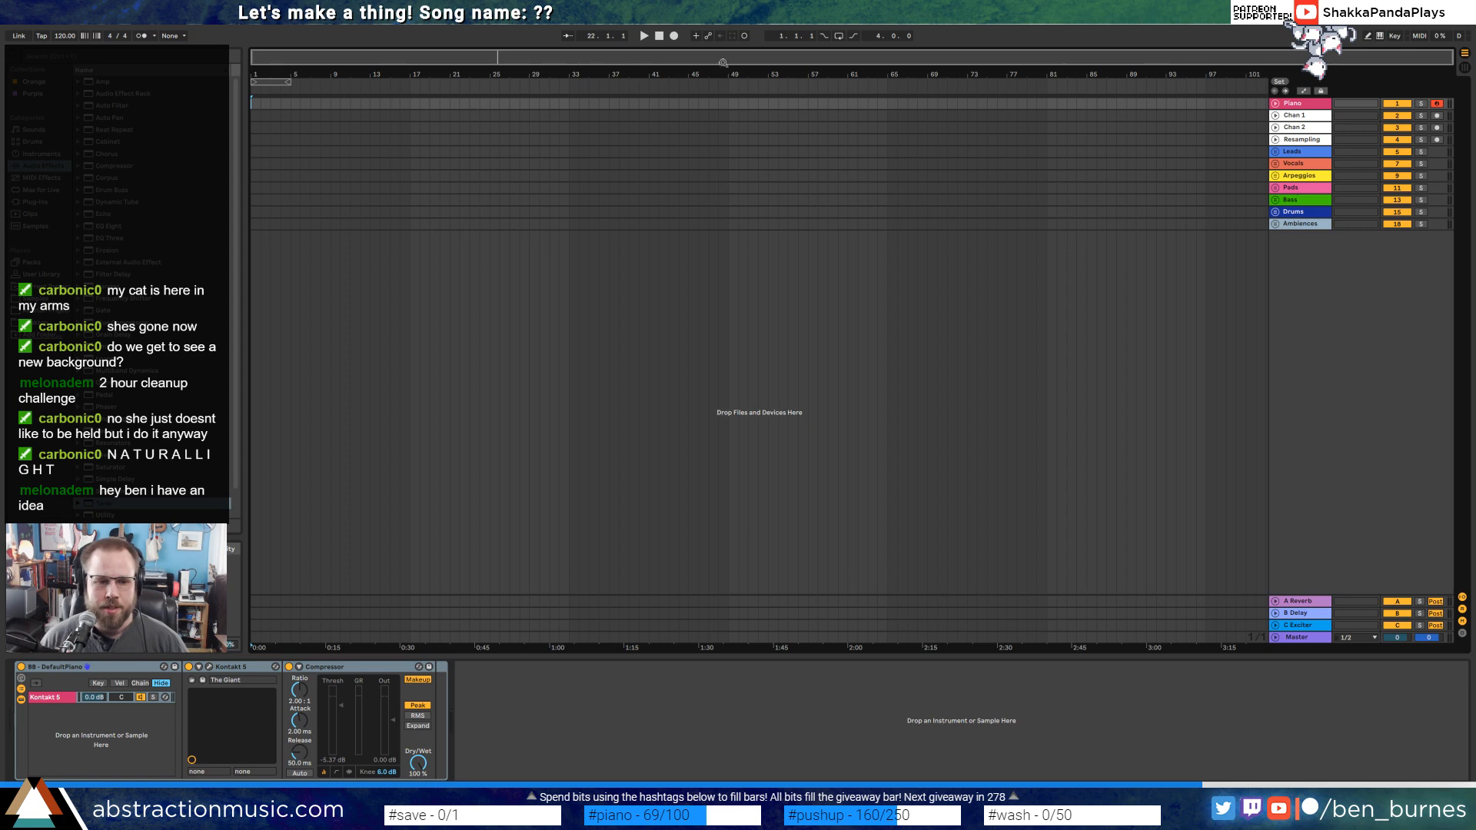
Switch to Splice, move its window to the middle of the screen and enlarge it to show more samples.
mouse_move(391, 800)
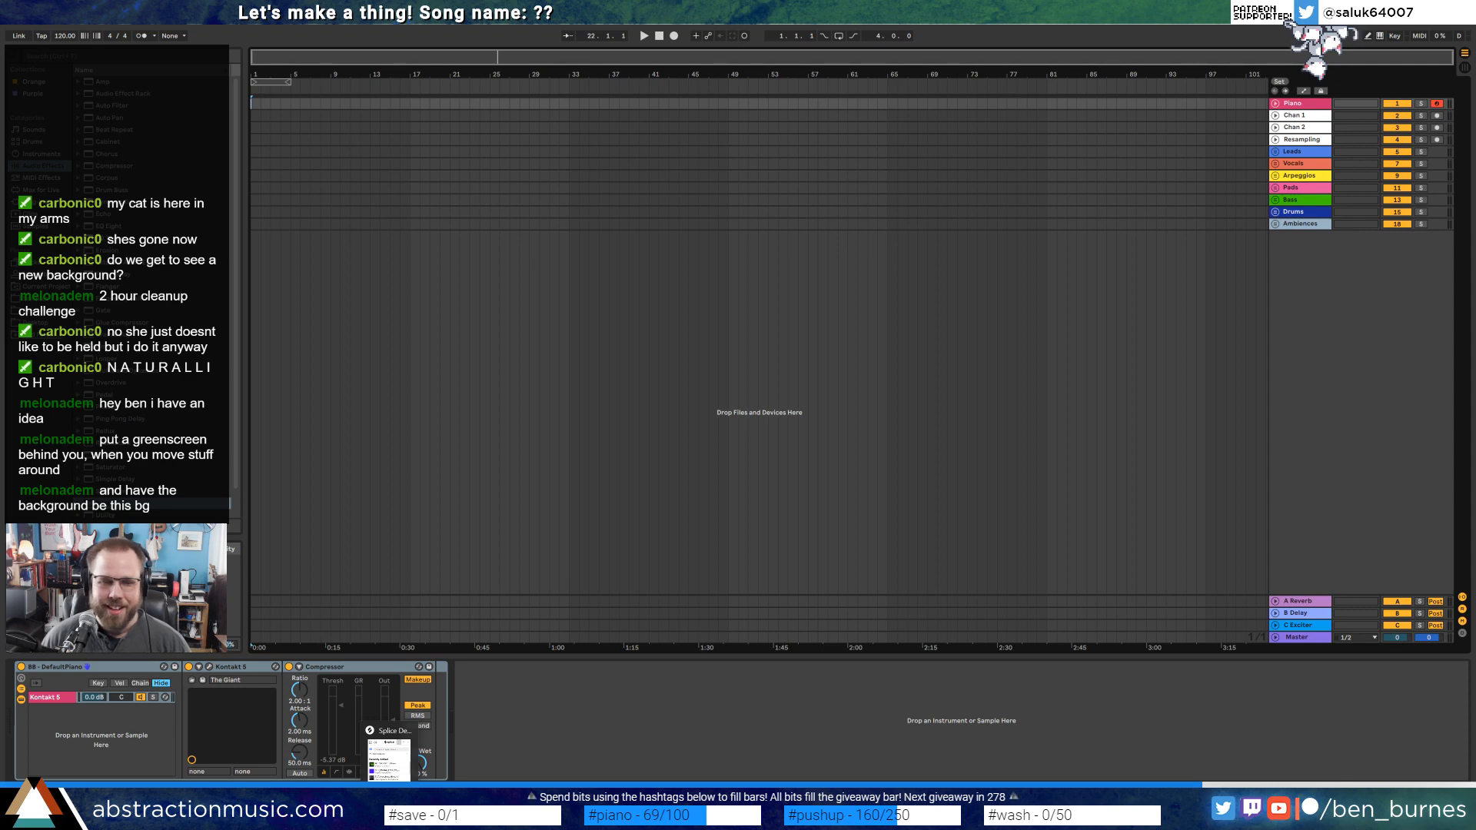
click(389, 757)
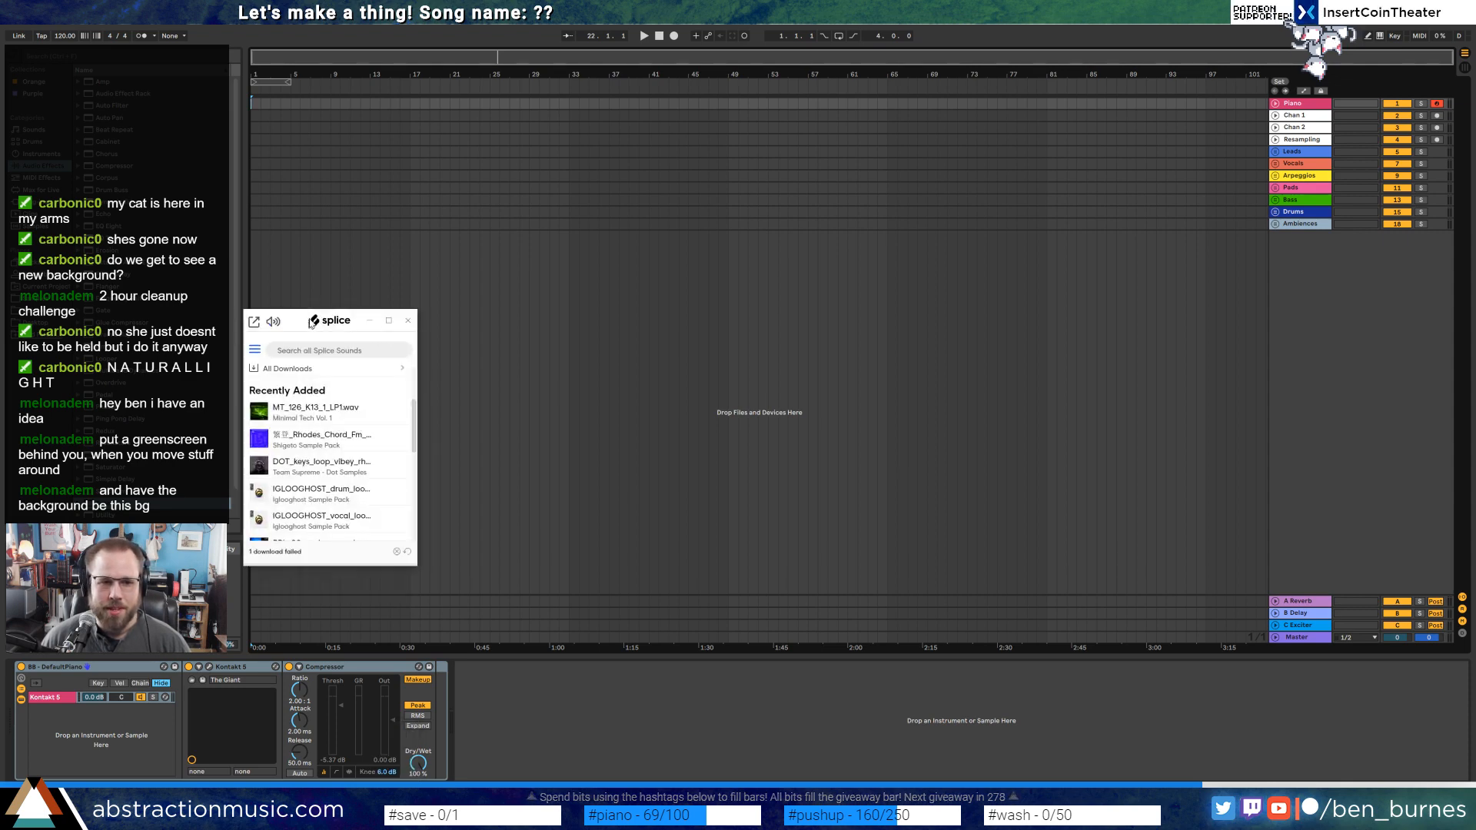
drag(310, 323, 654, 196)
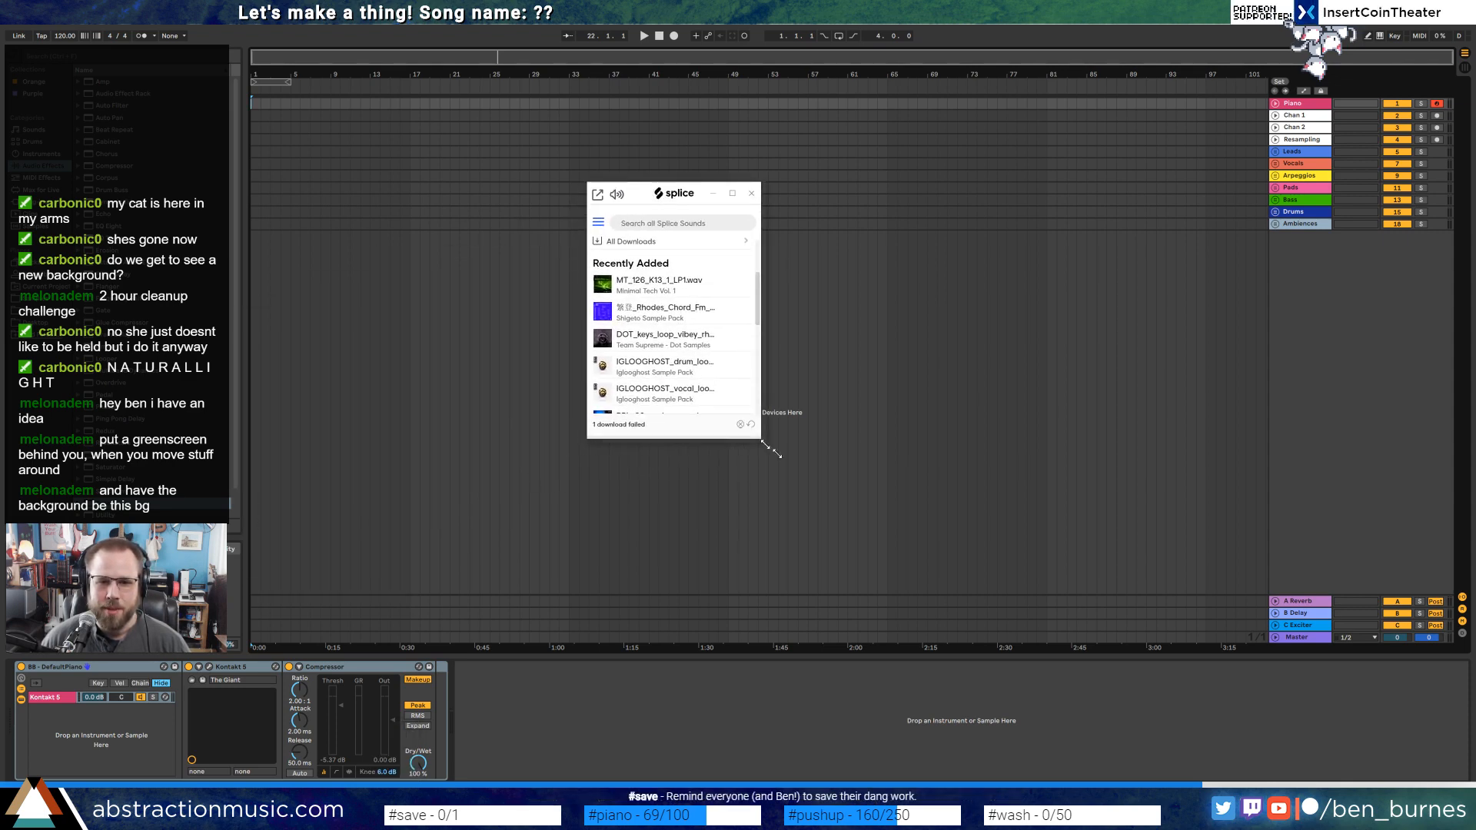
drag(760, 445, 956, 684)
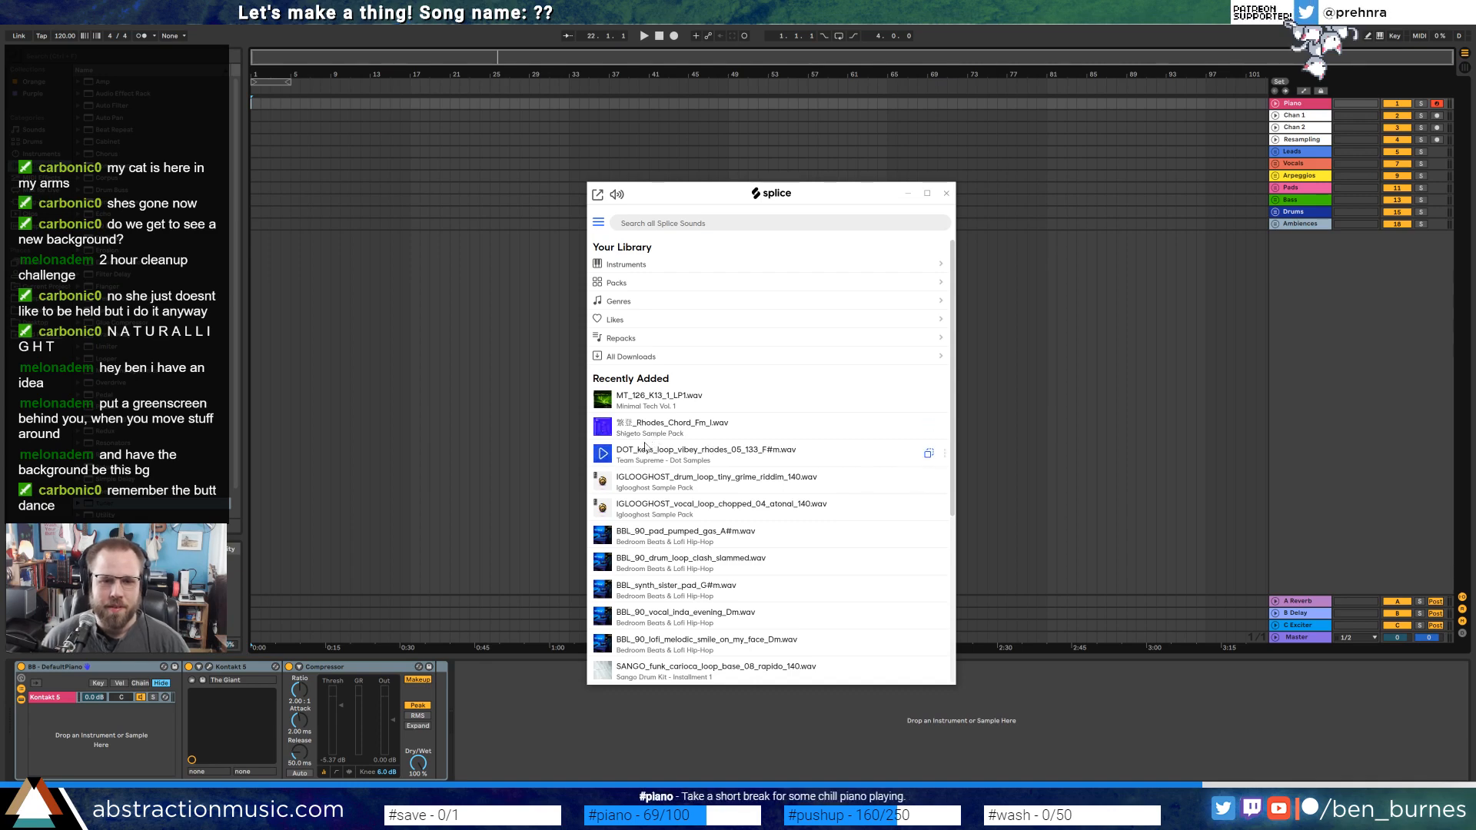
Browse the recently added samples and preview several, including the Rhodes chord, the IGLOOGHOST drum and vocal loops, and BBL_90_pad_pumped_gas_A#m.wav.
scroll(768, 473, down, 3)
scroll(768, 492, down, 1)
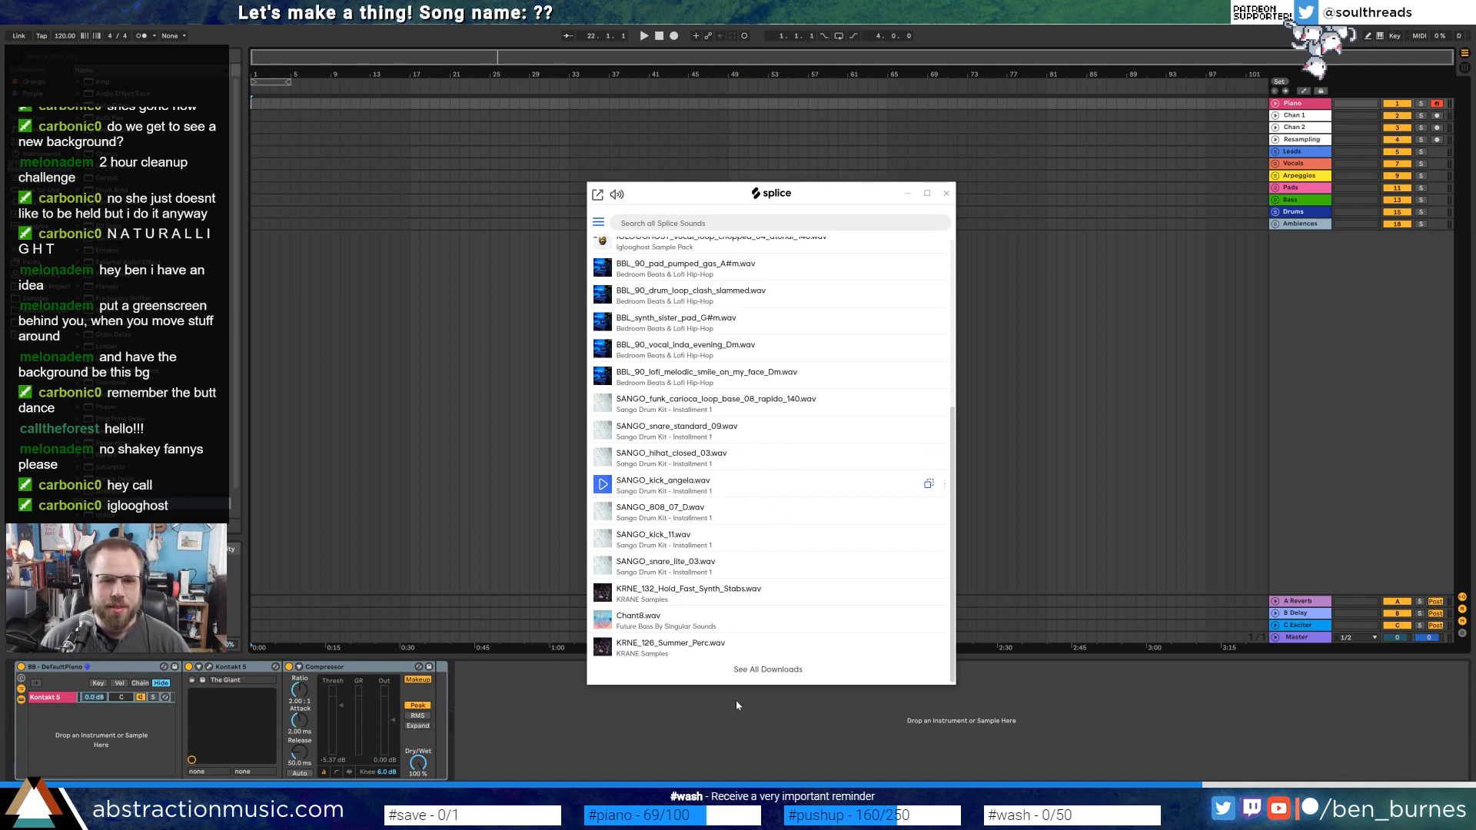
scroll(765, 558, up, 10)
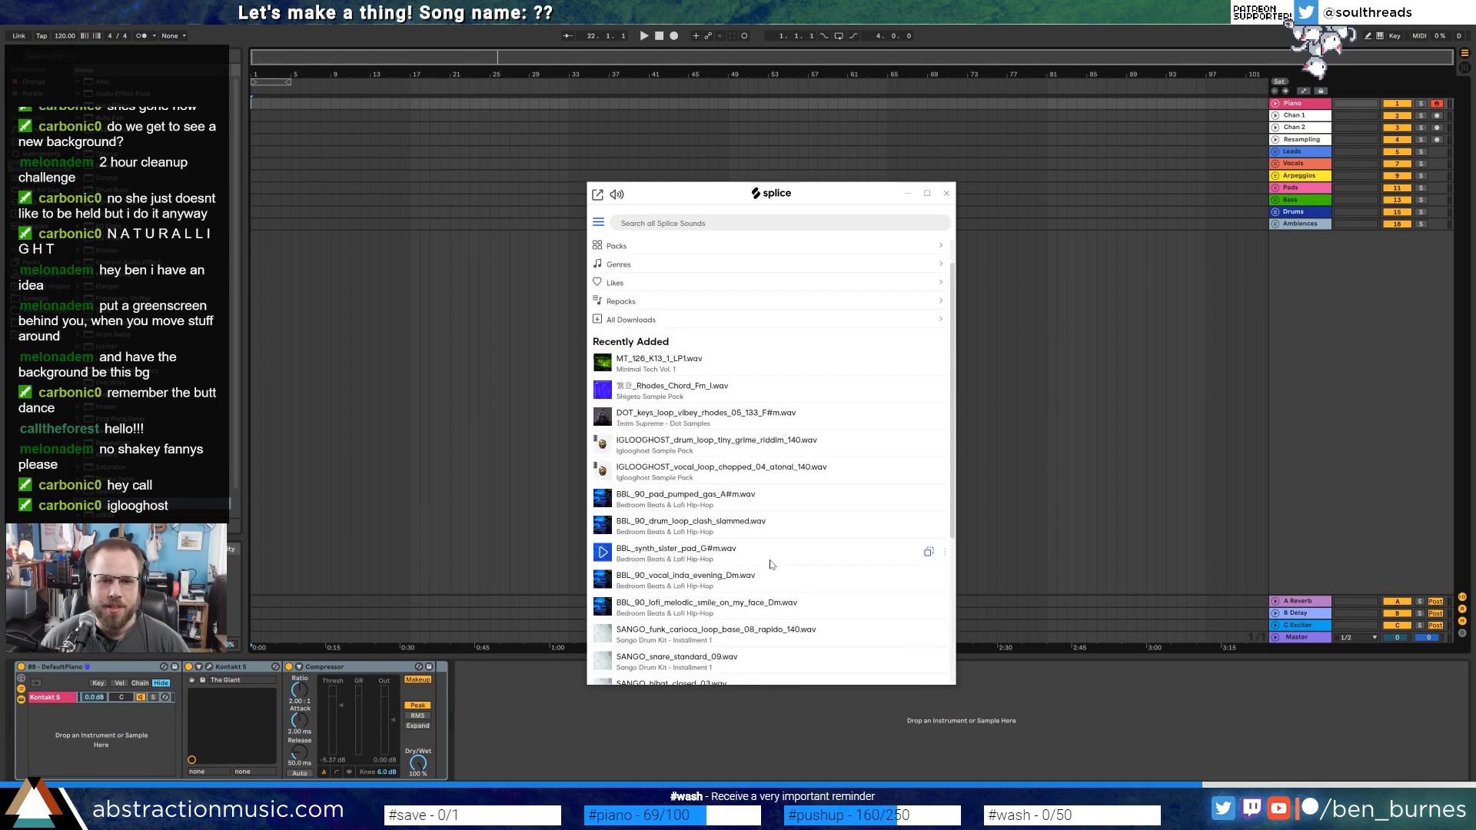
scroll(784, 545, down, 10)
scroll(769, 538, up, 3)
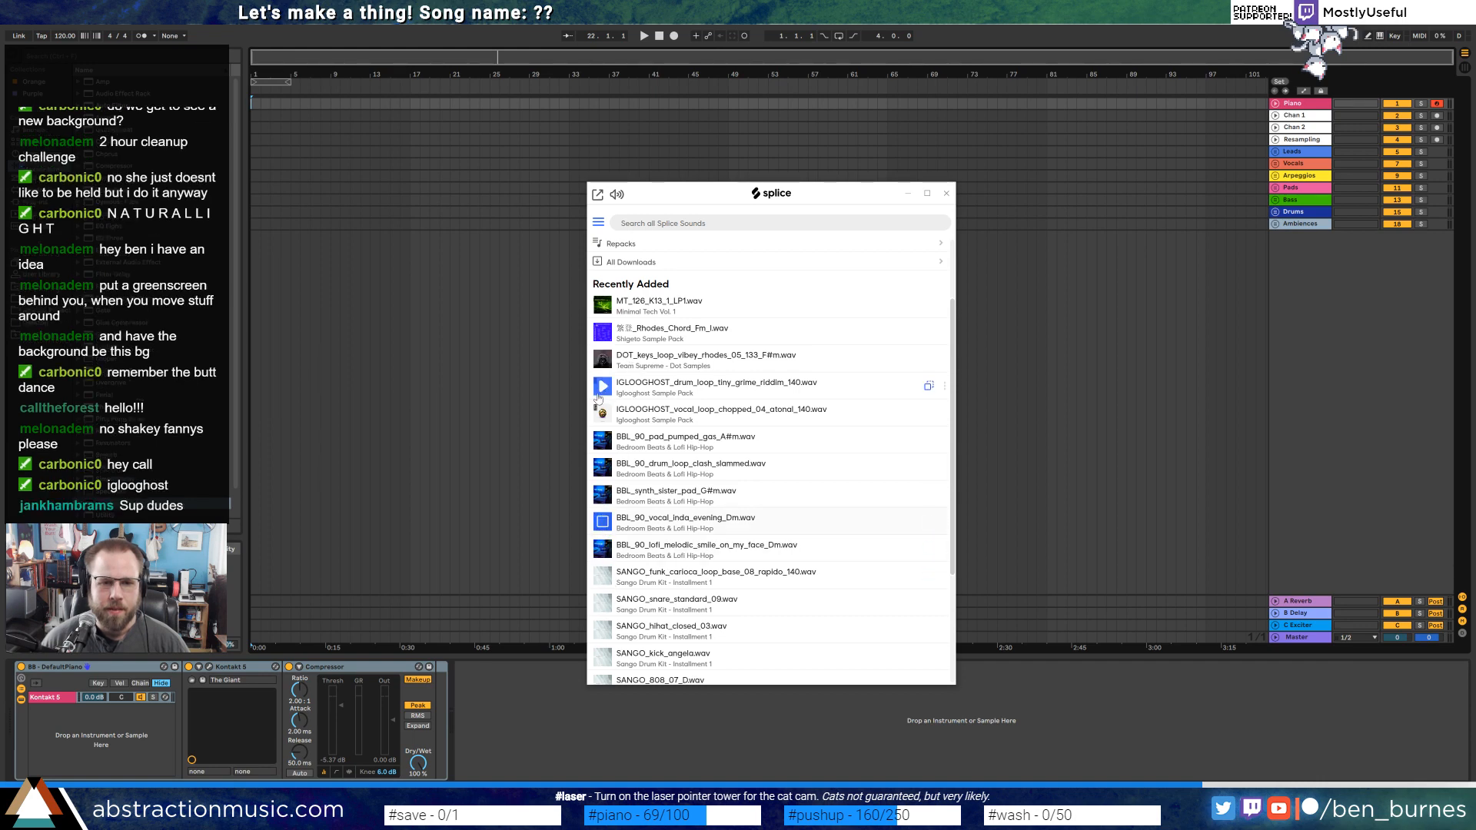
click(601, 333)
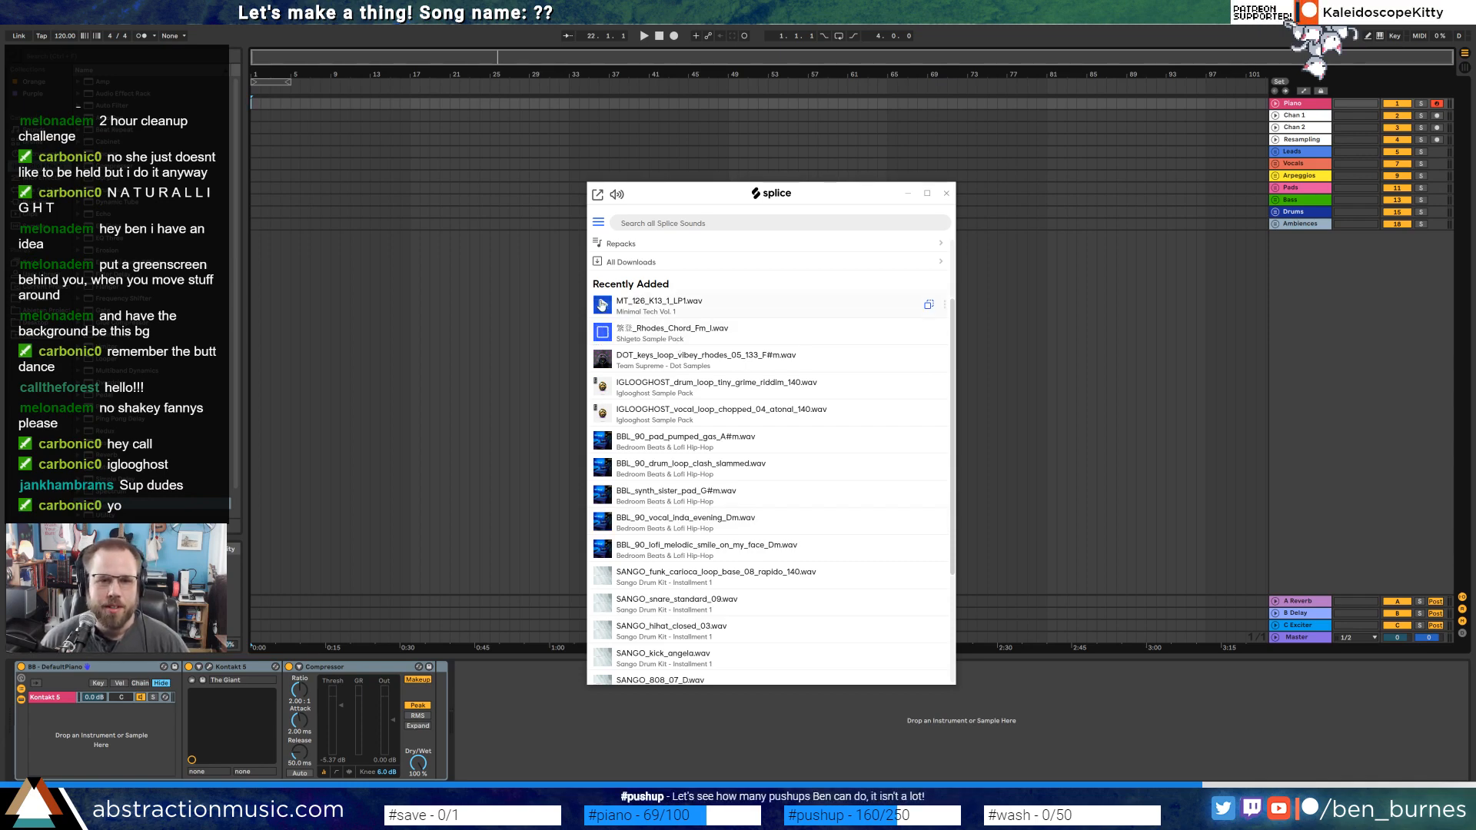
click(602, 304)
click(601, 332)
click(602, 359)
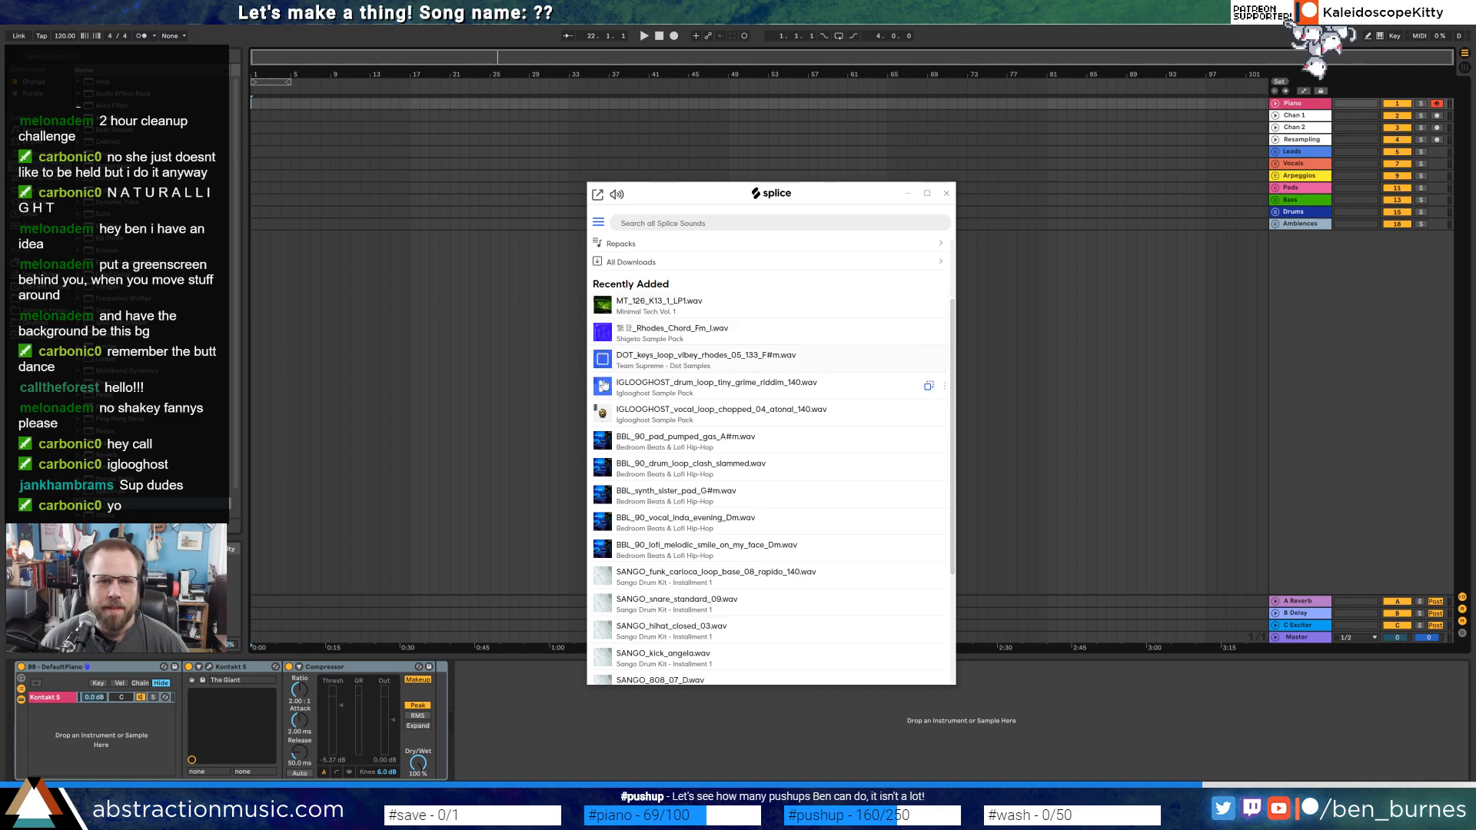
click(603, 385)
click(603, 413)
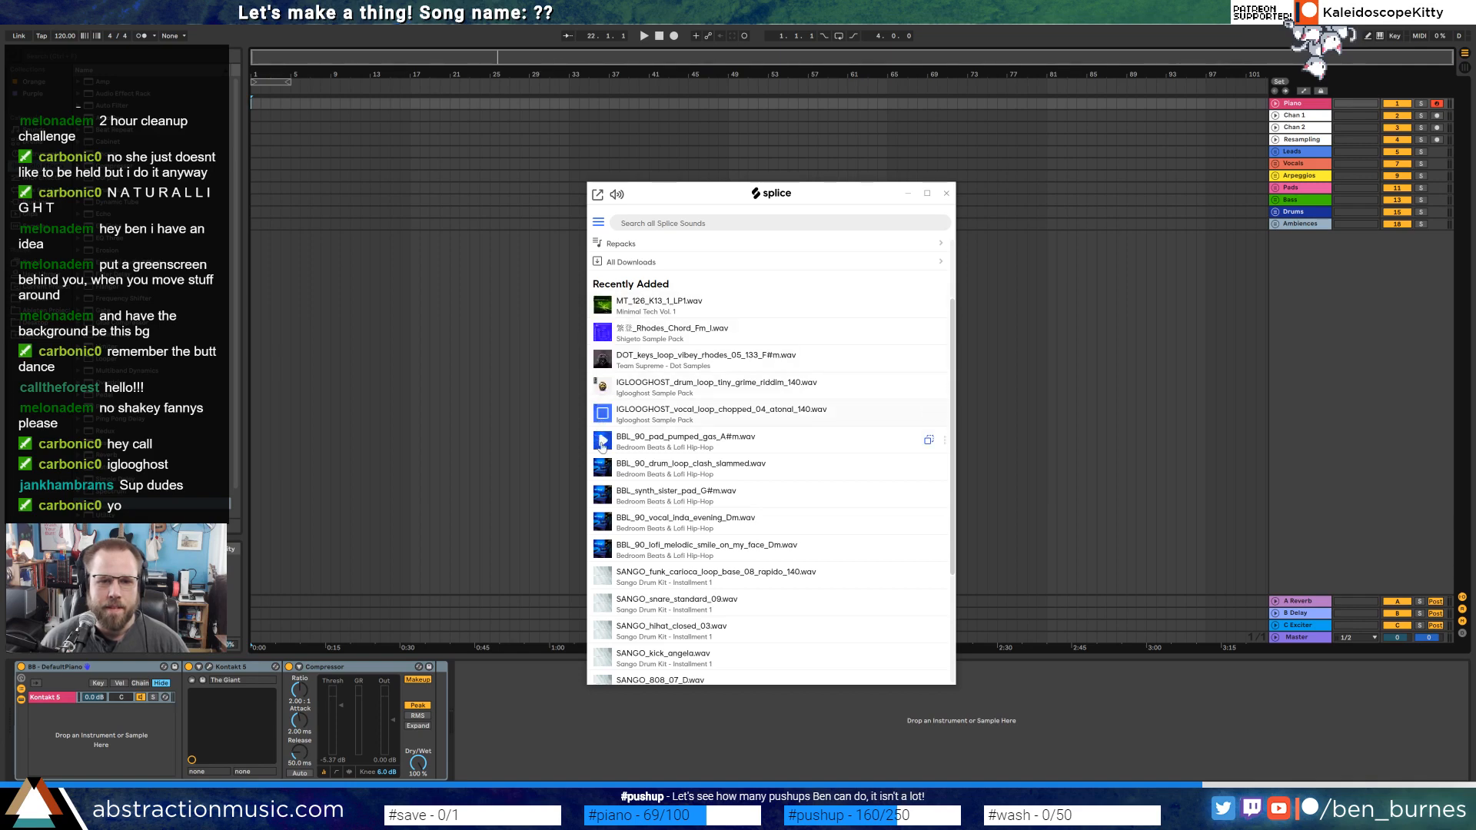
click(603, 440)
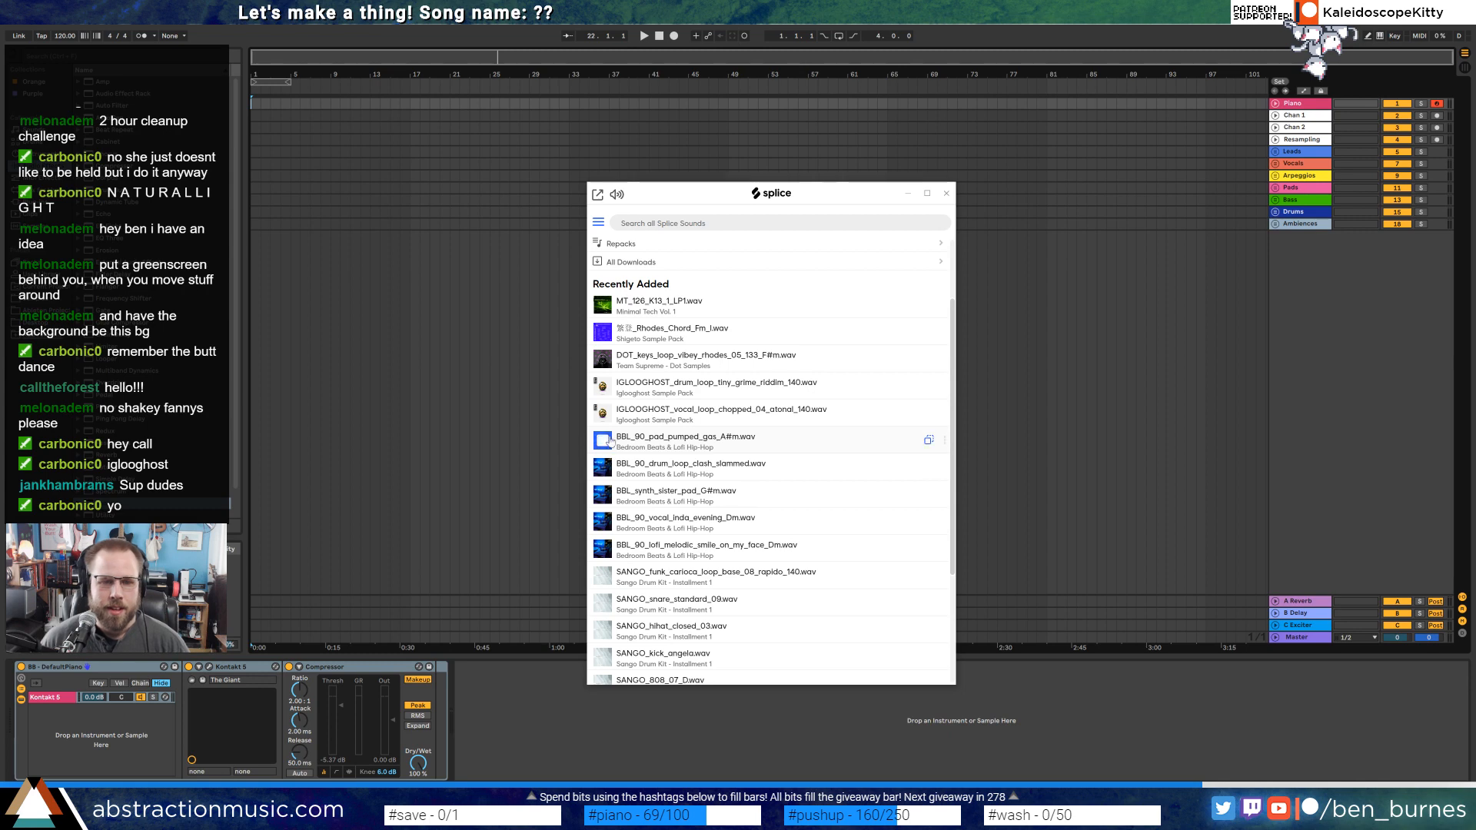
click(604, 443)
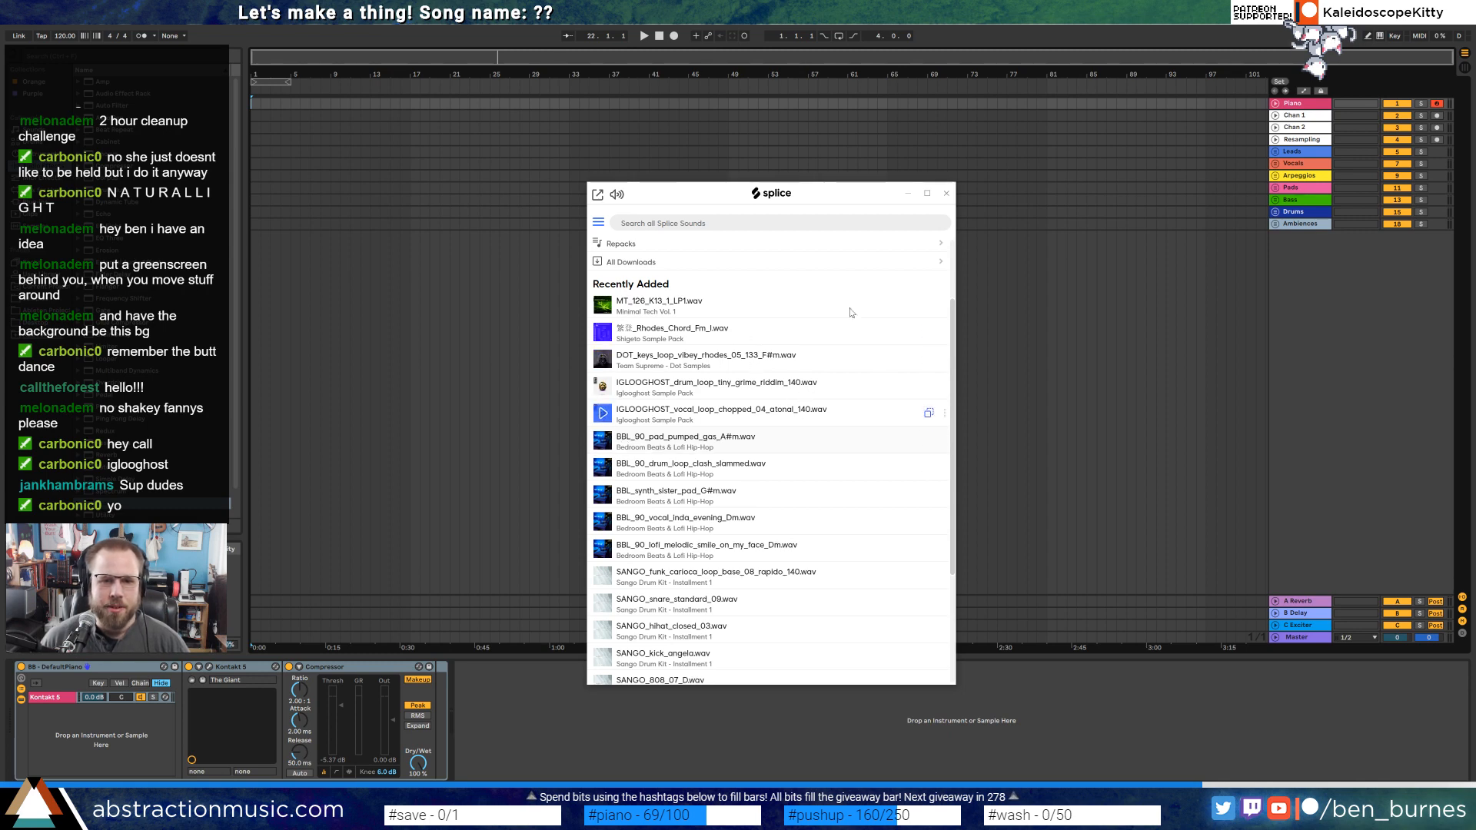
scroll(710, 454, down, 3)
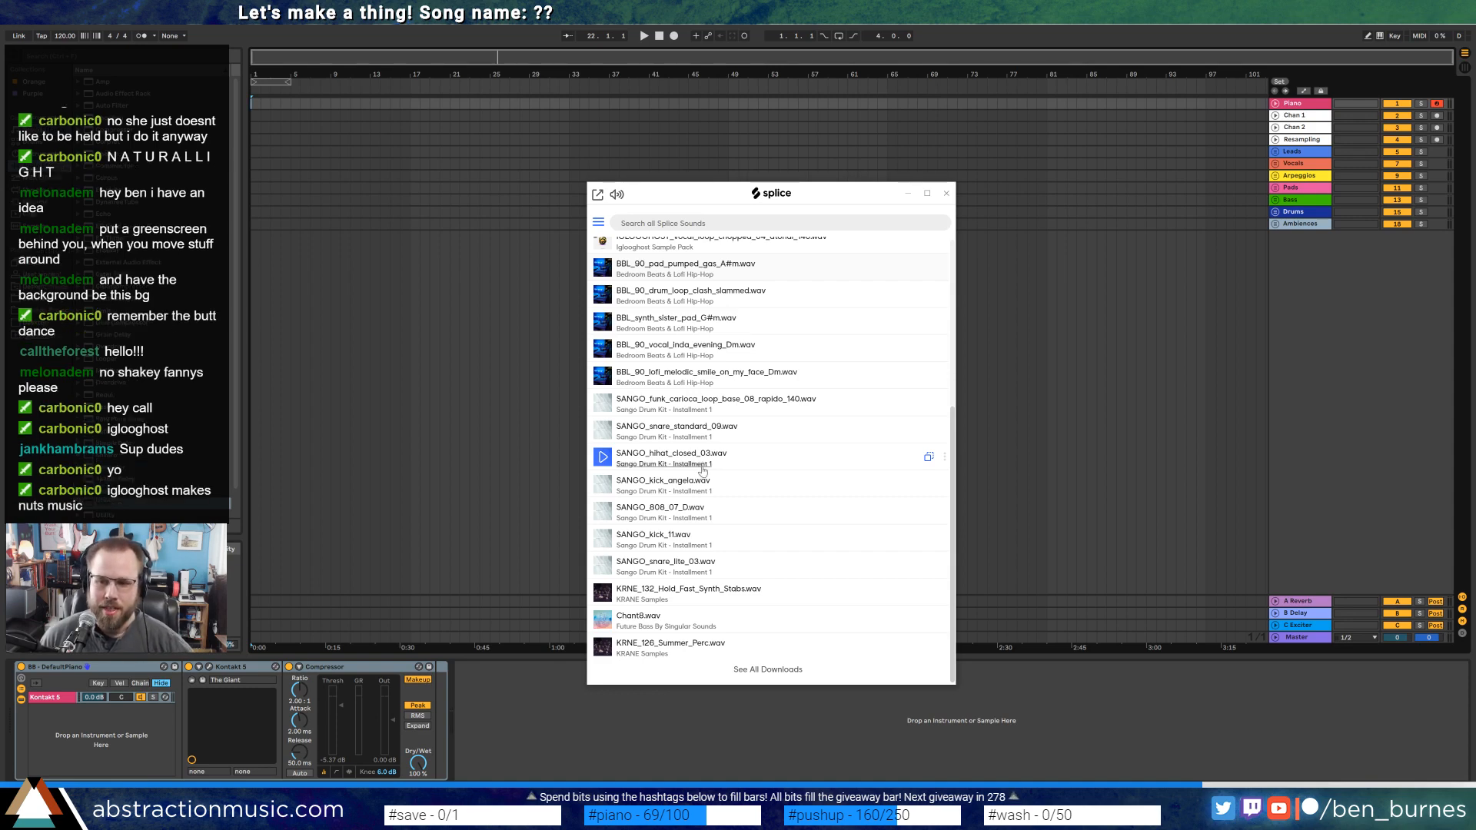
scroll(702, 470, up, 5)
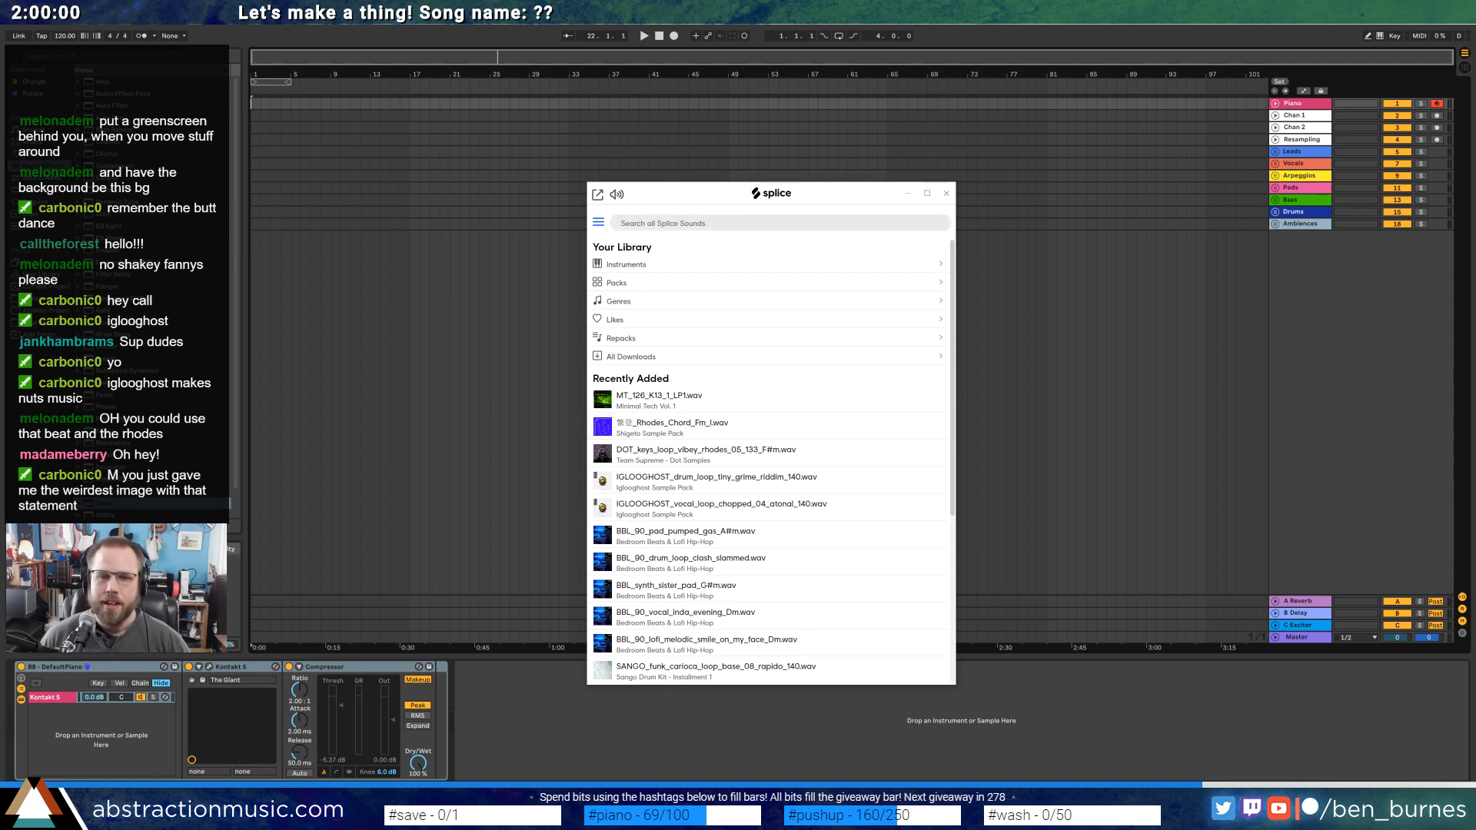
In Ableton Live, unfold the Pads group and insert an audio track below the Pad track.
click(1276, 187)
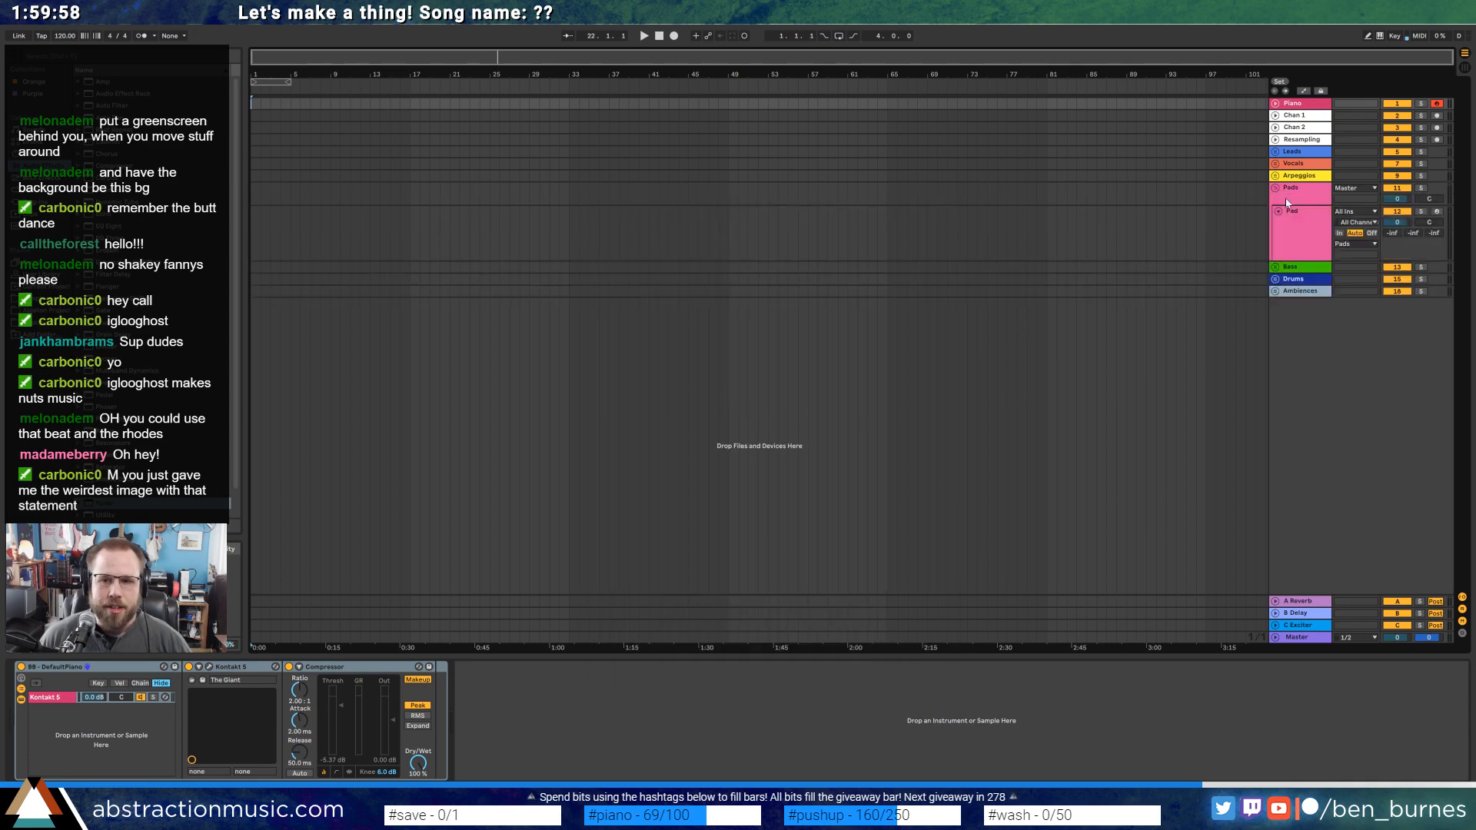
click(1296, 222)
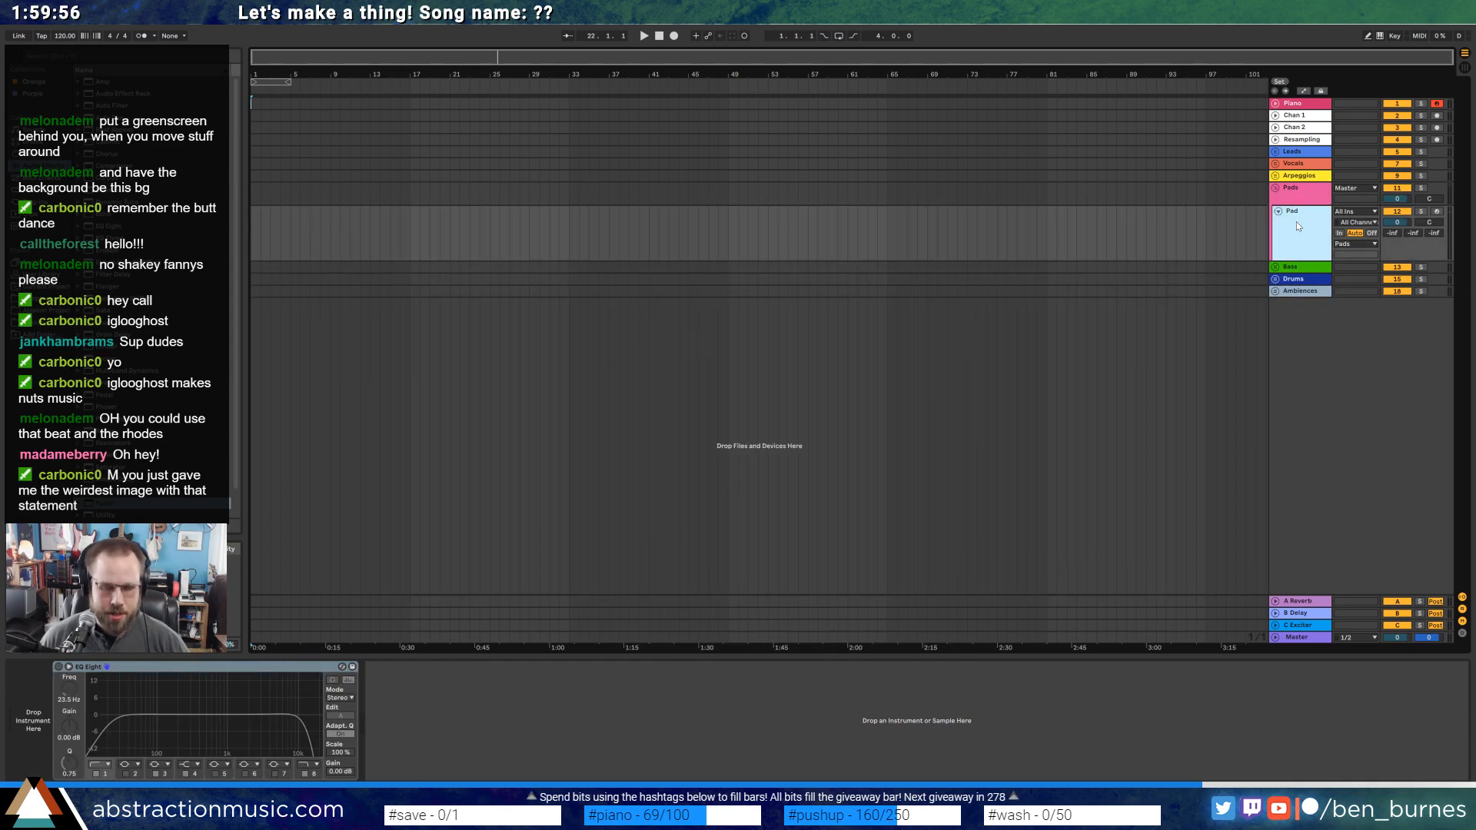
key(ctrl+t)
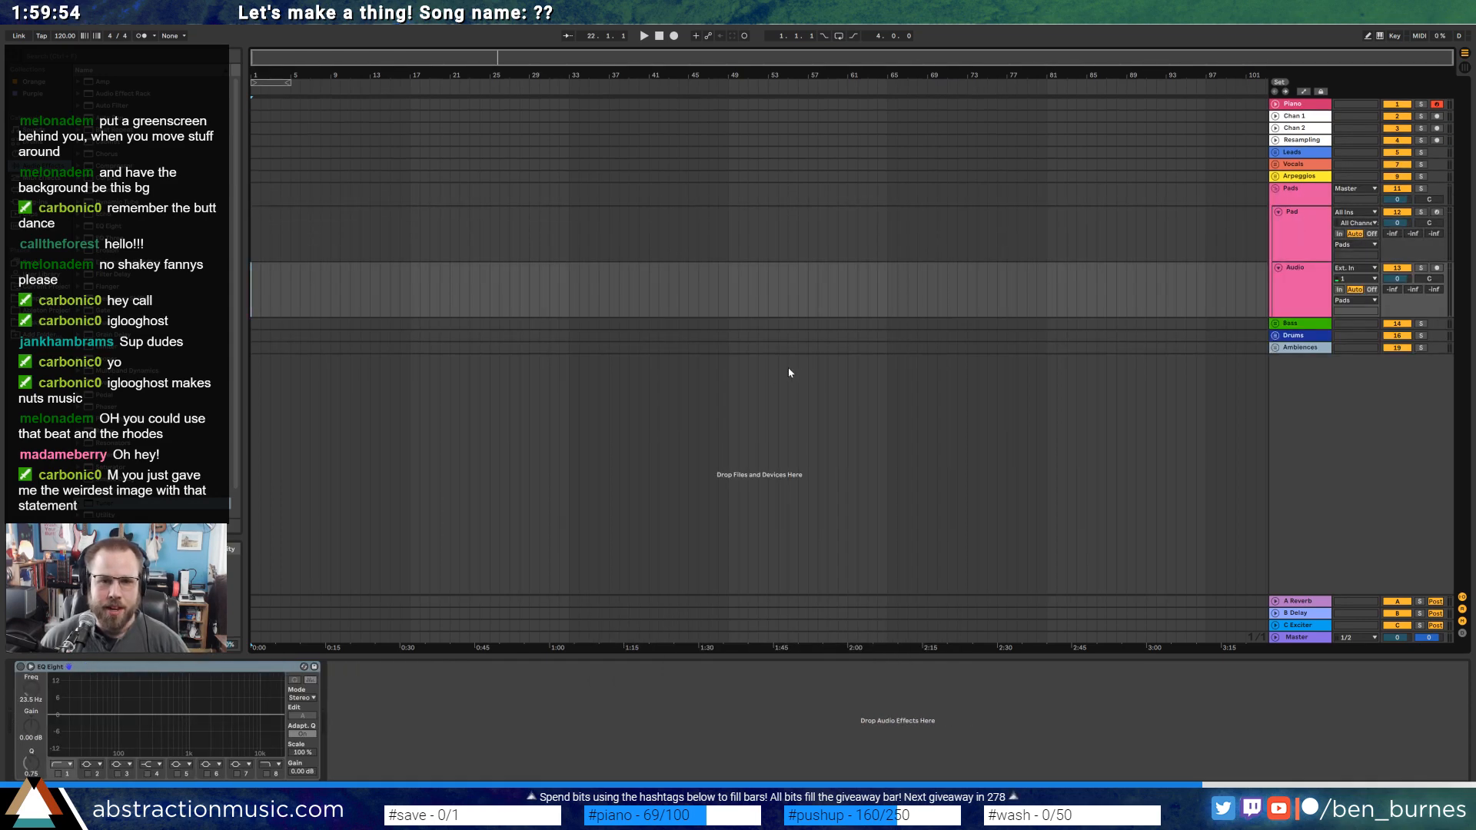
Place the Rhodes_Chord_Fm sample from Splice at bar 1 of the new Audio track and trim it to end at bar 5.
key(alt+Tab)
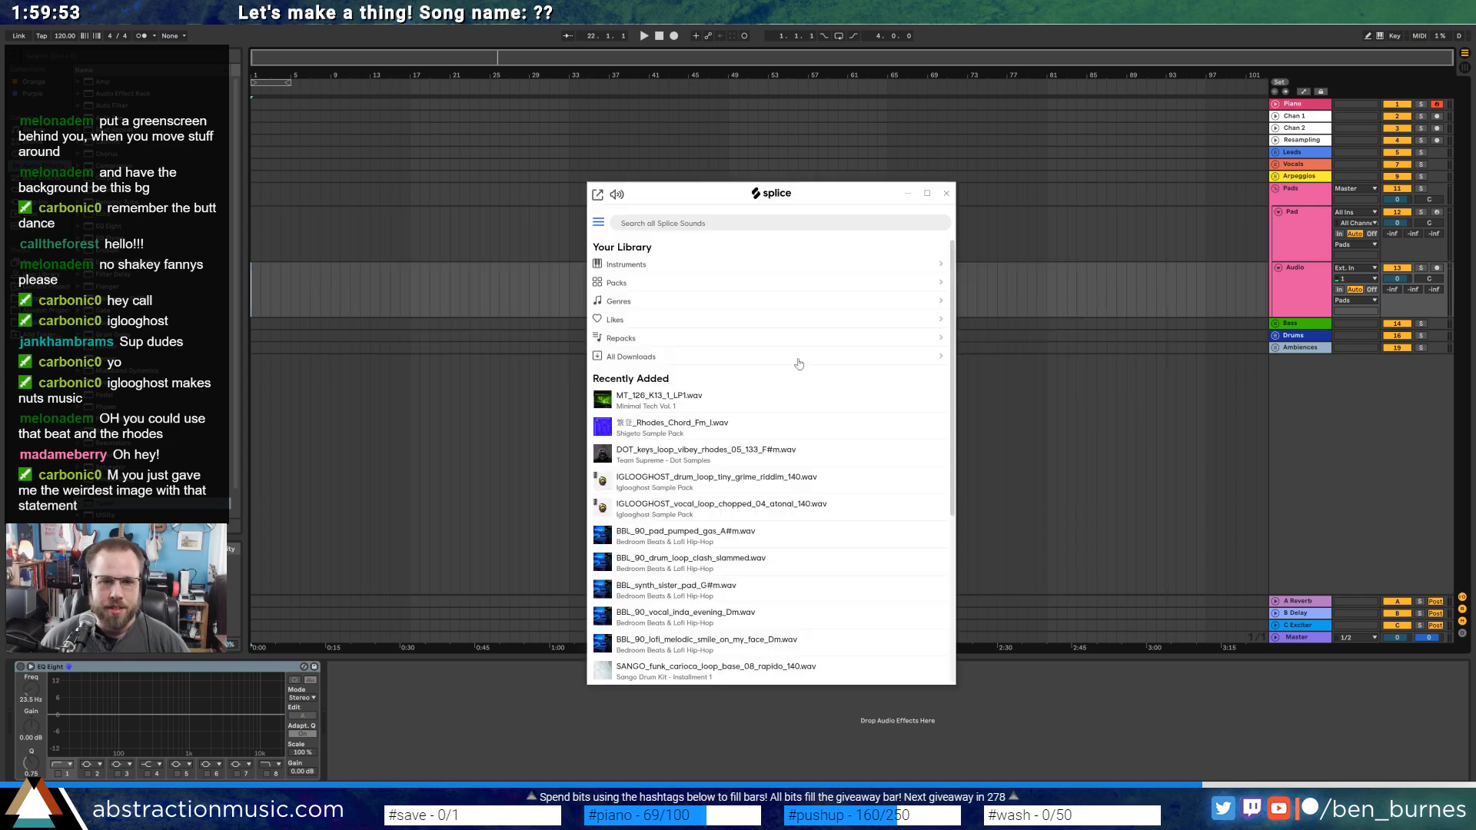
click(603, 430)
drag(603, 429, 251, 298)
drag(264, 60, 261, 143)
drag(463, 274, 444, 274)
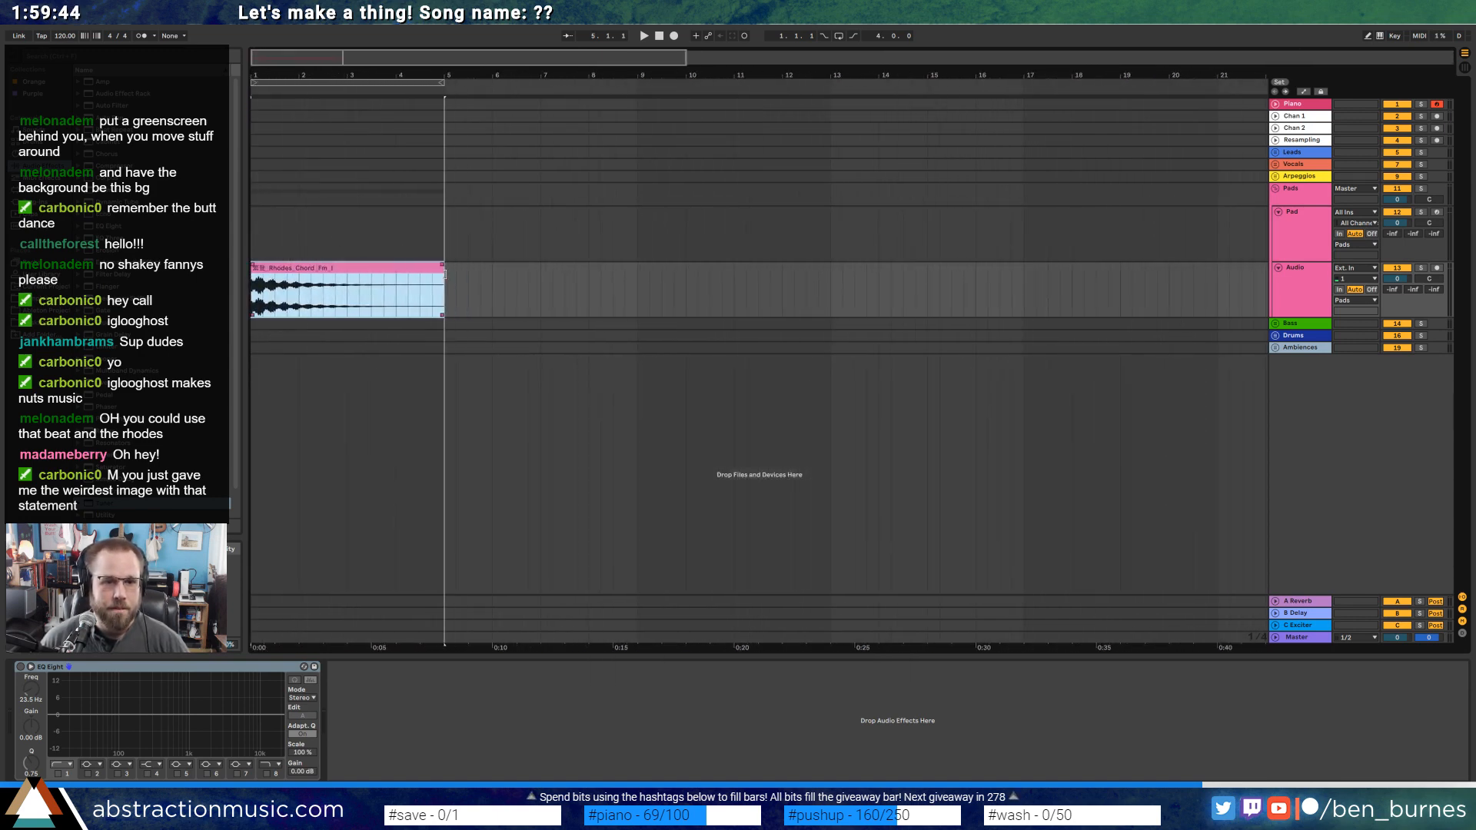
Open the Rhodes chord clip's waveform and listen to the clip from its start.
double_click(391, 268)
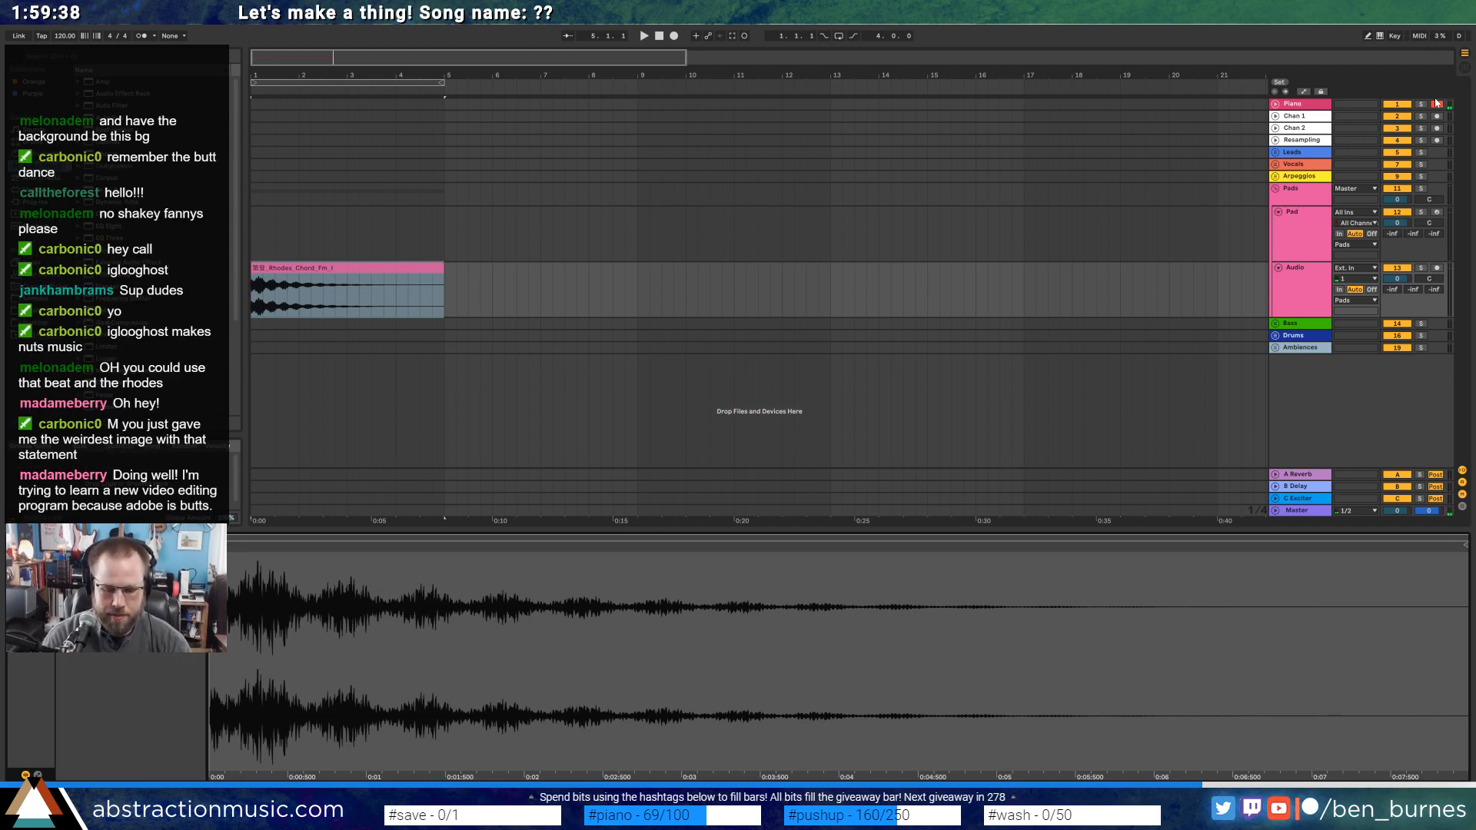
key(space)
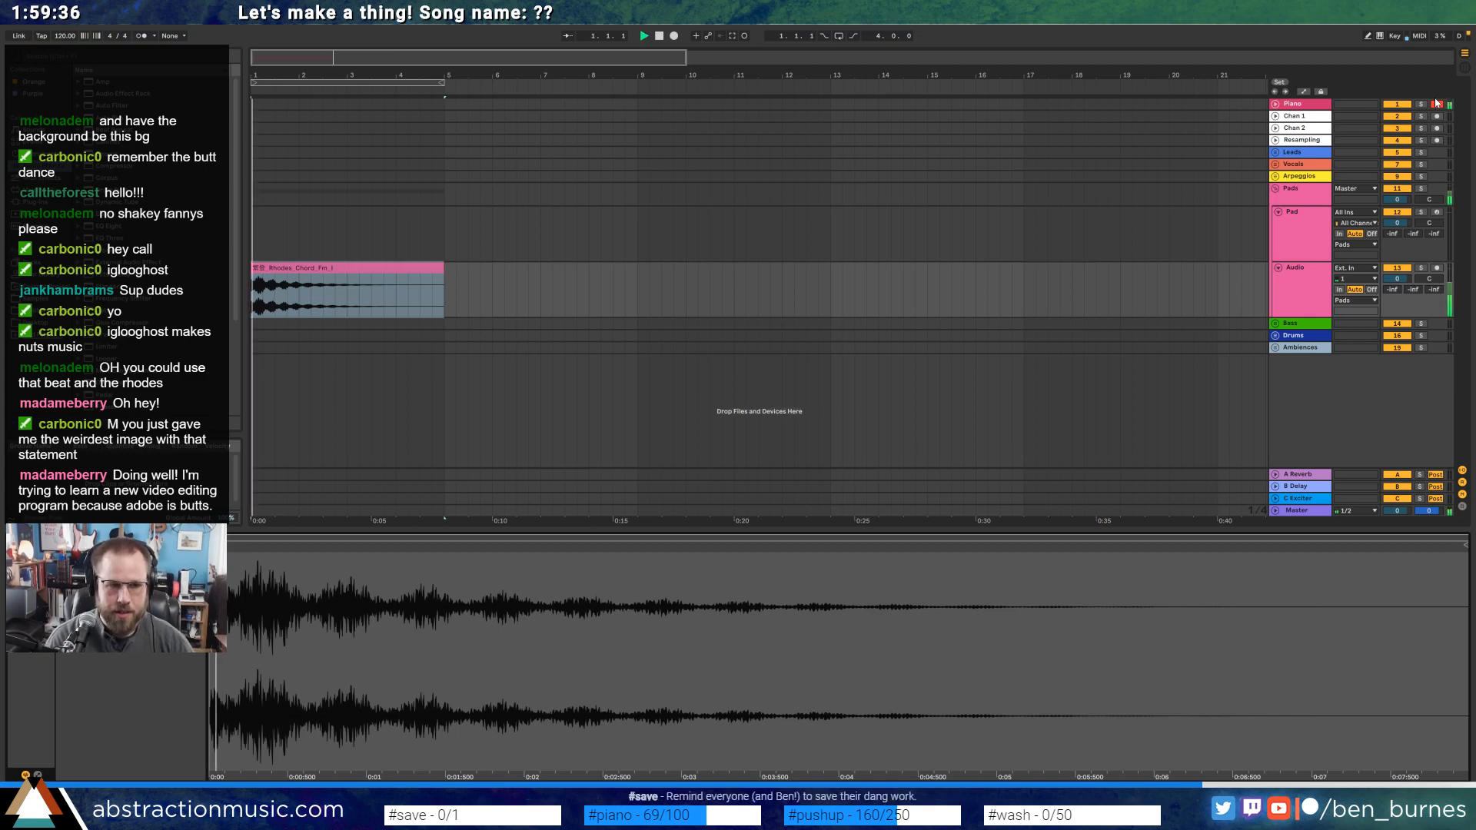
key(space)
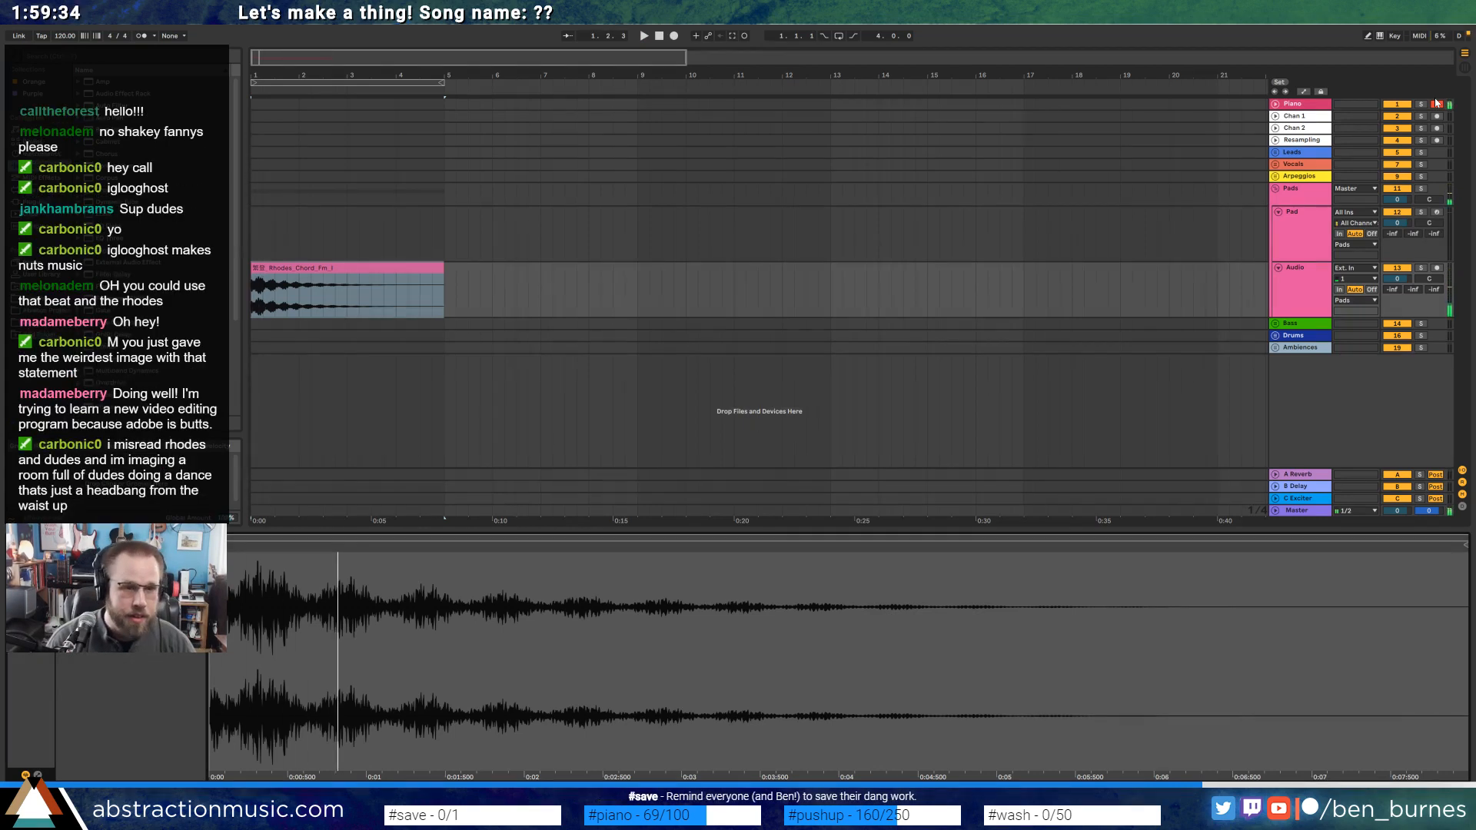
key(space)
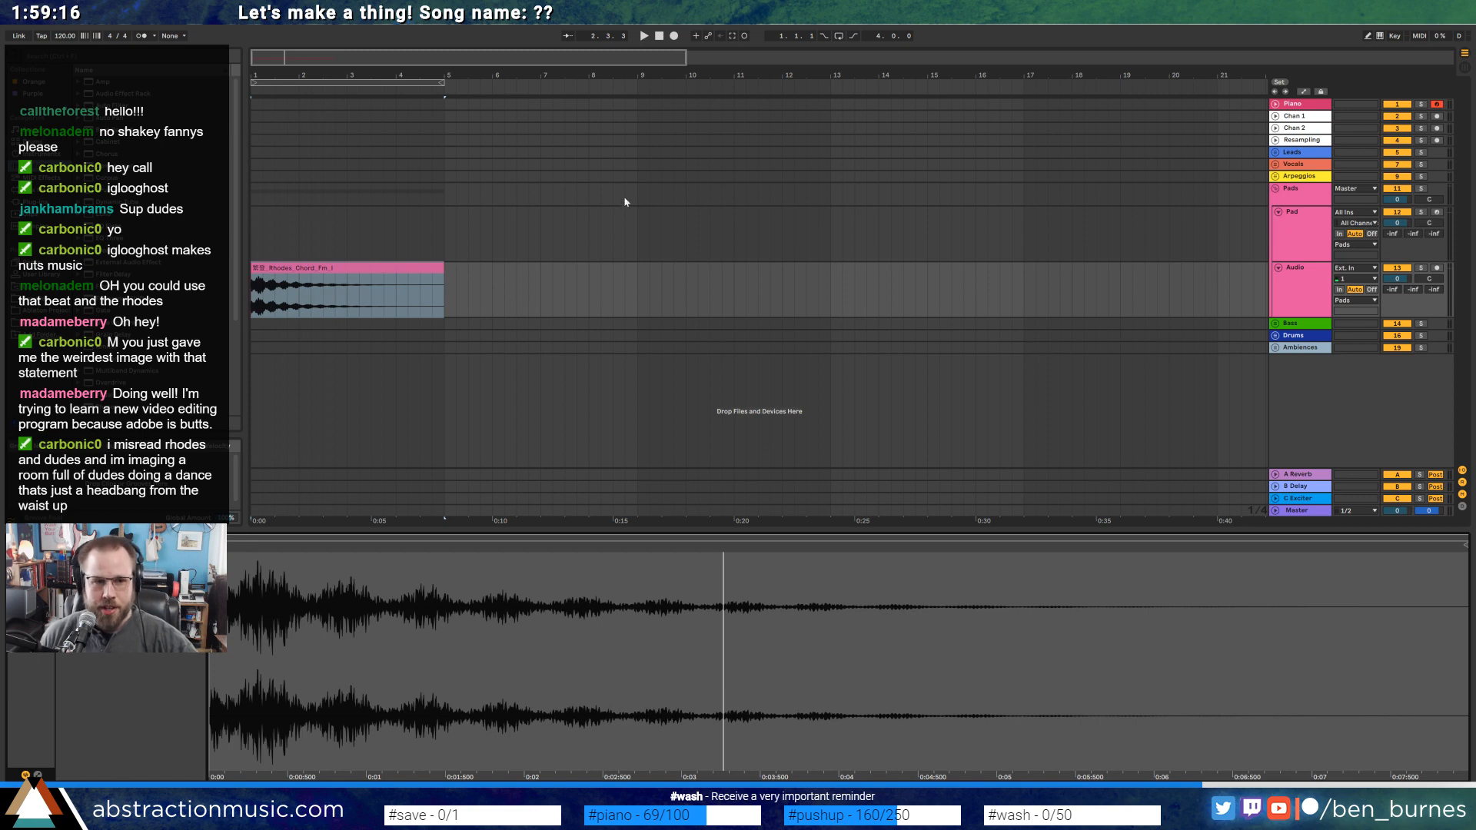
Loop the arrangement over the Rhodes clip's length and set the song tempo to 100 BPM.
click(396, 264)
key(ctrl+l)
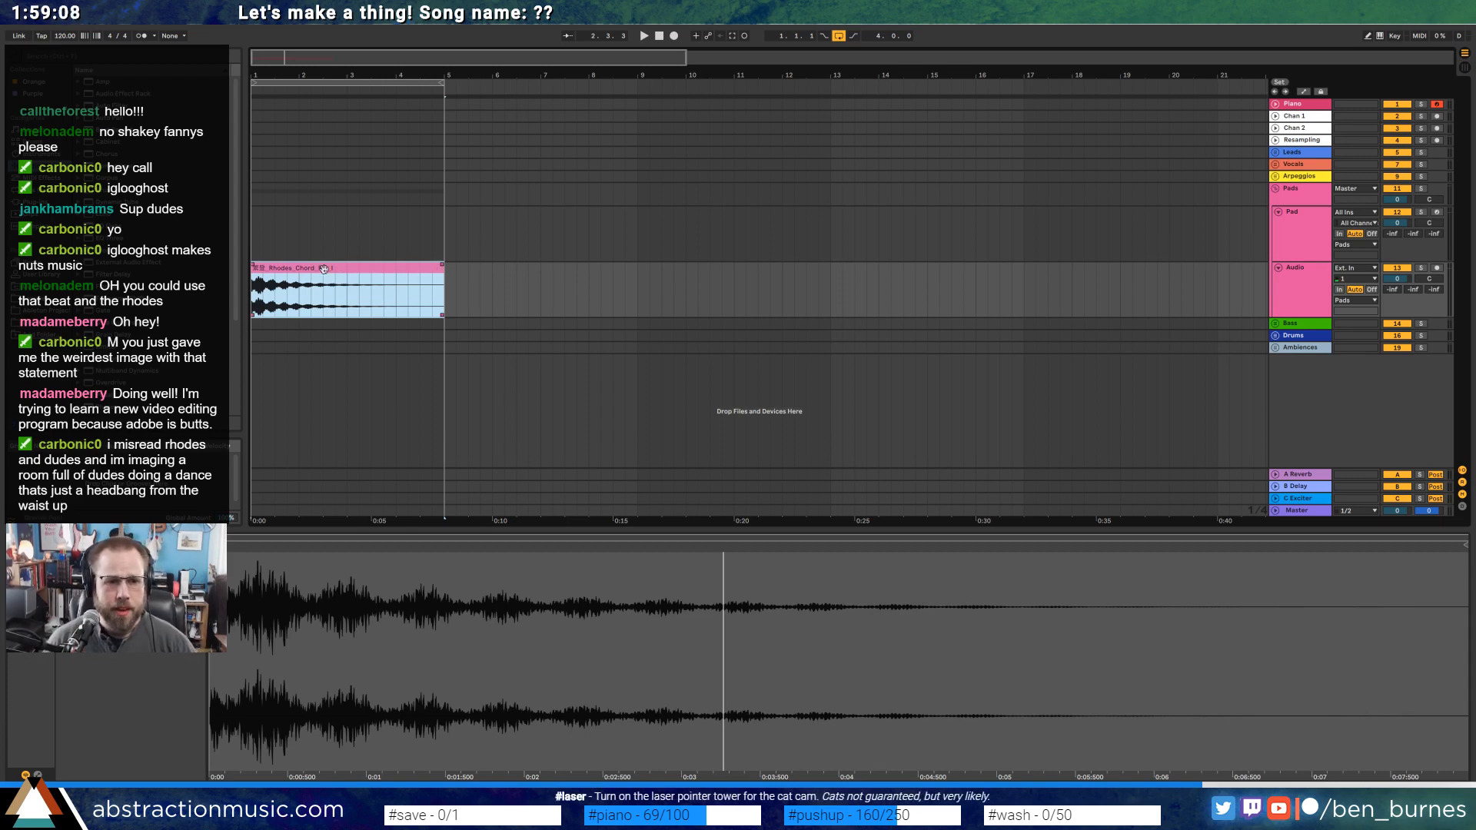
click(58, 36)
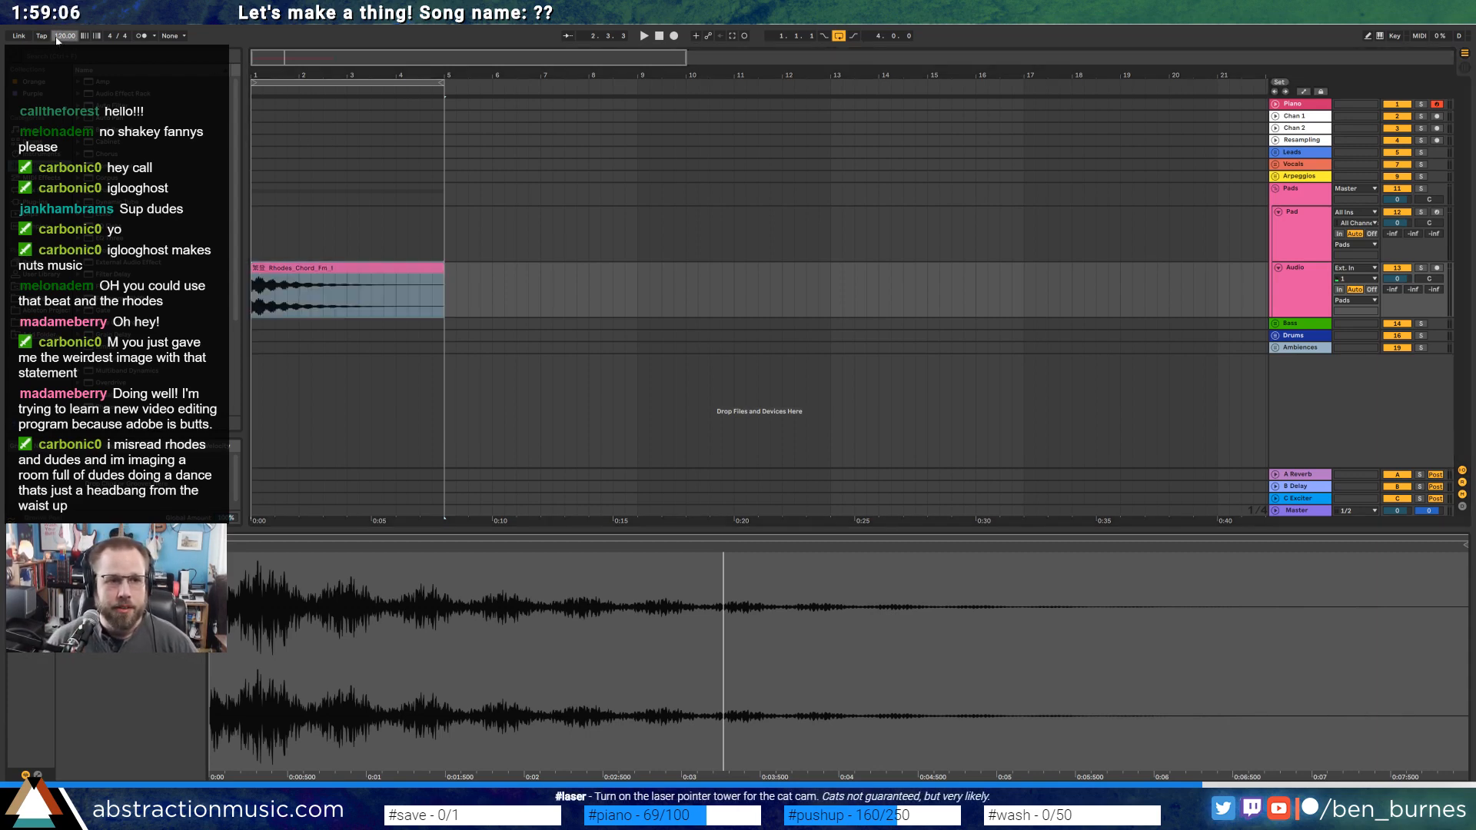
text(100)
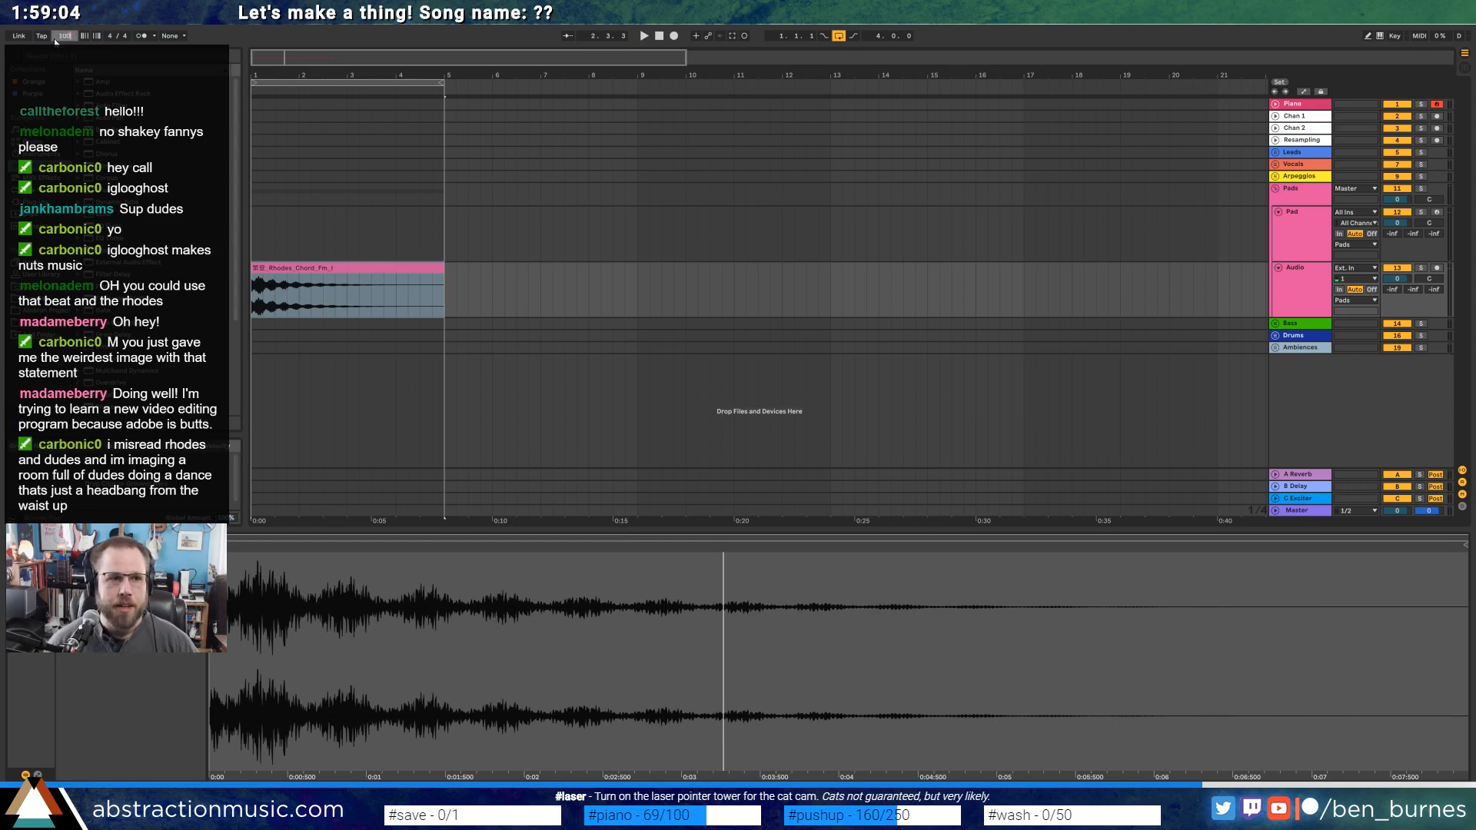
key(Return)
Turn on warping for the Rhodes clip and extend its end to bar 5.
click(380, 270)
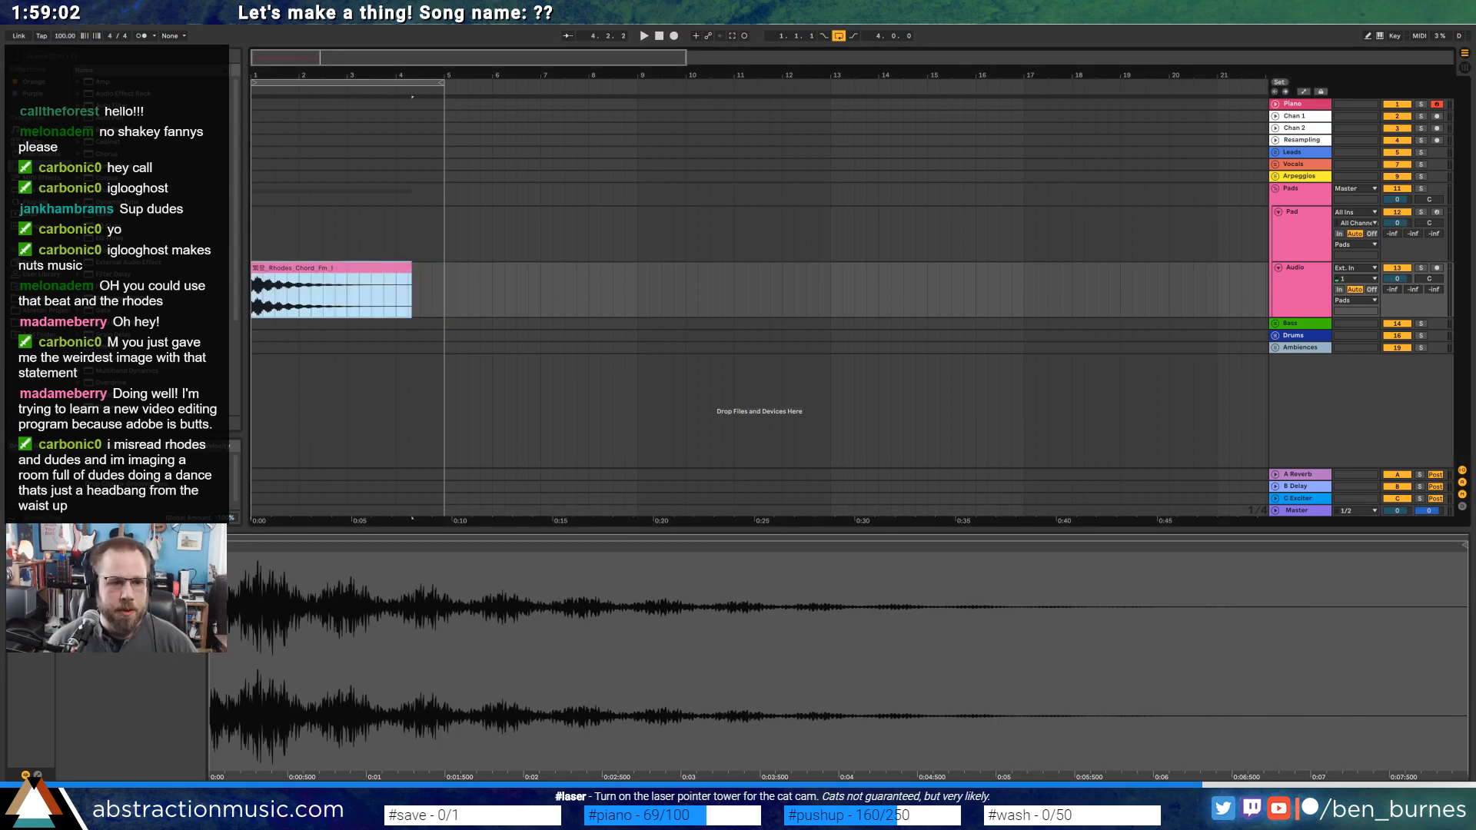
click(127, 563)
click(126, 598)
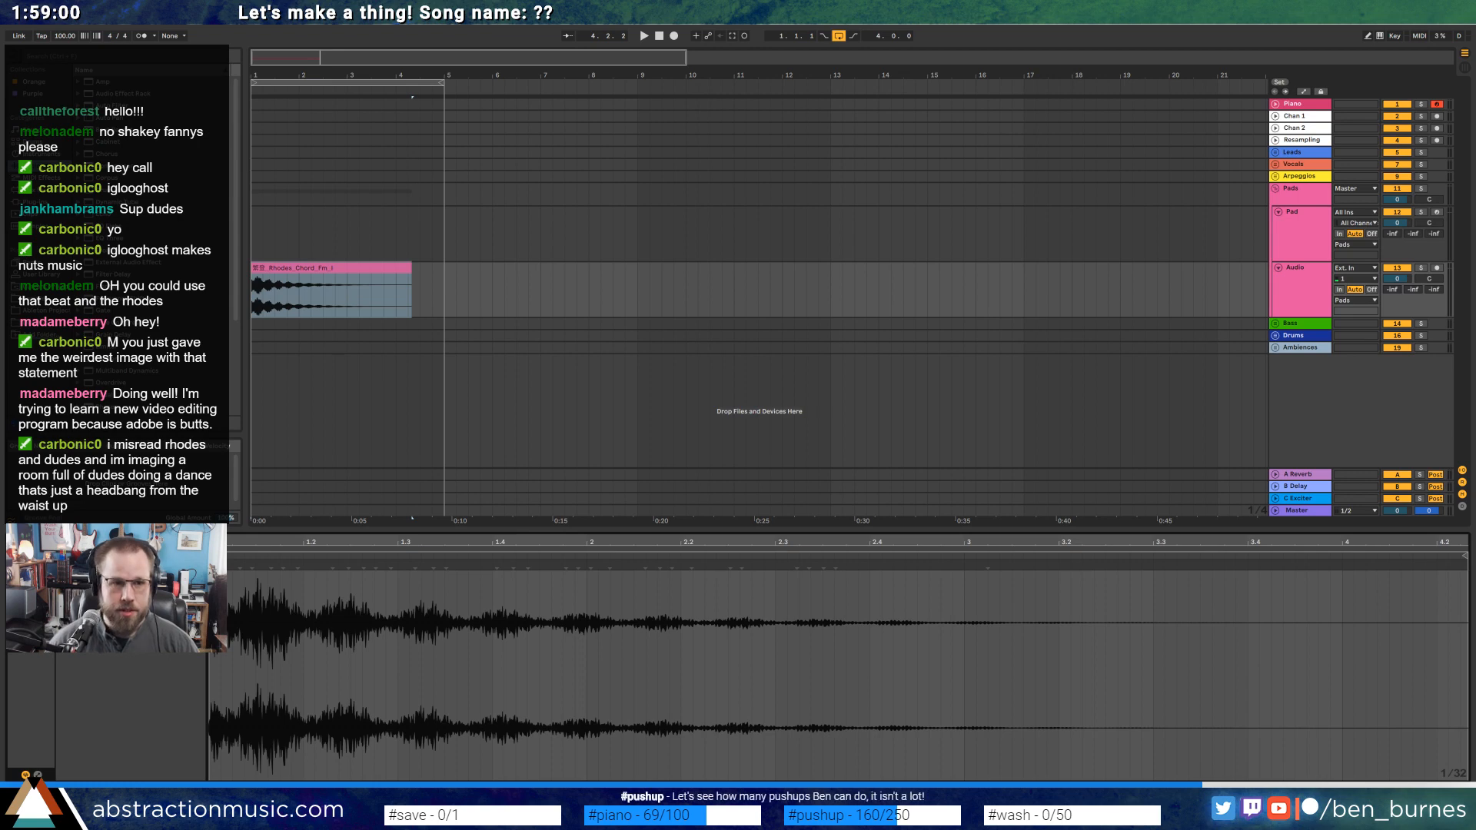
drag(408, 274, 442, 278)
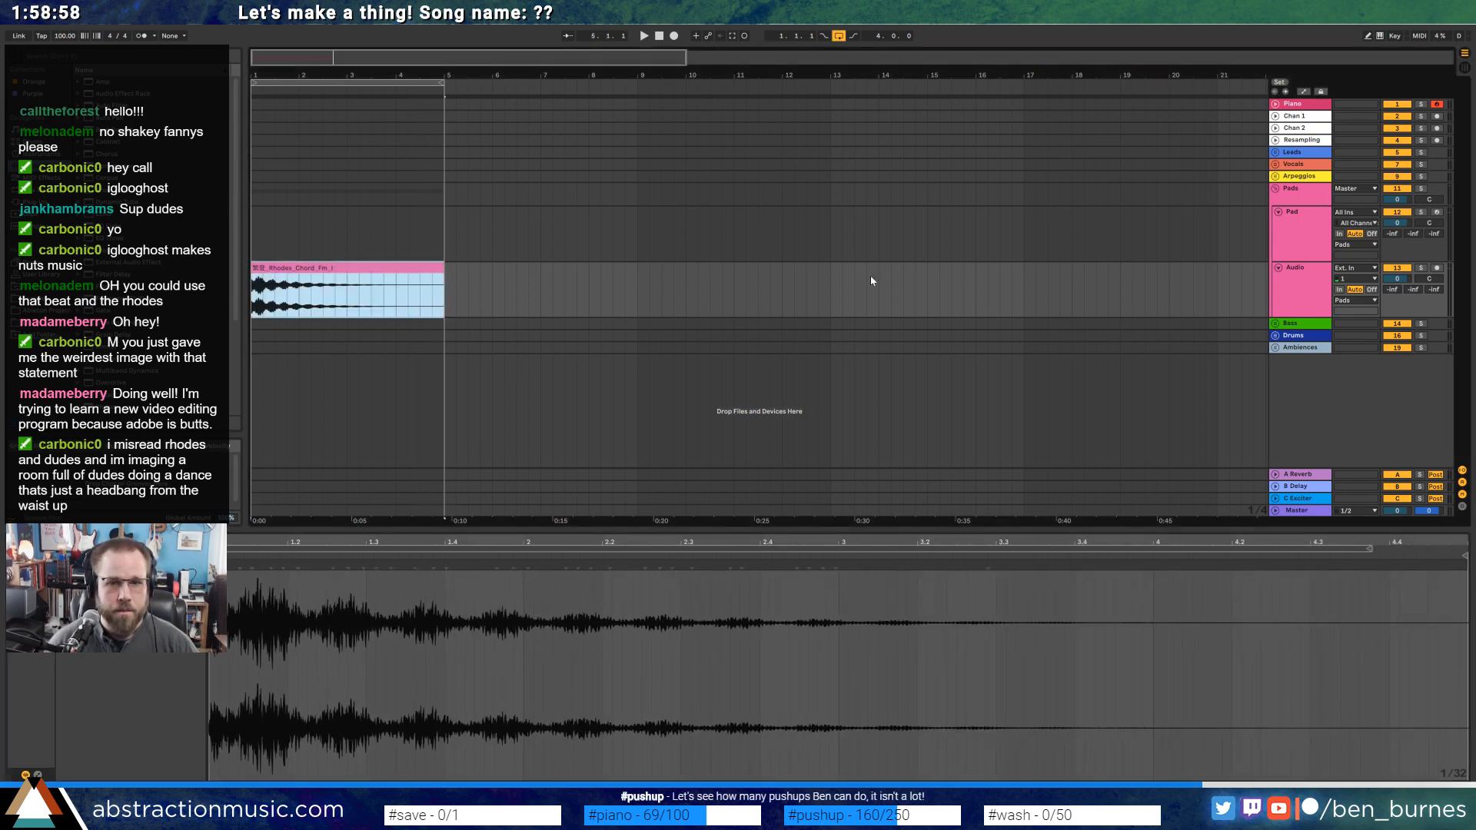
While looping the Rhodes clip, set the Audio track's A Reverb send to -7.2 and the clip's warp Preserve resolution to 1/4.
key(space)
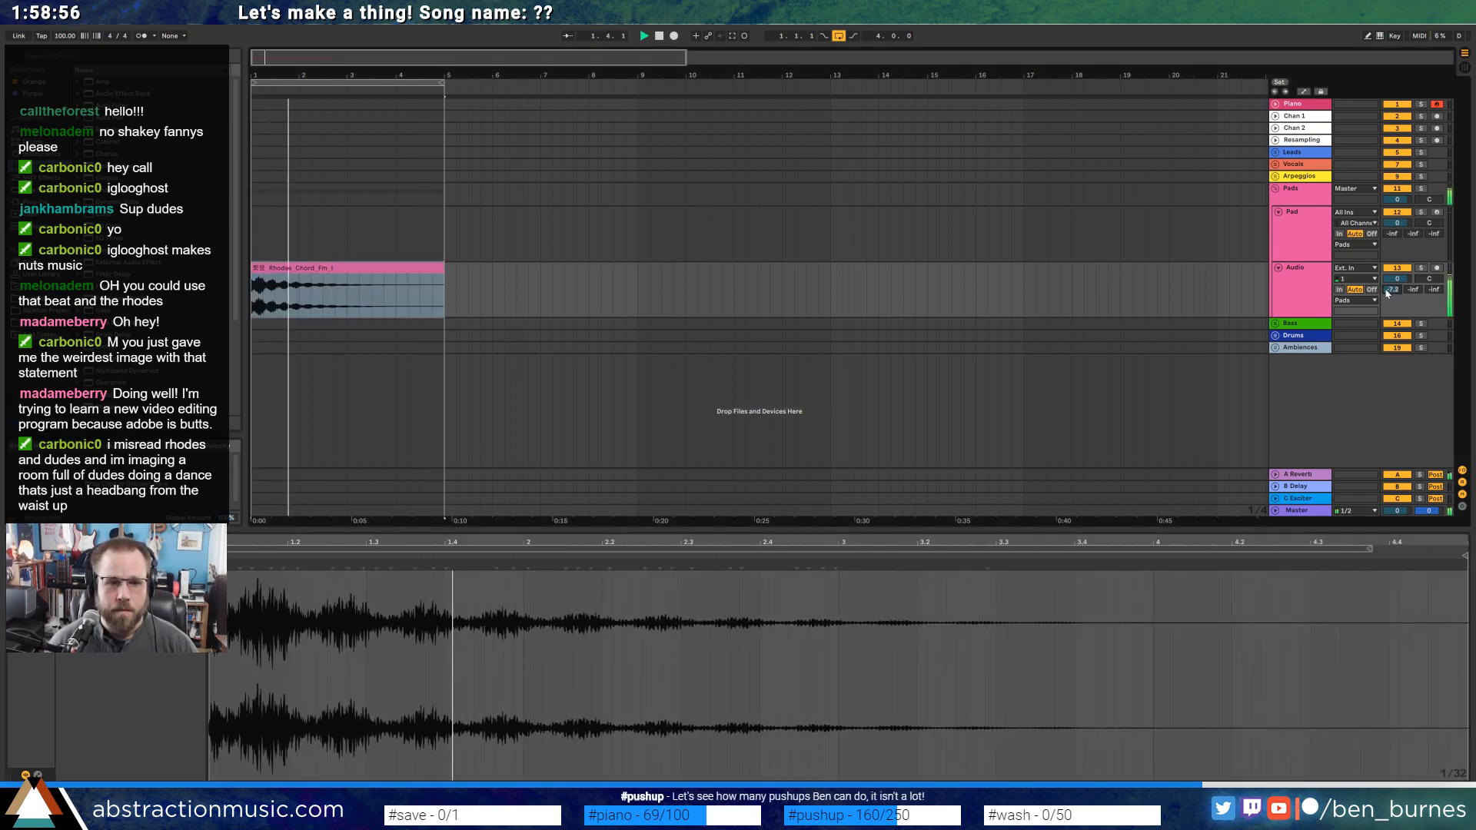
click(146, 609)
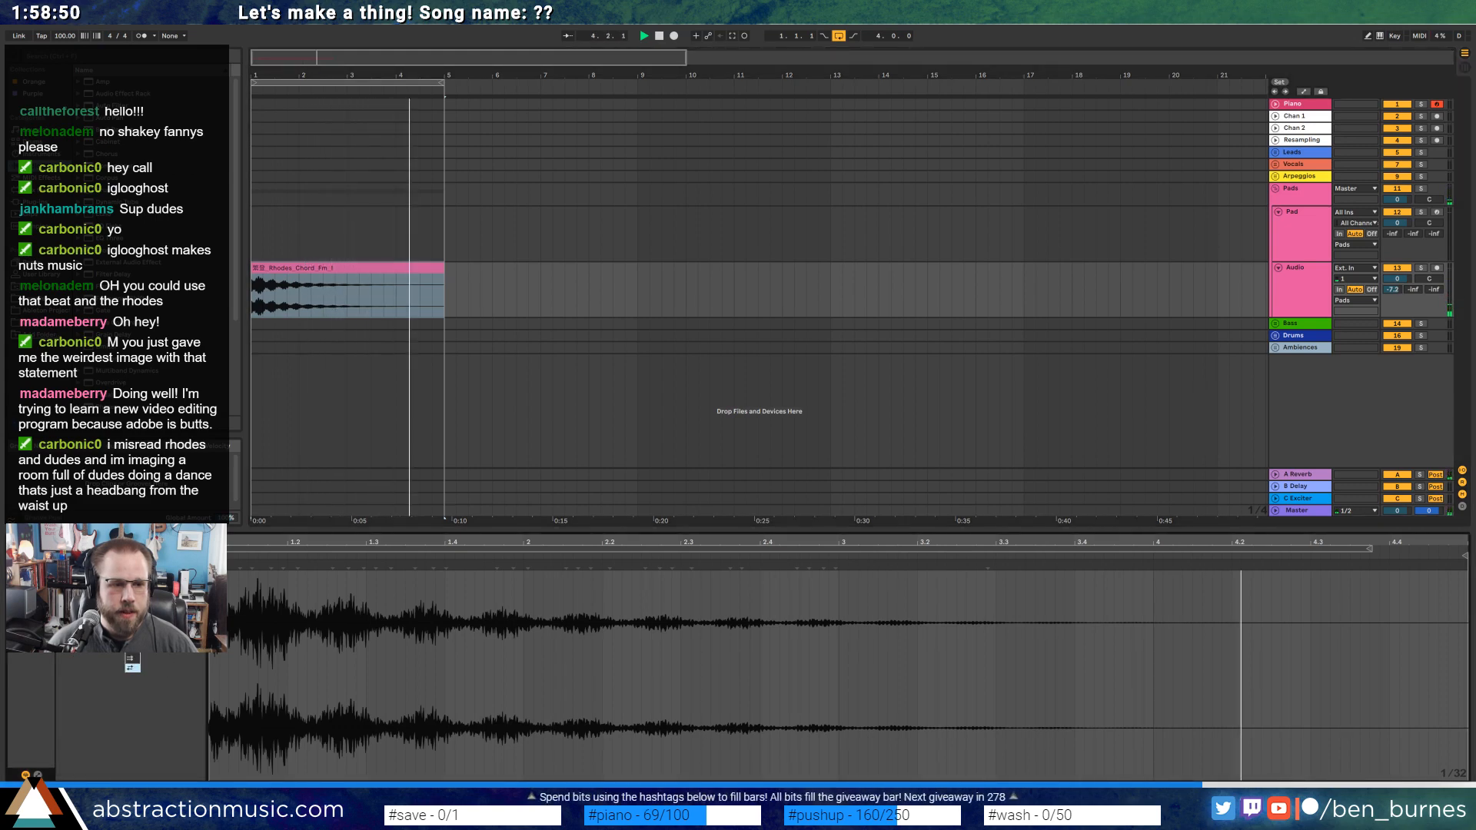
click(150, 656)
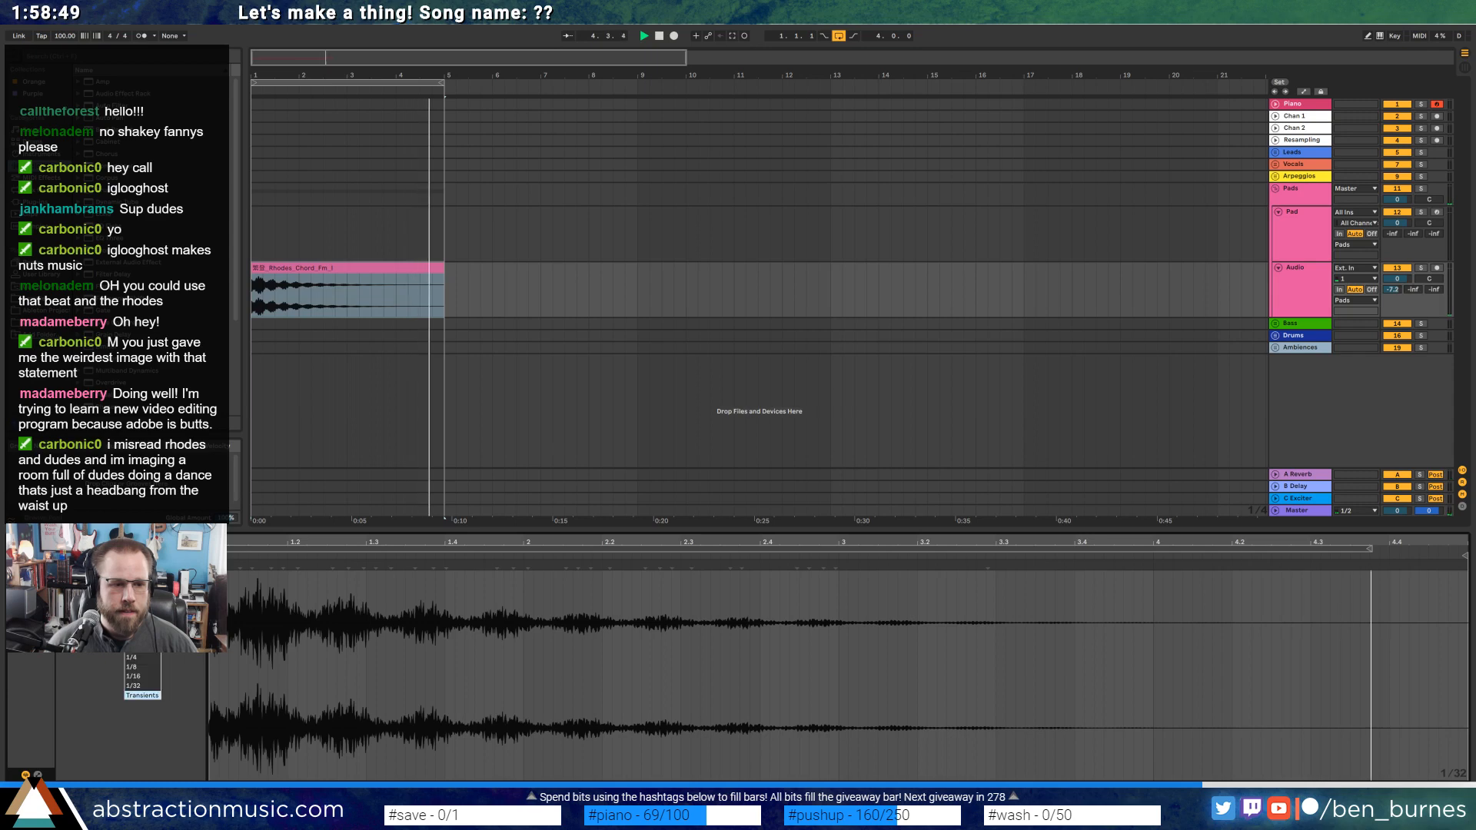
click(146, 657)
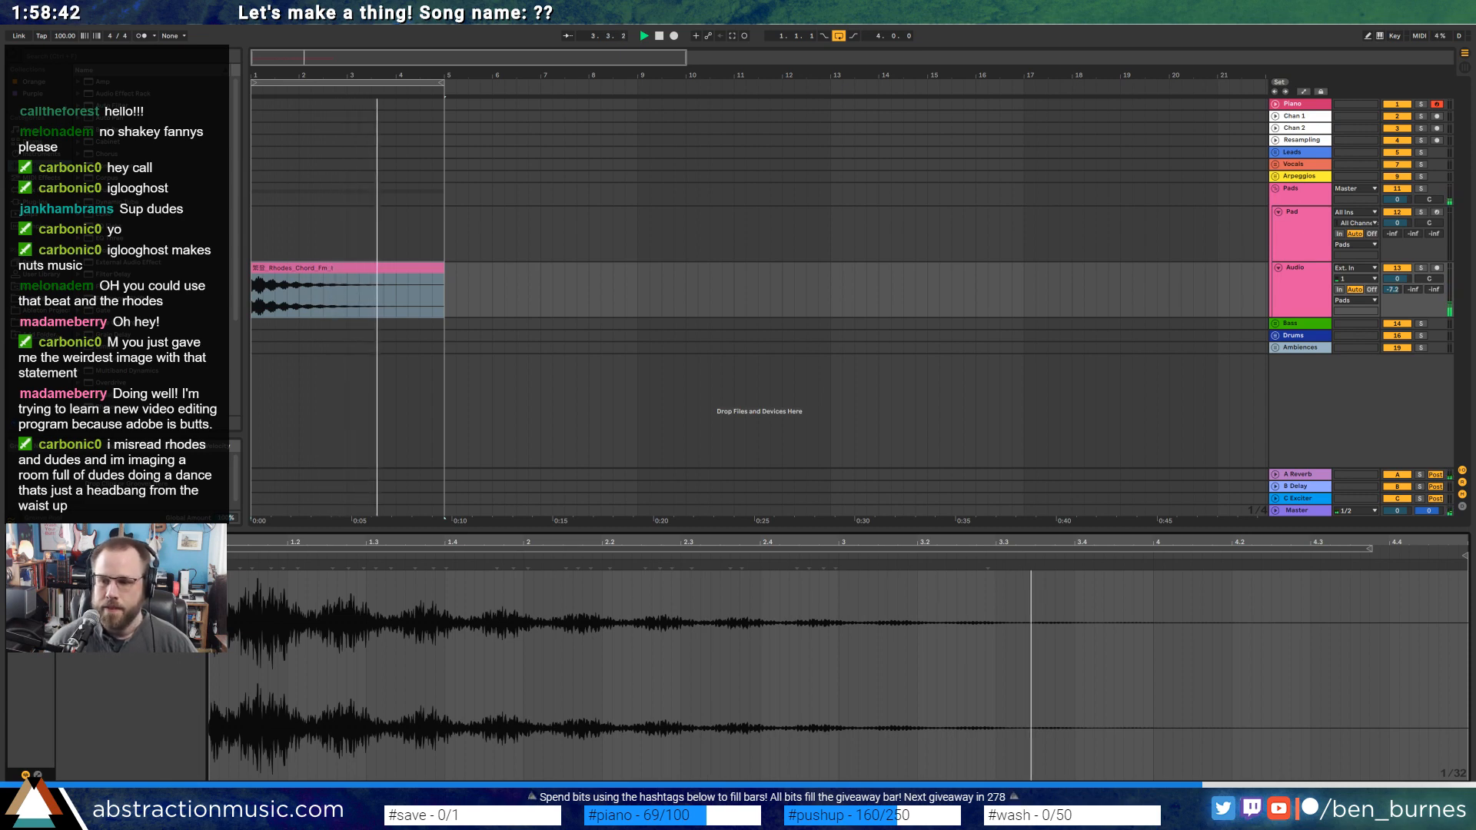
key(space)
click(142, 629)
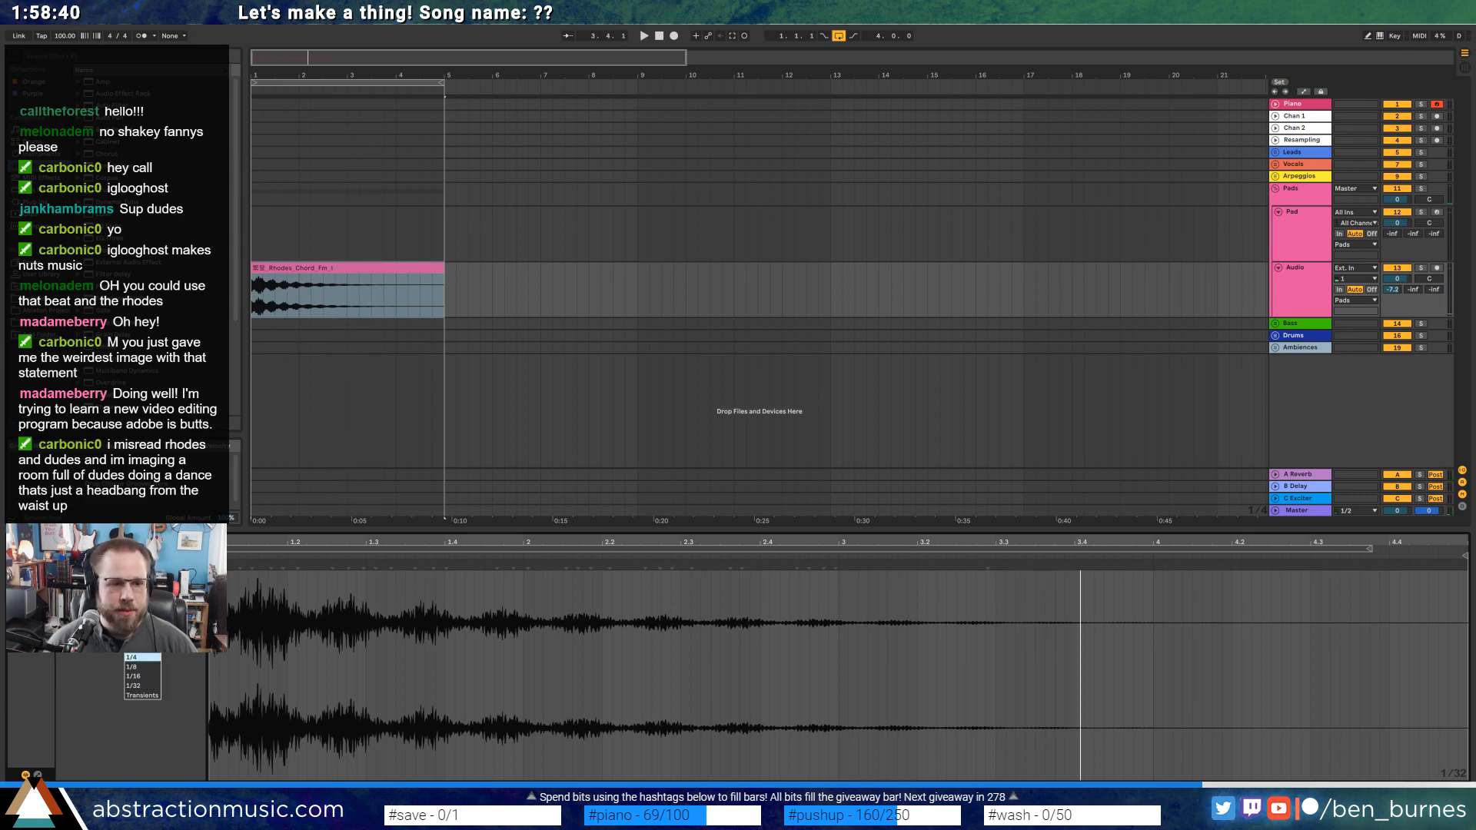
key(space)
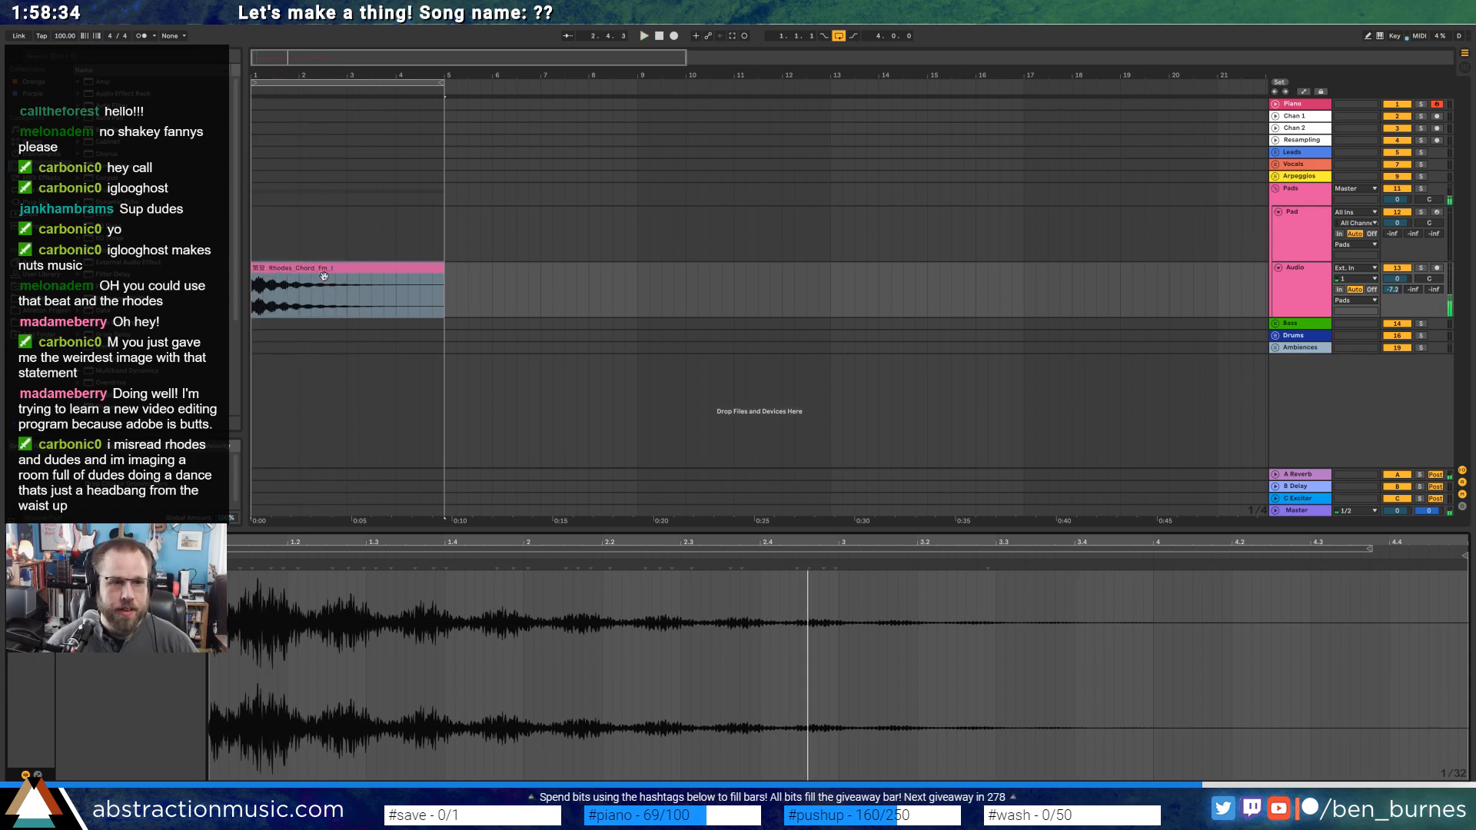
Duplicate the first two bars of the Rhodes clip over bars 3 and 4 and play the result.
key(space)
drag(347, 292, 242, 297)
key(ctrl+d)
key(space)
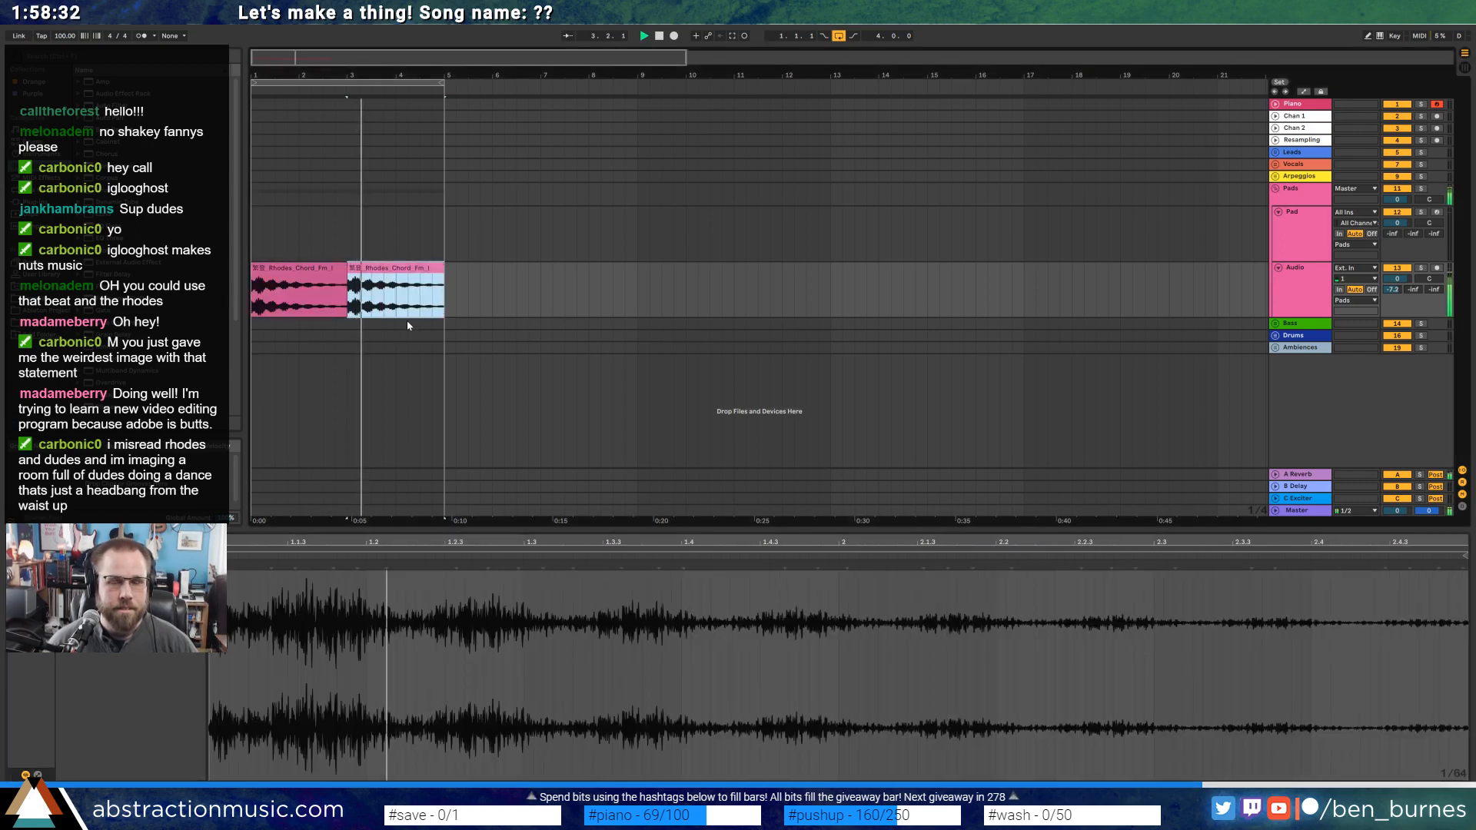
Delete the empty Pad track, stop playback and select the first Rhodes clip.
click(1306, 297)
click(1313, 258)
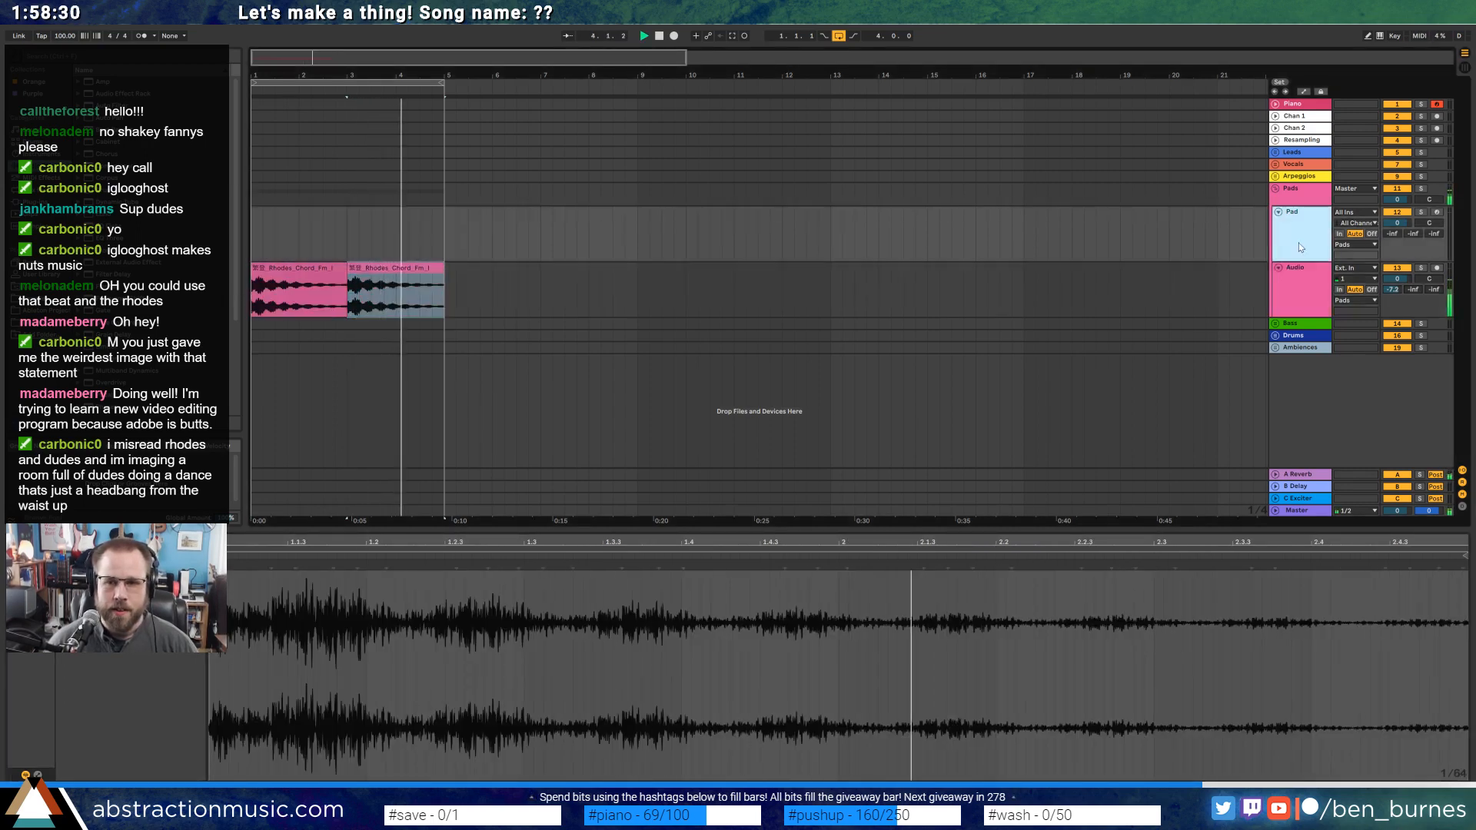
scroll(1318, 265, right, 10)
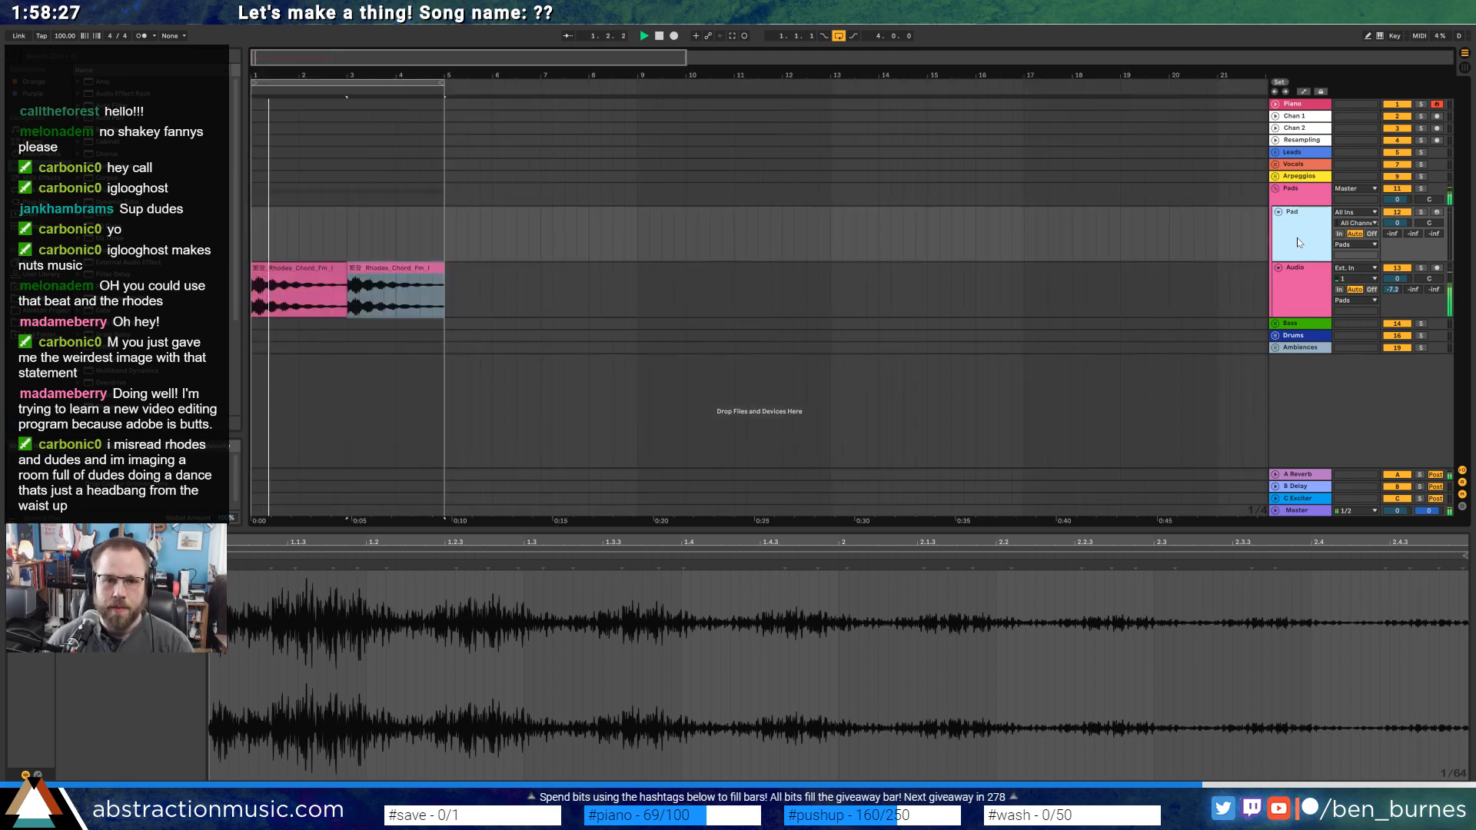
key(Delete)
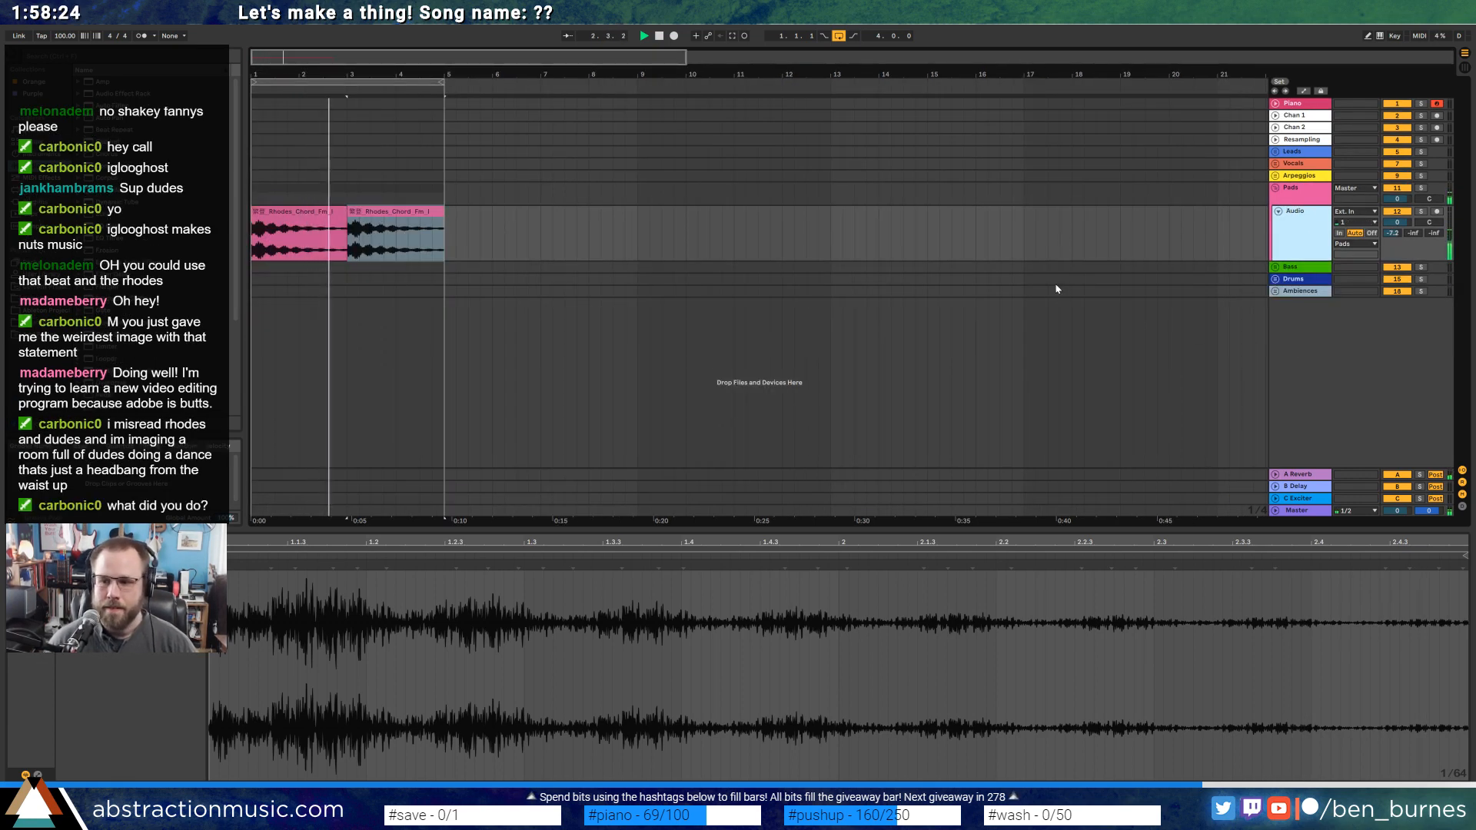
key(space)
key(Left)
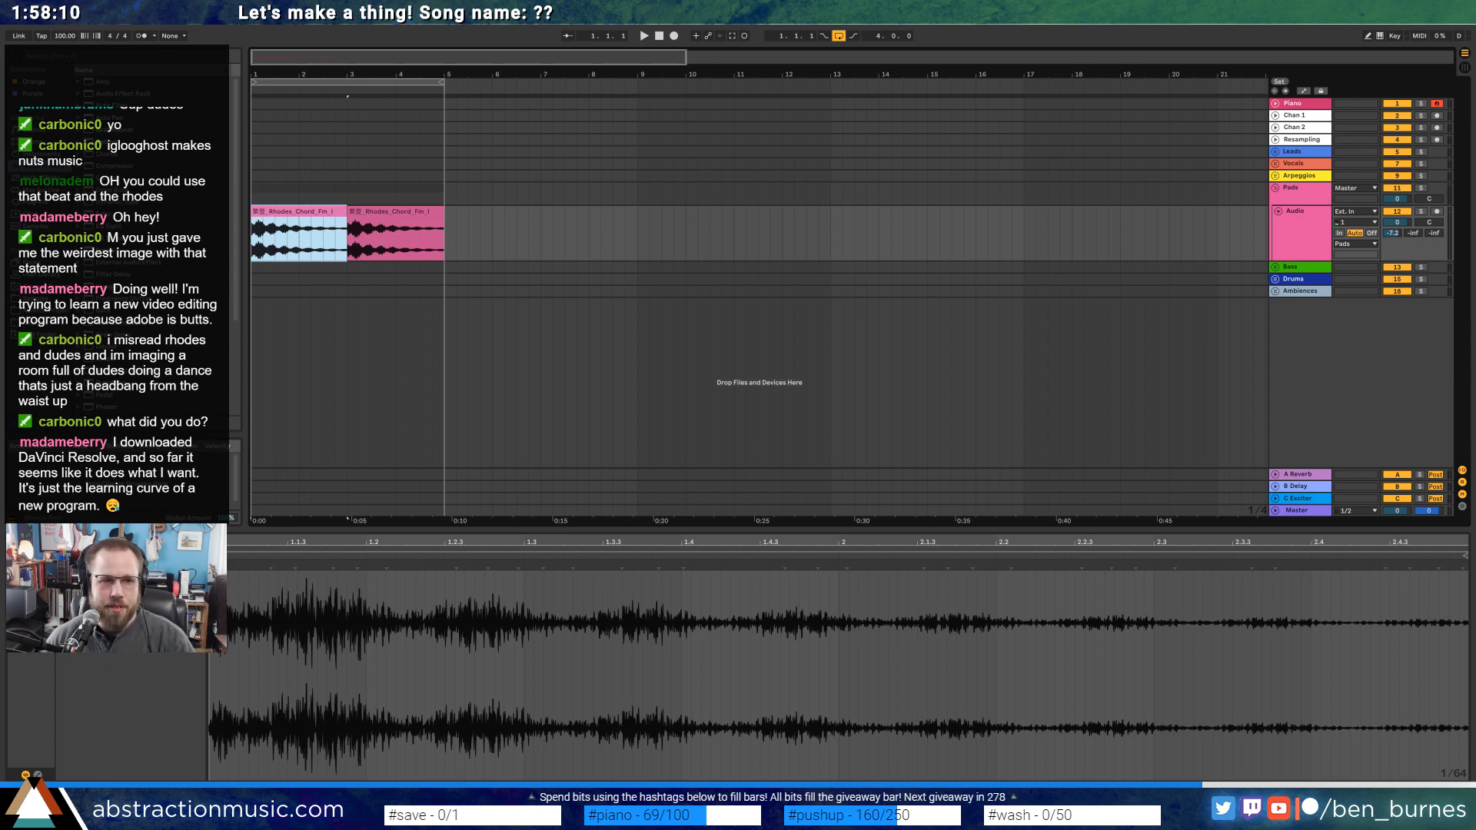
Change the transient loop mode in the first Rhodes clip's warp settings and listen to the clip.
click(132, 646)
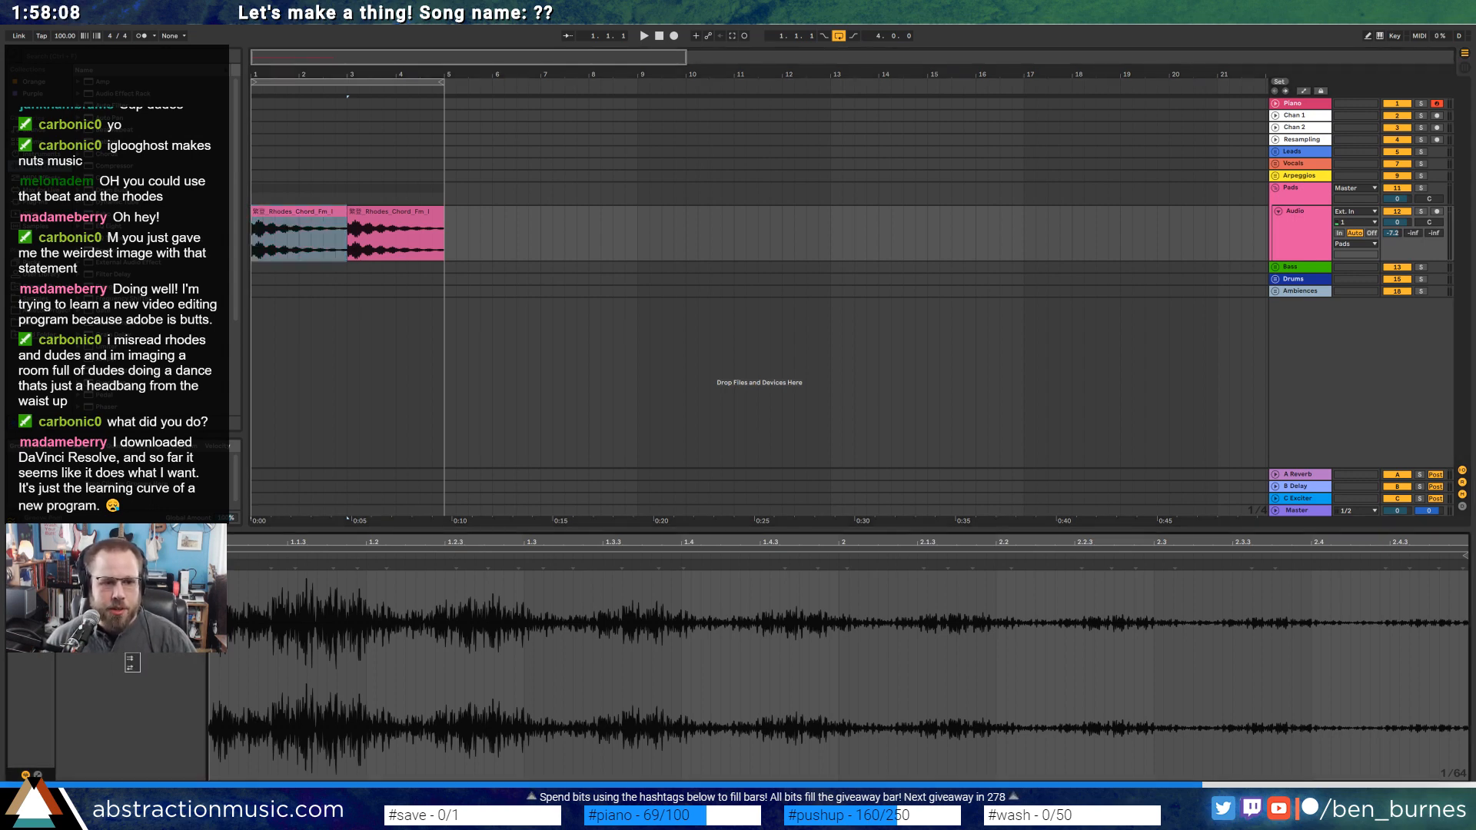
click(135, 668)
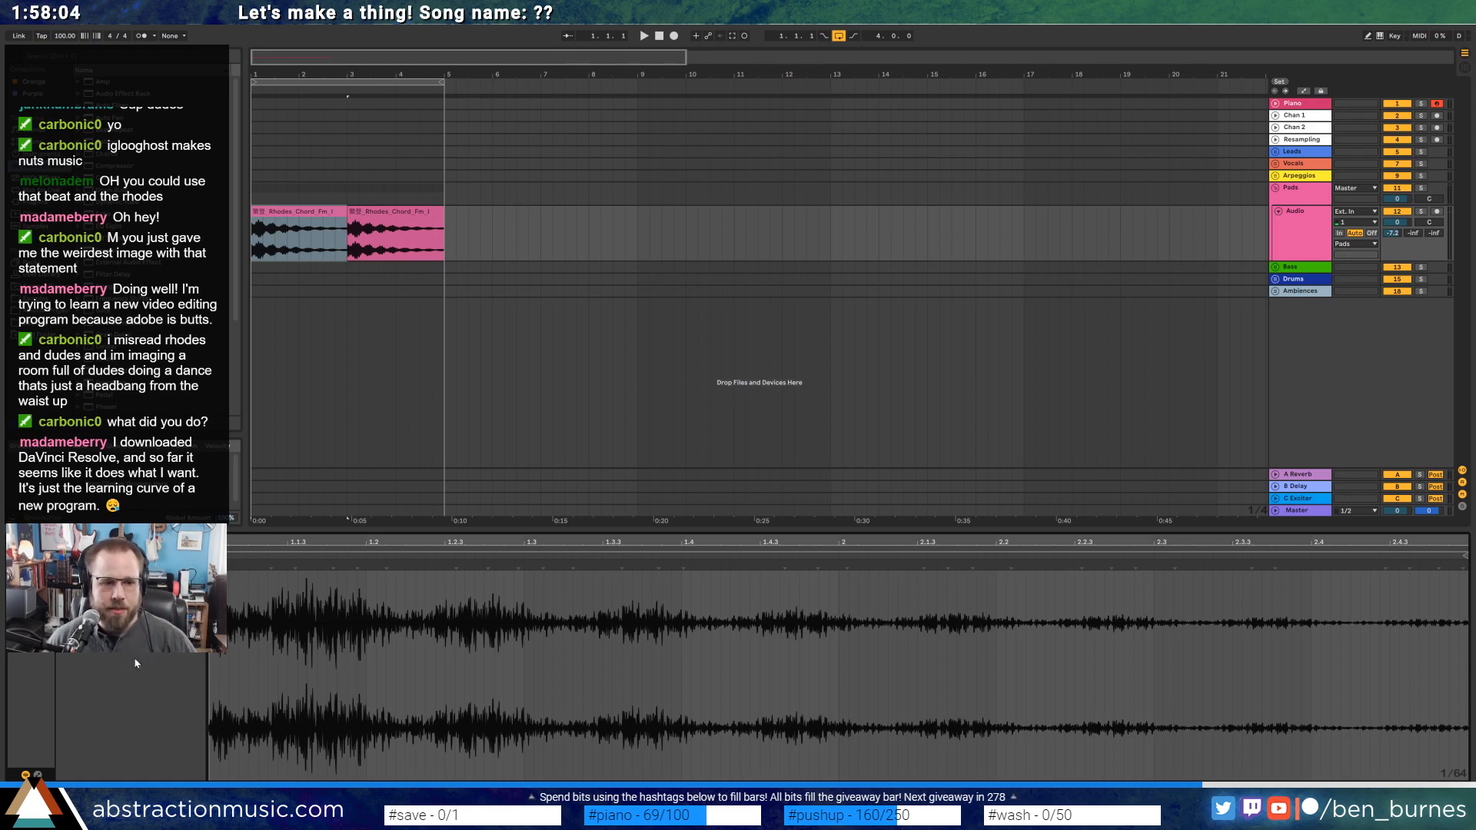
key(space)
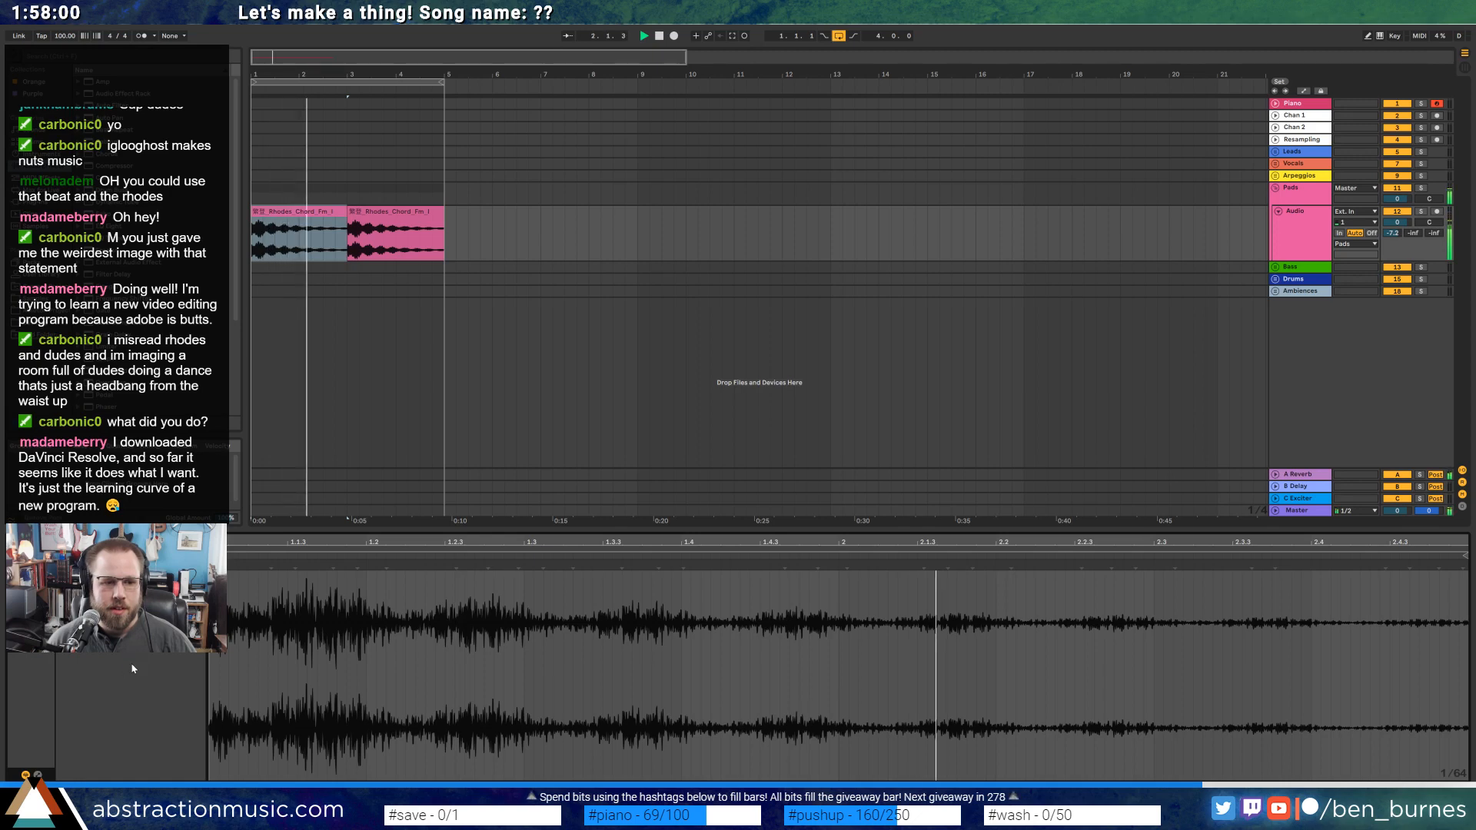
key(space)
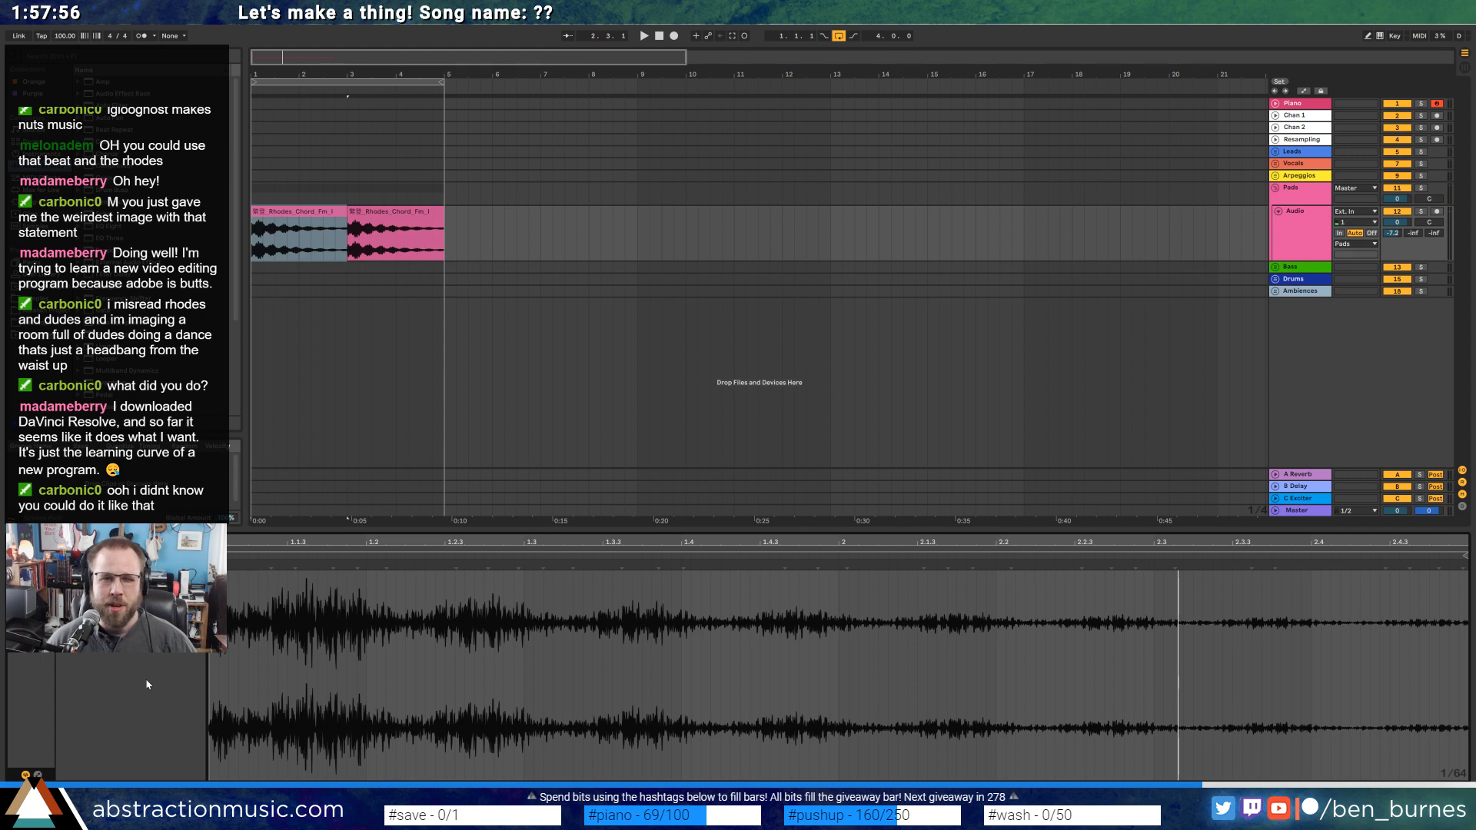
Set the first Rhodes clip's warp Preserve resolution to 1/16 and listen to the clip.
click(282, 218)
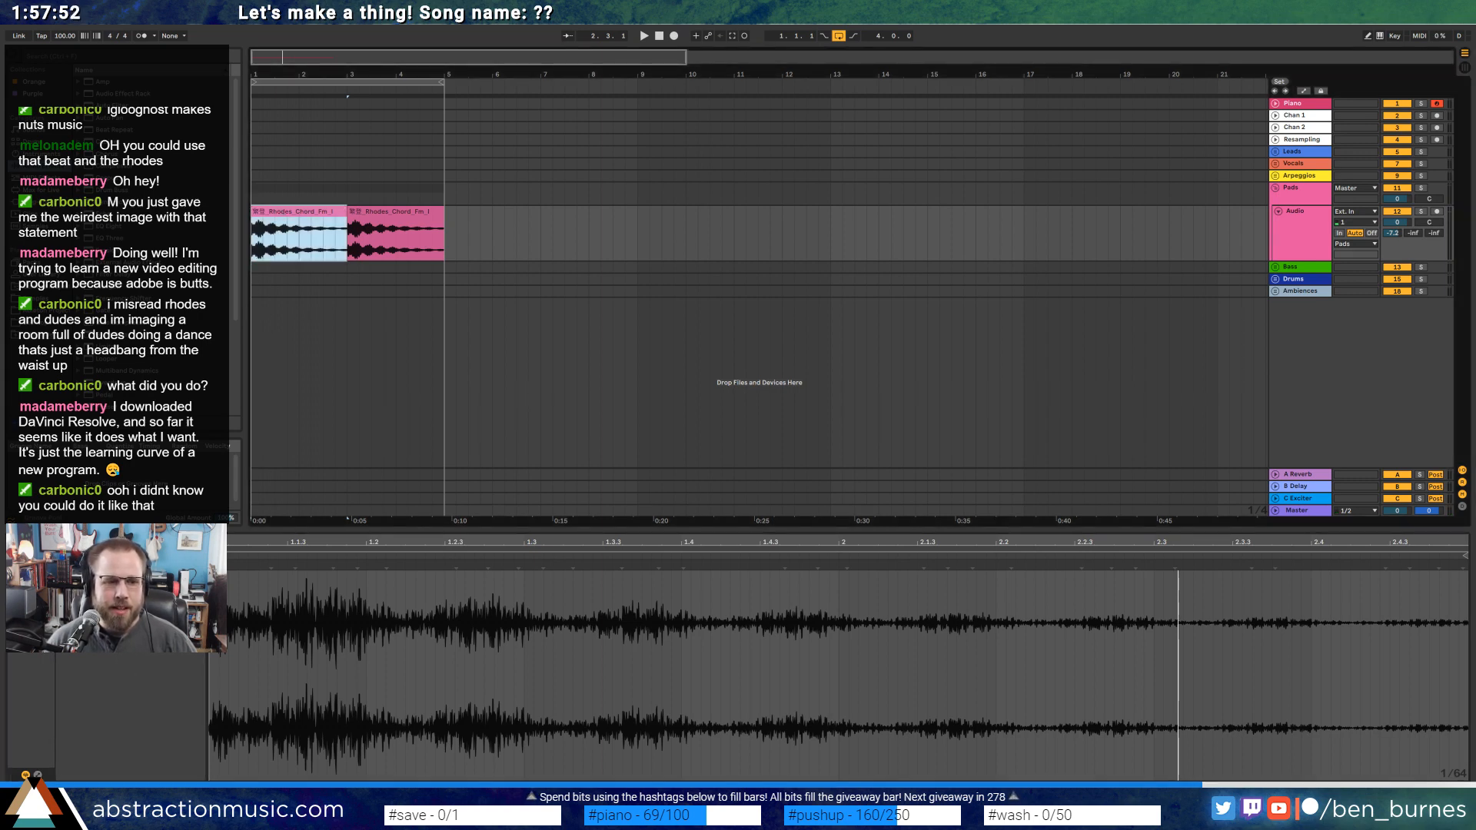
click(146, 677)
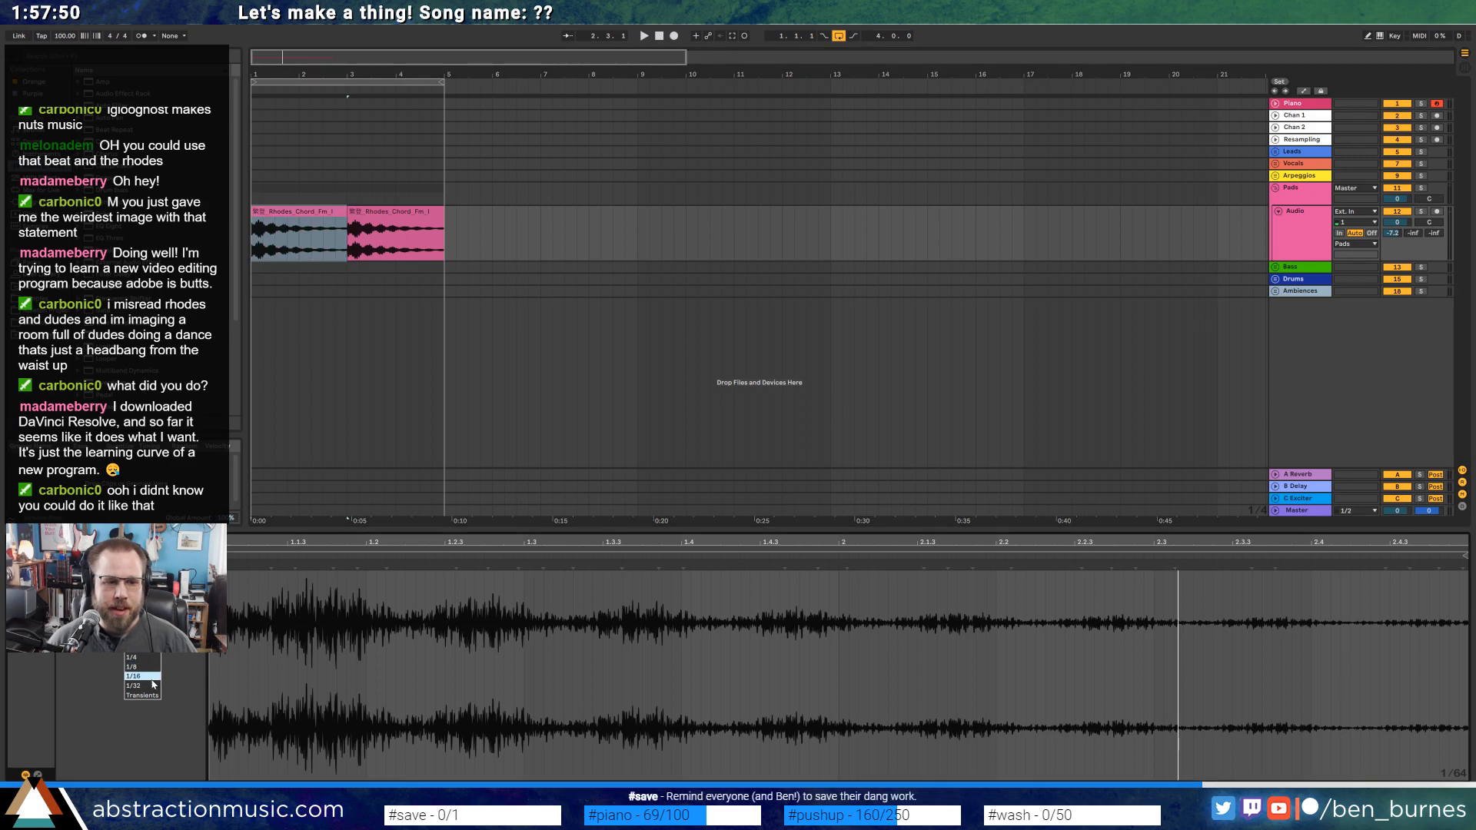
key(space)
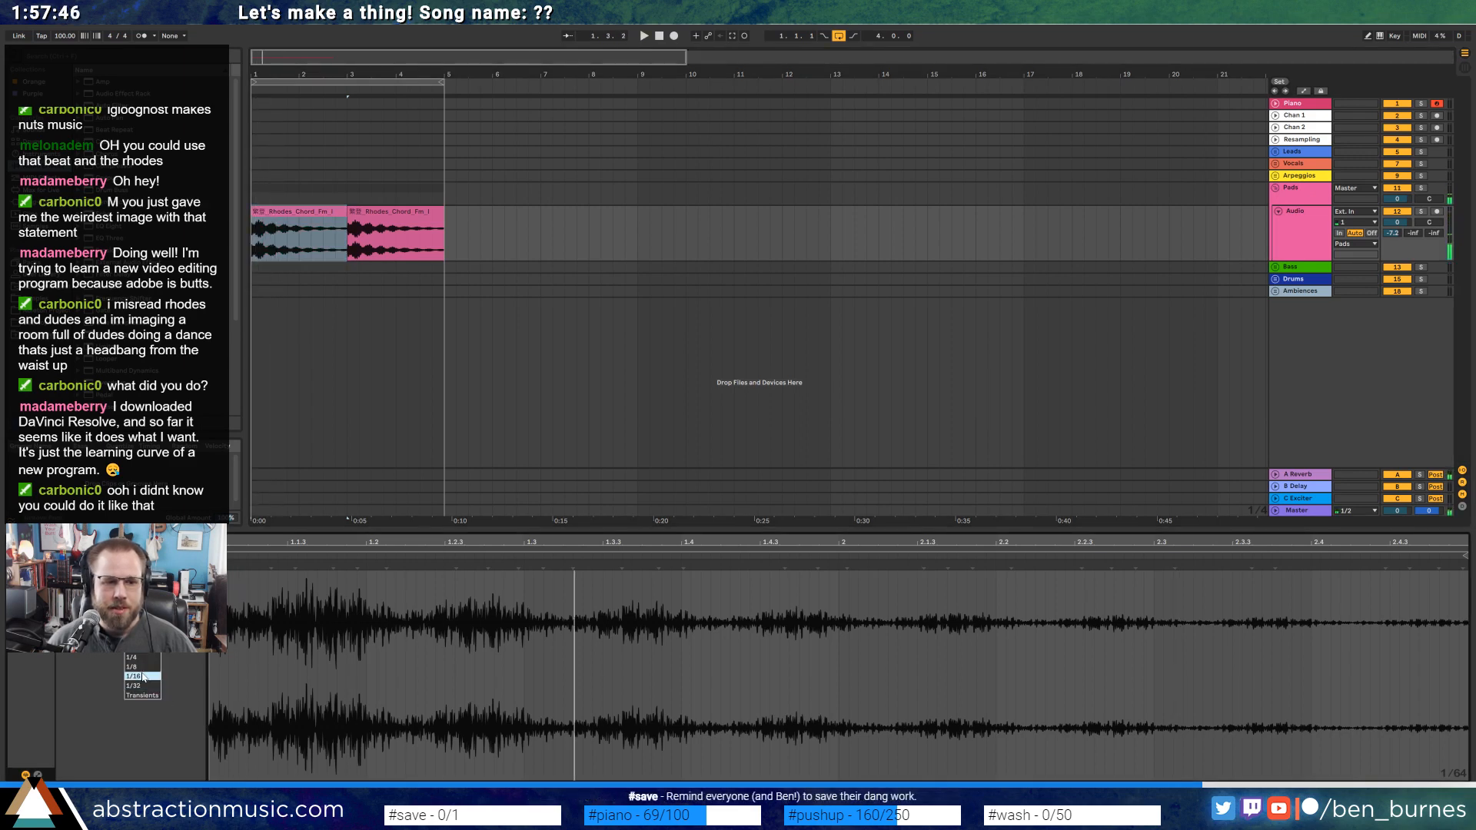
click(143, 676)
key(space)
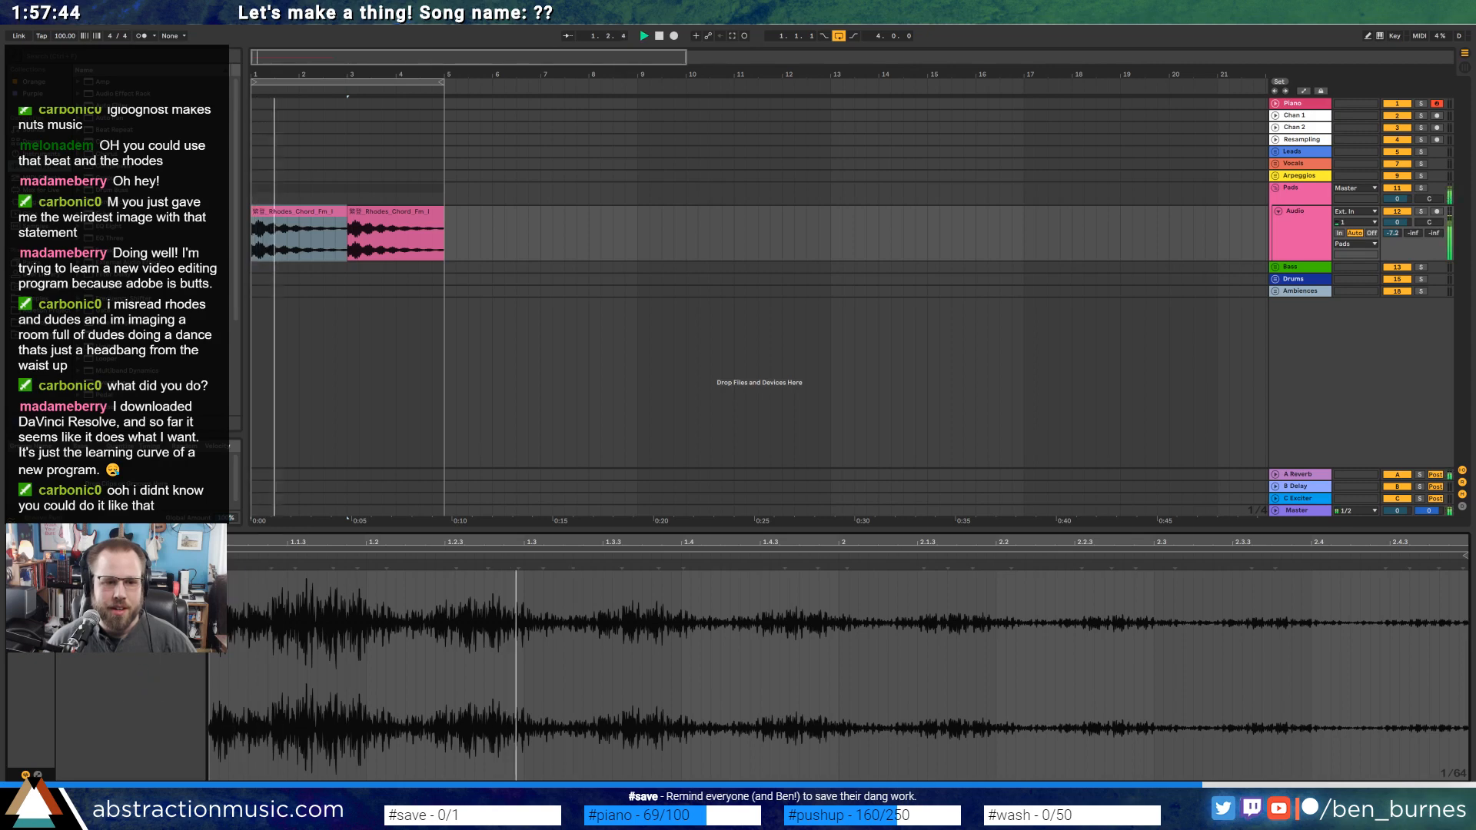
key(space)
click(143, 629)
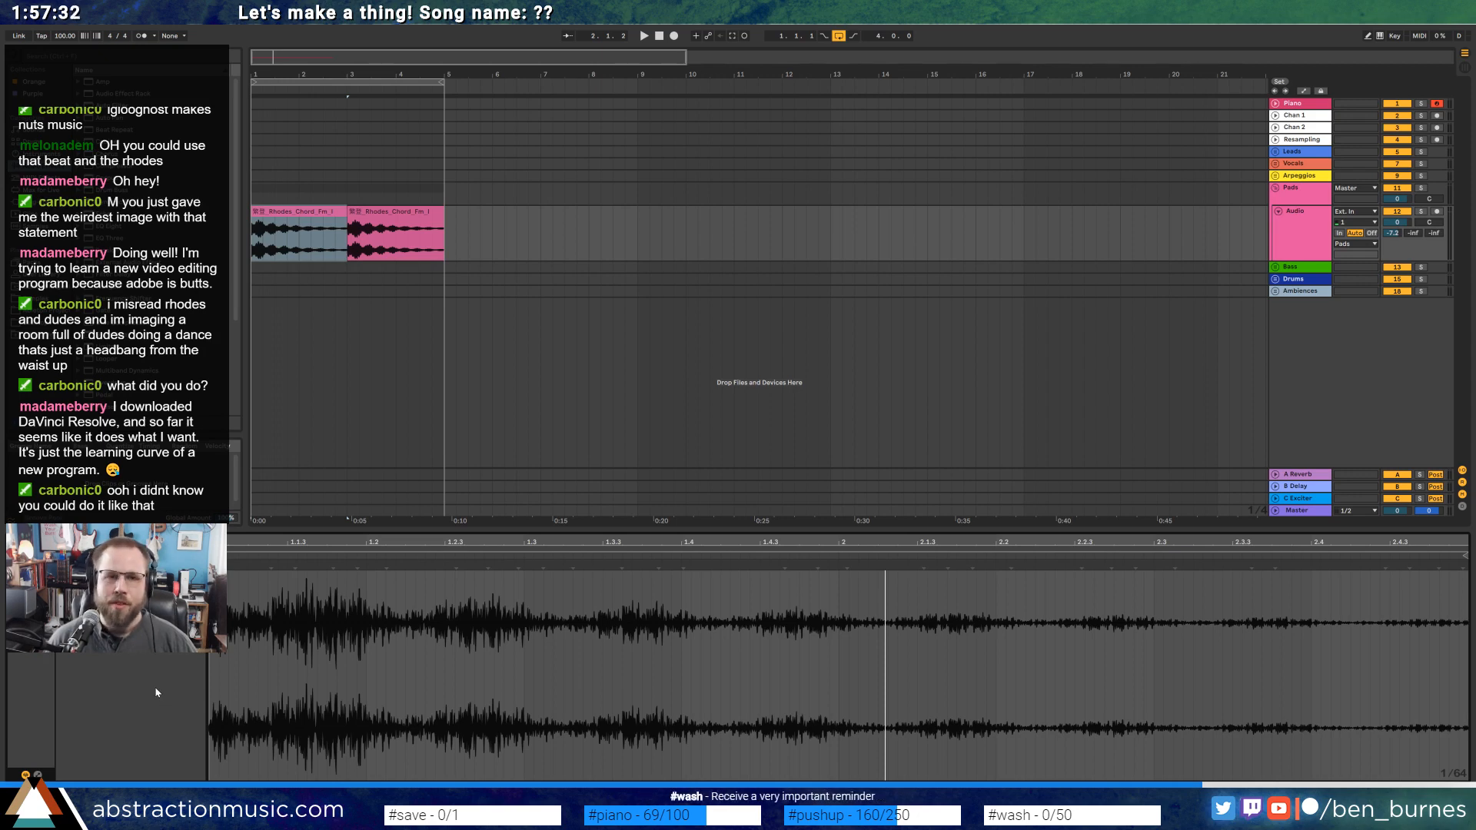
click(307, 214)
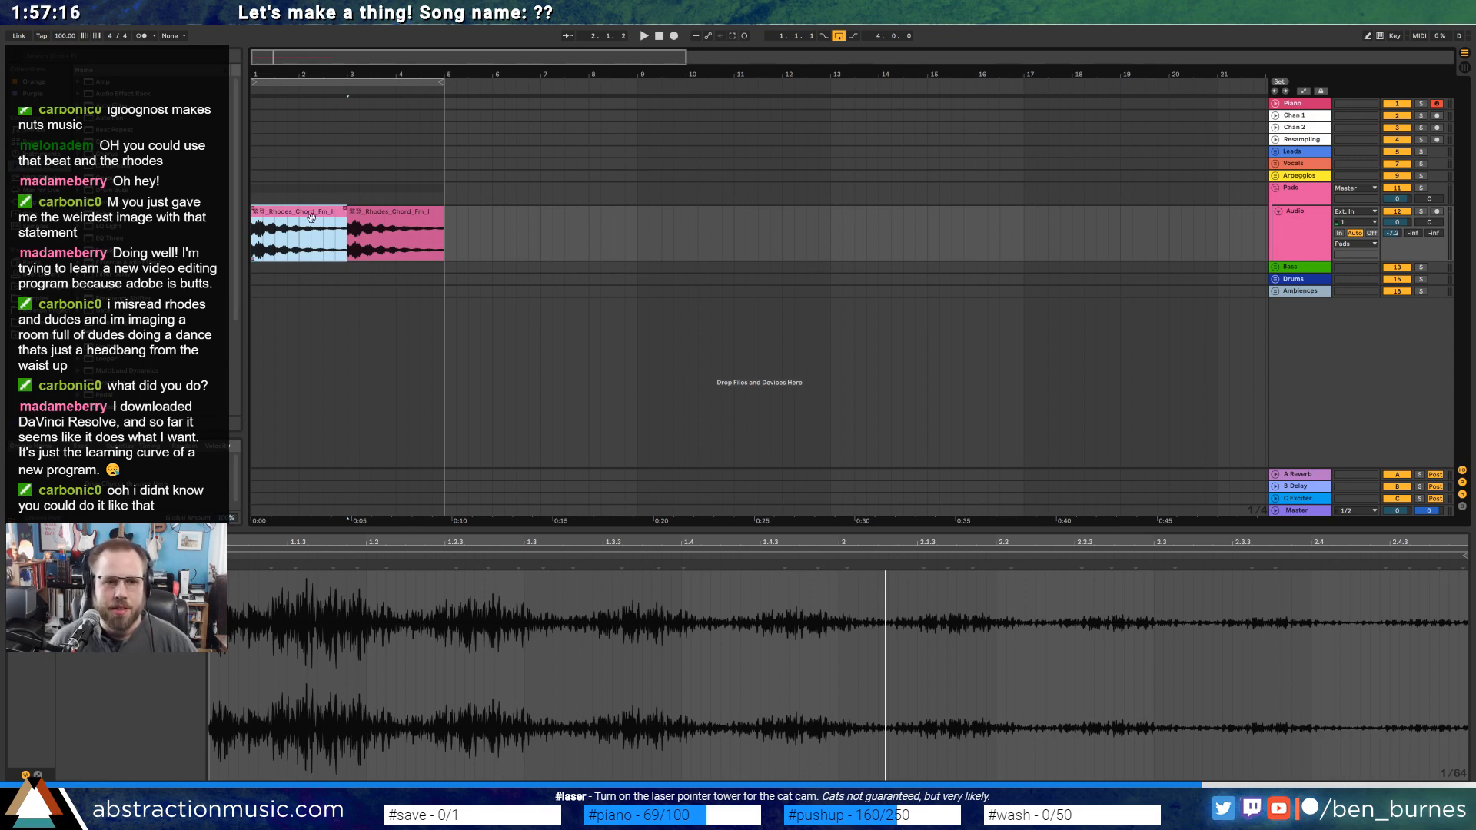
Unfold the Bass group, then switch to Splice and audition IGLOOGHOST_drum_loop_tiny_grime_riddim_140.wav.
click(1275, 268)
click(1296, 302)
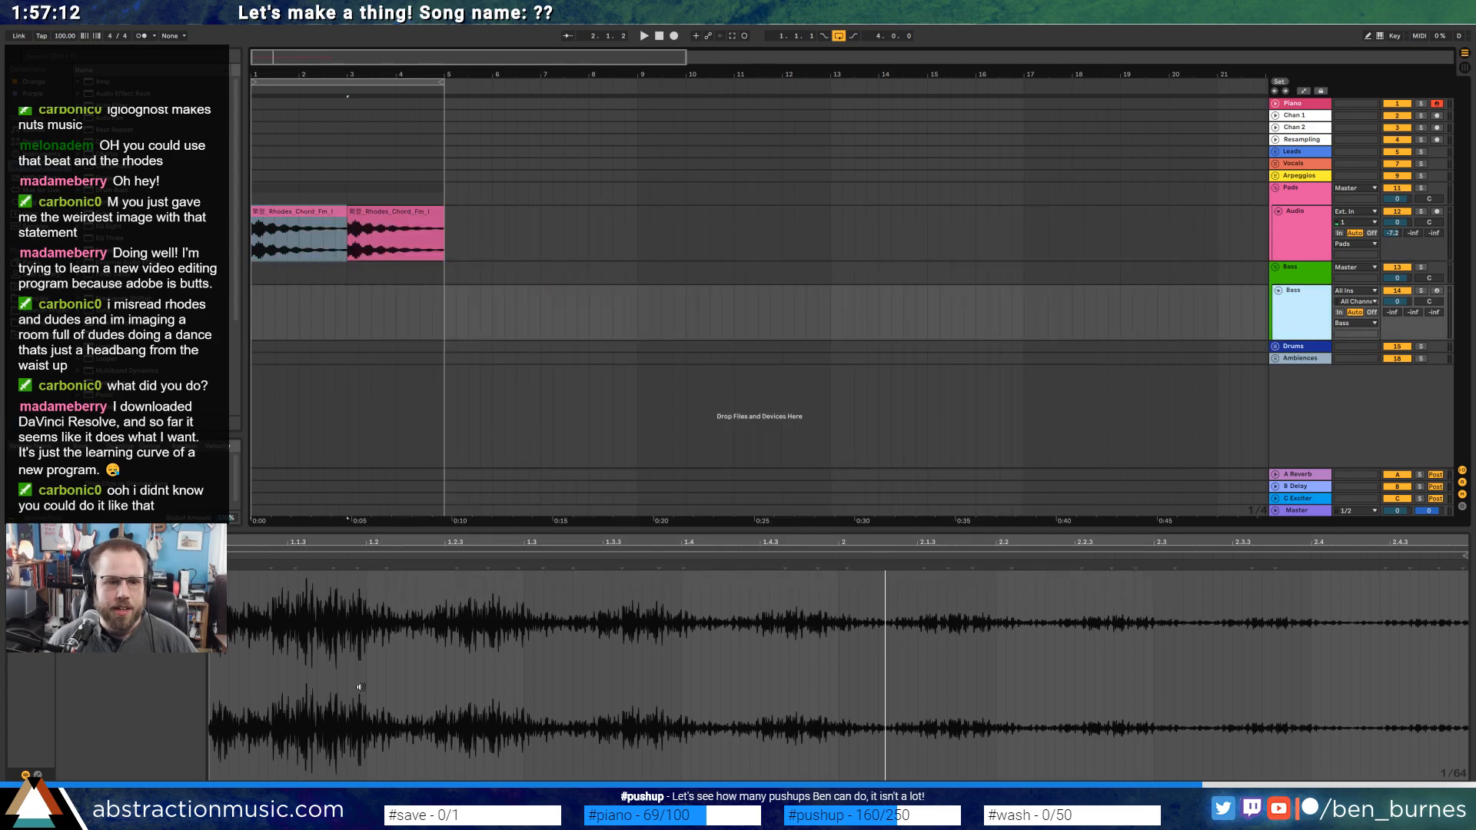
key(alt+Tab)
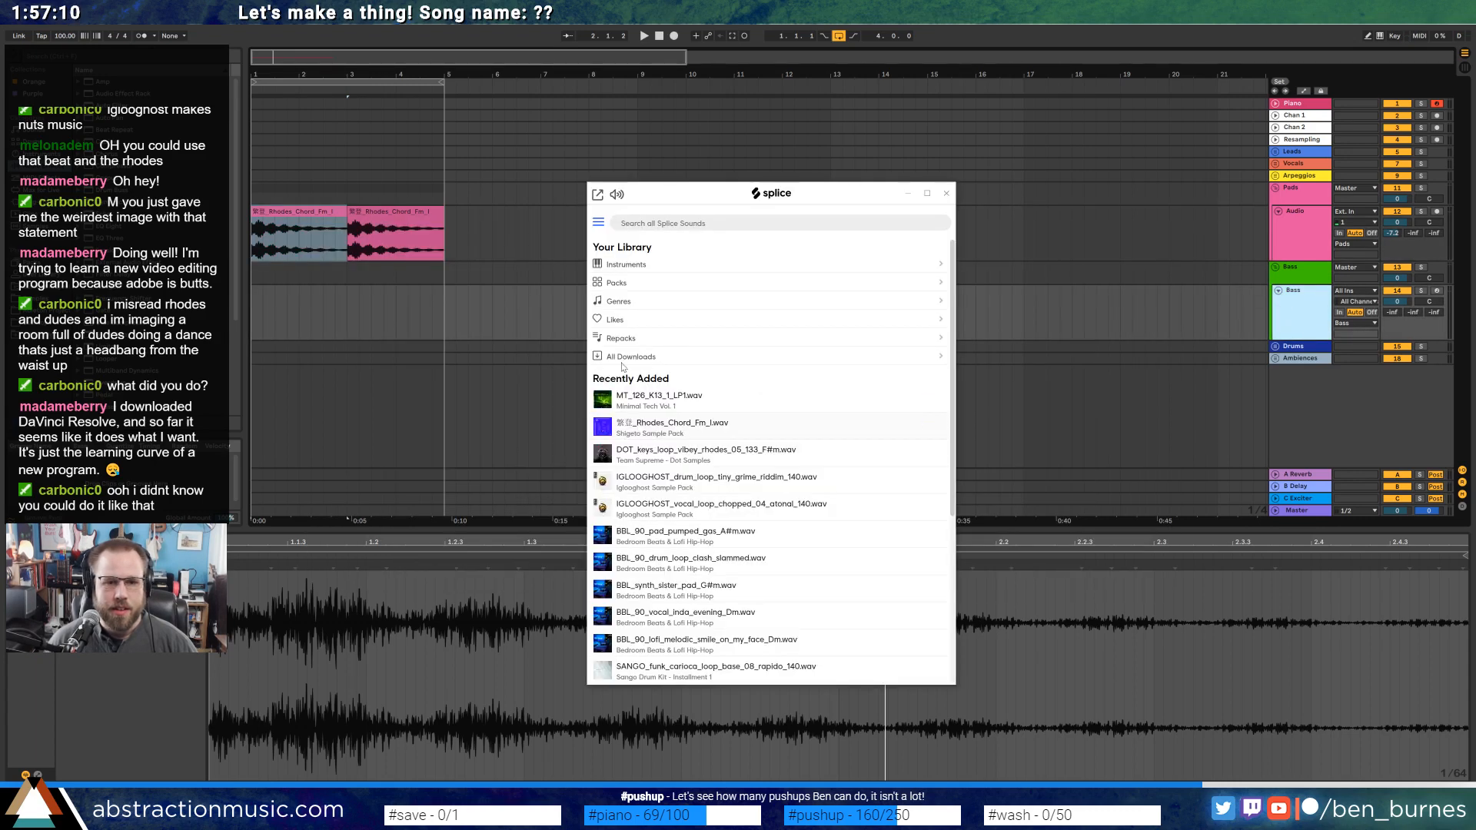
click(605, 482)
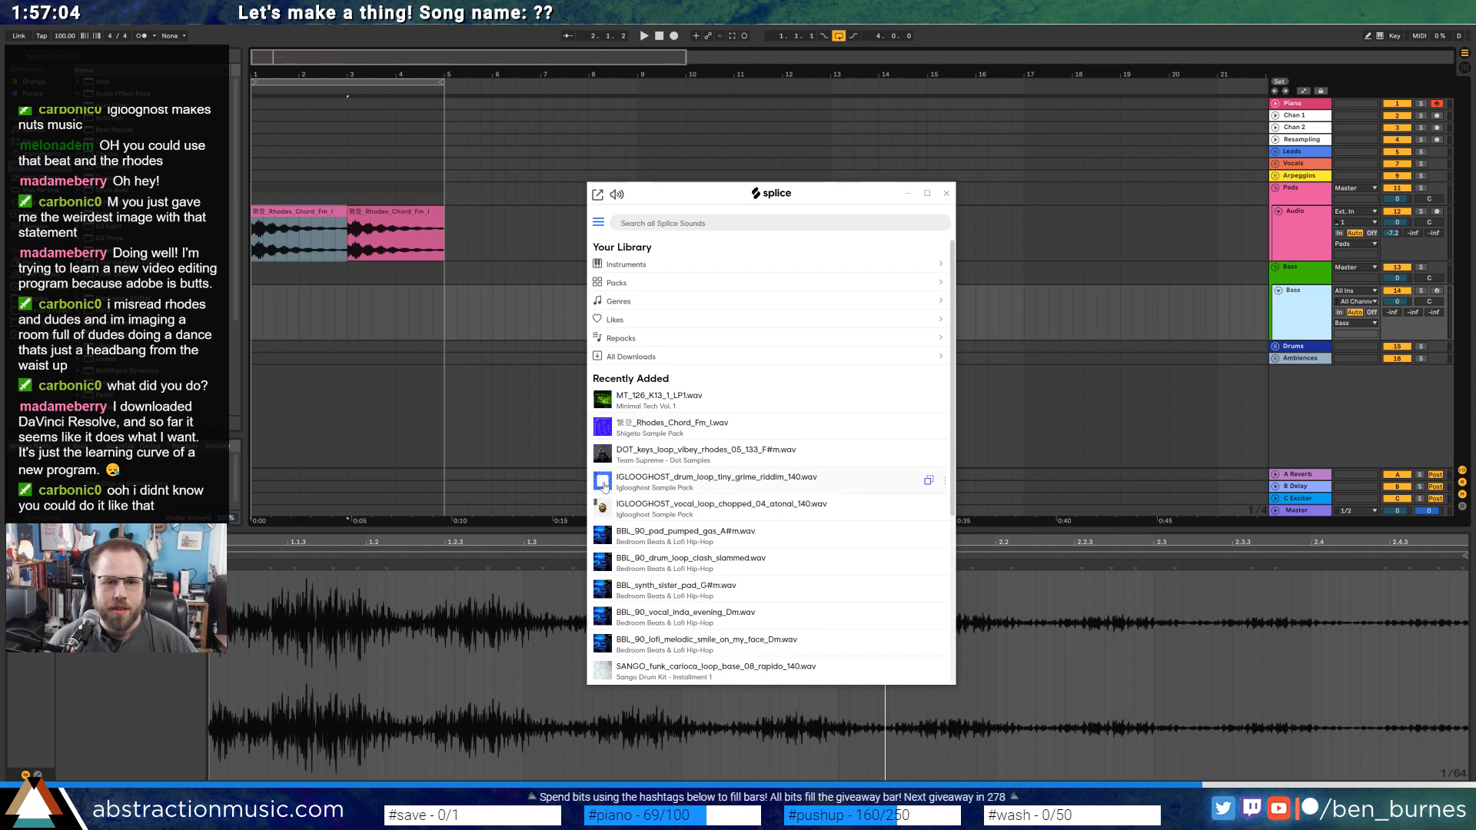
Unfold the Drums group and its Drum Loop track, and place IGLOOGHOST_drum_loop_tiny_grime_riddim_140.wav from Splice on that track just after bar 5.
click(1276, 347)
click(1285, 372)
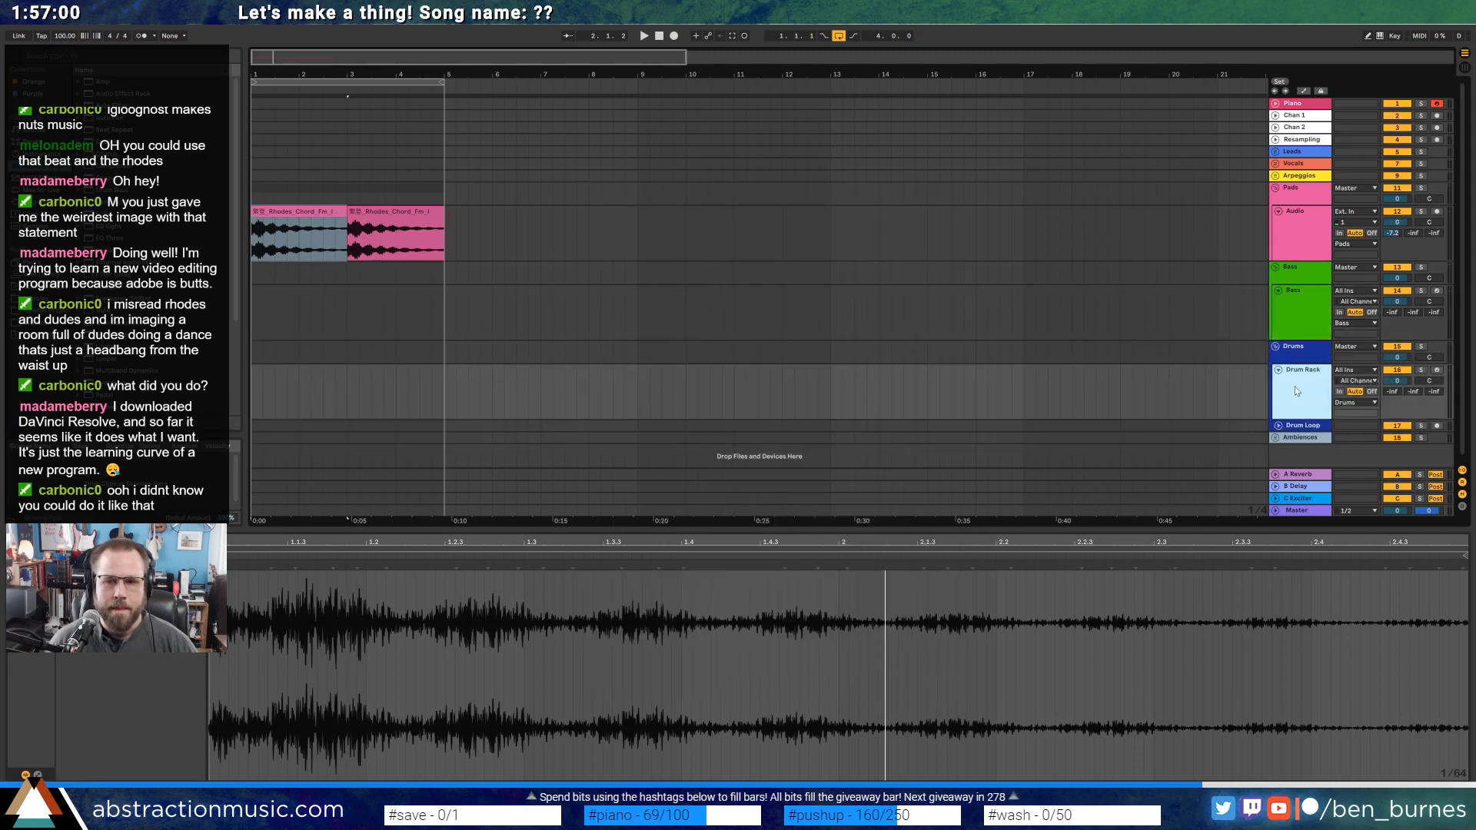
click(1278, 425)
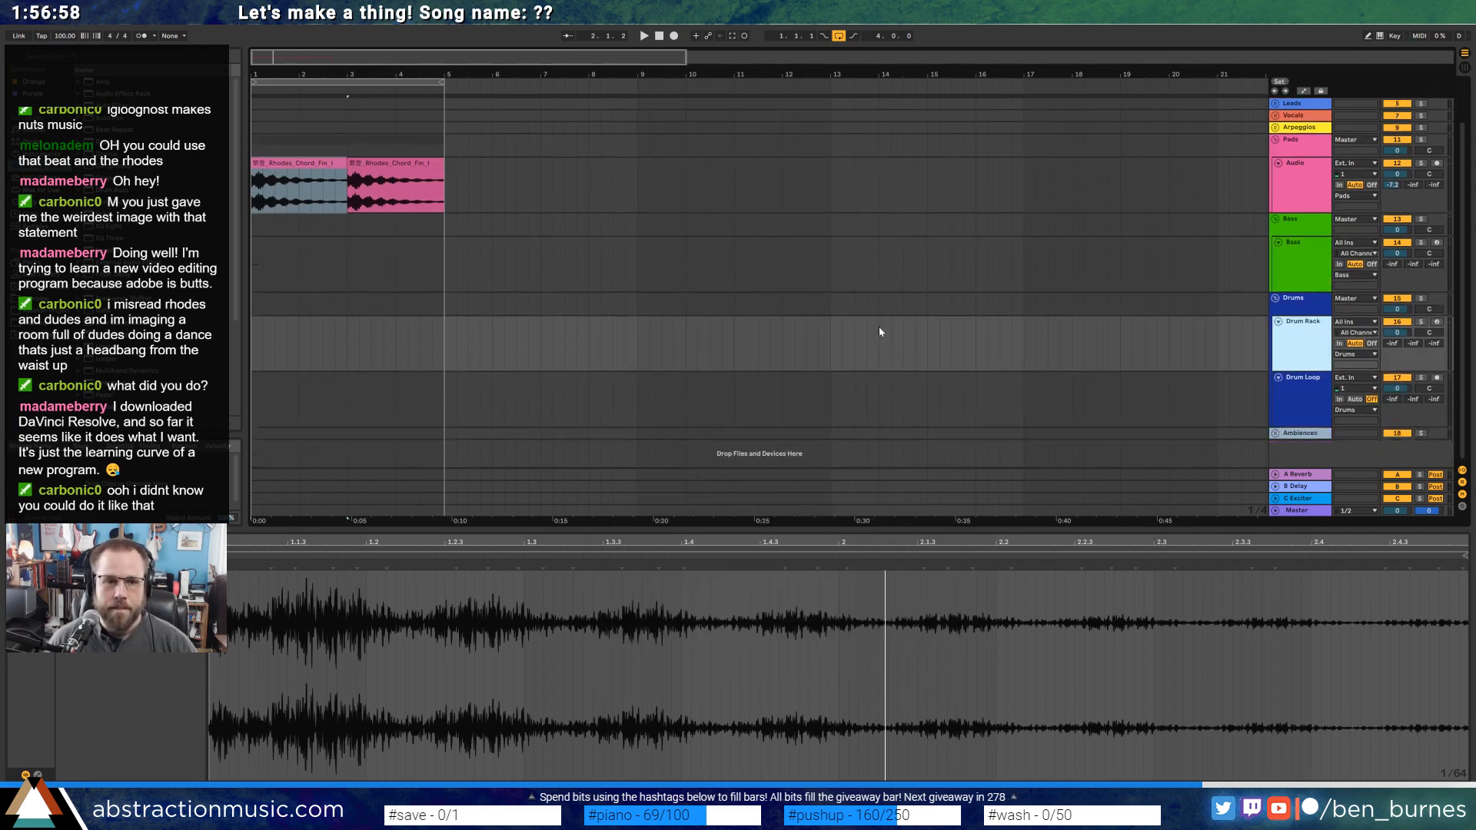
key(alt+Tab)
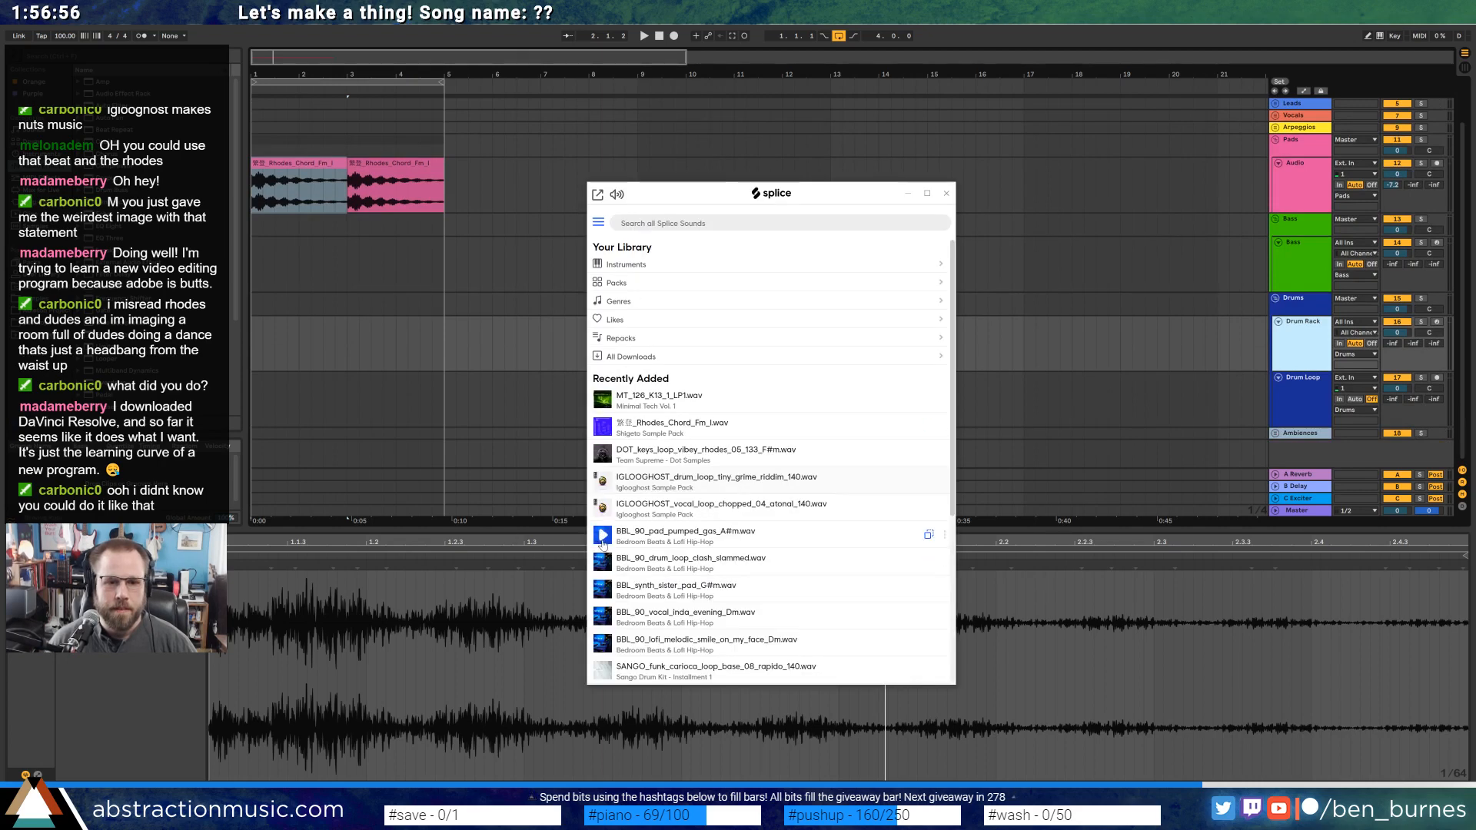
drag(630, 483, 477, 382)
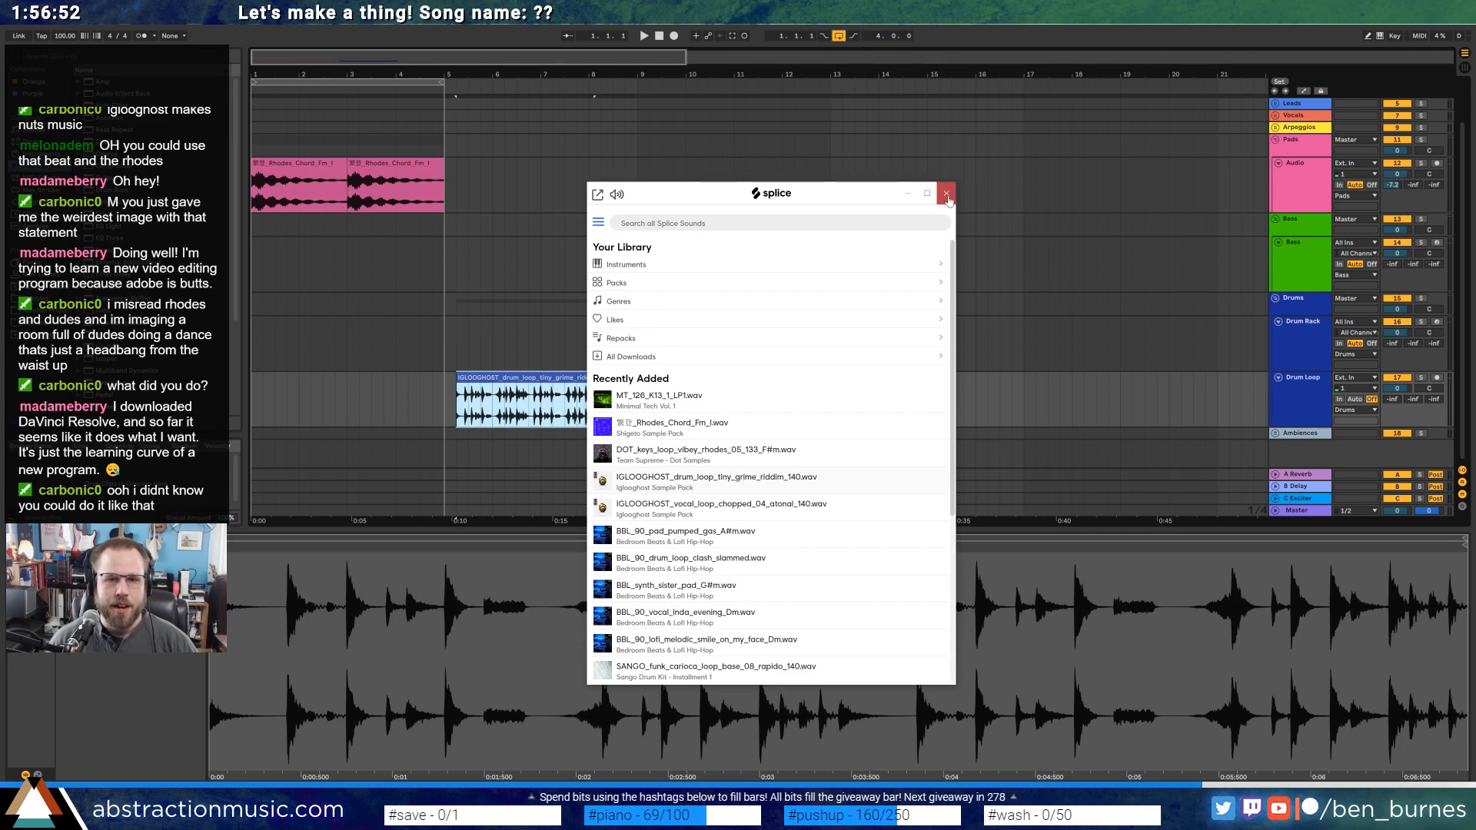
Load SANGO_kick_11, SANGO_snare_lite_03 and SANGO_hihat_closed_03 from Splice onto the Drum Rack track's C1, C#1 and E1 pads.
drag(904, 205, 1120, 121)
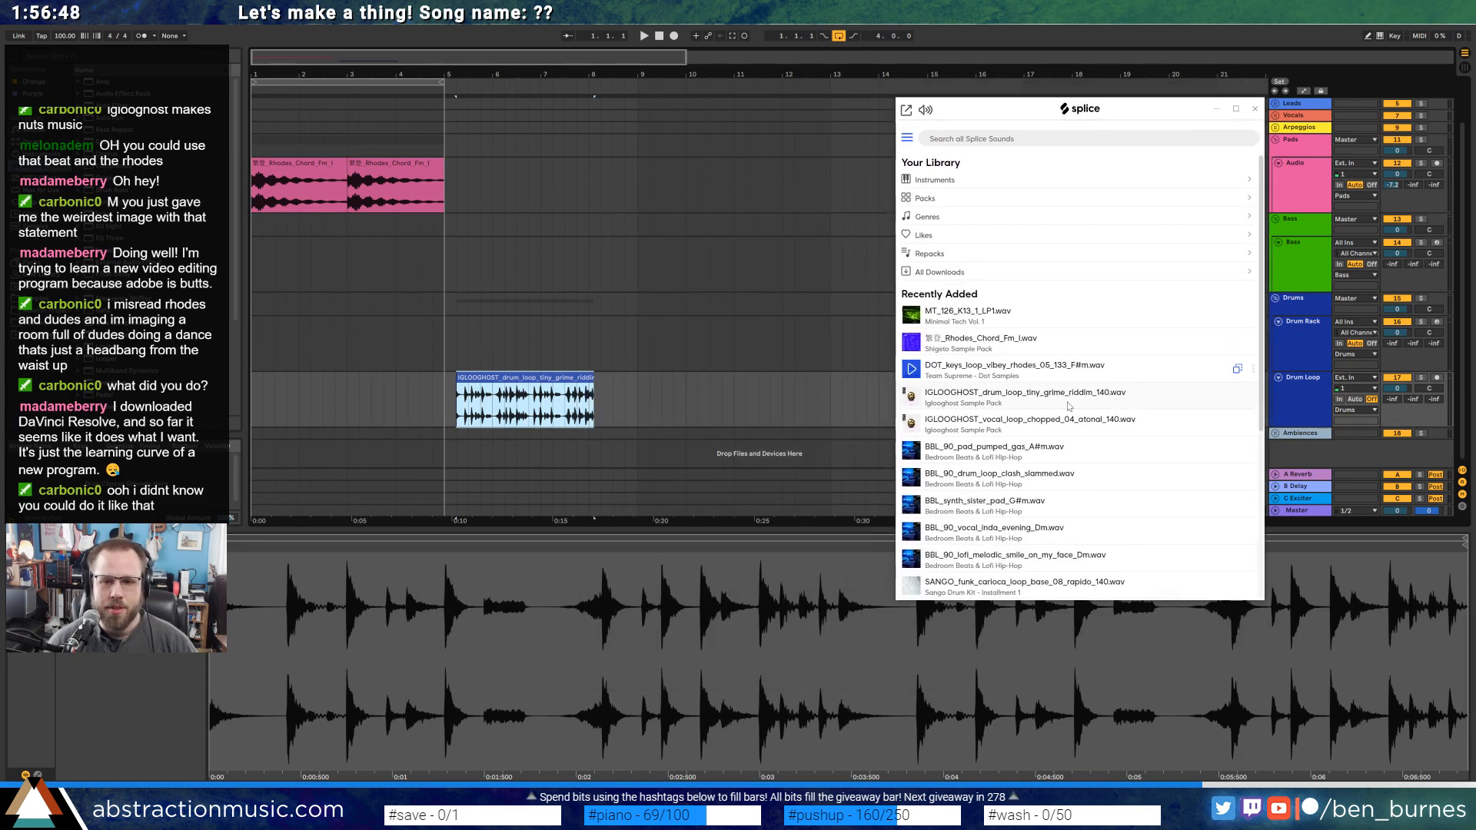
scroll(1023, 396, down, 5)
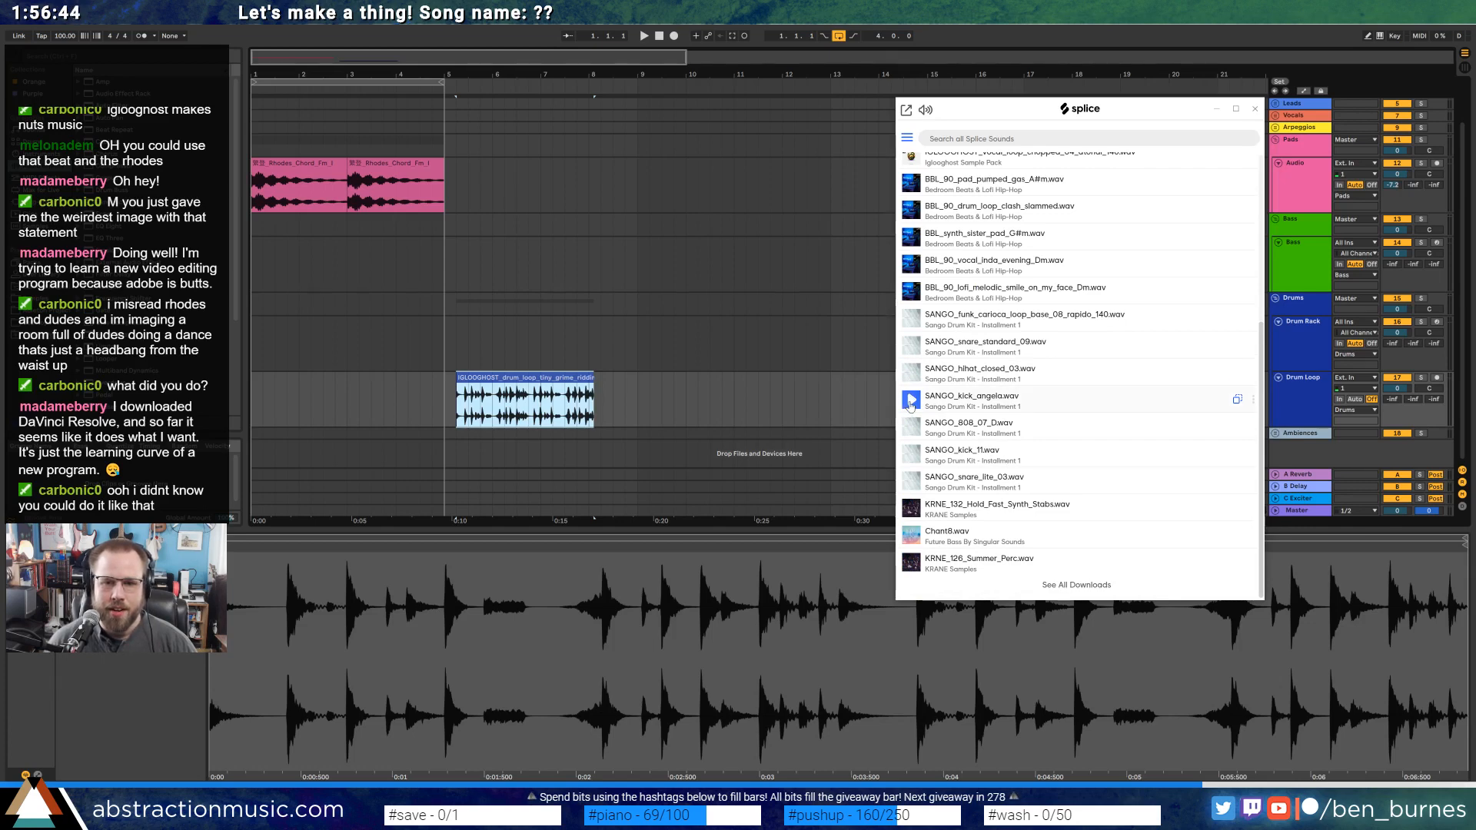
click(1310, 339)
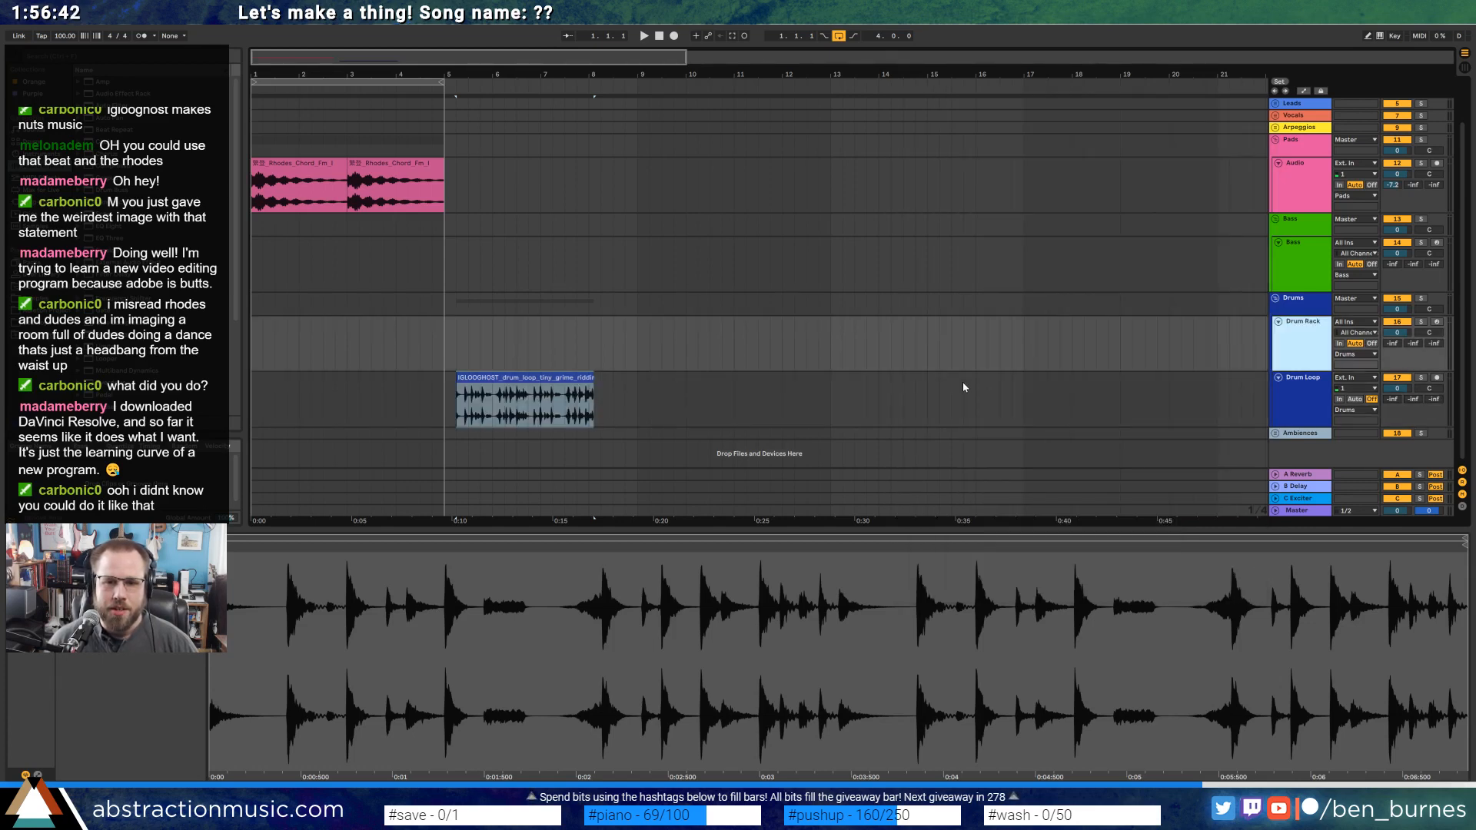
click(1307, 341)
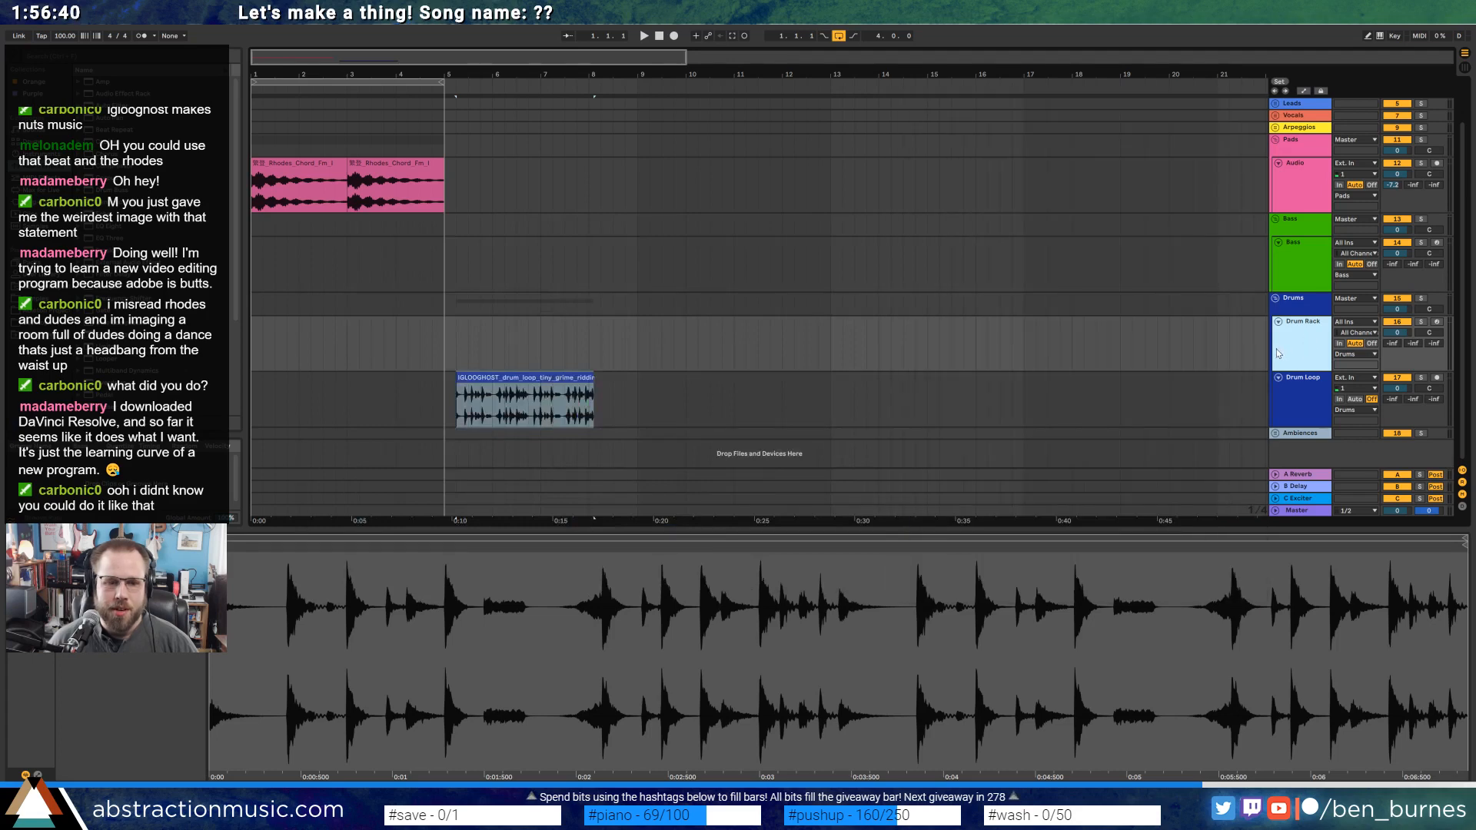
key(shift+Tab)
key(alt+Tab)
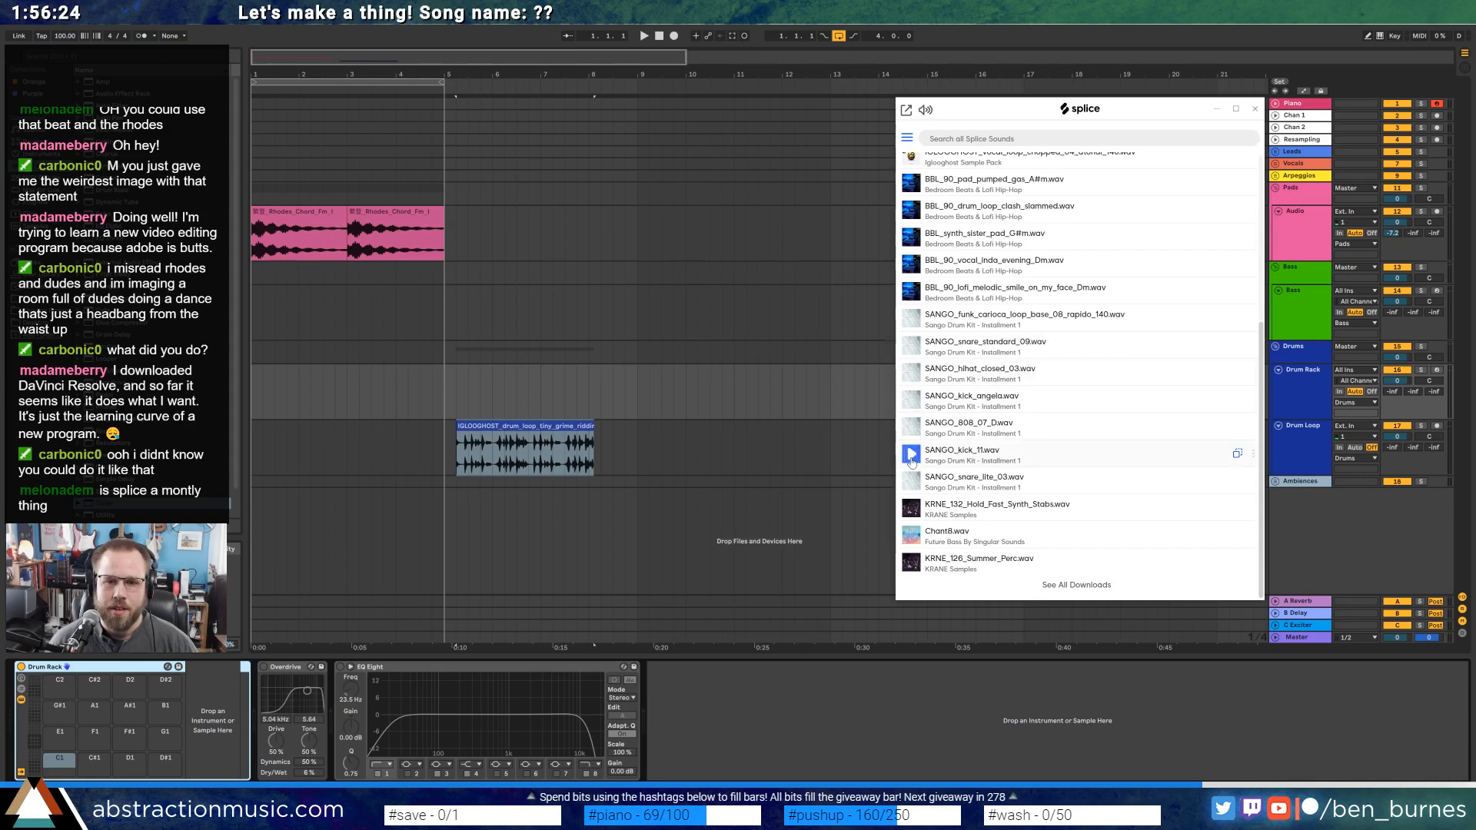
drag(949, 453, 52, 767)
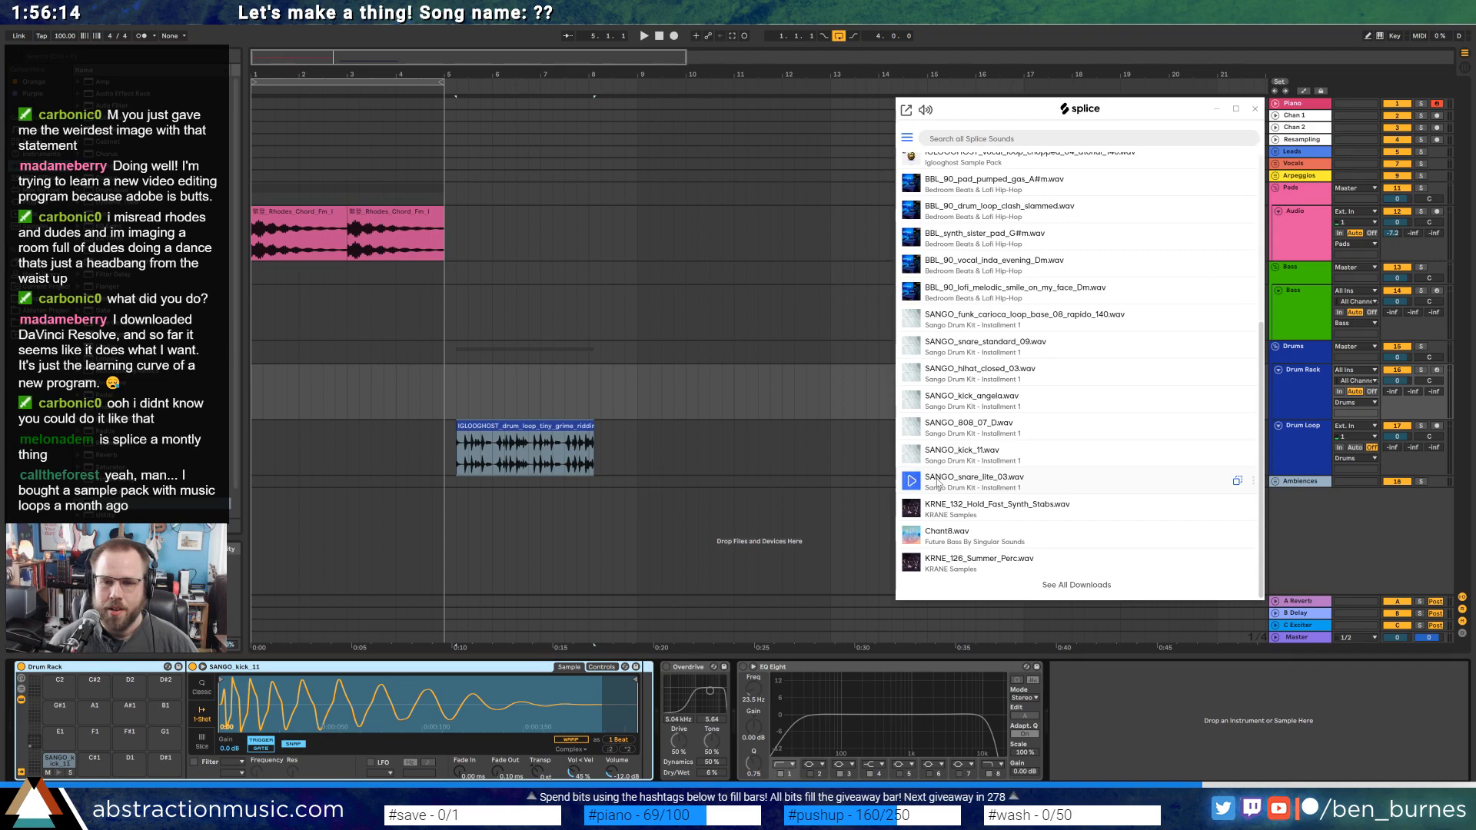
click(95, 760)
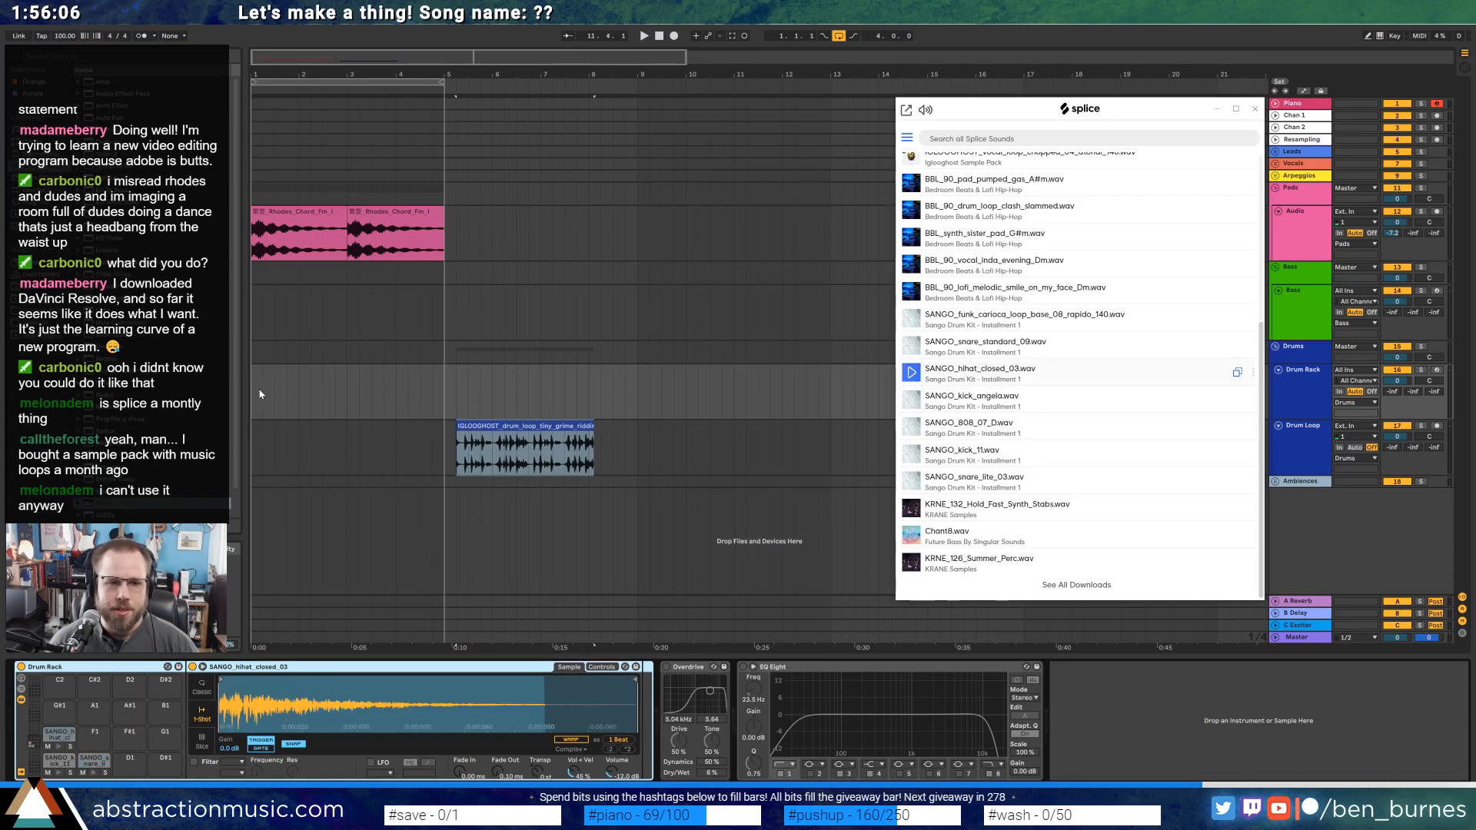
Create an empty one-bar MIDI clip at bar 1 on the Drum Rack track.
drag(257, 393, 297, 404)
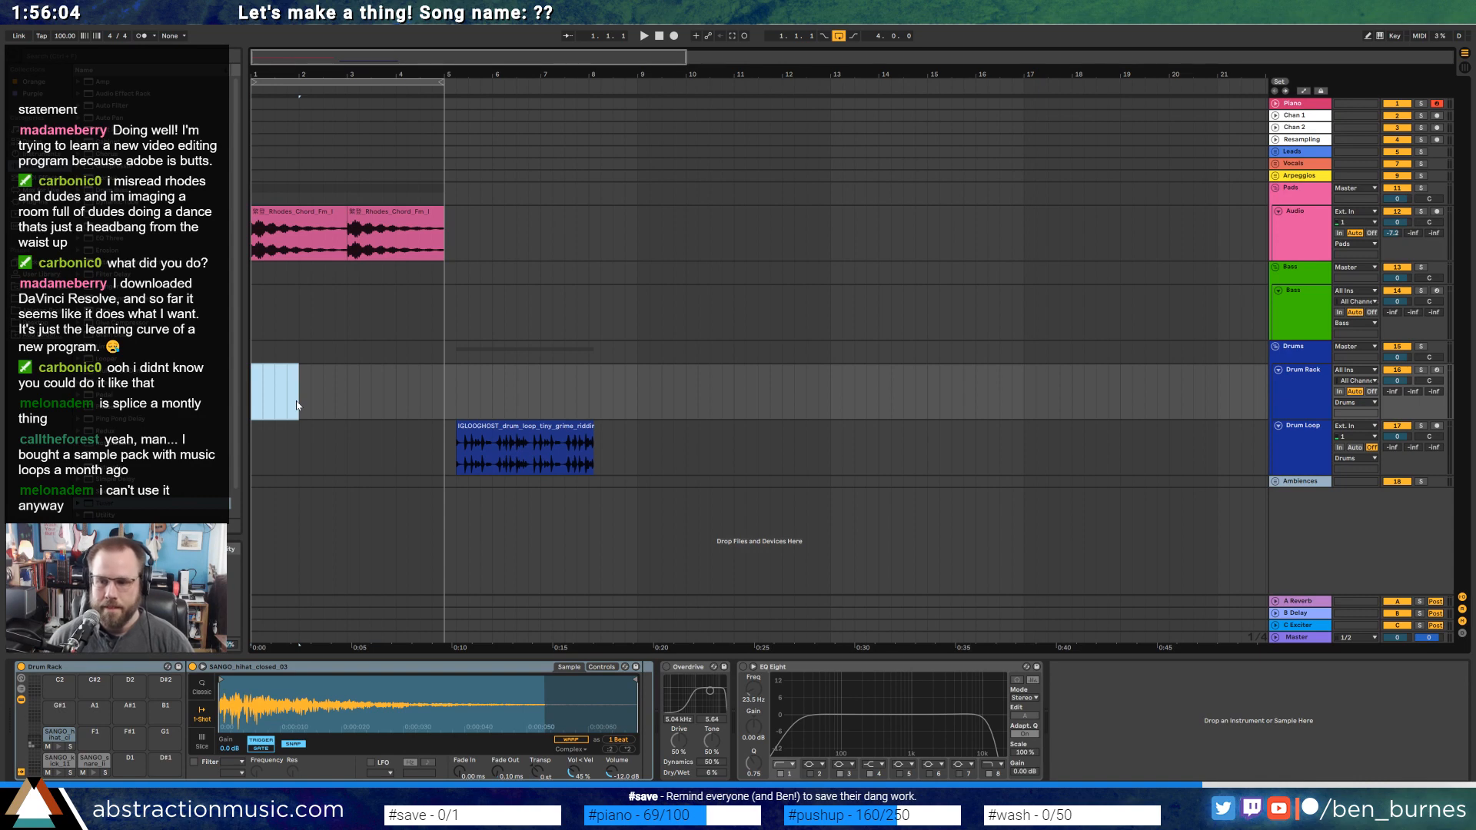
key(ctrl+shift+m)
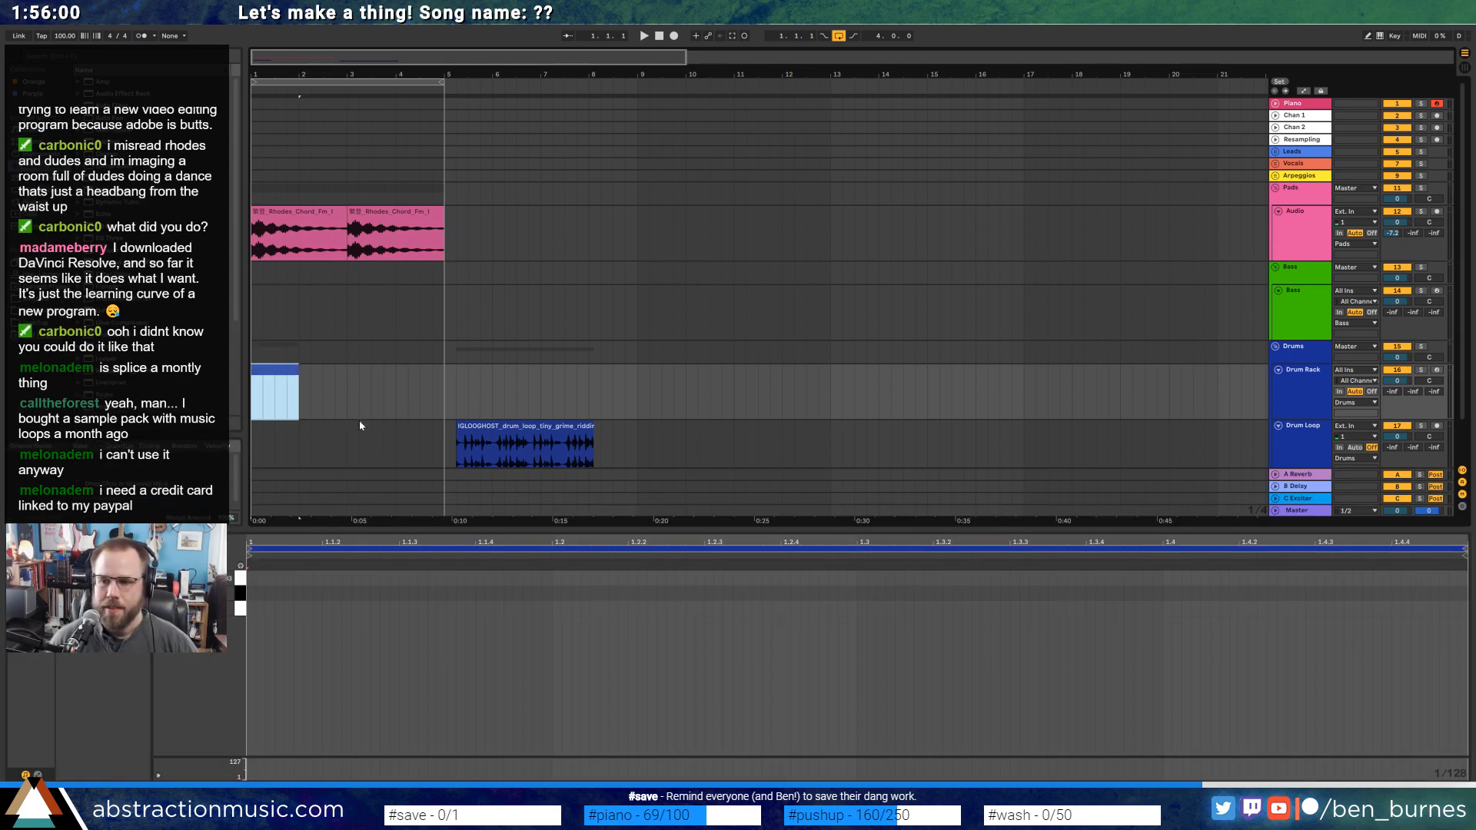
click(281, 485)
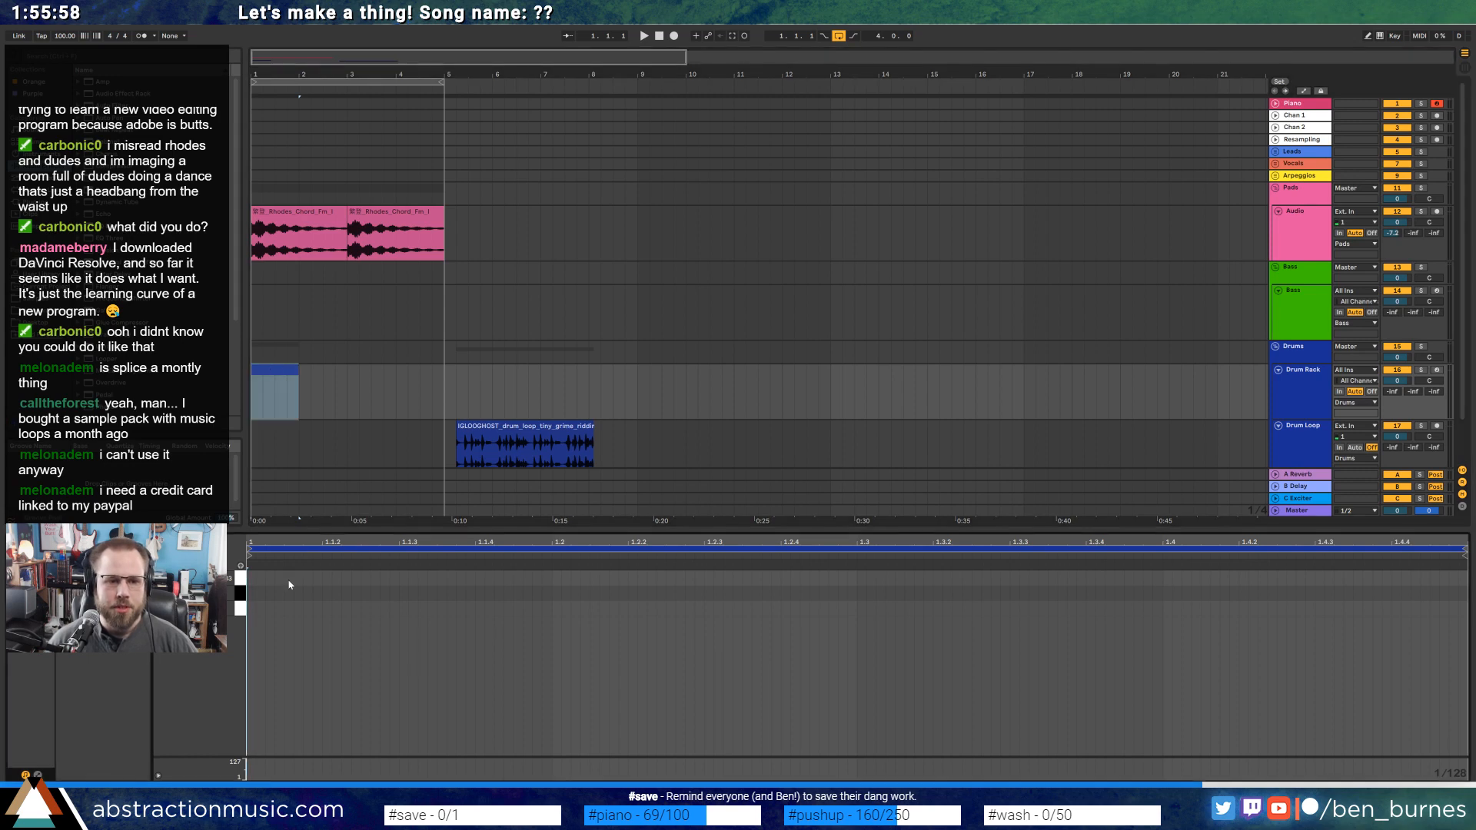
Enter two SANGO_kick_11 notes at the start of the clip, with two back-to-back closed hi-hat notes leading into the second kick.
double_click(251, 608)
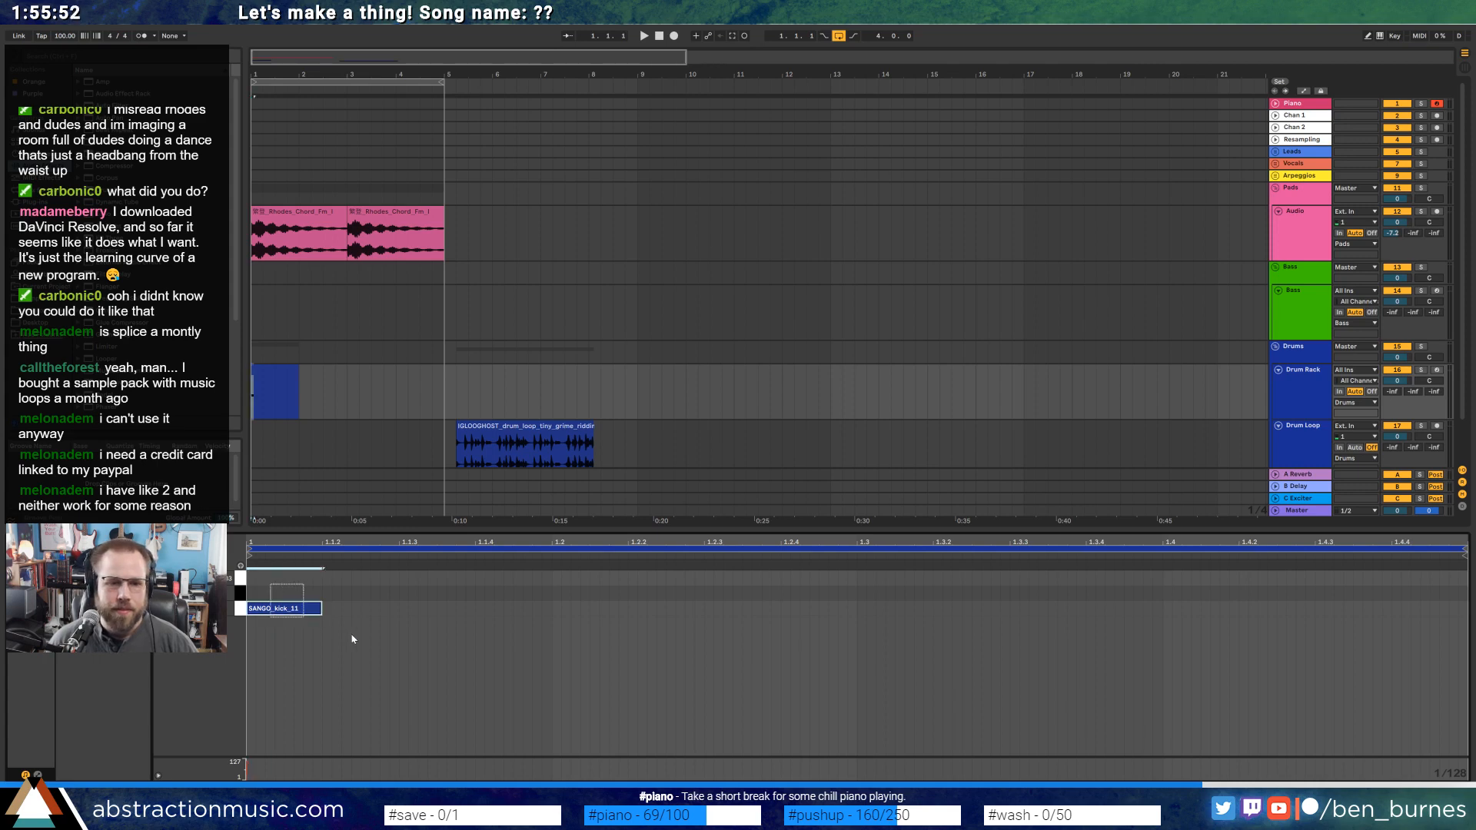
mouse_move(353, 639)
mouse_down()
mouse_move(415, 644)
mouse_move(363, 635)
mouse_up()
key(ctrl+d)
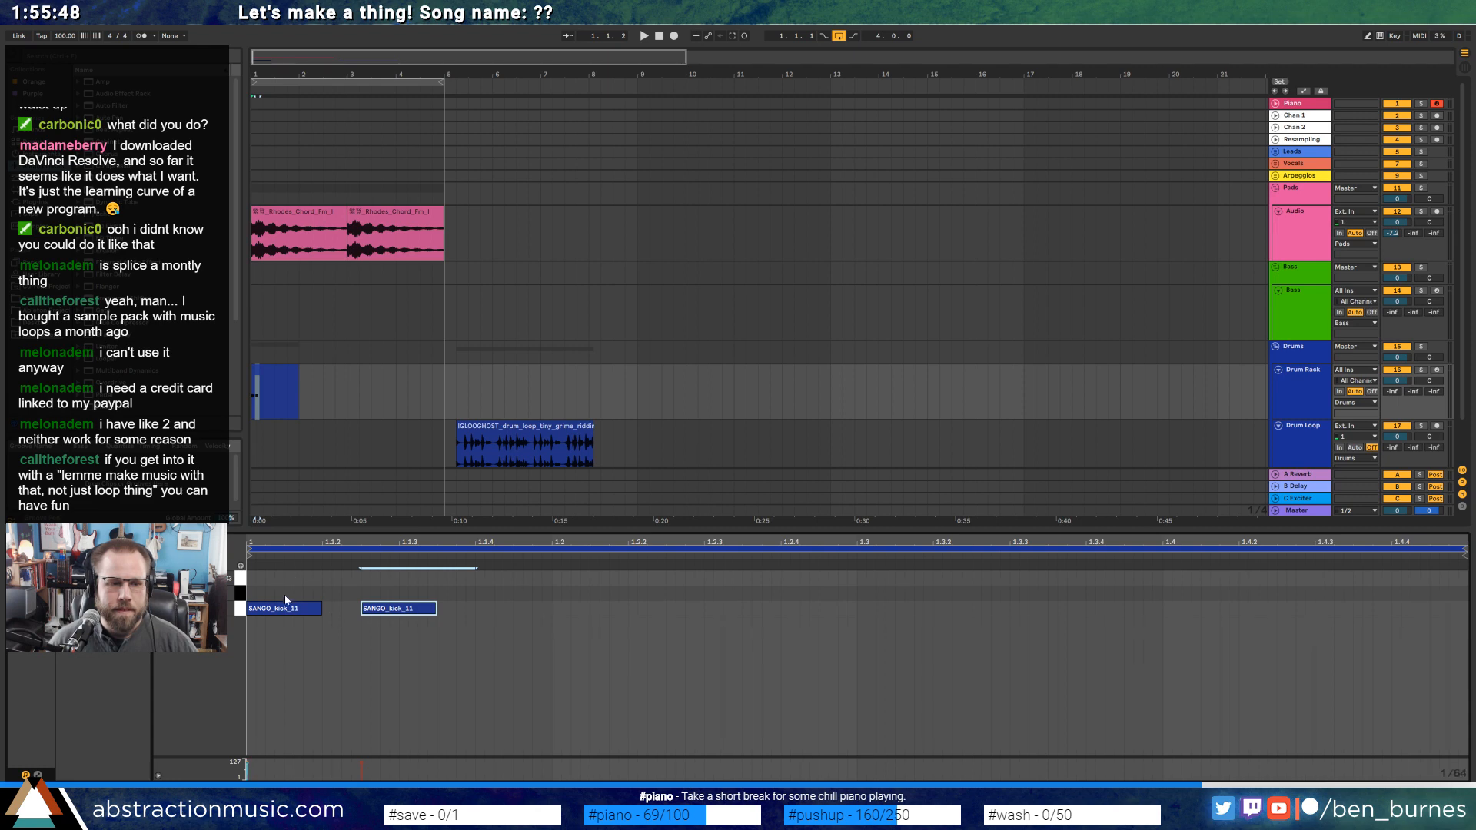
double_click(261, 578)
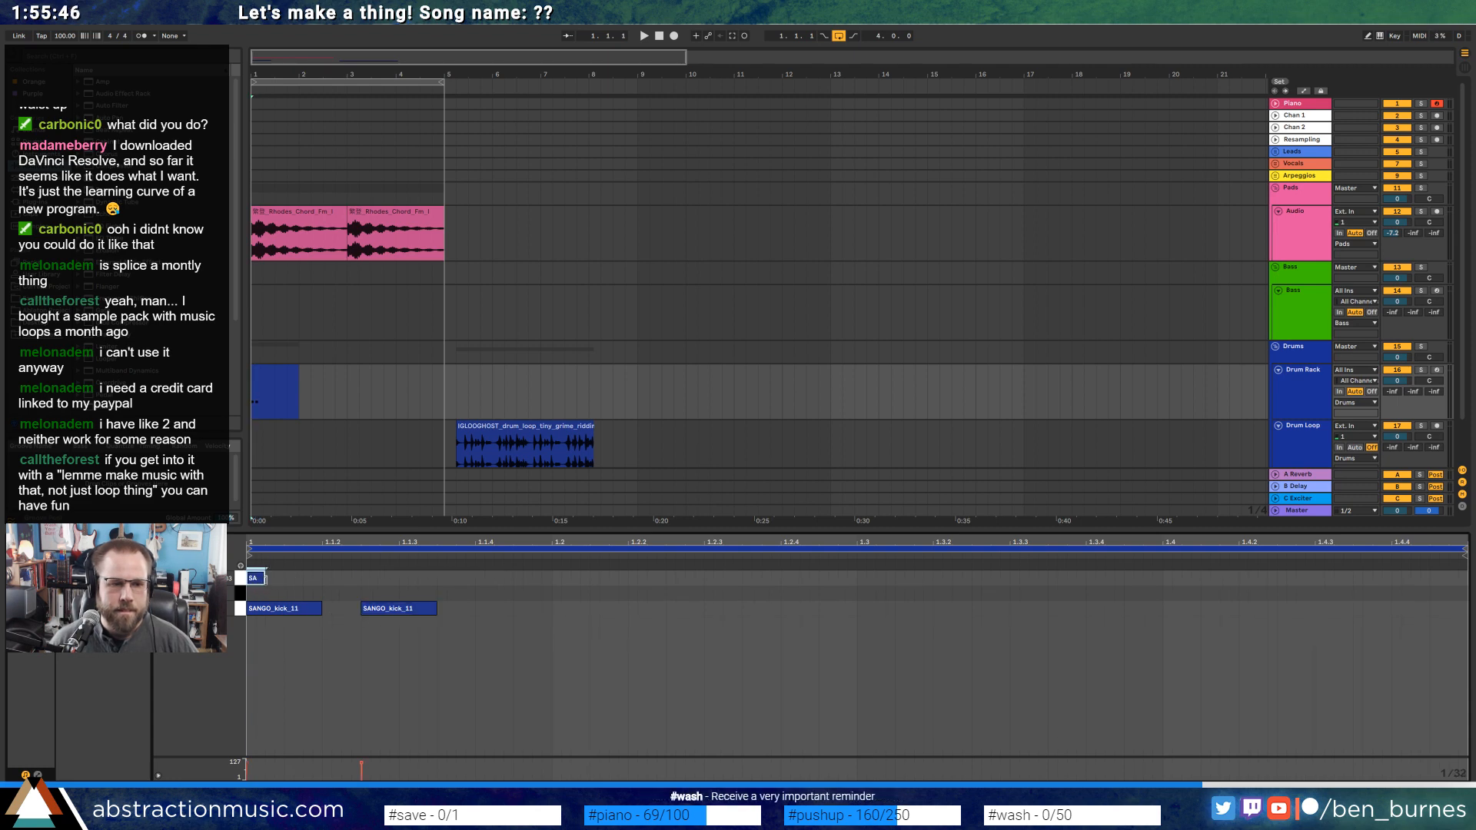
drag(266, 578, 300, 583)
key(ctrl+d)
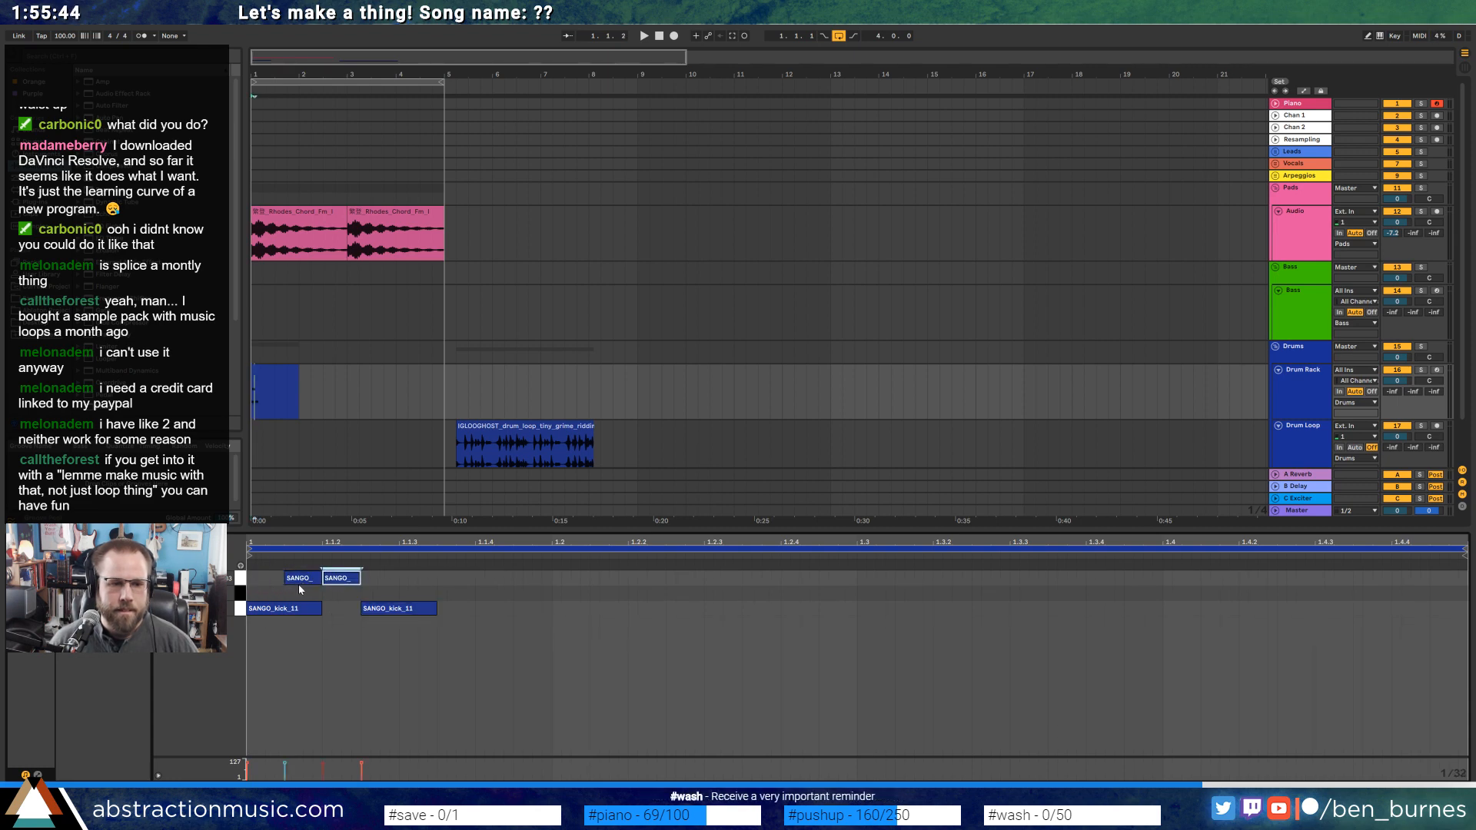
Stretch all the notes to twice their length so the second kick falls on 1.1.4, and lower the second hi-hat's velocity.
key(ctrl+a)
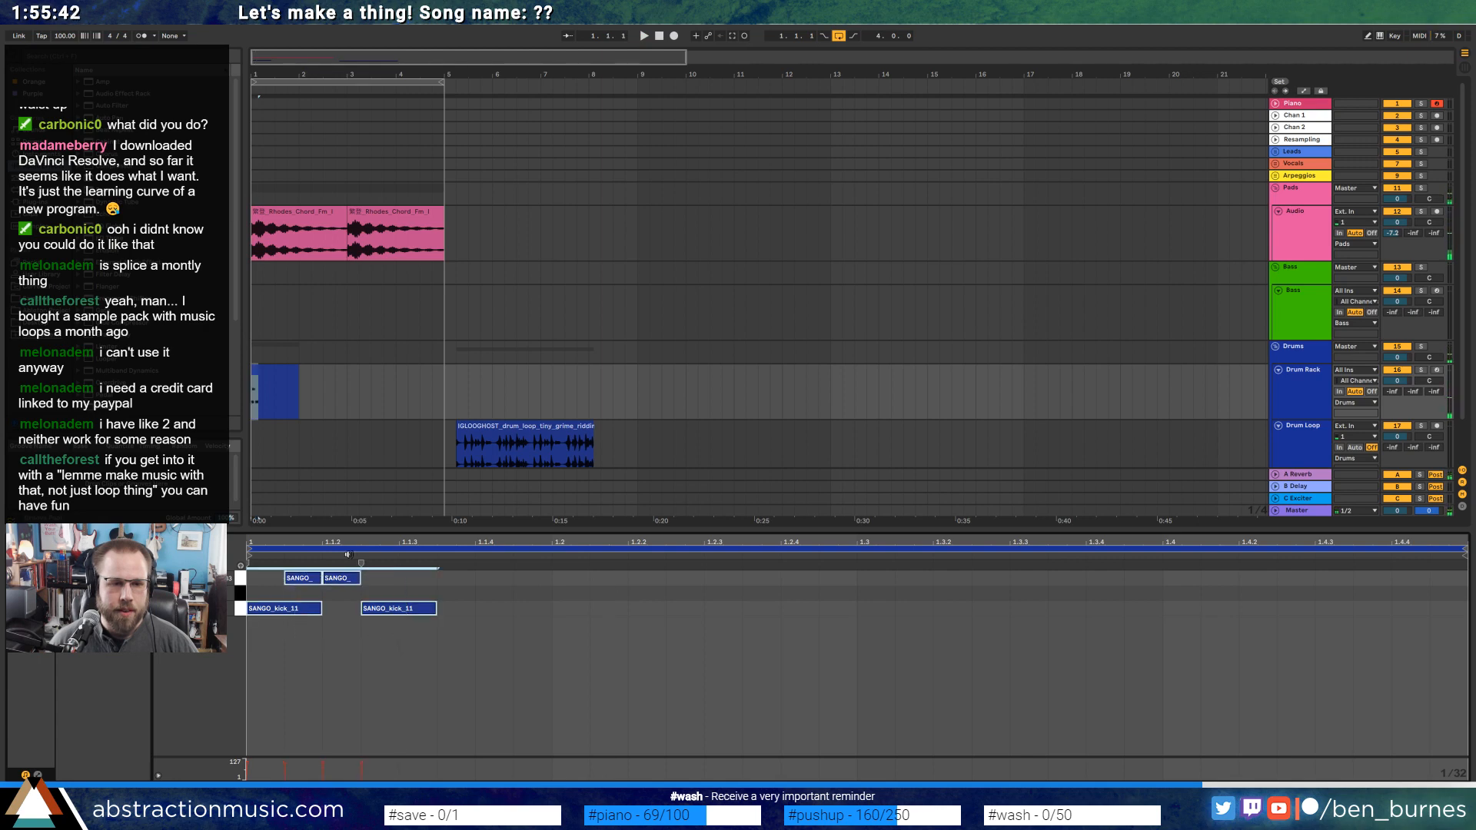
drag(359, 565, 475, 569)
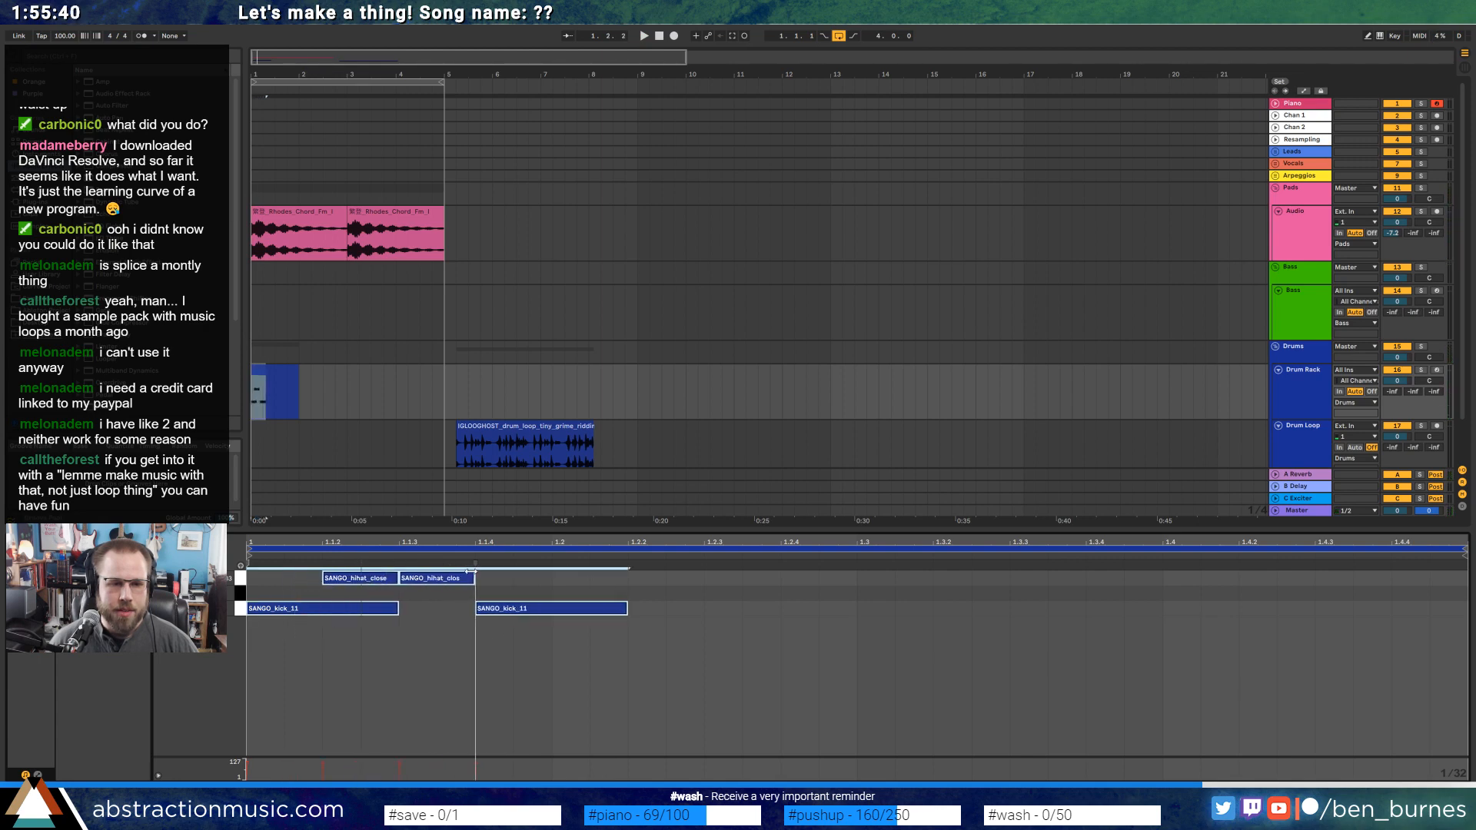
key(space)
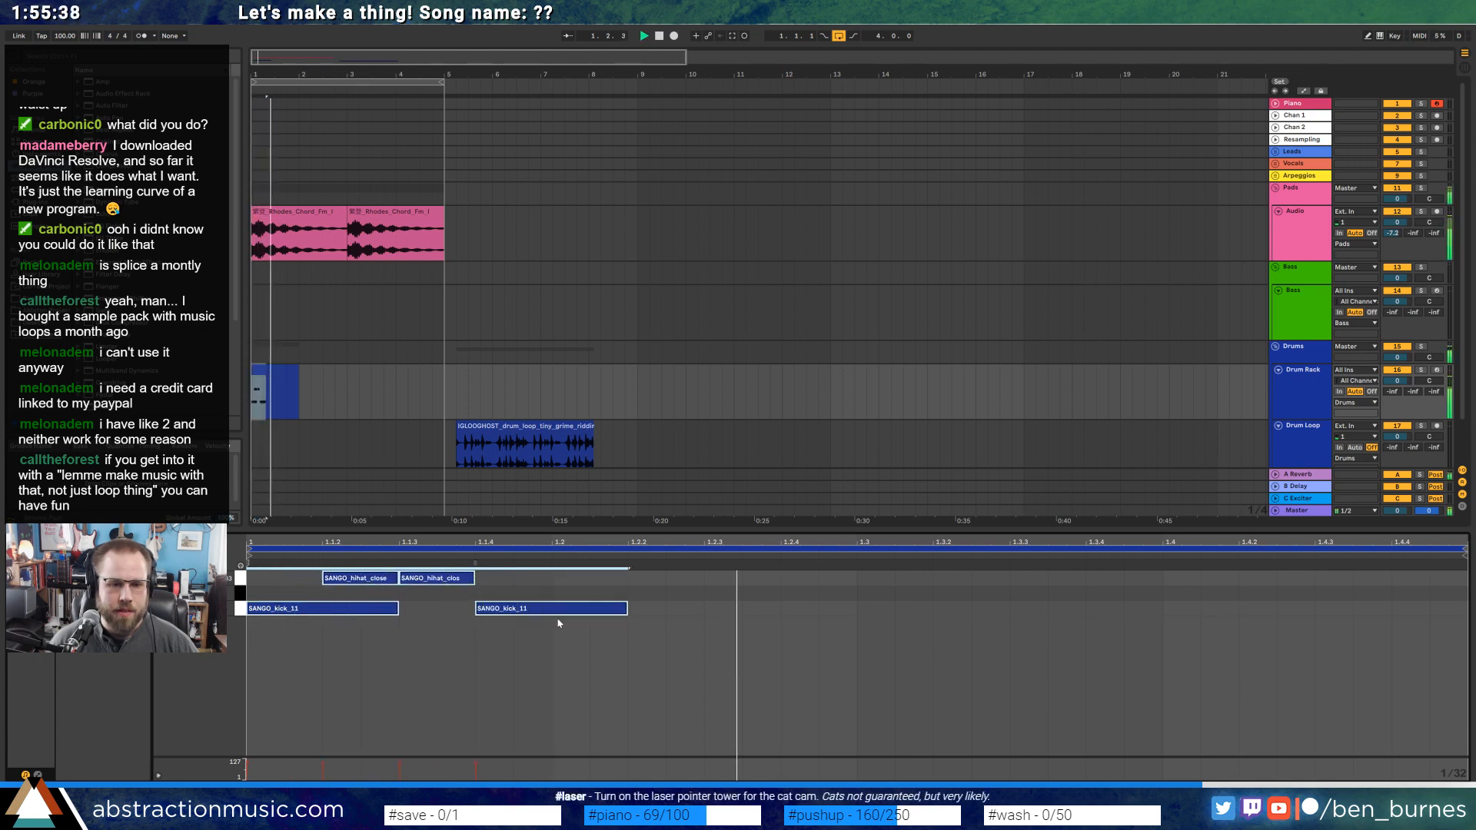
click(467, 605)
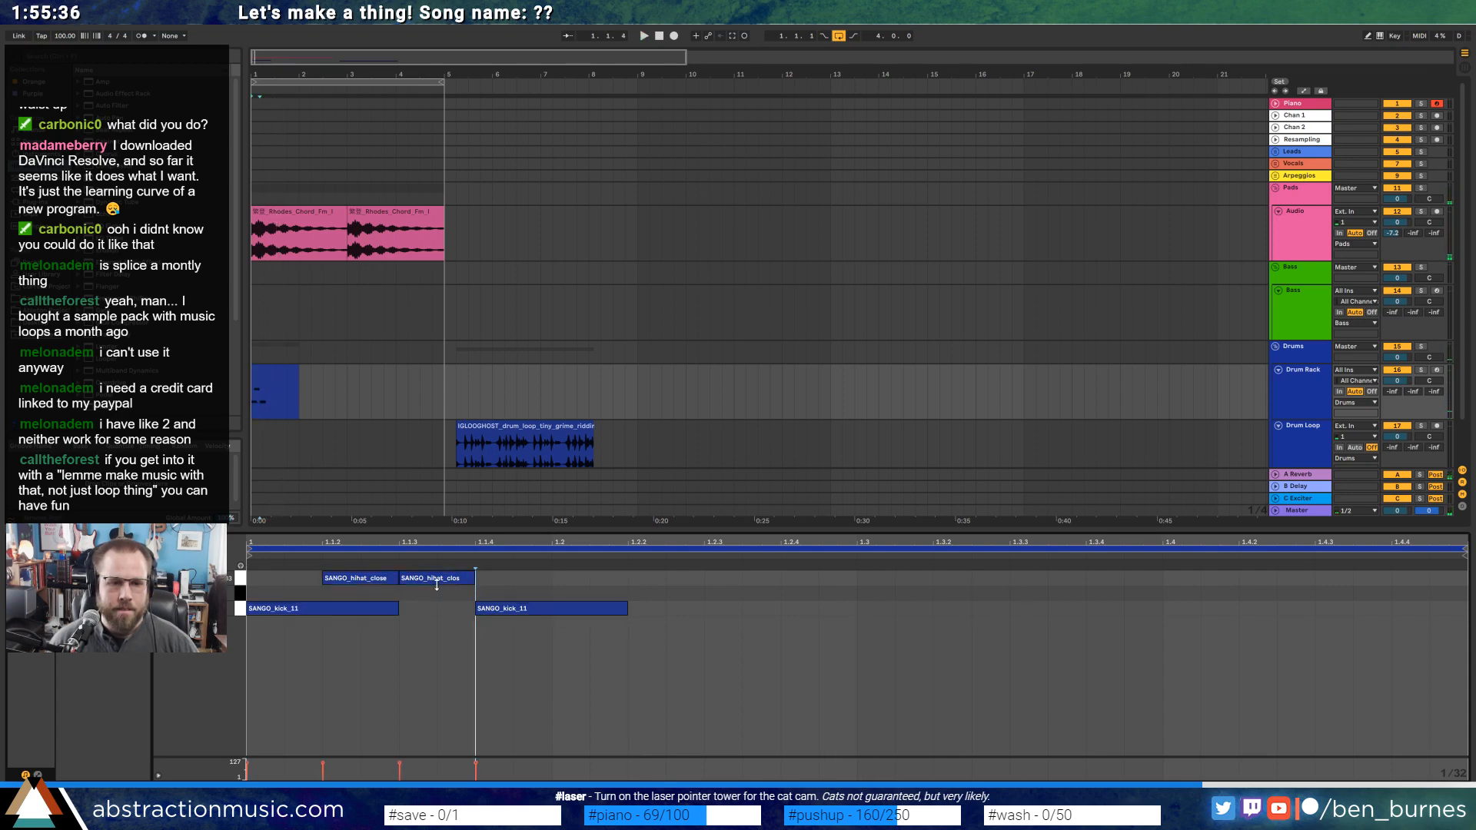
click(437, 580)
click(431, 599)
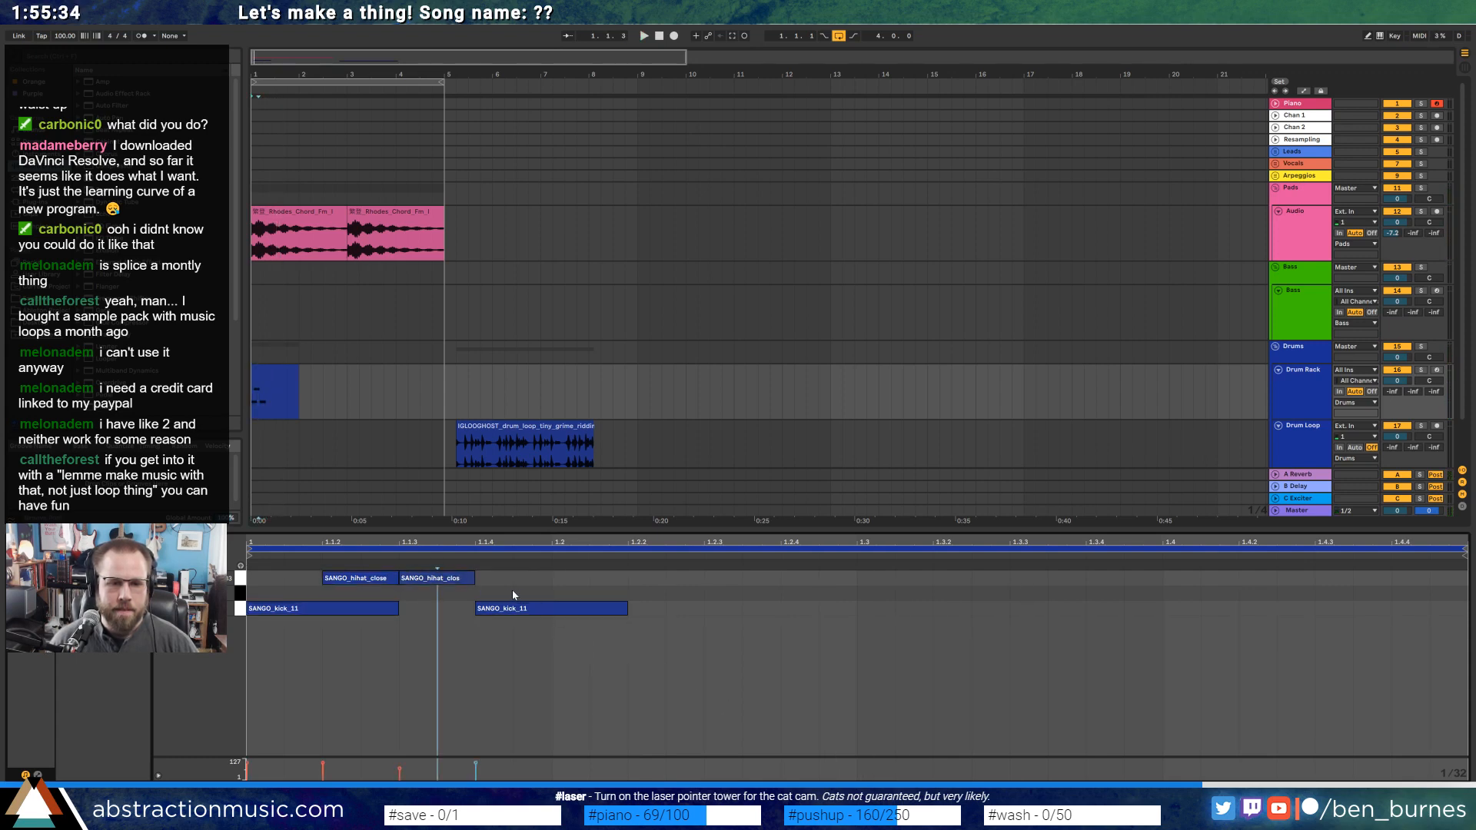
Copy the second kick to 1.2.4 and add a SANGO_snare_lite_03 note on 1.3.
drag(506, 593, 644, 645)
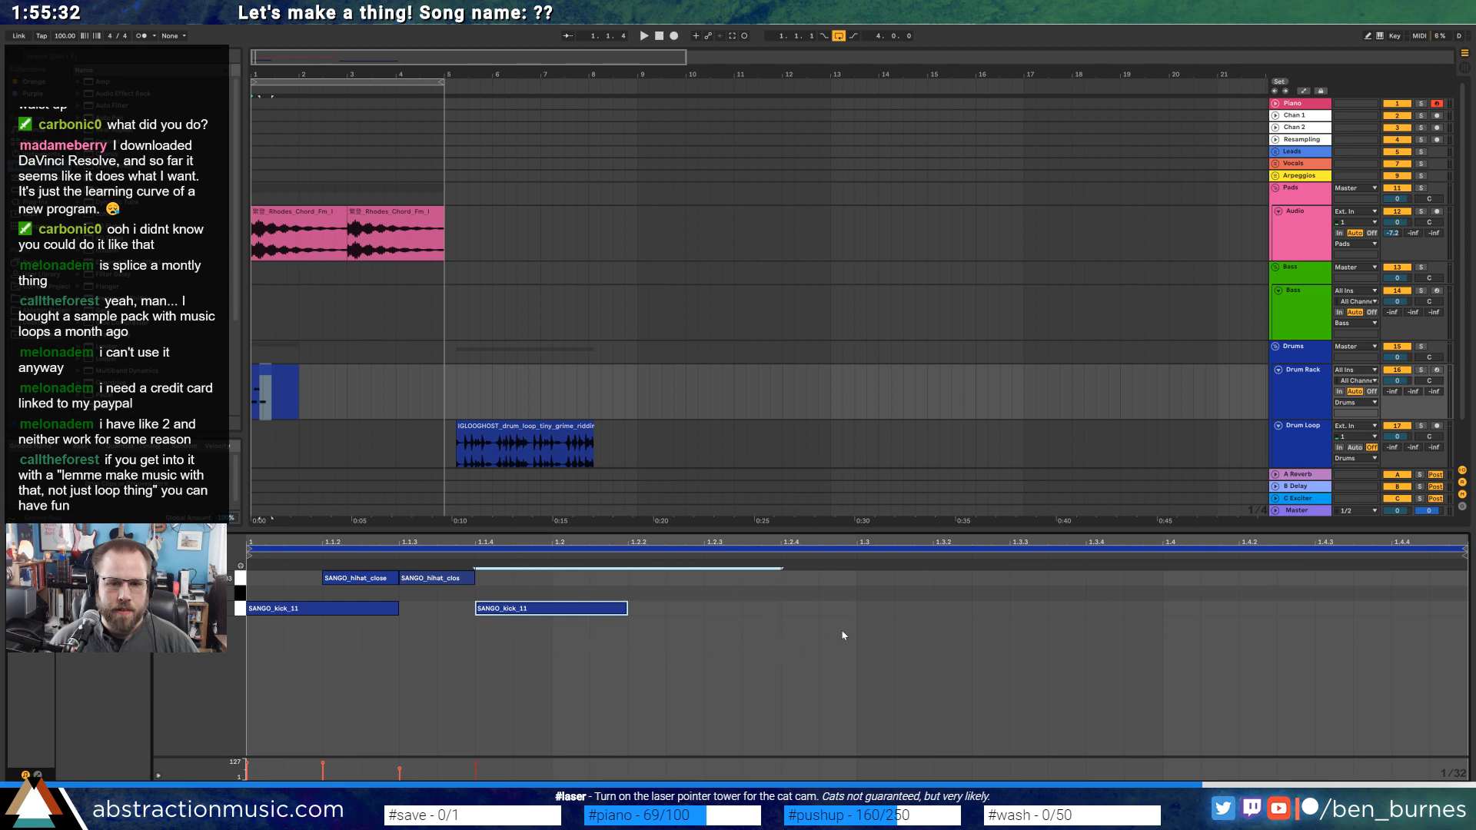
key(ctrl+d)
double_click(870, 593)
drag(938, 591, 857, 608)
Shorten the first two kicks to sixteenth notes and lengthen the snare on 1.3 to an eighth note.
drag(682, 677, 322, 609)
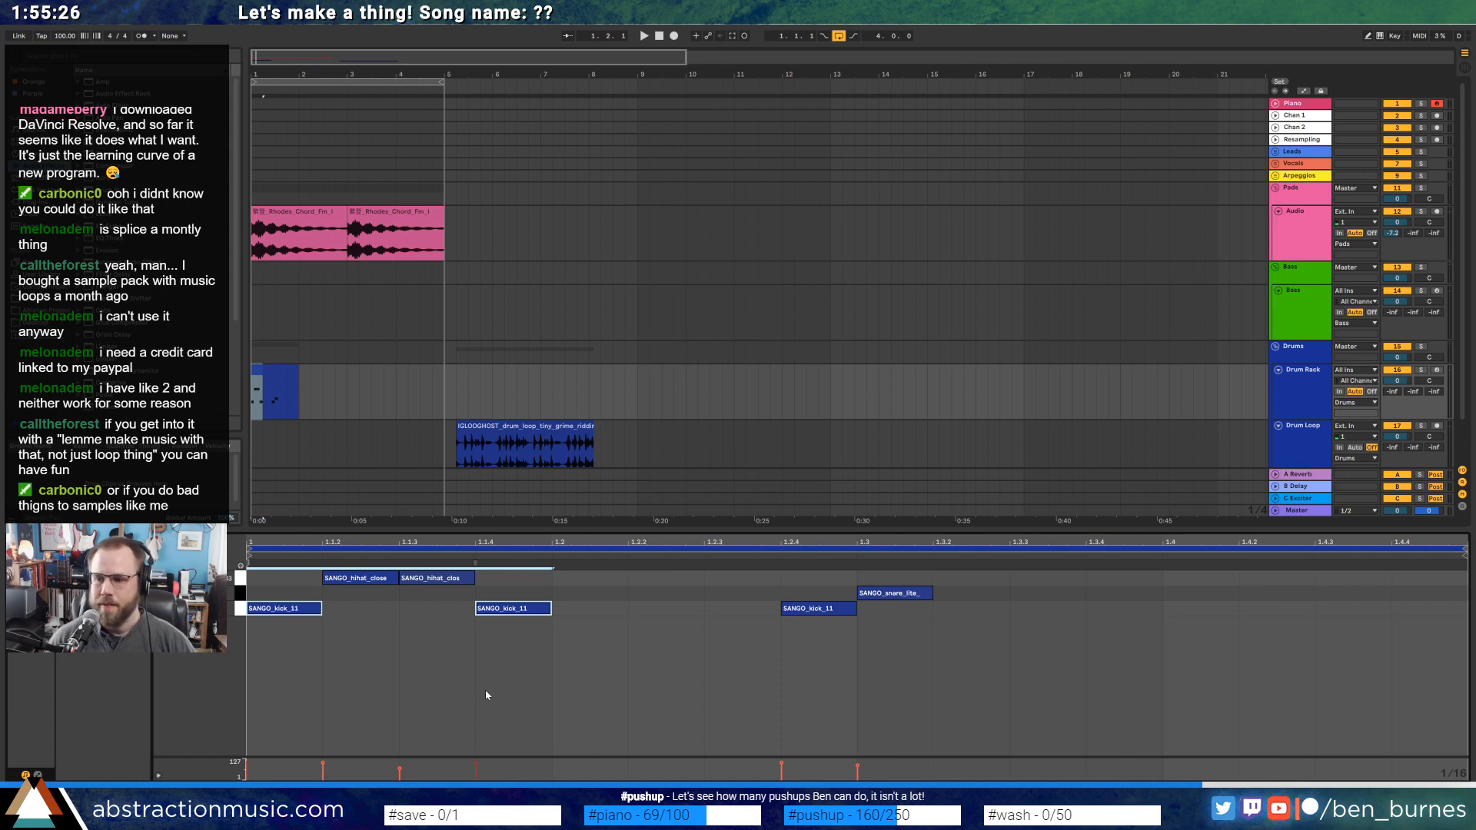
click(491, 694)
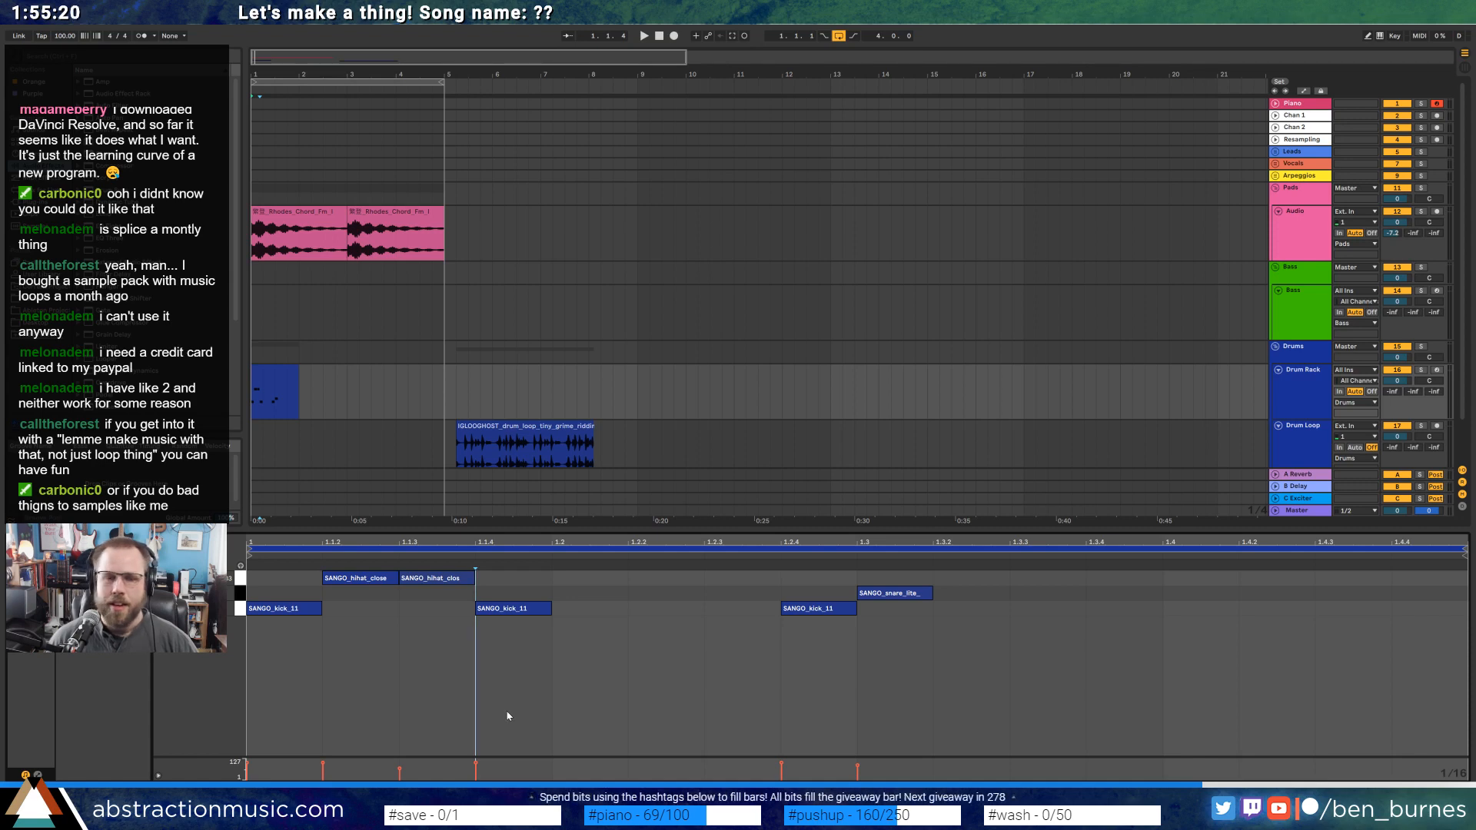
click(346, 651)
key(Home)
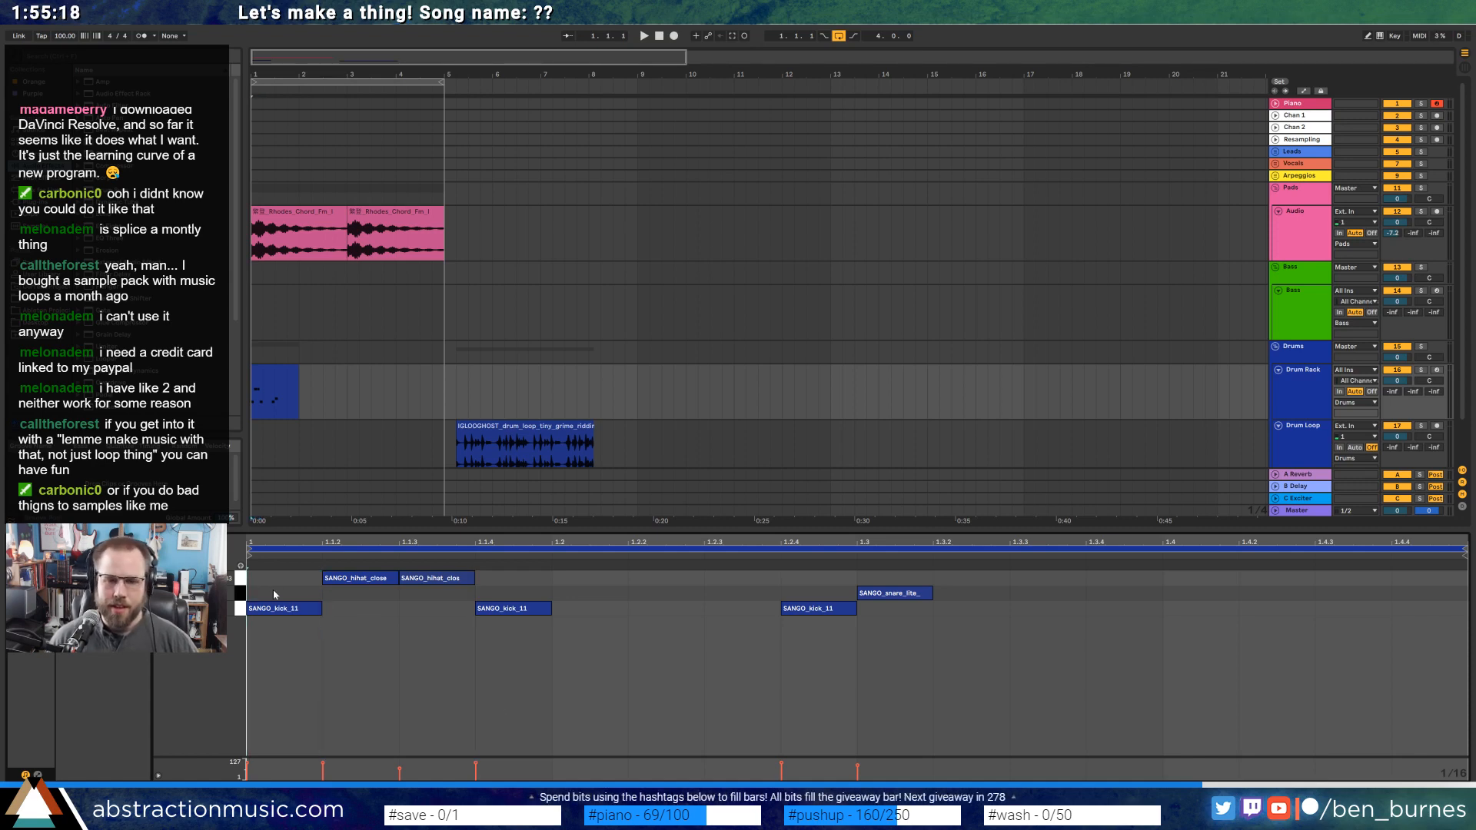
drag(931, 596, 1006, 599)
click(1011, 607)
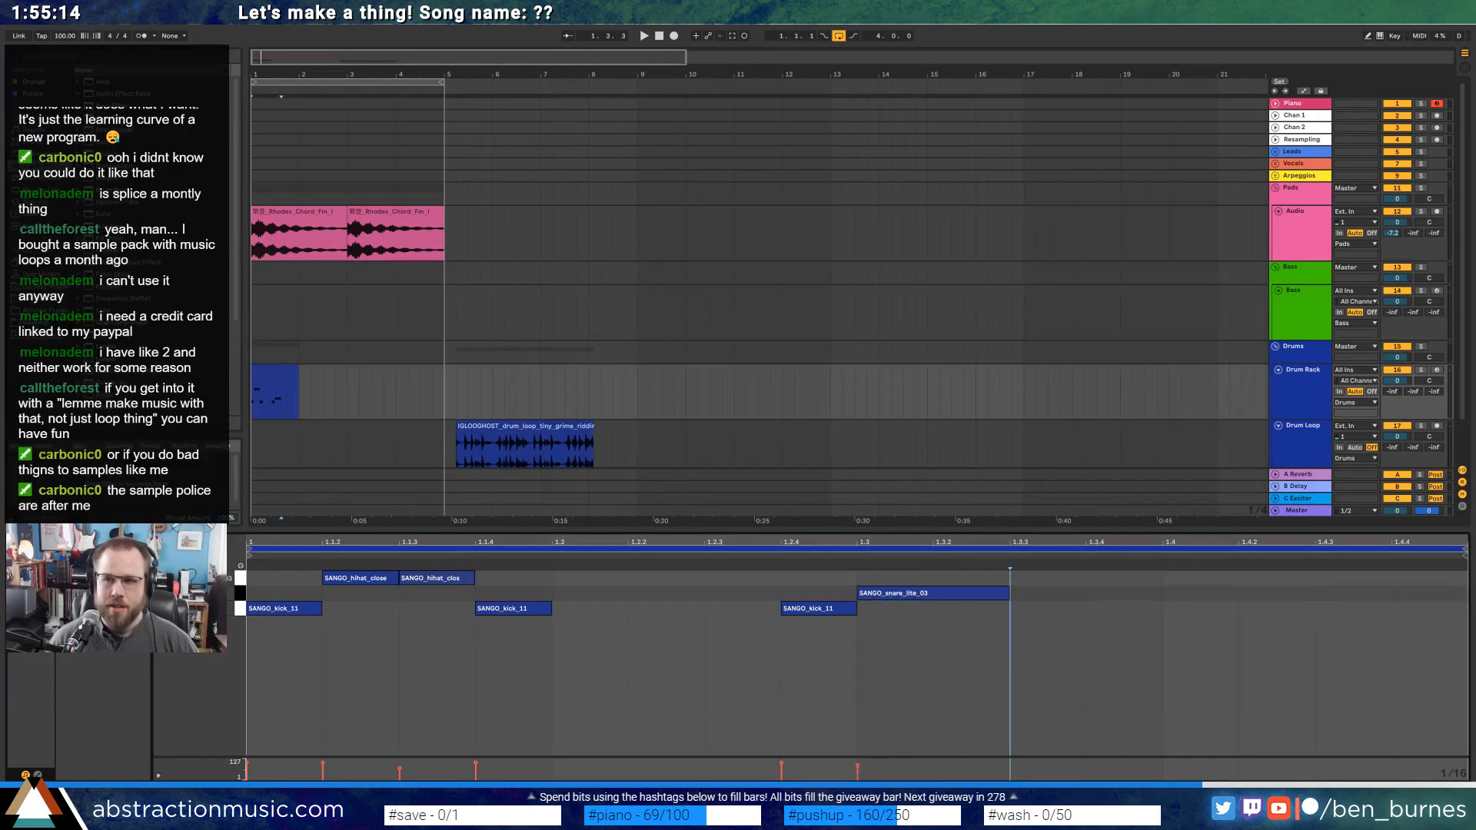
click(551, 593)
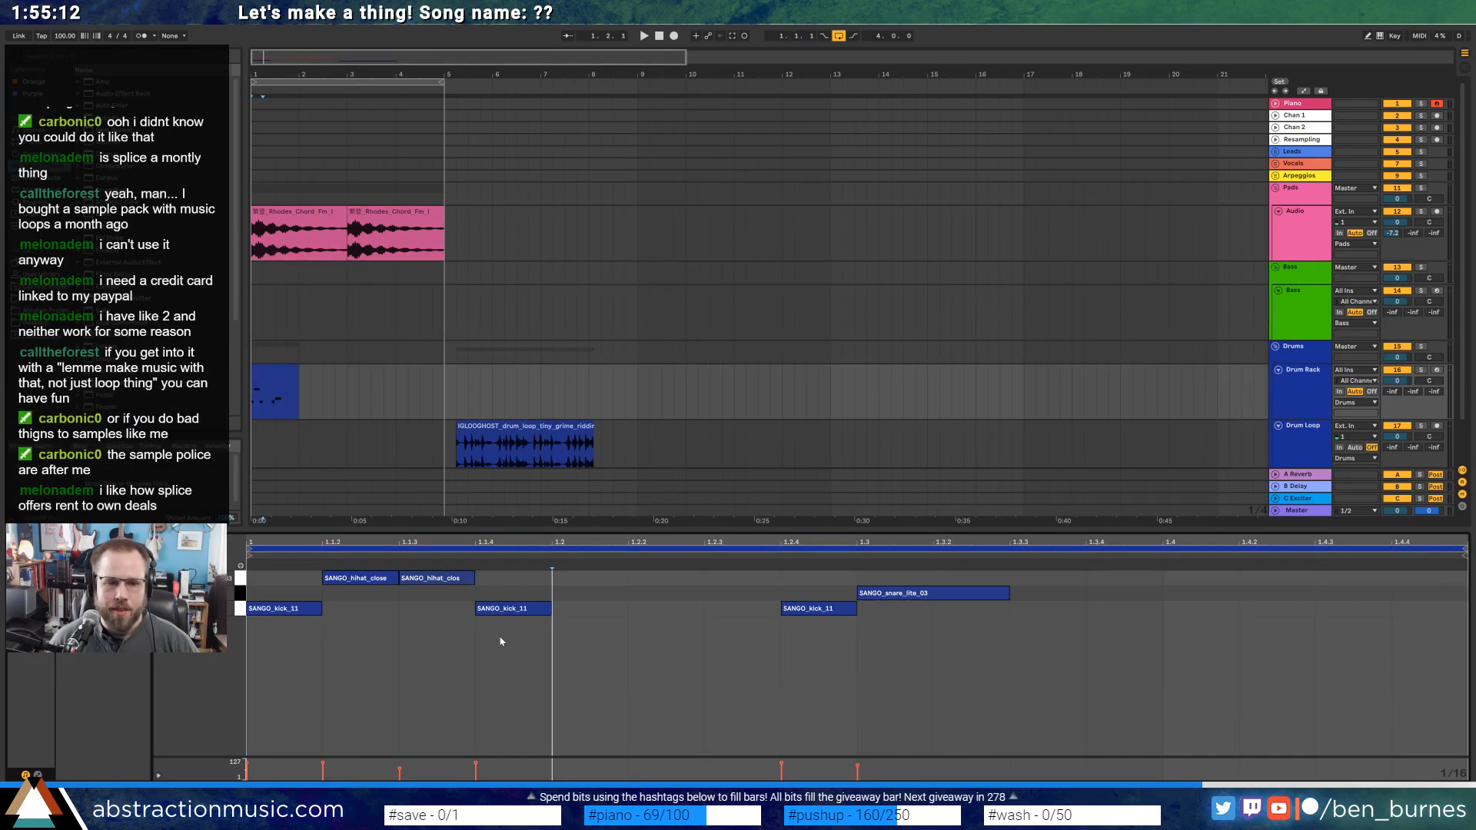
mouse_move(548, 609)
mouse_down()
mouse_move(619, 612)
mouse_move(524, 608)
mouse_up()
click(539, 669)
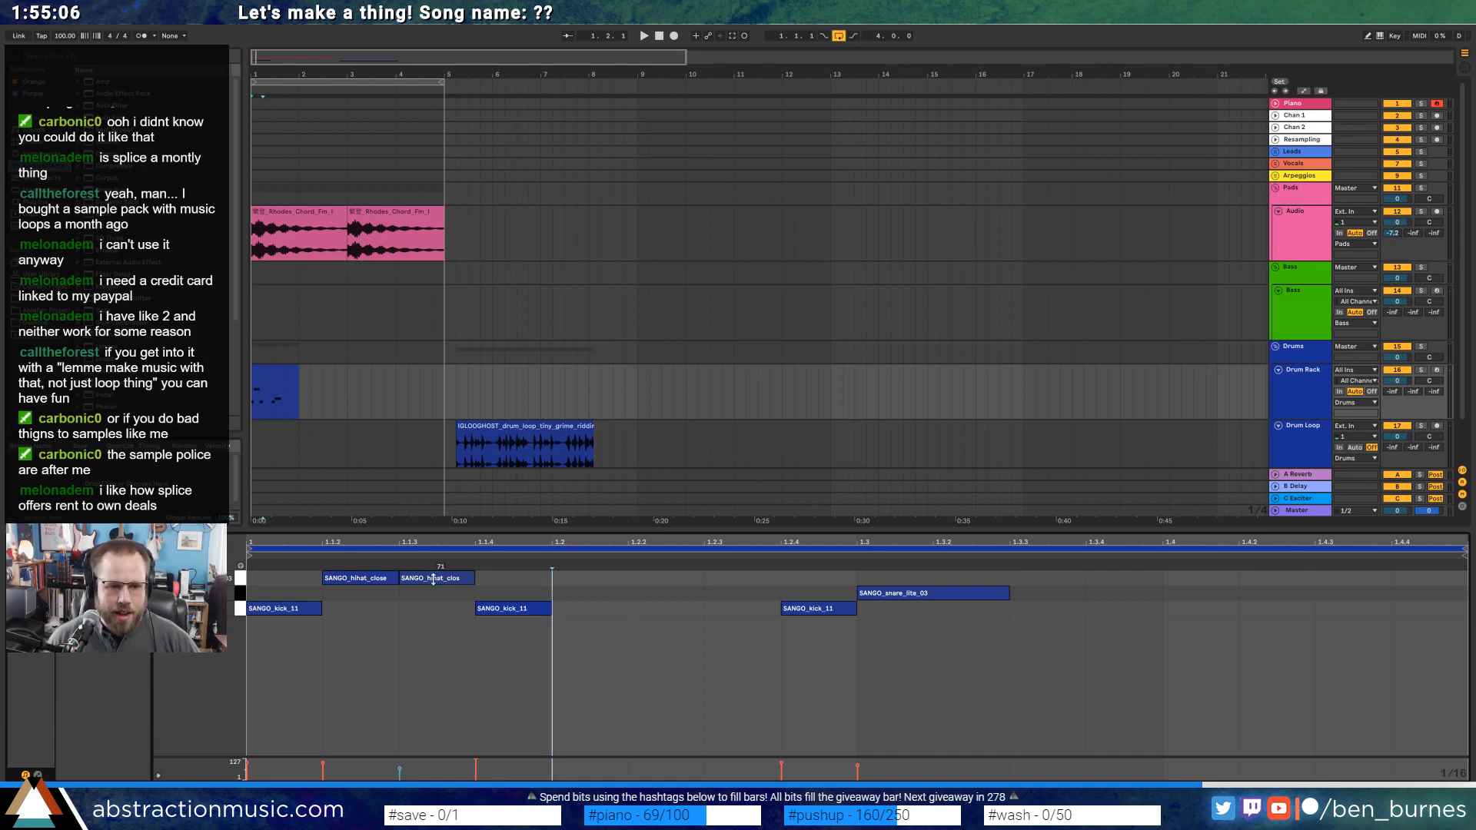
Add closed hi-hats on 1.2 and 1.2.3, with two thirty-second-note hits on 1.2.2 between them.
click(324, 579)
drag(260, 574, 541, 575)
key(ctrl+d)
click(631, 590)
drag(736, 579, 686, 631)
mouse_move(663, 583)
mouse_down()
mouse_move(635, 585)
mouse_move(684, 582)
mouse_move(611, 586)
mouse_move(761, 584)
mouse_up()
click(635, 584)
key(ctrl+d)
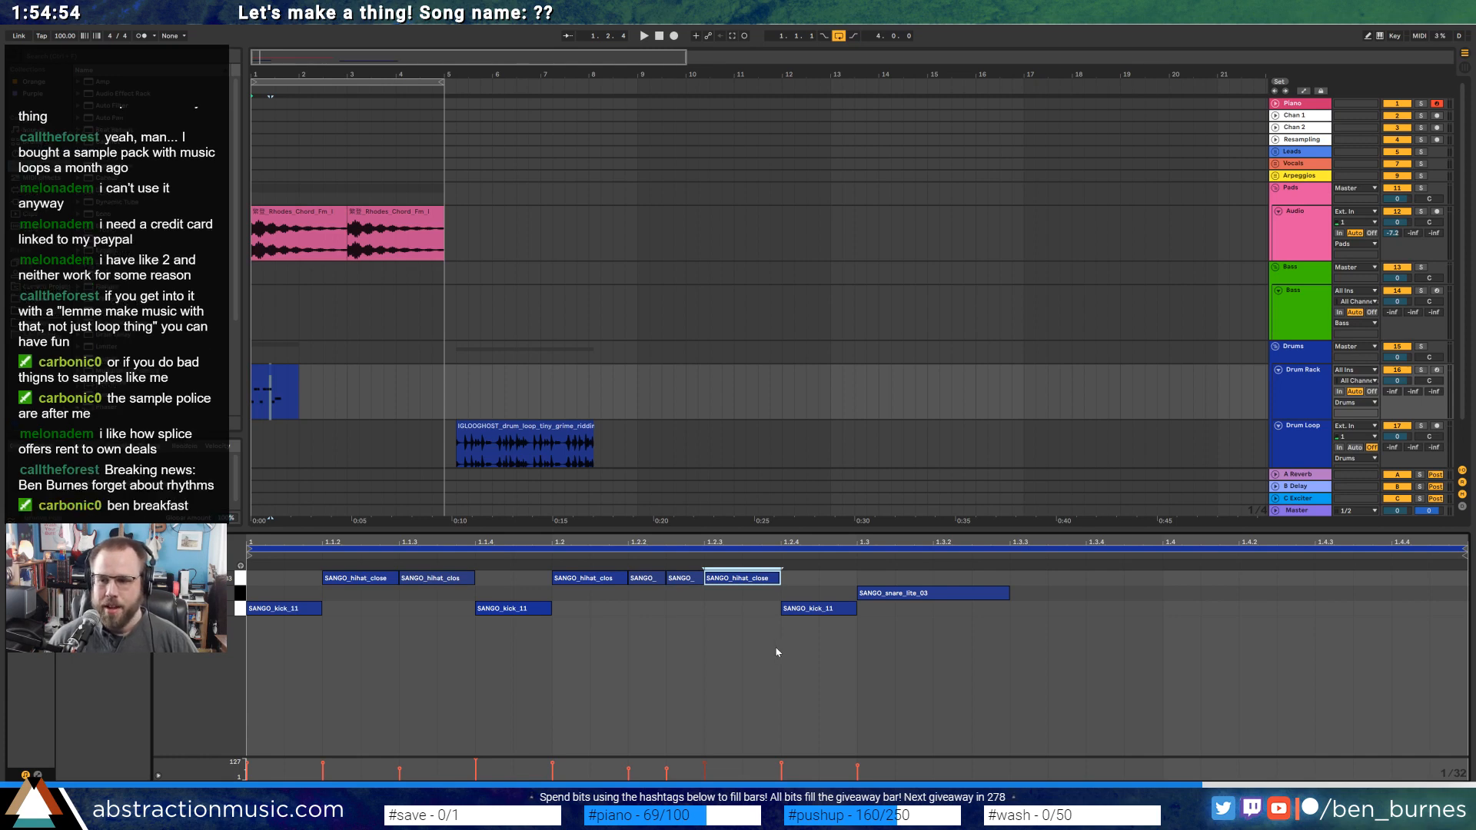
Copy the hi-hat pattern from the first half of the bar and paste it right after the snare, starting on 1.3.3.
click(719, 650)
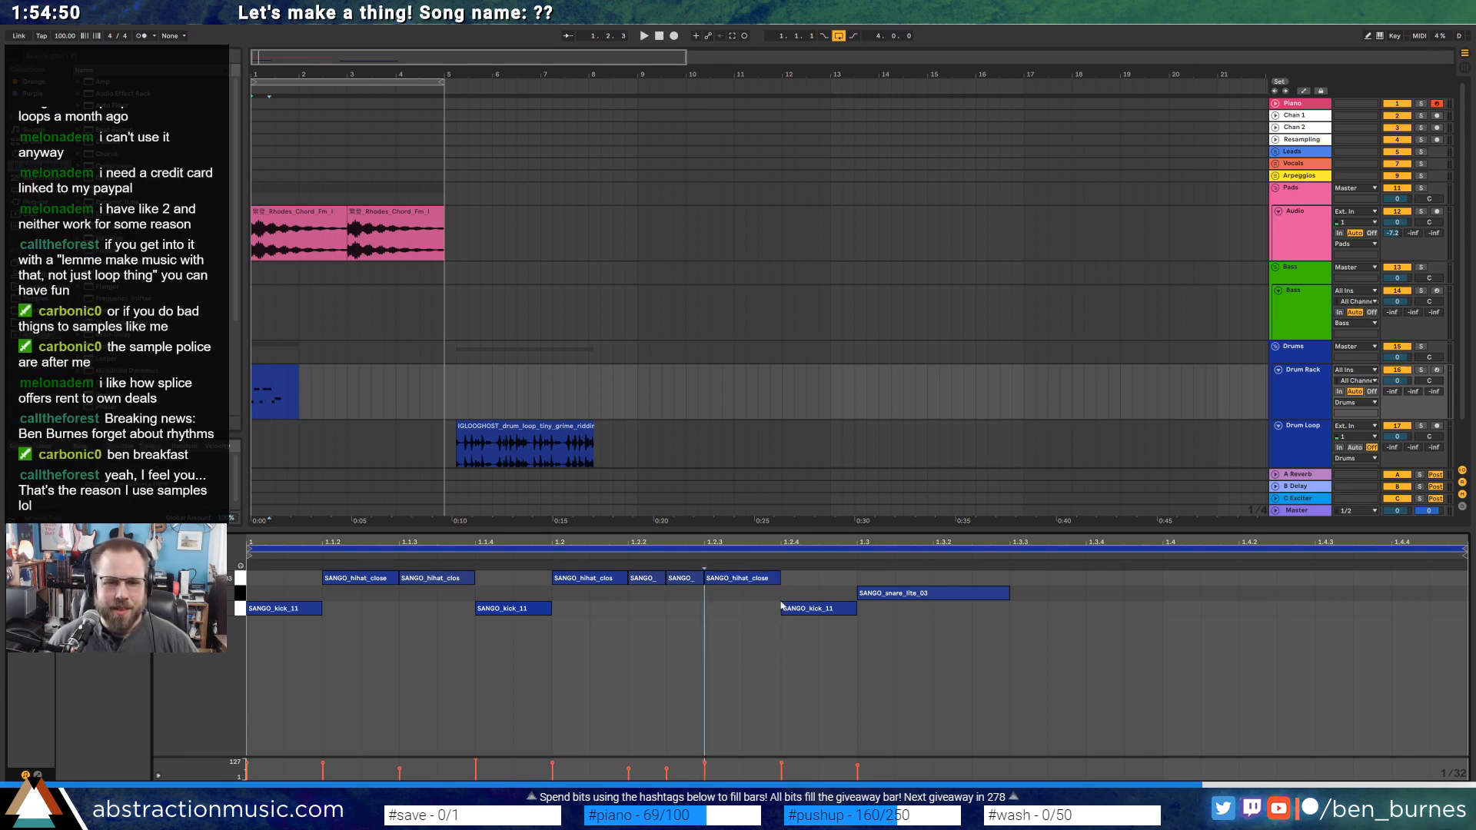
drag(856, 582, 334, 582)
key(ctrl+c)
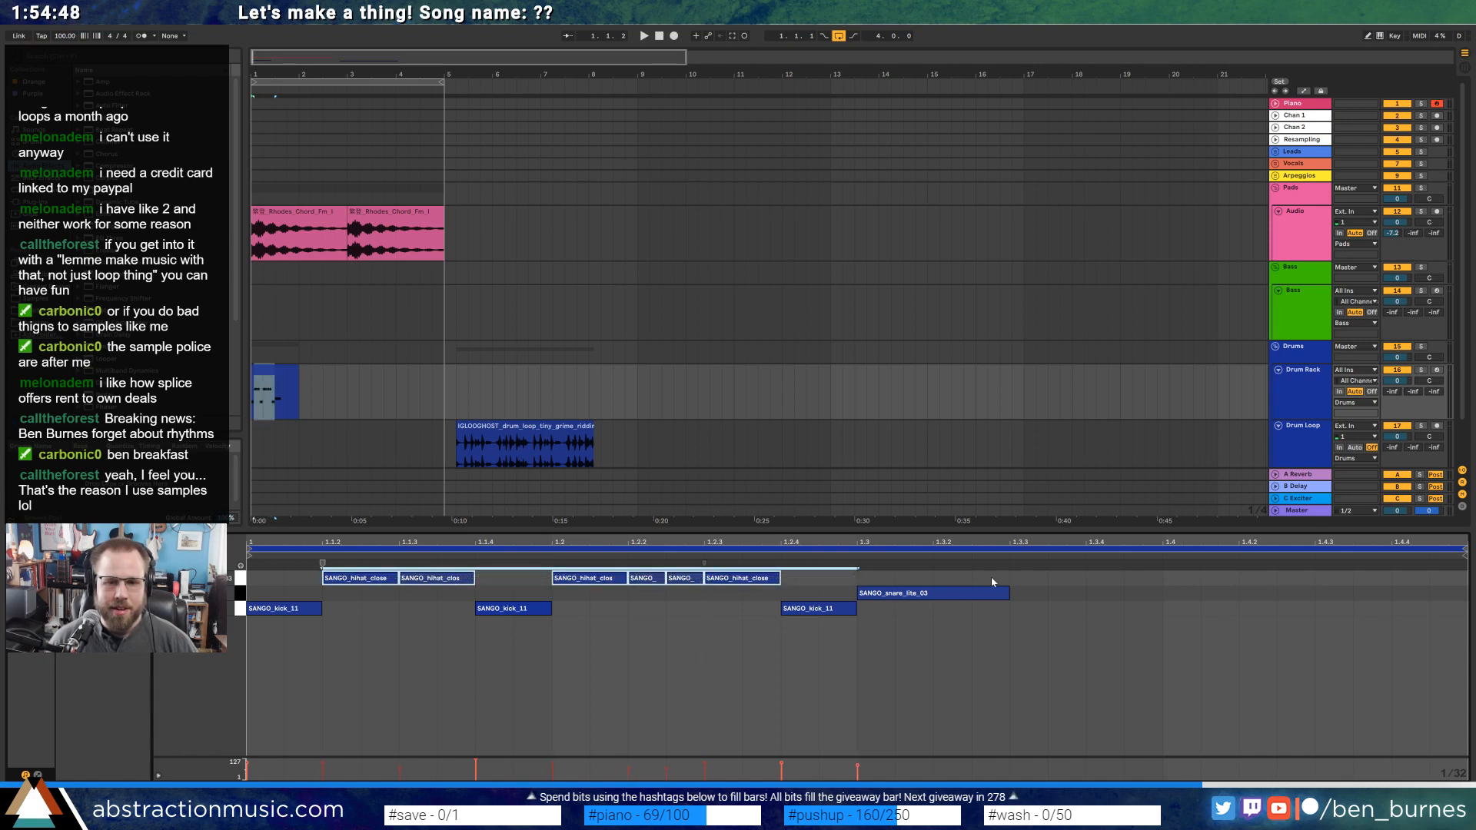
click(990, 576)
key(ctrl+v)
click(1145, 662)
Add kicks on 1.3.4 and 1.4, and remove the pasted closed hi-hat that starts on 1.3.4.
click(512, 611)
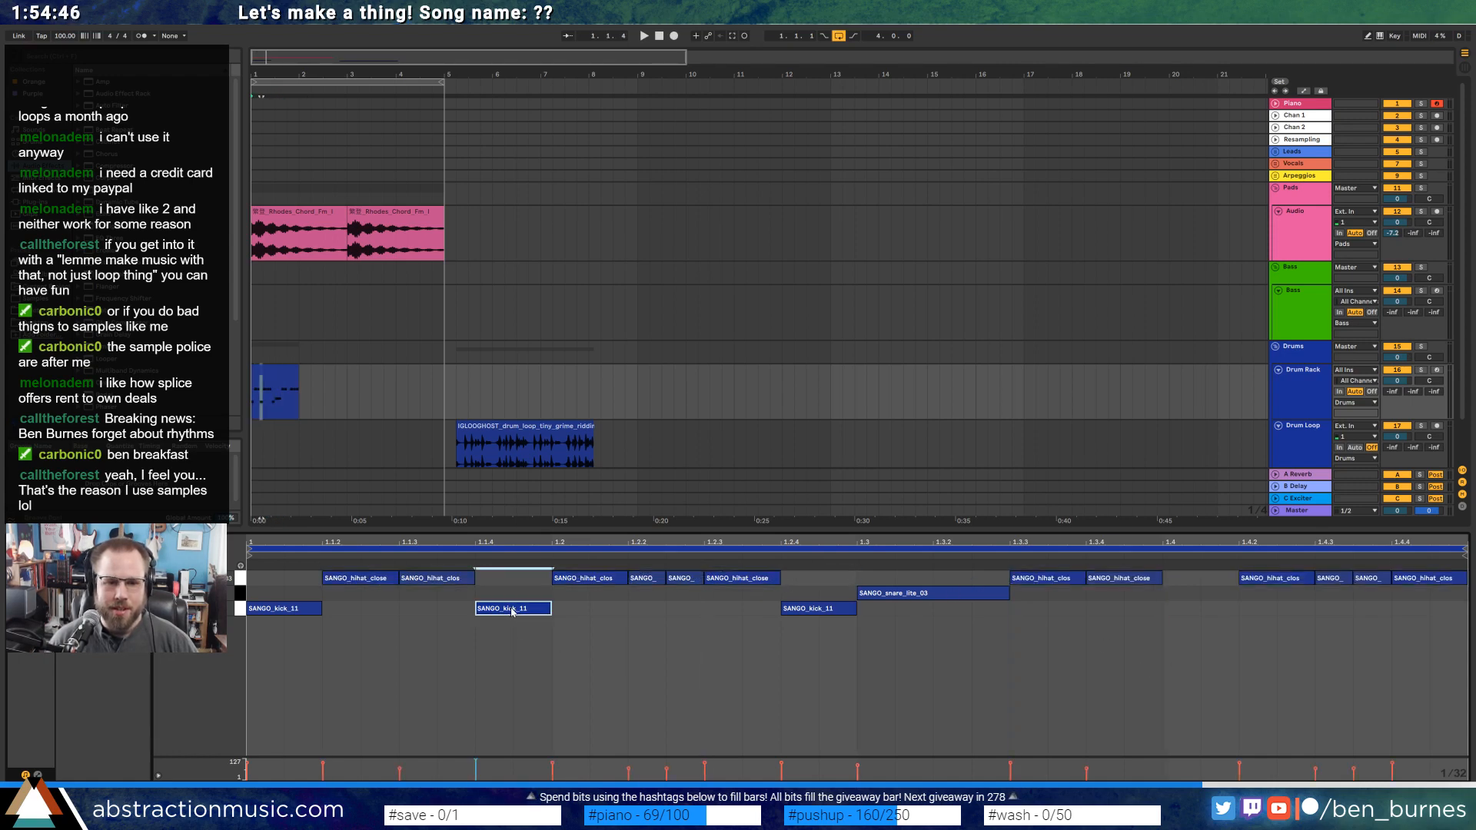
key(ctrl+c)
click(1116, 623)
key(ctrl+v)
drag(1095, 578, 1166, 602)
double_click(1176, 613)
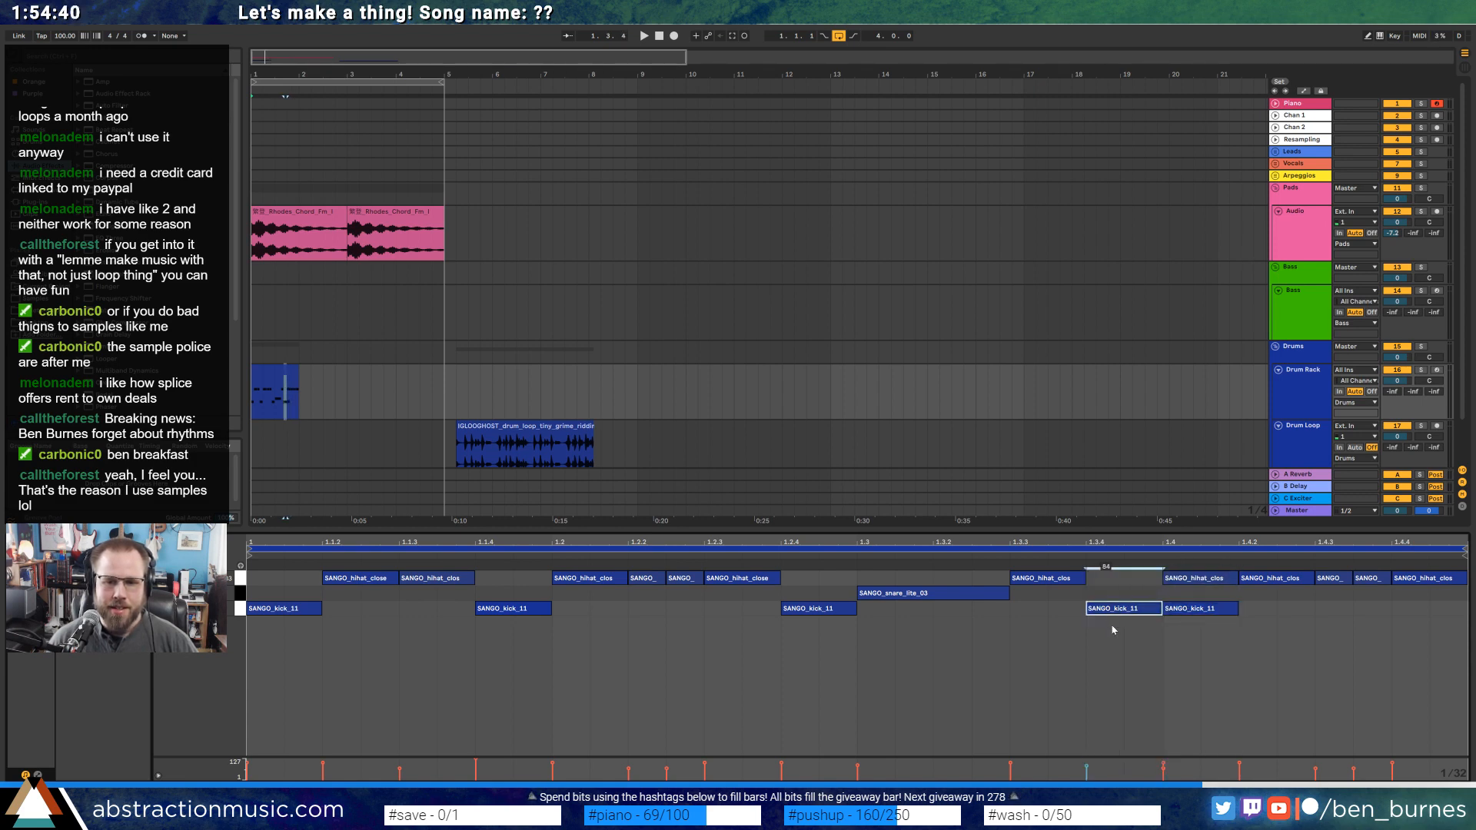
click(1205, 589)
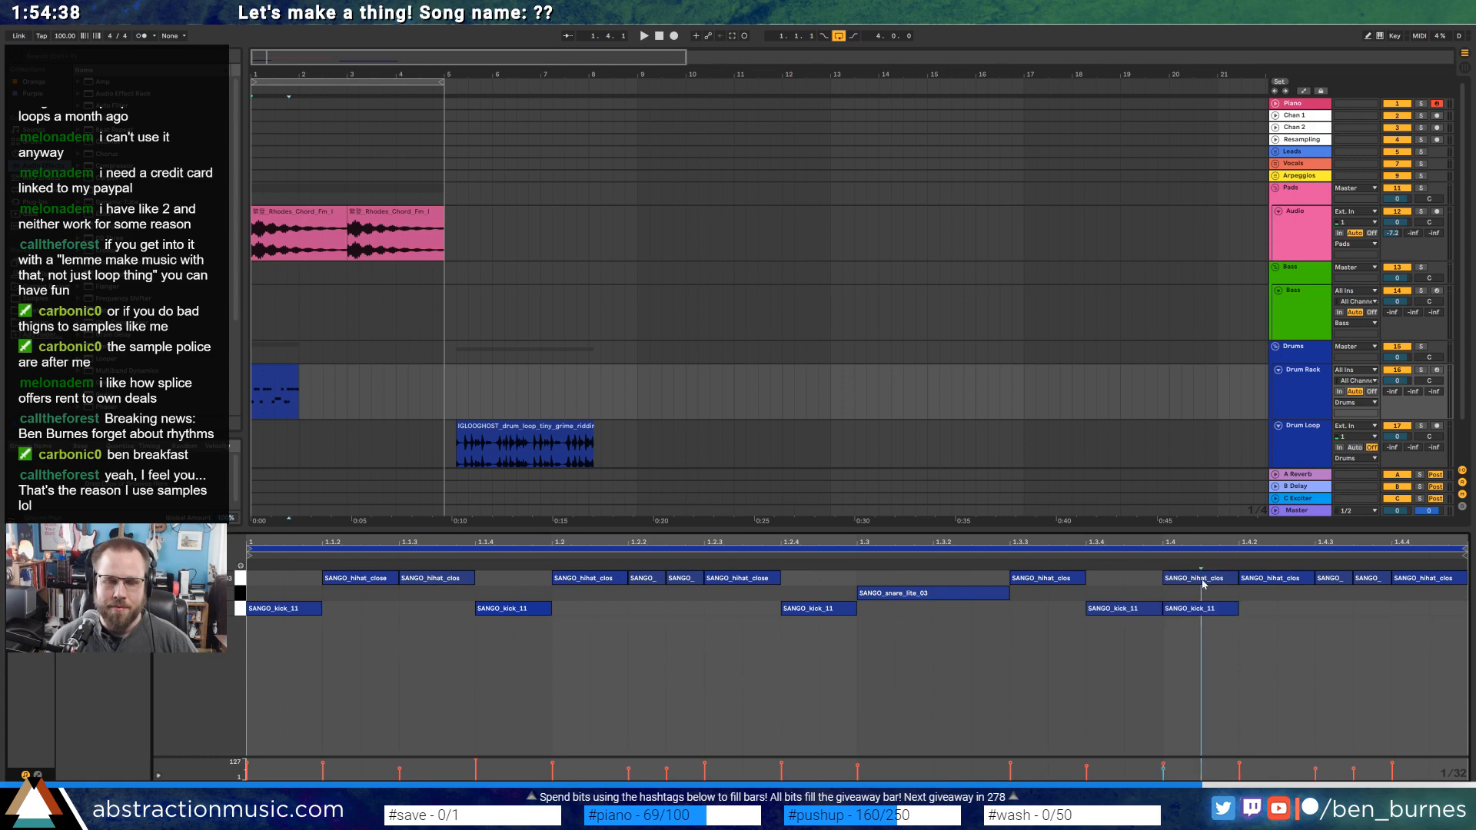
double_click(1204, 584)
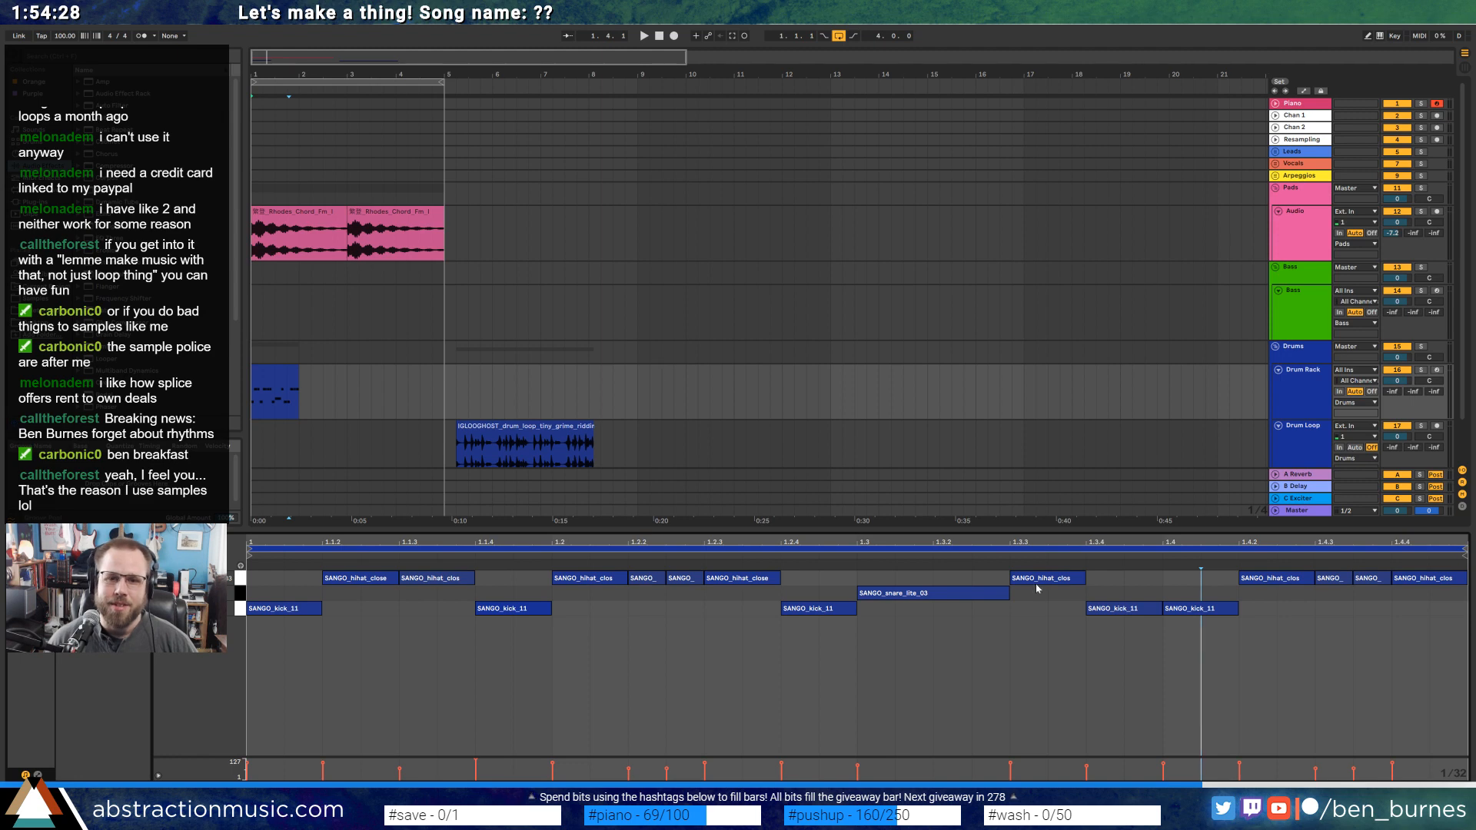
Loop the Drum Rack clip out to bar 5, audition it, and consolidate its first two bars into one two-bar clip.
drag(294, 382, 438, 389)
key(Home)
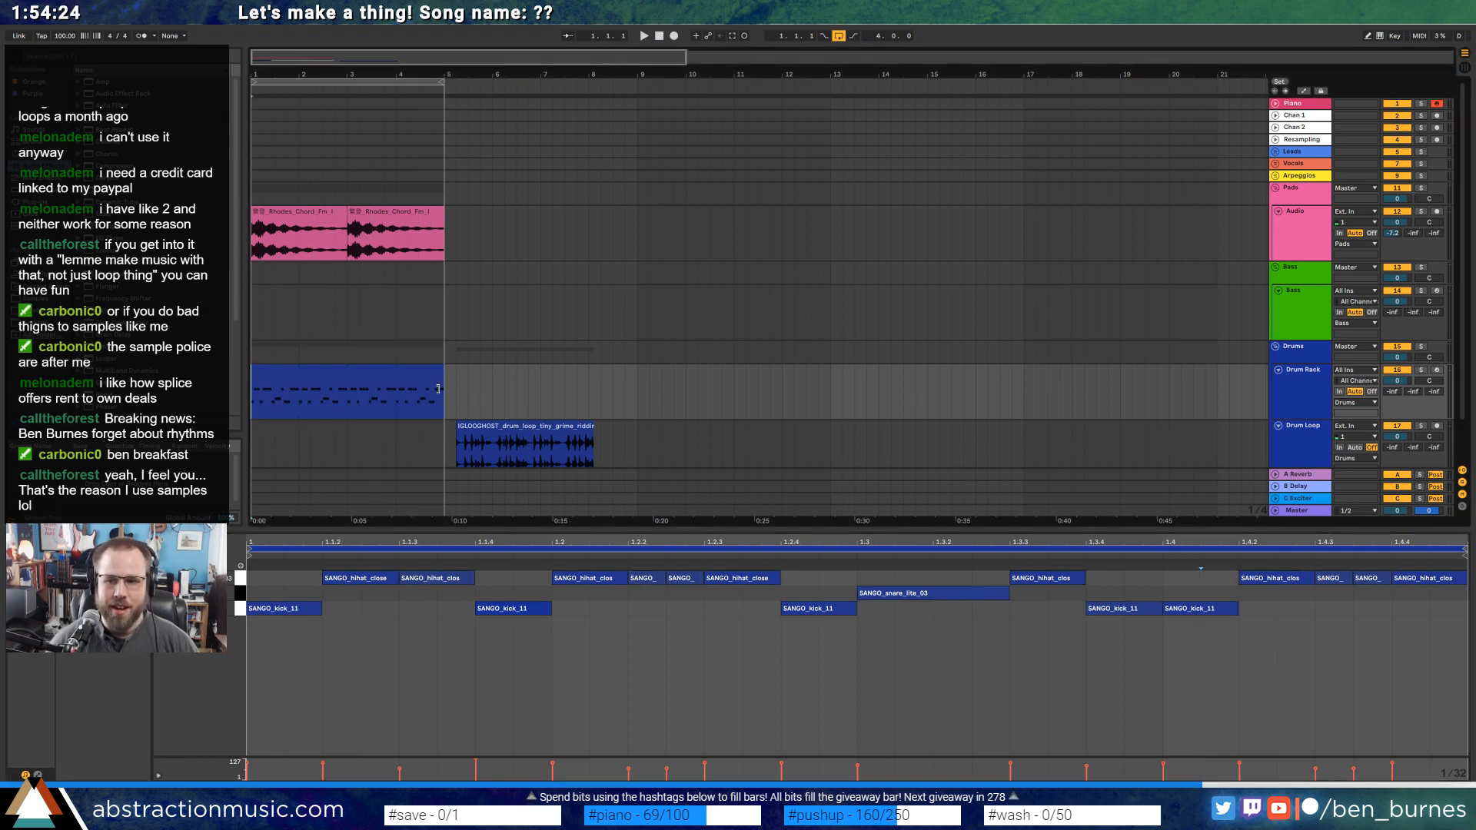
key(space)
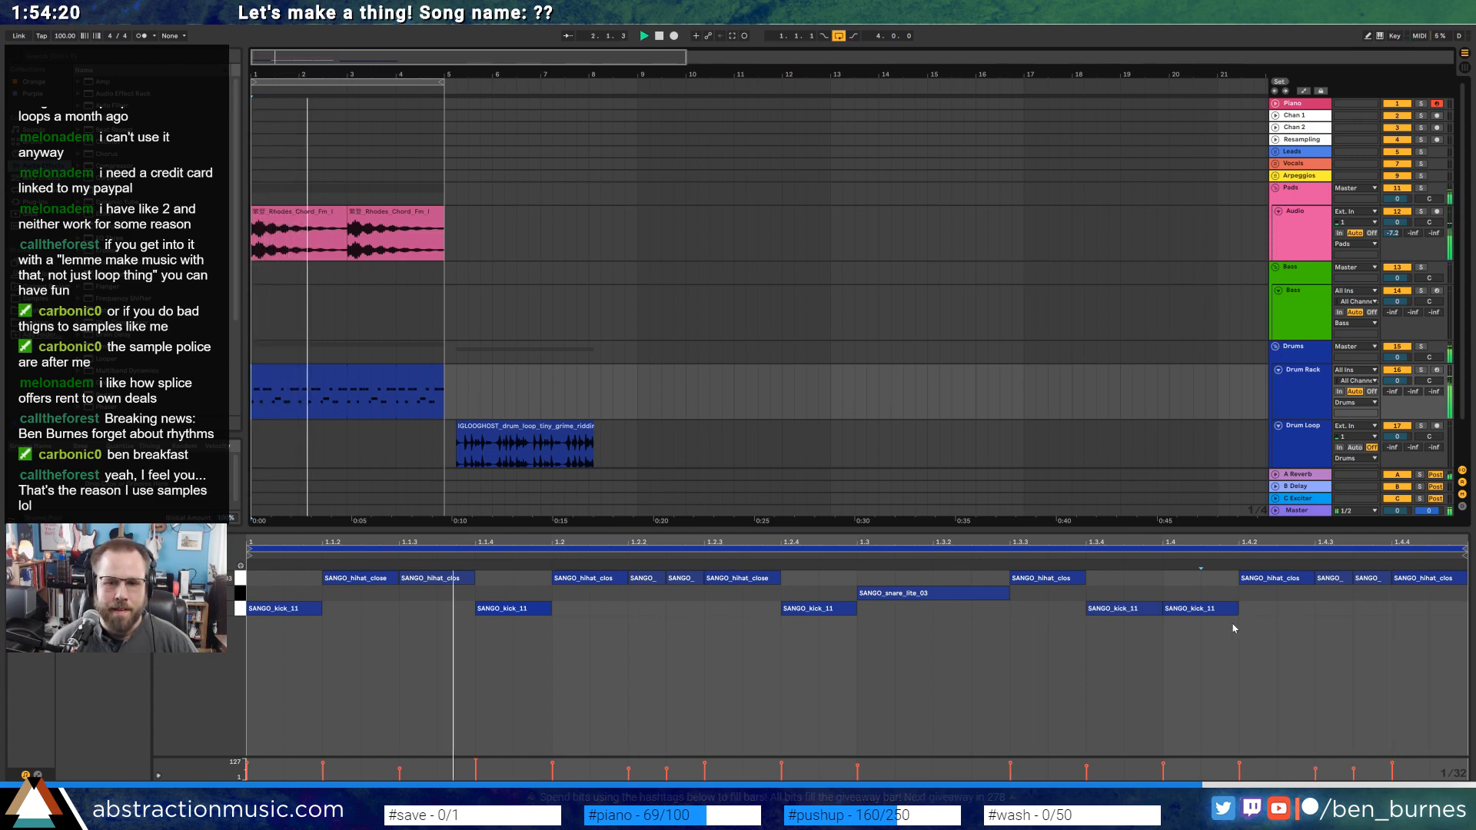
key(space)
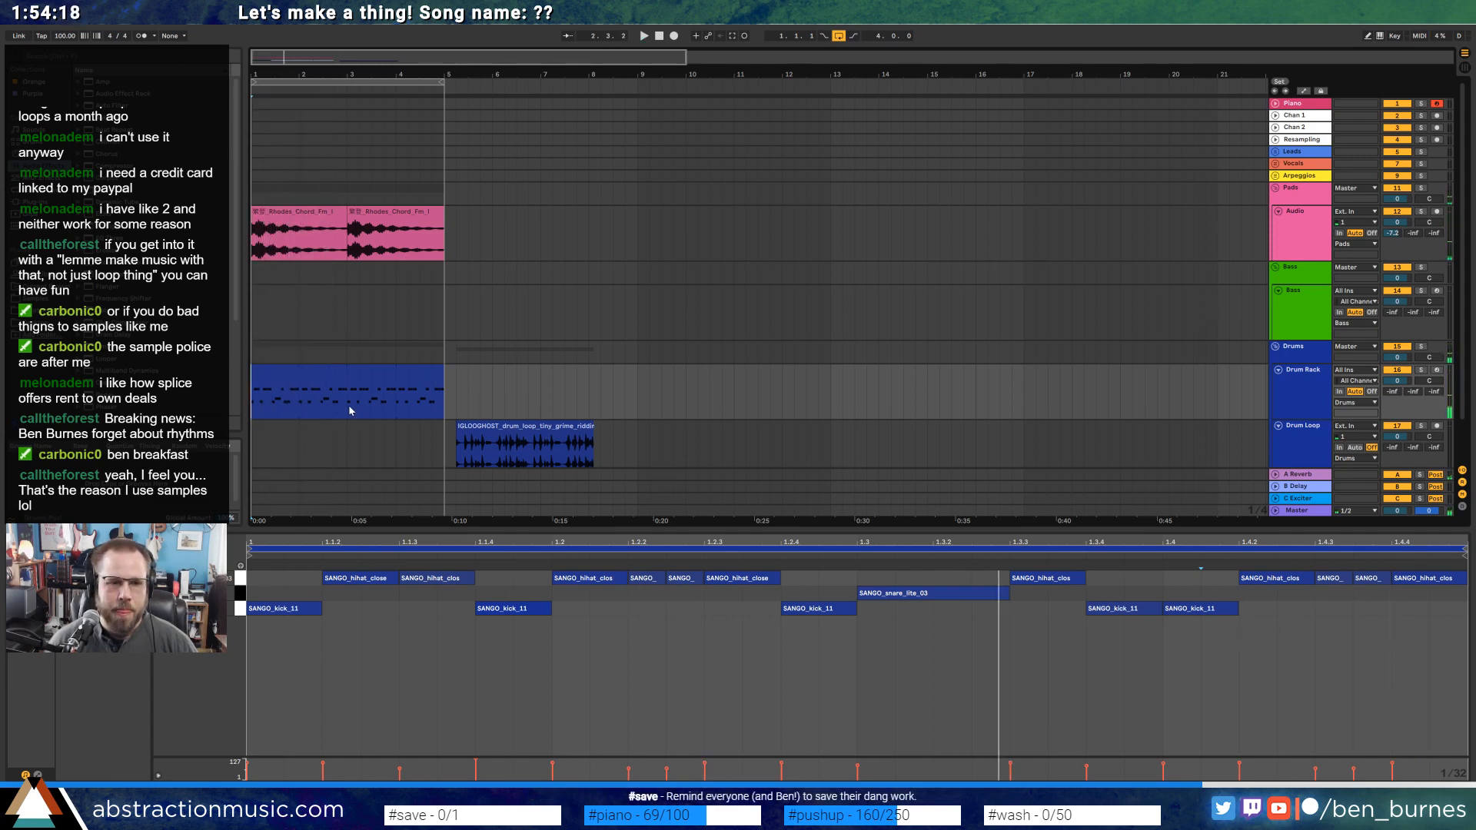
drag(349, 411, 254, 406)
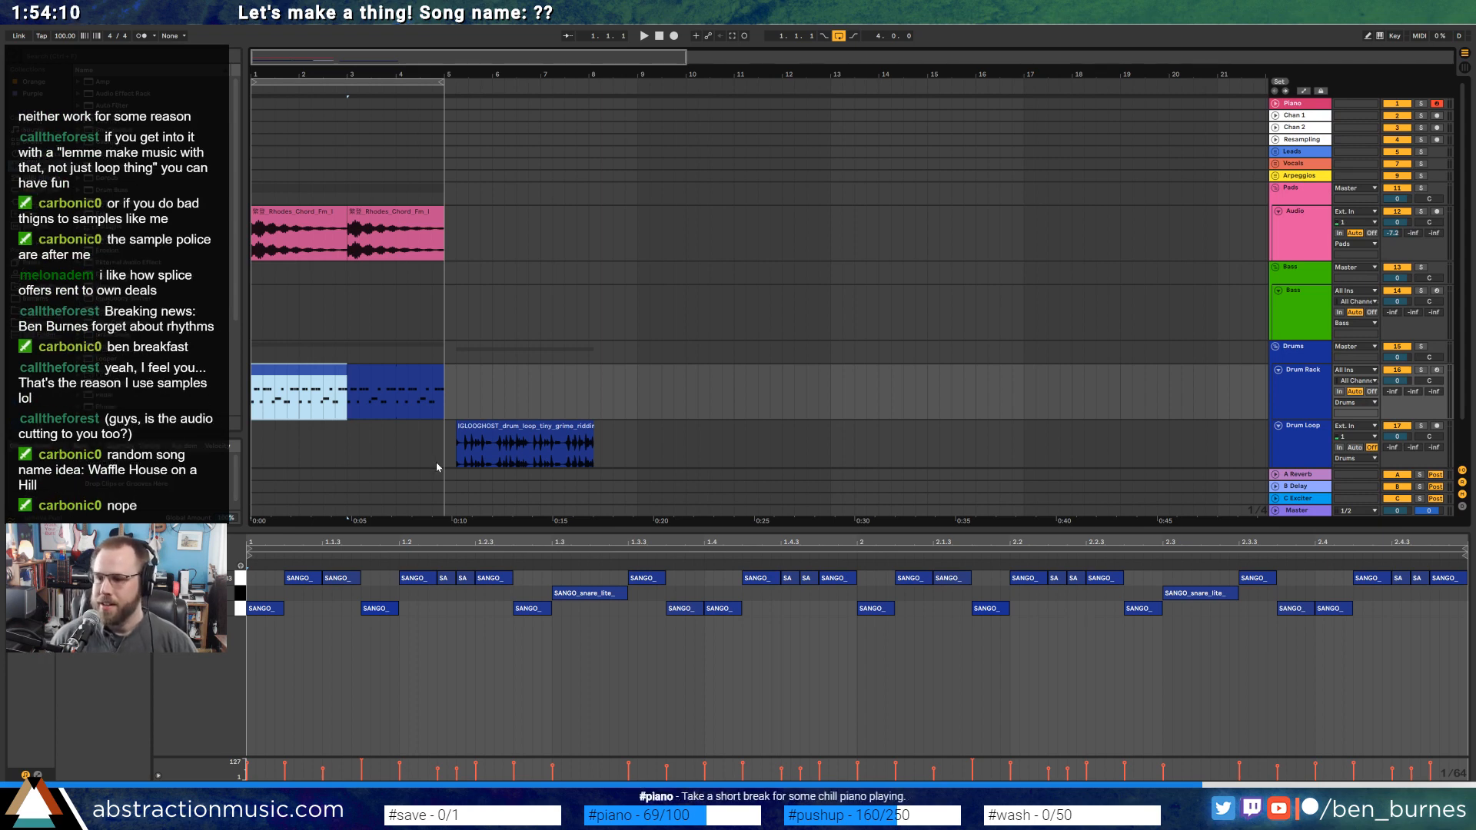
Move the IGLOOGHOST drum loop clip to start exactly at bar 5, and select the two-bar Drum Rack clip for editing.
scroll(380, 447, down, 2)
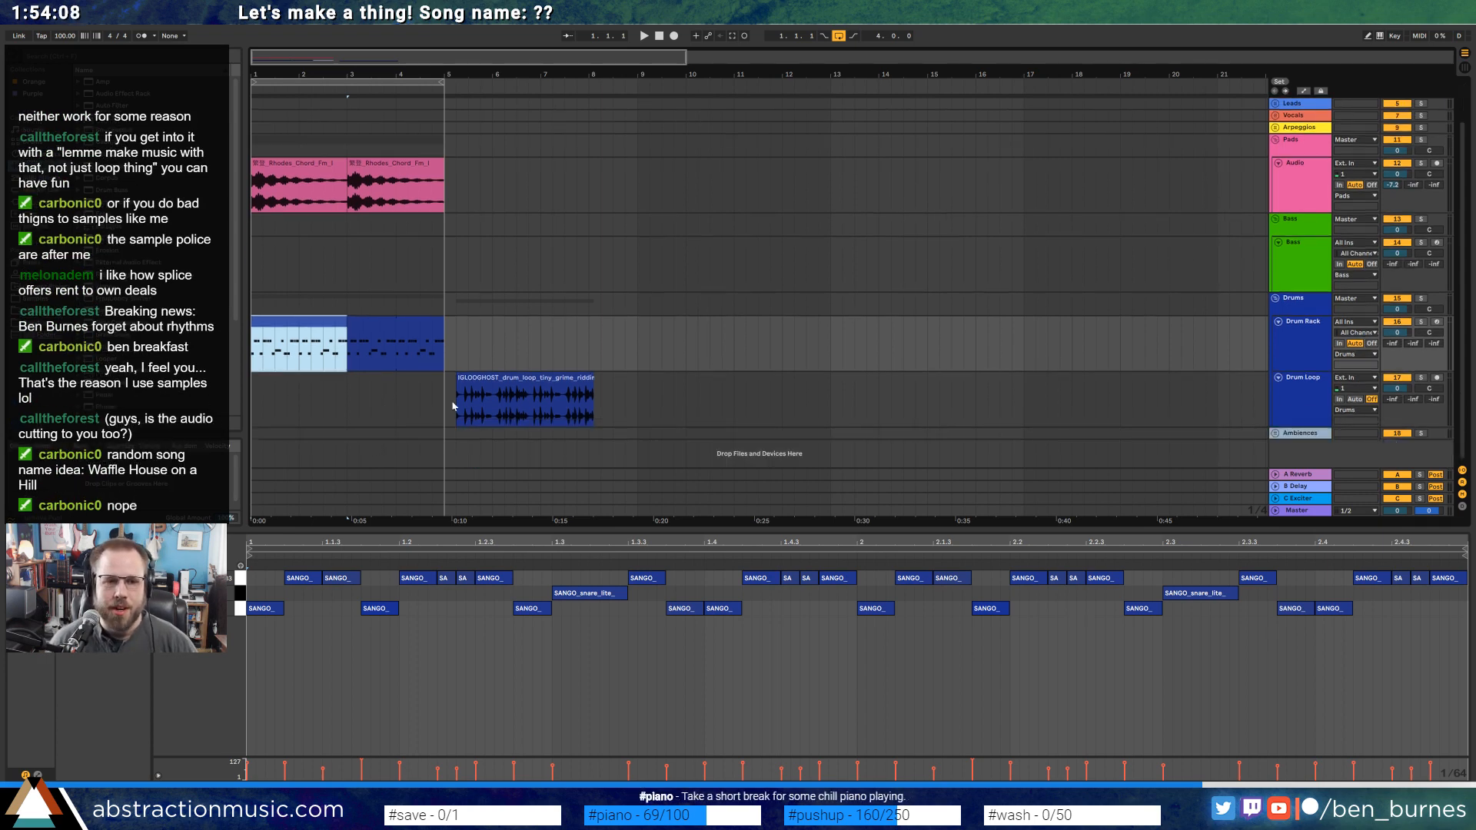
drag(494, 378, 483, 378)
click(310, 329)
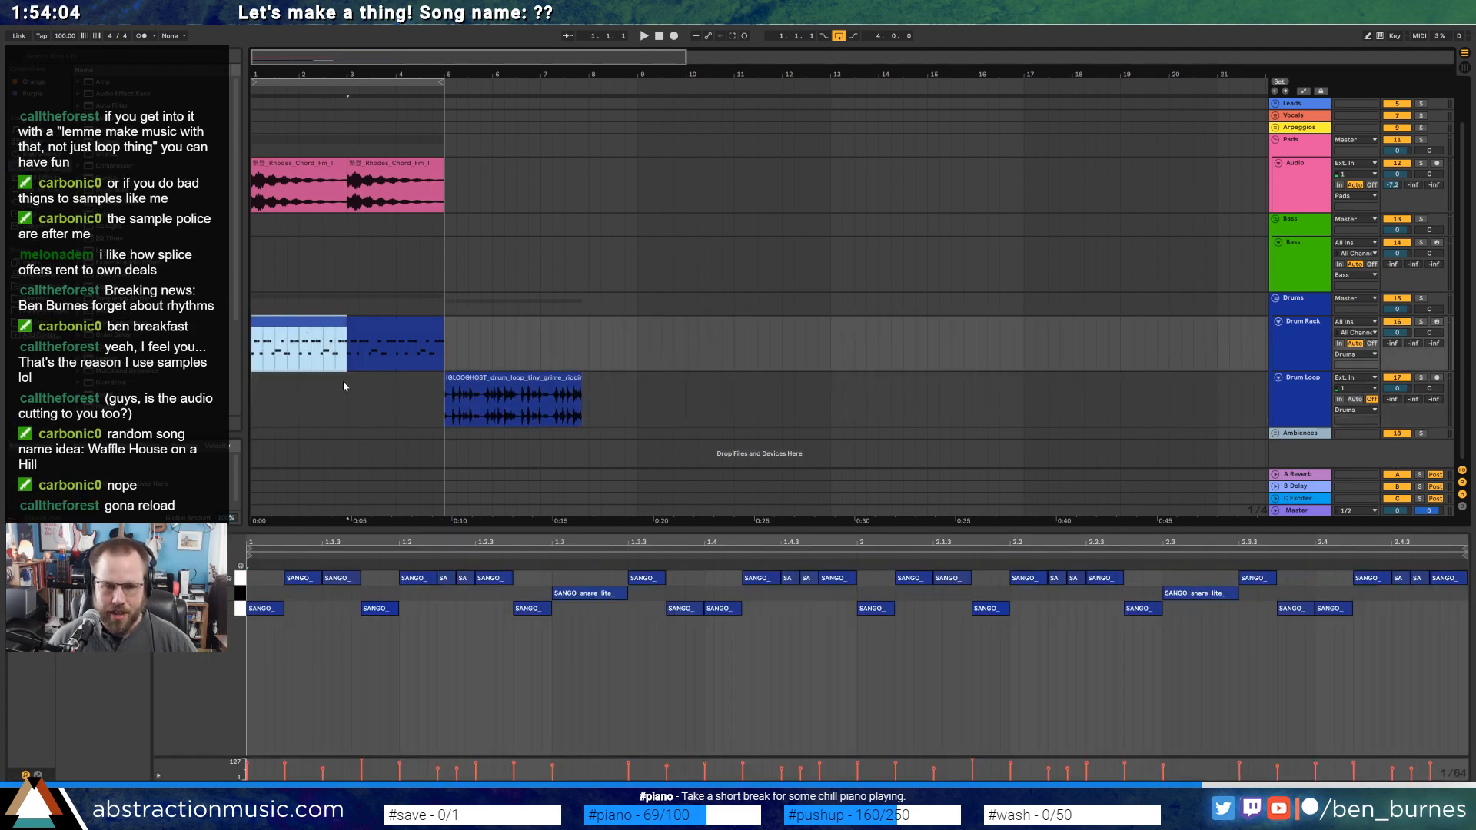
click(694, 681)
drag(256, 361, 355, 367)
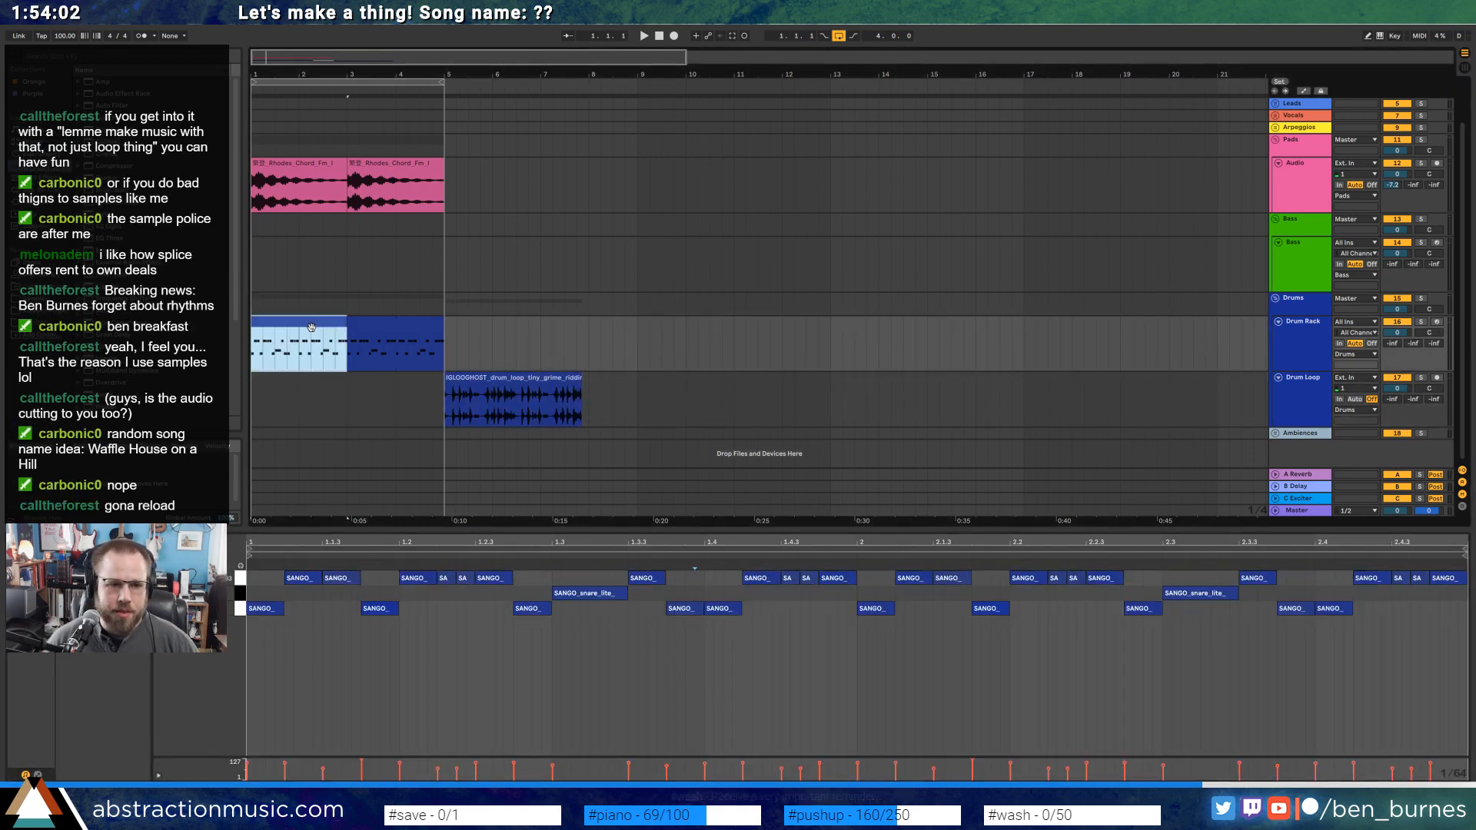
Swap the kick on 1.4 with the hi-hat on 1.4.2 in the two-bar drum clip, and play back the beat.
key(space)
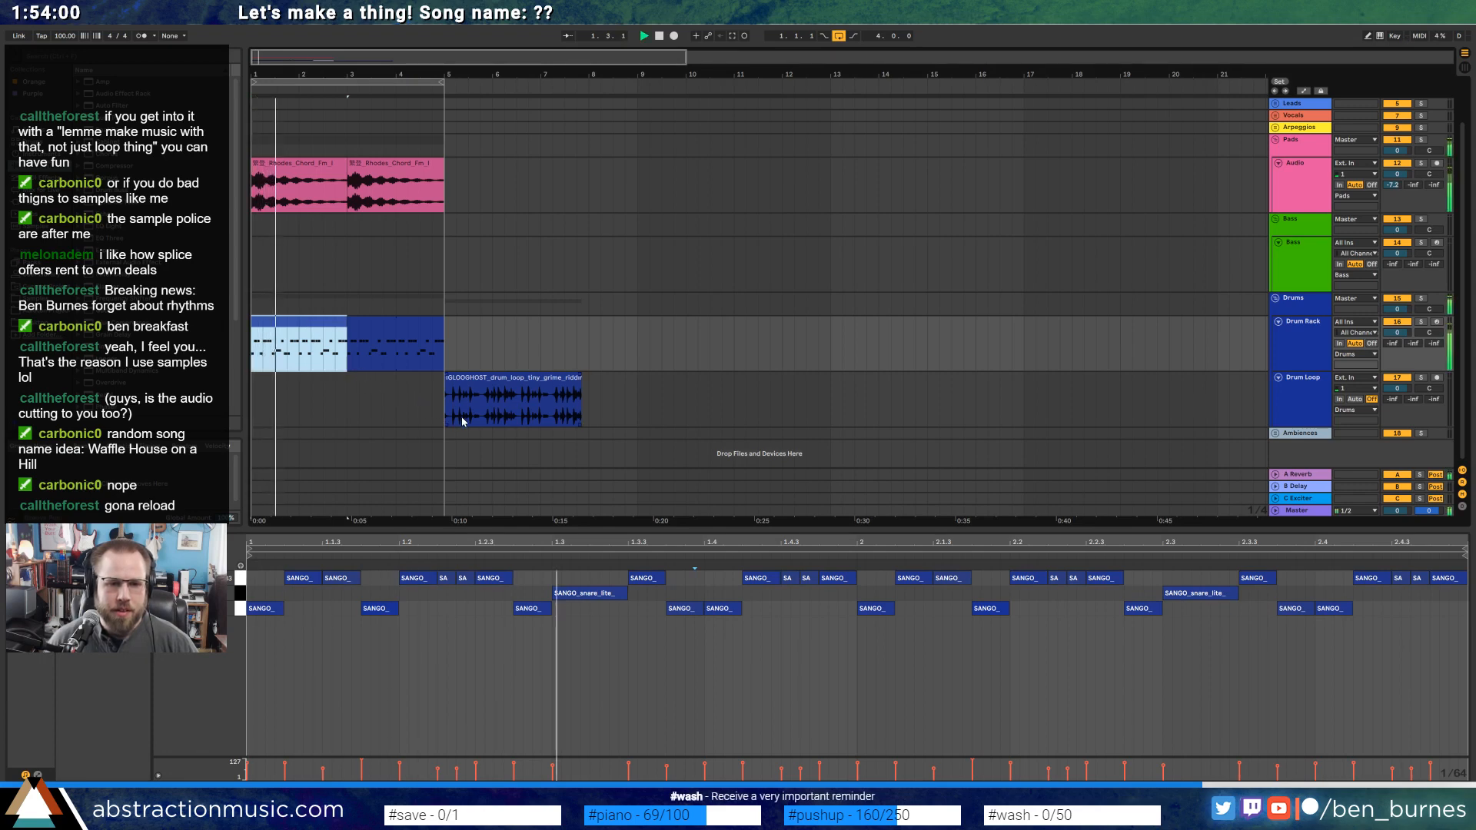
key(space)
mouse_move(721, 611)
mouse_down()
mouse_move(760, 611)
mouse_move(716, 582)
mouse_up()
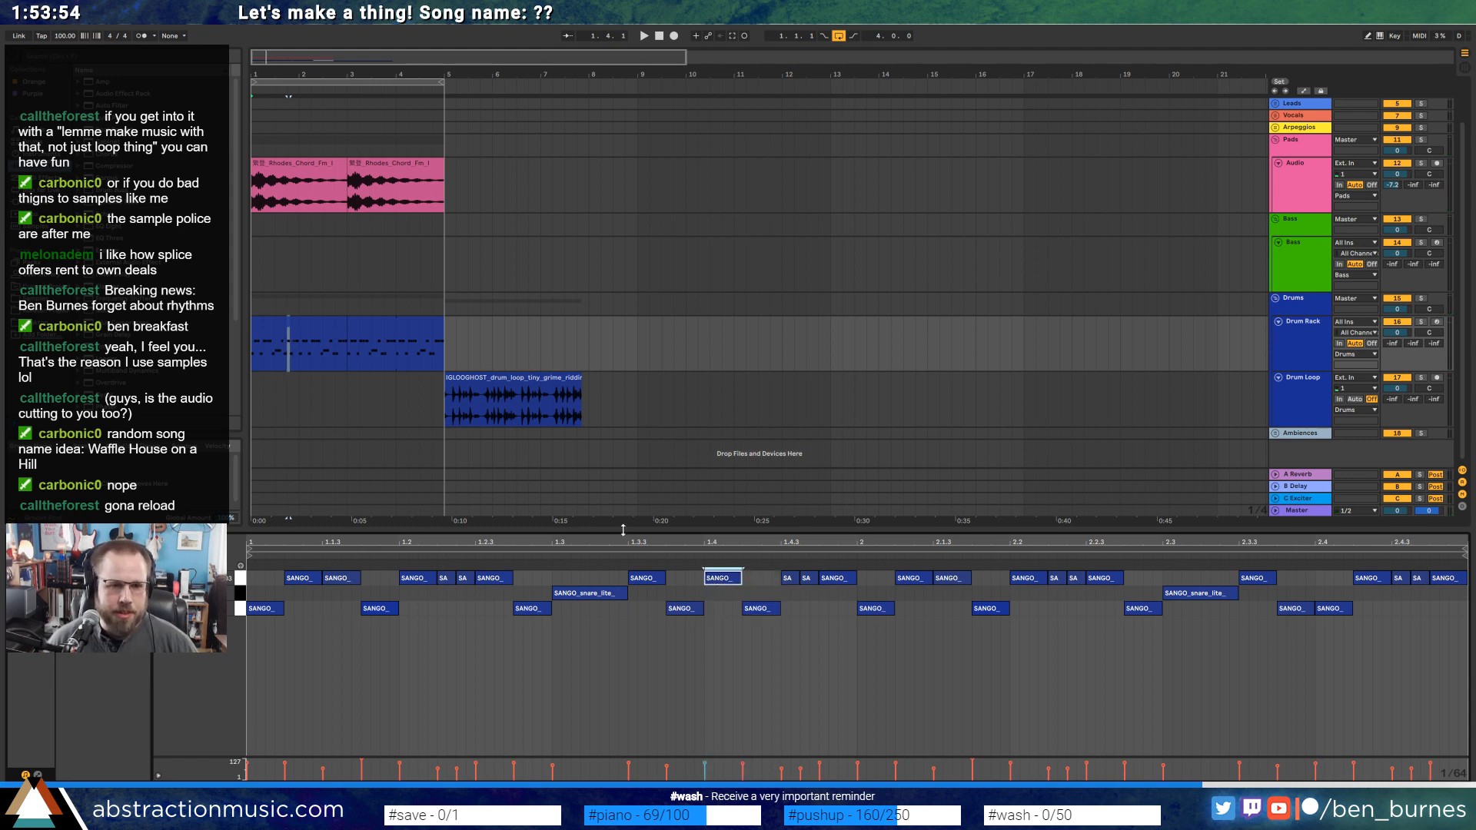
click(298, 320)
key(space)
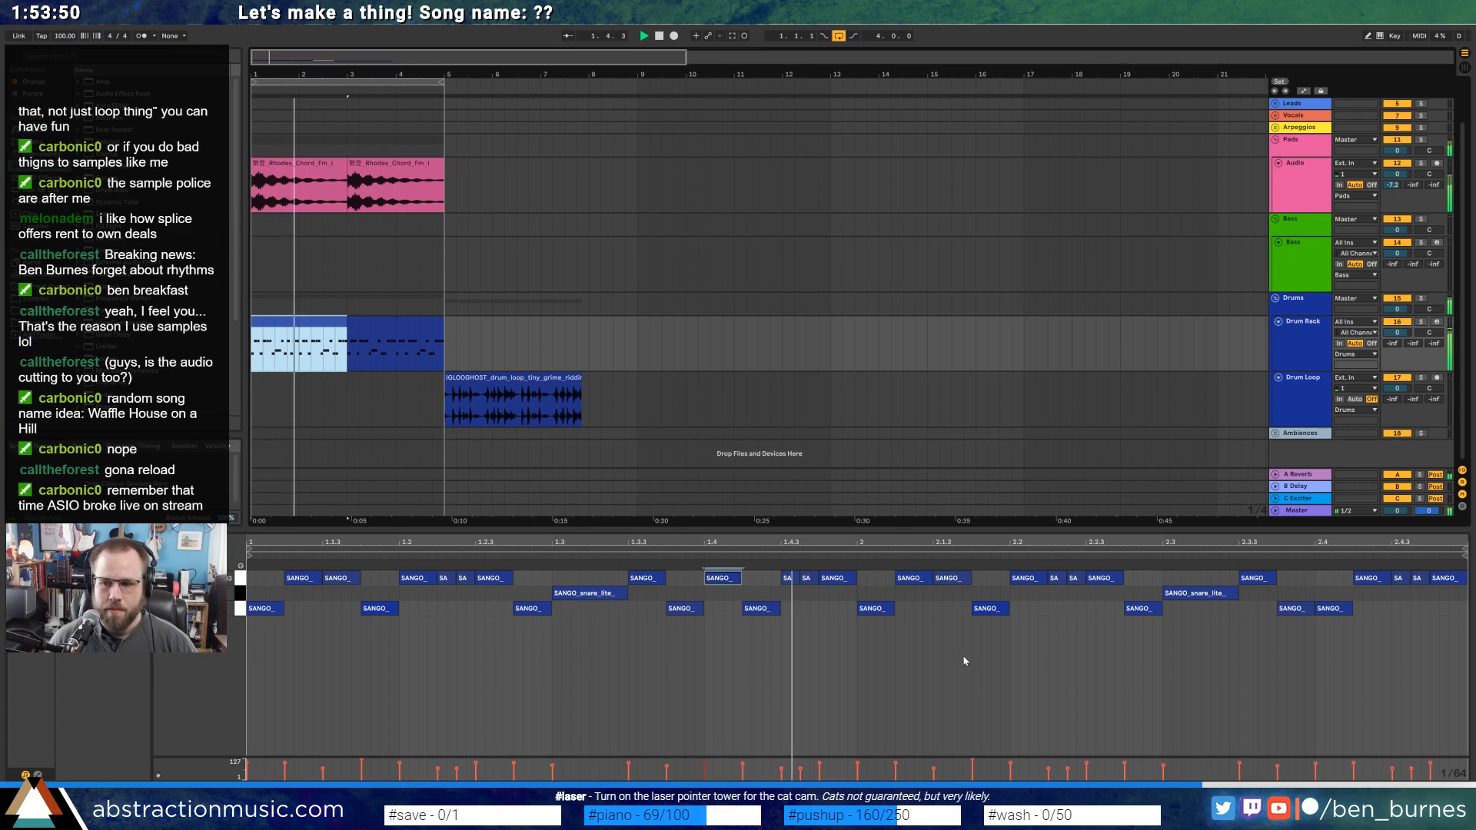
key(space)
Vary the second bar with the snare on 2.2.3, kicks on 2.3.2, 2.4 and 2.4.3, and thirty-second-note hi-hats from 2.4.2, and play it.
mouse_move(1191, 594)
mouse_down()
mouse_move(1108, 596)
mouse_move(1105, 580)
mouse_move(1211, 588)
mouse_move(1144, 607)
mouse_move(1407, 608)
mouse_move(1416, 579)
mouse_move(1388, 581)
mouse_up()
click(1402, 594)
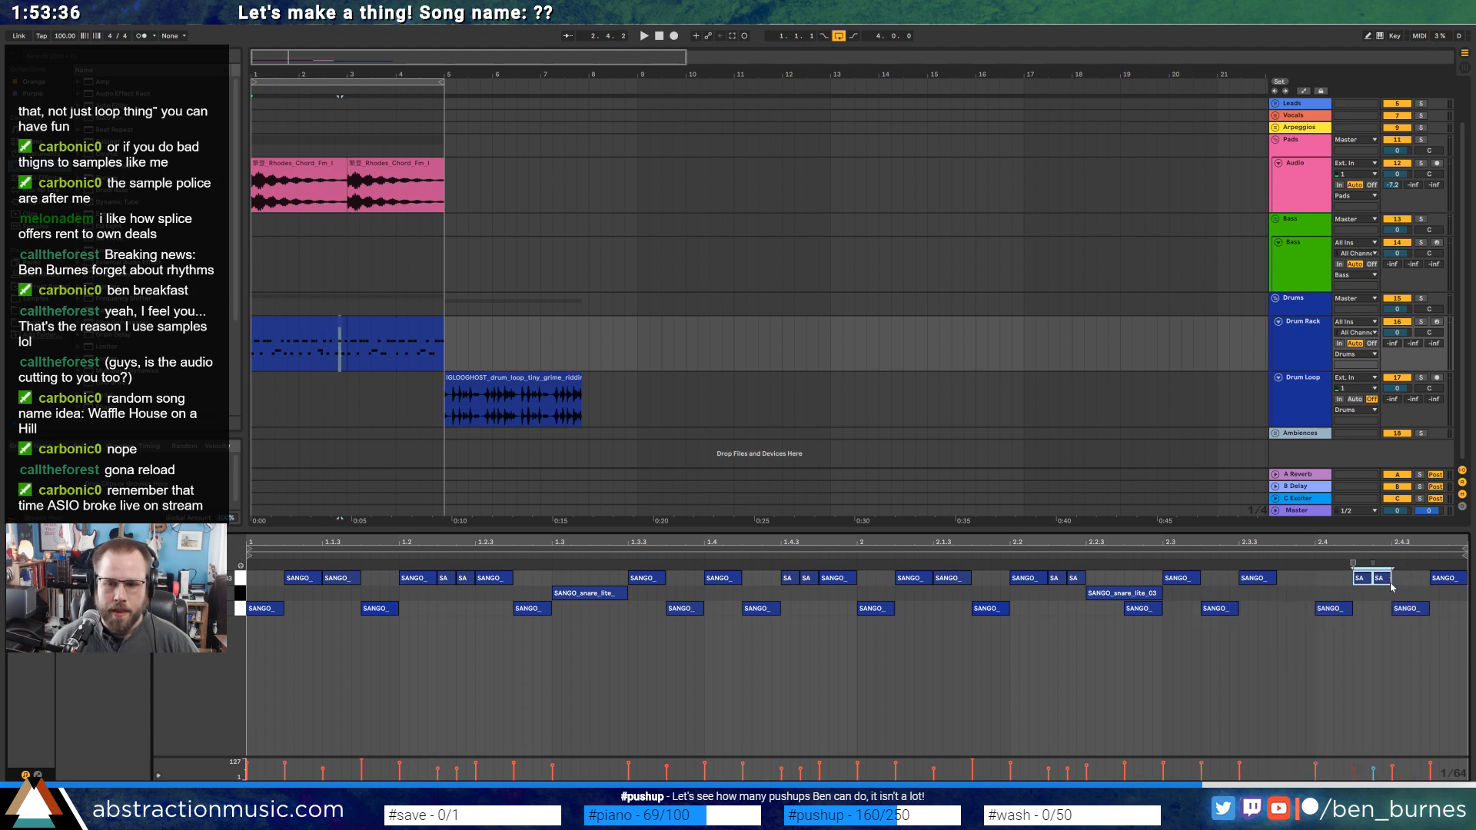
key(ctrl+d)
key(ctrl+d)
key(space)
double_click(293, 367)
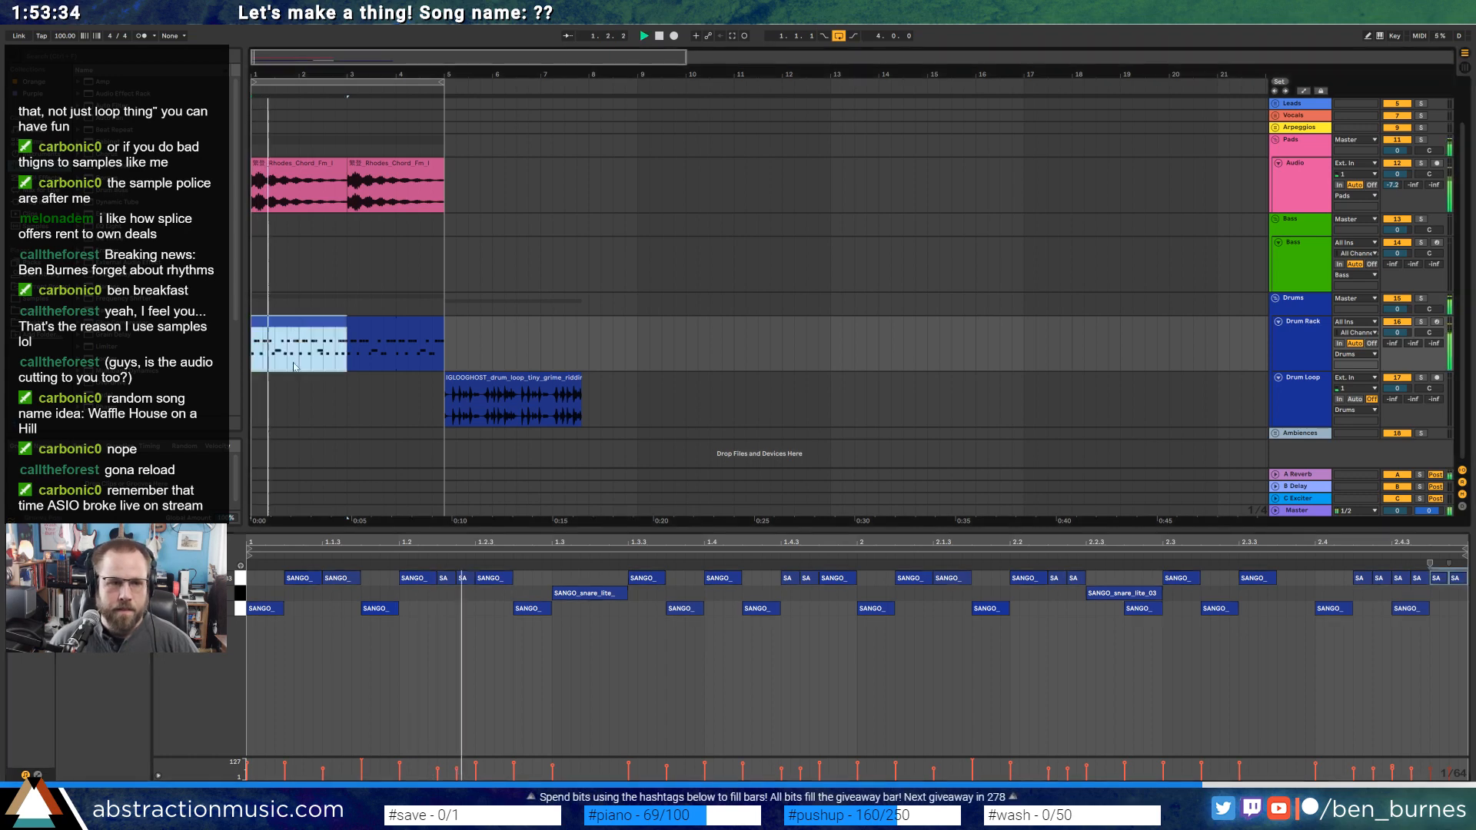
Loop the two-bar Drum Rack clip out to bar 5, then shorten its 2.2.3 snare to a sixteenth and copy it to 2.4.4.
click(128, 605)
drag(345, 331, 440, 336)
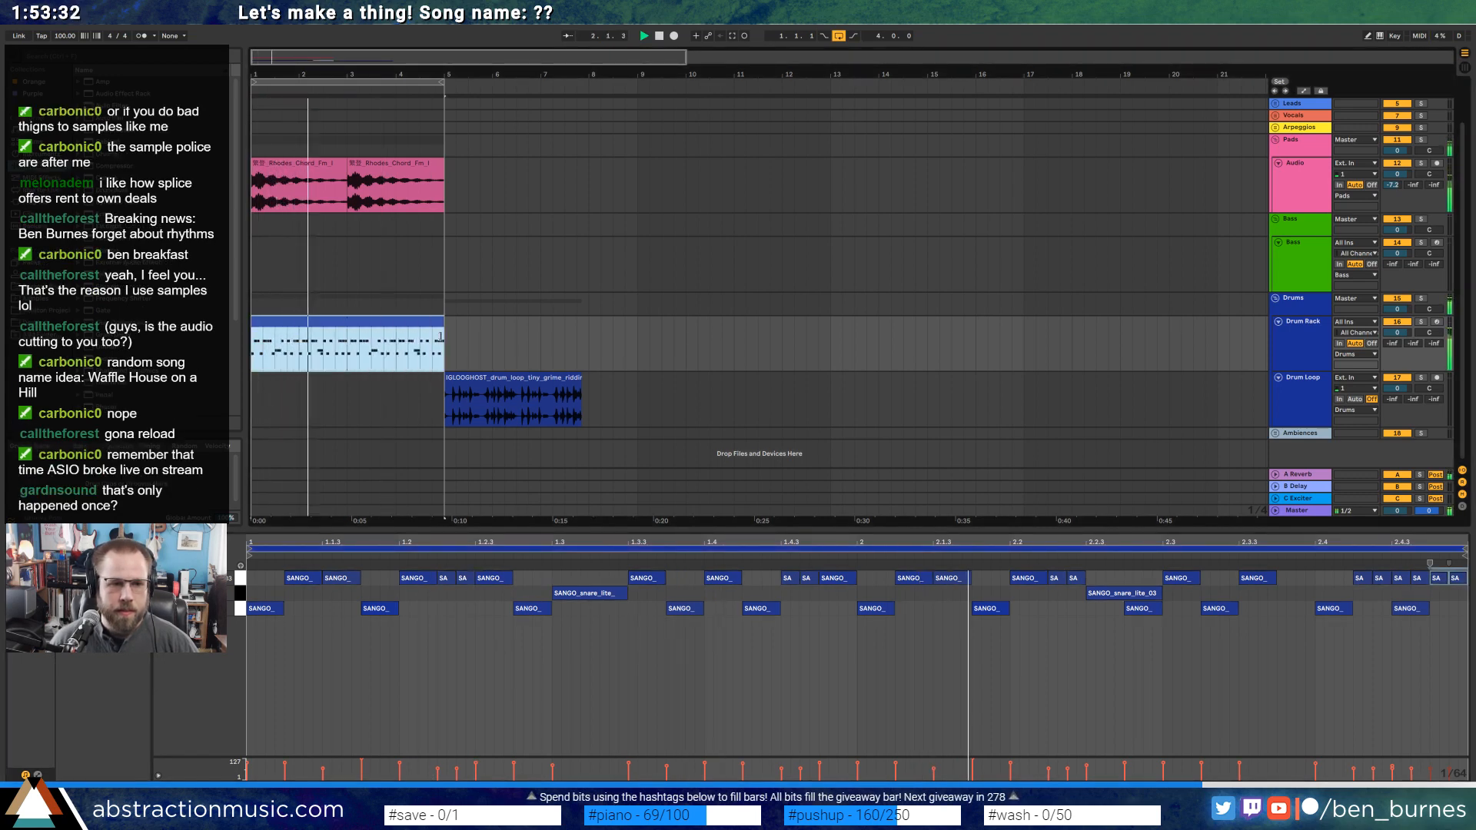
click(1157, 594)
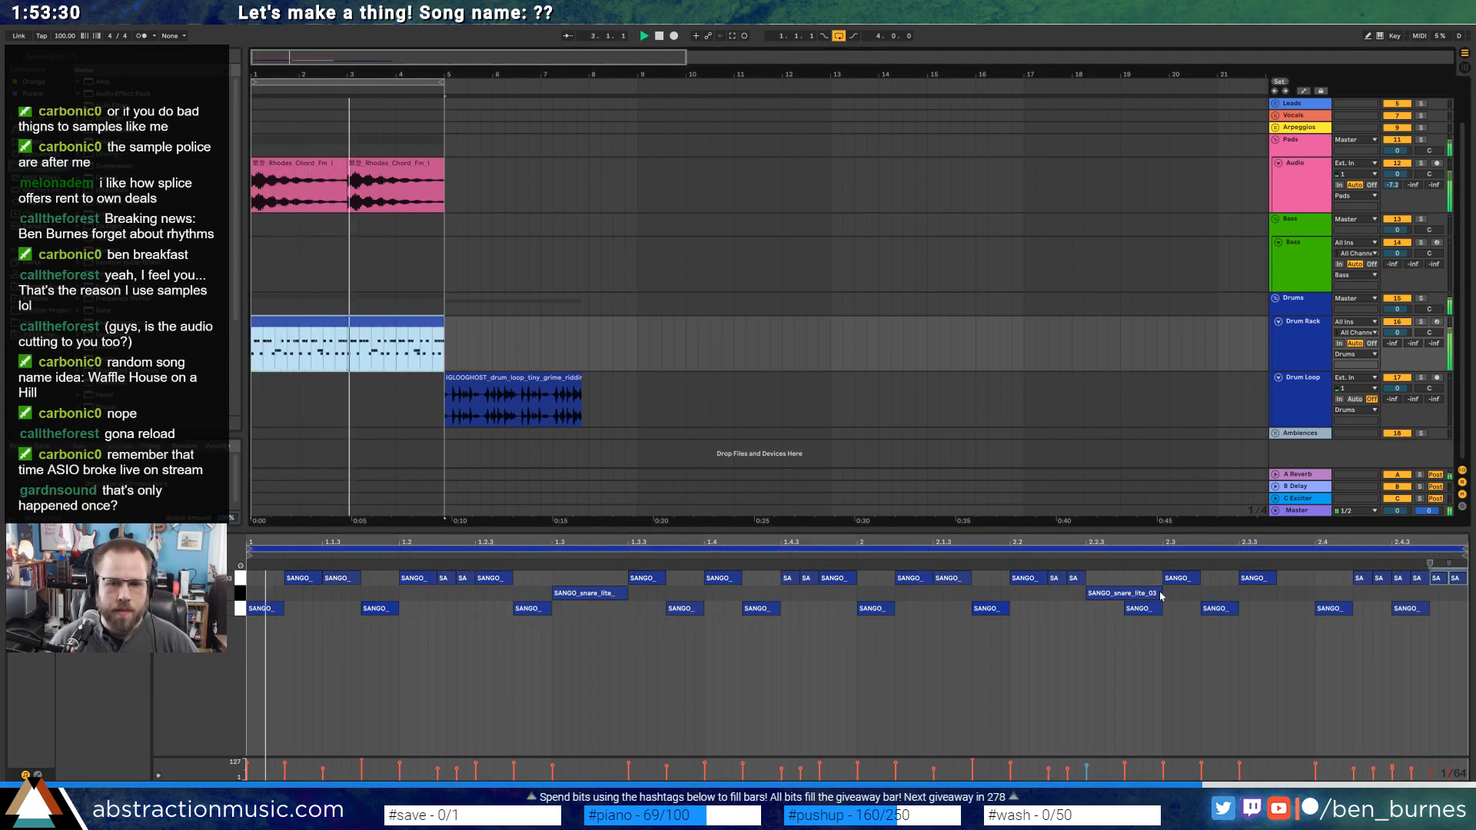
drag(1160, 595, 1452, 602)
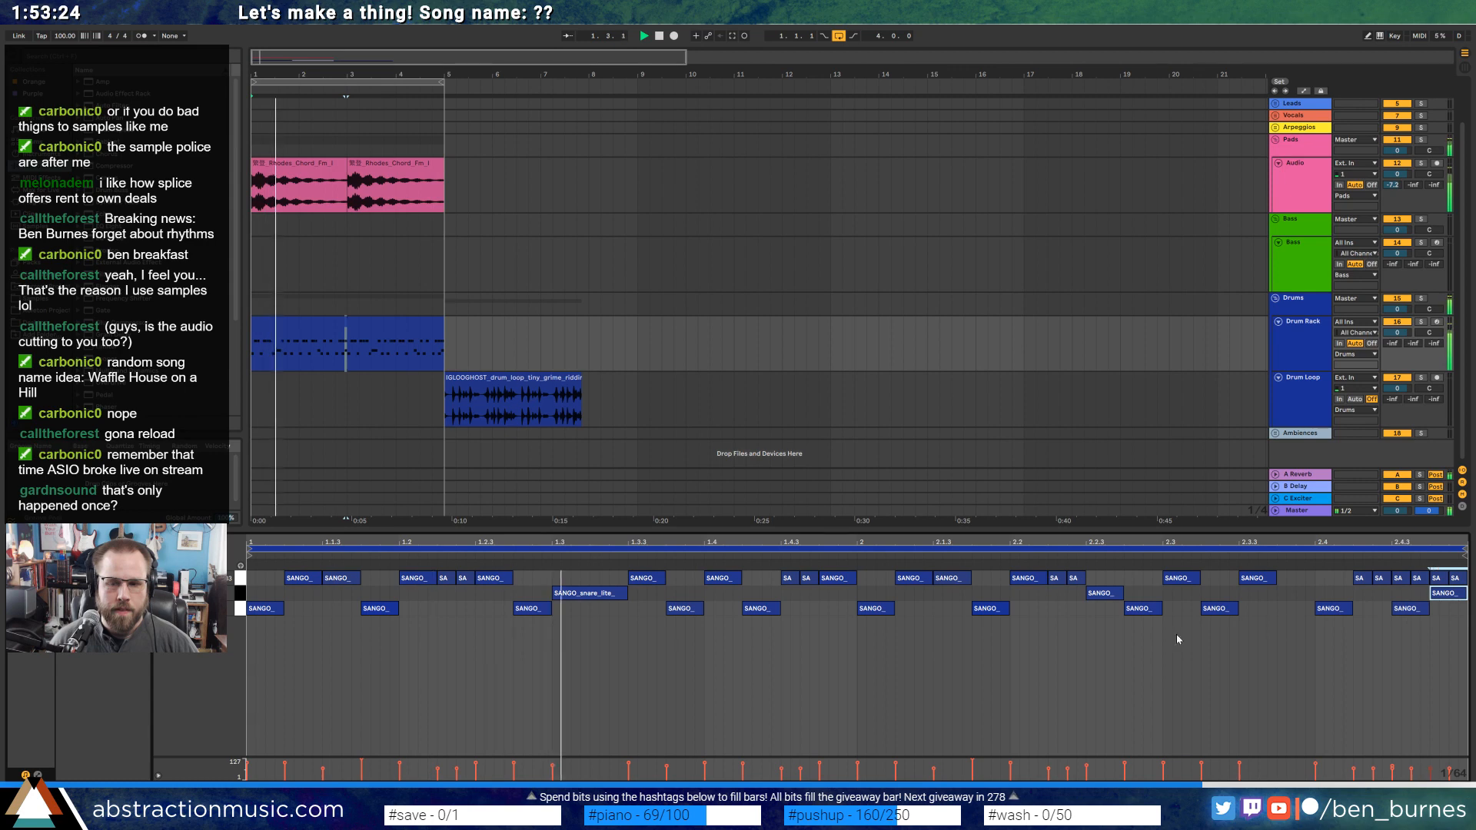
Add a Saturator with about 6.4 dB of drive and place it between the Drum Rack and the Overdrive.
key(shift+Tab)
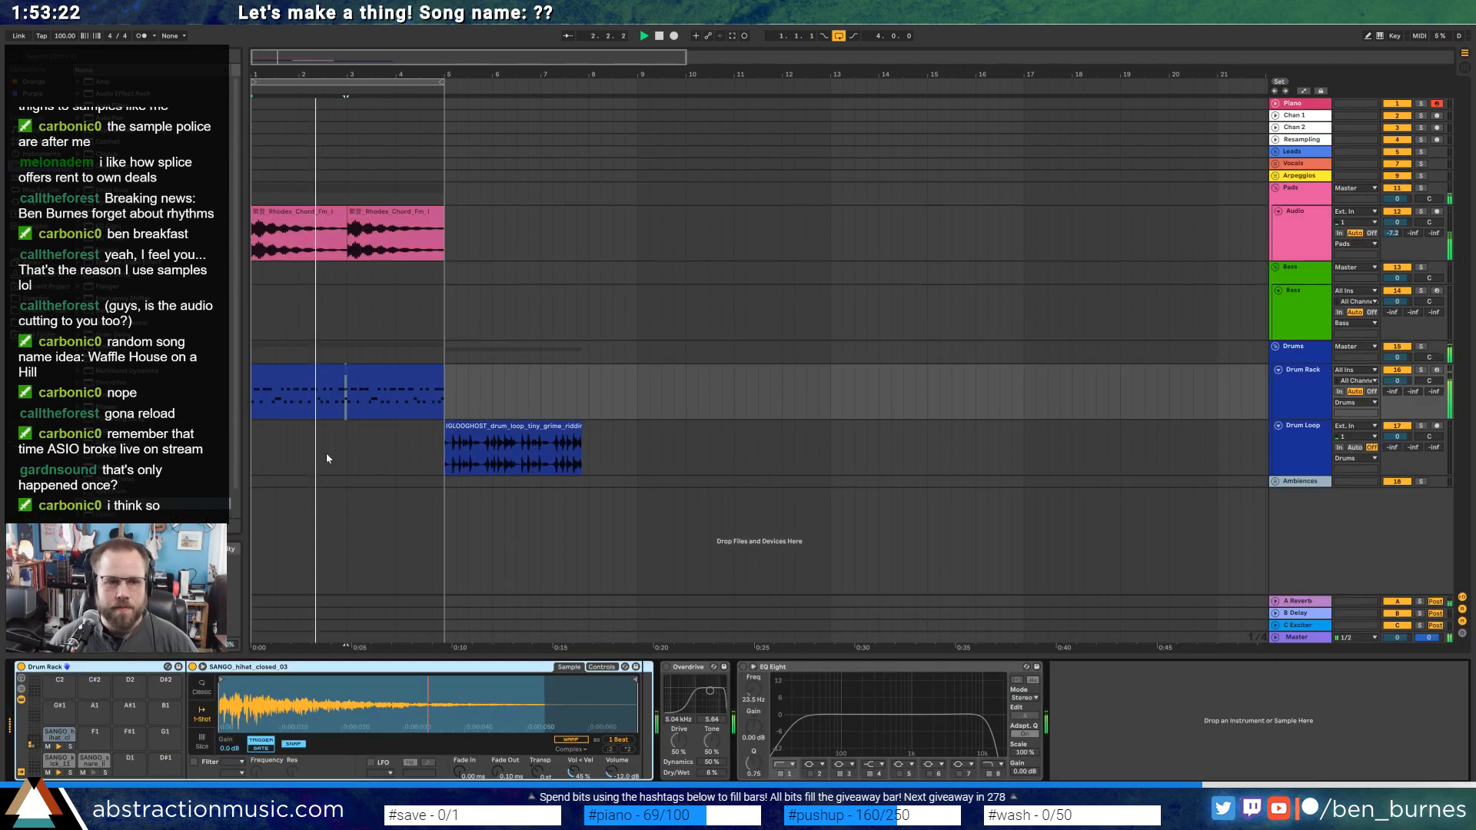
click(371, 395)
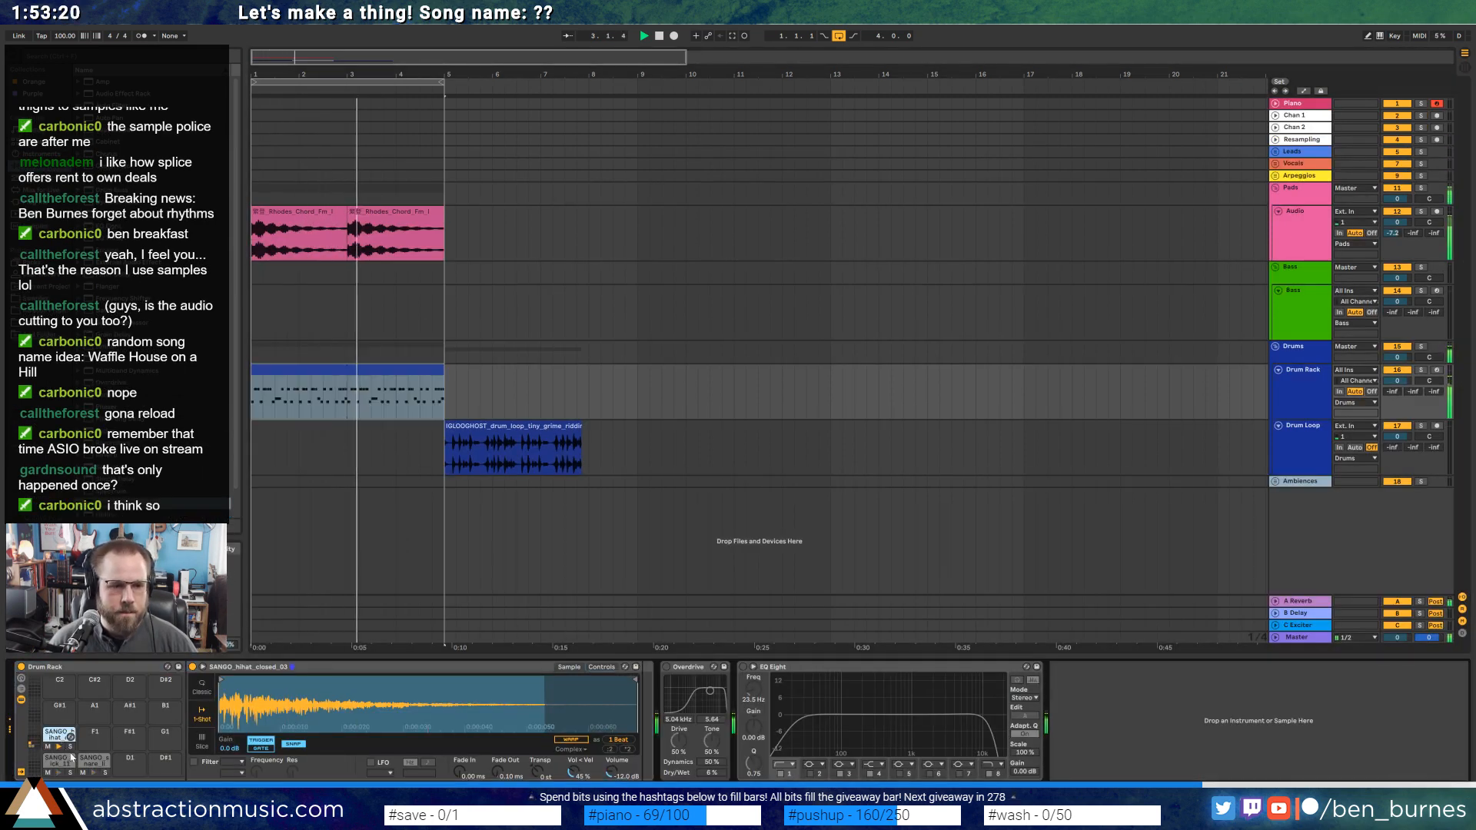
click(95, 760)
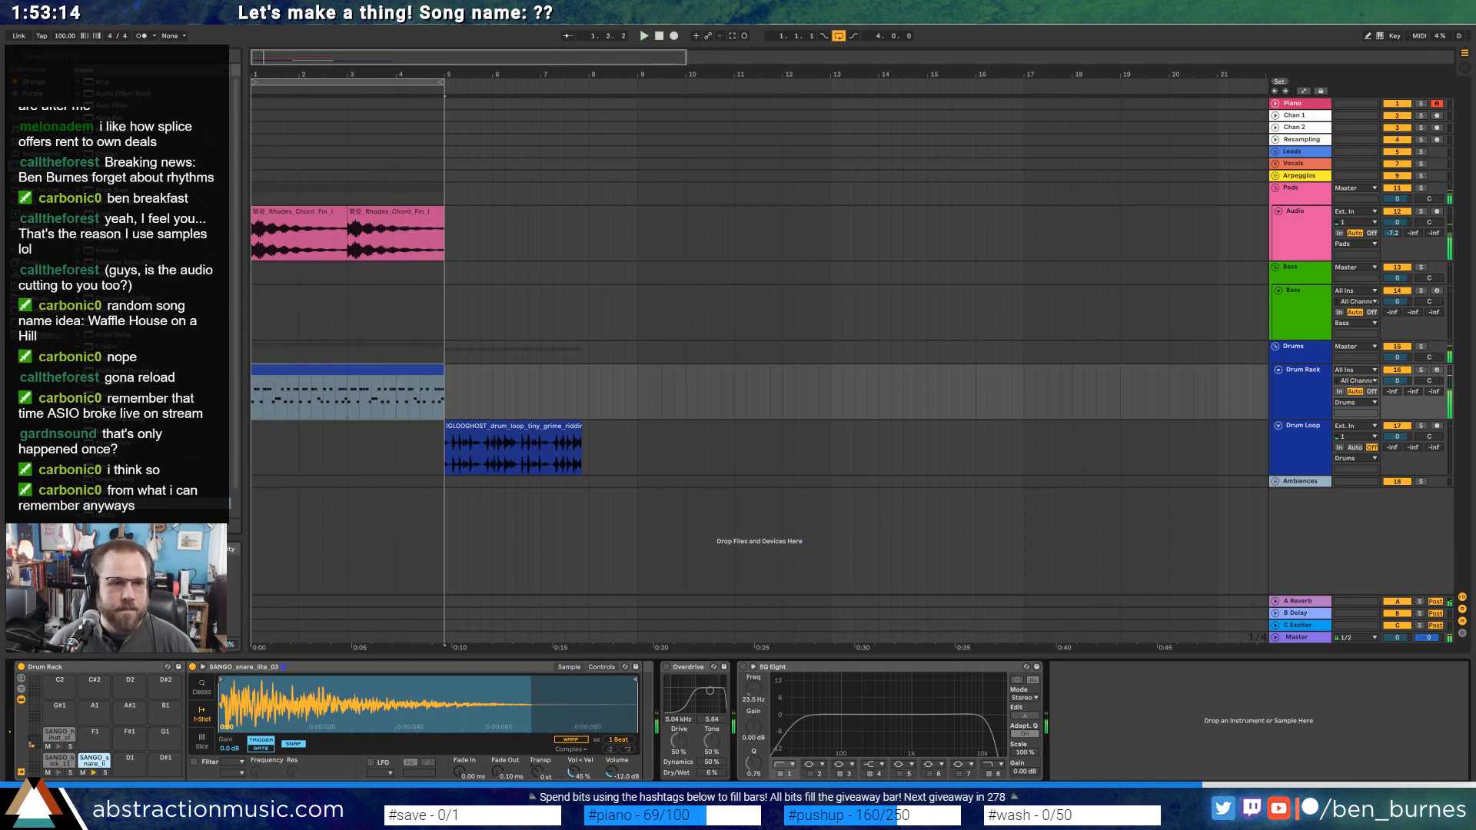
click(46, 297)
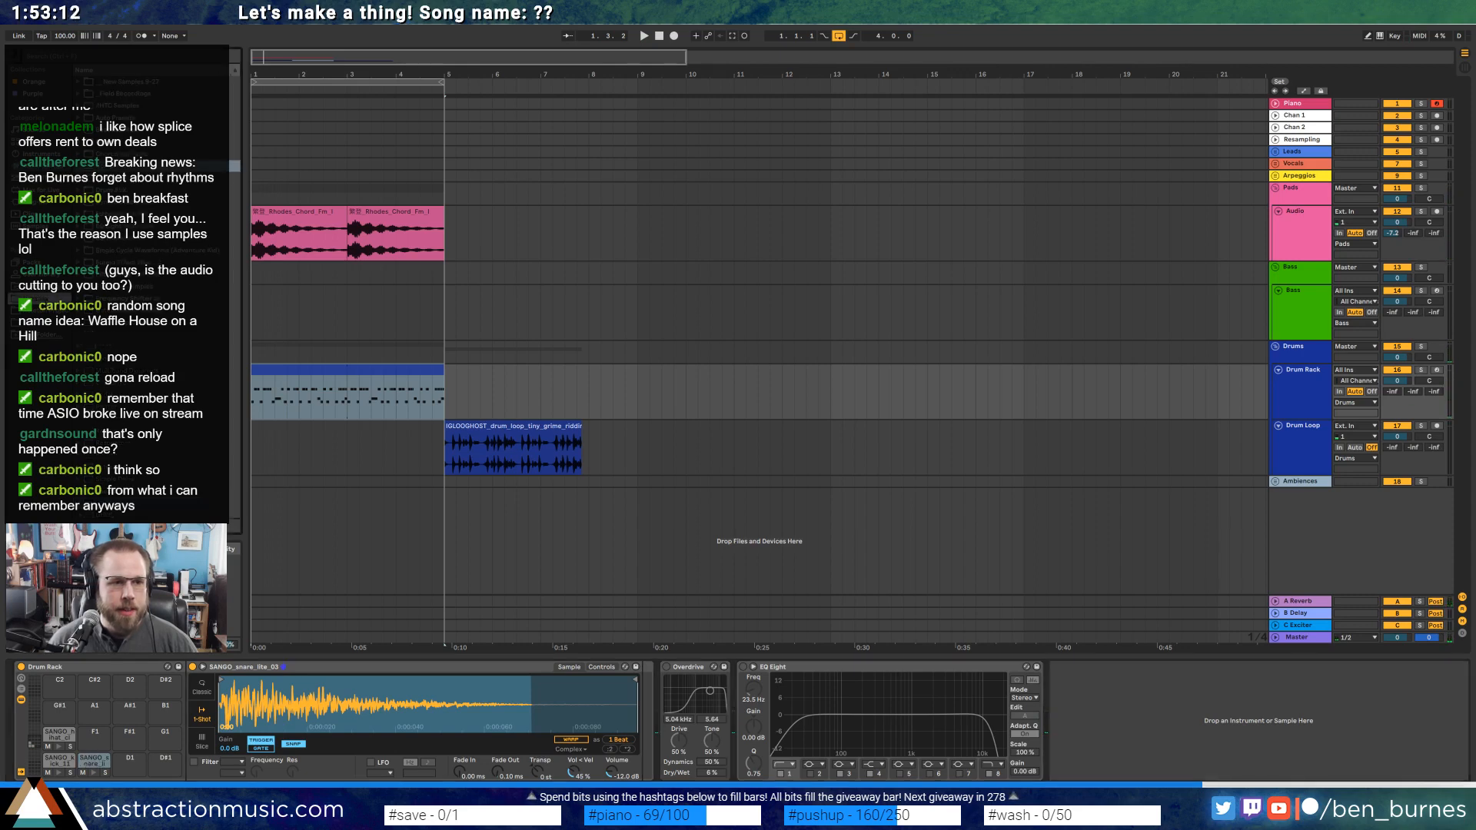
click(40, 166)
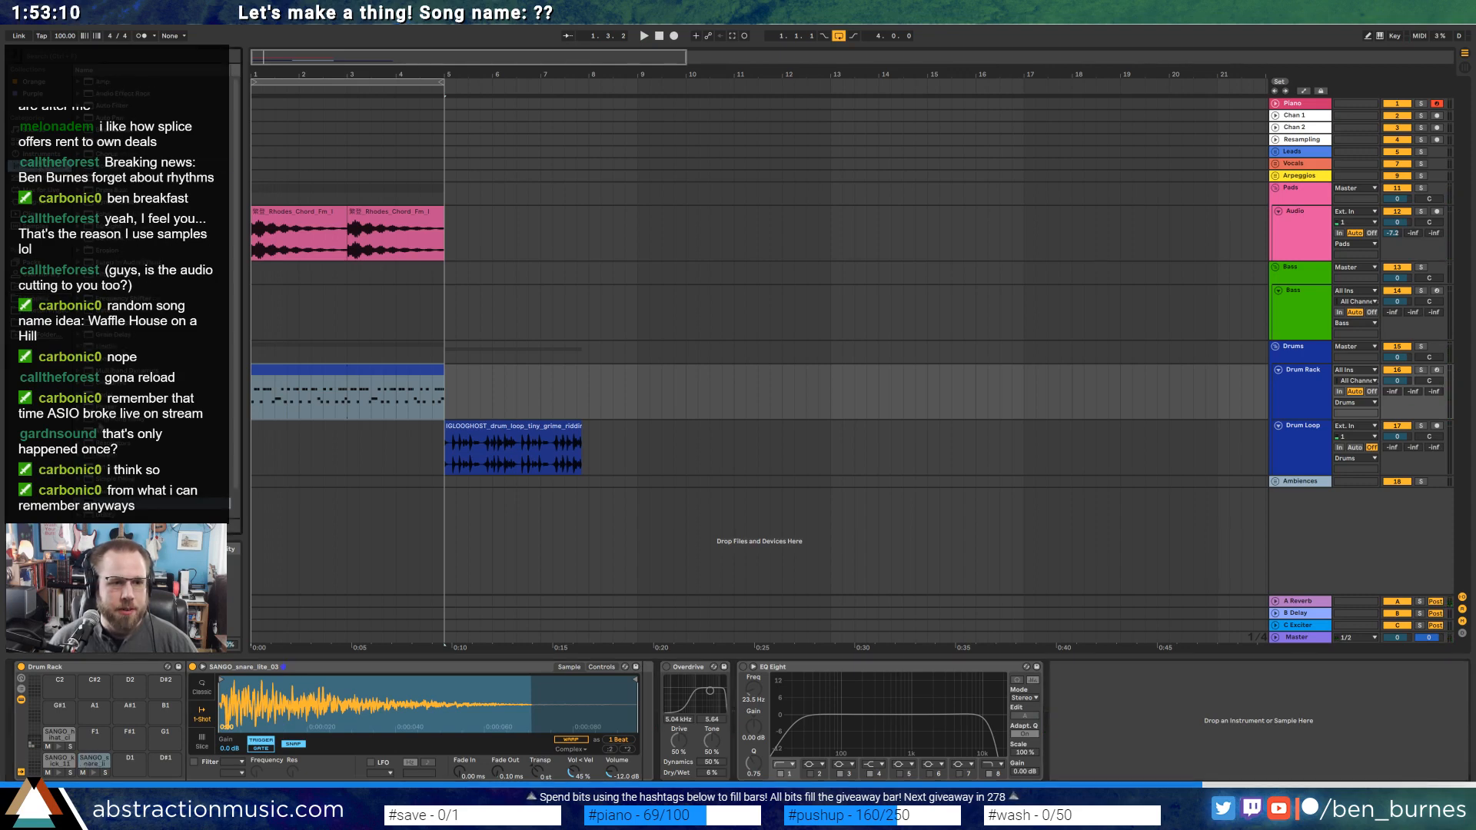
drag(105, 467, 684, 711)
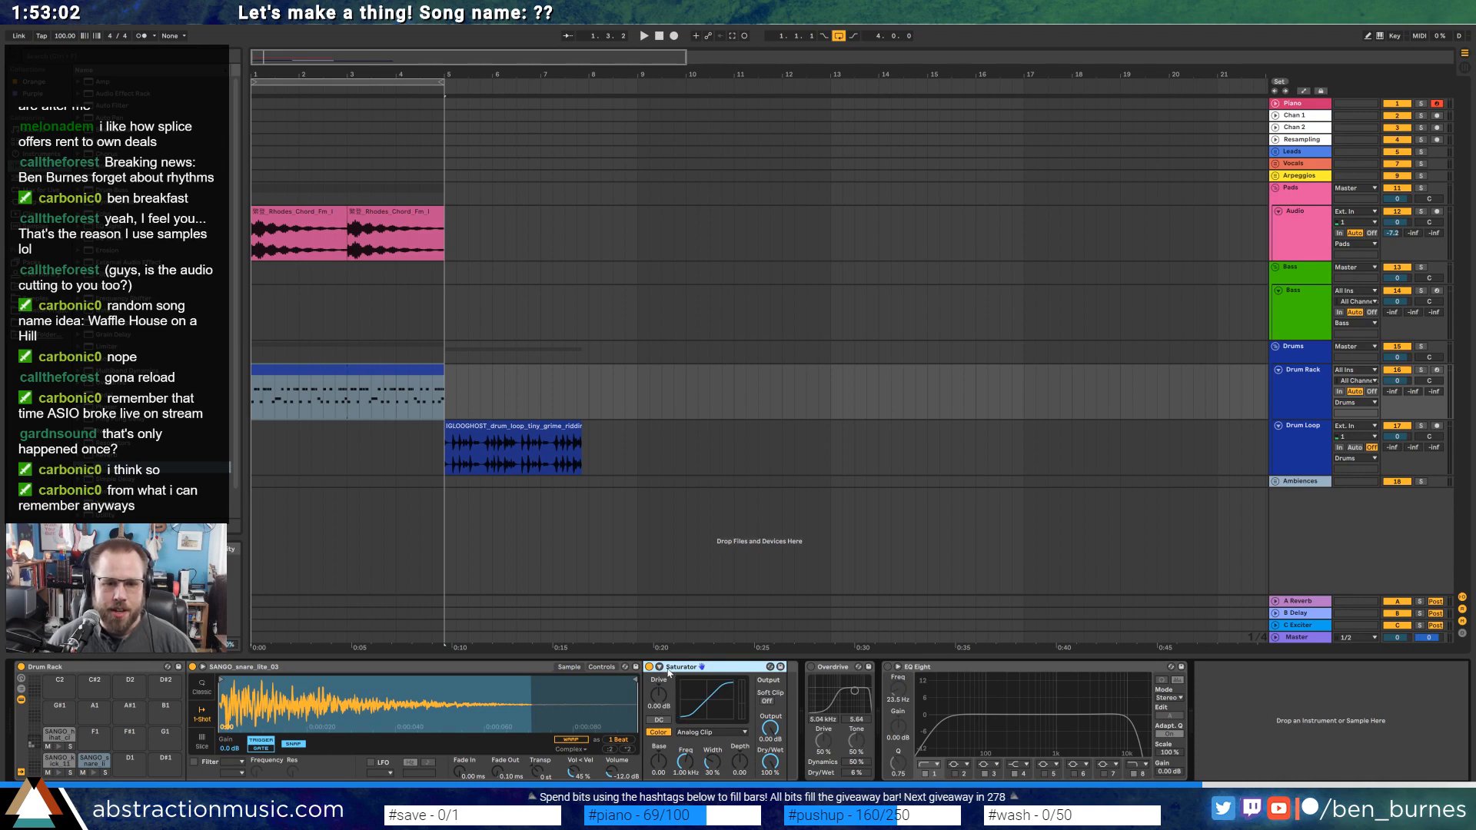
drag(661, 700, 666, 698)
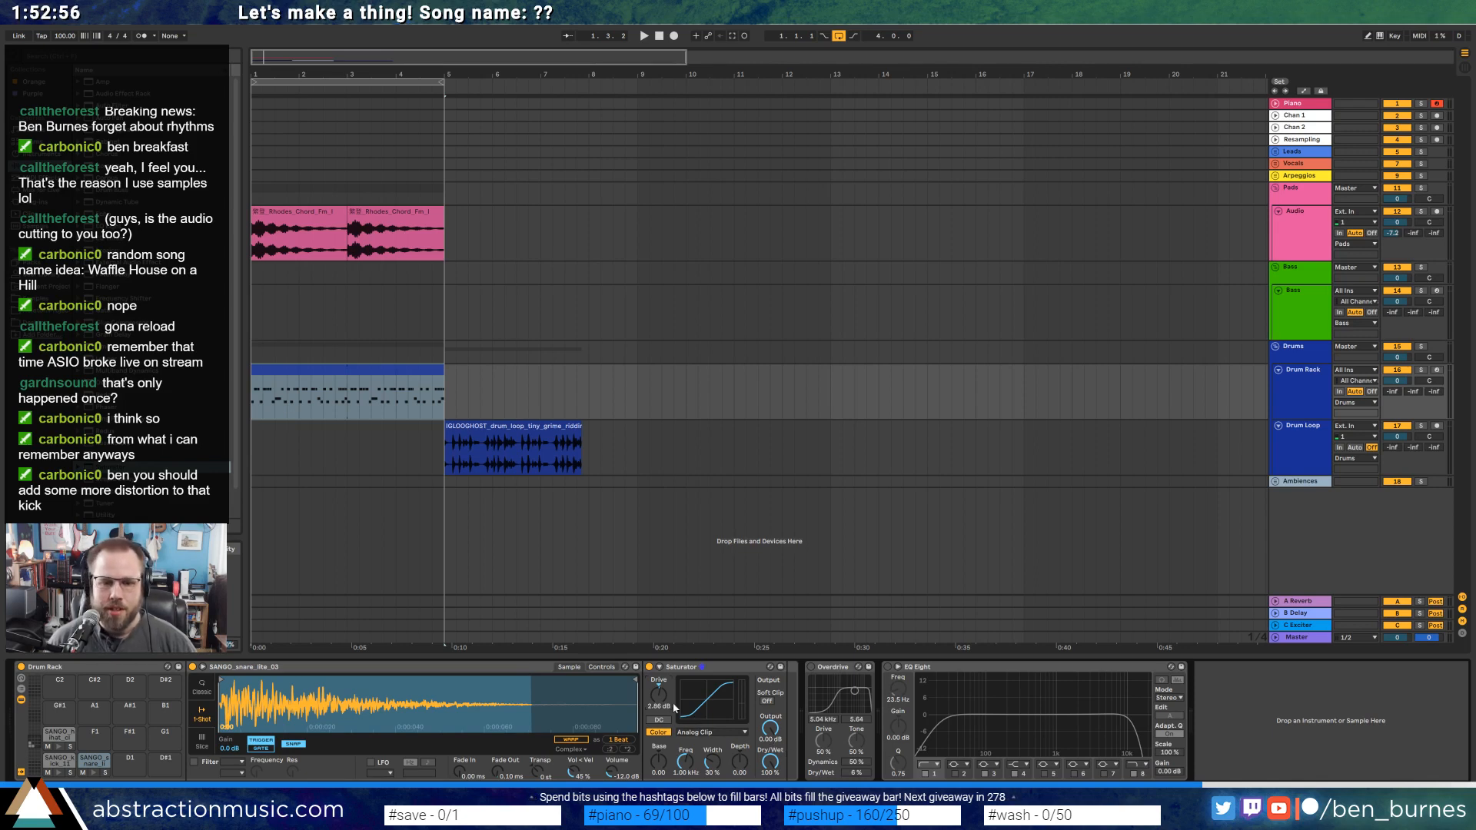
drag(725, 674, 810, 767)
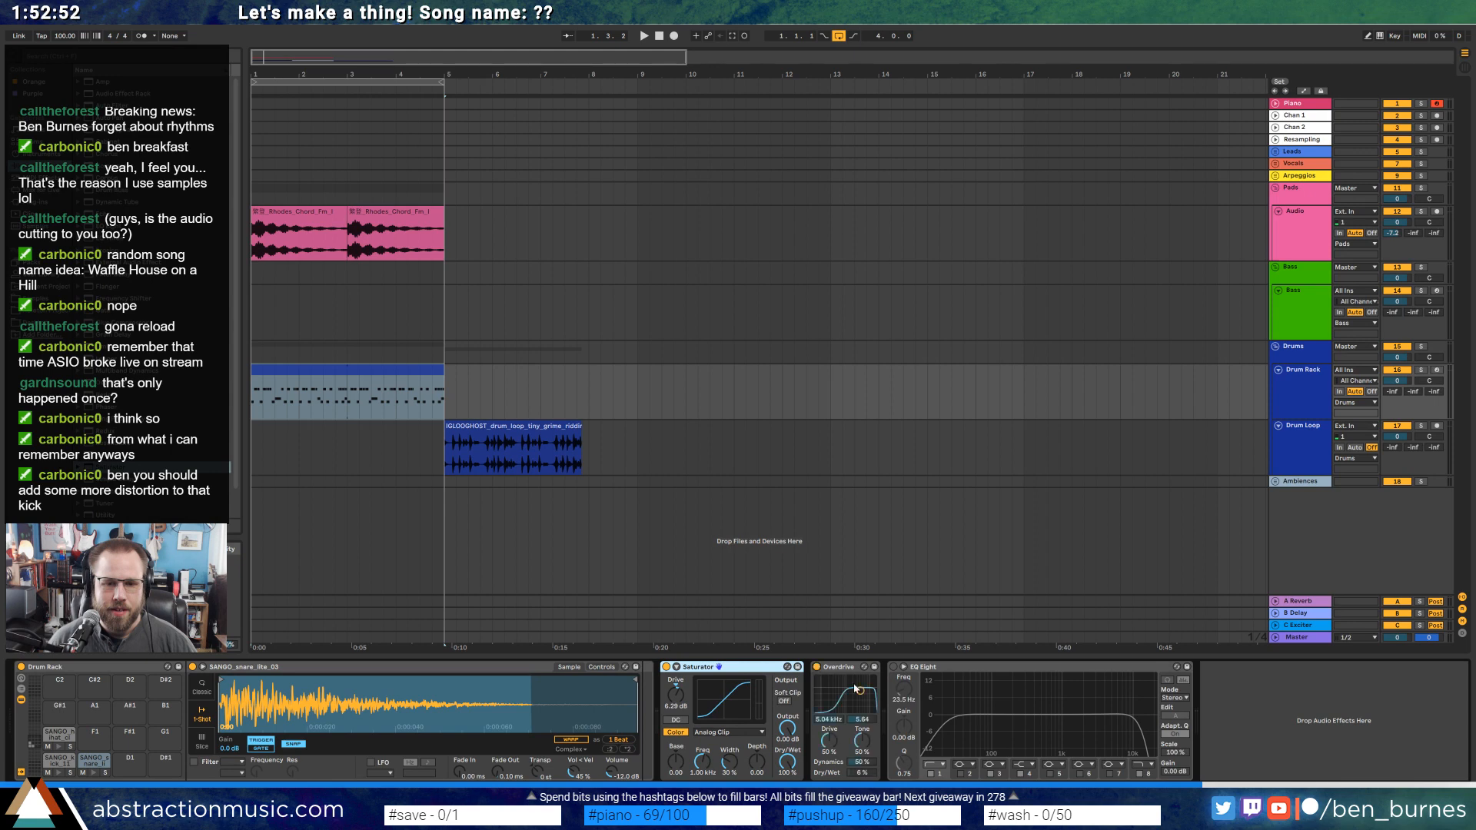
During playback, tune the Overdrive frequency to 520 Hz and set the Saturator's drive to 4 dB and output to -4.29 dB.
drag(858, 689, 838, 696)
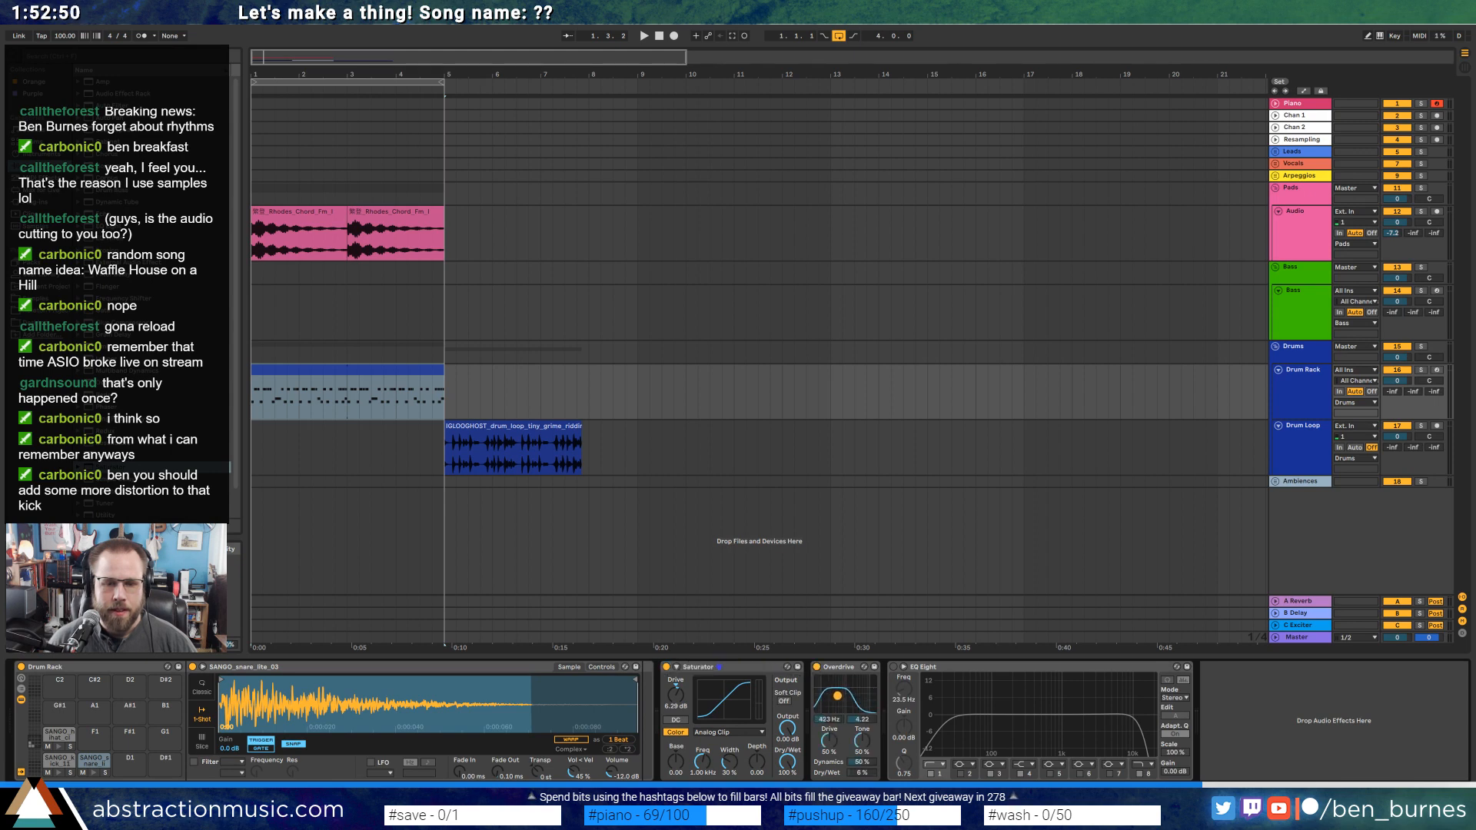
key(space)
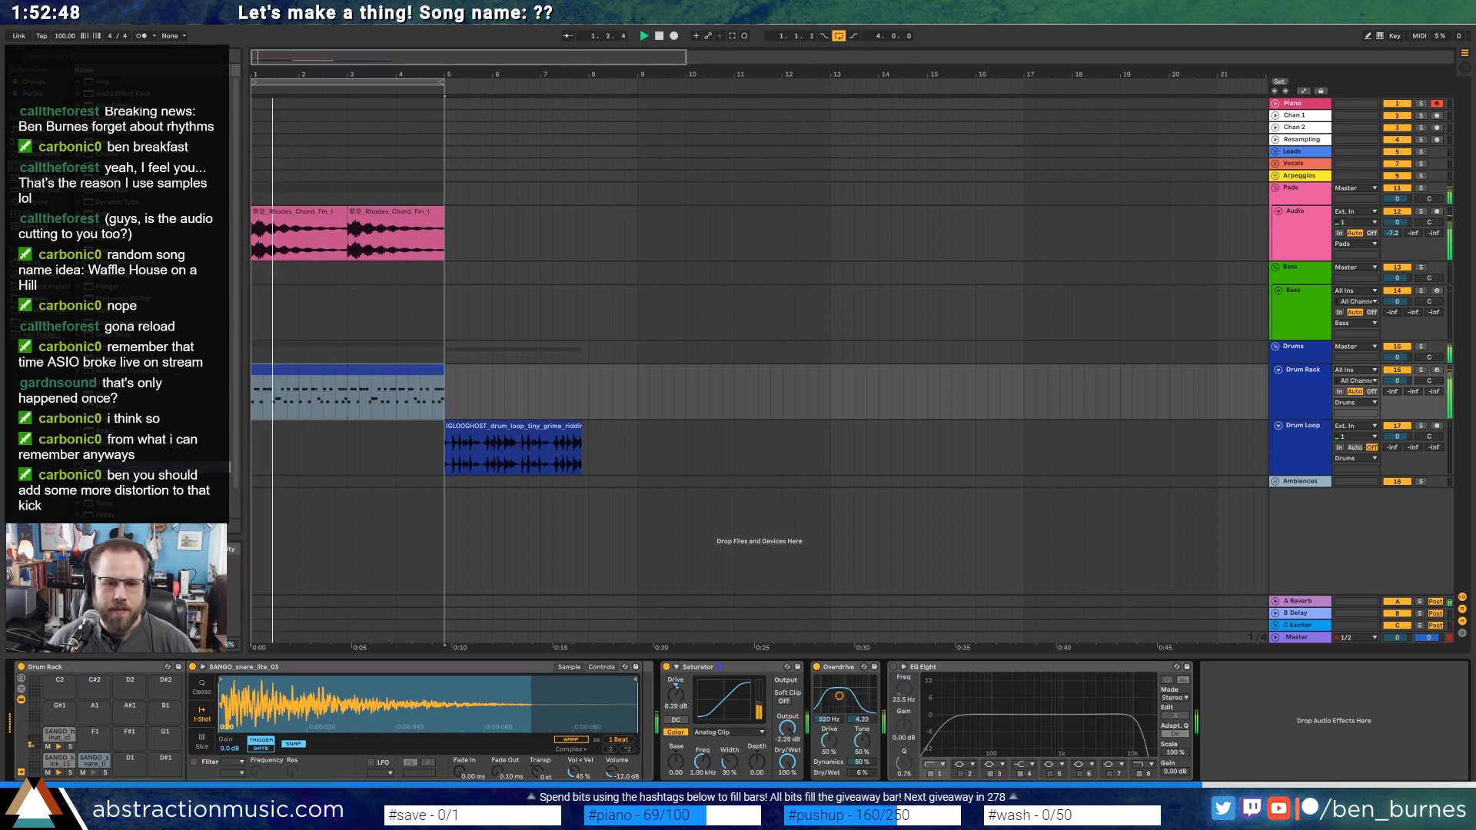
drag(787, 727, 787, 720)
drag(676, 694, 675, 700)
key(space)
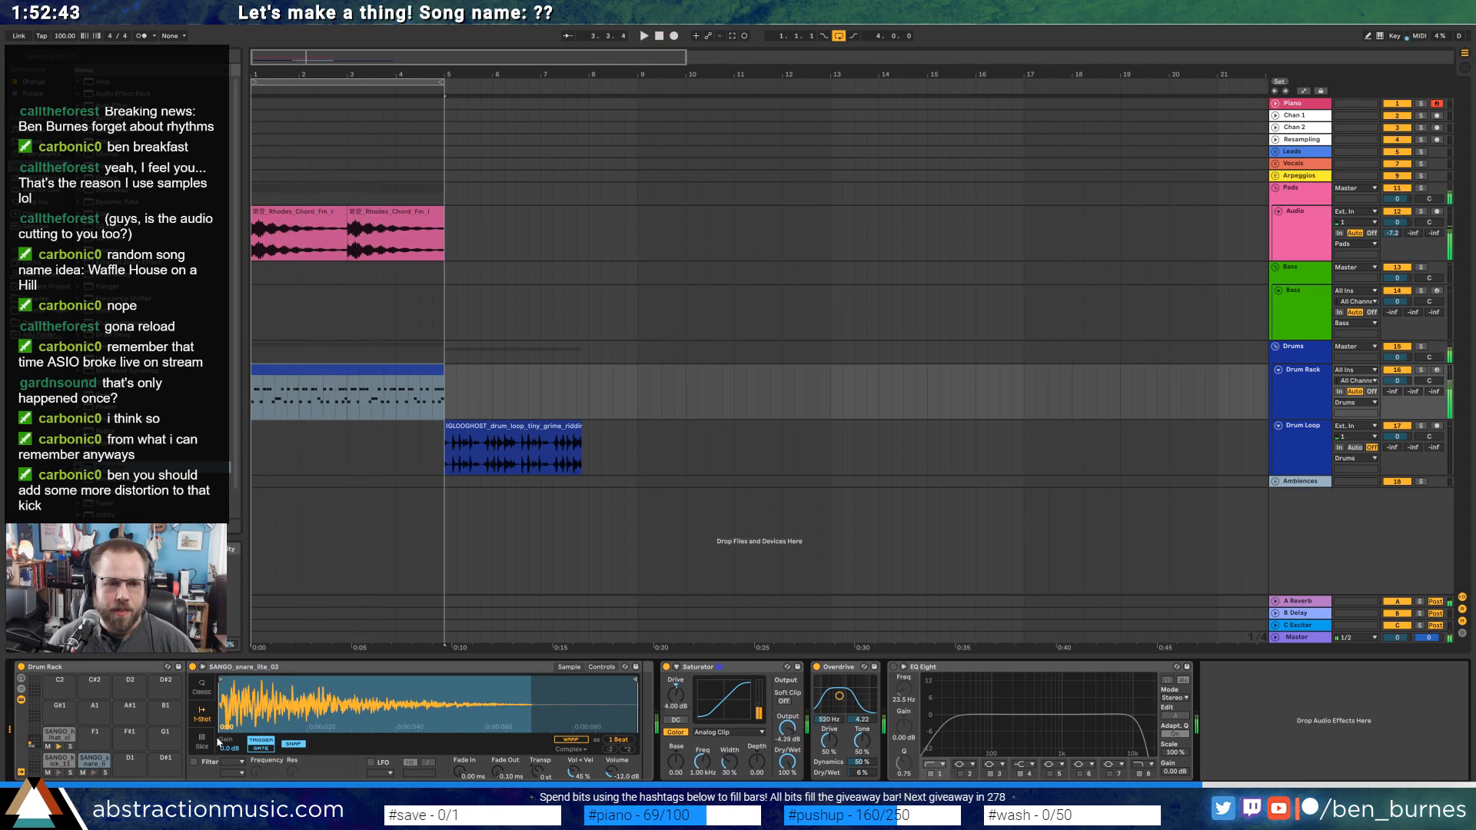
Add a Compressor to the snare pad's chain, adjust it while playing, and lower the Saturator's output to -6 dB.
click(90, 764)
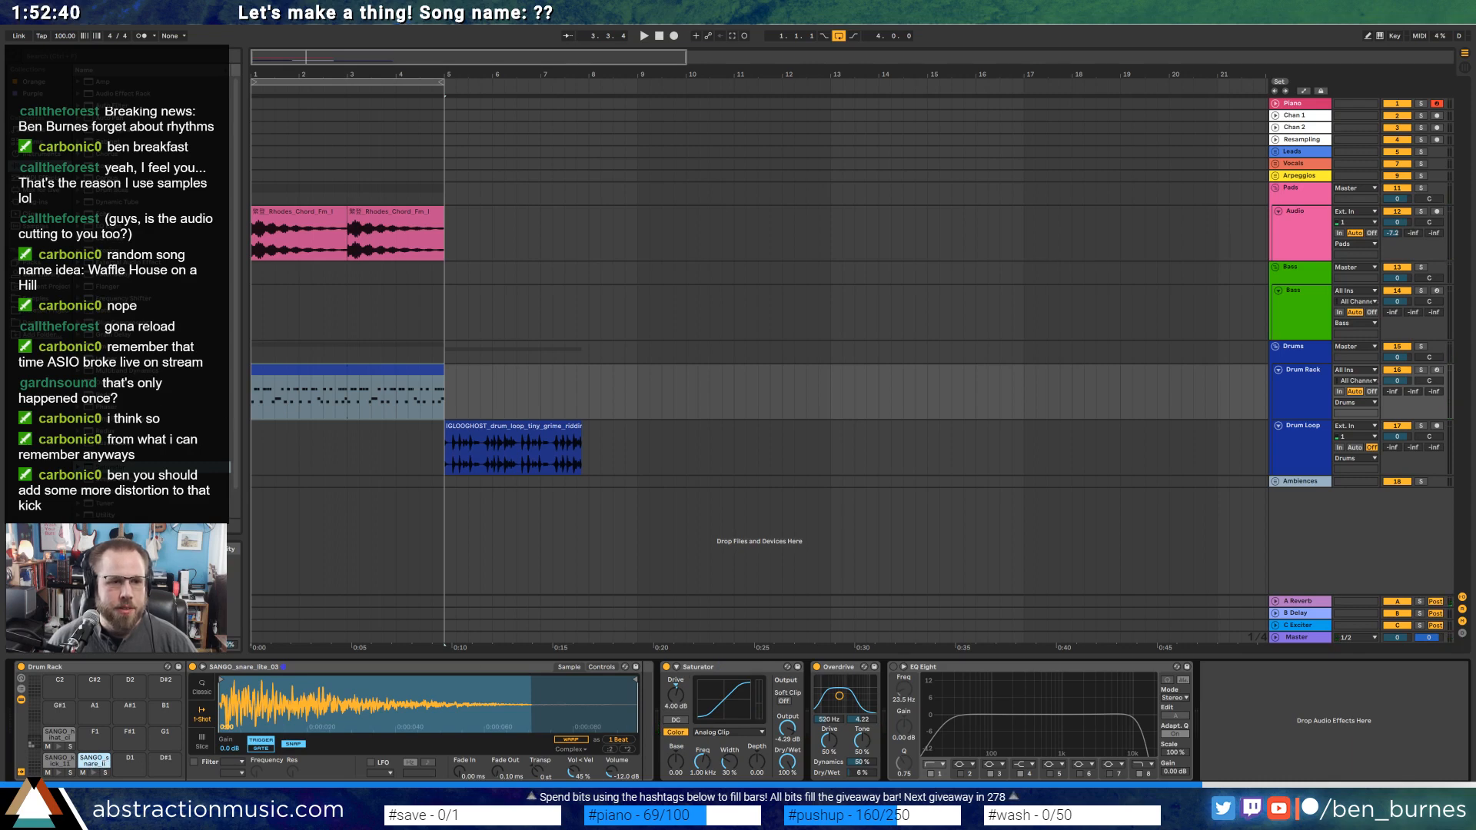
mouse_move(109, 169)
mouse_down()
mouse_move(661, 731)
mouse_move(700, 720)
mouse_up()
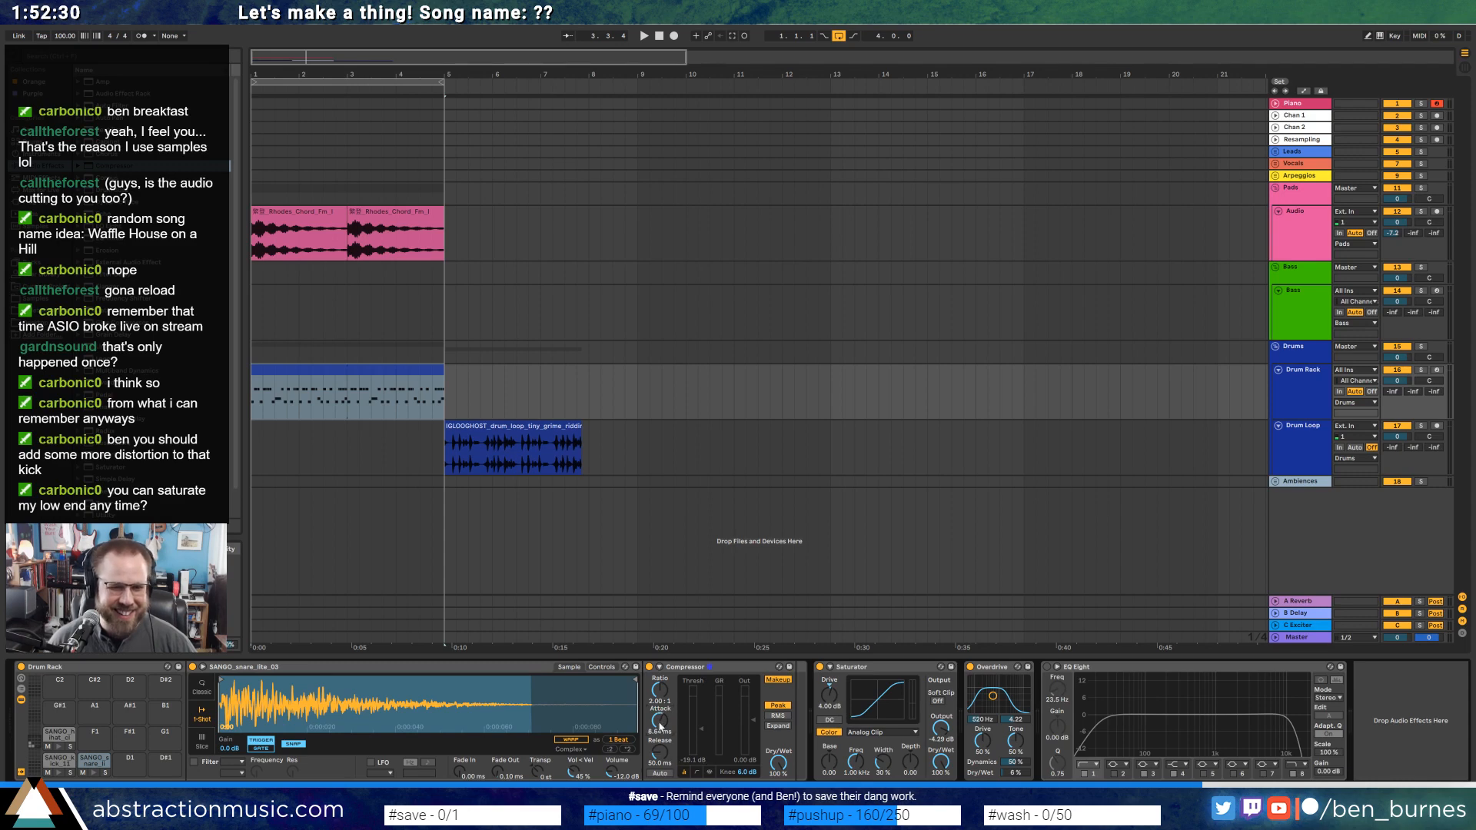
key(space)
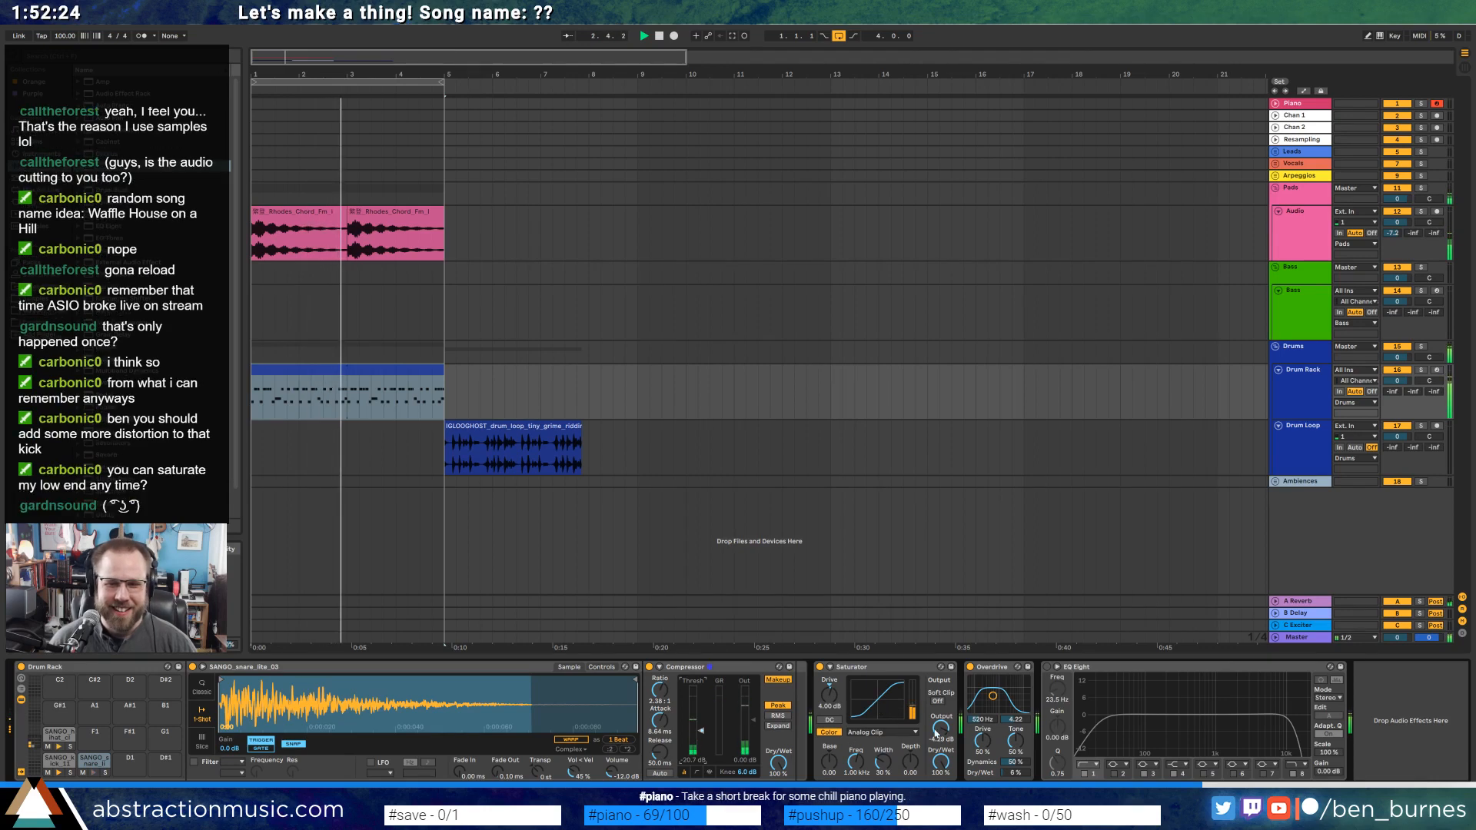
drag(941, 728, 940, 733)
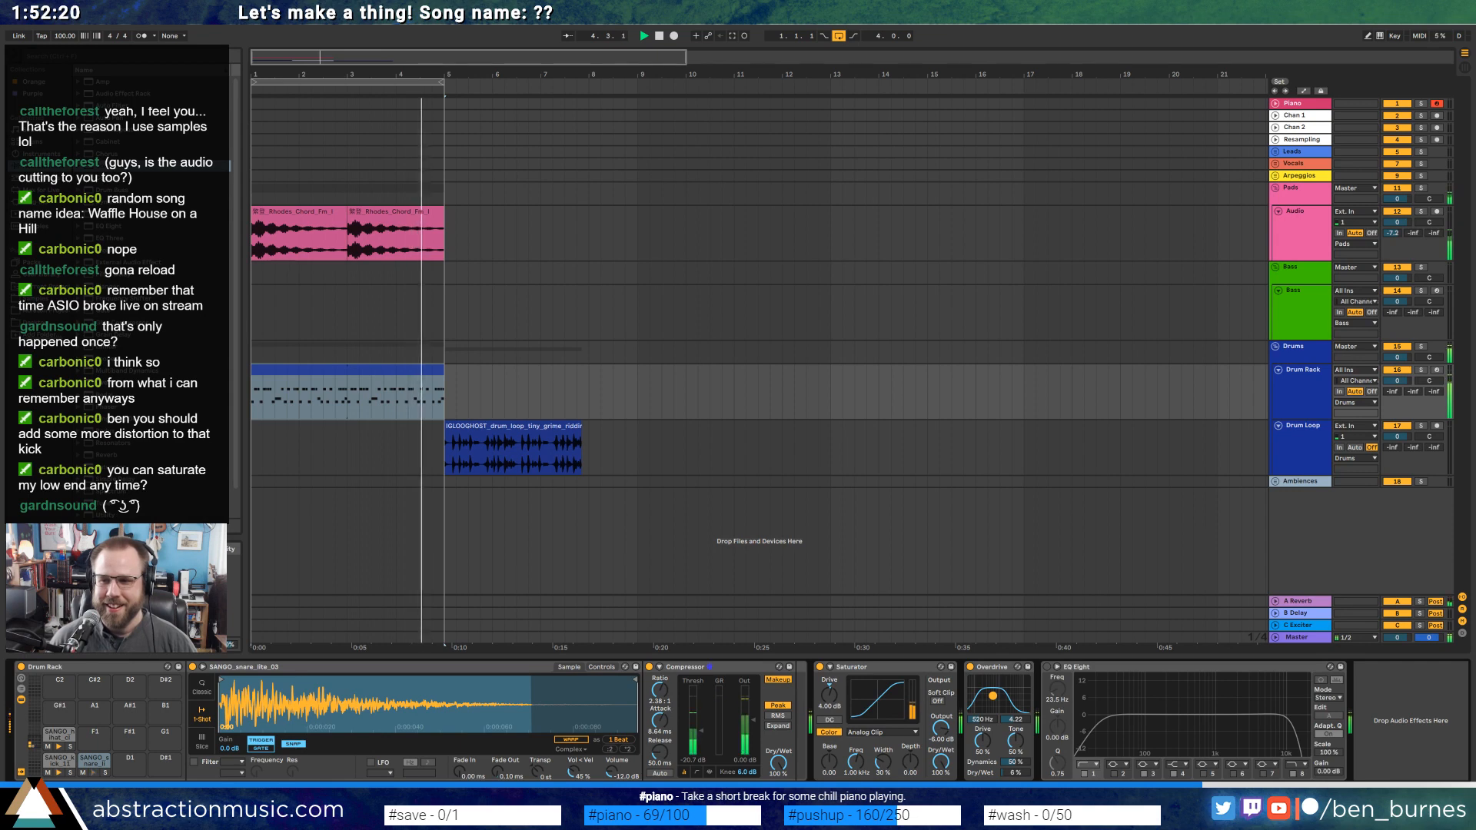
key(space)
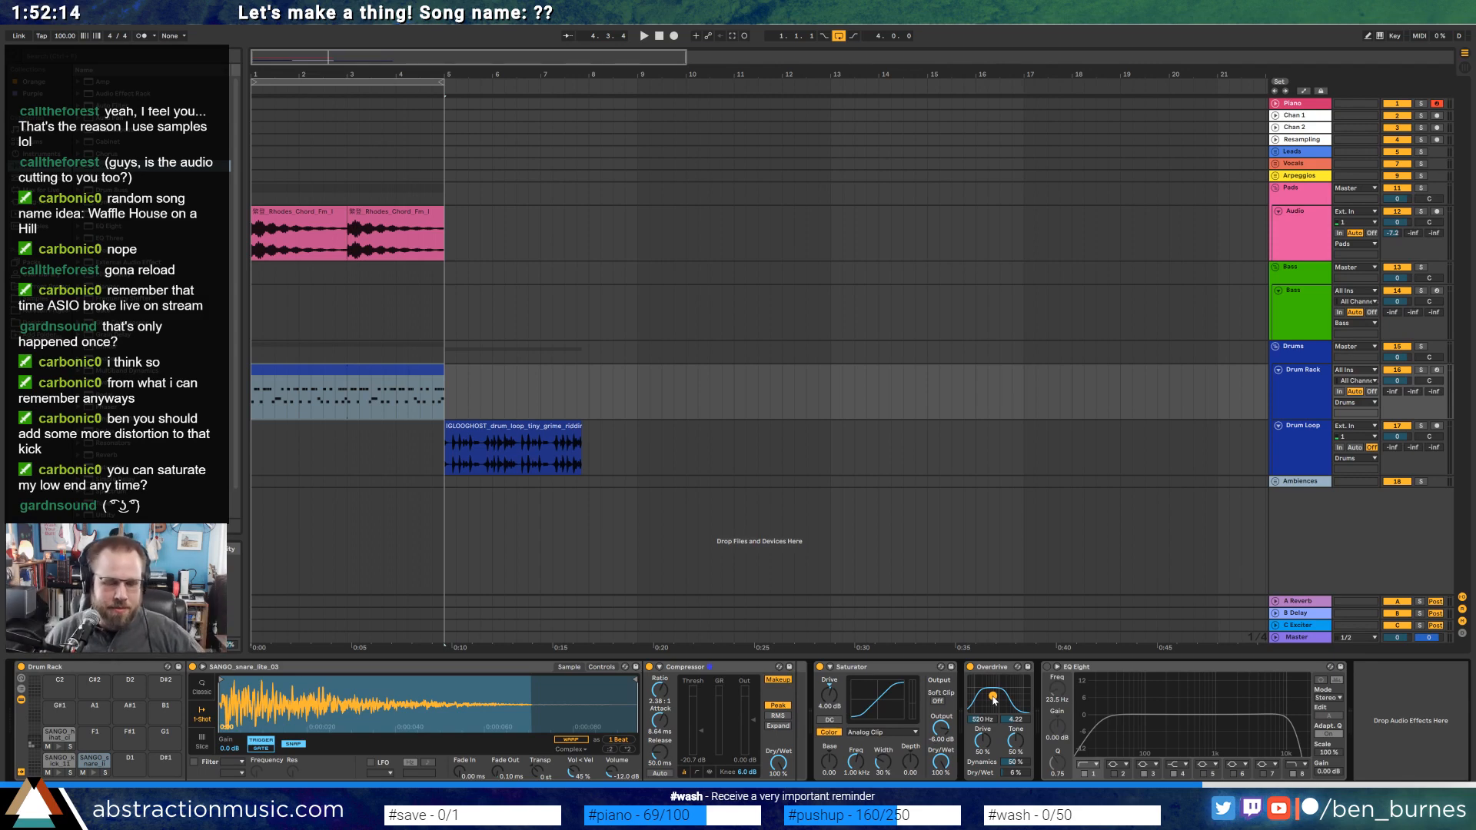
key(alt+Tab)
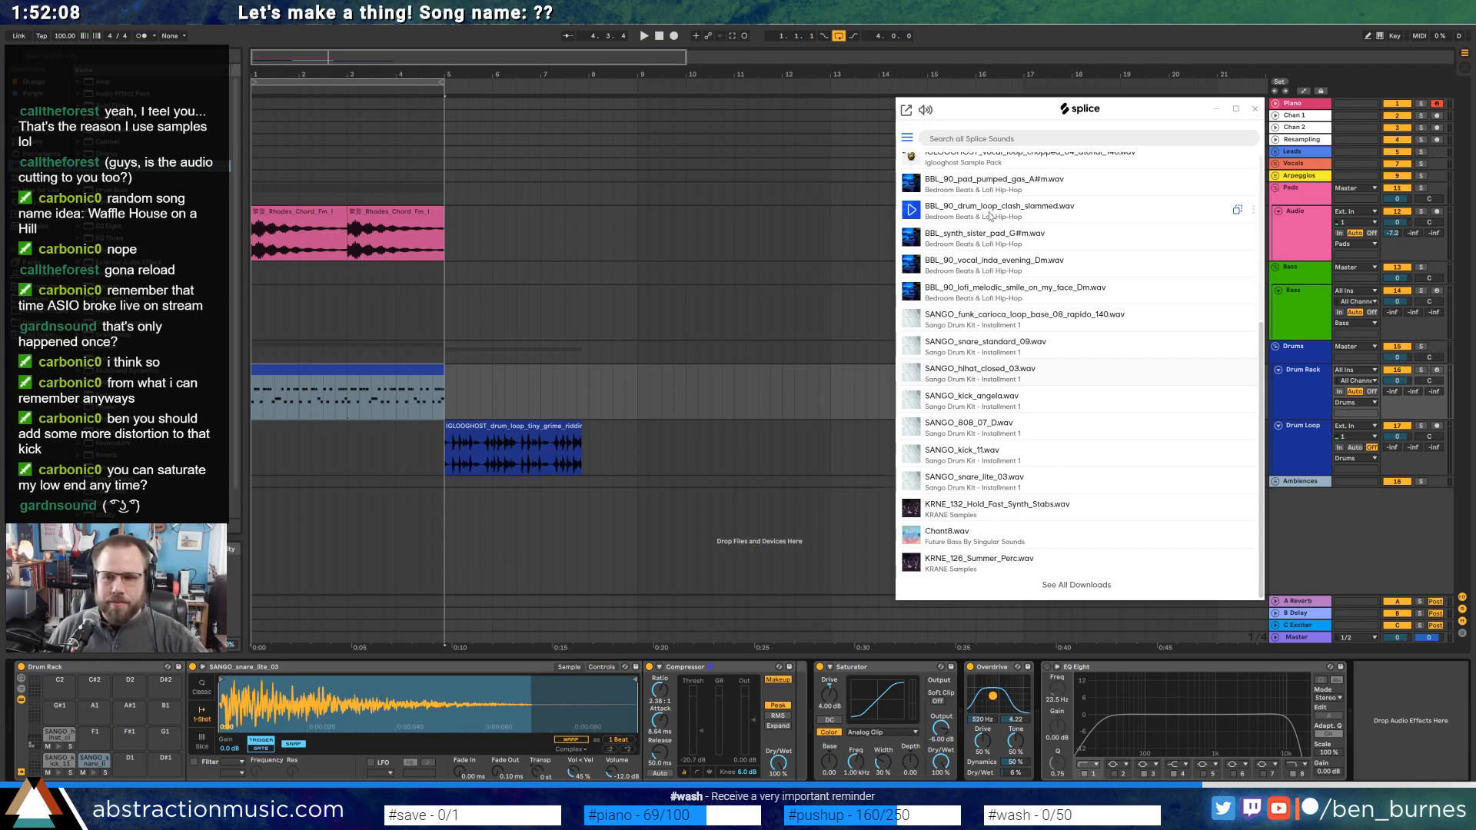
click(533, 387)
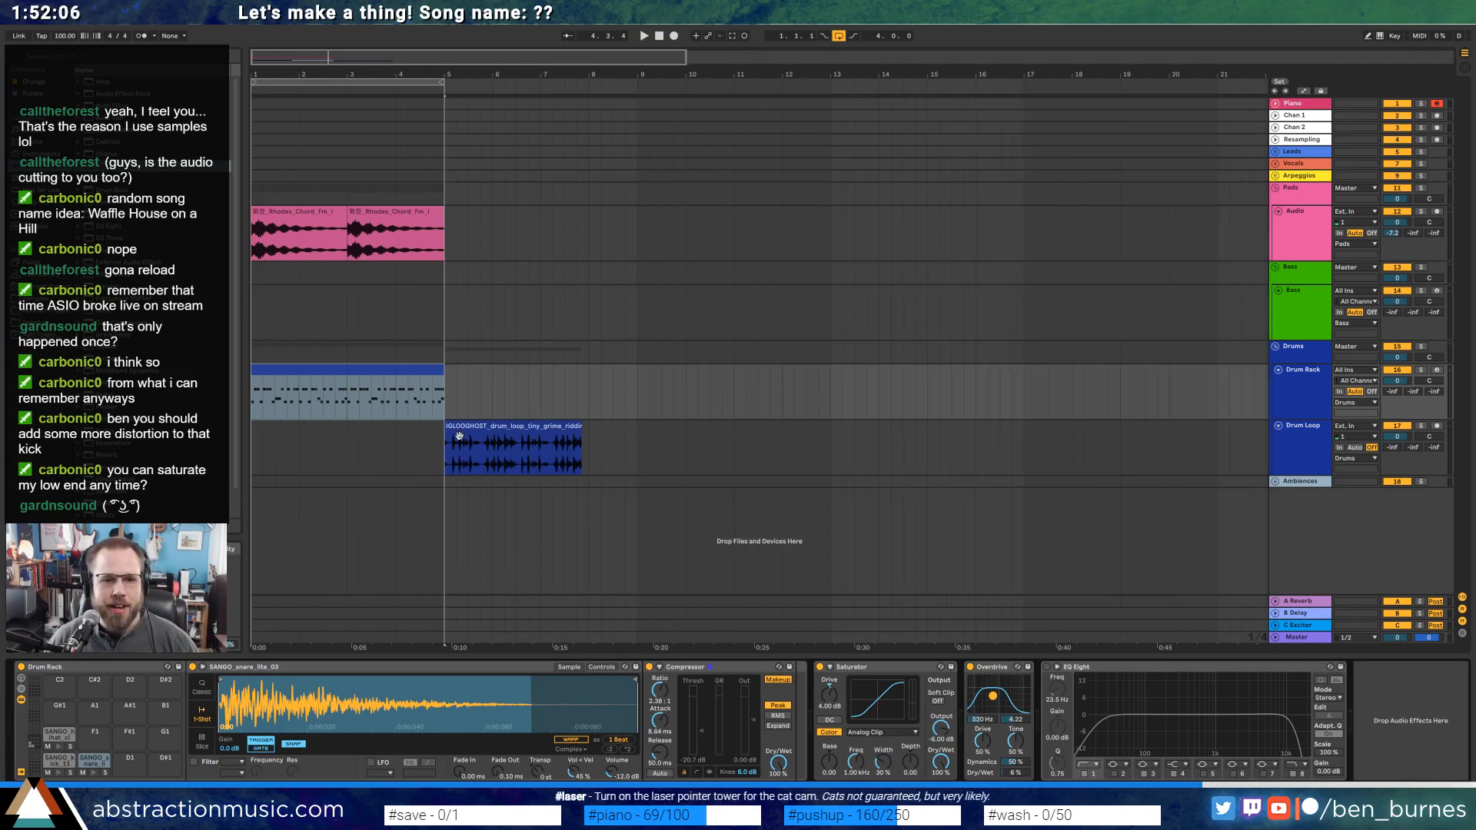
click(512, 450)
Play the song from the start and shorten the snare sample's playback length in its Simpler, giving it a longer fade-out.
click(659, 38)
key(space)
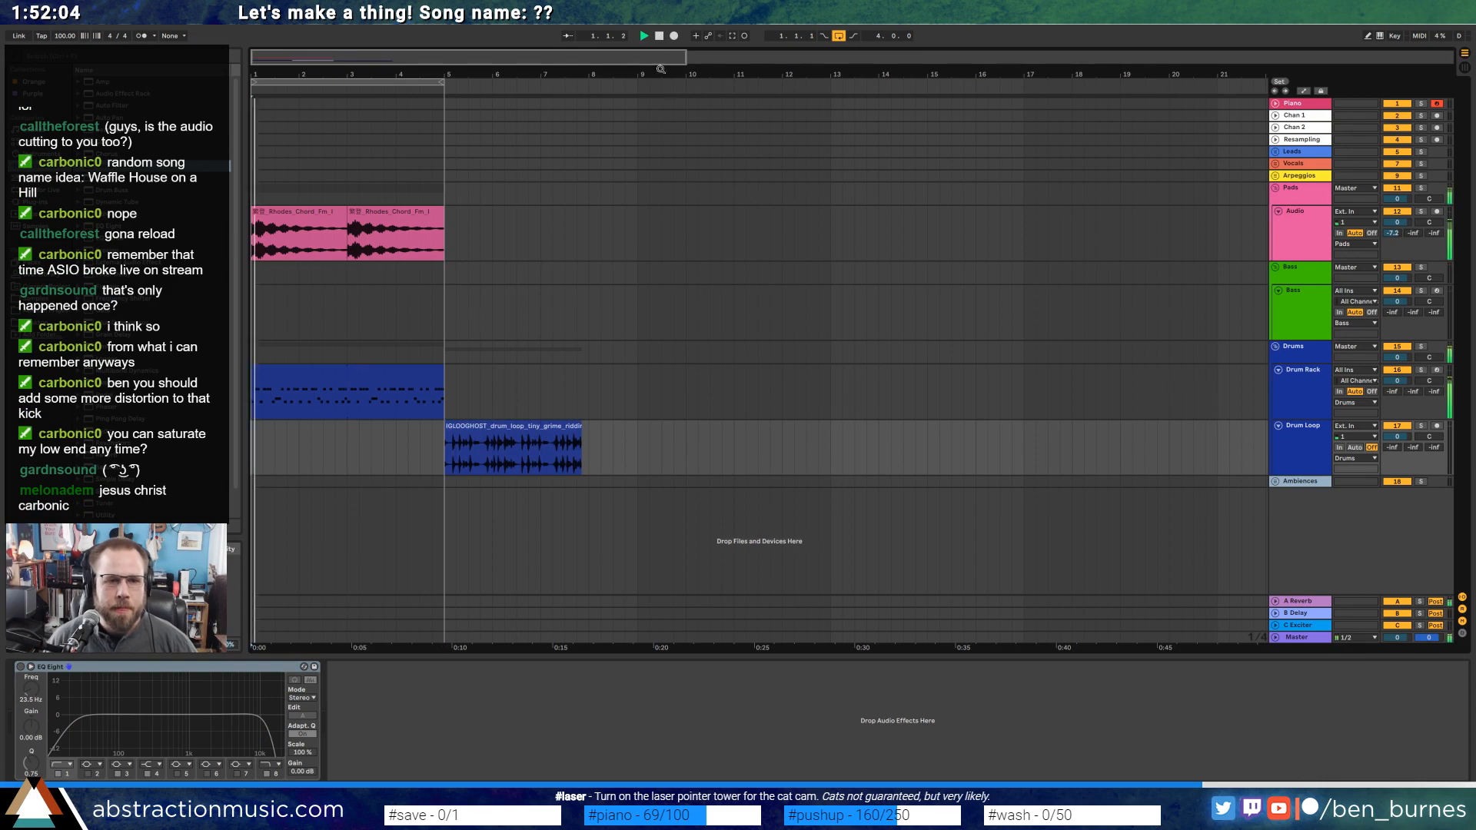
click(326, 374)
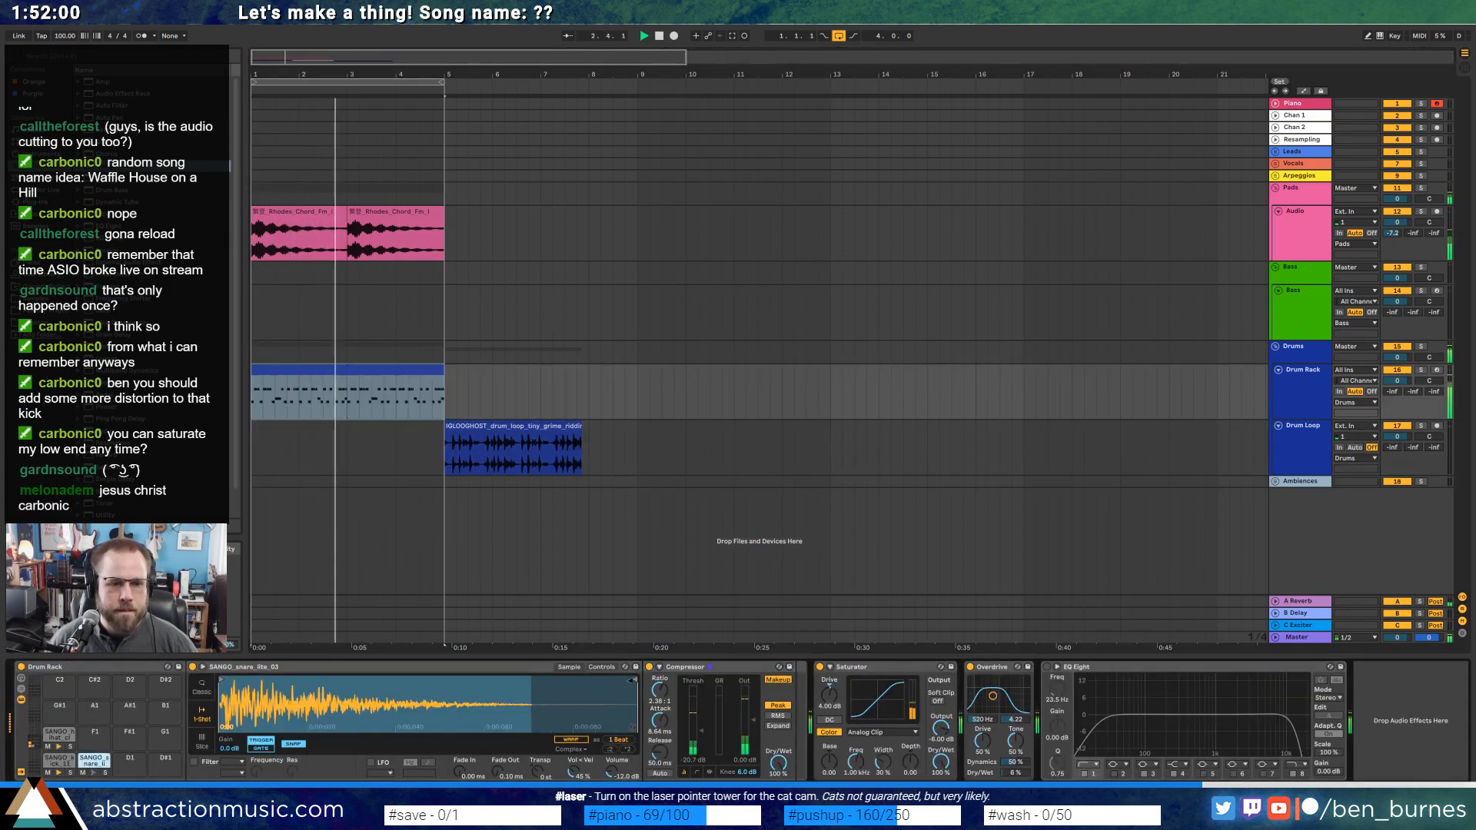
drag(635, 680, 445, 682)
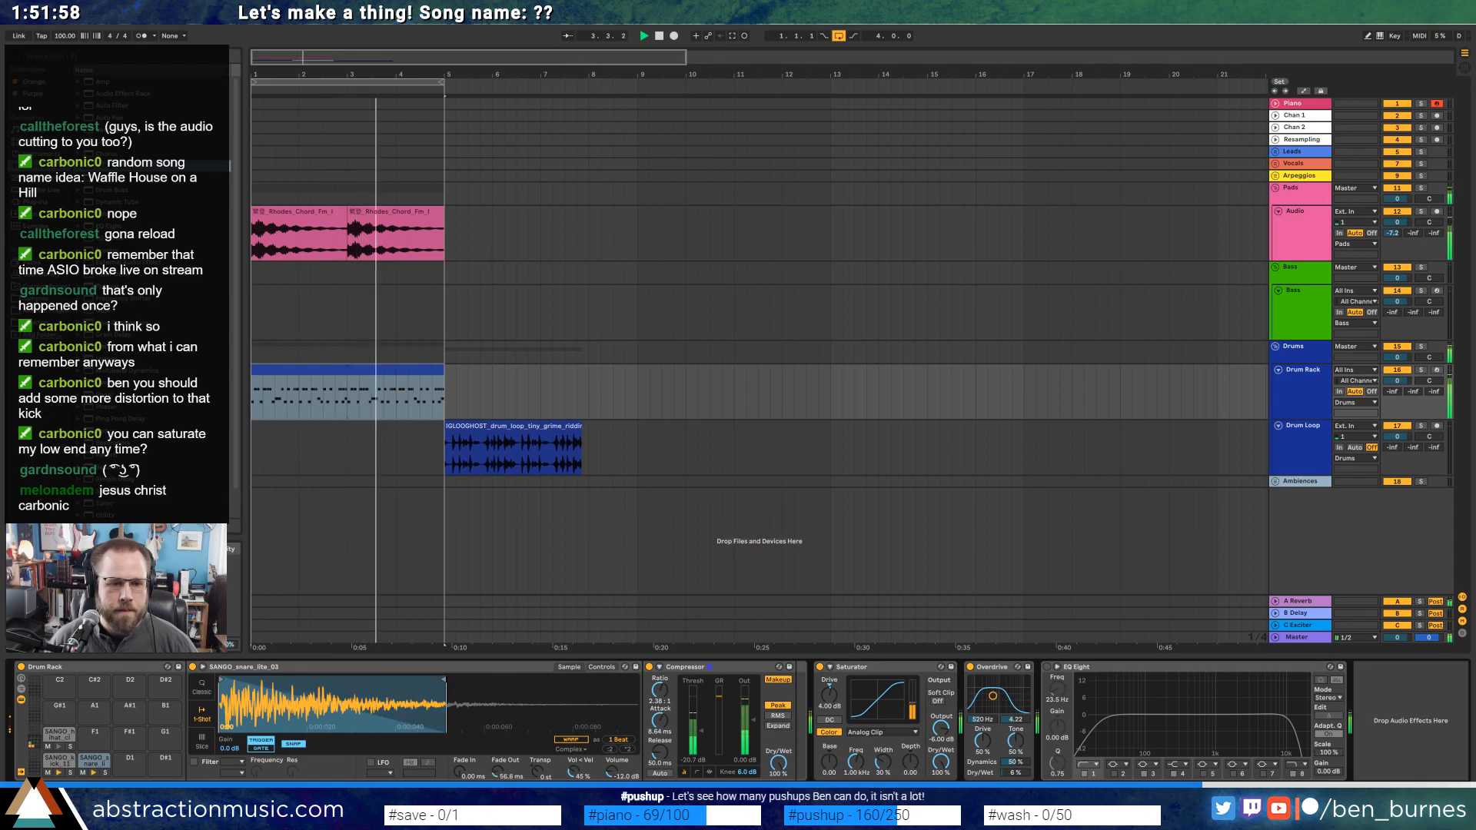
drag(503, 778, 503, 784)
drag(445, 680, 513, 679)
drag(502, 772, 502, 758)
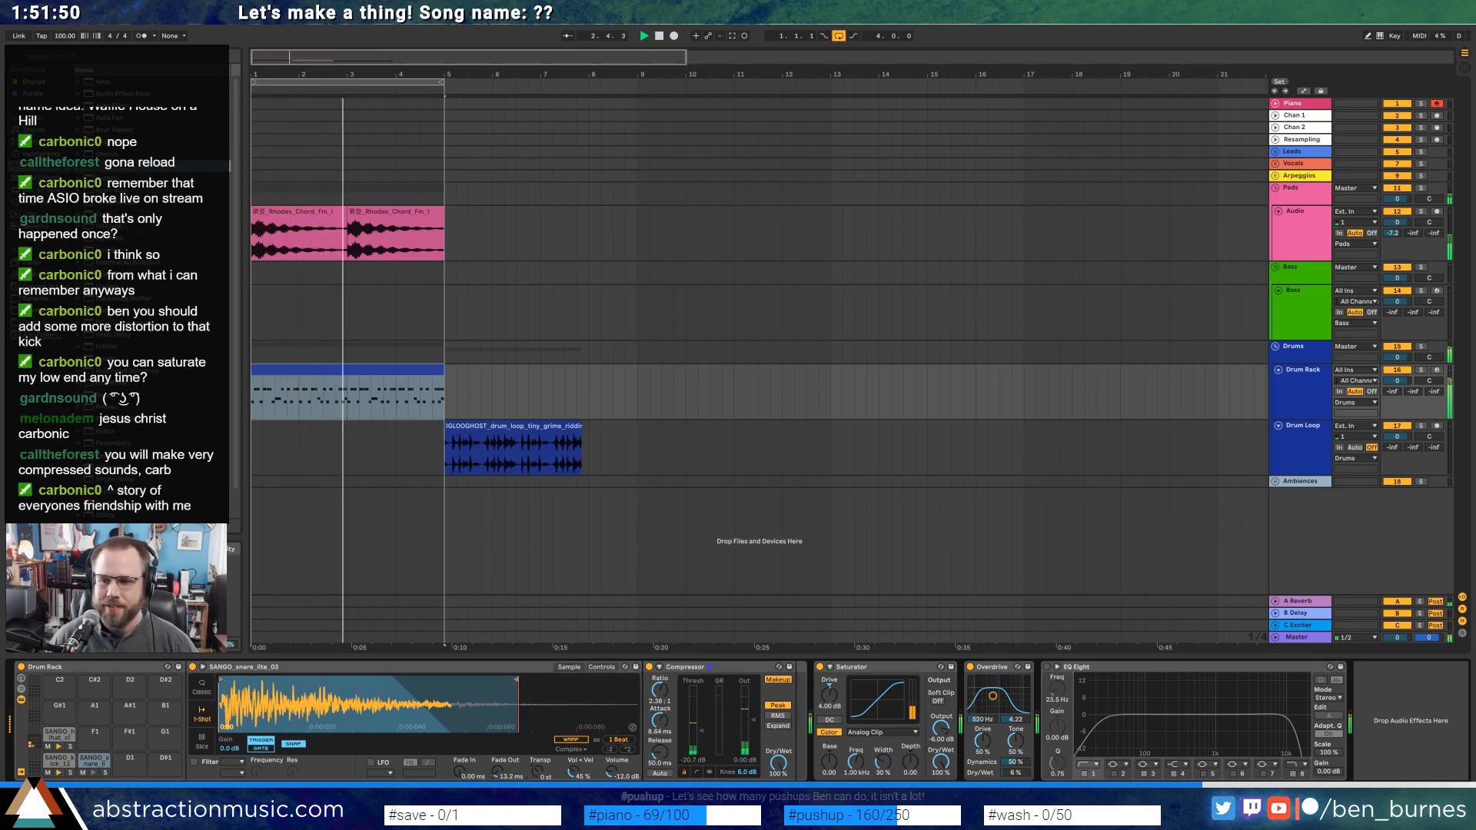
key(space)
mouse_move(514, 681)
mouse_down()
mouse_move(560, 683)
mouse_move(538, 683)
mouse_up()
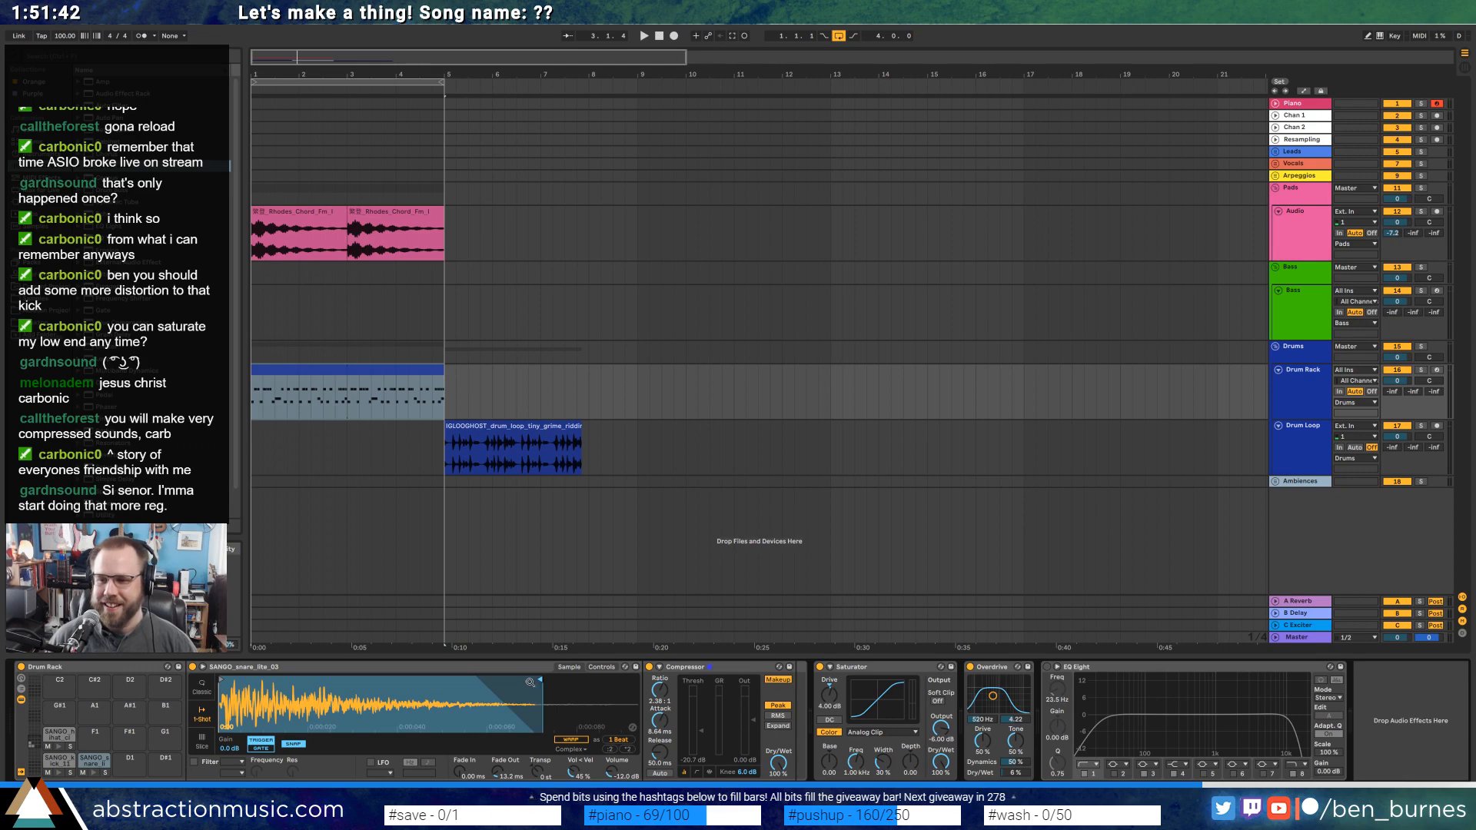
click(311, 368)
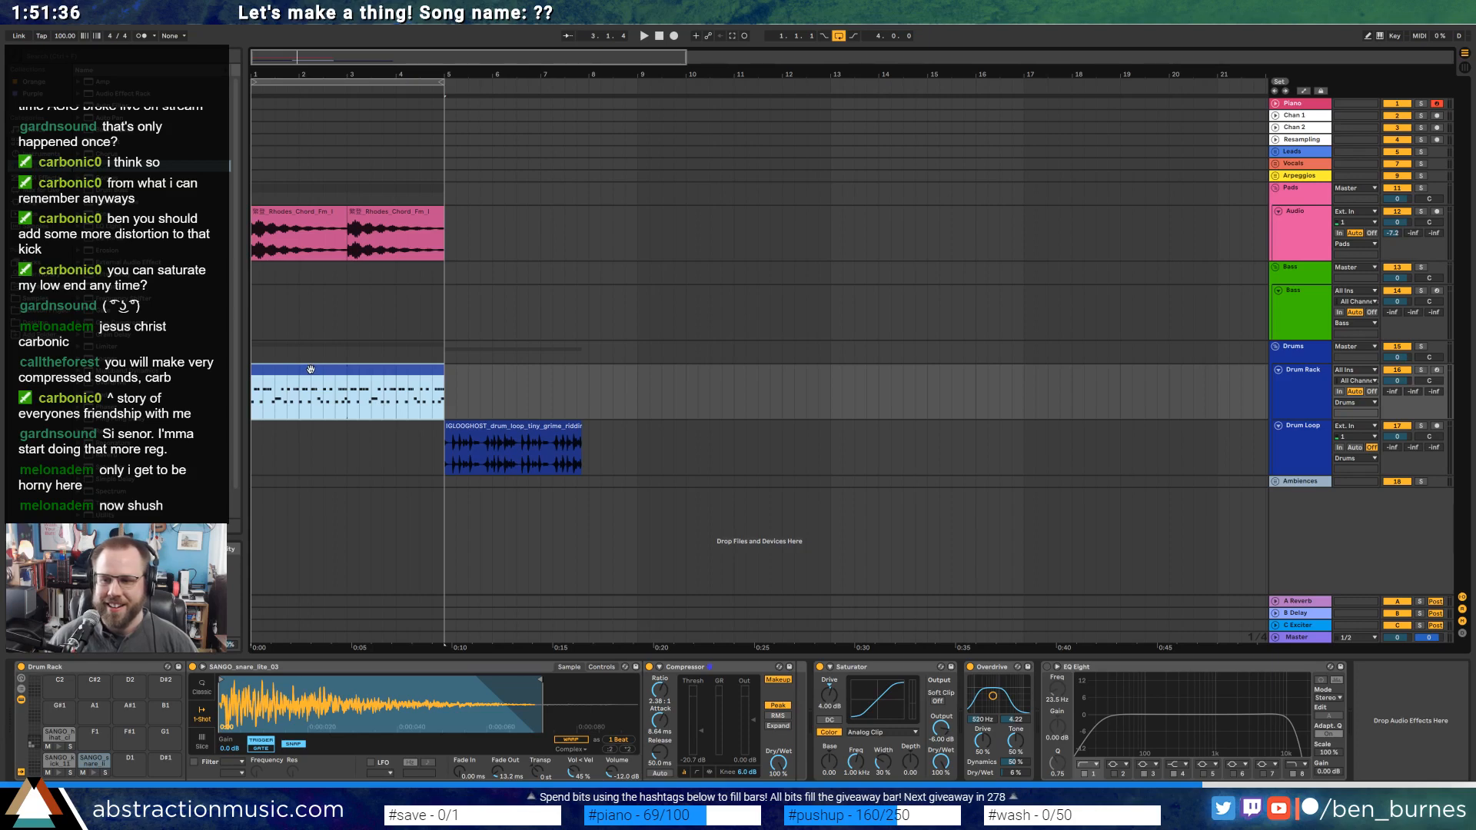
click(660, 36)
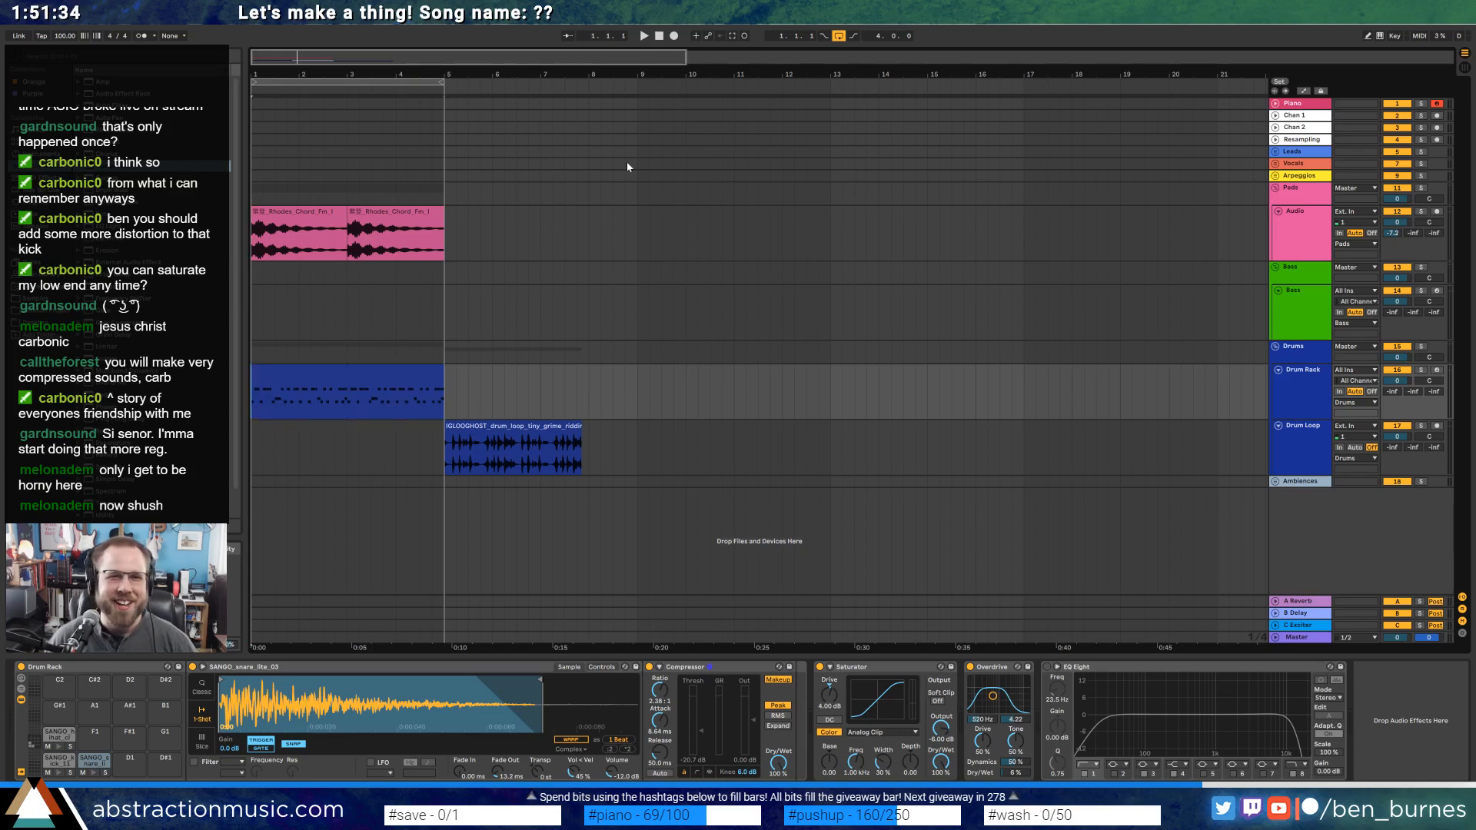
click(335, 375)
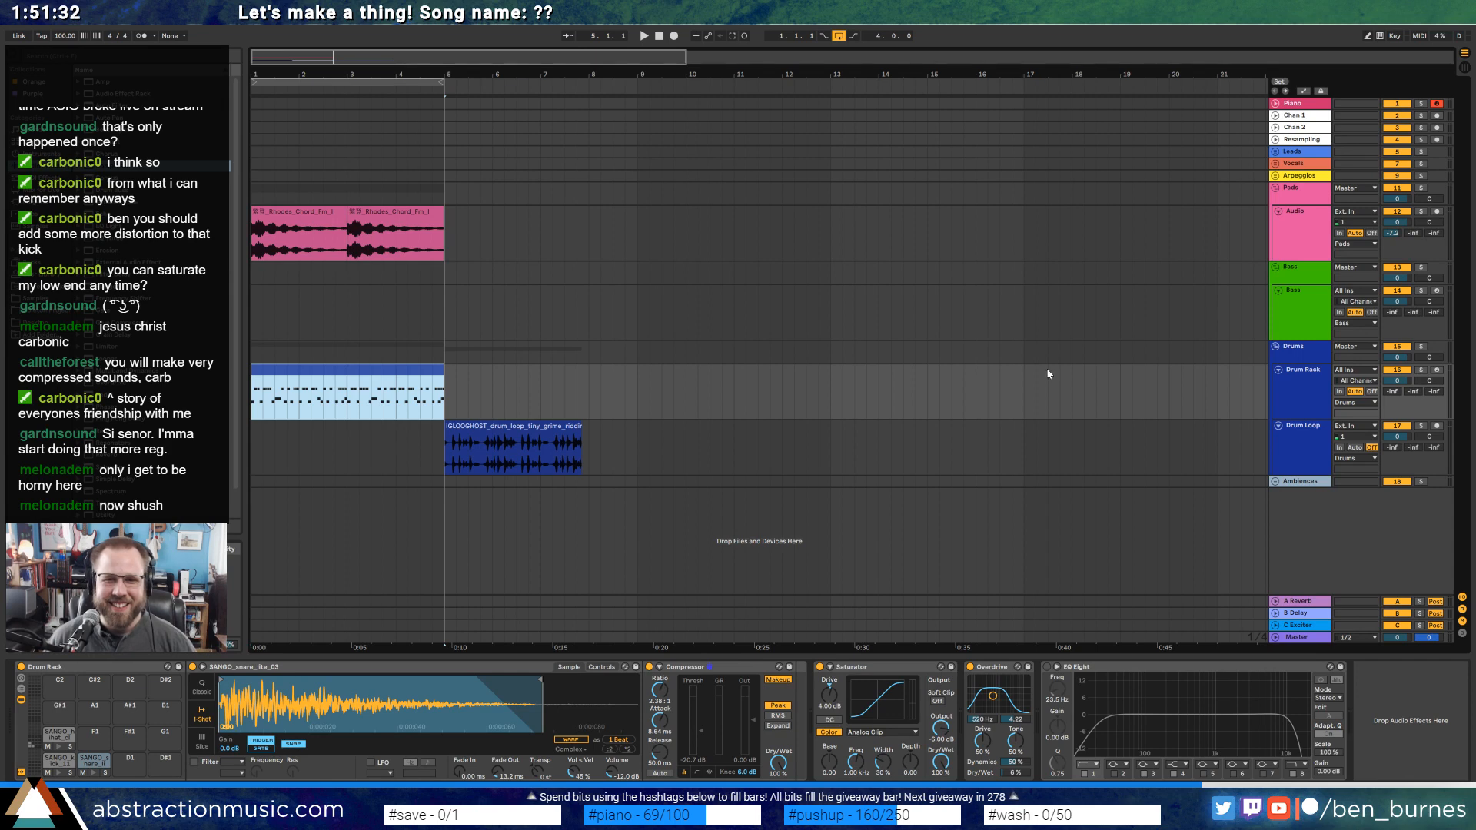
Select the Bass track, switch to Splice, and browse the library's packs and instrument categories for a sound.
click(1285, 297)
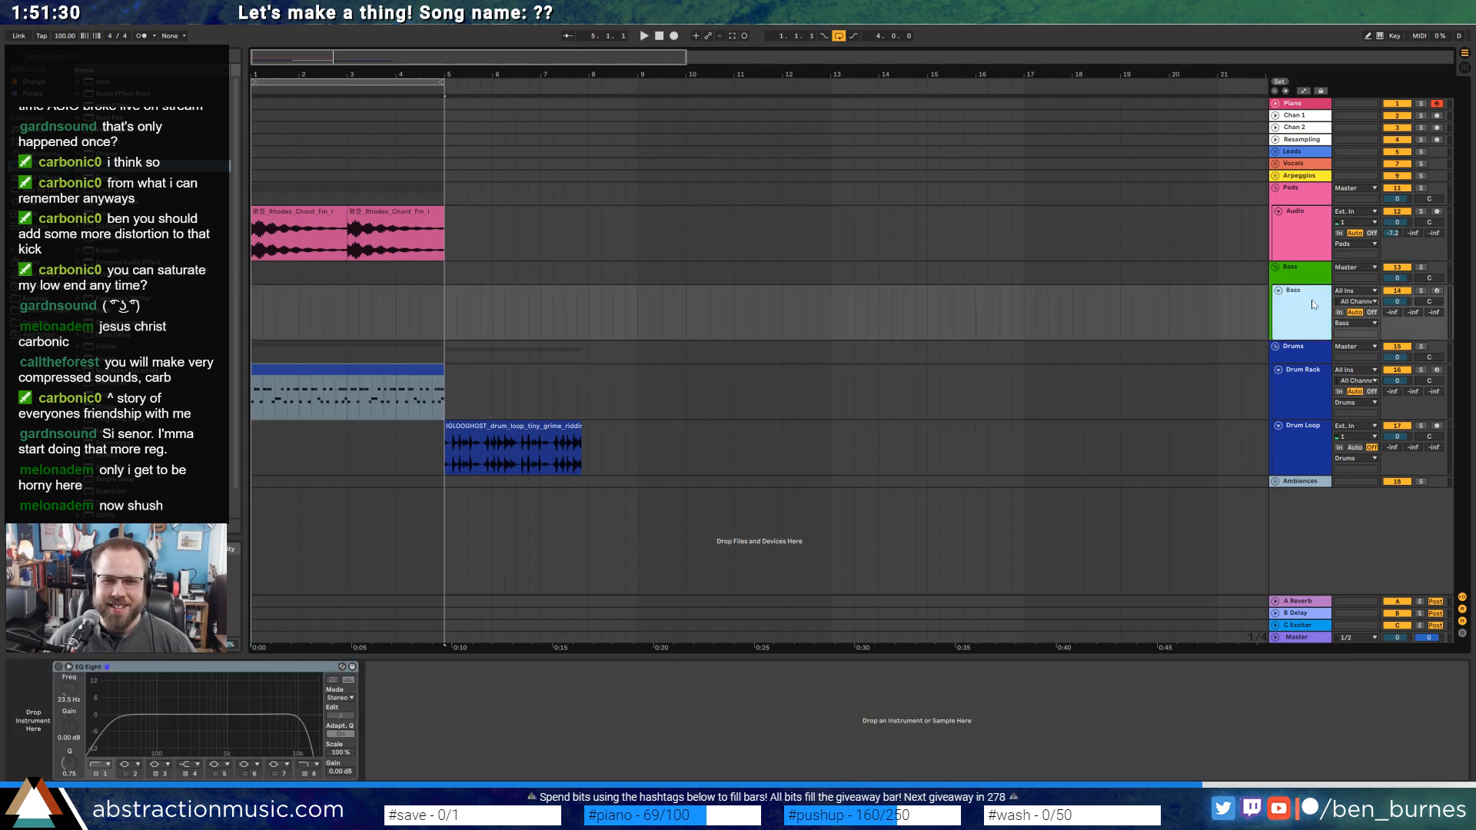
key(super+Tab)
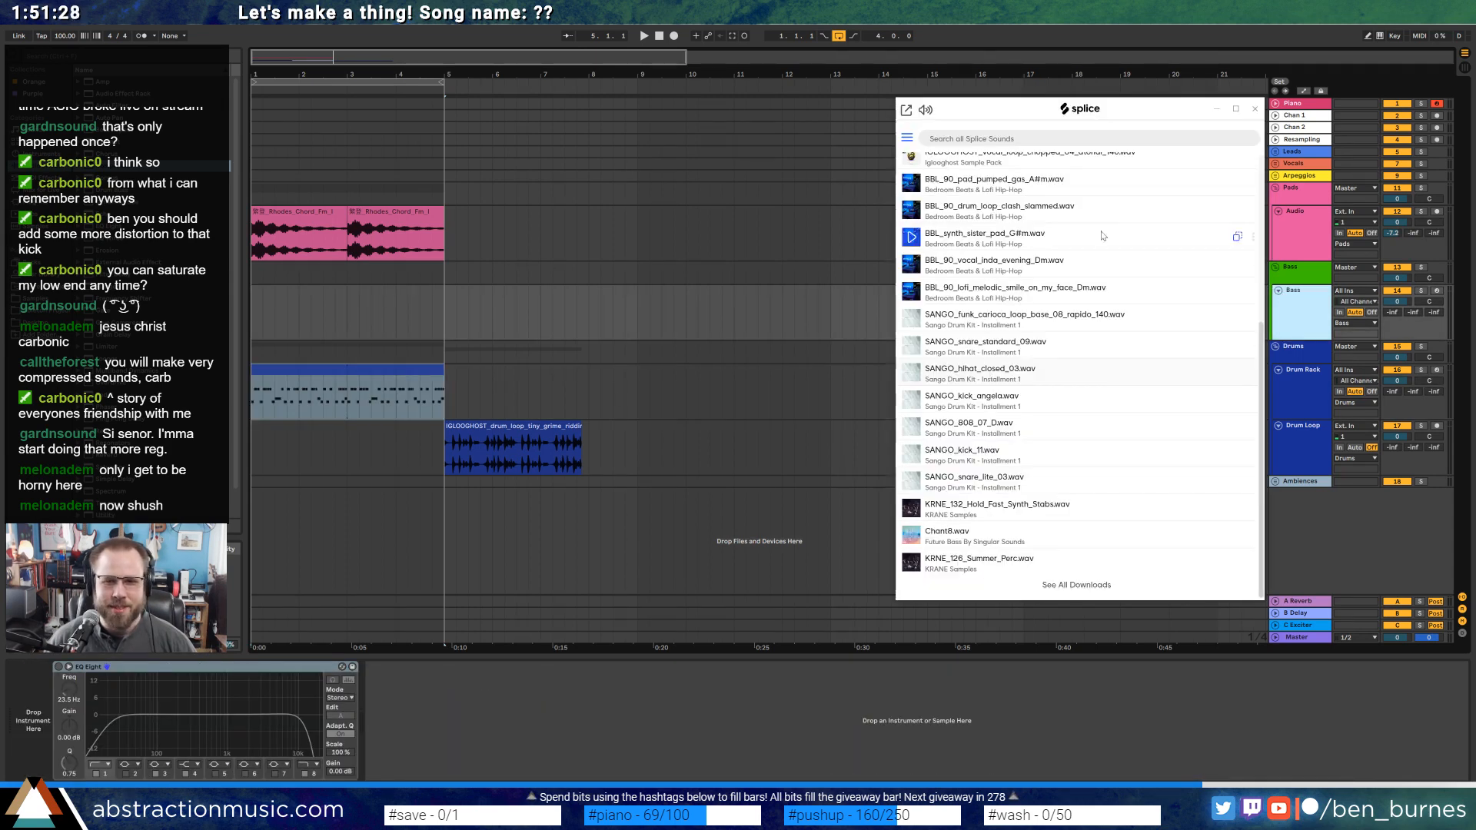
scroll(957, 354, up, 5)
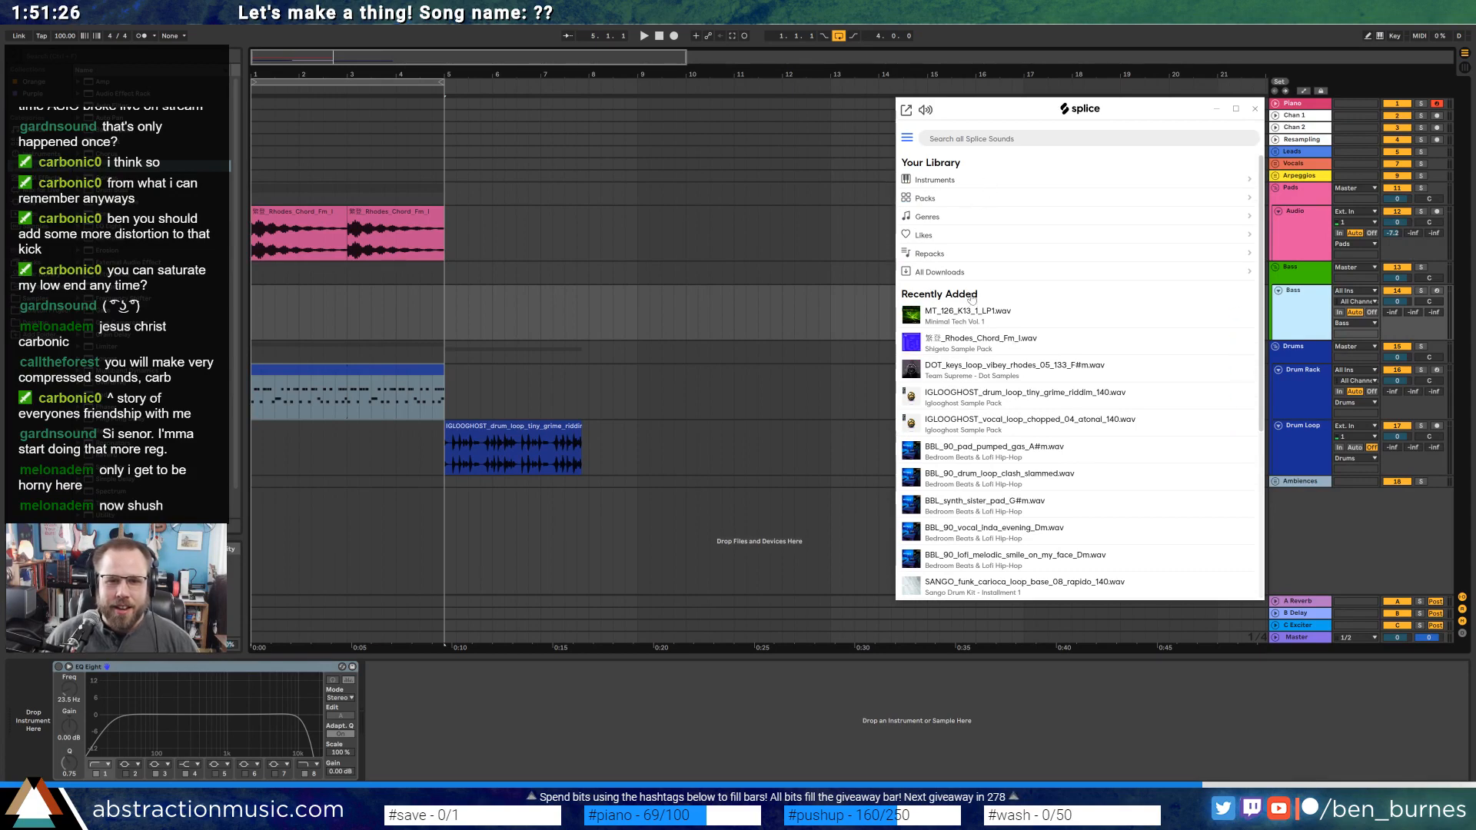
click(955, 198)
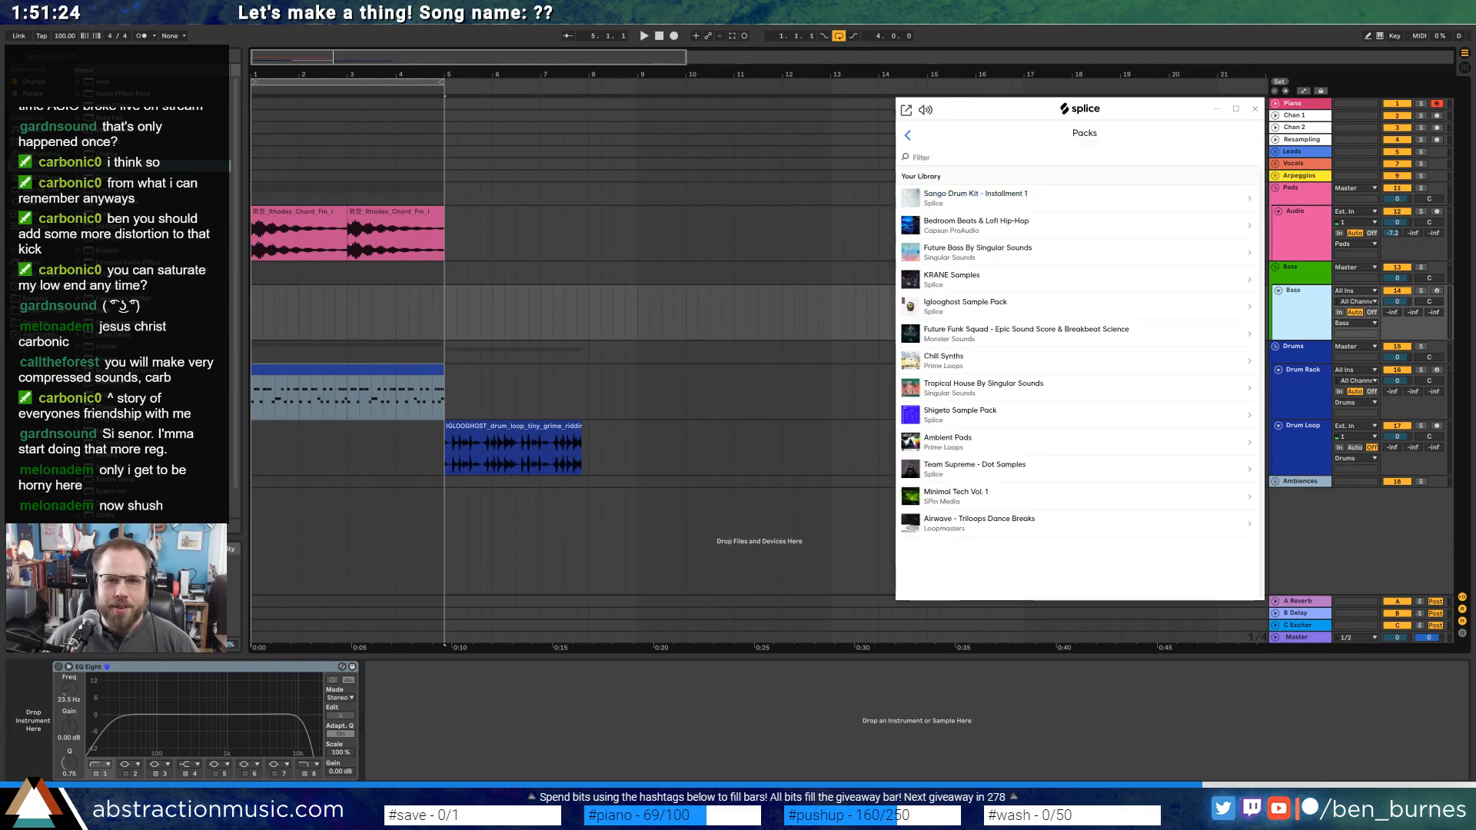
click(907, 137)
click(953, 224)
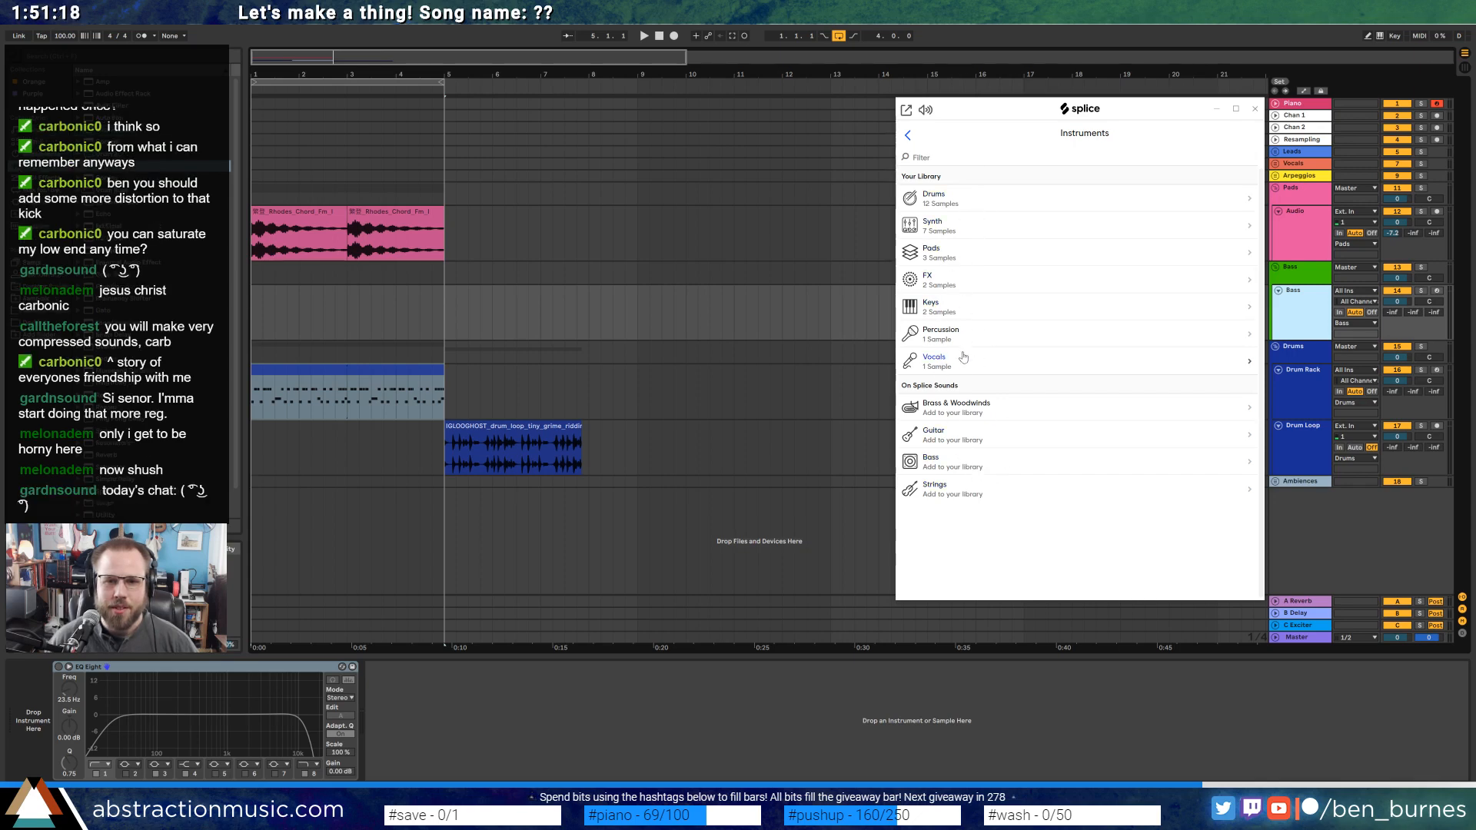
click(977, 285)
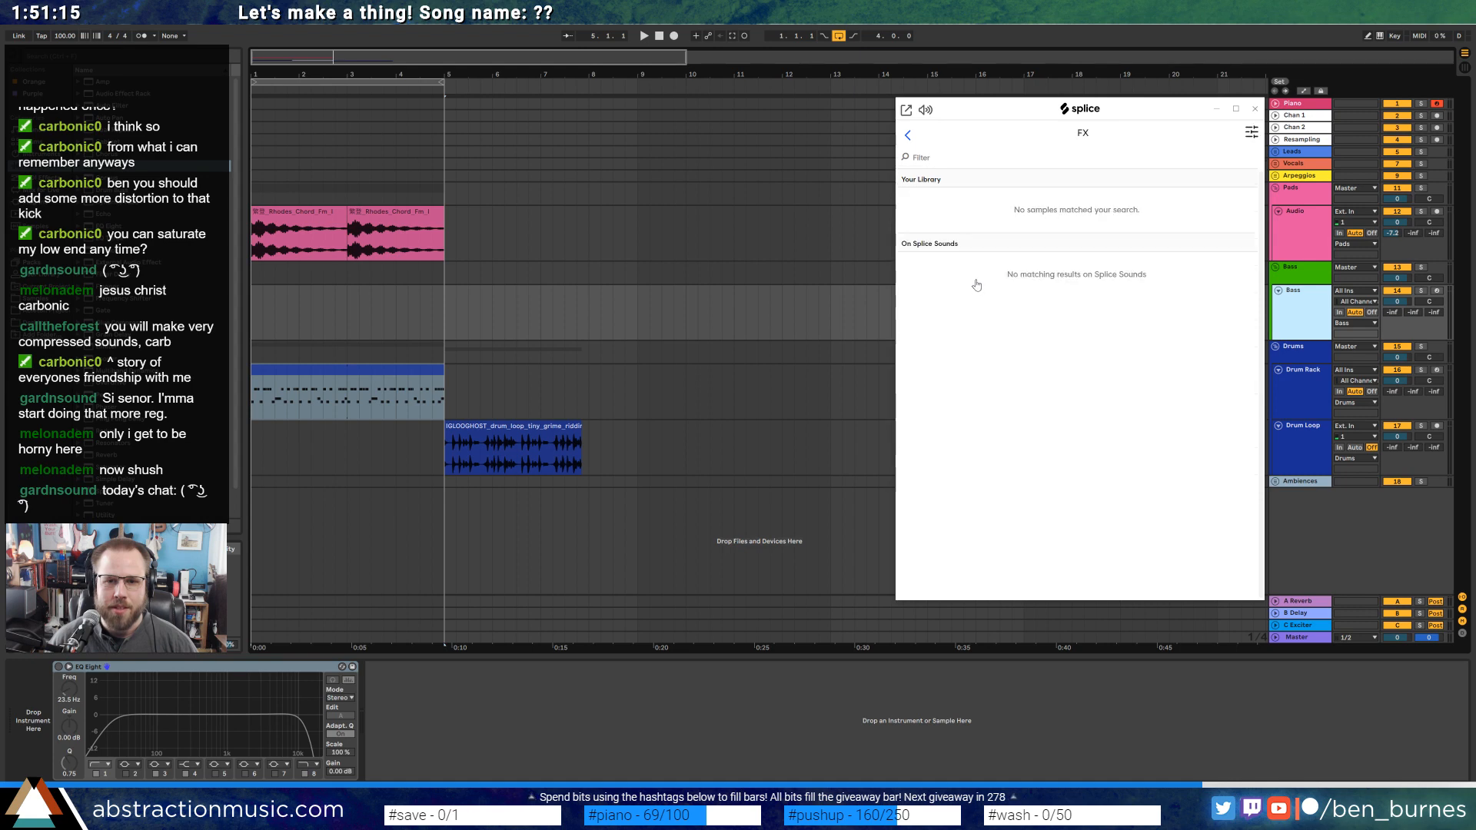
click(905, 136)
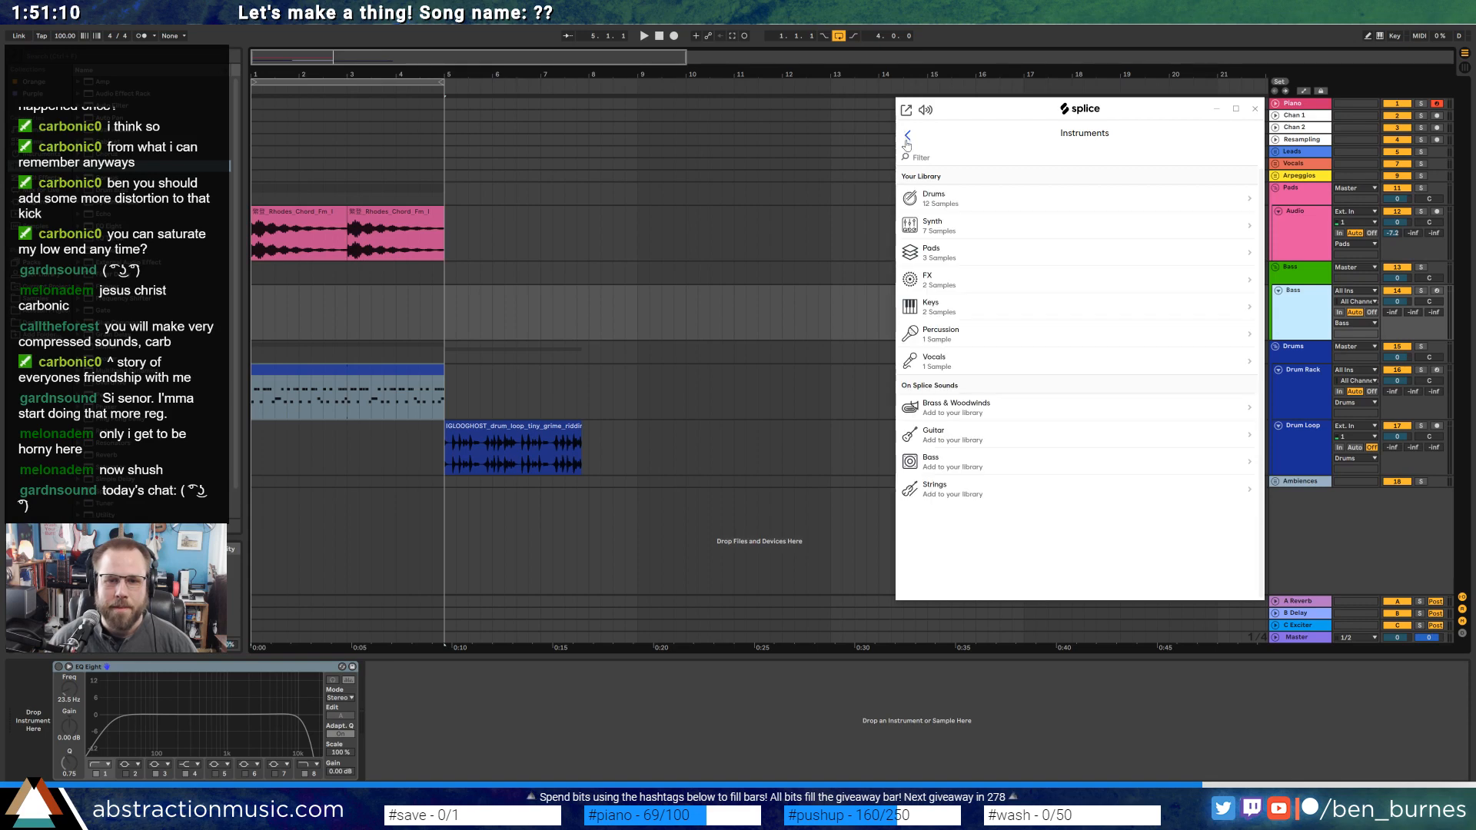
click(907, 142)
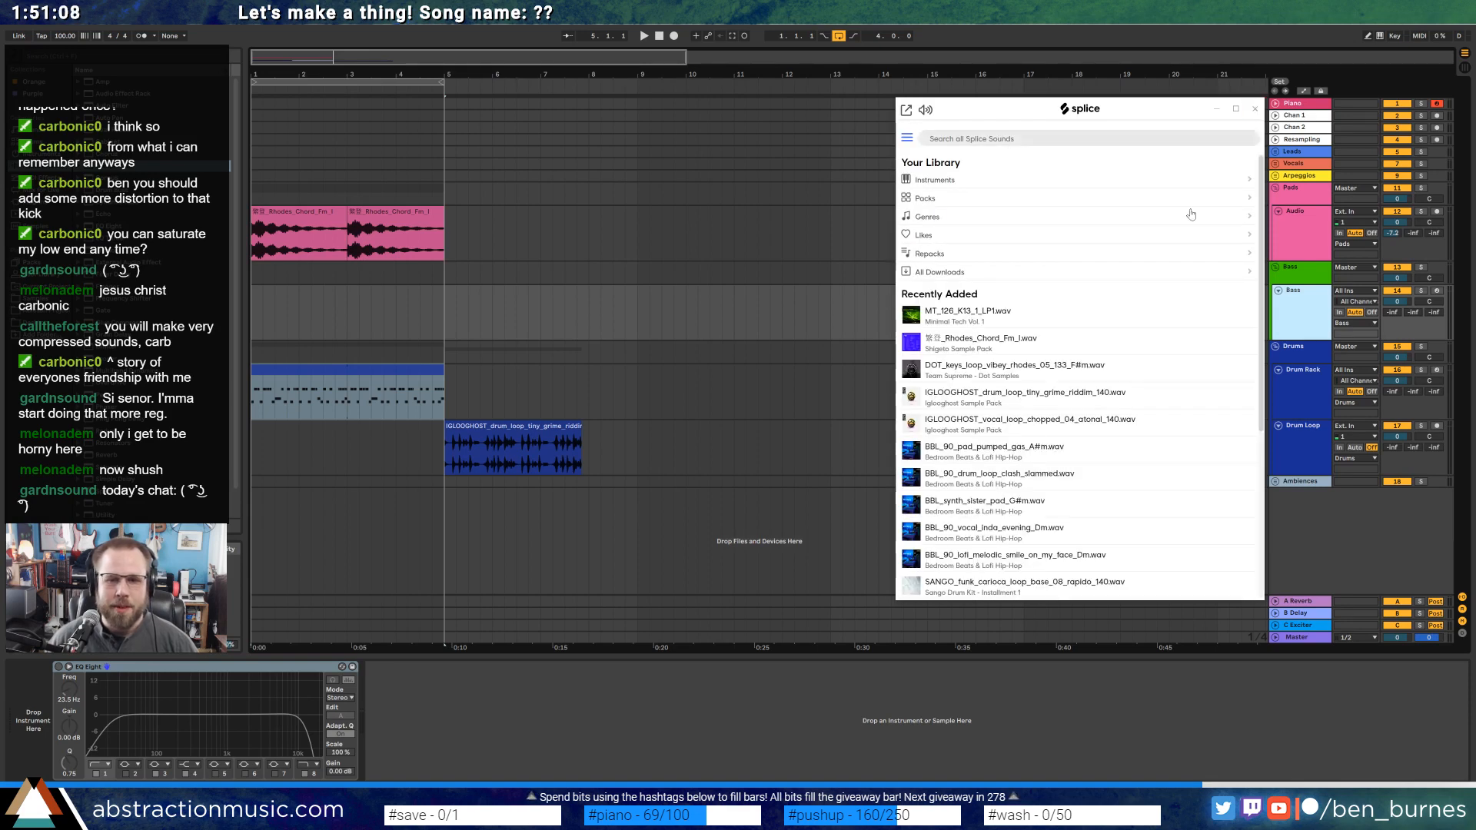
Audition recently added Splice samples, place KRNE_126_Summer_Perc.wav on the Drum Loop track after the existing loop, and close Splice.
scroll(1000, 431, down, 5)
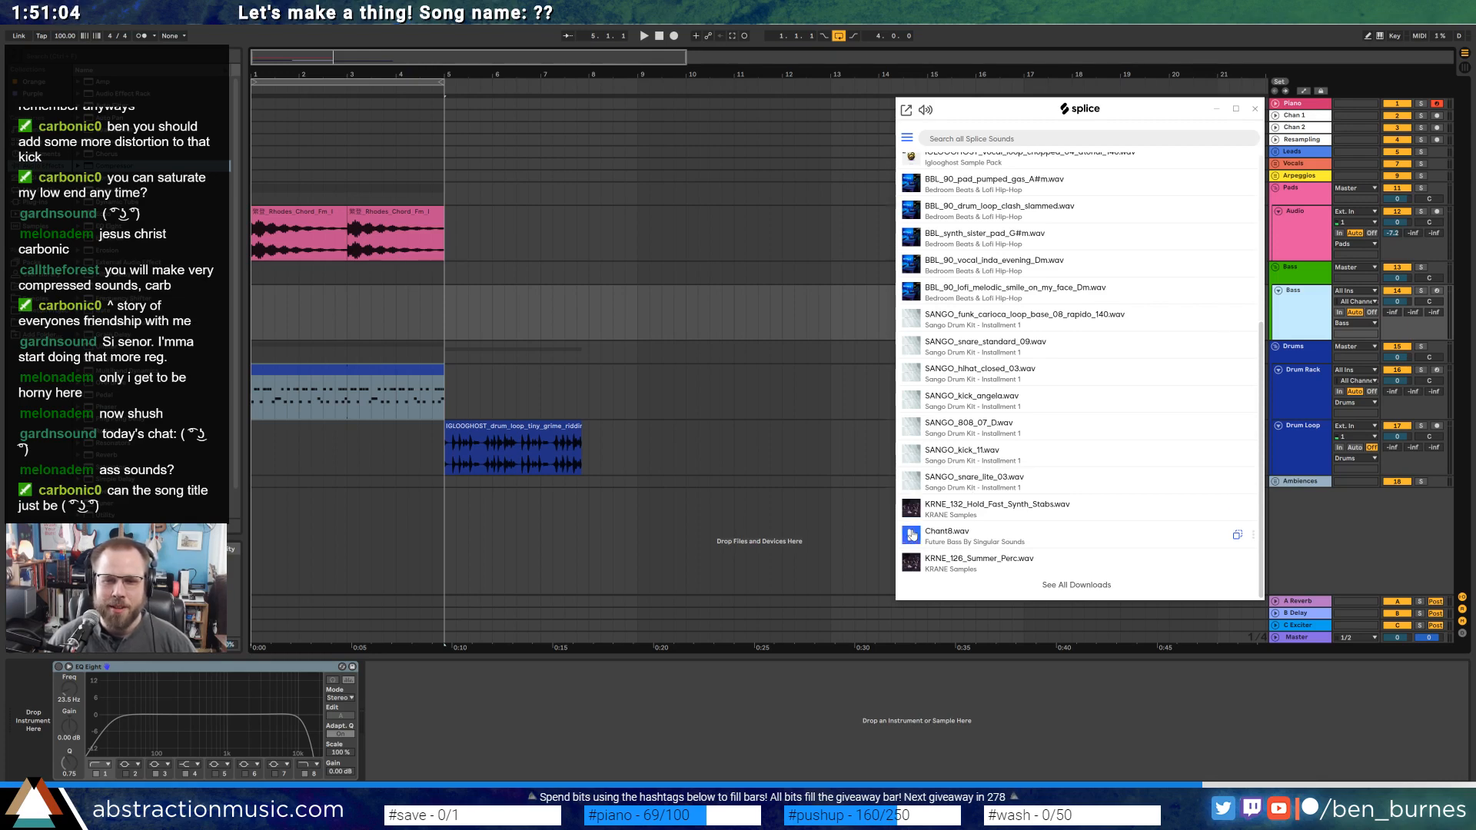
click(911, 562)
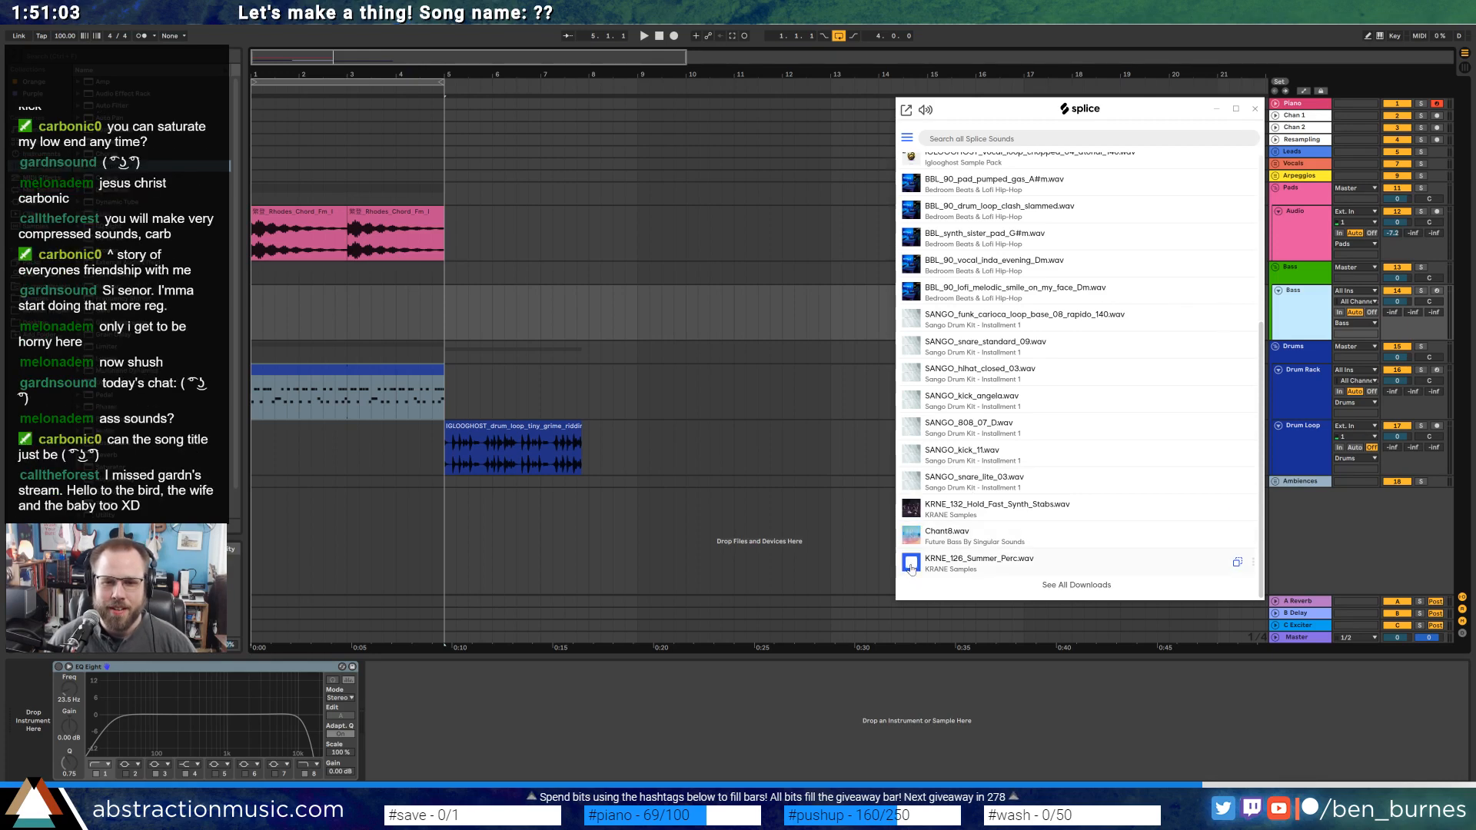
click(913, 511)
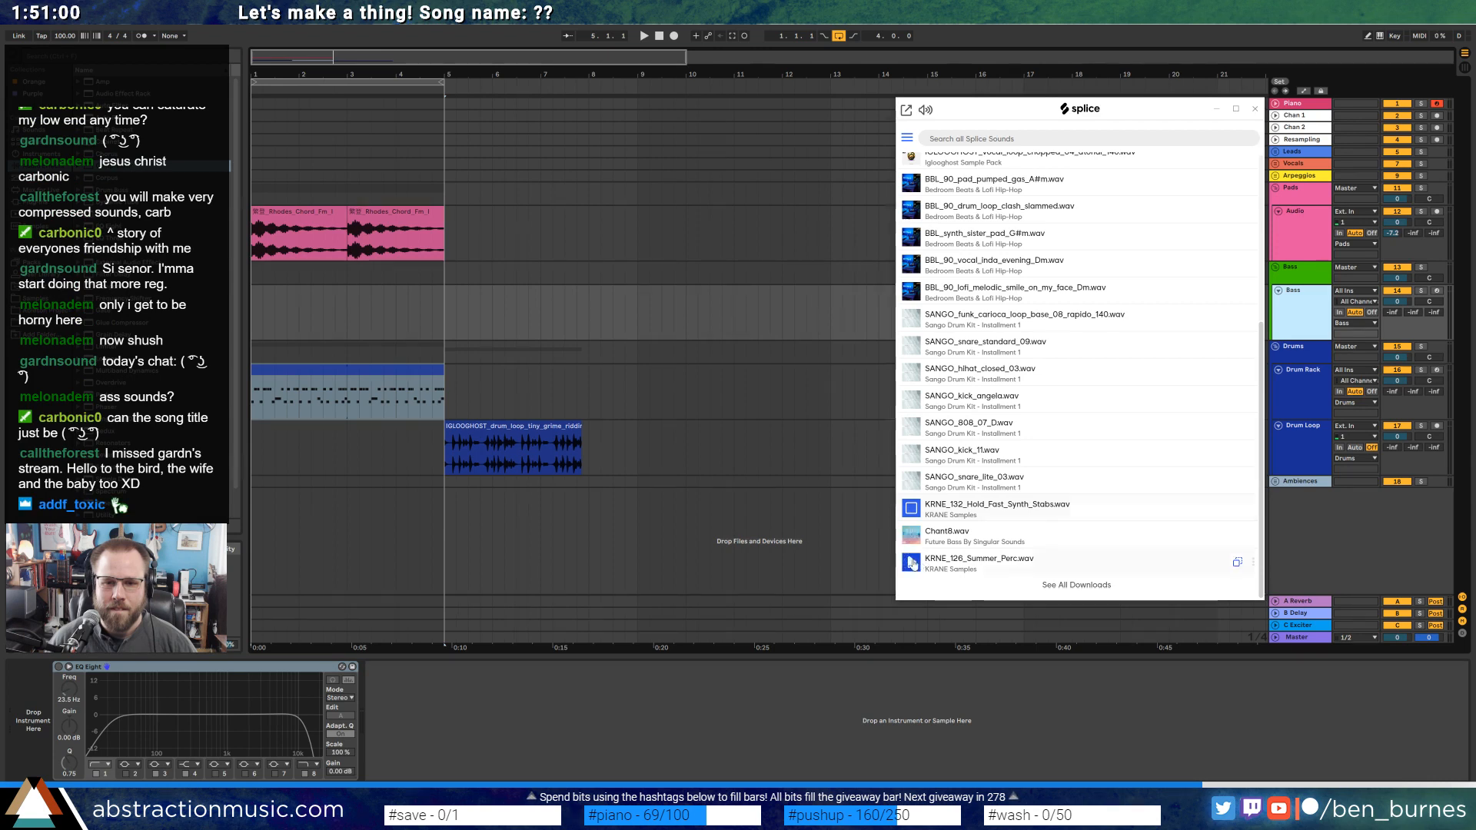
click(914, 565)
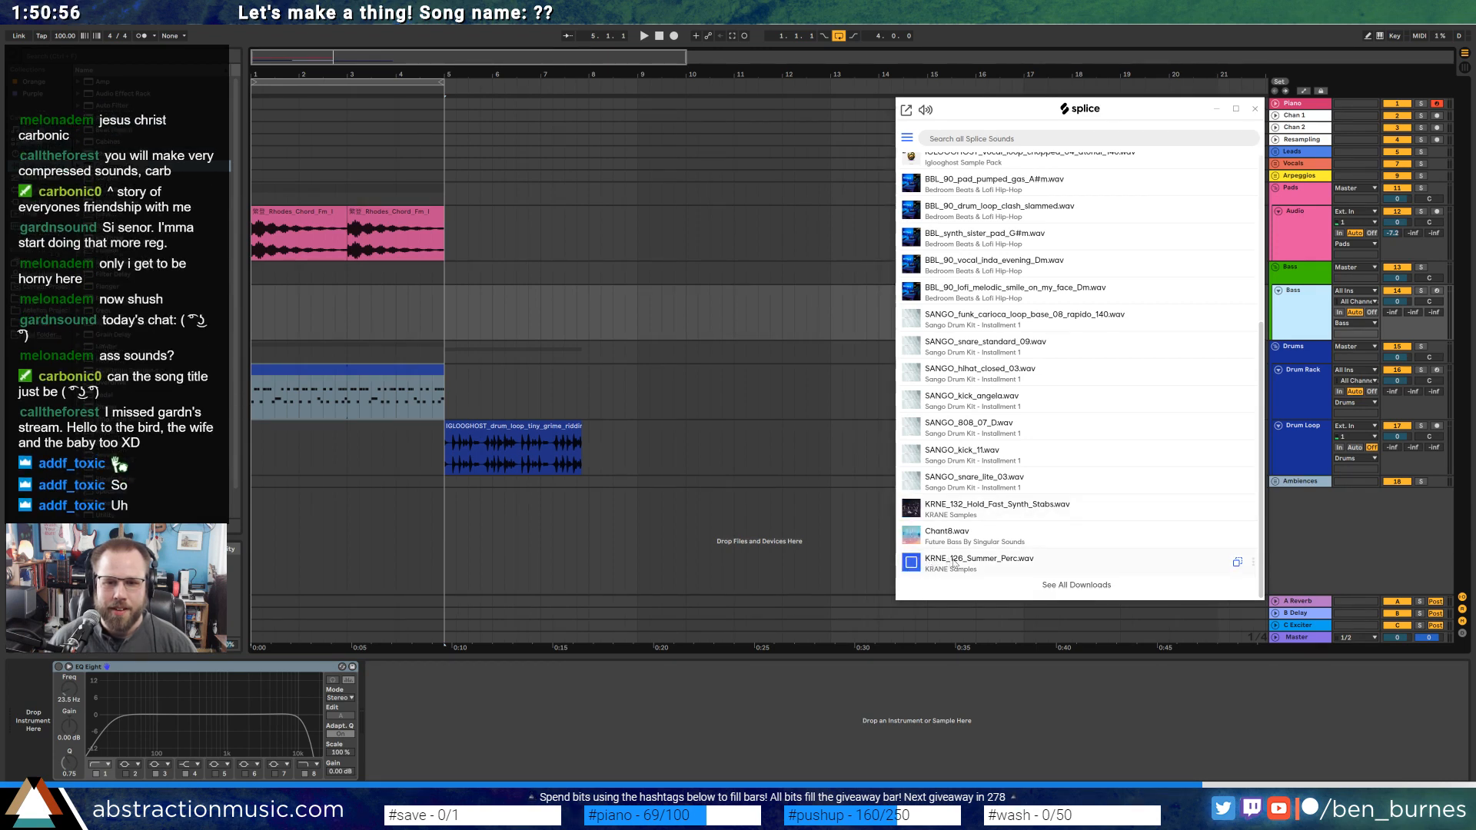
drag(957, 565, 683, 454)
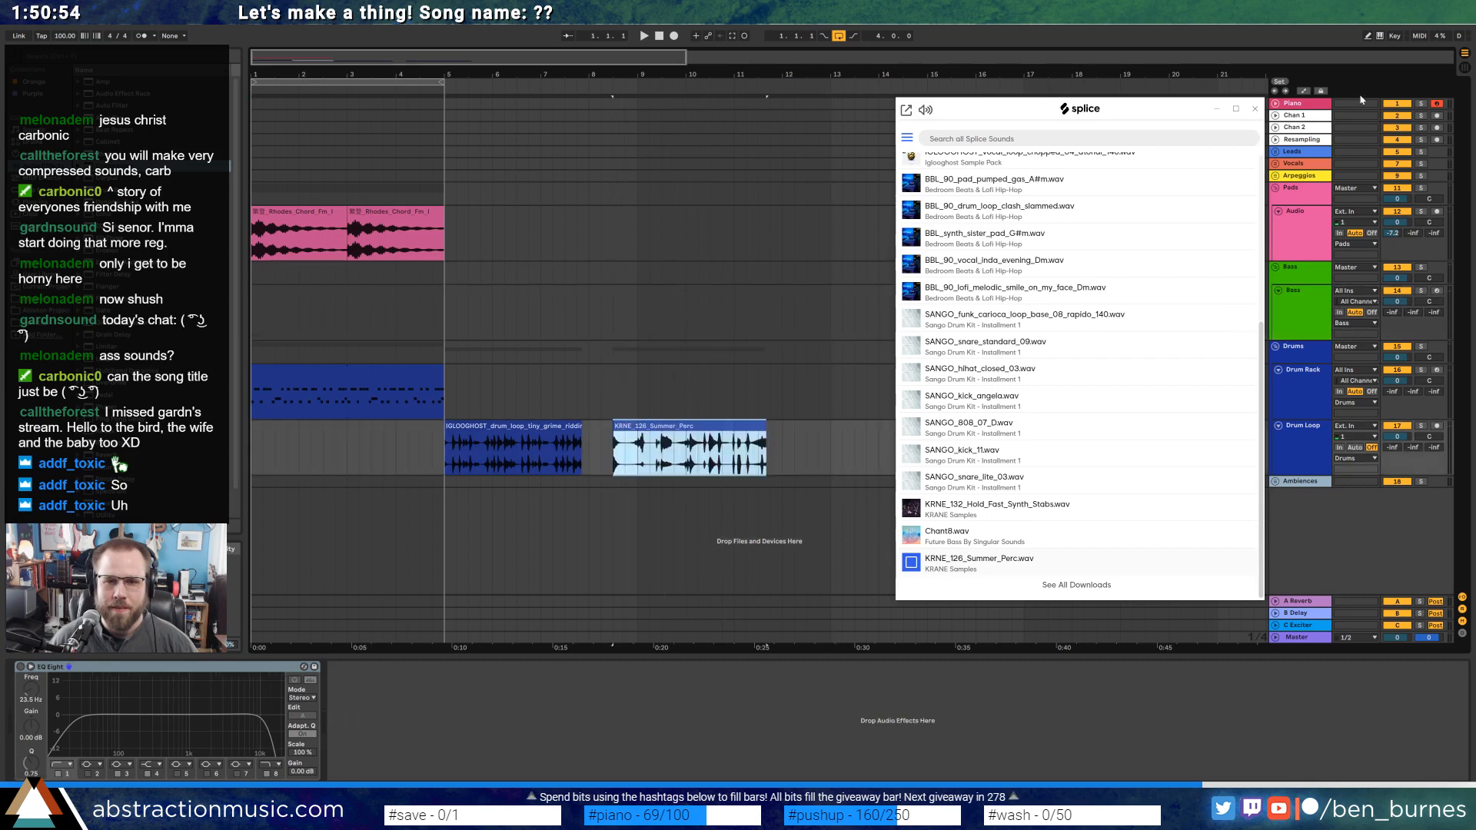
click(1256, 108)
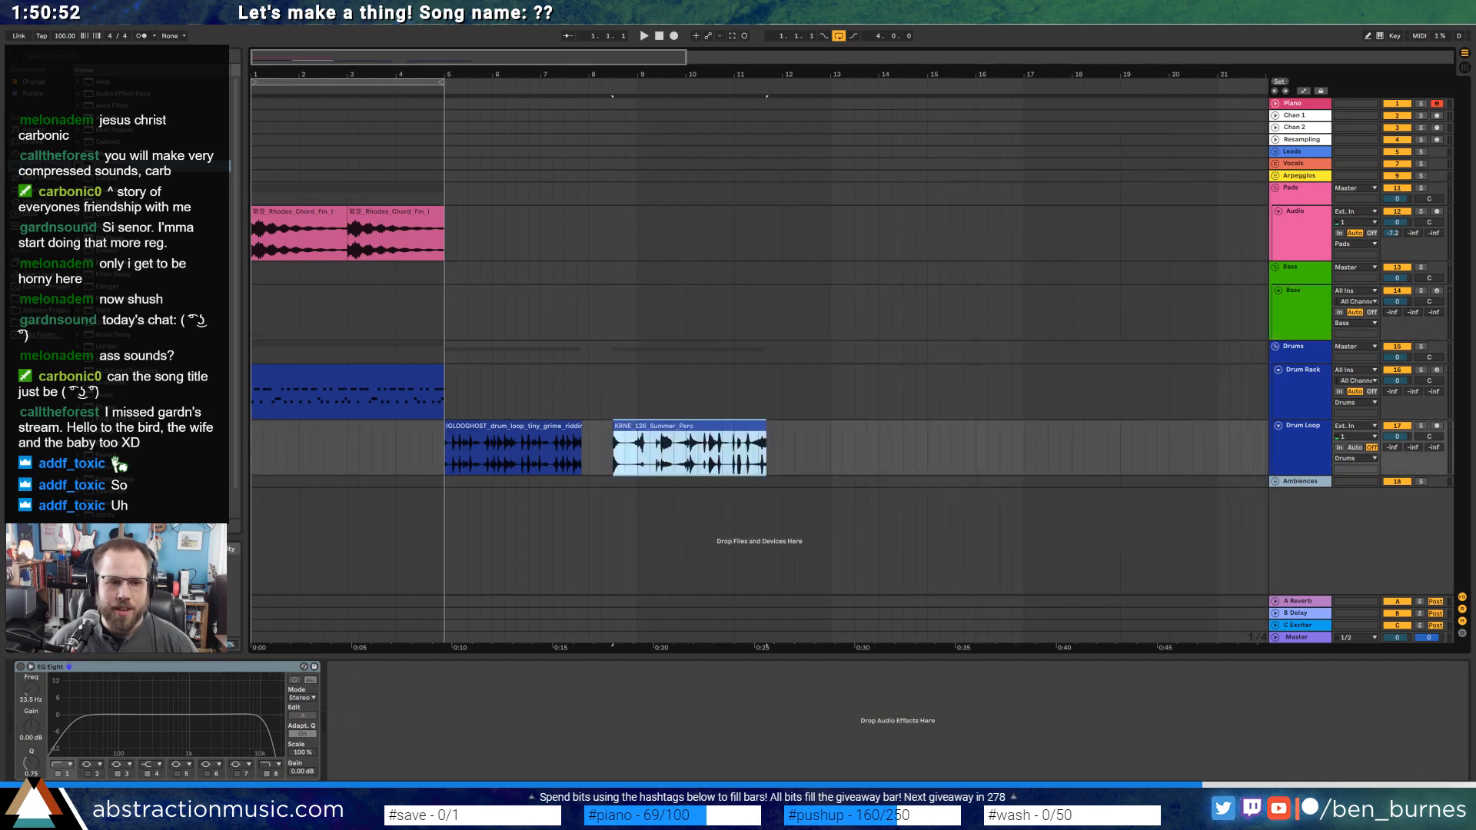
click(14, 817)
click(335, 555)
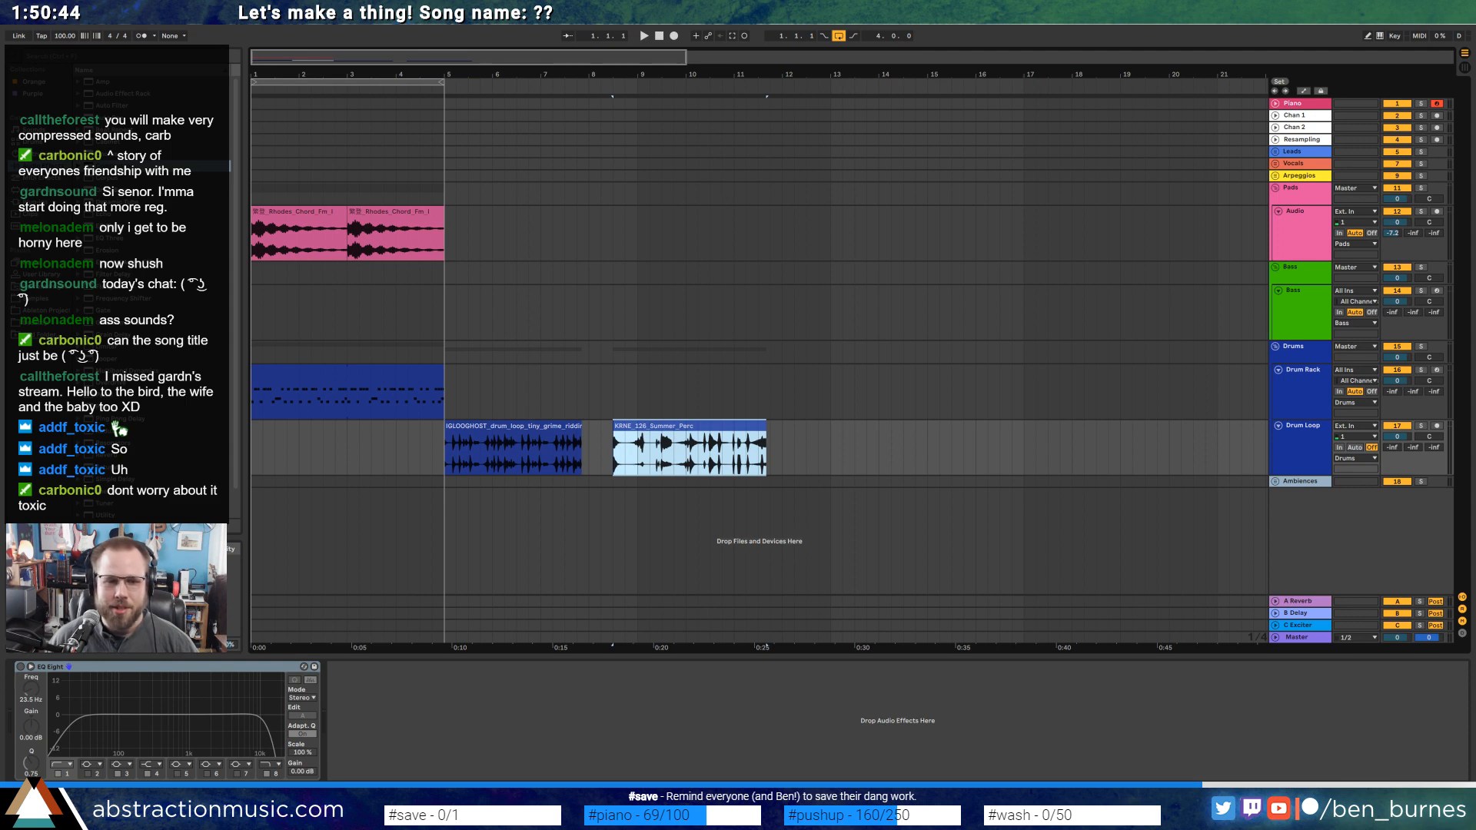
key(super)
click(347, 562)
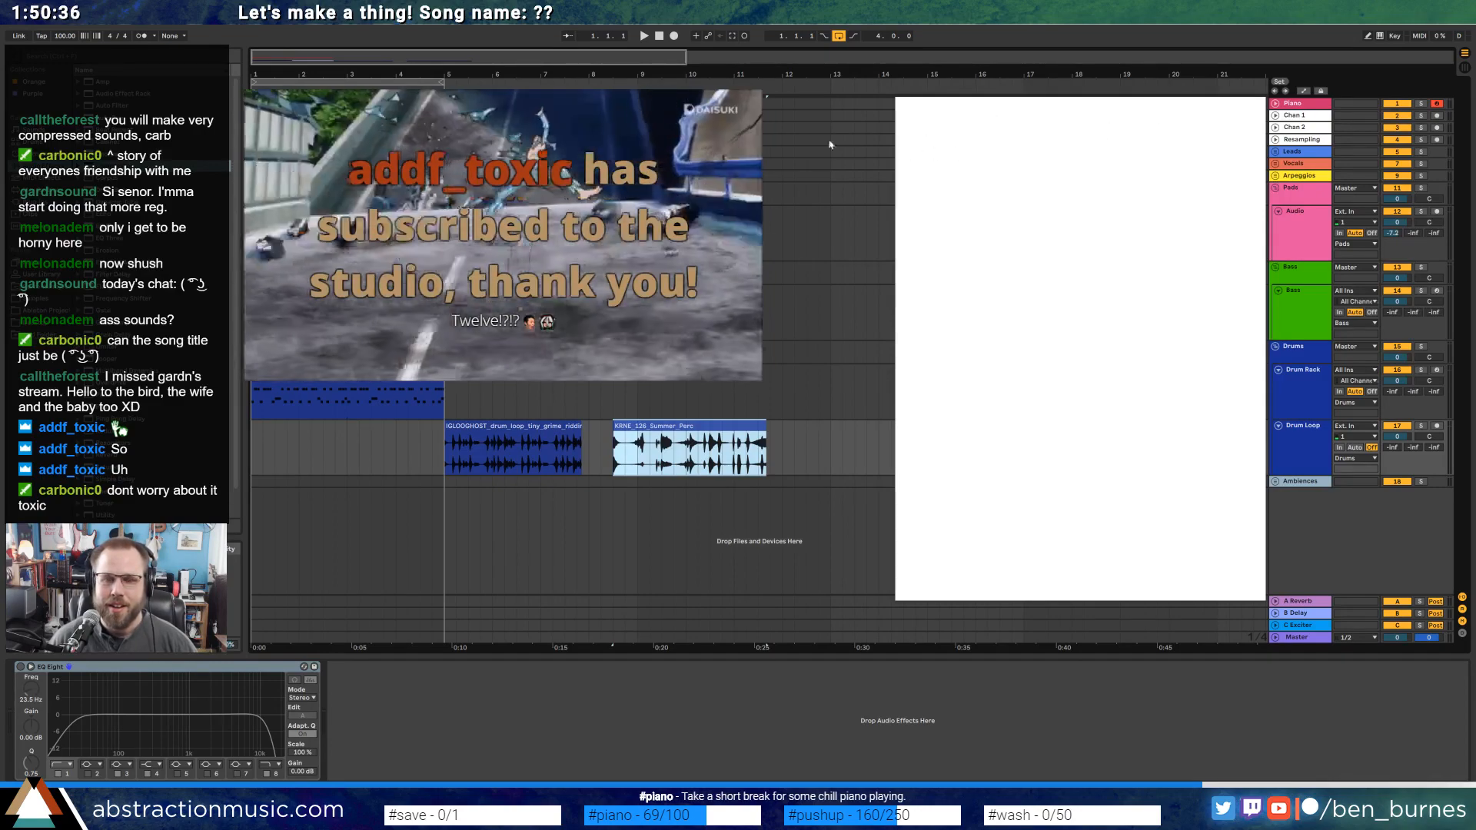
click(704, 438)
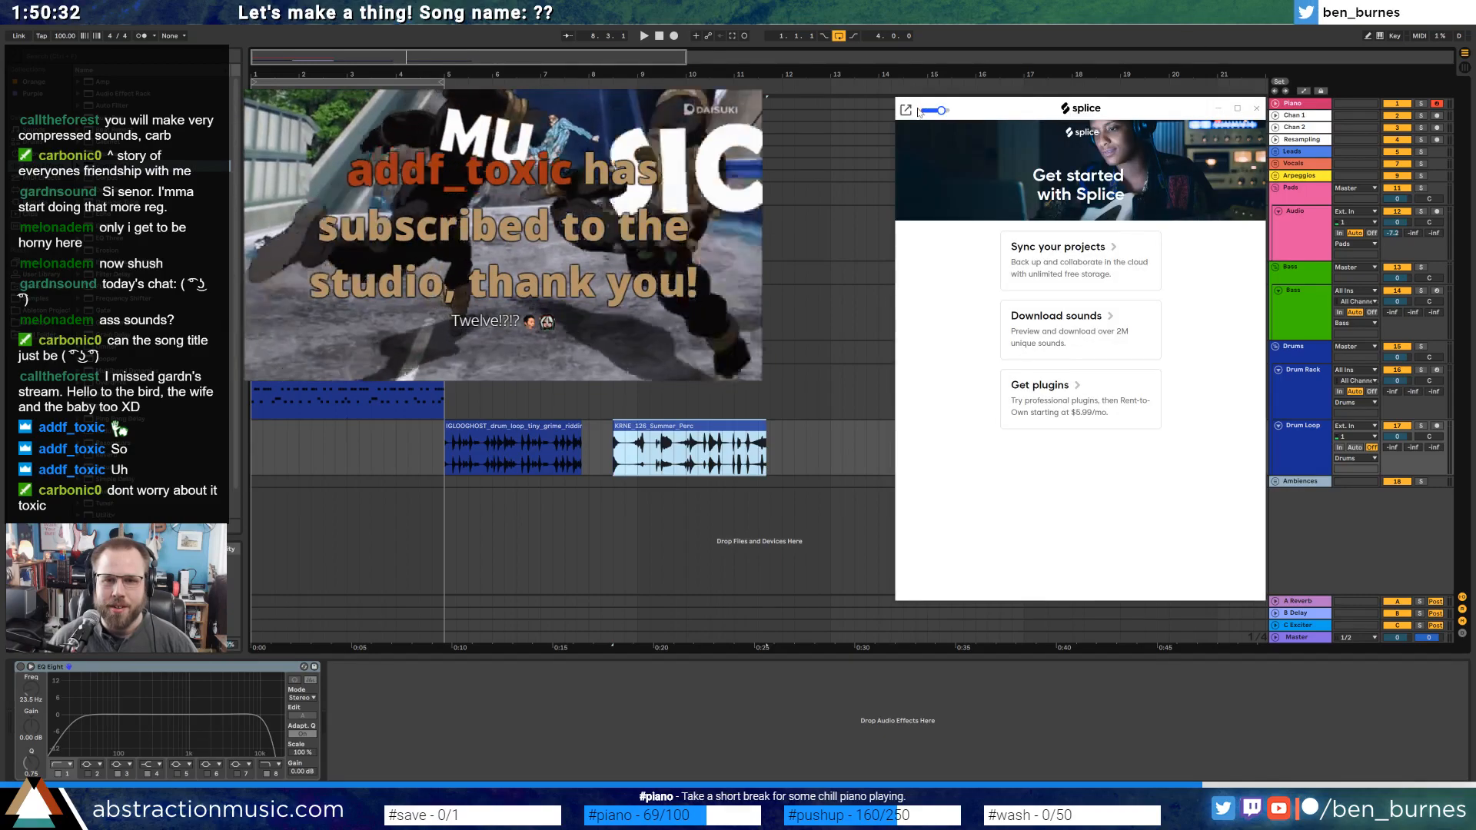
click(1035, 327)
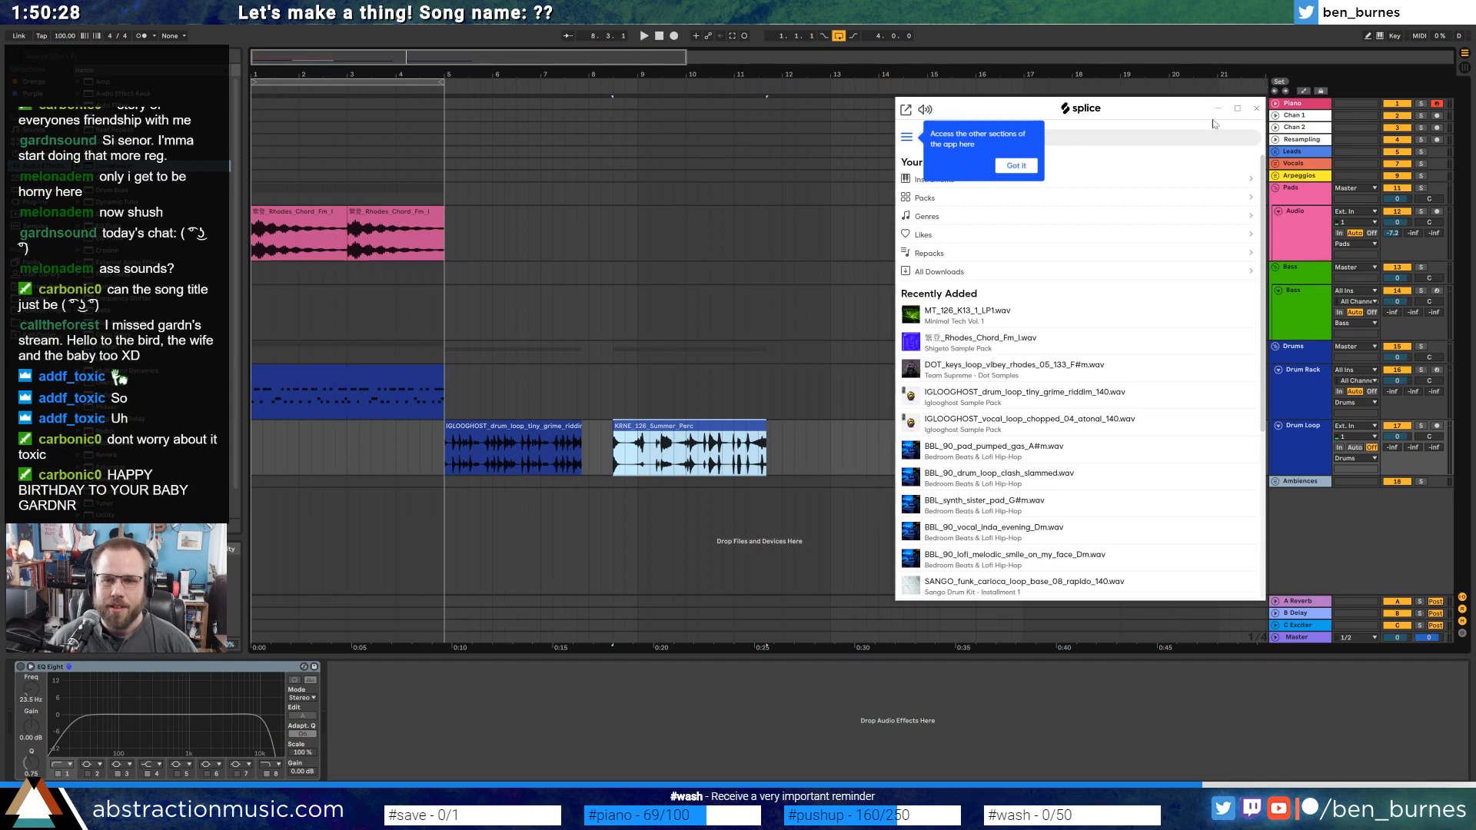
click(1256, 109)
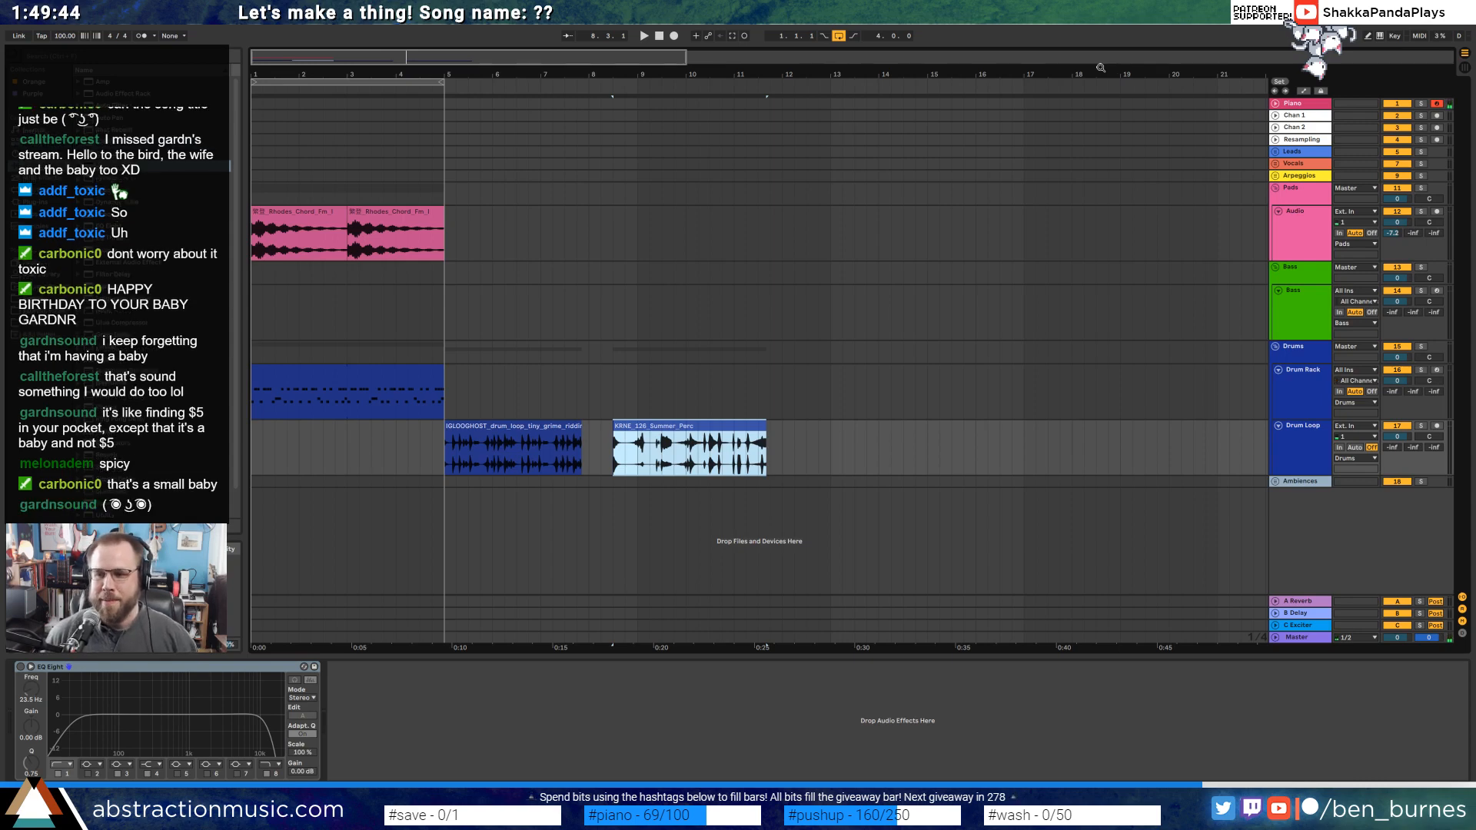
Stop playback, load the Massive synth onto the Bass track, and place its window over the arrangement.
click(658, 36)
click(1282, 314)
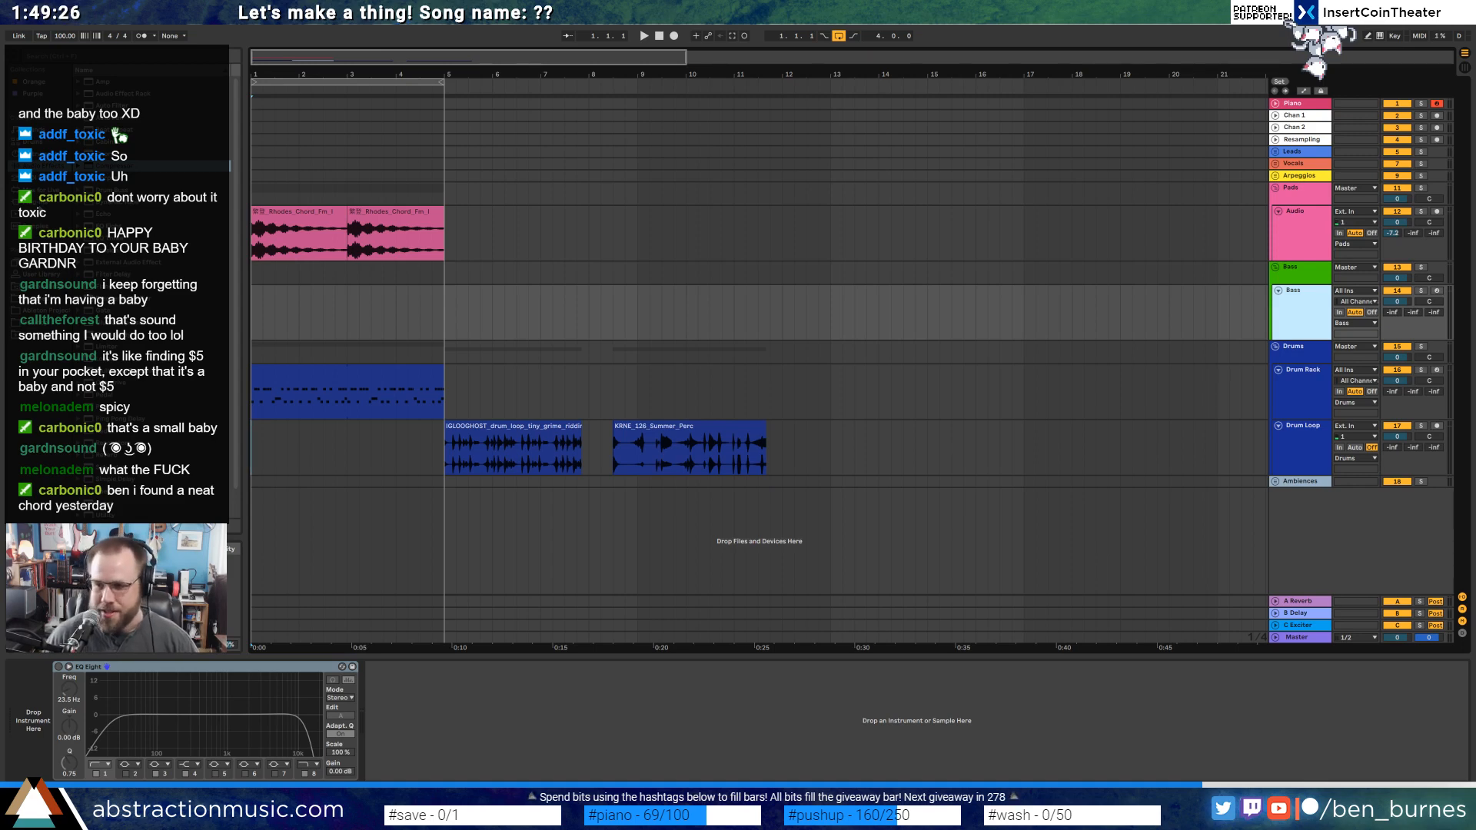
click(38, 202)
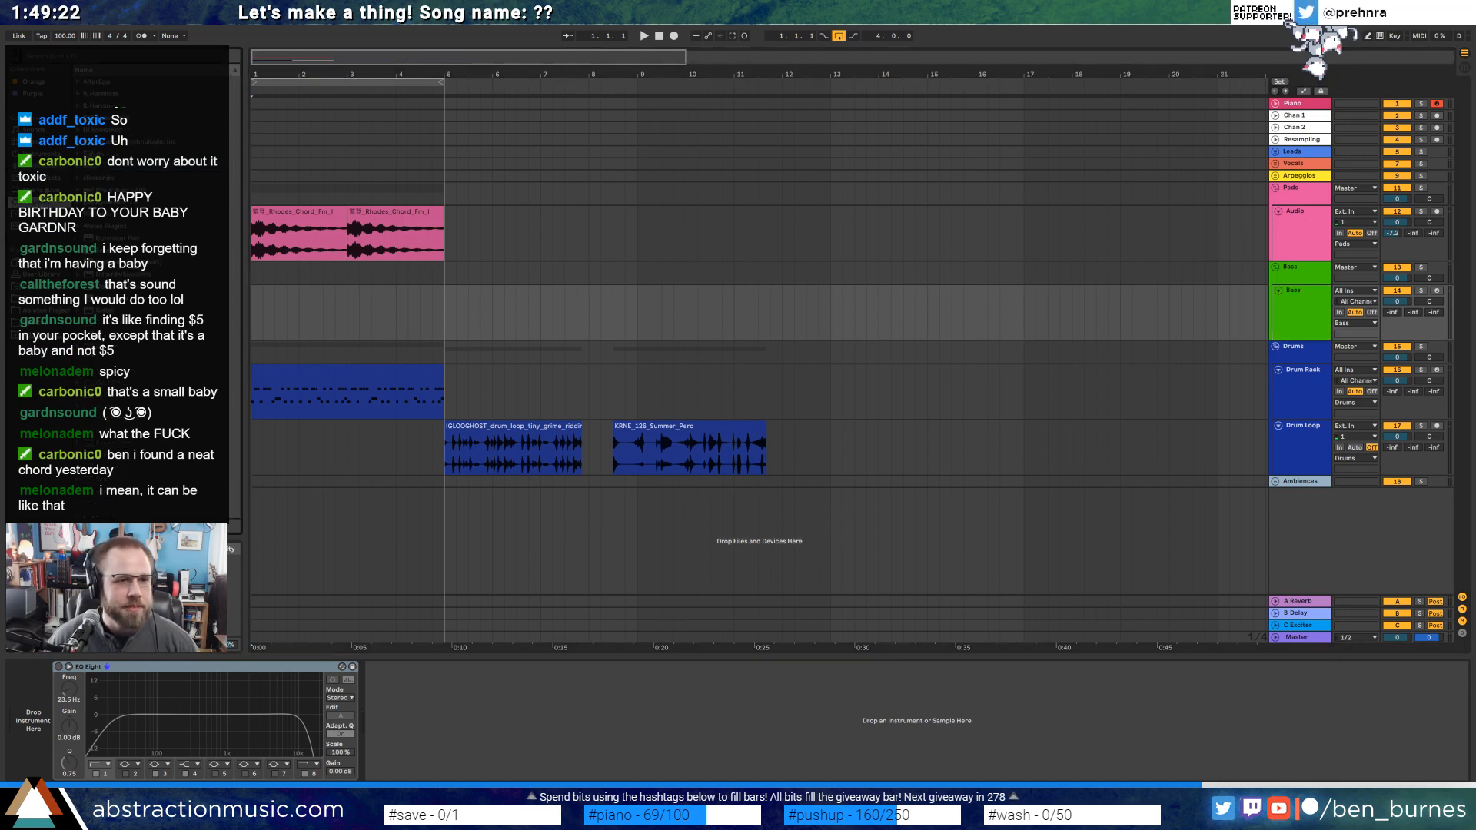
click(78, 129)
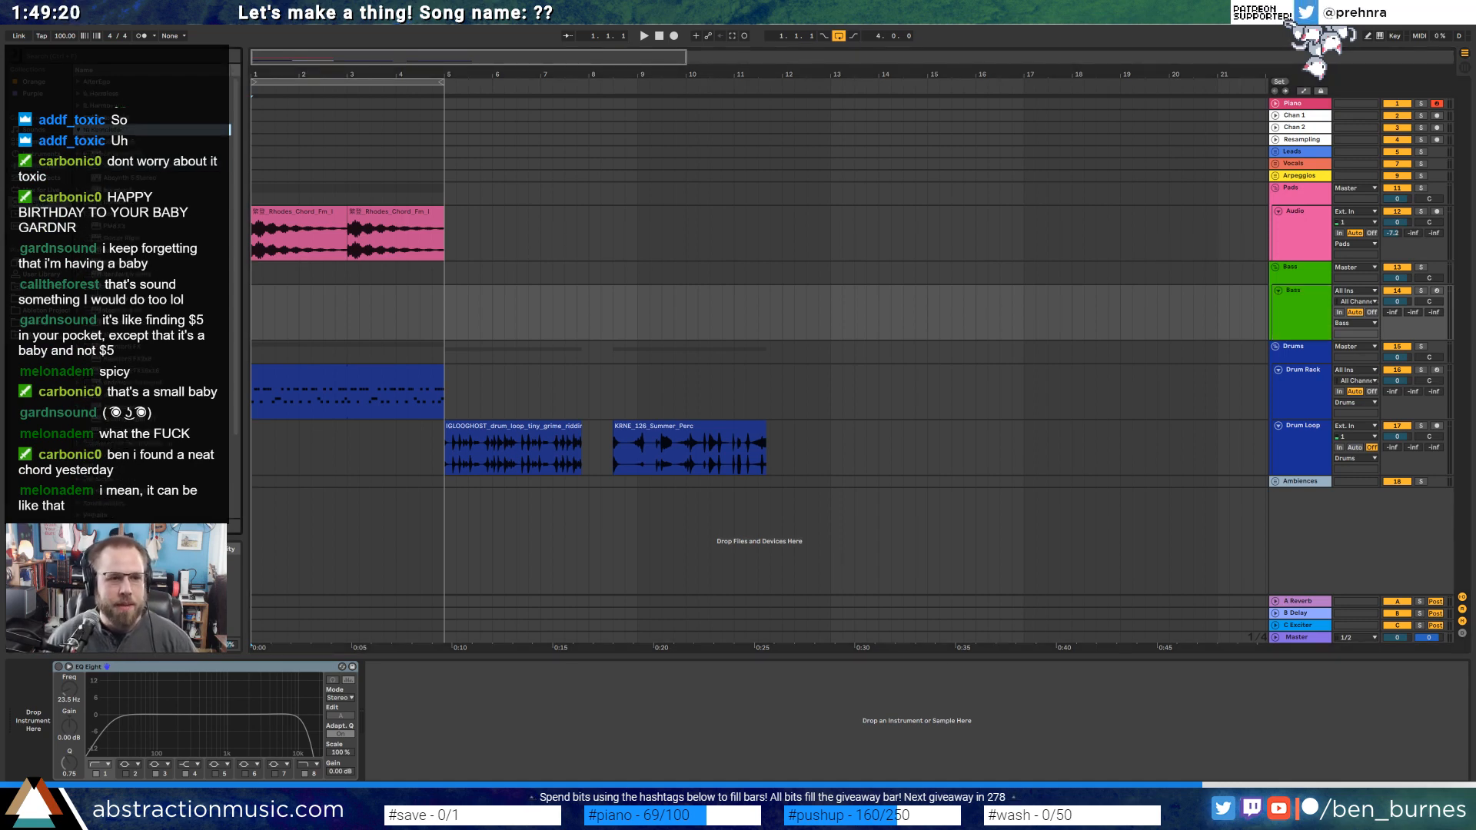
drag(115, 286, 366, 308)
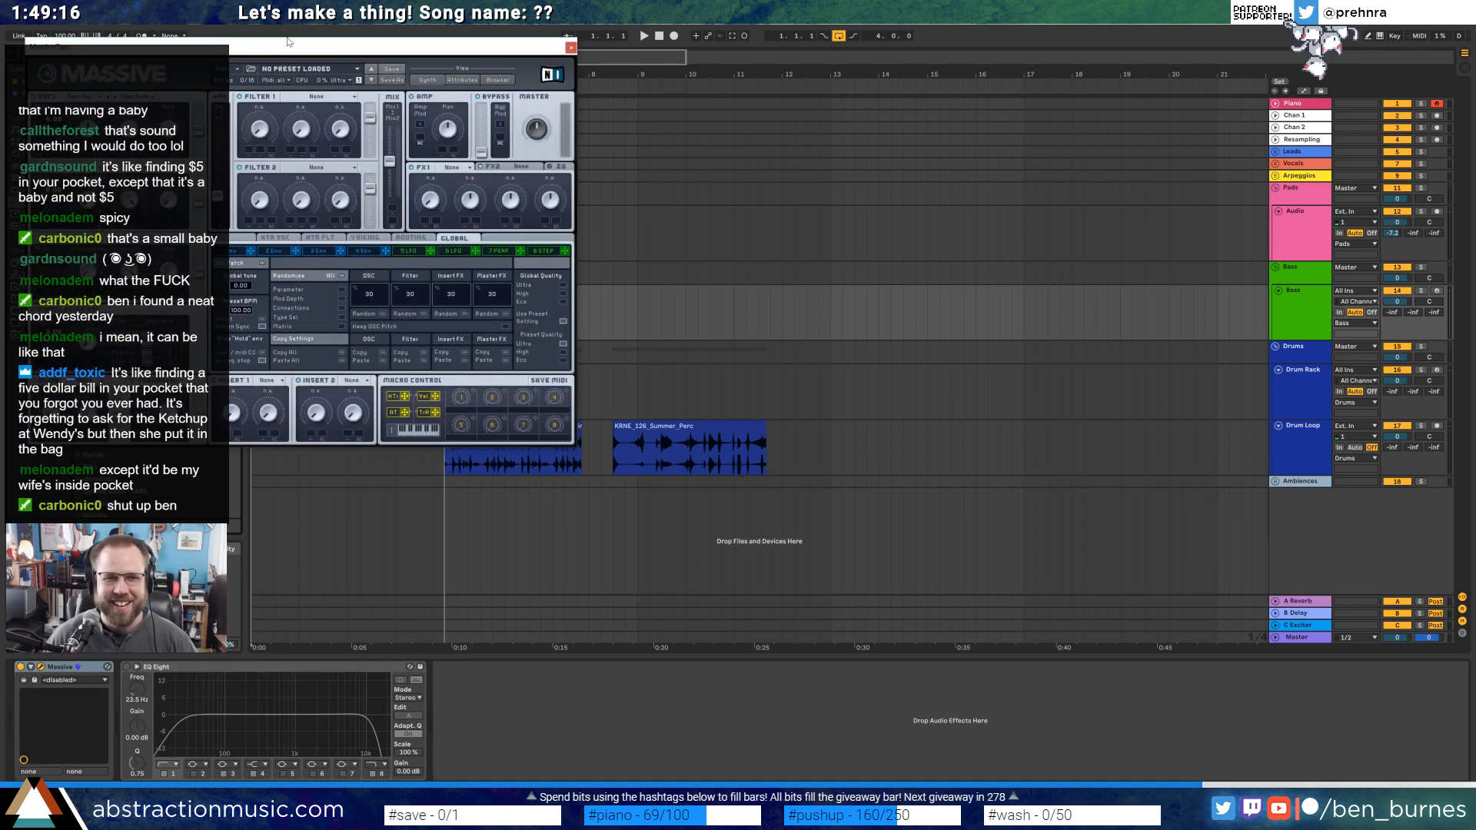
drag(286, 45, 727, 181)
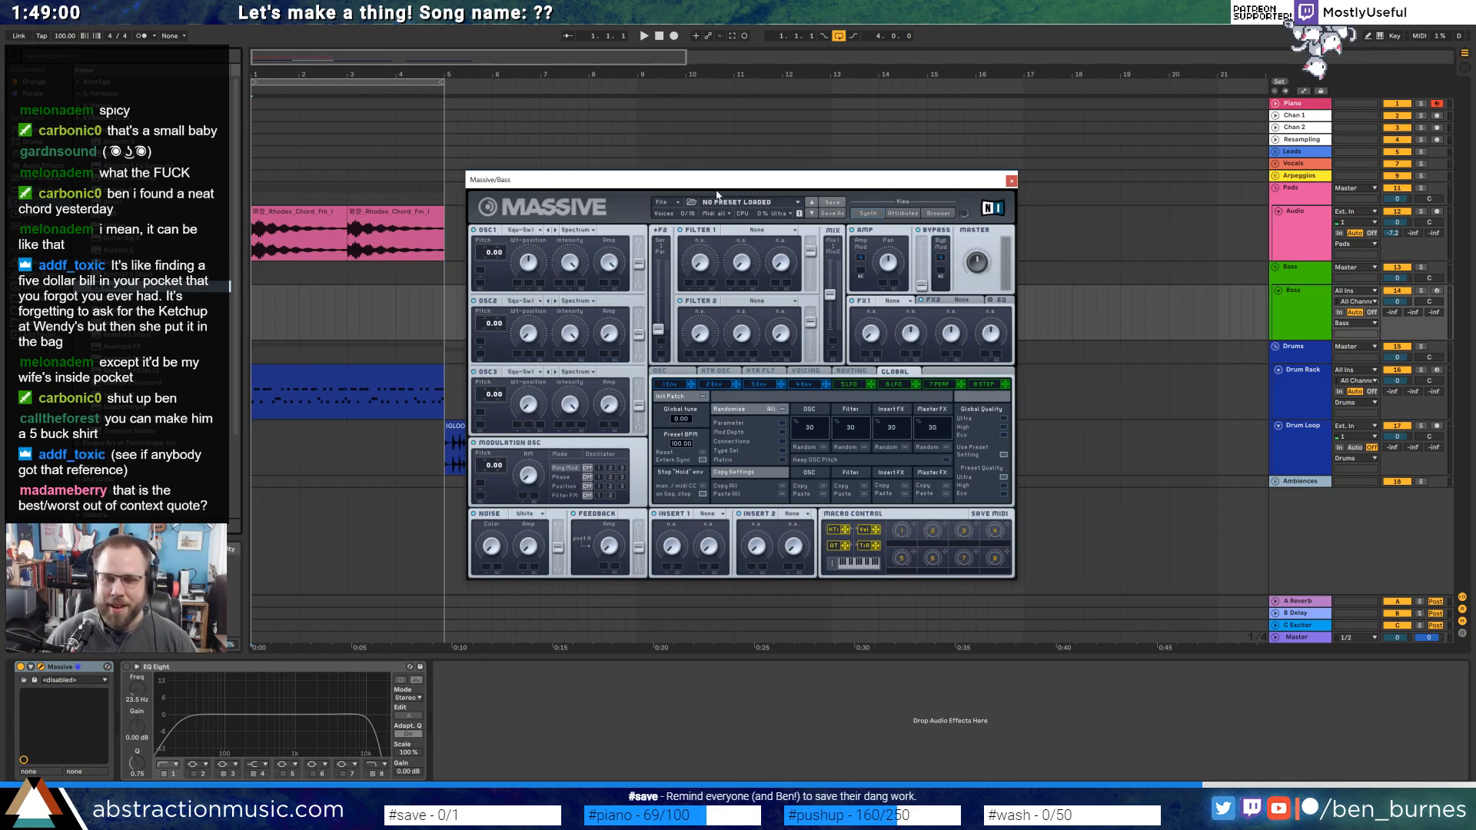
drag(719, 177, 772, 215)
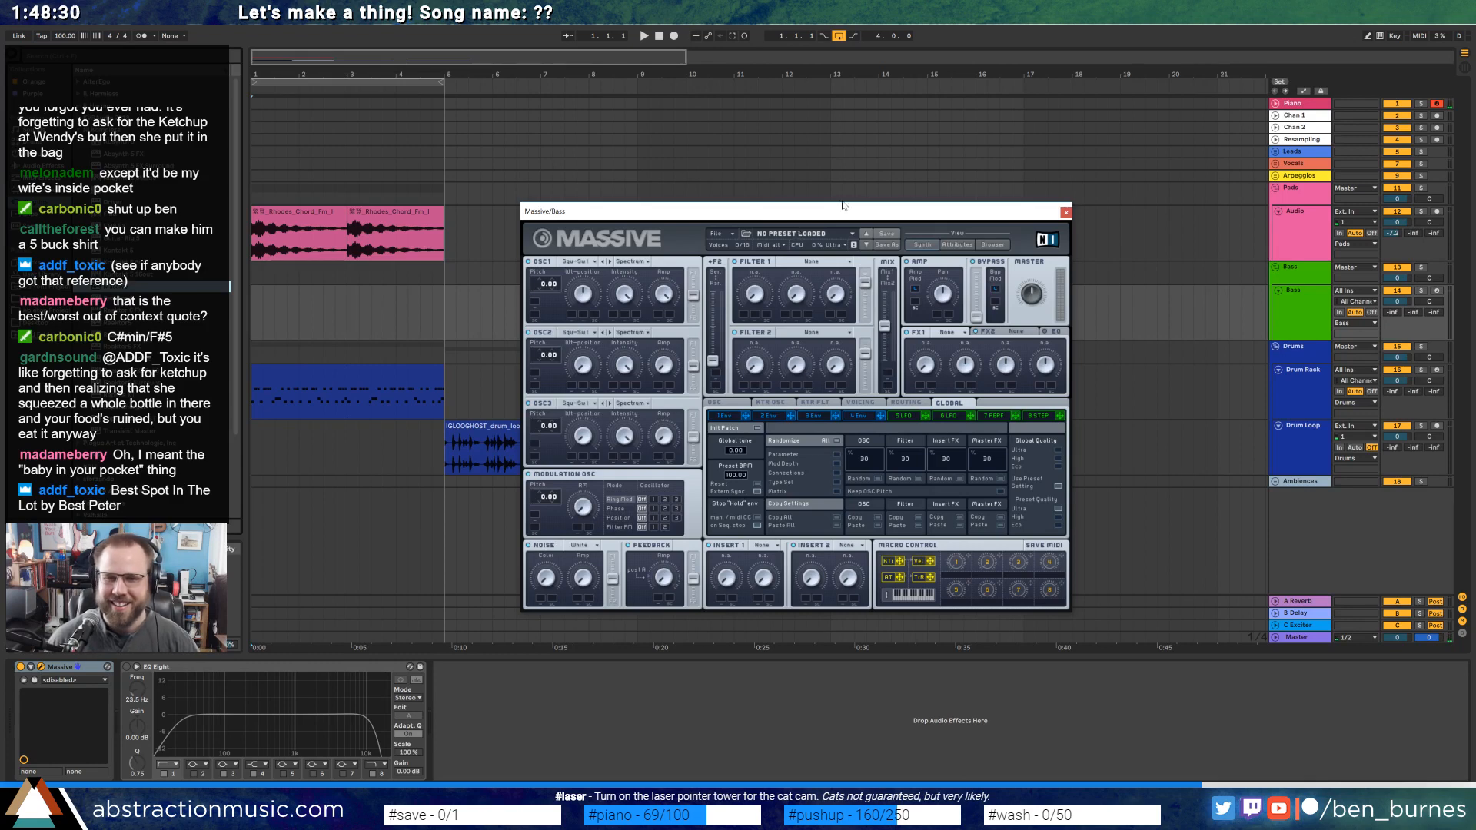
drag(723, 213, 776, 155)
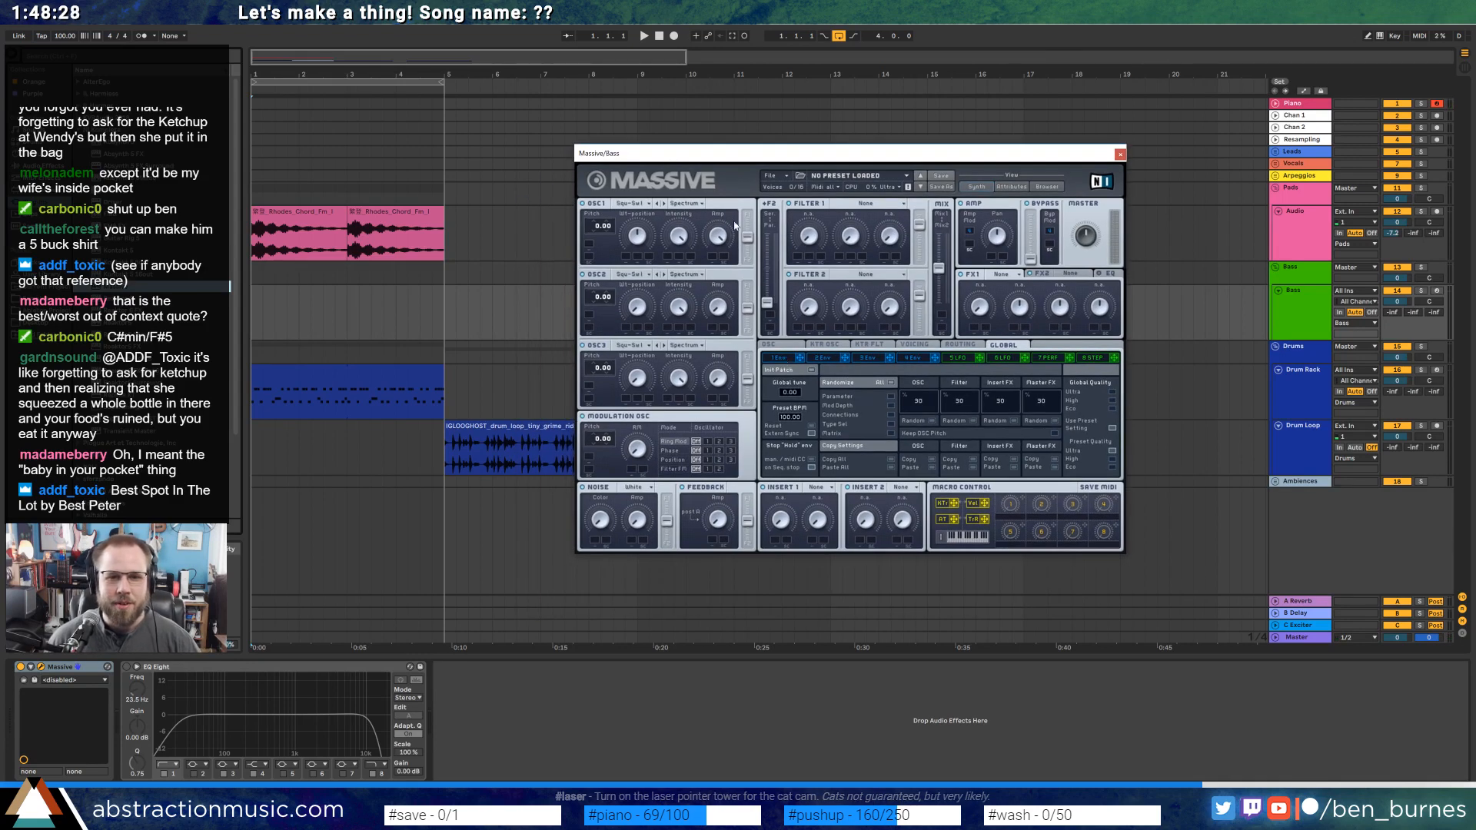
Set Massive's oscillator 2 wavetable to Roughmath I and the Filter 1 type to Scream.
click(640, 274)
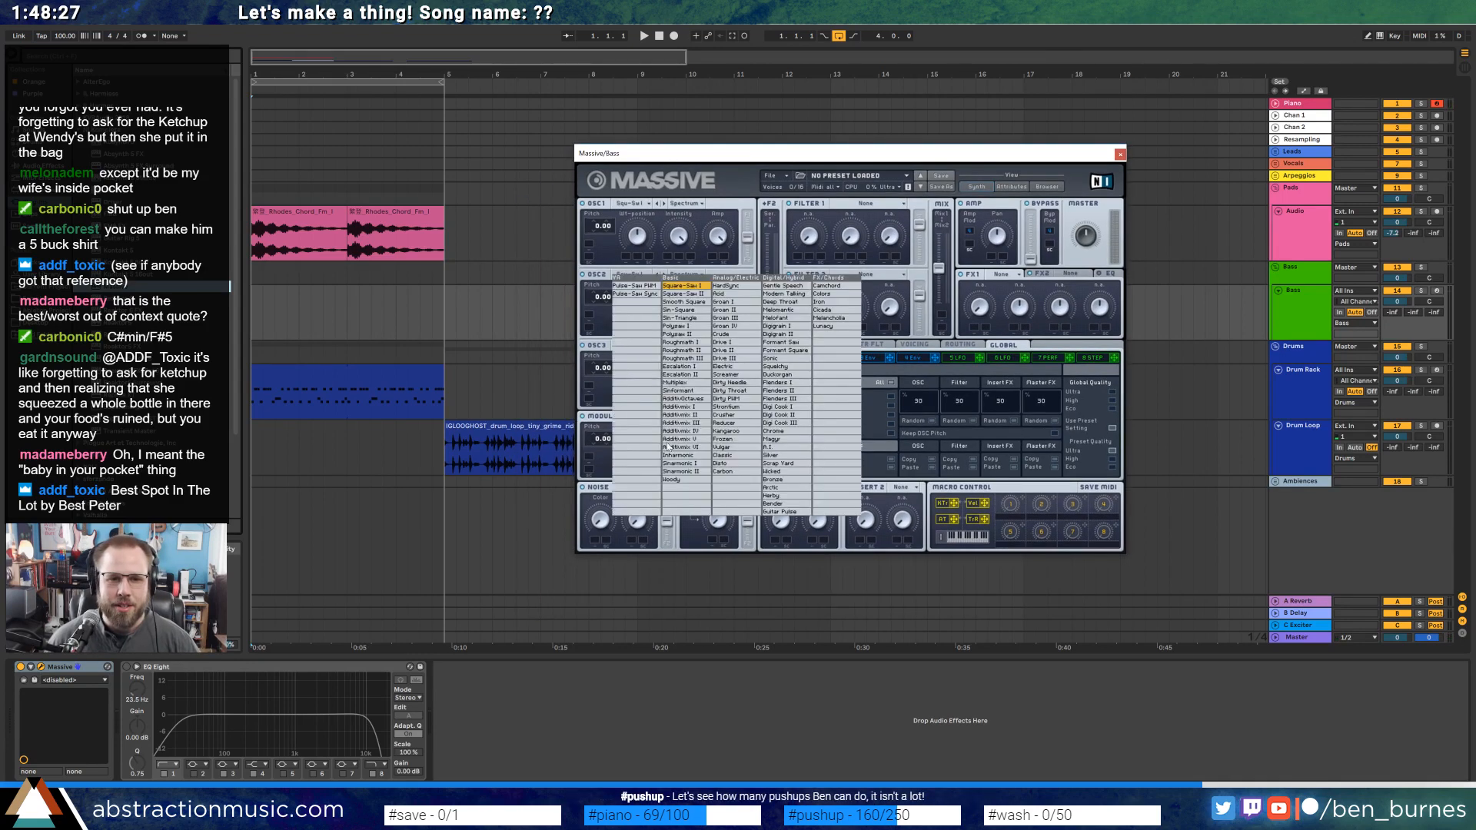
click(692, 342)
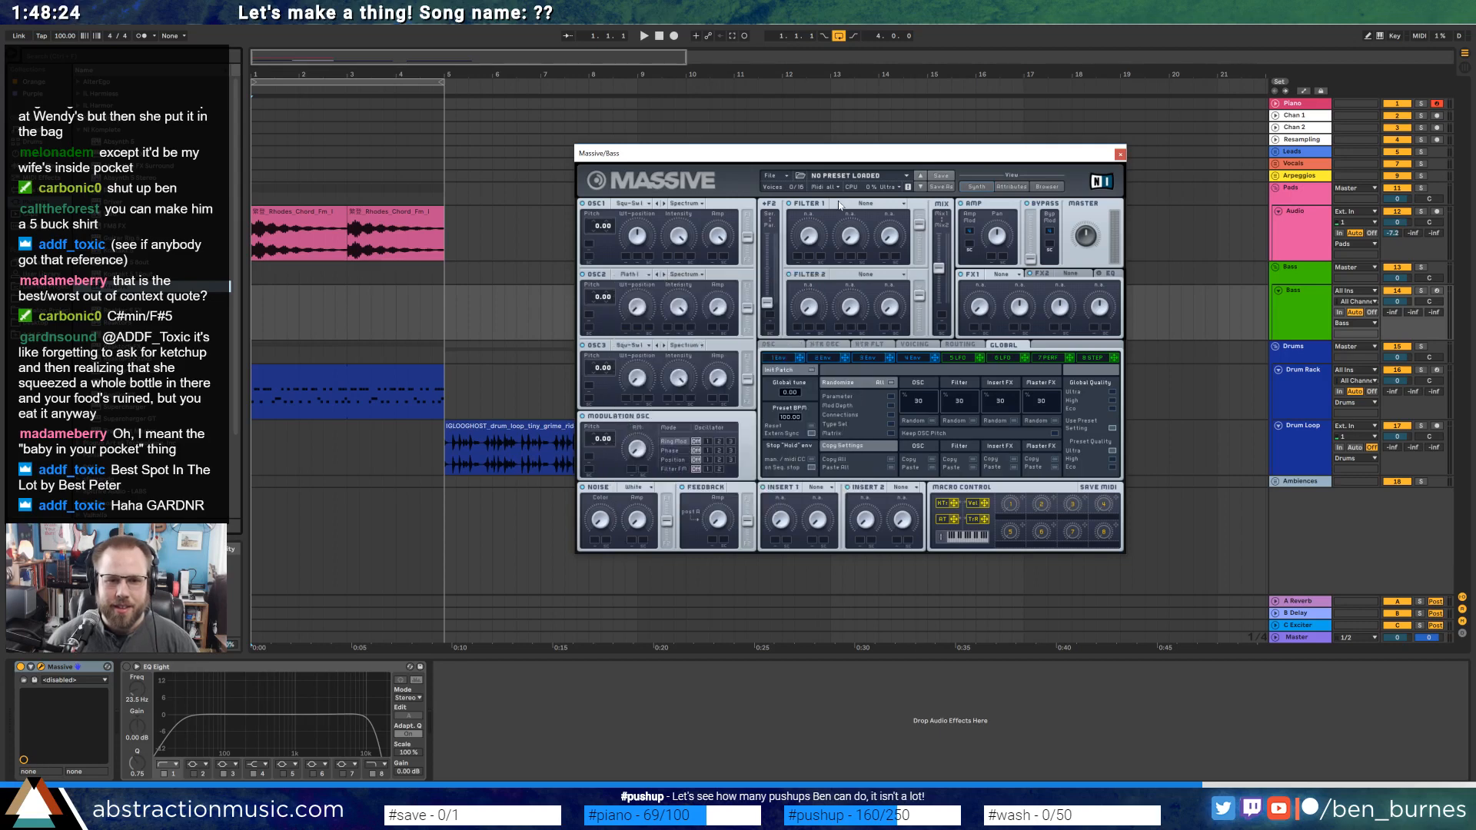
click(869, 203)
click(849, 231)
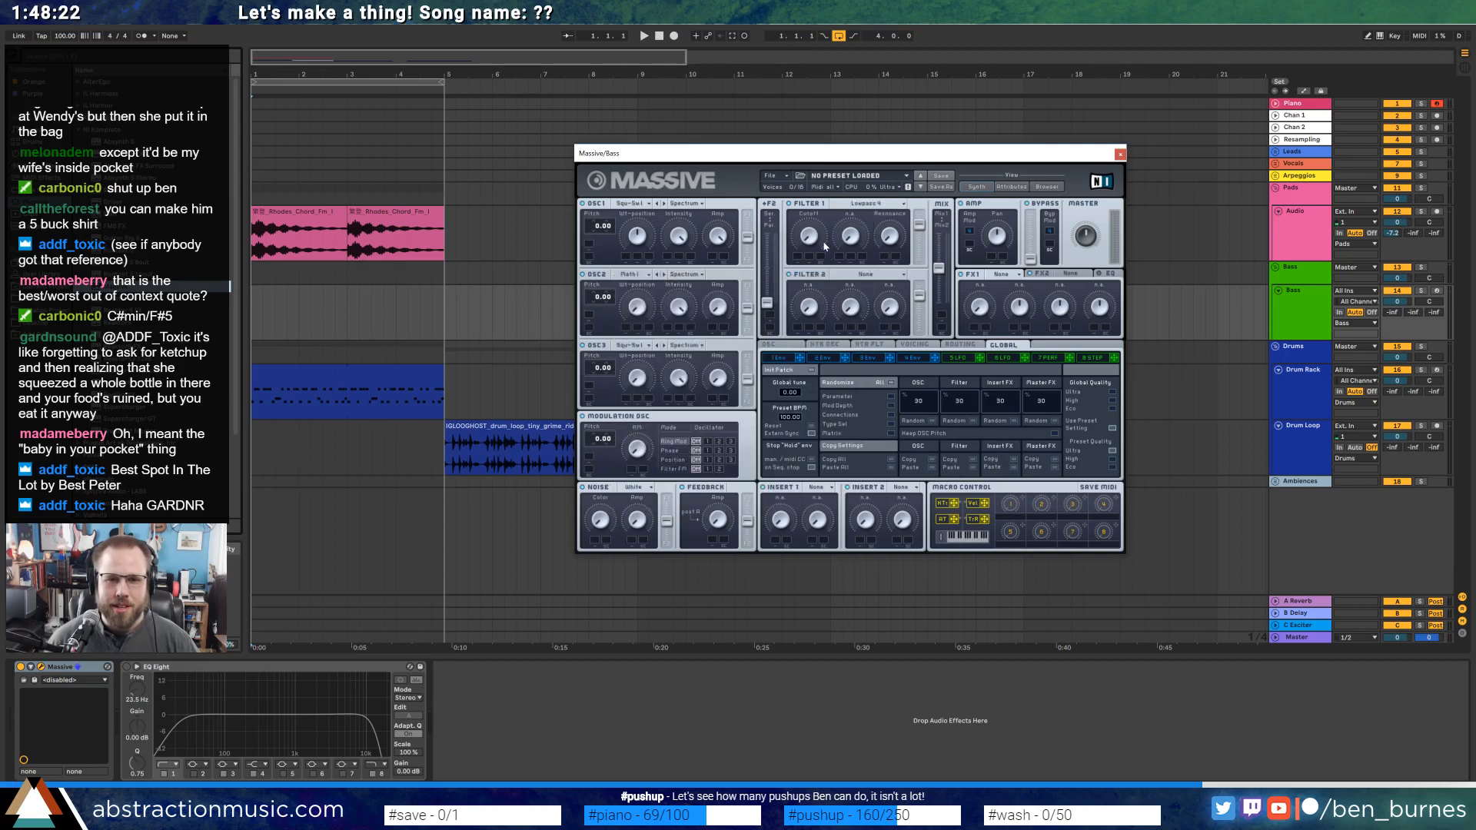
click(854, 209)
click(849, 271)
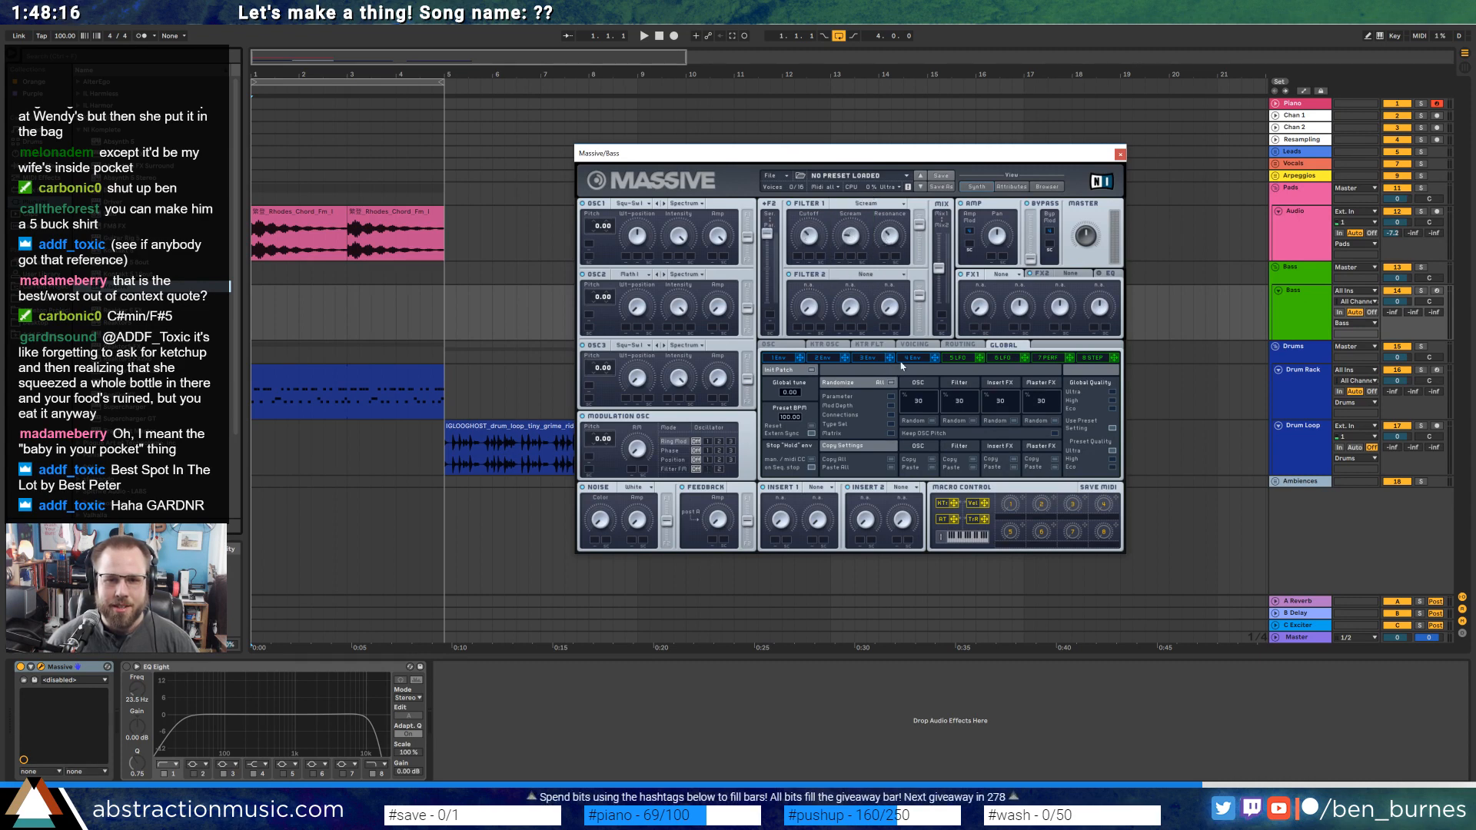
Modulate Filter 1's Scream amount with envelope 3 and lengthen that envelope's attack considerably.
drag(850, 236, 840, 250)
click(870, 358)
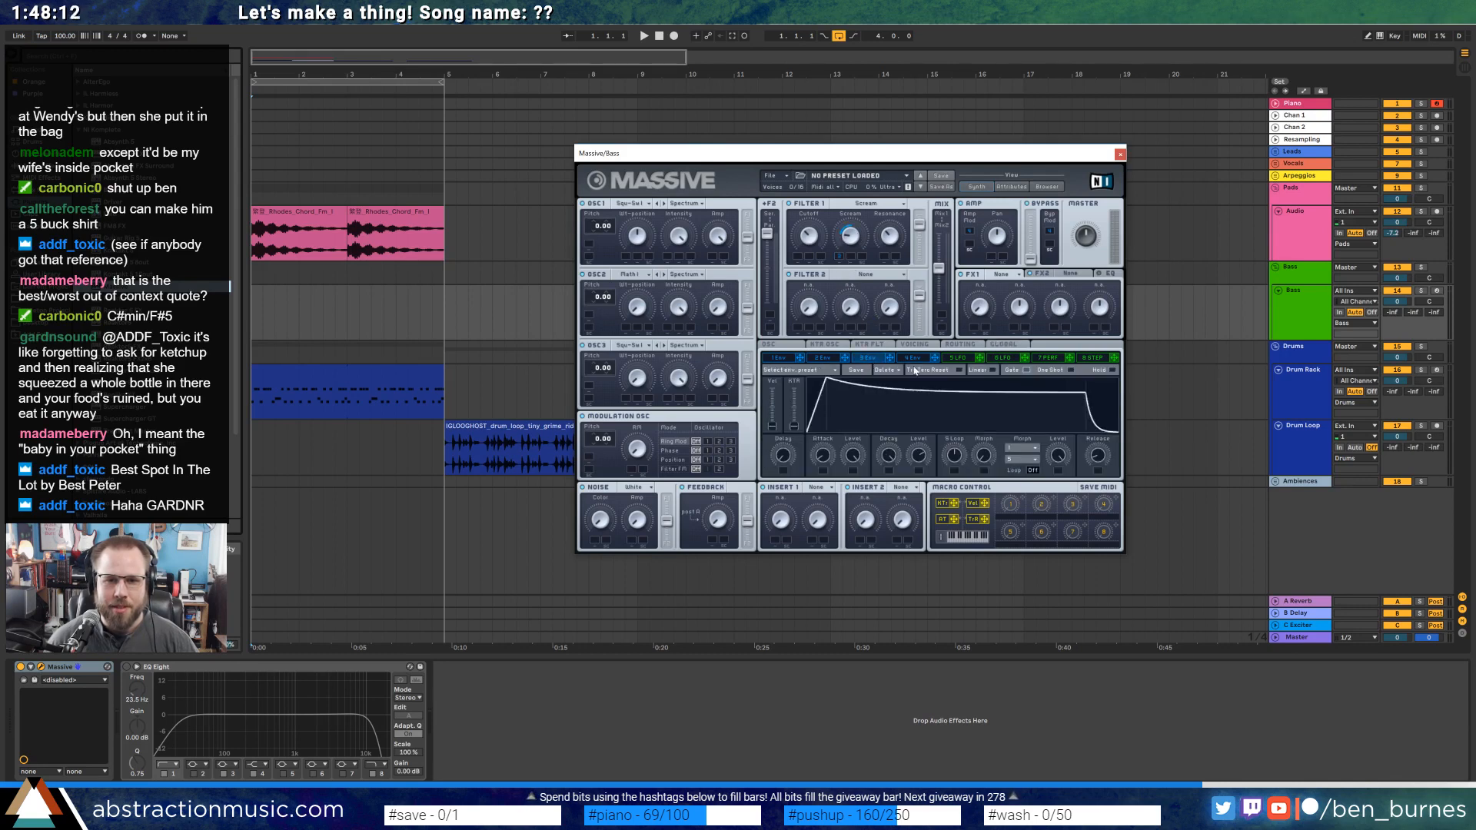
drag(829, 385, 919, 378)
Arm the Bass track, adjust oscillator 2's filter routing, and lengthen envelope 3's attack slightly while playing notes.
click(1437, 291)
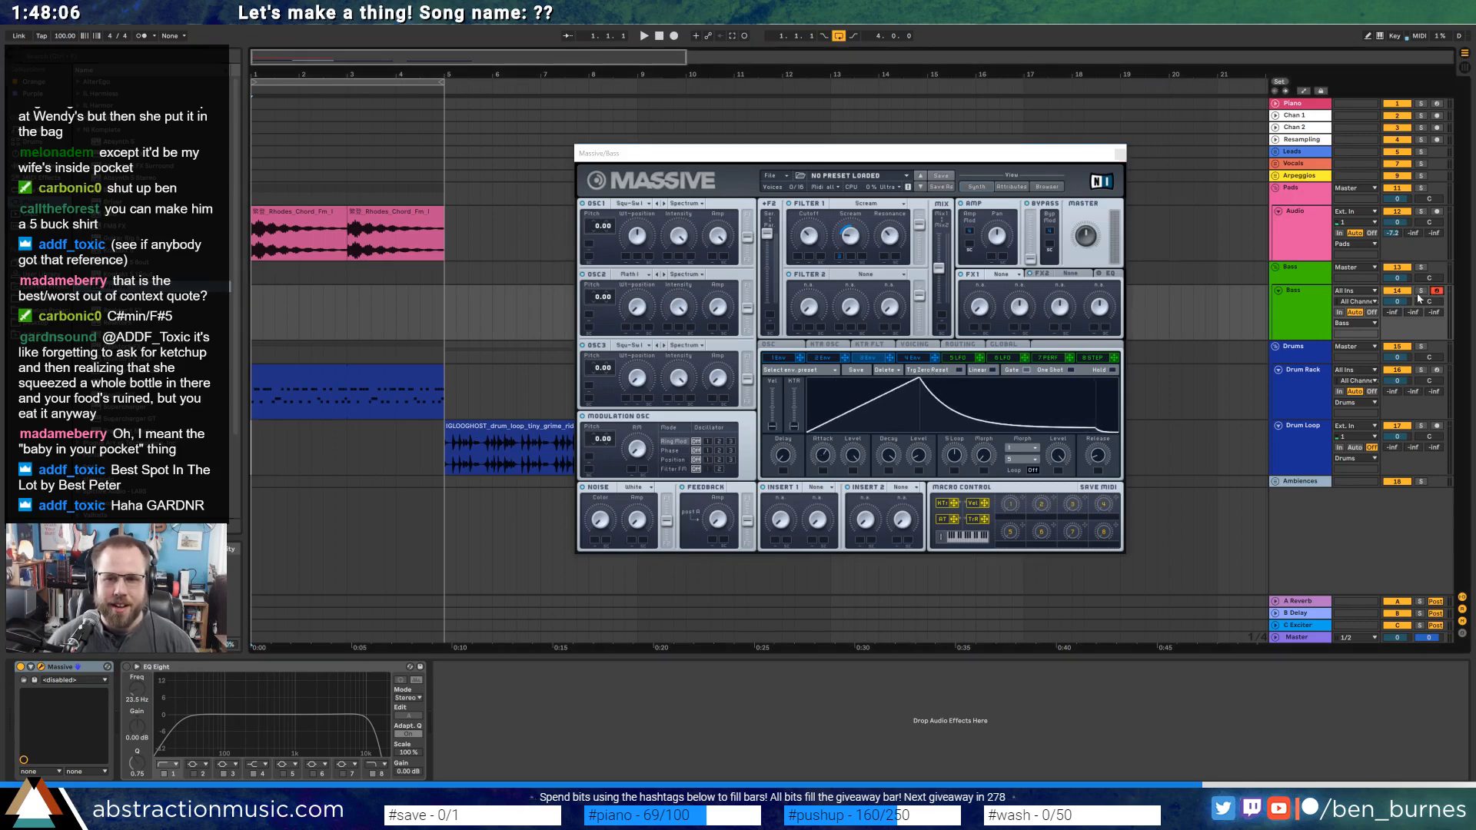
click(718, 297)
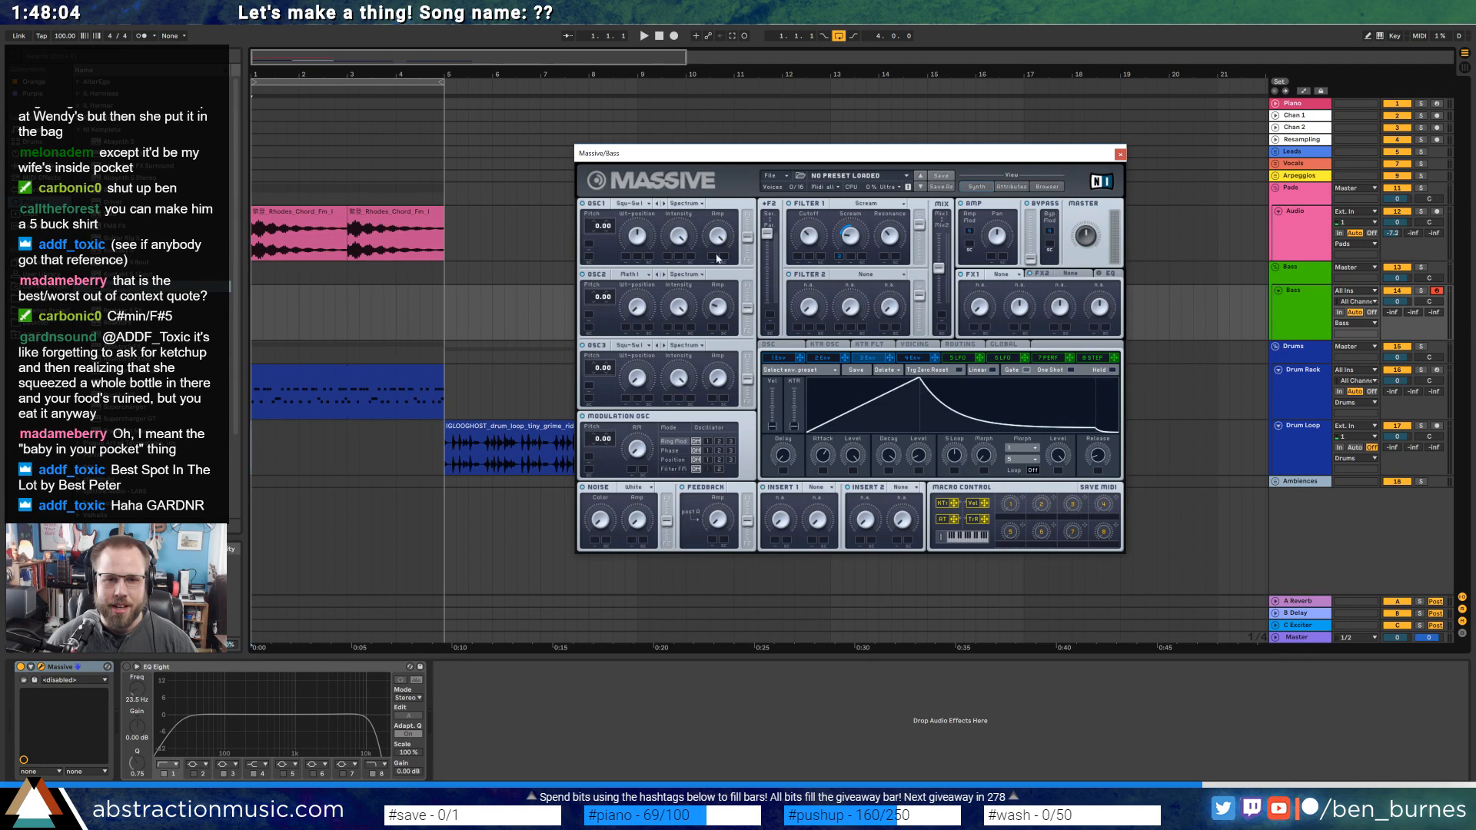
drag(748, 308, 747, 213)
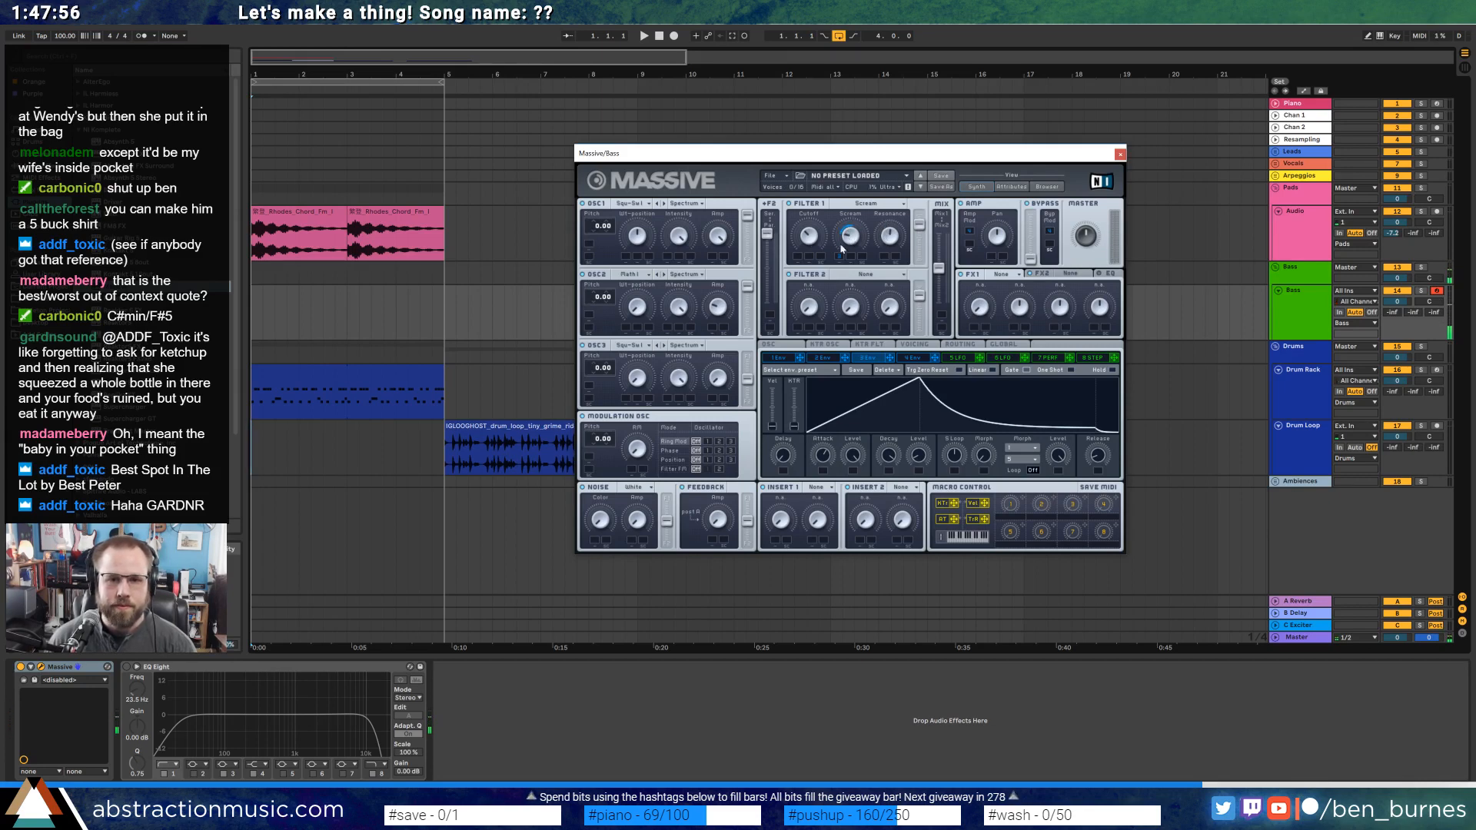
mouse_move(920, 383)
mouse_down()
mouse_move(861, 376)
mouse_move(925, 378)
mouse_up()
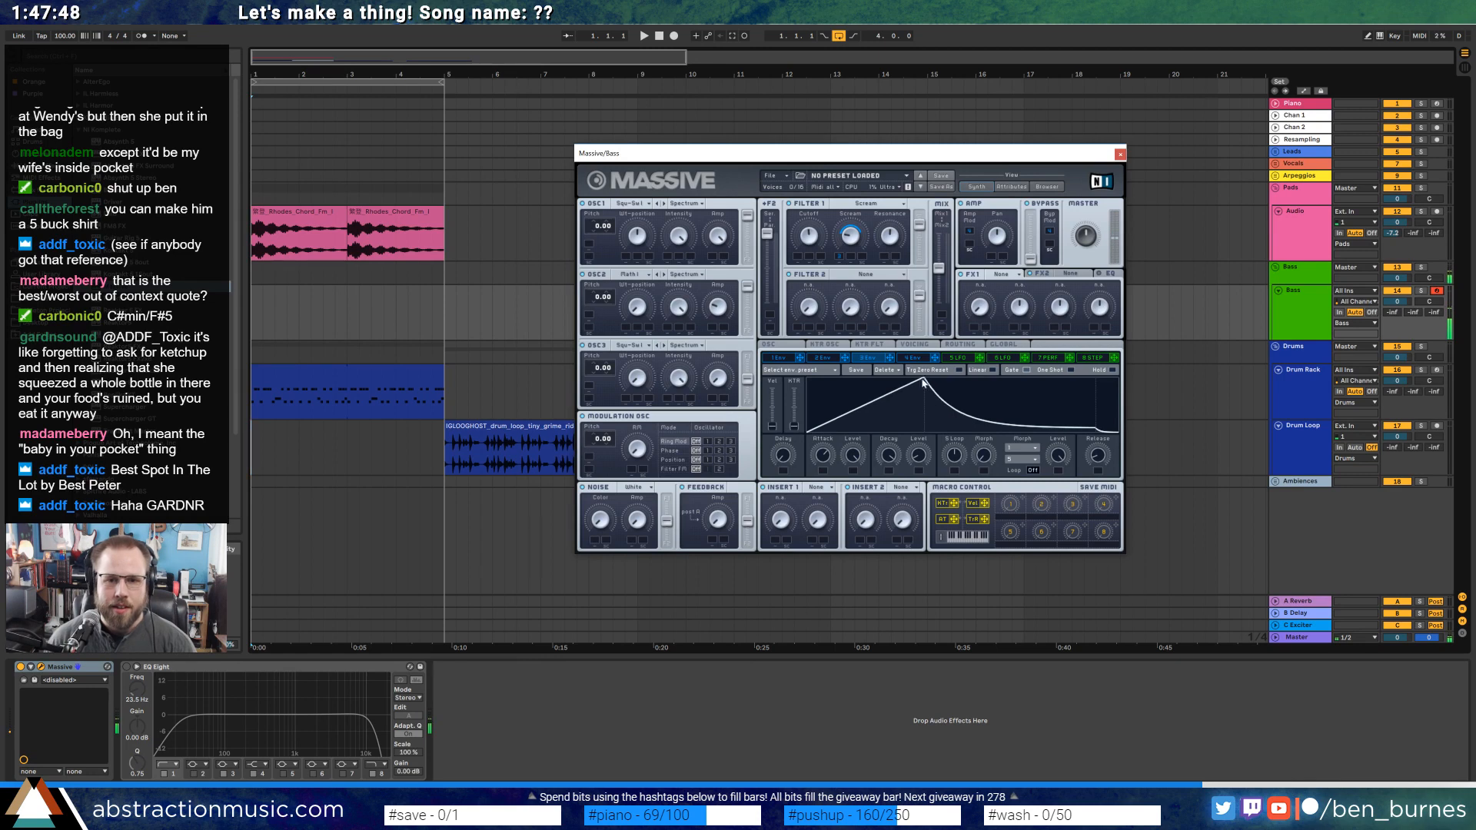
Lengthen envelope 3's attack slightly and compare other Filter 1 types, keeping Scream.
drag(924, 379, 931, 379)
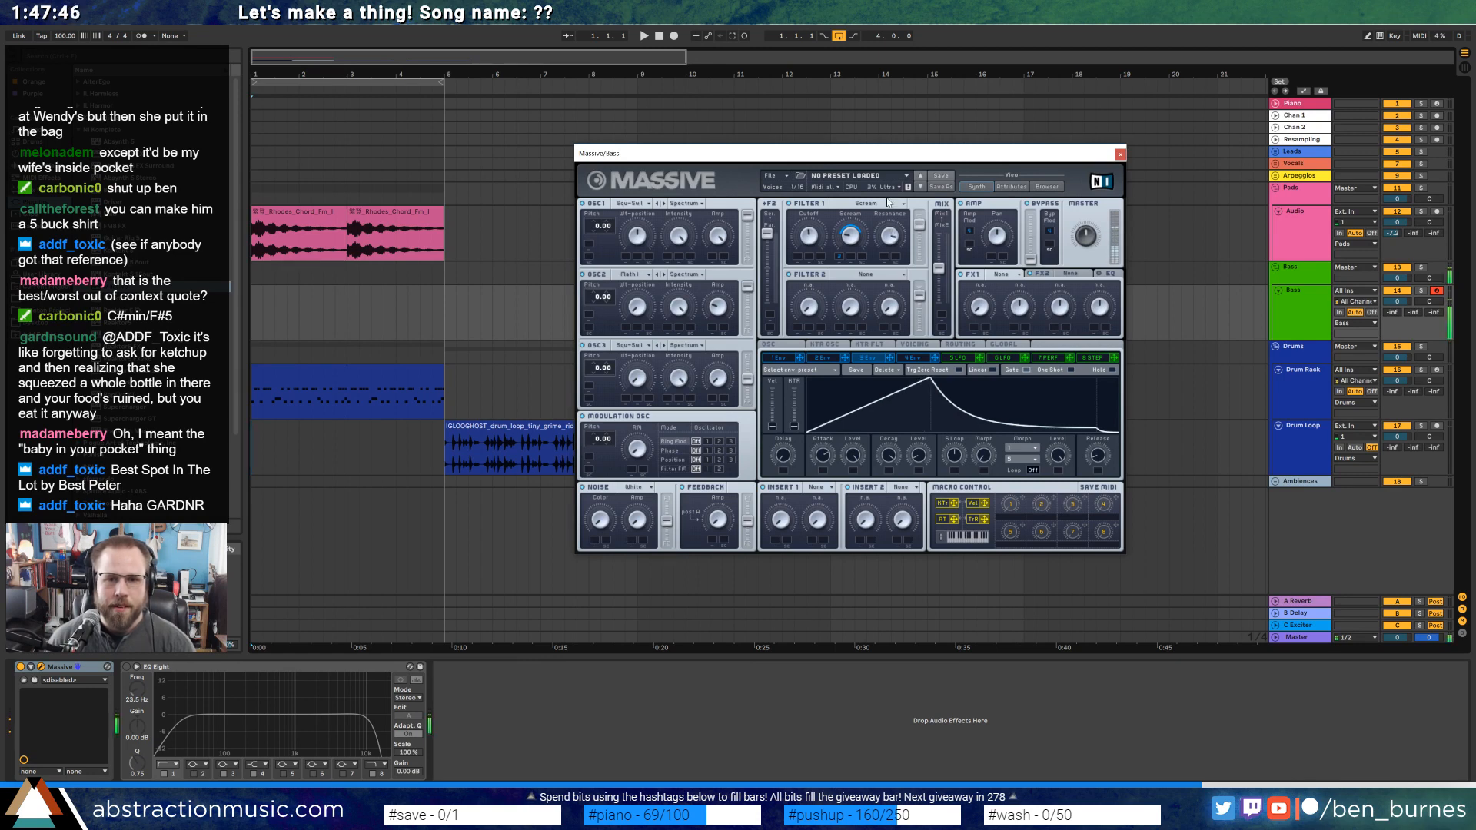
click(878, 204)
click(873, 233)
click(874, 206)
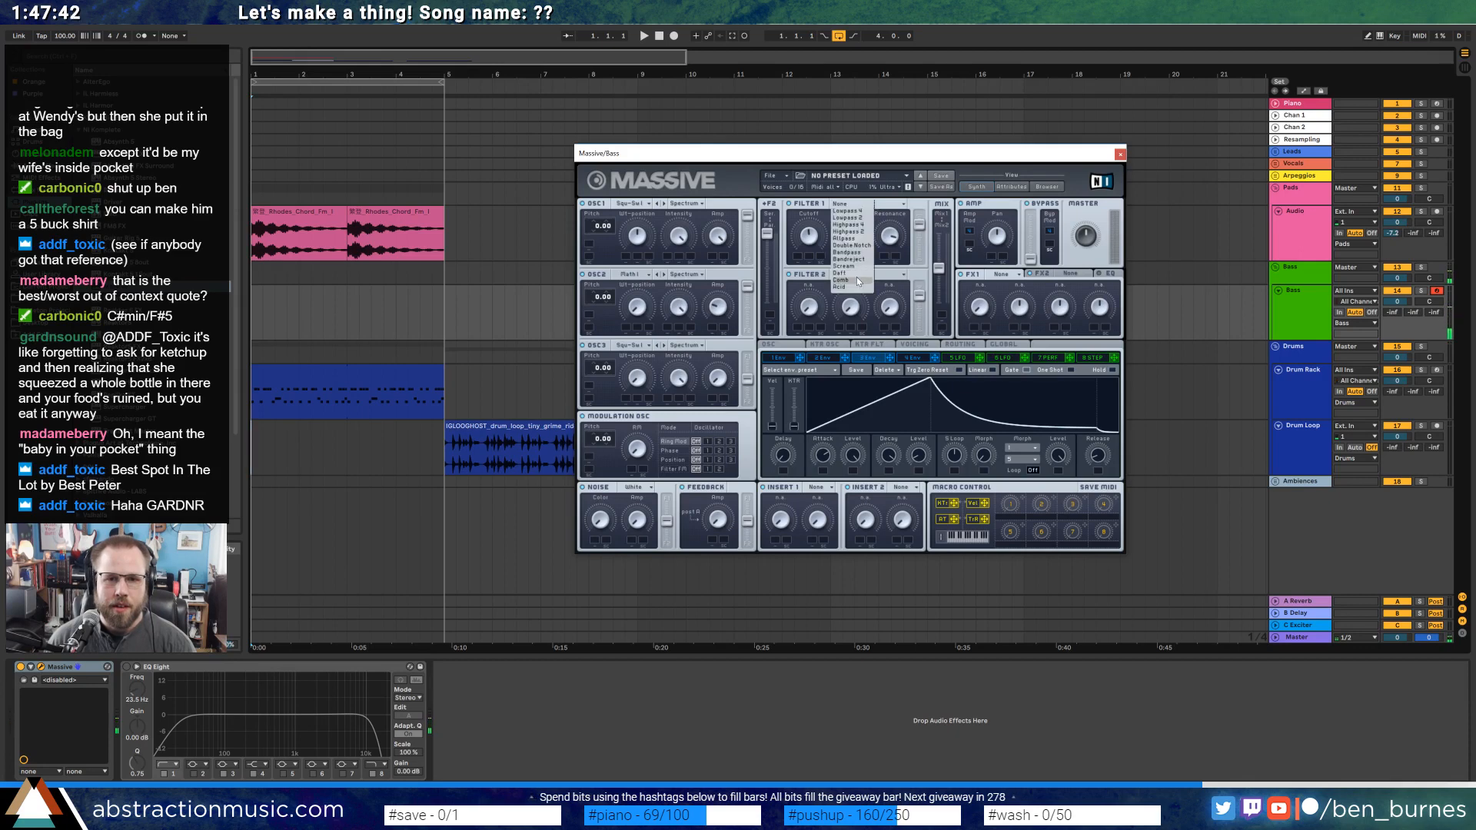
click(856, 277)
click(866, 206)
click(855, 266)
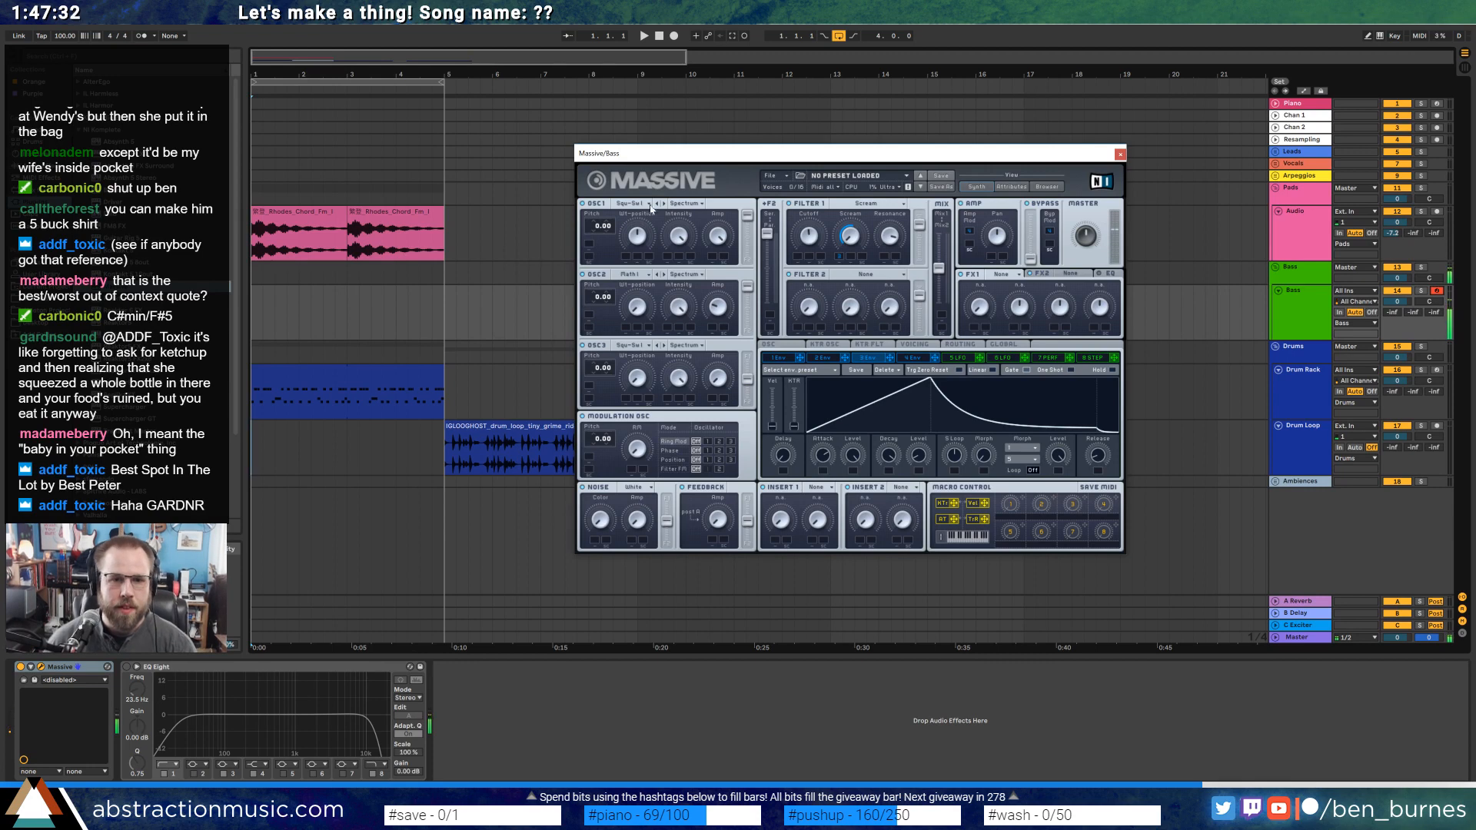
Set oscillator 2's wavetable to Escalation I and try another wavetable on oscillator 1 before returning it to Square-Saw I.
click(642, 278)
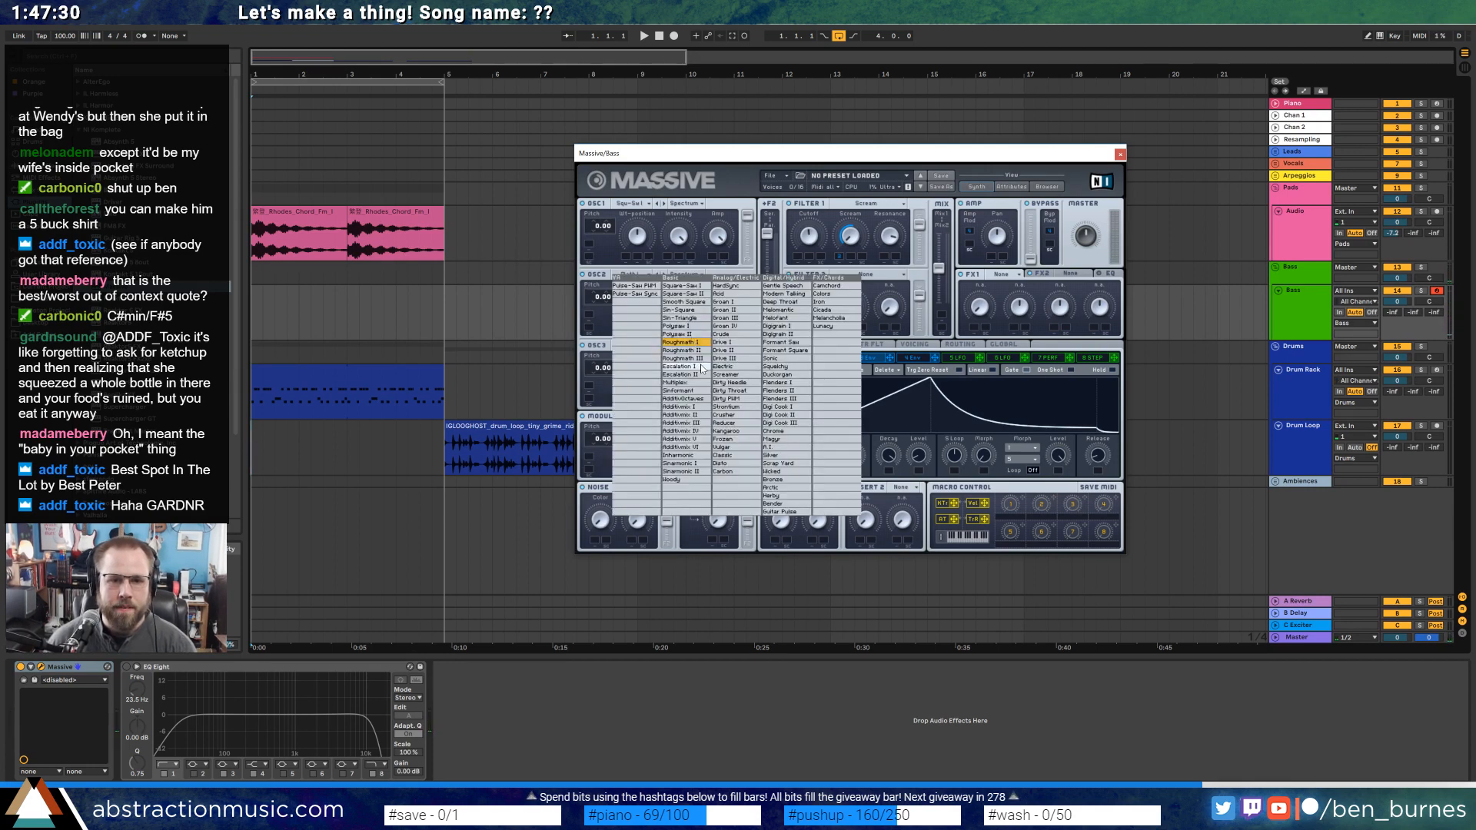
click(696, 366)
click(630, 205)
click(680, 261)
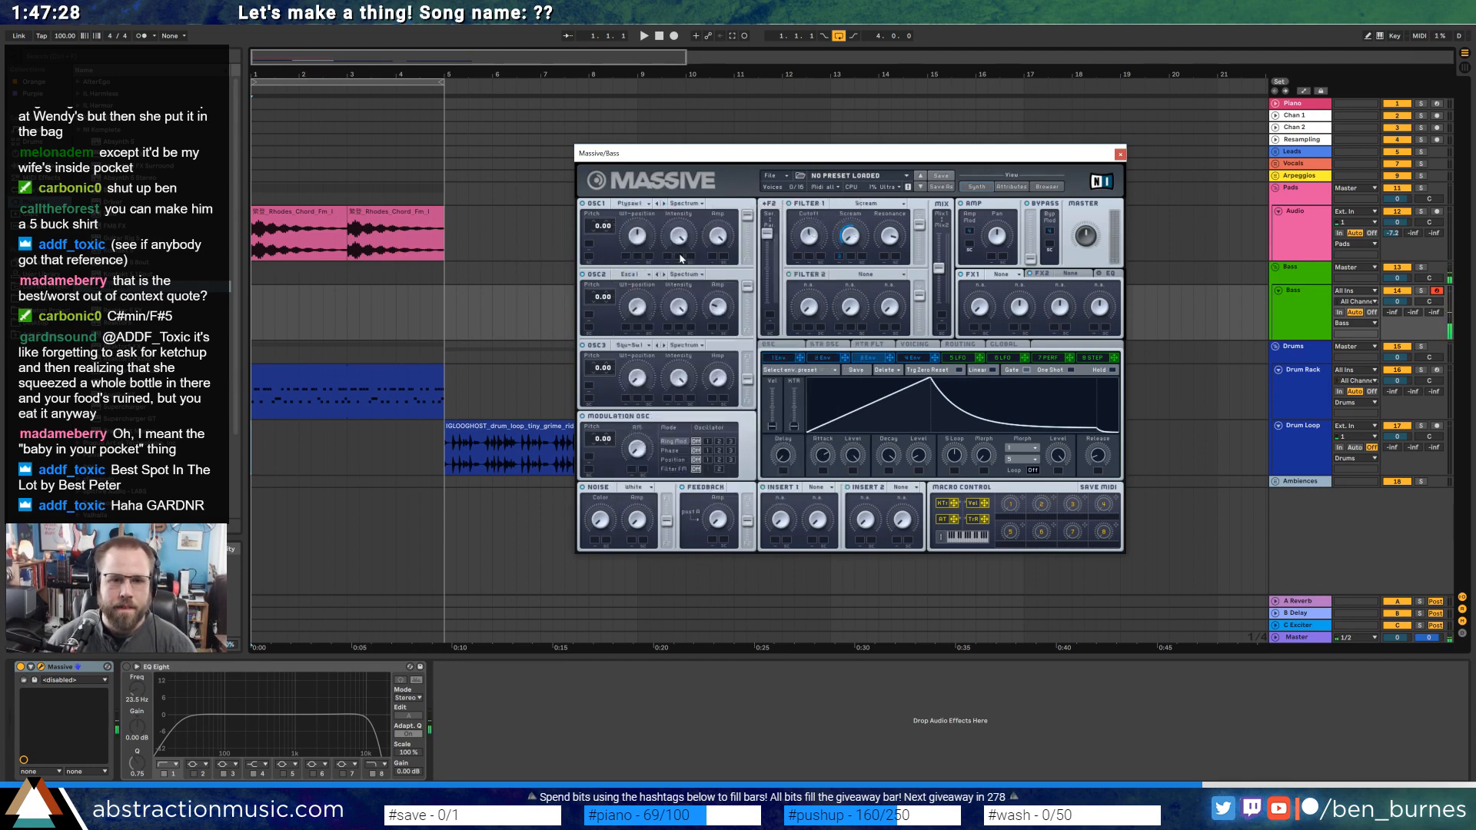
click(629, 204)
click(641, 304)
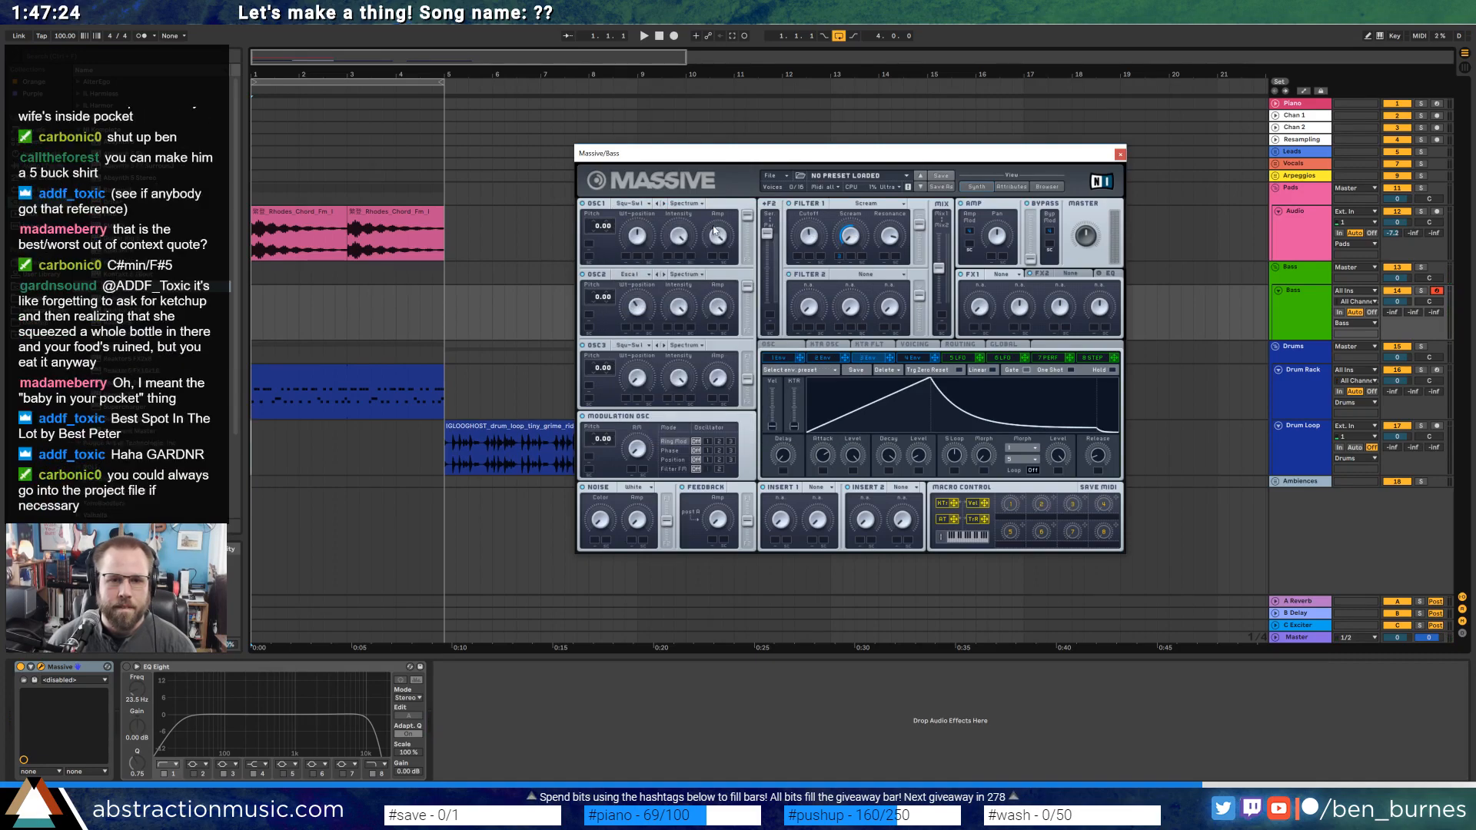
Keep Escalation I on oscillator 2 and raise envelope 3's sustain so it holds at its peak until the release.
click(630, 275)
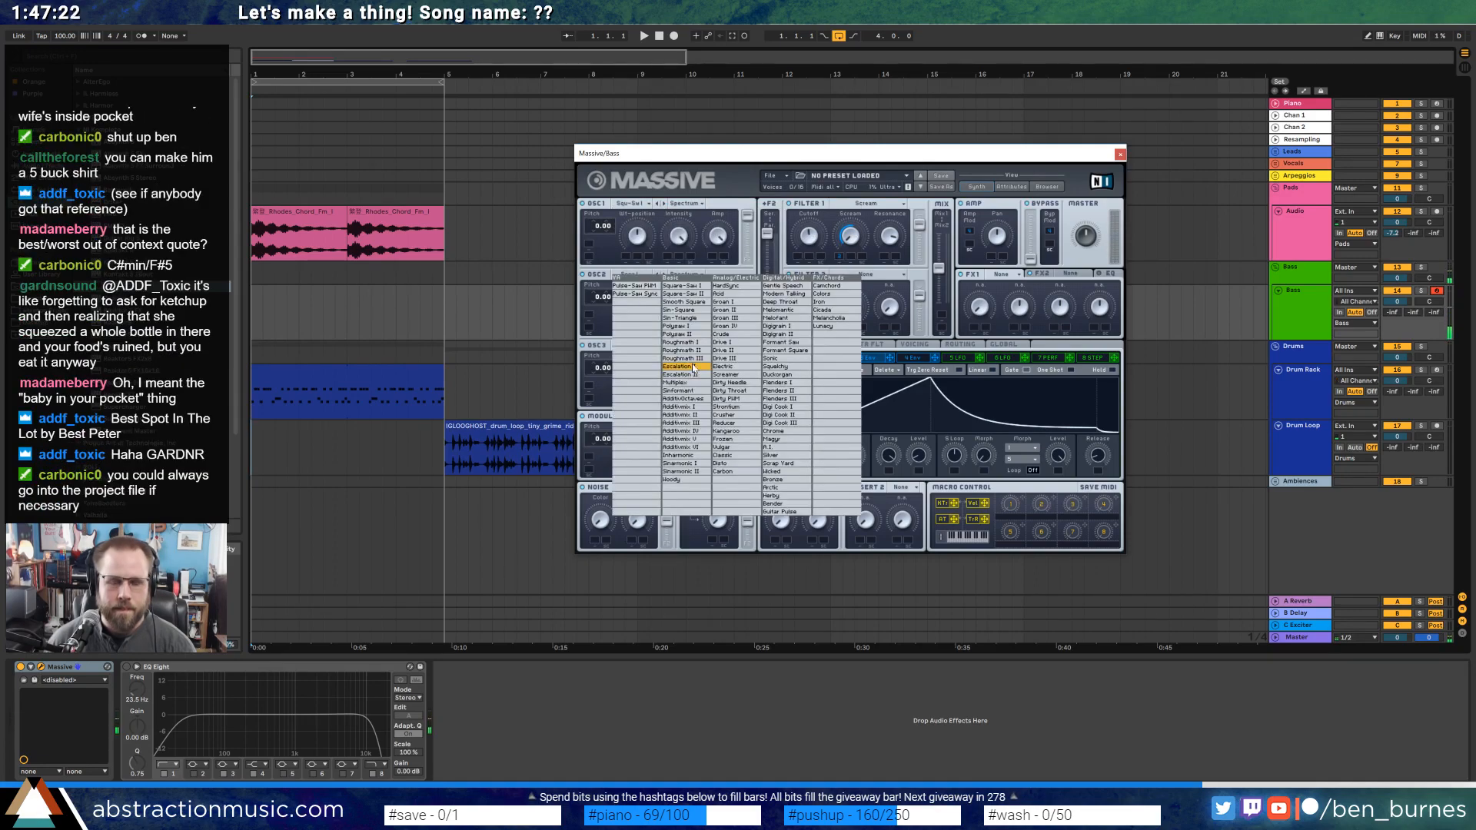
click(693, 366)
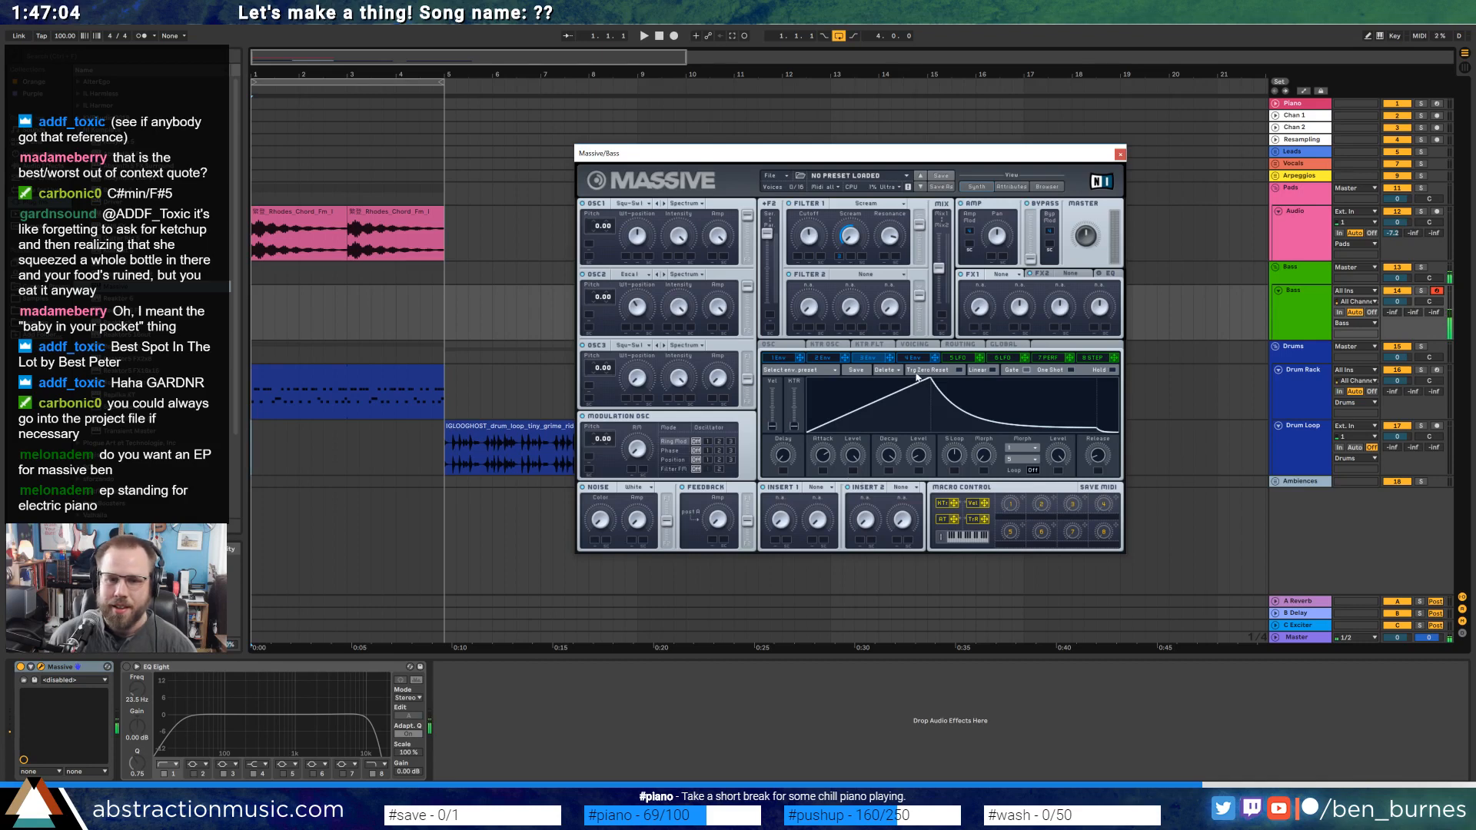
drag(930, 378, 898, 373)
drag(1067, 428, 1054, 332)
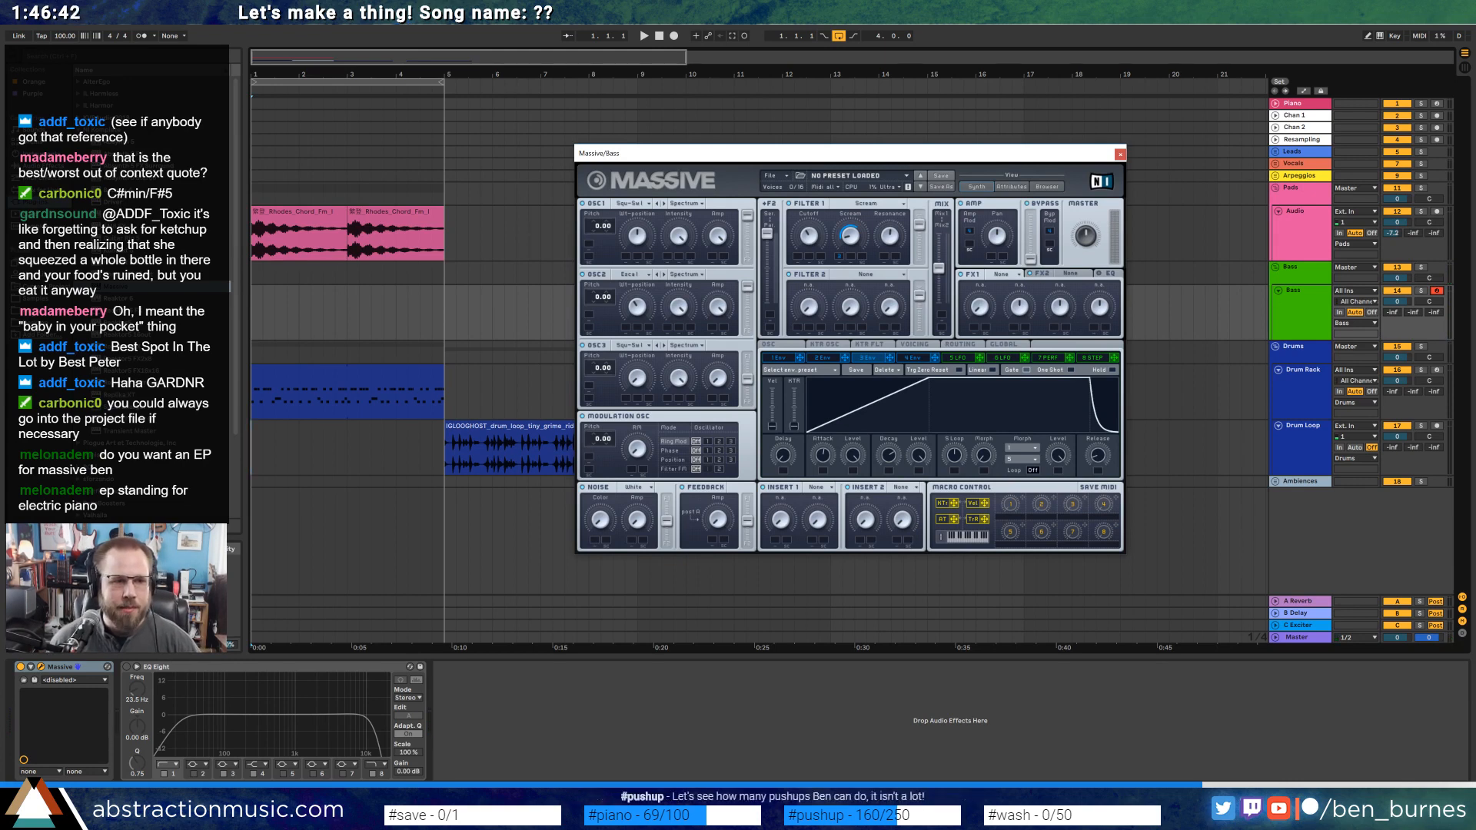
Find the Bass track inside an earlier project in the browser and import it below the existing Bass track.
click(37, 311)
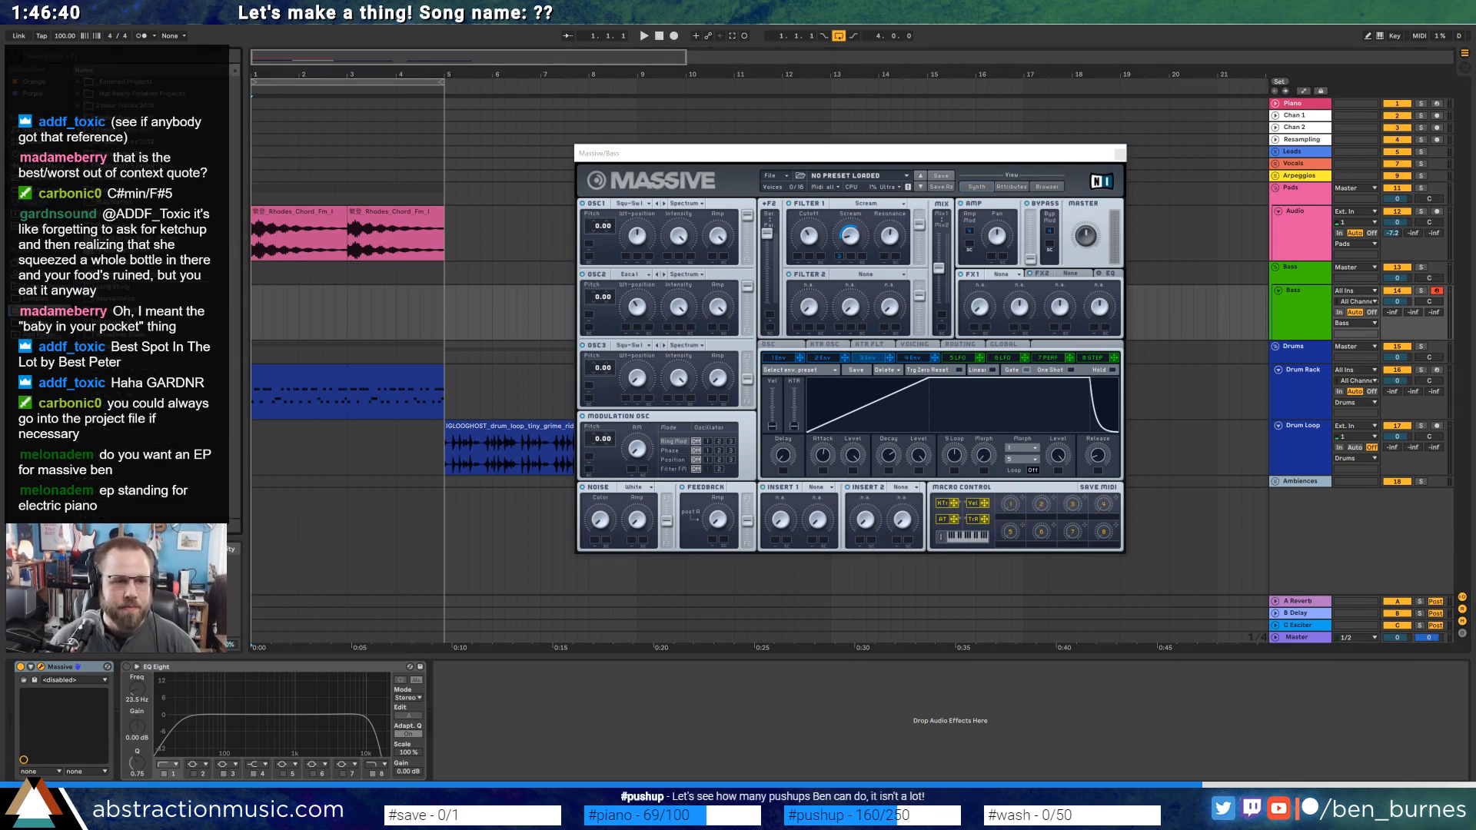
click(79, 129)
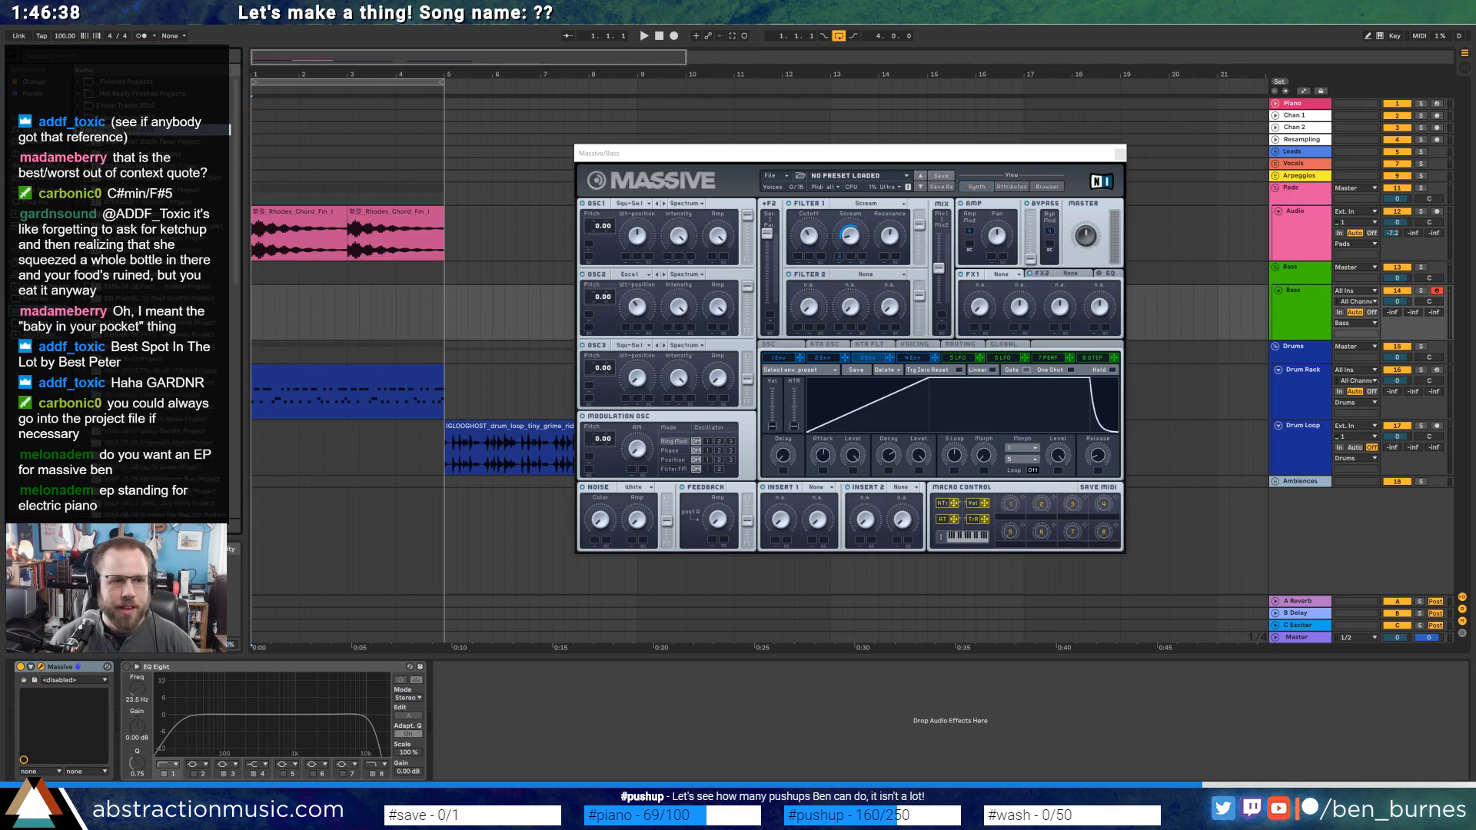
scroll(147, 461, down, 6)
scroll(123, 307, down, 5)
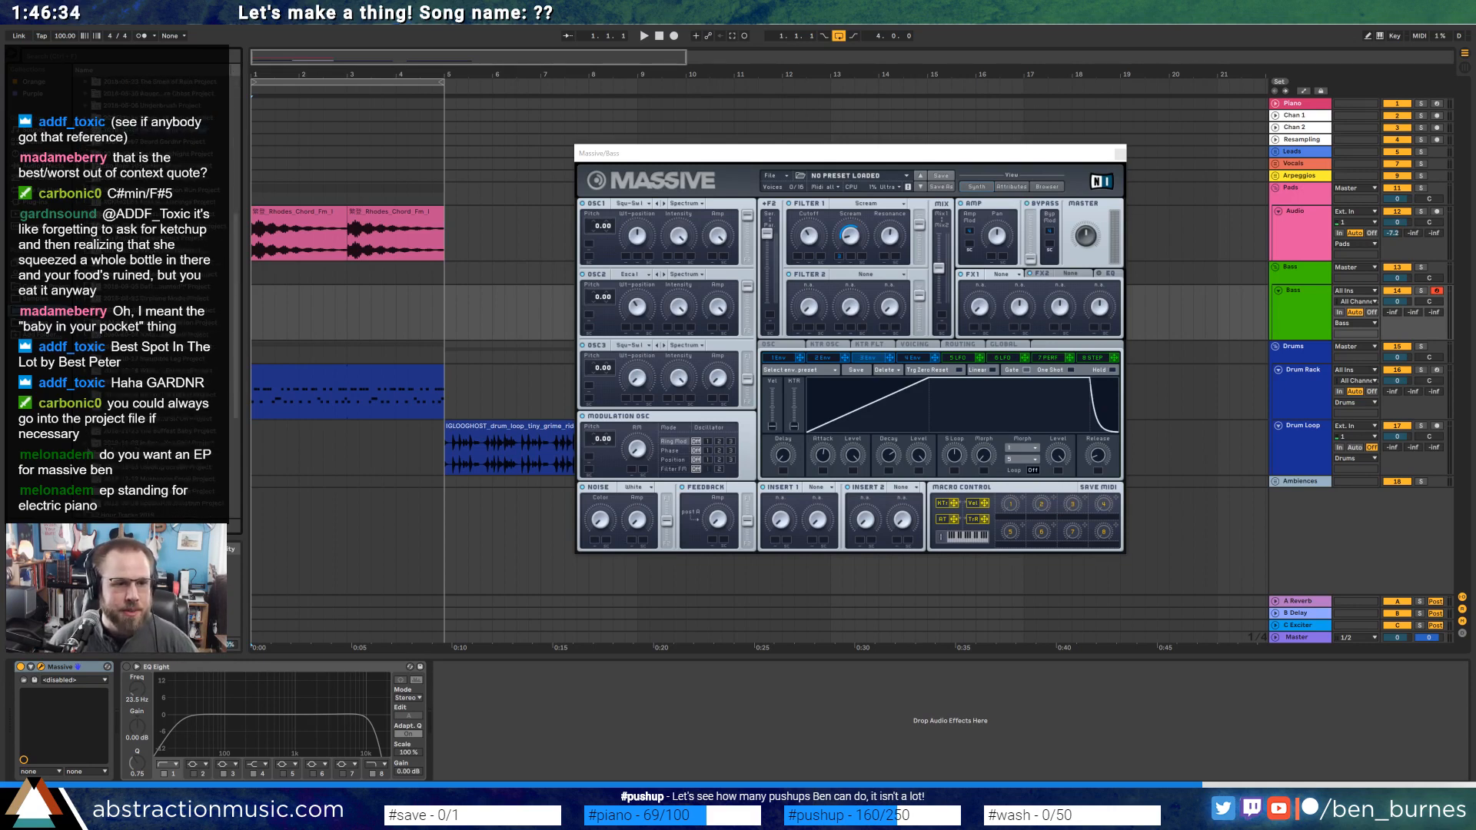
click(86, 443)
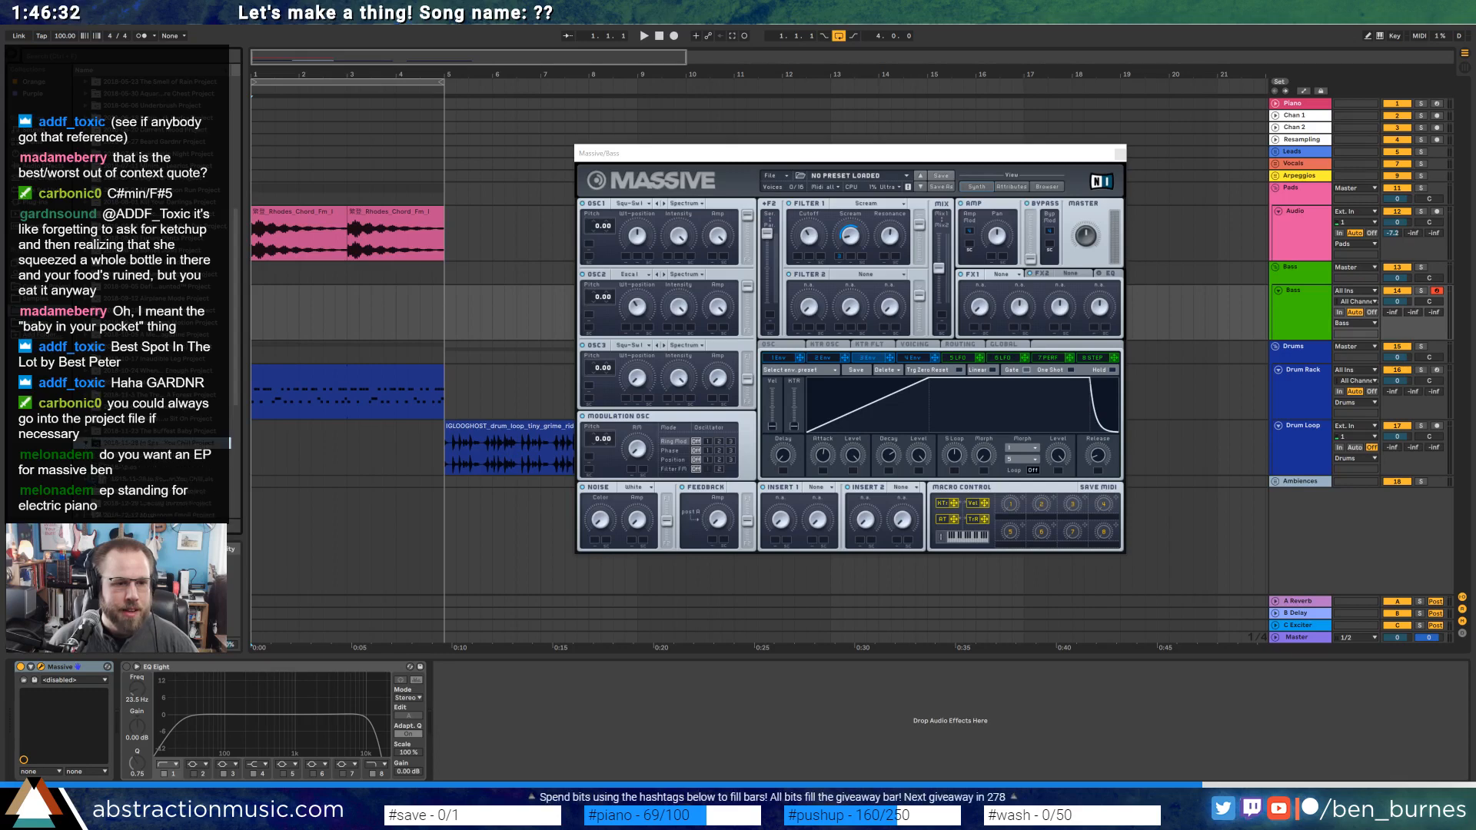
scroll(123, 384, down, 4)
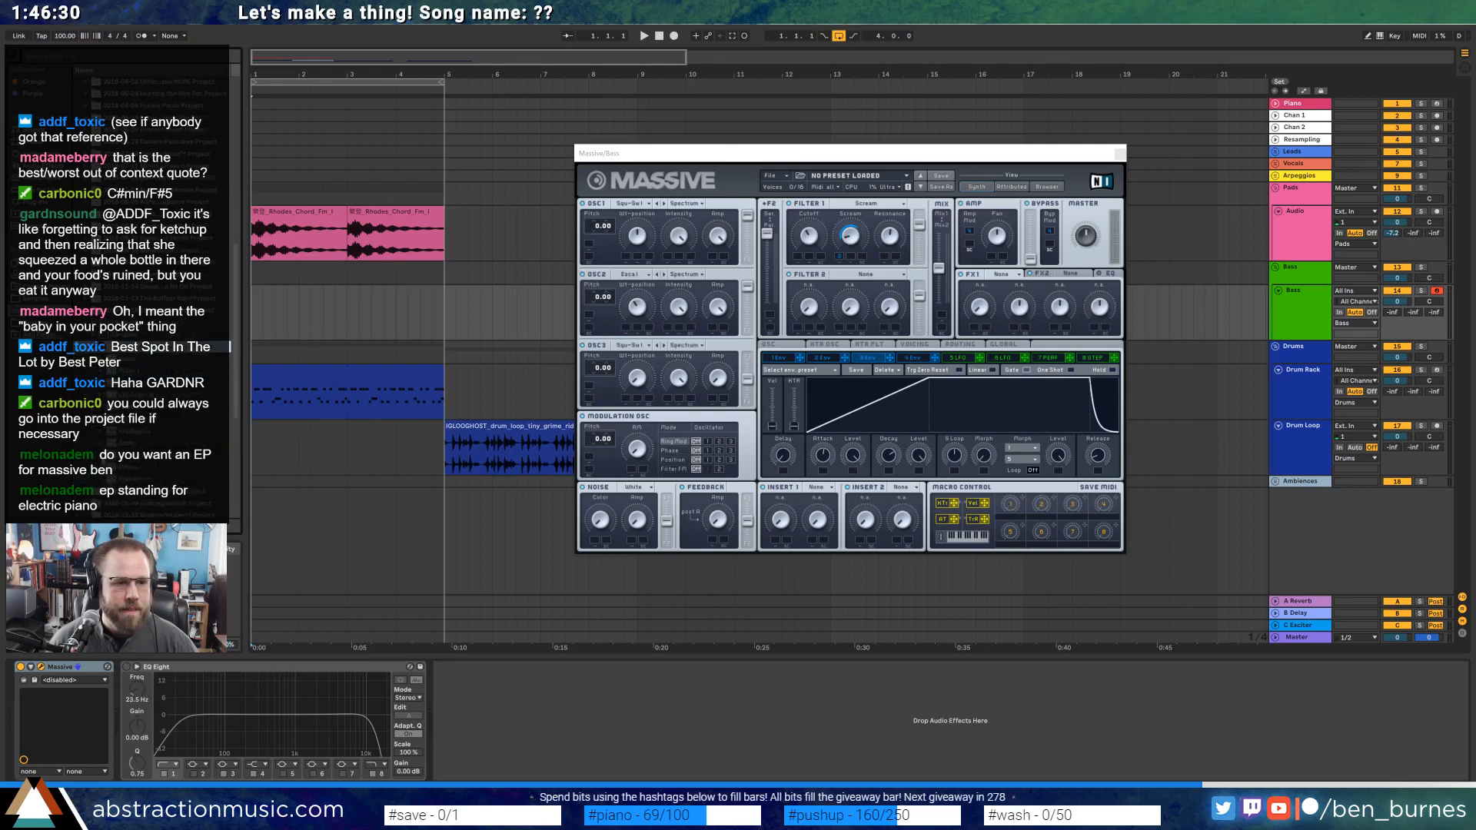
click(100, 455)
click(133, 467)
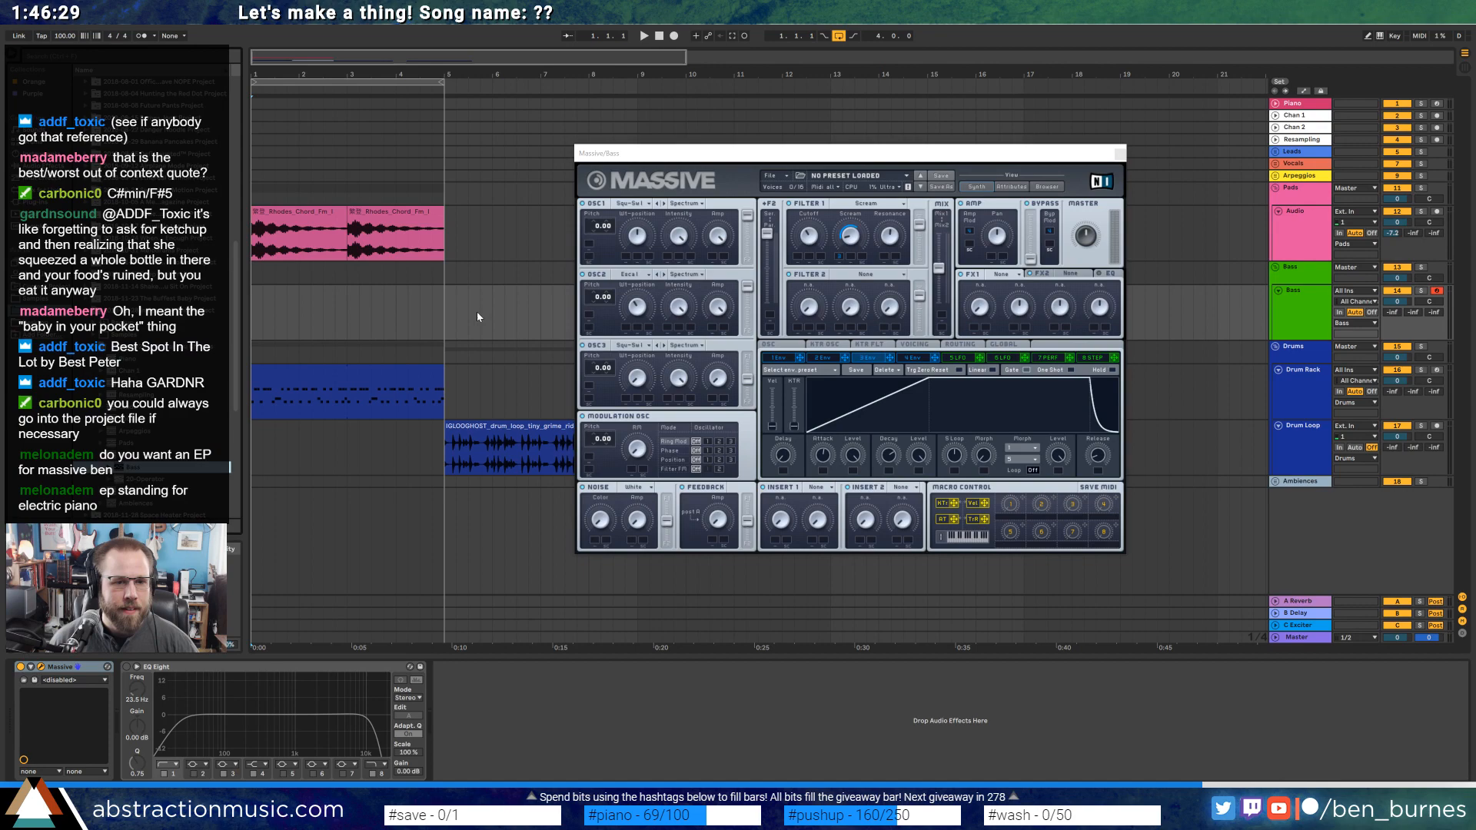
drag(504, 332, 504, 332)
Solo the imported Bass track and audition it from its first clip at bar 5.
click(508, 353)
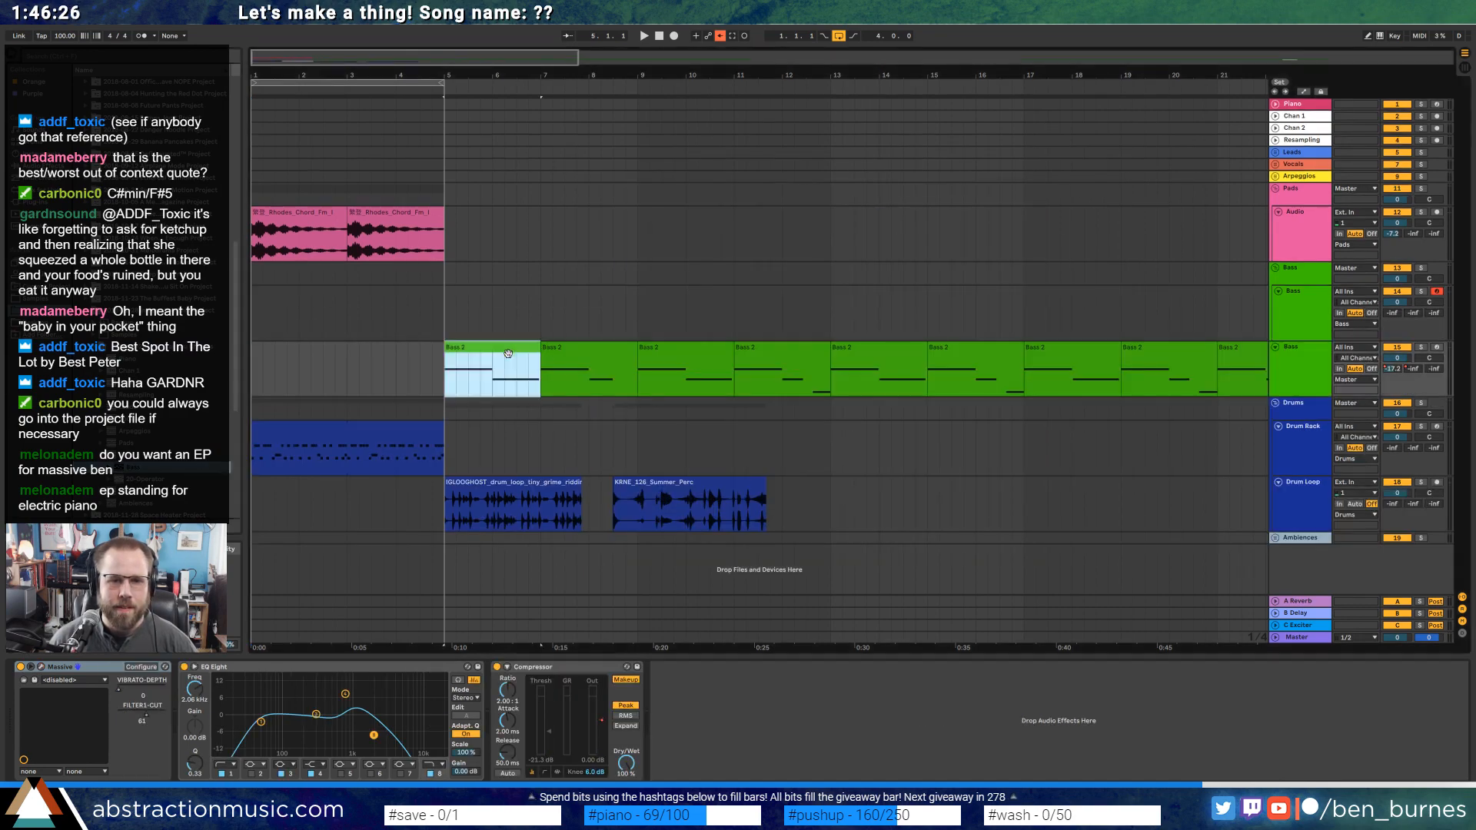
click(1419, 347)
key(space)
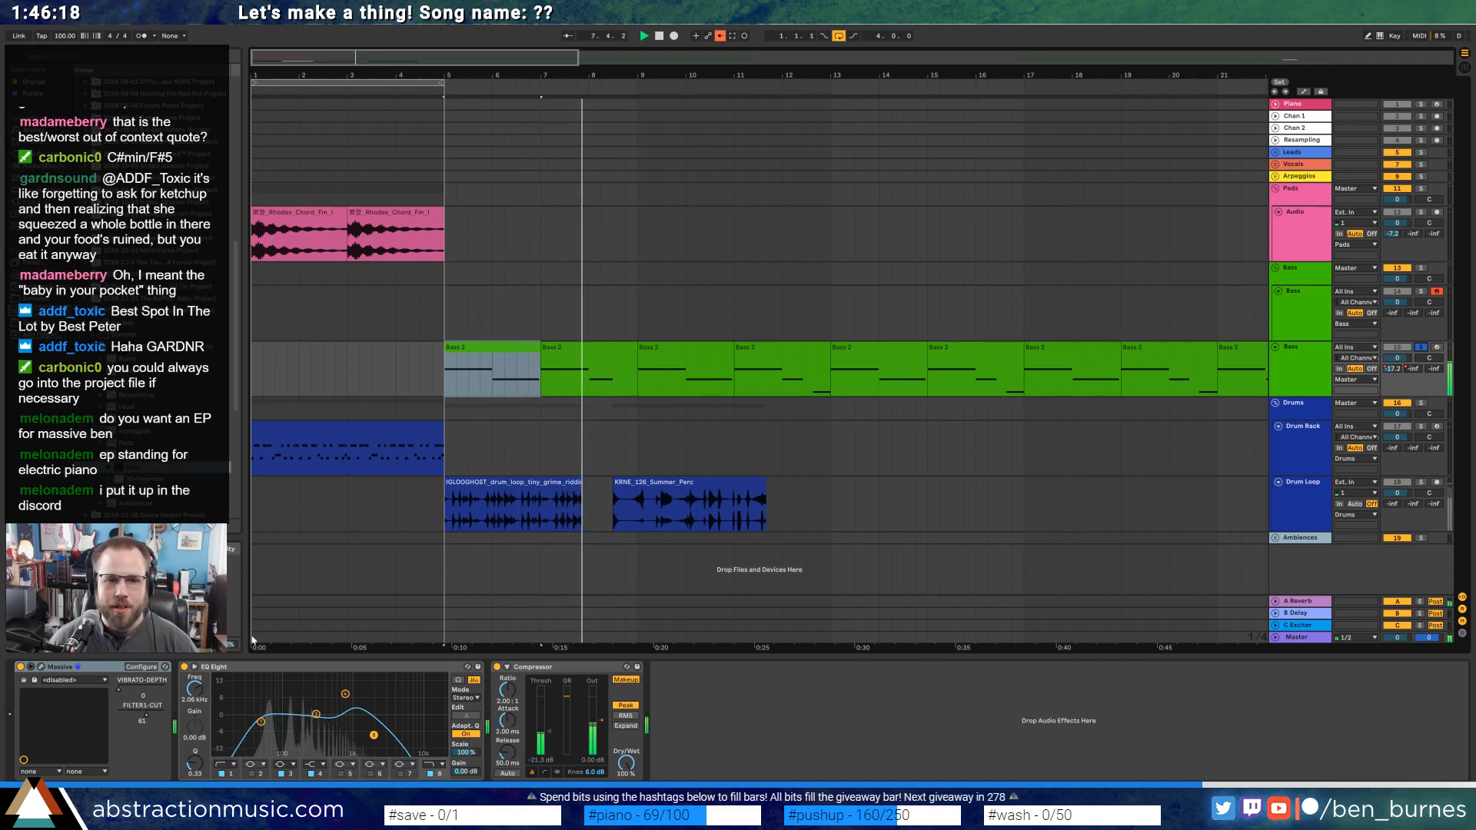
key(space)
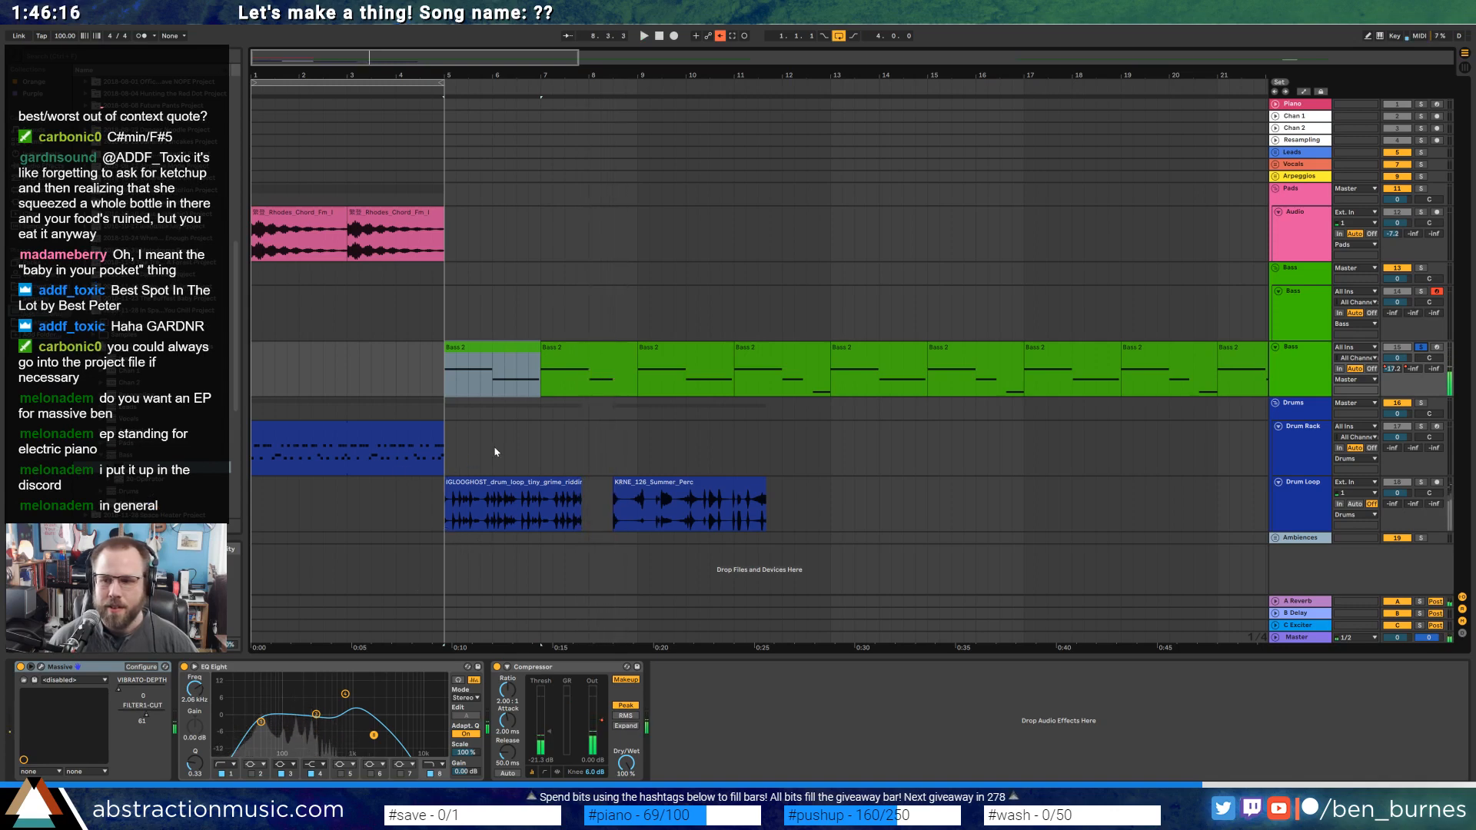
Move the first two imported Bass clips to bar 1 and transpose the first clip's notes to F1 and C#1.
shift+click(552, 355)
drag(507, 354, 312, 349)
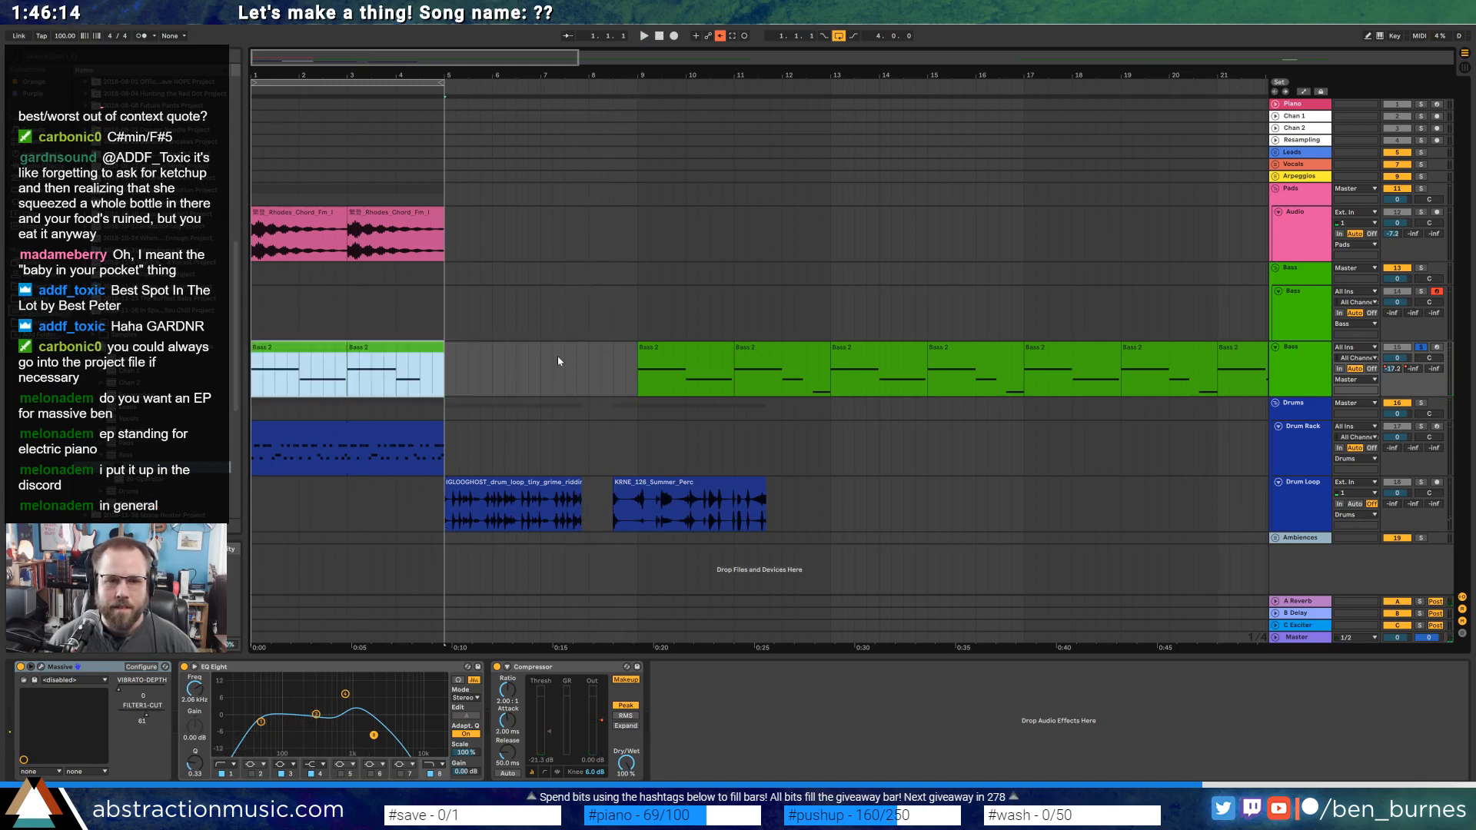
double_click(285, 356)
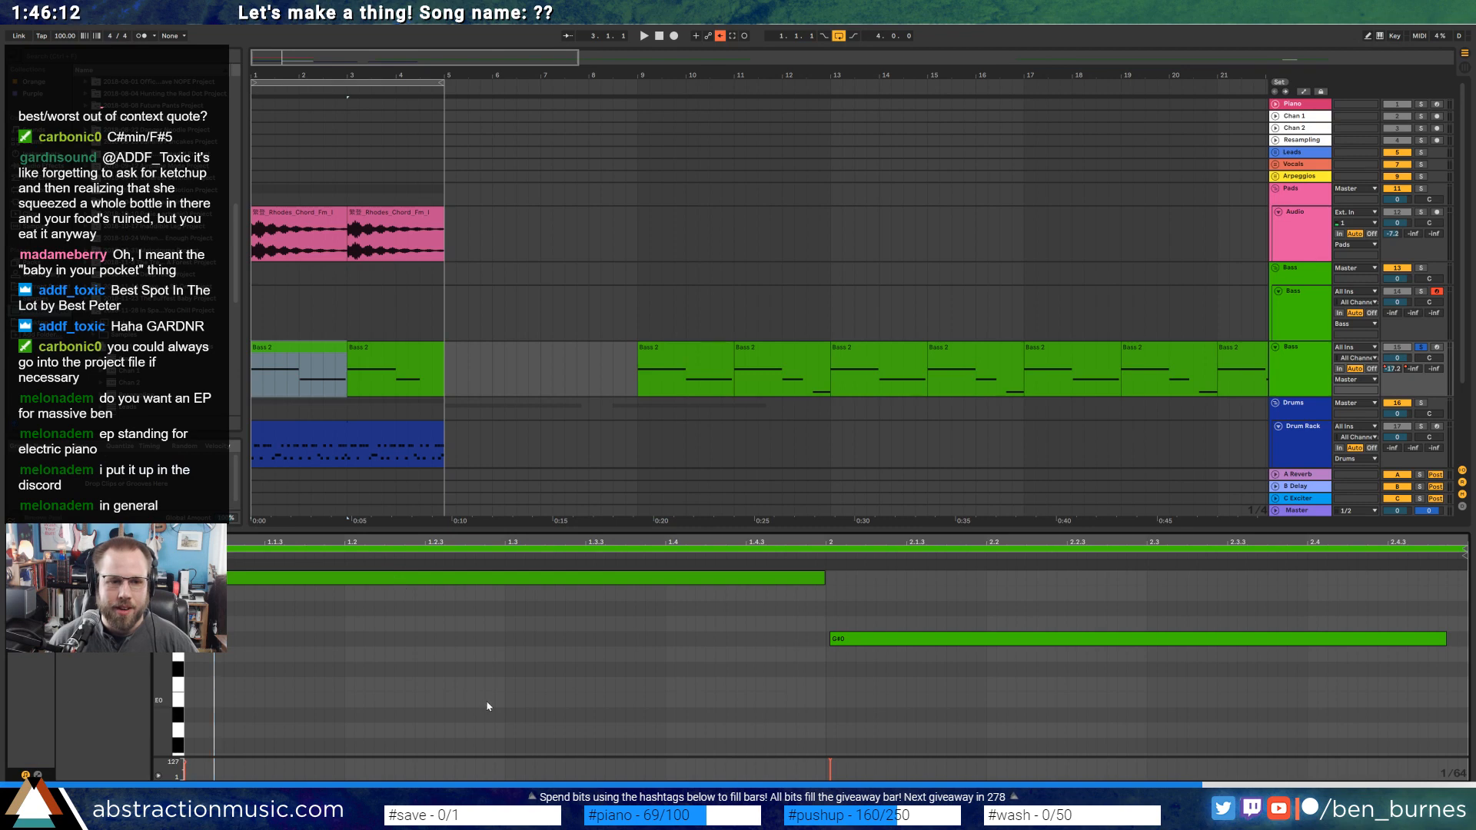
key(ctrl+a)
key(shift+Up)
key(Down)
key(Right)
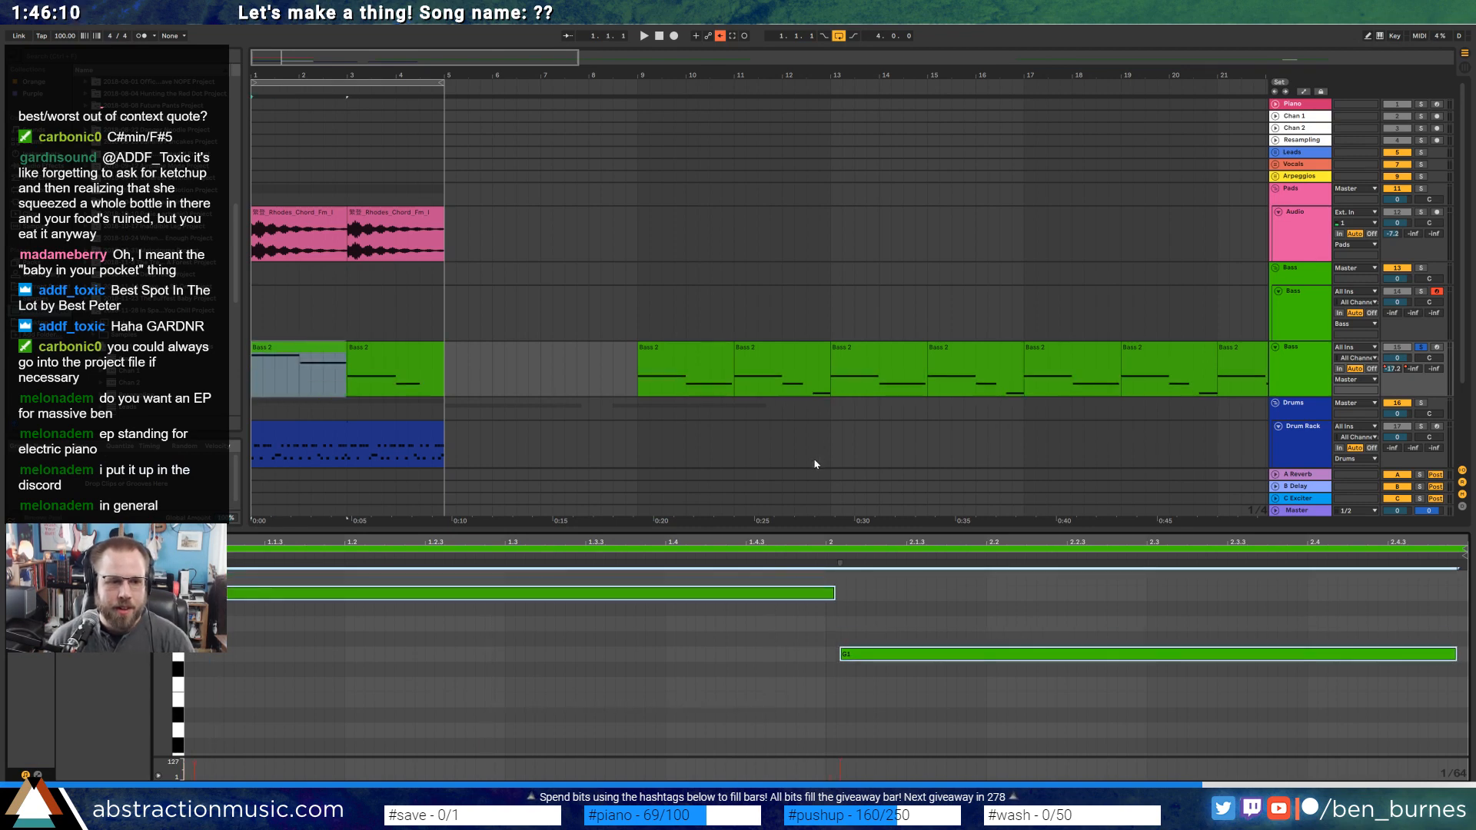
key(Down)
key(Down)
key(Left)
key(Down)
key(Down)
key(Down)
key(Down)
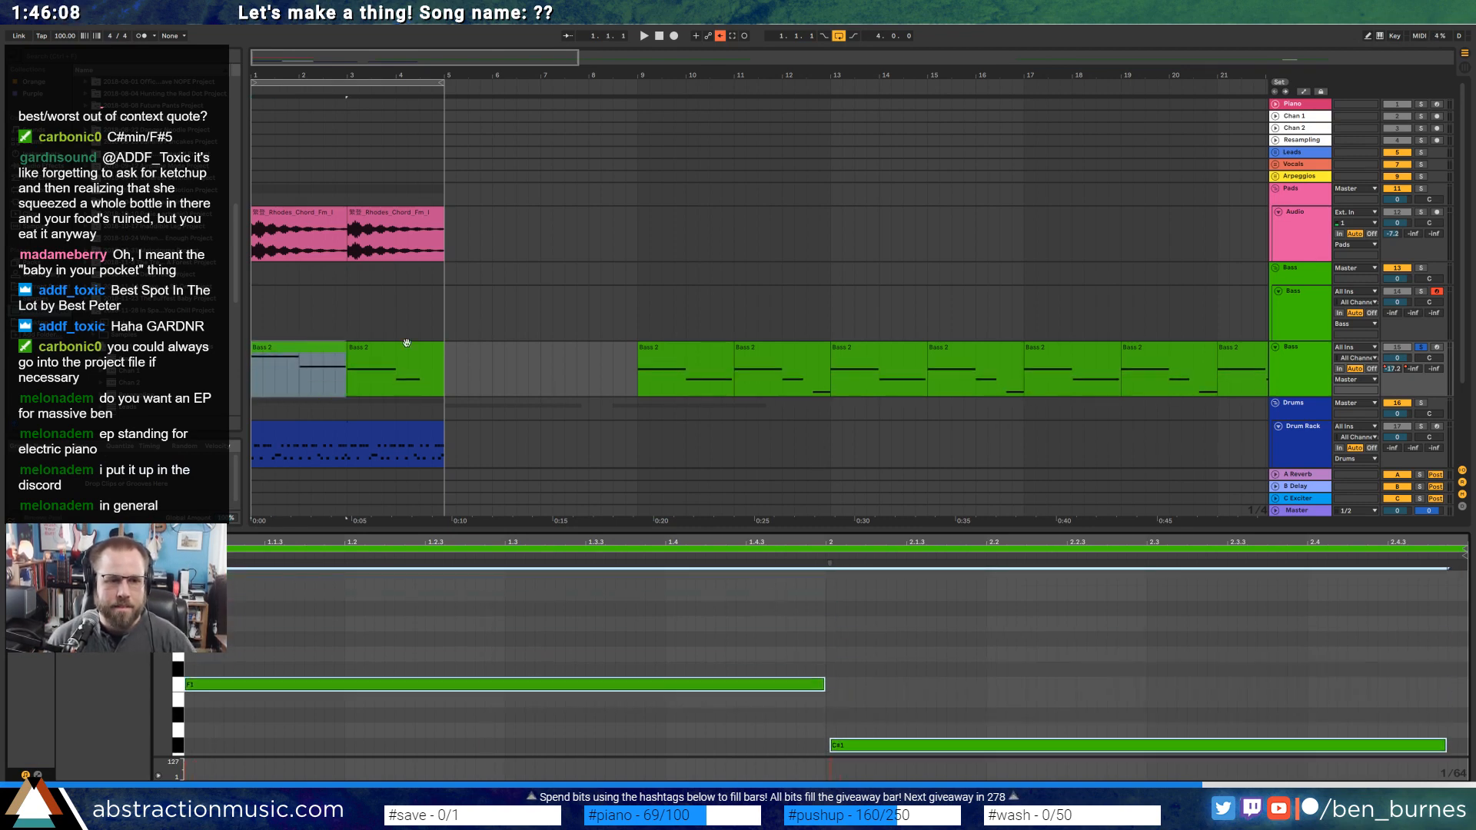
Transpose the second Bass clip's notes to F1 and C#1, and unsolo the track to hear it with the mix.
click(407, 342)
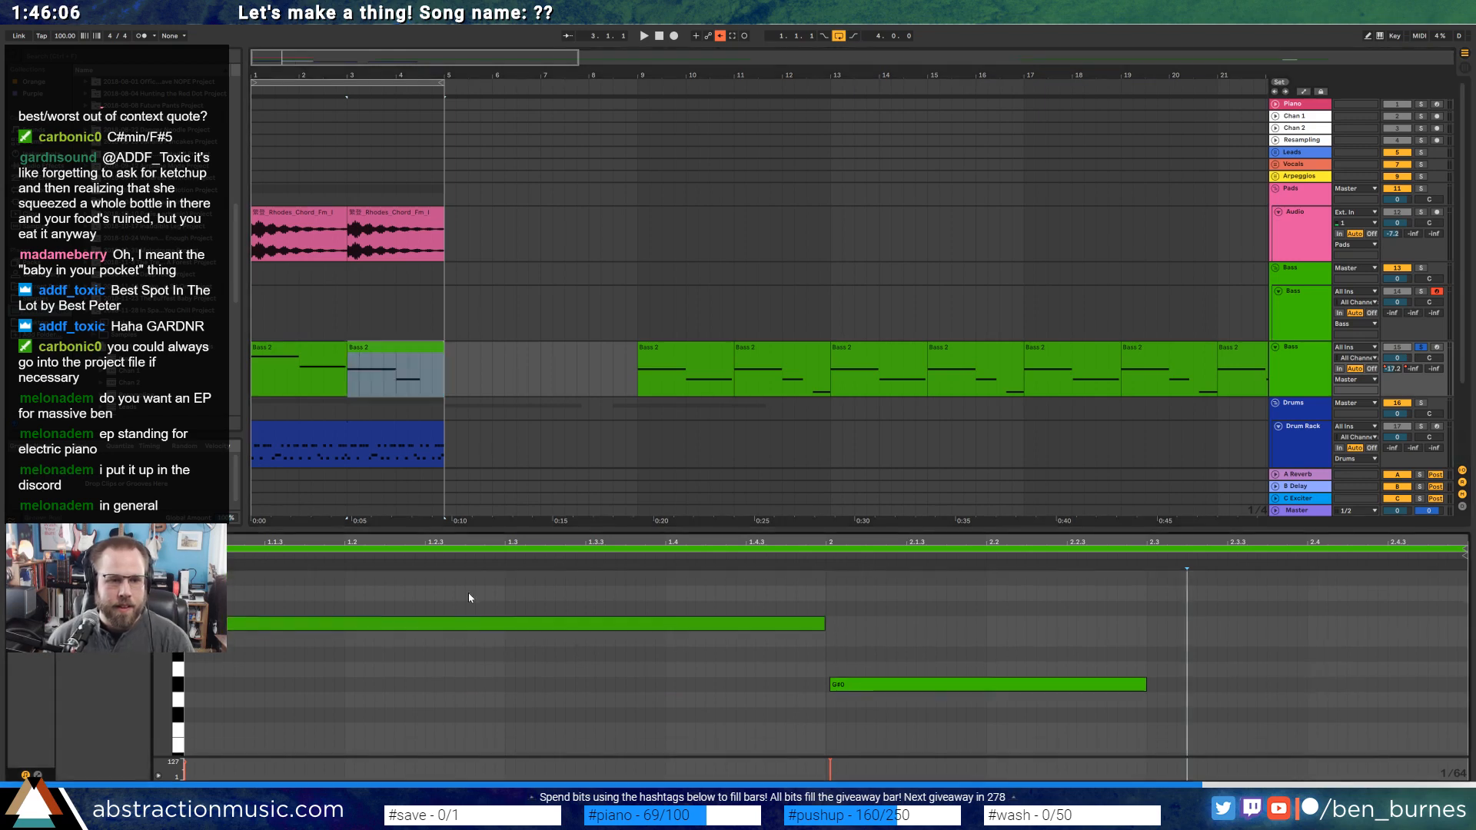
drag(470, 597, 928, 730)
key(Up)
key(Up)
key(Up)
key(Up)
key(Up)
key(Up)
key(Up)
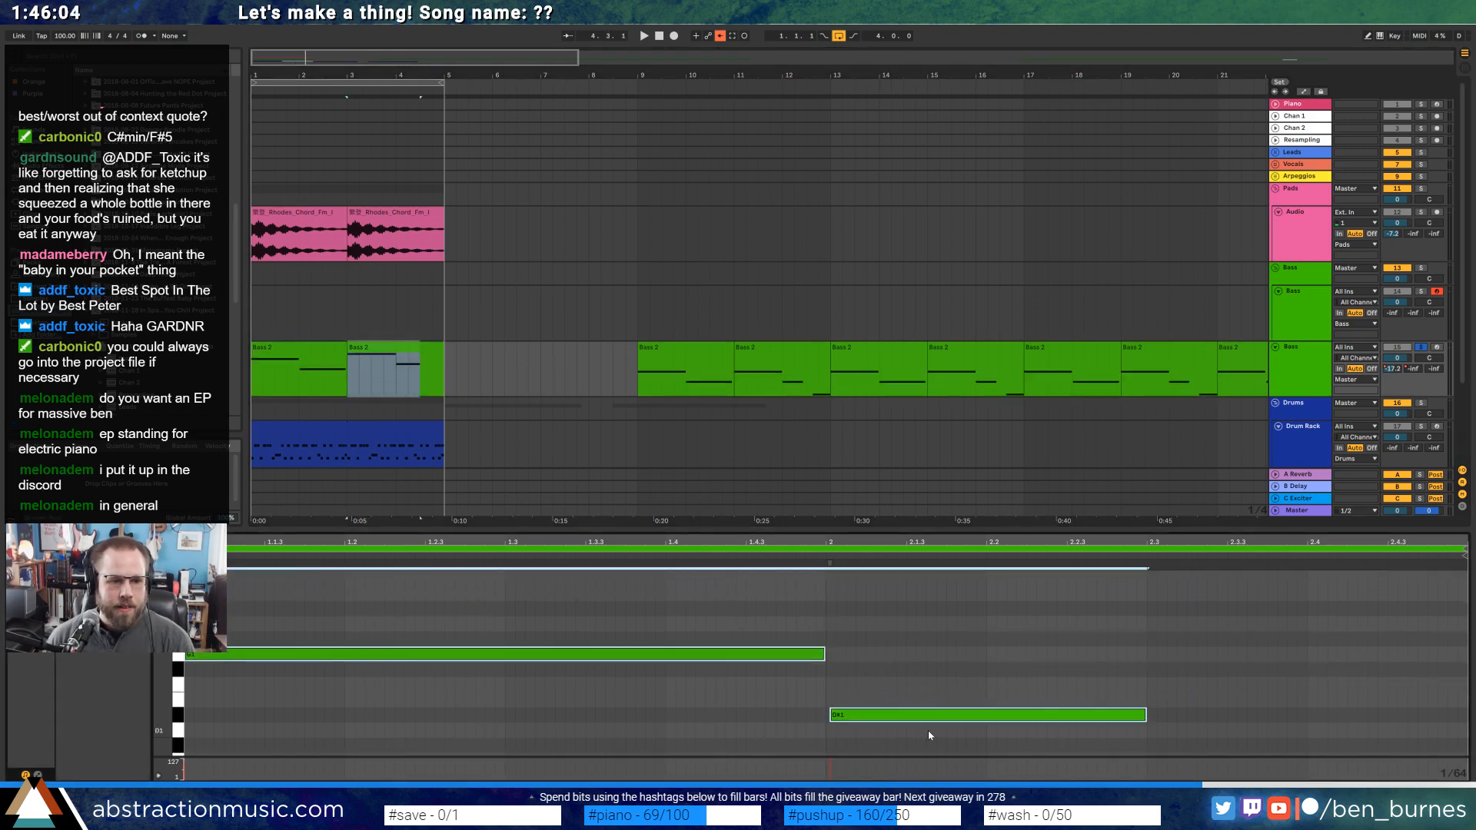
key(Down)
key(Down)
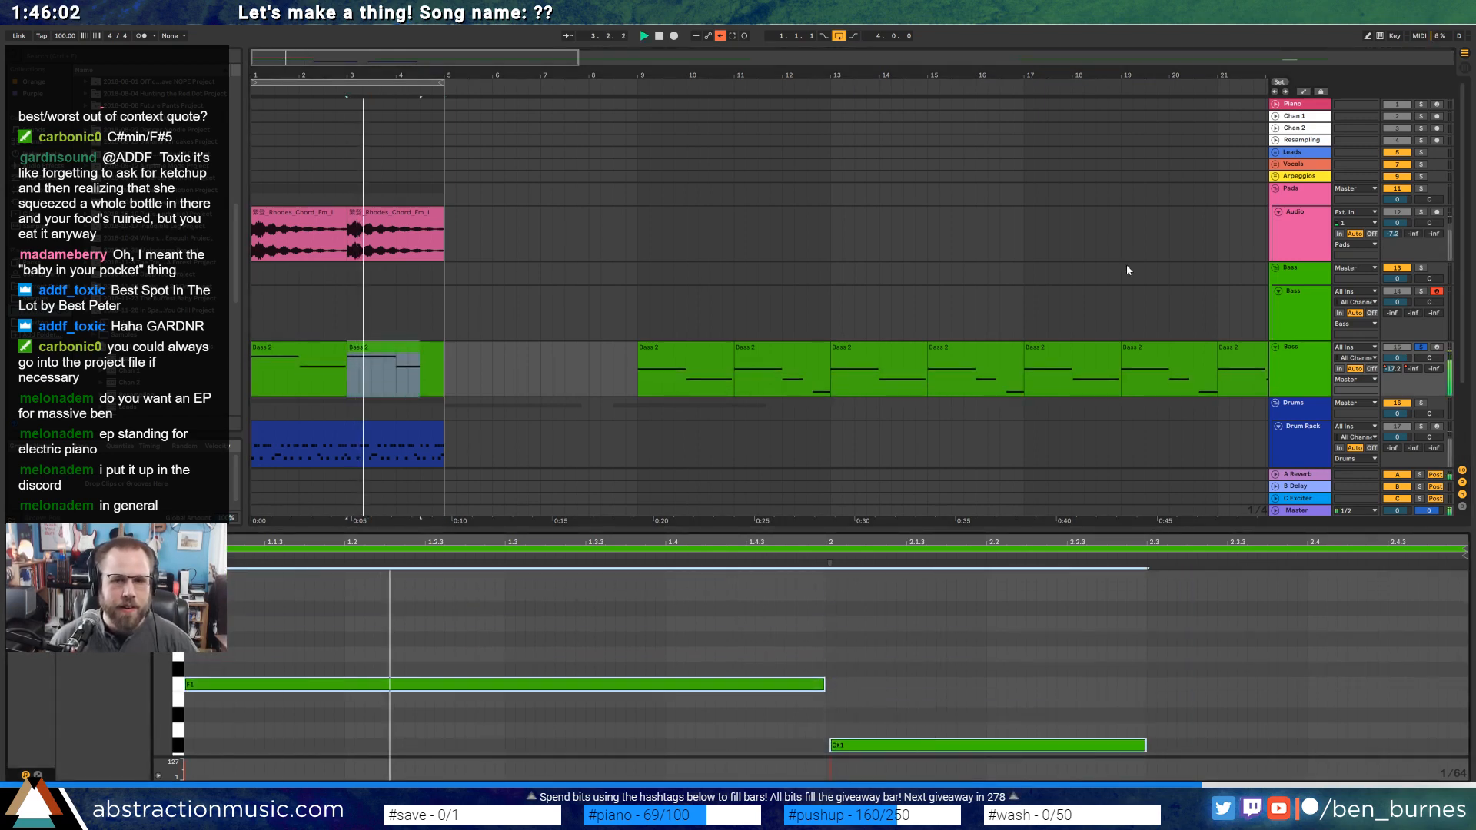
click(1420, 346)
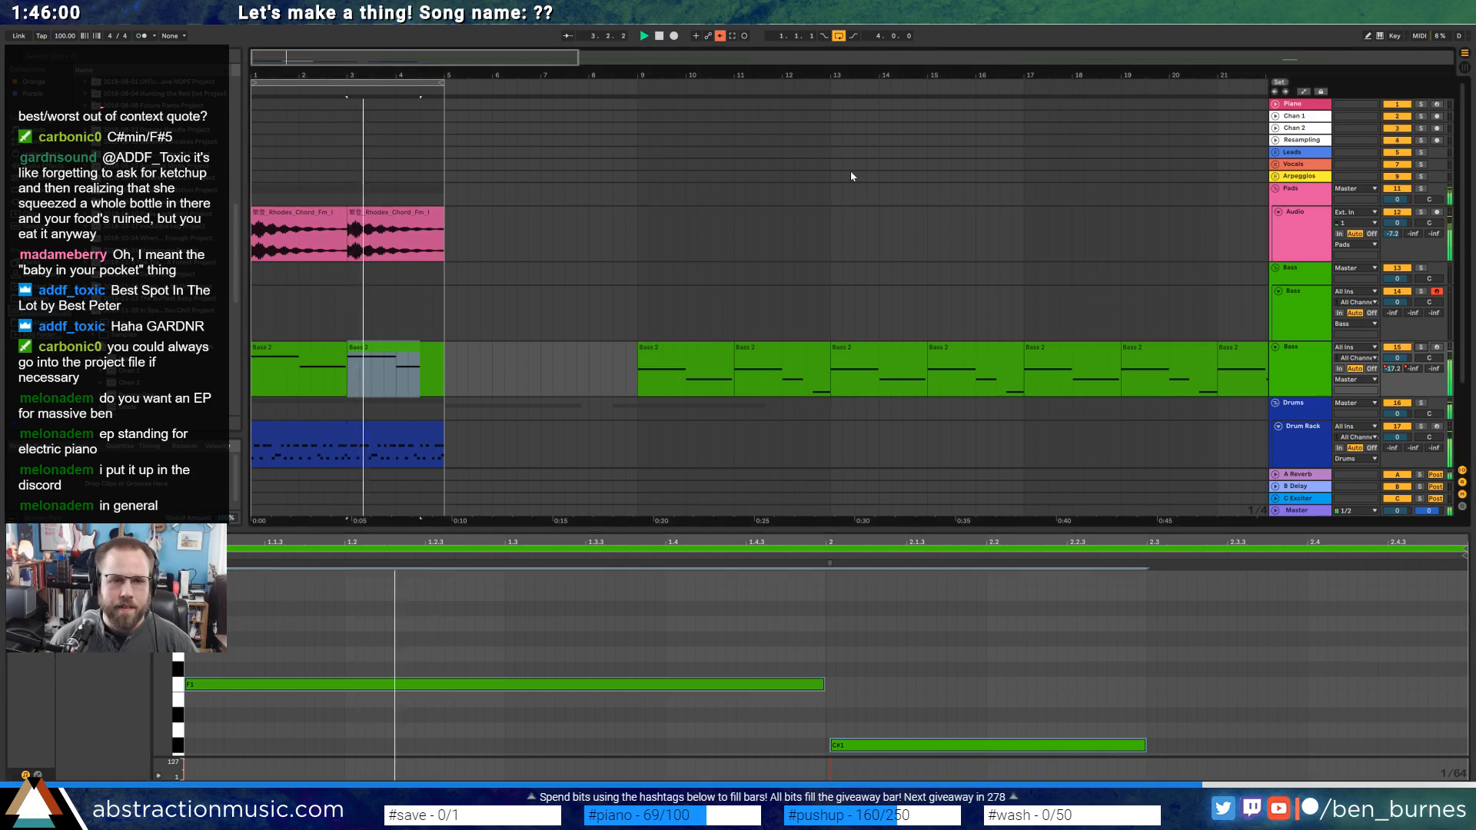
click(659, 40)
Delete the run of imported Bass clips that starts at bar 9.
click(698, 352)
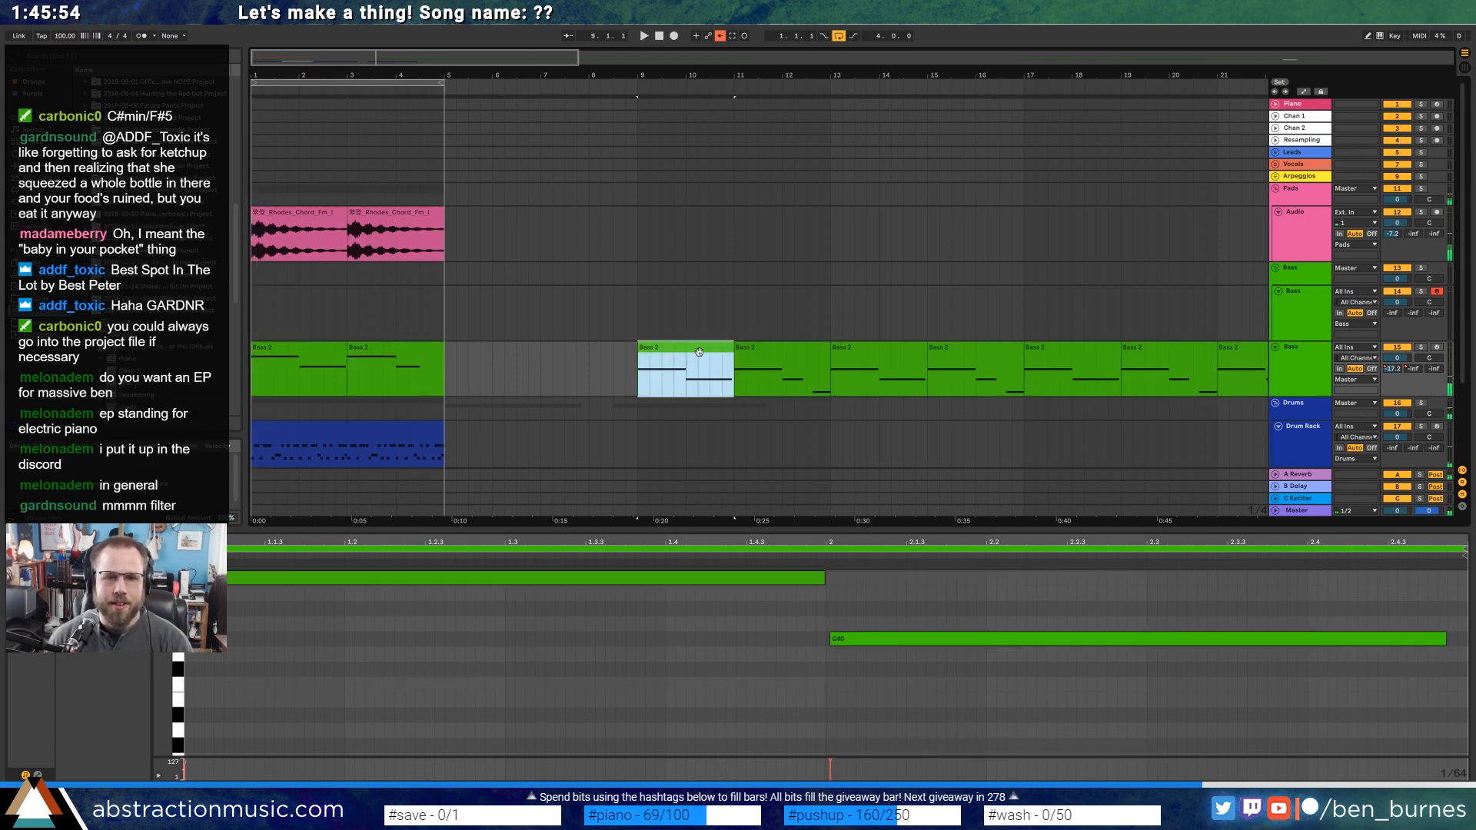
shift+click(1245, 353)
click(651, 375)
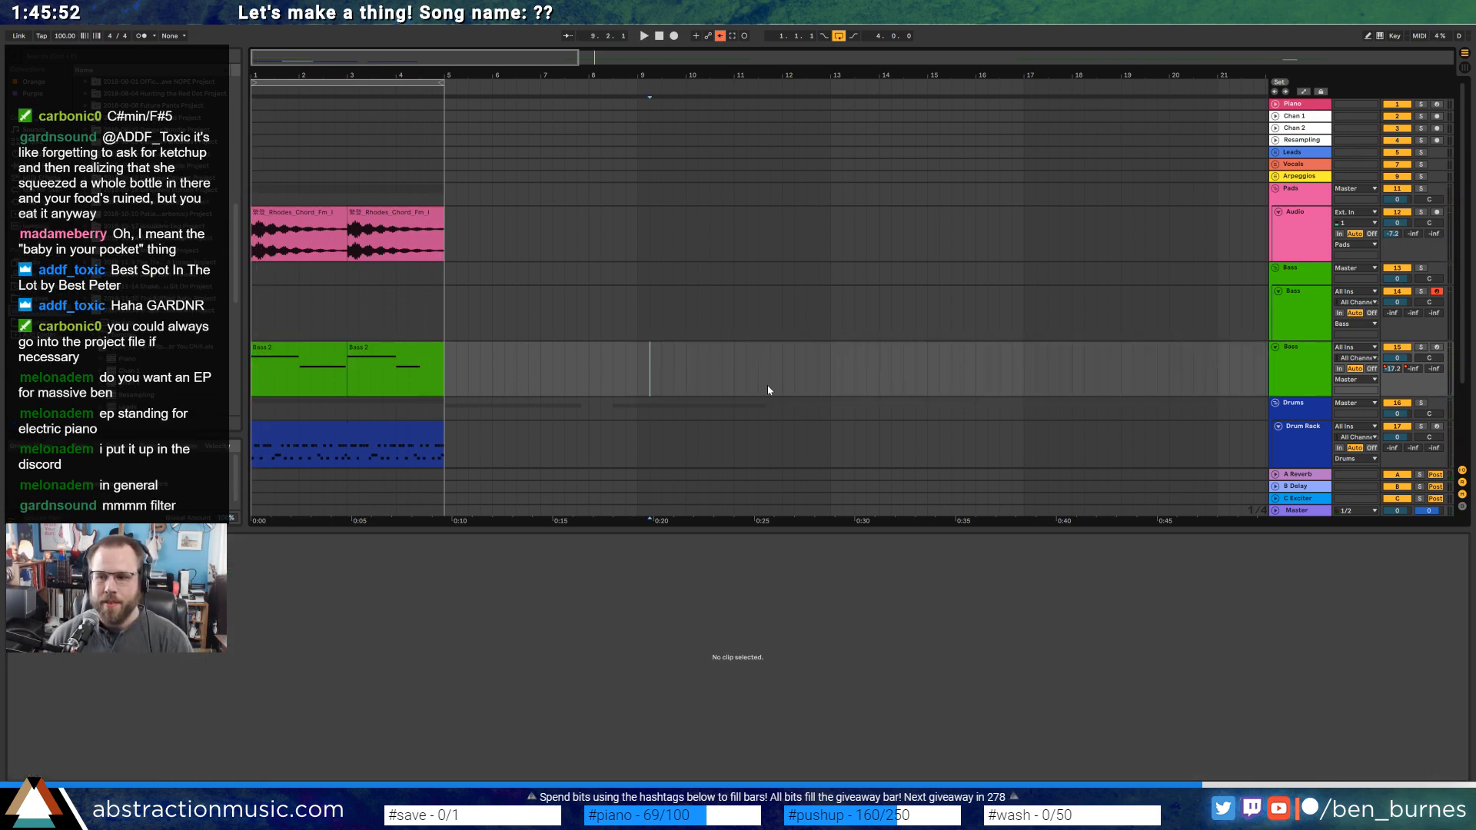
Delete the two remaining groups of imported Bass clips further along the timeline and re-enable the overridden automation.
drag(437, 64, 744, 67)
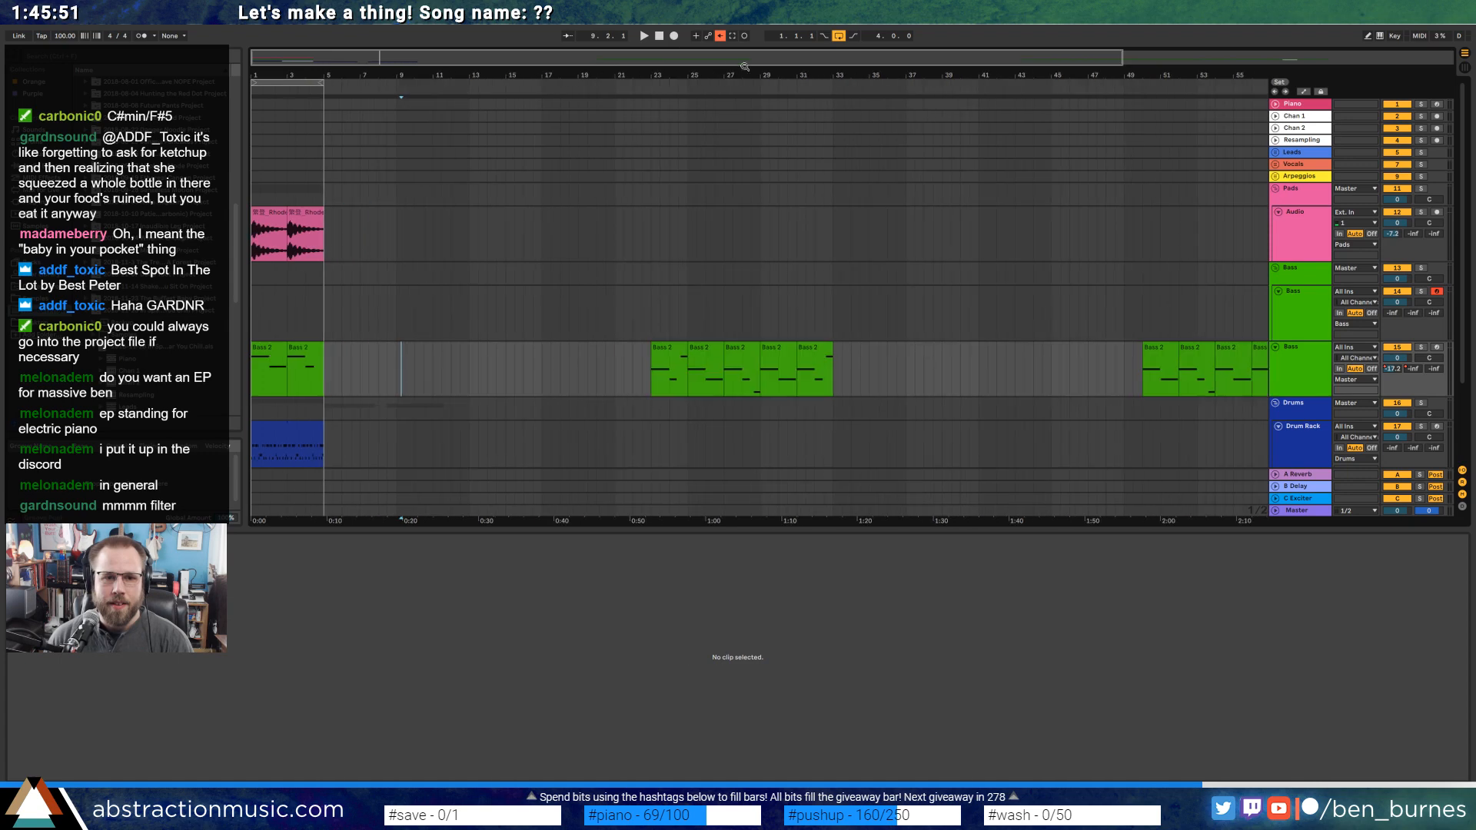
click(659, 366)
click(678, 379)
key(space)
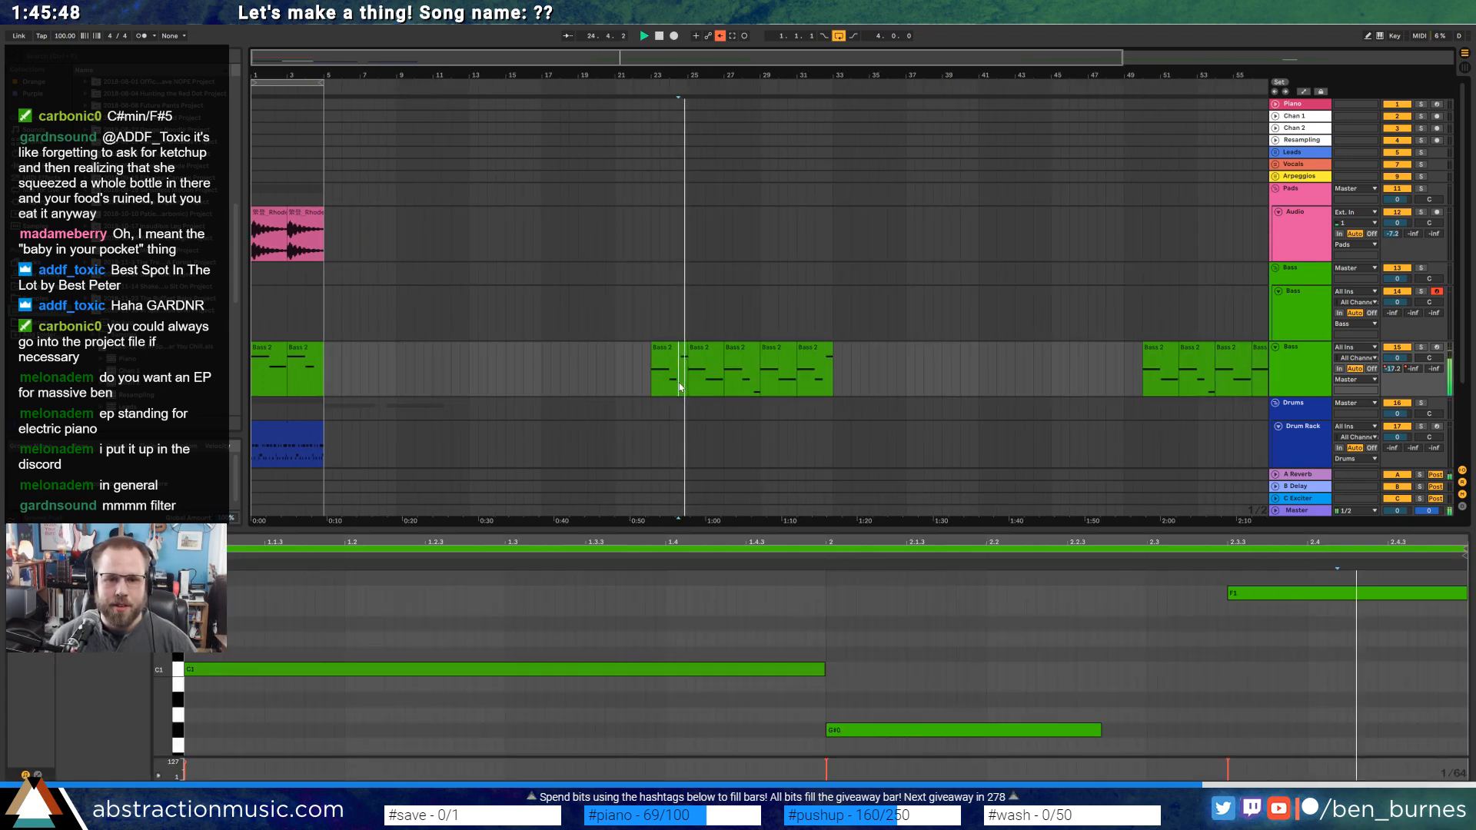
key(space)
drag(615, 380, 996, 374)
key(Delete)
drag(713, 80, 713, 49)
drag(872, 370, 1267, 370)
key(Delete)
click(721, 37)
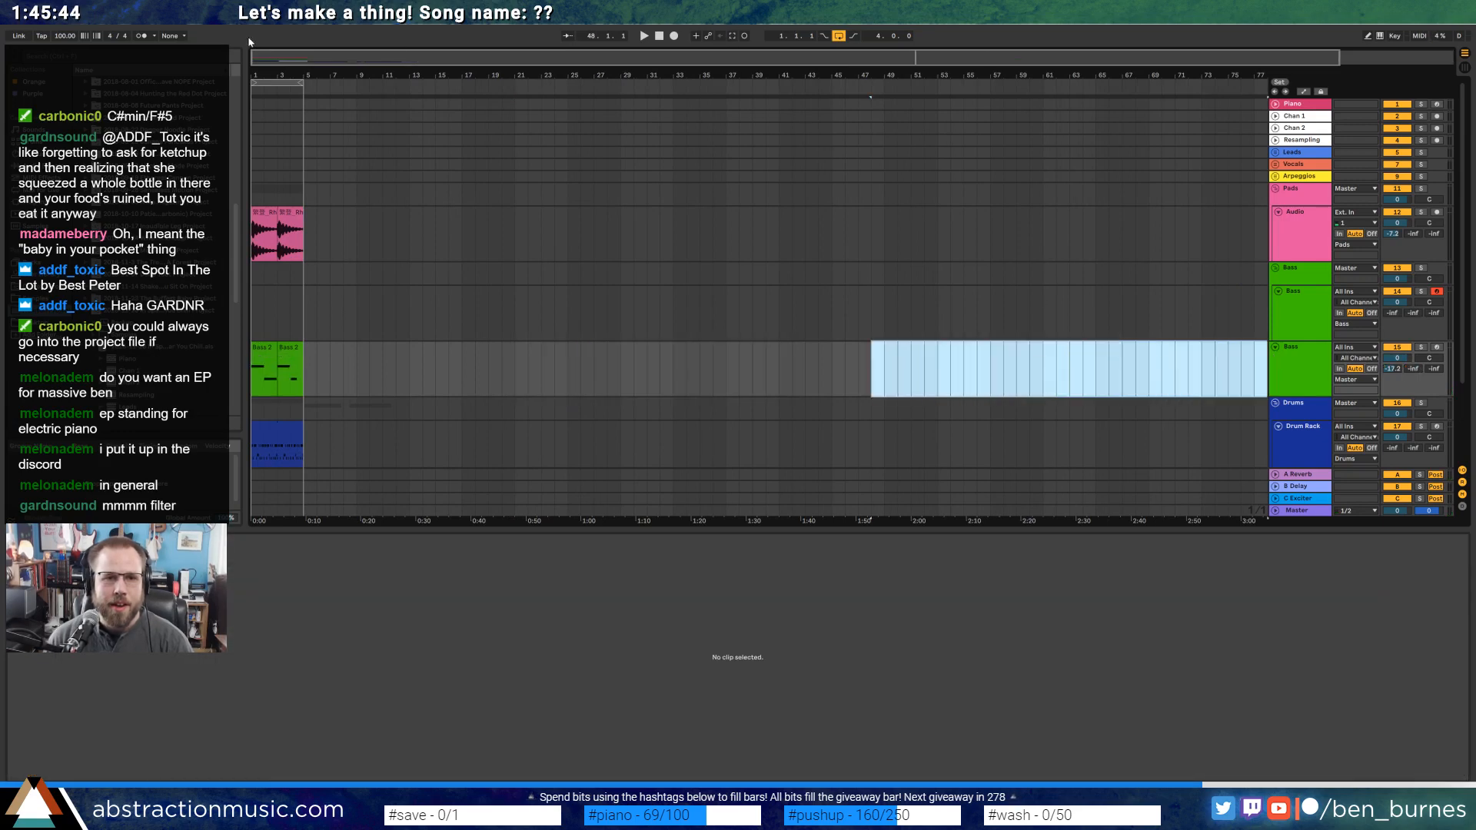
Play the four-bar loop with the imported Bass unsoloed against the mix, and show that track's devices.
drag(262, 75, 329, 87)
click(1421, 346)
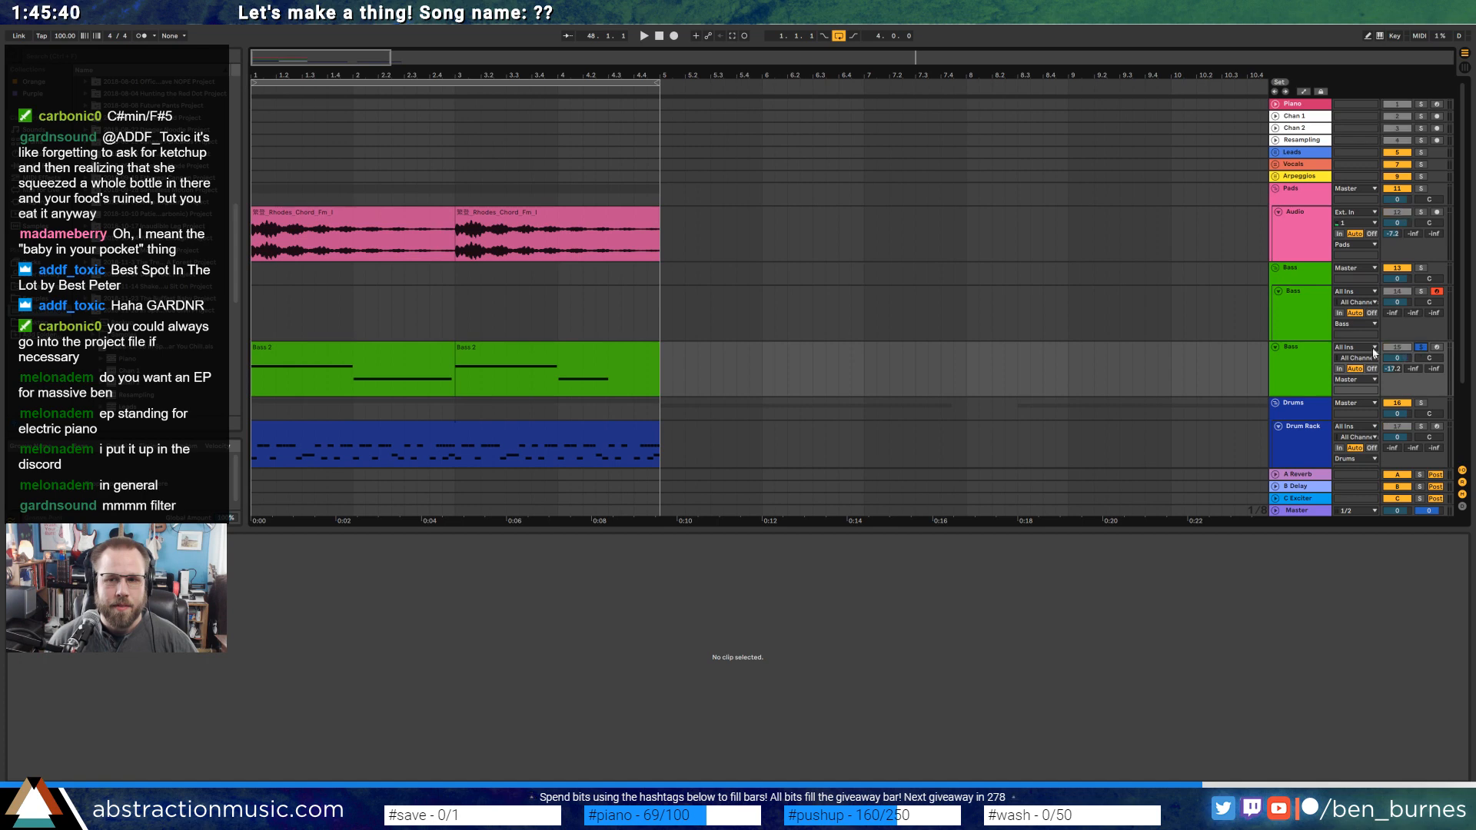
double_click(660, 35)
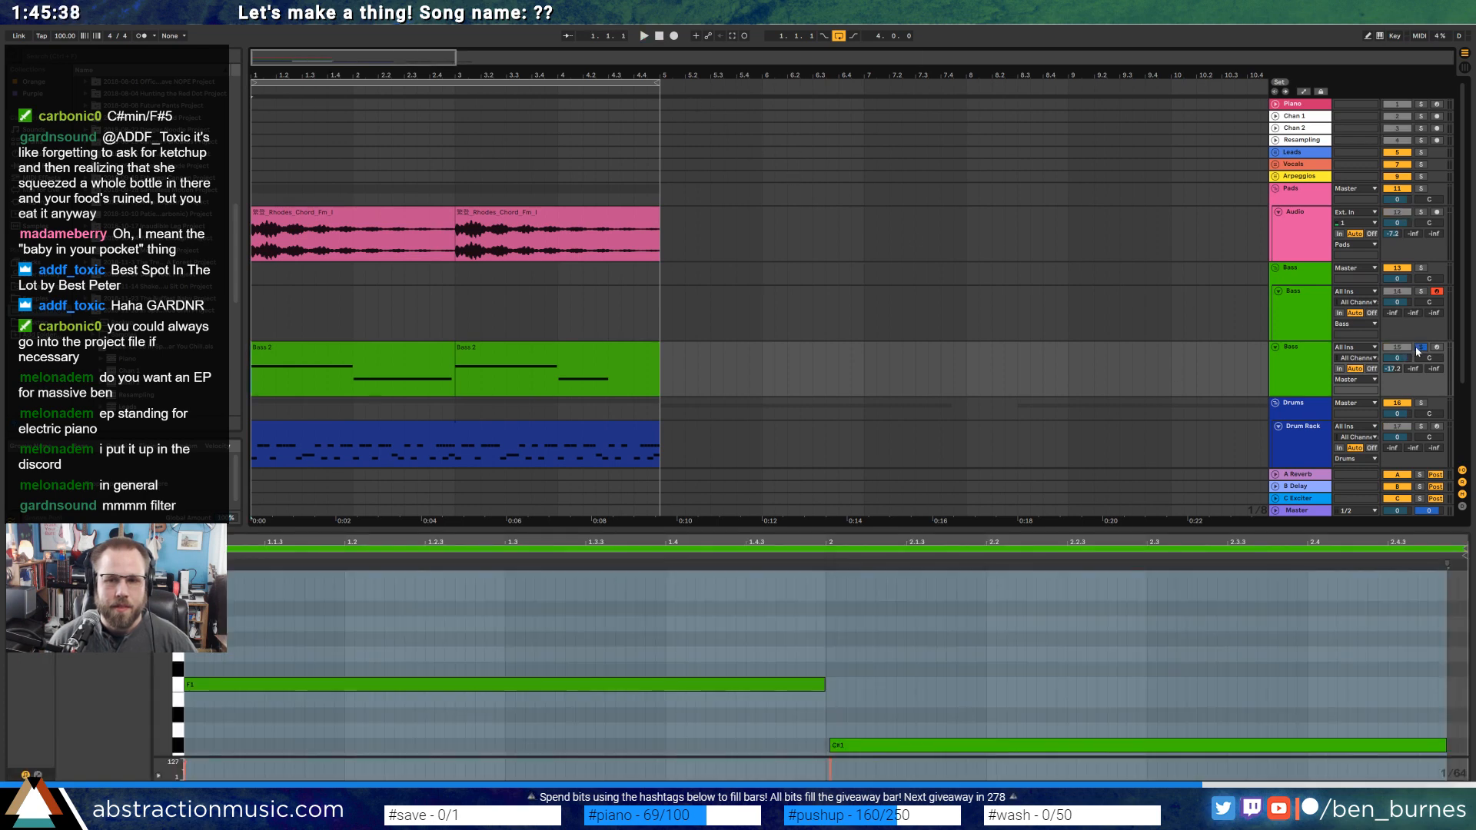
click(1421, 348)
key(space)
drag(455, 373, 252, 374)
key(space)
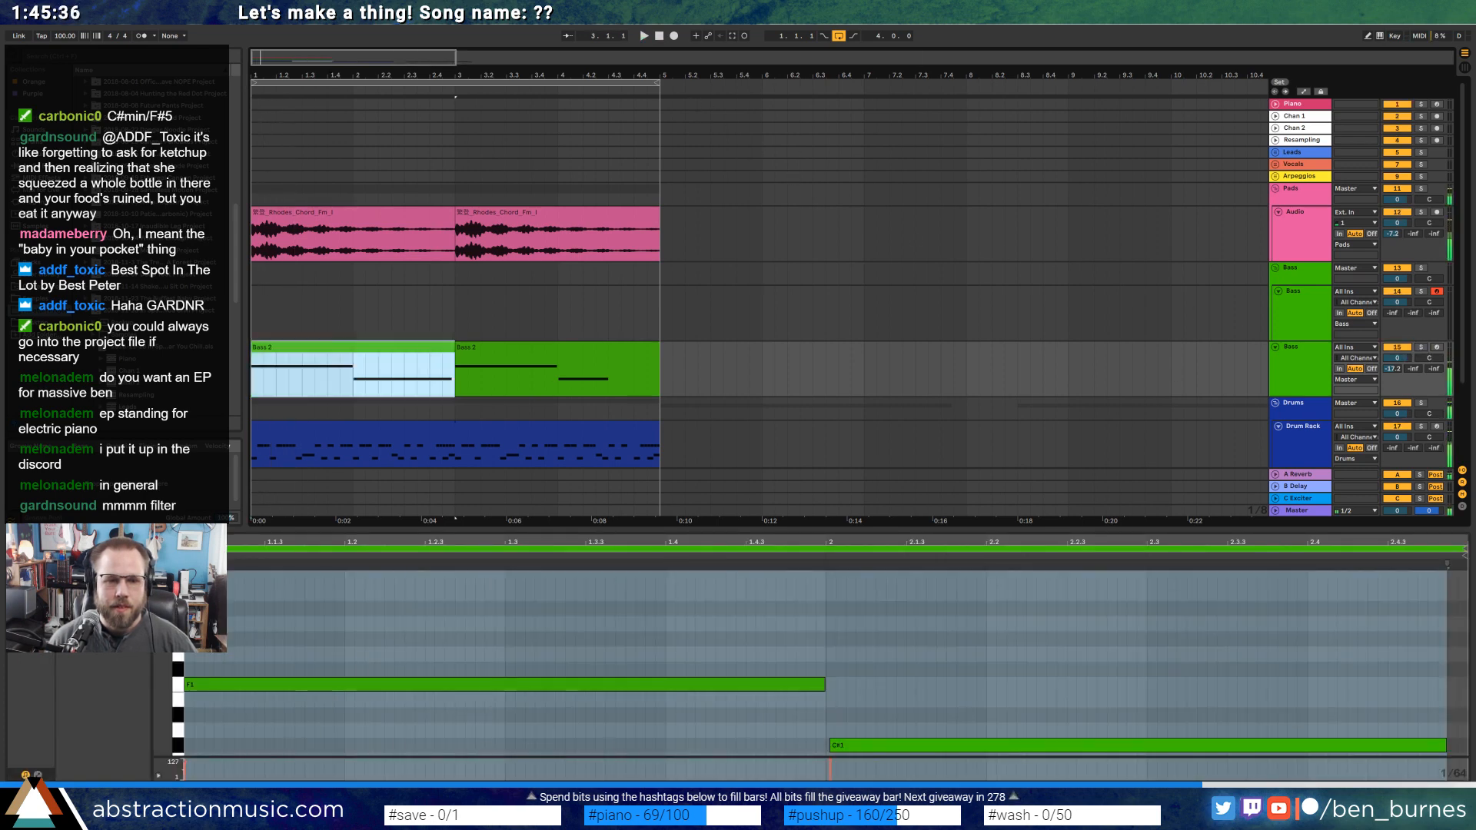
key(shift+Tab)
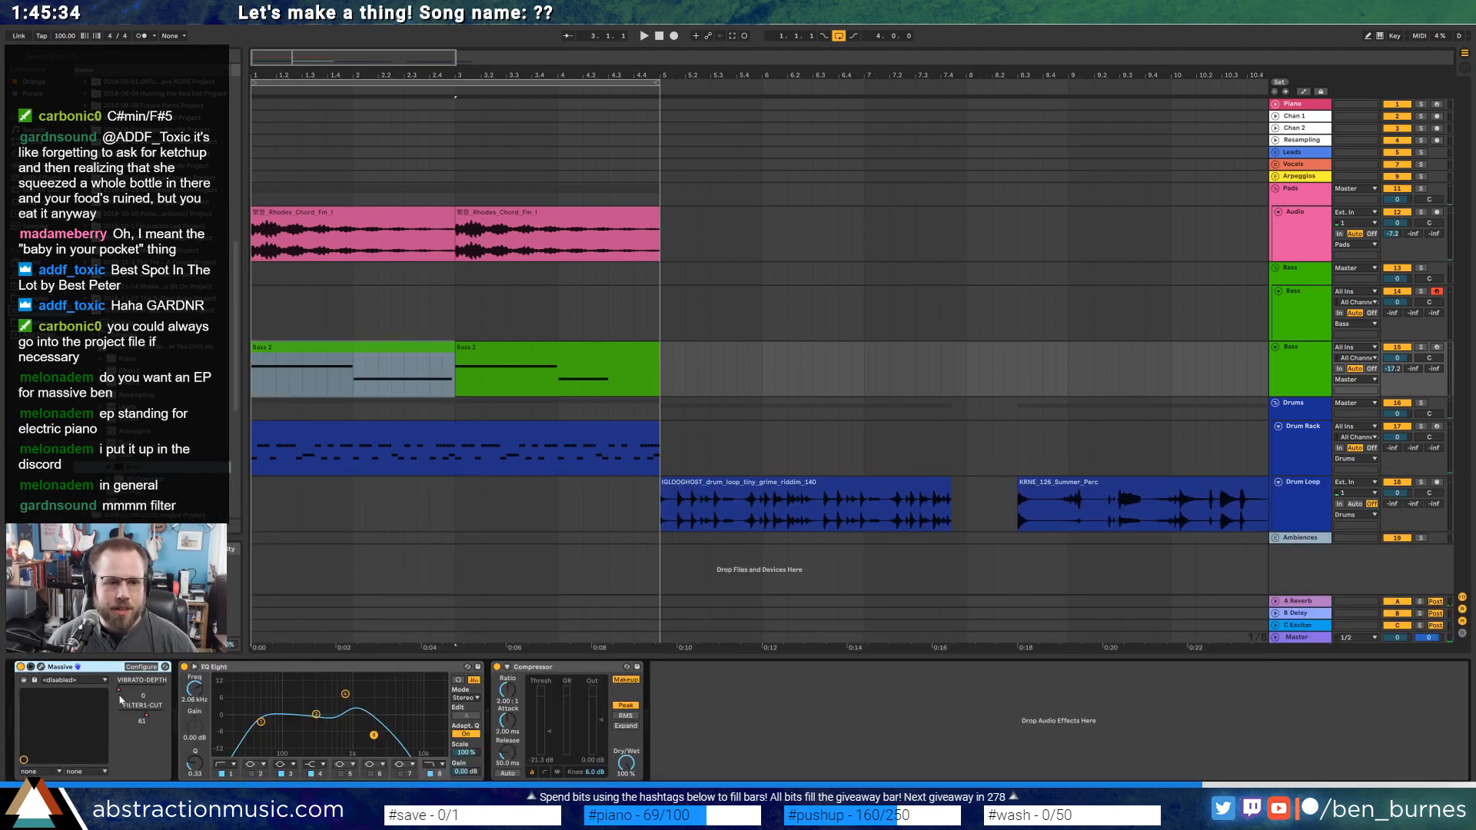
Examine the oscillator settings of the Massive instrument on the imported Bass track.
click(41, 667)
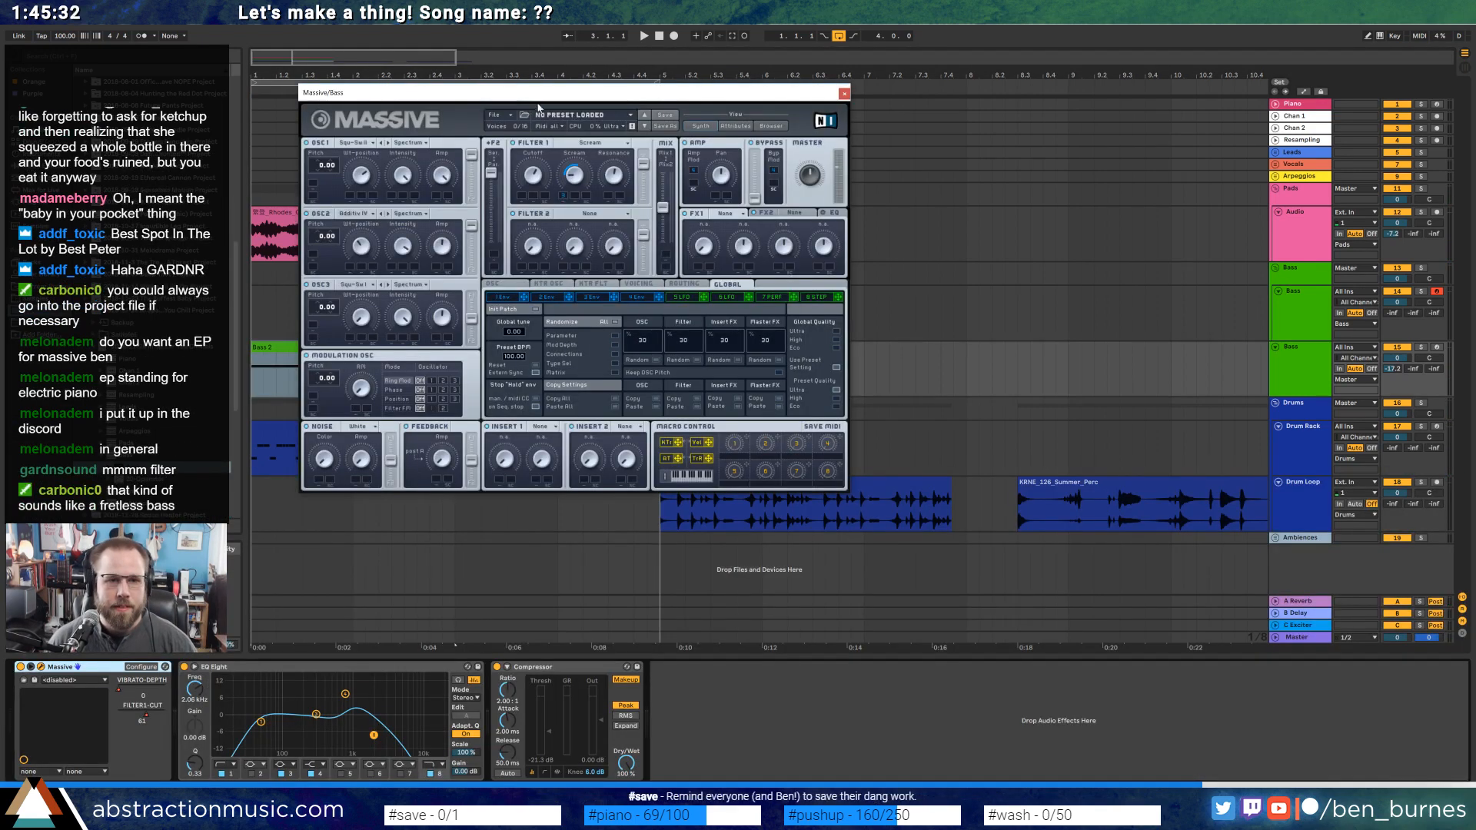
drag(525, 92, 686, 169)
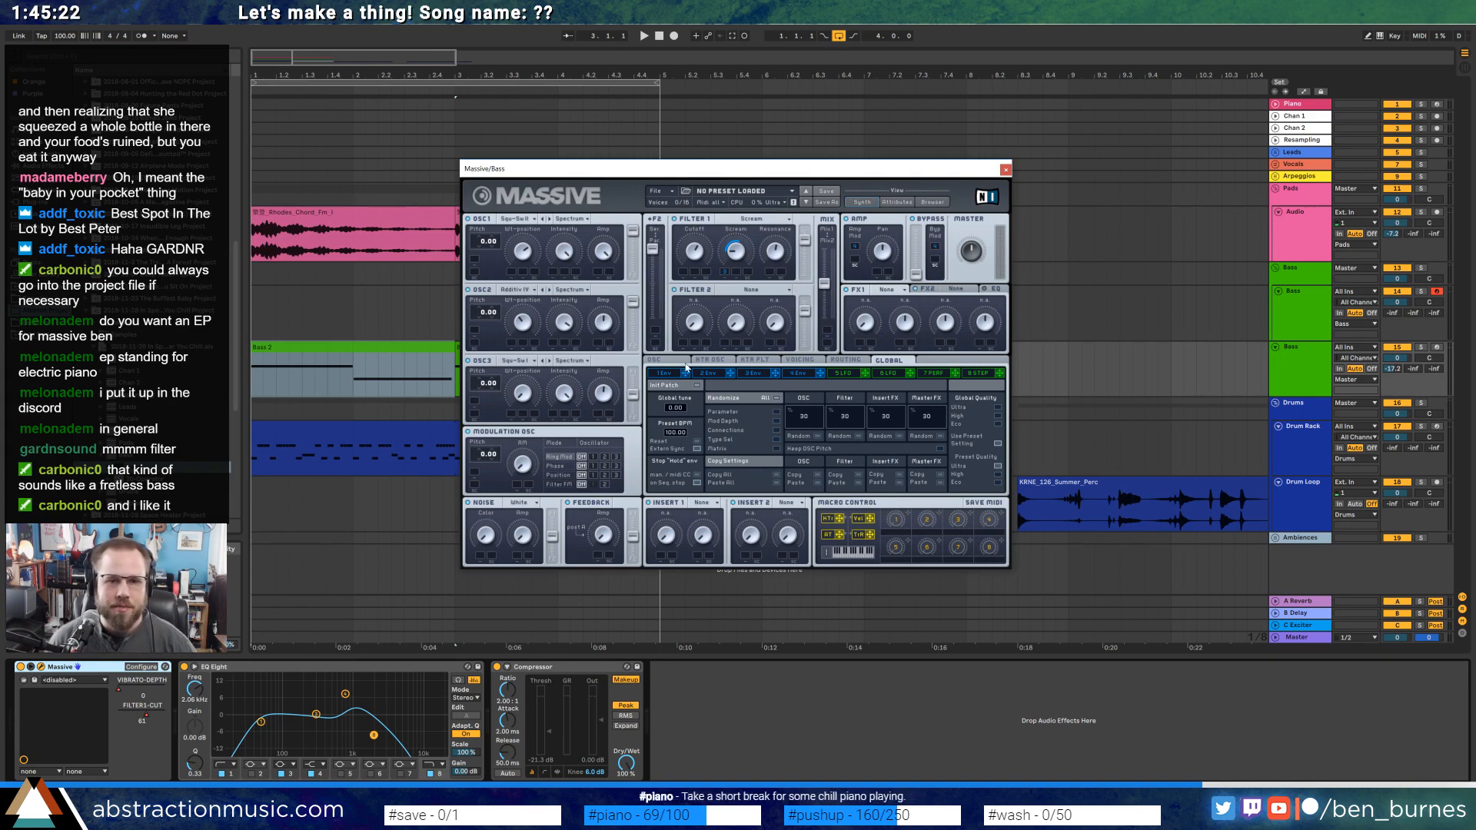
click(654, 359)
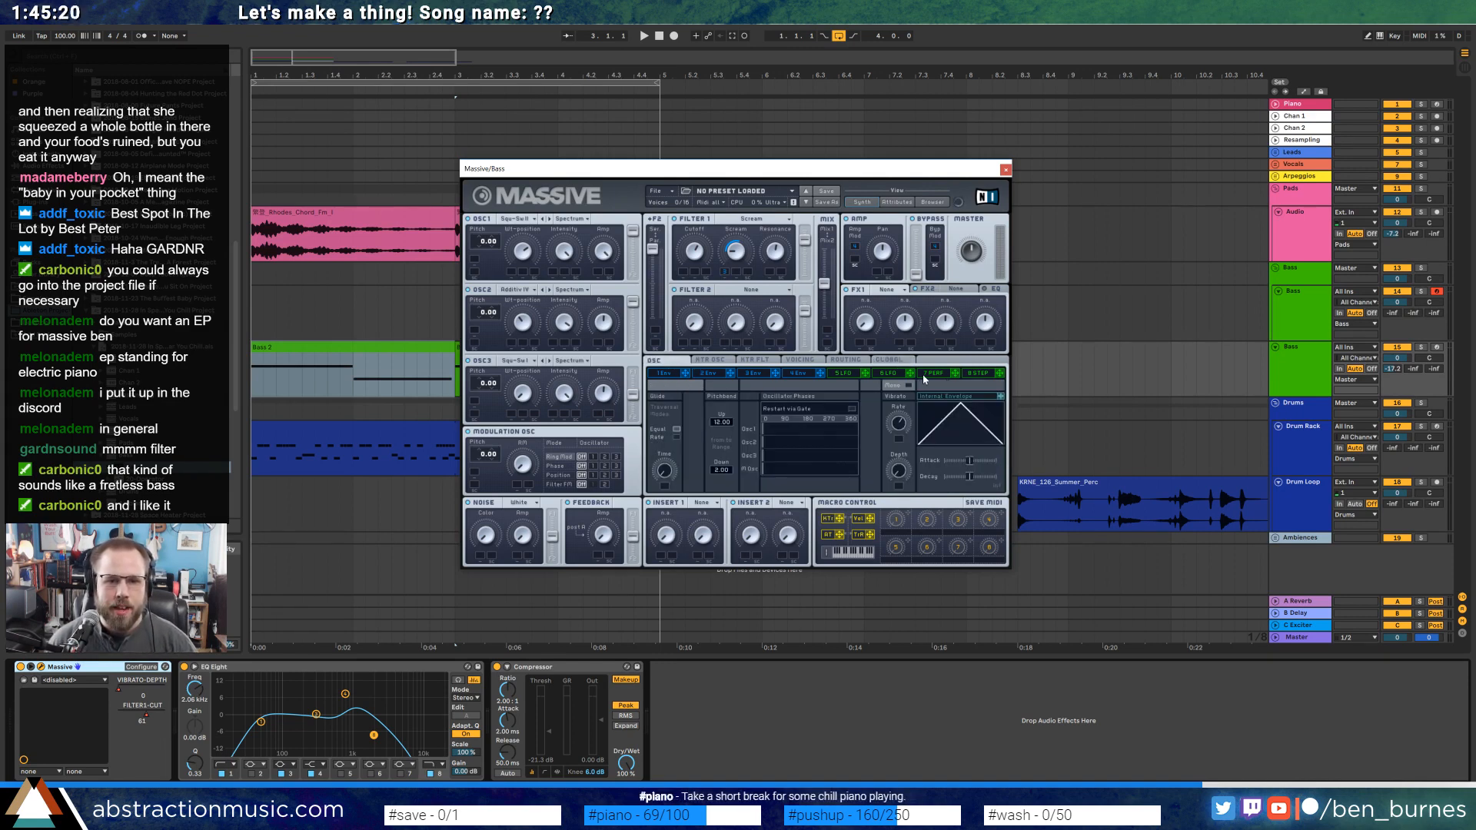
click(1006, 169)
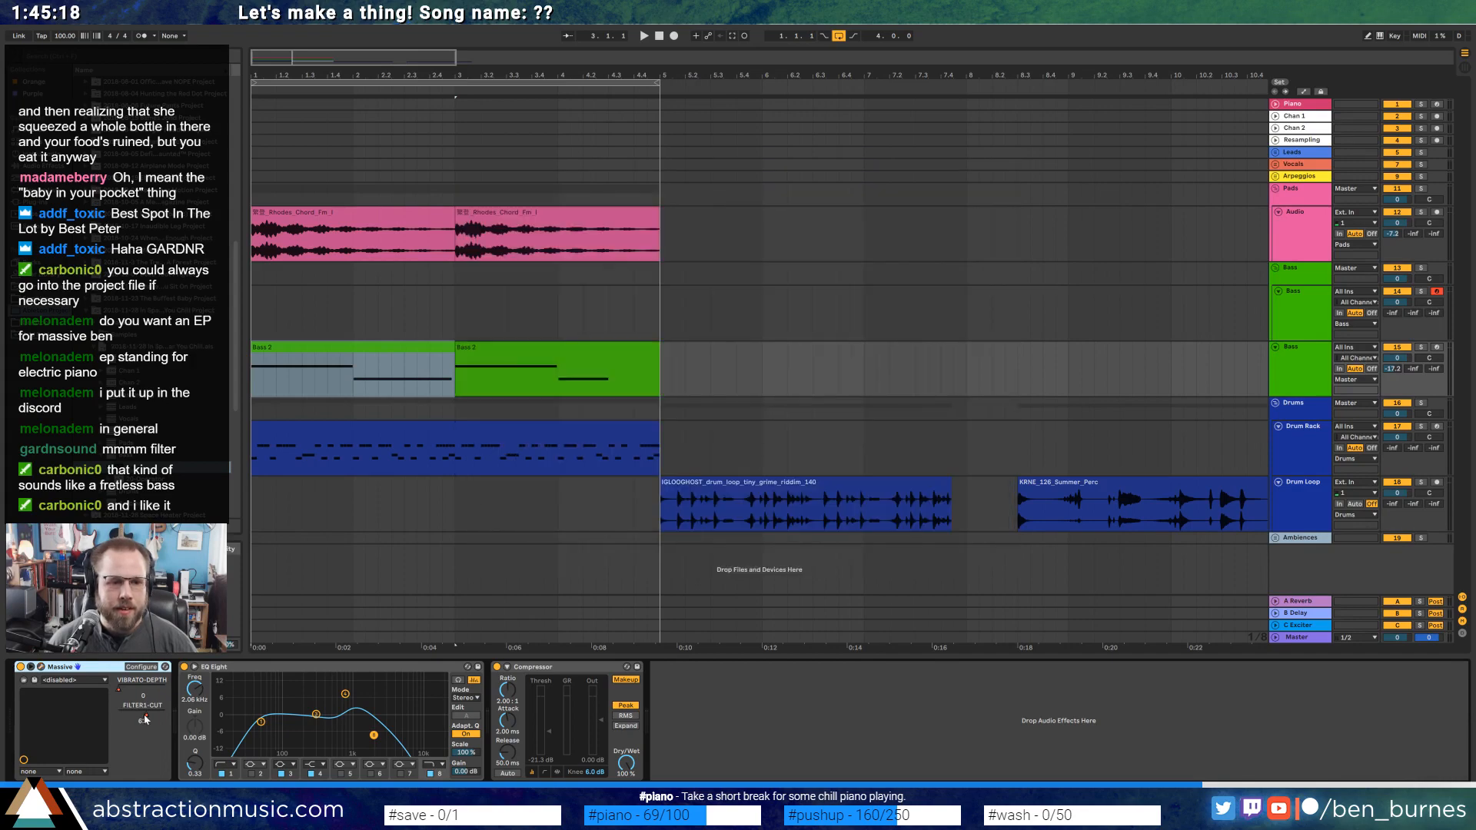
key(shift+Tab)
key(shift+Tab)
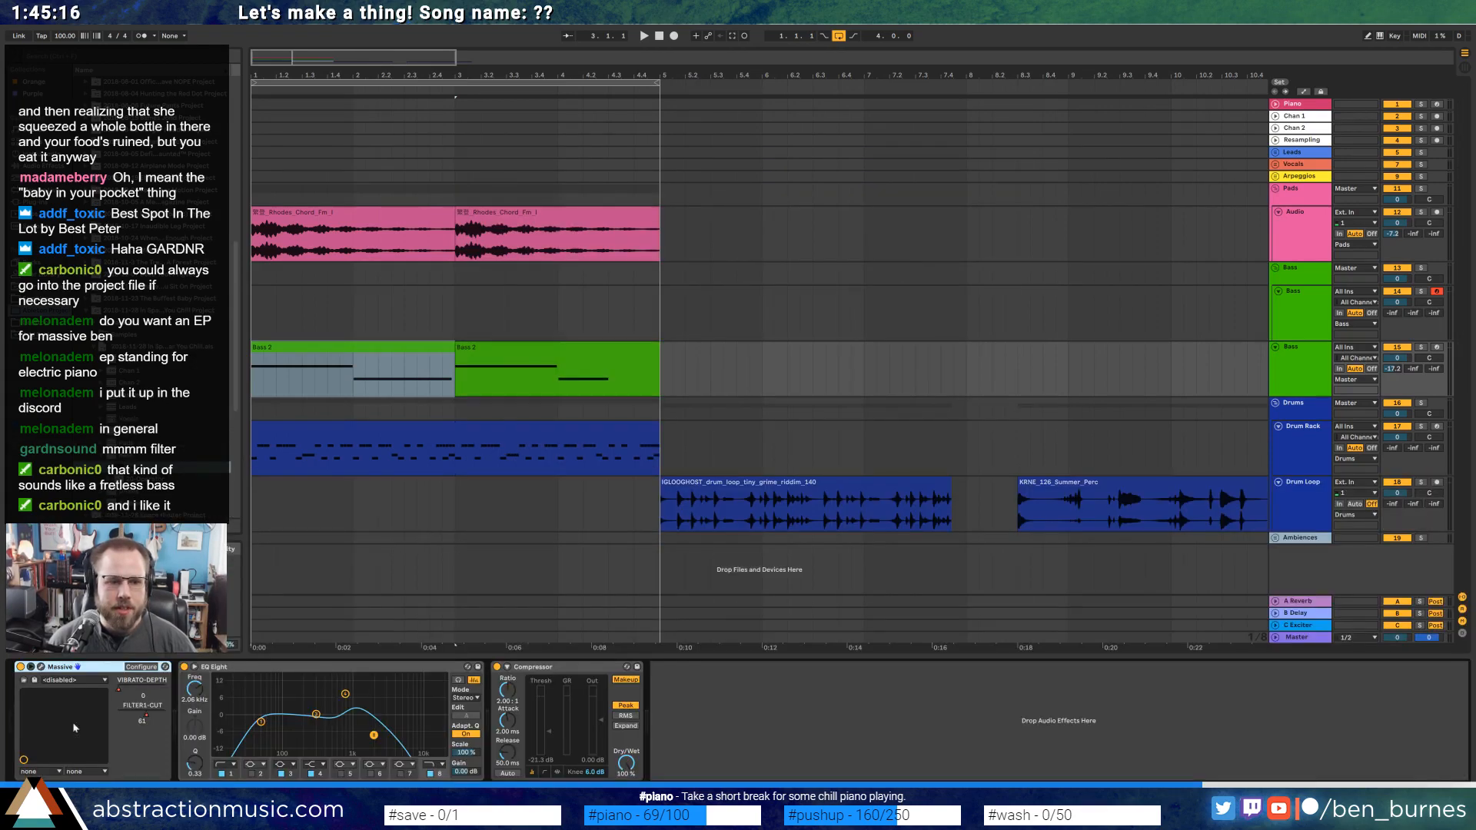
Show the arrangement's automation lanes and bring up the imported Bass track's Filter 1 cutoff lane from Massive.
click(78, 668)
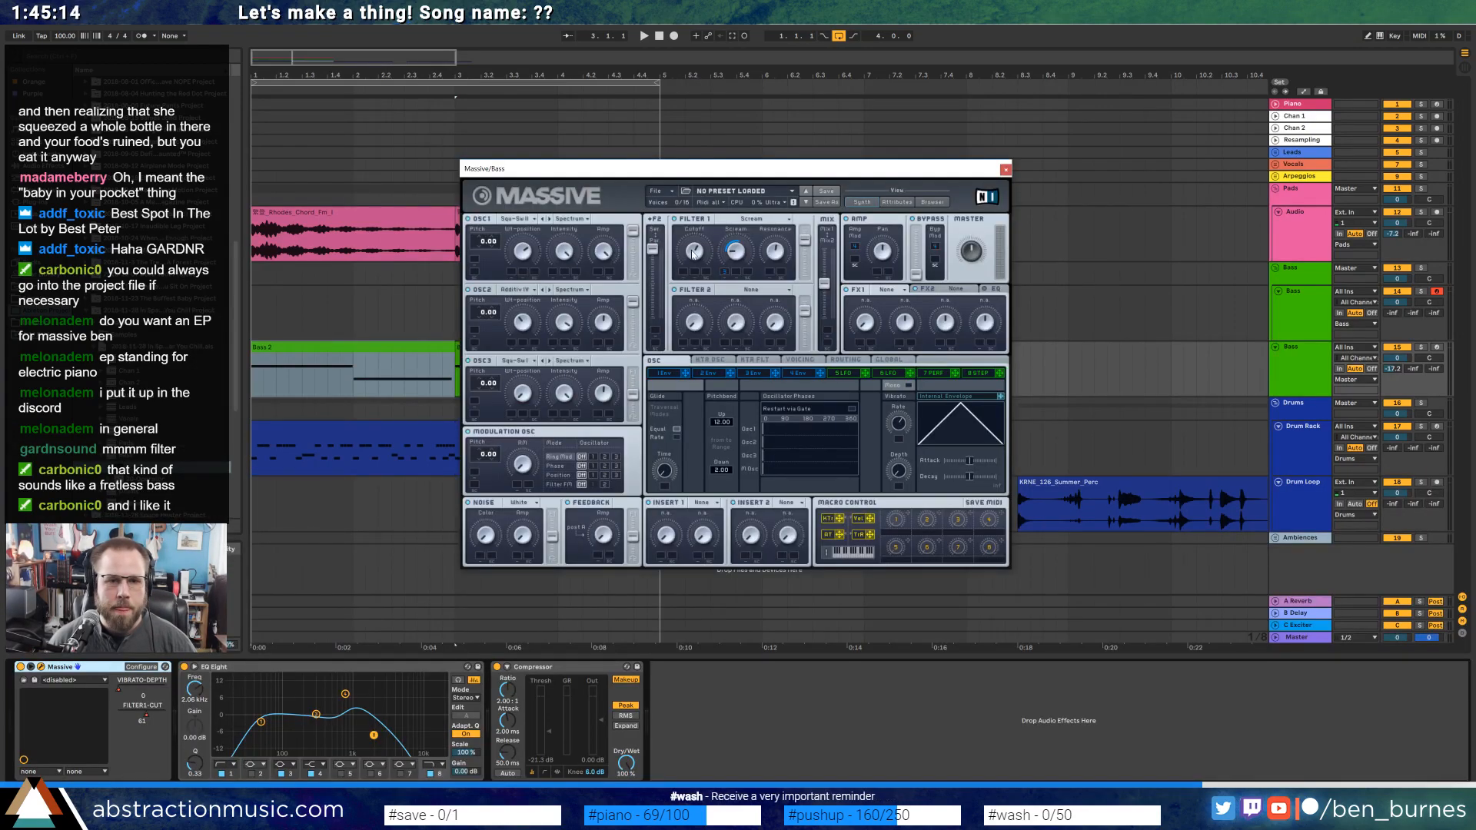
click(323, 376)
key(a)
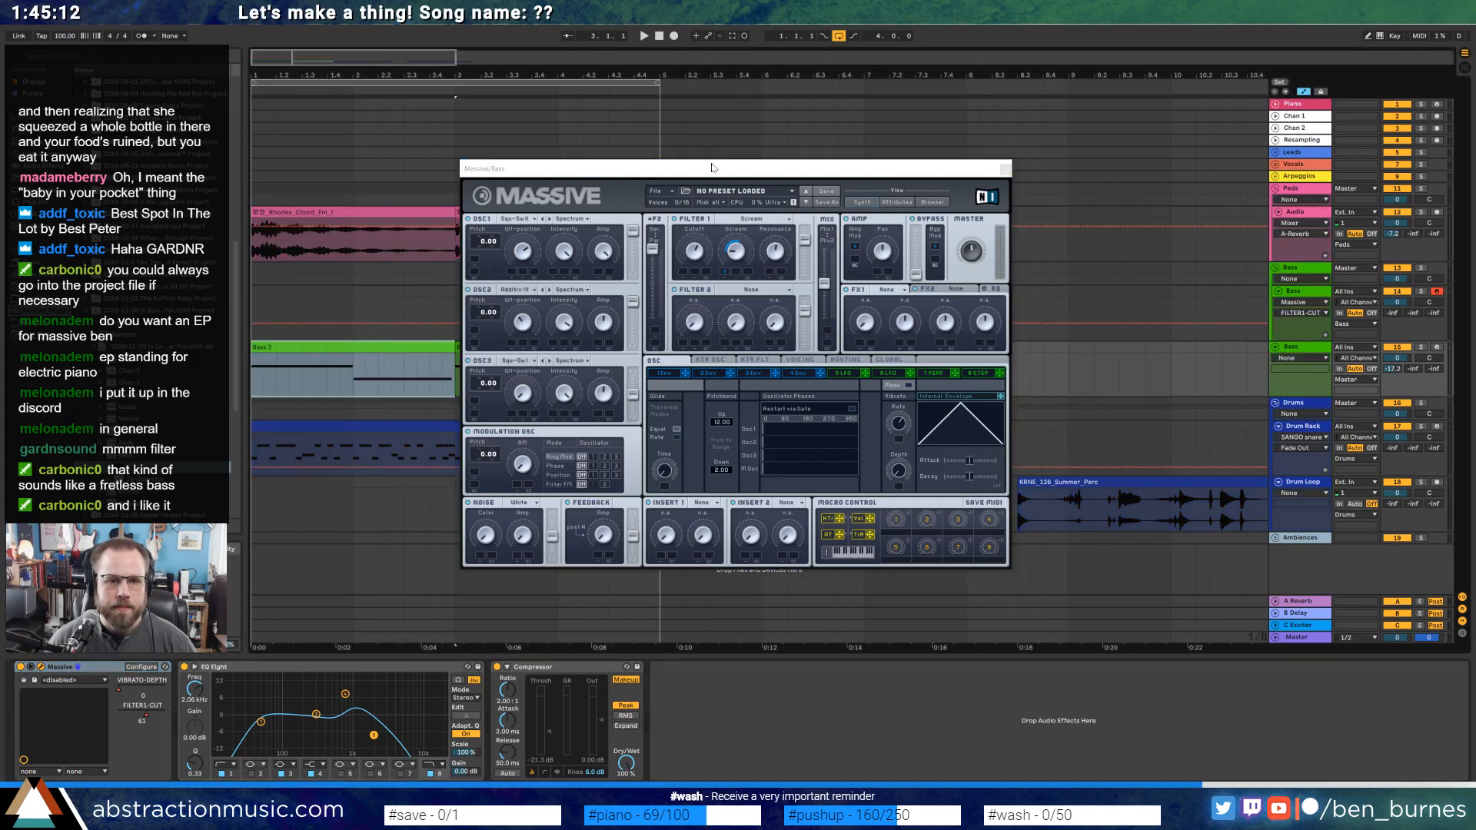
drag(712, 168, 1021, 191)
click(696, 362)
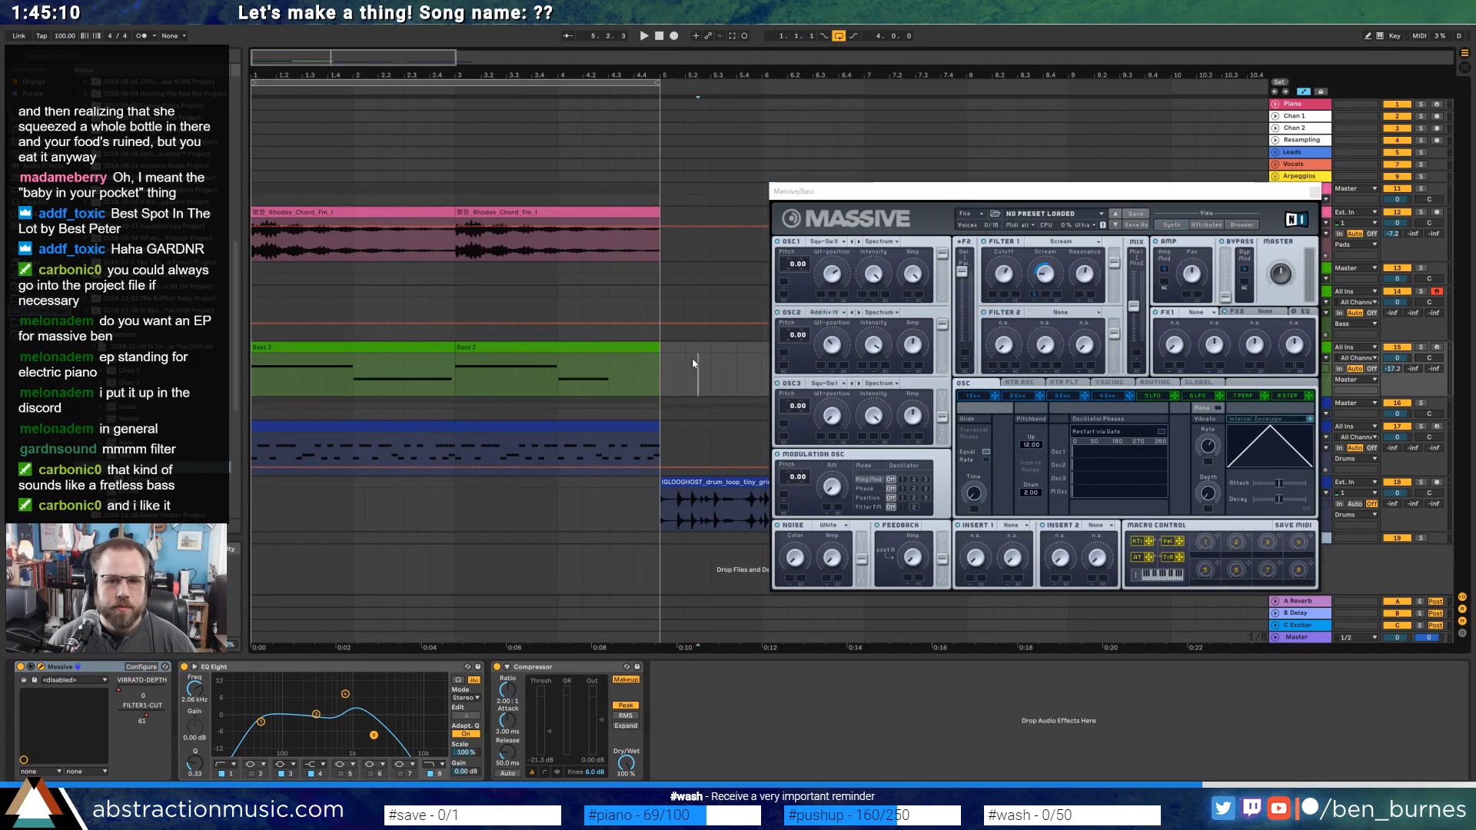
click(1012, 278)
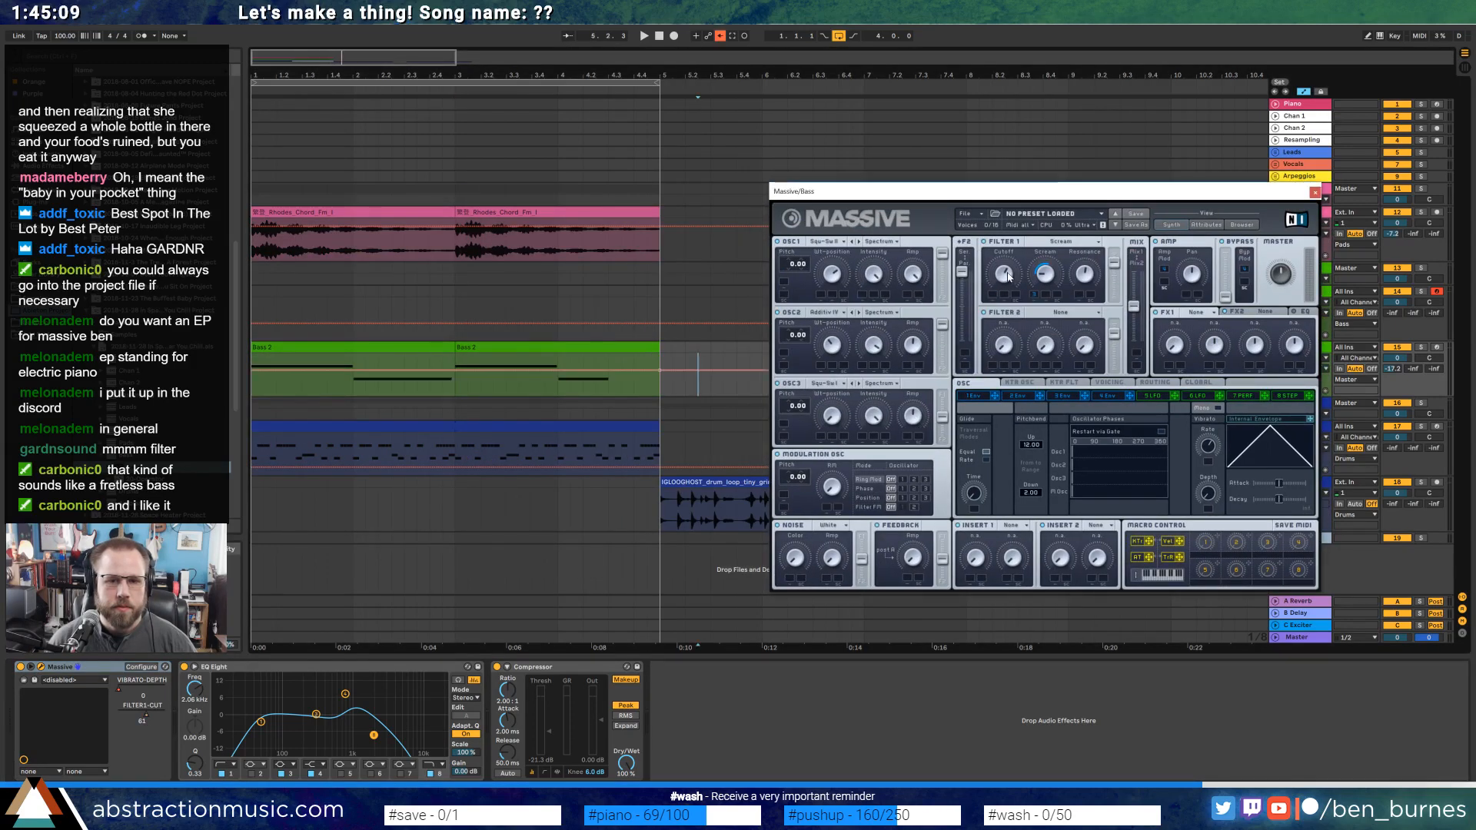
Turn off automation arm and raise the imported Bass's Filter 1 cutoff in Massive to 78.
click(720, 35)
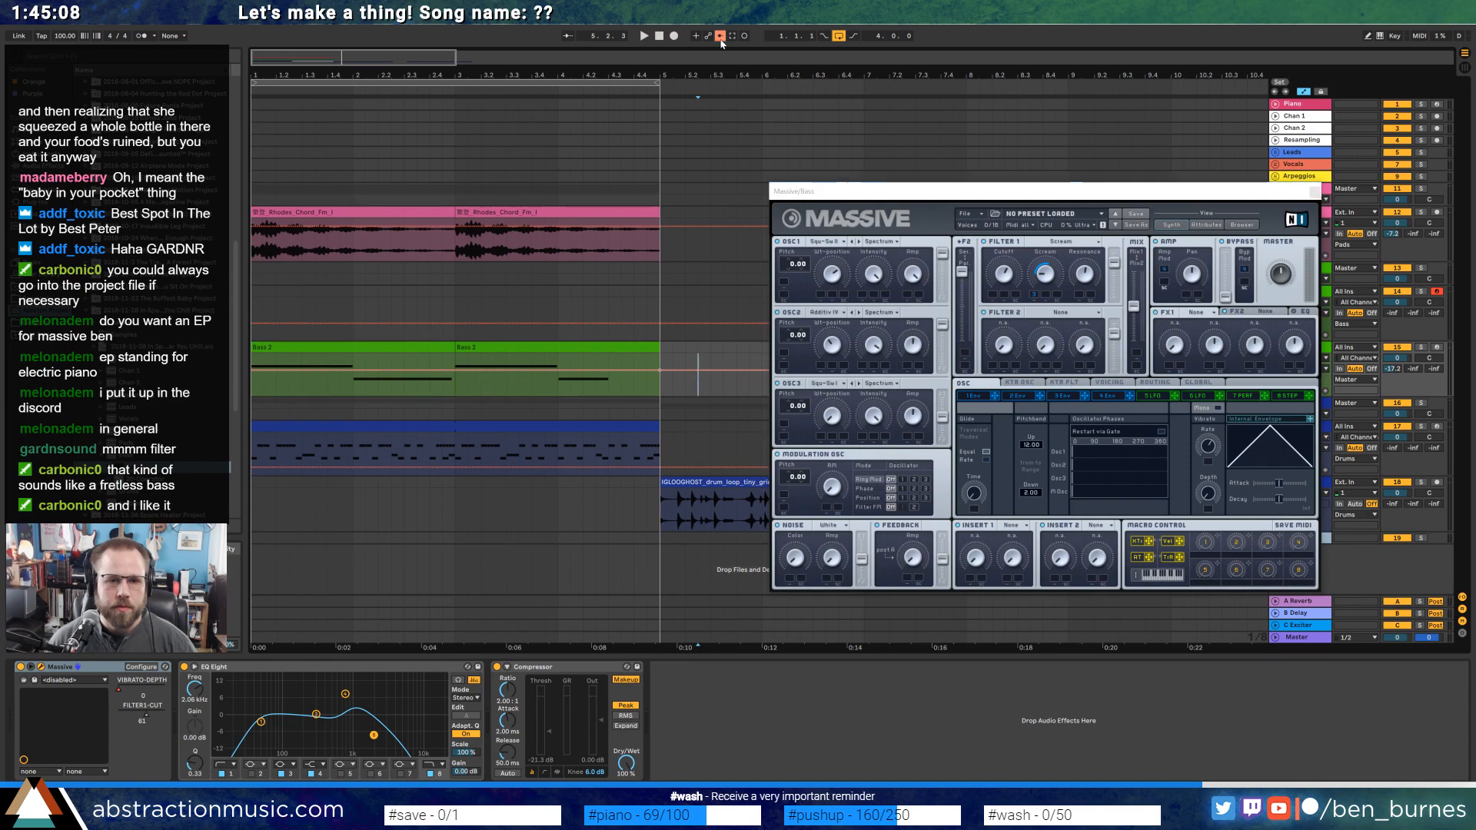
click(119, 691)
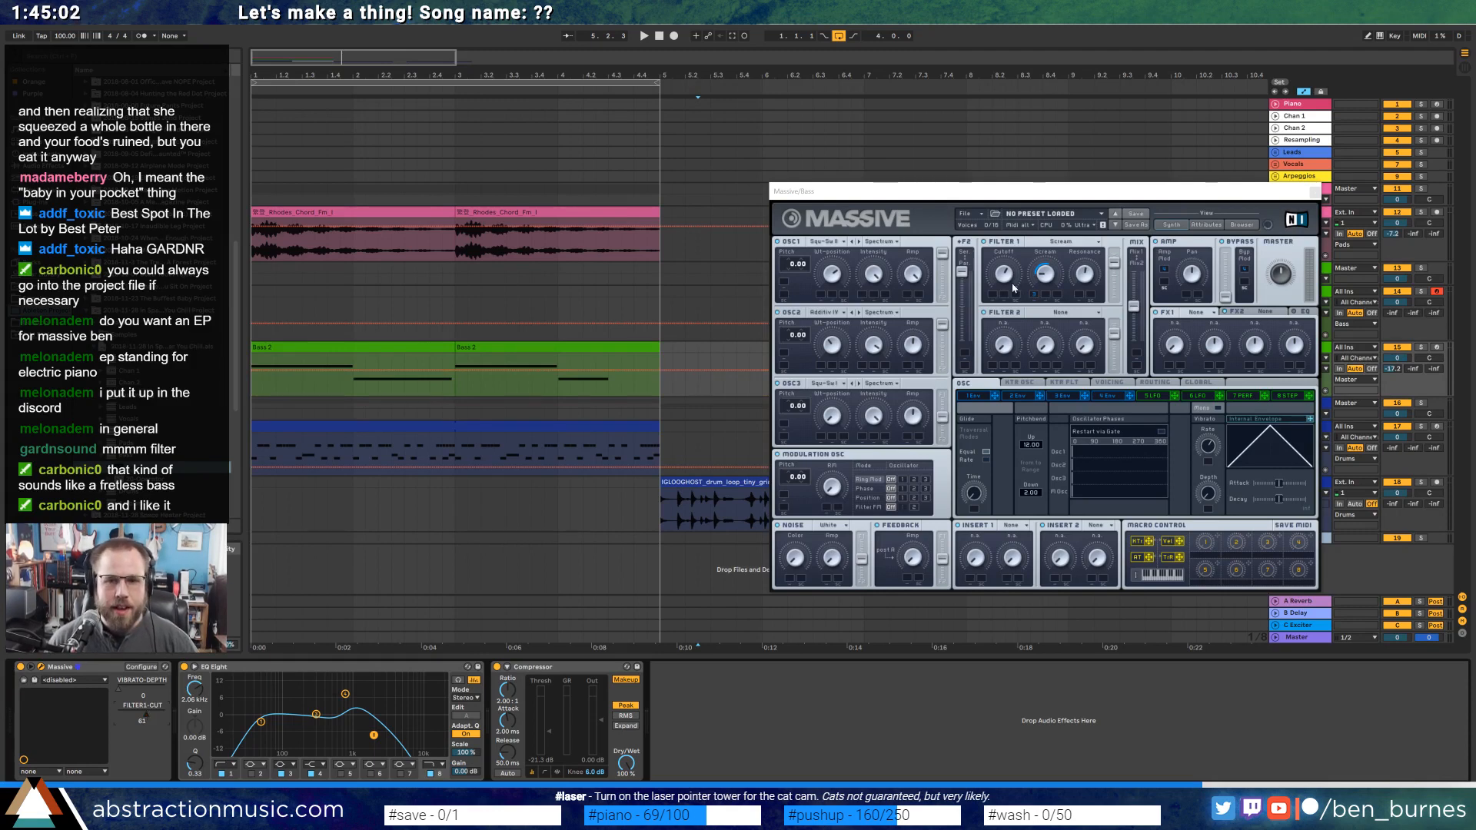
drag(1004, 274, 1005, 250)
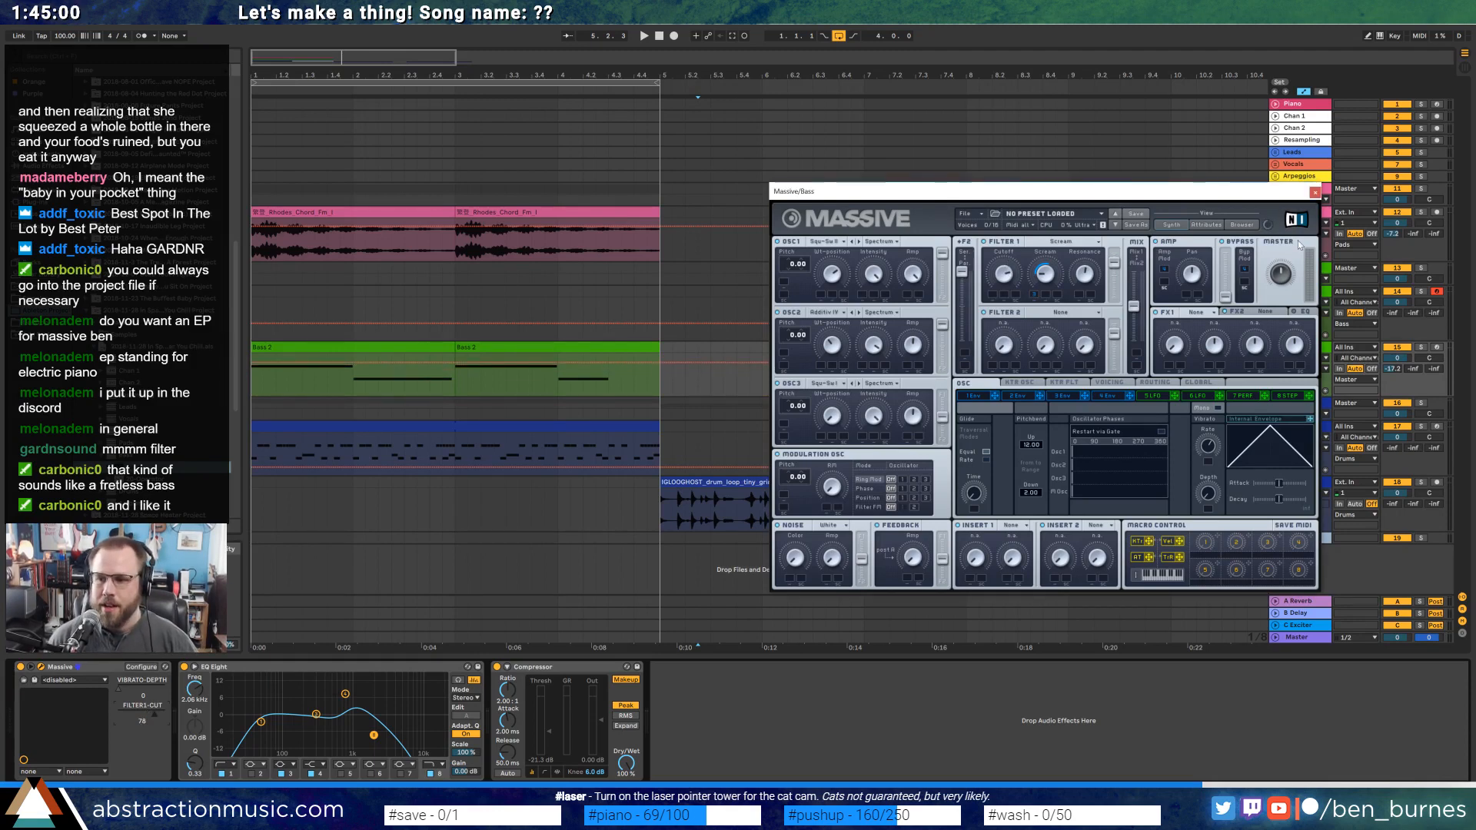
click(1315, 191)
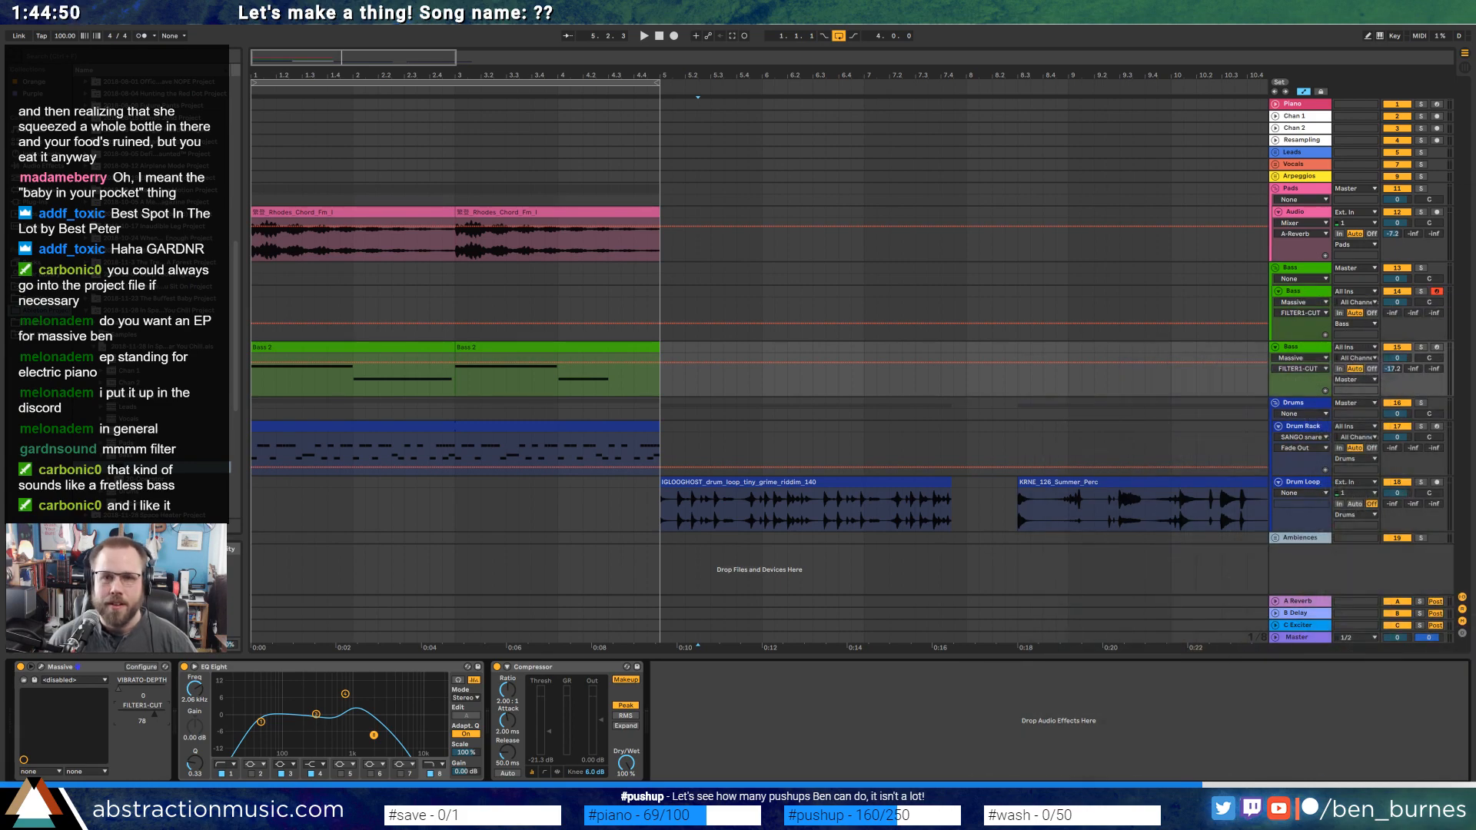
Unfold the Leads group and load a new Massive instrument from the NI Komplete plug-ins onto its Lead track.
key(super+Down)
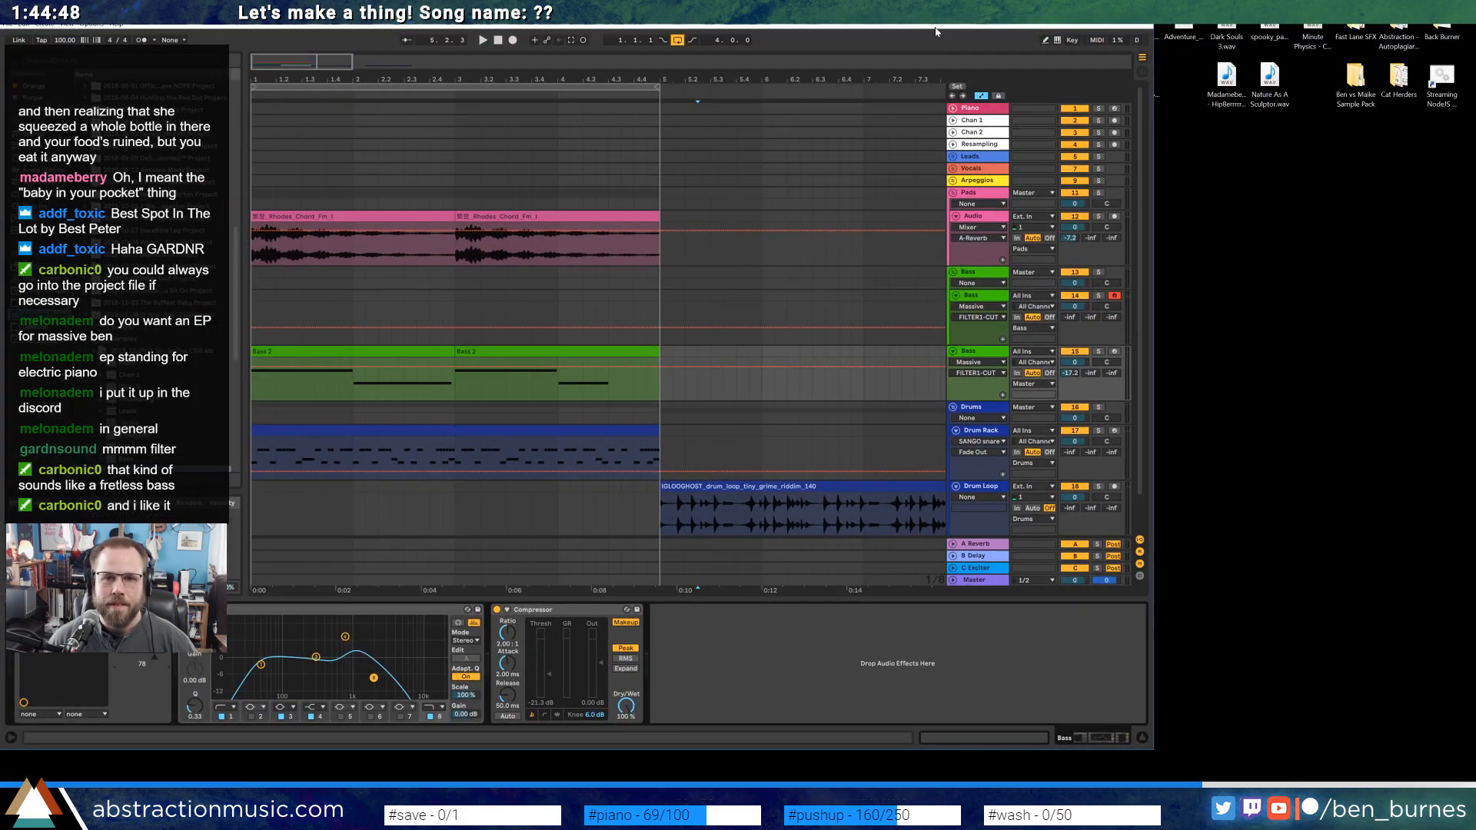
drag(462, 9, 663, 27)
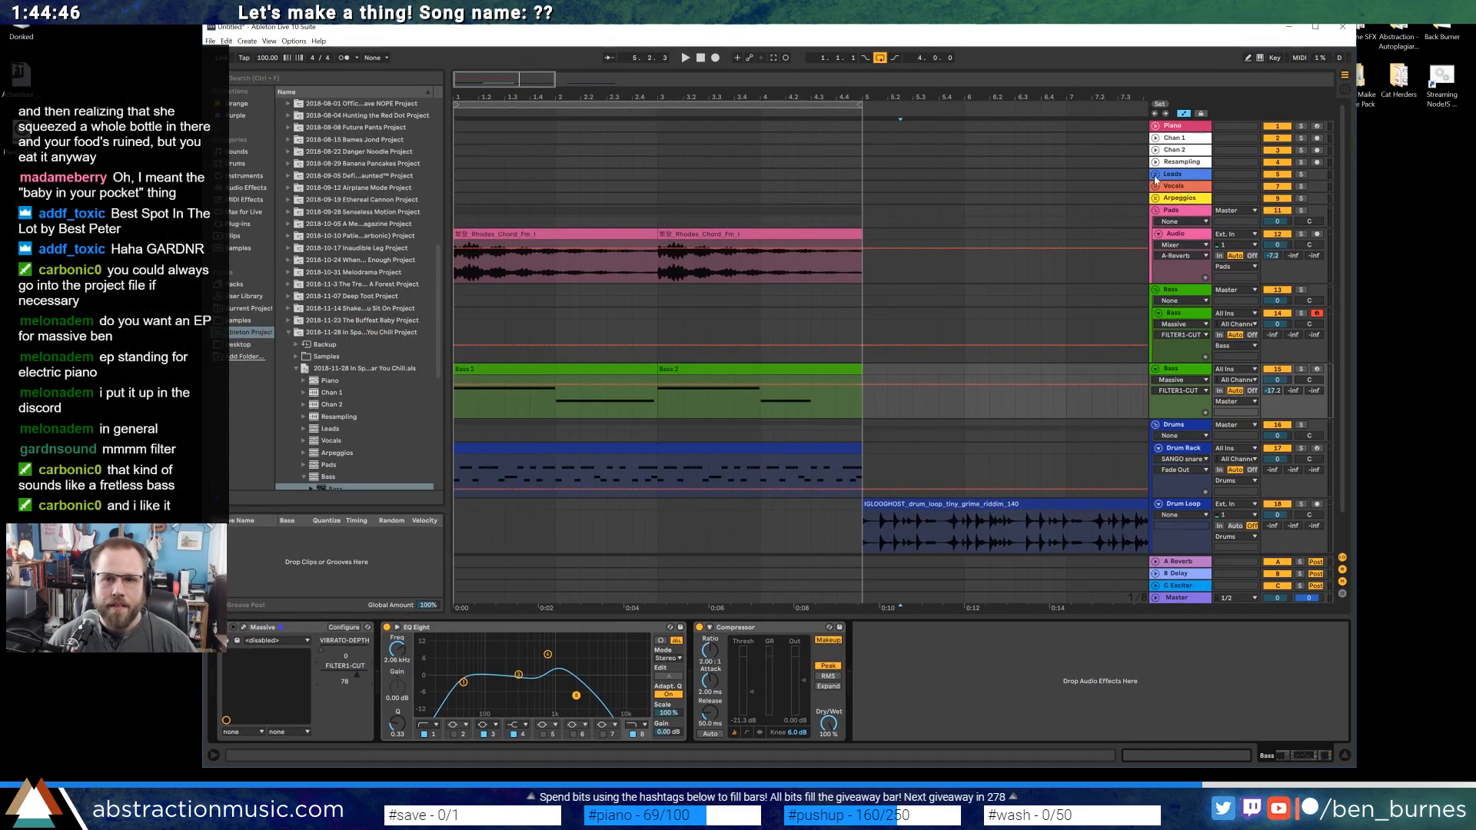
click(1156, 175)
click(1183, 203)
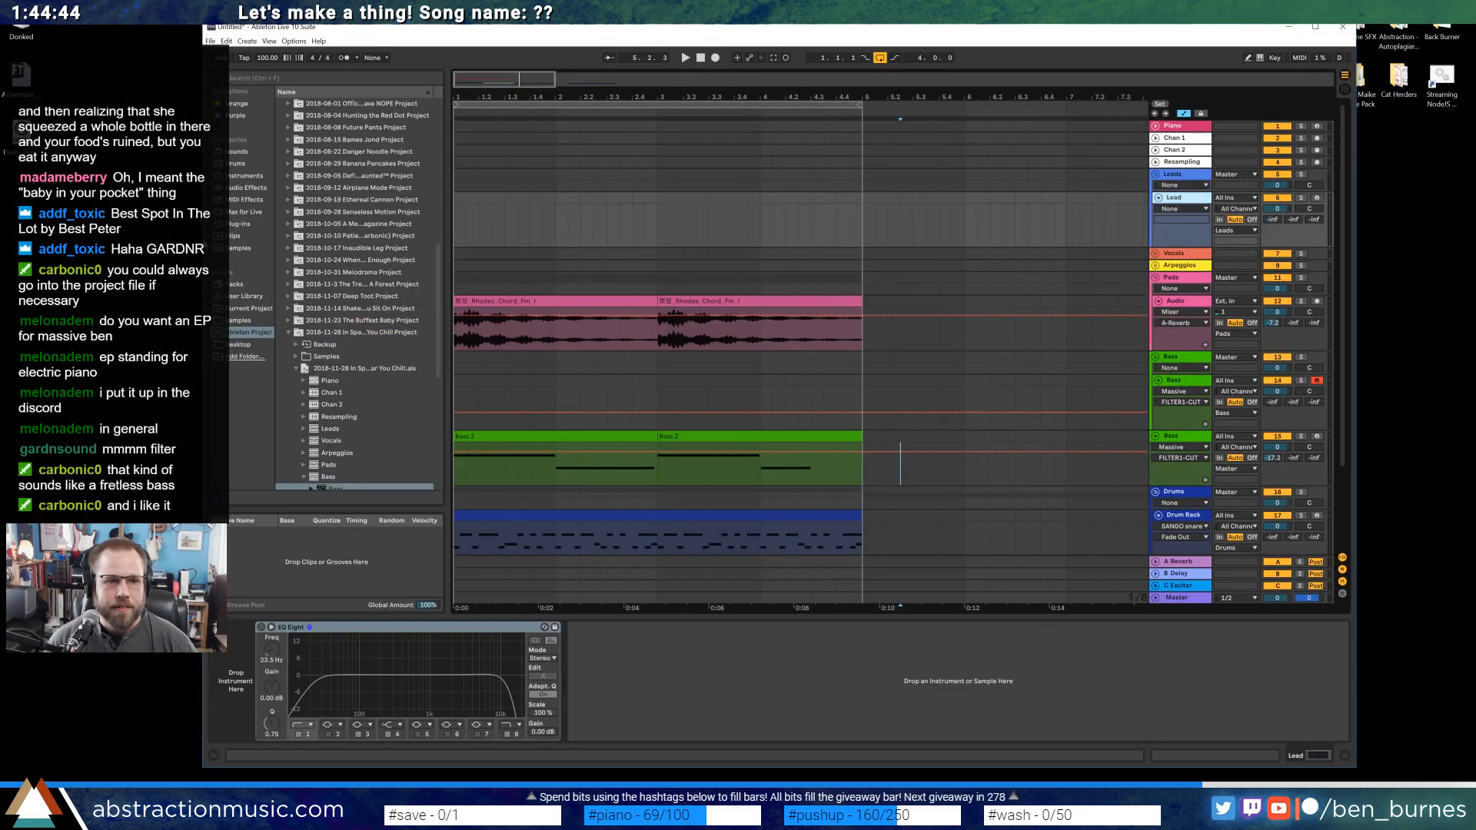
click(240, 224)
drag(318, 308, 472, 209)
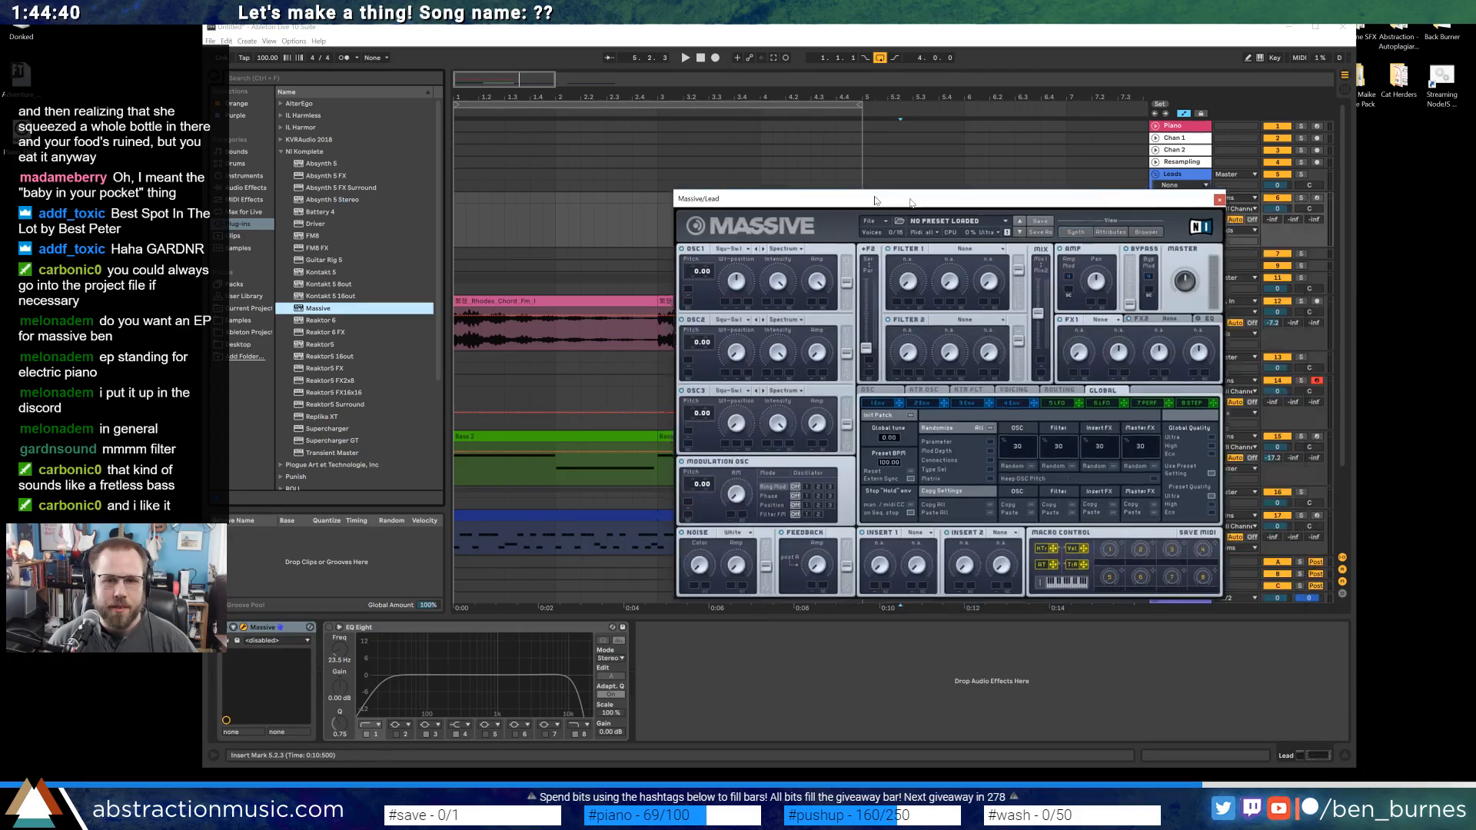
Open Massive's preset browser at the D: drive and show the same Storage (D:) root in File Explorer.
click(1064, 226)
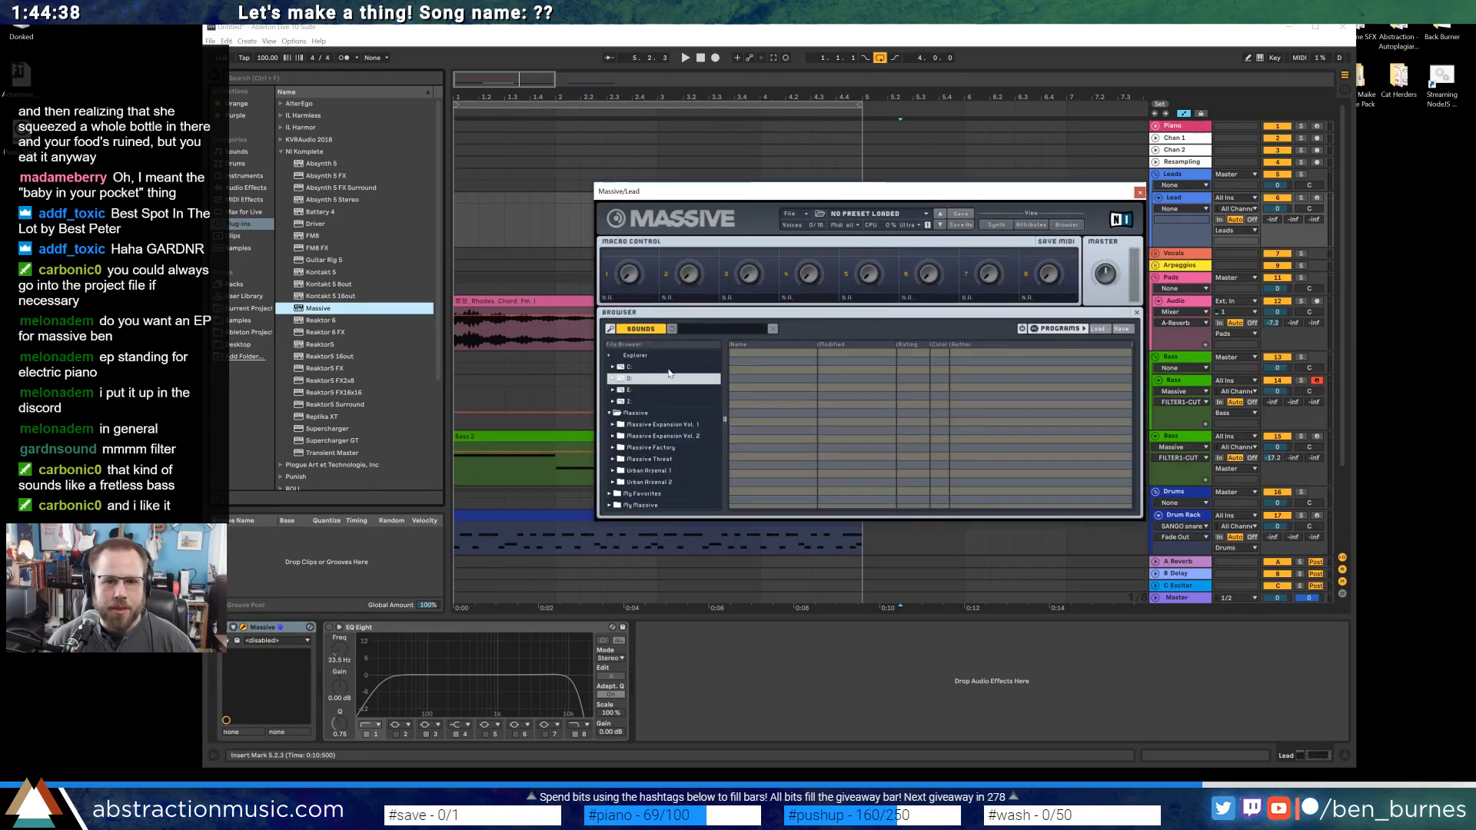
click(614, 381)
key(super+e)
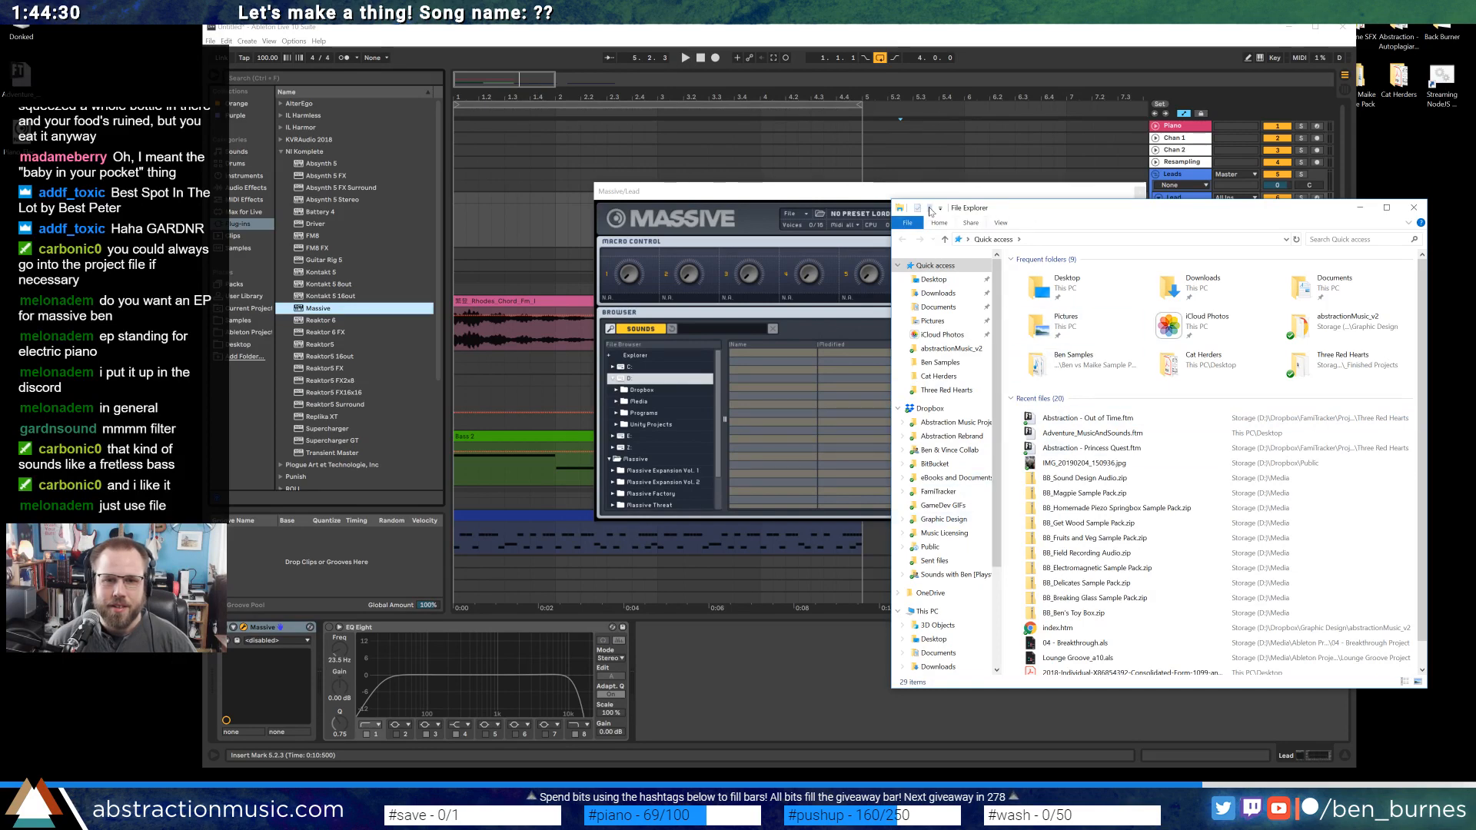
drag(926, 192, 822, 191)
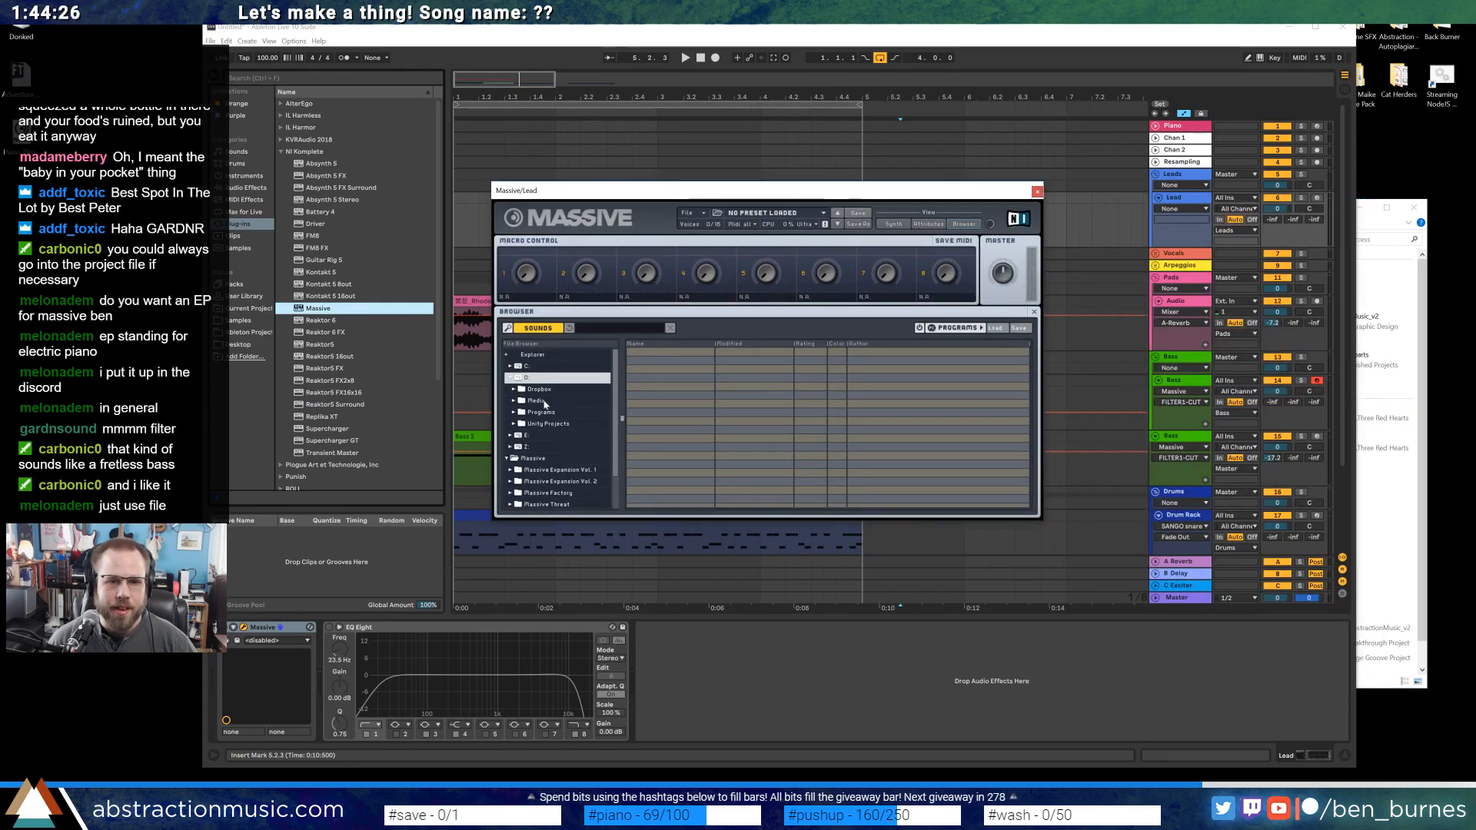
click(1393, 292)
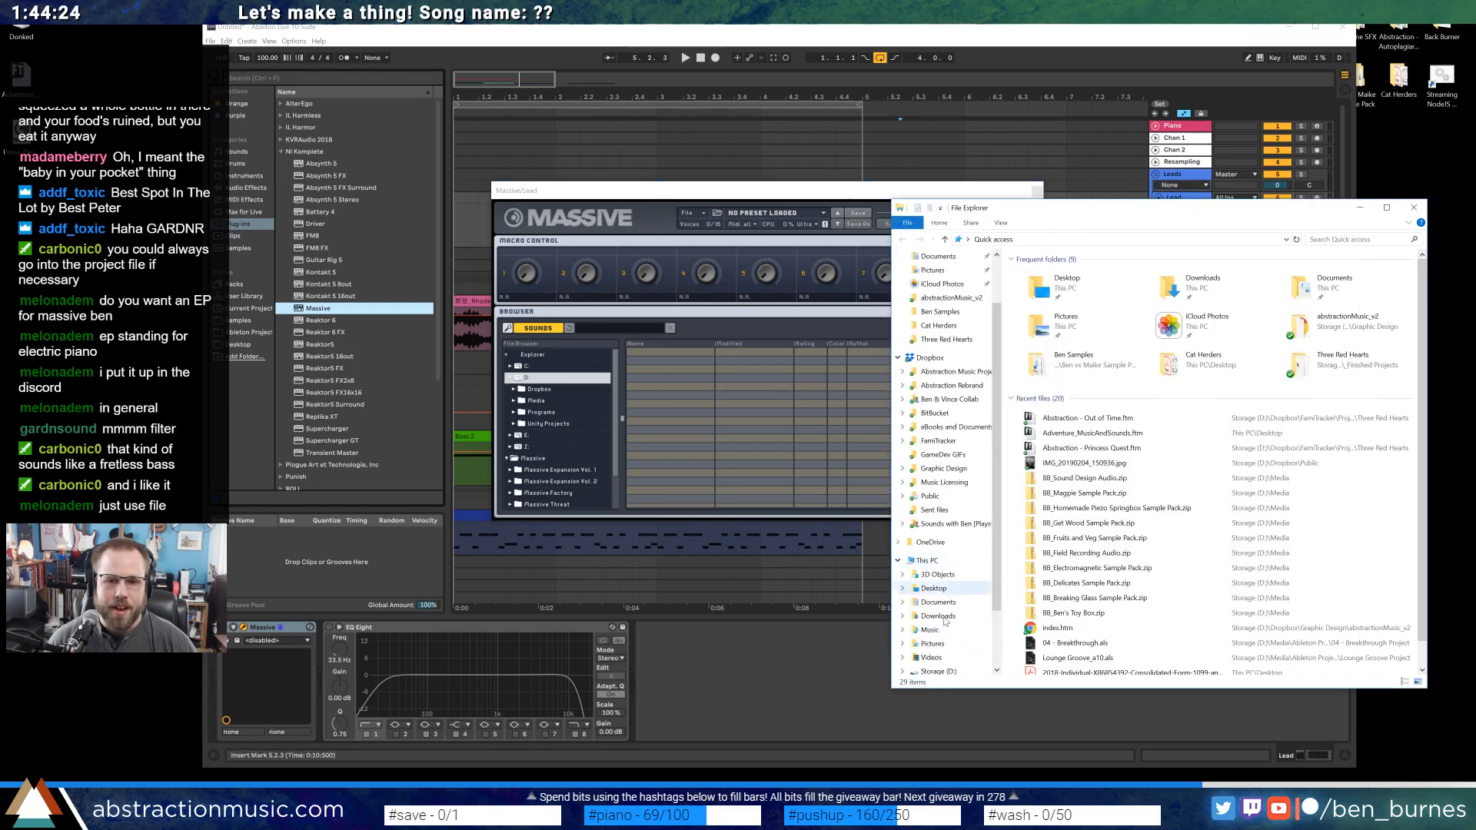
click(939, 601)
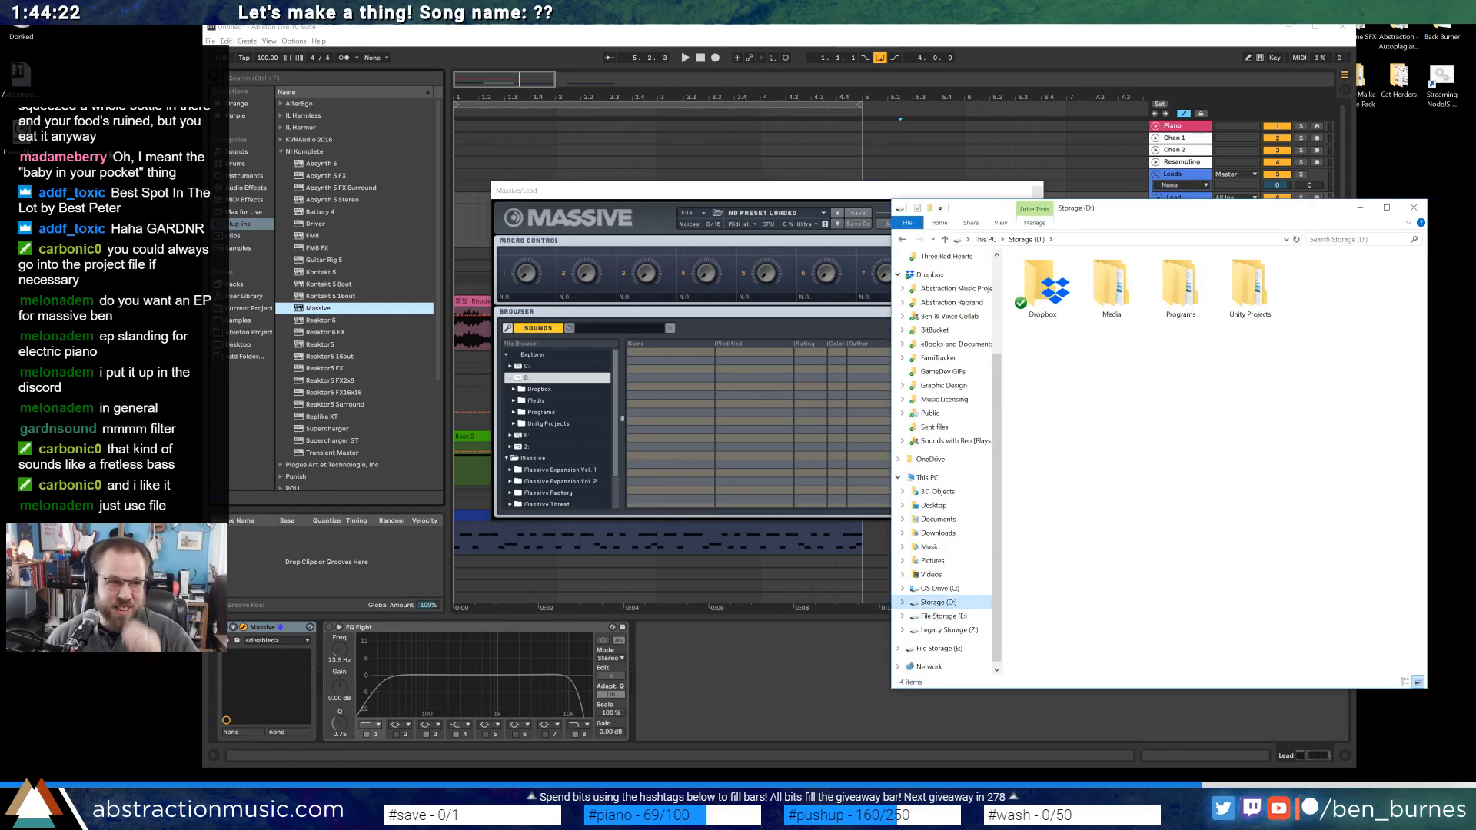
Add the Piano Elec preset to the D: drive and load it in the Lead track's Massive.
drag(836, 390, 1114, 400)
click(536, 372)
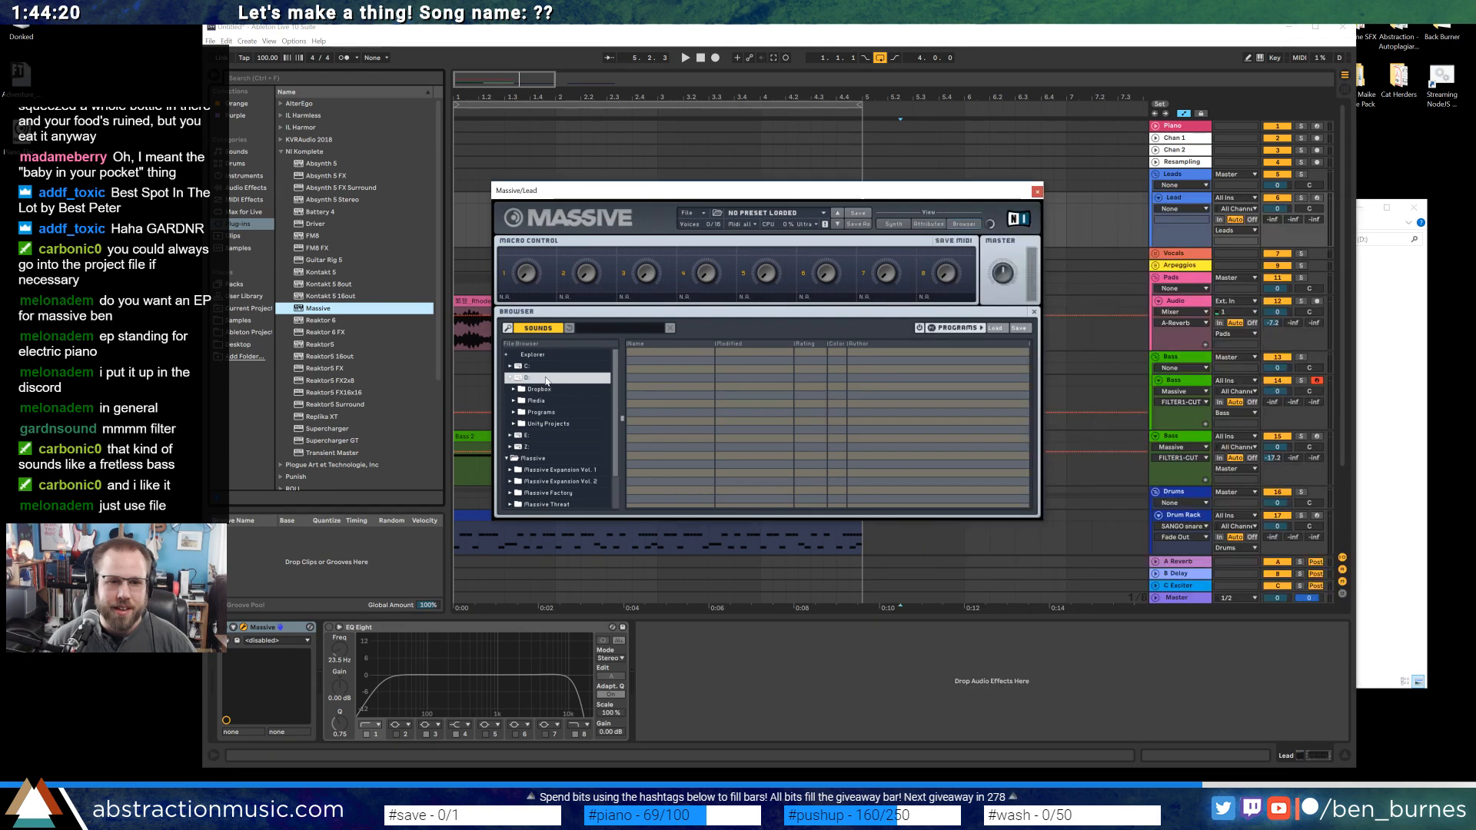
click(526, 367)
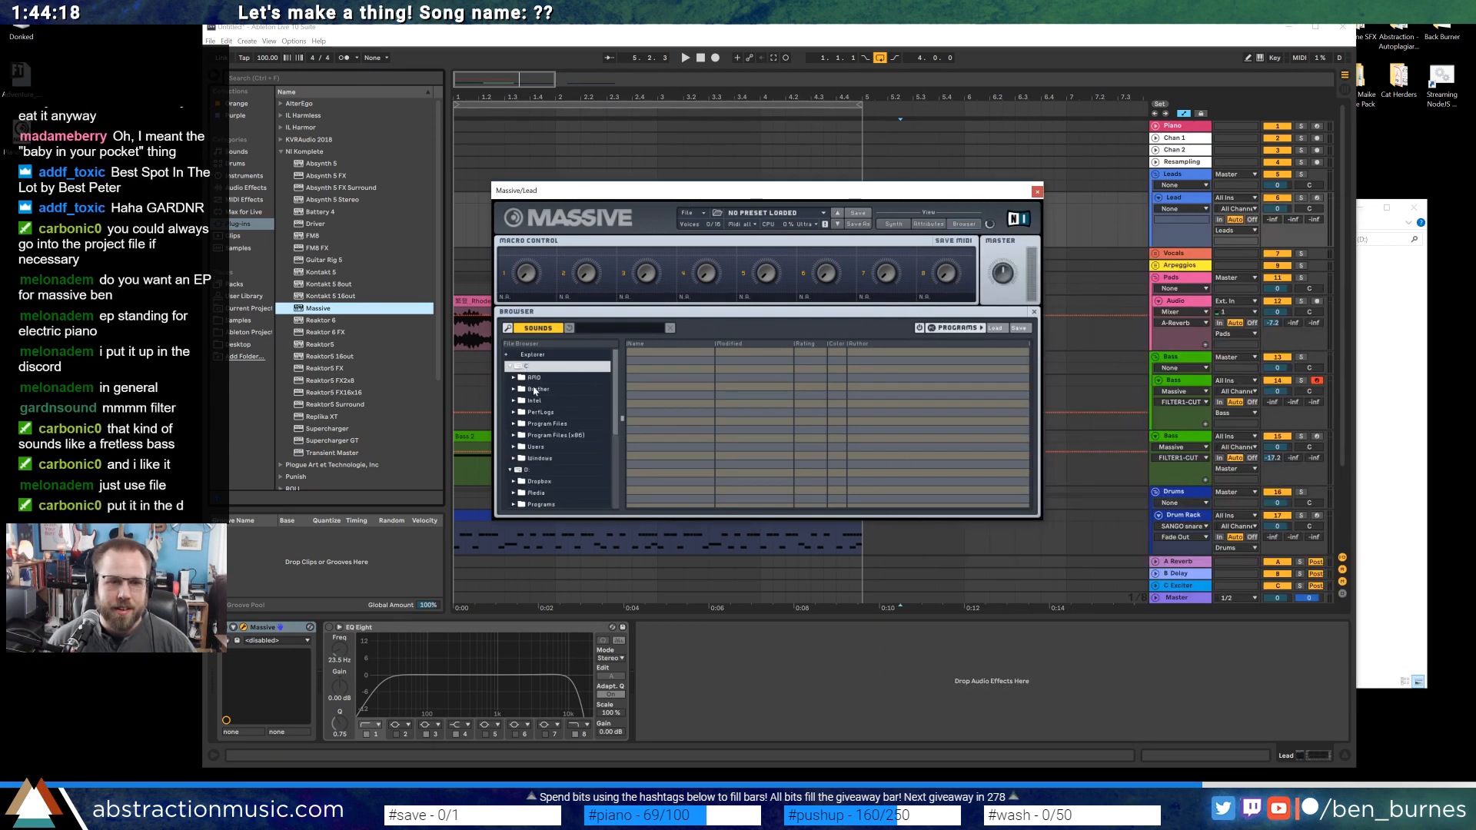
click(520, 470)
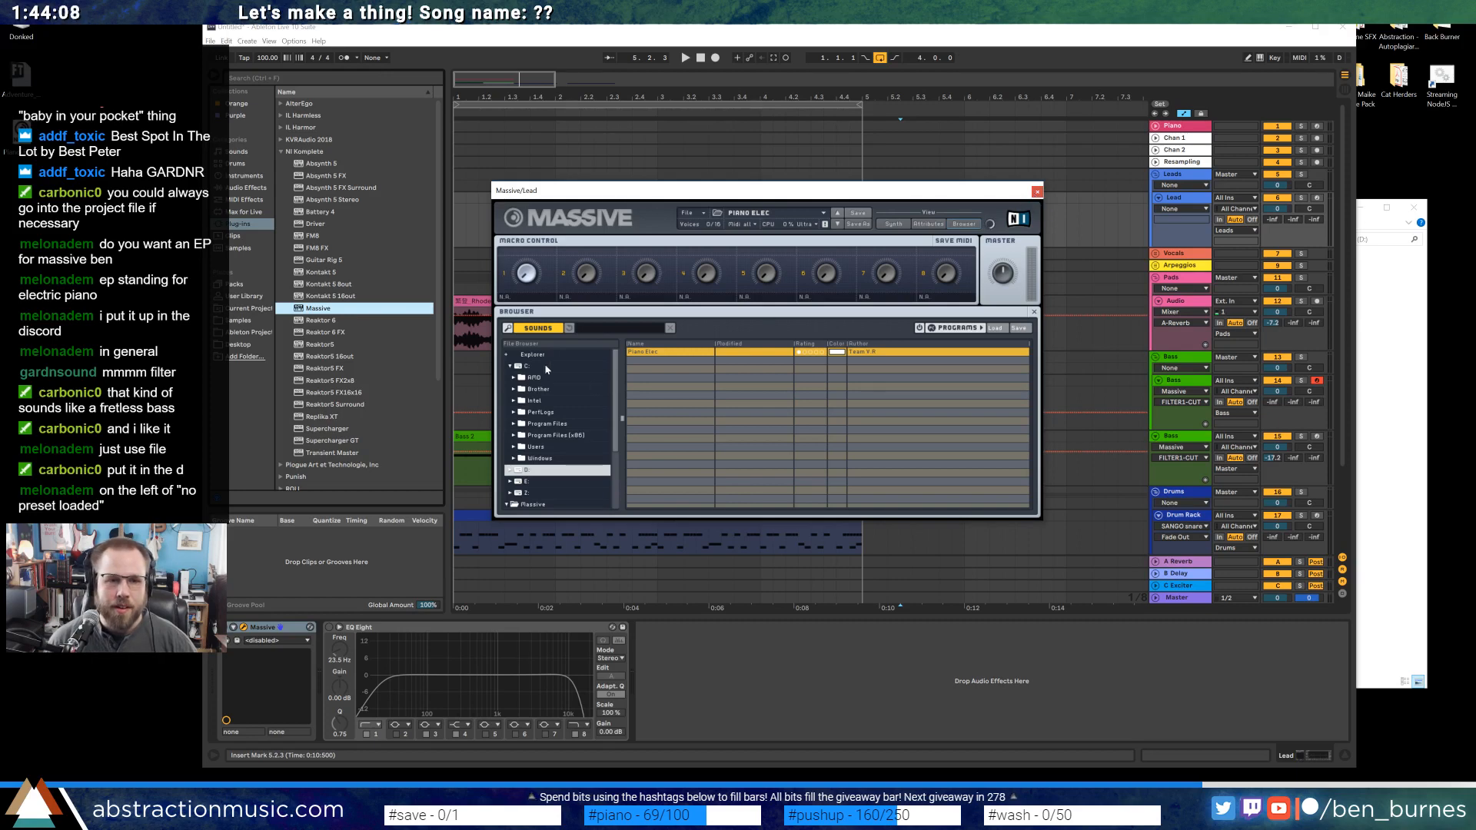
Arm the Lead track and set its A-Reverb send to -8.0 dB and its B-Delay send to -9.0 dB.
drag(1029, 197, 1084, 207)
click(1316, 199)
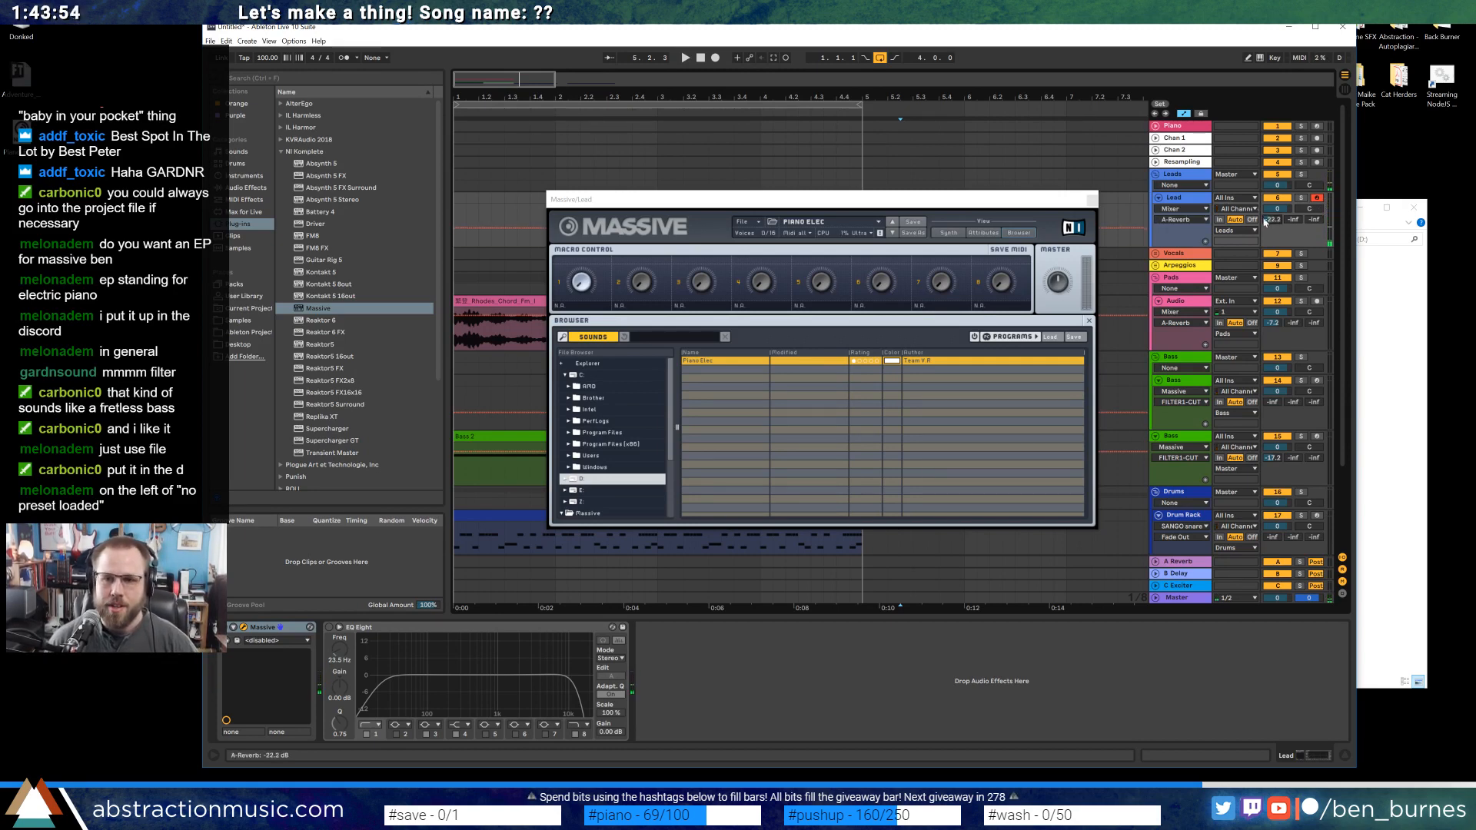
key(F11)
drag(1412, 199, 1412, 154)
drag(1412, 225, 1413, 214)
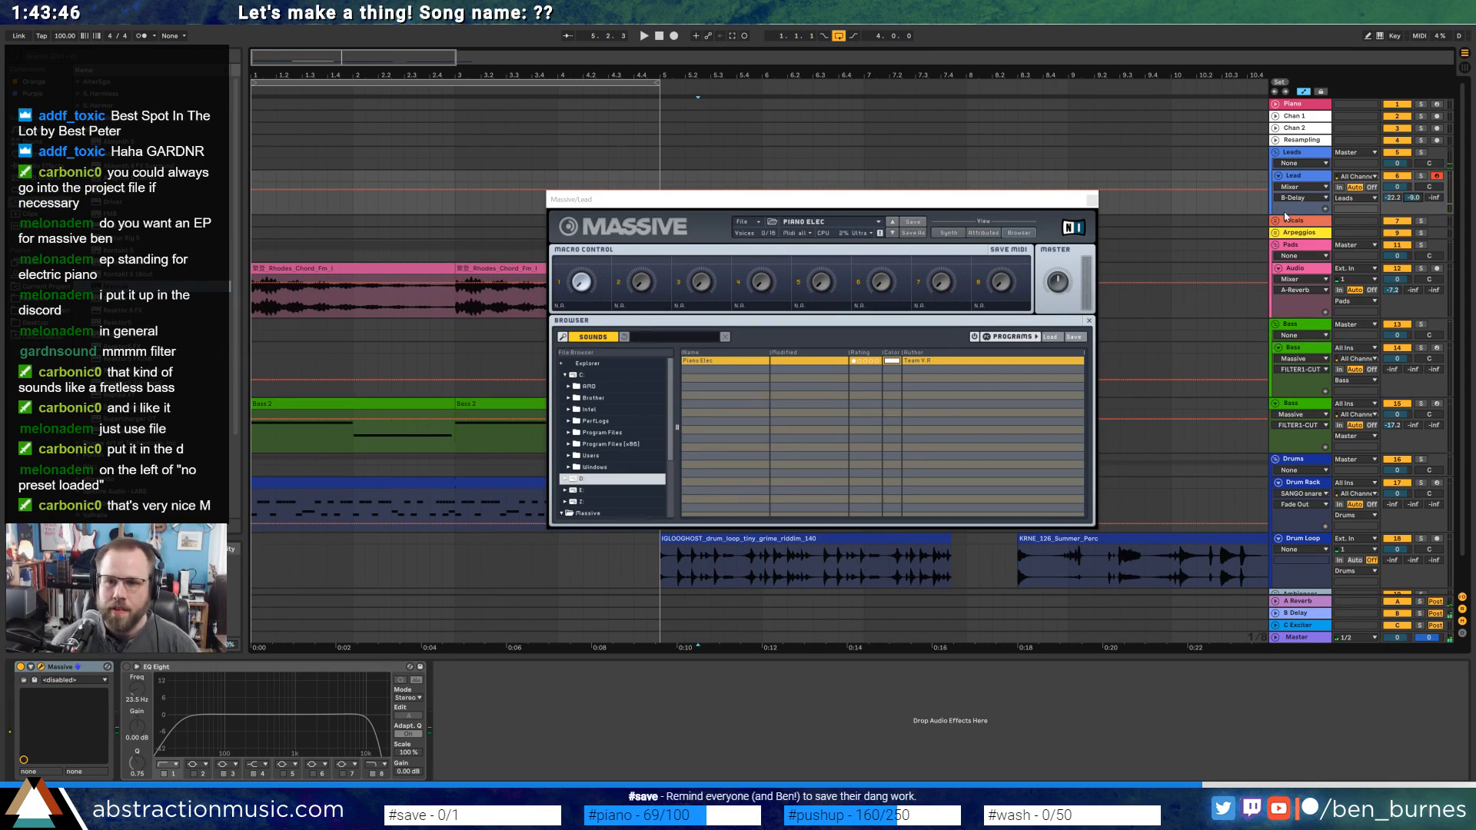
drag(1288, 217, 1288, 227)
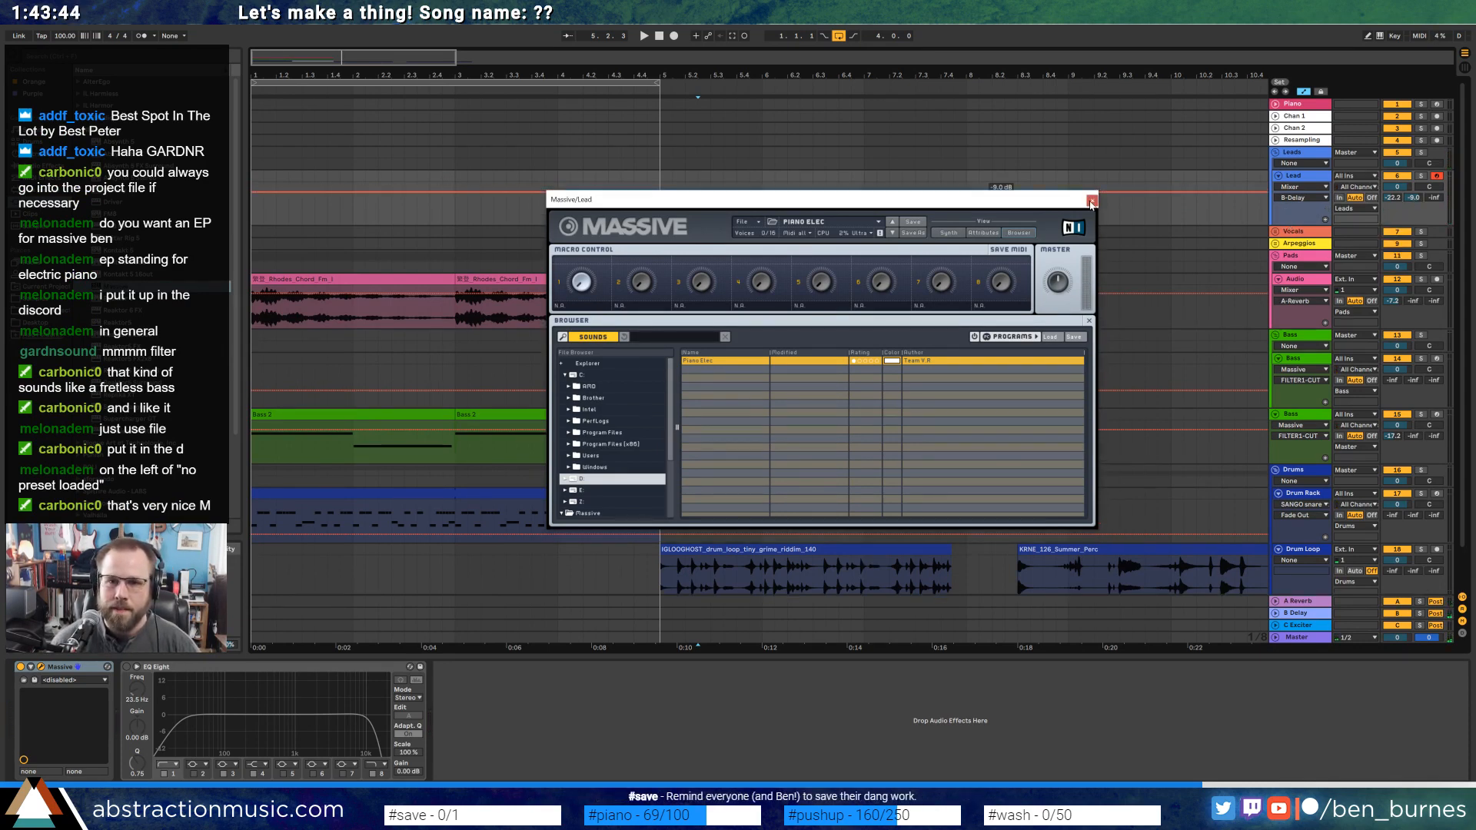
click(1092, 199)
drag(1392, 198, 1392, 171)
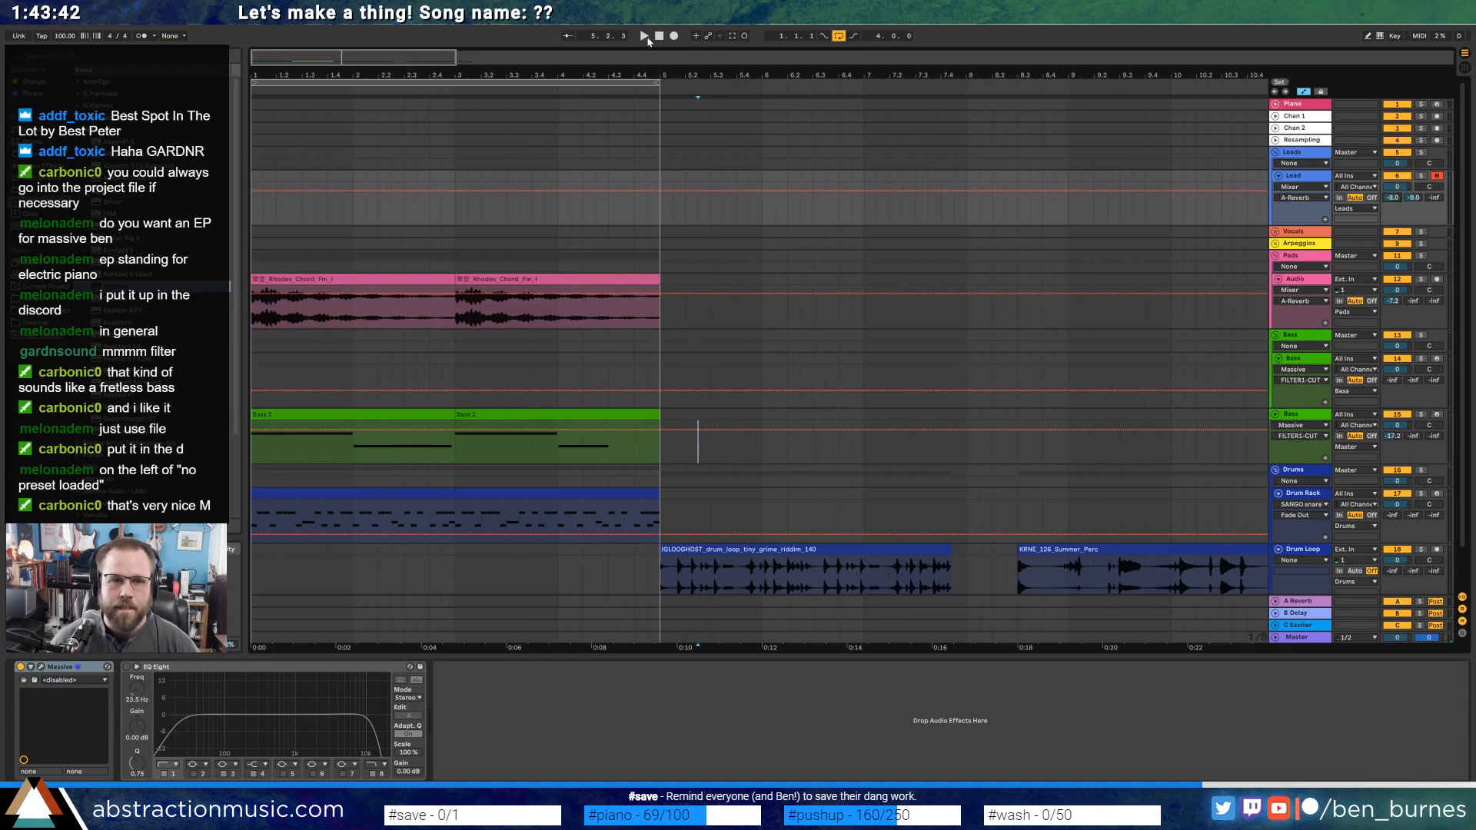
Record an electric piano chord on the Lead track from bar 1, and select the first imported Bass clip.
click(673, 36)
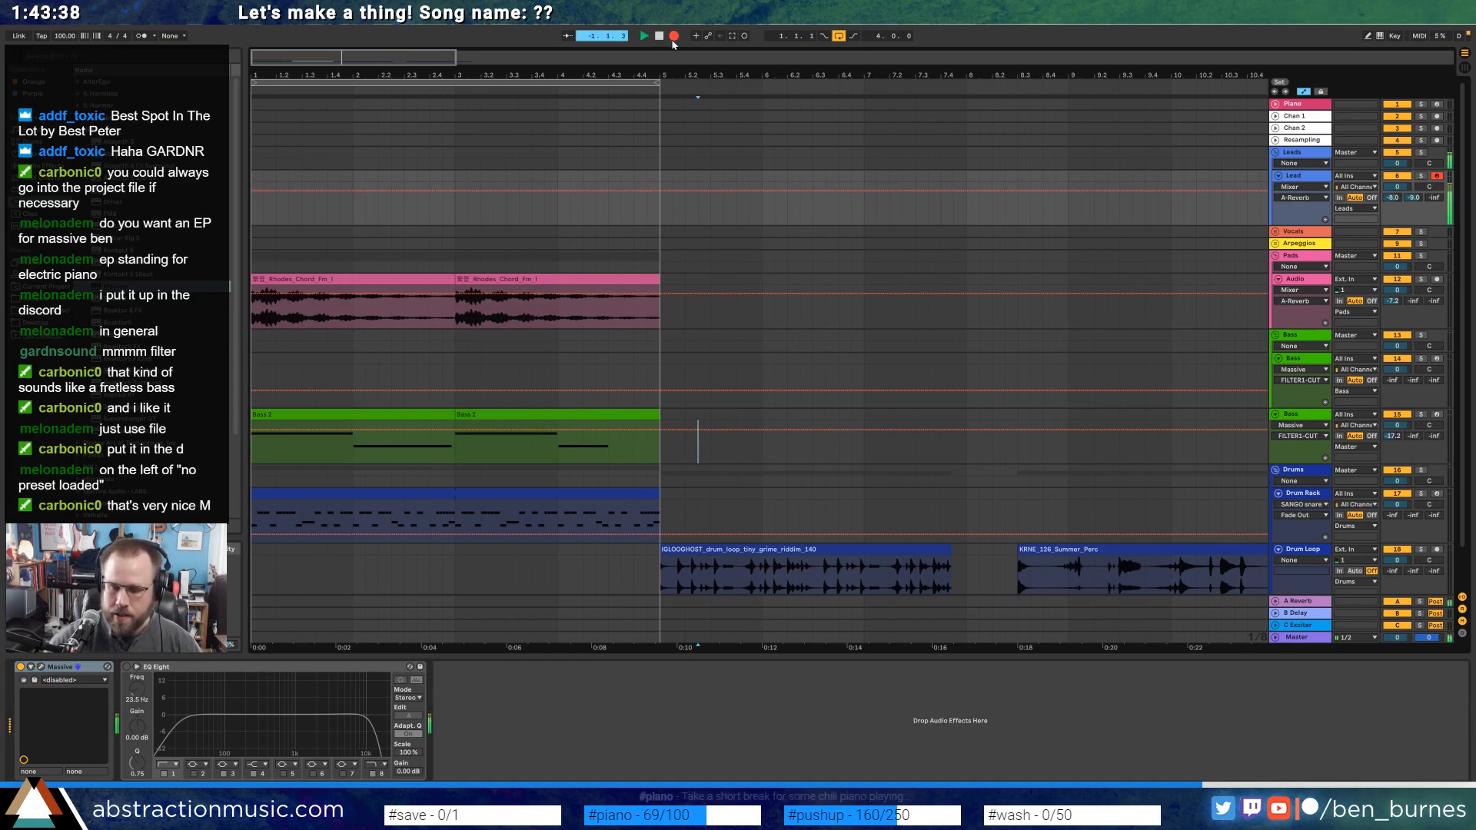
key(space)
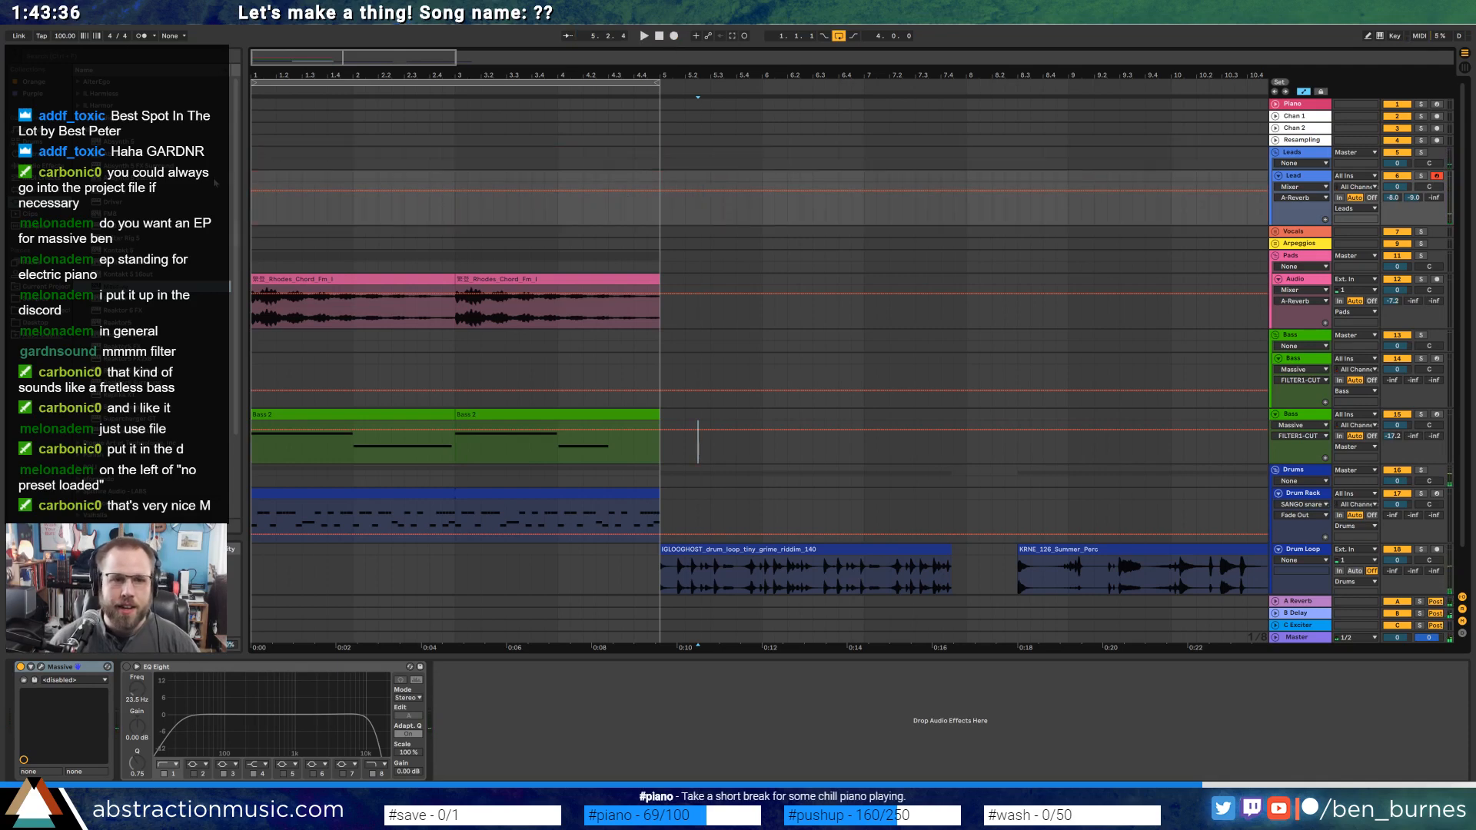
click(254, 178)
key(F9)
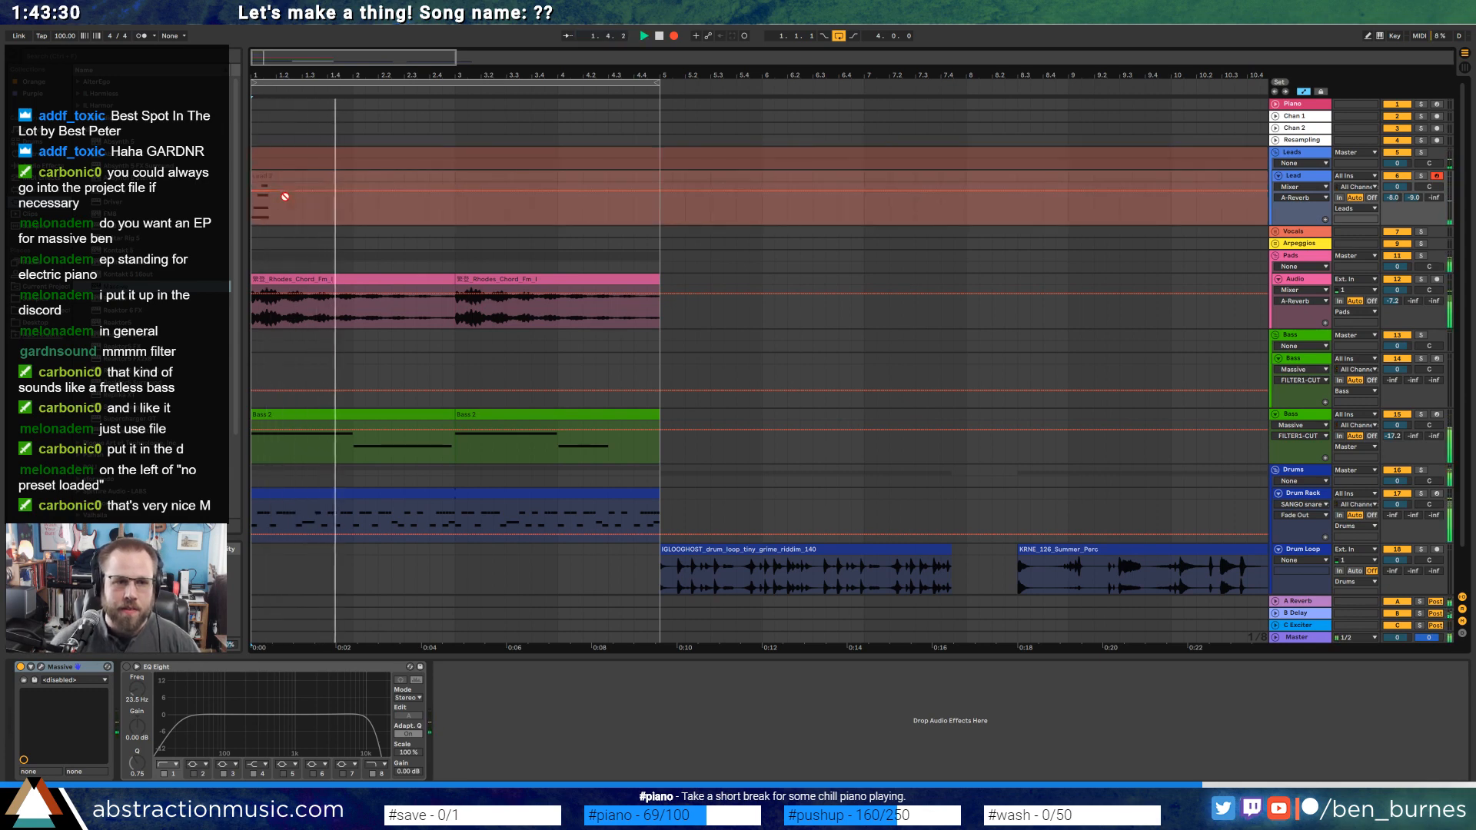
click(363, 413)
key(space)
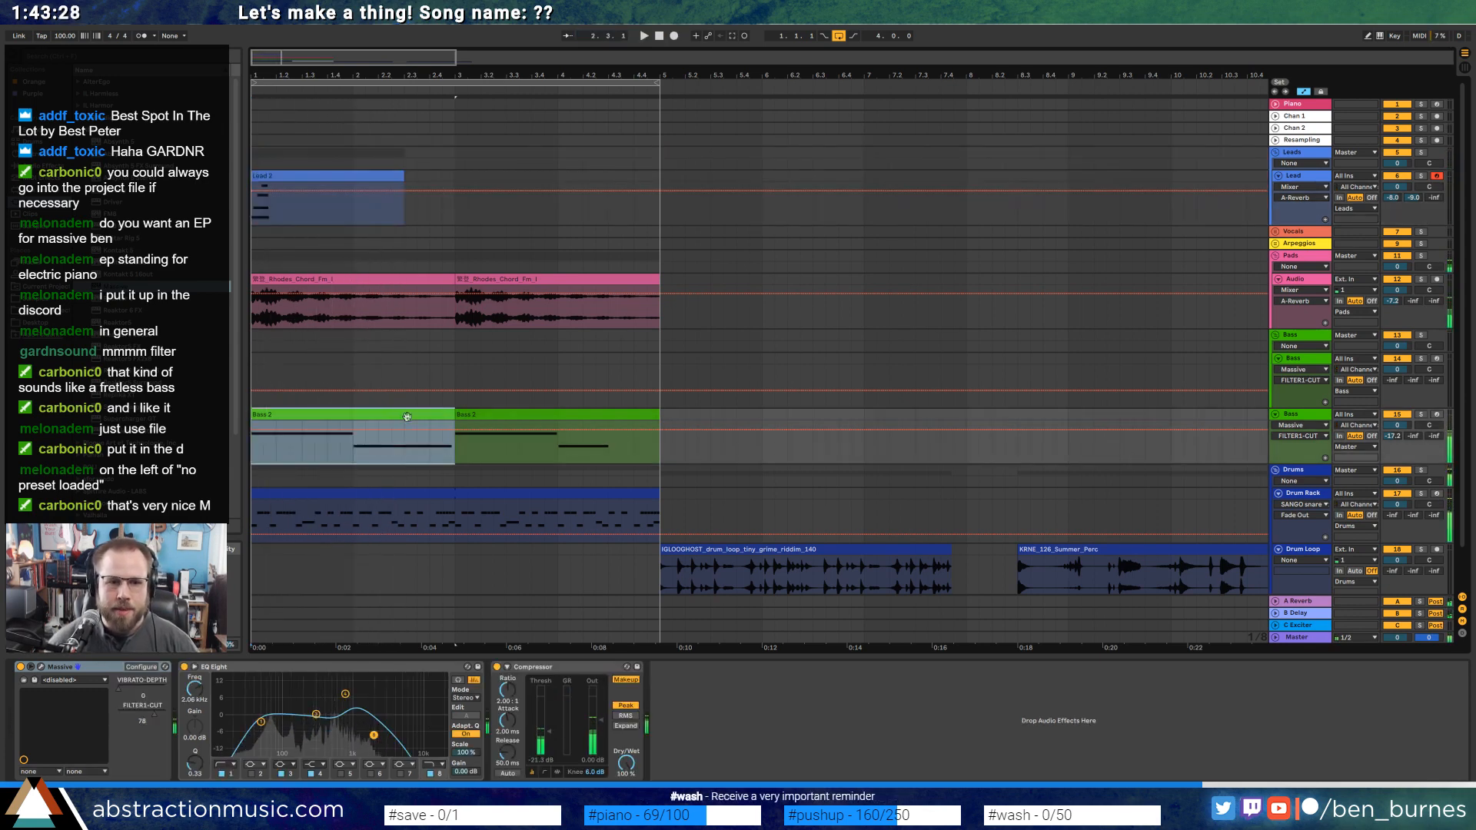
Try a different Filter 1 cutoff in the imported Bass track's Massive while auditioning its clips.
click(40, 667)
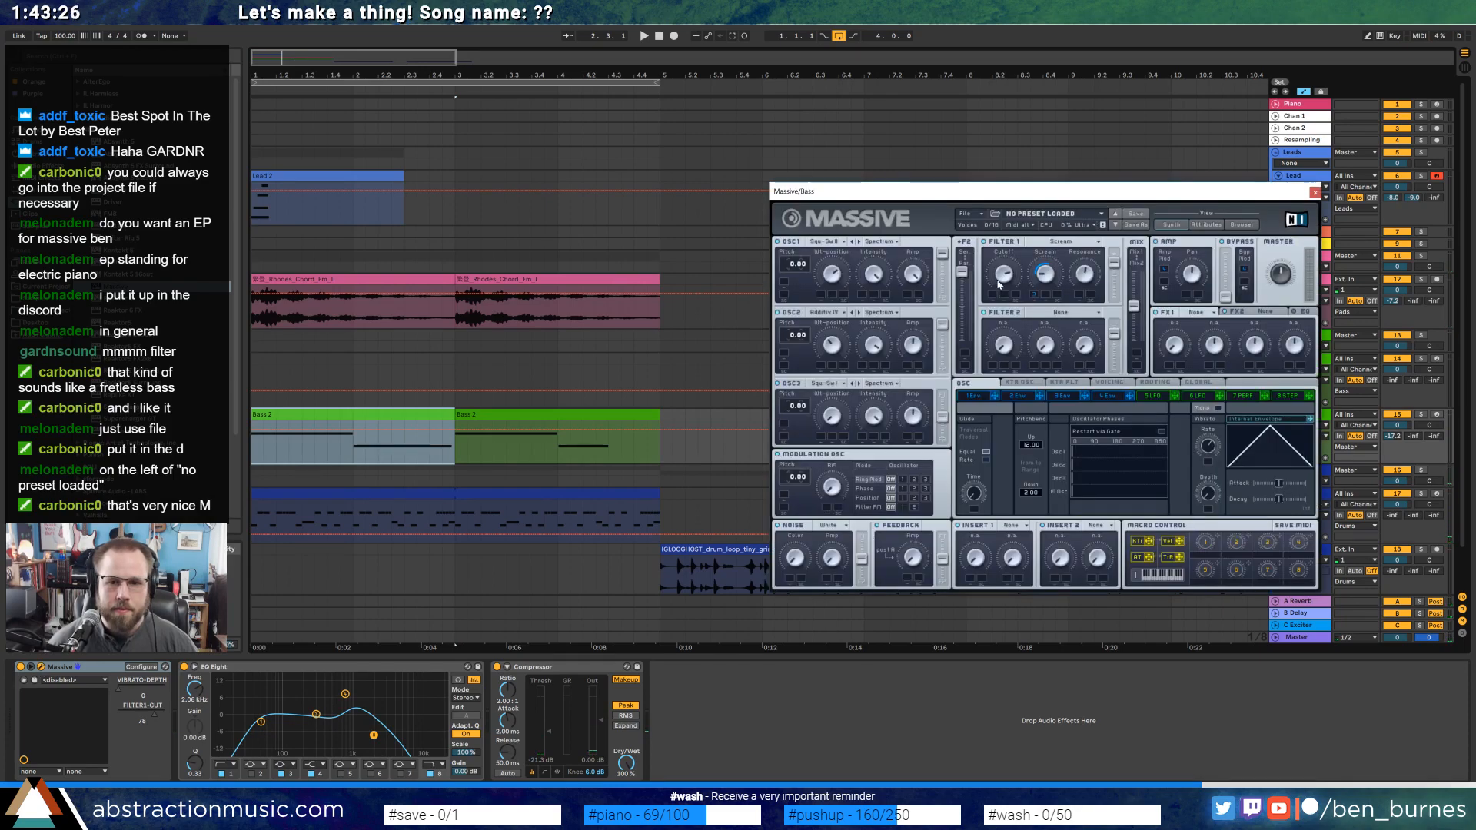
key(space)
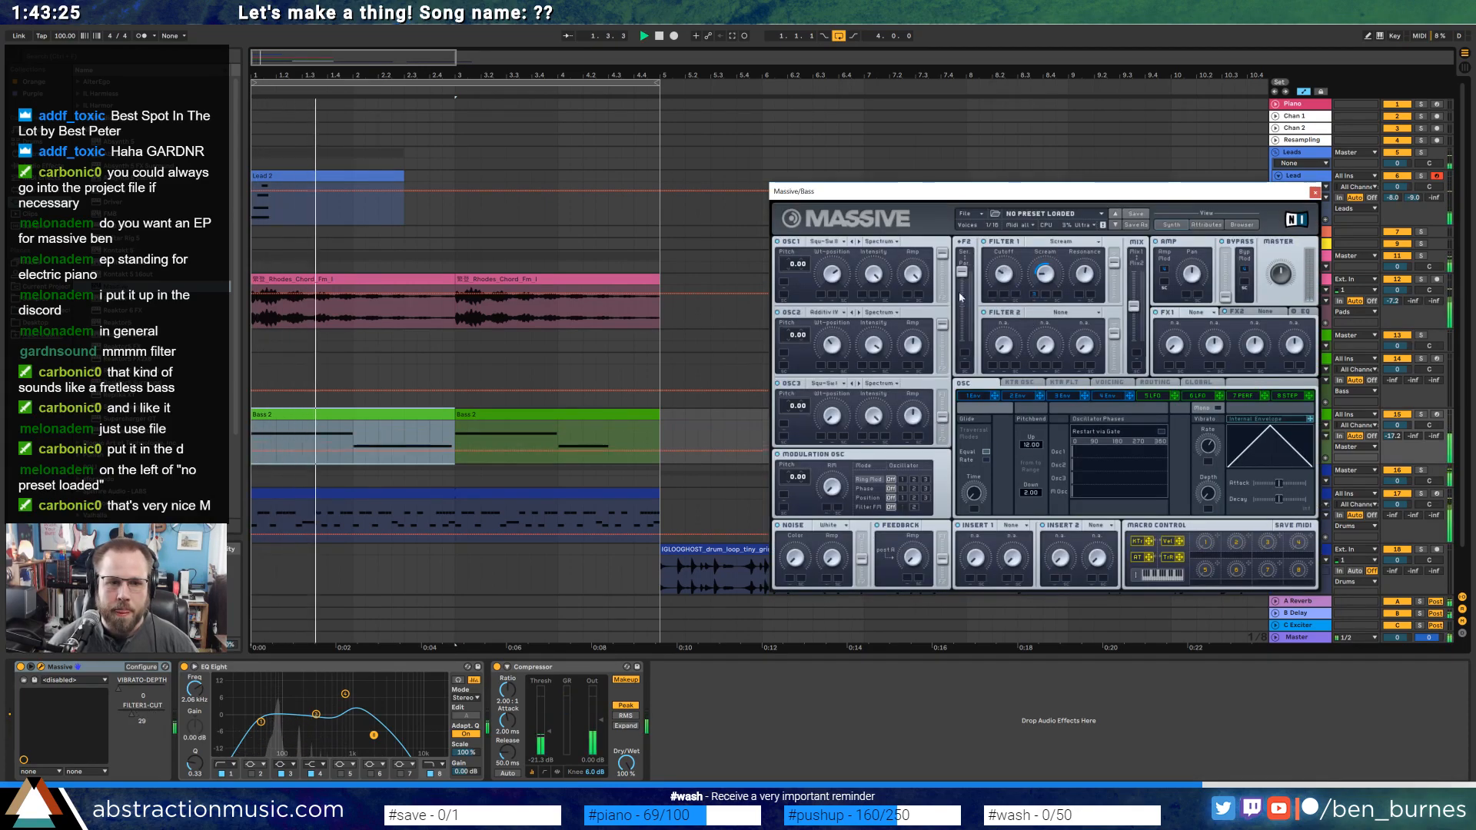
drag(1002, 284, 1001, 275)
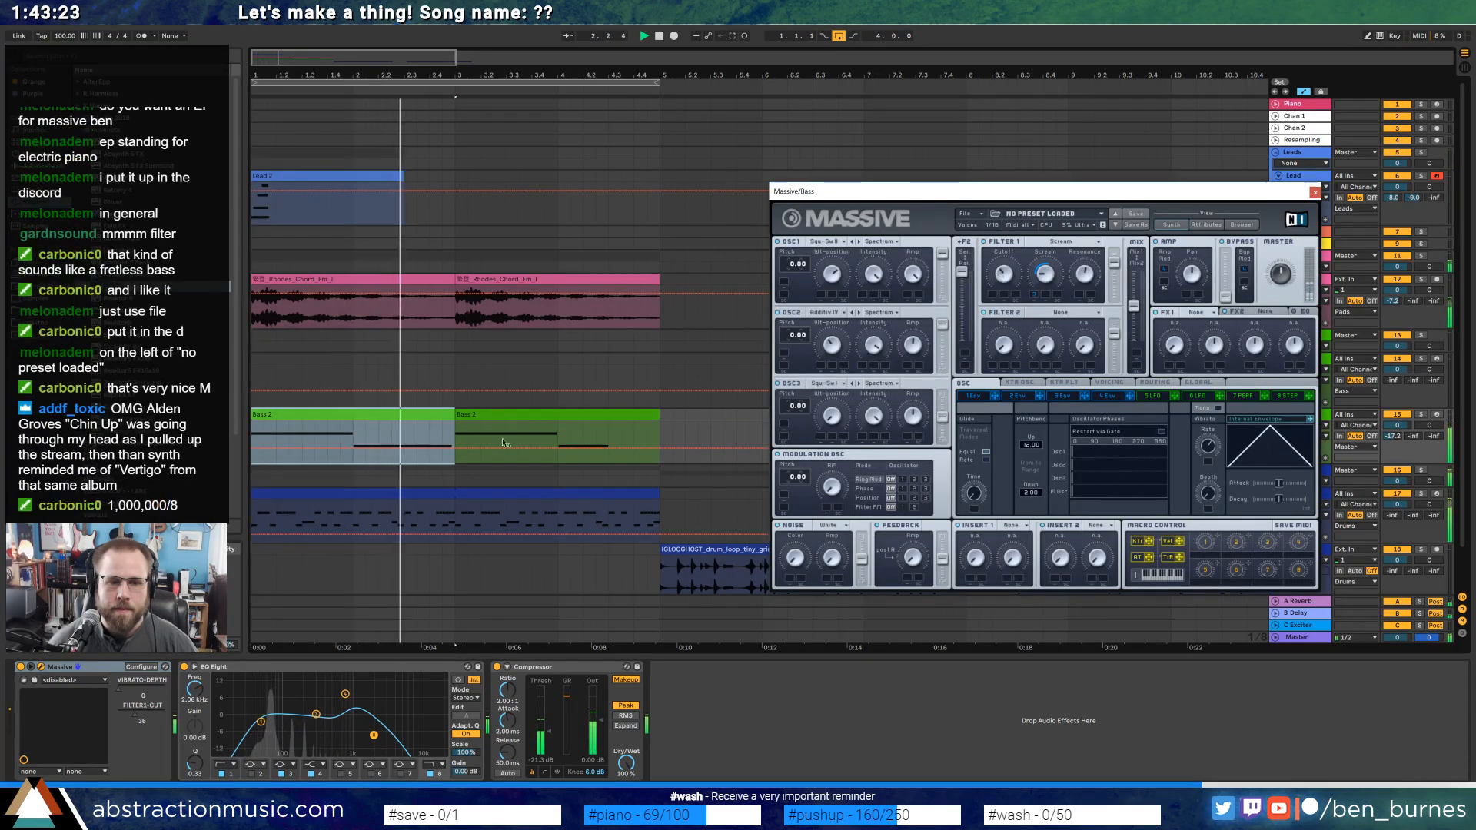
key(space)
drag(389, 439, 505, 424)
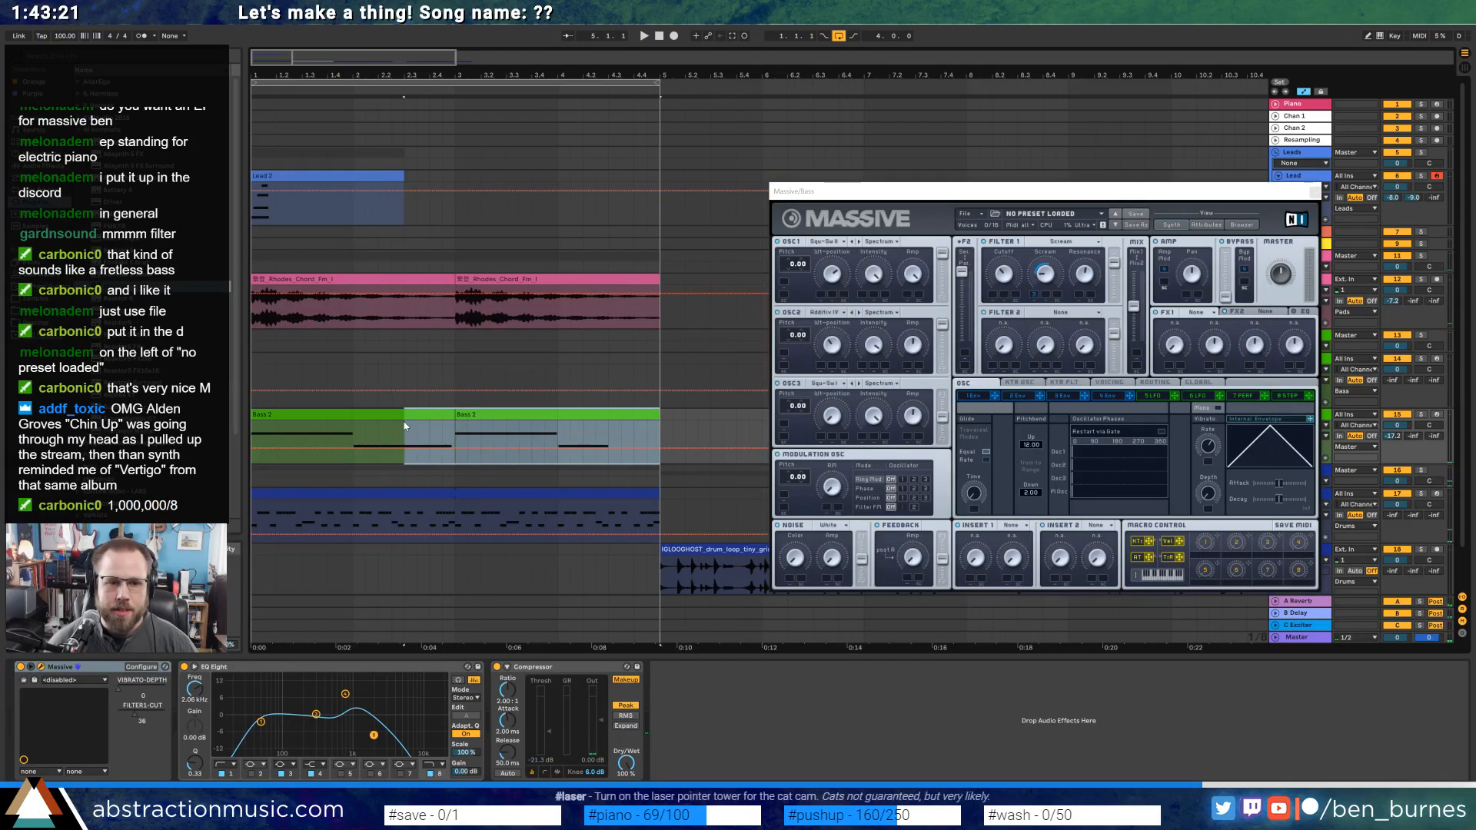
click(412, 415)
click(1315, 190)
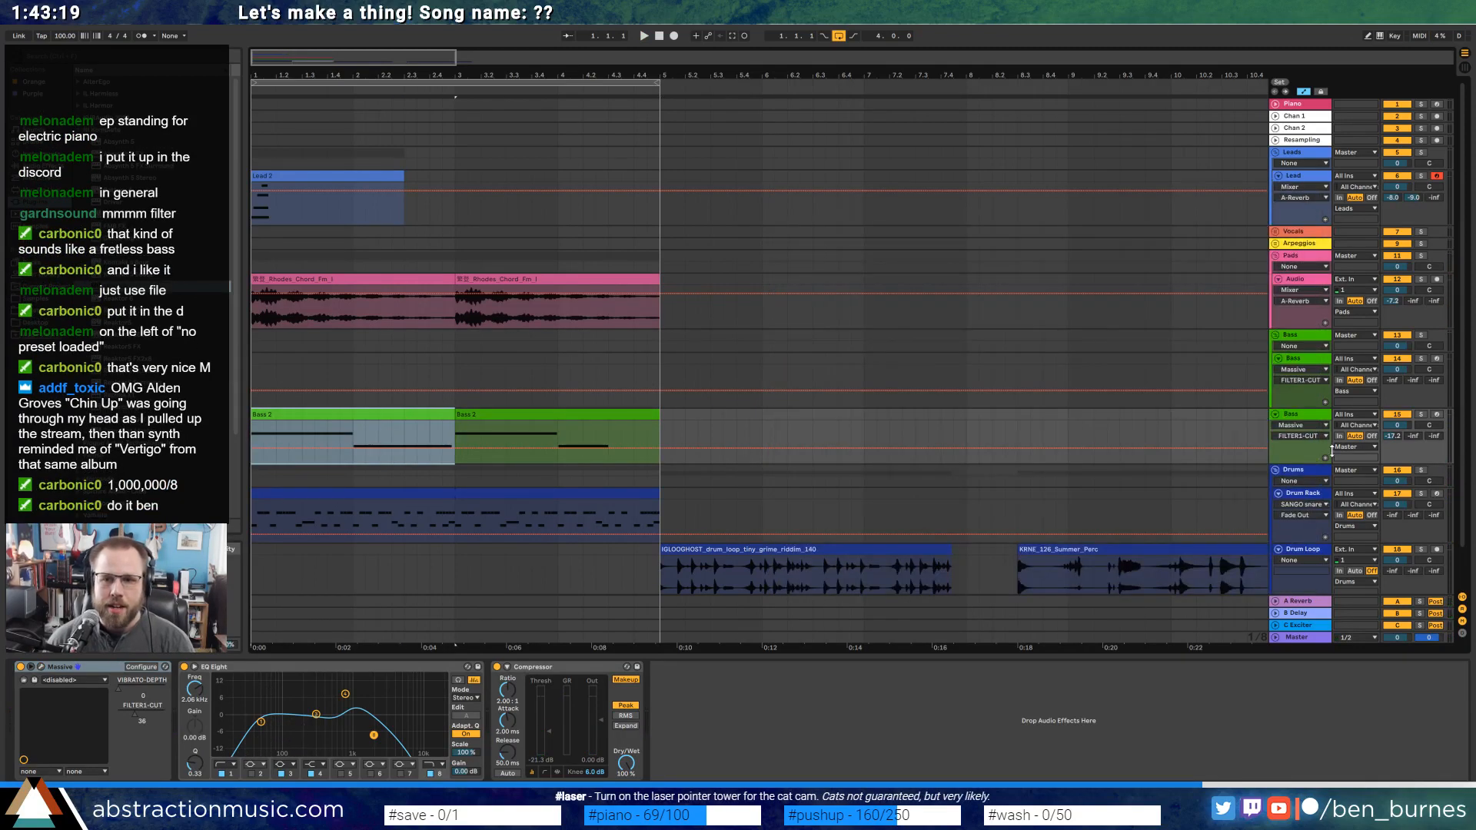
Delete the imported Bass track, then open Massive on the remaining Bass track and arm it.
click(1310, 419)
key(Delete)
click(1307, 367)
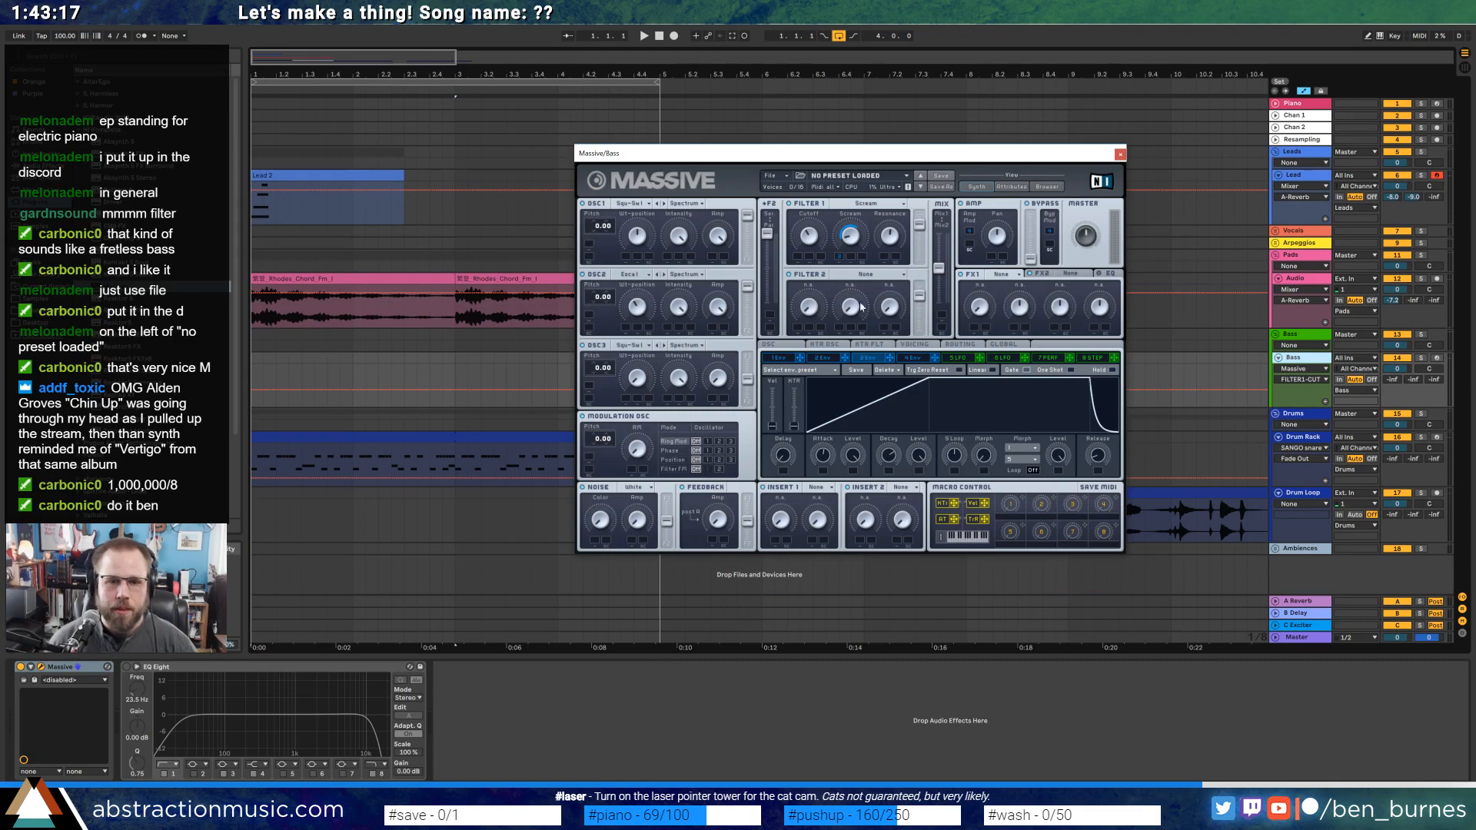
click(1436, 358)
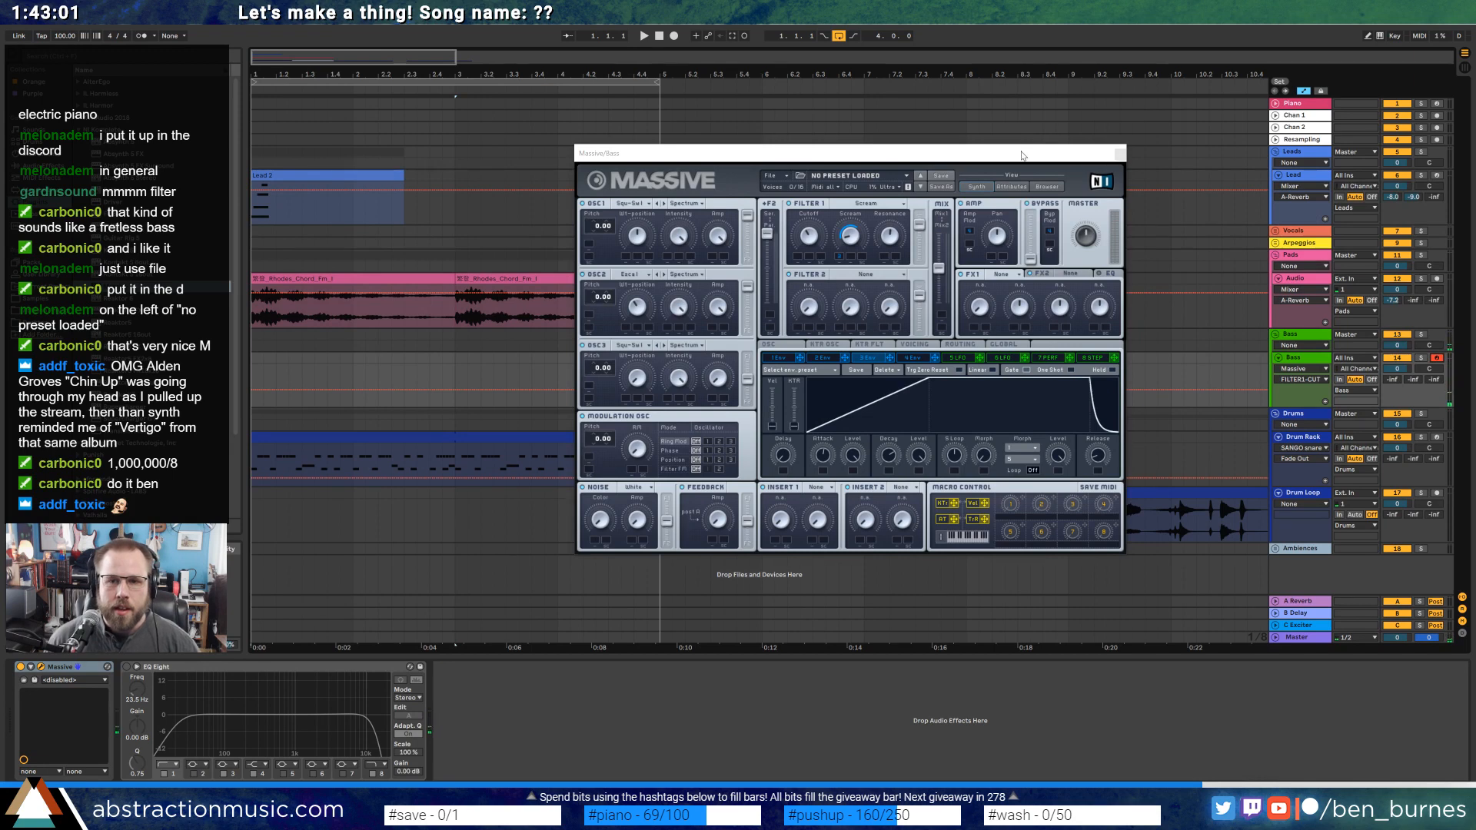
Show envelope 4 in the Bass track's Massive and lower its sustain level.
drag(1022, 156, 1071, 220)
click(961, 420)
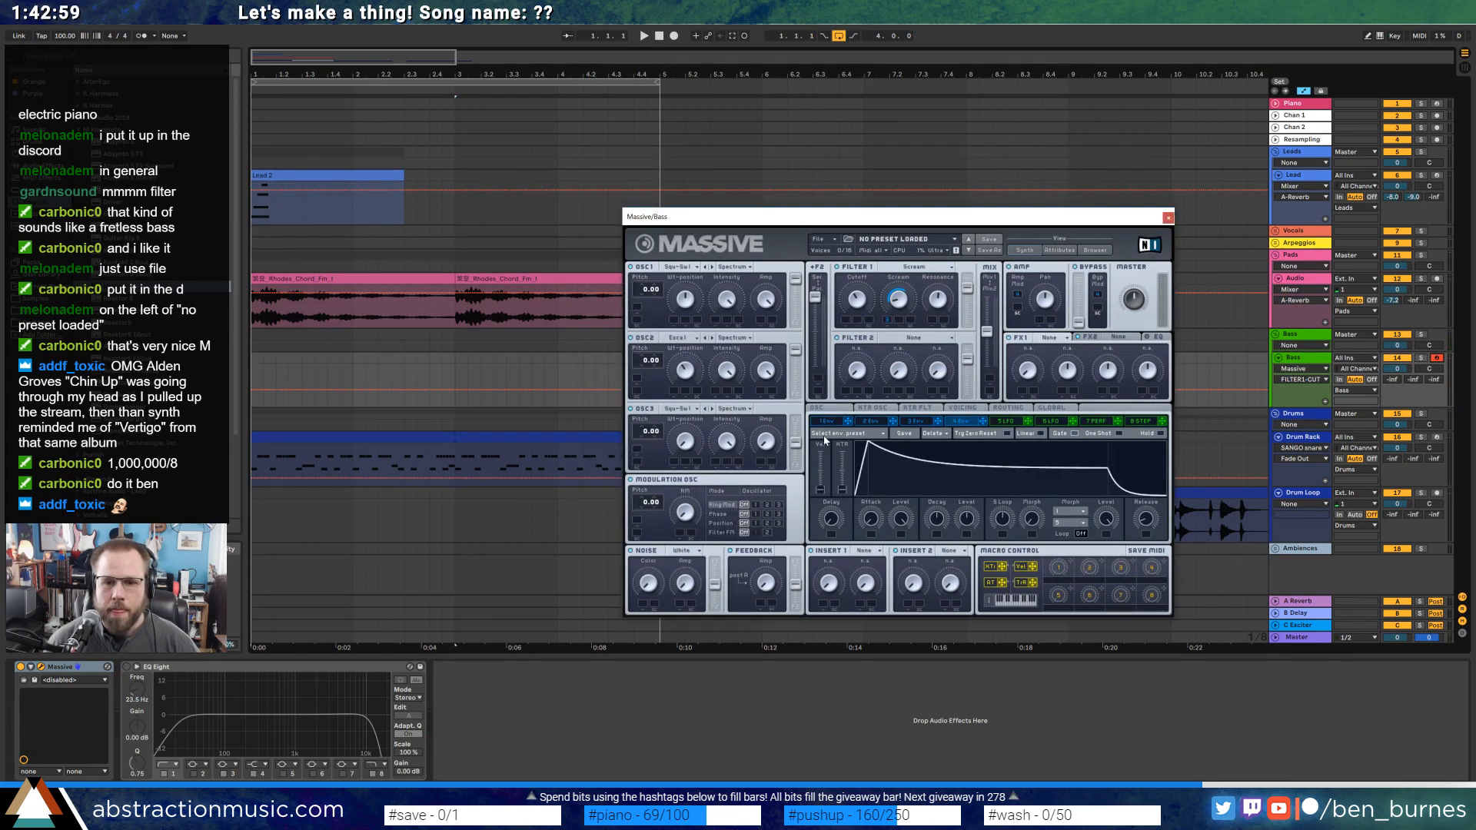
drag(1104, 475, 1110, 485)
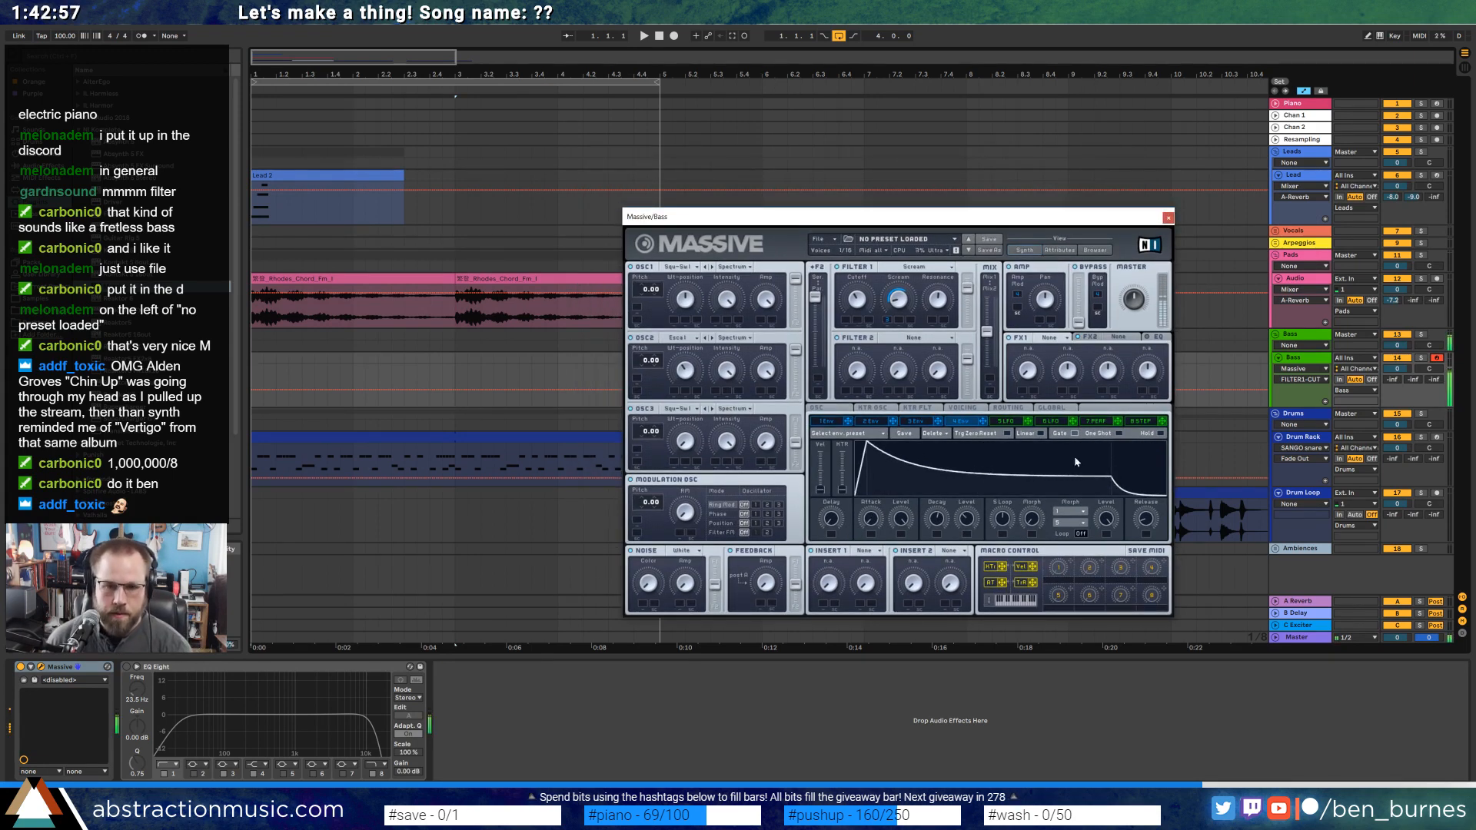
Change Massive's Filter 1 from Scream to Lowpass 4, clear the modulation on its middle knob and lower the cutoff.
click(915, 266)
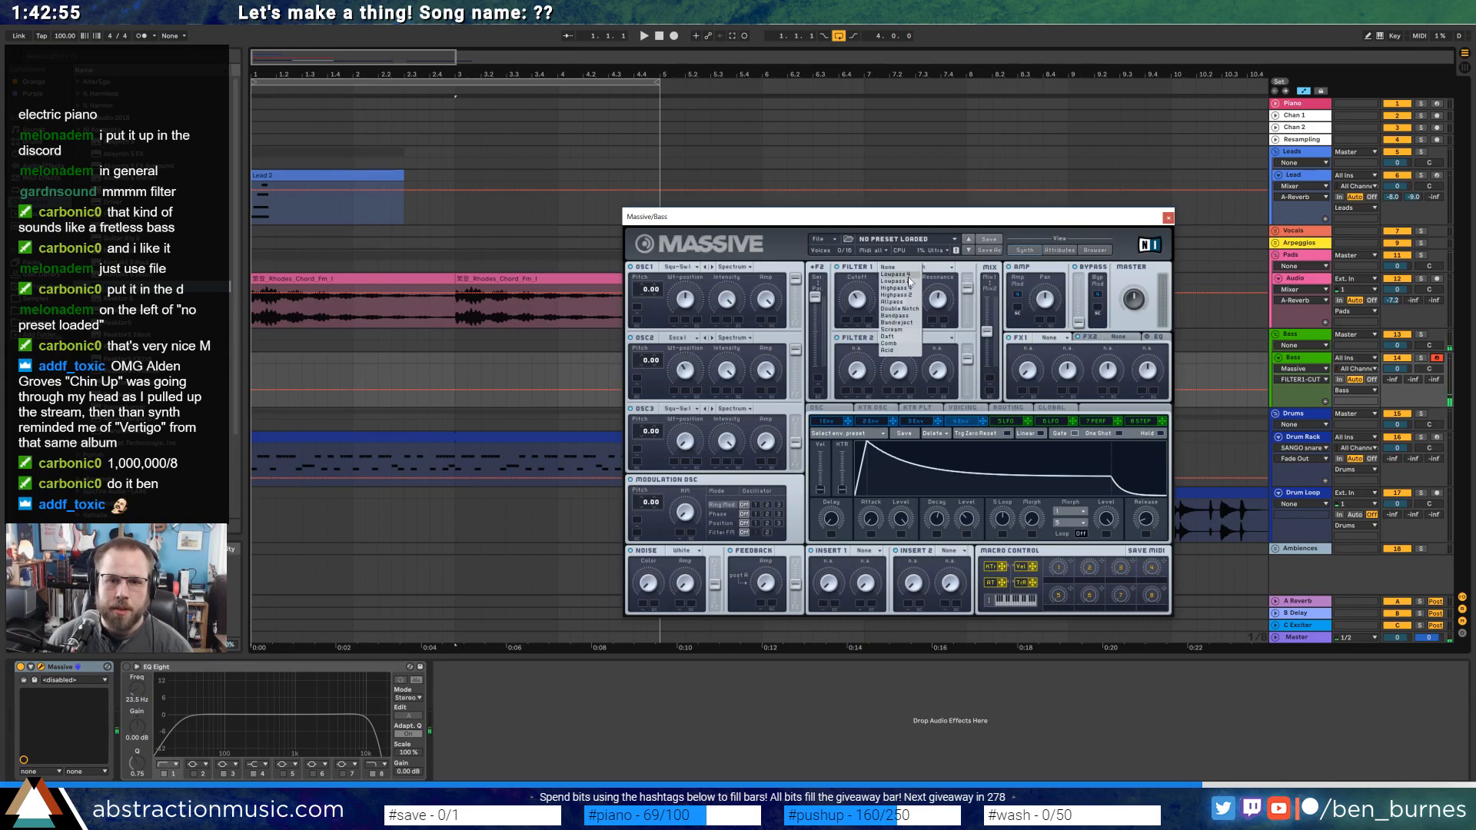
click(896, 275)
click(898, 300)
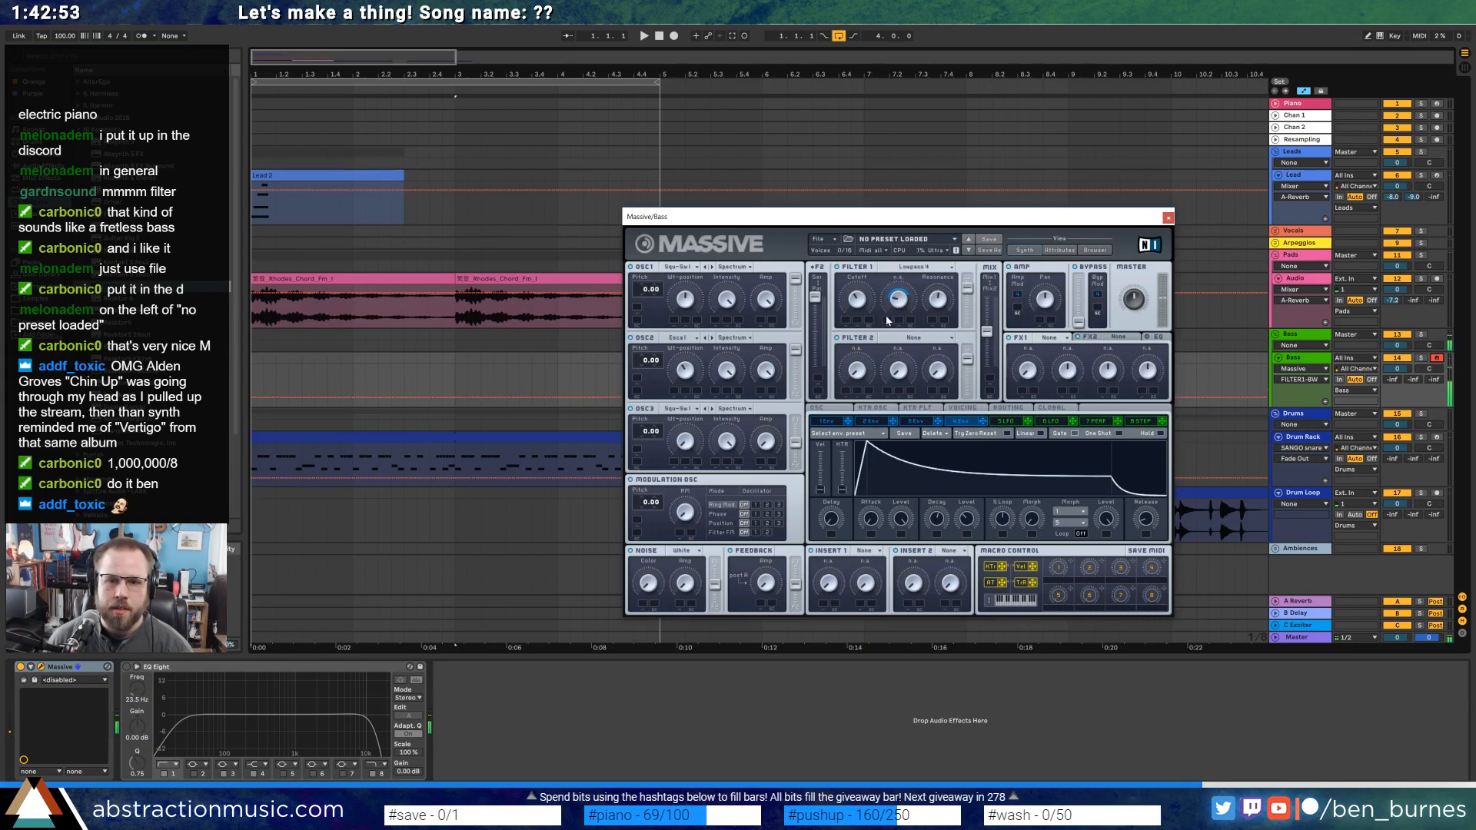
right_click(892, 299)
right_click(886, 317)
click(899, 326)
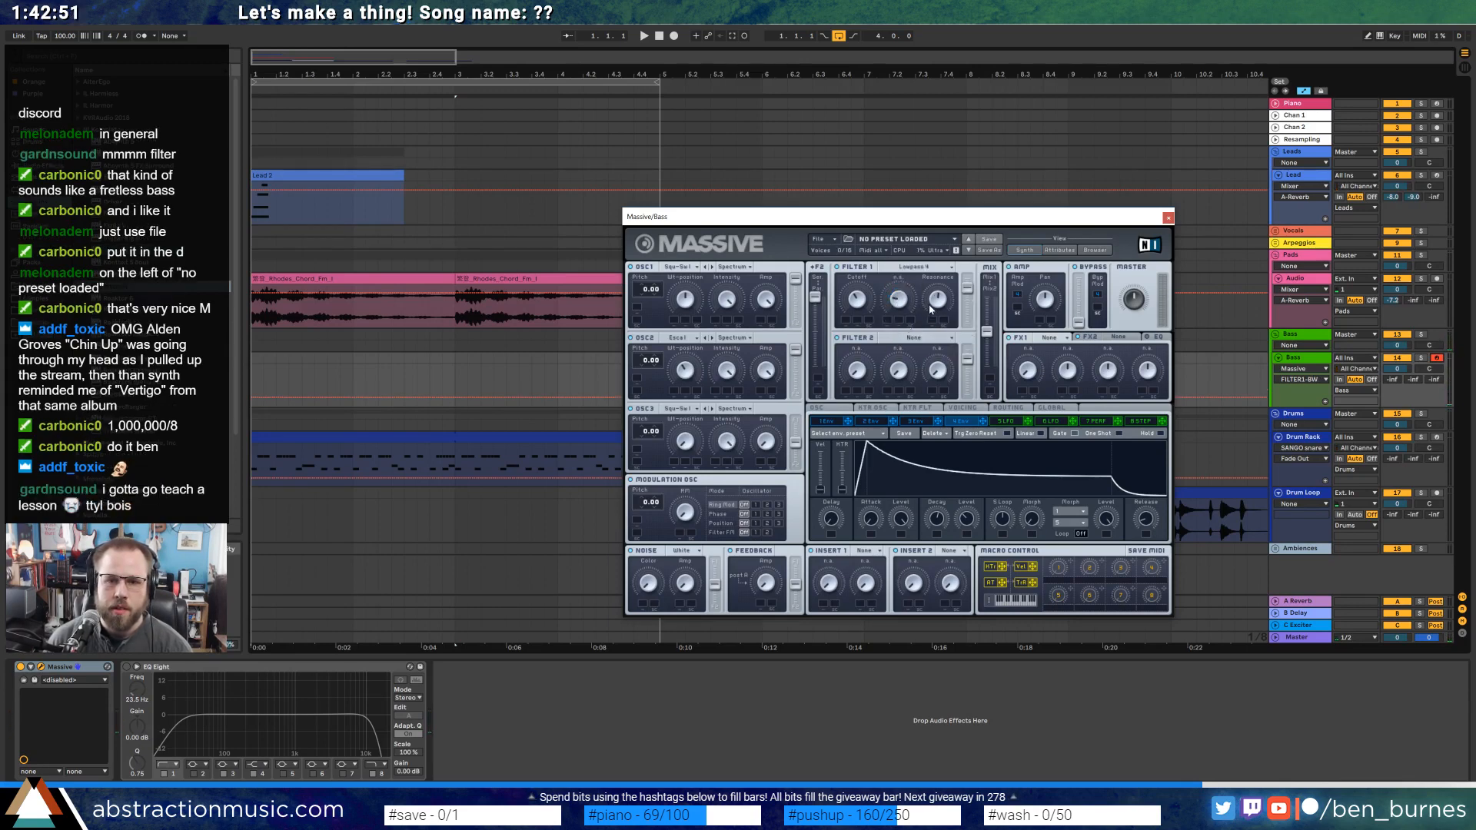
click(933, 303)
click(859, 299)
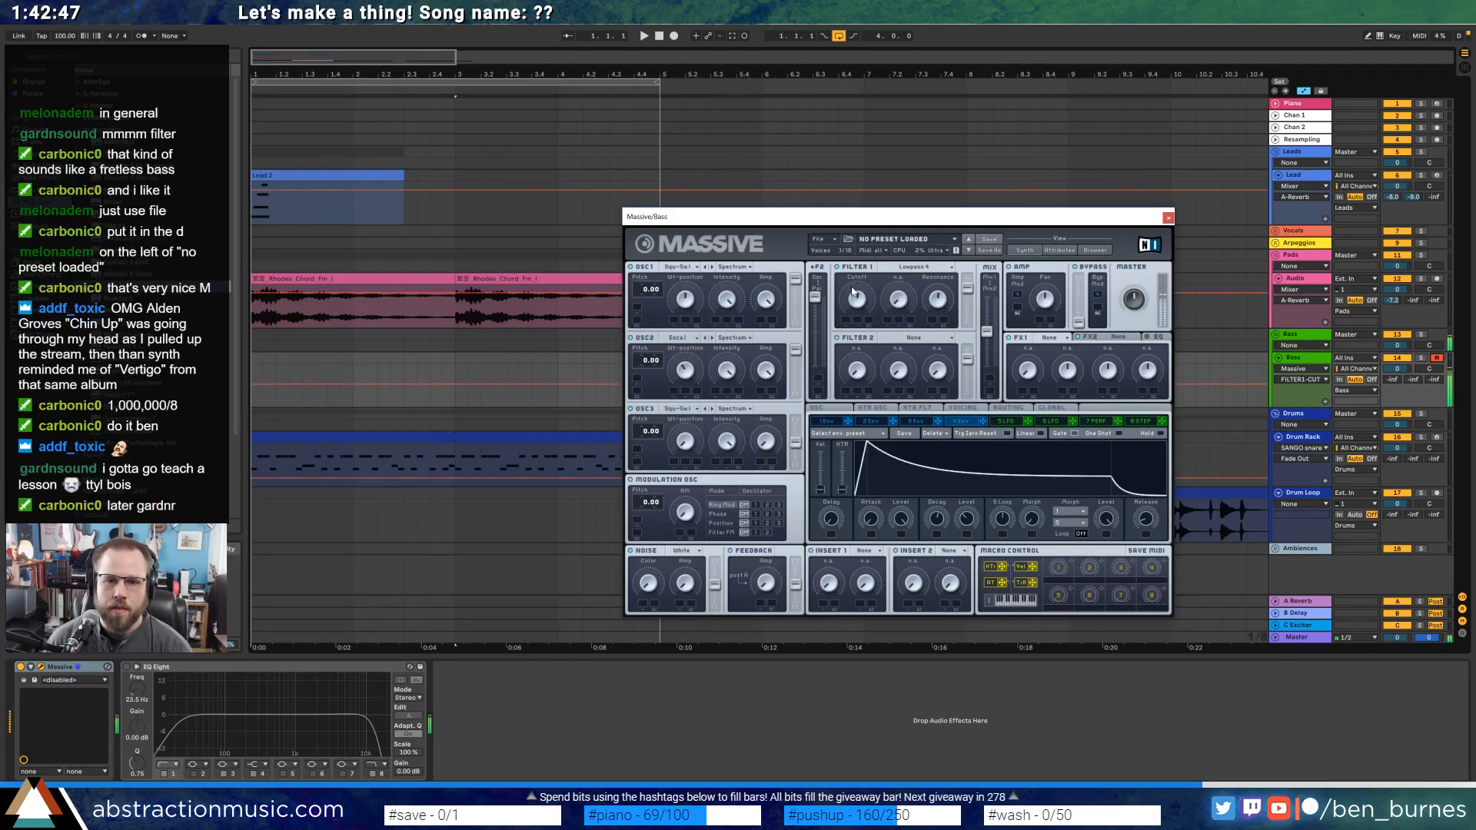
drag(852, 292, 859, 312)
Modulate the Filter 1 cutoff with LFO 5, turning on the LFO's Restart and lowering its rate.
click(1006, 421)
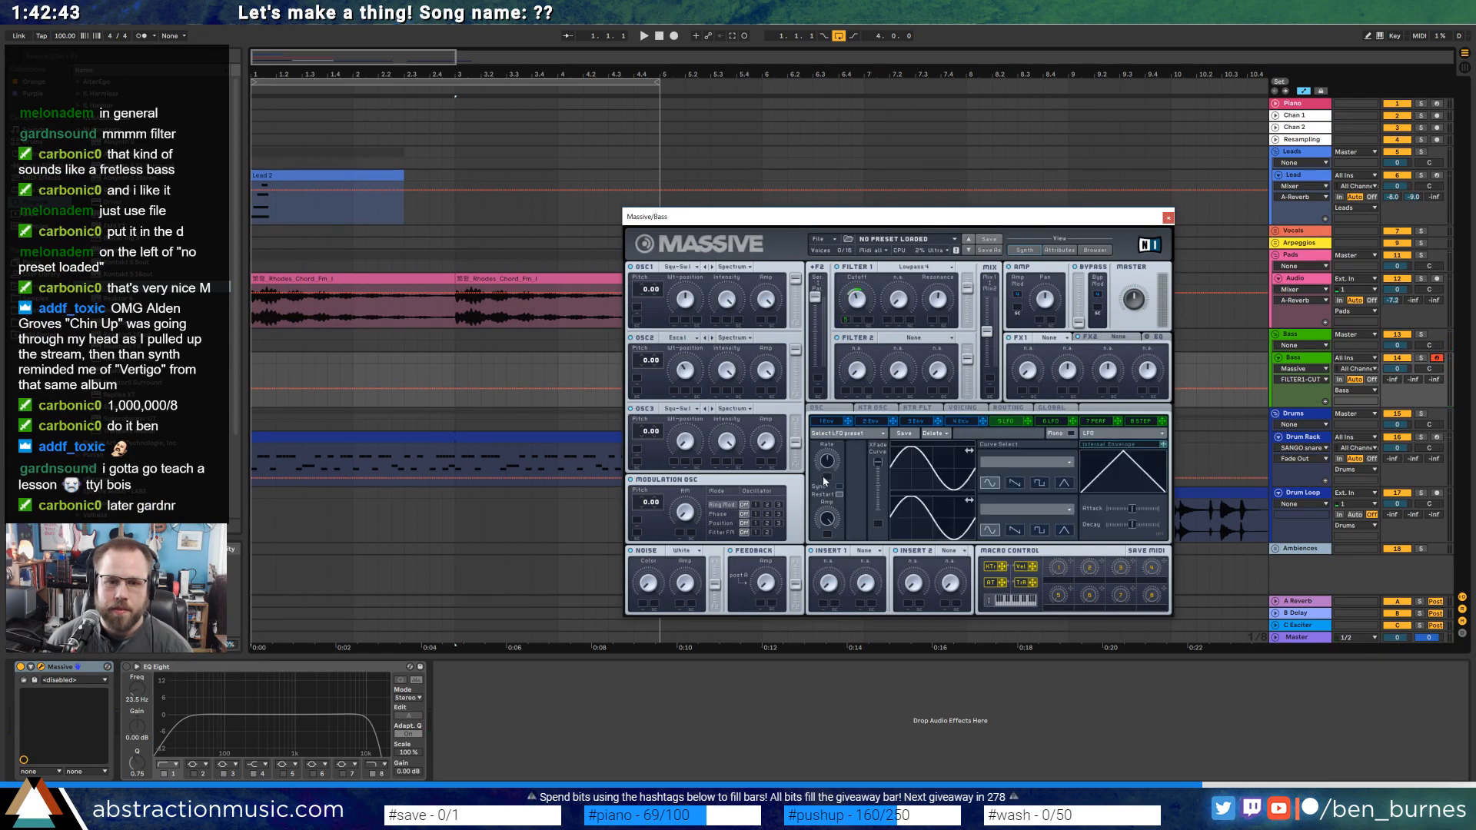
click(840, 495)
drag(828, 461, 833, 484)
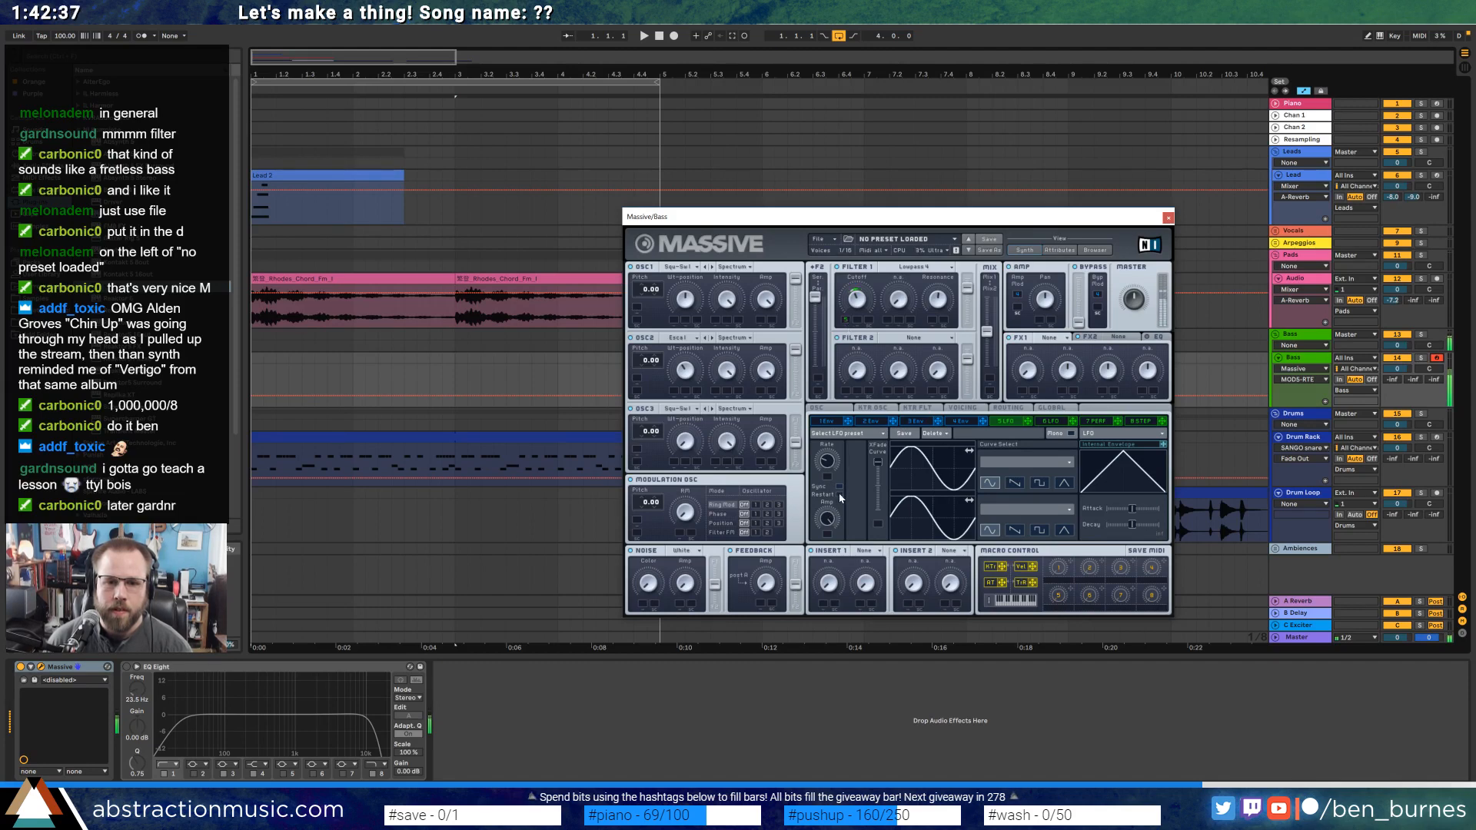
click(1167, 218)
Hide the arrangement's automation and lower the Lead track's volume.
key(space)
key(space)
key(a)
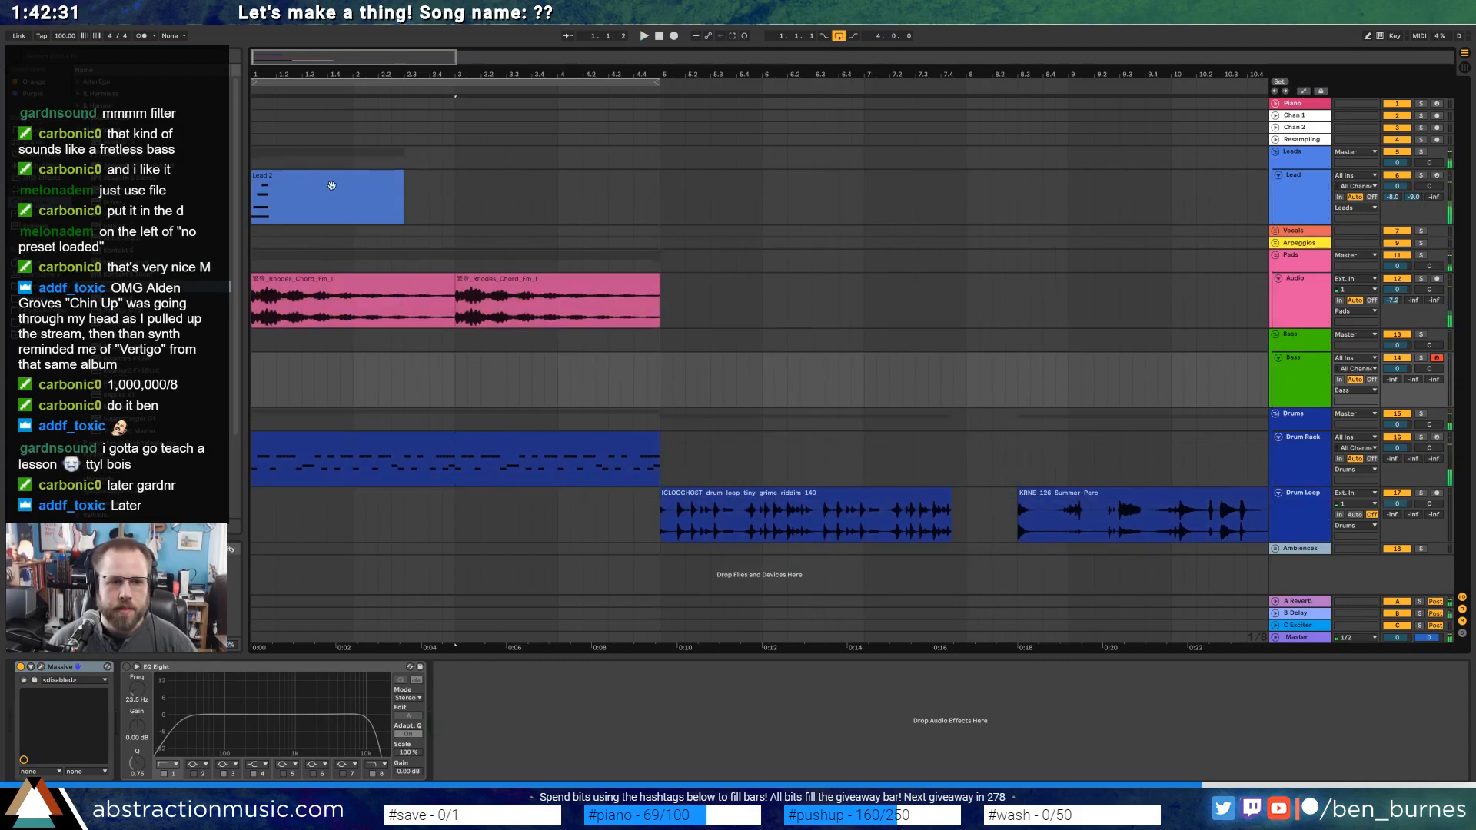
click(330, 180)
click(1397, 186)
drag(1398, 186, 1398, 207)
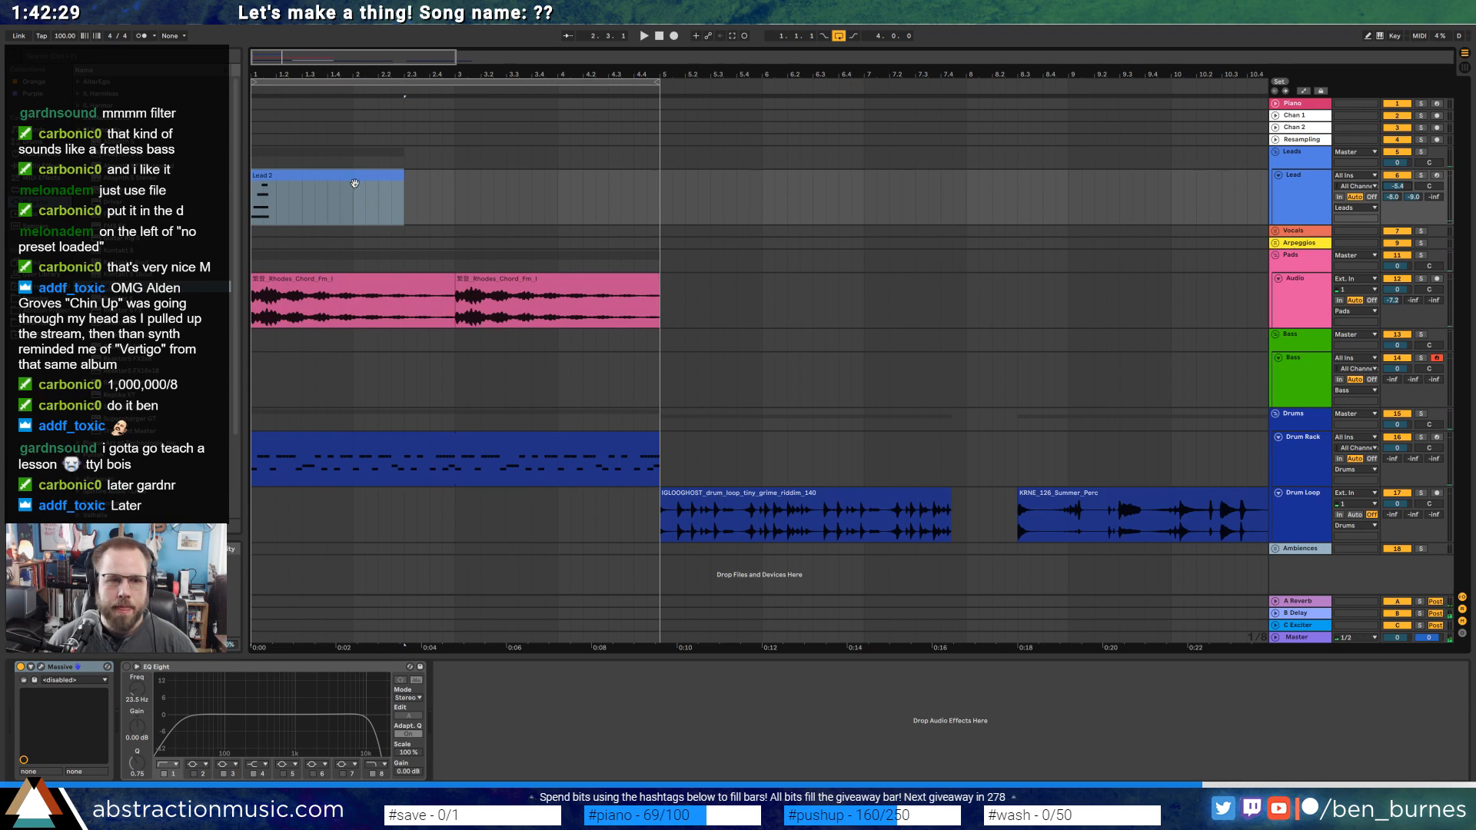
Examine the Piano Elec preset's synth settings in the Lead track's Massive.
double_click(355, 181)
key(shift+Tab)
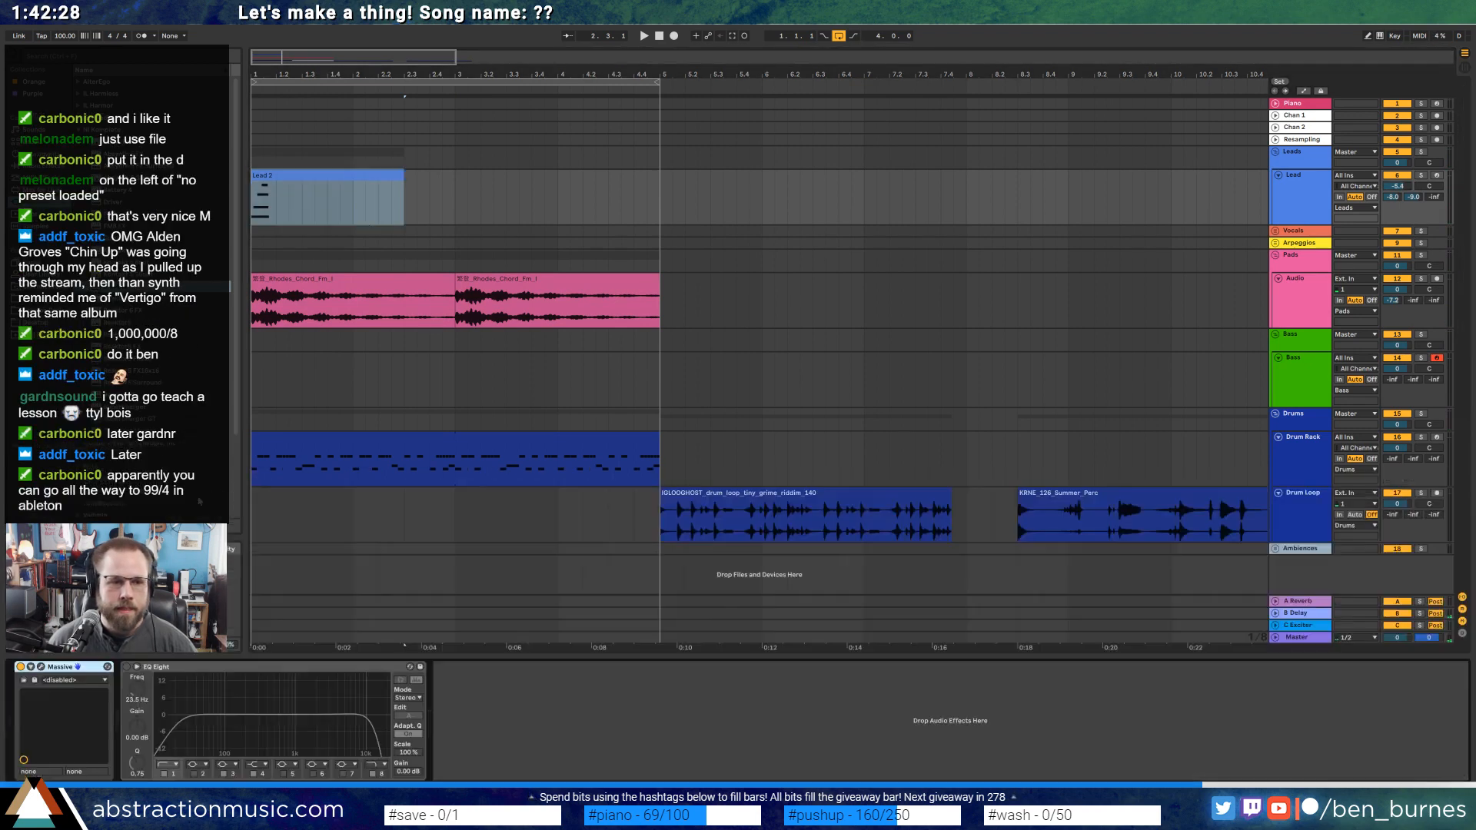
click(41, 667)
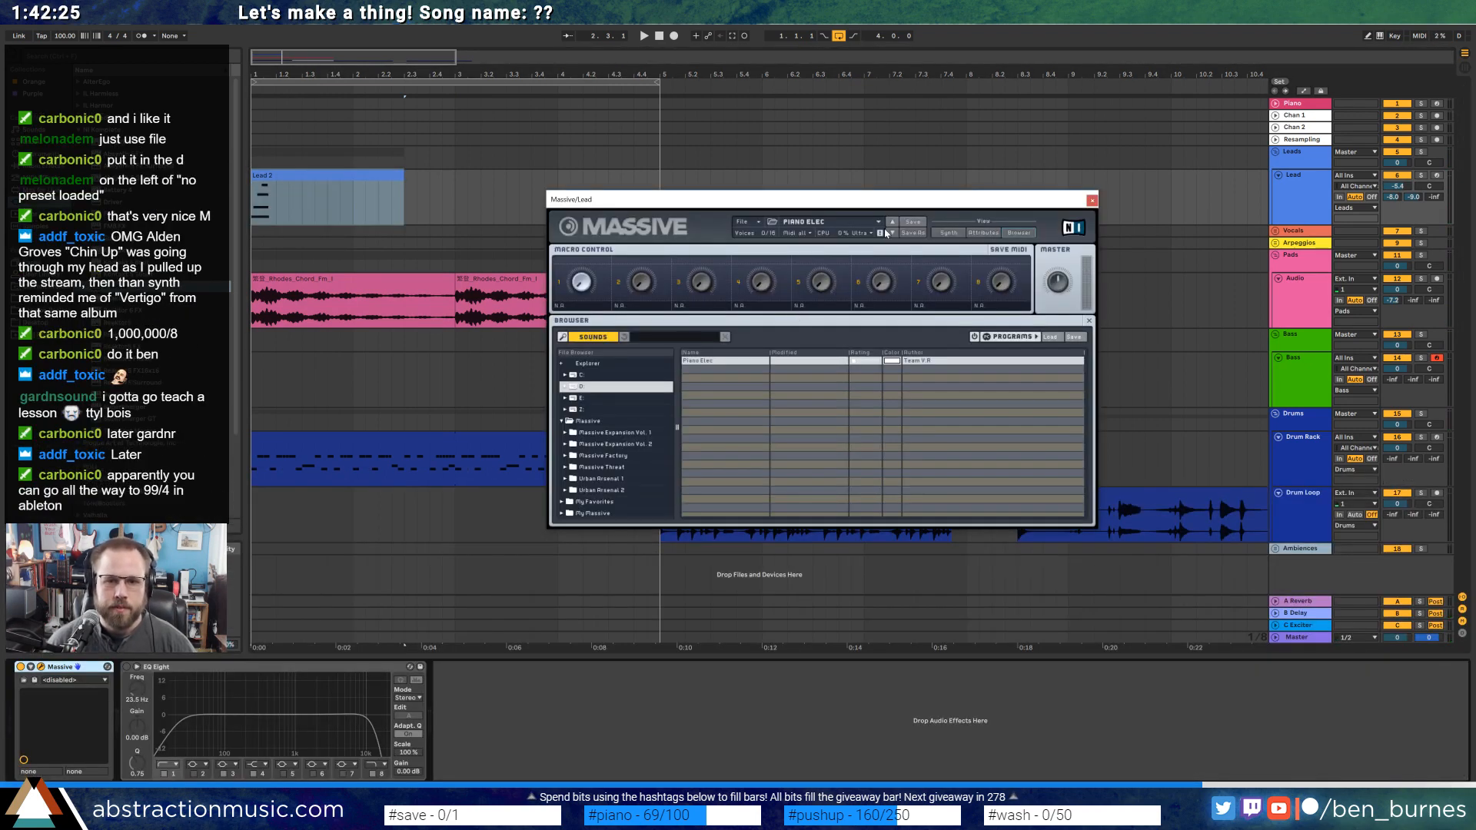
click(948, 232)
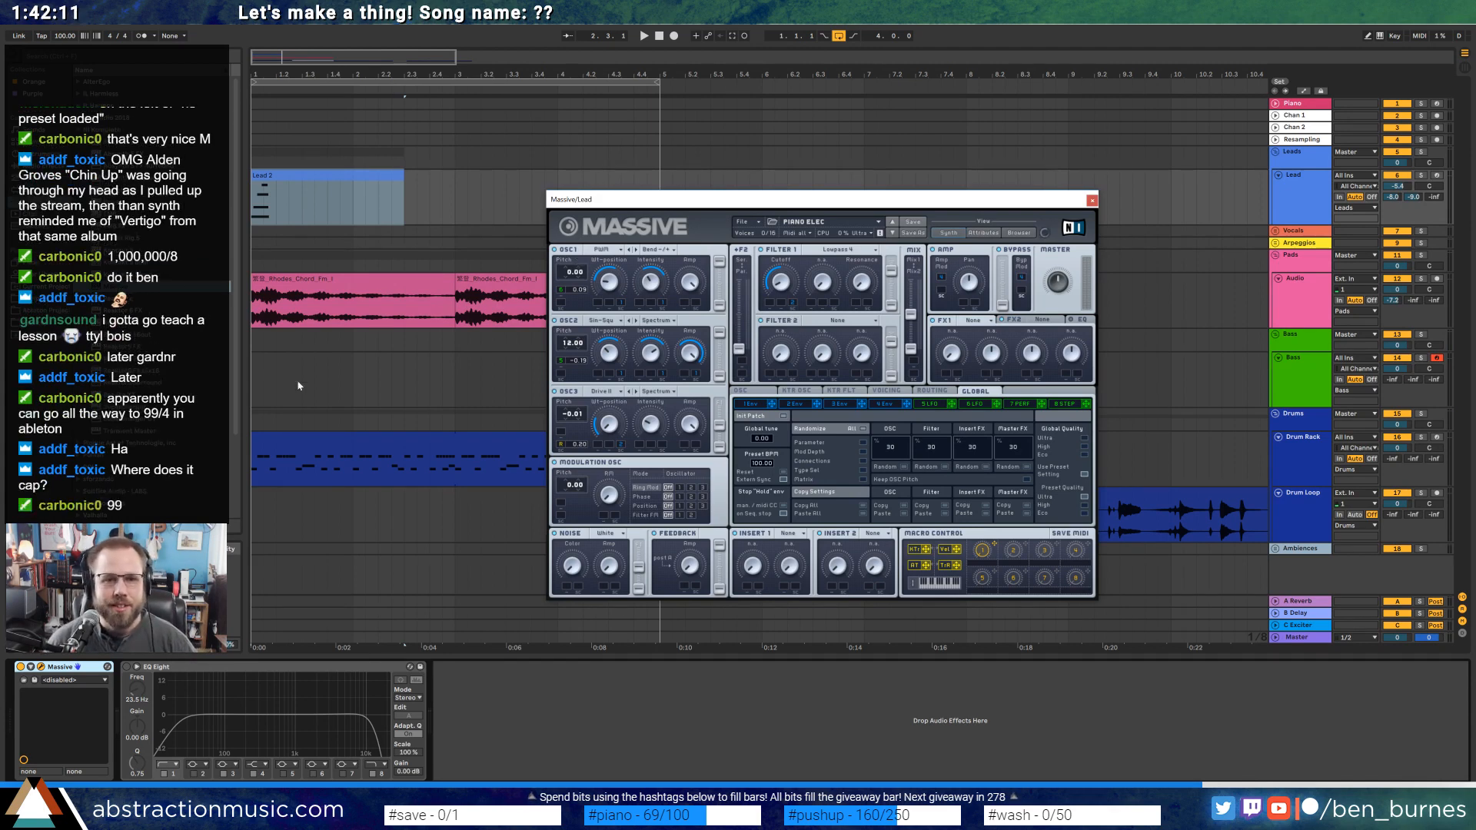
click(1093, 201)
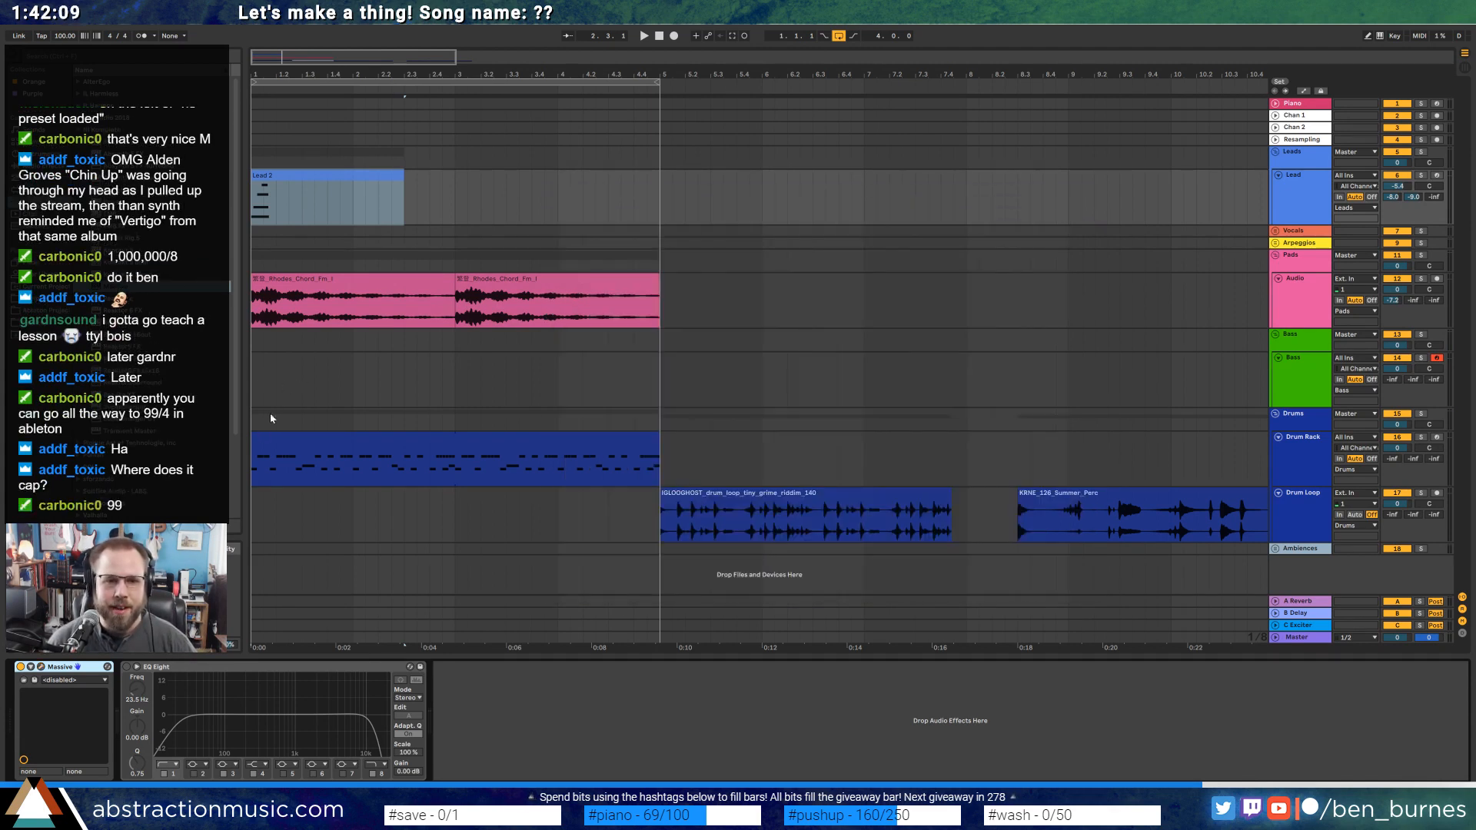
Create a one-bar MIDI clip at bar 1 on the Bass track.
drag(256, 389, 354, 381)
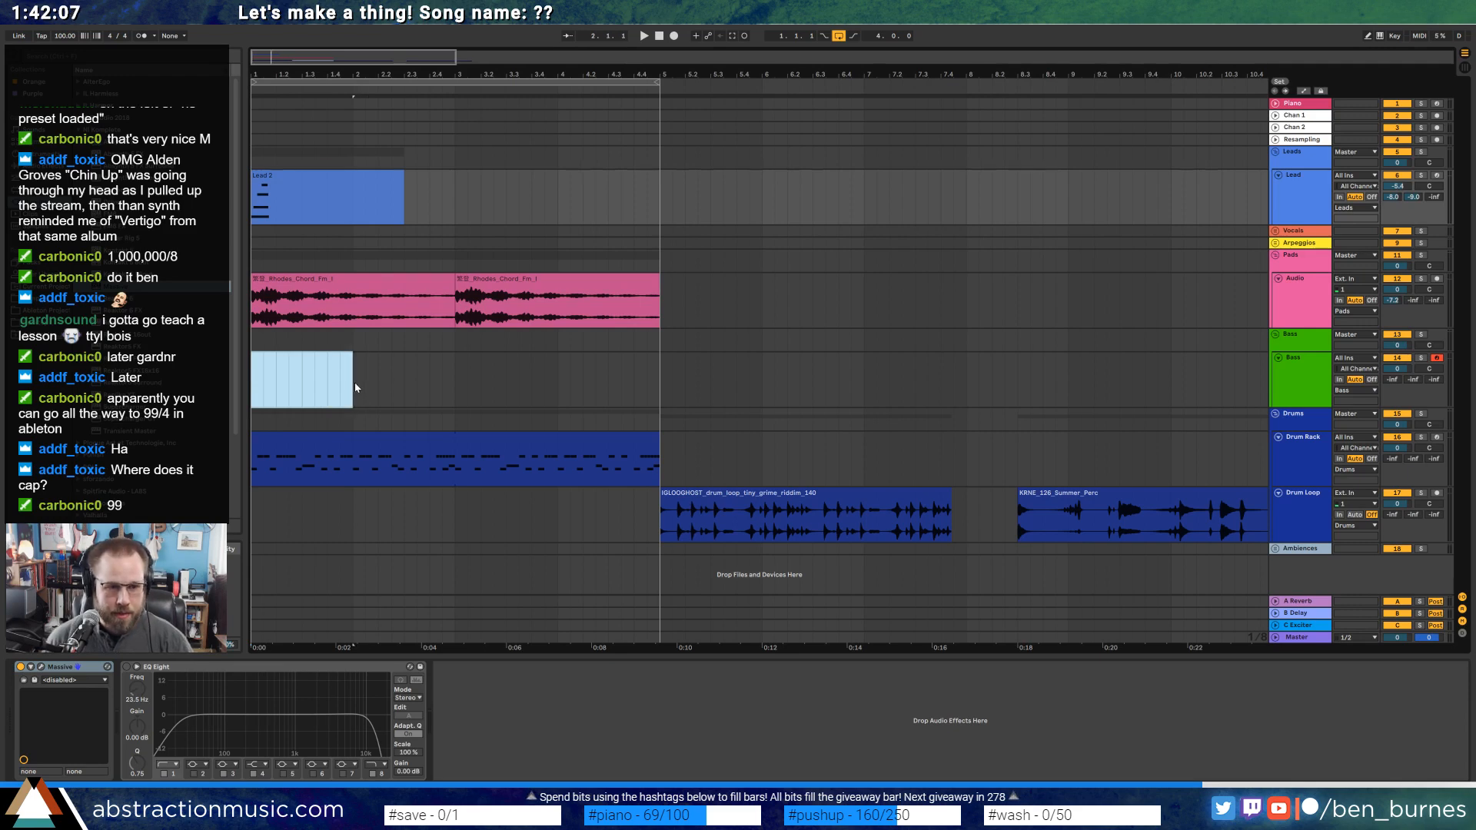
key(ctrl+shift+m)
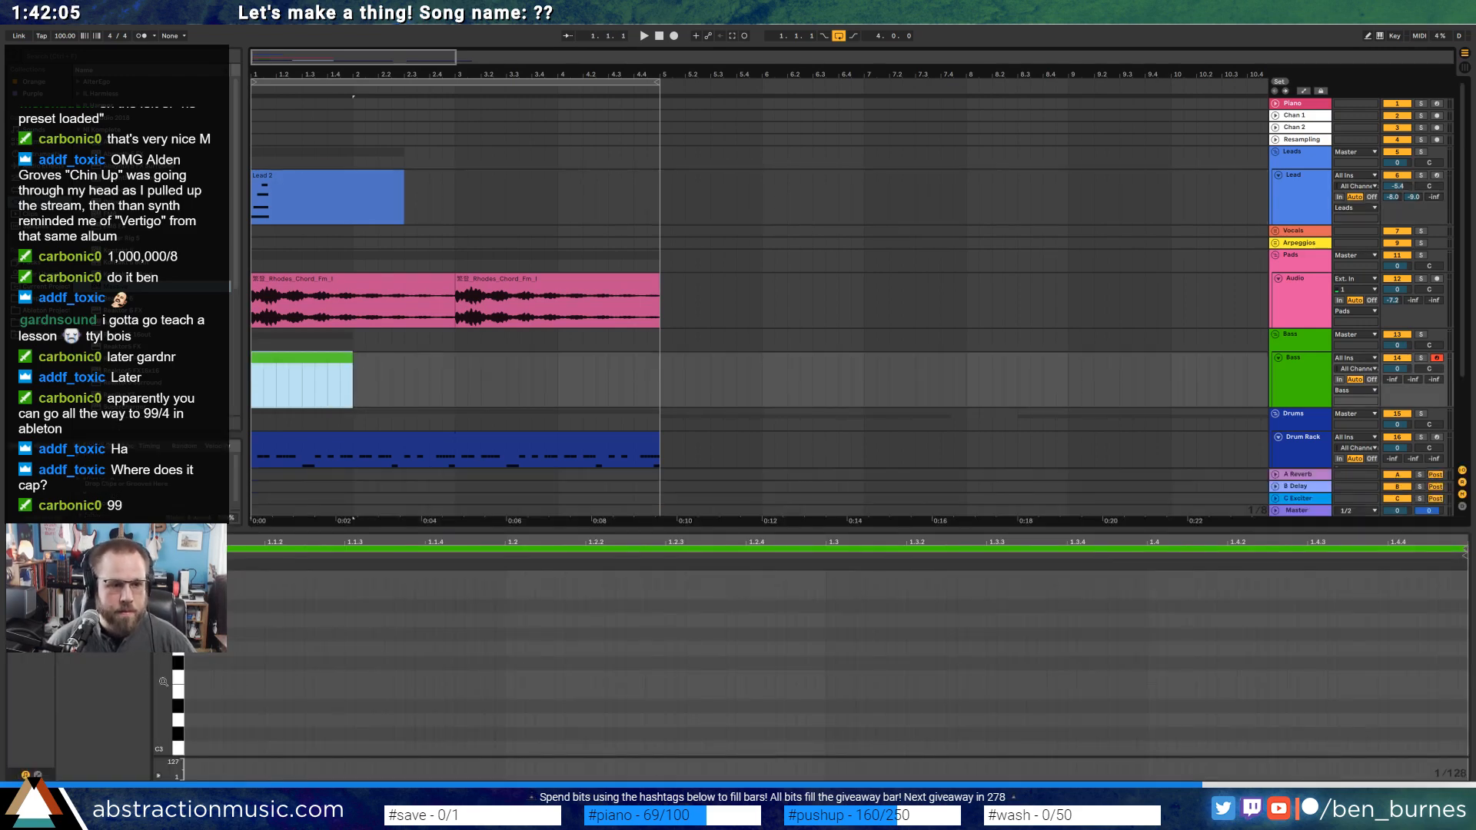
drag(163, 681, 177, 719)
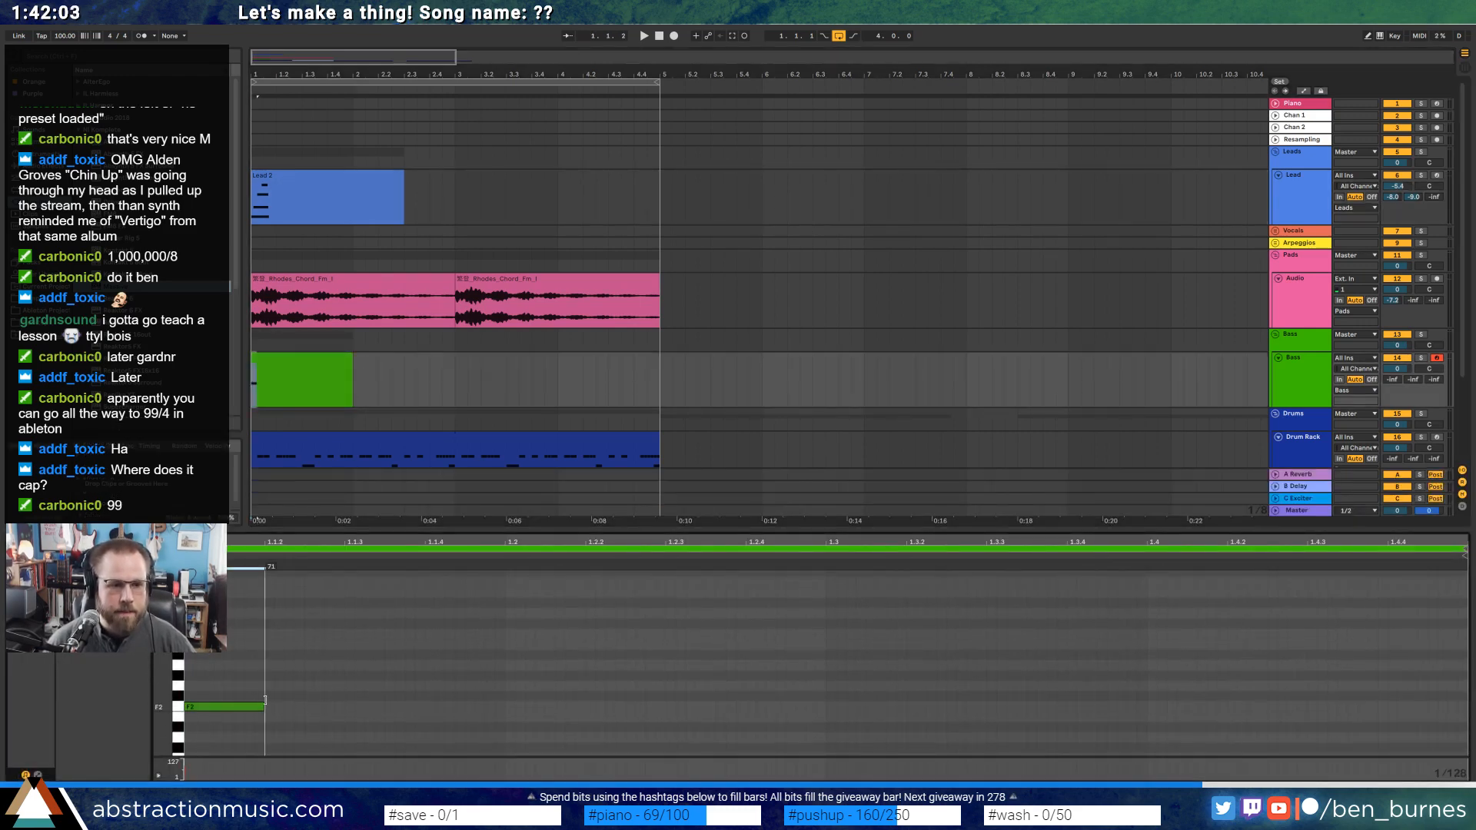
Sketch two eighth-note F1 bass notes at 1.1.1 and 1.1.4 in the new clip.
key(space)
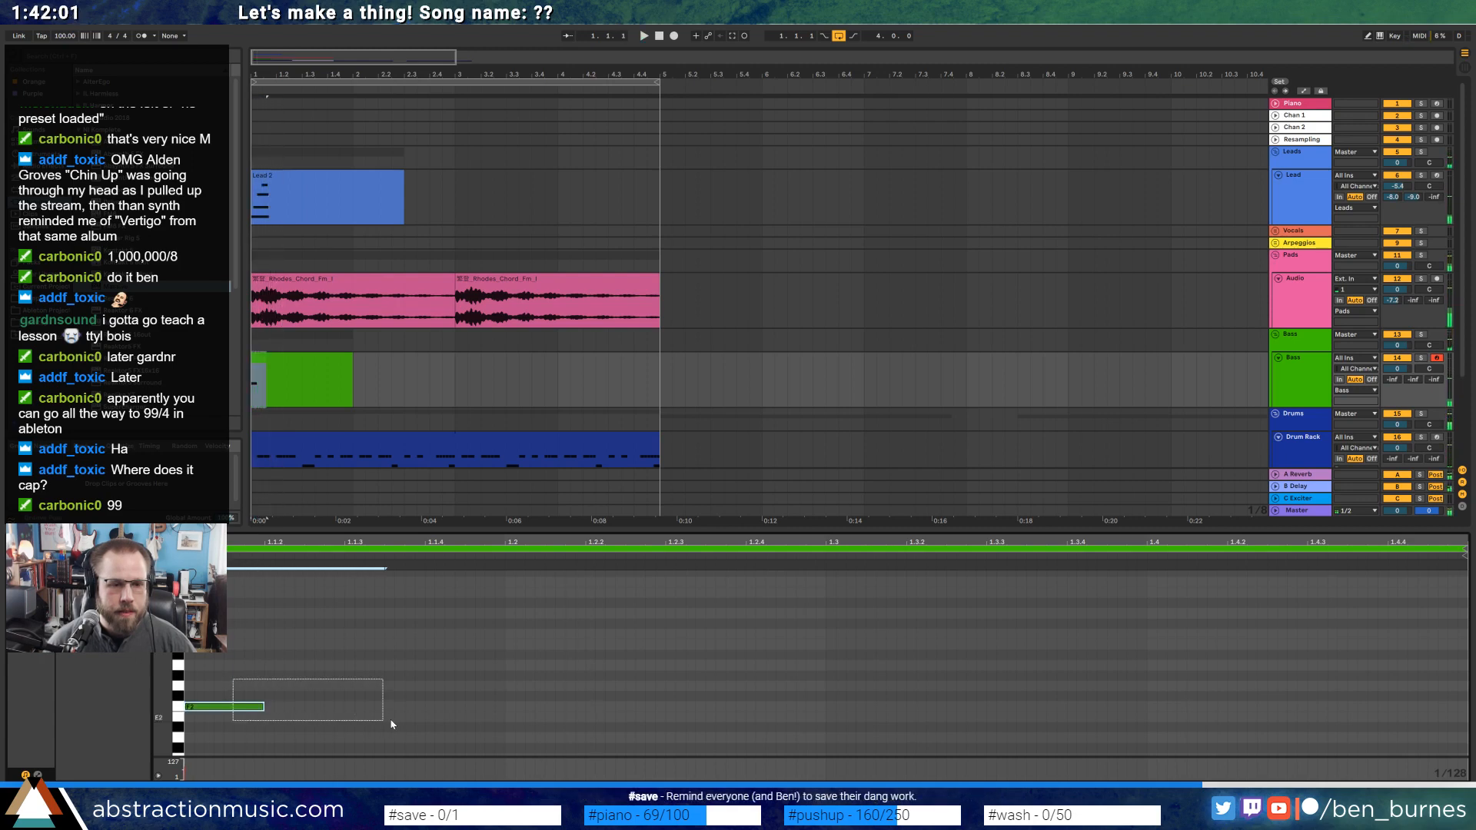
drag(423, 718, 425, 718)
key(ctrl+d)
key(space)
key(space)
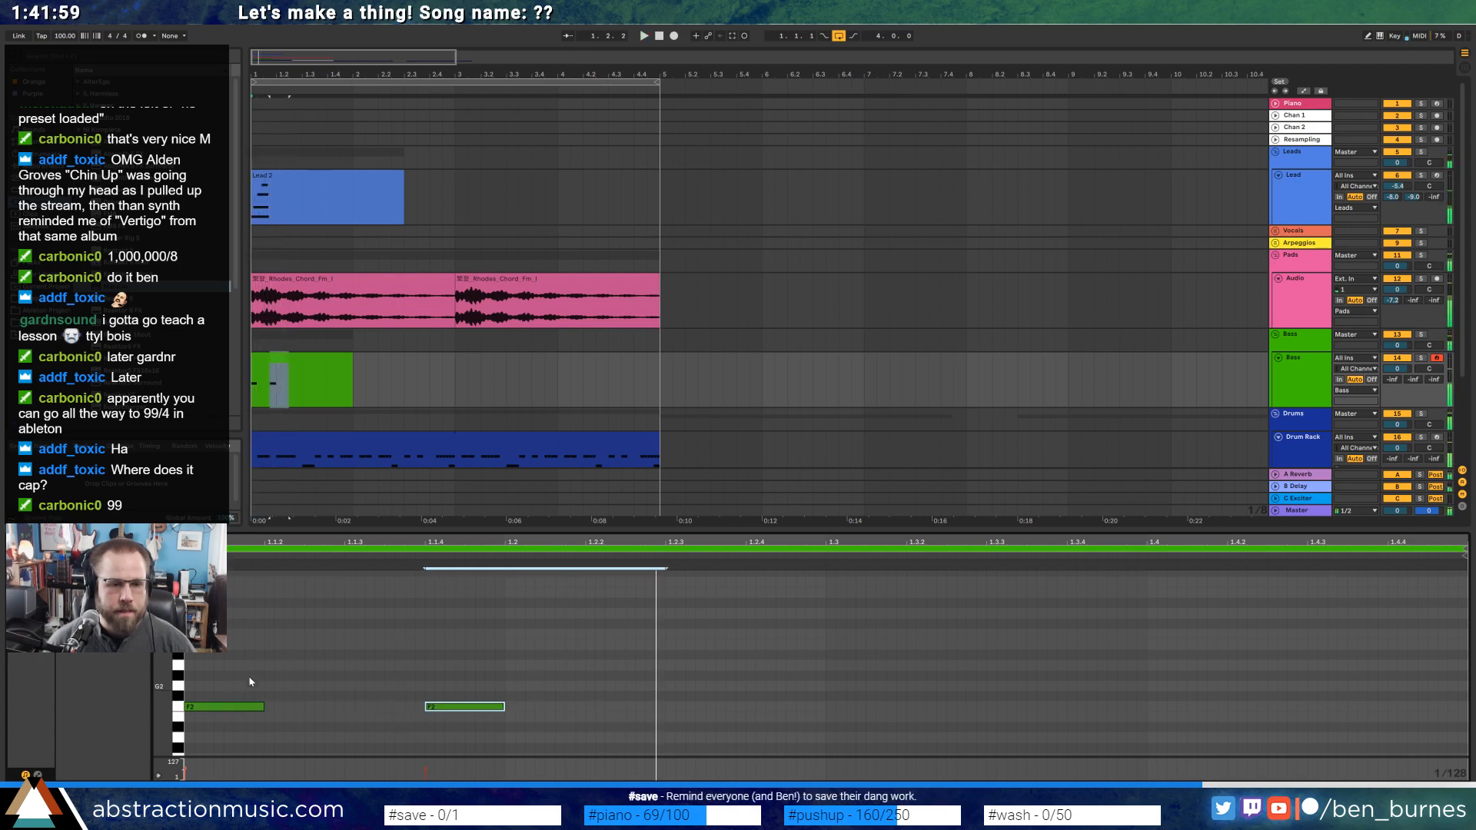
key(space)
drag(246, 675, 585, 707)
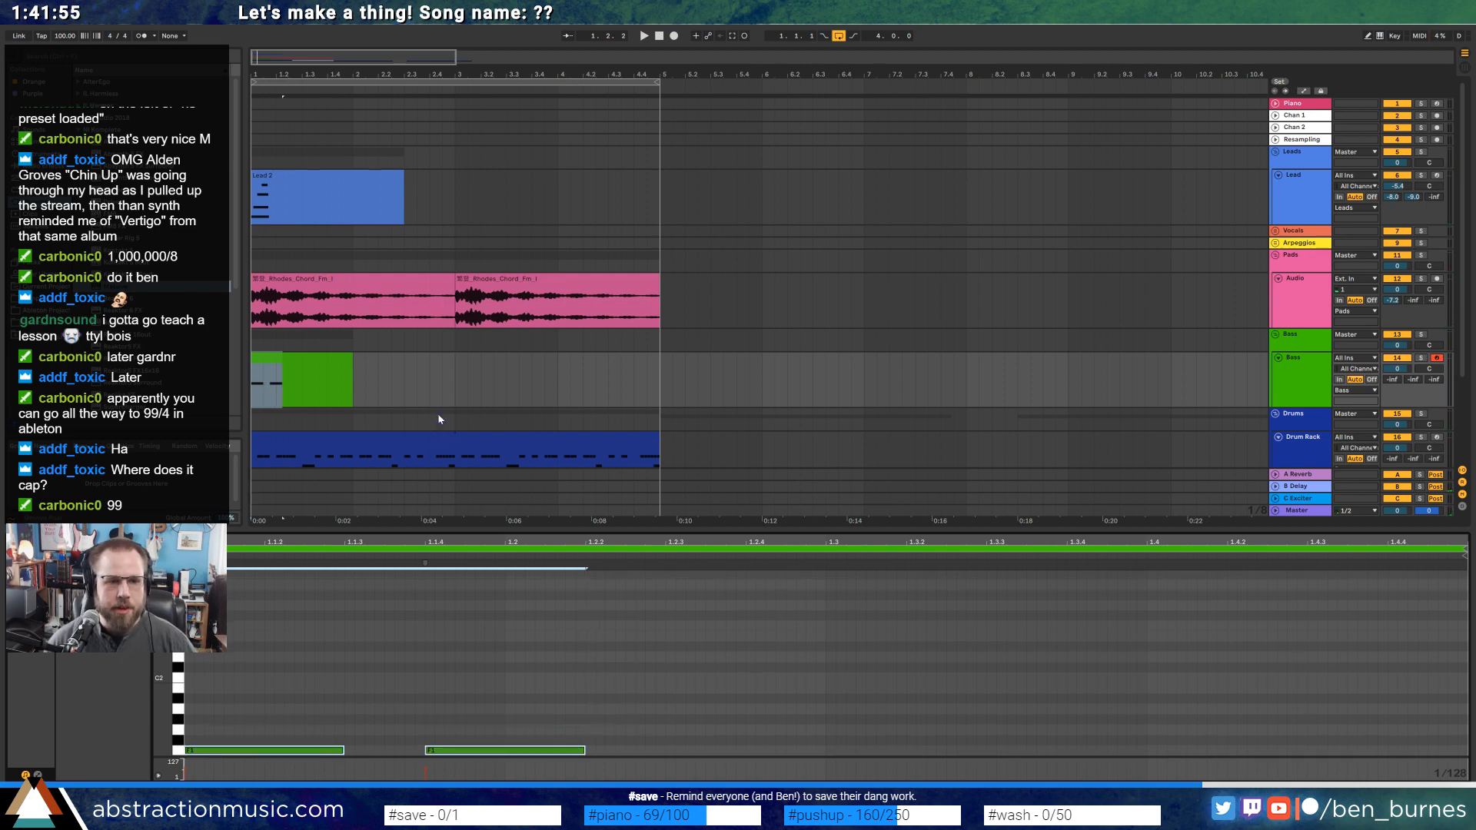
Copy the kick notes from the Drum Rack clip into the Bass clip and transpose them up five semitones to F1.
scroll(372, 430, down, 3)
click(372, 379)
drag(448, 396, 310, 431)
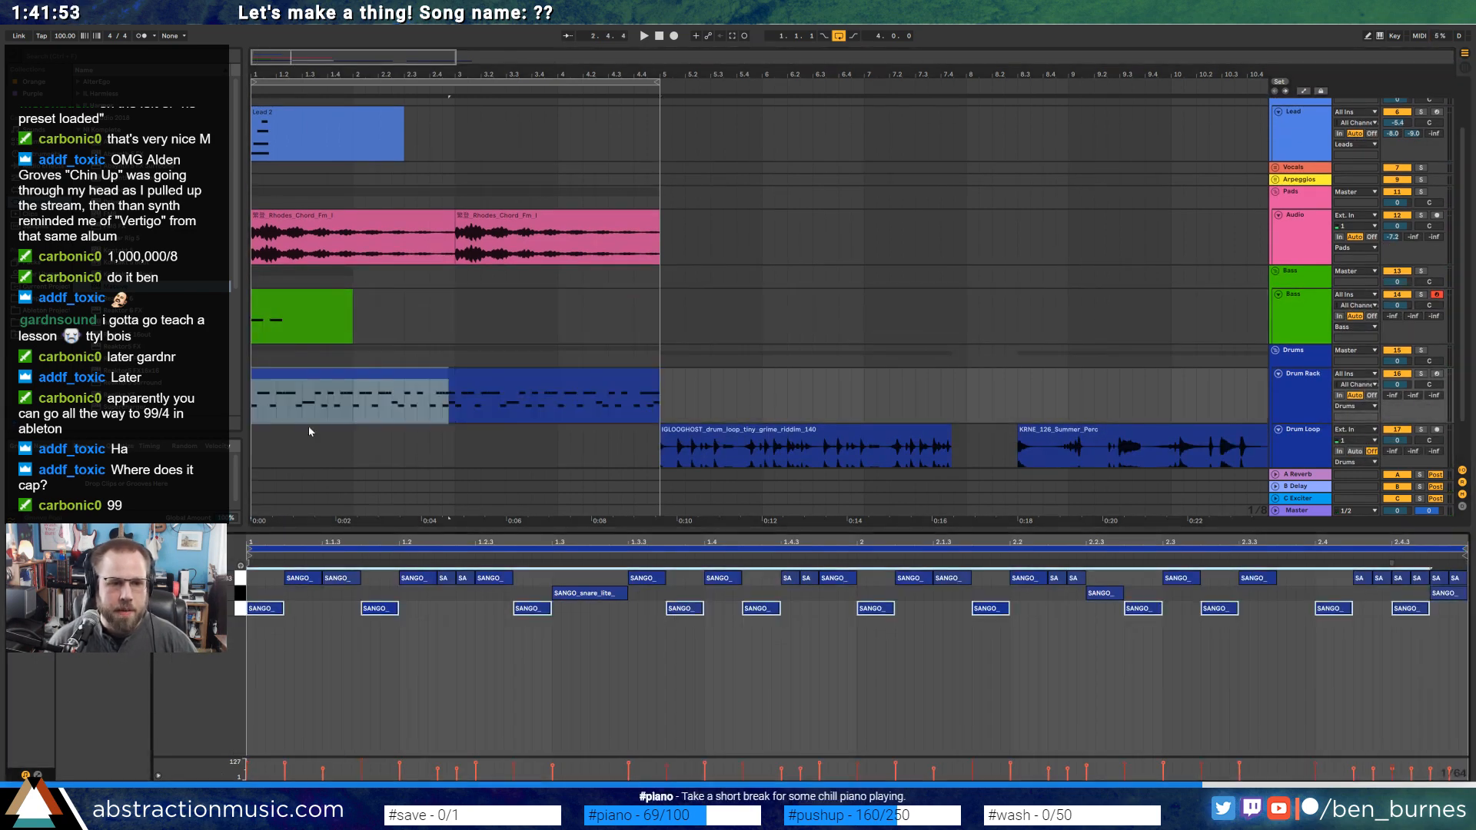
click(292, 303)
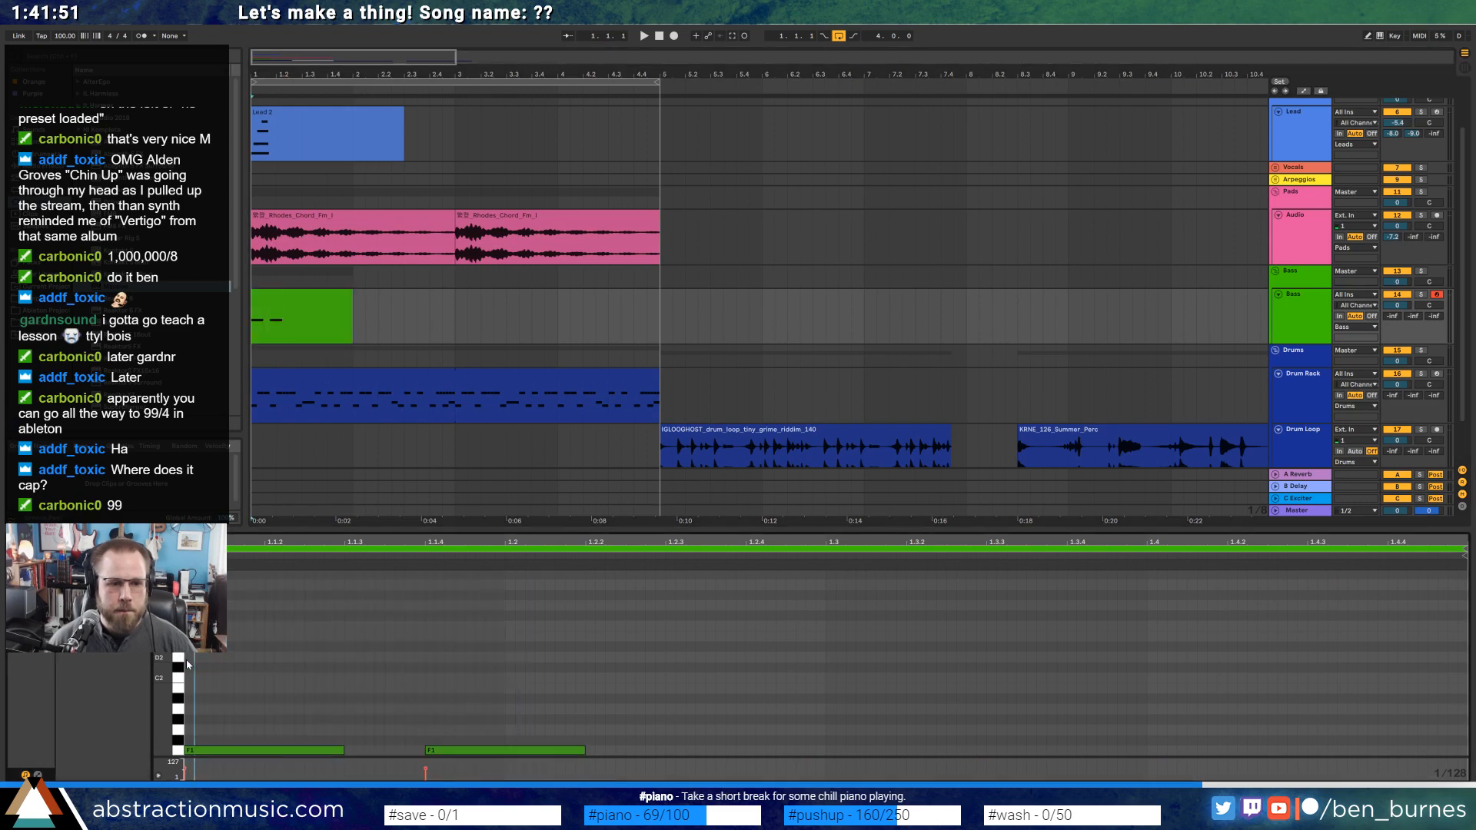
key(ctrl+v)
key(Up)
key(Up)
key(Up)
key(Up)
key(Up)
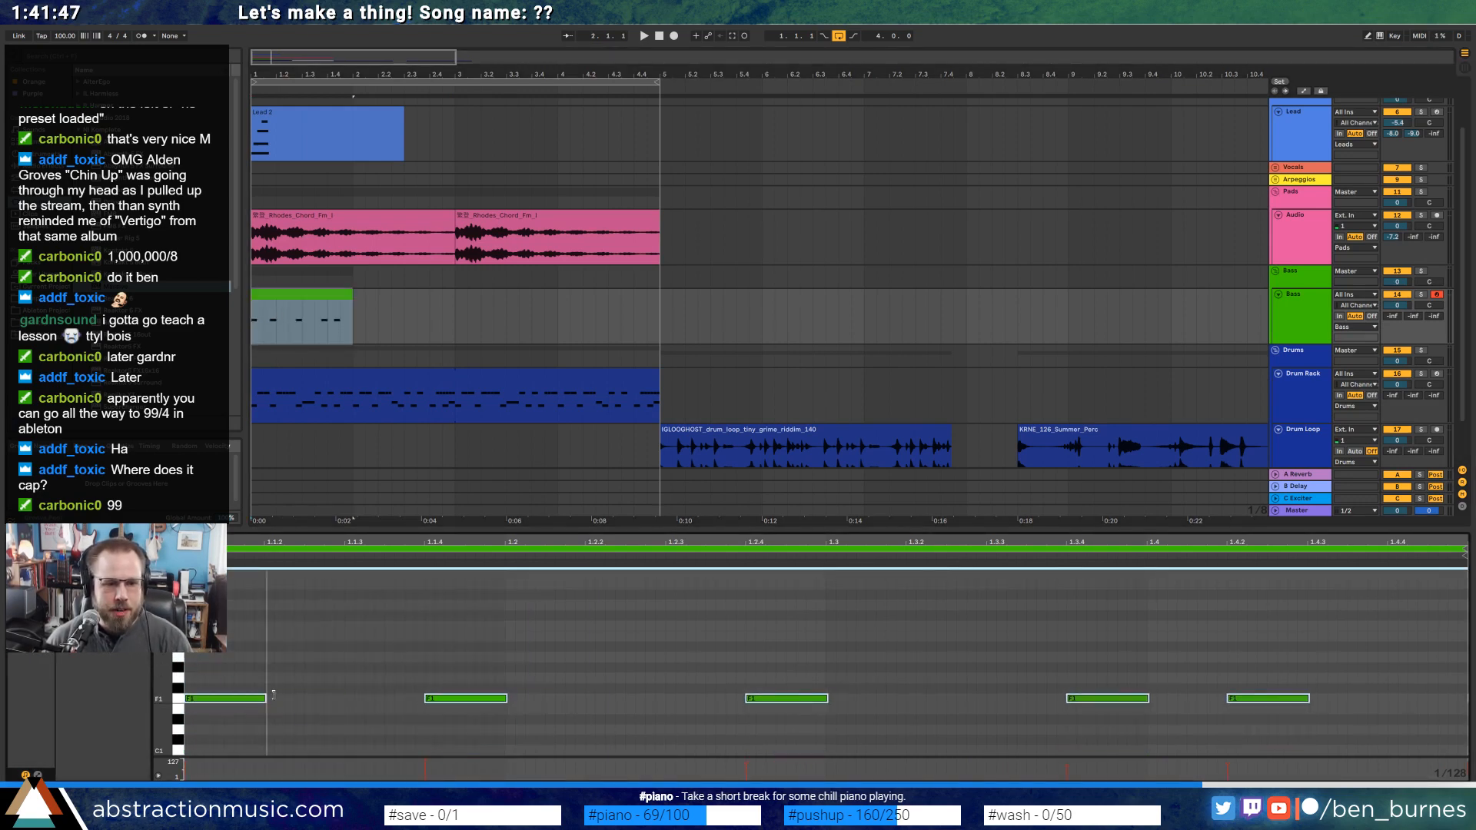
Lengthen all the pasted bass notes to eighth notes and reselect the Bass clip.
drag(273, 695, 350, 695)
click(378, 326)
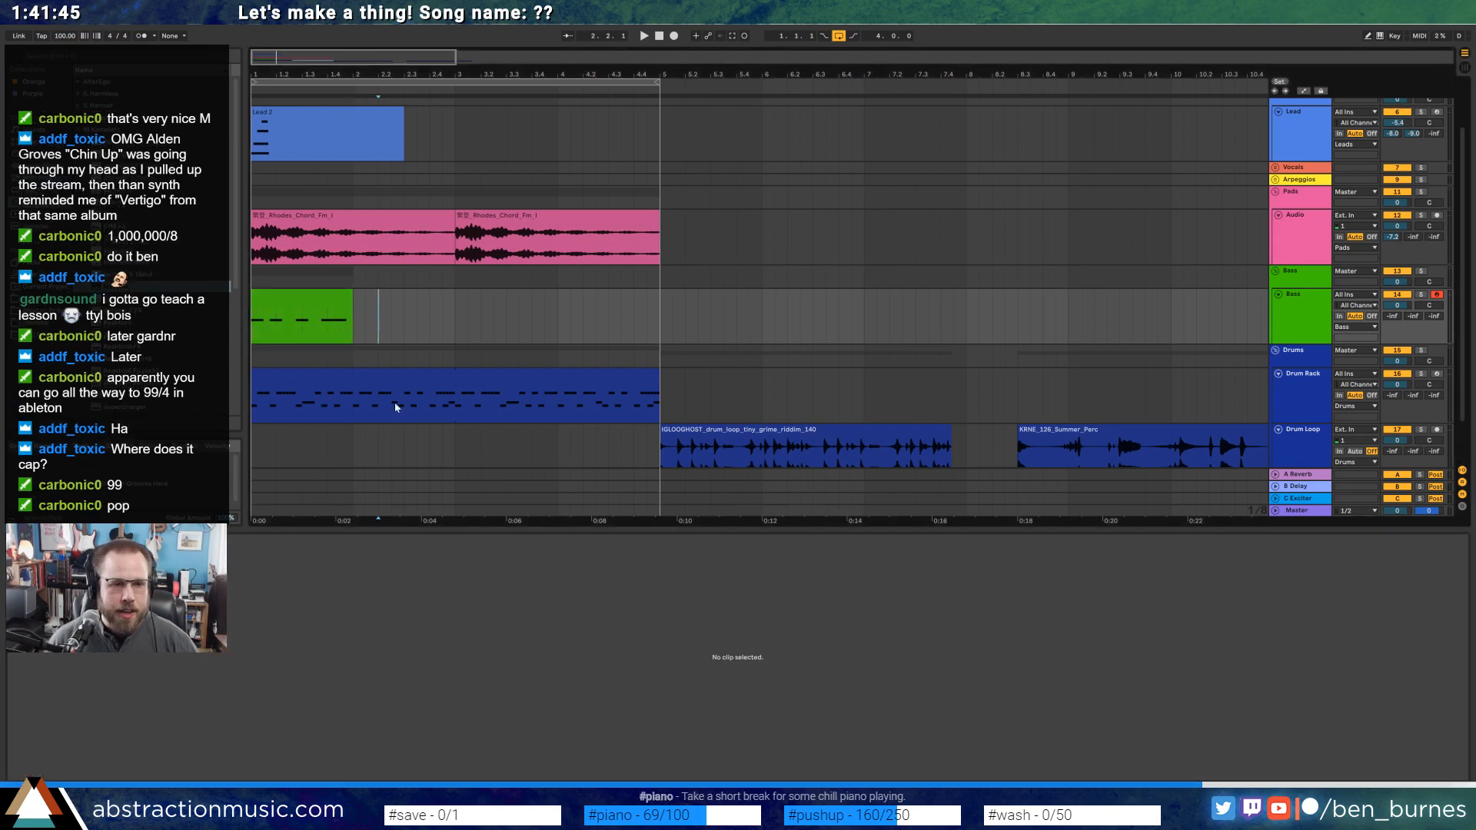
click(342, 312)
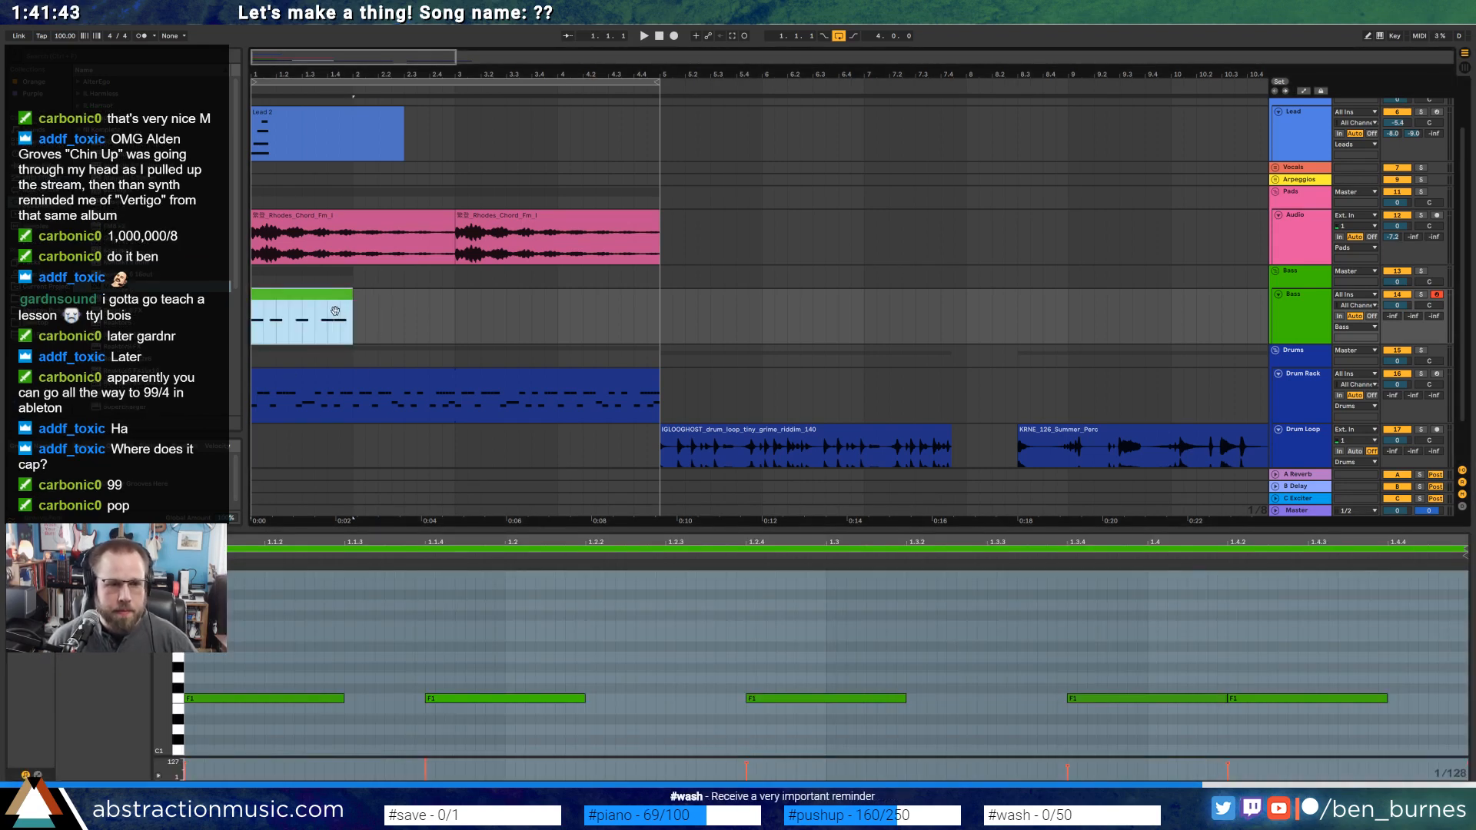
Extend the Bass clip to bar 5 with a two-bar loop and play the arrangement.
drag(349, 297, 668, 301)
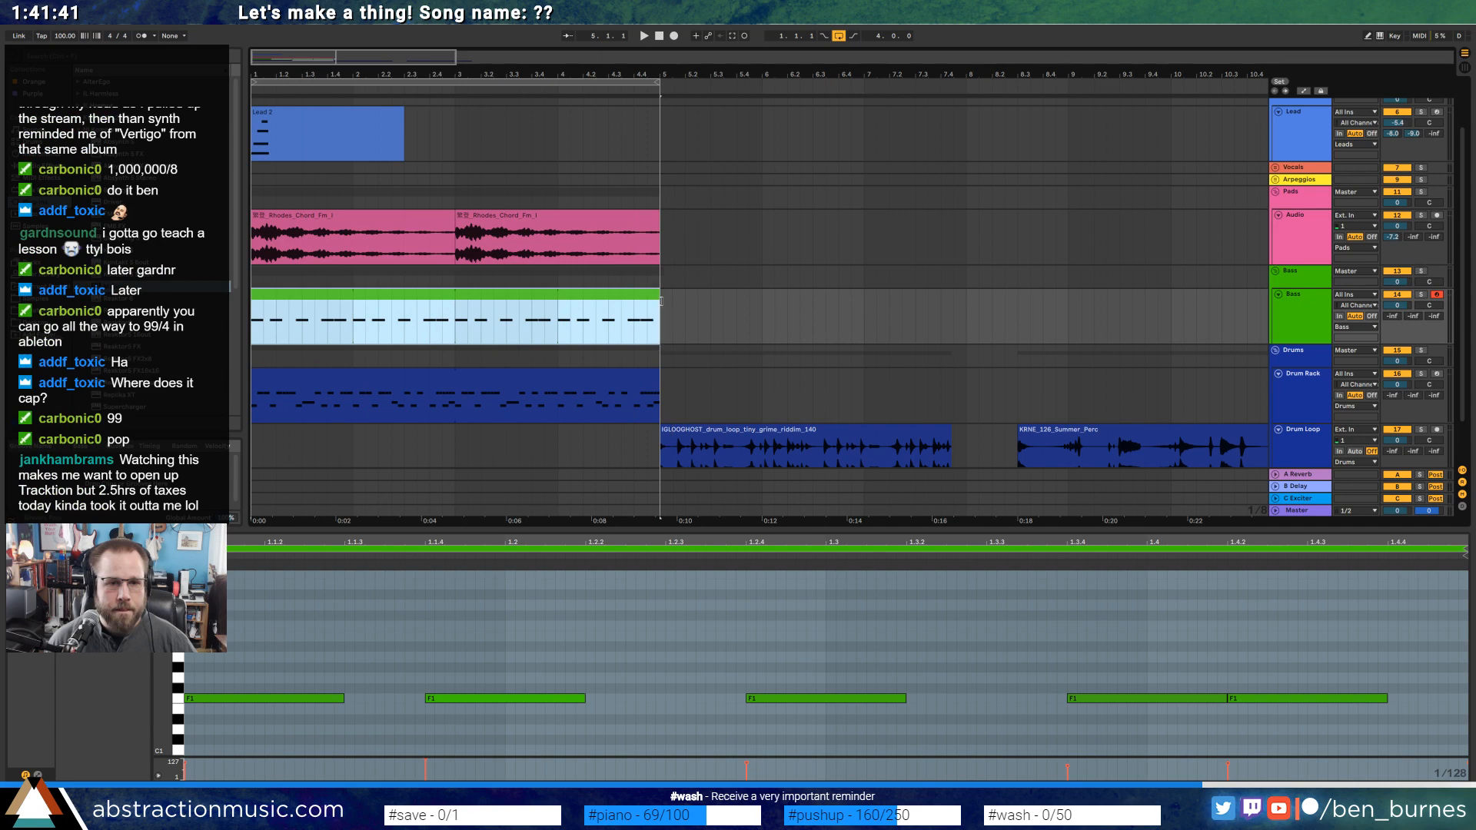
drag(723, 543, 454, 534)
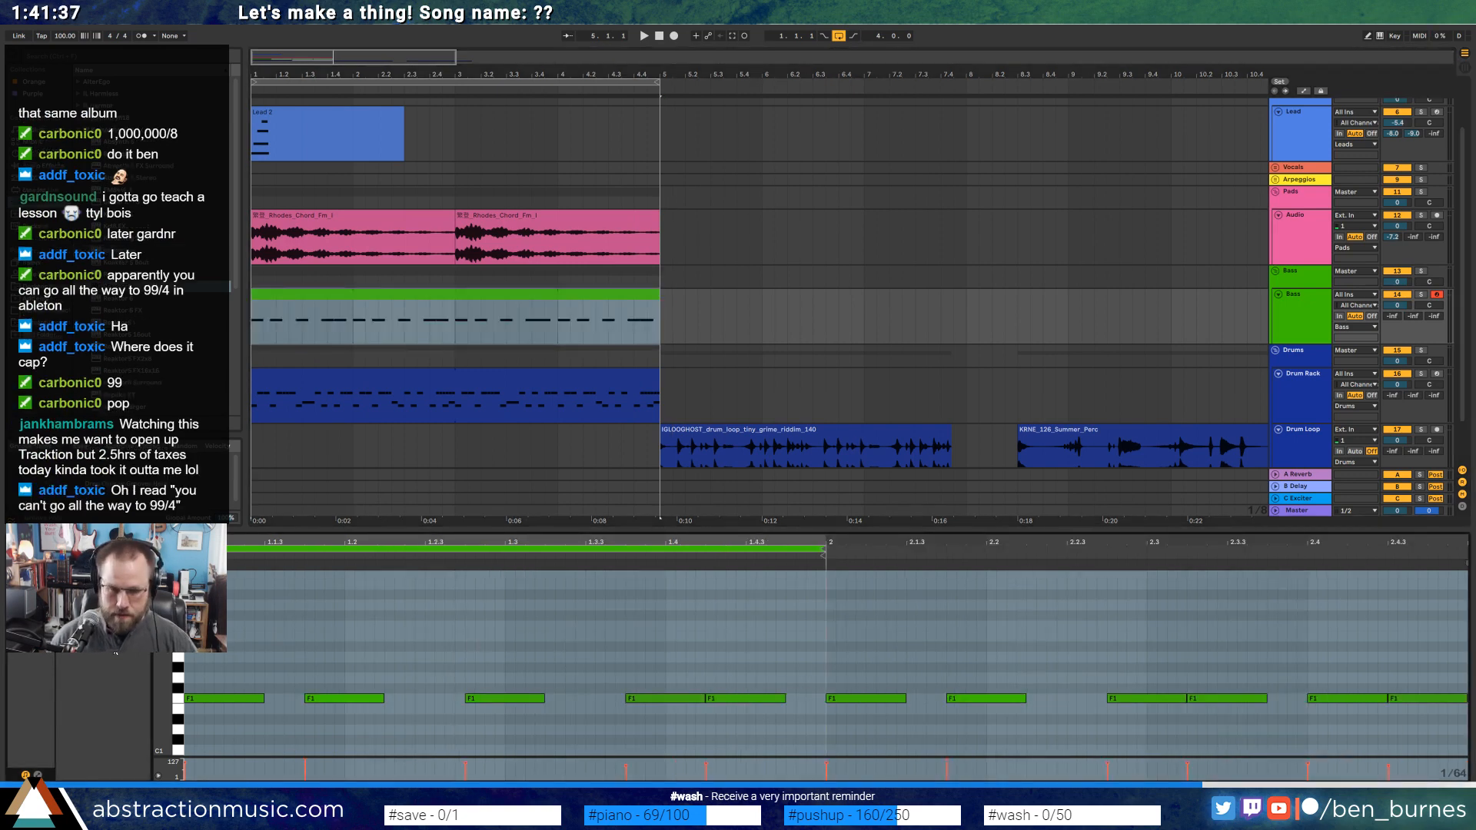
key(space)
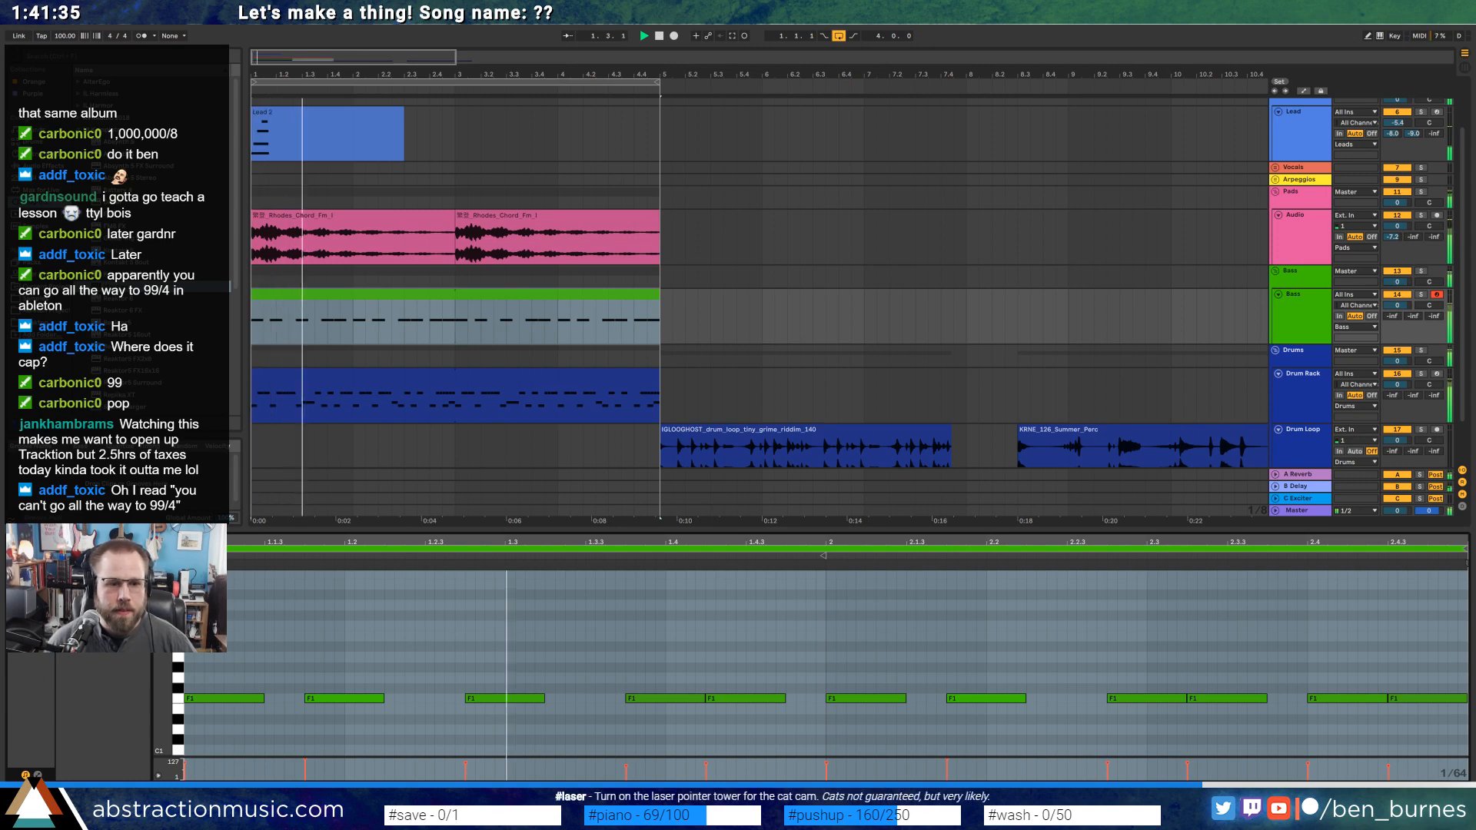
Shorten all the F1 notes in the Bass clip together to about a dotted sixteenth note.
key(ctrl+a)
click(376, 669)
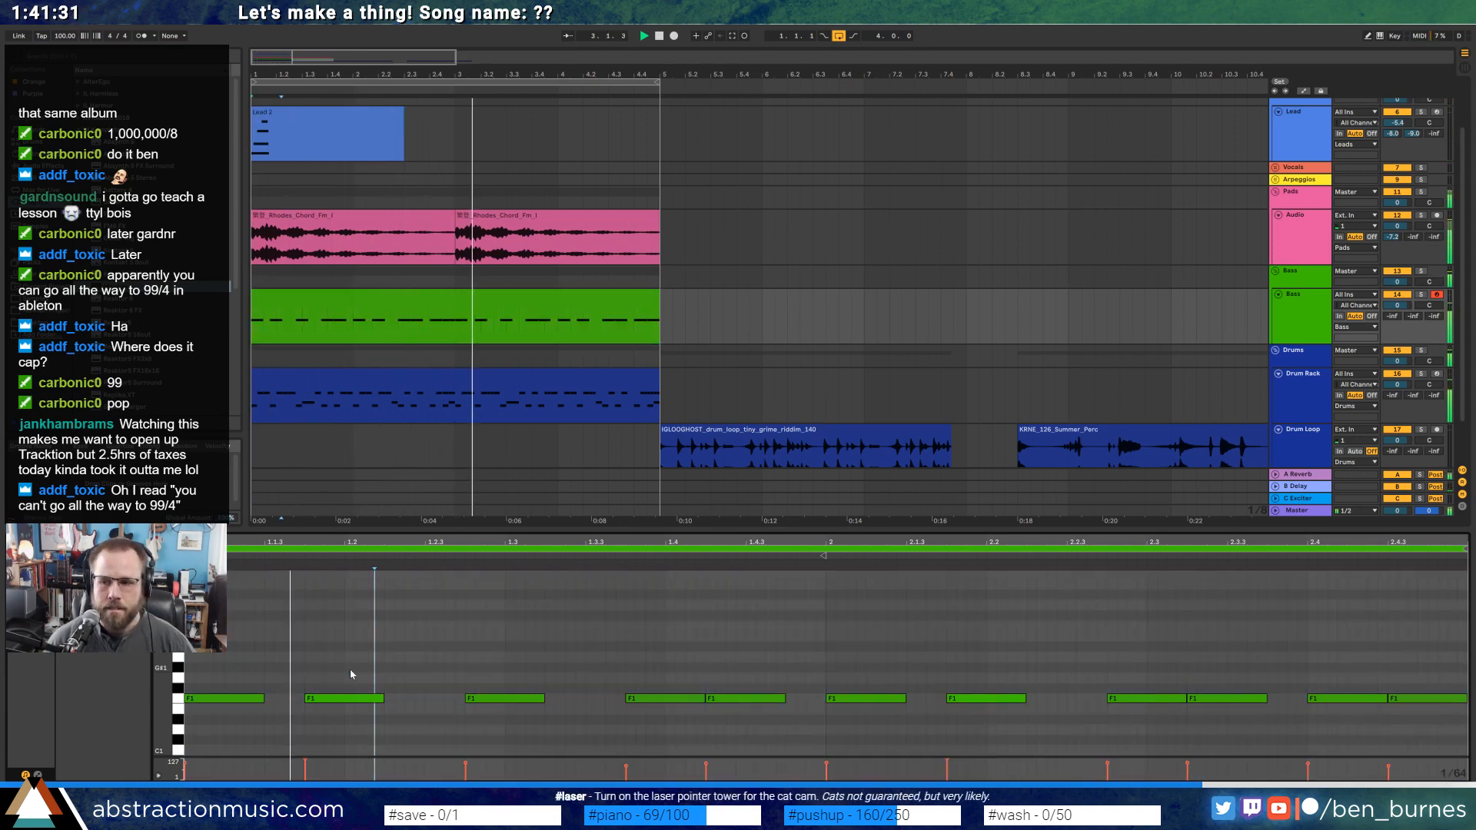
key(ctrl+a)
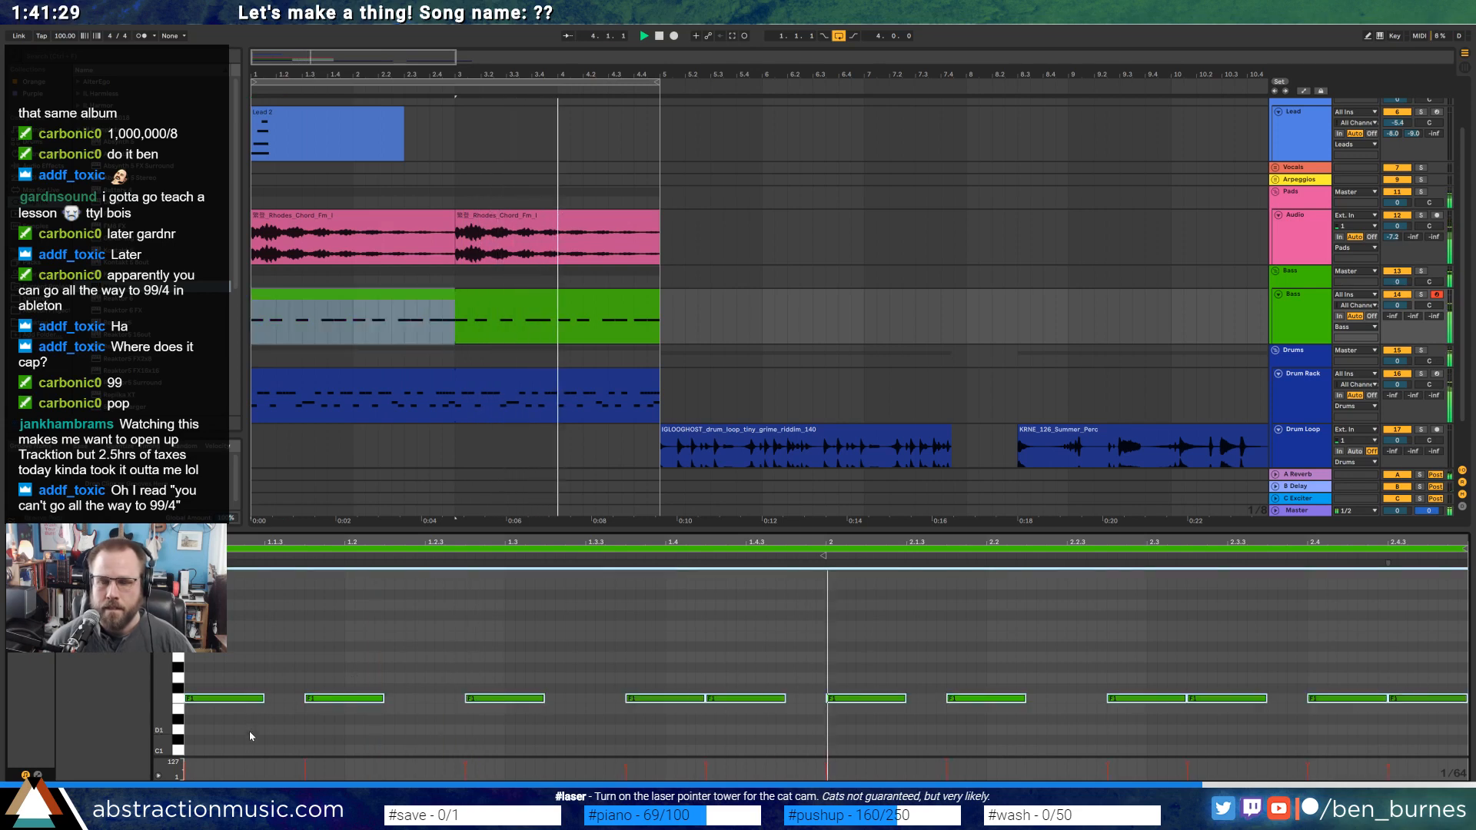
drag(263, 699, 239, 699)
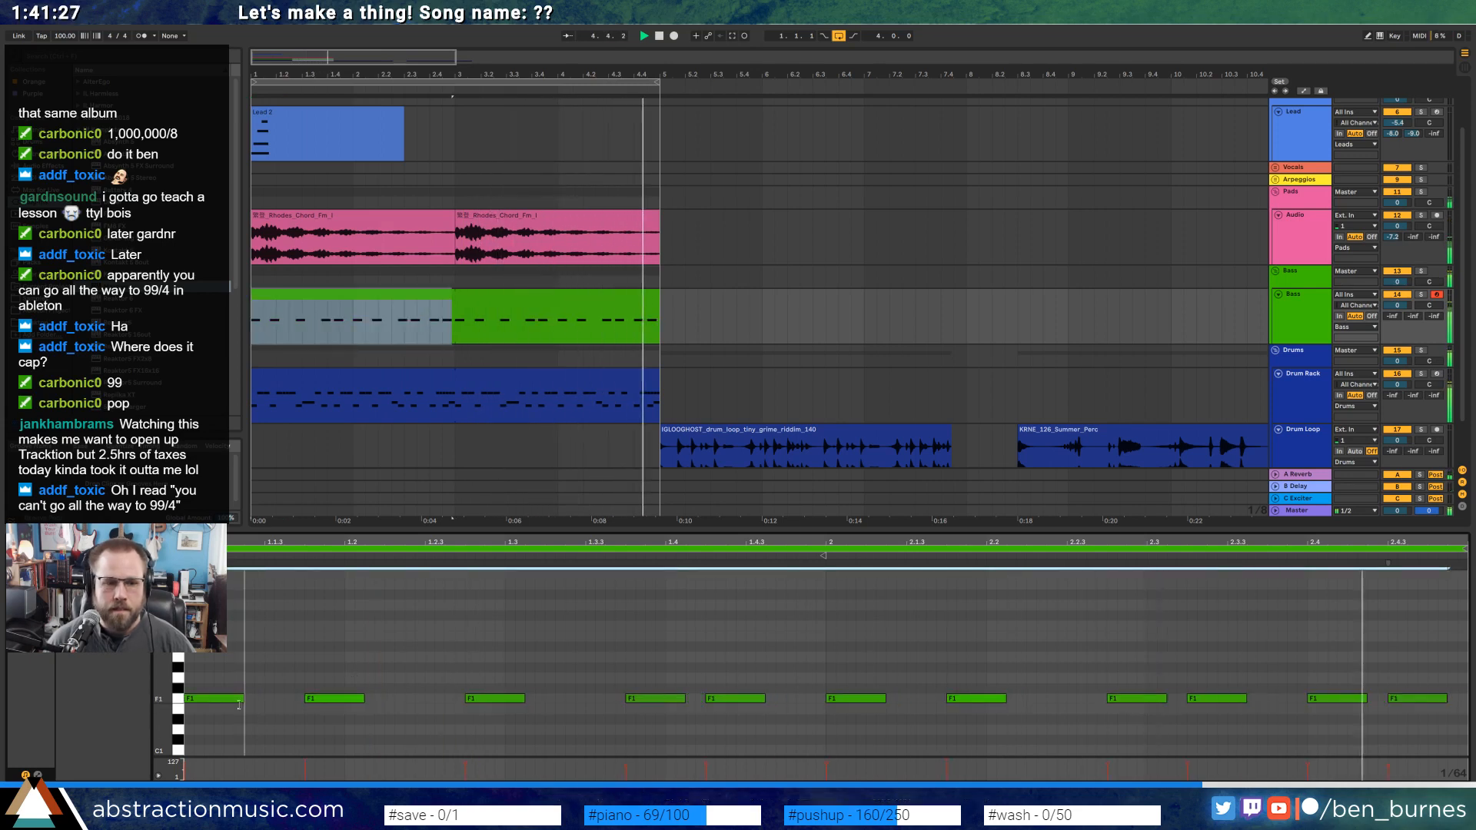
Open Massive on the Bass track and set oscillator 2's wavetable to Roughmath II.
key(shift+Tab)
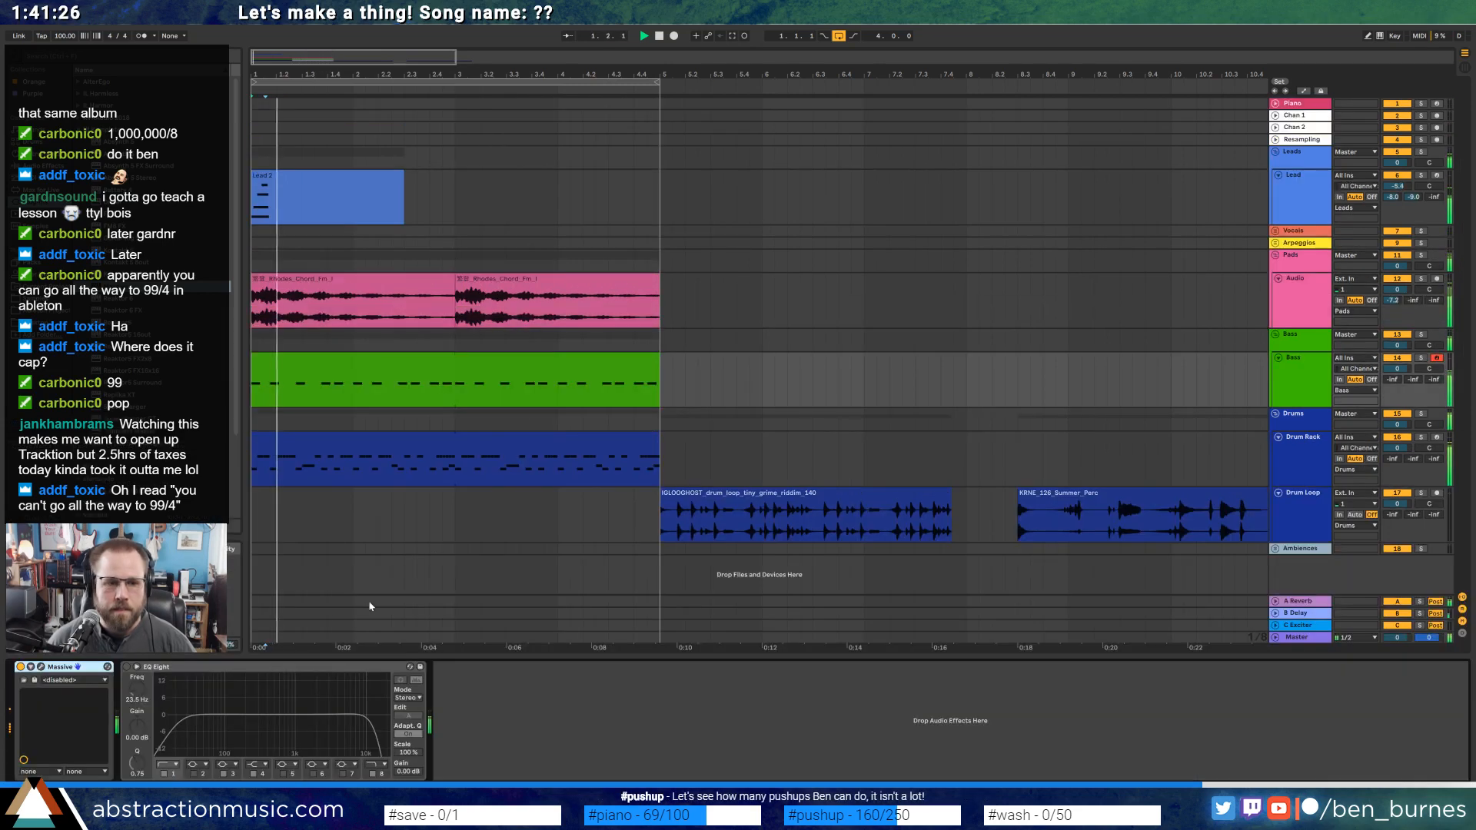
click(41, 667)
click(959, 422)
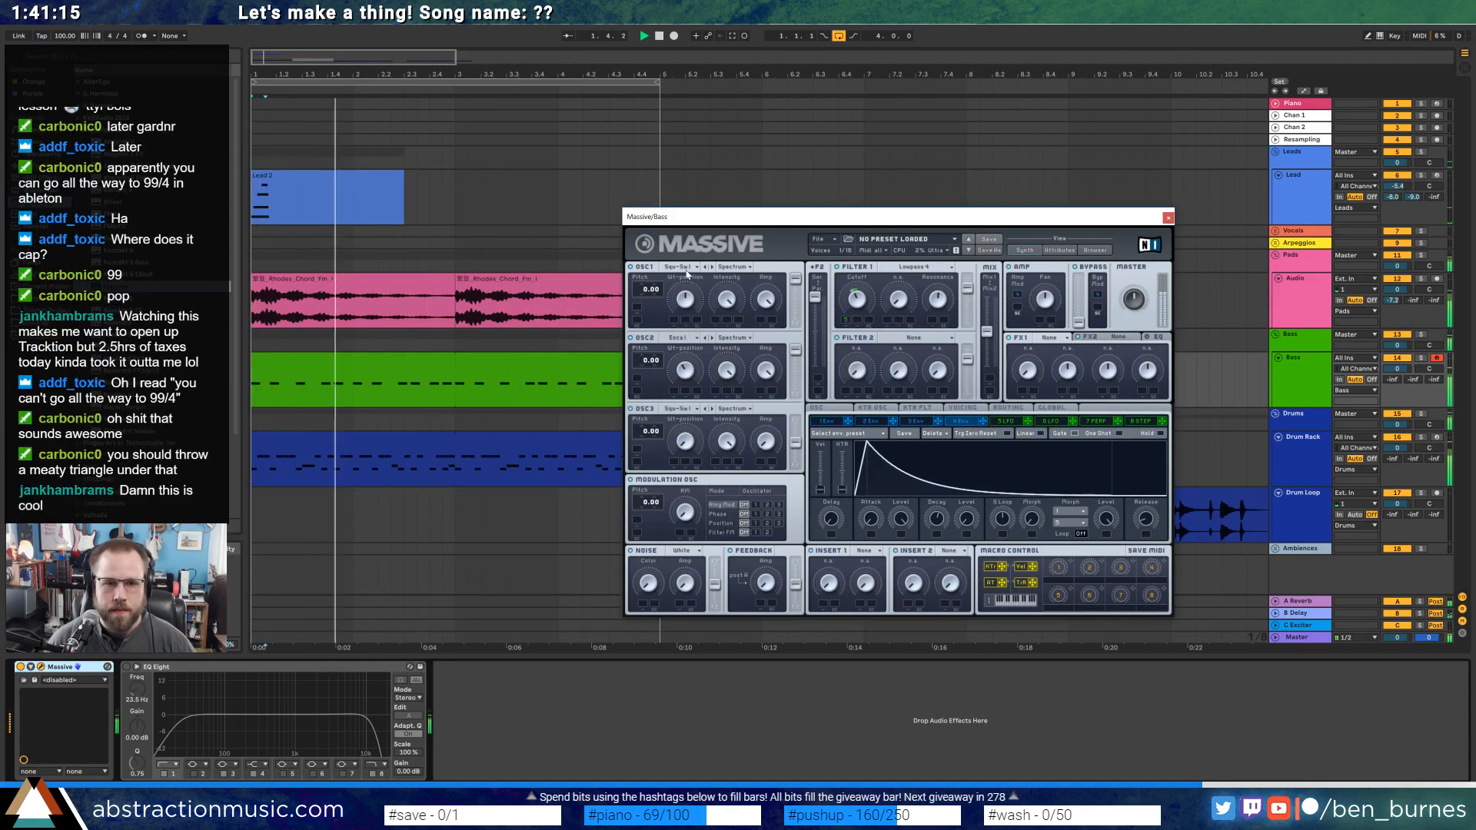
click(683, 339)
click(688, 350)
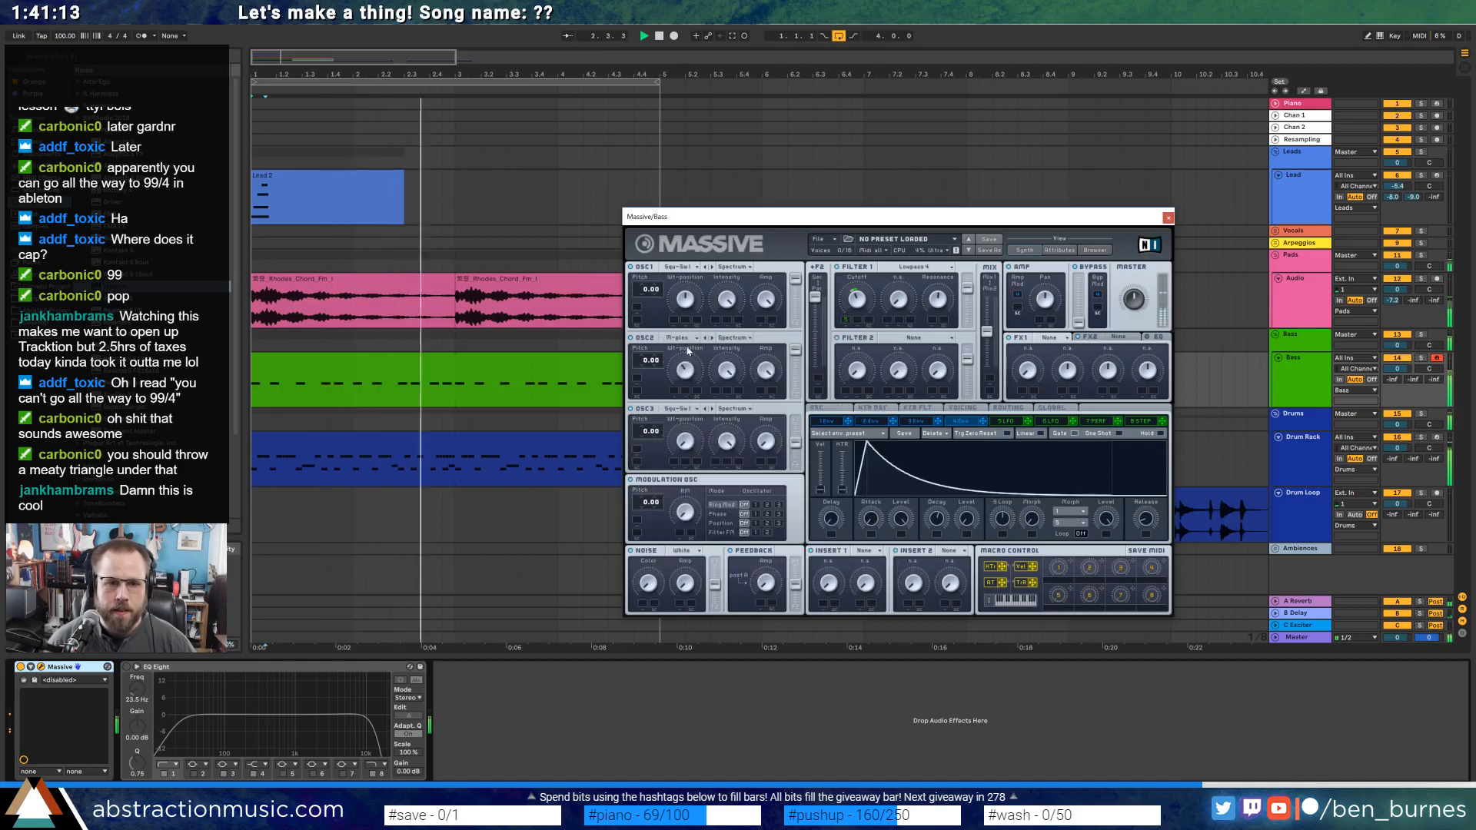
click(683, 338)
click(713, 316)
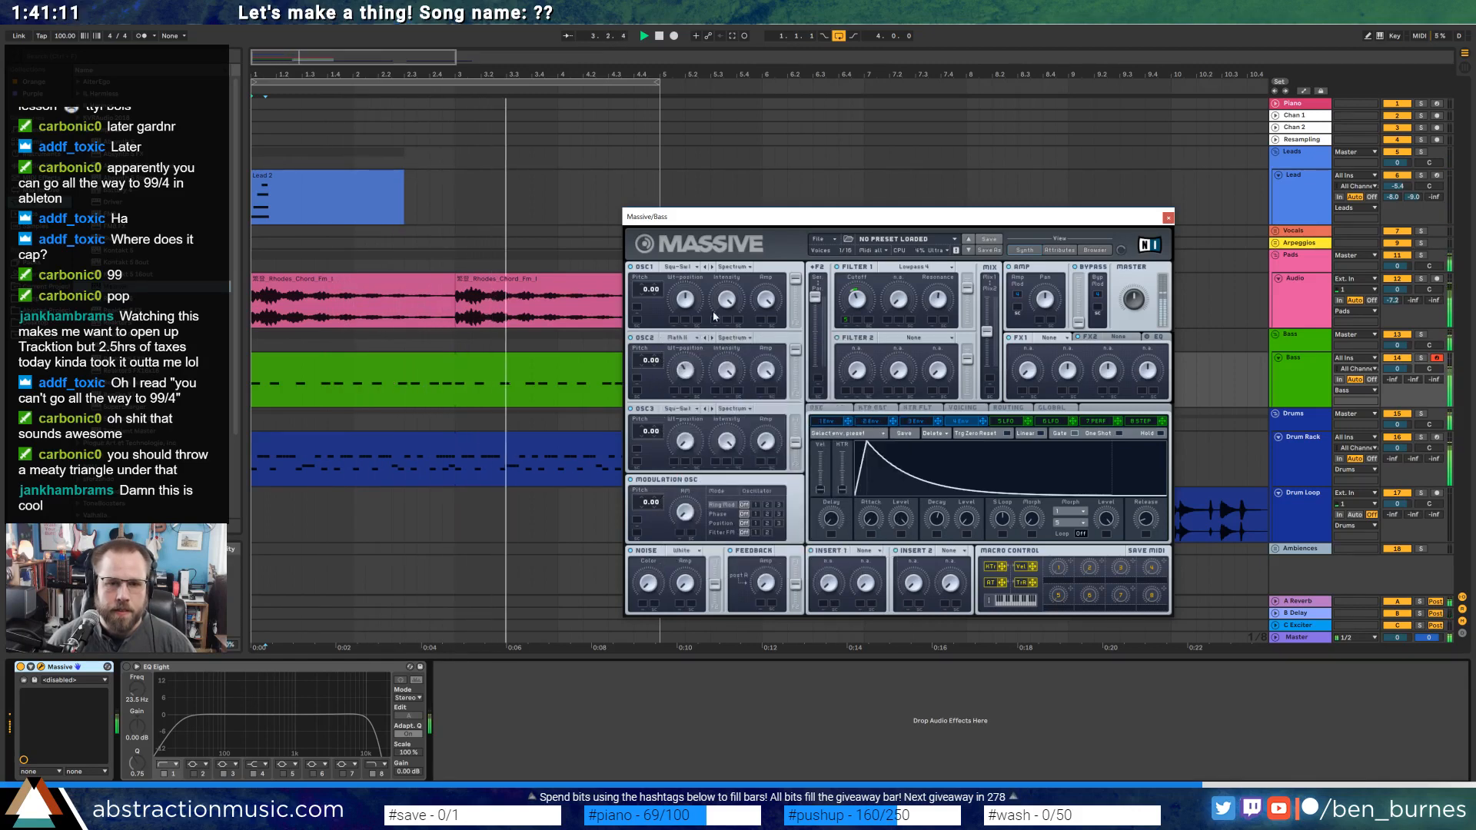
click(693, 346)
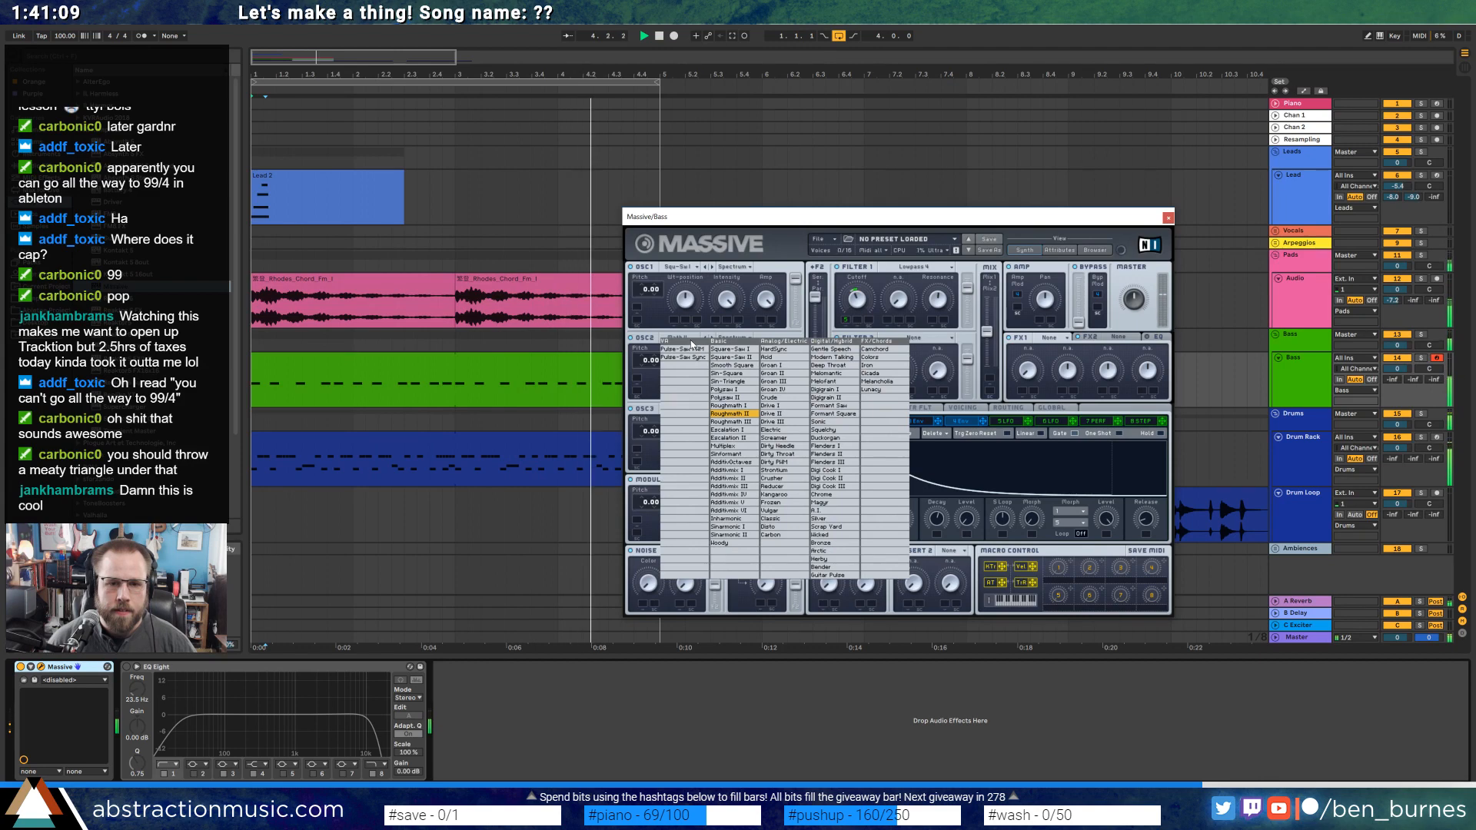
click(695, 326)
Audition Smooth Square on oscillator 1, return it to Square-Saw I, and fine-tune filter 1's cutoff.
click(688, 269)
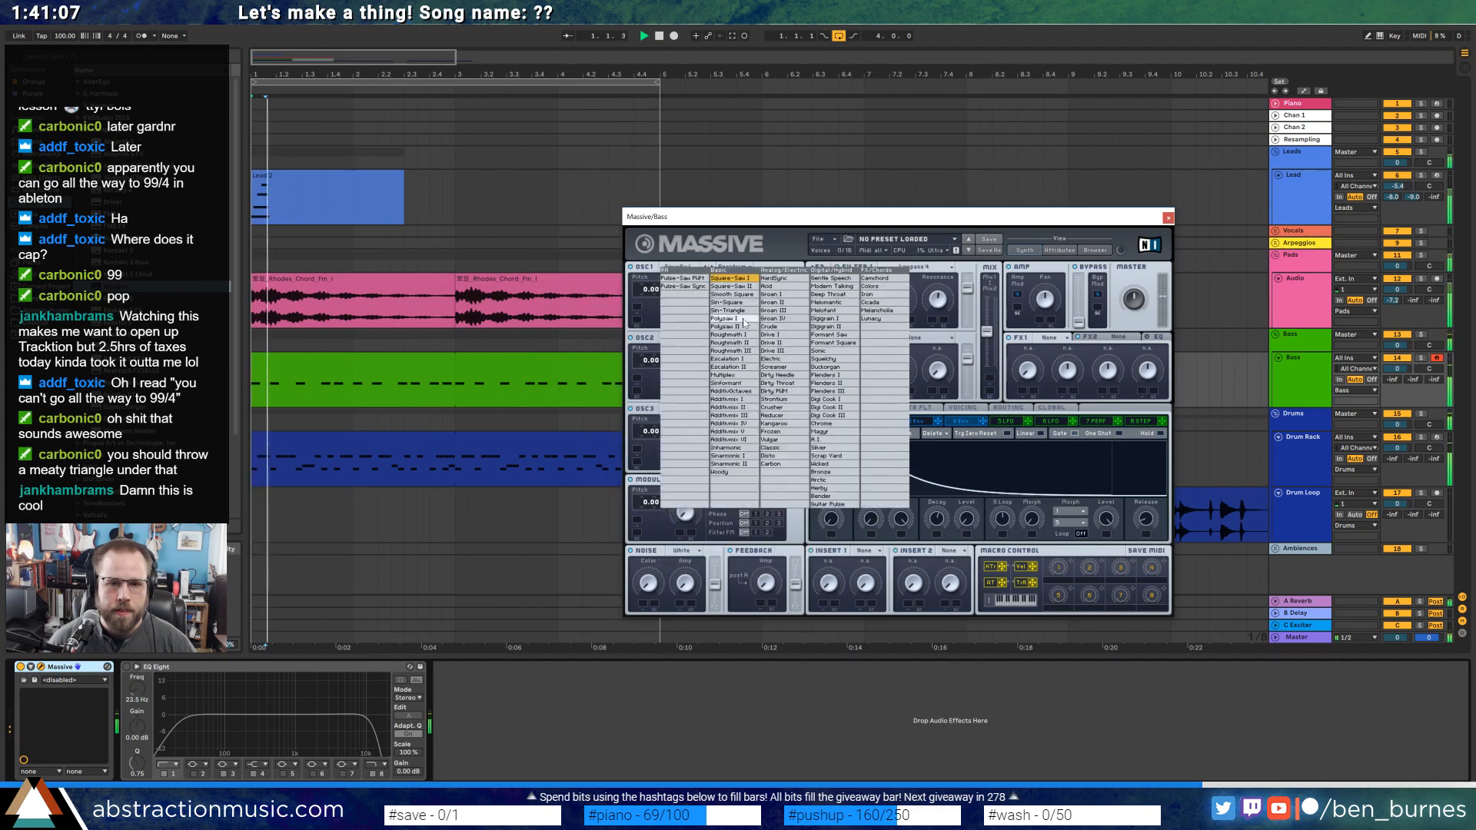
click(735, 295)
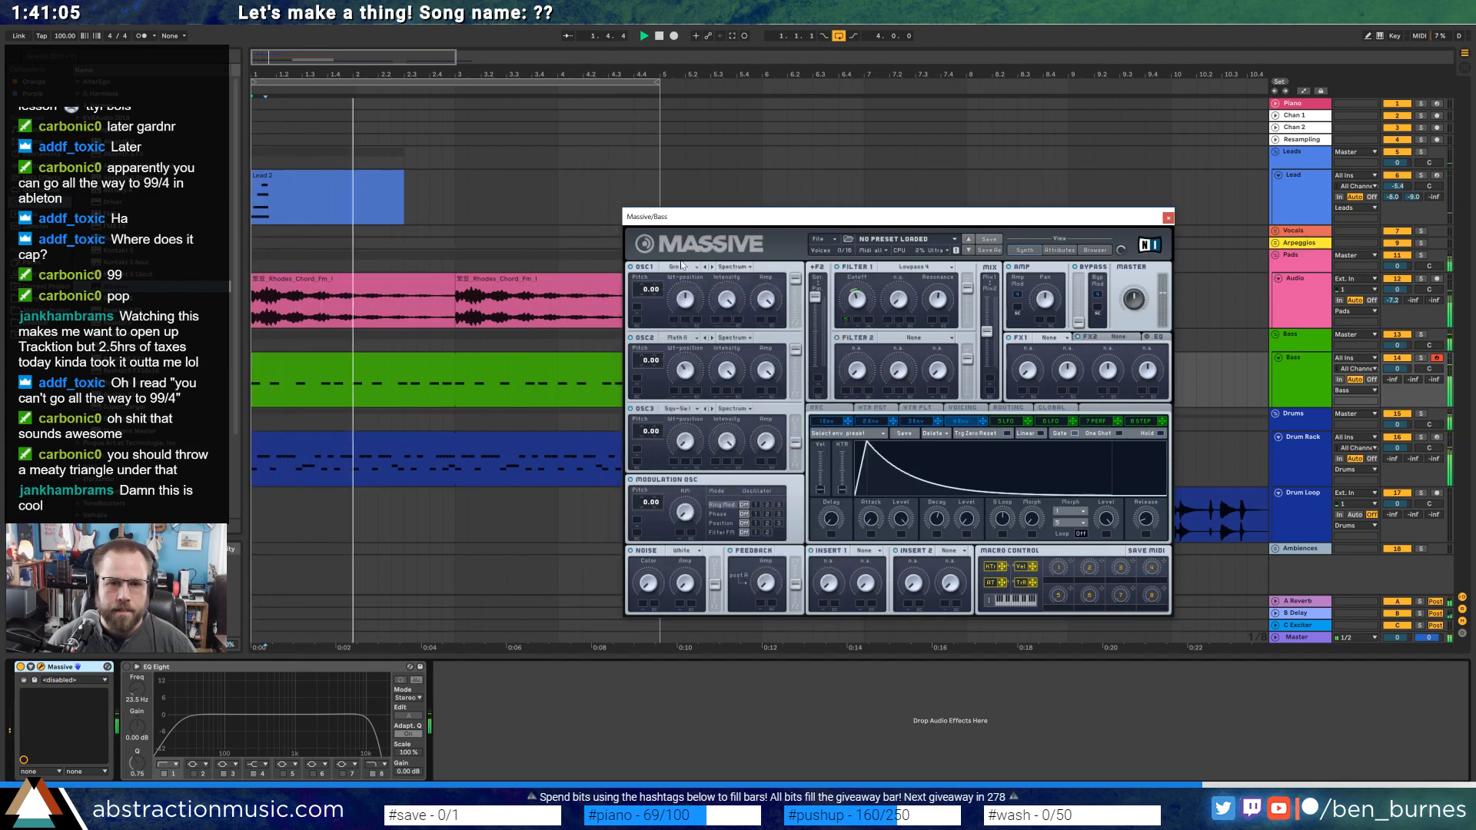
click(681, 267)
click(744, 281)
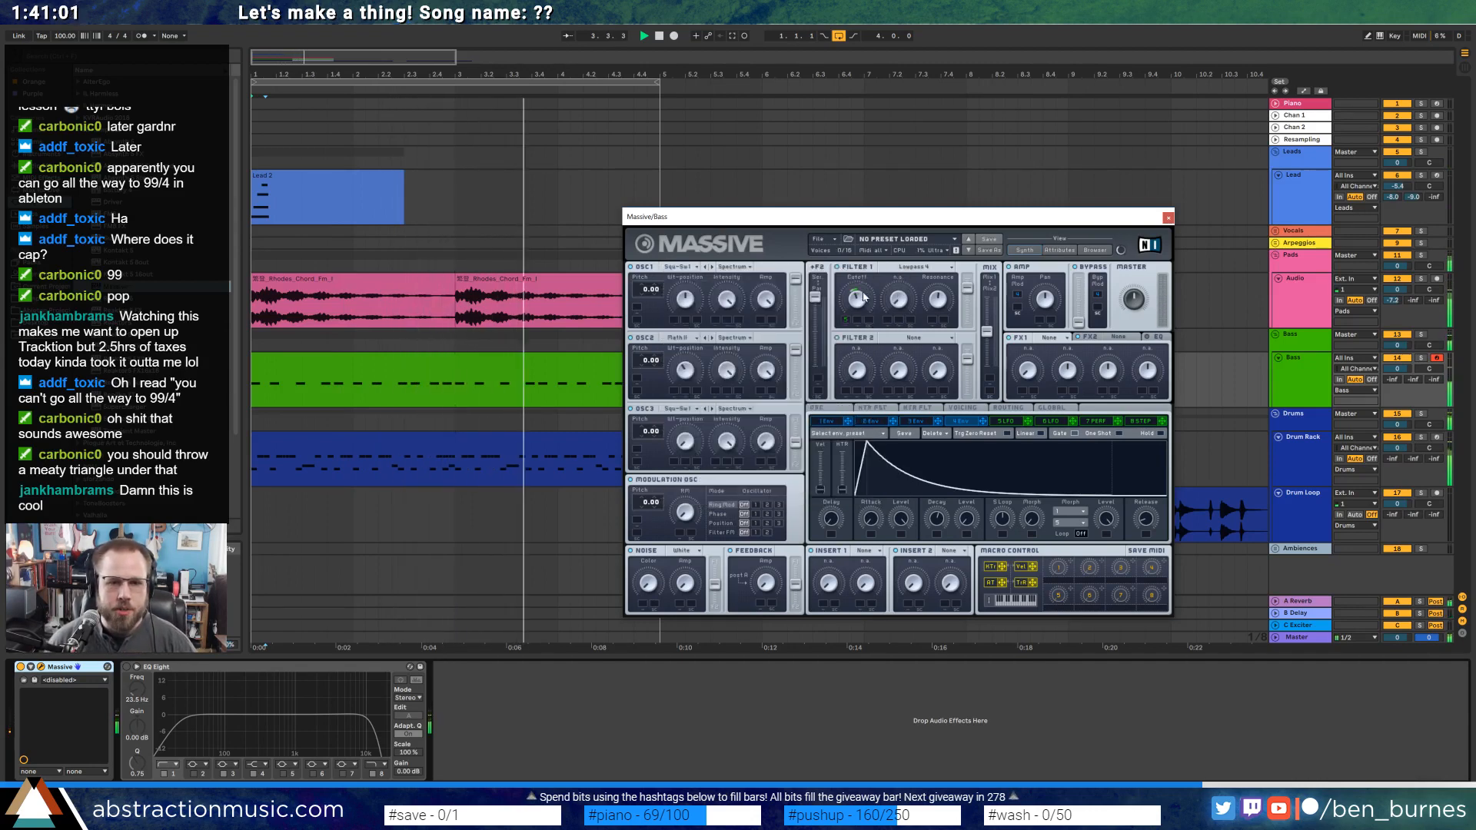
drag(858, 291, 858, 303)
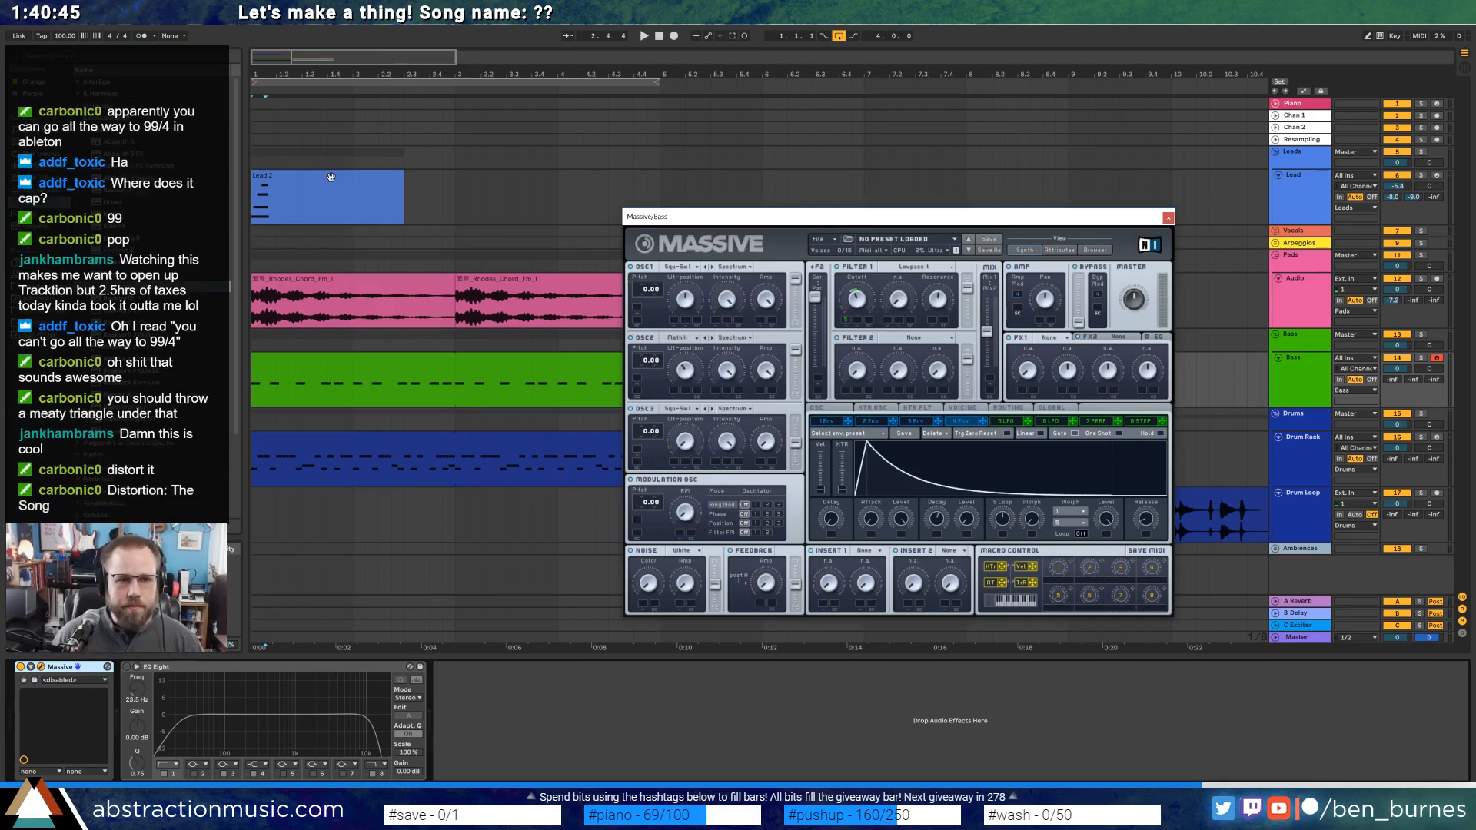
Open Massive on the Lead track and shorten the attack of envelope 4.
click(374, 192)
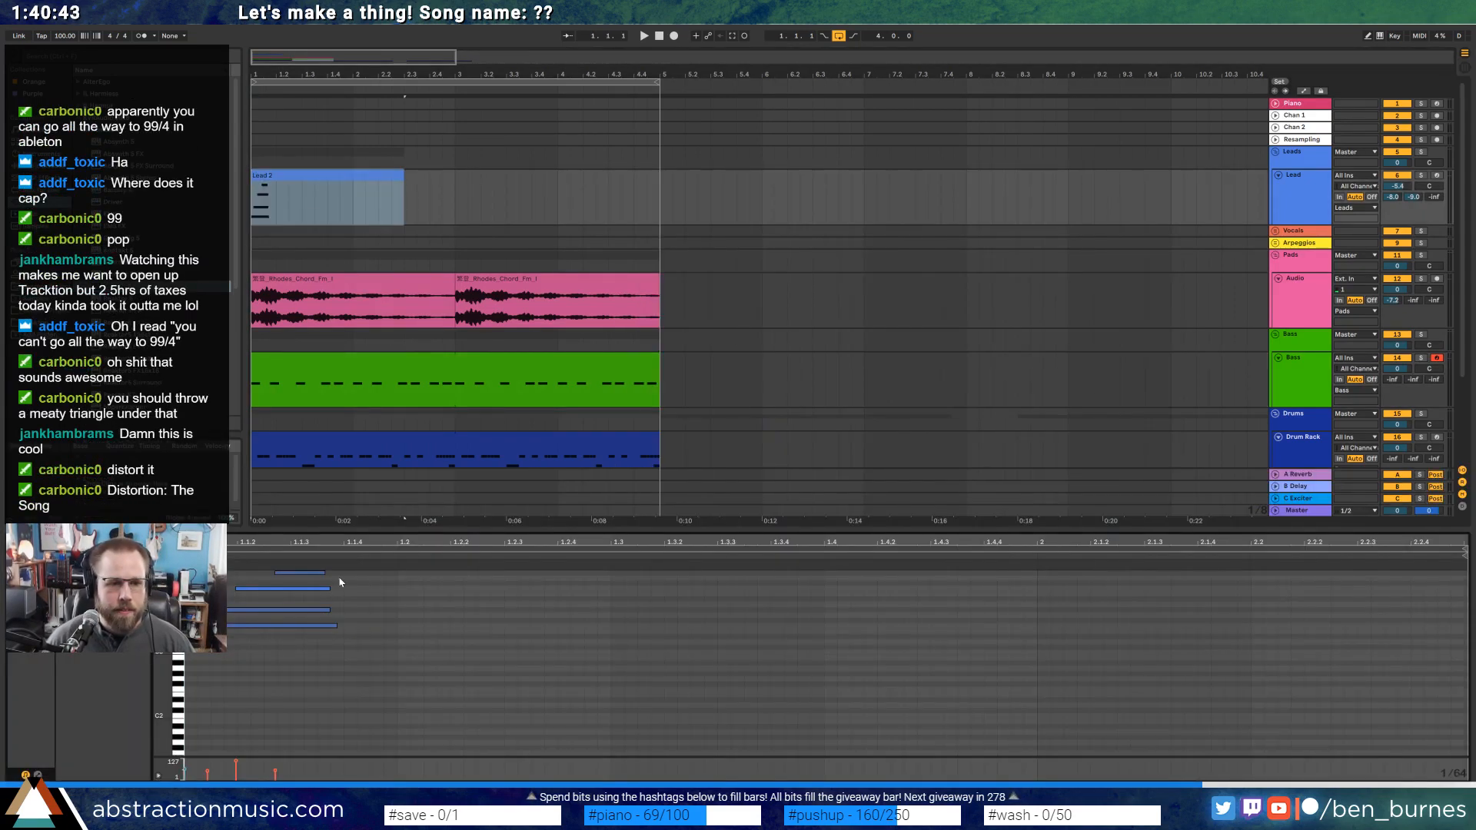
key(shift+Tab)
click(40, 668)
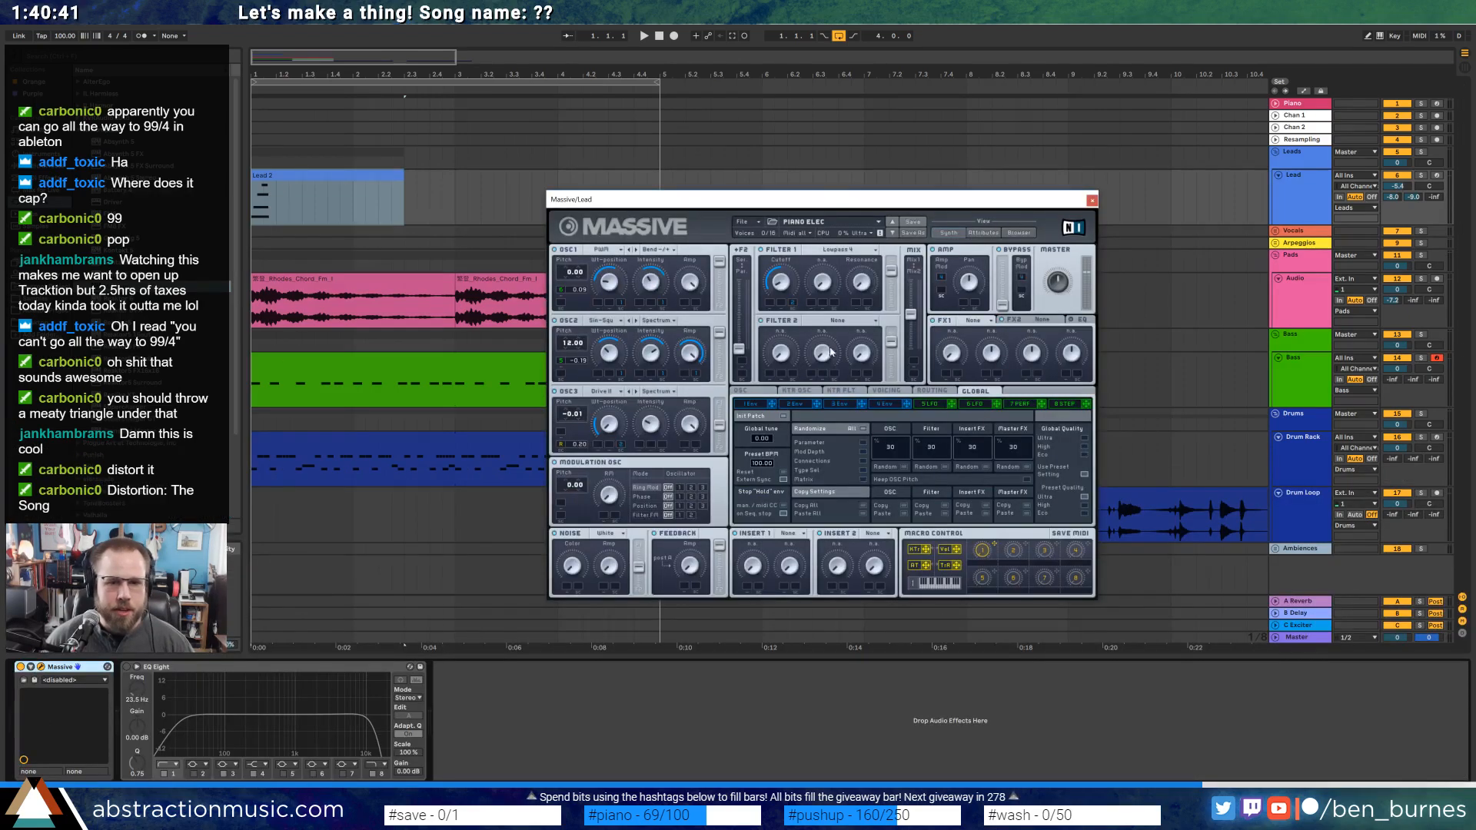
click(884, 404)
drag(987, 453, 982, 508)
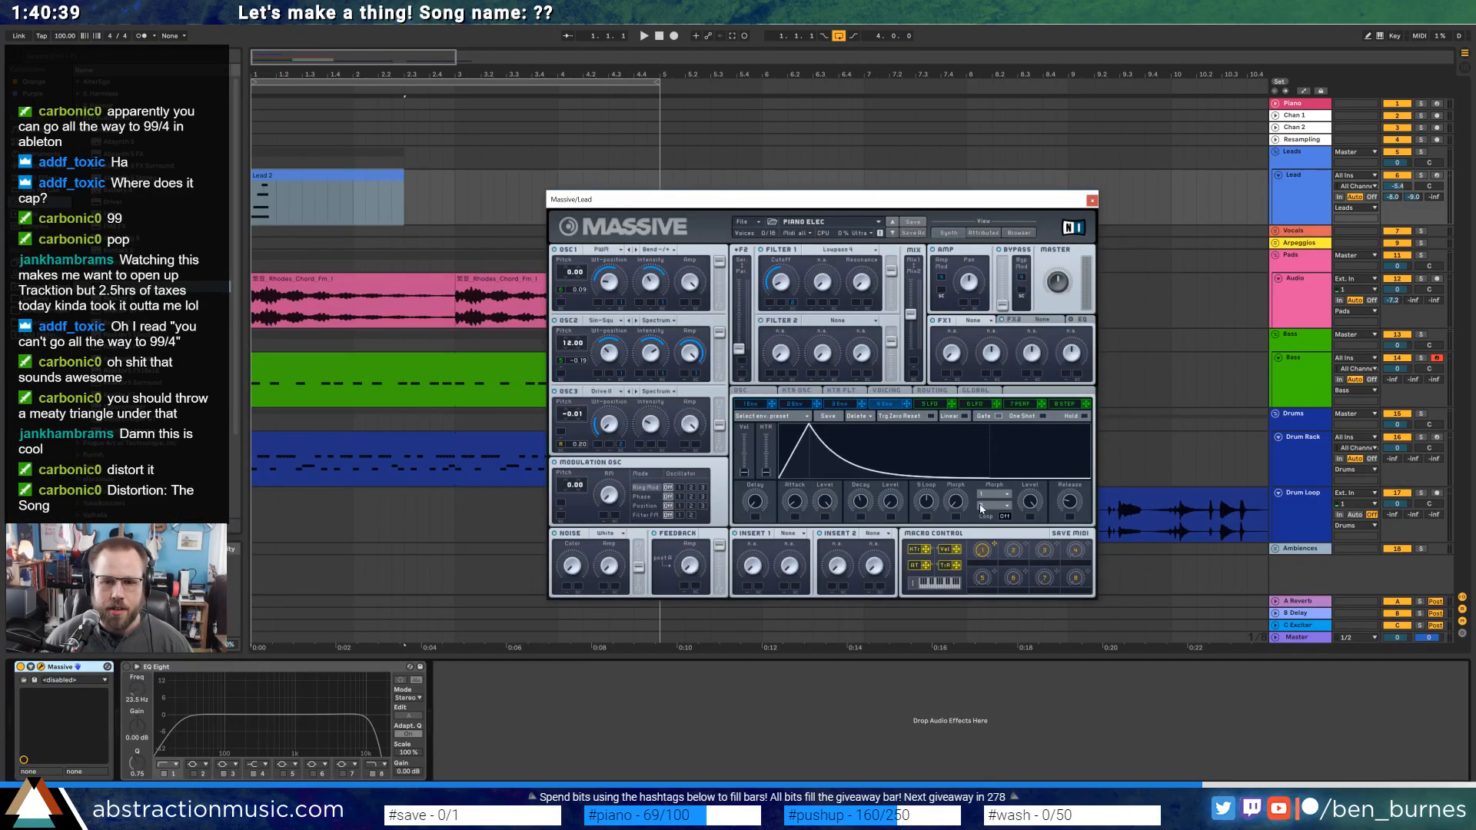
drag(809, 424, 794, 429)
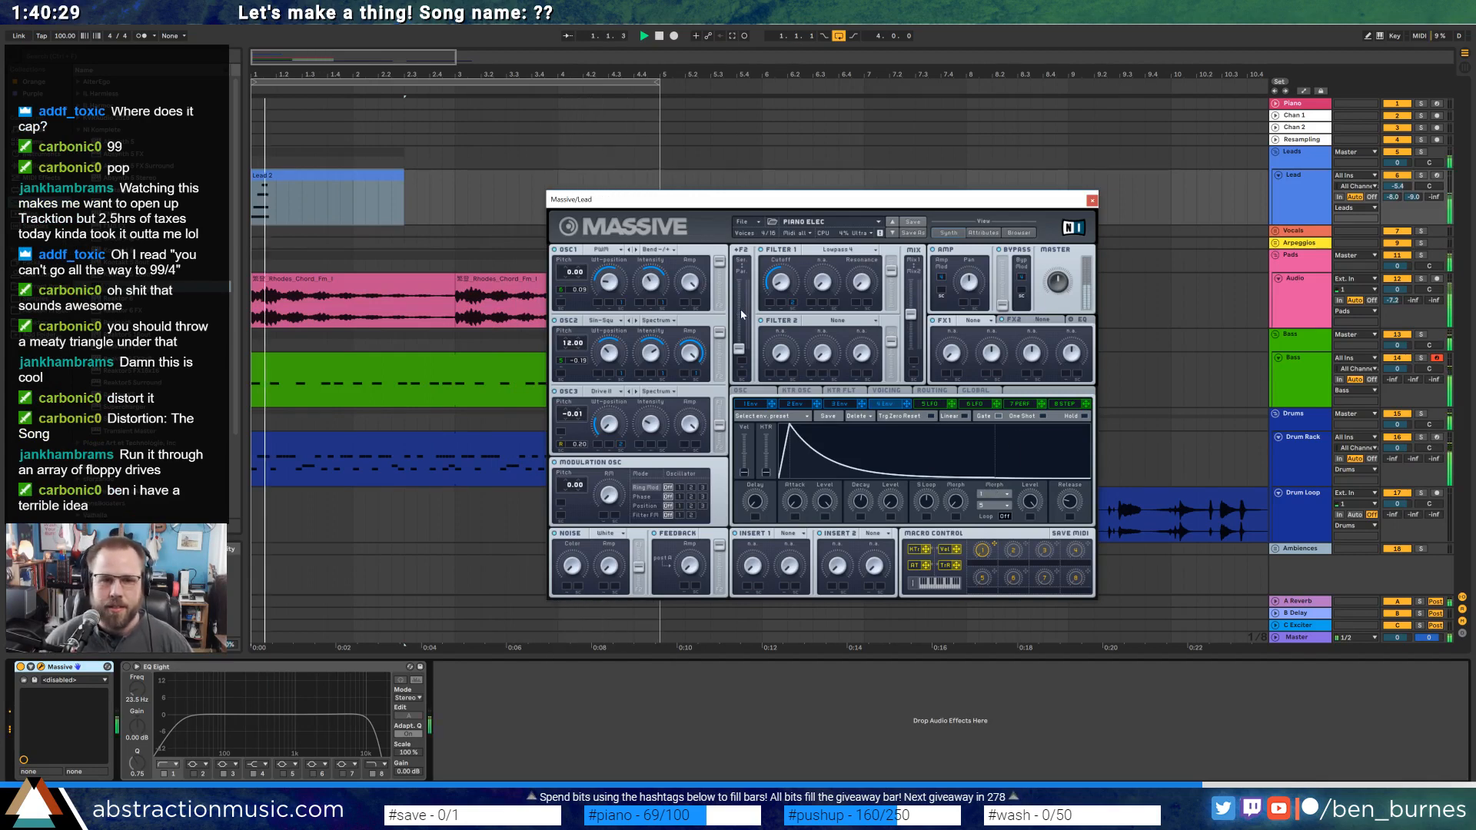
Even out the starts of the lead chord's strummed notes to thirty-second-note spacing and play the arrangement.
double_click(340, 176)
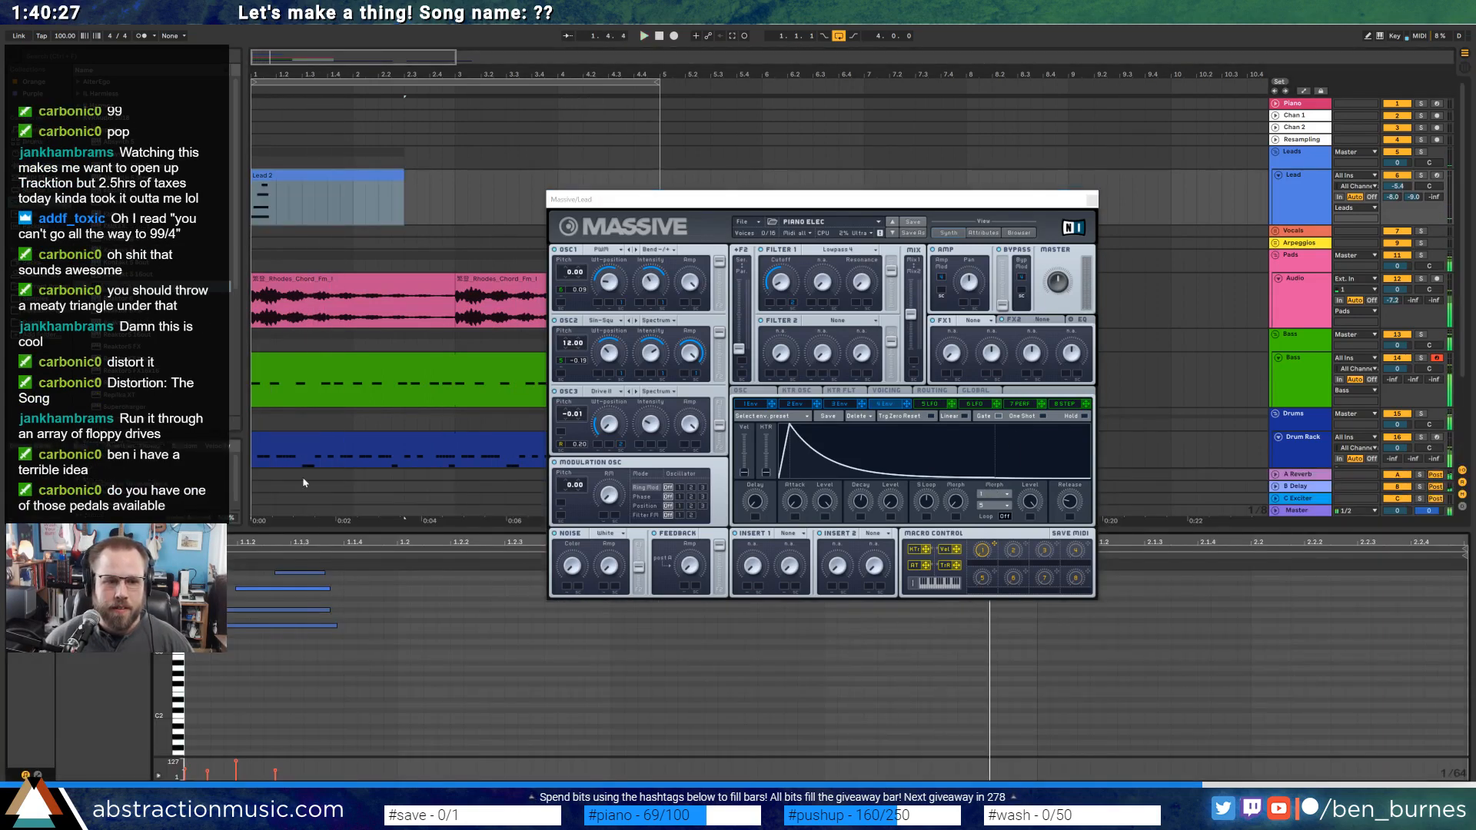
scroll(345, 750, up, 2)
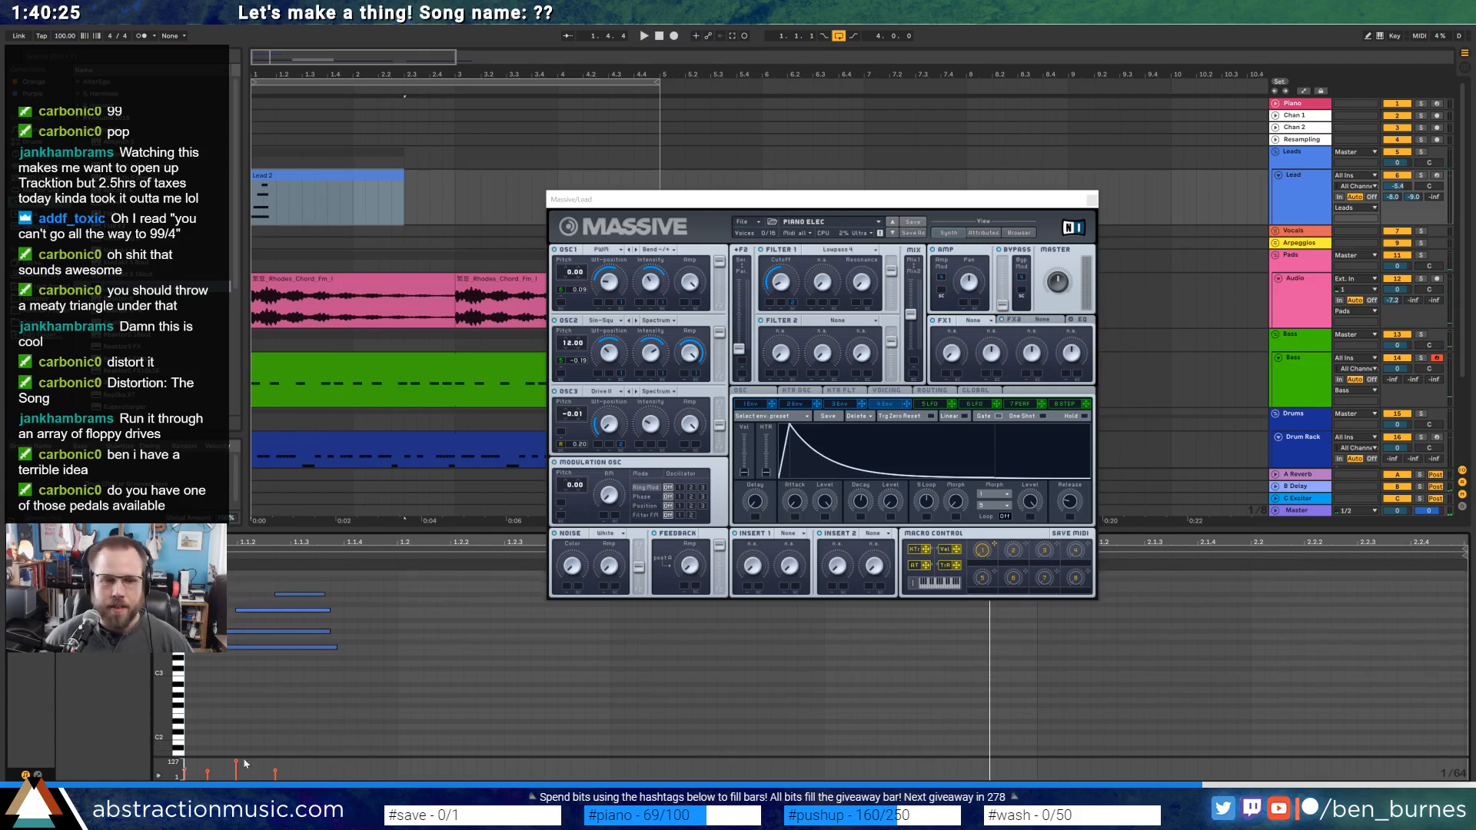
key(space)
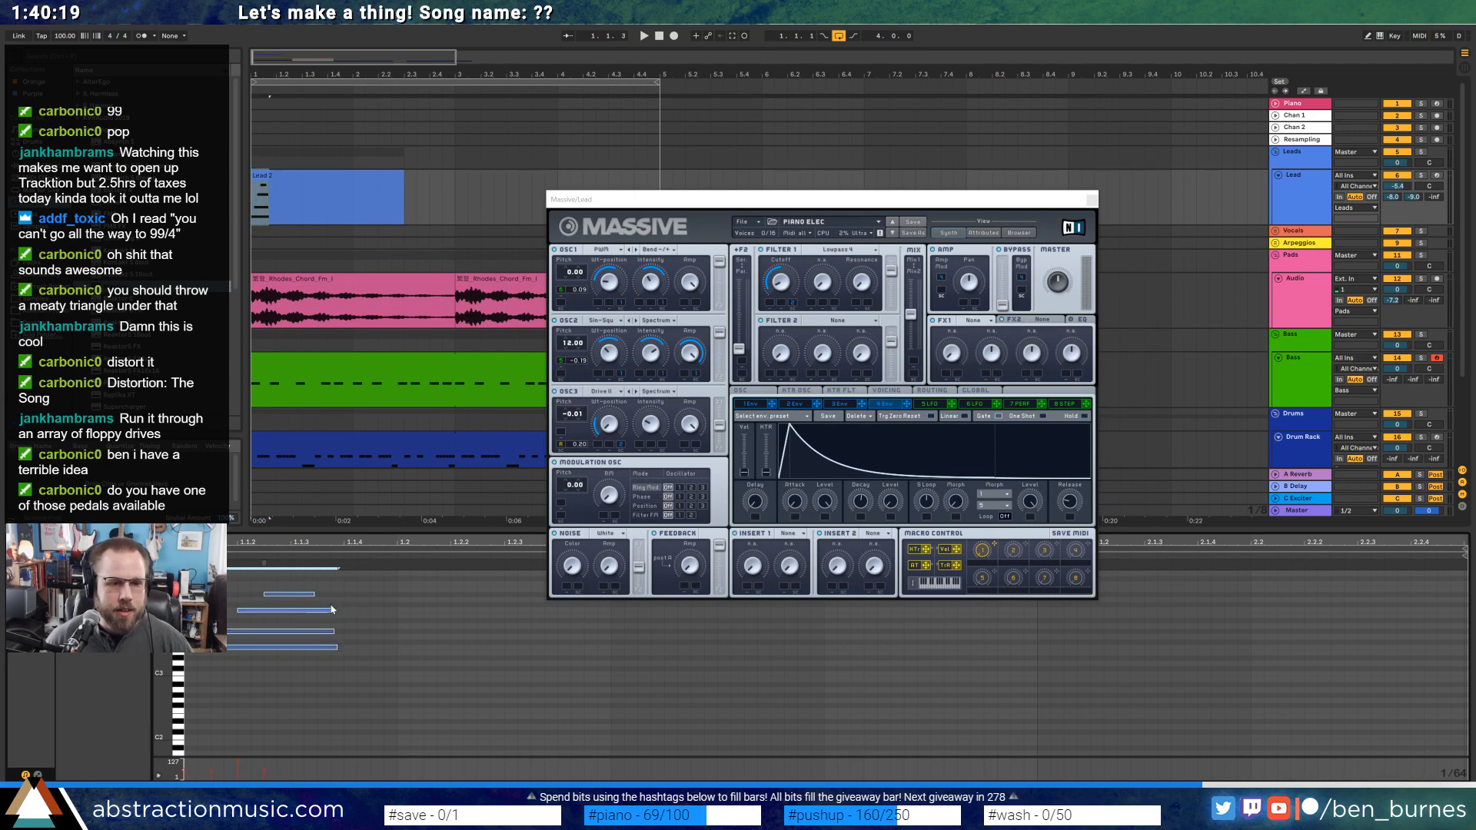
key(space)
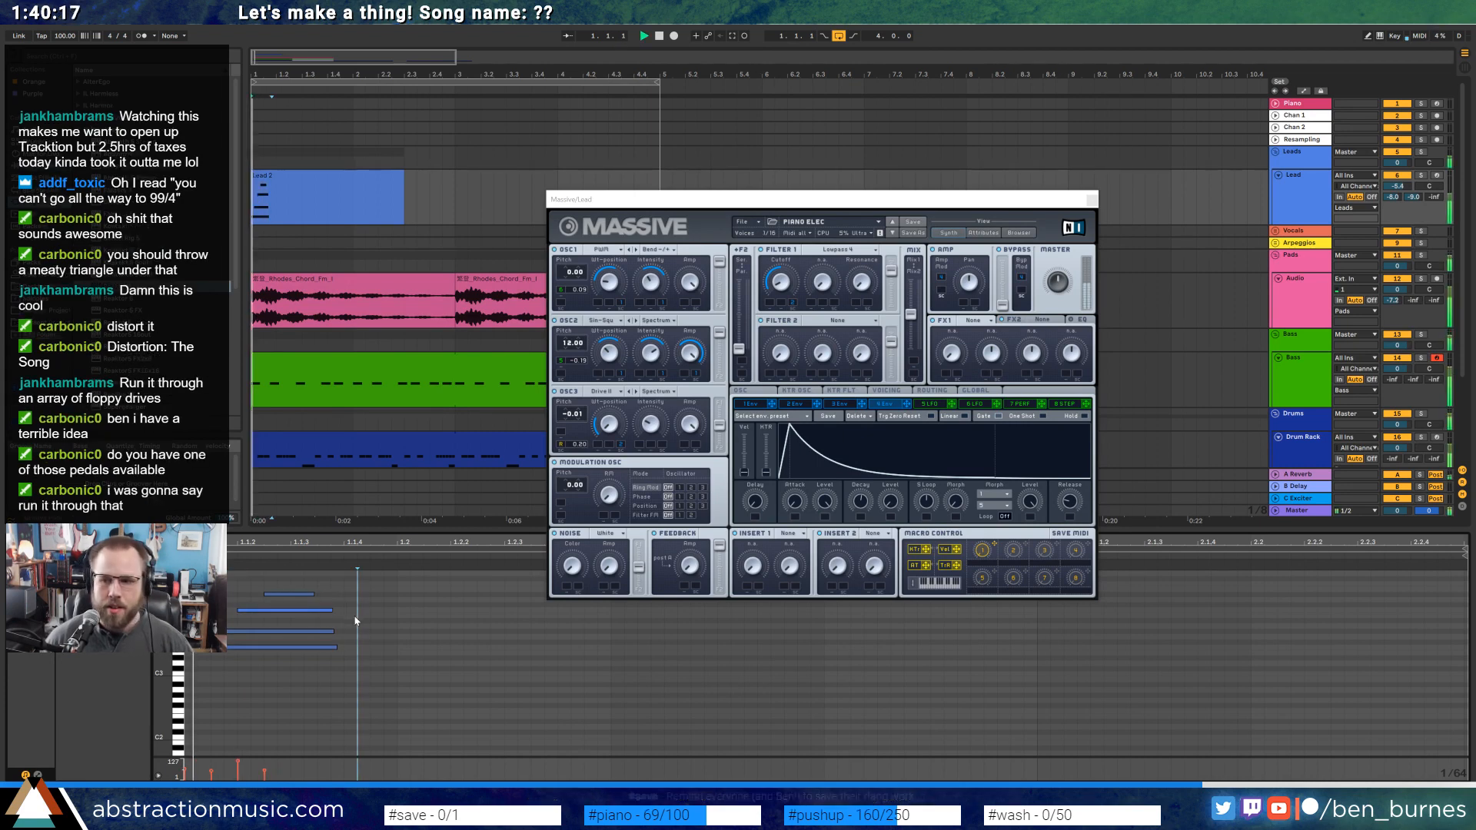
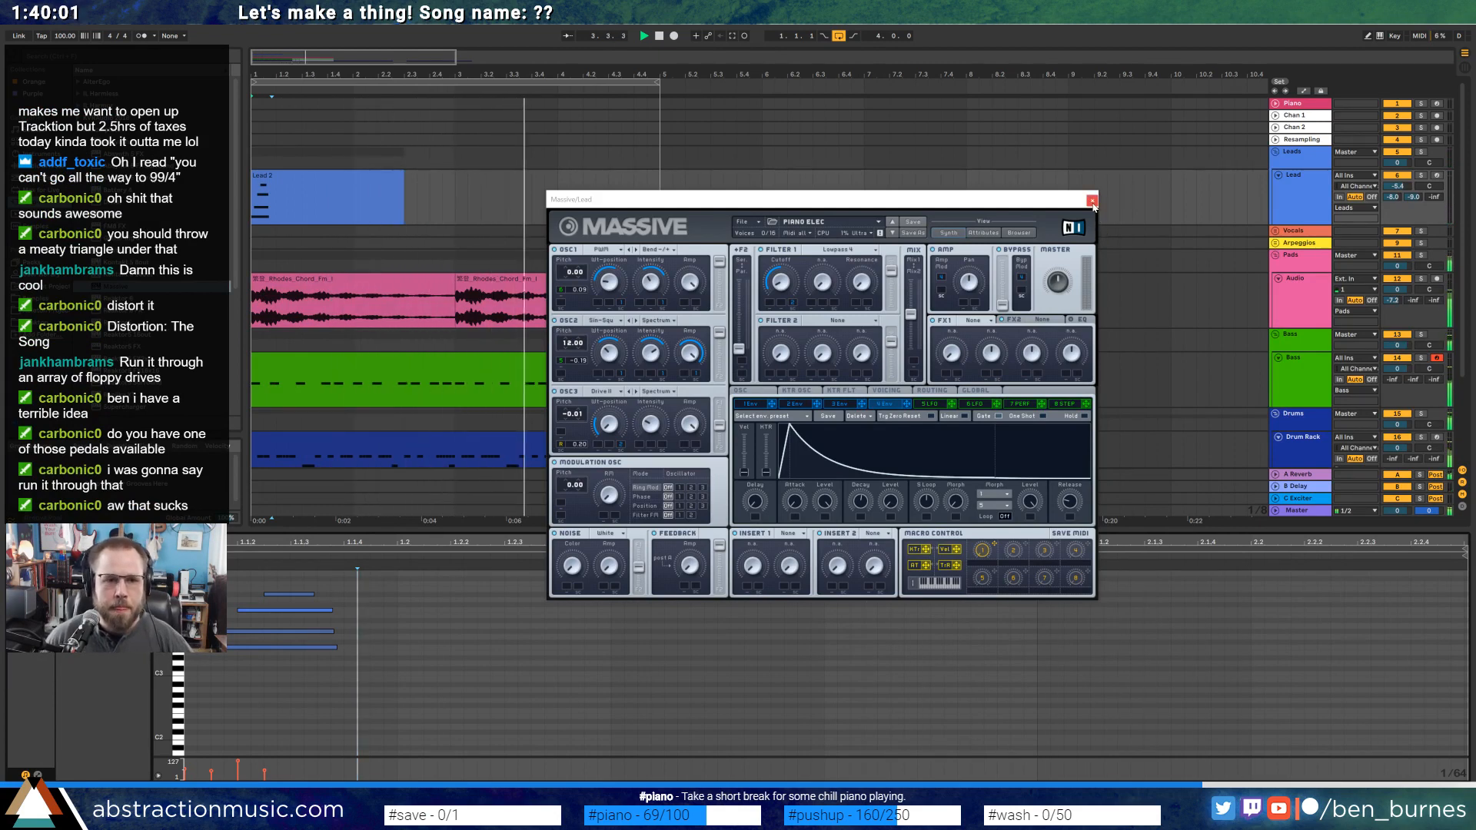
Close both Massive windows and turn the looped Bass clip into one continuous four-bar clip.
click(1092, 201)
click(543, 355)
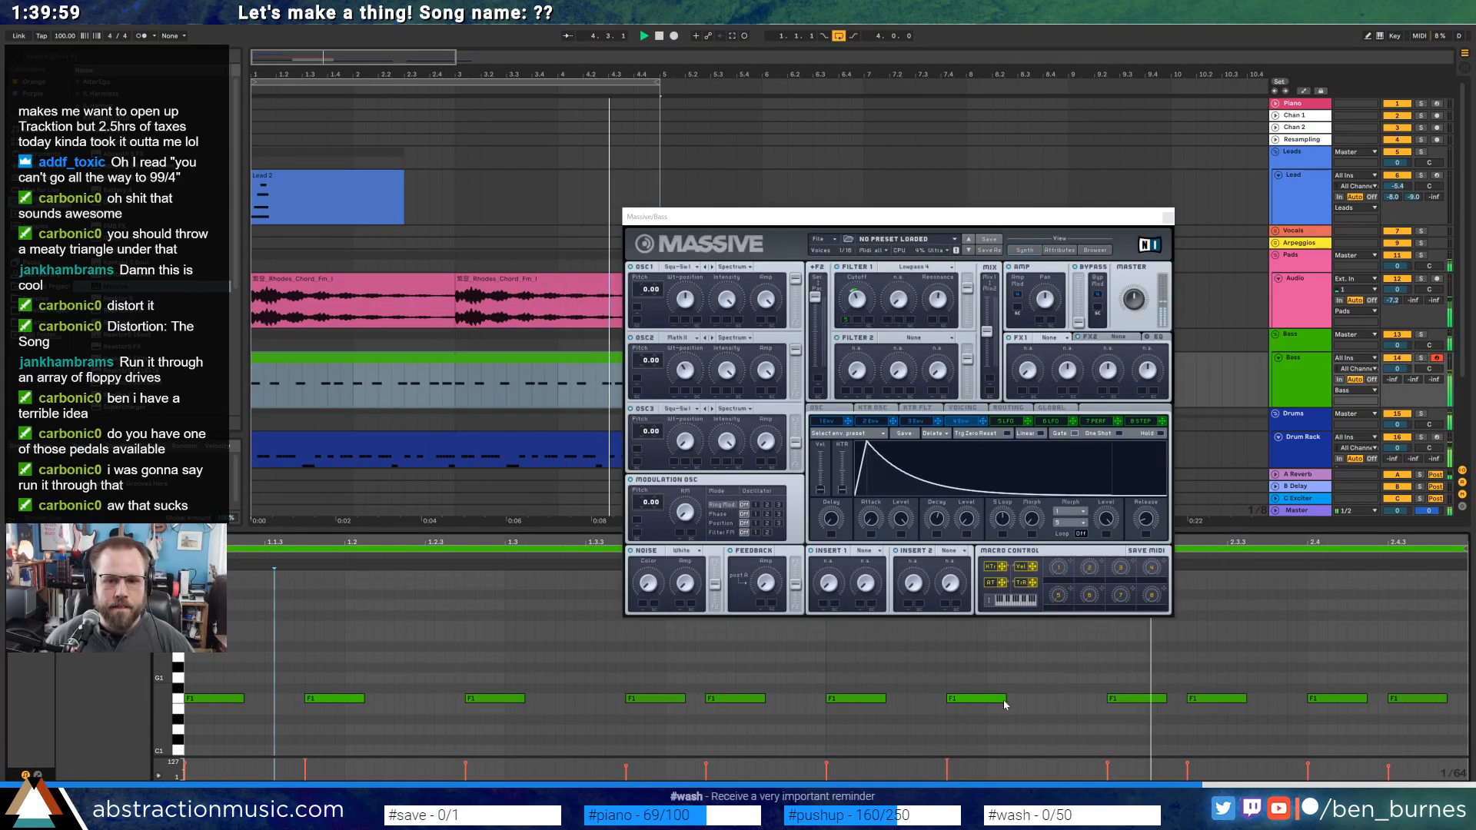
click(1165, 218)
scroll(938, 670, up, 3)
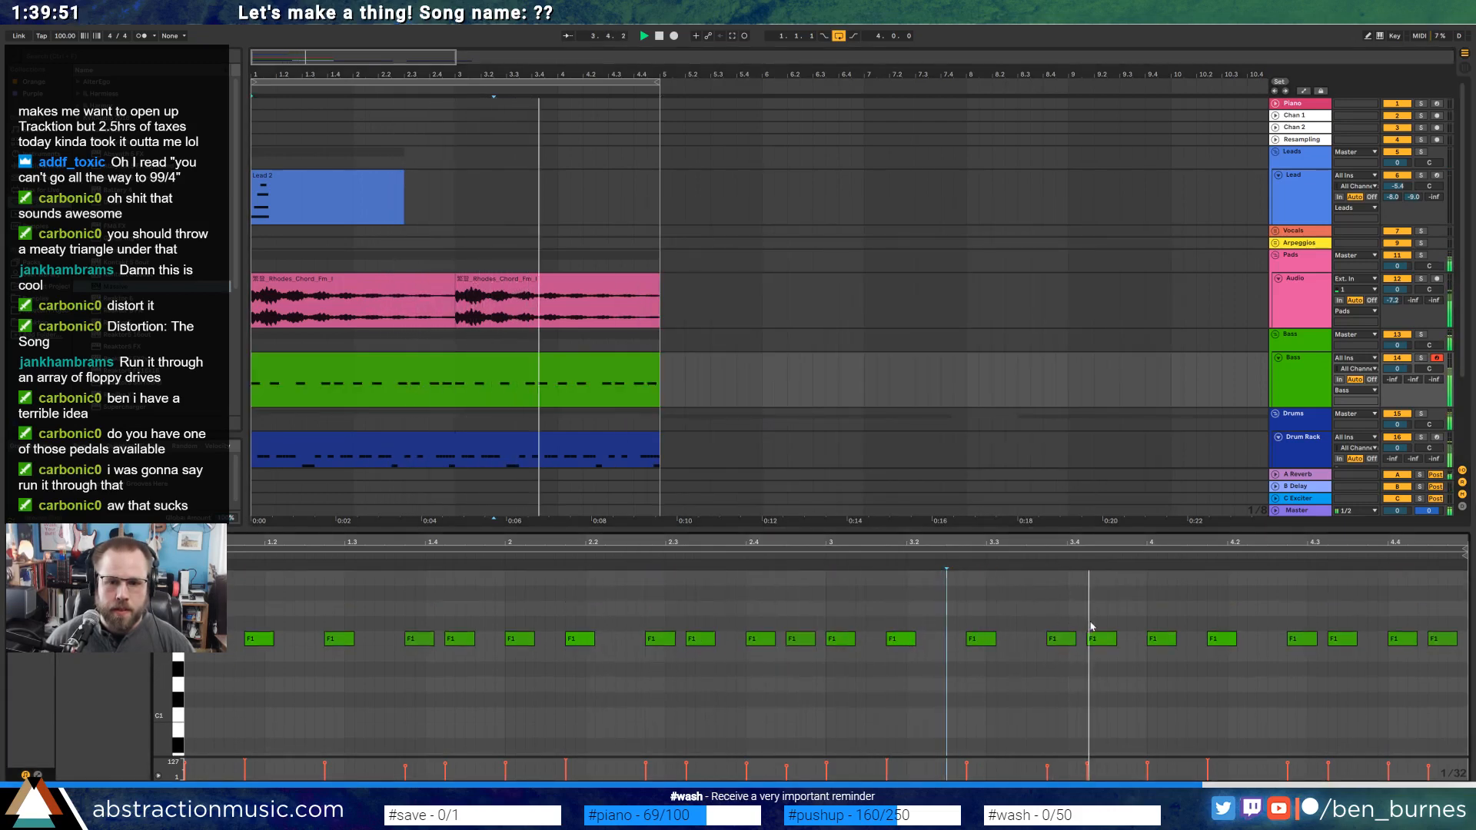
Duplicate the F1 bass note at the start of bar 4 and shorten both notes to half their length.
click(1166, 634)
key(ctrl+d)
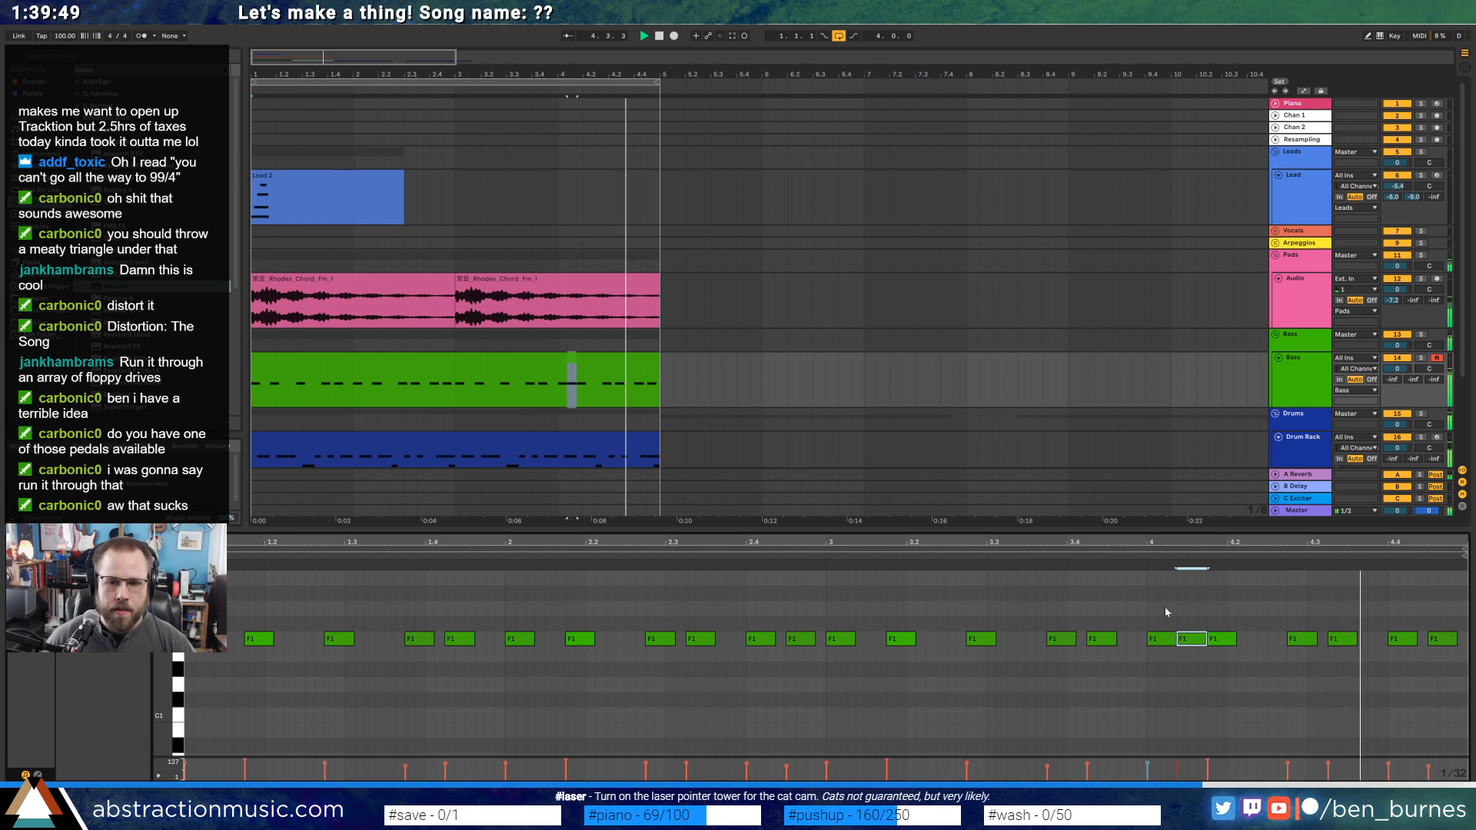
click(1128, 553)
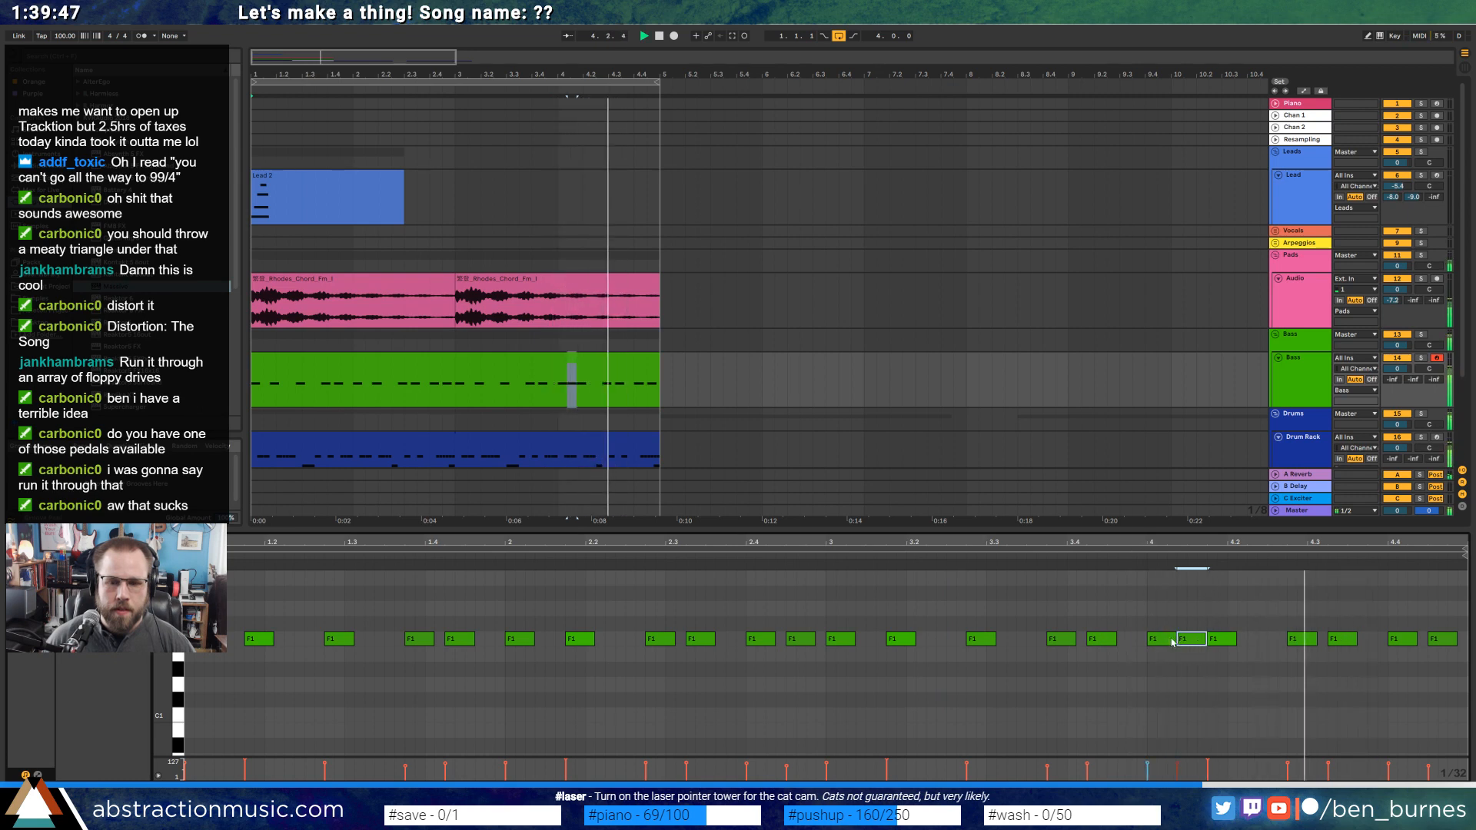
drag(1167, 620, 1207, 655)
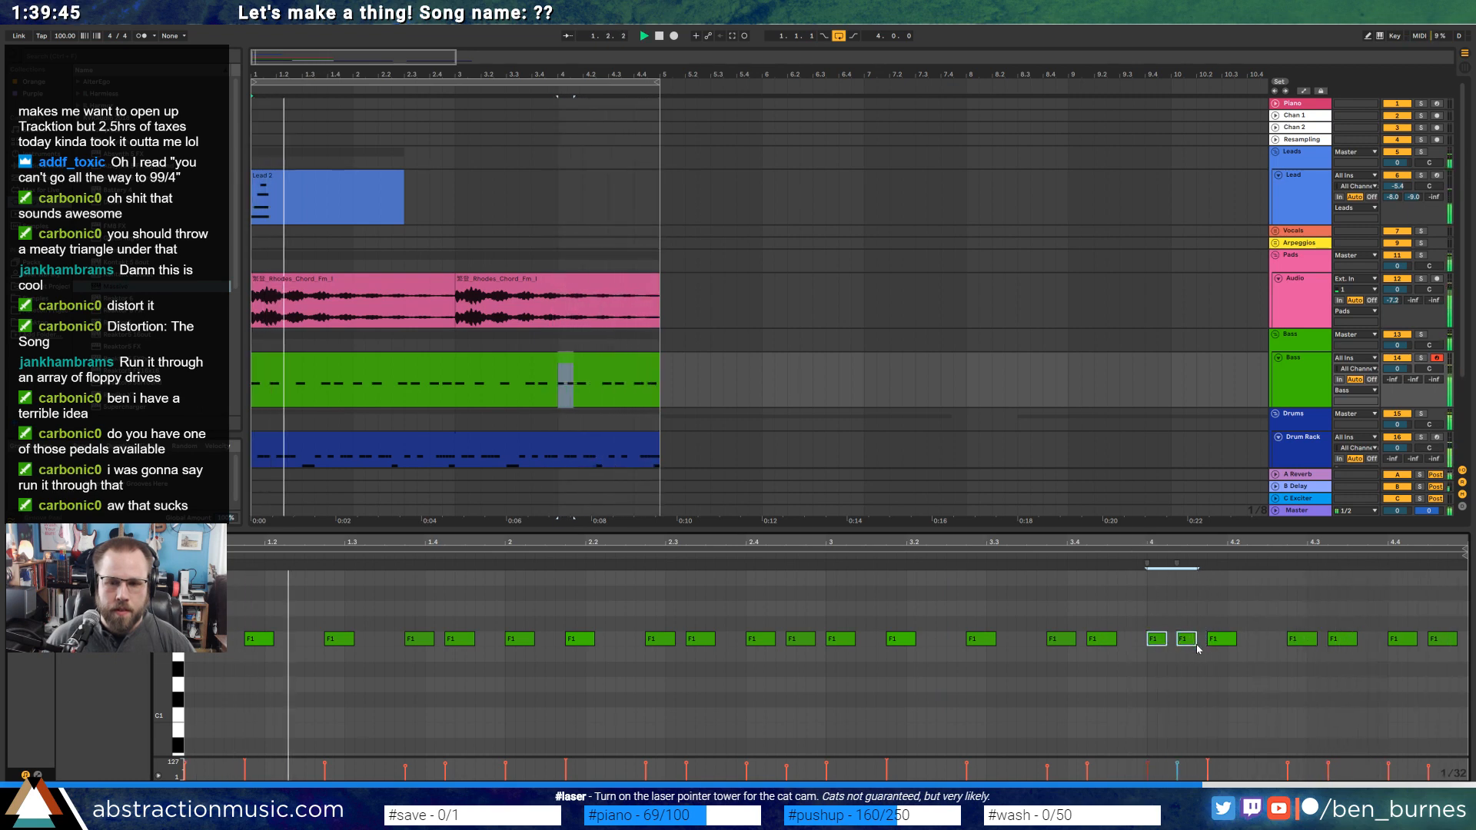
scroll(1196, 652, up, 3)
drag(1195, 638, 1184, 638)
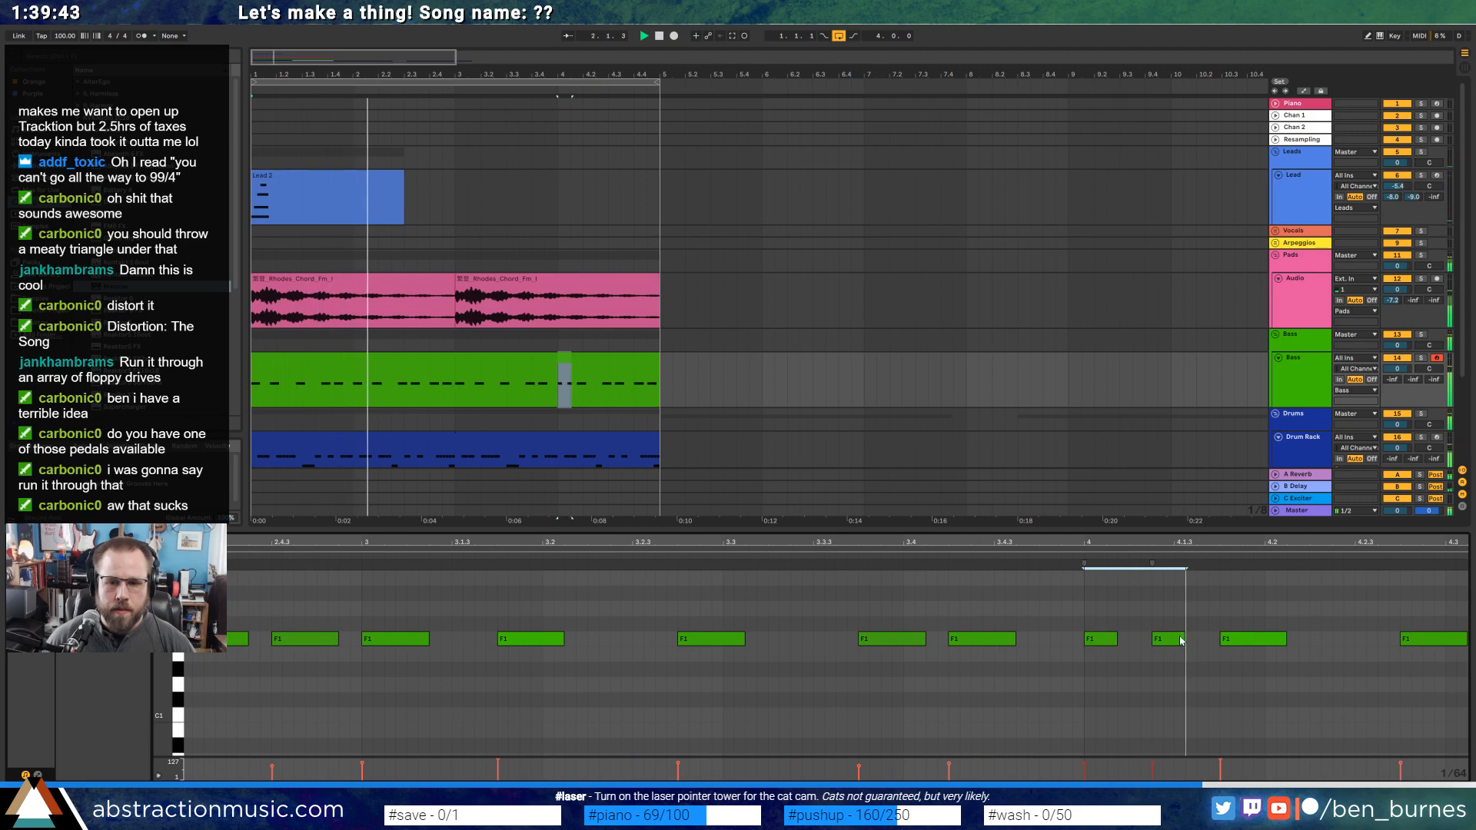
drag(1078, 543, 1079, 461)
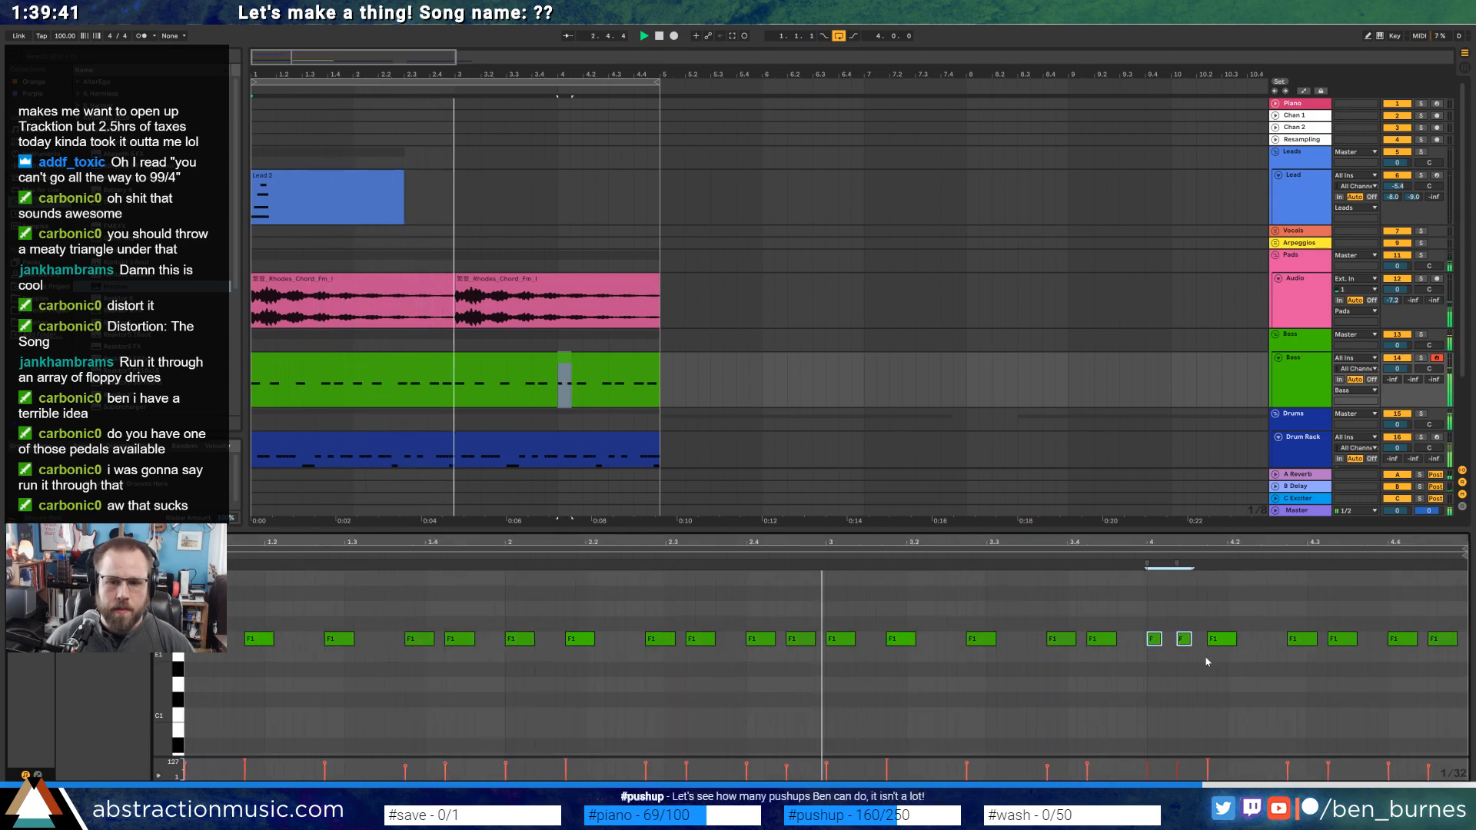
scroll(551, 415, down, 2)
Duplicate the kick at bar 4 in the Drum Rack clip, shift the copy a thirty-second note earlier, and play the result.
click(495, 404)
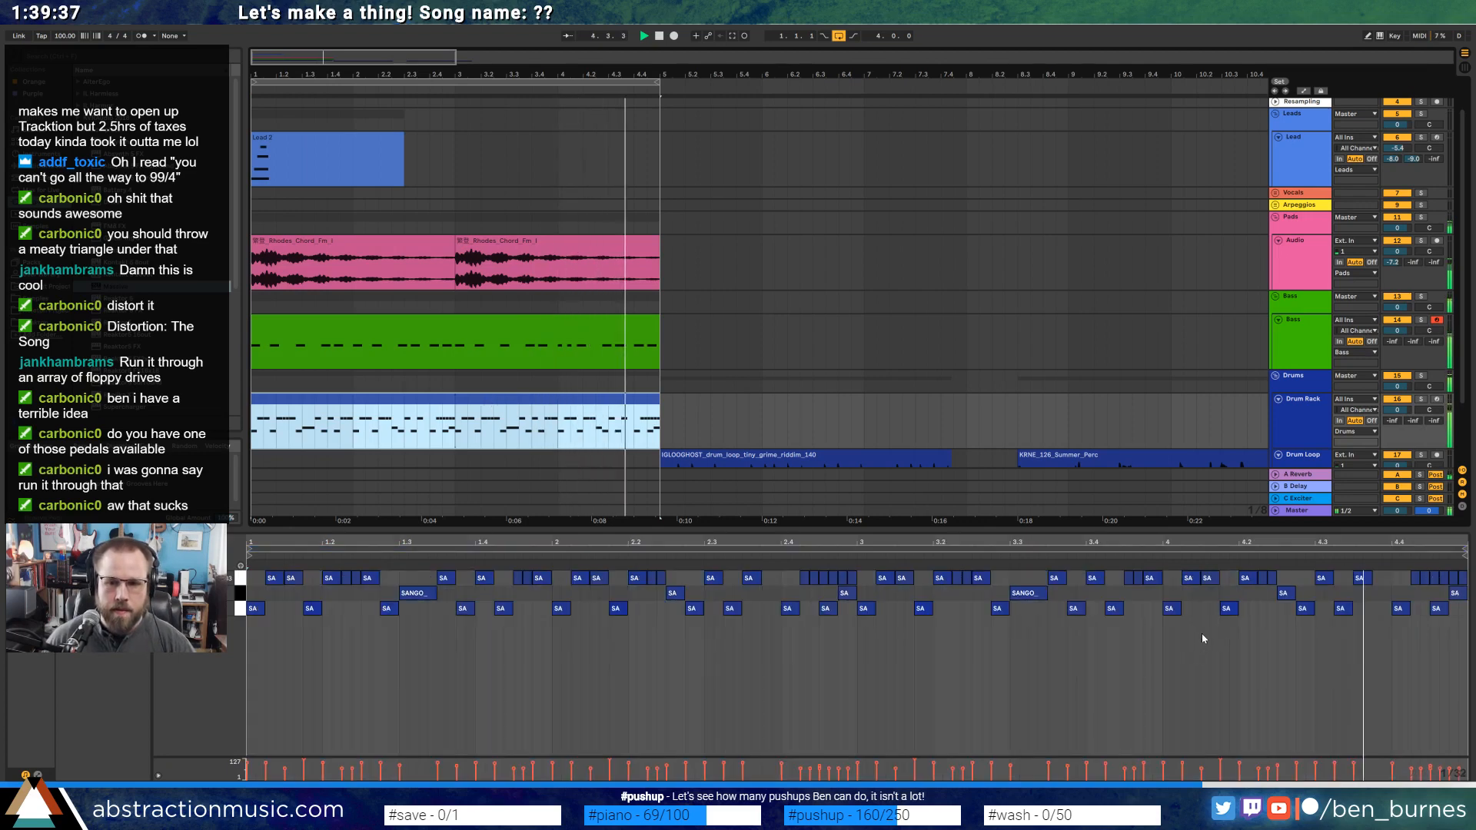
scroll(1200, 634, up, 2)
drag(1155, 594, 1196, 628)
key(ctrl+d)
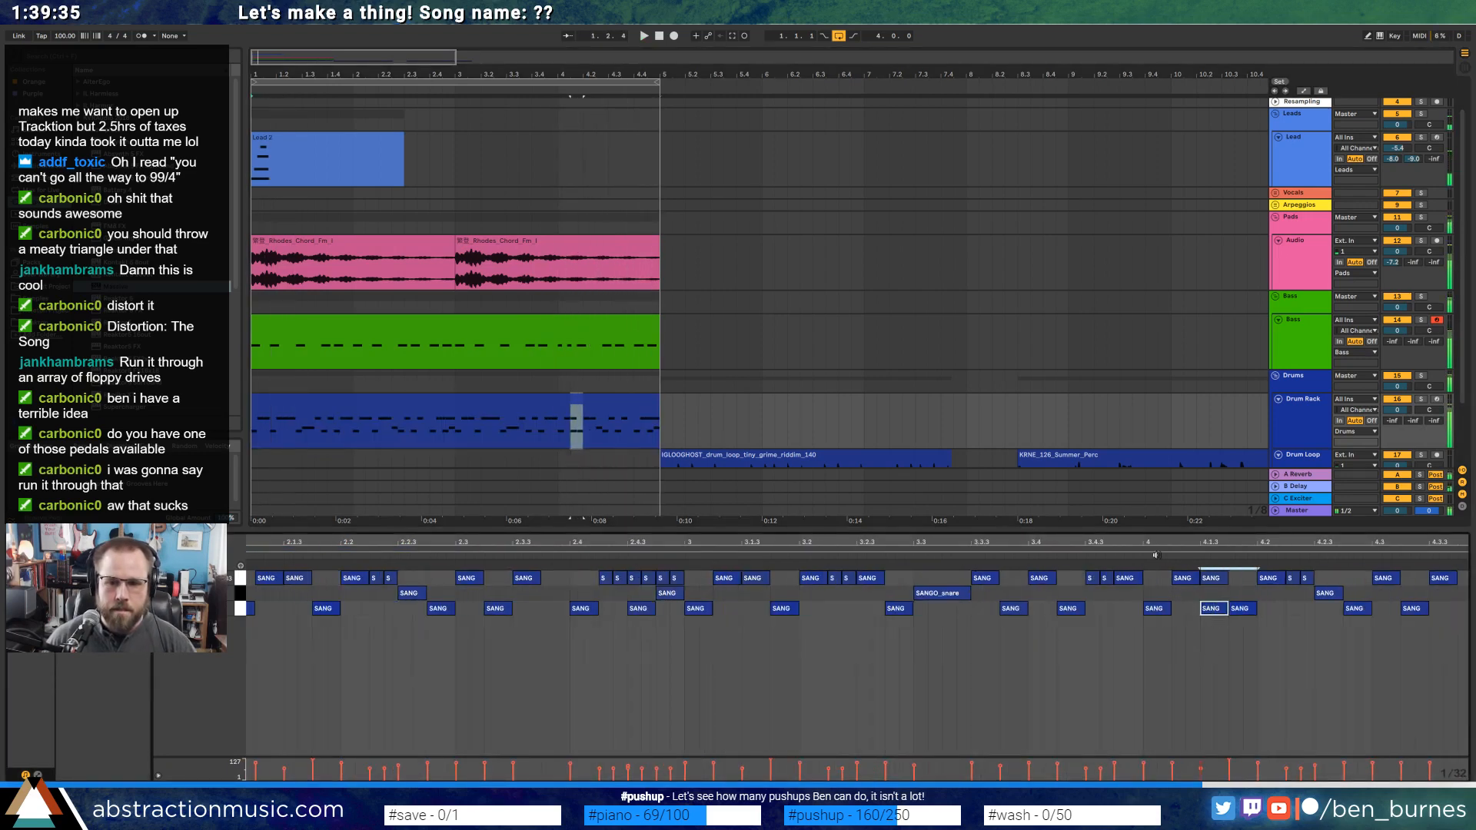
key(Left)
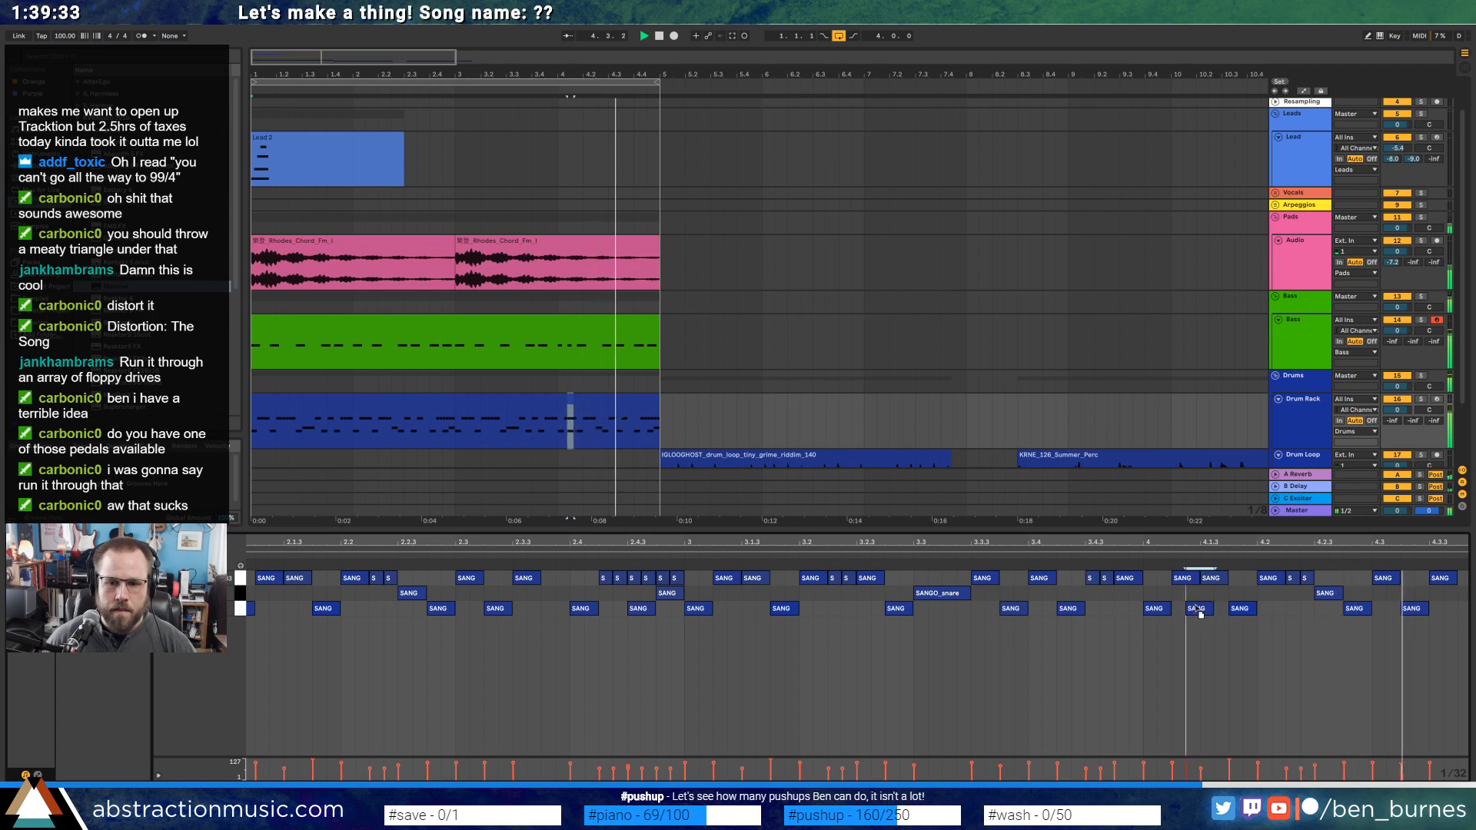
key(space)
key(space)
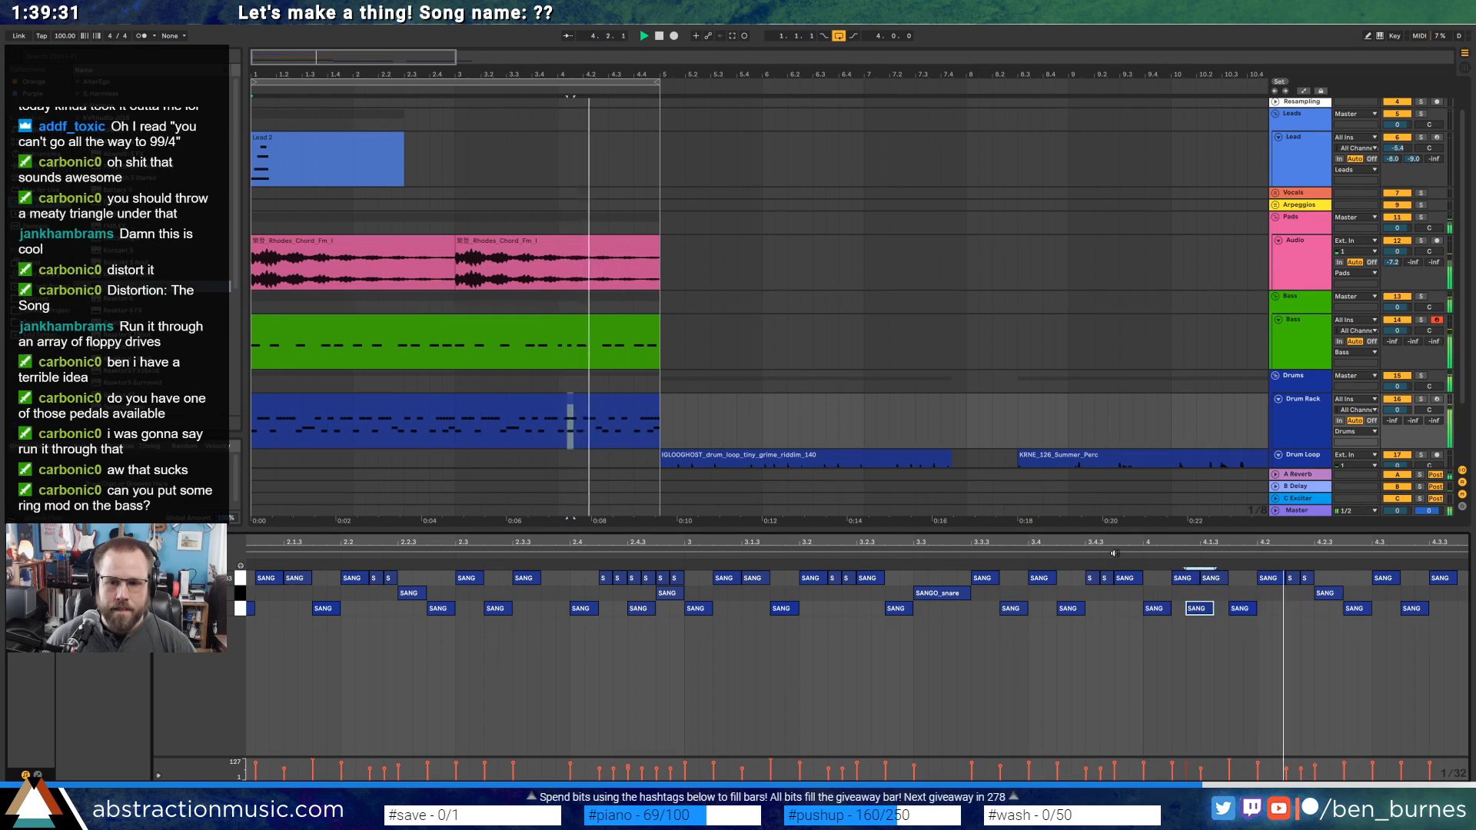
Select the Bass clip to show its device chain, stop playback and browse to the audio effects.
key(shift+Tab)
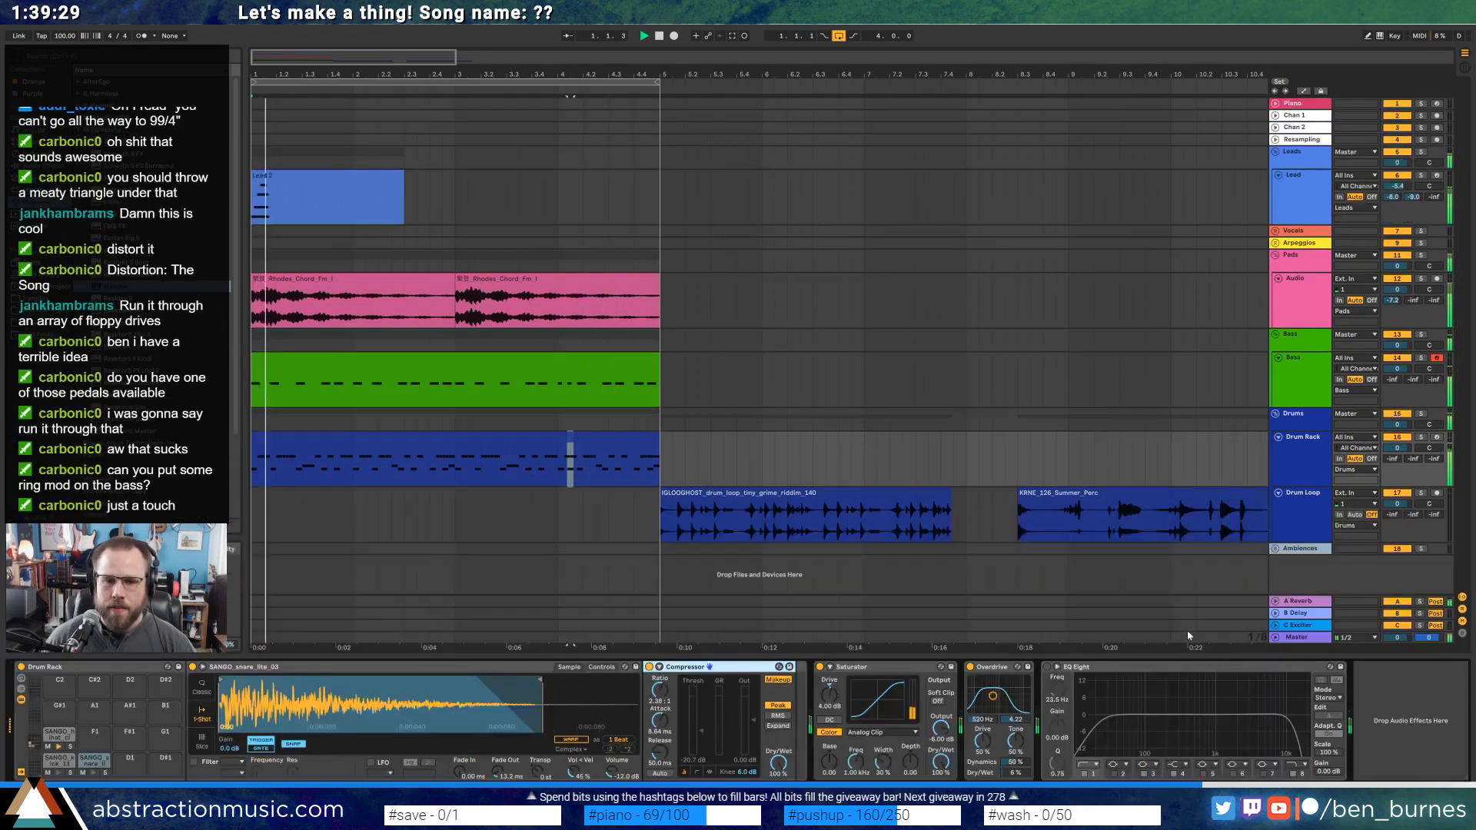
click(566, 389)
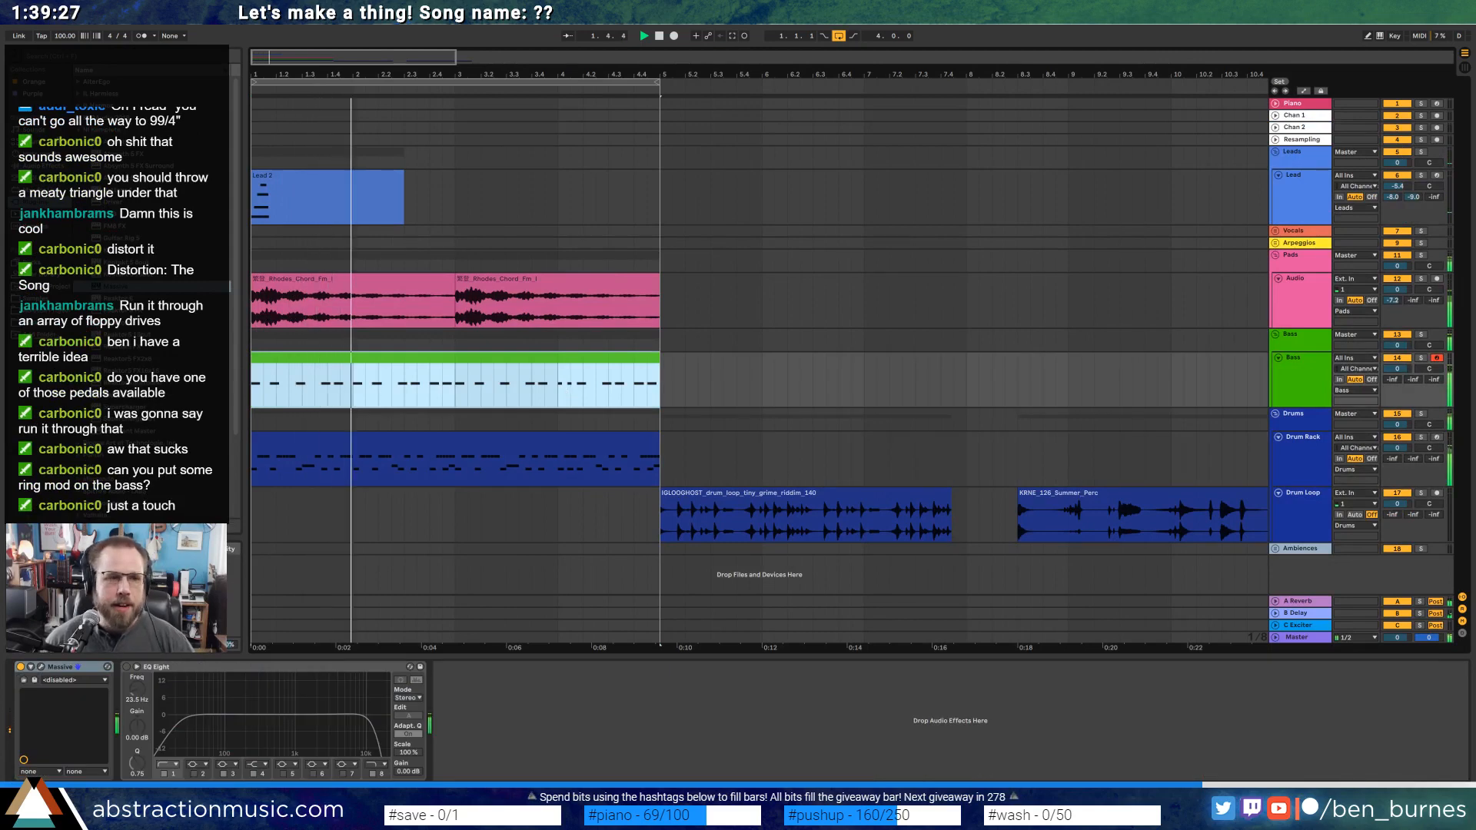
key(space)
click(44, 167)
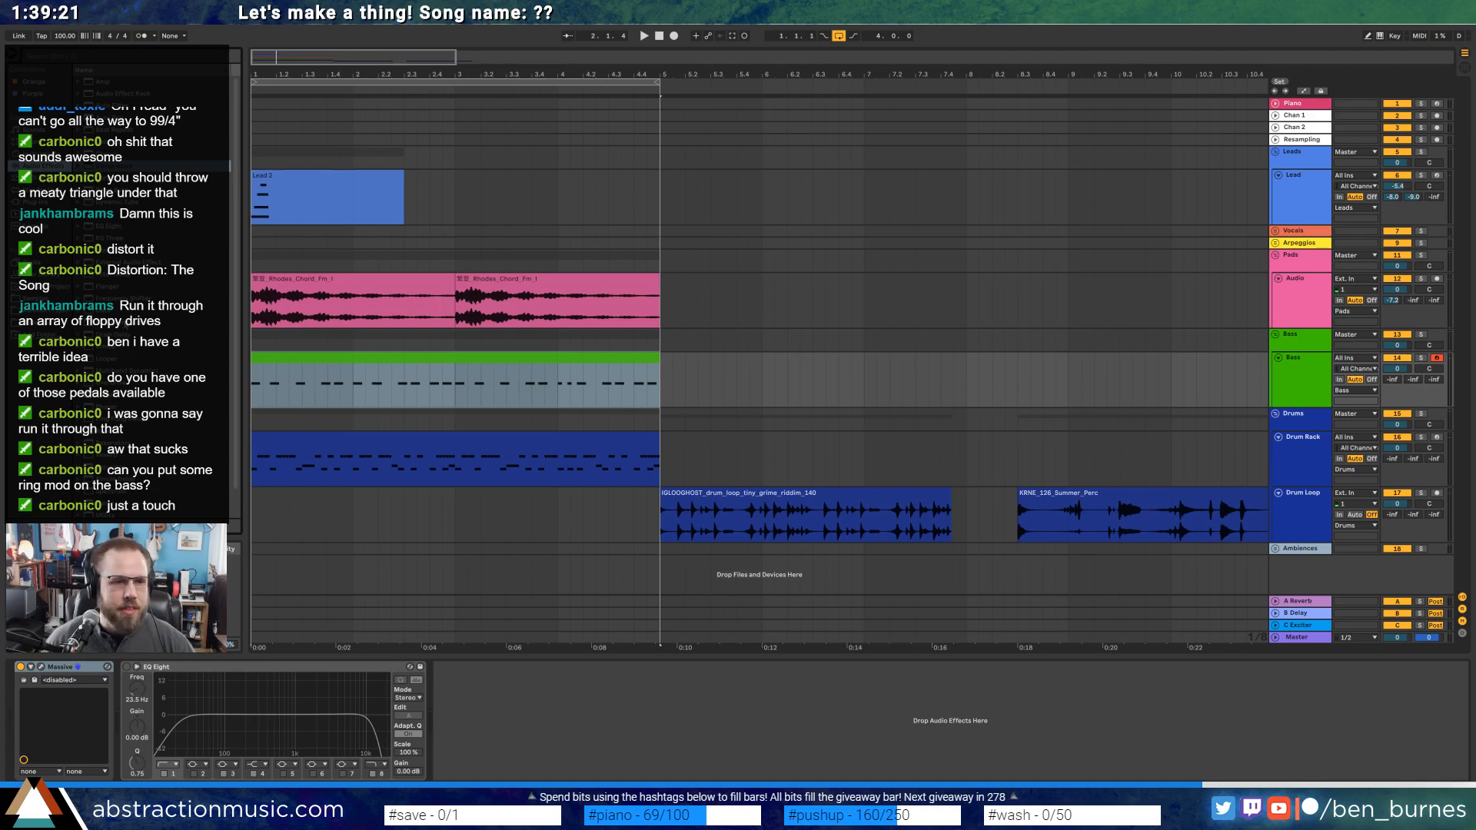
Try an Overdrive at 65% drive and 74% dry/wet between Massive and EQ Eight on the Bass track, and remove it.
drag(107, 382, 167, 698)
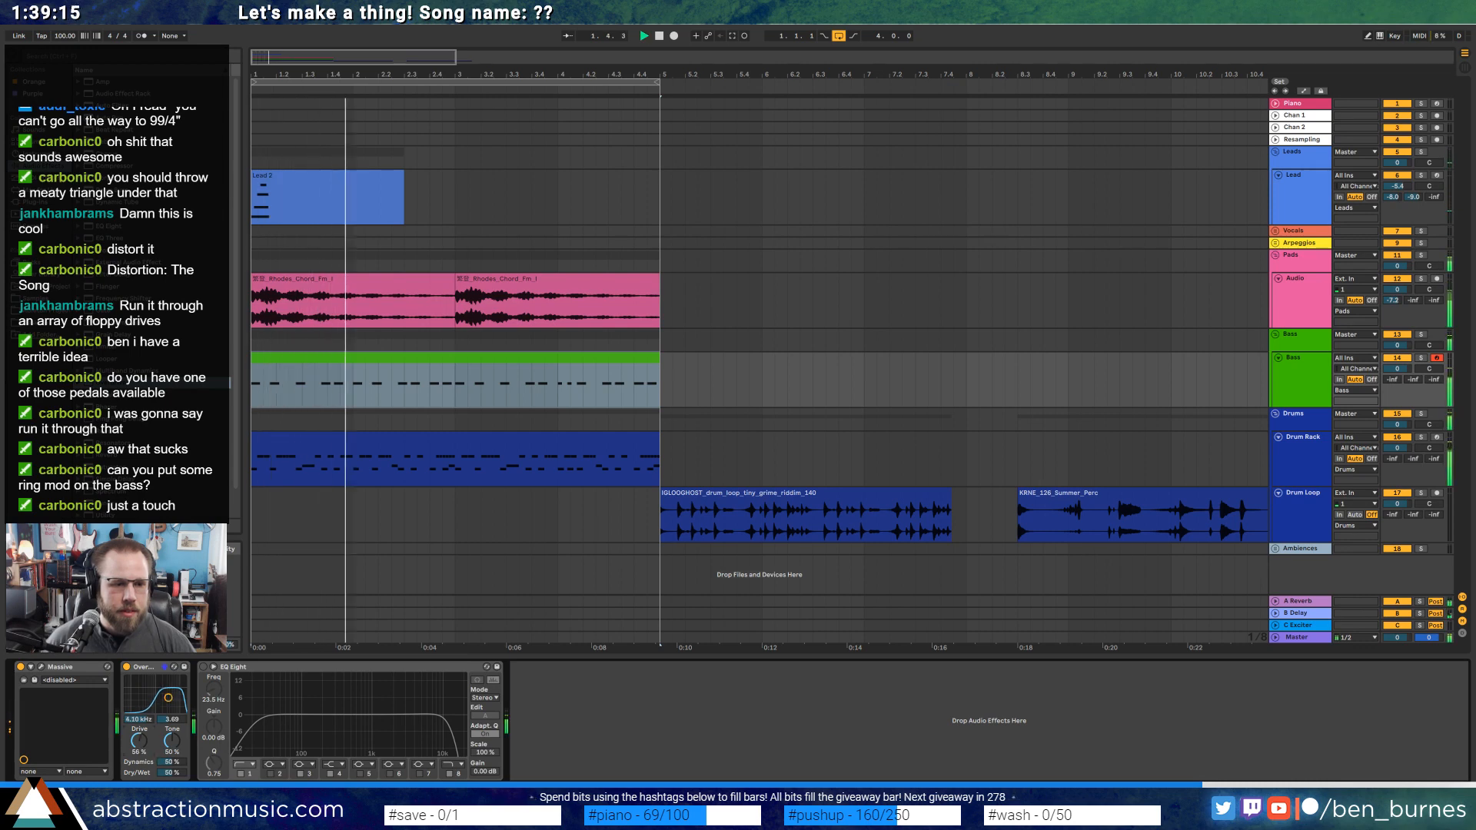
drag(171, 762, 160, 695)
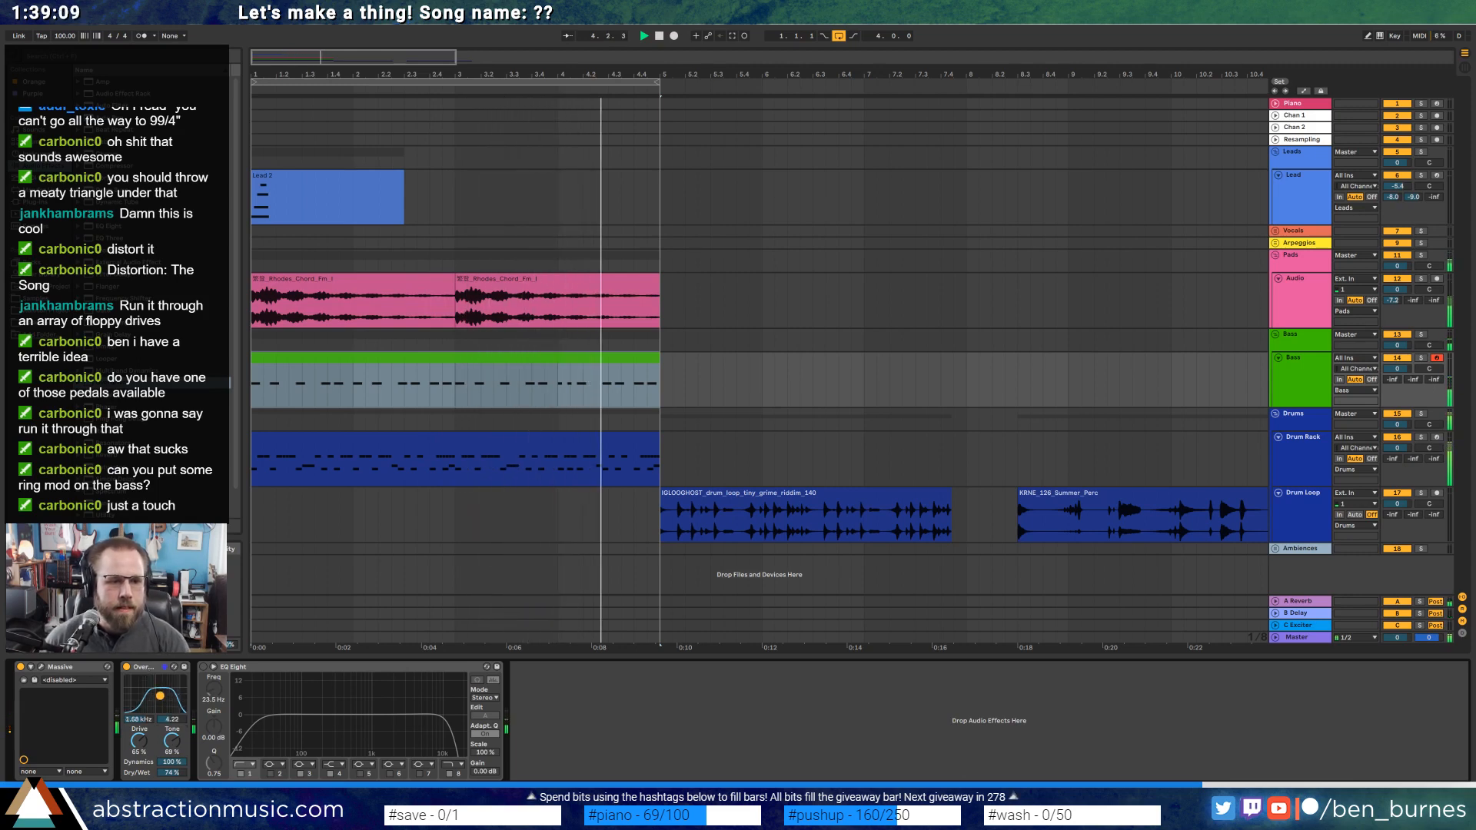
click(146, 666)
key(Delete)
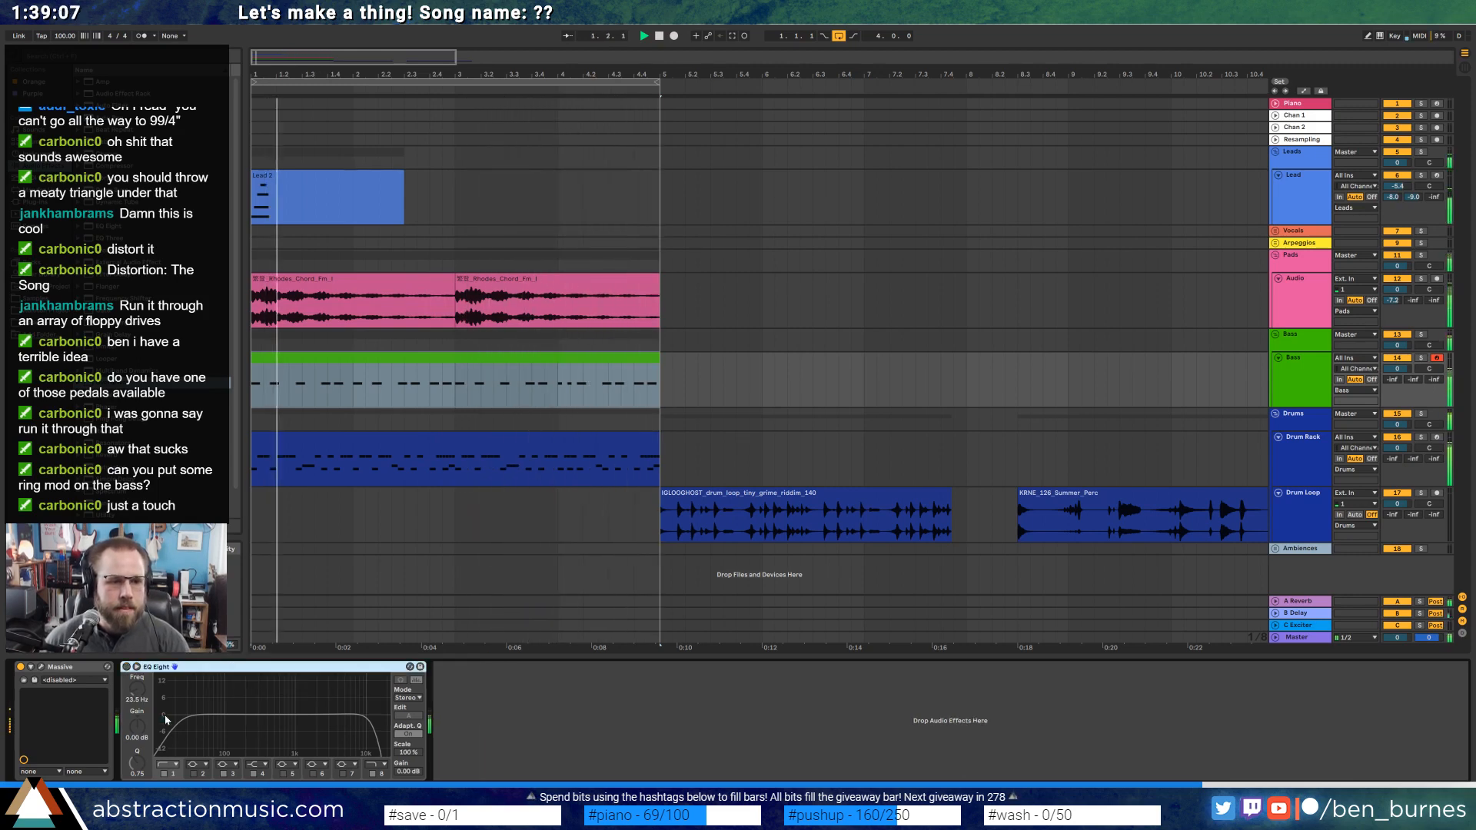
Insert a Saturator between Massive and EQ Eight on the Bass track and set its curve to Medium Curve.
drag(114, 467, 135, 669)
click(188, 732)
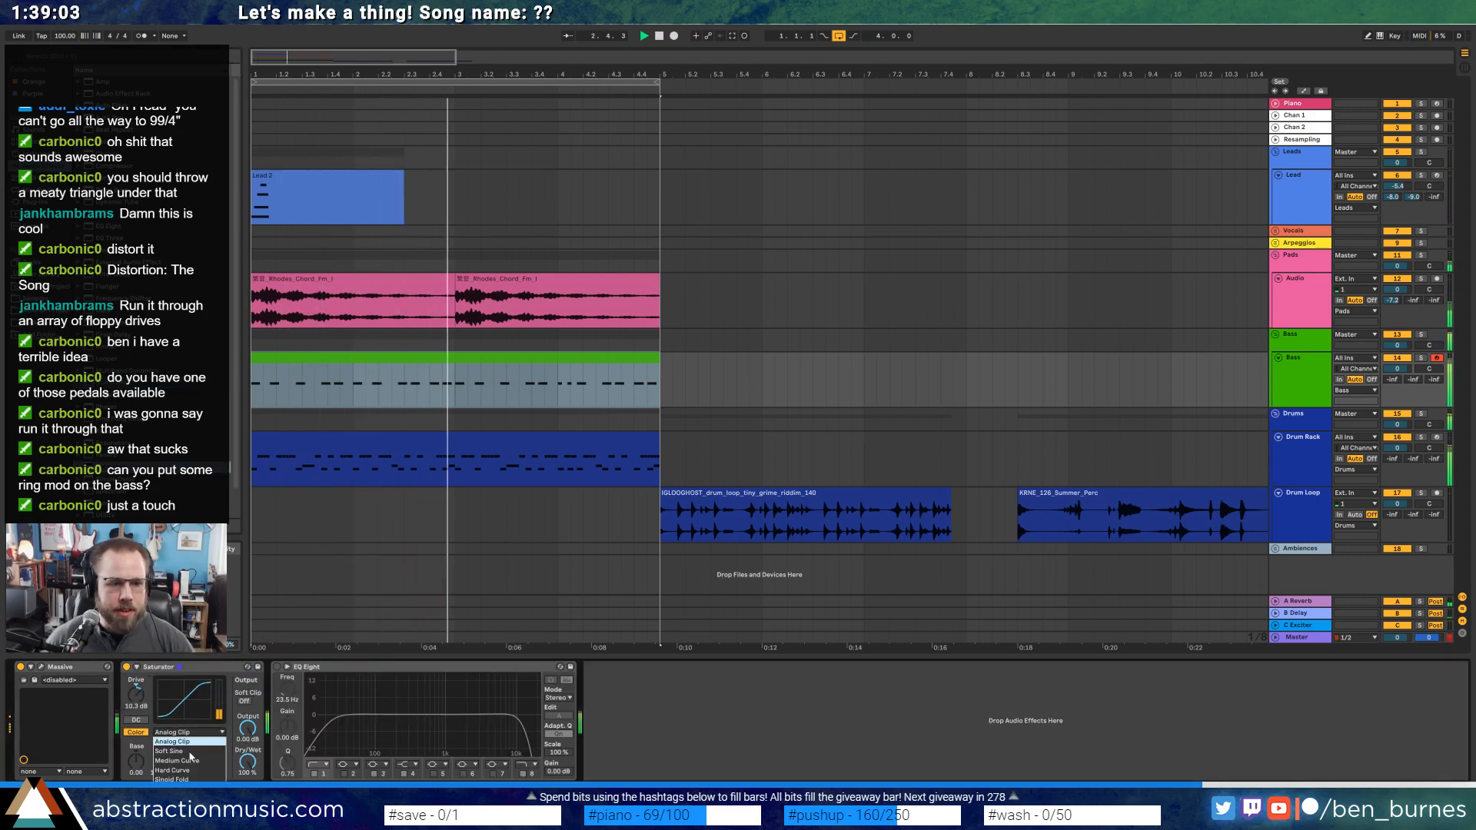
click(219, 738)
Set the Saturator's drive to 7.43 dB, output to about -11 dB, base to 9.71 and color frequency to 1.24 kHz.
mouse_move(248, 728)
mouse_down()
mouse_move(247, 755)
mouse_move(247, 723)
mouse_up()
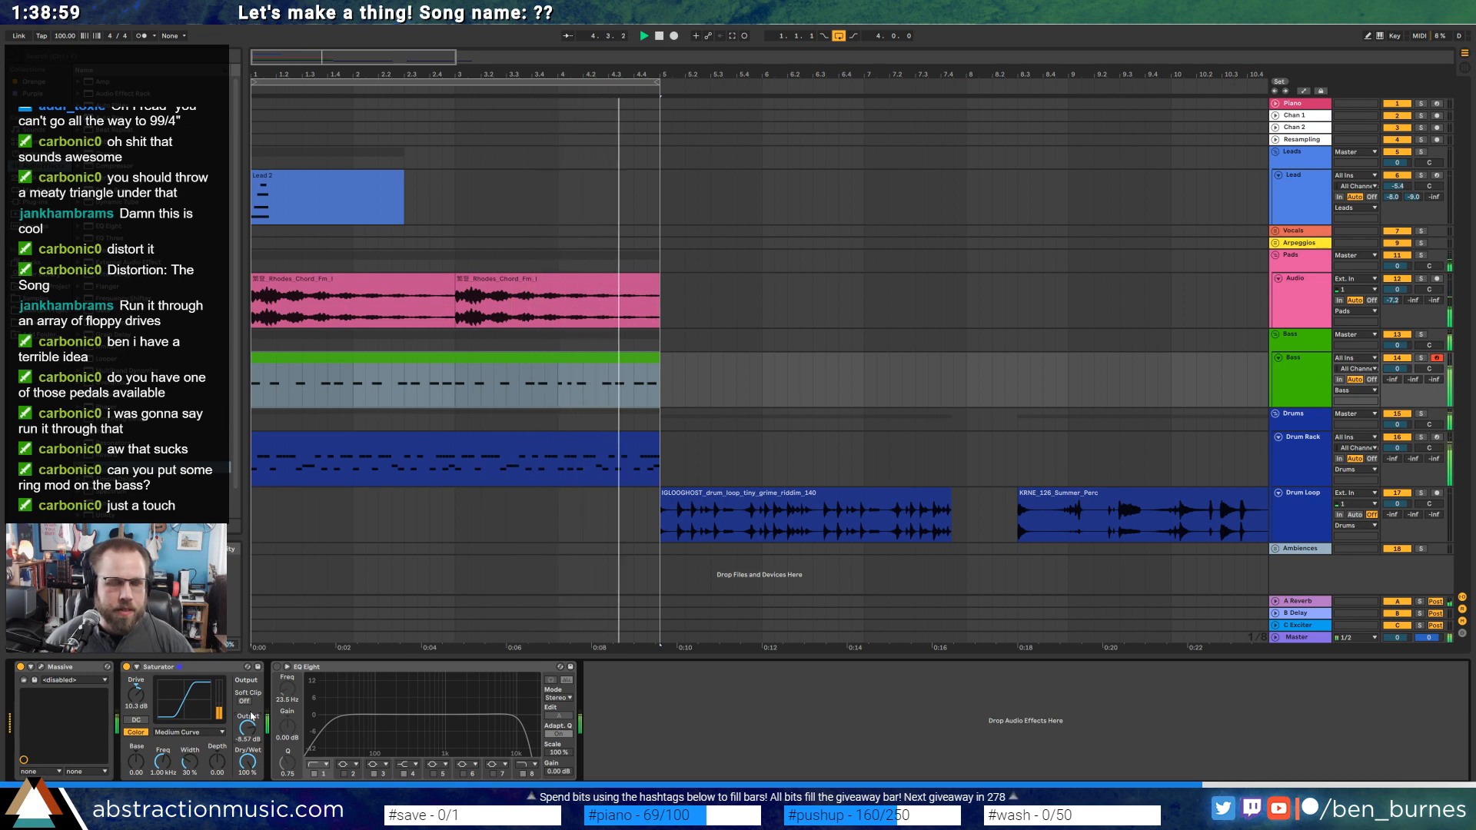
drag(143, 708, 142, 718)
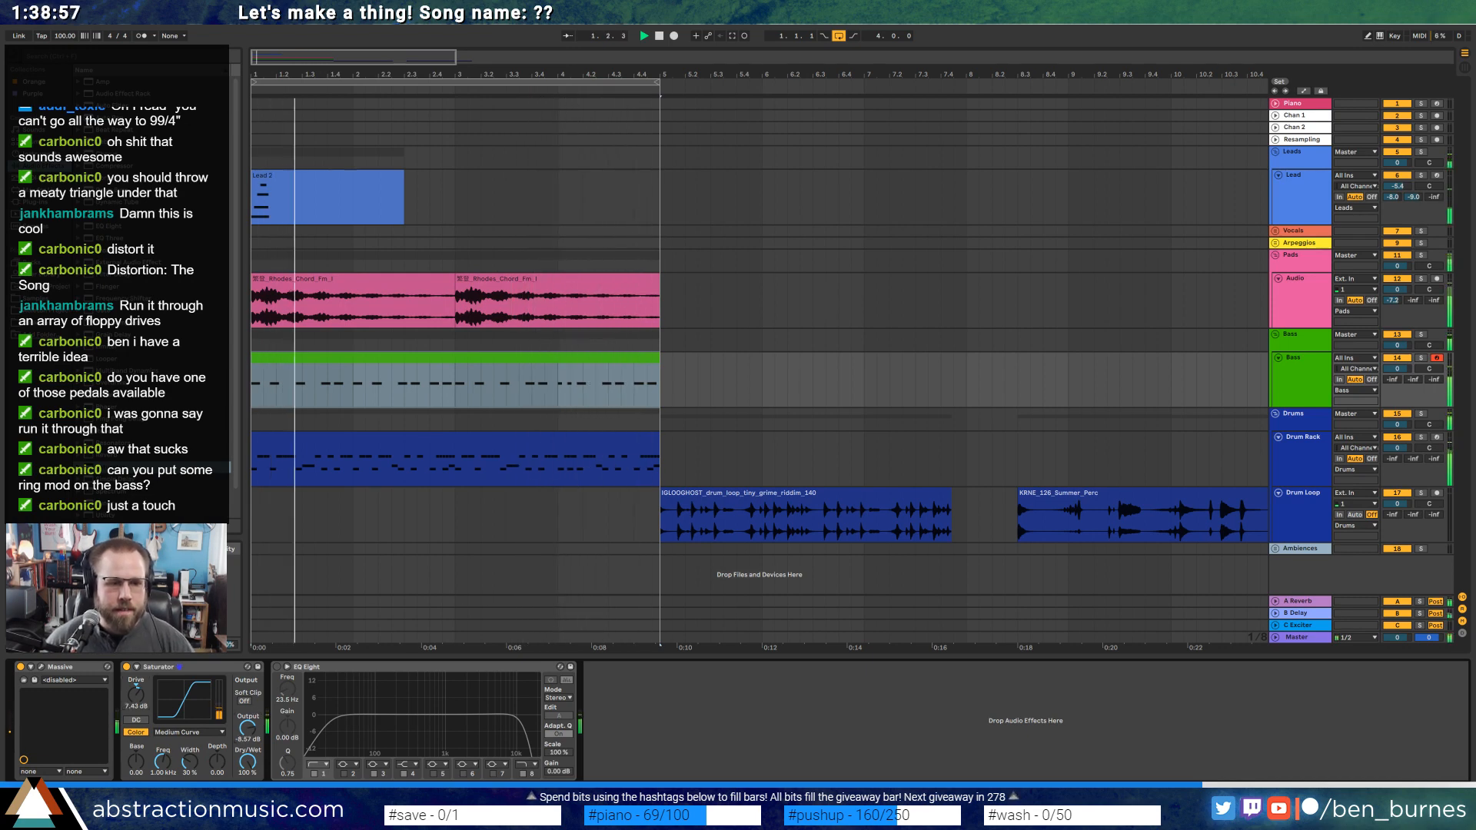
drag(248, 728, 247, 735)
drag(136, 761, 136, 752)
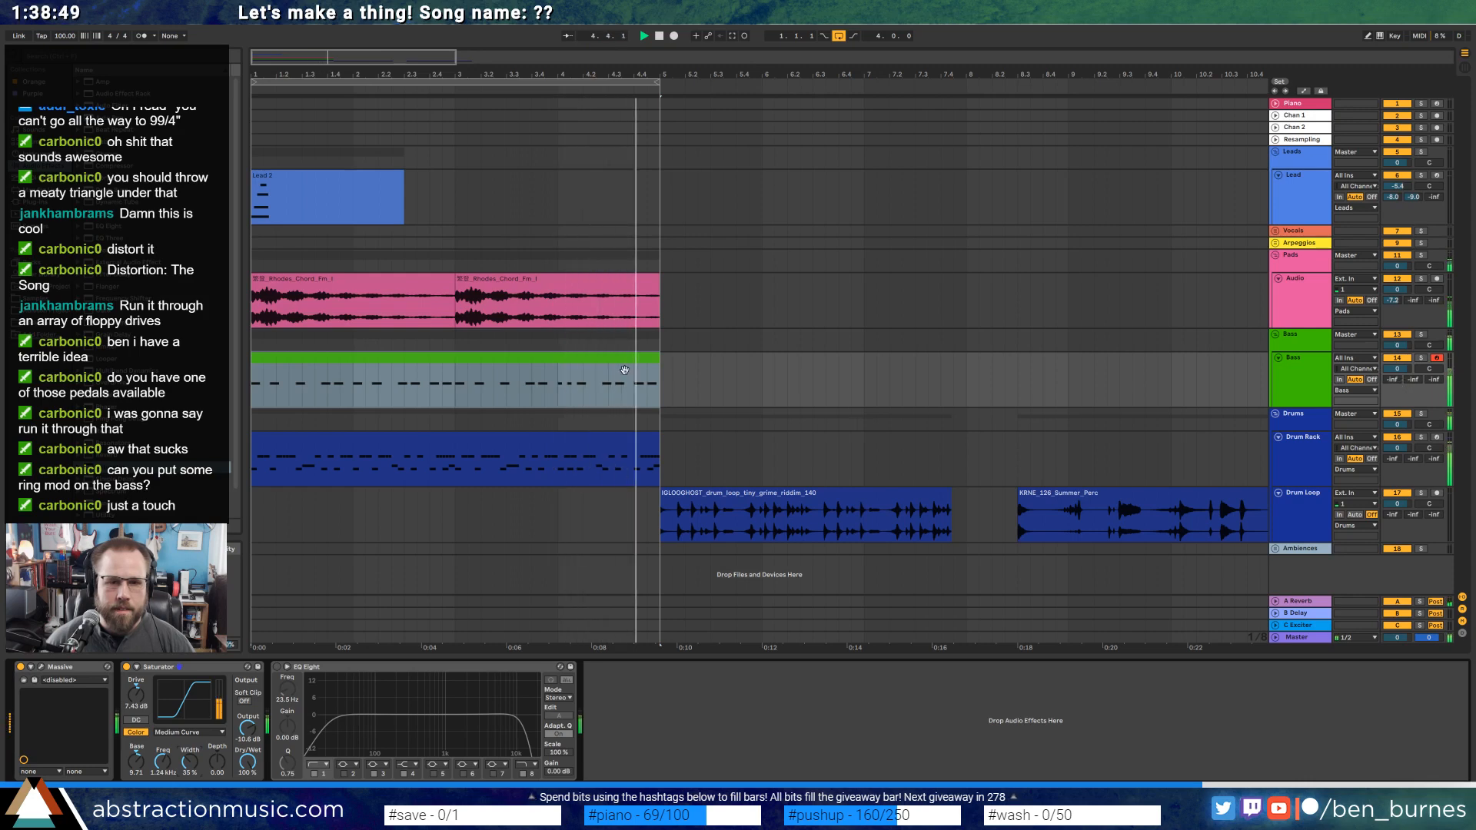
Move the kick just before beat 4.2 and its matching F1 bass note slightly earlier, and replay the loop.
double_click(624, 369)
click(1236, 639)
key(space)
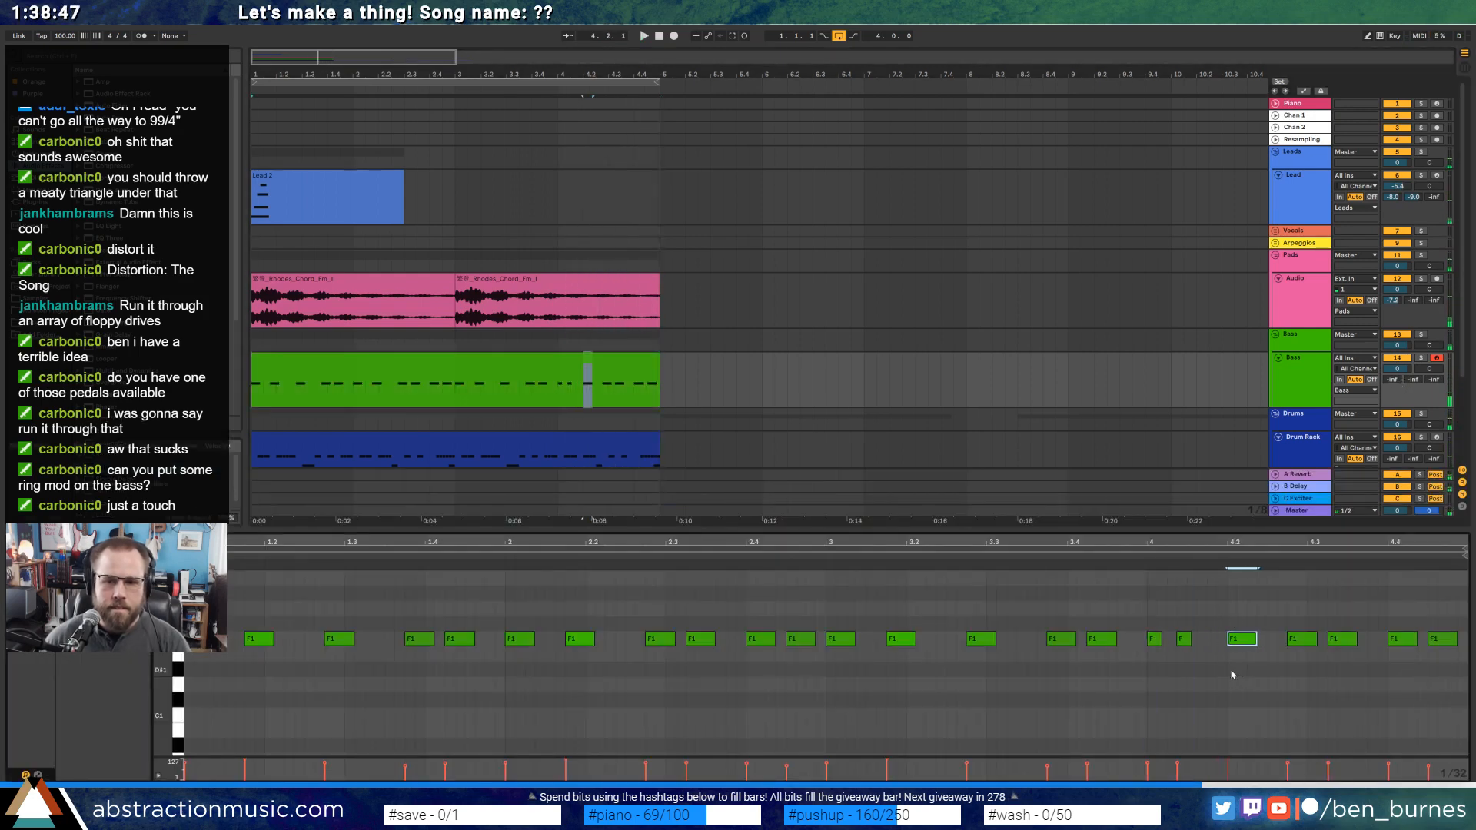
click(627, 435)
click(1243, 608)
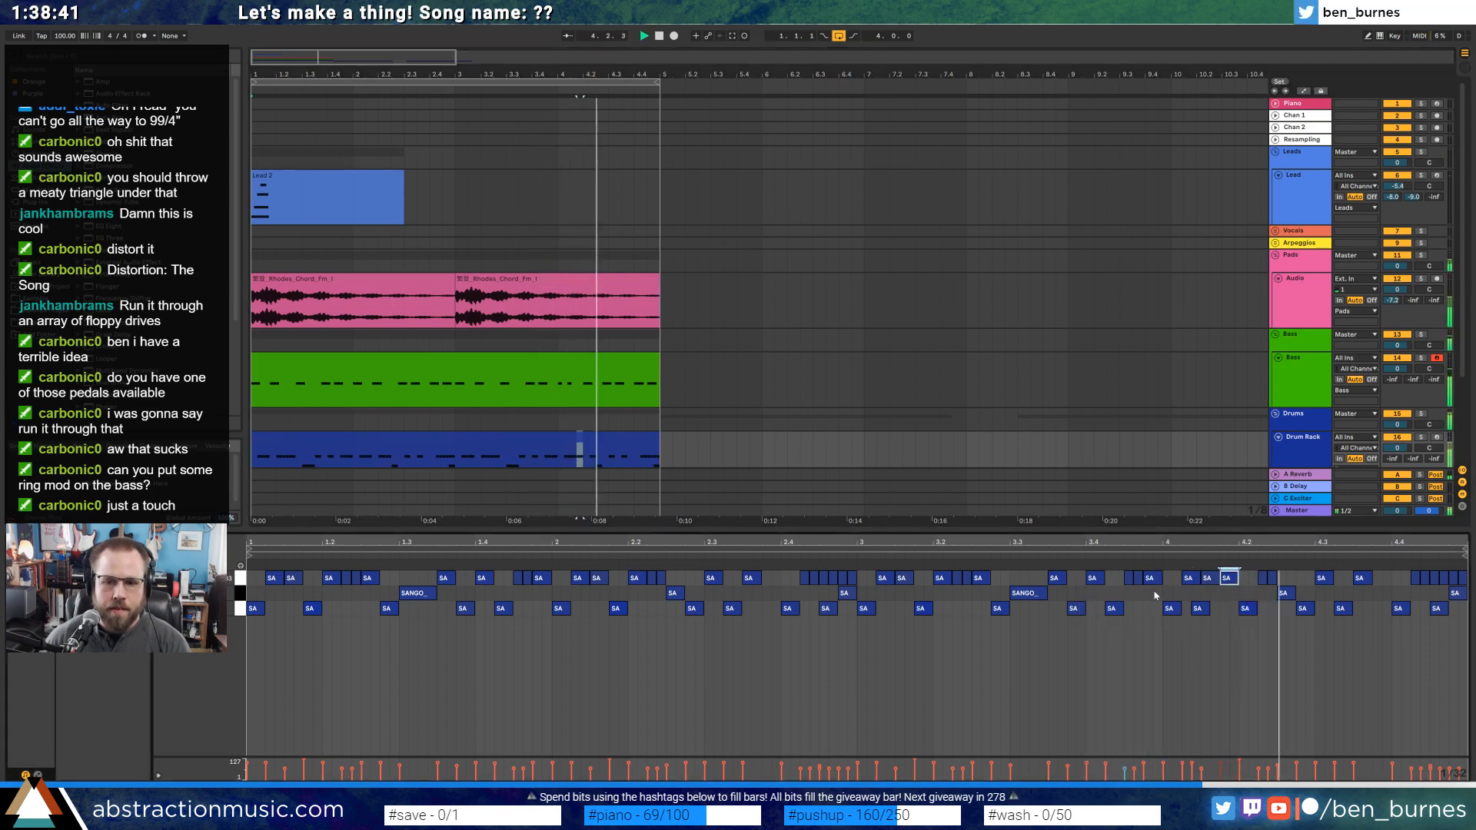
drag(1245, 611, 1227, 638)
double_click(635, 376)
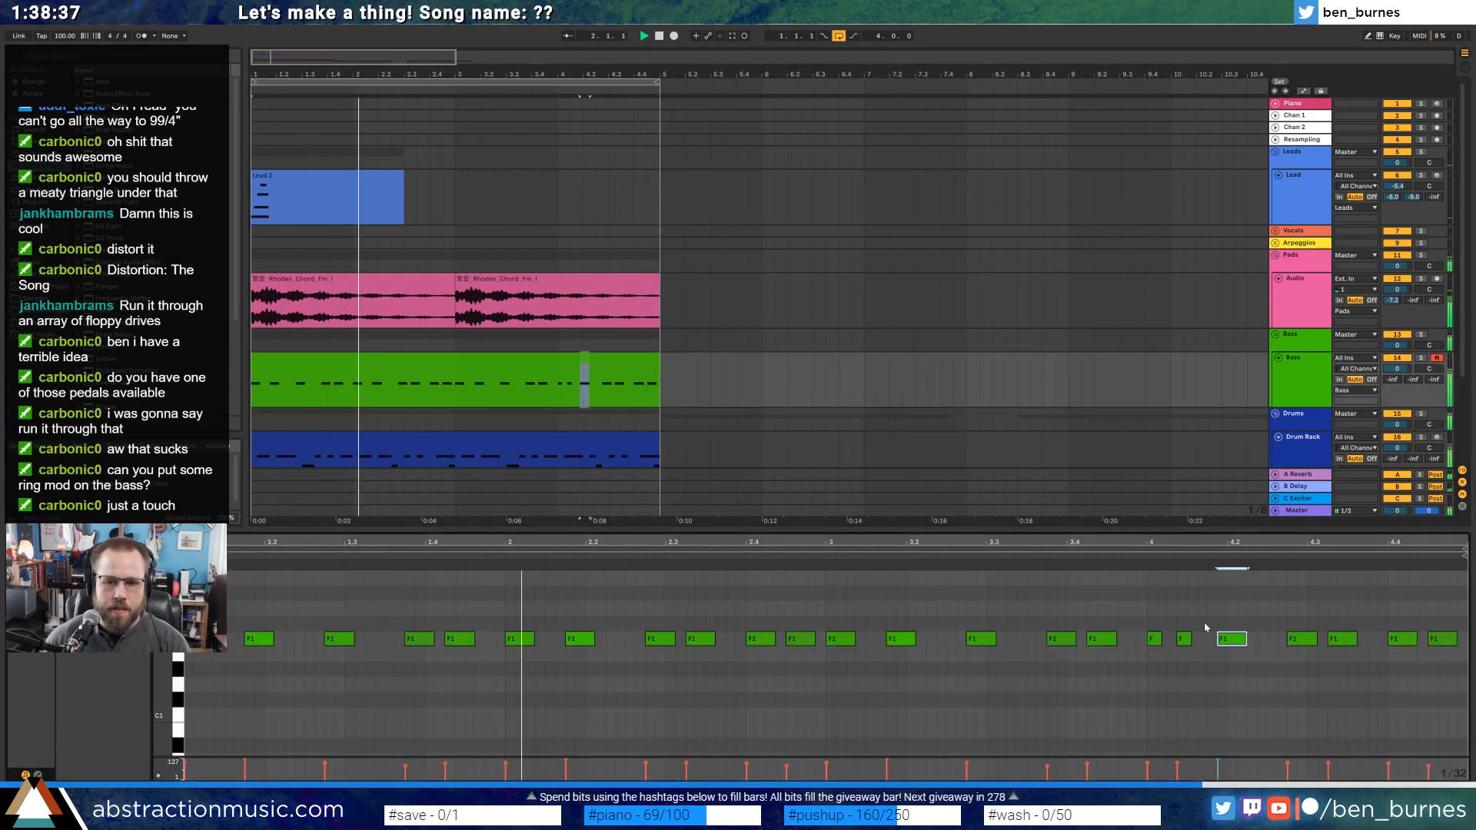
key(space)
key(space)
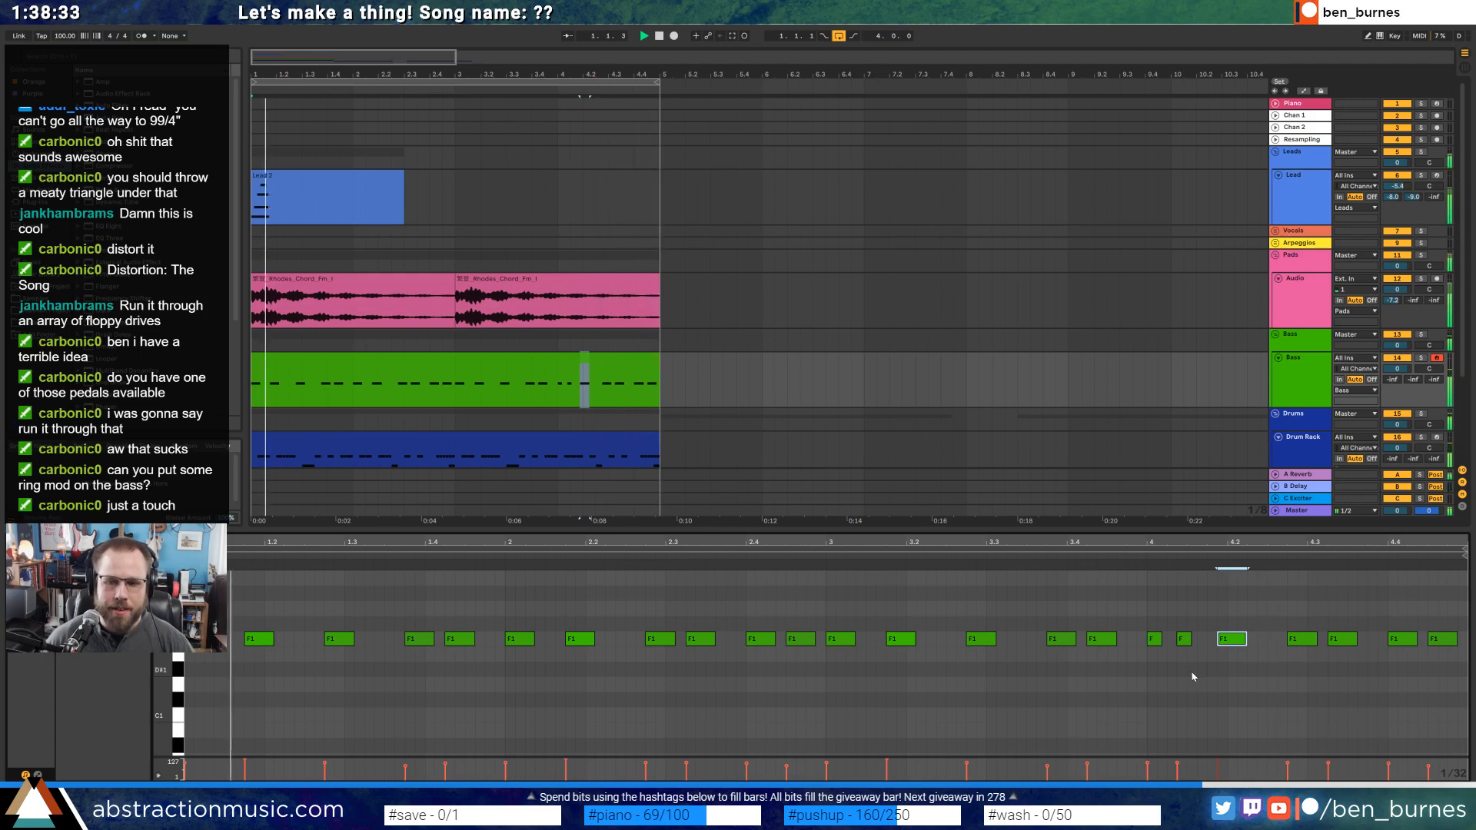
Move the IGLOOGHOST drum loop clip to bar 17 and the KRNE_126_Summer_Perc clip to bar 13, and stop playback.
click(847, 383)
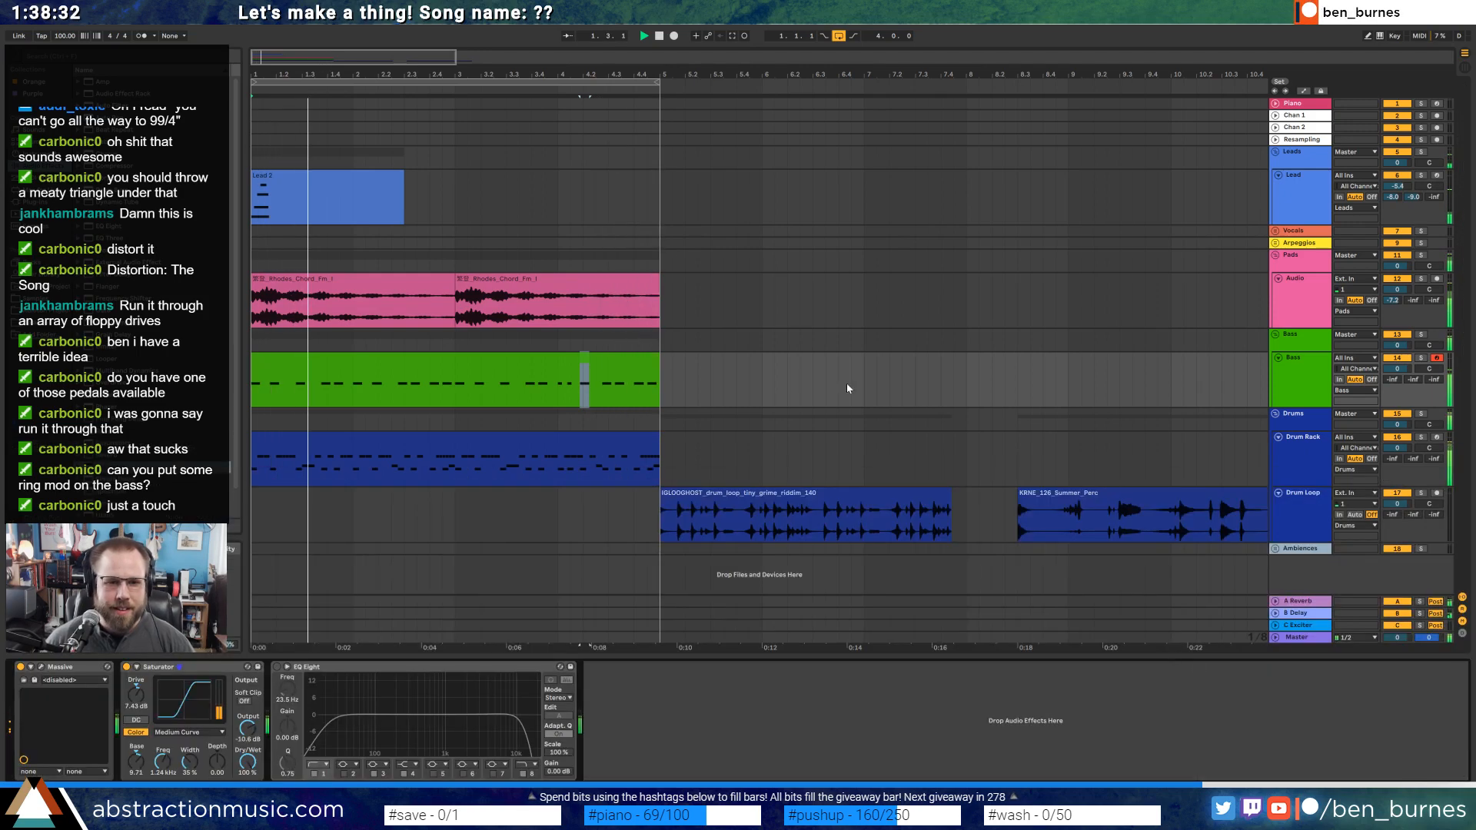
click(819, 492)
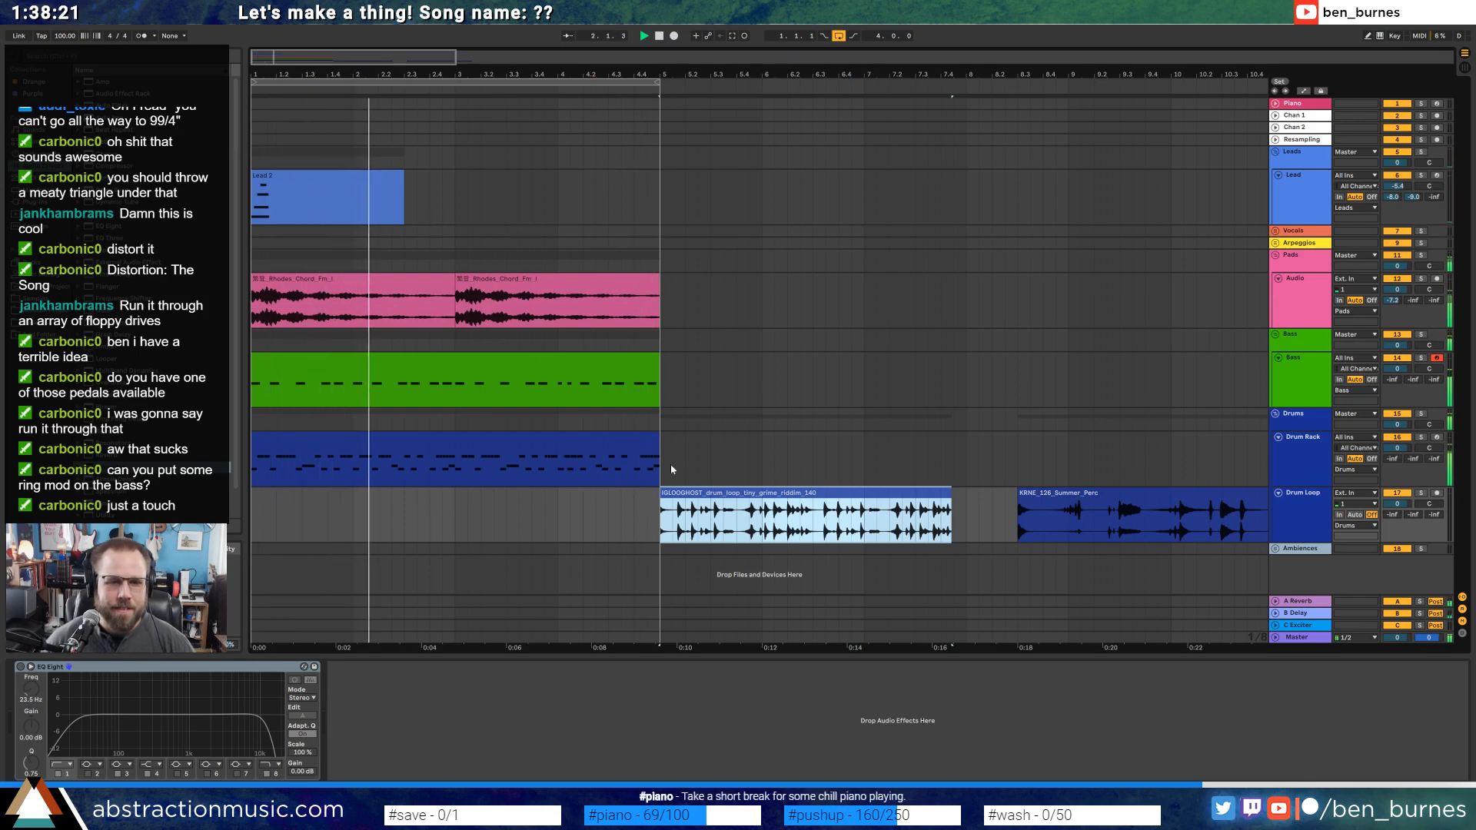
drag(455, 57, 686, 58)
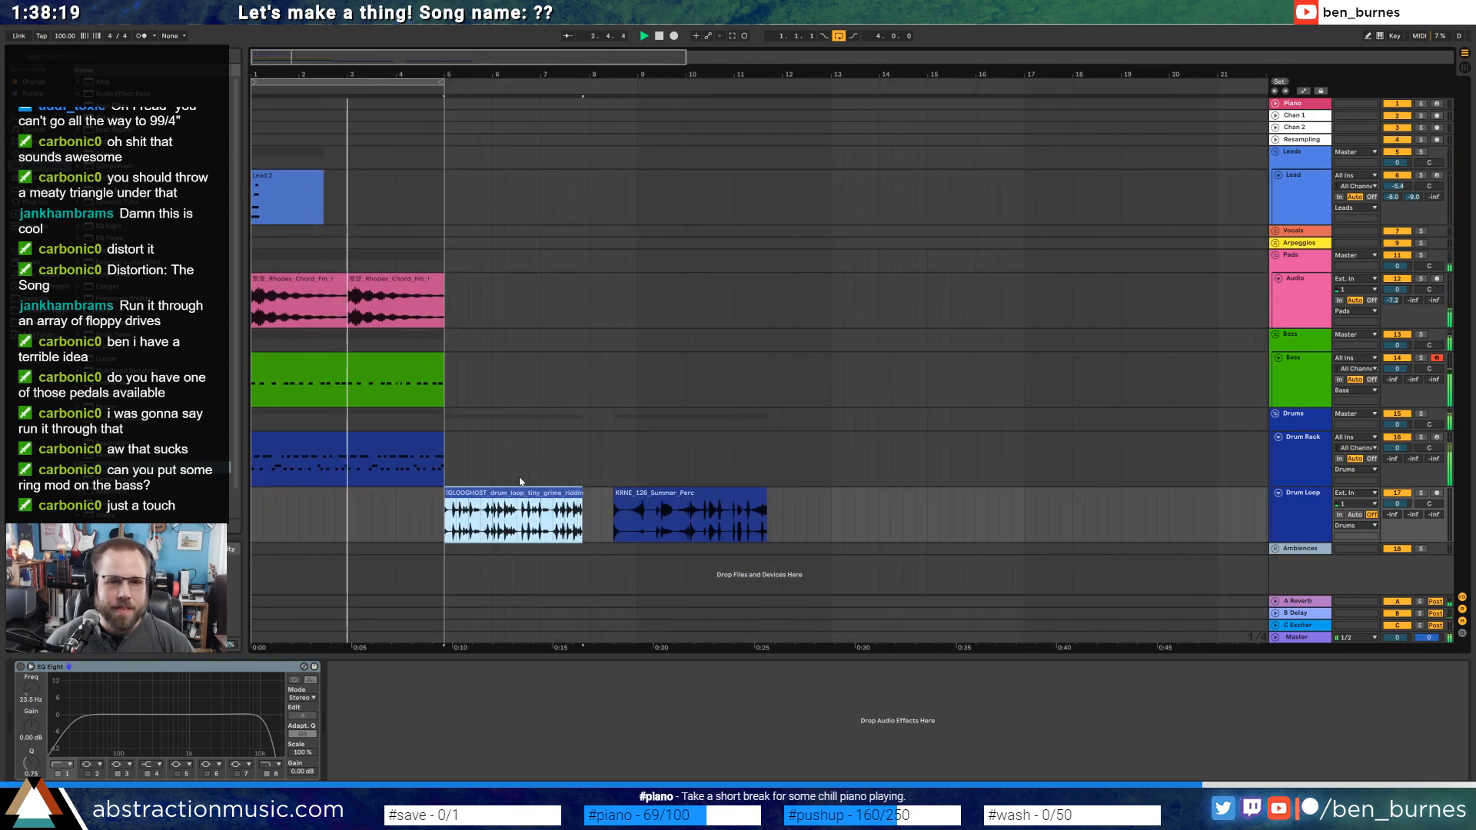
drag(522, 493, 1105, 511)
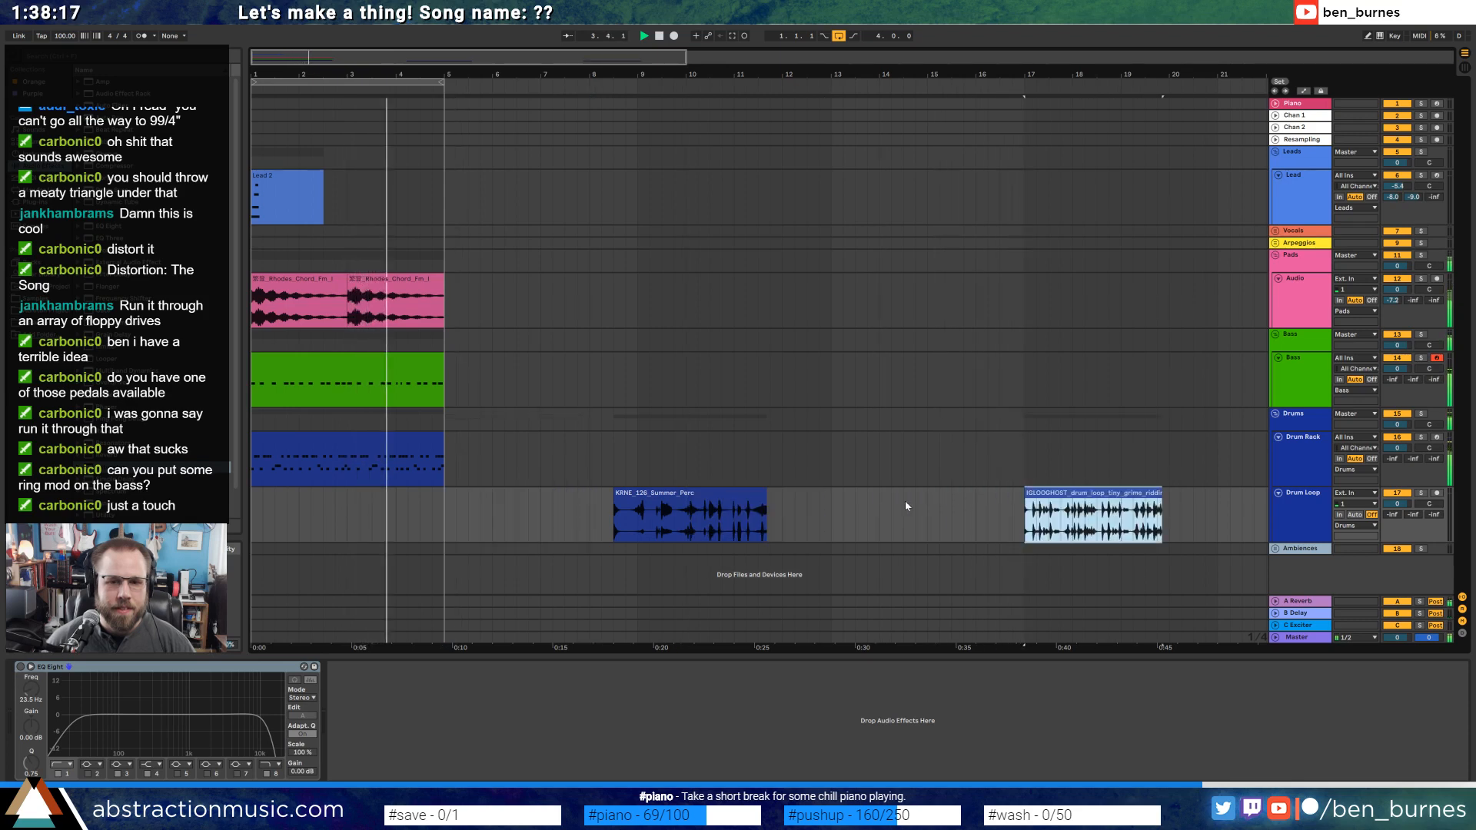
drag(645, 494, 862, 505)
click(659, 36)
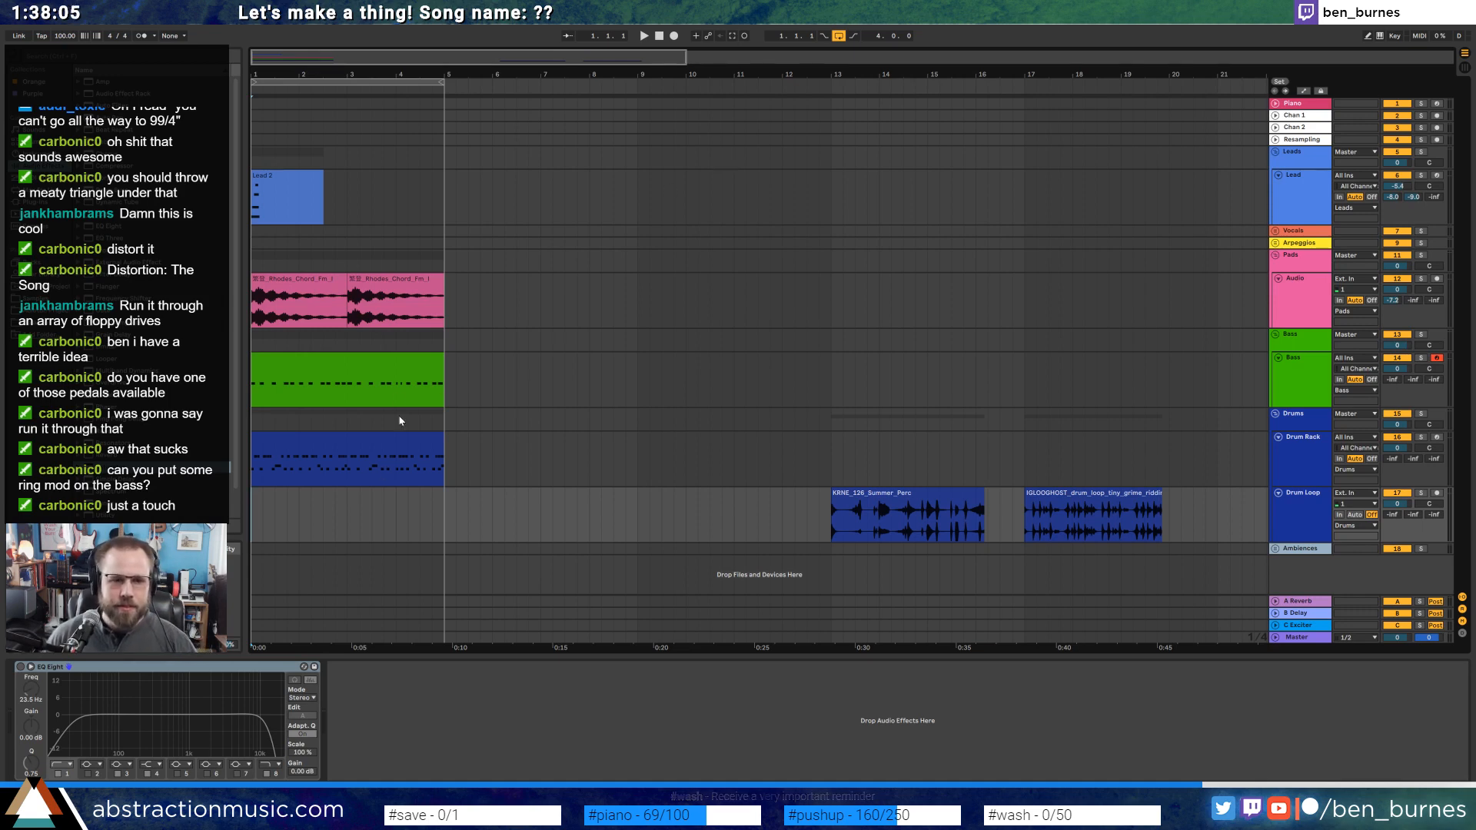
Set the Bass Saturator's color width to 26% and depth to about 3.4, and play the loop from the start.
click(396, 380)
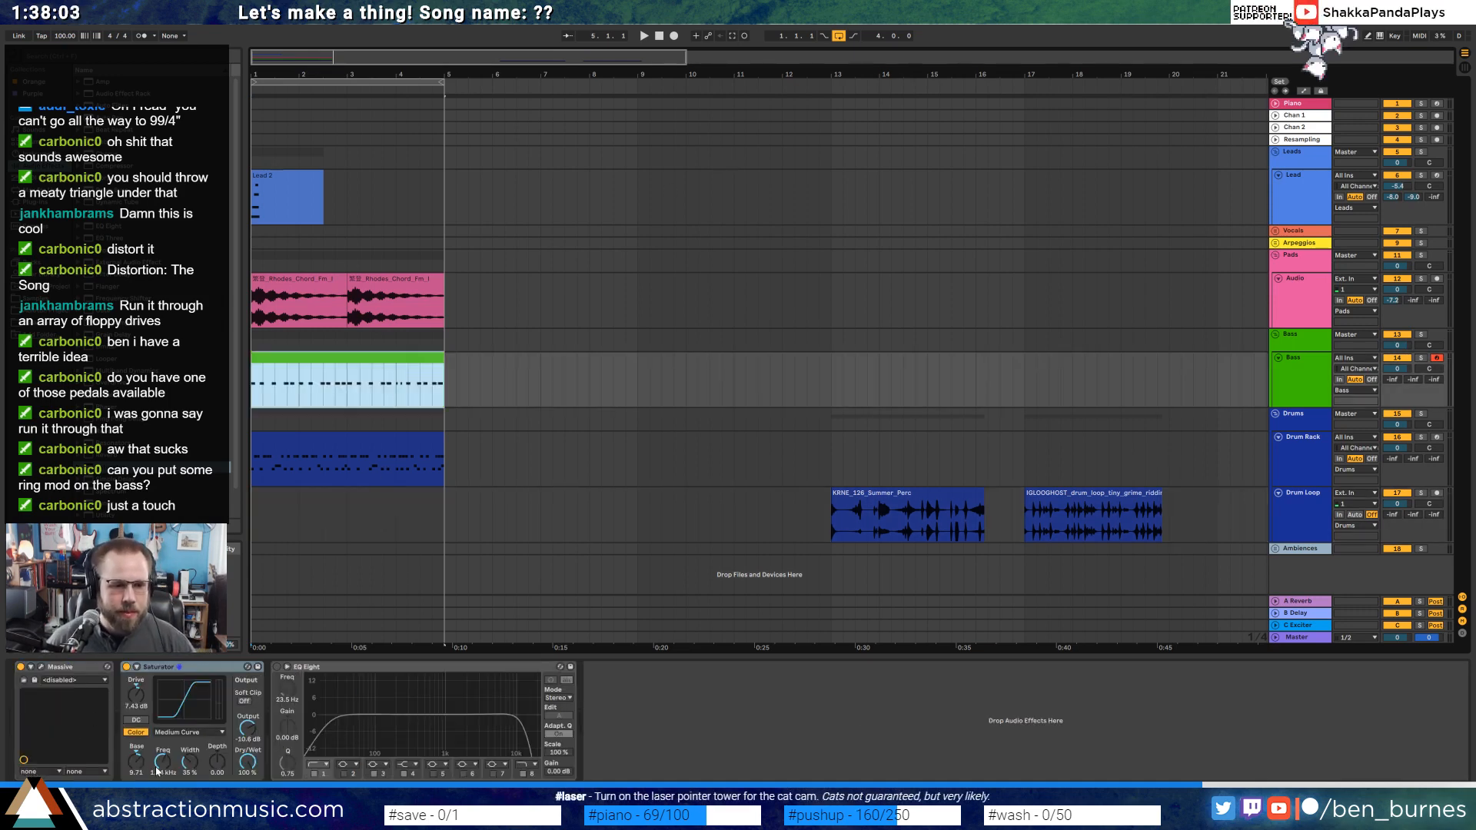
drag(156, 768, 217, 755)
key(space)
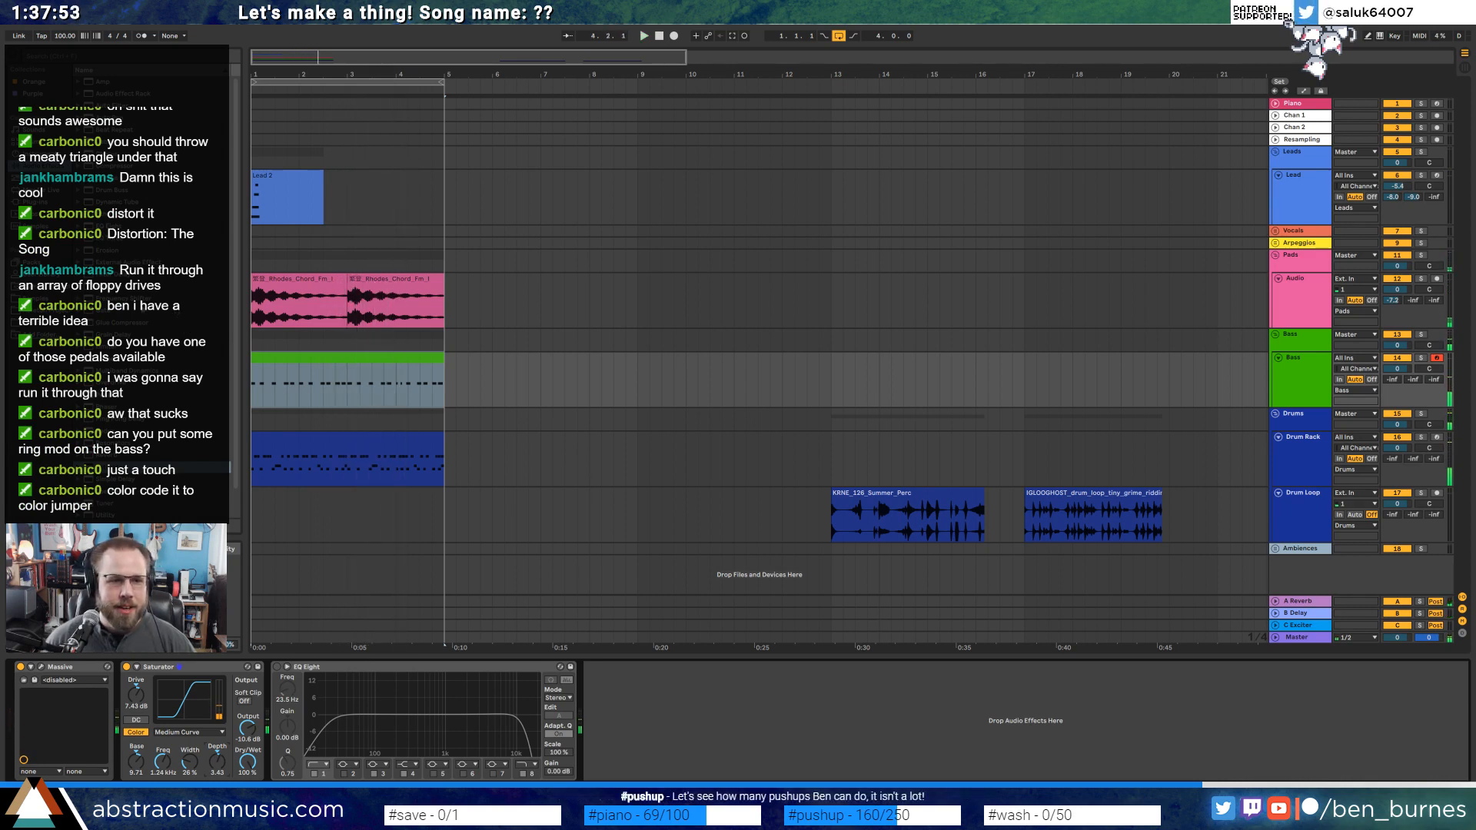
click(283, 186)
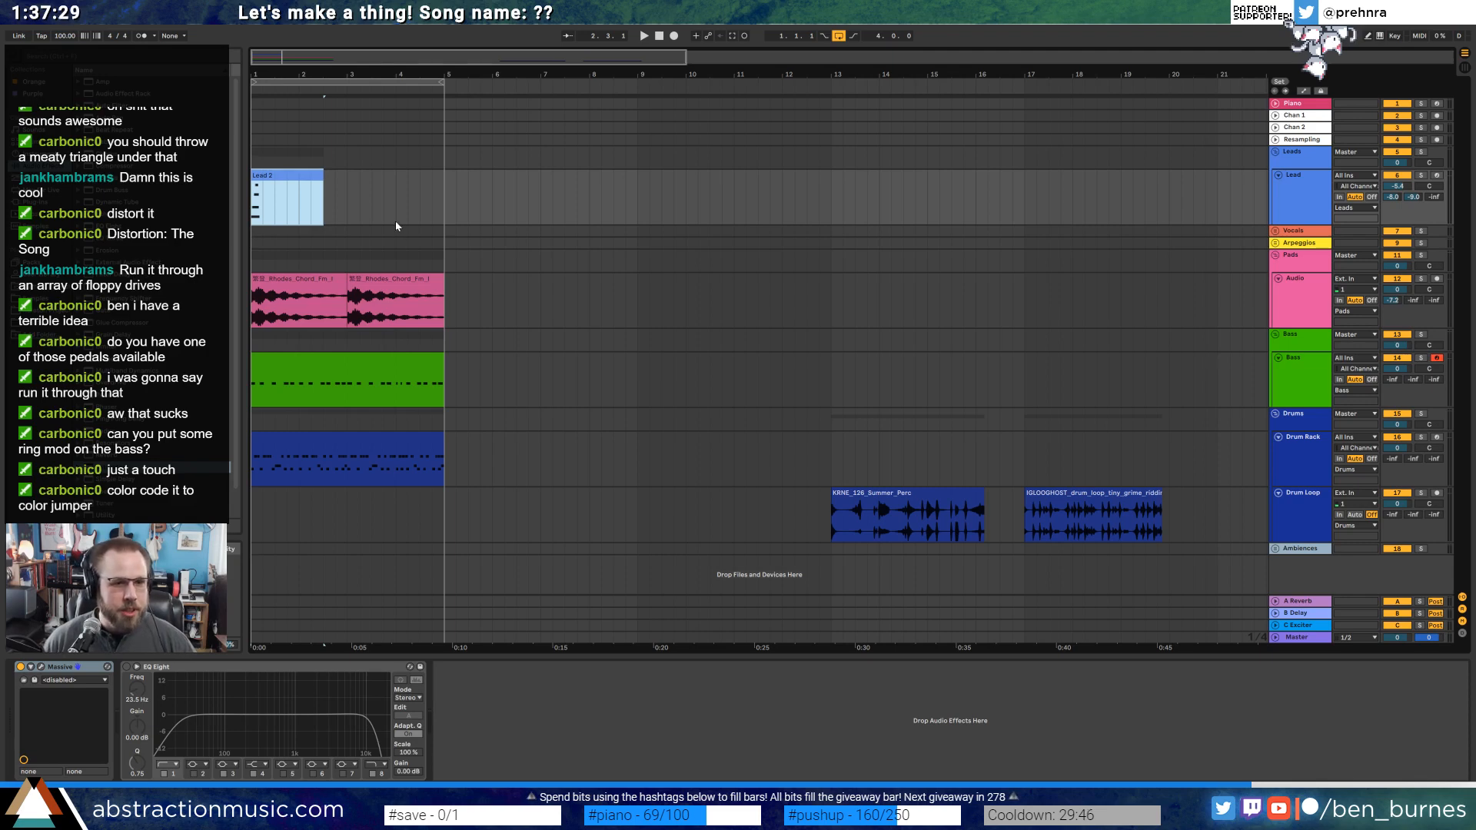
click(658, 39)
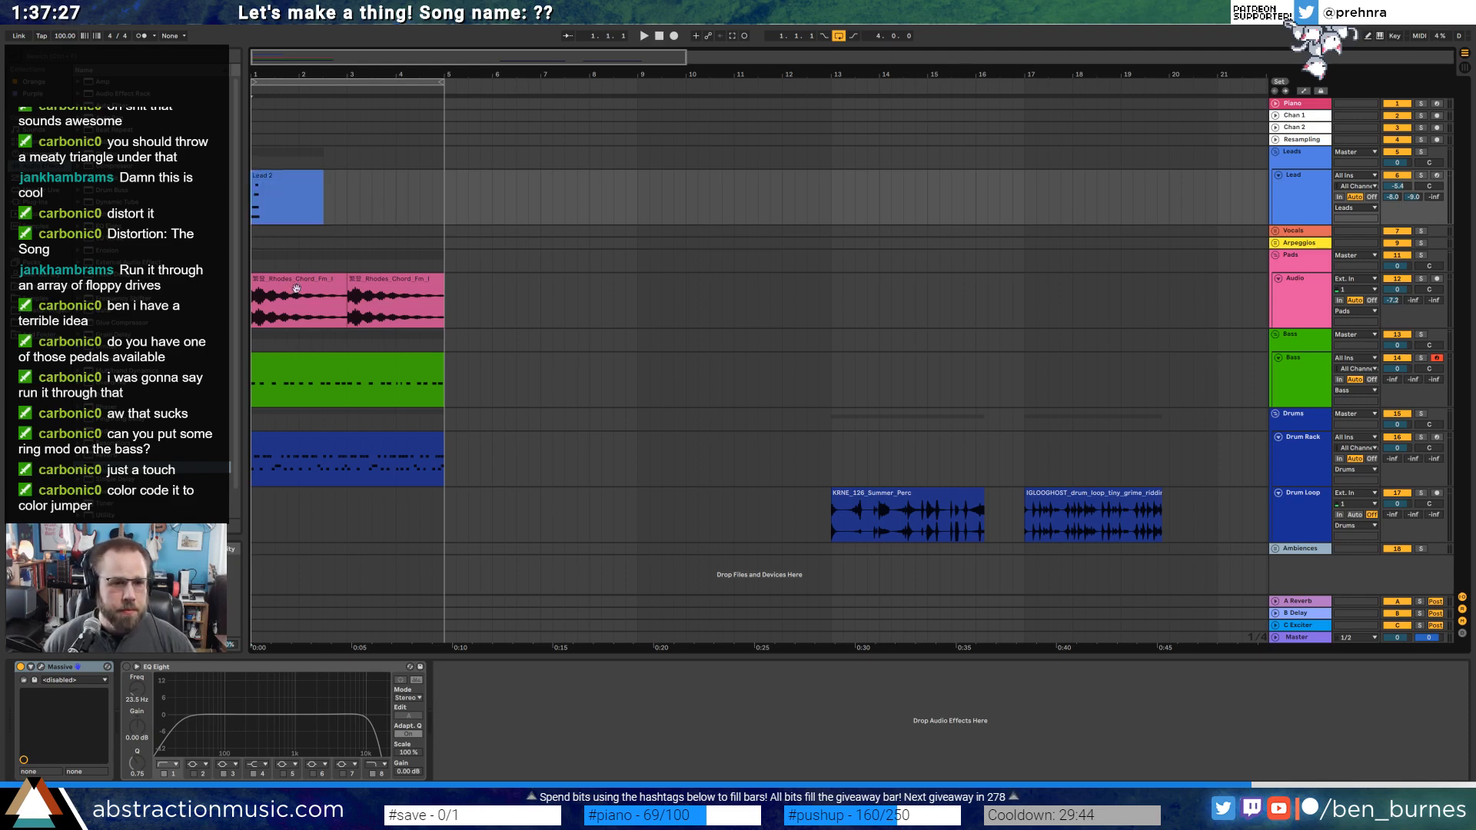
key(space)
Insert a Reverb between the Saturator and EQ Eight on the Bass track and adjust its decay time.
click(297, 358)
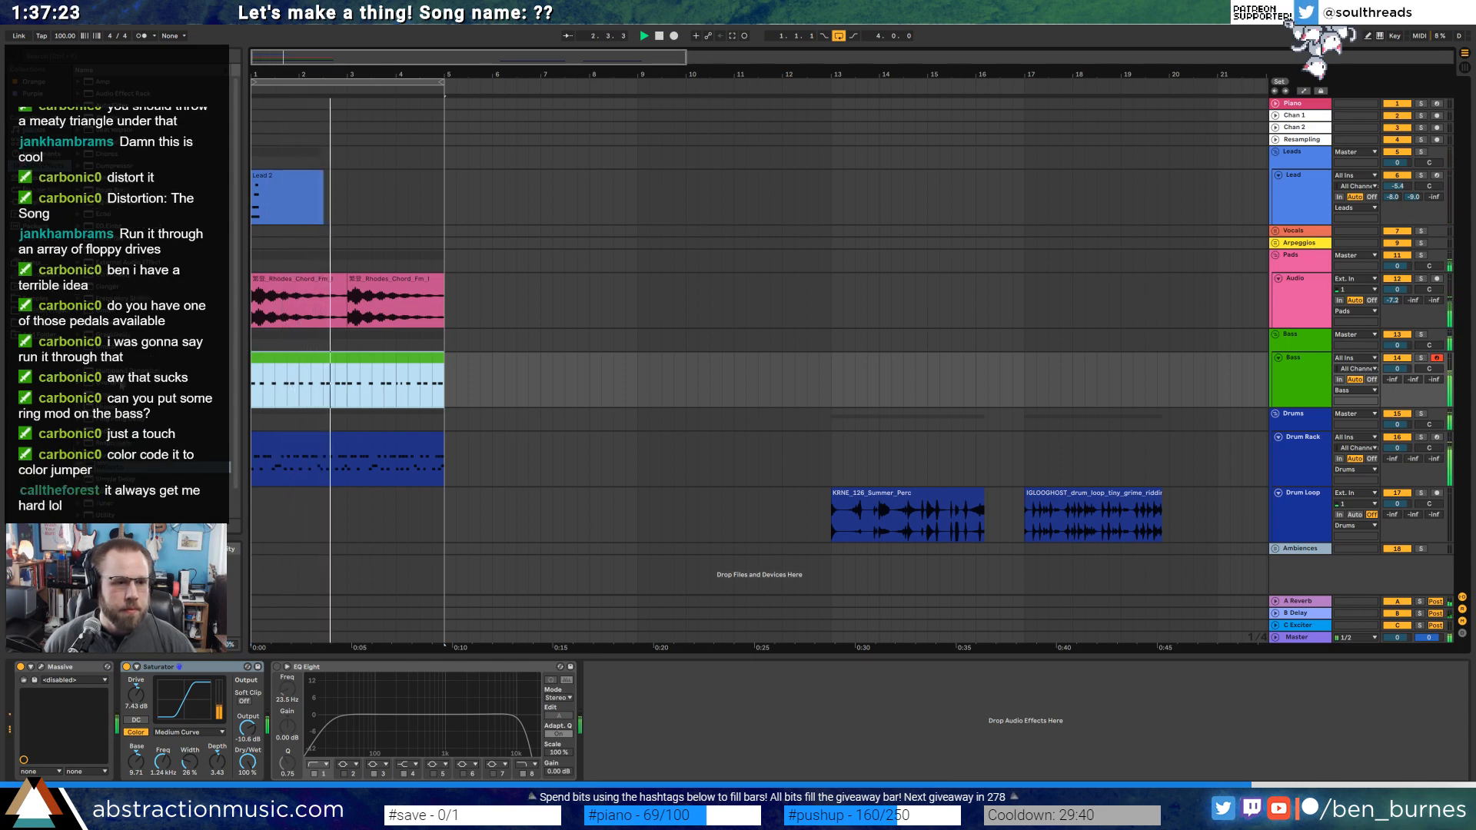
drag(127, 453, 311, 718)
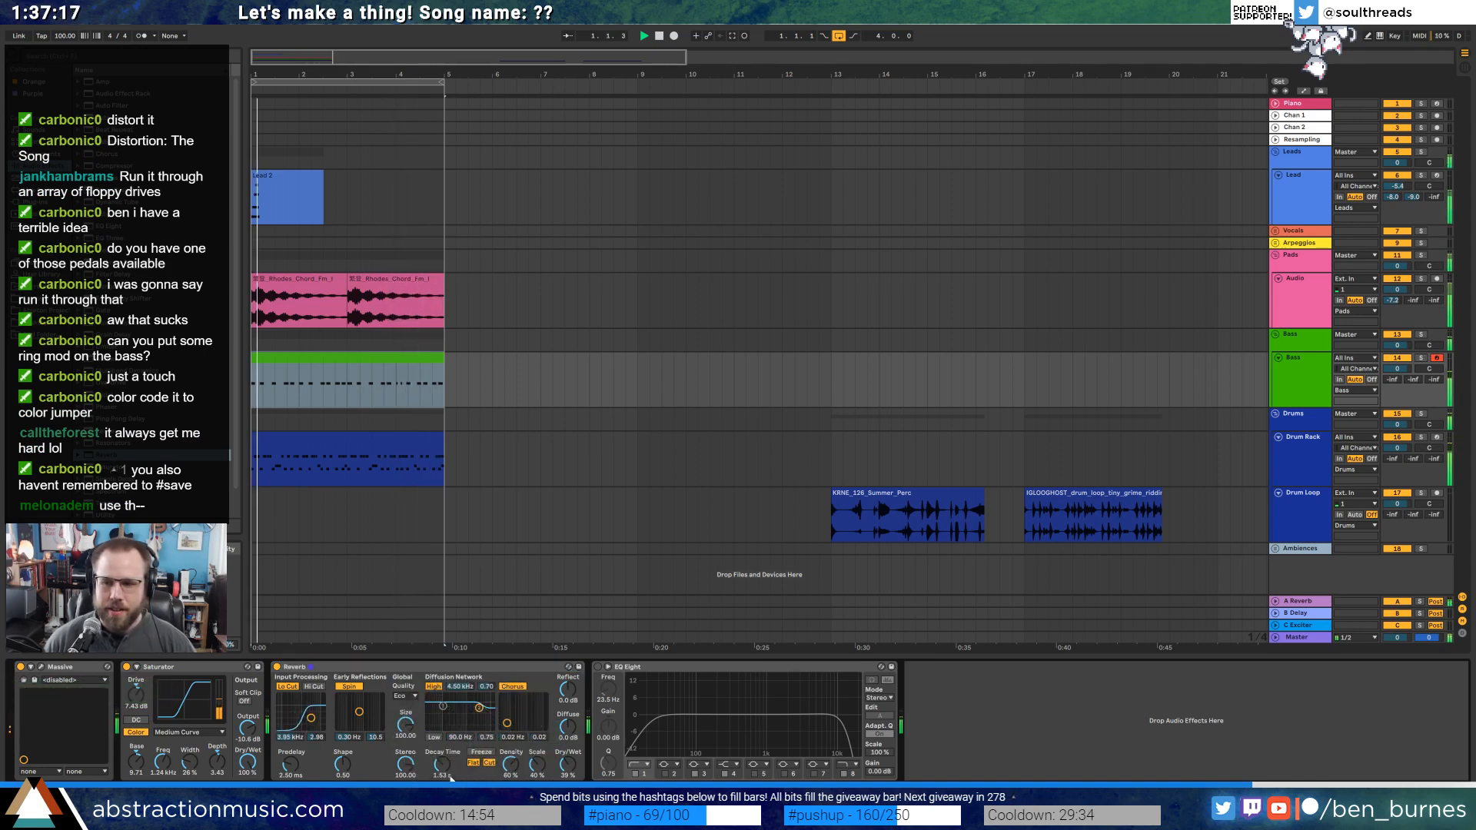
drag(446, 775, 446, 773)
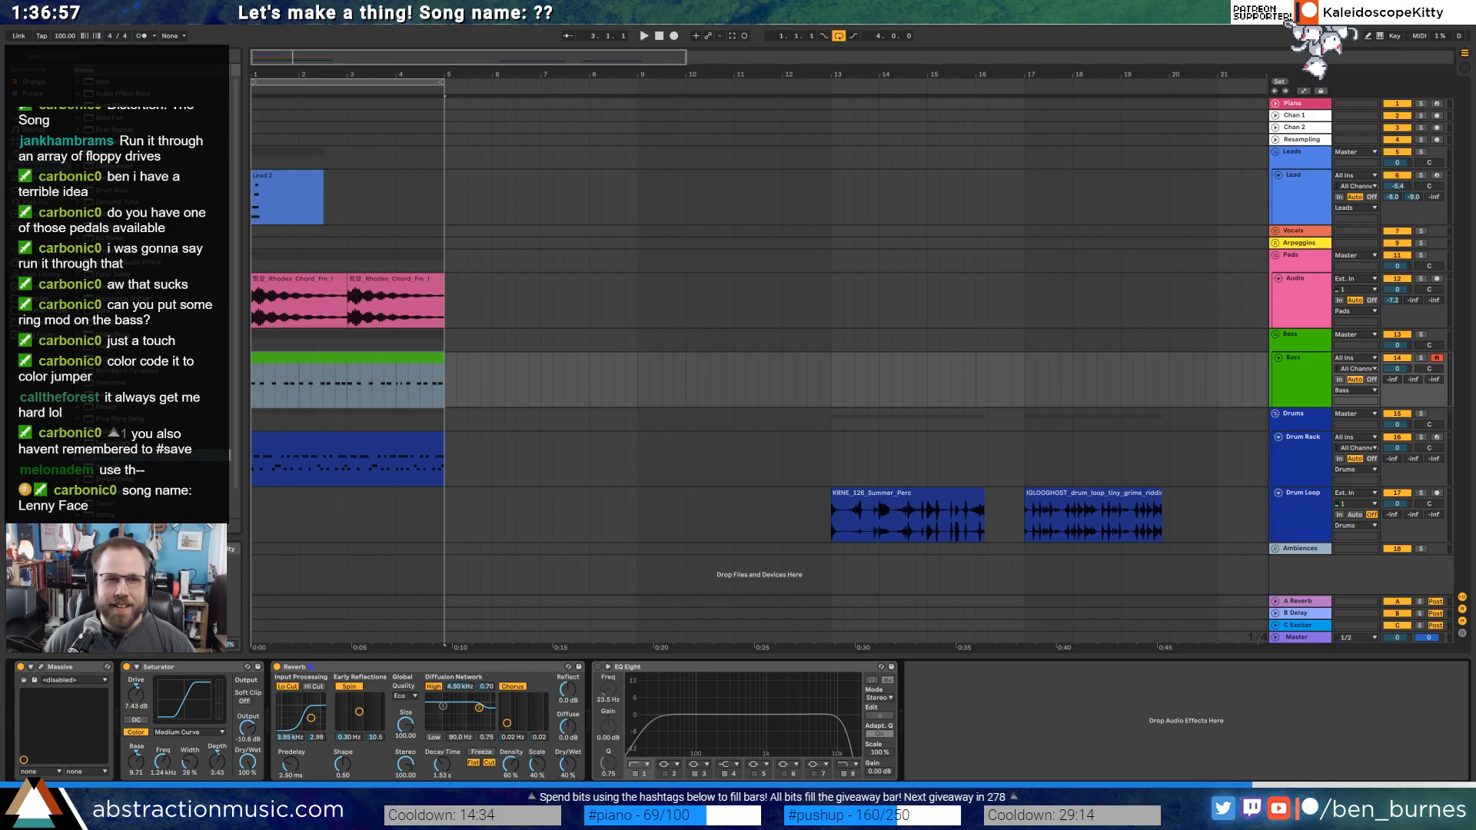
Start saving the Live Set under a new name and choose the 2 Hour Tracks 2019 folder inside Ableton Projects.
click(19, 27)
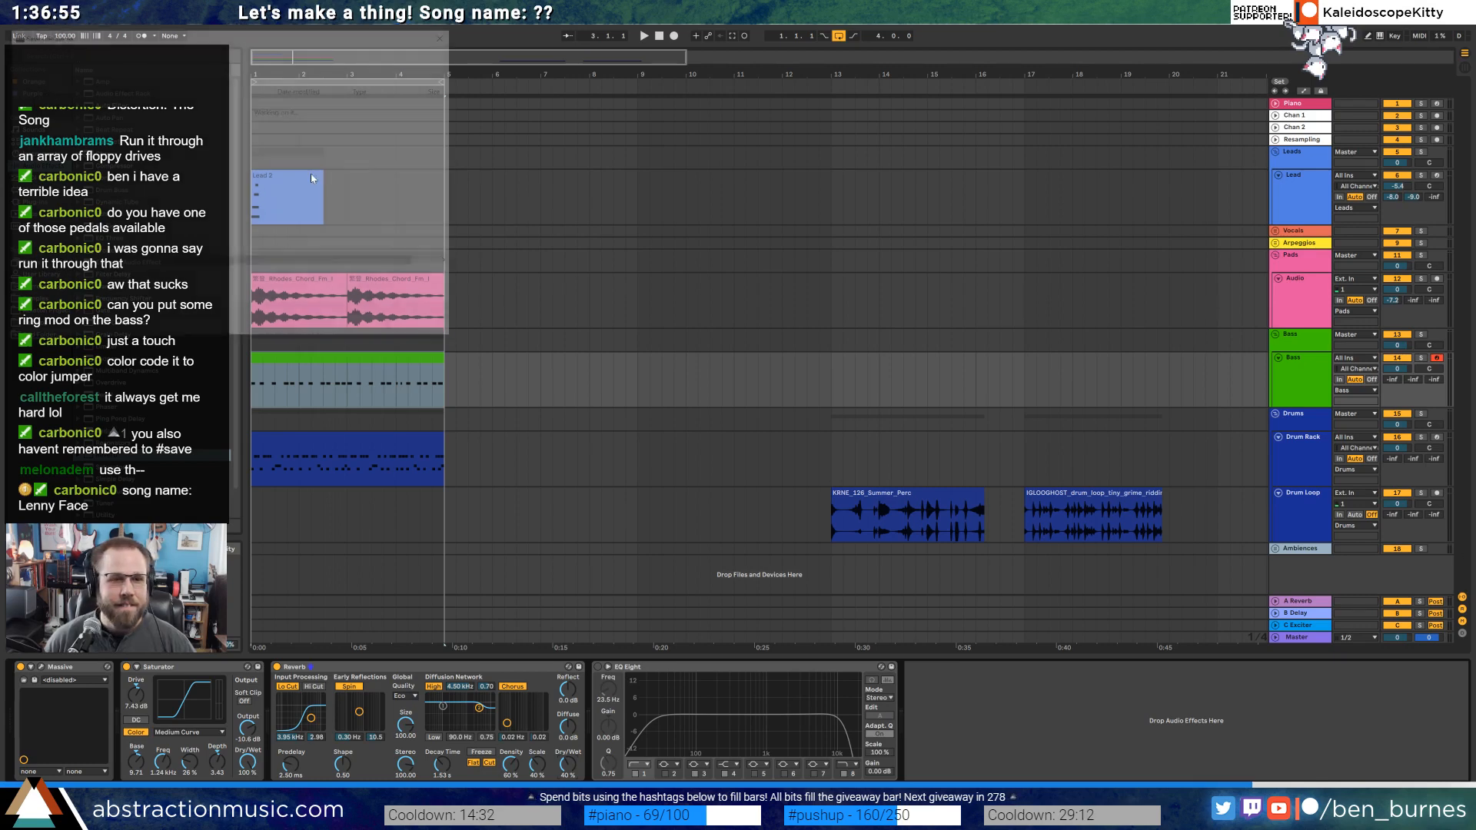
click(310, 174)
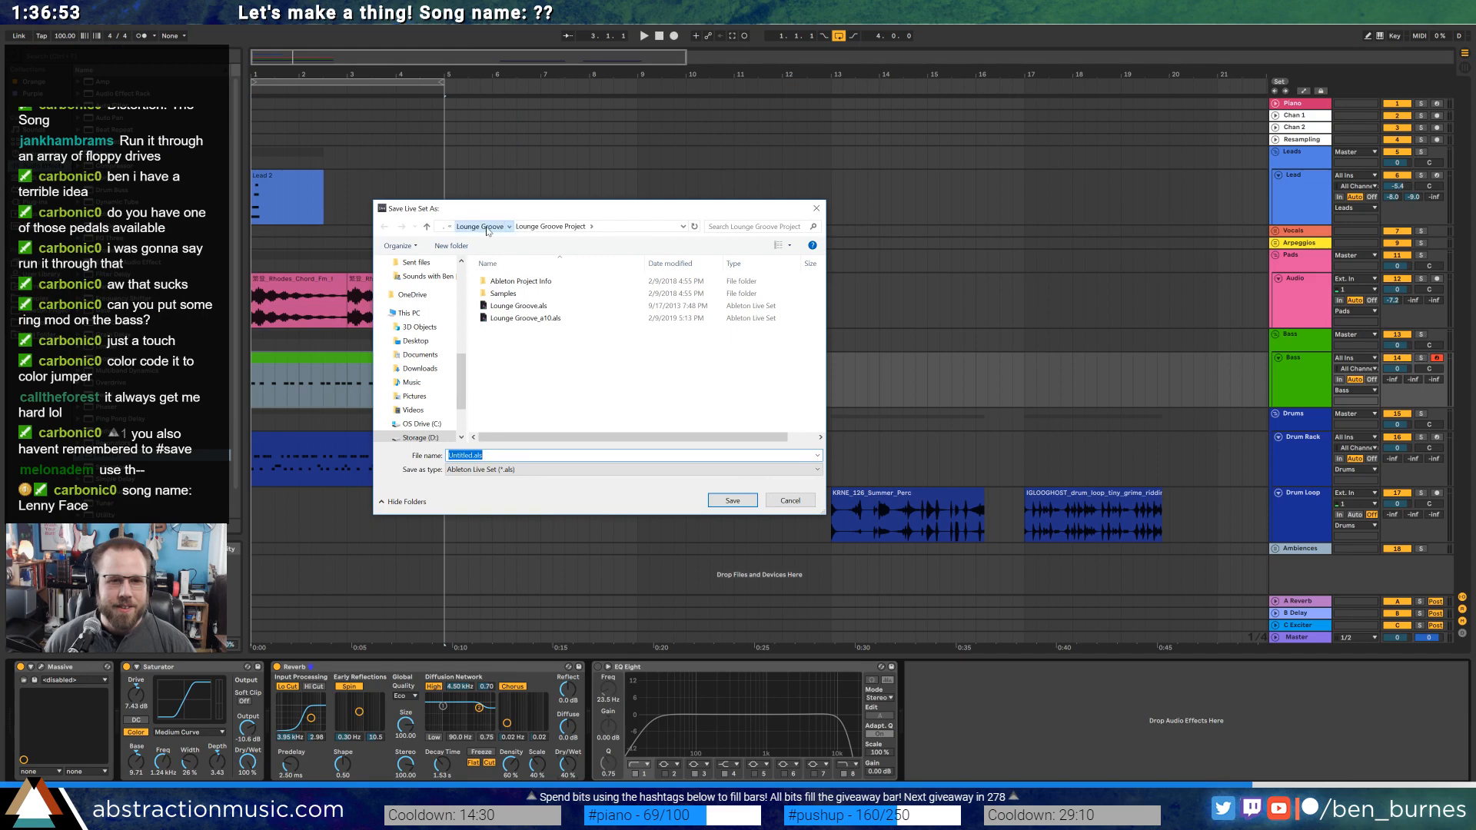
click(486, 227)
click(522, 227)
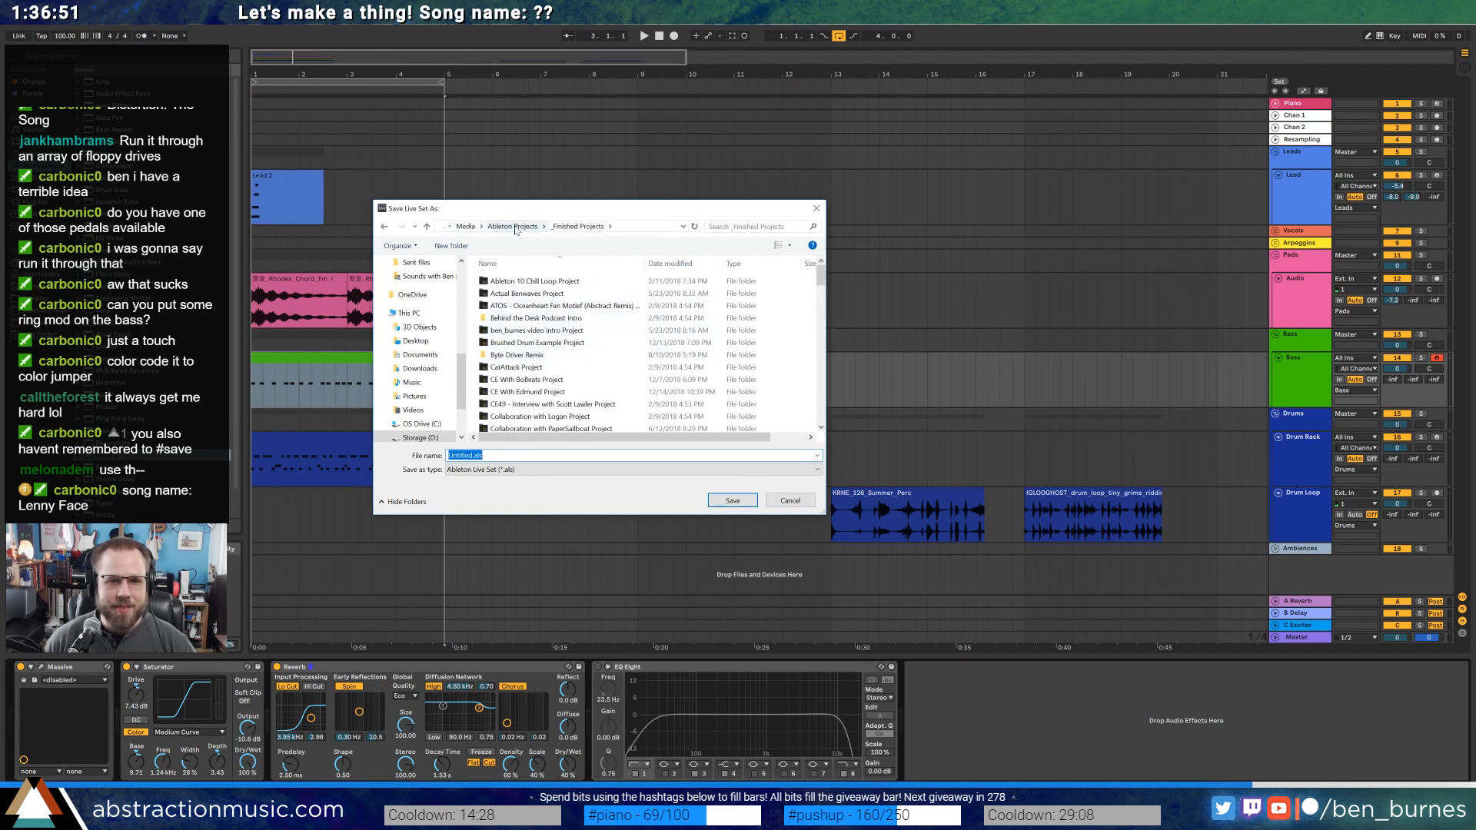
click(513, 226)
double_click(542, 344)
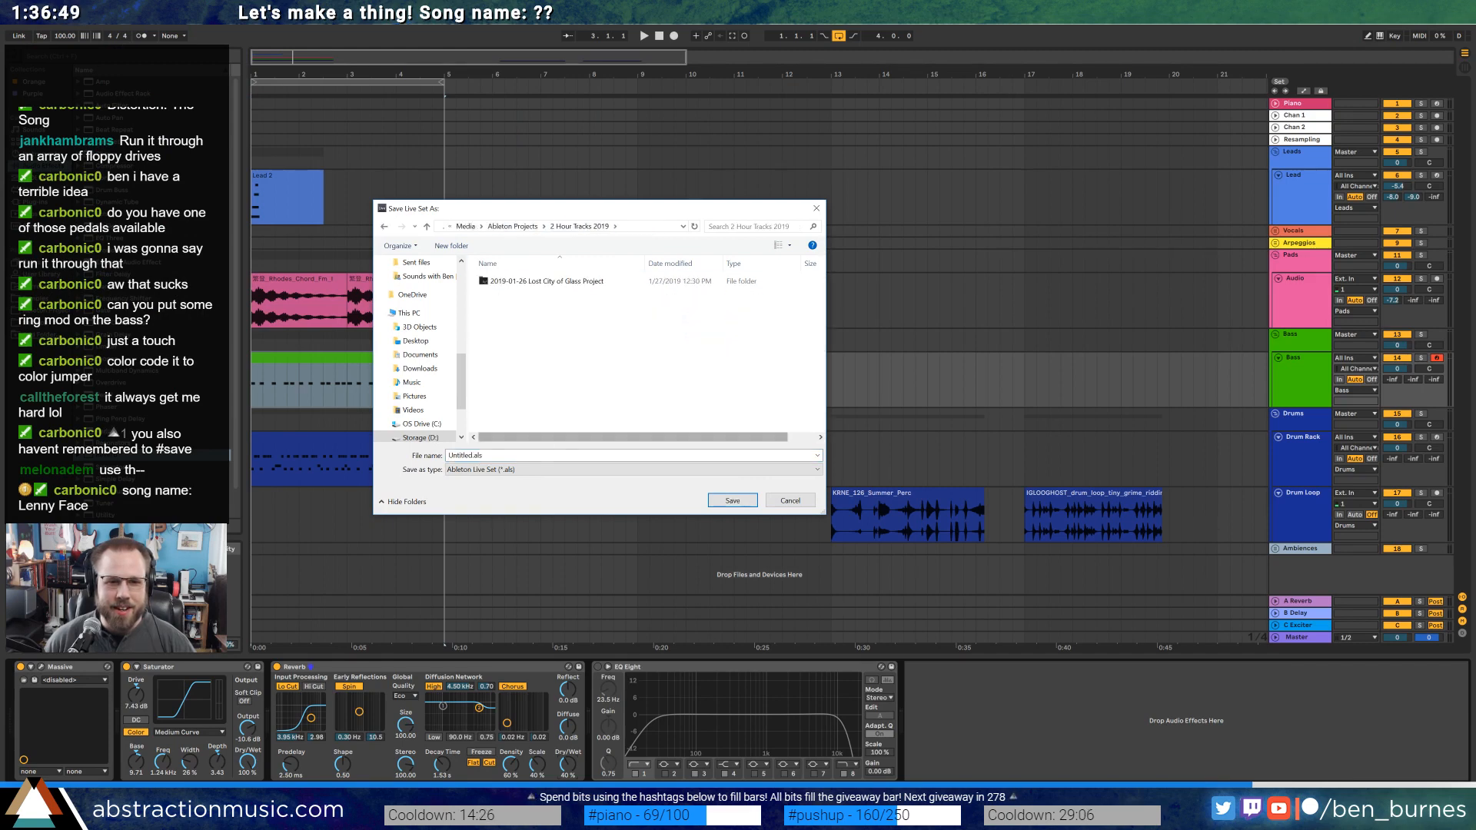
Name the Live Set 2019-02-12 followed by a Lenny face and save it.
text(019-)
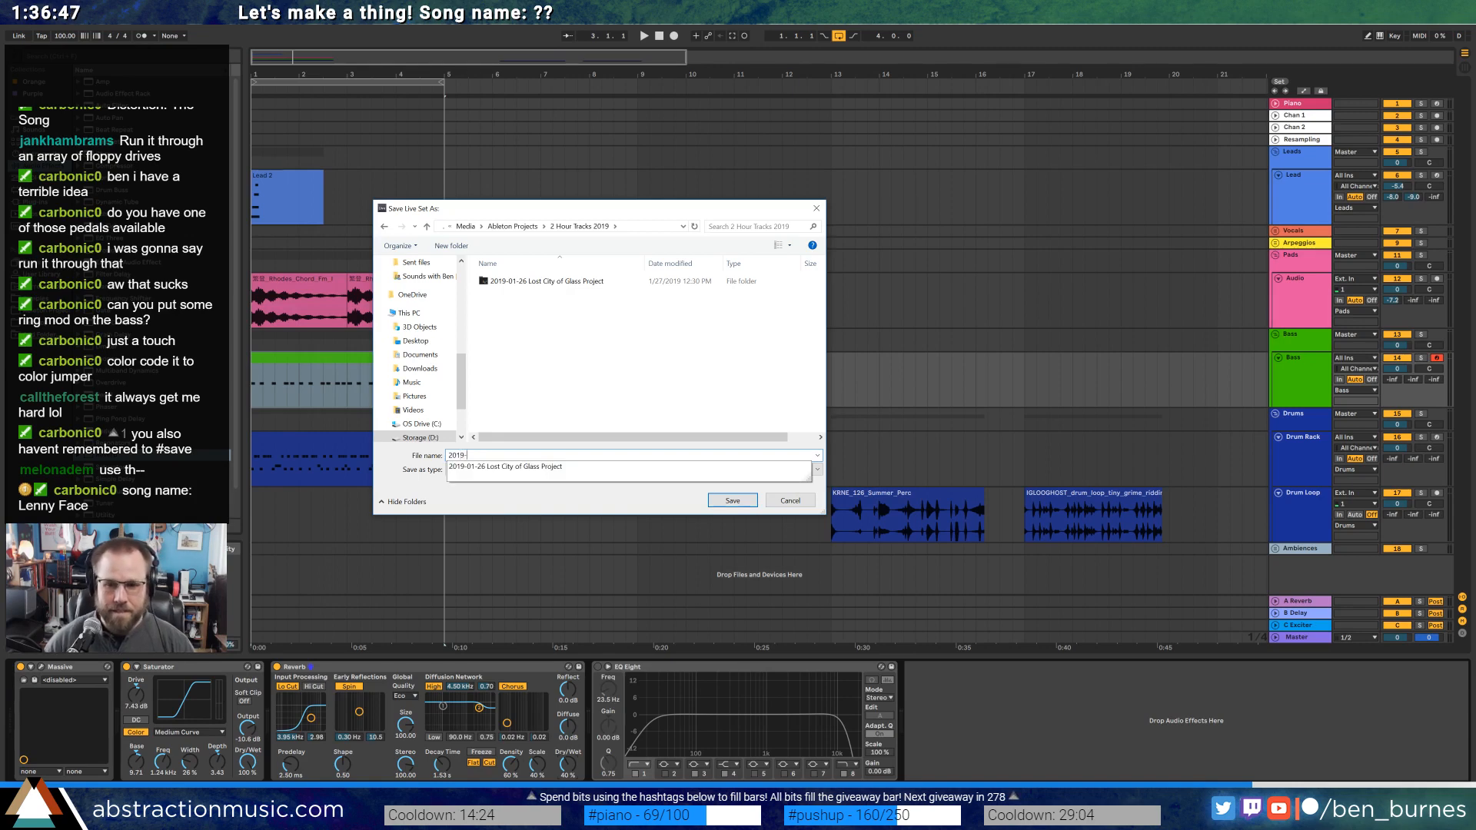
text(02-12 ( ͡° ͜ʖ ͡°)
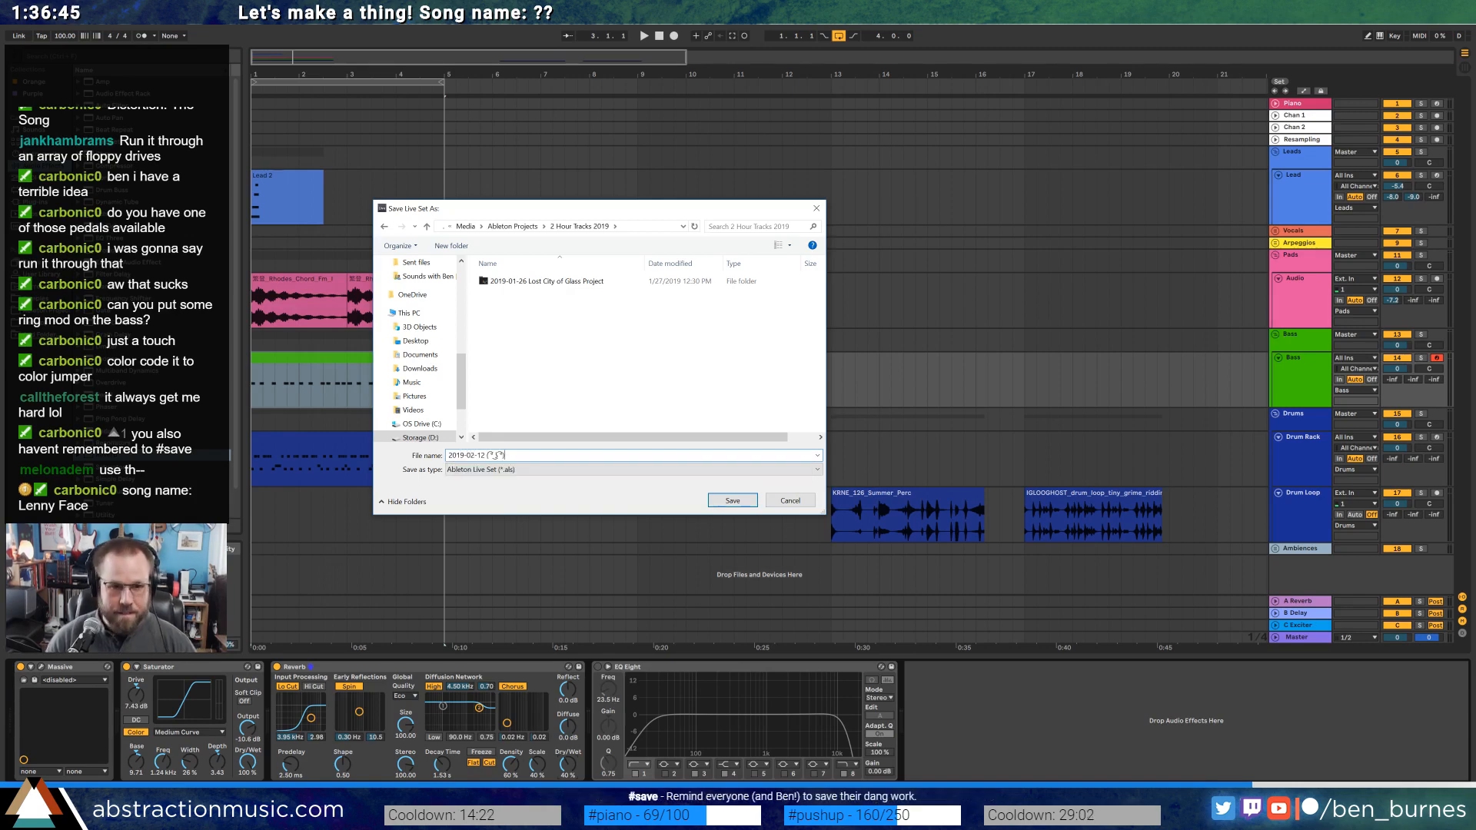
key(Return)
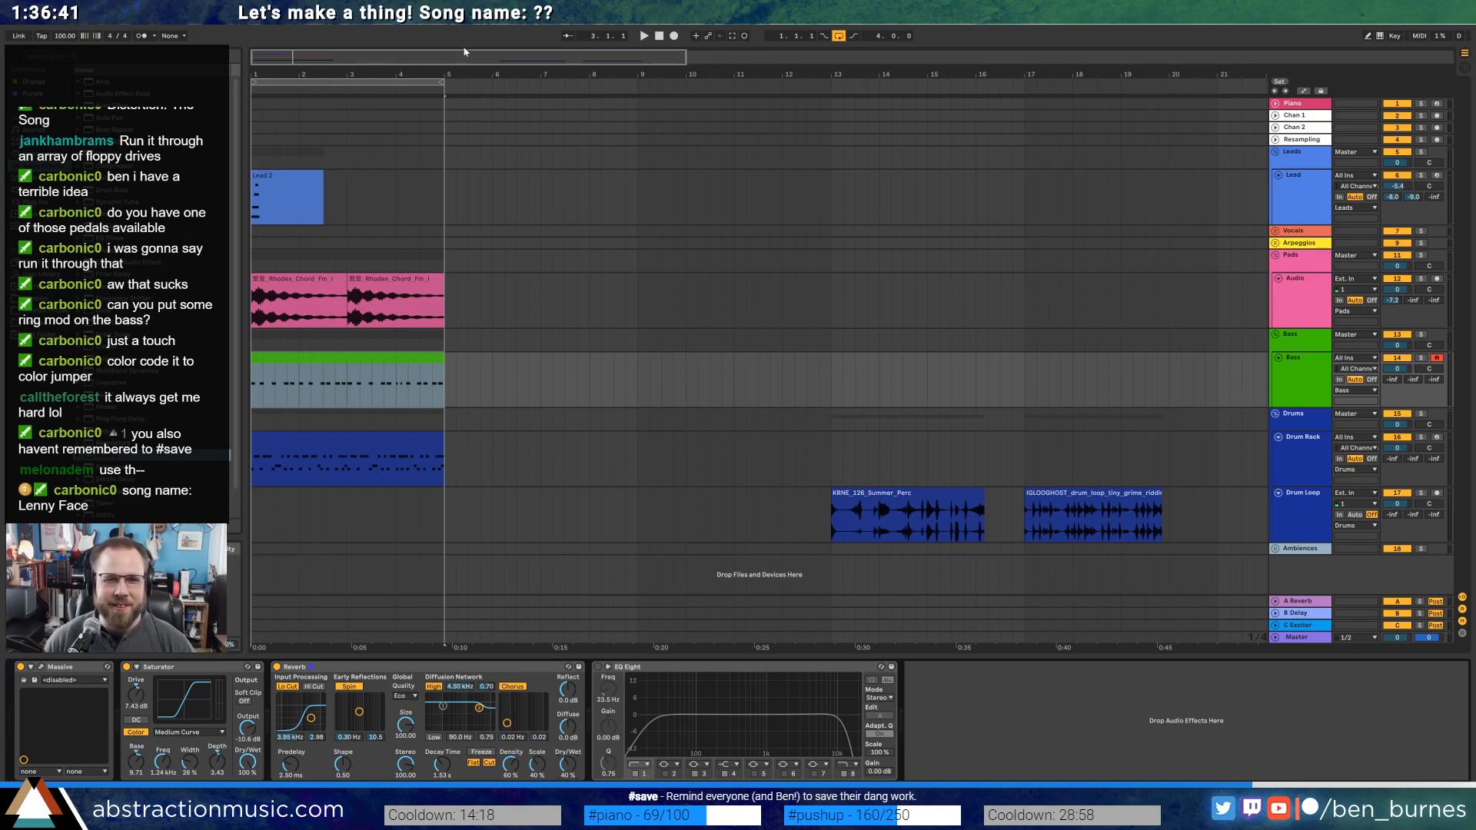
Play the loop, open the Bass clip's notes and move the F1 note just before 4.2 a 1/32 note earlier.
key(space)
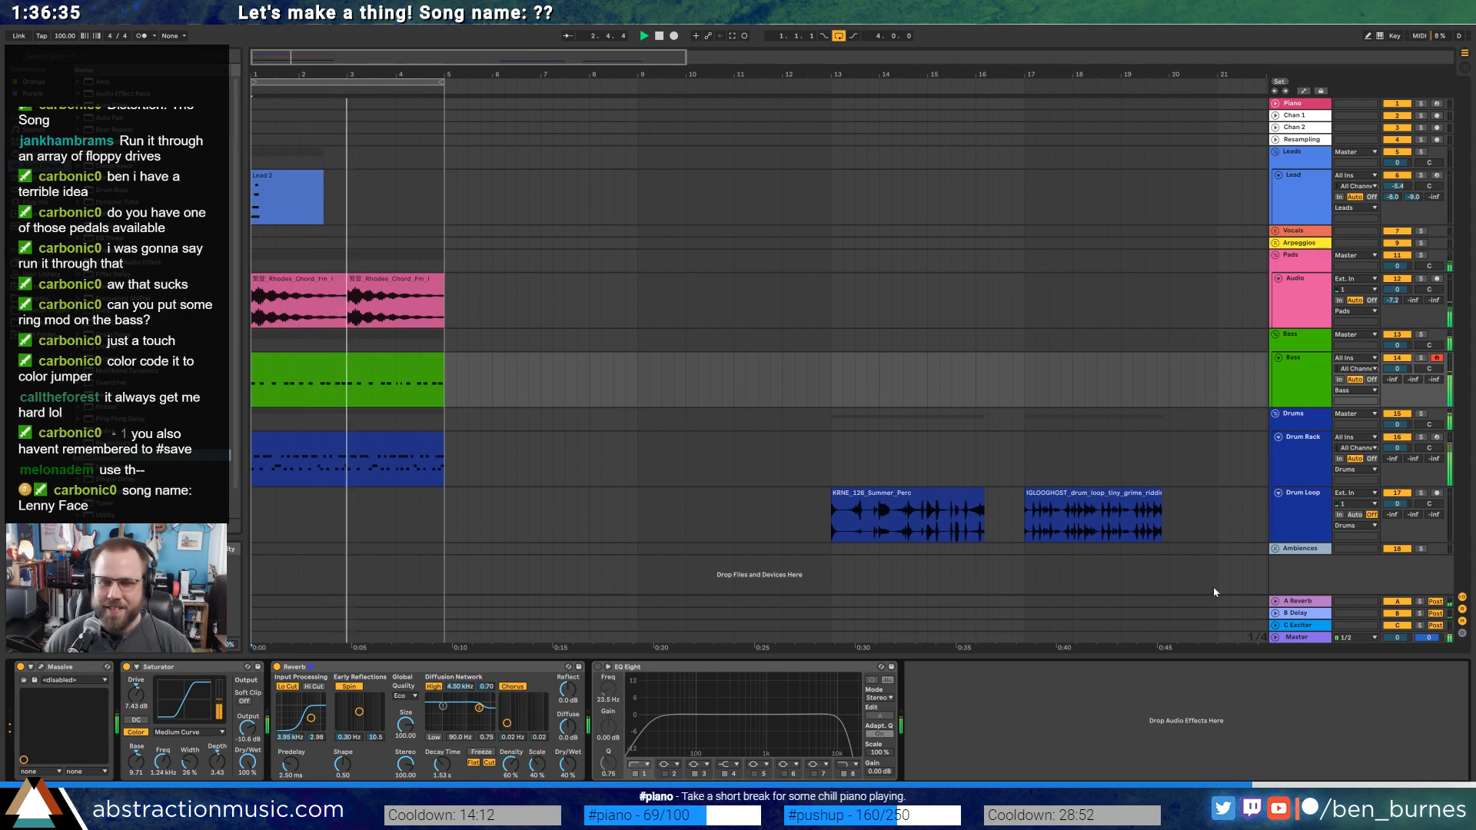
click(368, 364)
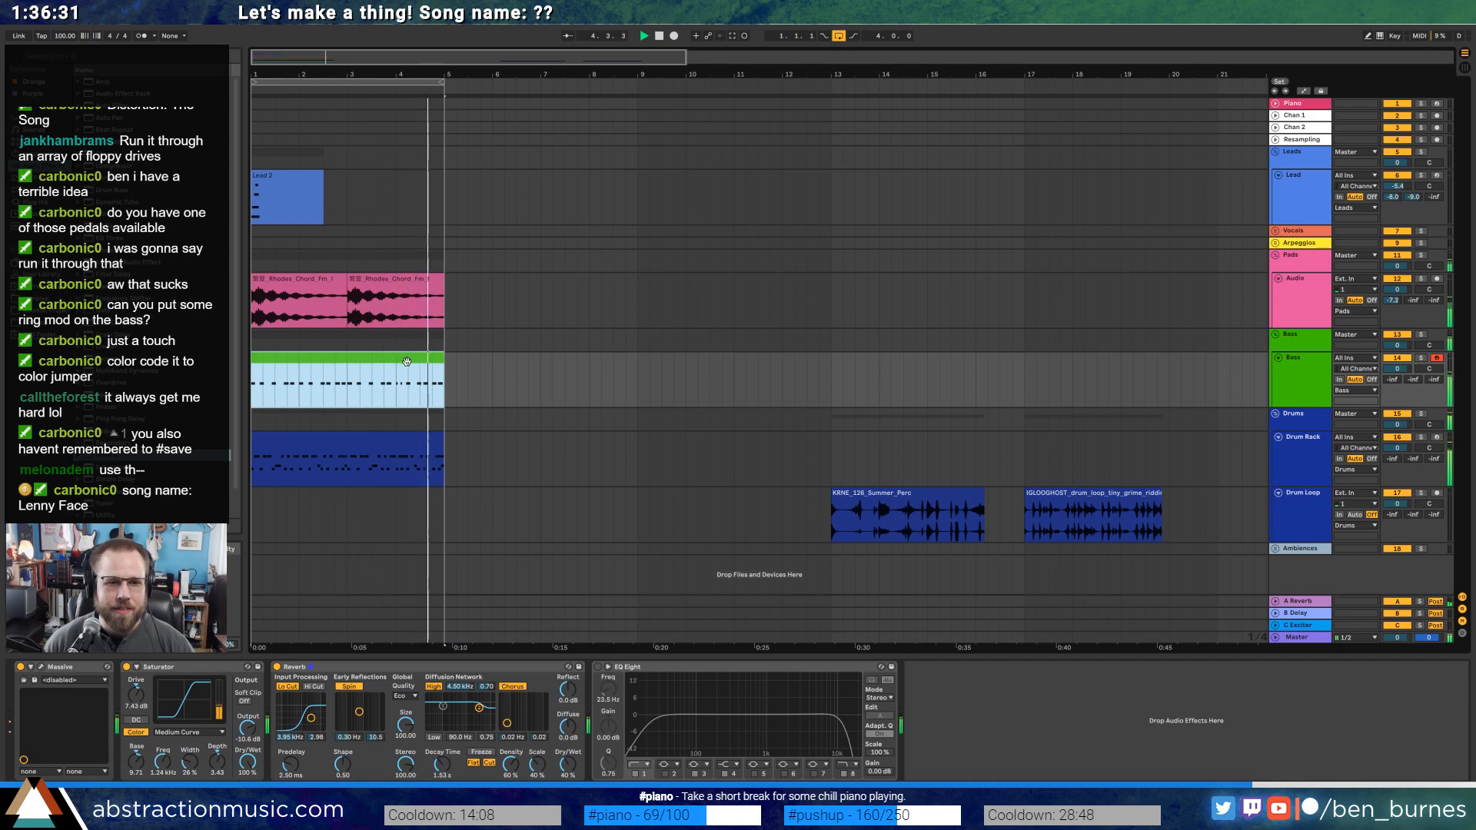
key(shift+Tab)
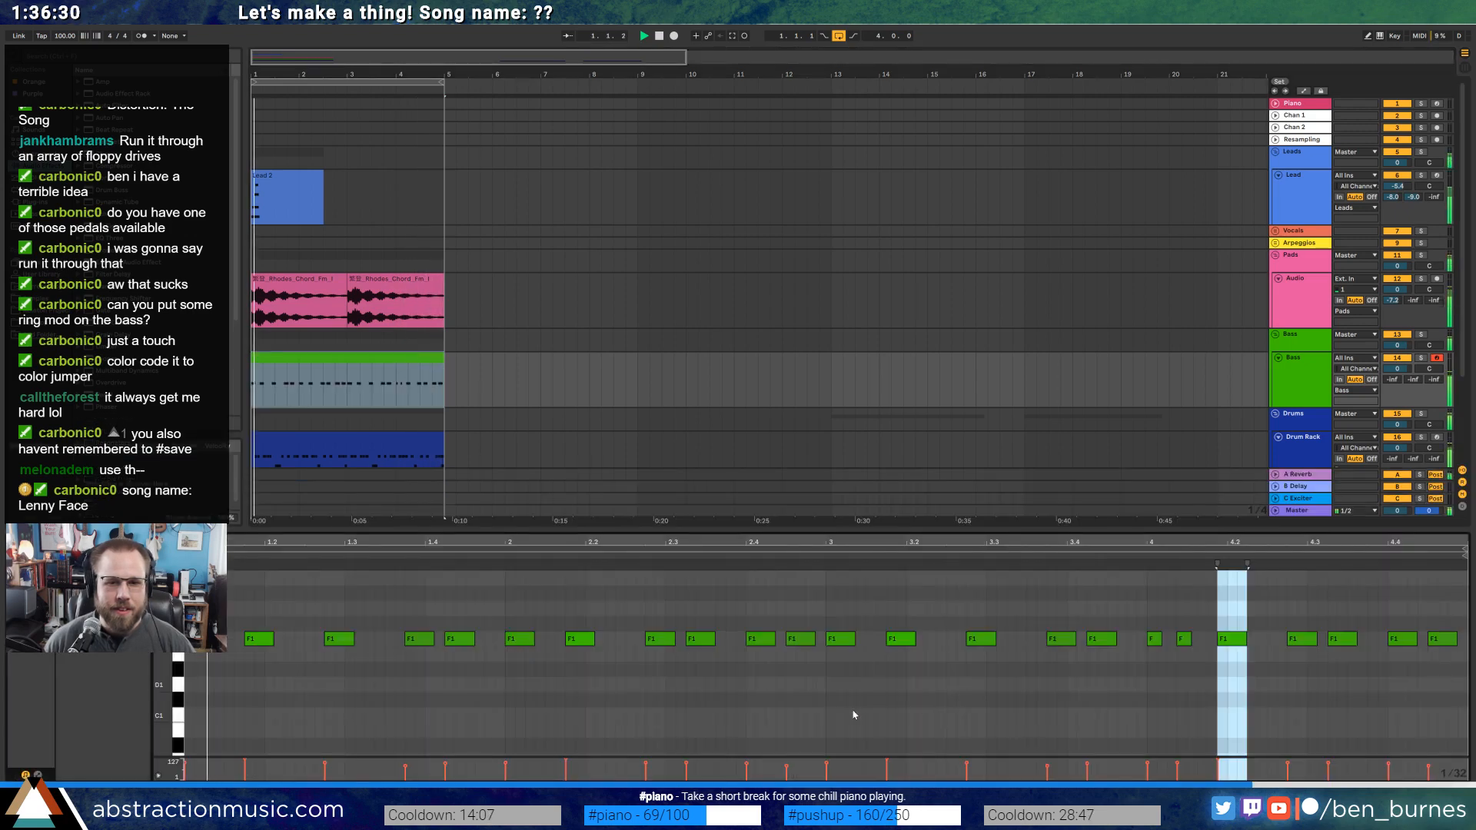
click(1230, 639)
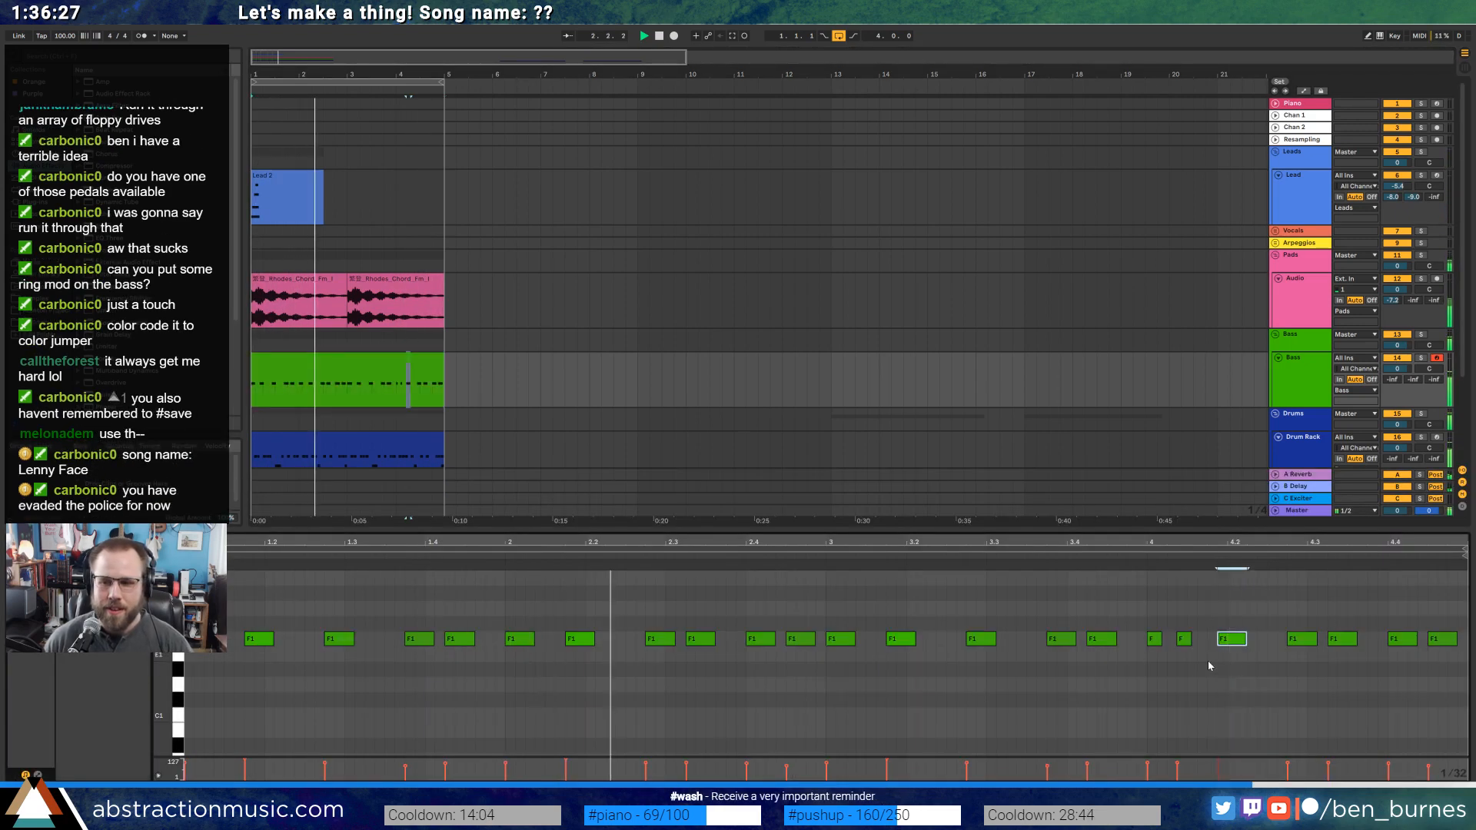
In the Drum Rack clip, shorten the two hi-hat notes before 4.2 and move the hi-hat at 4.3.3 to 4.3.4.
click(539, 445)
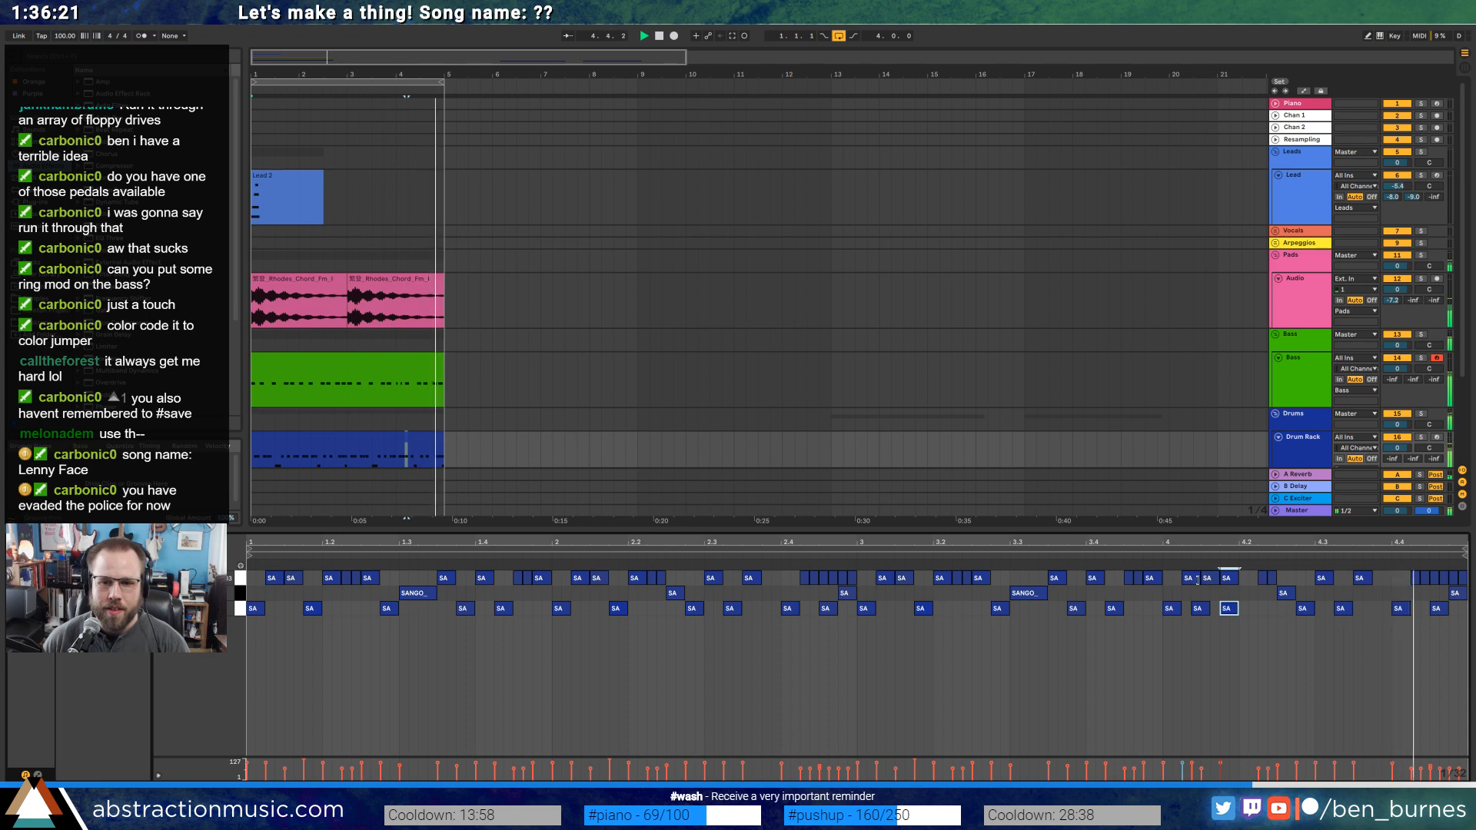
drag(1199, 578, 1212, 578)
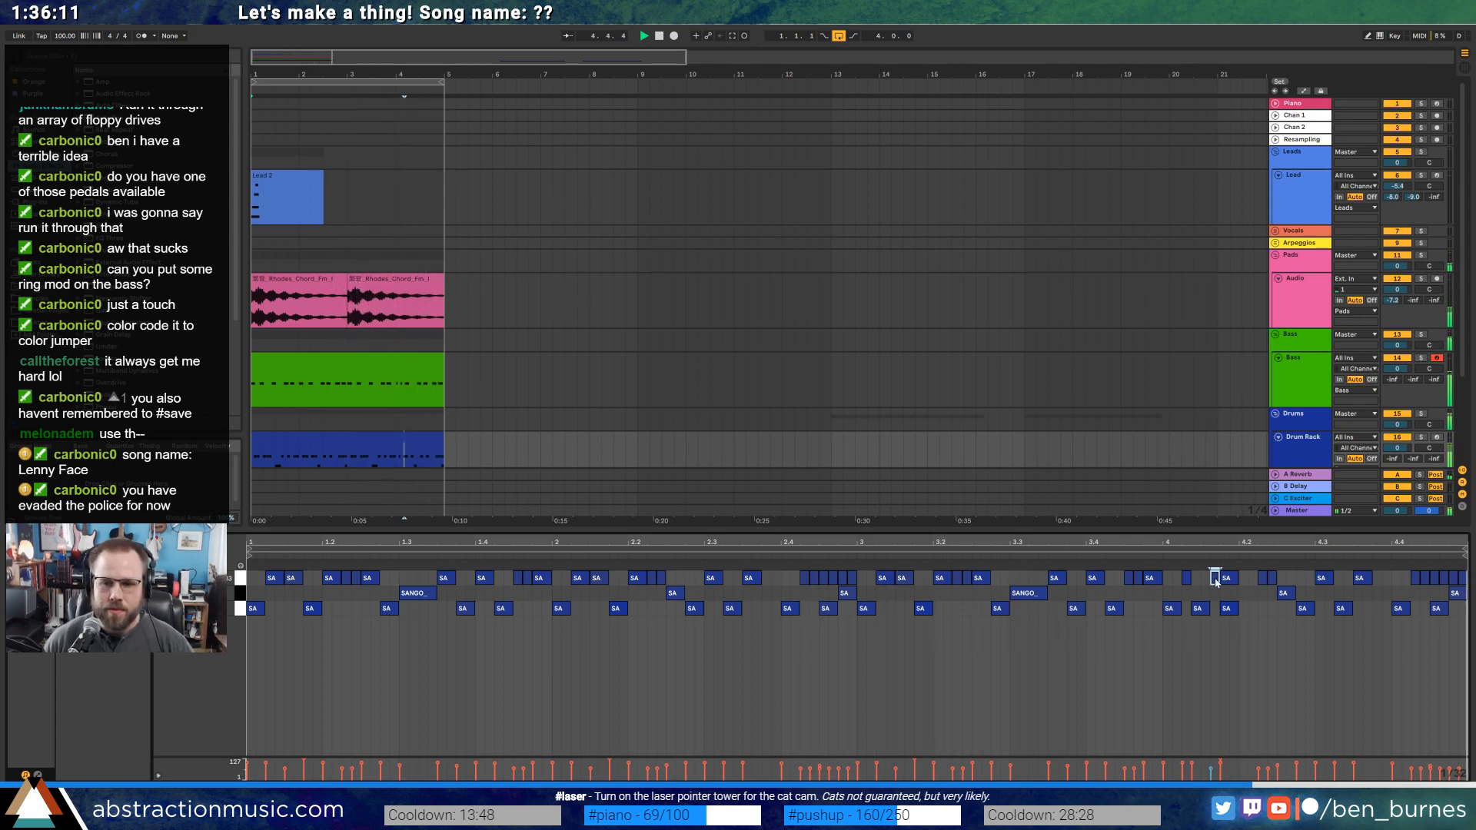
drag(1361, 583, 1382, 583)
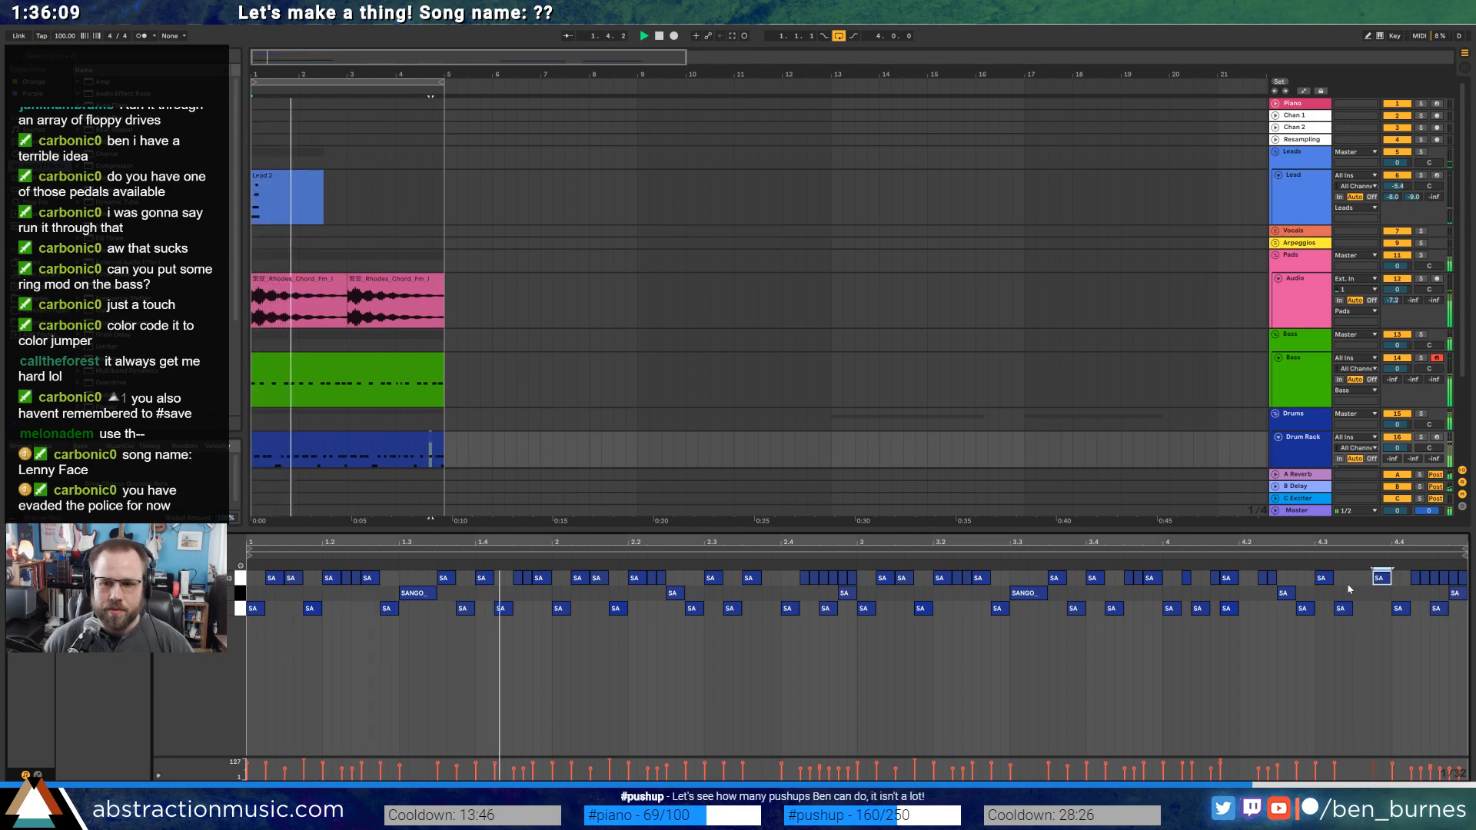
Remove the kicks at 4.2.4 and 4.4 and the hi-hats at 4.3 and 4.3.4, and move the kick at 4.3.2 to 4.3.3.
click(1323, 579)
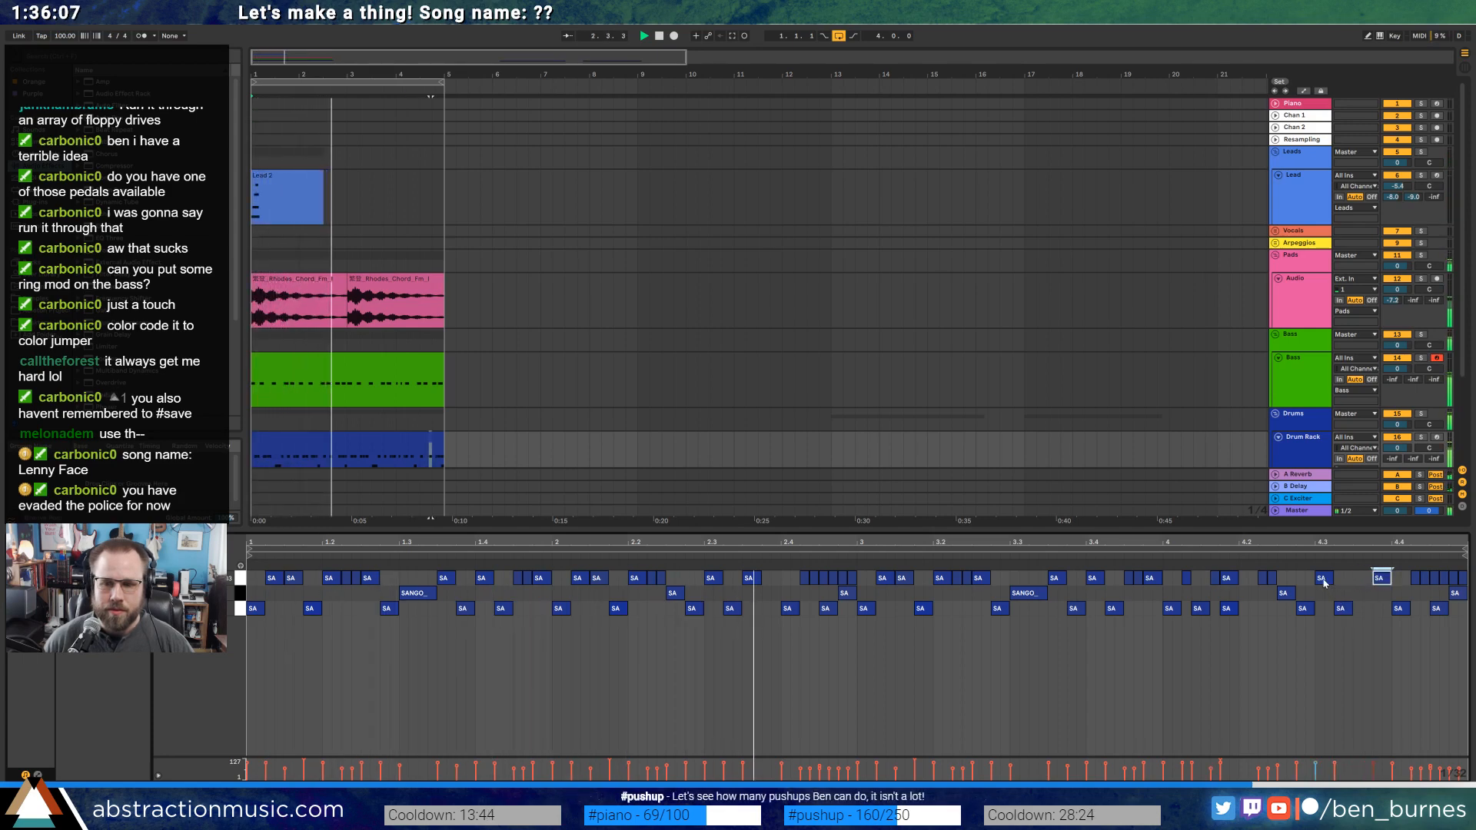
double_click(1302, 613)
double_click(1322, 579)
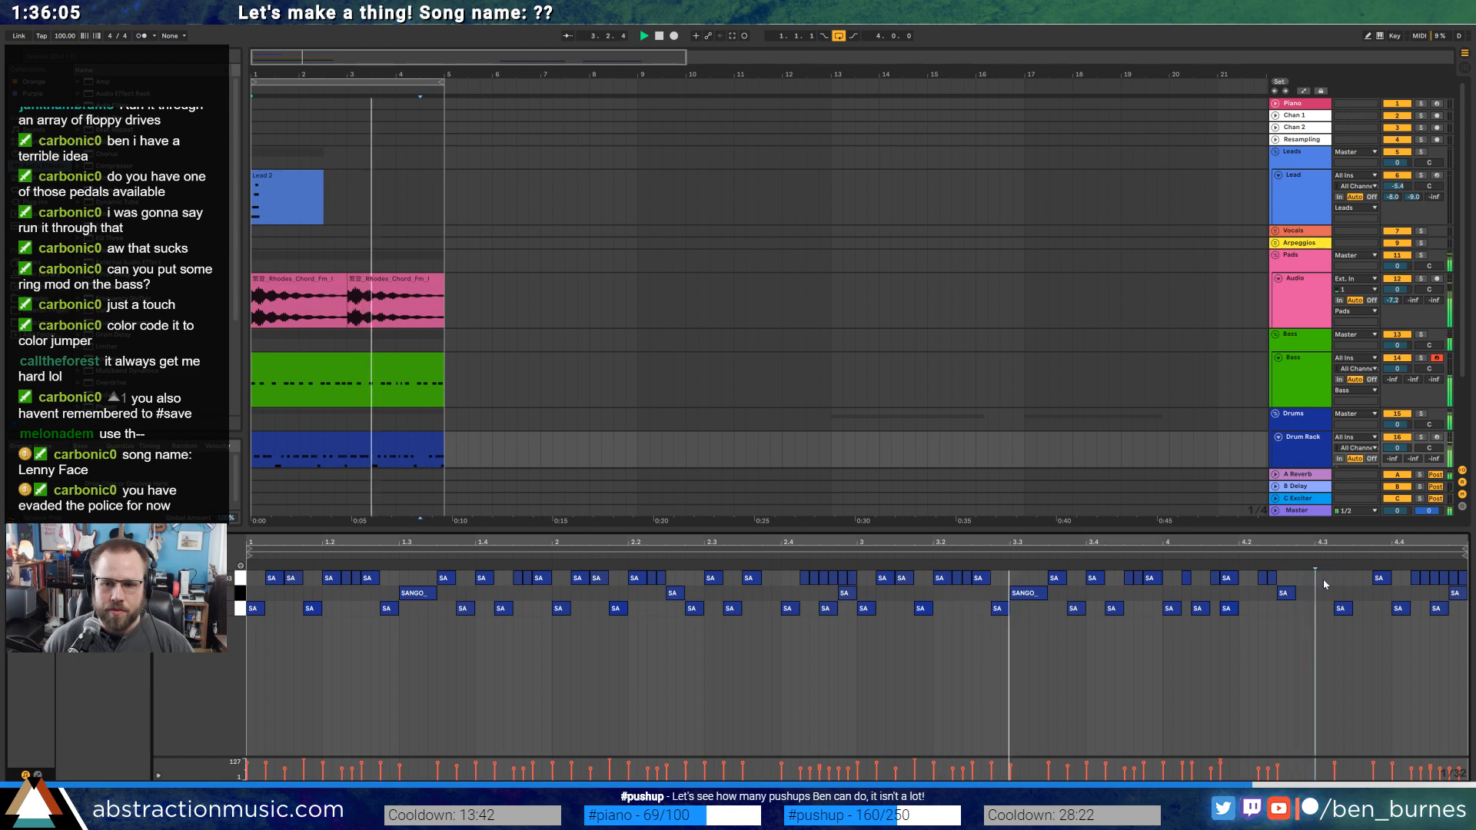
drag(1346, 614, 1365, 614)
click(1363, 611)
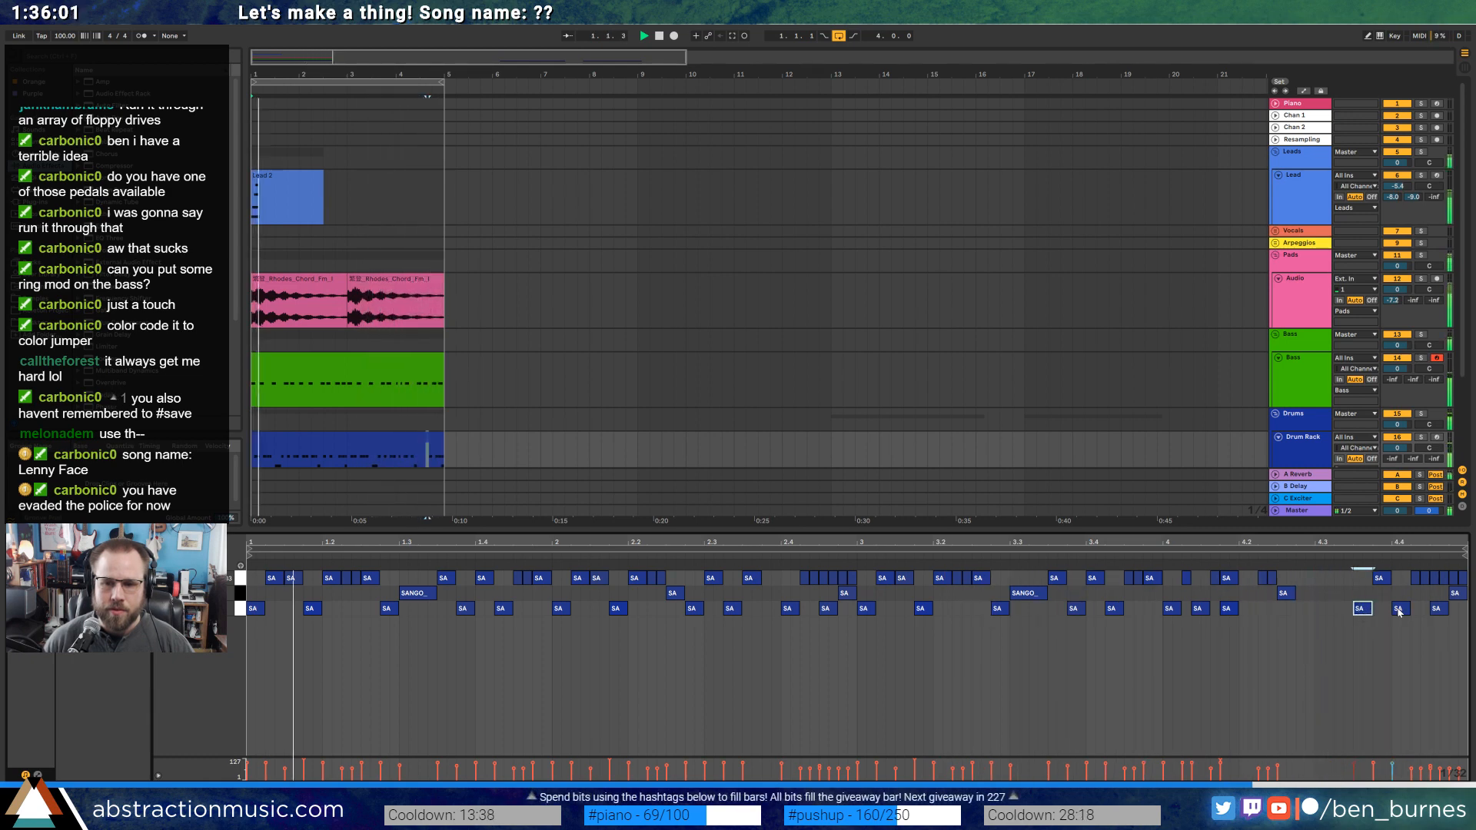
click(1380, 581)
double_click(1381, 581)
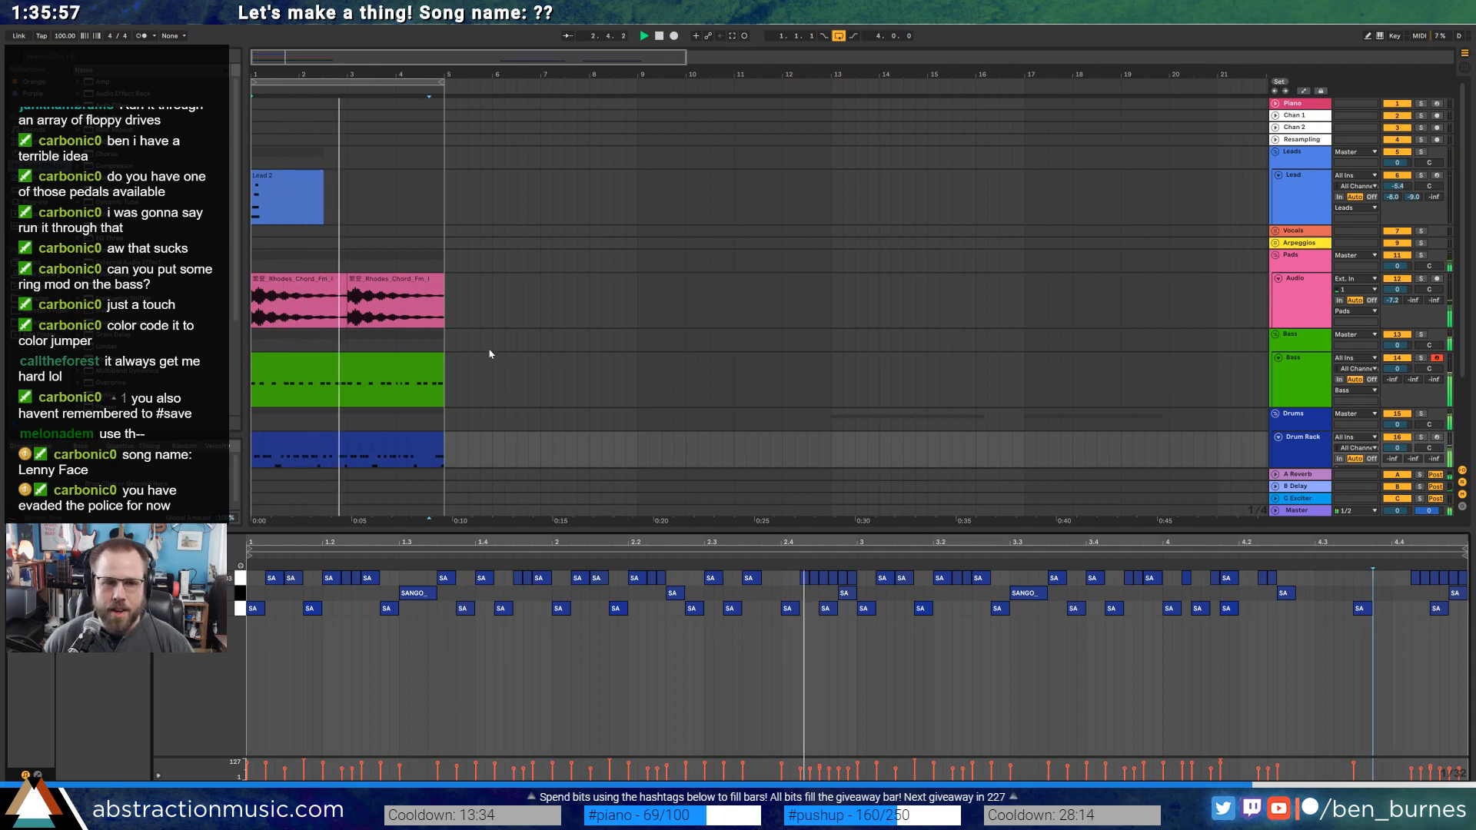
Delete the F1 notes at 4.3.2 and 4.4 from the Bass clip.
scroll(444, 379, down, 1)
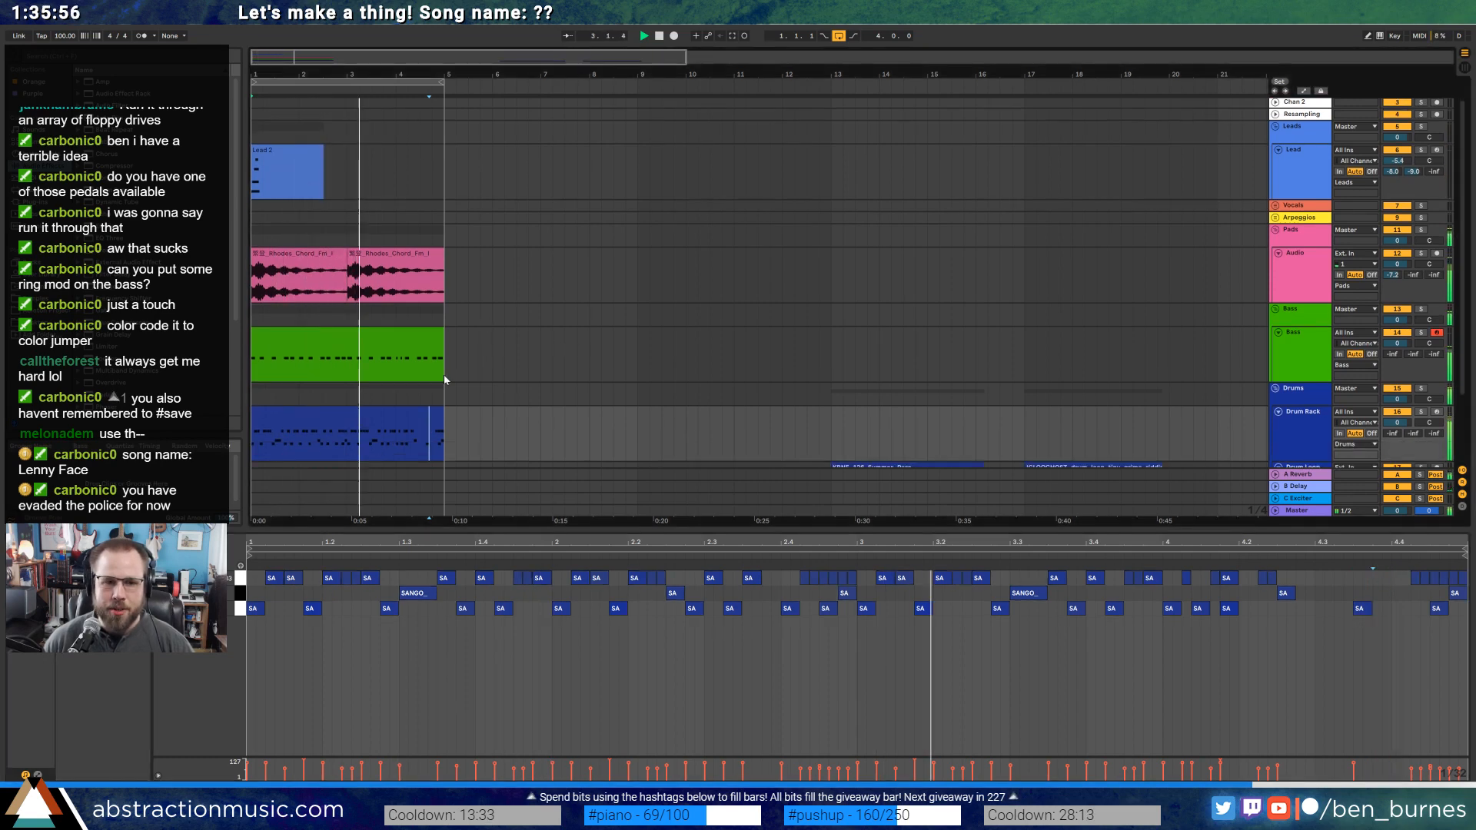
click(401, 350)
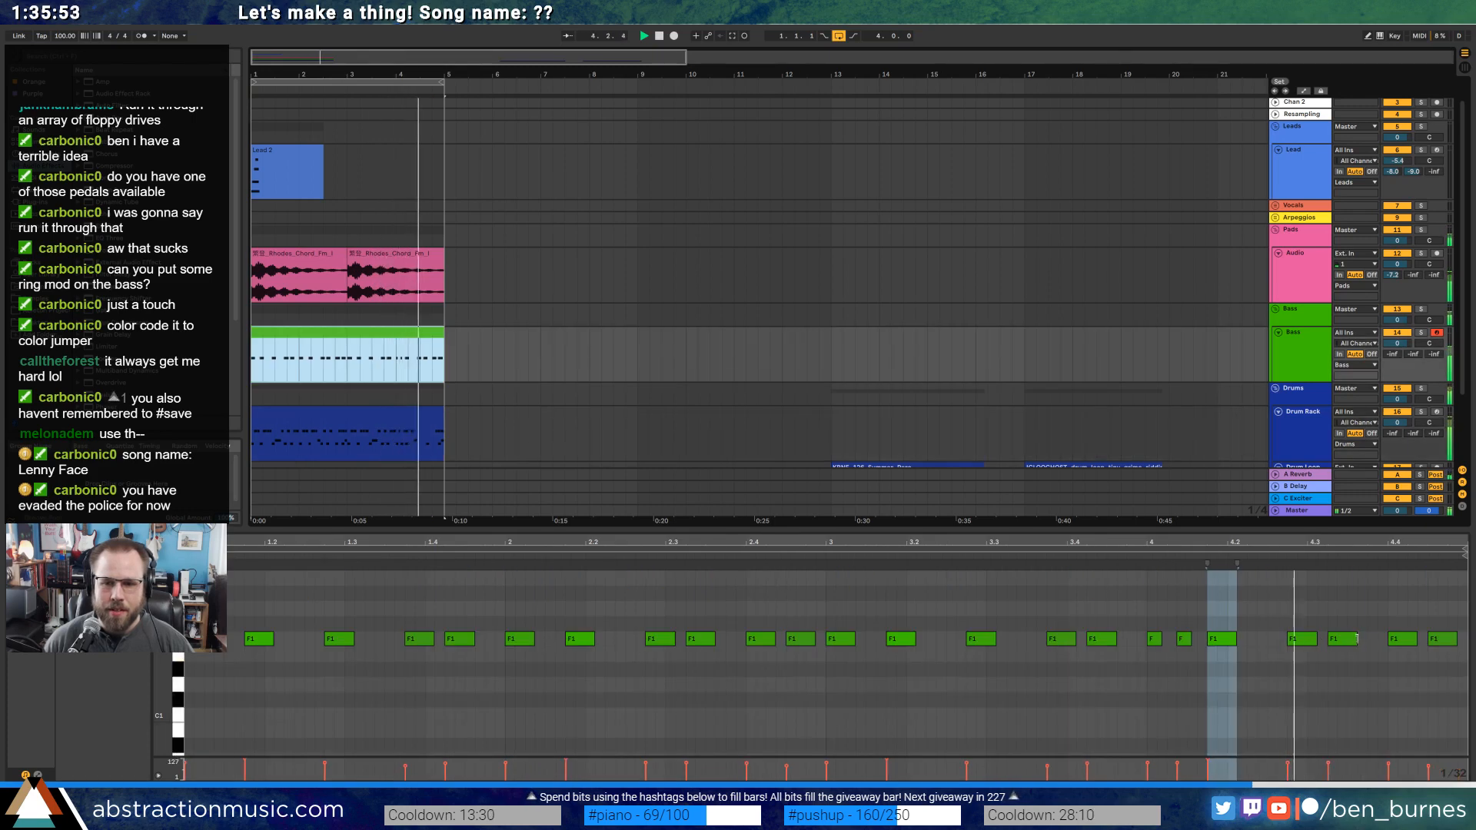
double_click(1354, 638)
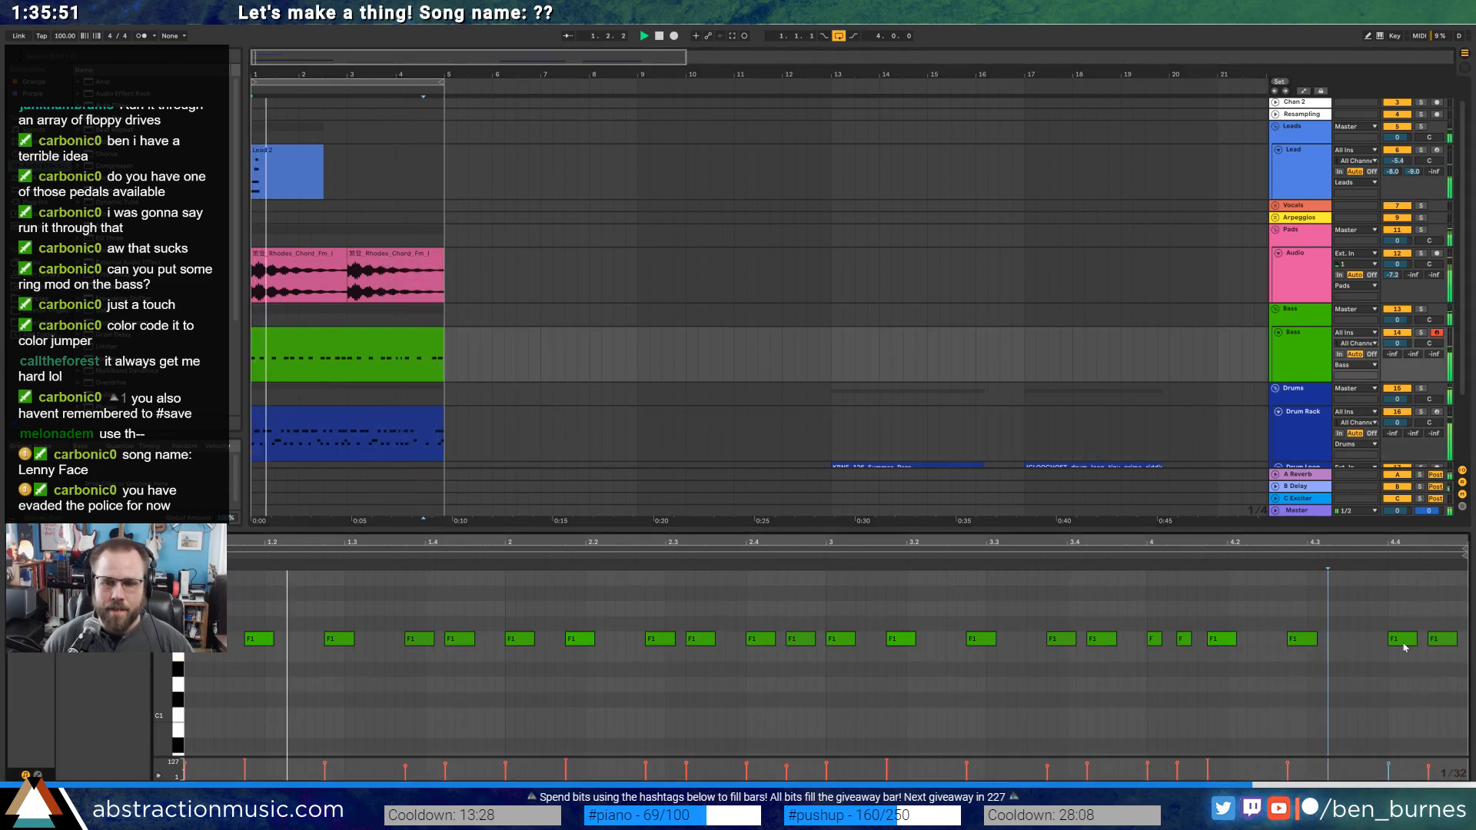
double_click(1402, 639)
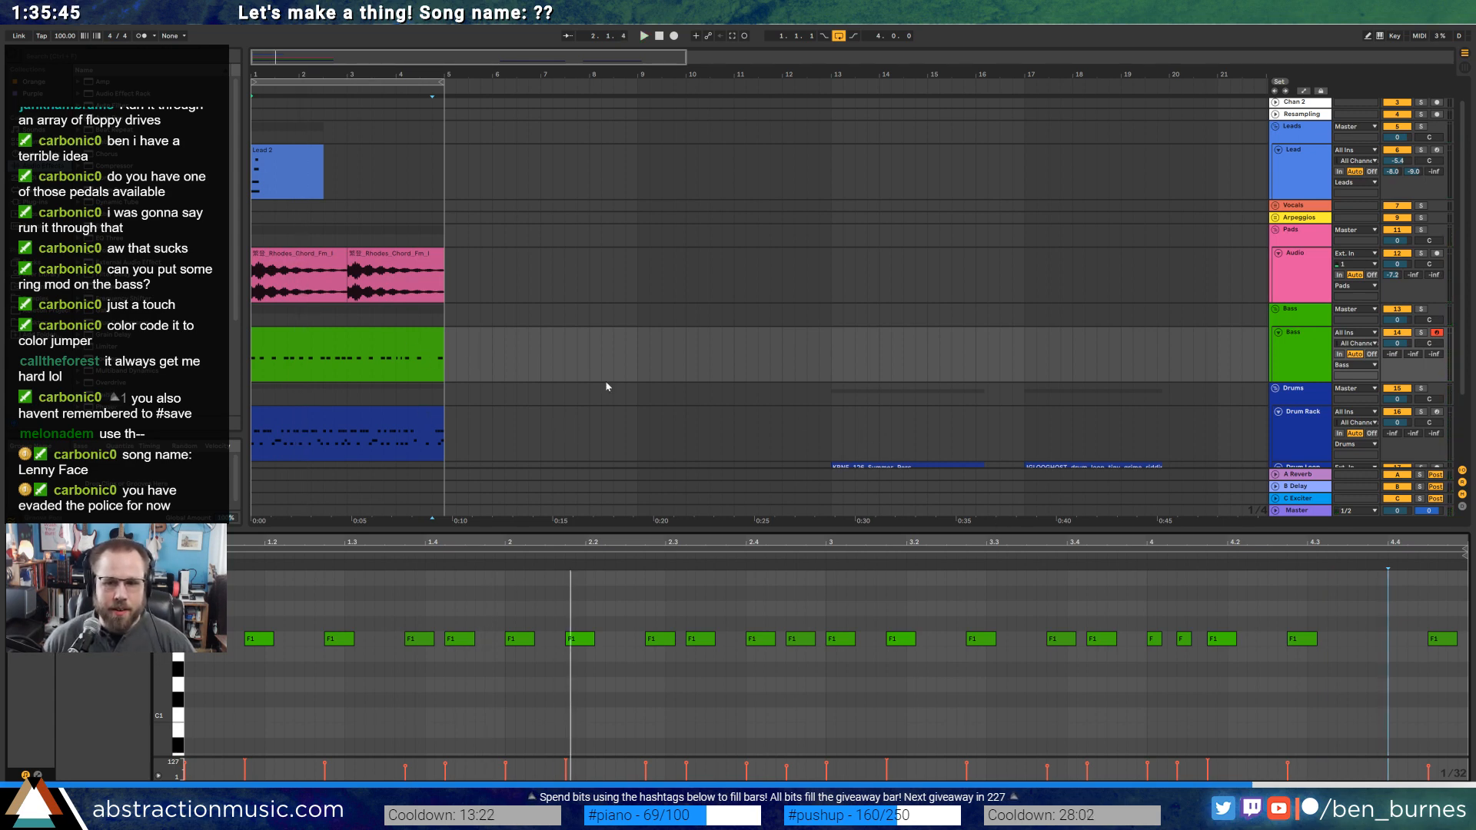
Move the Bass clip's F1 note at 4.2.4 to 4.3.4 while listening to the loop.
scroll(374, 342, up, 3)
scroll(501, 398, up, 5)
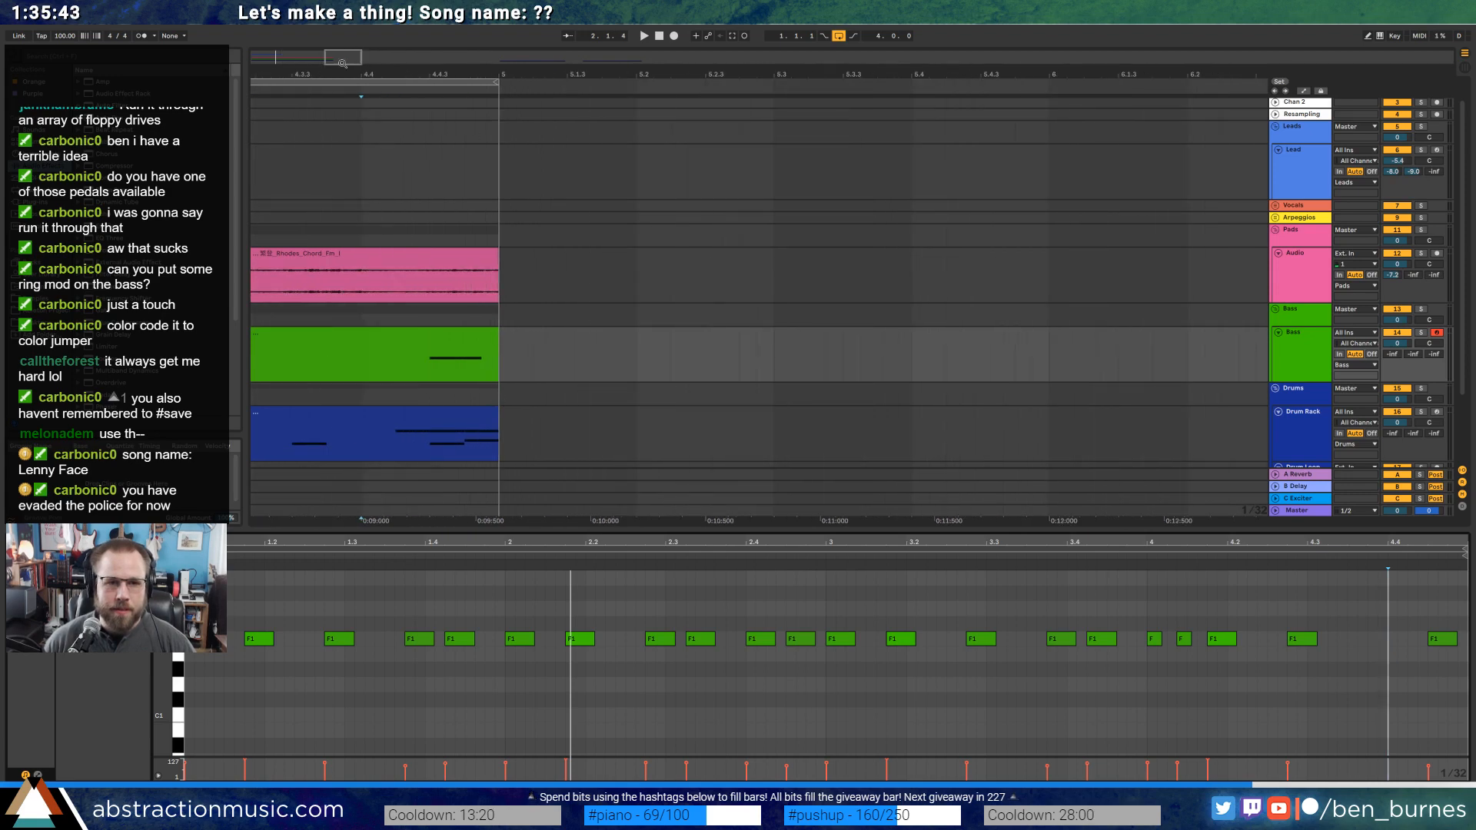
drag(343, 63, 332, 64)
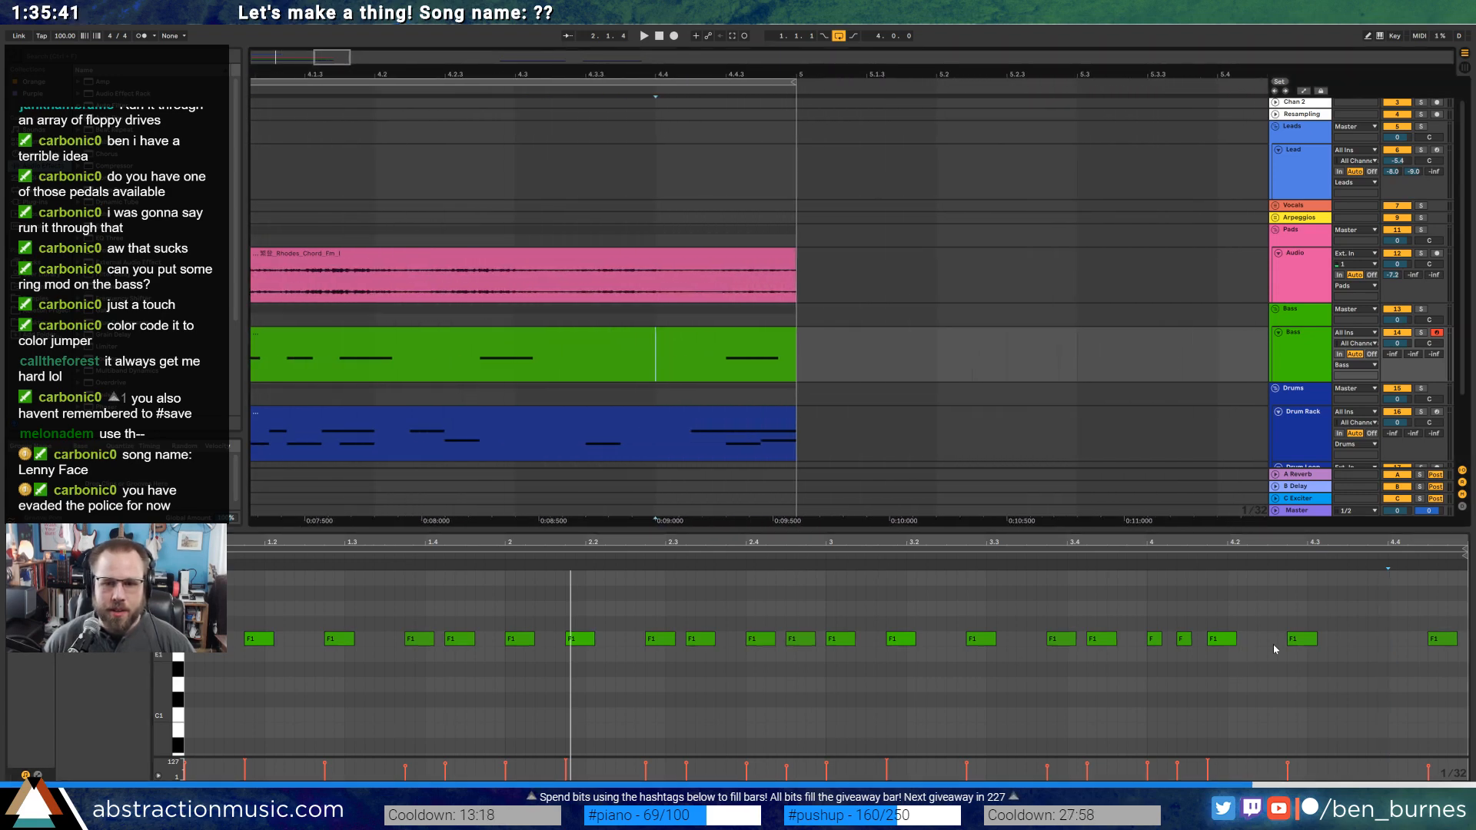
drag(1307, 646, 1377, 647)
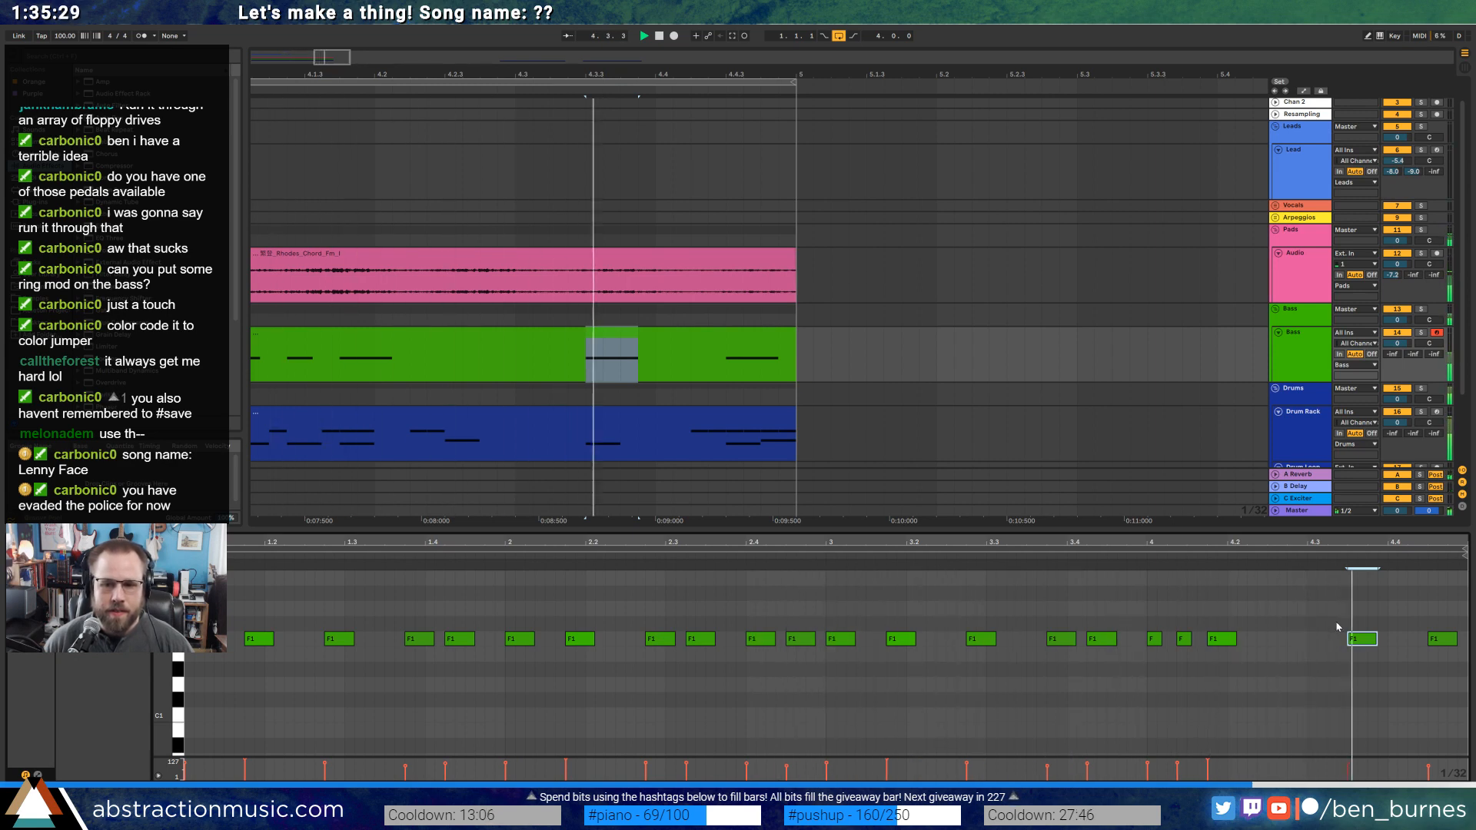
click(1361, 640)
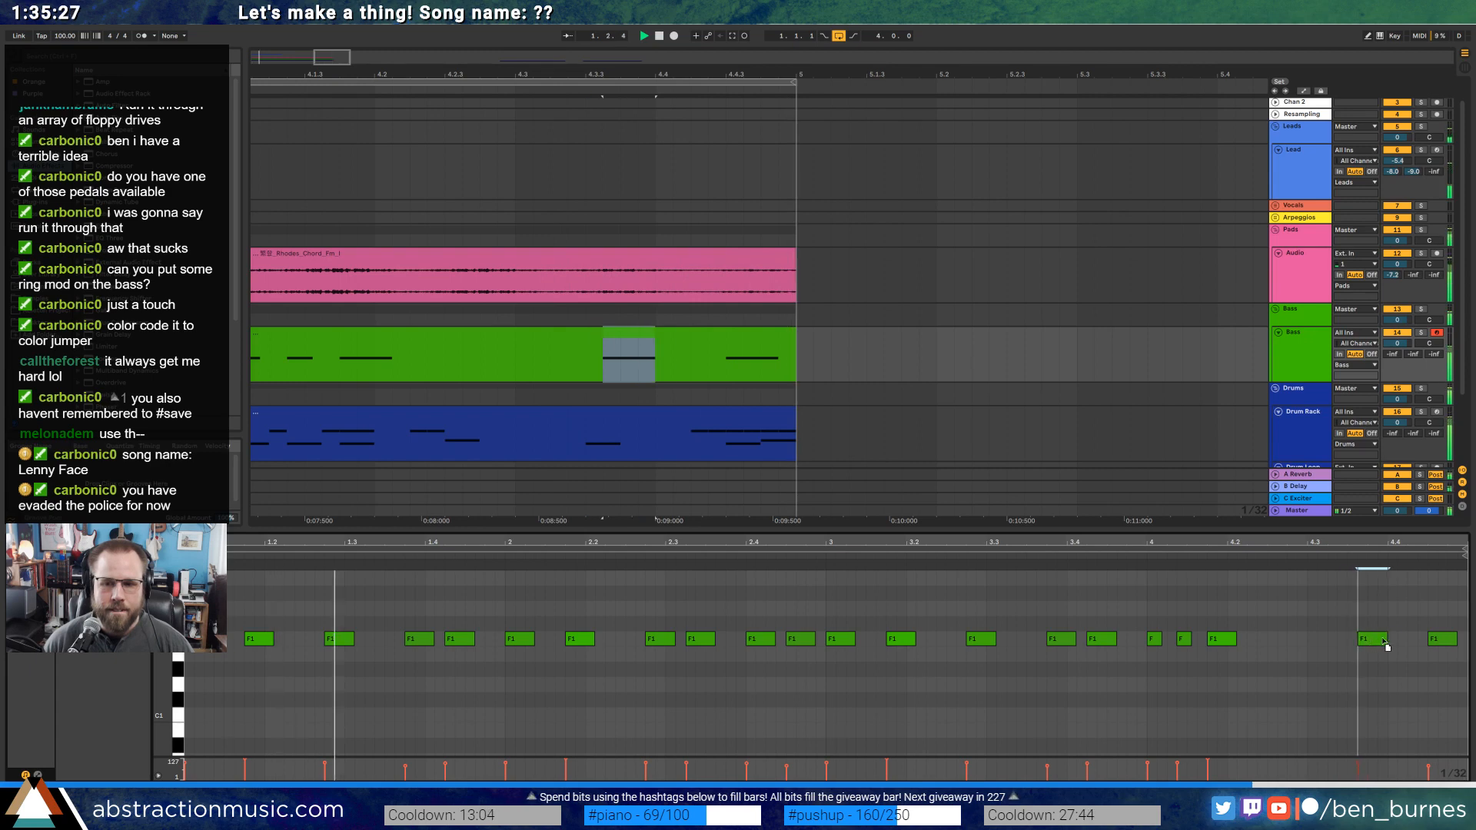
In the Drum Rack clip, move the kick at 4.3.3 to 4.3.4 and add hi-hats at 4.3.2 and 4.3.3.
click(740, 423)
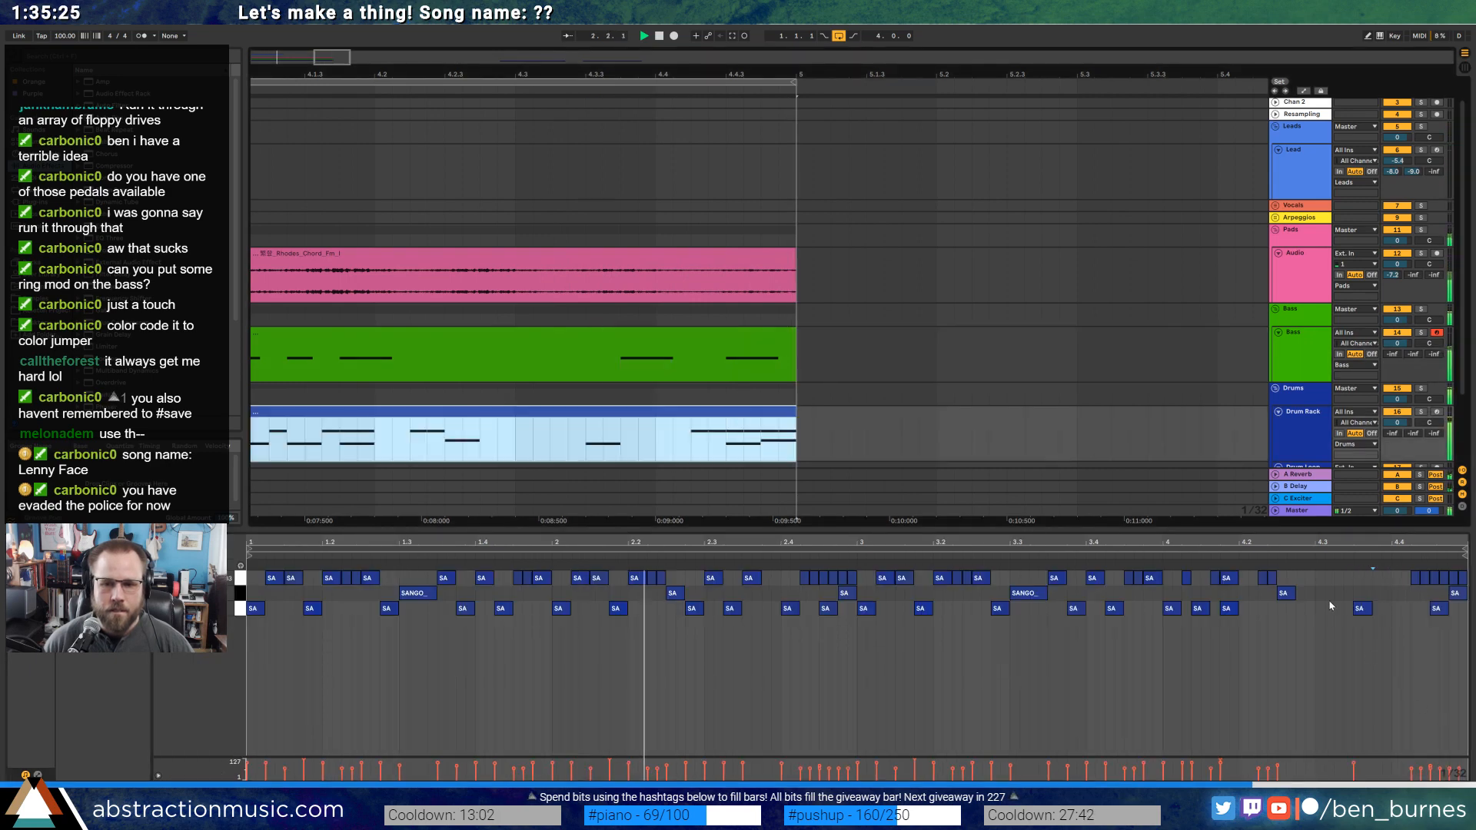
mouse_move(1359, 608)
mouse_down()
mouse_move(1381, 608)
mouse_move(1336, 582)
mouse_move(1369, 585)
mouse_up()
double_click(1341, 583)
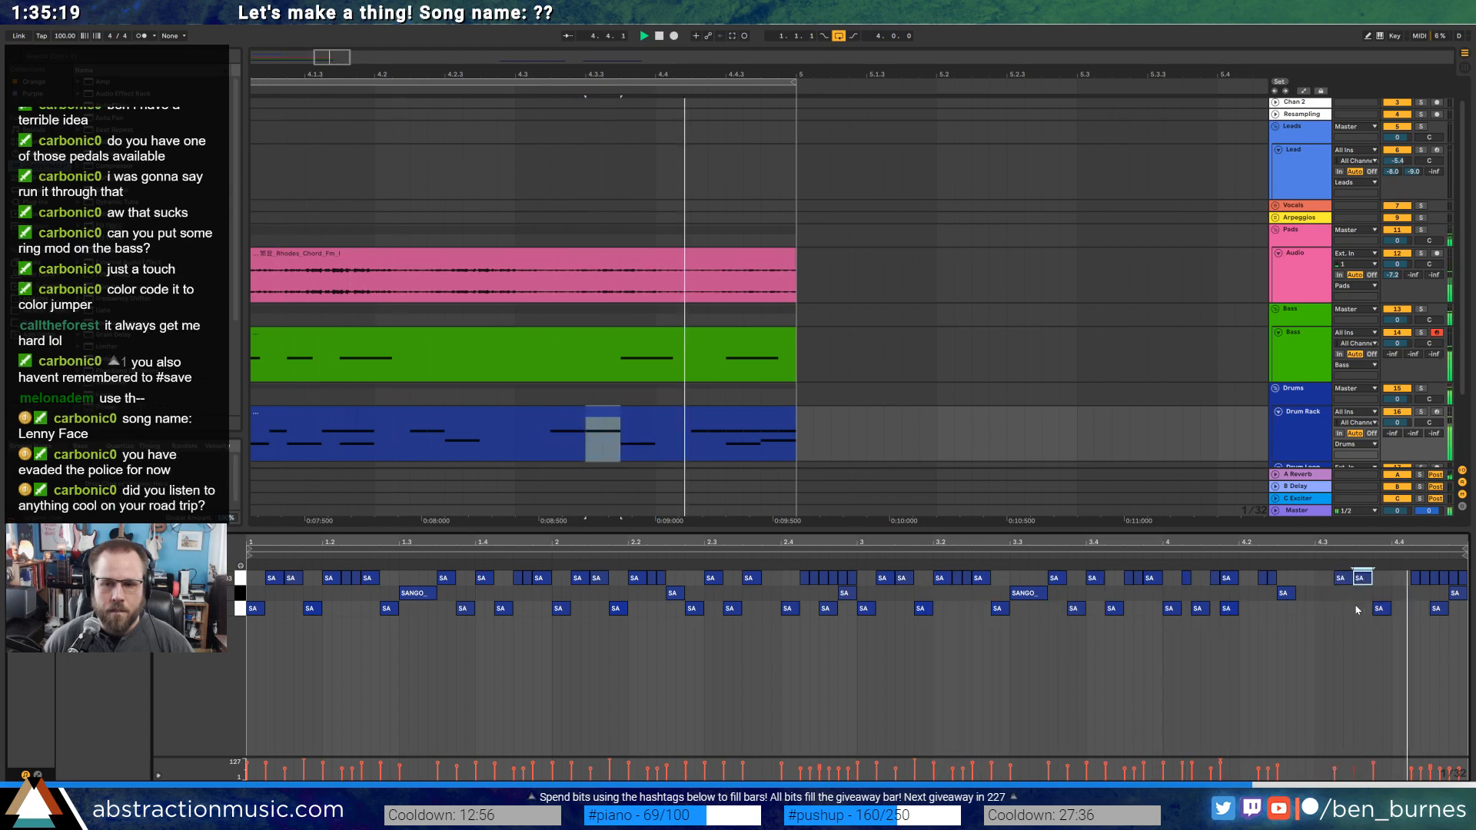
Duplicate the Bass clip's F1 note at 4.1.4 and place the copy at 4.2.4.
click(659, 339)
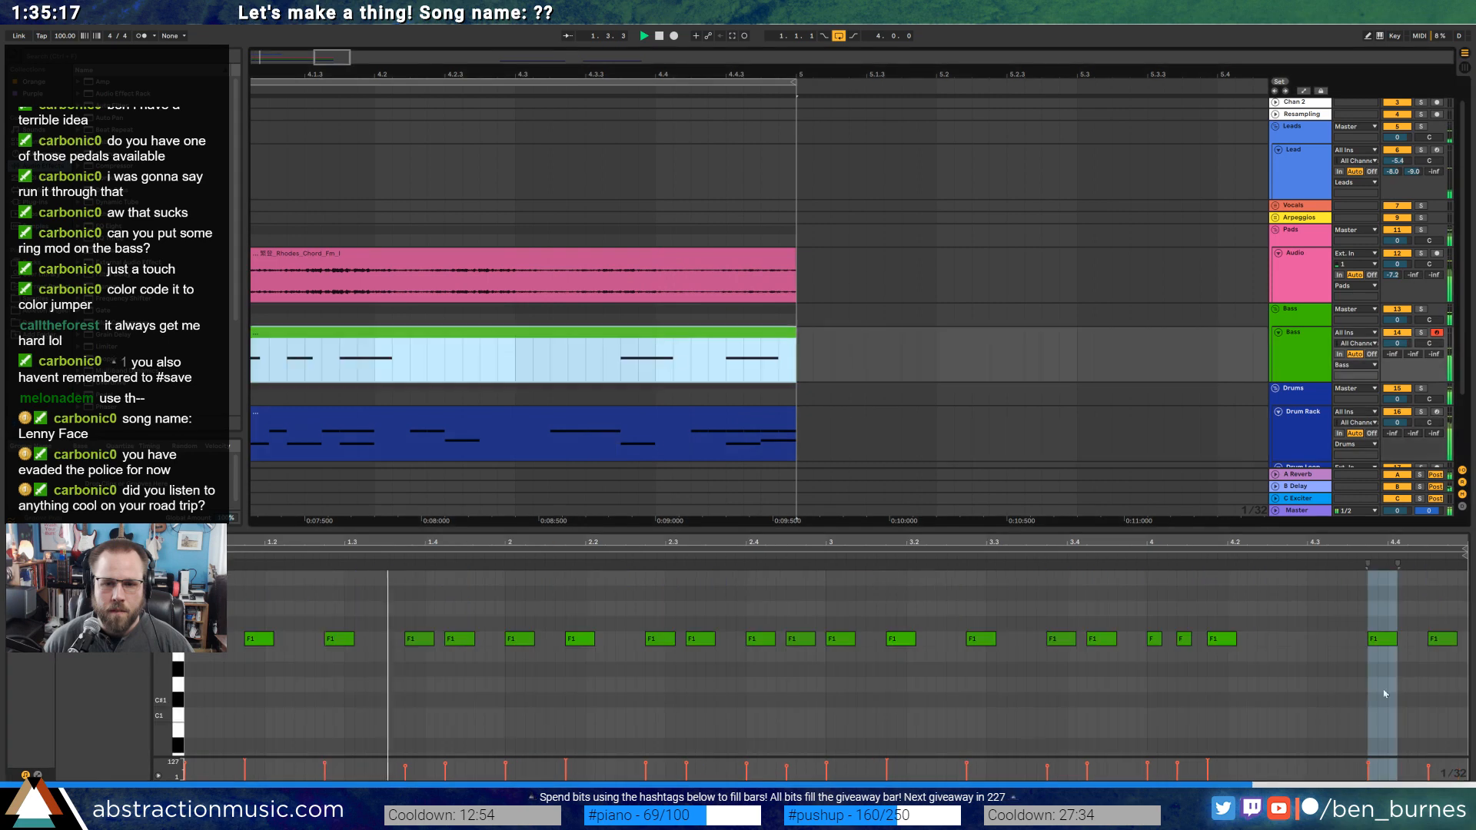
key(space)
click(1225, 642)
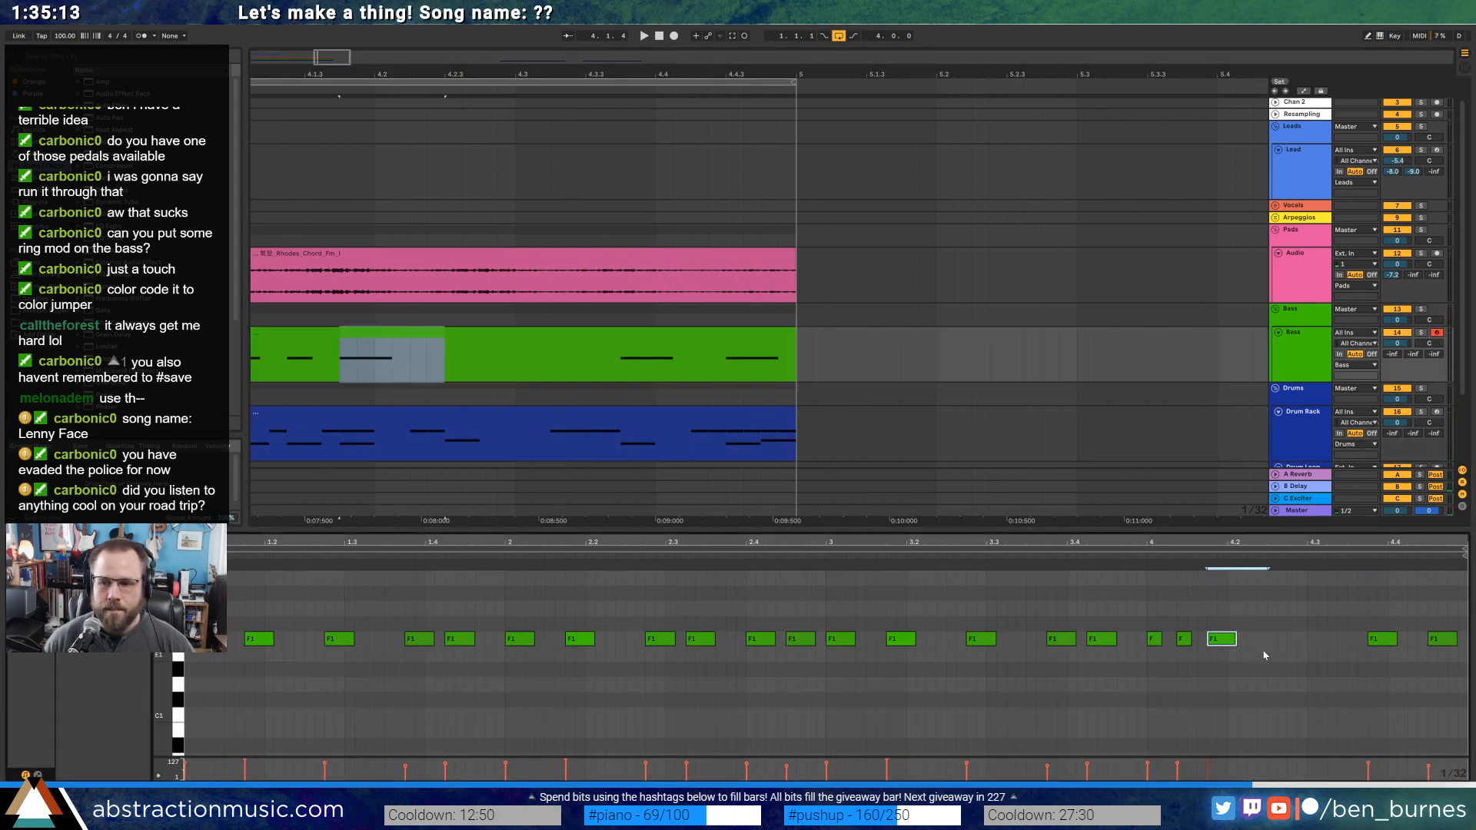
key(ctrl+d)
key(space)
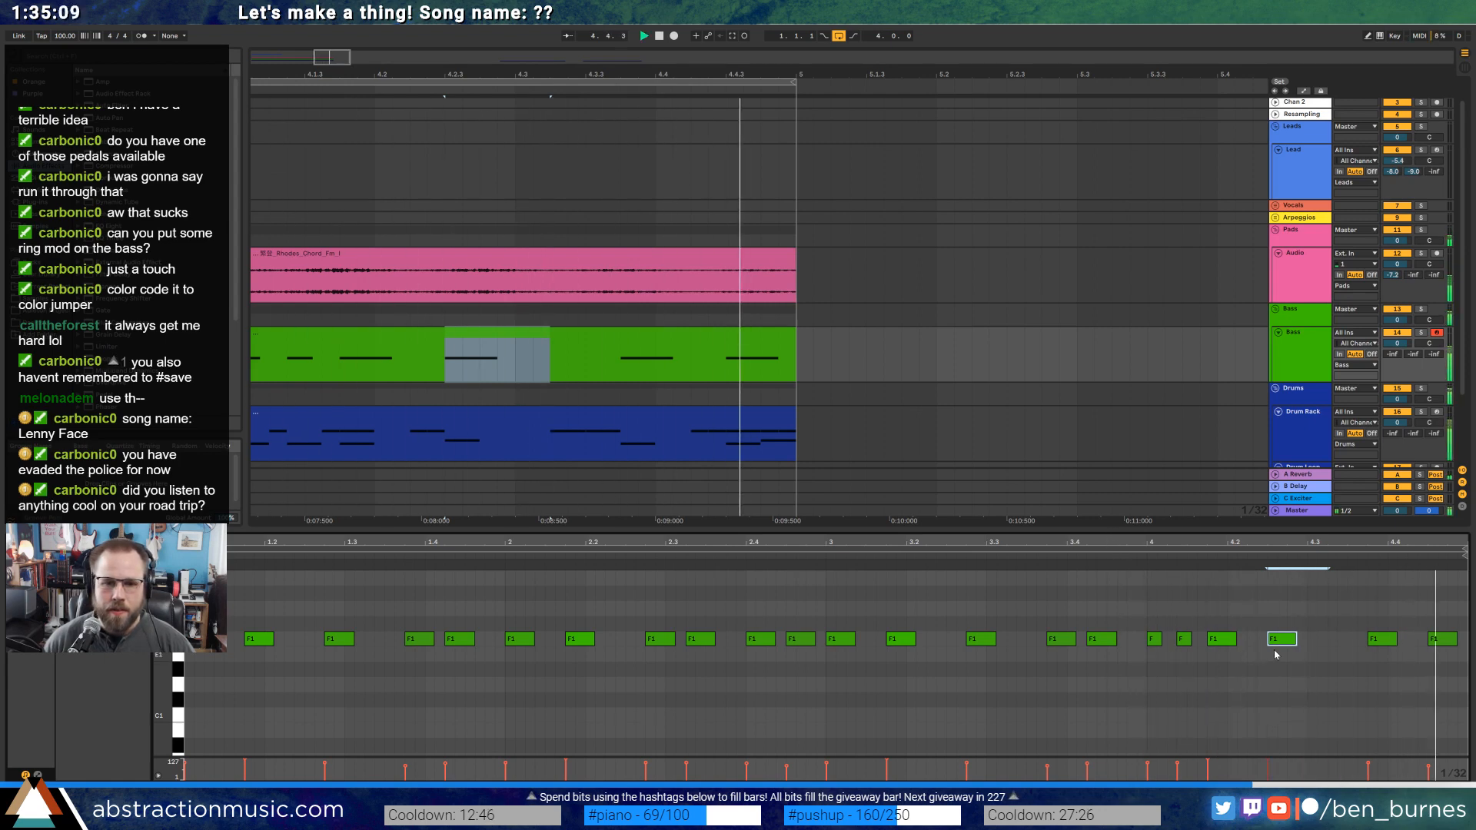
key(space)
drag(1289, 642, 1308, 645)
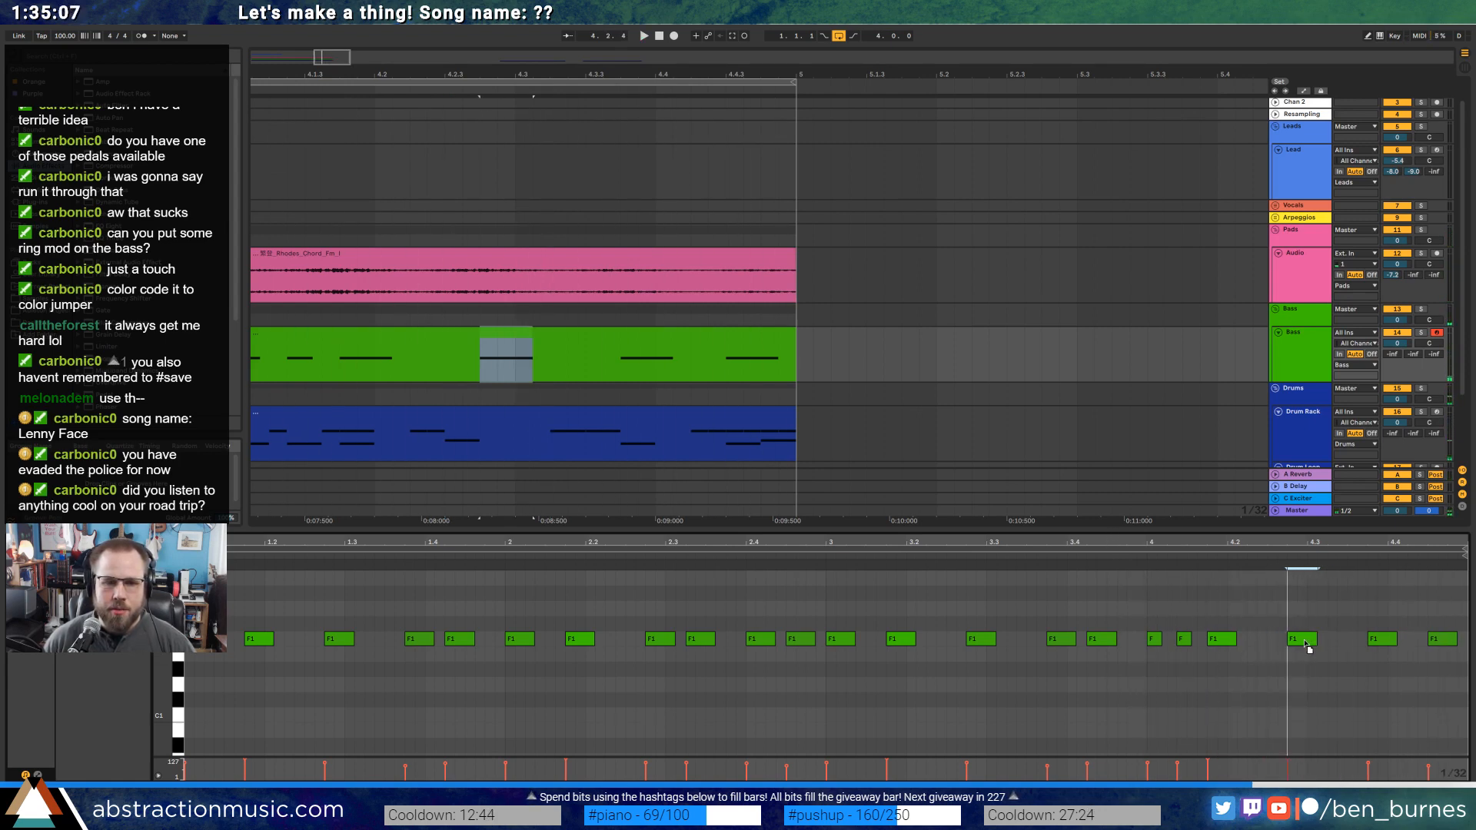
Adjust the velocities of the bass note at 4.3.4 and of the new hi-hats in the Drum Rack clip's last bar.
click(1372, 640)
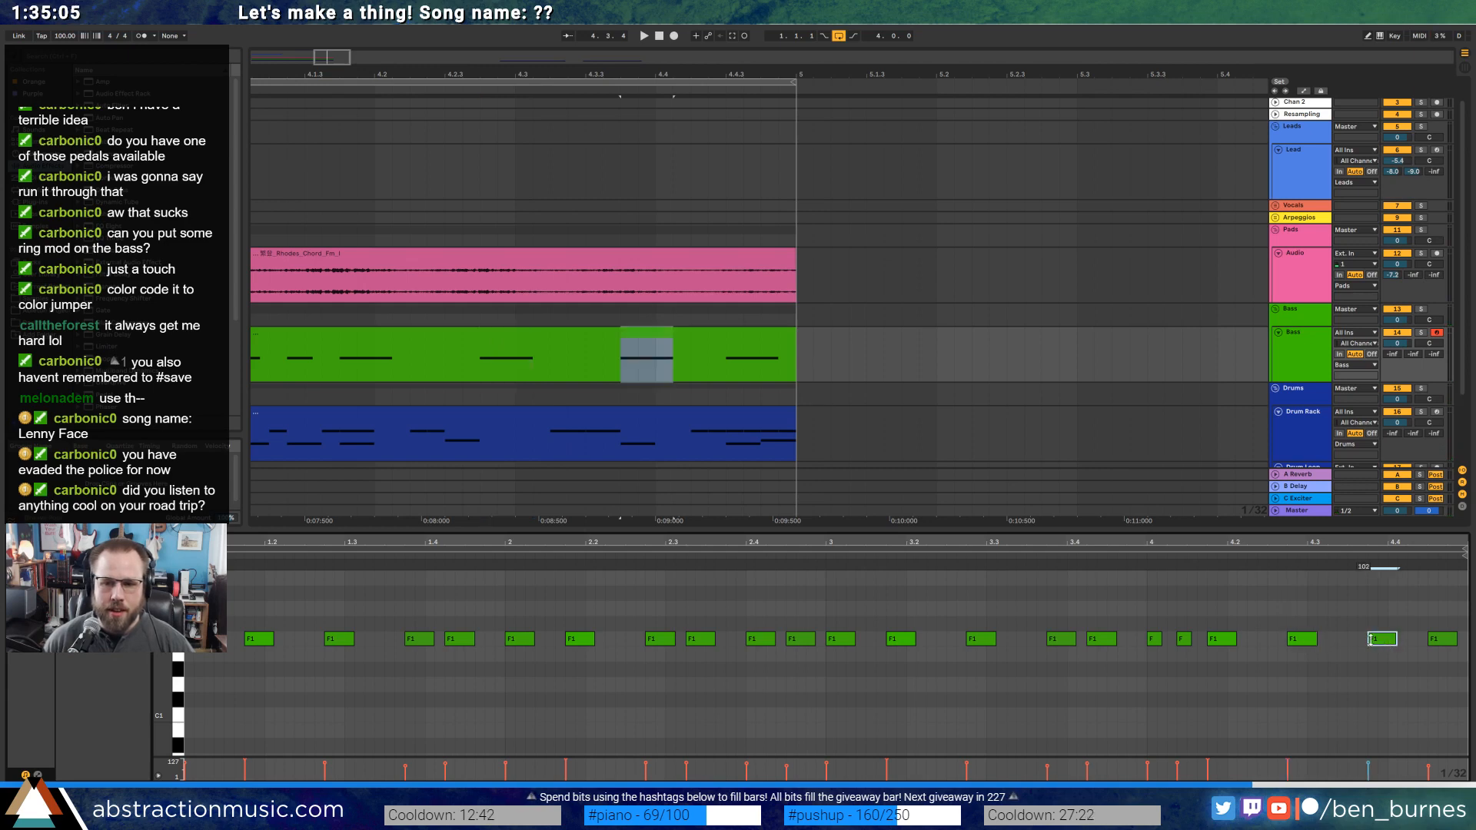
click(527, 414)
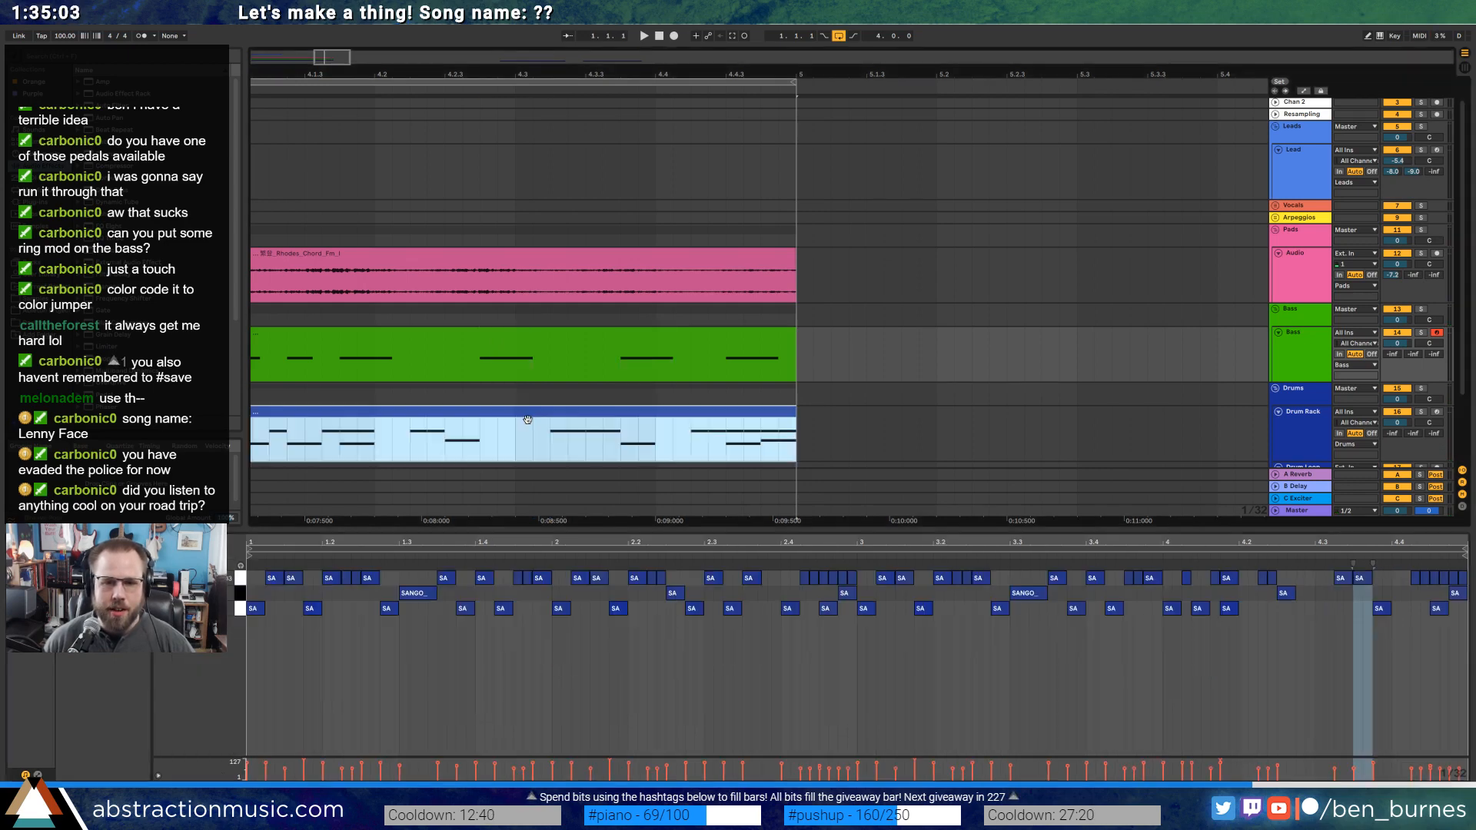
click(1298, 583)
click(1341, 578)
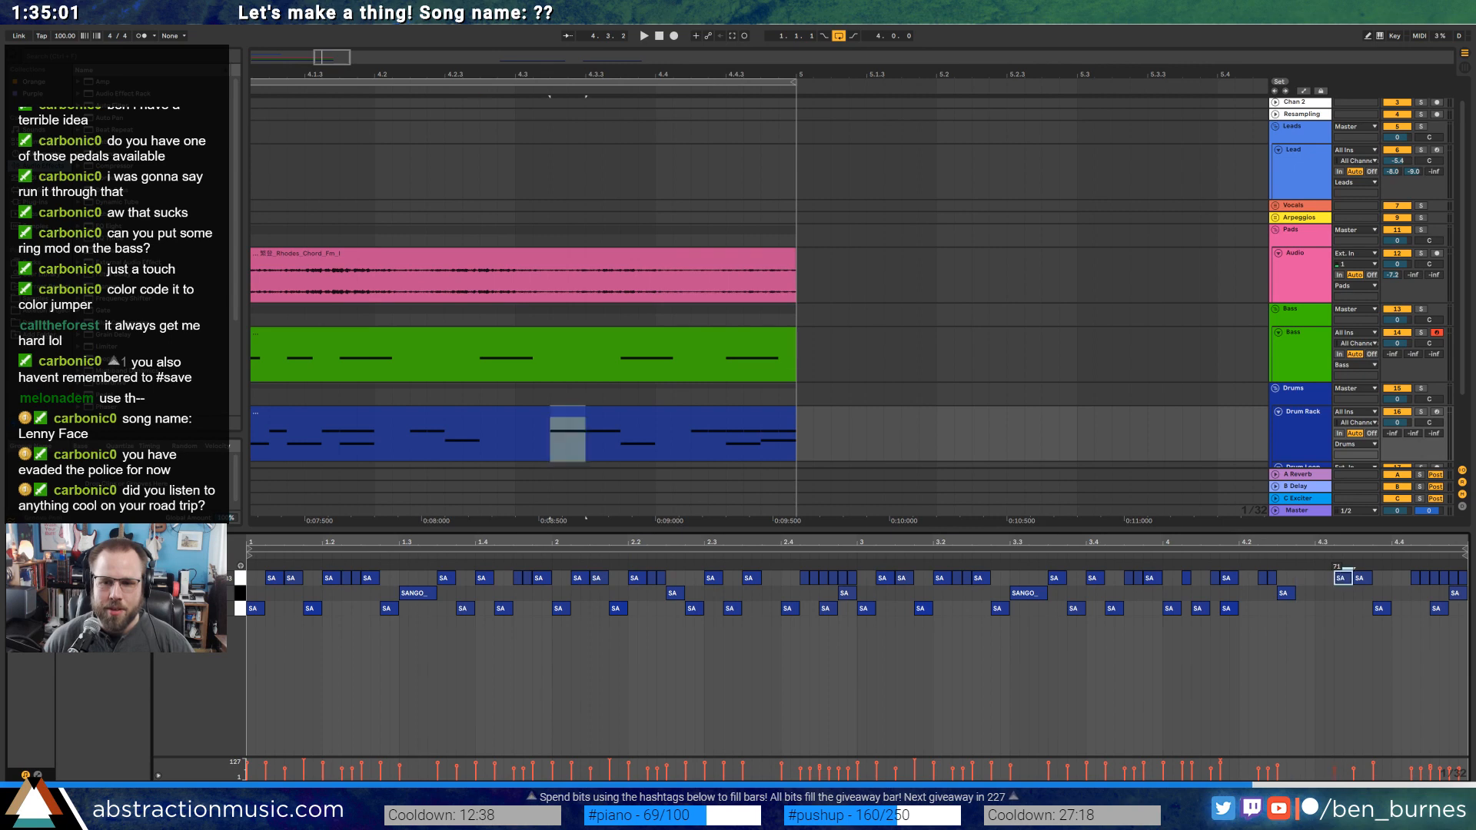
click(1360, 578)
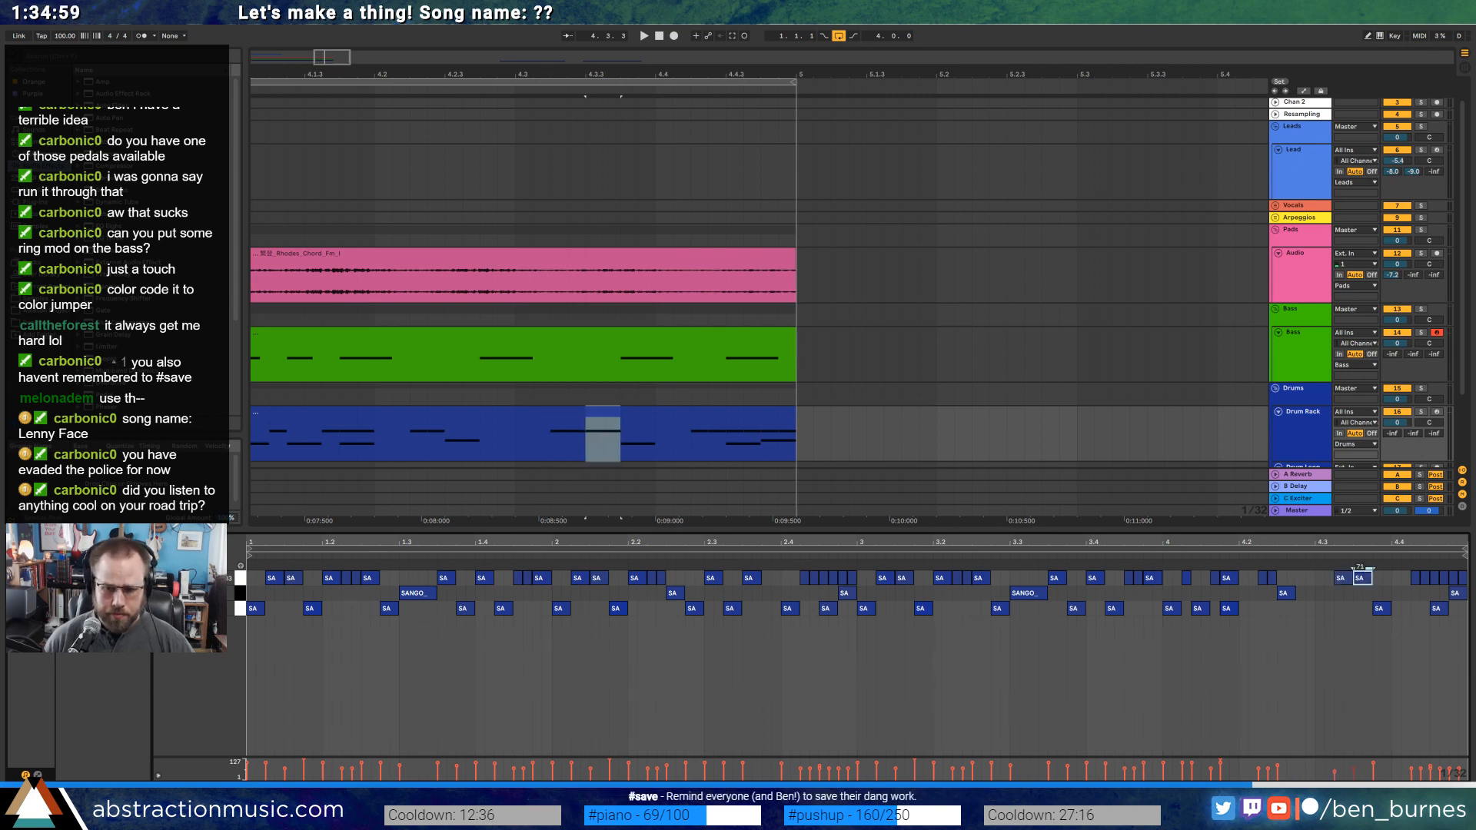
click(1381, 608)
click(1402, 654)
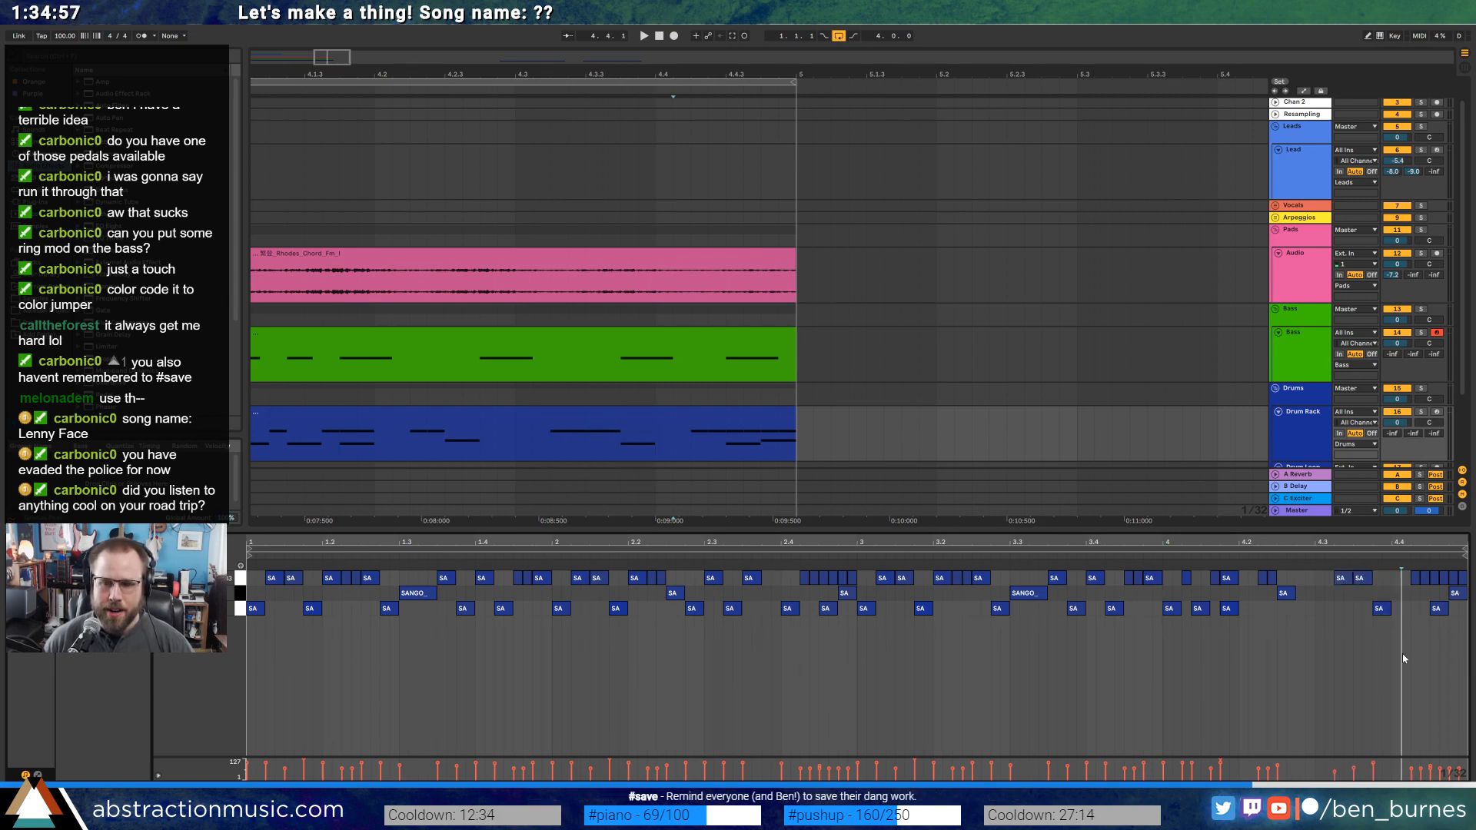
Play back the edited loop and shorten the clip on the Lead track to end at bar 2.
click(1083, 555)
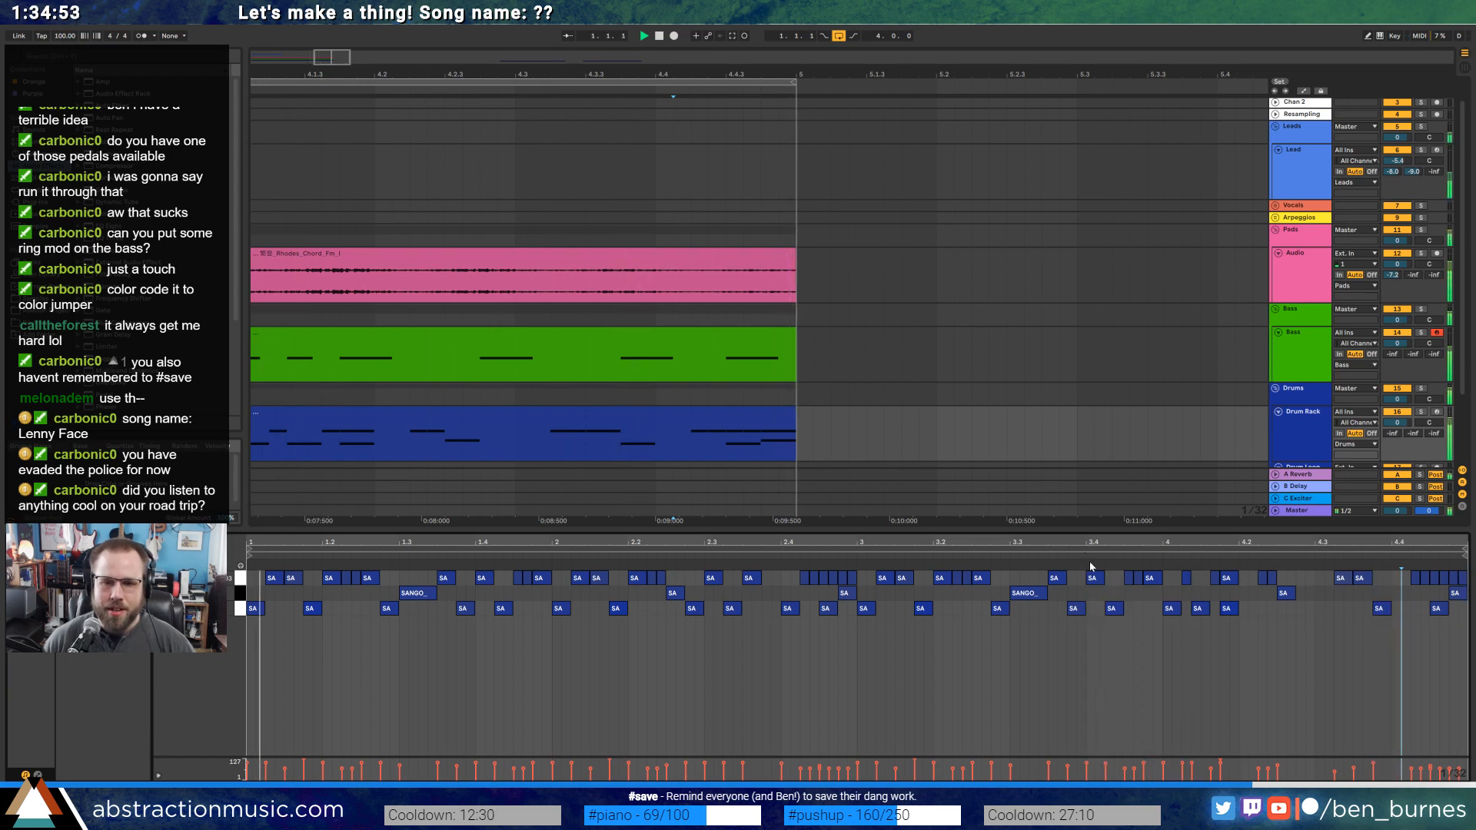
drag(333, 56, 313, 58)
key(shift+Tab)
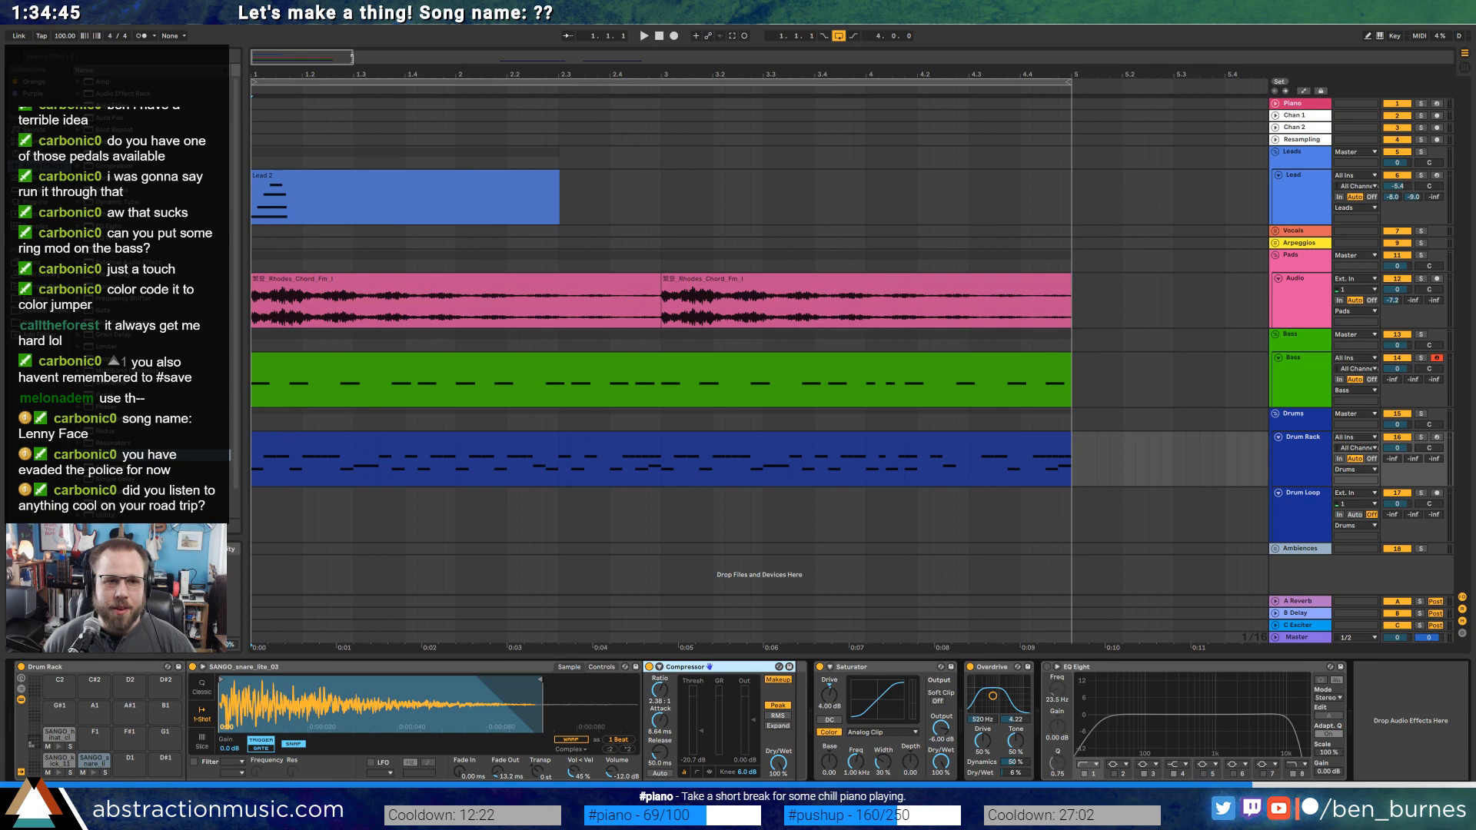
mouse_move(352, 58)
mouse_down()
mouse_move(335, 58)
mouse_move(368, 58)
mouse_up()
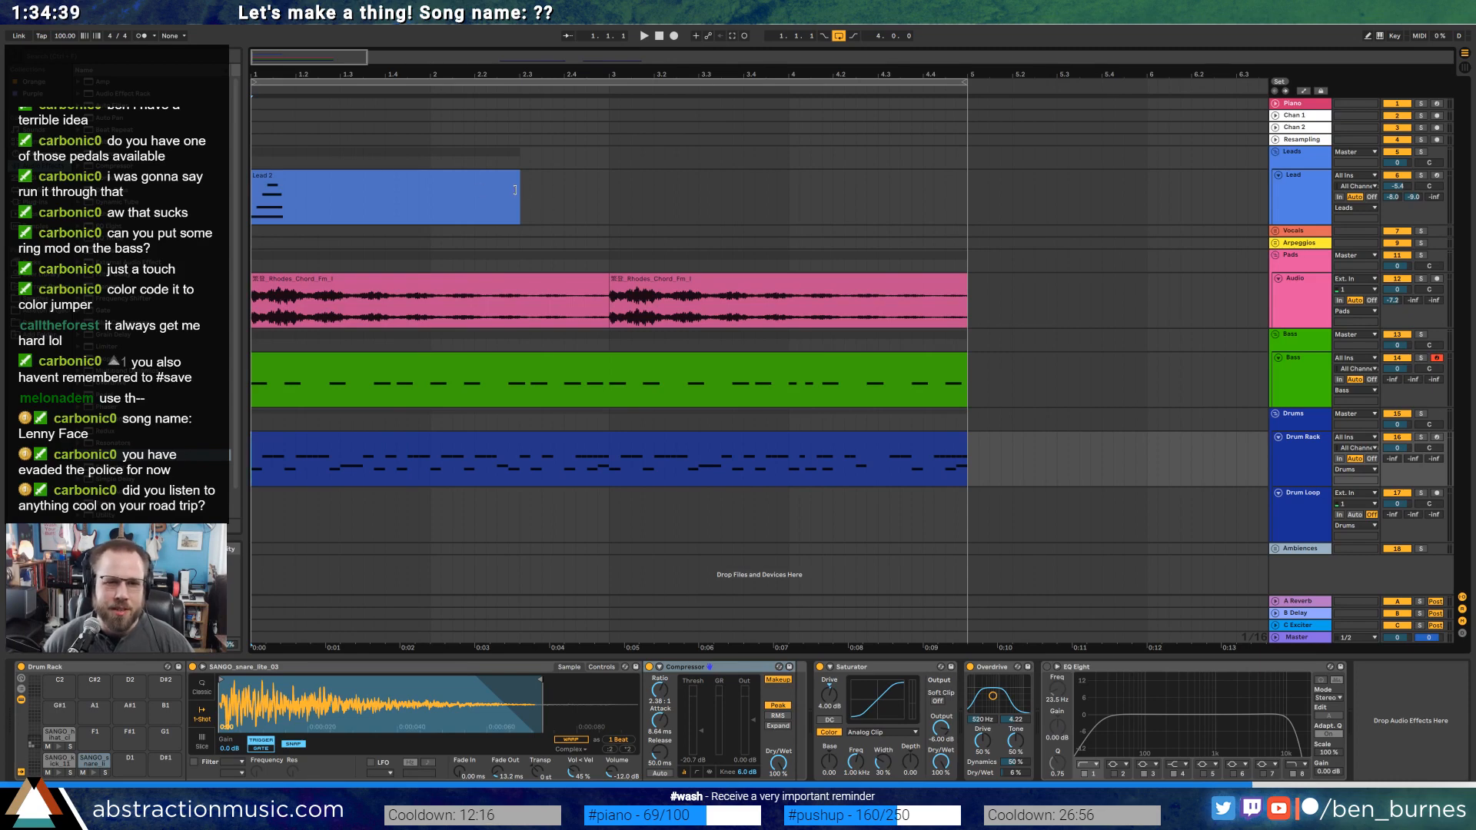
drag(515, 189, 430, 190)
click(452, 193)
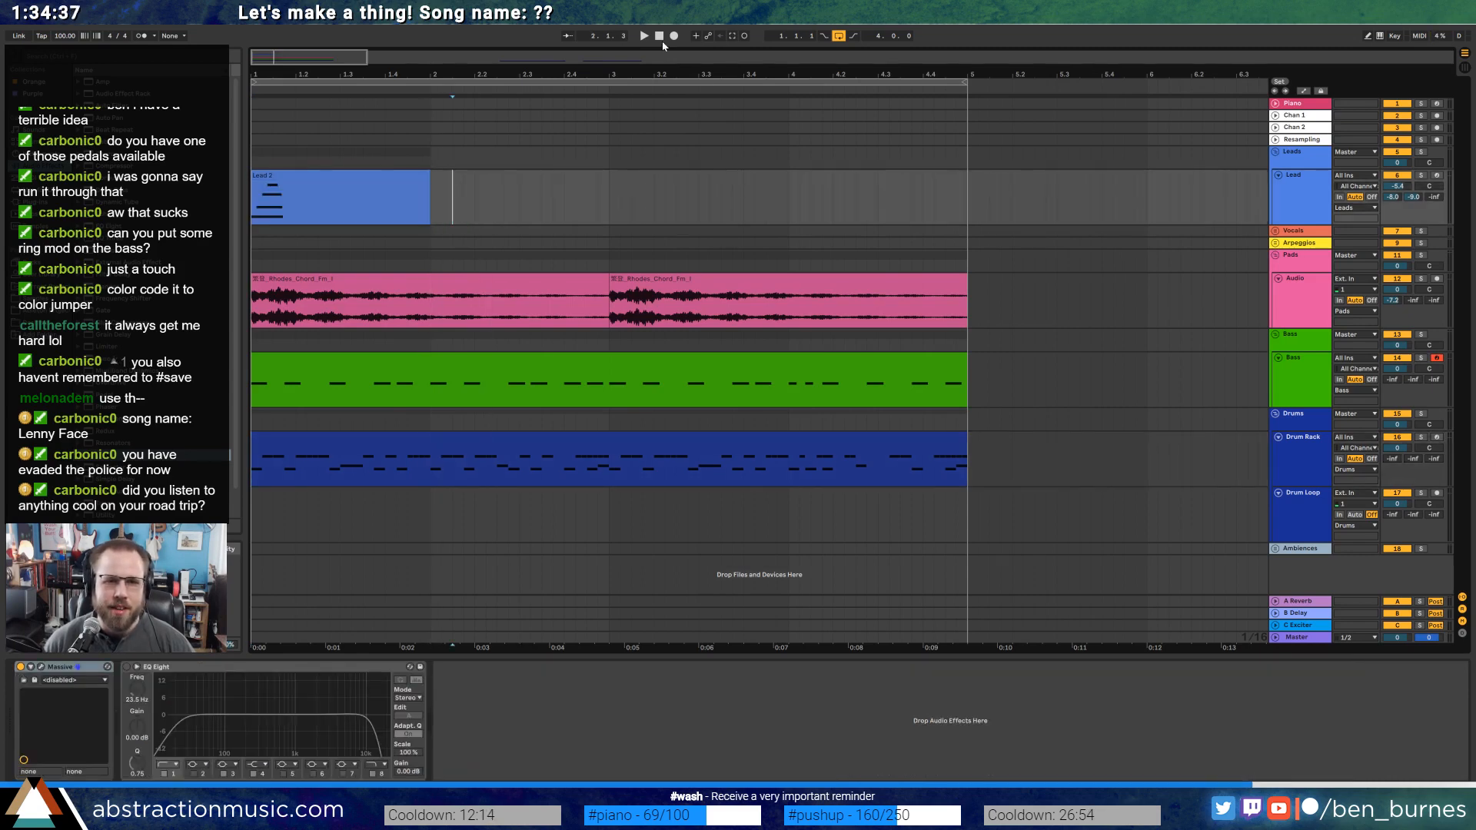
Play the loop and locate the KRNE_126_Summer_Perc clip on the Drum Loop track.
click(648, 36)
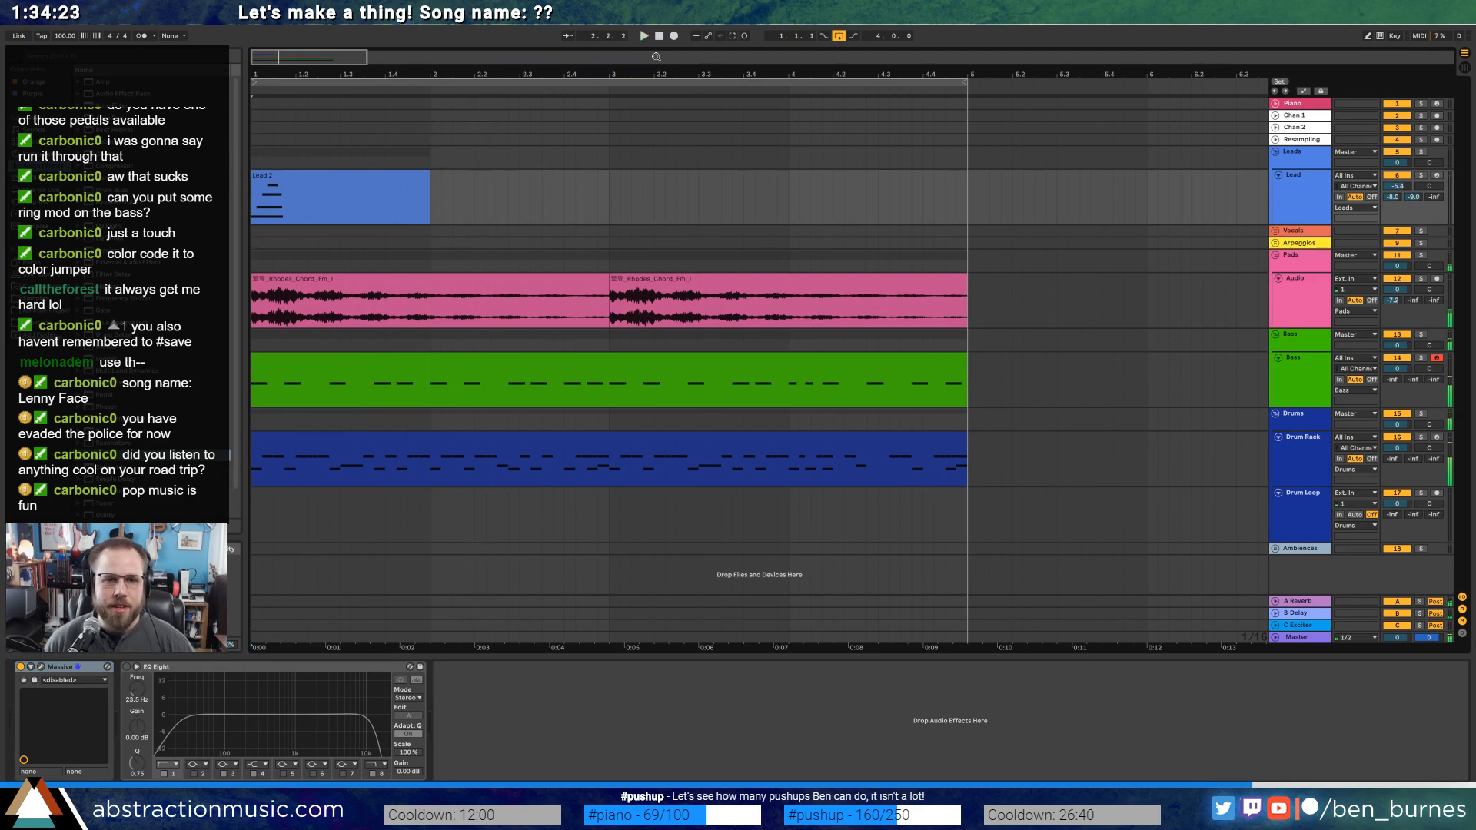
drag(326, 59, 326, 25)
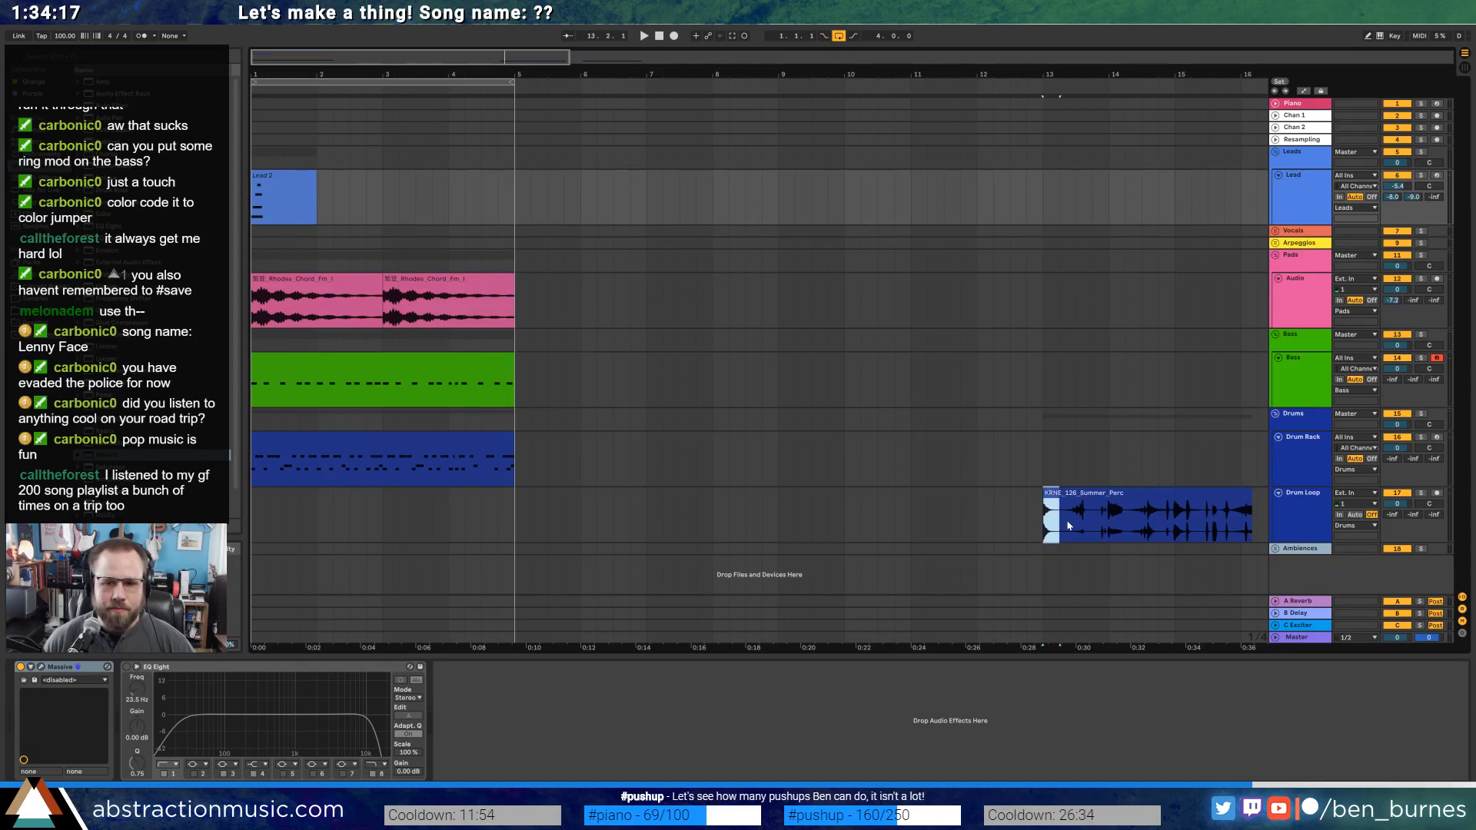
Move the selected KRNE_126_Summer_Perc slice to just after beat 4.2 on the Drum Loop track, trim it to about one beat, and audition it.
drag(1067, 526, 494, 512)
scroll(494, 512, up, 5)
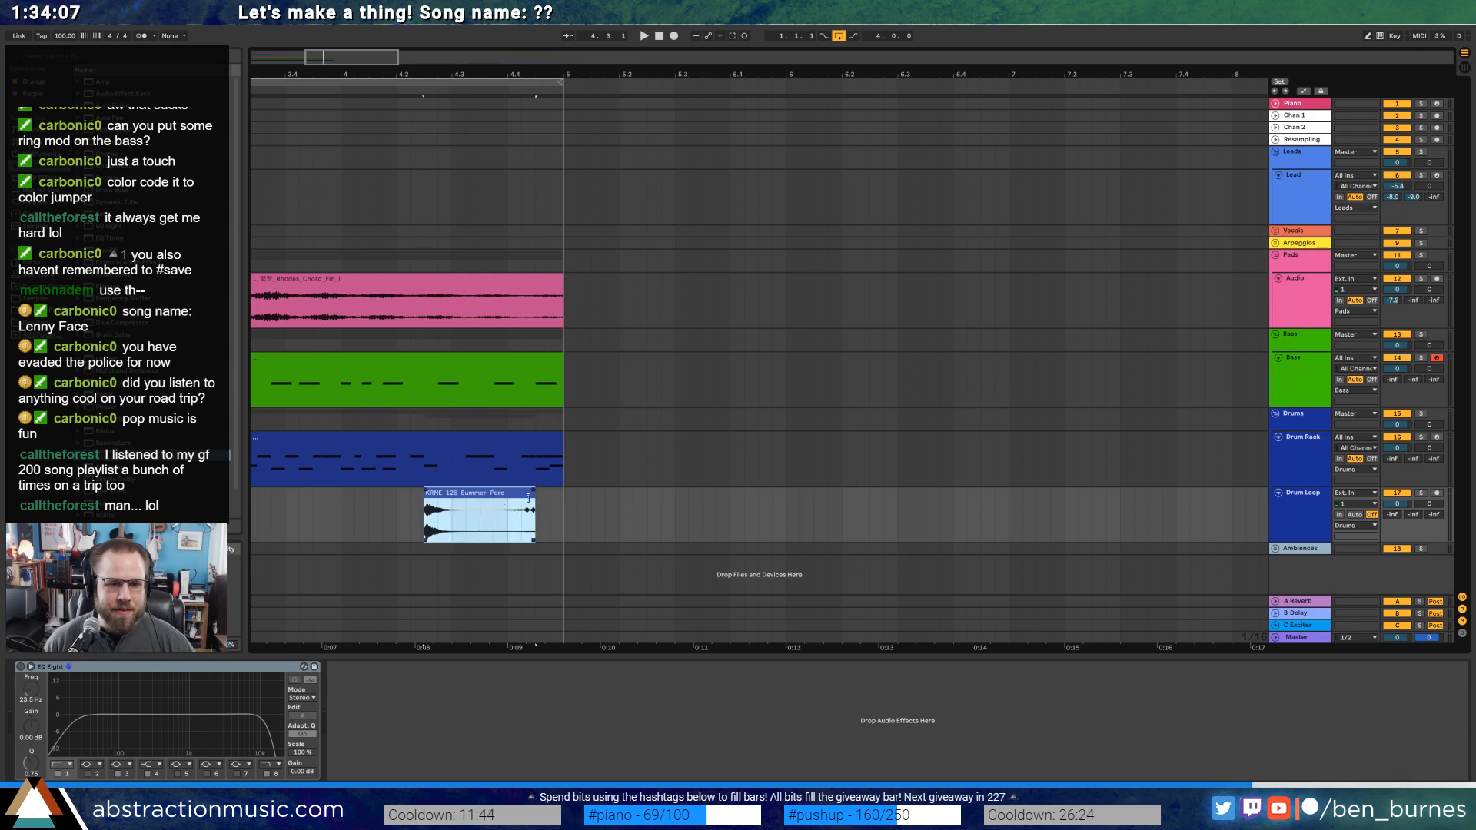
drag(528, 498, 480, 499)
click(354, 517)
key(space)
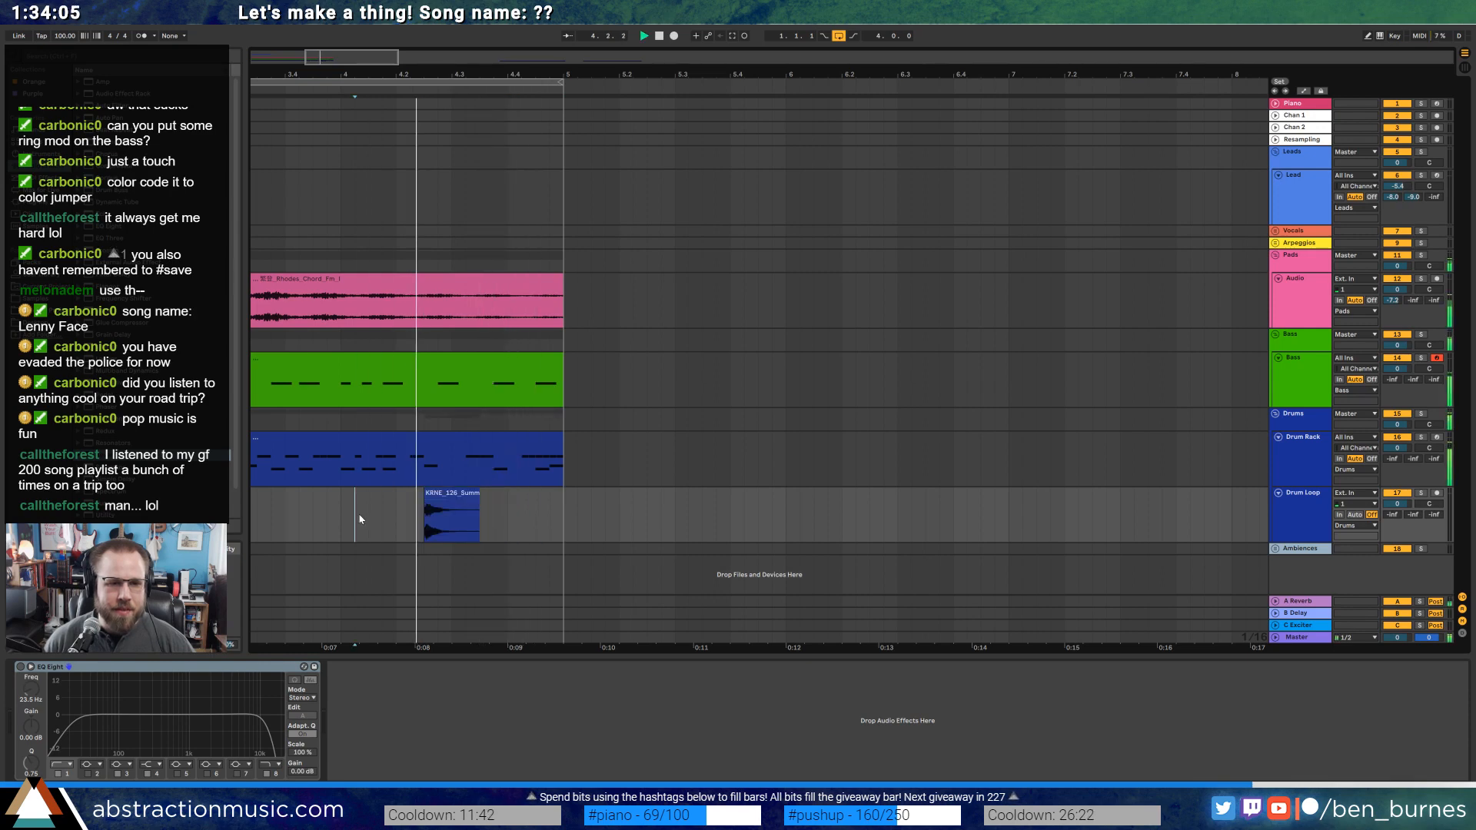
key(space)
Set the Drum Loop track's reverb send to about -21.6 dB and enable its EQ Eight.
click(463, 502)
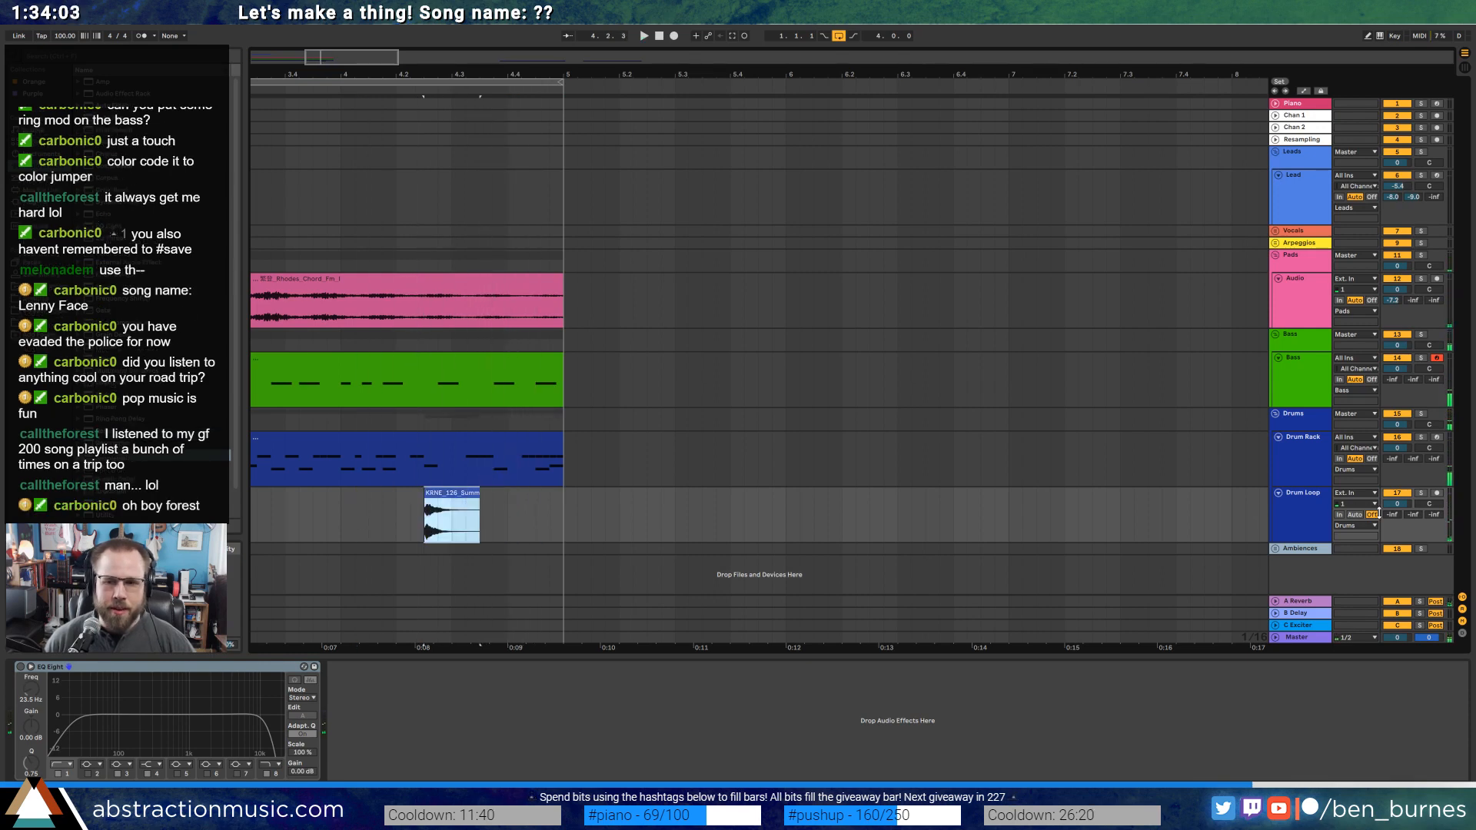
drag(1392, 514, 1392, 511)
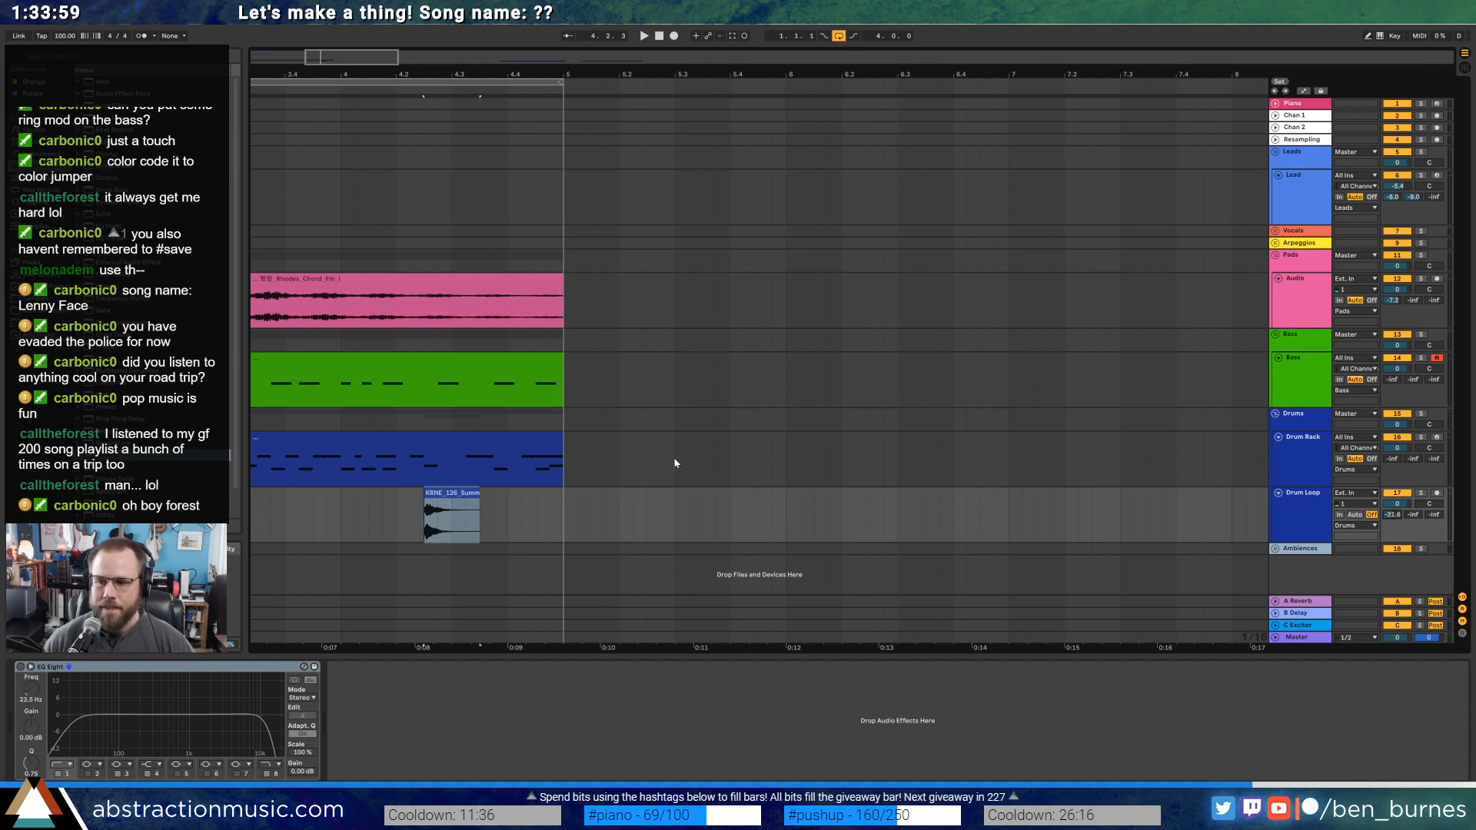
click(21, 667)
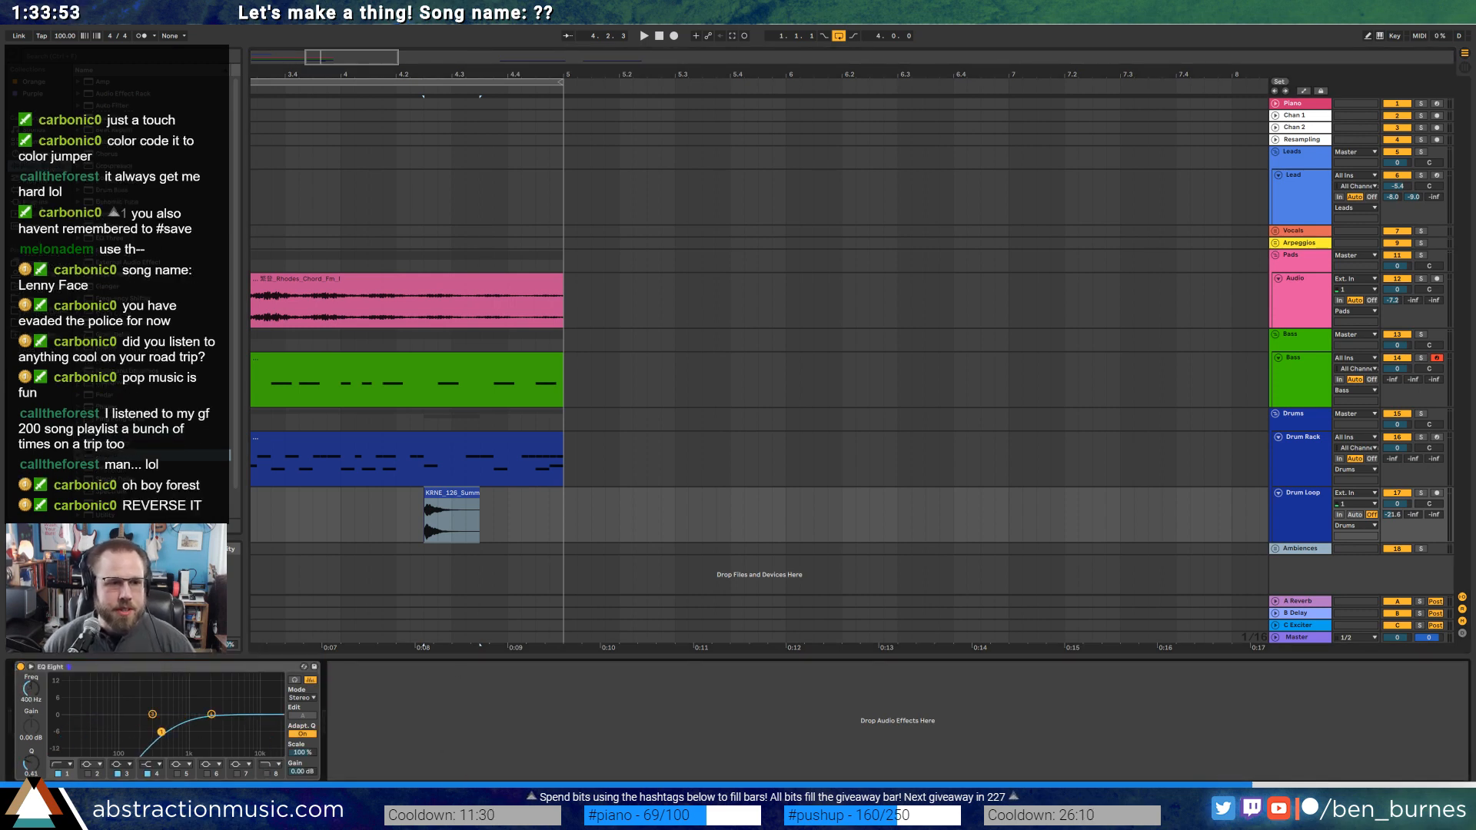
Add ValhallaShimmer after EQ Eight on the Drum Loop track, with mix 0.35, shift 7.01 and feedback 0.364.
click(38, 202)
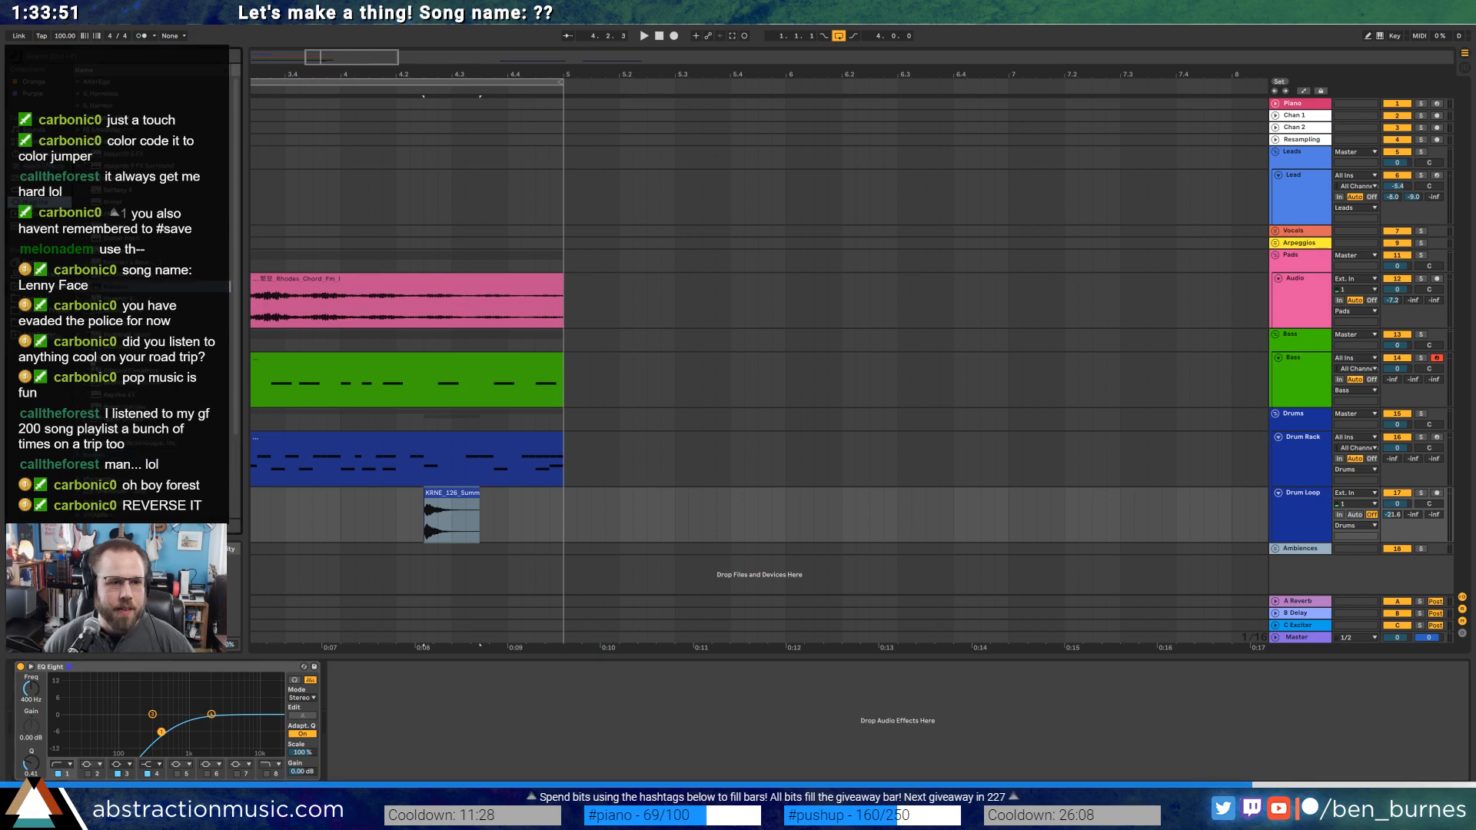
scroll(154, 286, down, 1)
scroll(154, 286, down, 5)
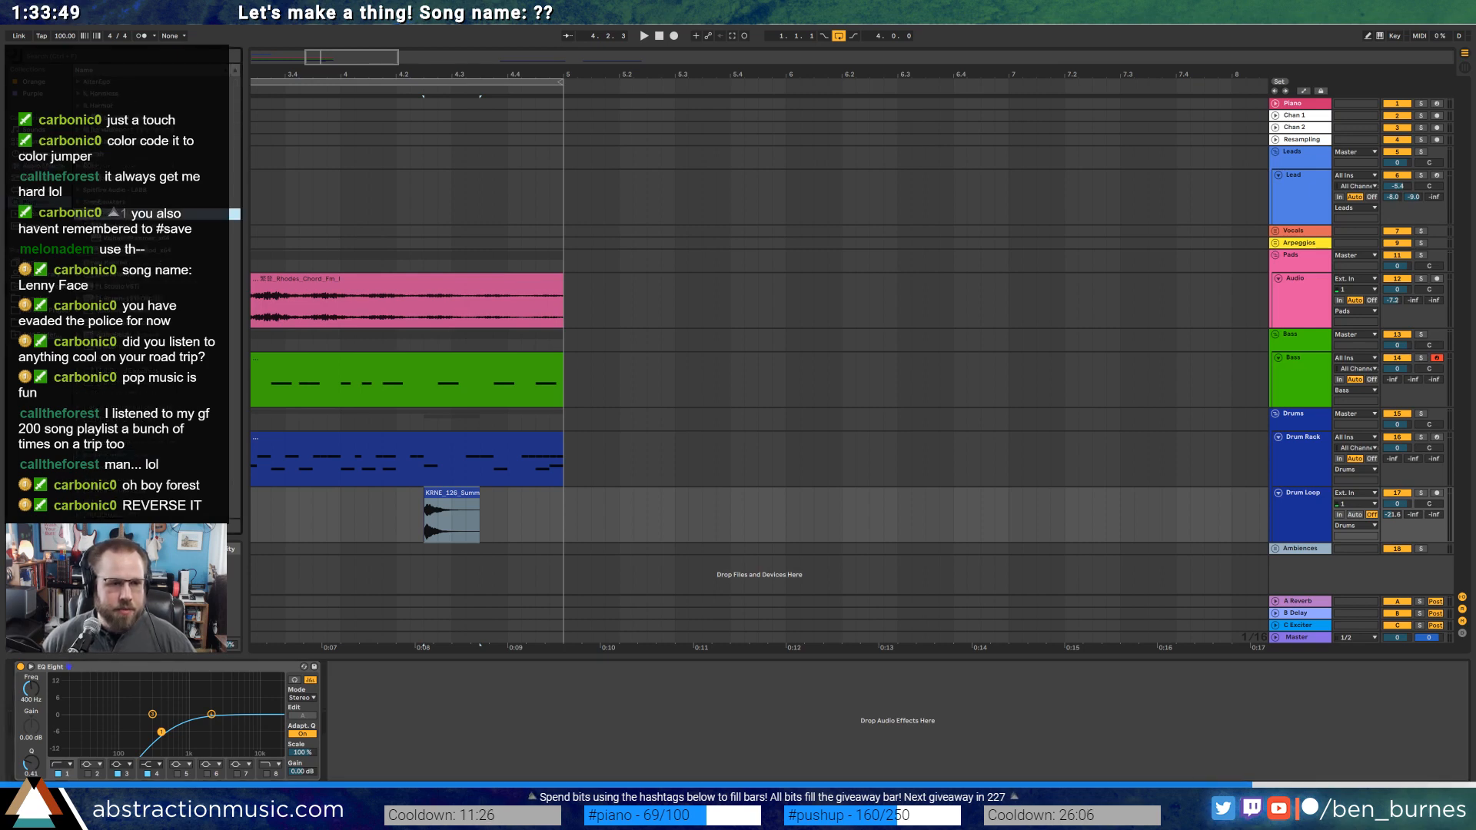
drag(146, 238, 390, 712)
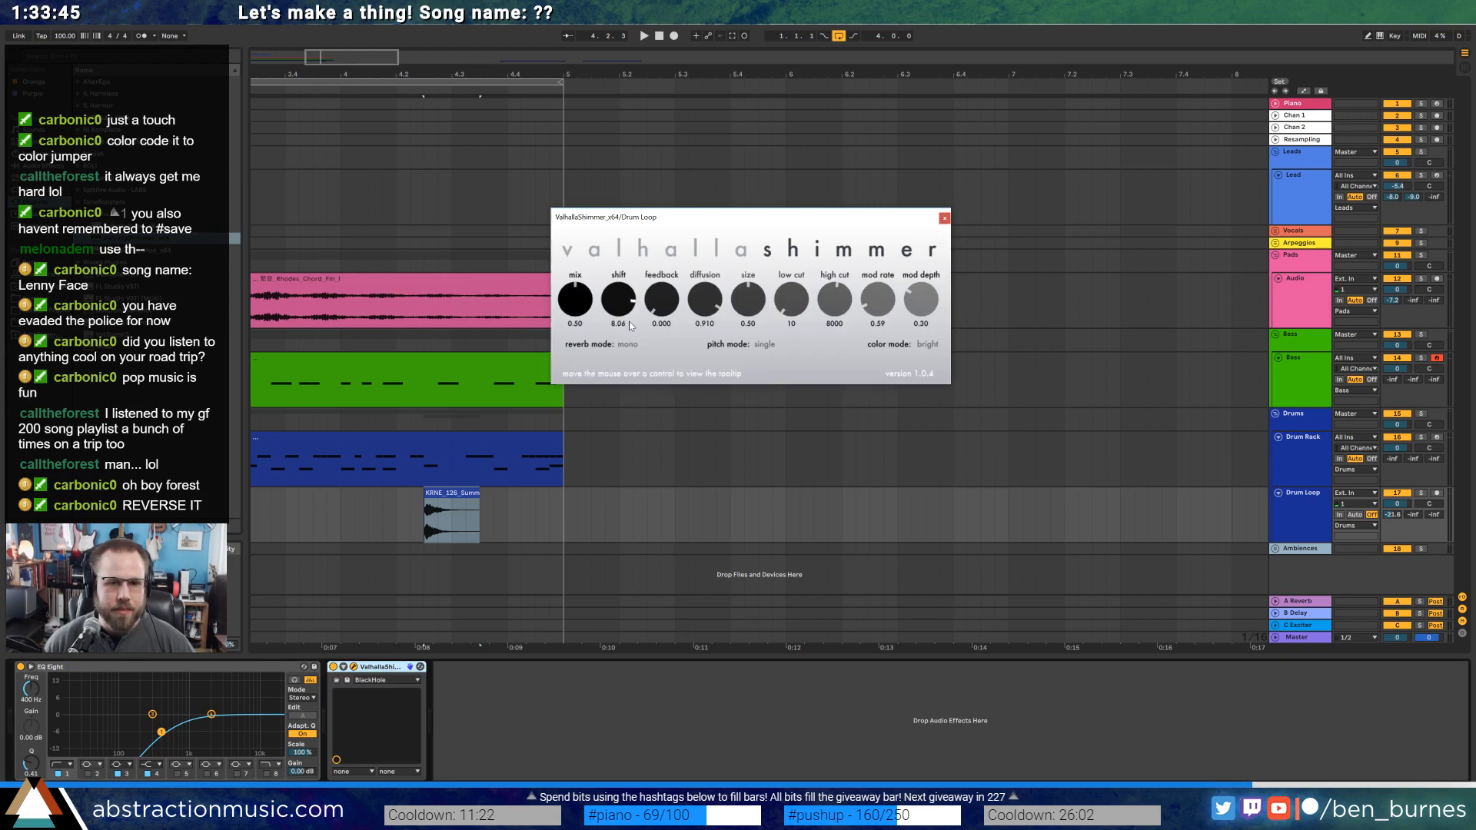
drag(630, 330, 654, 283)
During playback, lower EQ Eight's low cut to 124 Hz and set the shimmer to shift 8.16, feedback 0.452, size 0.58 and high cut 15000.
click(353, 511)
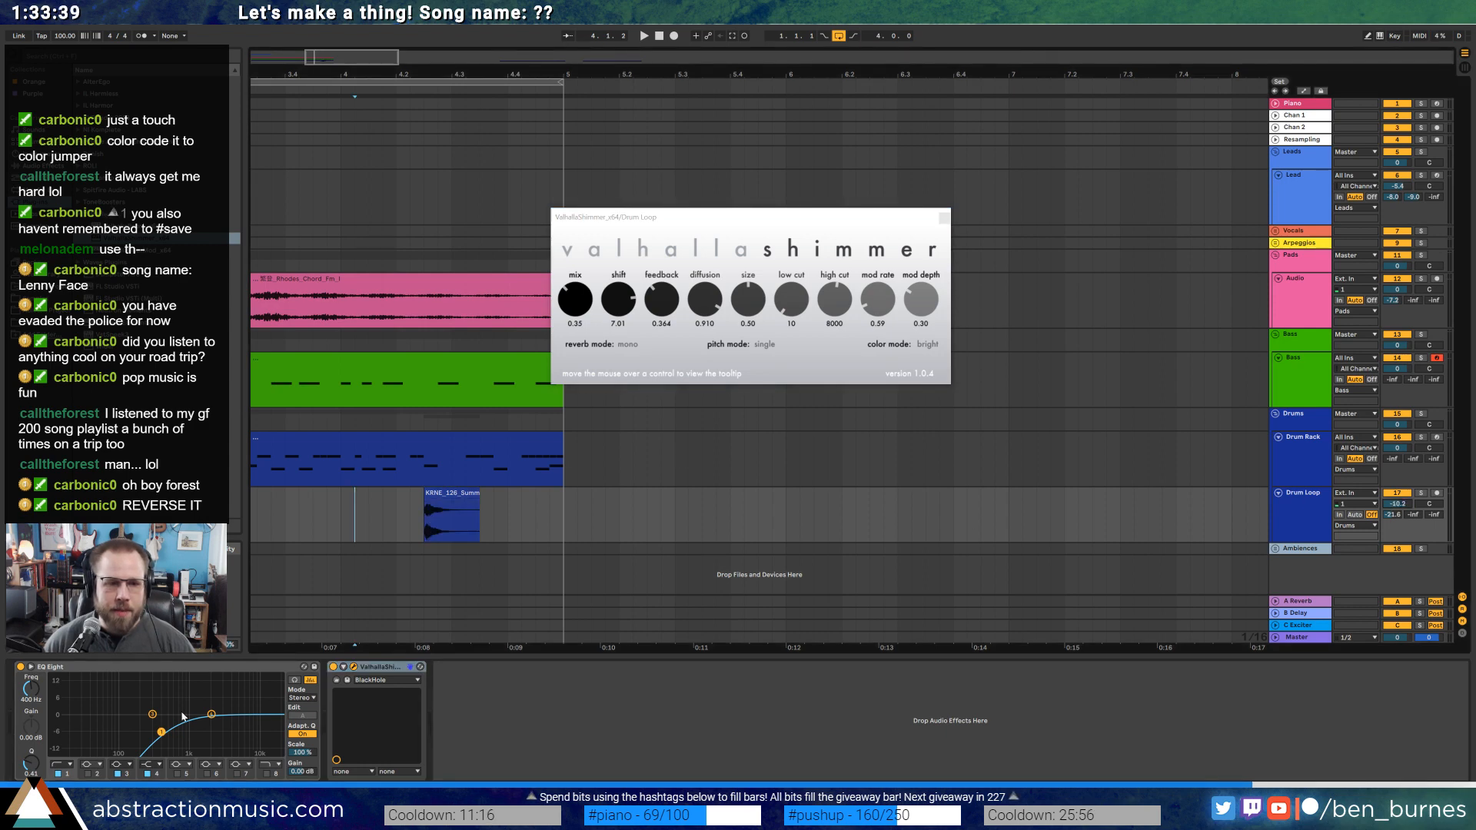
drag(161, 734, 128, 732)
key(space)
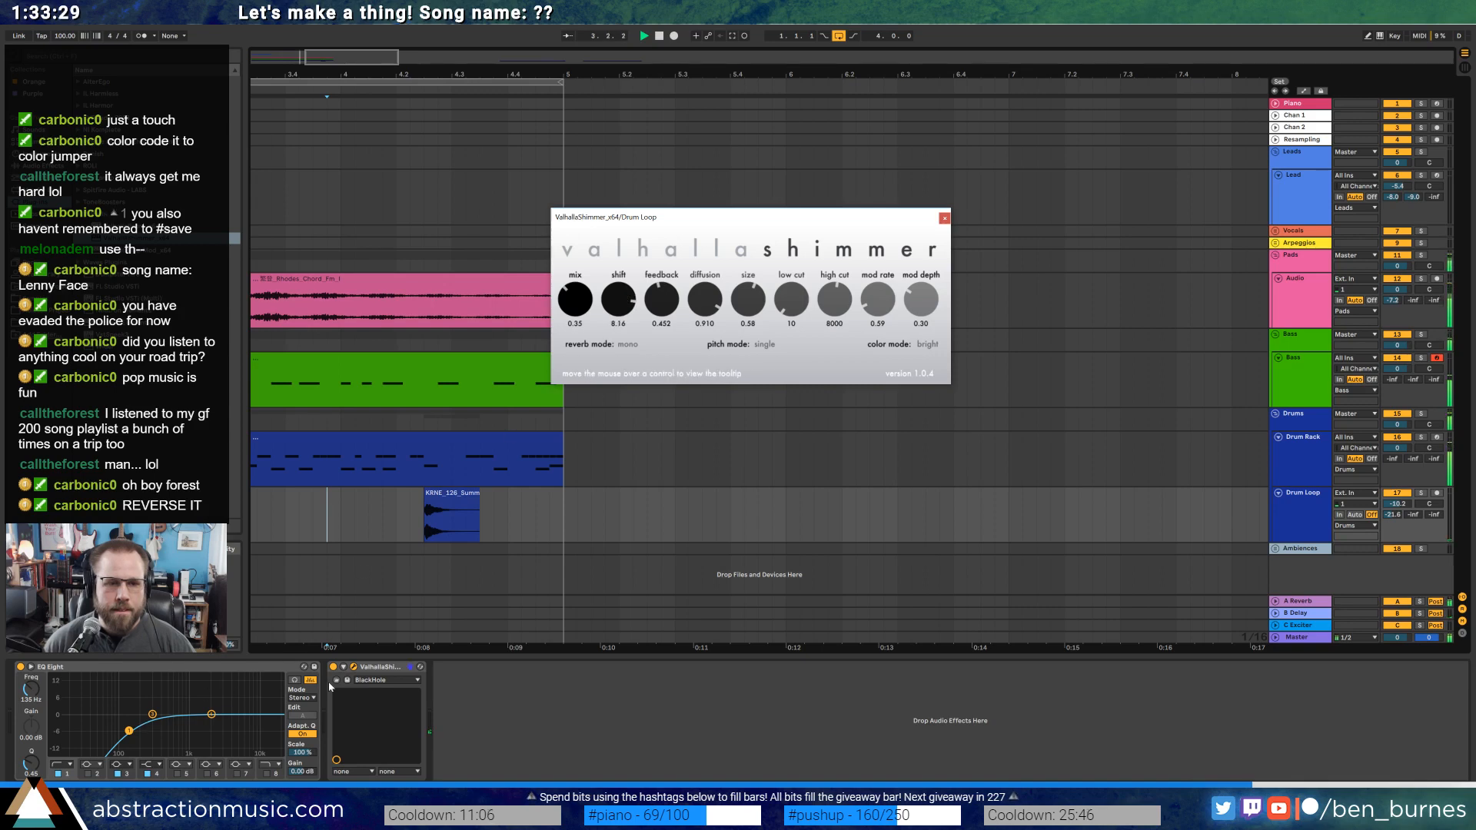
drag(835, 299, 859, 132)
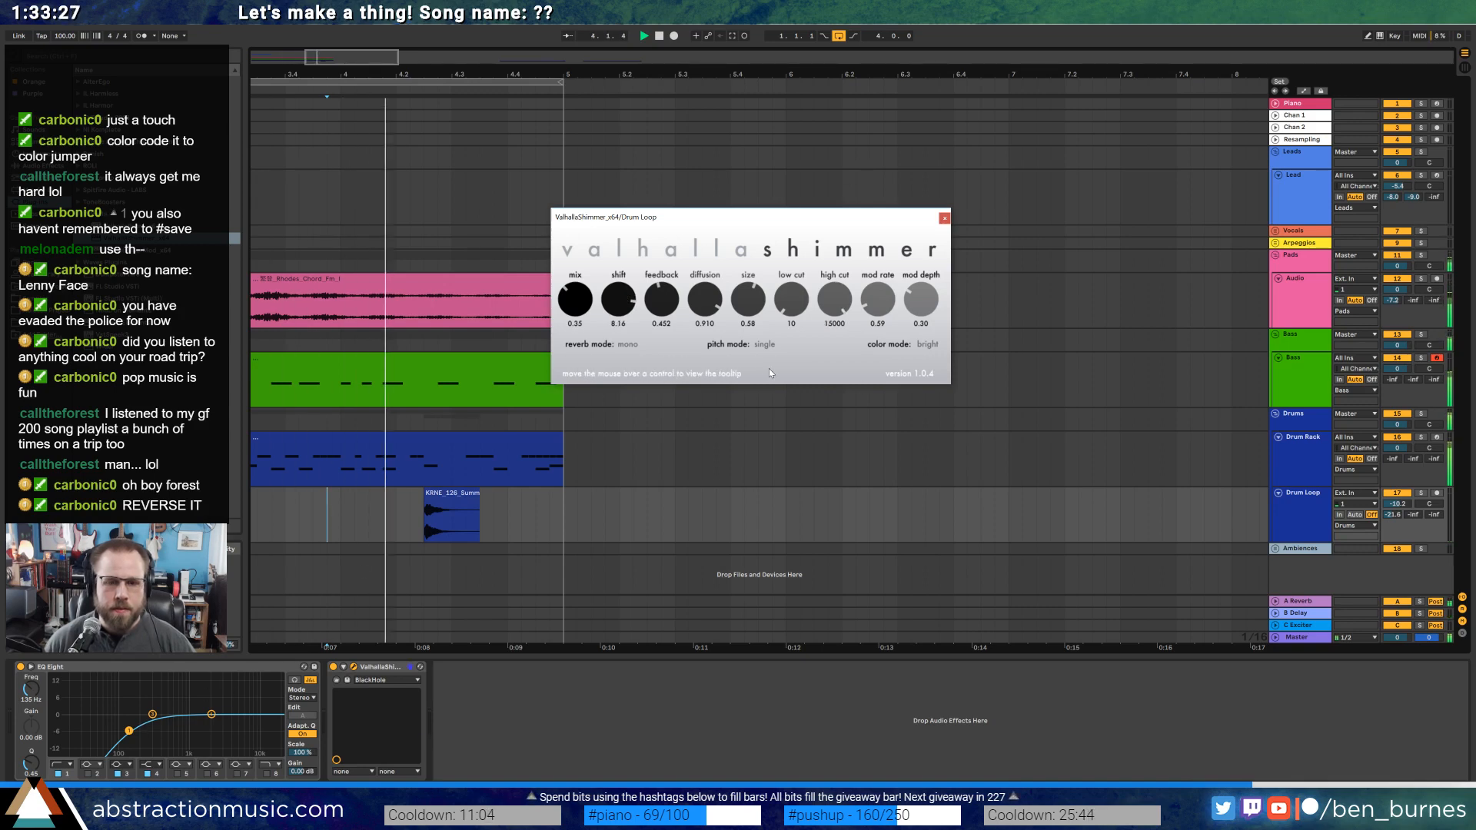
click(129, 731)
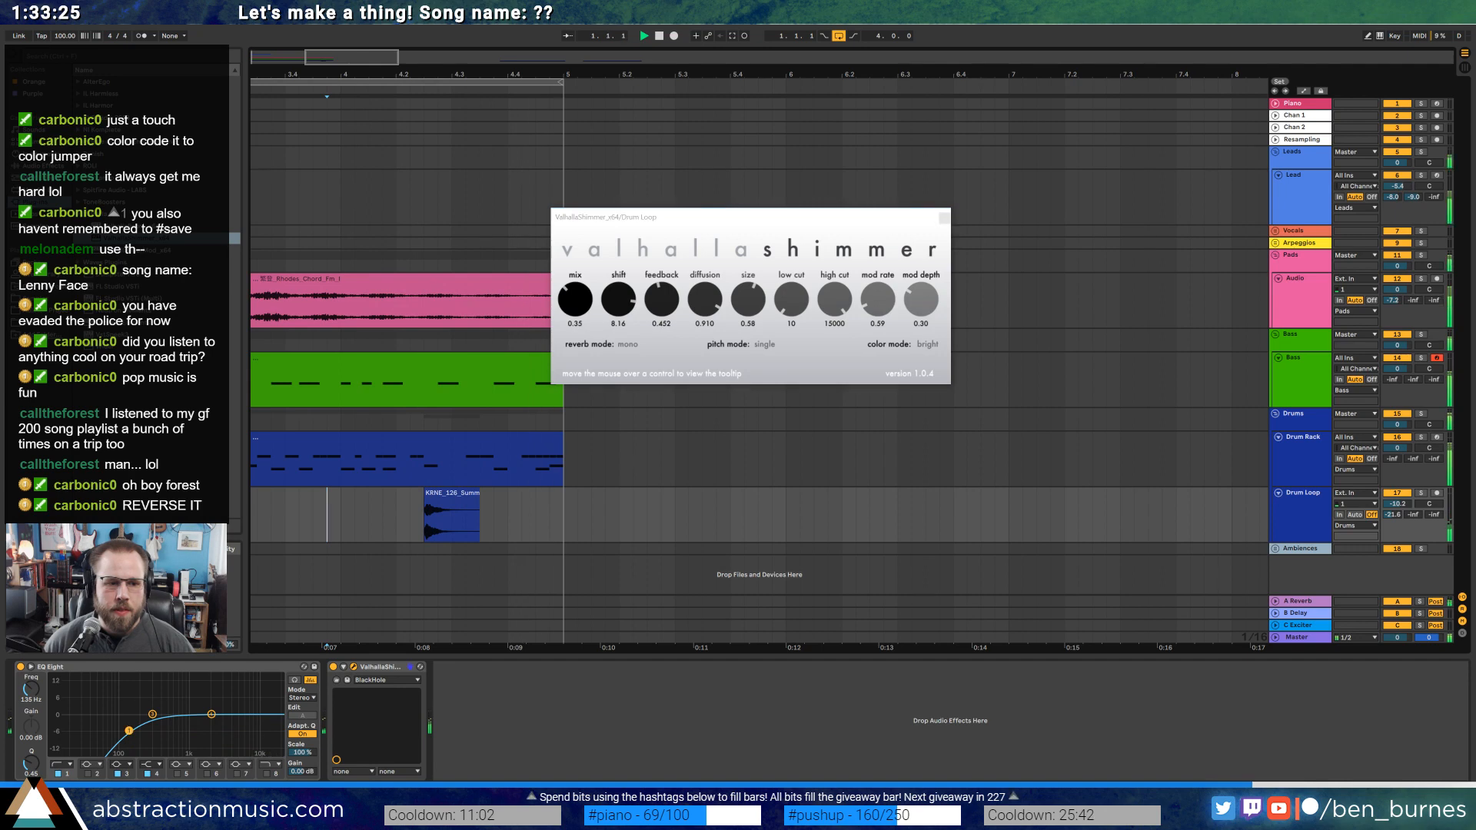
drag(129, 731, 129, 725)
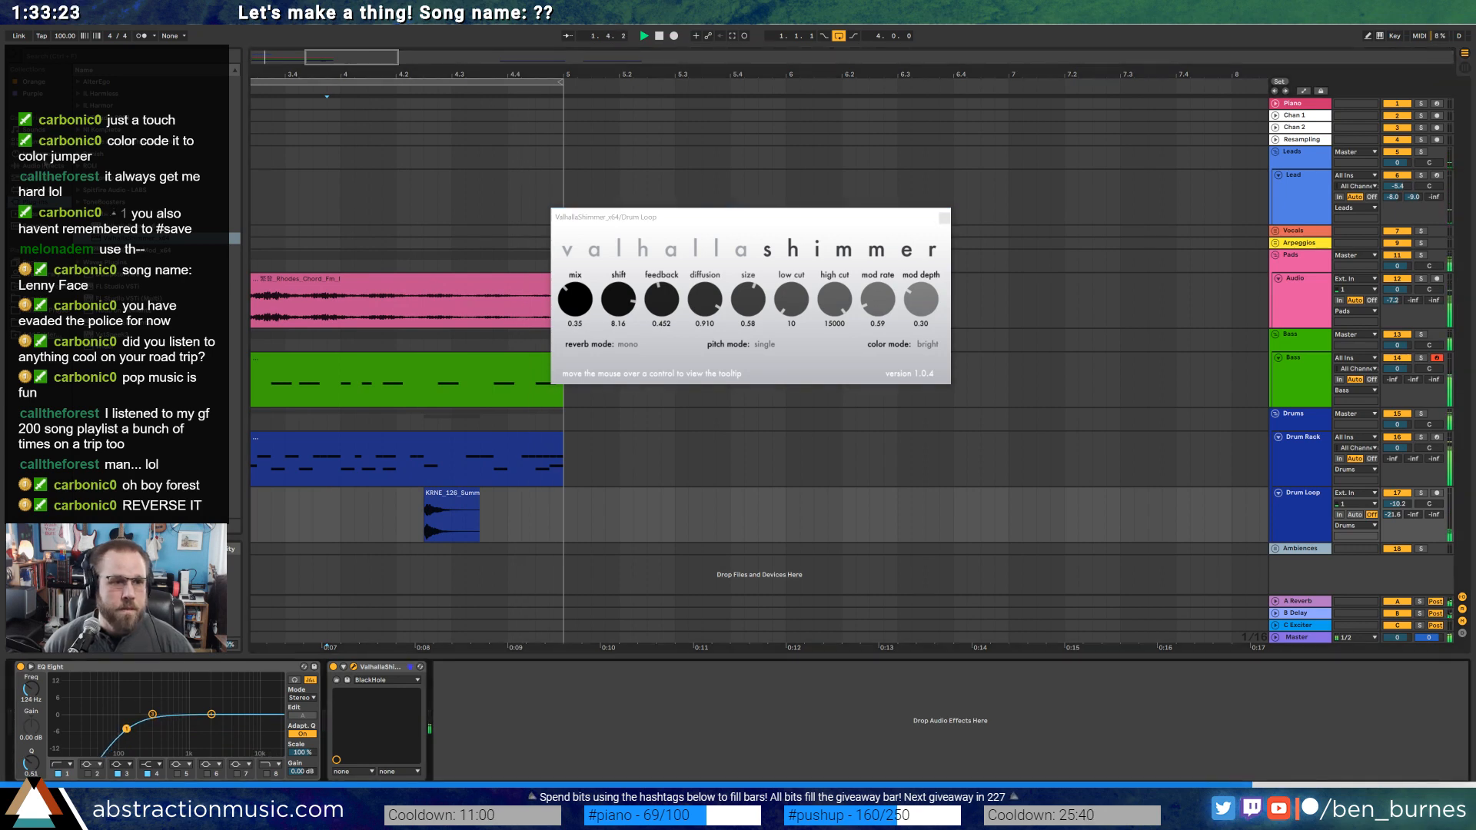
Insert a Reverb between EQ Eight and ValhallaShimmer, raise its decay time to about 6 s, adjust its dry/wet mix, and close the shimmer window.
click(47, 164)
drag(106, 455, 362, 722)
drag(499, 765, 499, 736)
drag(624, 765, 624, 751)
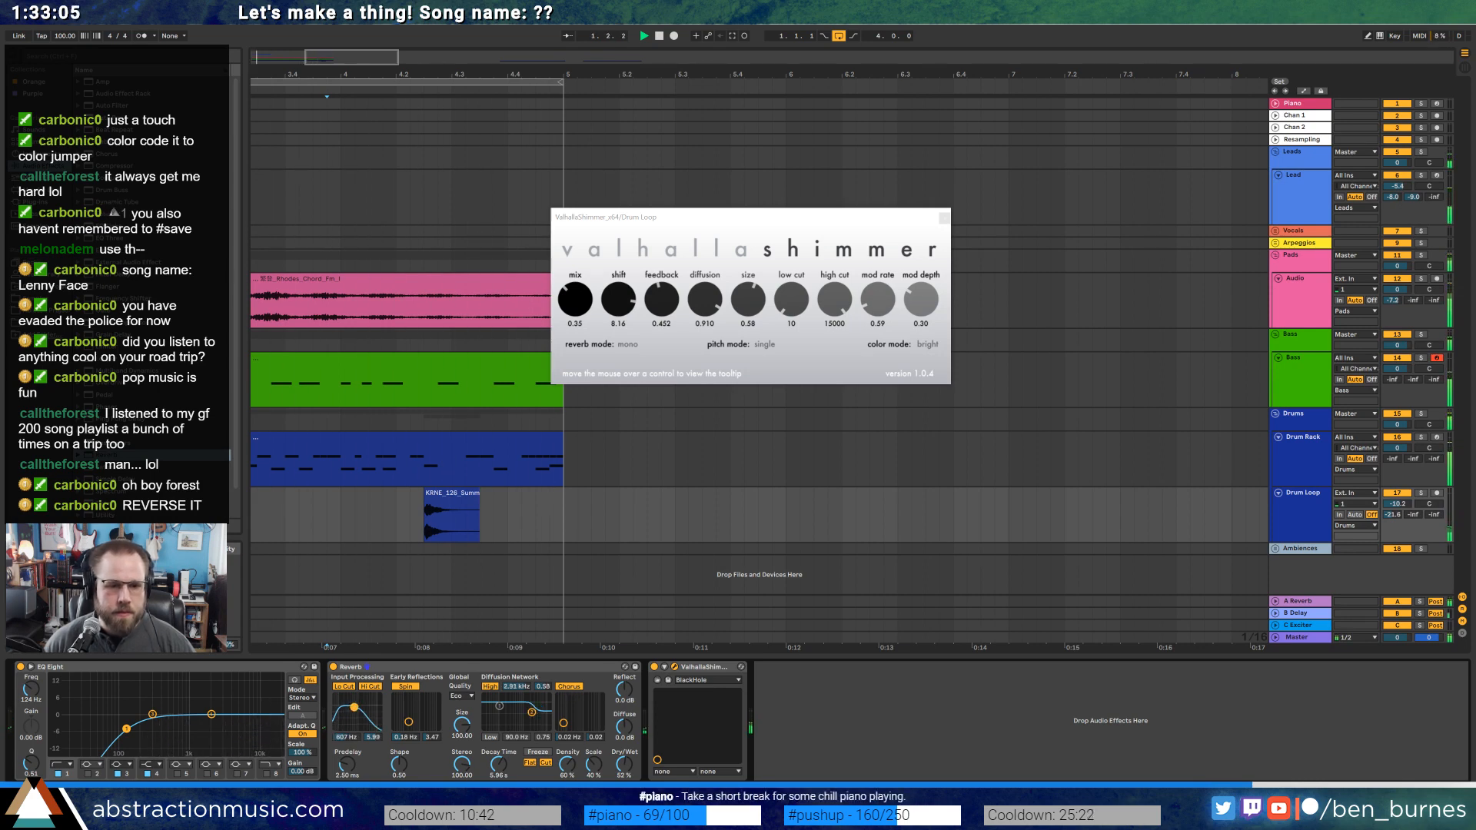
click(944, 218)
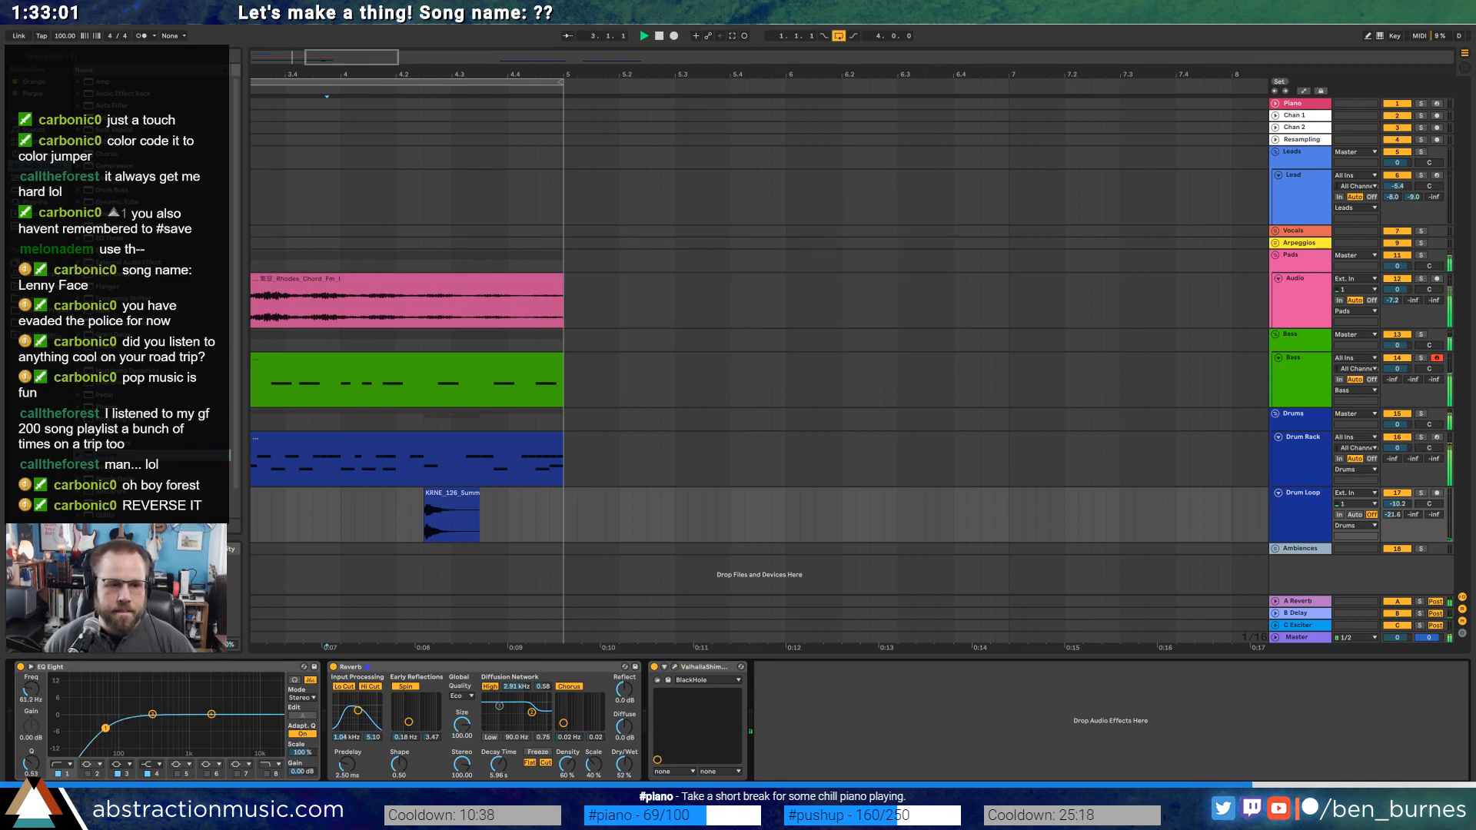
Reverse the percussion clip on the Drum Loop track, shift it slightly later in bar 4, and stop playback.
drag(360, 58, 296, 66)
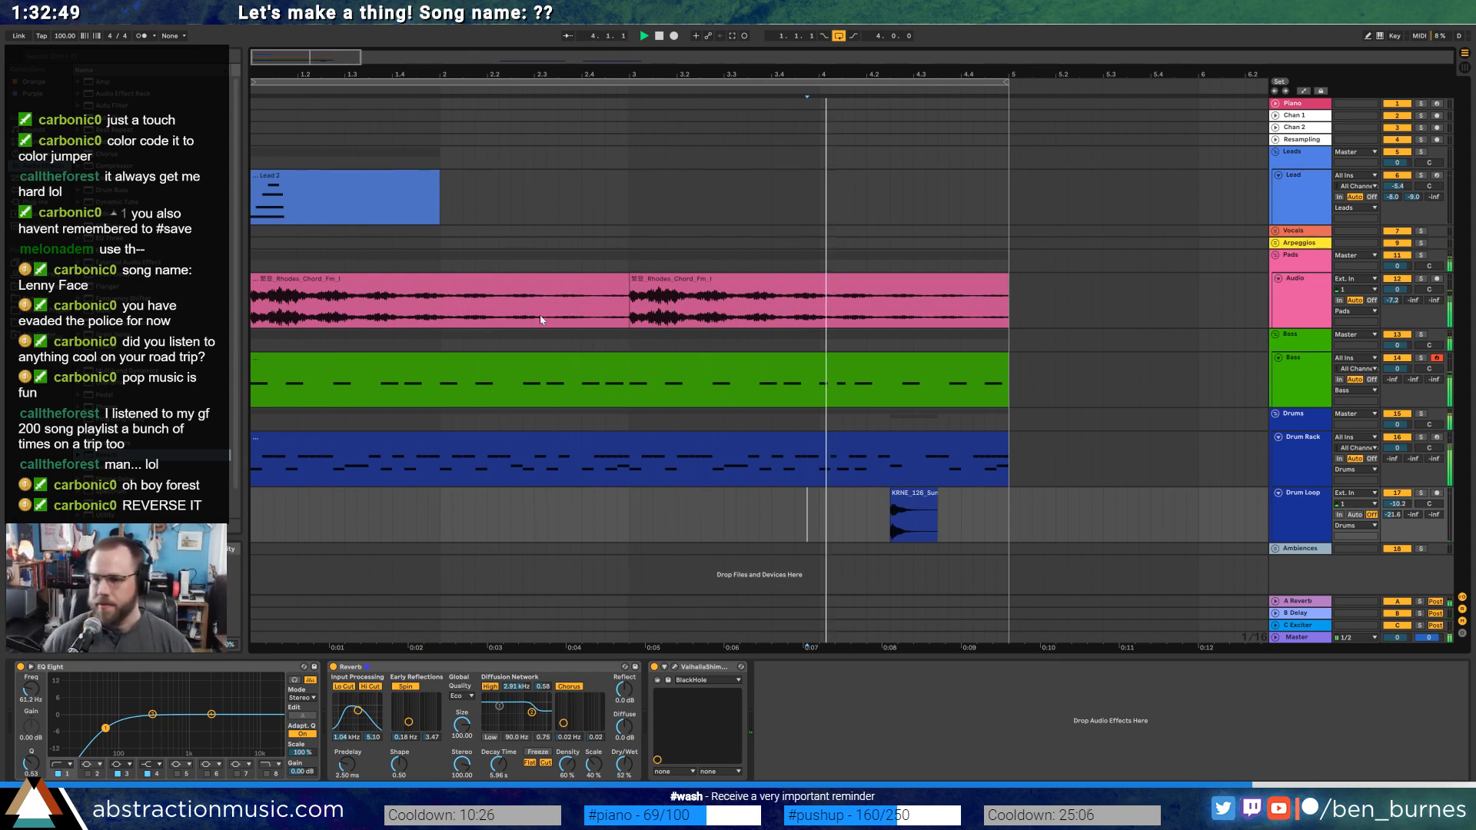
click(910, 496)
drag(909, 496, 920, 505)
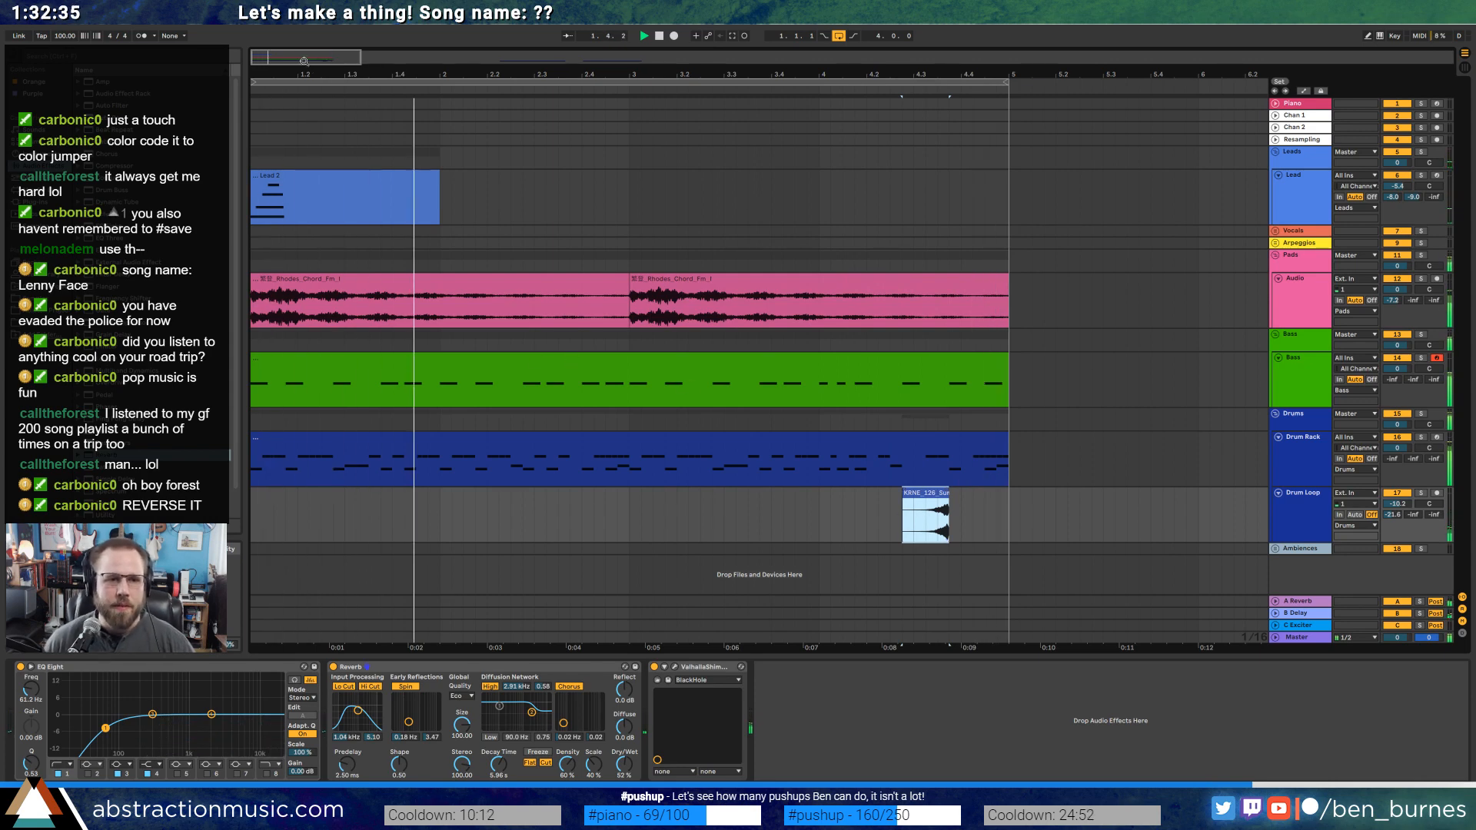
key(space)
Switch to Splice, look through its Sounds and Plugins pages and the recently added samples, and return to Ableton Live.
click(698, 813)
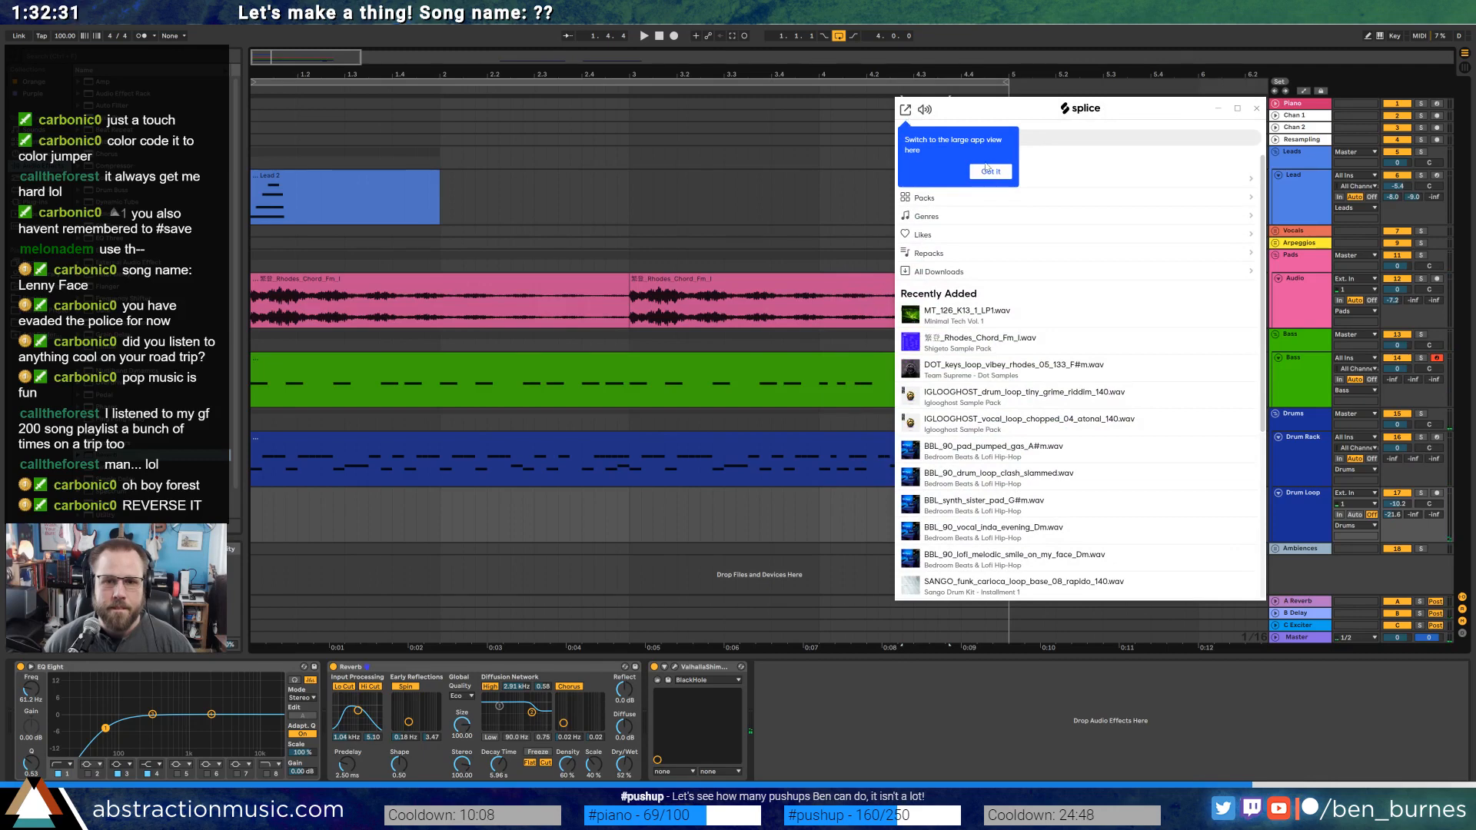
click(987, 168)
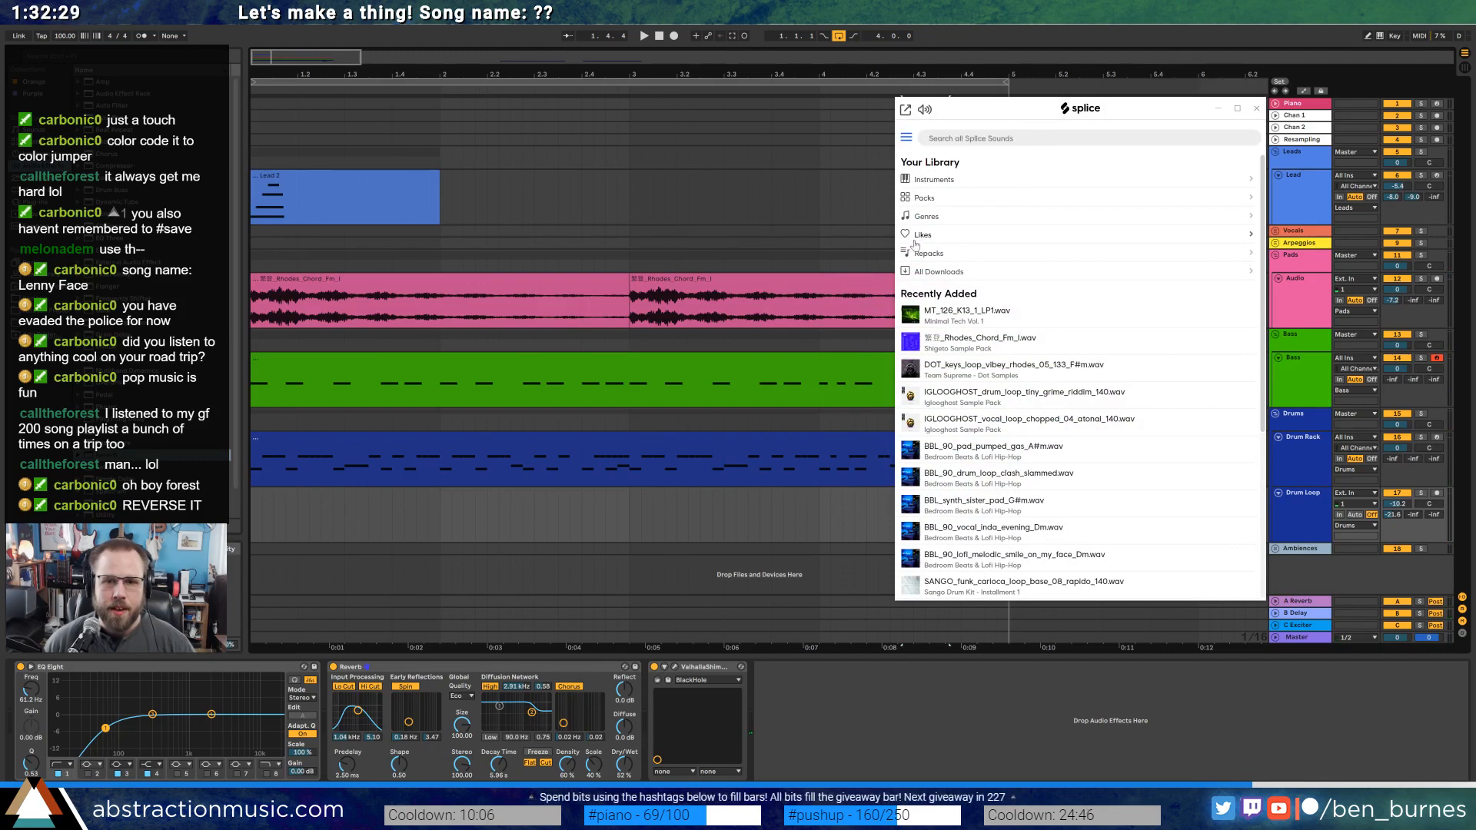
click(906, 138)
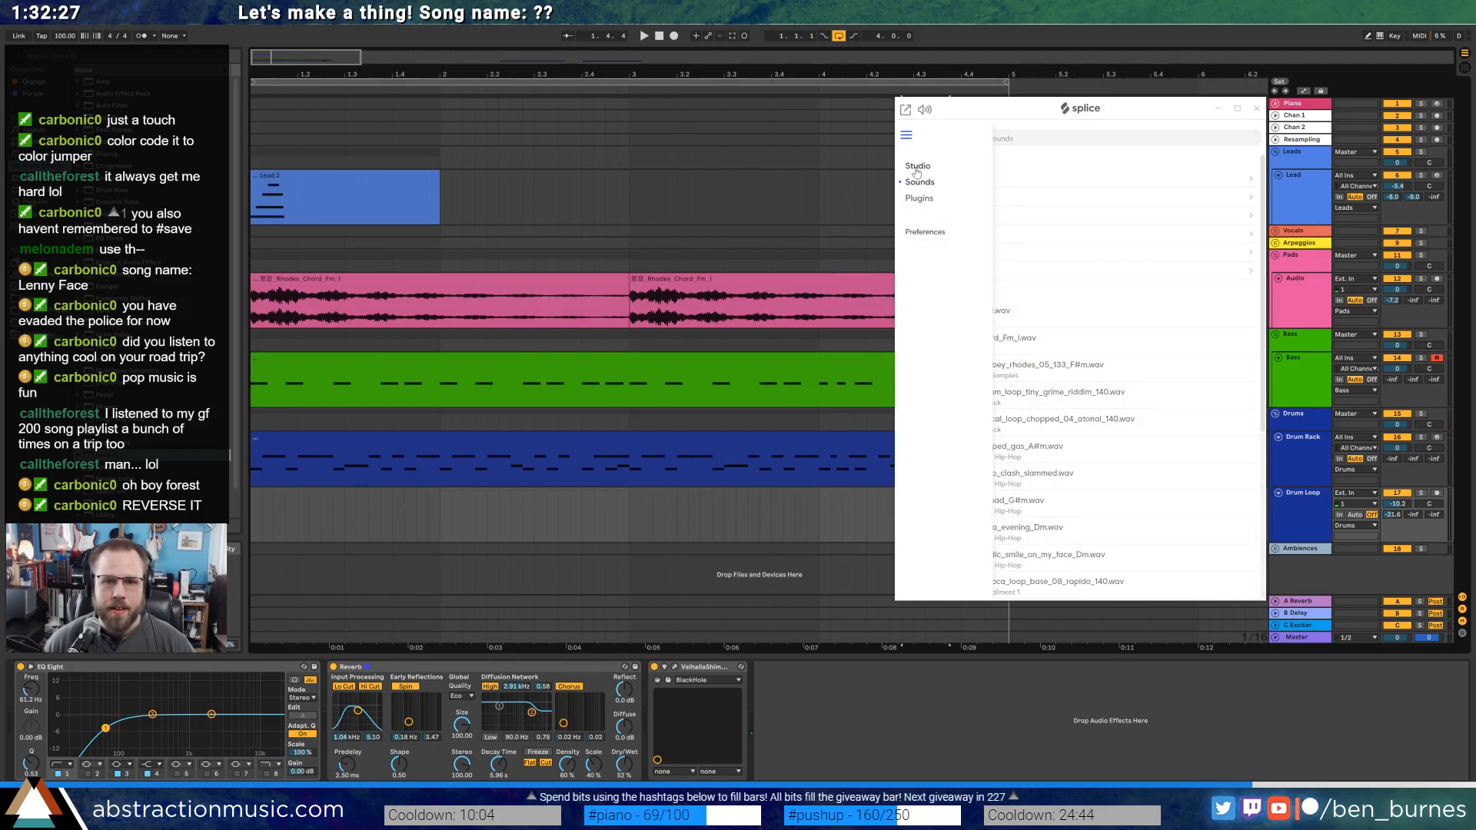
click(906, 139)
click(906, 139)
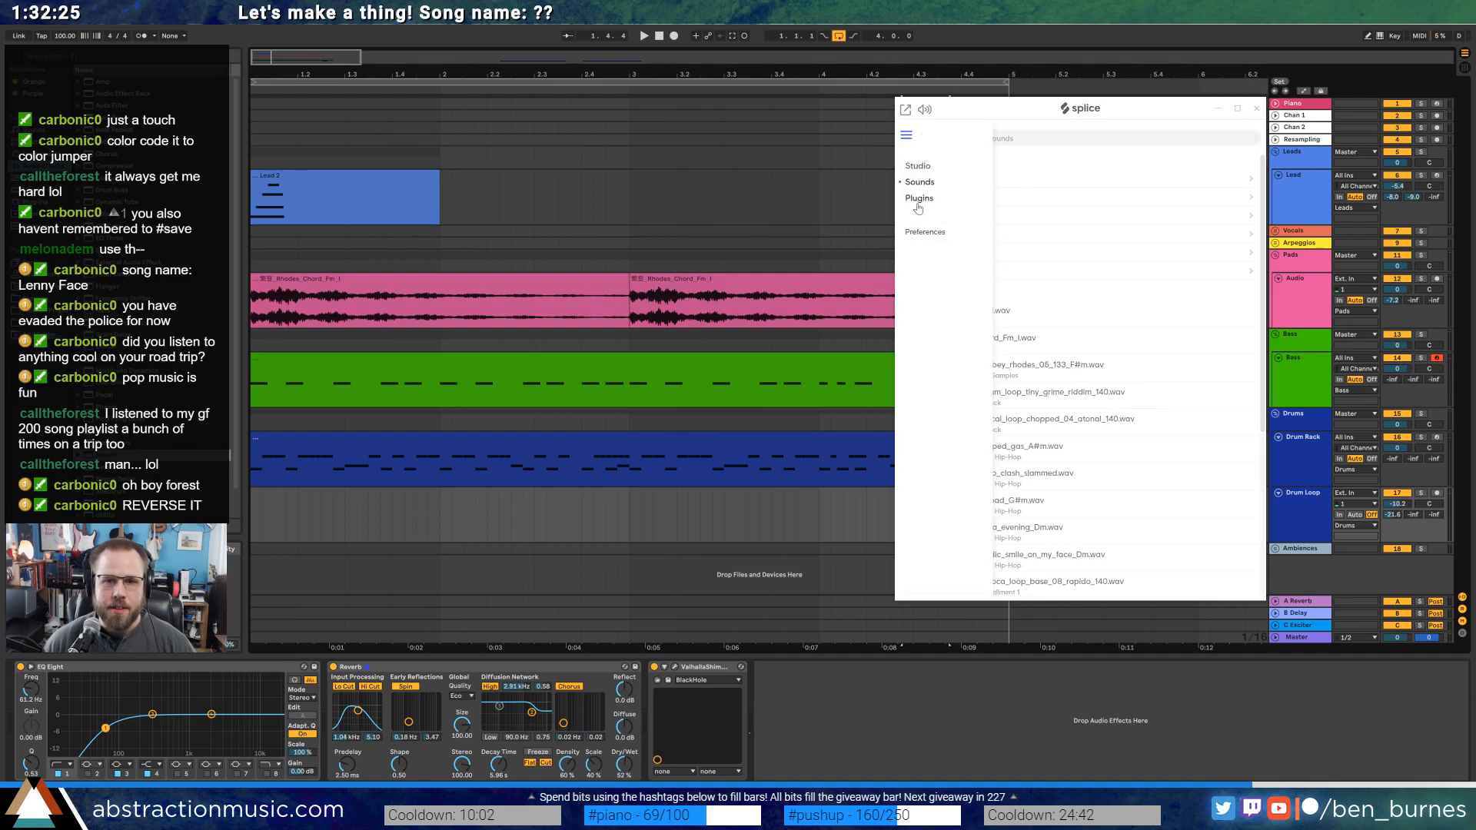
click(918, 203)
click(908, 136)
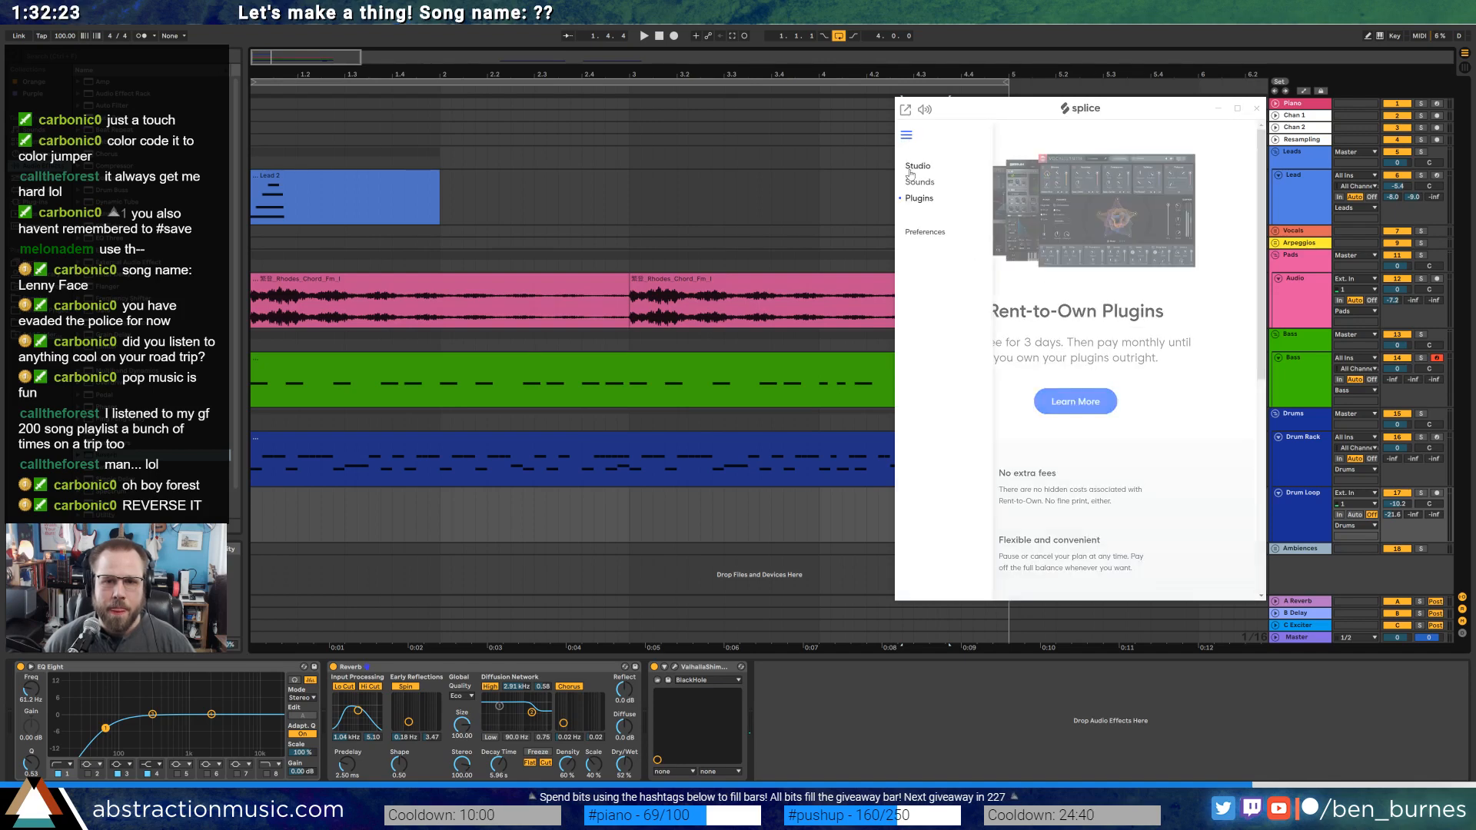
click(916, 184)
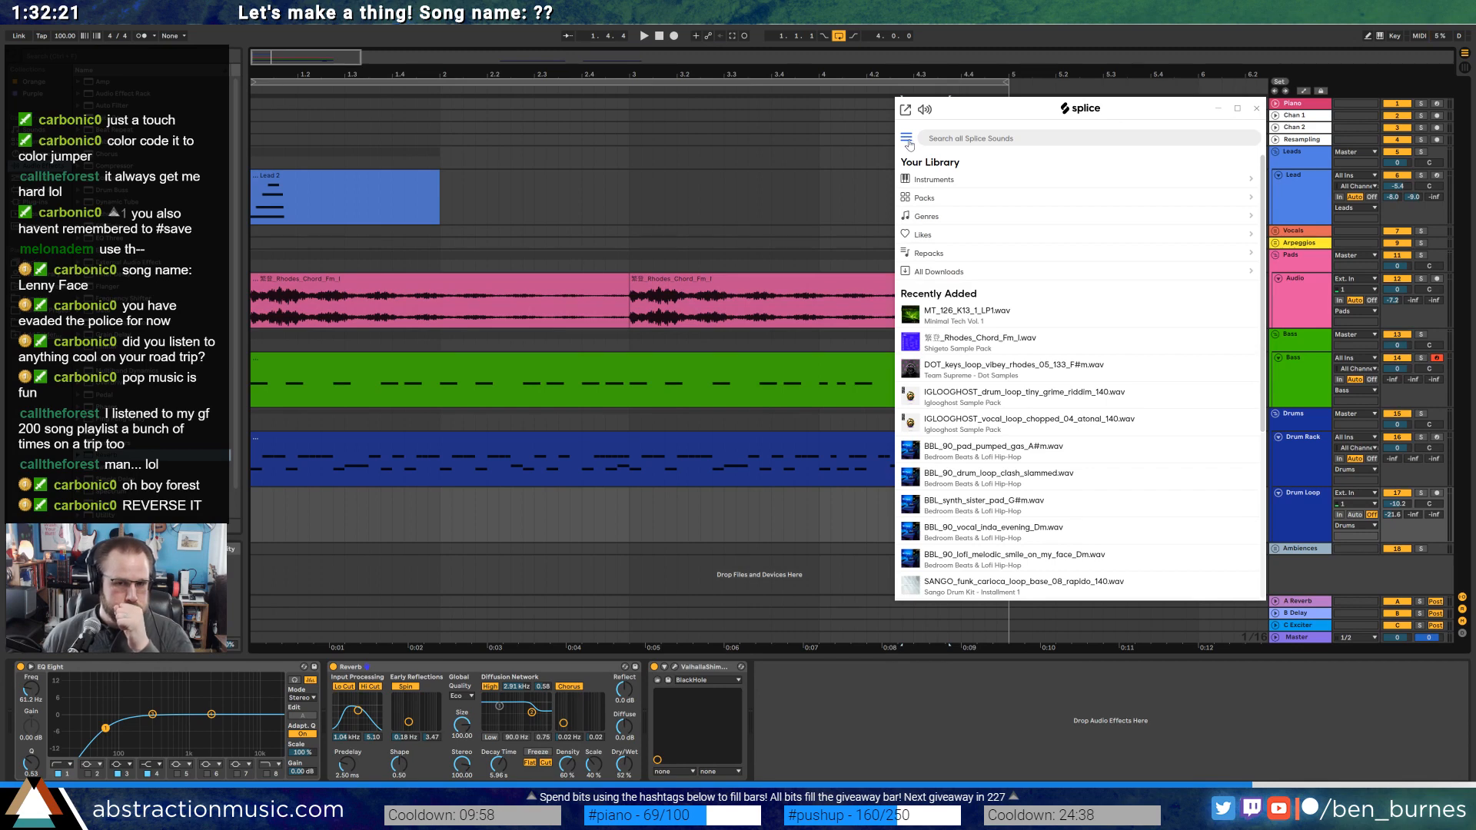
mouse_move(923, 114)
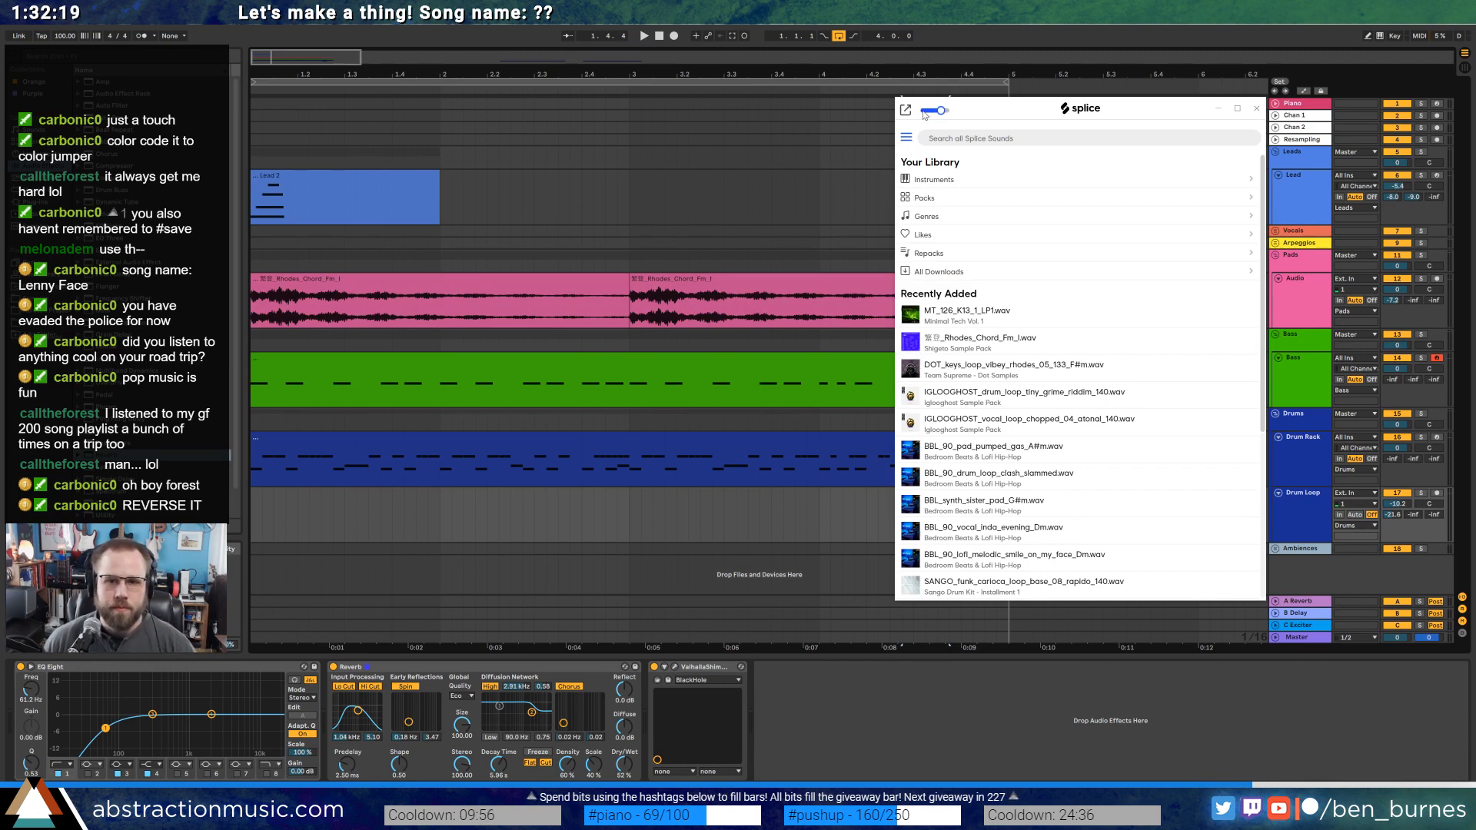
scroll(972, 323, down, 10)
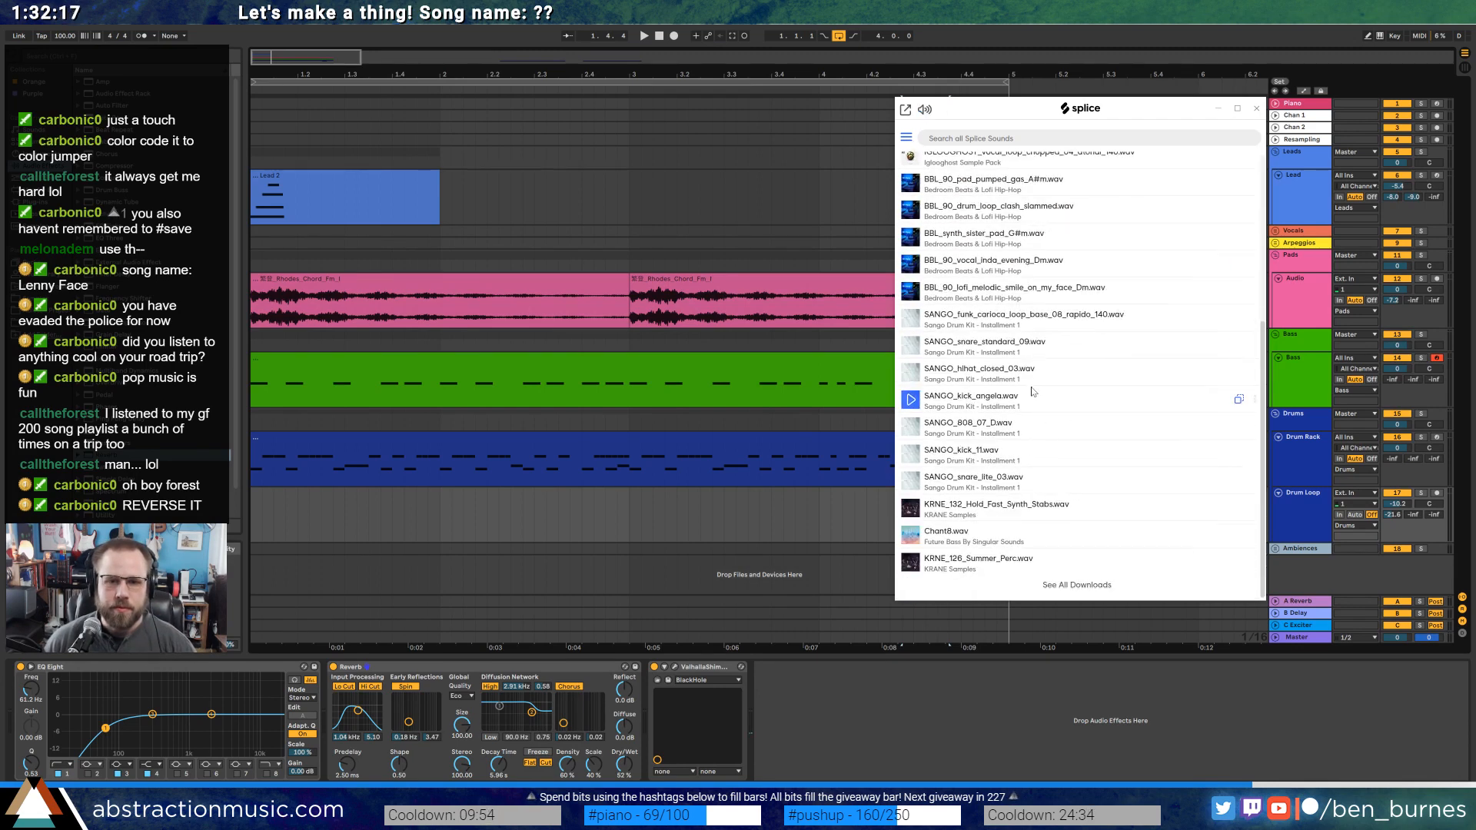
scroll(970, 364, up, 6)
key(alt+Tab)
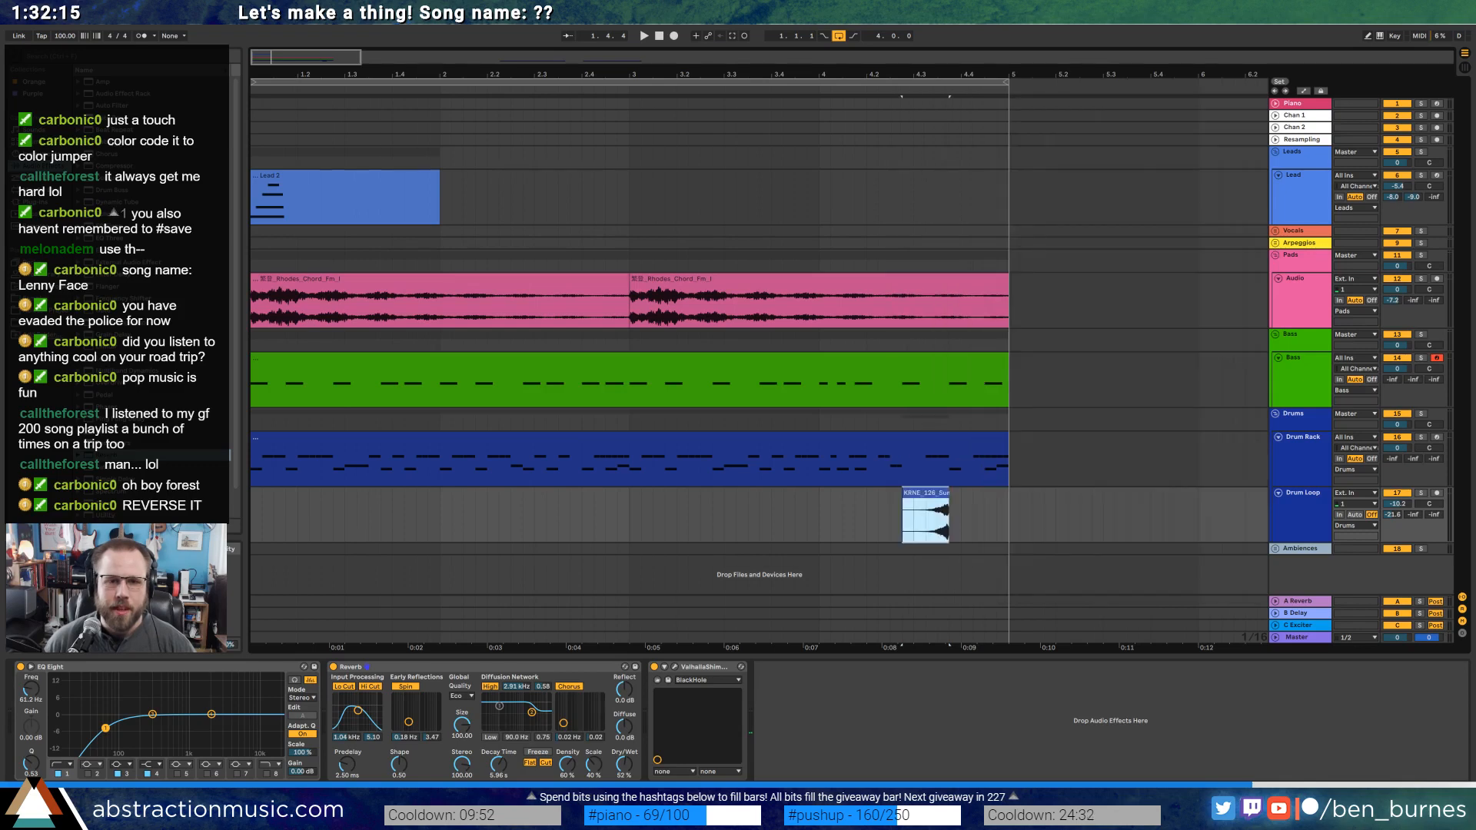
Unfold the Ambiences group and its first AmbWAV track.
click(1276, 550)
scroll(1293, 551, down, 1)
click(1280, 537)
click(1303, 546)
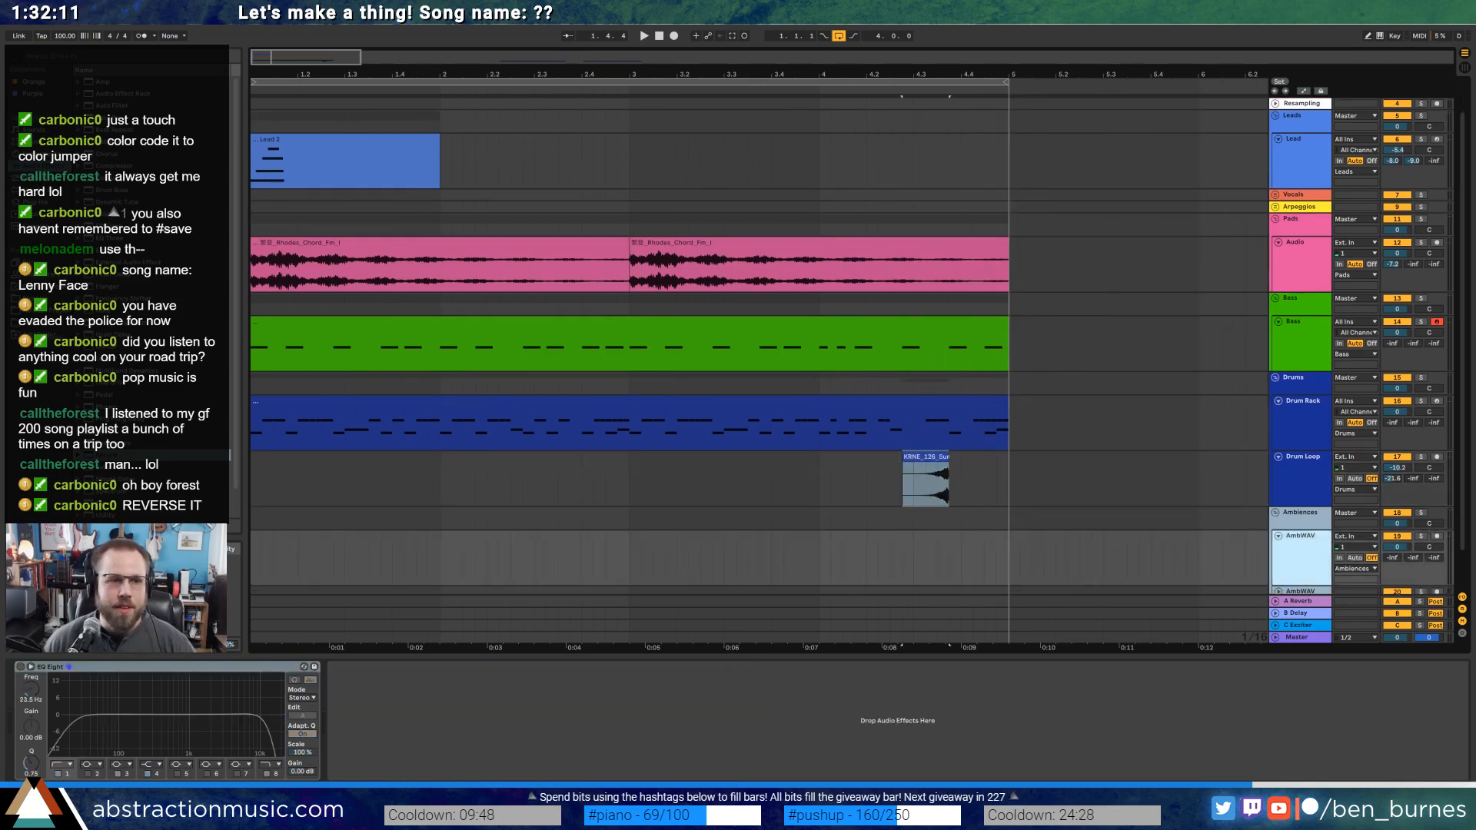
Browse and audition the field recordings in the sample library, and place waves5_long on the first AmbWAV track after bar 5.
click(40, 298)
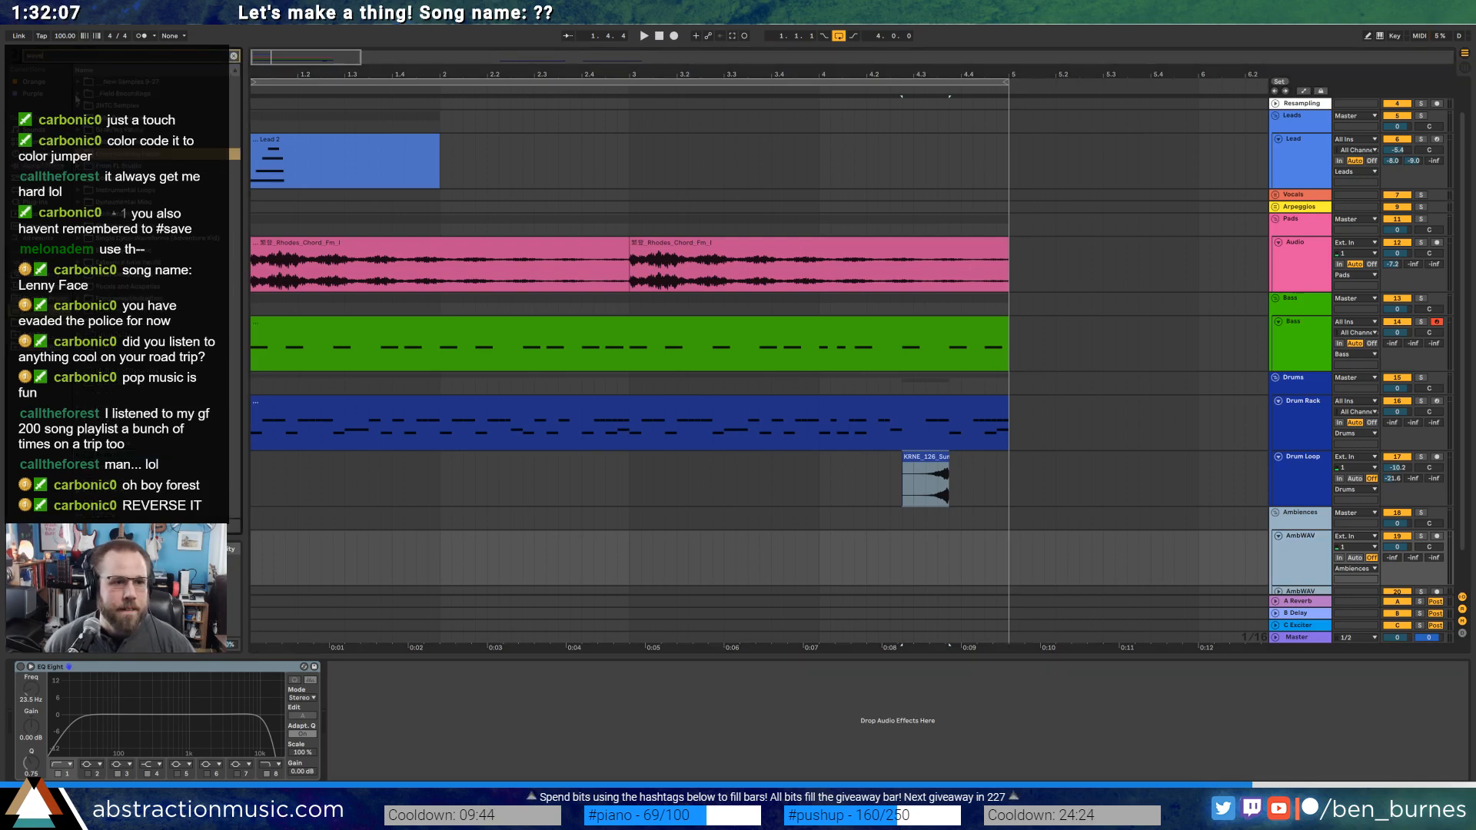
click(78, 94)
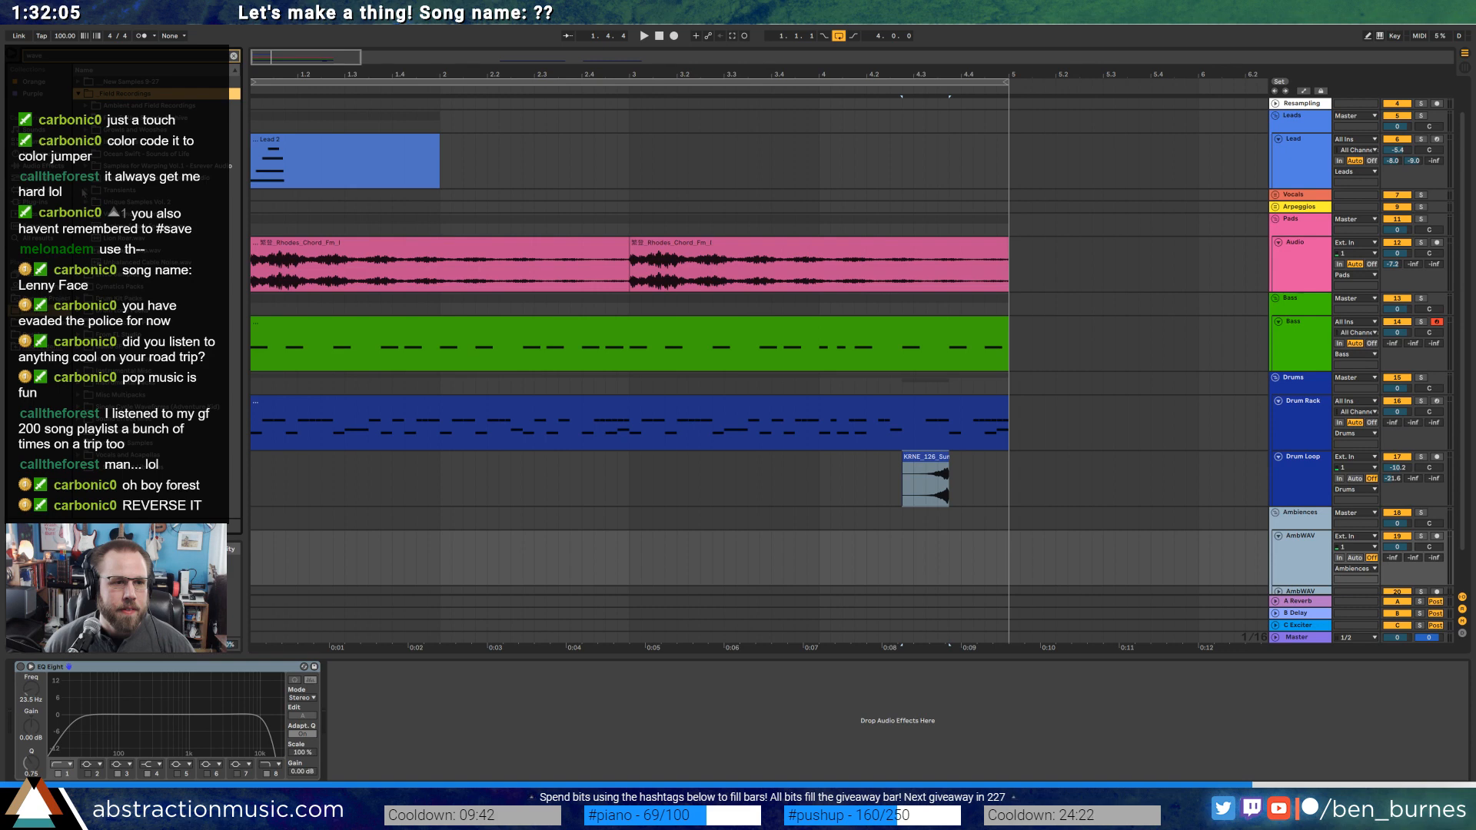
click(116, 190)
click(89, 106)
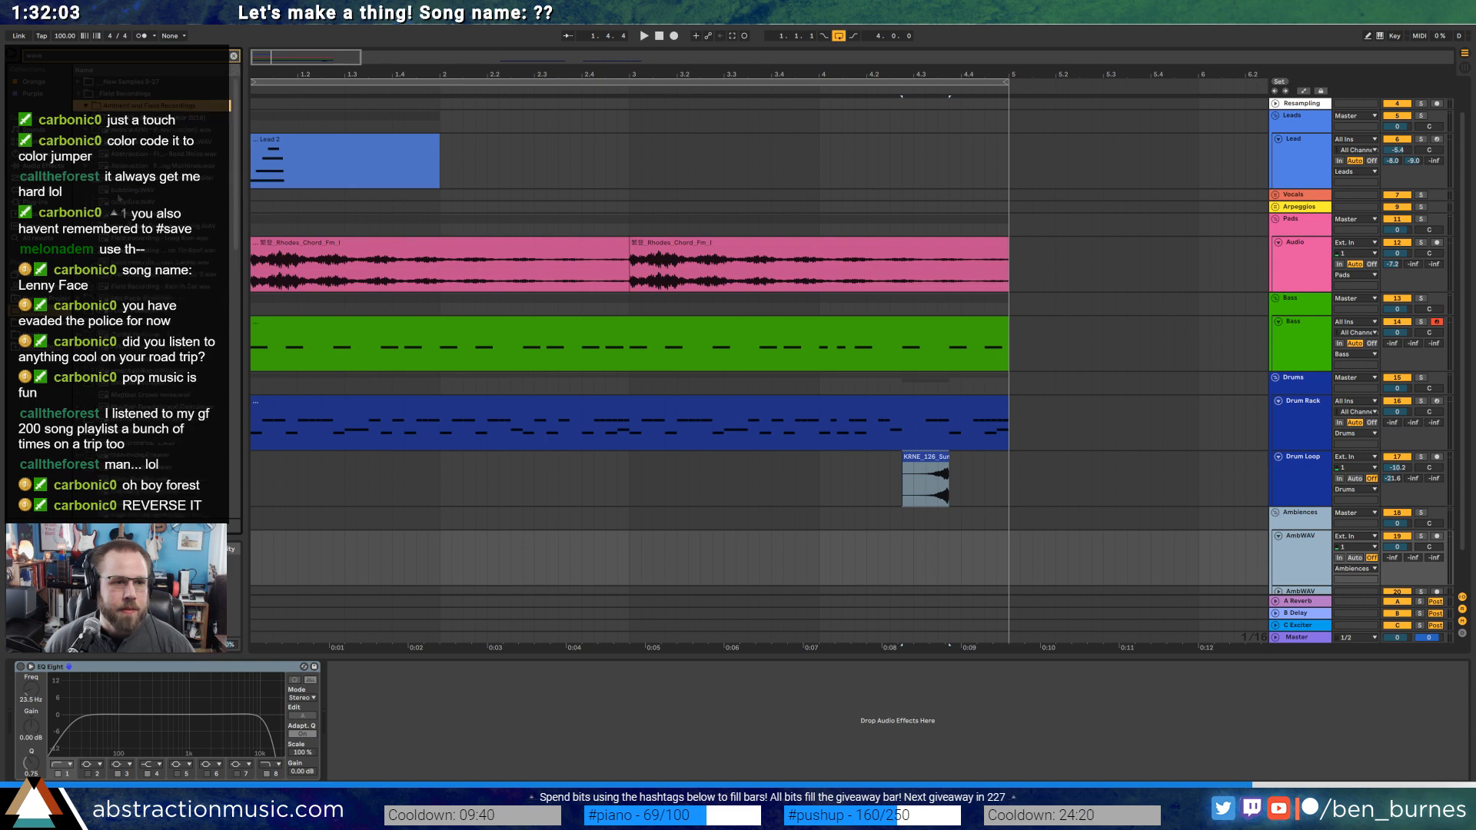
click(131, 155)
click(135, 274)
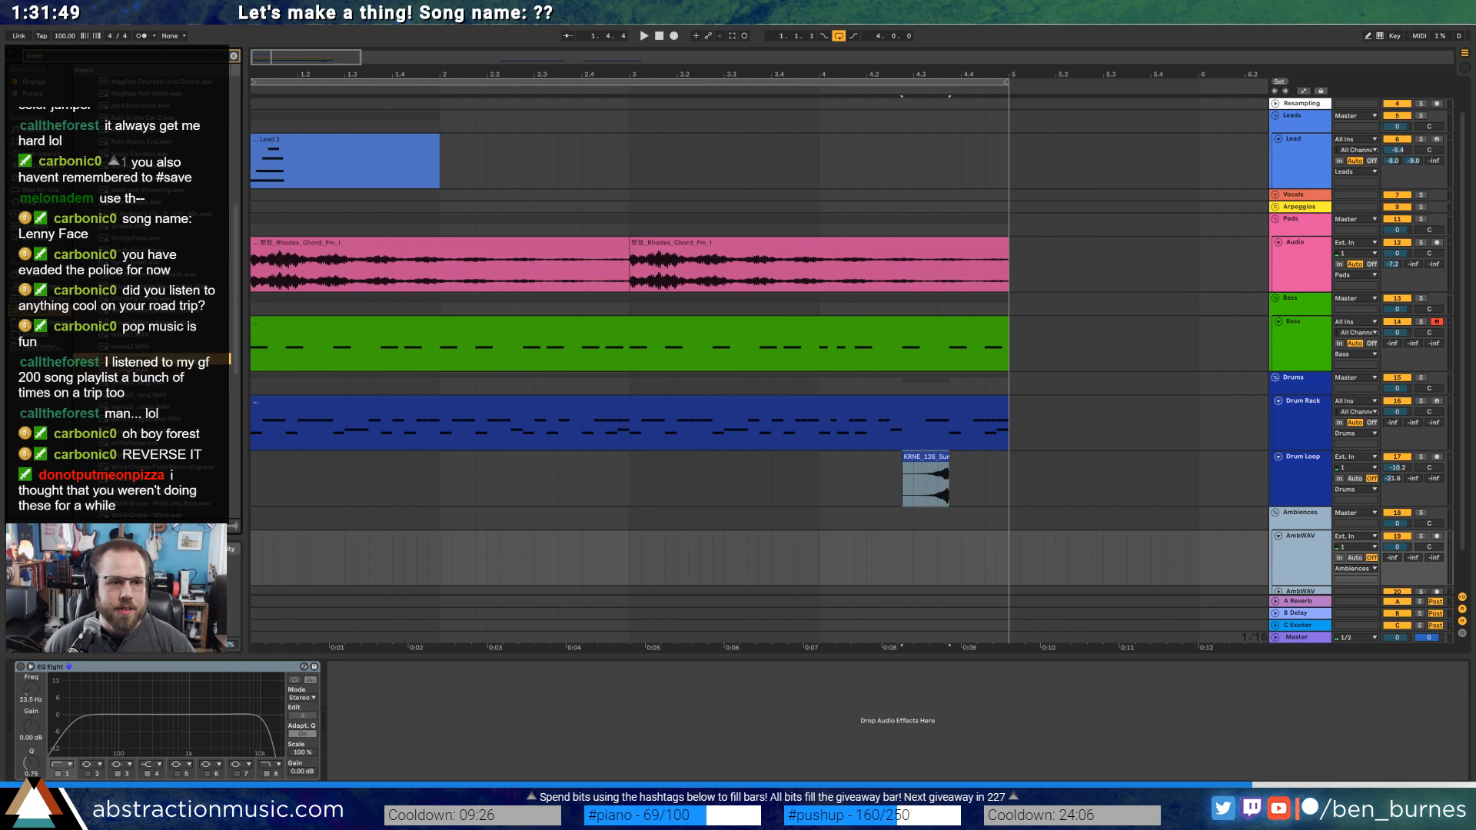
click(140, 396)
mouse_move(140, 396)
mouse_down()
mouse_move(992, 578)
mouse_move(1035, 568)
mouse_up()
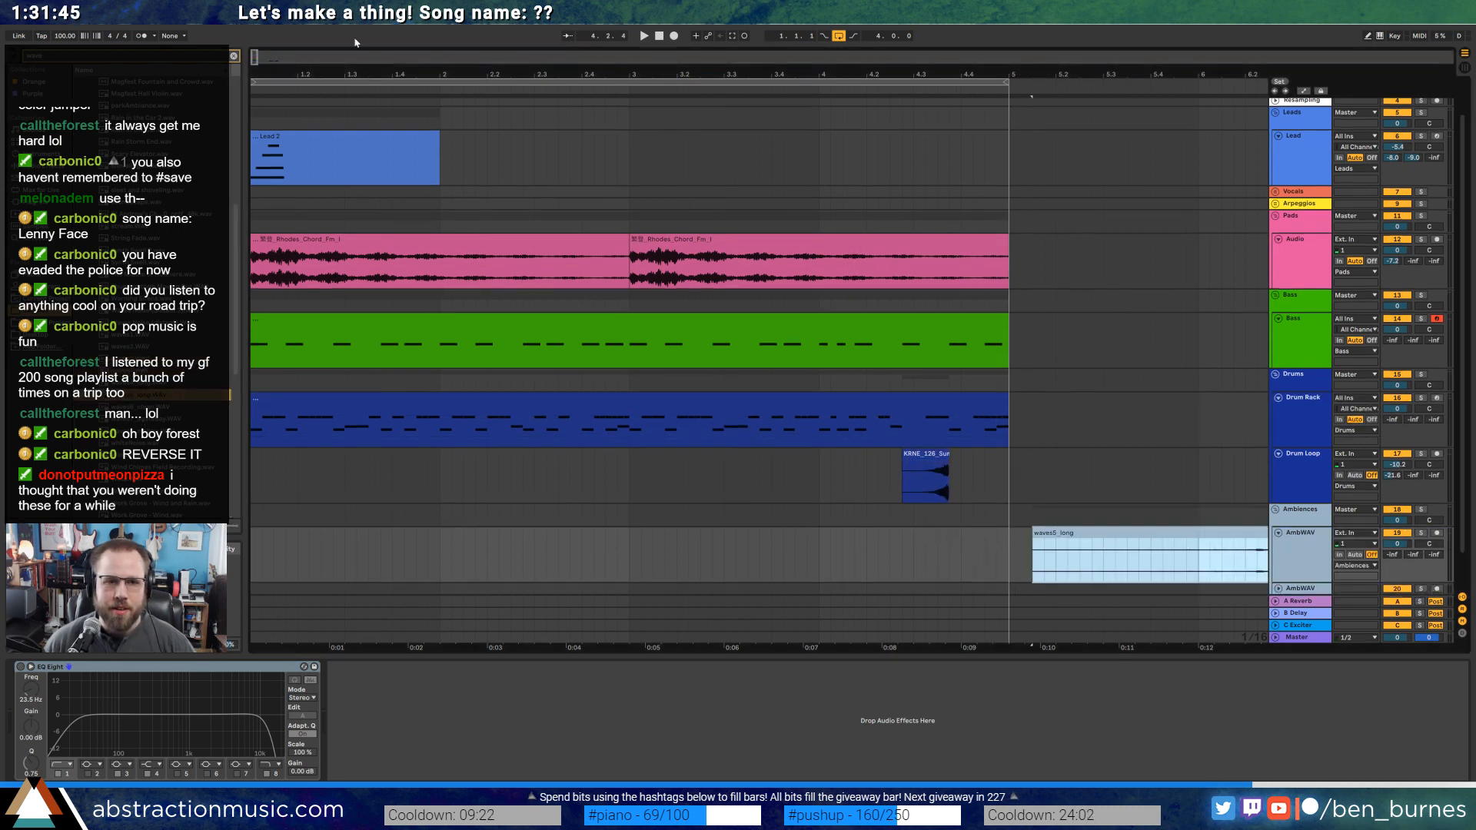
Reposition the waves5_long clip so it covers the arrangement from bar 1, return playback to the start, and select the AmbWAV track.
key(minus)
key(minus)
key(minus)
key(minus)
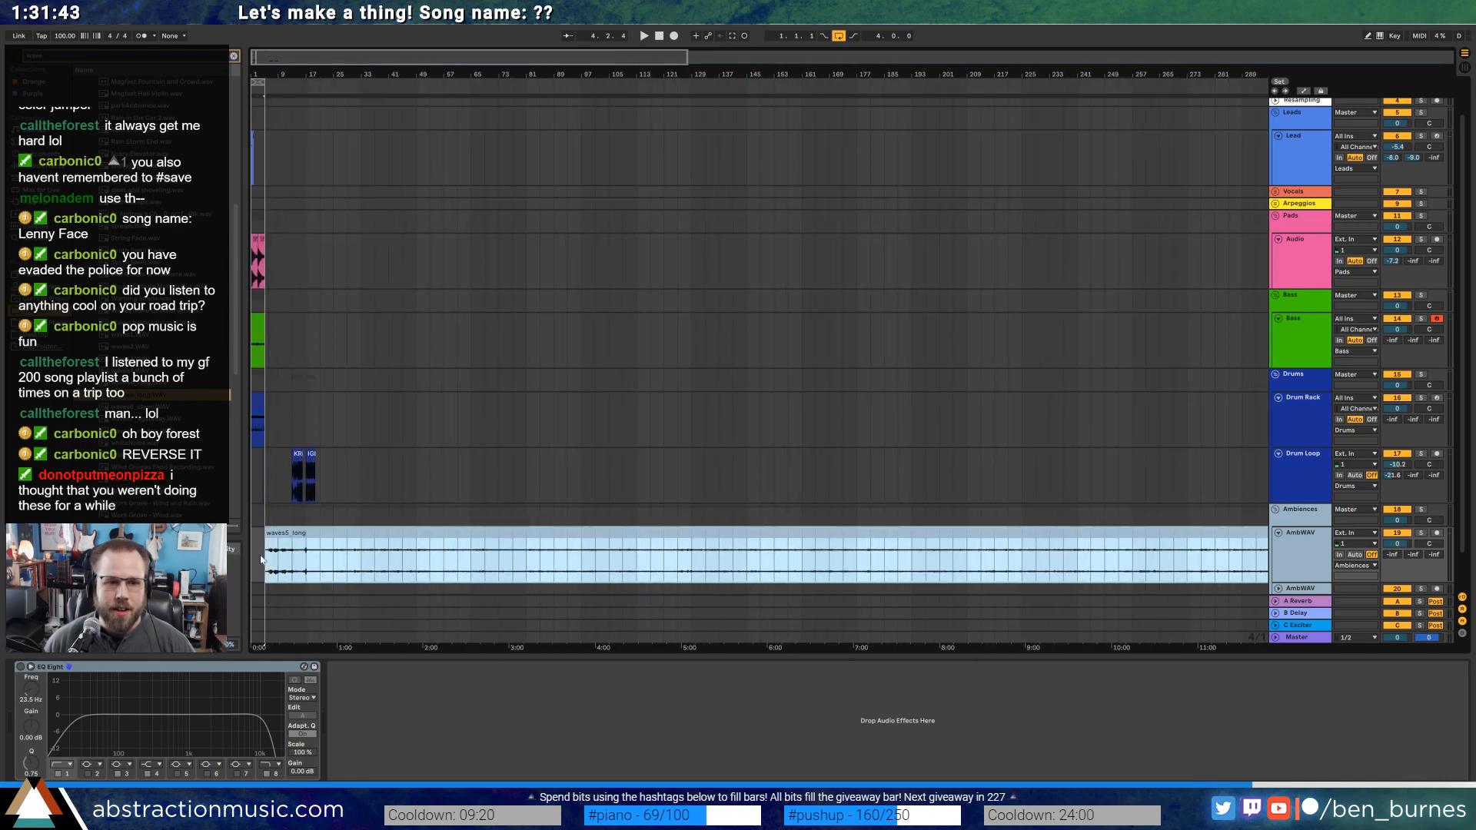
mouse_move(266, 560)
mouse_down()
mouse_move(704, 560)
mouse_move(362, 560)
mouse_move(293, 554)
mouse_move(299, 536)
mouse_up()
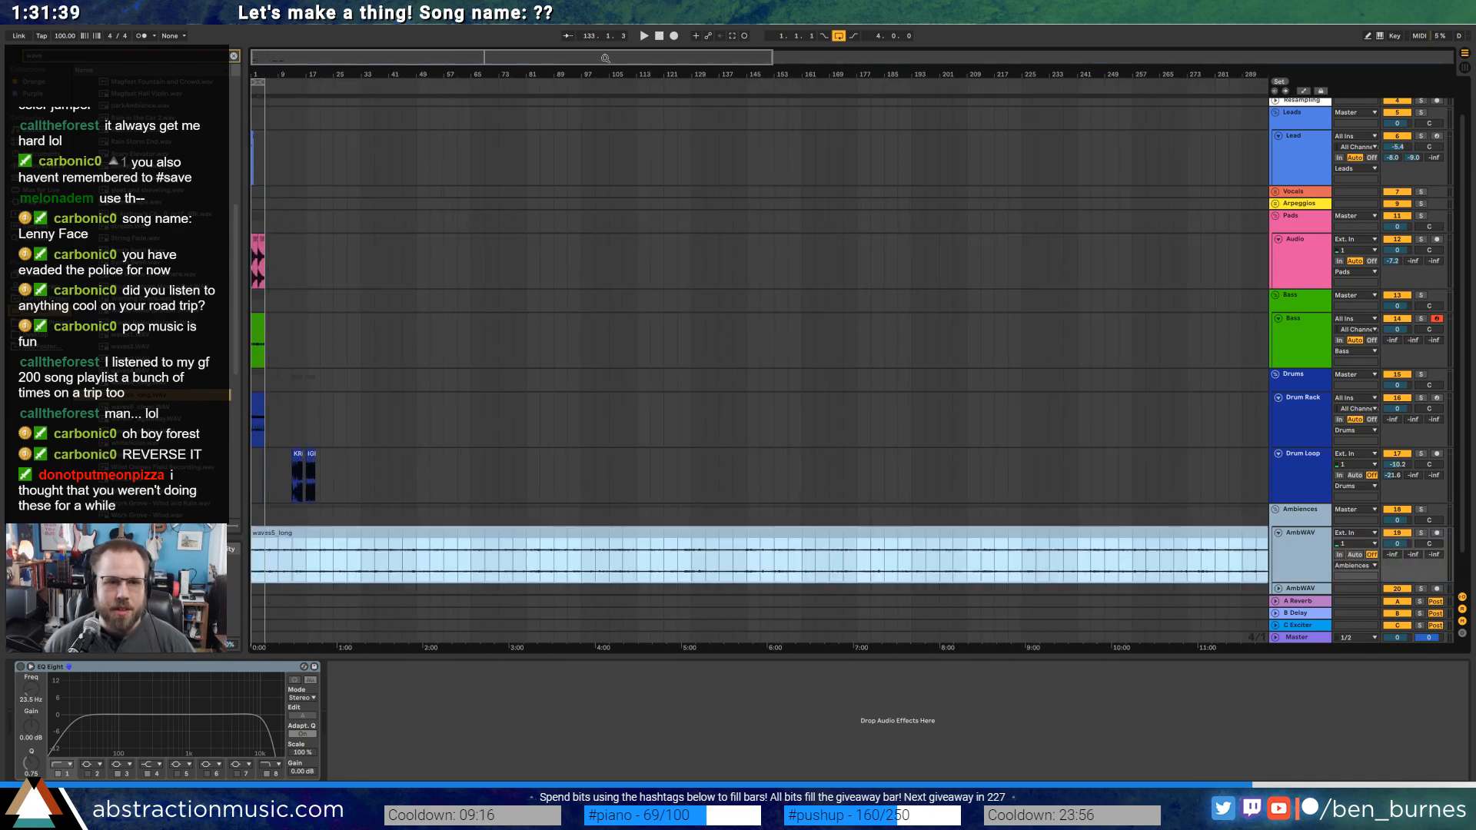
click(657, 37)
click(1069, 587)
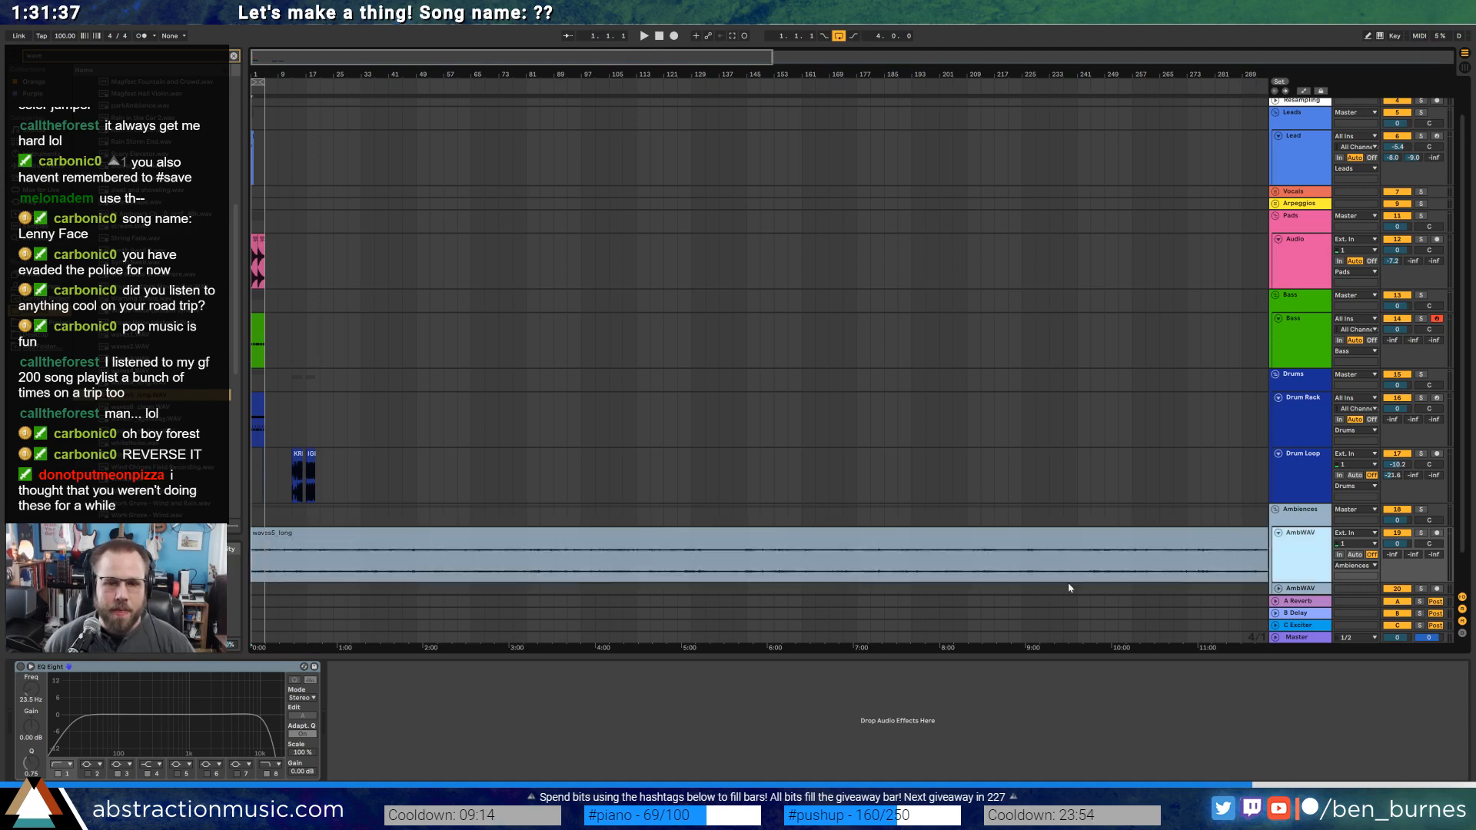
Switch on the AmbWAV track's EQ Eight and delete everything of the waves5_long clip after bar 5.
click(20, 667)
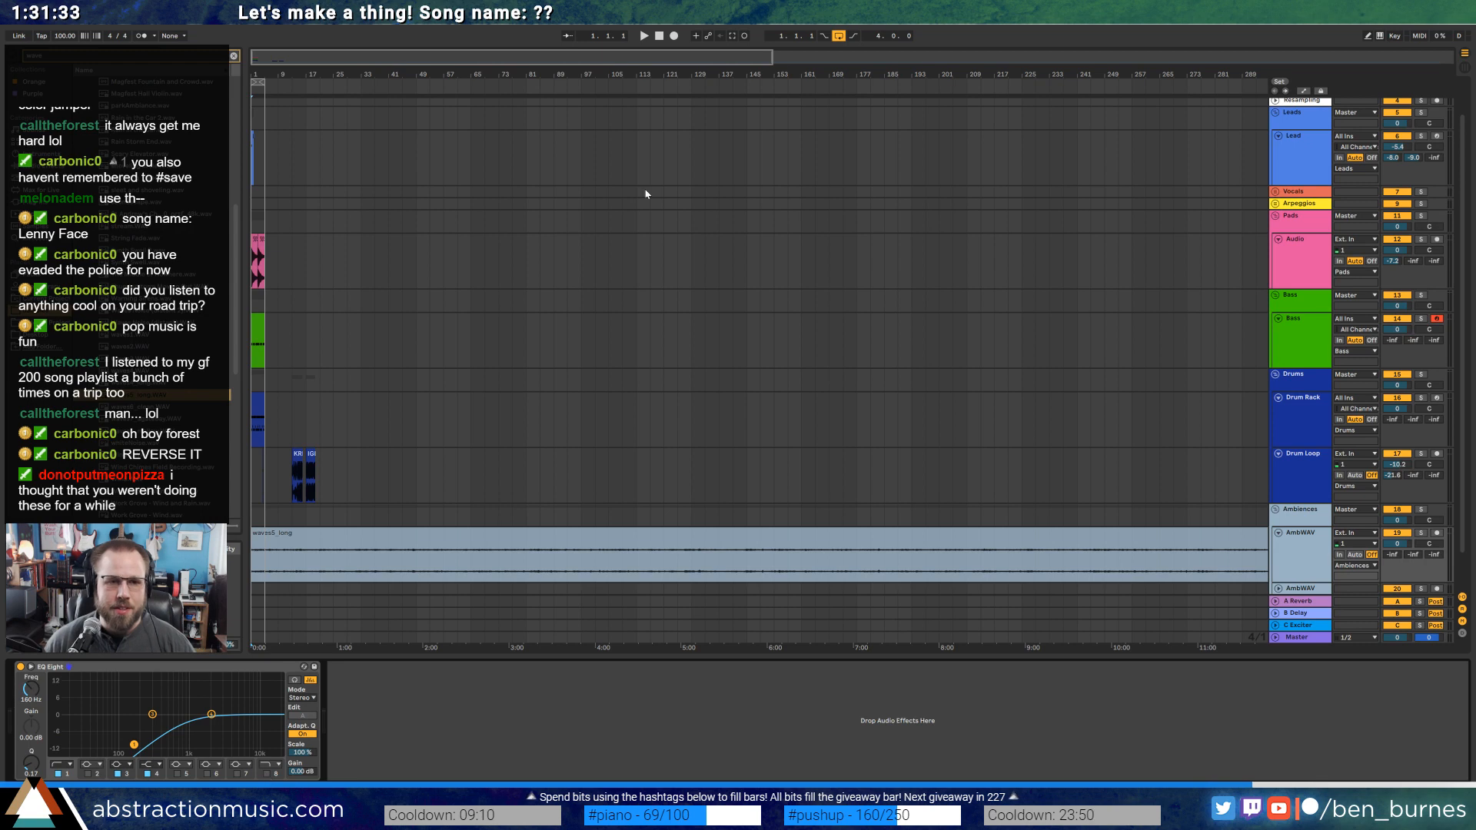
key(plus)
key(plus)
key(plus)
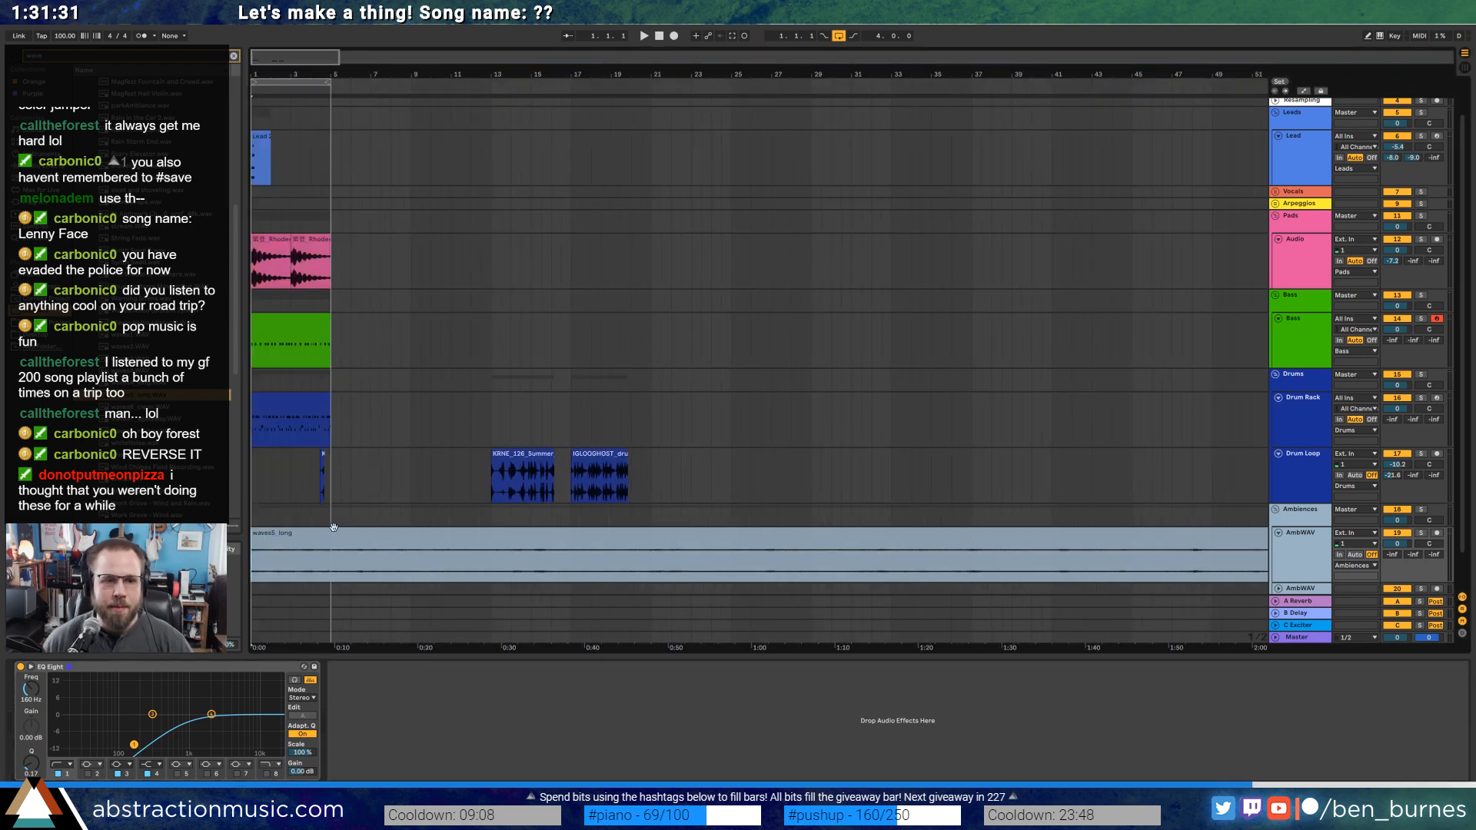
drag(339, 579, 970, 592)
key(Delete)
click(991, 532)
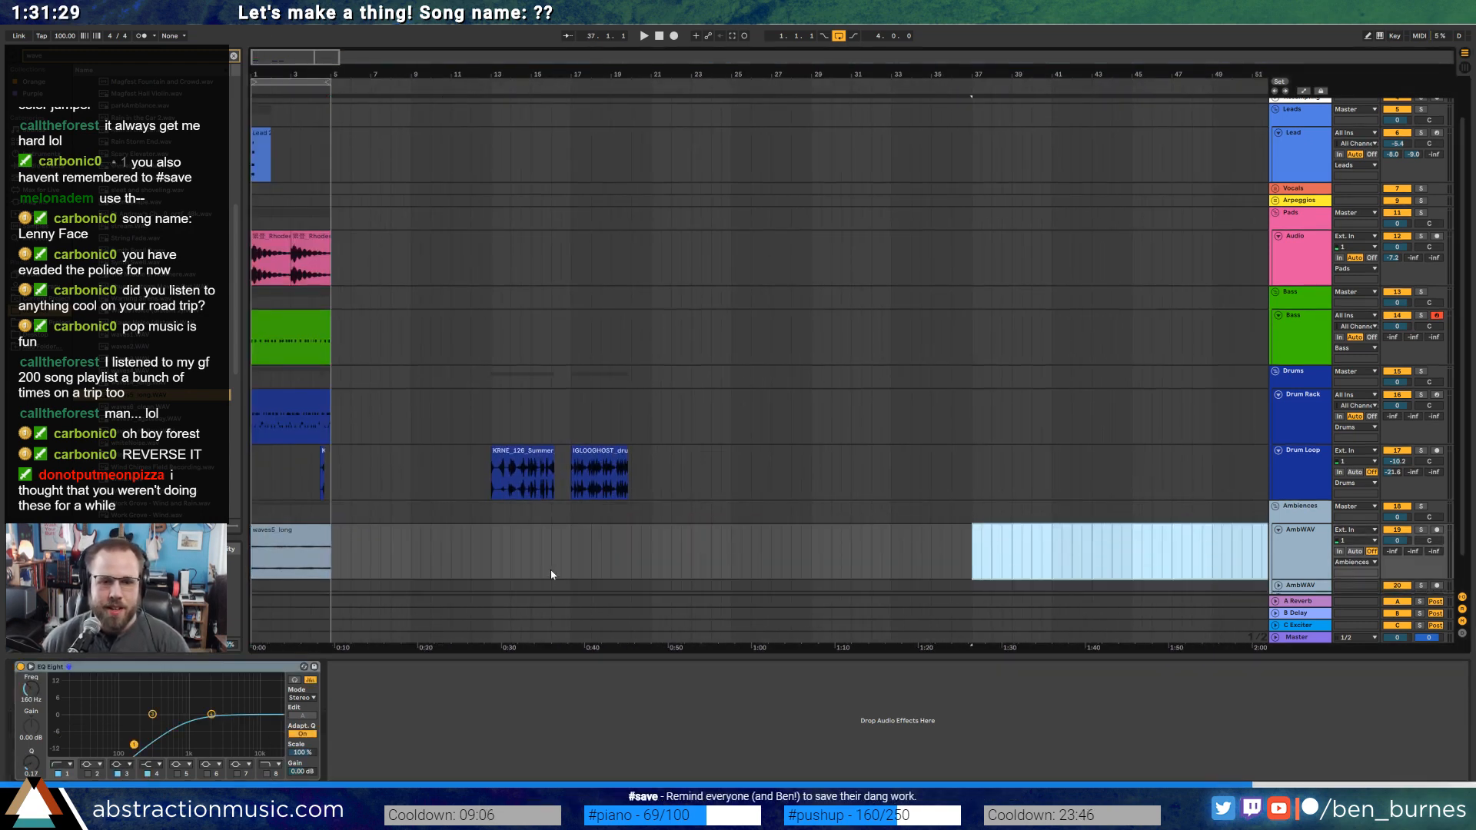
key(Delete)
click(552, 569)
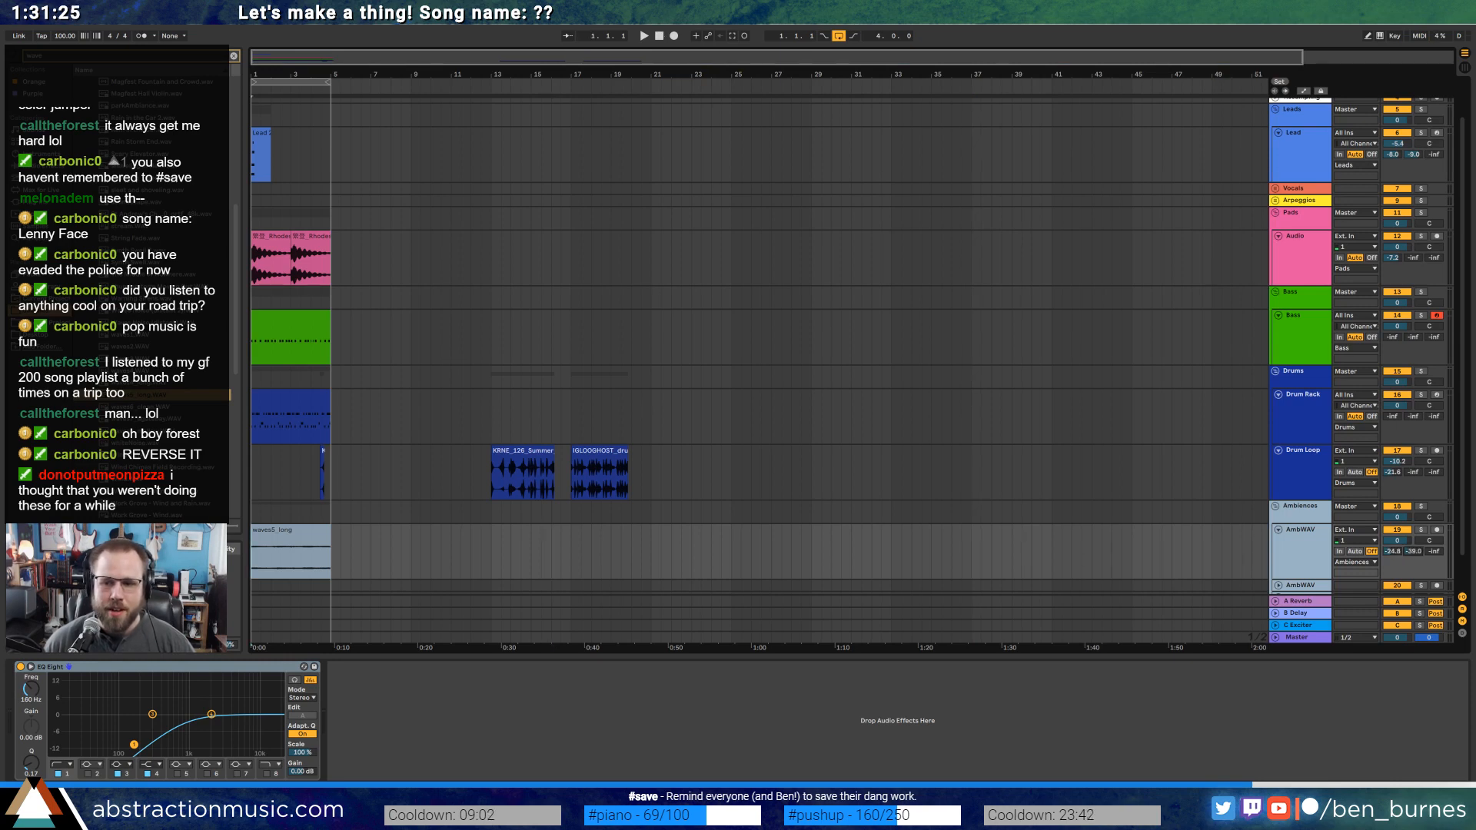
Play the loop and raise the low-cut frequency of AmbWAV's EQ Eight to about 225 Hz.
click(643, 36)
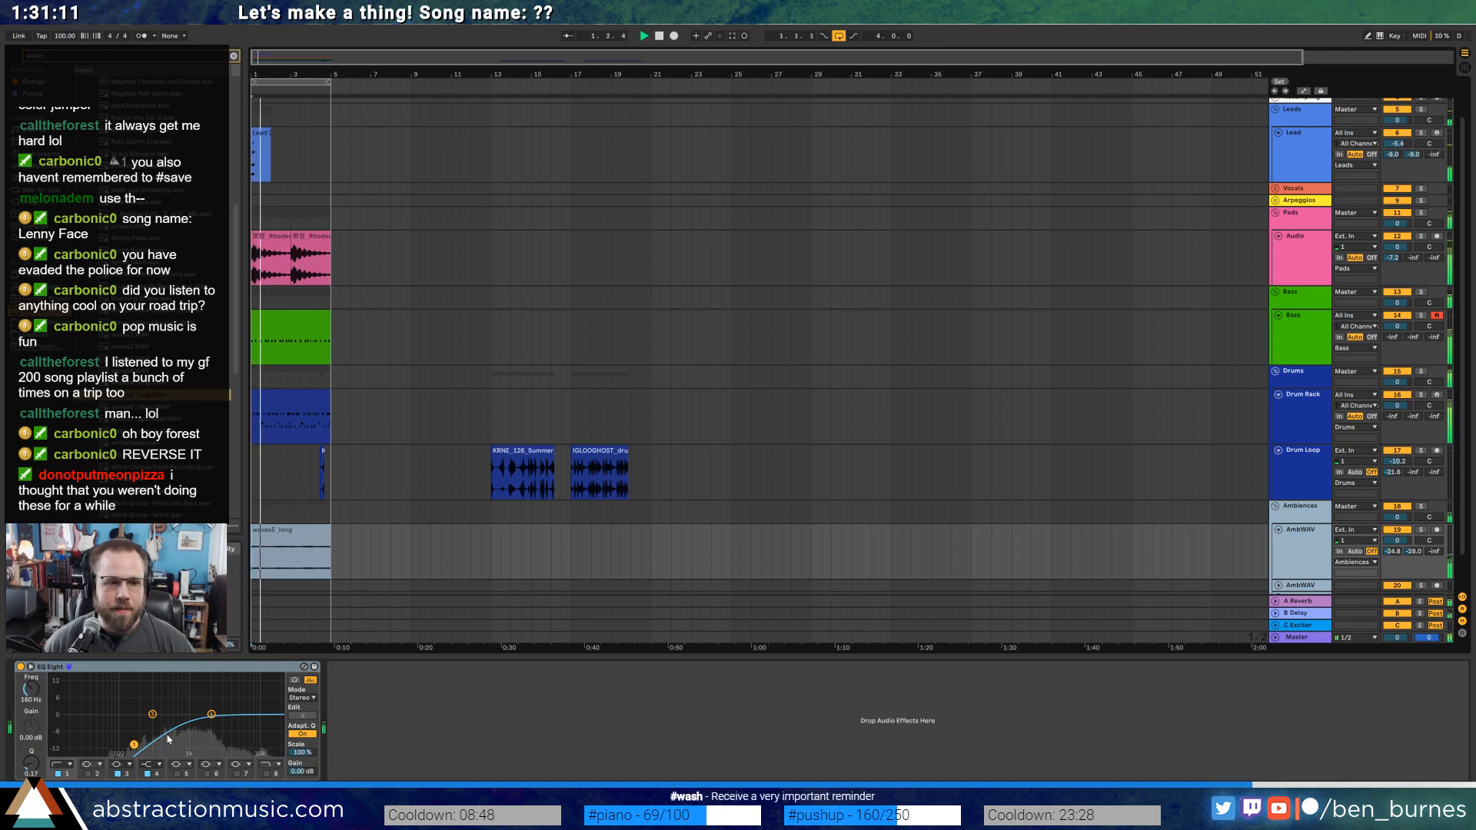
drag(133, 743, 135, 745)
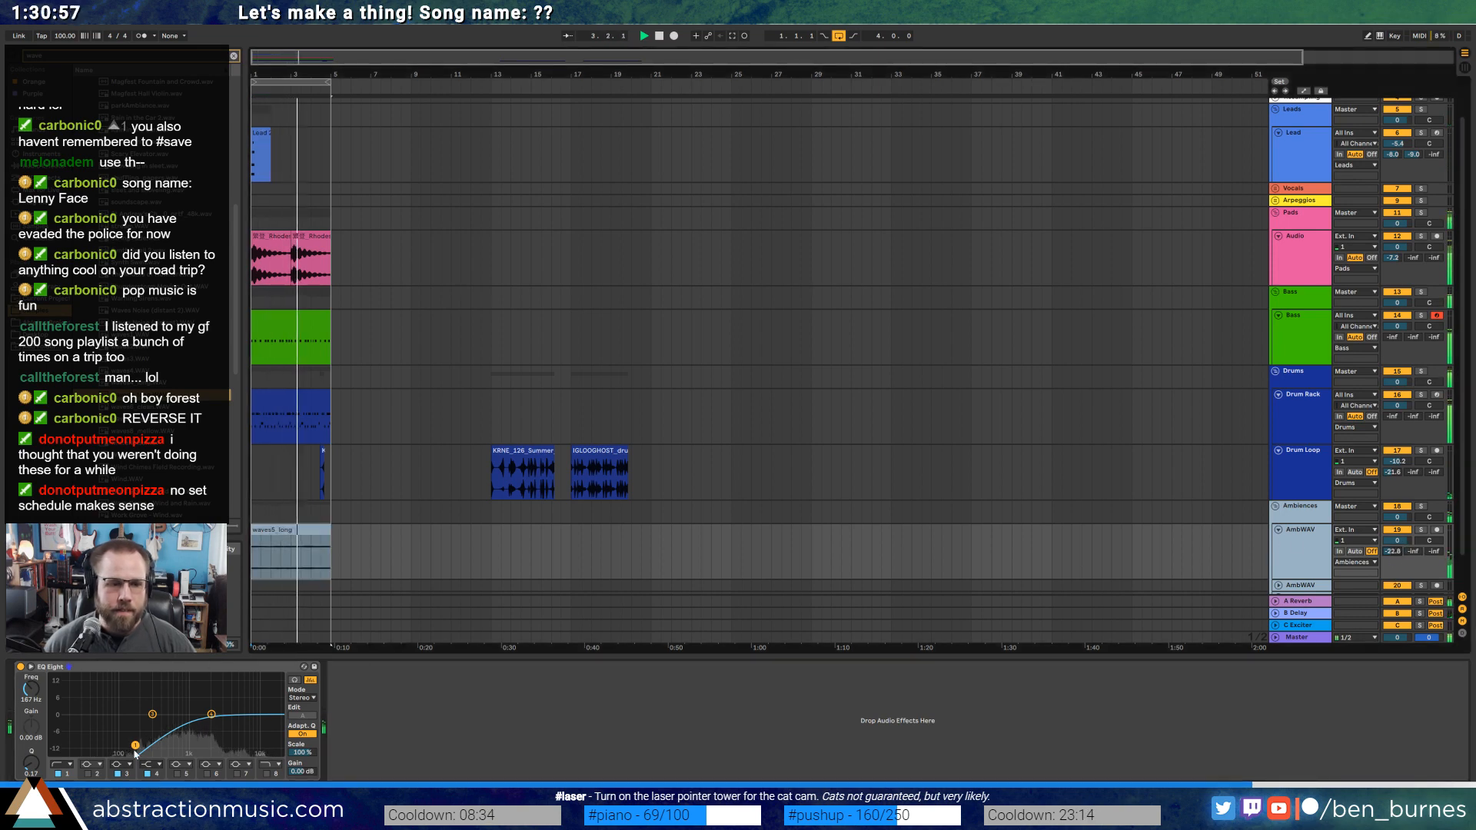
drag(136, 751, 143, 744)
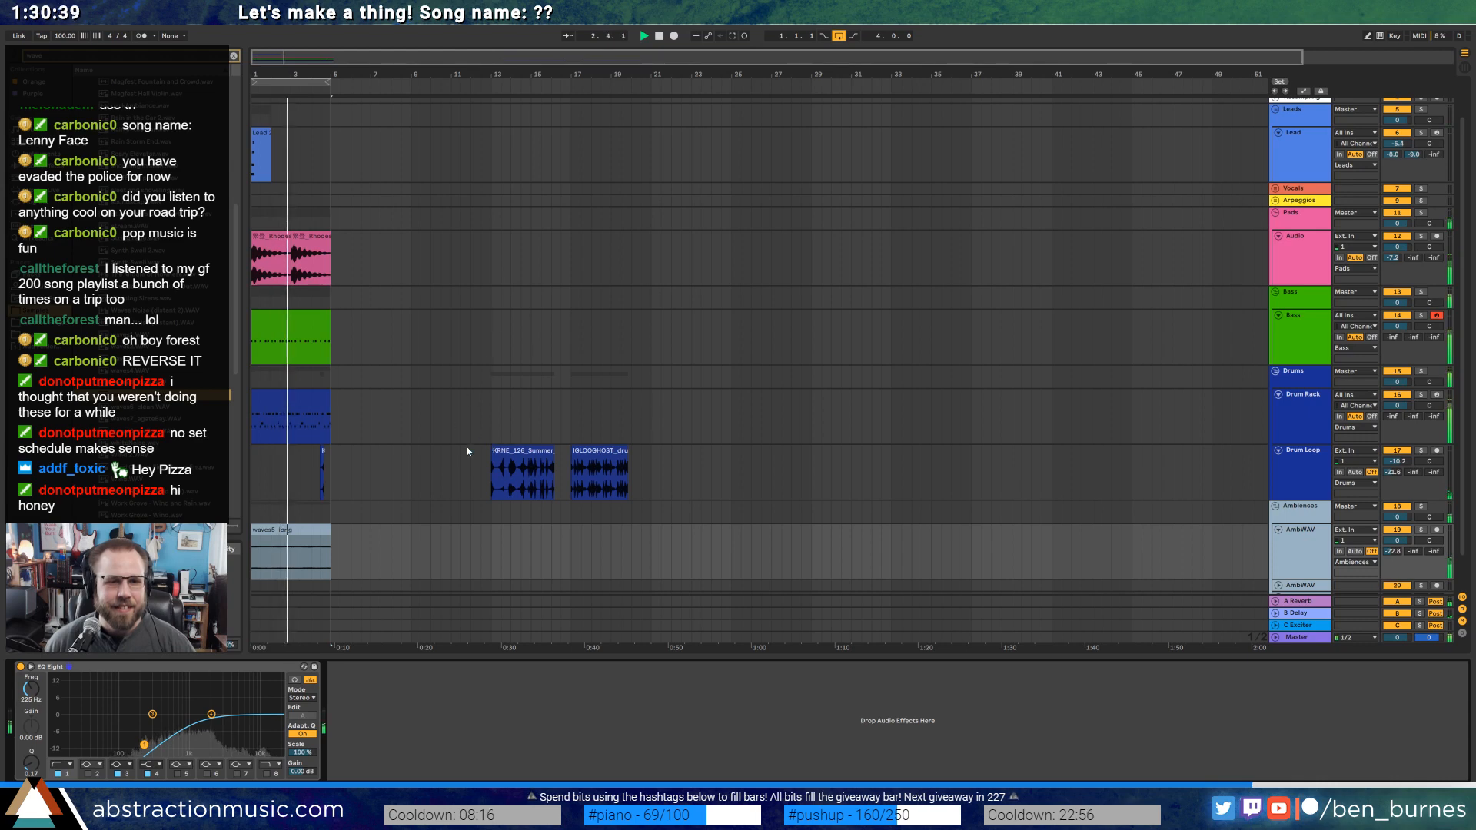
Add an audio track below Drum Loop and open the sample view of the IGLOOGHOST drum loop clip.
click(1318, 455)
key(ctrl+t)
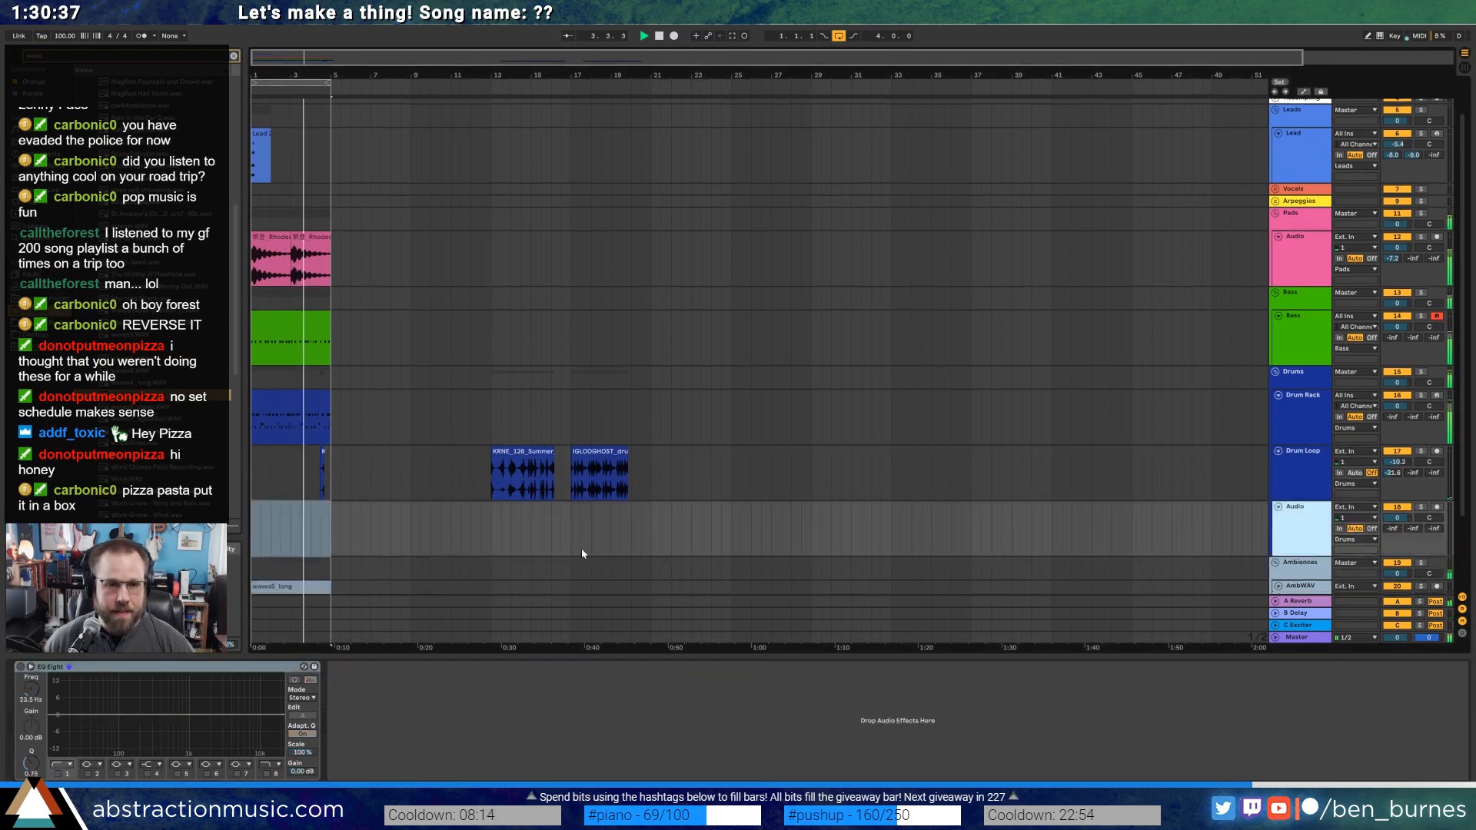
click(594, 451)
key(shift+Tab)
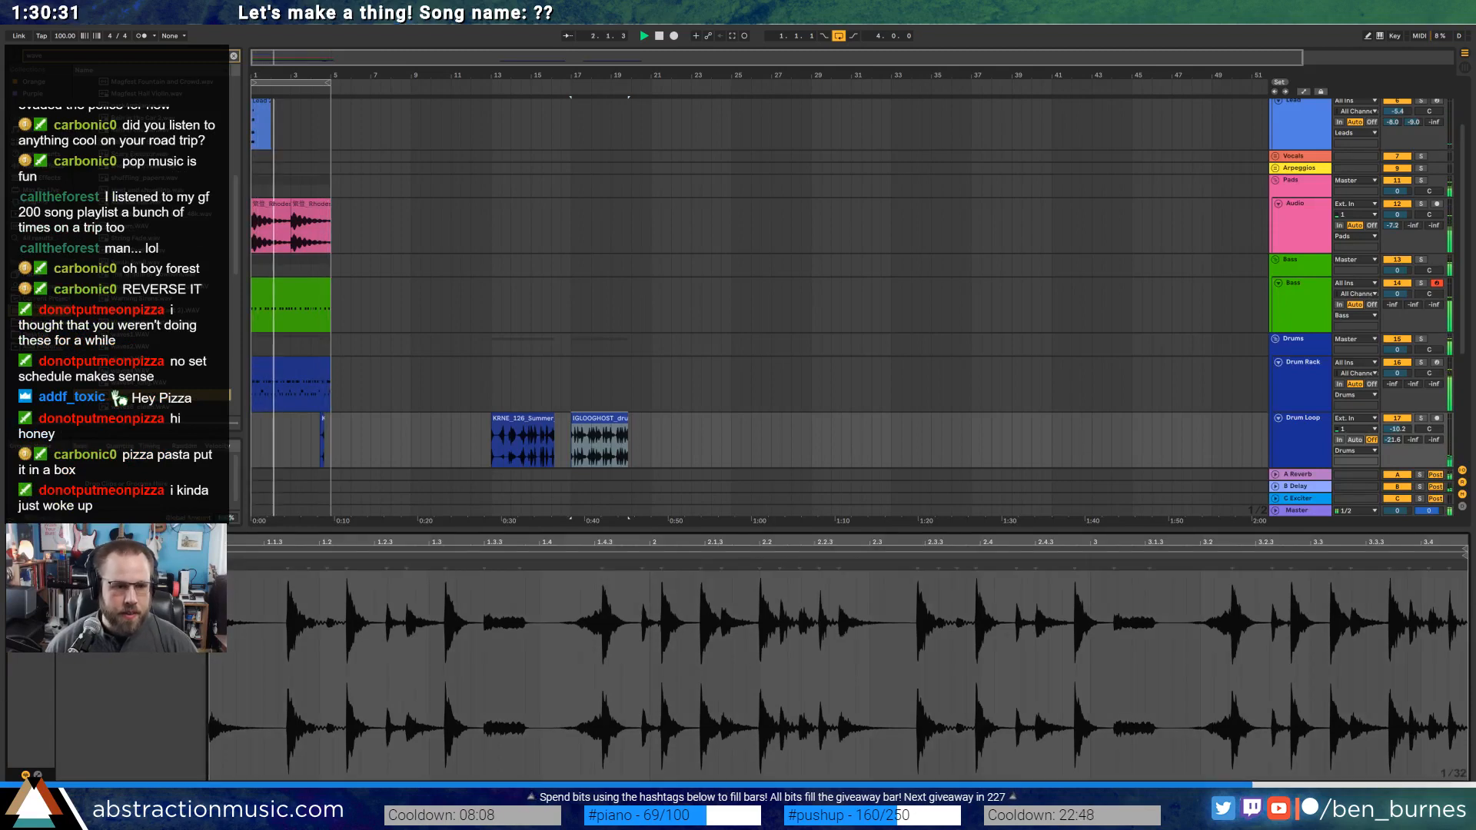
Set the IGLOOGHOST drum loop clip's source tempo to 140 BPM.
drag(628, 433, 698, 432)
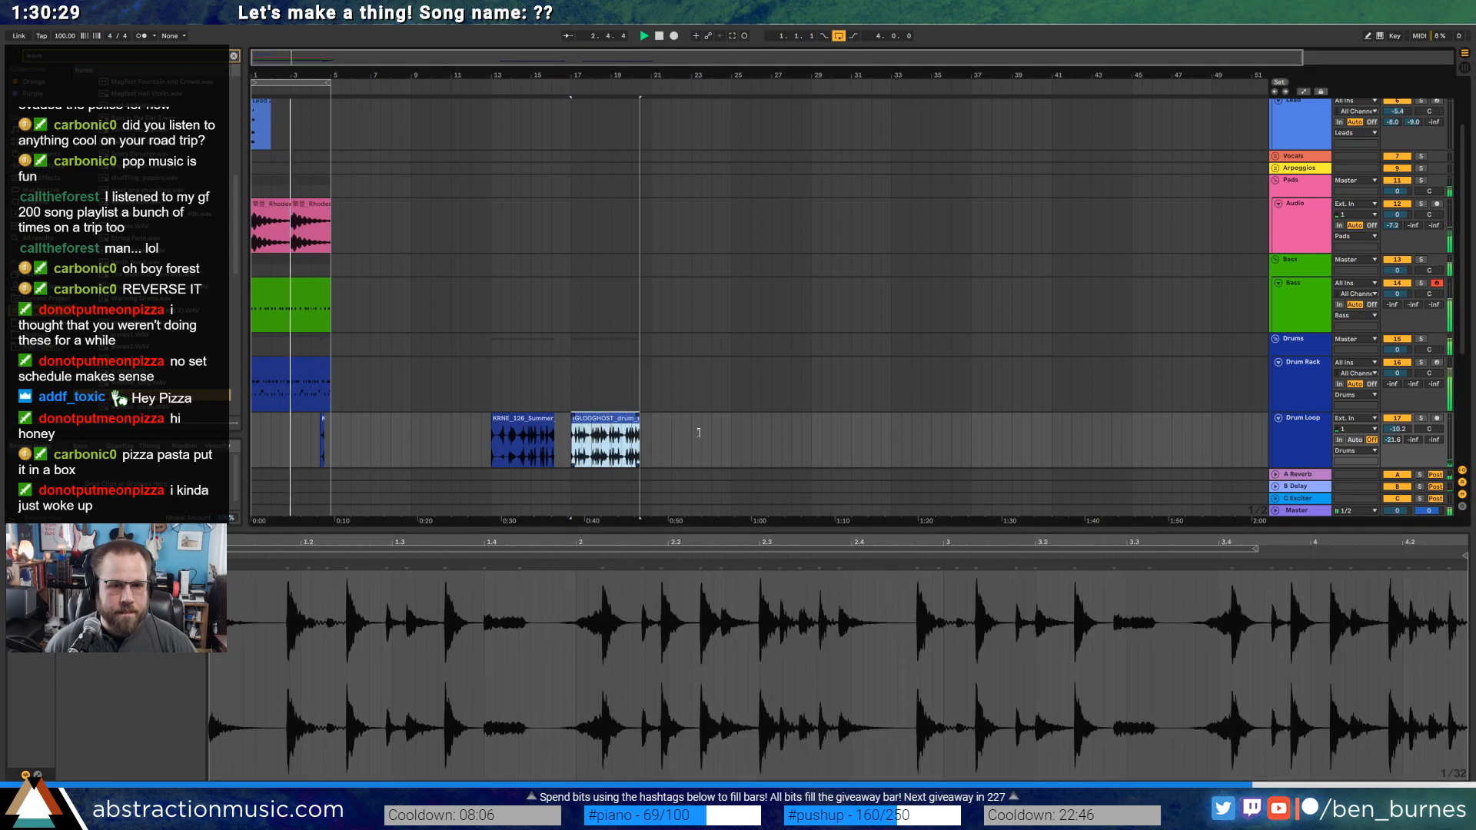
scroll(605, 377, down, 2)
key(alt+Tab)
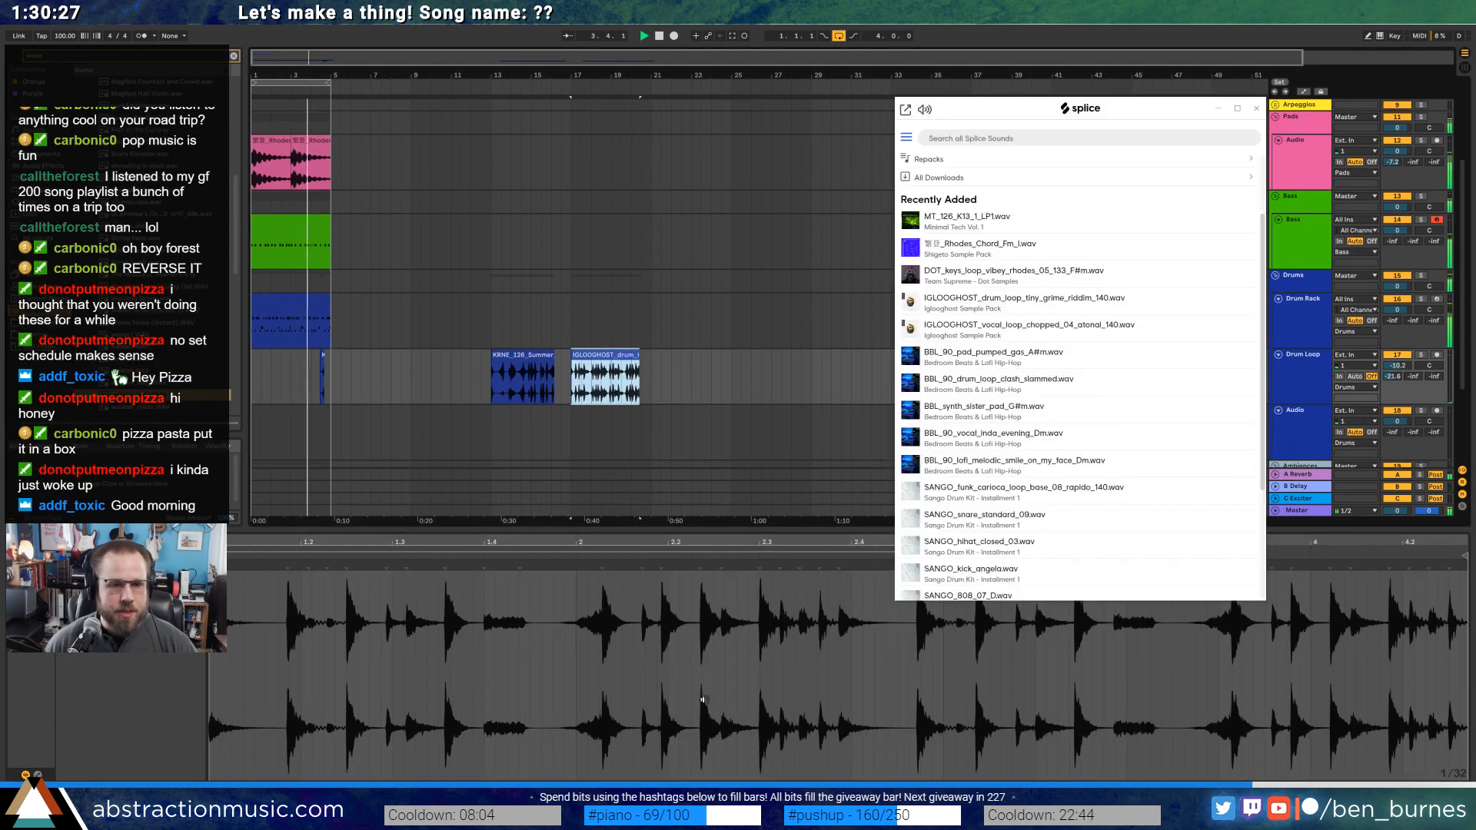
click(622, 355)
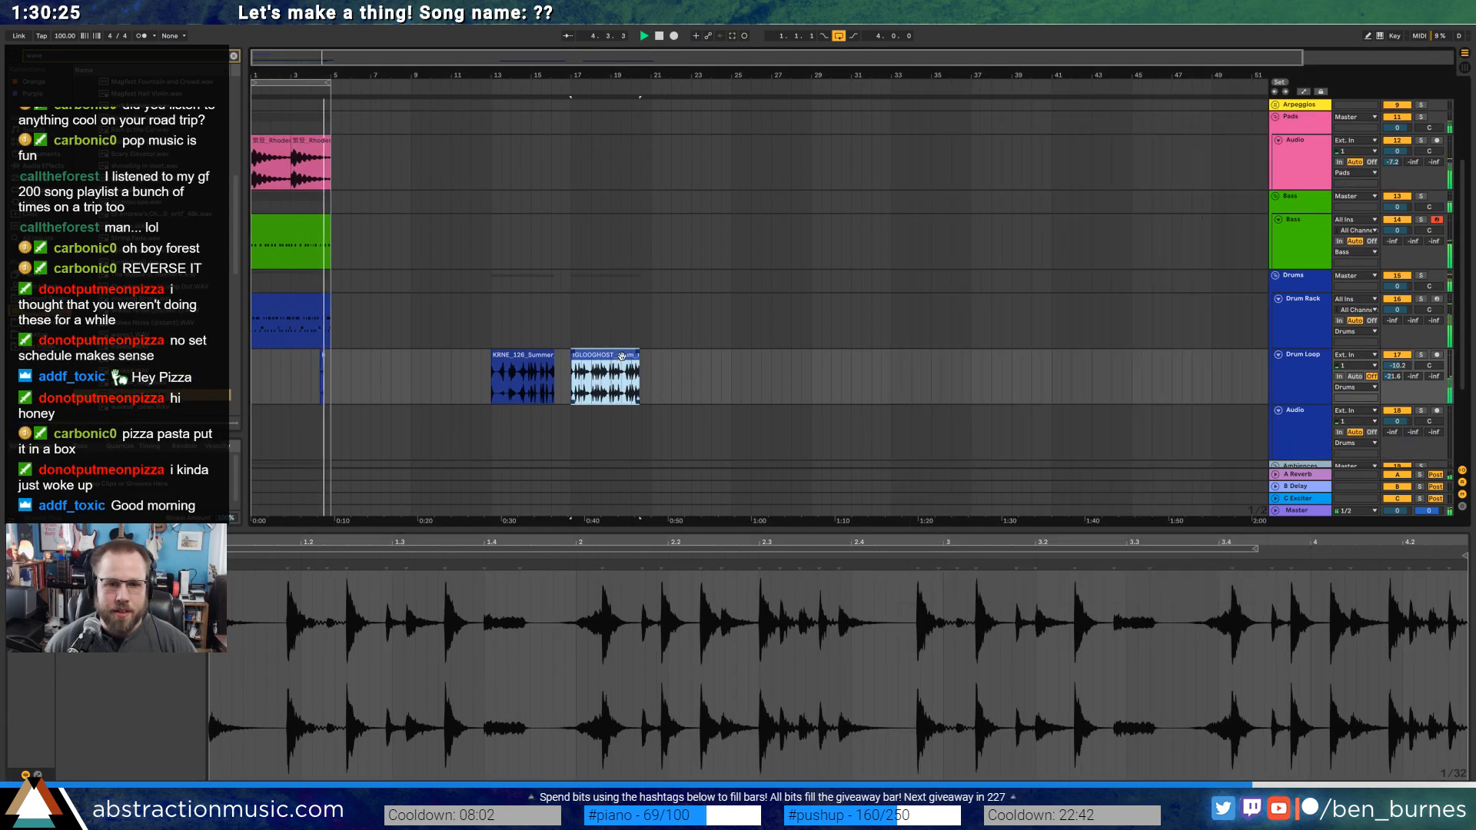
scroll(619, 353, up, 4)
key(alt+Tab)
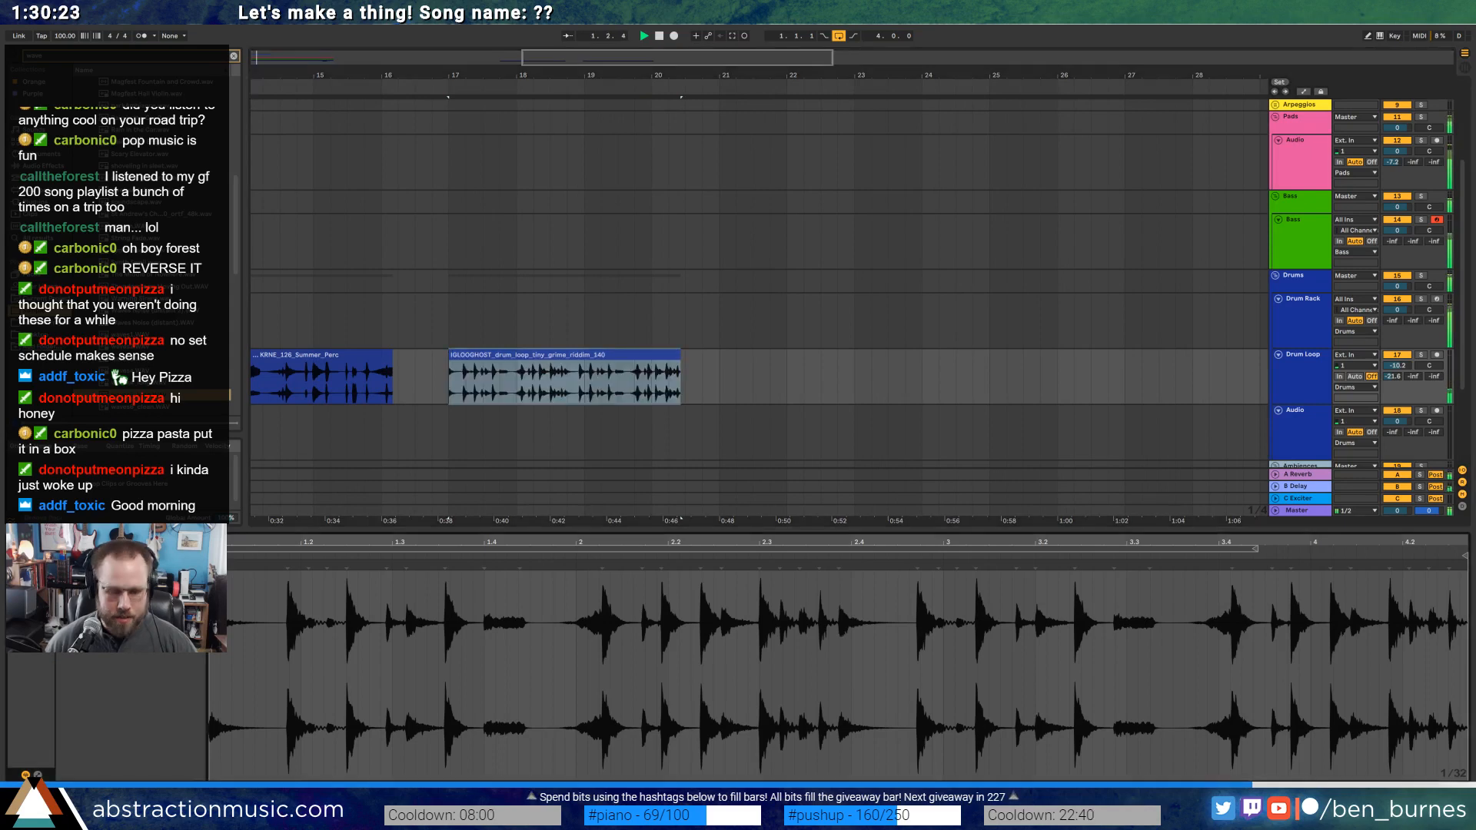
text(140)
key(Return)
scroll(336, 421, down, 4)
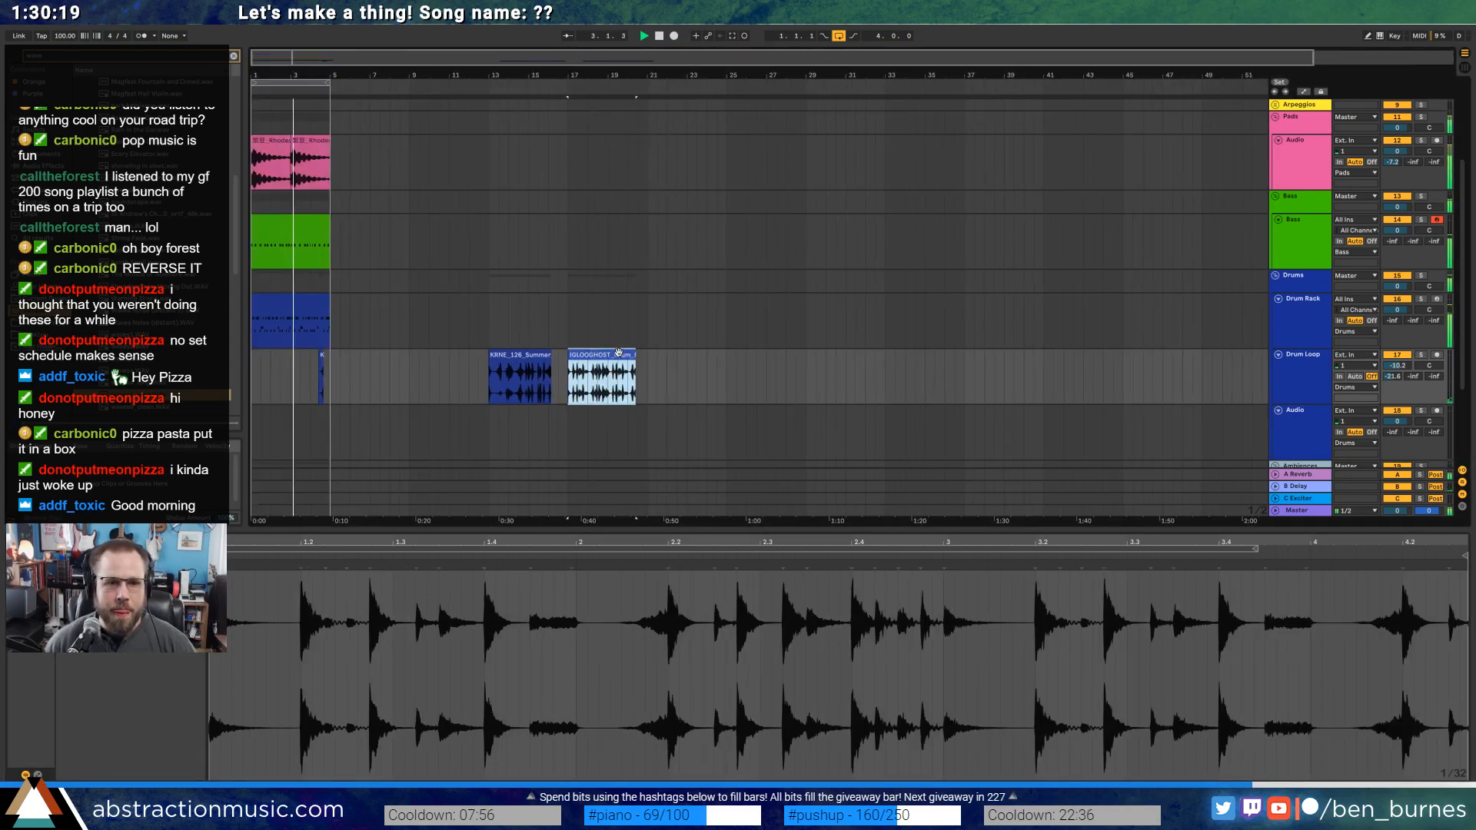
Extend the IGLOOGHOST drum loop clip to four bars and move it to bar 1 of the new Audio track.
drag(633, 356, 647, 356)
drag(324, 60, 323, 54)
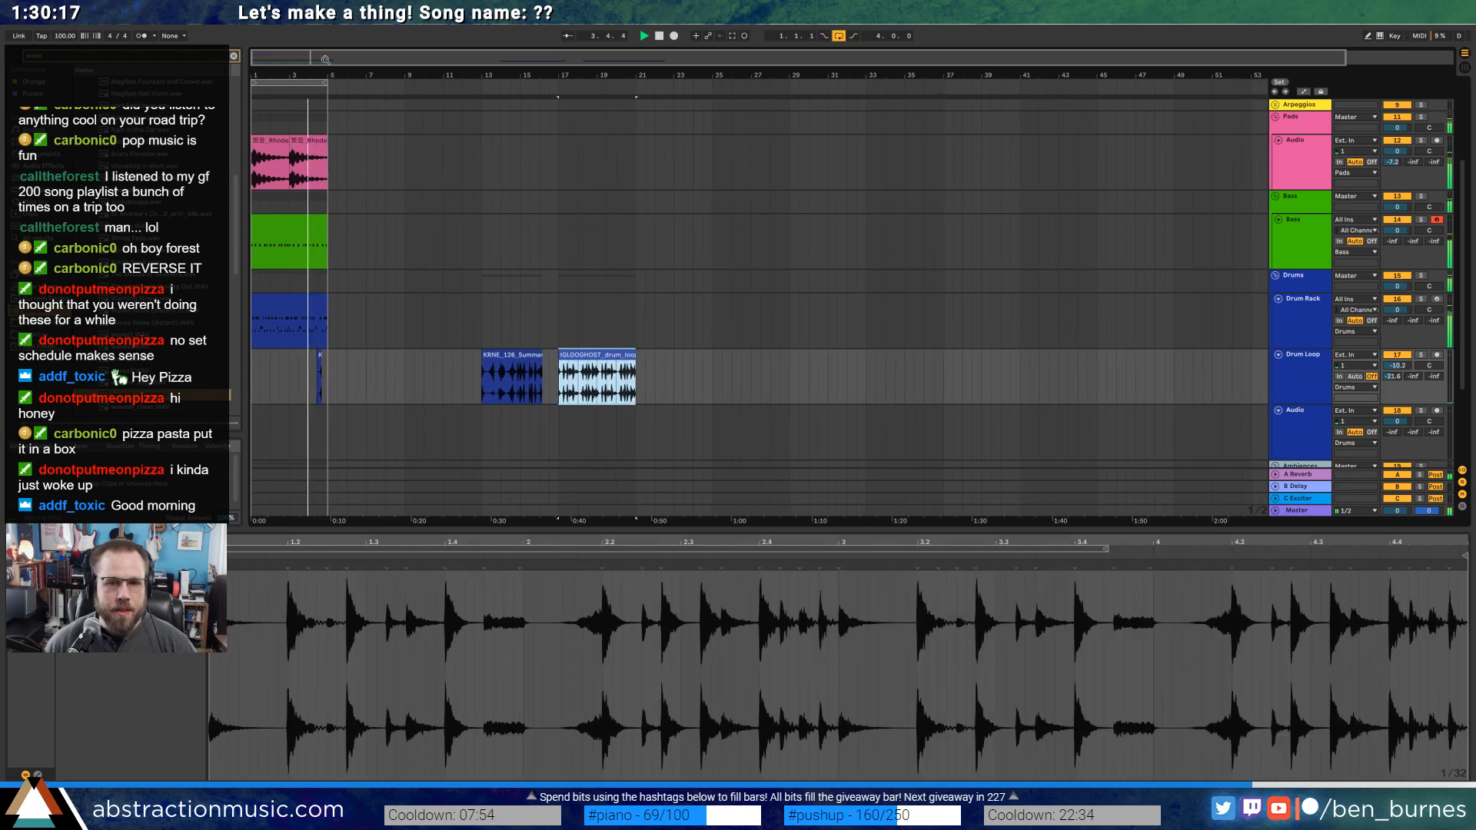
drag(576, 352, 318, 418)
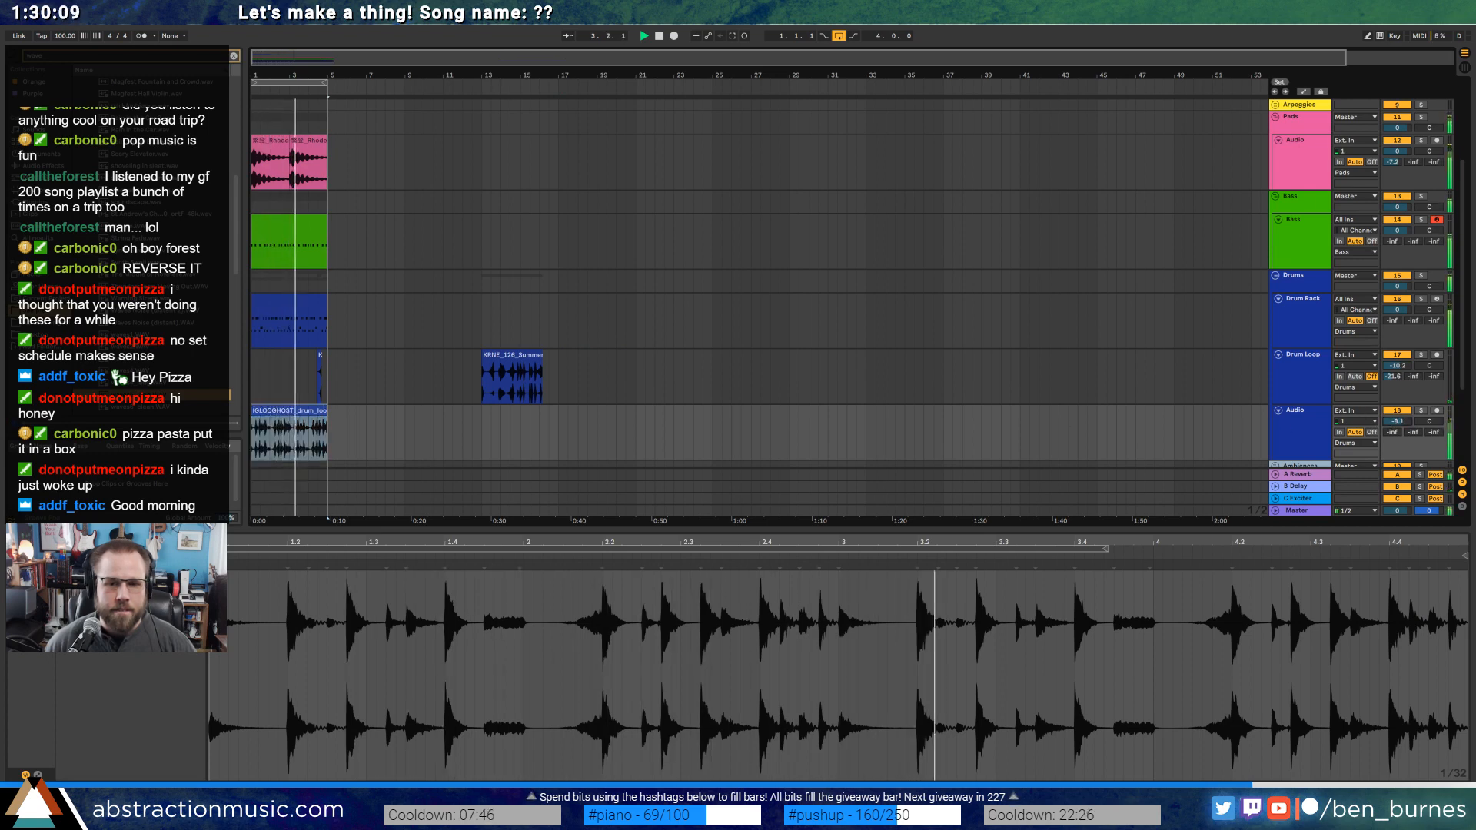
Switch on the new Audio track's EQ Eight and add a high cut at about 3.59 kHz with band 8.
key(shift+Tab)
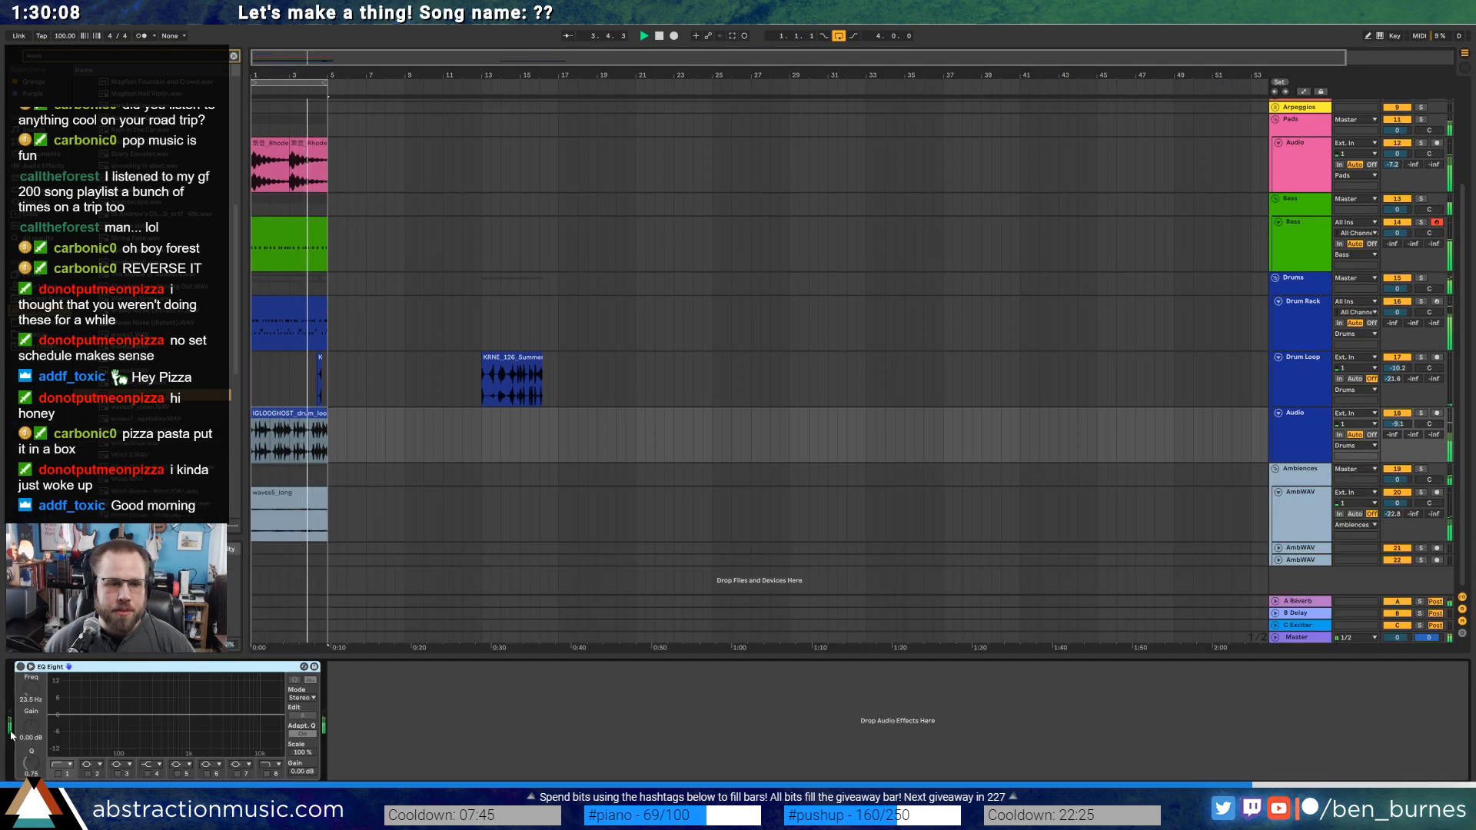
click(20, 666)
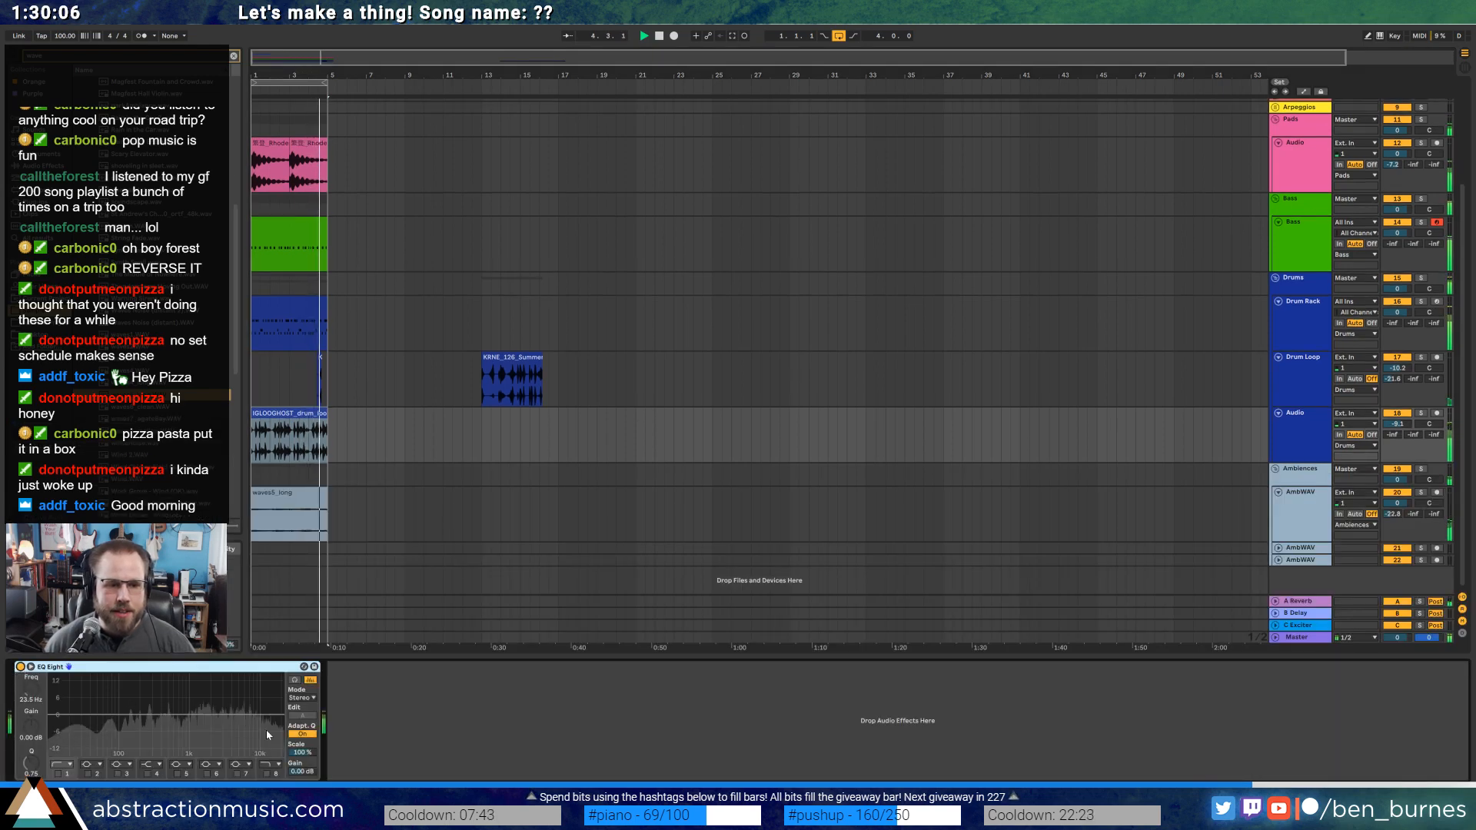
click(267, 775)
drag(272, 722, 226, 725)
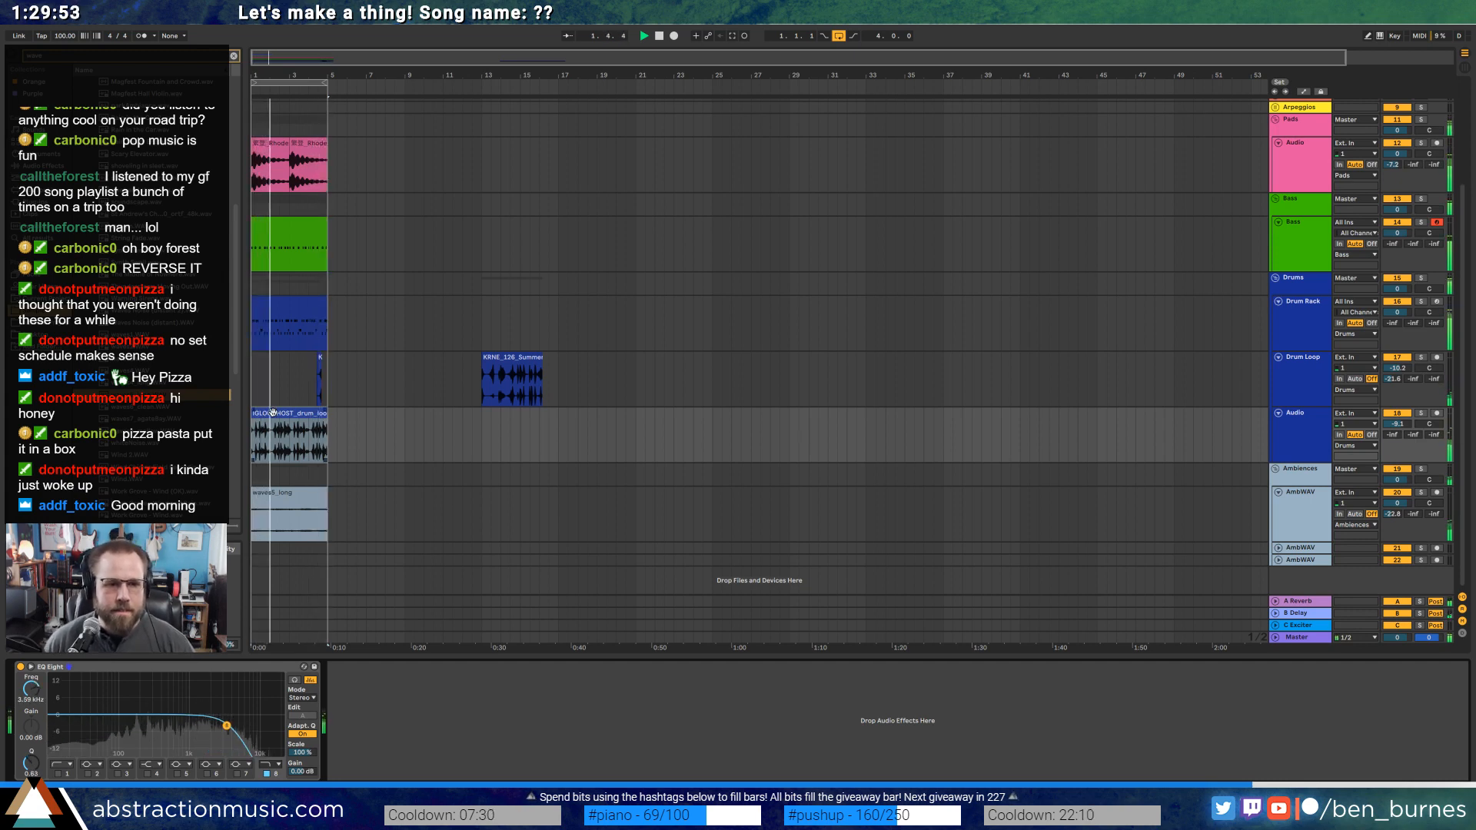
Move the IGLOOGHOST clip out to bar 19 and set the KRNE_126_Summer_Perc clip's source tempo to match its file name.
drag(272, 413, 618, 413)
click(506, 365)
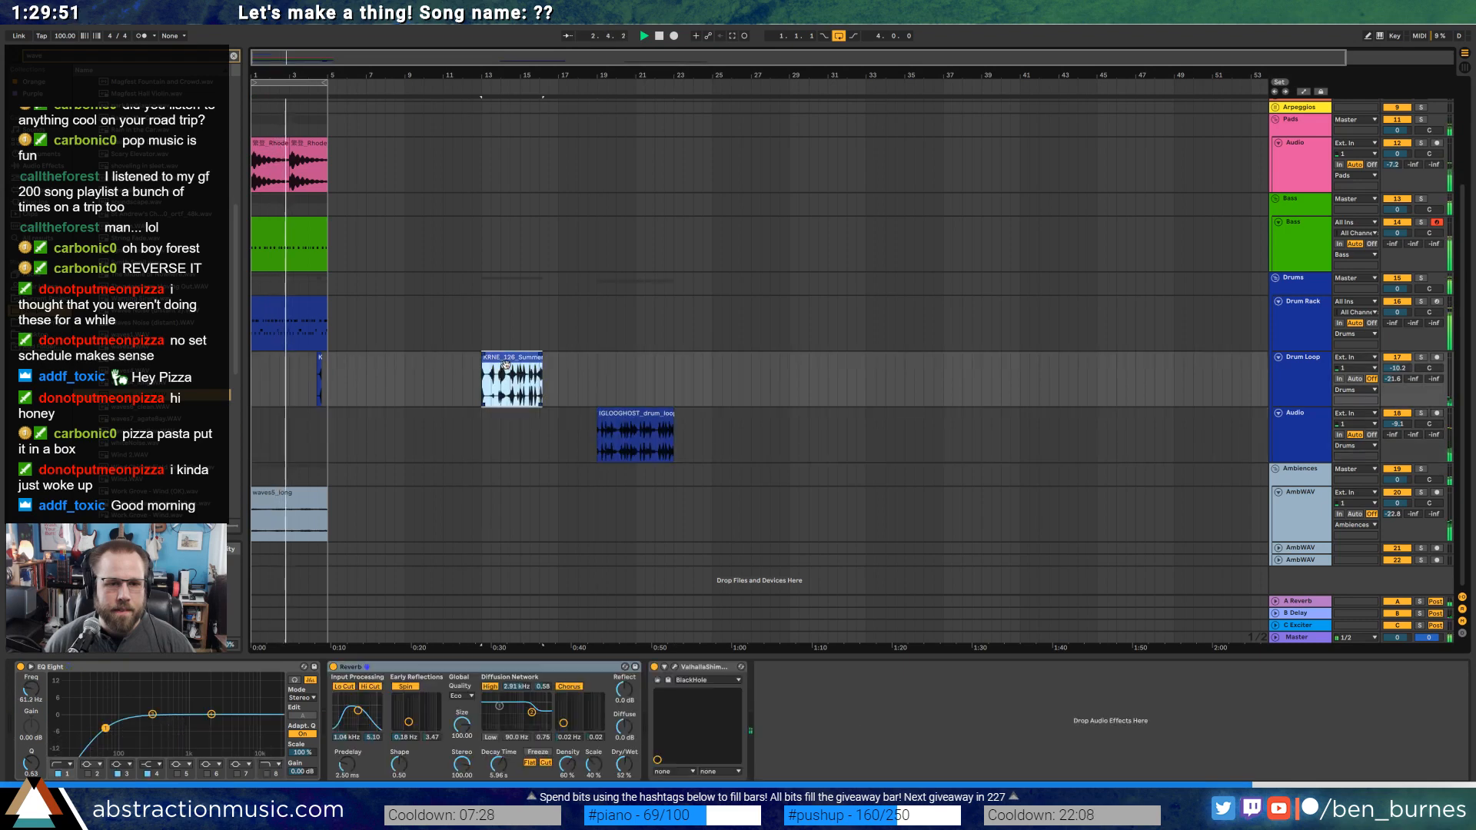
double_click(504, 366)
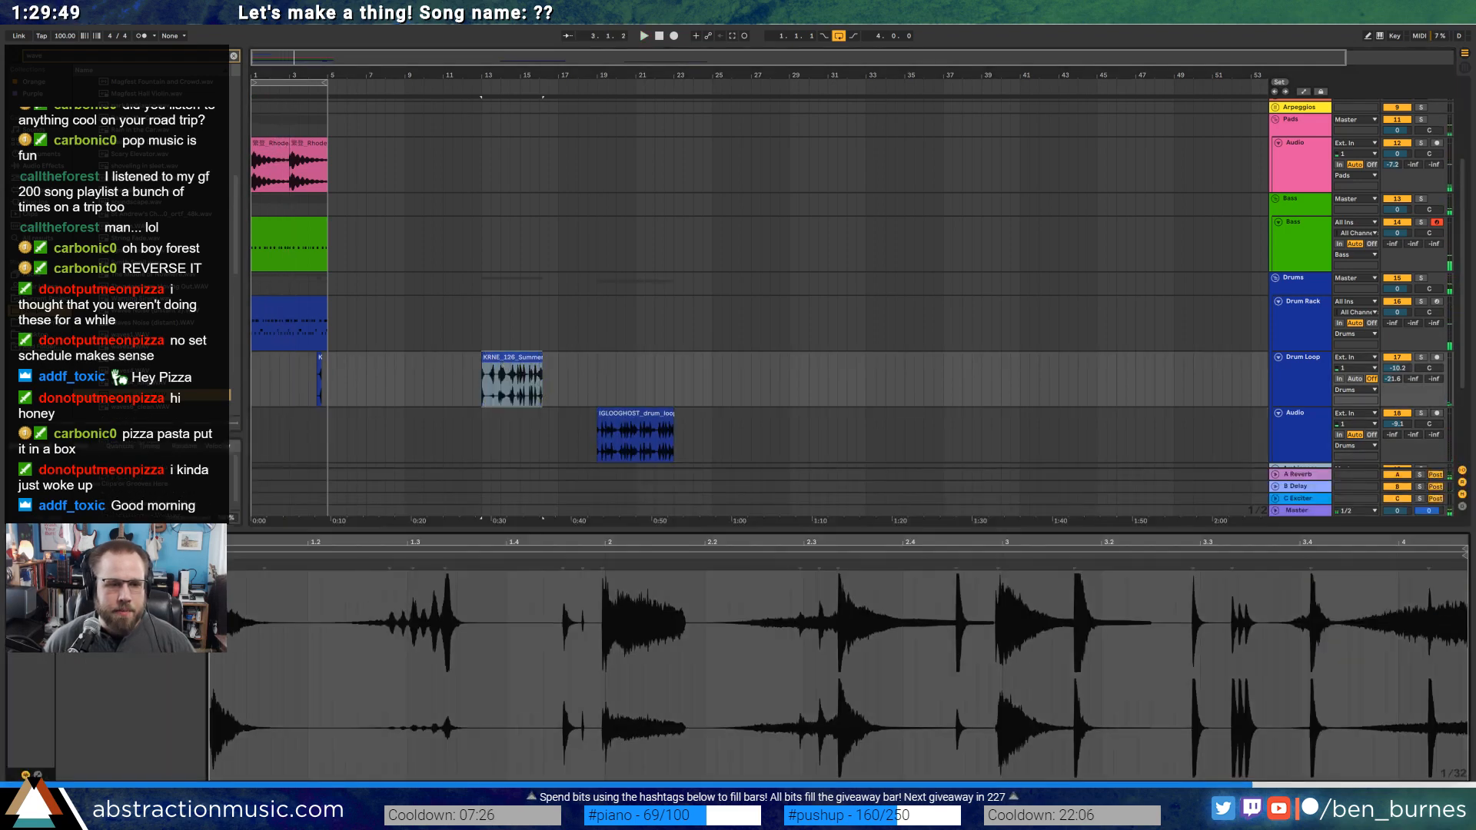
key(Return)
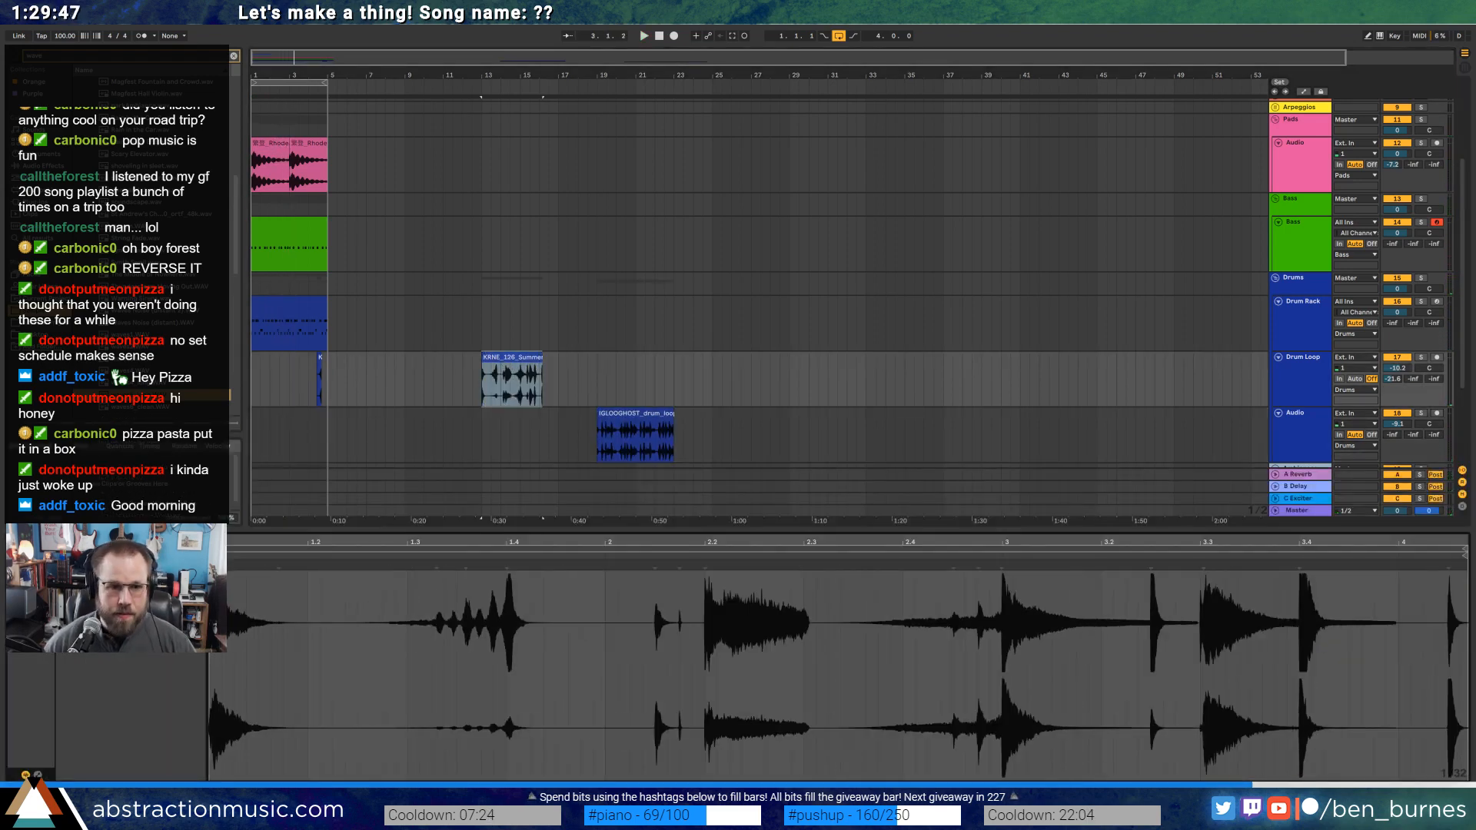
Fit the KRNE_126_Summer_Perc clip to four bars from bar 1 on the Audio track and raise that track's high cut to about 9.58 kHz.
drag(542, 358, 309, 416)
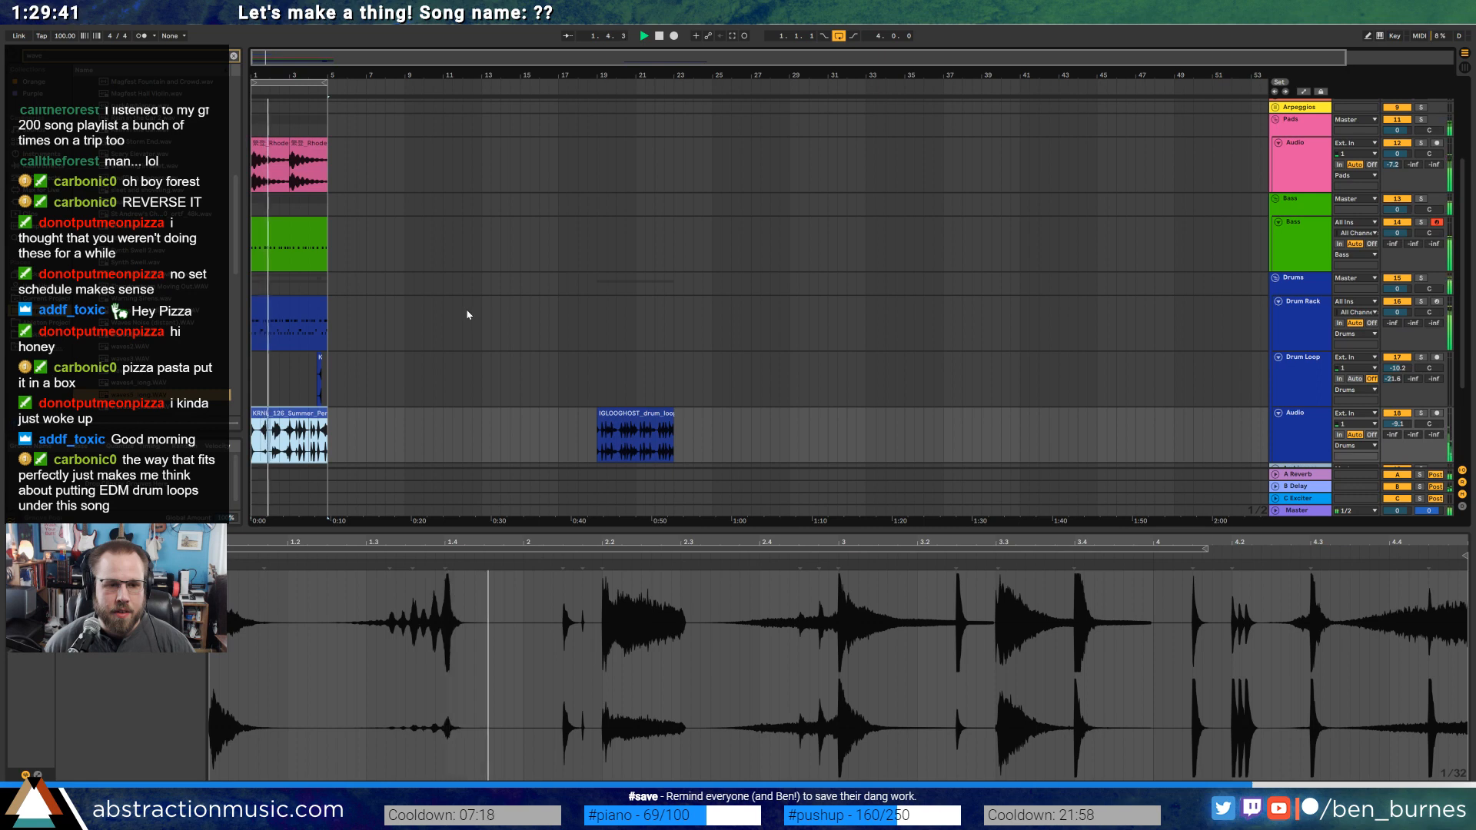
key(shift+Tab)
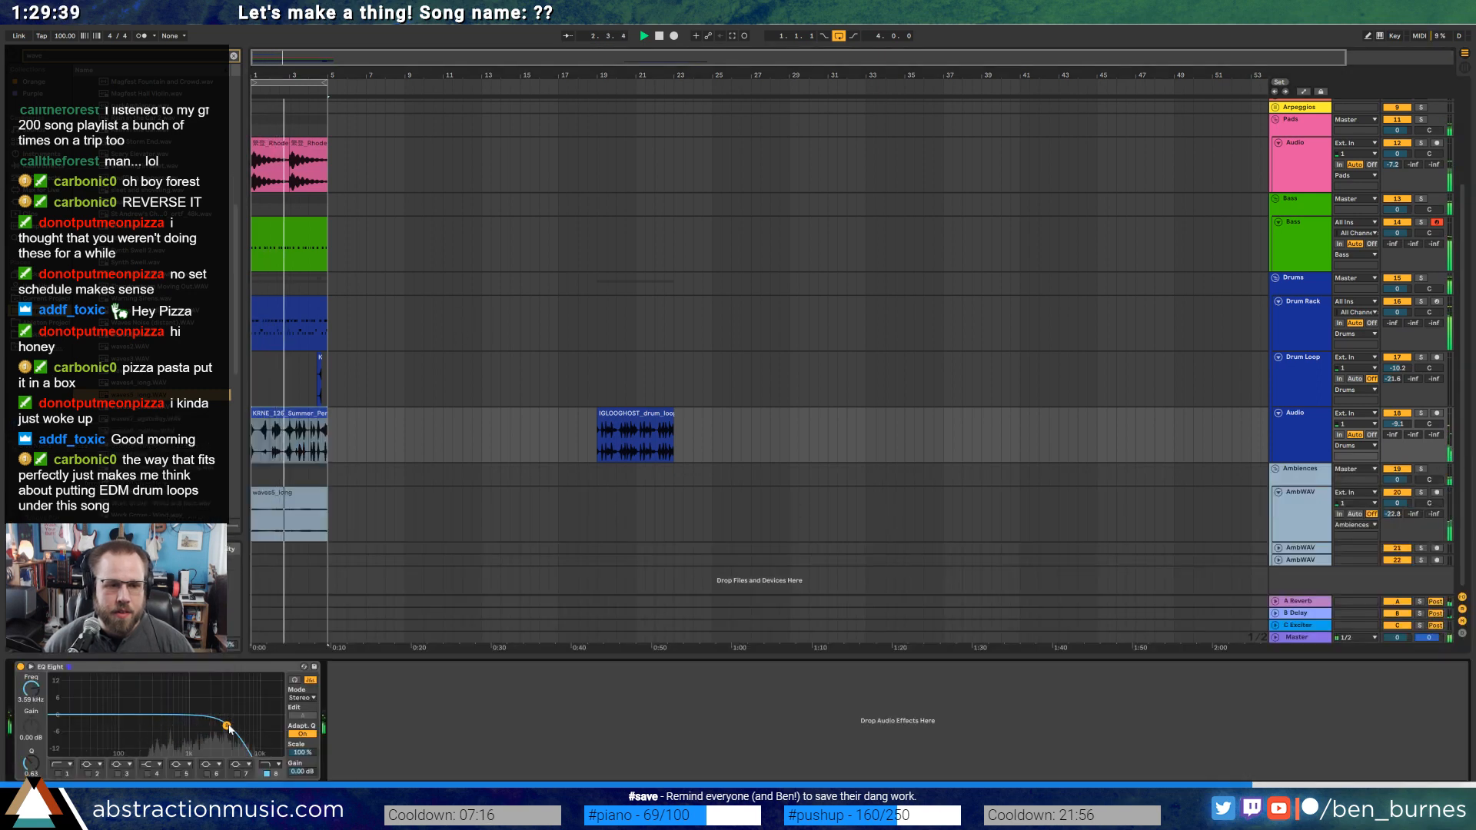
drag(227, 726, 256, 733)
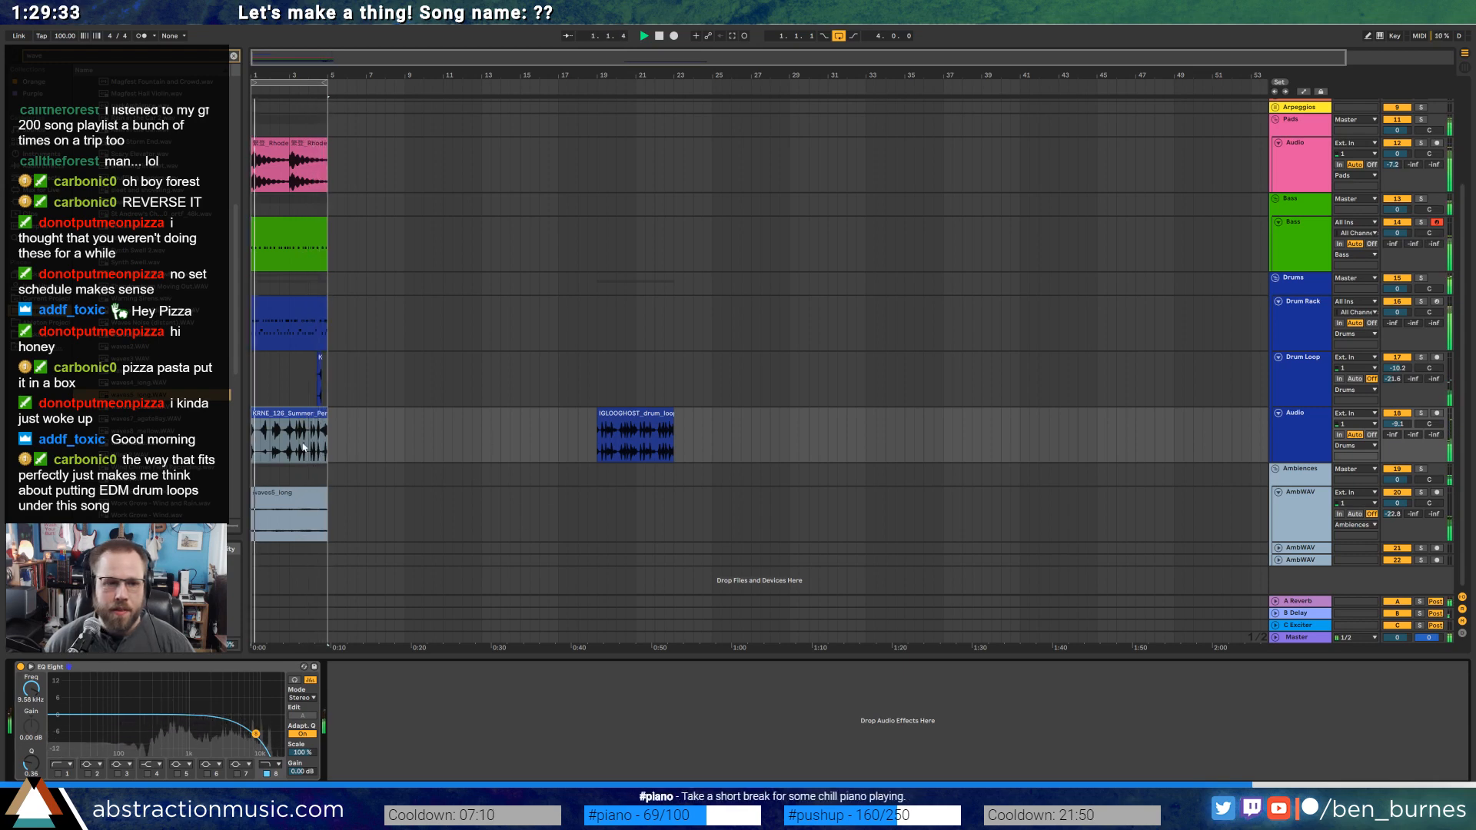
Trim the start of the KRNE_126_Summer_Perc clip on the Audio track to bar 3.
scroll(291, 445, up, 5)
drag(291, 445, 322, 432)
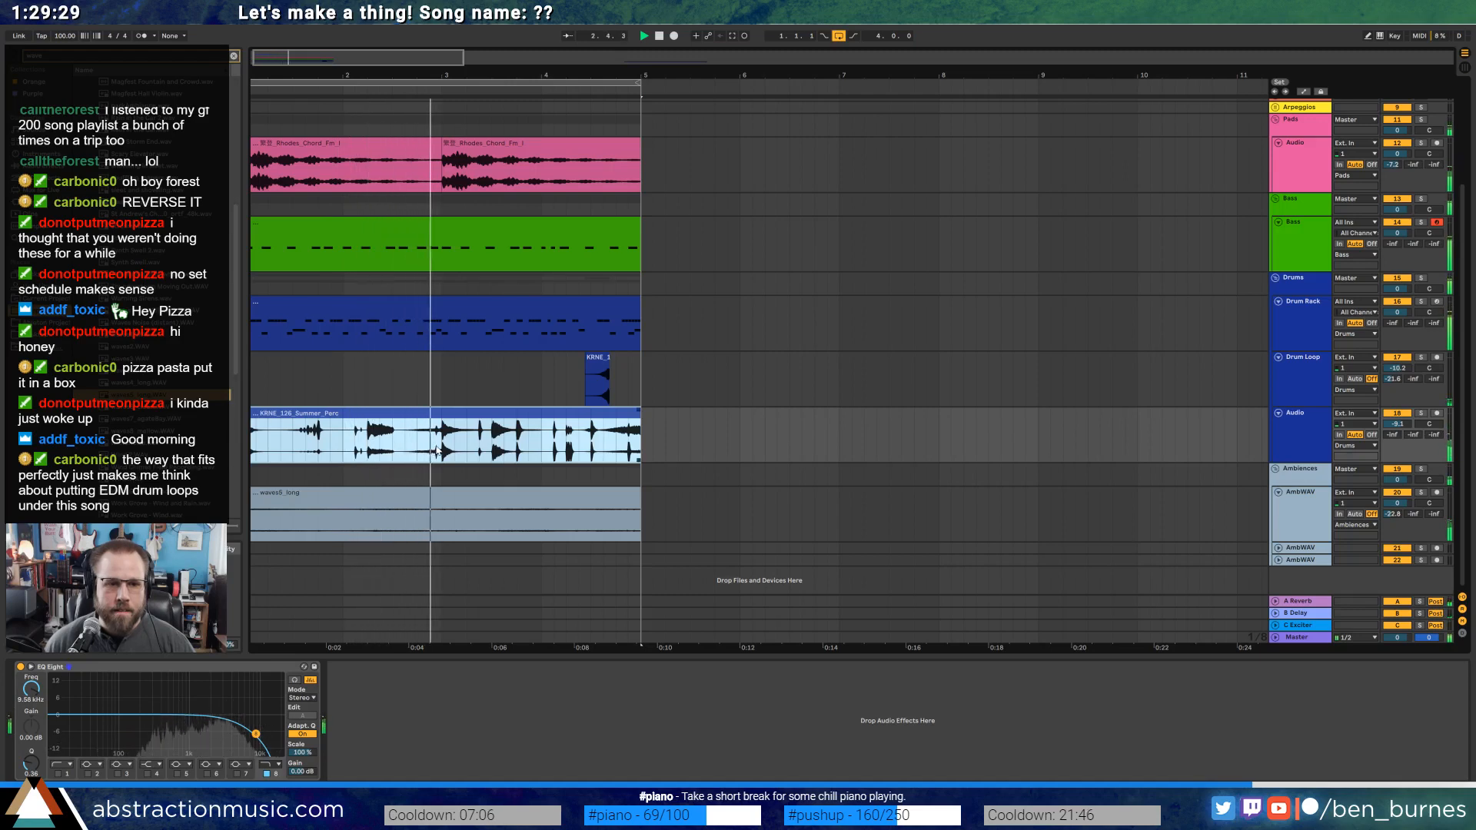
drag(300, 74, 257, 110)
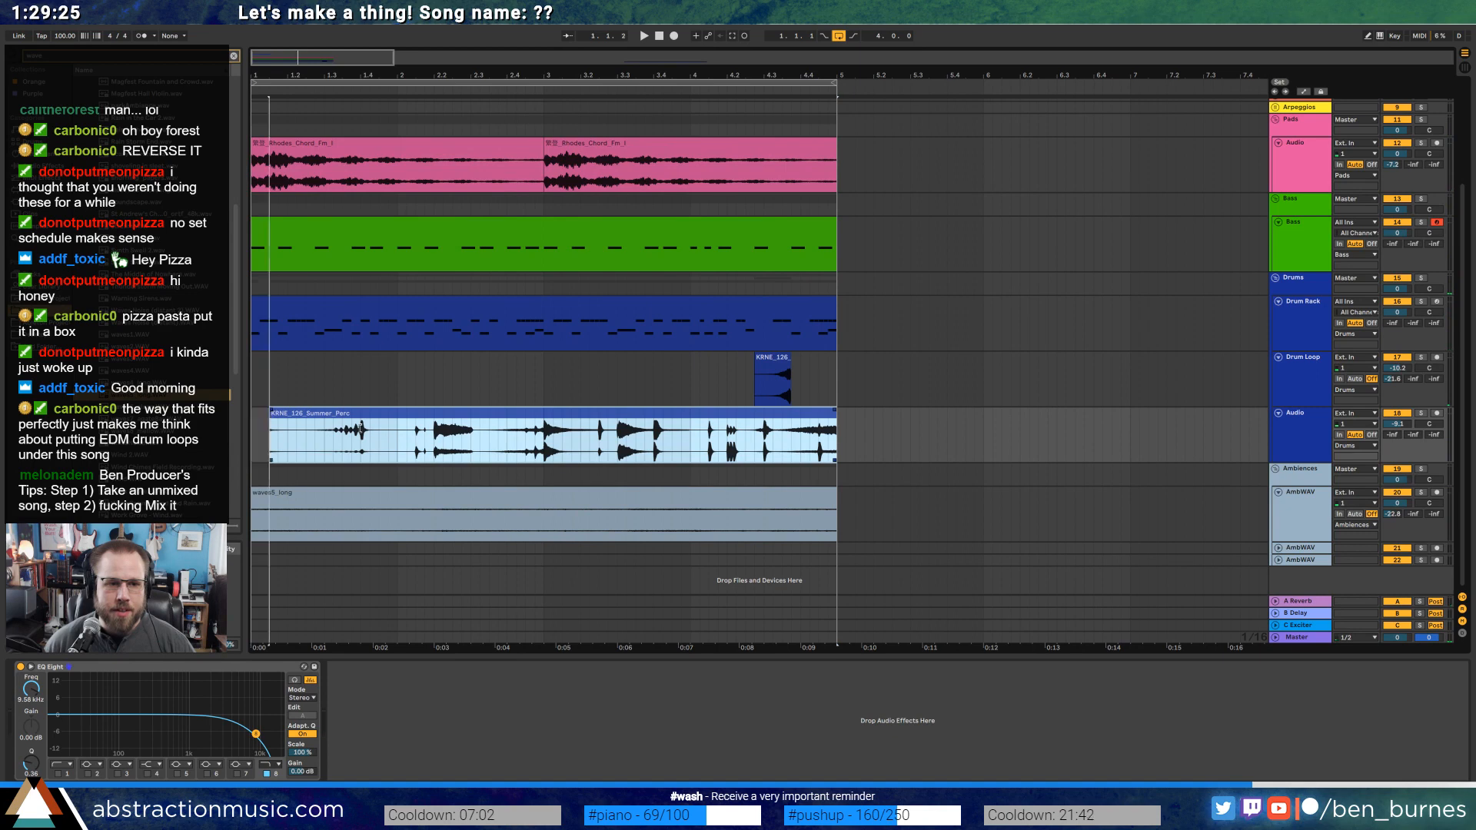
drag(362, 429, 545, 434)
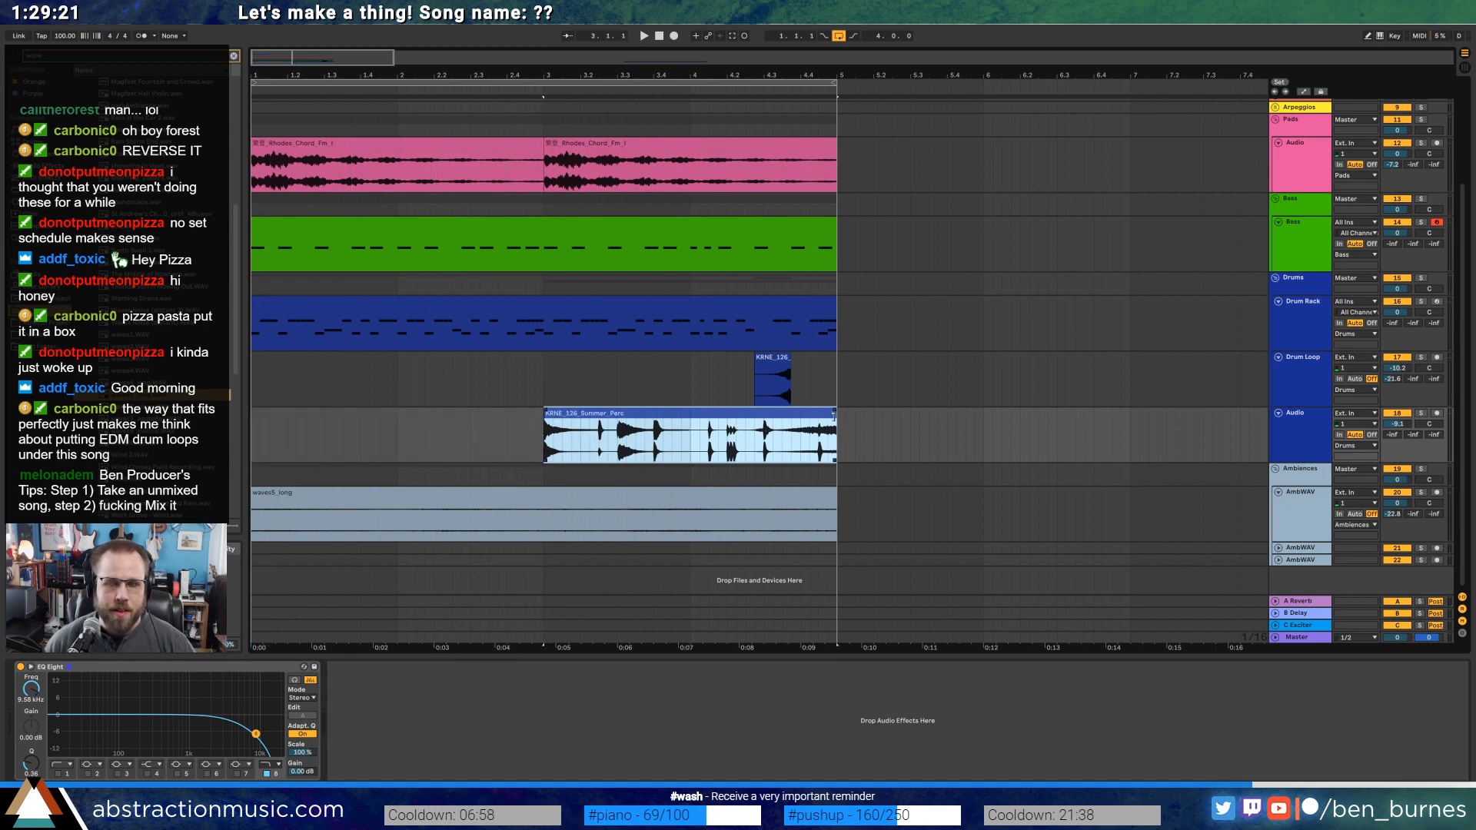
Shorten the KRNE_126_Summer_Perc clip to end at 4.3.3 and paste a copy of its last hit at 4.4.2.
key(space)
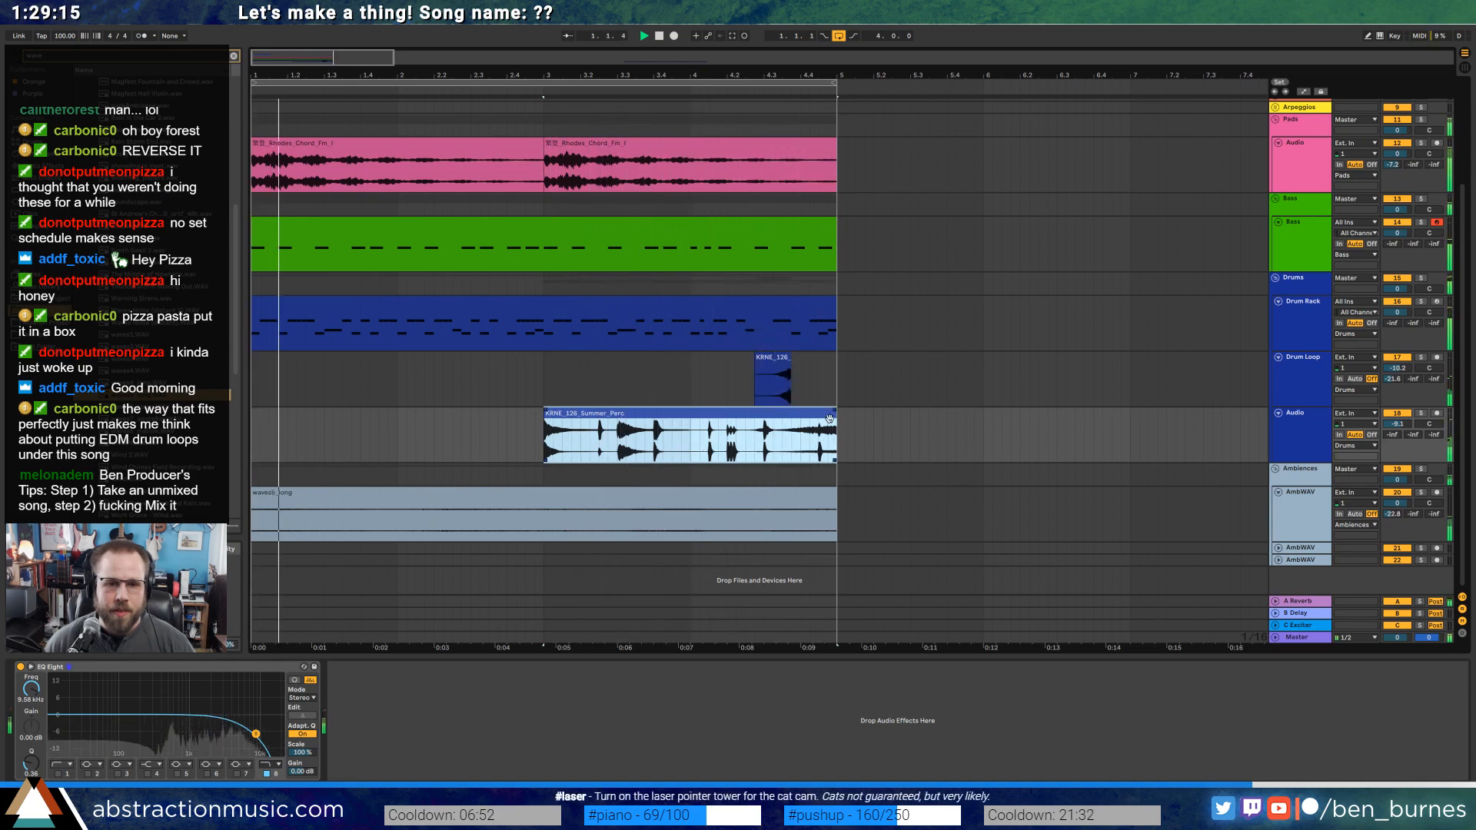
drag(835, 419, 754, 428)
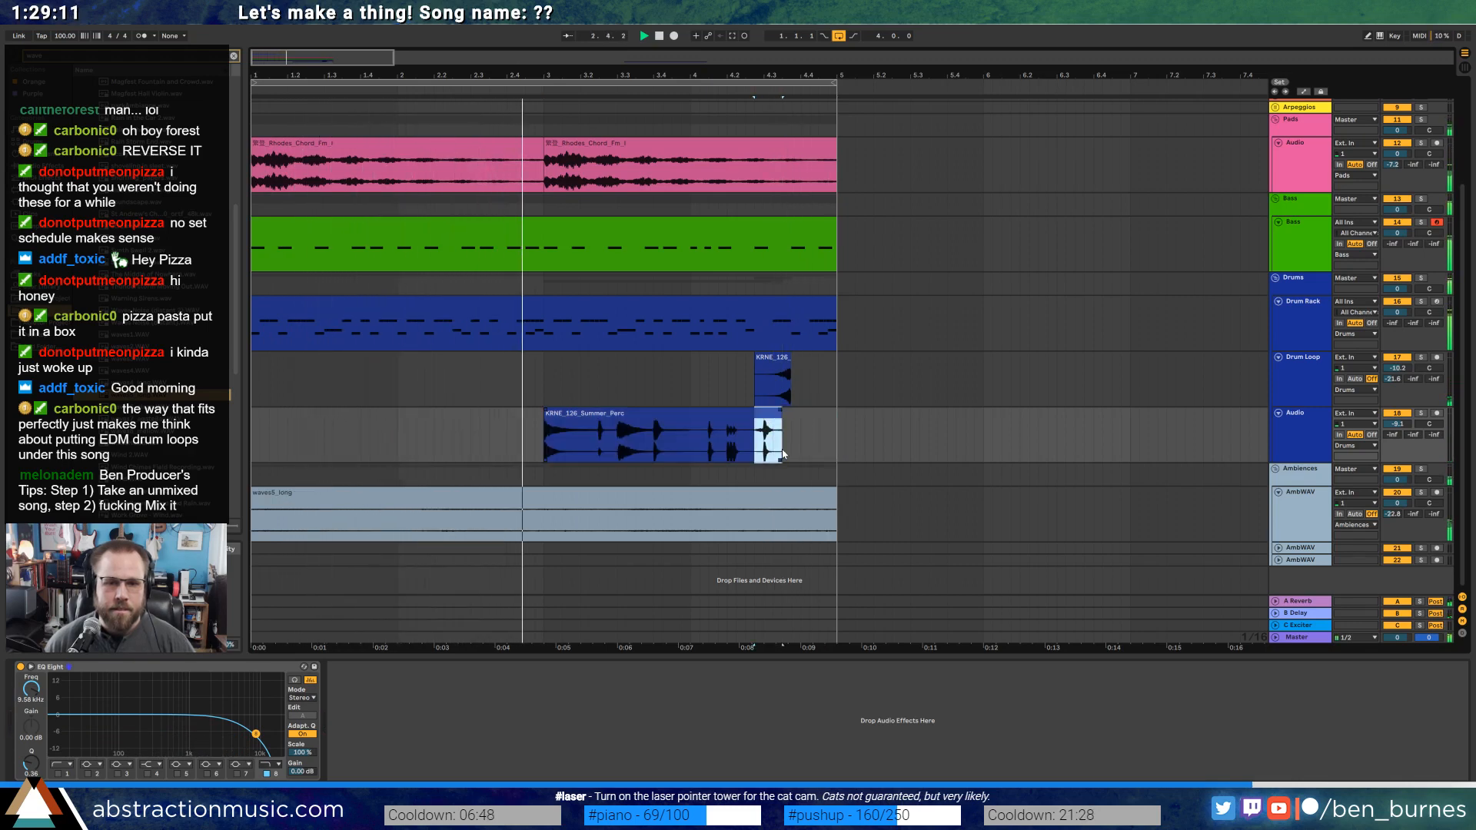
click(812, 445)
key(ctrl+v)
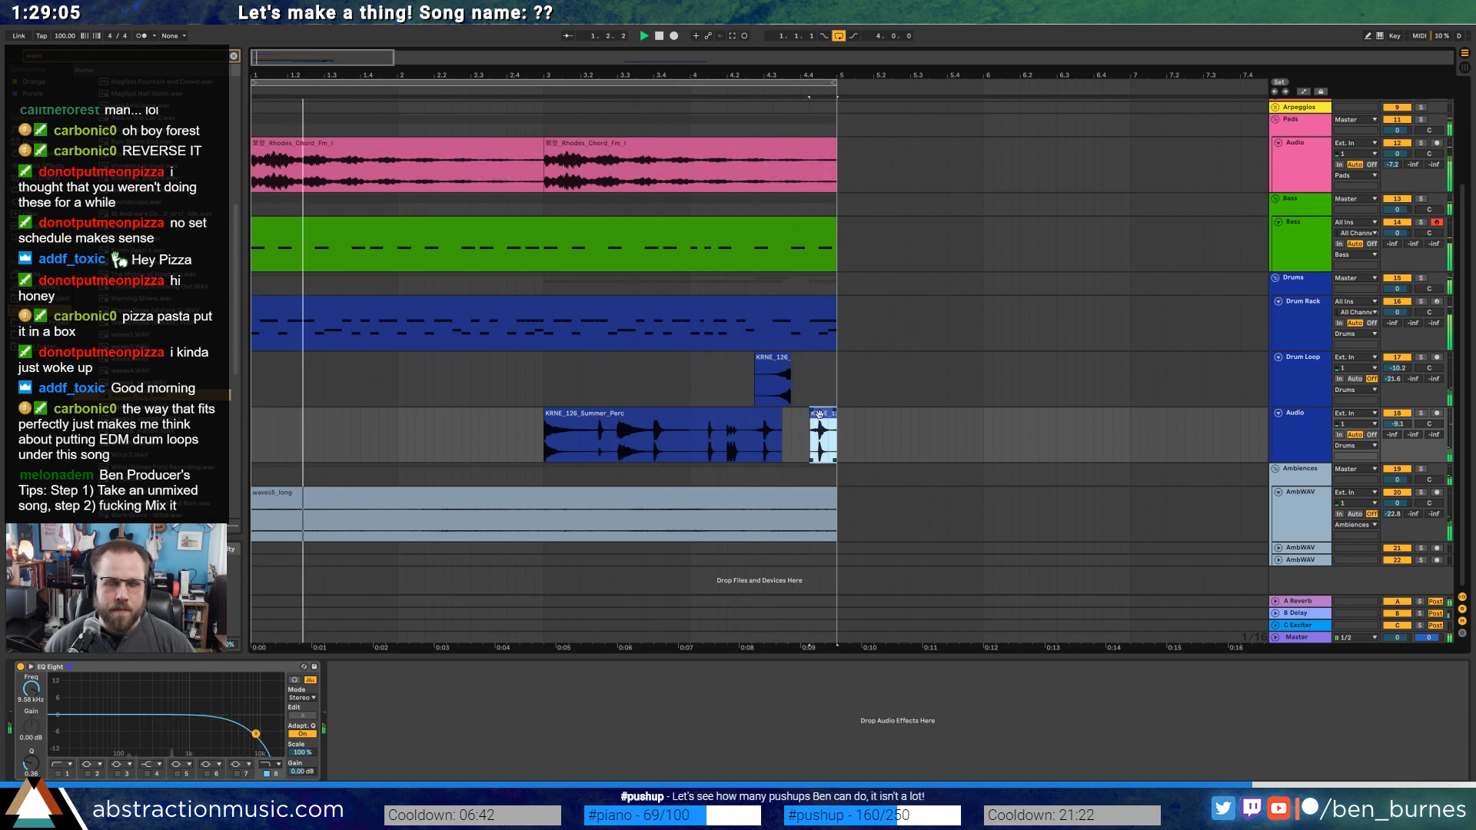
Copy a 1/32-note slice of the hit's attack at 4.4.3 and paste it directly in front of that hit.
scroll(825, 420, up, 5)
drag(794, 452, 809, 452)
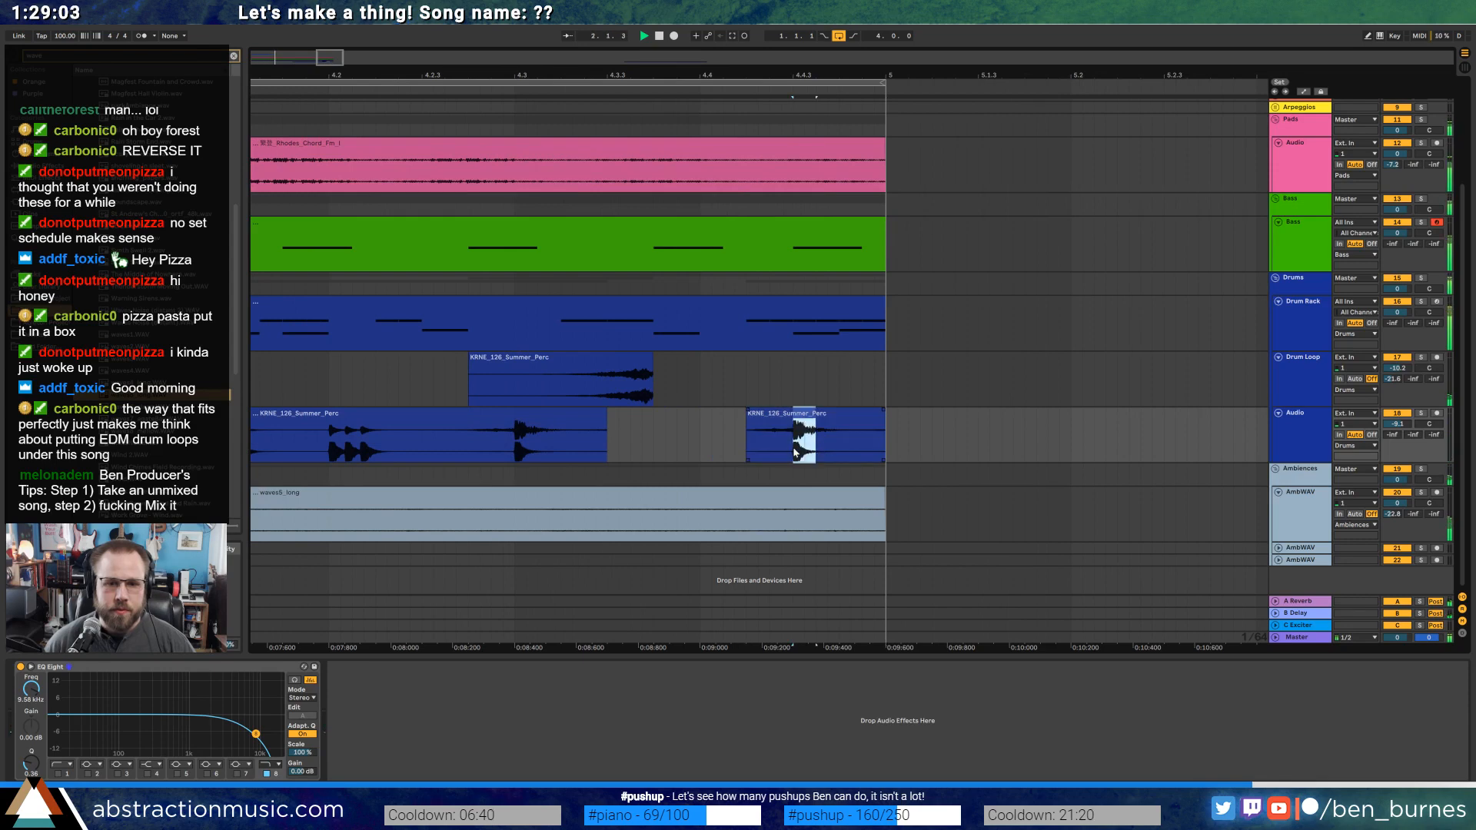
key(ctrl+c)
click(771, 453)
key(ctrl+v)
Trim the slice in front of the 4.4.3 hit on the Audio track to the 1/64 note directly before it and audition it.
double_click(779, 414)
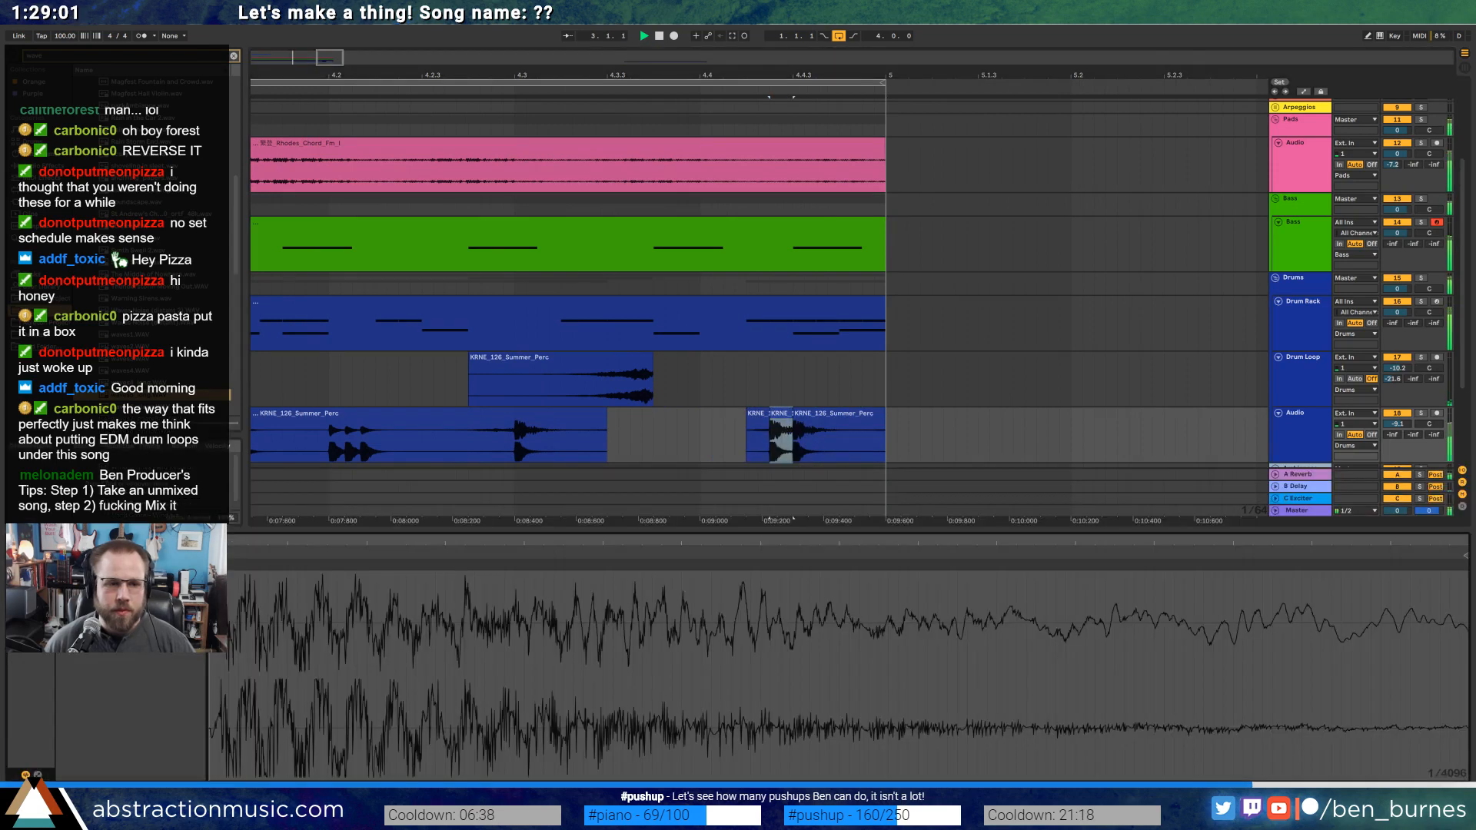
key(space)
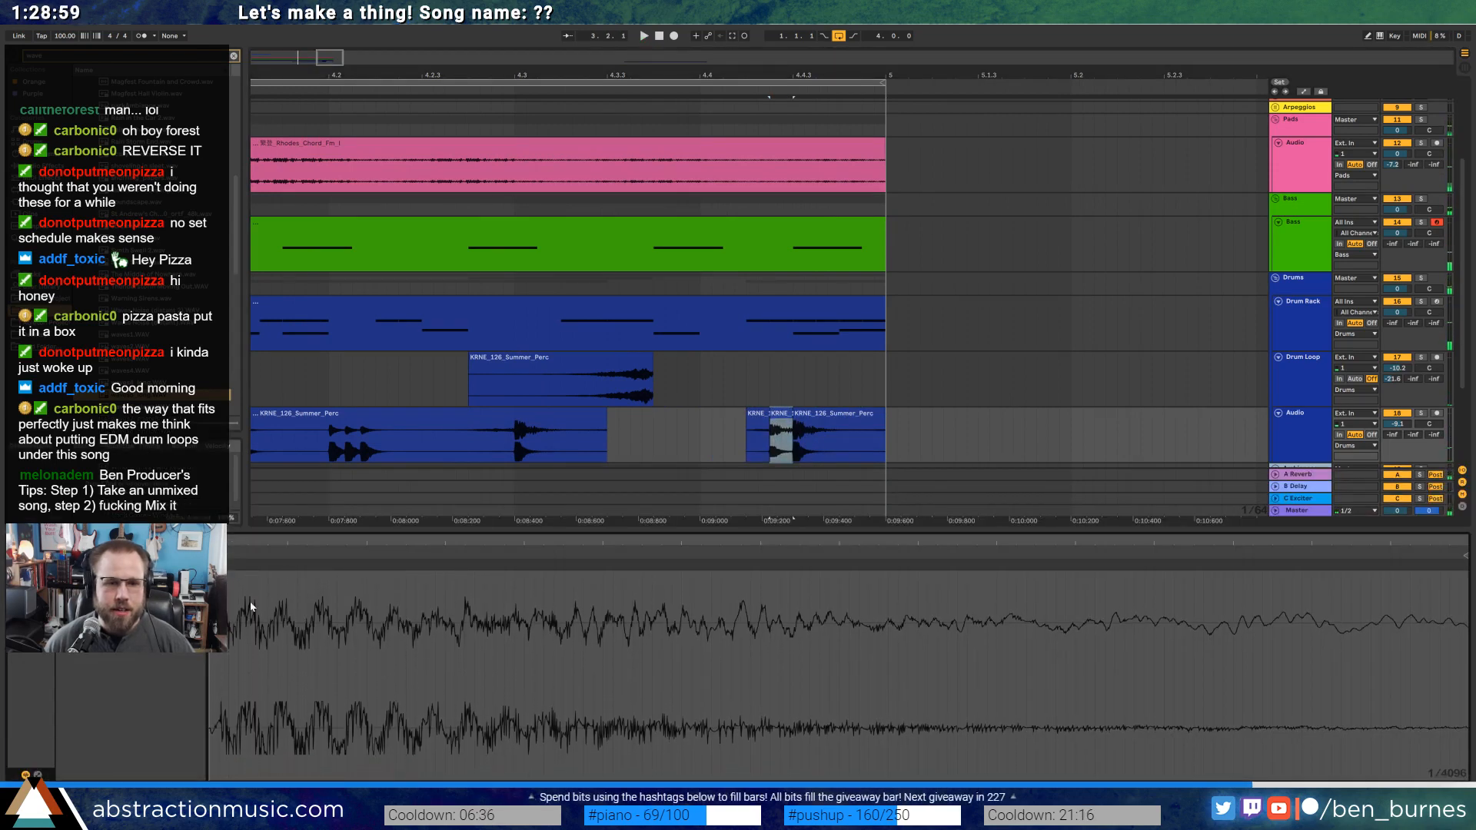
key(shift+Tab)
click(784, 452)
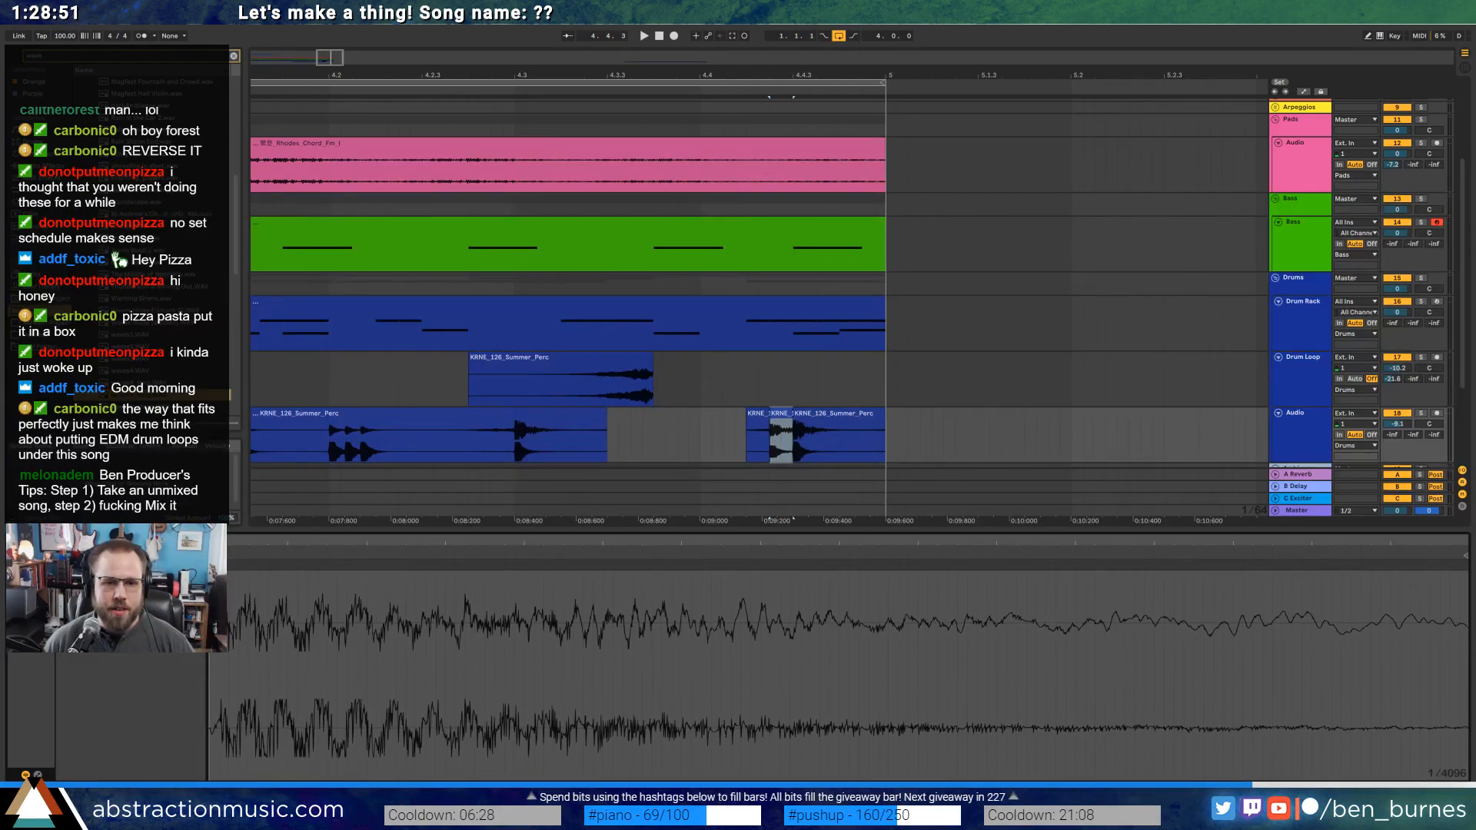
click(713, 454)
key(space)
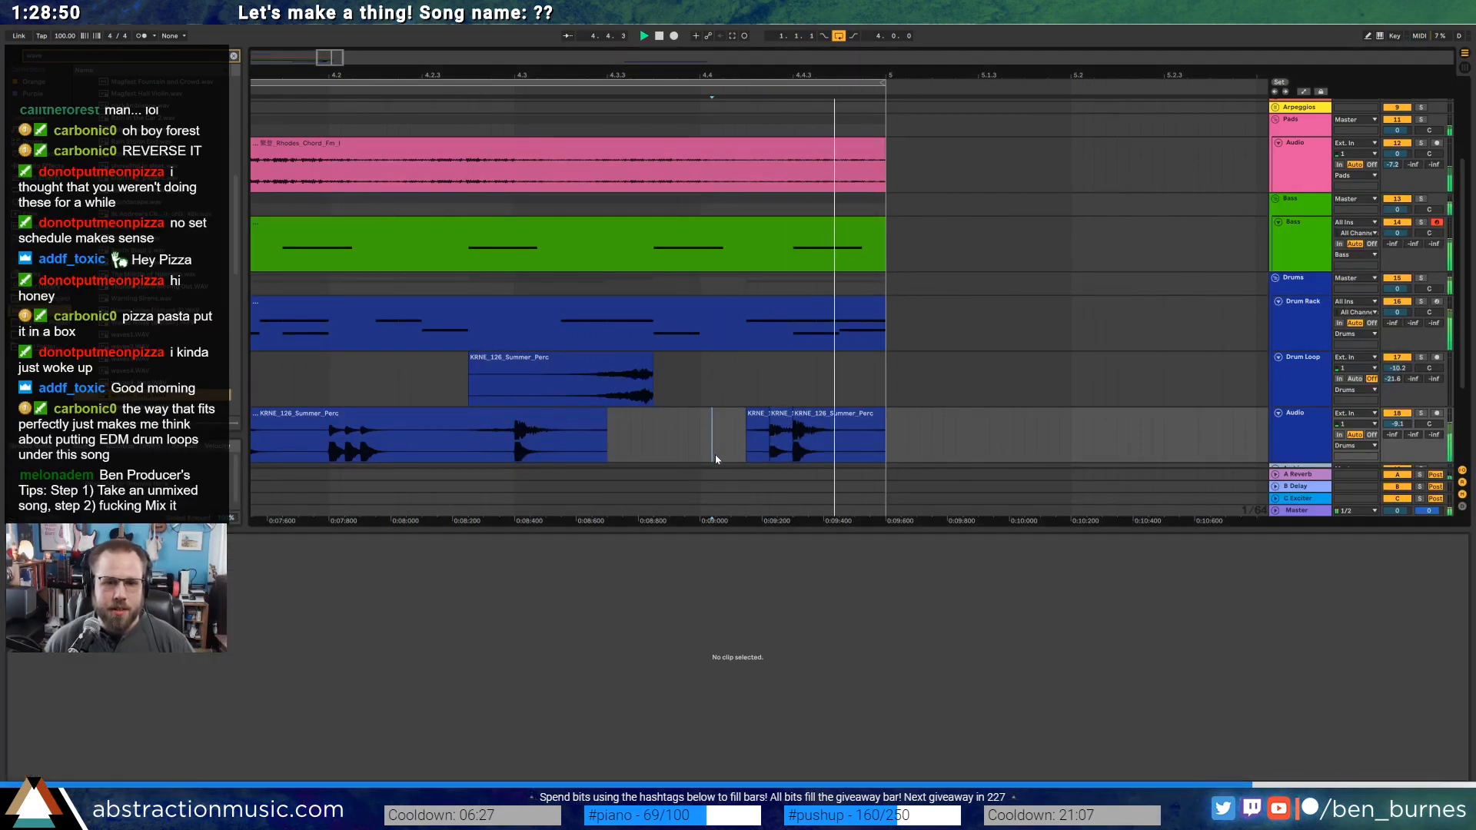
click(781, 419)
key(Delete)
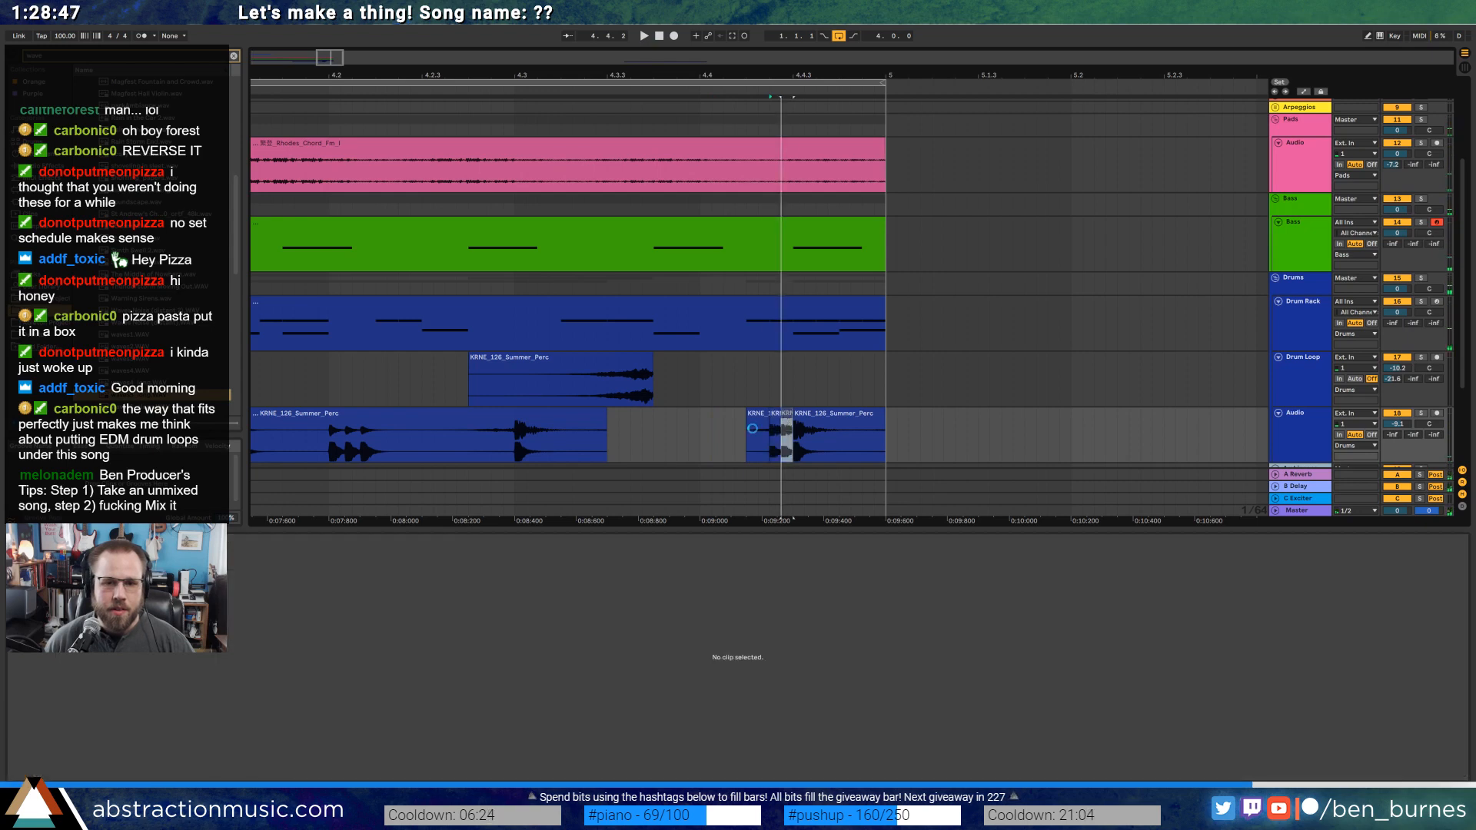
click(689, 432)
key(space)
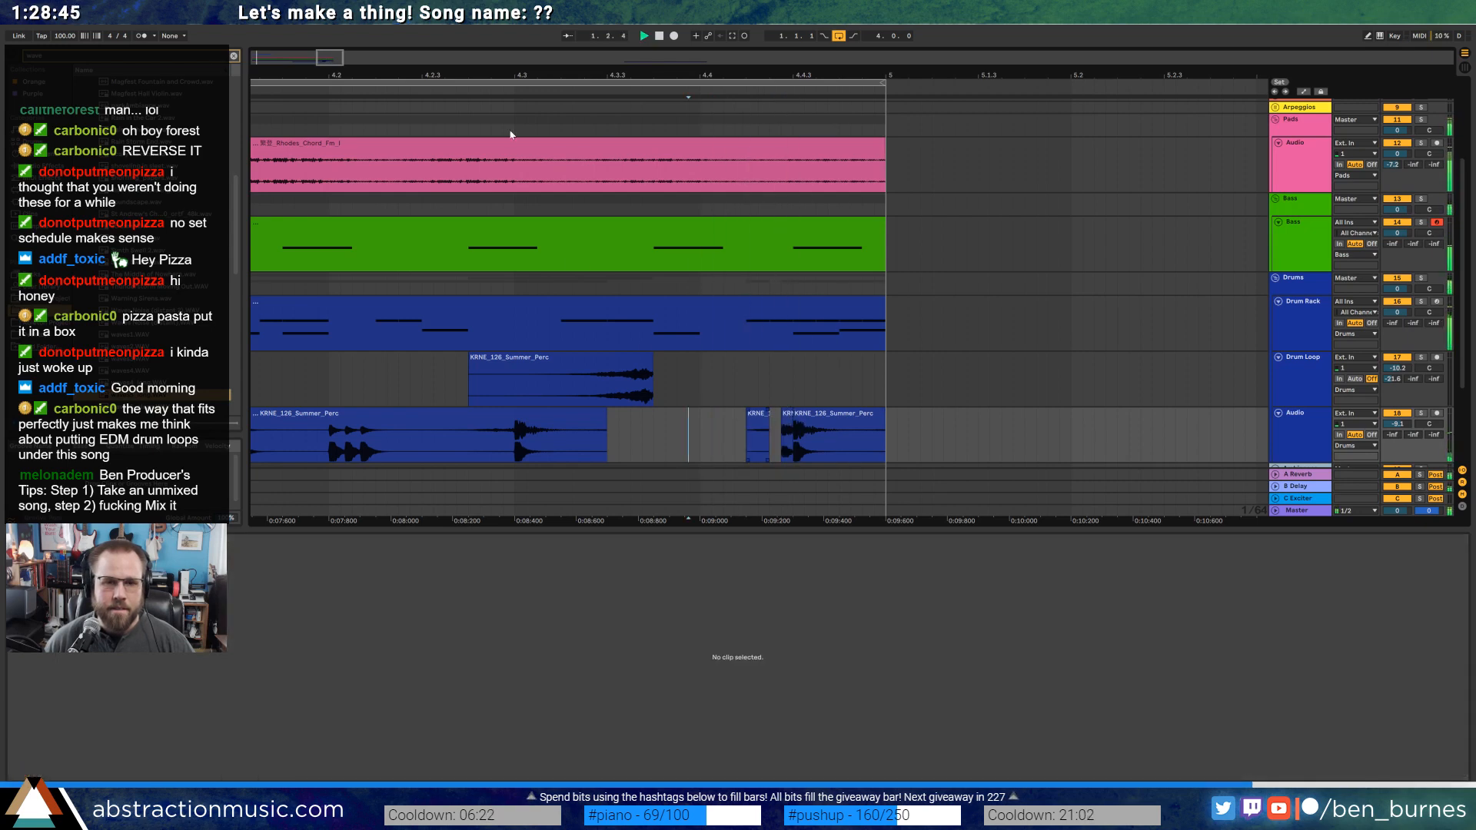
Lower the EQ Eight low cut on the AmbWAV wave ambience track to about 190 Hz.
drag(274, 62, 274, 31)
scroll(732, 441, up, 3)
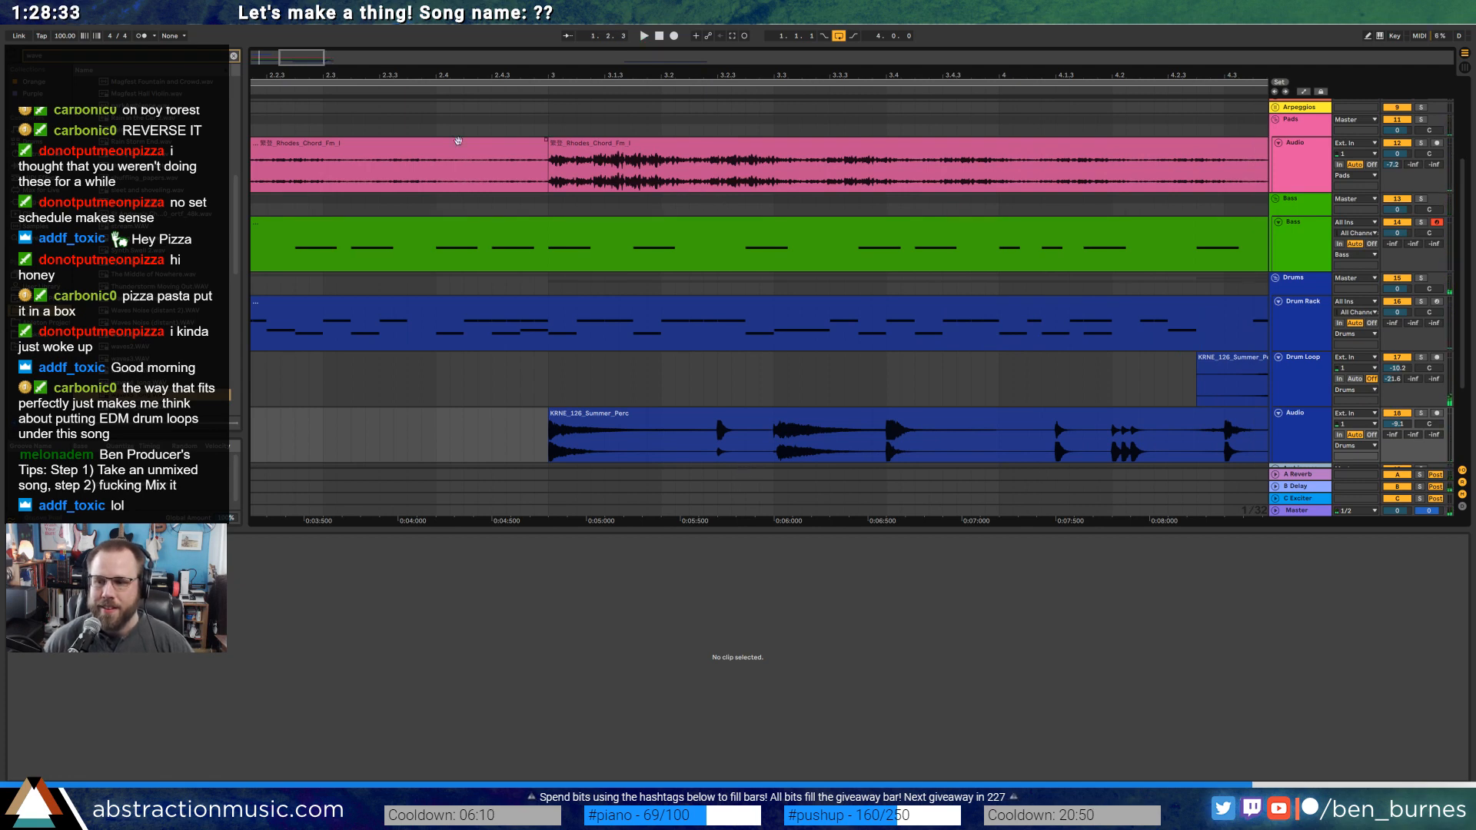
drag(302, 60, 304, 51)
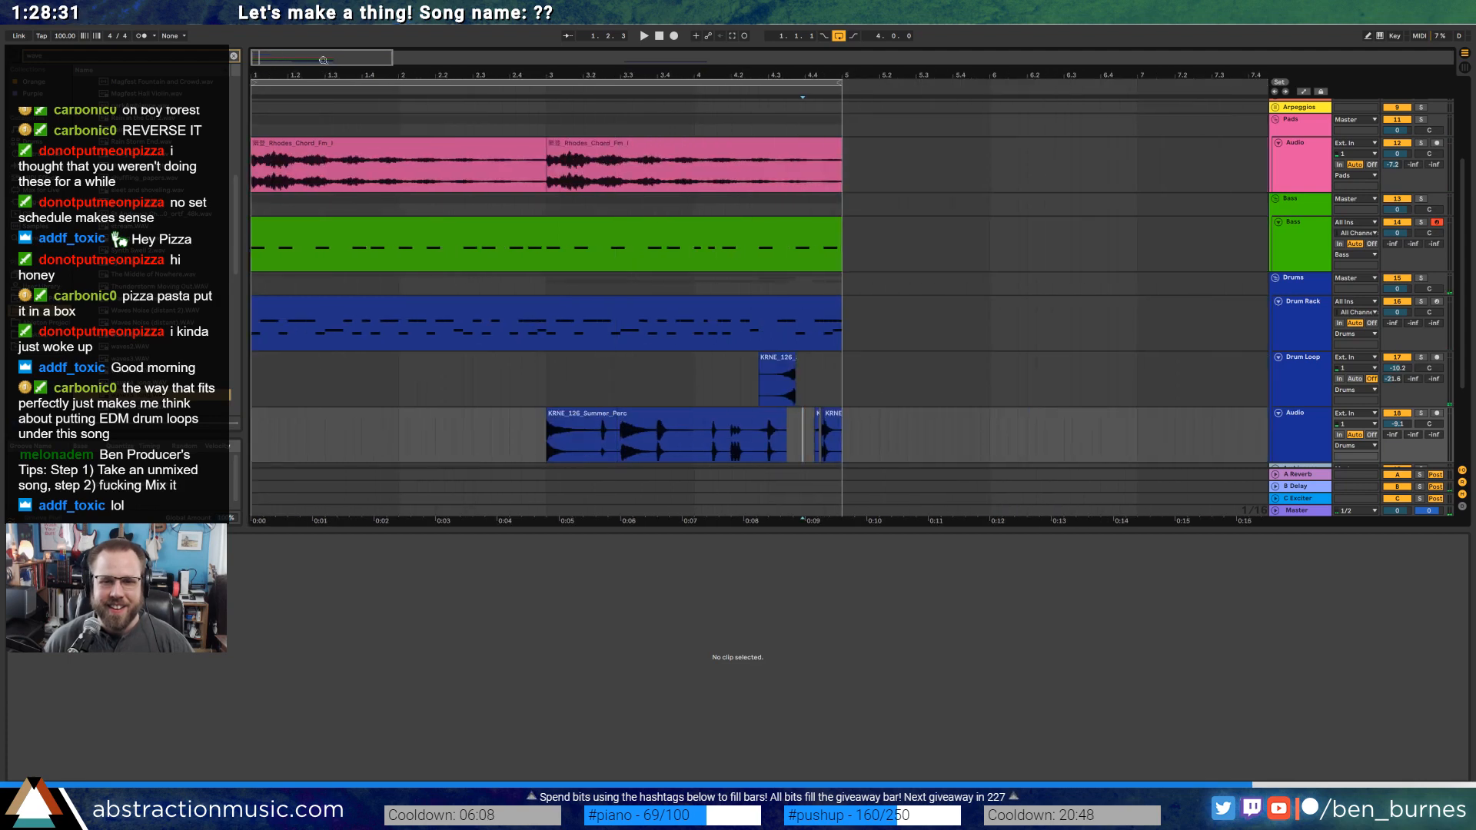
key(shift+Tab)
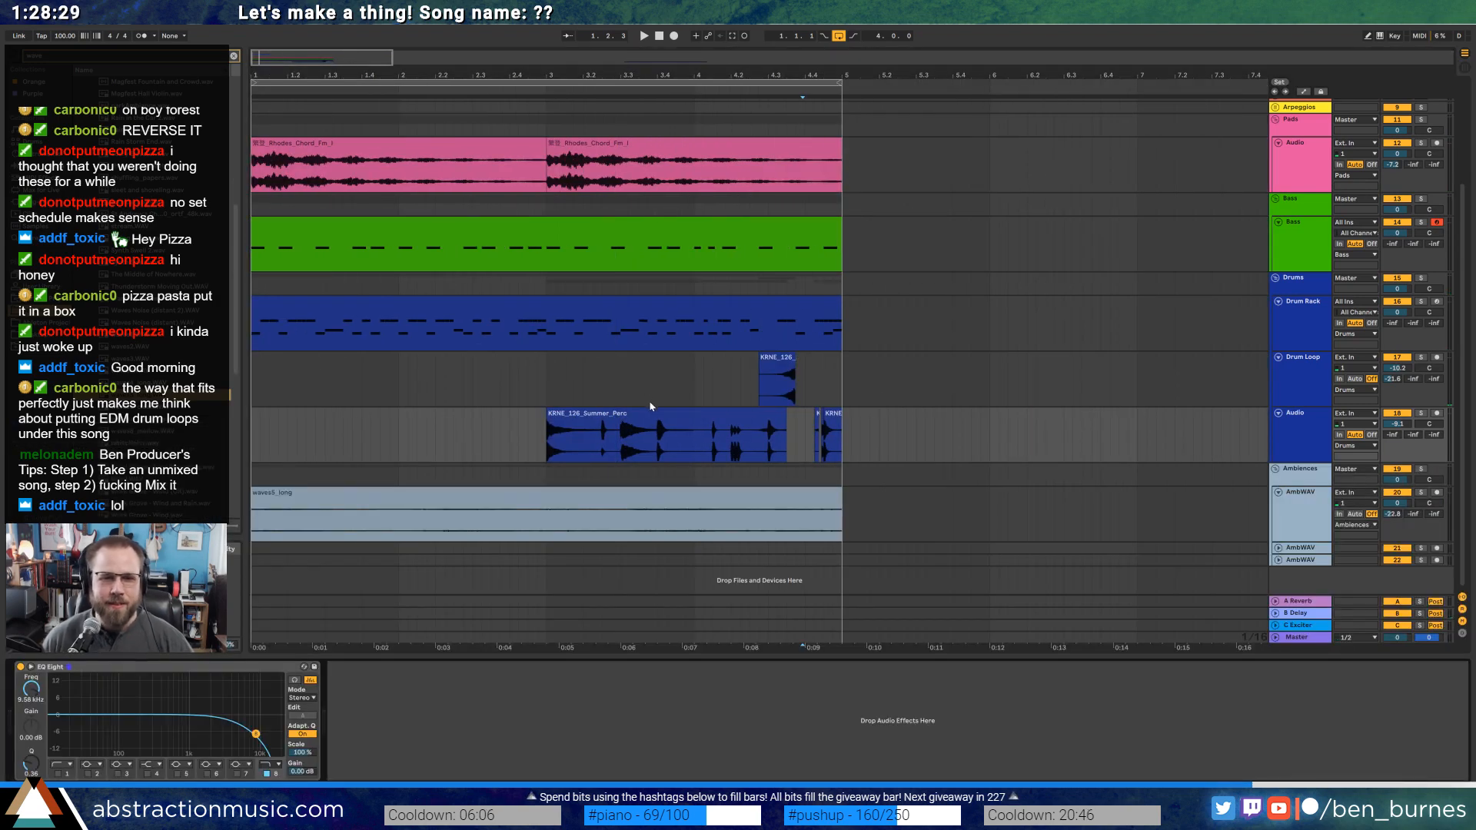
click(545, 388)
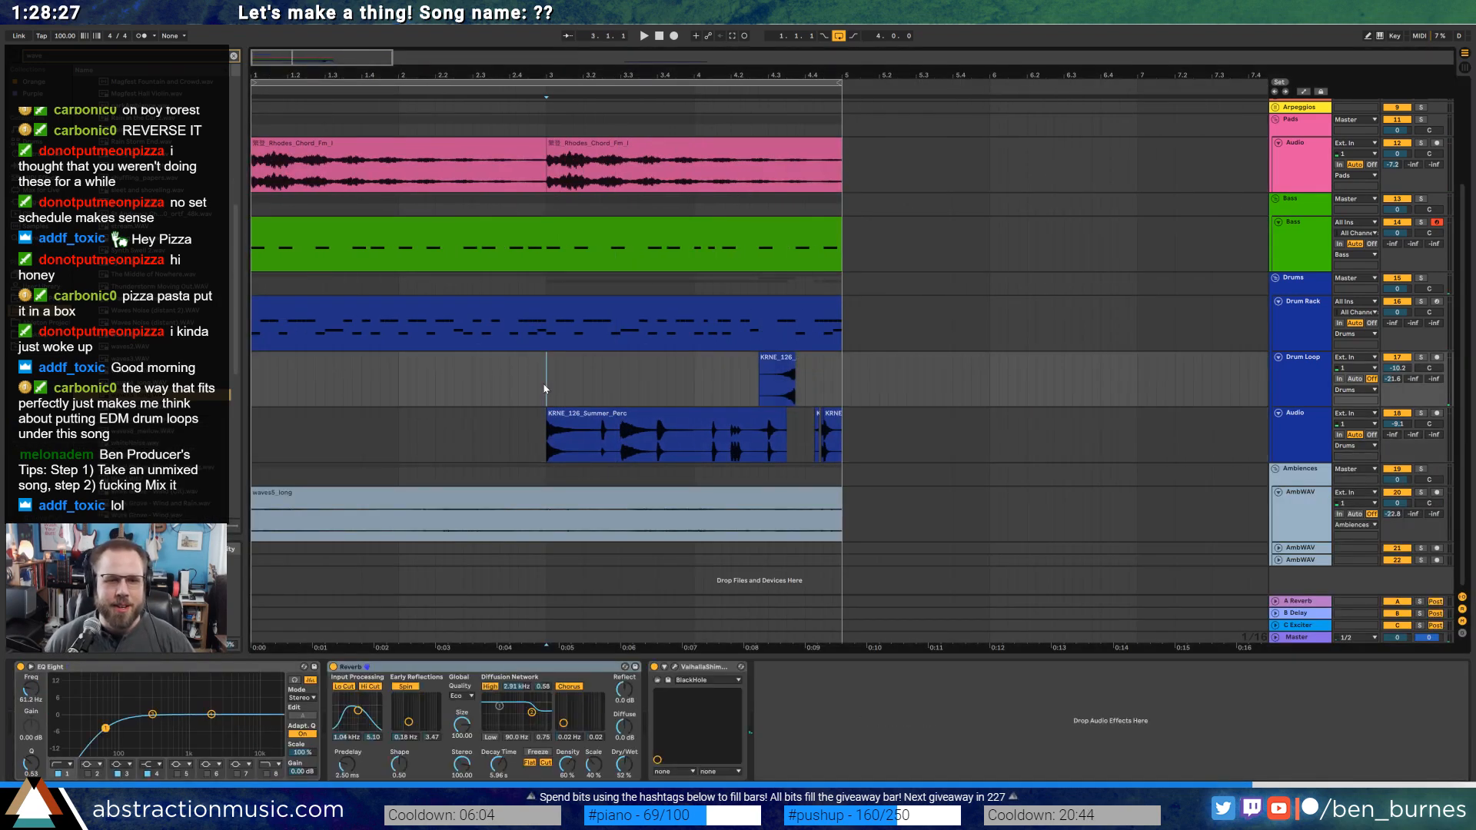
click(351, 493)
click(354, 495)
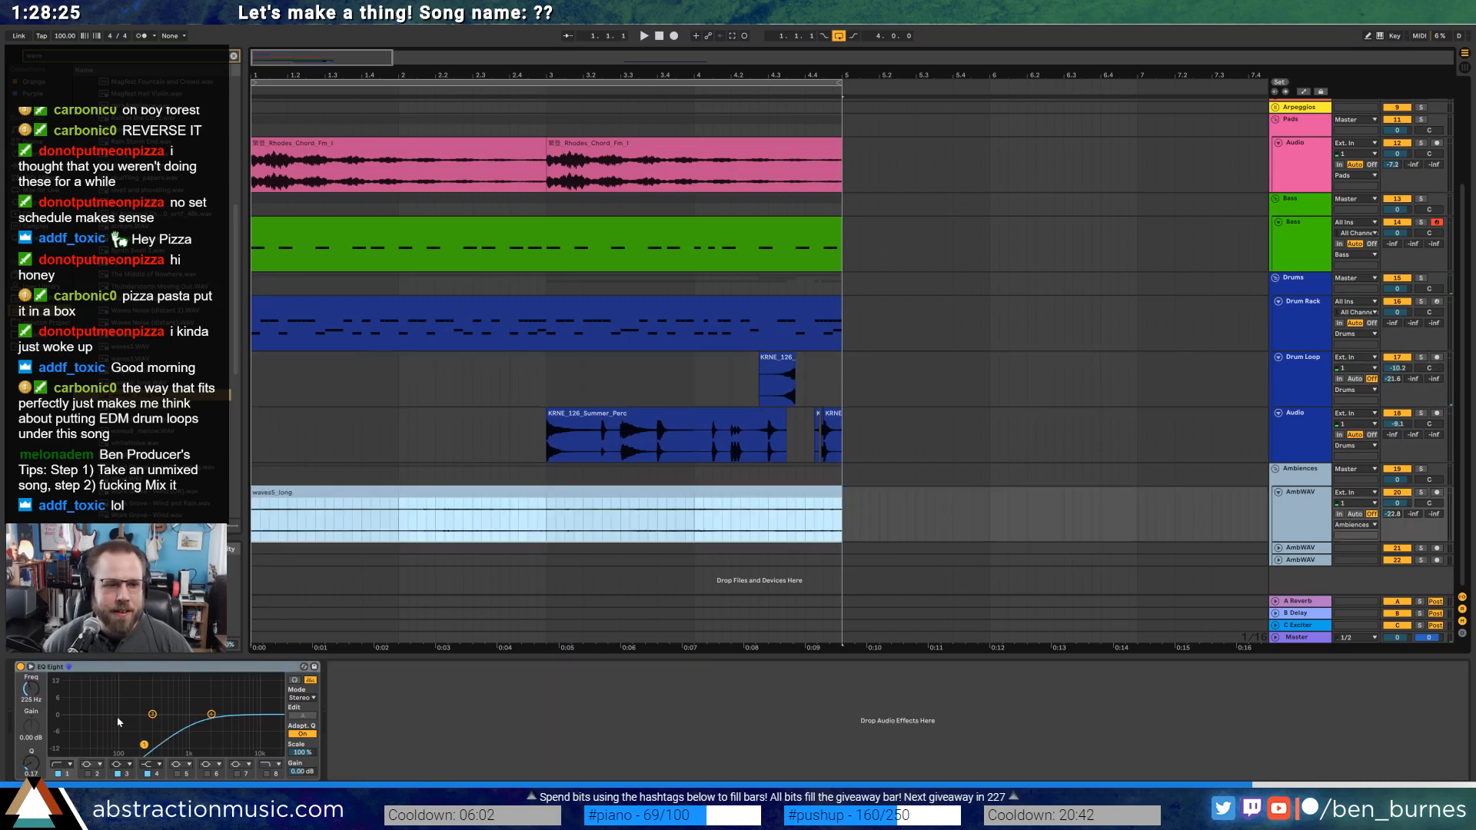
click(143, 745)
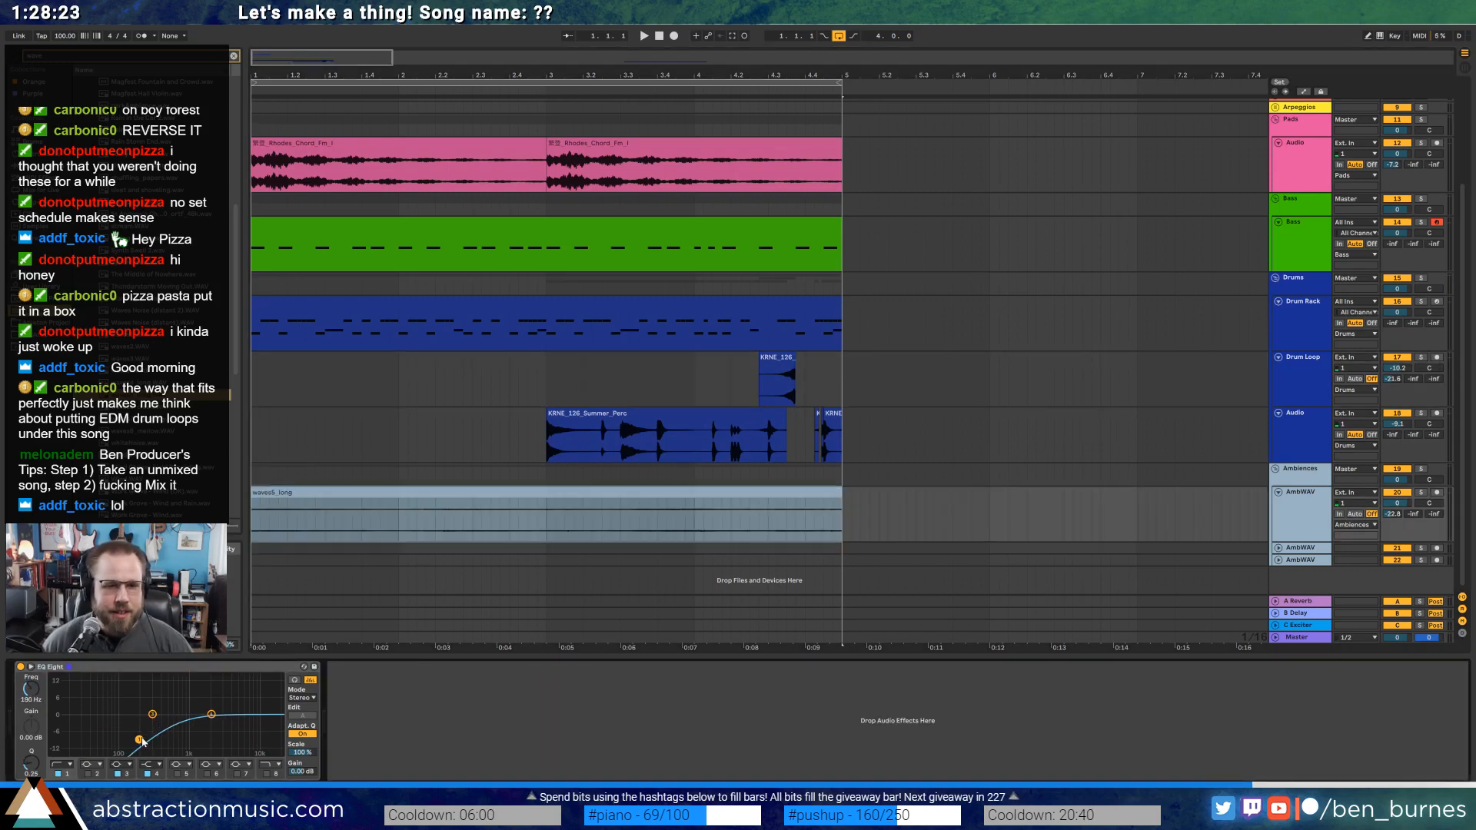
scroll(766, 394, up, 5)
Audition the percussion around 3.3 and place two 1/32-note copies of that hit's attack from 3.2.4 up to the hit.
drag(333, 53, 326, 54)
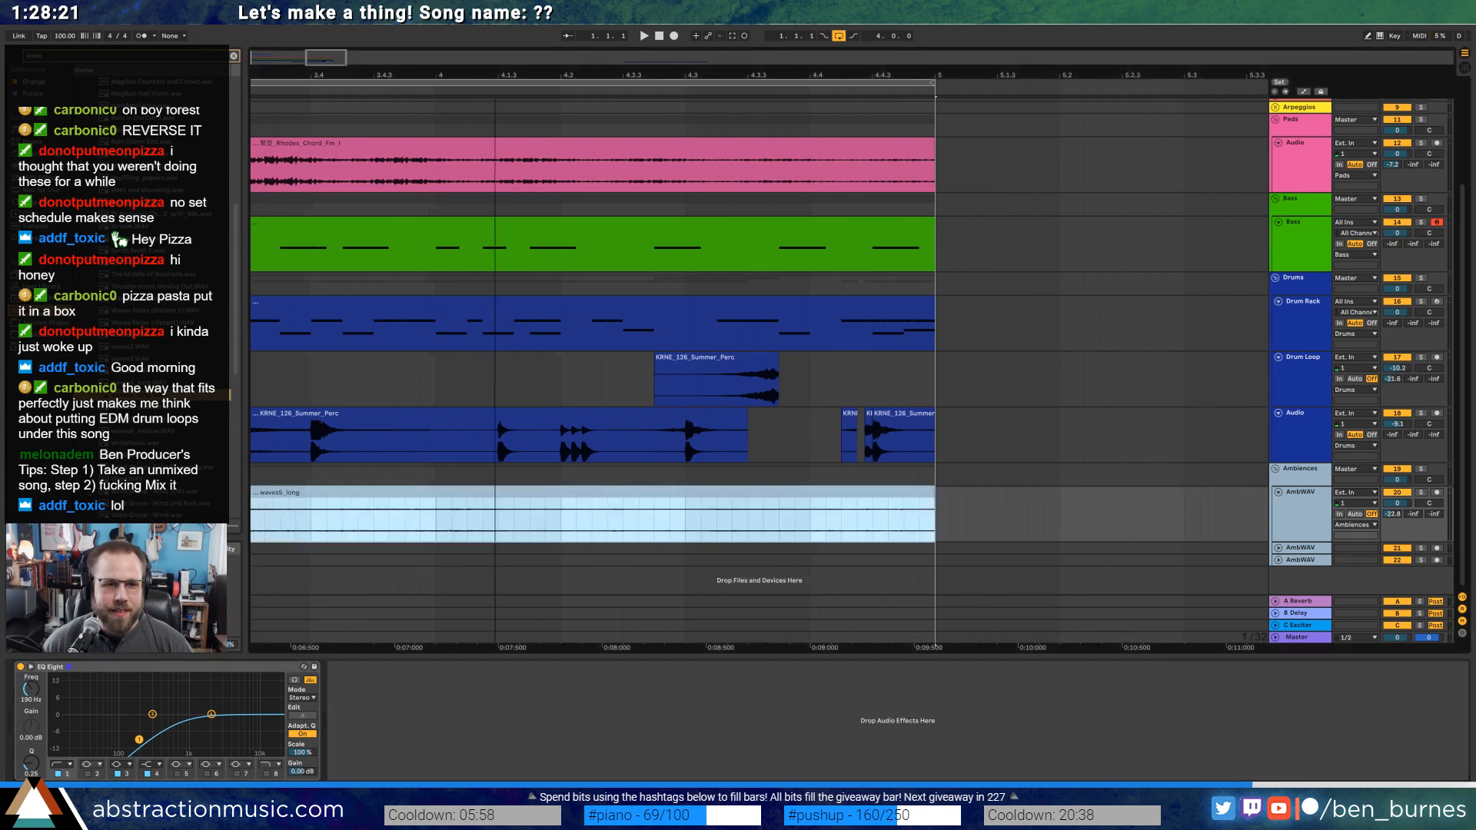
click(380, 442)
key(space)
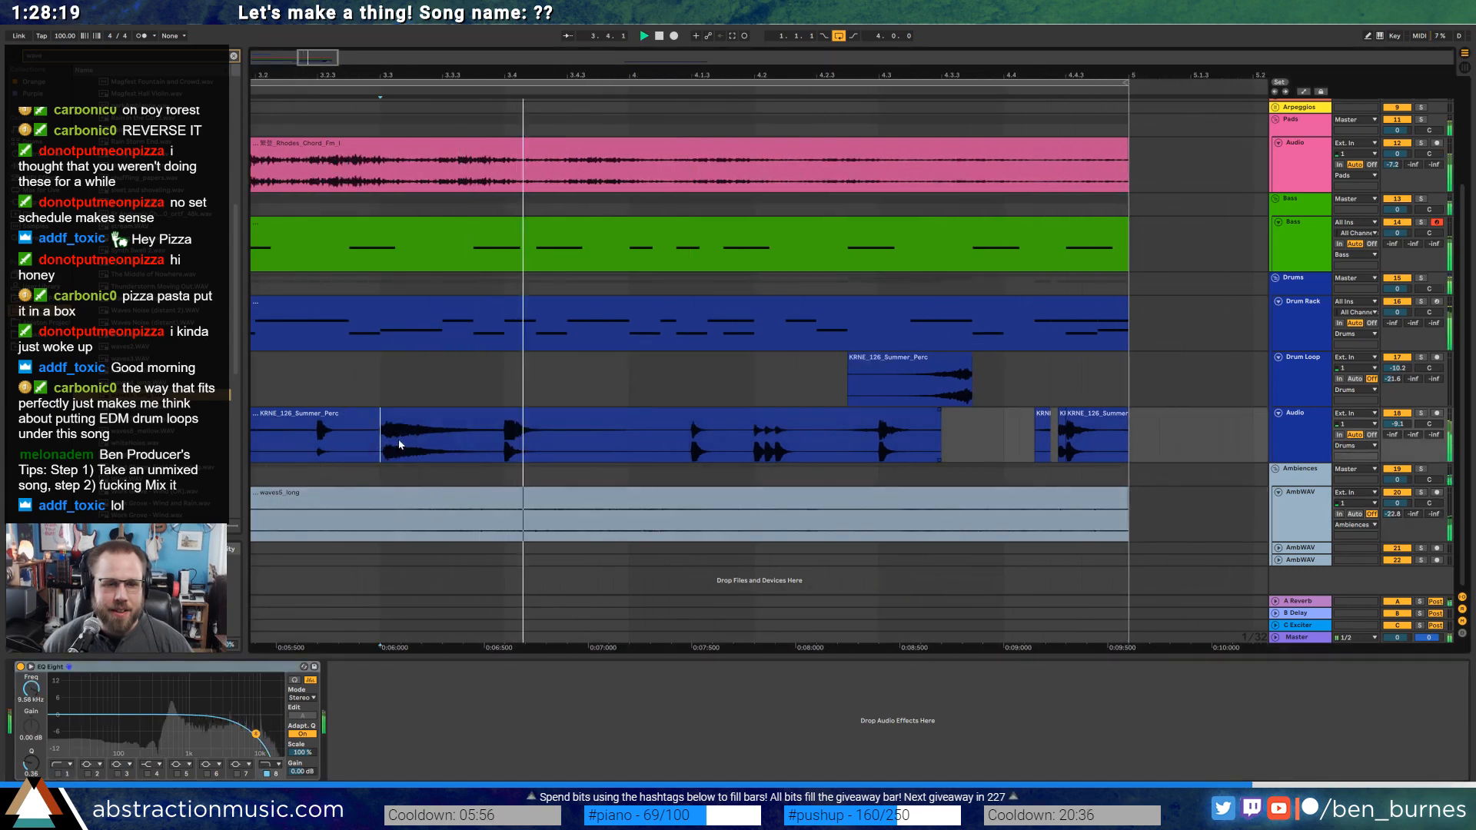
key(space)
key(space)
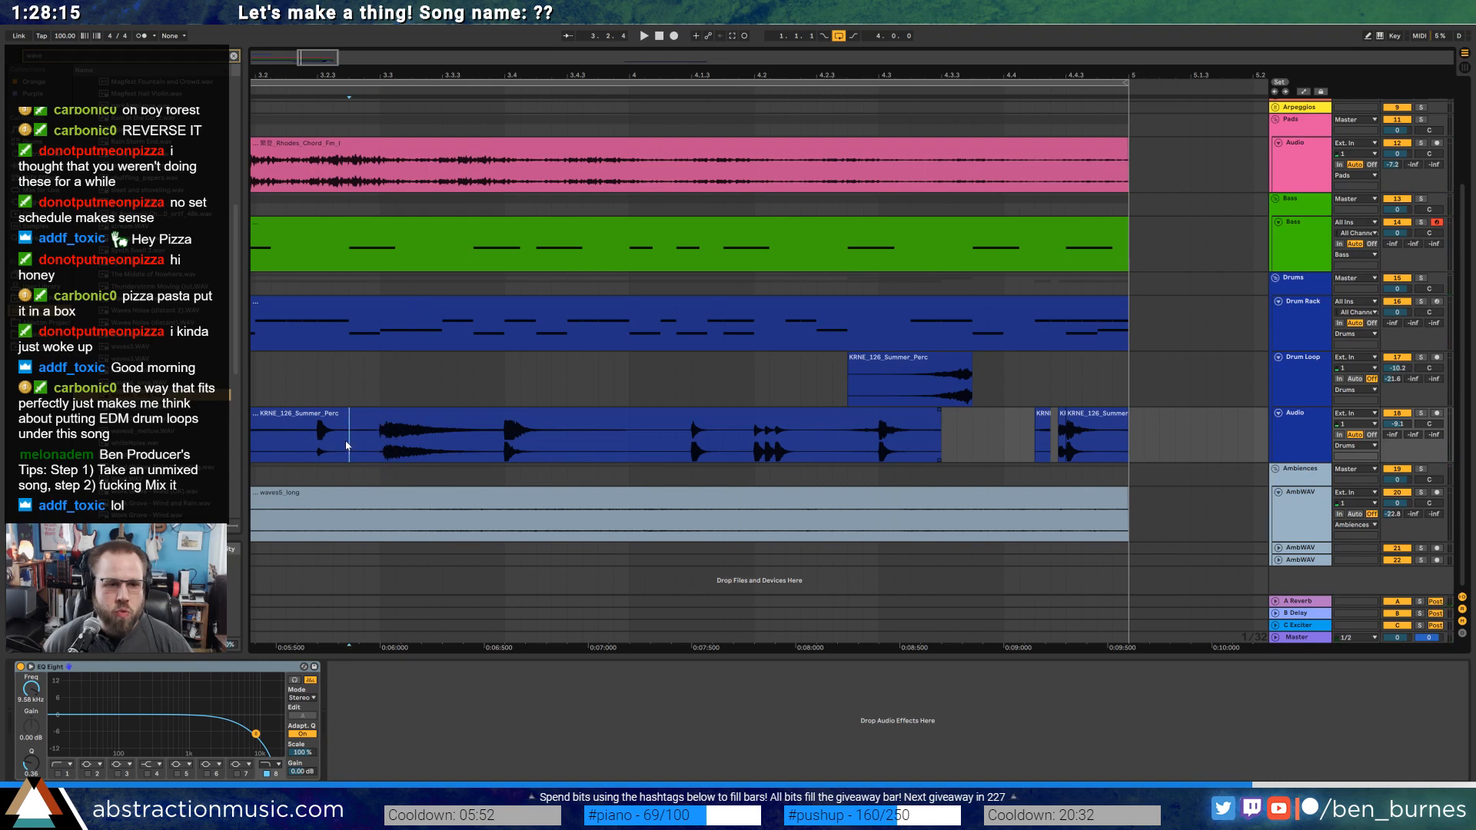
key(ctrl+d)
scroll(354, 425, up, 5)
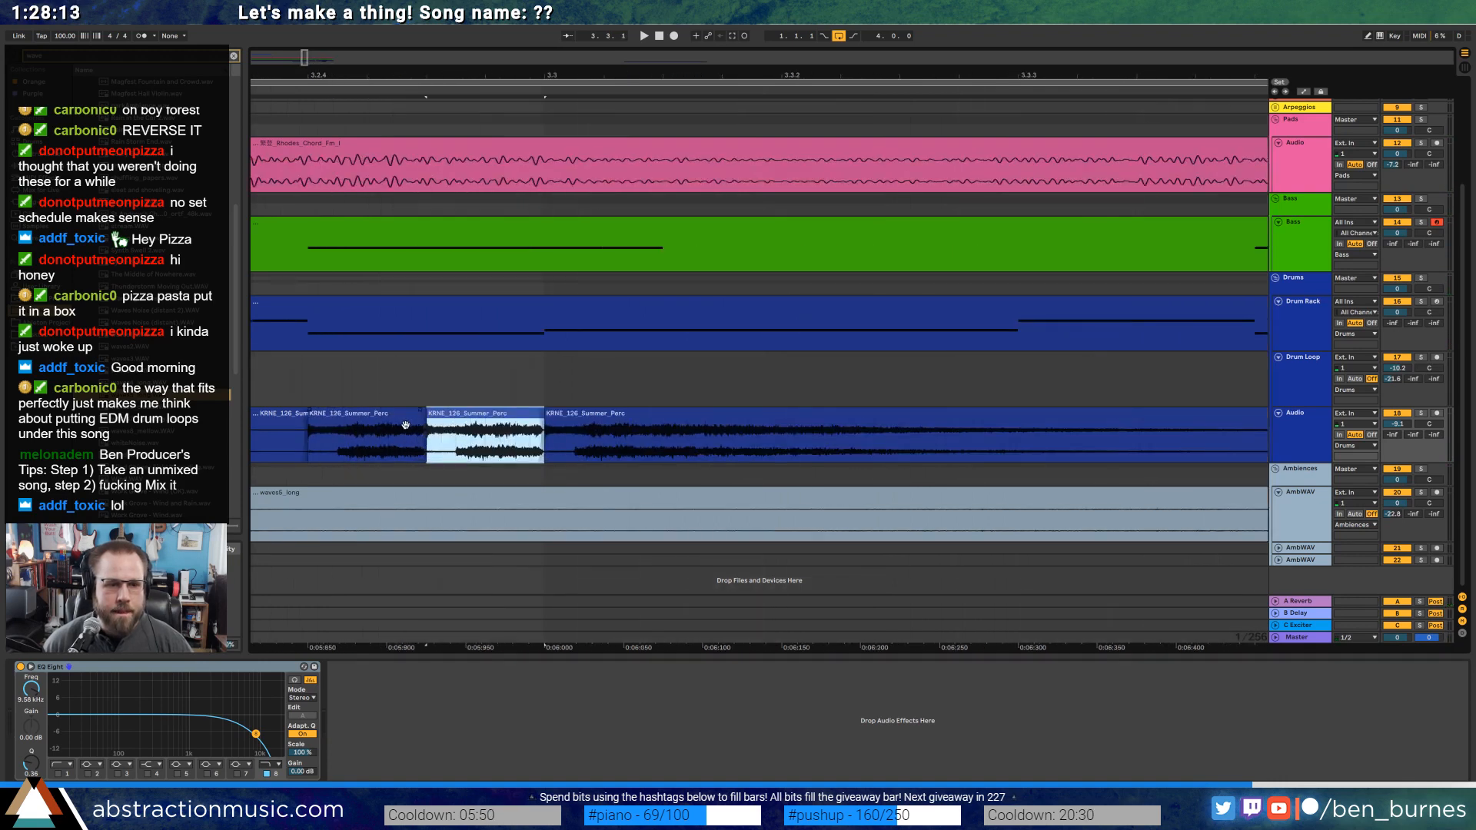
Shorten both slices in front of the 3.3 hit to 1/64 note each and audition the loop.
drag(425, 420, 367, 419)
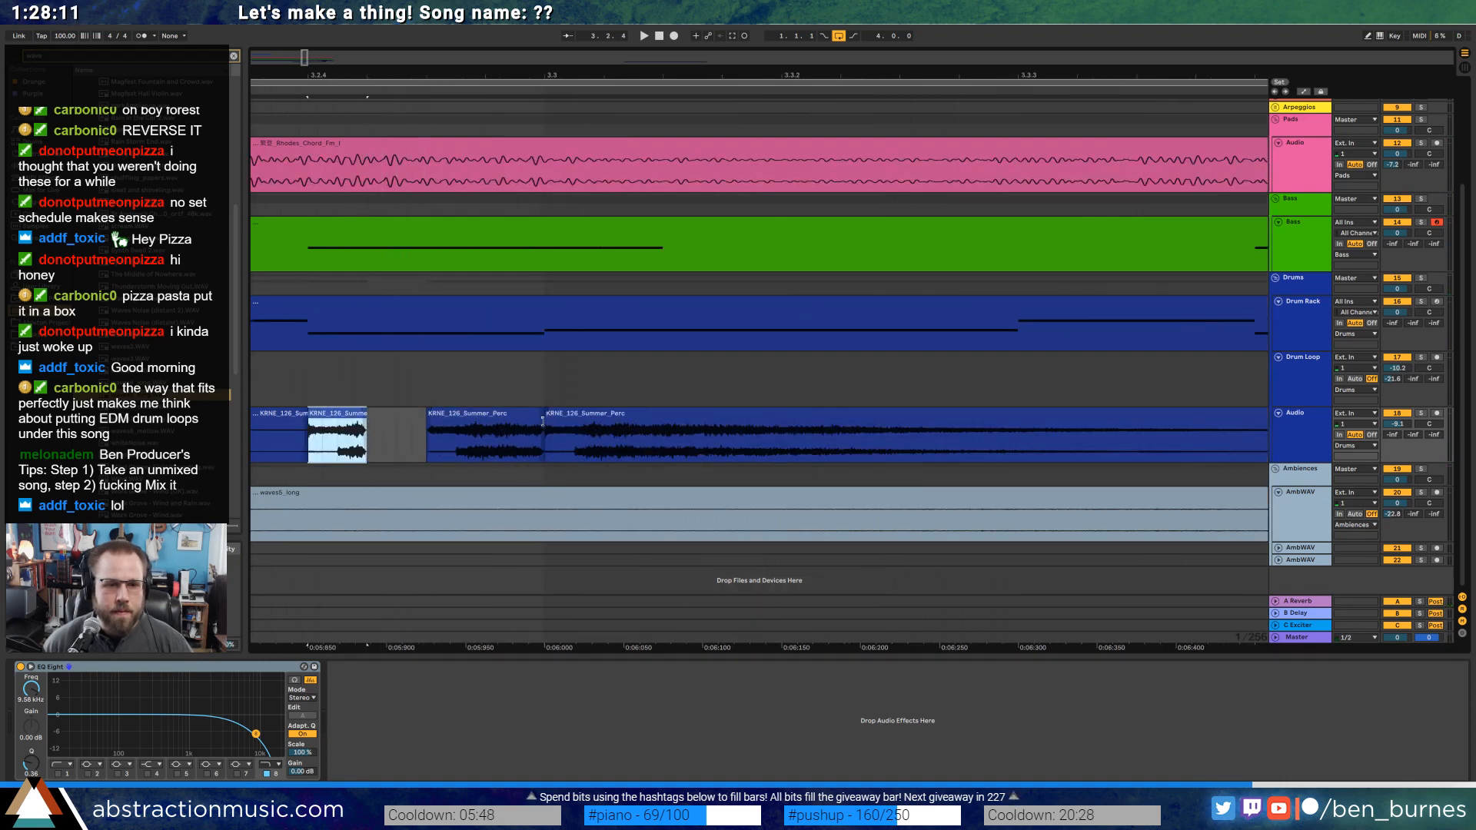
drag(543, 421, 485, 422)
click(278, 435)
key(space)
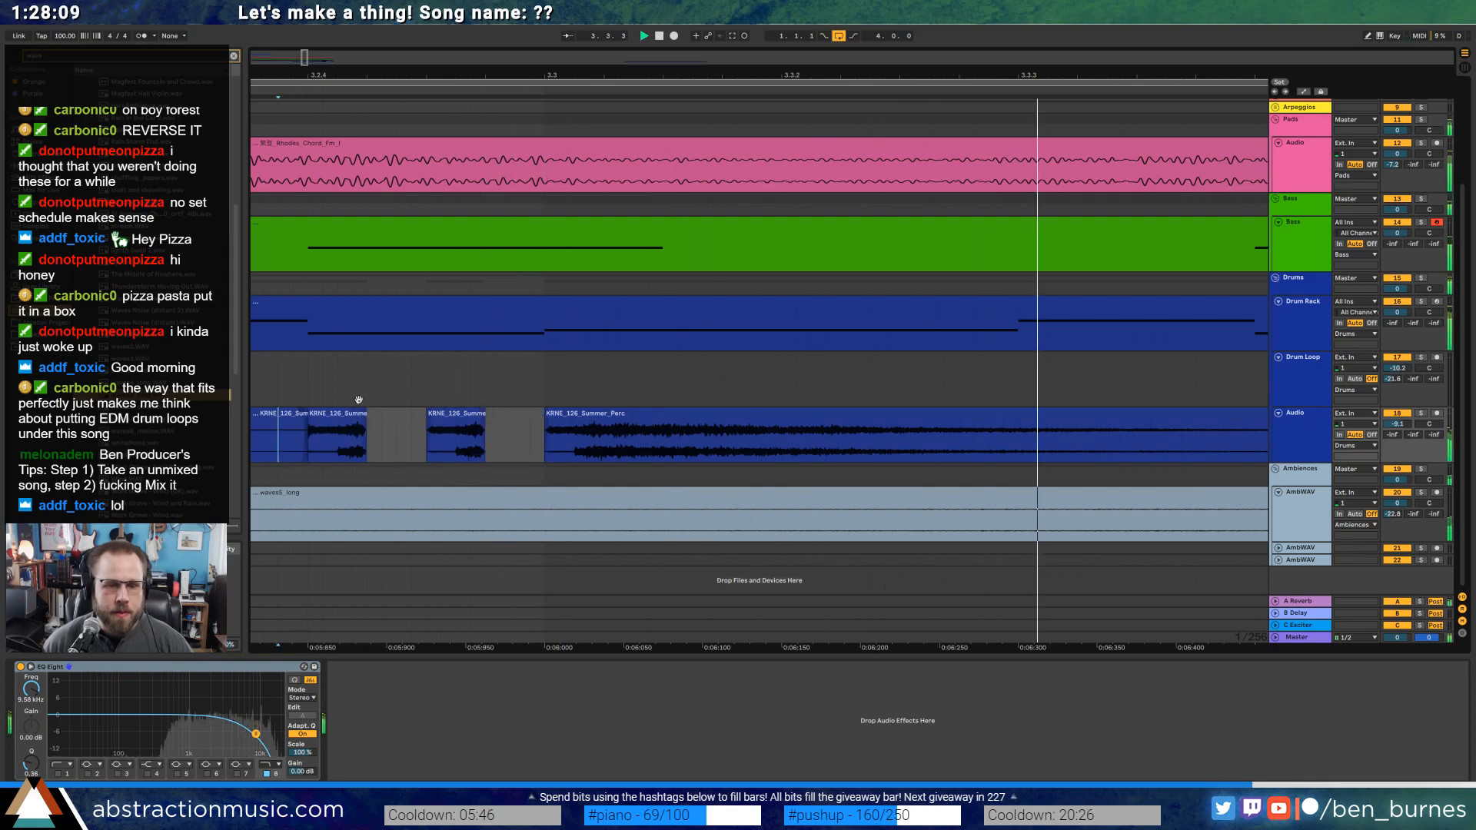
drag(304, 59, 392, 60)
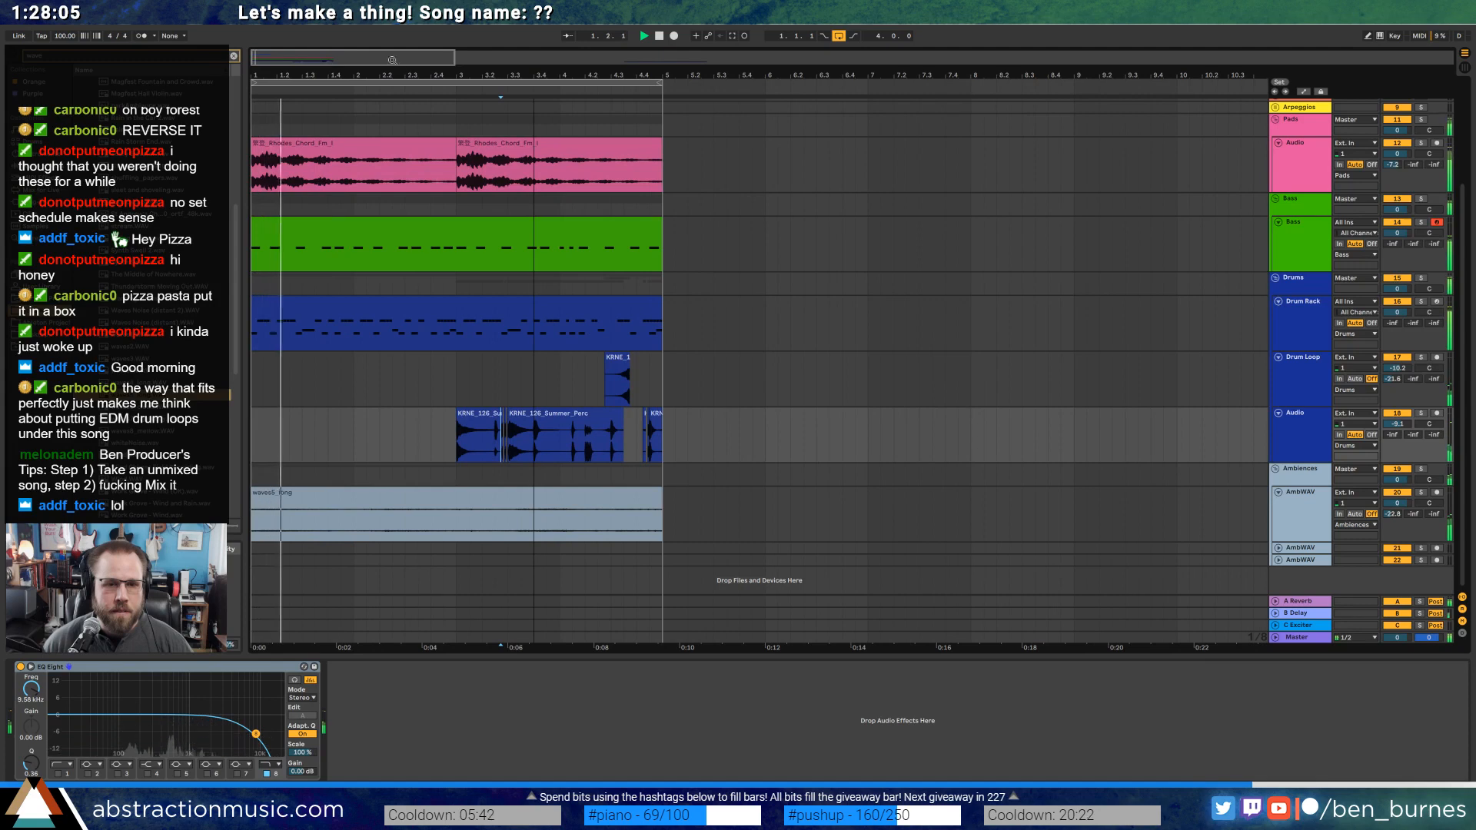
key(space)
Deactivate the wave ambience clip on the AmbWAV track and audition the loop with the Bass track's Massive synth open.
click(447, 510)
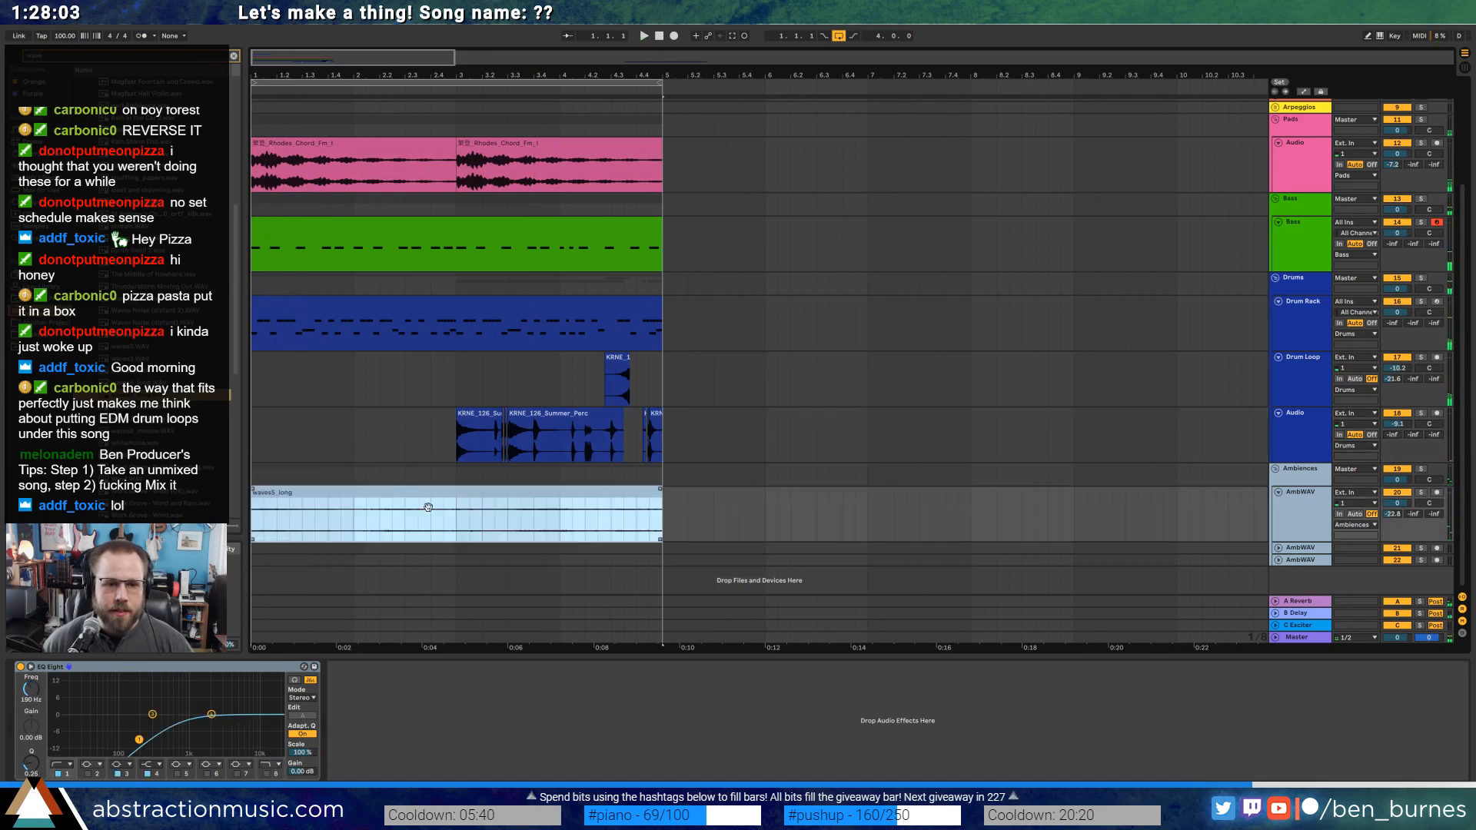
double_click(442, 225)
key(shift+Tab)
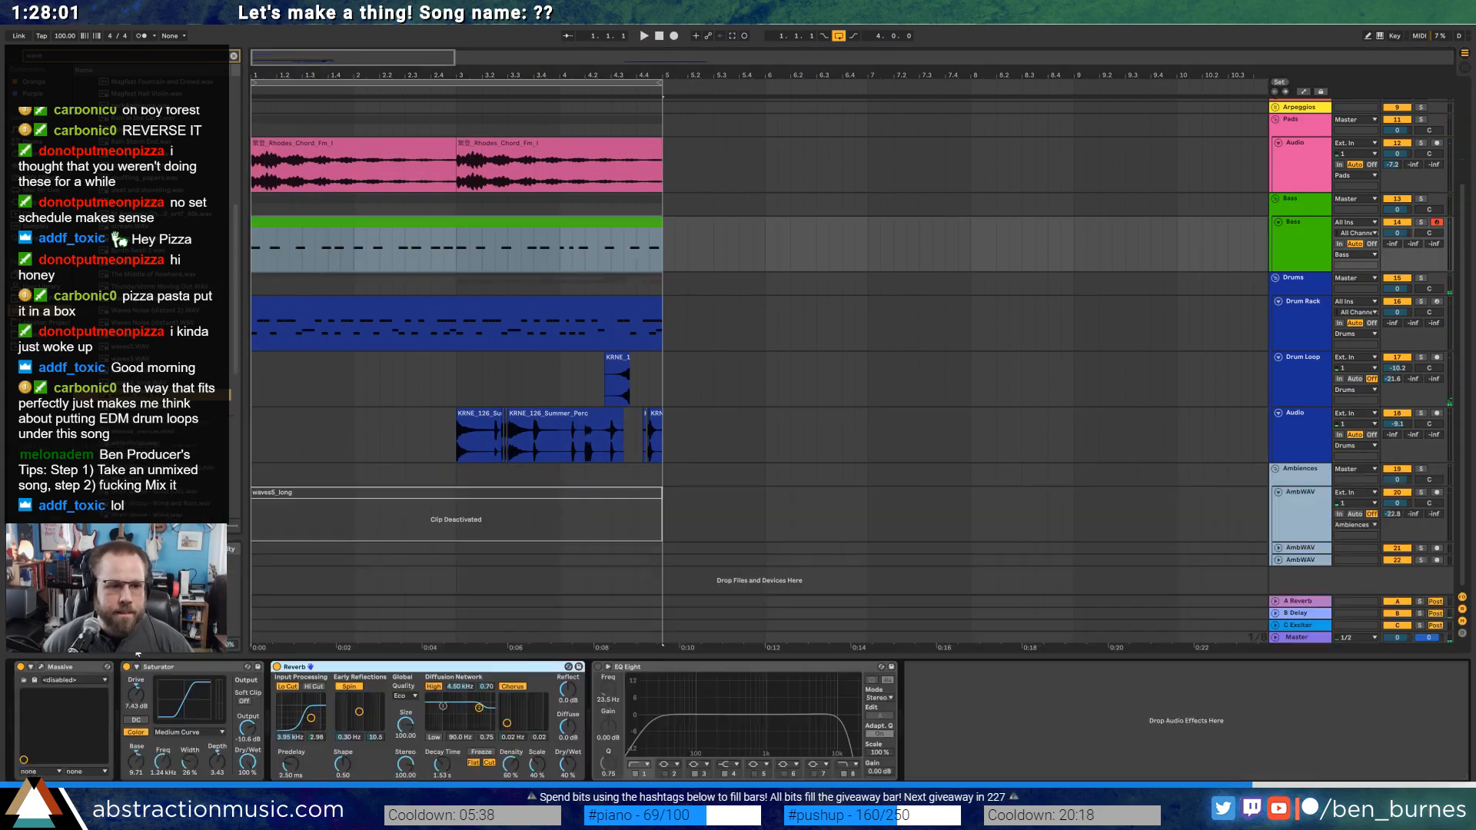
click(40, 668)
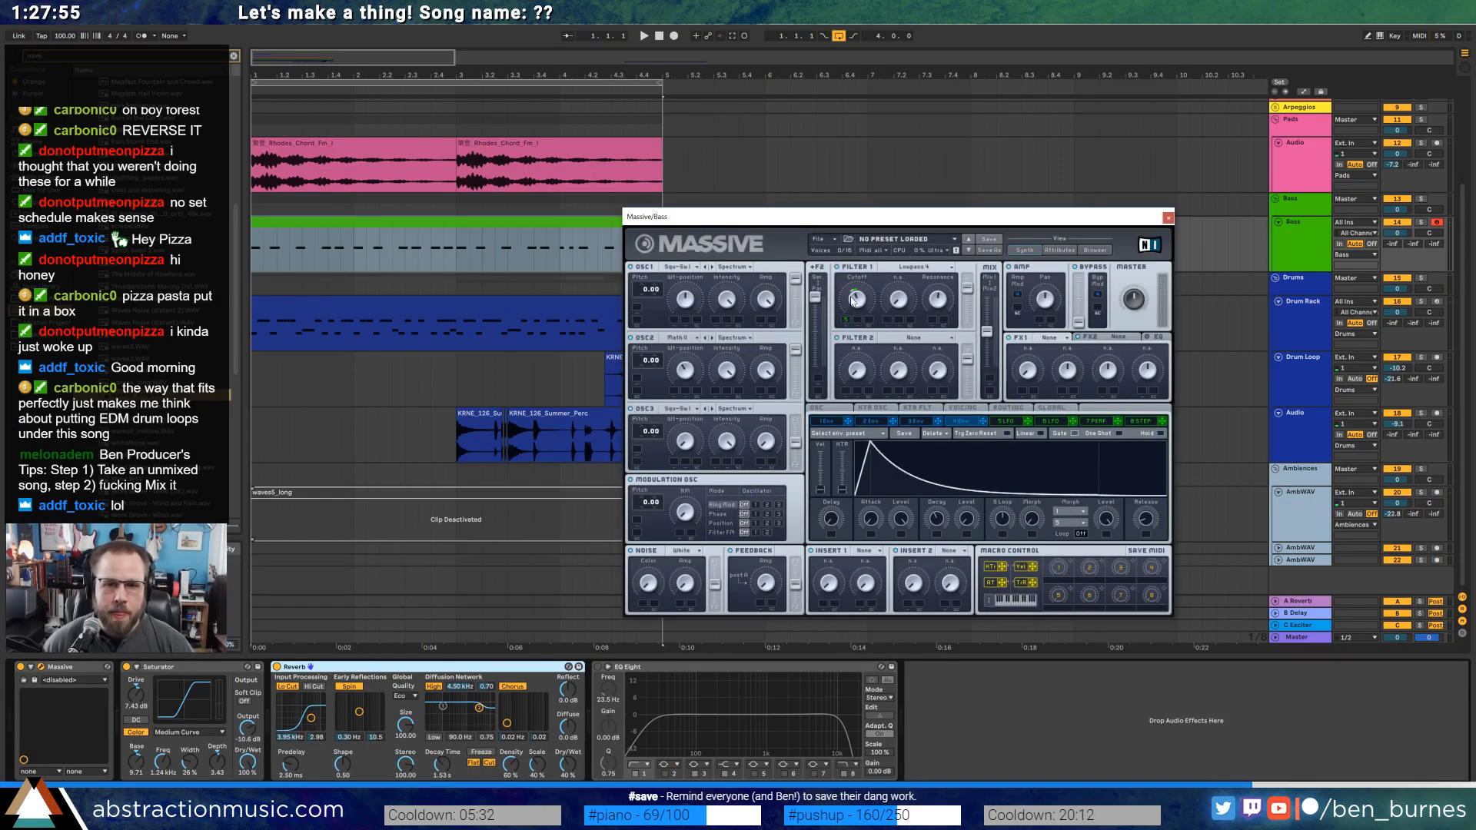
key(space)
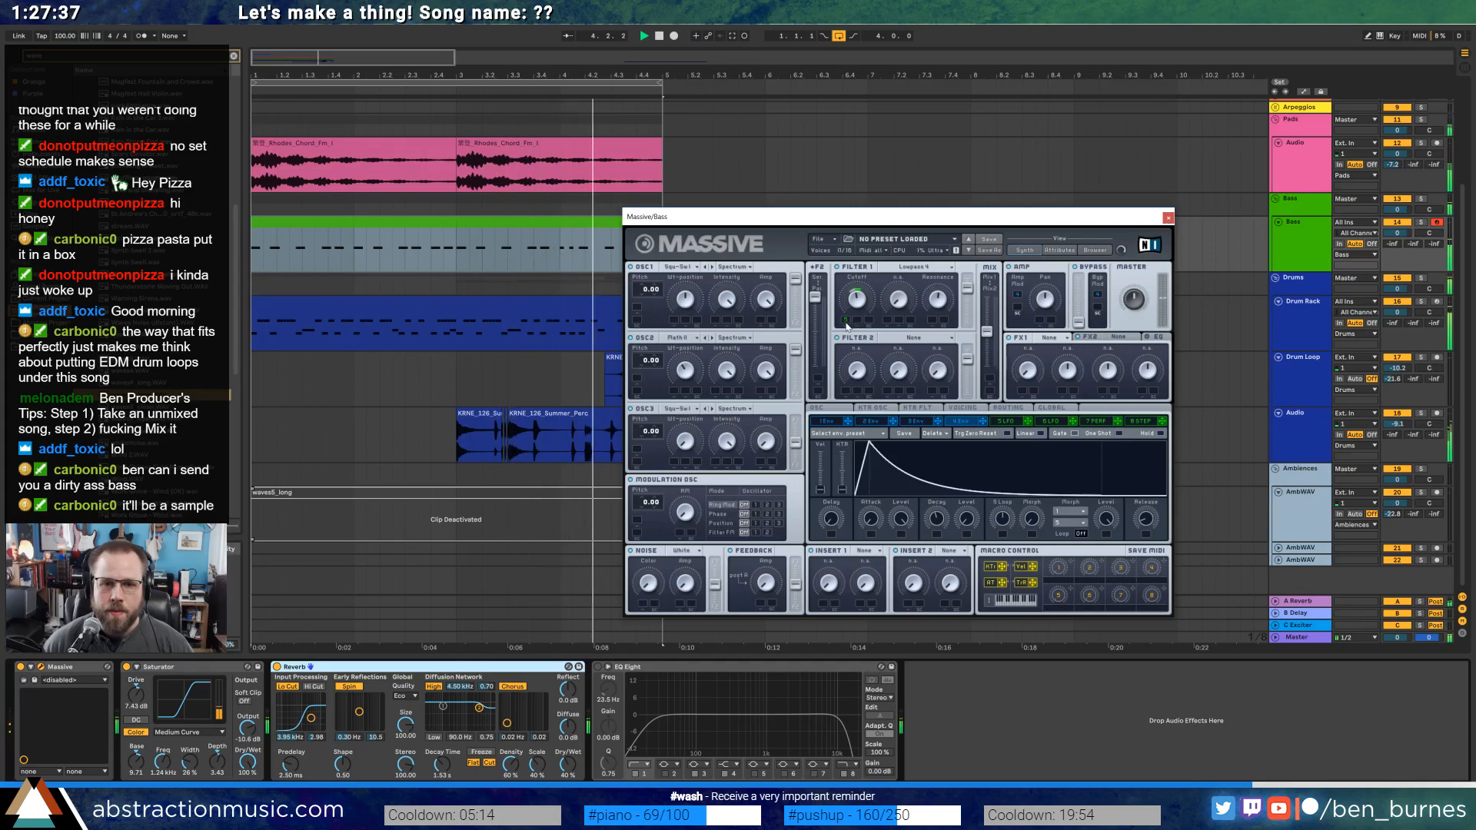
click(1168, 218)
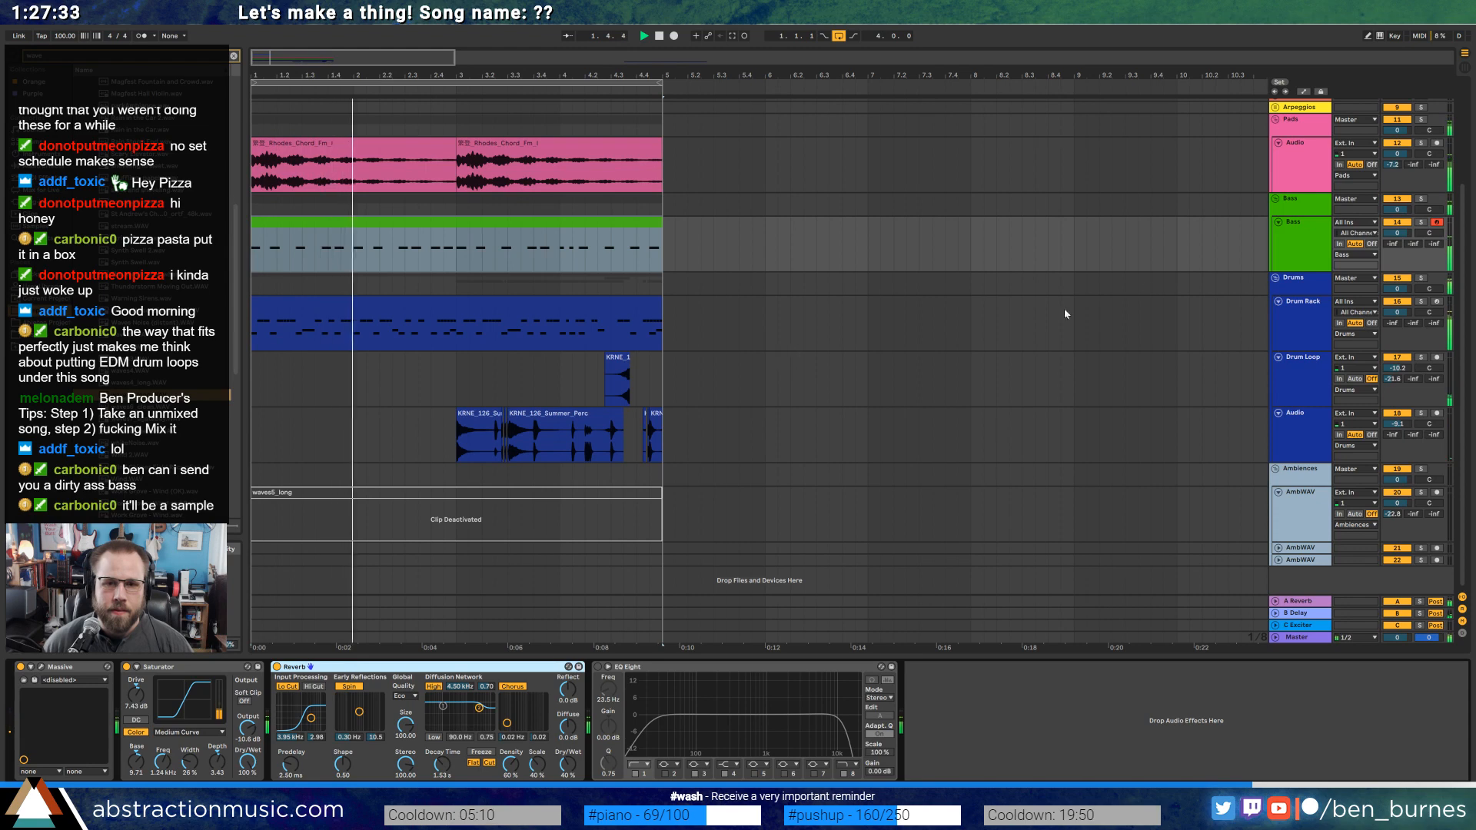
key(space)
Insert a new audio track below the Lead track in the Leads group.
scroll(1233, 247, up, 3)
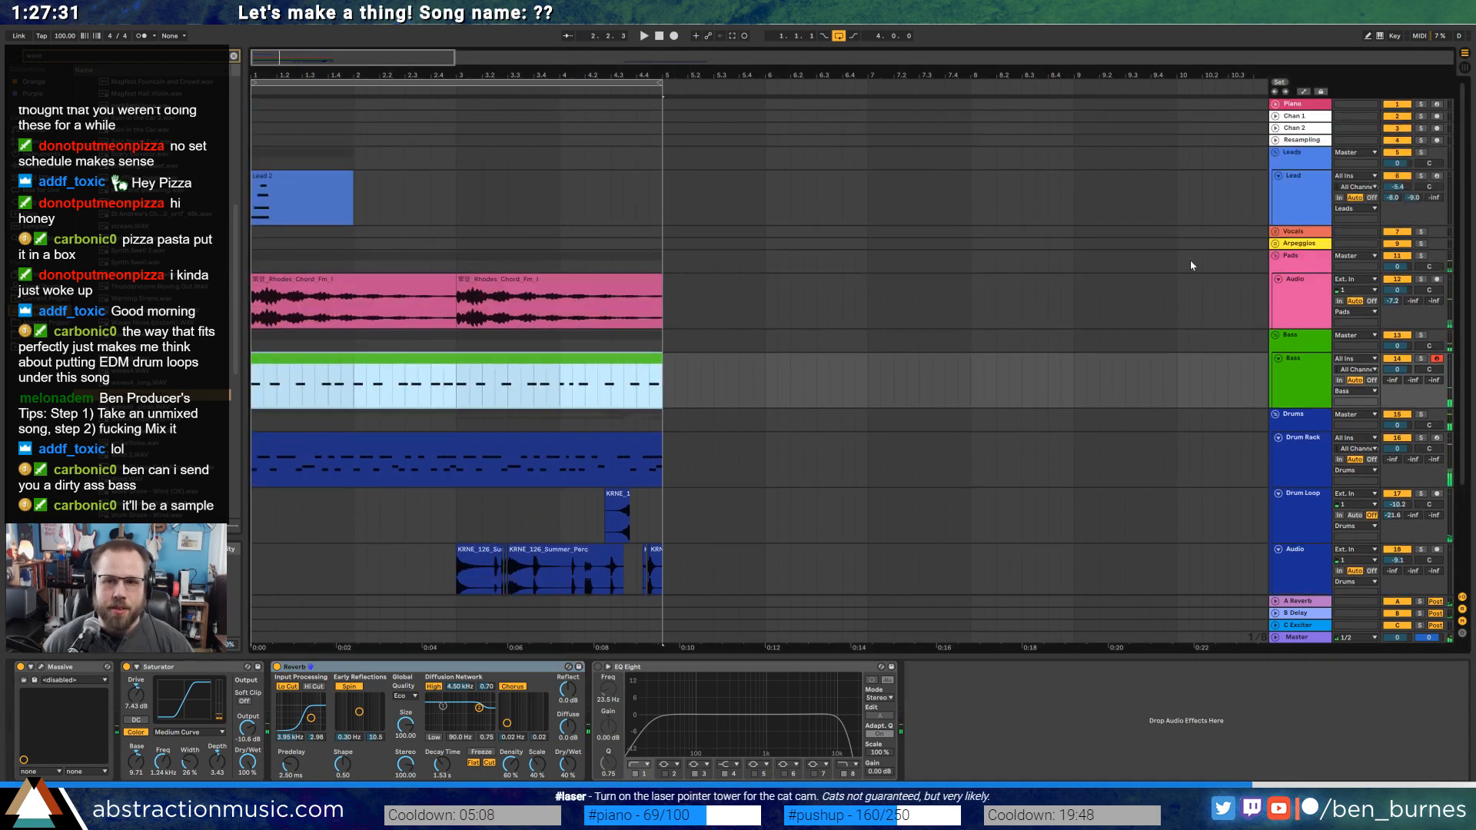
click(1290, 203)
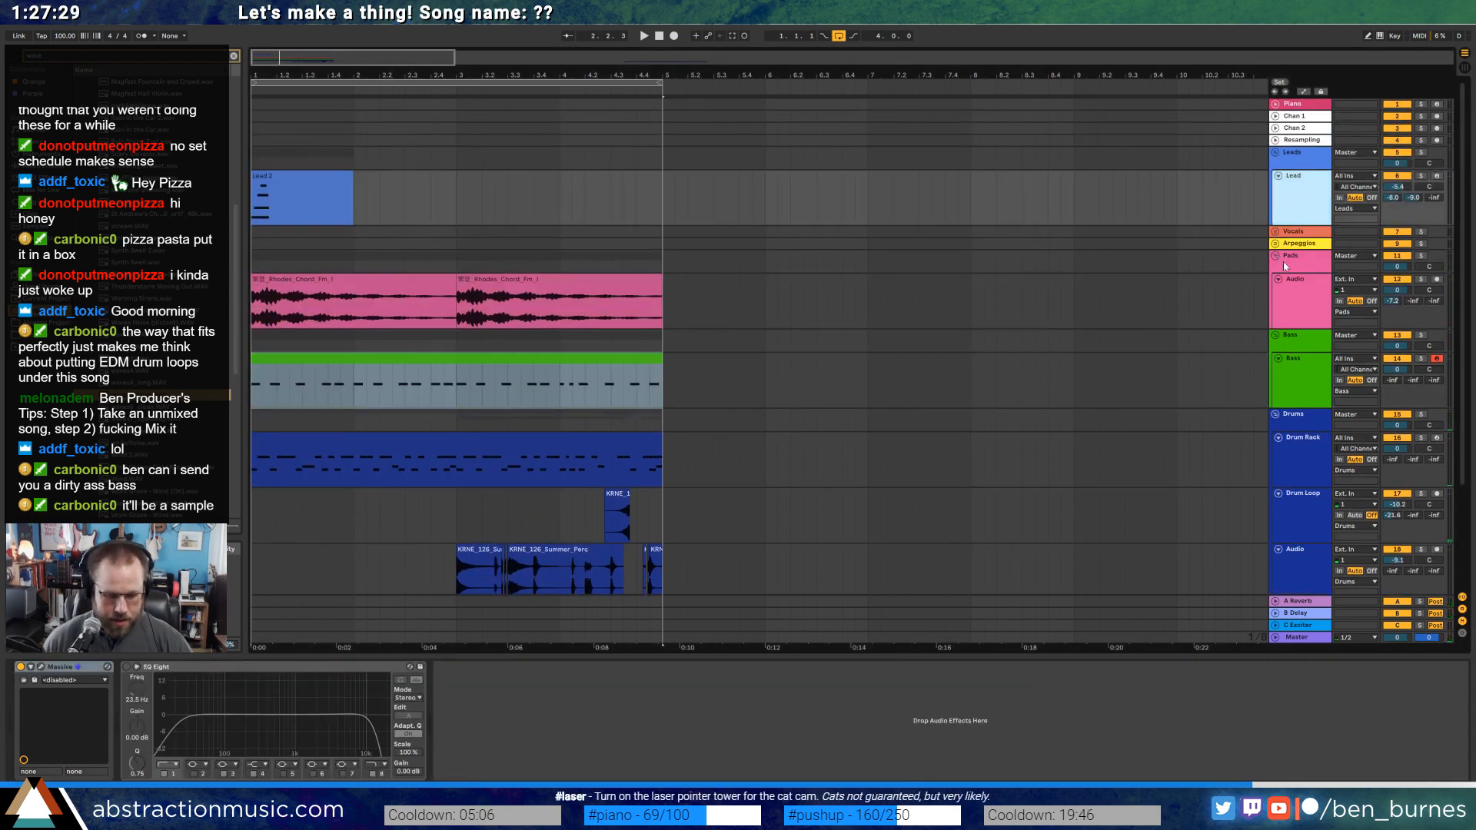
key(ctrl+t)
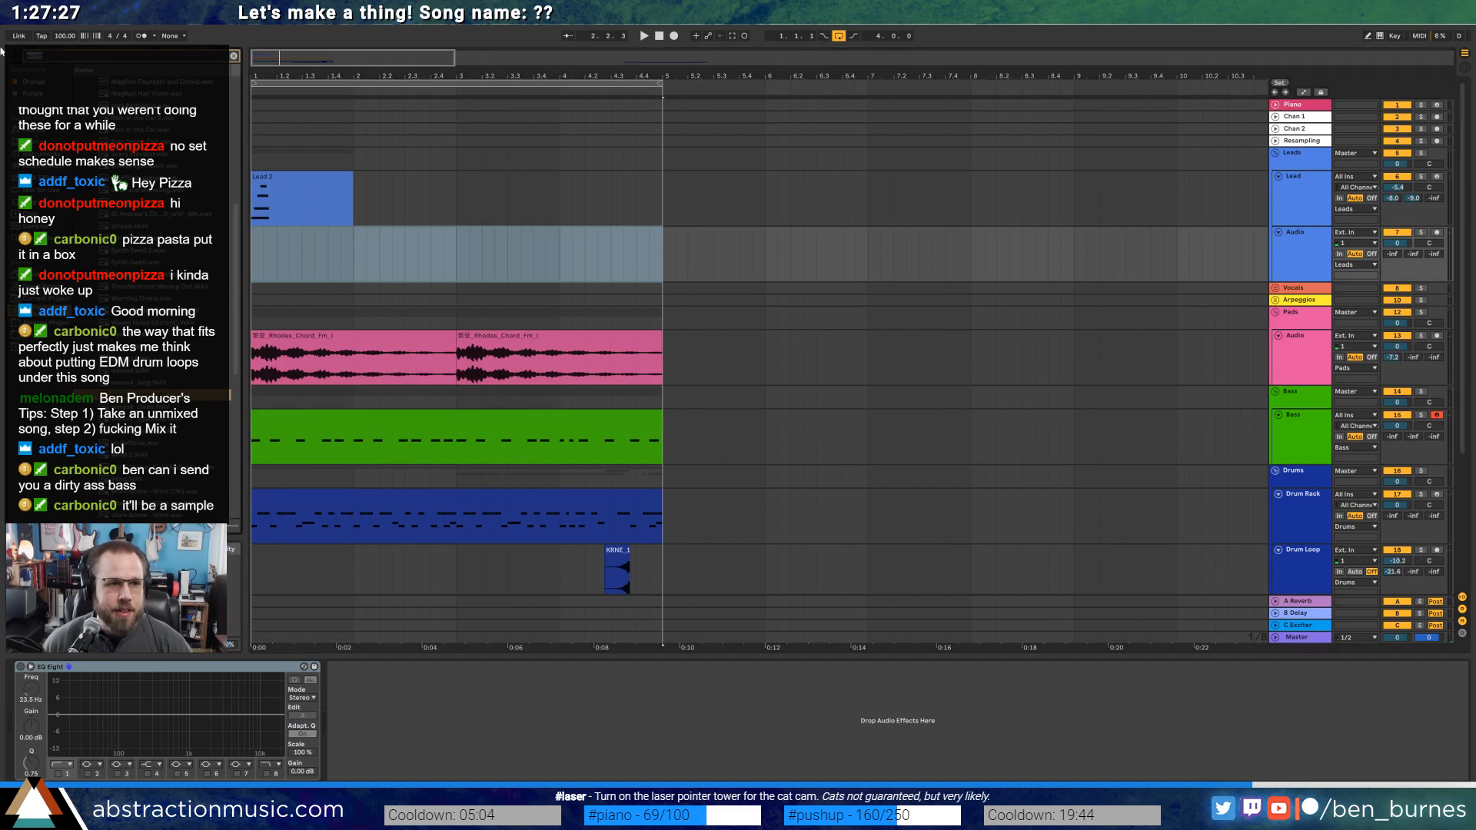
Browse the sample folders and place the Wind Noodle - Performance 2 sample on the new Audio track at bar 2.
scroll(153, 230, up, 10)
click(78, 101)
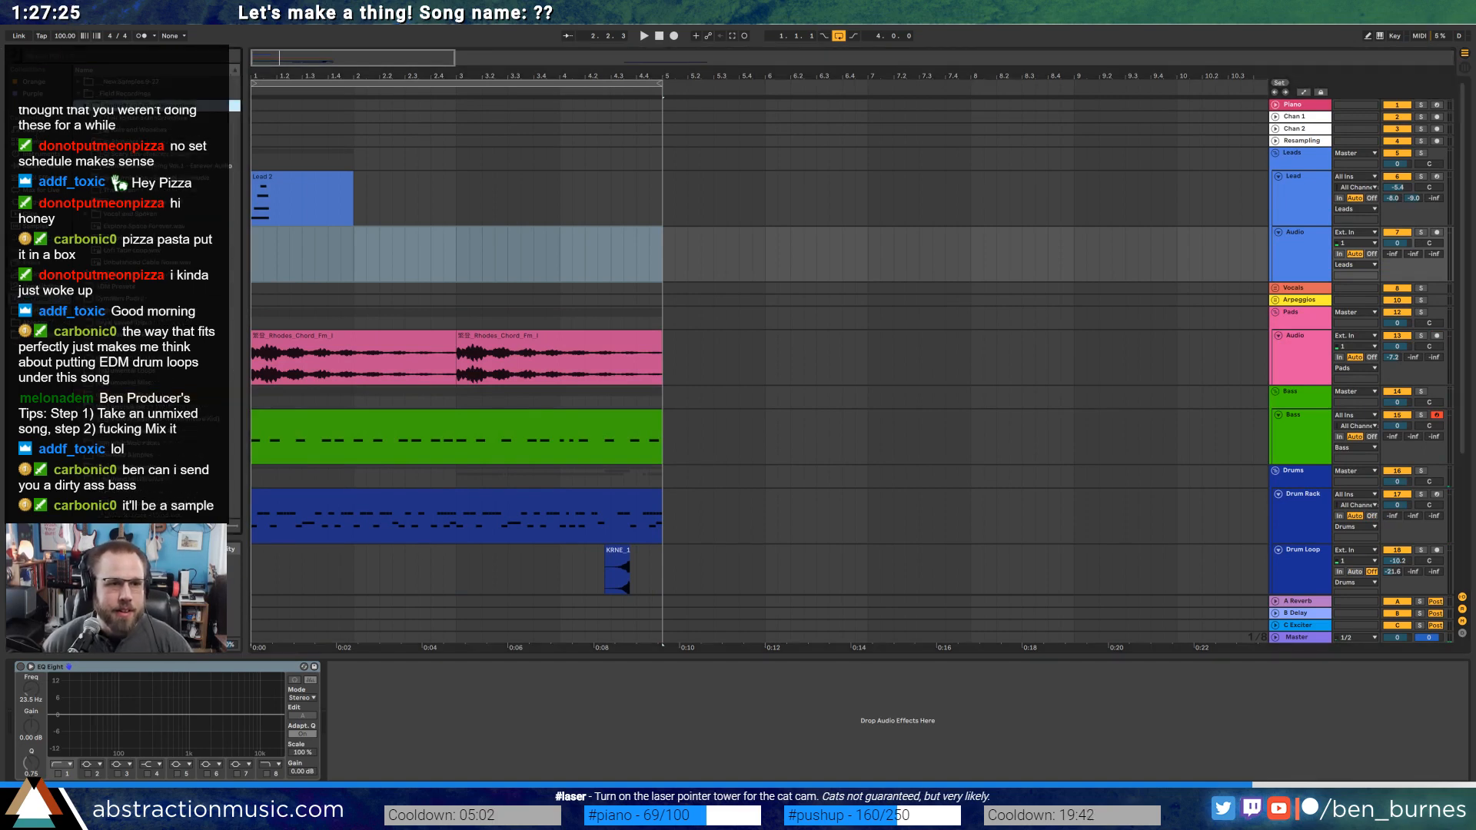
click(92, 118)
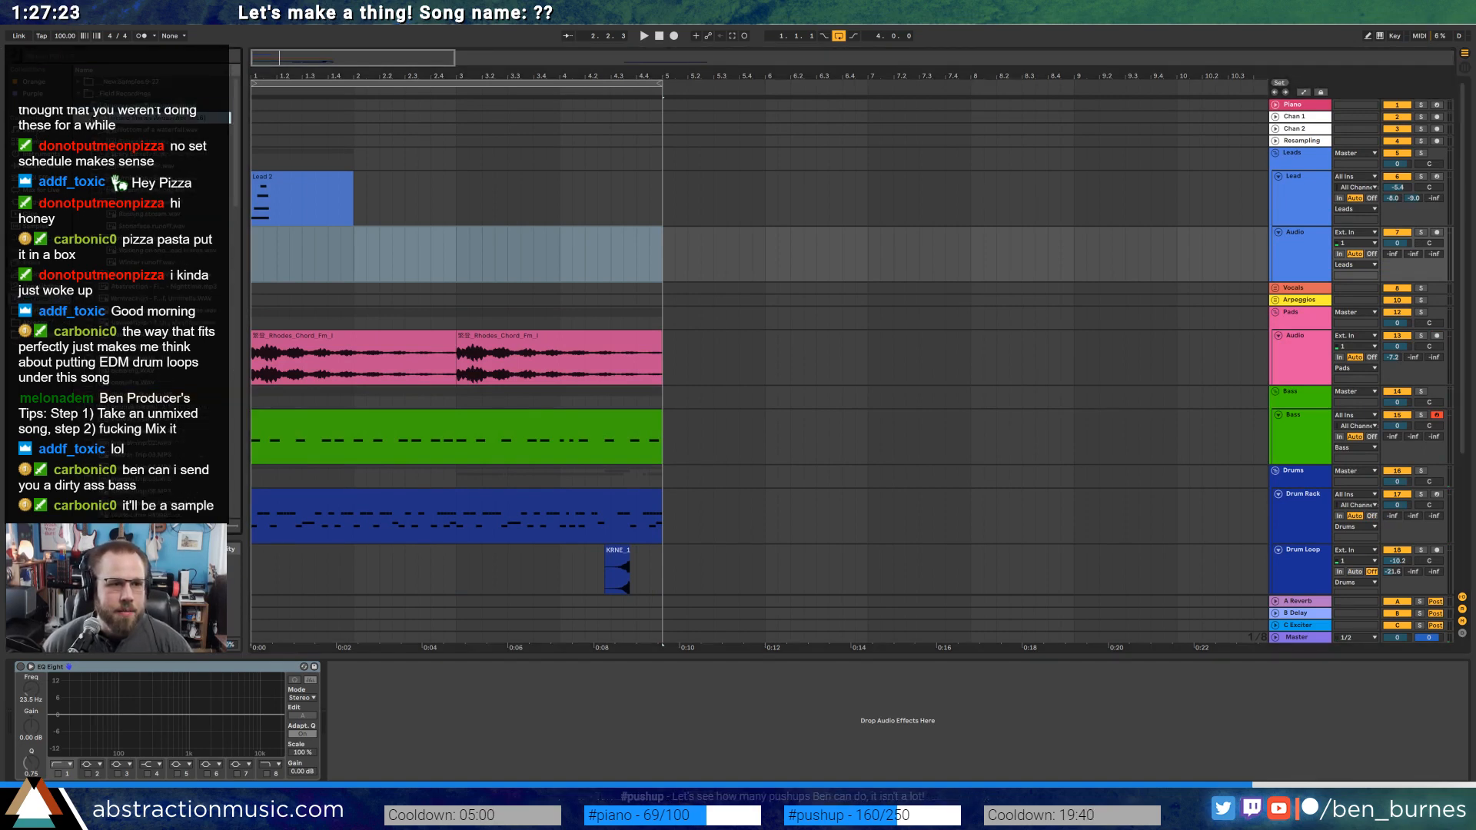
click(86, 106)
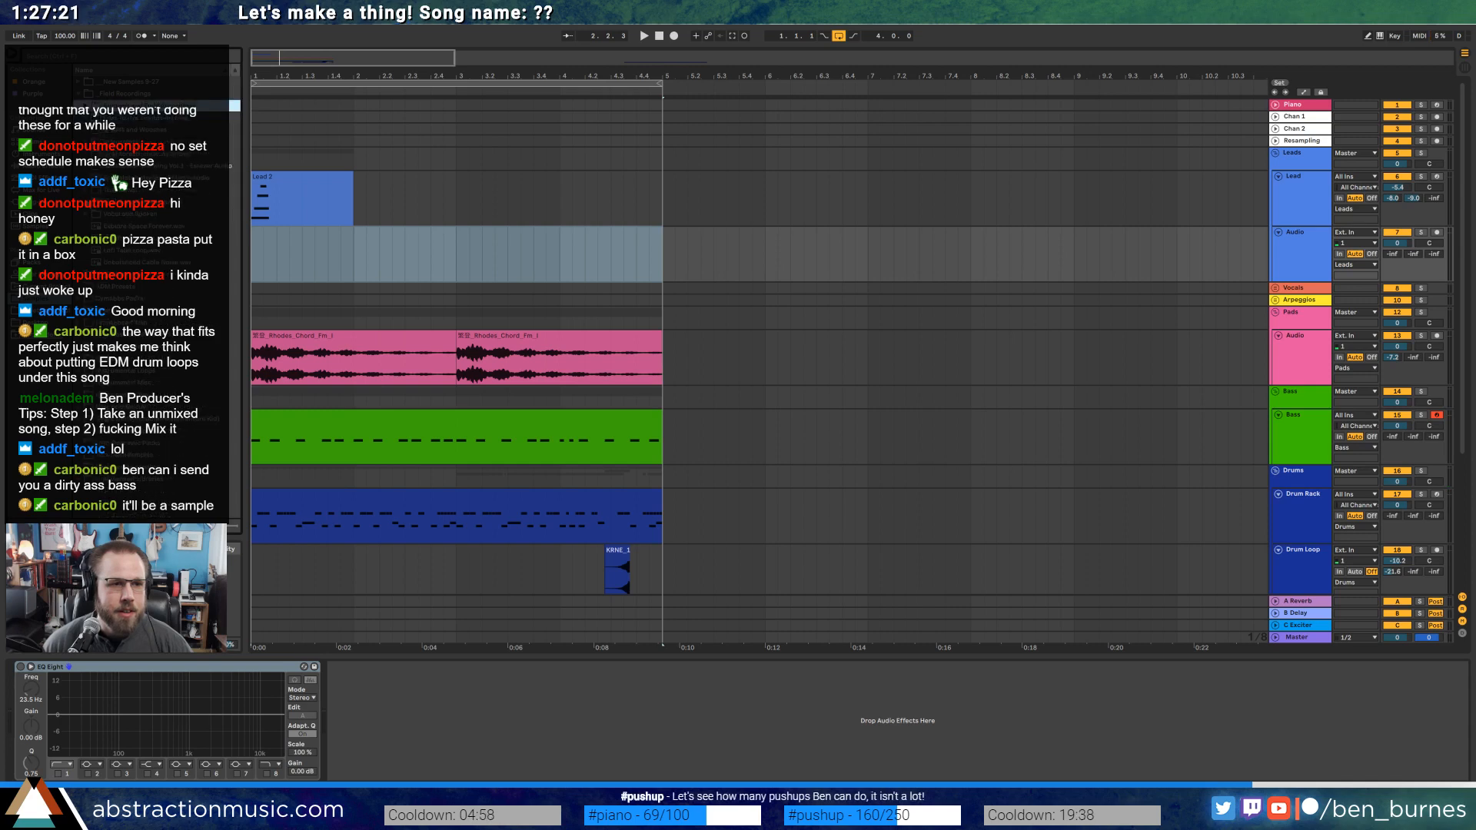
click(86, 190)
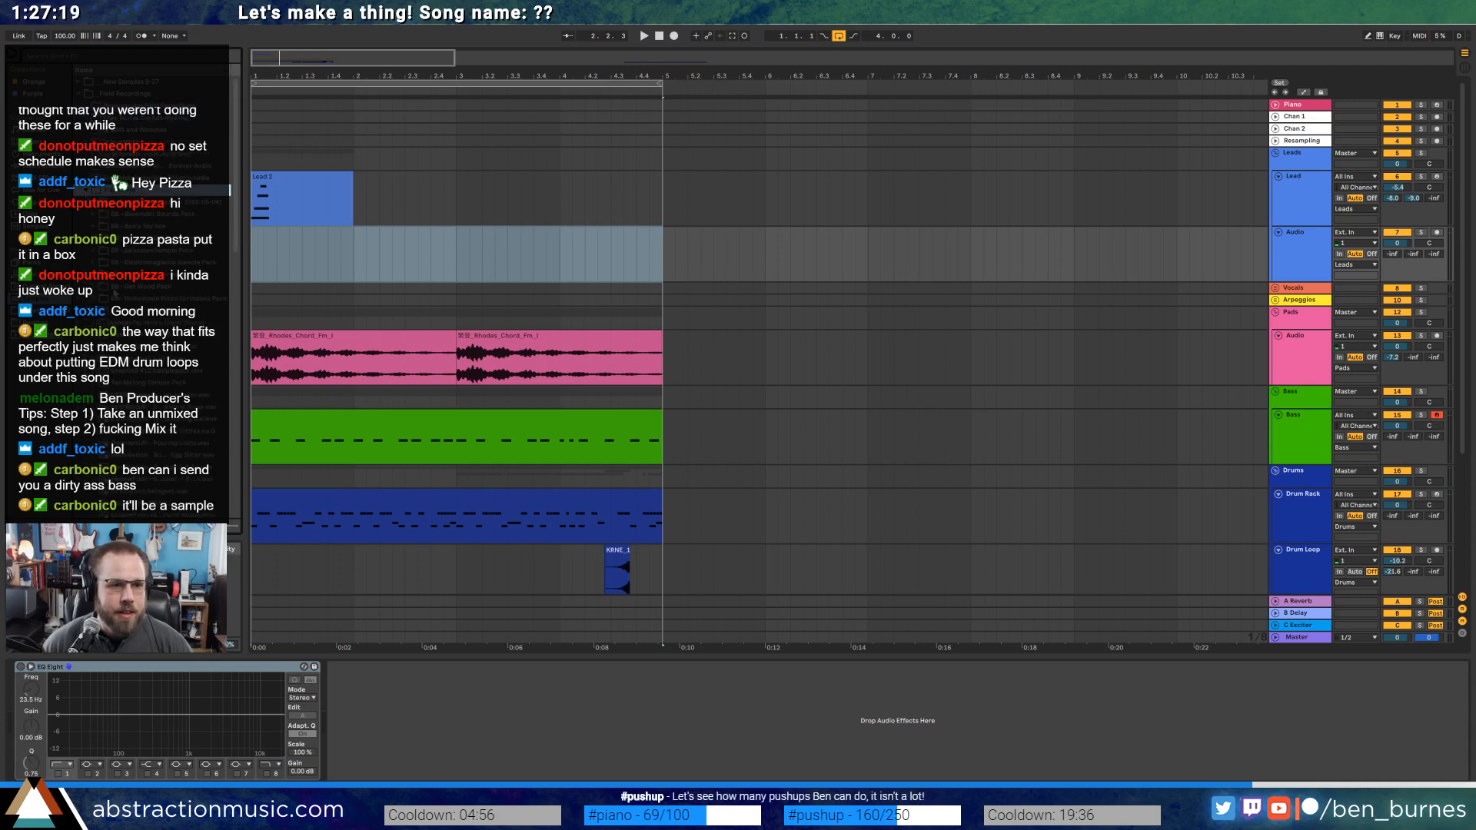
click(93, 227)
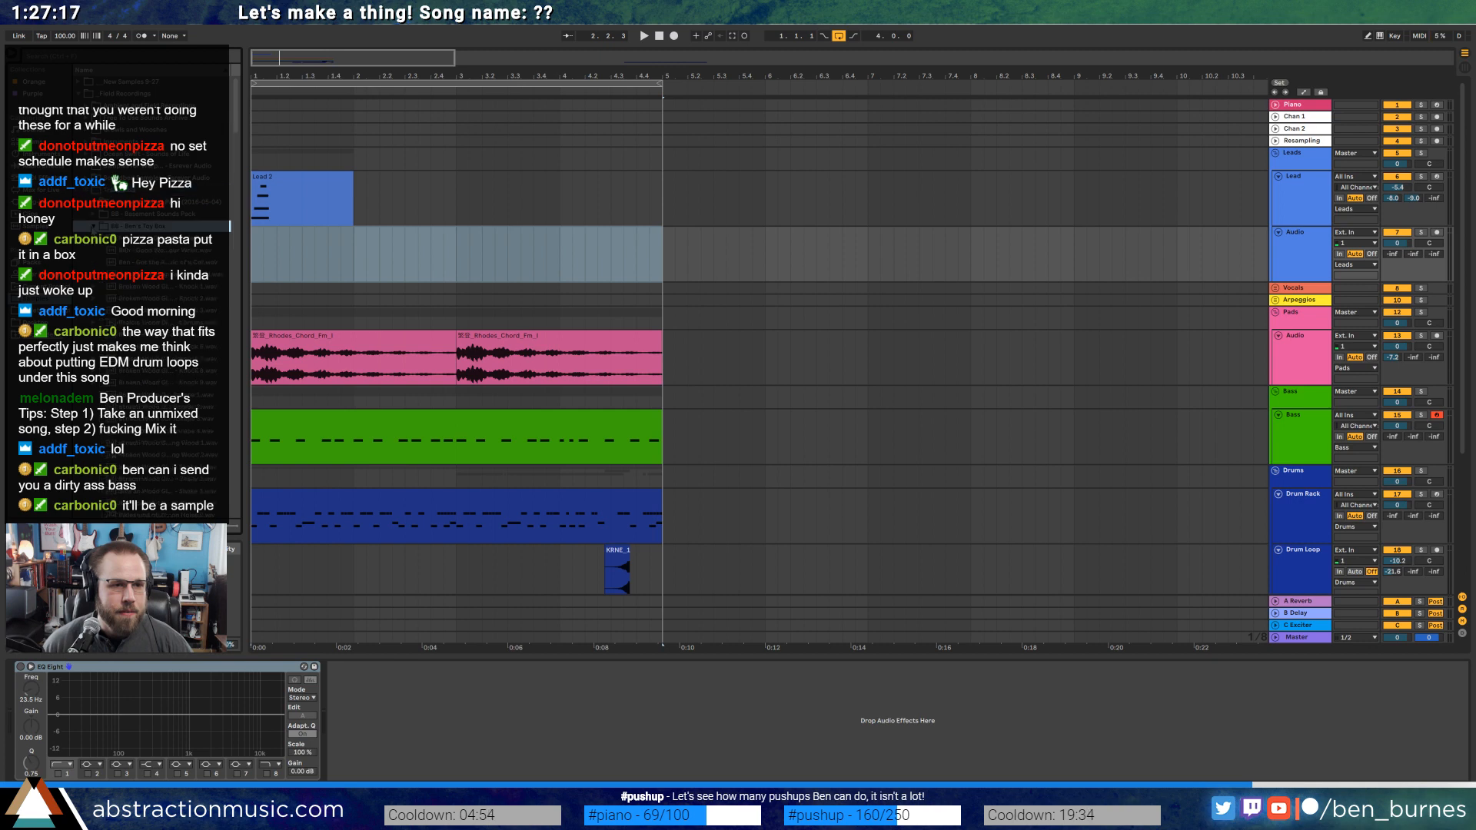
scroll(222, 339, down, 5)
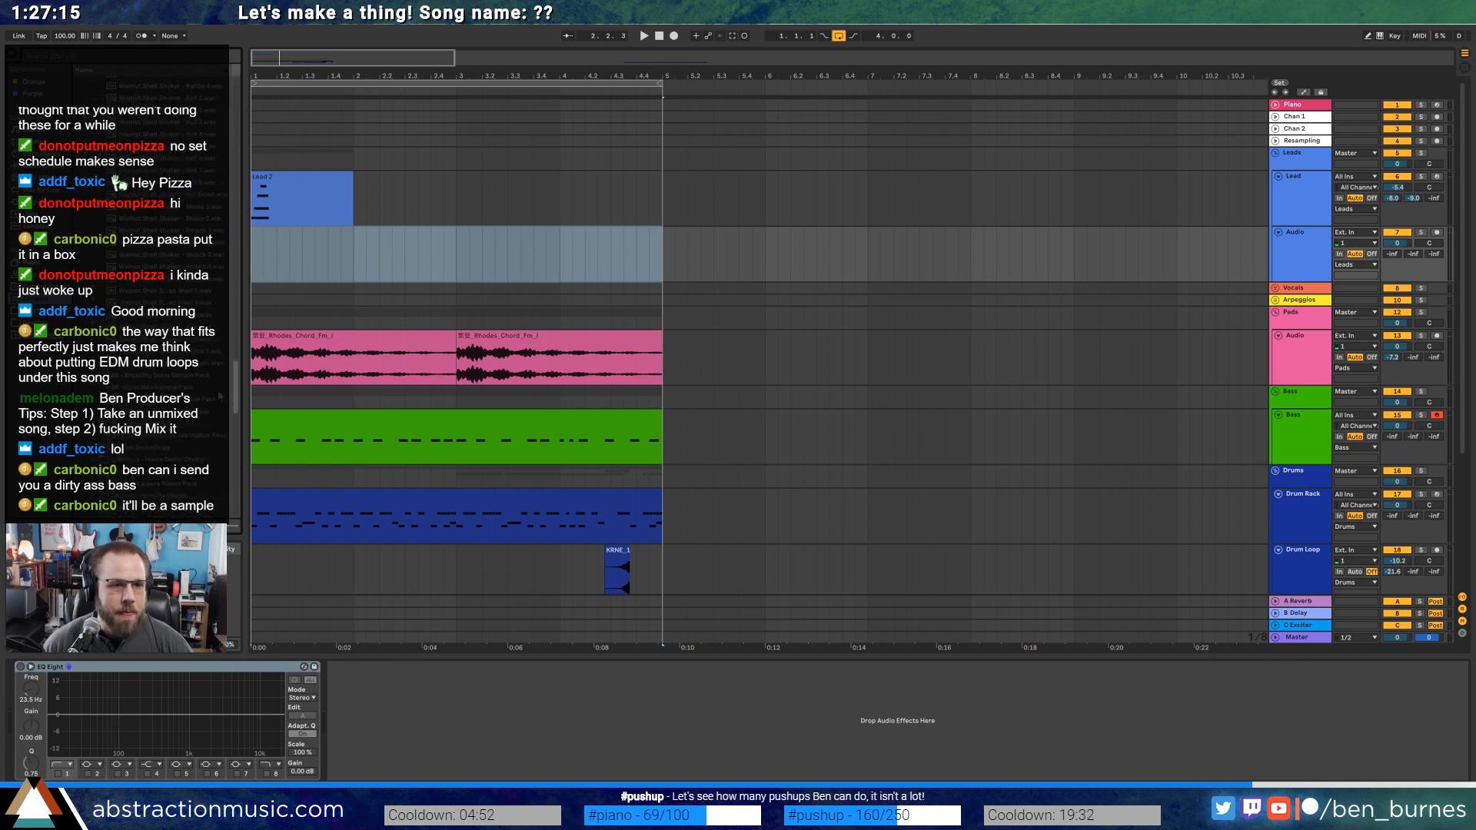
mouse_move(154, 343)
mouse_down()
mouse_move(684, 250)
mouse_move(575, 250)
mouse_move(1023, 235)
mouse_move(369, 250)
mouse_move(382, 249)
mouse_up()
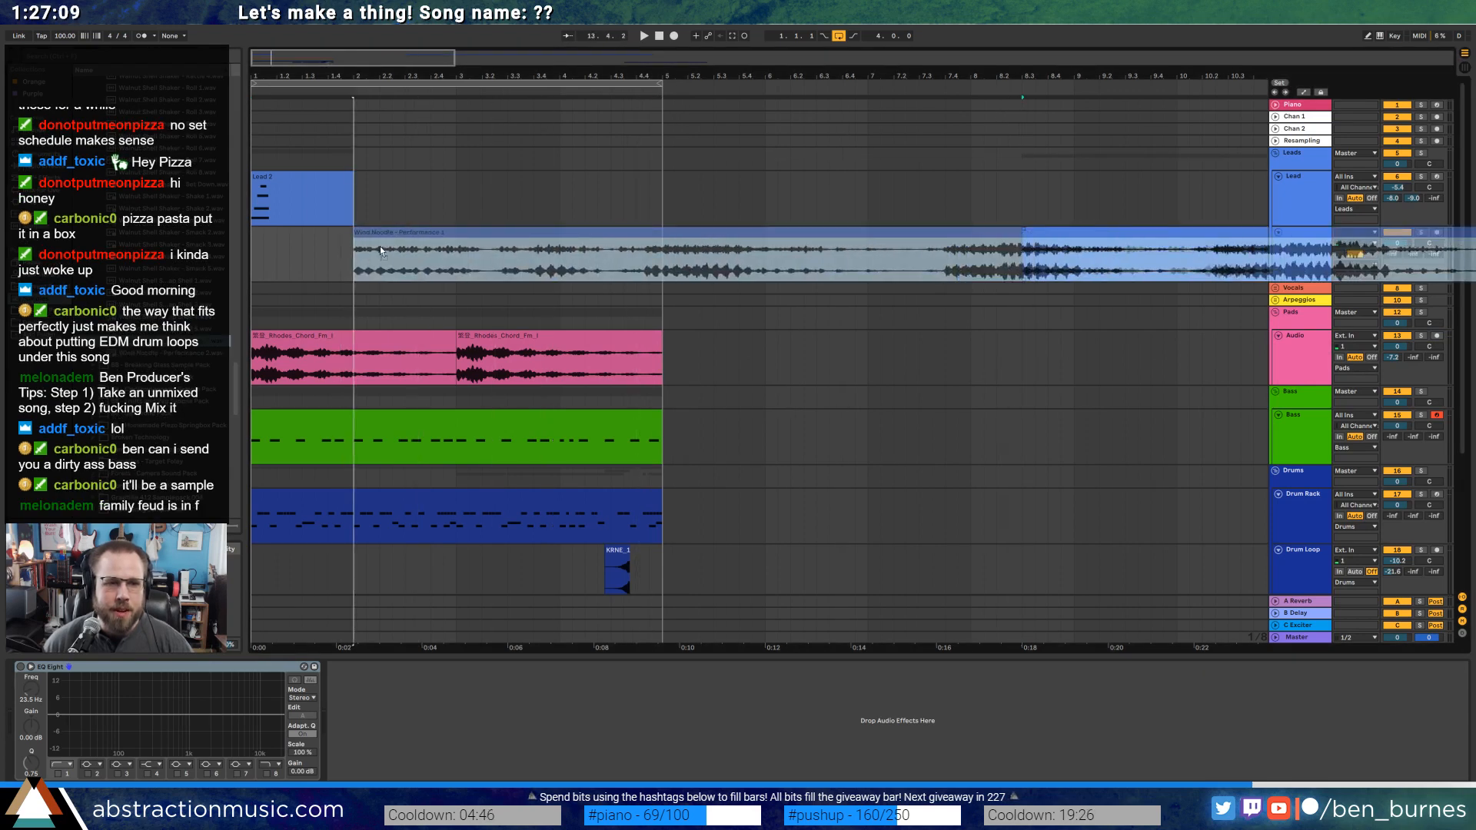
key(space)
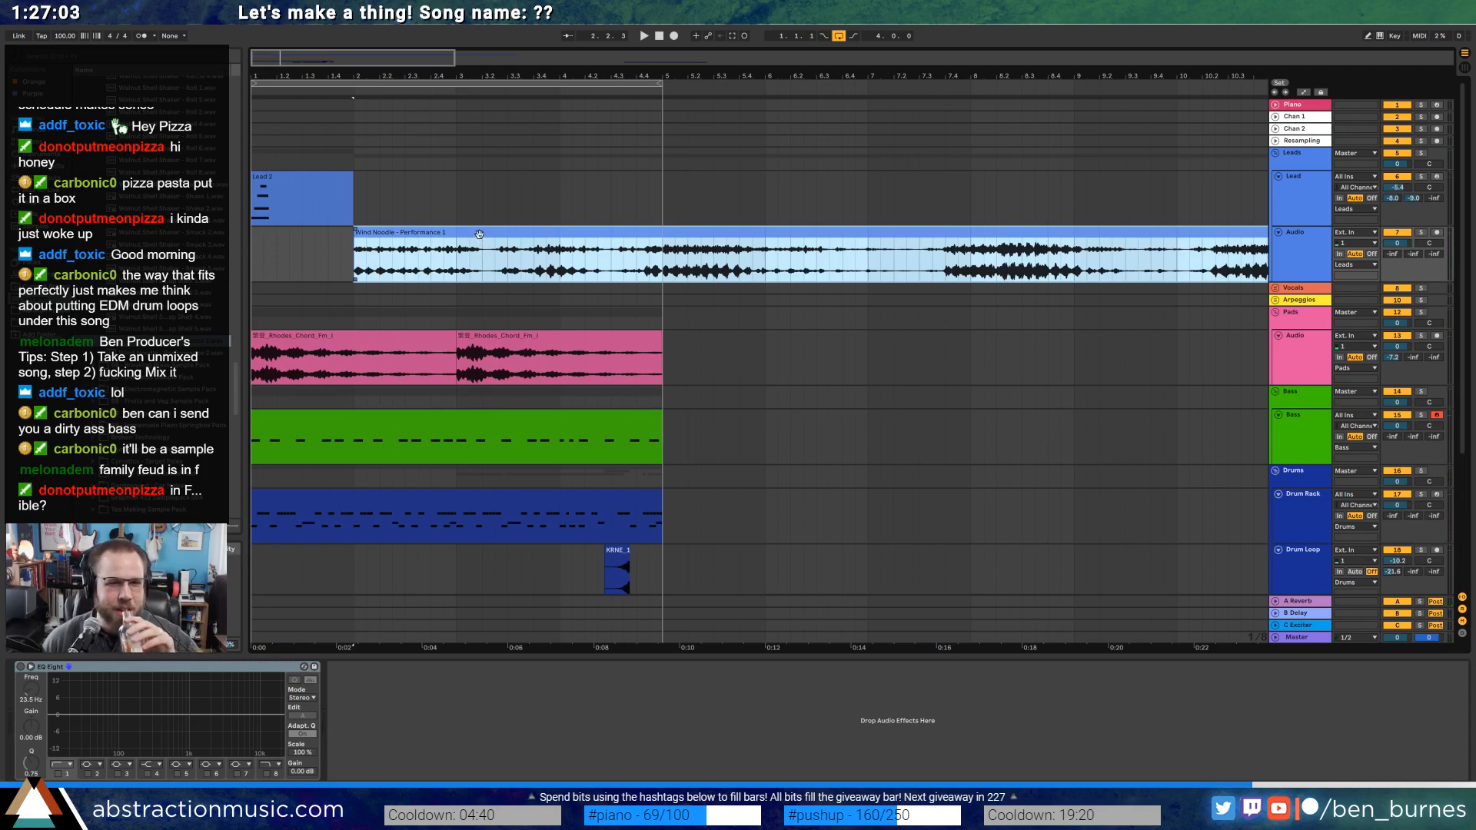
Audition the Wind Noodle sample against the loop from bar 3 and from several points further into the clip.
mouse_move(482, 242)
mouse_down()
mouse_move(422, 238)
mouse_move(478, 243)
mouse_up()
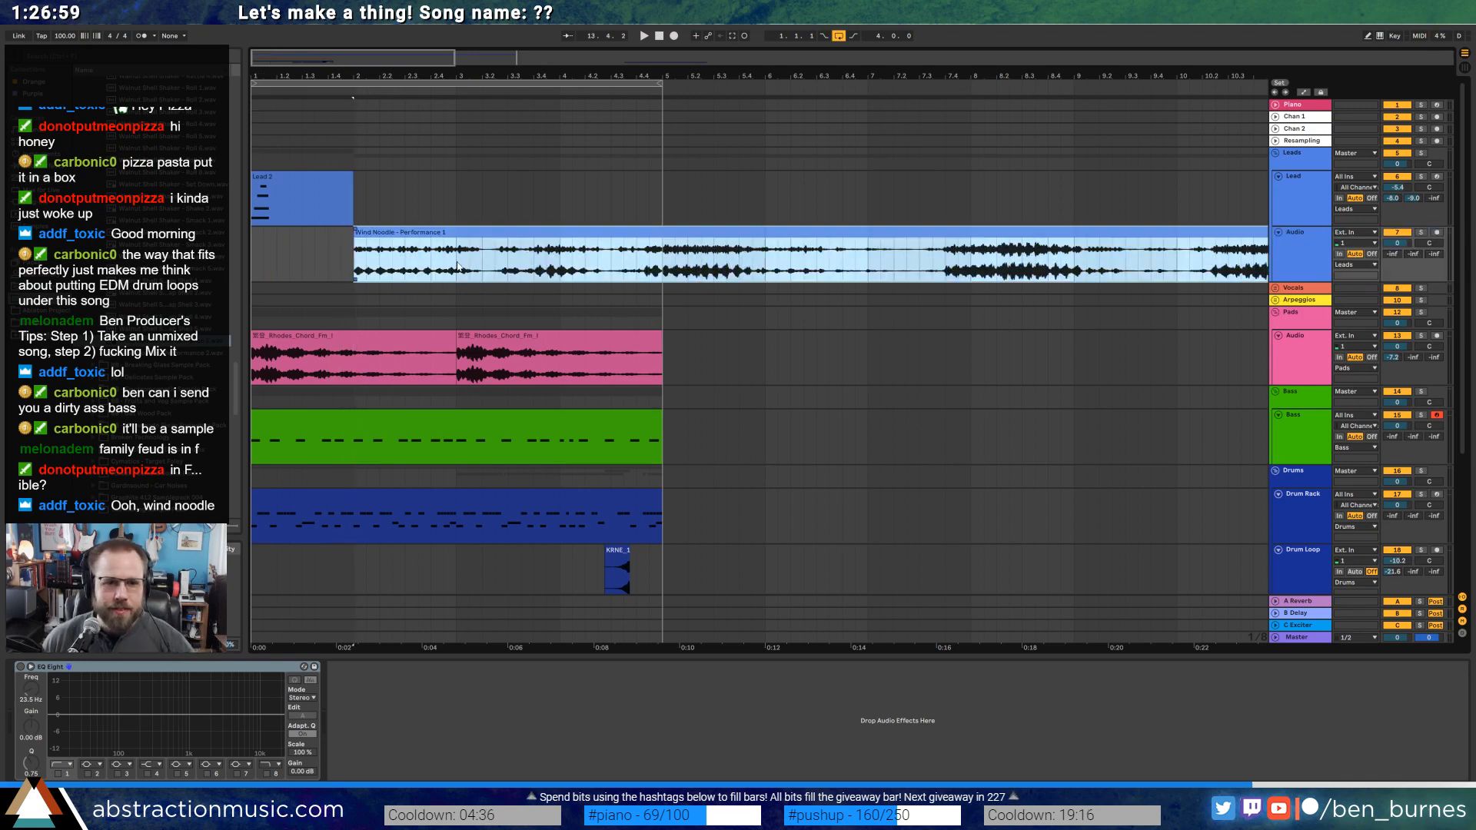
click(458, 266)
key(space)
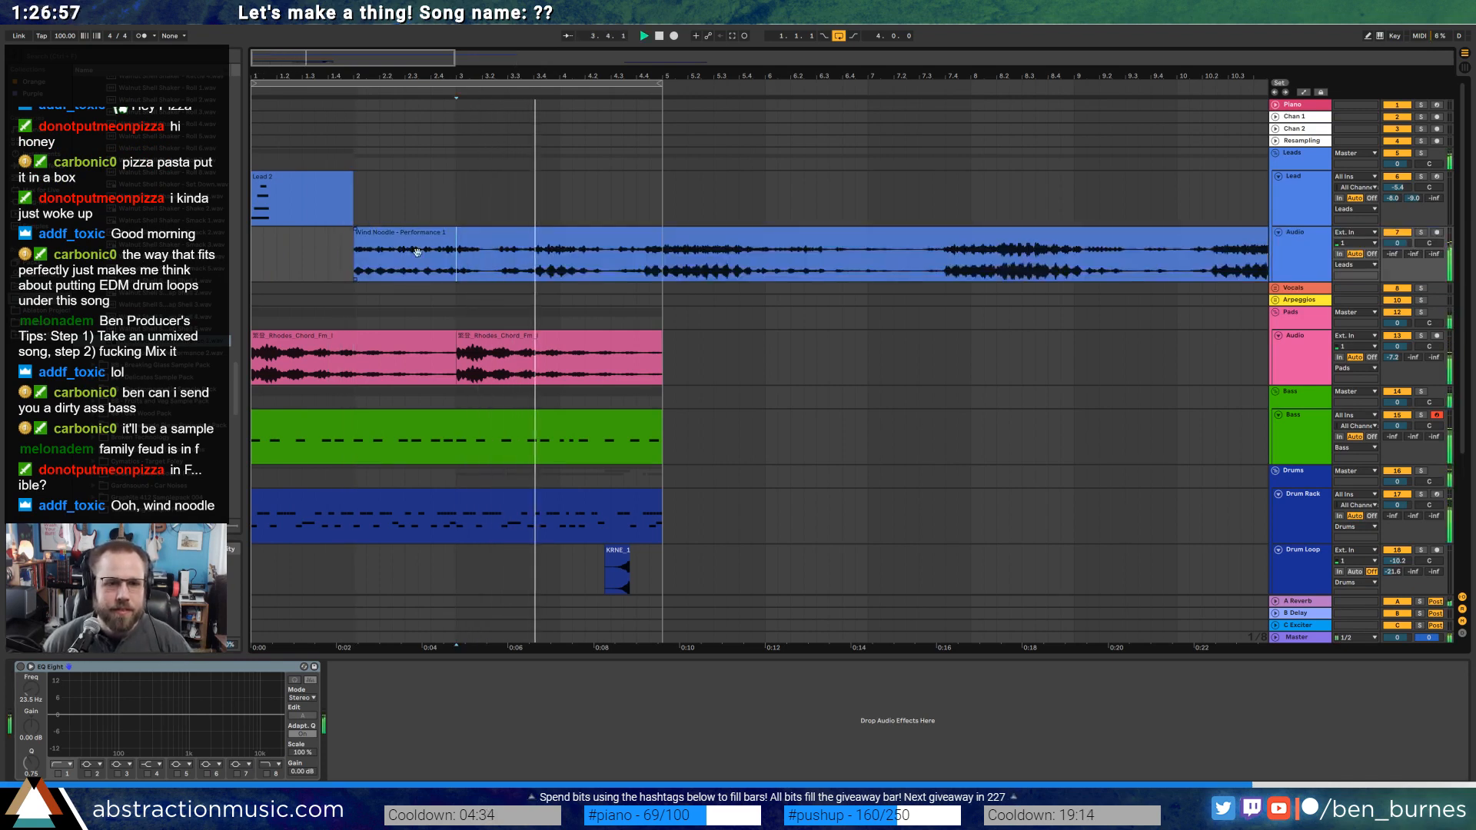
click(701, 261)
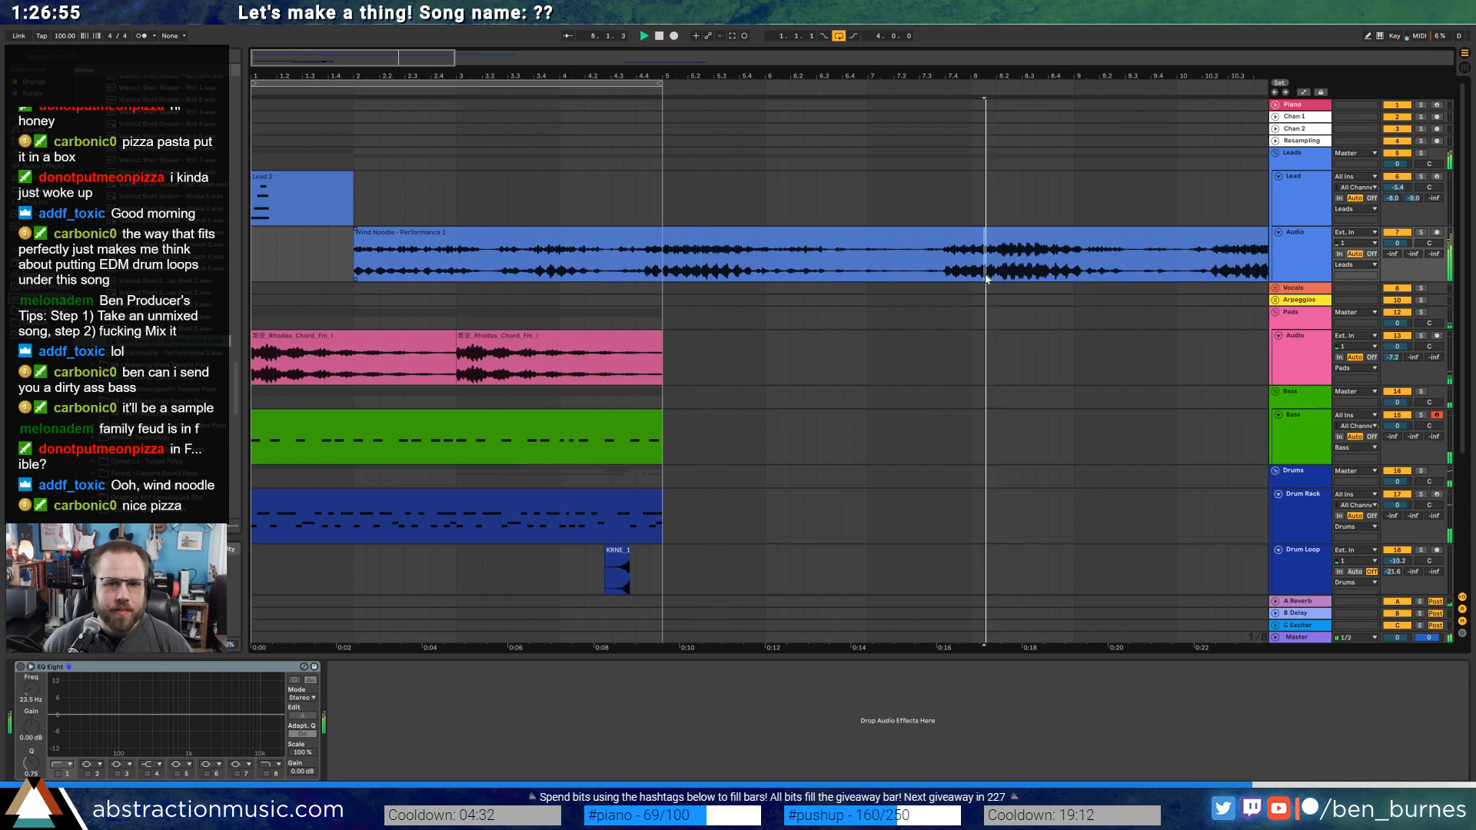
key(space)
click(1216, 265)
key(space)
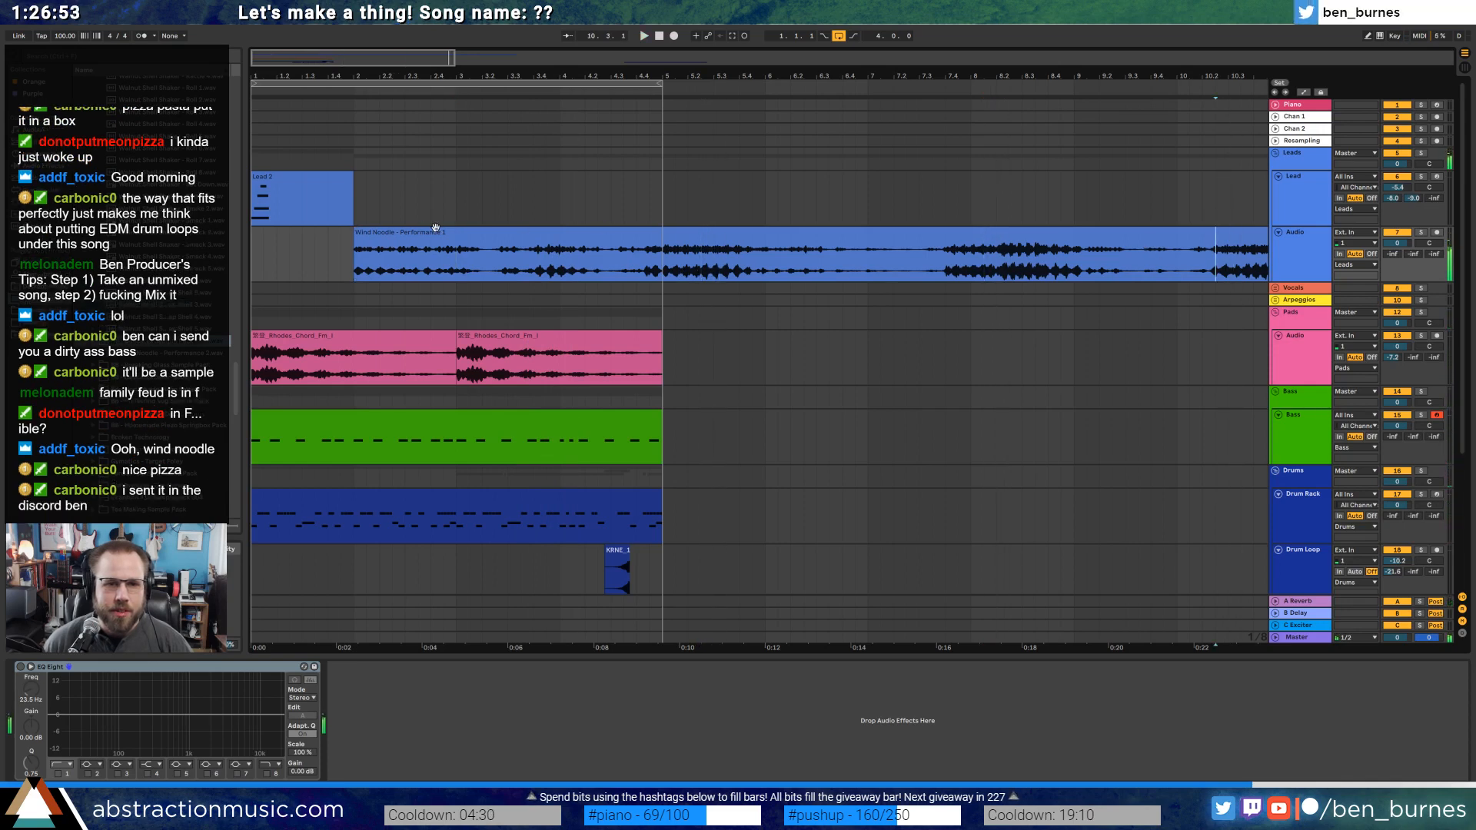
Move the Wind Noodle clip to about 3.2.3 and audition it against the loop.
mouse_move(442, 234)
mouse_down()
mouse_move(859, 246)
mouse_move(494, 246)
mouse_up()
click(557, 262)
click(538, 265)
key(space)
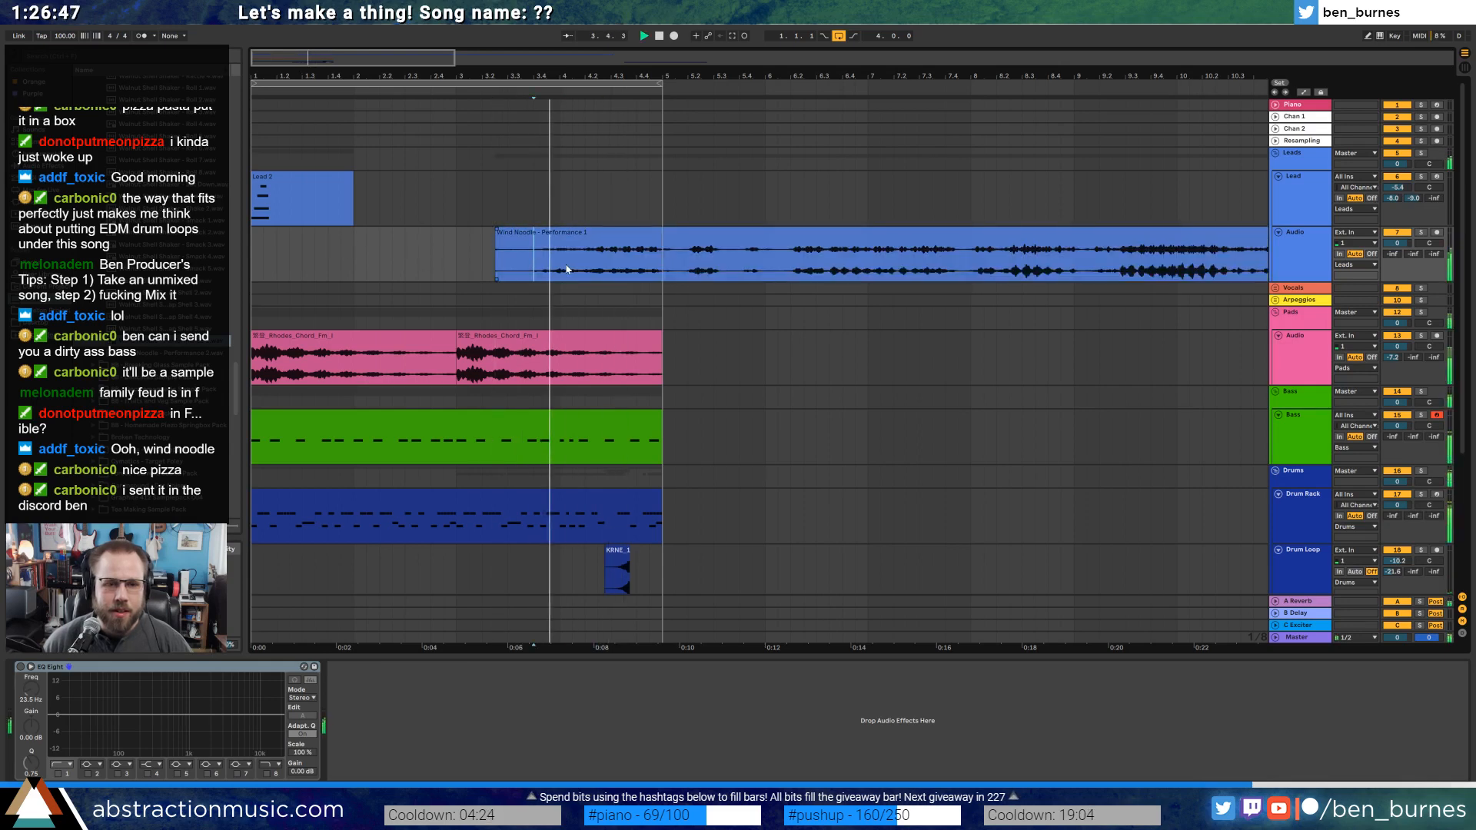
key(space)
Open the Wind Noodle clip's settings, transpose the sample down, and audition it from different points.
double_click(571, 236)
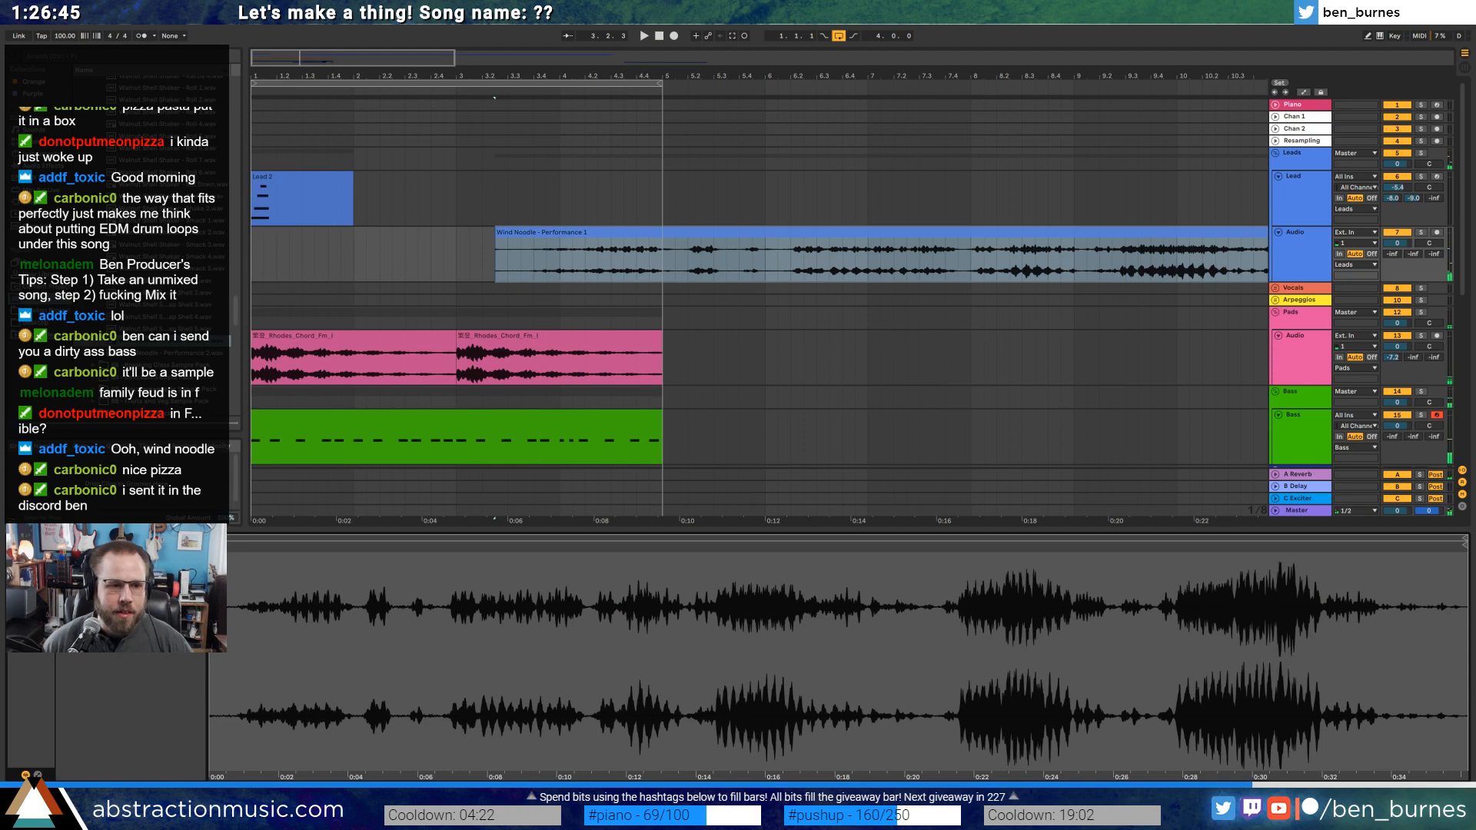
drag(130, 615, 131, 627)
key(space)
key(space)
click(611, 248)
key(space)
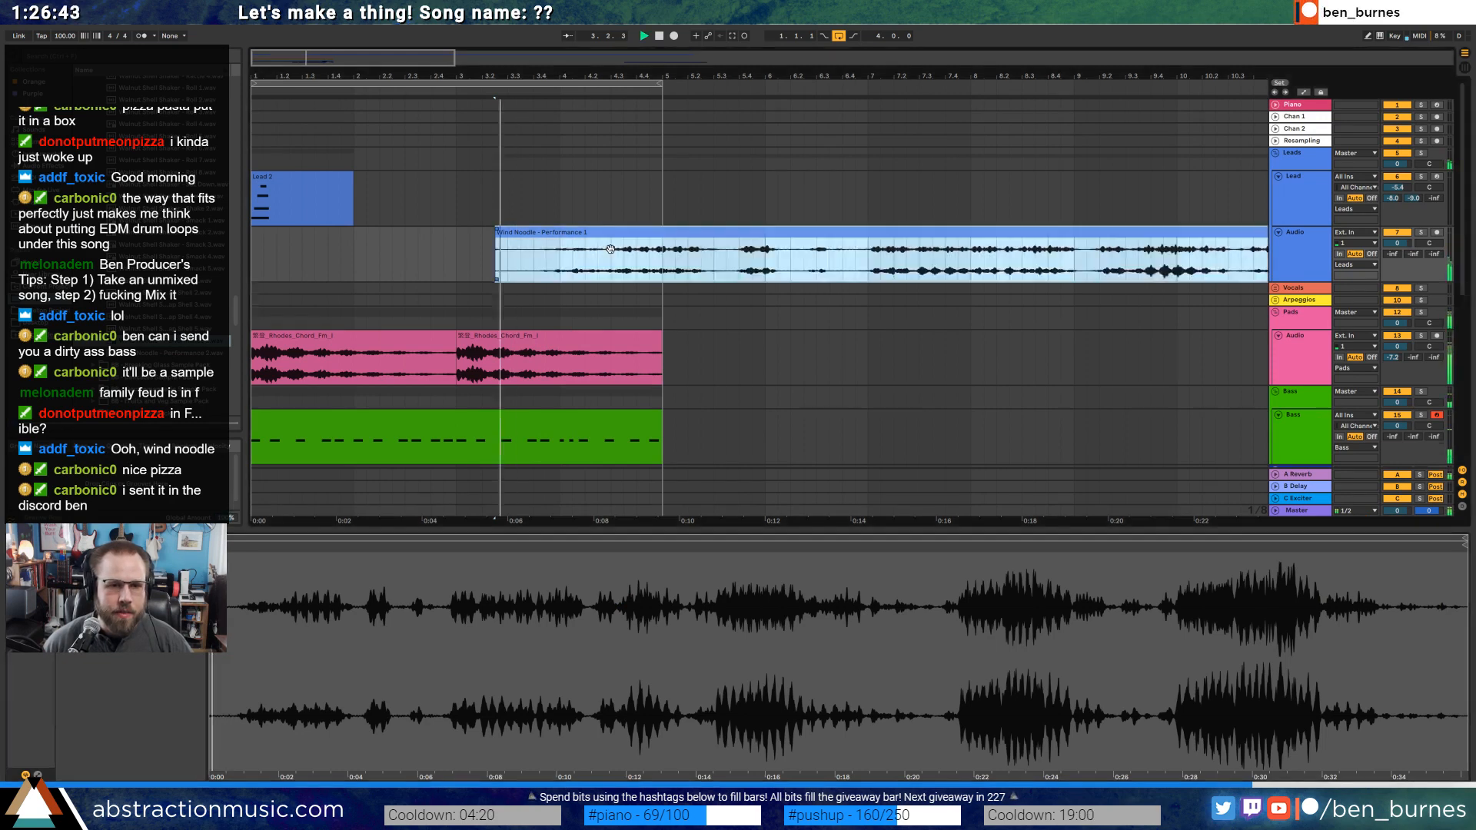
click(597, 265)
key(space)
key(space)
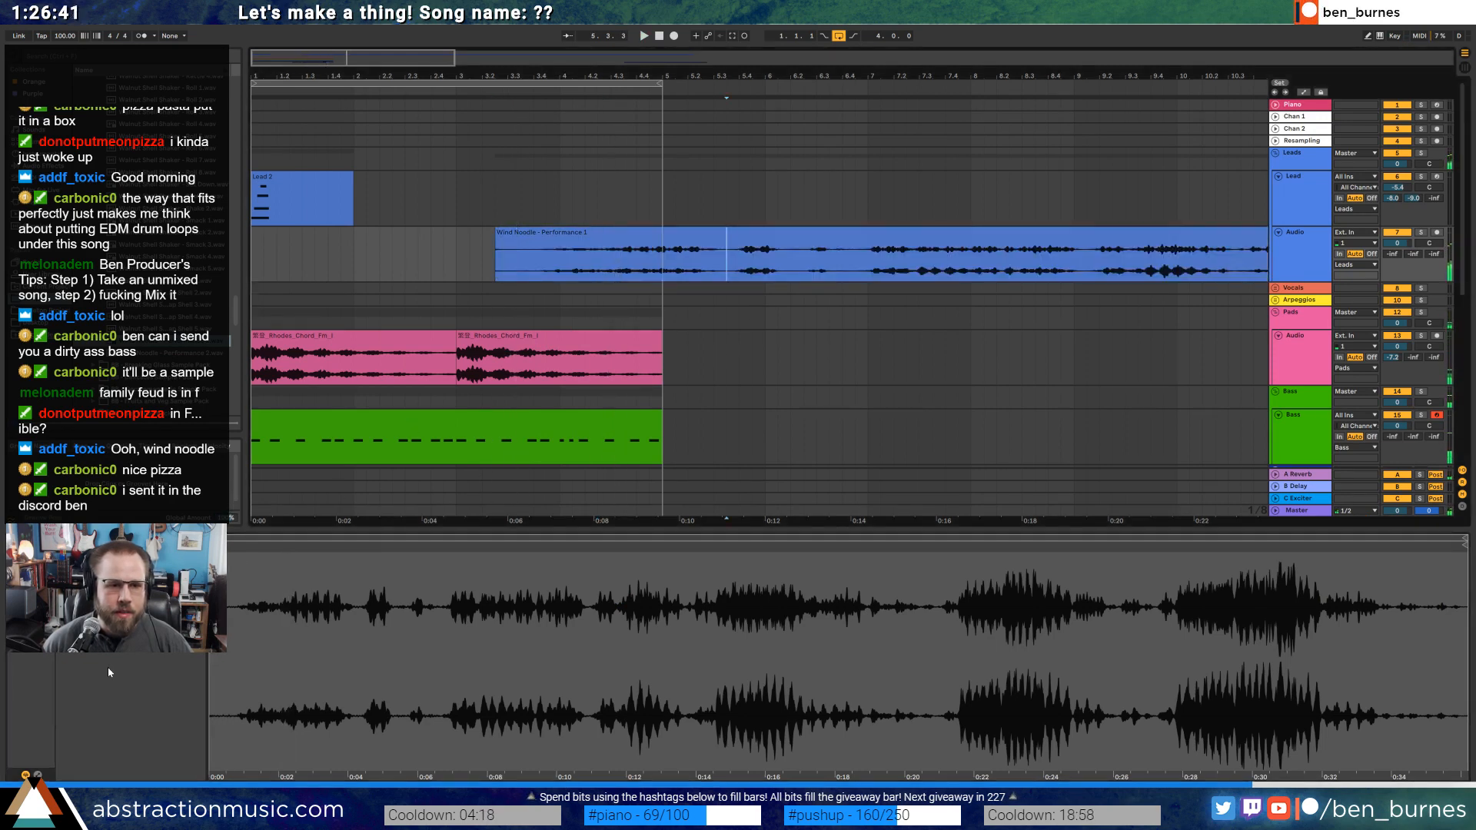
Transpose the Wind Noodle clip down further and audition it from just after bar 5.
drag(131, 615, 131, 630)
click(701, 273)
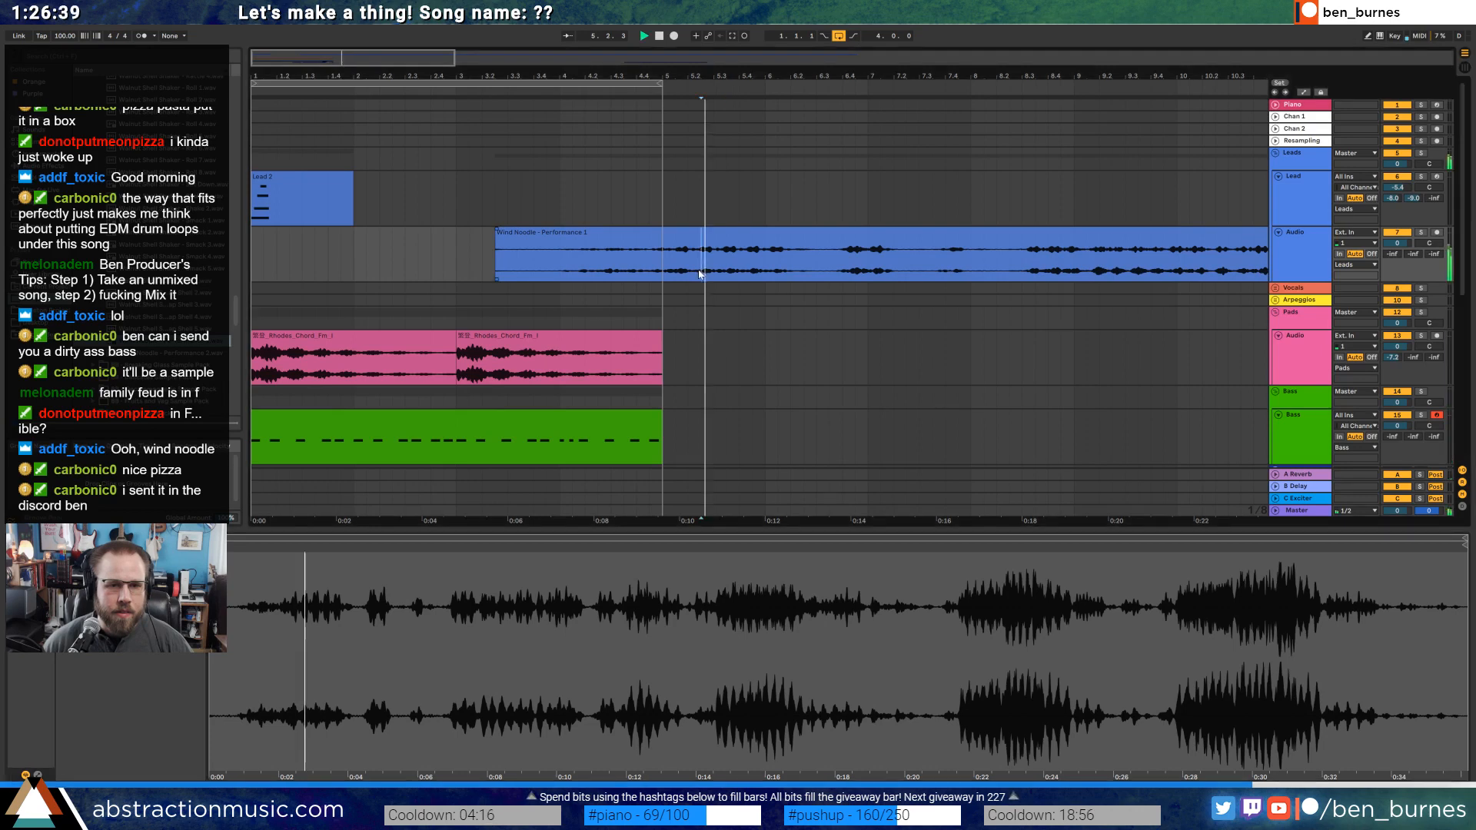
key(space)
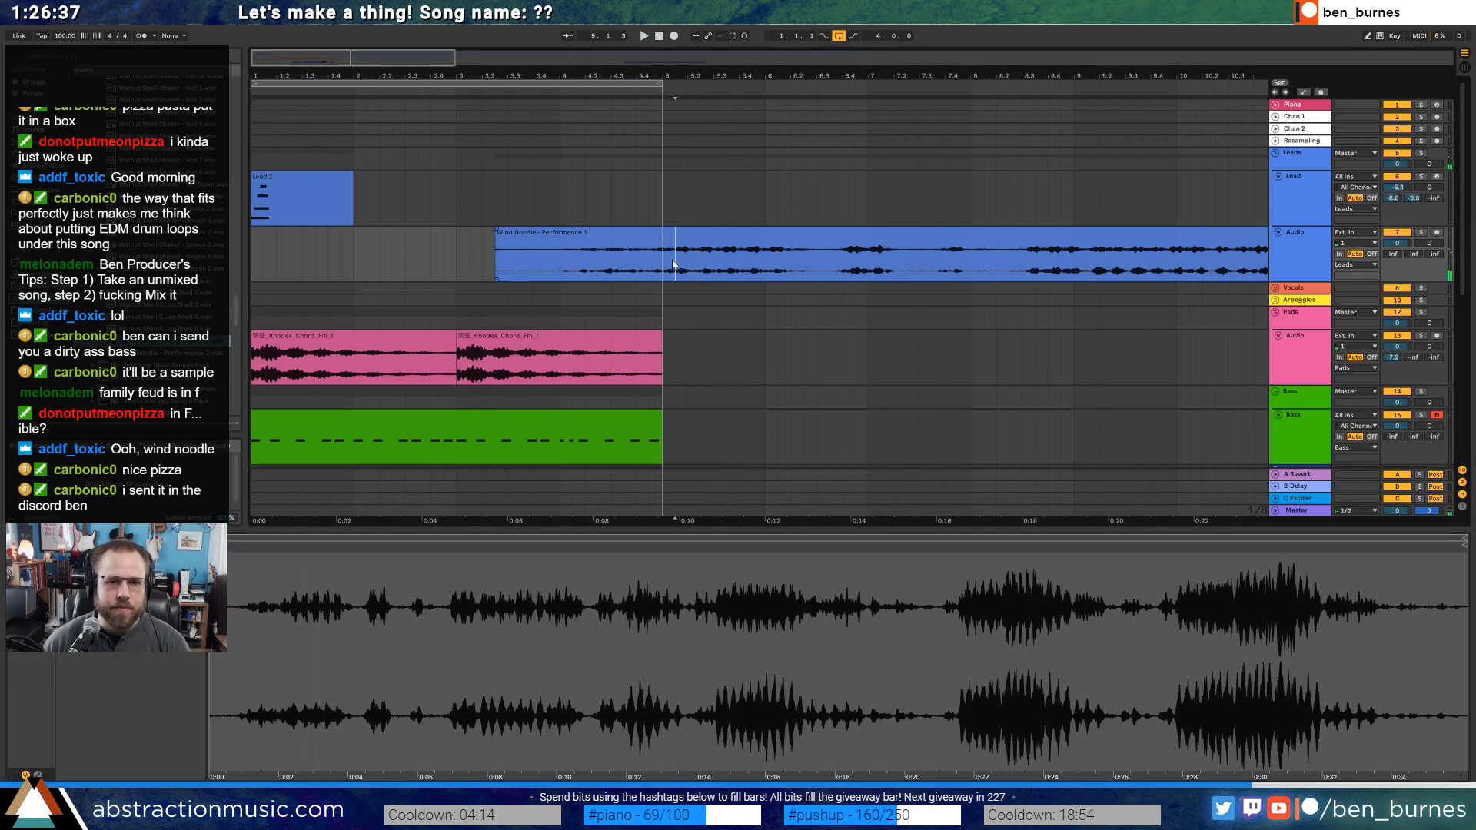
Delete the opening of the Wind Noodle clip up to just after bar 5 and move the remainder to 1.4.
drag(673, 264, 491, 254)
key(Delete)
drag(706, 238, 366, 262)
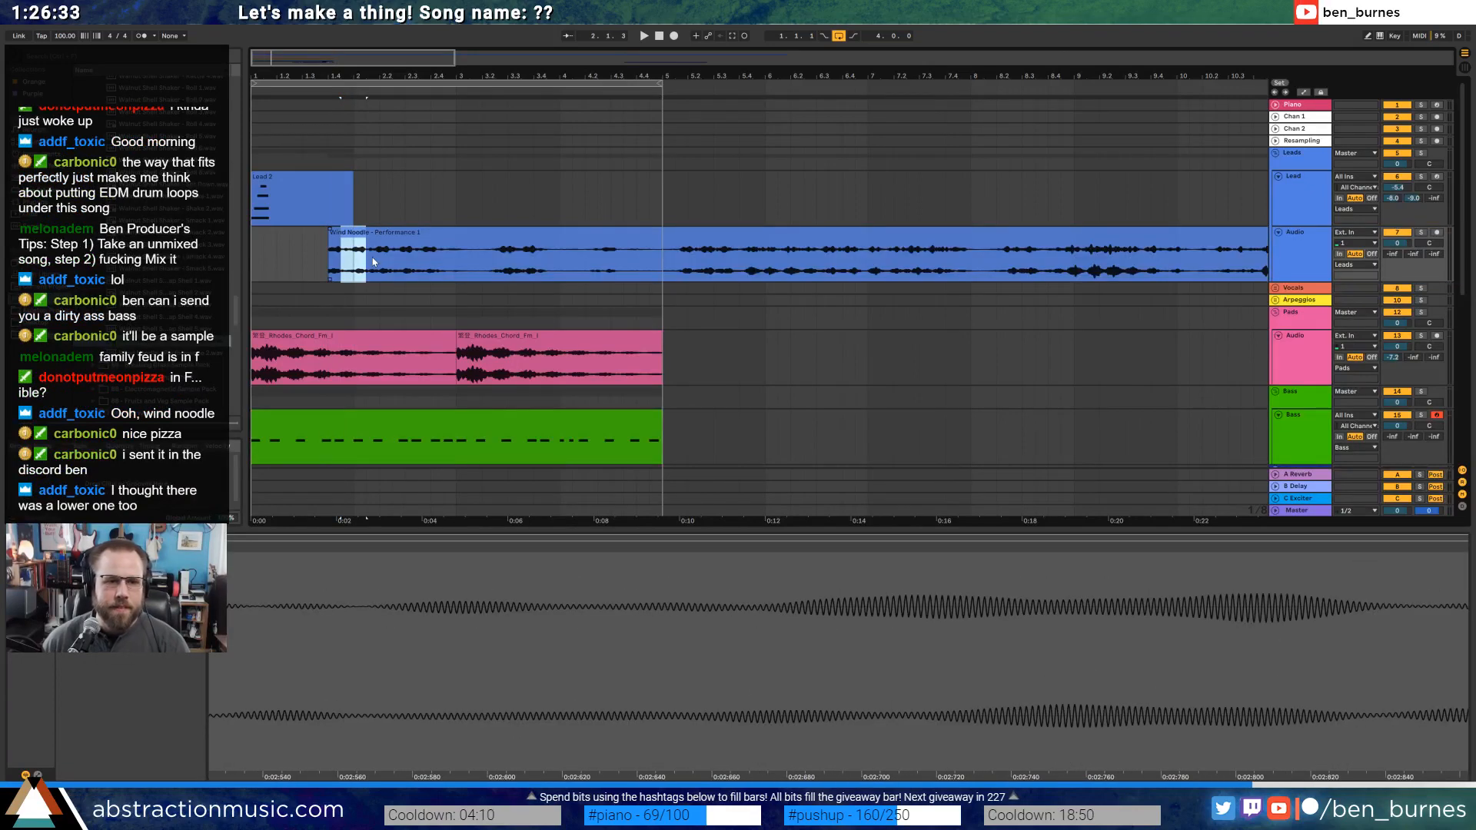
Delete everything after the first half beat of the Wind Noodle clip, keeping only the short snippet at 1.4.
key(Delete)
click(371, 255)
click(396, 238)
key(Delete)
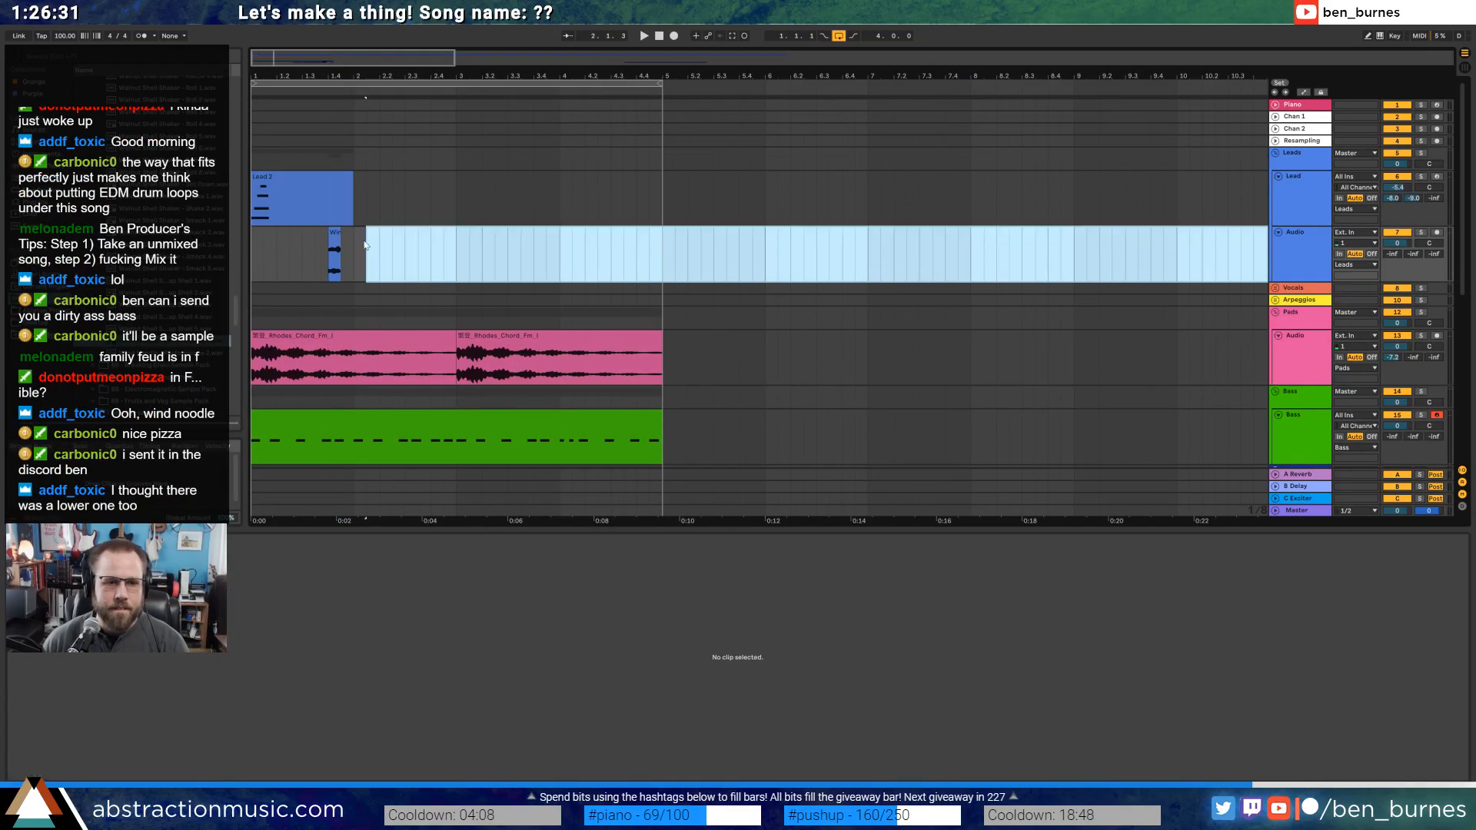
Shorten the end of the Wind Noodle snippet at 1.4, raise its clip gain, and audition it.
click(337, 236)
scroll(336, 235, up, 4)
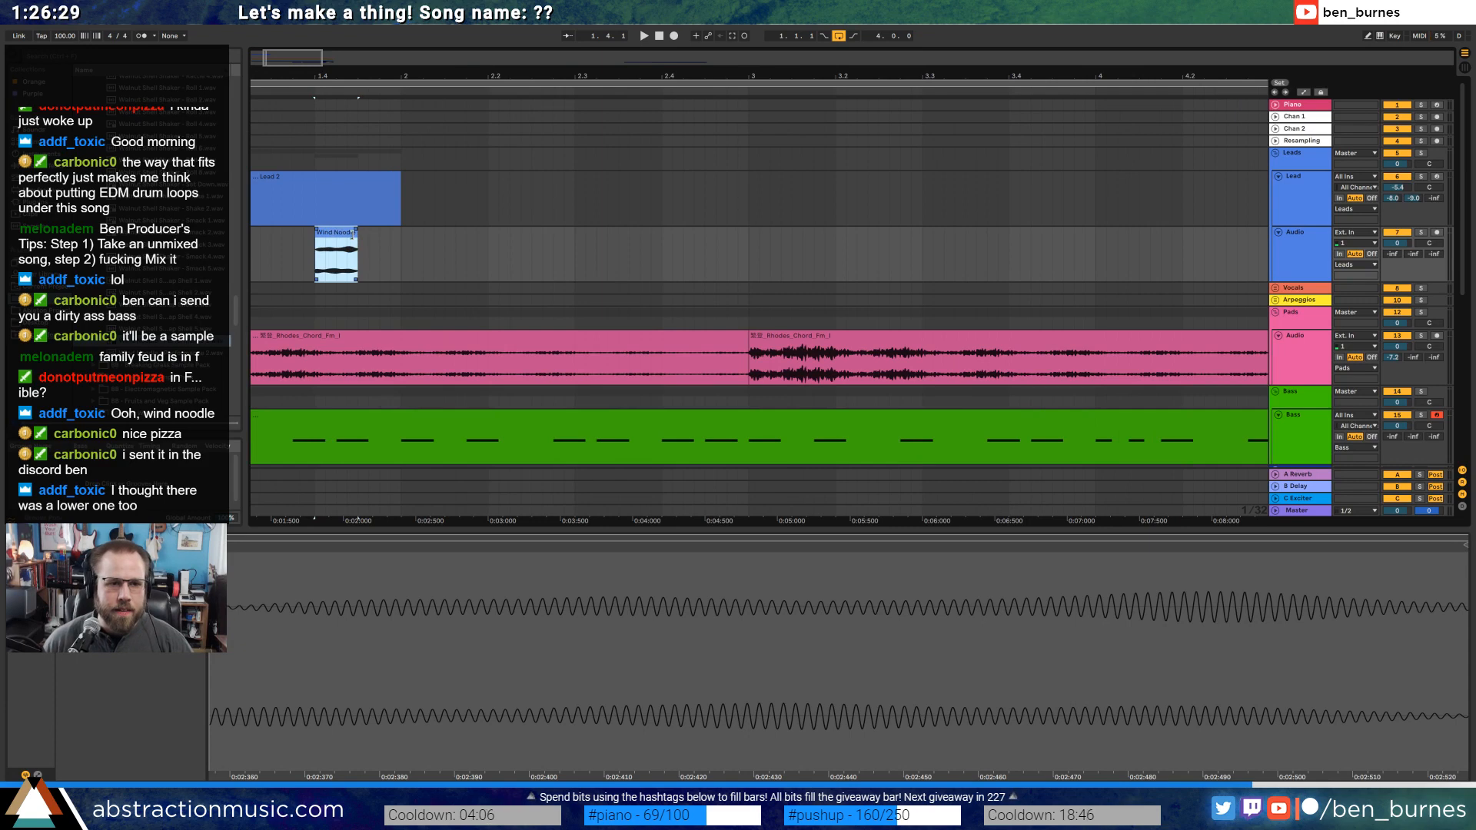
scroll(331, 250, up, 3)
drag(420, 232, 297, 233)
drag(278, 63, 278, 30)
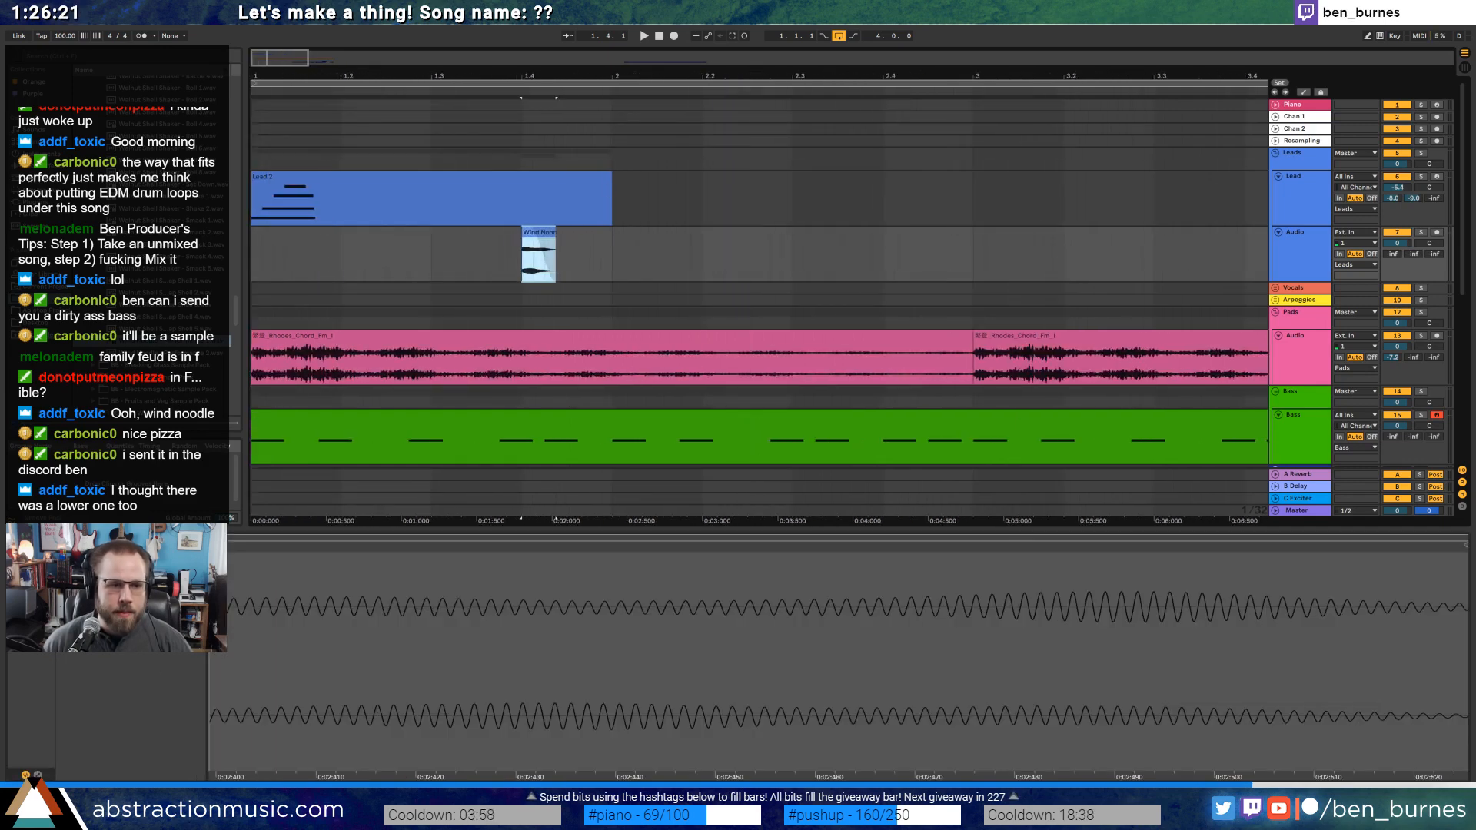
key(space)
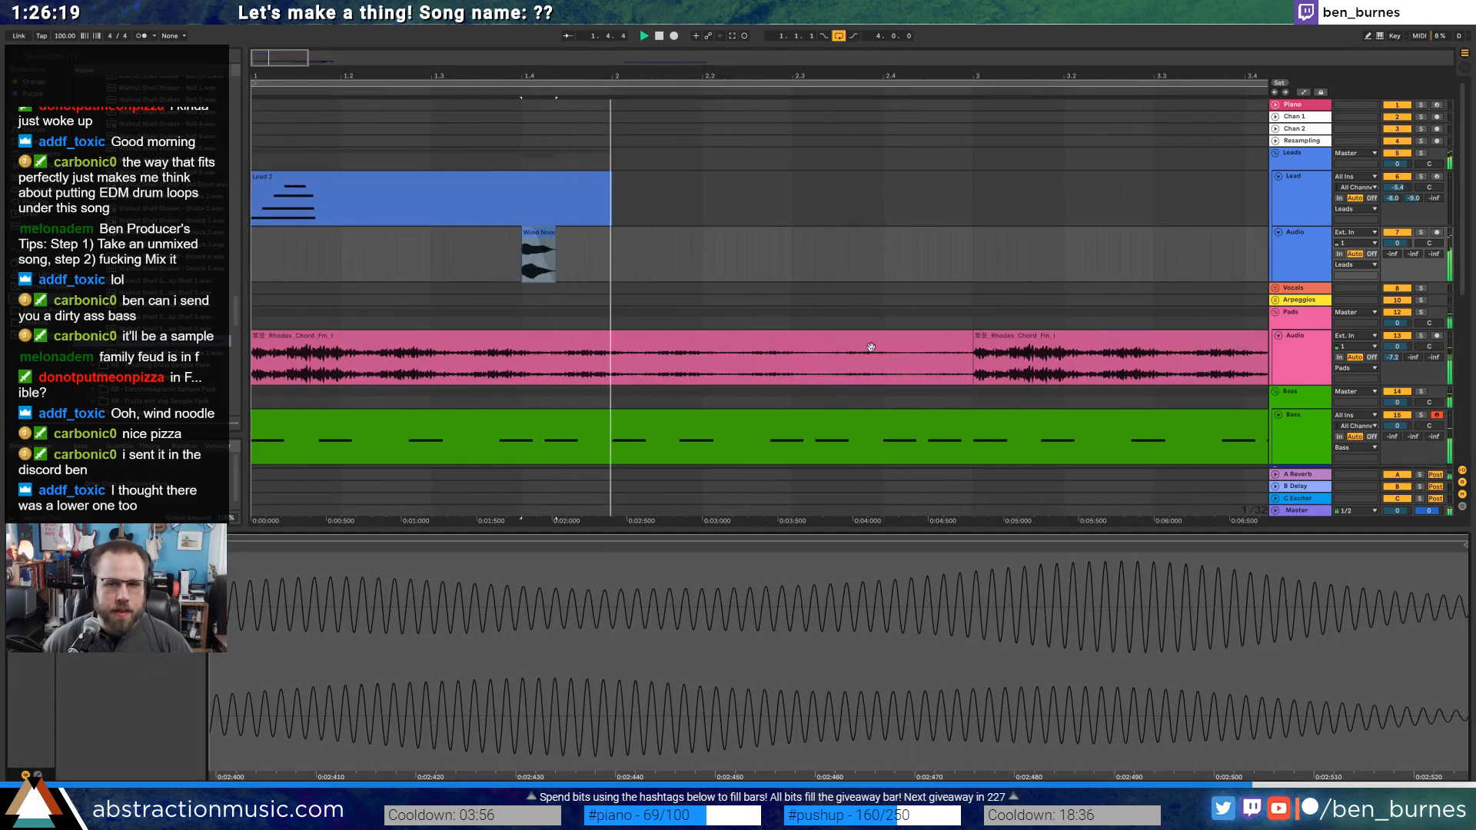
key(space)
Extend the end of the Wind Noodle snippet and raise its track's B Delay send to about -8.7 dB.
drag(555, 233, 572, 243)
drag(283, 58, 284, 32)
drag(1413, 255, 1413, 246)
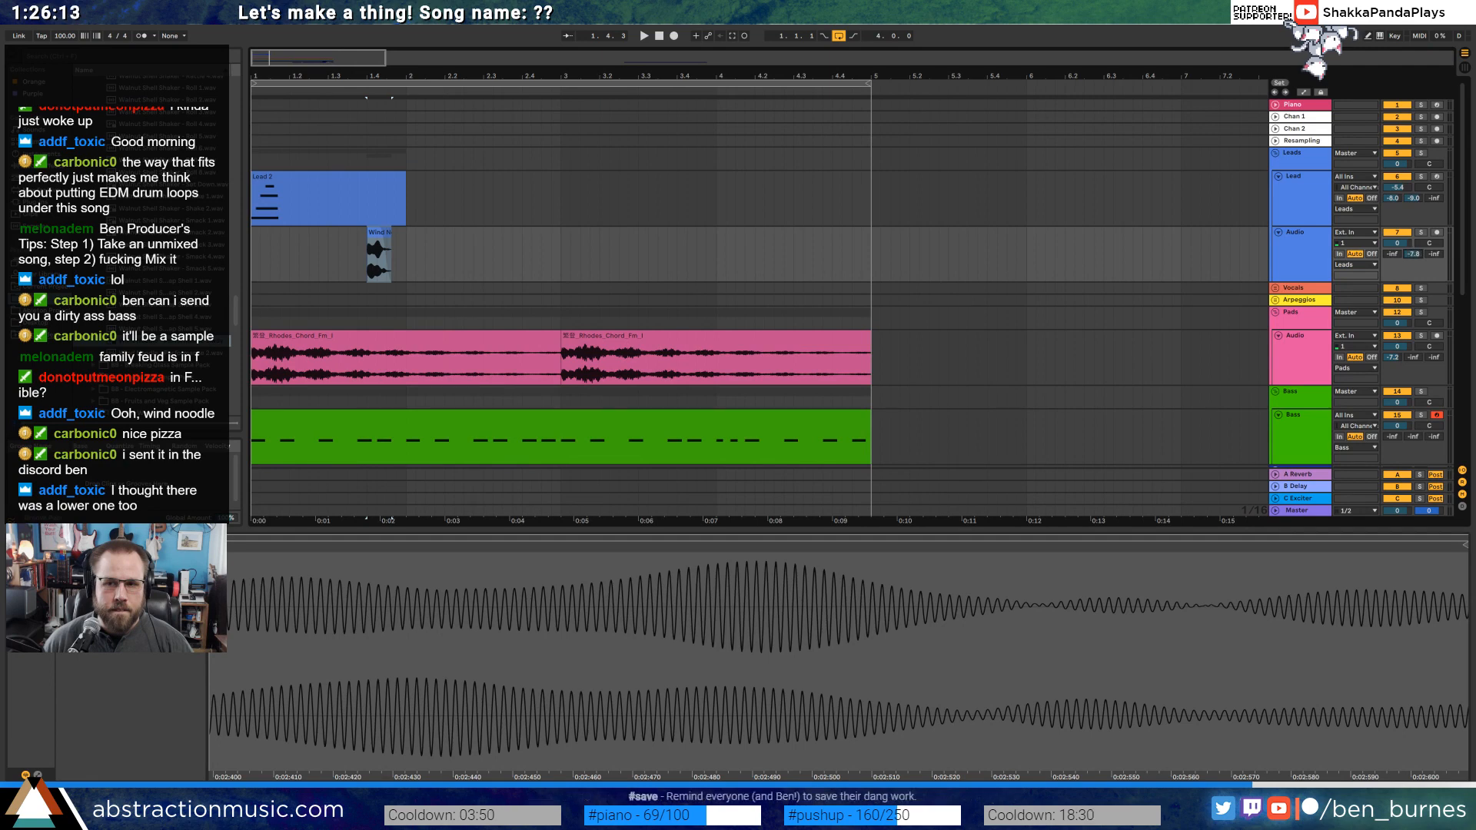
Duplicate bars 1–2 of the Wind Noodle track into bars 3–4 and audition the loop.
drag(563, 264, 214, 283)
key(ctrl+d)
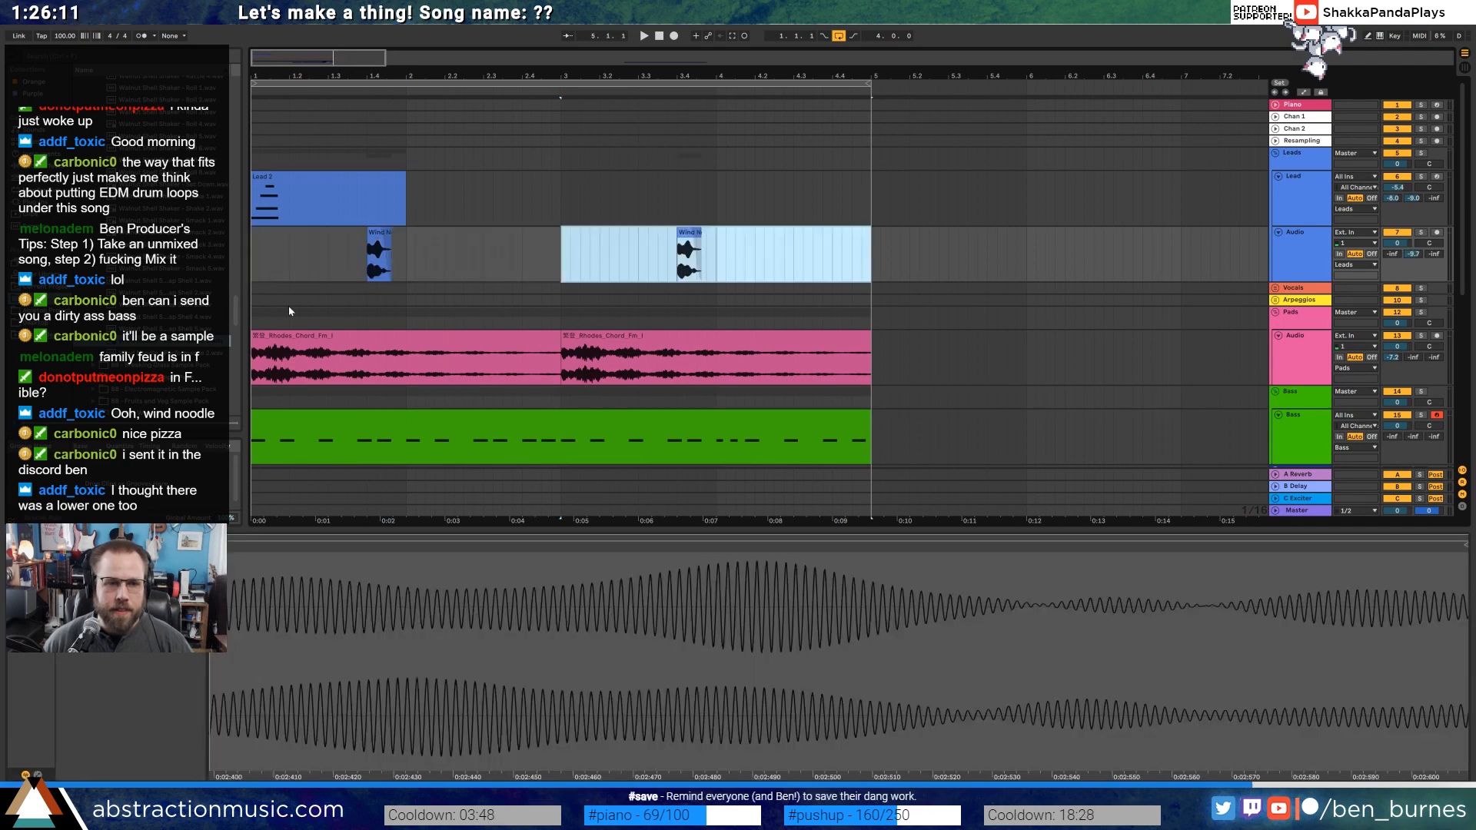
key(space)
click(455, 261)
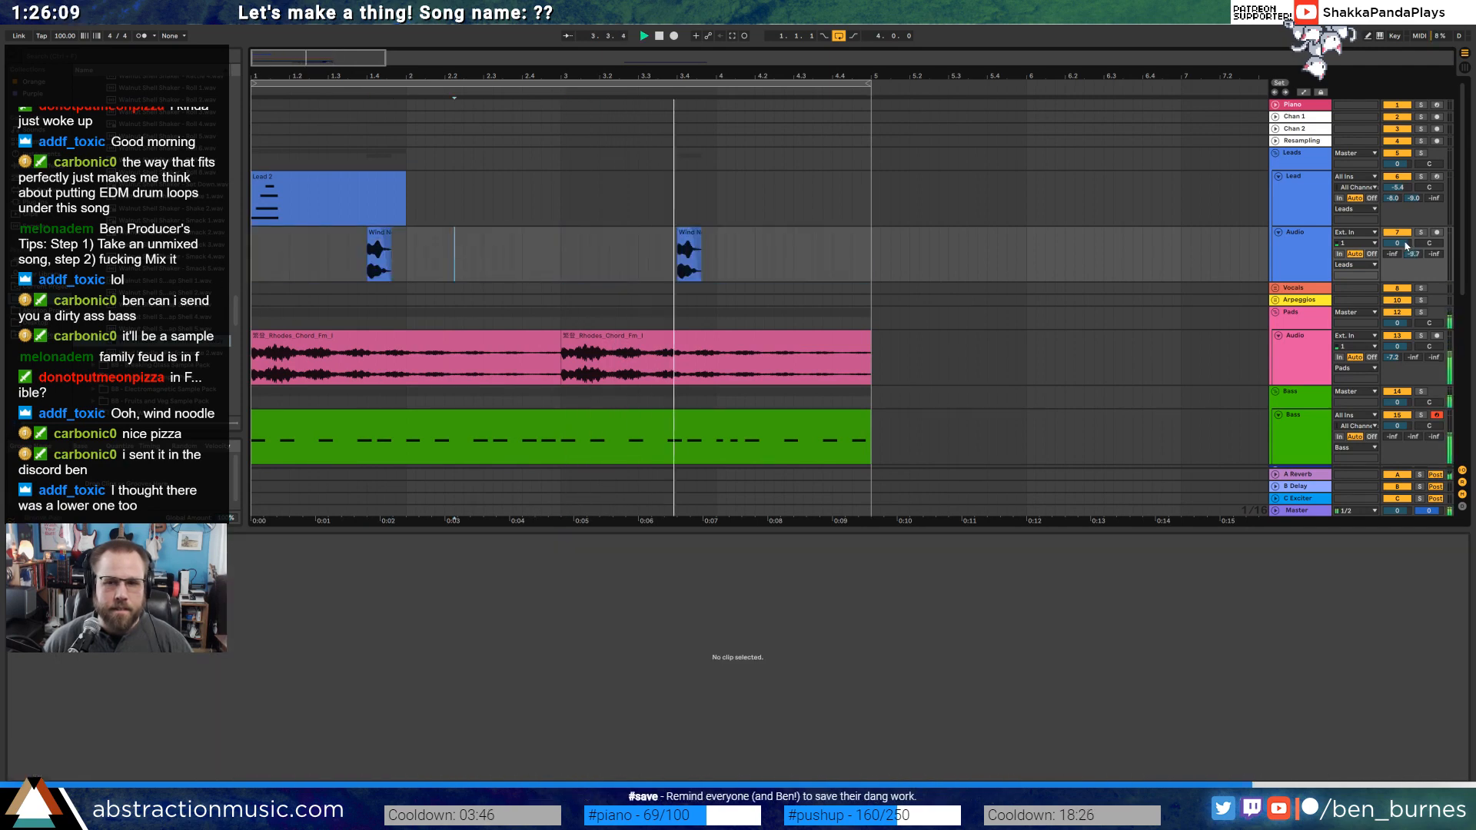
Lower the clip gain of both Wind Noodle snippets to match and audition the loop from the start.
drag(1397, 244, 1398, 252)
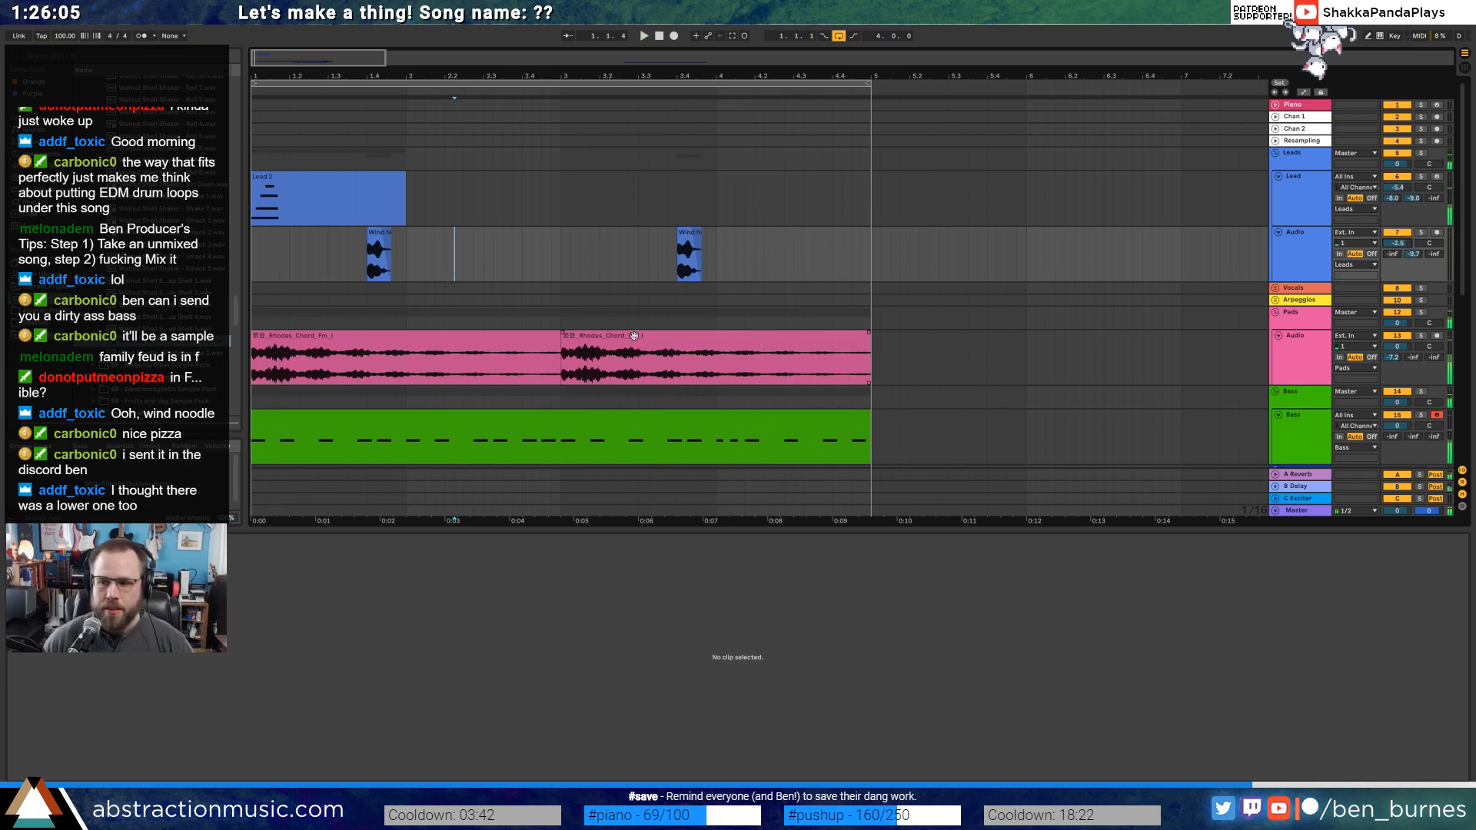
click(378, 257)
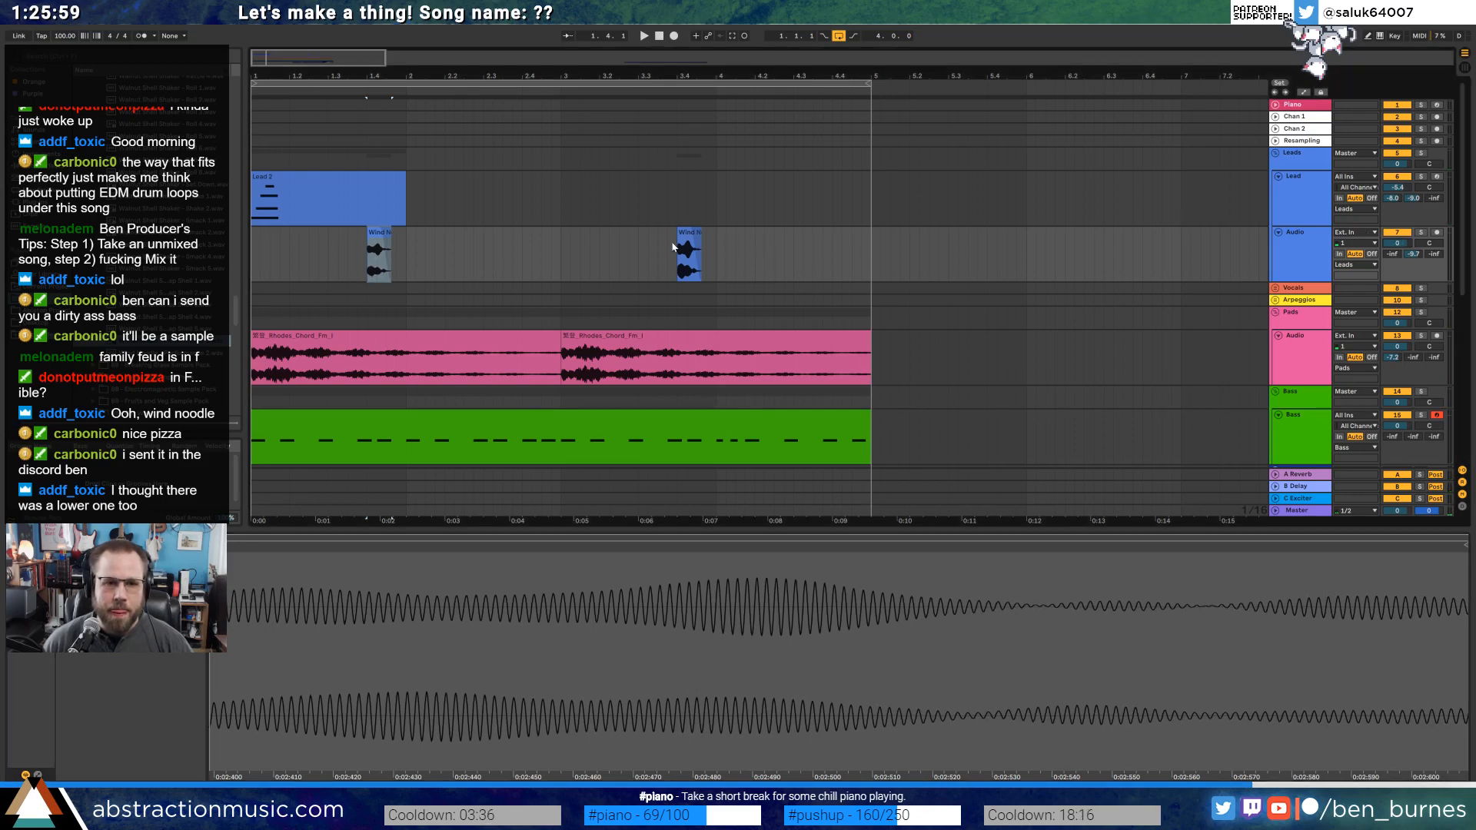
click(682, 239)
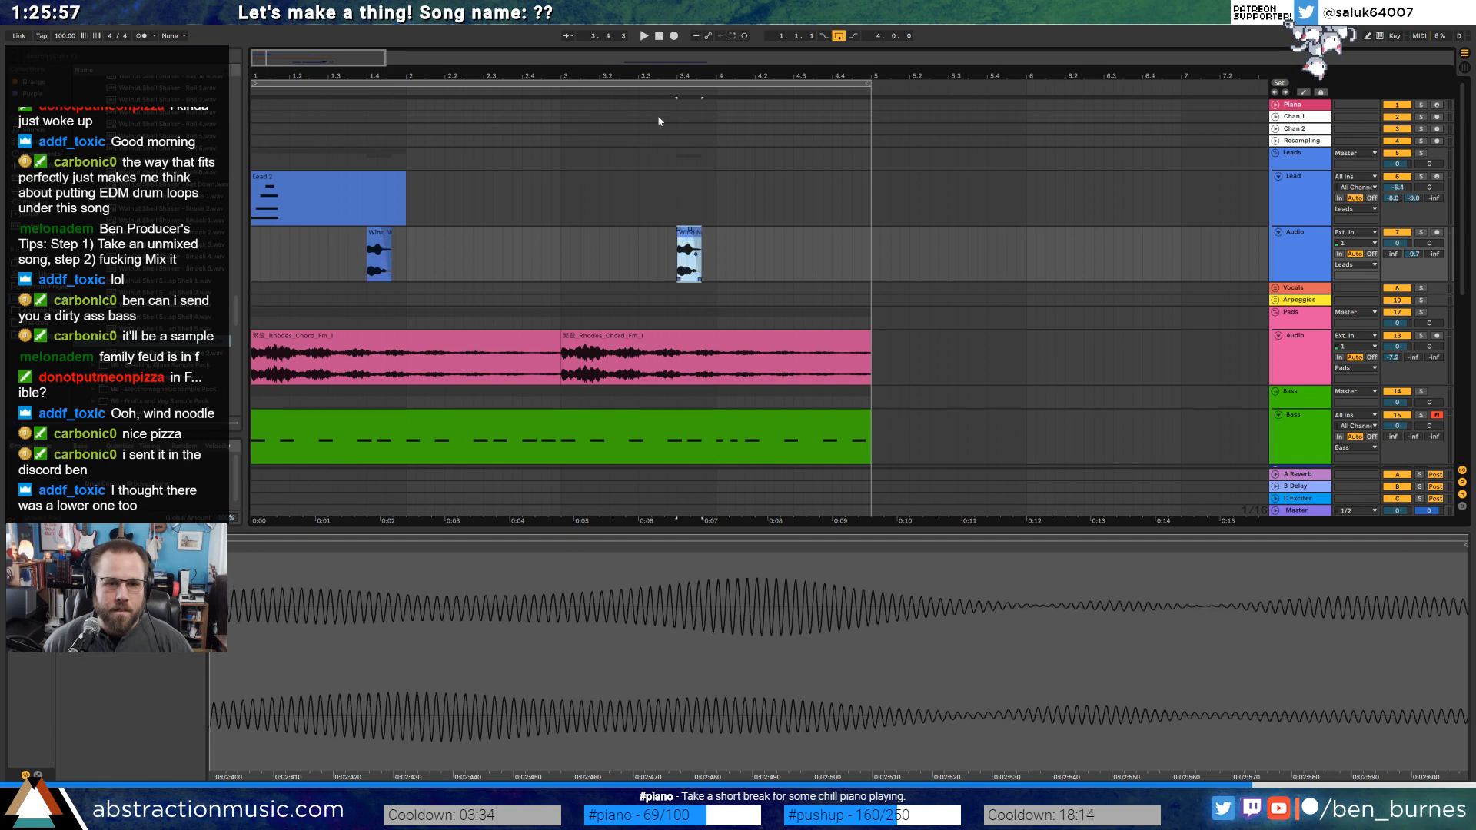
click(658, 37)
key(space)
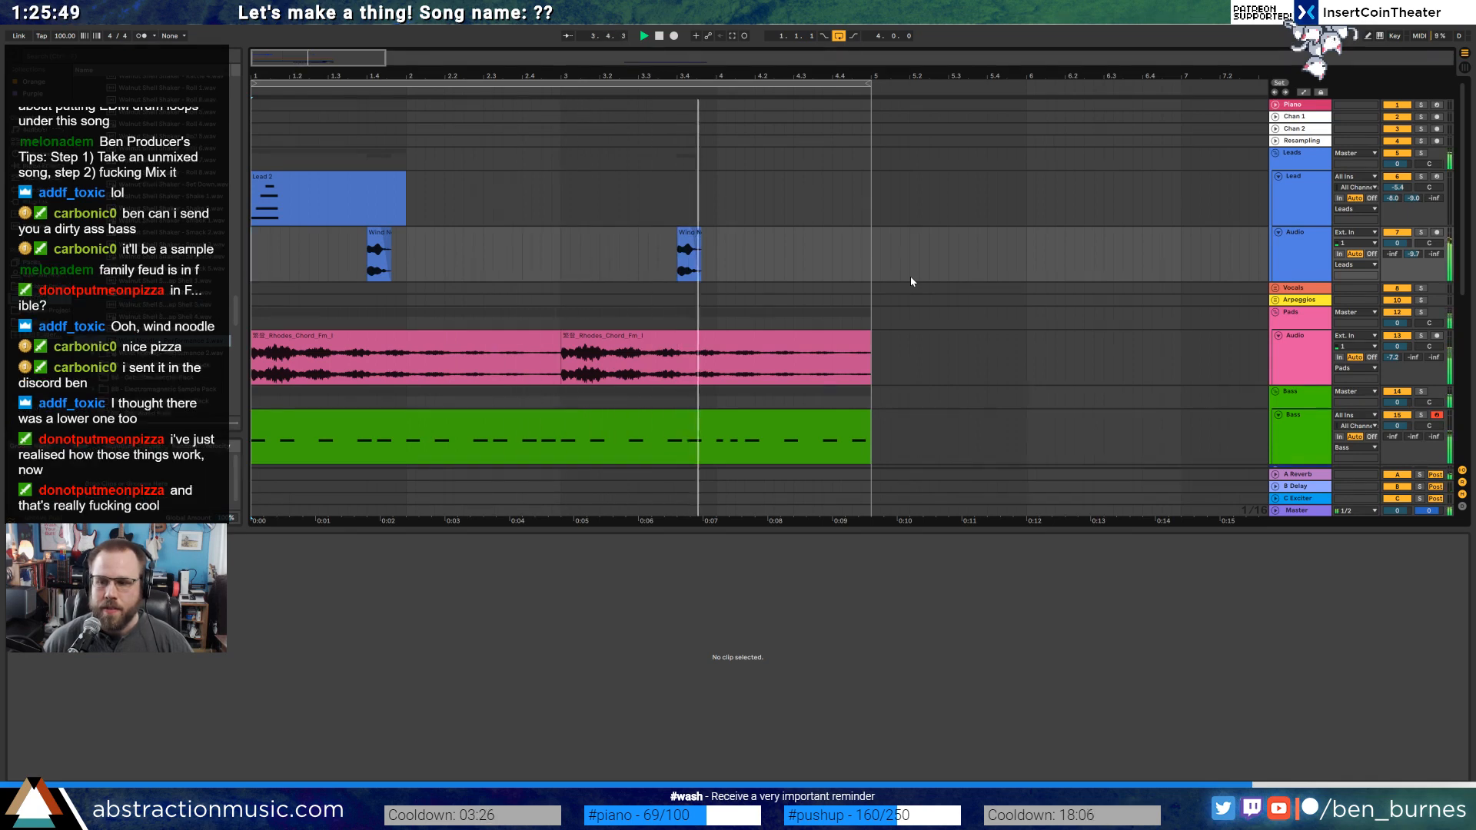
key(space)
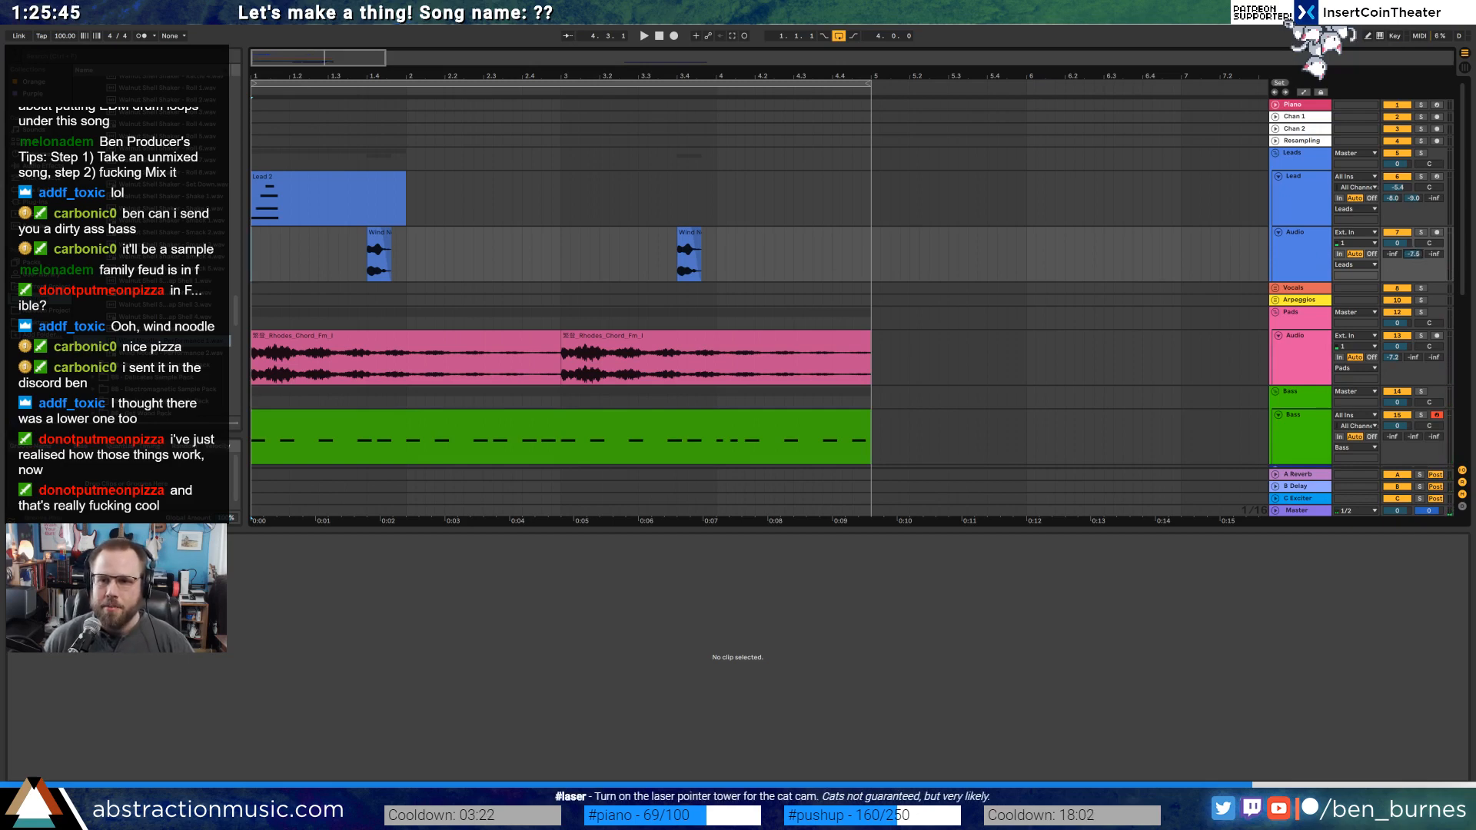
Set the Wind Noodle track's sends to -23.4 dB reverb and -3.4 dB delay, and lower its volume to -3.6 dB.
drag(1414, 256, 1415, 246)
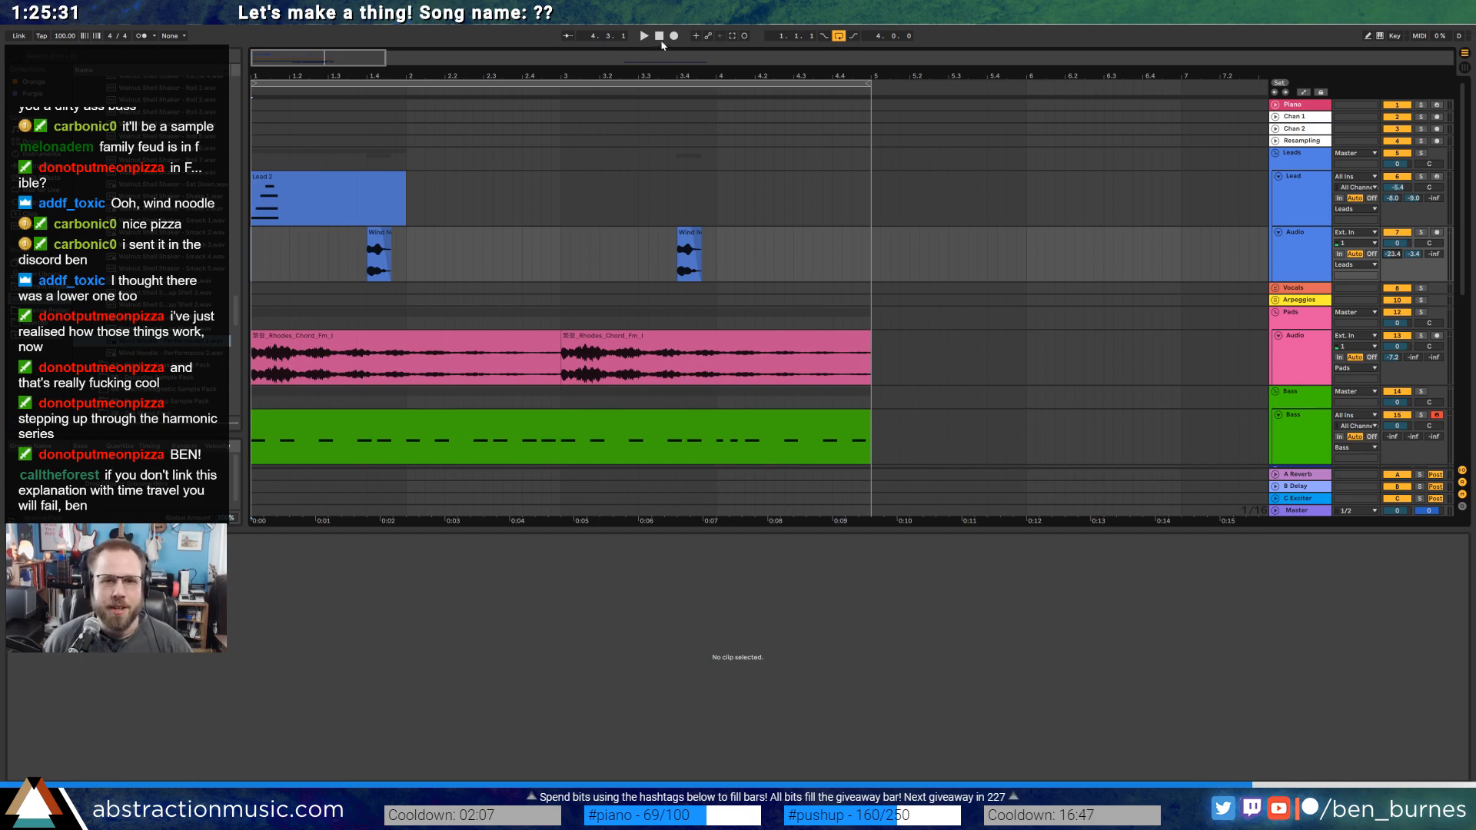
key(space)
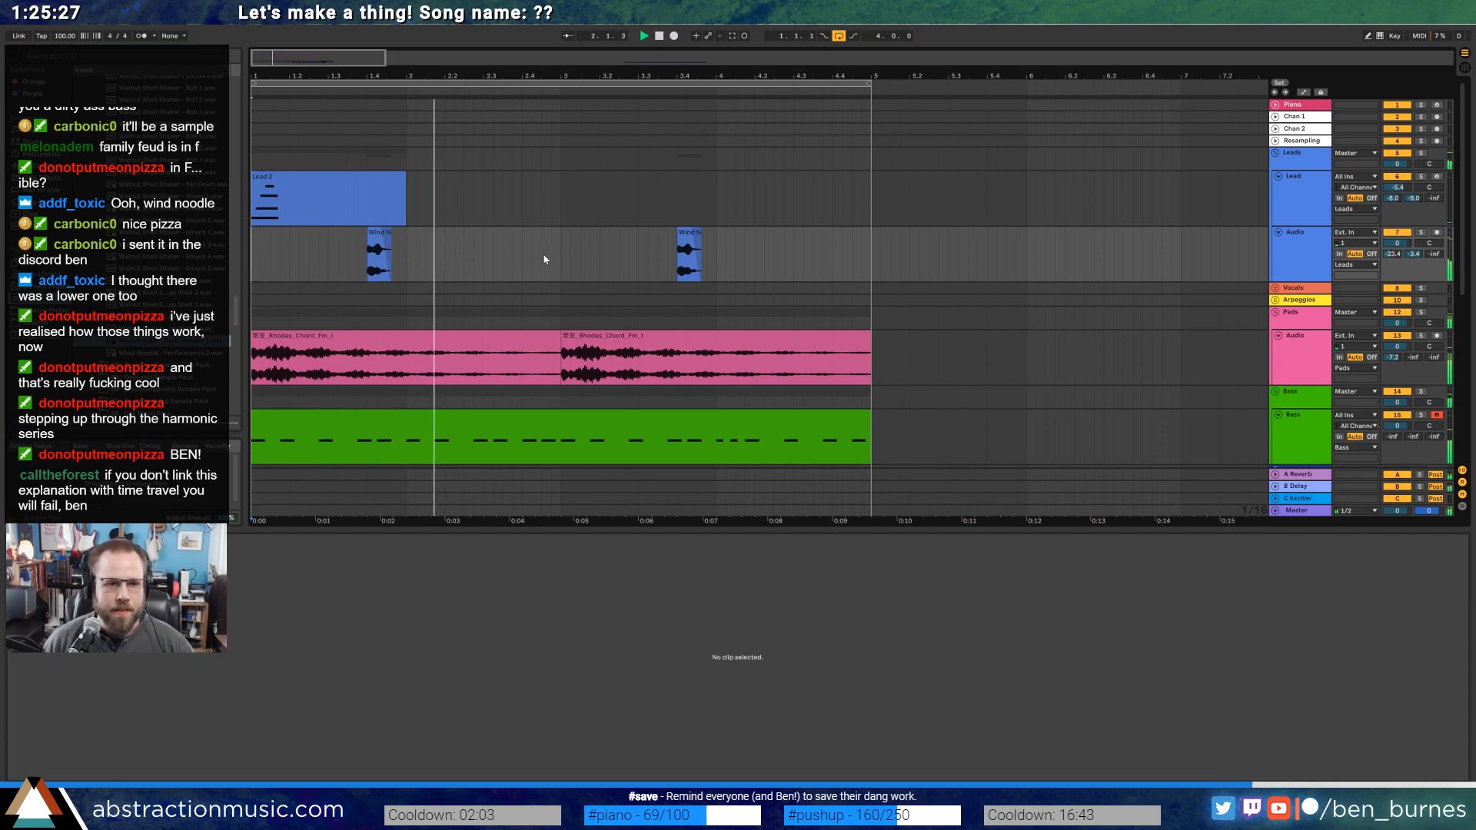
key(shift+Tab)
drag(1397, 243, 1397, 248)
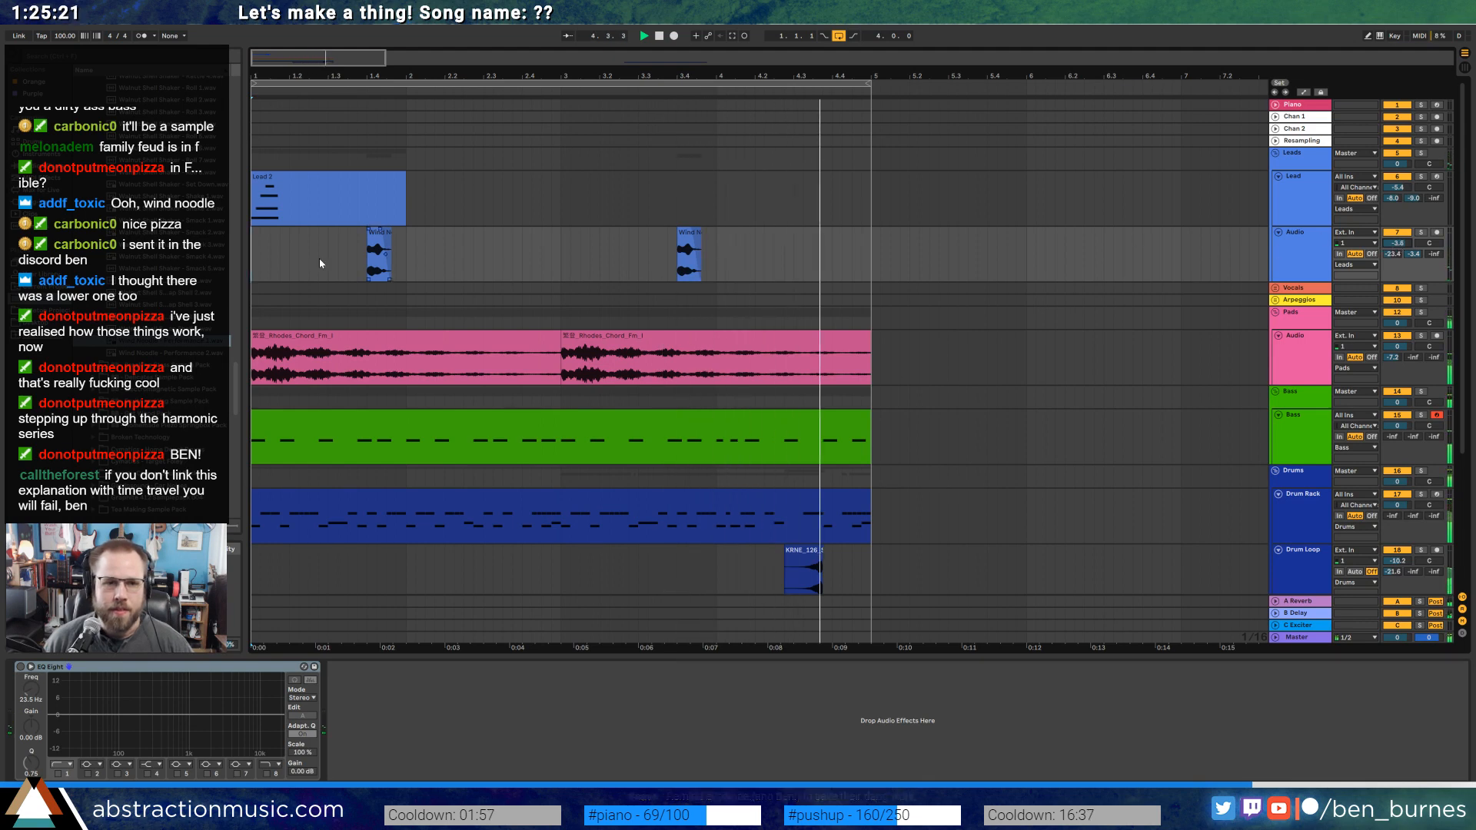
Trim the first Wind Noodle snippet to end at 1.4.3 and lengthen its fade-out.
scroll(320, 264, up, 5)
click(667, 237)
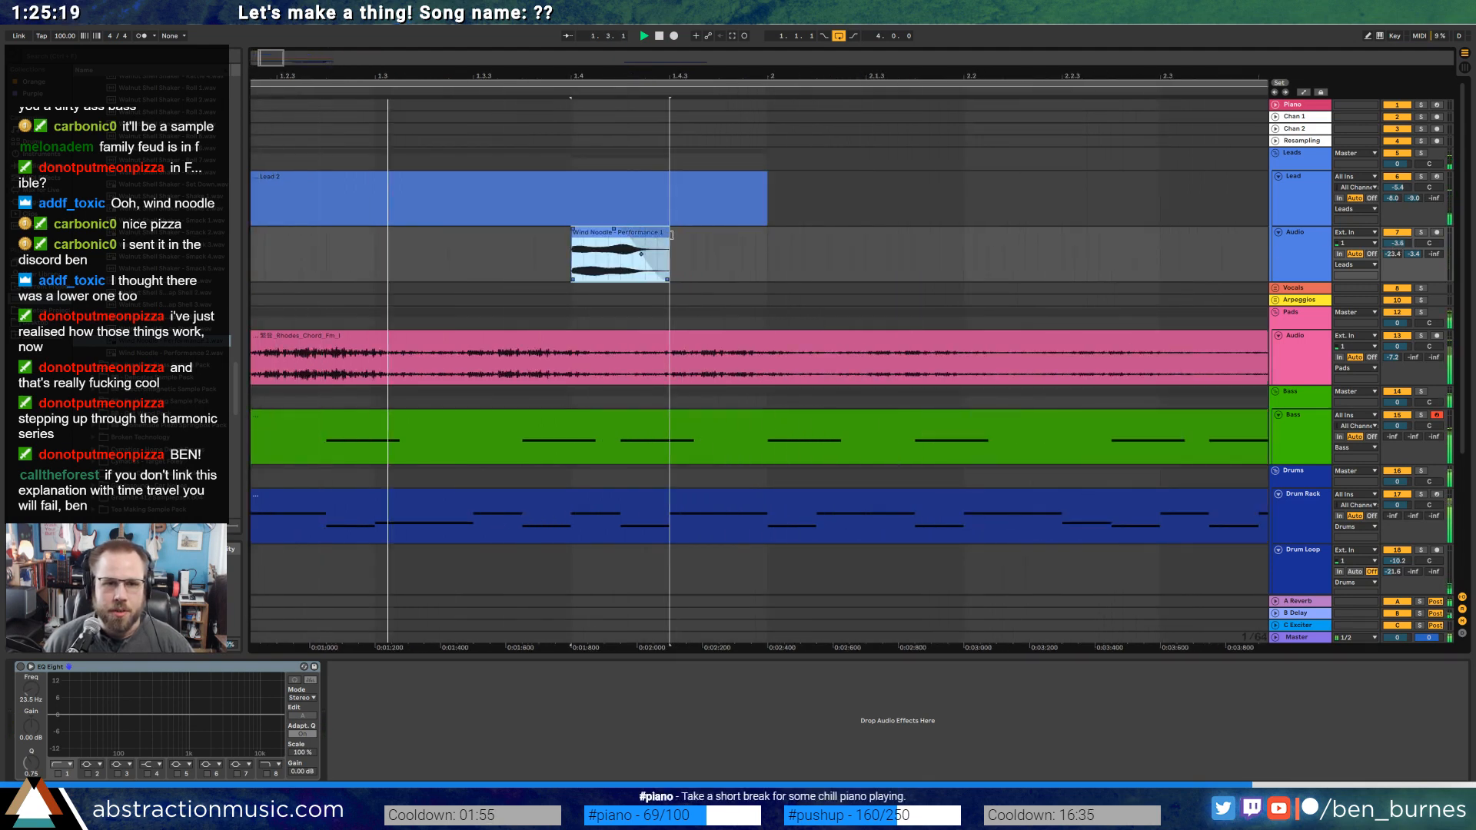
scroll(435, 234, down, 2)
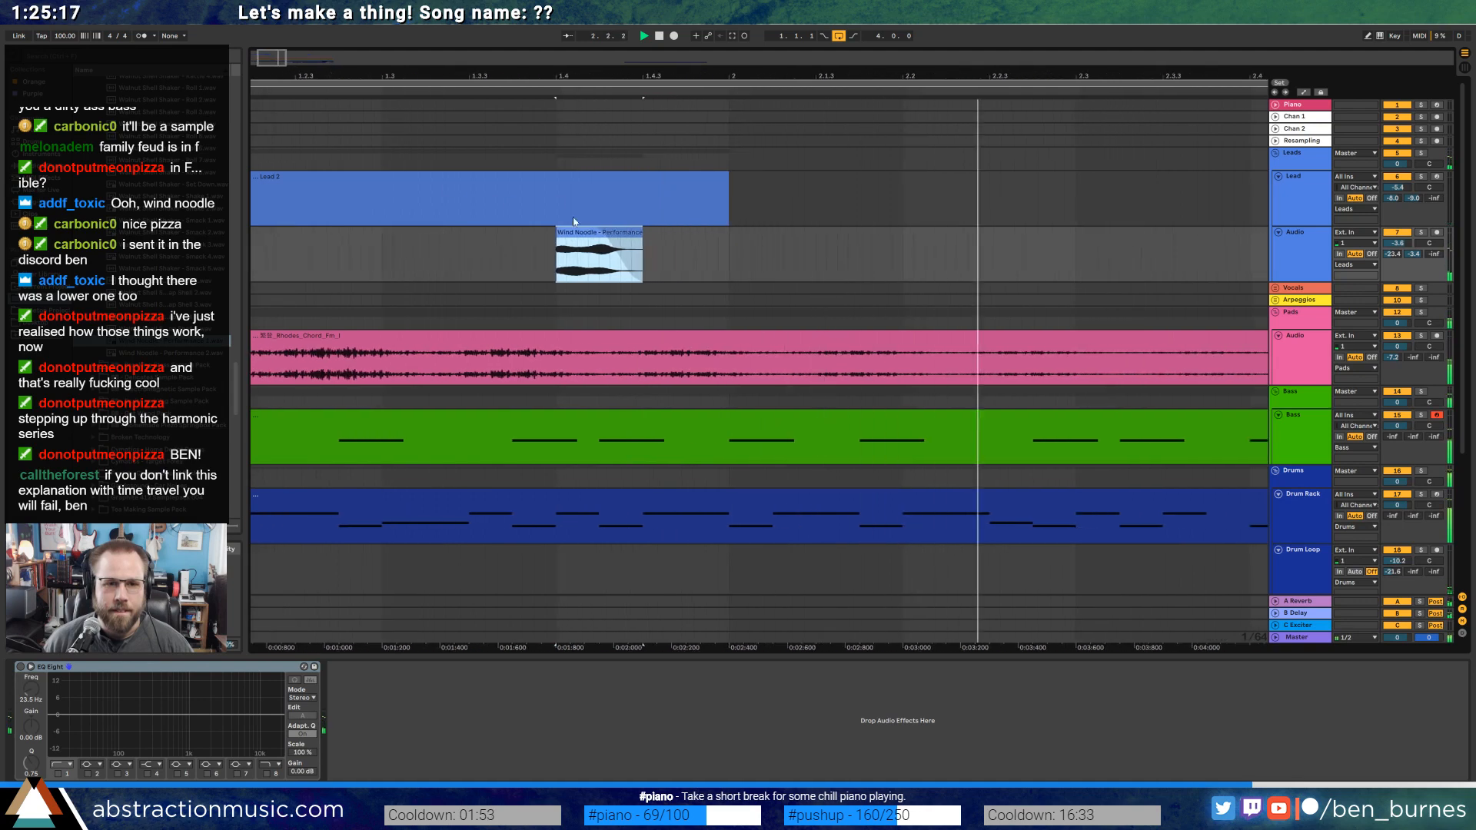
drag(585, 229, 574, 229)
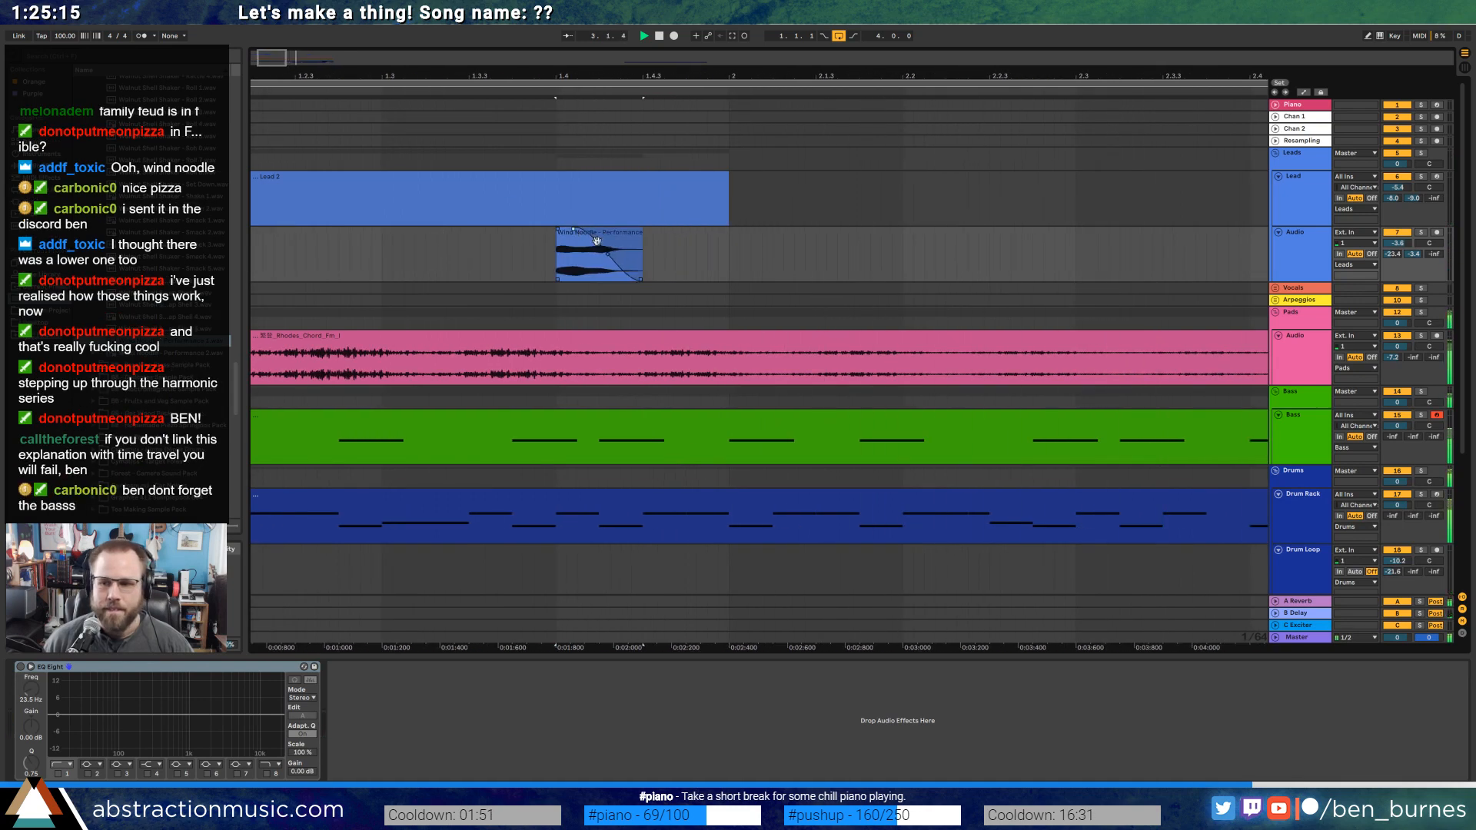
Replace the second Wind Noodle snippet at 3.4 with a copy of the trimmed one and delete the leftover sliver.
drag(298, 70, 10, 37)
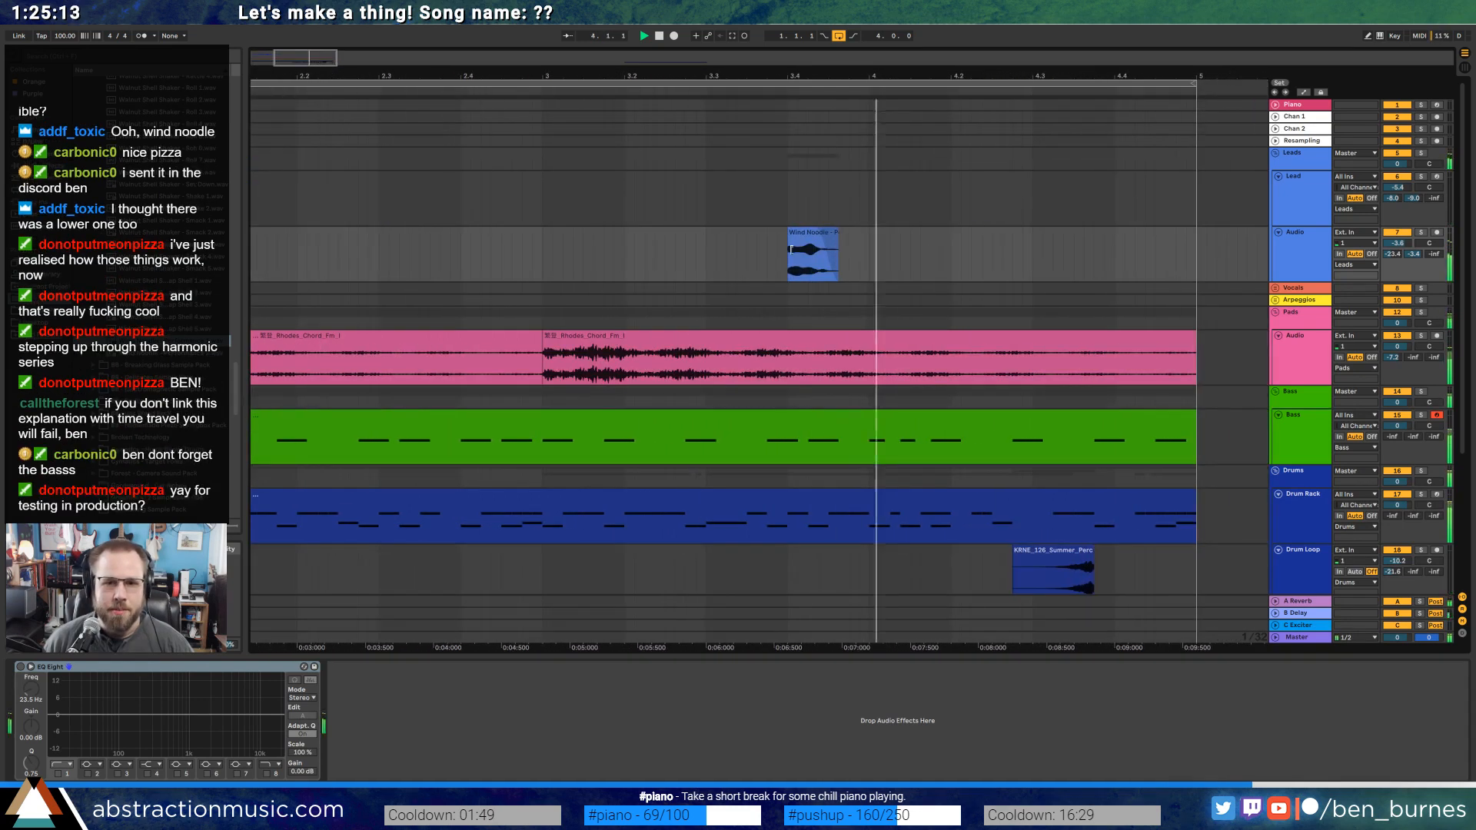
drag(768, 75, 887, 65)
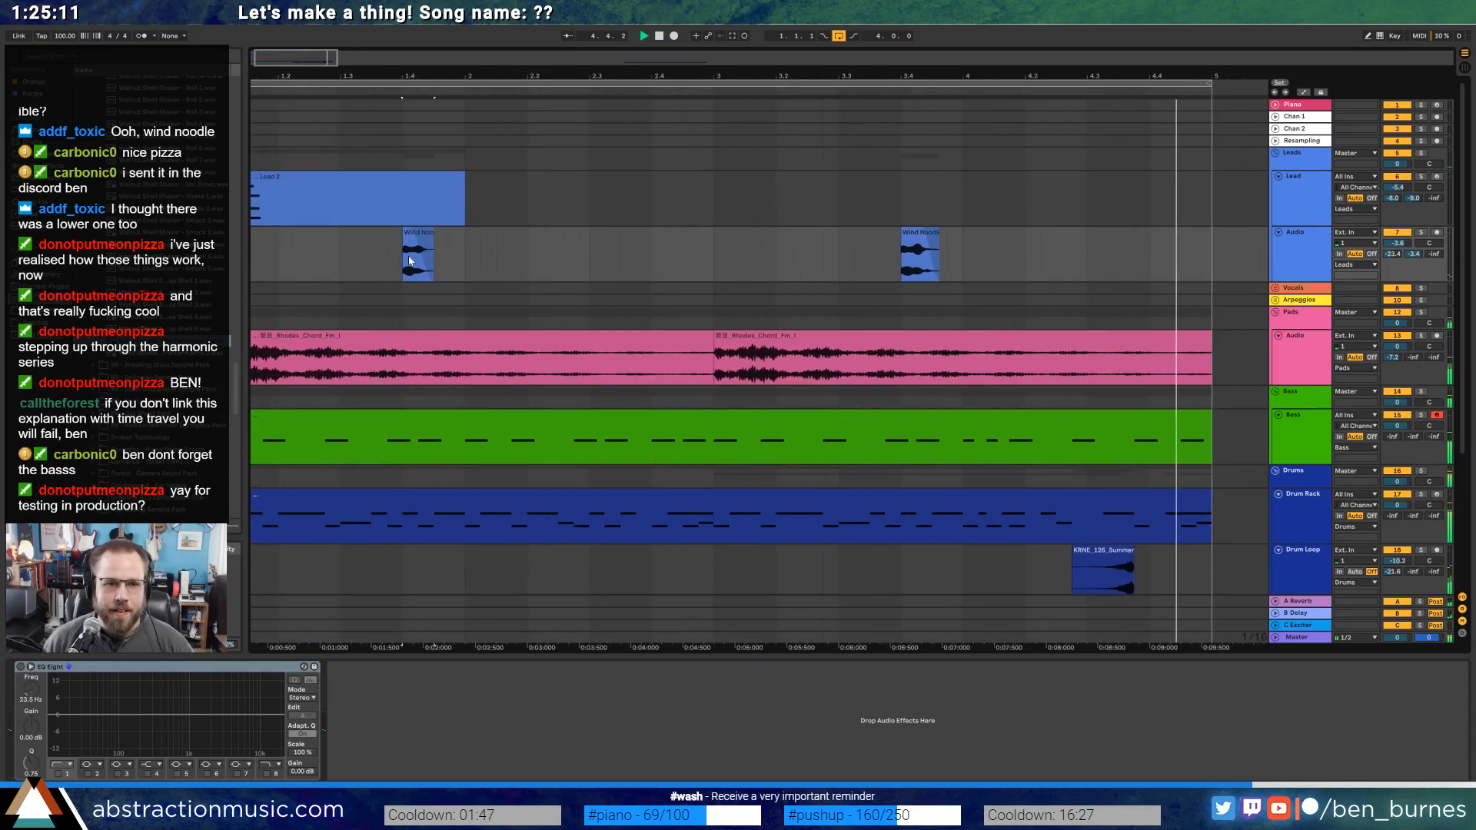
click(922, 249)
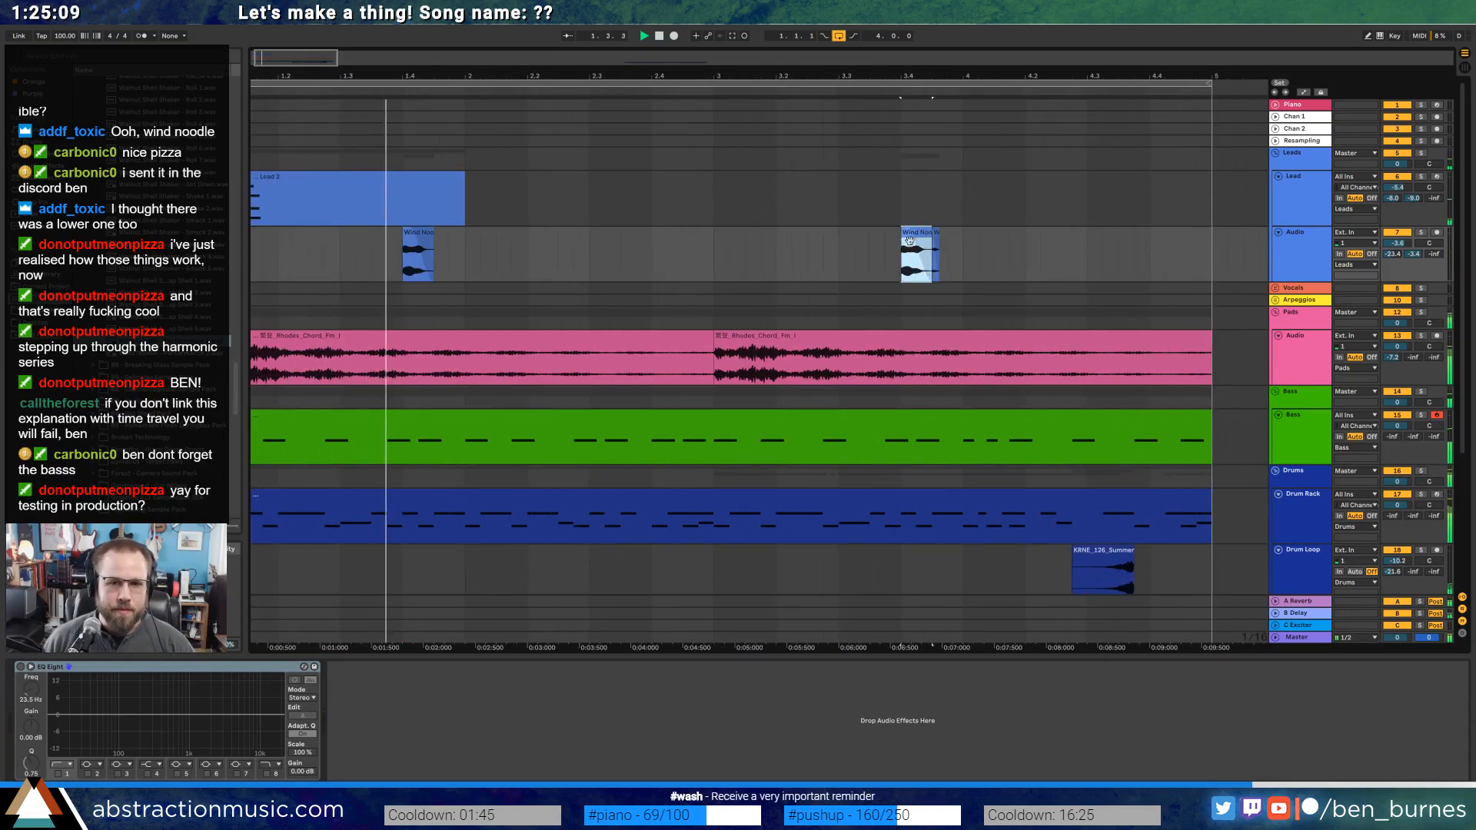
click(936, 235)
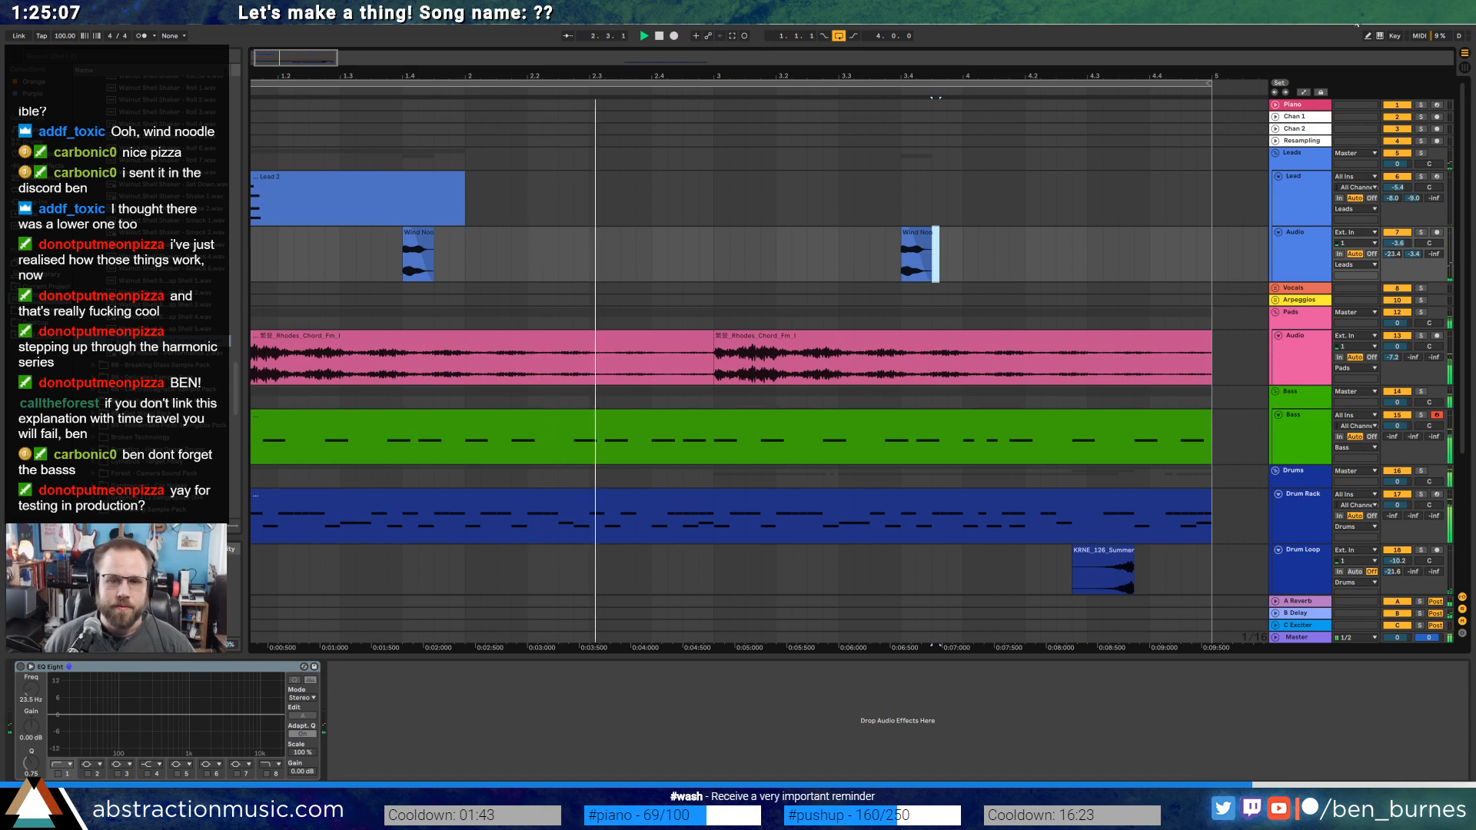
drag(483, 75, 482, 55)
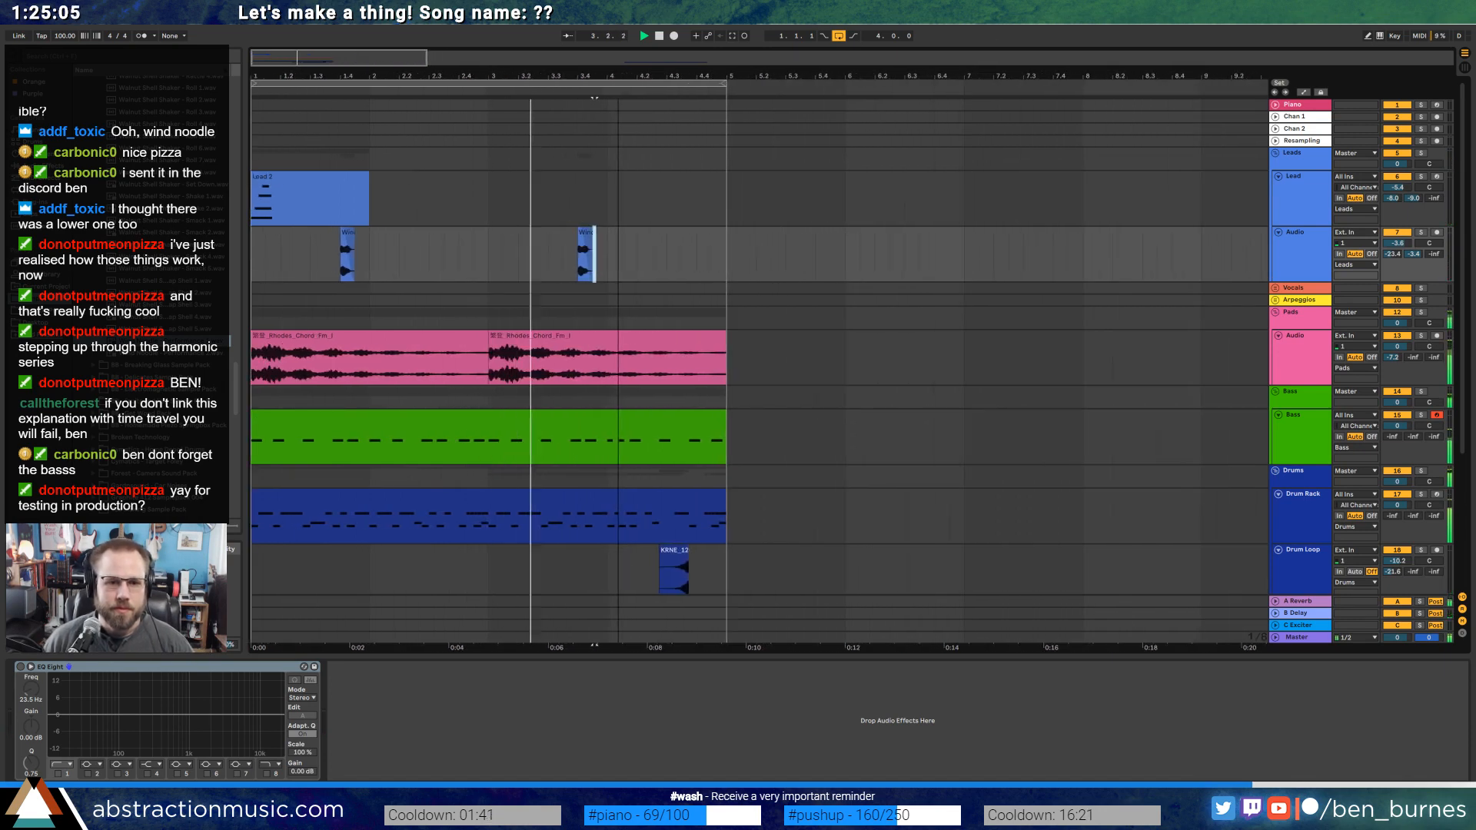
scroll(483, 260, down, 2)
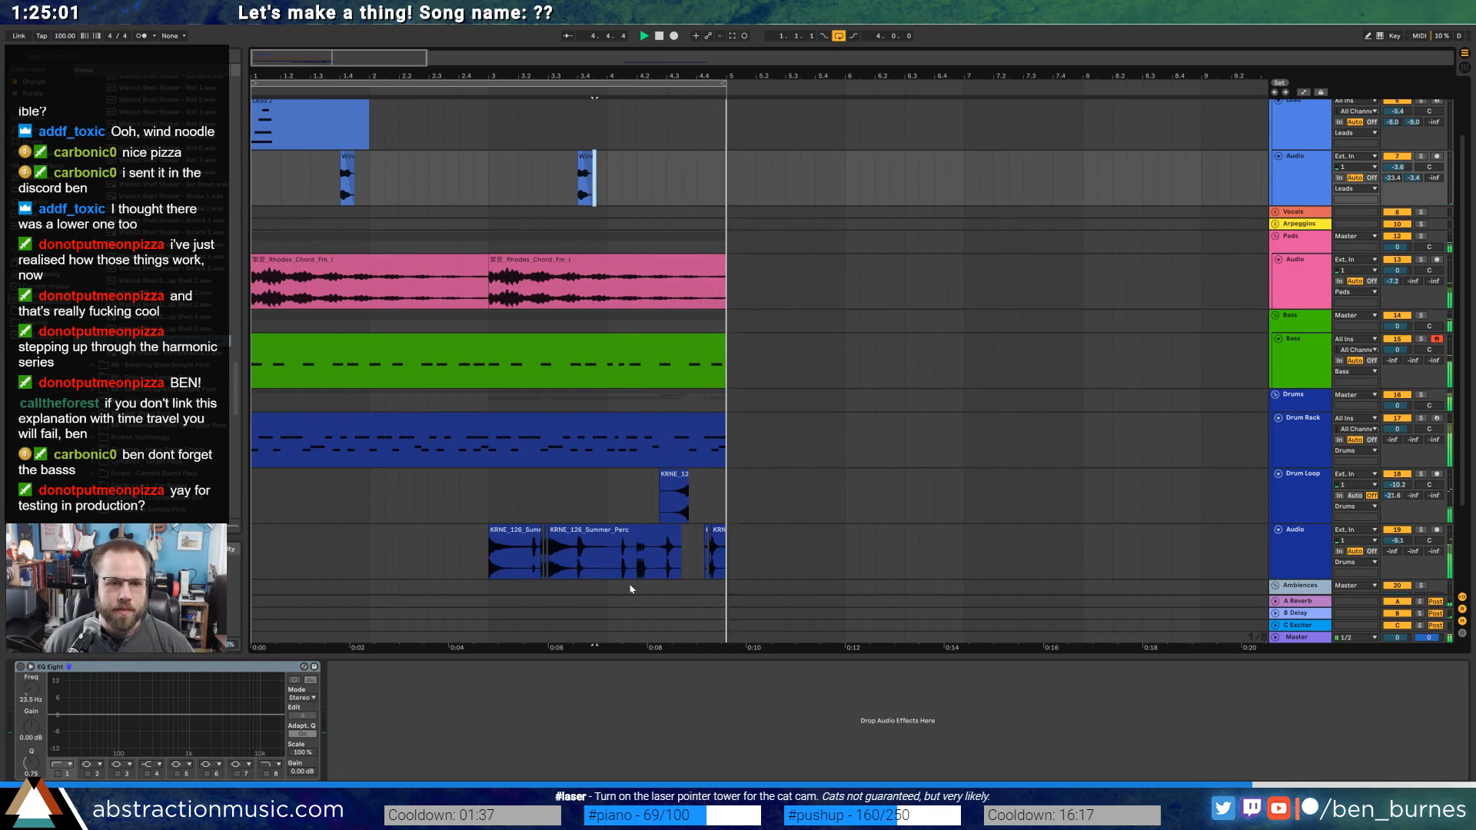
Cut the KRNE_126_Summer_Perc clip around bar 4 into a part ending at 4, a short isolated hit, and a part starting at 4.2.
scroll(631, 585, up, 5)
scroll(596, 567, up, 2)
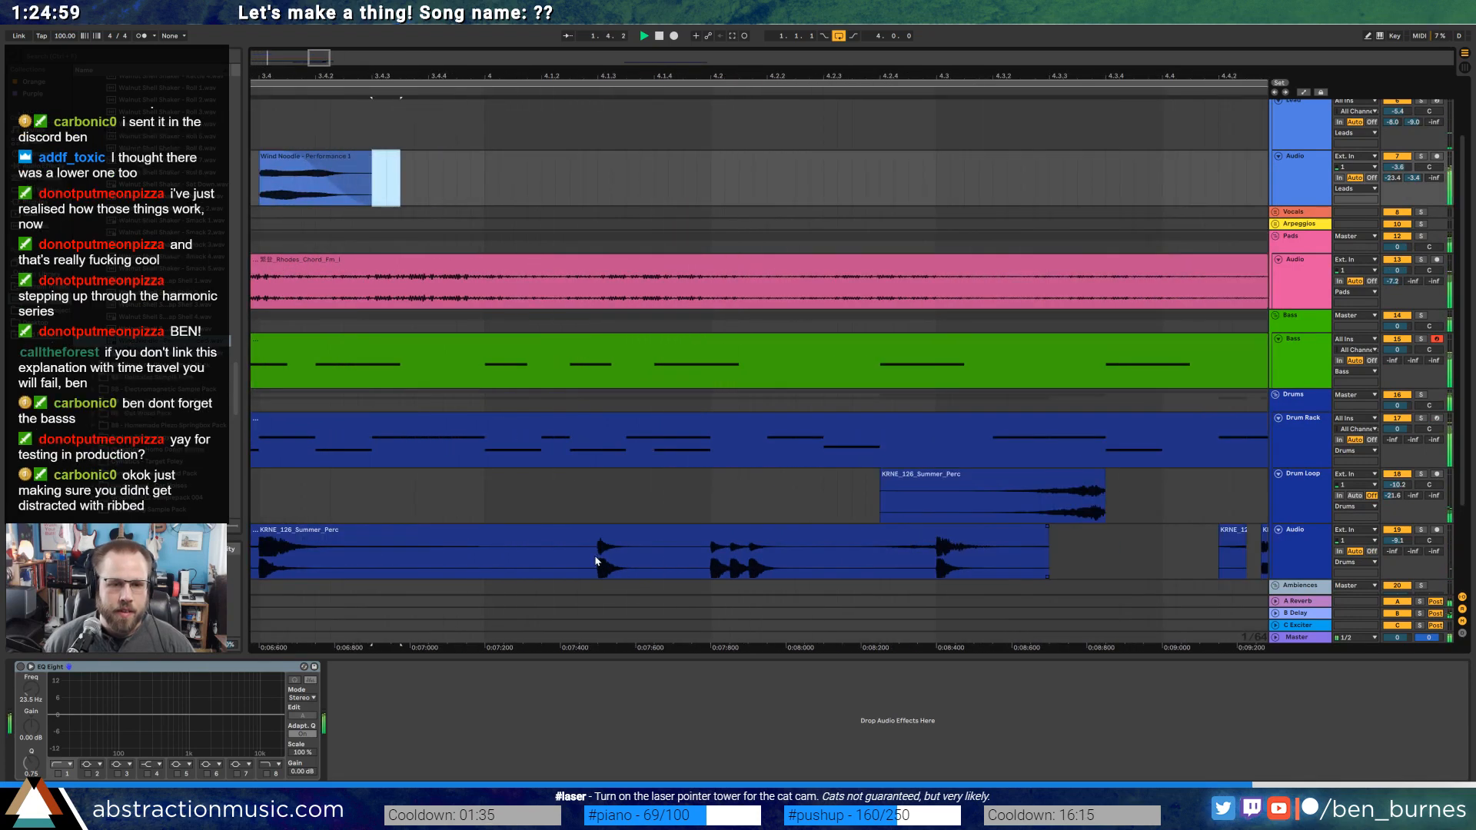
mouse_move(597, 565)
mouse_down()
mouse_move(633, 554)
mouse_move(592, 532)
mouse_move(484, 530)
mouse_up()
click(642, 517)
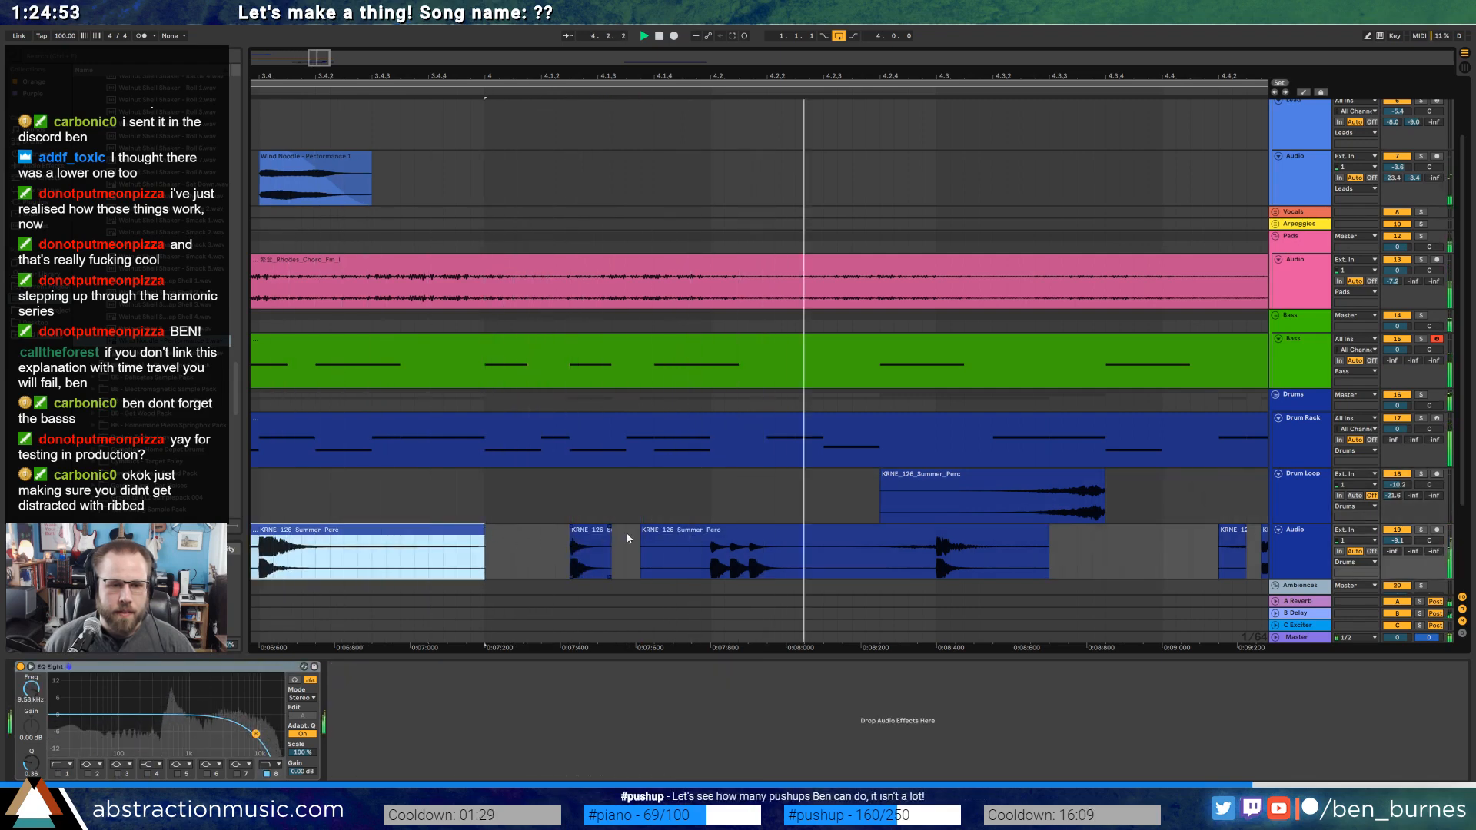
drag(643, 533, 712, 534)
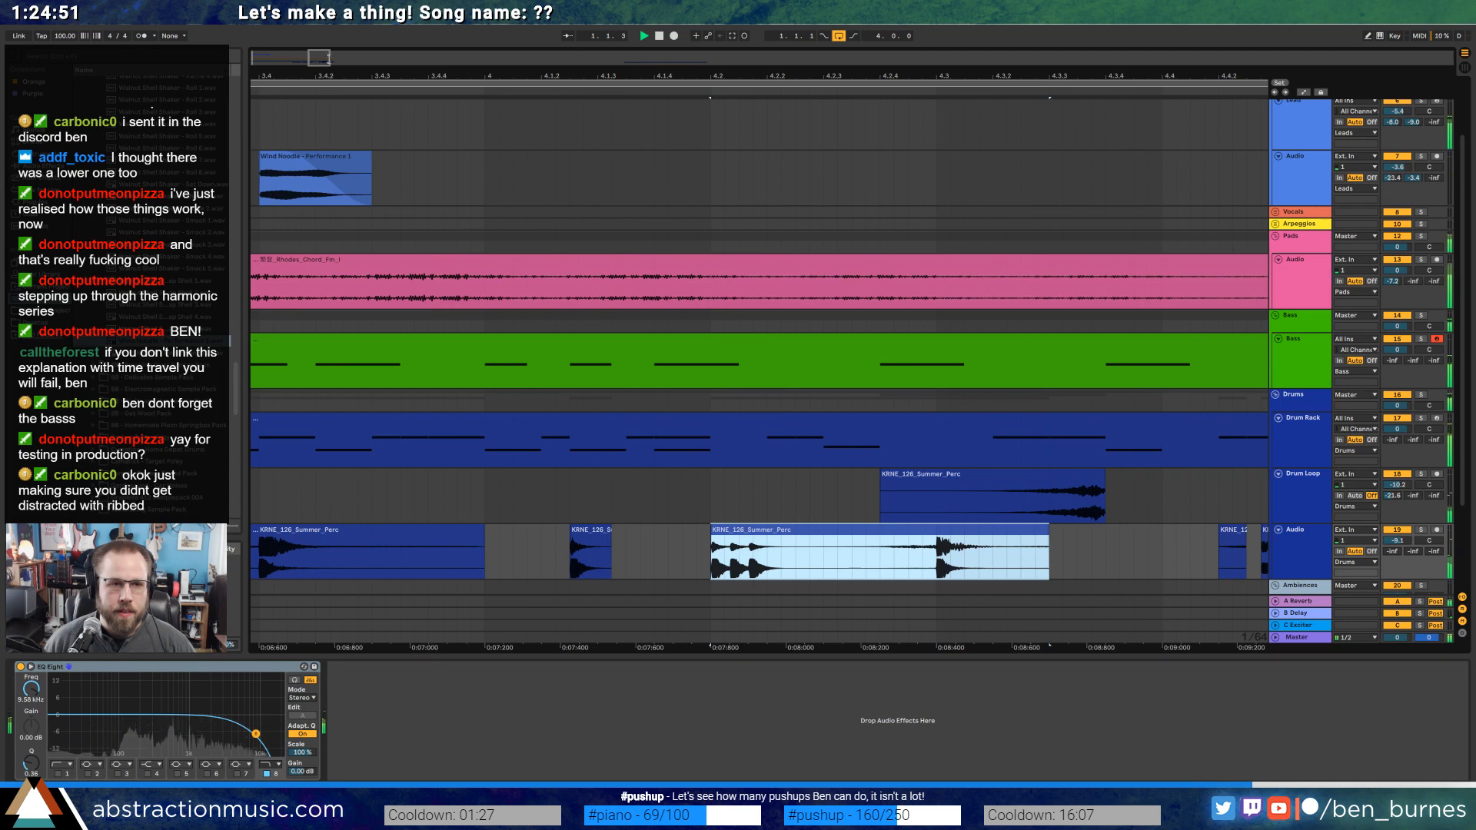
drag(702, 76, 854, 25)
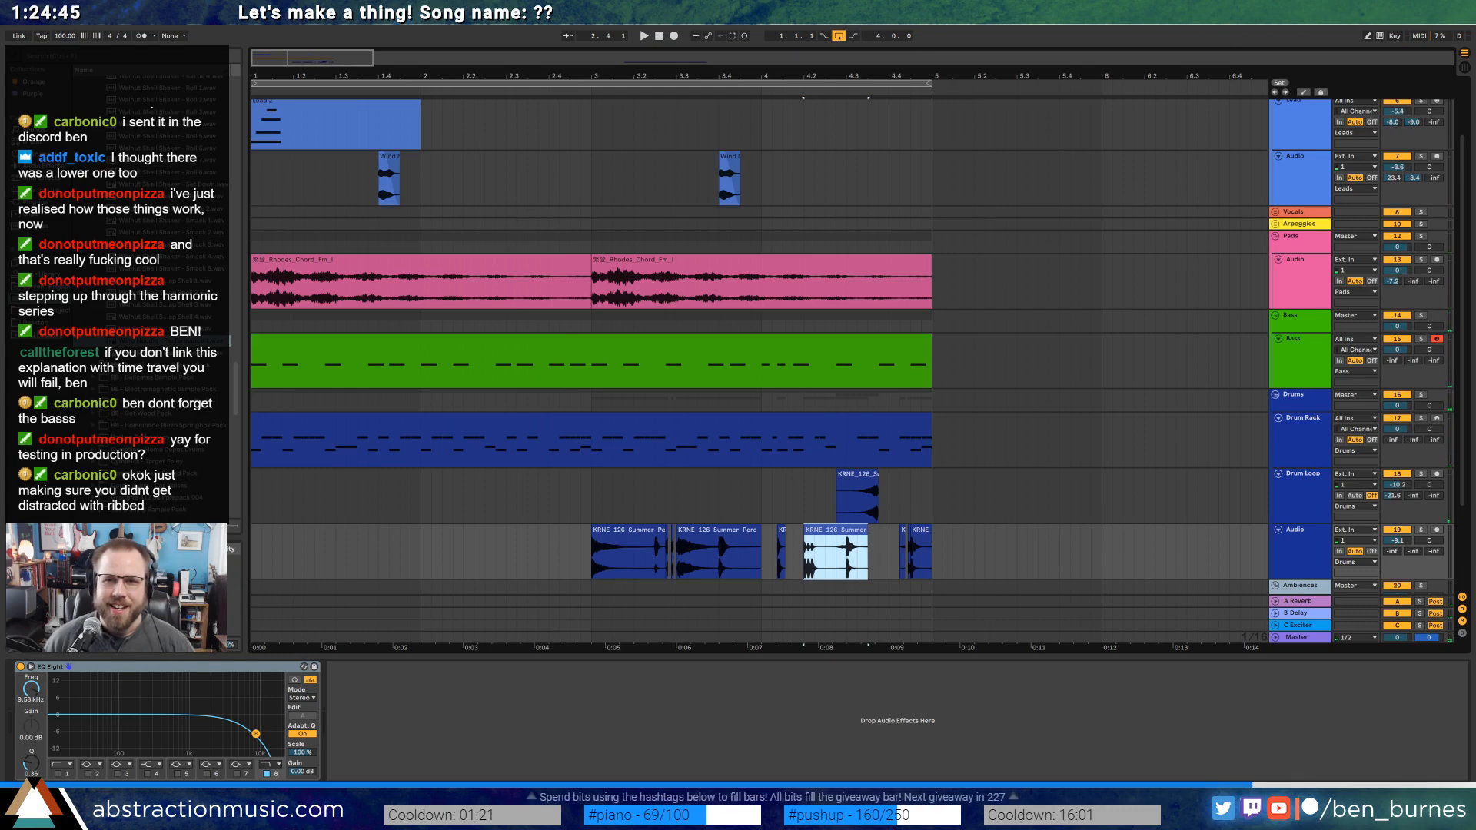
Add an audio track in the Bass group and import the dirtybassbass audio file onto it from the file explorer.
drag(923, 8, 853, 9)
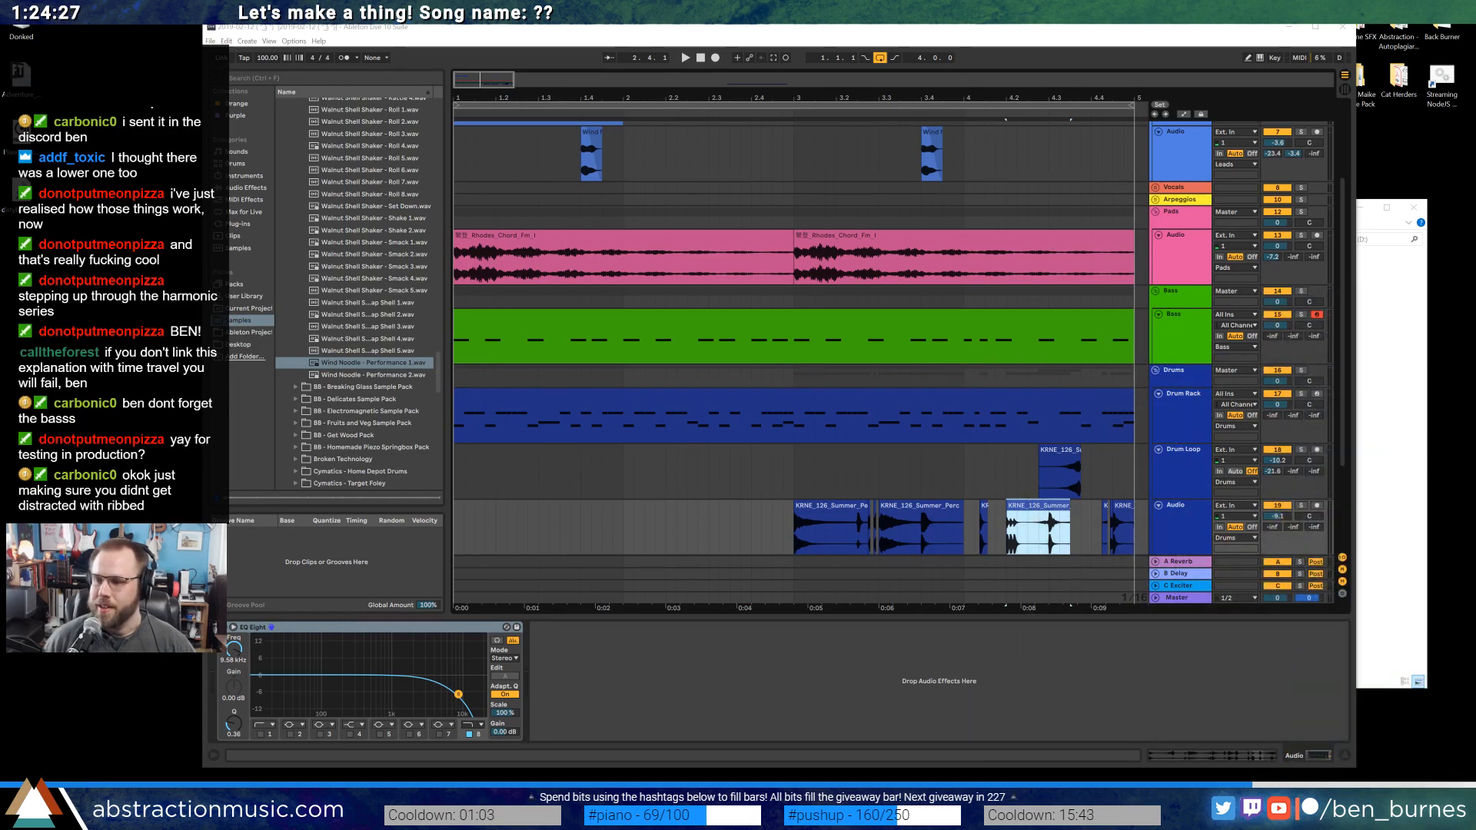
drag(794, 38, 685, 22)
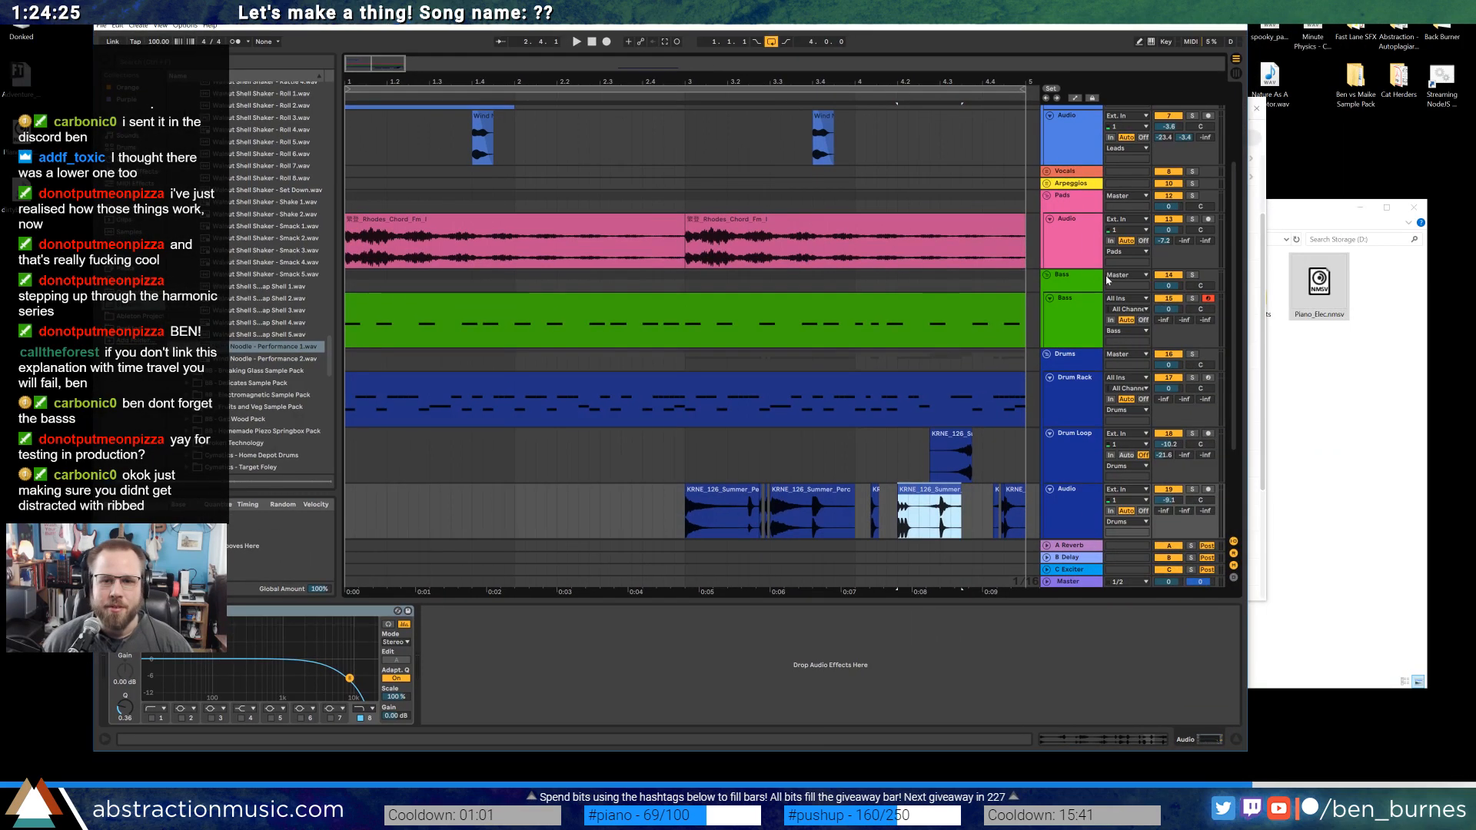
click(1190, 323)
key(ctrl+t)
drag(20, 193, 507, 389)
double_click(606, 13)
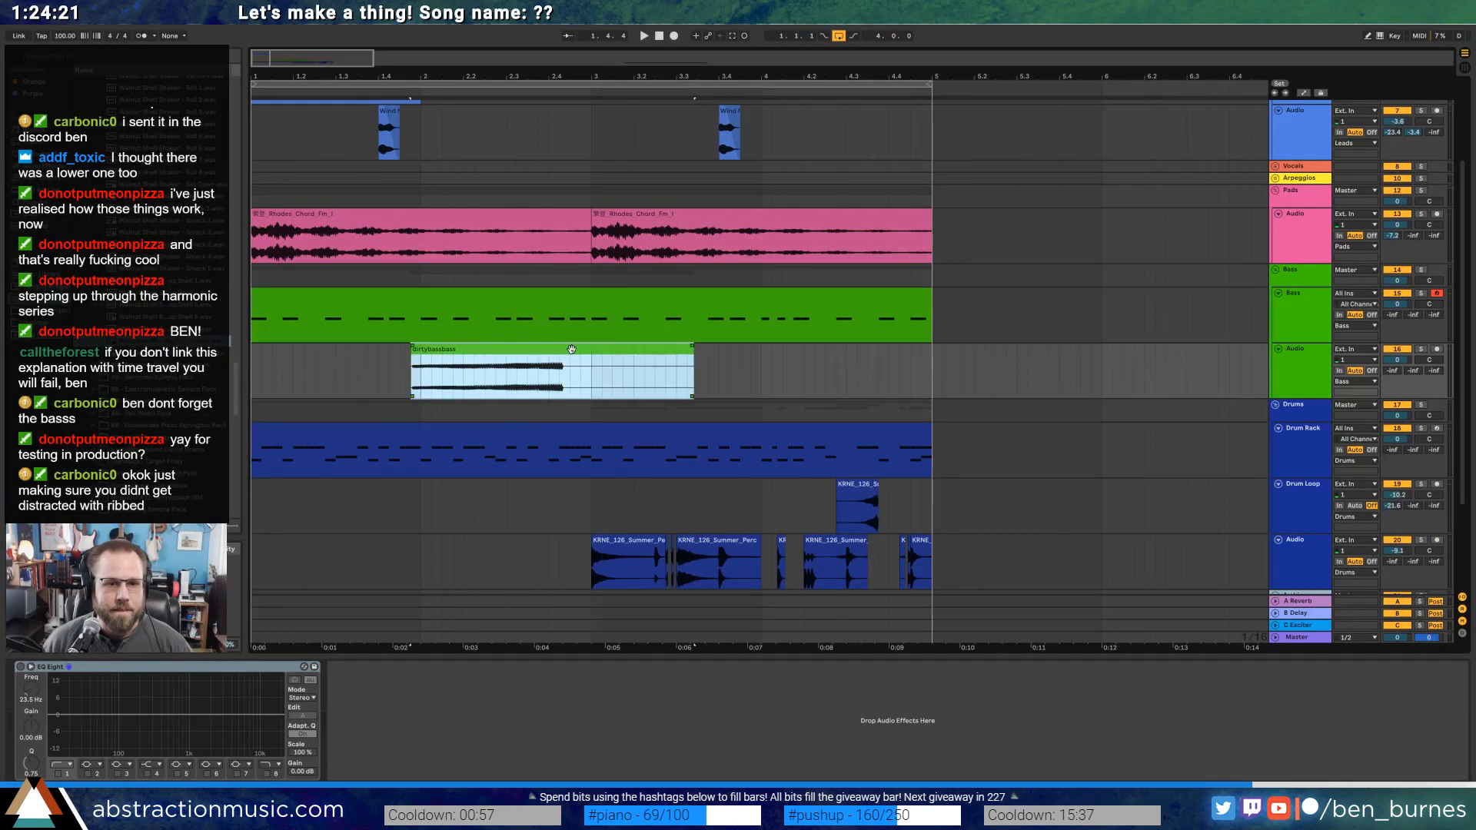
Move the dirtybassbass clip into the empty area past the loop's end and audition it.
drag(572, 350, 1100, 361)
key(space)
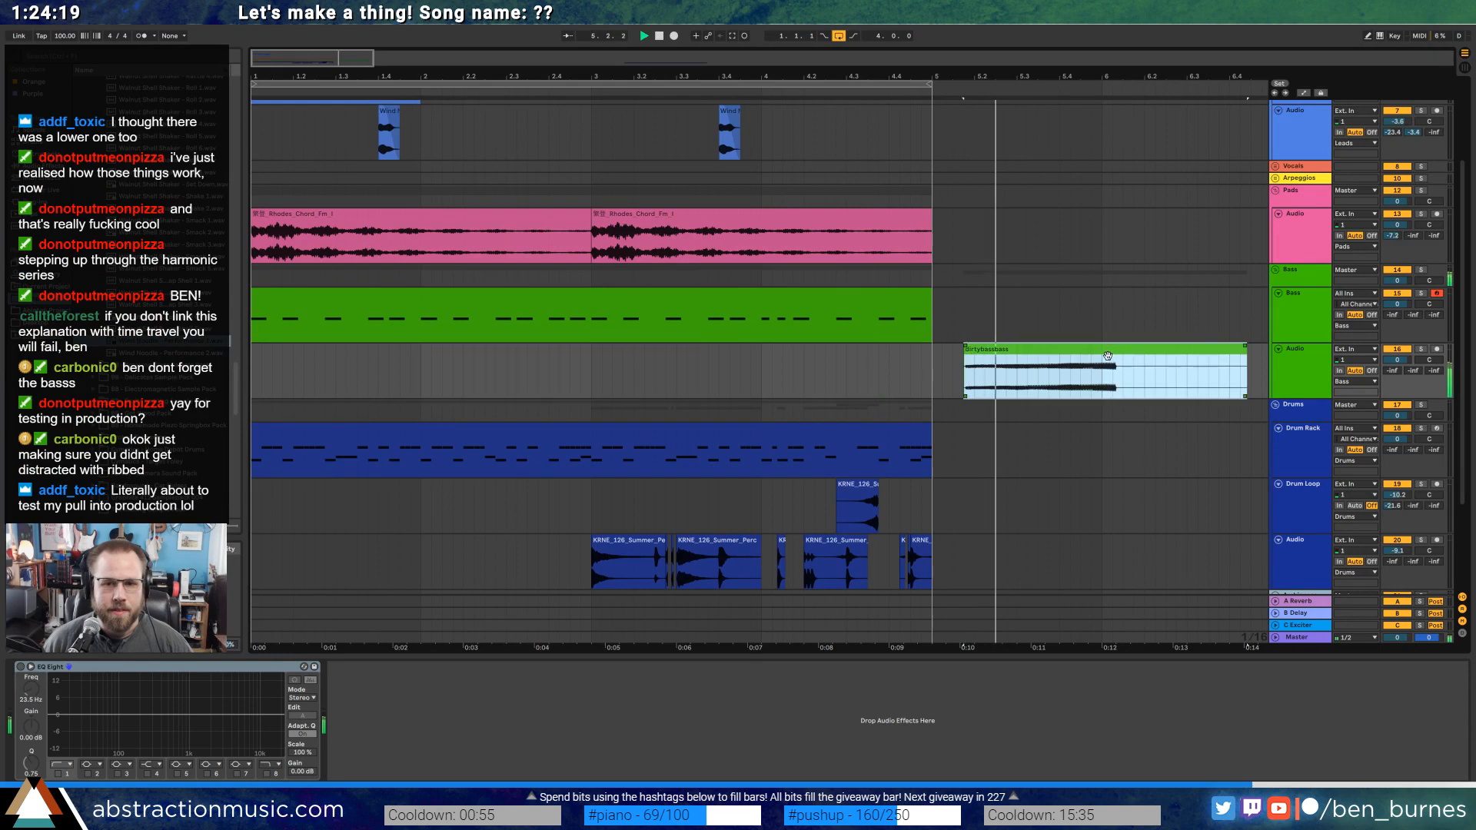
key(space)
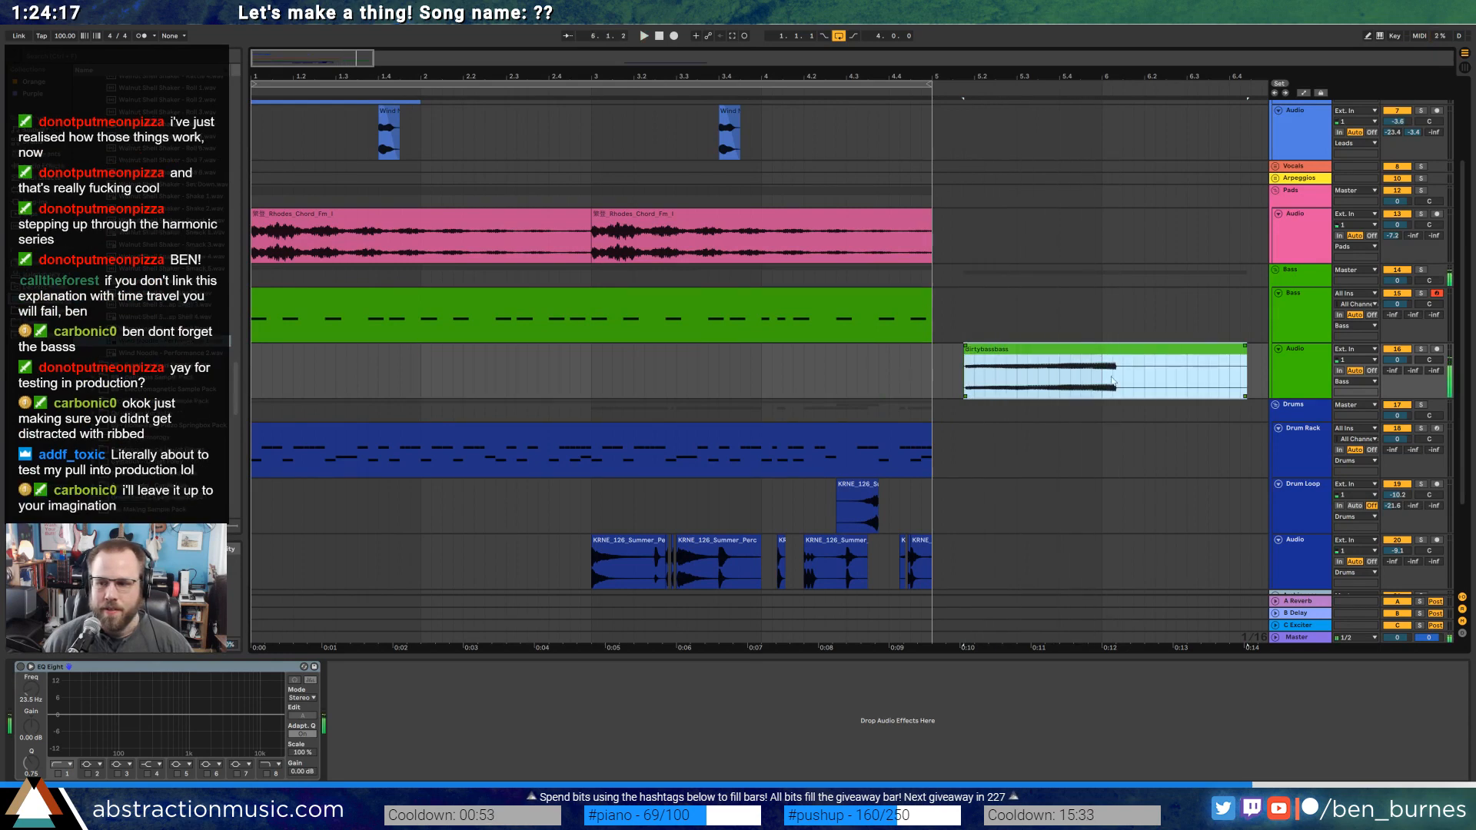
Trim the empty tail and silent start off the dirtybassbass clip and audition the result.
click(1123, 372)
drag(1244, 360, 1122, 363)
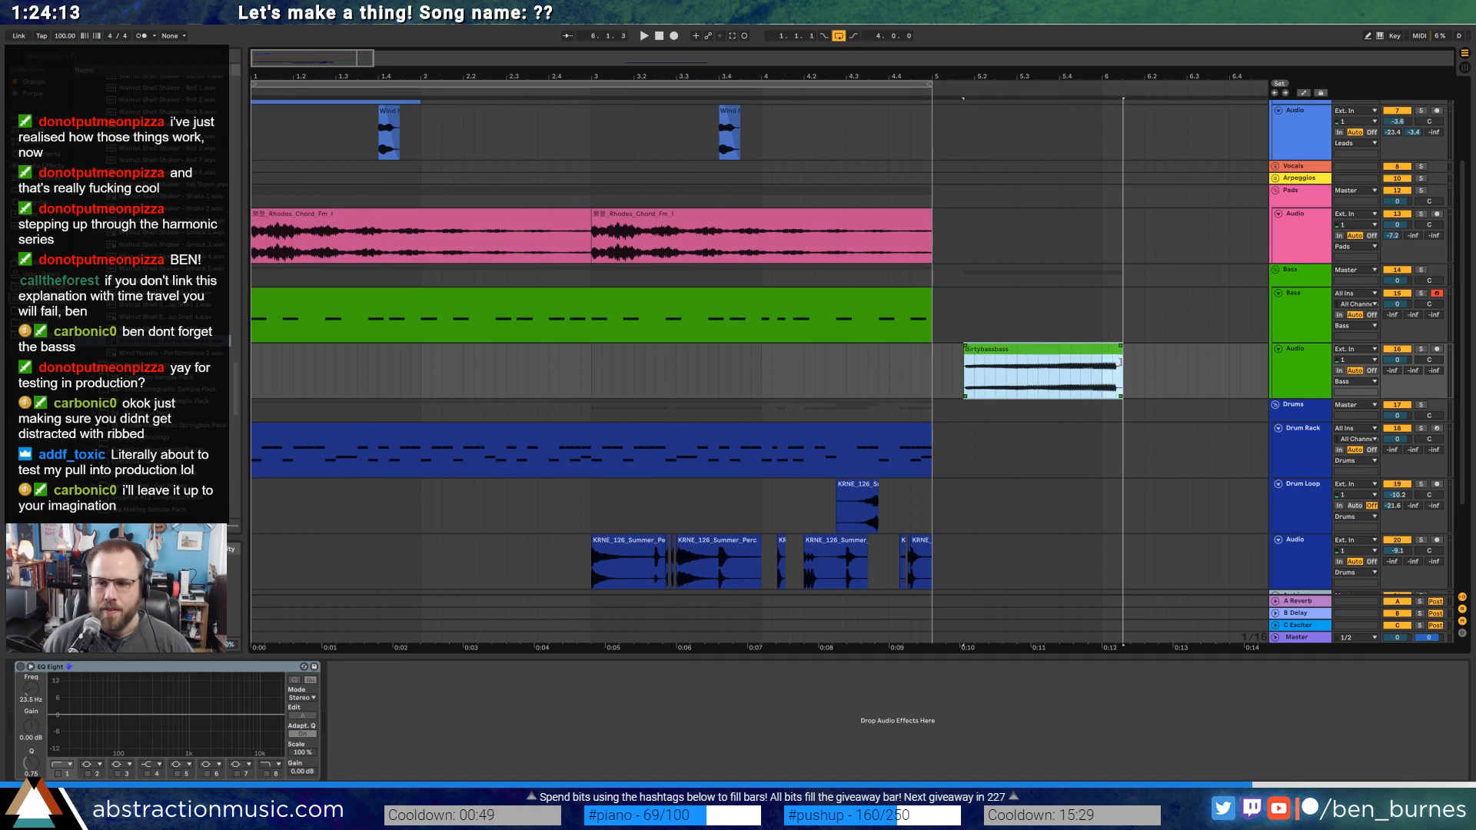
key(space)
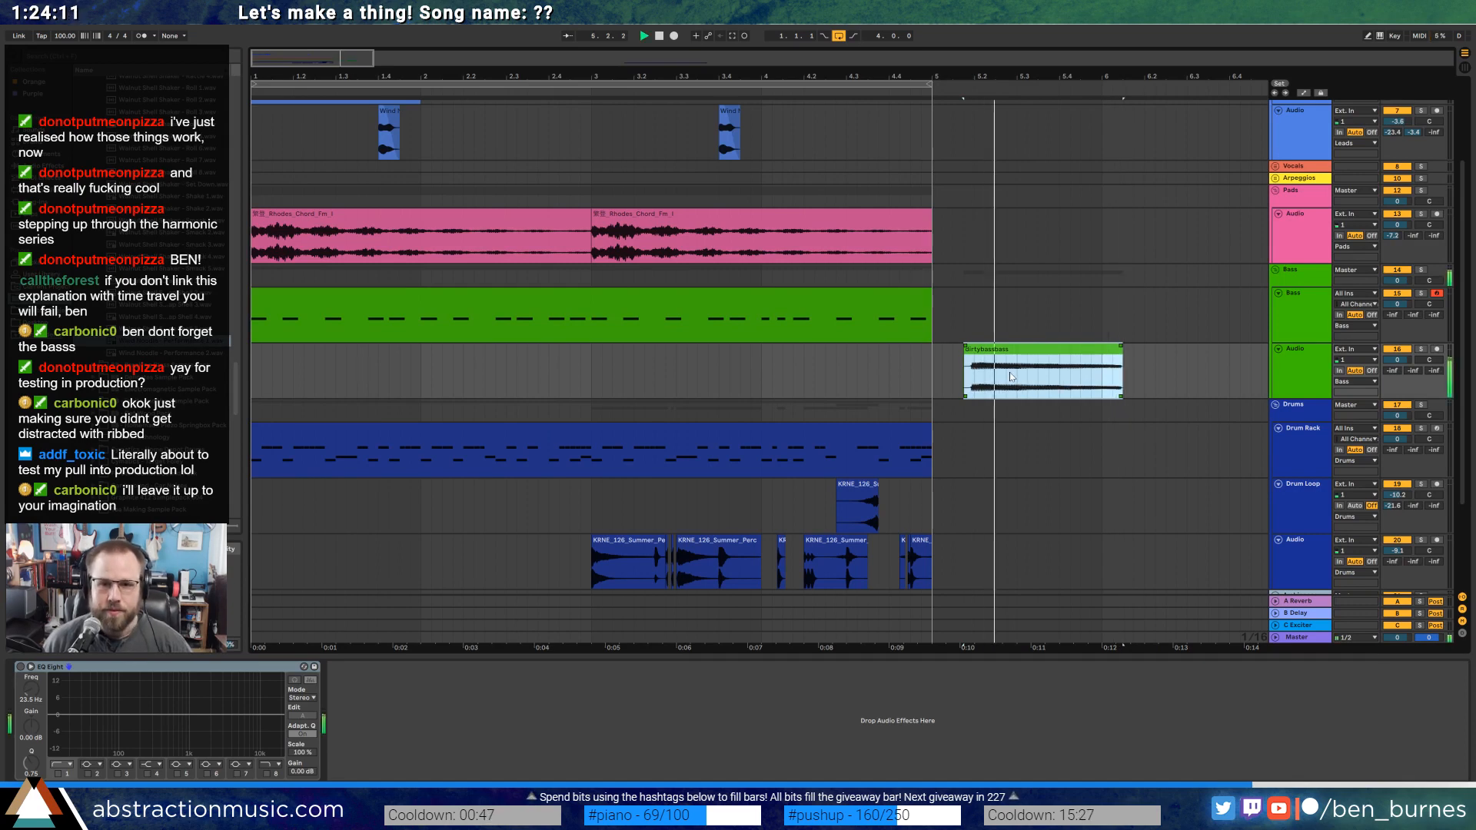
key(space)
scroll(966, 362, up, 2)
drag(961, 355, 972, 355)
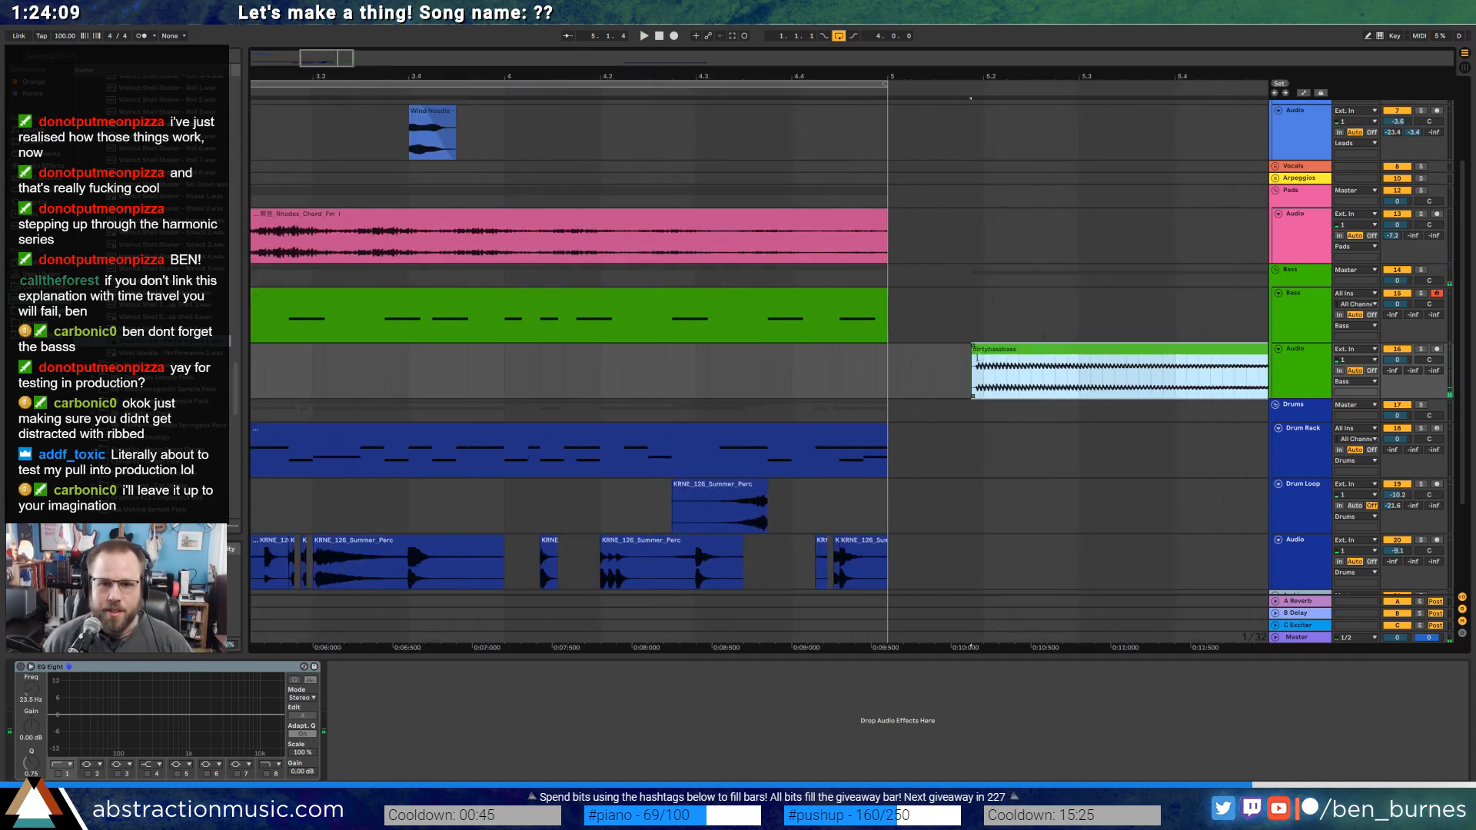
double_click(998, 351)
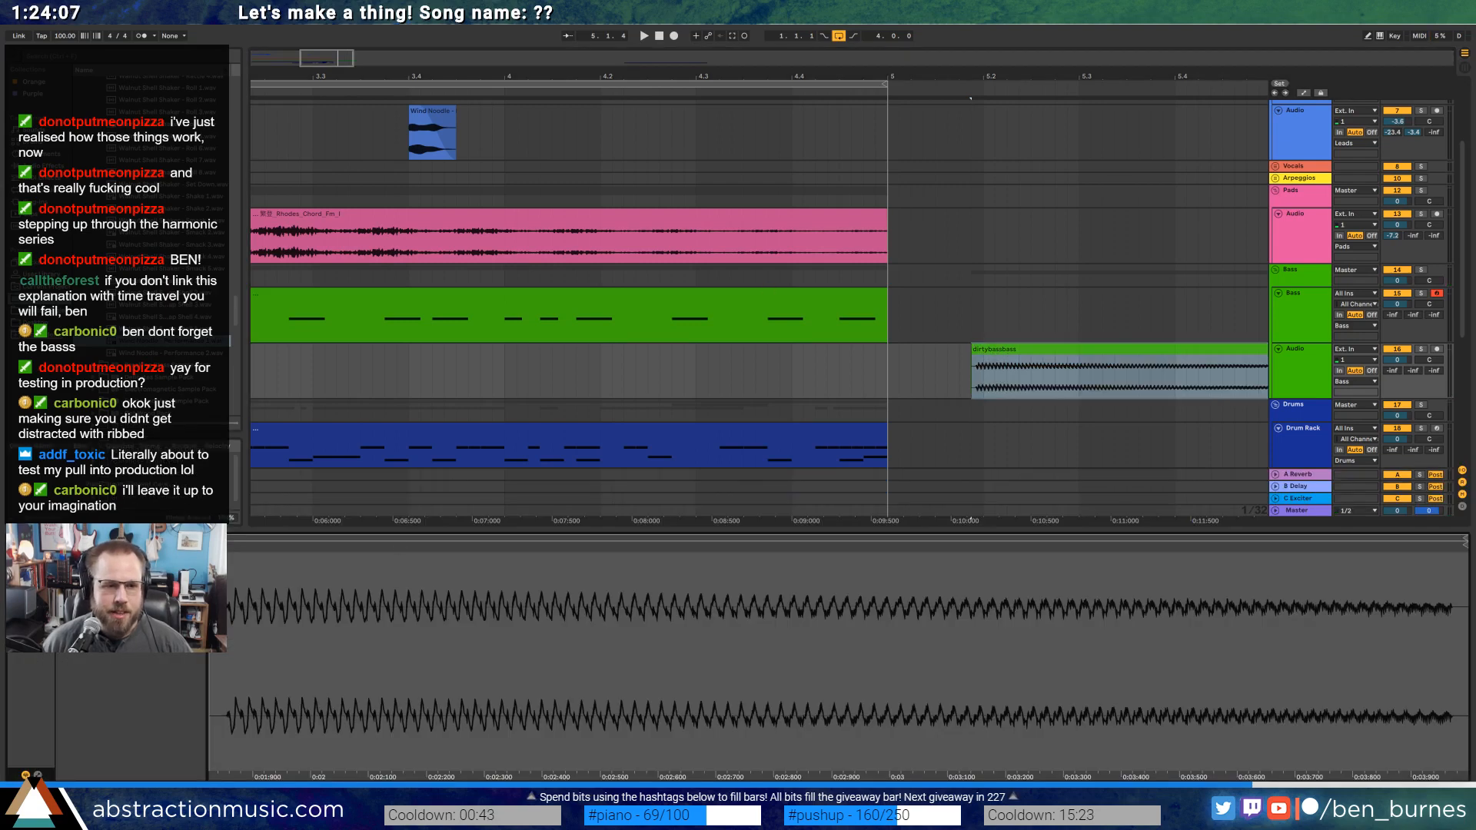
key(space)
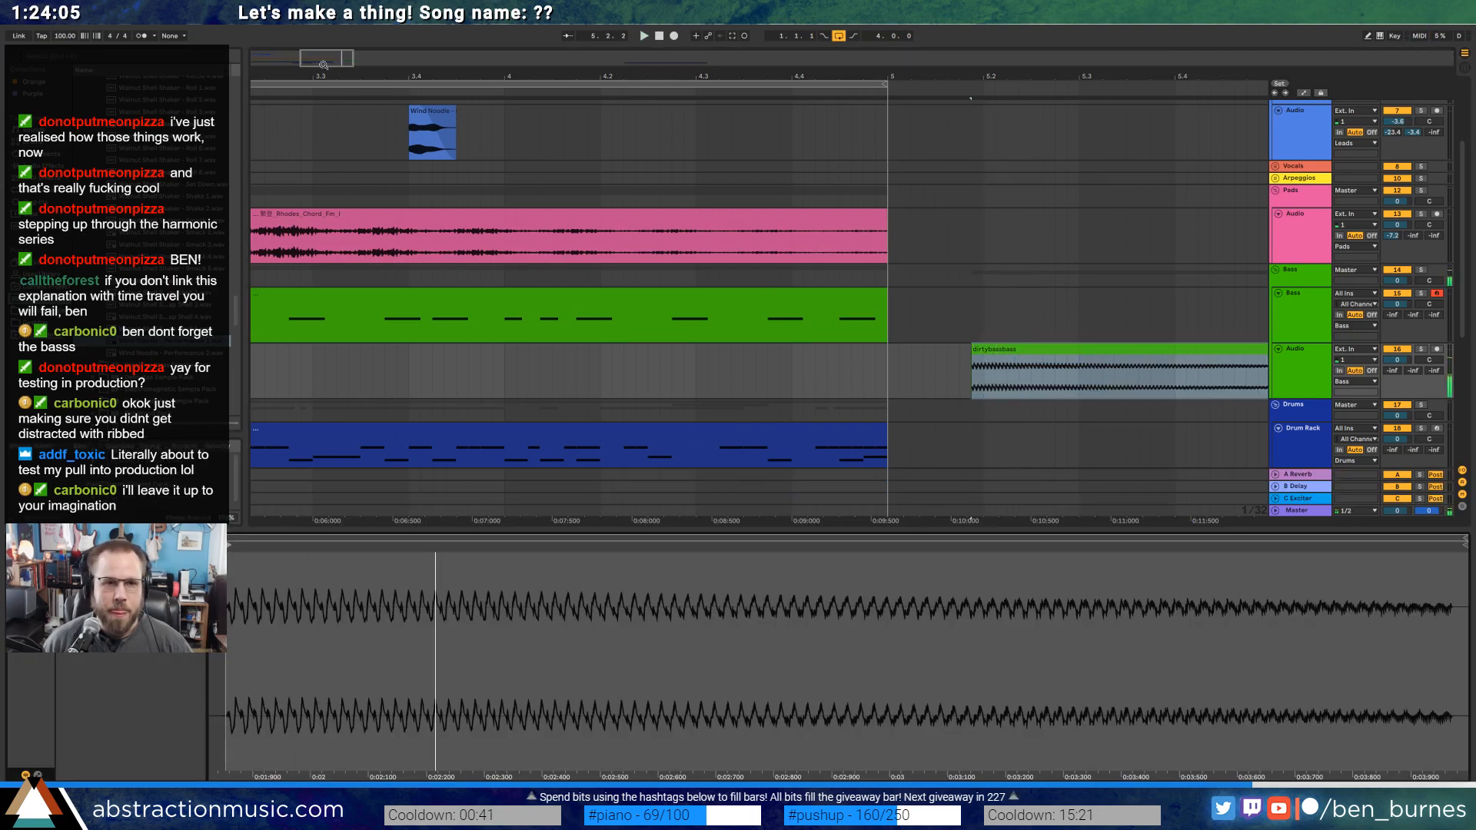
Move the dirtybassbass clip to start at 4.4.3 and trim its end to the loop end at bar 5.
drag(323, 64, 314, 63)
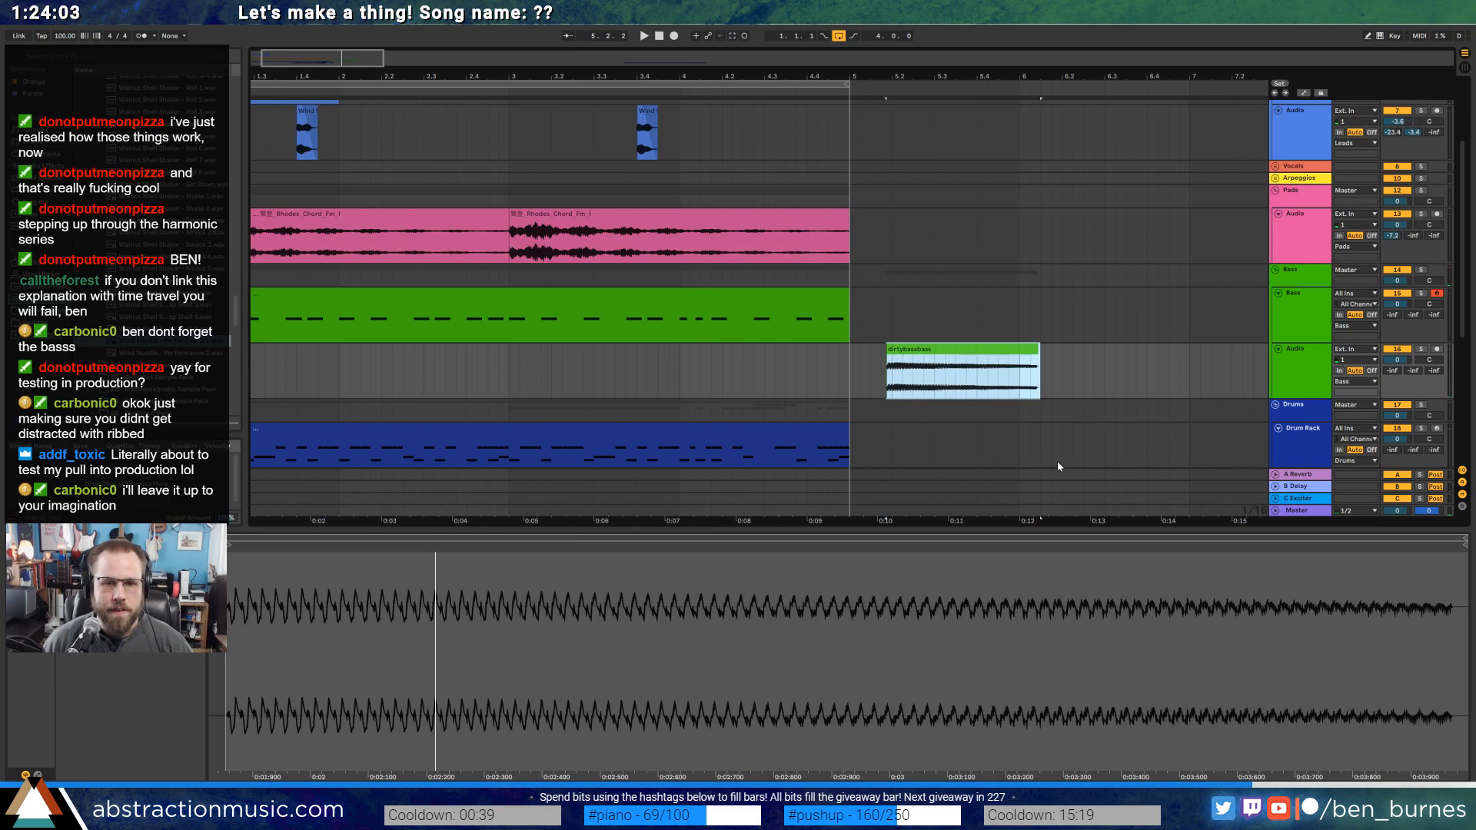
click(918, 356)
scroll(914, 360, up, 3)
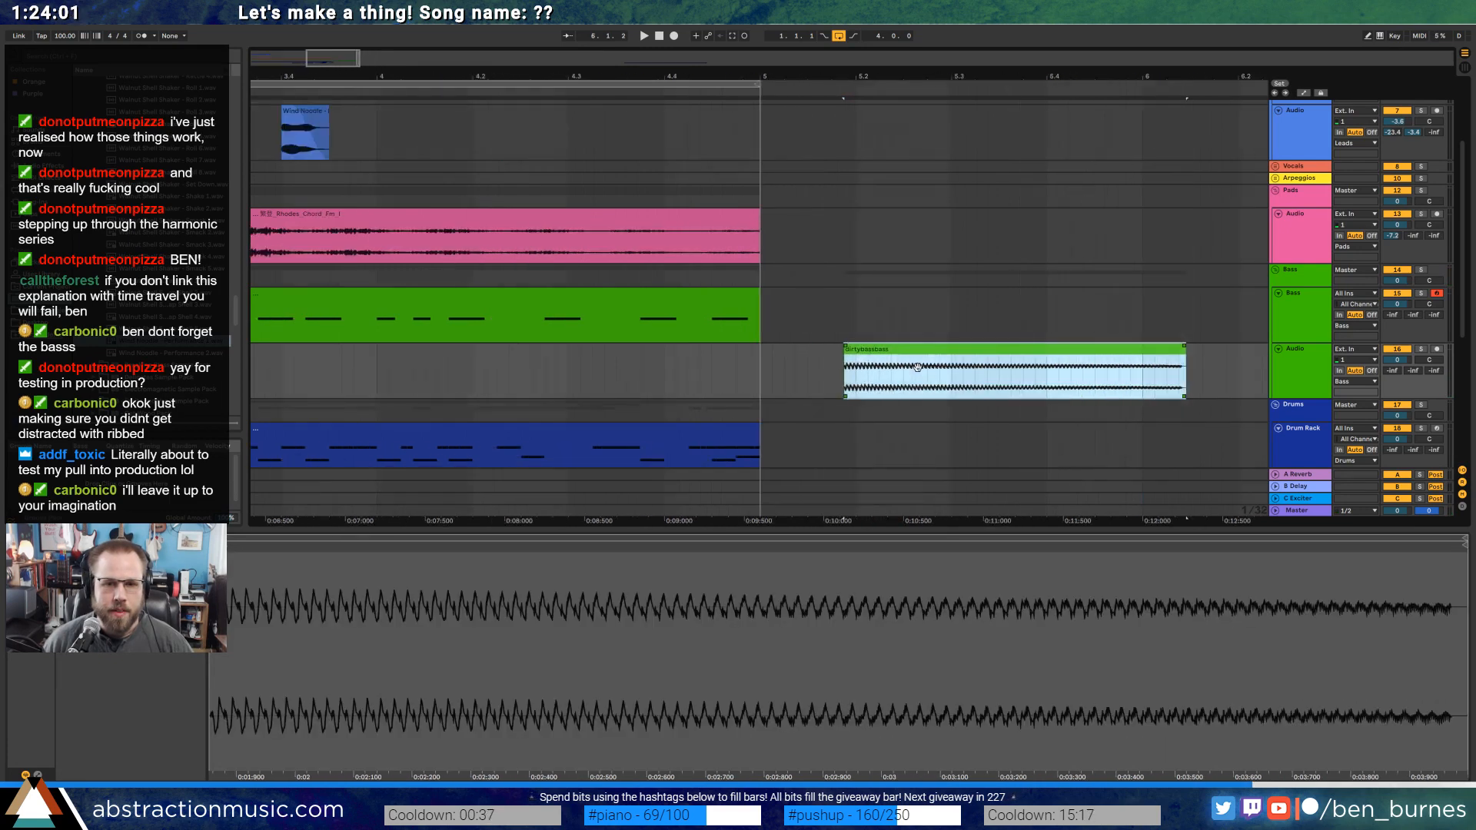
drag(916, 358, 792, 359)
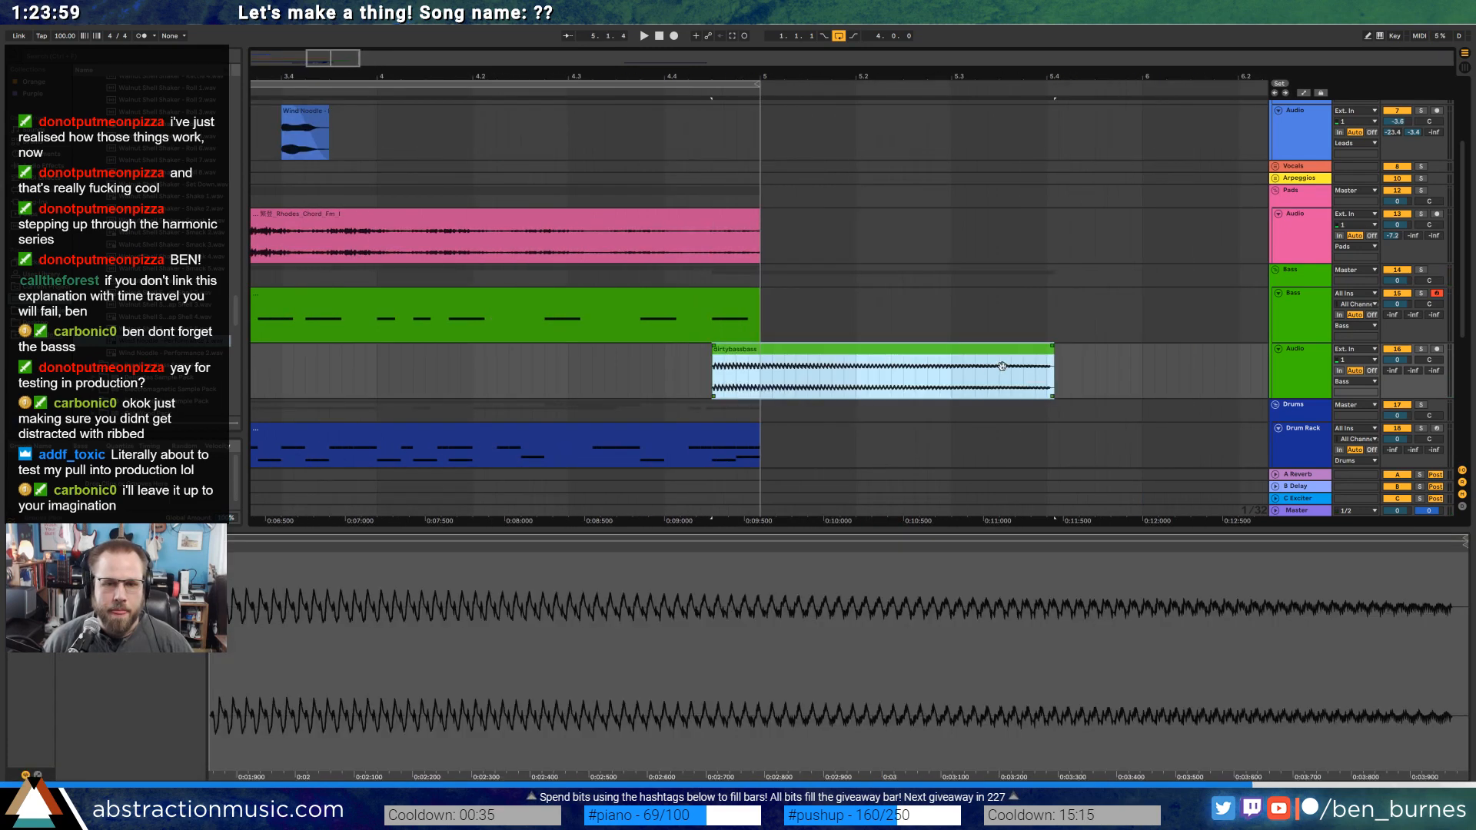
drag(1054, 357, 760, 361)
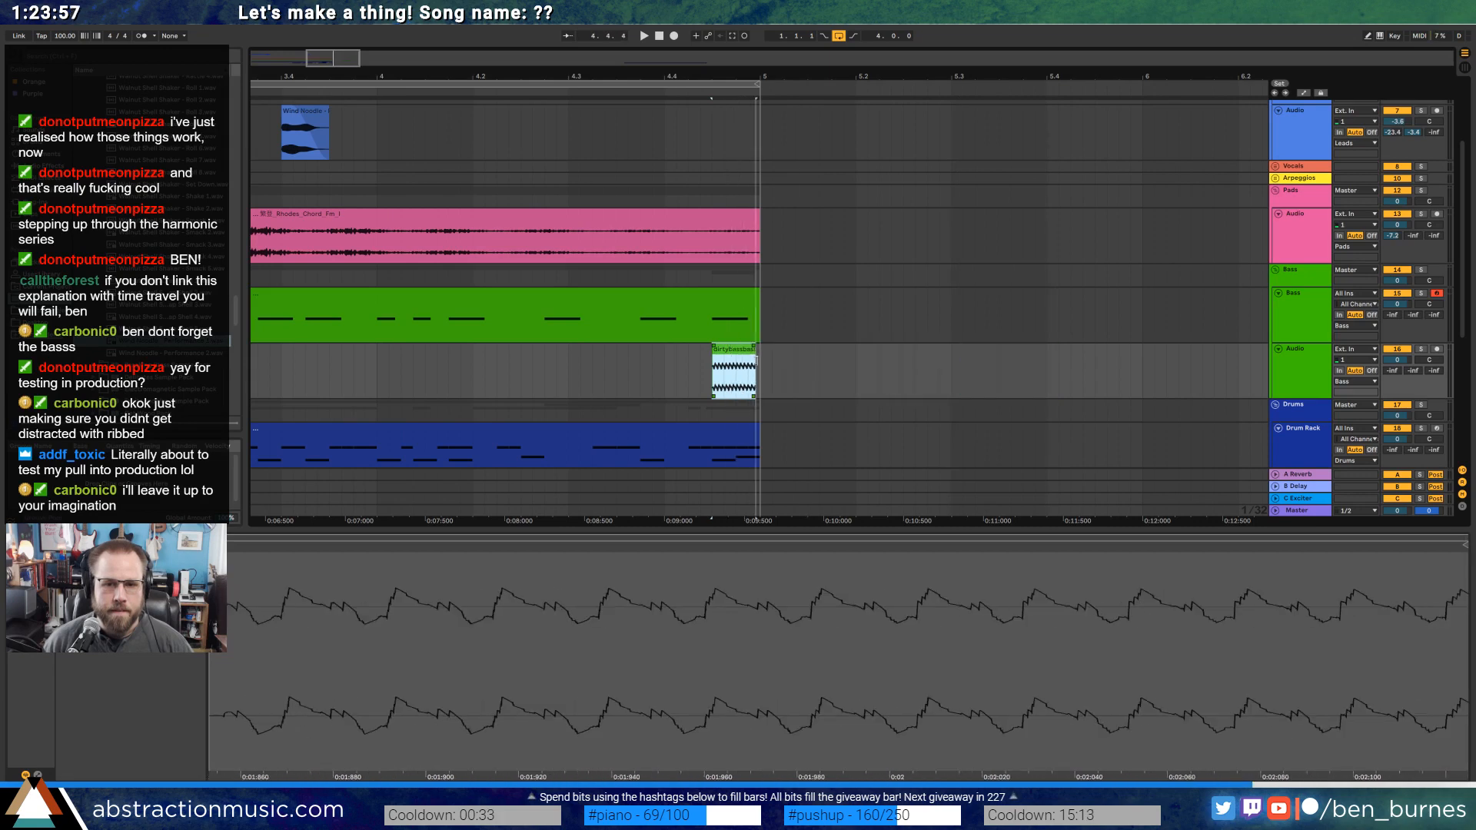
Enable EQ Eight's first band as a low cut at about 82 Hz on the new bass audio track and audition the loop.
key(shift+Tab)
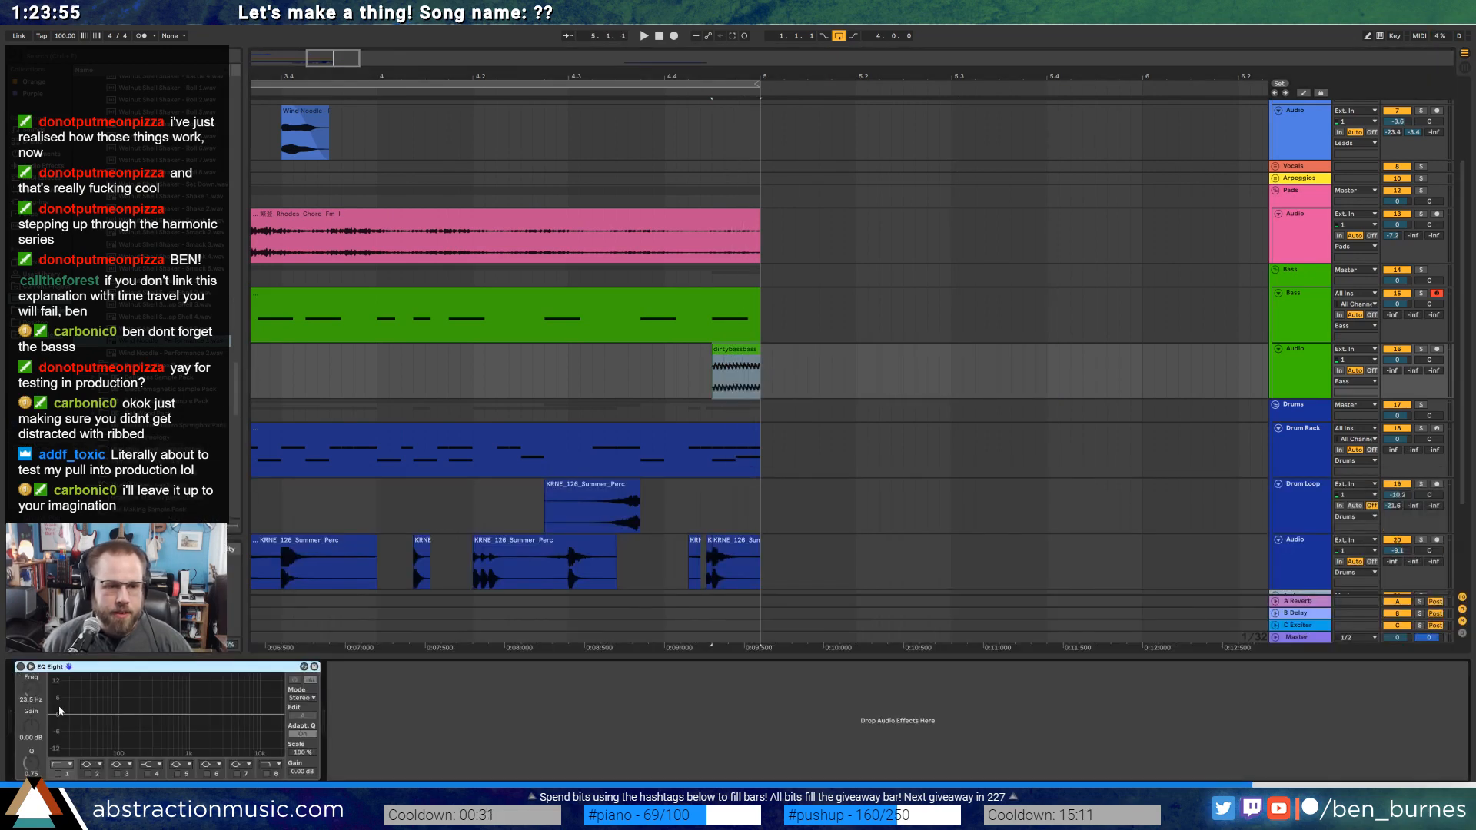
click(59, 773)
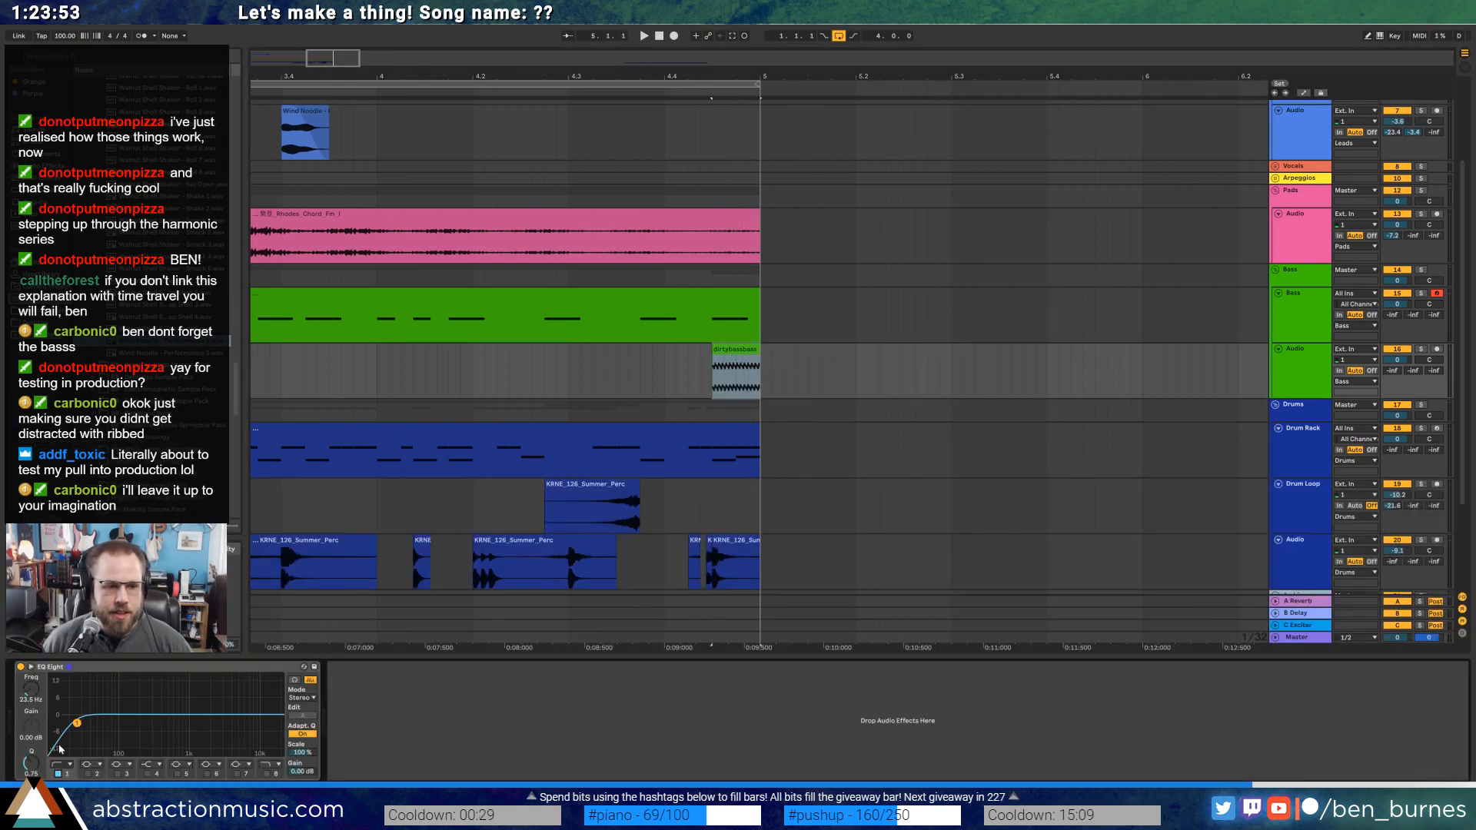
drag(77, 722, 114, 729)
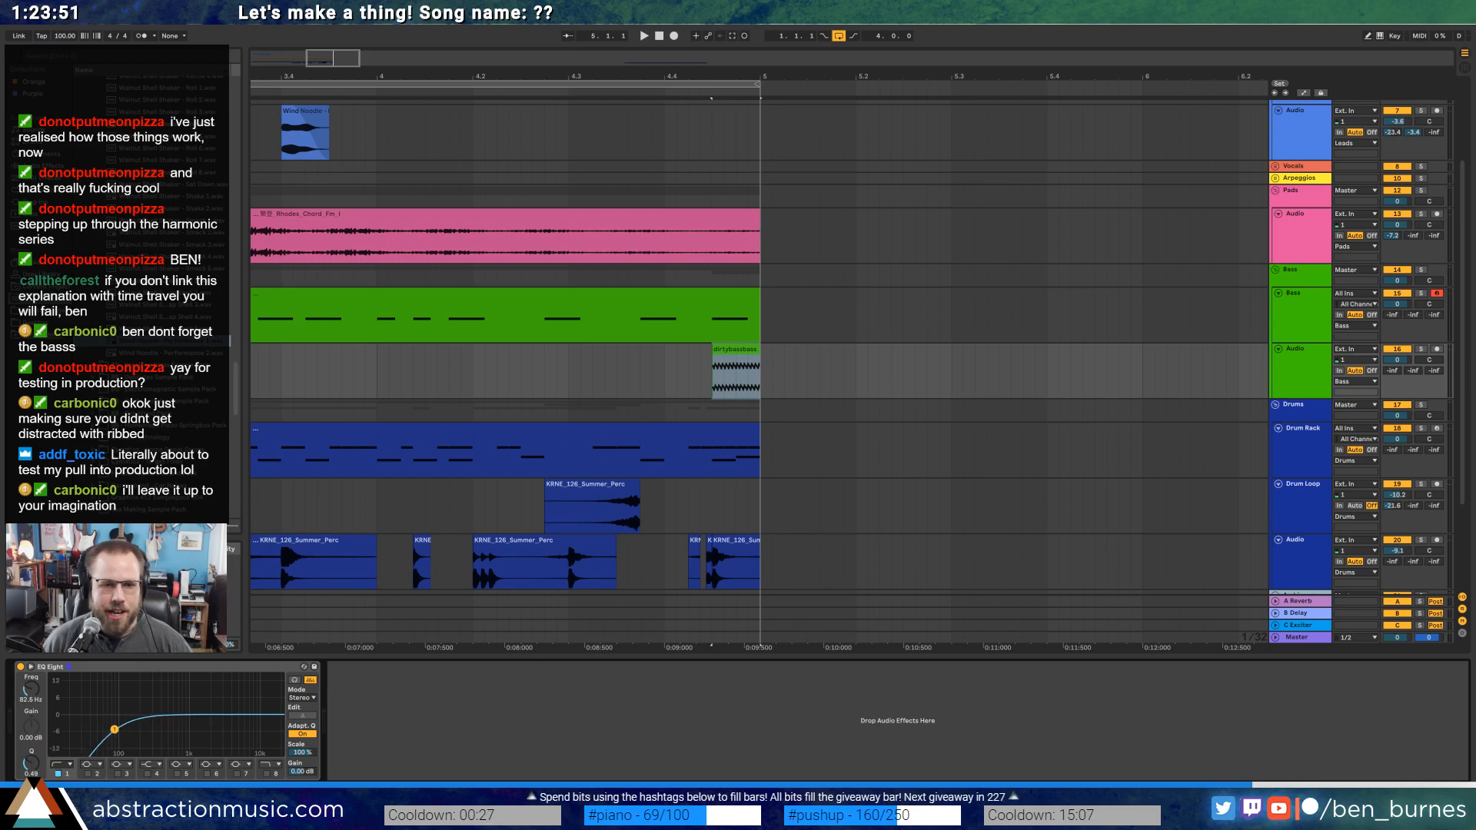
key(space)
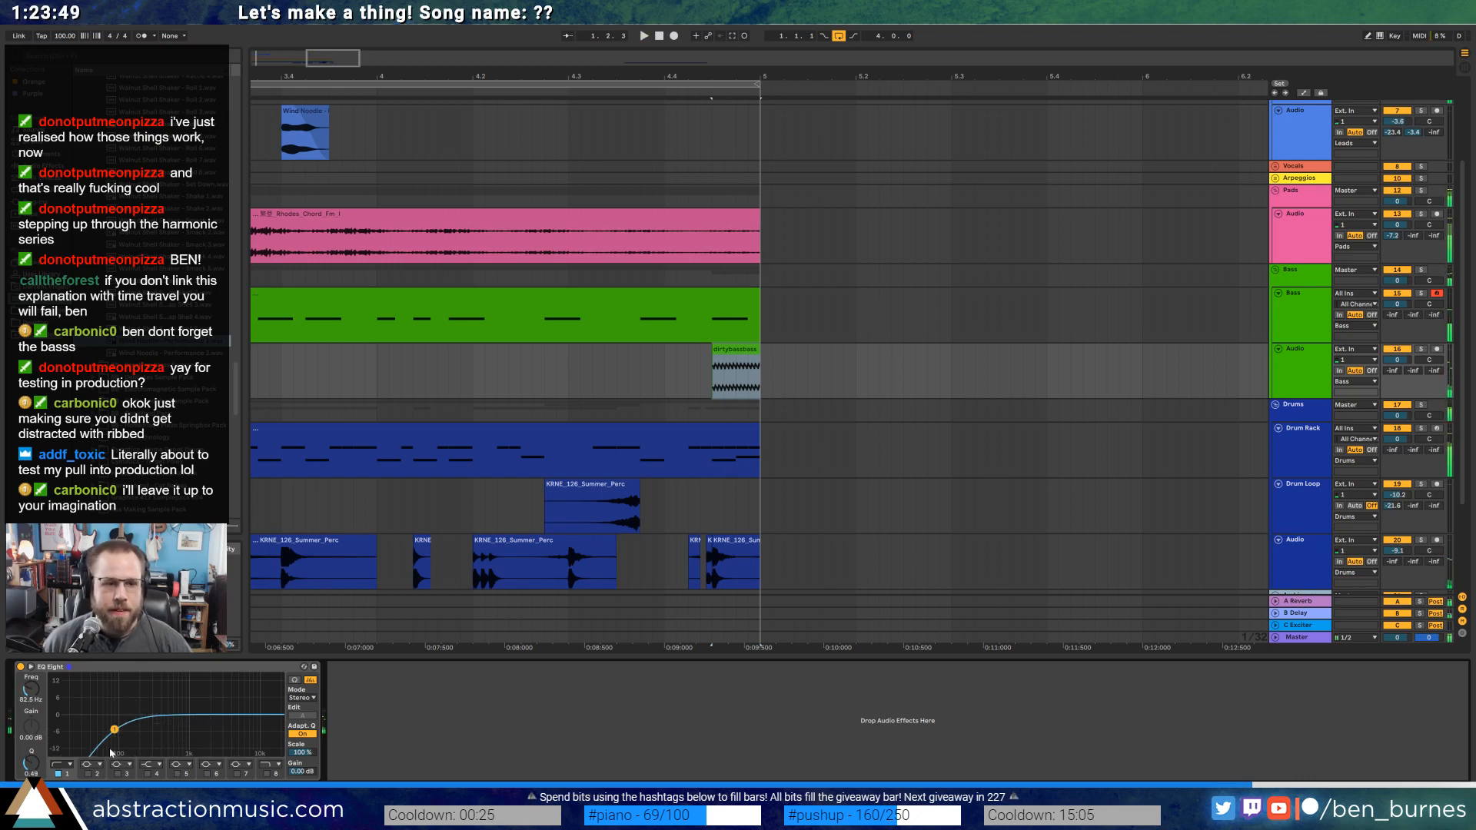
Try a stutter of four very short dirtybassbass slices from 4.4.3, audition it, and undo the duplicates.
scroll(742, 351, up, 3)
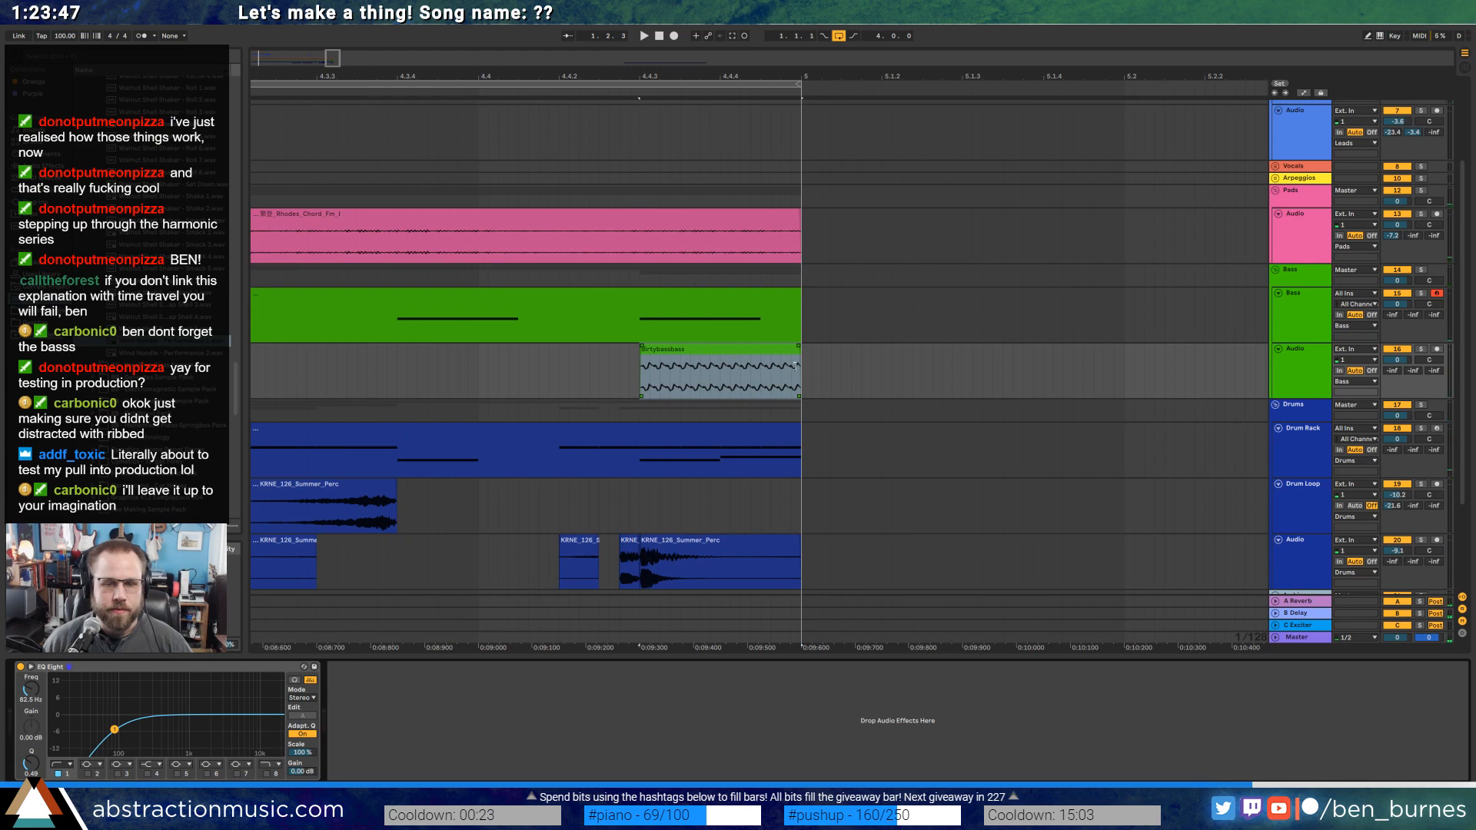
mouse_move(668, 383)
mouse_down()
mouse_move(680, 366)
mouse_move(800, 366)
mouse_move(641, 371)
mouse_up()
key(Delete)
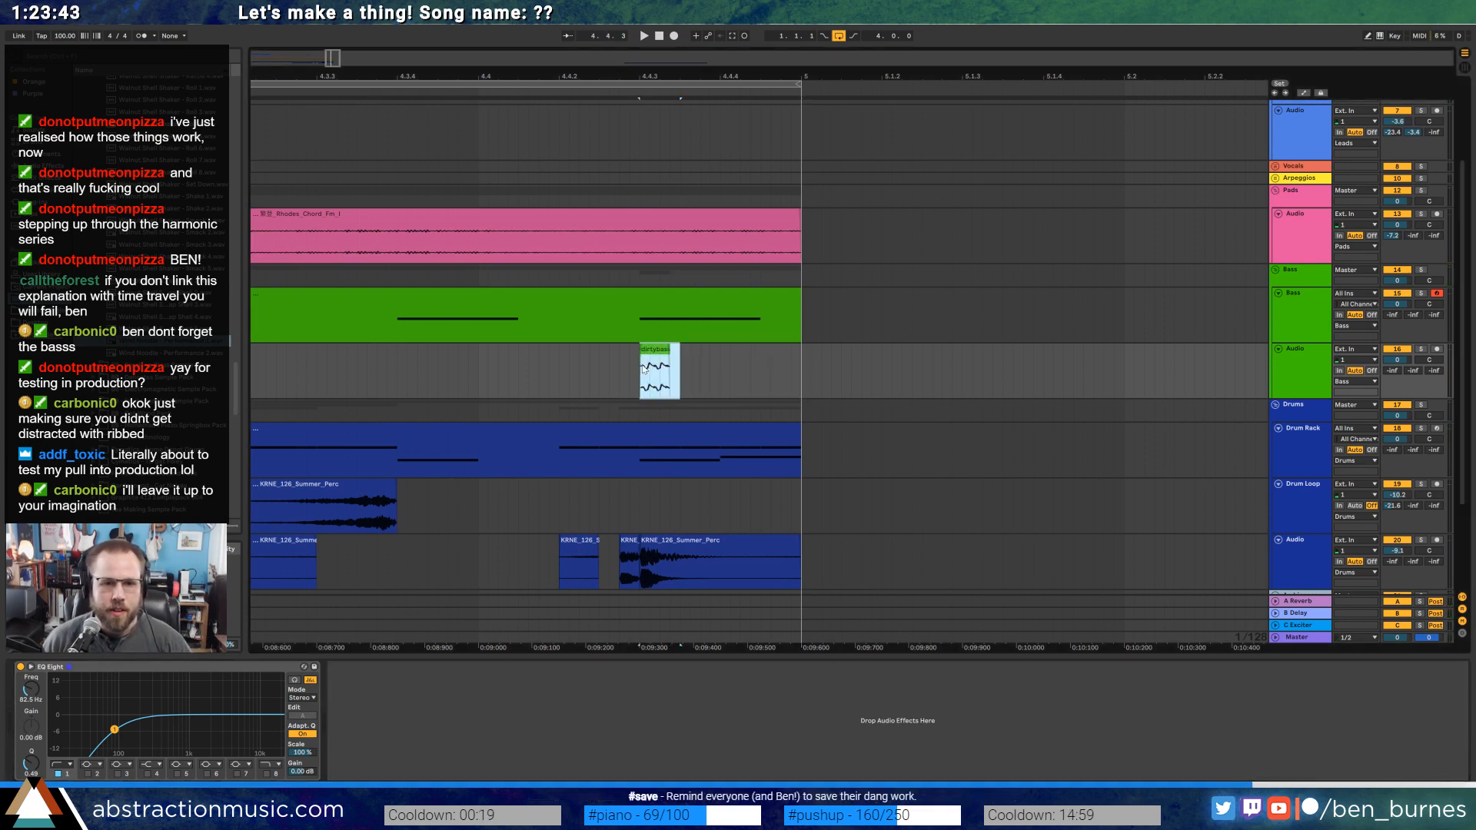
key(ctrl+d)
key(ctrl+d)
key(ctrl+d)
click(459, 360)
key(space)
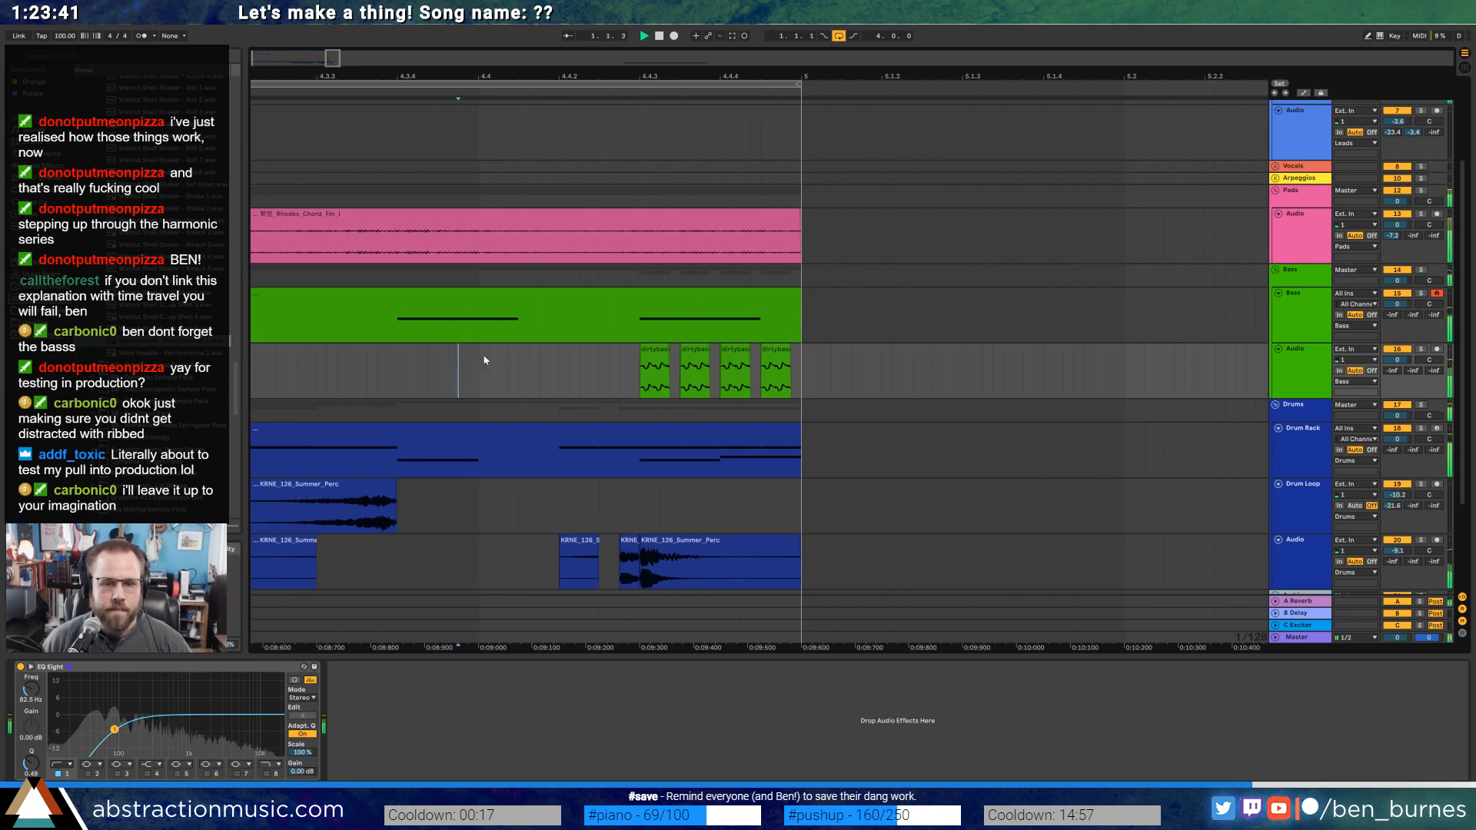
key(space)
key(ctrl+z)
key(ctrl+z)
key(ctrl+z)
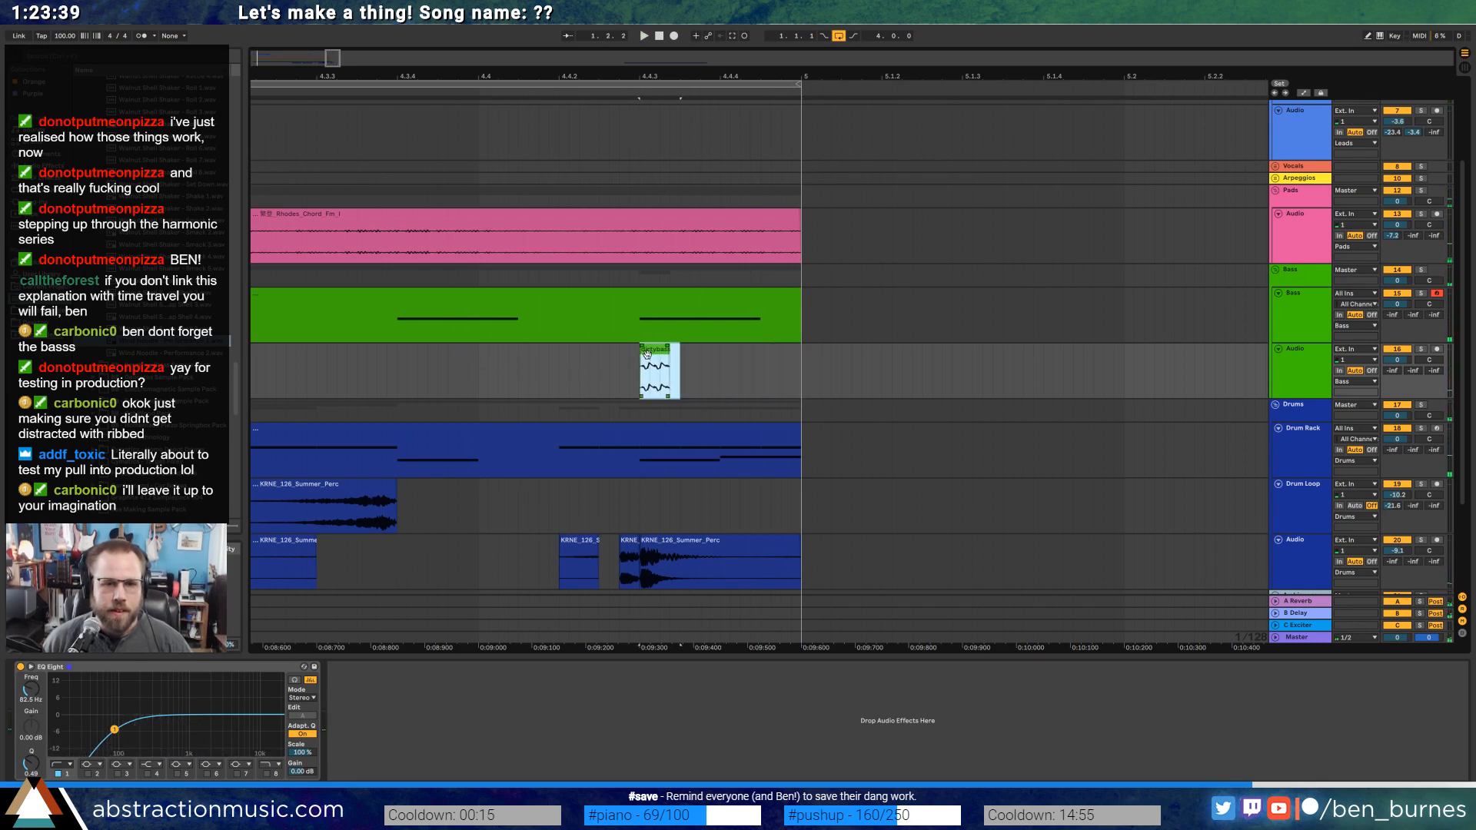
Place a longer dirtybassbass slice at 4.4, duplicate it three times at sixteenth-note spacing, and play the loop.
mouse_move(651, 352)
mouse_down()
mouse_move(473, 362)
mouse_move(489, 352)
mouse_move(546, 374)
mouse_move(480, 377)
mouse_up()
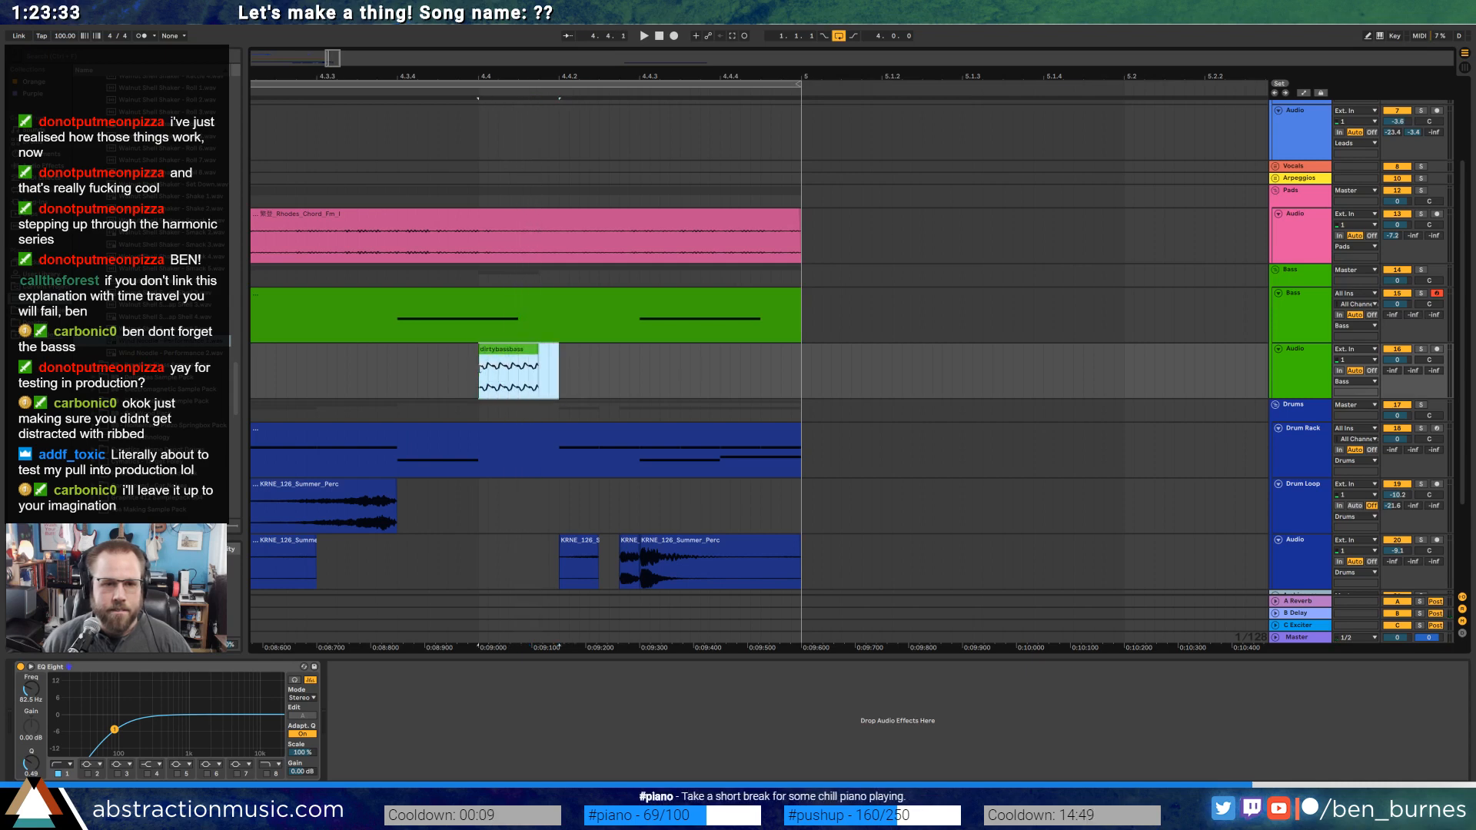
key(ctrl+d)
key(ctrl+d)
key(ctrl+d)
key(space)
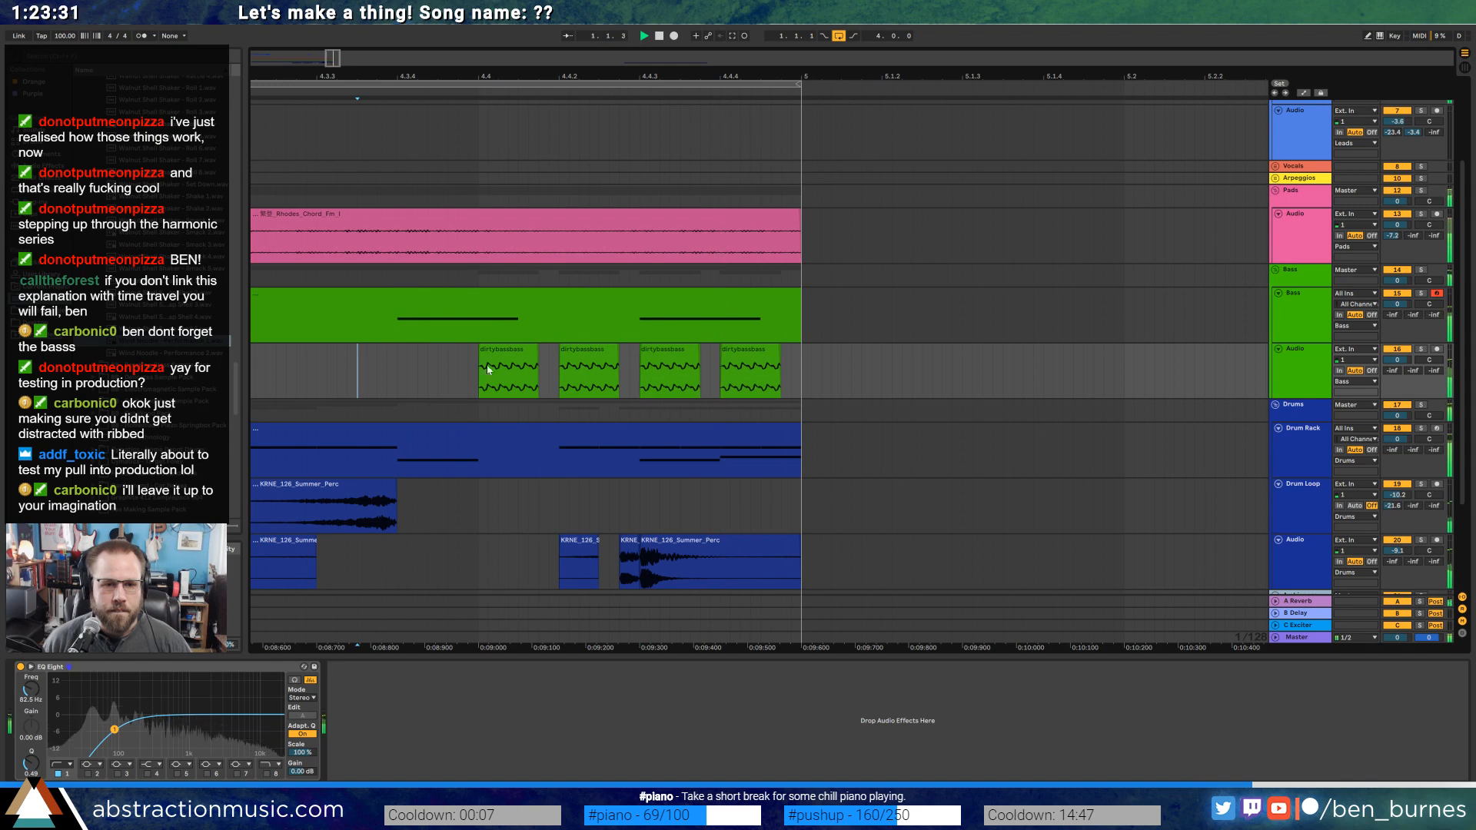
Delete the first two dirtybassbass slices, at 4.4 and 4.4.2.
click(528, 384)
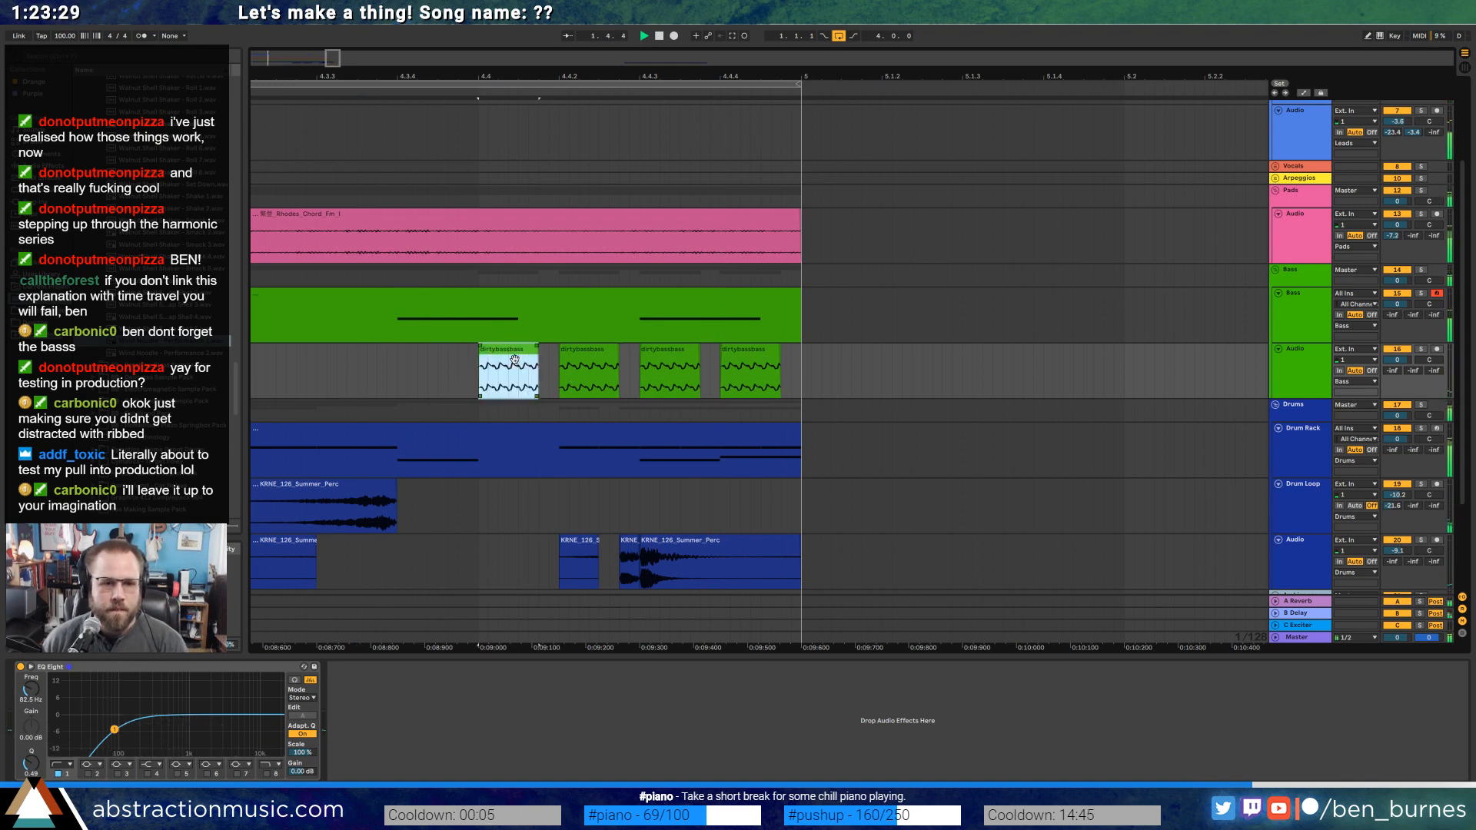
key(Delete)
click(566, 355)
key(Delete)
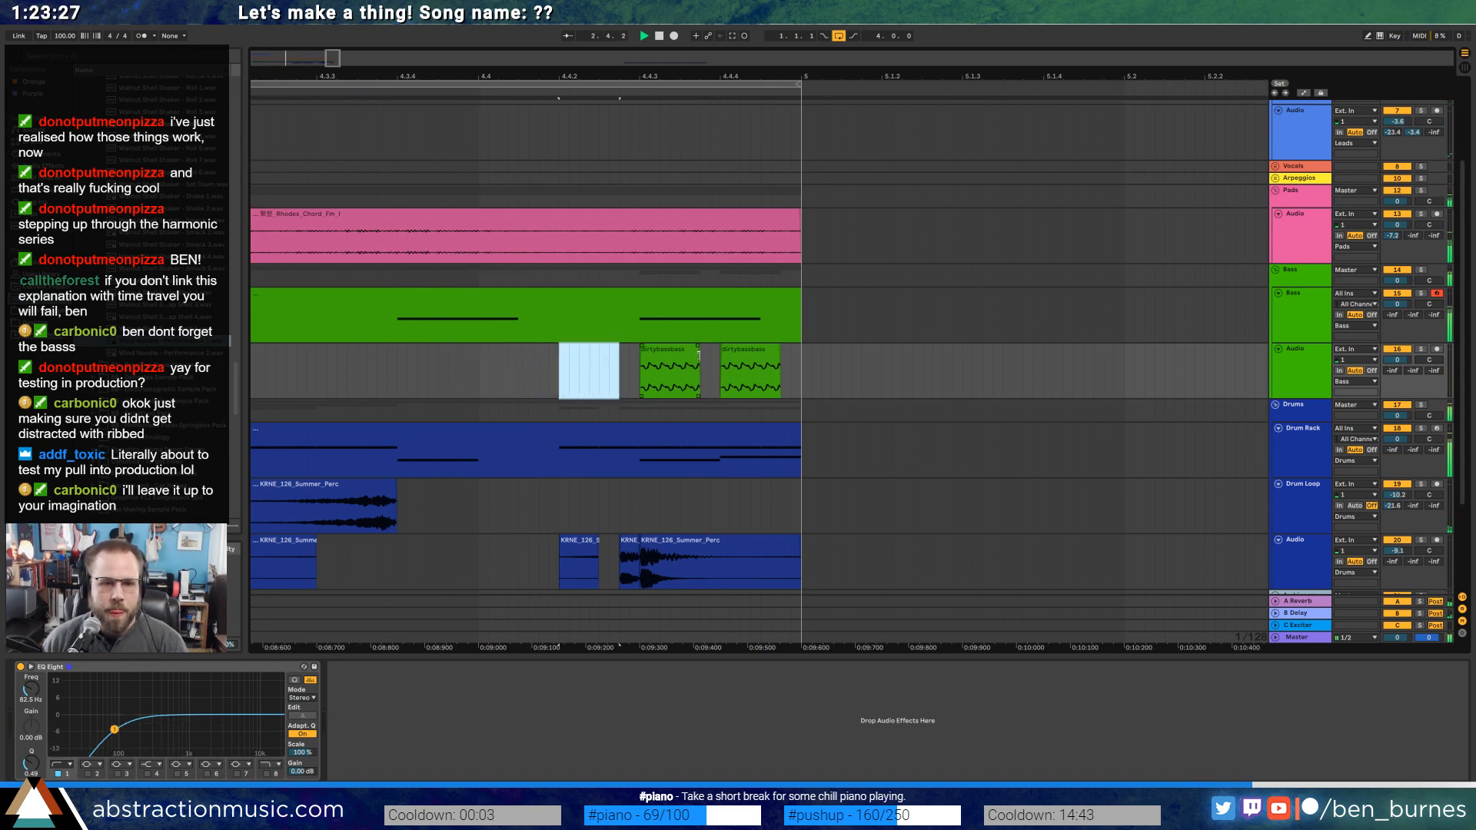
Copy the dirtybassbass slice at 4.4.3 and paste it at 2.4.4, just before bar 3.
mouse_move(334, 58)
mouse_down()
mouse_move(346, 56)
mouse_move(324, 55)
mouse_up()
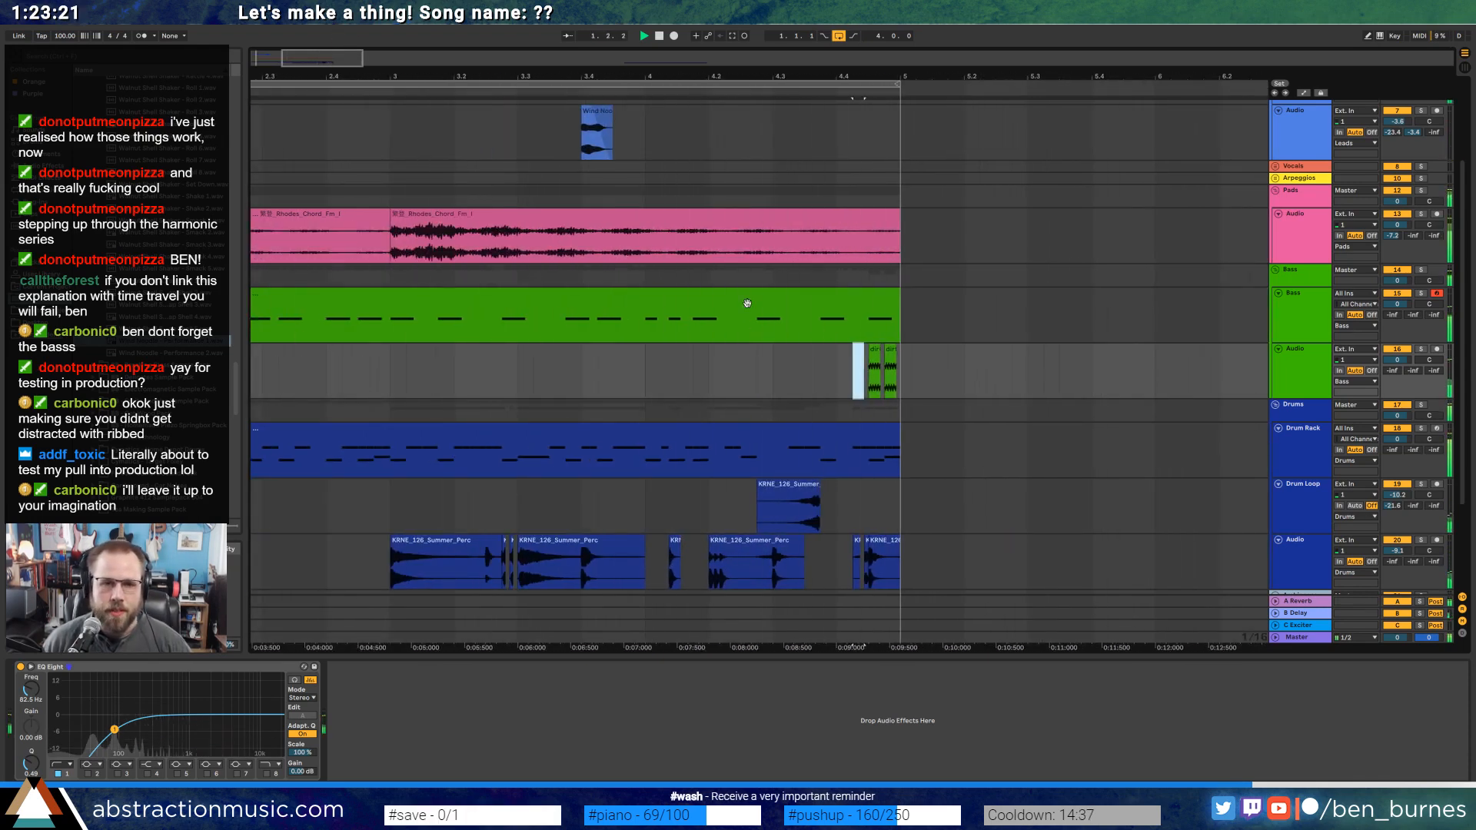
drag(747, 302, 832, 303)
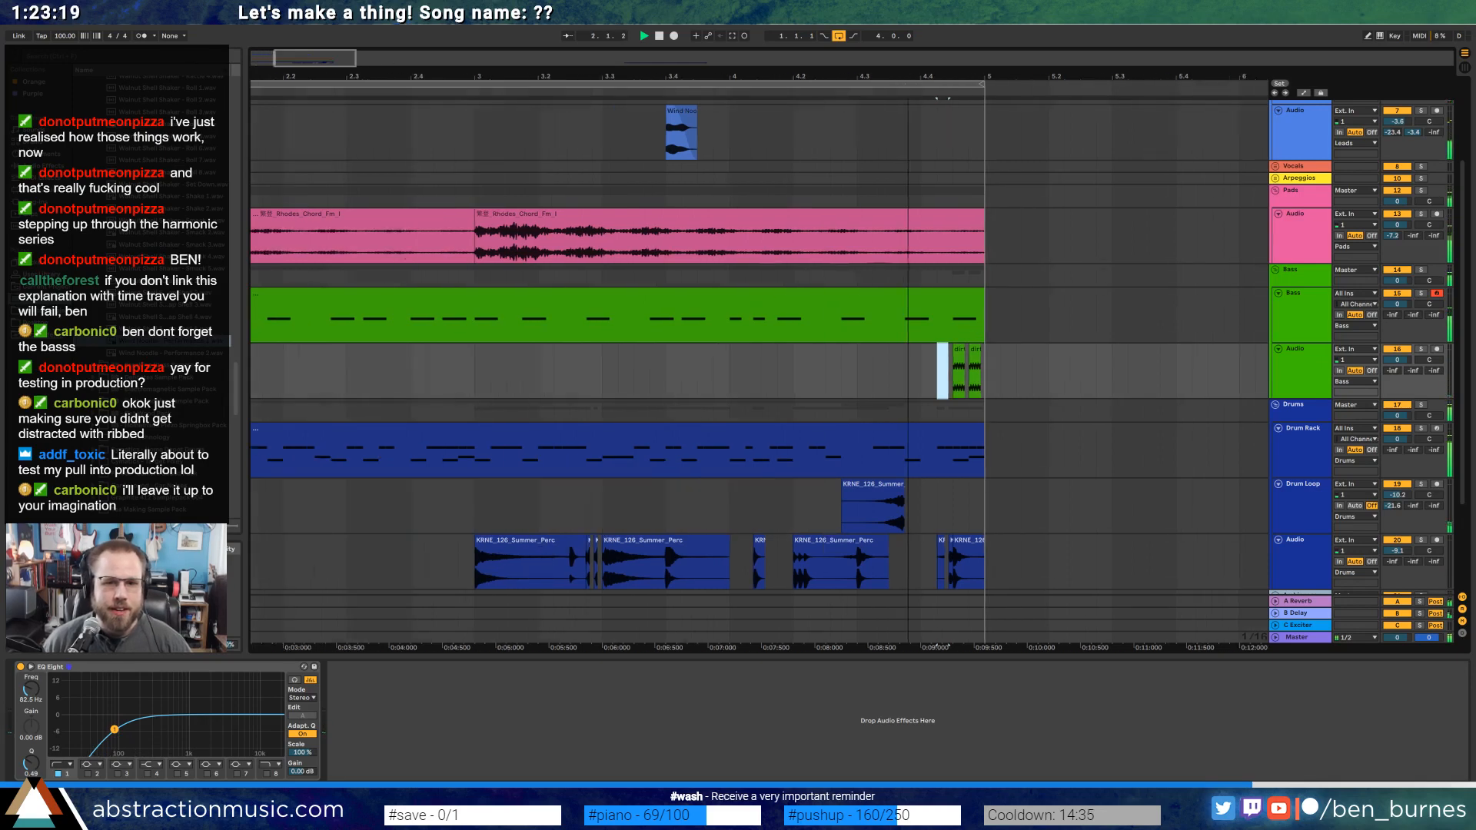
drag(943, 77, 992, 79)
click(1009, 349)
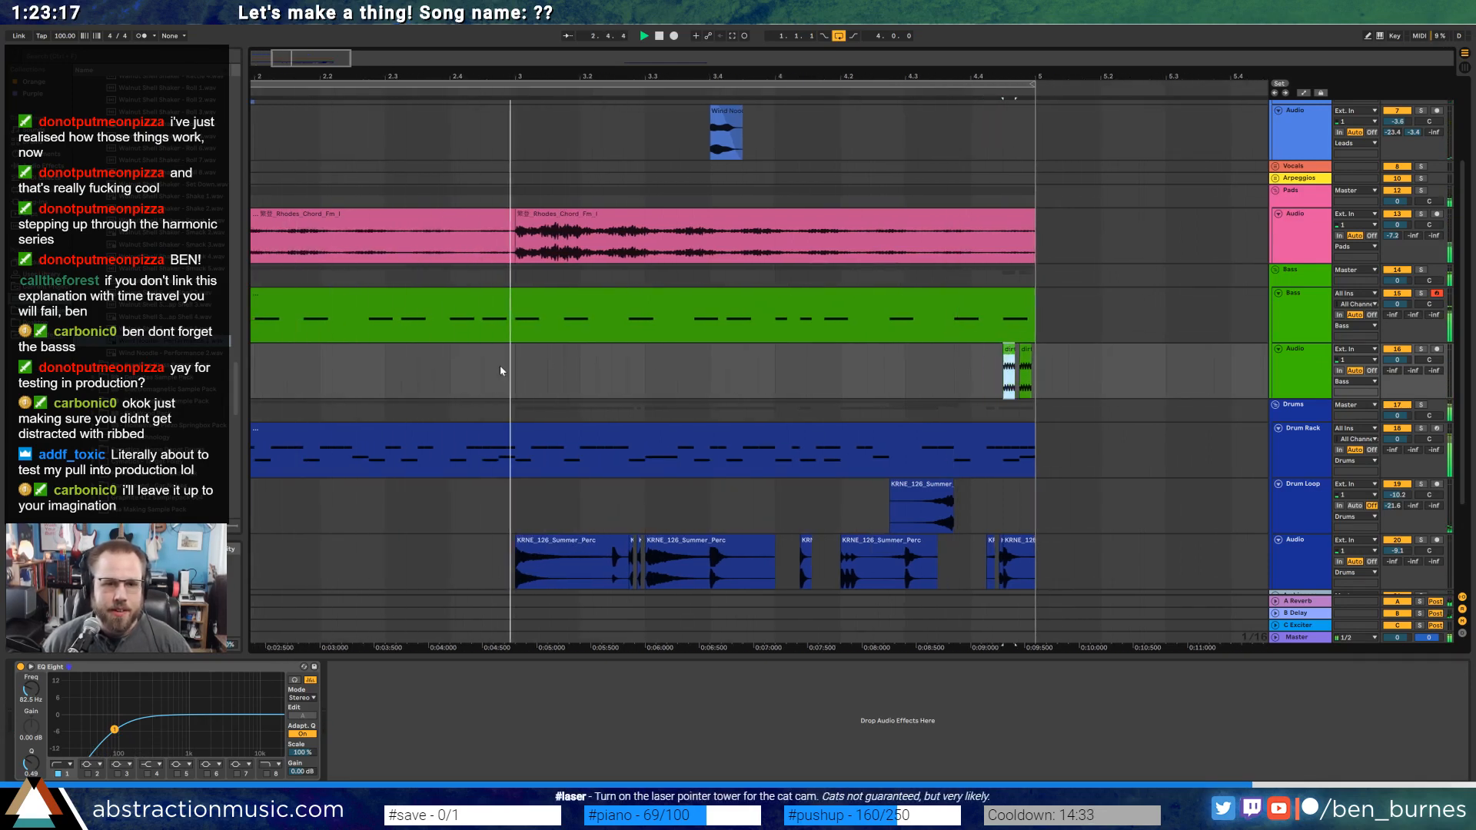
click(500, 370)
key(ctrl+v)
click(597, 367)
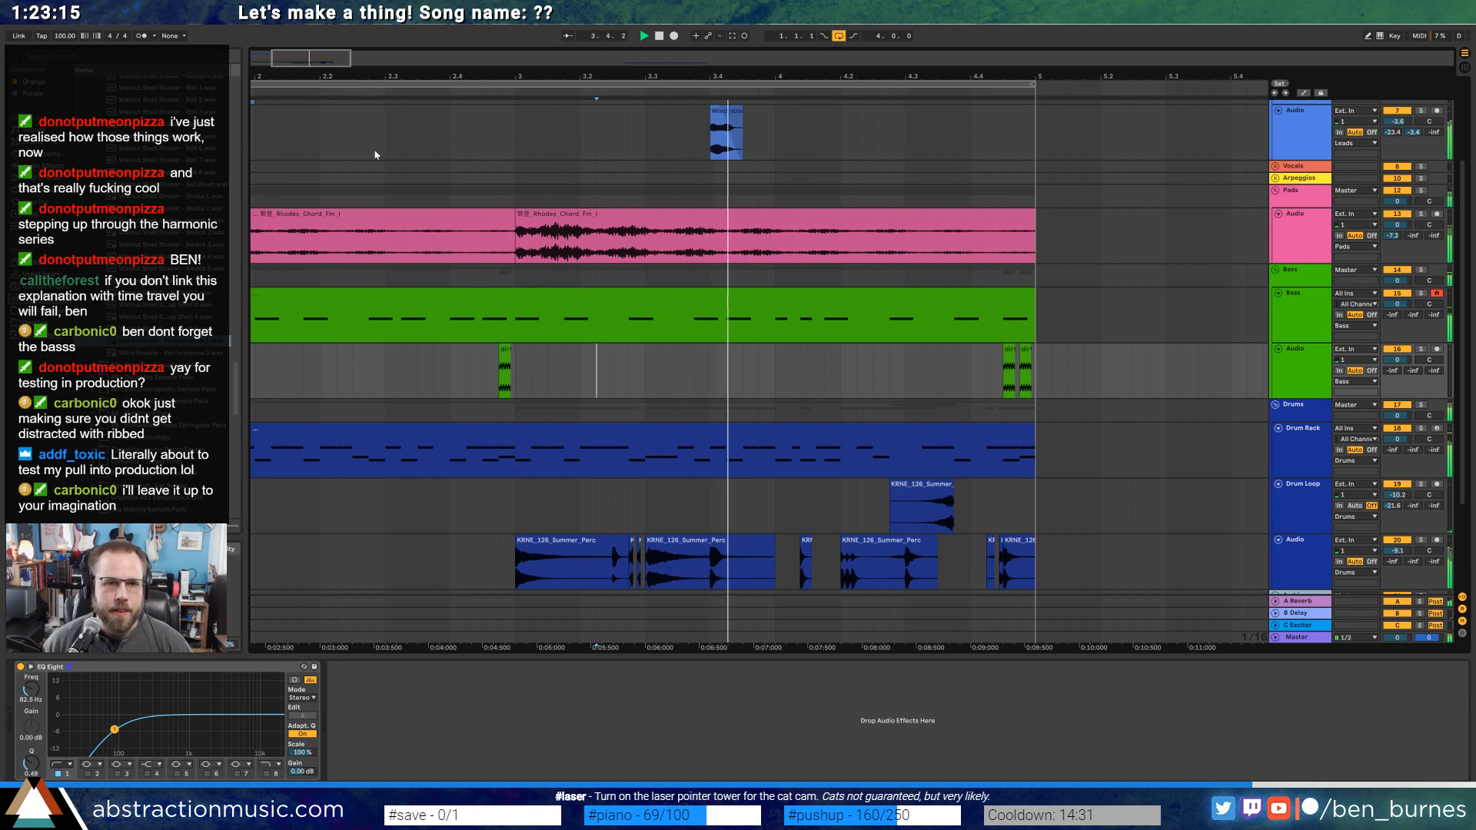
drag(309, 59, 293, 57)
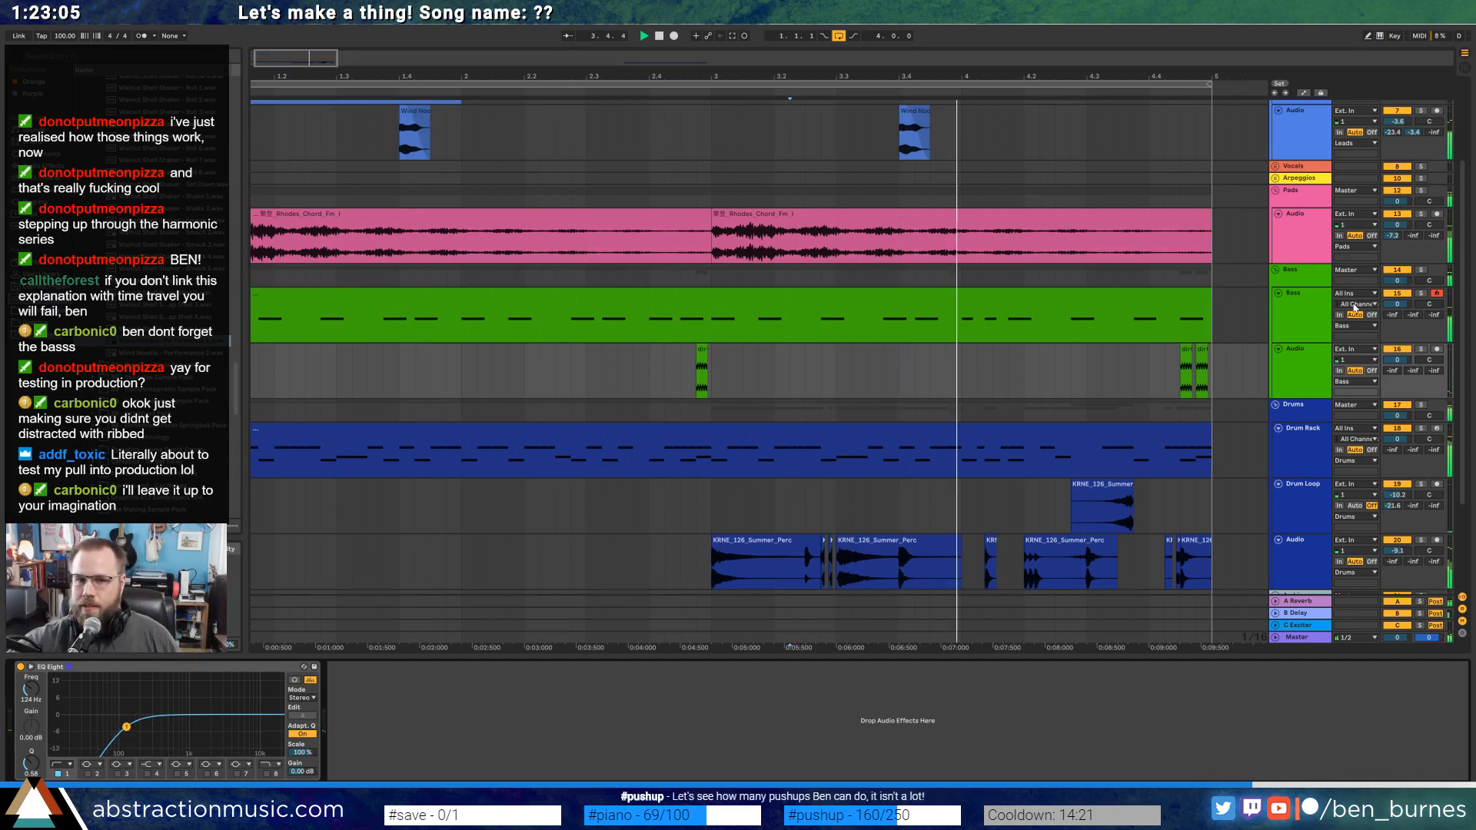
Show the Bass track's device chain and turn on its EQ Eight.
double_click(1103, 298)
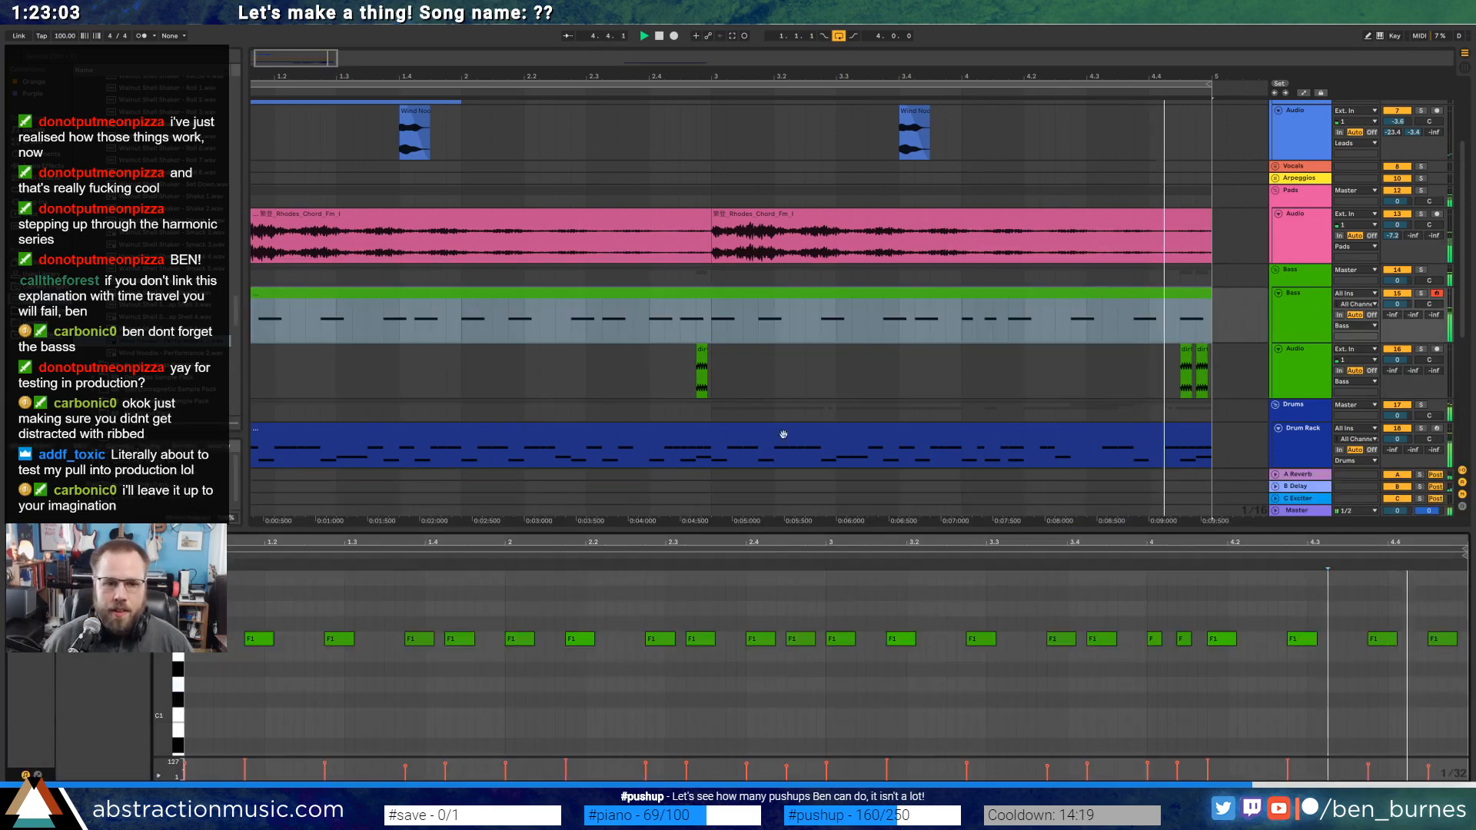
key(shift+Tab)
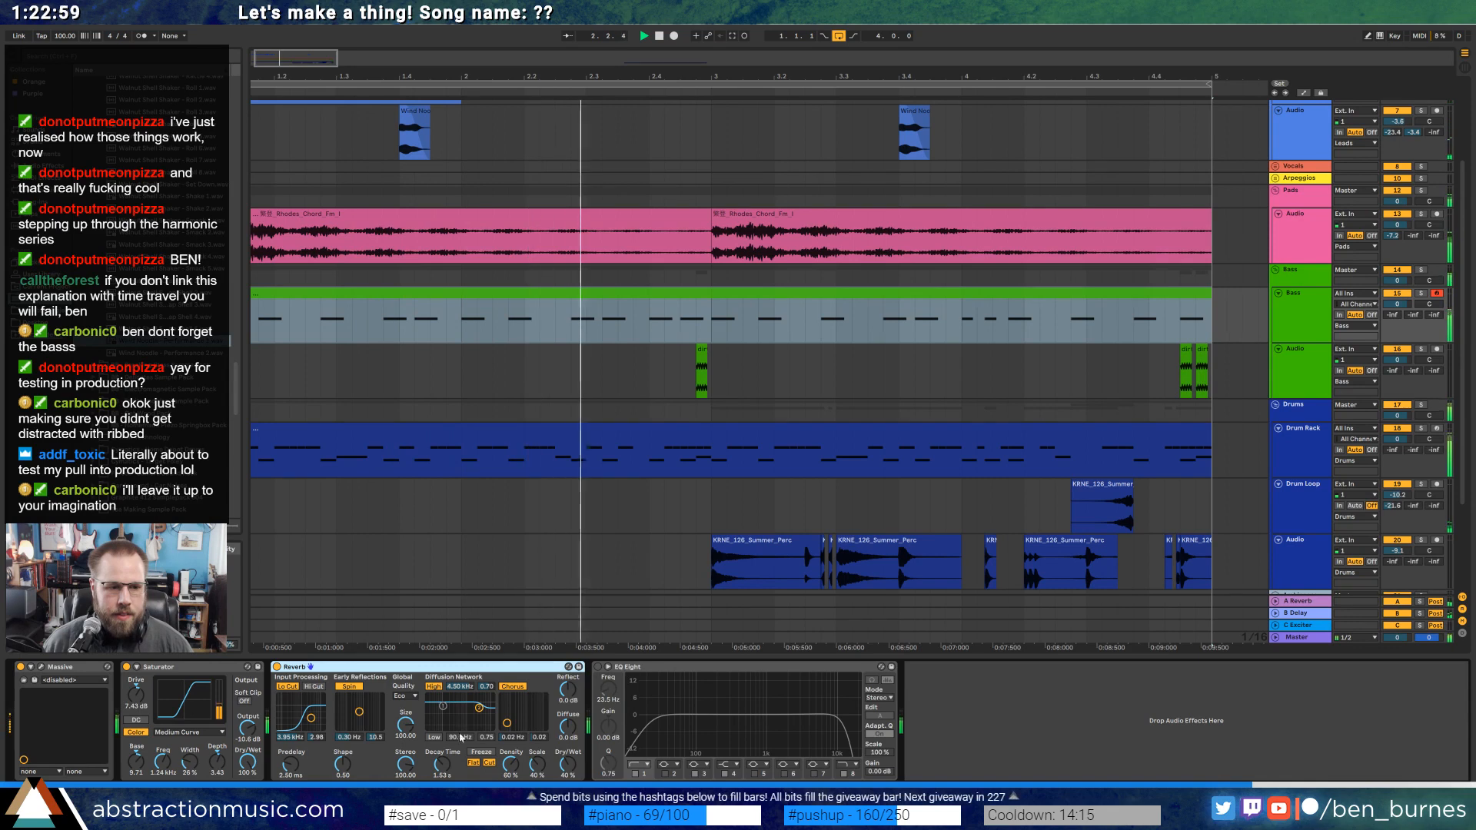
click(597, 667)
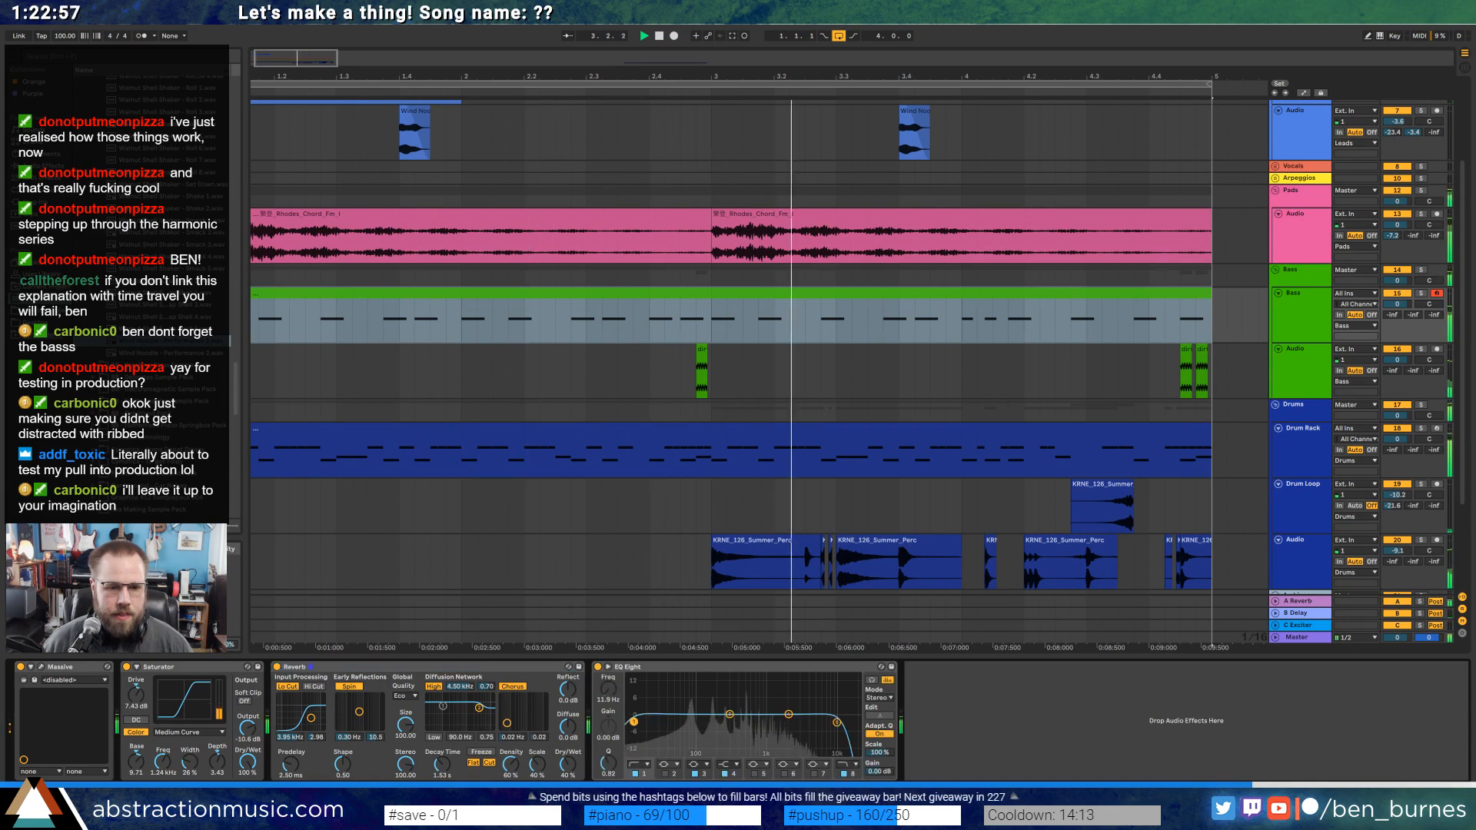
In the Bass track's Massive synth, set the second oscillator's pitch to -12.00 and close the plugin window.
click(41, 668)
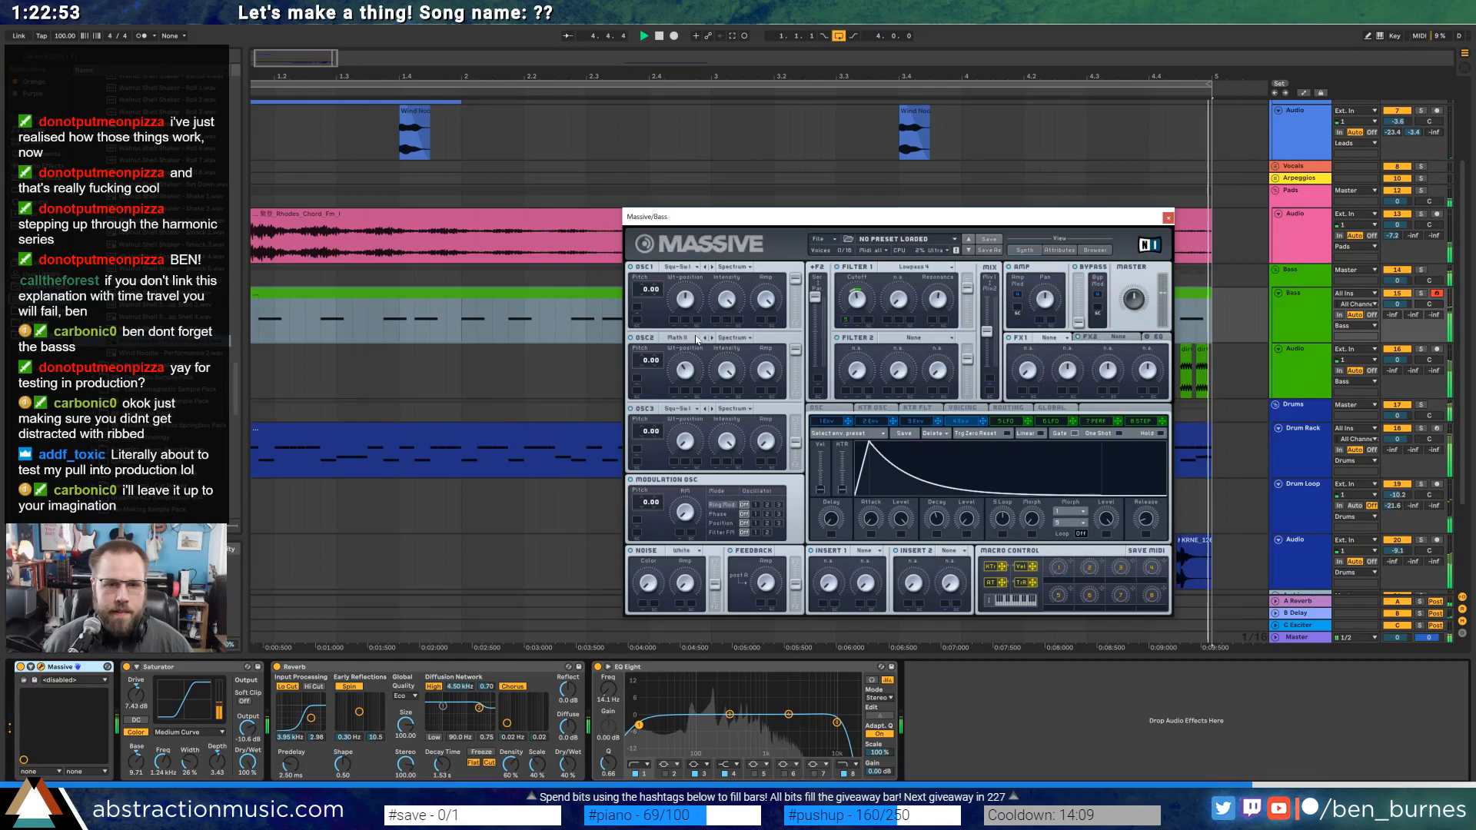
drag(645, 365, 646, 400)
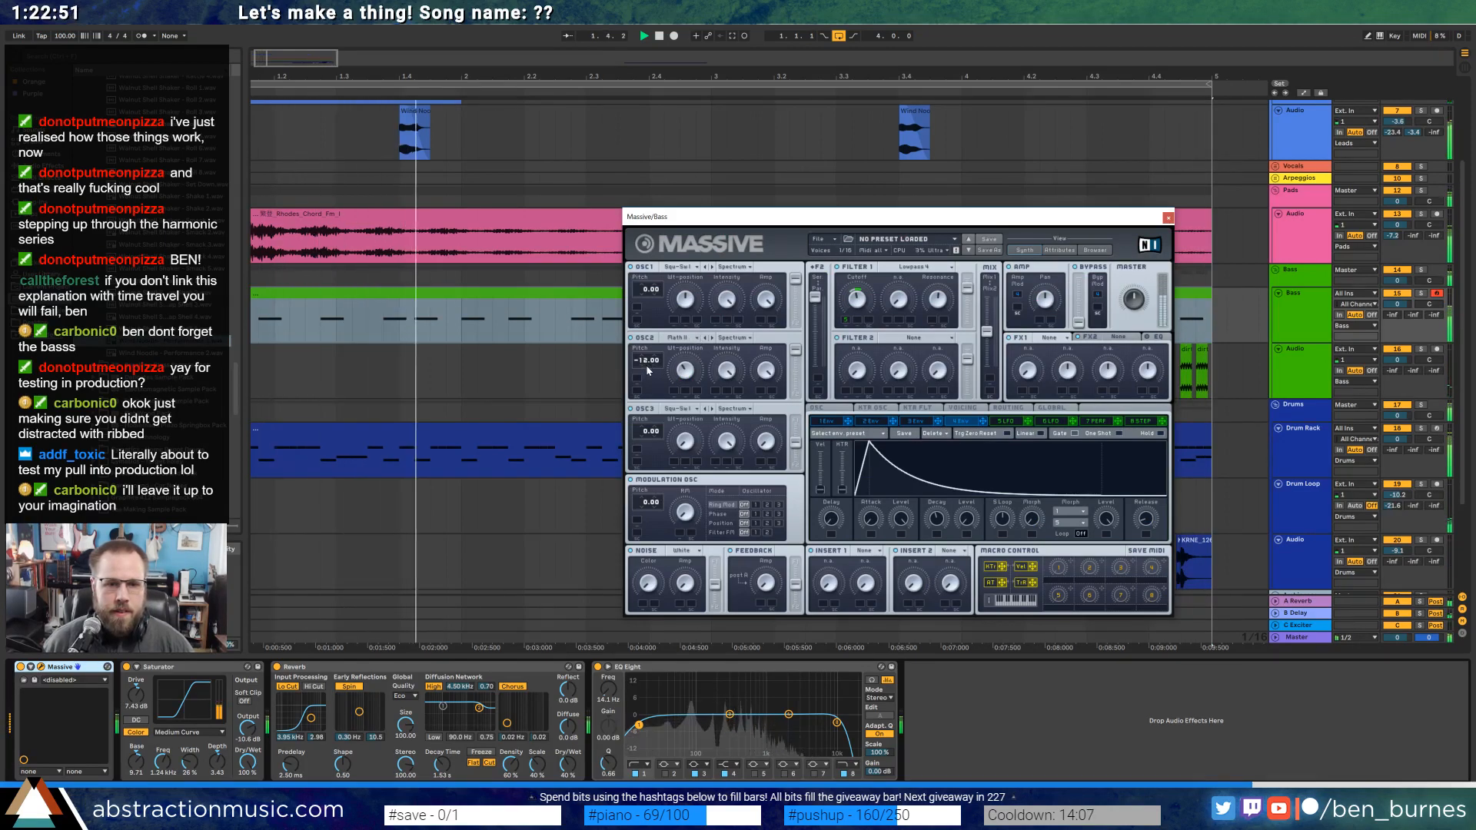
click(643, 293)
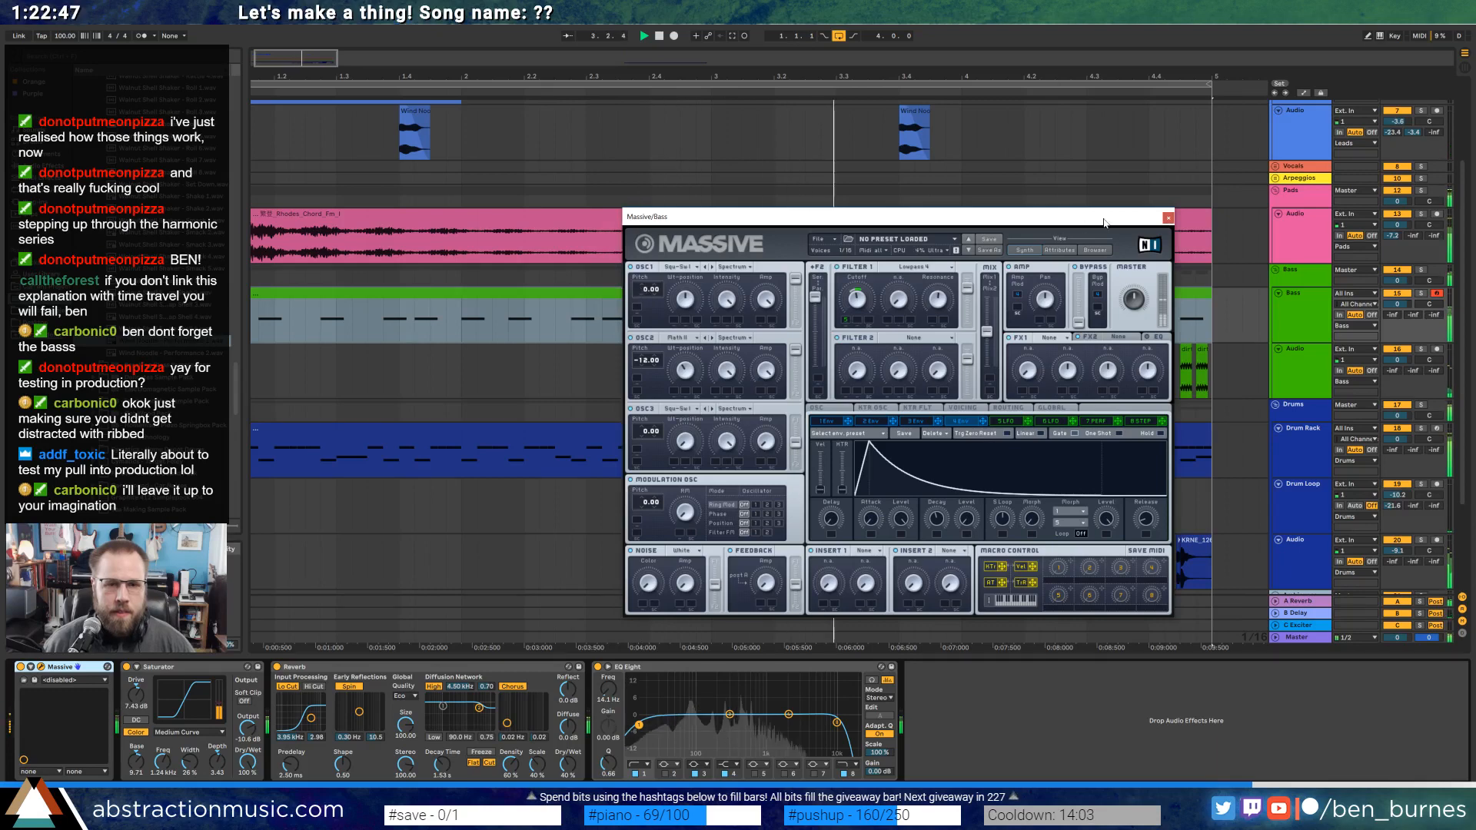
click(1168, 218)
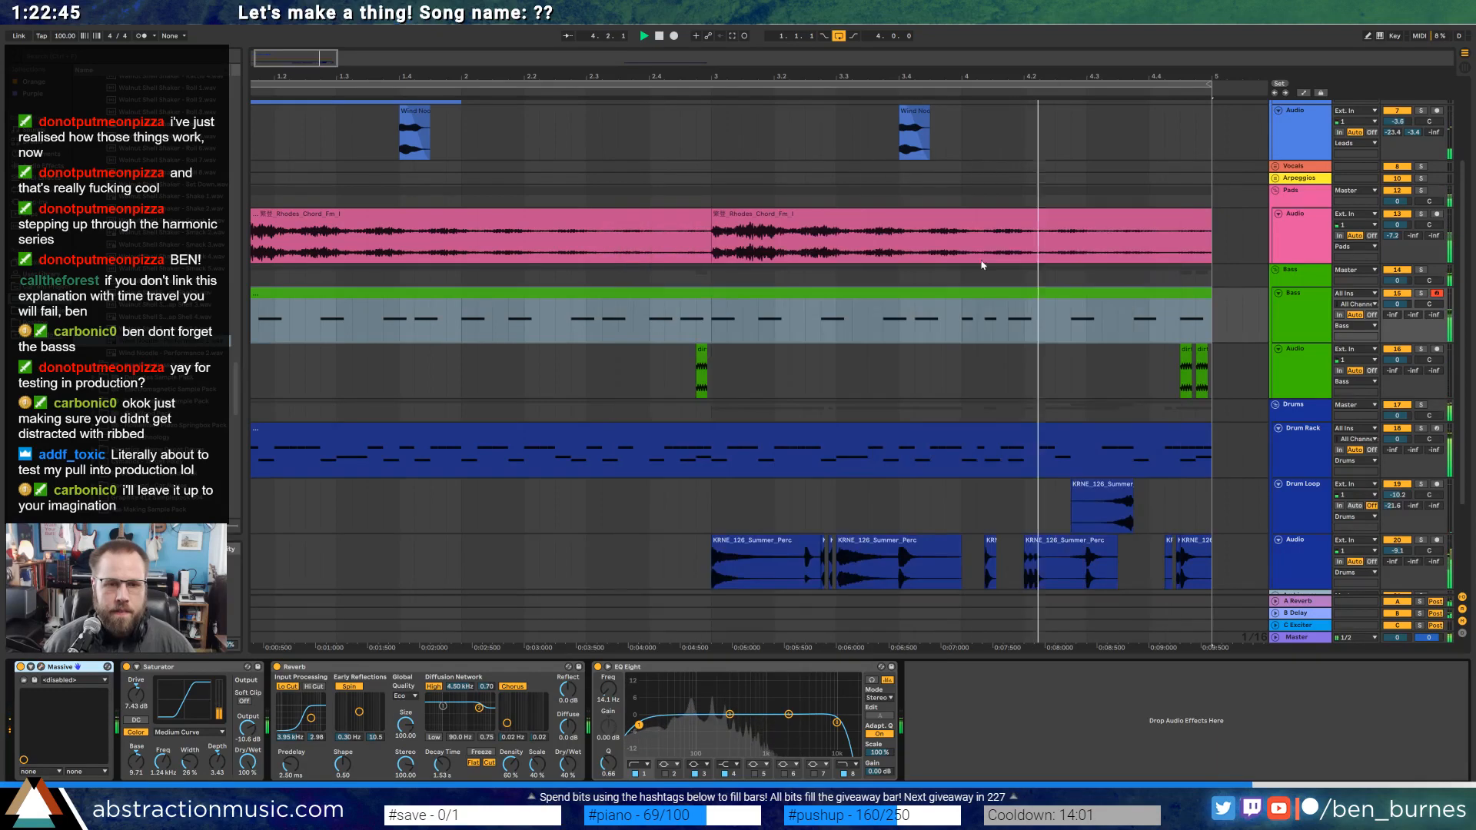
Layer all the F1 notes in the Bass clip with copies one octave lower at F0.
double_click(982, 315)
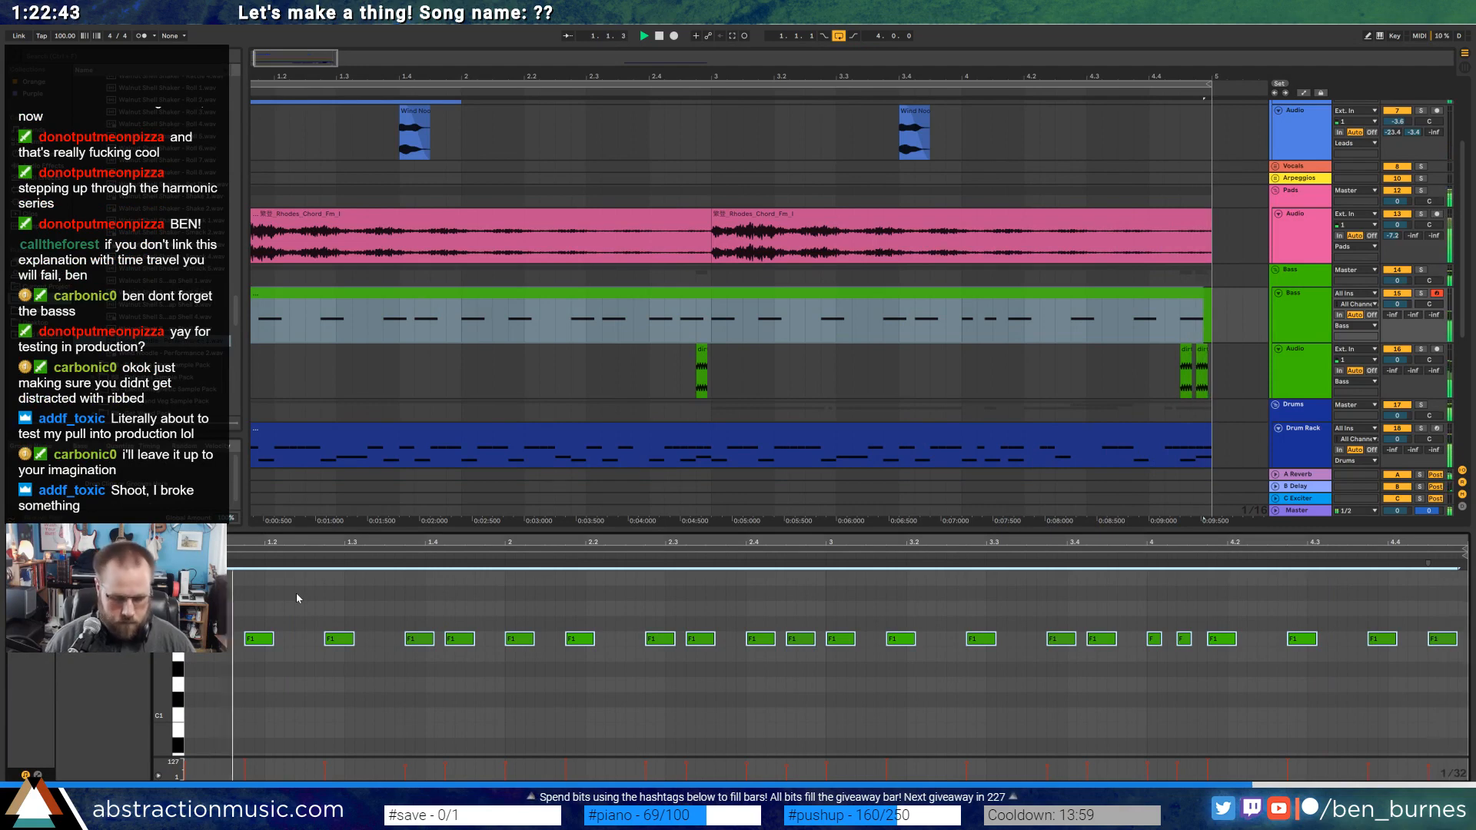
key(shift+Down)
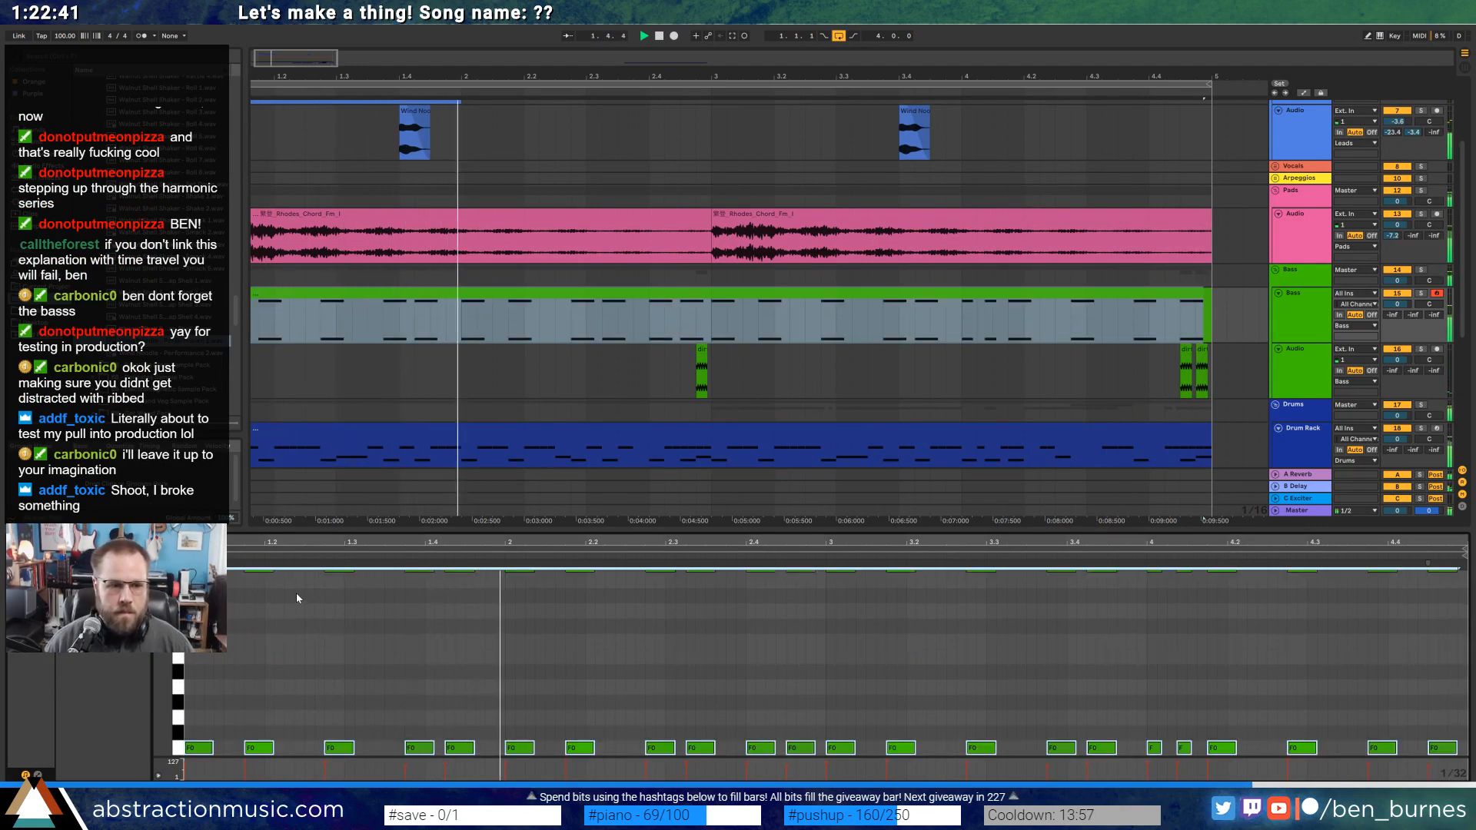
key(shift+Up)
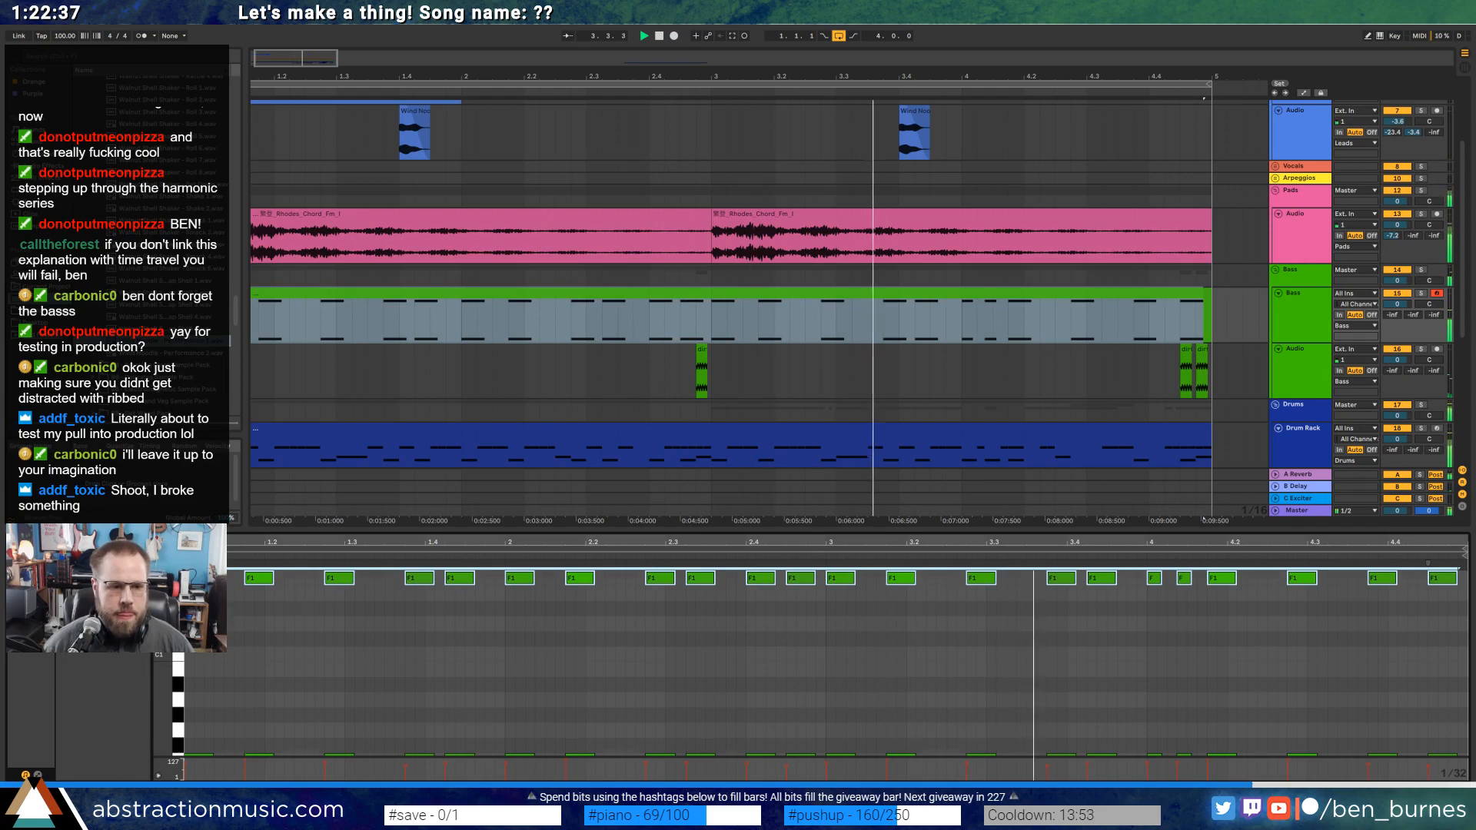
Remove the KRNE_126_Summer_Perc audio from 3.3.3 to 3.4 and shorten the clip starting at 3.4 to a brief hit.
scroll(411, 605, down, 2)
scroll(915, 379, down, 4)
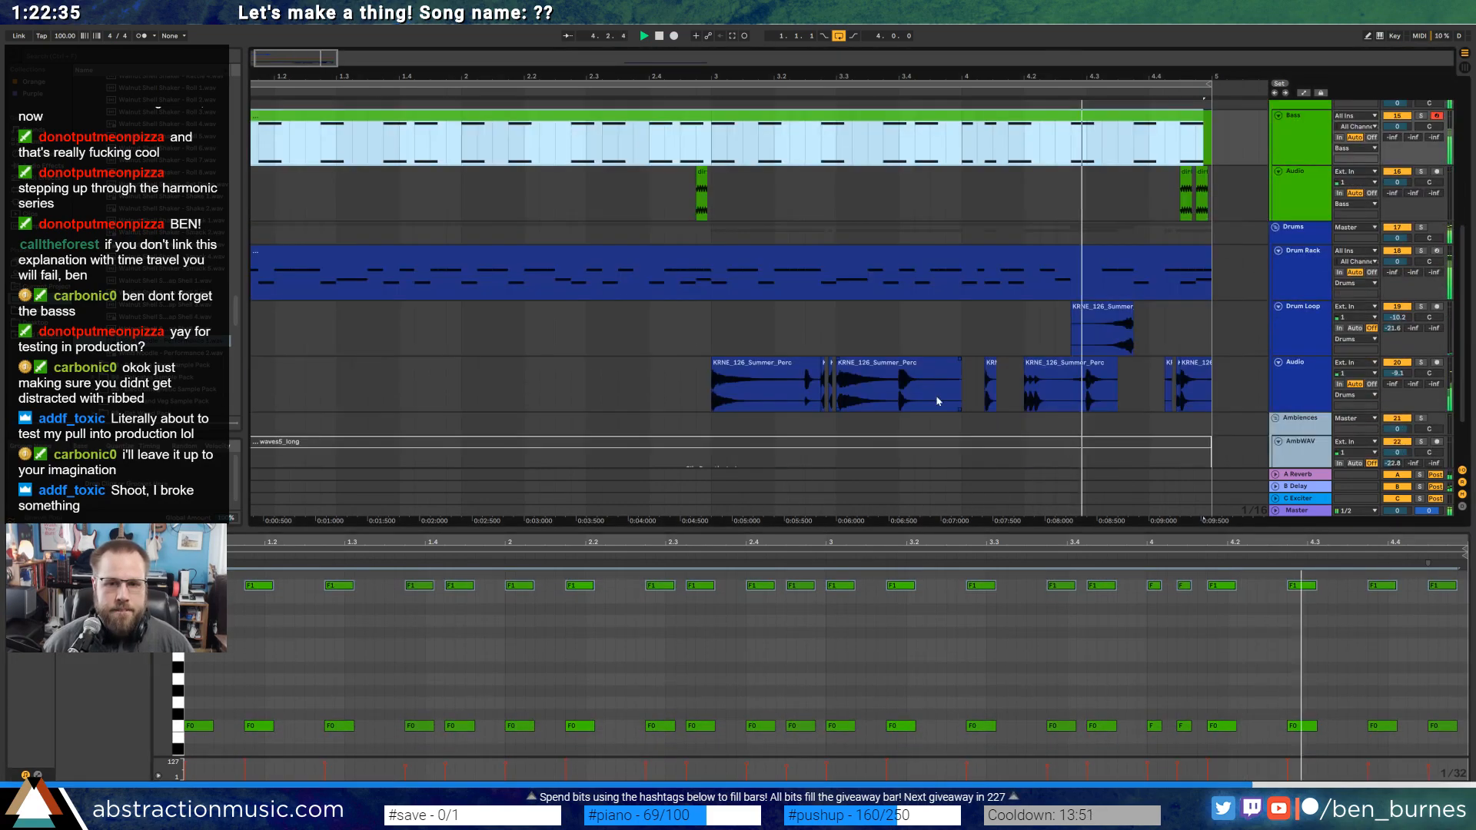
scroll(931, 406, up, 3)
click(401, 397)
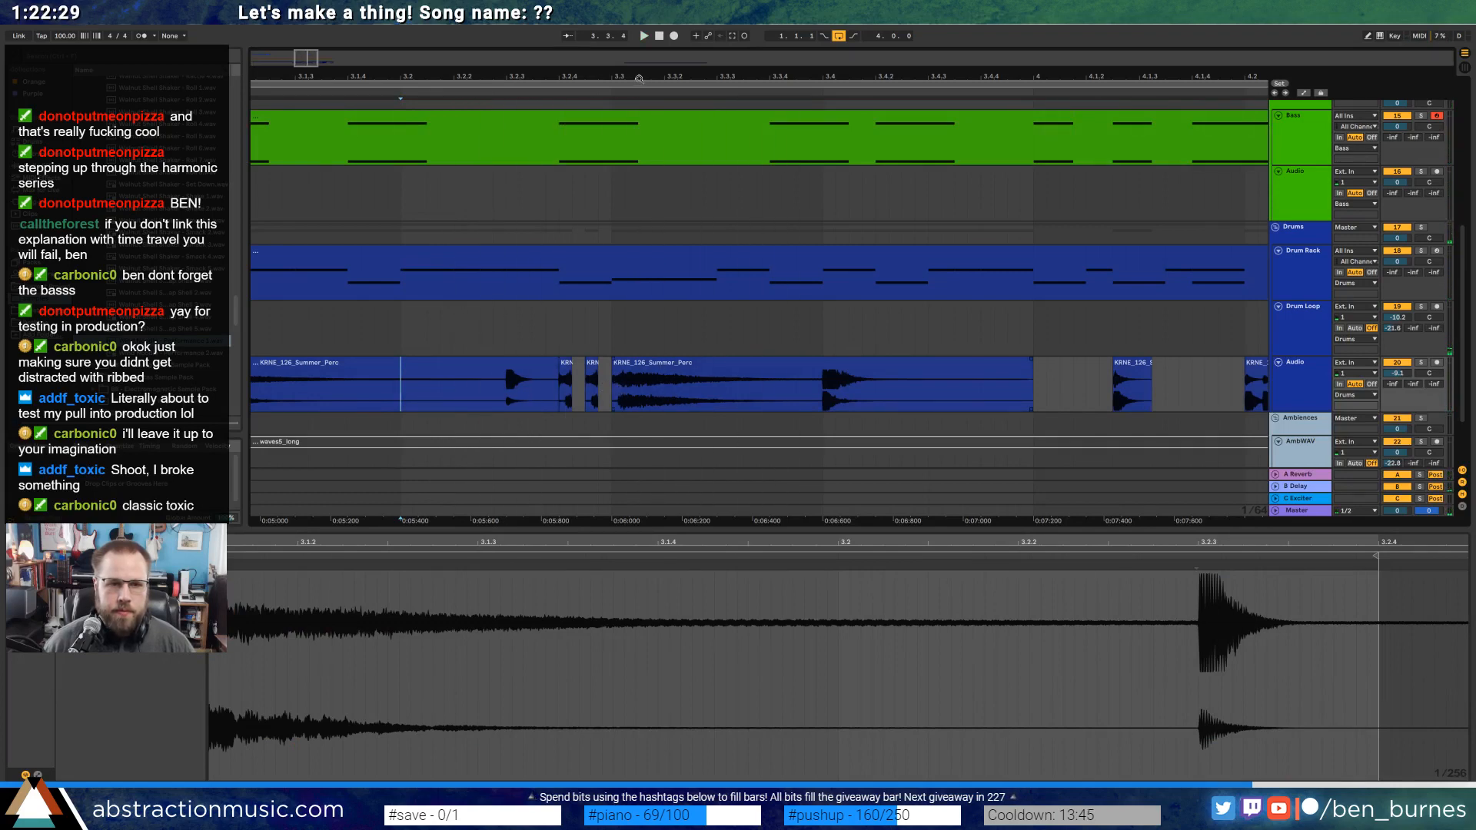
drag(315, 75, 308, 56)
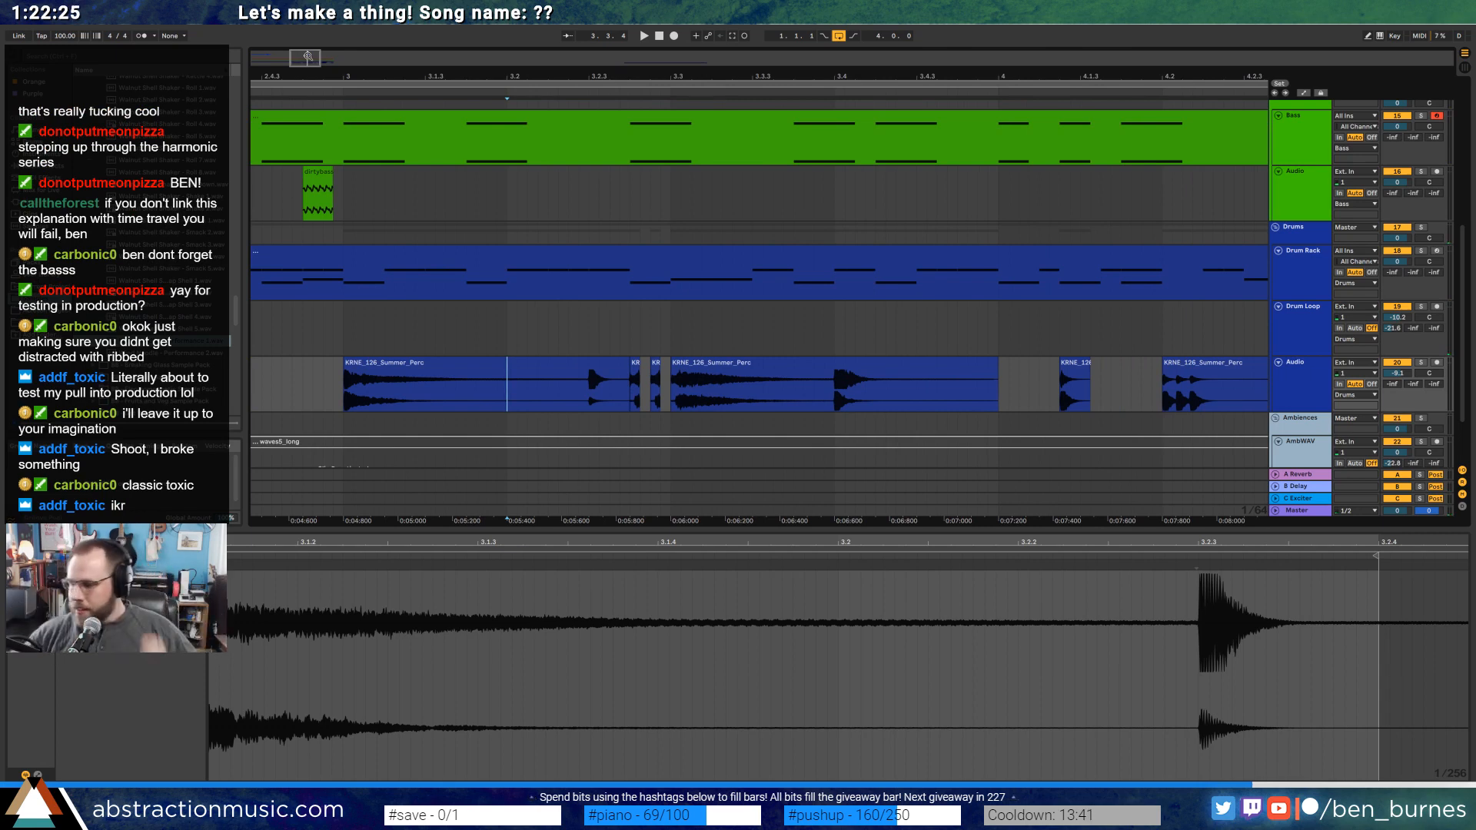
click(292, 389)
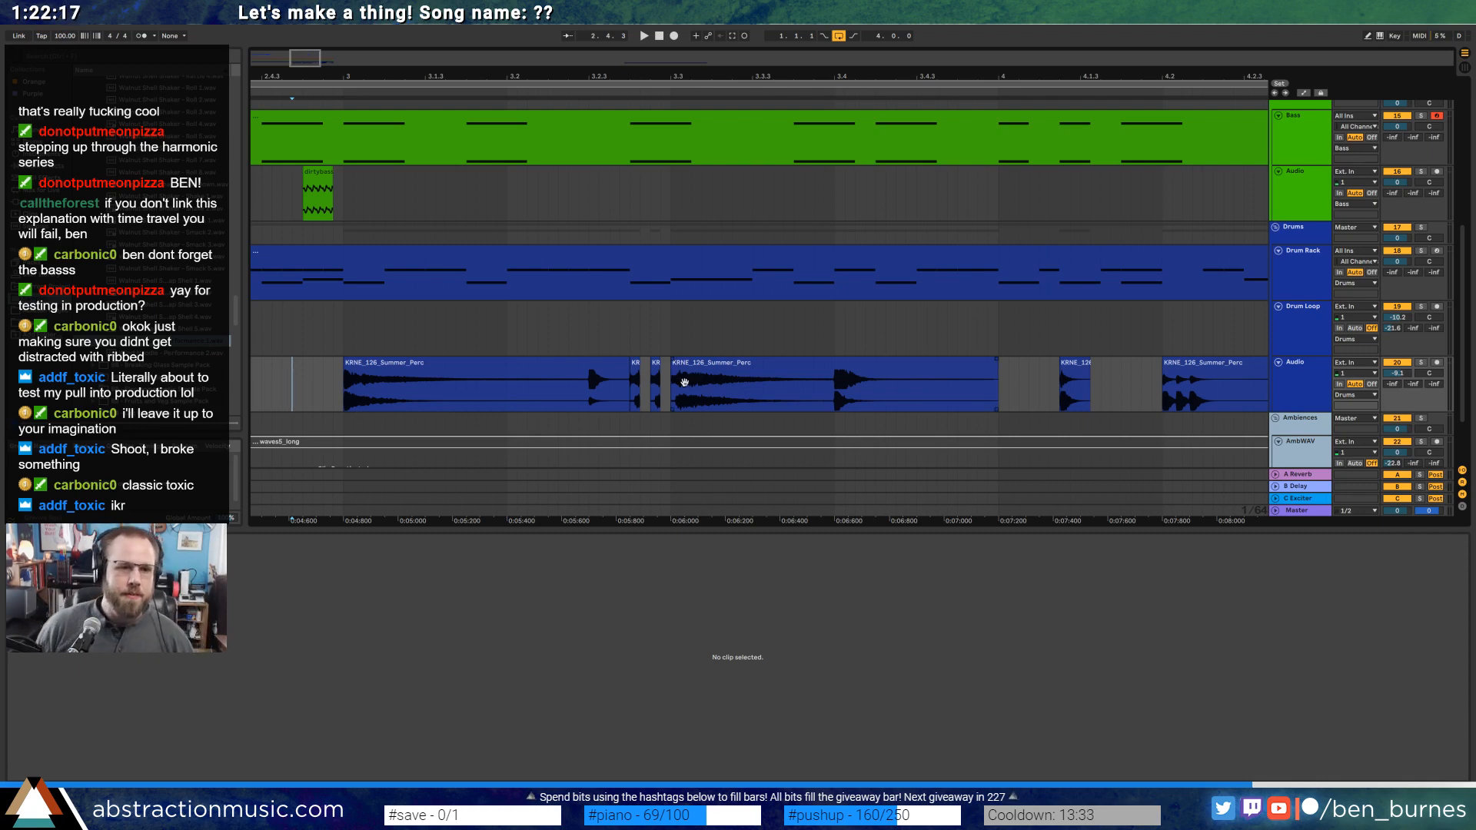
click(308, 392)
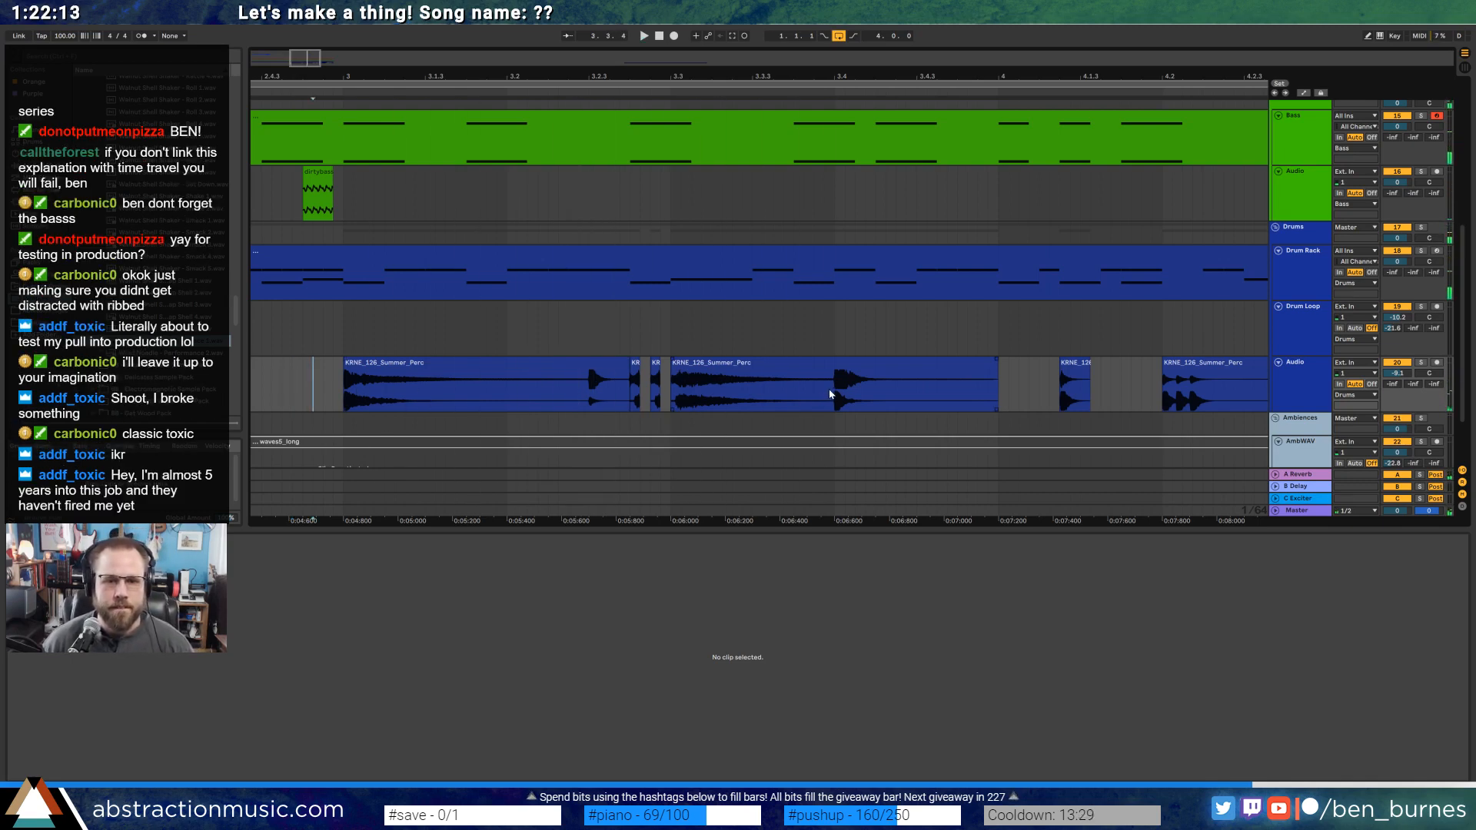
drag(830, 394, 754, 392)
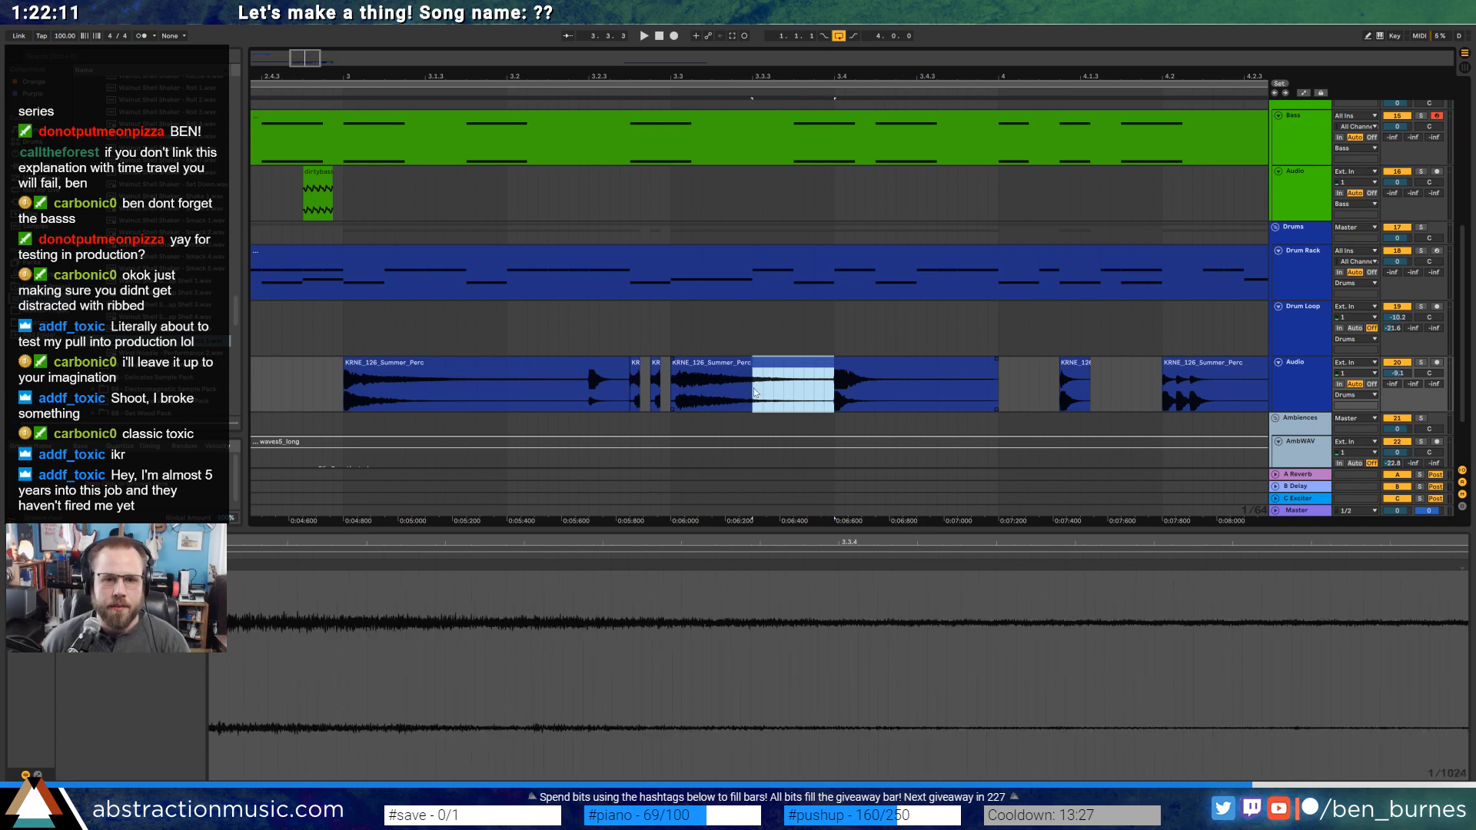
key(Delete)
click(530, 403)
key(space)
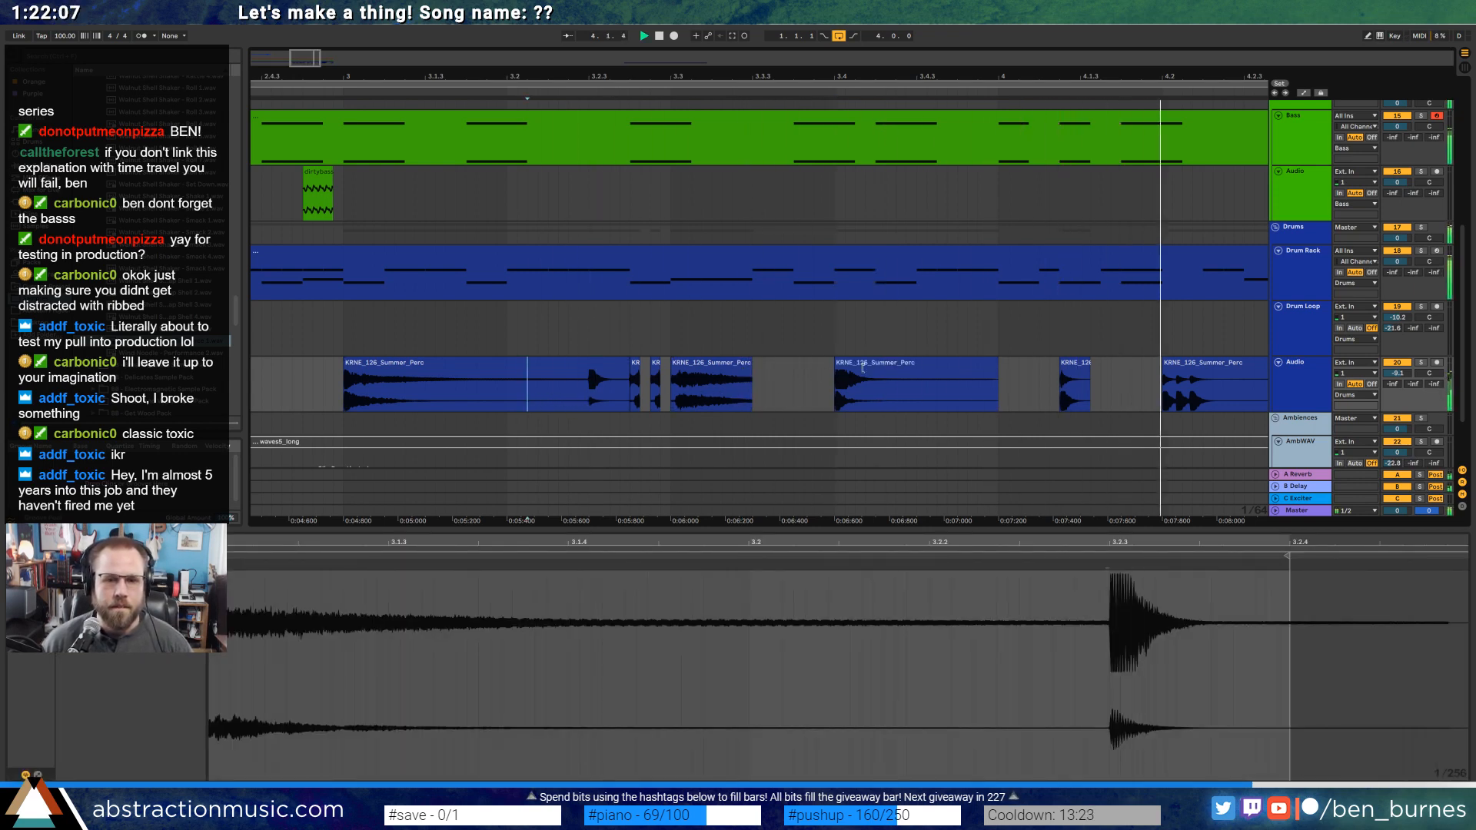
drag(996, 364, 859, 363)
Inspect the oscillator and vibrato settings in the Bass track's Massive synth, briefly soloing the track during playback.
drag(281, 62, 285, 32)
key(shift+Tab)
click(458, 163)
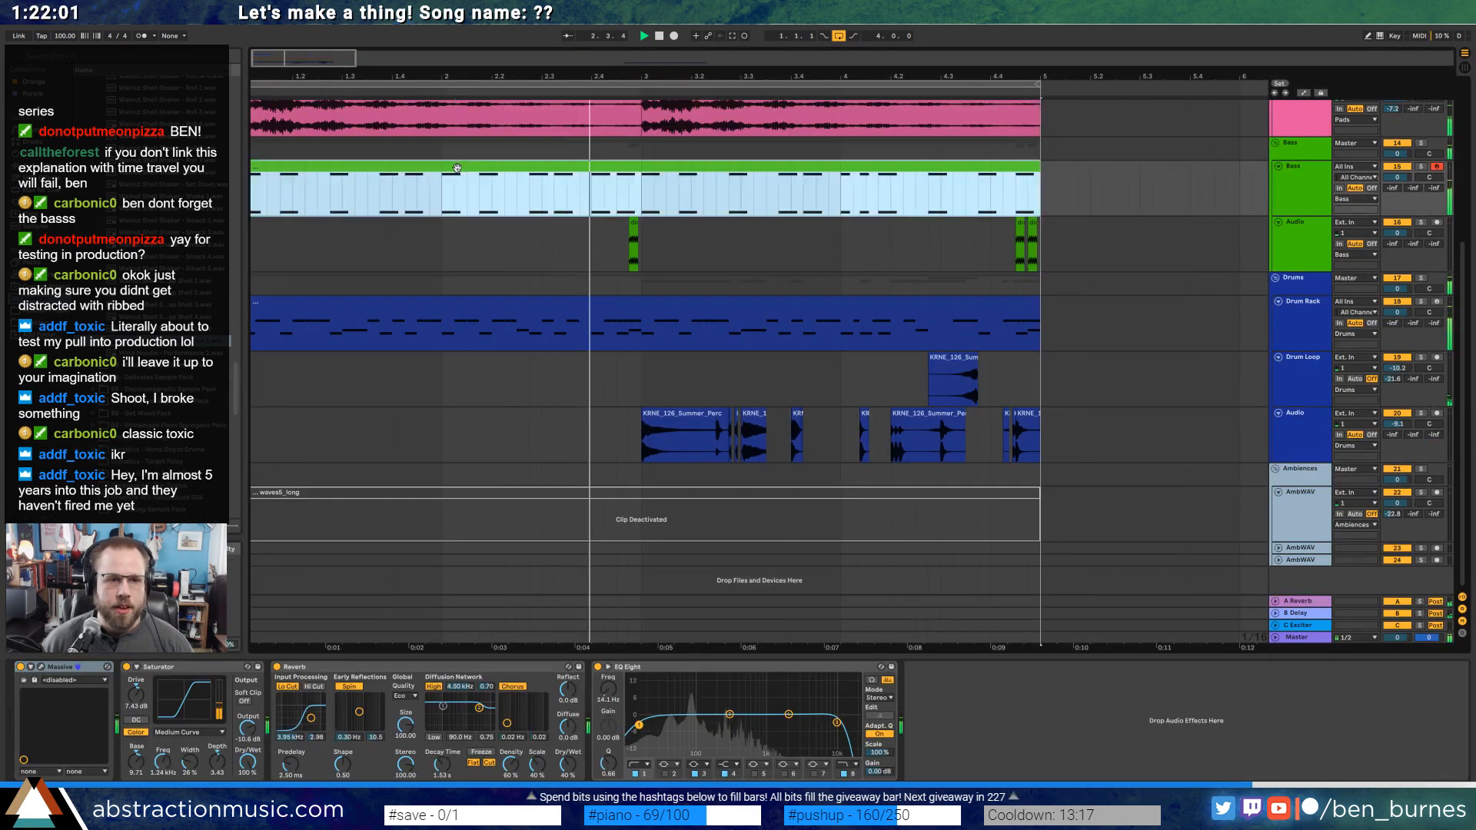
click(40, 668)
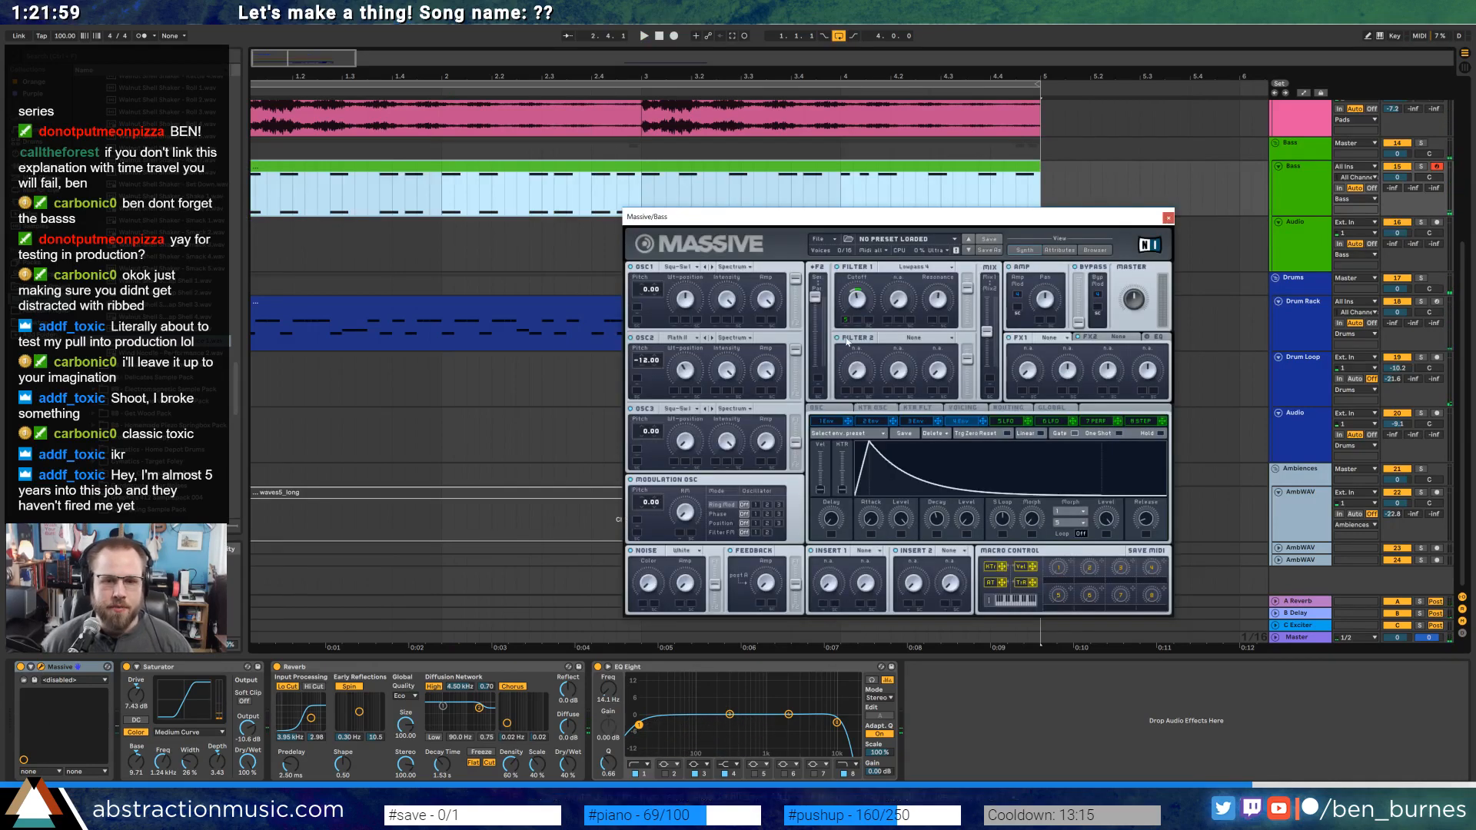
click(826, 407)
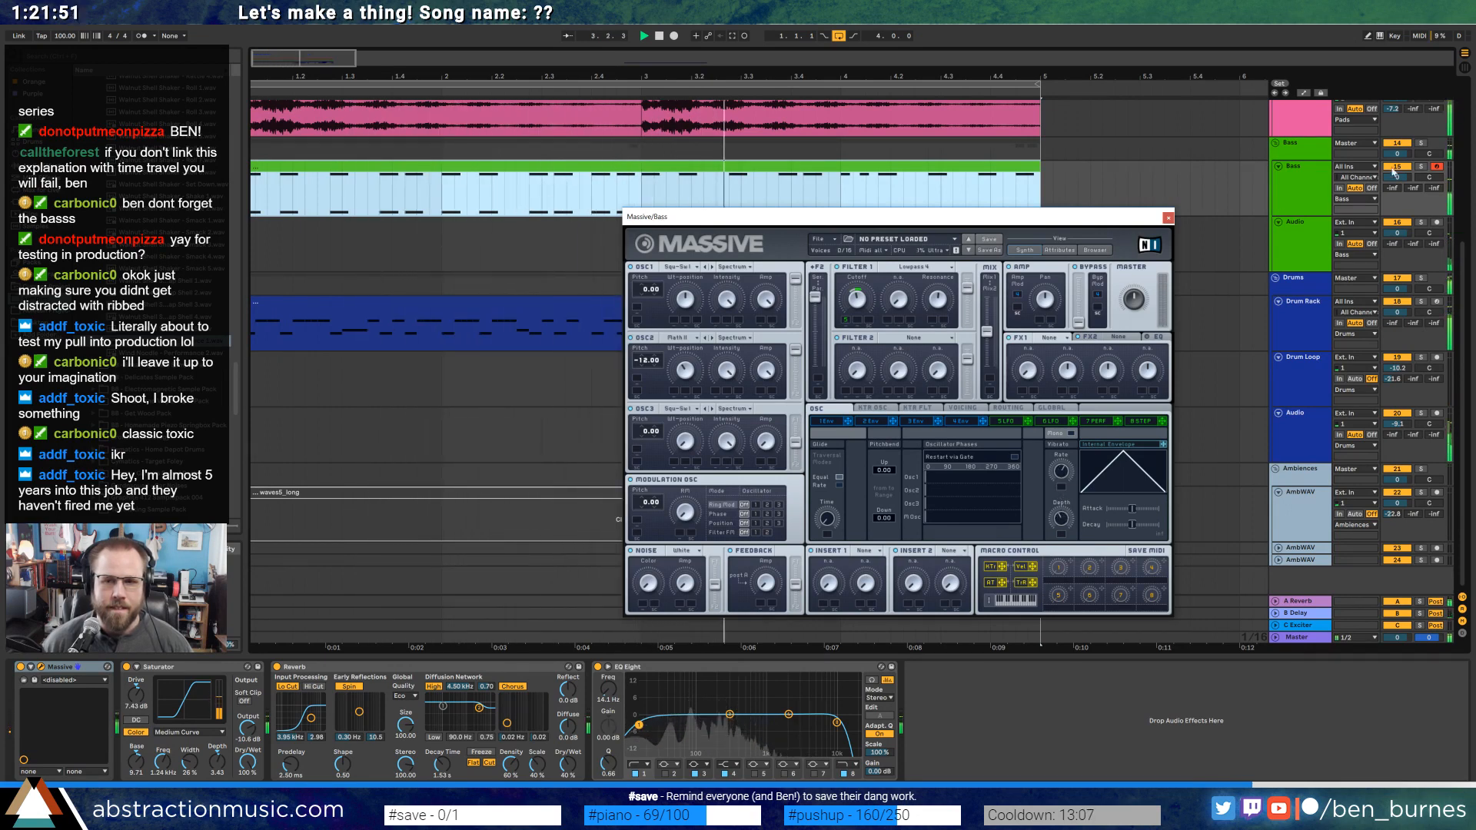
click(1422, 166)
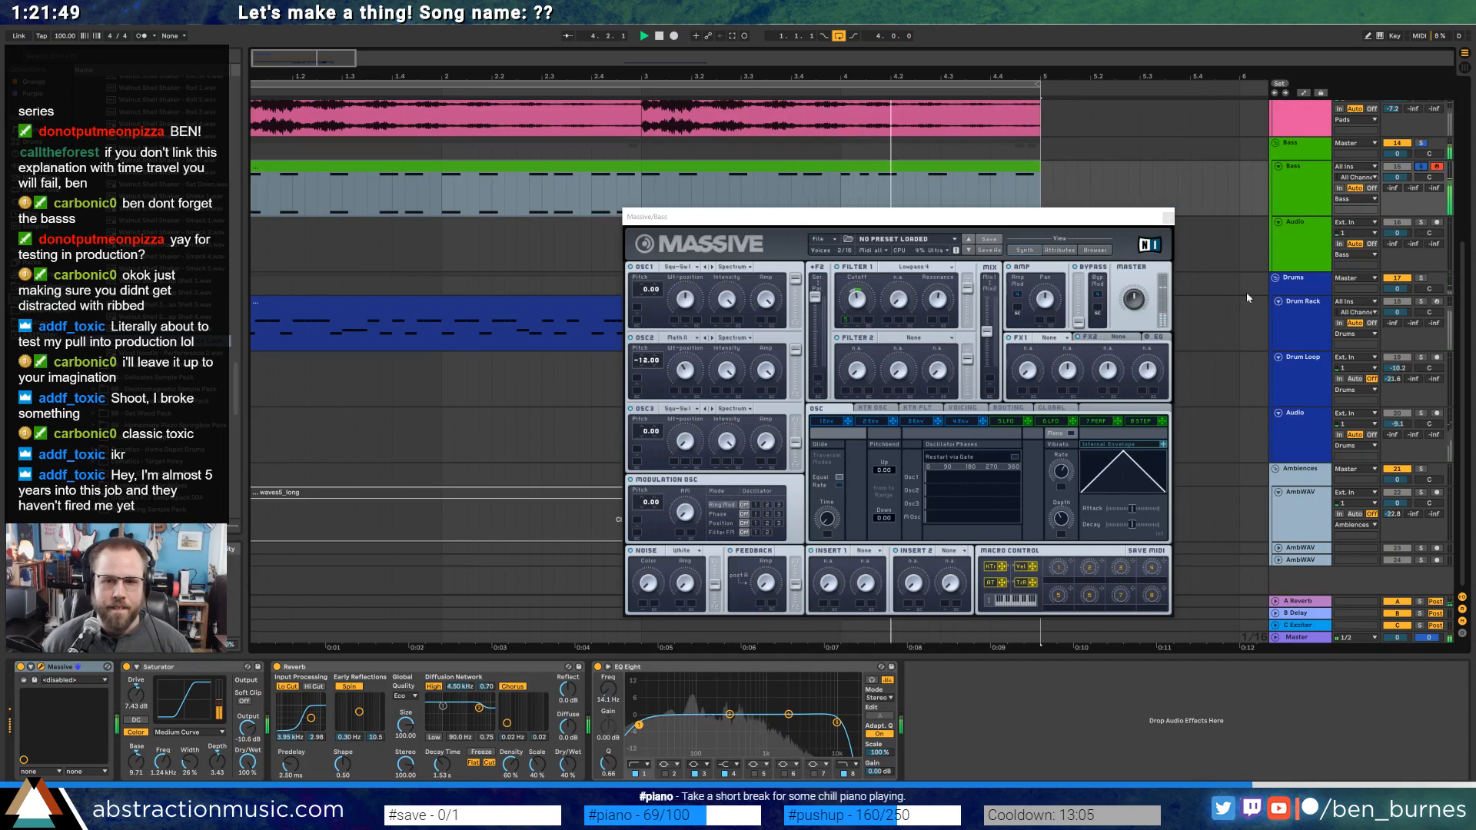
click(1422, 167)
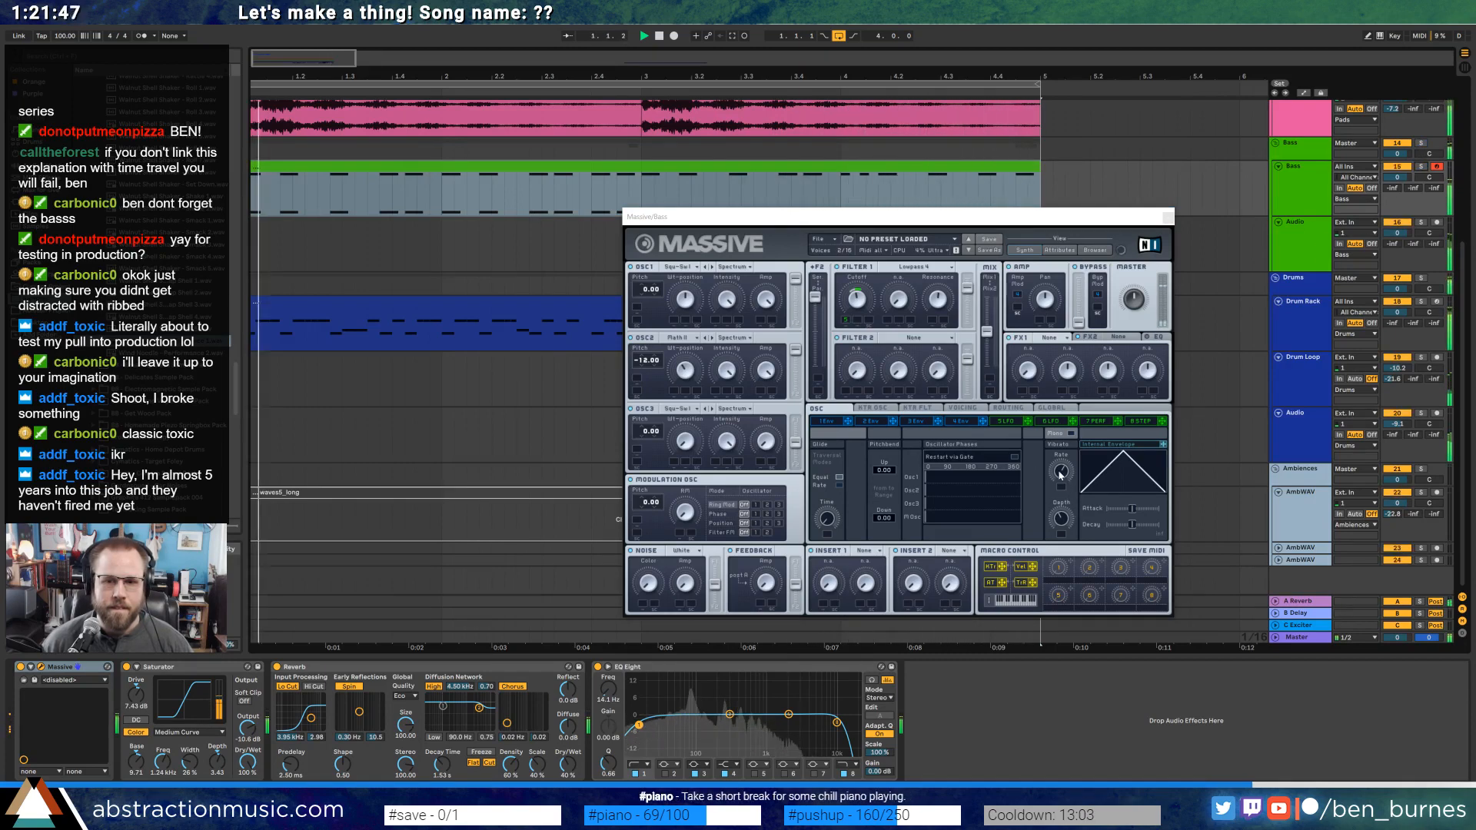
click(1063, 516)
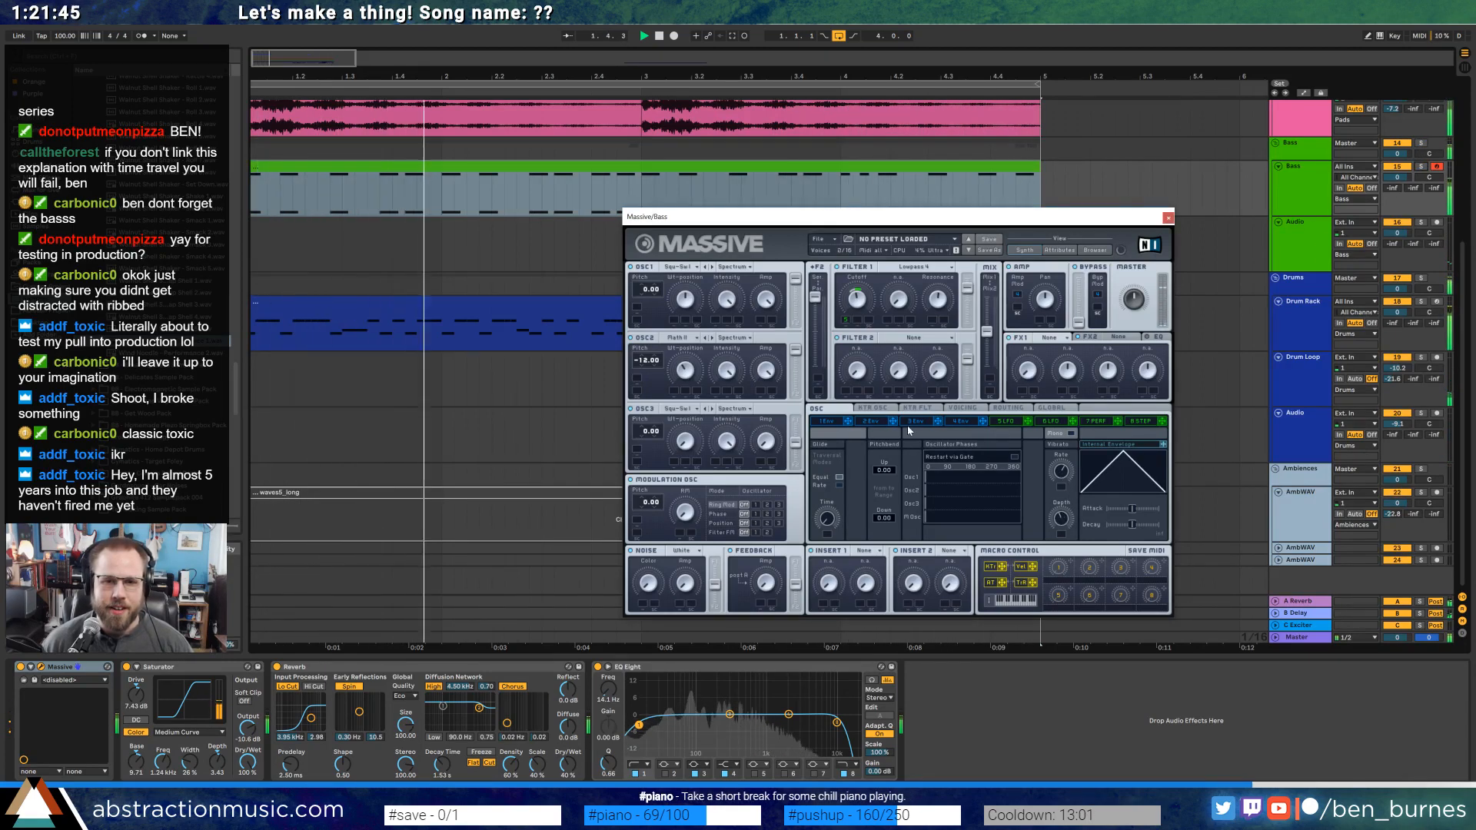
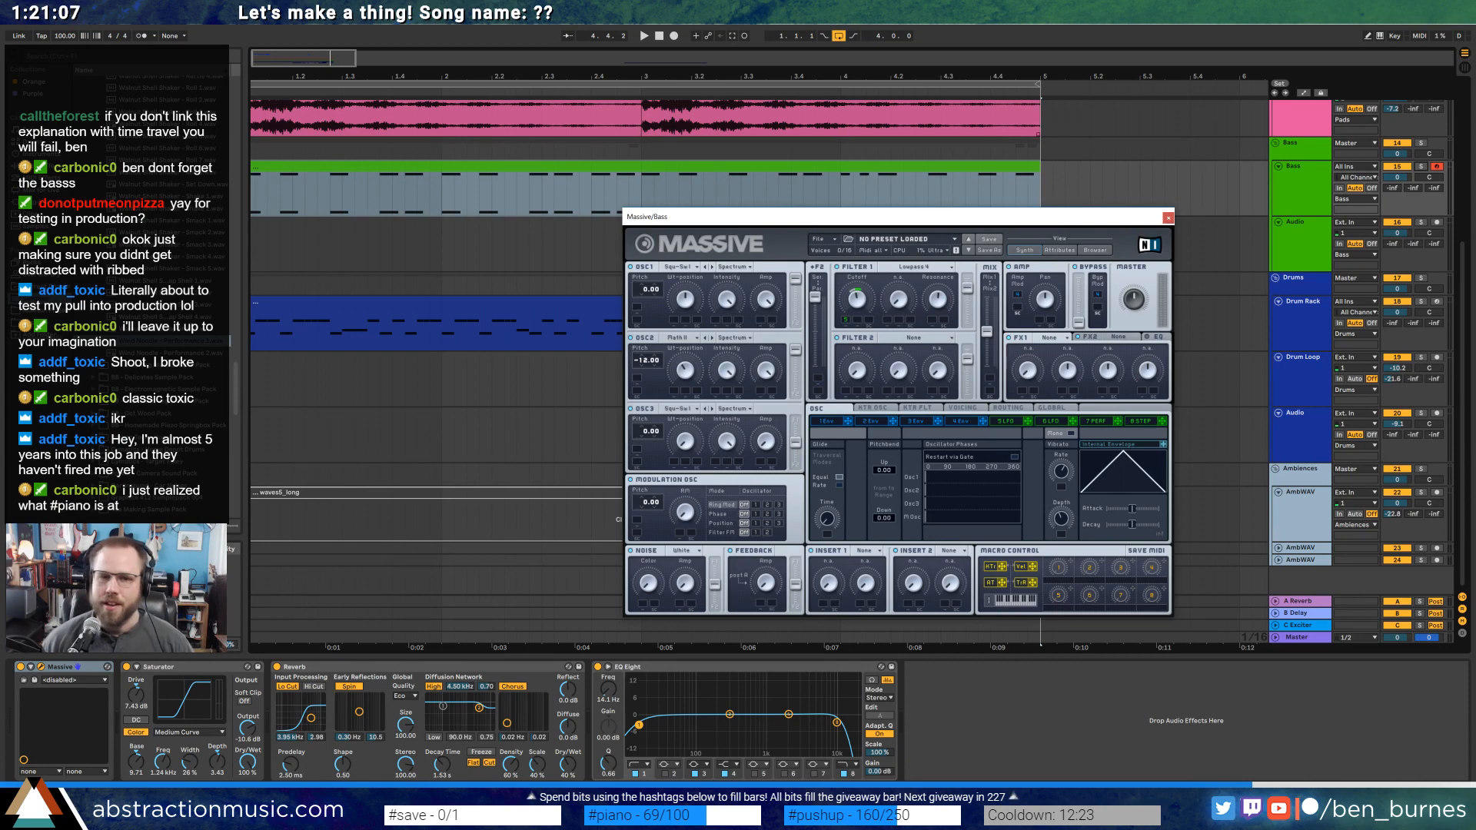
Raise the Bass track's Saturator drive to 12.0 dB while the loop plays, and close the Massive window.
click(658, 36)
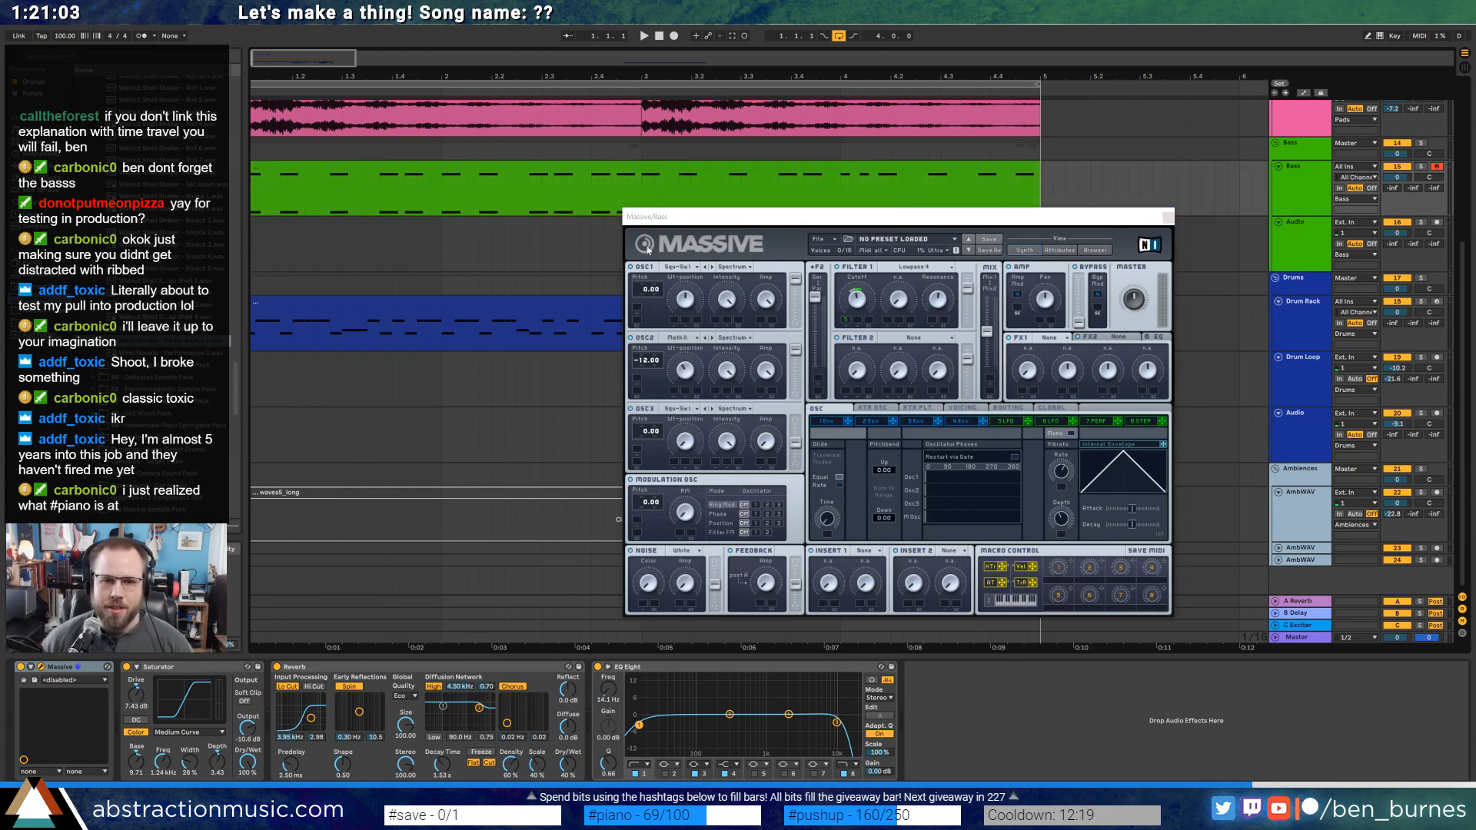
click(492, 174)
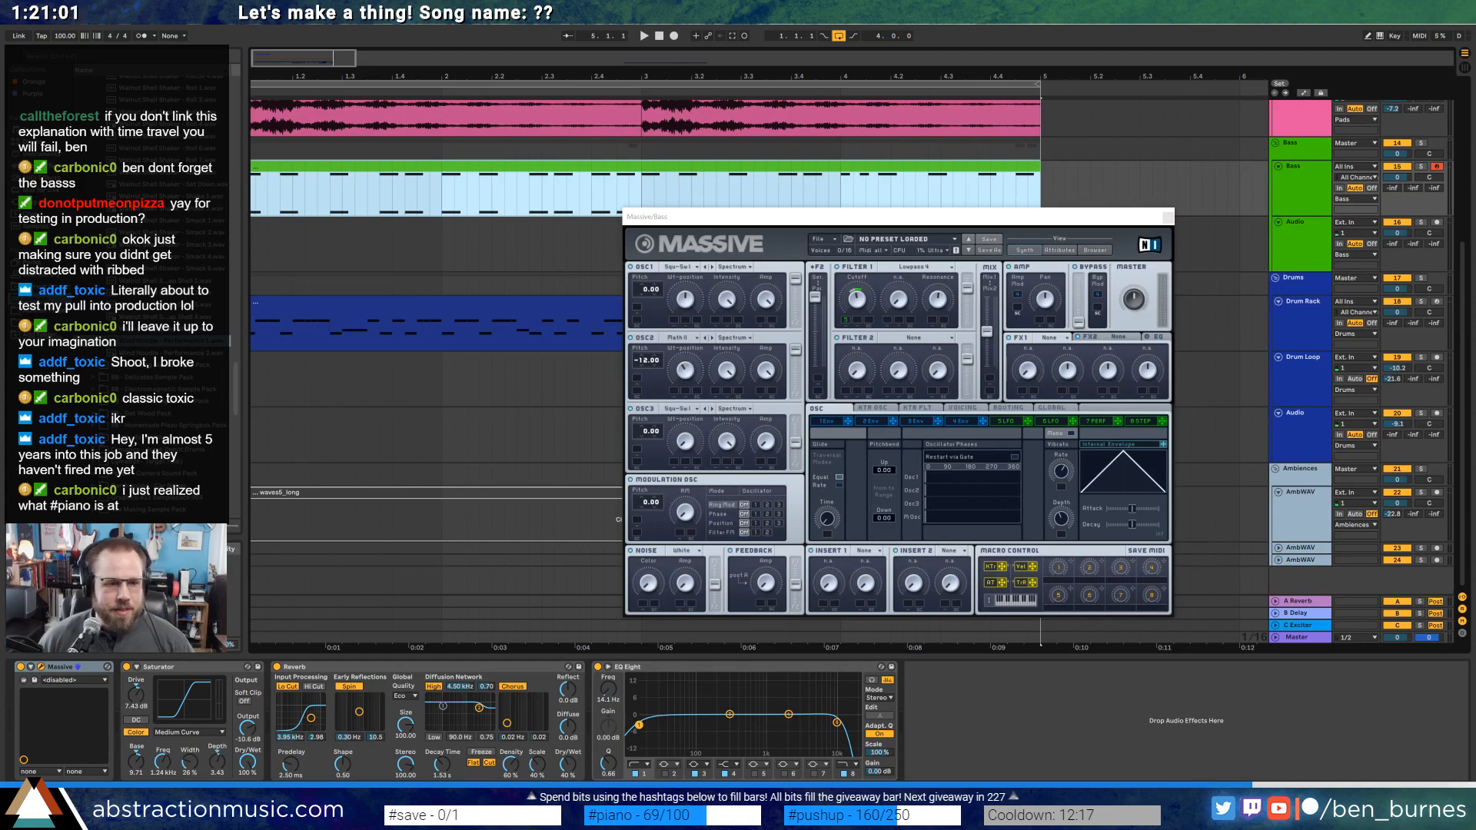
key(space)
drag(140, 698, 140, 687)
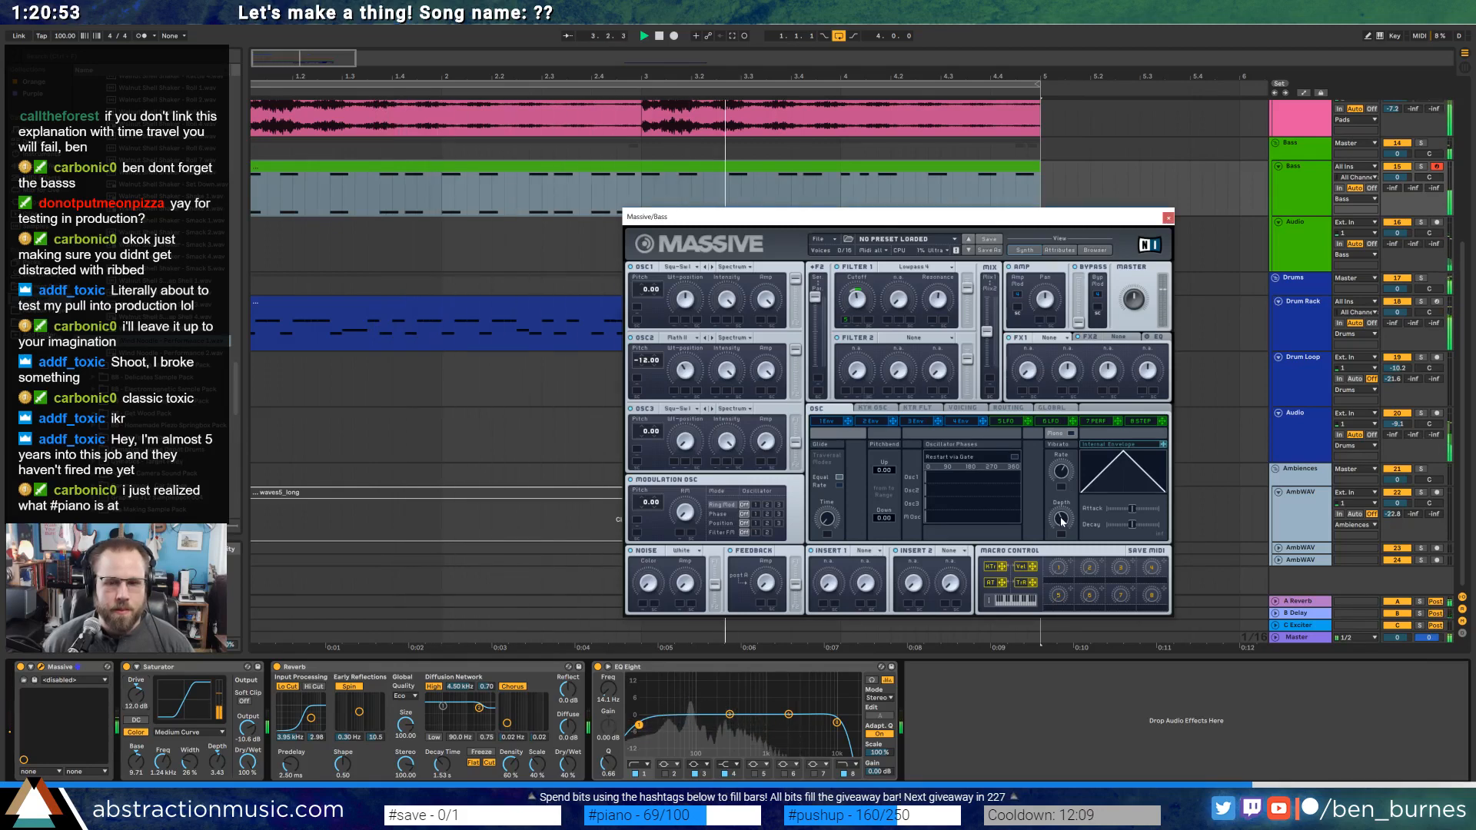
click(1167, 217)
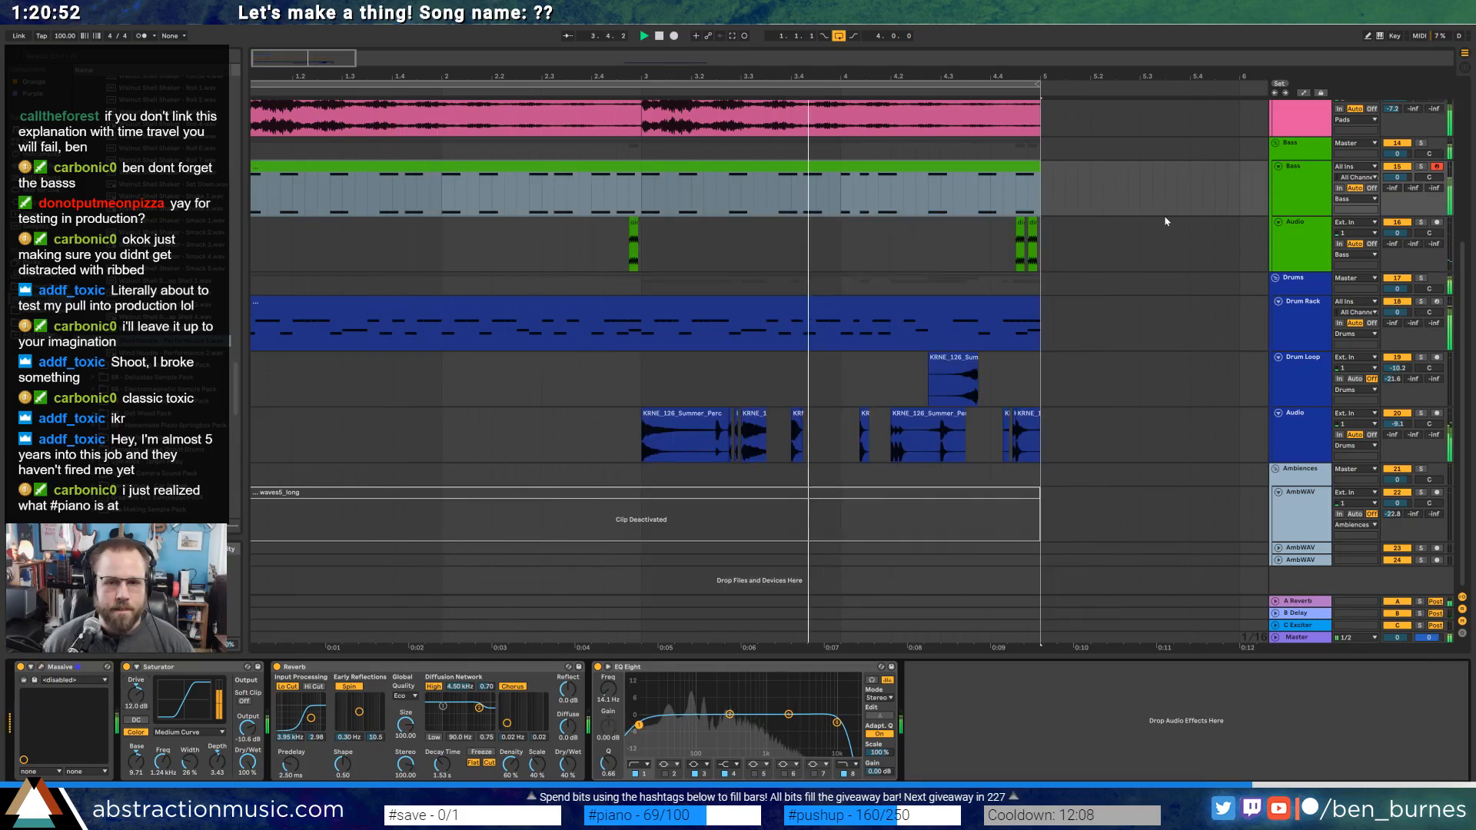
Try transposing the Bass clip's last two note pairs up seven semitones to C1 and C2.
double_click(949, 180)
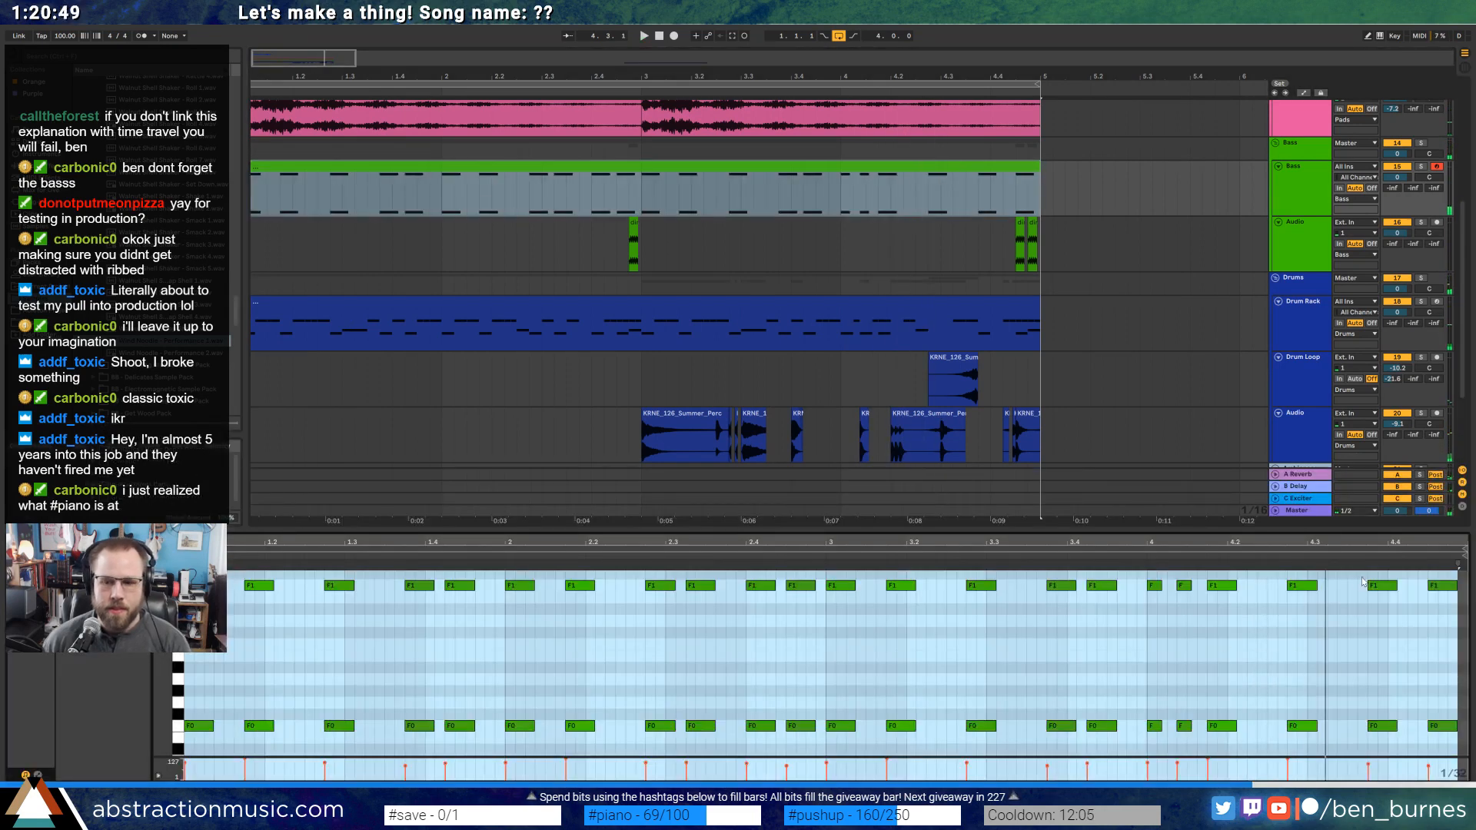
drag(1358, 577, 1447, 764)
key(Up)
key(Up)
key(Up)
key(Up)
key(Up)
key(Up)
key(Up)
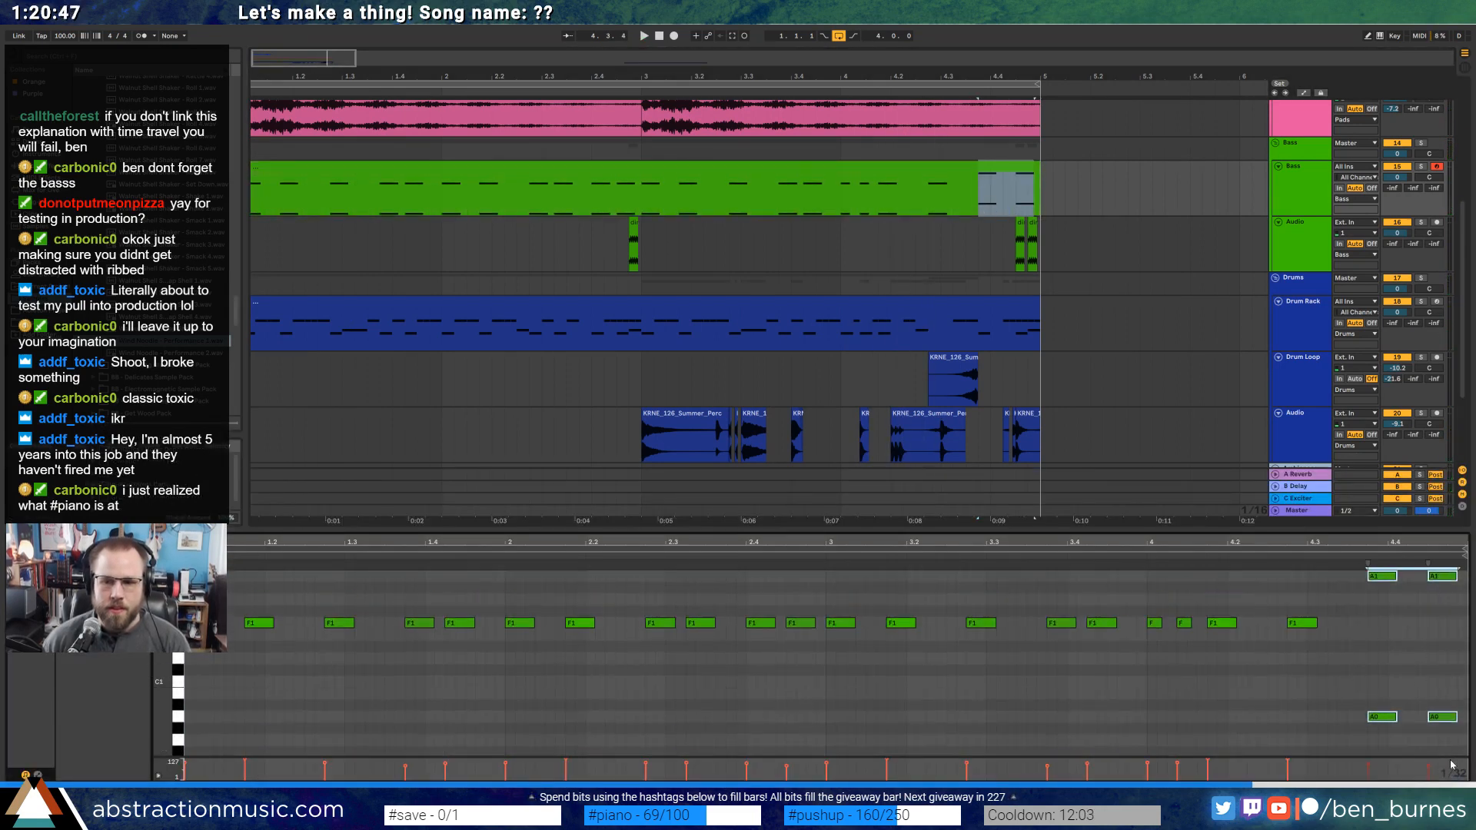
click(1280, 558)
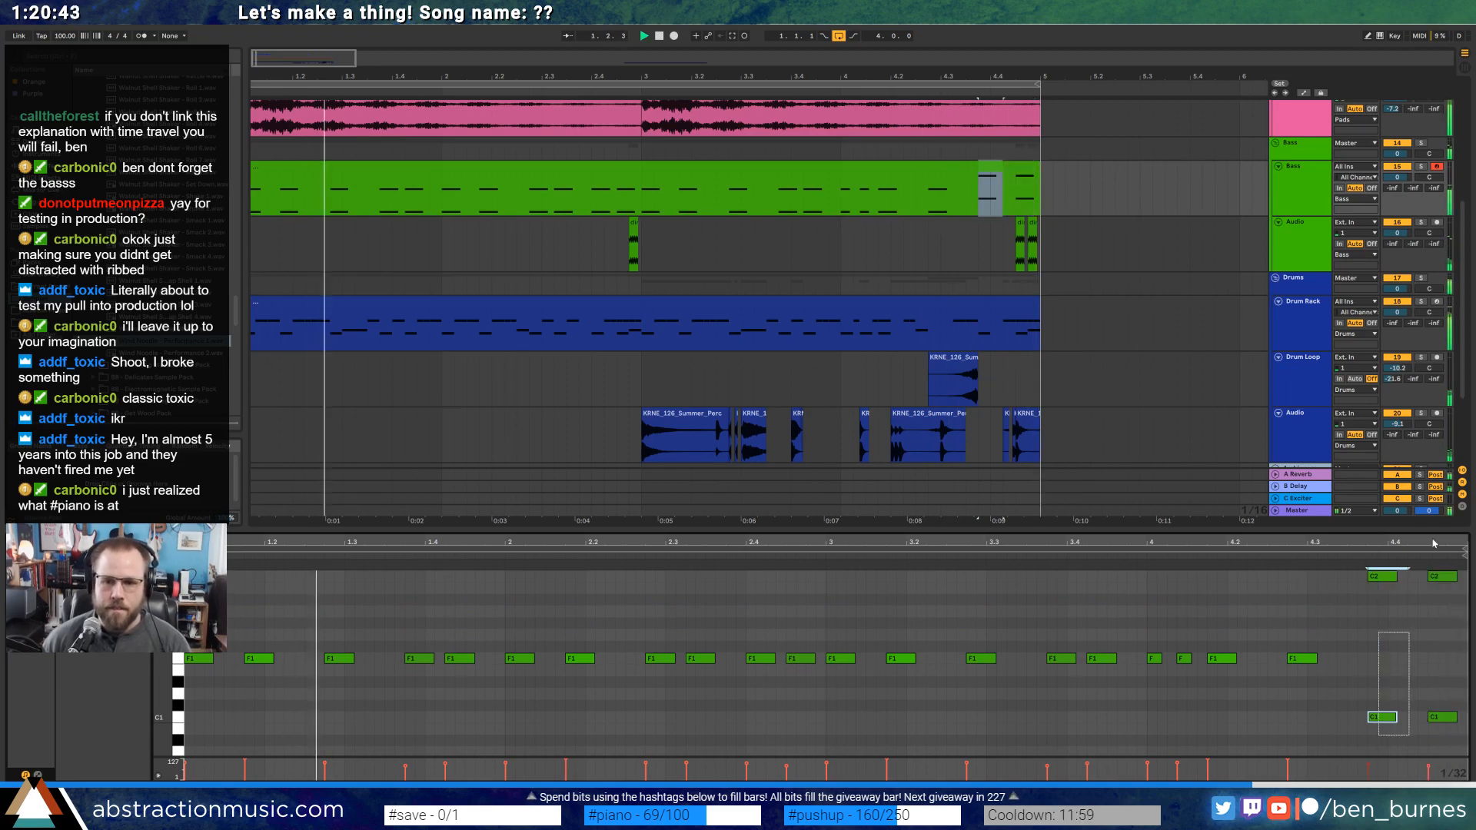
Place the Bass clip's last two note pairs at F1 and F2, one octave above the preceding pairs.
key(Down)
key(Down)
key(Down)
key(Down)
key(Down)
key(Down)
key(Down)
key(shift+Up)
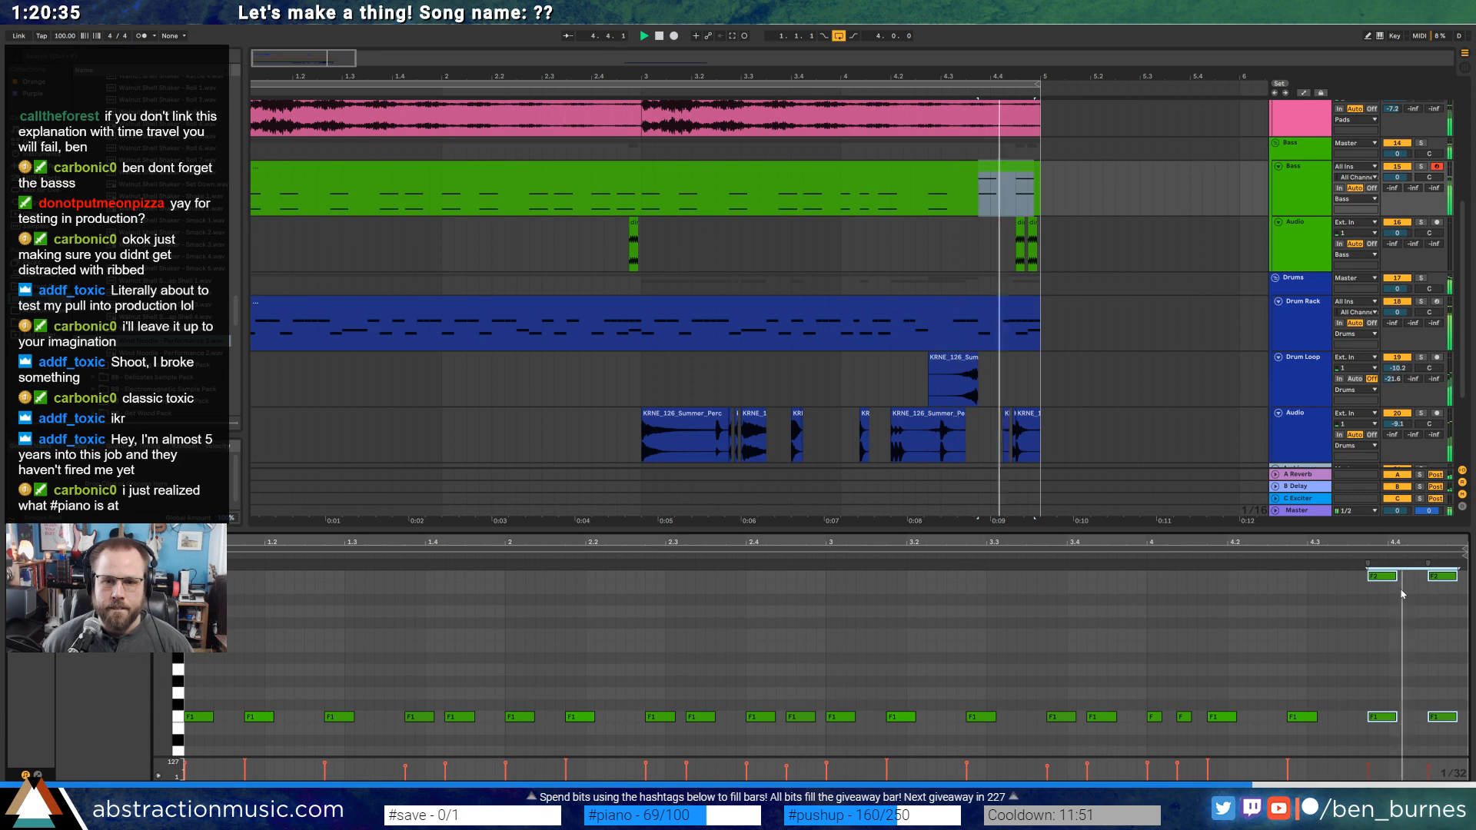
In the Bass EQ Eight, replace the high cut with a high-shelf boost near 918 Hz and raise the low-cut frequency.
key(shift+Tab)
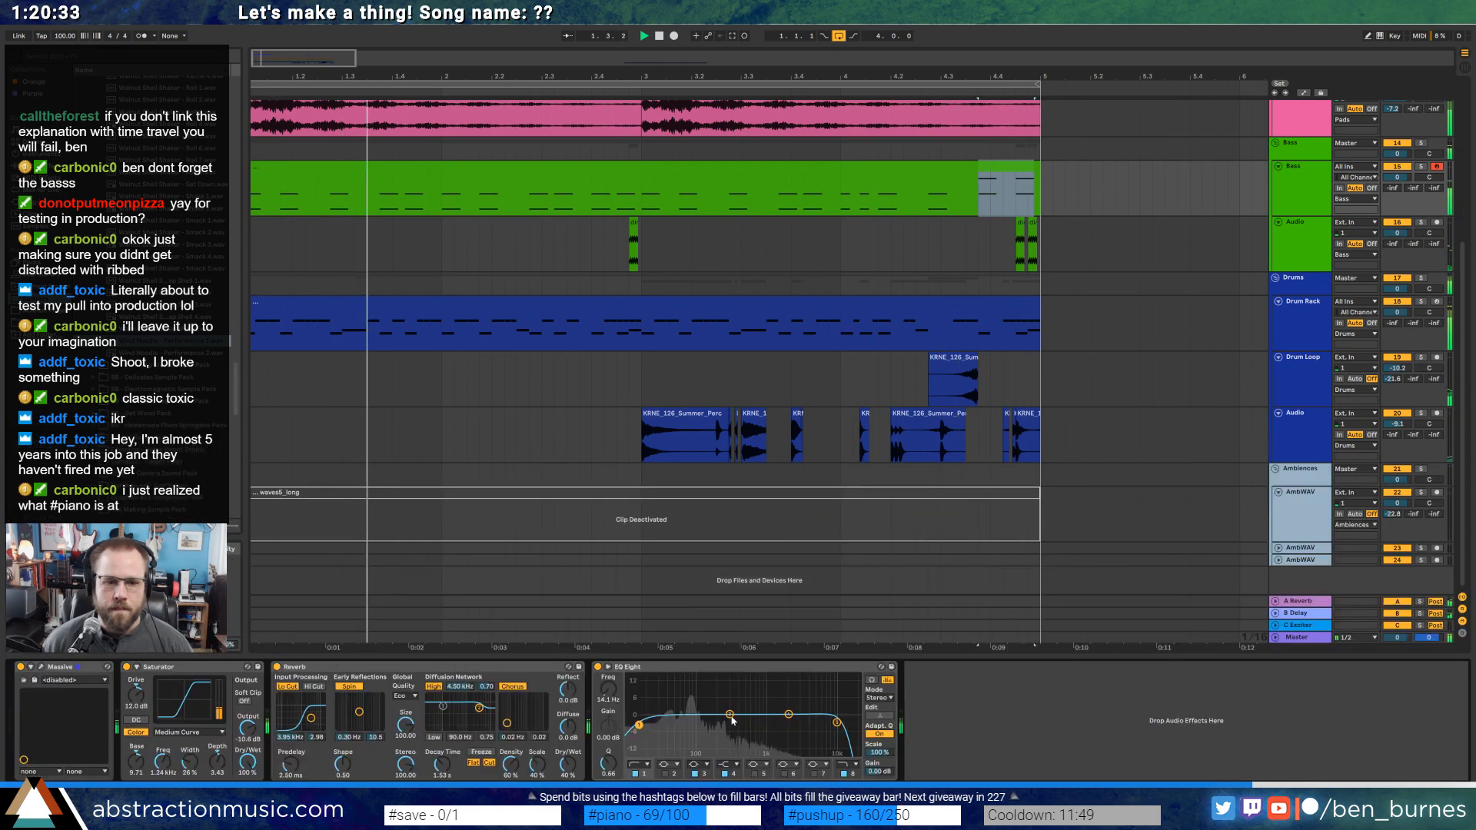
drag(837, 722, 767, 701)
double_click(851, 731)
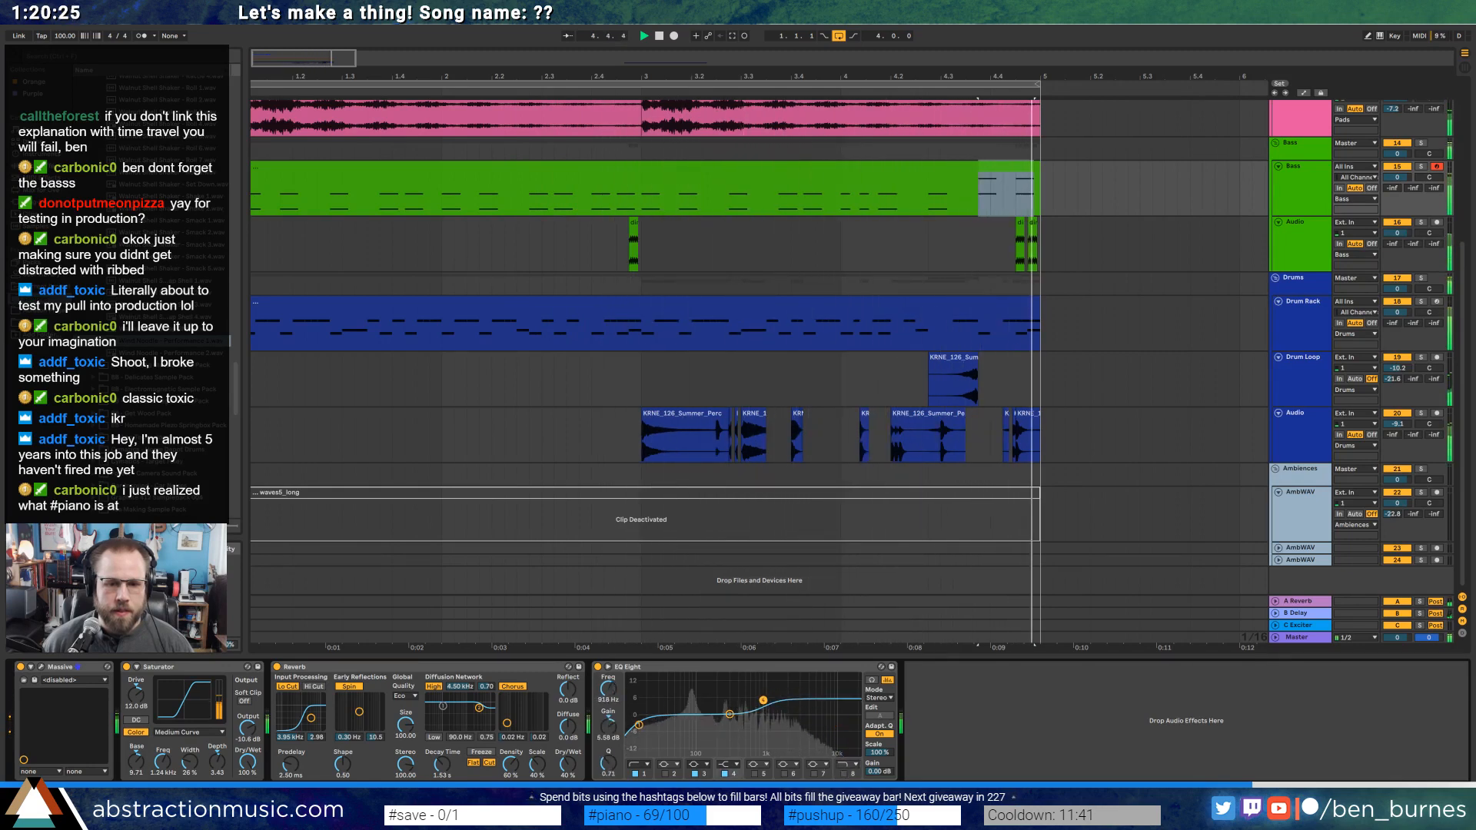
drag(638, 725, 656, 725)
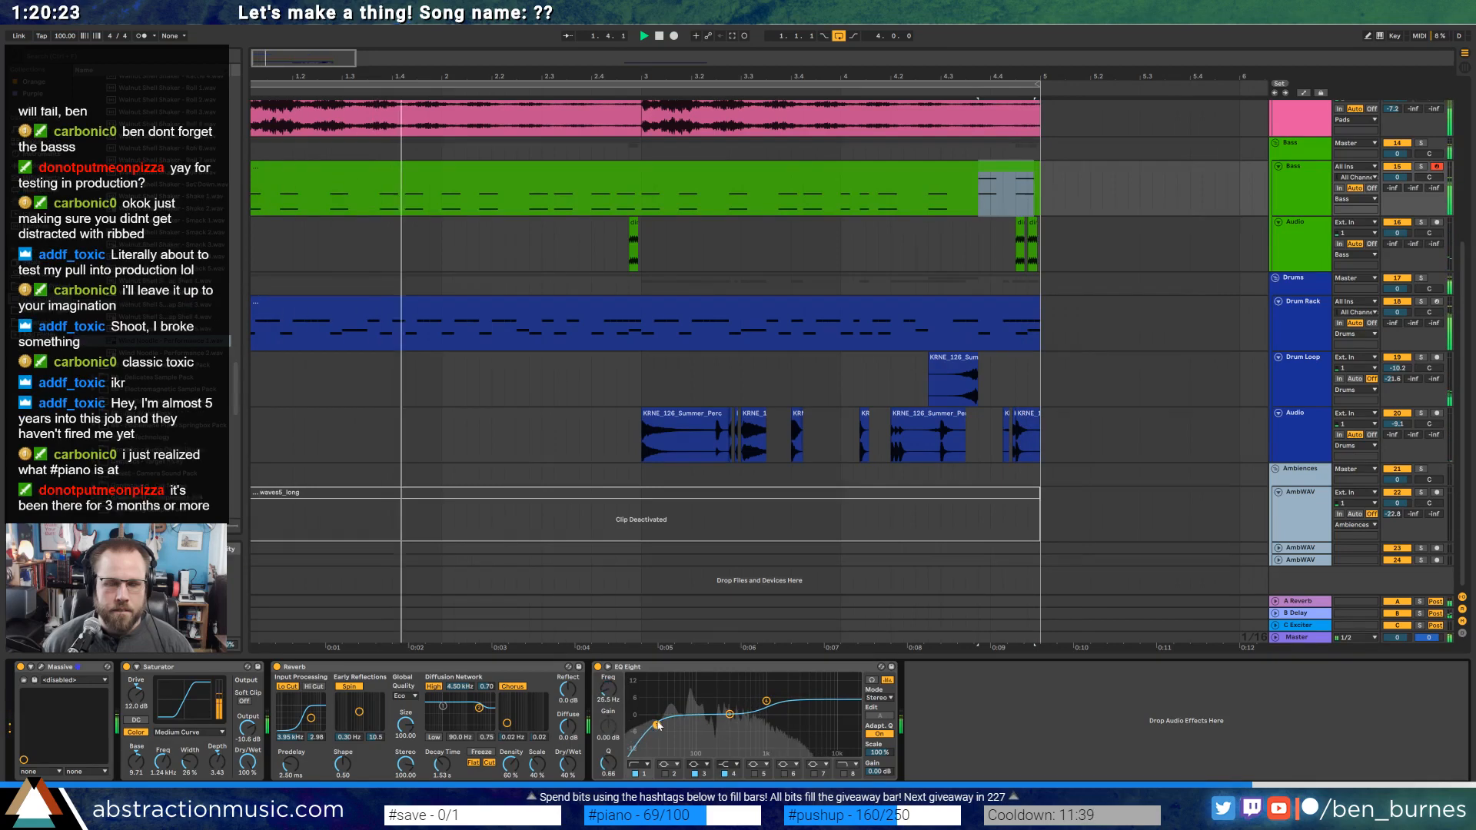
In the Bass track's Massive, set the oscillator pitchbend Up range to 12.00 and close the plug-in window.
click(40, 666)
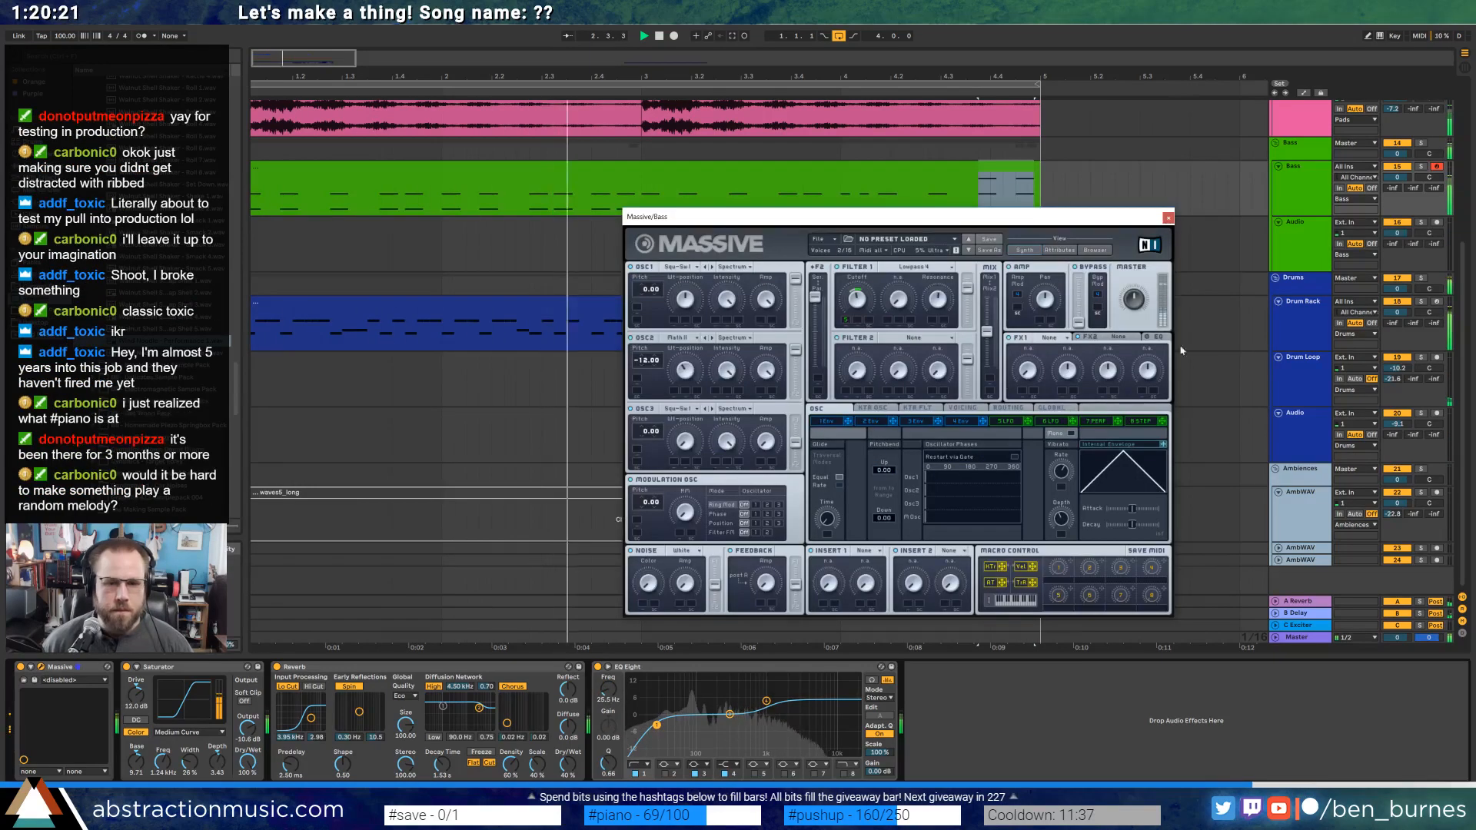
click(876, 408)
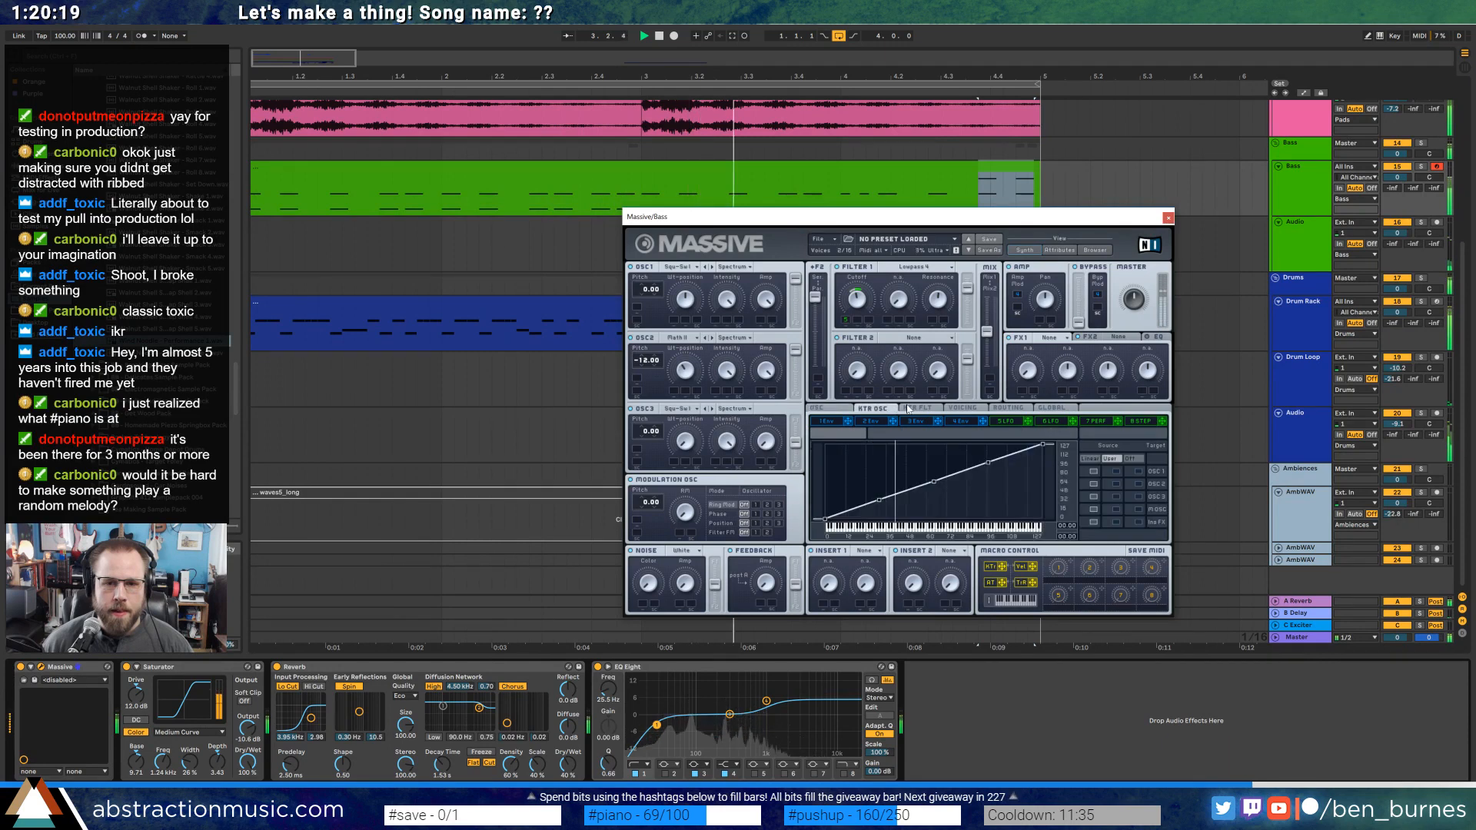
click(921, 408)
click(963, 408)
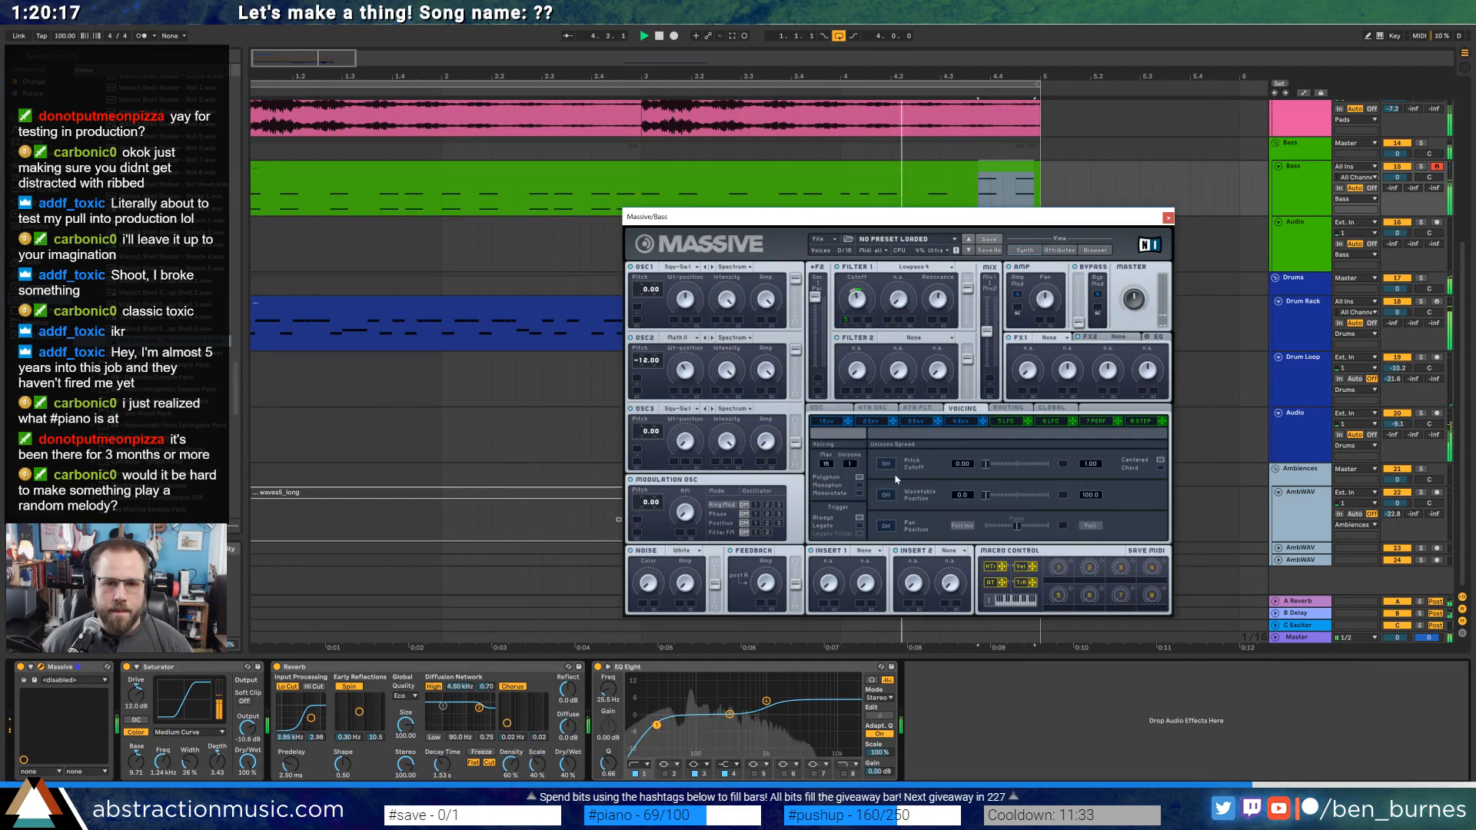
click(1010, 409)
click(1044, 410)
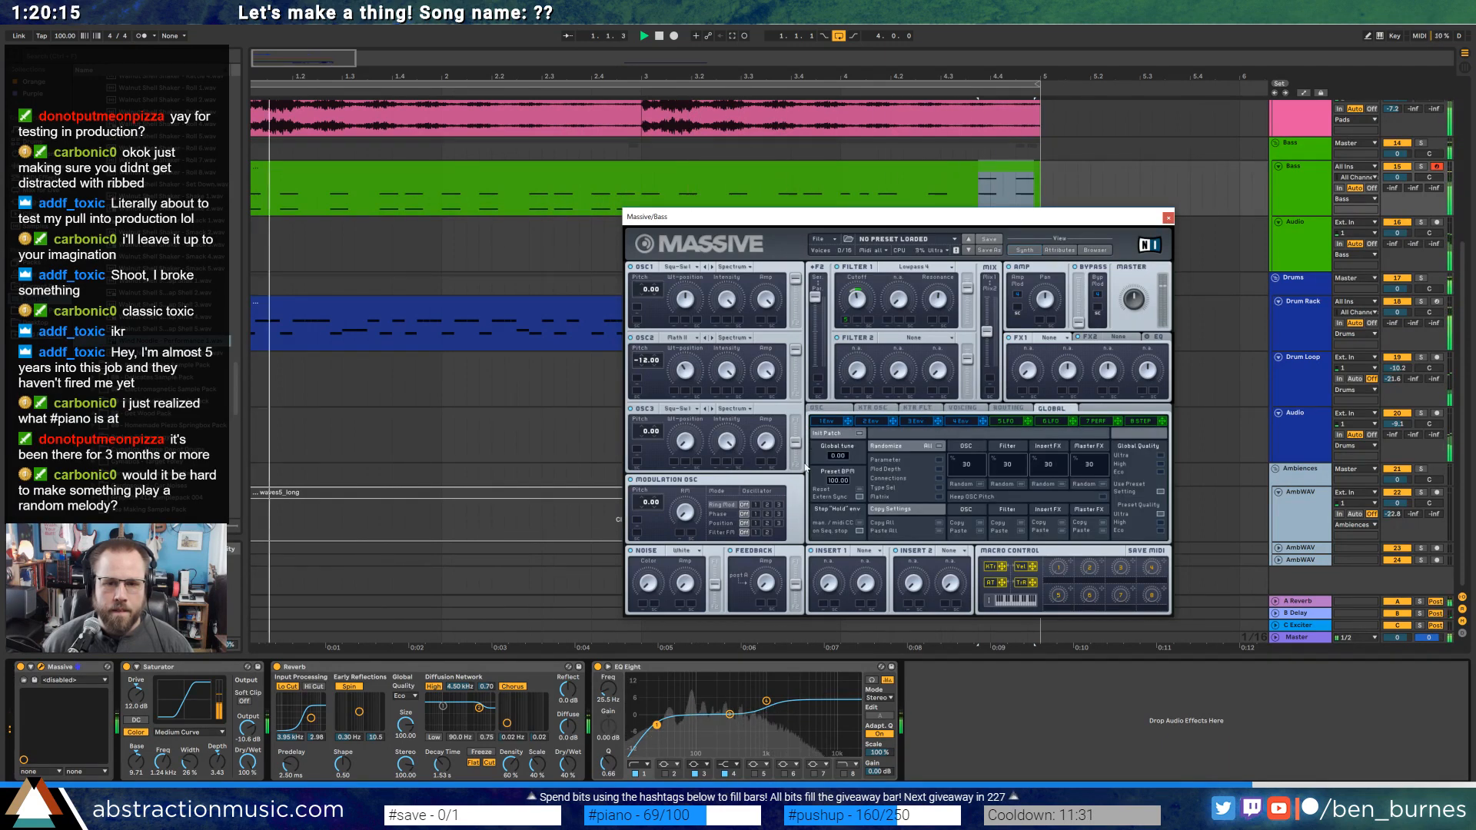
click(821, 410)
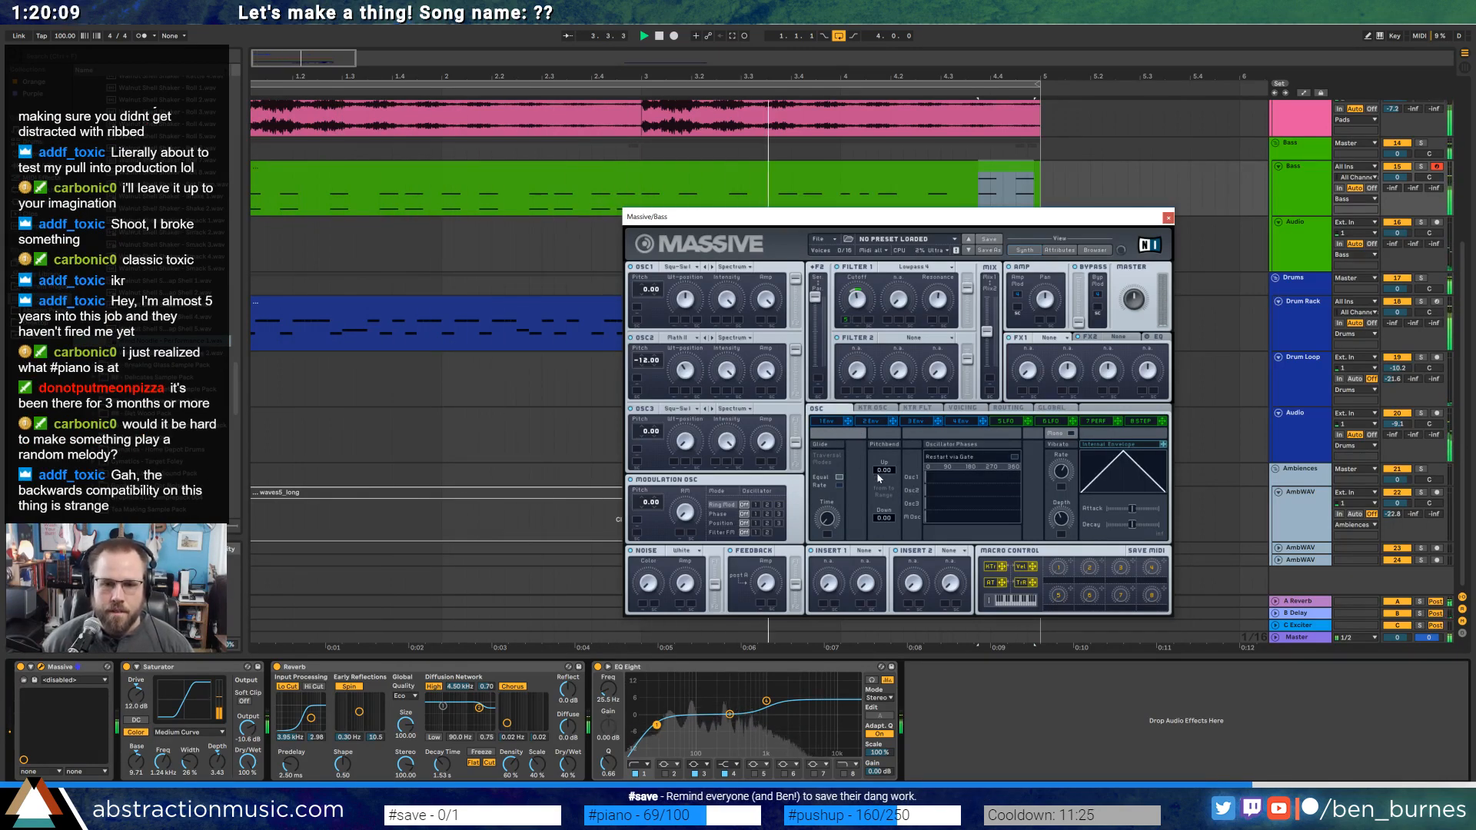
drag(883, 472, 903, 454)
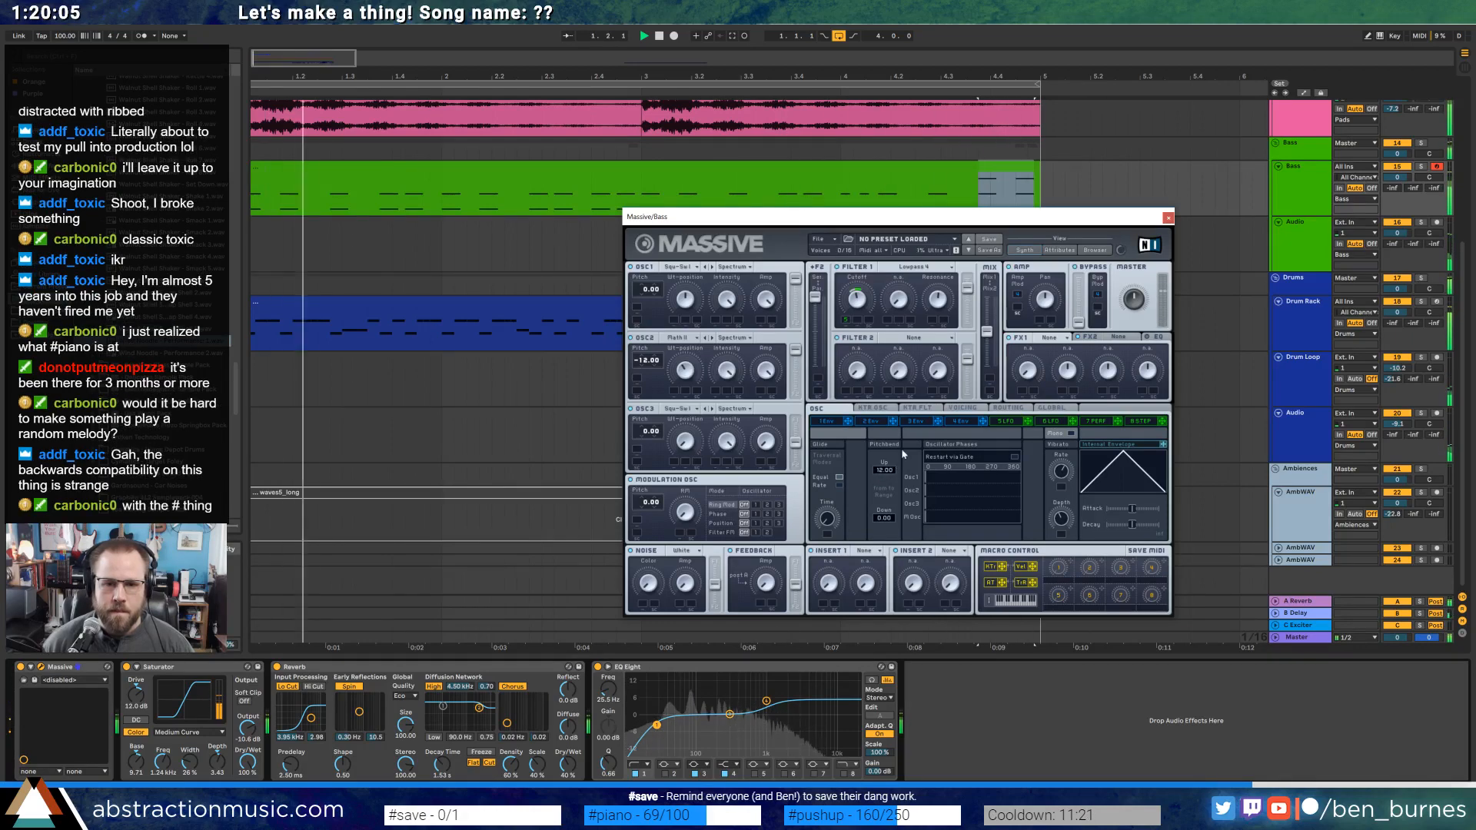
click(1167, 217)
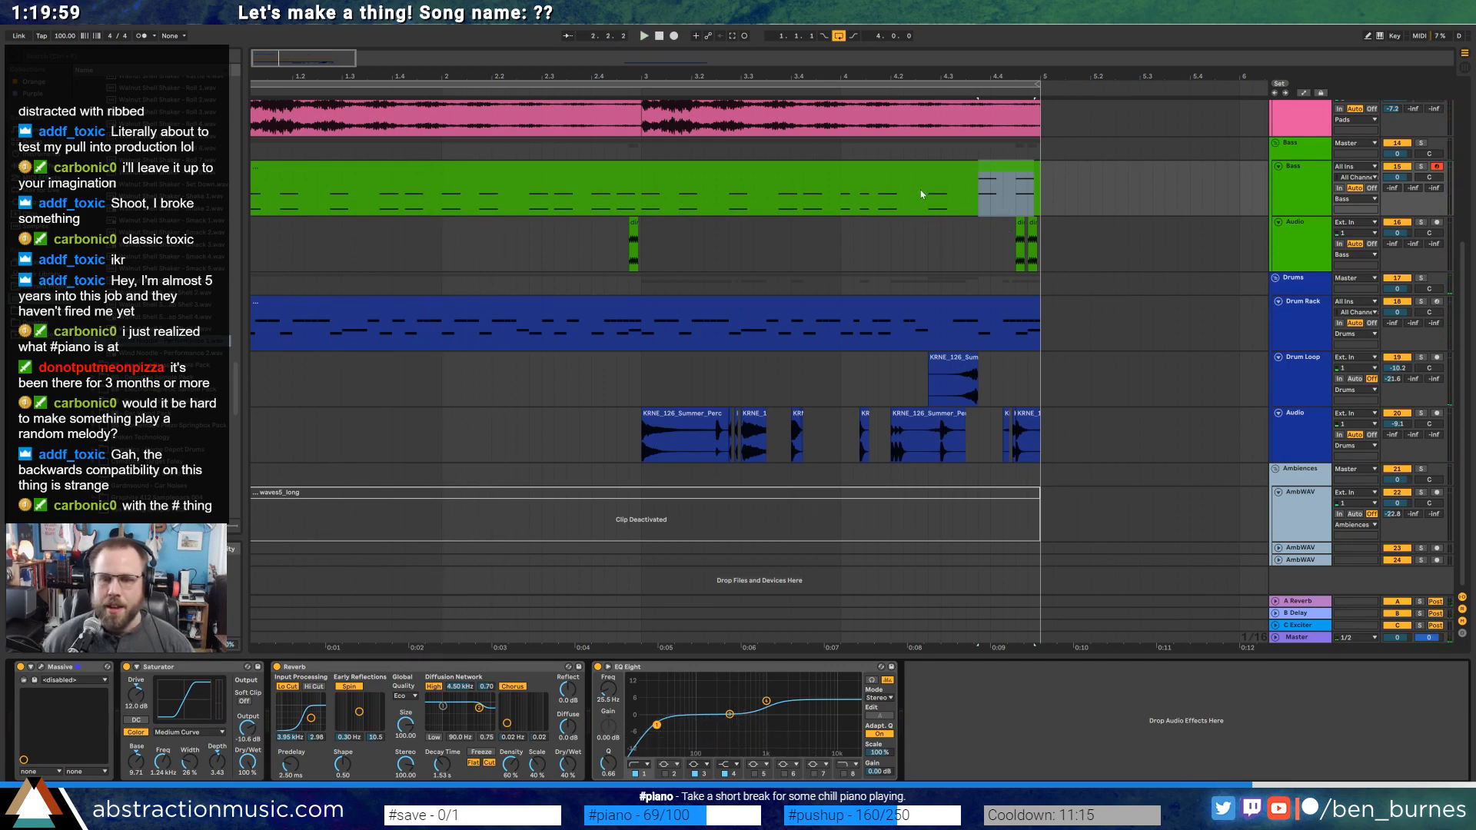
Transpose the Bass clip's second-to-last note pair down one octave to F0 and F1.
double_click(990, 165)
click(1337, 635)
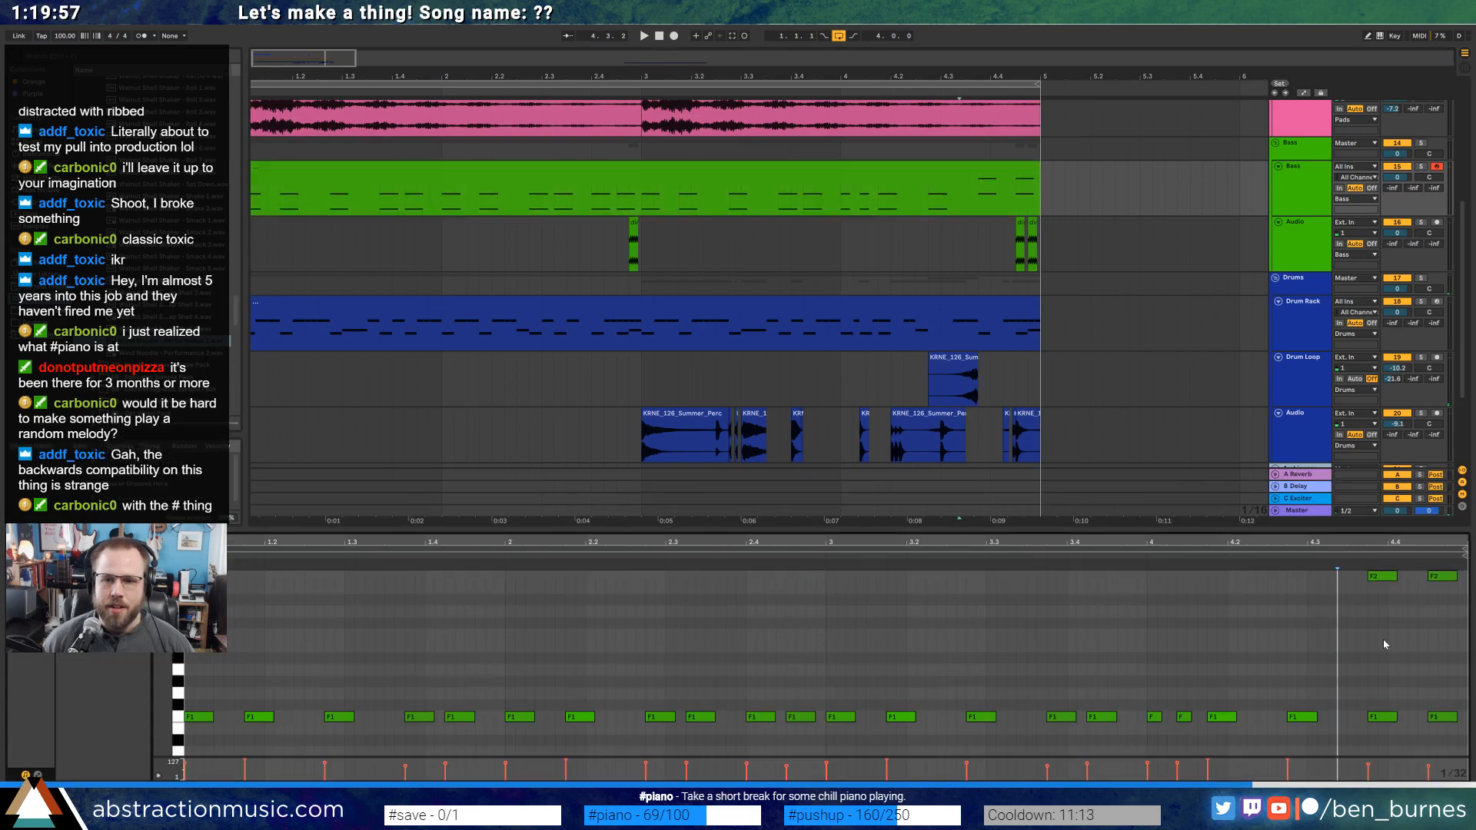
scroll(1376, 645, down, 2)
drag(1359, 663, 1384, 718)
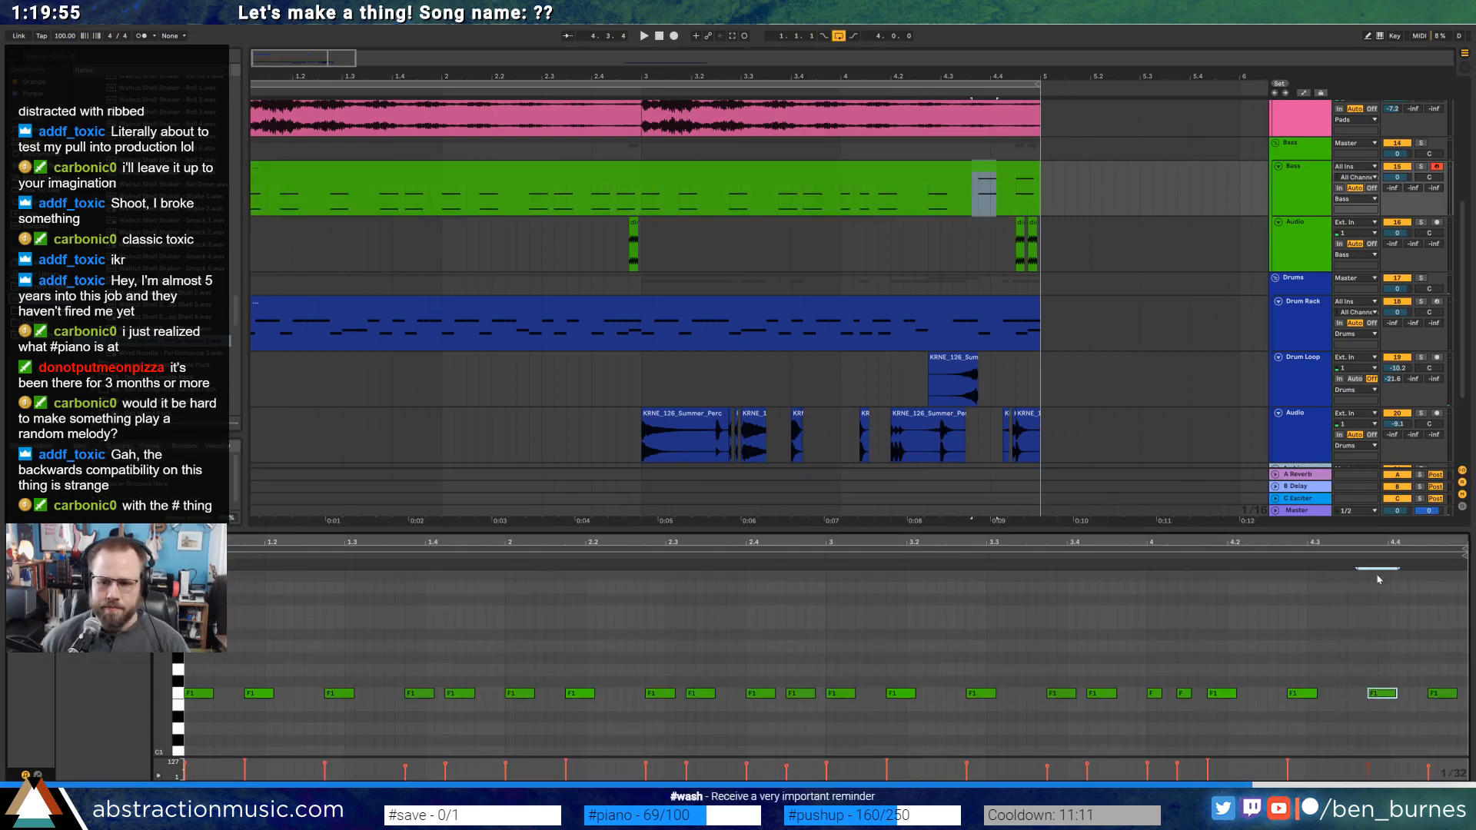
drag(154, 645, 152, 669)
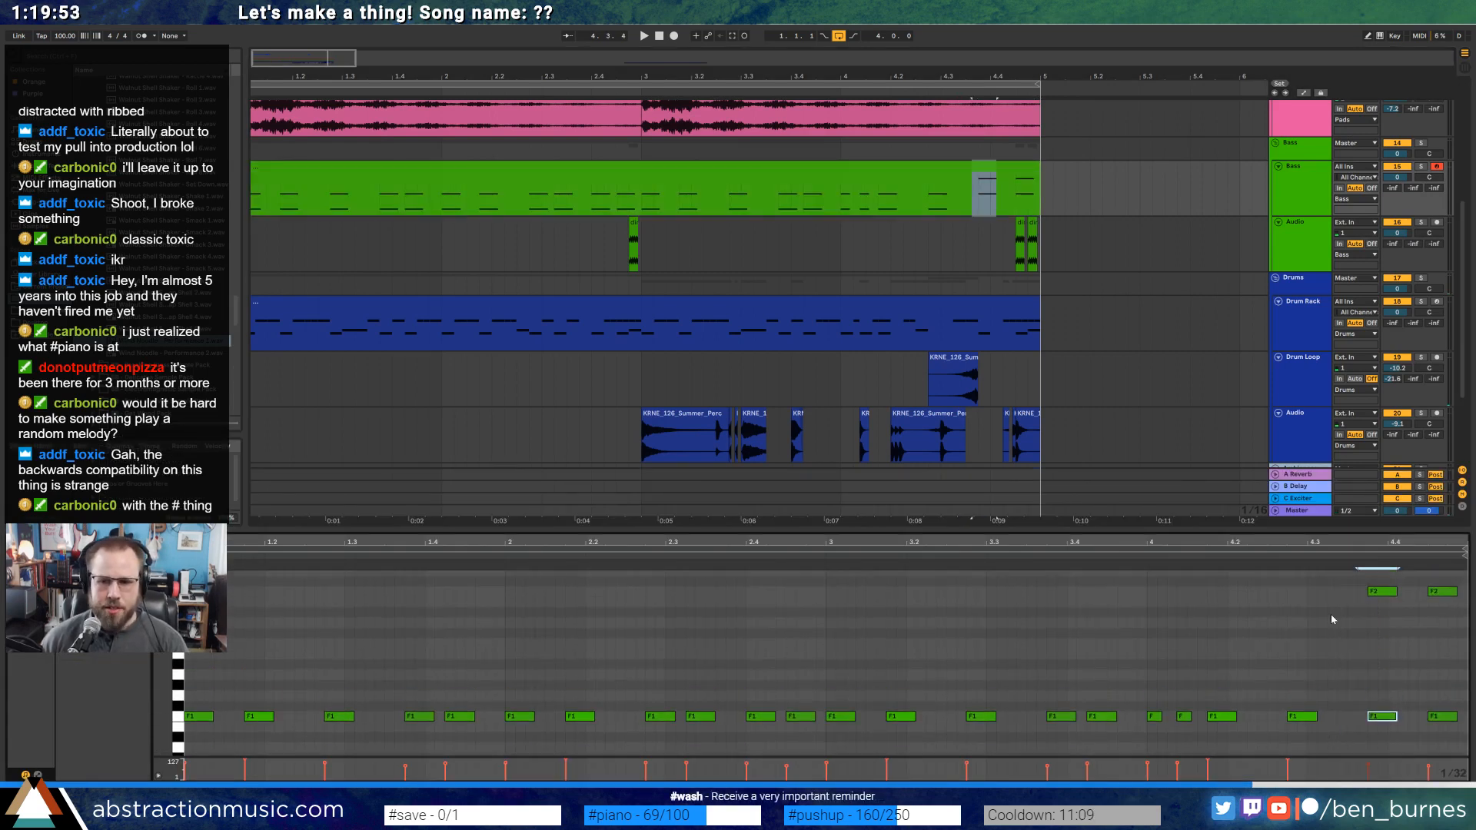
drag(1361, 573, 1388, 726)
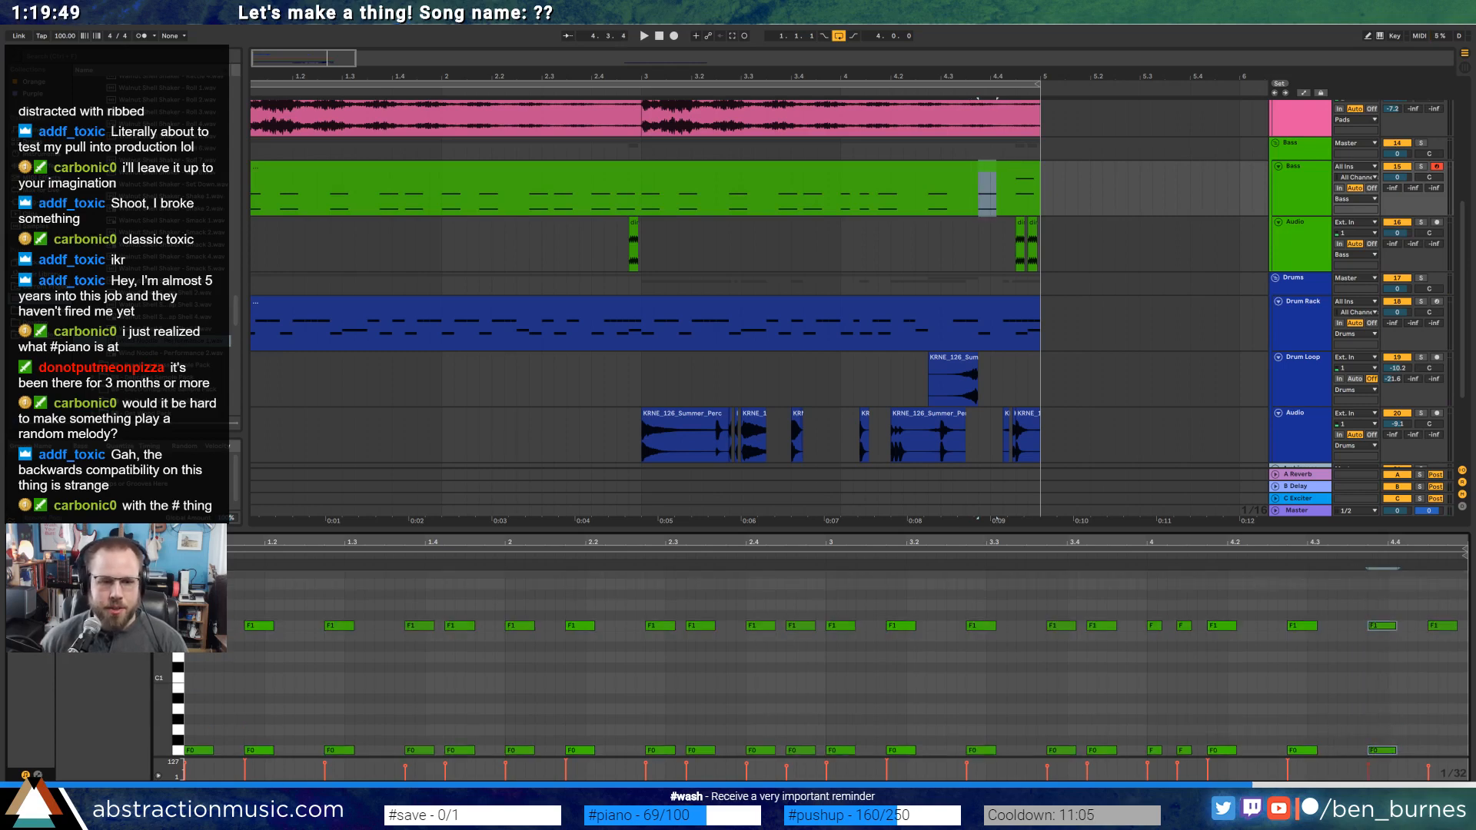
Draw a pitch bend envelope ramping up to 8191 over the Bass clip's second-to-last note pair, and audition it.
click(37, 775)
click(1401, 668)
click(1372, 675)
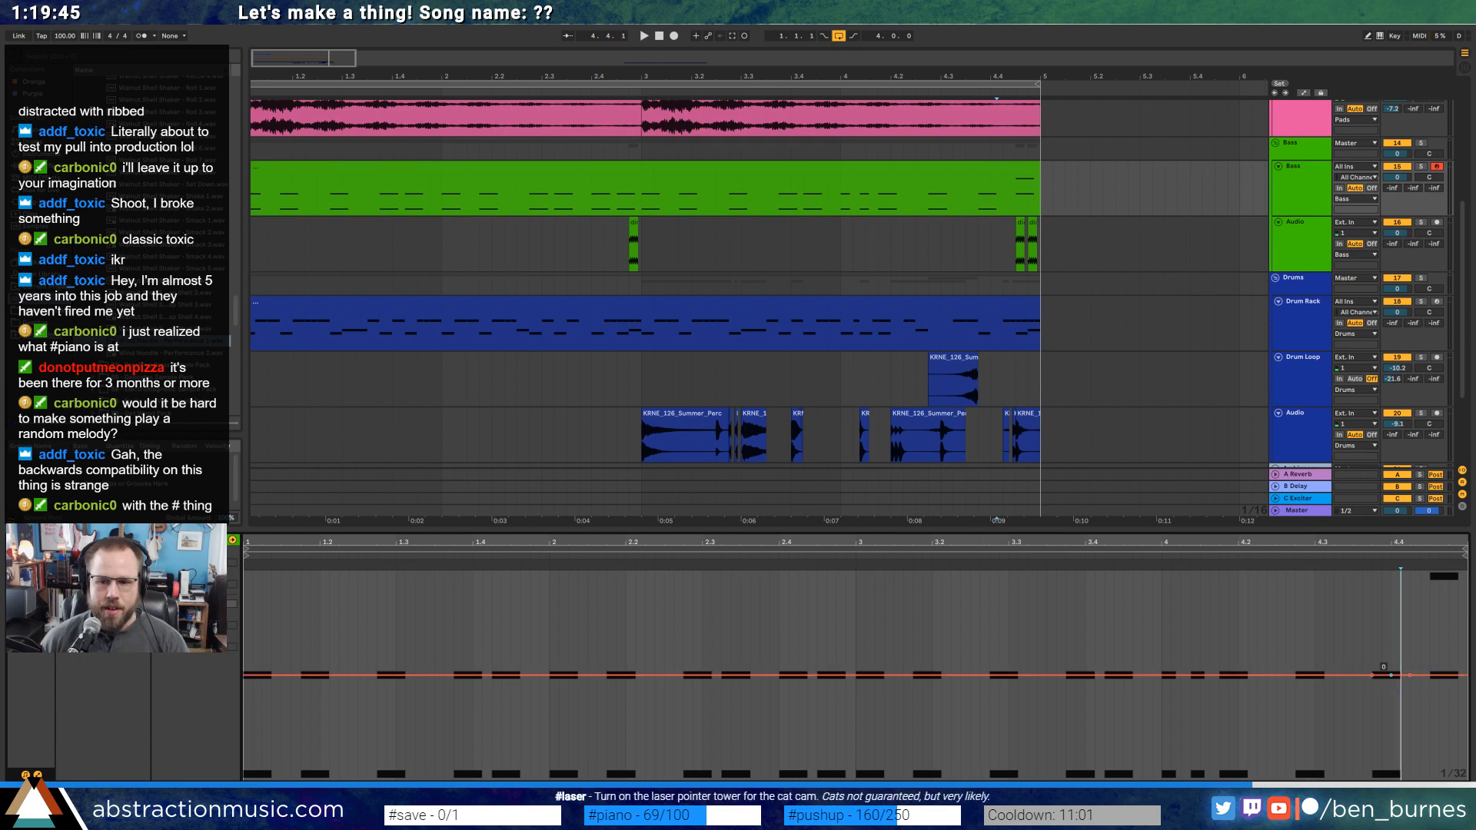
drag(1390, 675, 1399, 575)
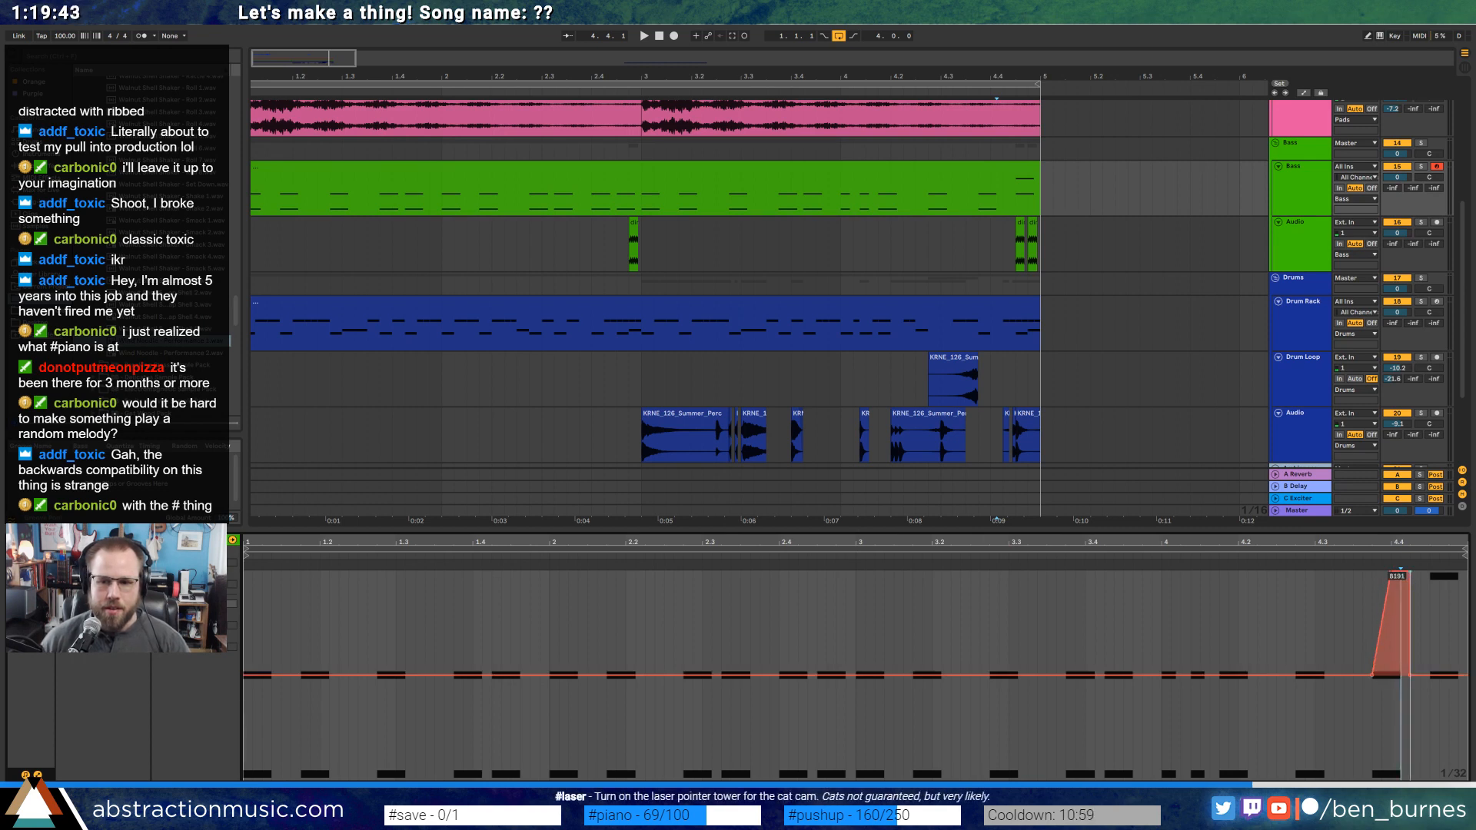
key(space)
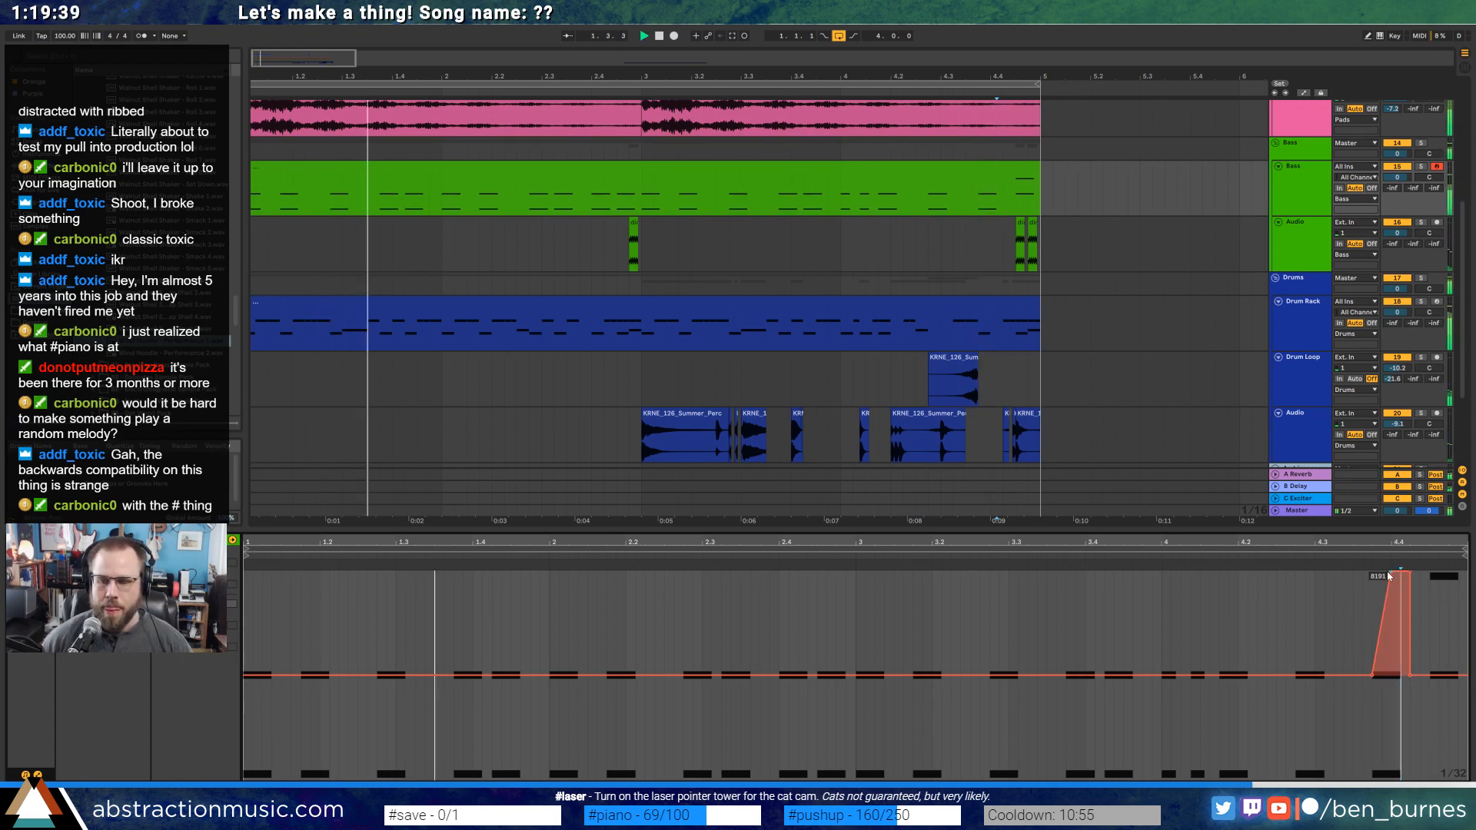
key(space)
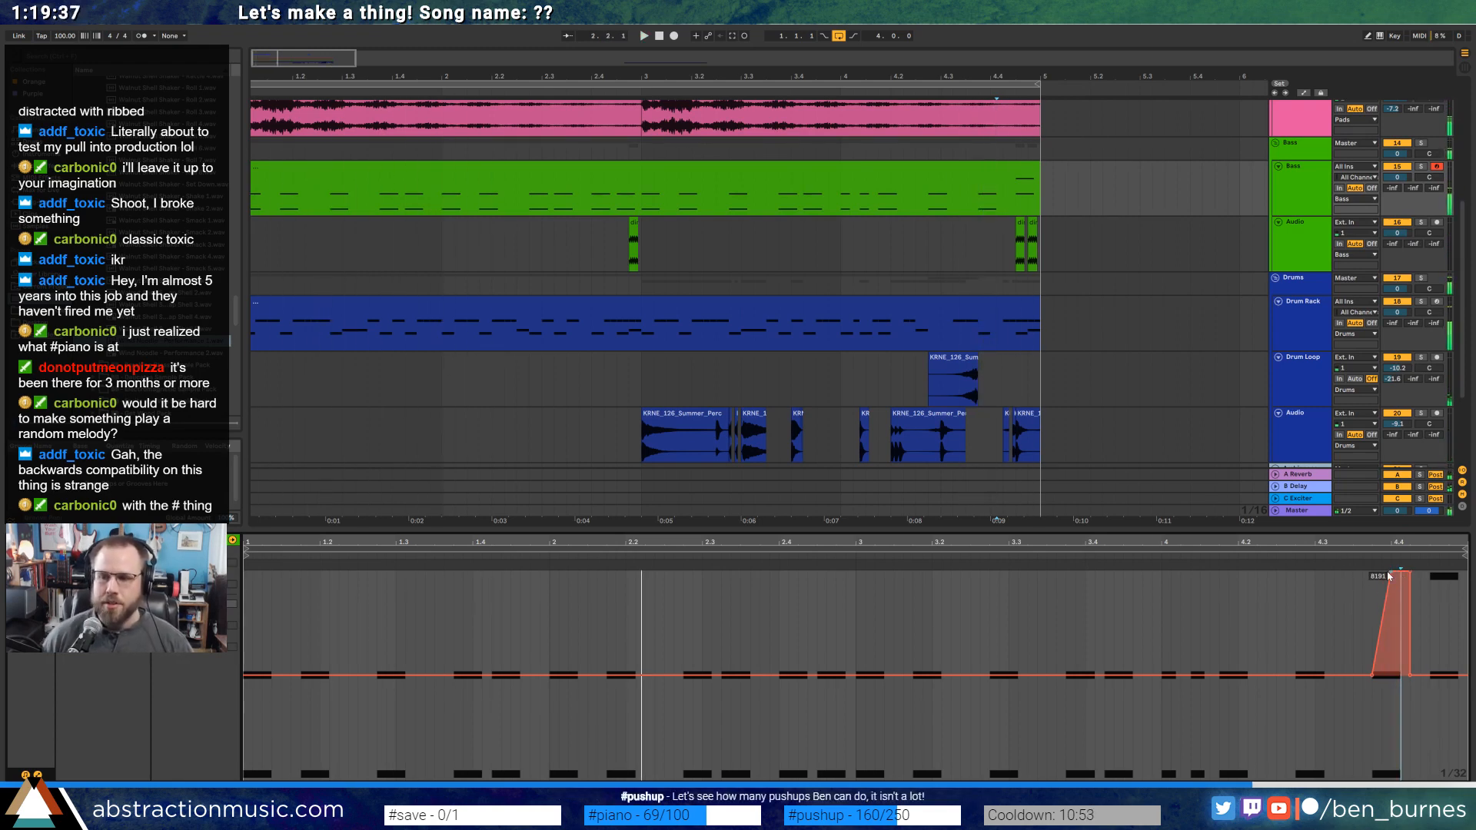
click(1240, 608)
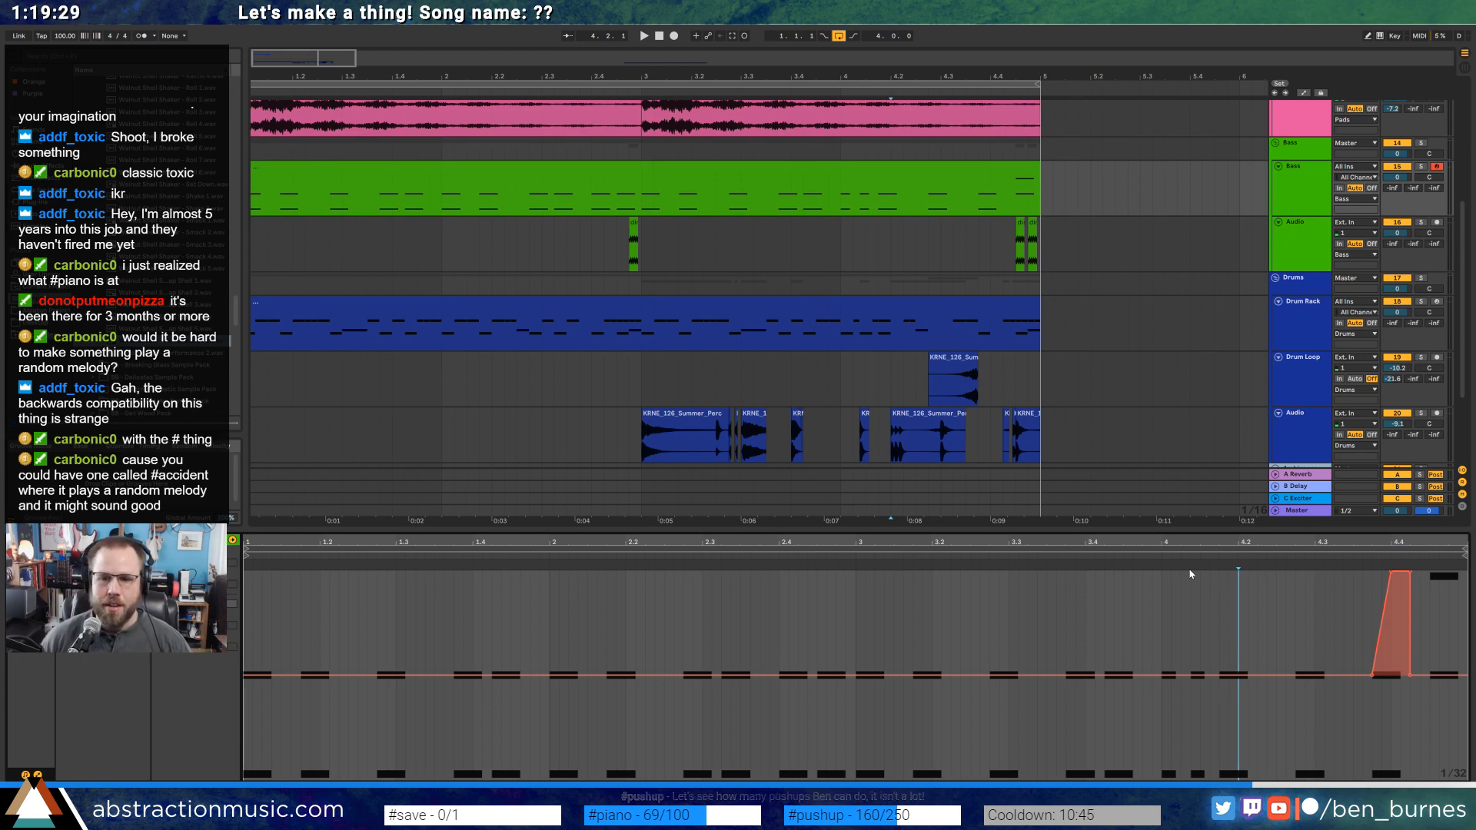
key(shift+Tab)
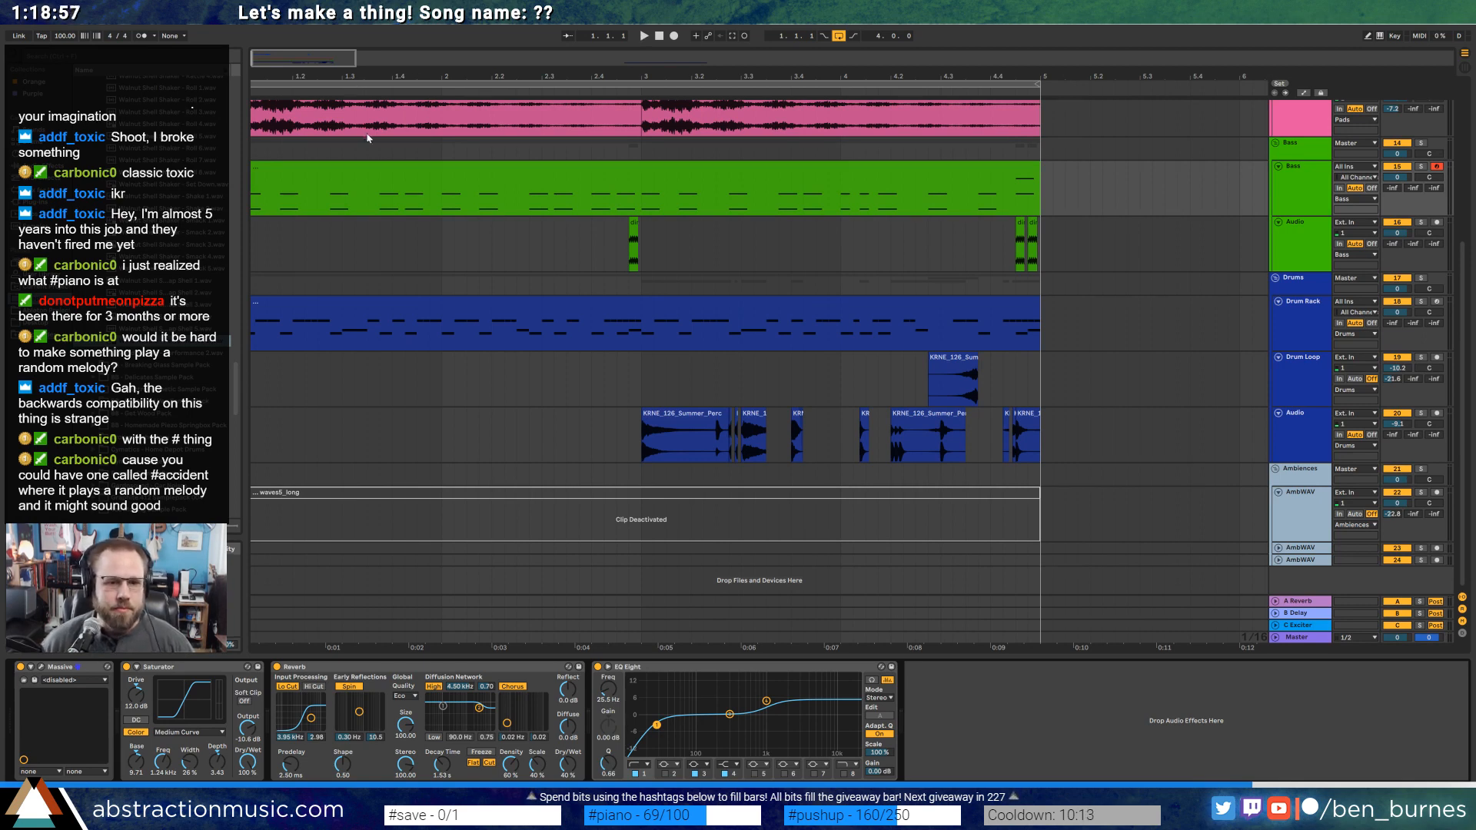
Try the reactivated waves5_long clip in the loop with a higher EQ Eight low-cut frequency on its AmbWAV track.
click(476, 494)
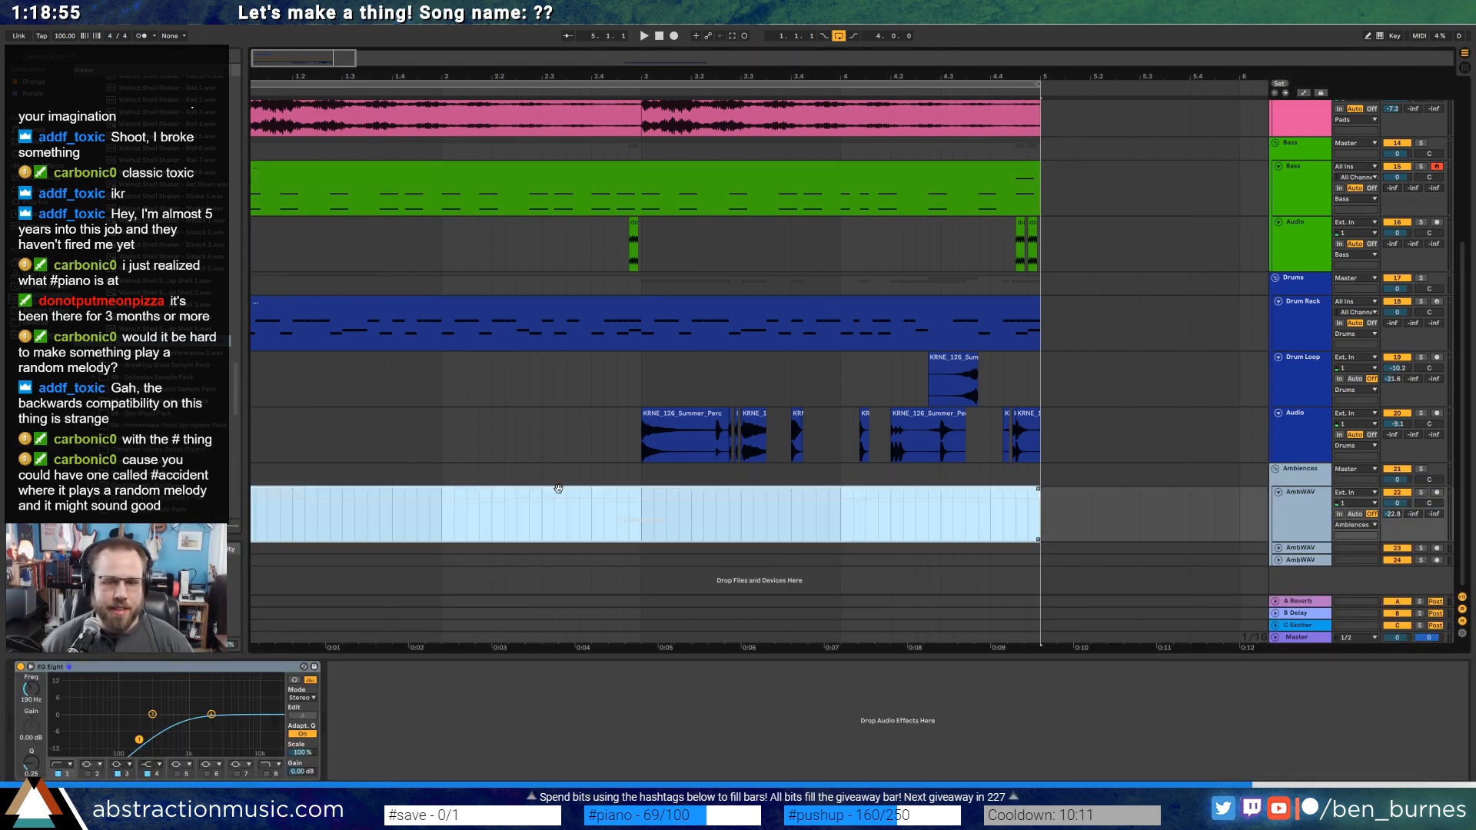
key(0)
key(space)
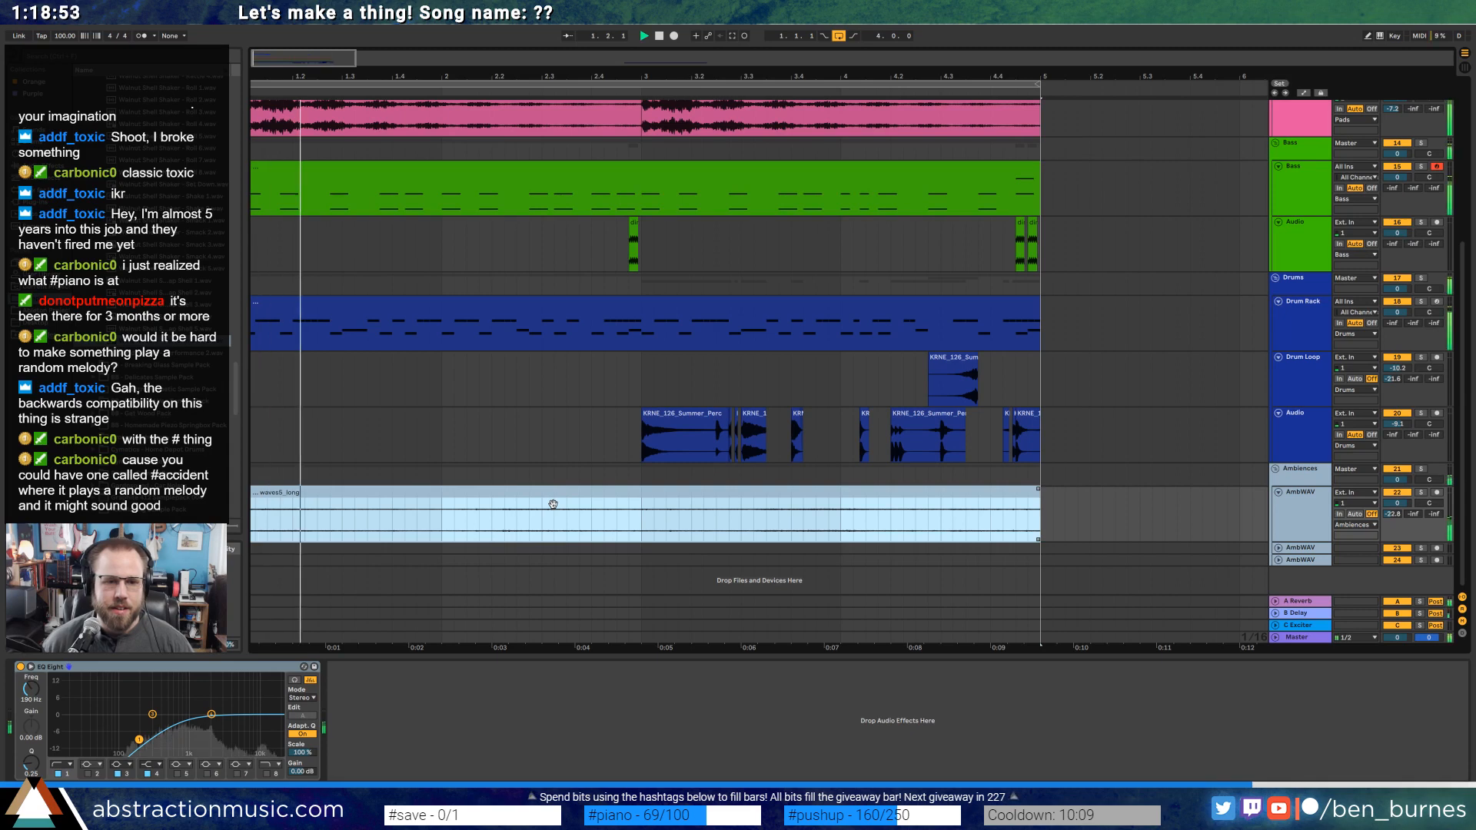
drag(133, 744, 187, 724)
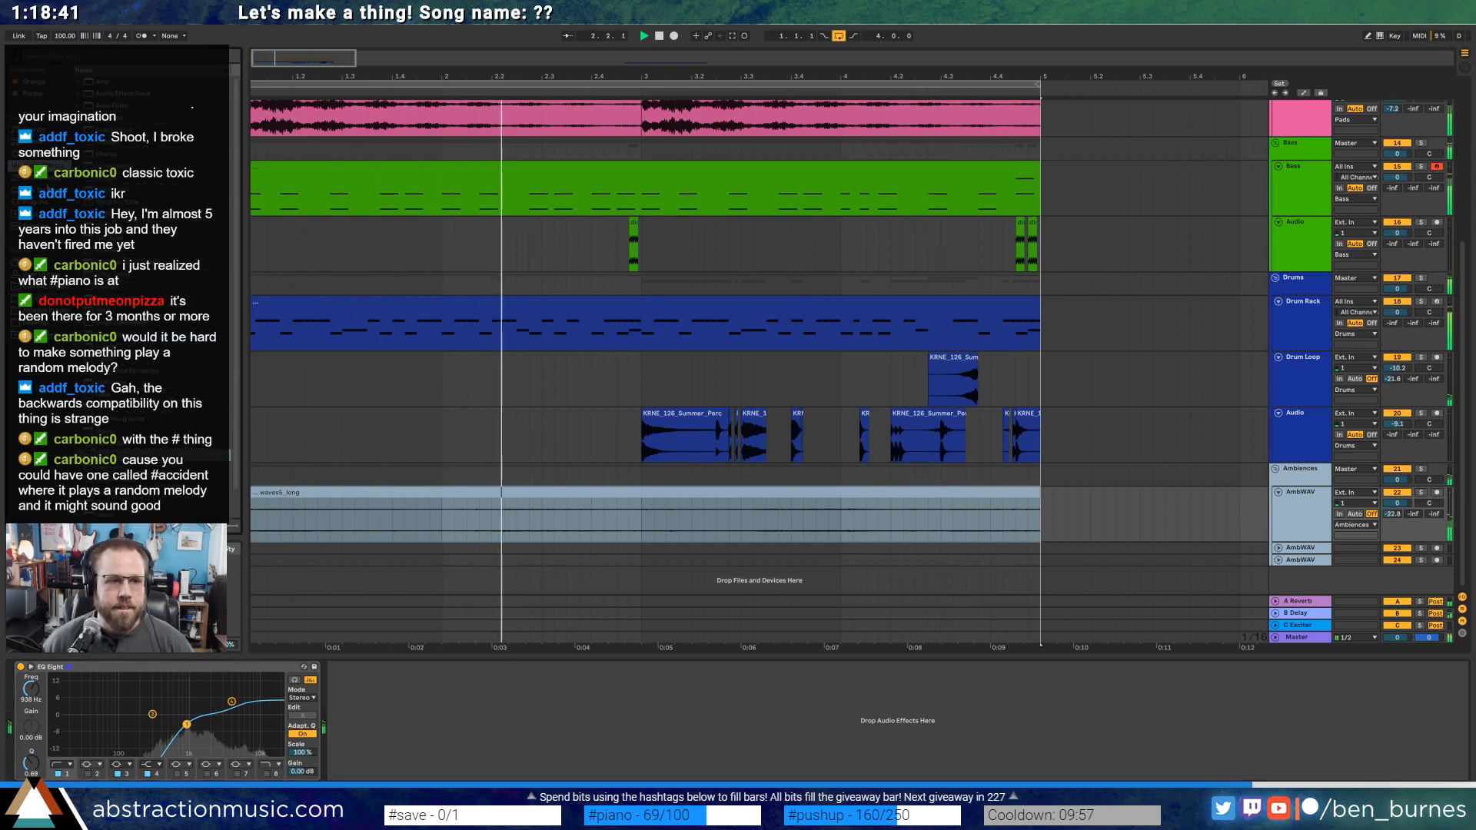
key(space)
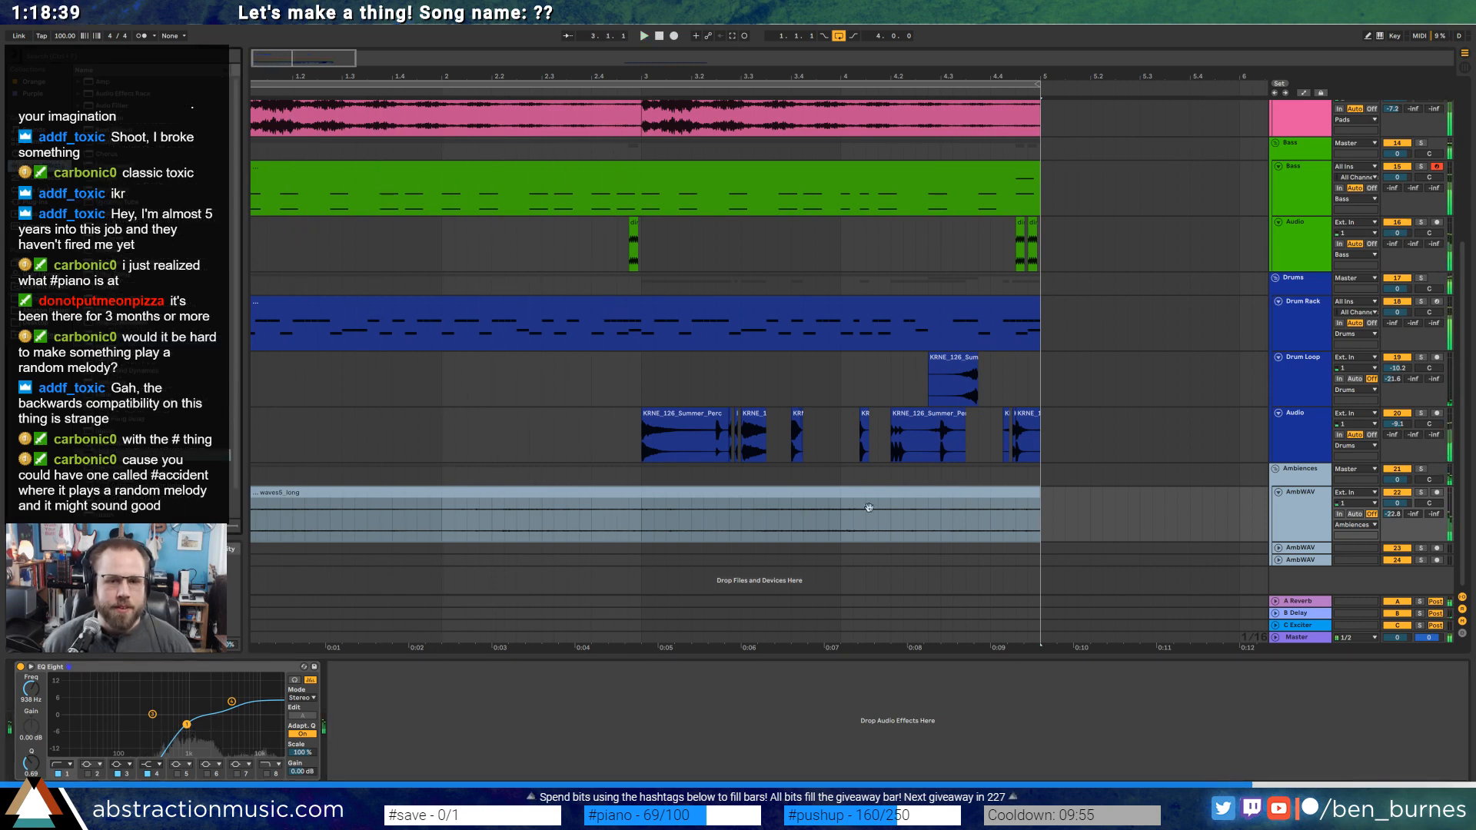
Delete the waves5_long clip from the first AmbWAV track, and flatten its EQ Eight by switching off the bands.
click(1290, 479)
key(Delete)
click(1293, 500)
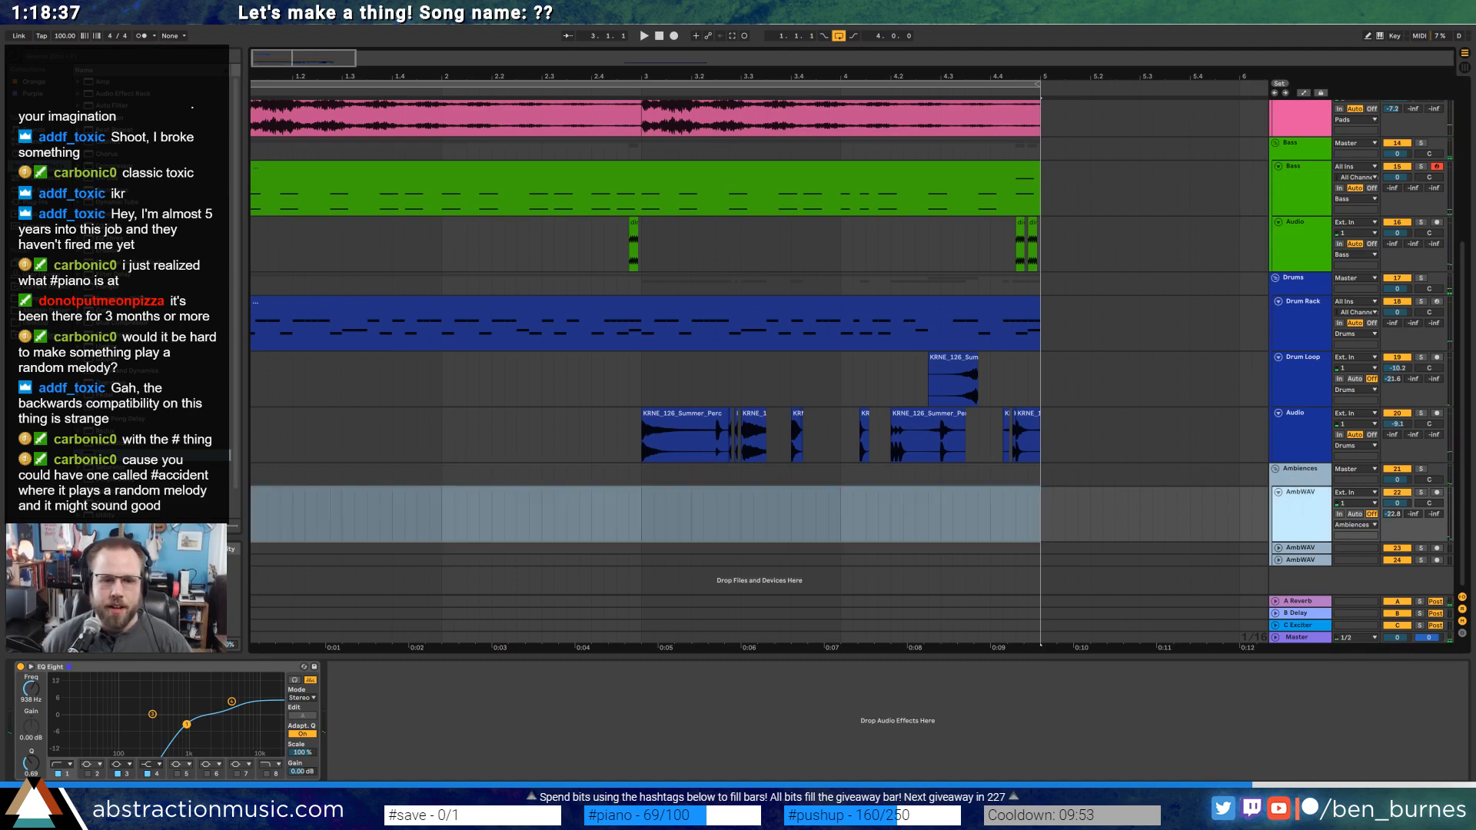
drag(186, 724, 82, 726)
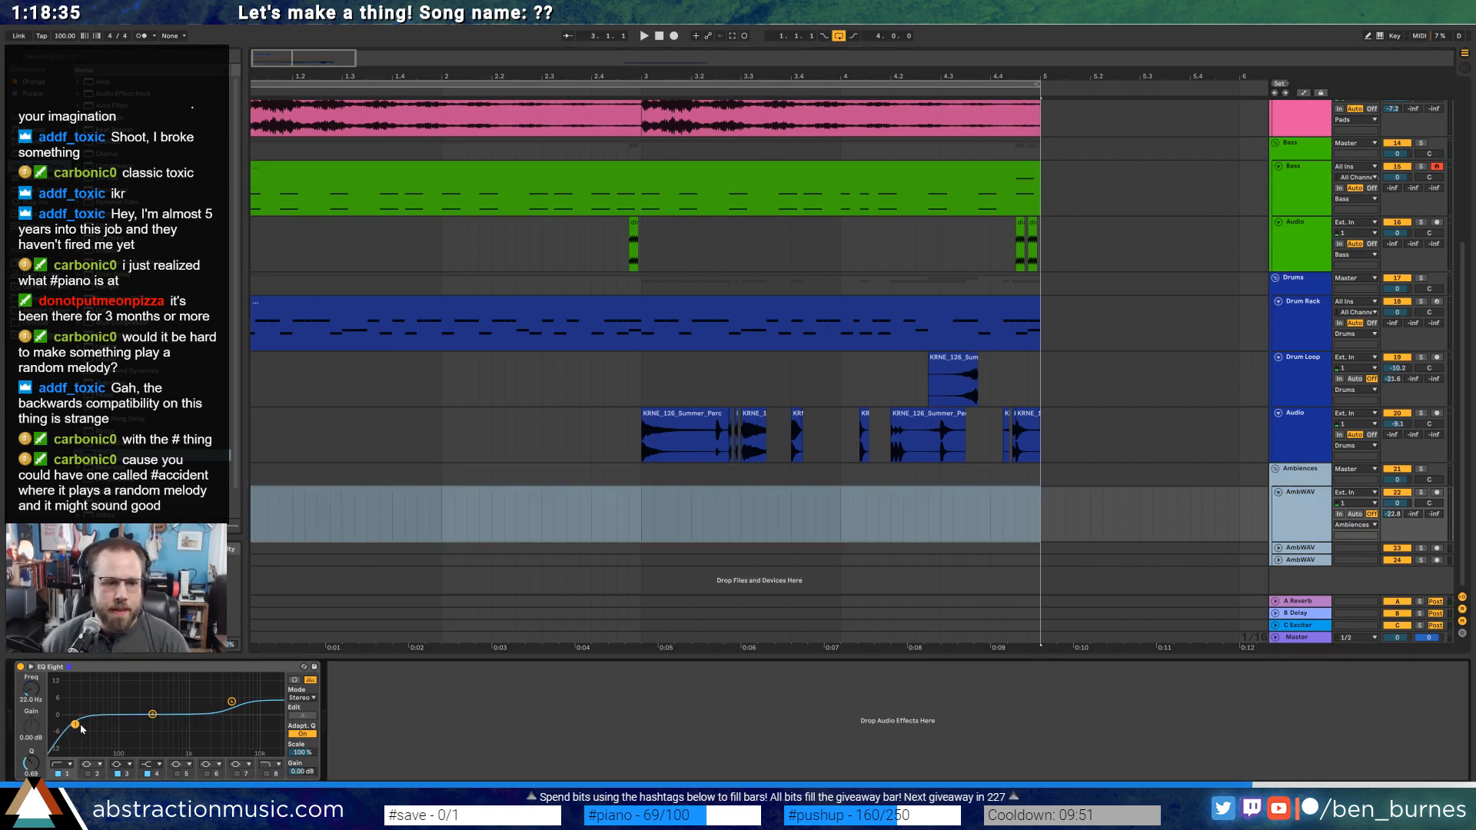
drag(234, 701, 232, 715)
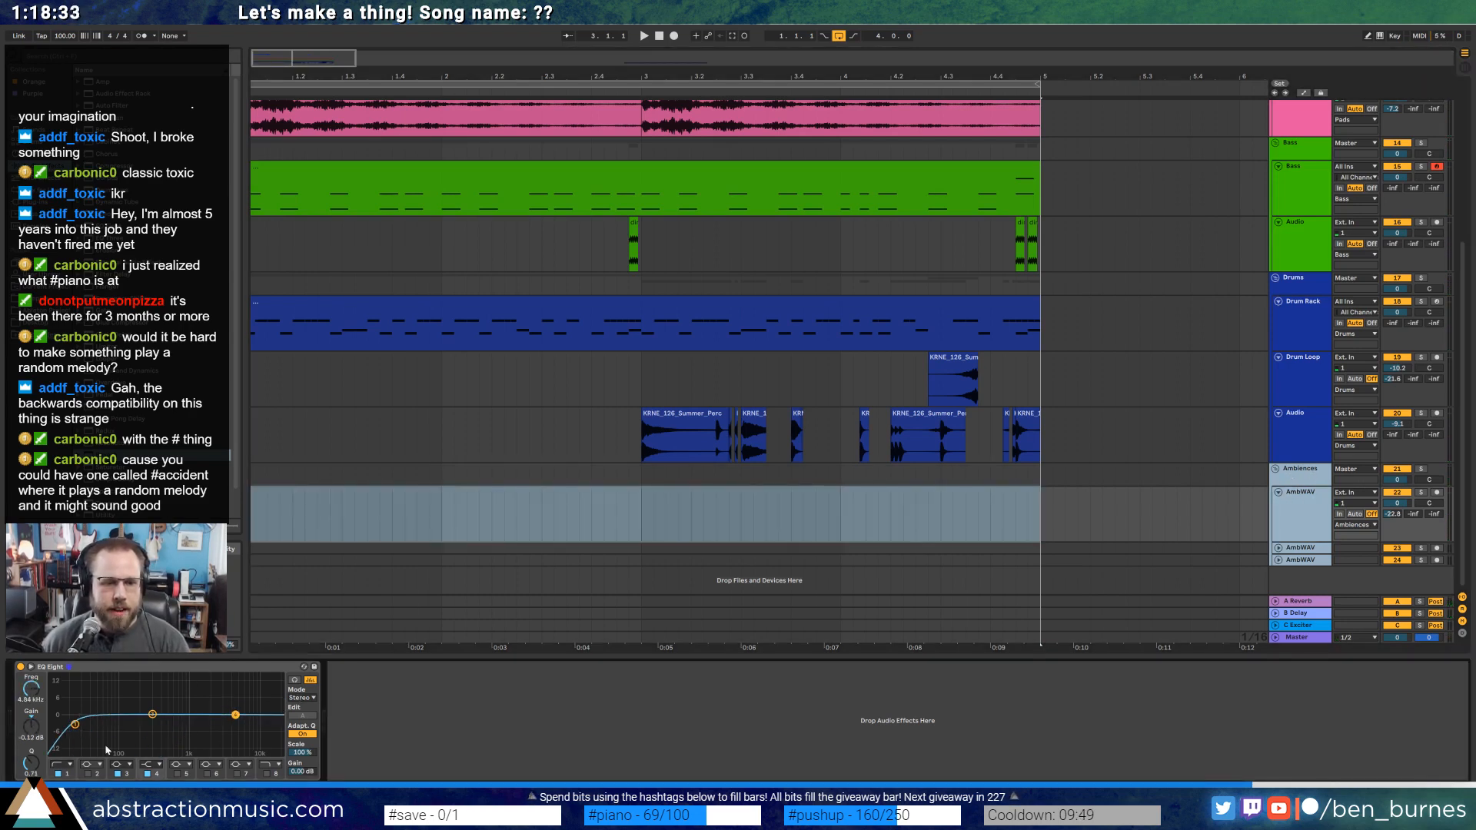
click(147, 774)
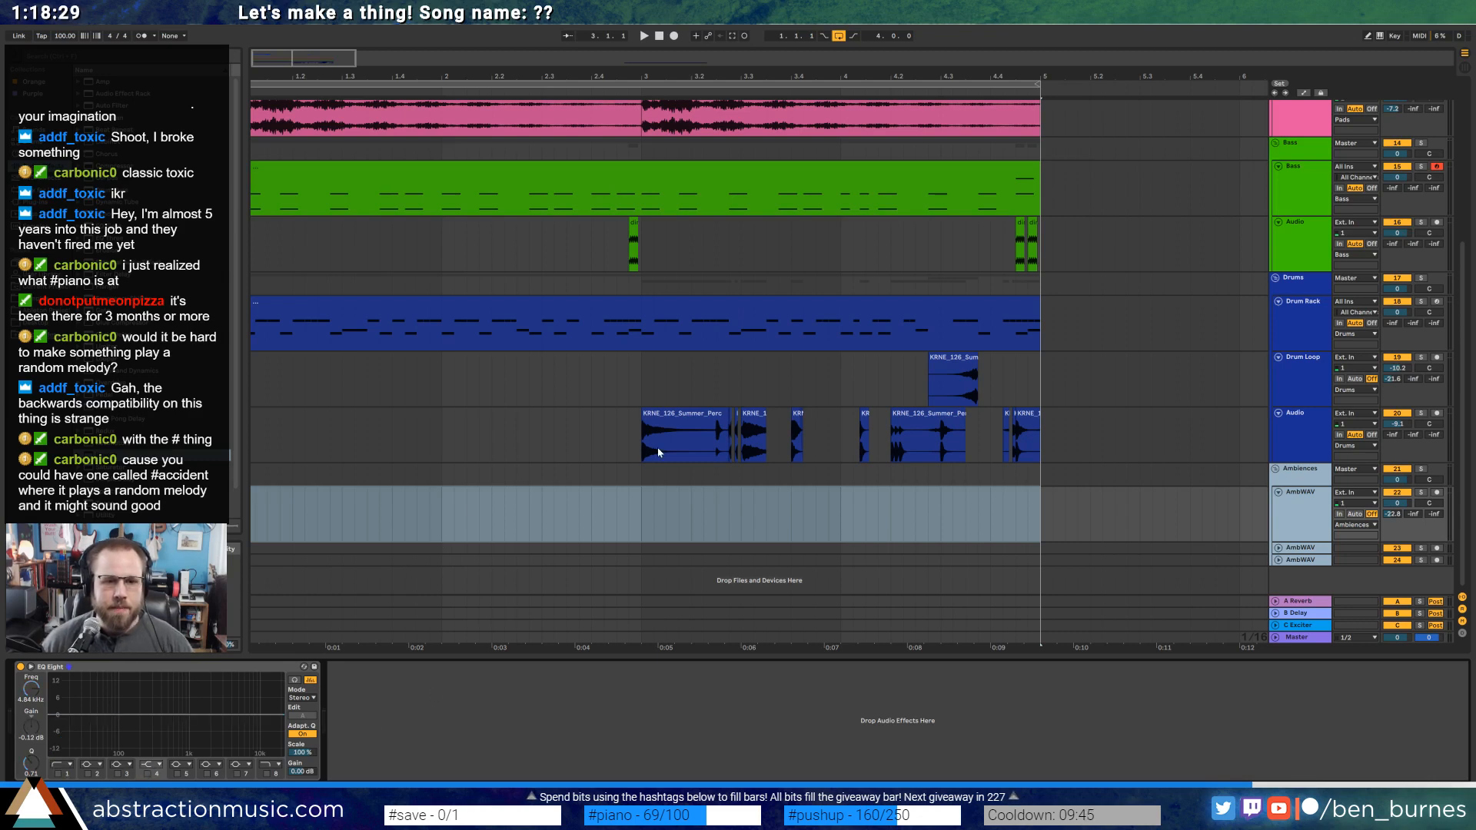
click(405, 542)
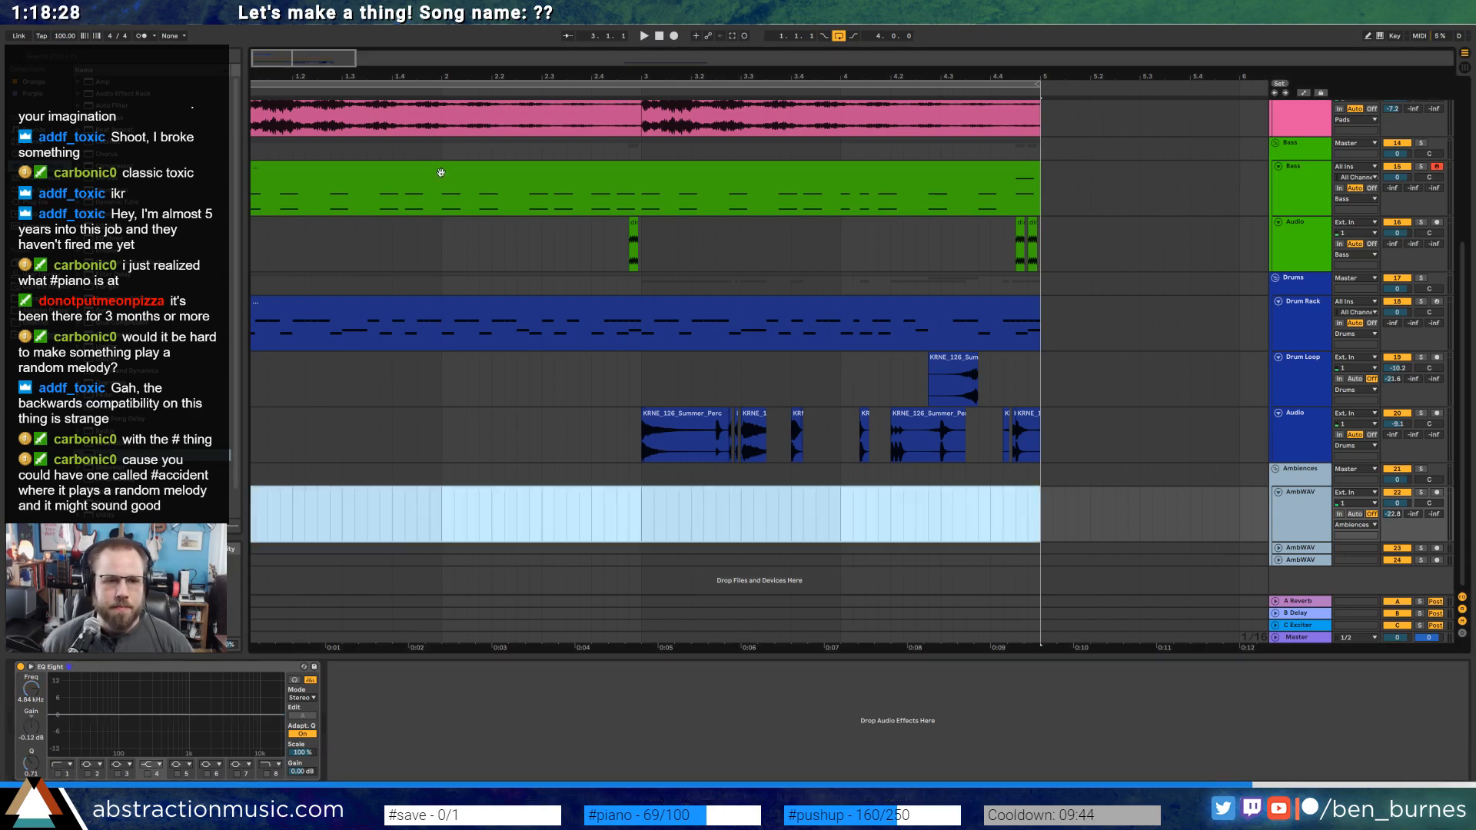
Fold the expanded tracks in the Bass, Drums, Pads and Leads groups.
click(1279, 167)
click(1279, 178)
click(1278, 213)
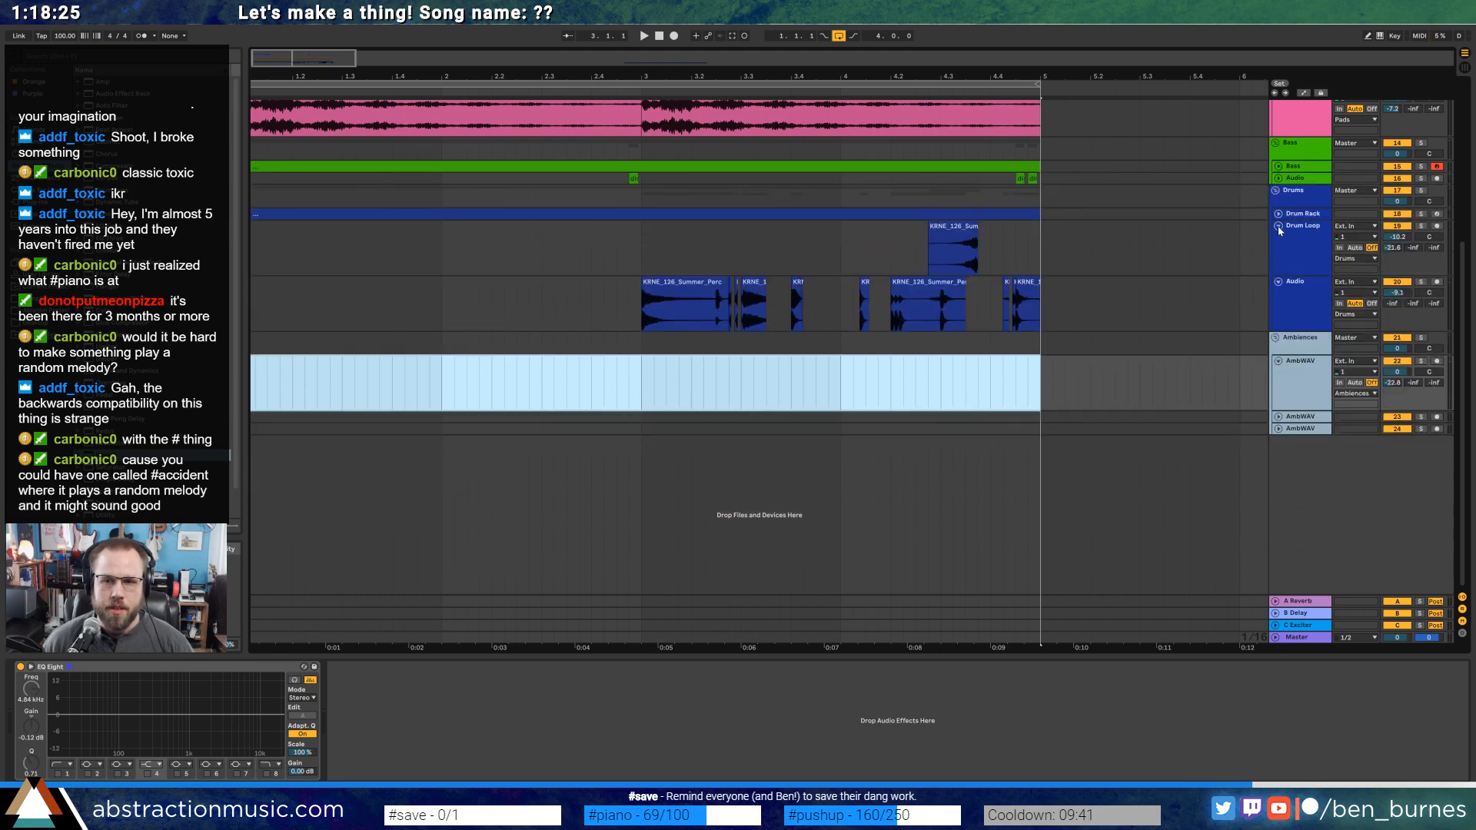
click(1278, 225)
click(1278, 238)
scroll(1264, 189, up, 3)
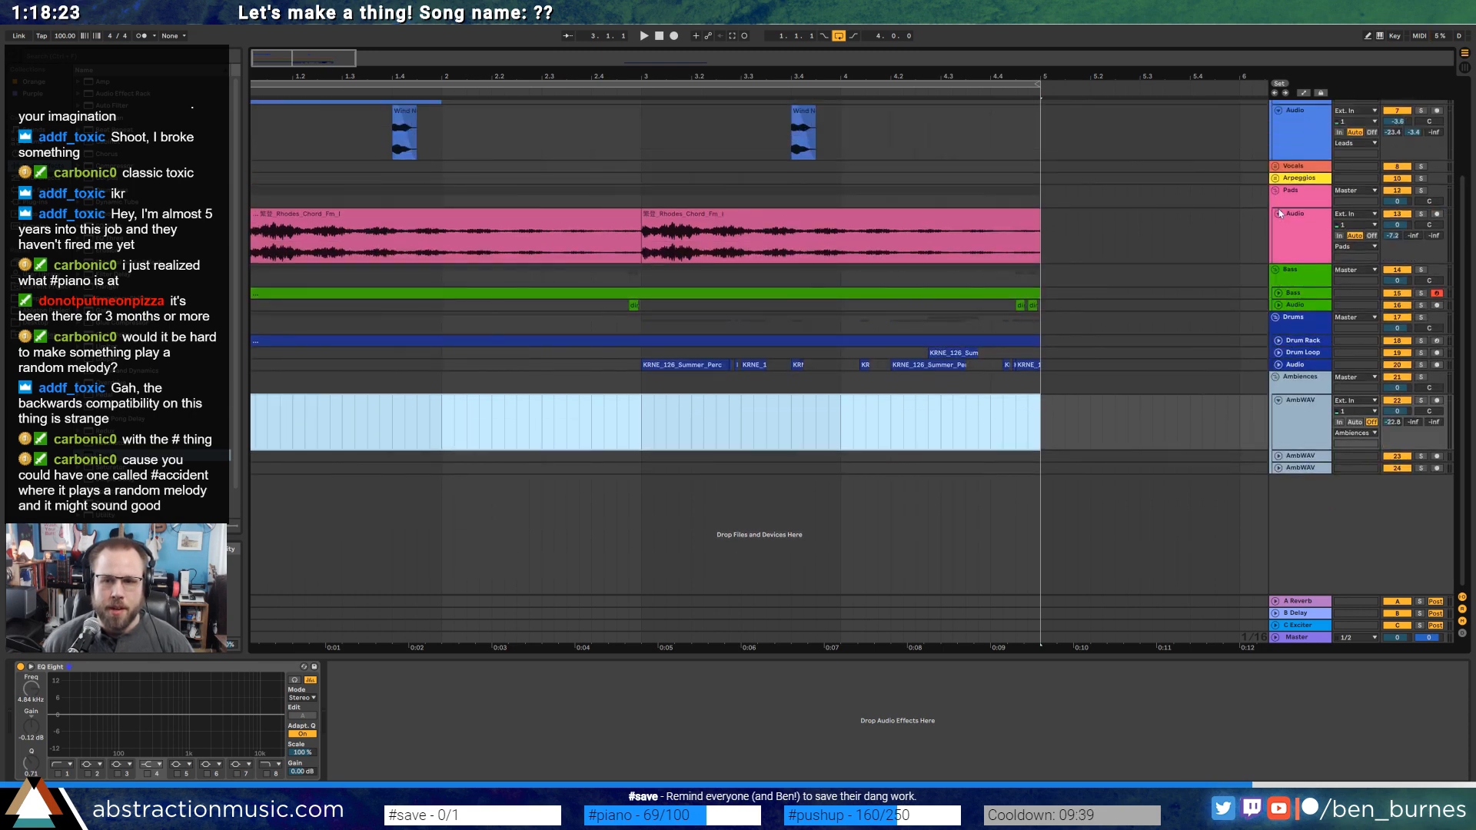
click(1280, 213)
scroll(1286, 201, up, 4)
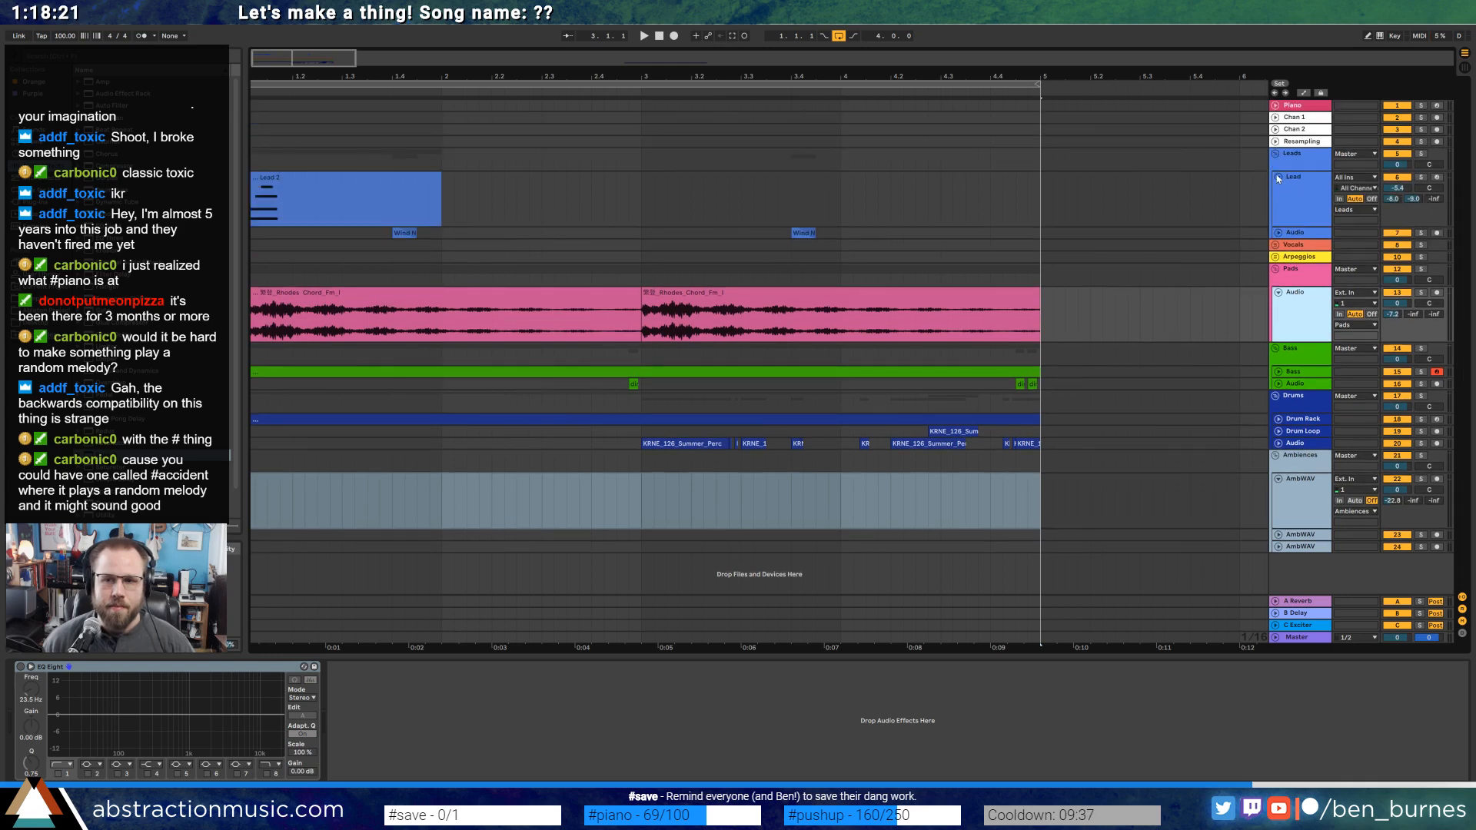
click(1279, 178)
click(1279, 249)
Unfold the Lead track, play the loop, arm the track and start recording on it.
click(1297, 177)
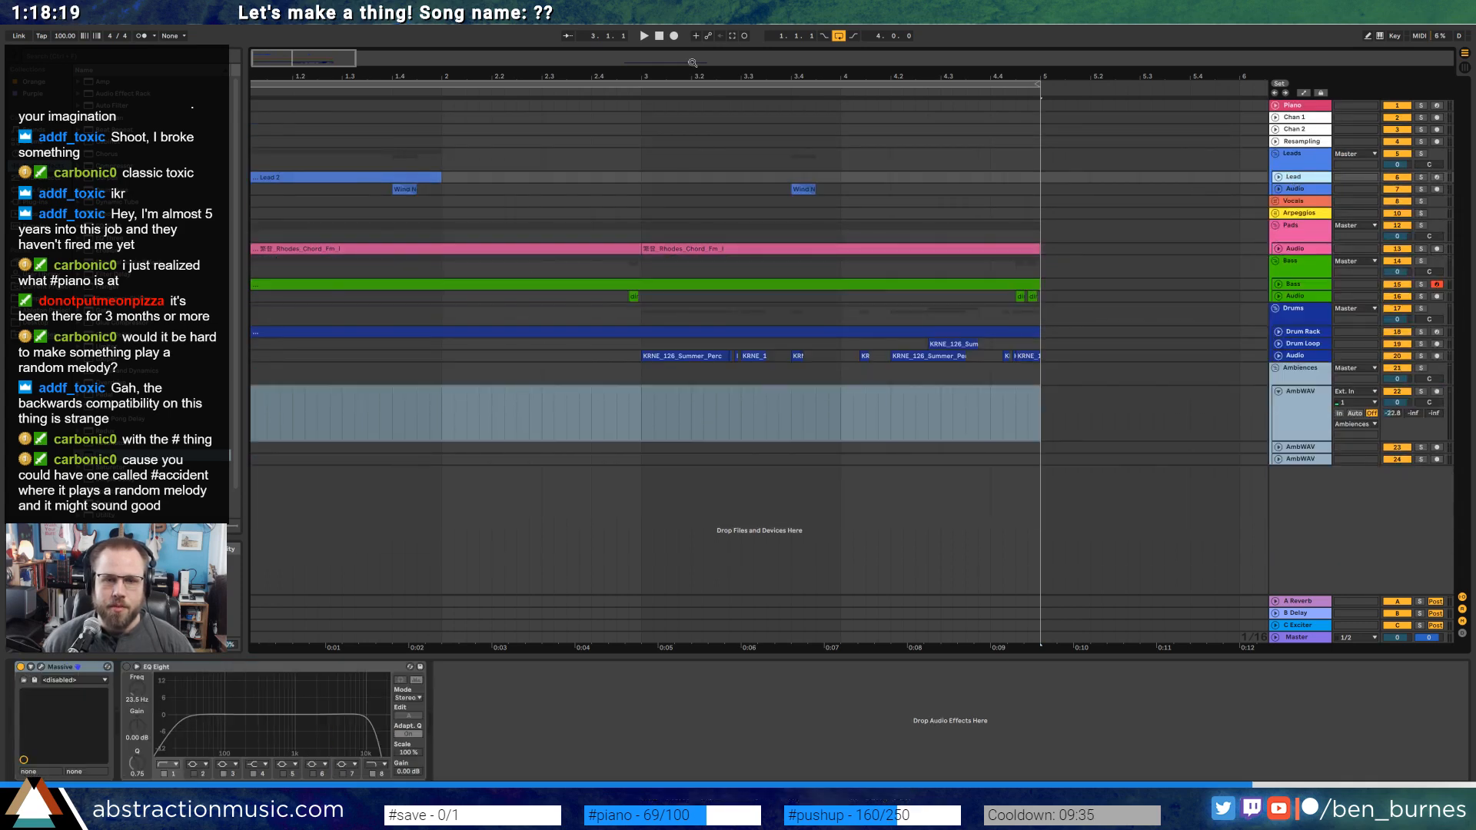
drag(318, 66, 320, 64)
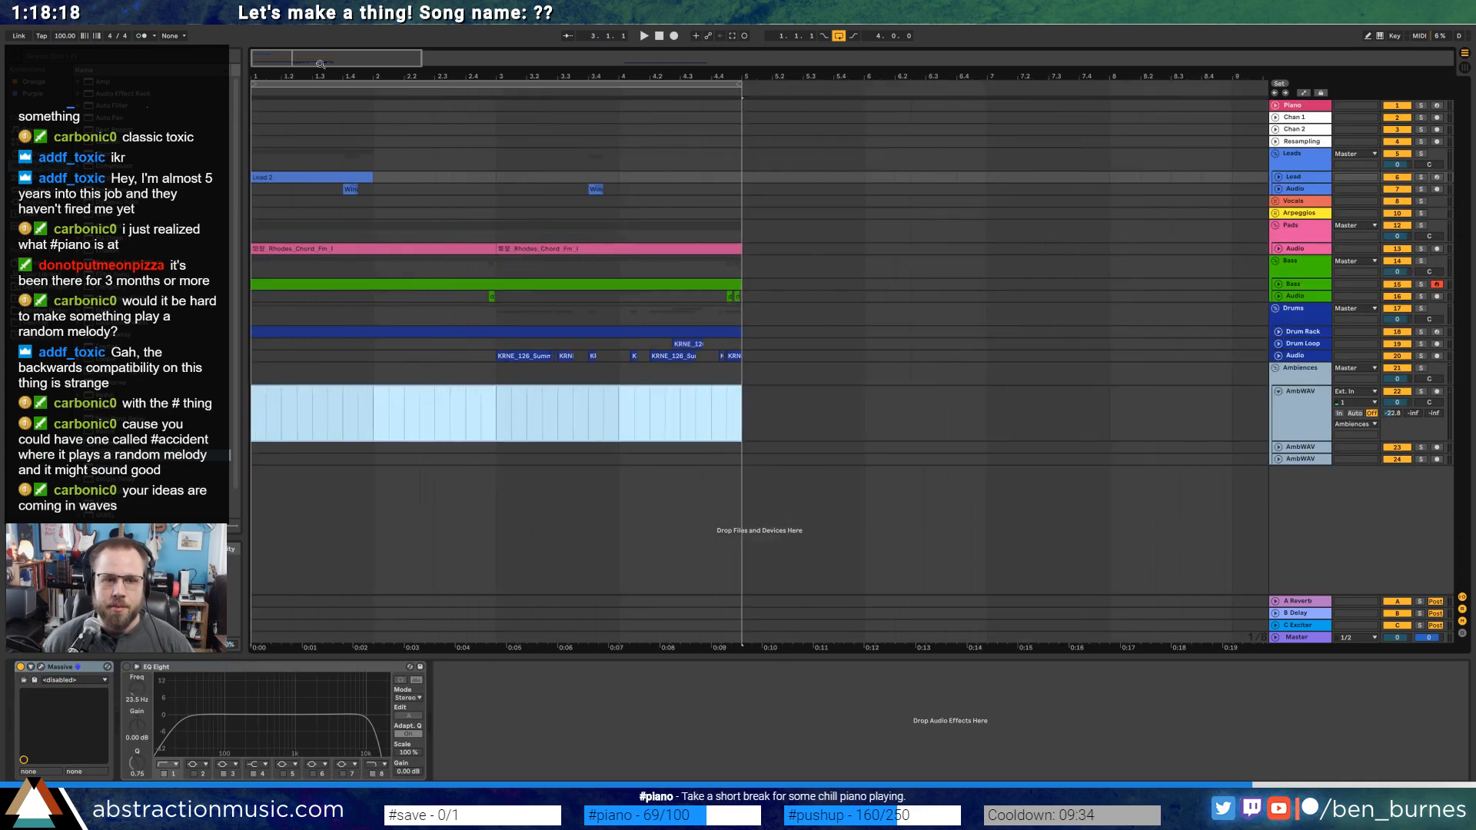
click(1278, 177)
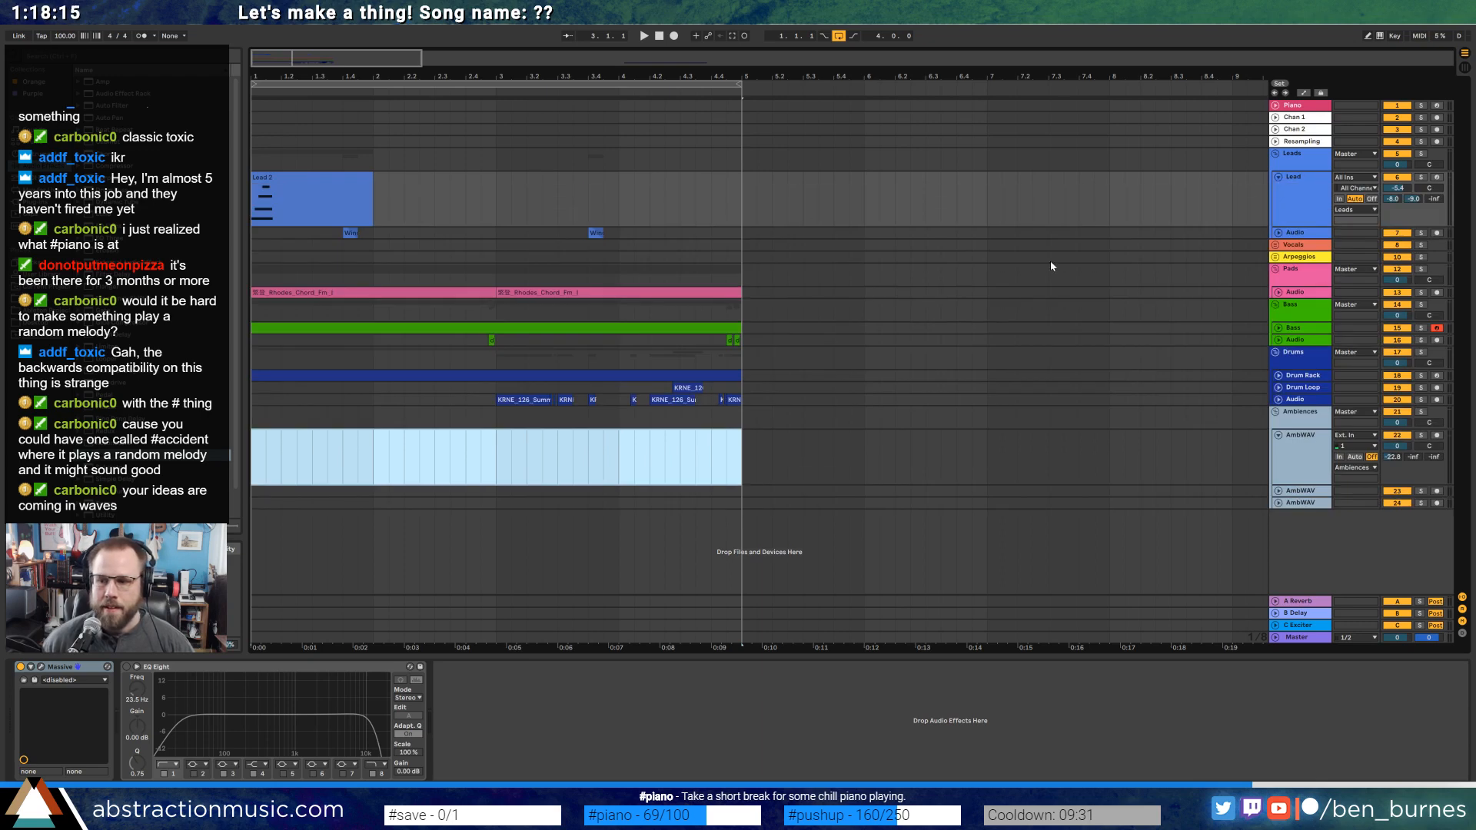
click(281, 178)
key(space)
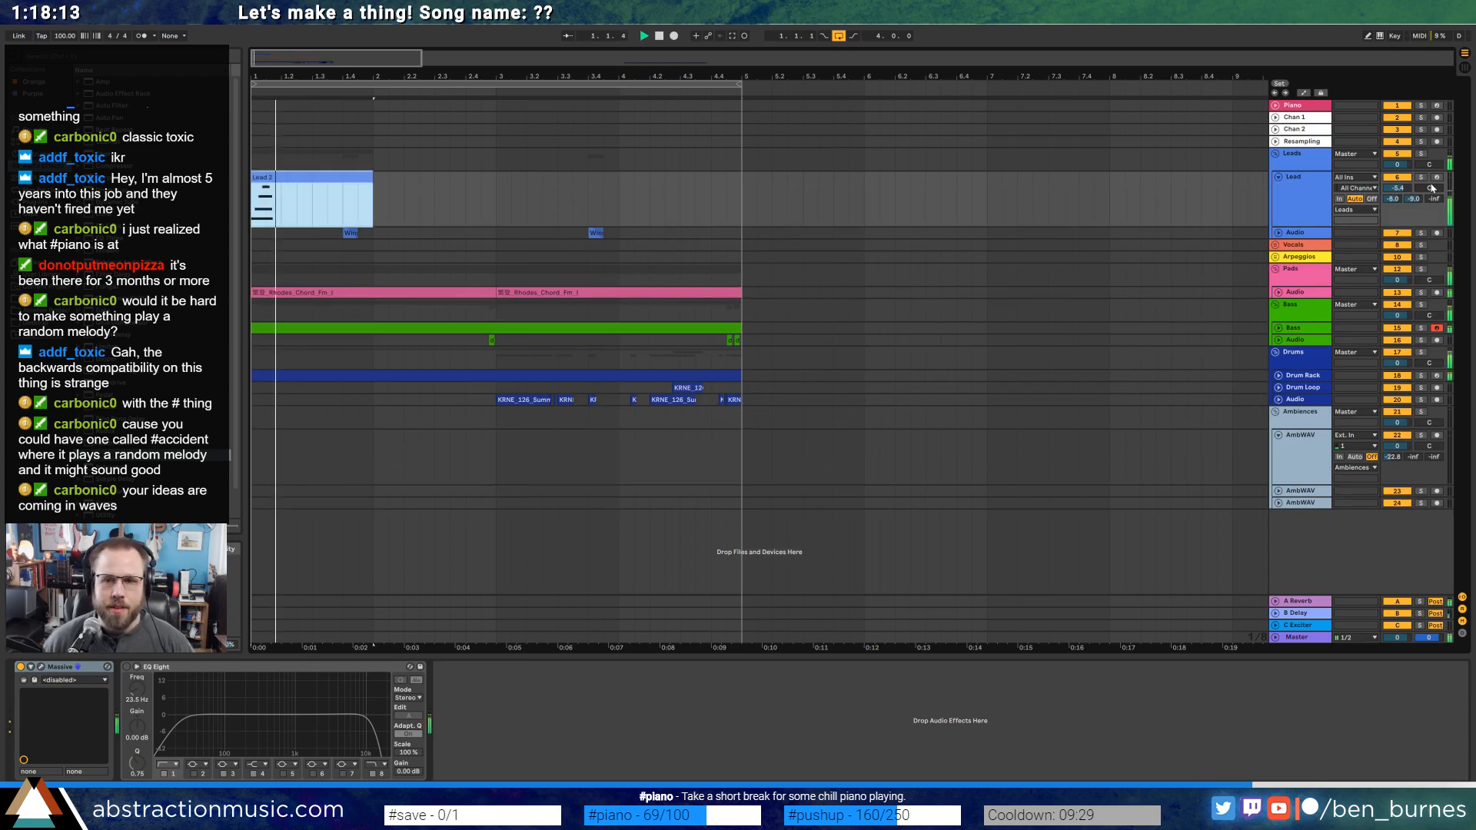
click(1435, 178)
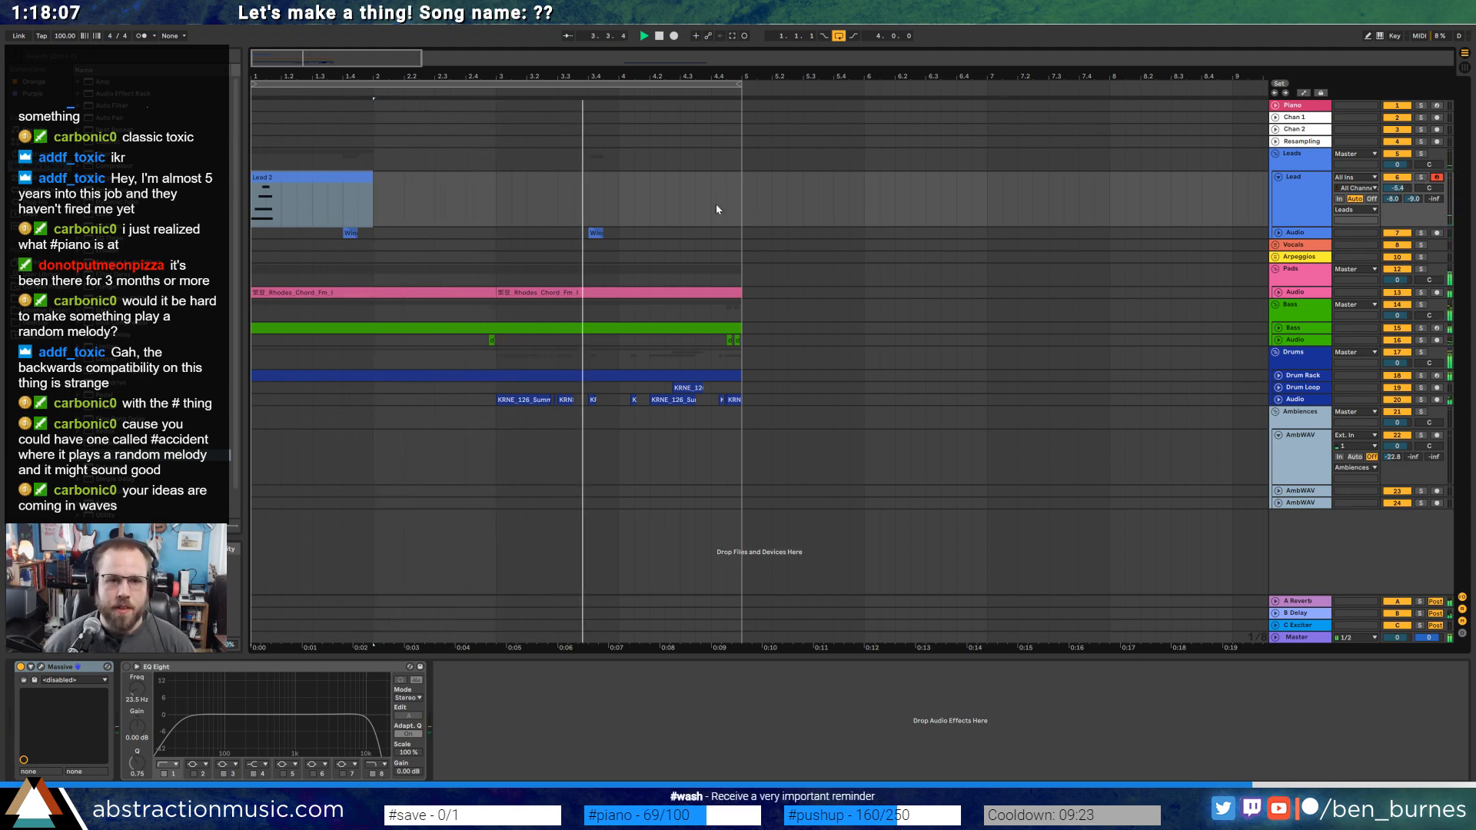
click(675, 37)
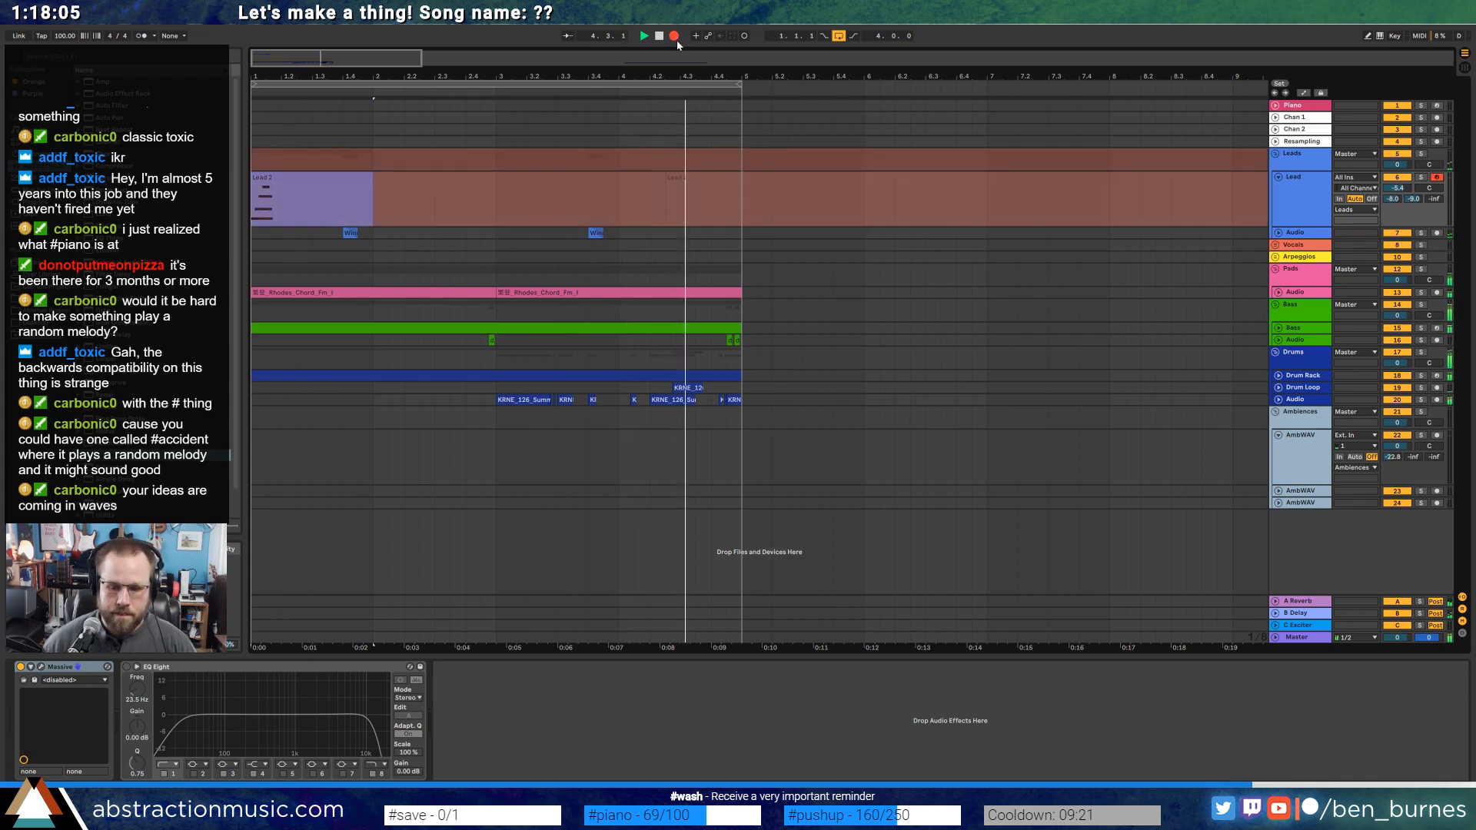
Stop recording, undo the last recording change on the Lead track, and open the new lead clip at the end of the loop.
key(space)
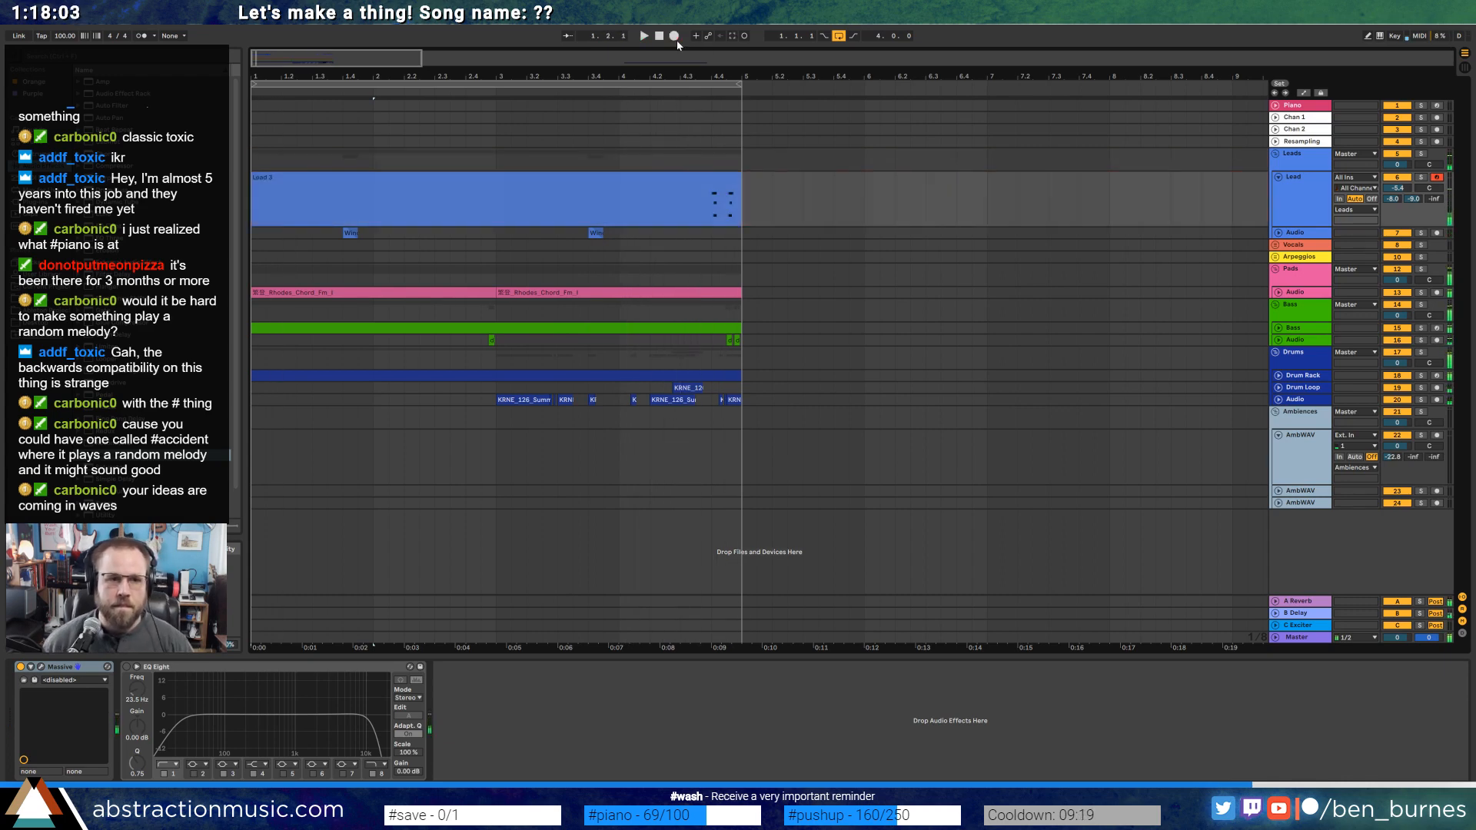
key(ctrl+z)
double_click(703, 192)
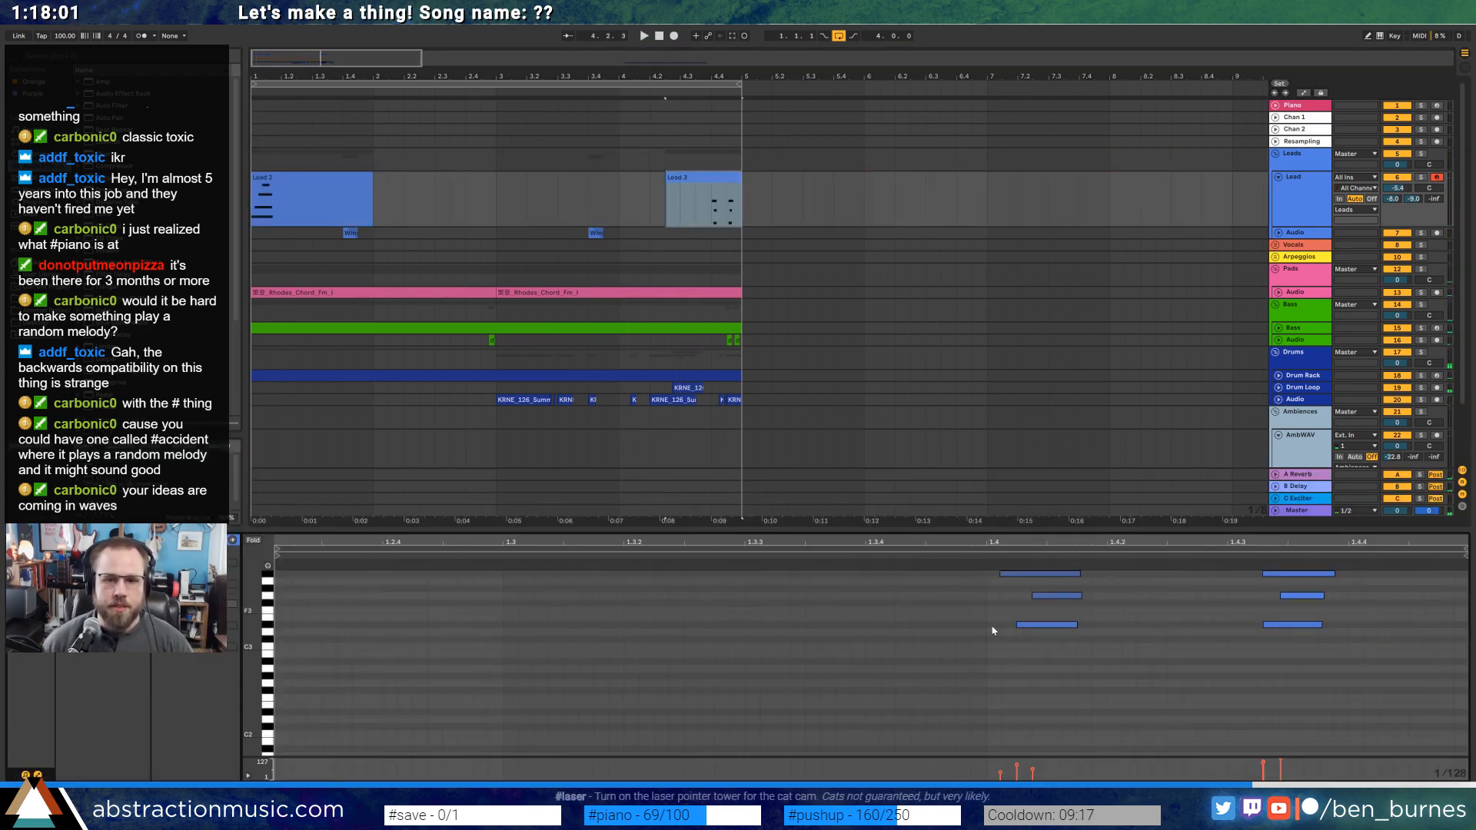
Nudge the two chords in the closing lead clip slightly earlier, and while the loop plays, shift the second chord later.
drag(1036, 668, 1044, 461)
drag(1248, 683, 1291, 565)
key(Left)
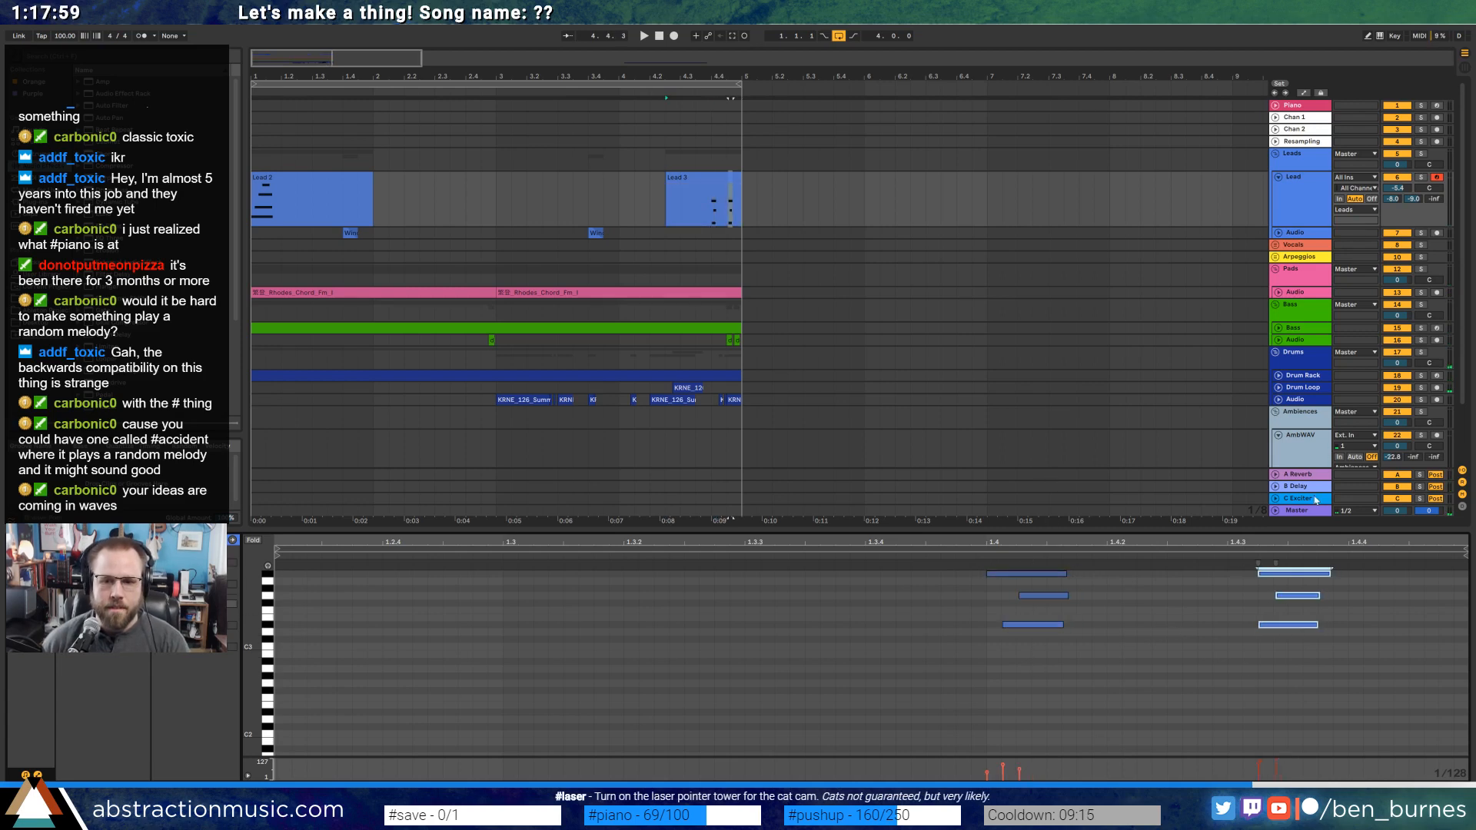
key(space)
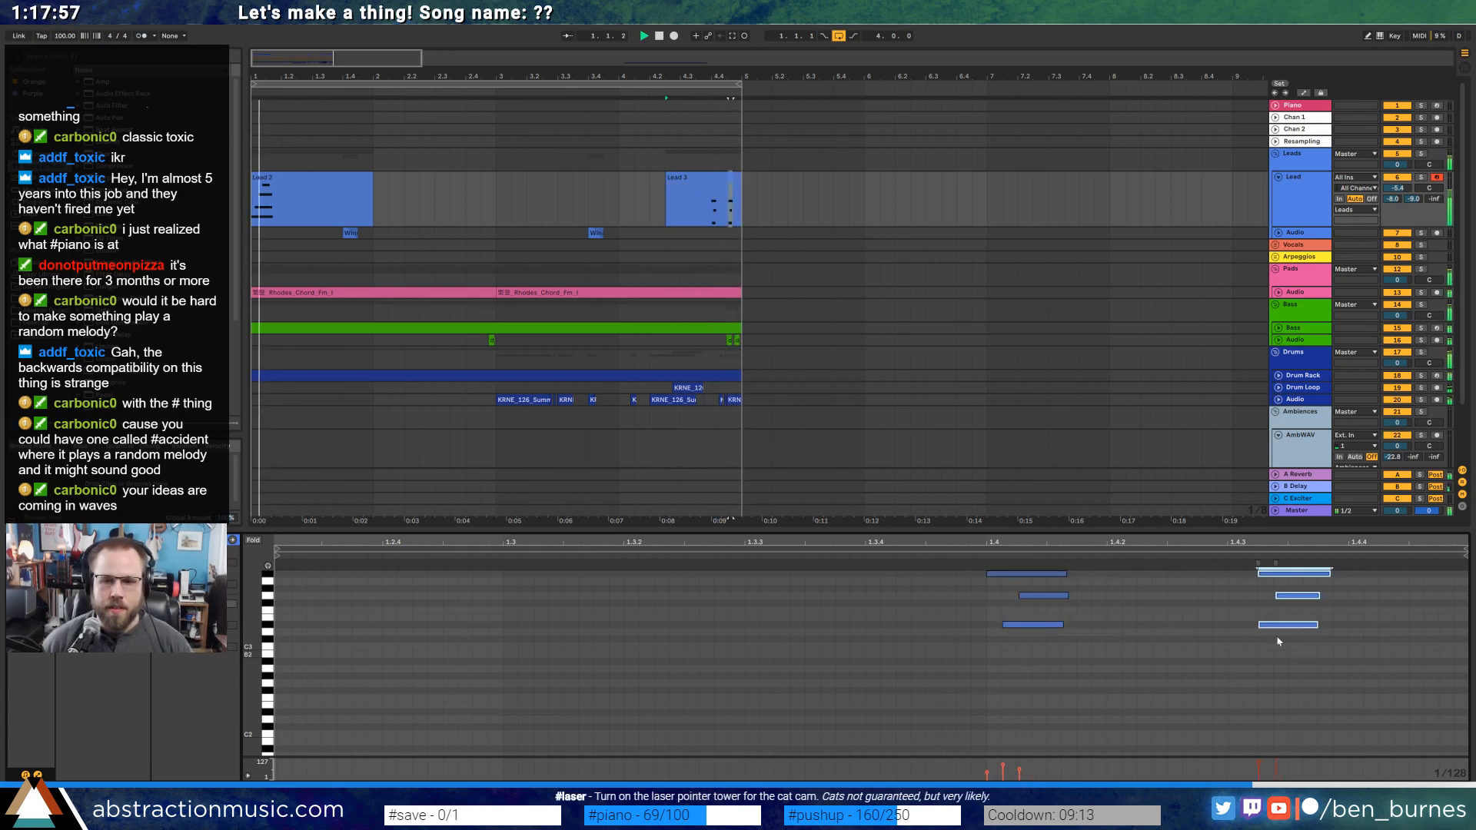
drag(1294, 573, 1324, 574)
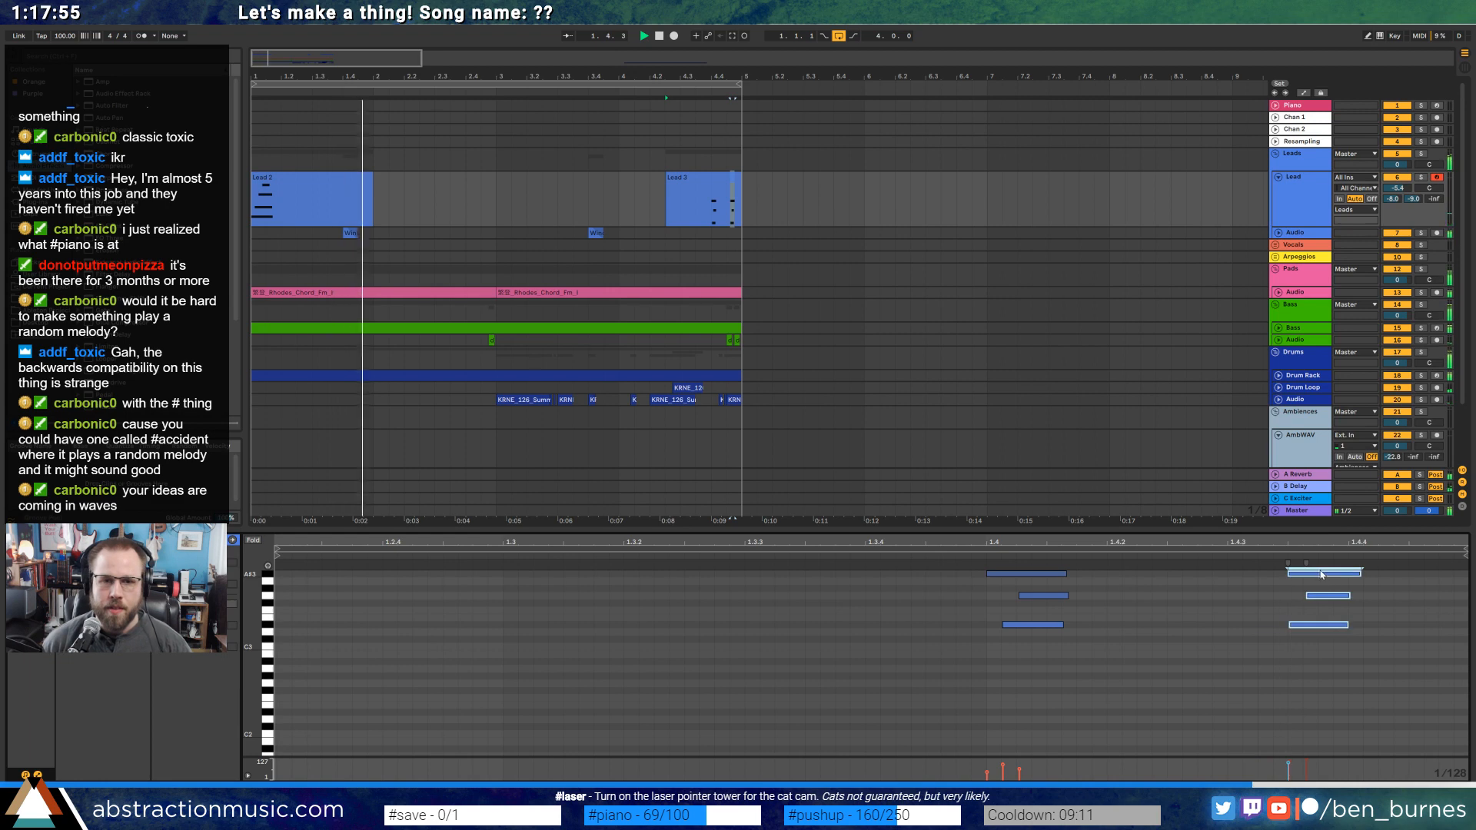
Duplicate the four-bar arrangement of the Lead through drum tracks directly after itself.
click(498, 199)
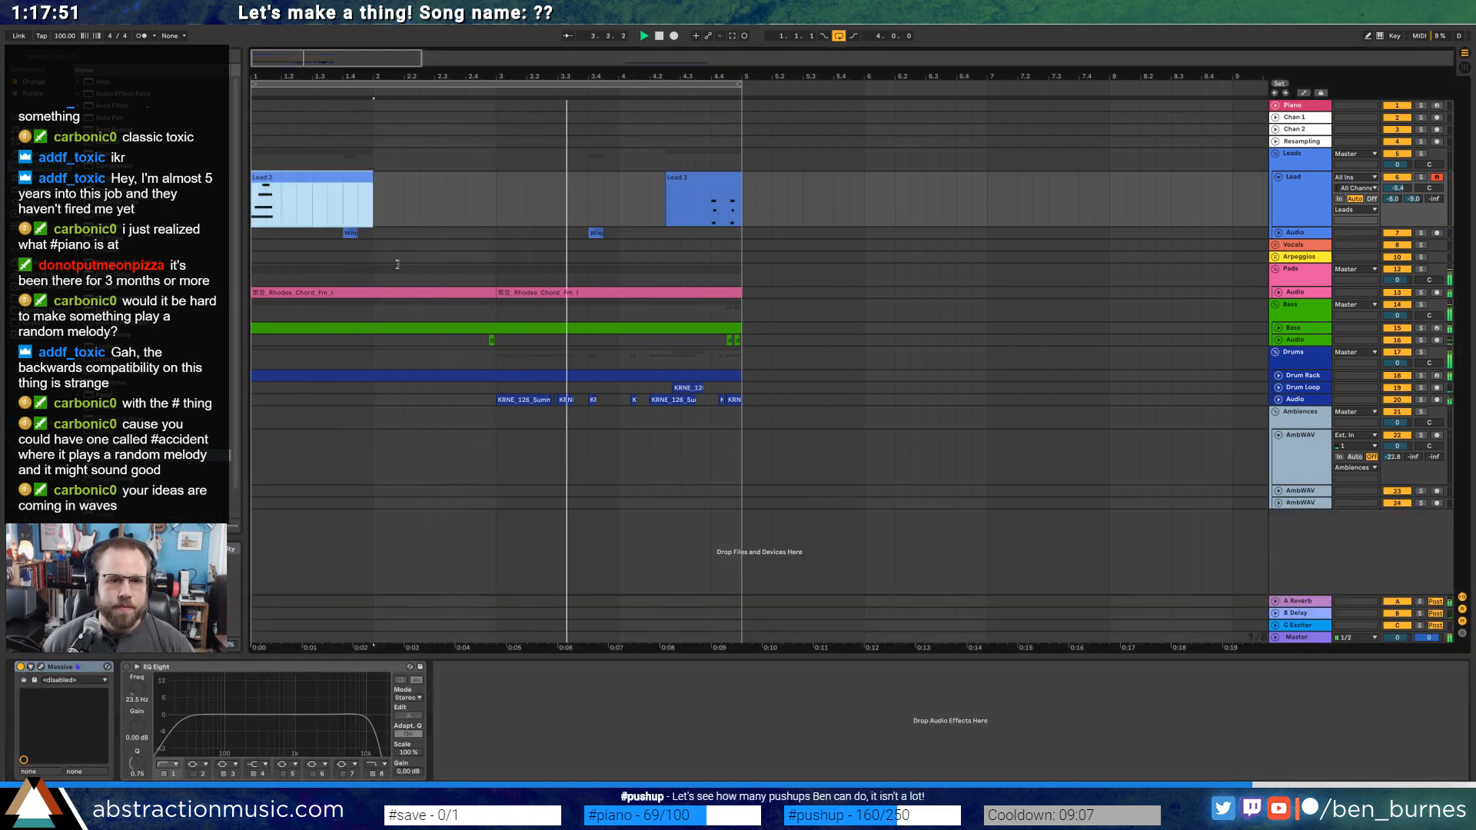
drag(257, 191, 745, 406)
key(ctrl+d)
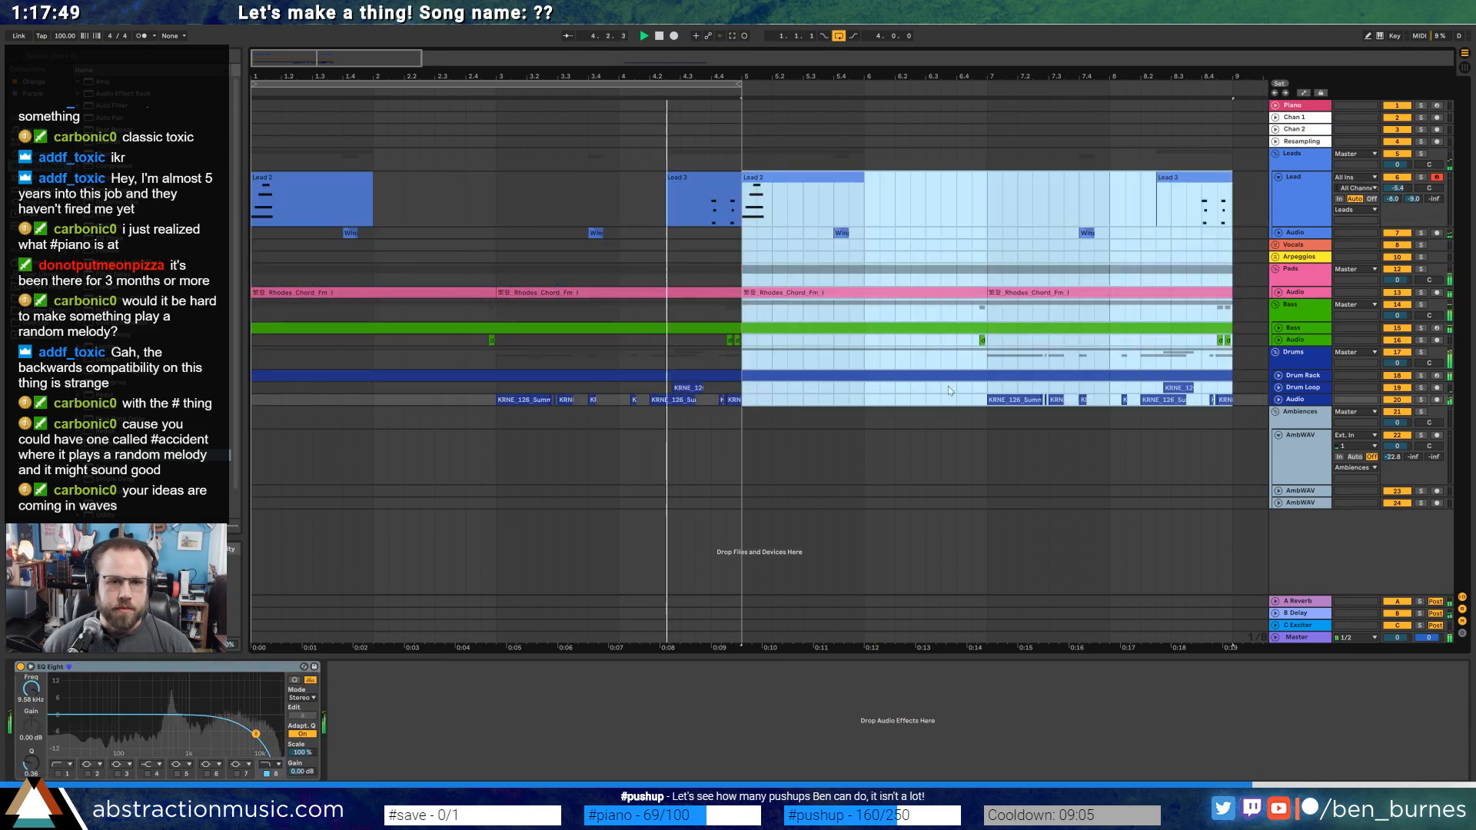
In the first closing lead clip, align the first chord's two lower notes with the start of its top note.
double_click(703, 201)
drag(1009, 590, 1059, 635)
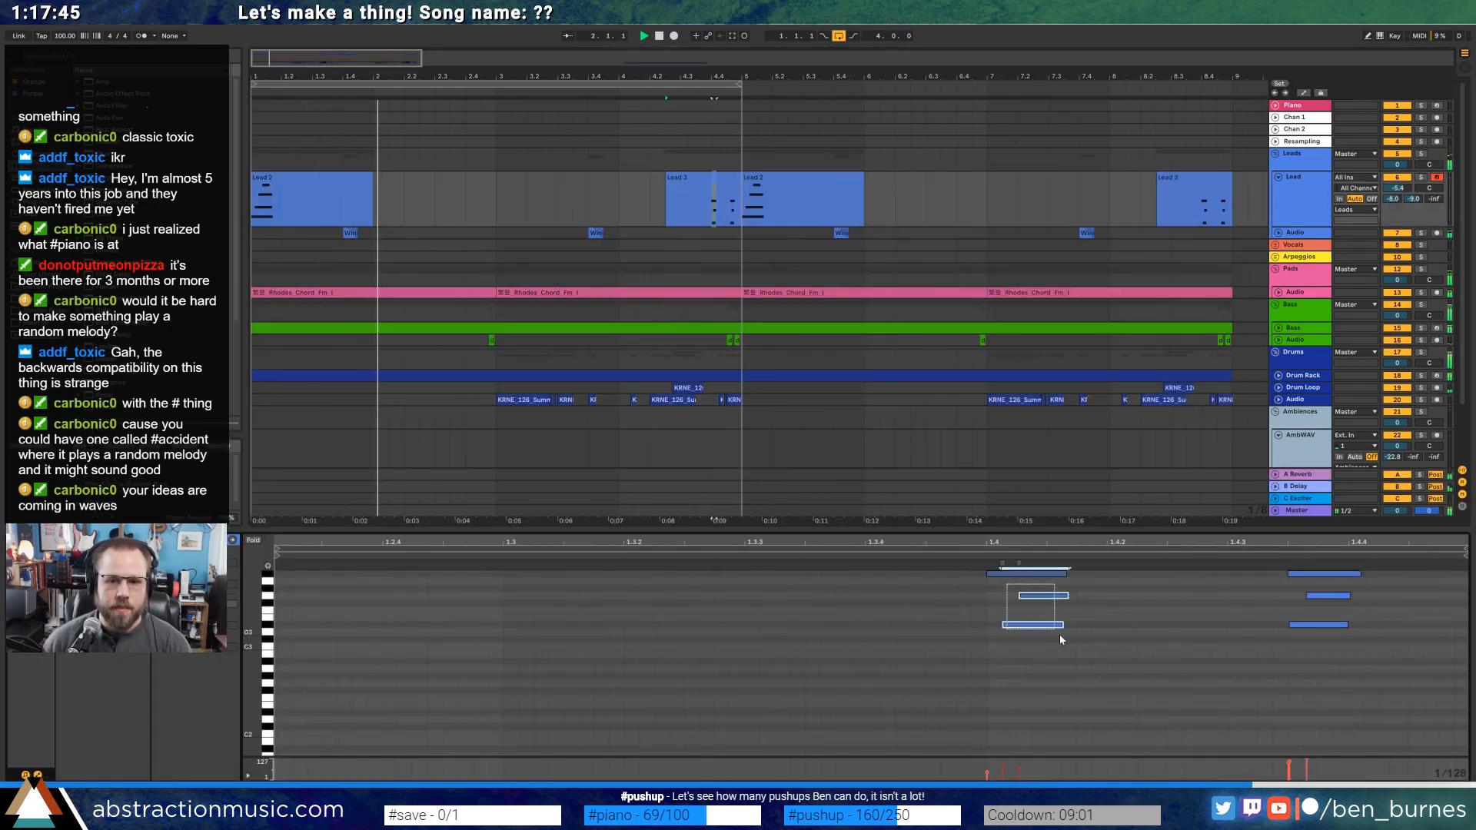
key(Left)
drag(989, 594, 1063, 618)
key(Left)
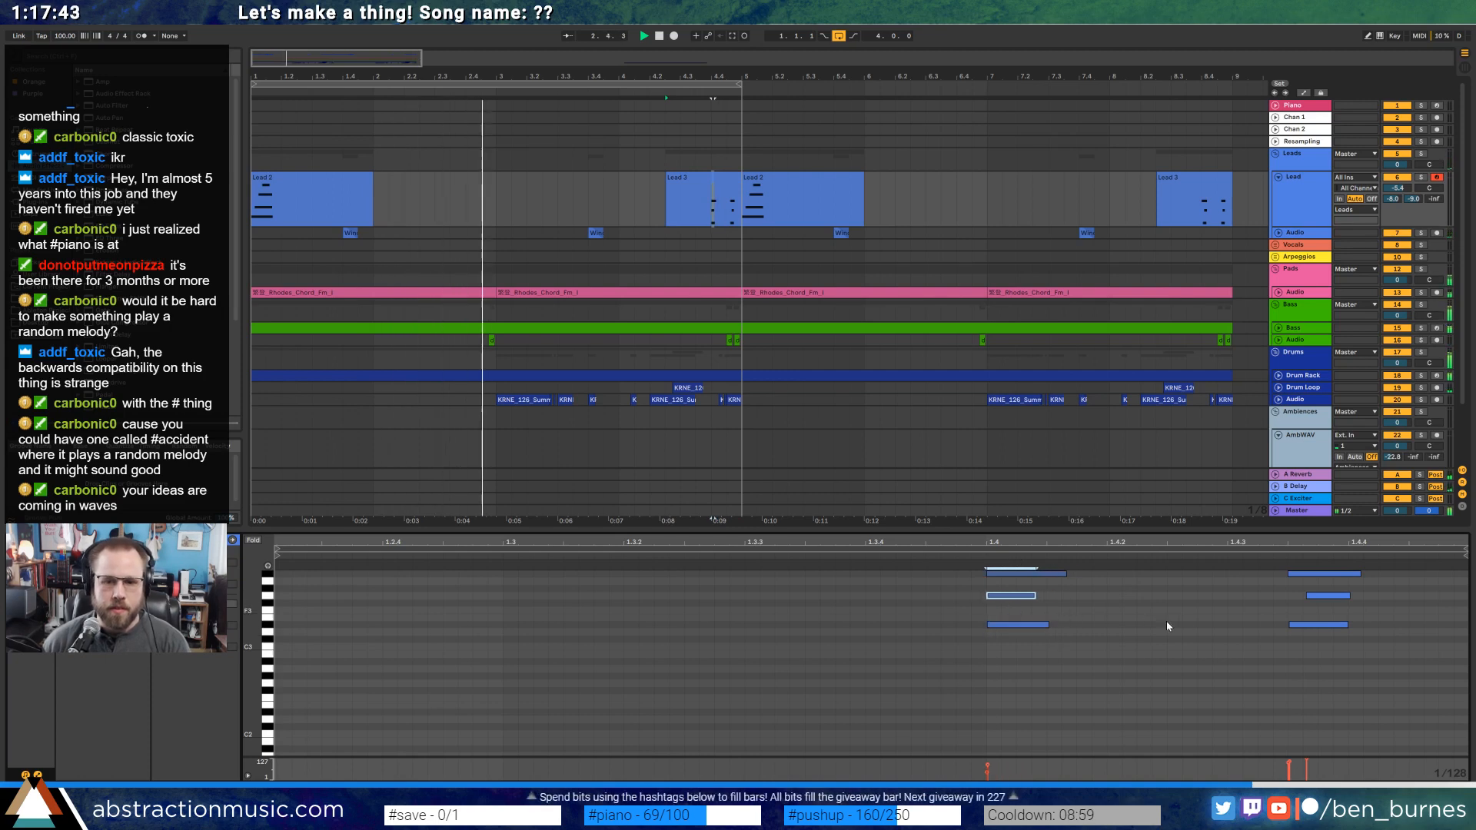
Align the second chord's two lower notes with the start of its top note in the same clip.
click(1312, 596)
key(Left)
click(1300, 624)
key(Left)
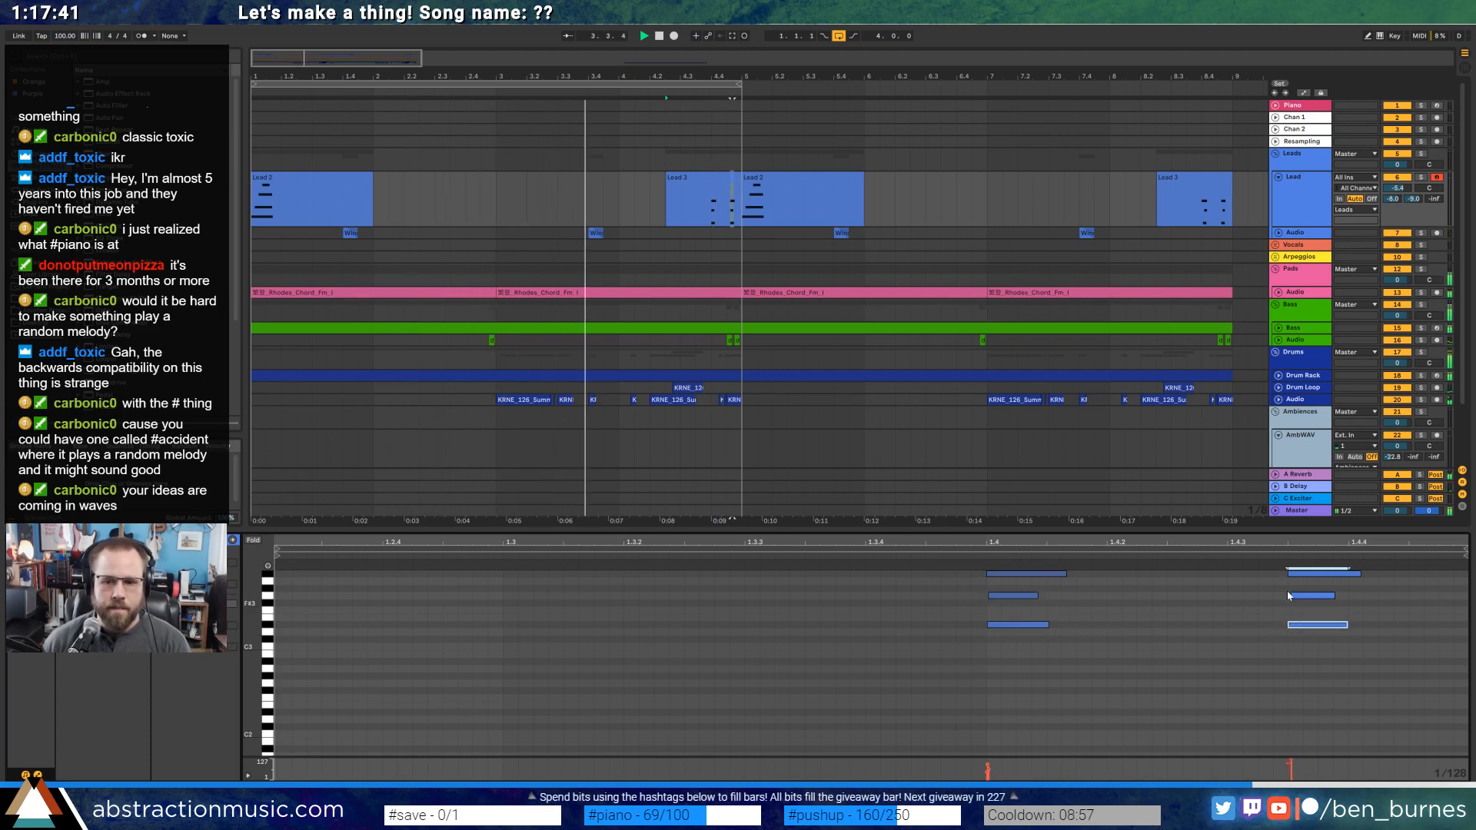
click(1312, 596)
key(Left)
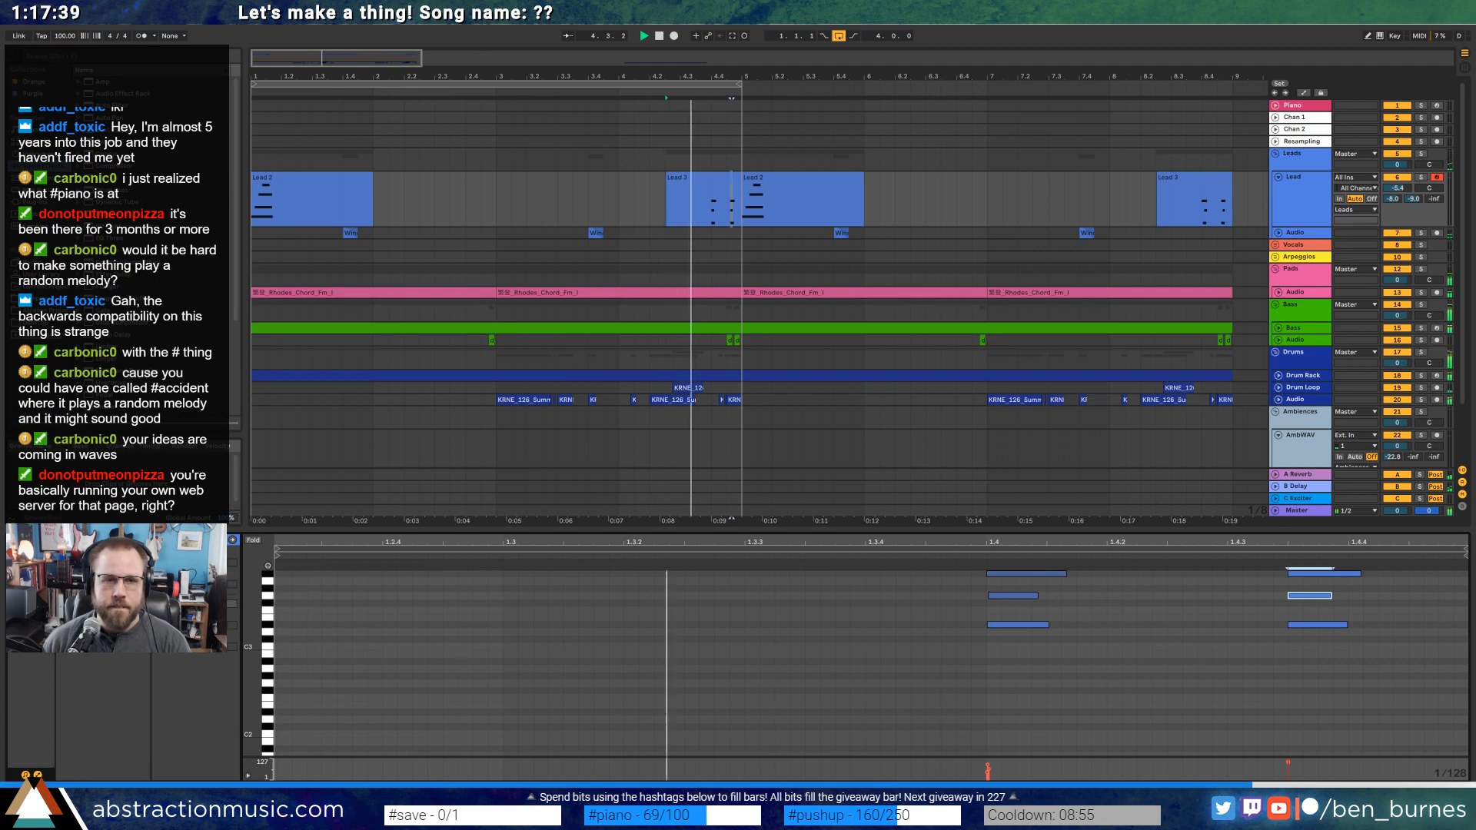
Extend the loop to eight bars and replace the closing lead clip before bar 9 with a copy of the one before bar 5.
drag(480, 76, 729, 86)
click(472, 178)
key(ctrl+c)
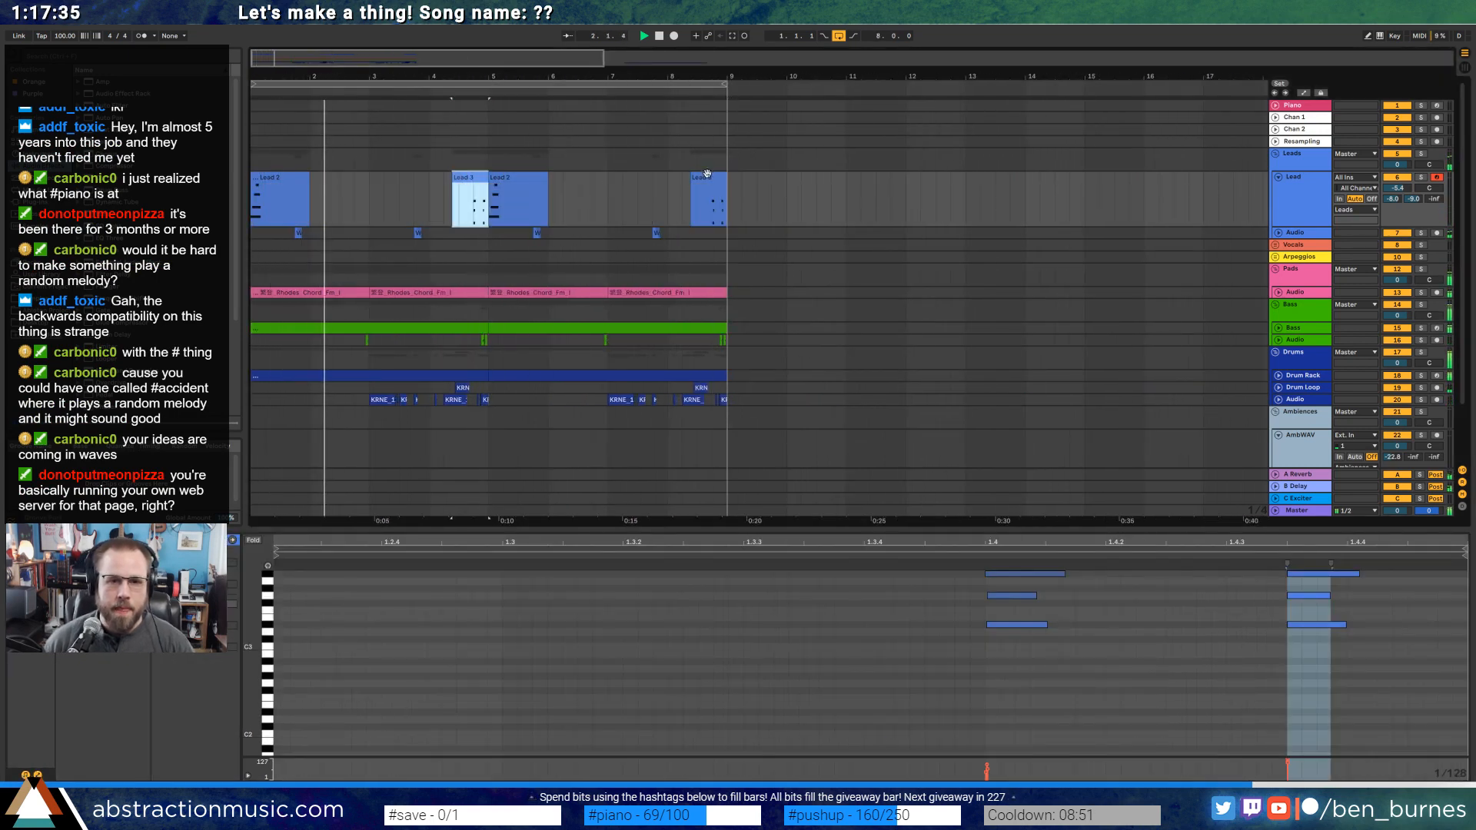
click(704, 177)
key(ctrl+v)
Raise the top note of the lead clip at bar 5 by four semitones.
click(522, 179)
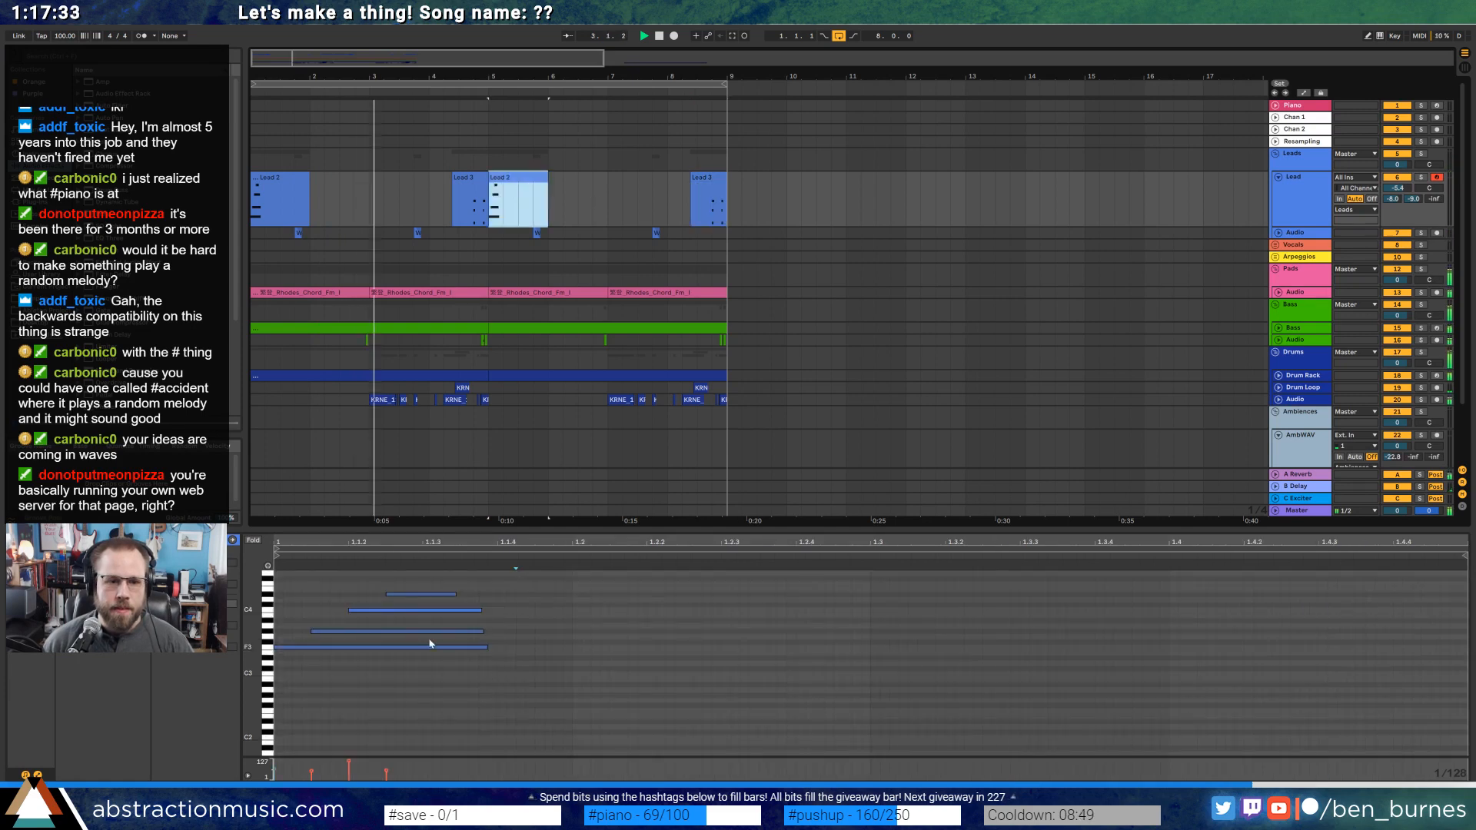
click(410, 596)
click(418, 595)
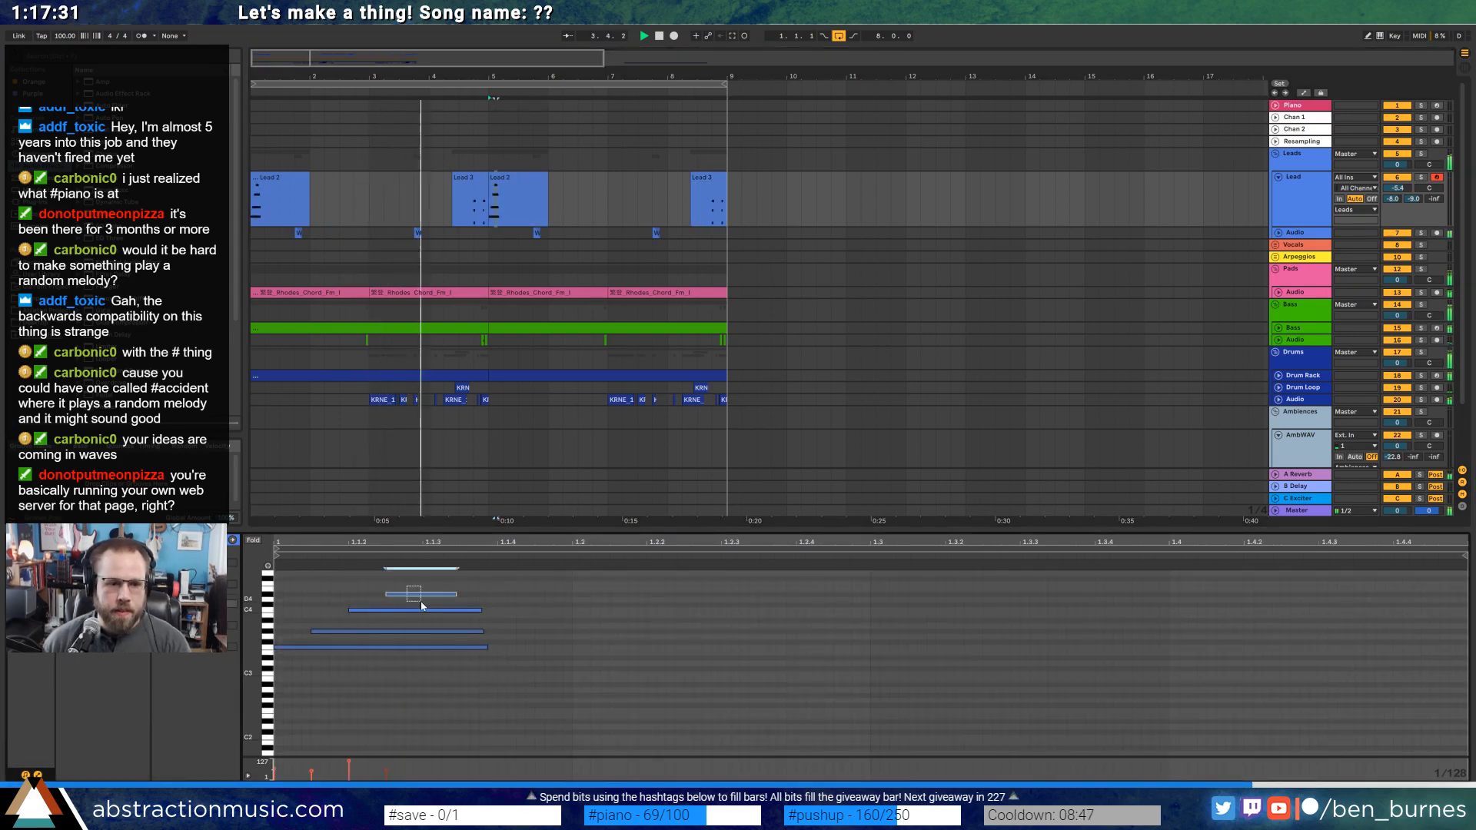
key(Up)
key(Up)
key(Up)
key(Up)
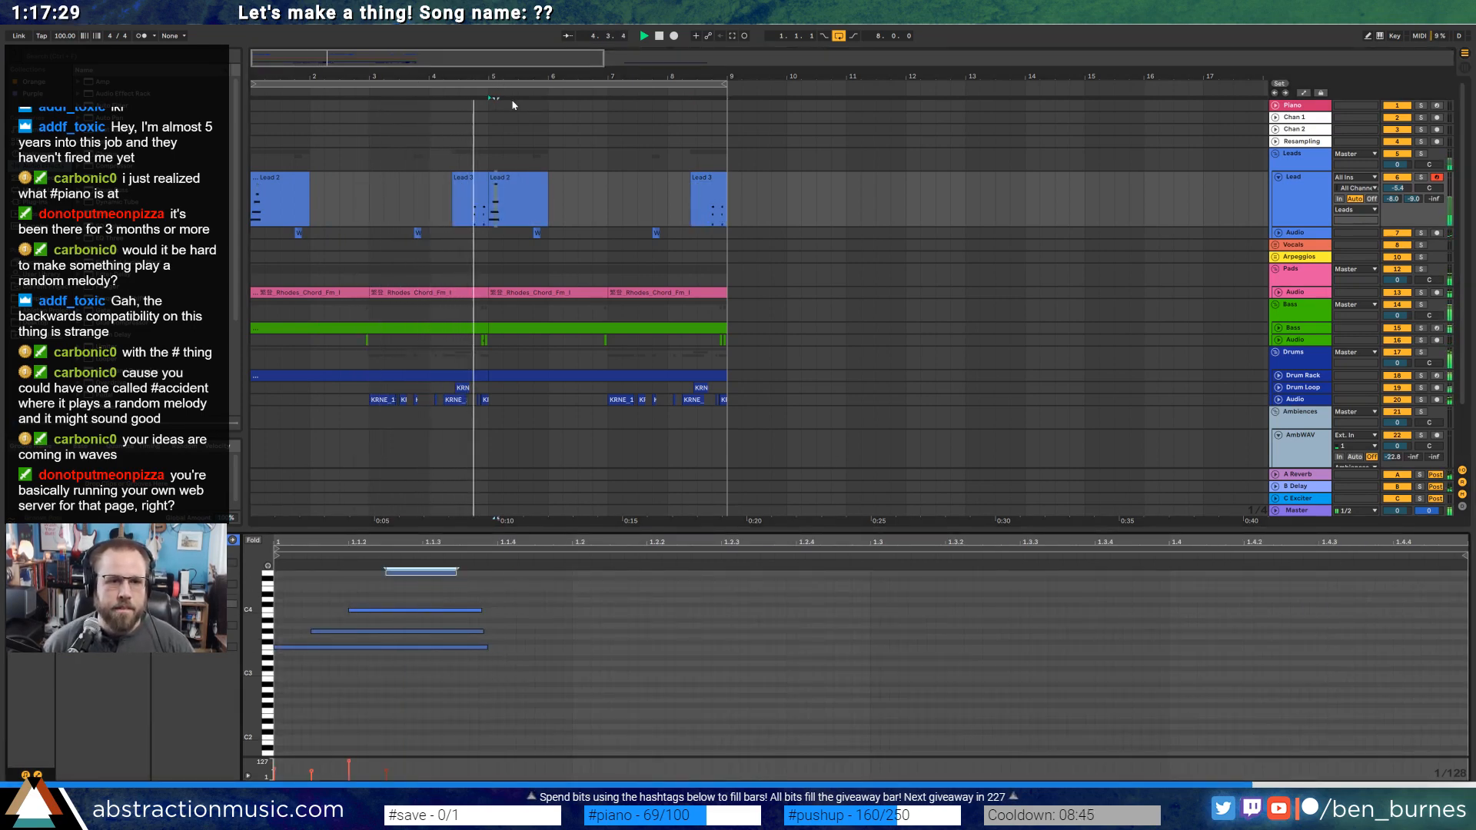
In the lead clip before bar 5, move the first chord about a sixteenth earlier and the second chord about half that amount earlier.
click(473, 178)
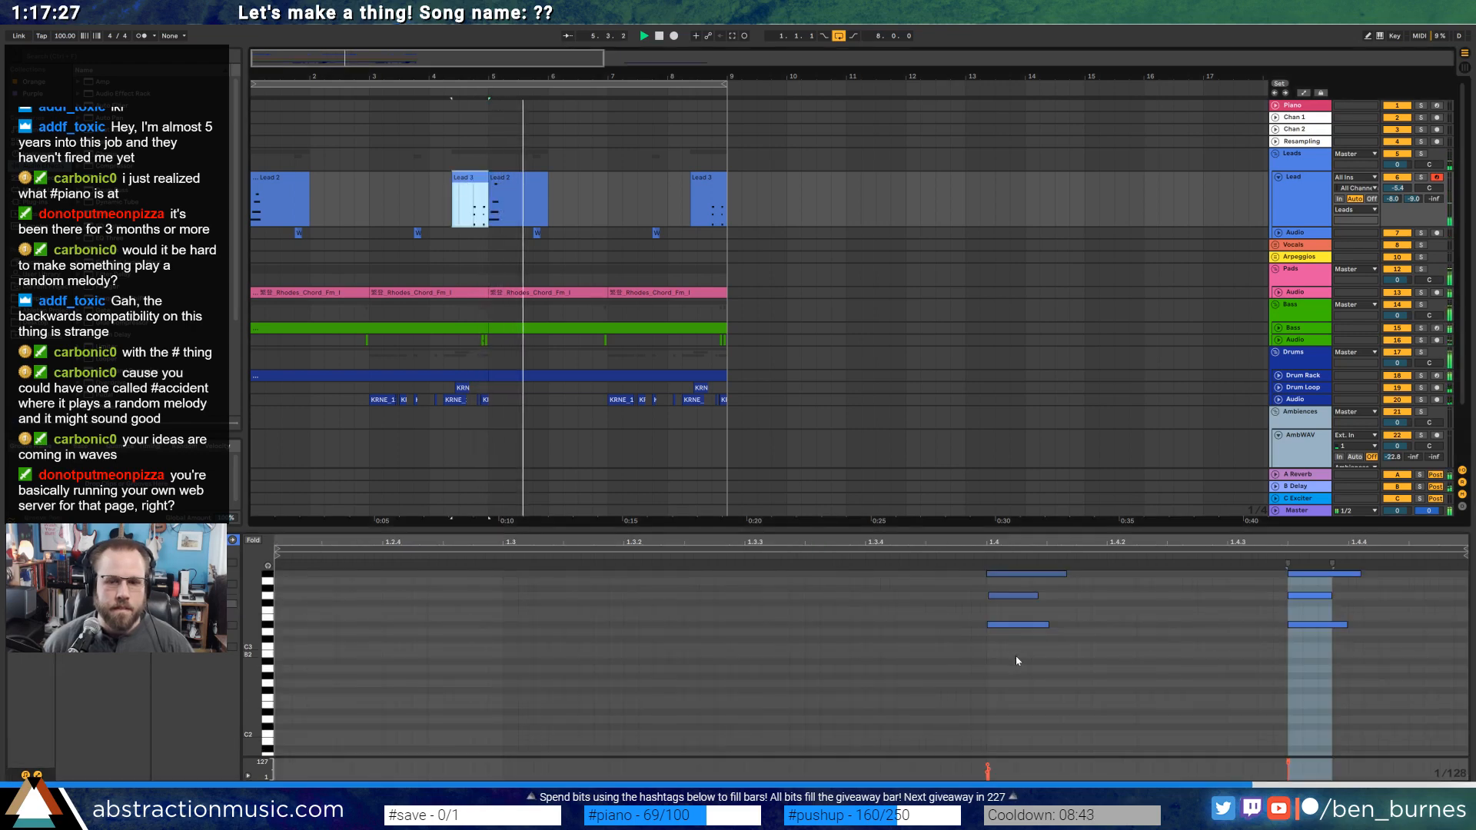
scroll(1009, 686, up, 2)
drag(964, 615, 1084, 733)
key(Left)
key(Left)
key(Left)
key(Left)
key(Left)
key(Left)
key(Left)
key(Left)
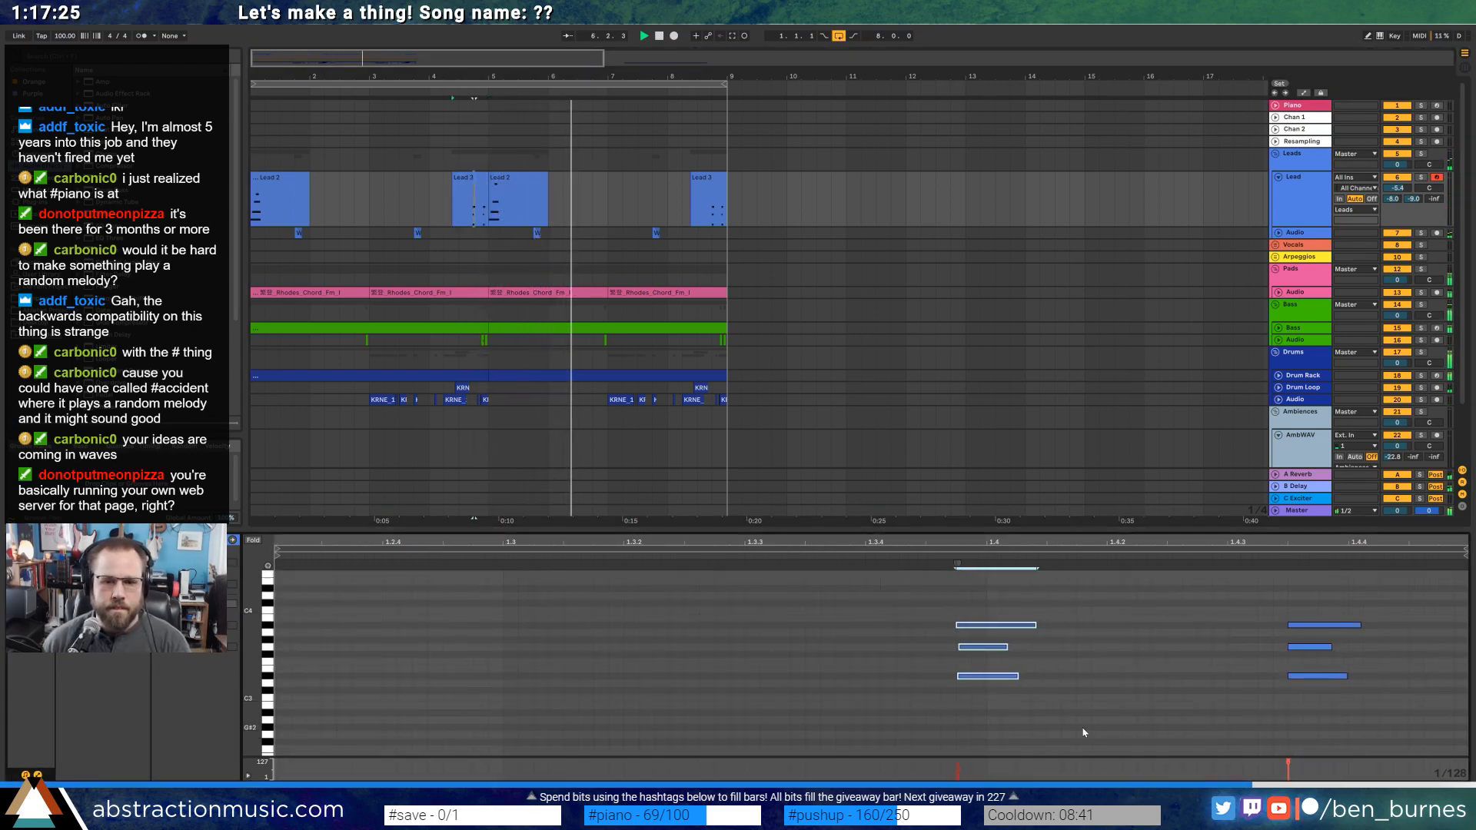
drag(1252, 610, 1374, 743)
key(Left)
key(Left)
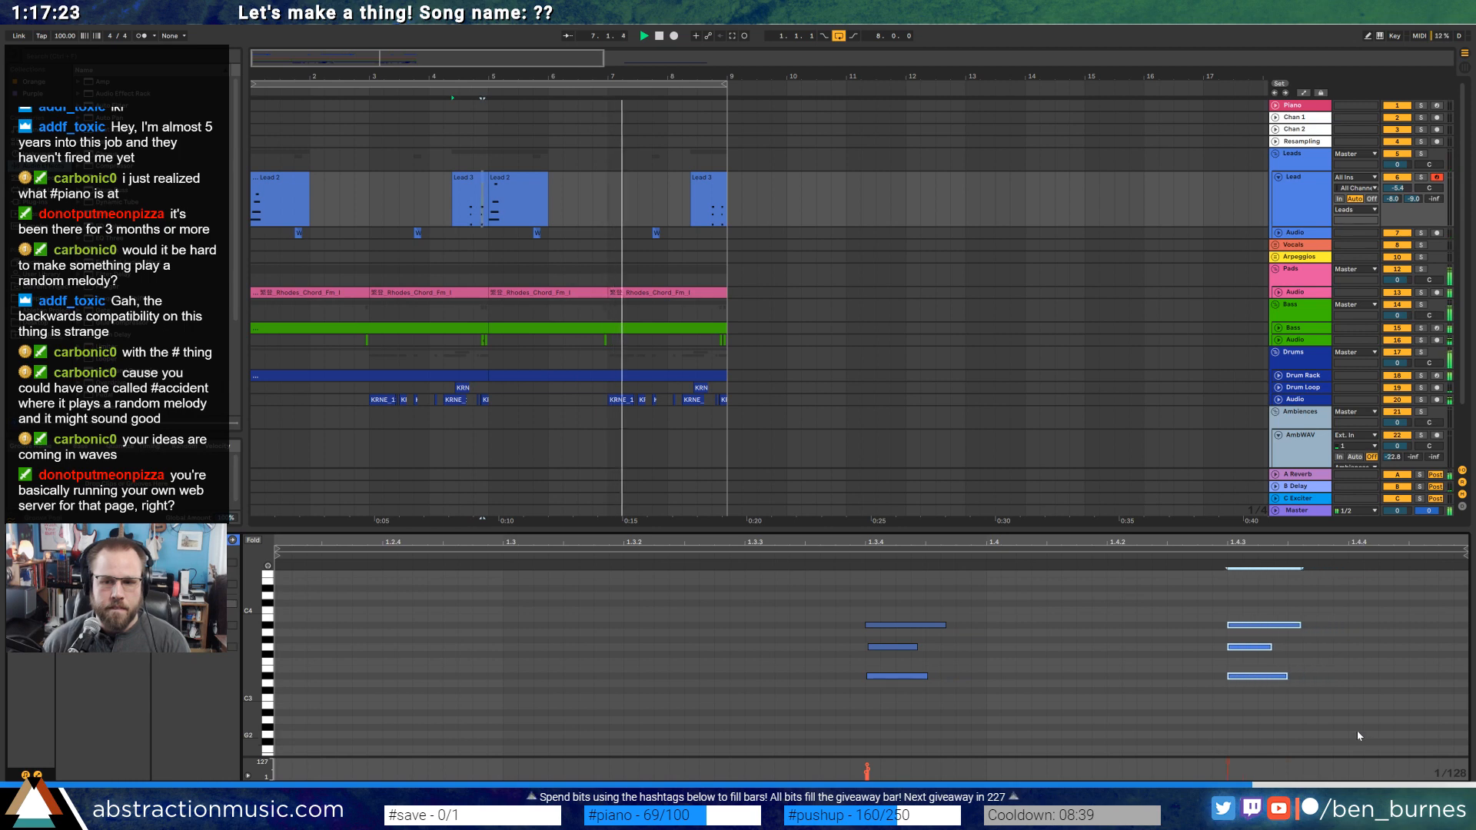
Update the lead clip before bar 9 with the retimed chords, raise both top notes two semitones to C4, and stop playback after listening.
click(718, 177)
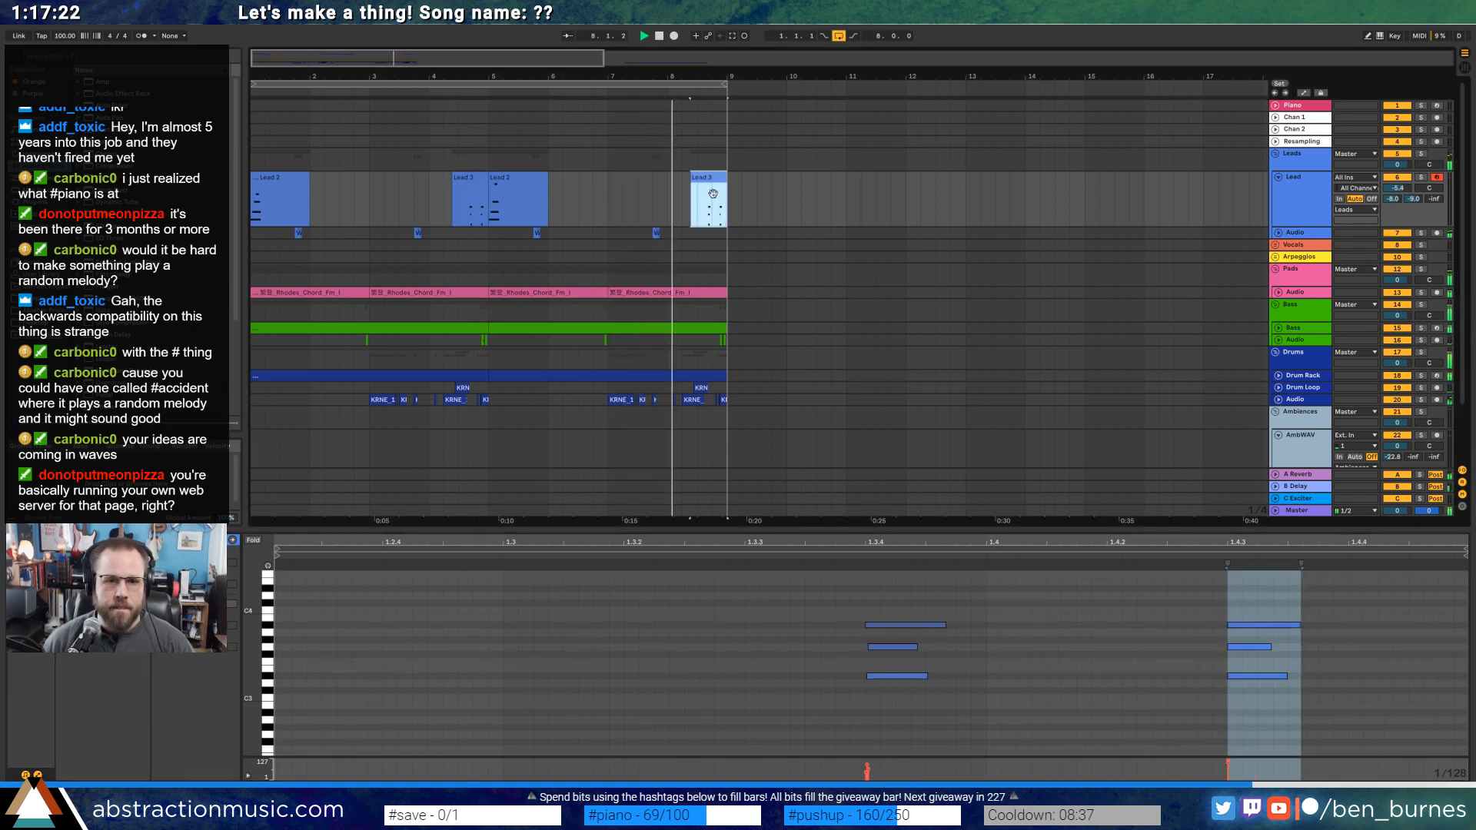
drag(883, 593, 1297, 632)
key(Up)
key(Up)
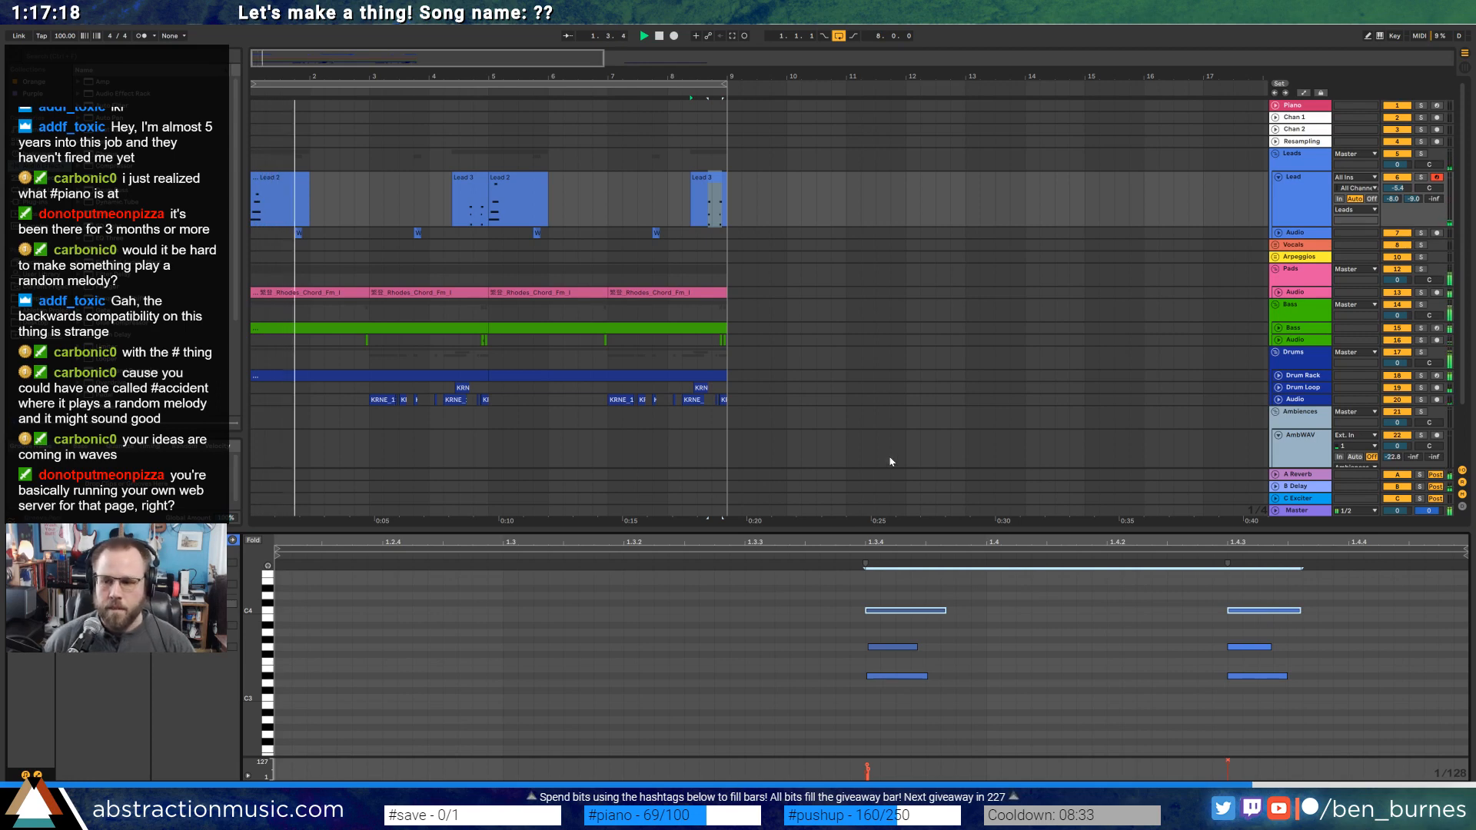
key(shift+Tab)
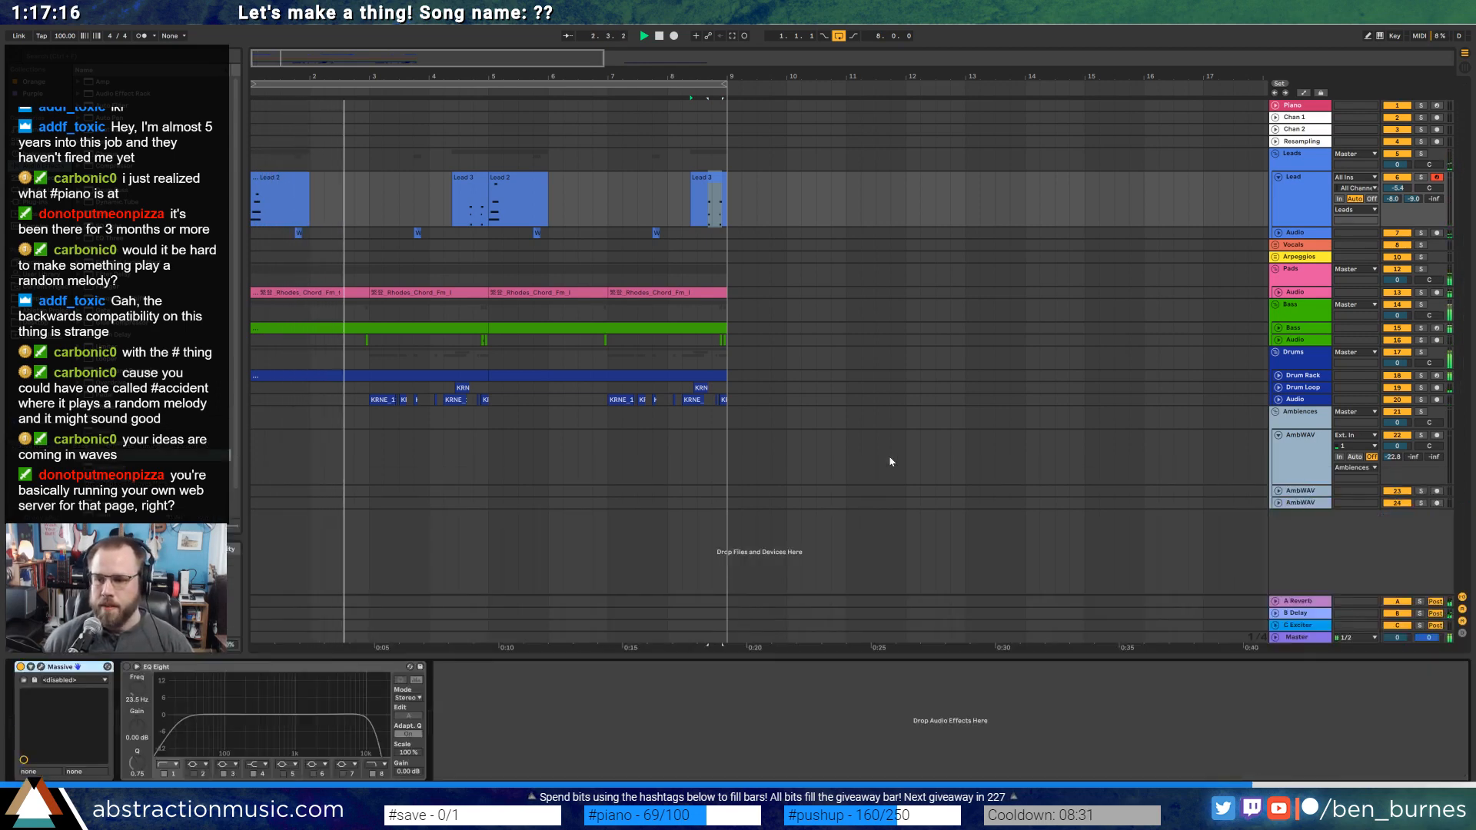
key(space)
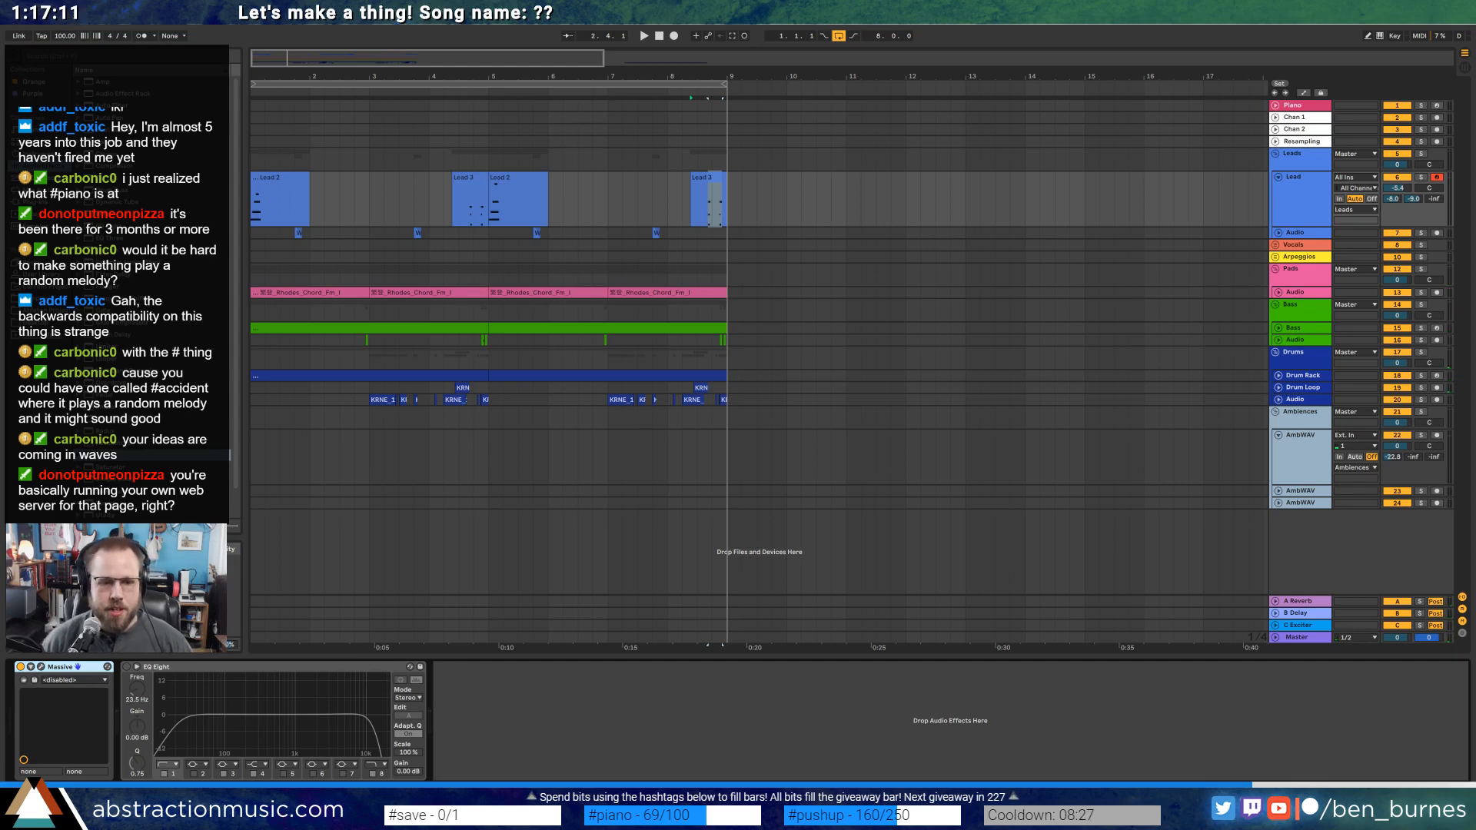
Switch to the Streaming NodeJS Server console and the browser's Bit donation admin page, and enlarge the browser window.
key(alt+Tab)
drag(321, 190, 554, 270)
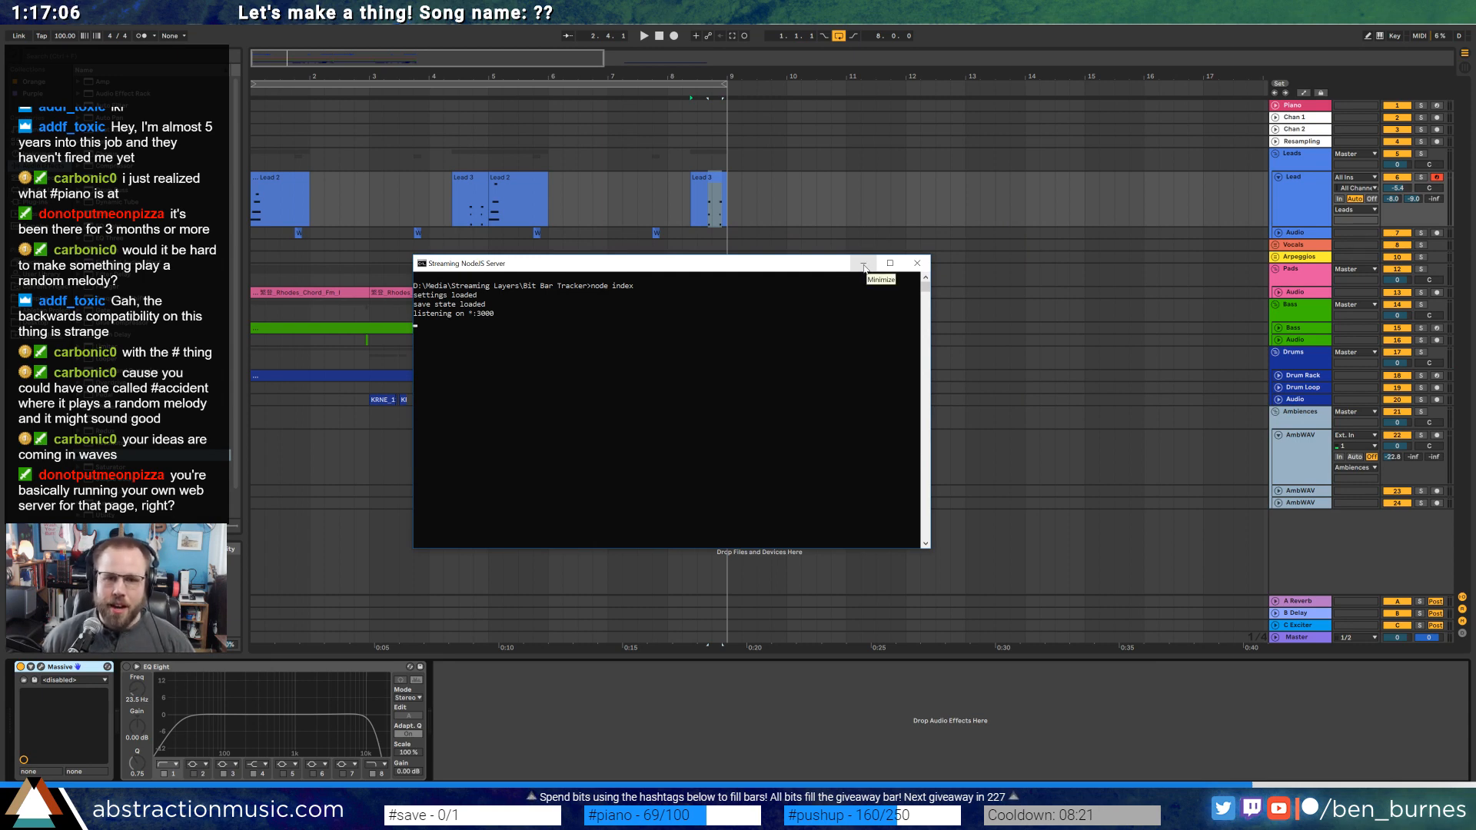
key(alt+Tab)
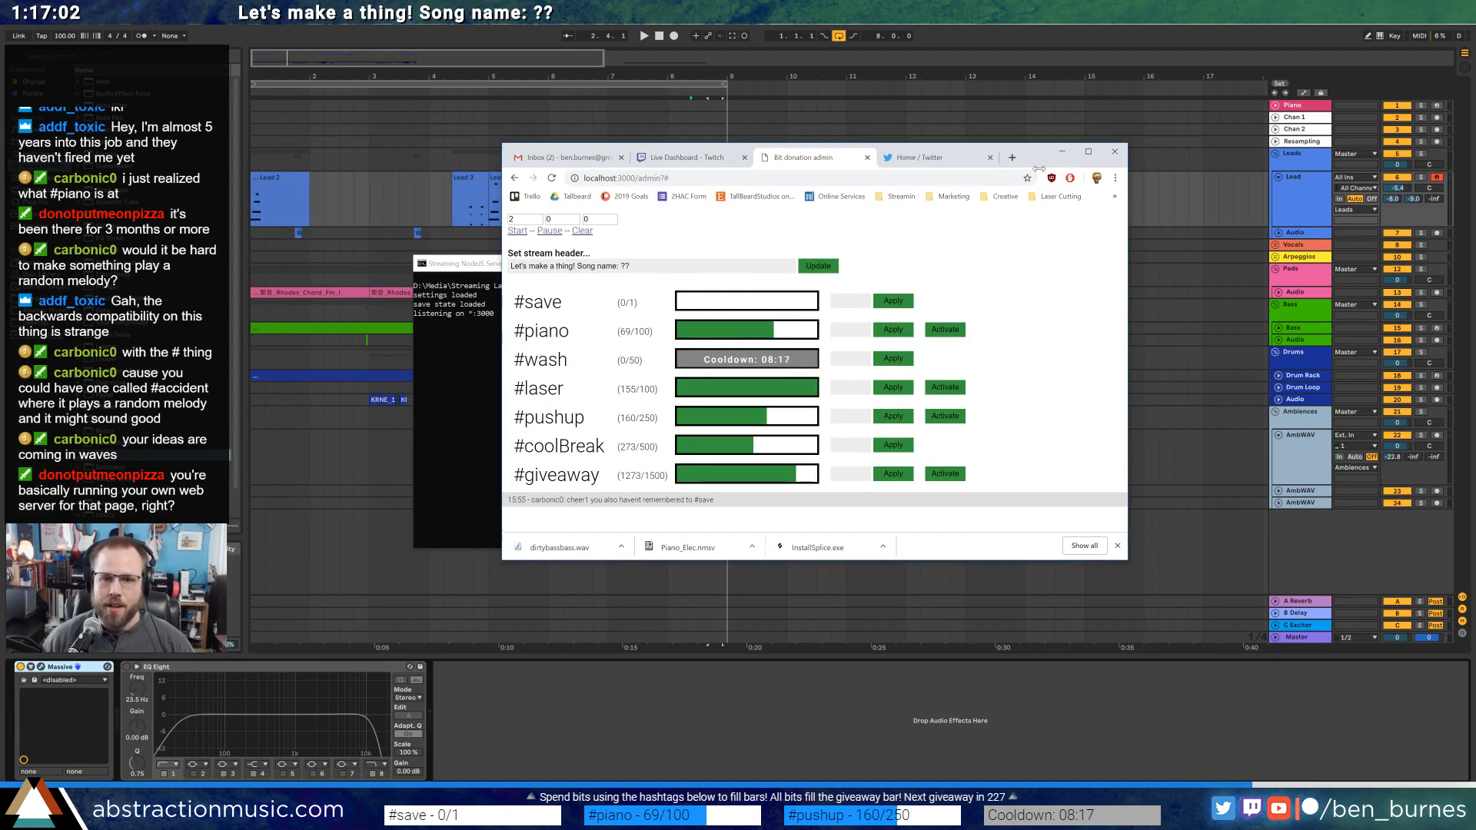
drag(1038, 159, 1475, 47)
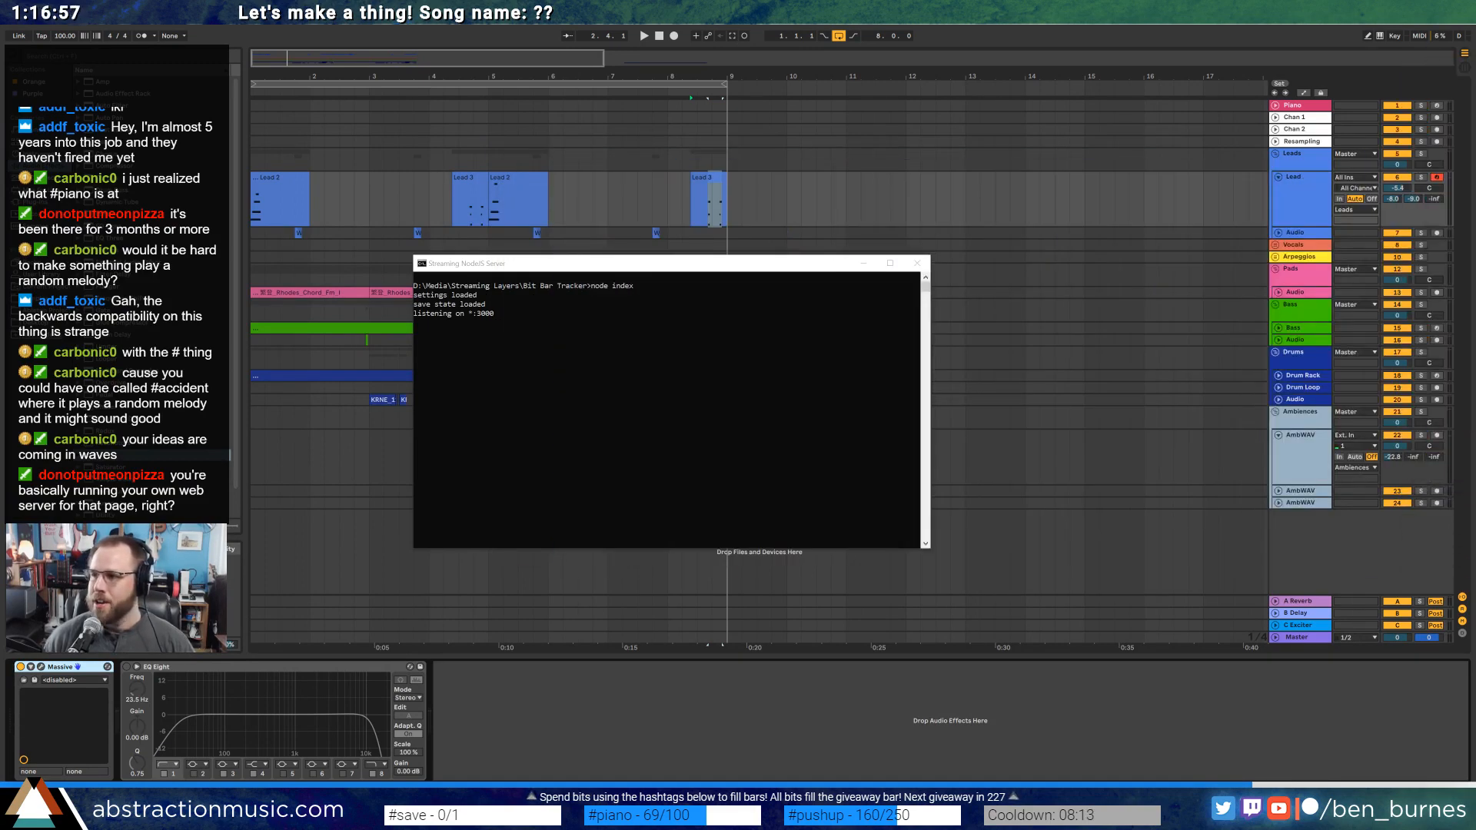
drag(1475, 173, 1475, 131)
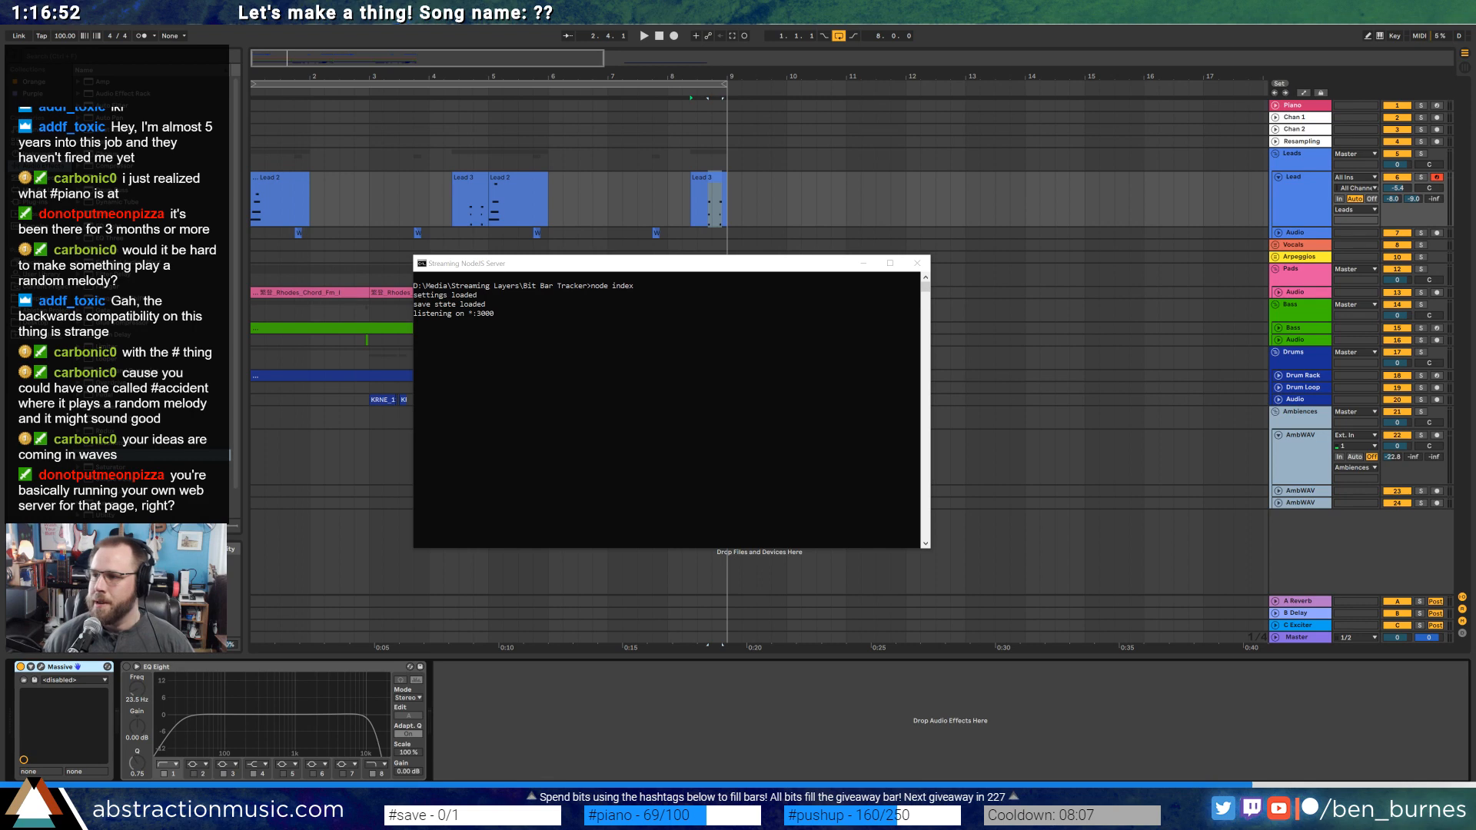
drag(1475, 307, 794, 188)
drag(889, 597, 1126, 696)
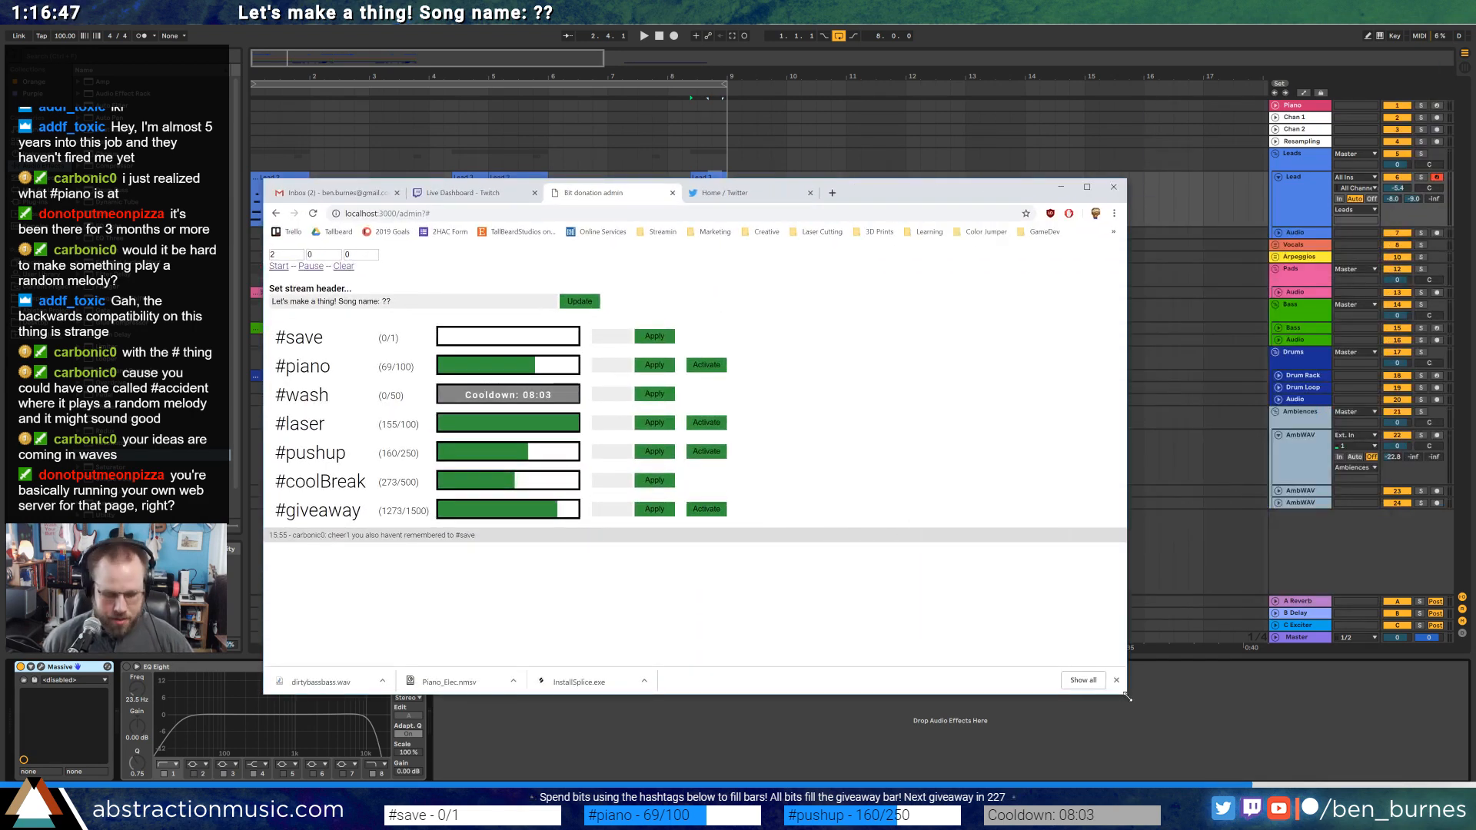
View the Bit donation tracker at localhost:3000 in a new browser tab, close that tab, and minimize the browser.
key(ctrl+t)
text(localhost)
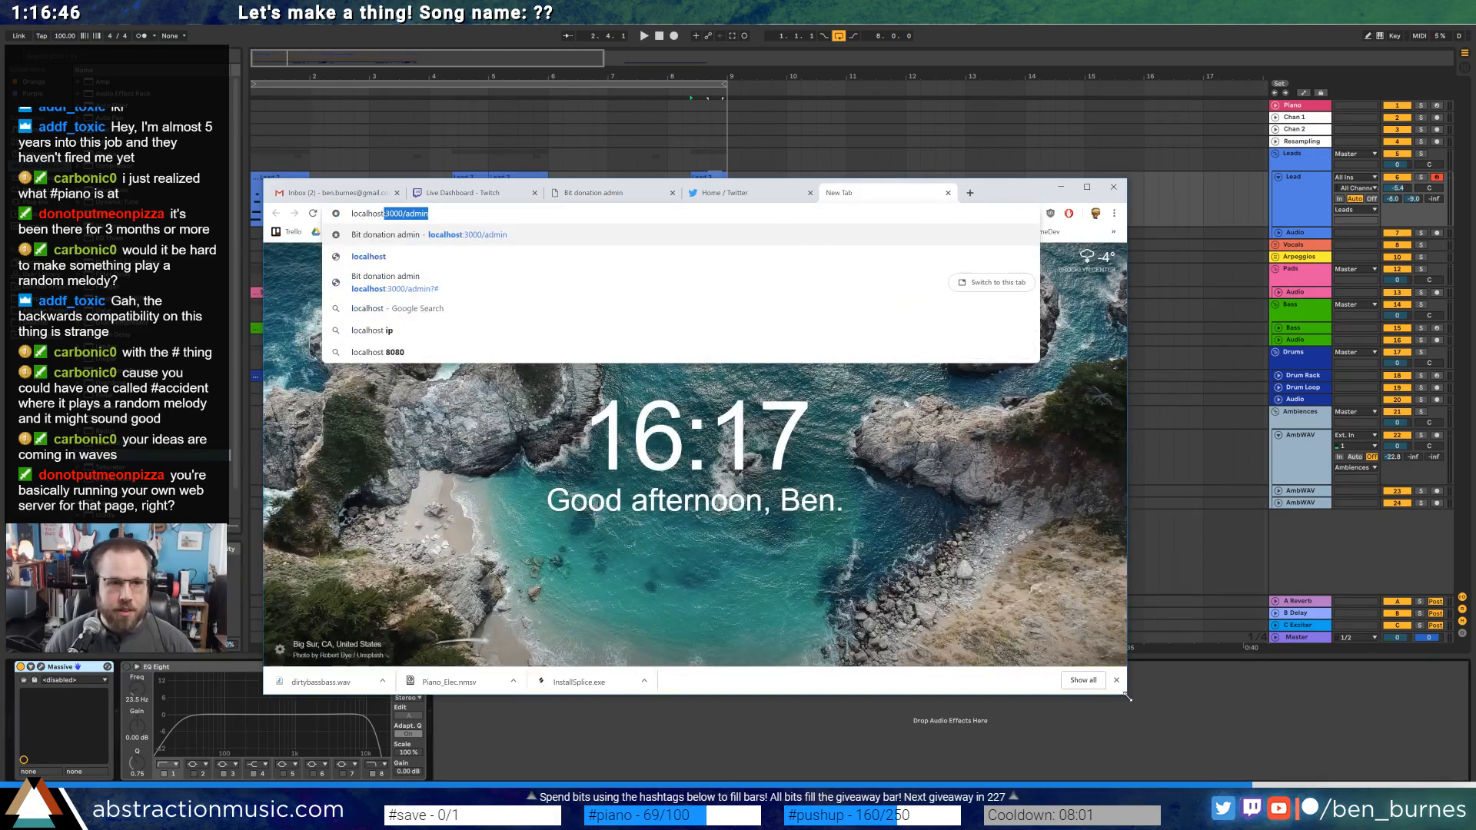
text(:3000/adm)
key(Return)
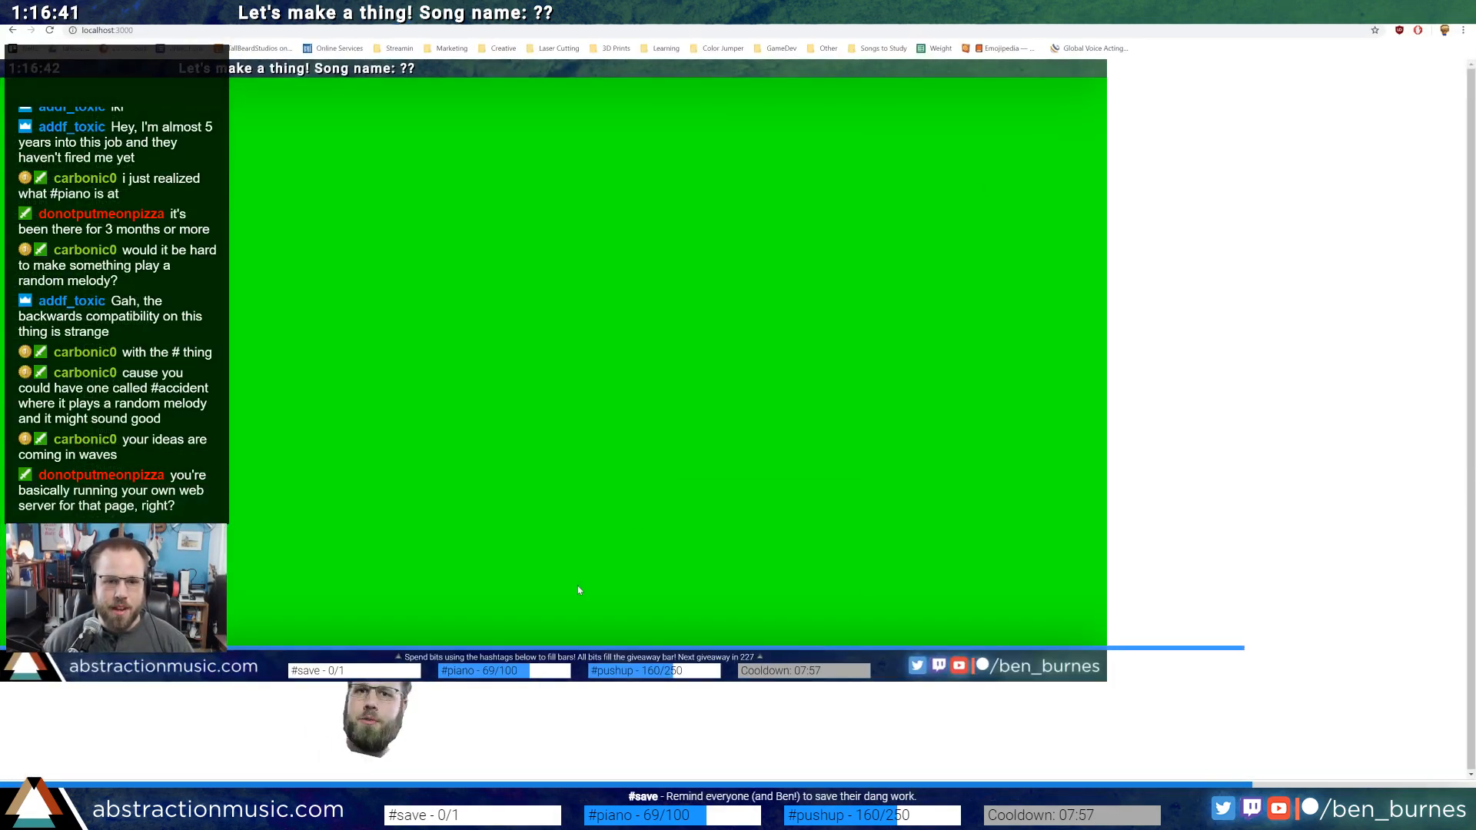
click(1435, 9)
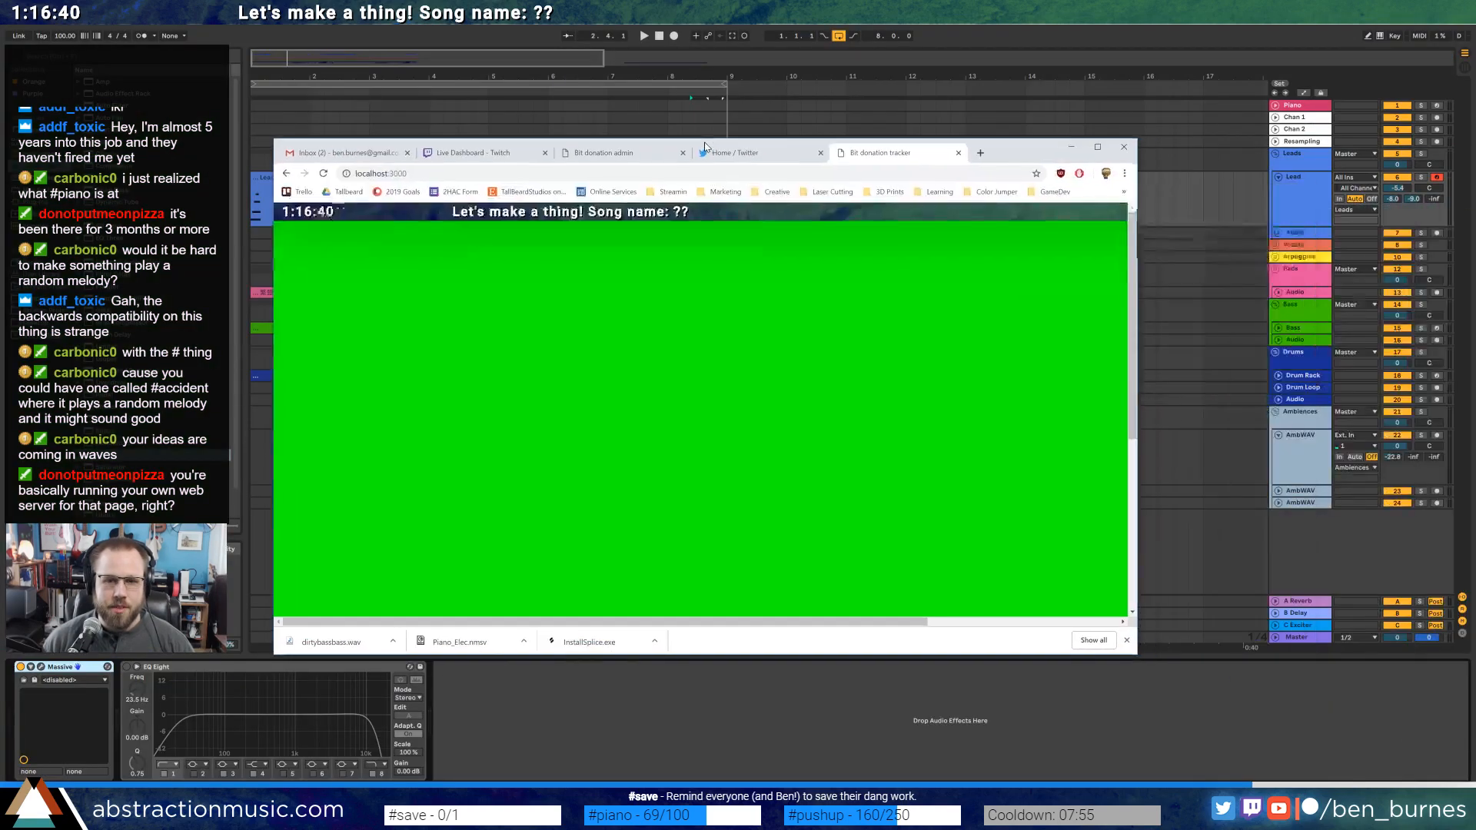
click(958, 152)
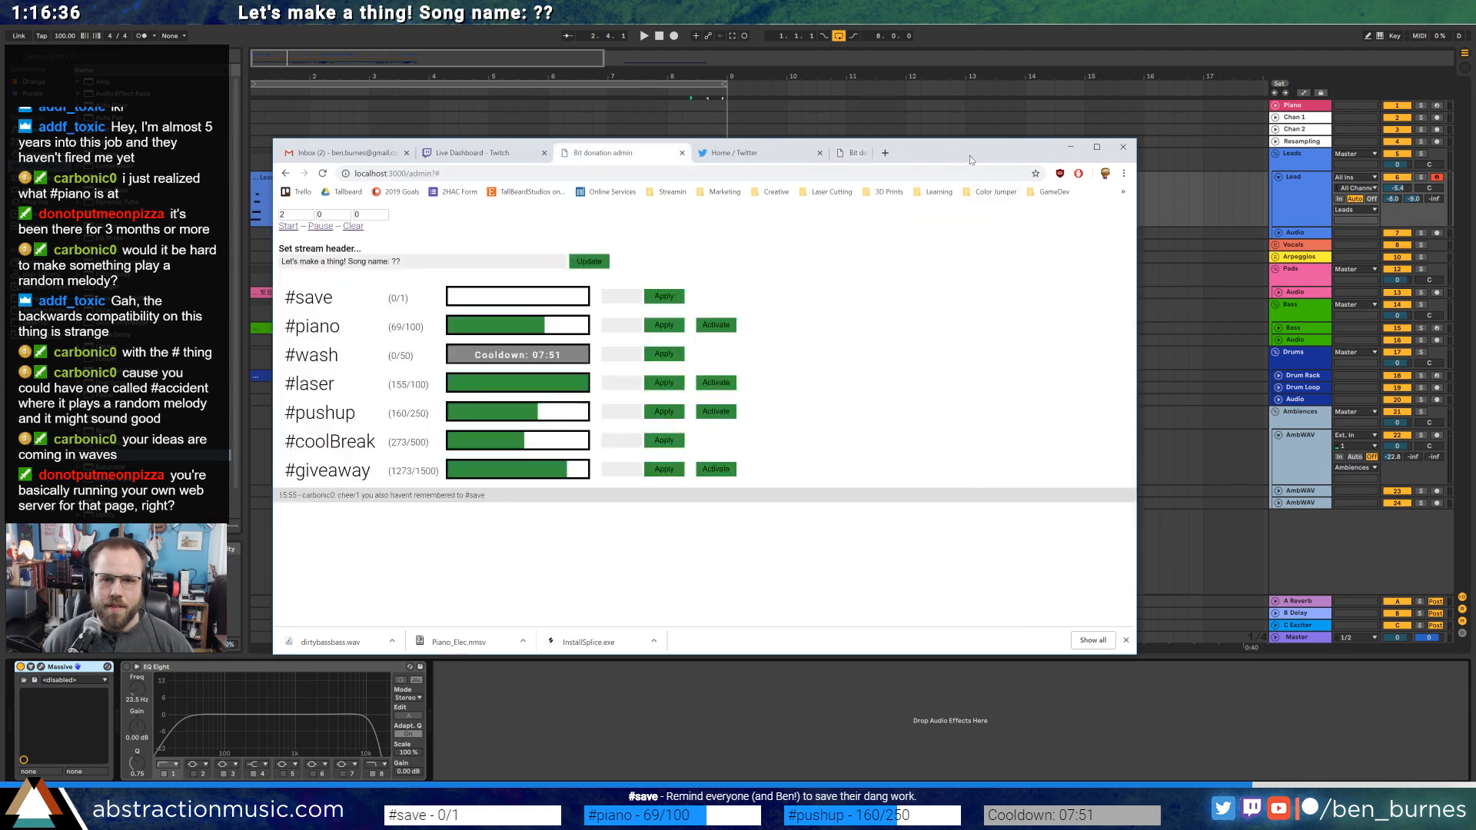
click(1070, 147)
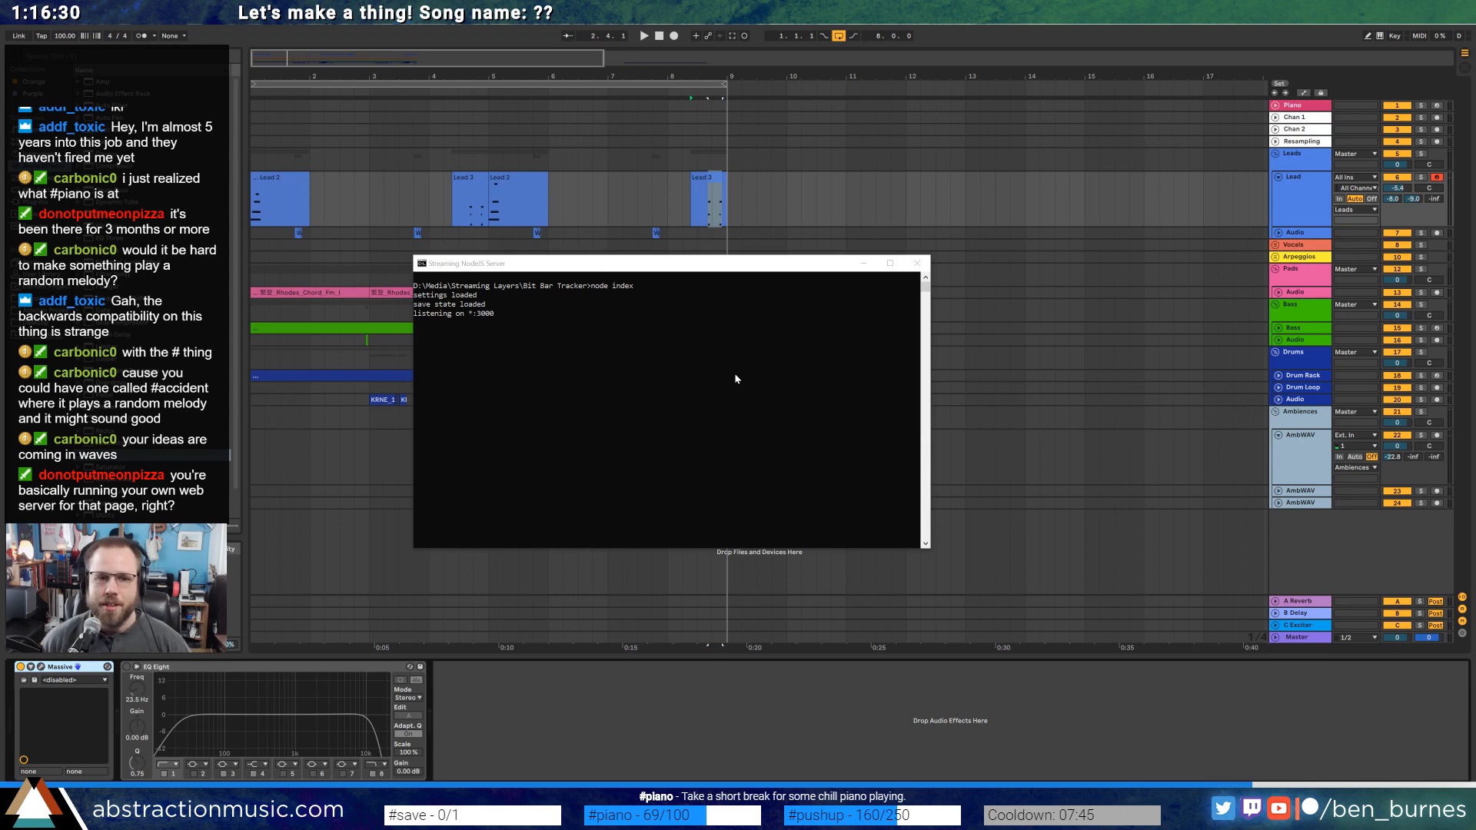
Switch back to Ableton Live, play the loop from the start, and unfold the Bass track to show its devices.
click(663, 37)
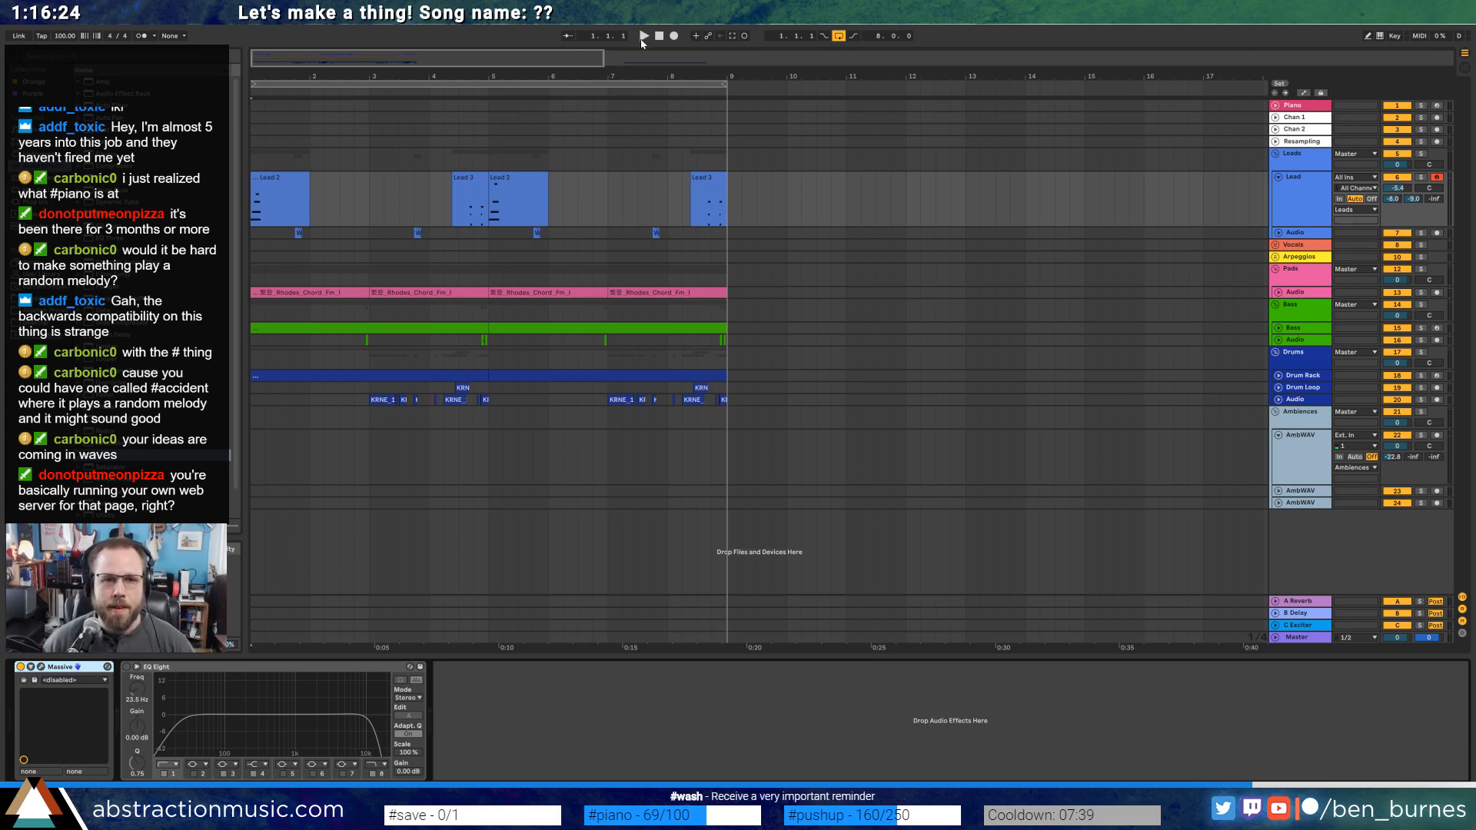
click(643, 37)
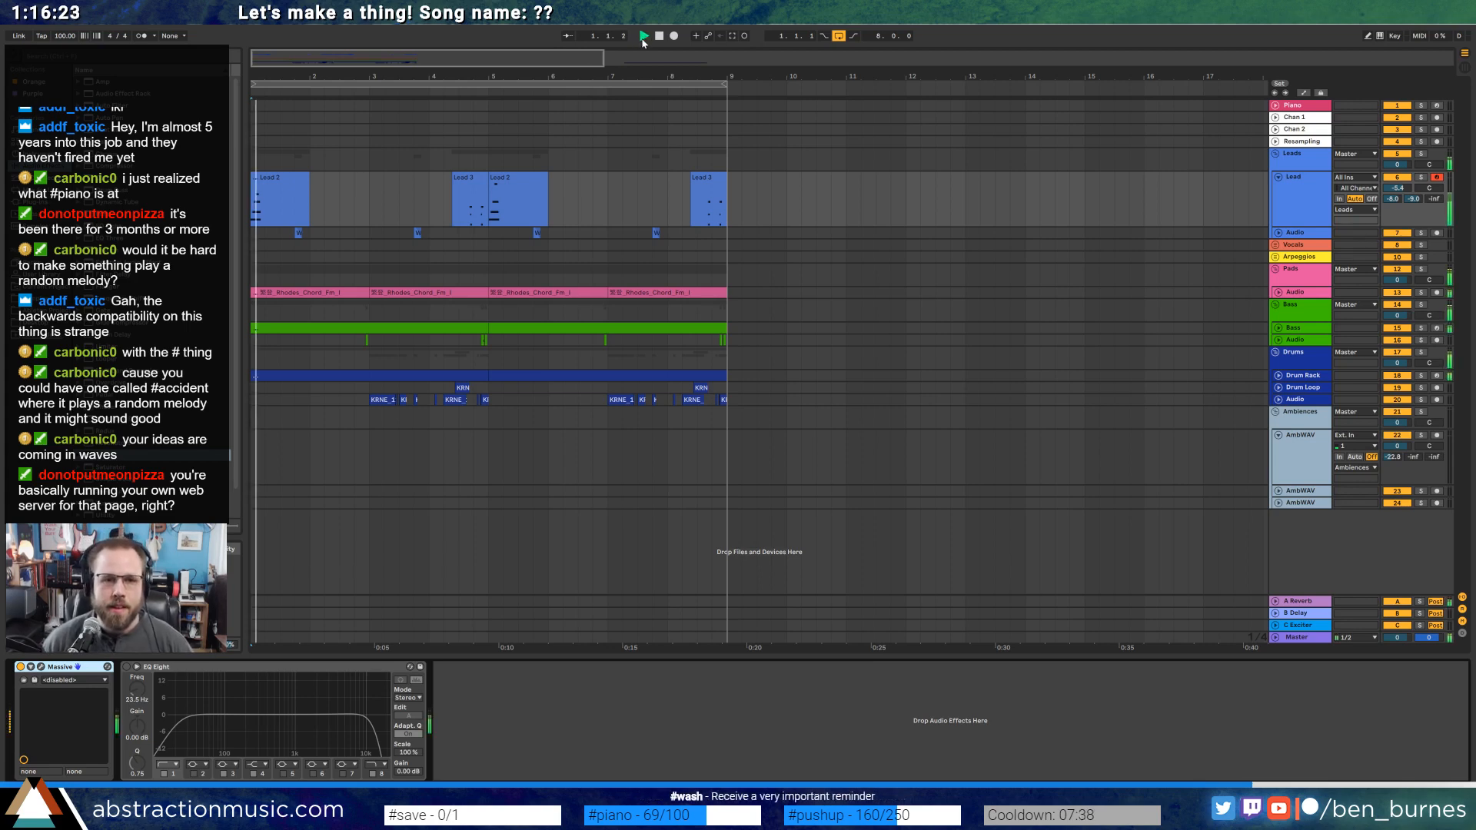
click(1307, 323)
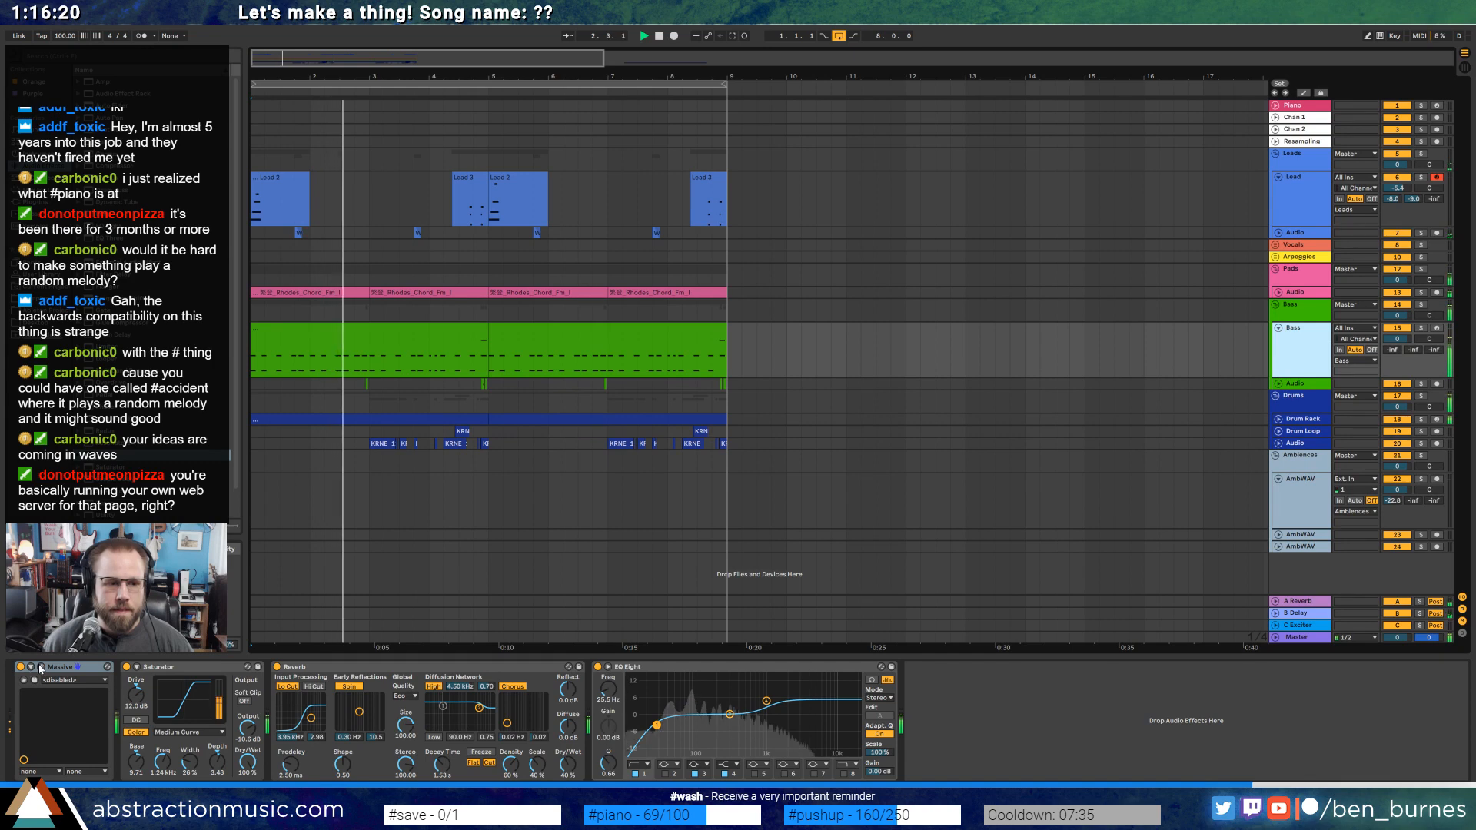
Open the Massive synth on the Bass track and set its Insert 1 effect to Hardclipper.
click(41, 668)
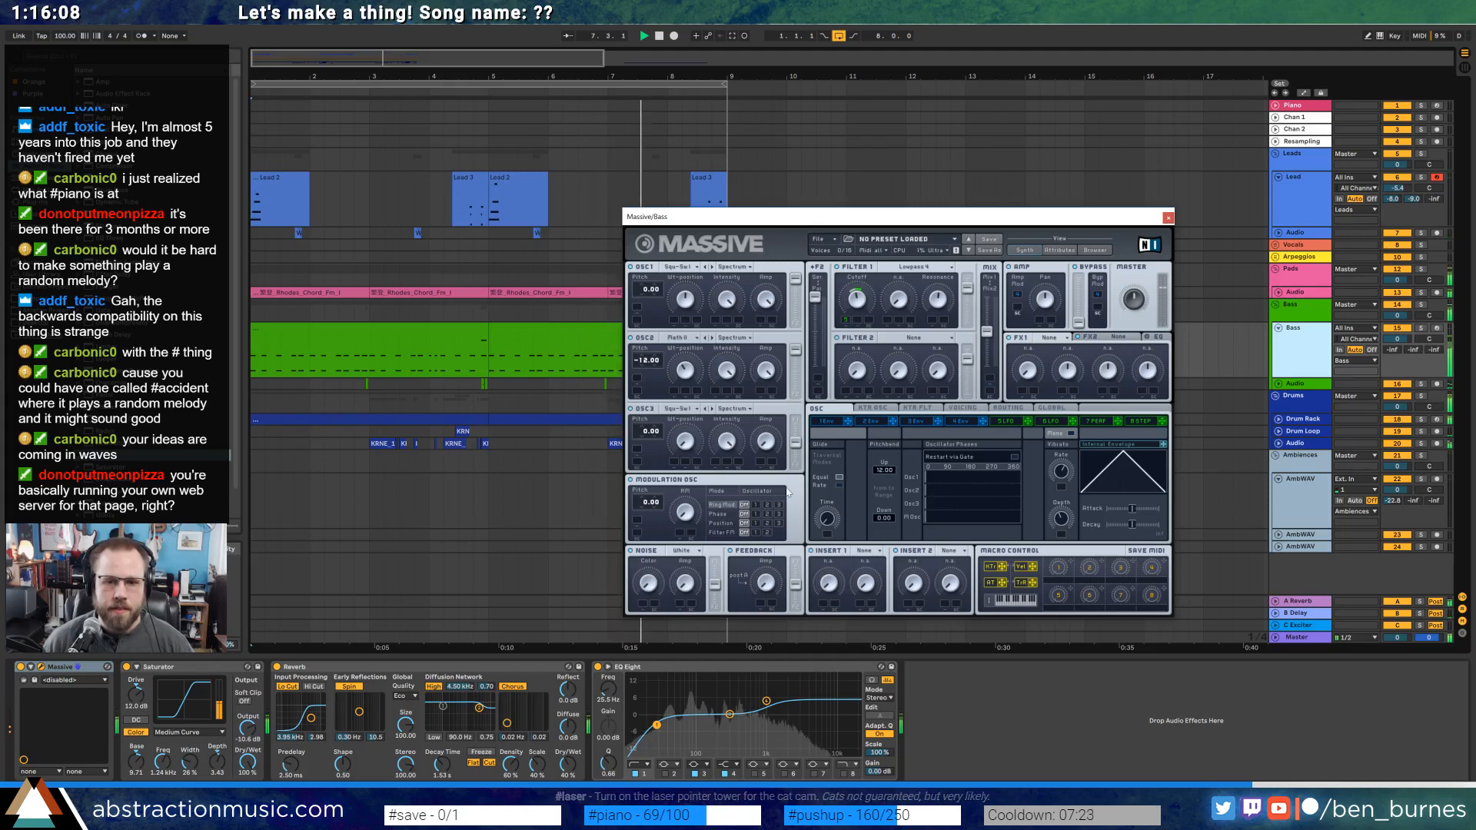
click(862, 550)
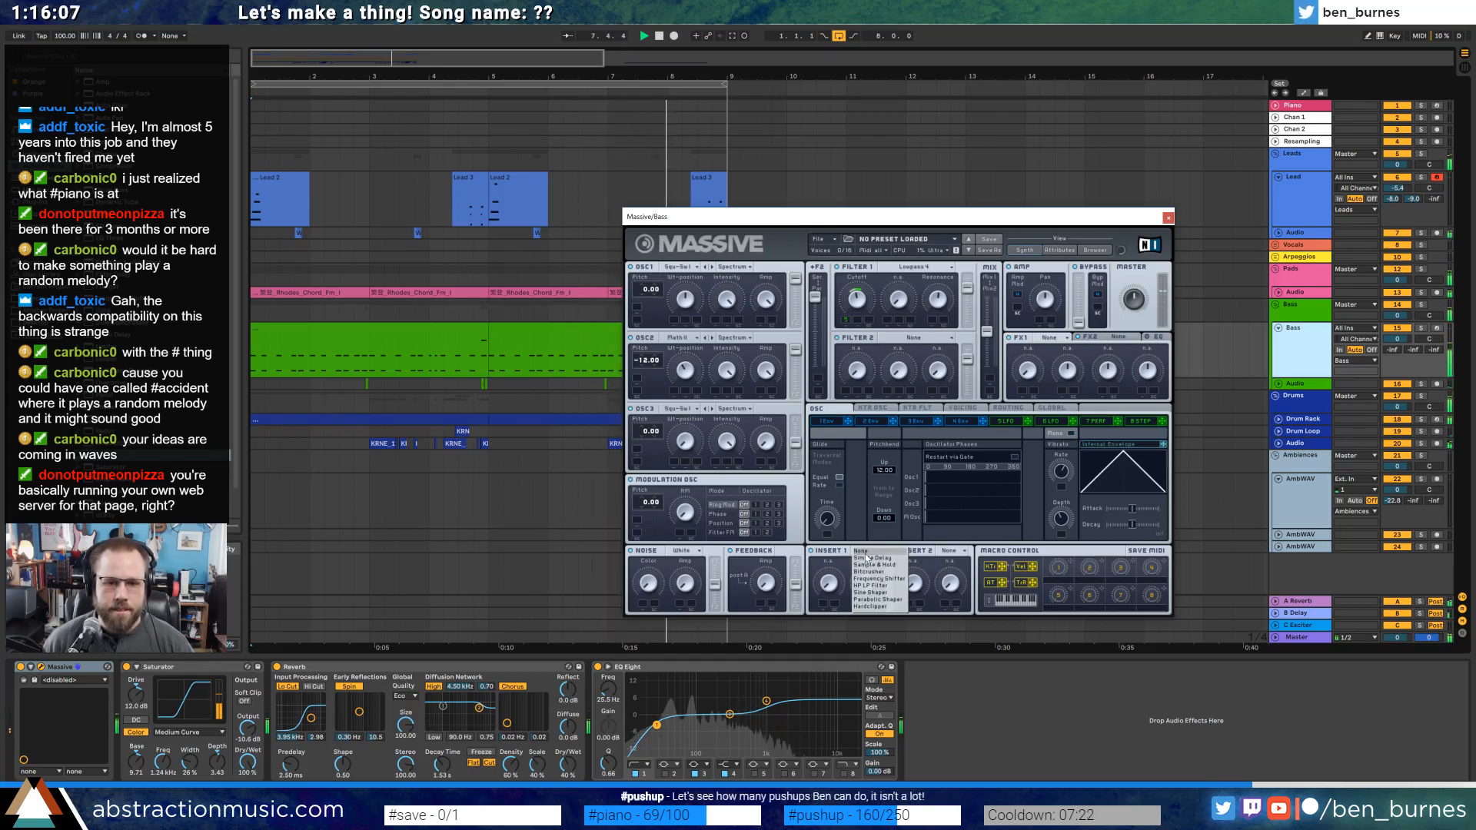
click(890, 606)
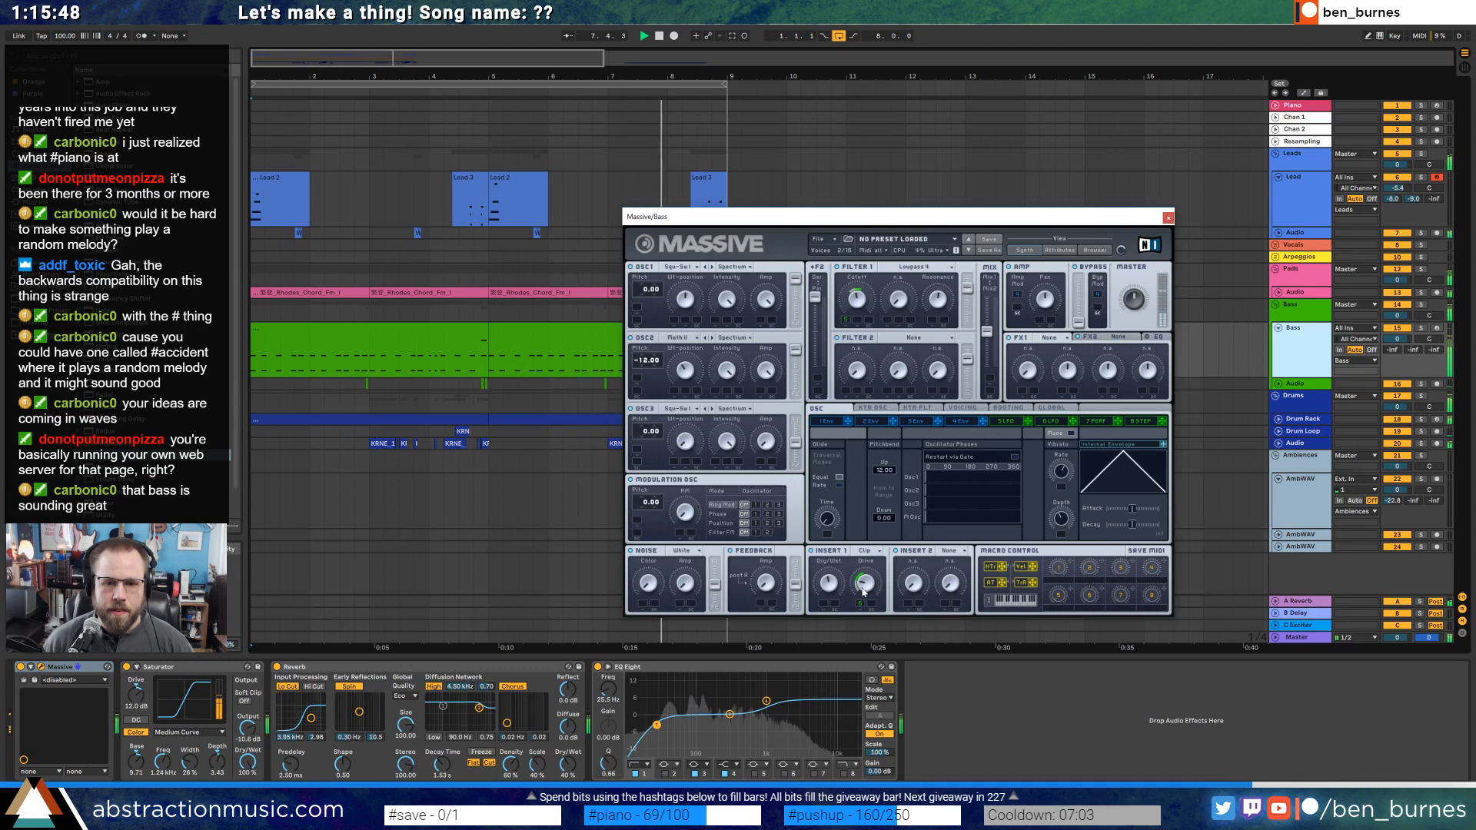
Show Massive's LFO settings, change the noise type to Bright Noise, and move the noise routing slider fully down.
click(1052, 421)
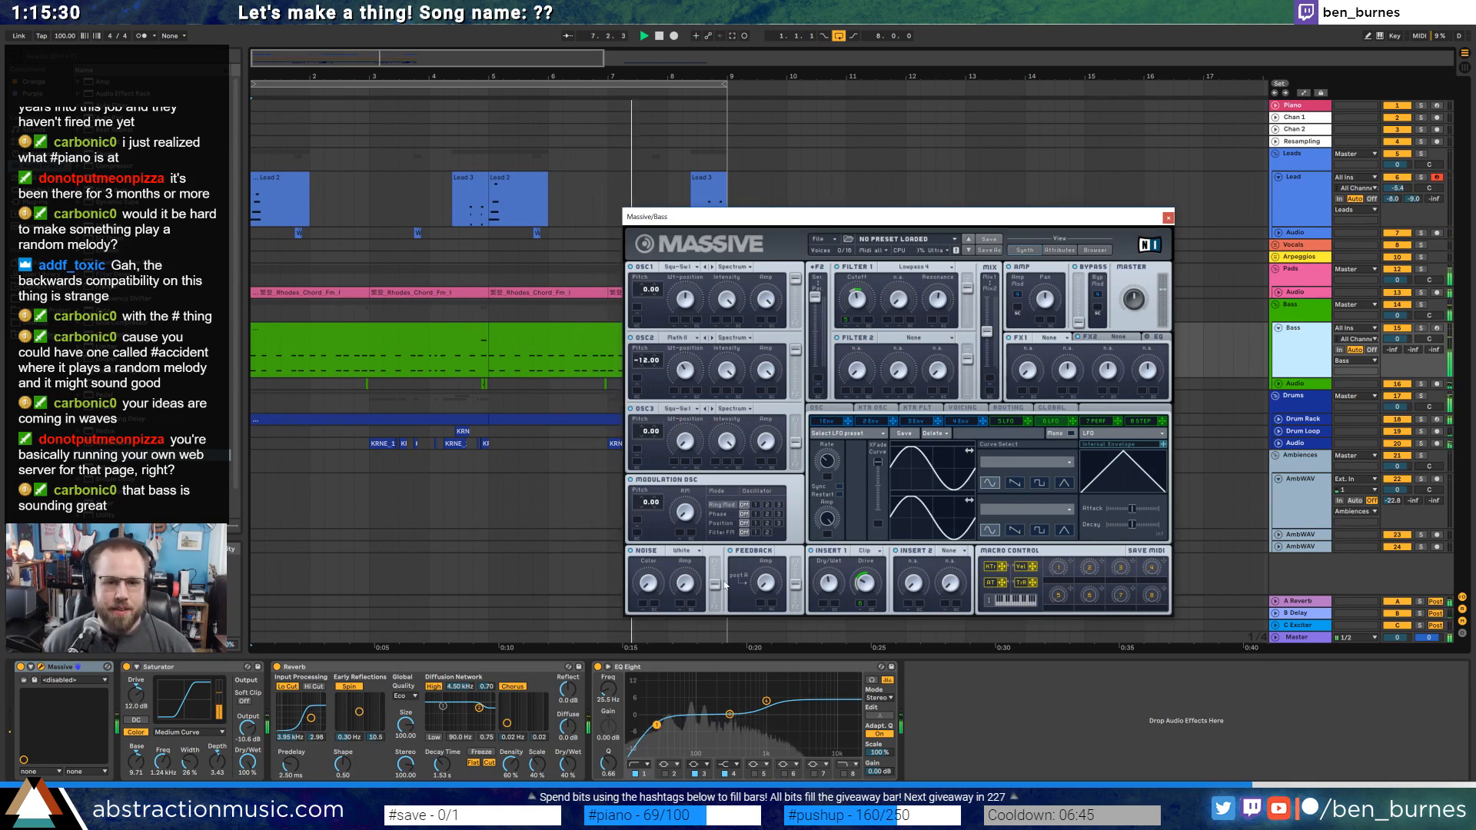
click(683, 552)
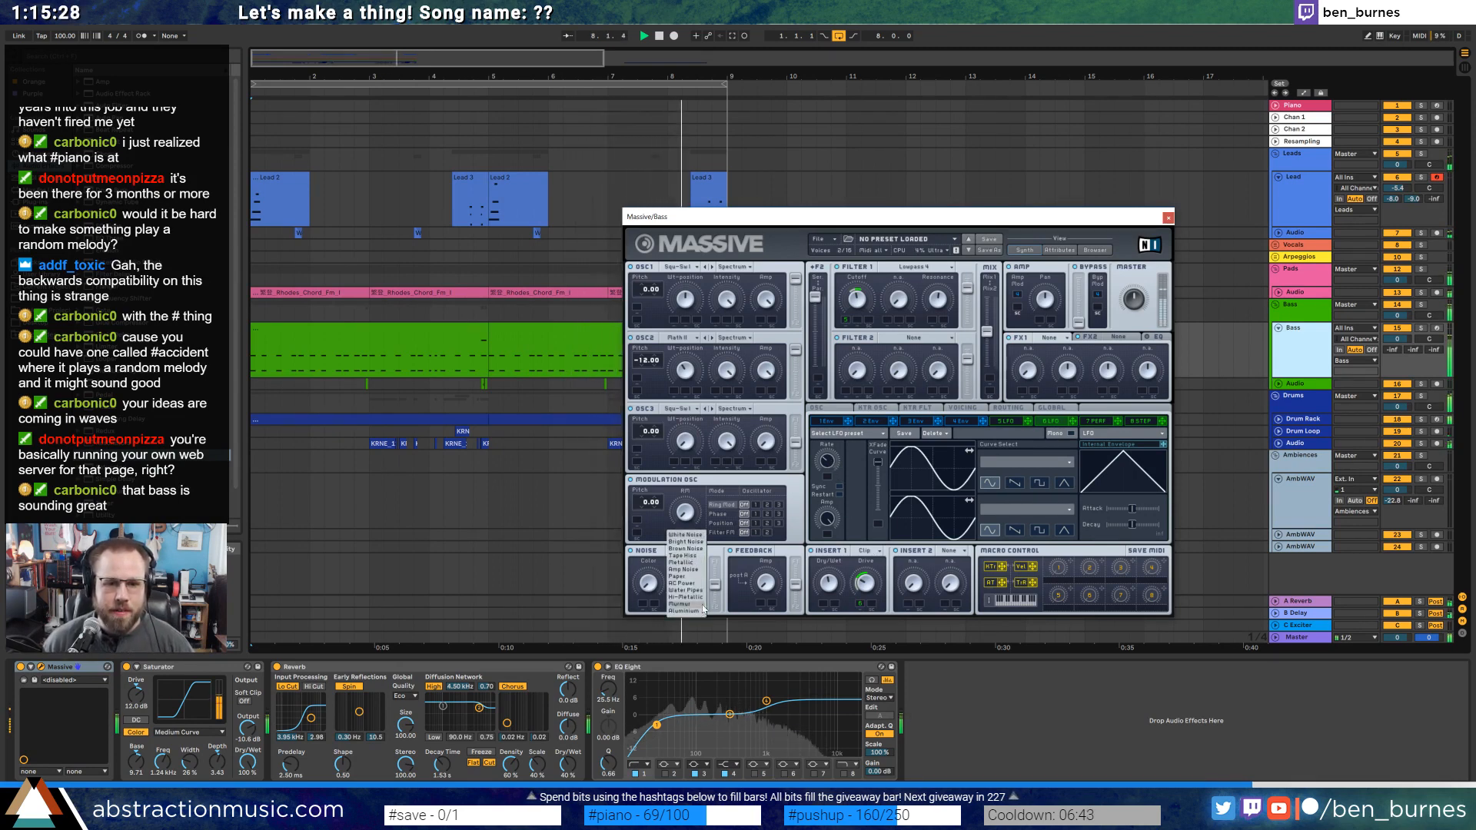
click(699, 543)
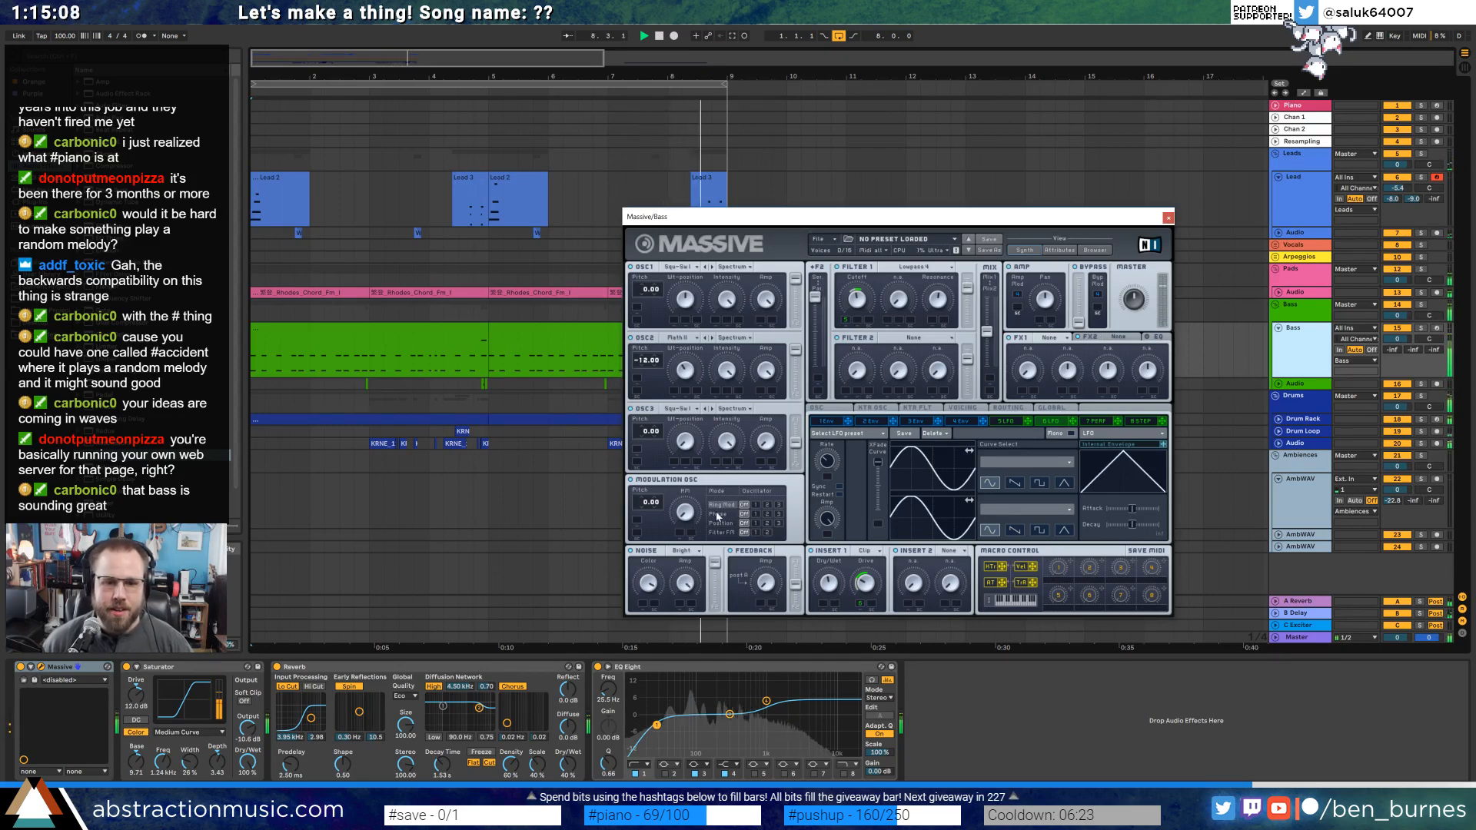
drag(715, 582, 719, 623)
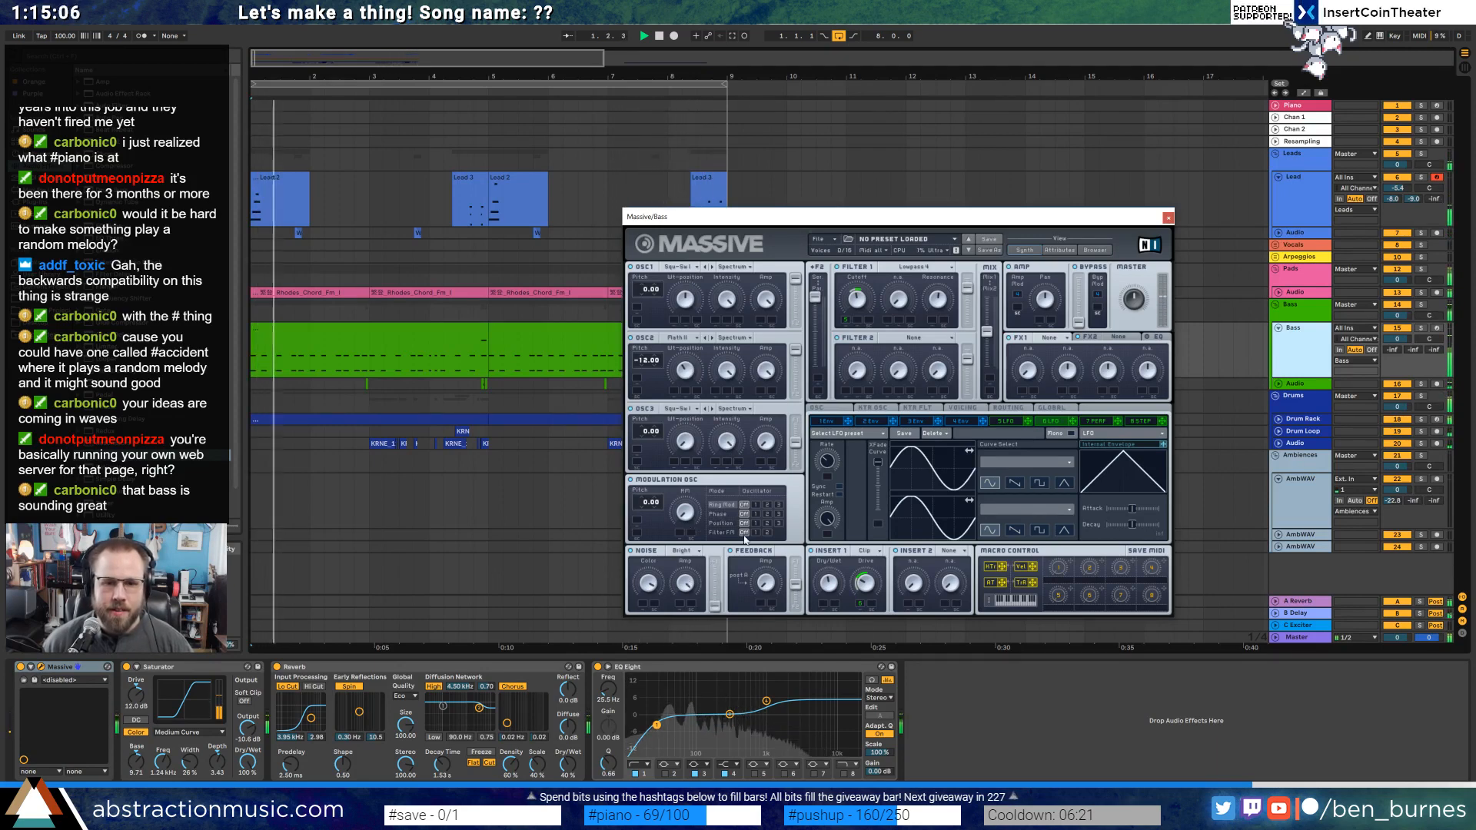
Nudge the filter routing slider down, set Filter 2 to Scream, apply modulation to its Scream and Resonance controls, and close Massive.
drag(815, 299, 819, 307)
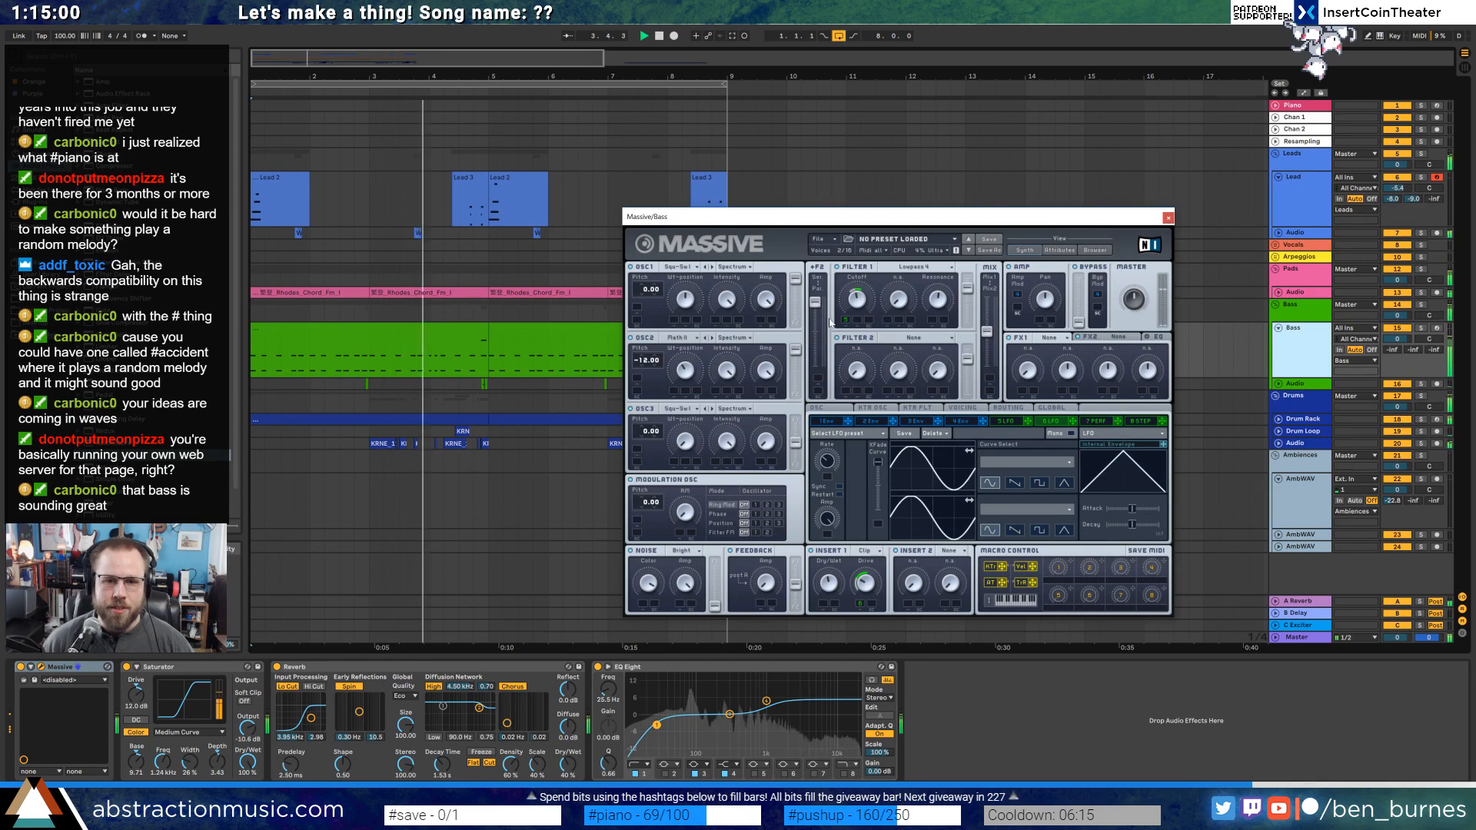
click(924, 341)
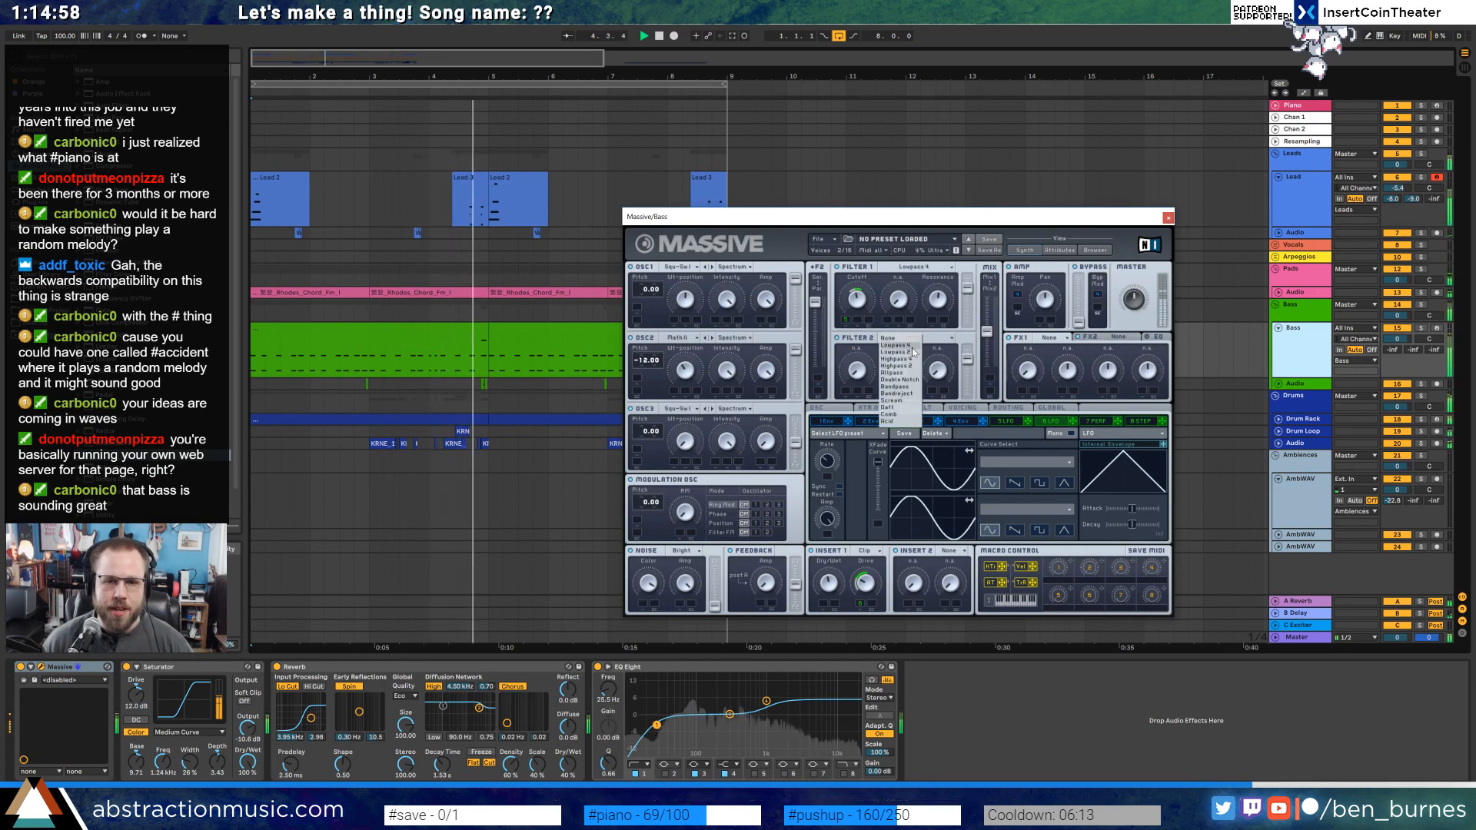
click(907, 400)
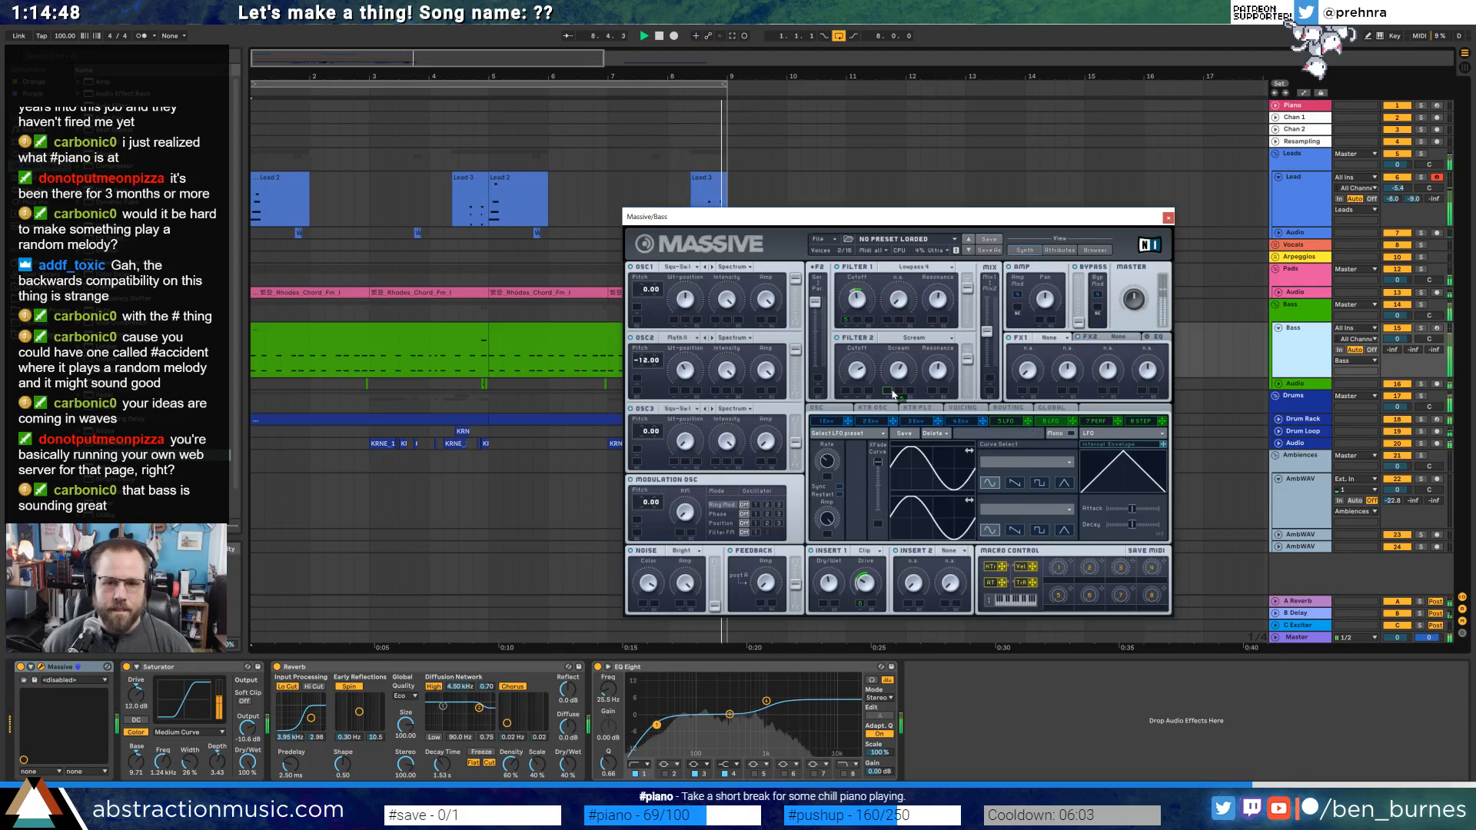
drag(892, 394, 890, 393)
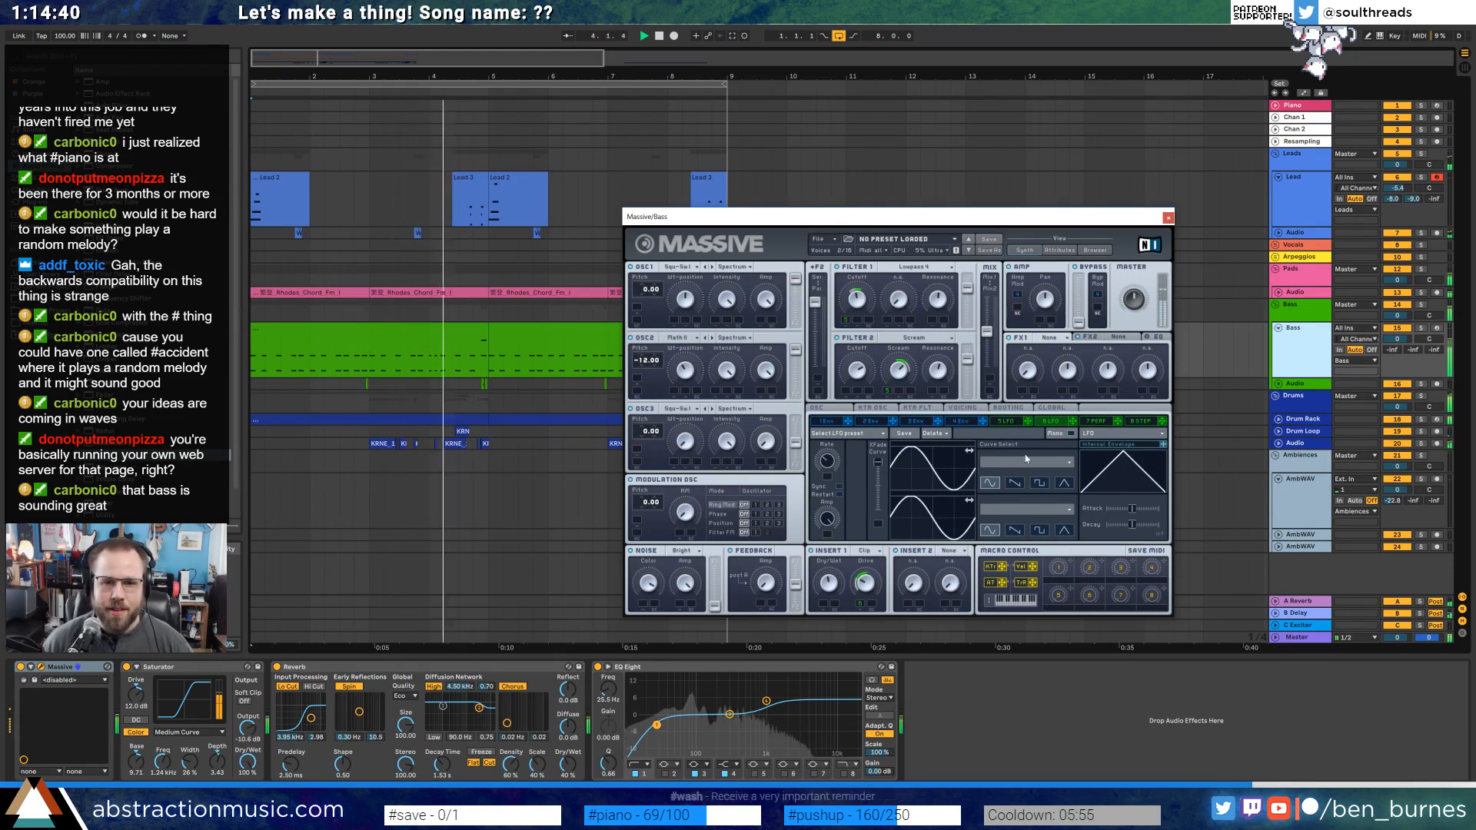
drag(1026, 422, 934, 373)
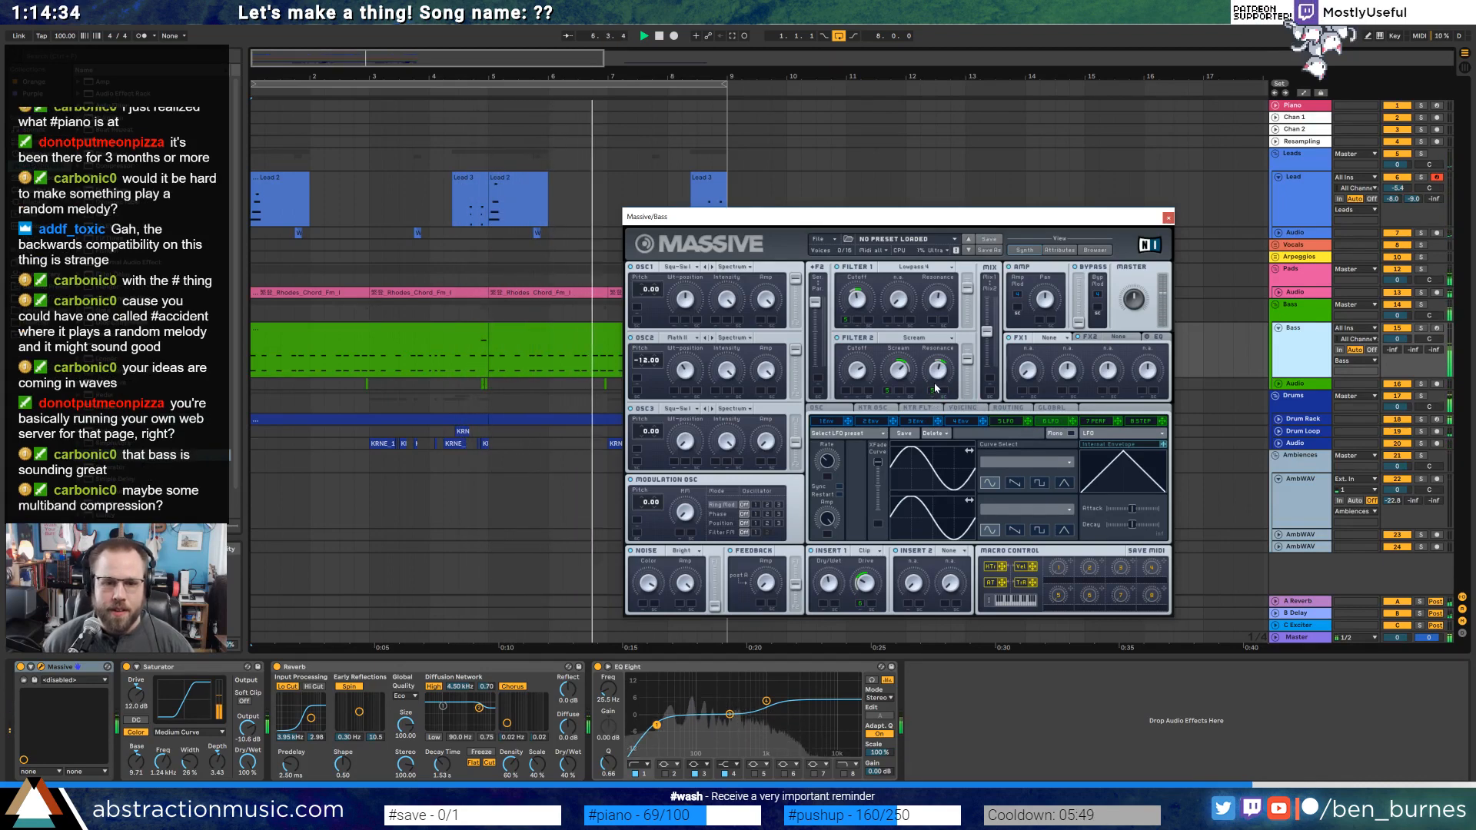
click(1167, 218)
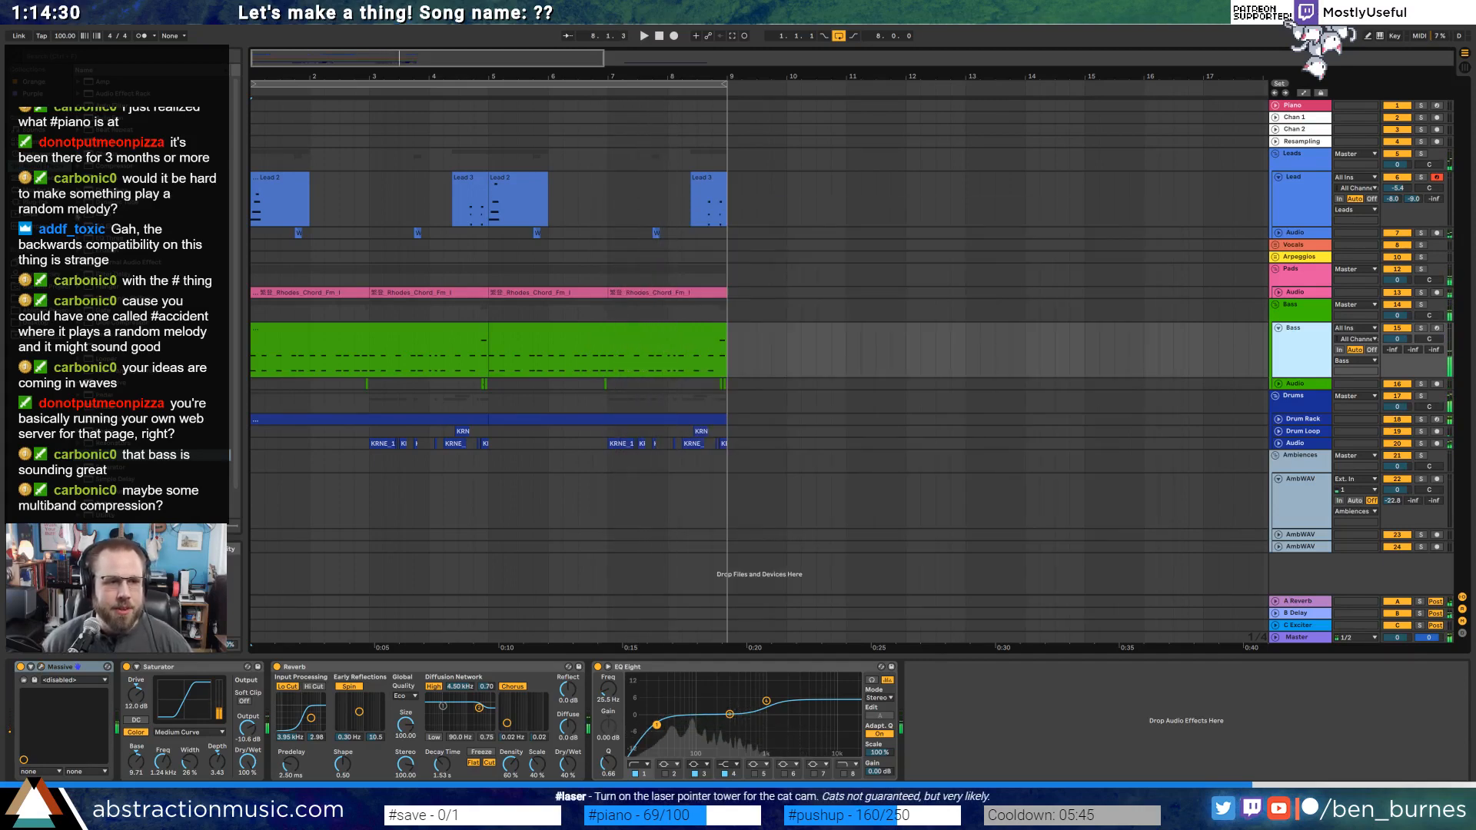
Insert Multiband Dynamics between Saturator and Reverb on the Bass track and play the loop.
drag(123, 371, 211, 738)
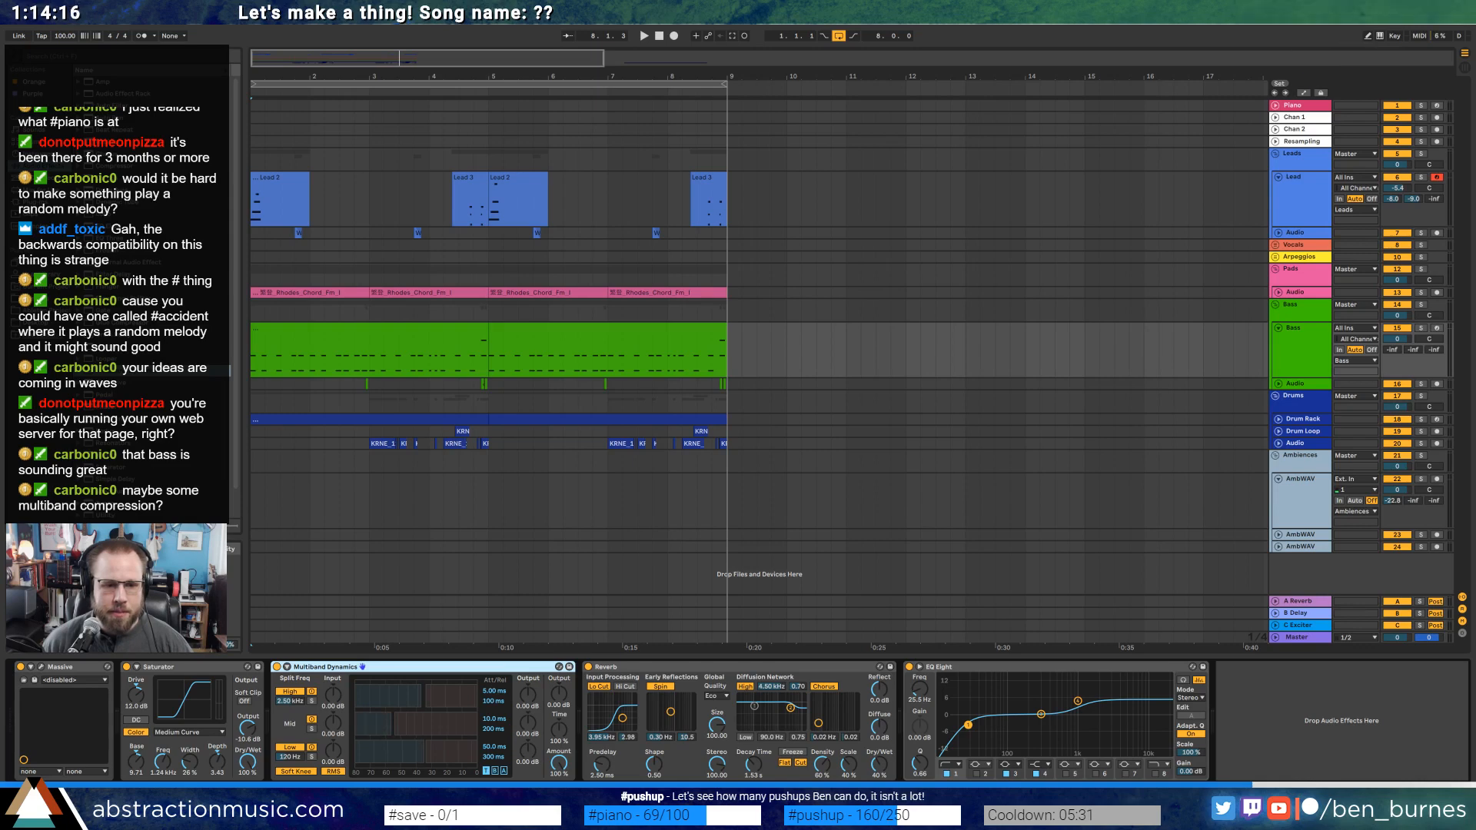
key(space)
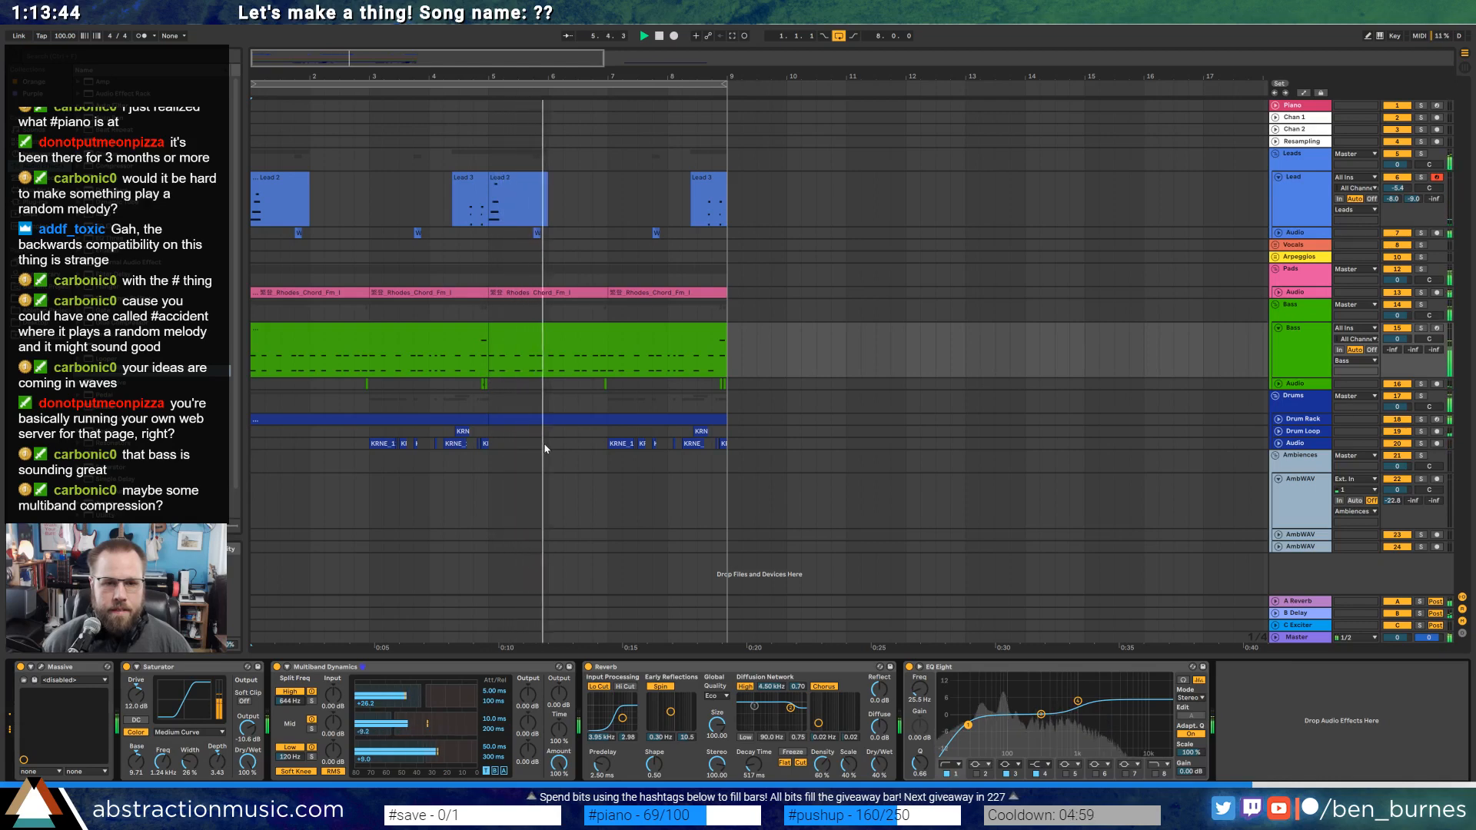
Unfold the Drum Rack track, select its closed hi-hat pad, and set the sample's volume to -16.6 dB.
click(1278, 420)
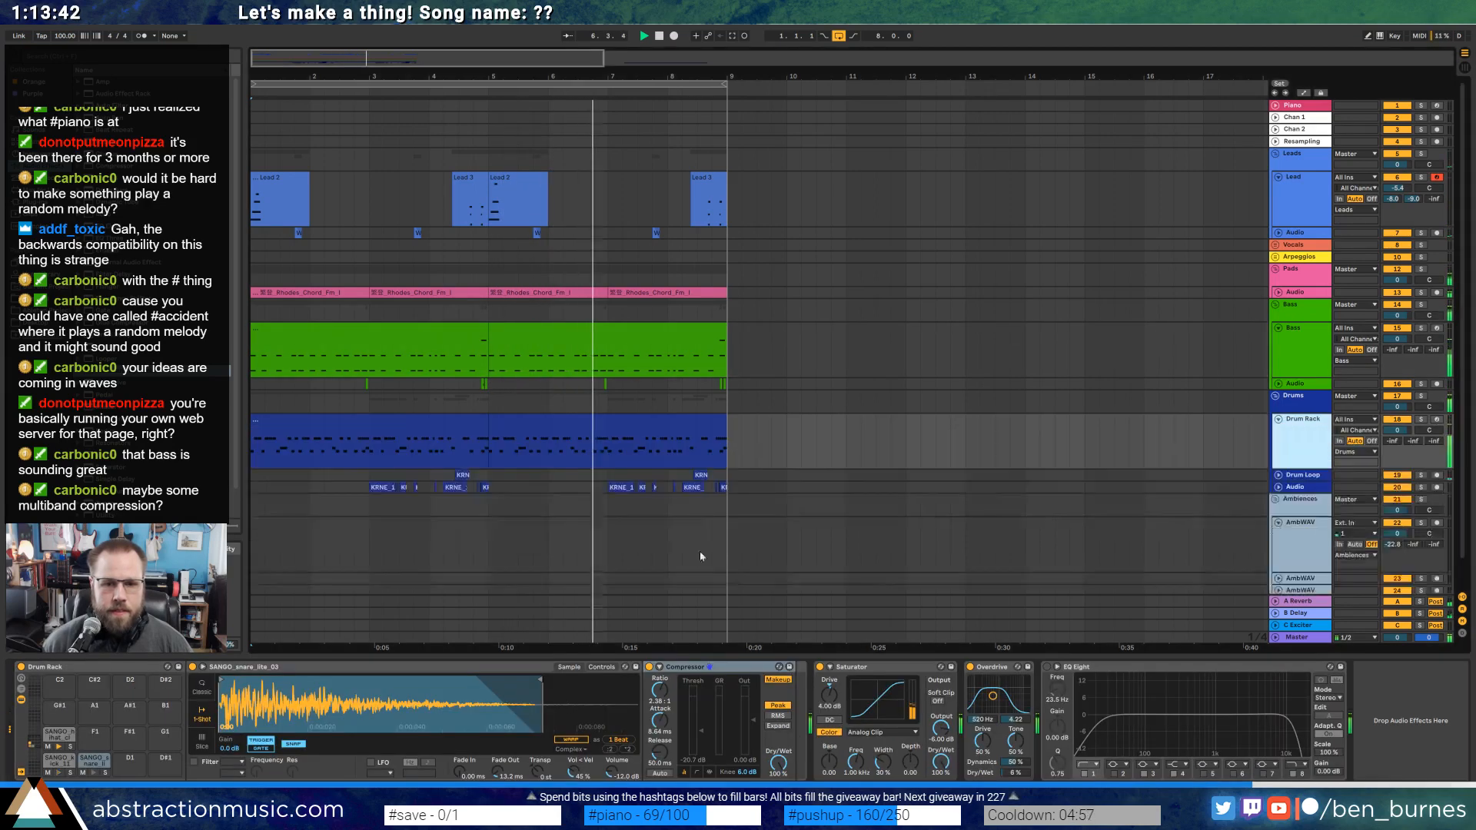
click(59, 735)
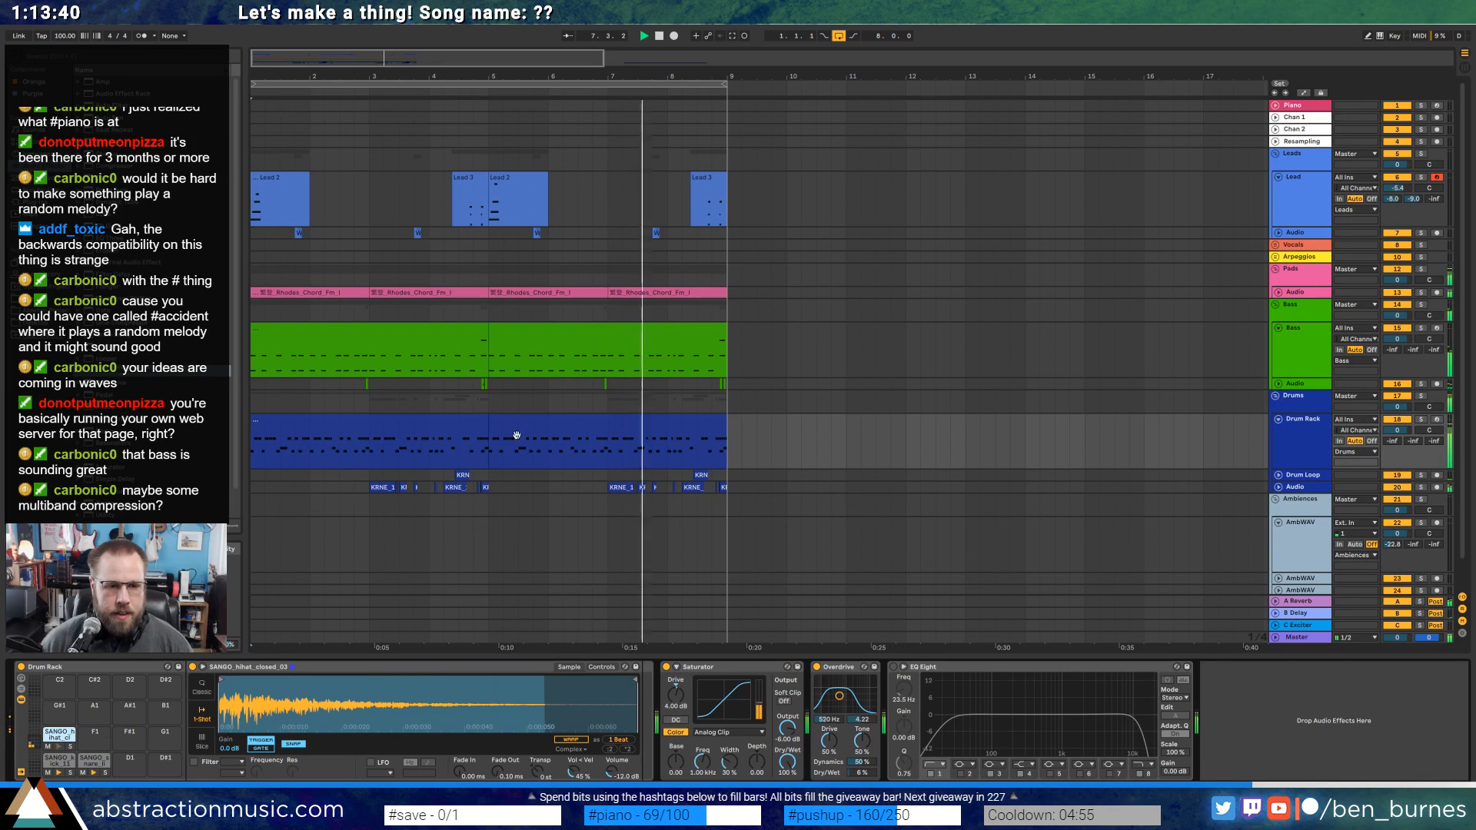
drag(612, 771, 612, 783)
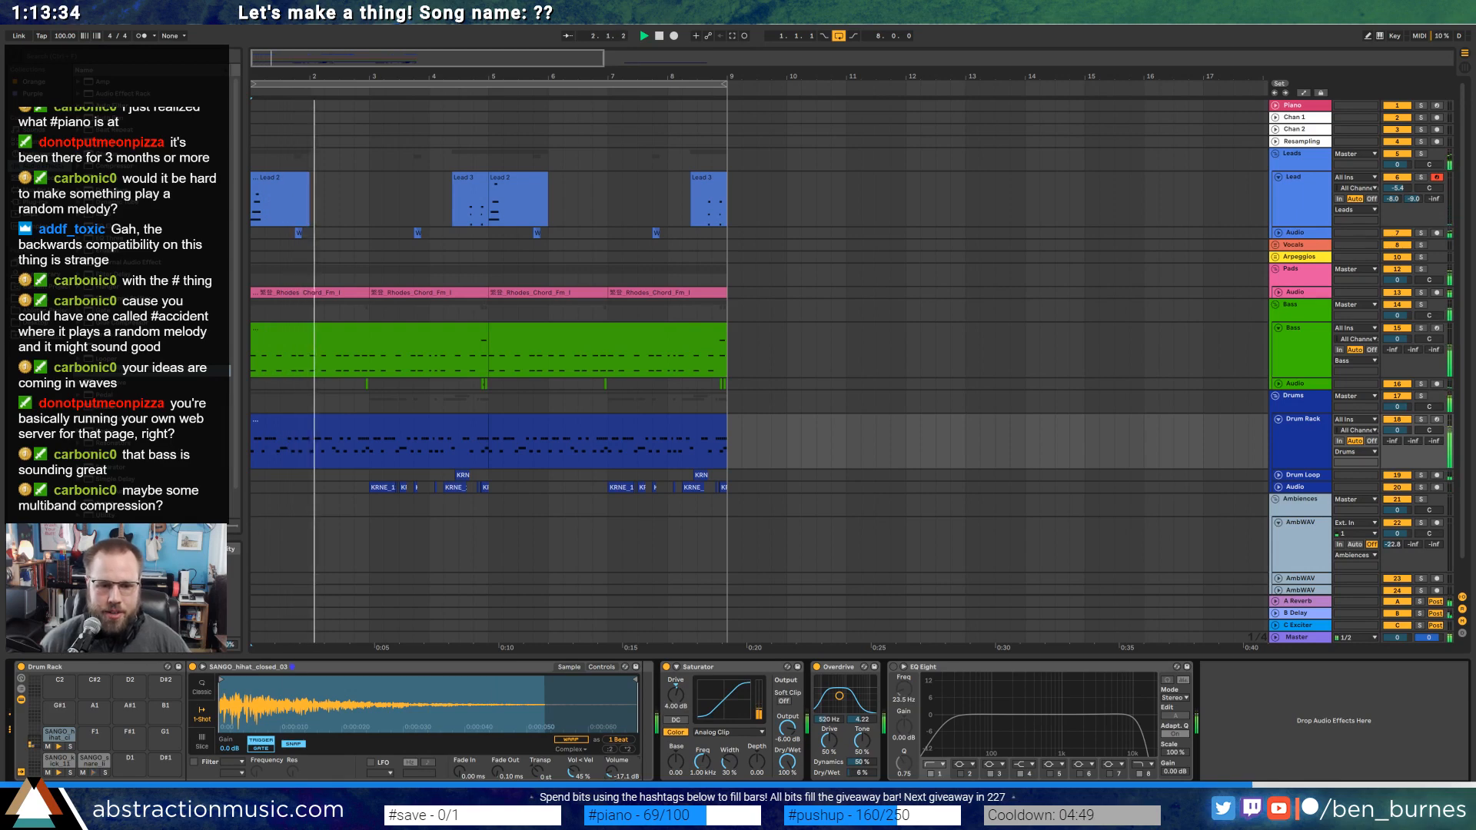
drag(615, 771, 615, 770)
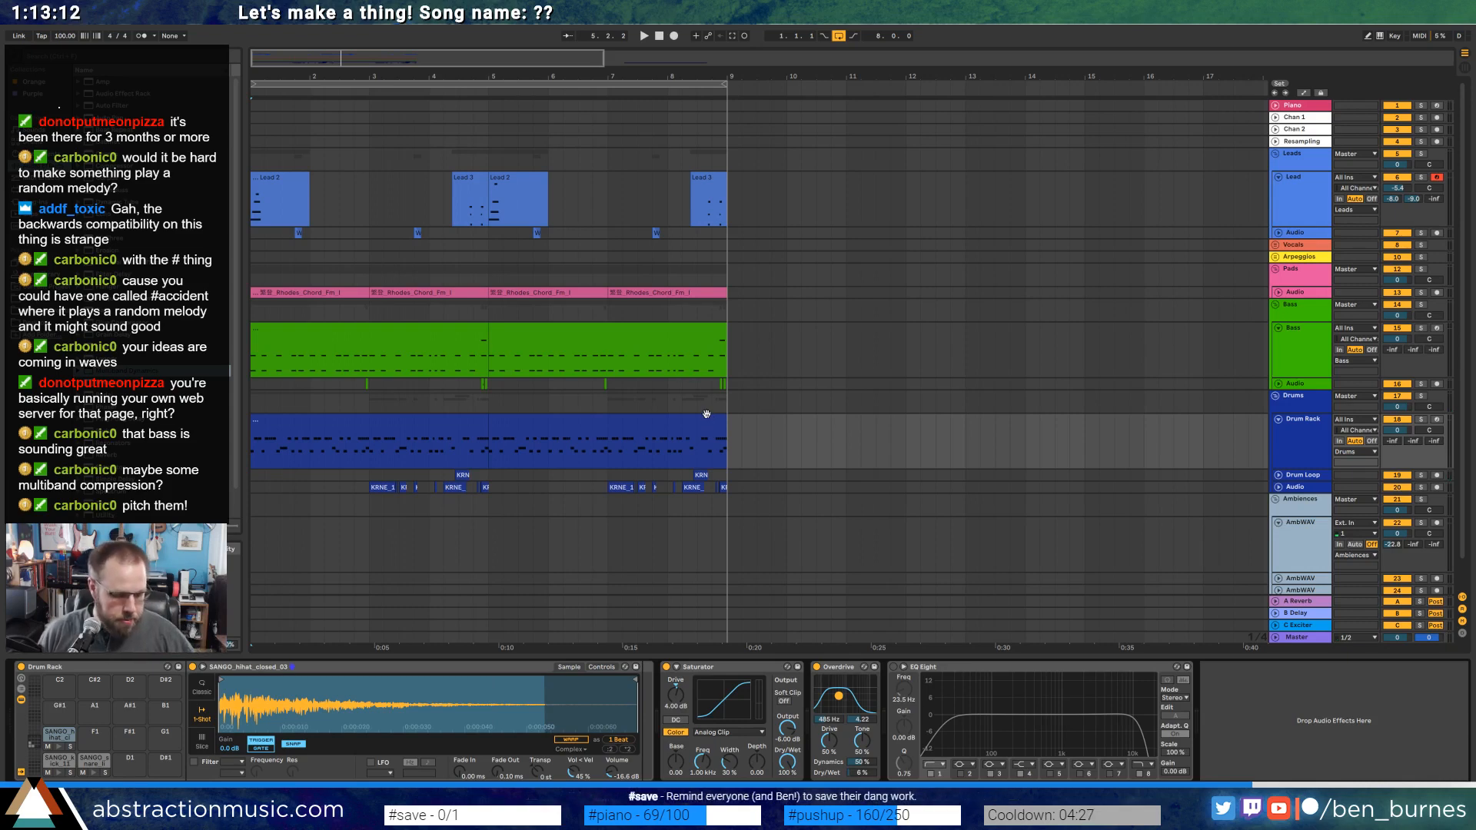
Show the closed hi-hat's Simpler controls, enable its LFO, and choose the random stepped waveform.
click(375, 667)
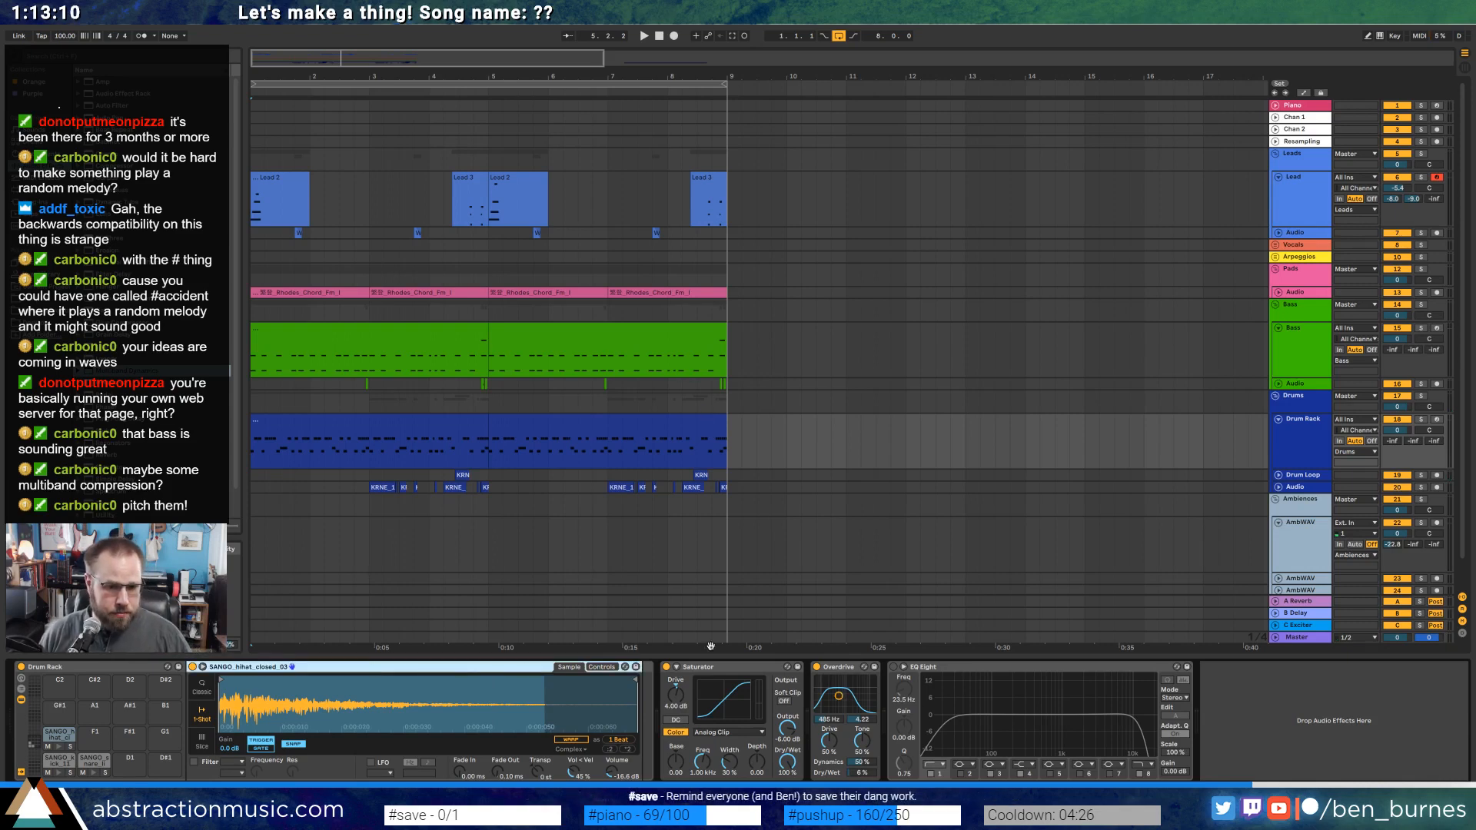
click(603, 667)
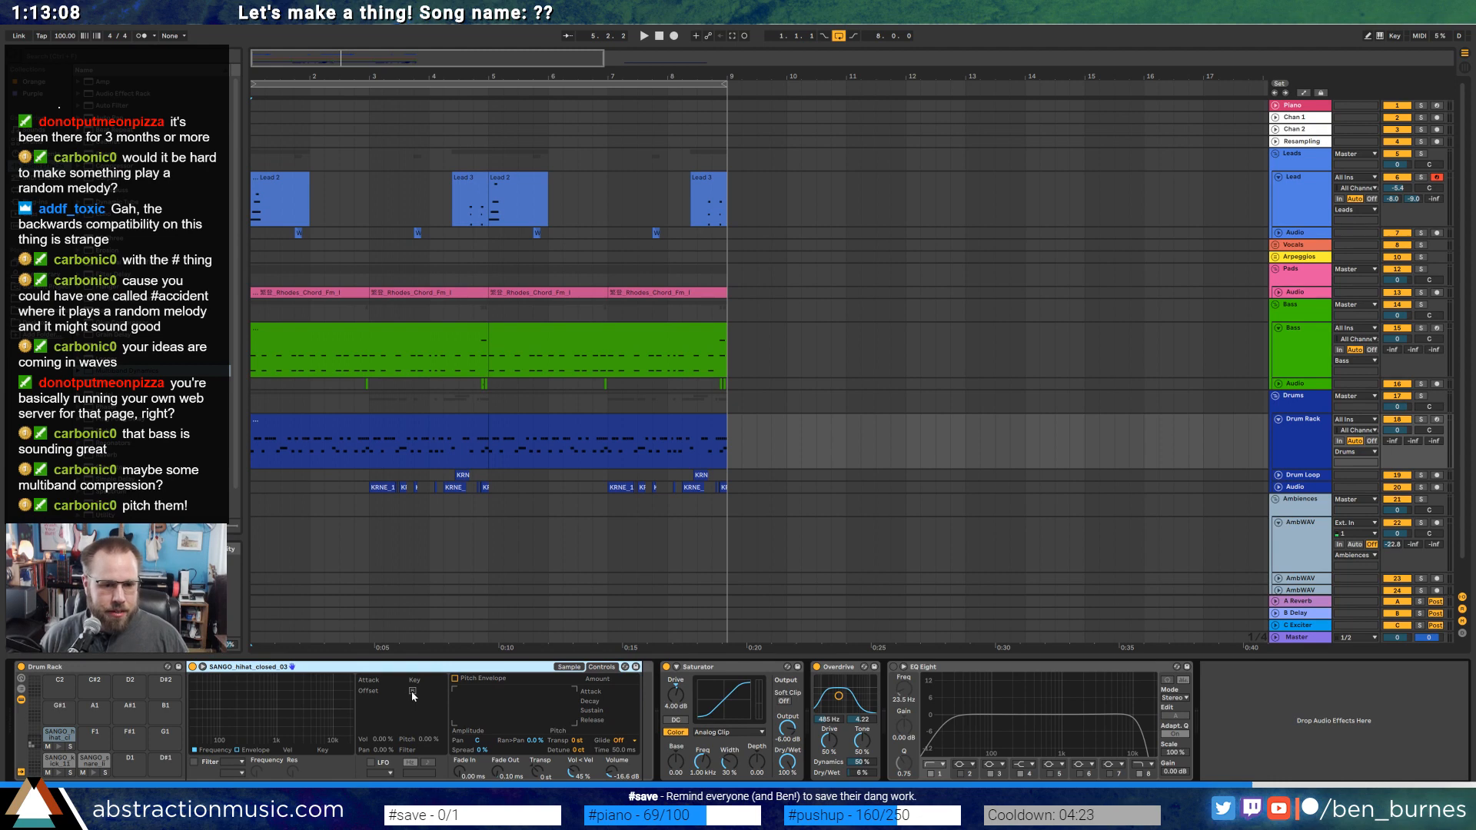
click(370, 763)
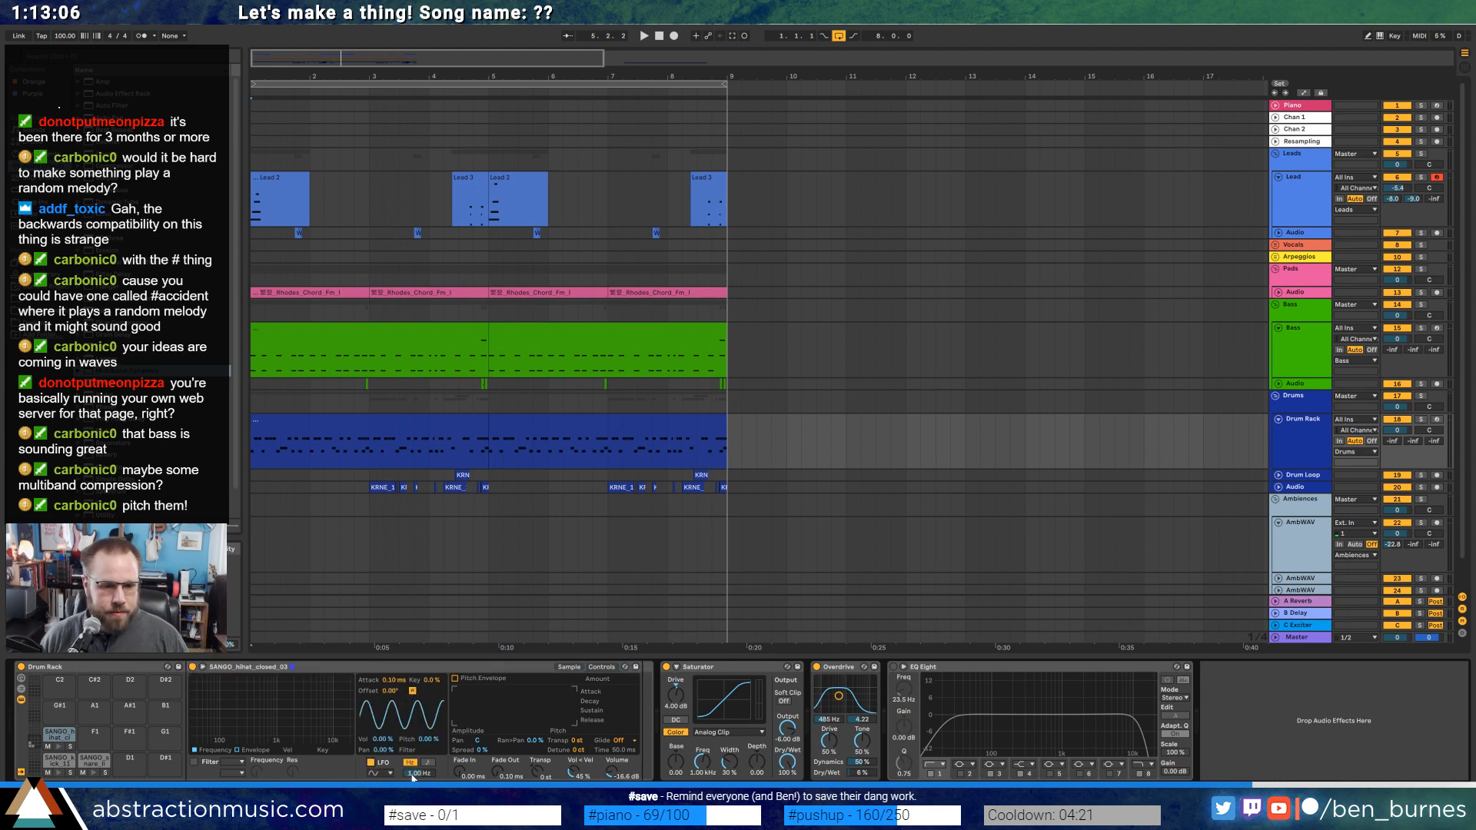
click(387, 774)
click(385, 765)
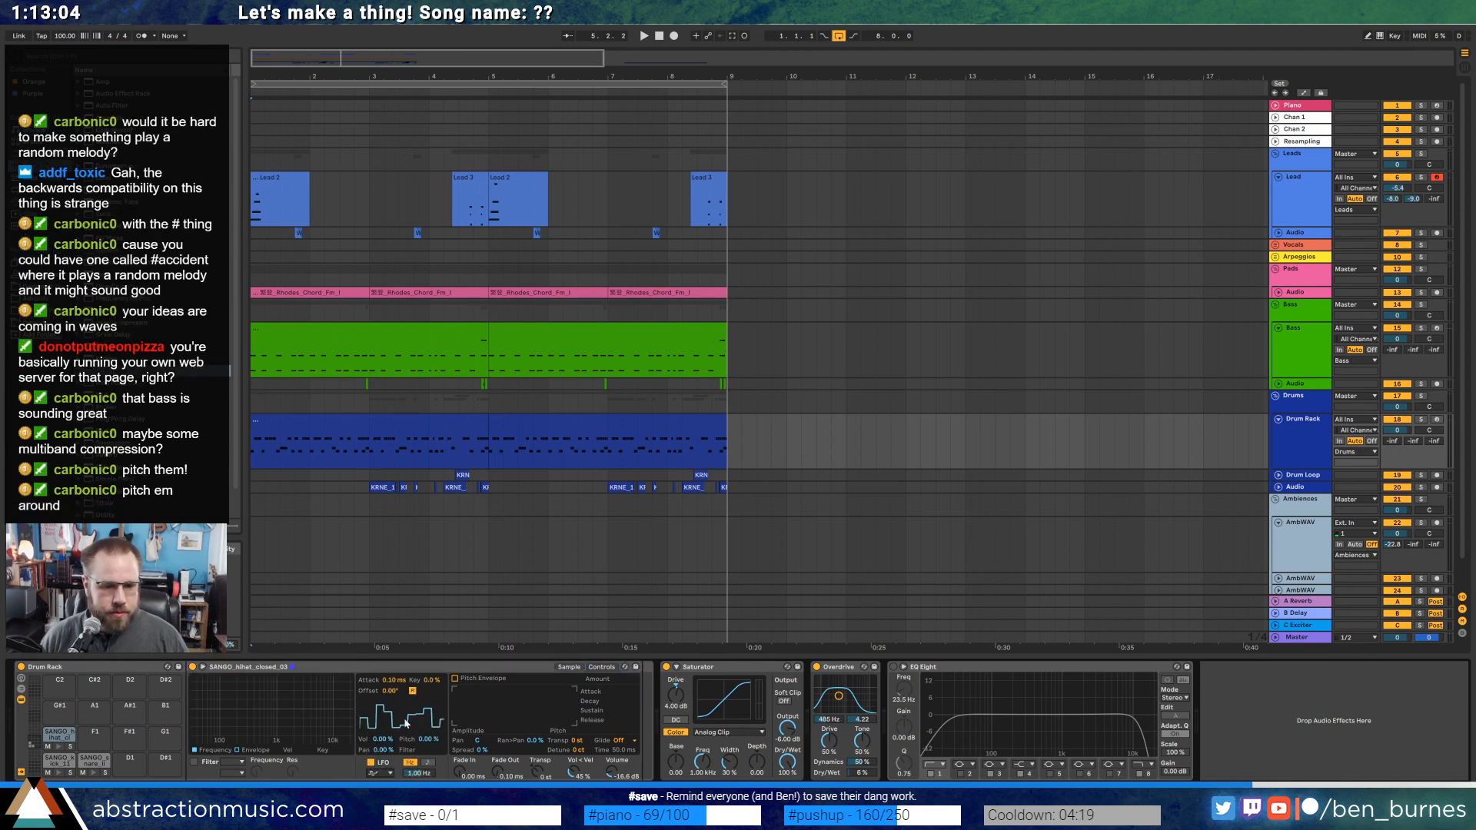
Set the hi-hat LFO to 46.2% pitch, 15.1 Hz rate and 62.5% pan during playback, and stop the loop.
drag(420, 773, 421, 695)
key(space)
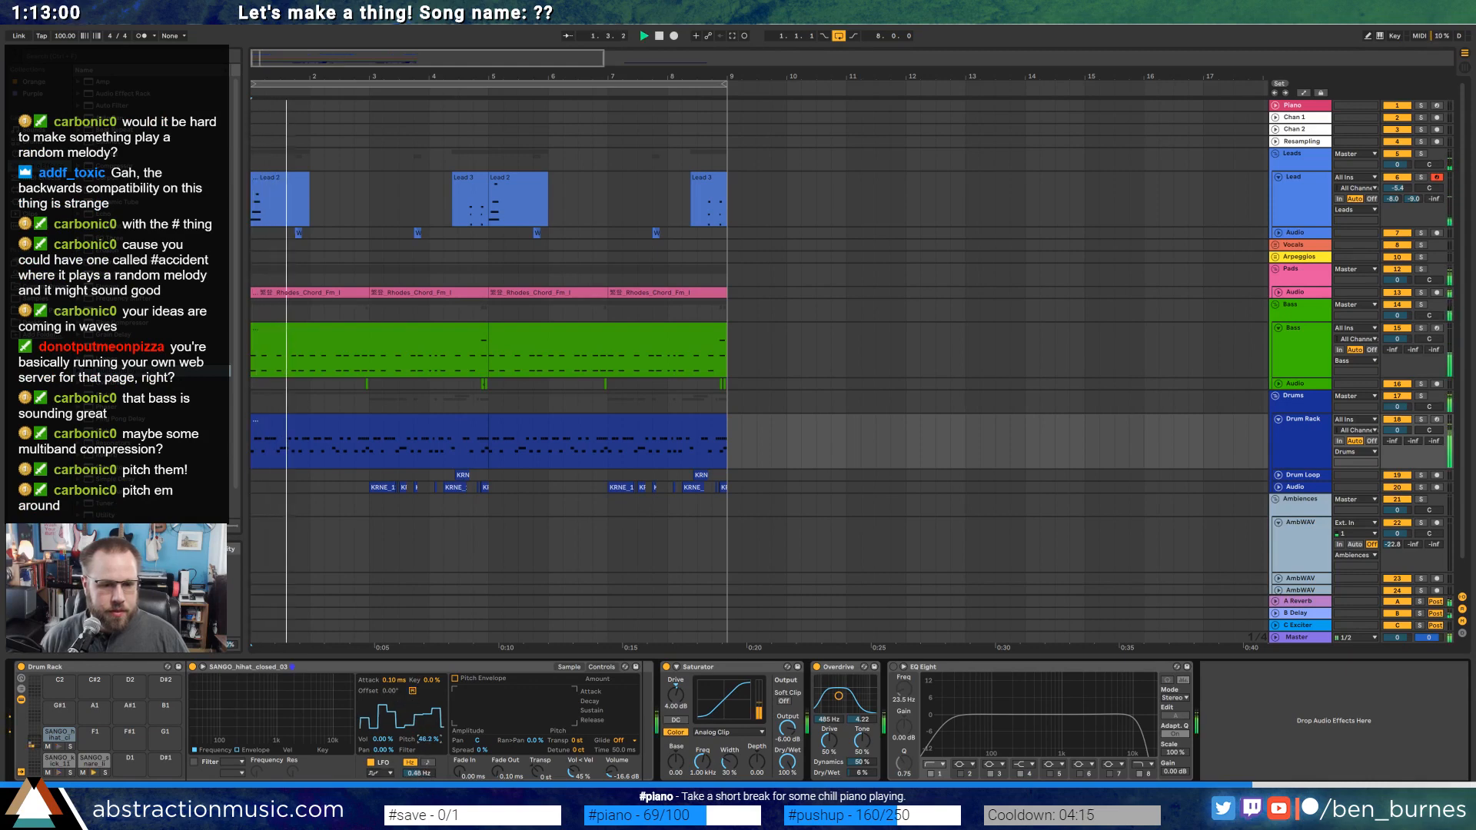
drag(432, 777, 432, 739)
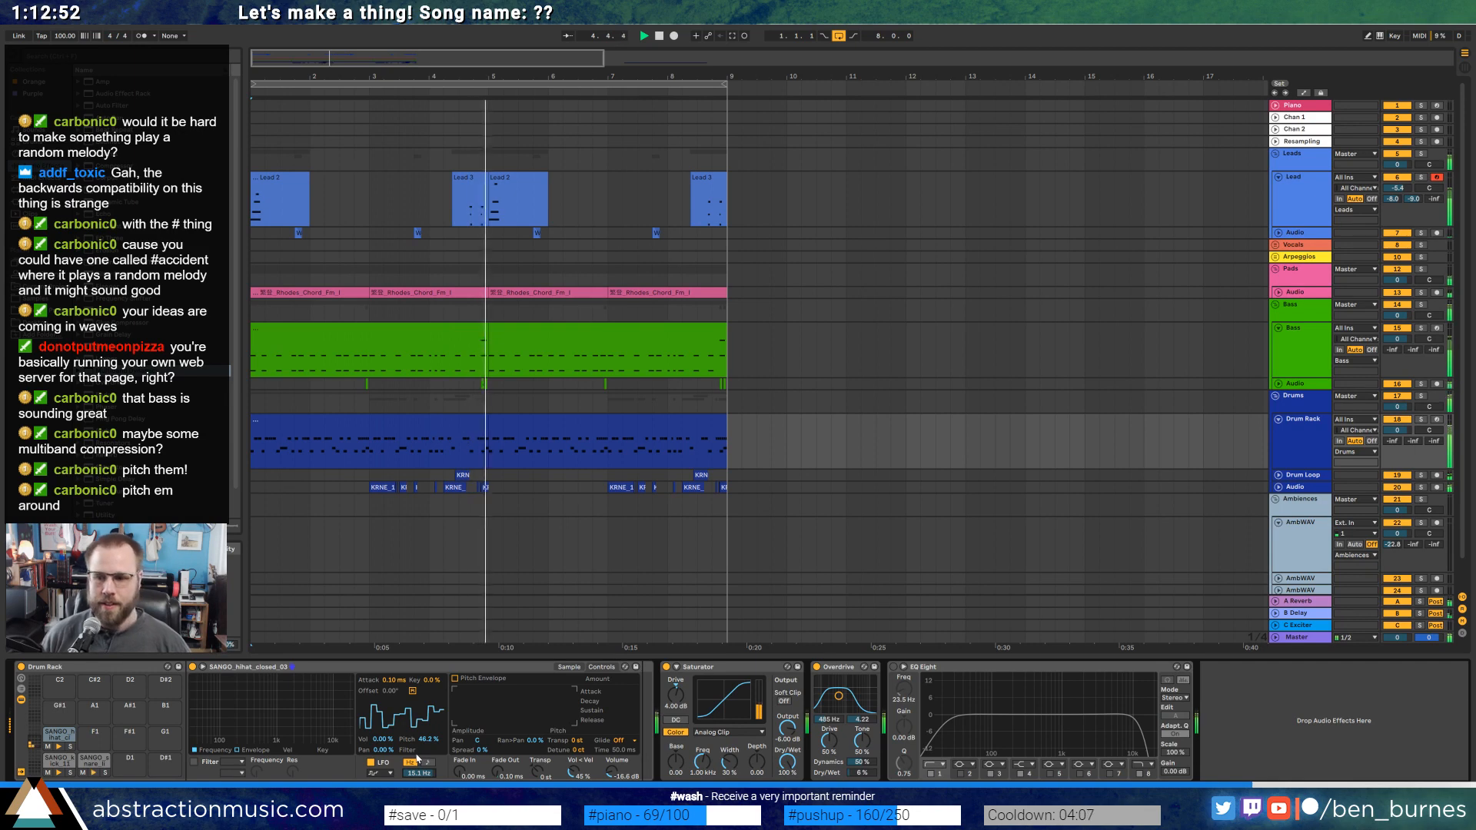
drag(383, 750, 383, 699)
key(space)
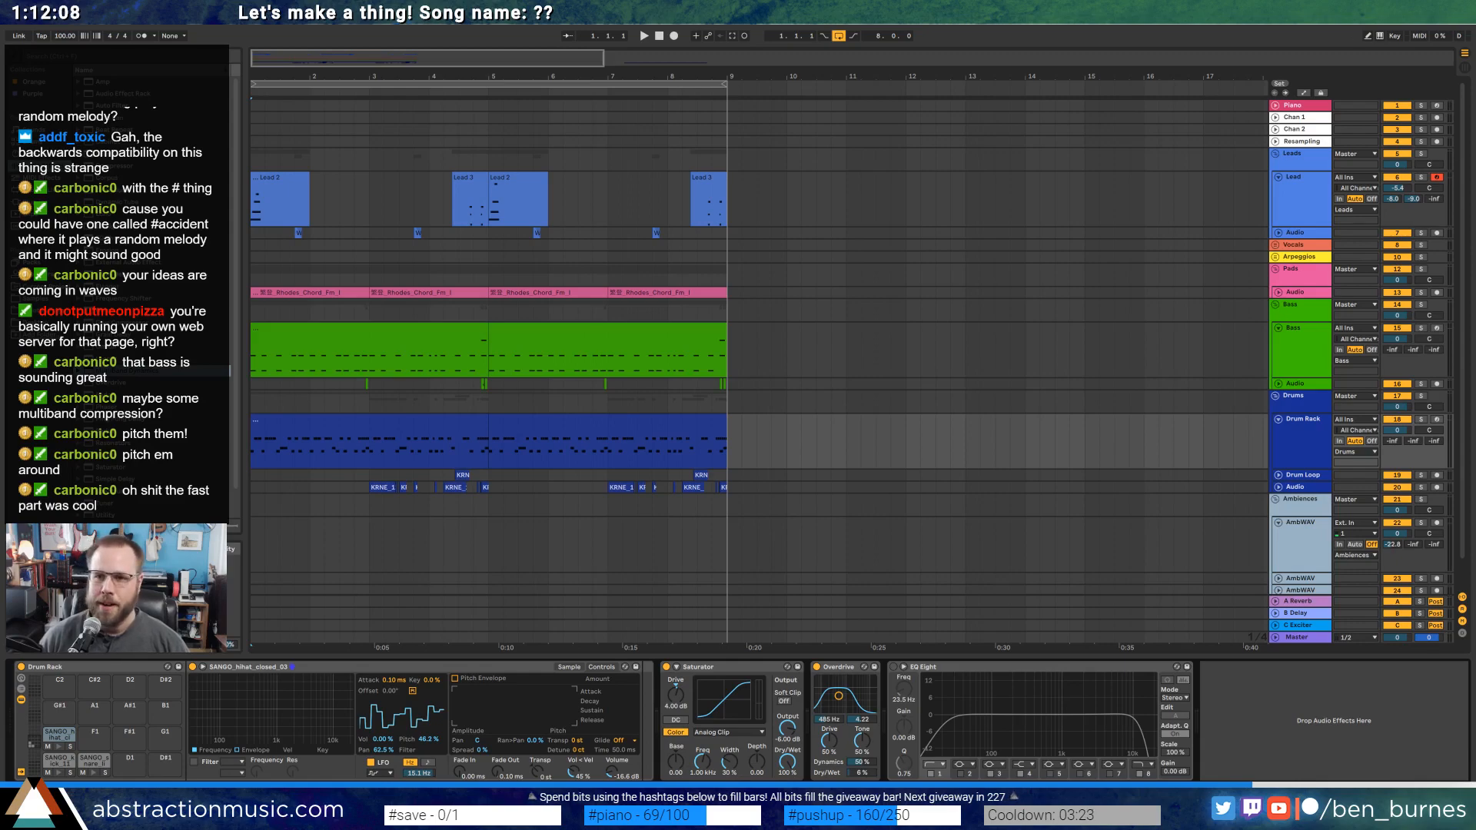
Leave full screen, clear the windows covering the desktop audio files, play the Madamebe WAV file, and close the media player.
key(F11)
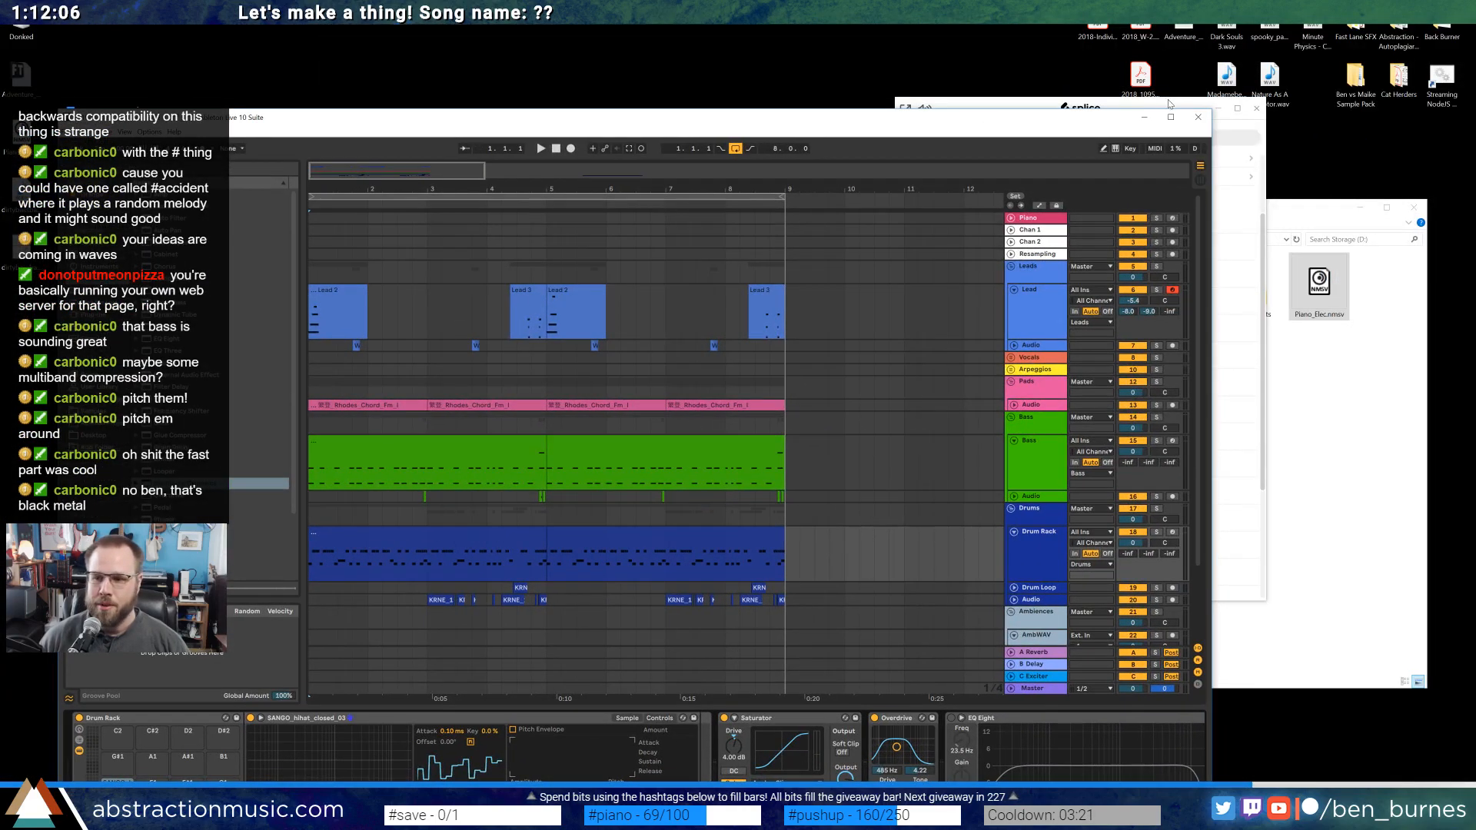
click(1180, 104)
click(1219, 109)
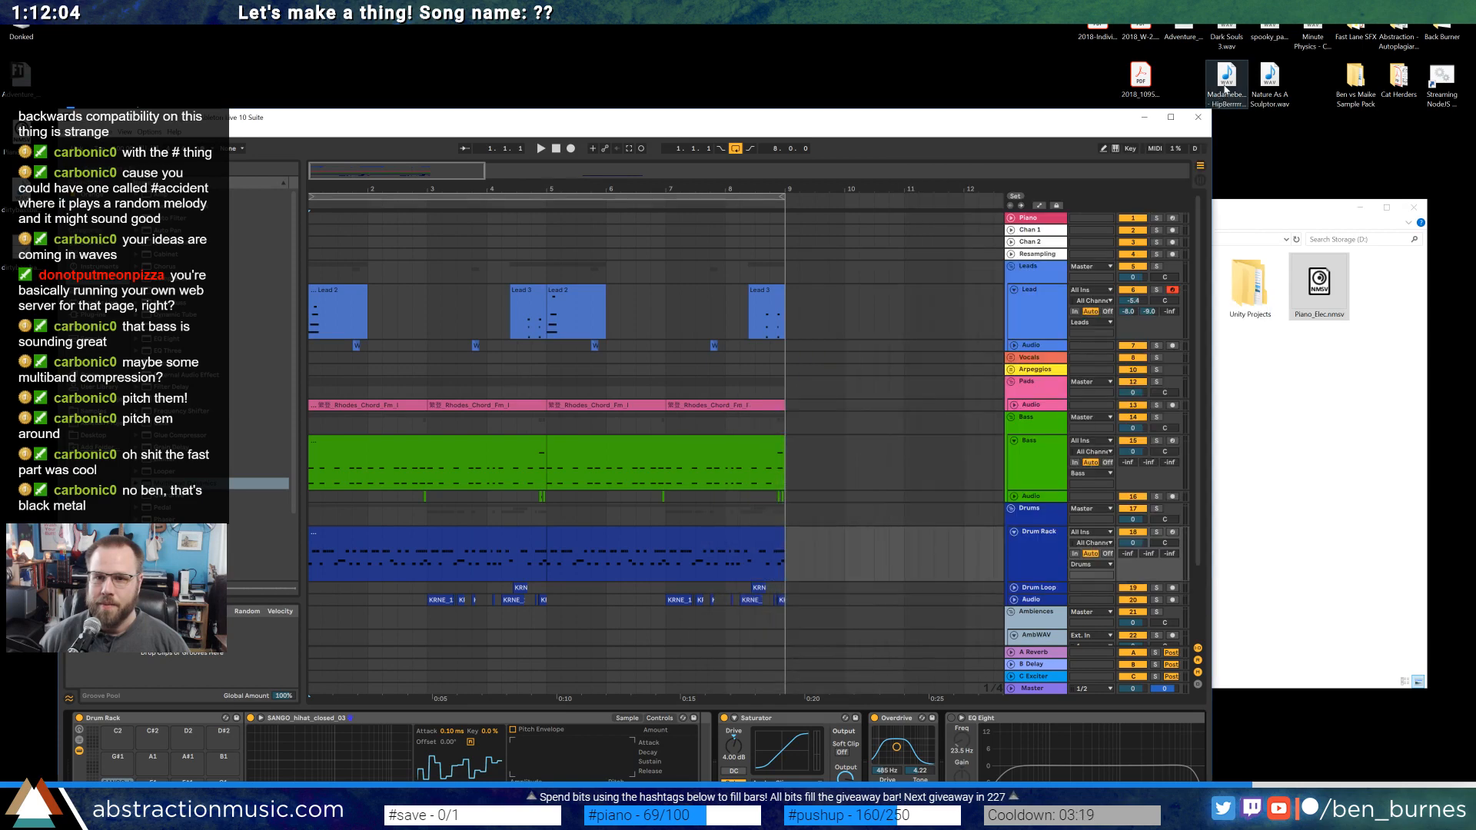
click(1226, 89)
double_click(1226, 90)
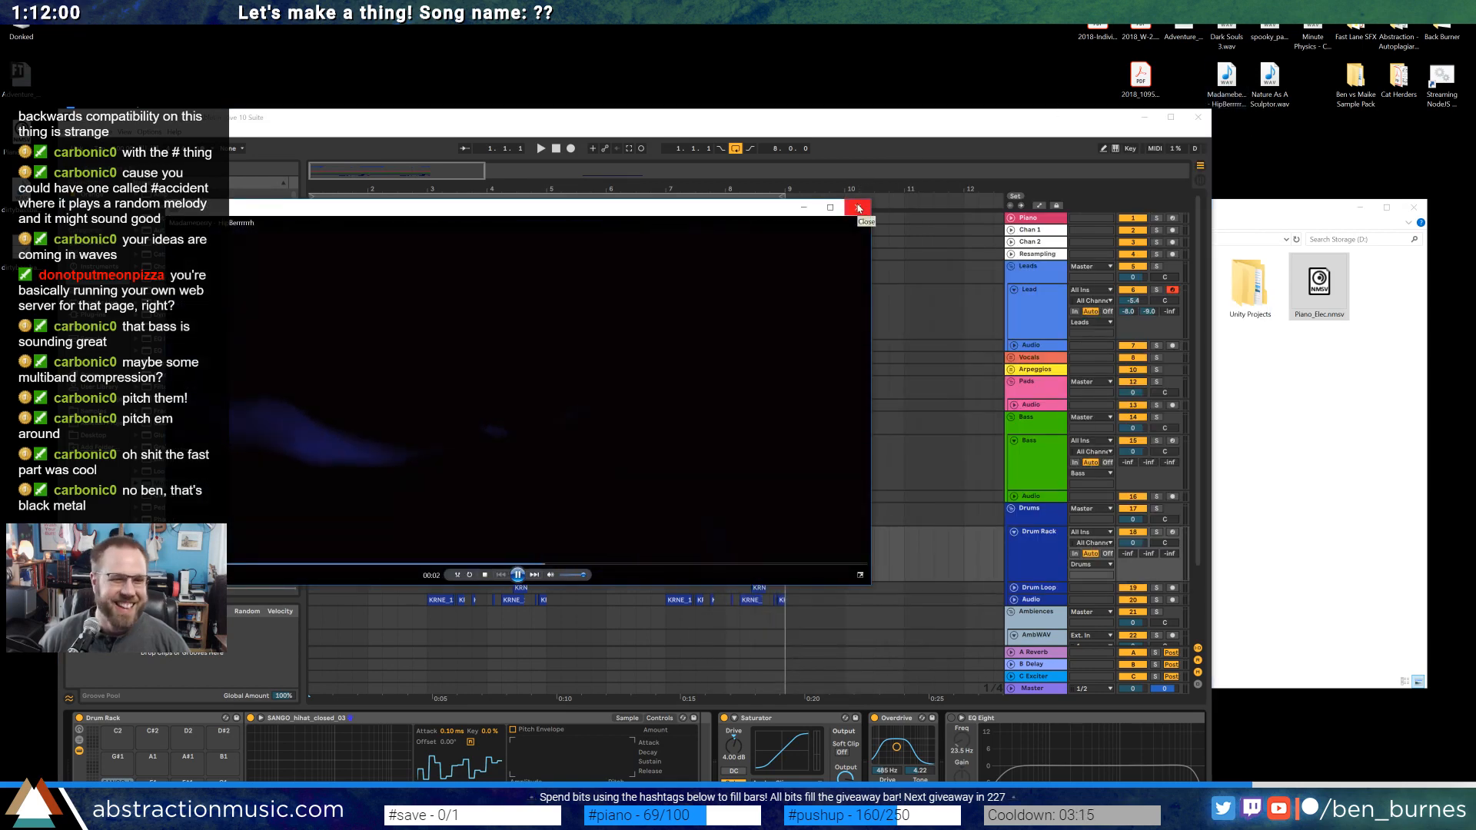
click(858, 208)
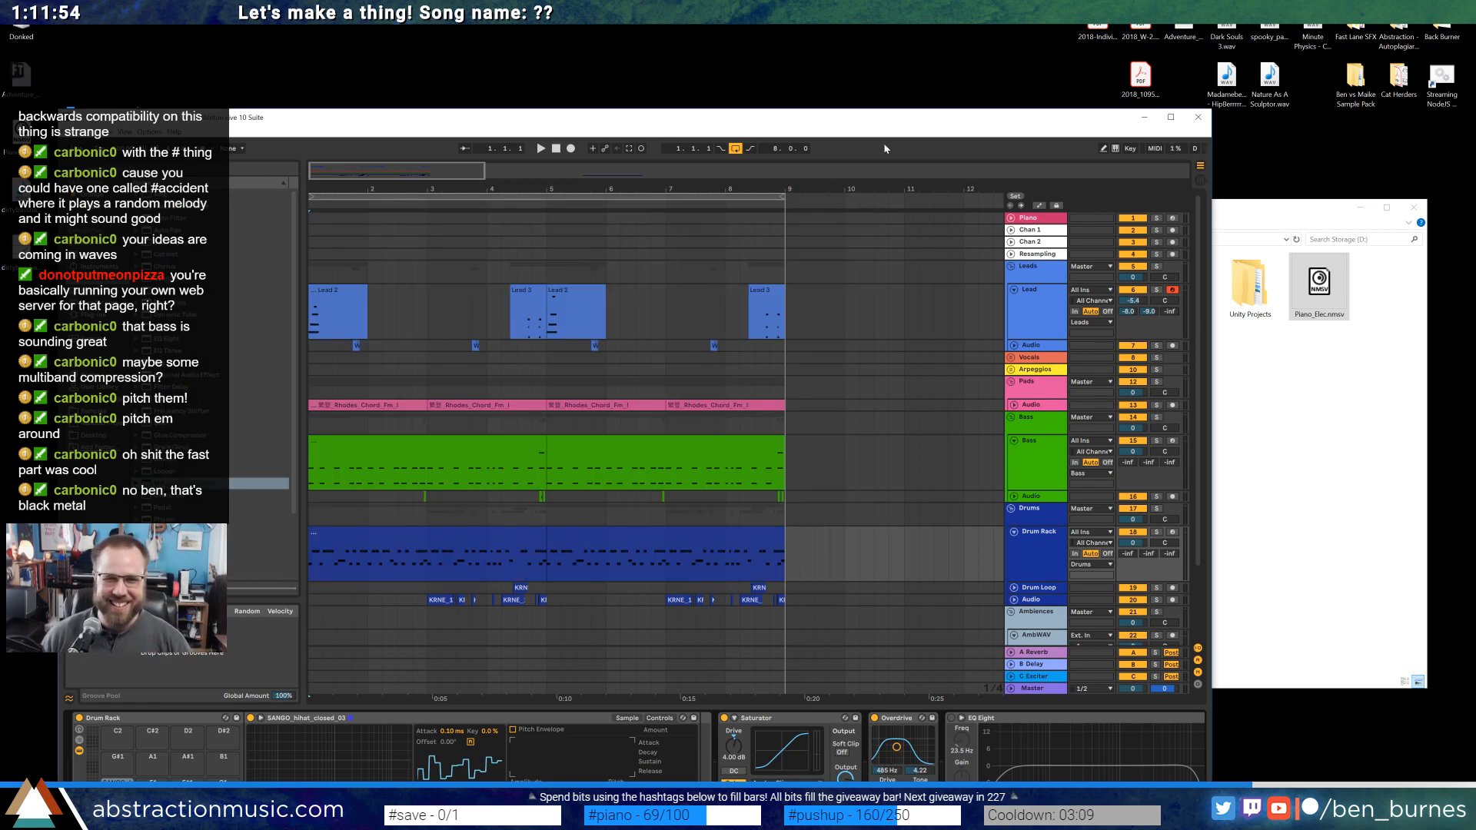
Play Nature As A Sculptor.wav from the desktop, close the media player, and return Ableton Live to its enlarged window.
drag(1332, 17, 1231, 109)
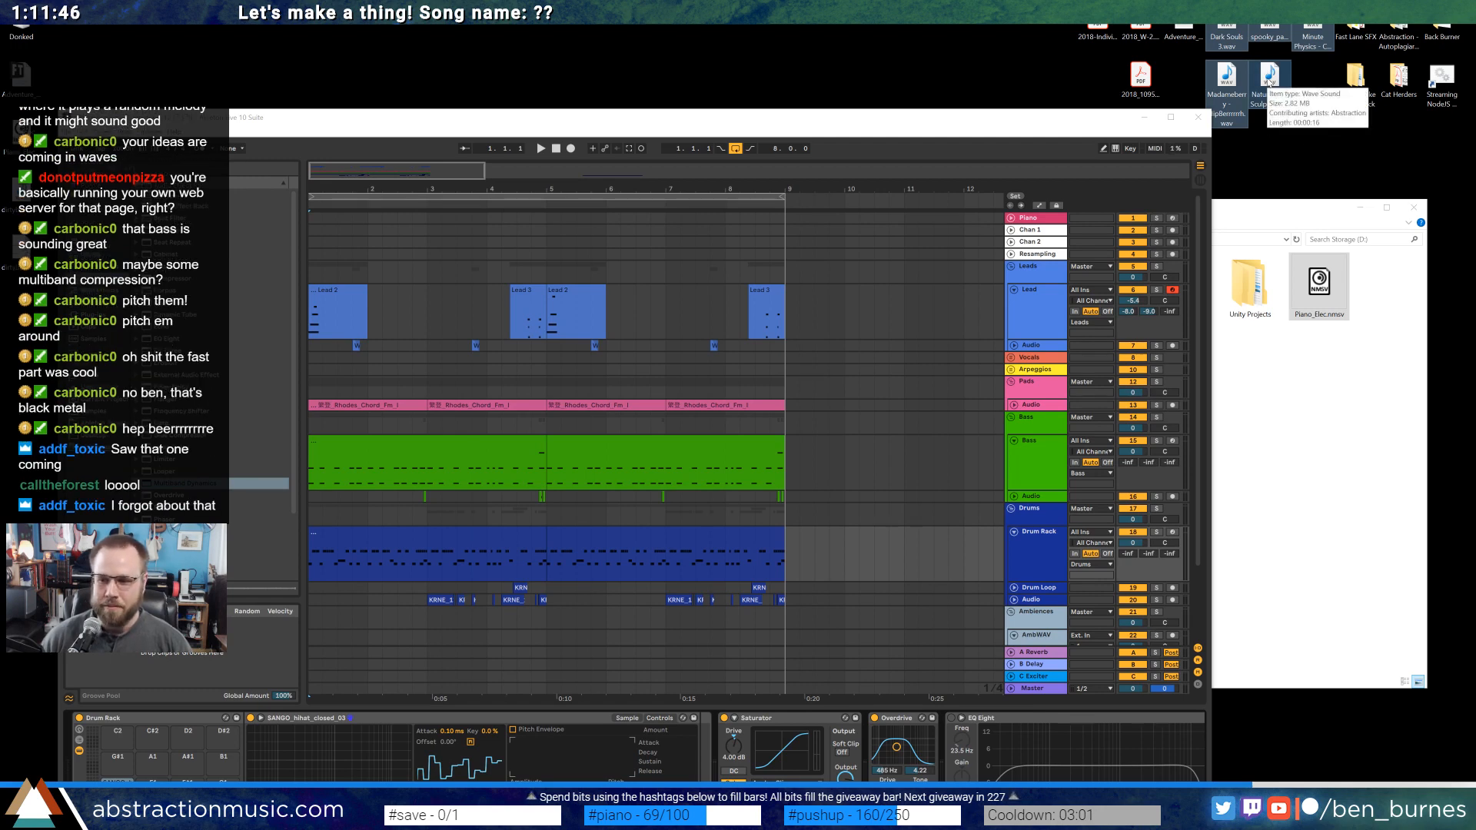
double_click(1269, 81)
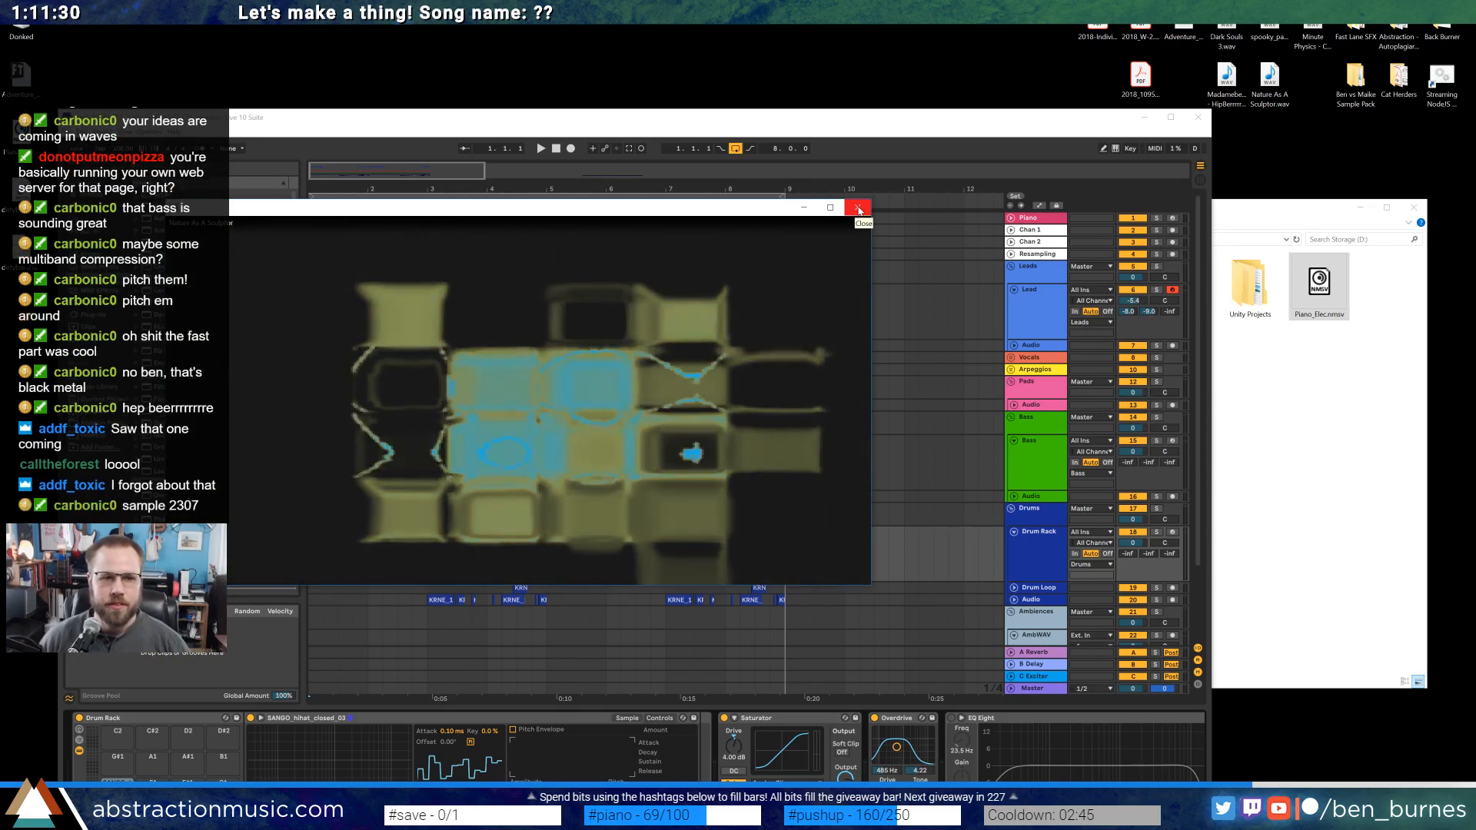
click(858, 209)
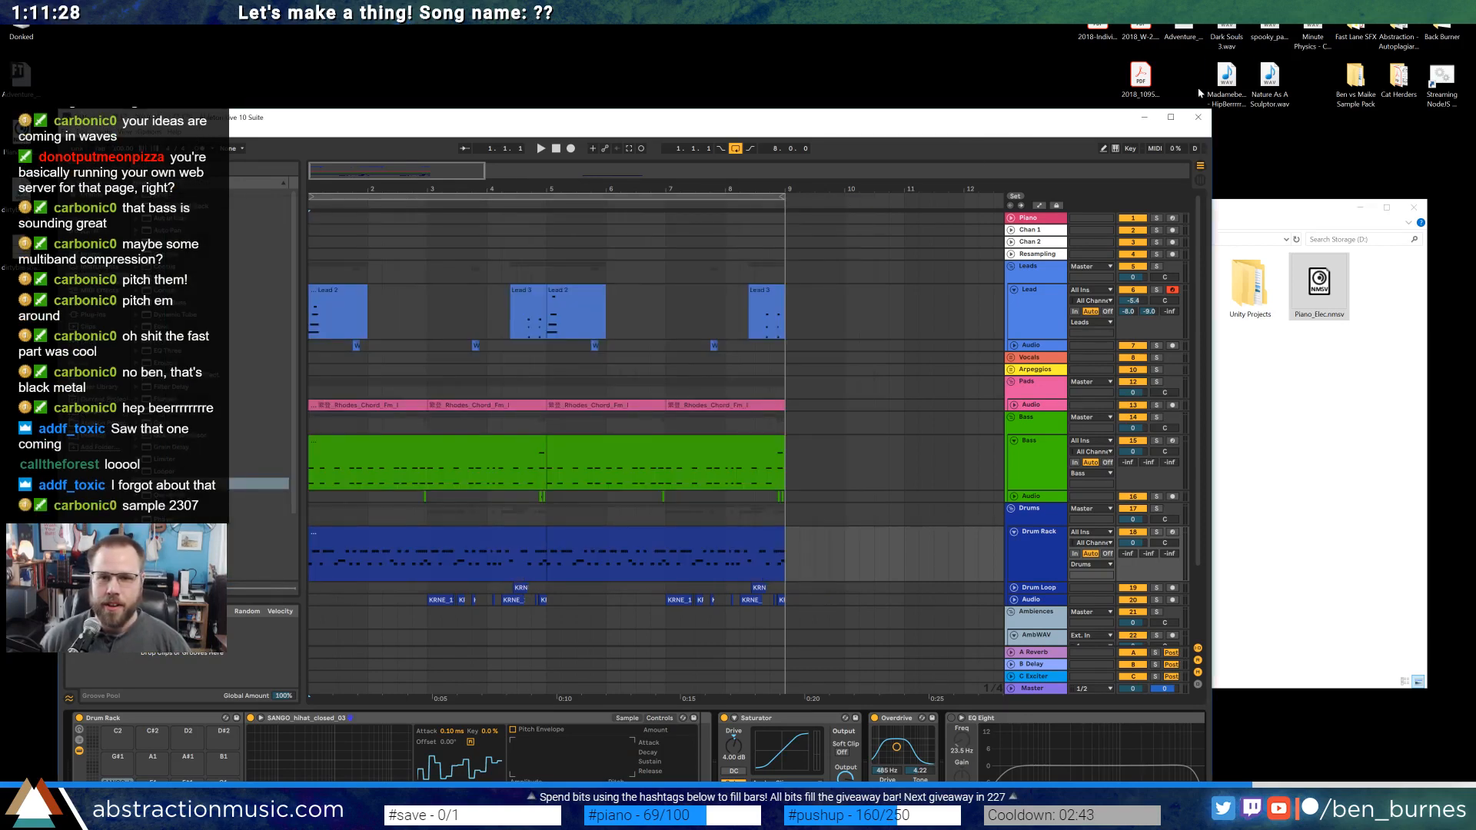
click(1270, 79)
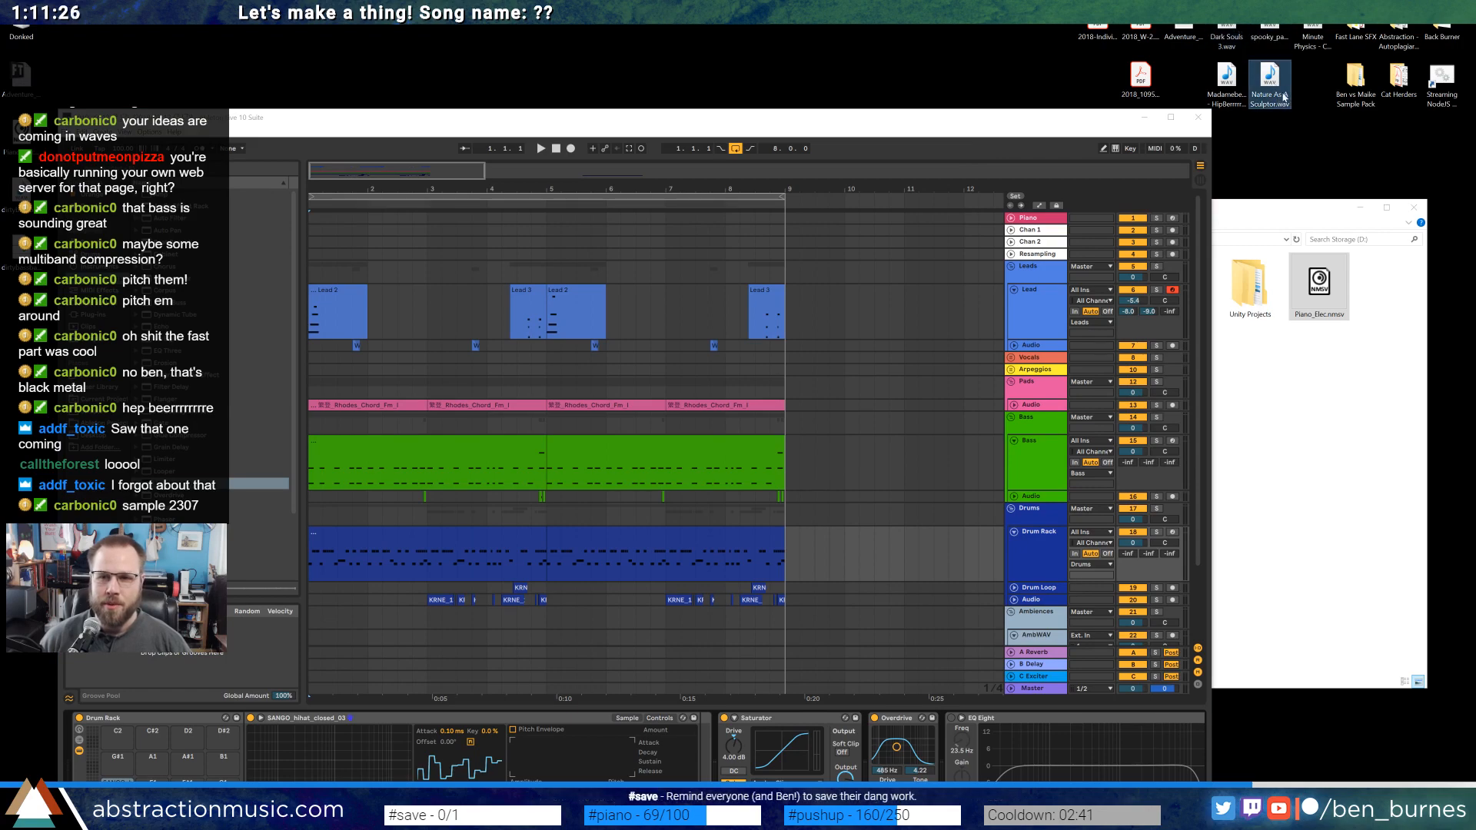
double_click(1009, 123)
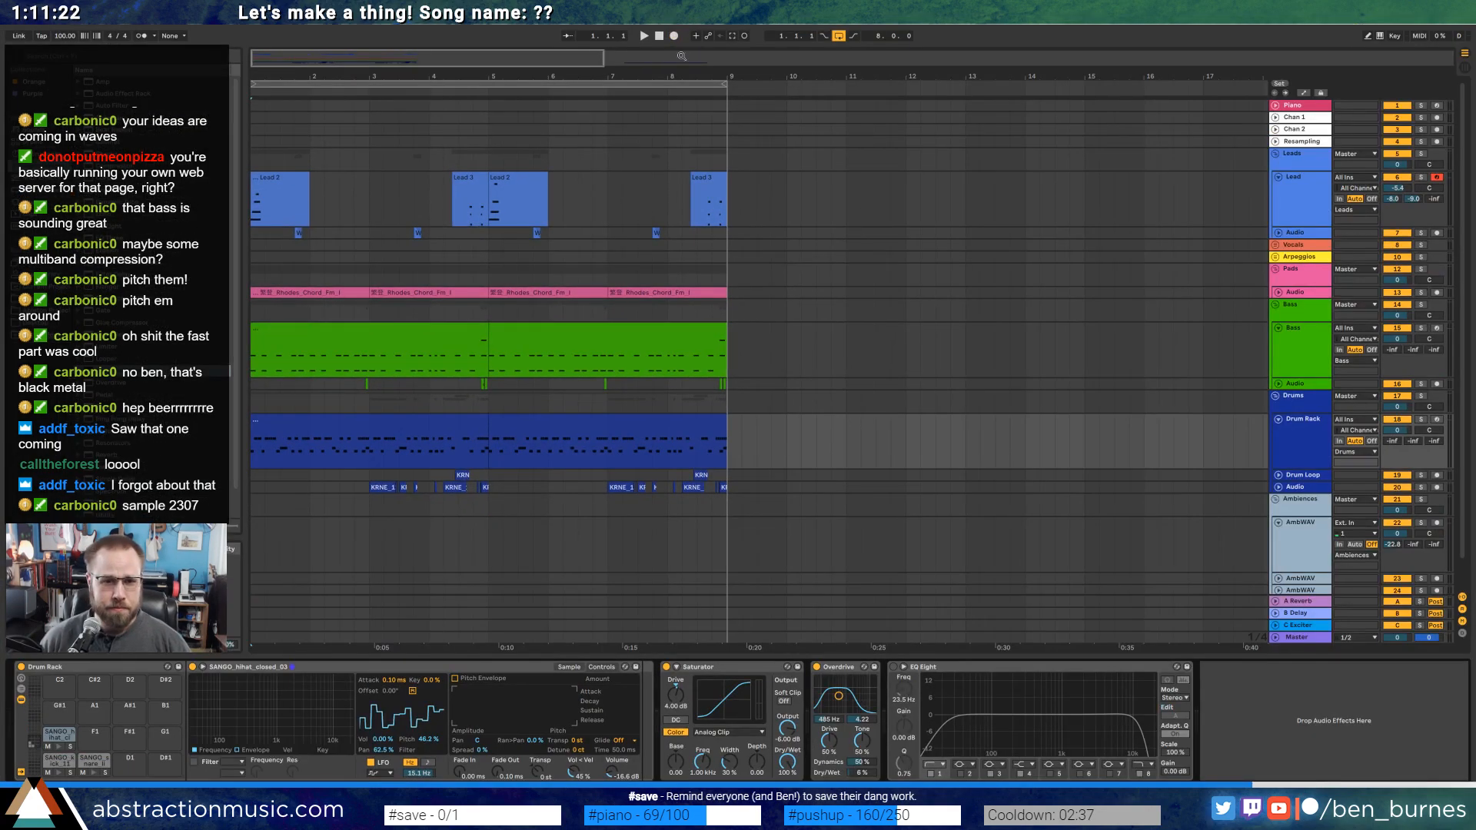
Play the loop through to bar 8, focus the arrangement on its last two bars, and stop playback.
click(644, 36)
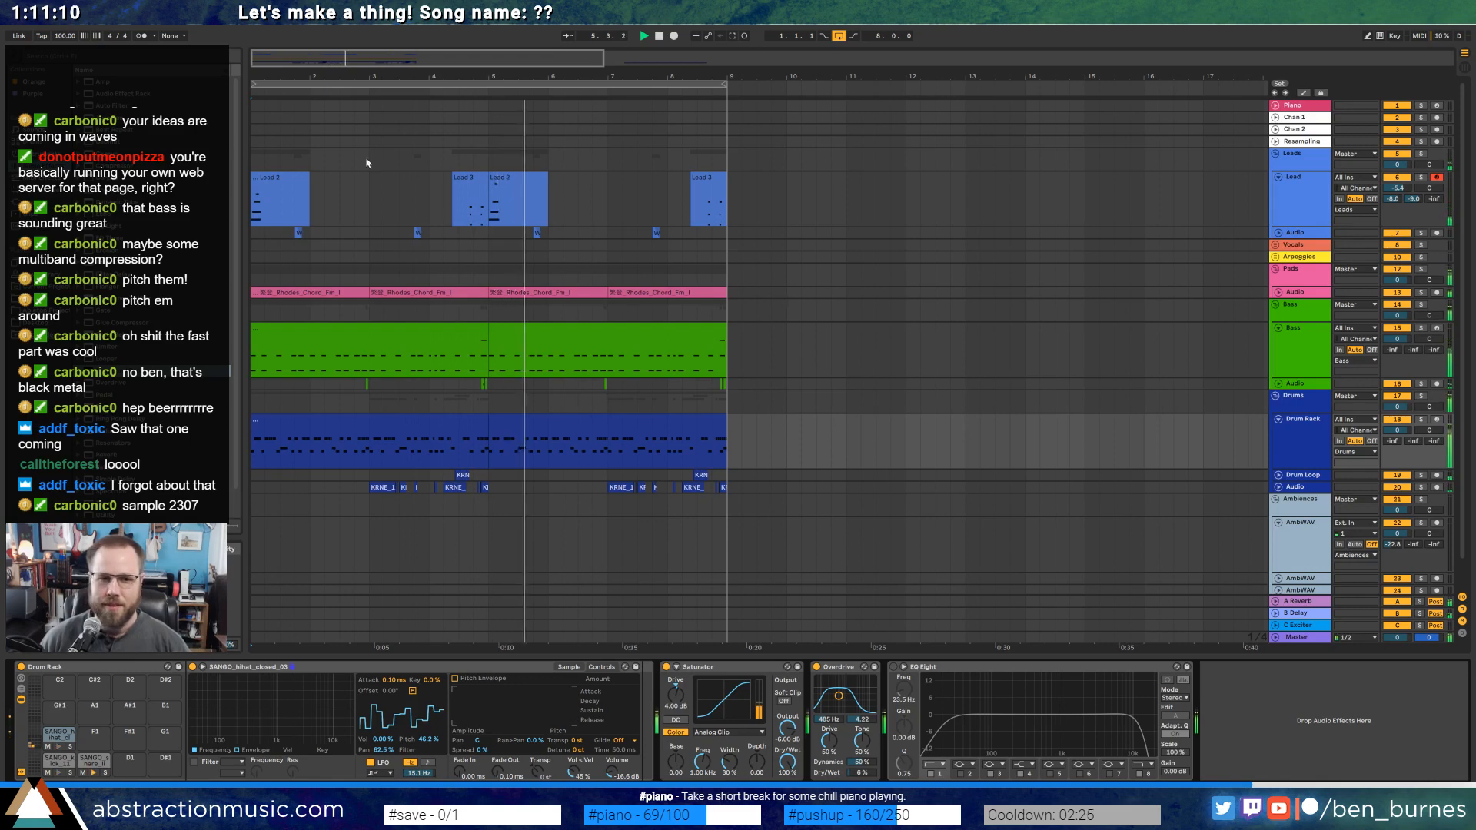
click(548, 160)
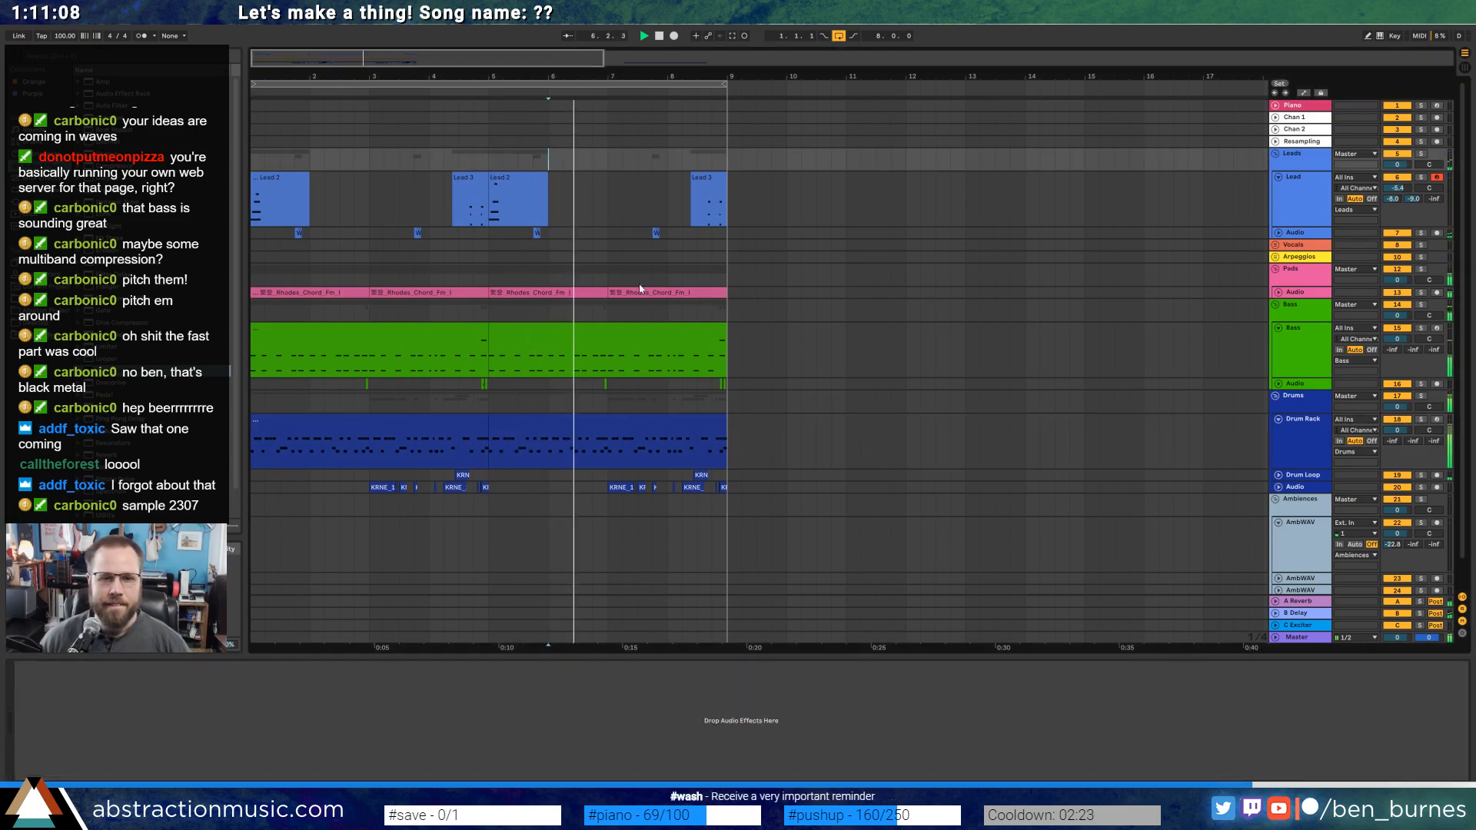
scroll(707, 369, up, 3)
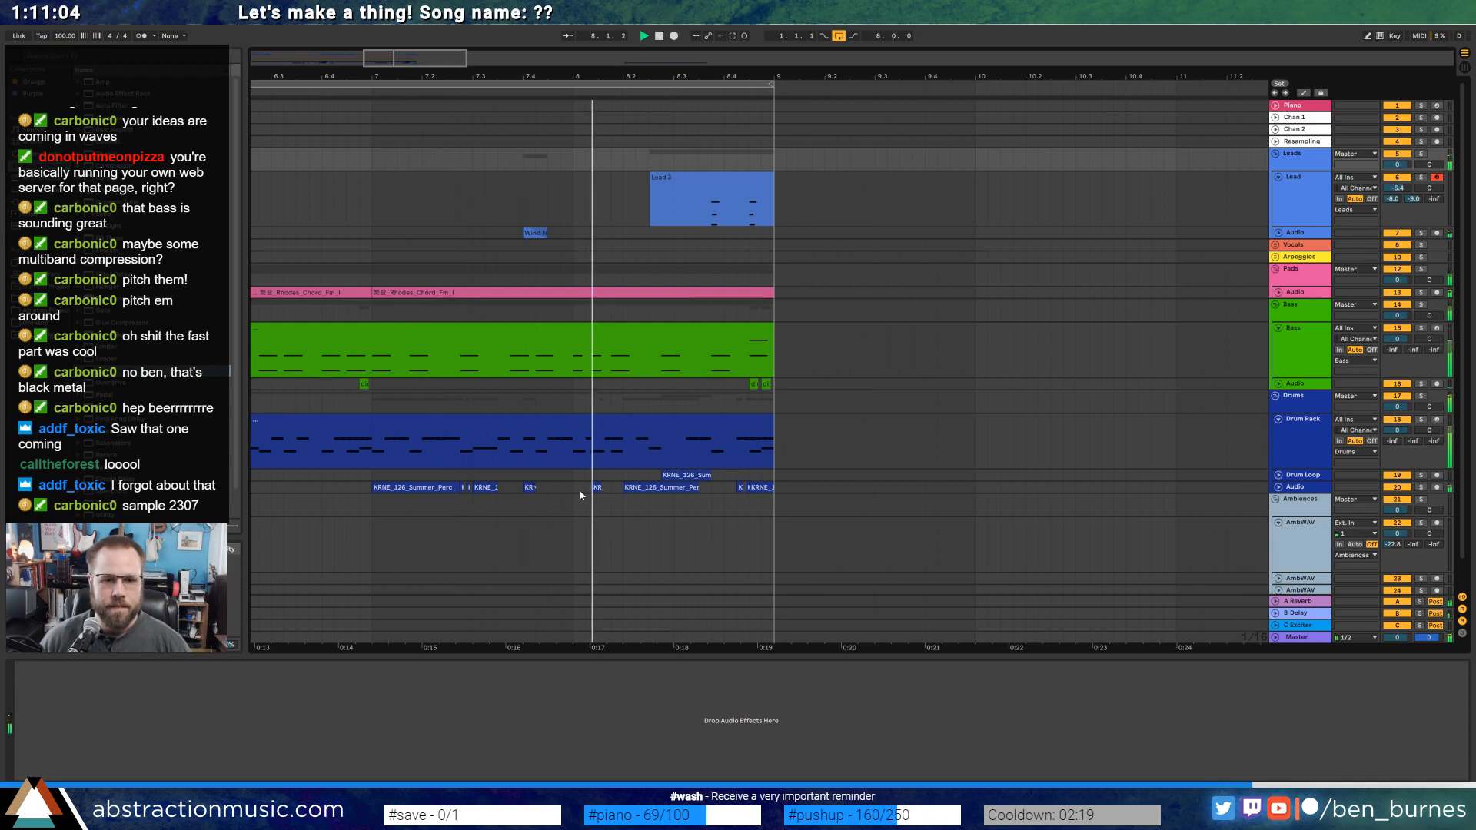
key(space)
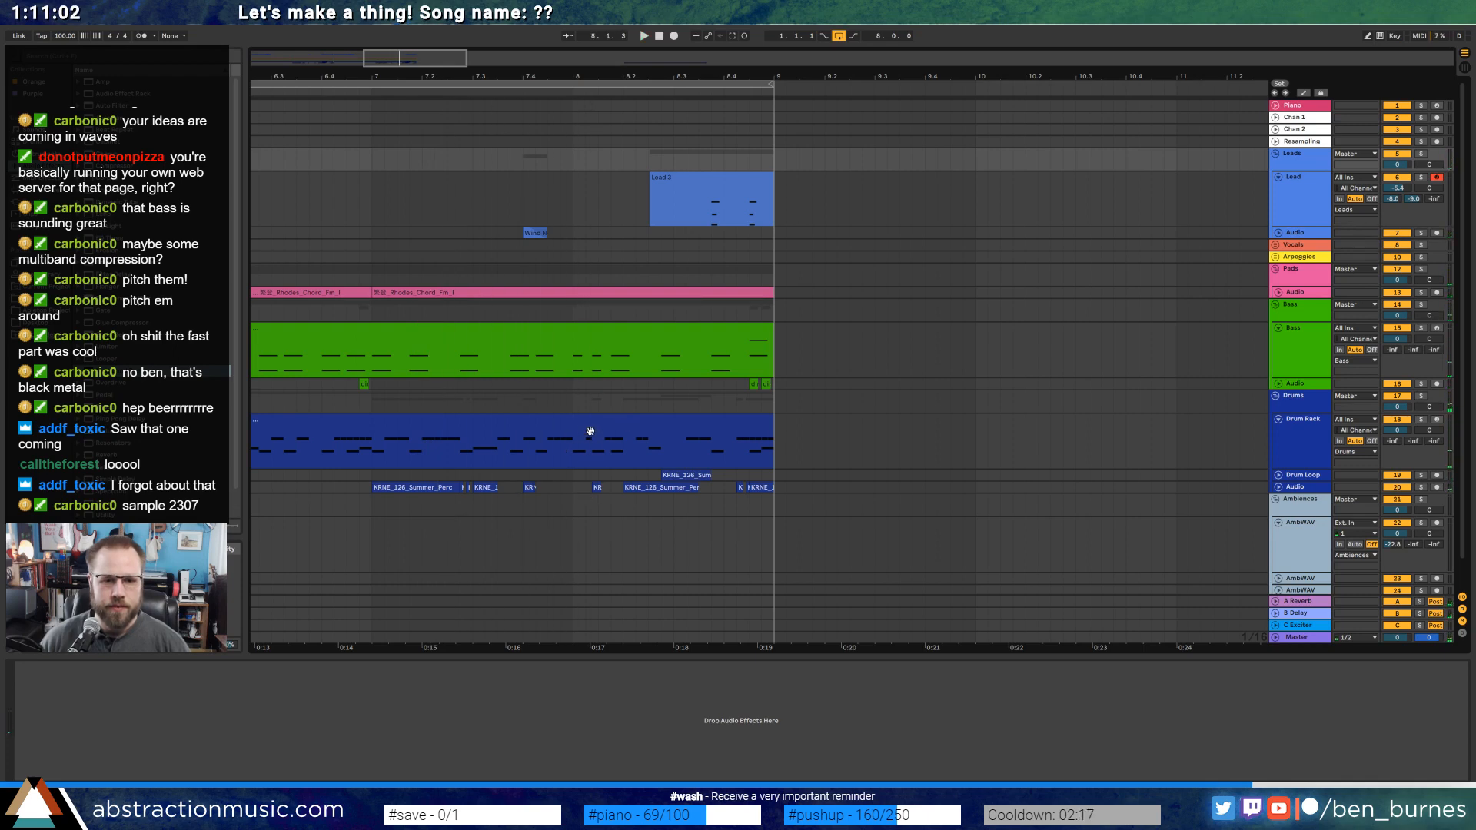
Split the Drum Rack clip at bar 8 and open the notes of the resulting last-bar clip.
drag(588, 447, 771, 452)
key(ctrl+e)
double_click(731, 419)
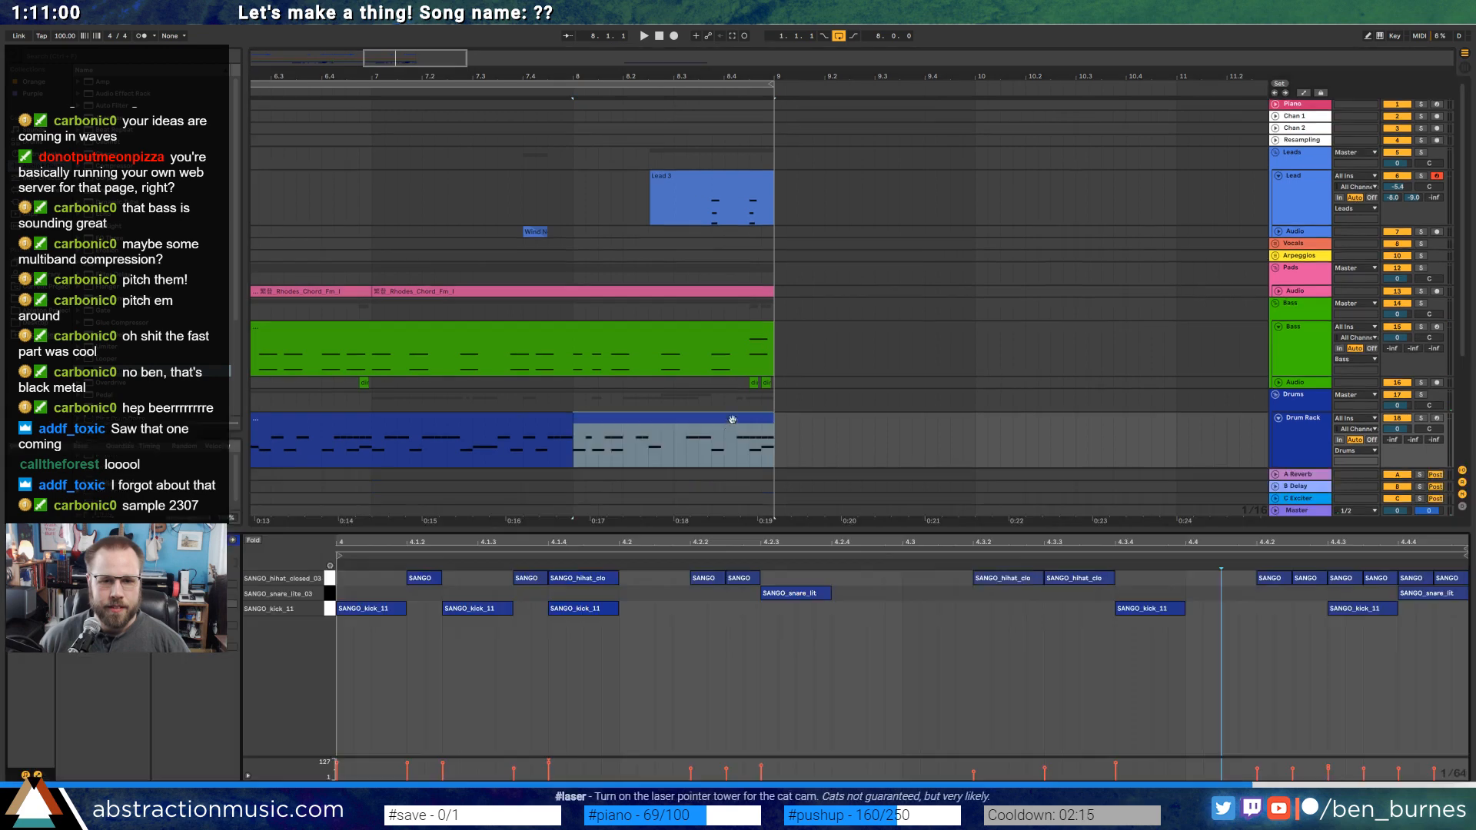
Deactivate the closed hi-hat notes before the final hi-hat run and the last two kick notes in bar 8.
drag(372, 579, 1100, 562)
key(0)
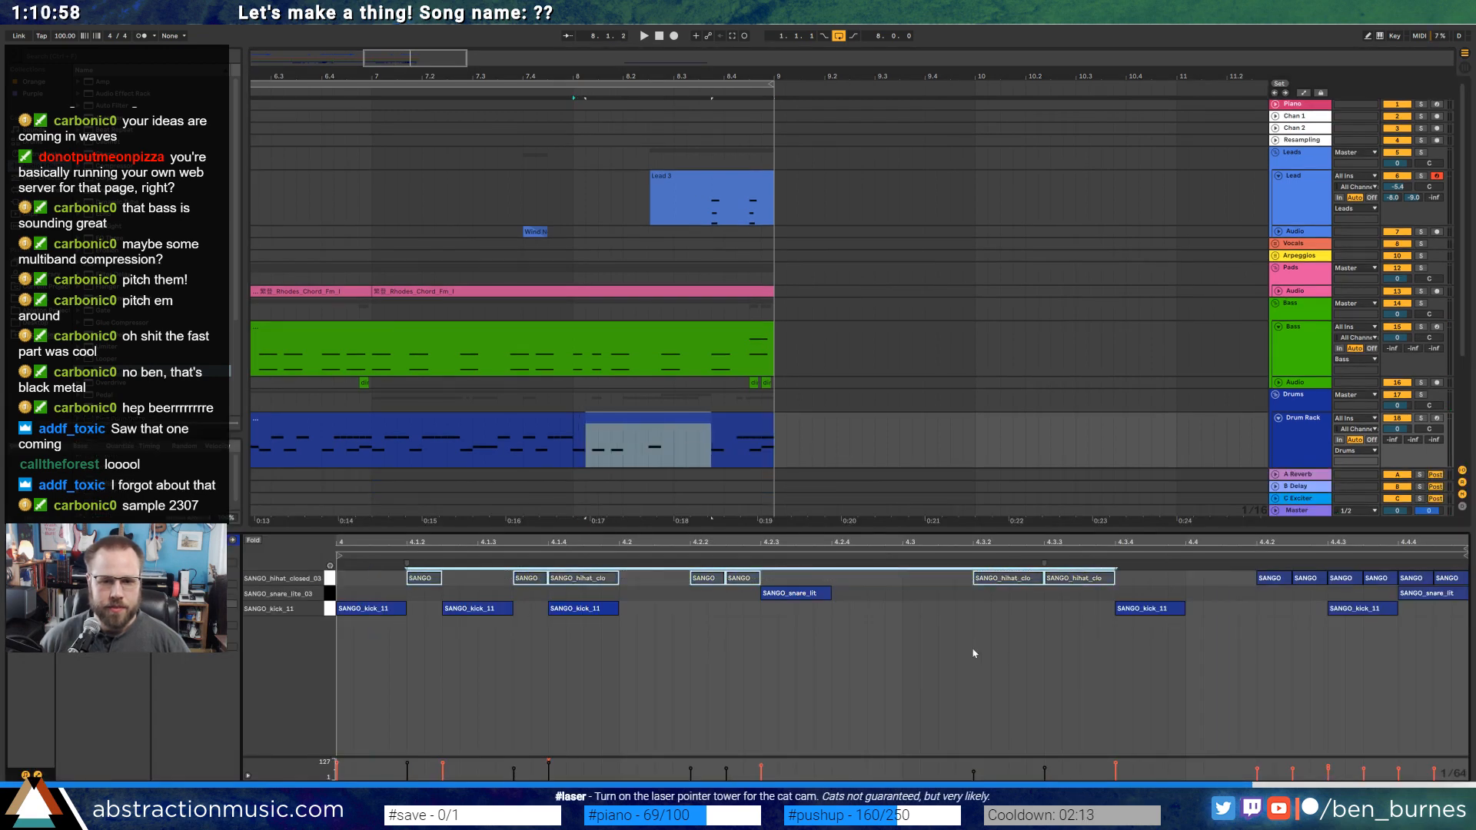
click(1133, 609)
key(0)
click(1356, 610)
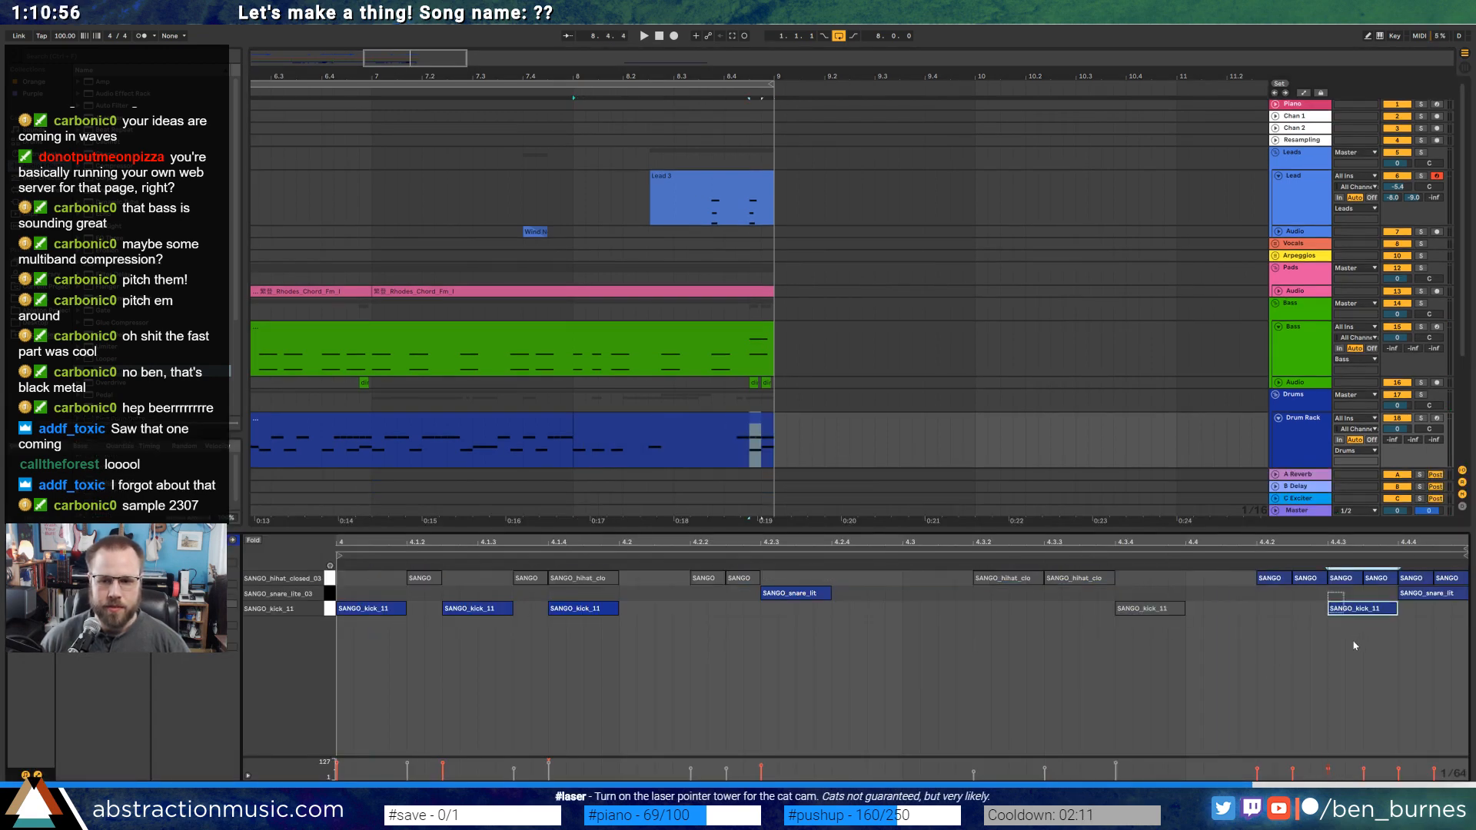
key(0)
drag(1239, 576, 1368, 582)
click(1203, 590)
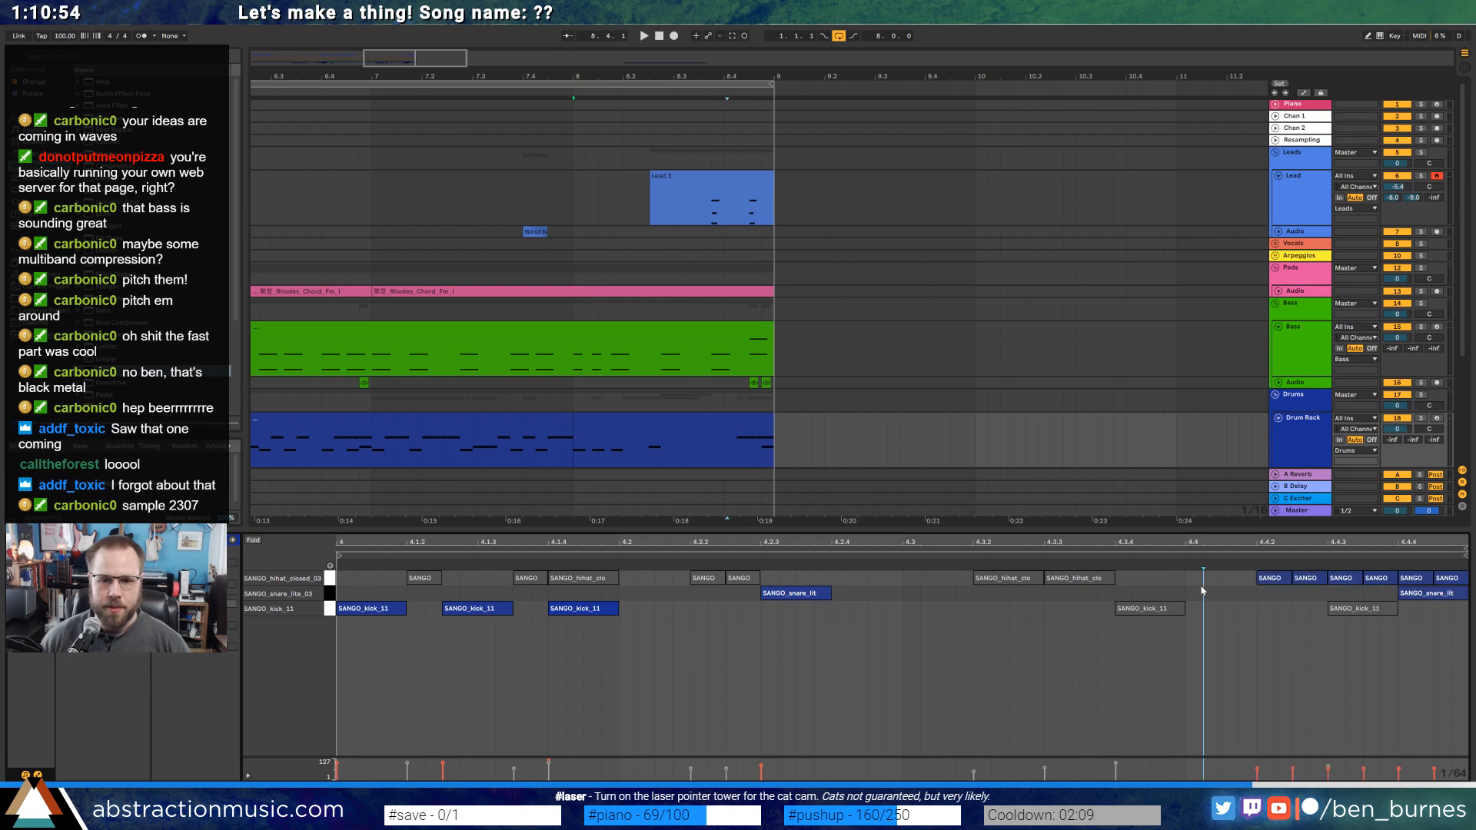
key(shift+Tab)
Deactivate the final Lead clip in bar 8 and shorten the last Rhodes chord clip to end at bar 8.
click(695, 333)
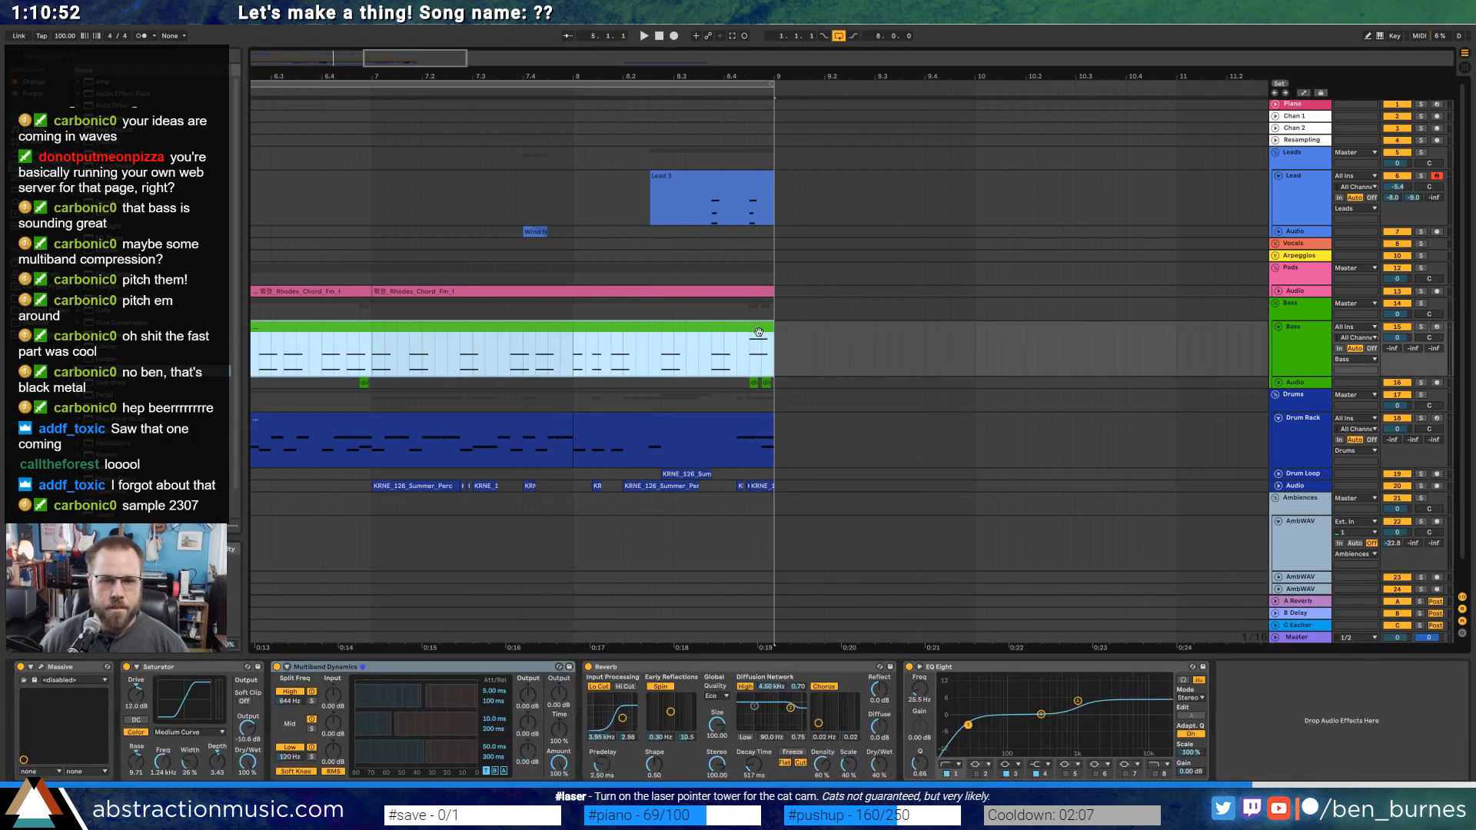
click(739, 188)
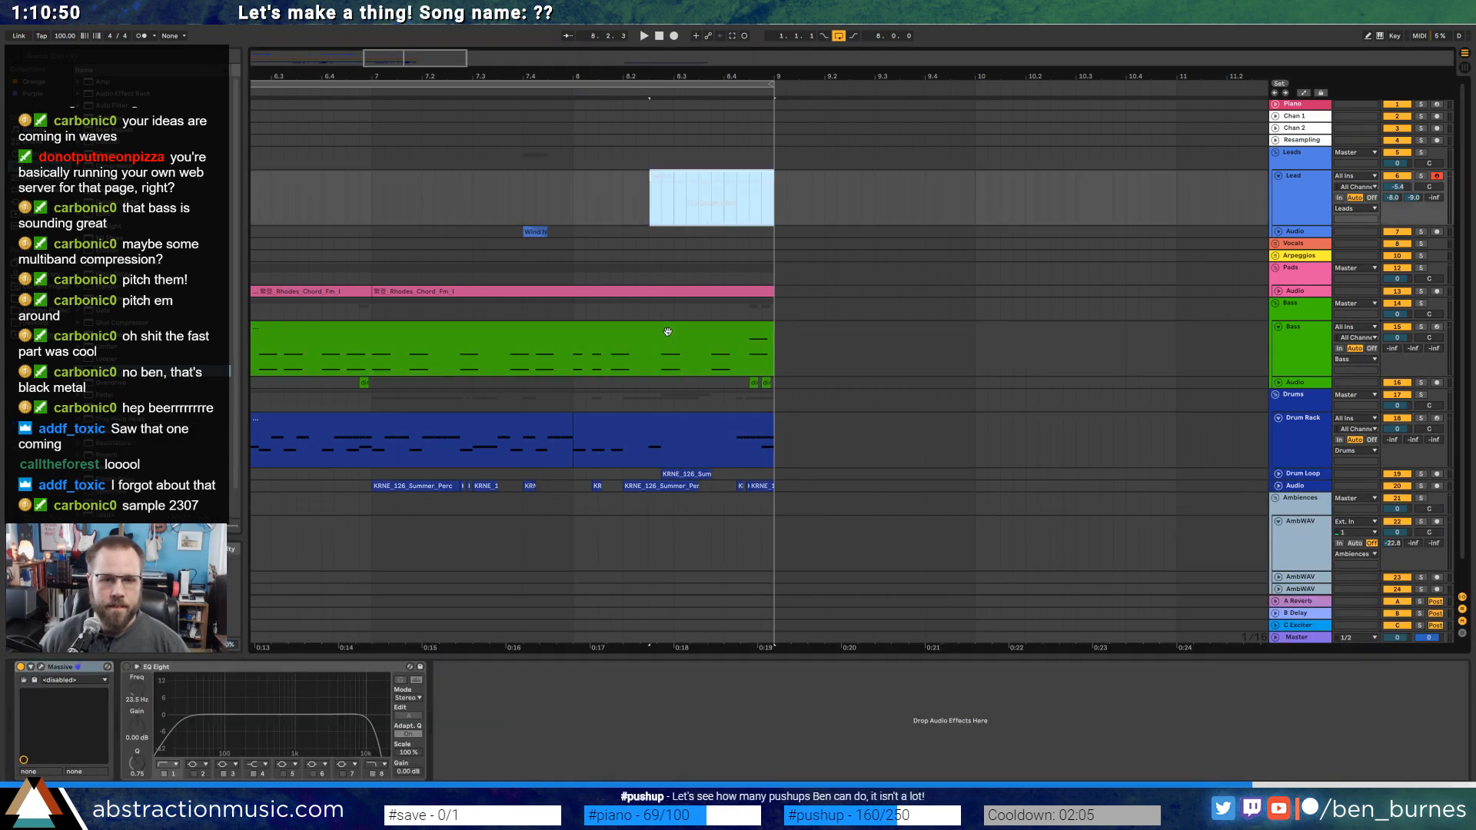
click(1277, 292)
drag(766, 299, 573, 300)
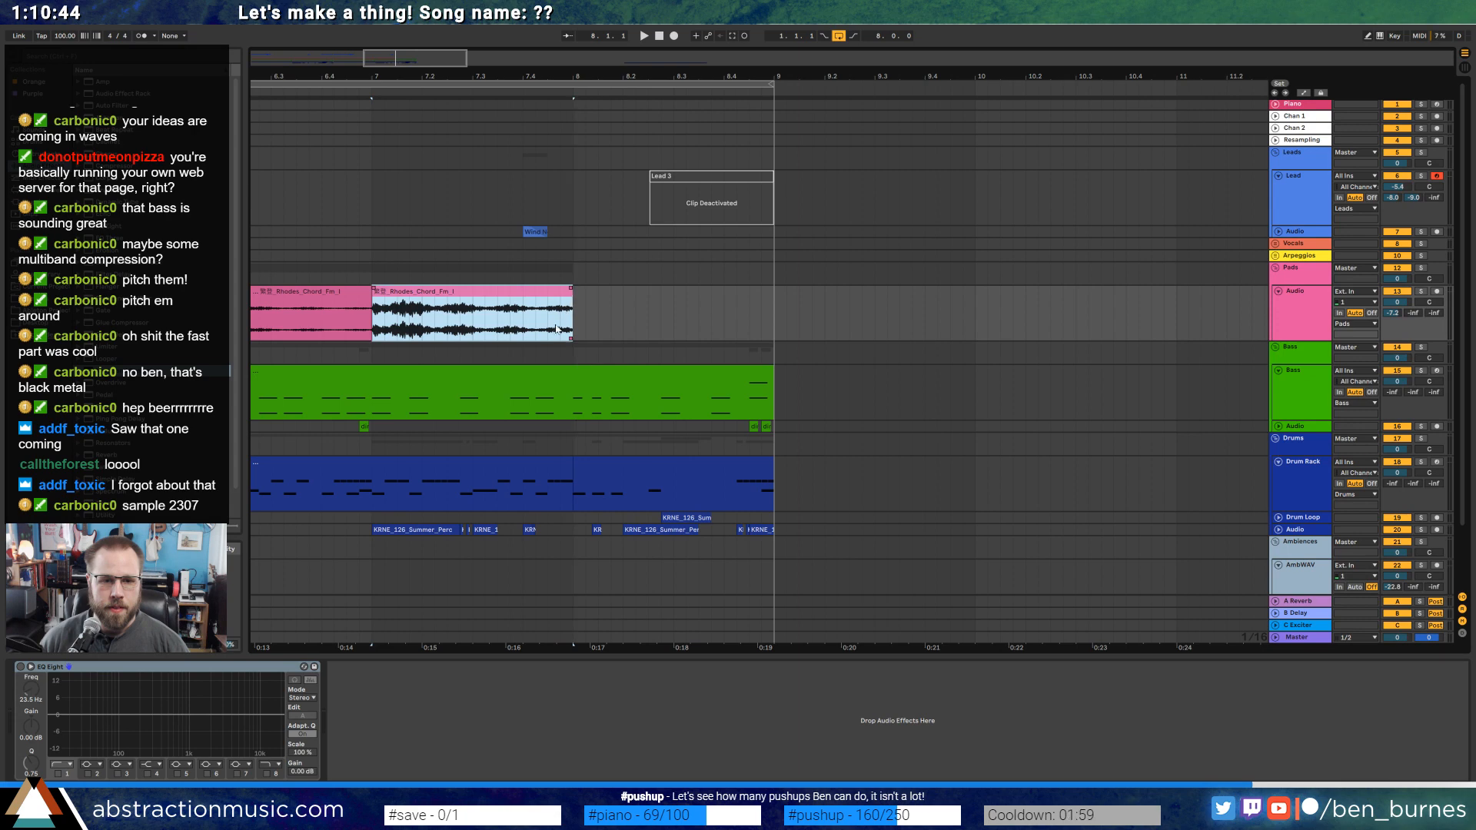
Deactivate the percussion audio clips in the first three beats of bar 8 and play the ending from just before bar 7.
drag(582, 532, 724, 532)
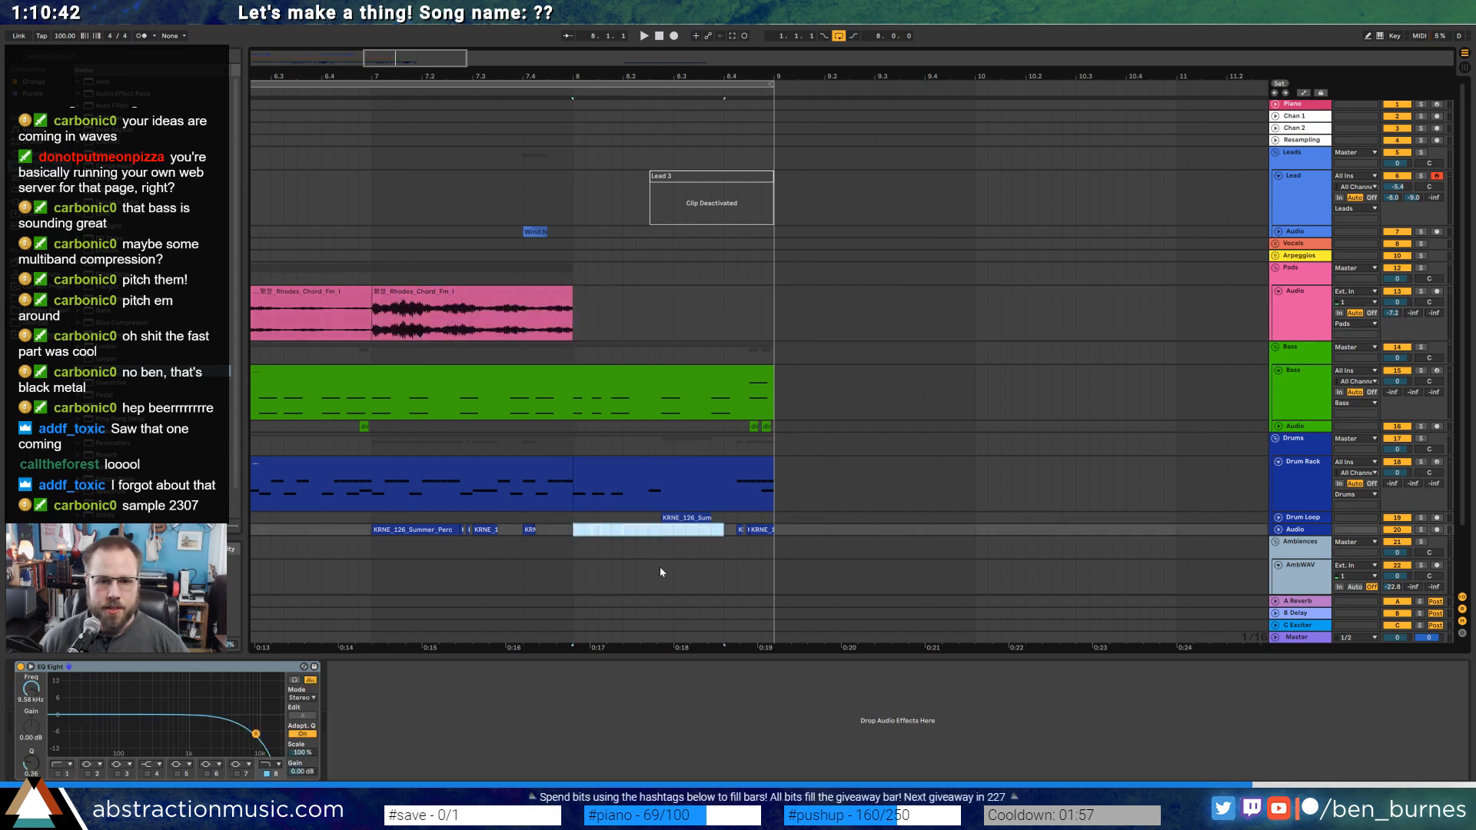
click(340, 318)
key(space)
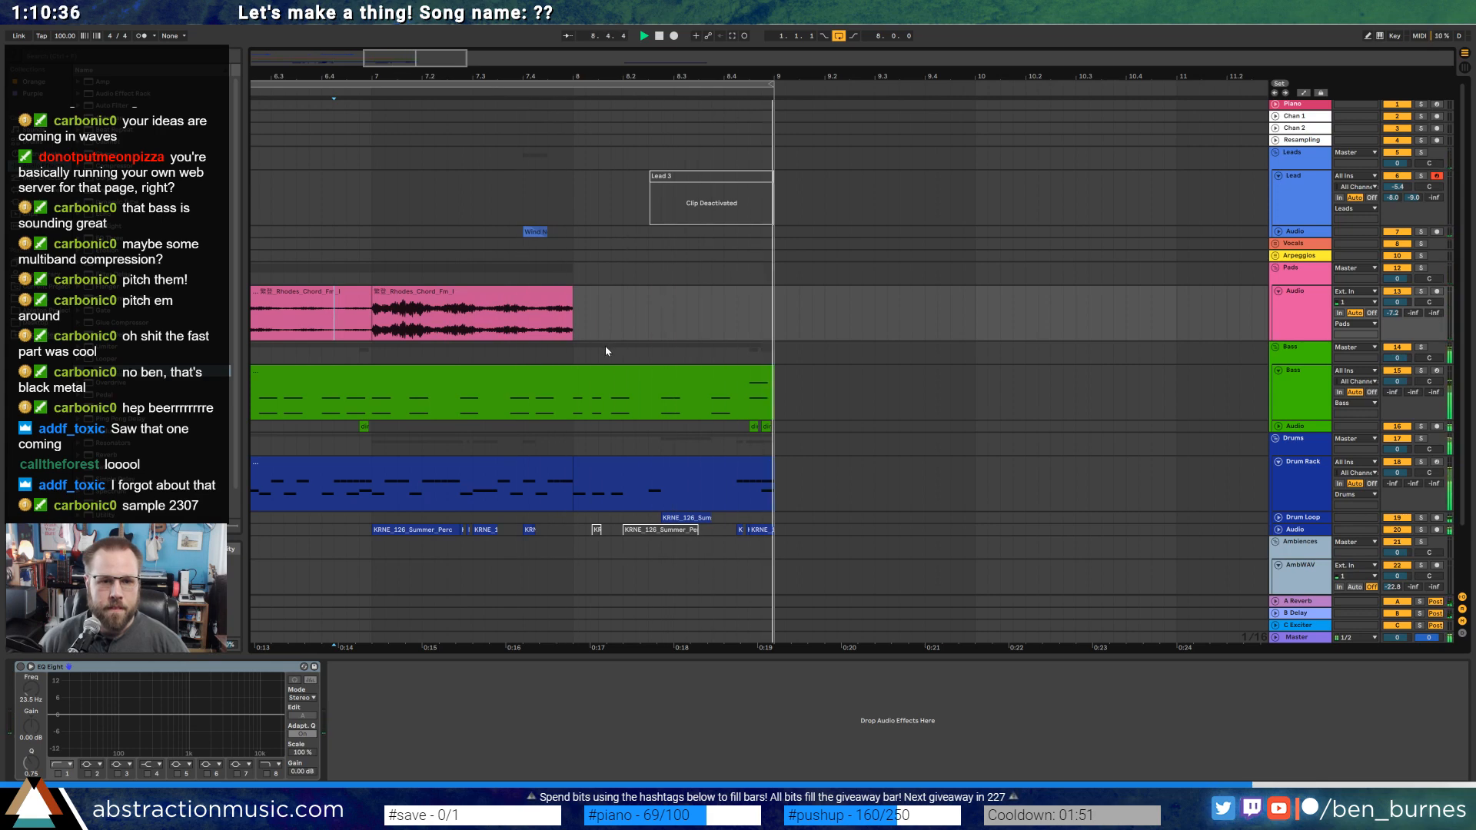
click(700, 383)
key(space)
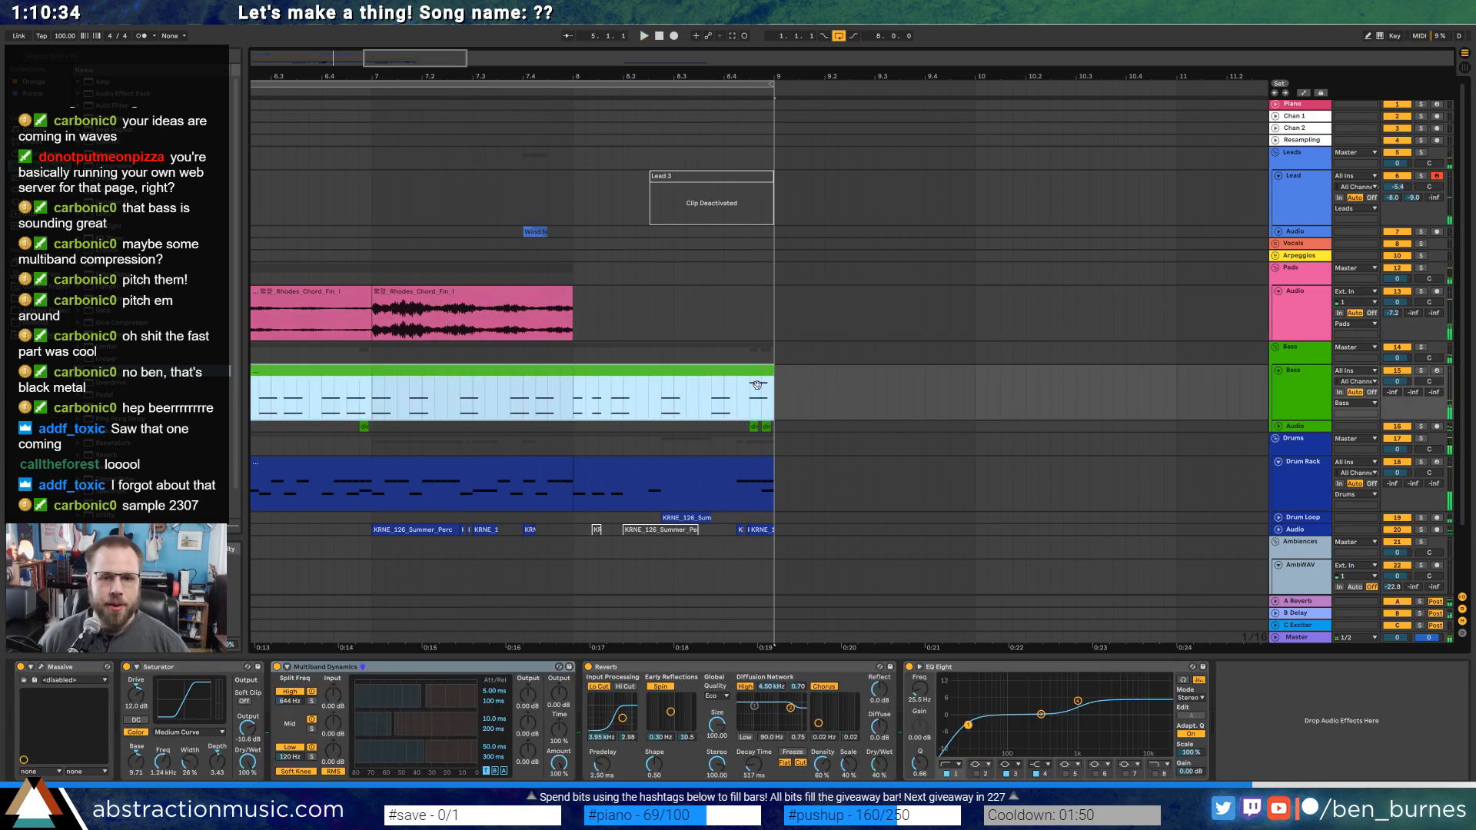
Insert a new MIDI track in the Leads group directly below its Audio track.
click(1316, 398)
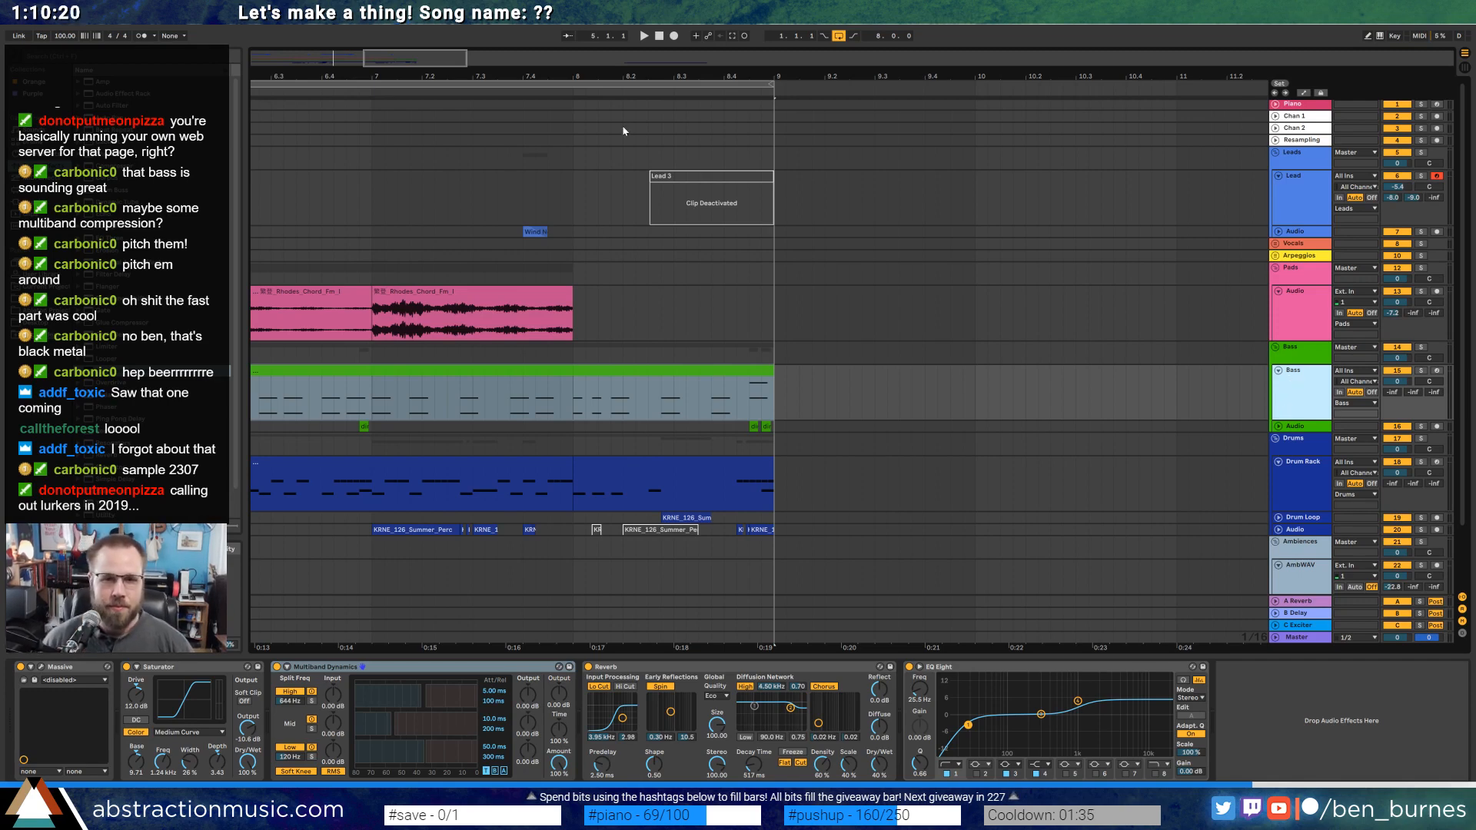
scroll(1169, 391, down, 4)
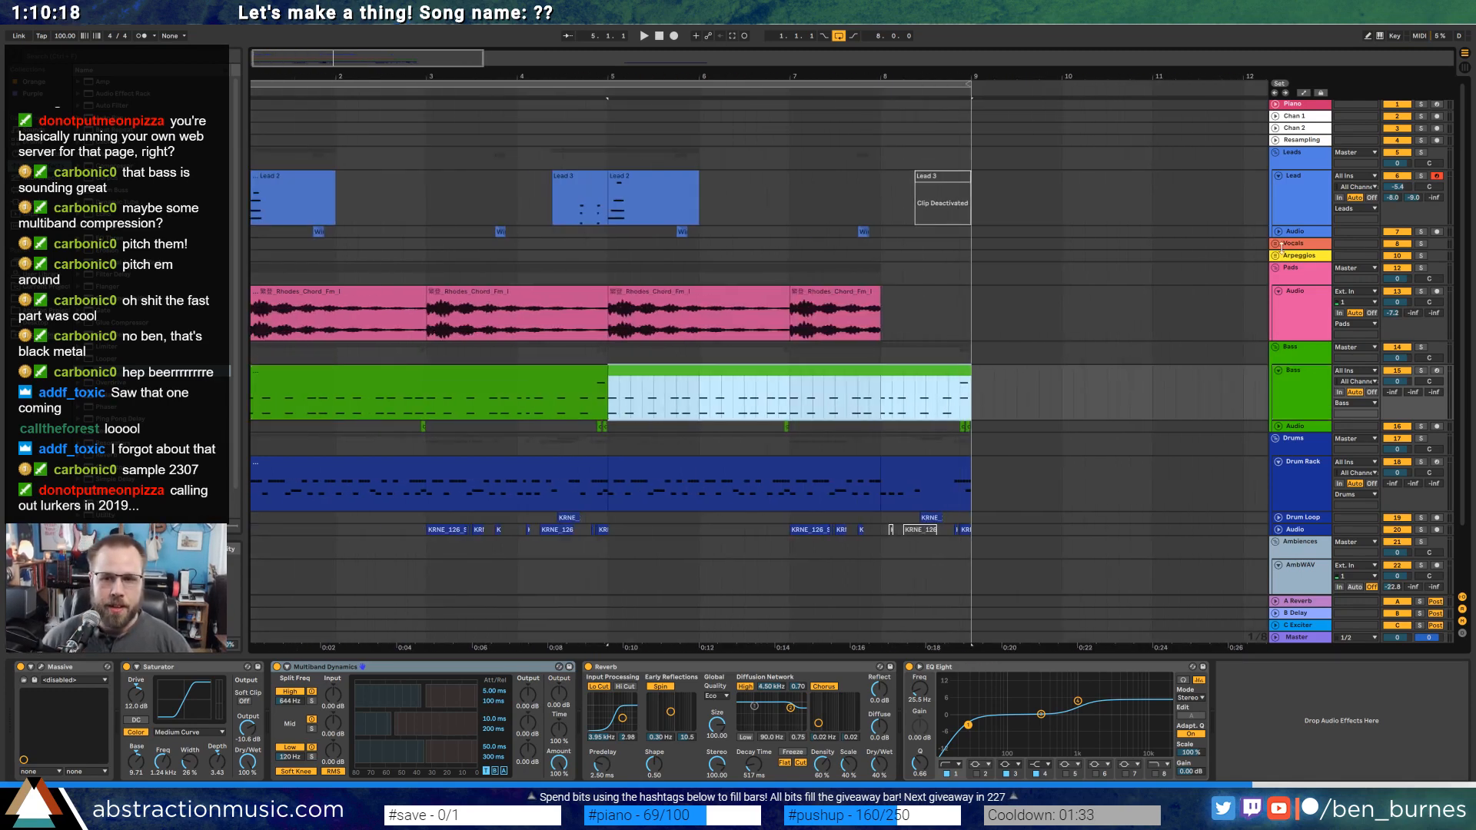
click(1288, 404)
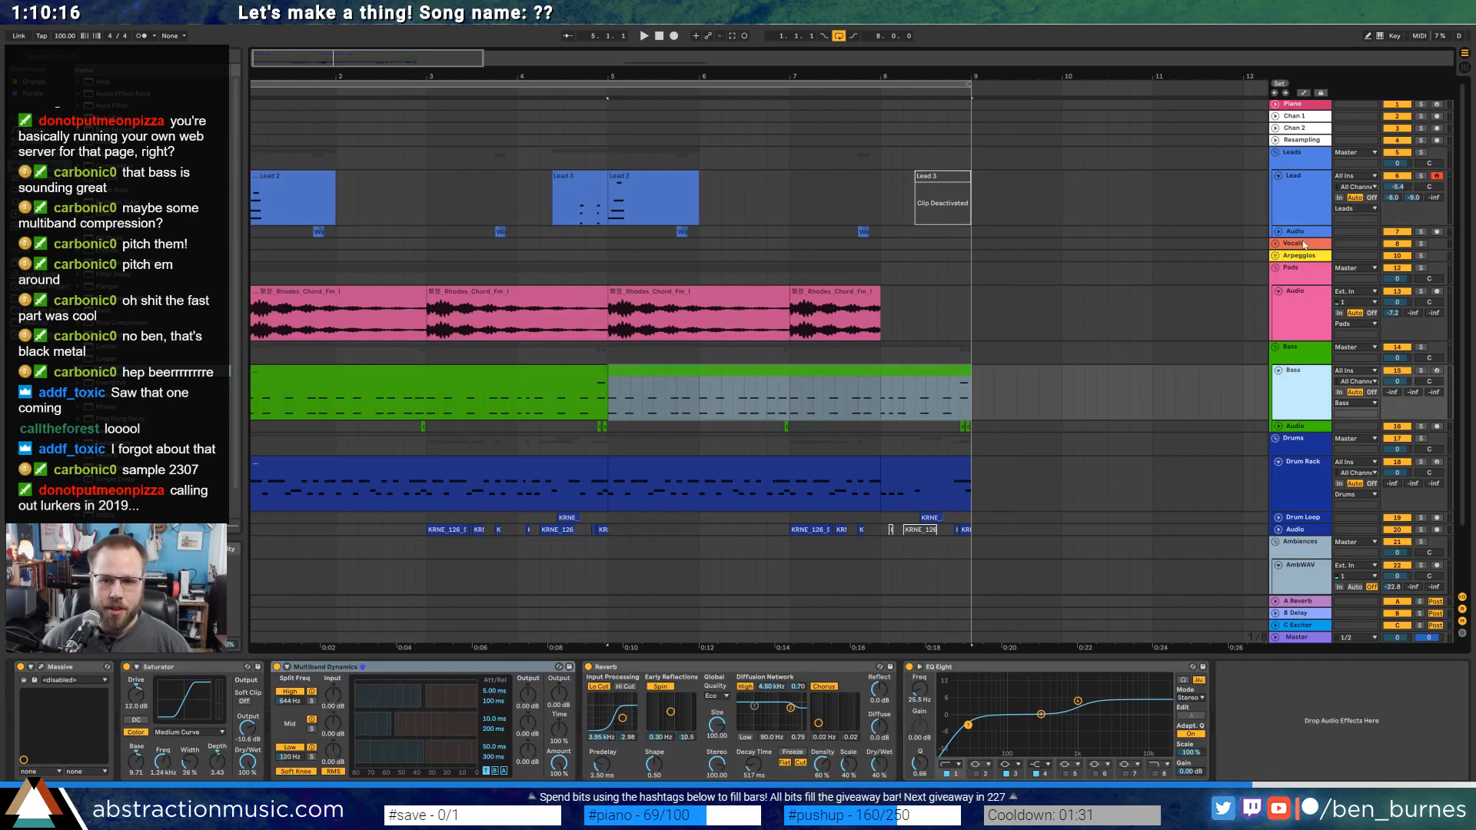
click(1300, 233)
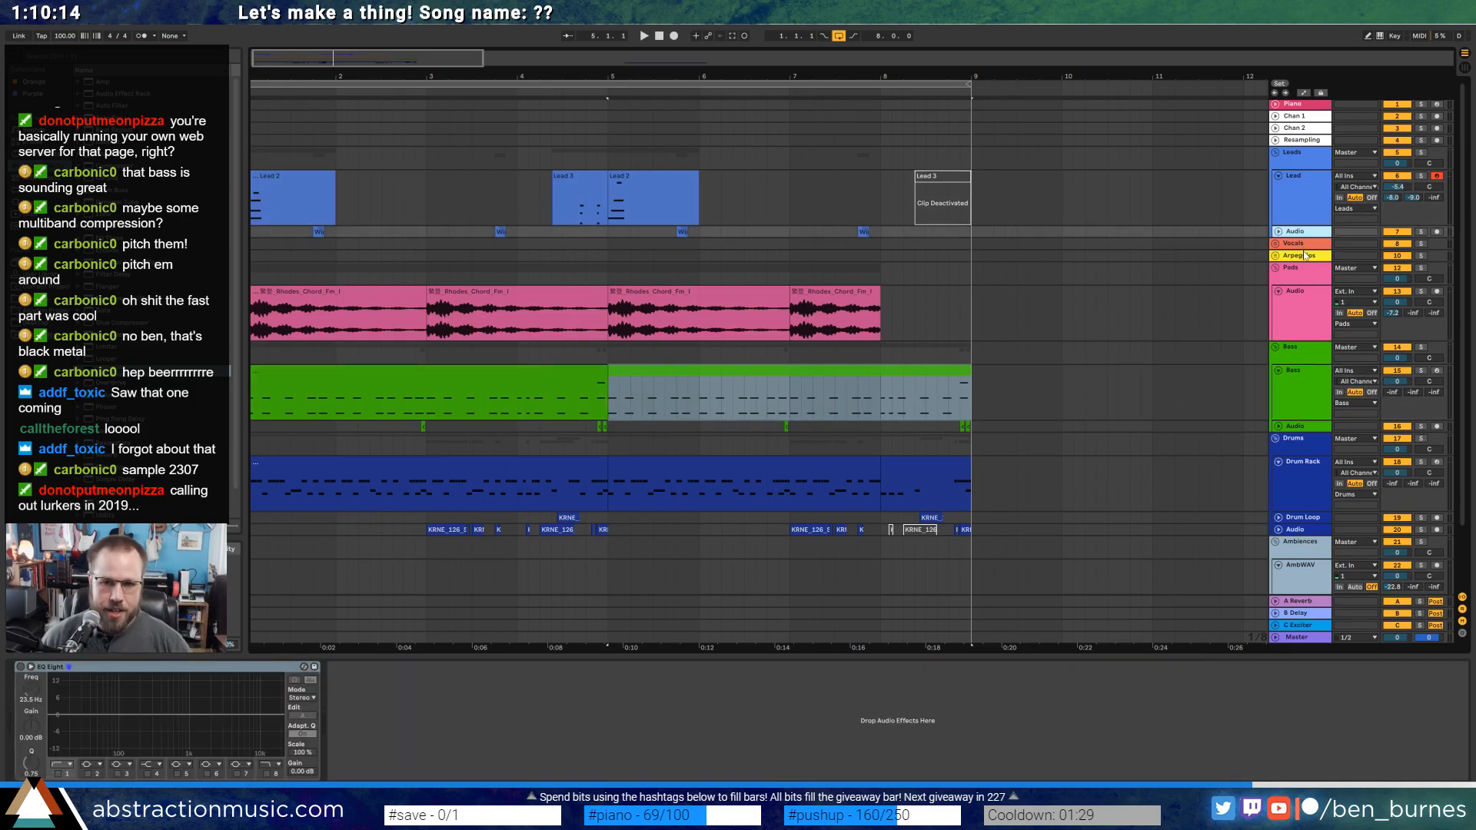
key(ctrl+shift+t)
Copy the first four-bar bass clip onto the new Leads MIDI track and extend it to the end of bar 8.
drag(502, 440, 501, 261)
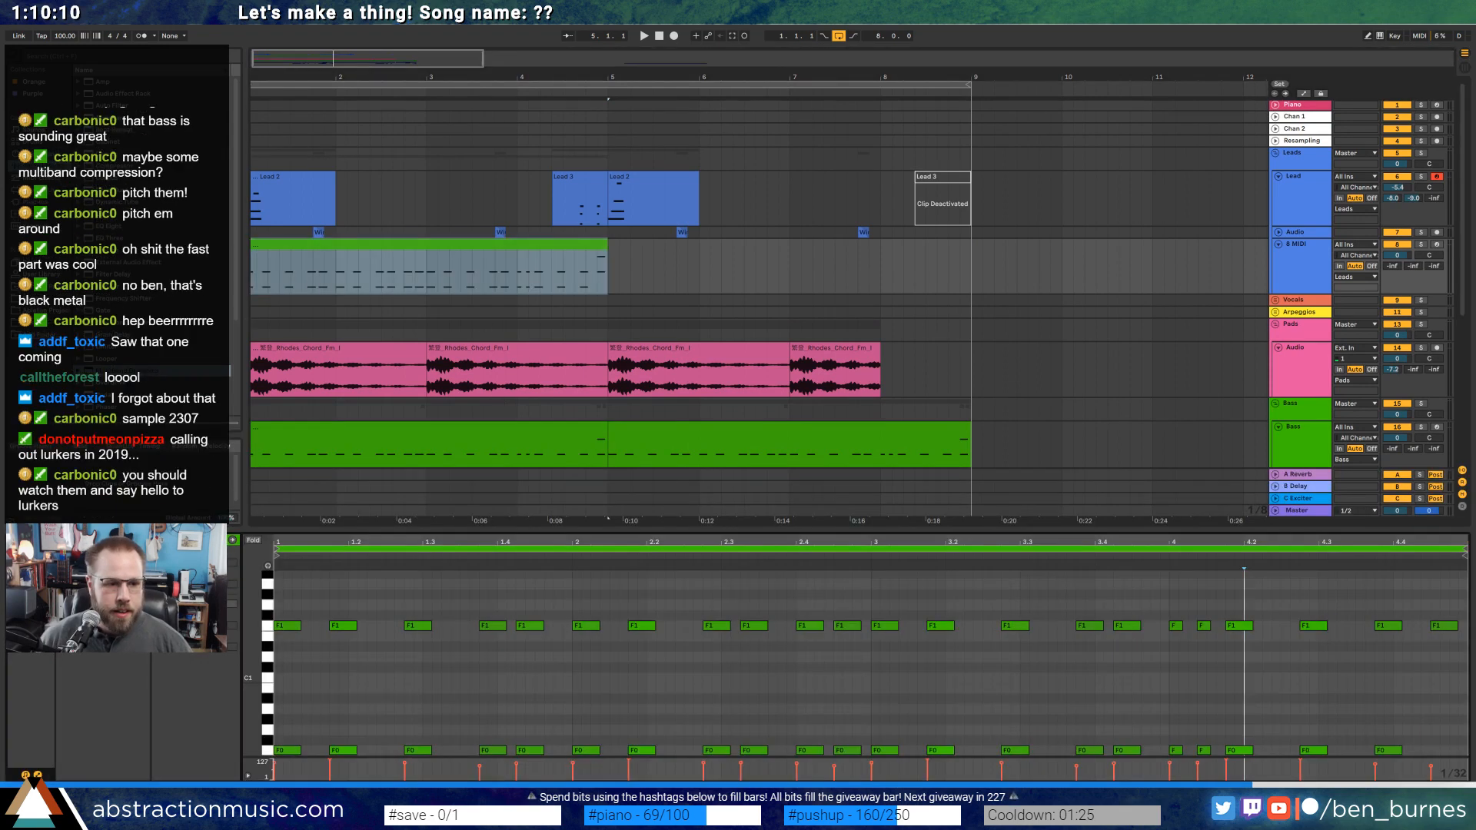
drag(605, 247, 965, 246)
key(shift+Tab)
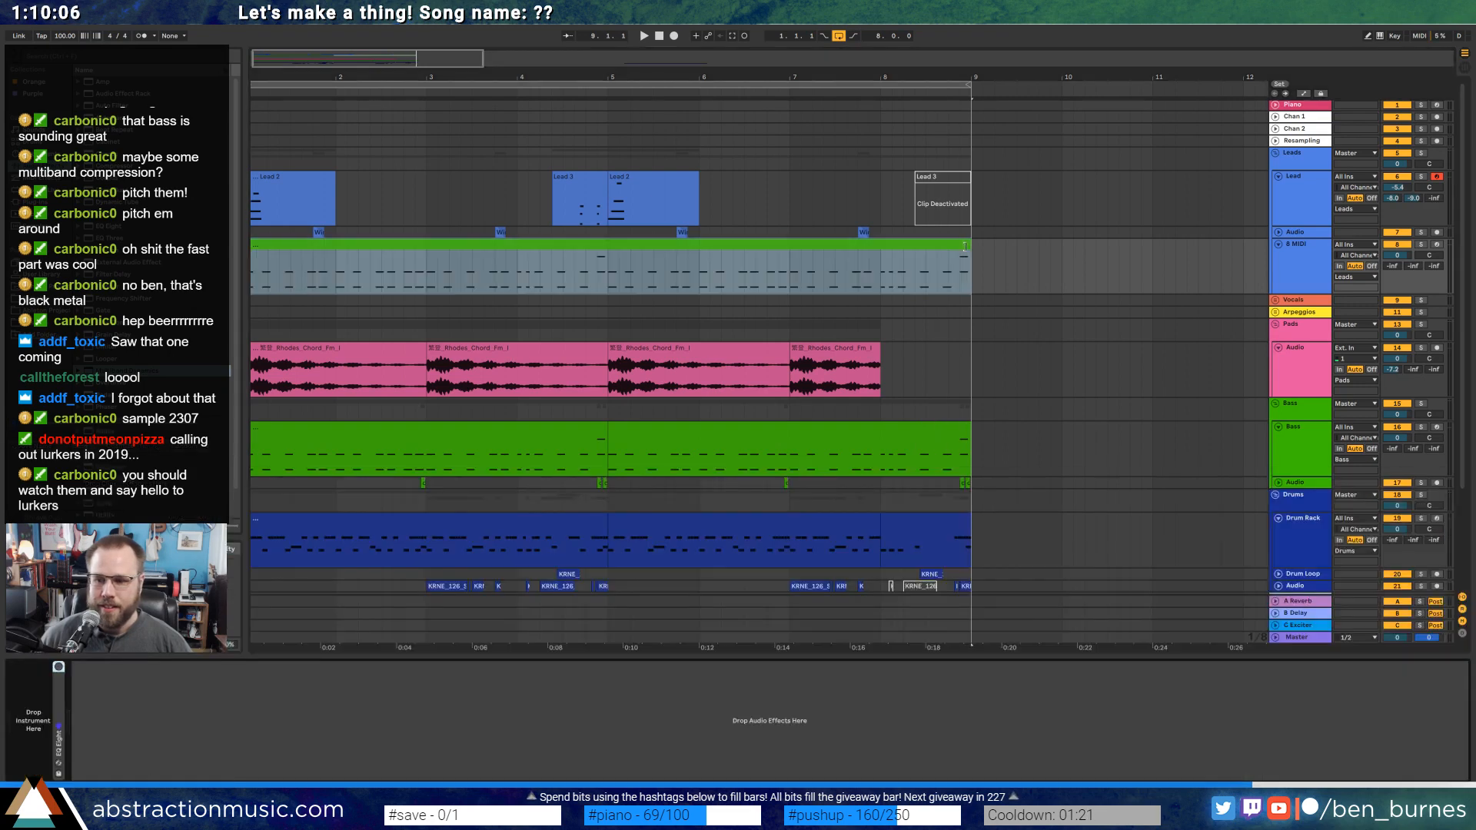
click(816, 244)
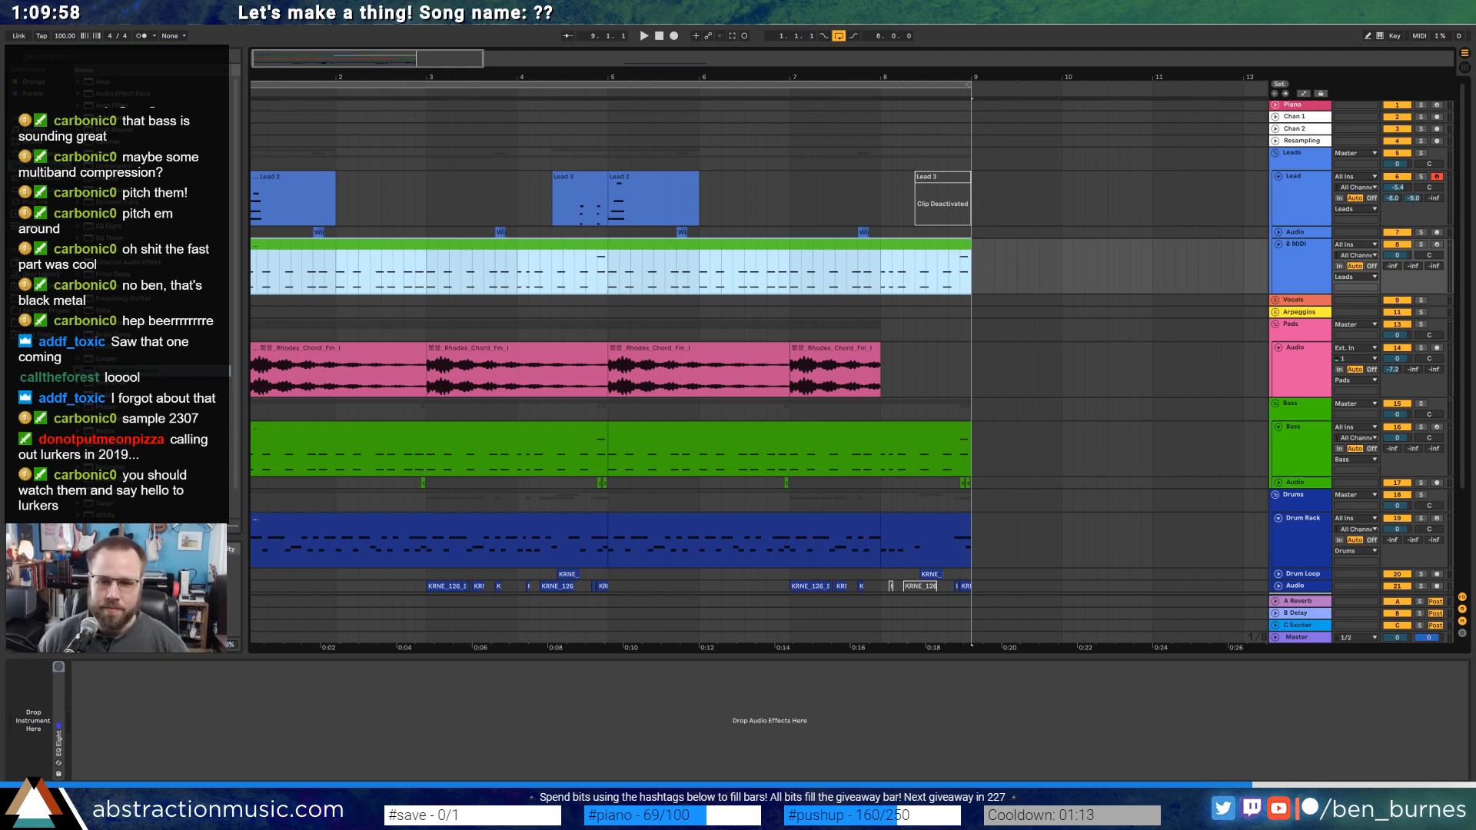
Delete the lower-octave F0 notes from the copied bass clip on the new Leads track.
double_click(410, 243)
drag(258, 635, 1466, 712)
key(Delete)
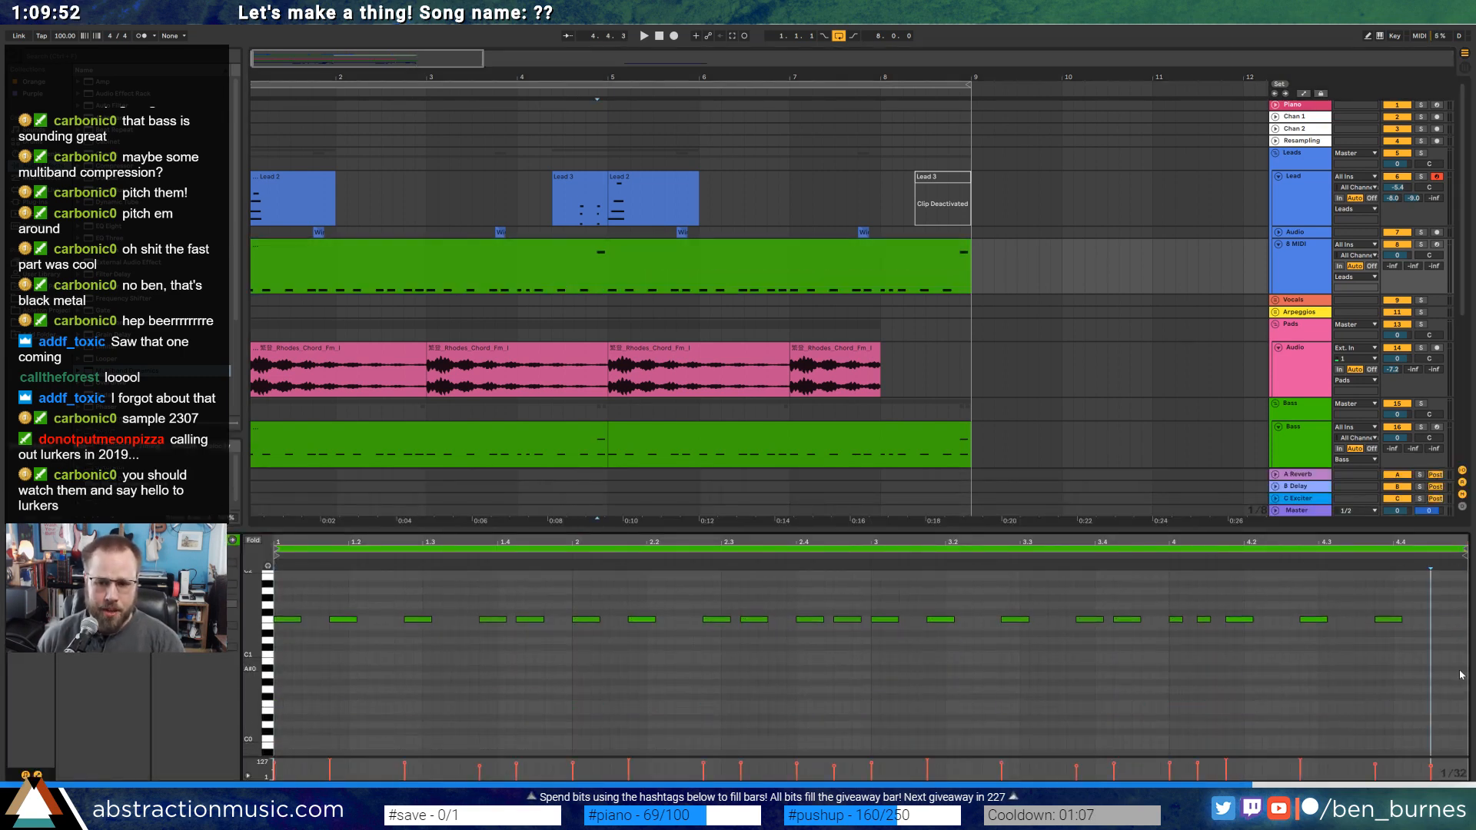
key(shift+Tab)
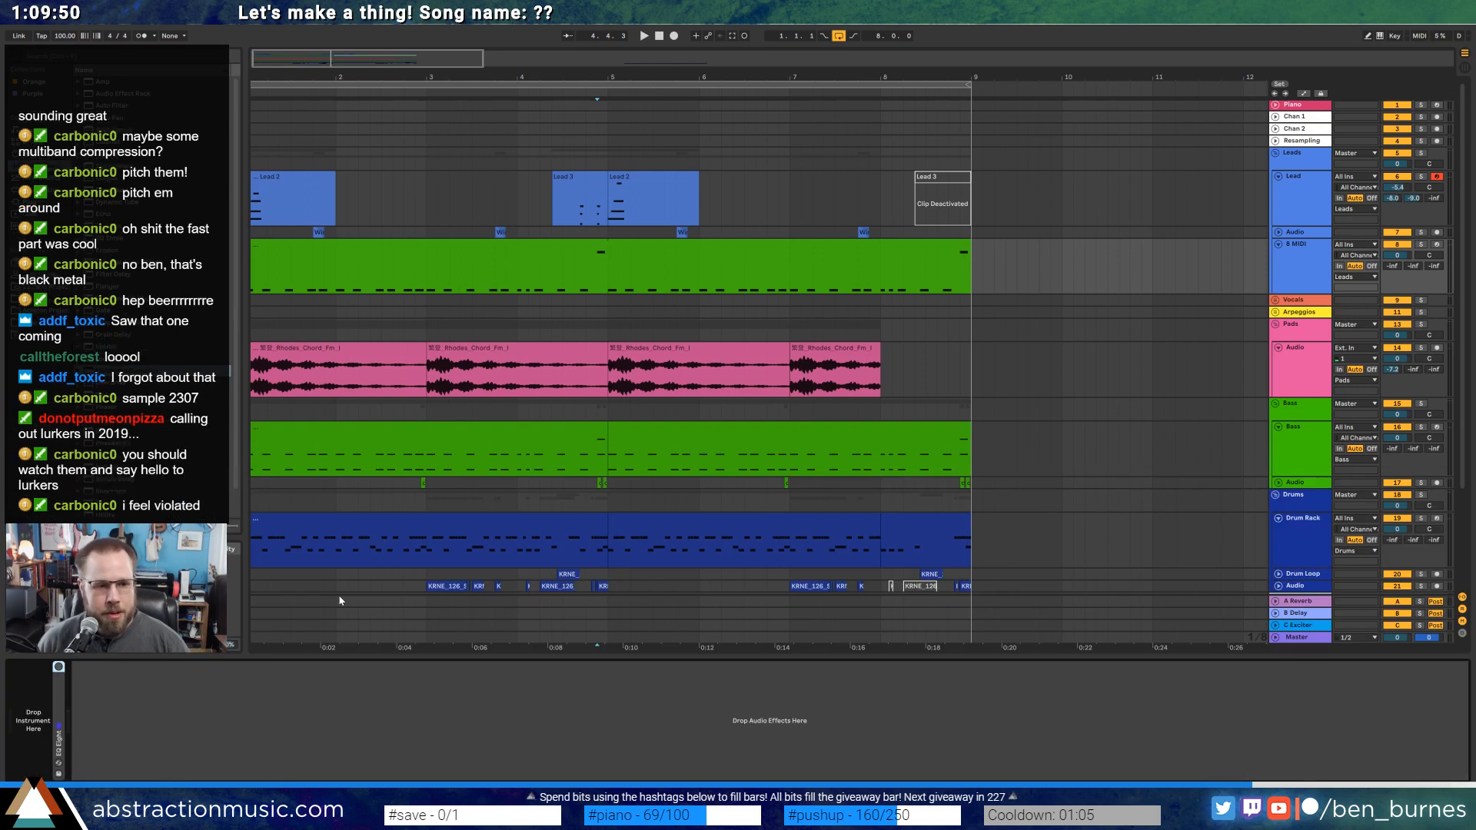
click(466, 279)
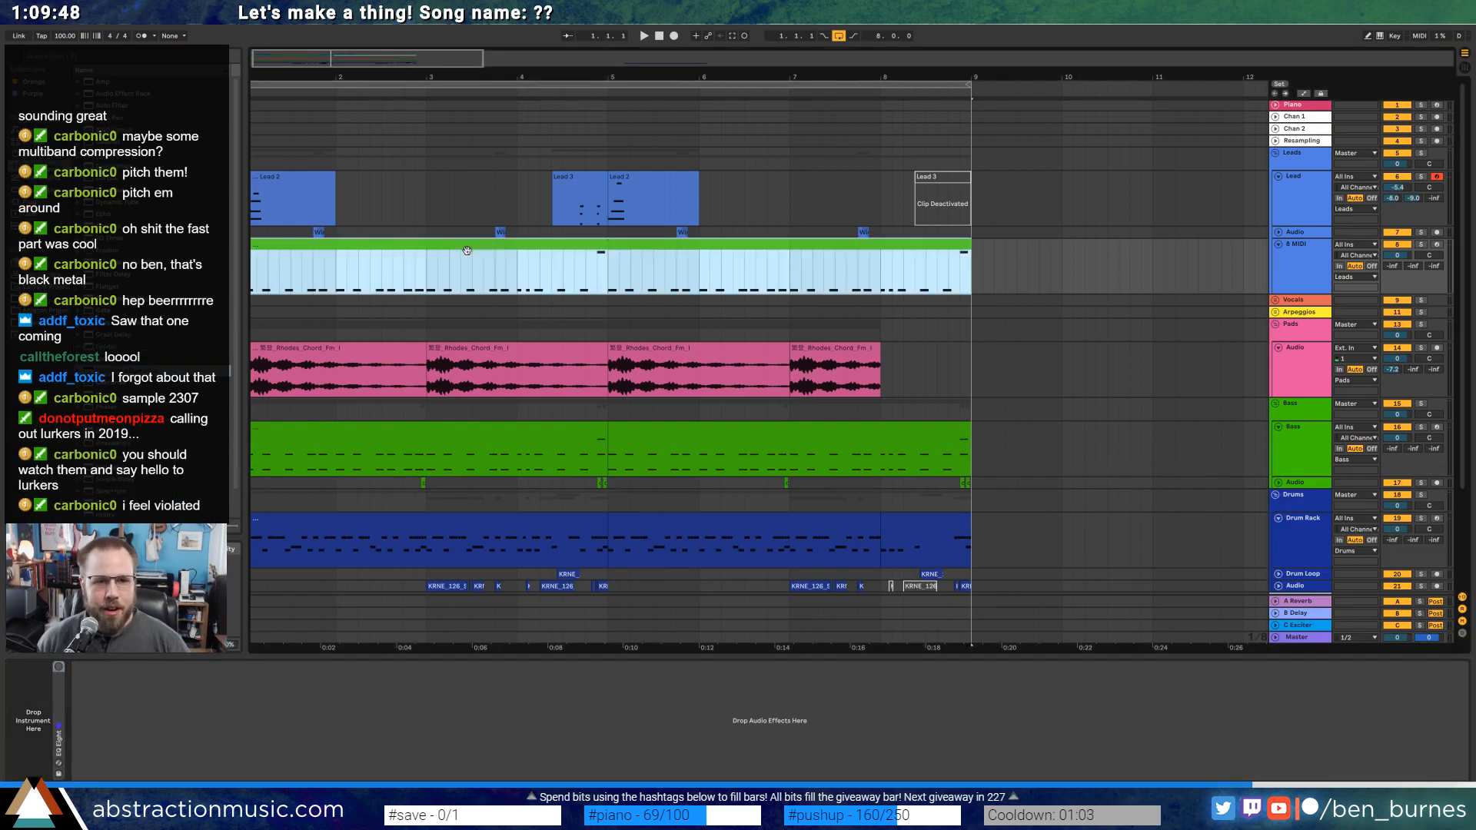
key(shift+Tab)
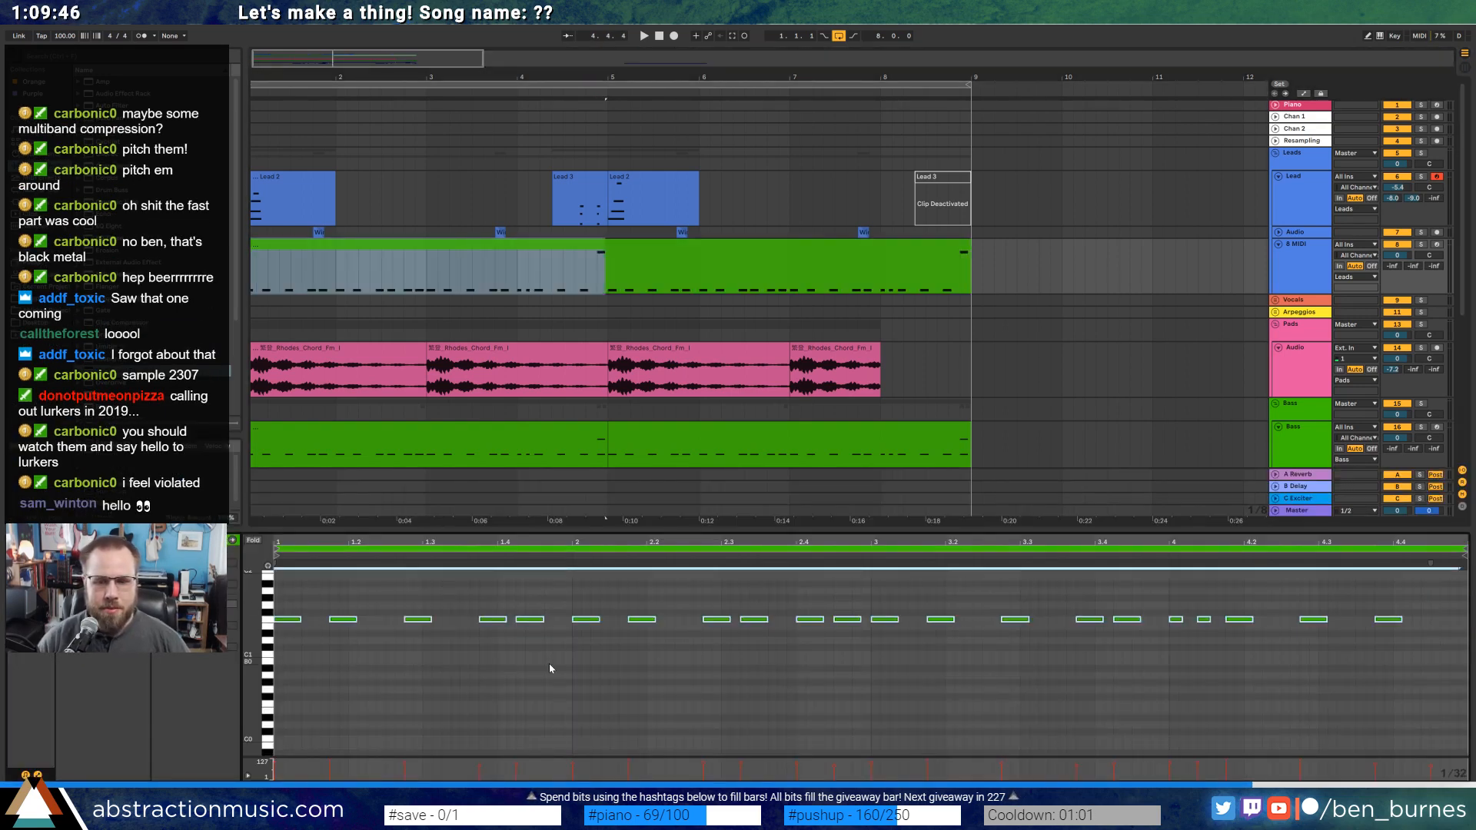
scroll(549, 667, up, 3)
key(shift+Tab)
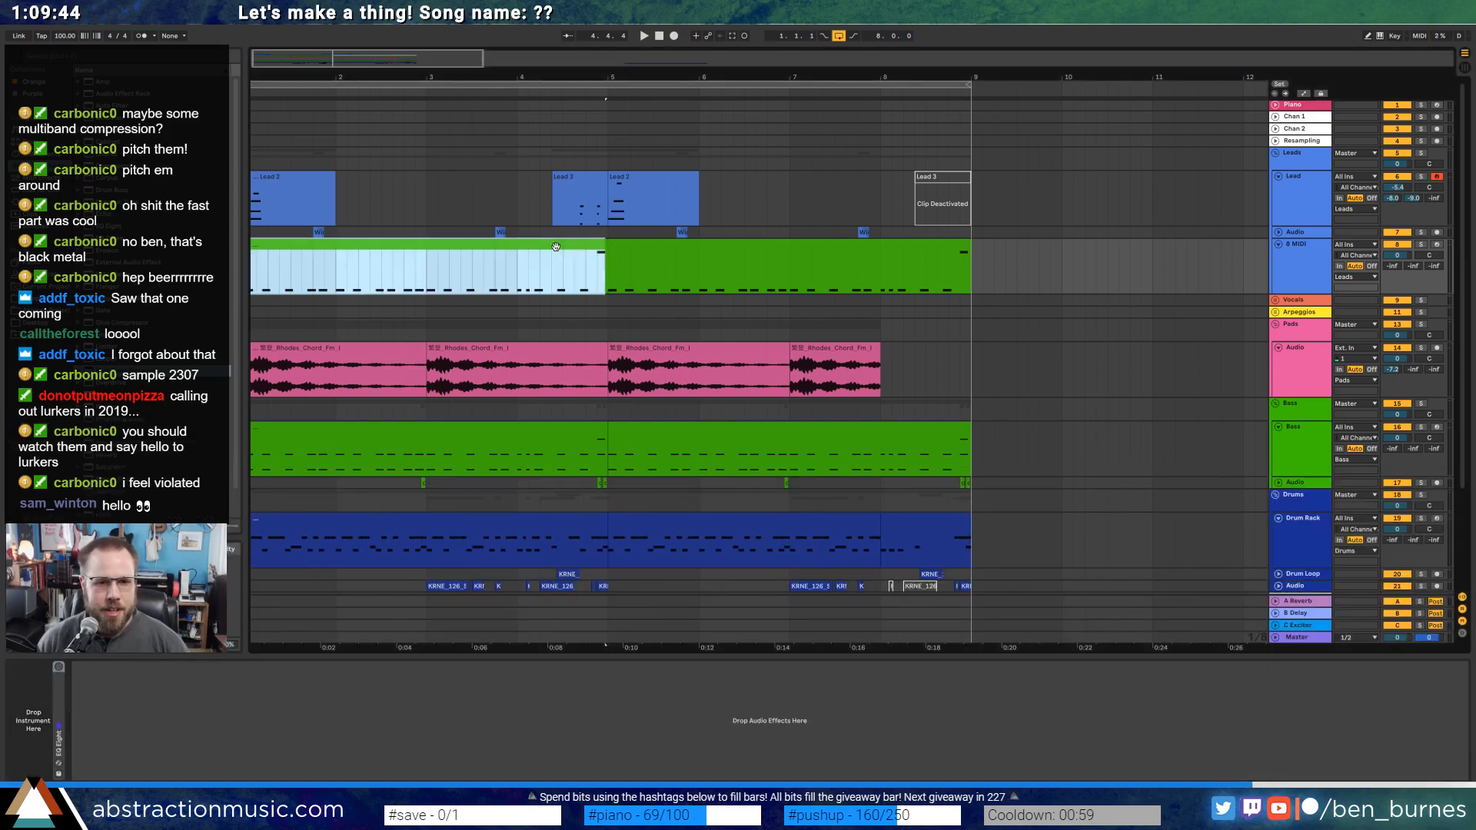
click(681, 266)
key(Left)
click(838, 267)
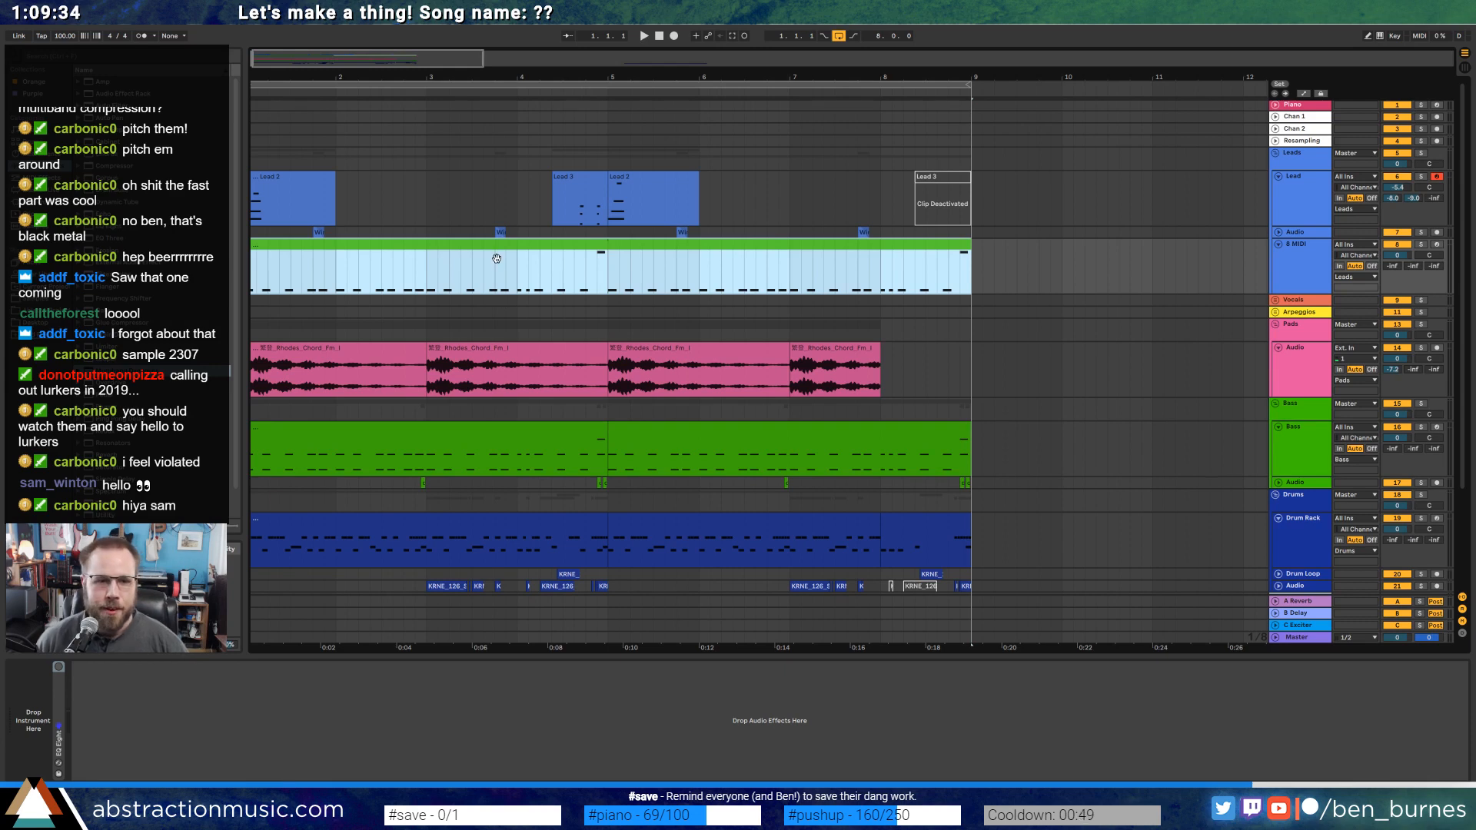
Find the Massive synth among the browser's plug-ins and load it onto the new Leads MIDI track.
click(43, 154)
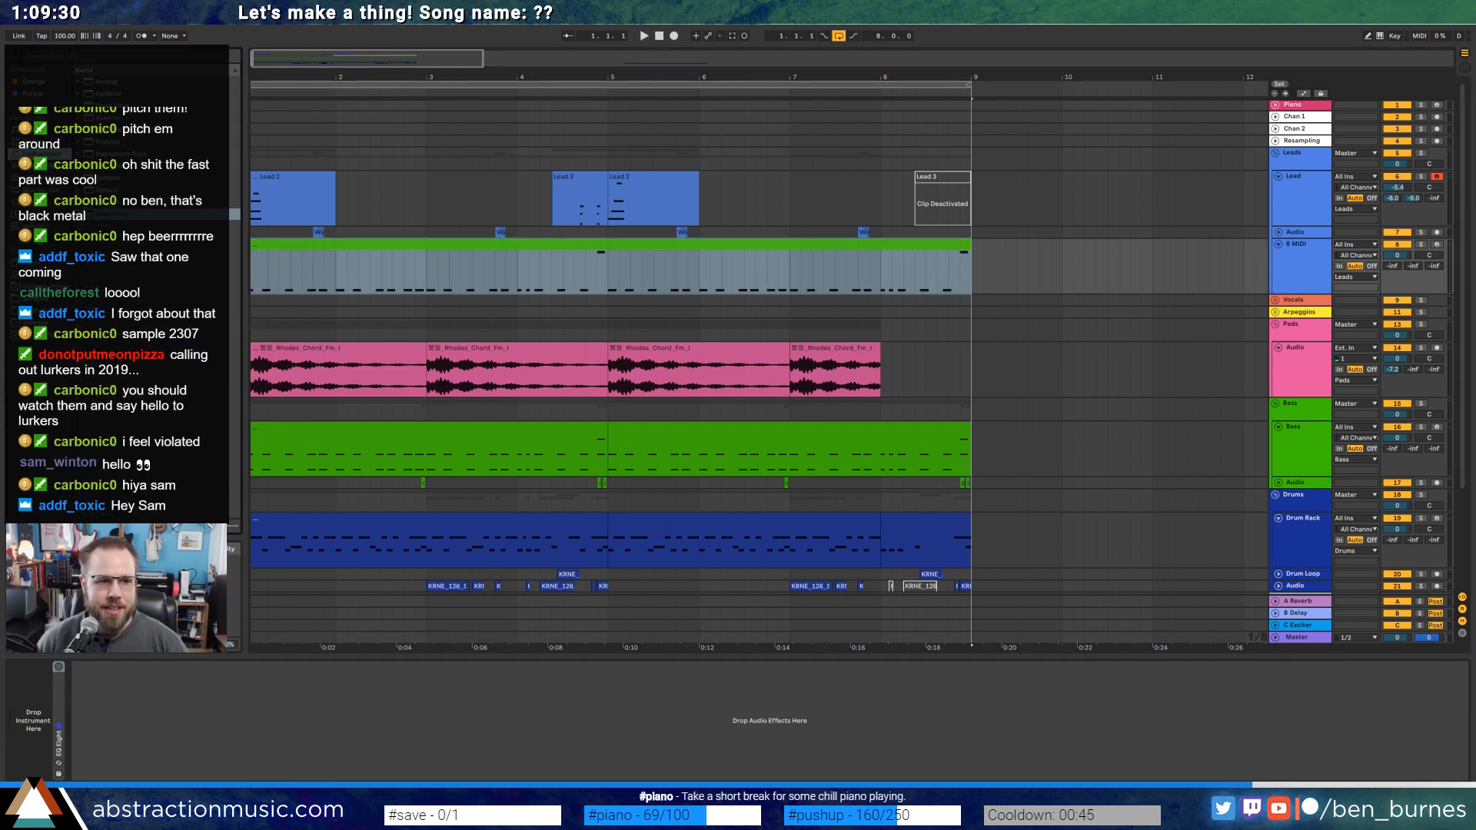
click(39, 202)
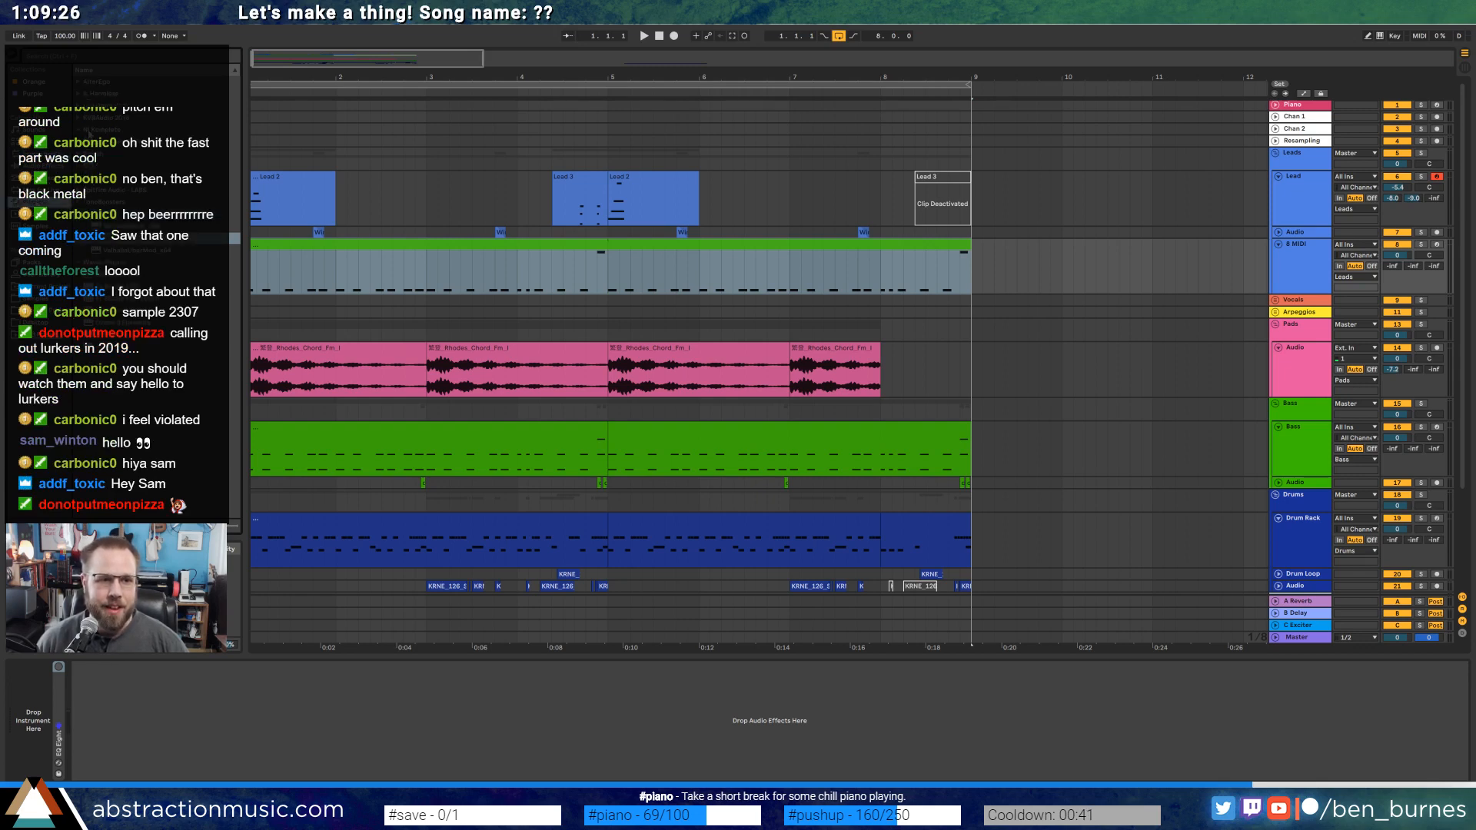
click(85, 129)
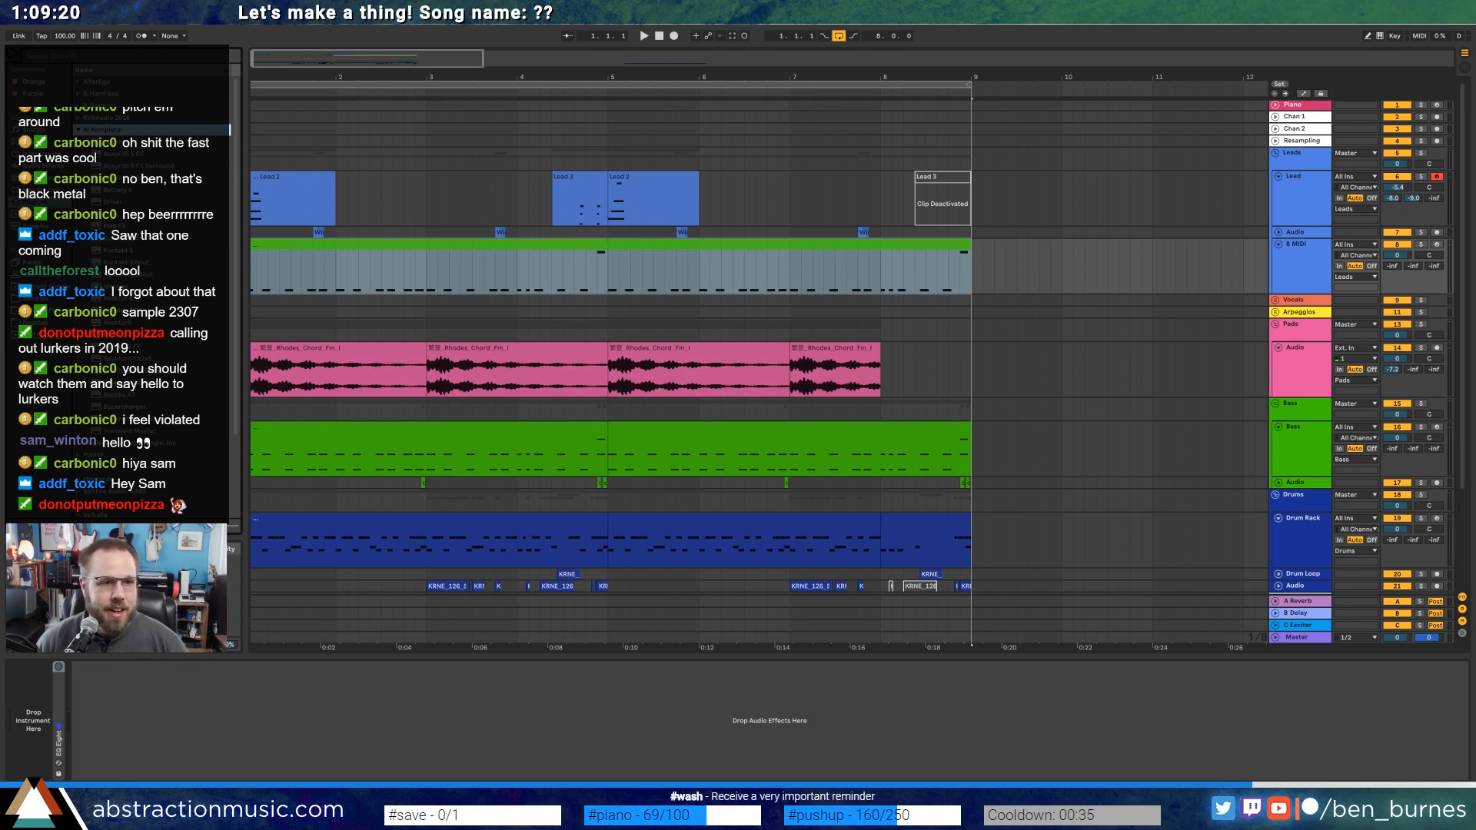
click(192, 286)
drag(472, 256, 474, 260)
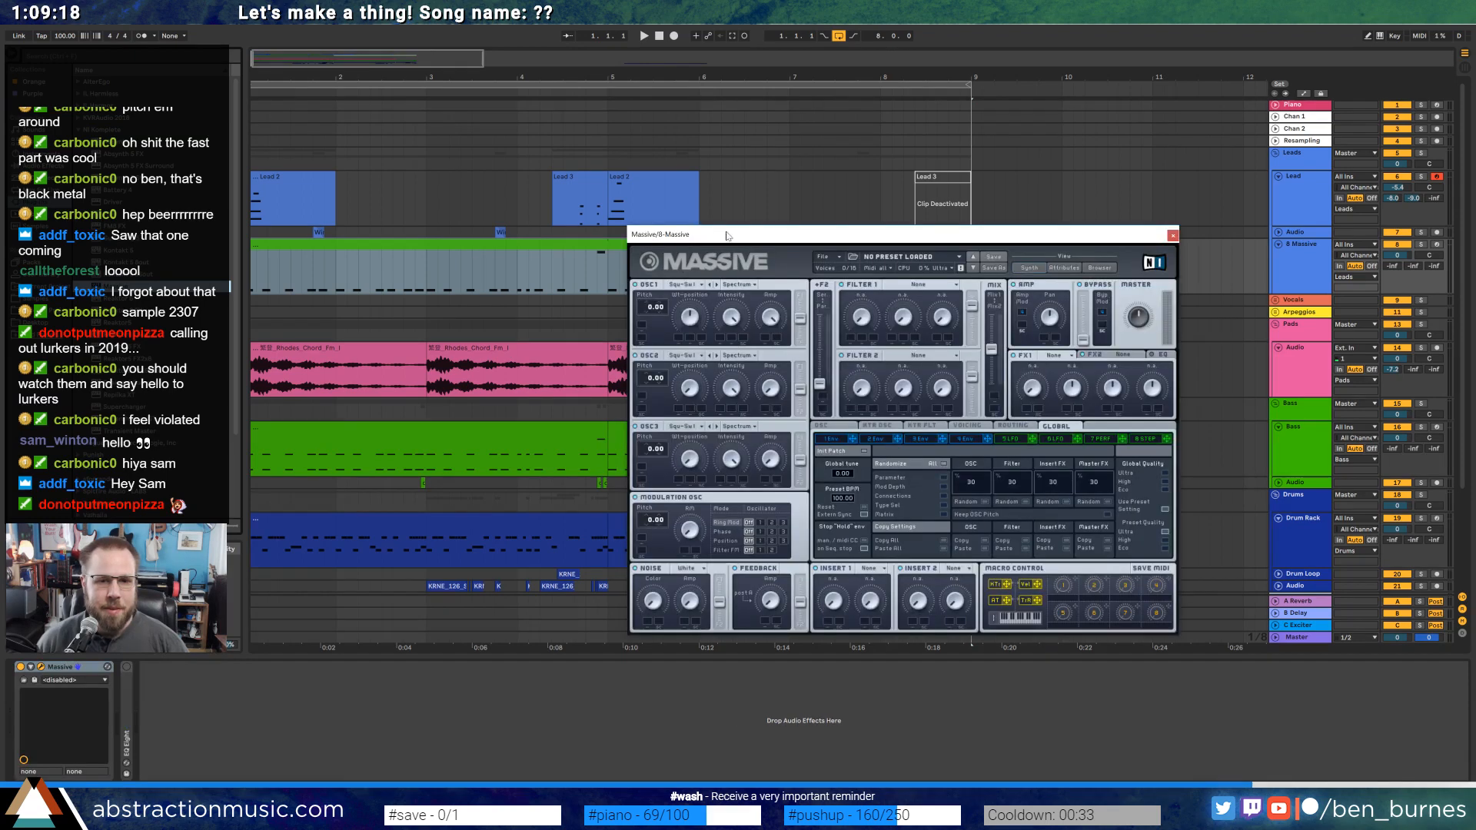
Move the Massive window clear of the new track's clip and show its OSC settings page.
drag(730, 232, 630, 326)
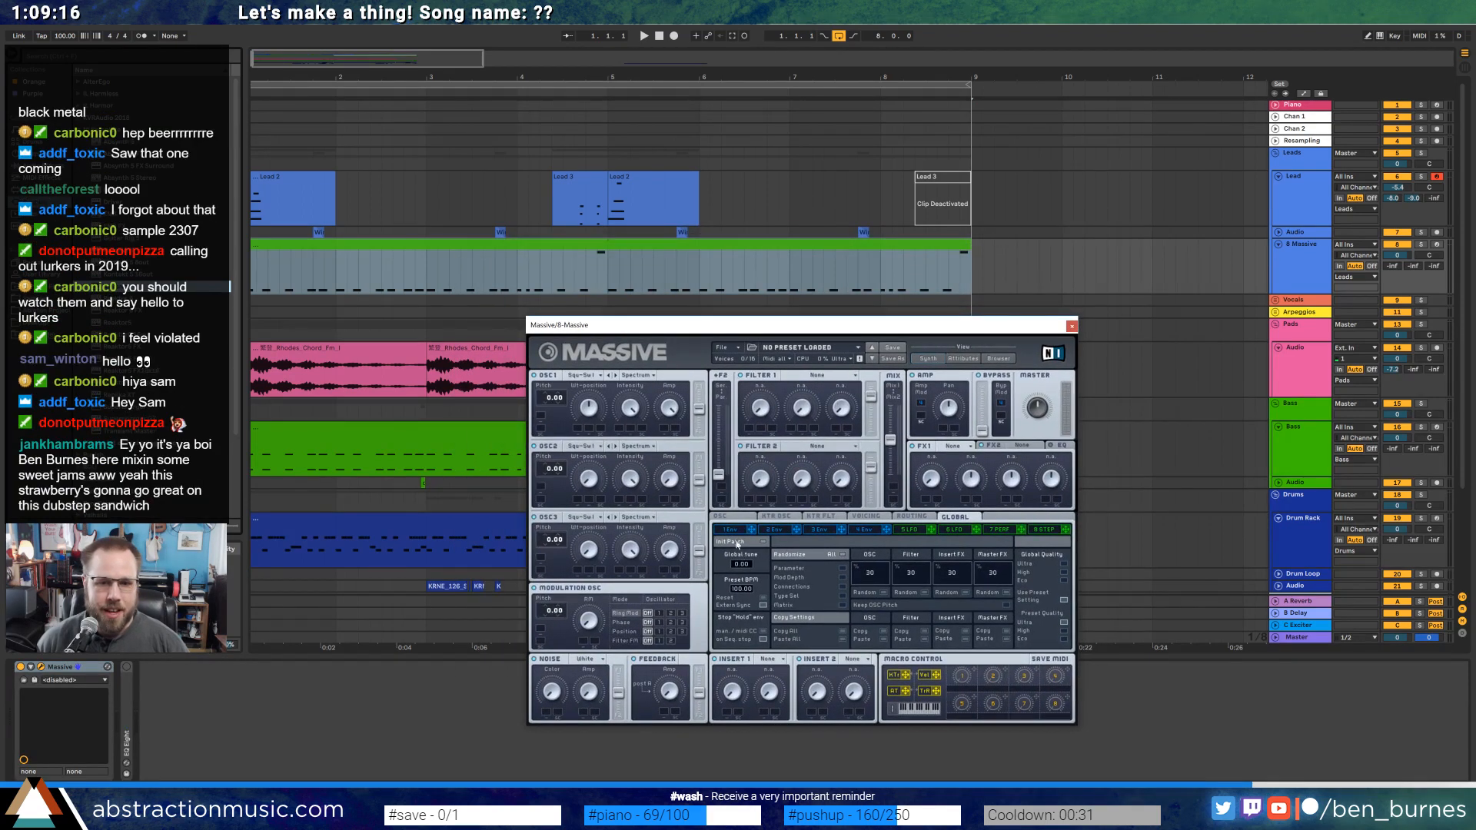
click(733, 518)
click(779, 517)
click(739, 517)
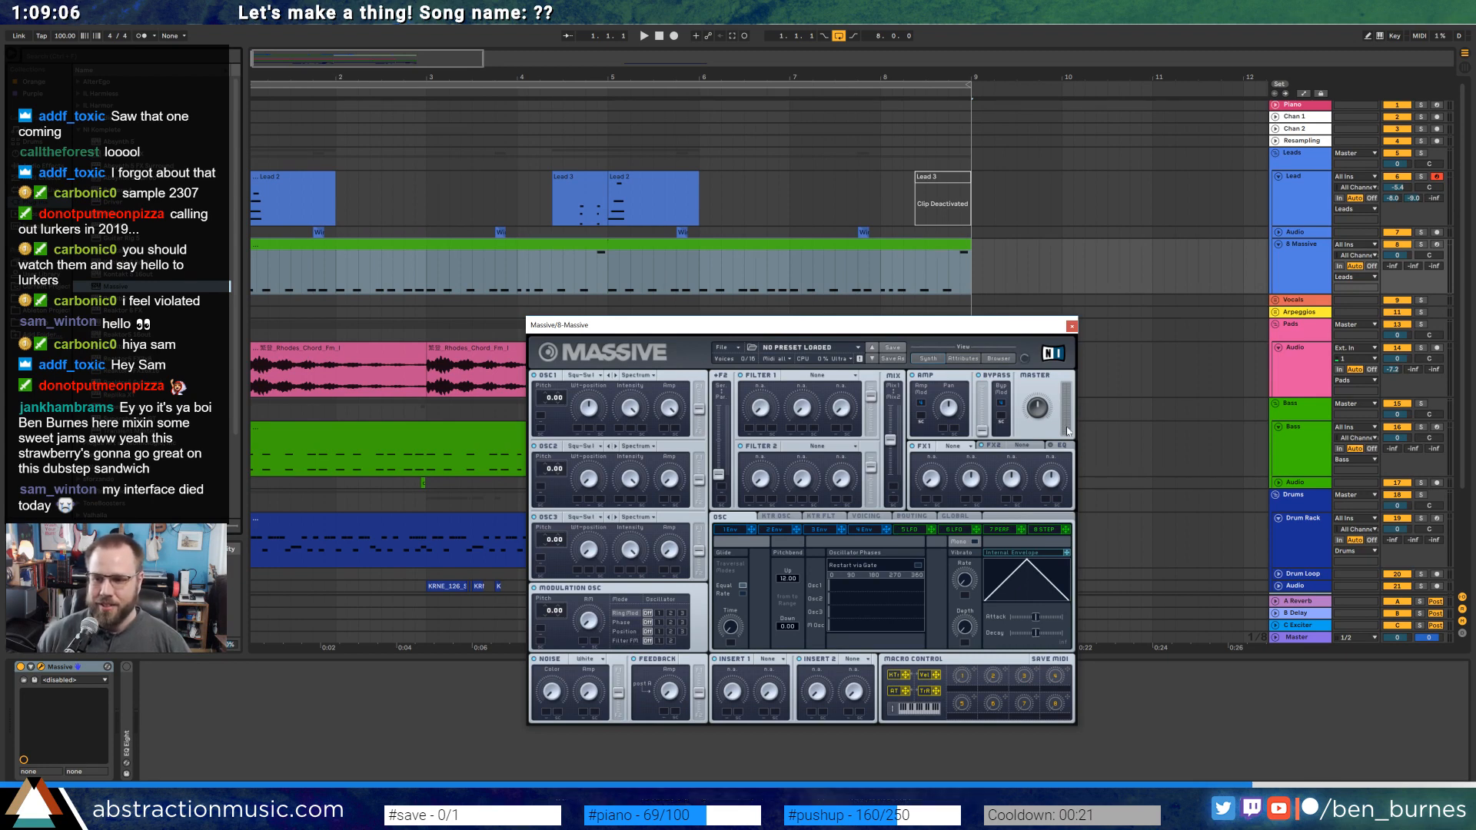
Close the Massive window and play the loop from bar 1 with the new Massive track selected.
click(1071, 326)
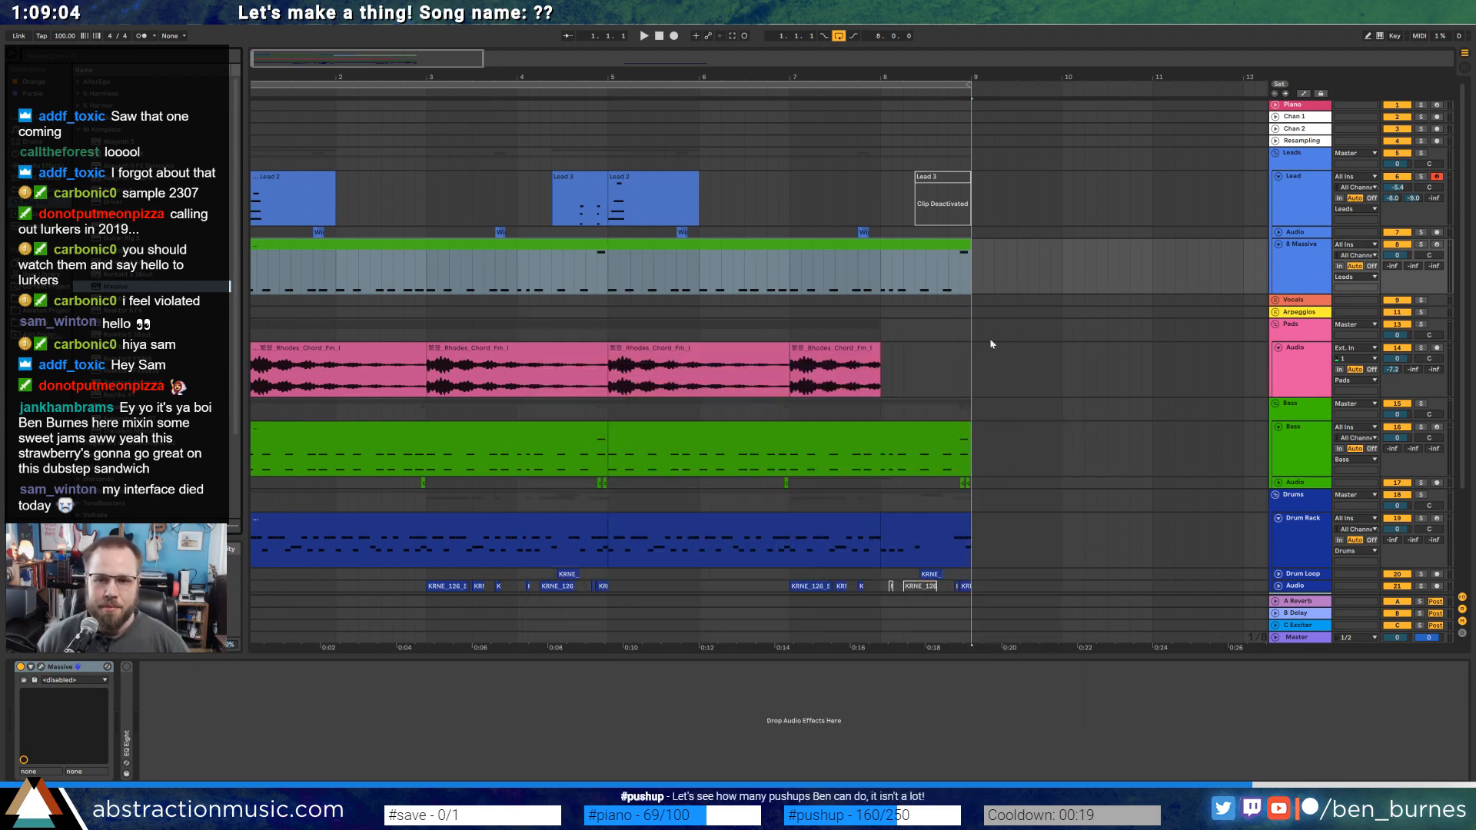
click(1314, 270)
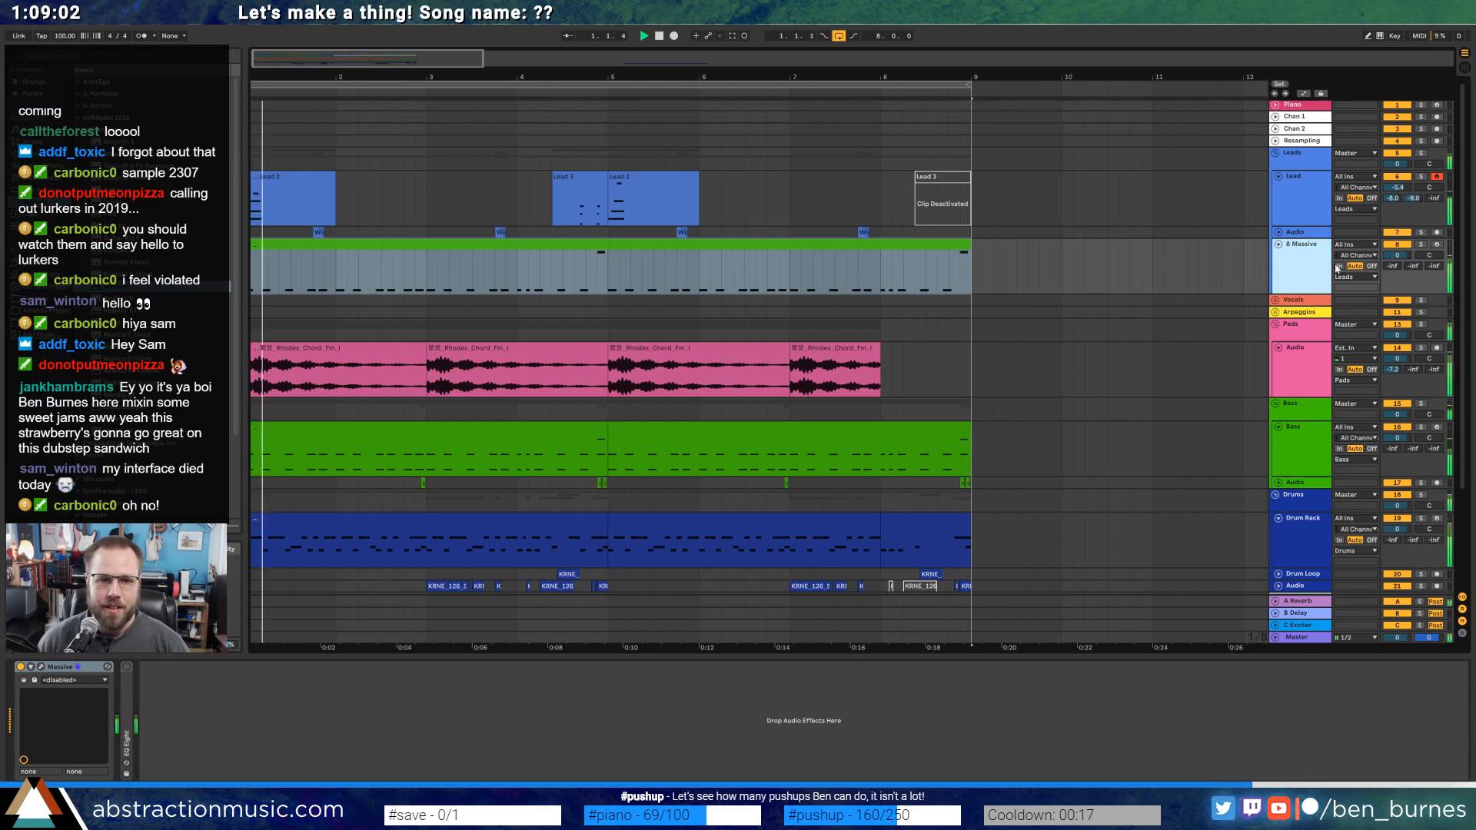
Stop playback, reopen the Massive synth on the new Leads track, and set oscillator 1's wavetable to Roughmath II.
click(782, 265)
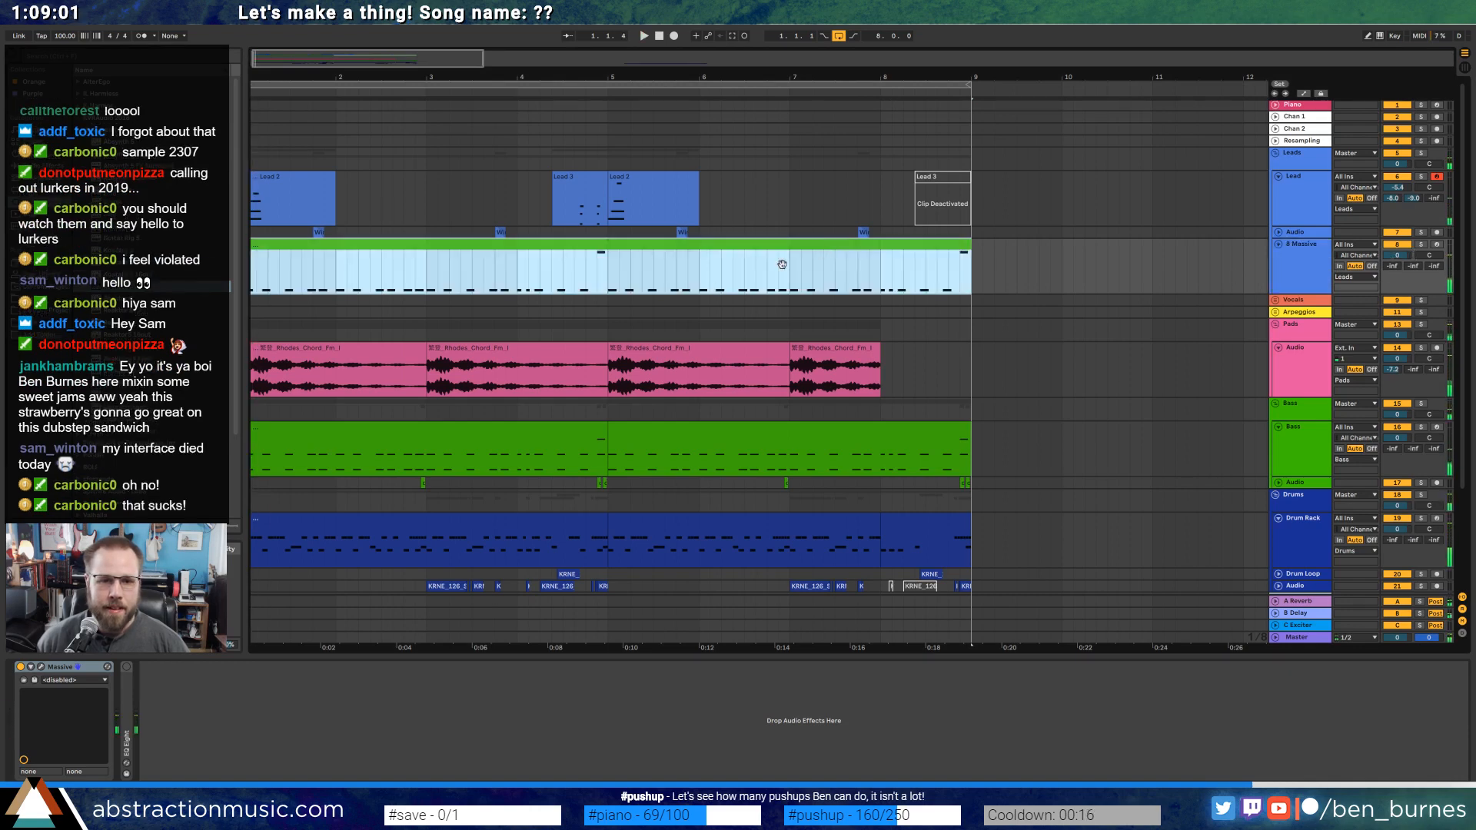
double_click(336, 246)
key(shift+Tab)
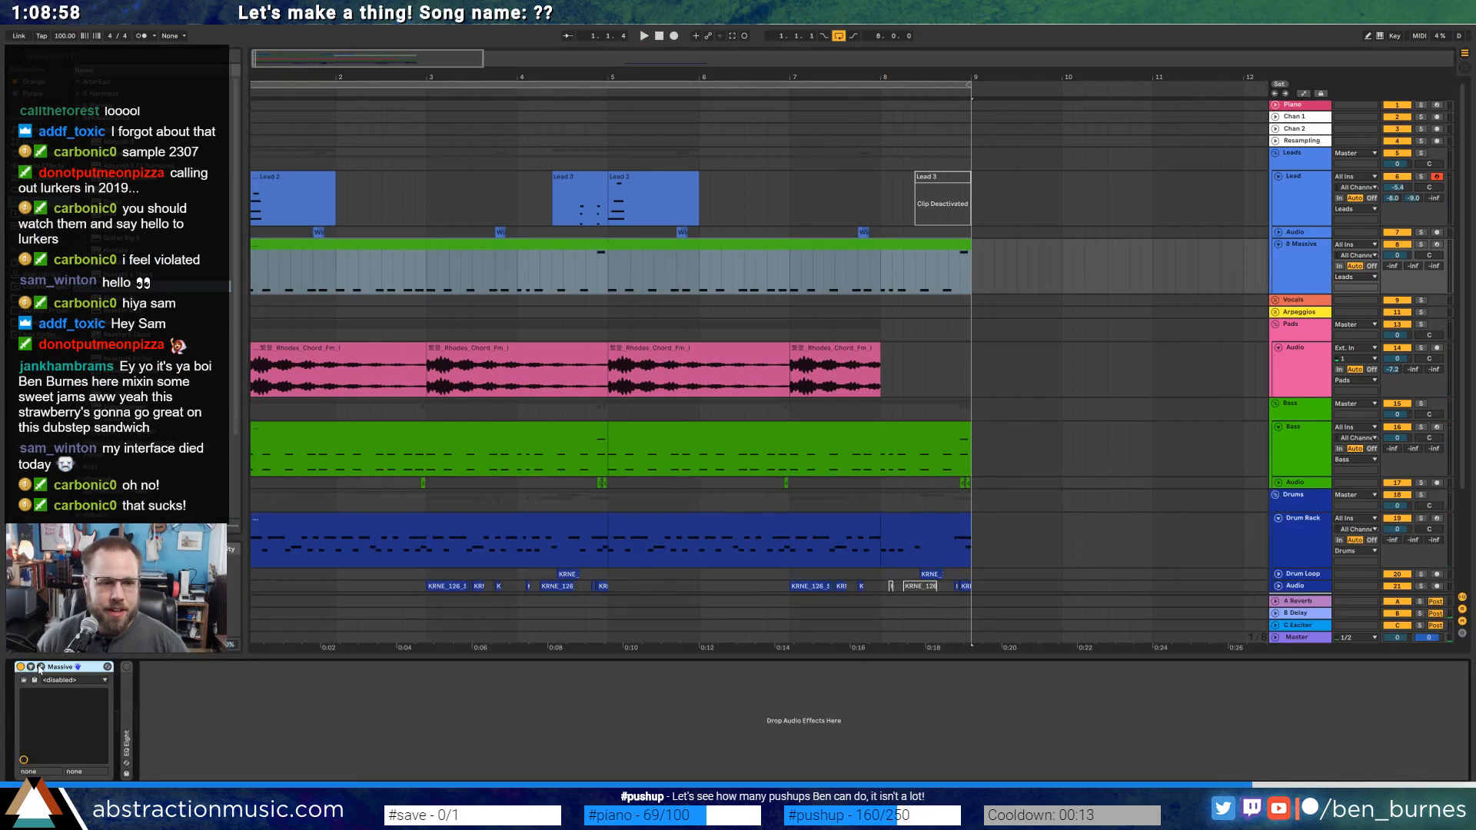
click(40, 667)
click(585, 376)
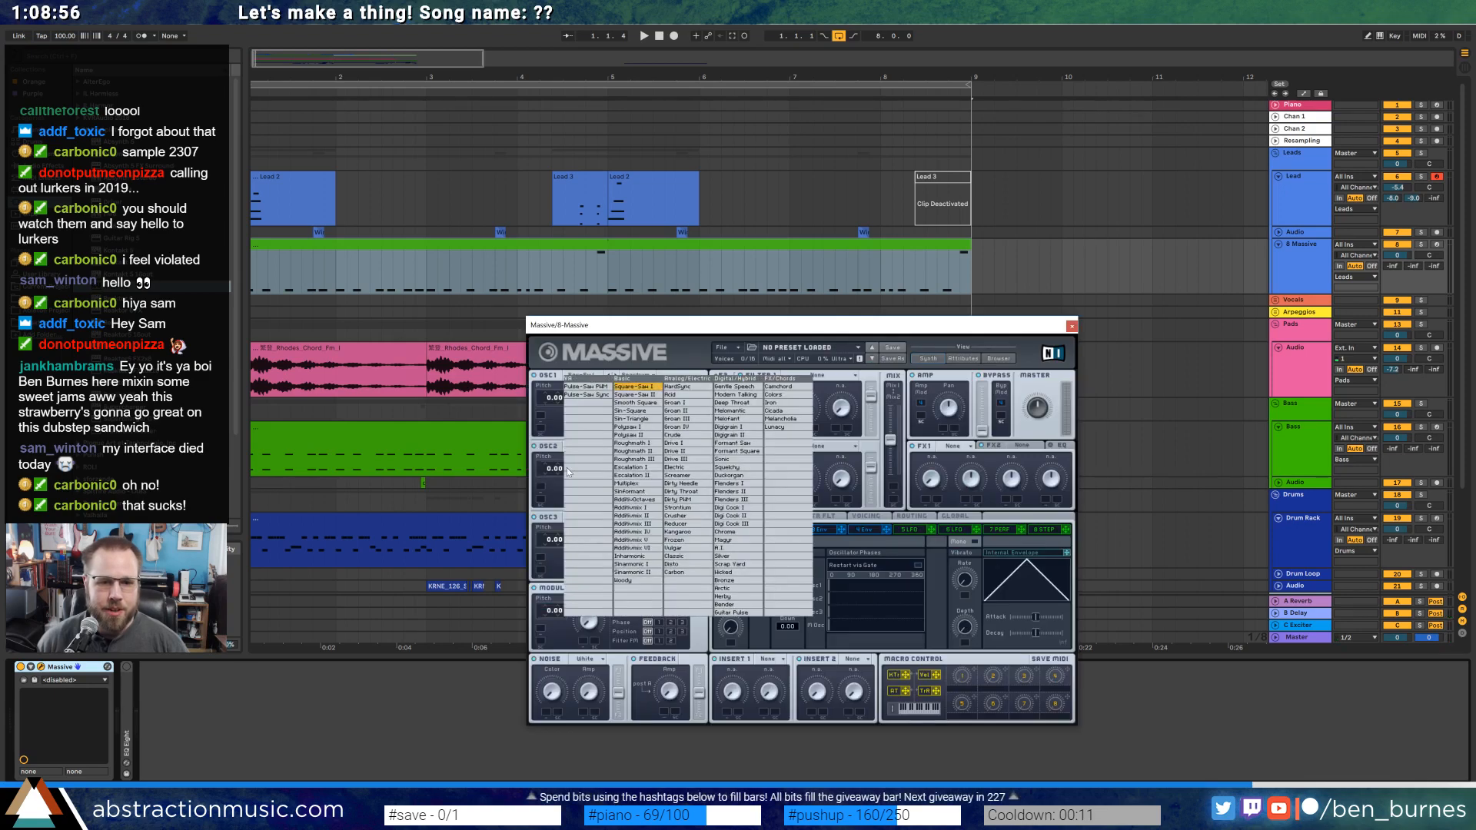
click(650, 453)
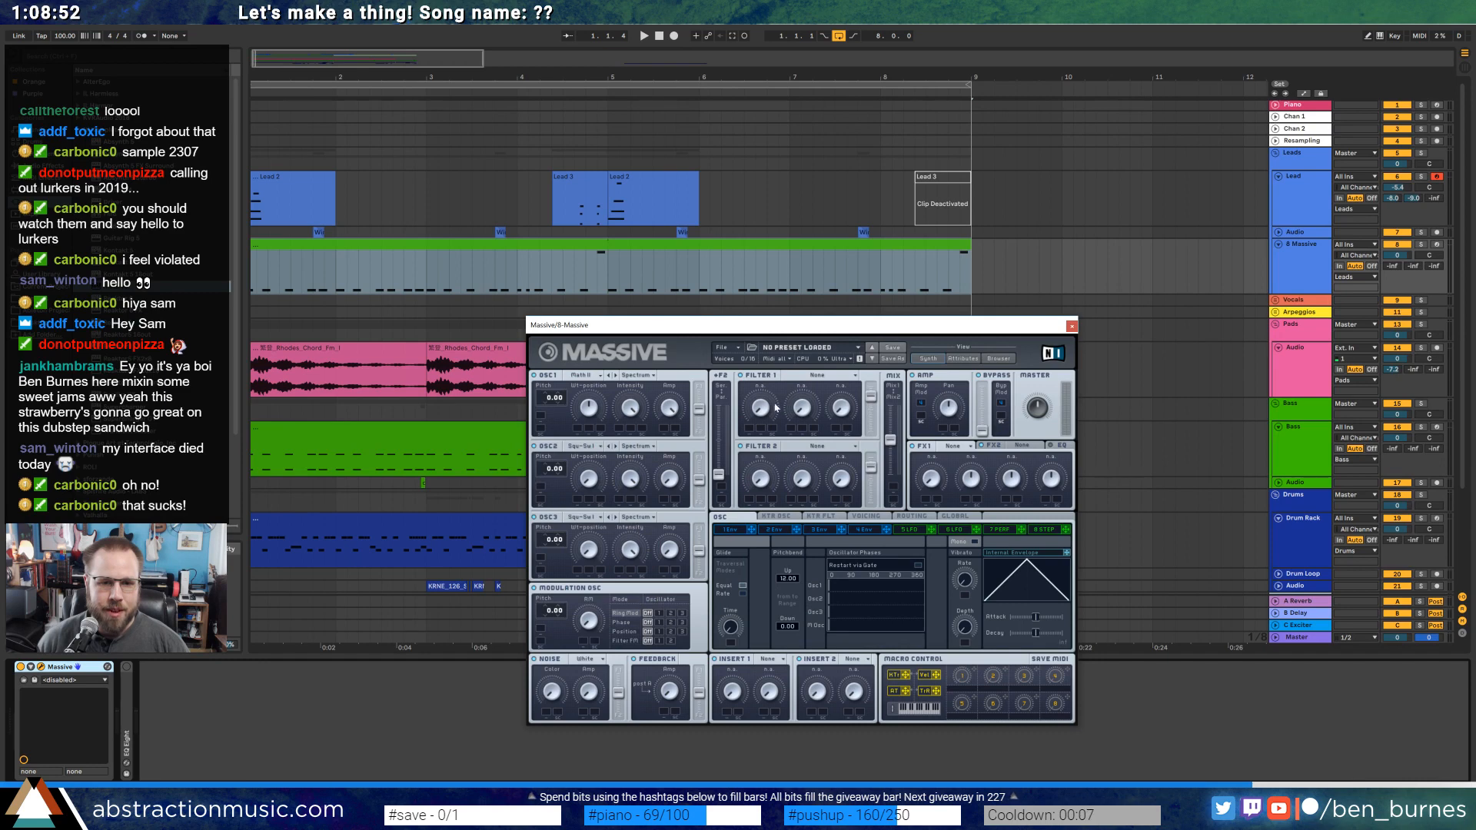
Audition Lowpass 4 as the Filter 1 type while the loop plays and change it to Scream.
click(787, 377)
click(795, 390)
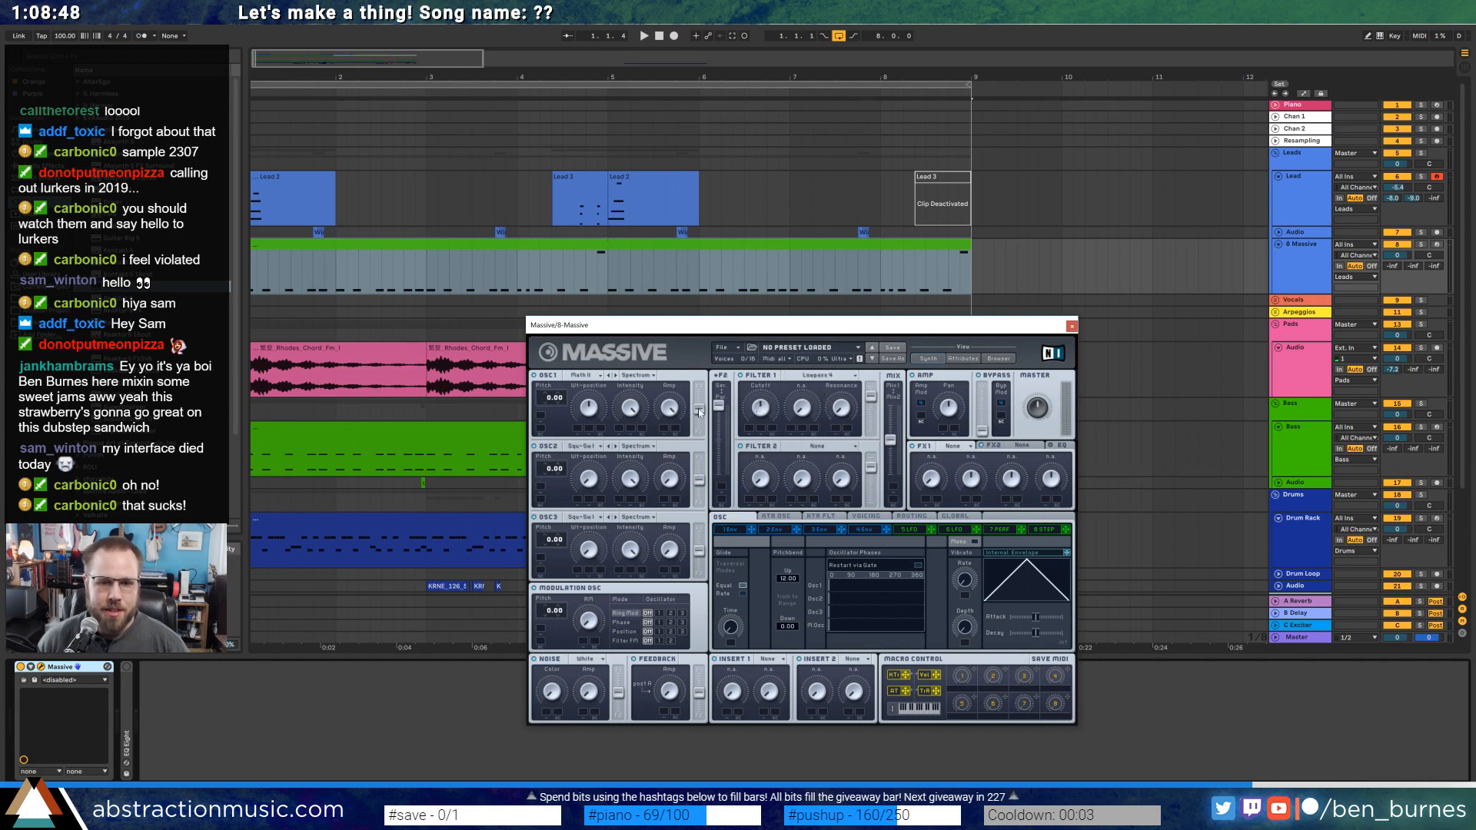
key(space)
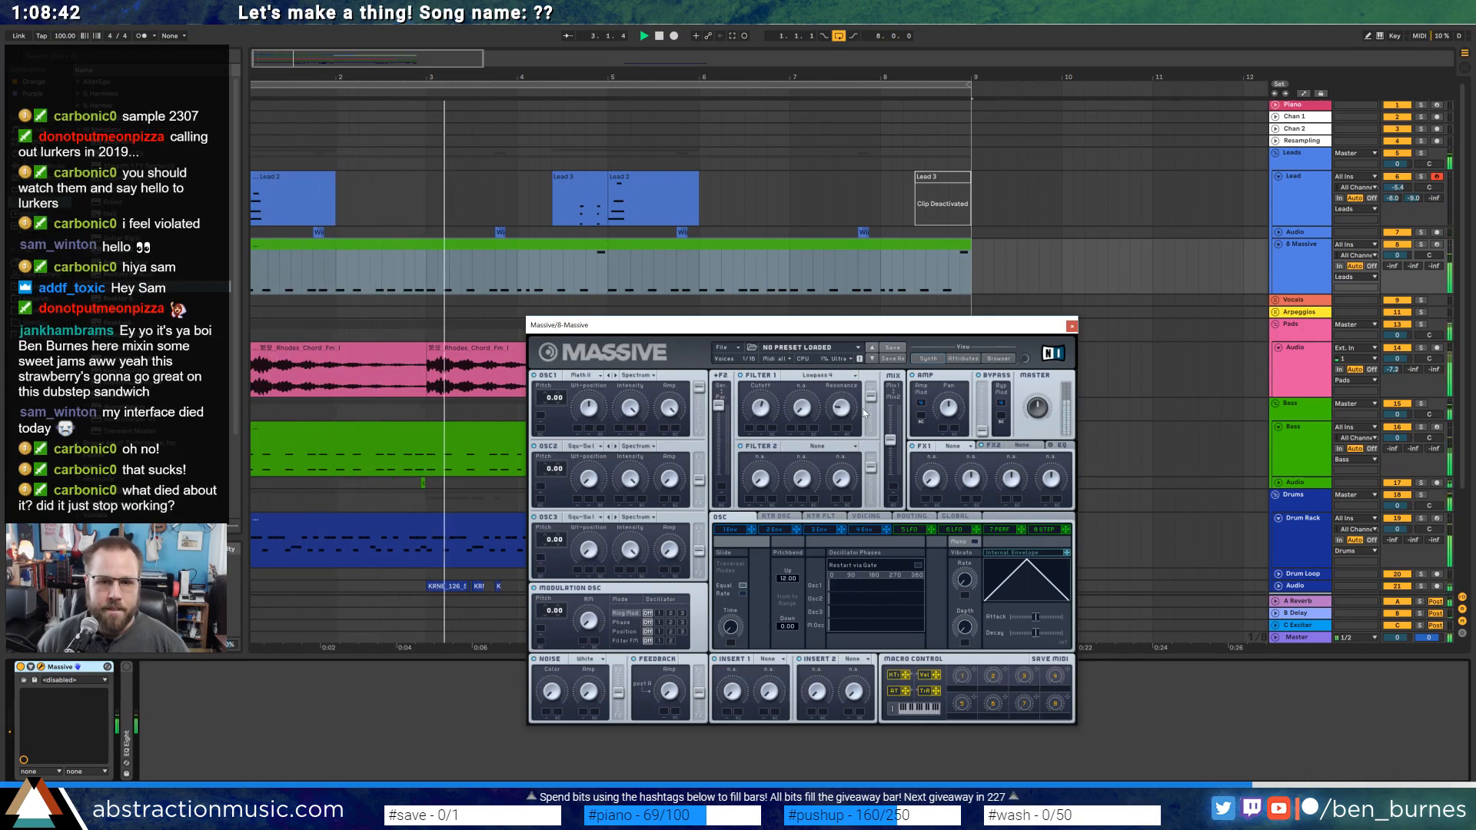
click(821, 375)
click(811, 440)
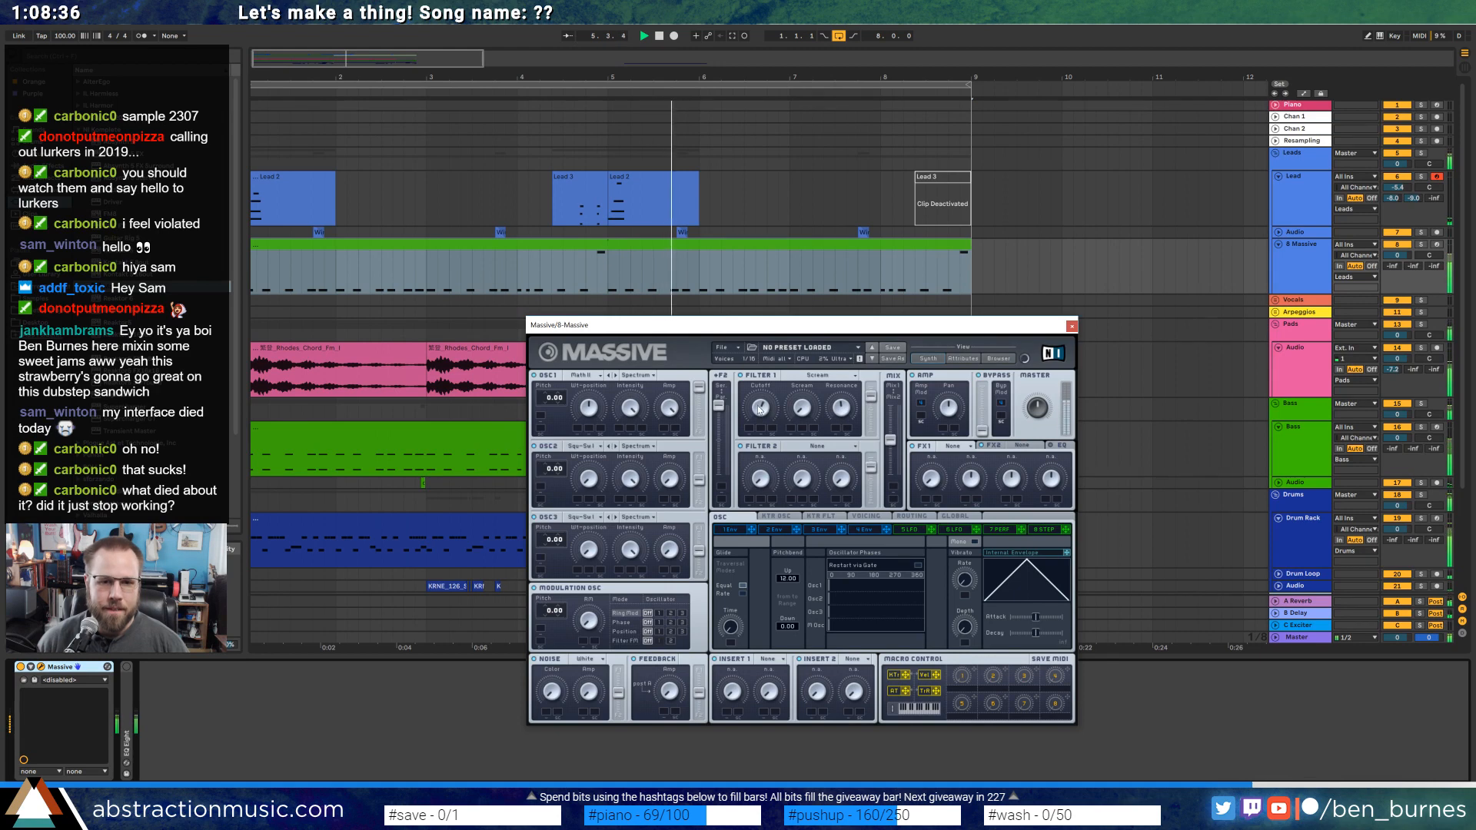
Drop the sustain level of 4 Env to zero and modulate the Filter 1 cutoff with 5 LFO.
click(873, 531)
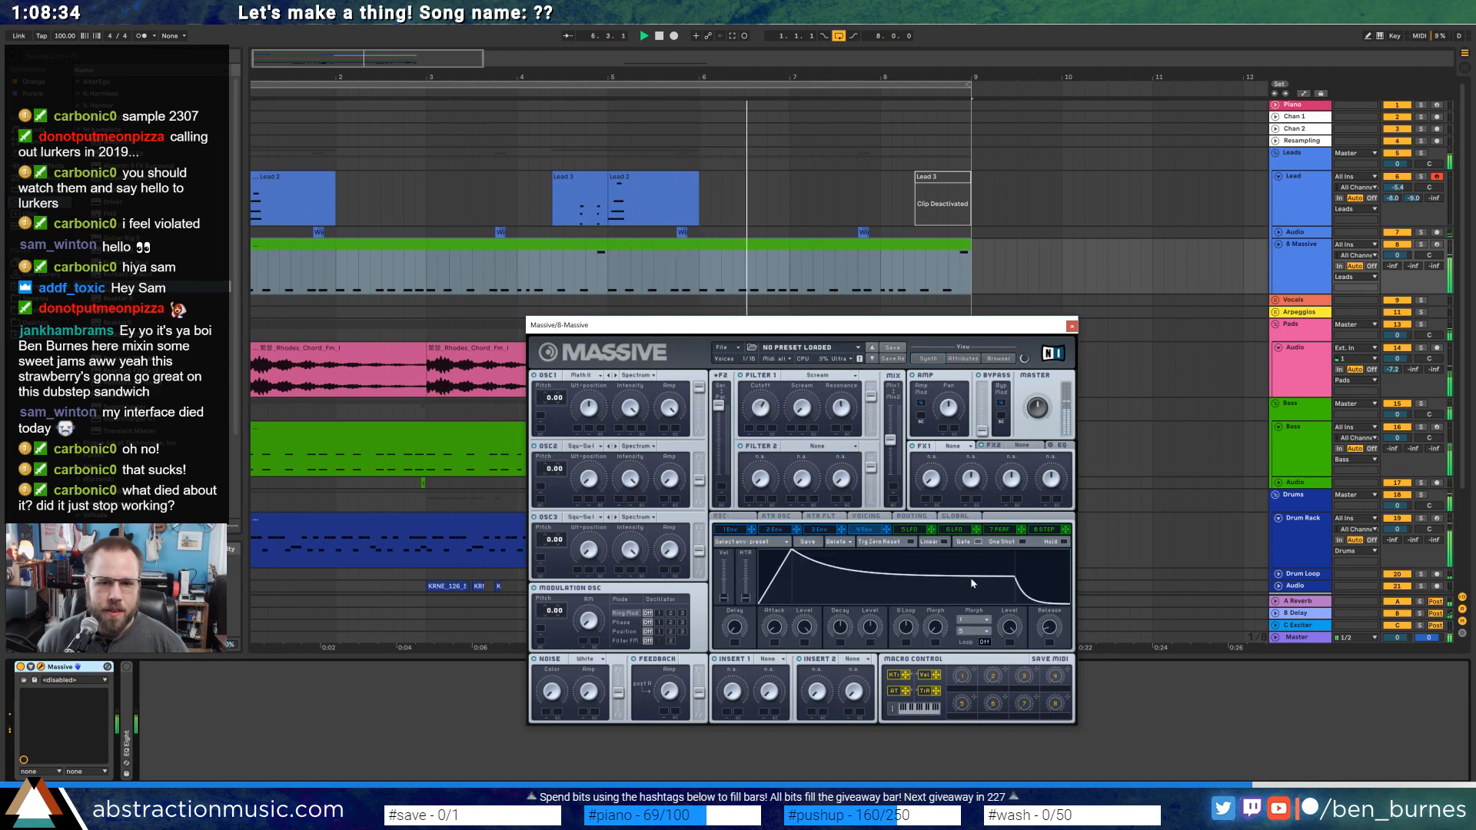
drag(971, 579, 1013, 689)
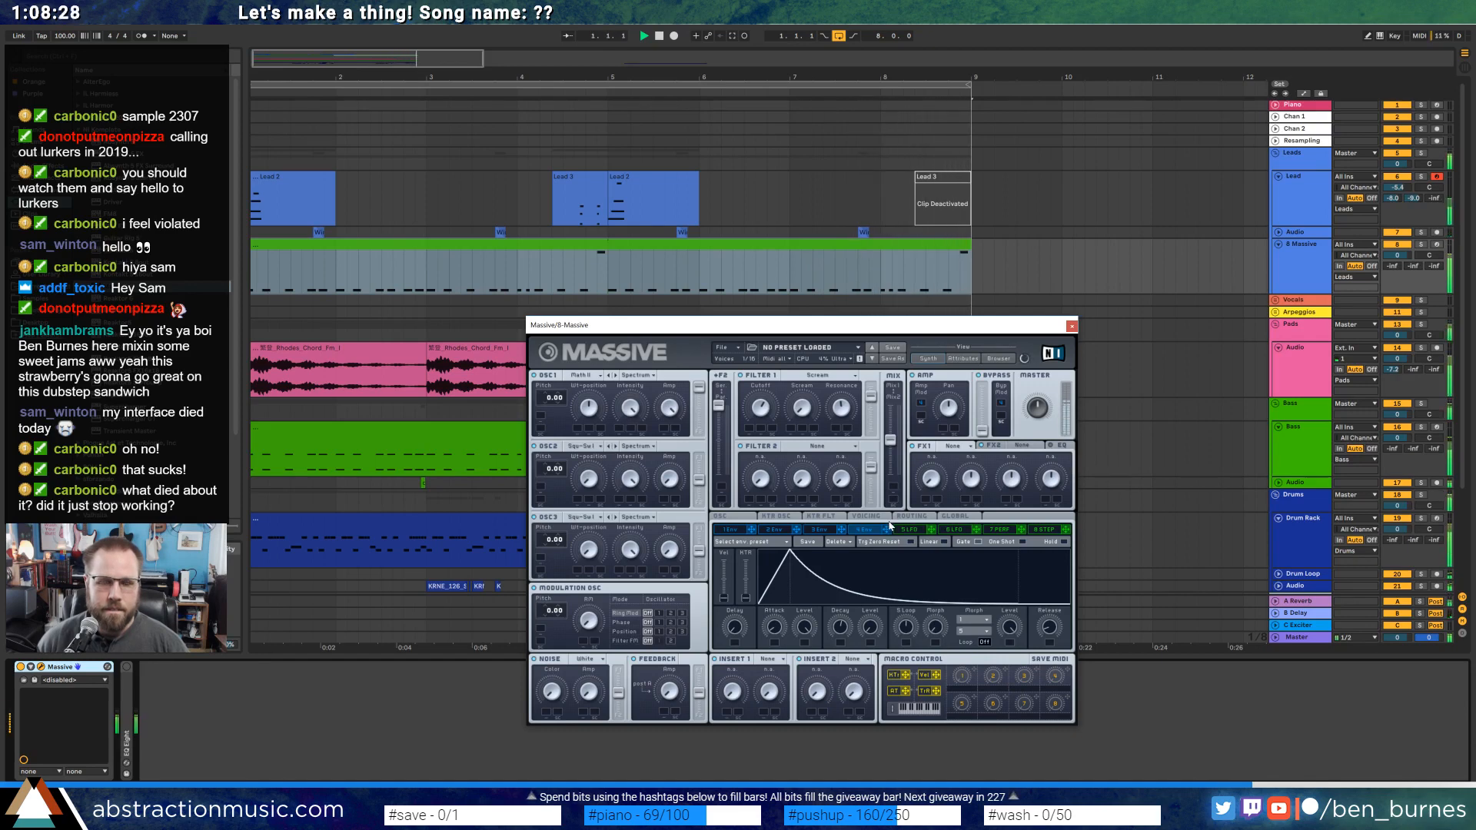
click(750, 427)
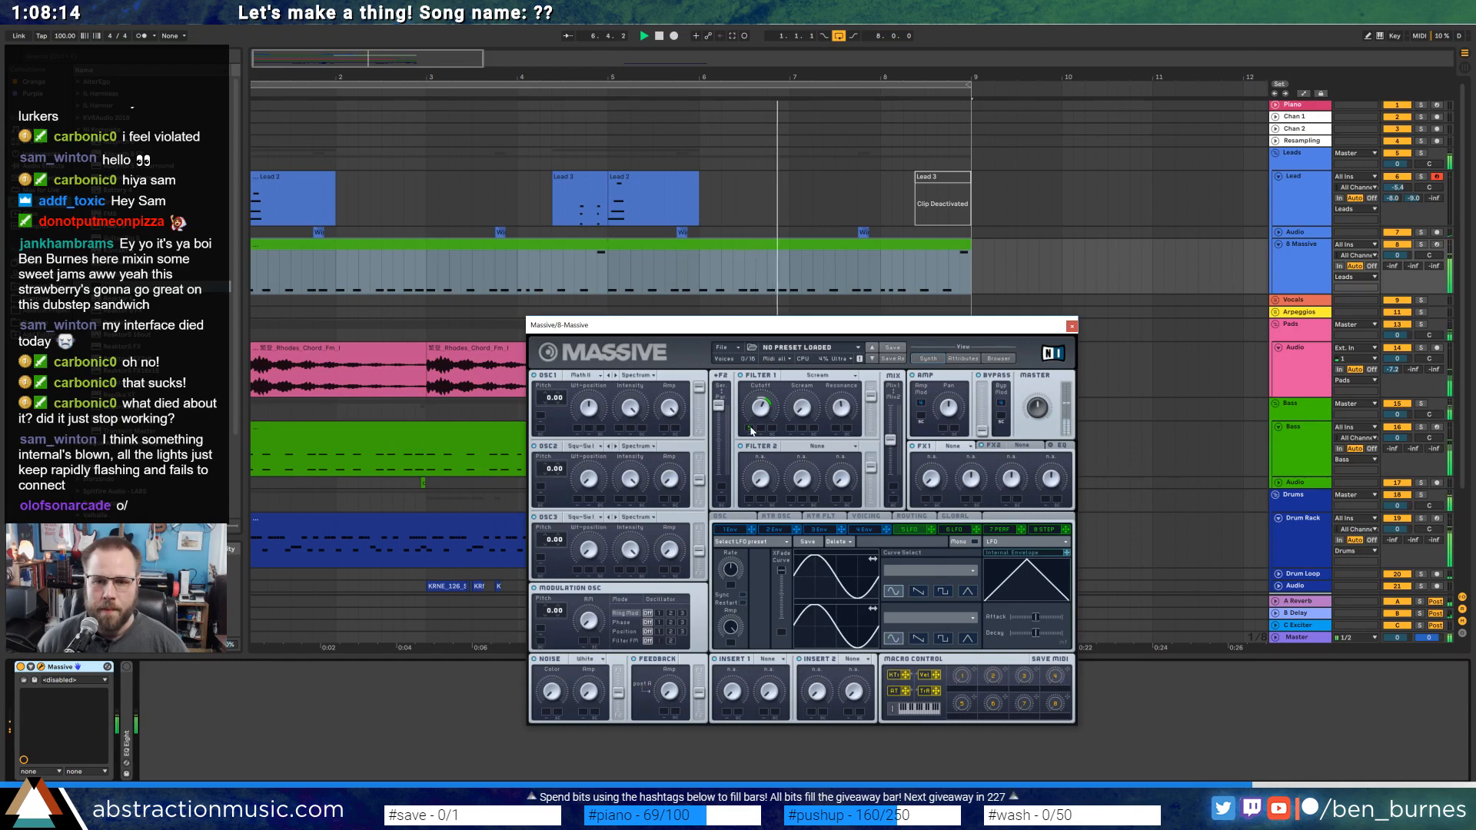
Set the Massive track's reverb send to -26.0 dB and delay send to -28.6 dB while adjusting the Filter 1 cutoff.
mouse_move(1392, 266)
mouse_down()
mouse_move(1413, 265)
mouse_move(1399, 259)
mouse_up()
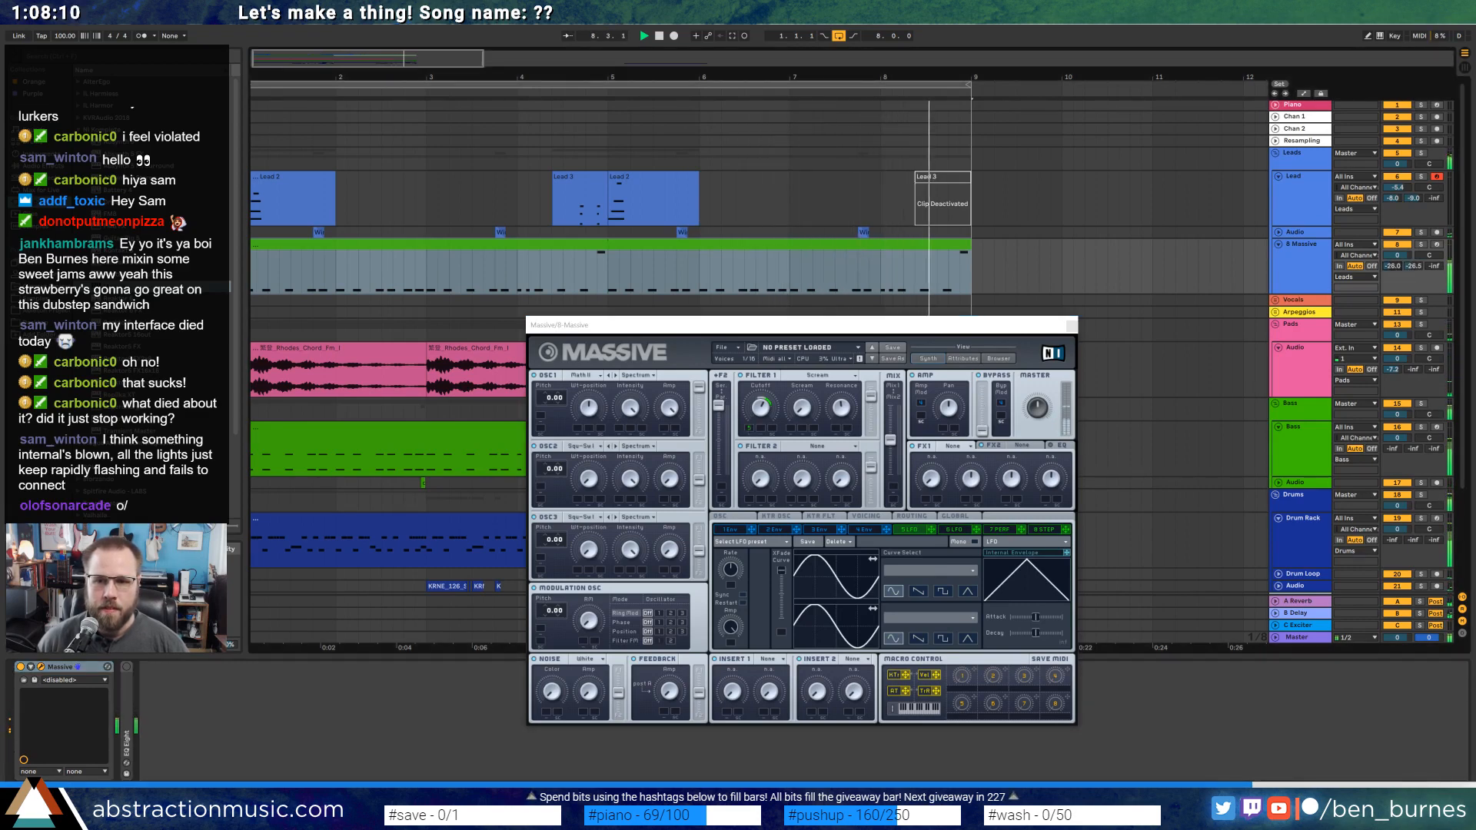
click(763, 408)
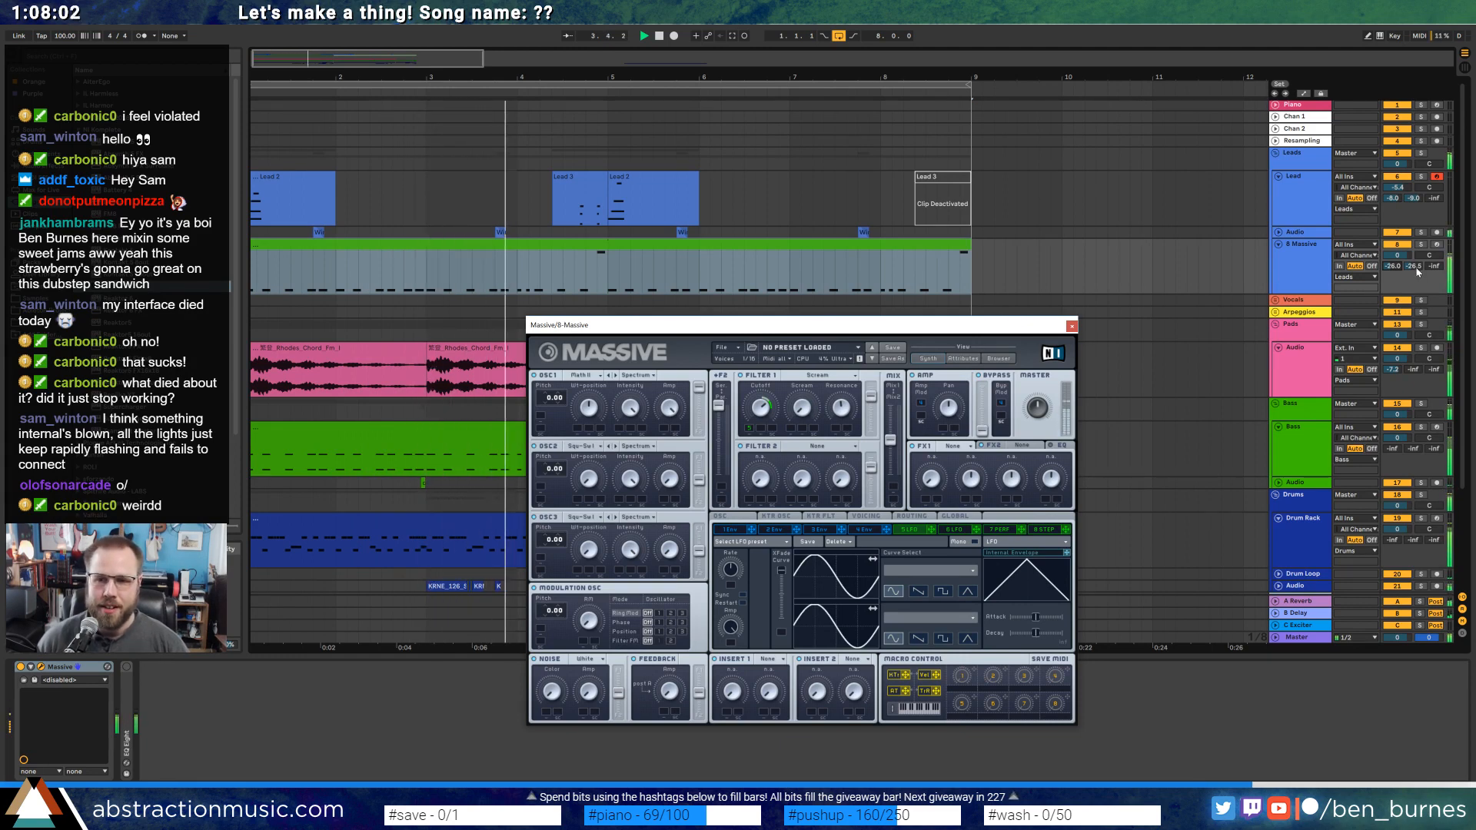
drag(1417, 268, 1413, 266)
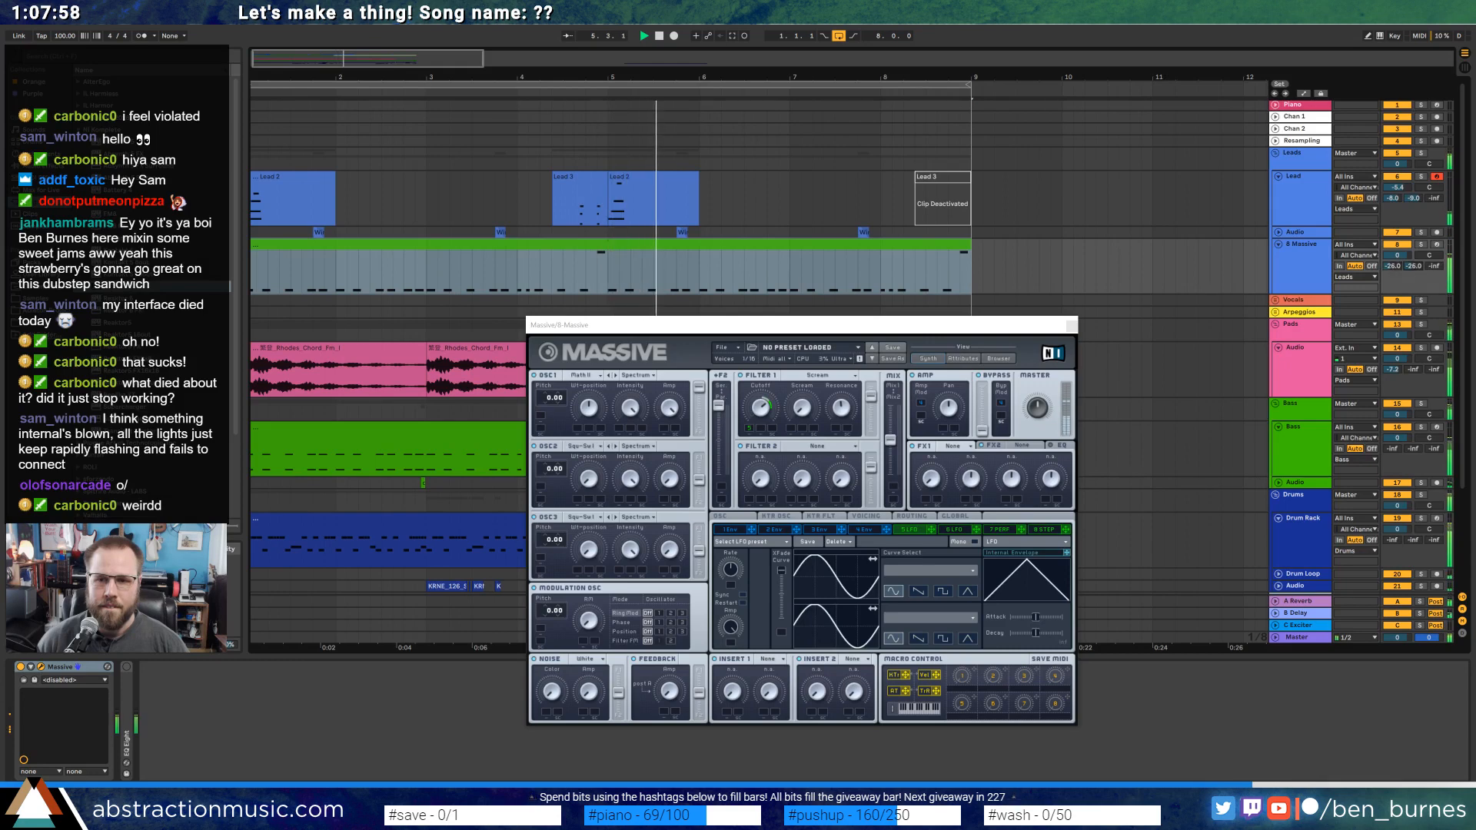
drag(1413, 266, 1413, 270)
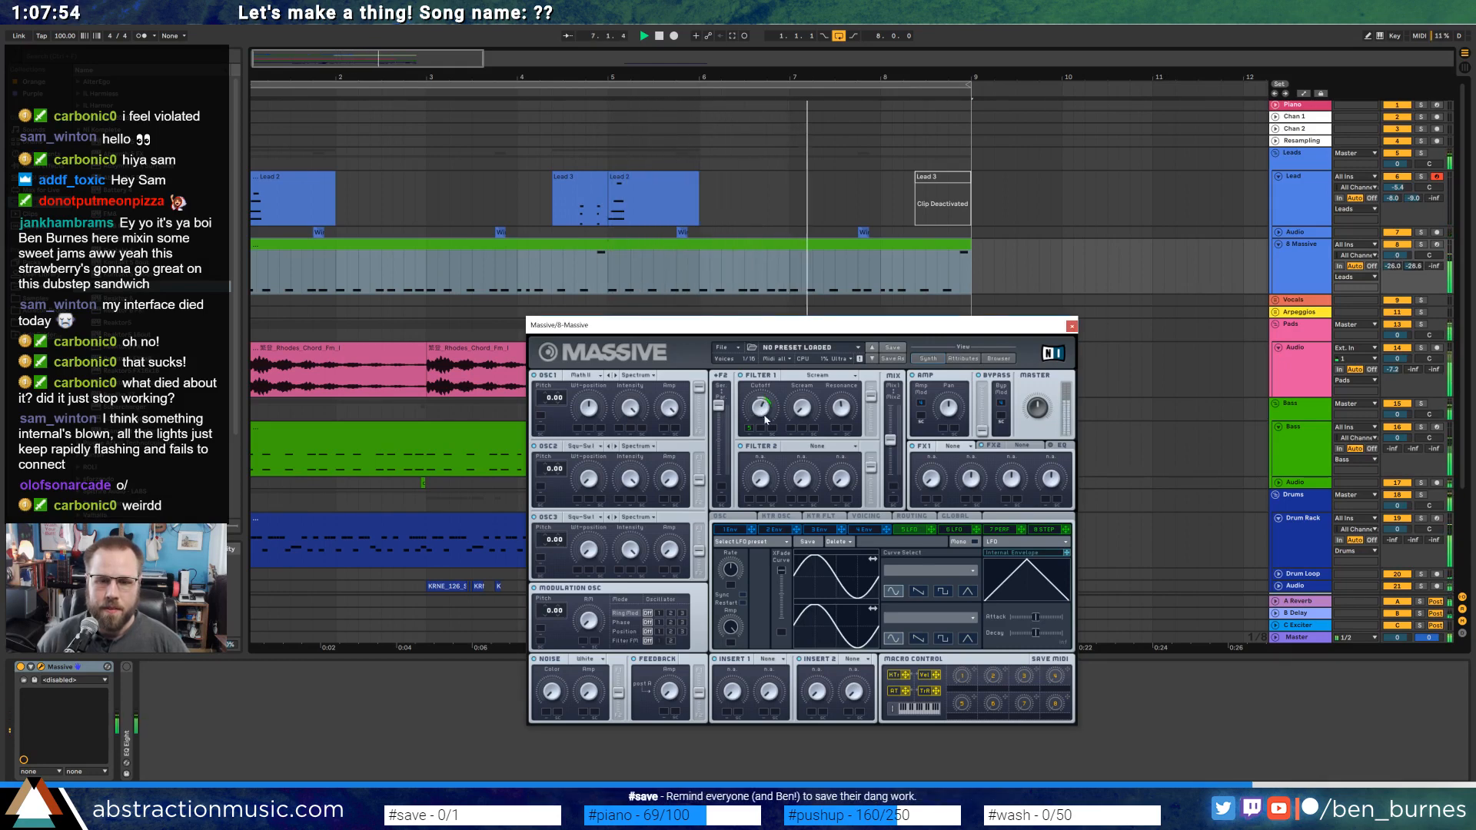
click(756, 409)
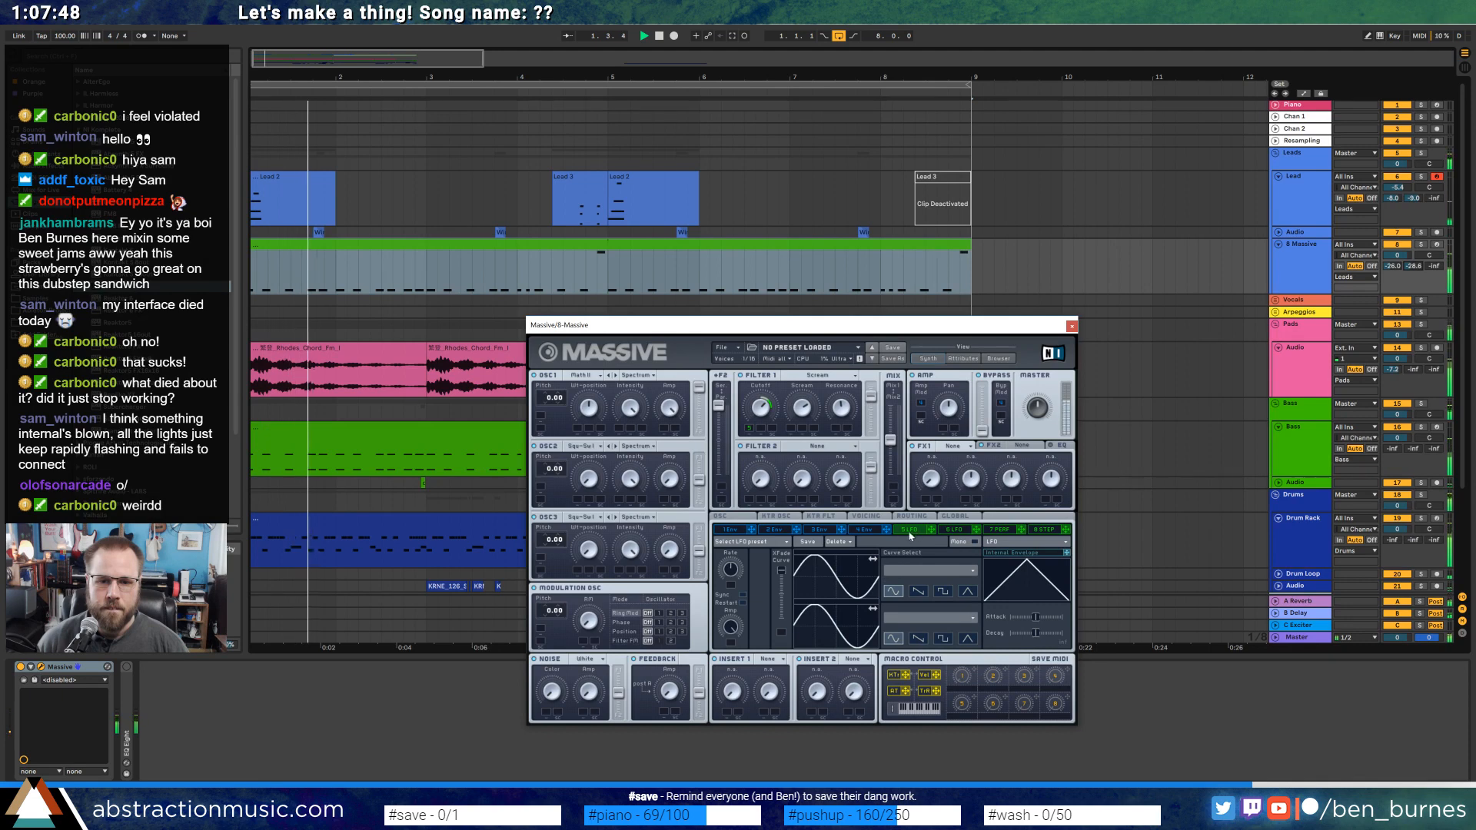
Lengthen the attack of 4 Env, play the loop, and lower the Massive track's volume to about -5.5 dB.
click(864, 529)
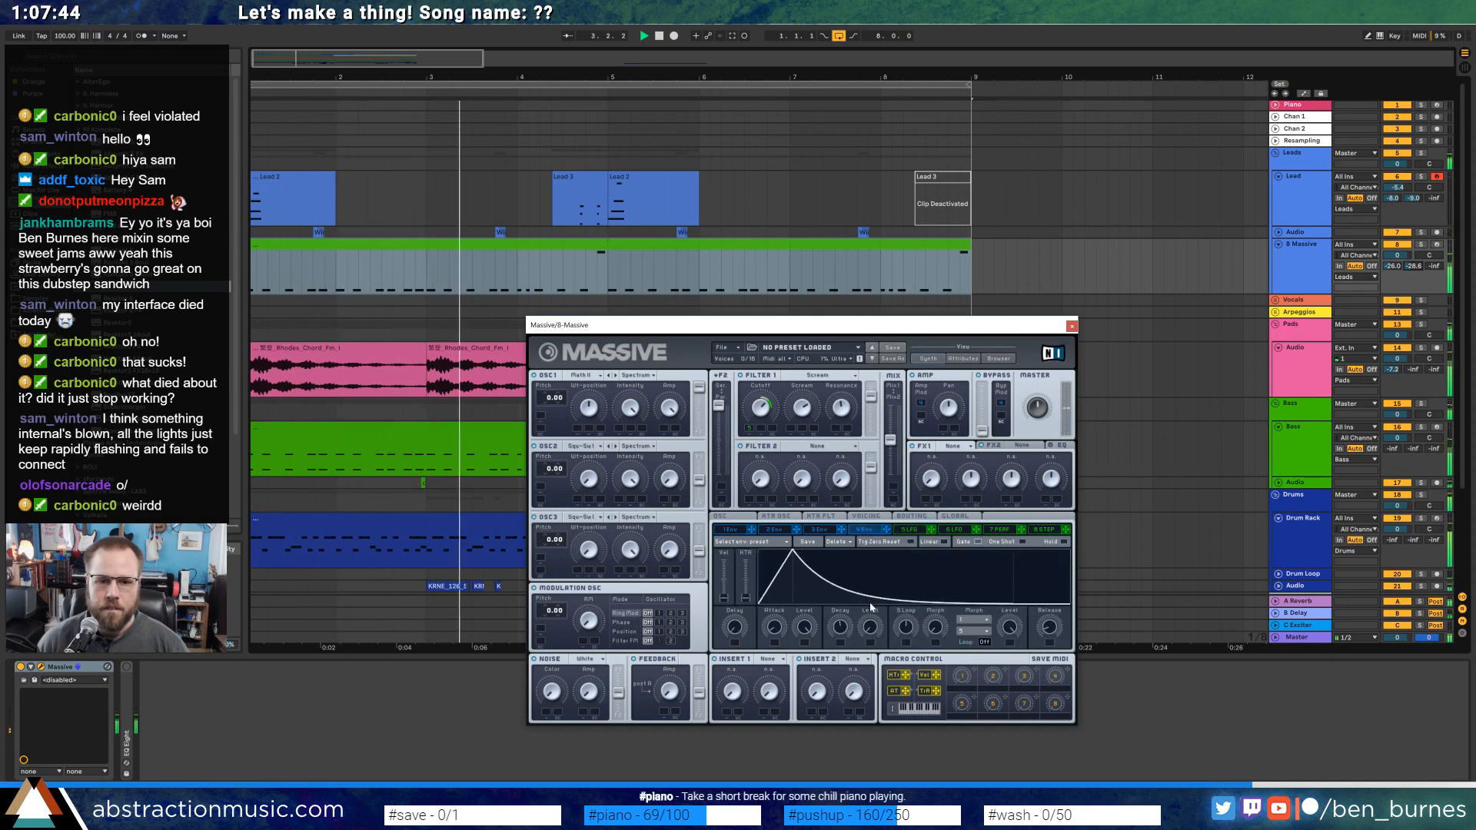
drag(792, 552, 843, 562)
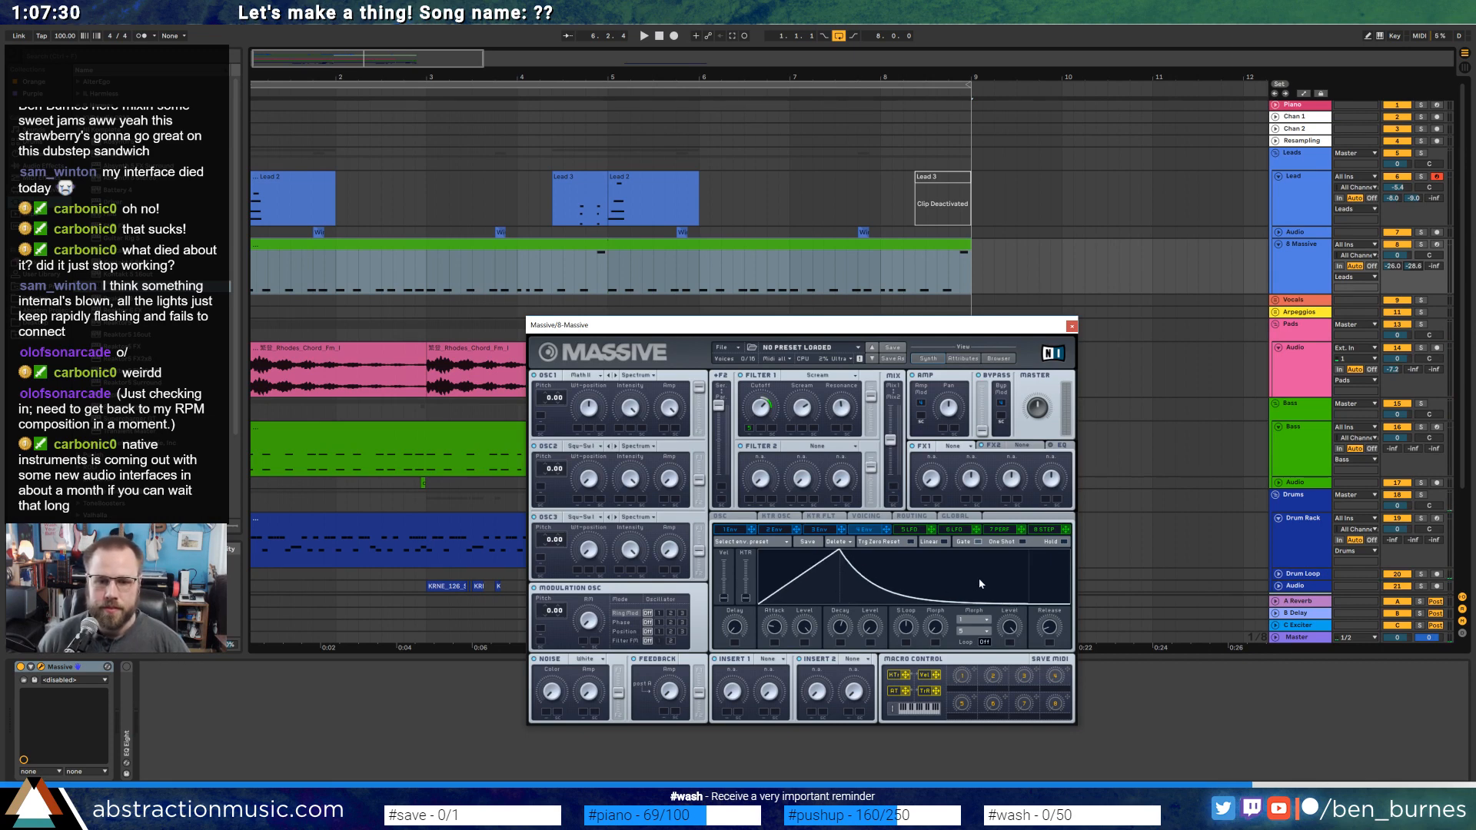
key(space)
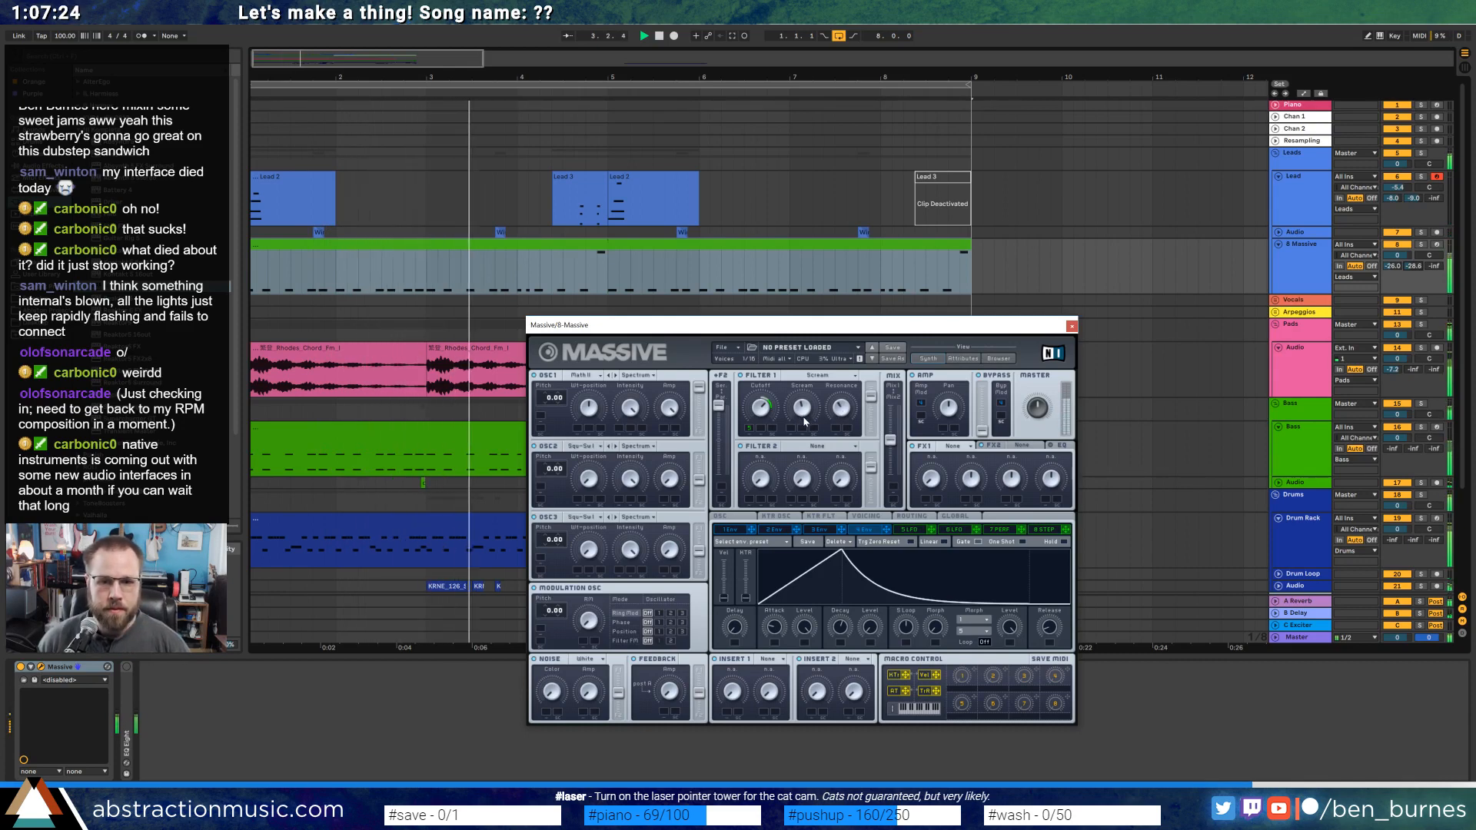
drag(1396, 256, 1397, 277)
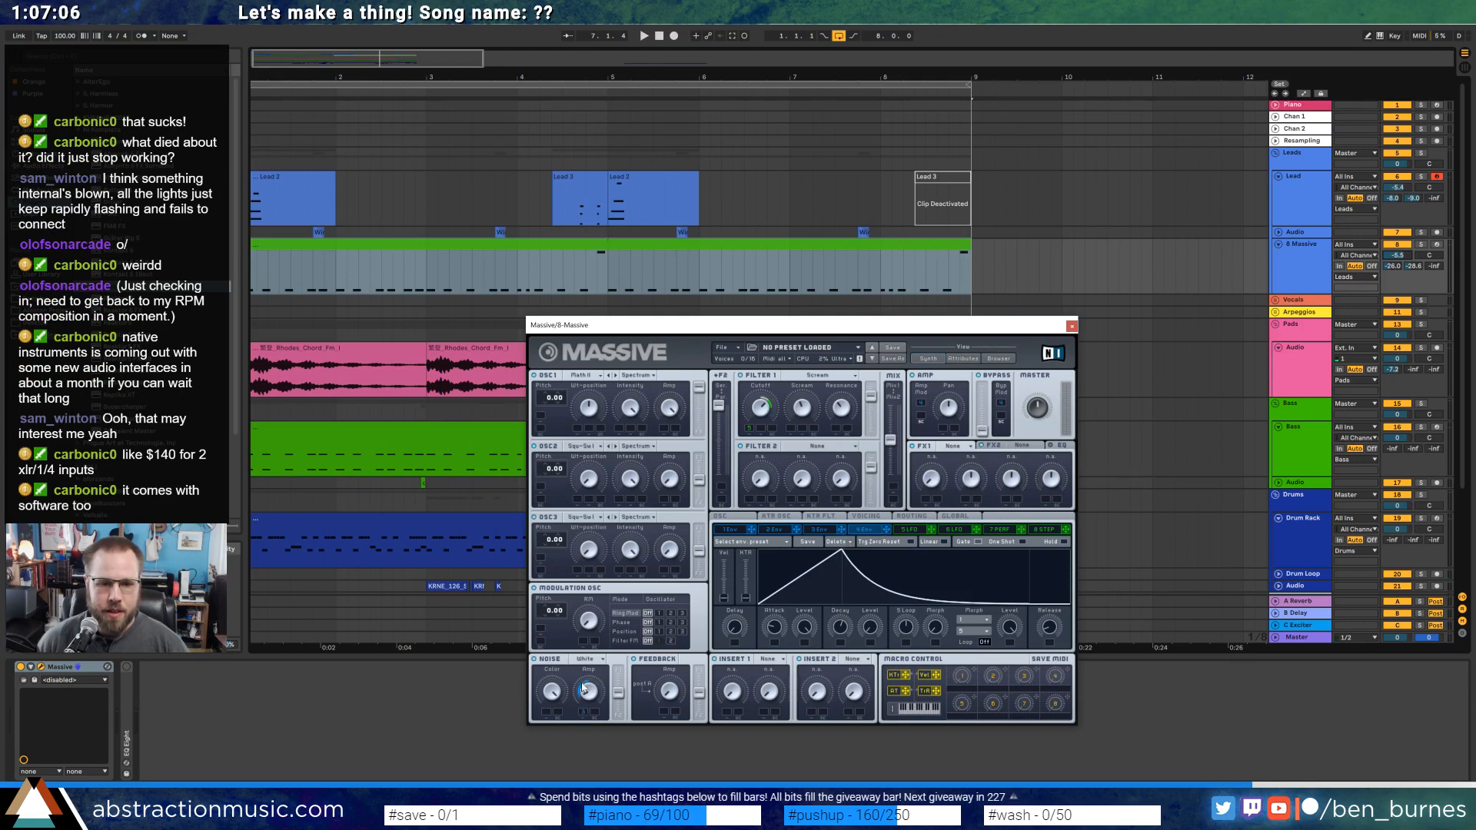
Shorten the attack of 3 Env and drop its sustain level to zero for the noise amp modulation.
click(820, 533)
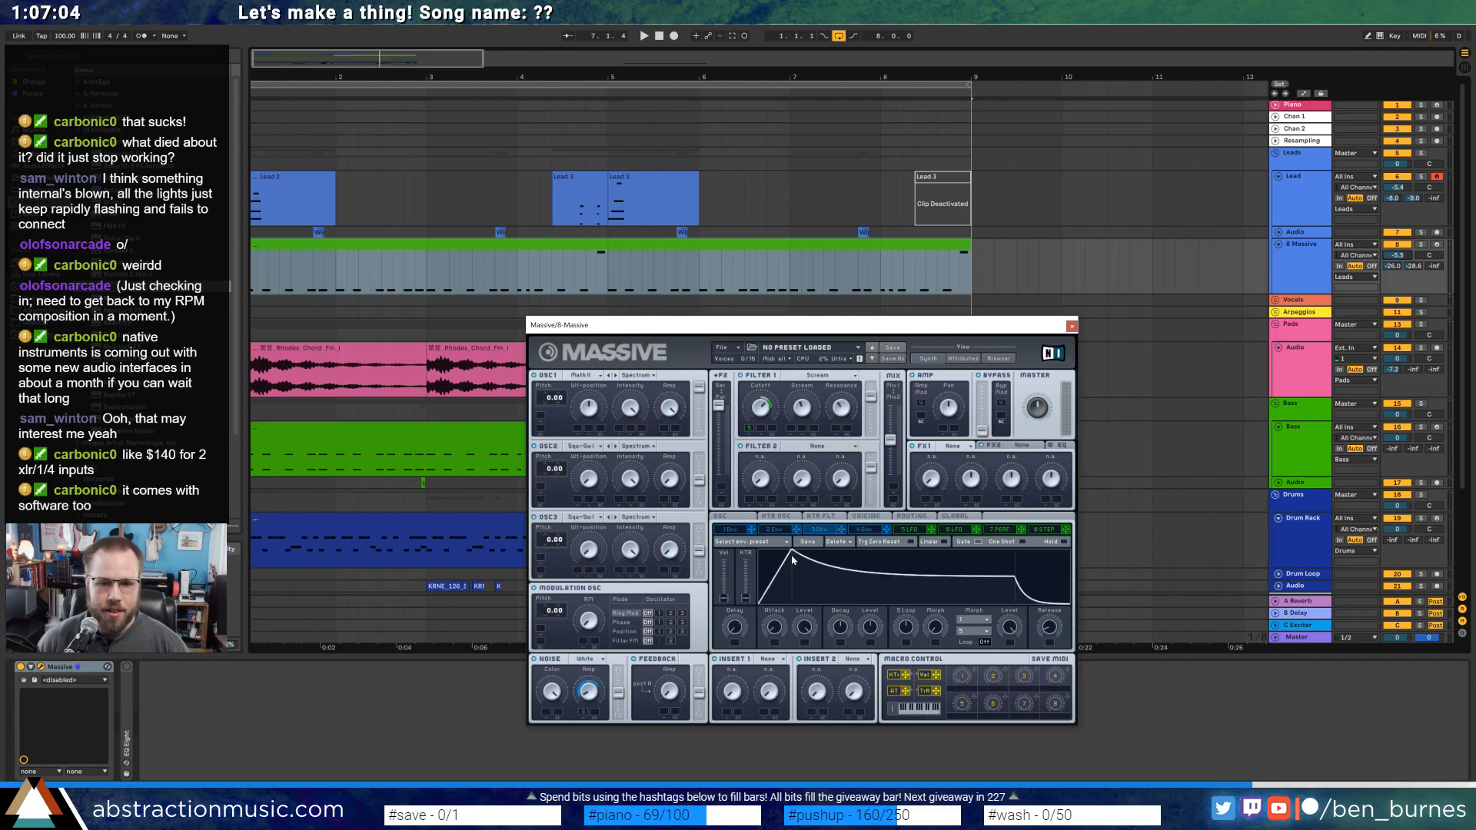
drag(792, 556, 774, 553)
drag(994, 577, 985, 627)
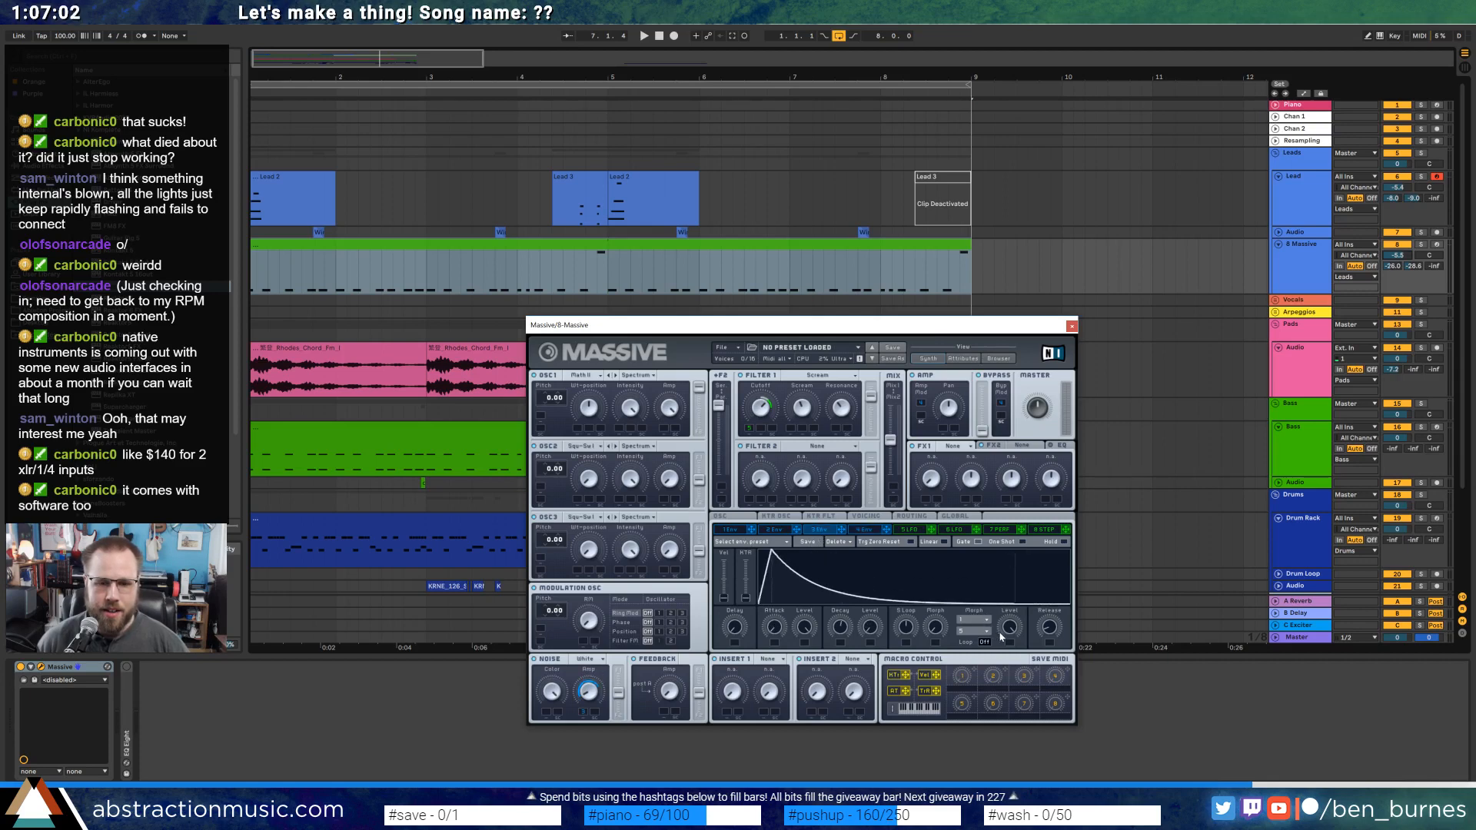
Play the loop with the Massive track's clip selected to check the sound, and close the synth window.
click(787, 249)
key(space)
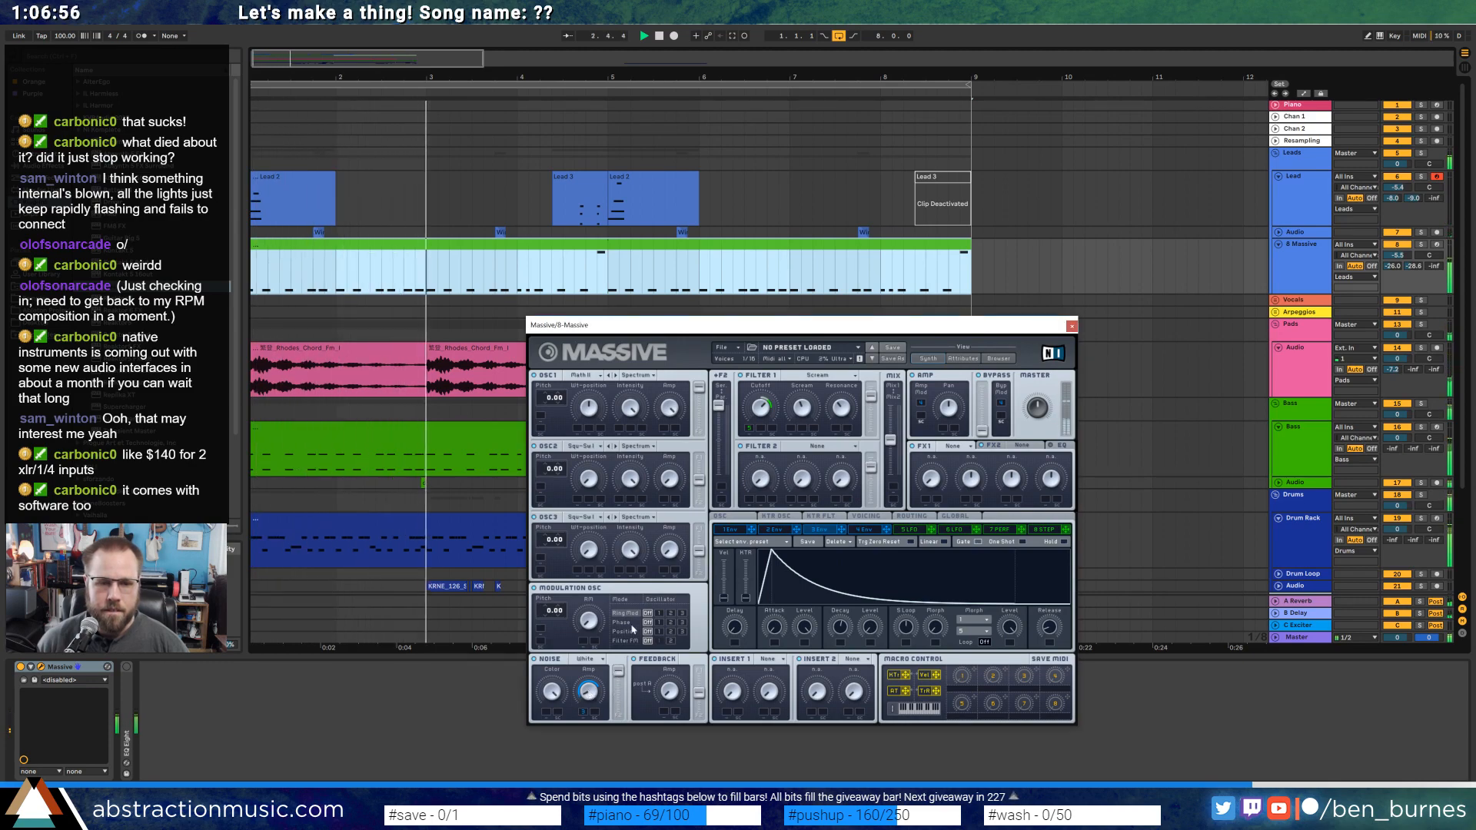
click(1072, 326)
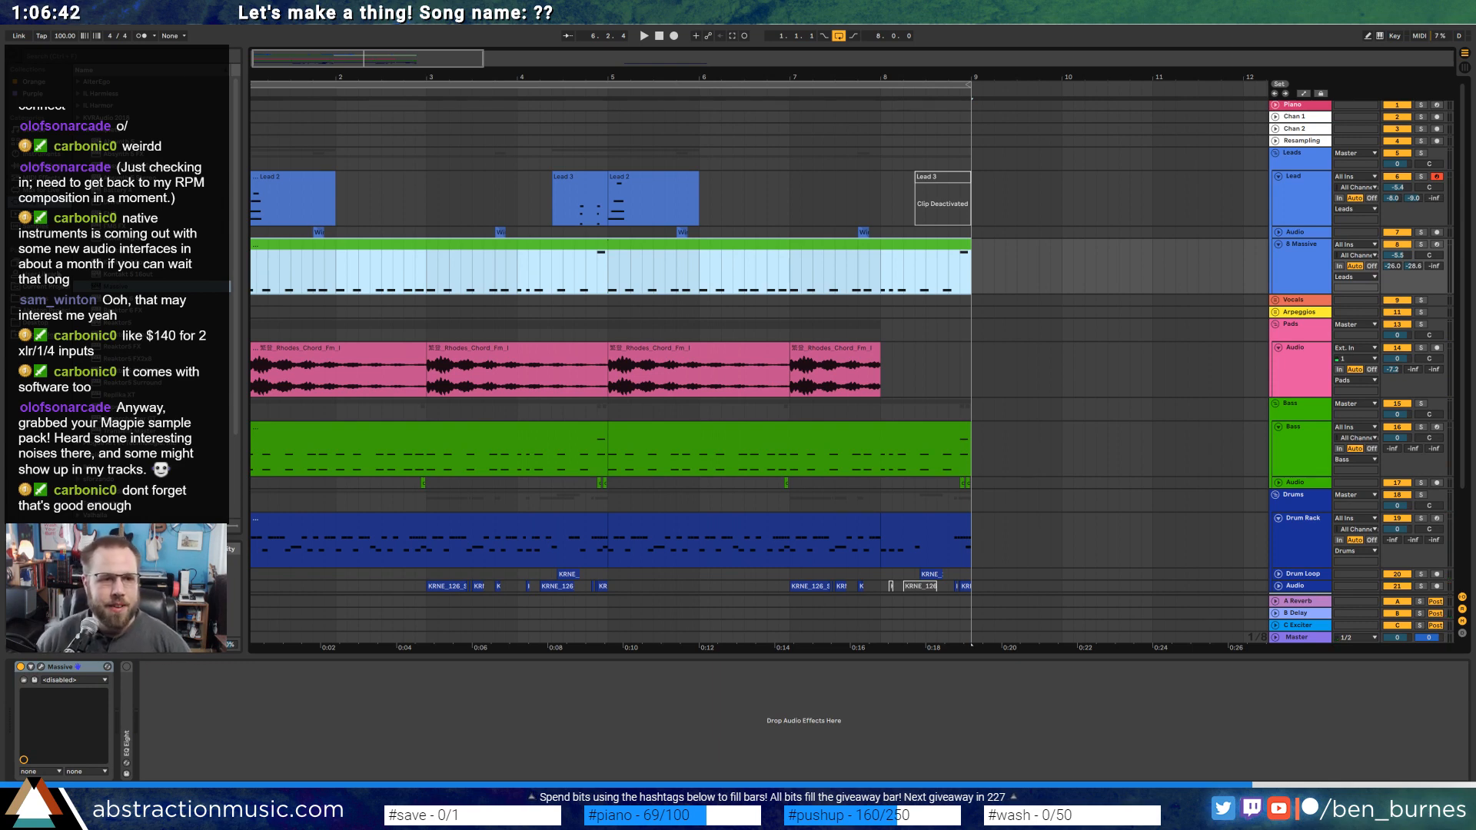
Browse the sample pack folders in the library, expanding and collapsing them to examine their contents.
click(38, 299)
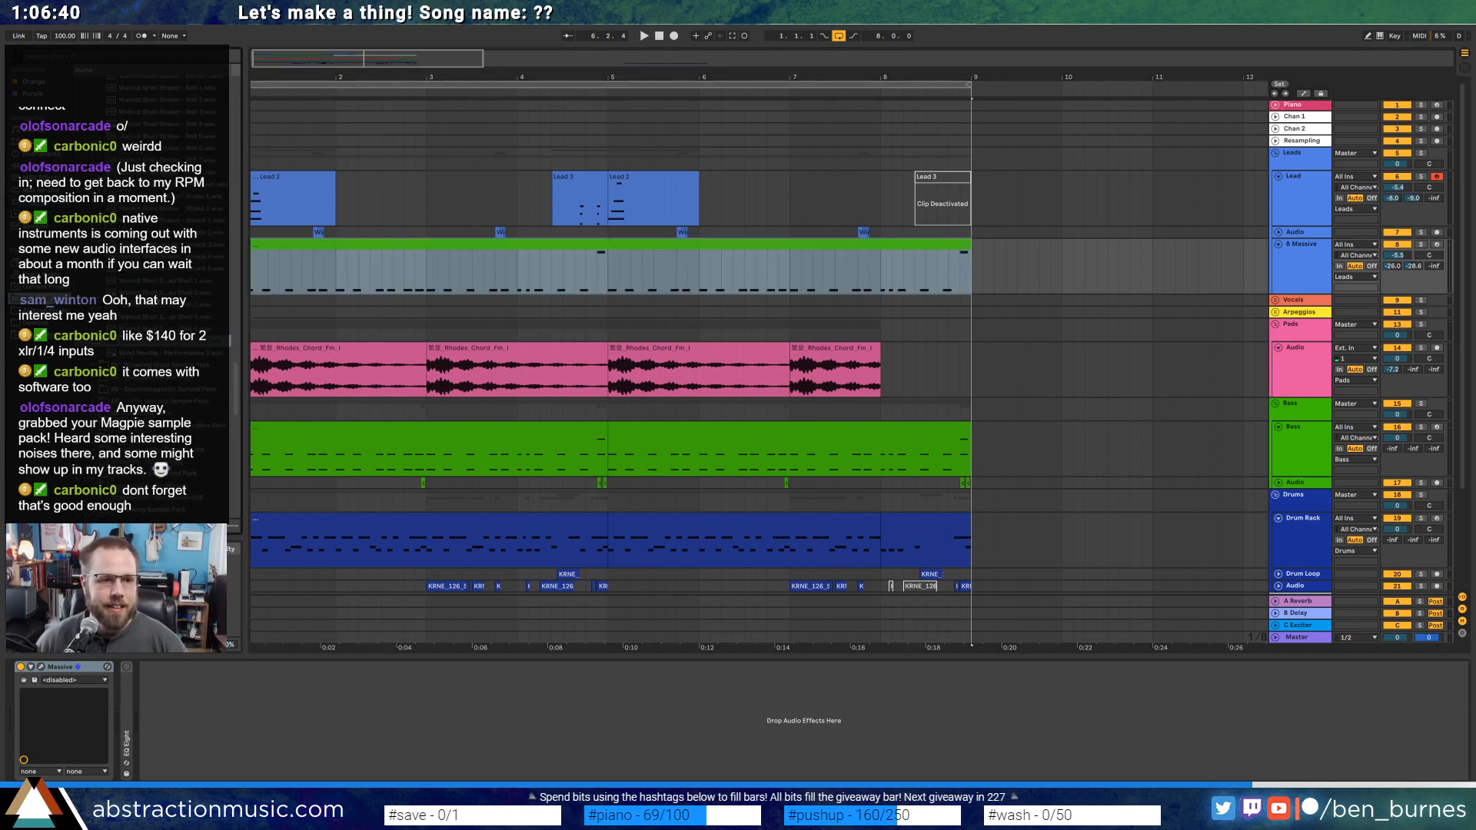
click(154, 293)
key(Left)
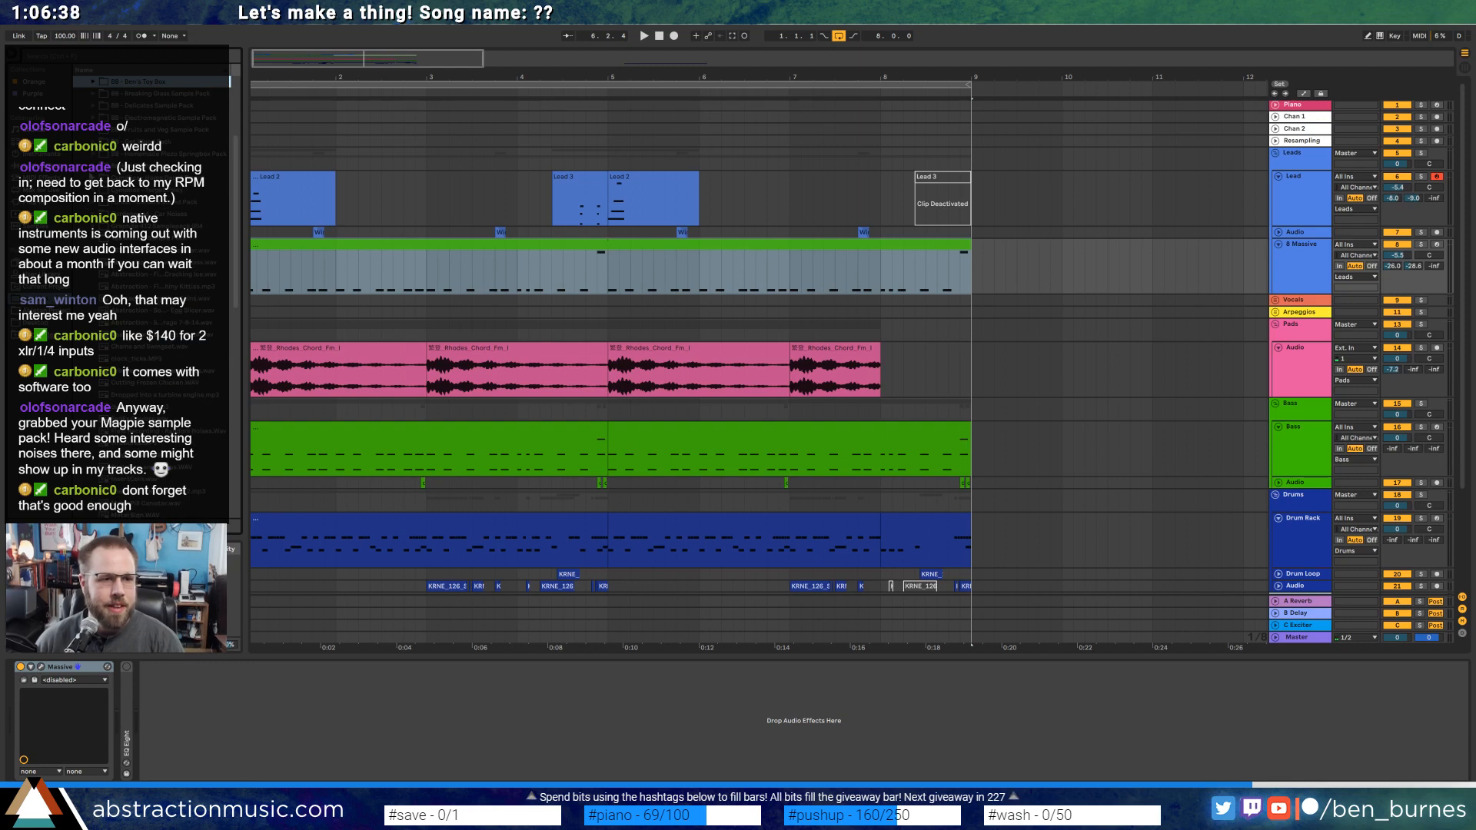
scroll(92, 176, up, 3)
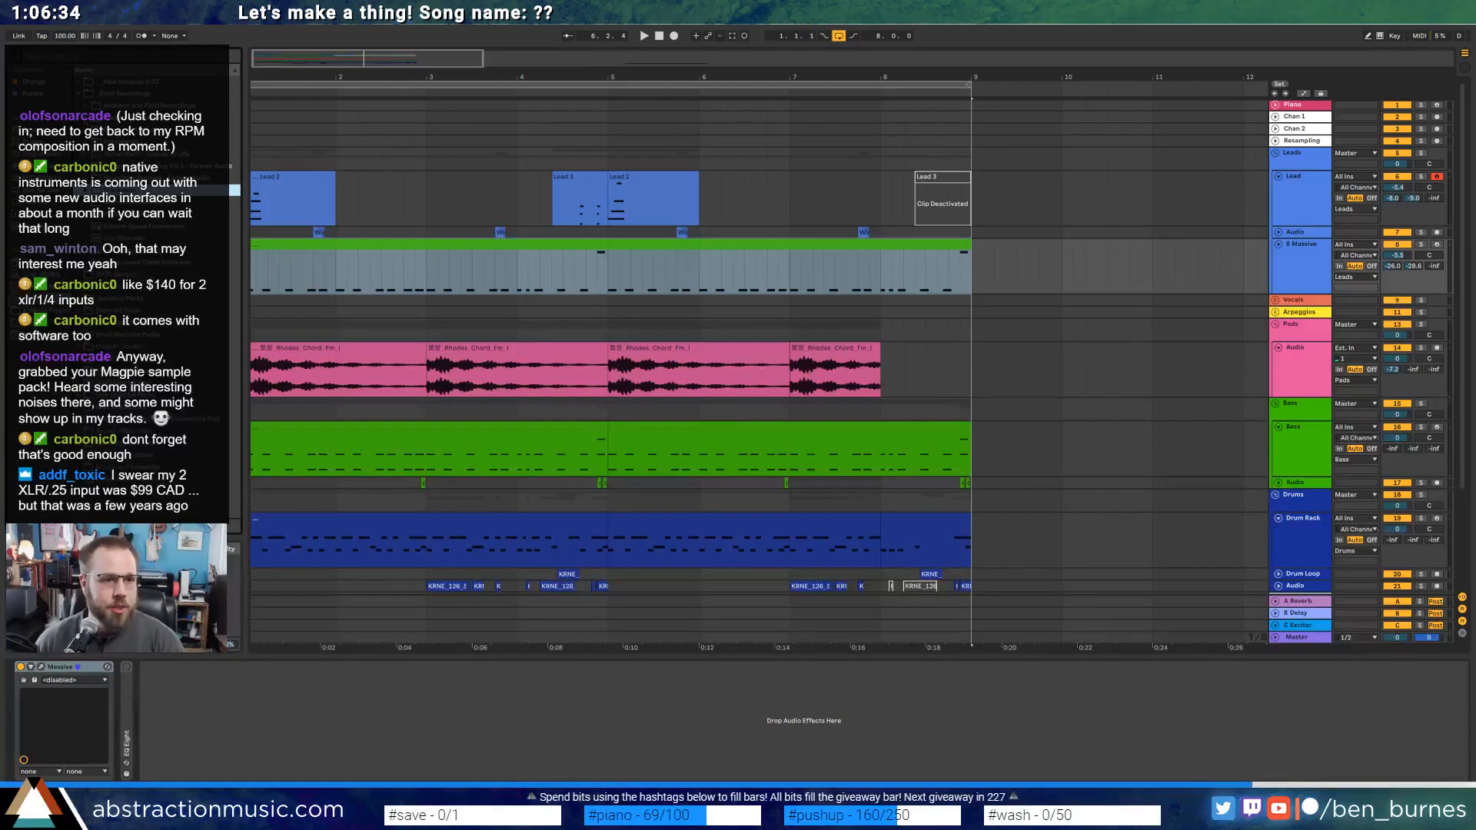
click(86, 142)
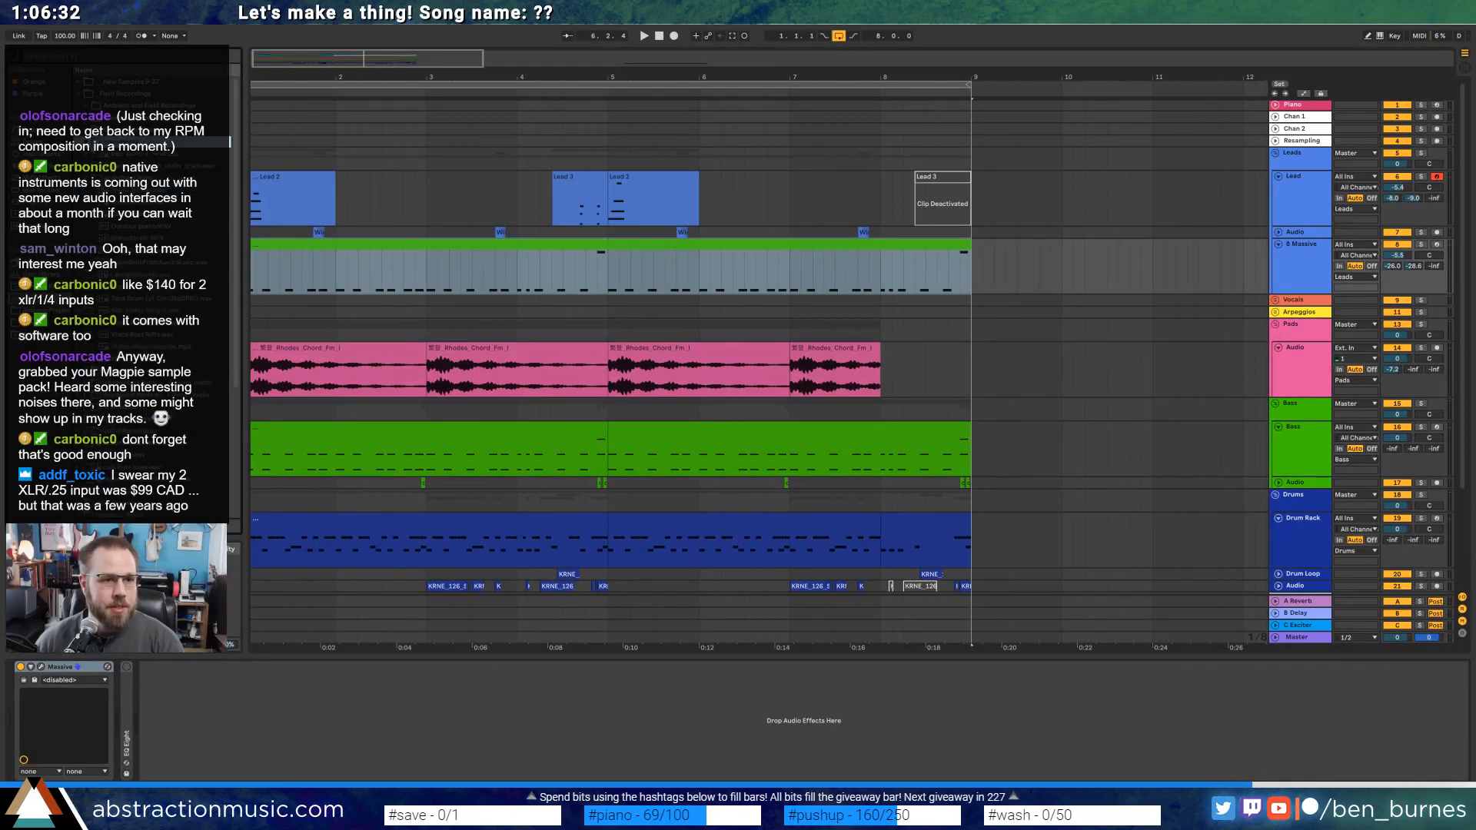
click(86, 143)
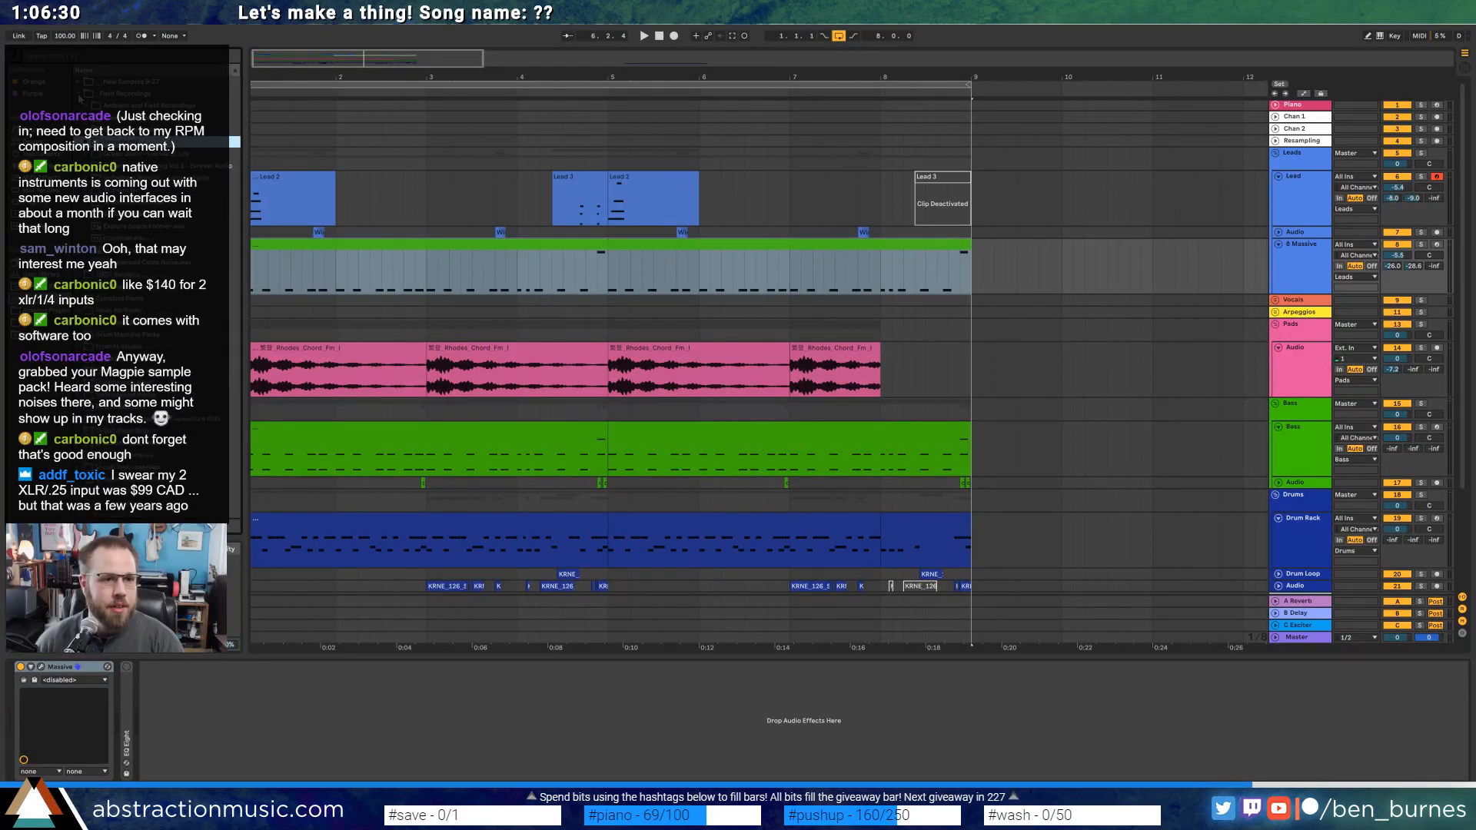
click(80, 94)
click(79, 94)
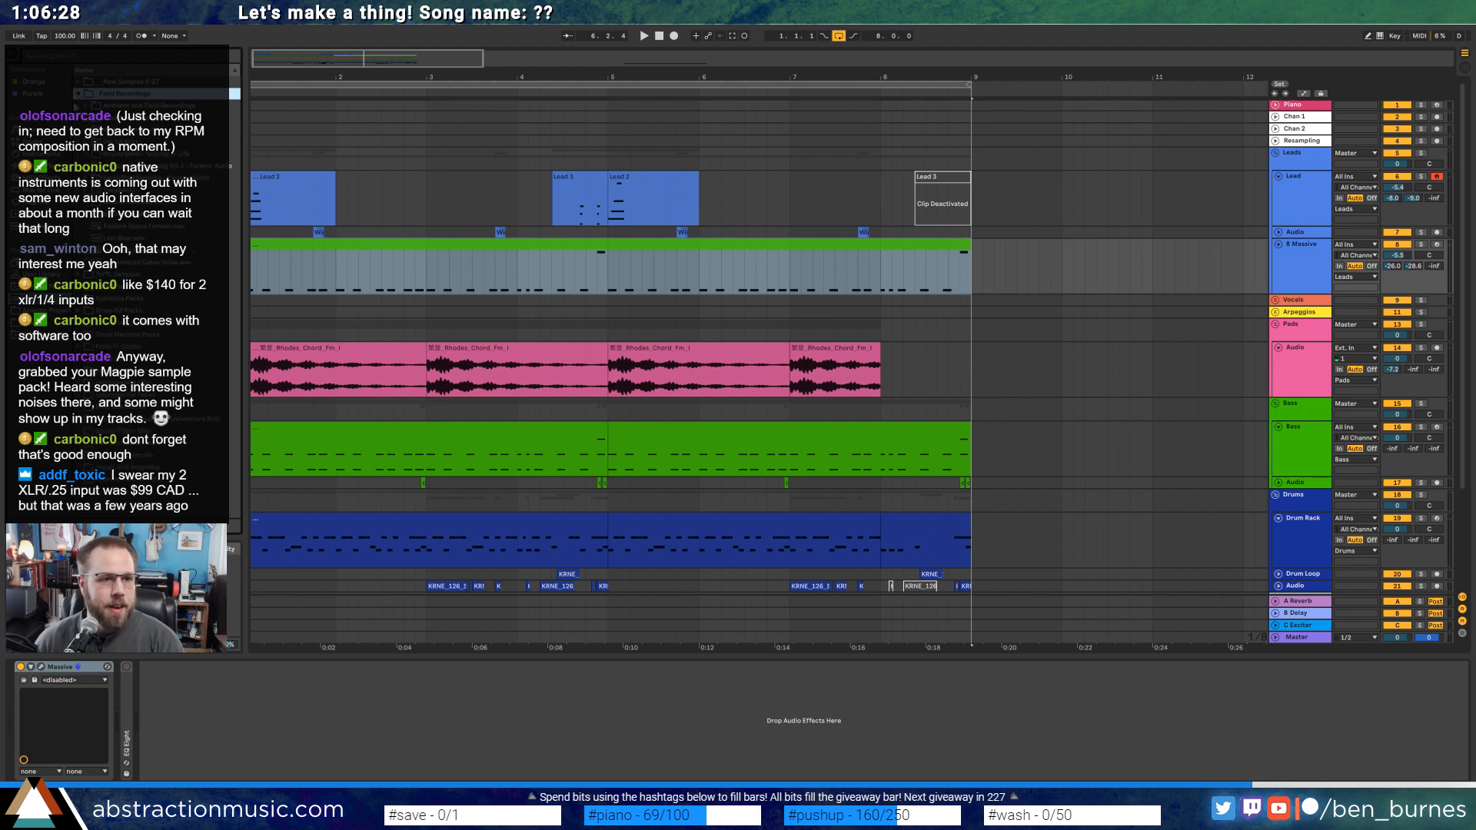
click(86, 190)
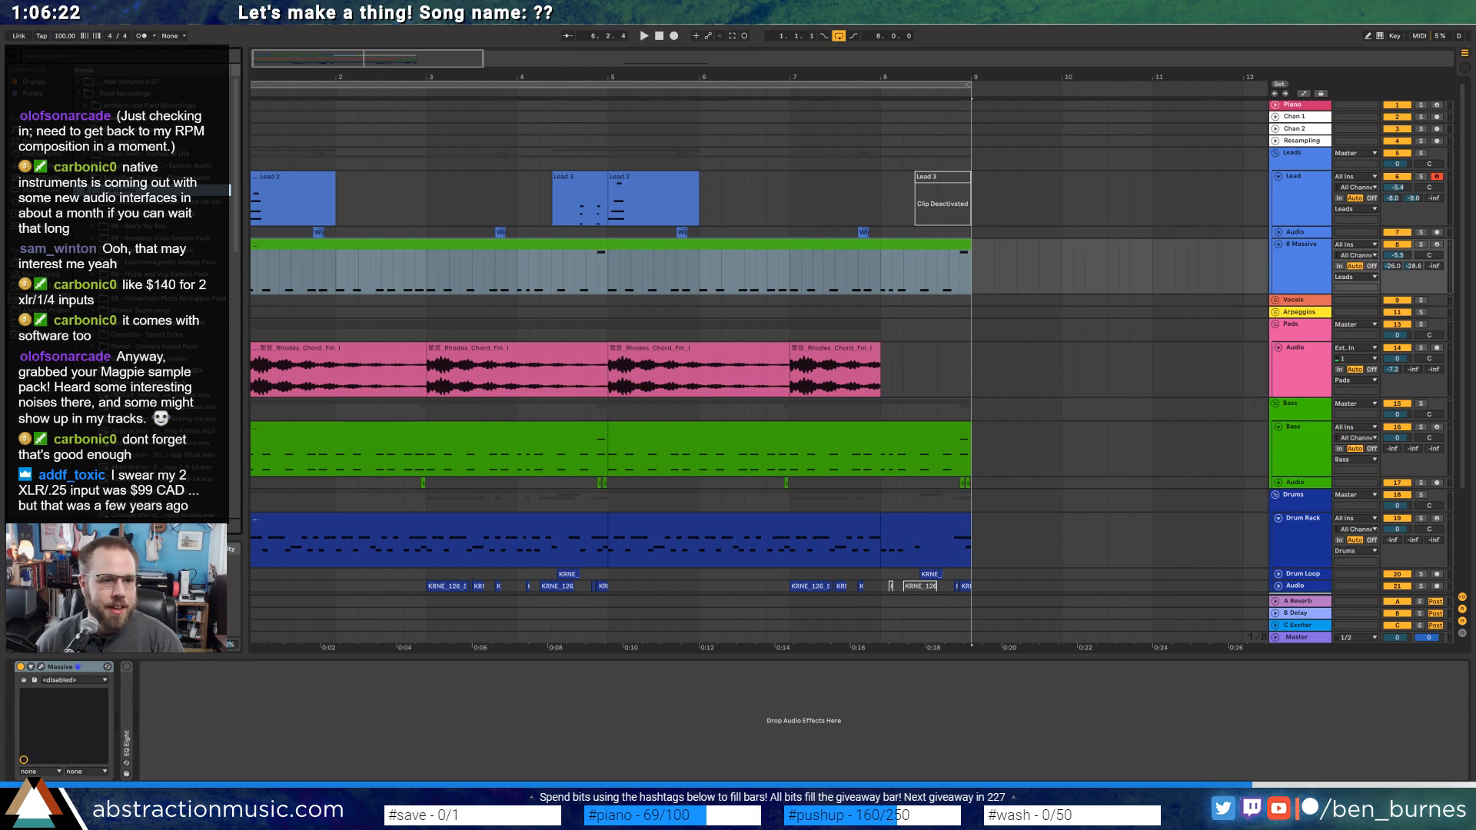
click(86, 190)
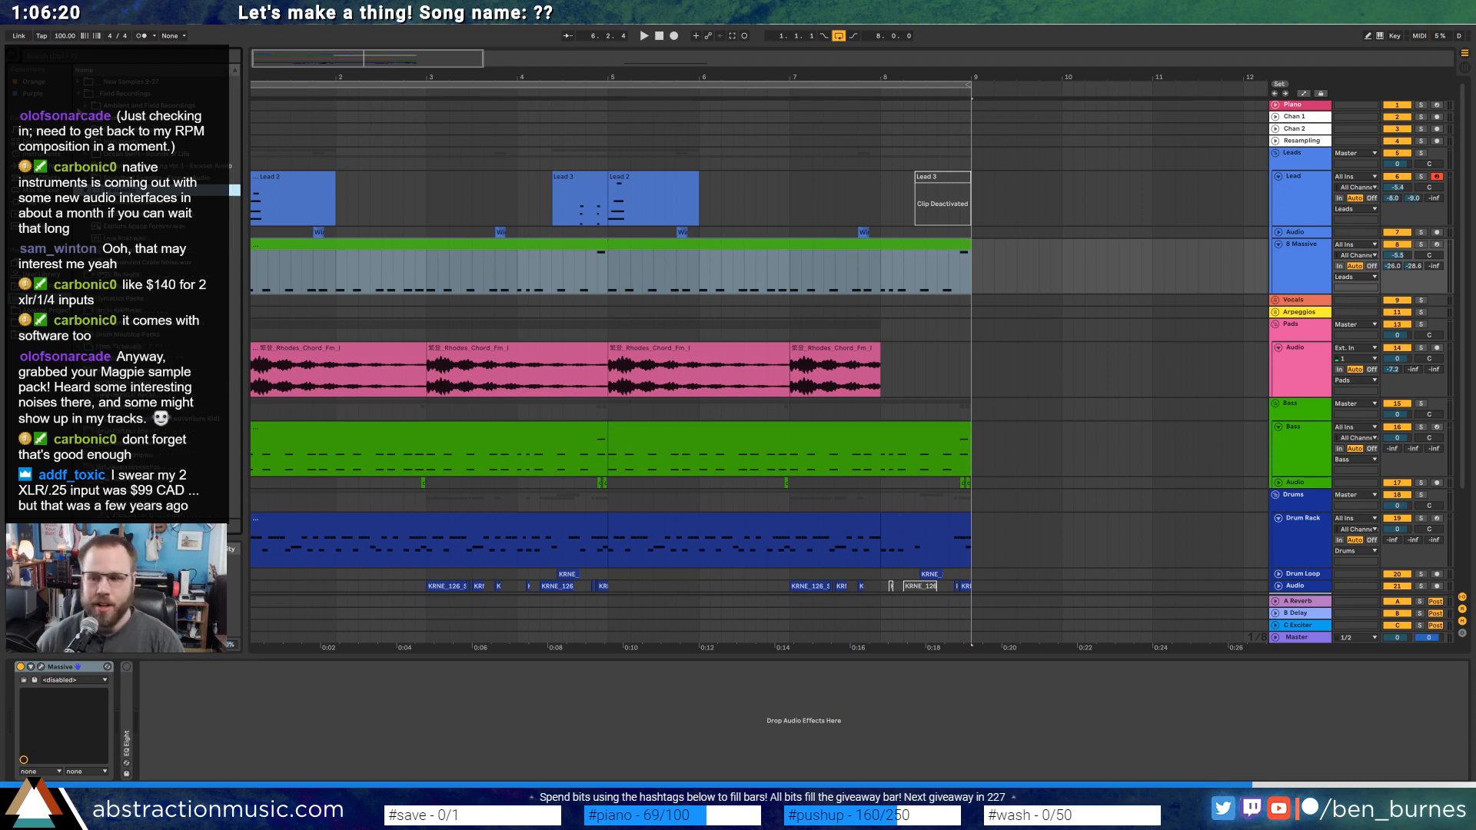
Duplicate the eight-bar arrangement across all tracks to bars 9–17 and extend the loop to cover all 16 bars.
click(659, 37)
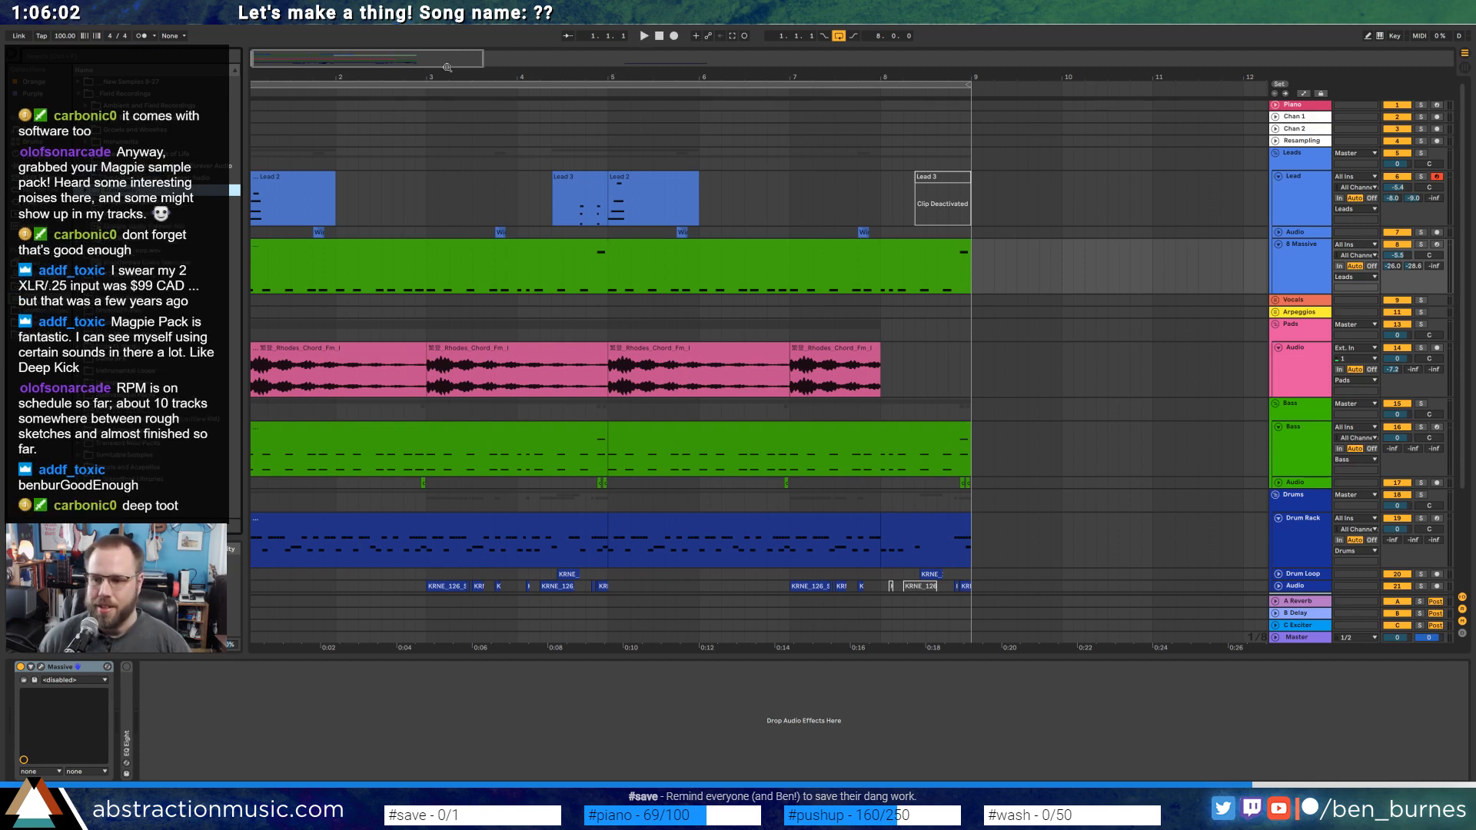
drag(376, 63, 377, 42)
drag(581, 91, 581, 83)
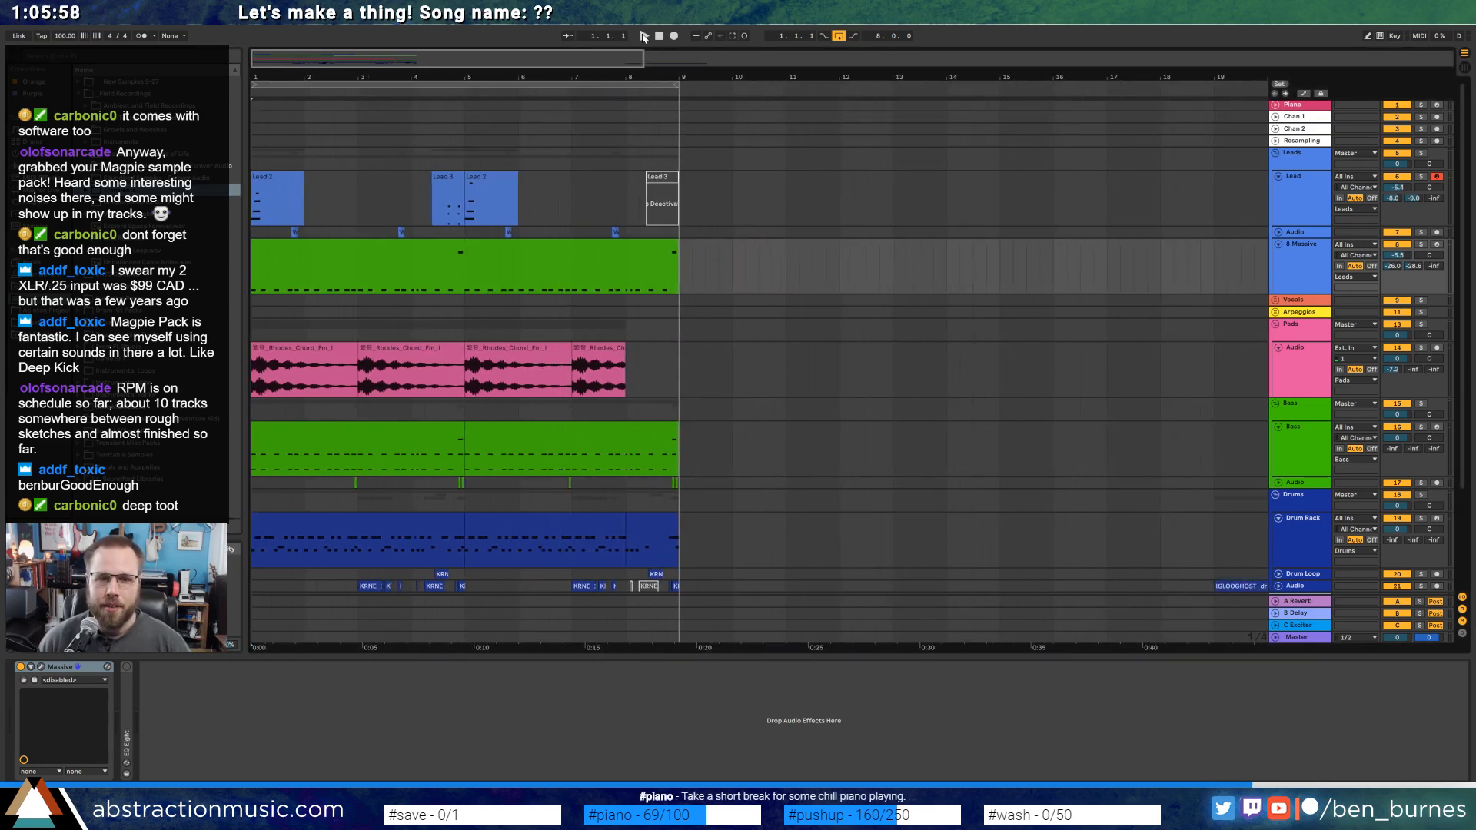
click(650, 178)
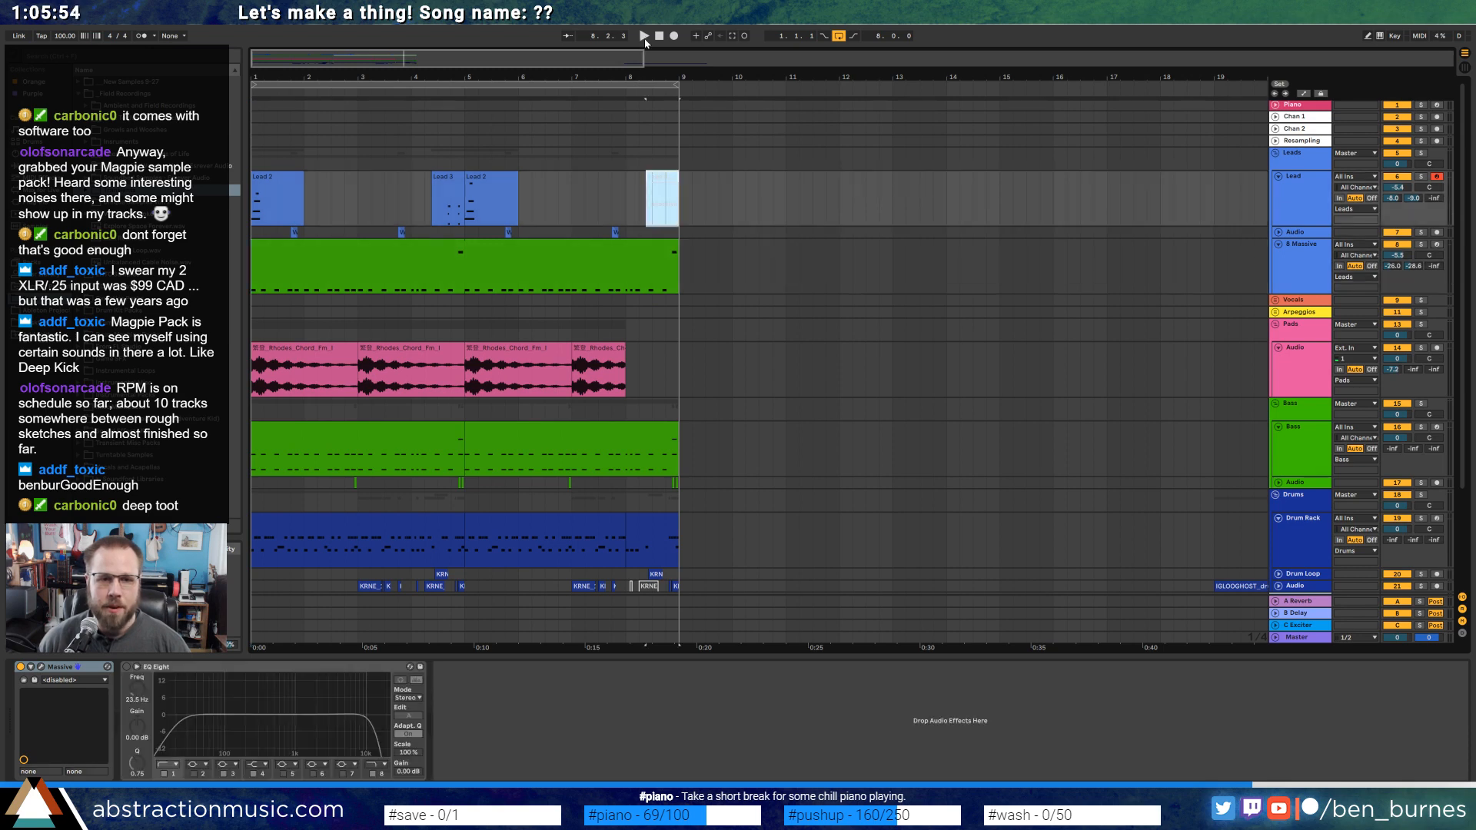
click(269, 182)
scroll(700, 511, down, 5)
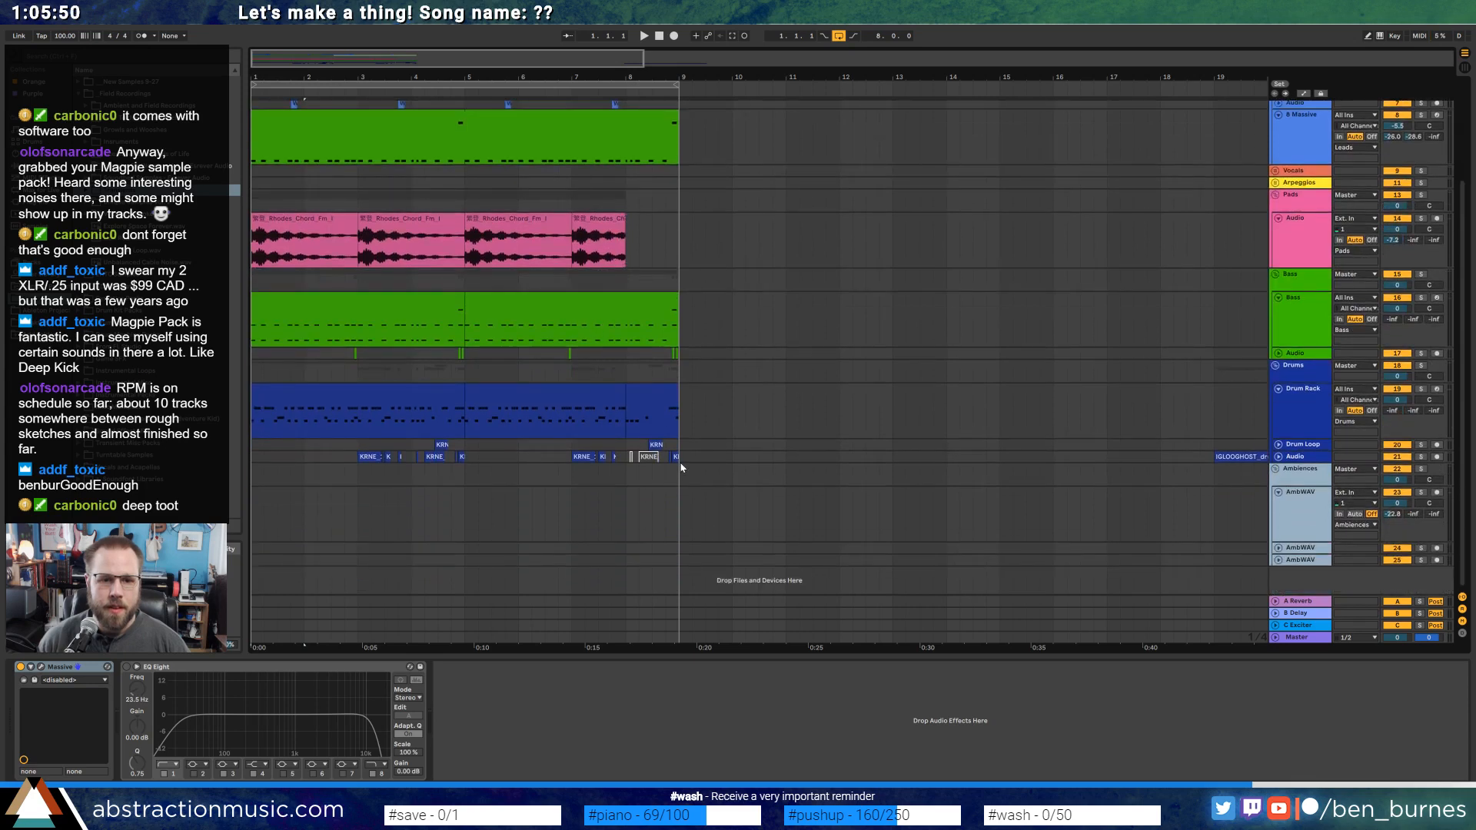
key(ctrl+a)
key(ctrl+d)
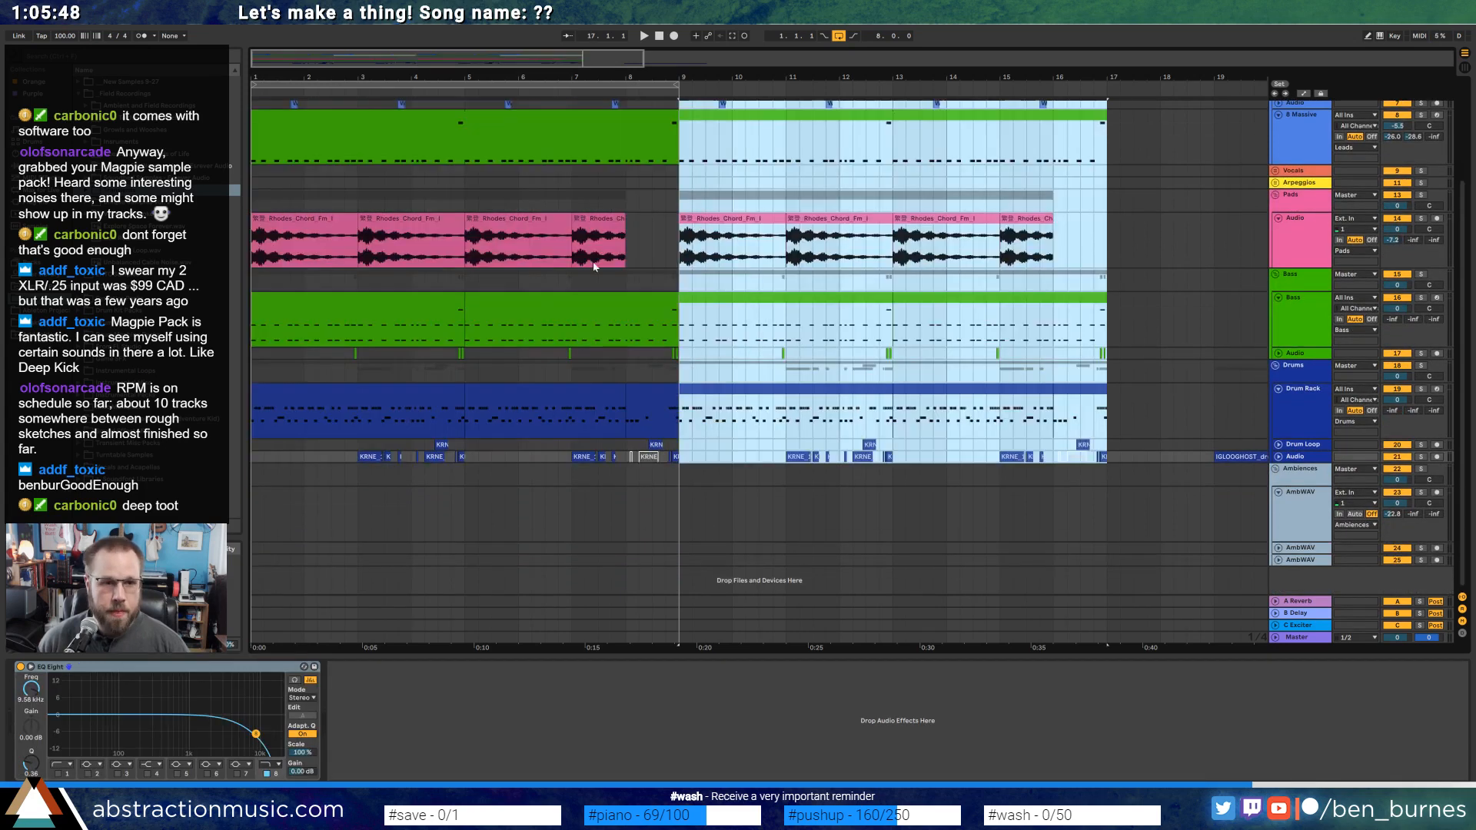
drag(457, 79, 456, 56)
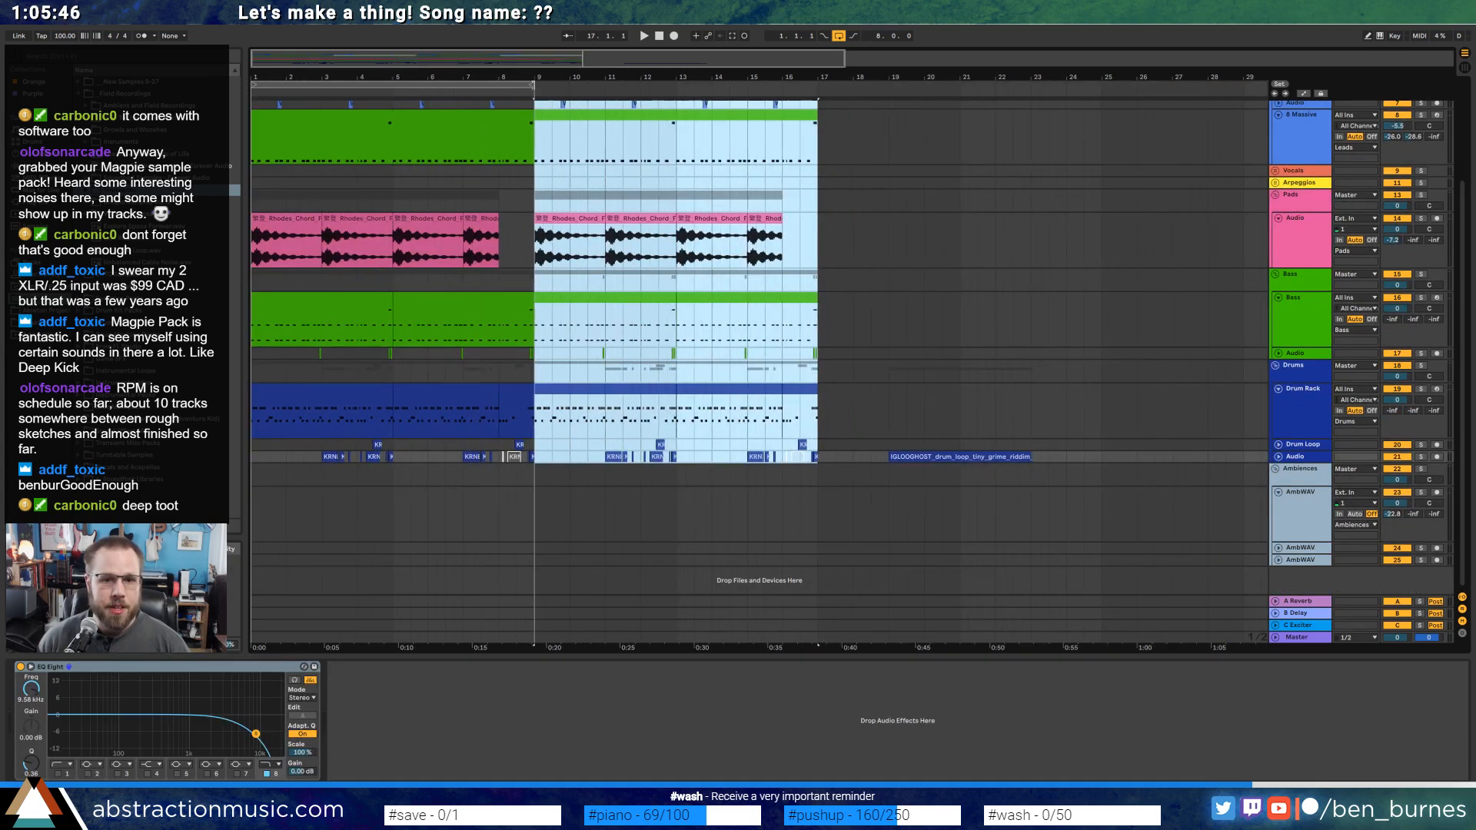
key(ctrl+a)
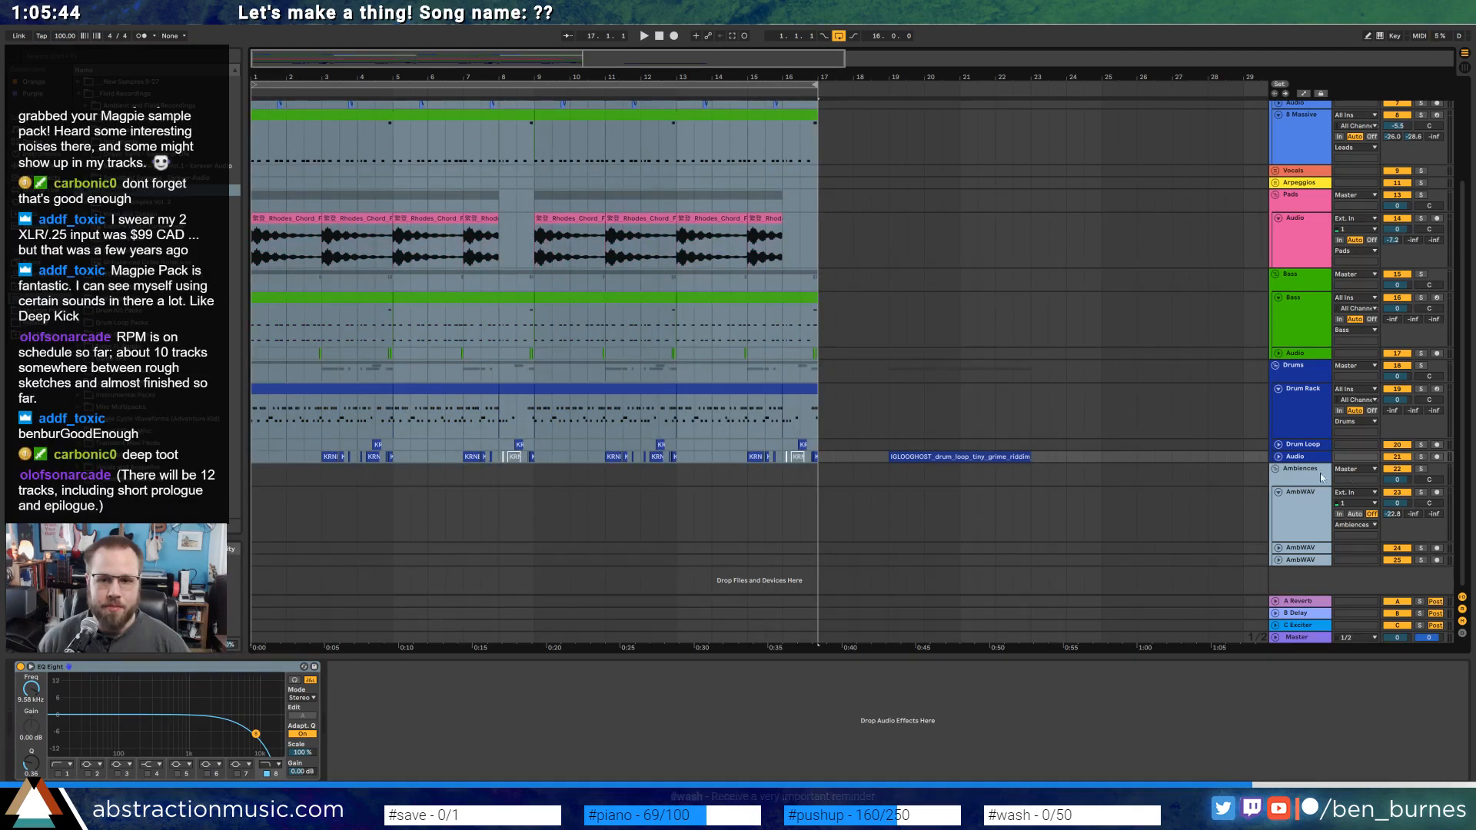
Unfold the drums Audio track, audition the stray IGLOOGHOST drum loop clip at bar 19 and delete it.
click(1278, 458)
click(961, 459)
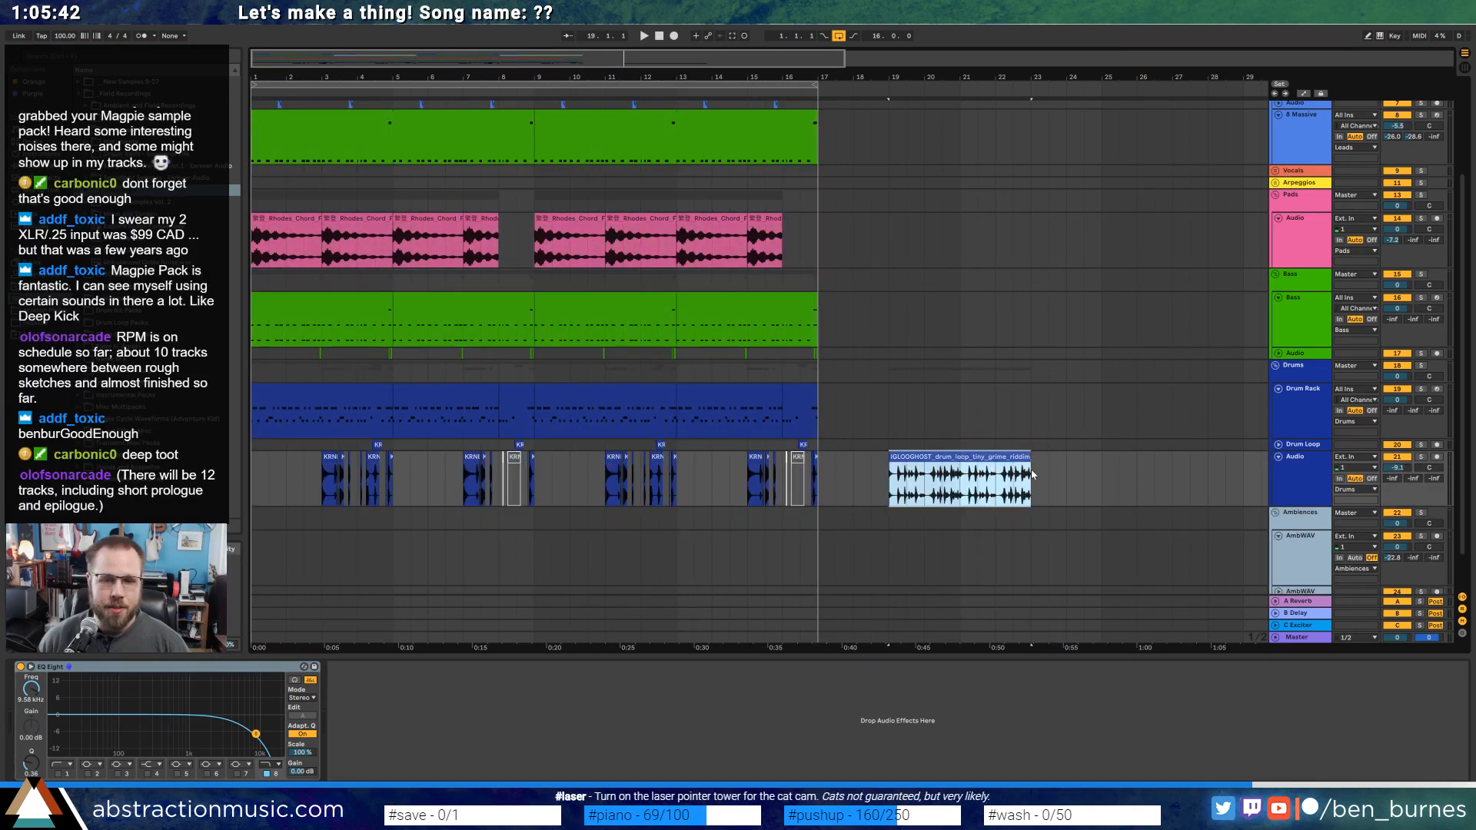
key(space)
key(space)
key(Delete)
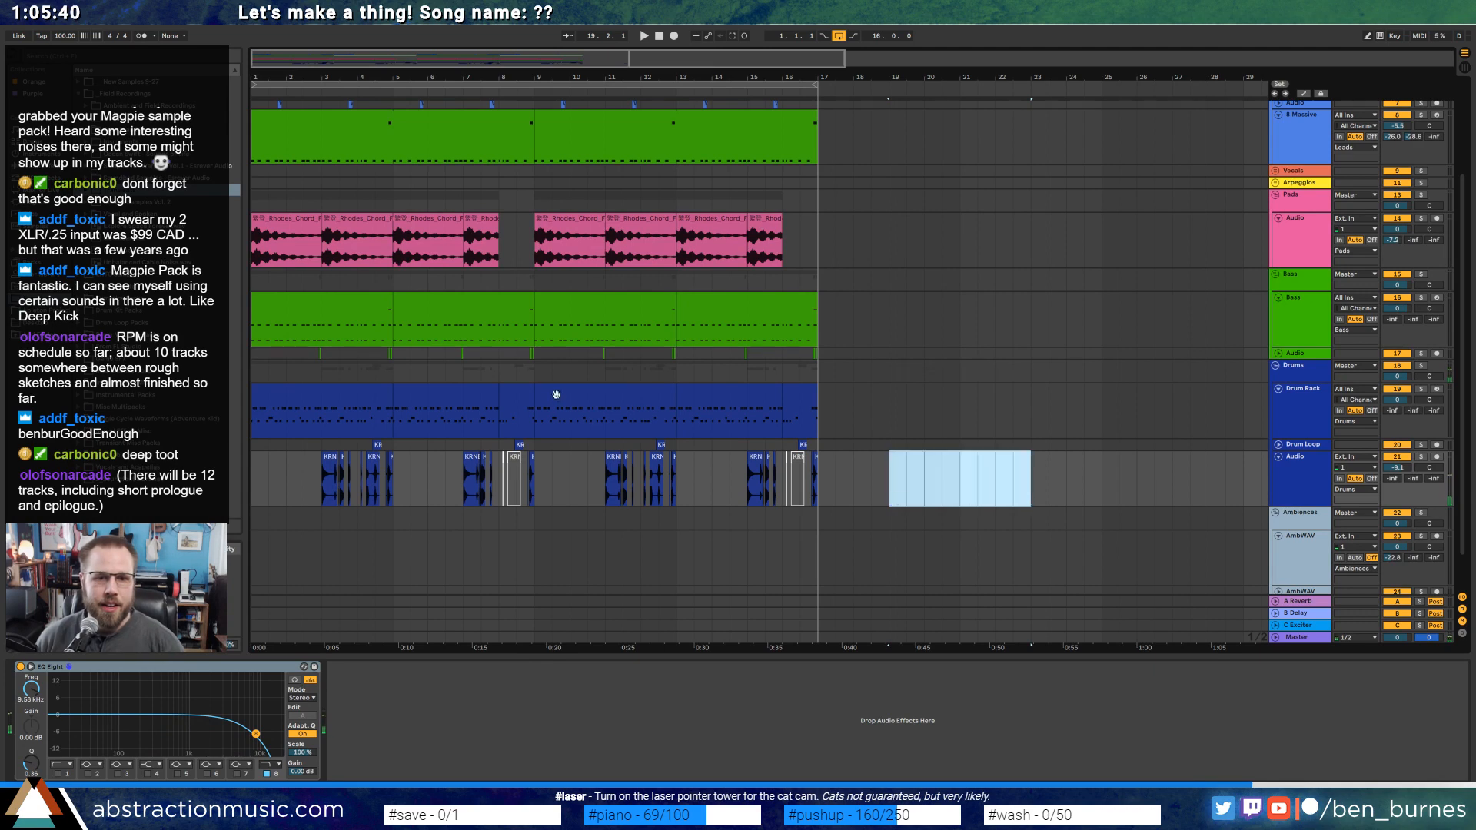
Fold the Lead, B Massive, Pads audio, Bass, Drum Rack and drums Audio tracks to compact the arrangement.
scroll(557, 394, up, 3)
click(1278, 179)
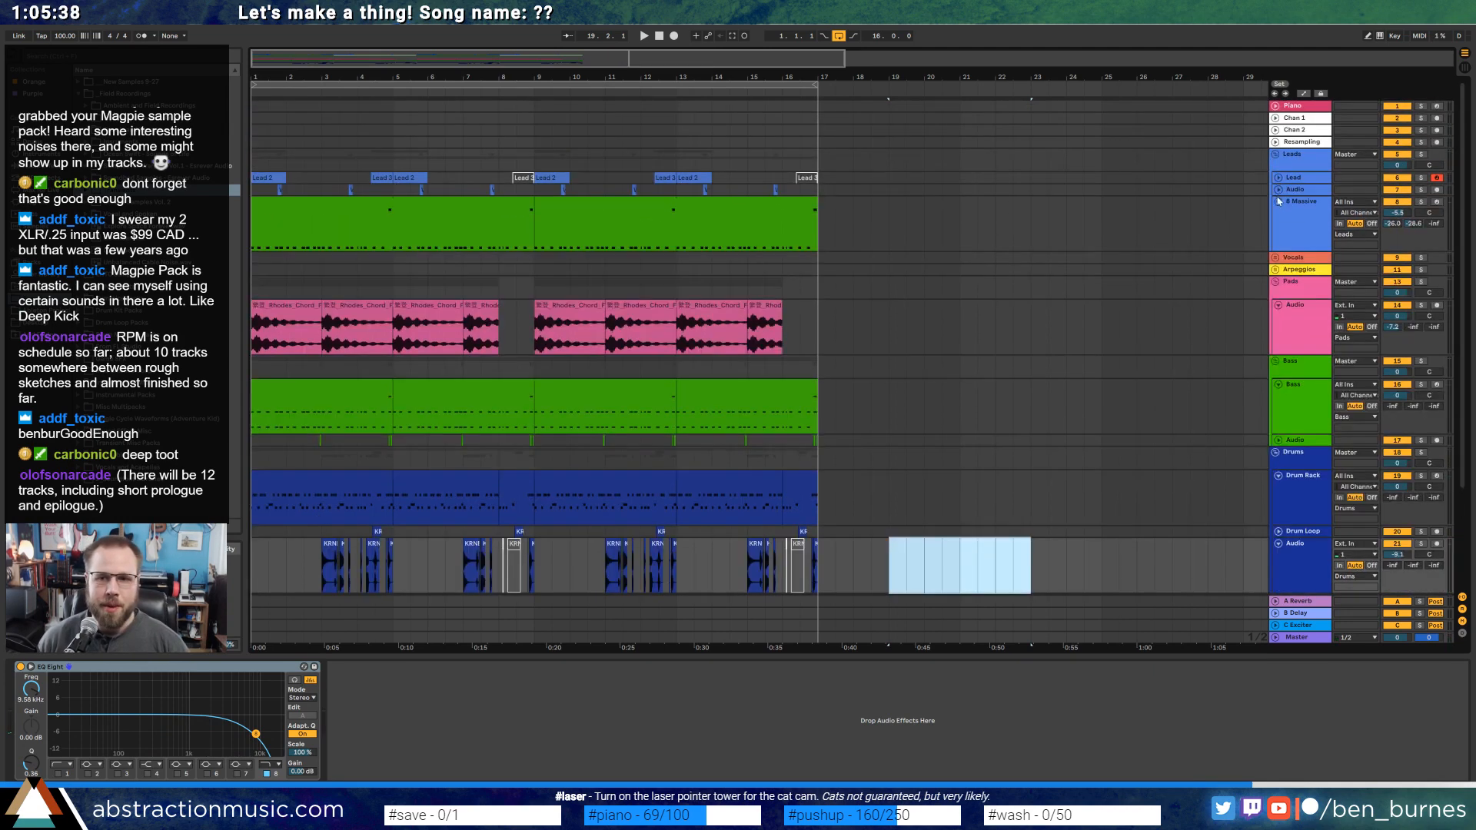
click(1278, 201)
click(1278, 261)
click(1278, 296)
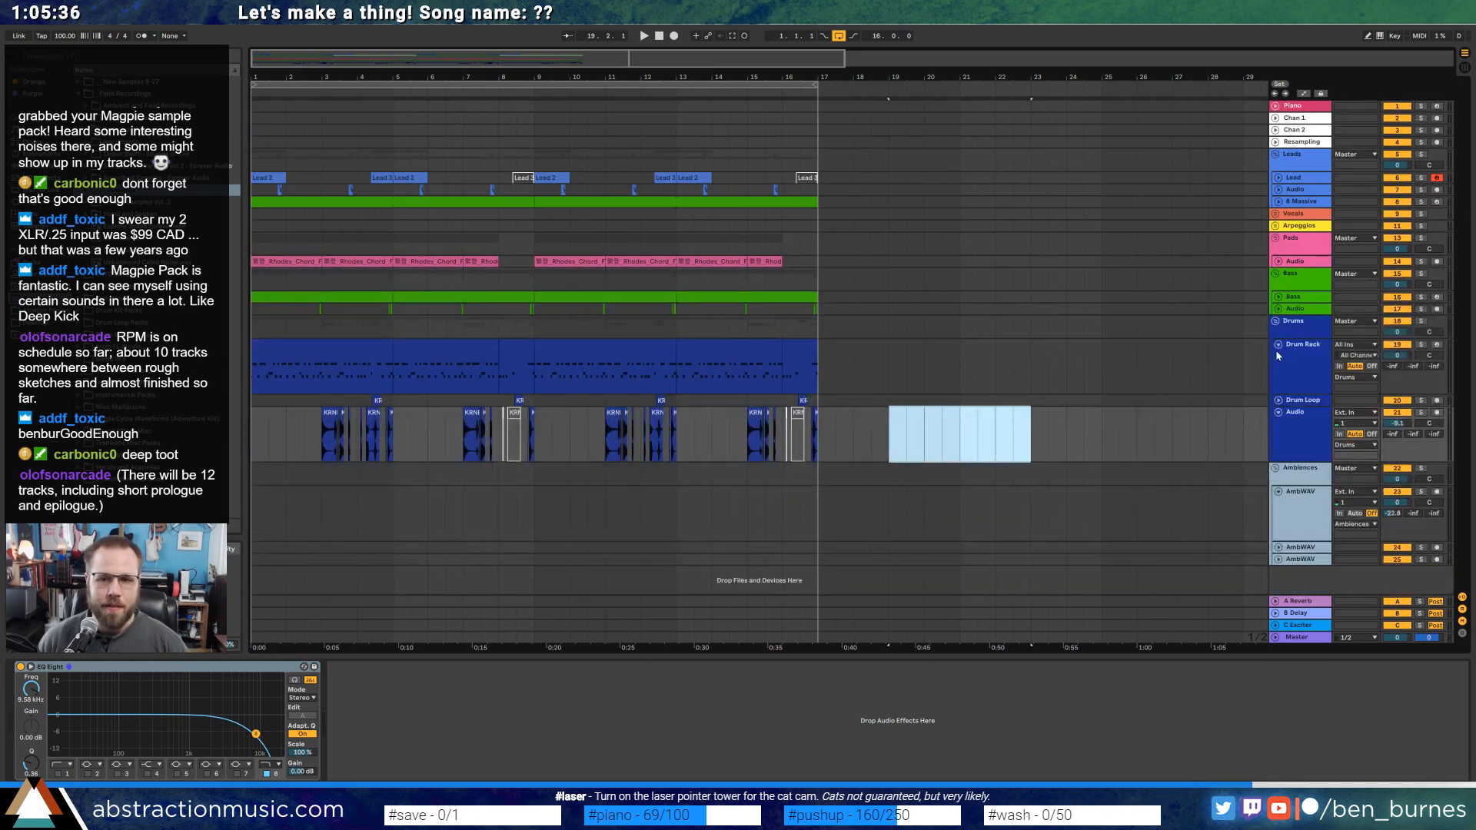
click(1280, 355)
click(1278, 344)
click(1278, 369)
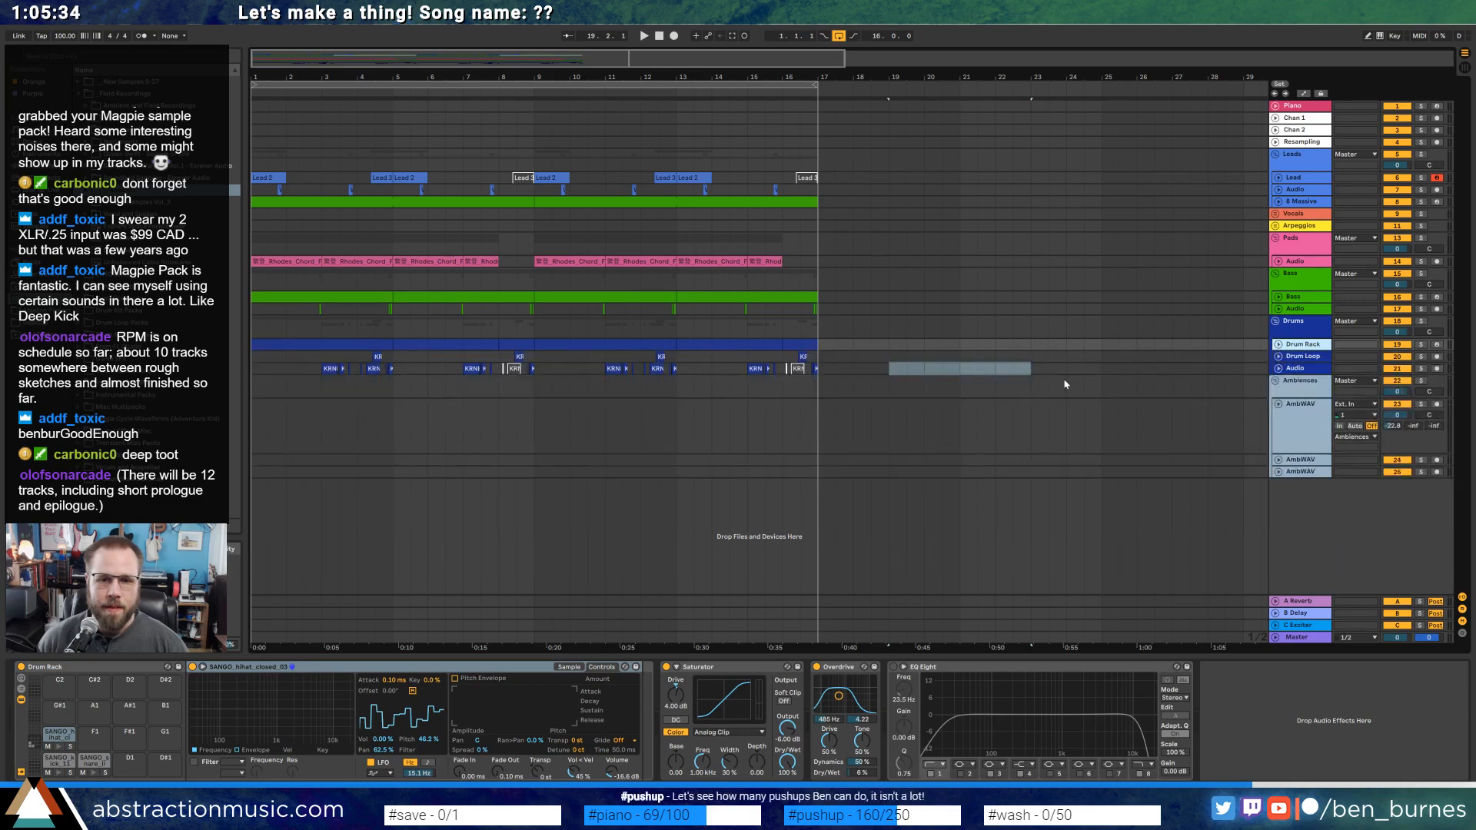
Play the arrangement from the start, unfold the B Massive track and set its volume to -8.0 dB.
click(1065, 384)
key(space)
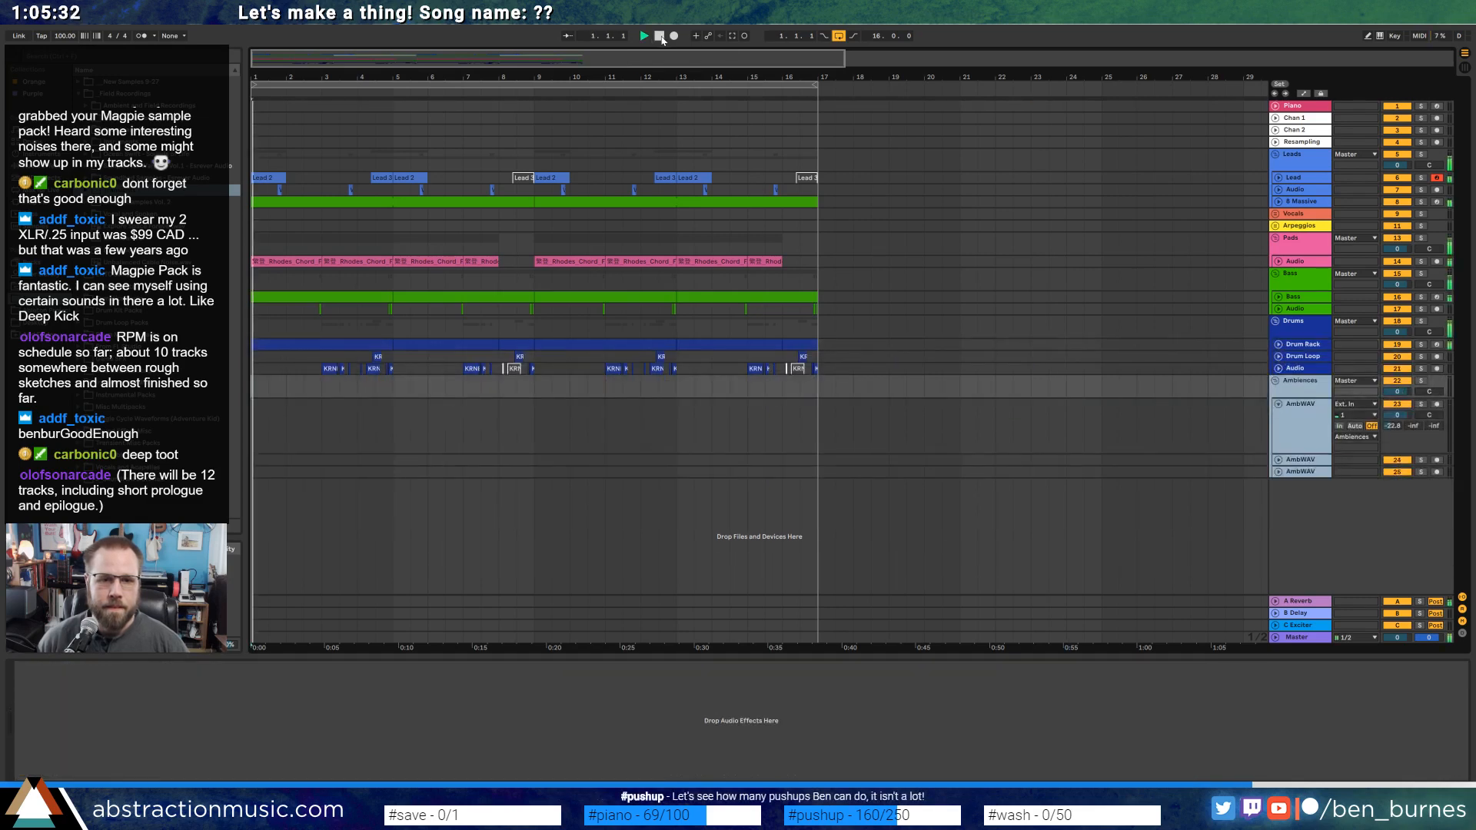
click(1280, 202)
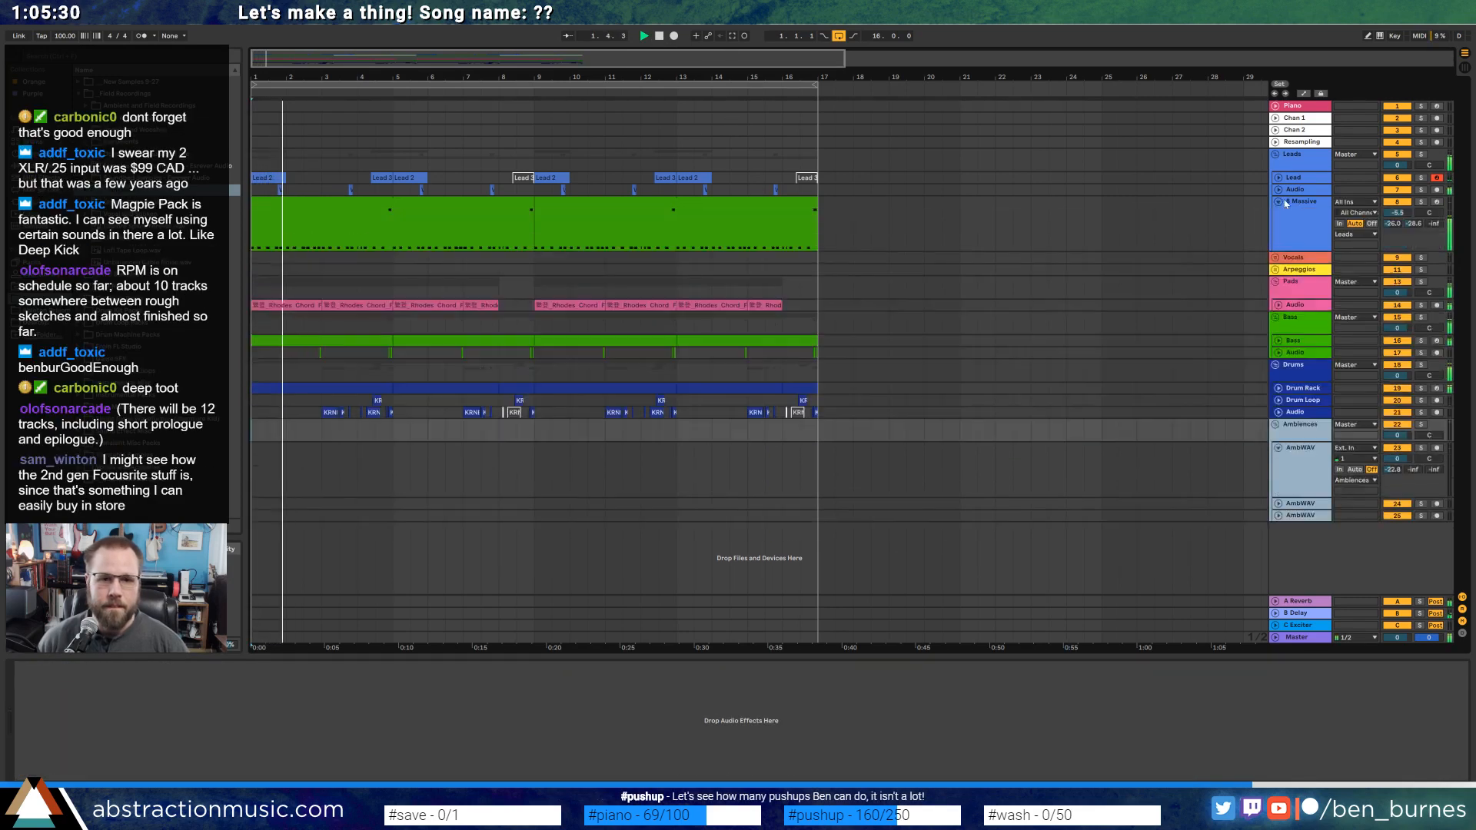
click(1300, 201)
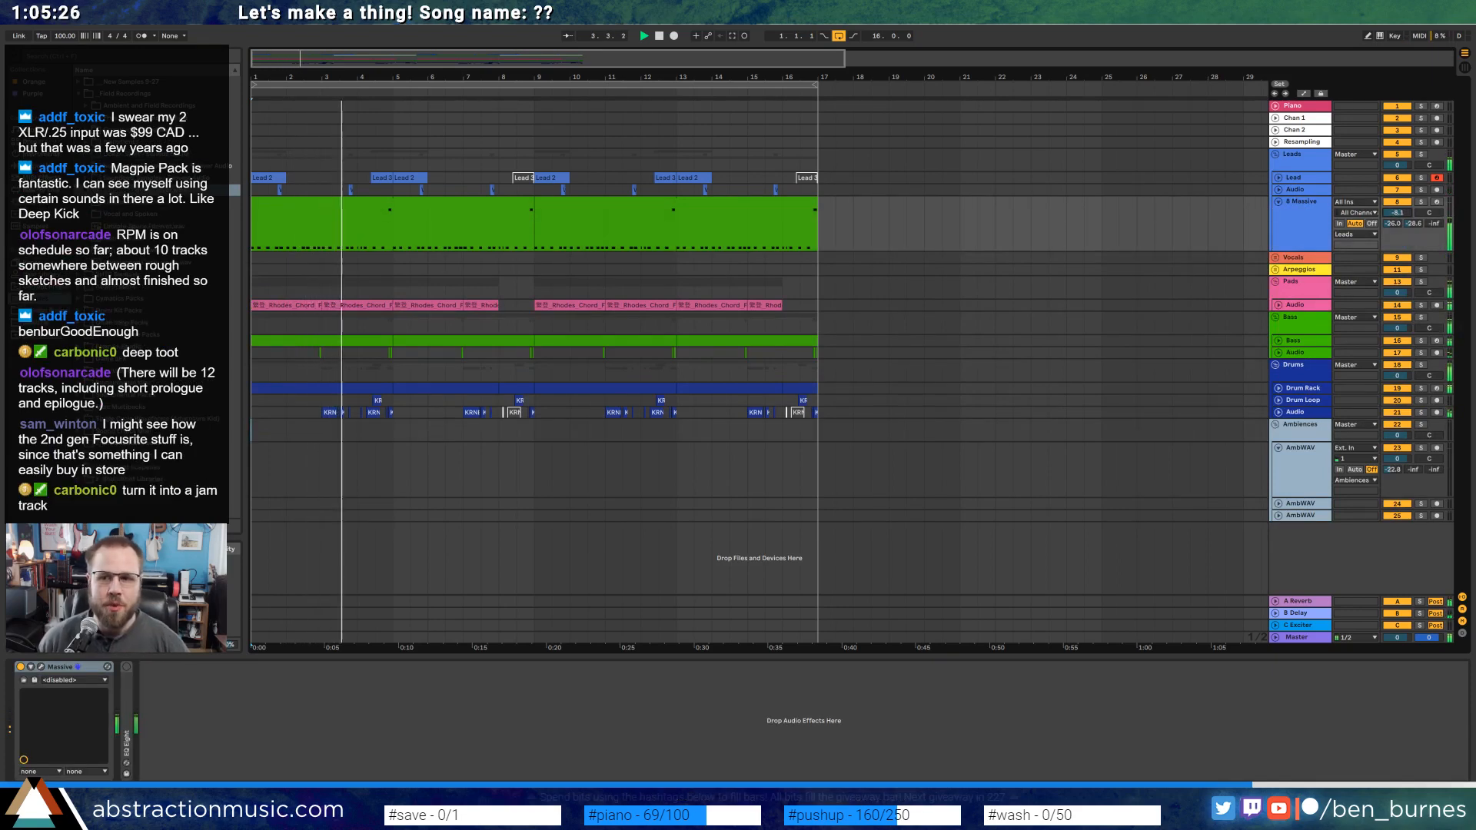
drag(1395, 216, 1395, 213)
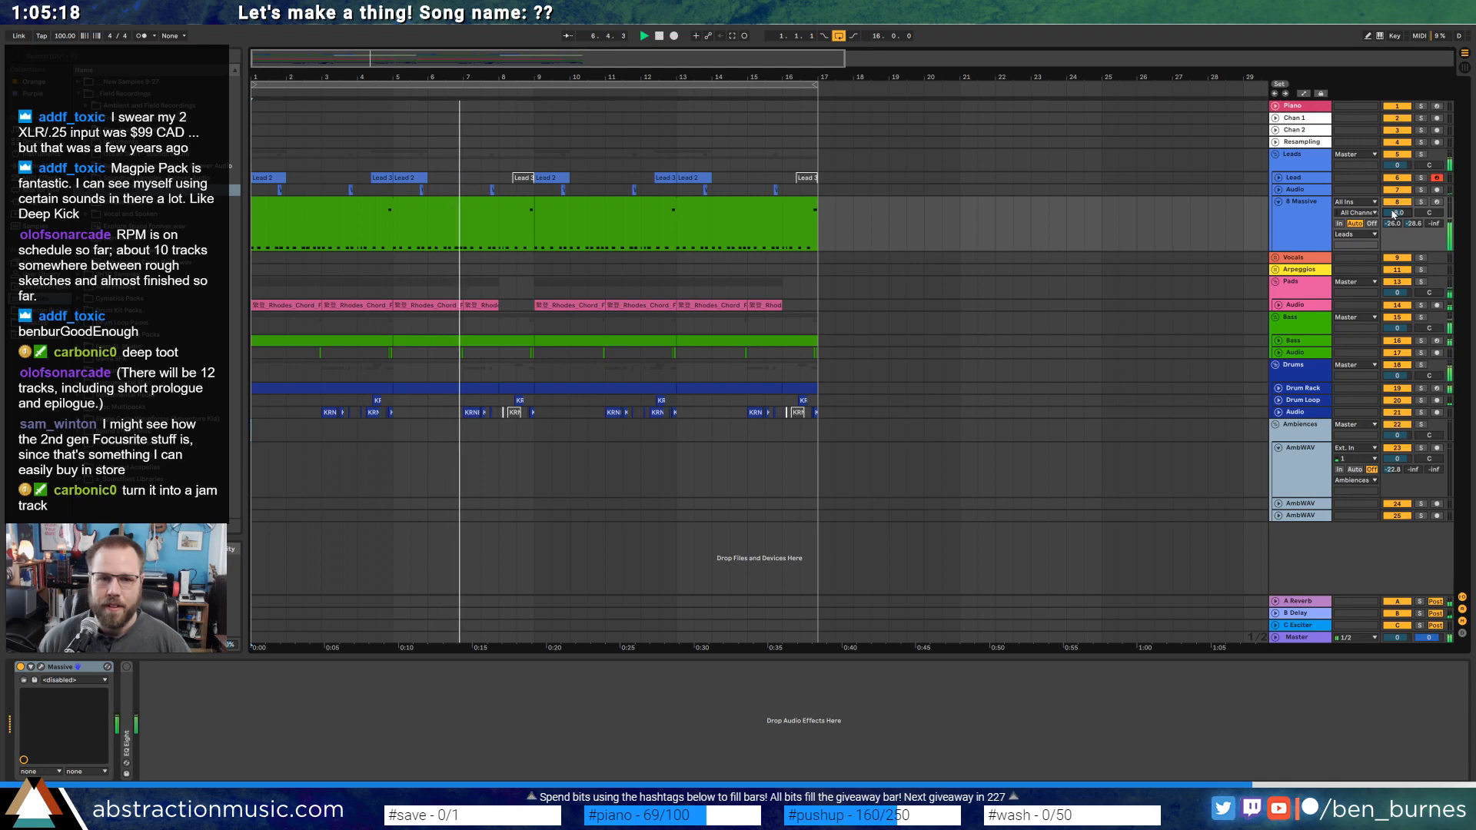
key(space)
Listen to the B Massive track soloed and in the full mix, with the Bass track unfolded for comparison.
click(1305, 226)
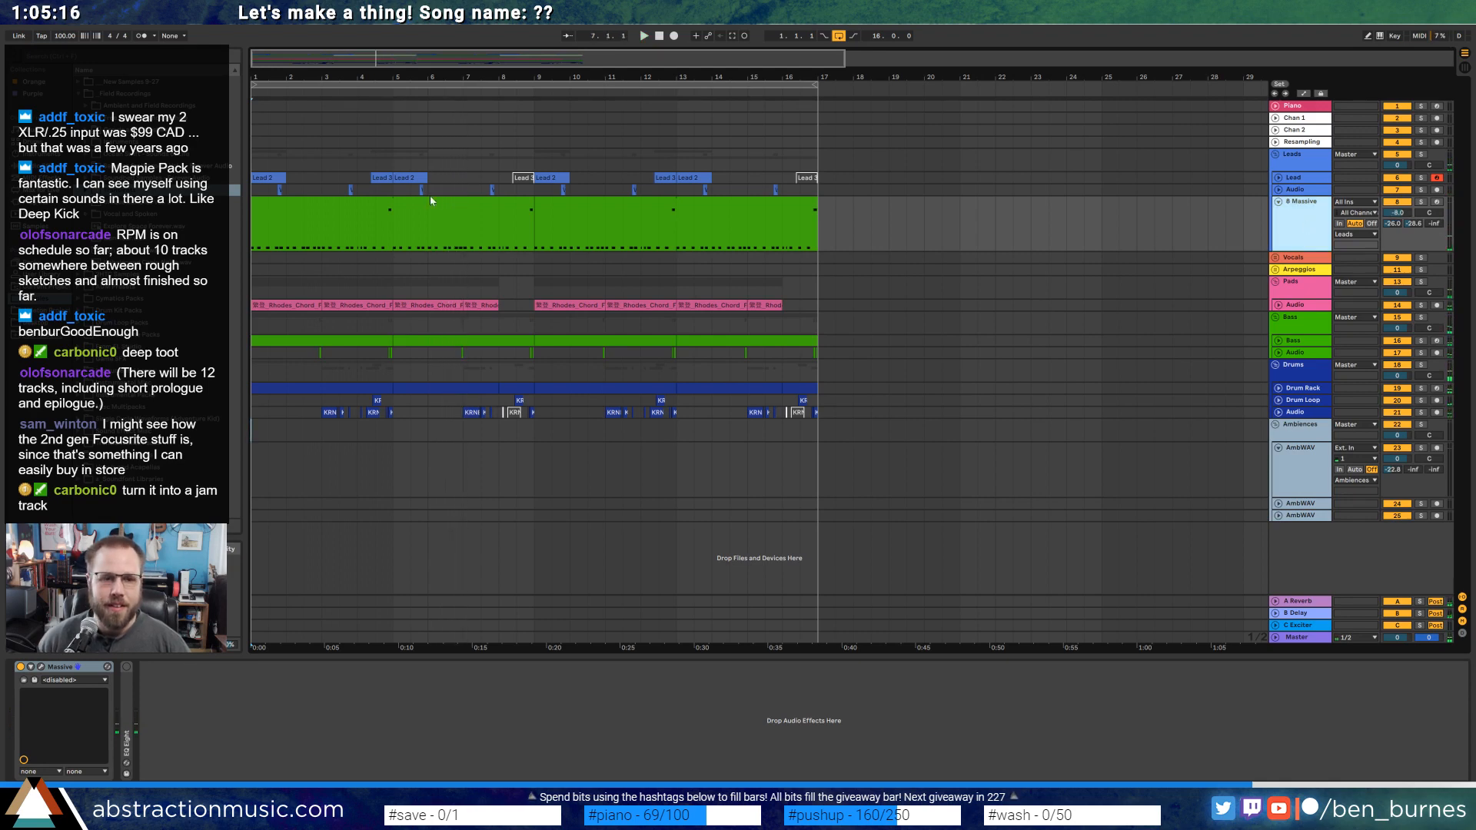
click(476, 202)
click(1421, 203)
key(space)
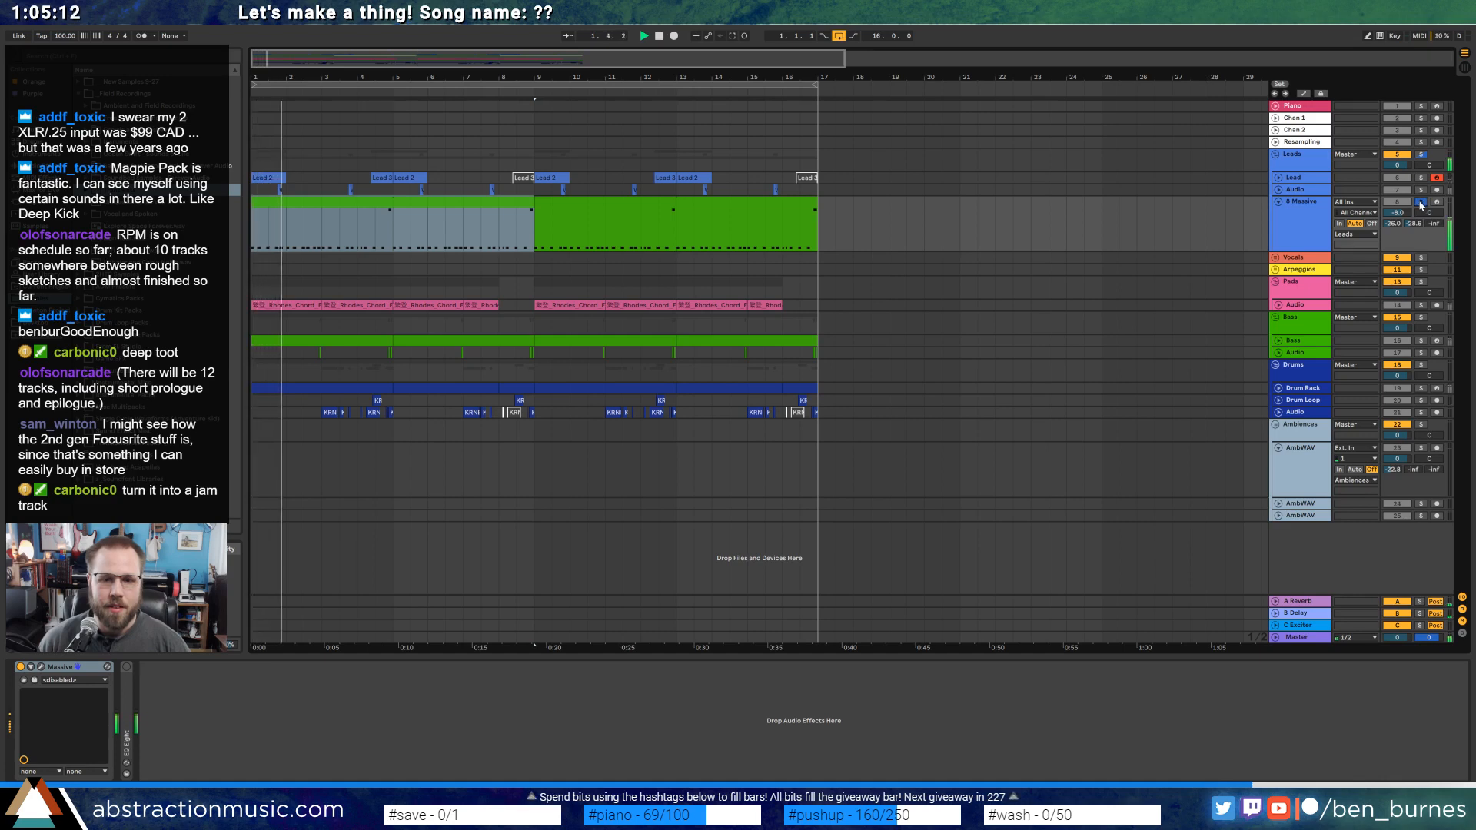
click(1421, 202)
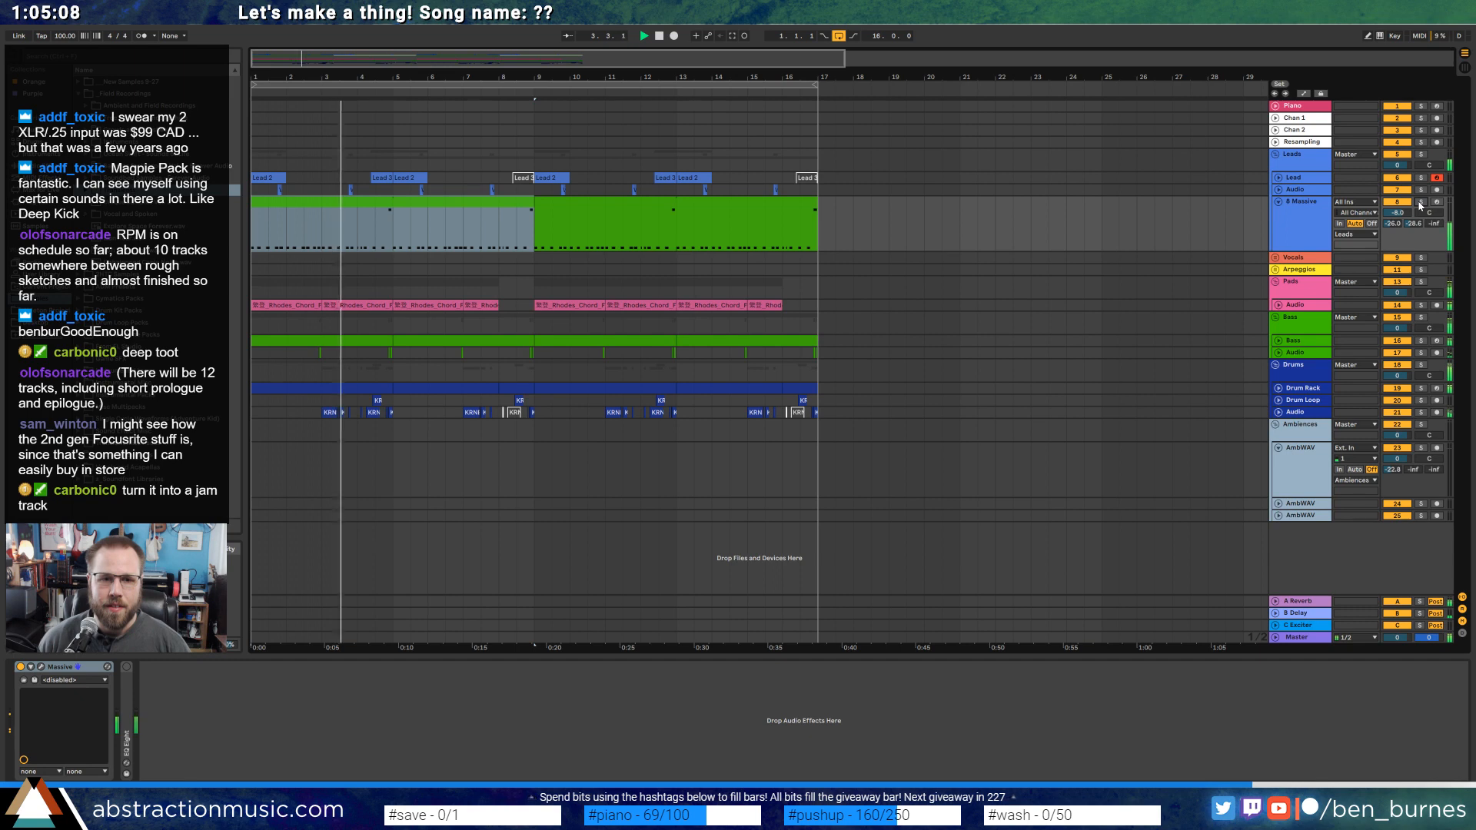
click(1296, 343)
click(1279, 341)
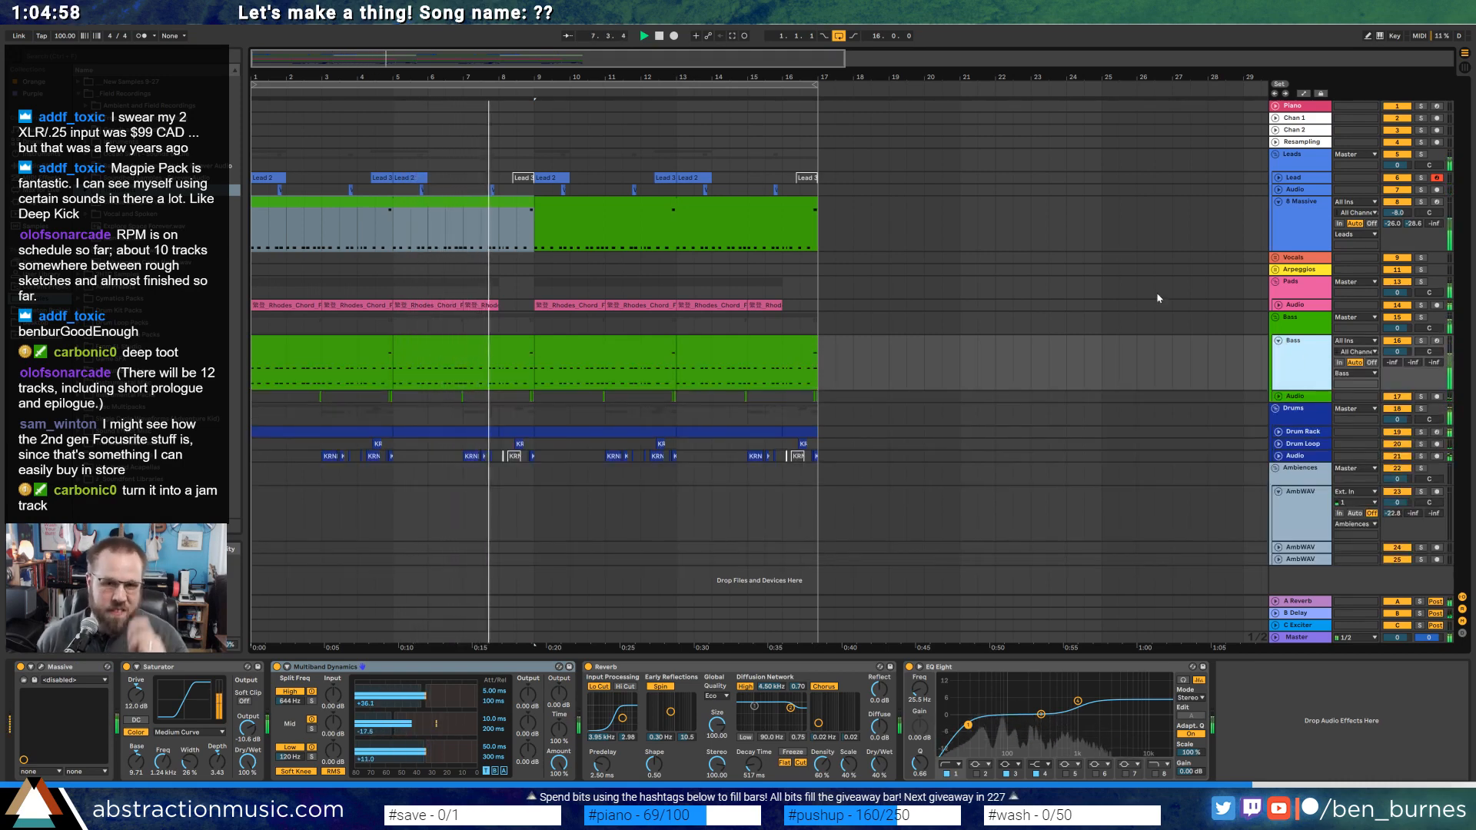
Try to transpose all notes in the first B Massive clip down an octave during playback.
click(1314, 210)
double_click(425, 225)
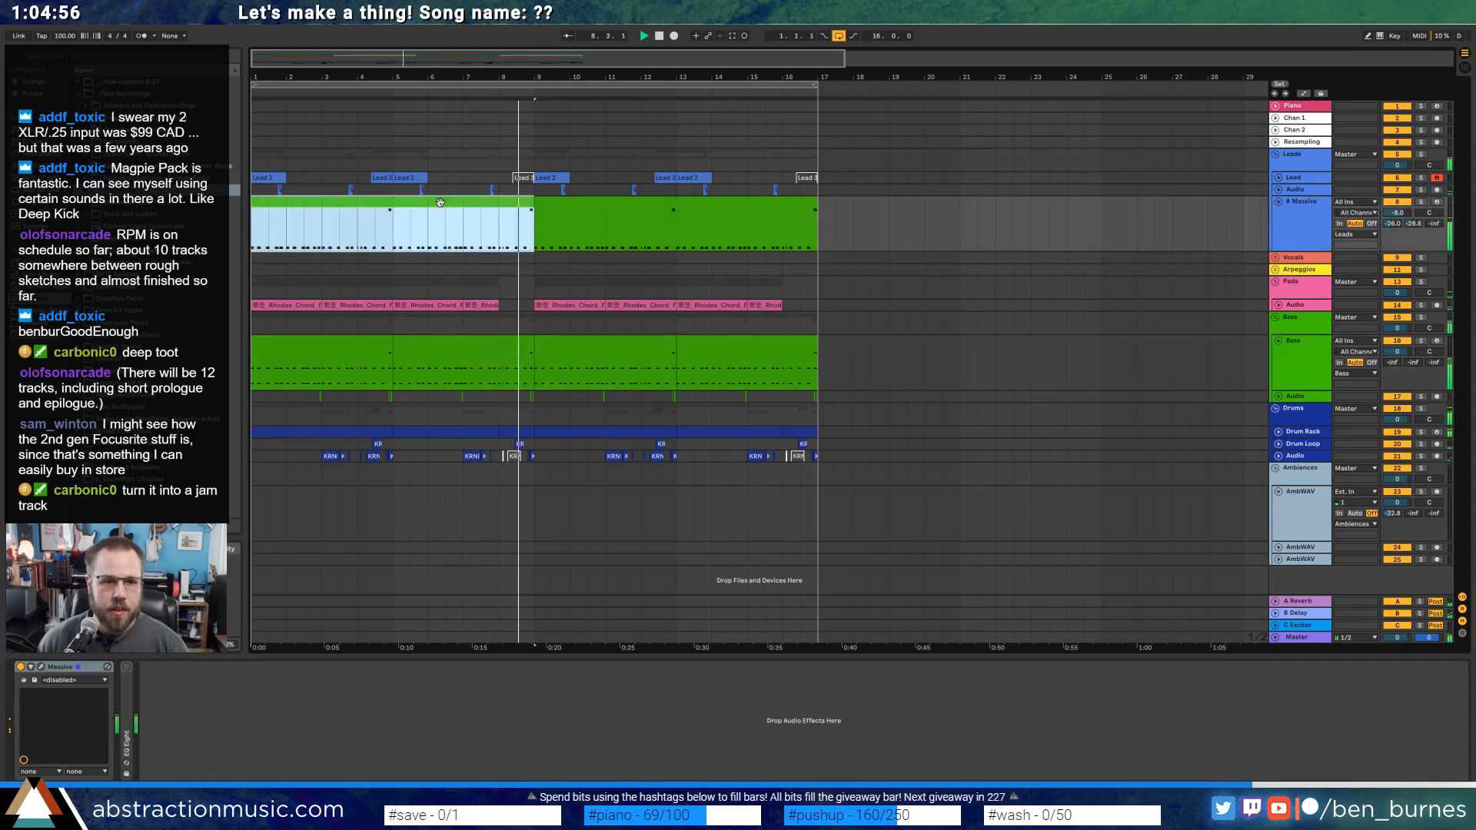
click(539, 605)
key(ctrl+a)
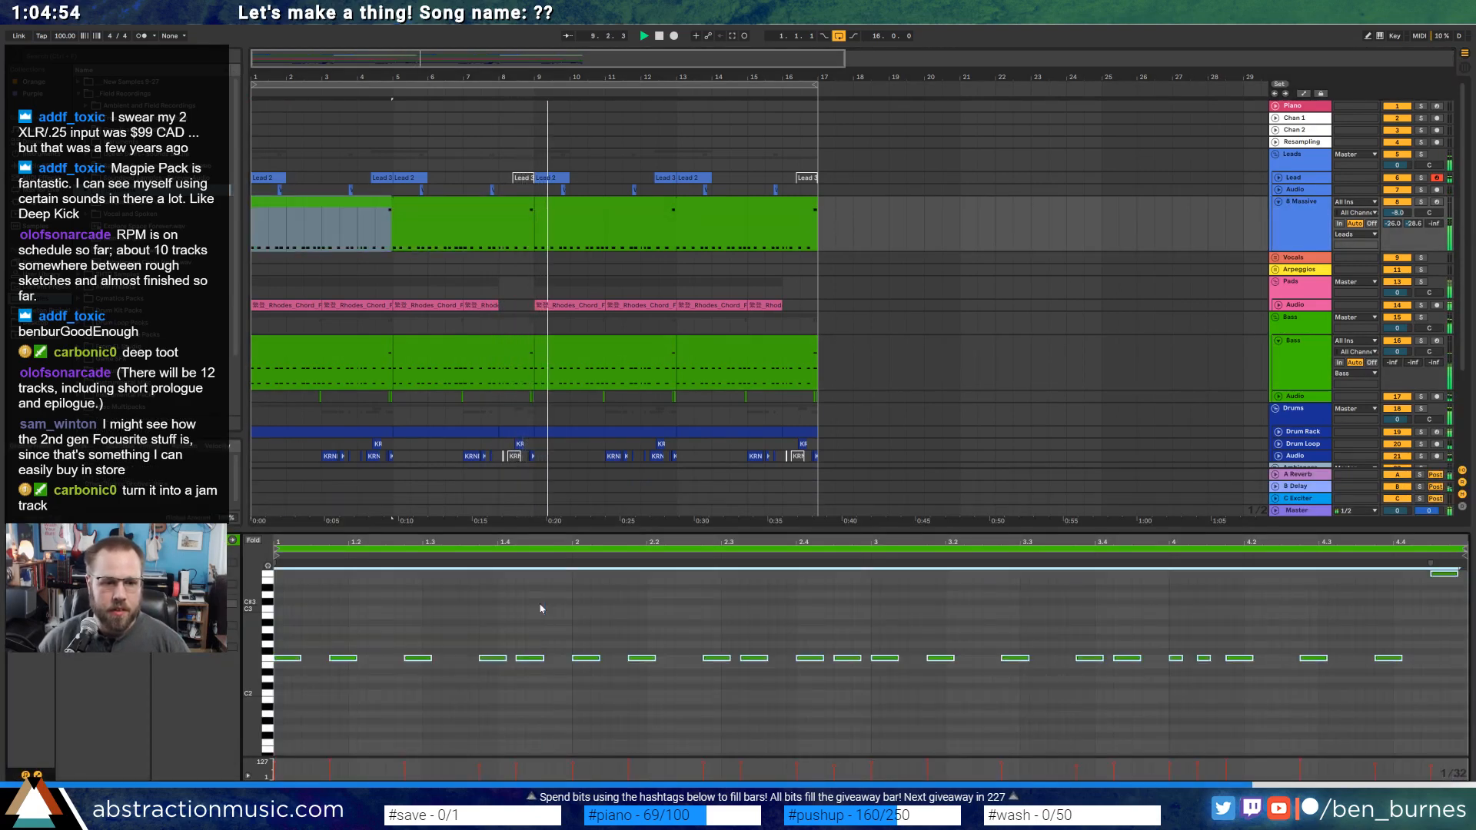
key(shift+Down)
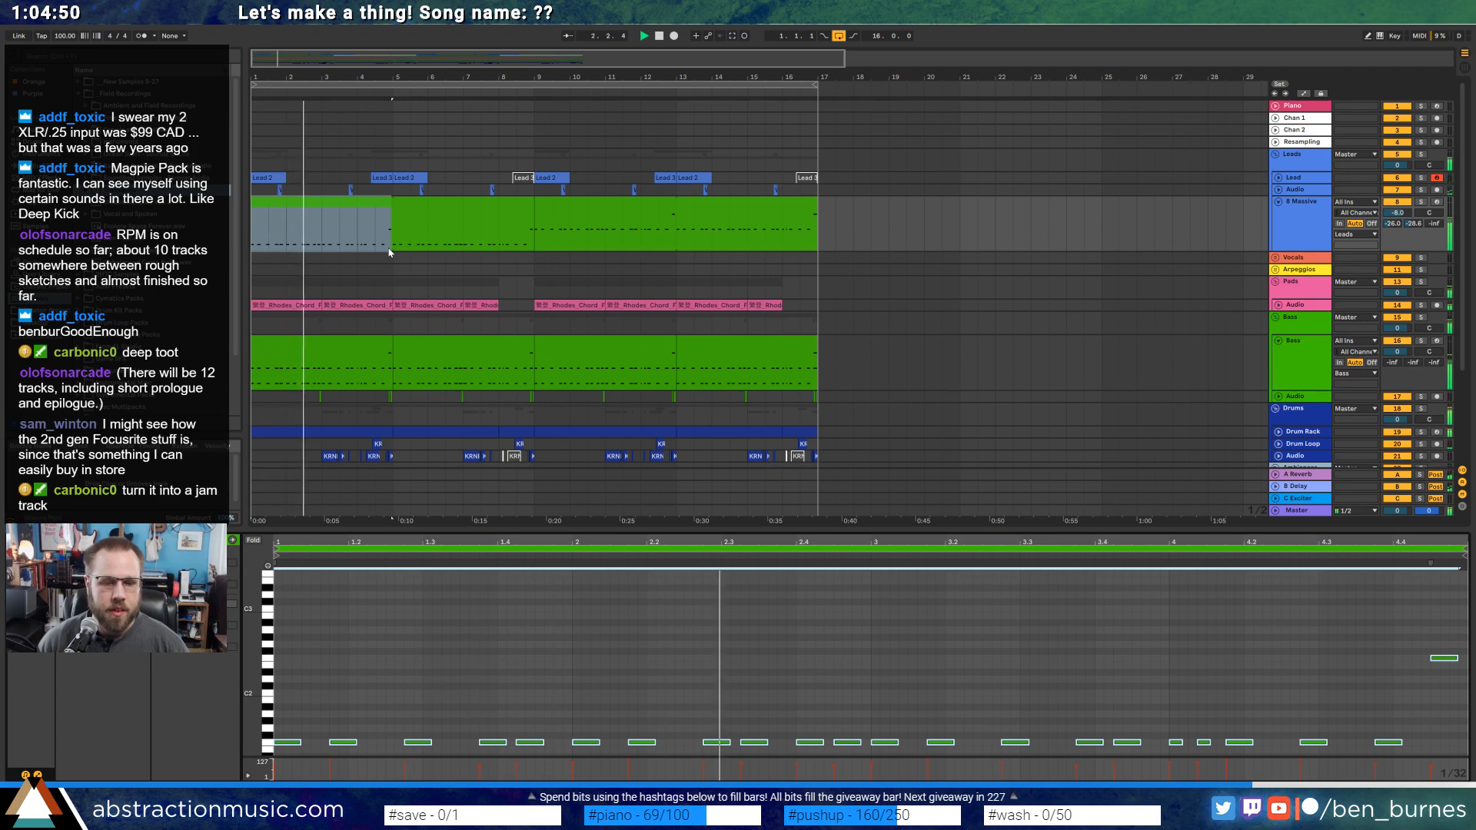
key(shift+Tab)
key(space)
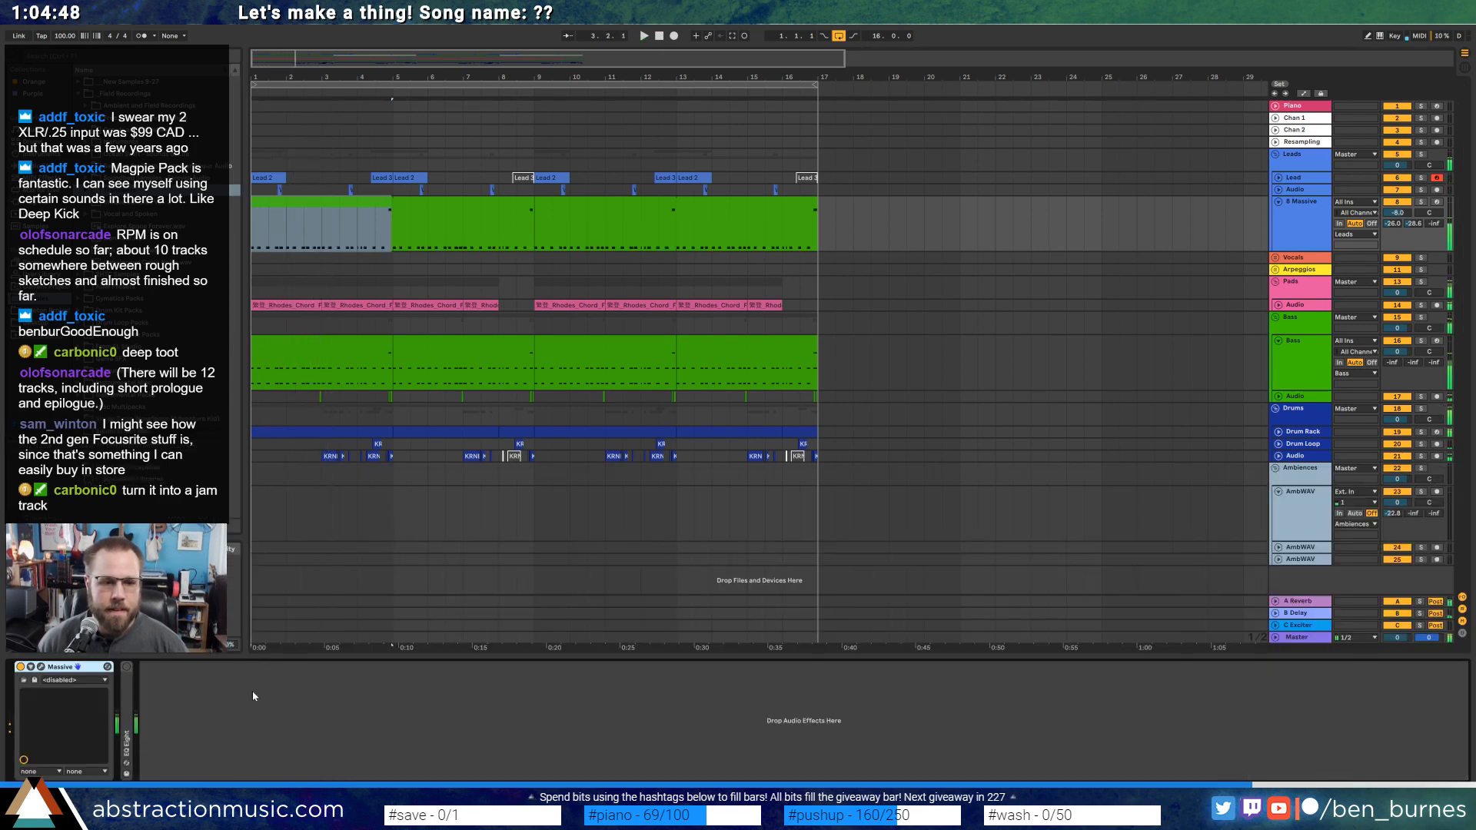
Check the Massive synth window on the B Massive track and lower the track's volume to -11.7 dB.
double_click(128, 684)
drag(534, 224, 255, 238)
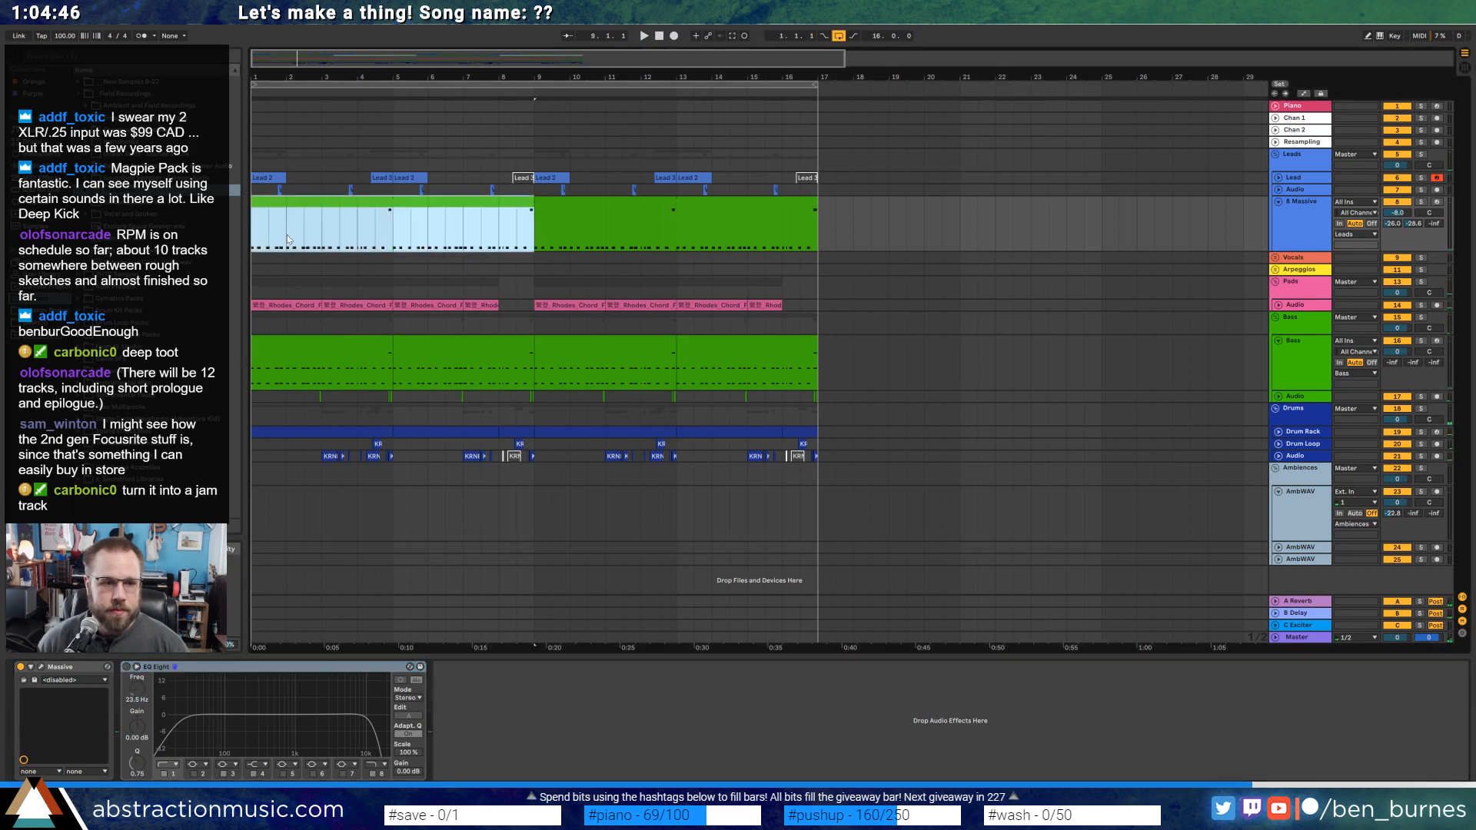
click(36, 669)
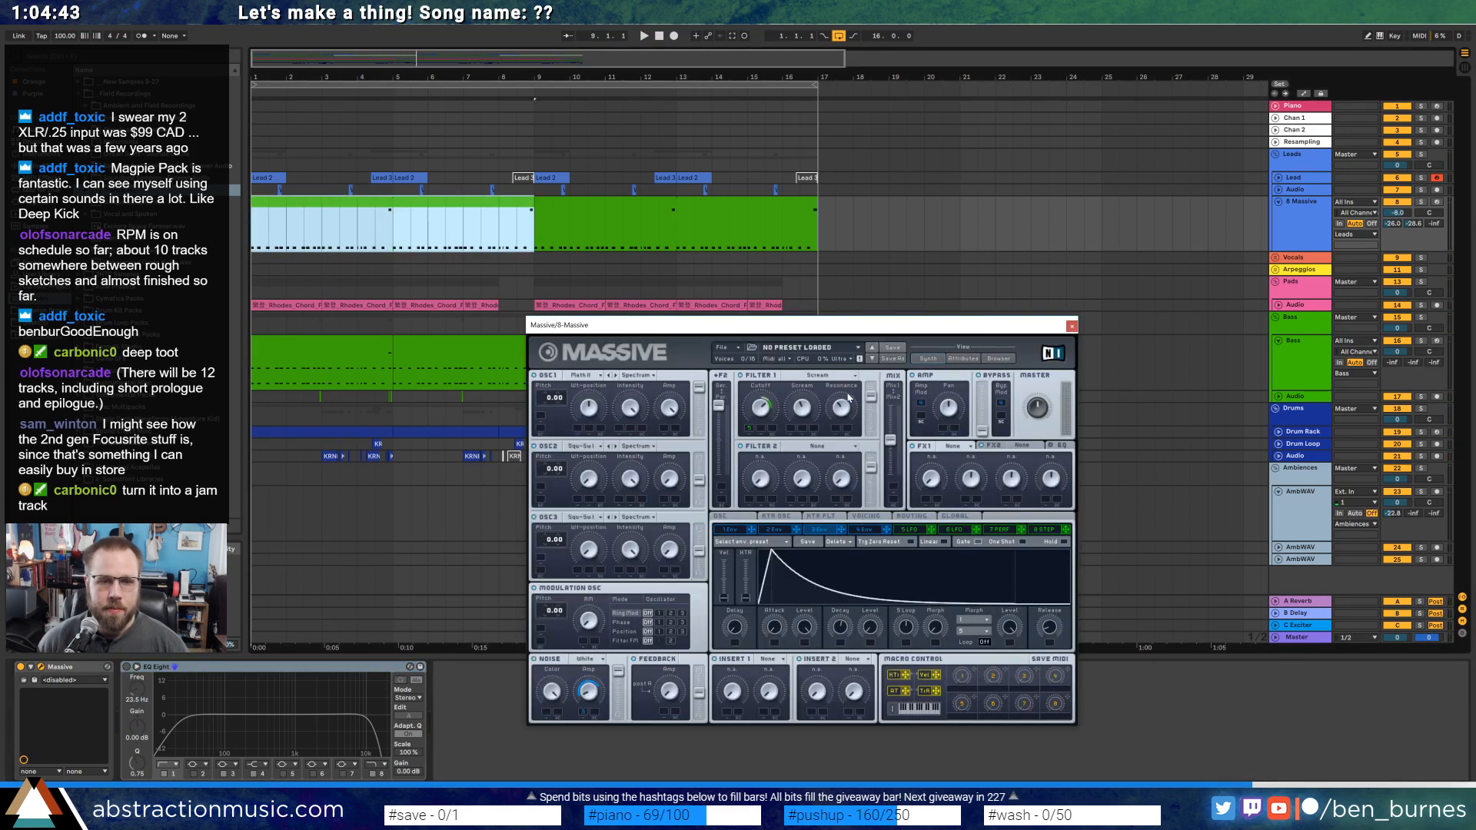
click(1072, 326)
drag(1399, 215, 1399, 246)
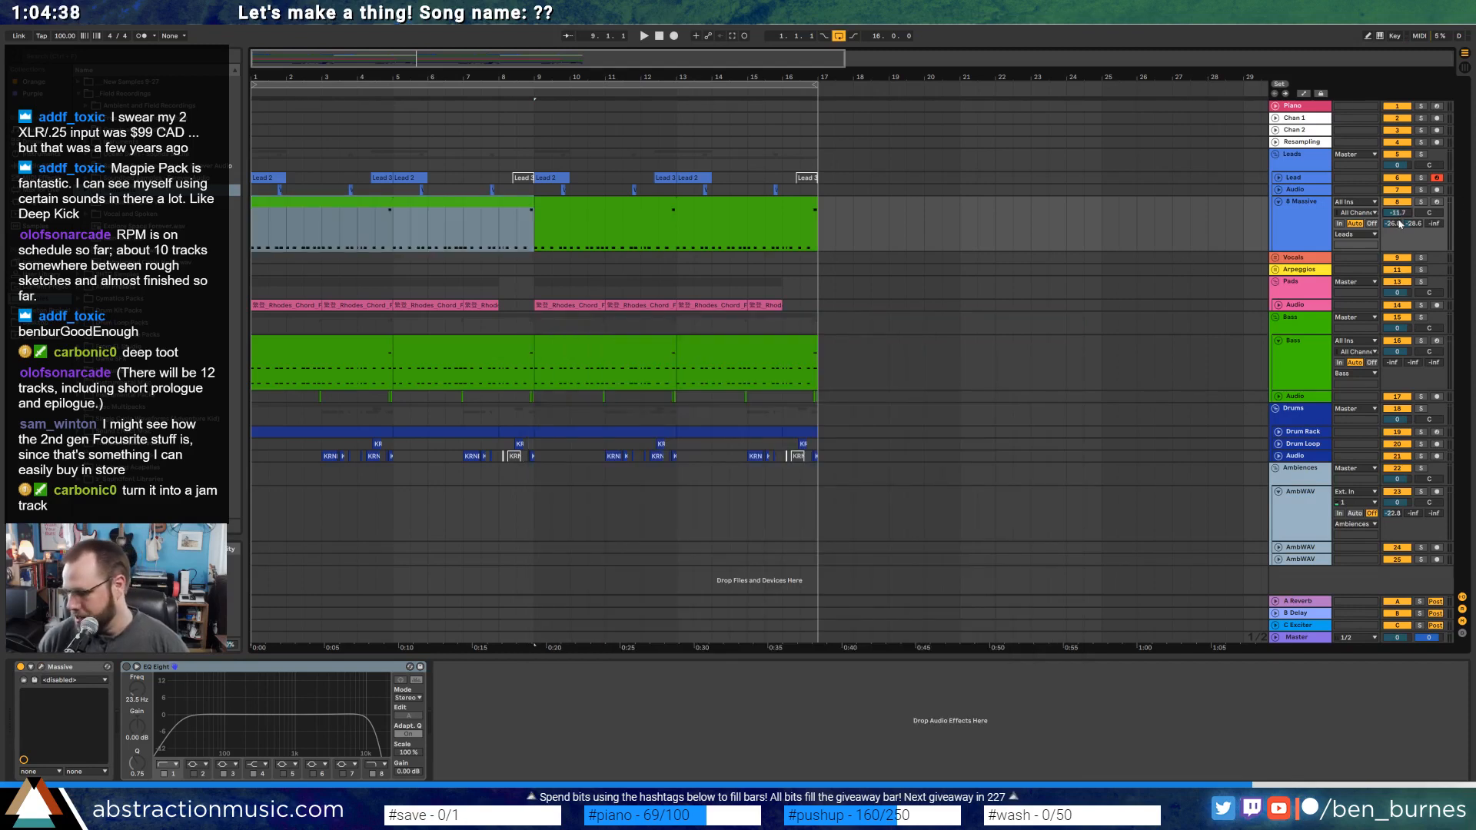
Select the Lead track and play the arrangement from the start, stopping after a few bars.
click(819, 217)
click(1299, 178)
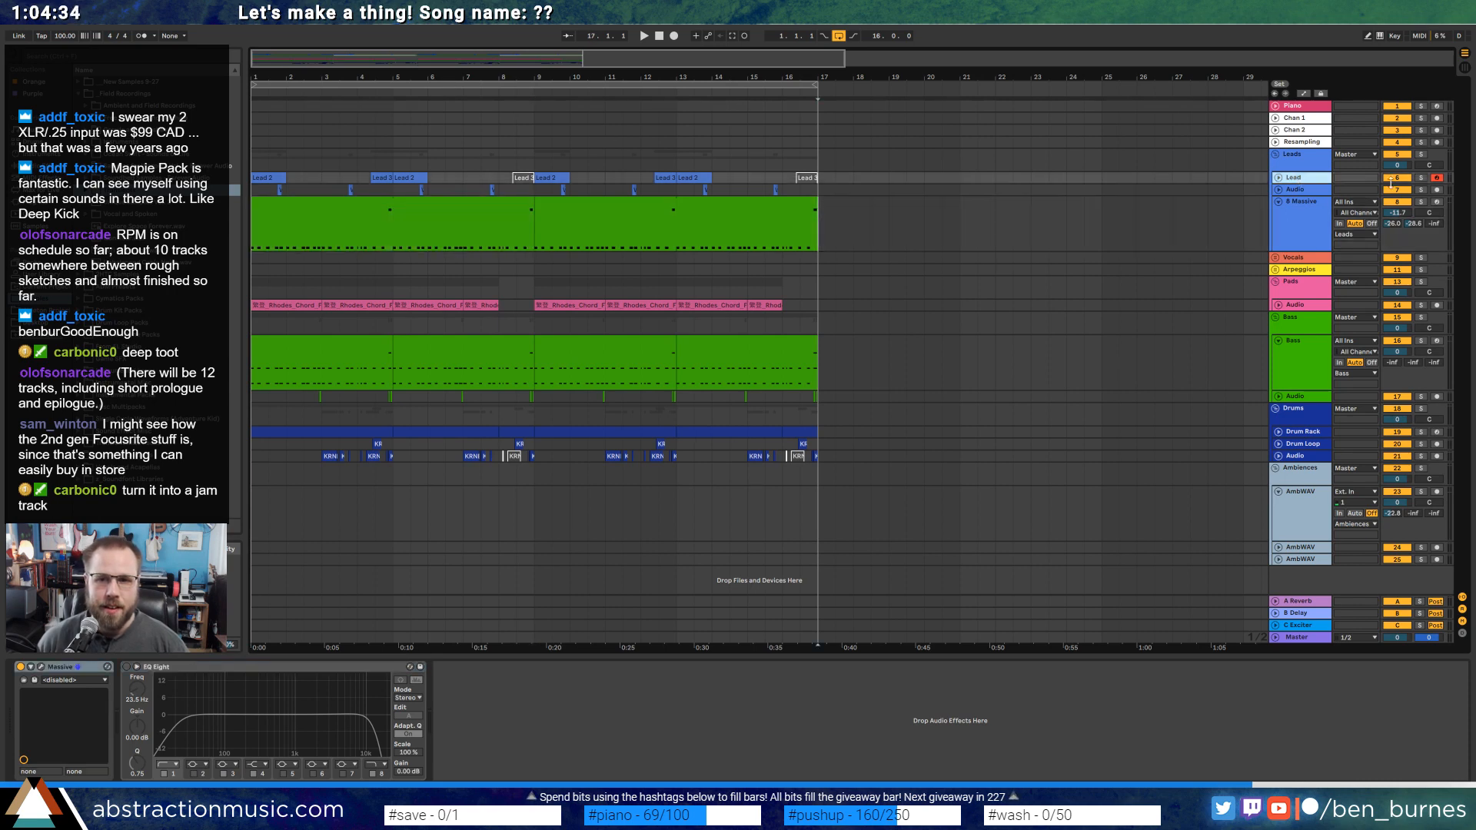
key(space)
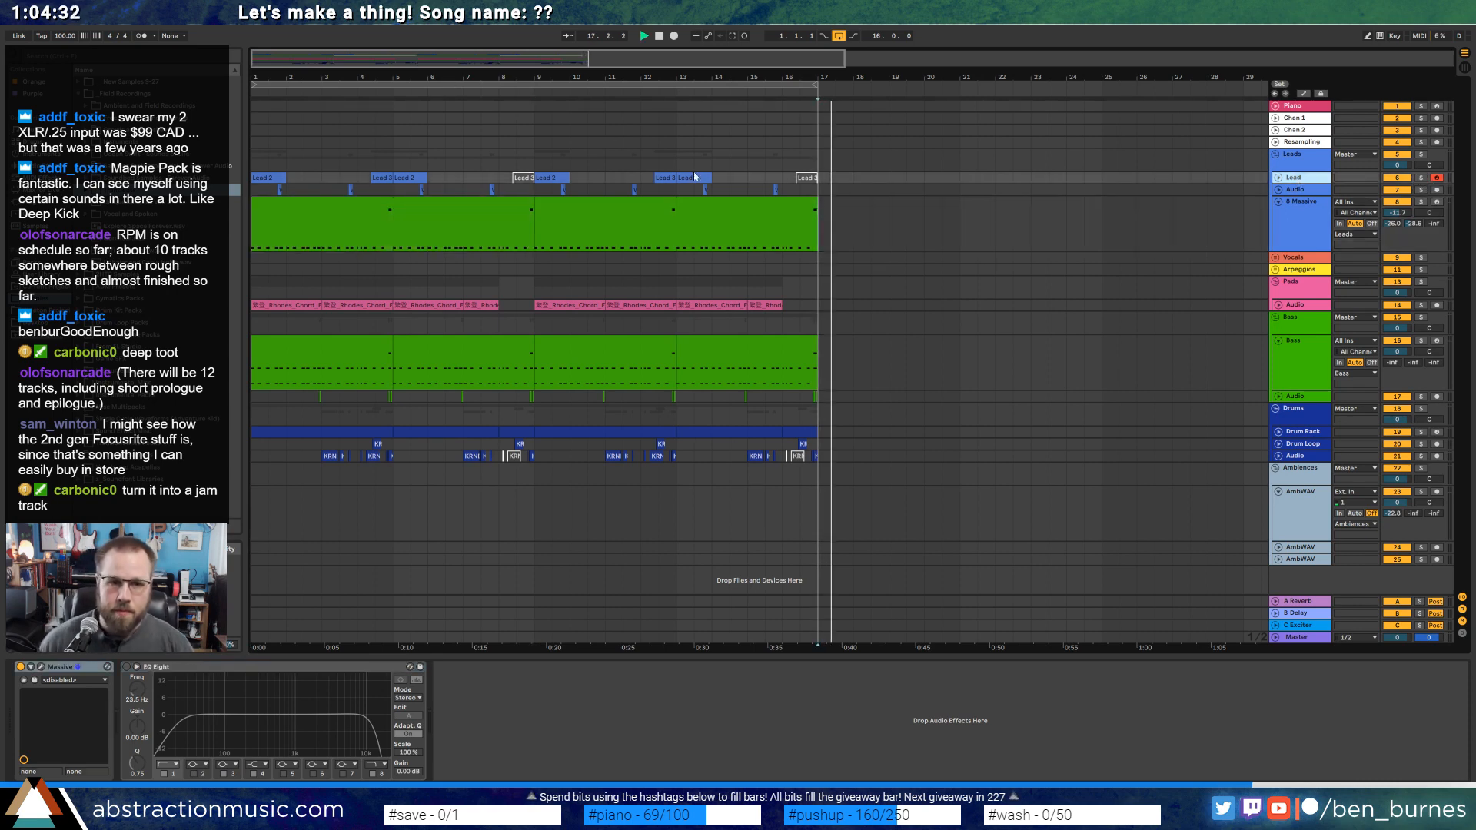
key(space)
click(658, 36)
key(space)
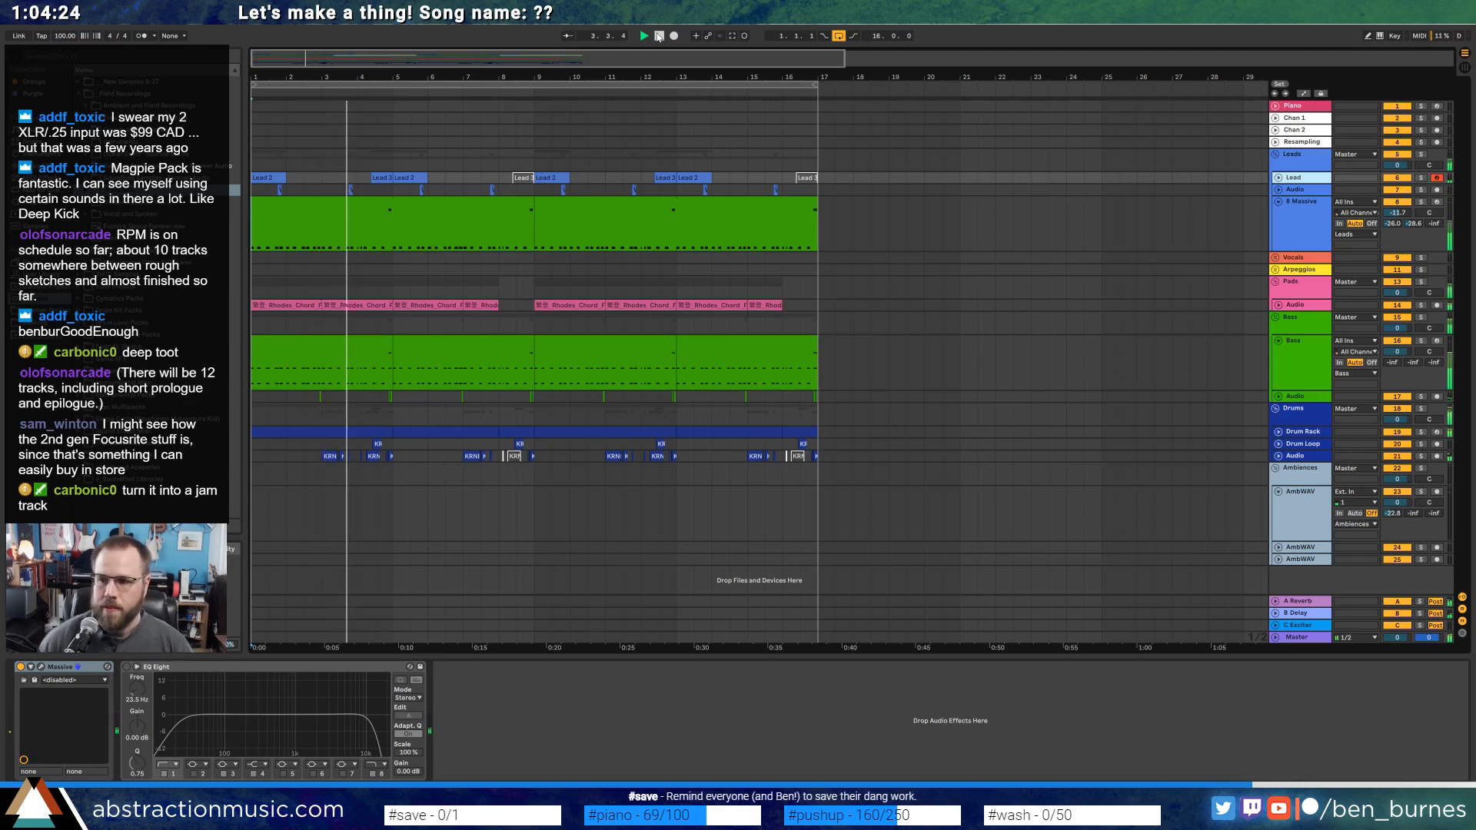
key(space)
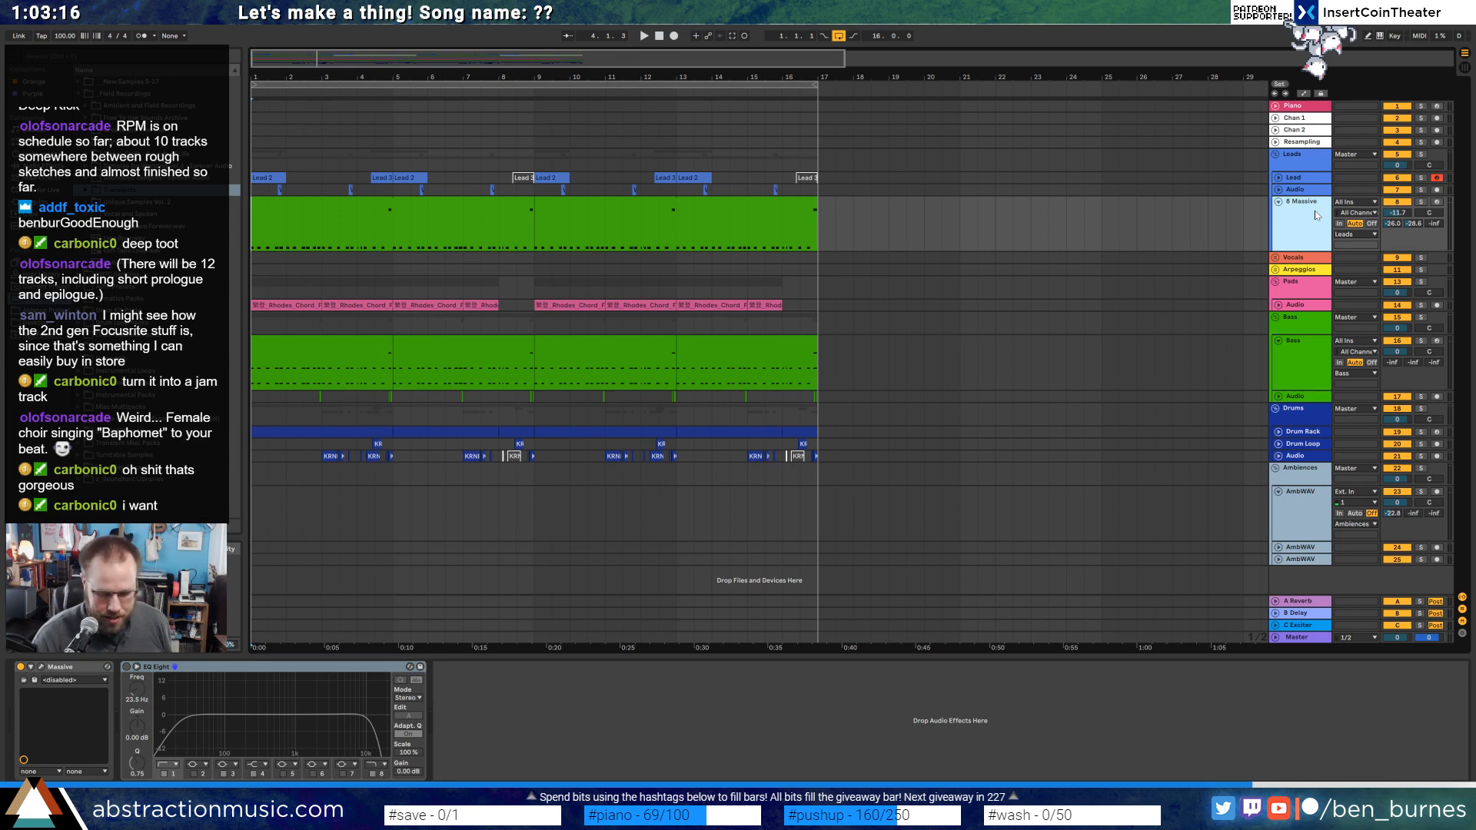
Insert a new audio track below B Massive in the Leads group and load Guitar Rig 5 on it.
key(ctrl+t)
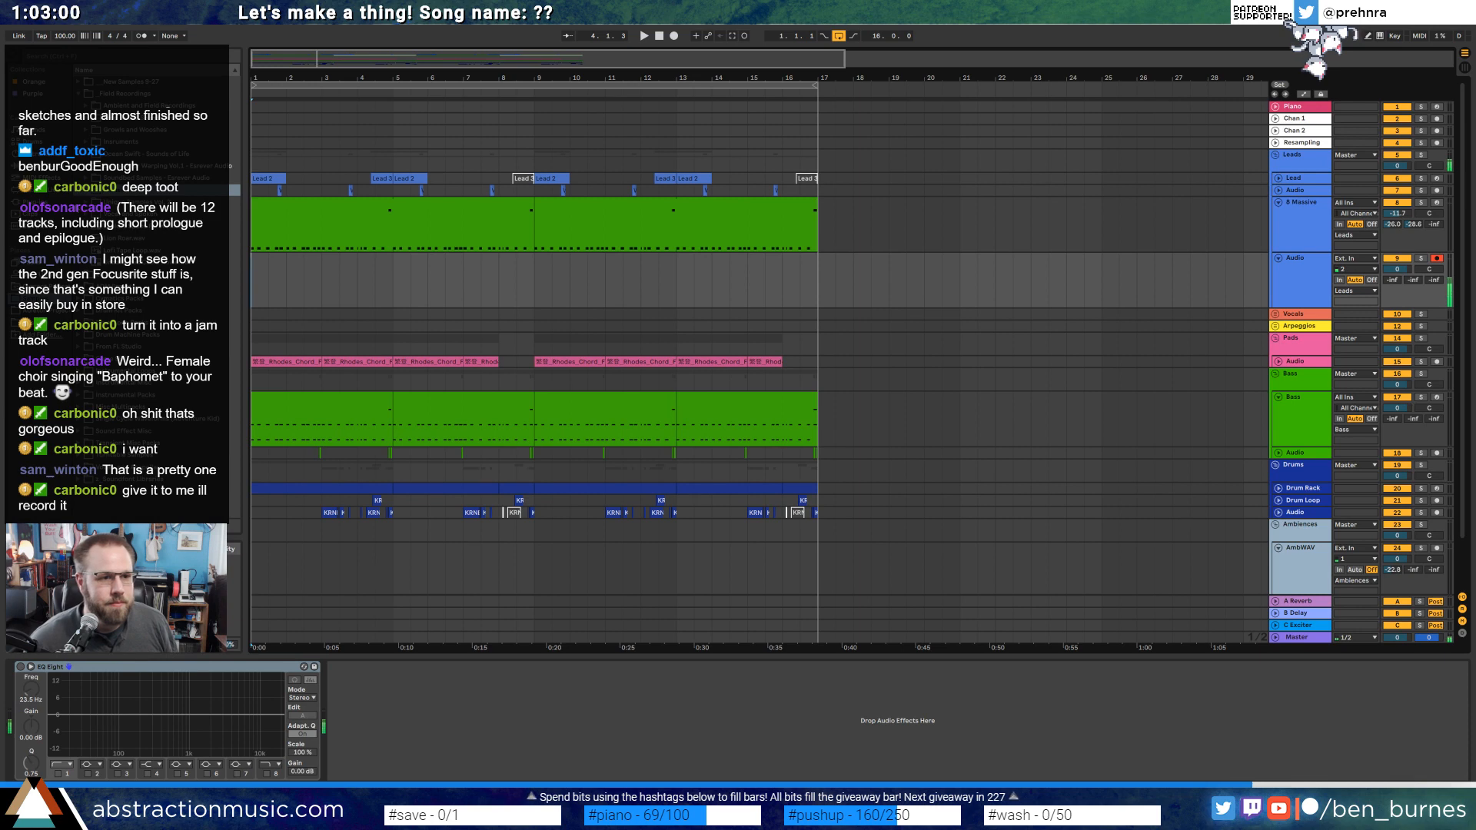
click(35, 201)
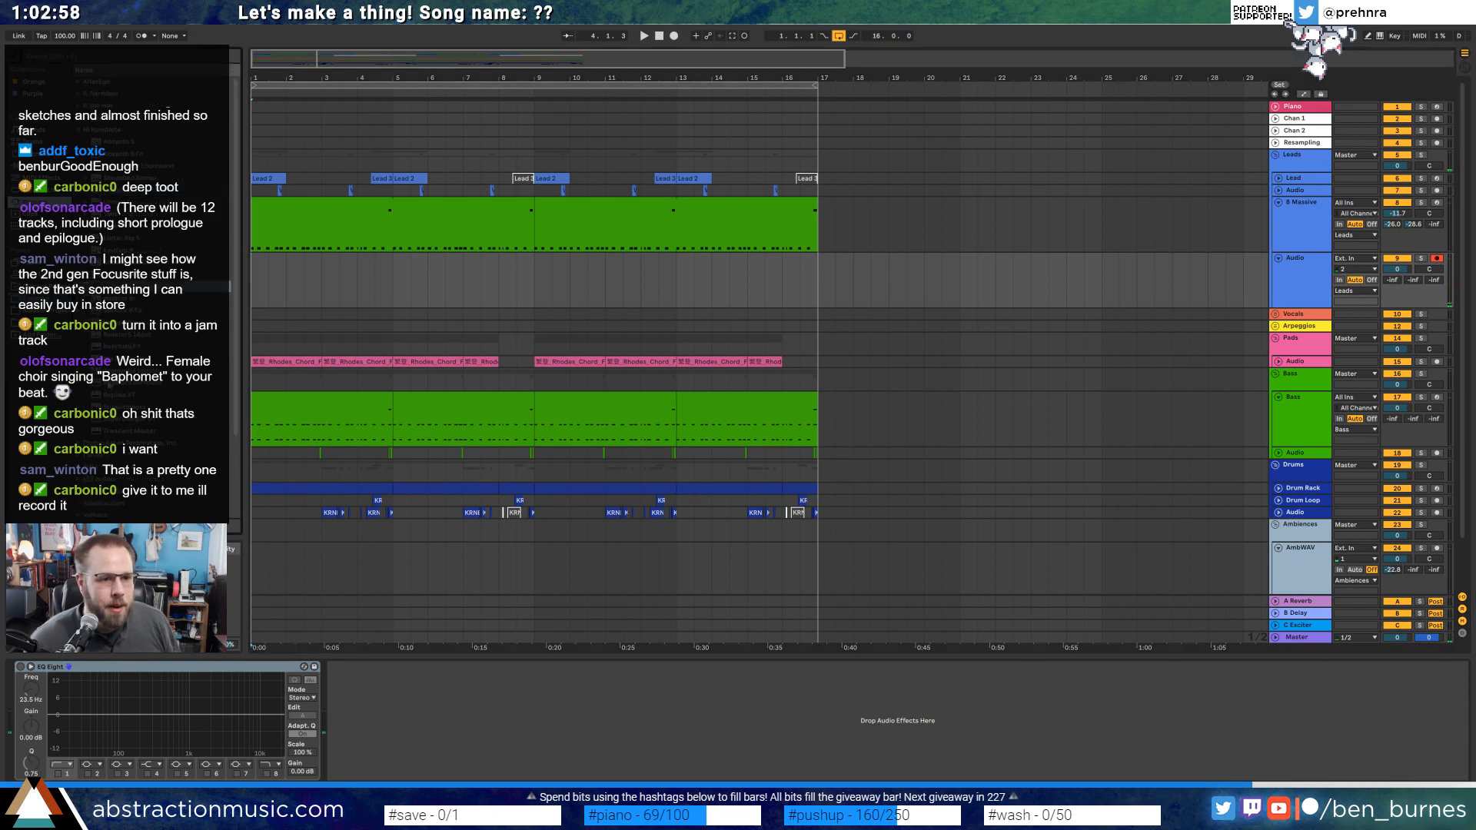
drag(123, 239, 461, 293)
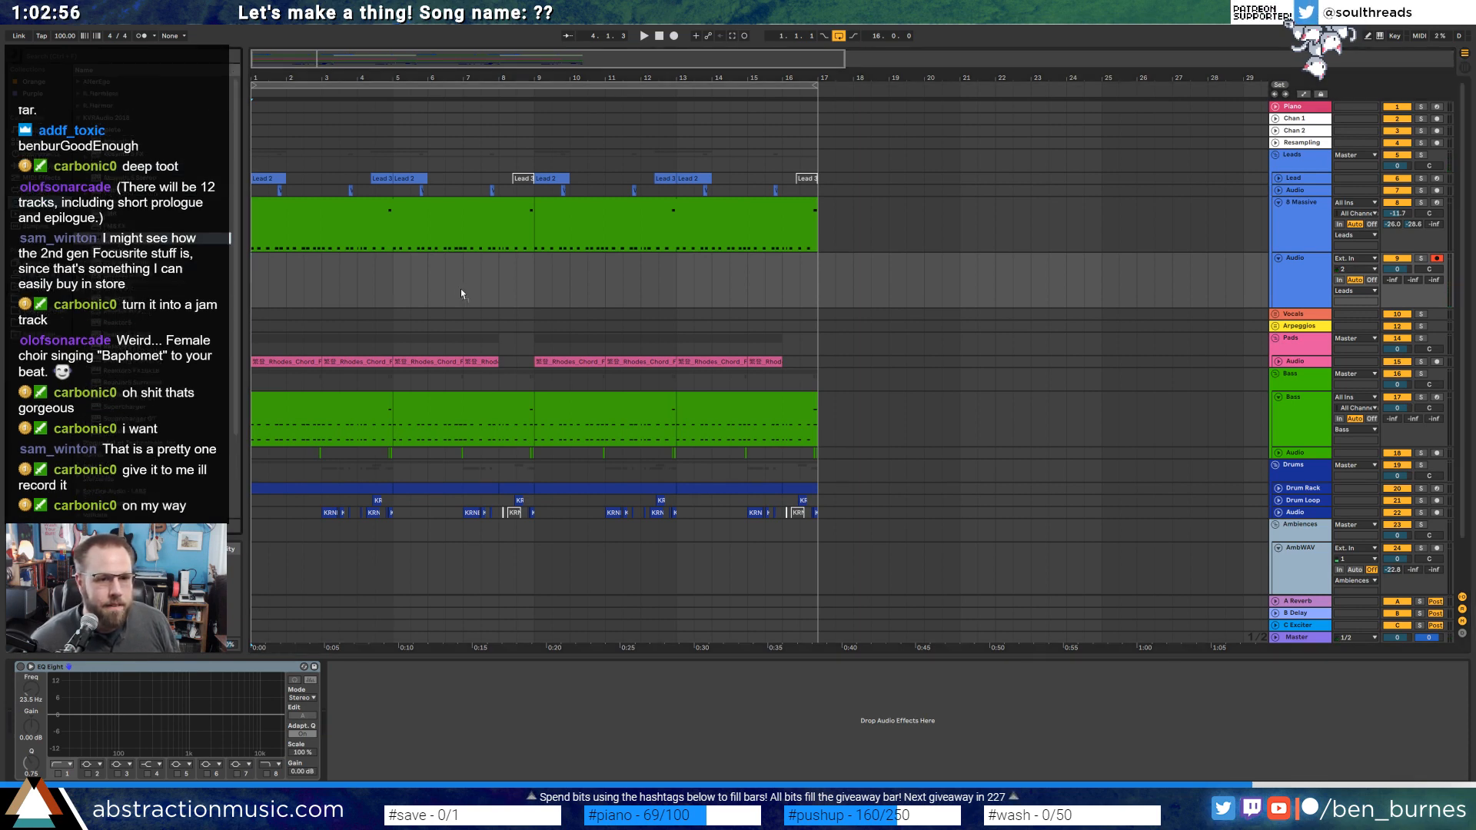
drag(493, 345, 493, 348)
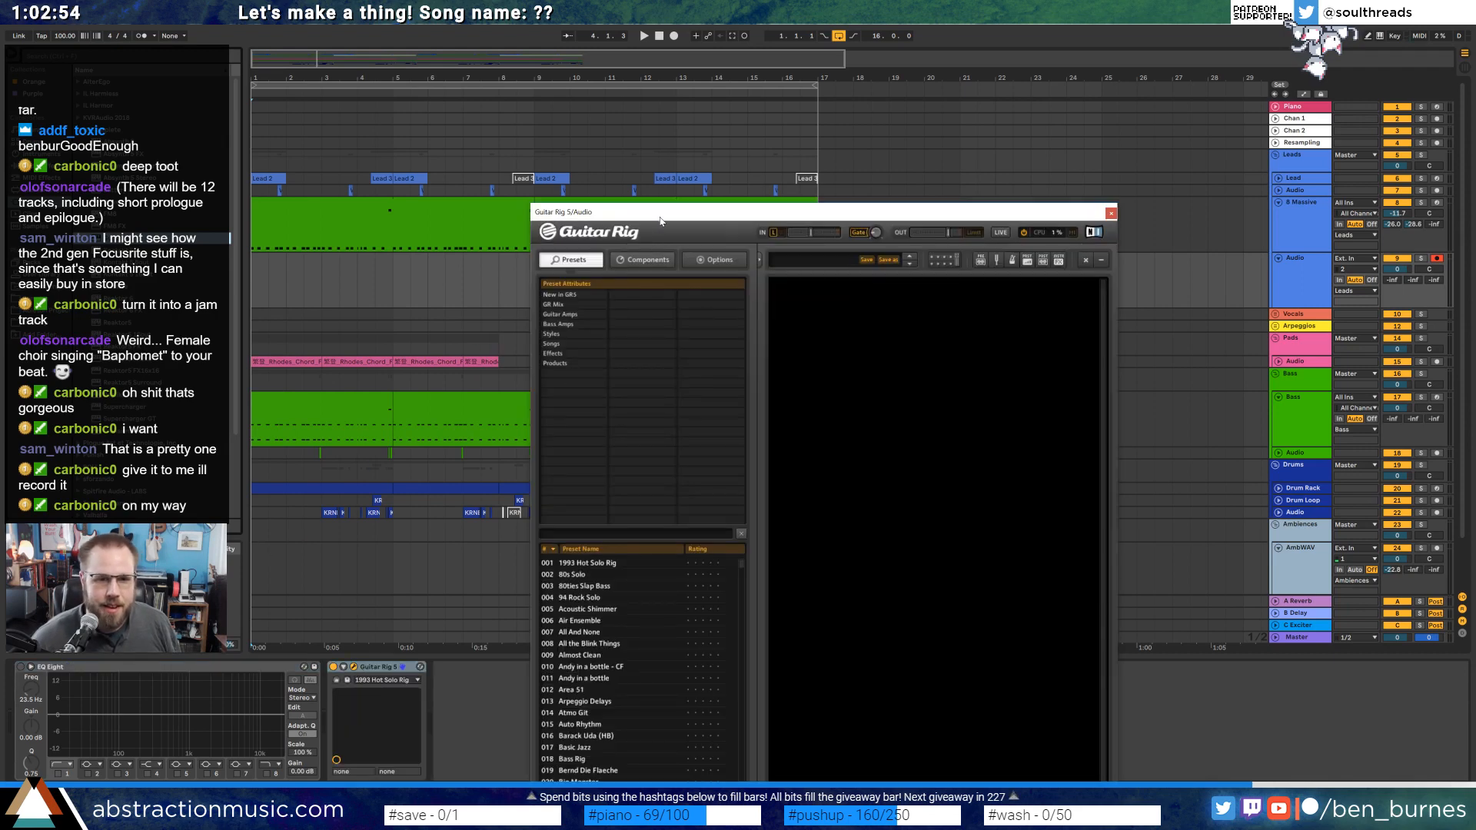
Try the Guitar Rig presets 1993 Hot Solo Rig, 80s Solo and Acoustic Shimmer, then close the plugin window.
click(511, 462)
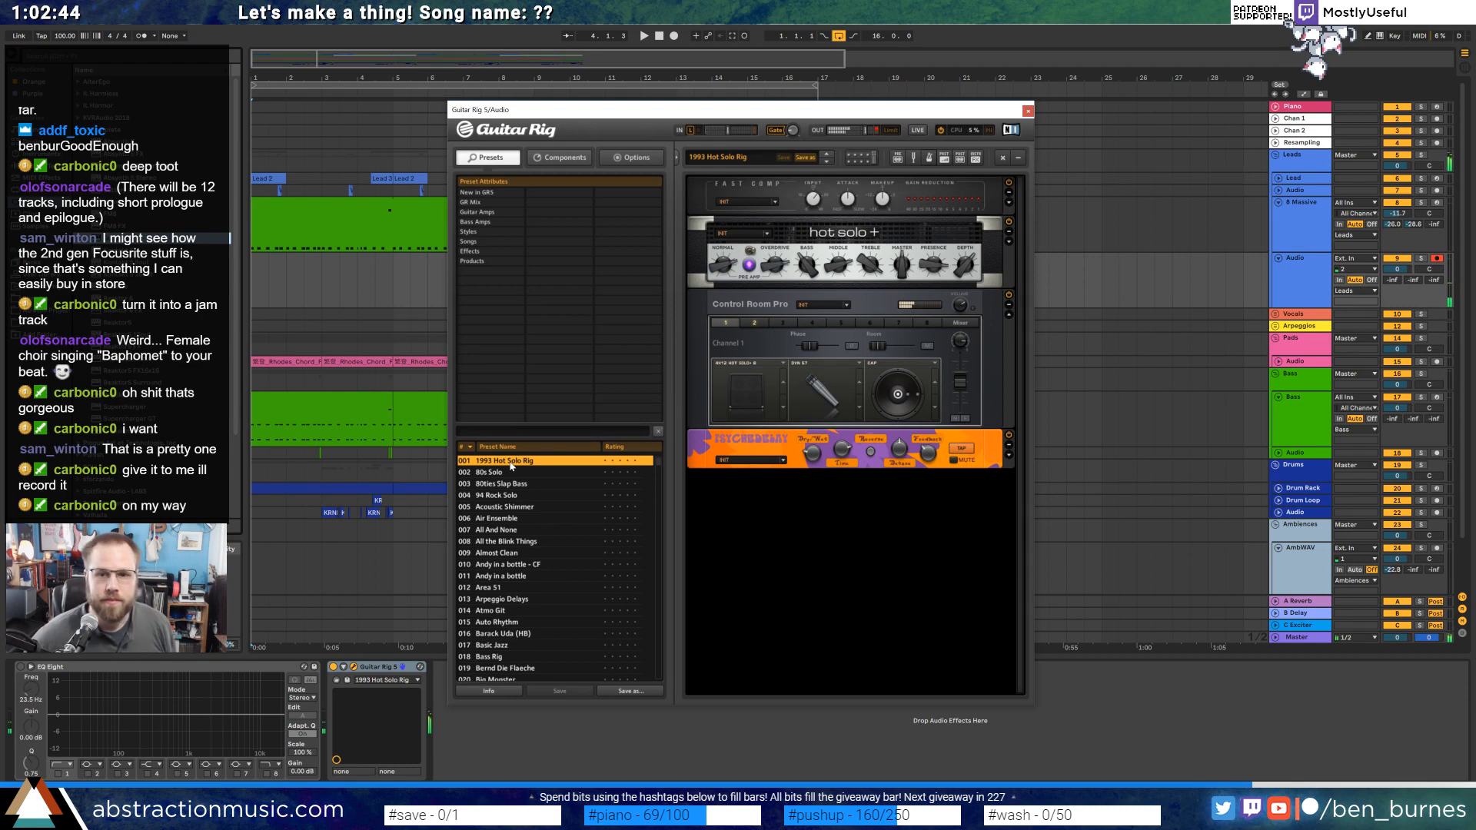
click(544, 472)
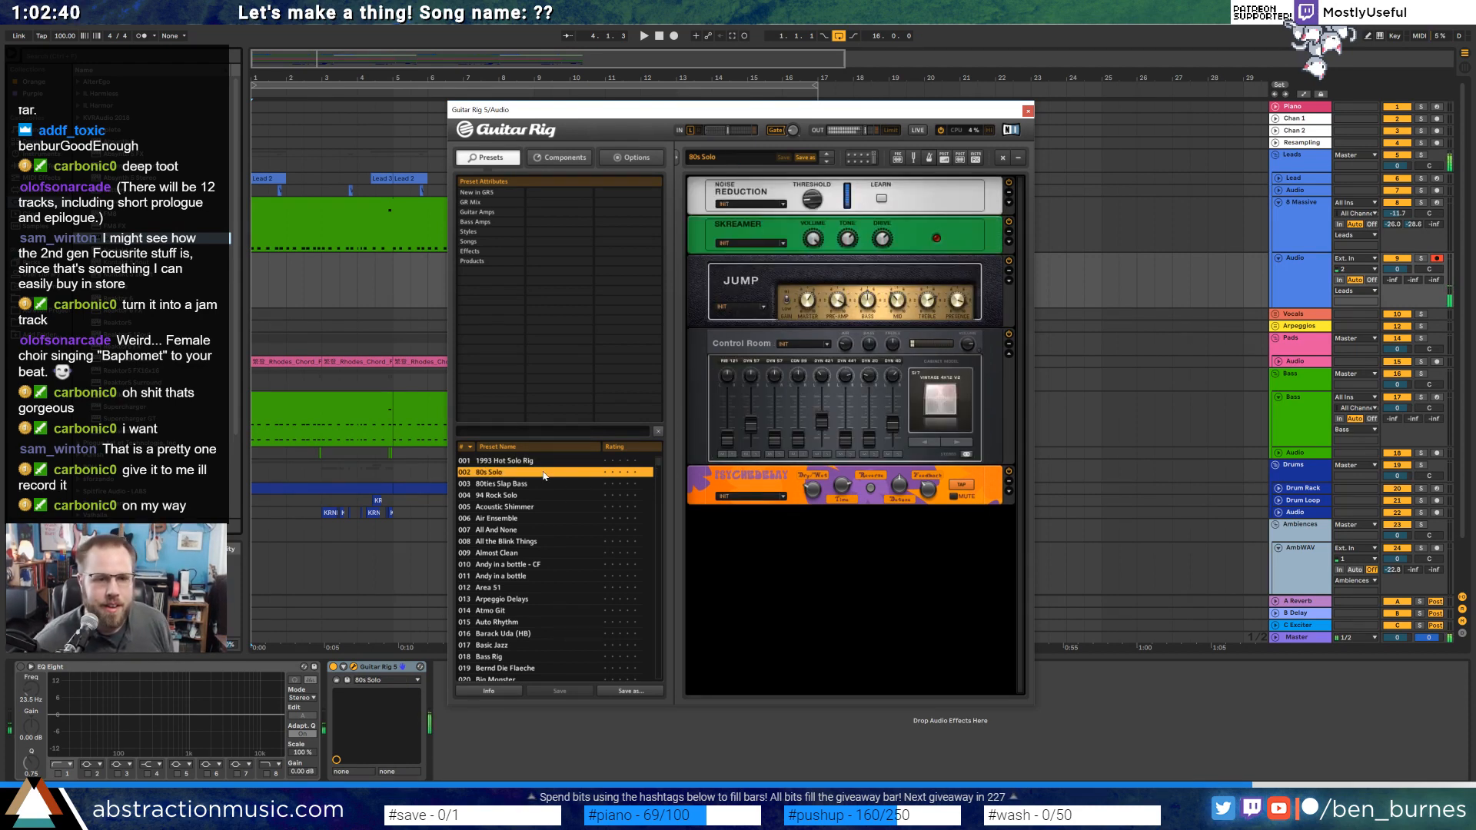
click(541, 507)
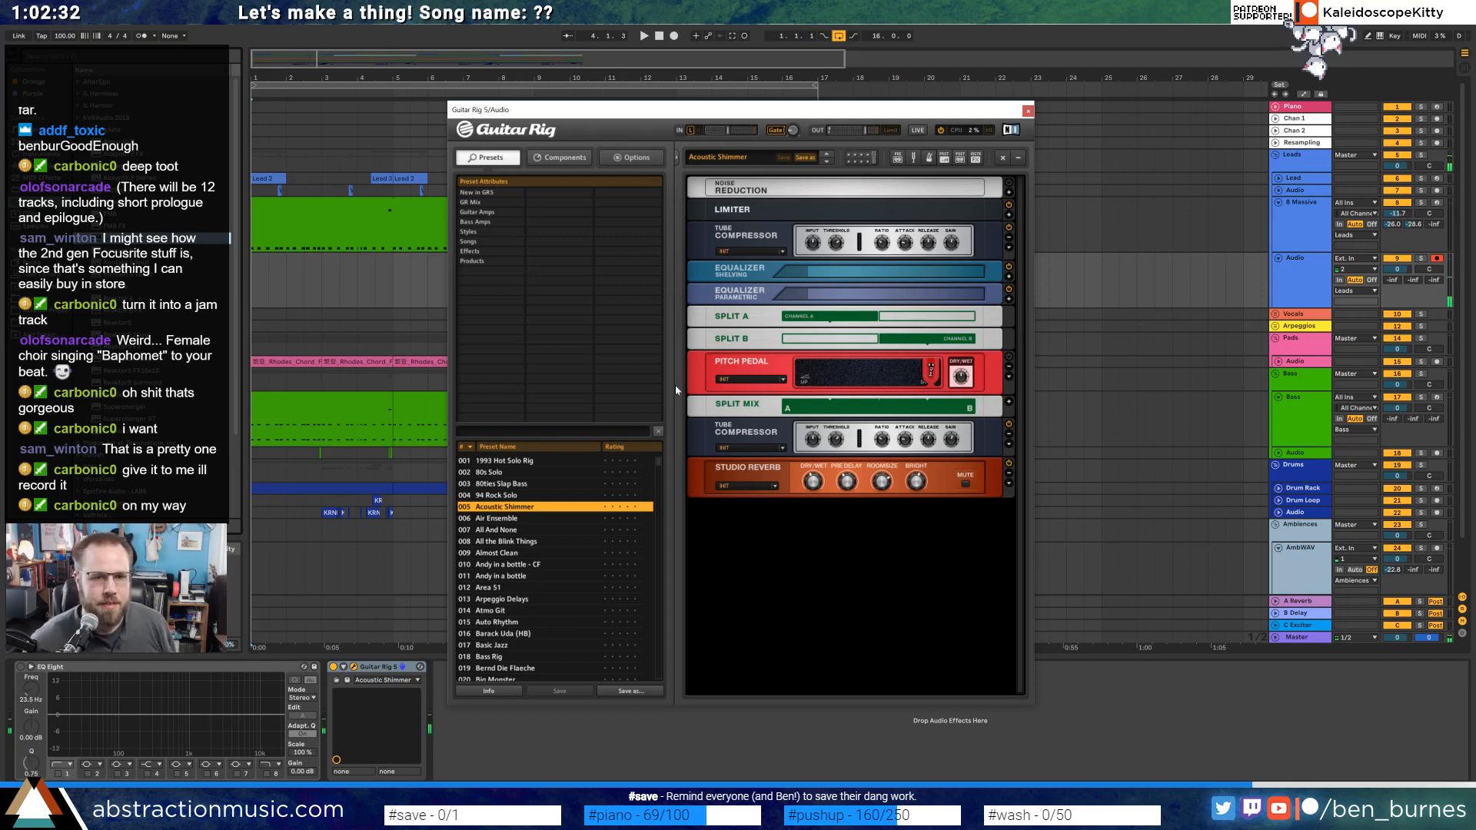
click(1028, 111)
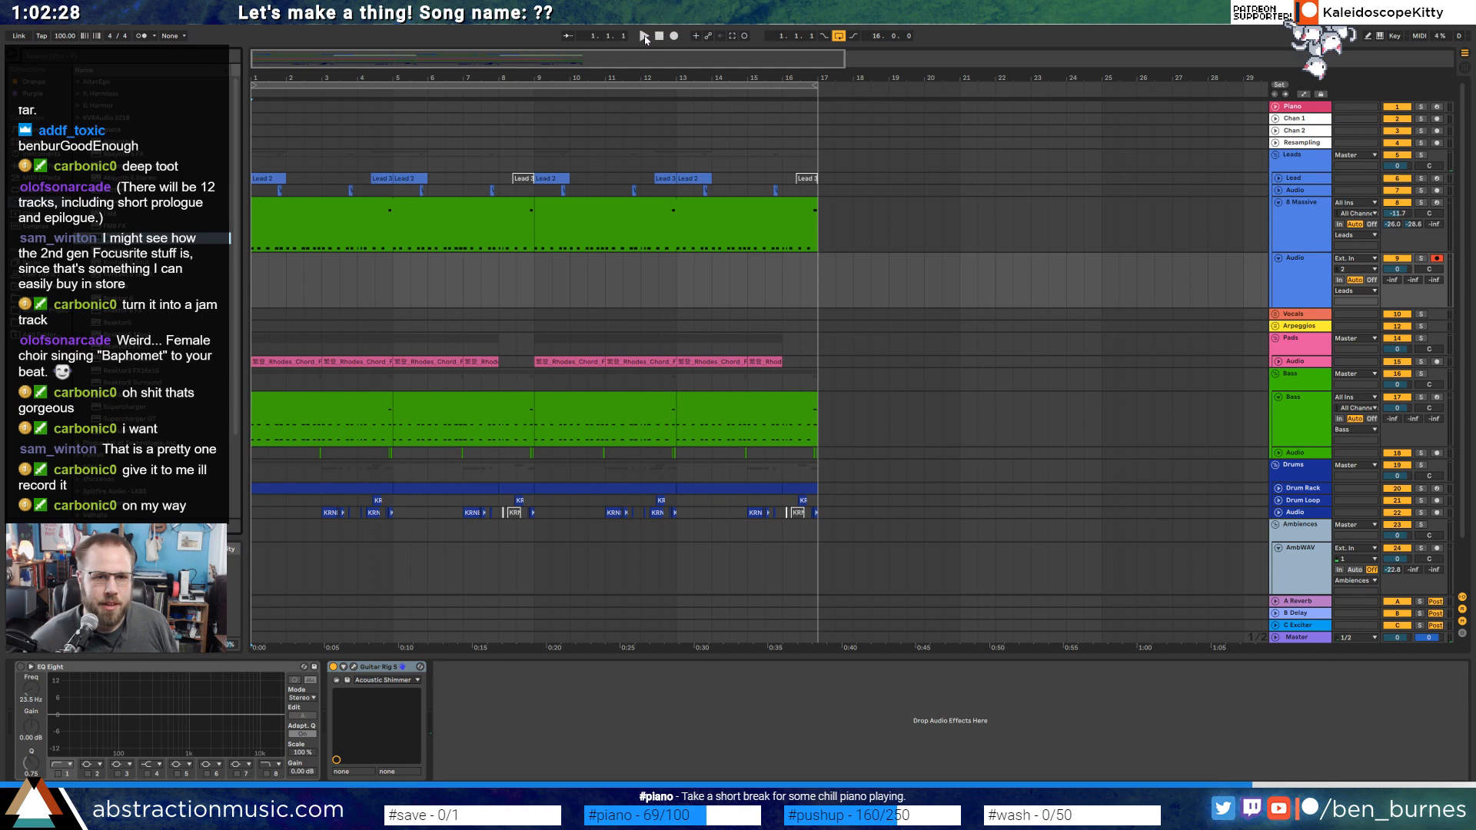
Place Guitar Rig 5 ahead of EQ Eight on the new audio track and rehearse the guitar over the arrangement.
click(644, 36)
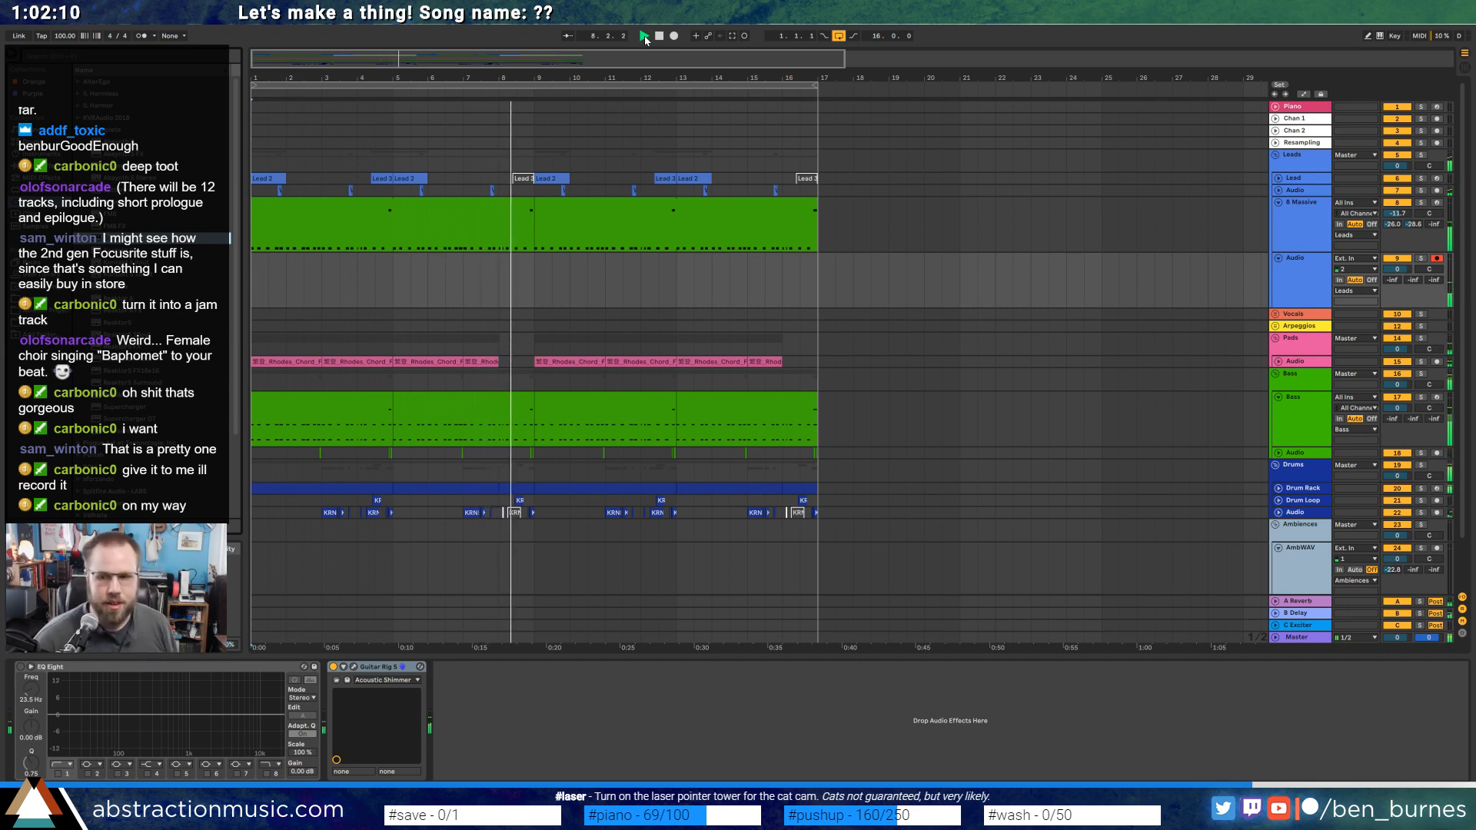
key(space)
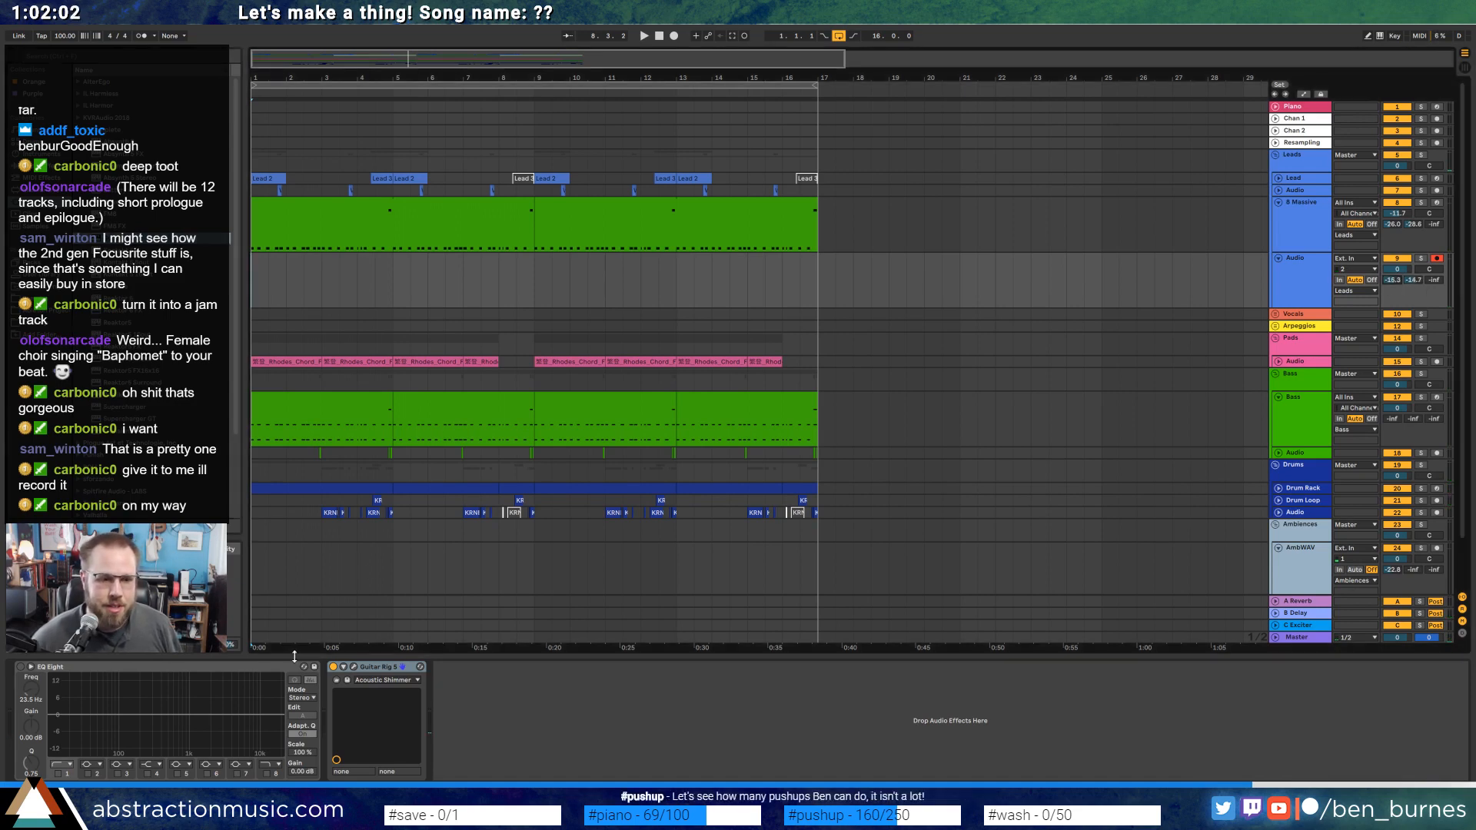
drag(363, 669, 84, 687)
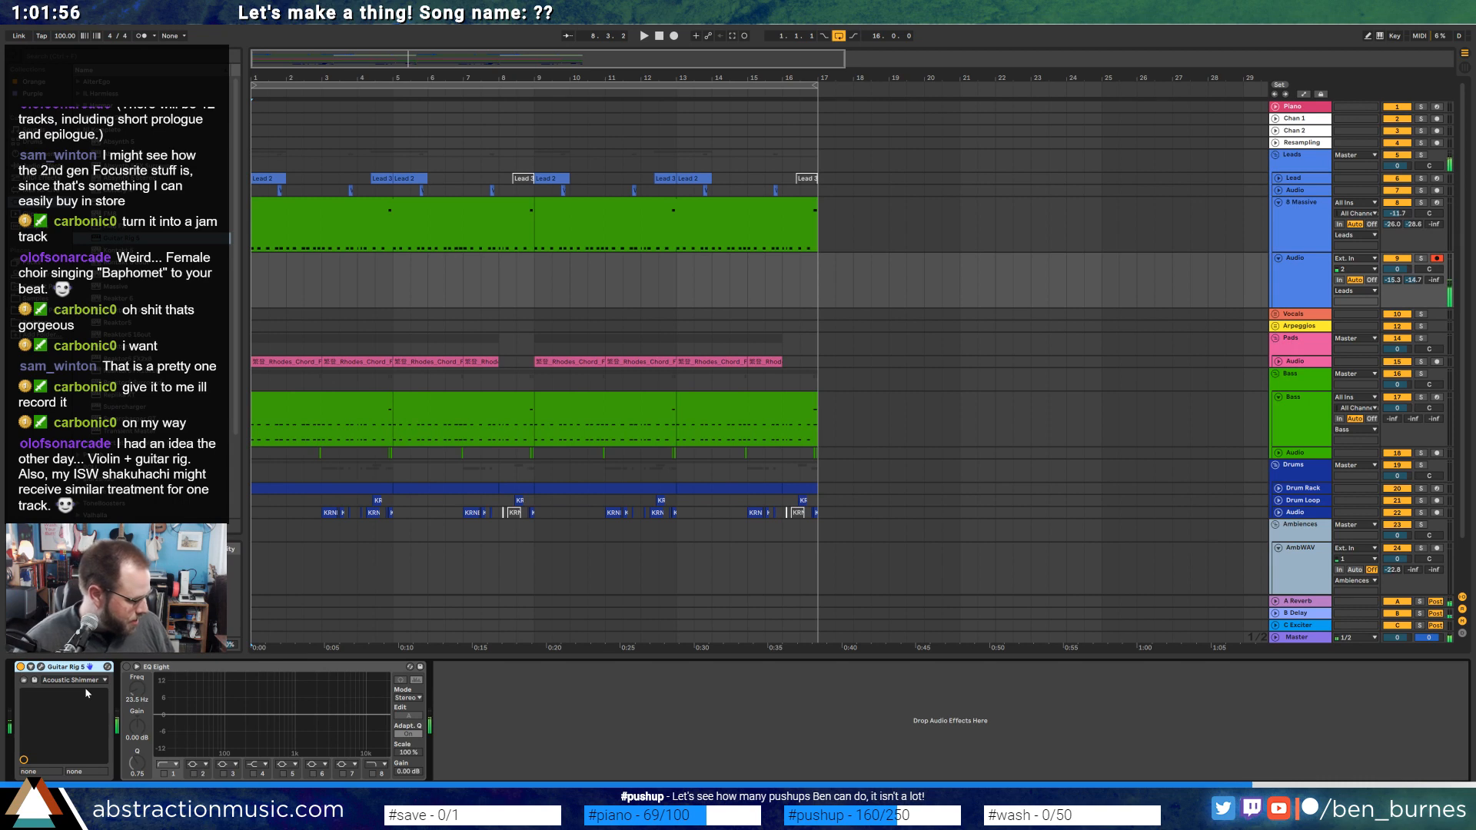
key(space)
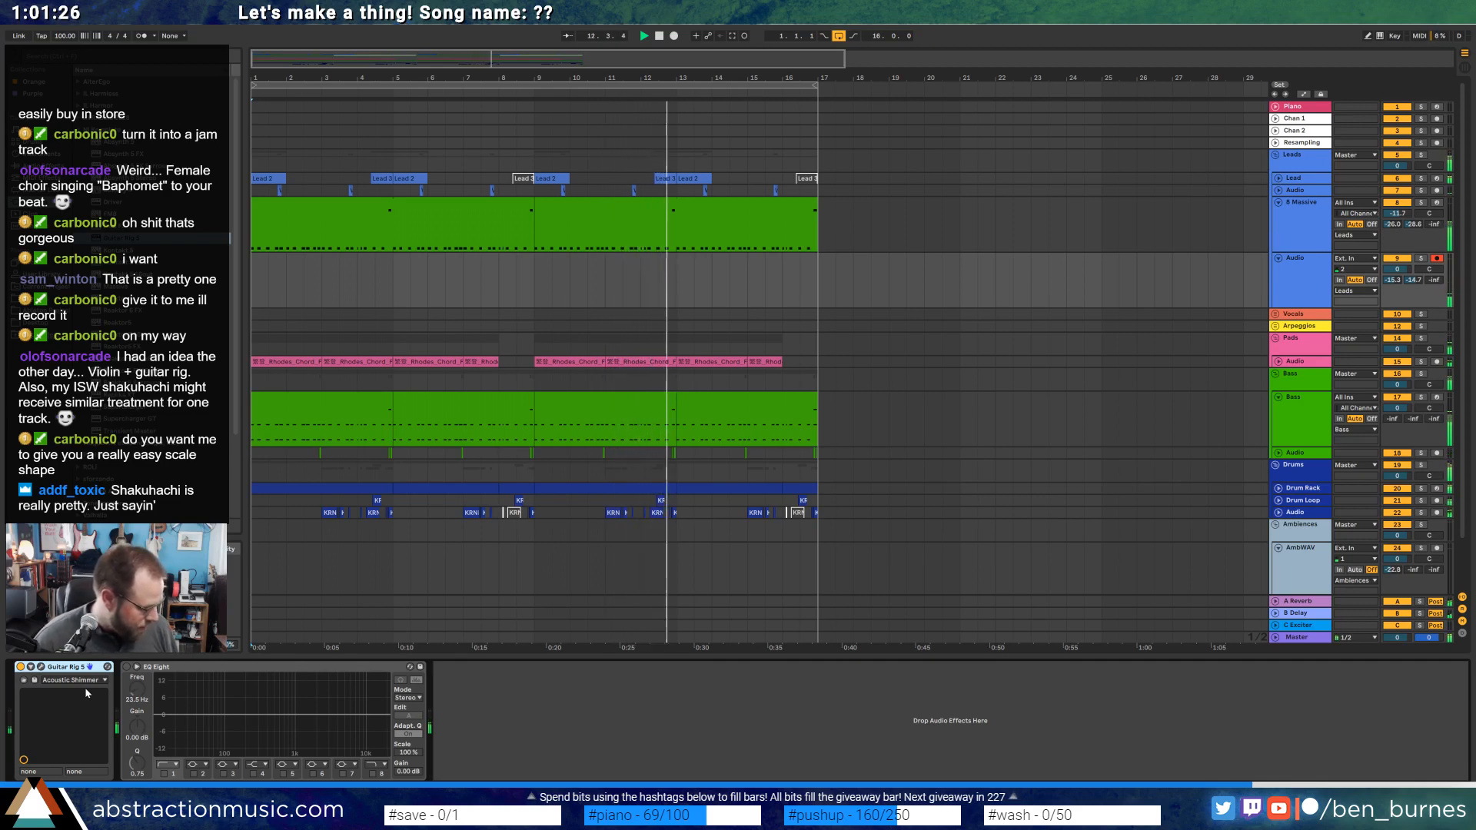
key(space)
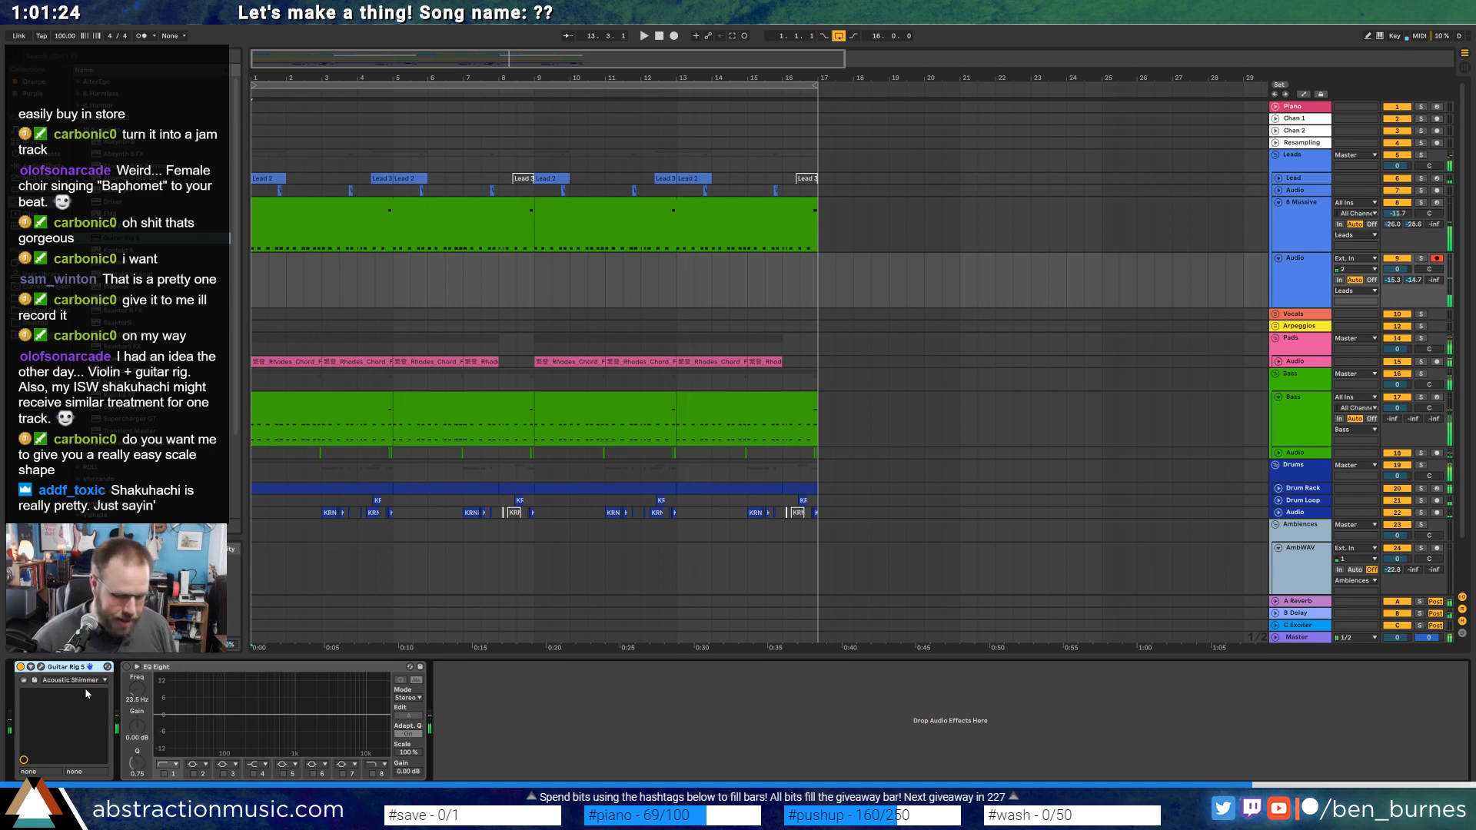
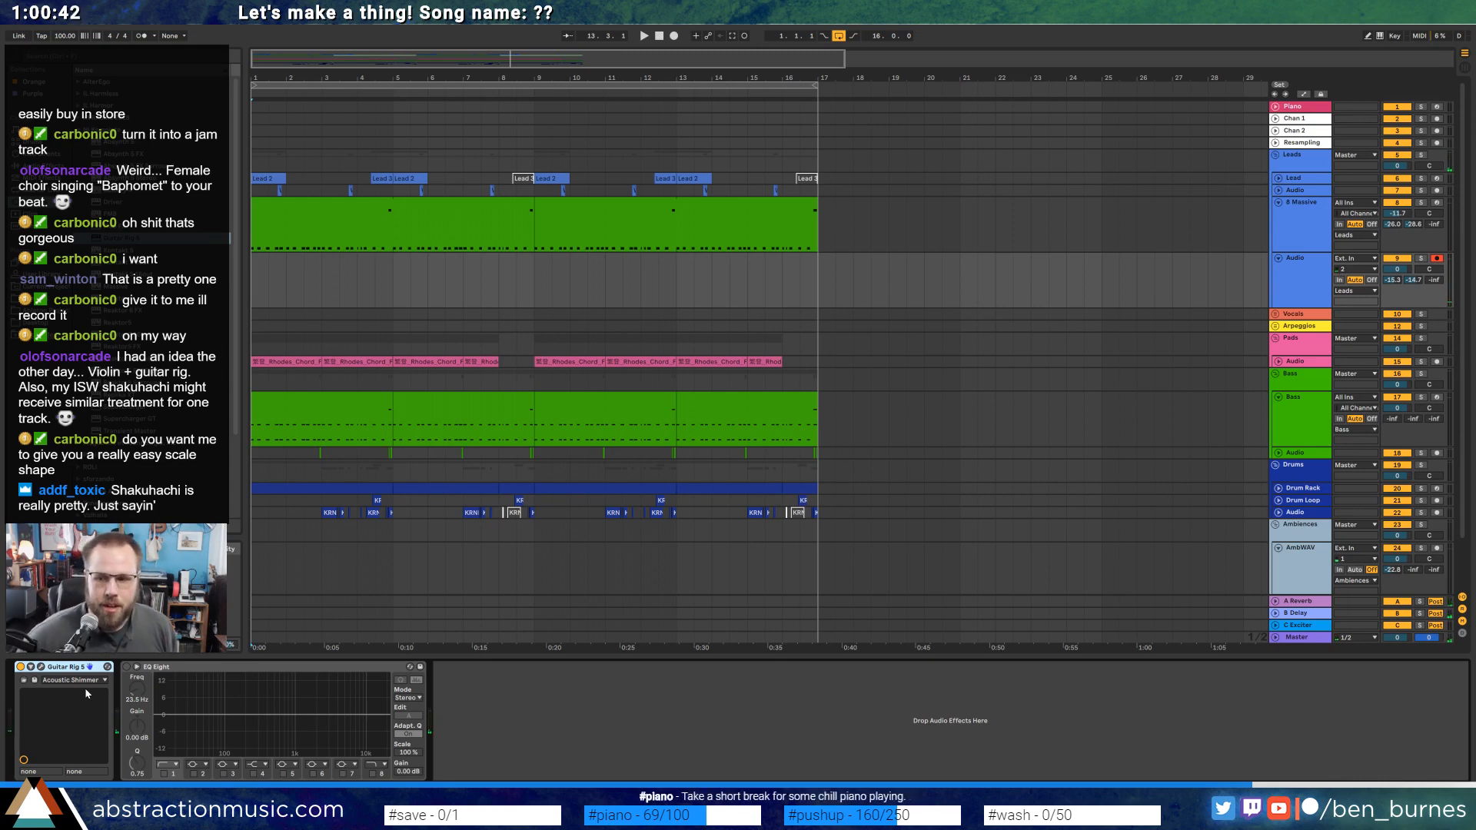
click(644, 36)
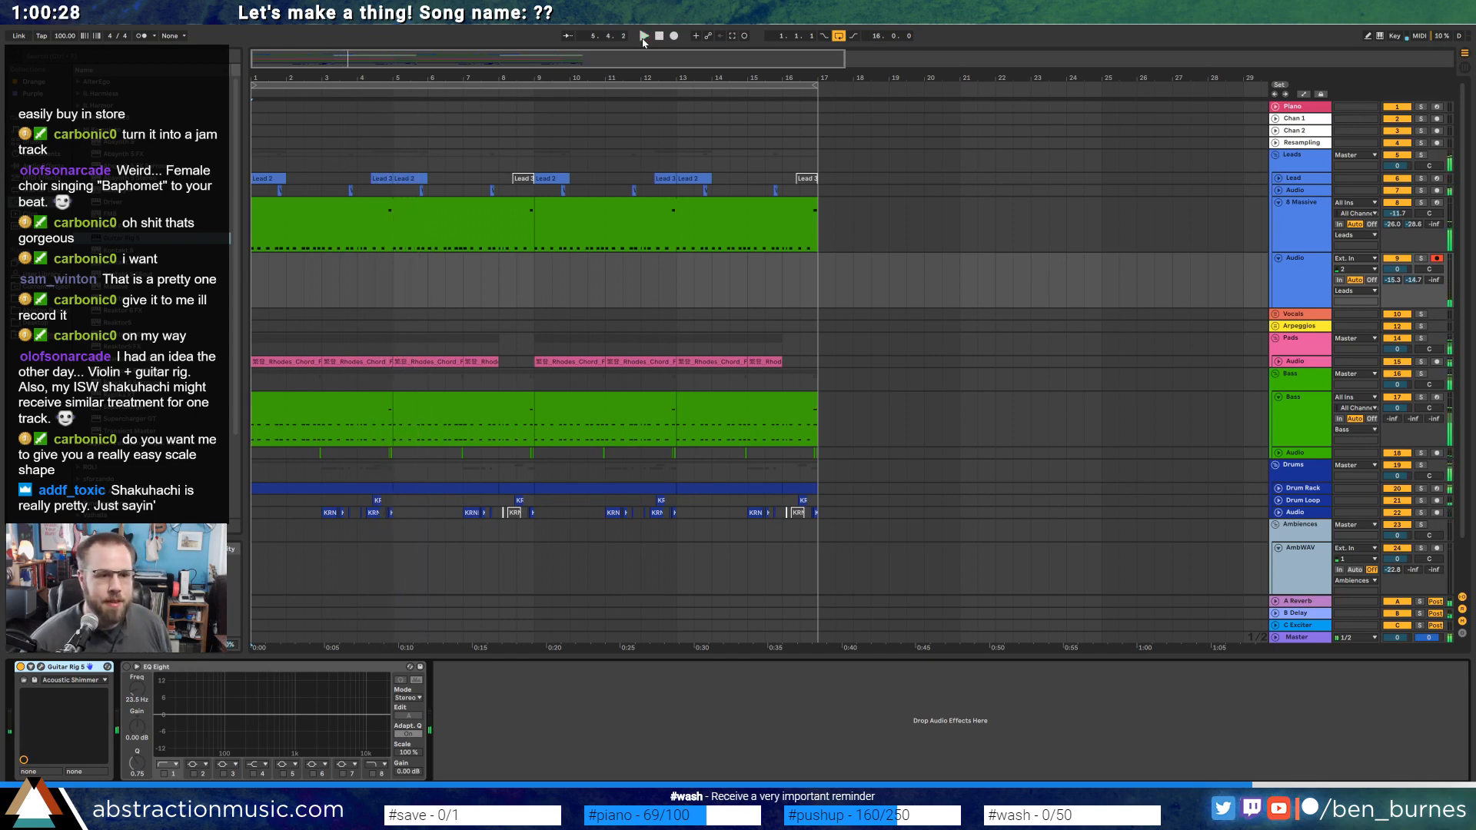
Reopen Guitar Rig 5, try the Air Ensemble preset and load All the Blink Things.
click(41, 667)
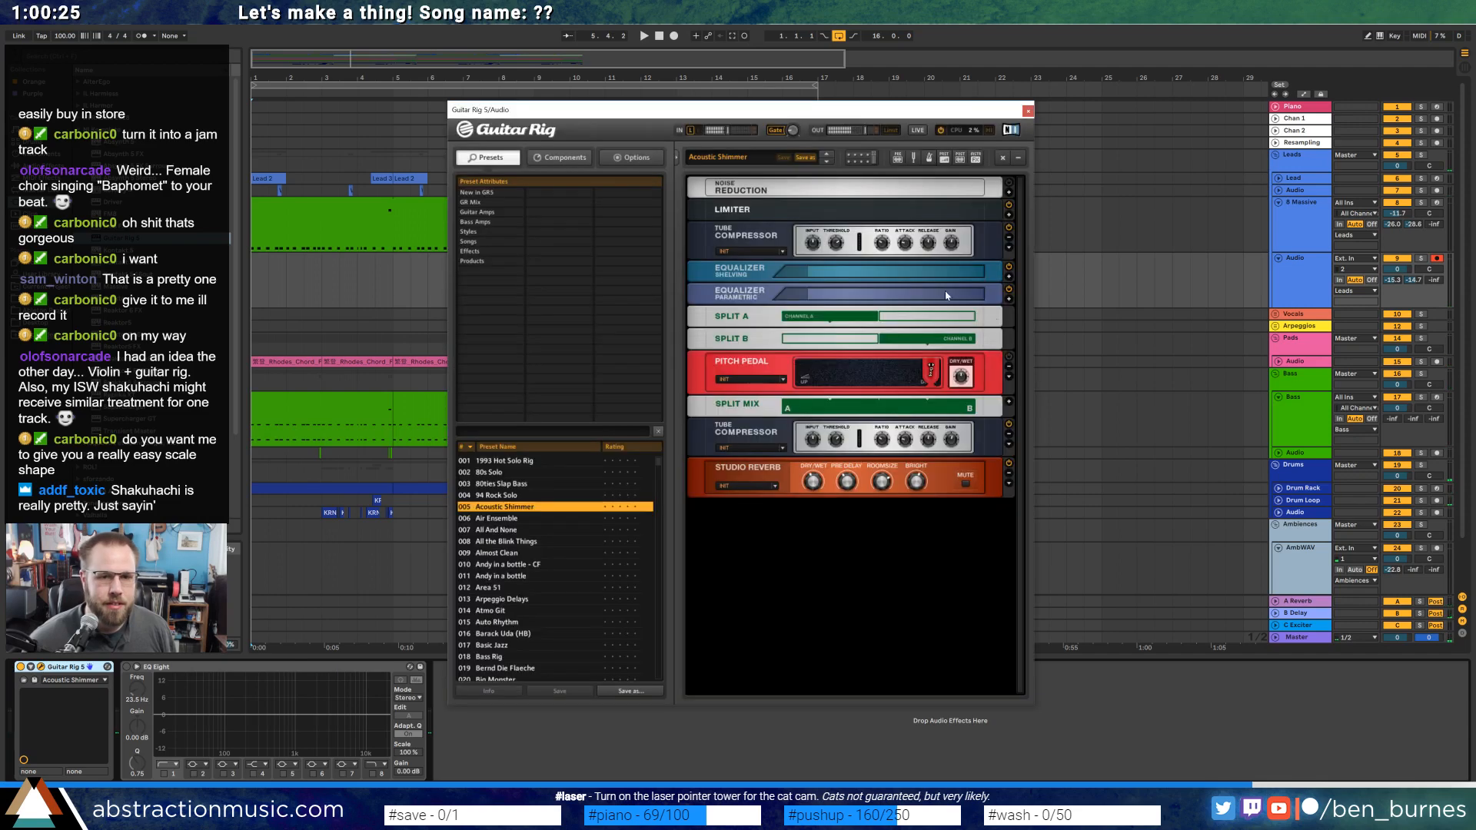
click(527, 519)
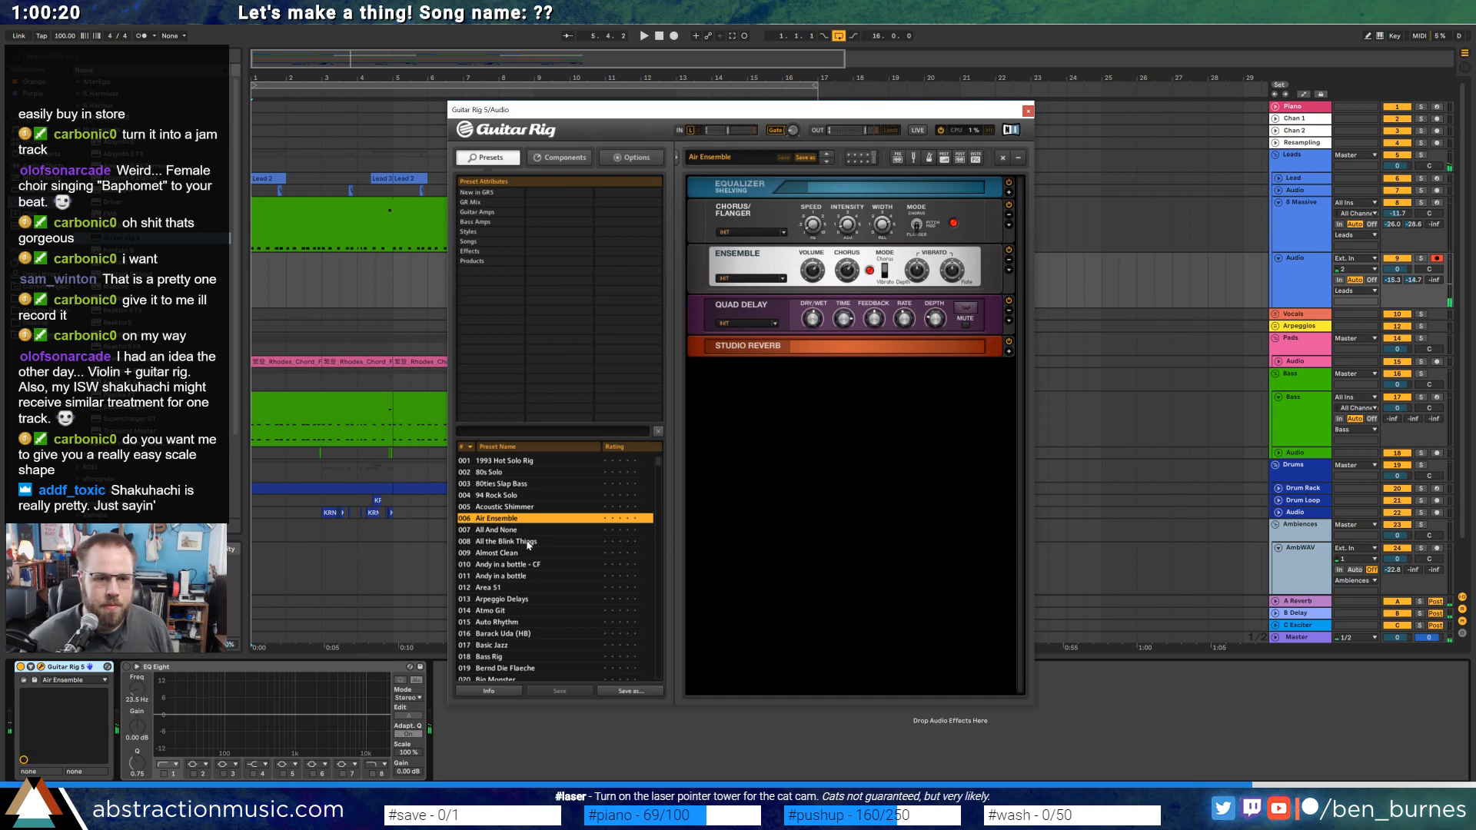
click(528, 542)
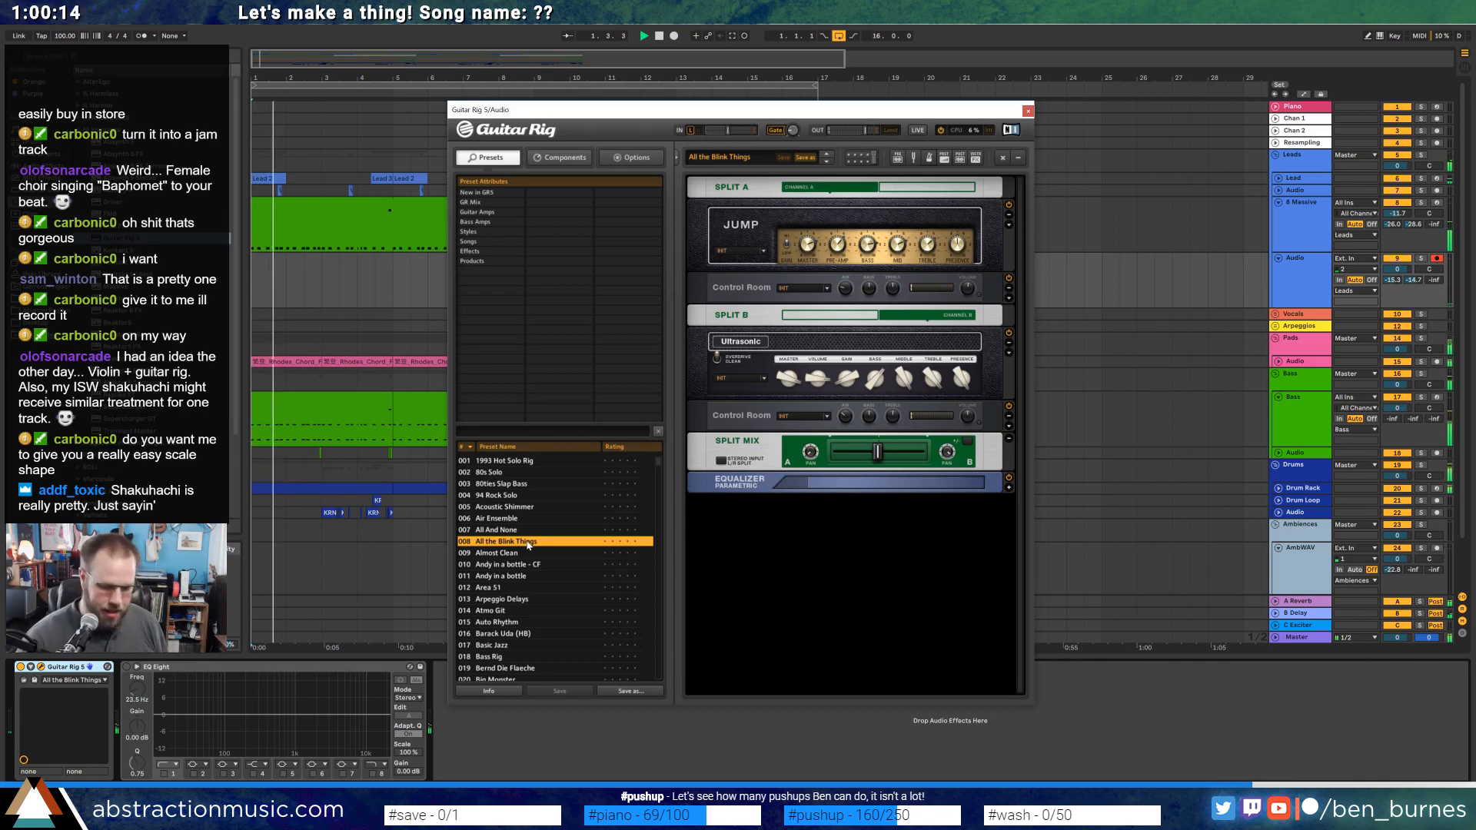
Record a guitar take on the new audio track over the opening bars, restarting from the beginning for a second take.
key(F9)
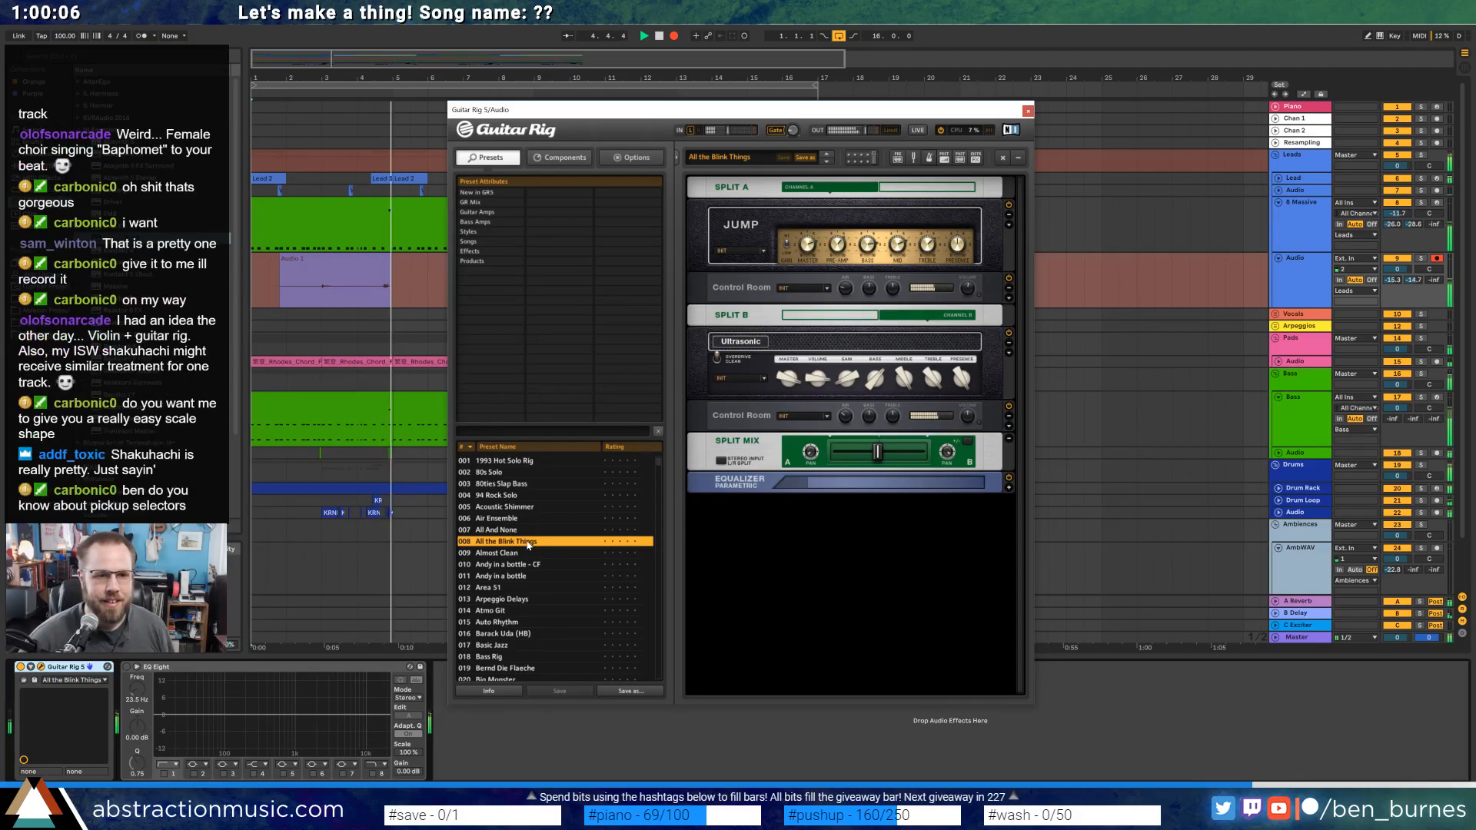
key(space)
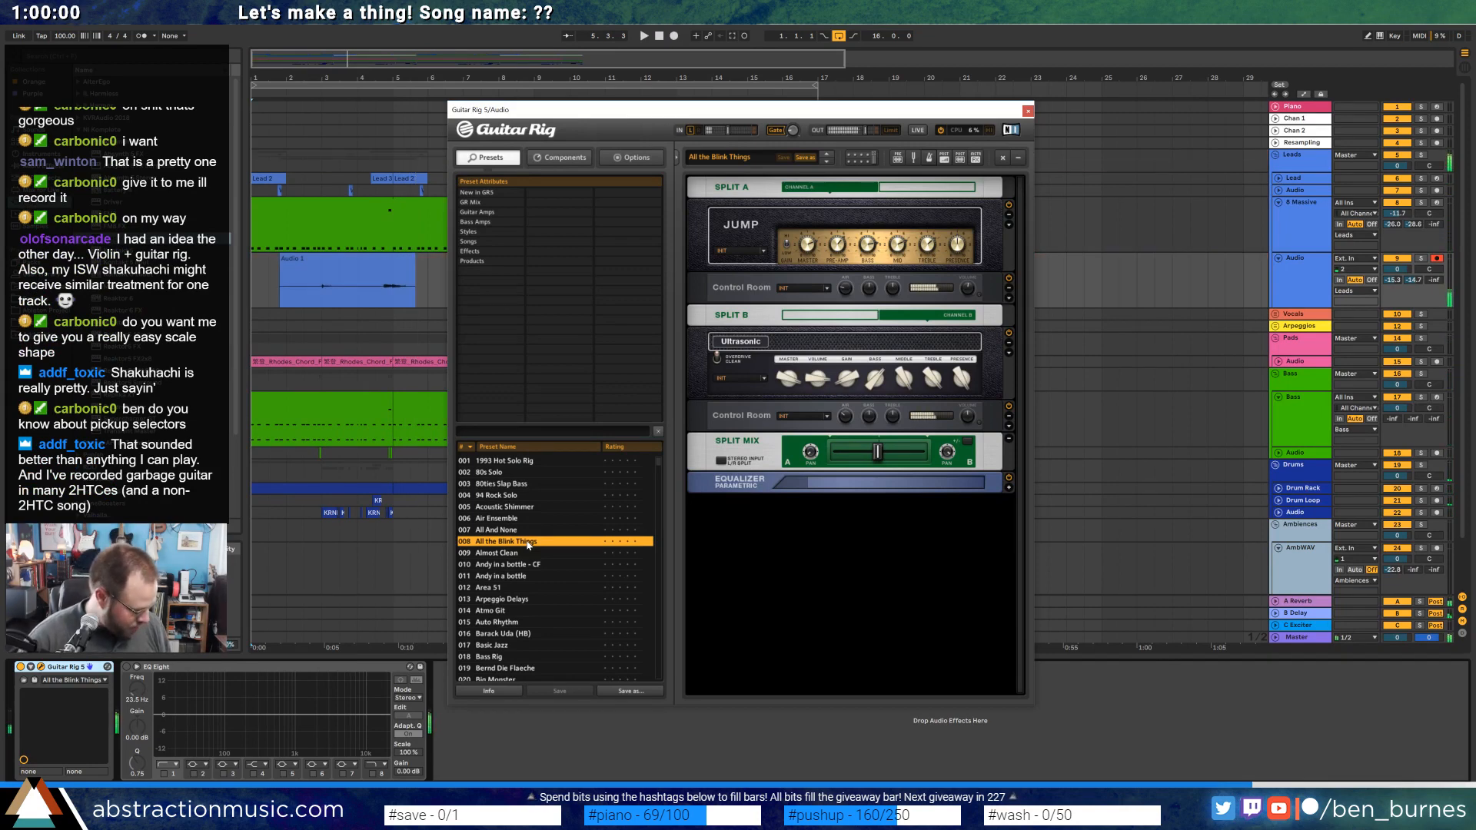
key(space)
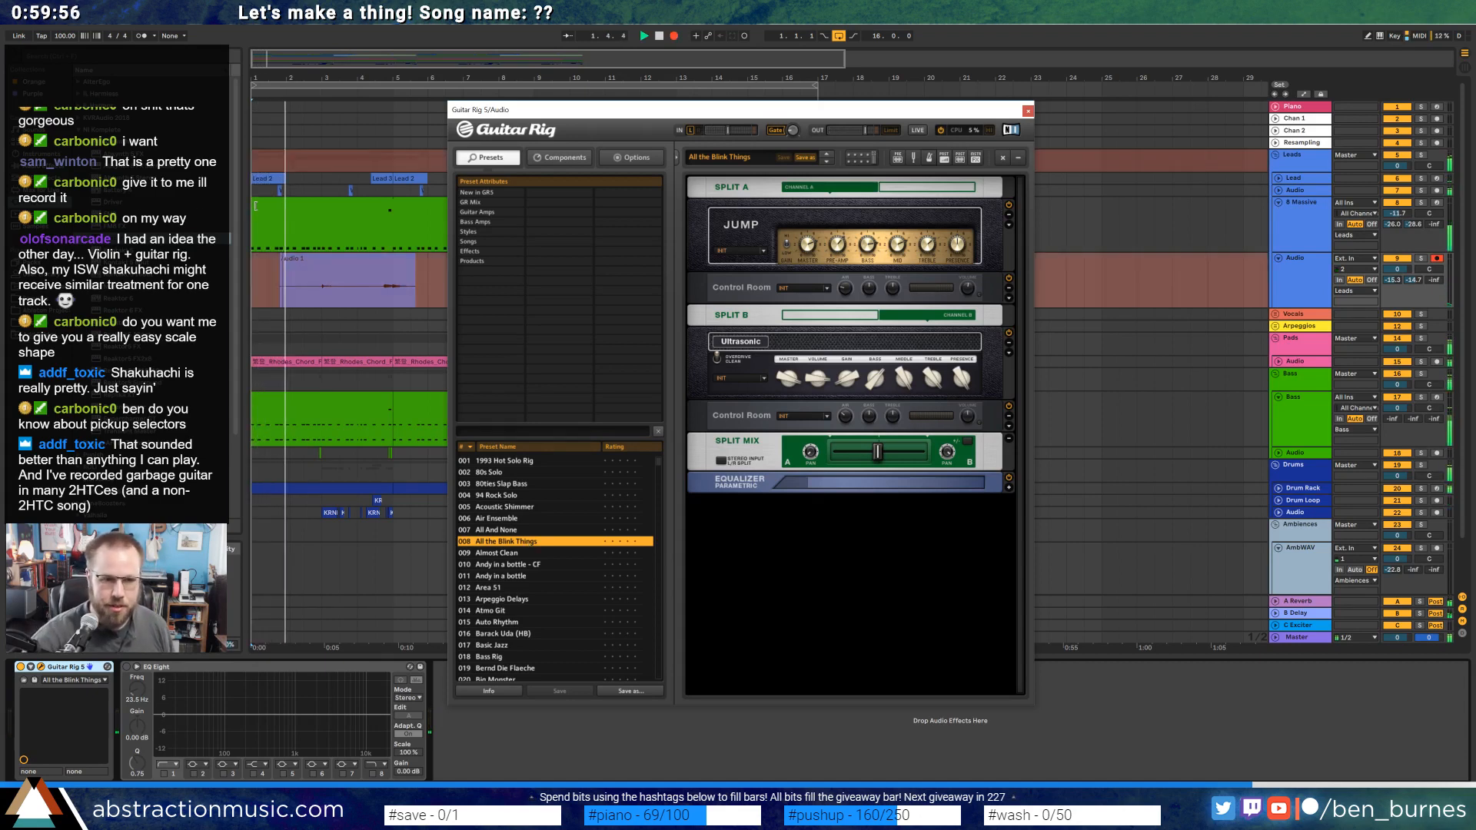
key(F9)
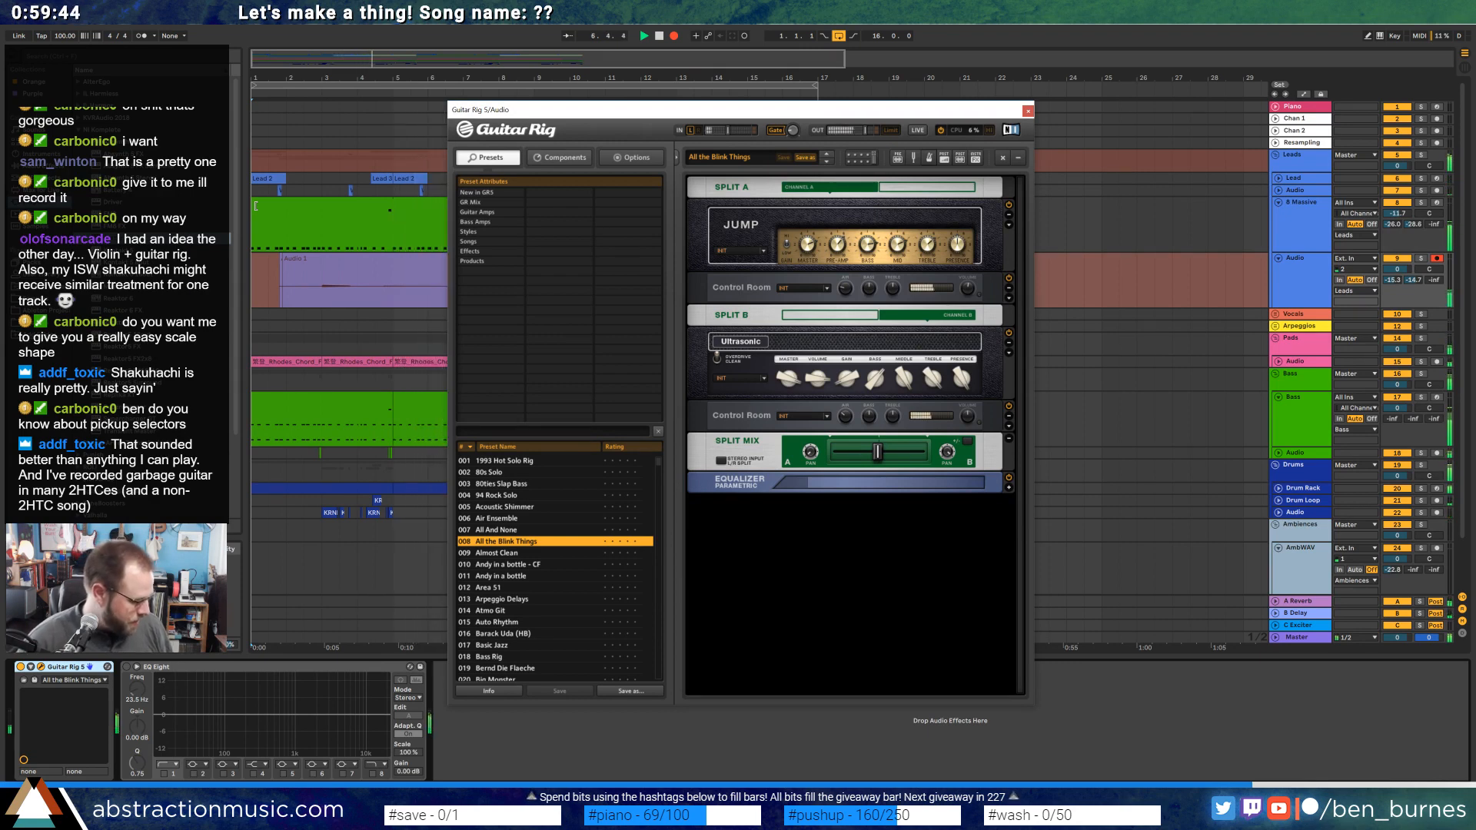
key(space)
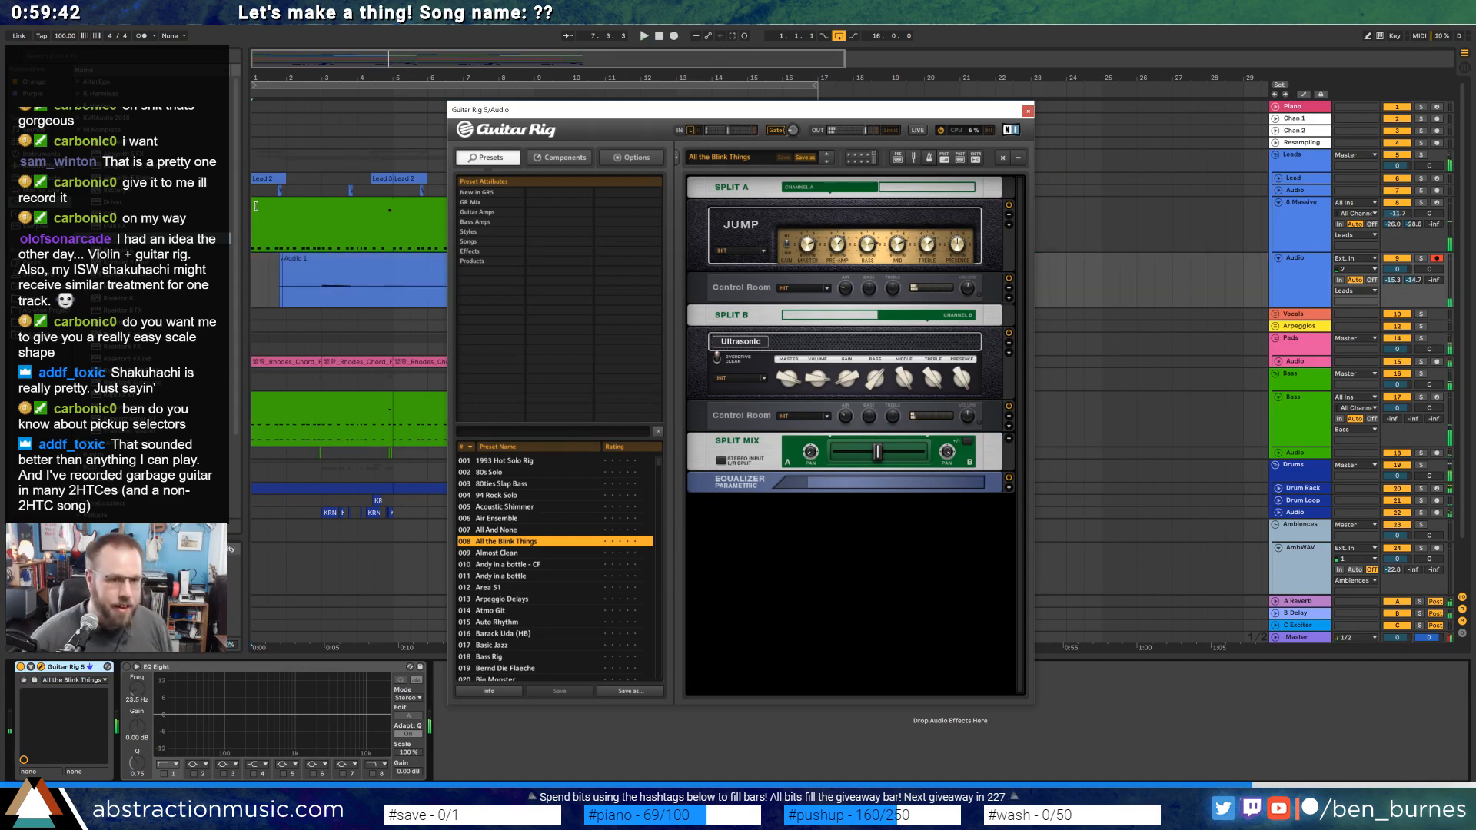
Trim the guitar clip to about bars 4.5 to 6.5, delete the leftover piece near bar 2 and add a fade-out.
drag(282, 263, 378, 279)
drag(269, 279, 304, 297)
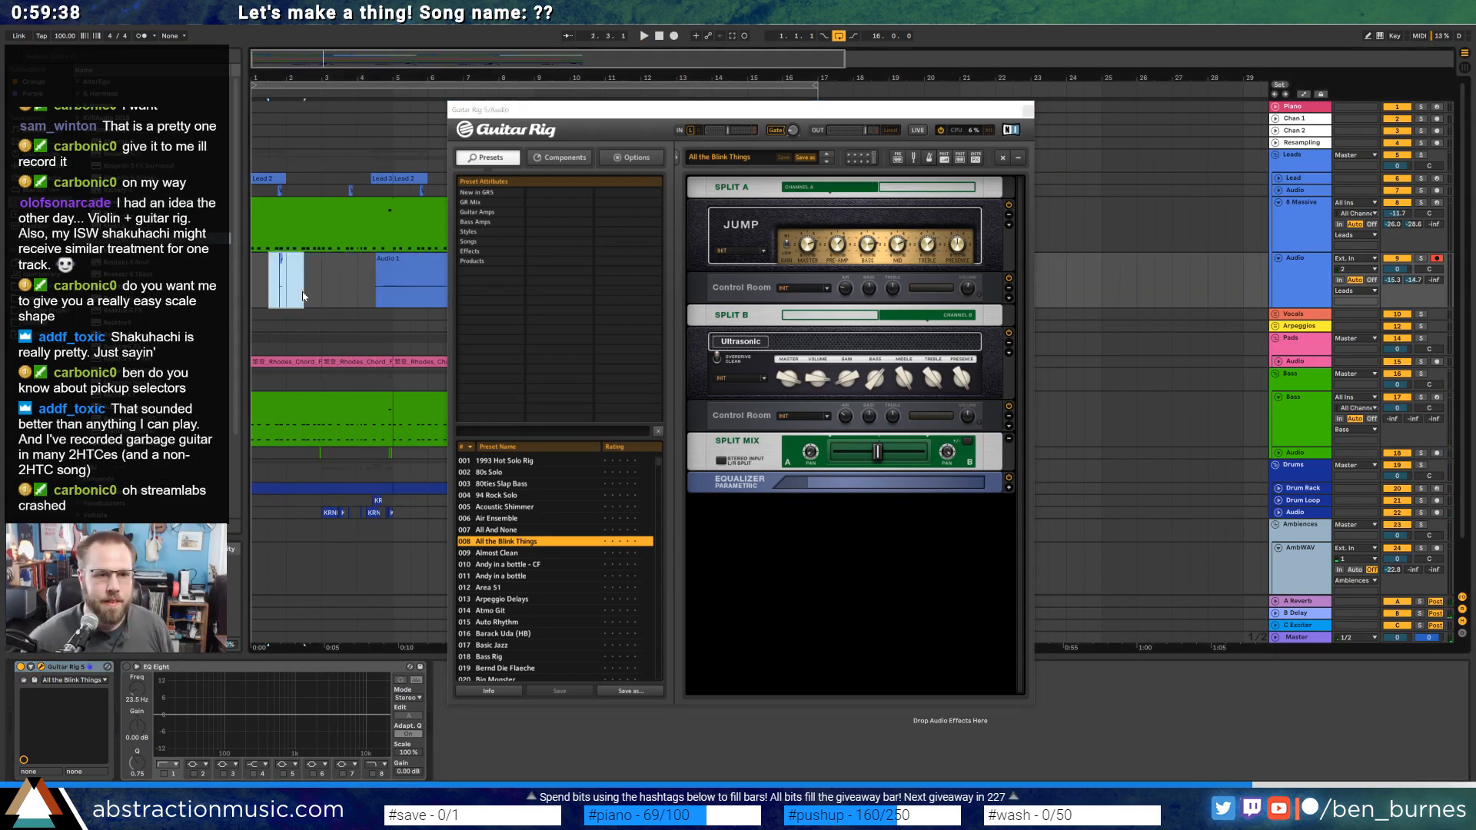
key(space)
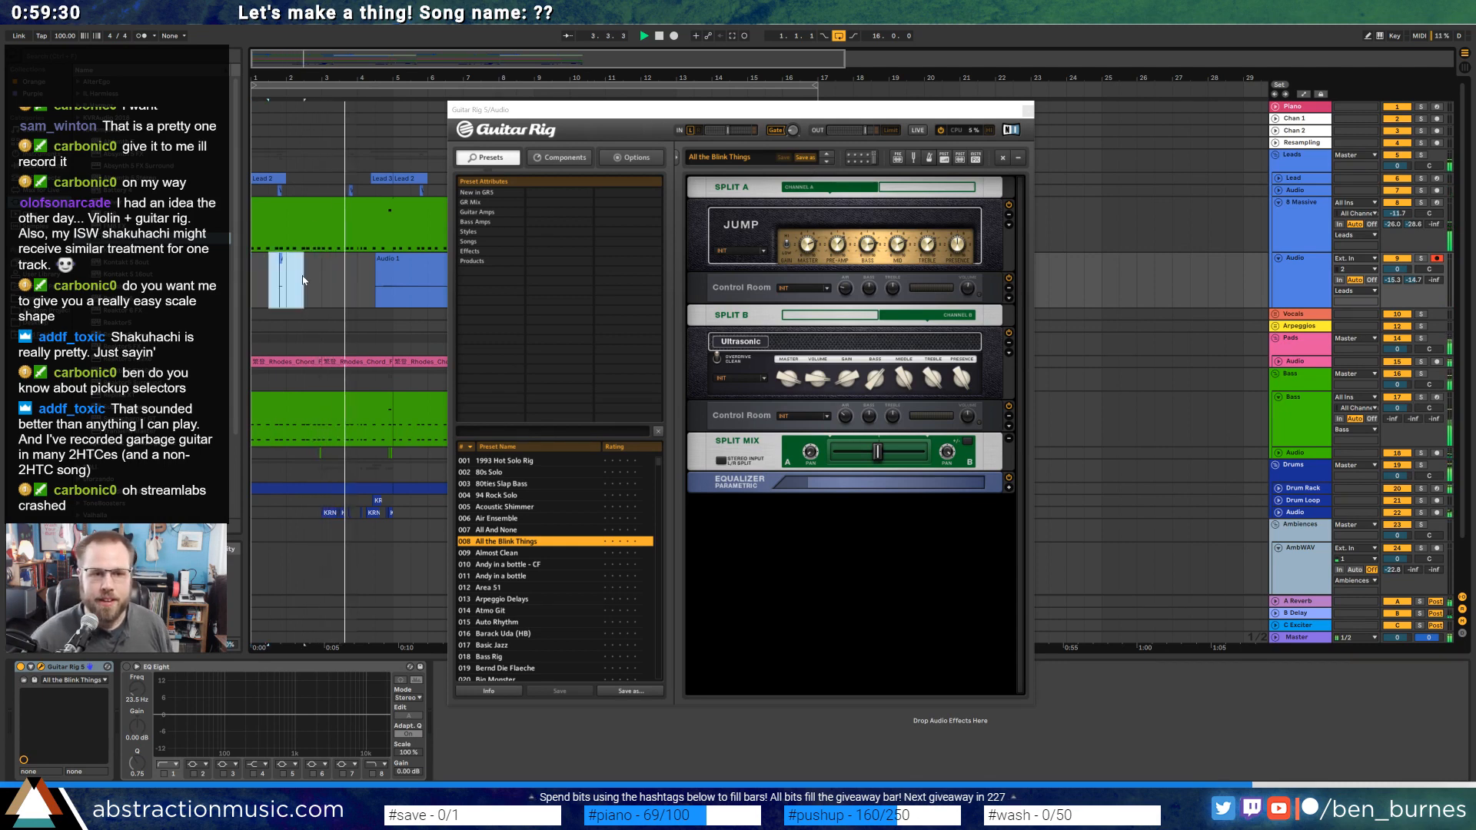
drag(547, 109, 868, 134)
drag(485, 268, 427, 260)
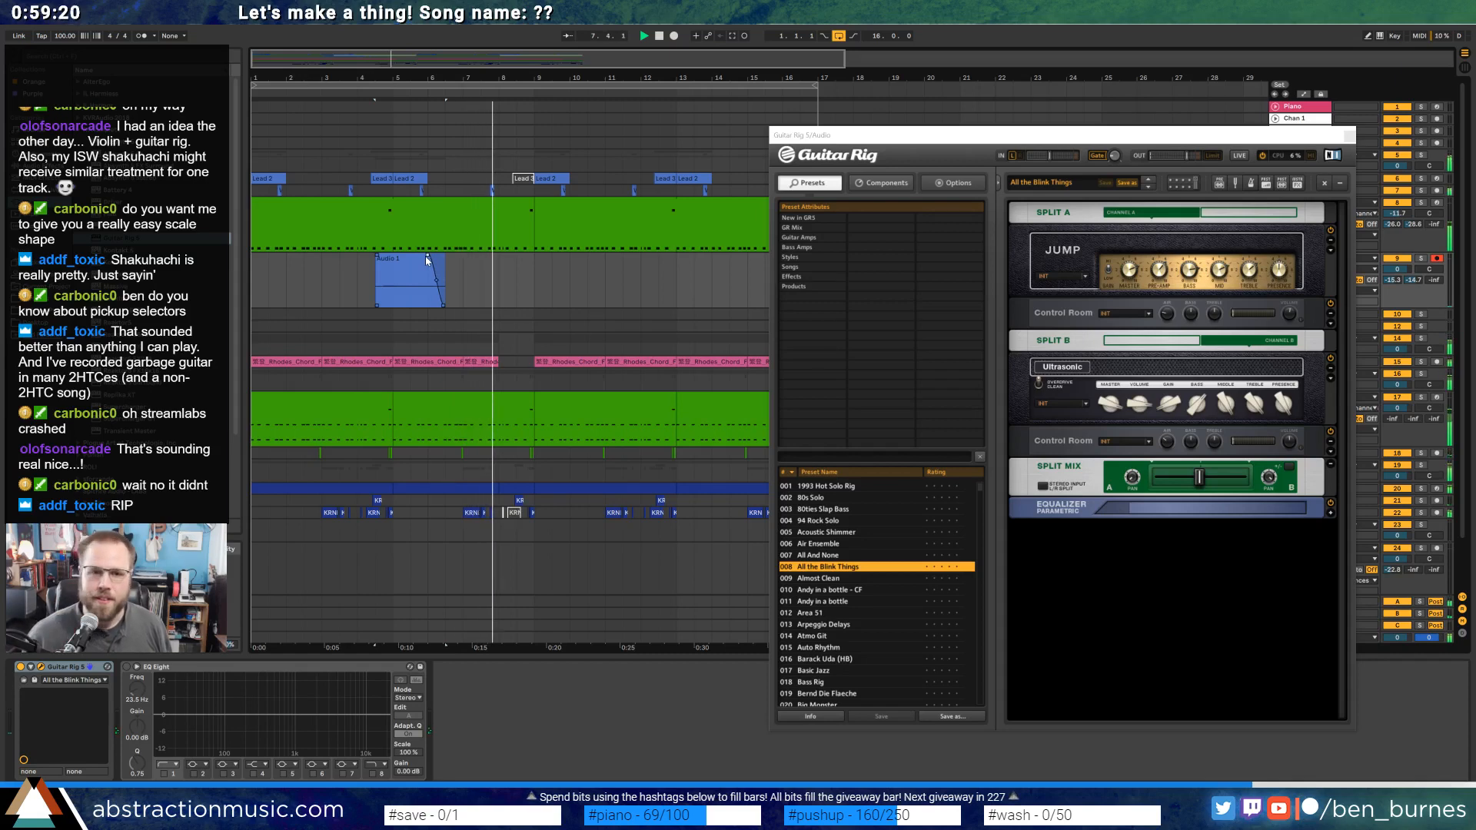
key(space)
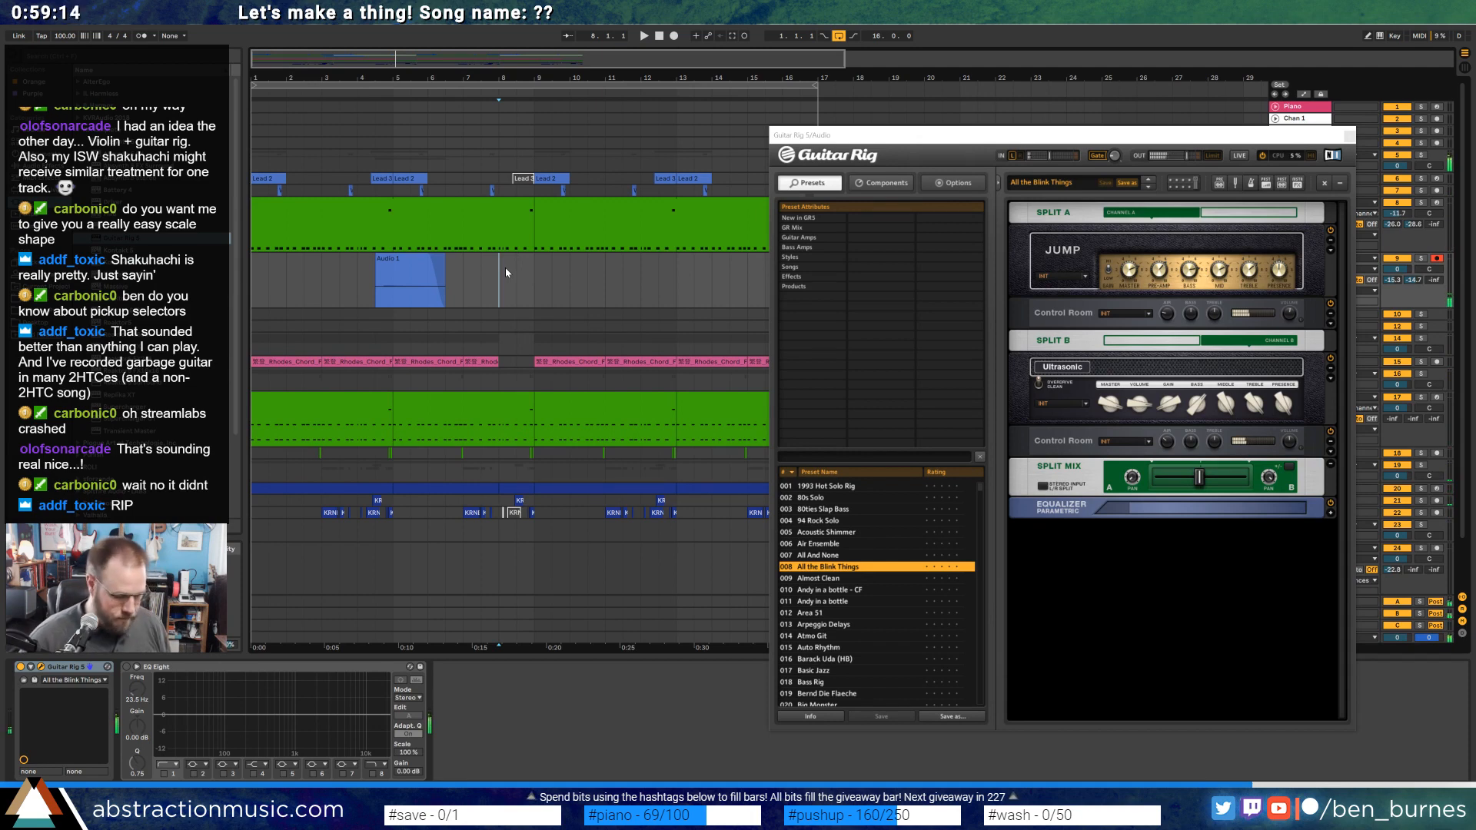
Record another guitar take on the audio track from bar 8 to about bar 11, restarting once.
key(F9)
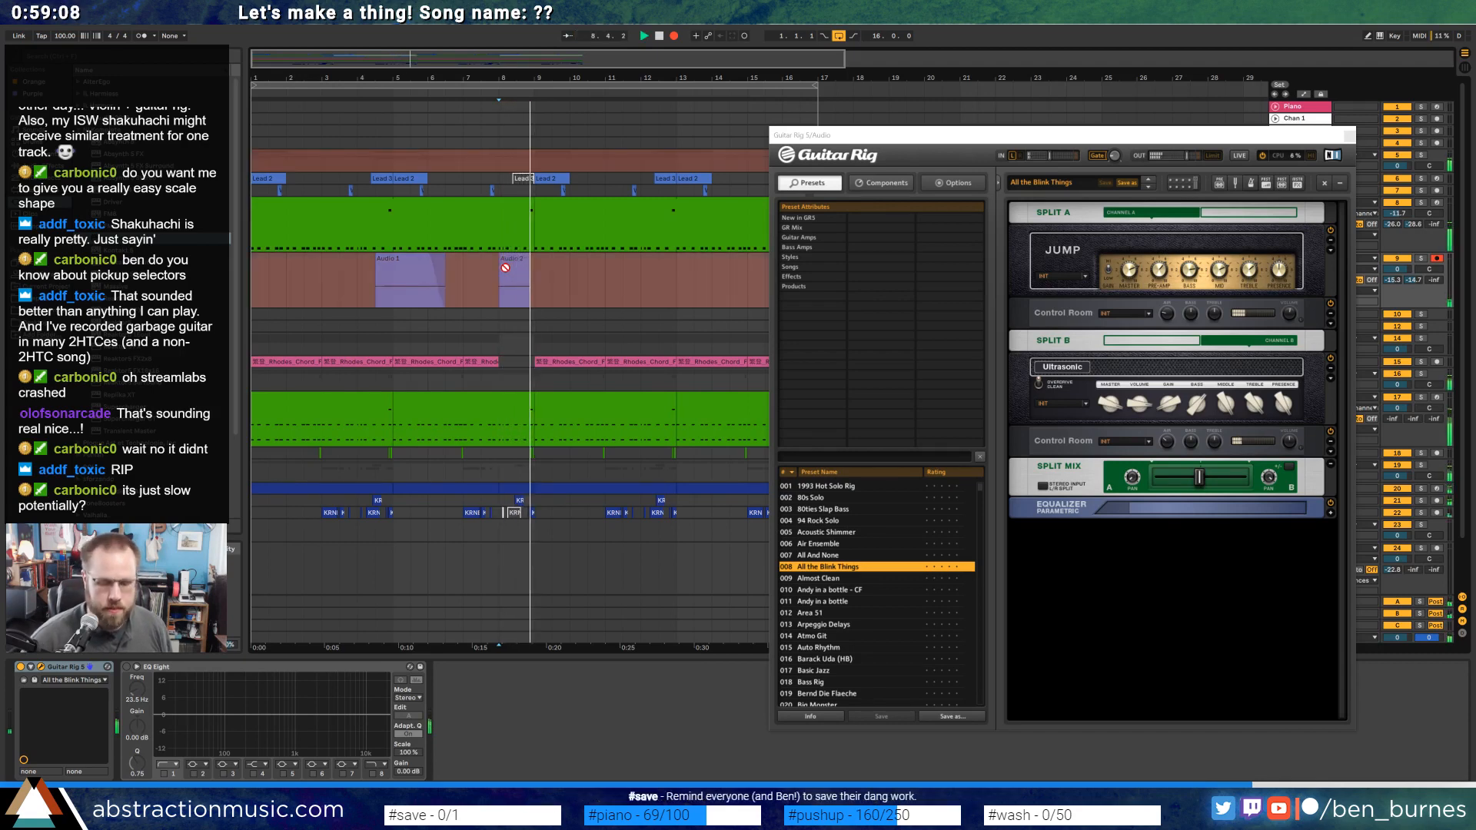
key(space)
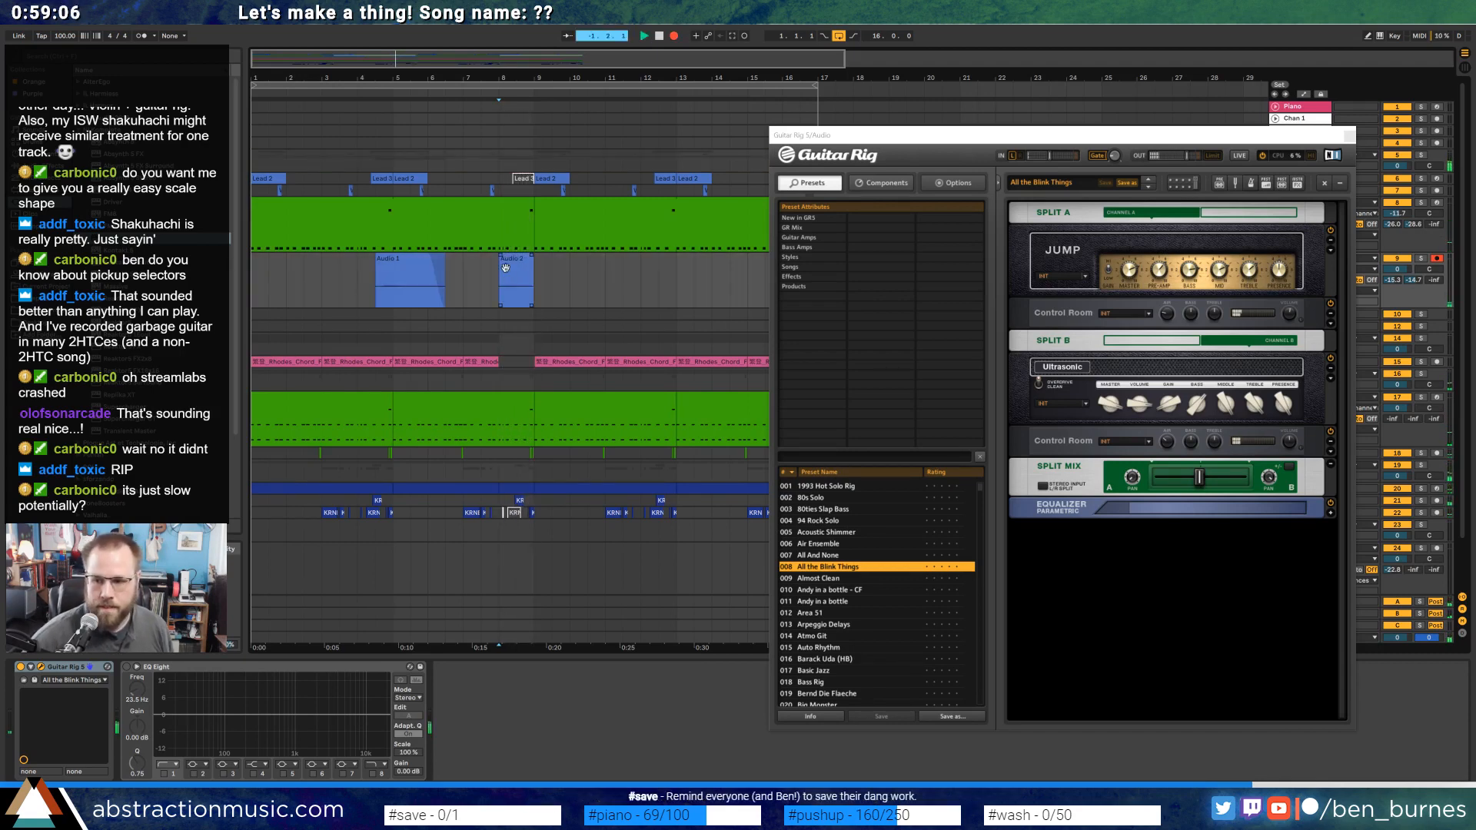
key(F9)
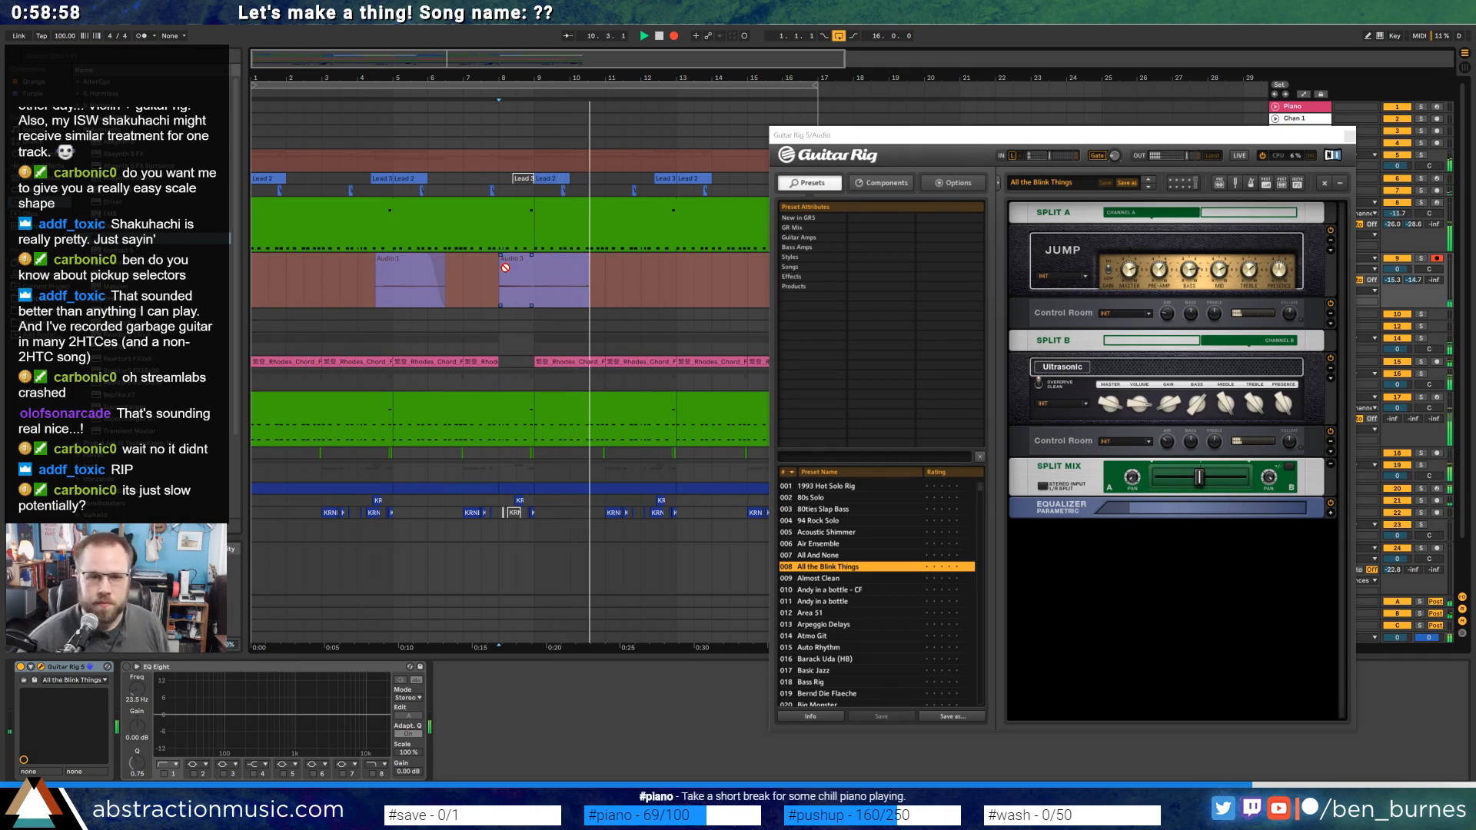
key(space)
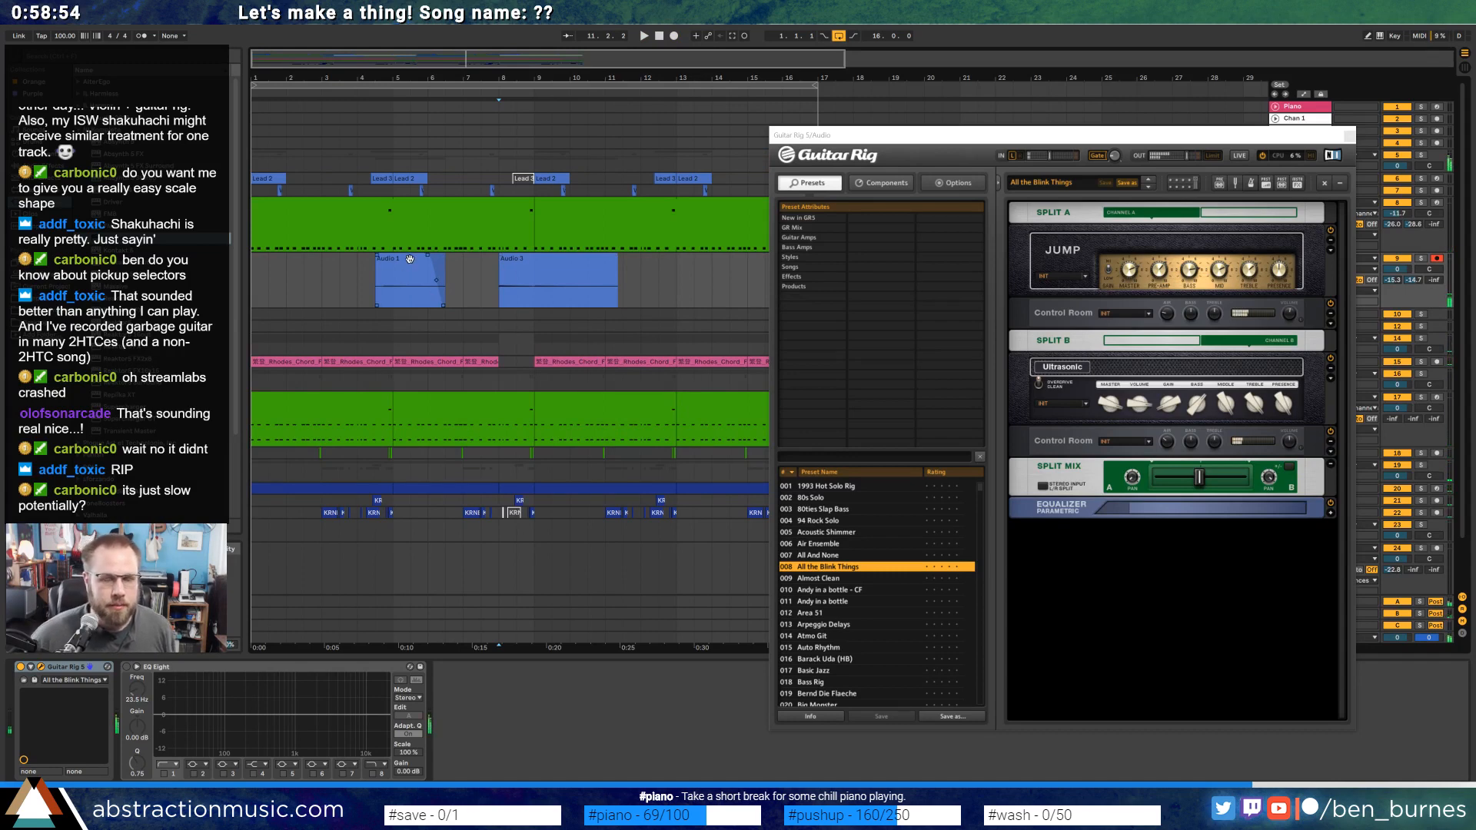
Copy the guitar clip at bar 4.5 to about bar 12.5 and the bar 8 guitar clip to bar 16.
drag(408, 260, 692, 293)
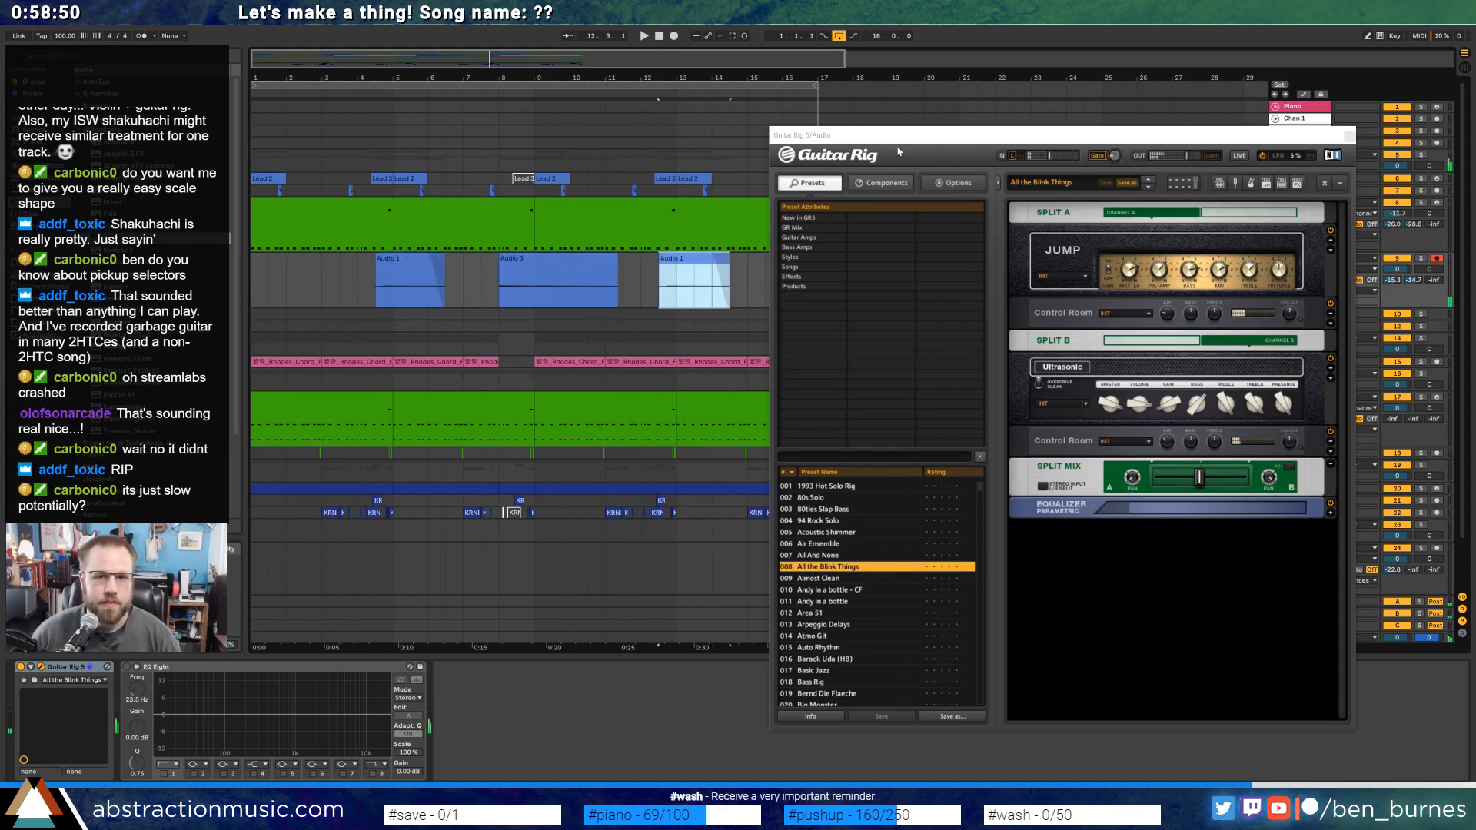
drag(898, 152, 1007, 152)
drag(531, 256, 804, 276)
Replace the guitar clip at bar 8 with a newly recorded take ending in a fade-out near bar 11, and close Guitar Rig.
click(517, 261)
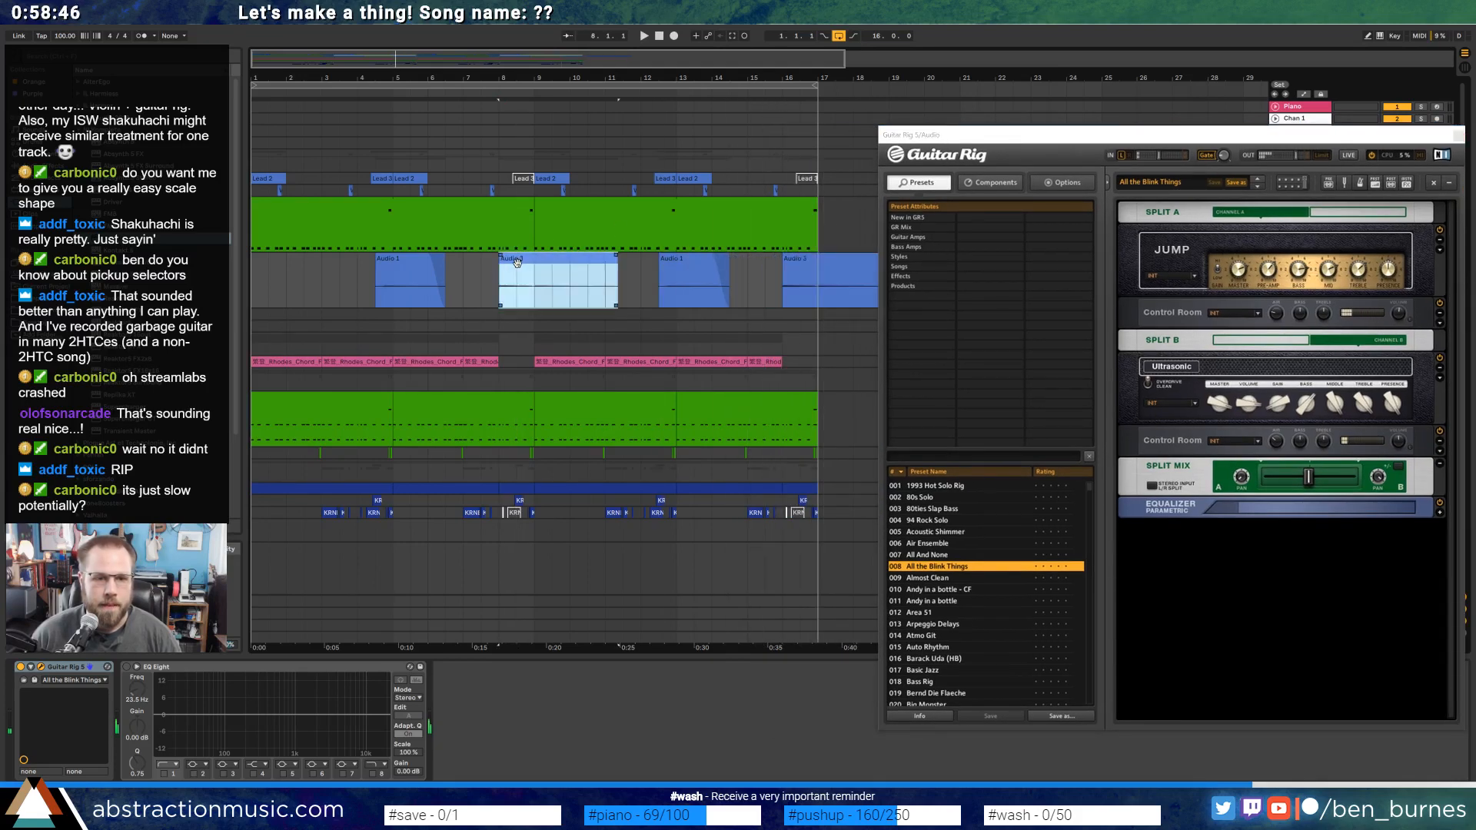
key(Delete)
click(500, 281)
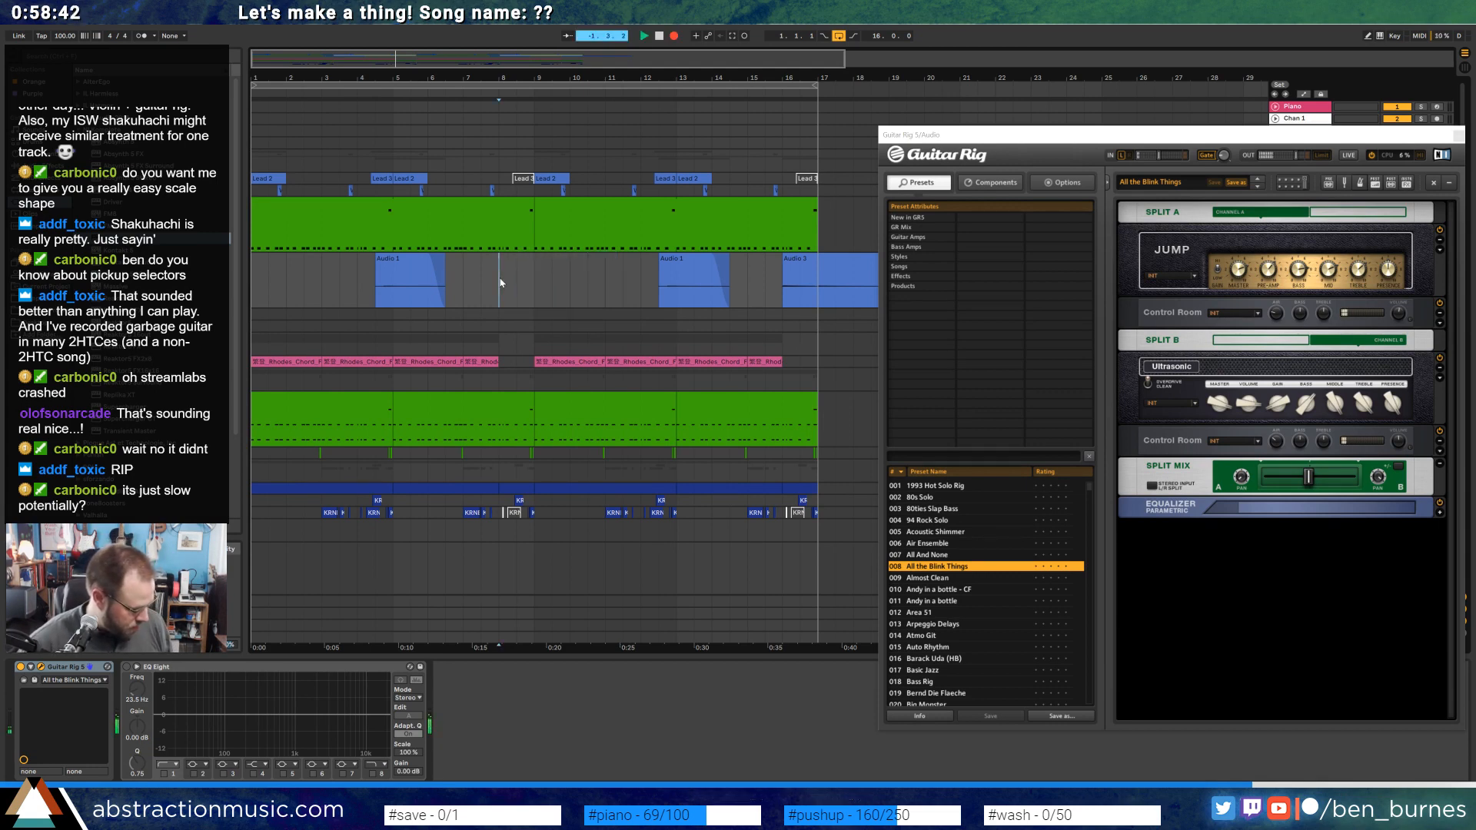
key(space)
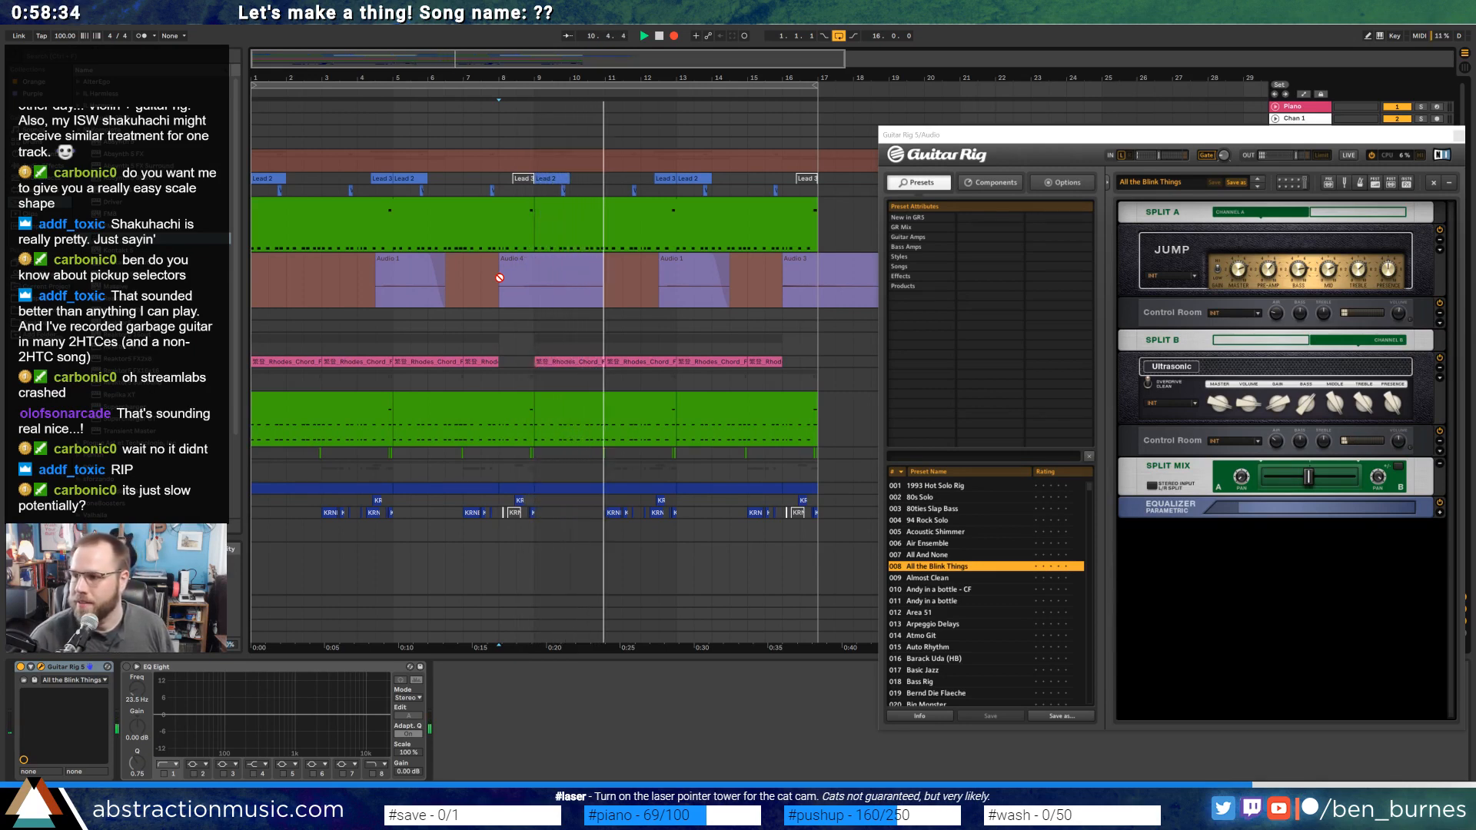
key(space)
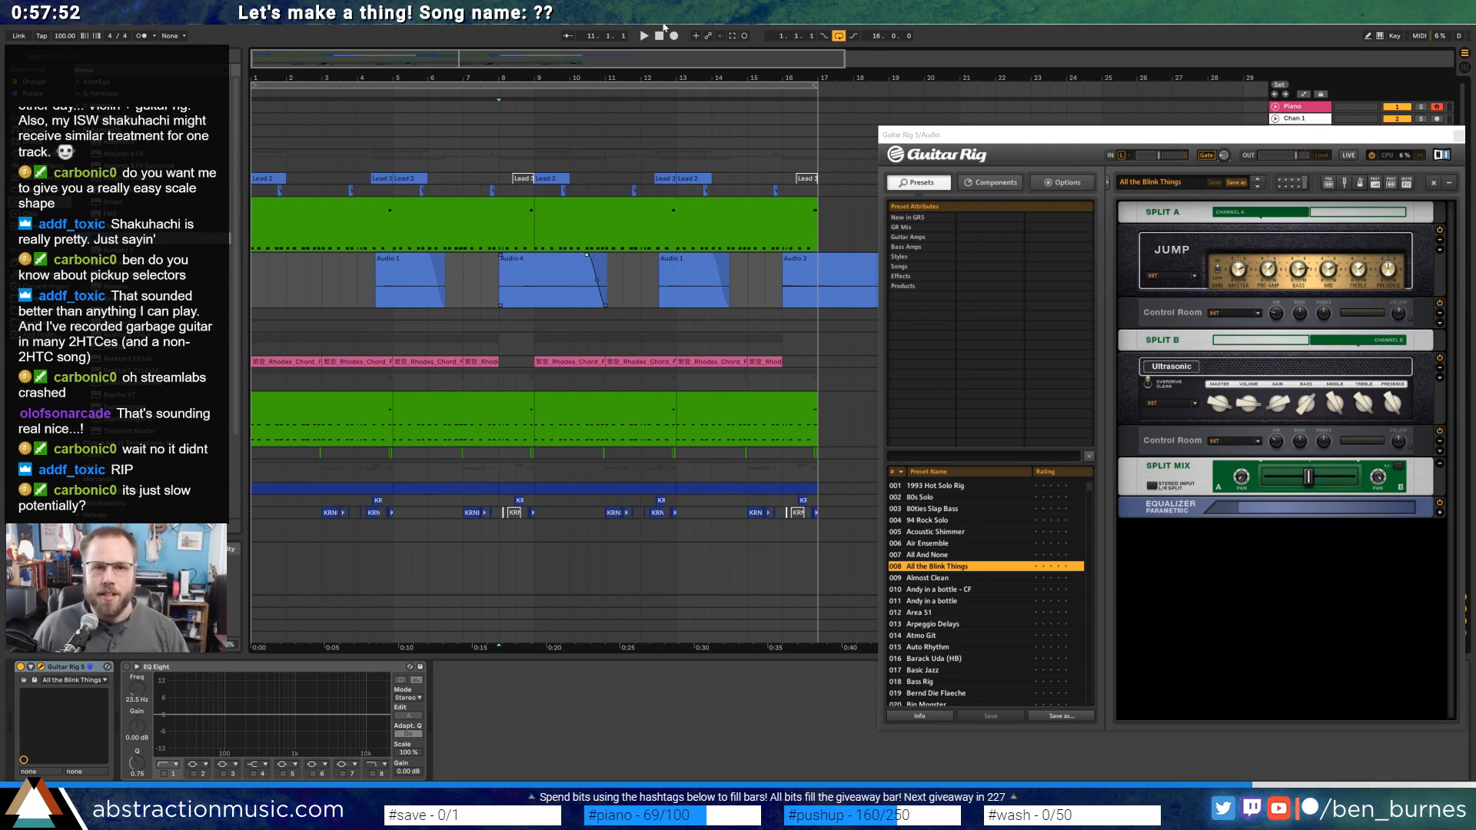
key(space)
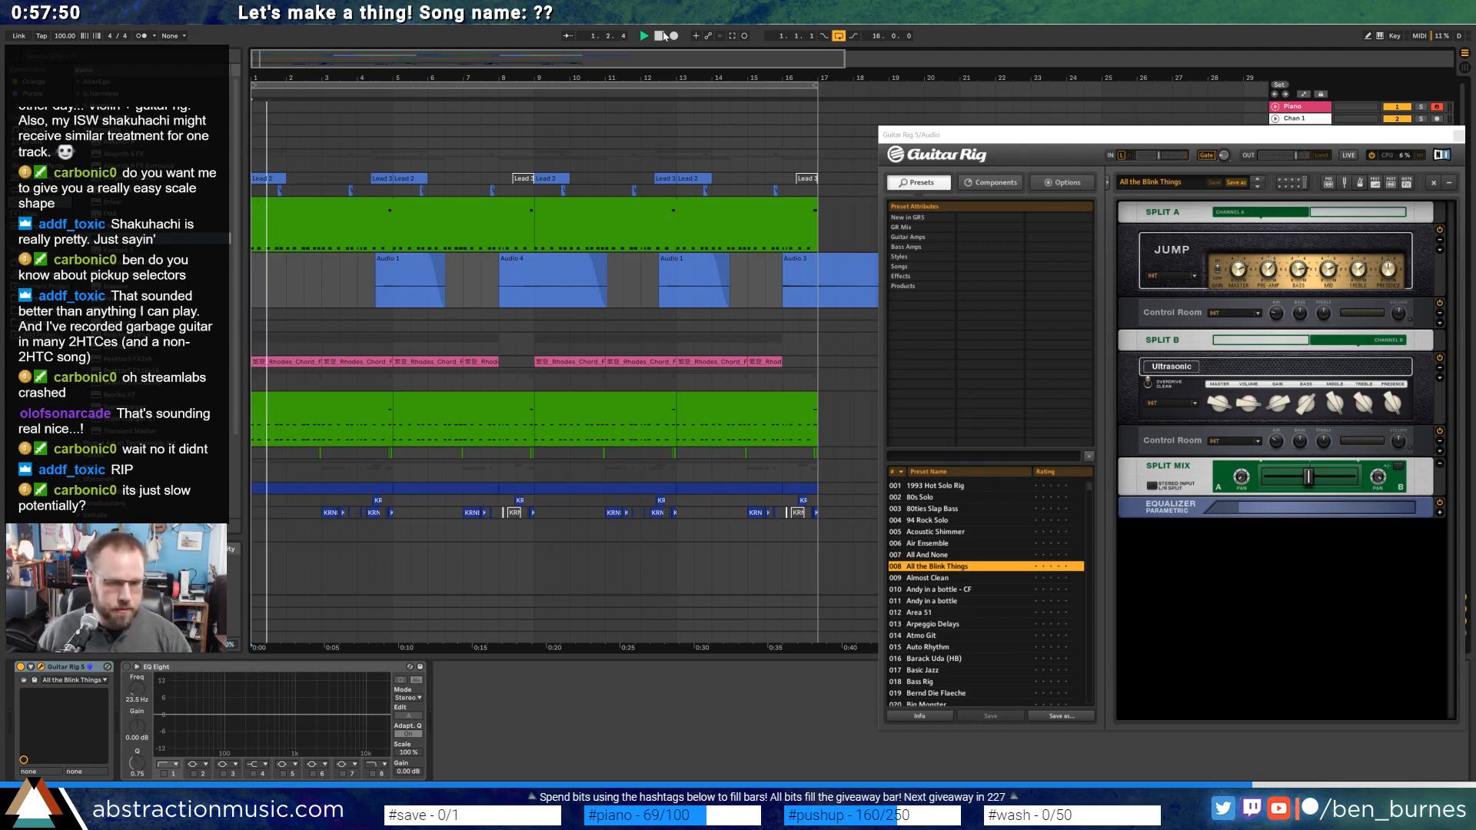
click(1459, 135)
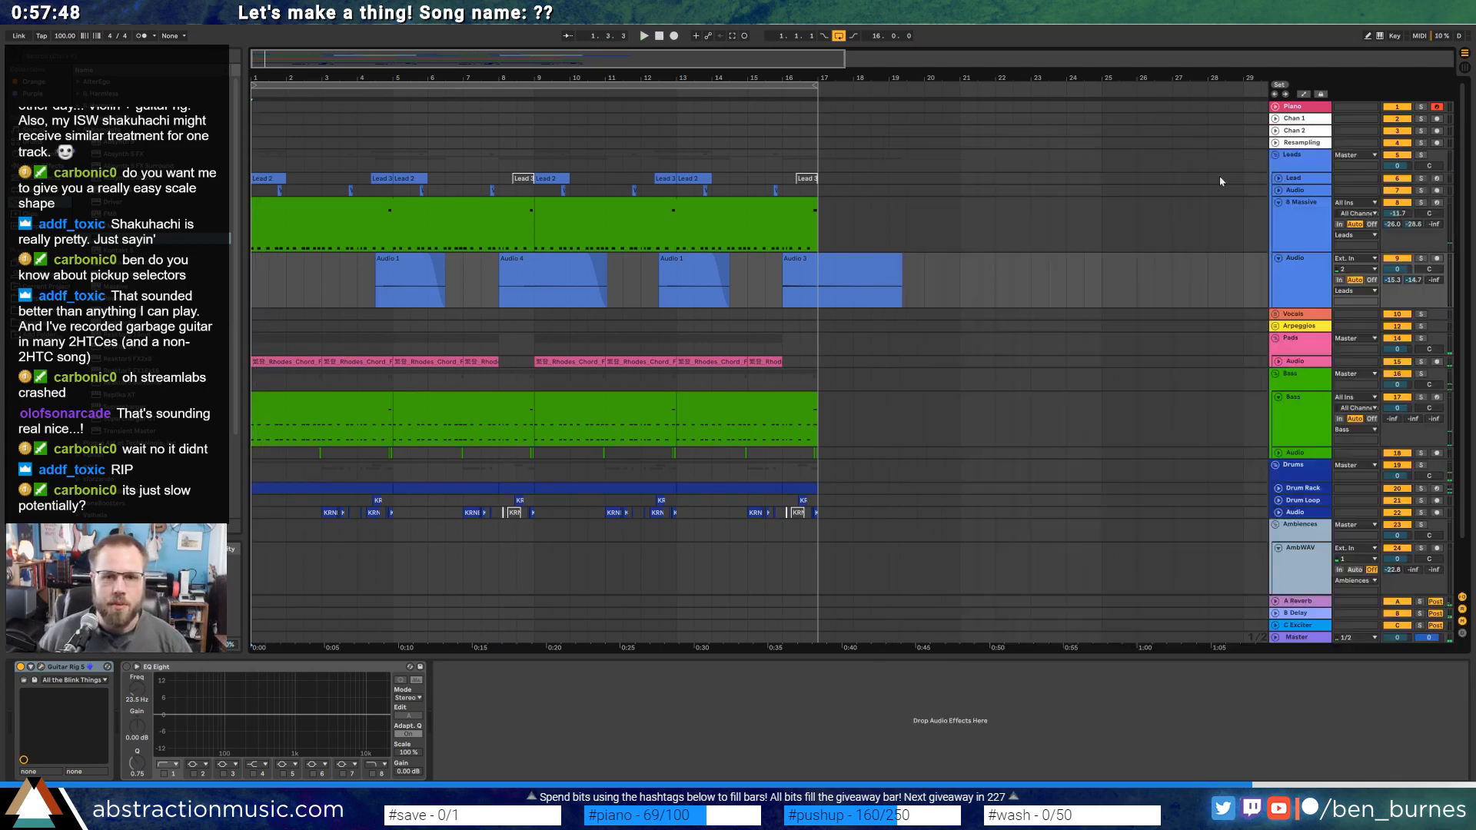
Deactivate the B Massive and Bass clips over the first eight bars and play the arrangement from the start.
click(379, 199)
key(0)
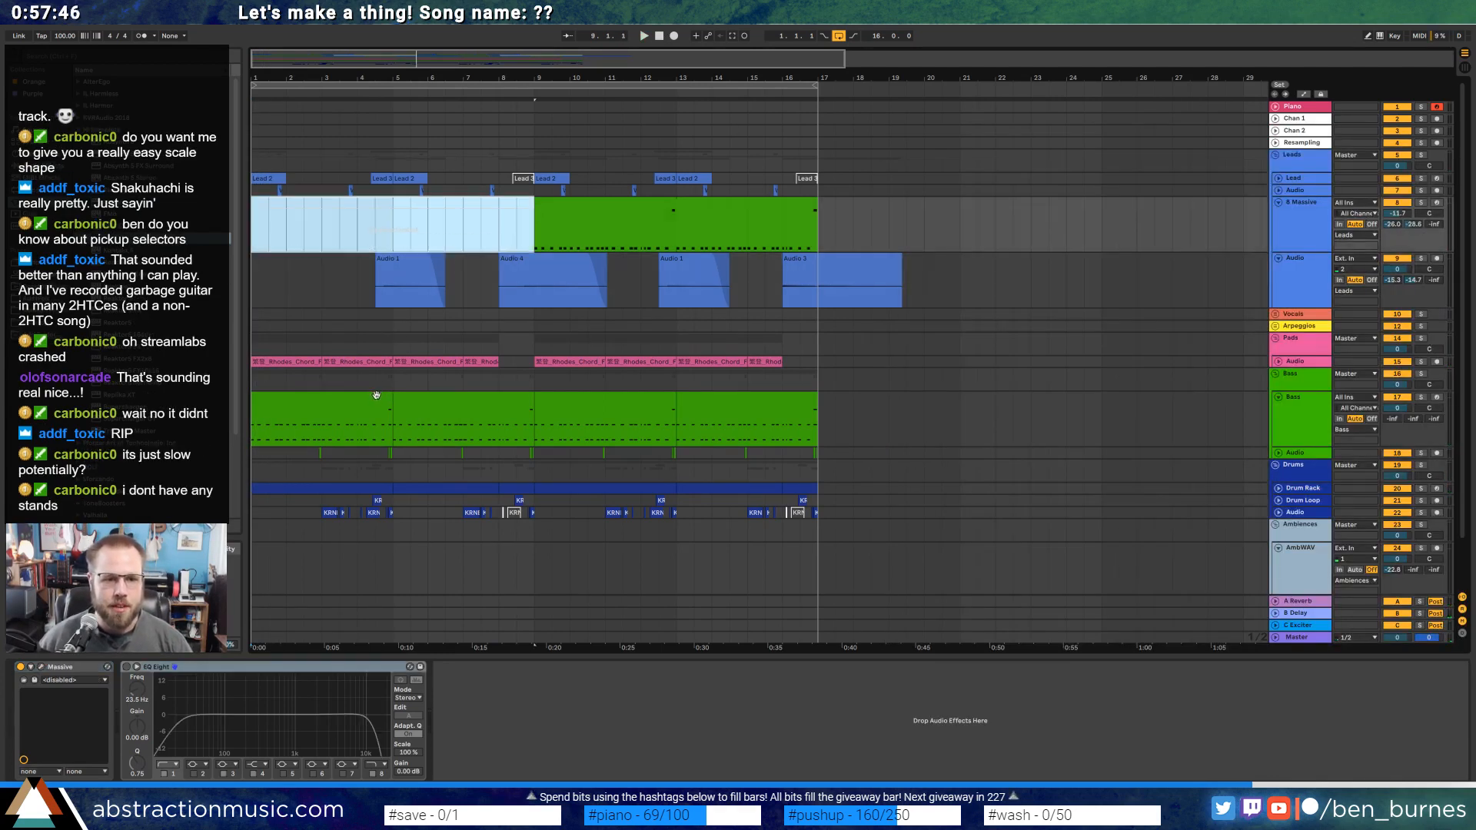
click(384, 404)
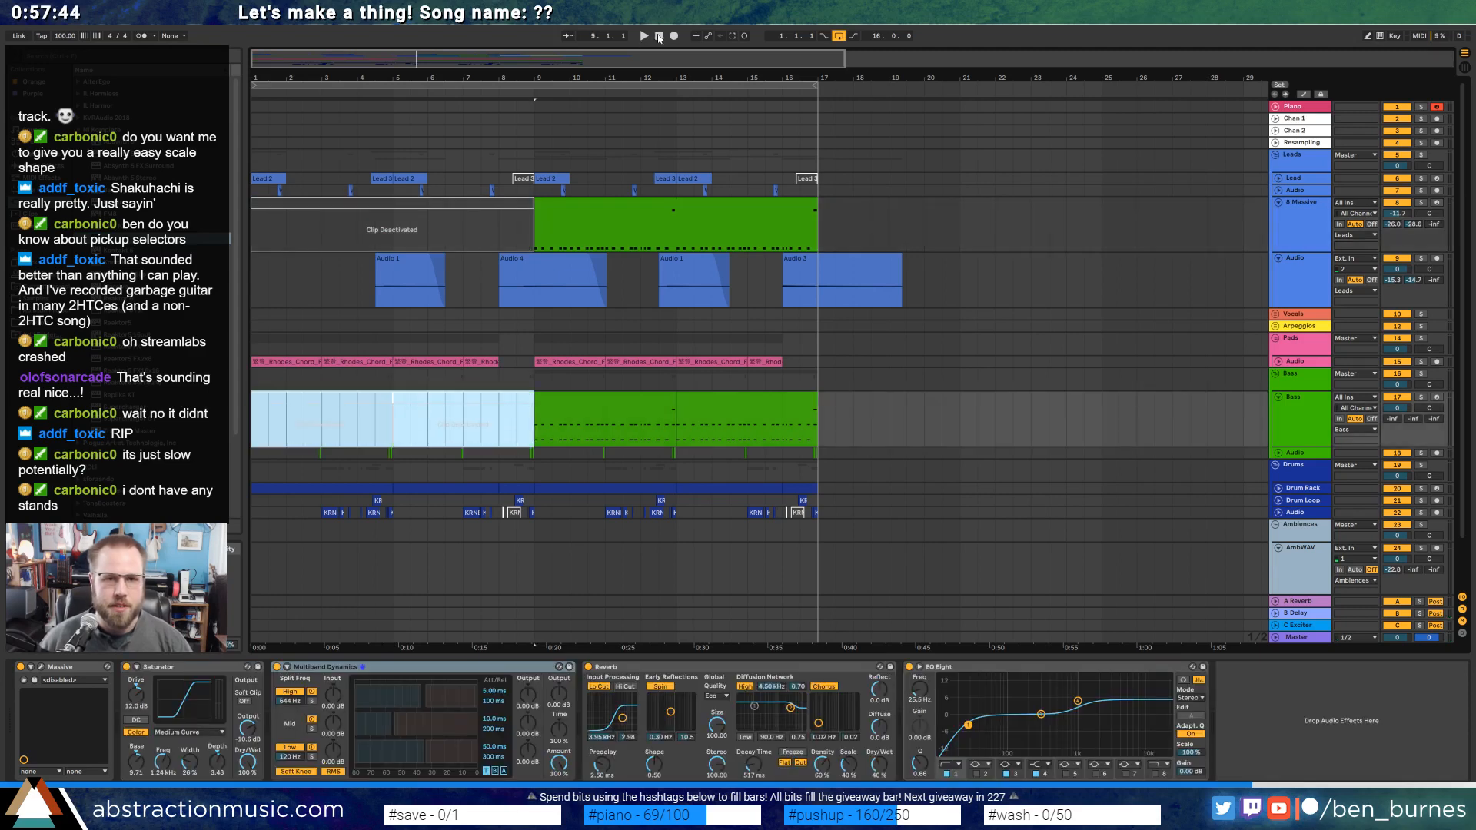
key(0)
click(658, 37)
key(space)
Expand the Drum Rack track and deactivate all SANGO_kick_11 notes in its first clip, covering bars 1 to 4.
scroll(591, 287, down, 2)
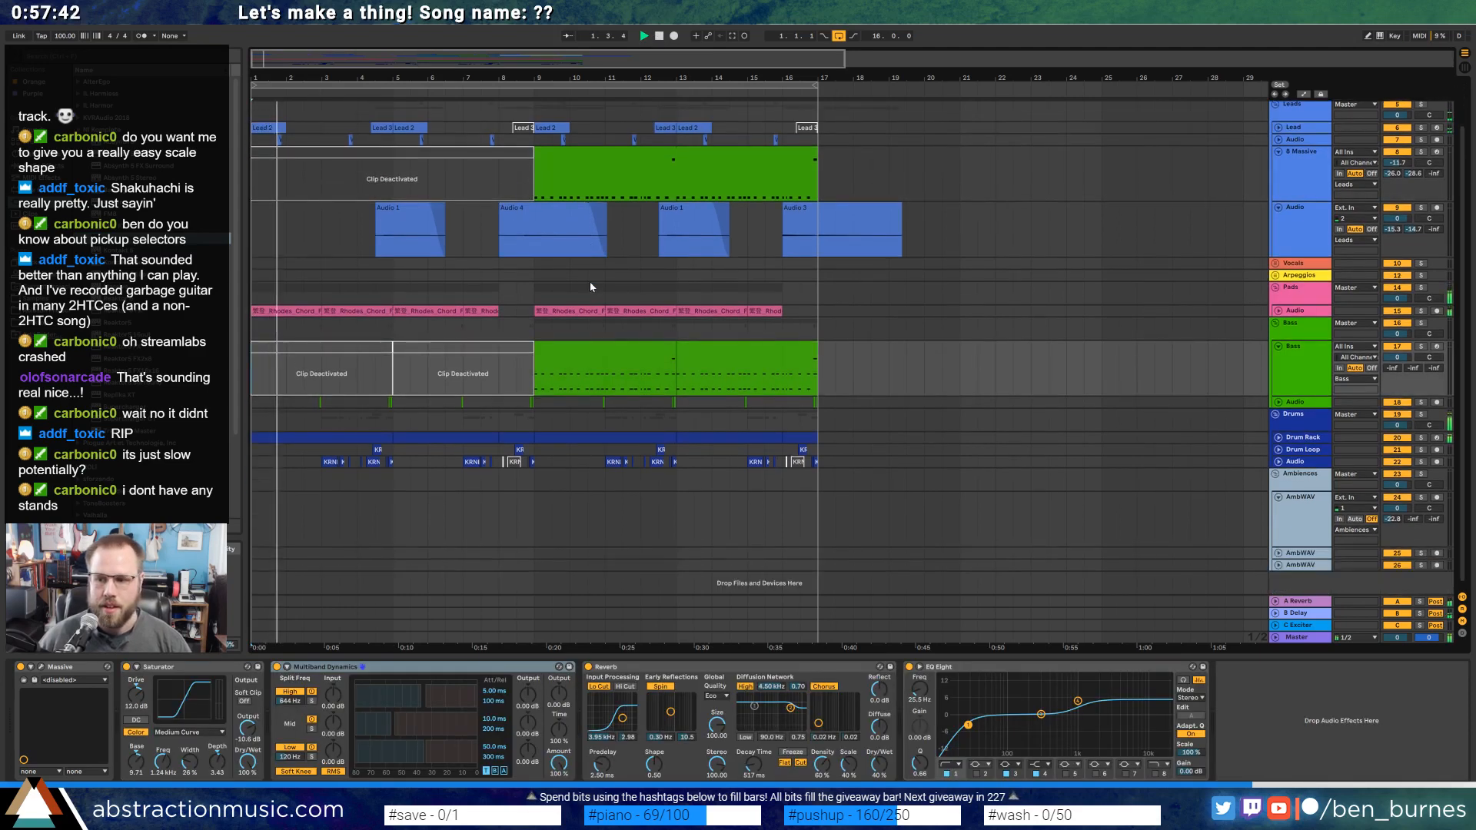
click(1315, 425)
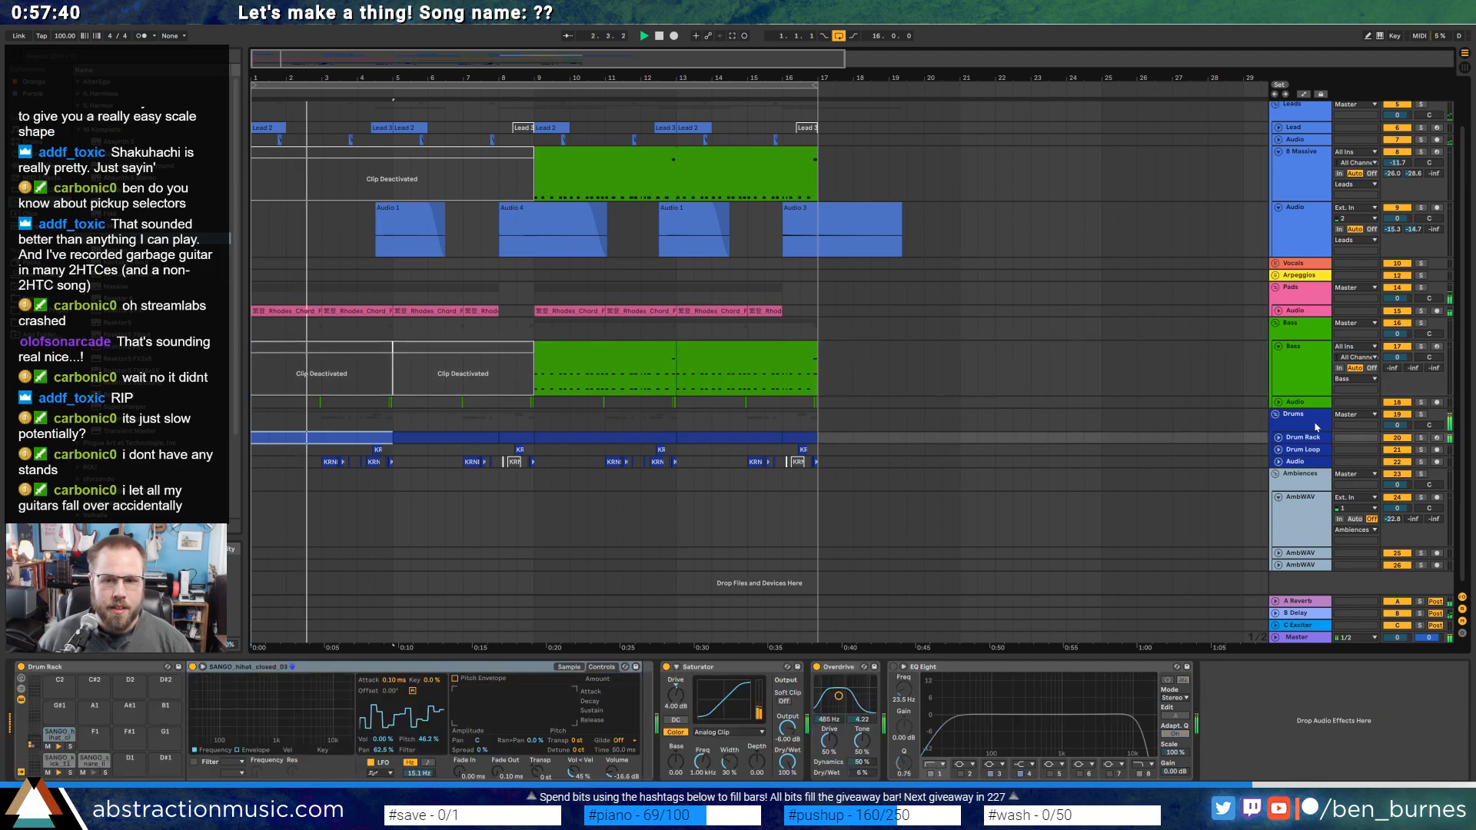
click(1278, 437)
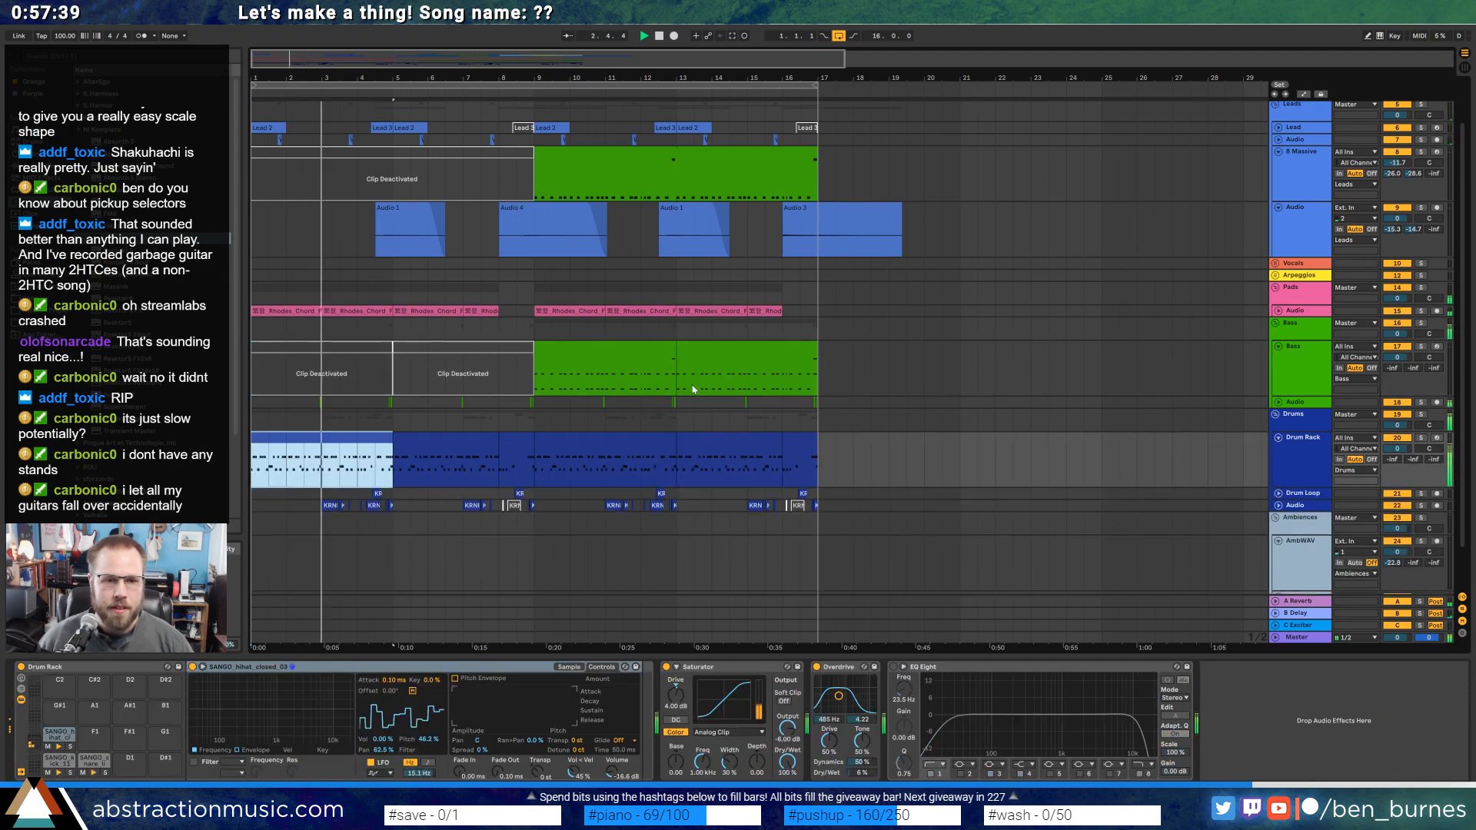
double_click(367, 457)
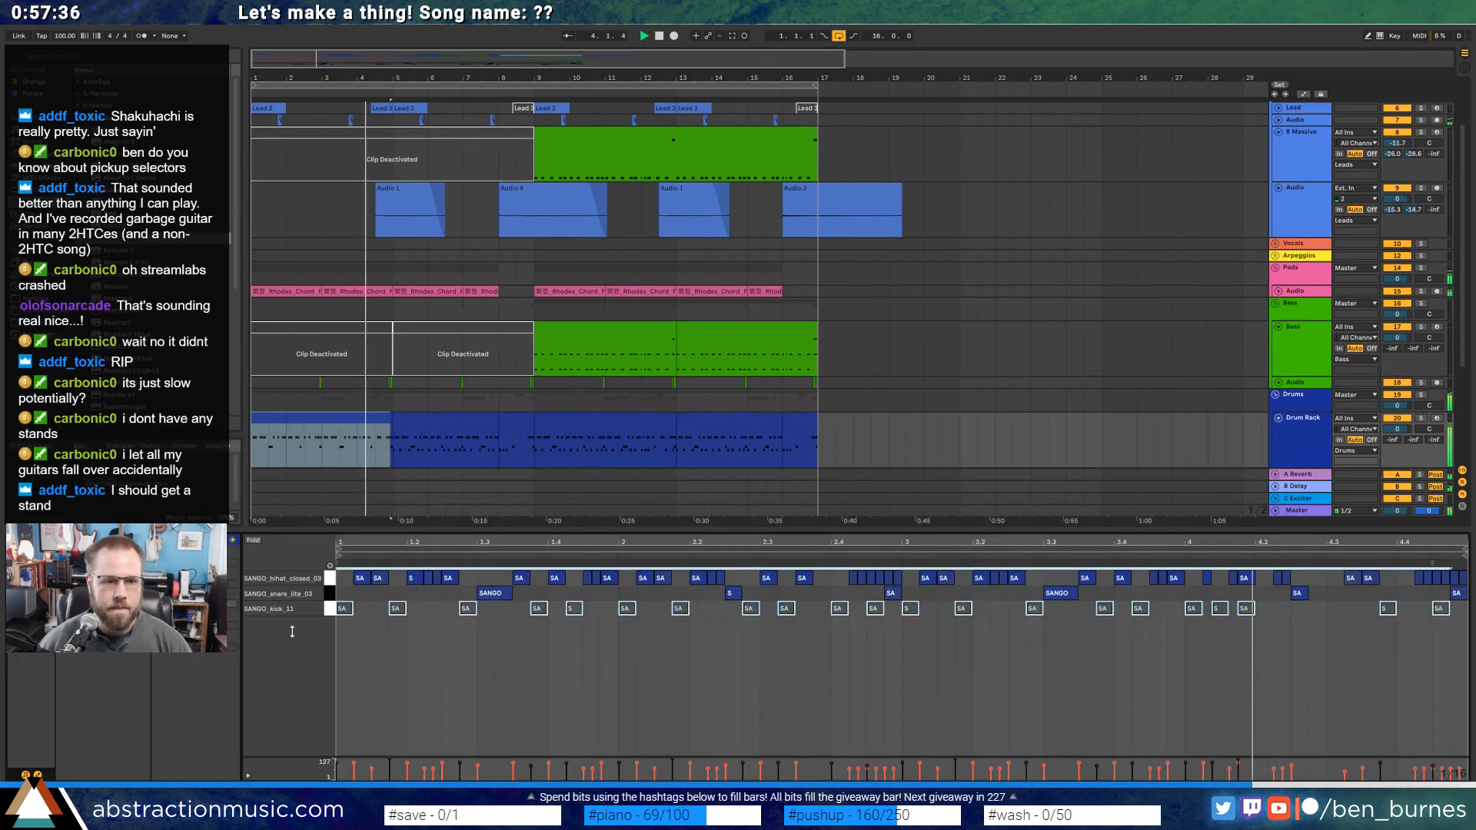
scroll(301, 392, down, 4)
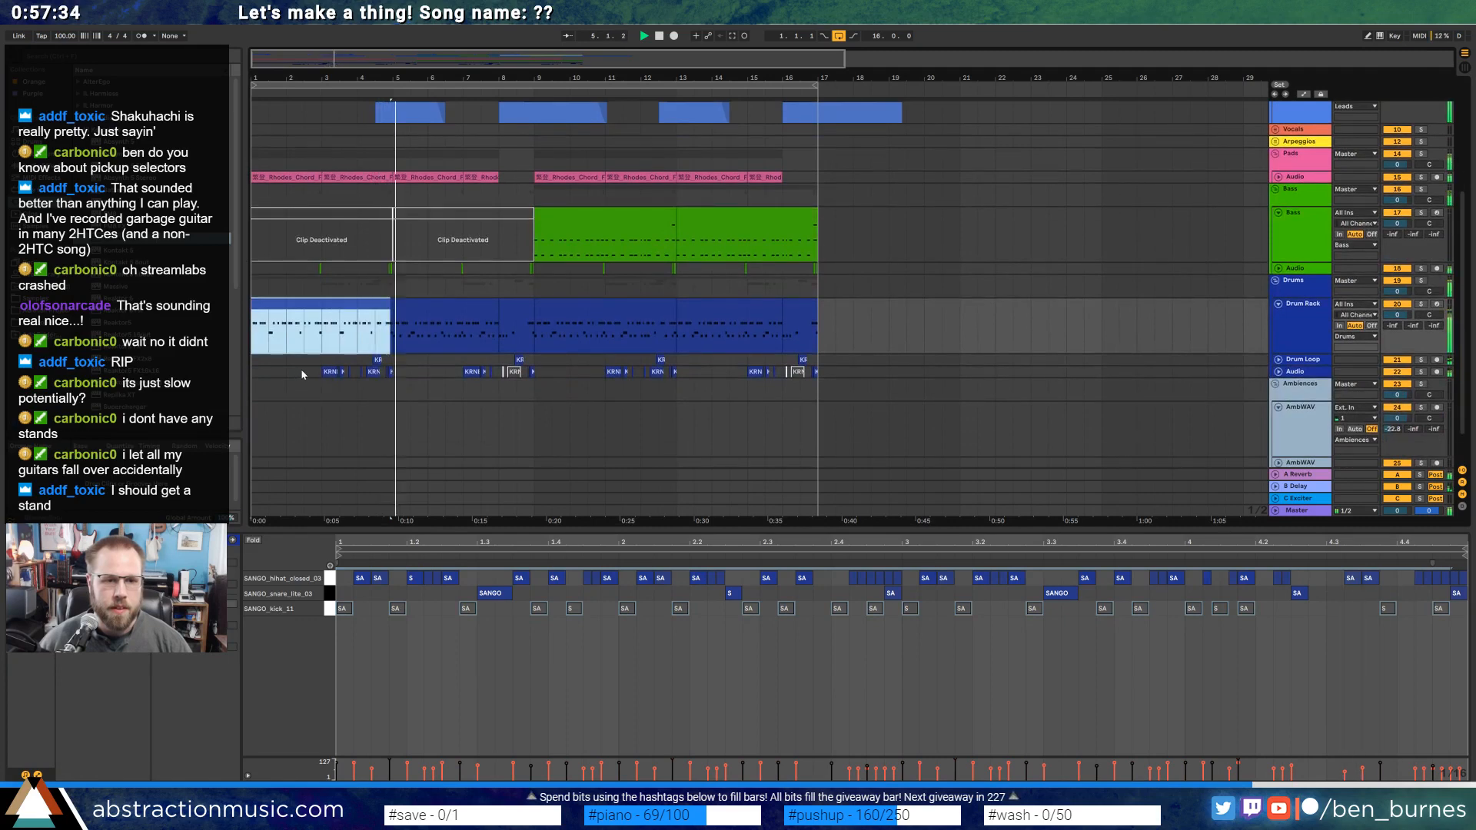
key(shift+Tab)
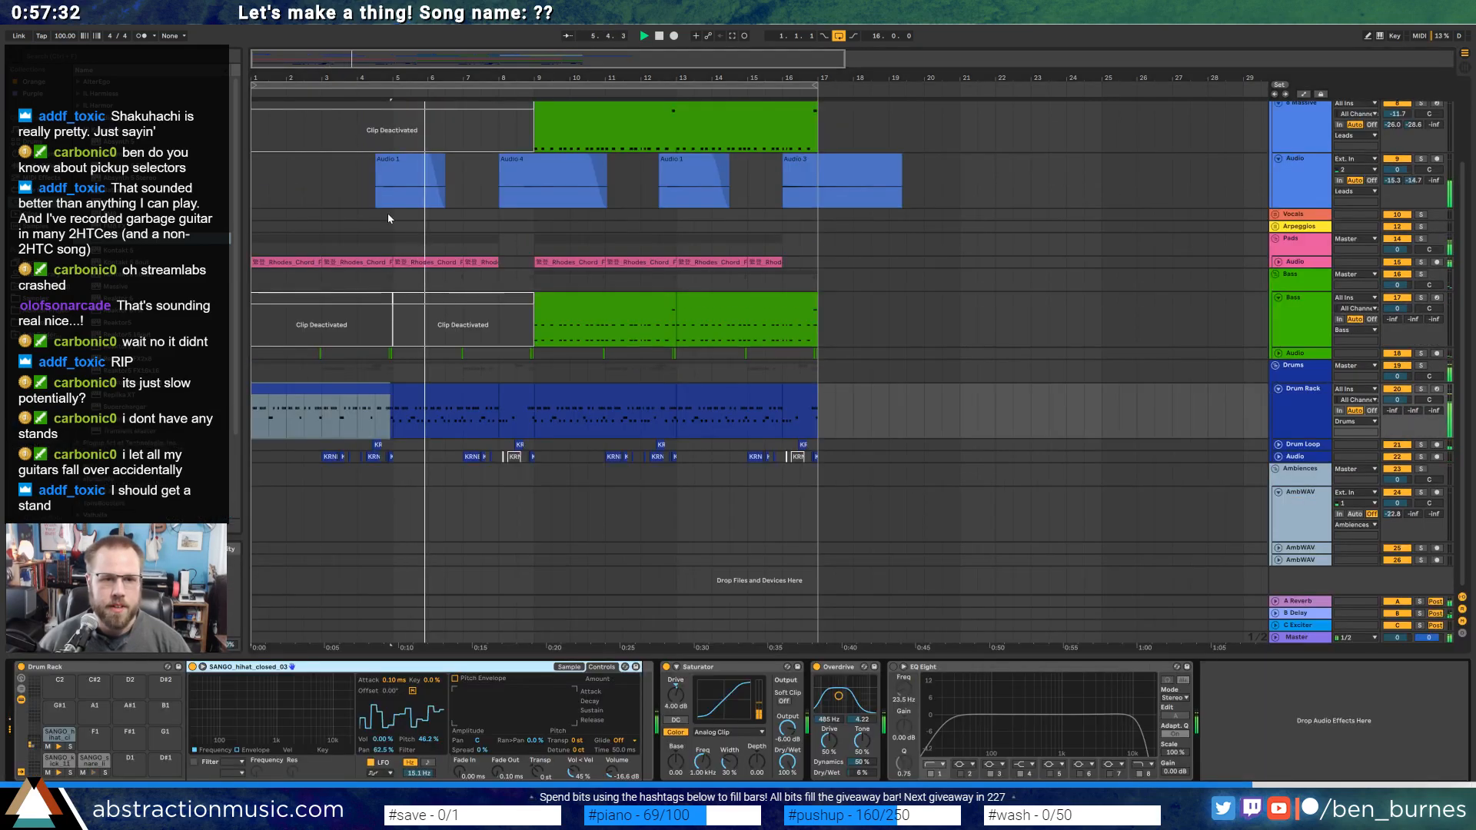
Examine the waveforms of the first two guitar clips and select the two copies at bars 12.5 and 16.
double_click(393, 167)
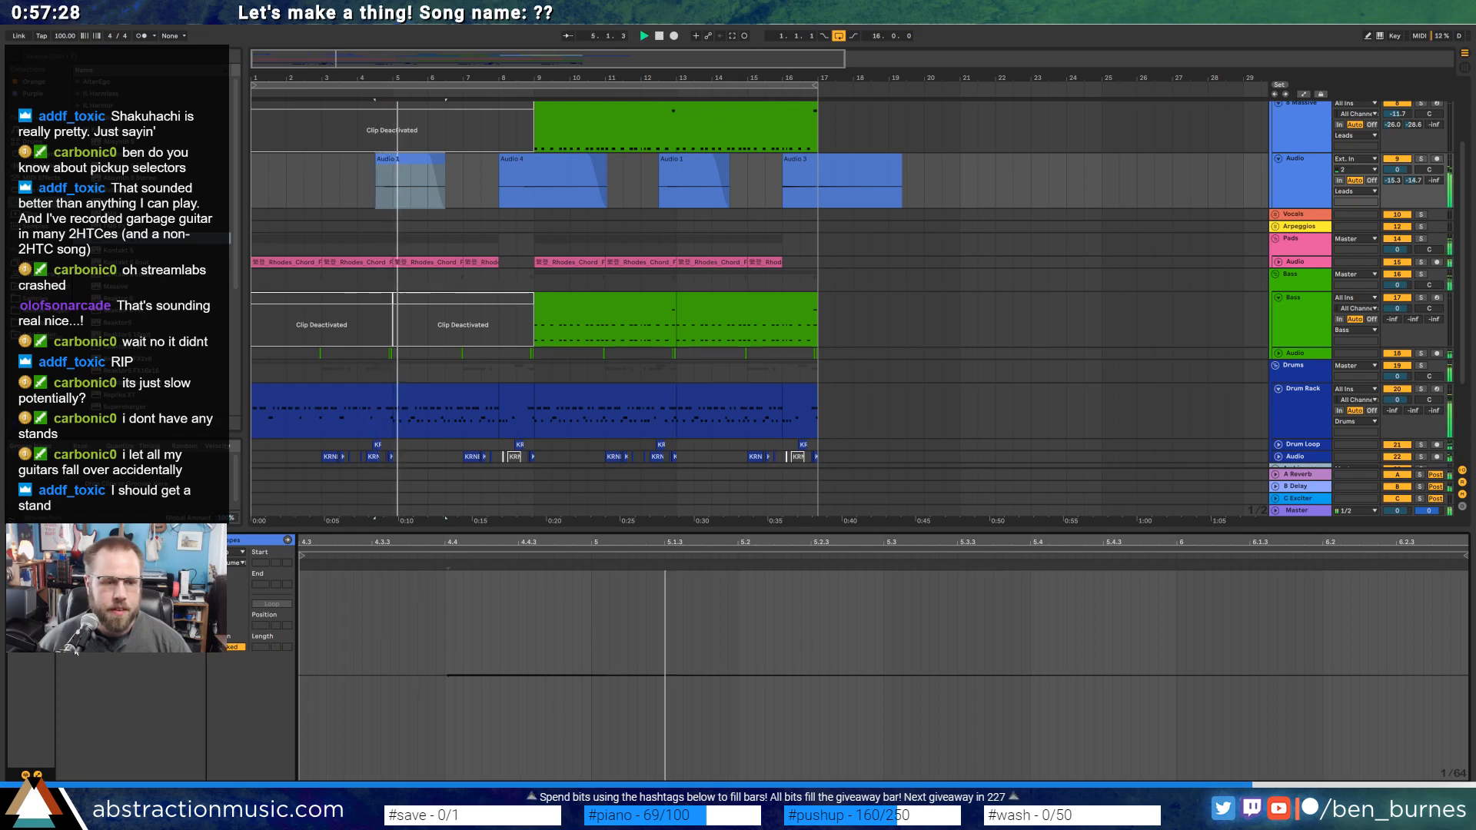
click(533, 169)
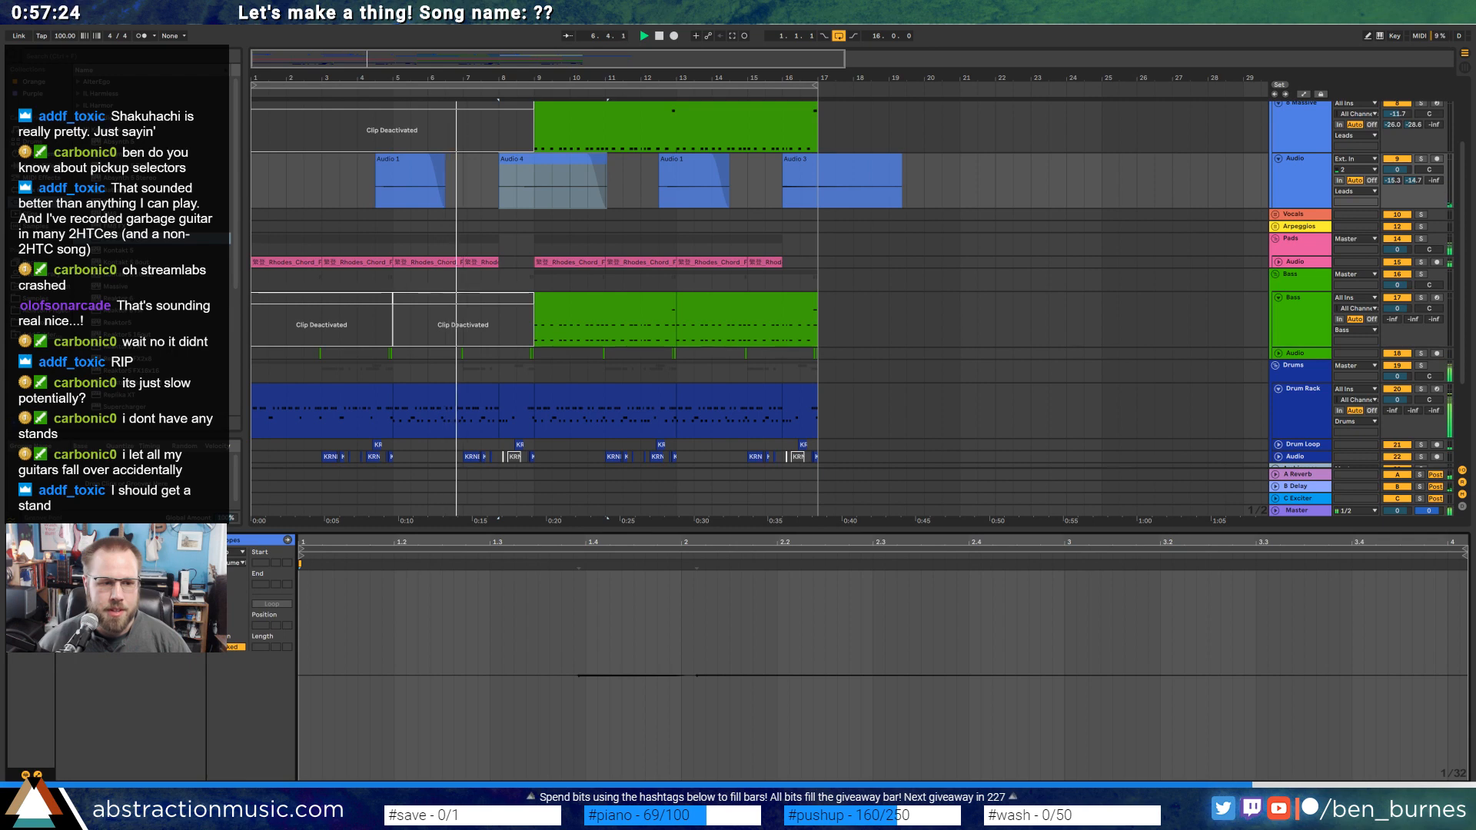
click(687, 159)
shift+click(793, 160)
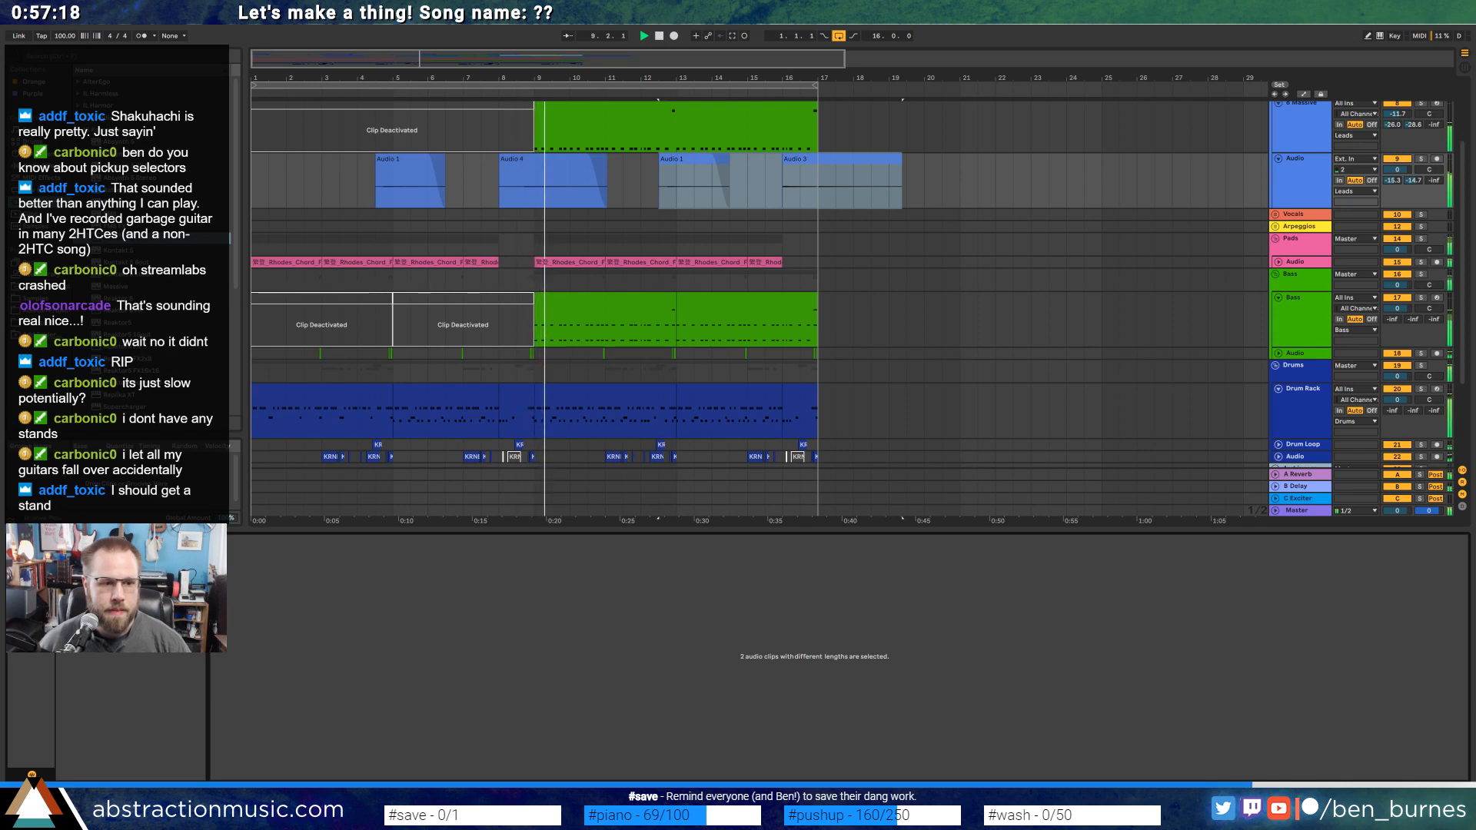
Add two warp markers to the guitar clip at bar 8, shifting the first note earlier and the second later to about beat 2.
click(543, 173)
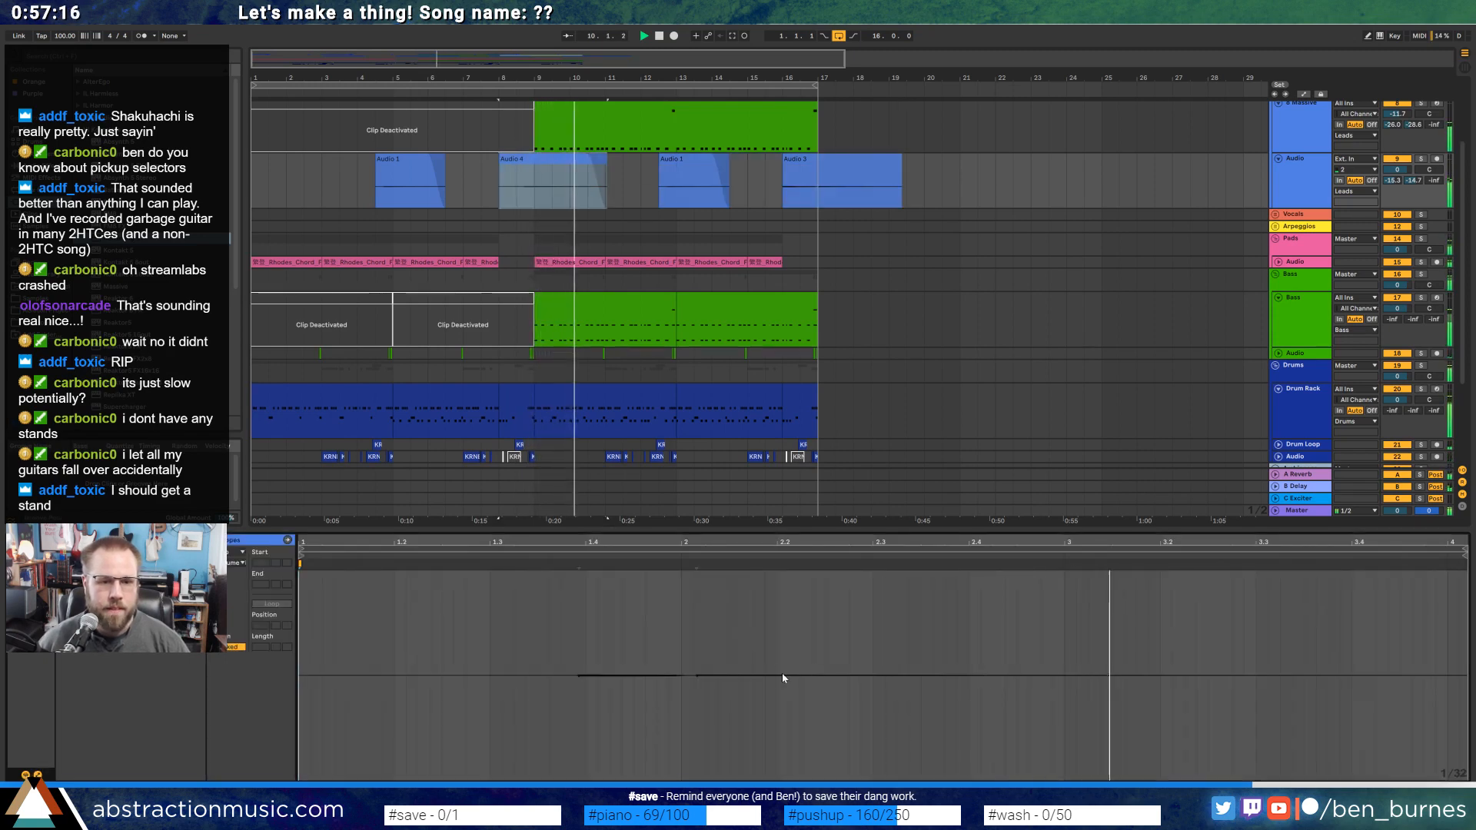
double_click(578, 566)
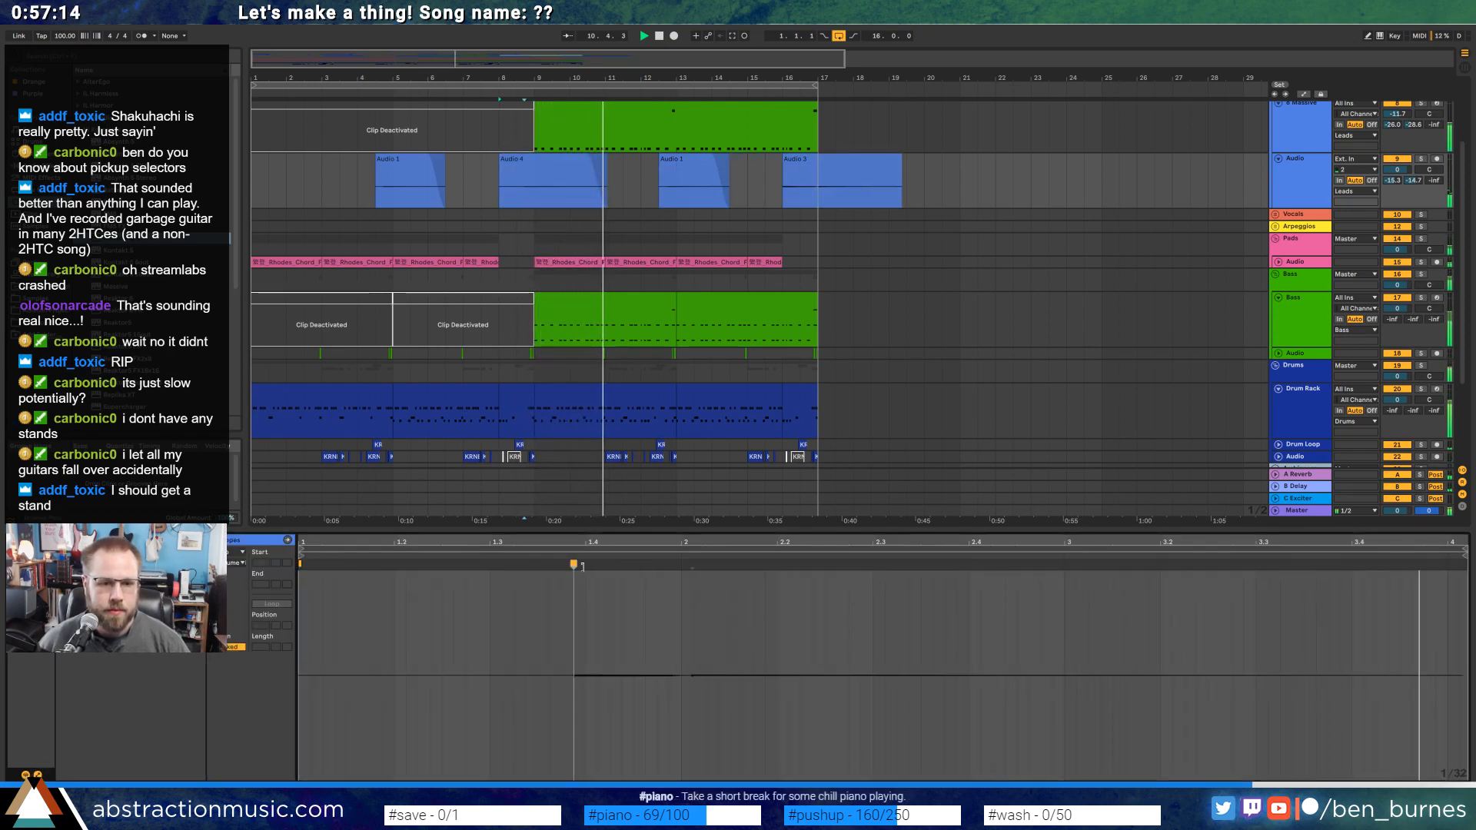
drag(577, 565, 538, 565)
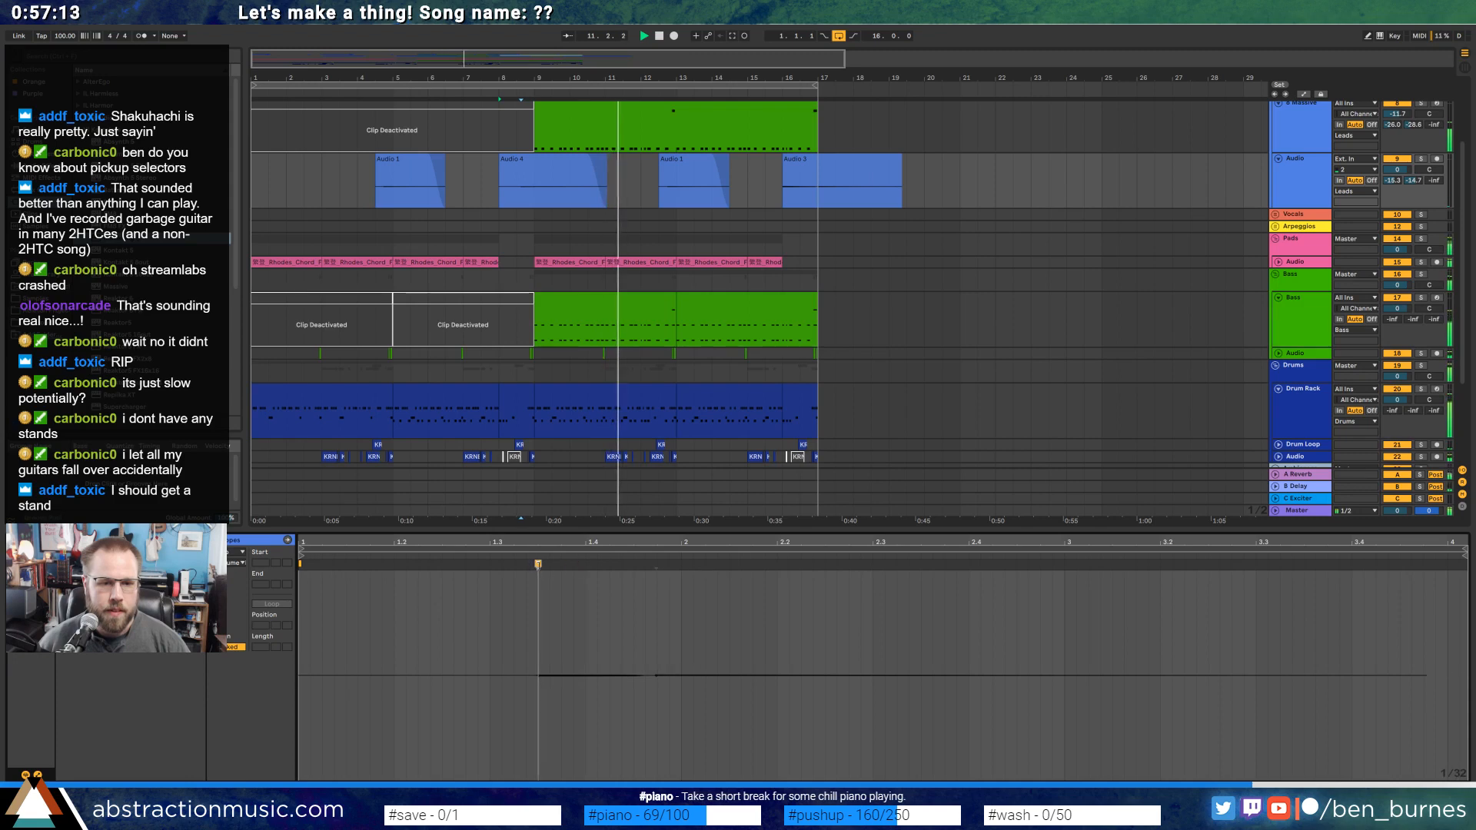
double_click(656, 566)
drag(656, 566, 681, 566)
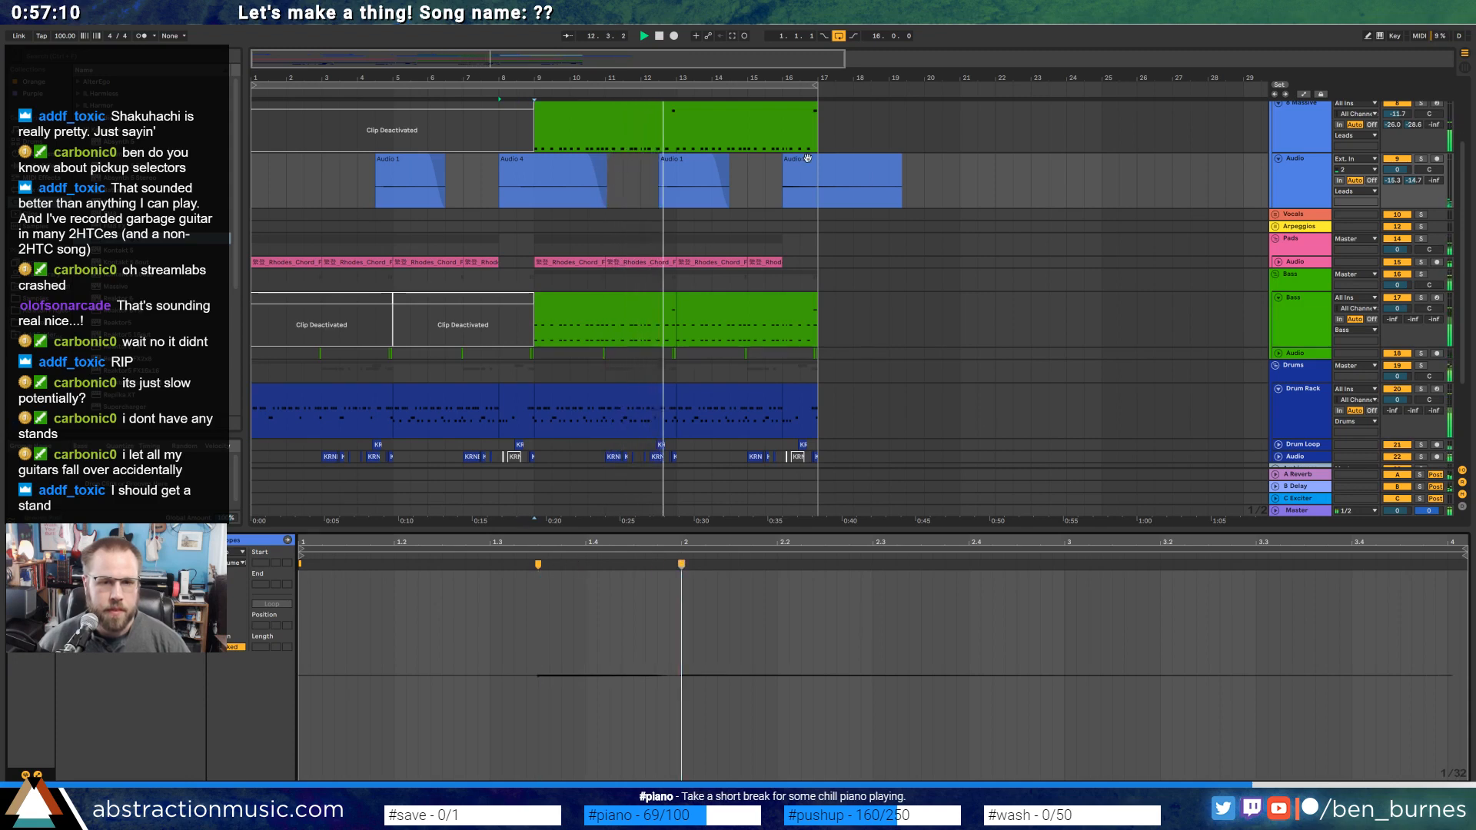
key(shift+Tab)
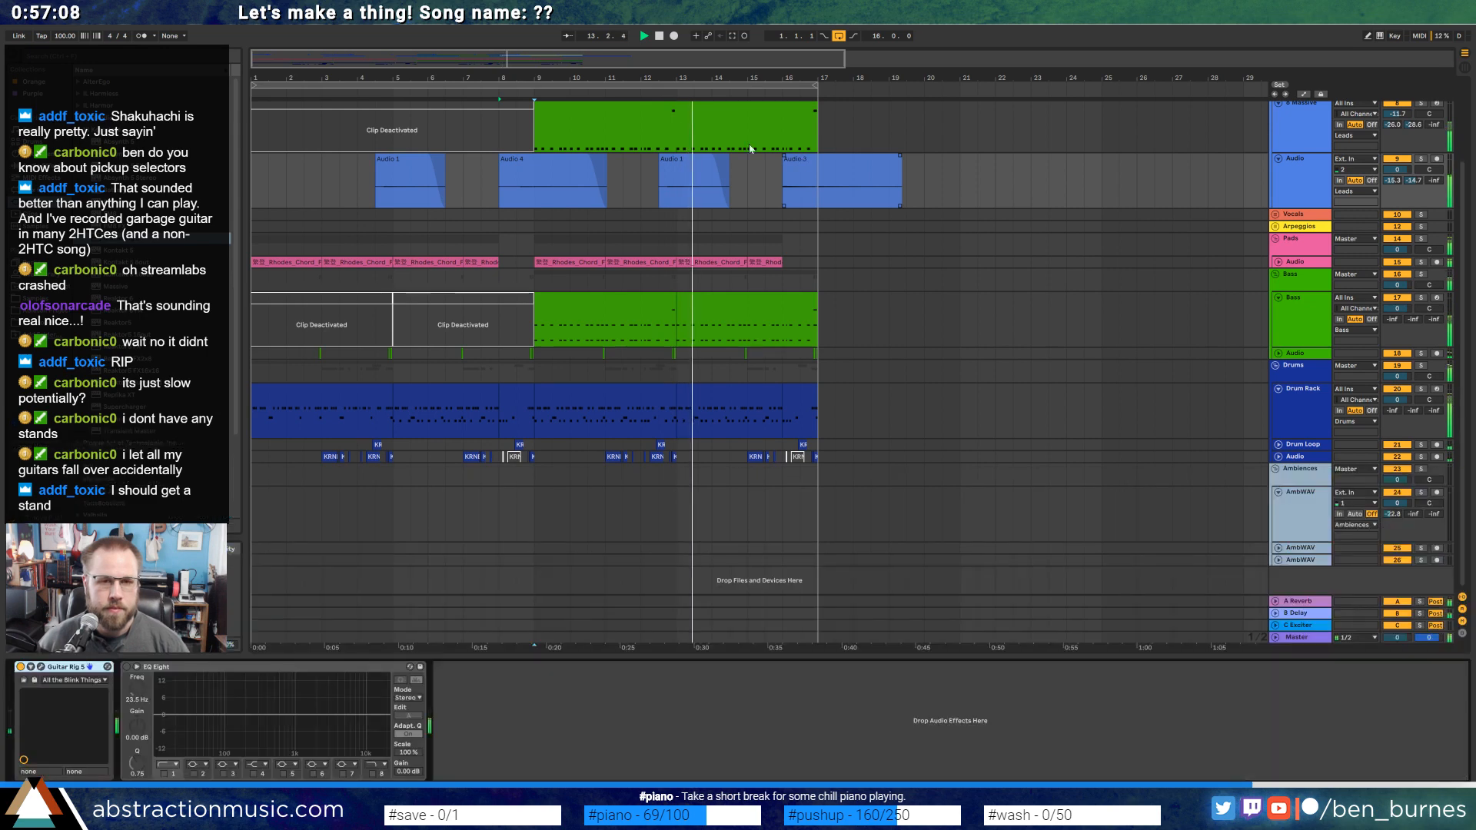
Loop the eight bars starting at bar 9 and add a warp marker near beat 2 in the guitar clip at bar 16.
drag(254, 88, 534, 88)
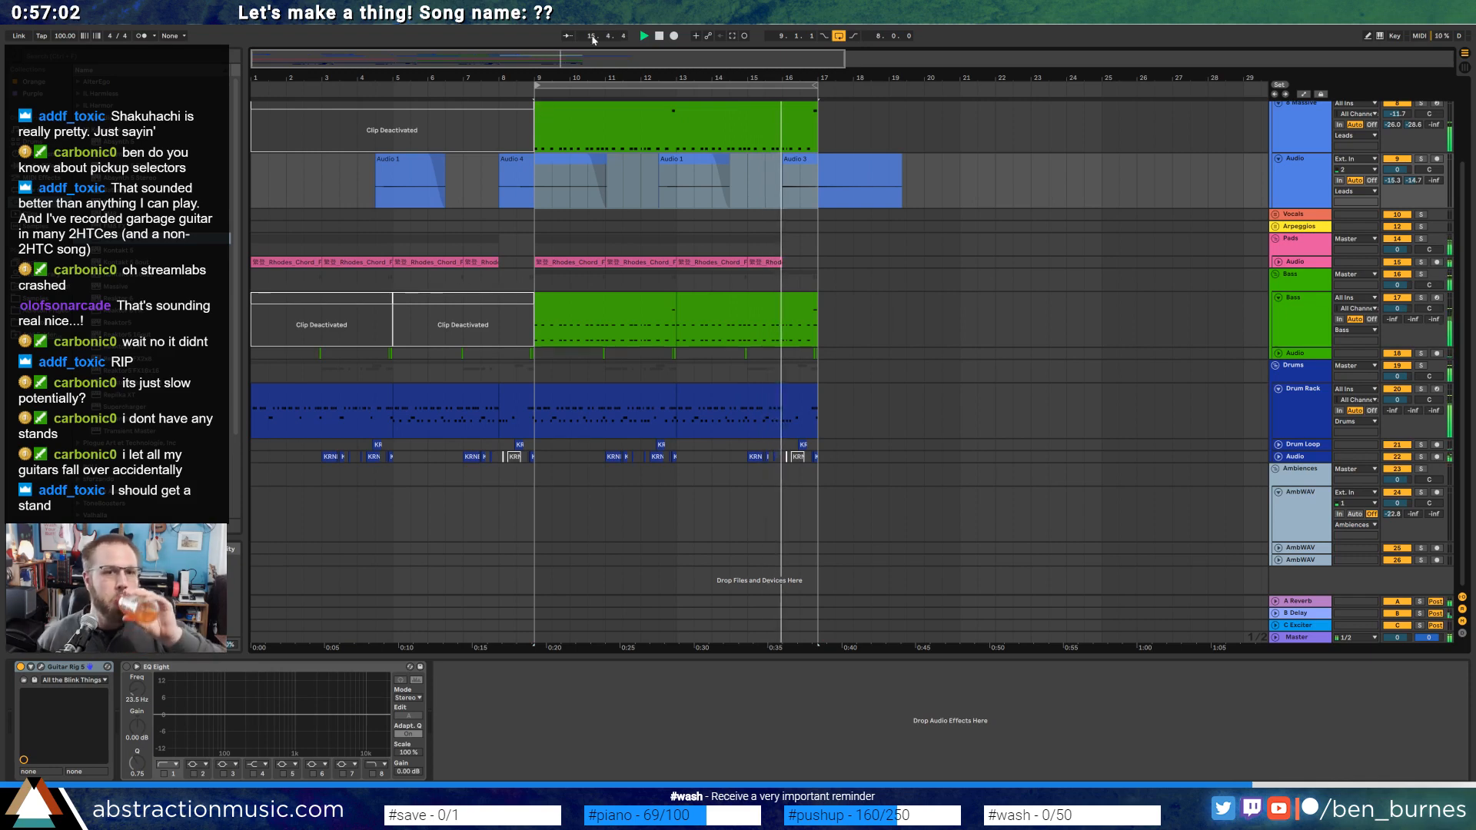
double_click(799, 180)
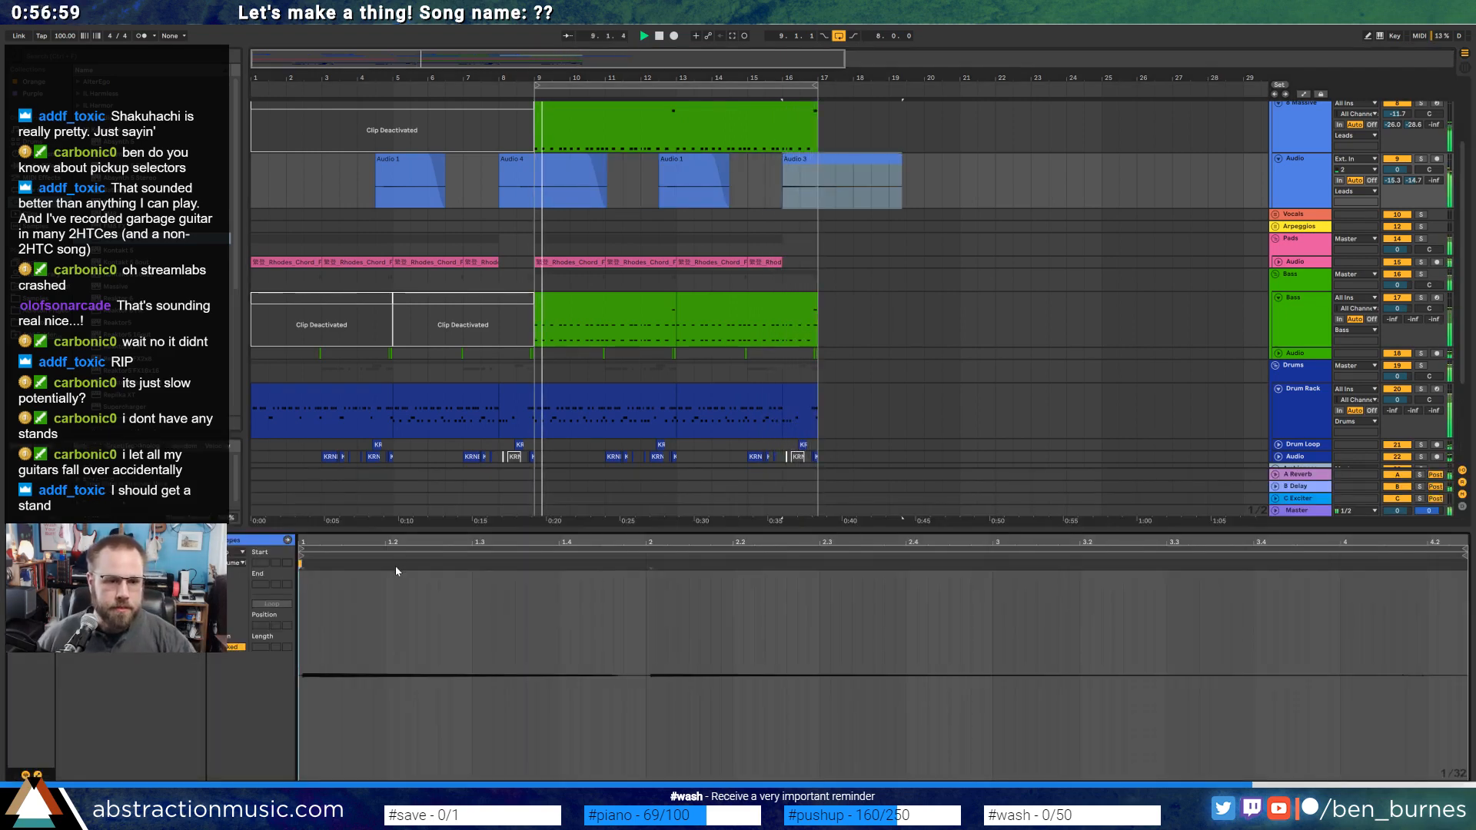
double_click(302, 567)
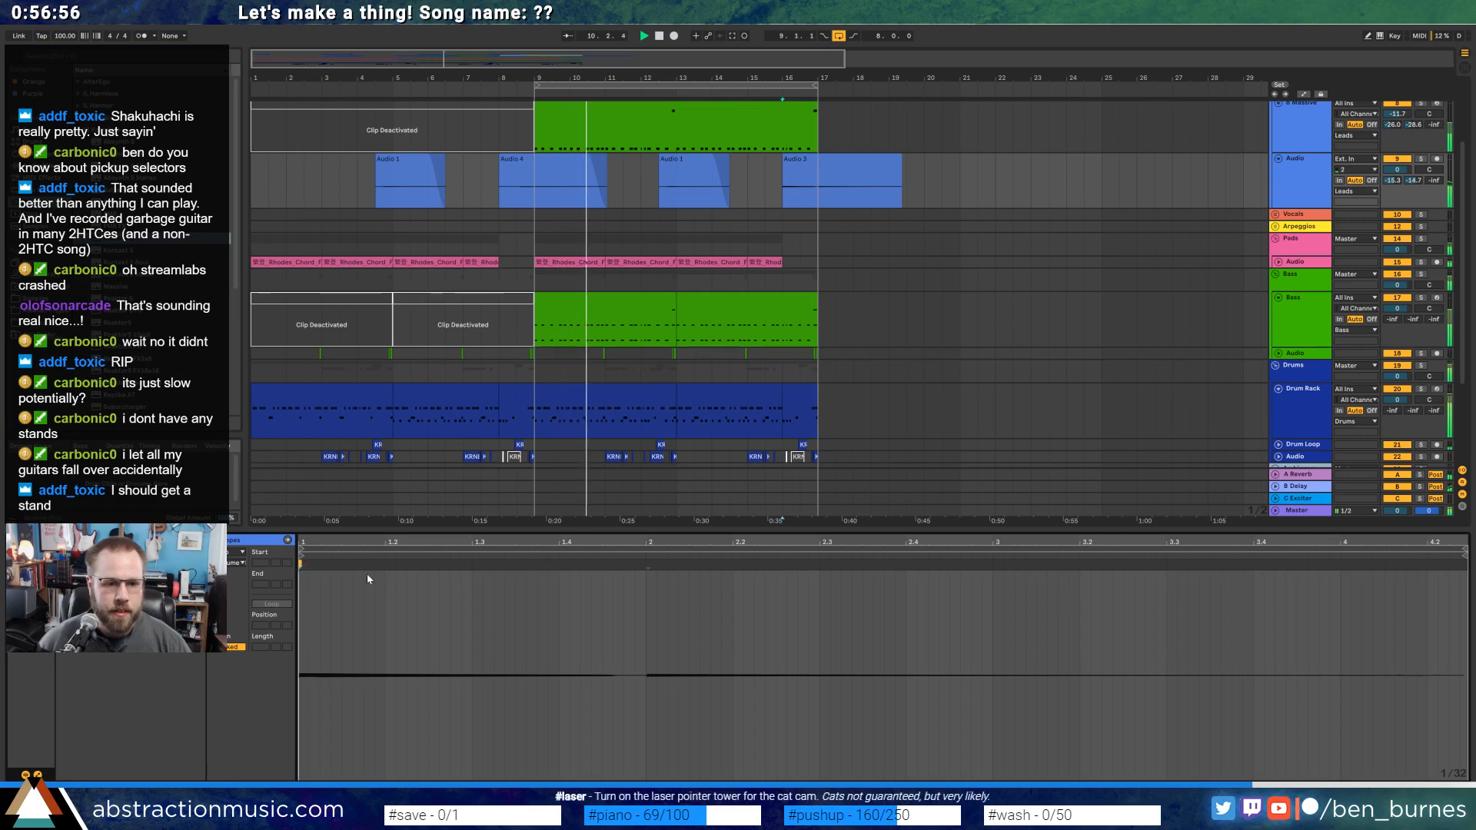
double_click(646, 564)
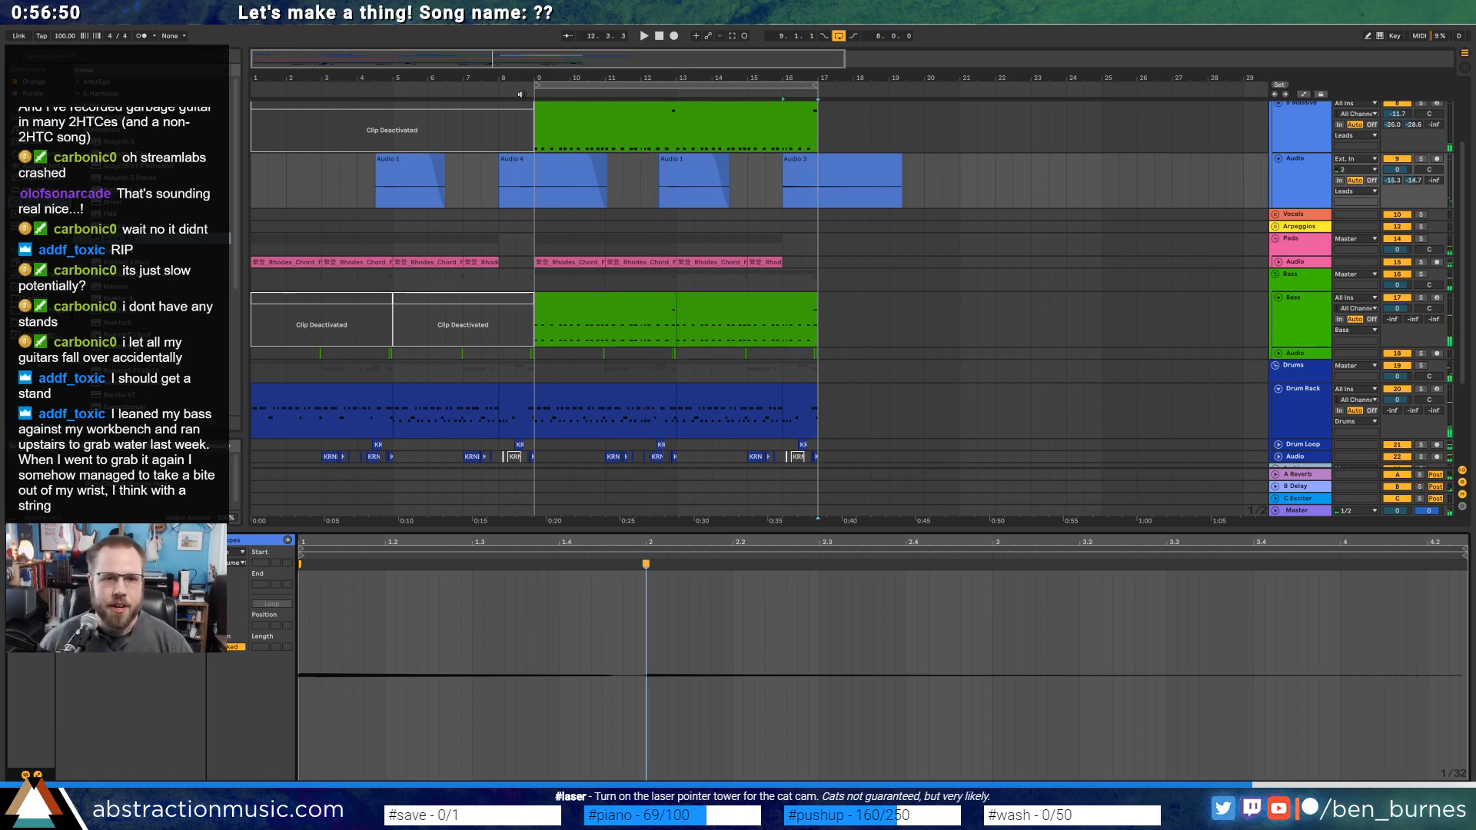
key(shift+Tab)
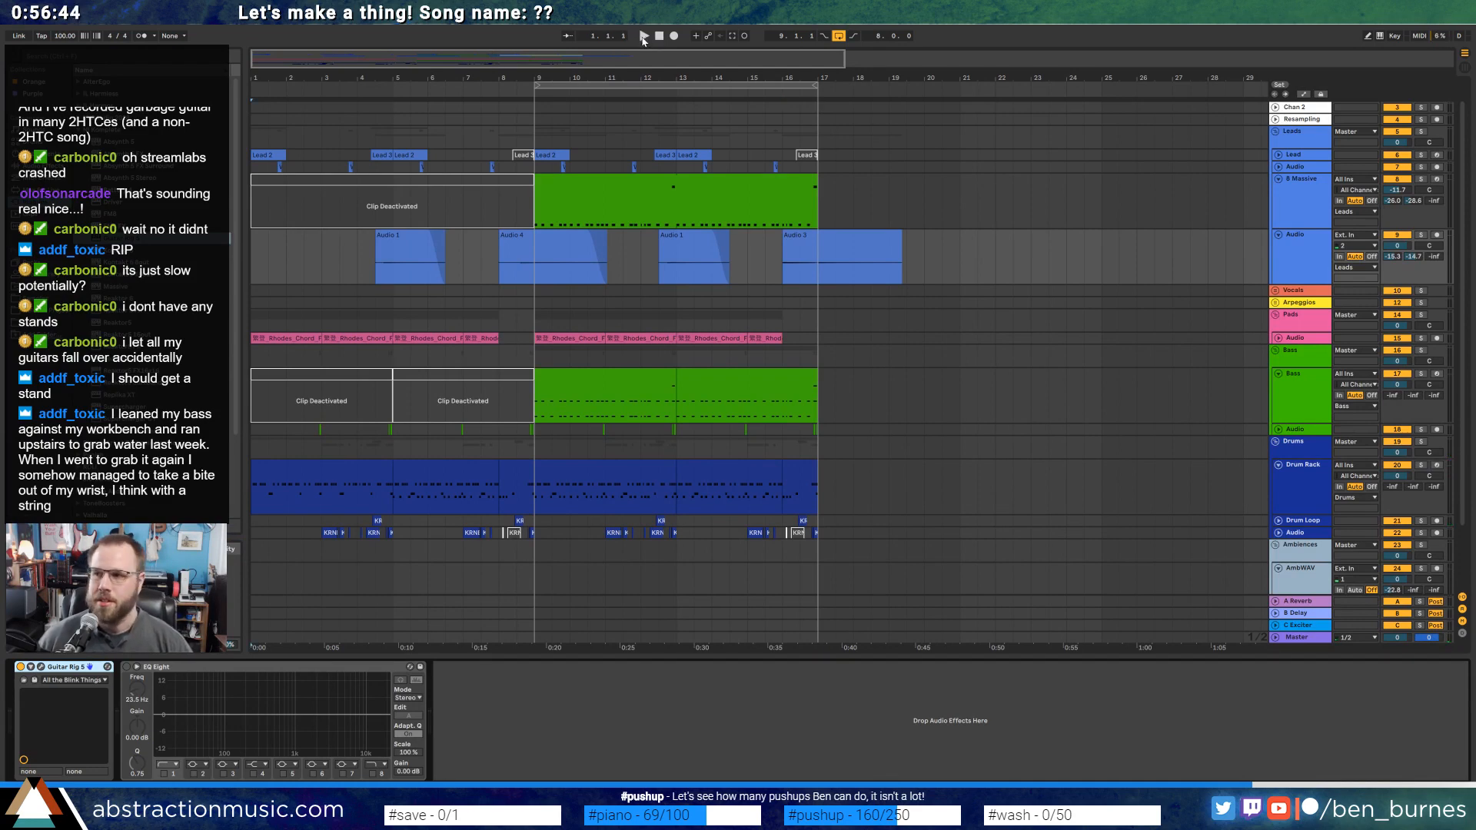
Play the arrangement from the start through about bar 5, selecting the short audio clip below the lead near bar 2.
click(643, 37)
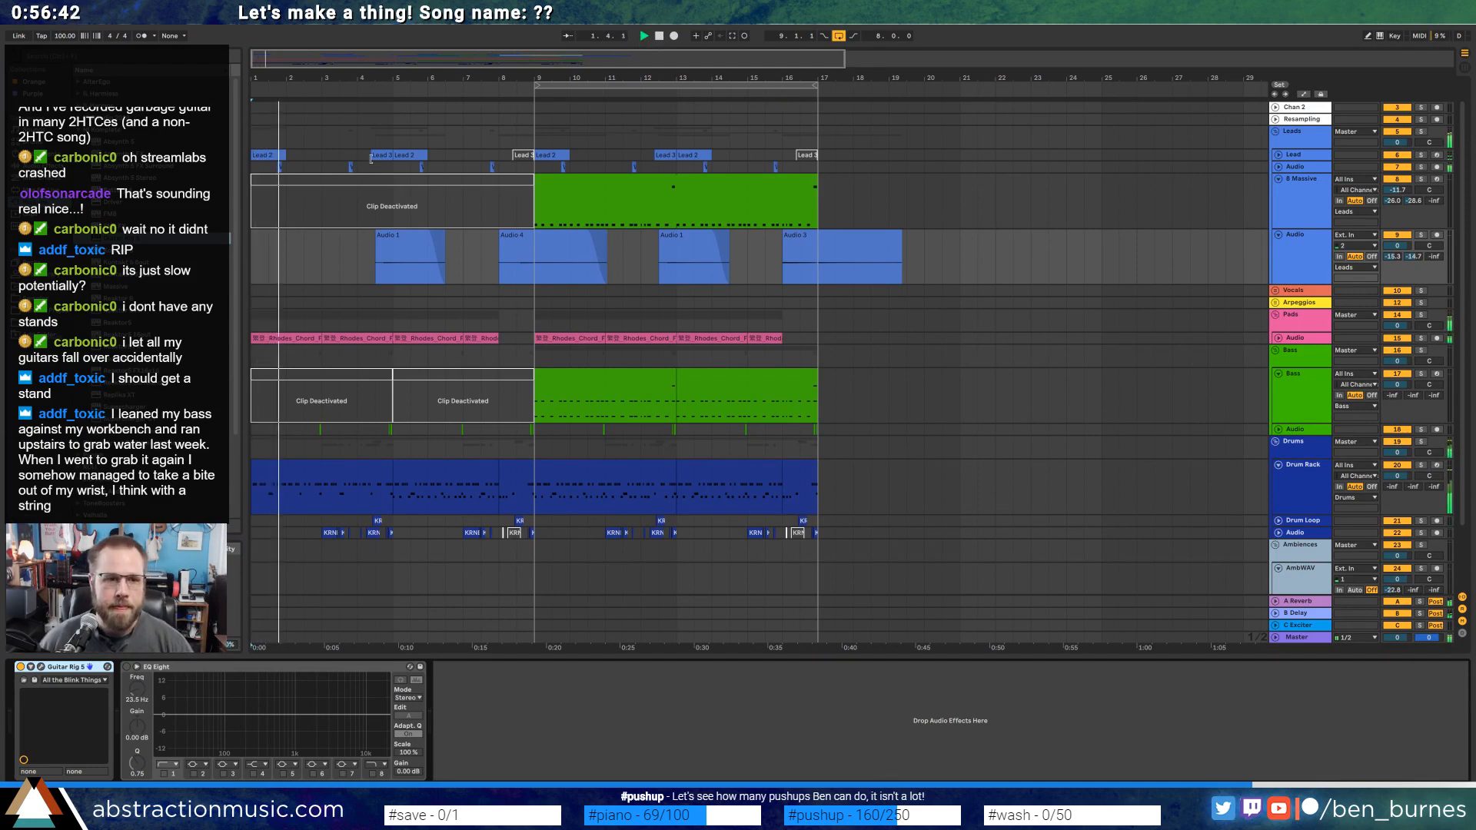
click(269, 168)
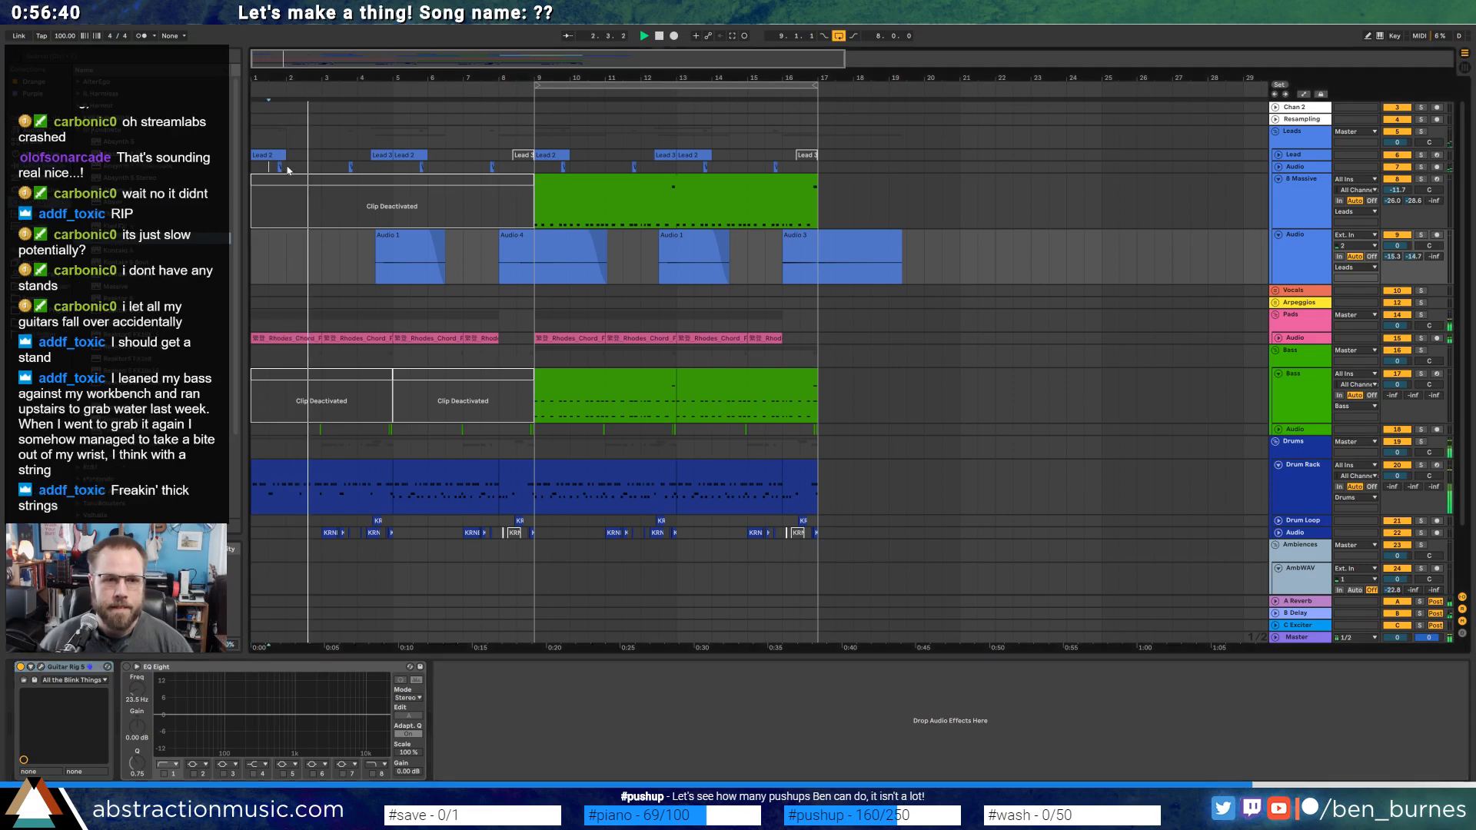
drag(287, 170, 300, 169)
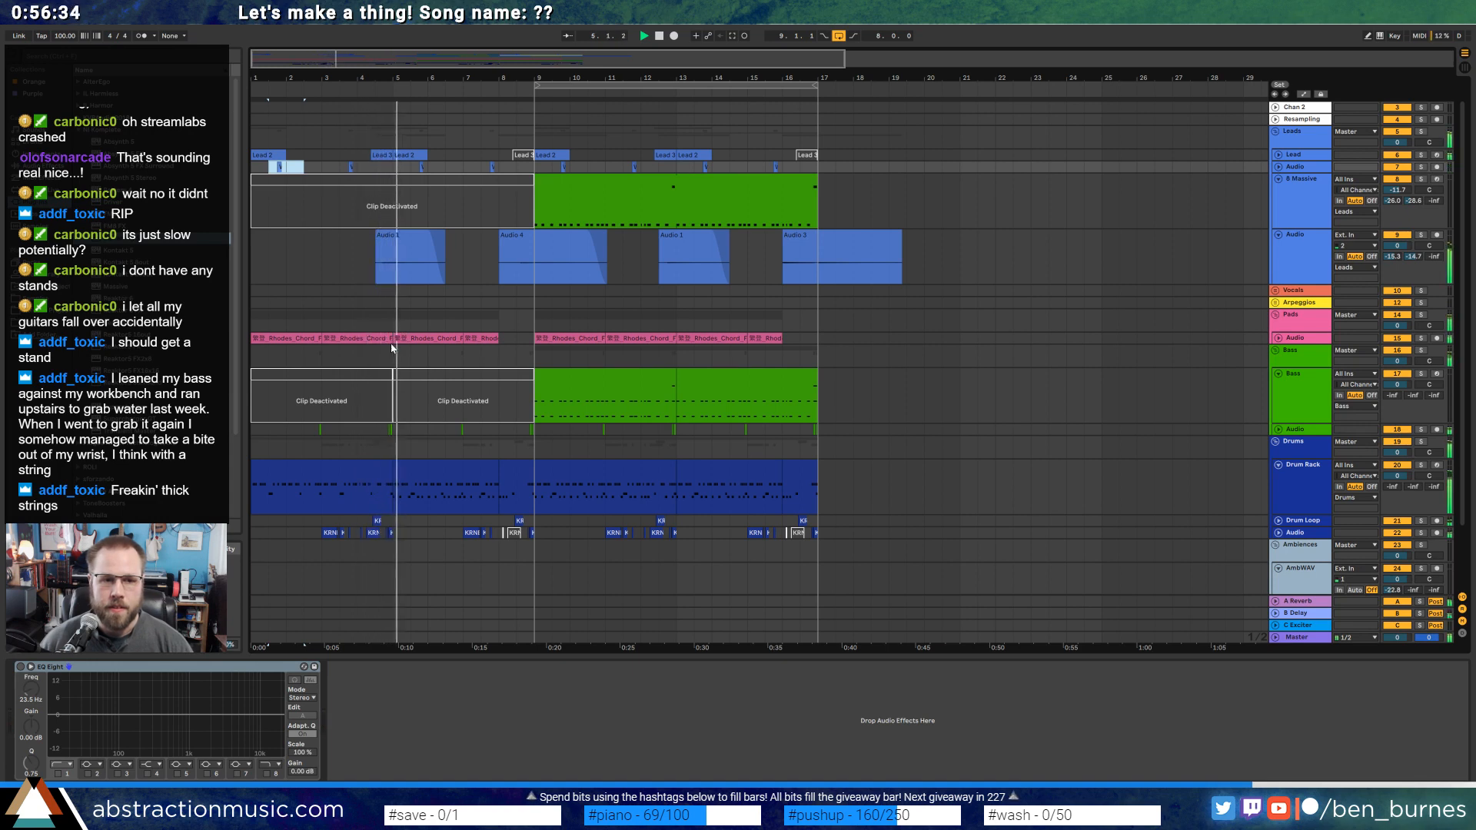
key(space)
Adjust the velocity of all kick notes in the drum clip at bar 5 and the first three in the clip at bar 8.
double_click(422, 481)
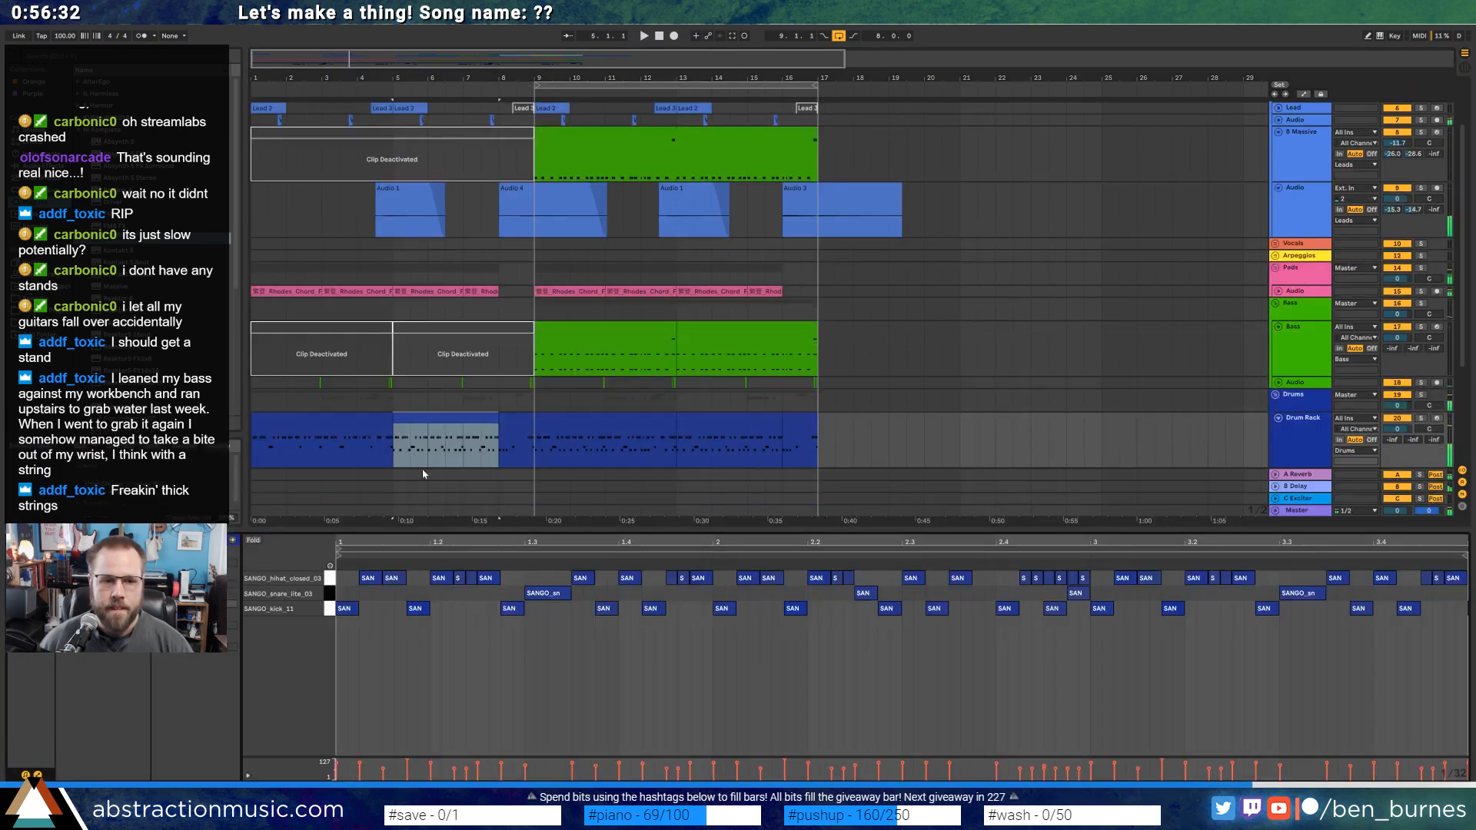
key(shift+Tab)
key(shift+Tab)
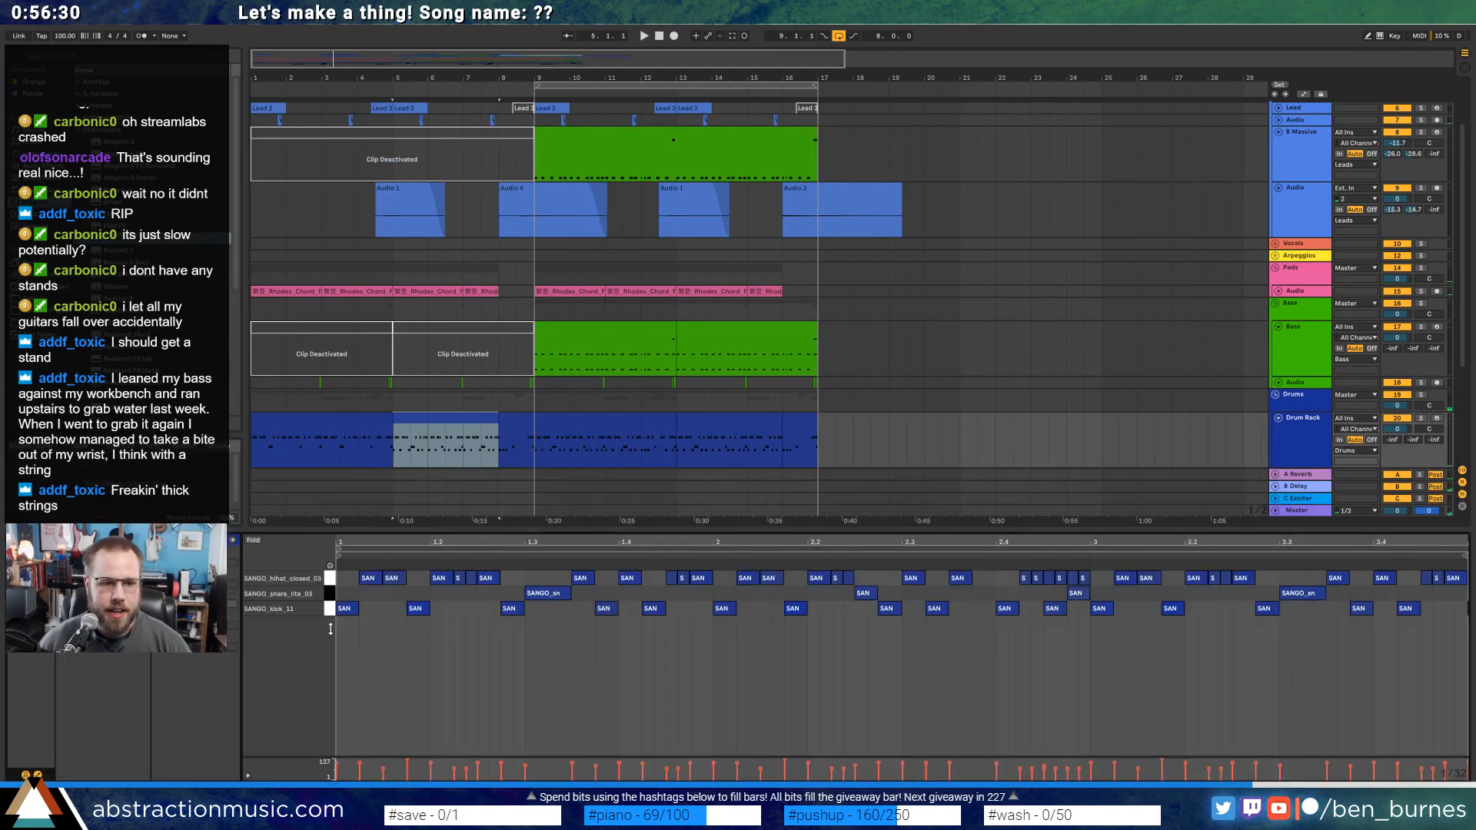
key(space)
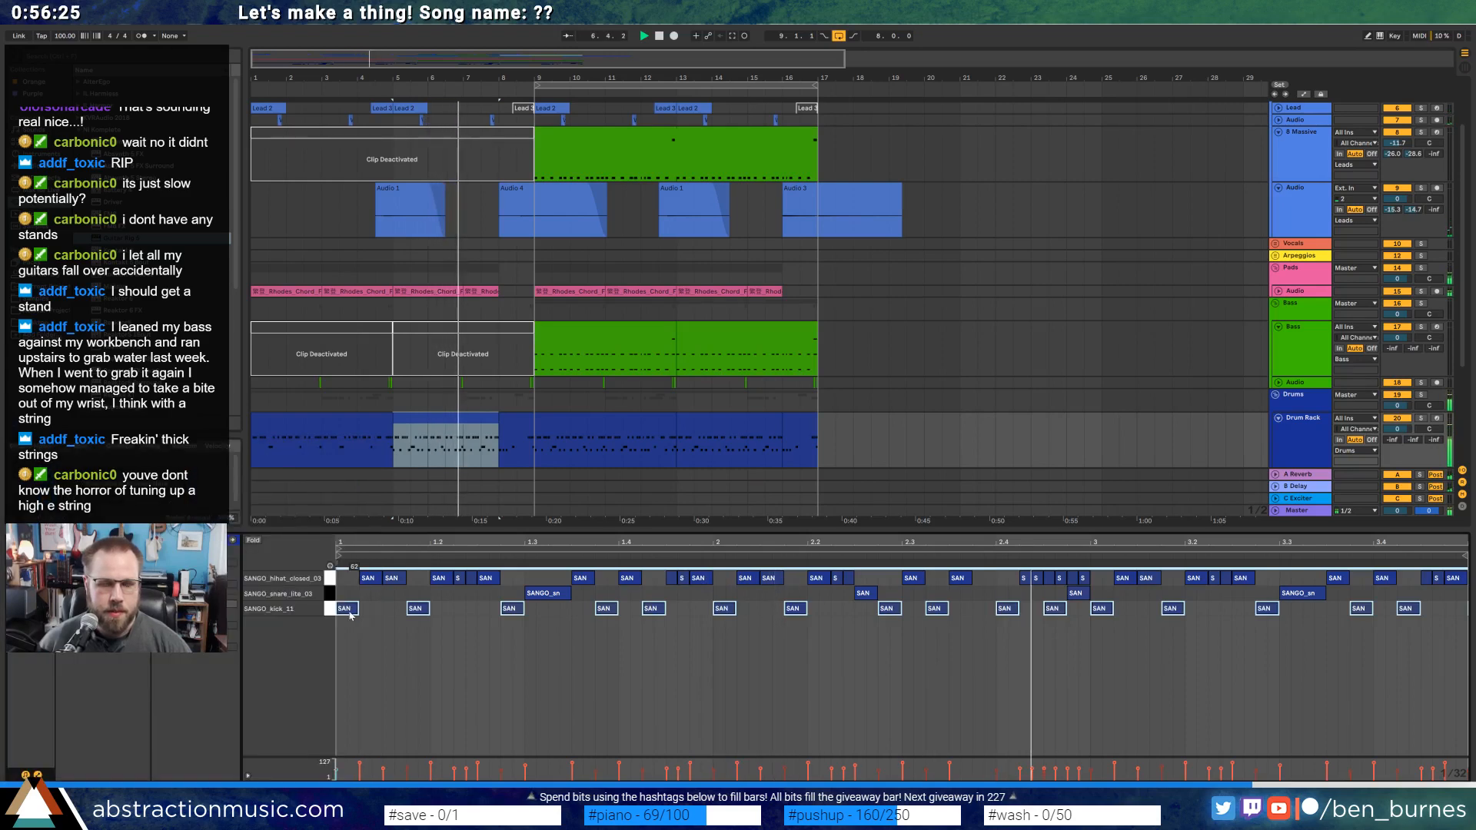
key(super)
key(super)
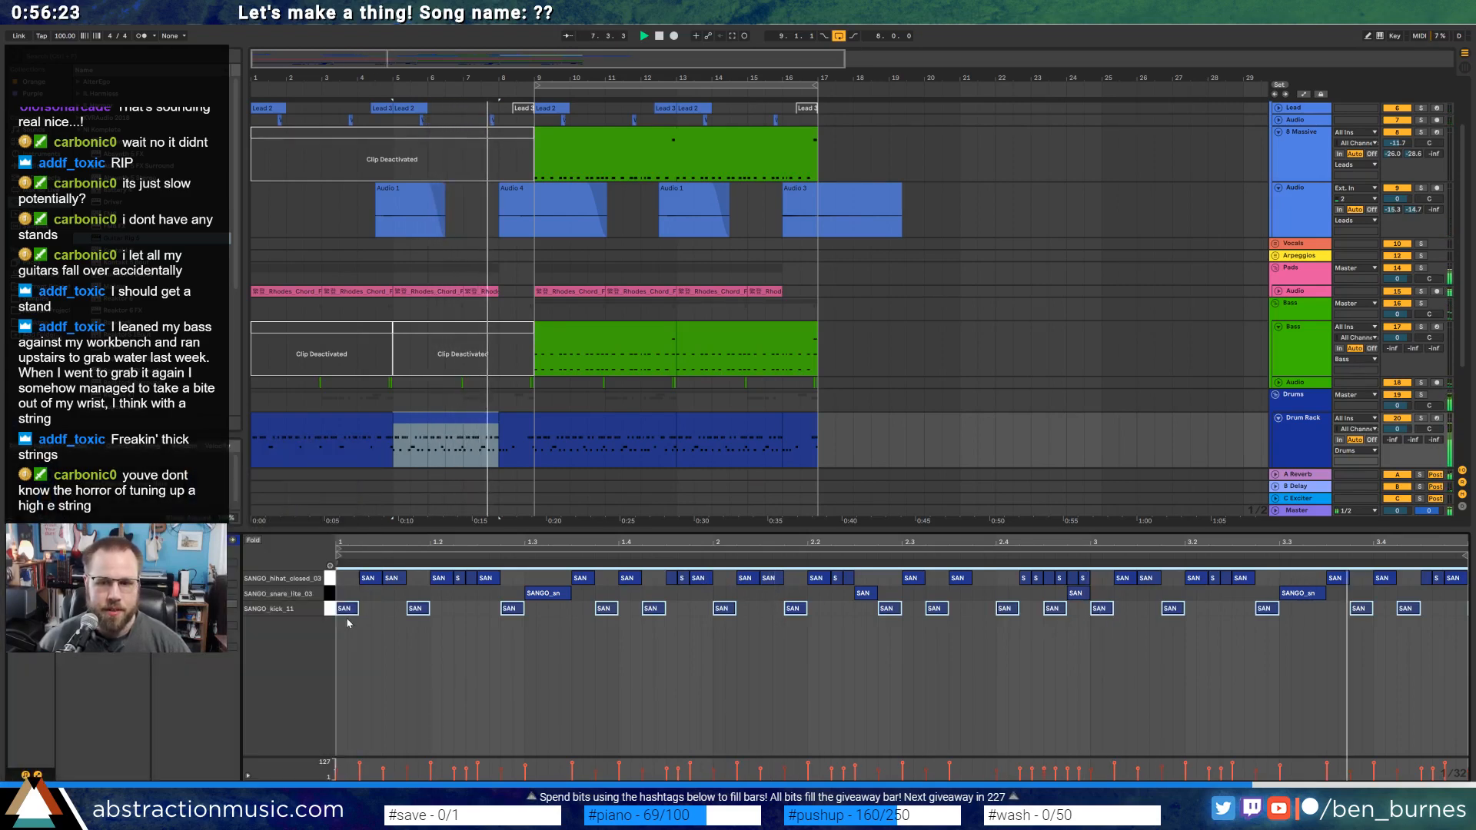
click(513, 426)
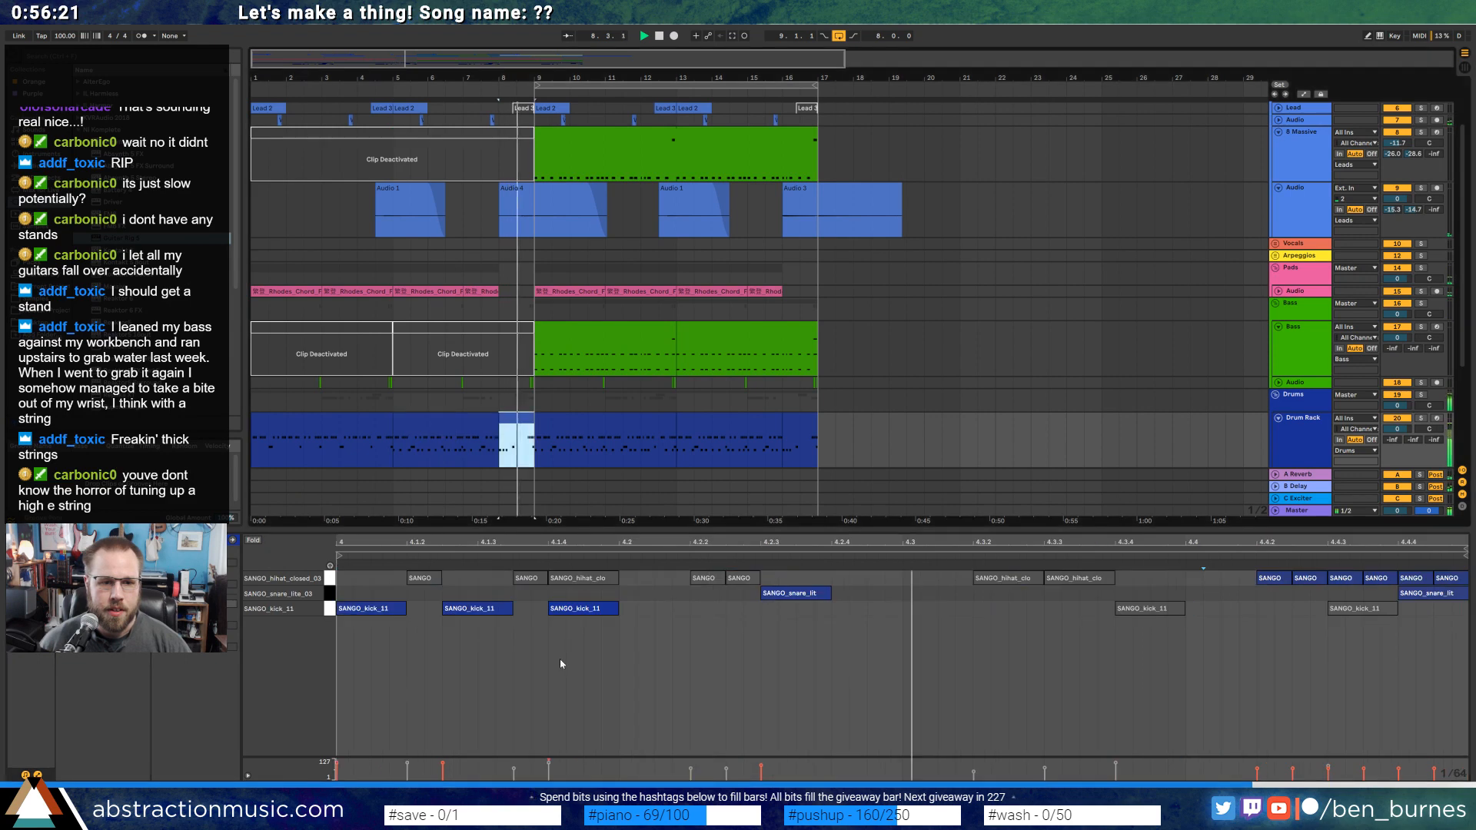
drag(650, 603, 351, 624)
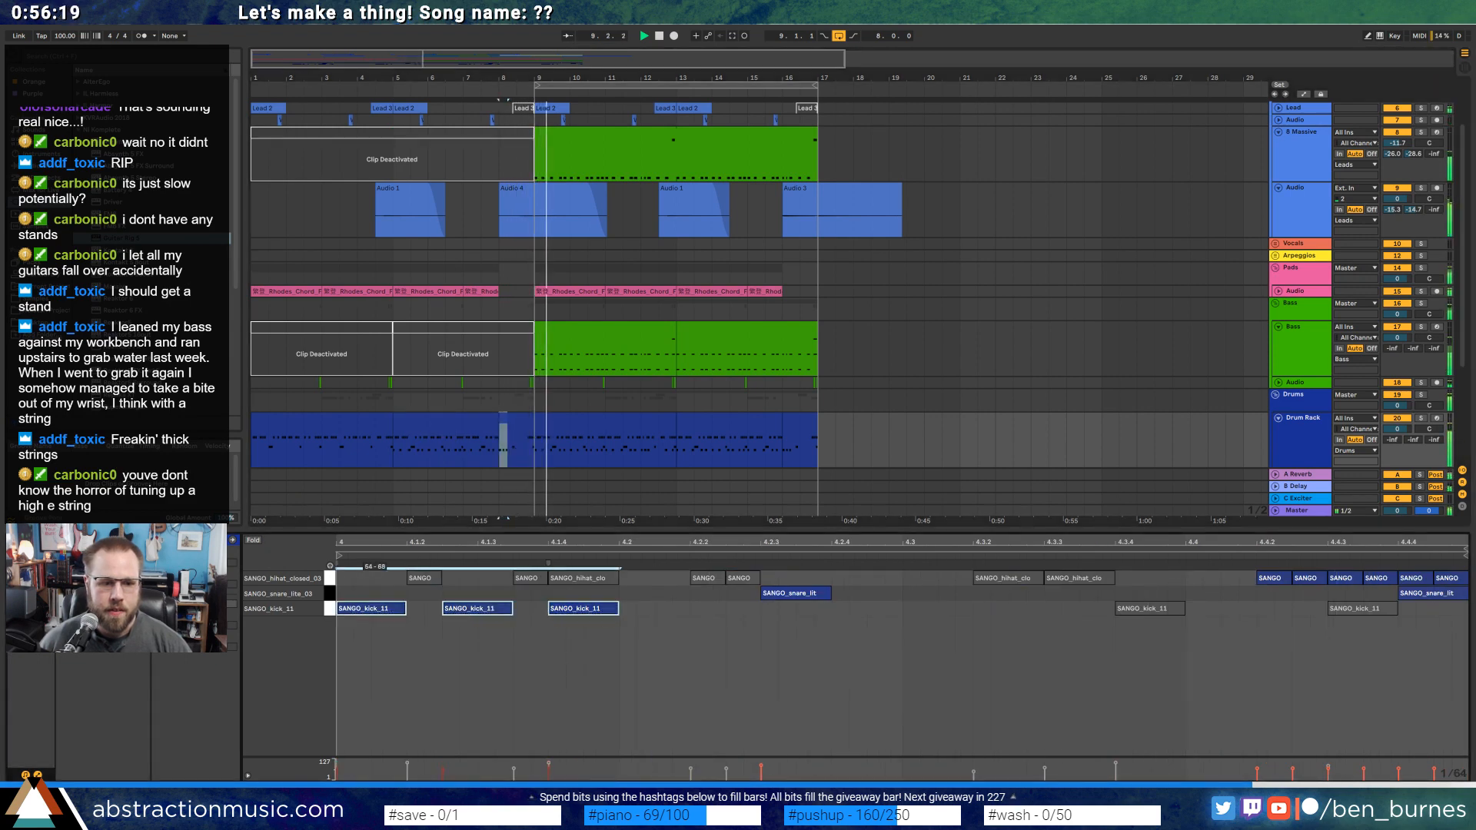
Consolidate the drum clips from bar 9 to bar 17, adjust the velocity of their kick notes, and play the result.
click(605, 423)
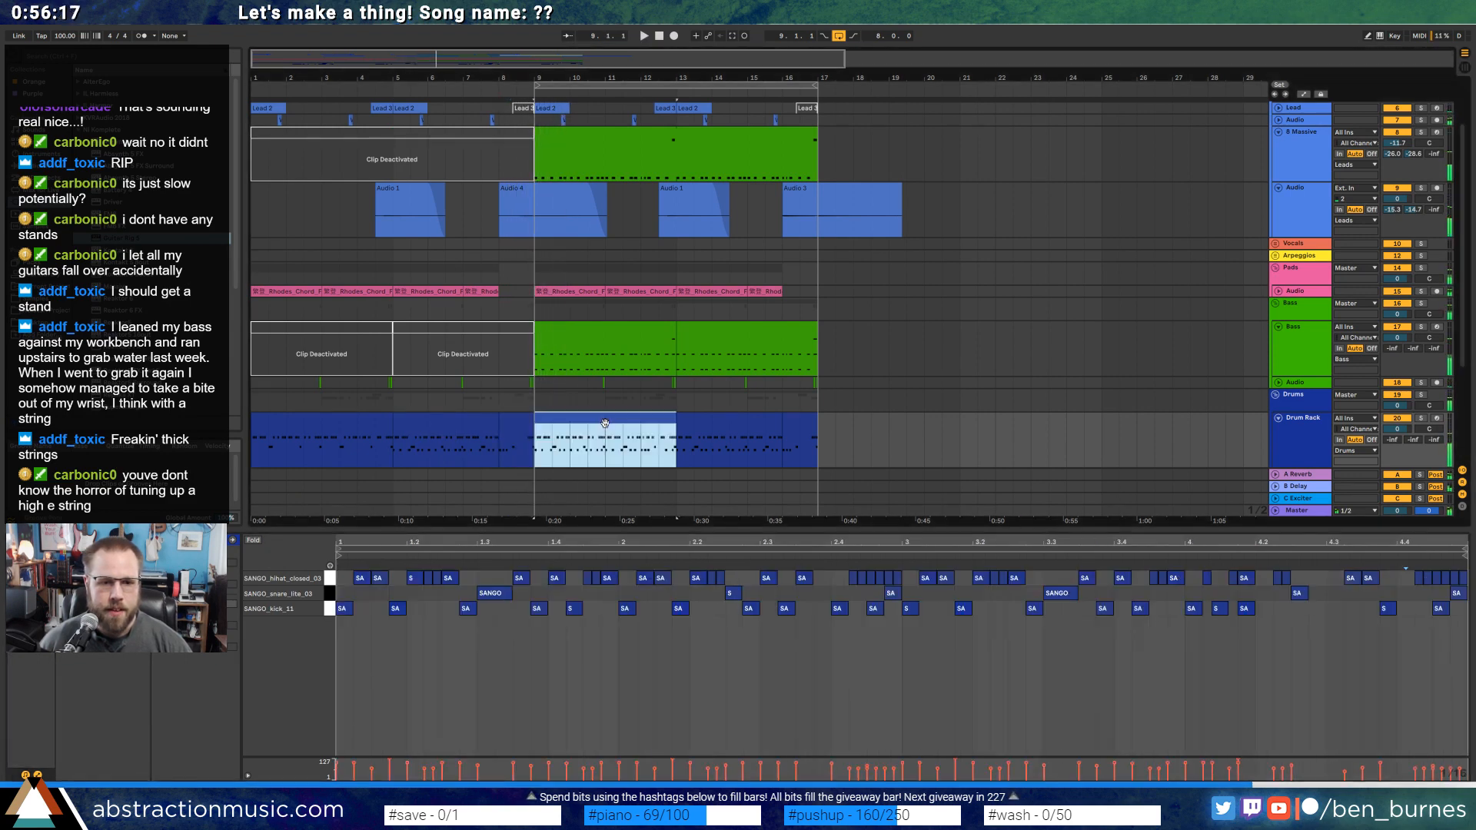
shift+click(795, 424)
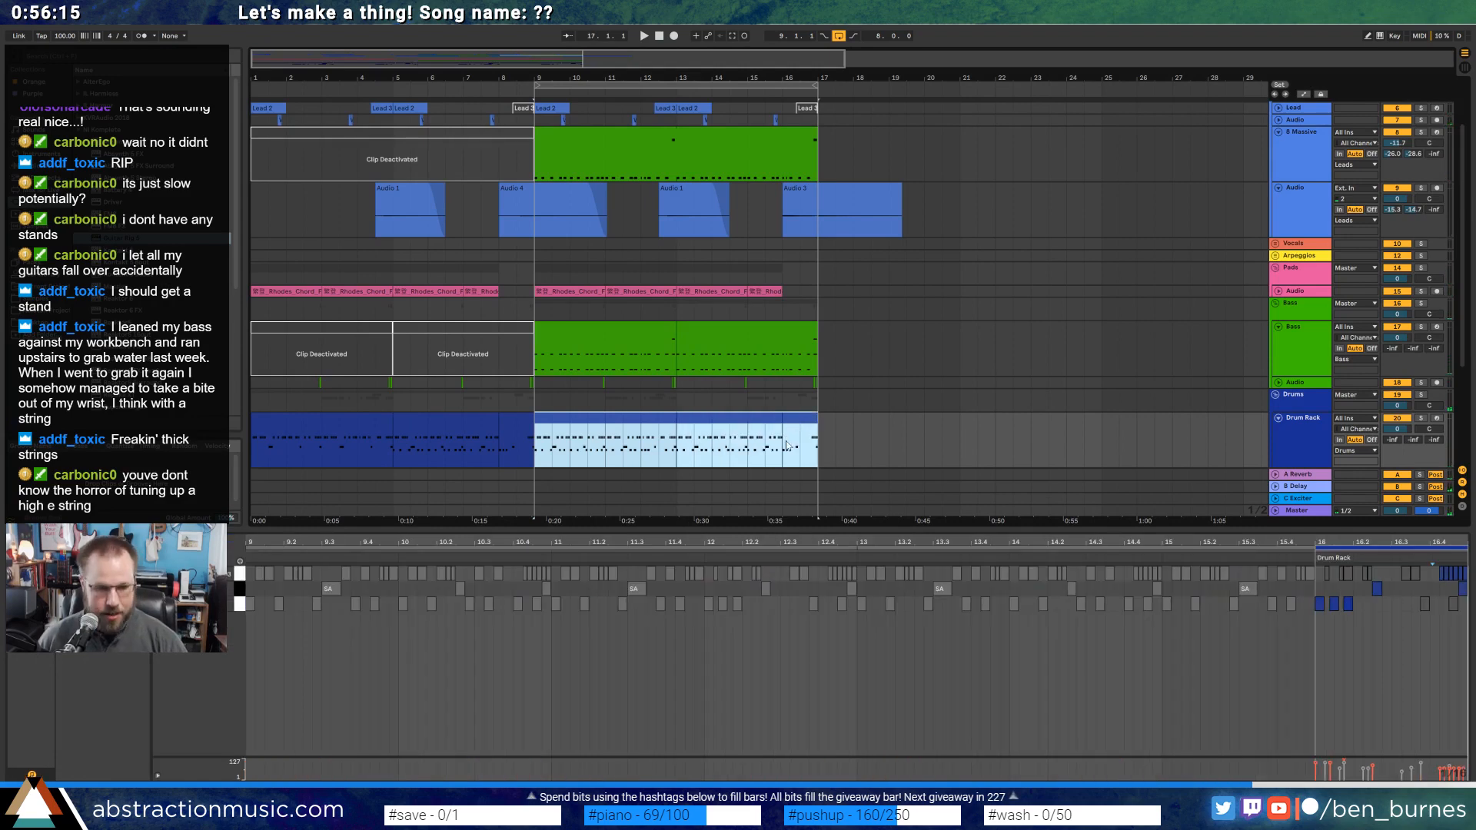
key(ctrl+j)
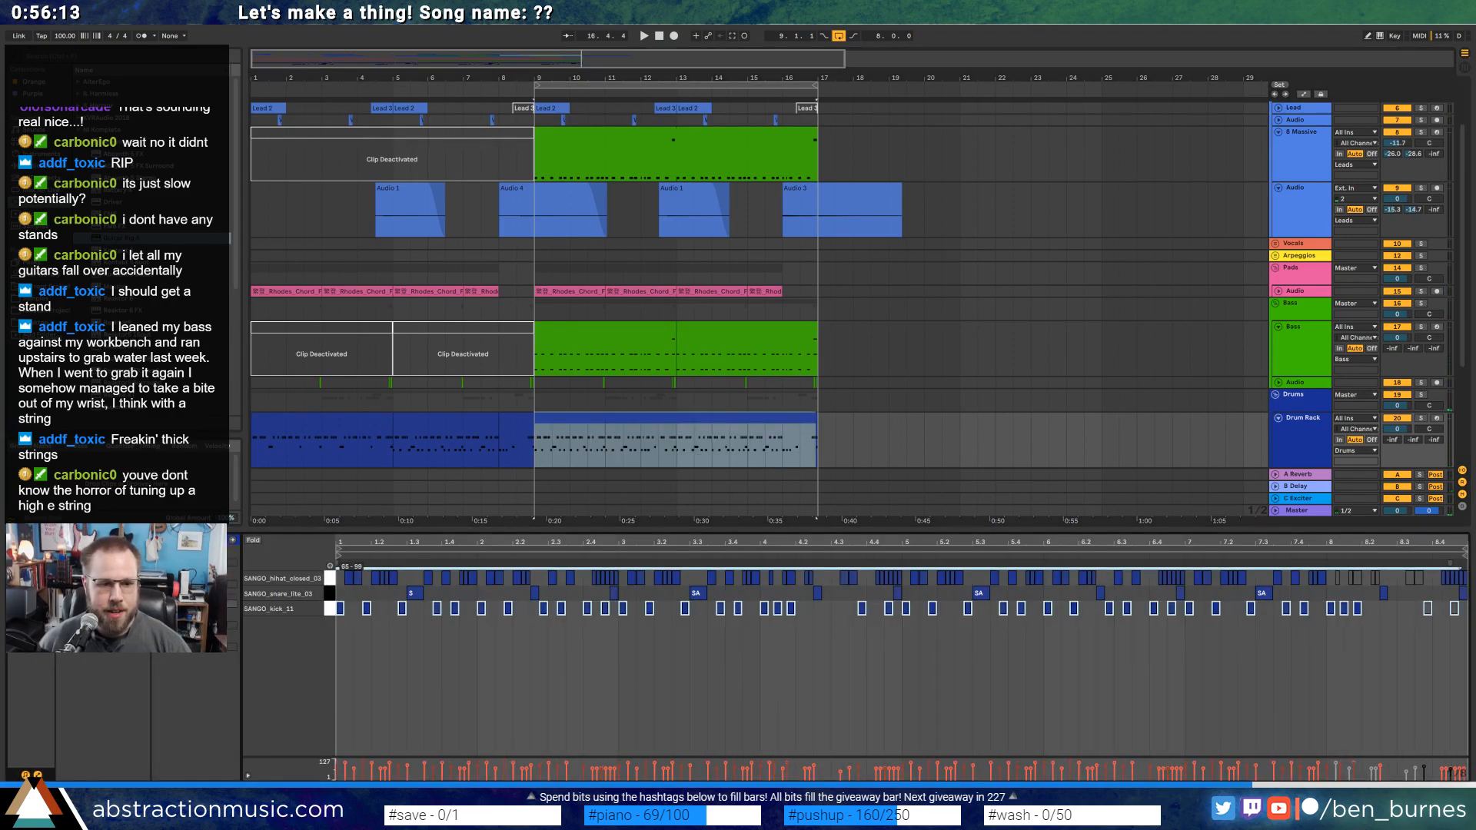
key(space)
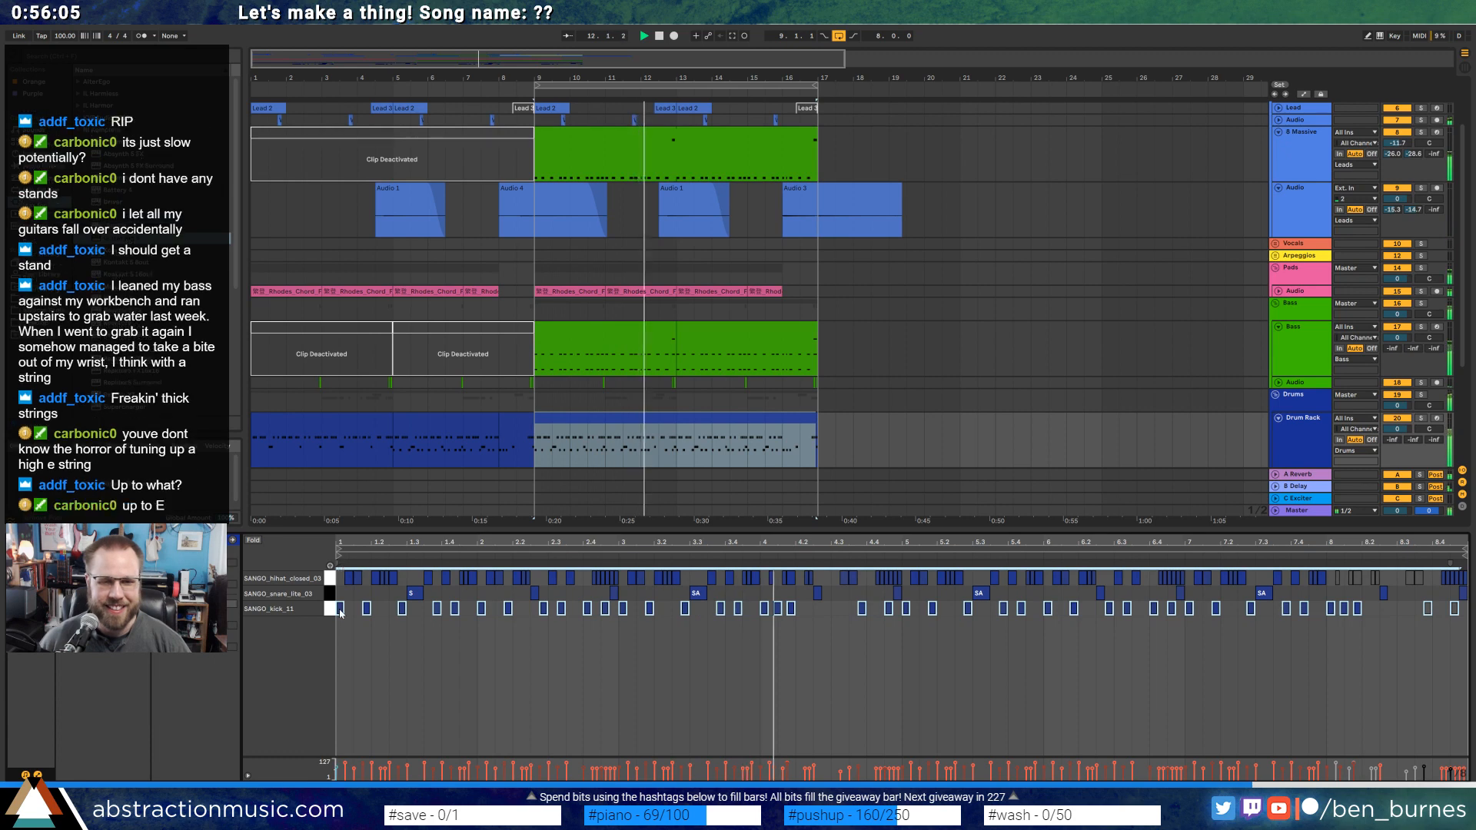
key(shift+Tab)
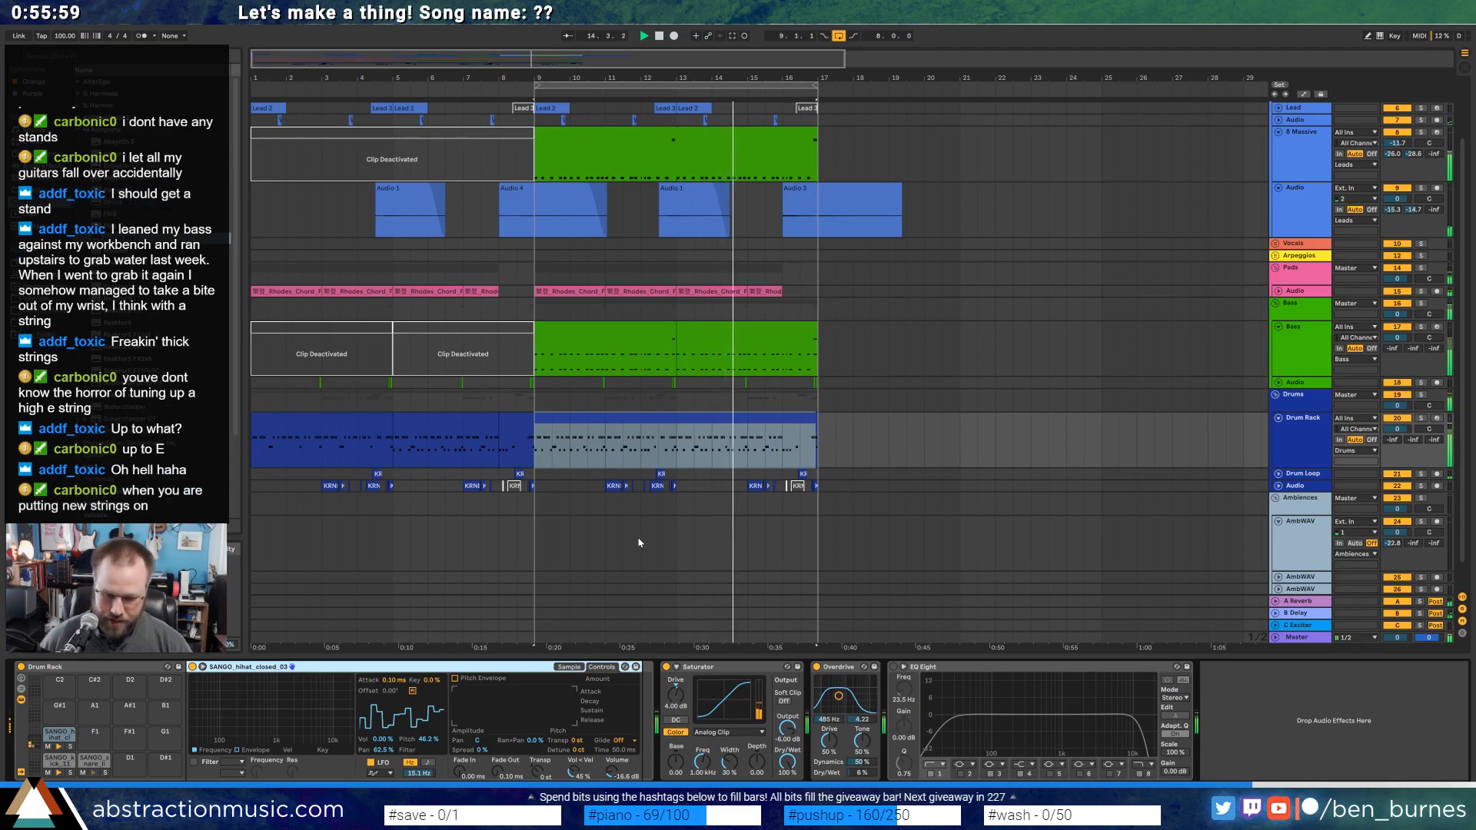
Compare the bass with its Multiband Dynamics effect bypassed and enabled during playback.
click(691, 355)
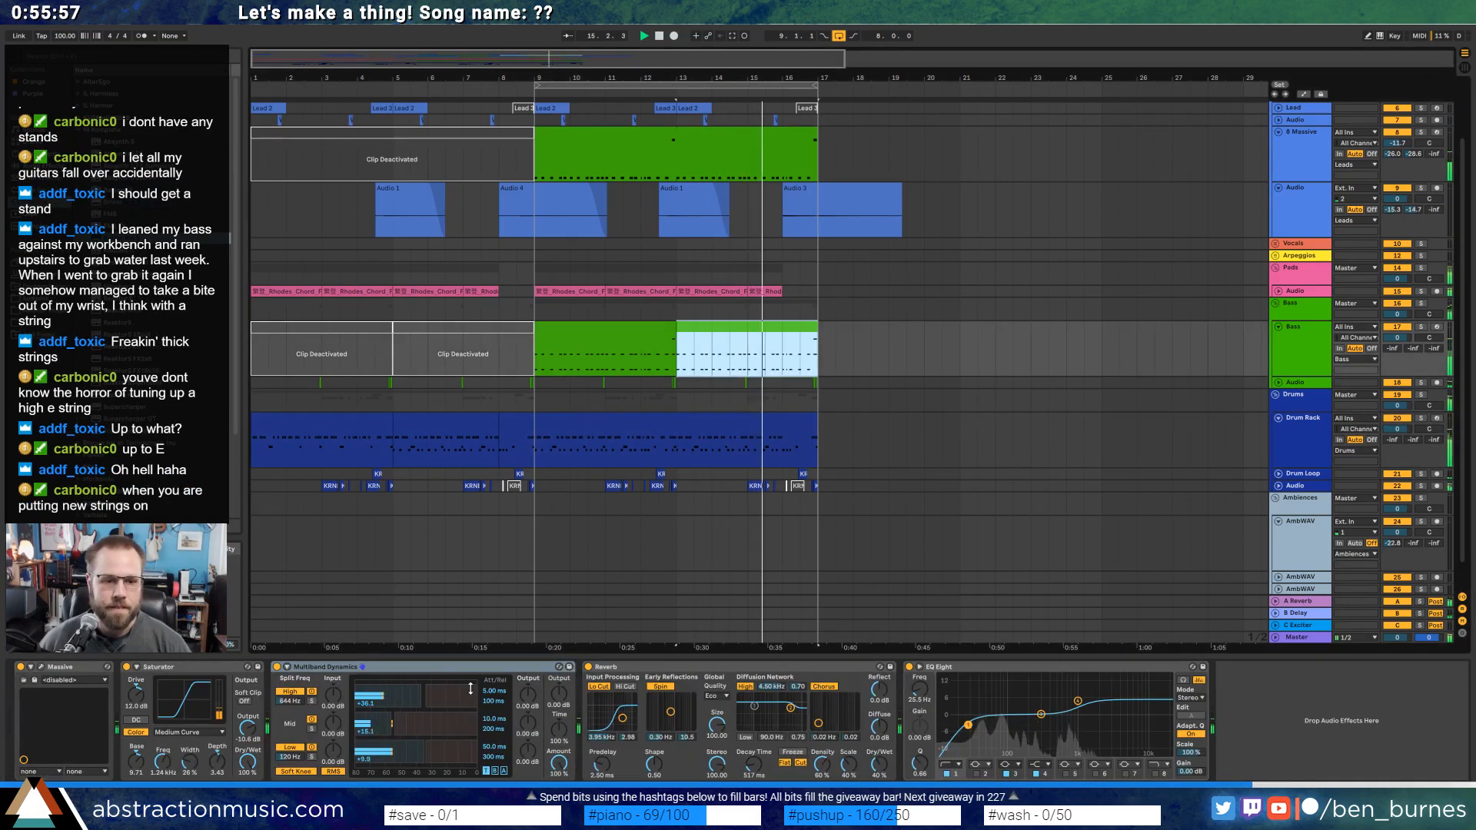
click(277, 667)
click(278, 667)
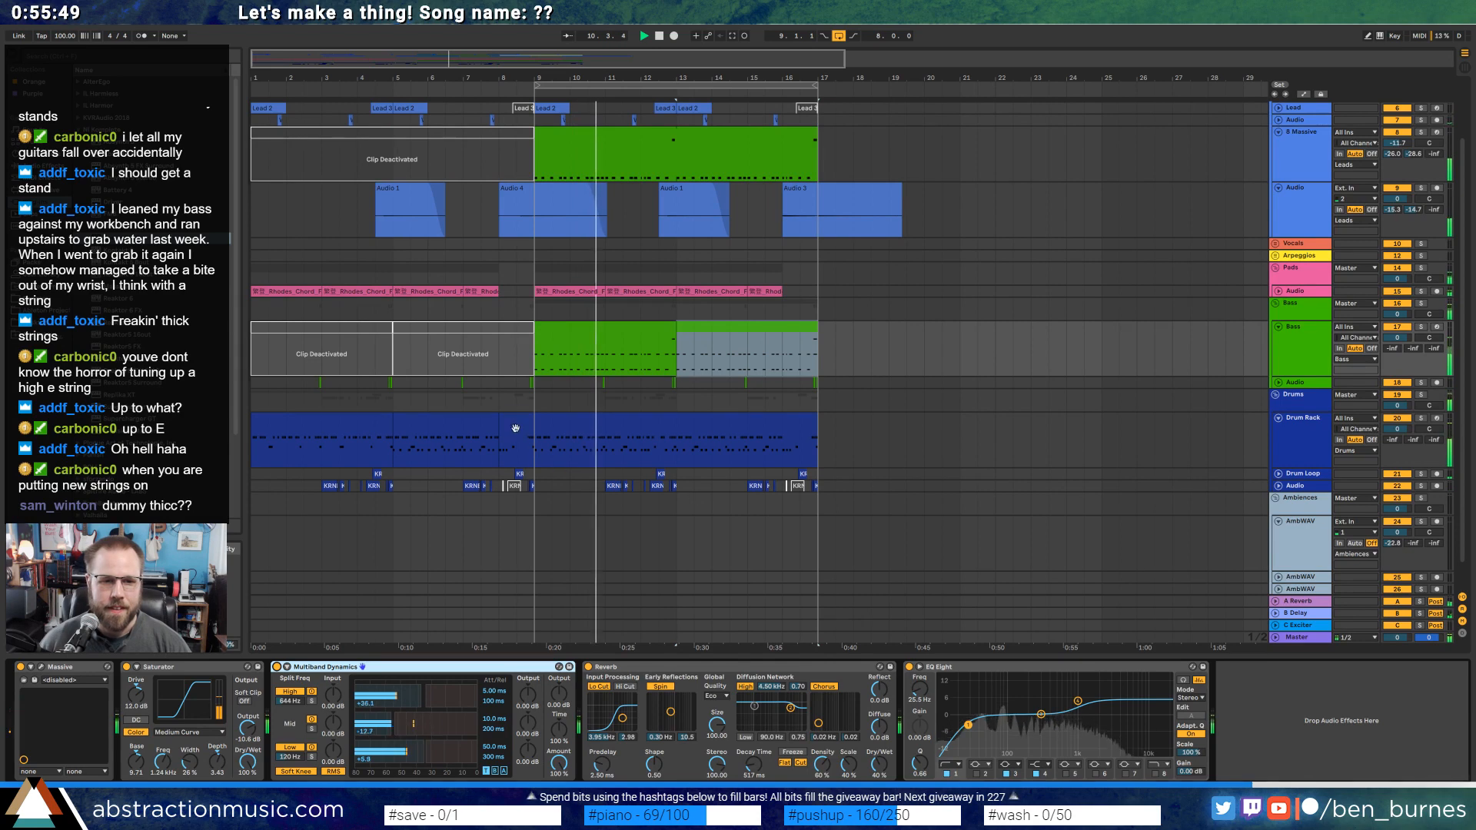
Consolidate the drum clips from bar 1 to bar 9, then stop playback and return to the start.
click(385, 422)
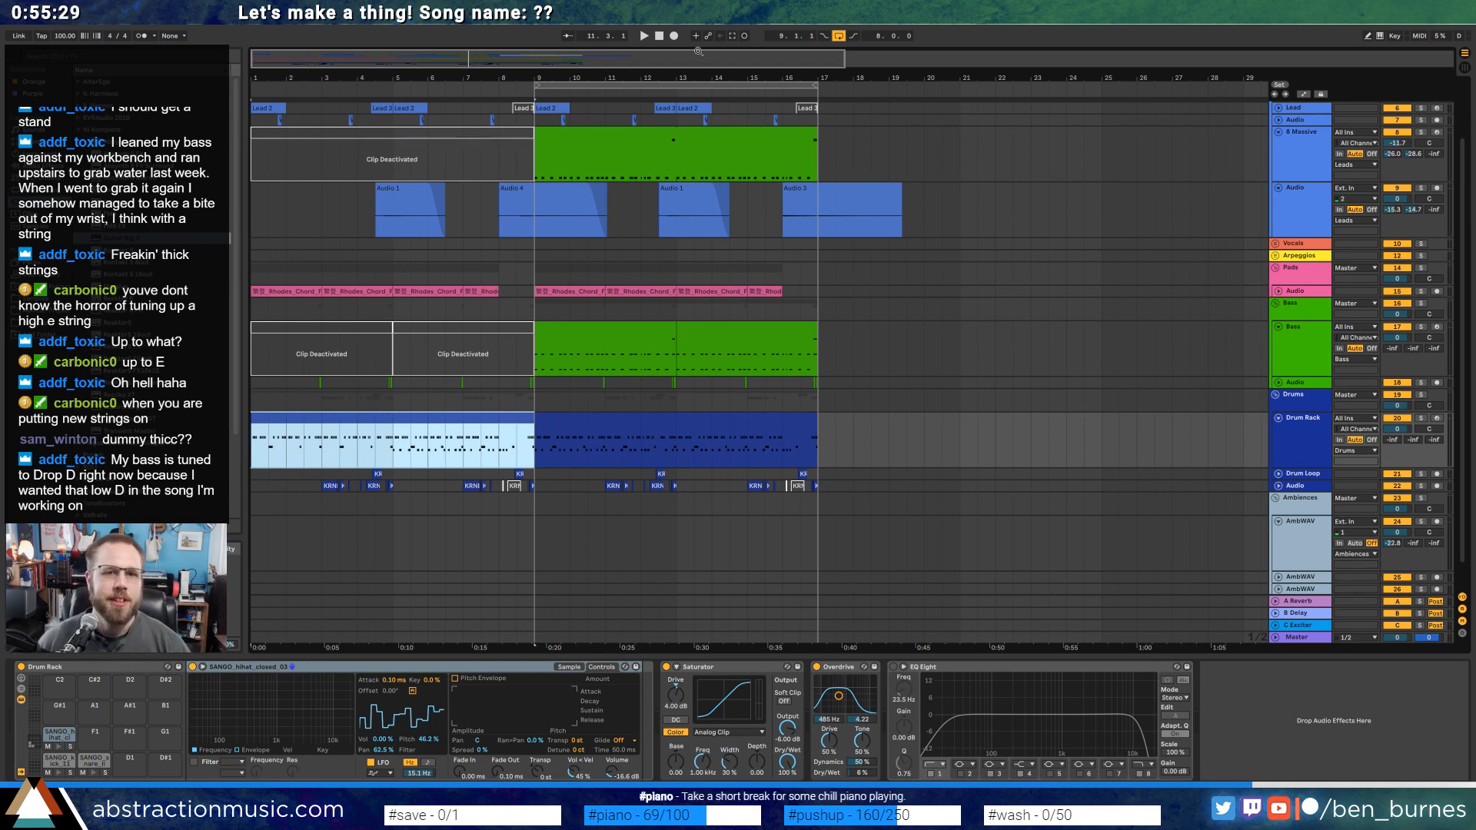
click(659, 36)
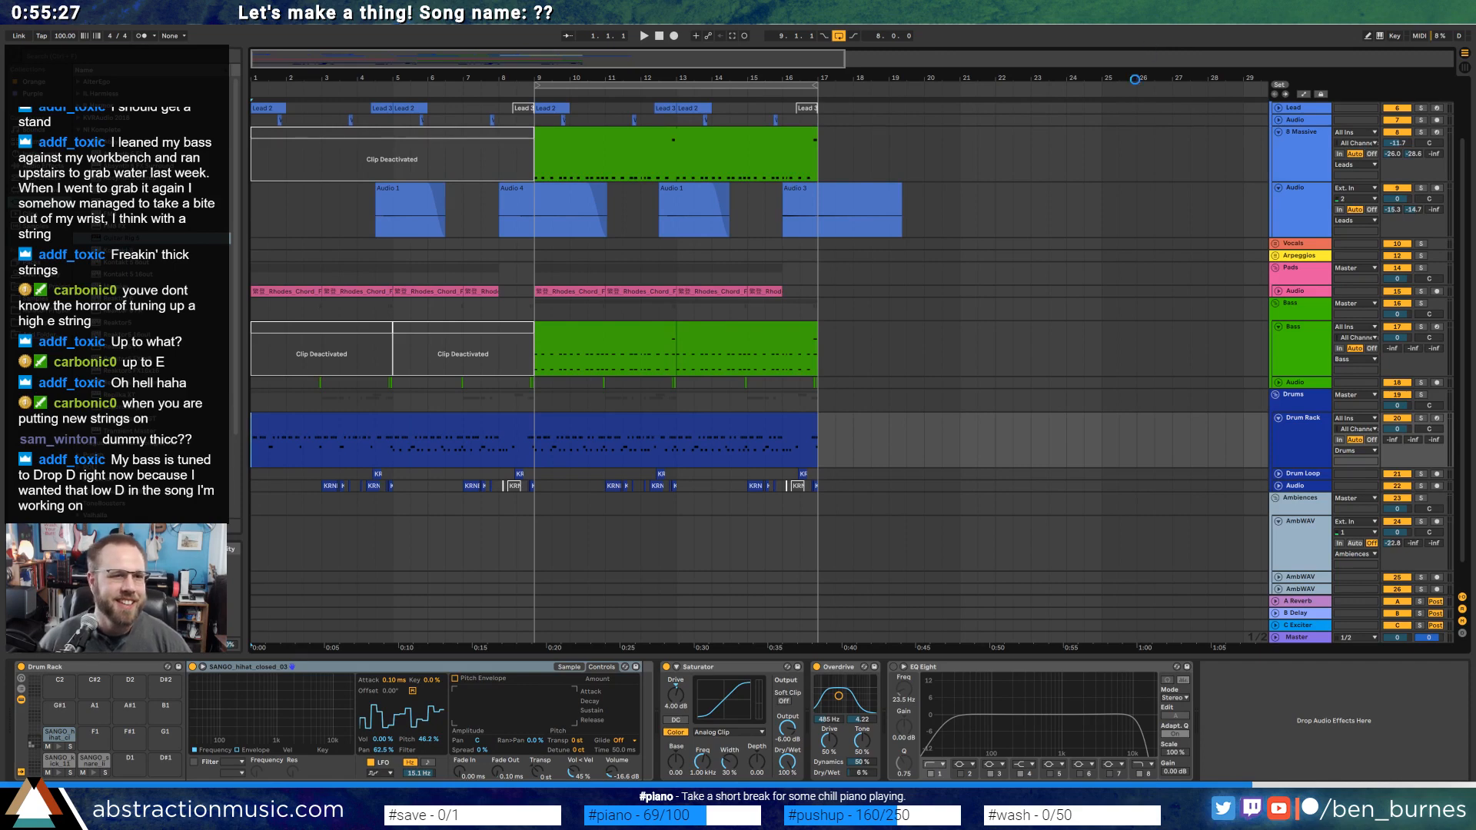
scroll(1067, 194, up, 3)
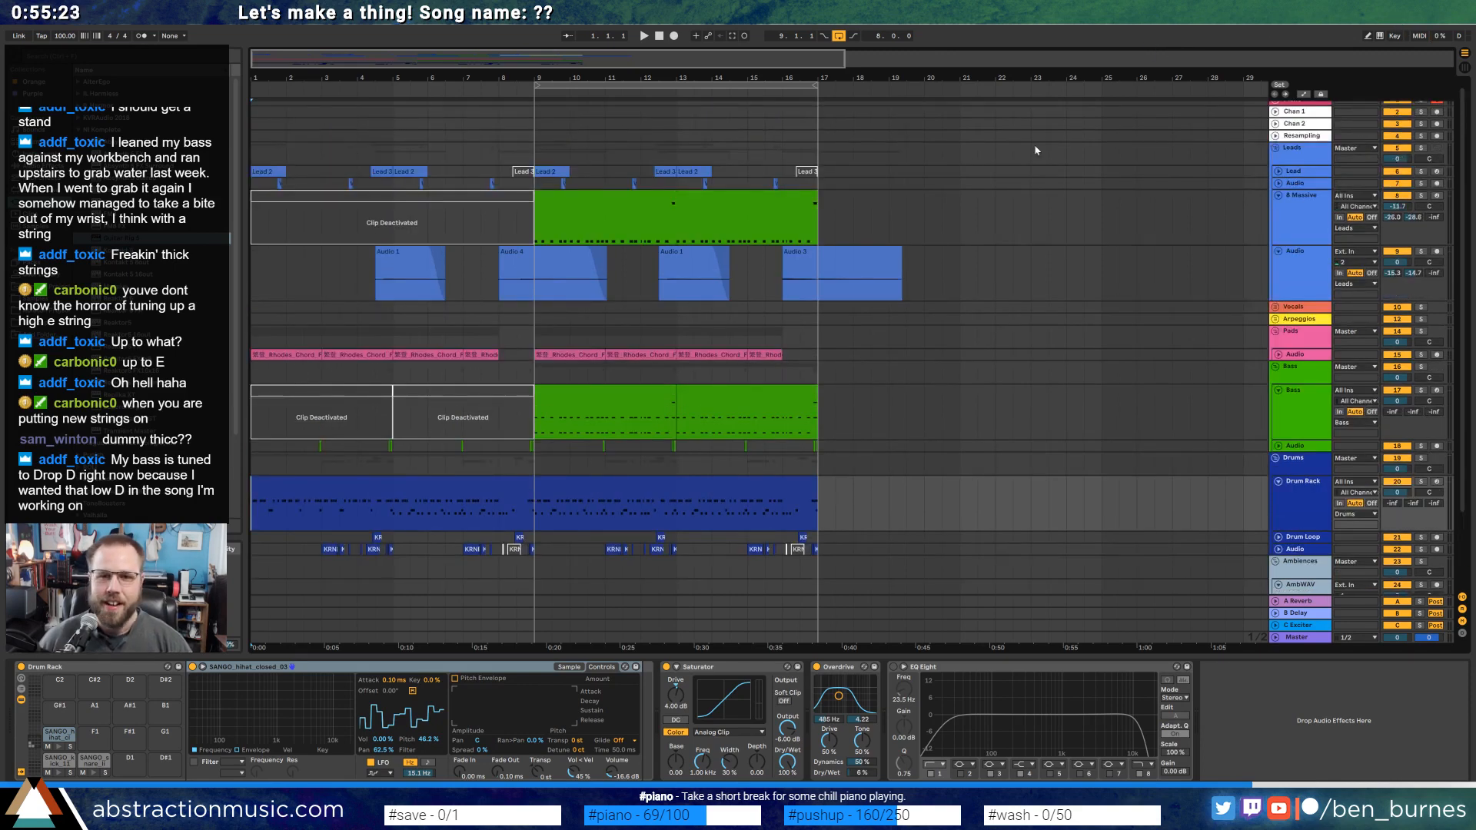
scroll(1076, 240, up, 1)
Import the Madameberry audio file from the desktop onto the first AmbWAV track at bar 8.
click(1435, 8)
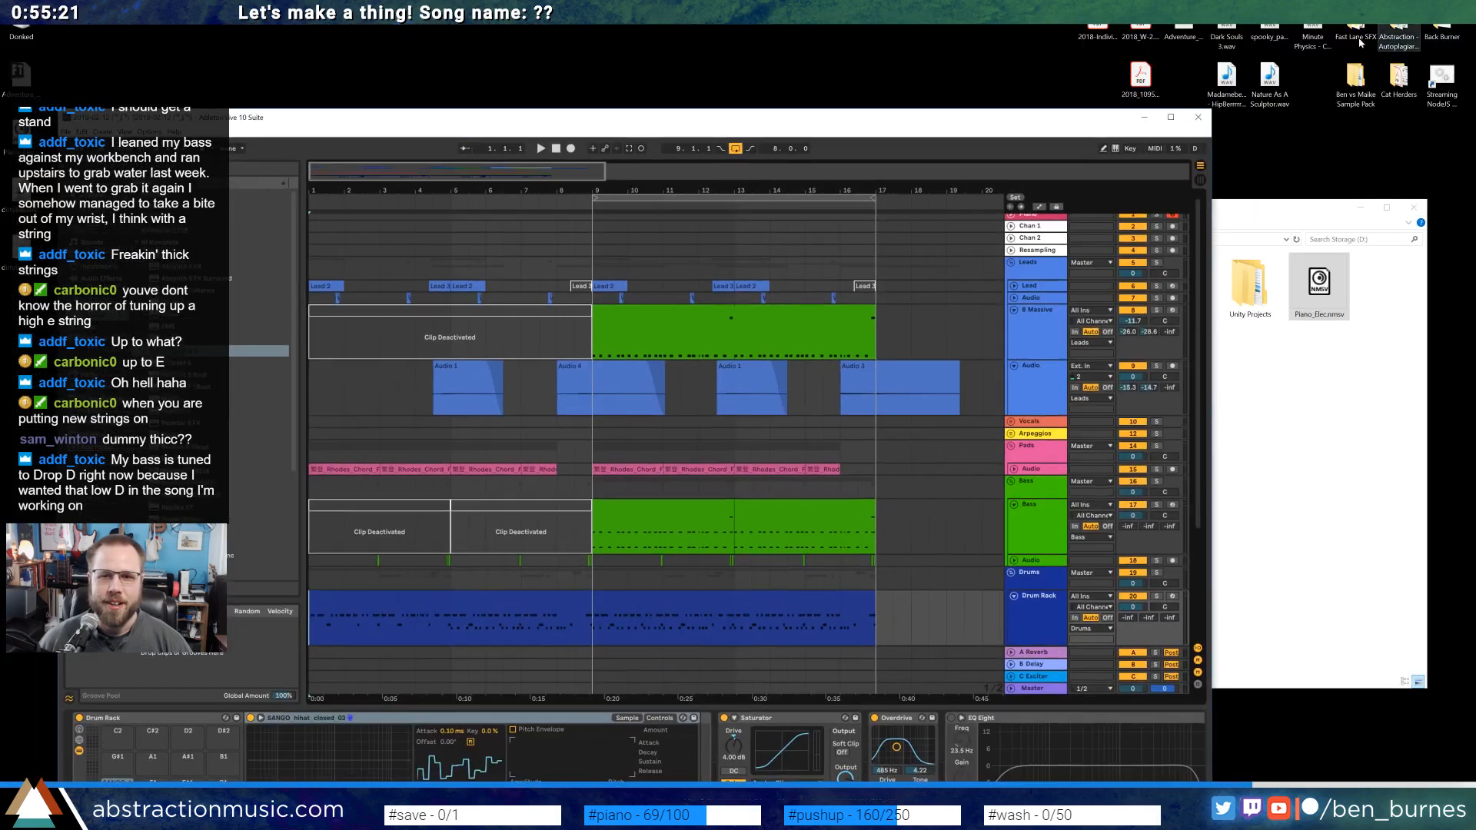
drag(823, 126, 815, 60)
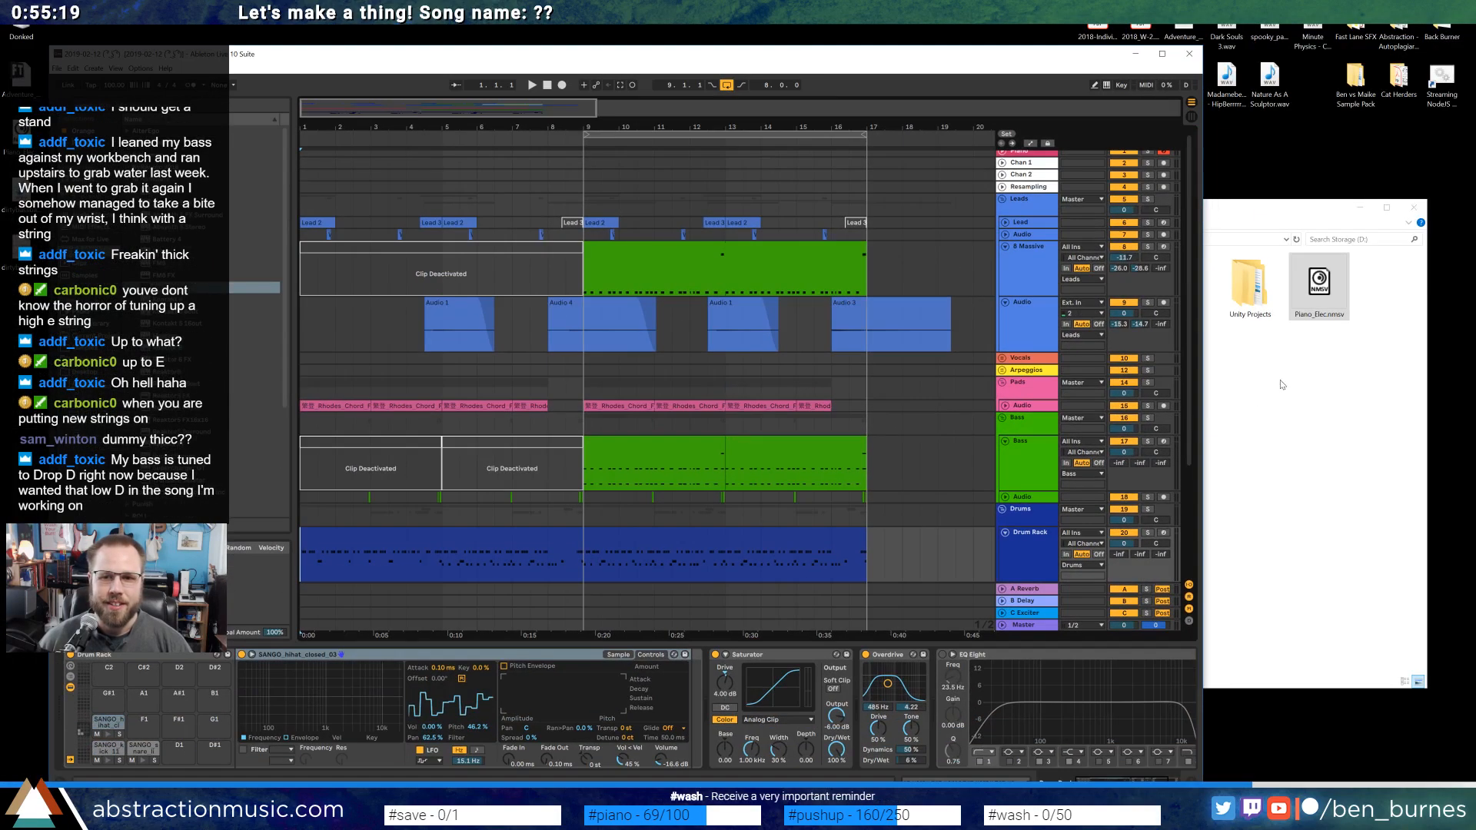
click(1412, 209)
scroll(641, 434, down, 7)
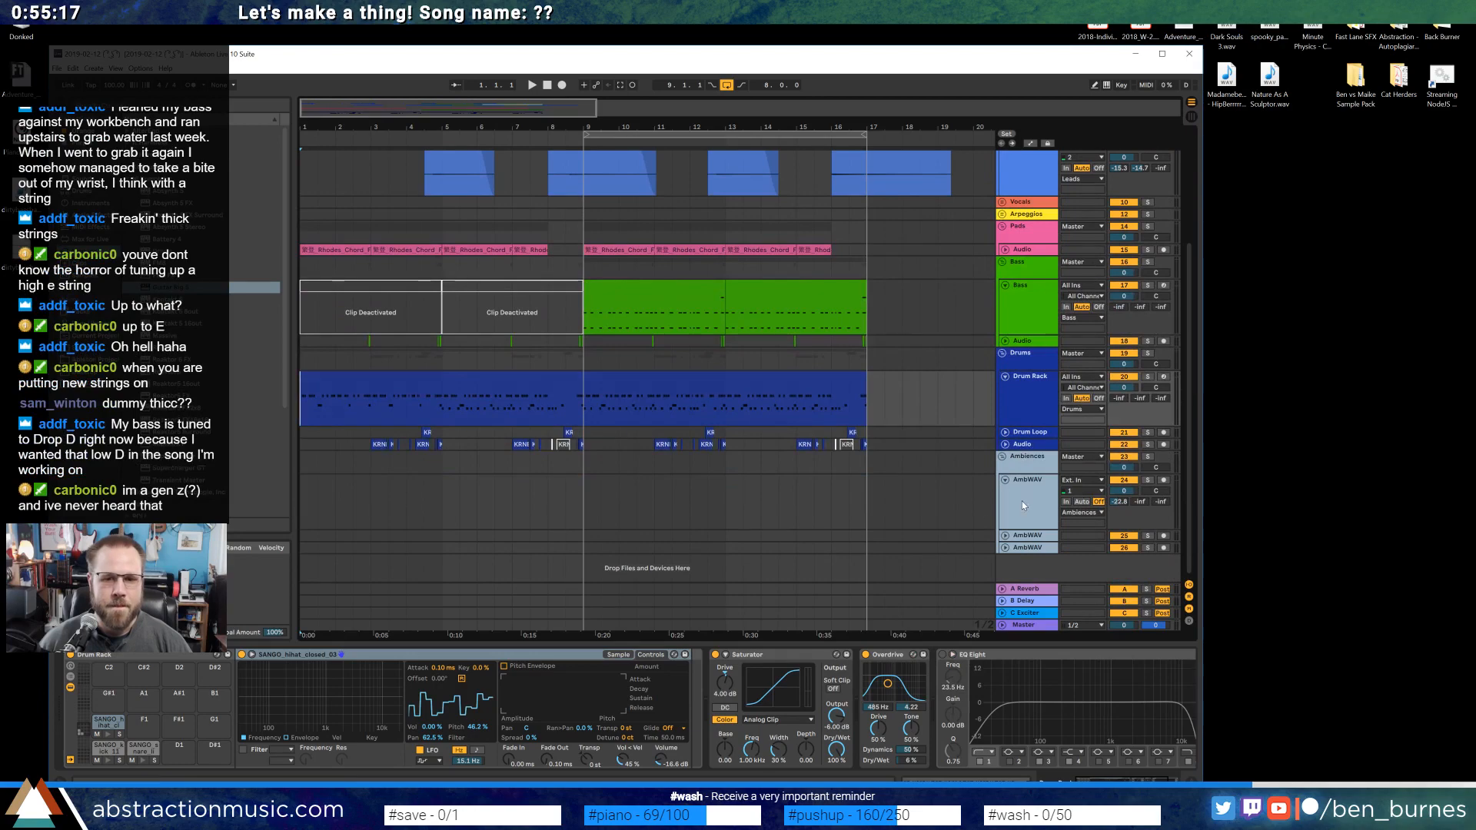
click(1021, 501)
drag(1233, 109, 551, 500)
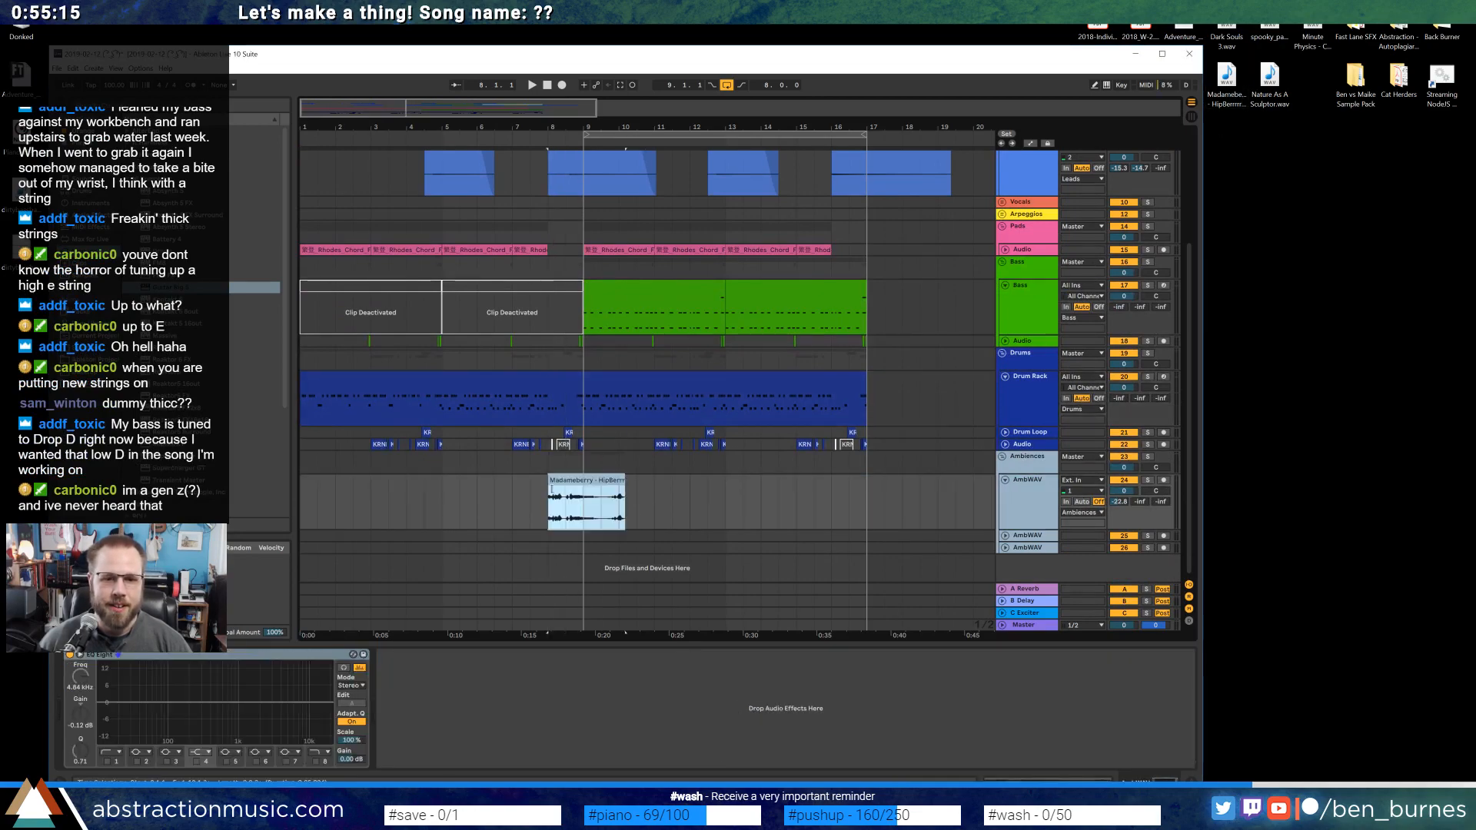
double_click(677, 61)
Shift the Madameberry clip one beat later to 8.2 and play the arrangement from the start of bar 8.
scroll(502, 493, up, 6)
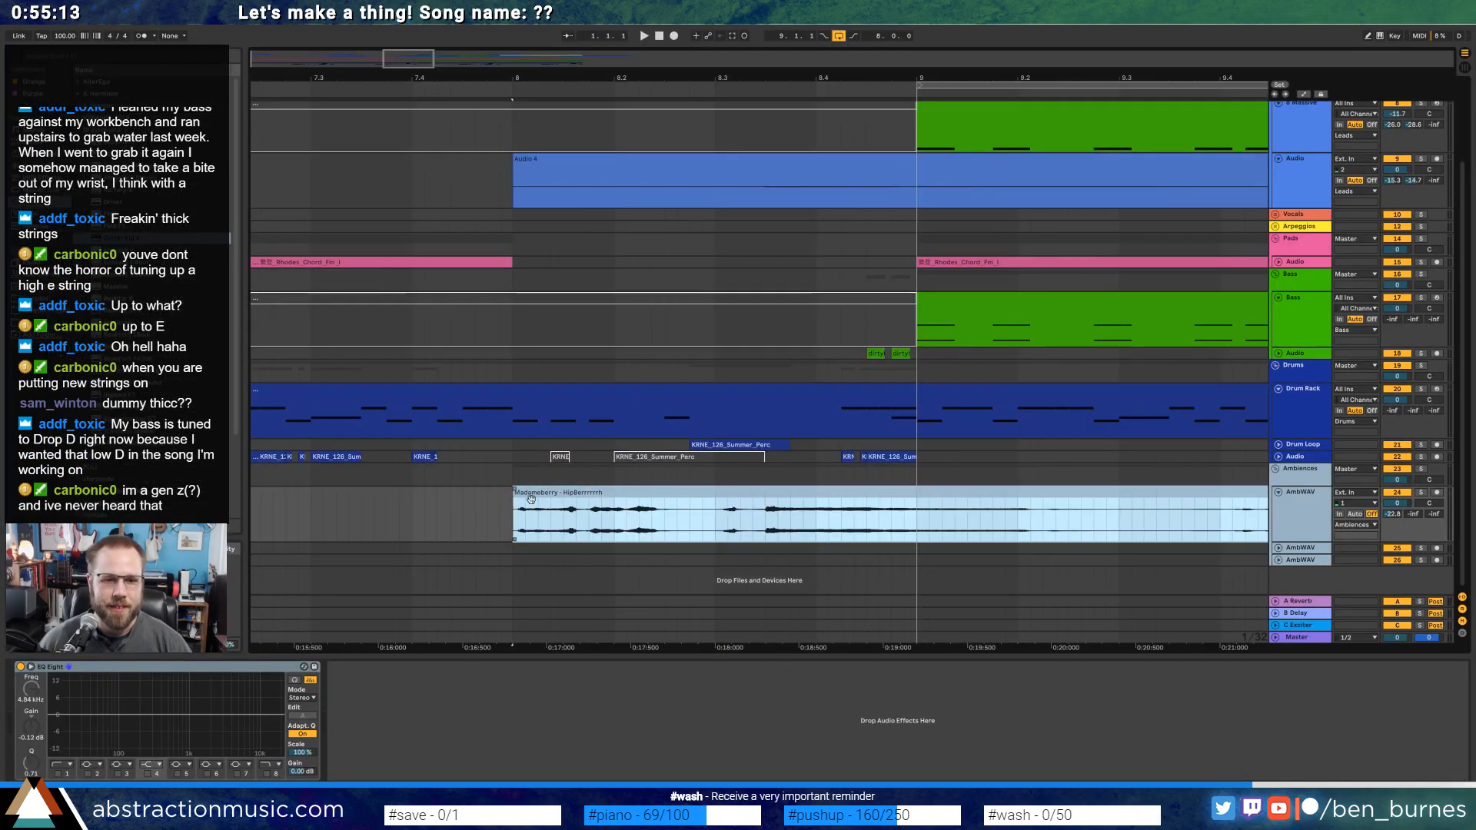
mouse_move(515, 500)
mouse_down()
mouse_move(743, 500)
mouse_move(612, 514)
mouse_move(682, 501)
mouse_up()
click(527, 514)
key(space)
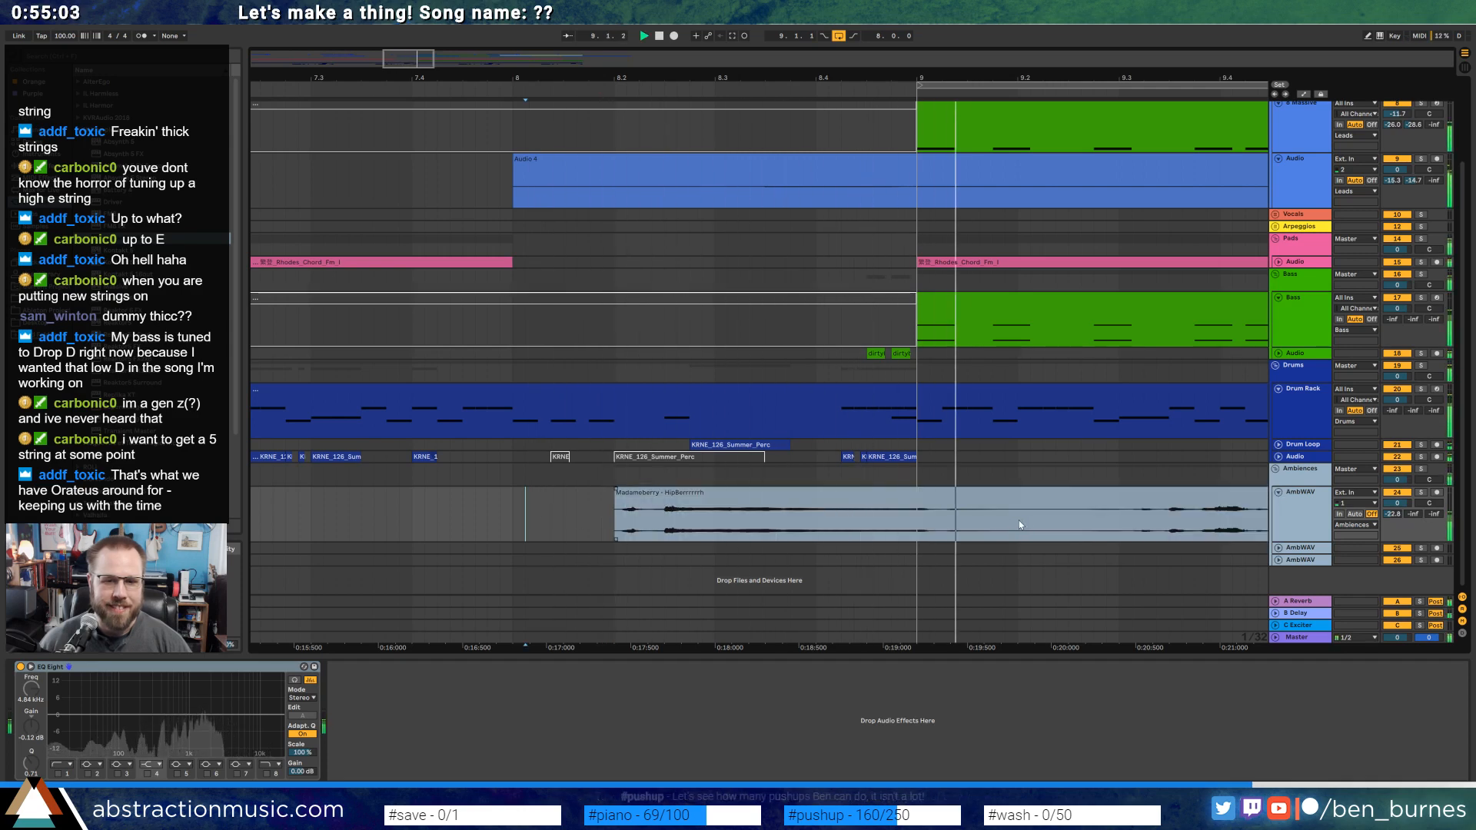
Cut the Madameberry clip off at about 9.2 and delete all audio after that point.
key(space)
drag(1044, 523, 1119, 516)
key(Delete)
click(1137, 493)
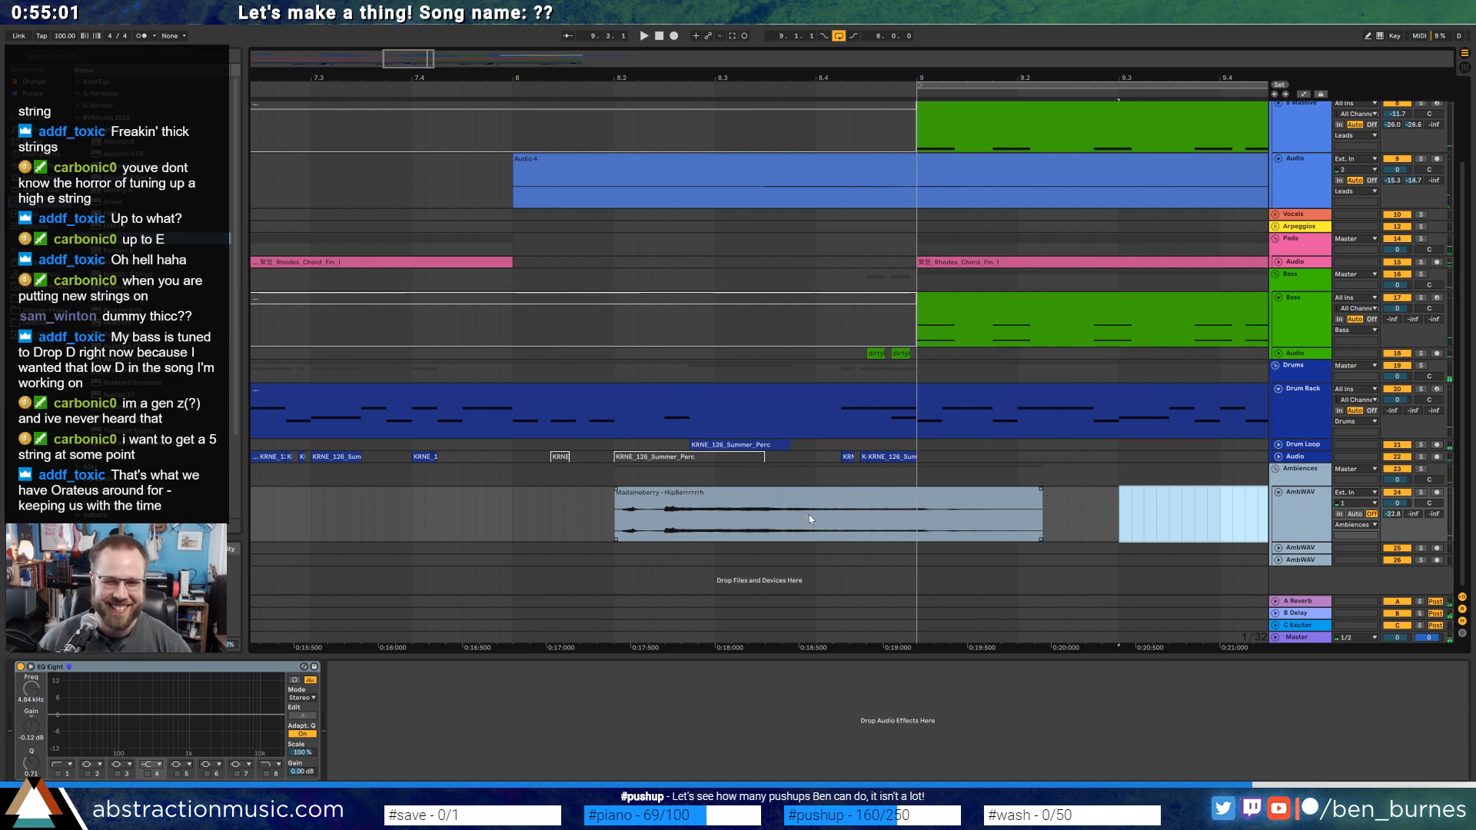
key(Delete)
Add a fade-out to the Madameberry clip's end, nudge it slightly ahead of 8.2, and play the passage from about bar 6.
click(808, 514)
drag(1040, 494, 950, 500)
drag(698, 496, 684, 493)
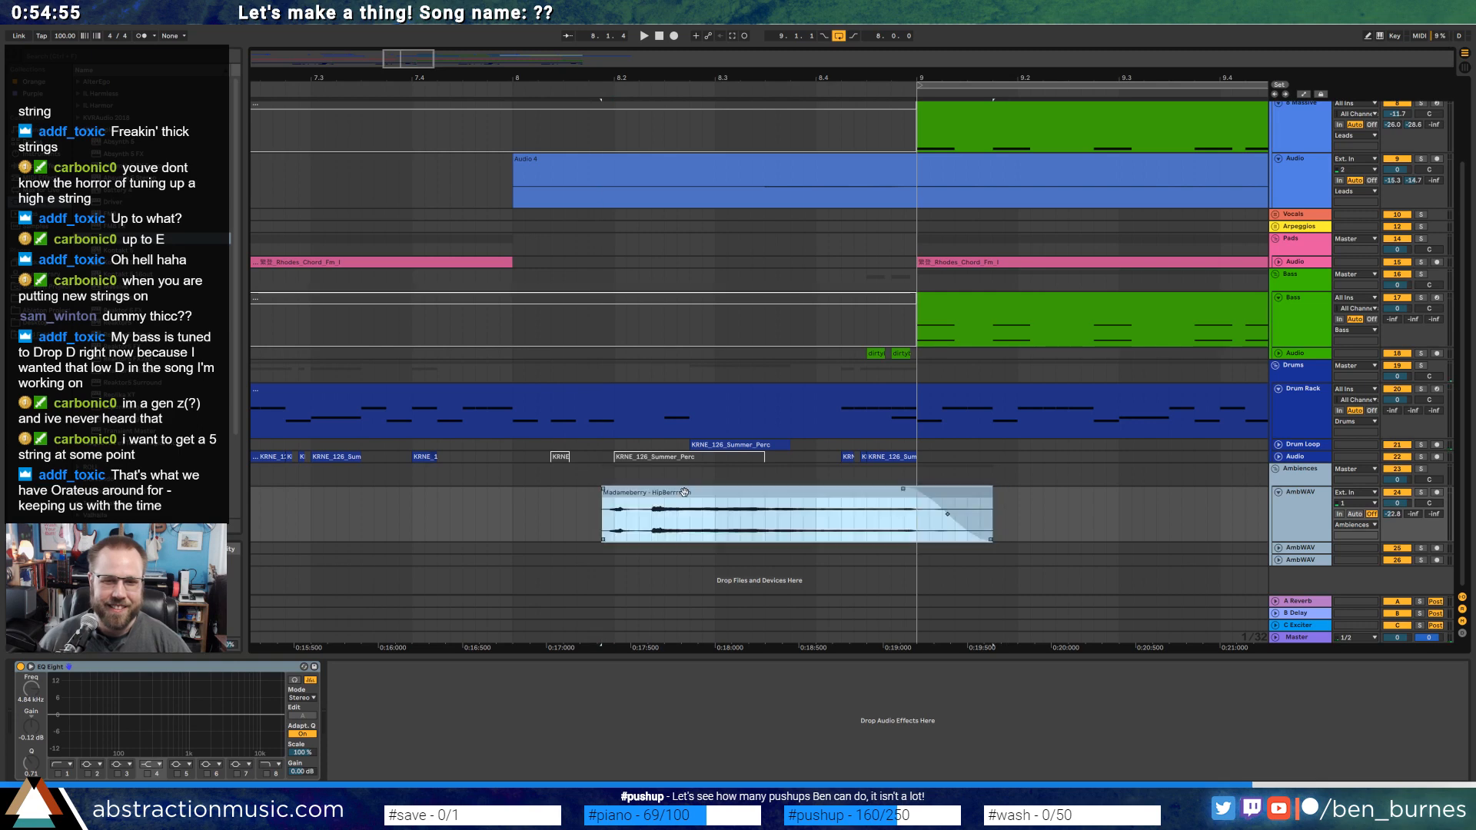
scroll(751, 505, down, 5)
click(546, 515)
key(space)
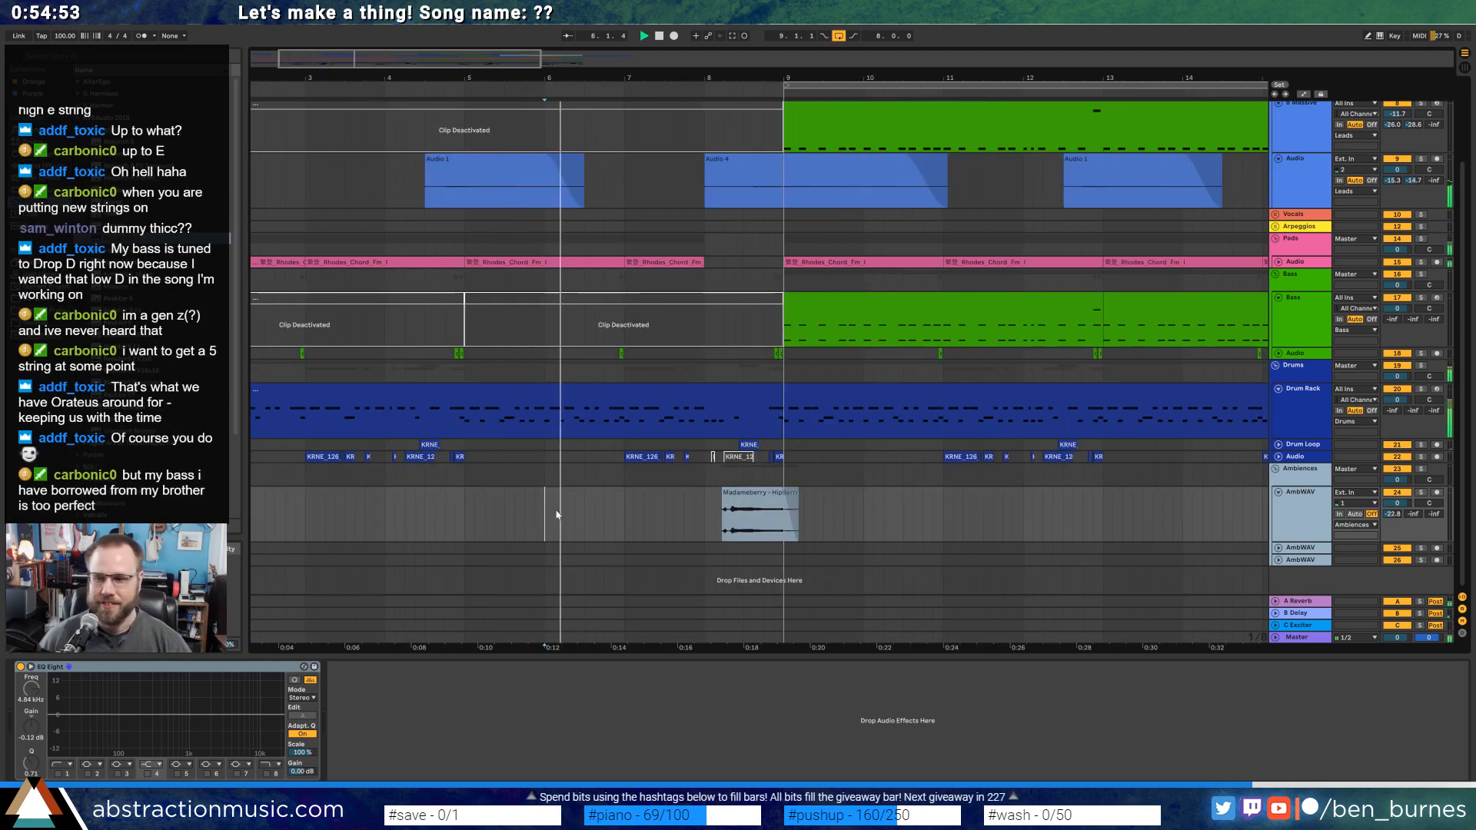
key(space)
Turn on warping for the Madameberry clip and display its Transposition Modulation envelope.
click(749, 493)
double_click(732, 498)
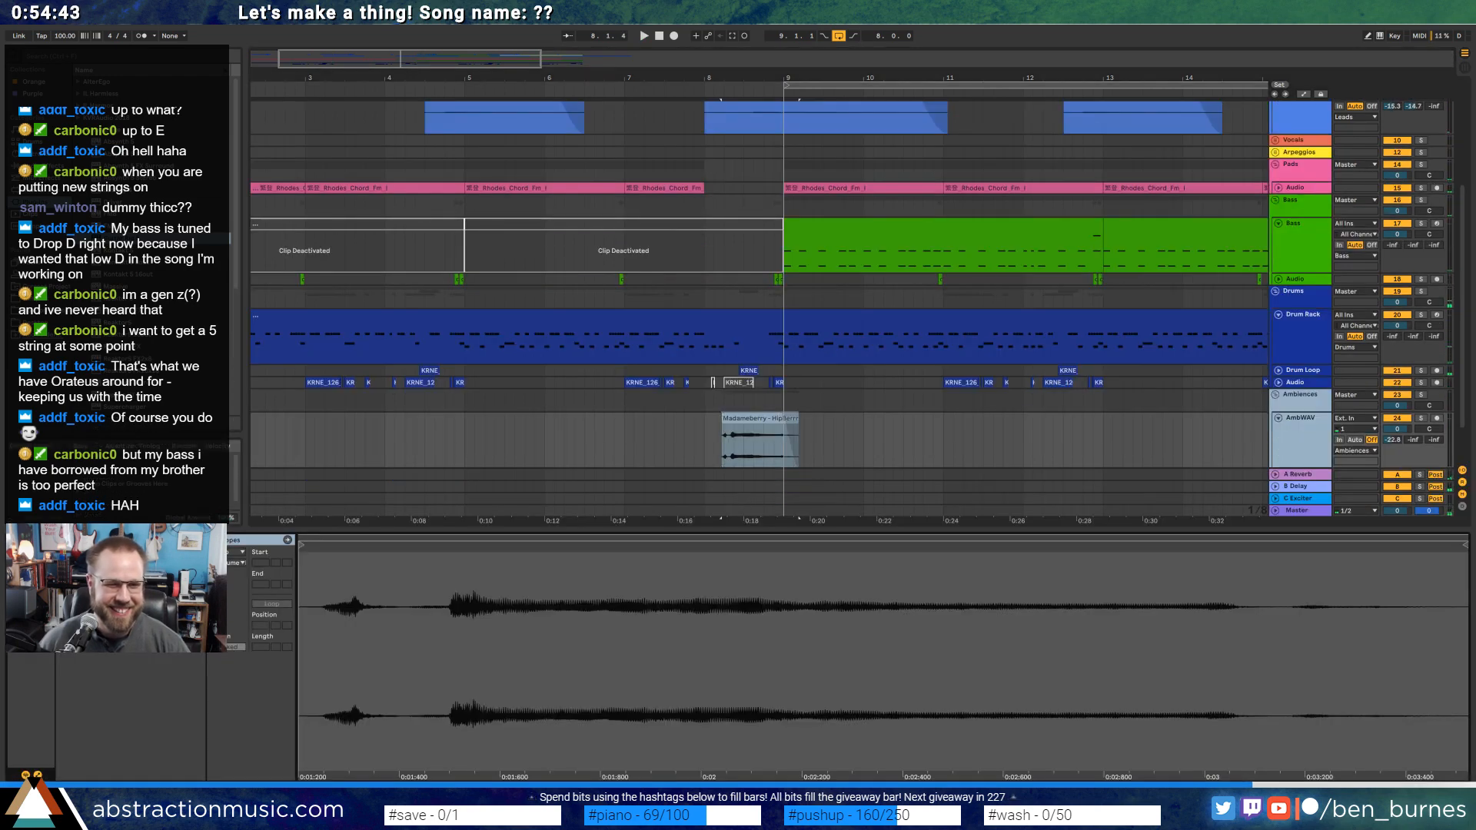
click(234, 563)
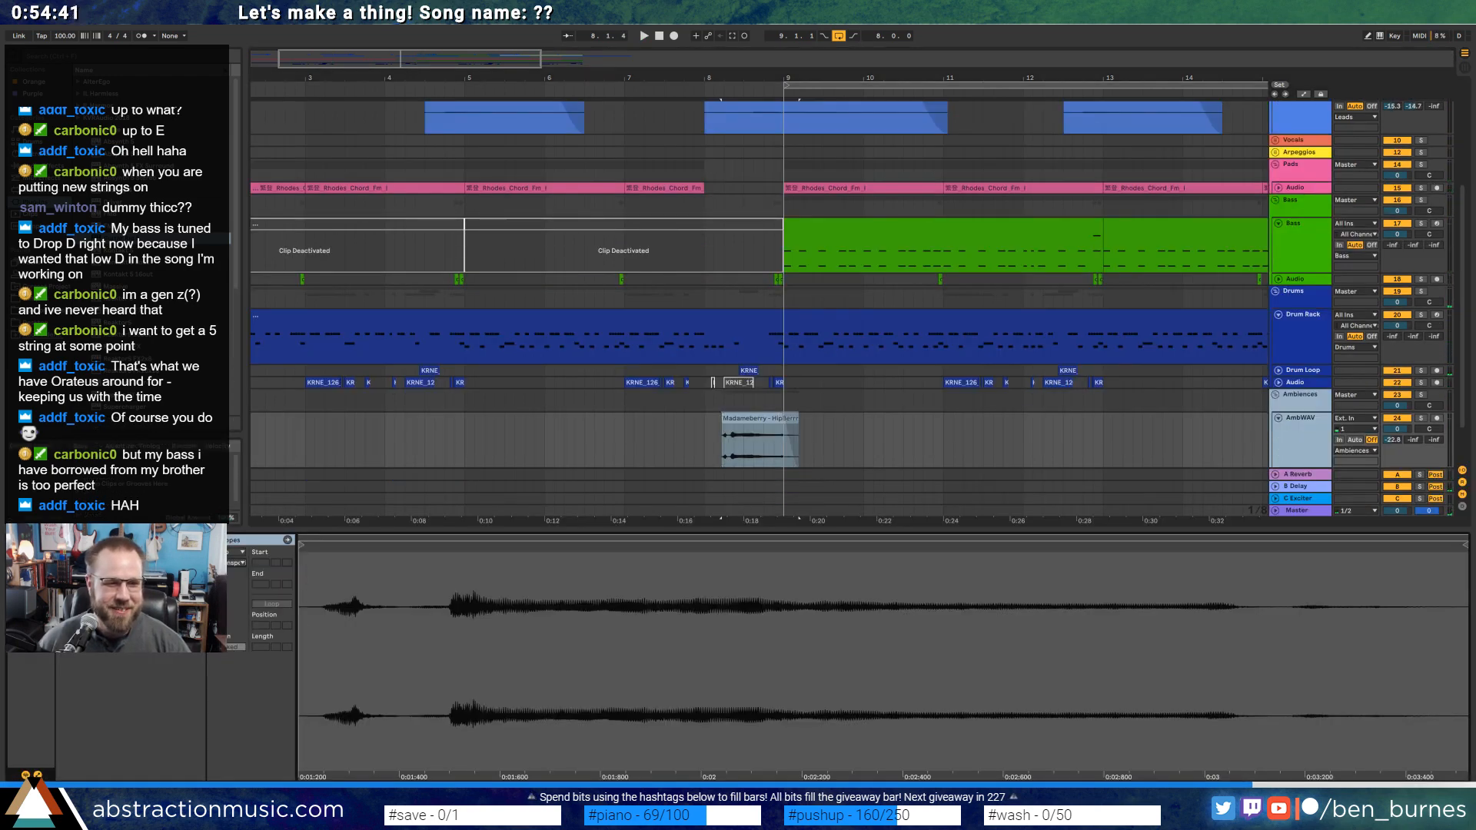
click(129, 575)
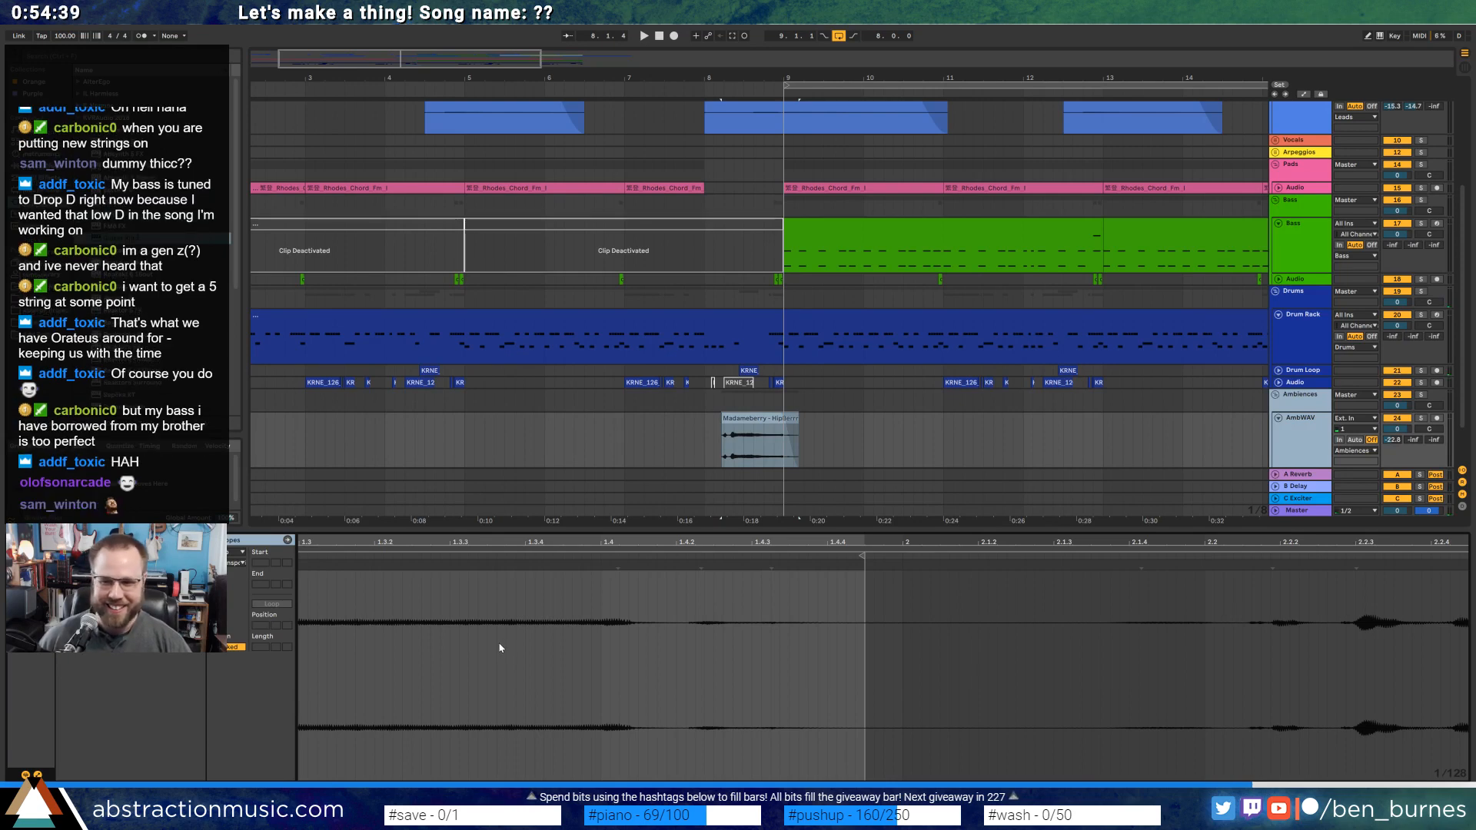
click(237, 563)
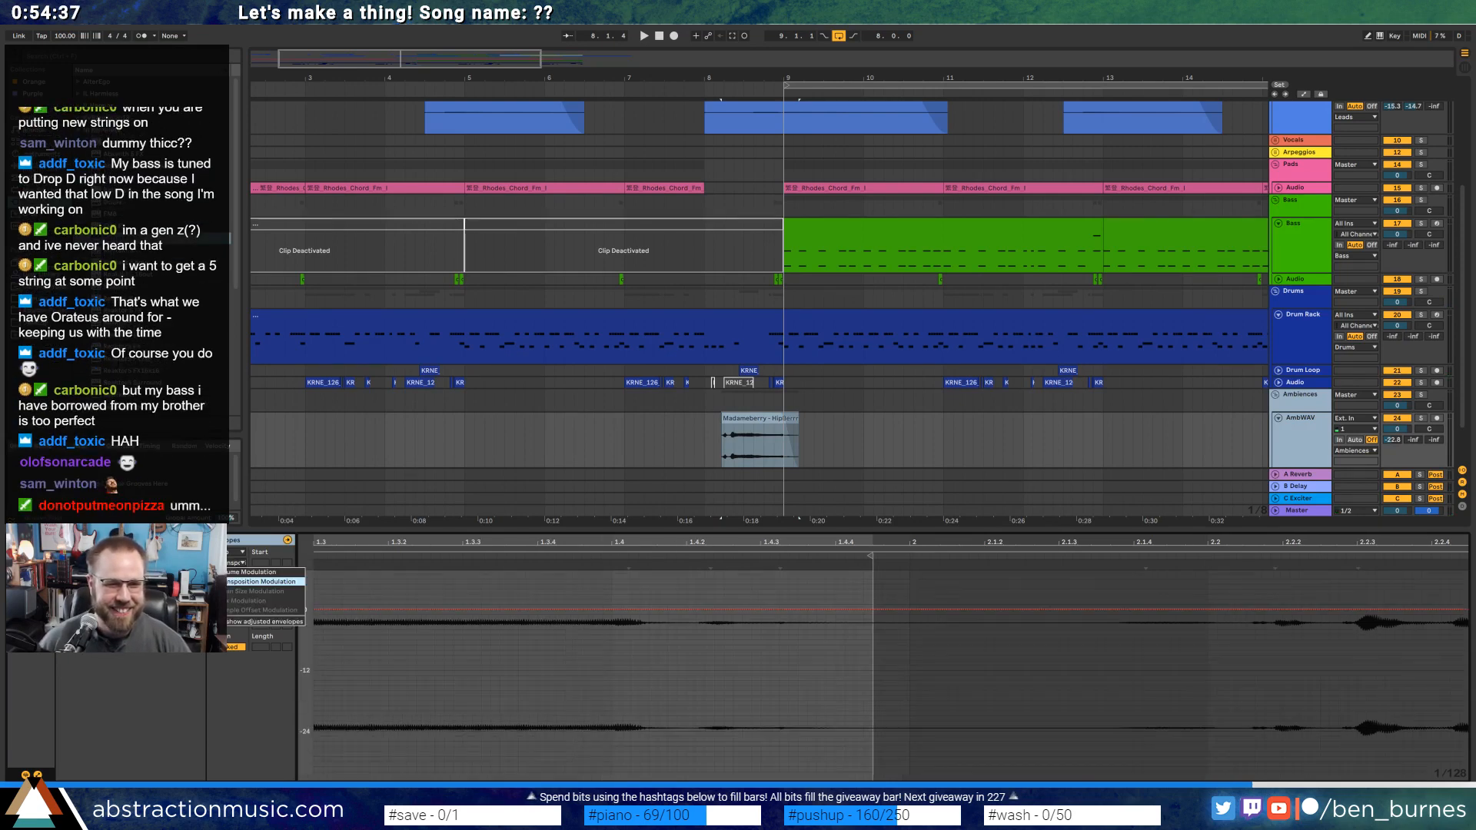
click(253, 583)
Draw a transposition ramp in the Madameberry clip from 0 at about 1.1.4 up to +9 st at about 1.4.
drag(397, 541, 477, 535)
click(517, 610)
drag(998, 610, 999, 579)
key(space)
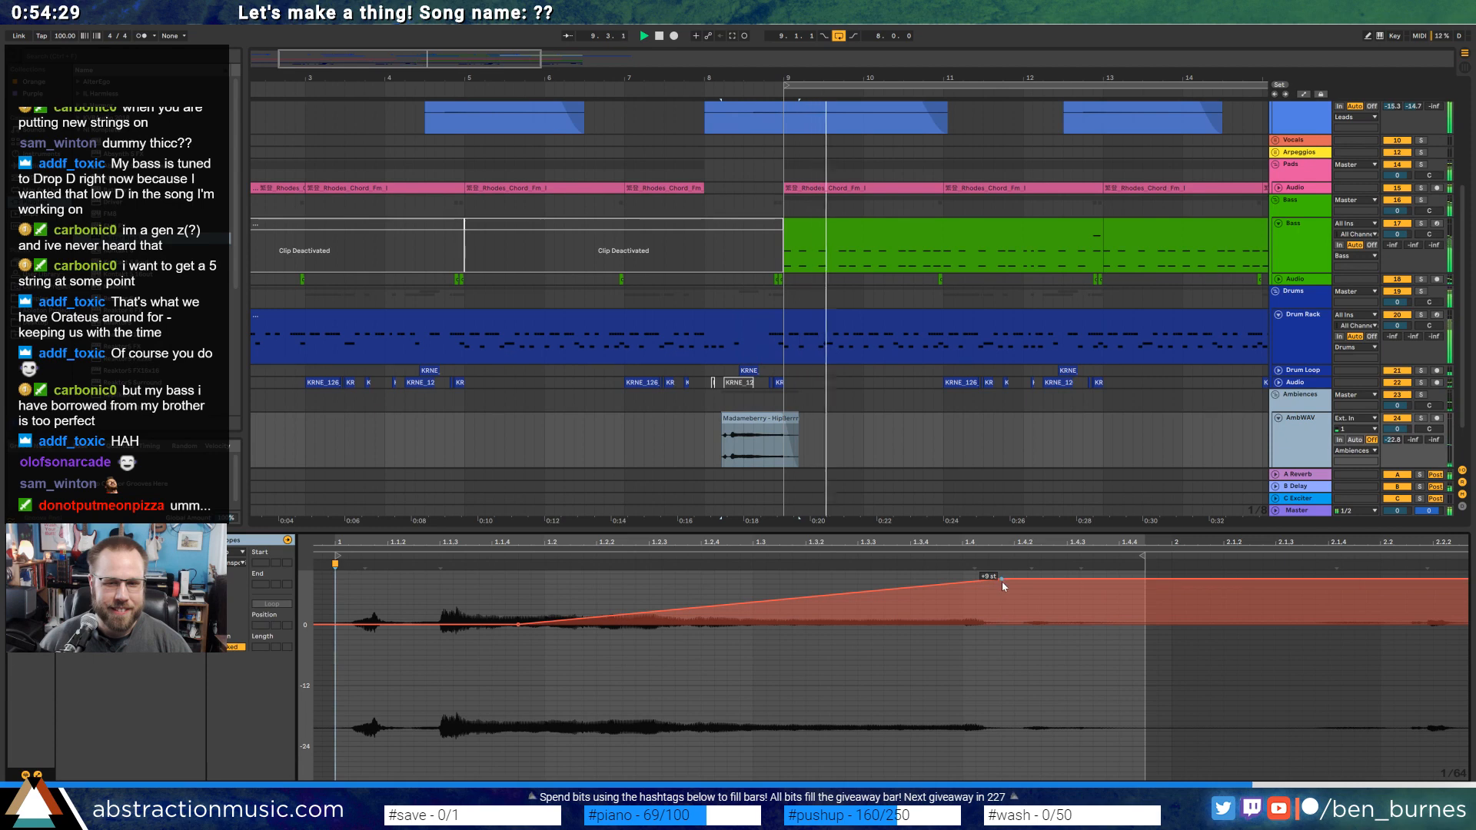
drag(1002, 579, 988, 576)
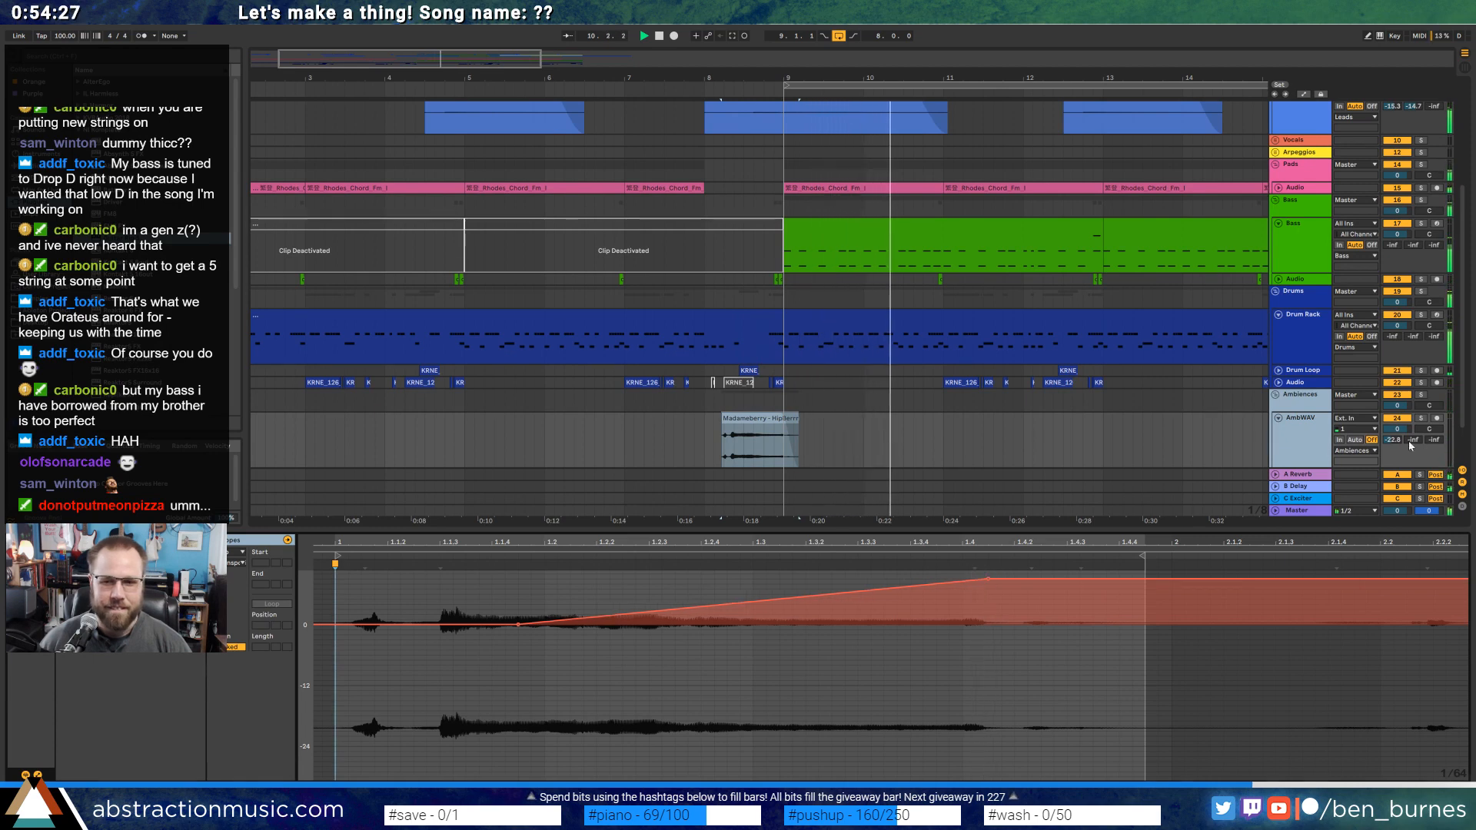
Automate the AmbWAV track's B-Delay send to rise from about 8.3 to a peak at bar 9, drop right after, and play the transition.
scroll(814, 440, up, 5)
key(a)
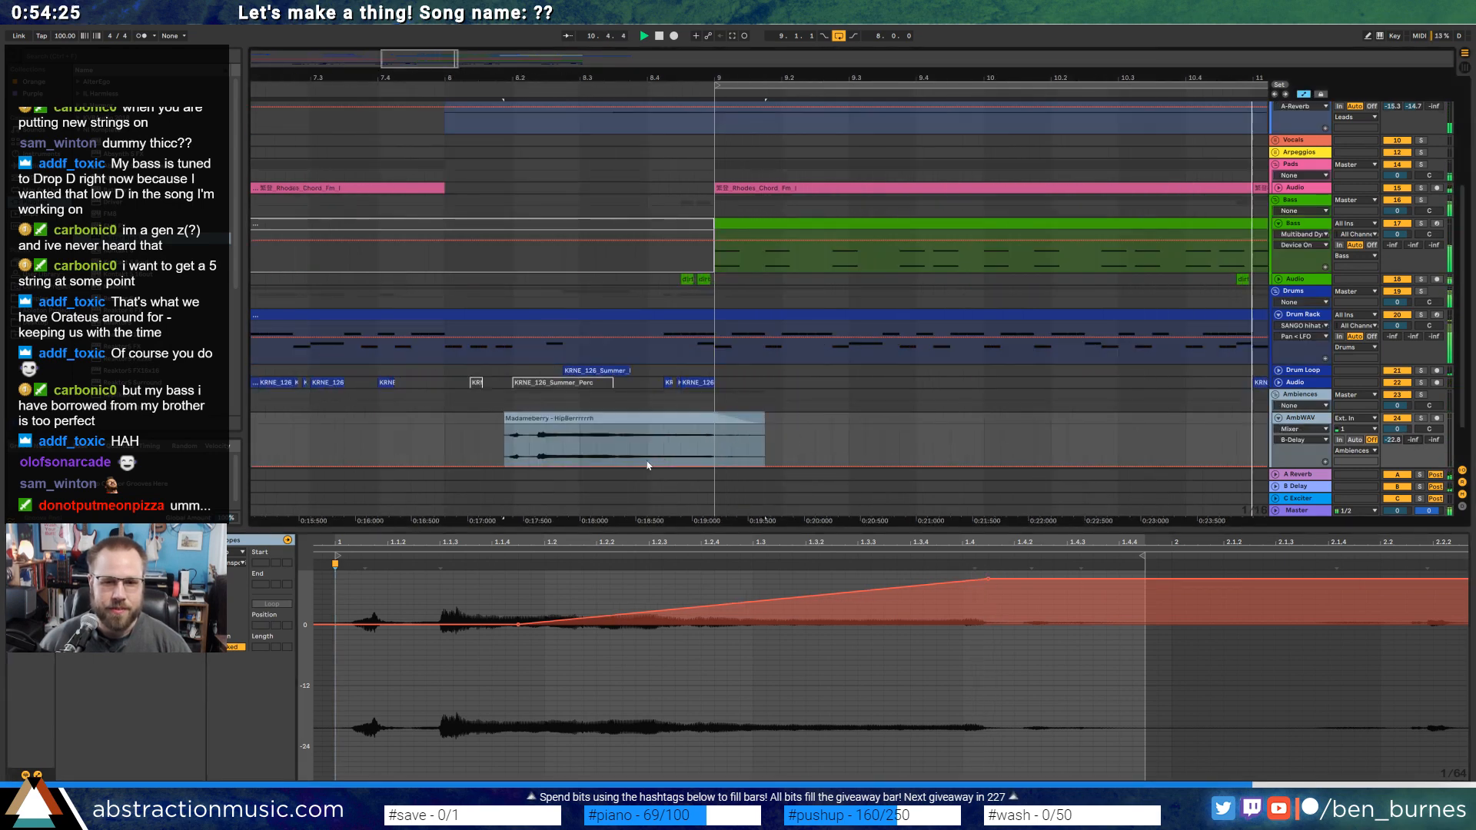
click(603, 467)
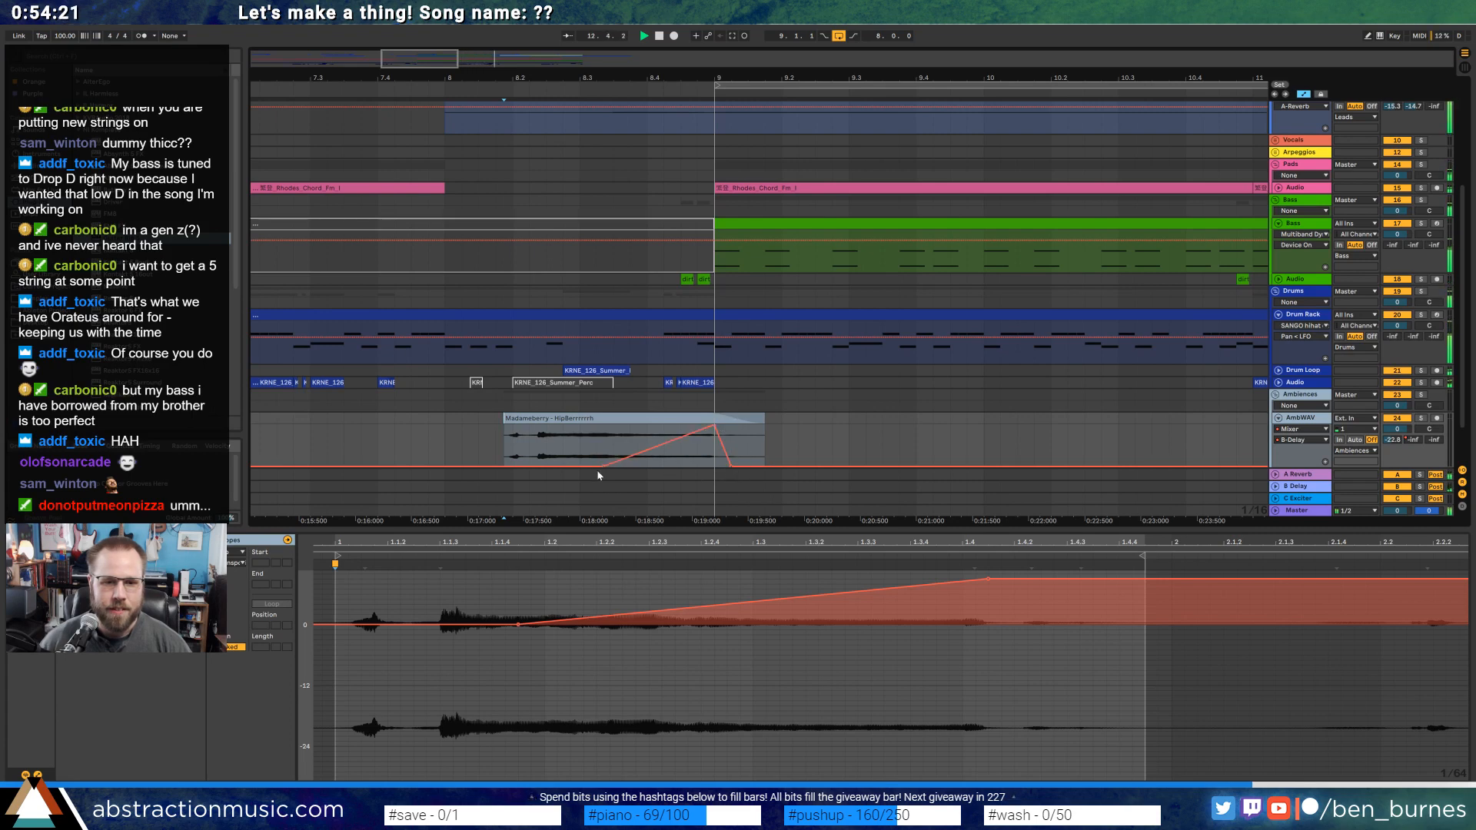
drag(604, 467, 597, 466)
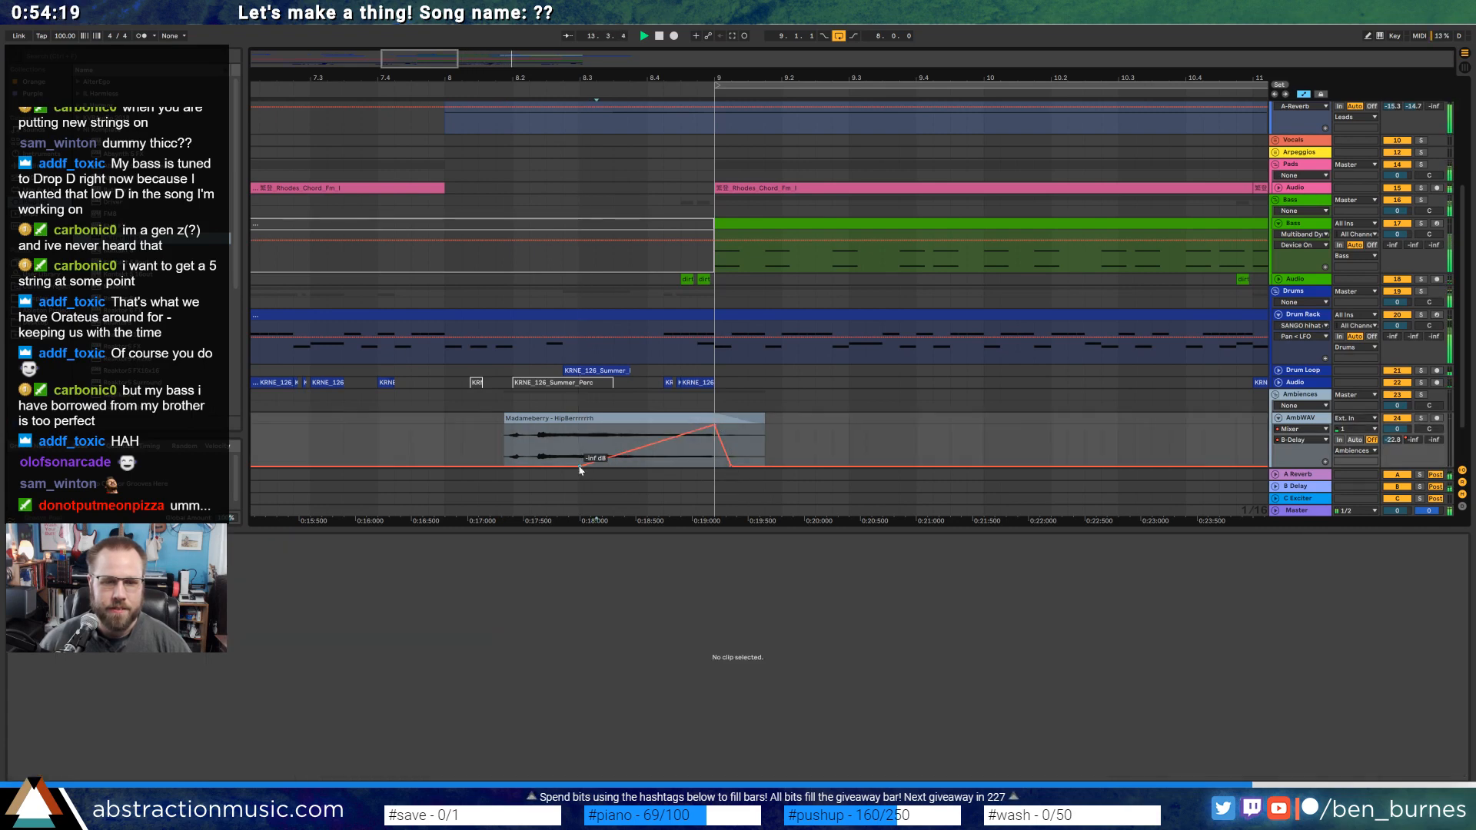
key(shift+Tab)
click(420, 510)
key(space)
key(space)
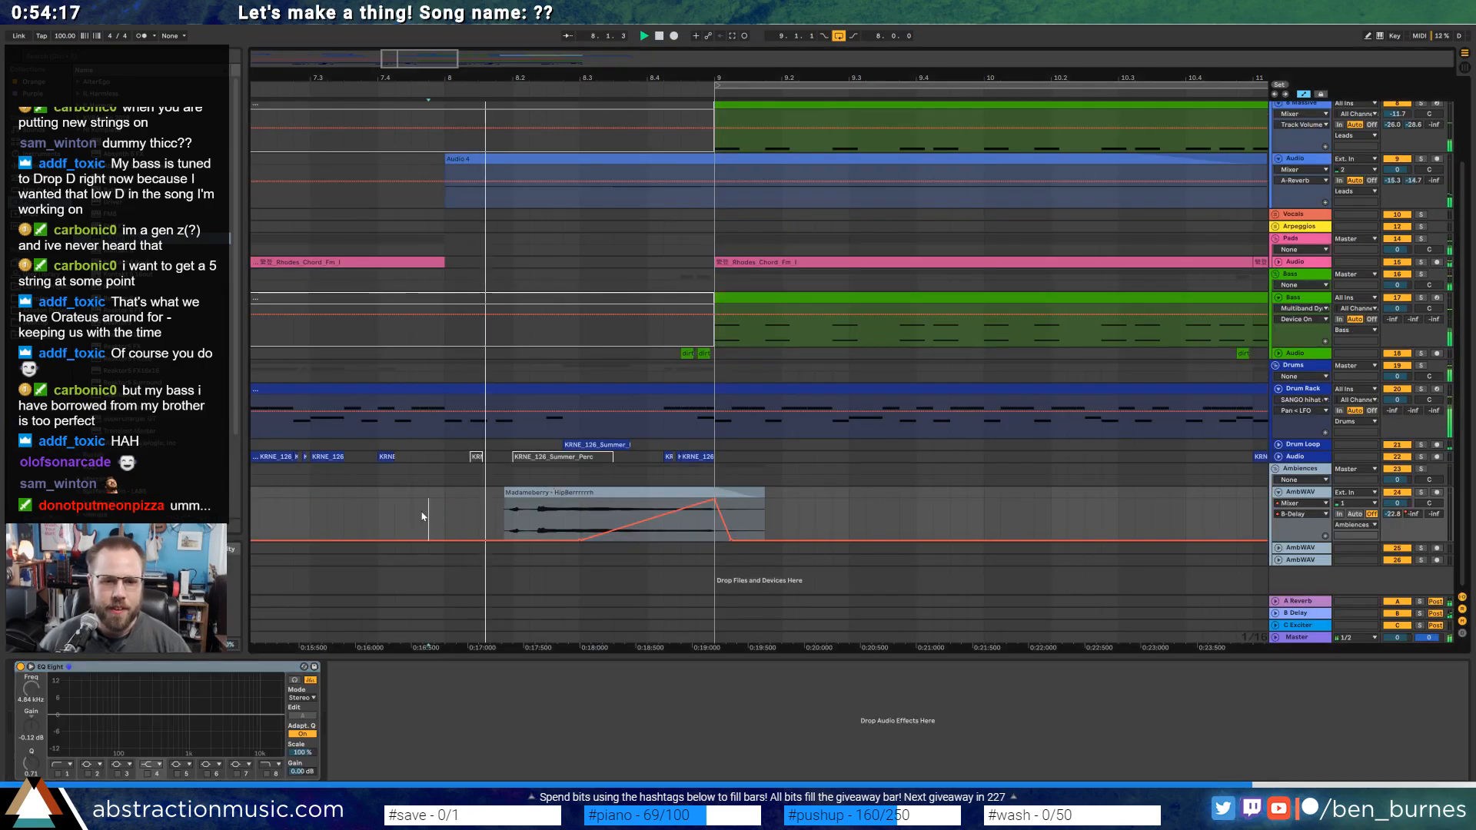
Shorten the Madameberry clip so it ends just after bar 9, checking its fade and send automation, and play the transition.
key(a)
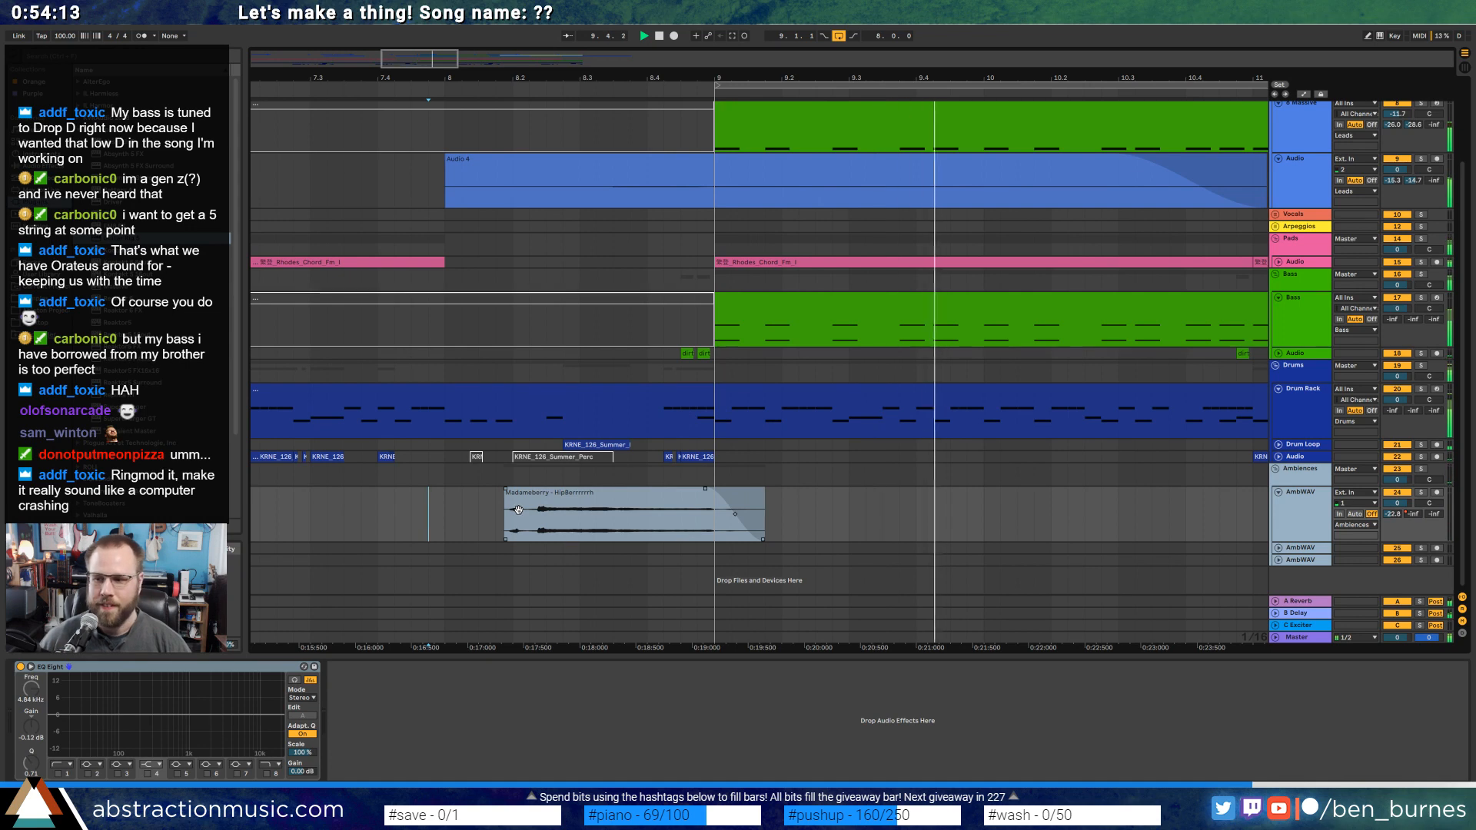
key(a)
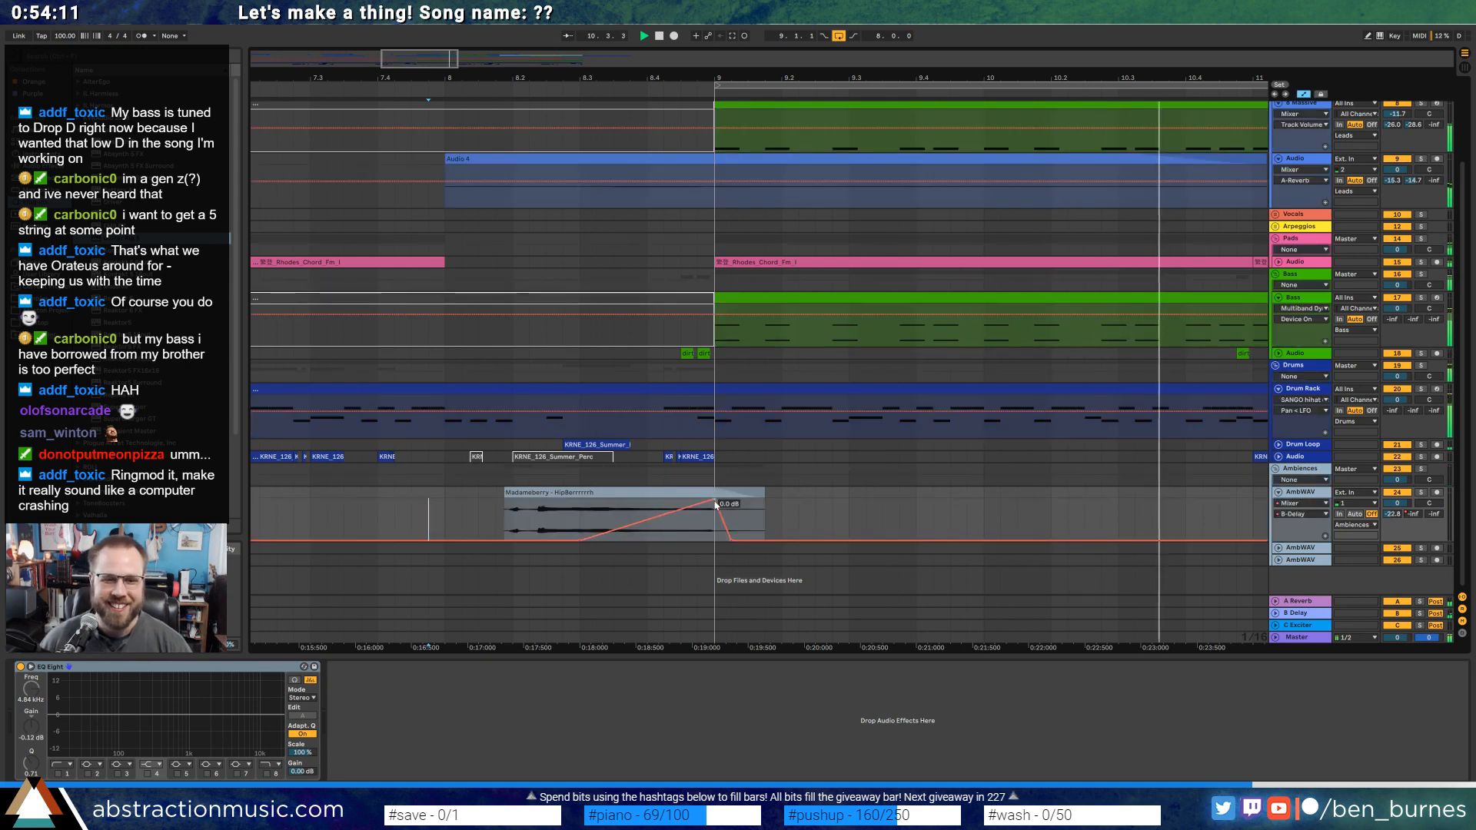
key(a)
key(shift+Tab)
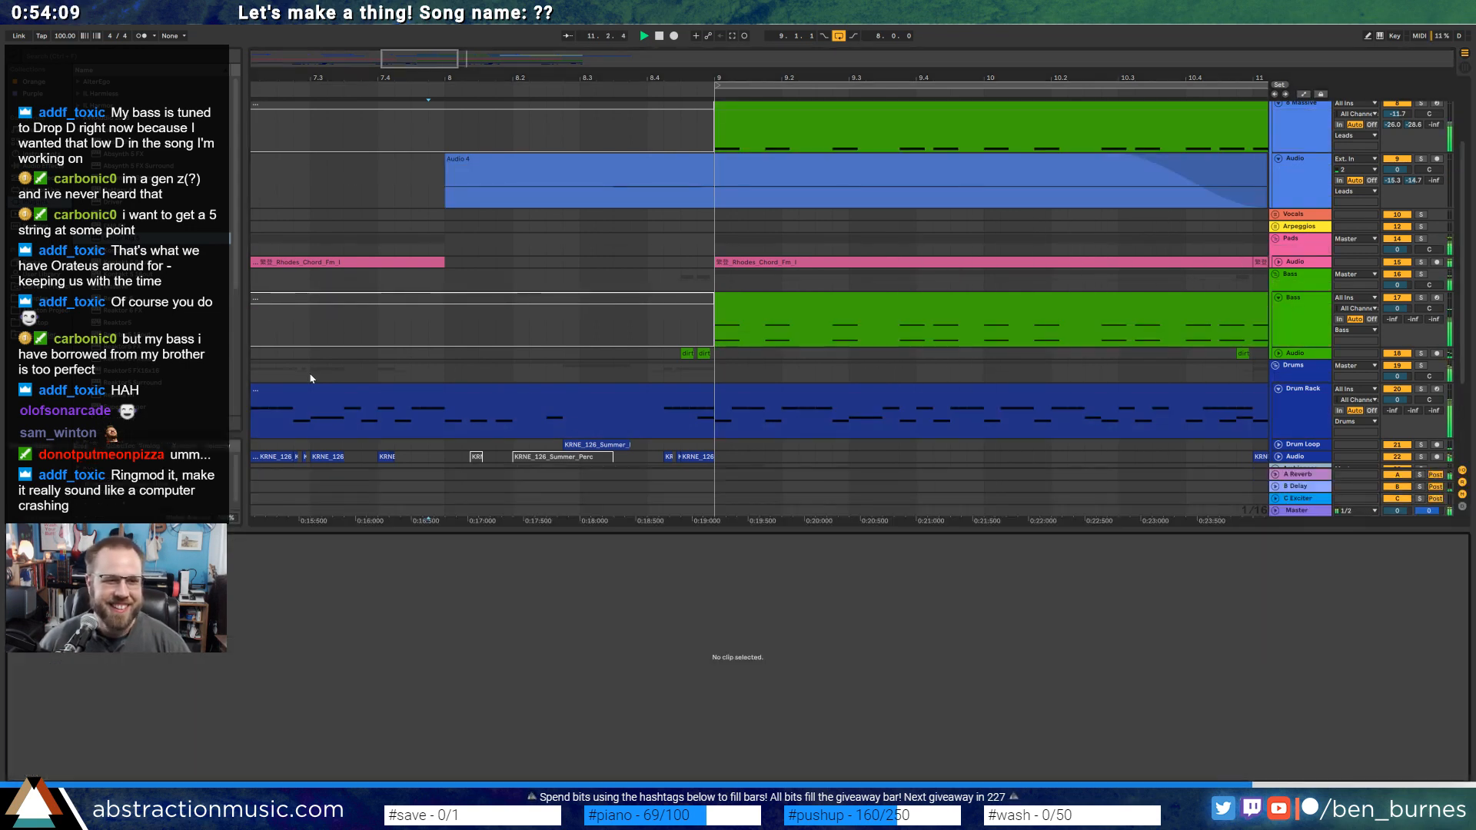
key(shift+Tab)
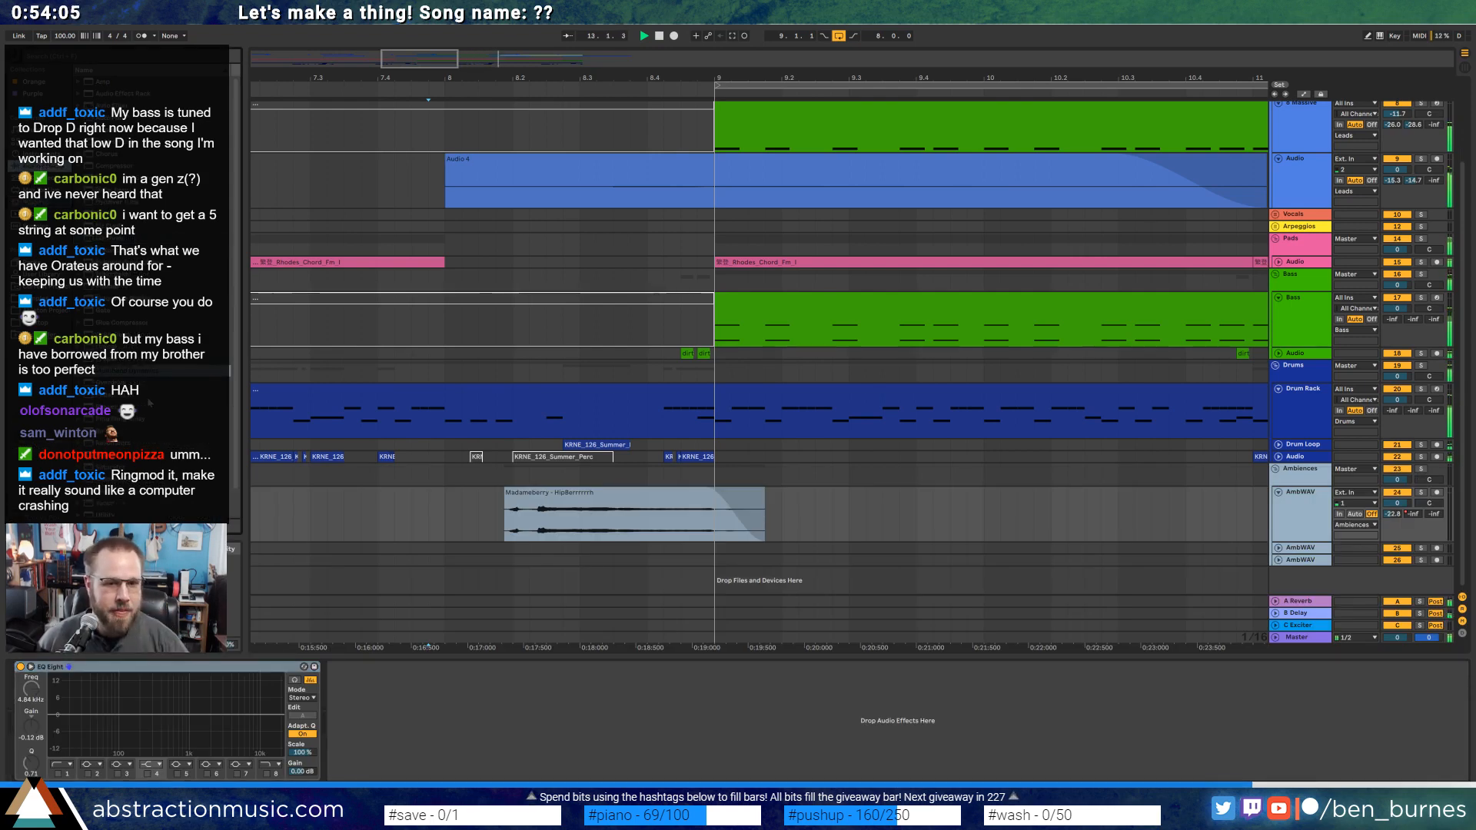
mouse_move(710, 488)
mouse_down()
mouse_move(762, 490)
mouse_move(717, 491)
mouse_up()
click(730, 490)
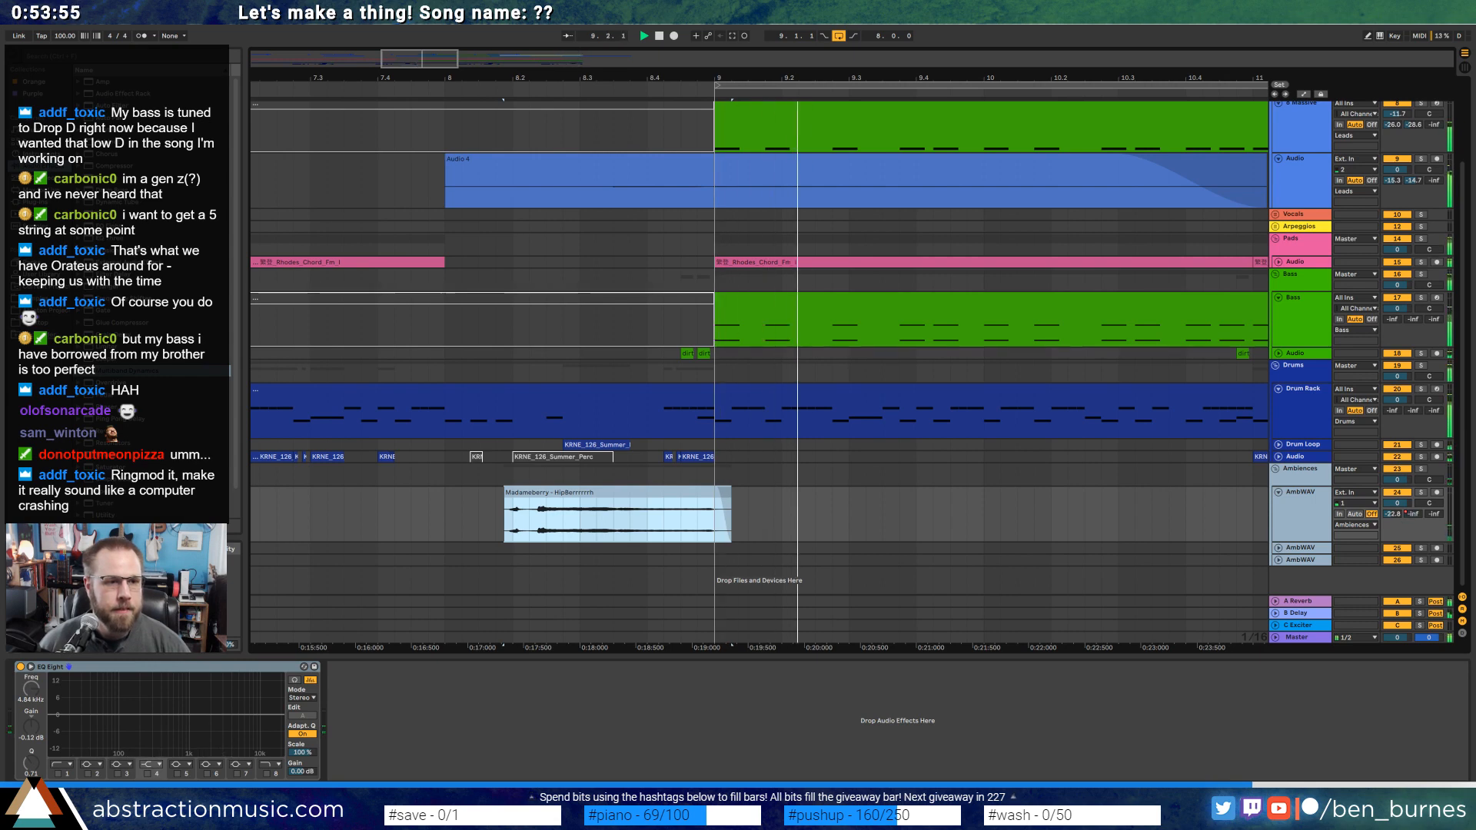
key(space)
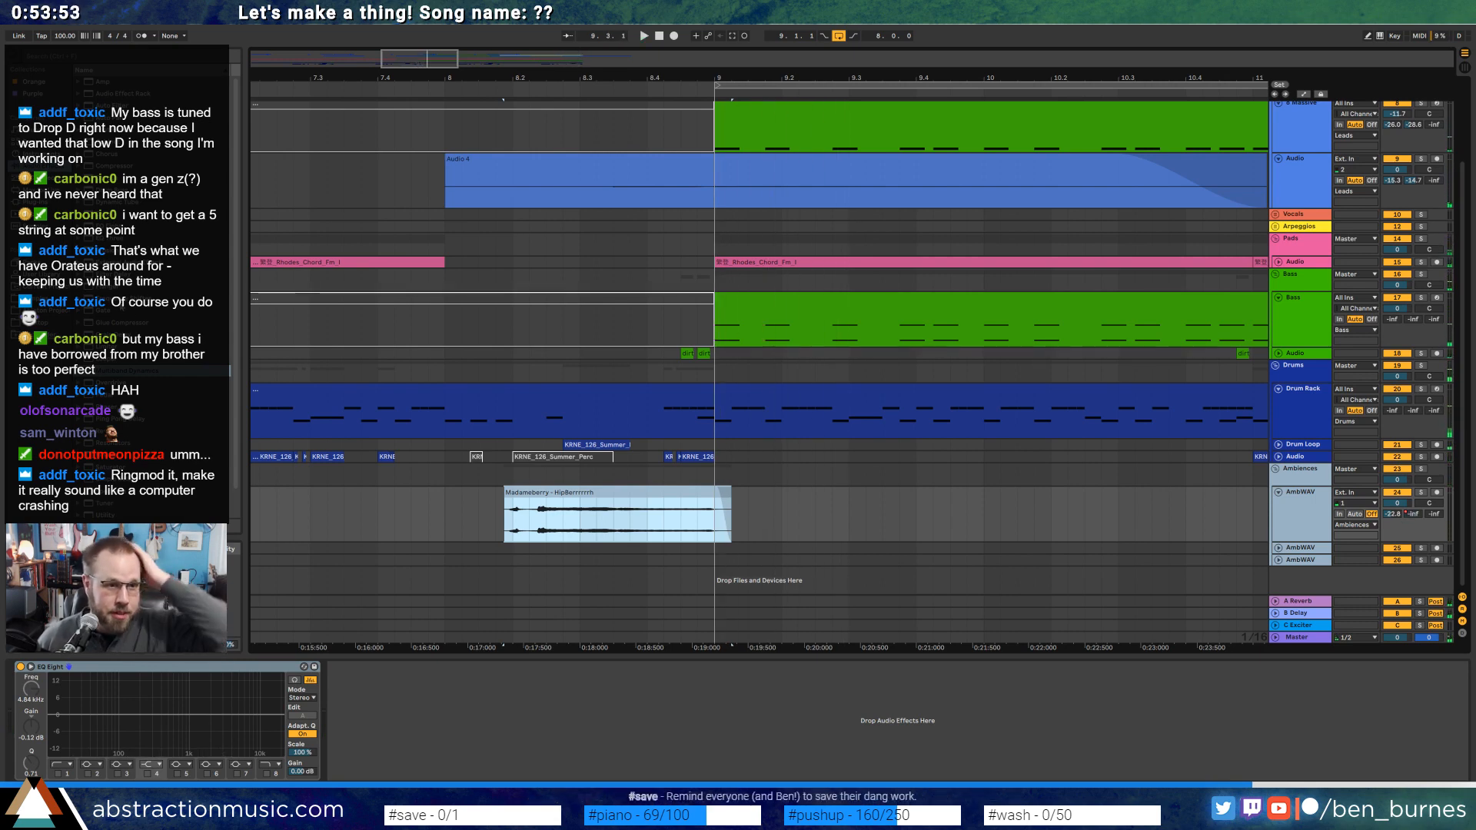
Add a Frequency Shifter to the AmbWAV track, switch it to Ring mode, and lower its frequency to about 149 Hz while auditioning.
click(347, 708)
drag(347, 709, 359, 702)
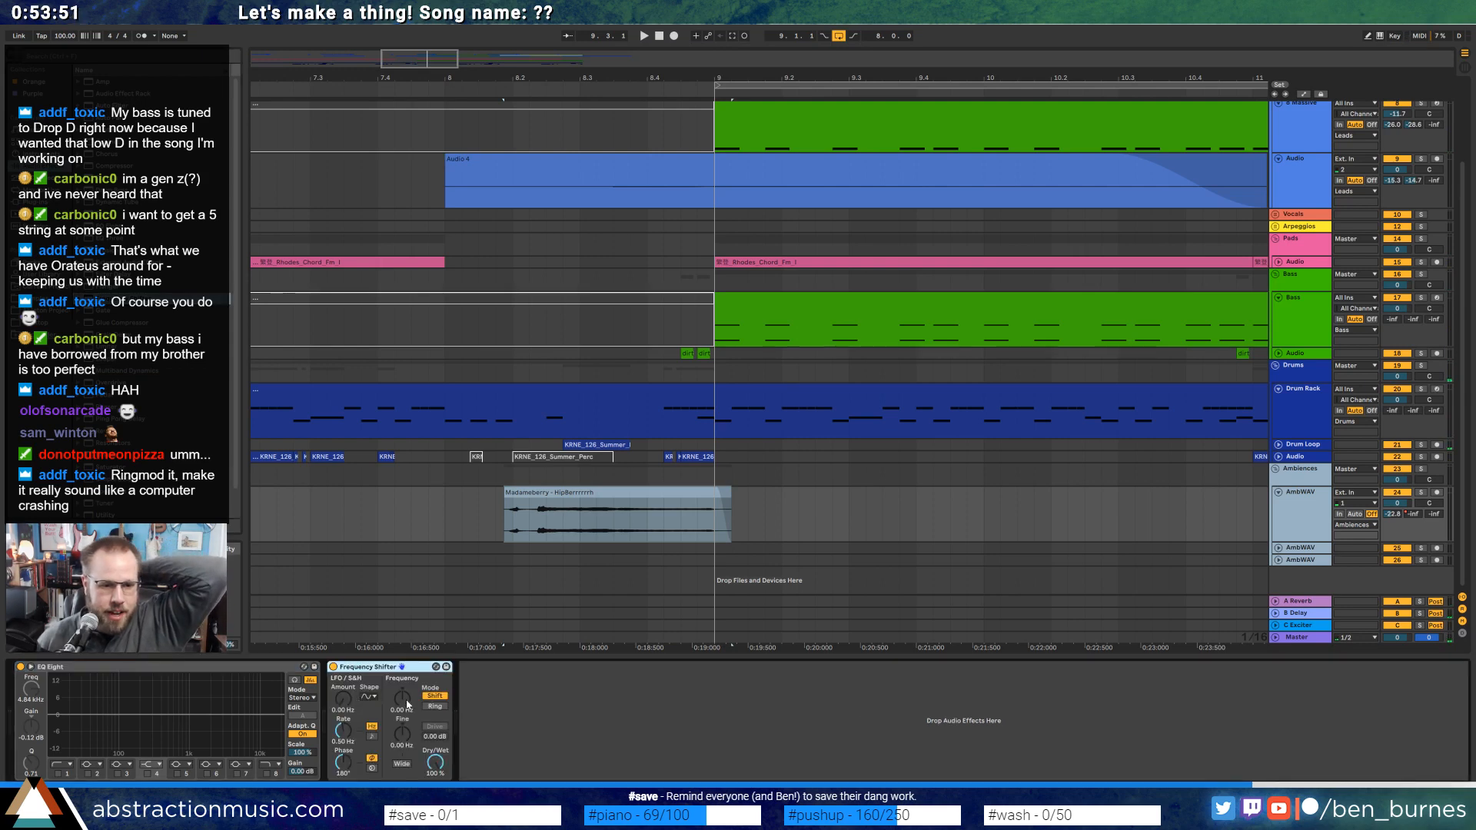
click(437, 706)
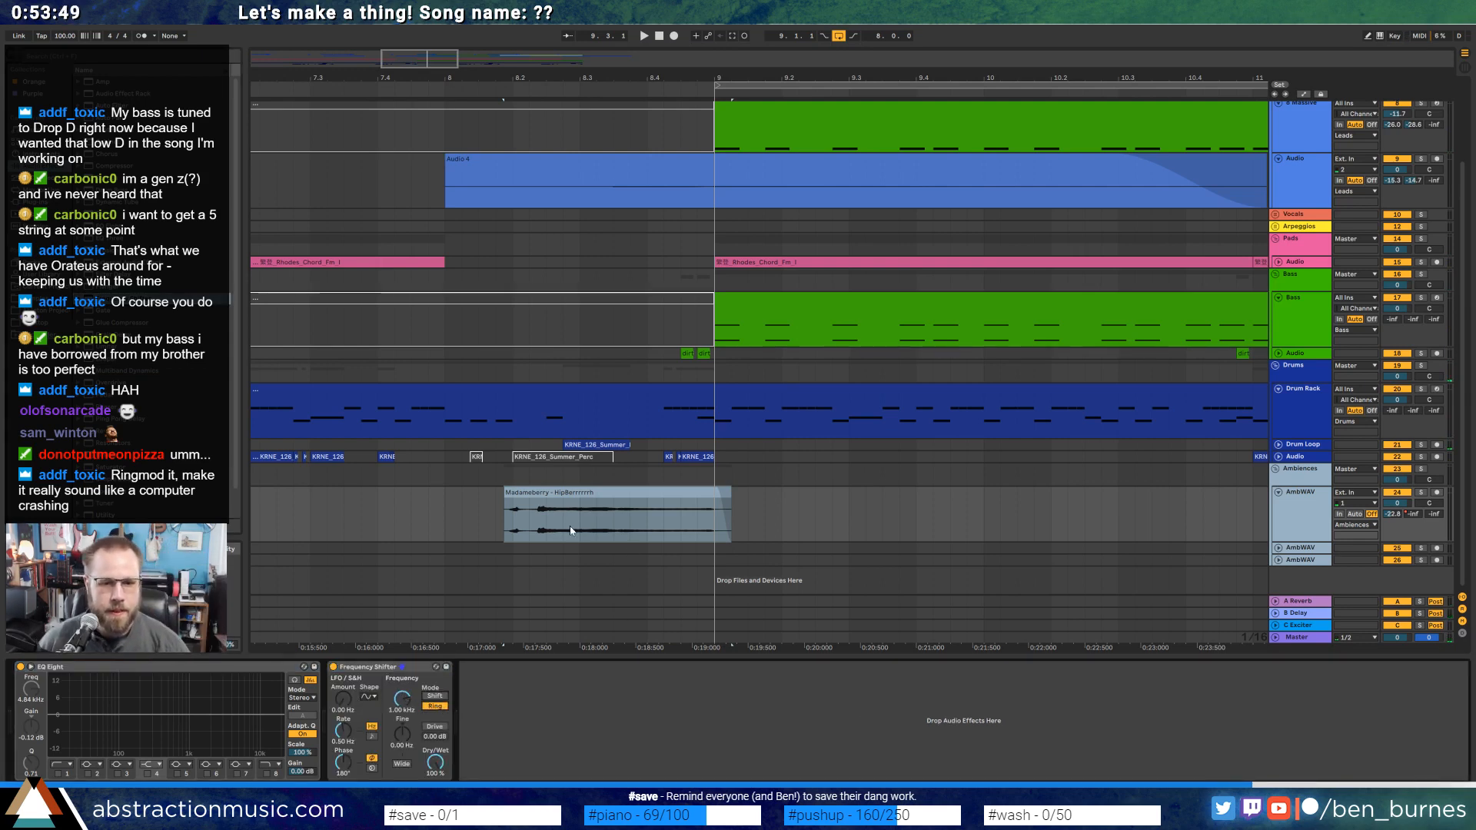
key(space)
drag(405, 703, 406, 766)
key(space)
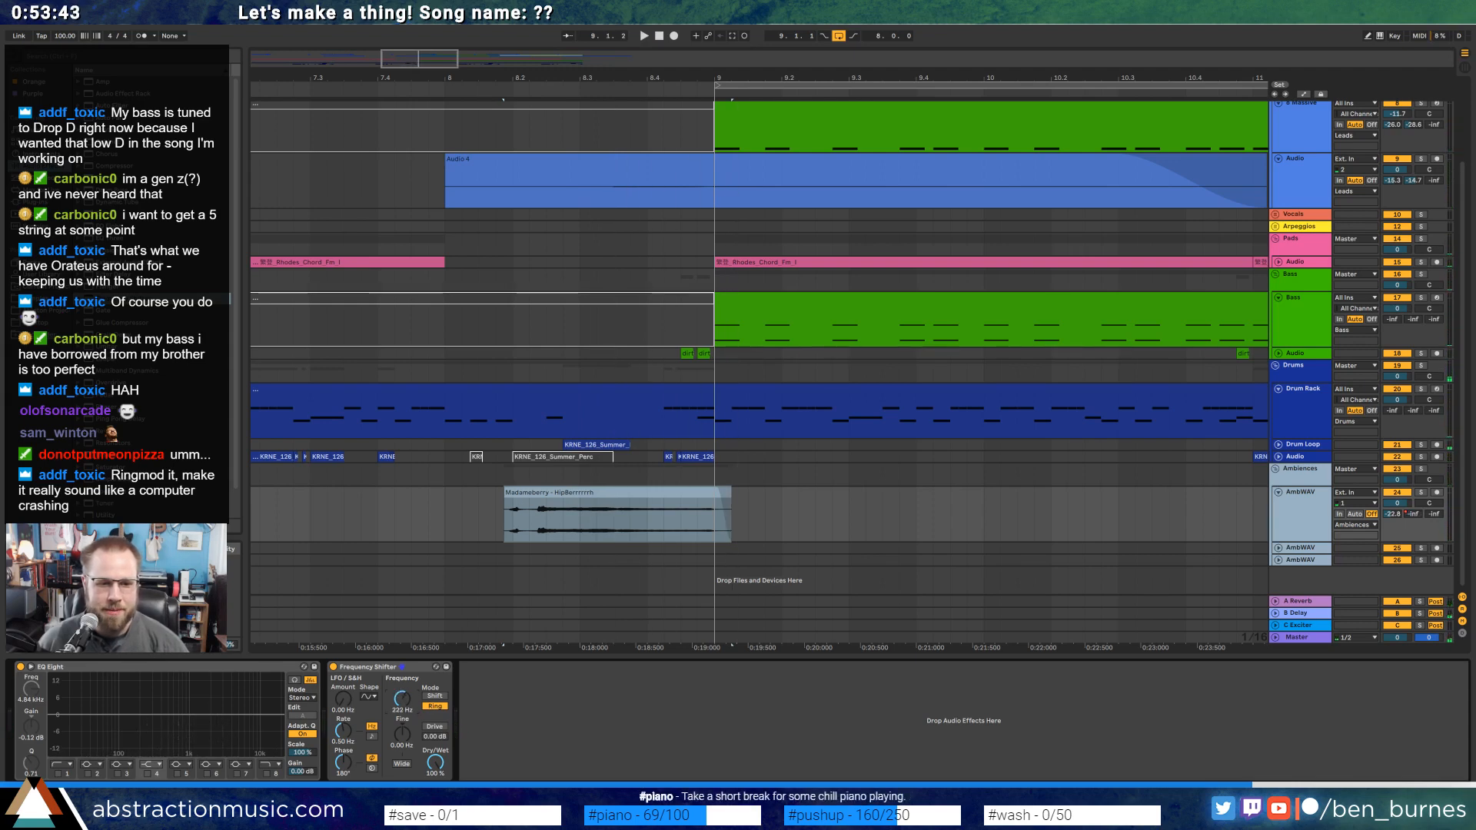
Automate the AmbWAV ring mod frequency to fall from 149 Hz at about 8.2 to 14.2 Hz at bar 9, and play it.
key(a)
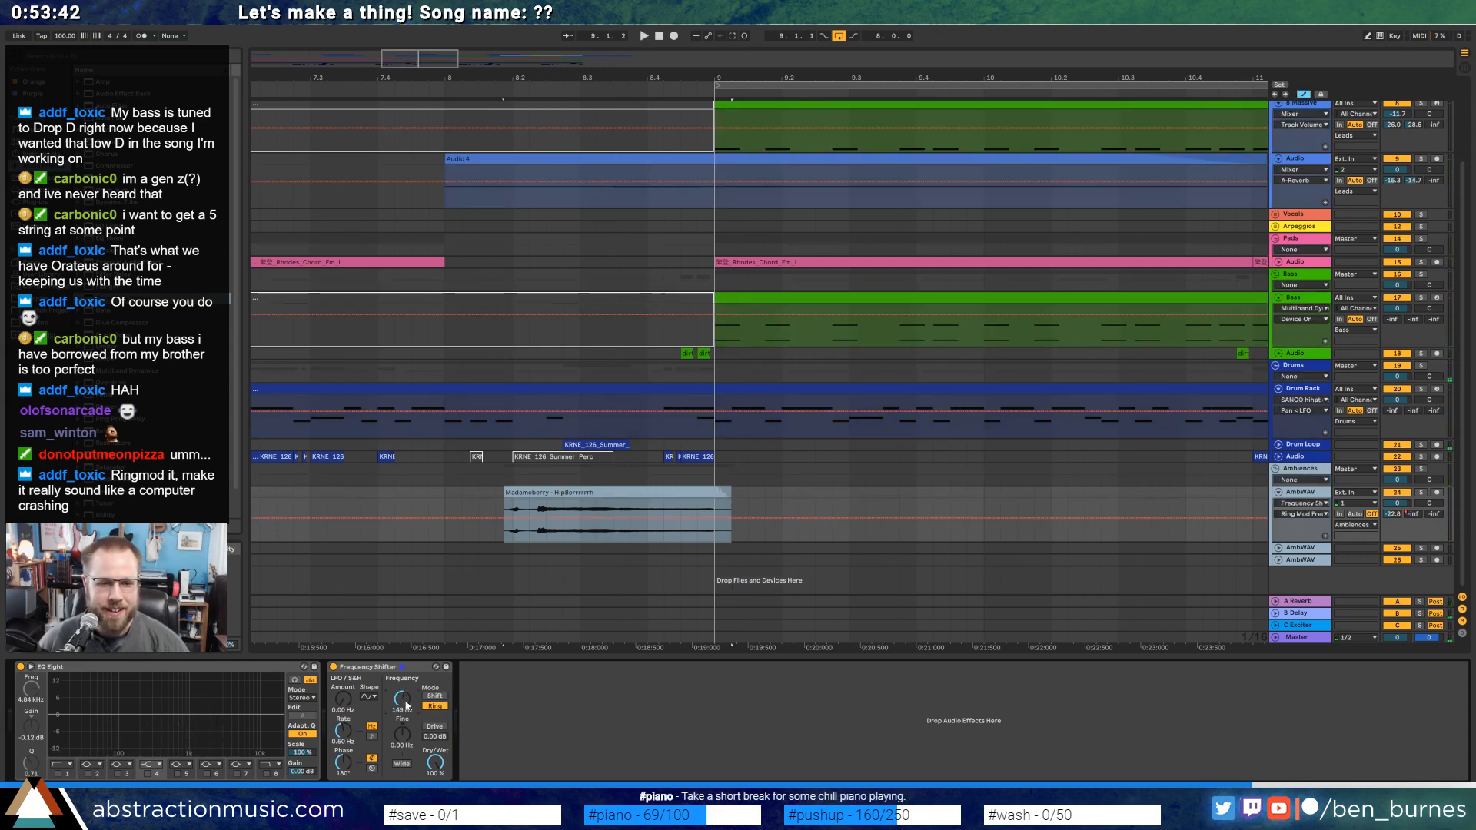
click(536, 517)
click(484, 503)
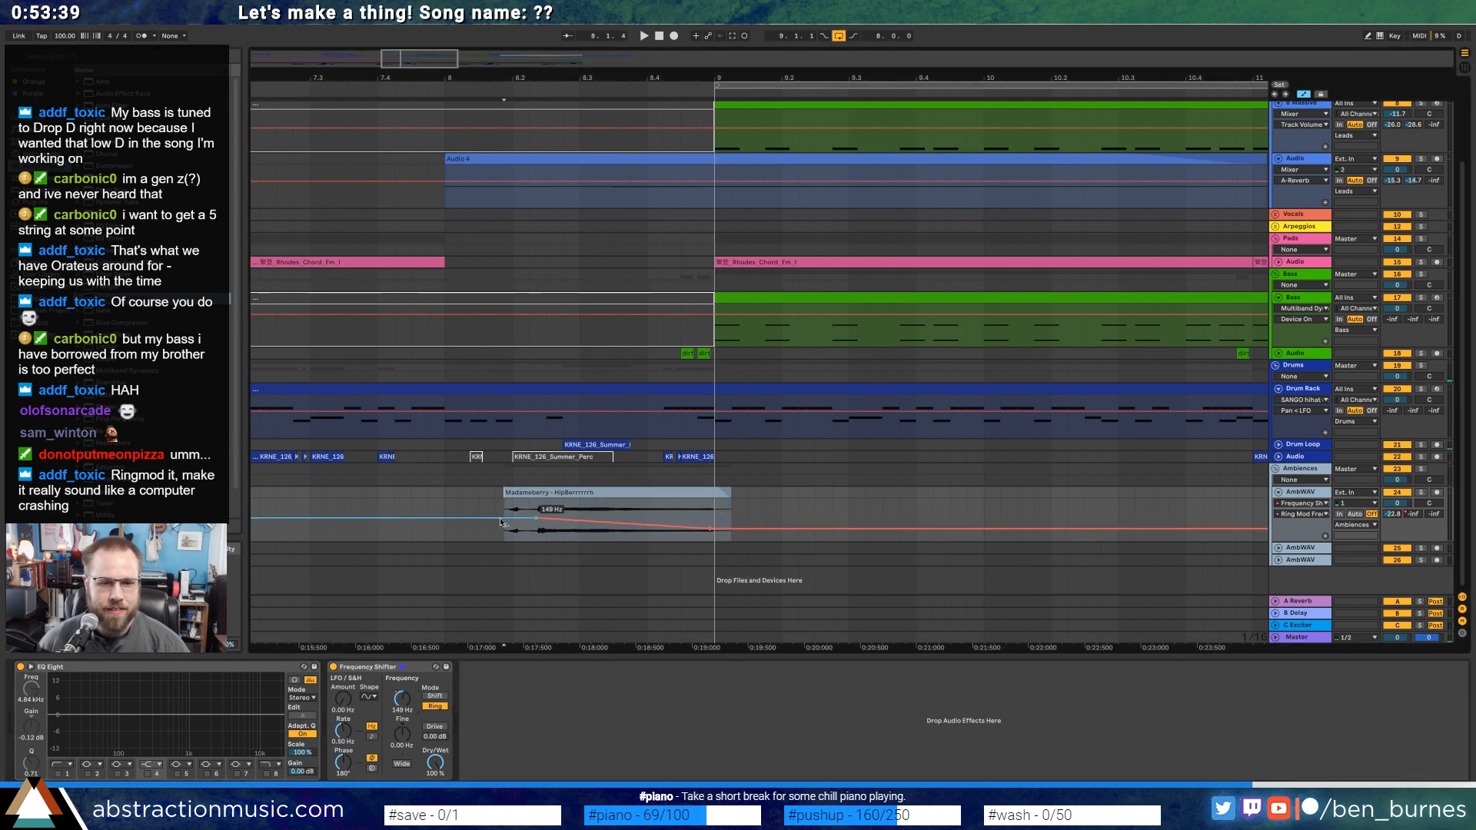
key(space)
key(a)
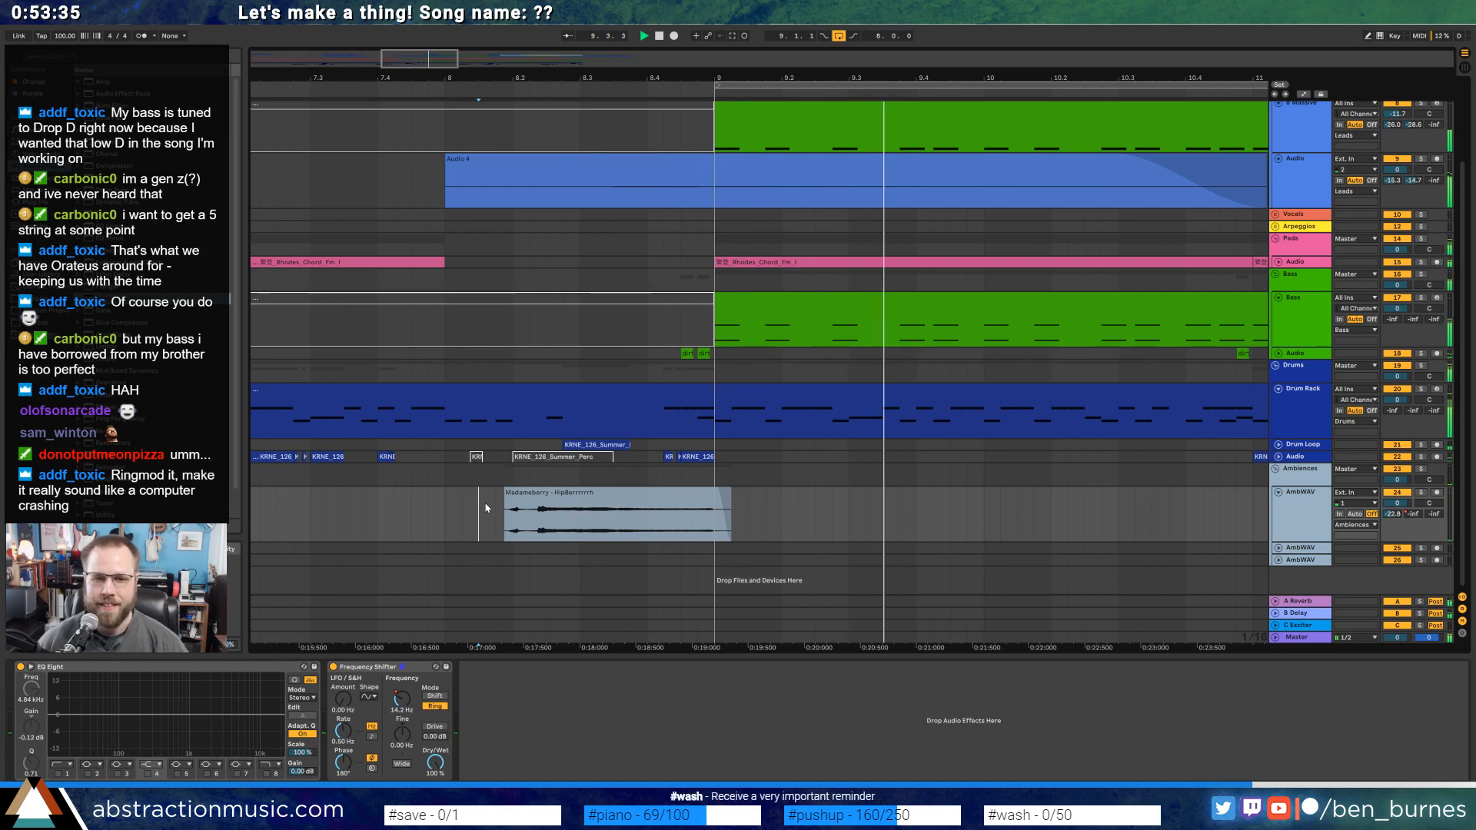
Replay the transition while checking the Madameberry clip's transposition envelope against the track's ring mod frequency automation.
double_click(636, 494)
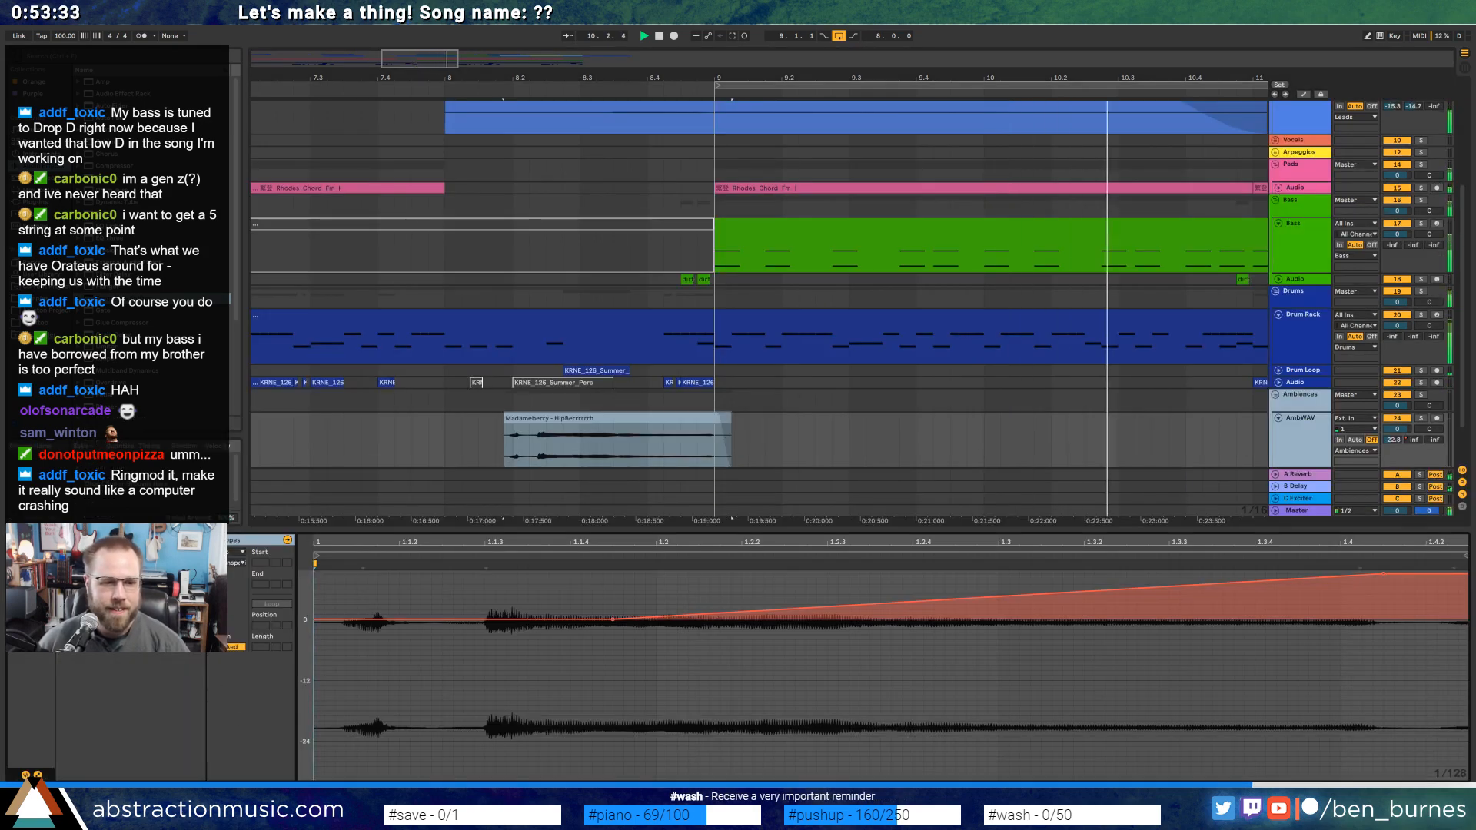
key(space)
key(a)
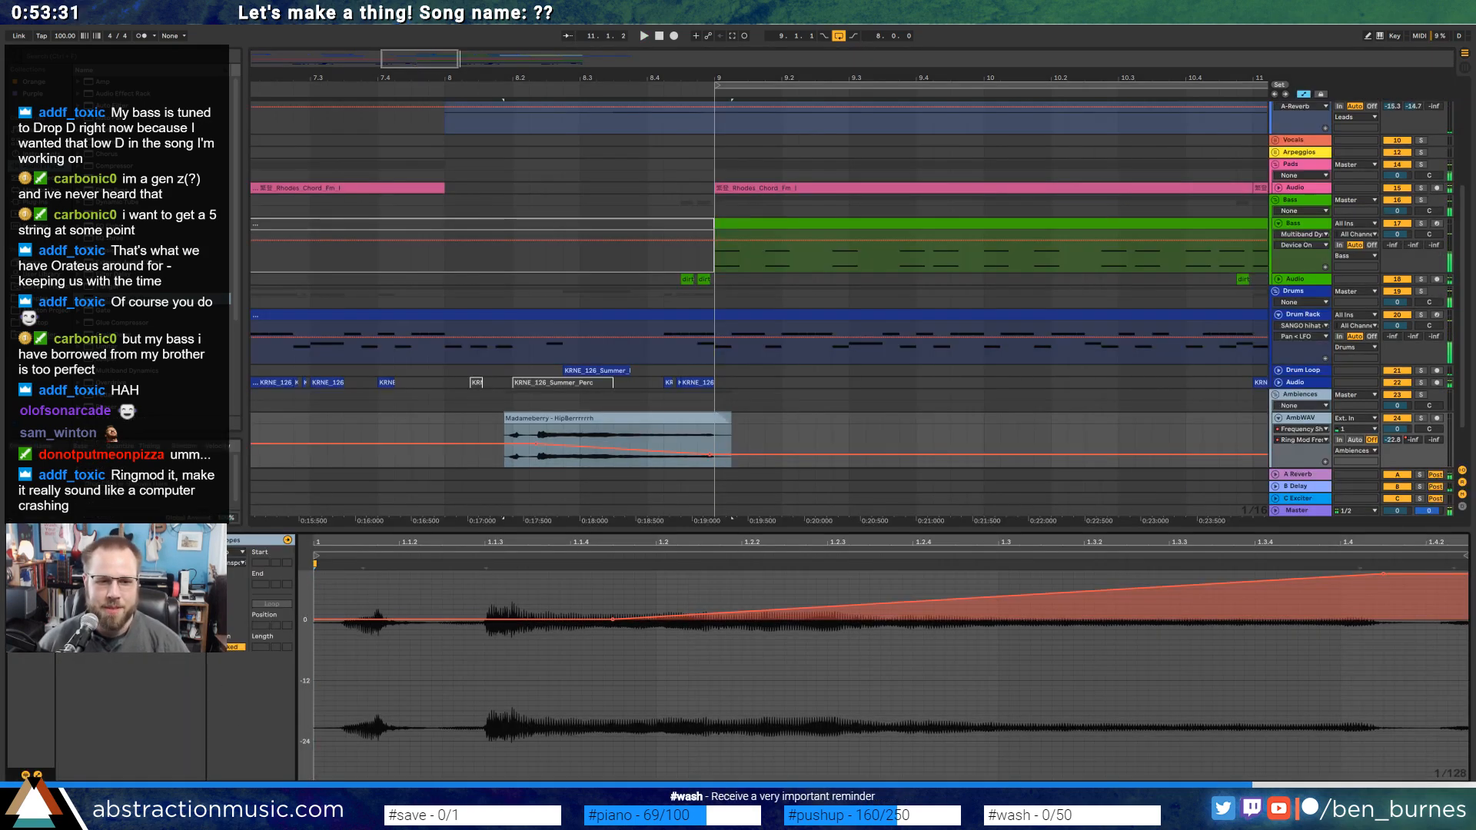
key(space)
key(a)
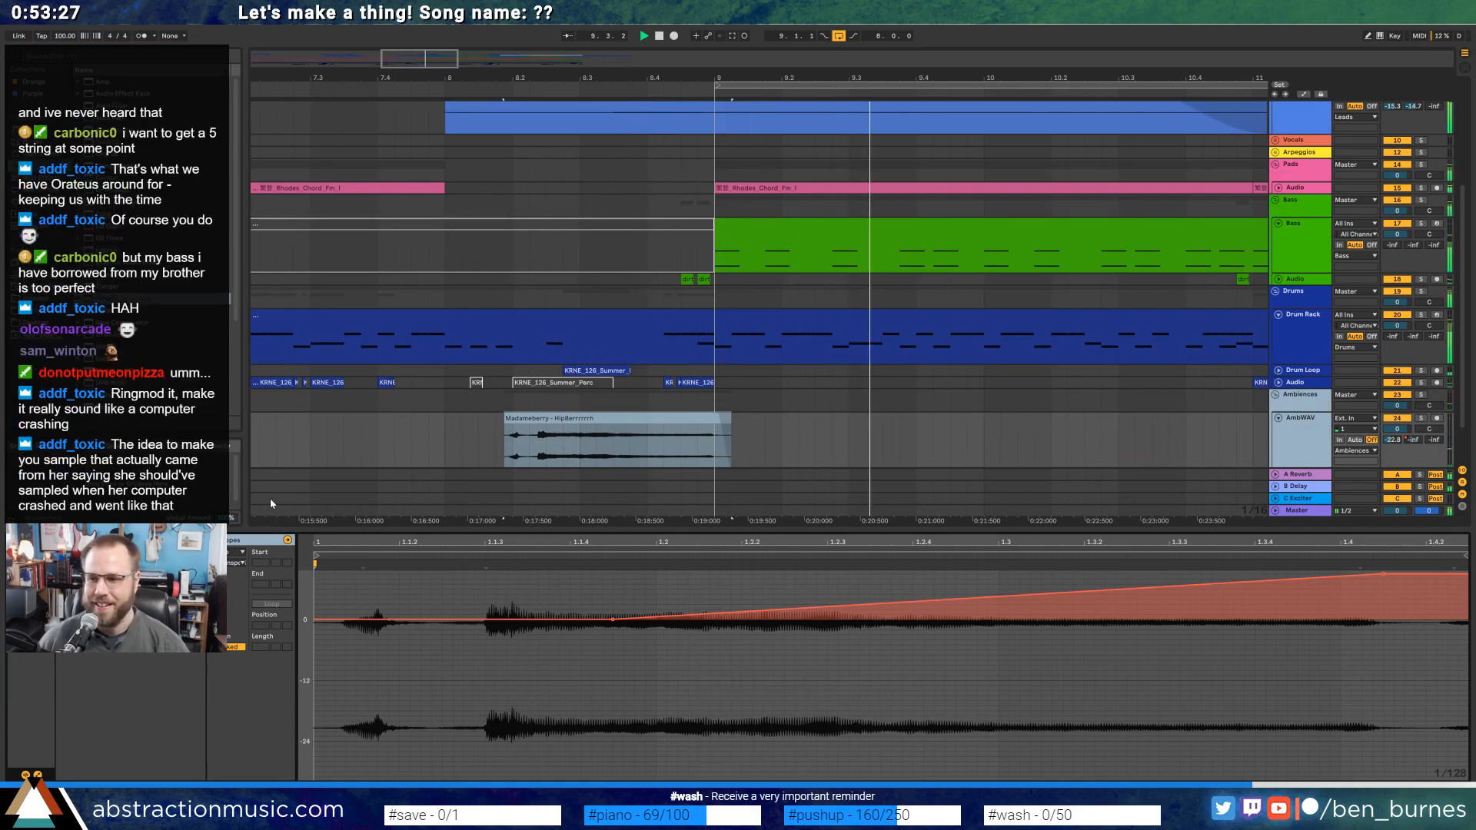
key(shift+Tab)
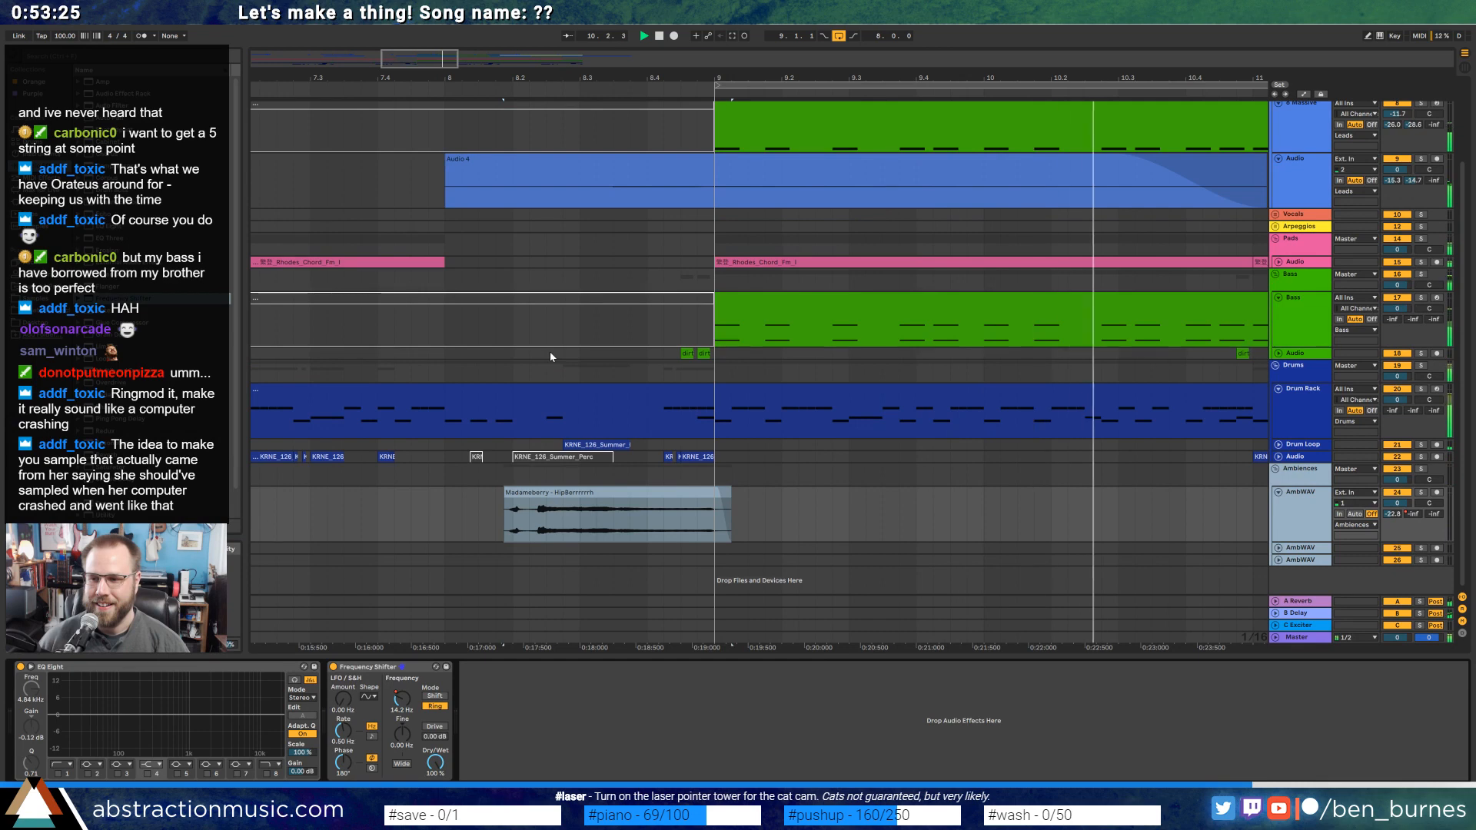
key(space)
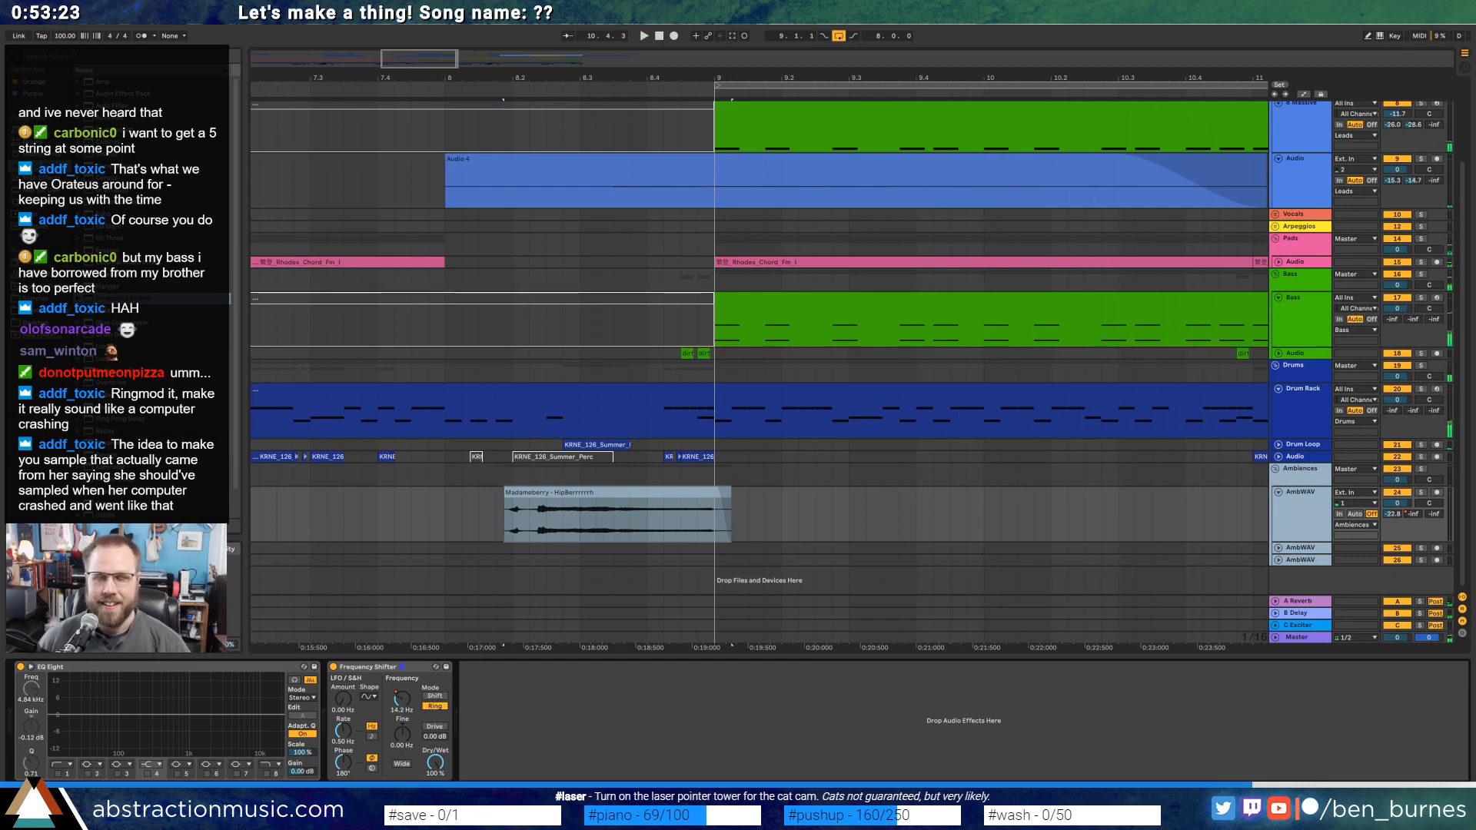
Duplicate the last short audio clip in the Leads group, near 15.4, to an empty spot between bars 17 and 18.
drag(652, 78, 796, 36)
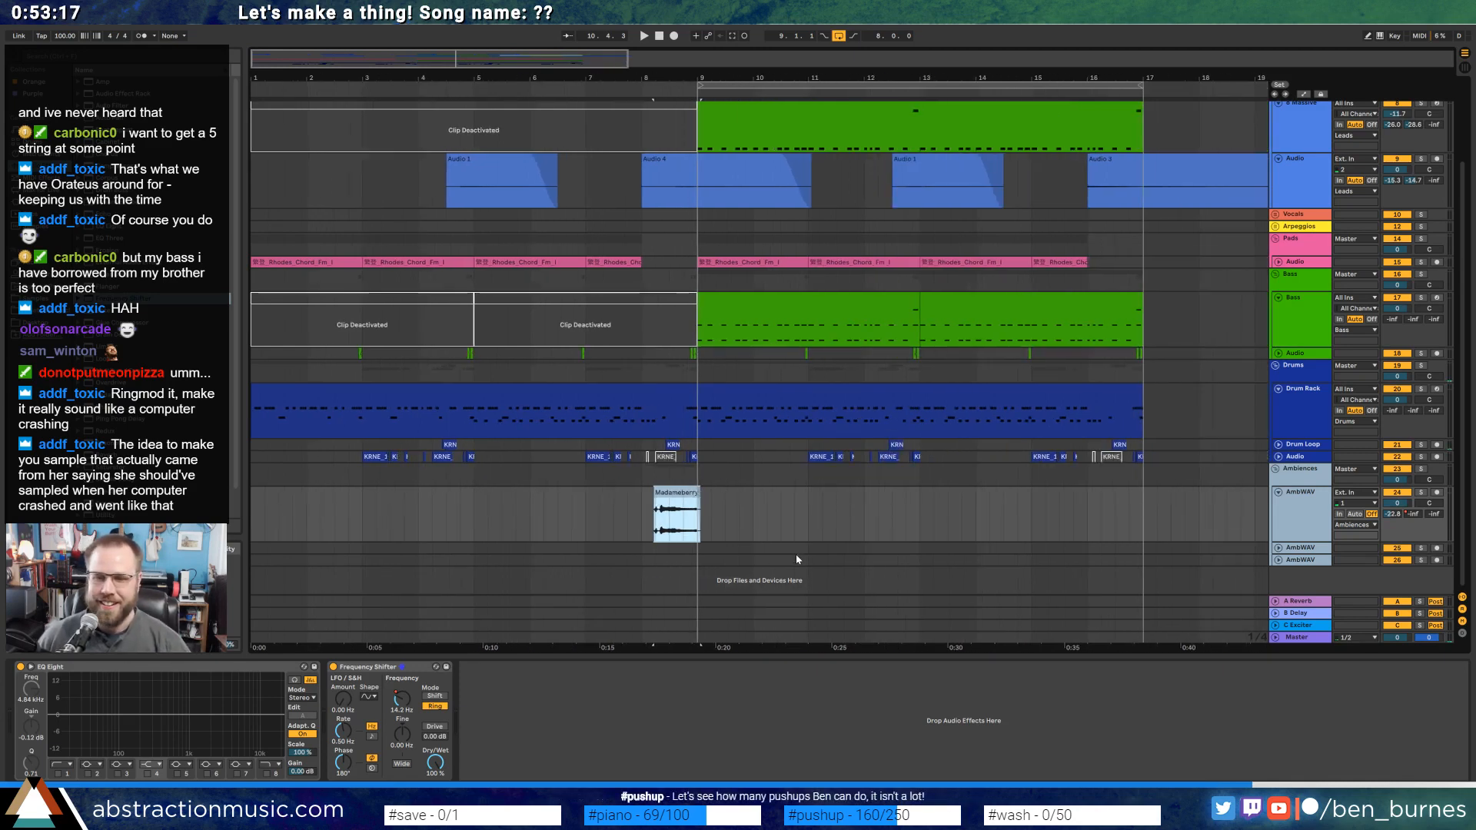
scroll(796, 553, up, 3)
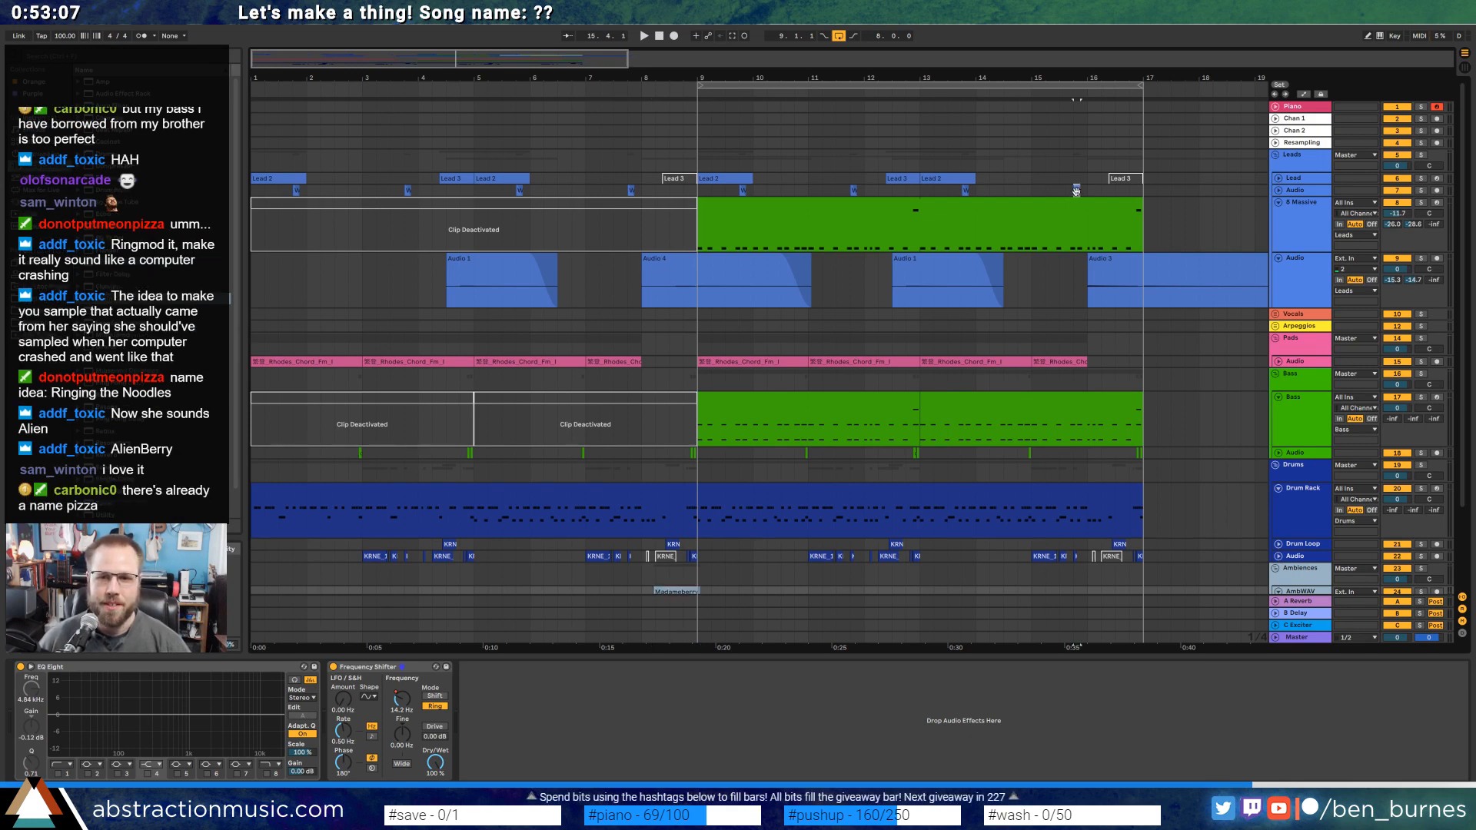
drag(1076, 191, 1182, 191)
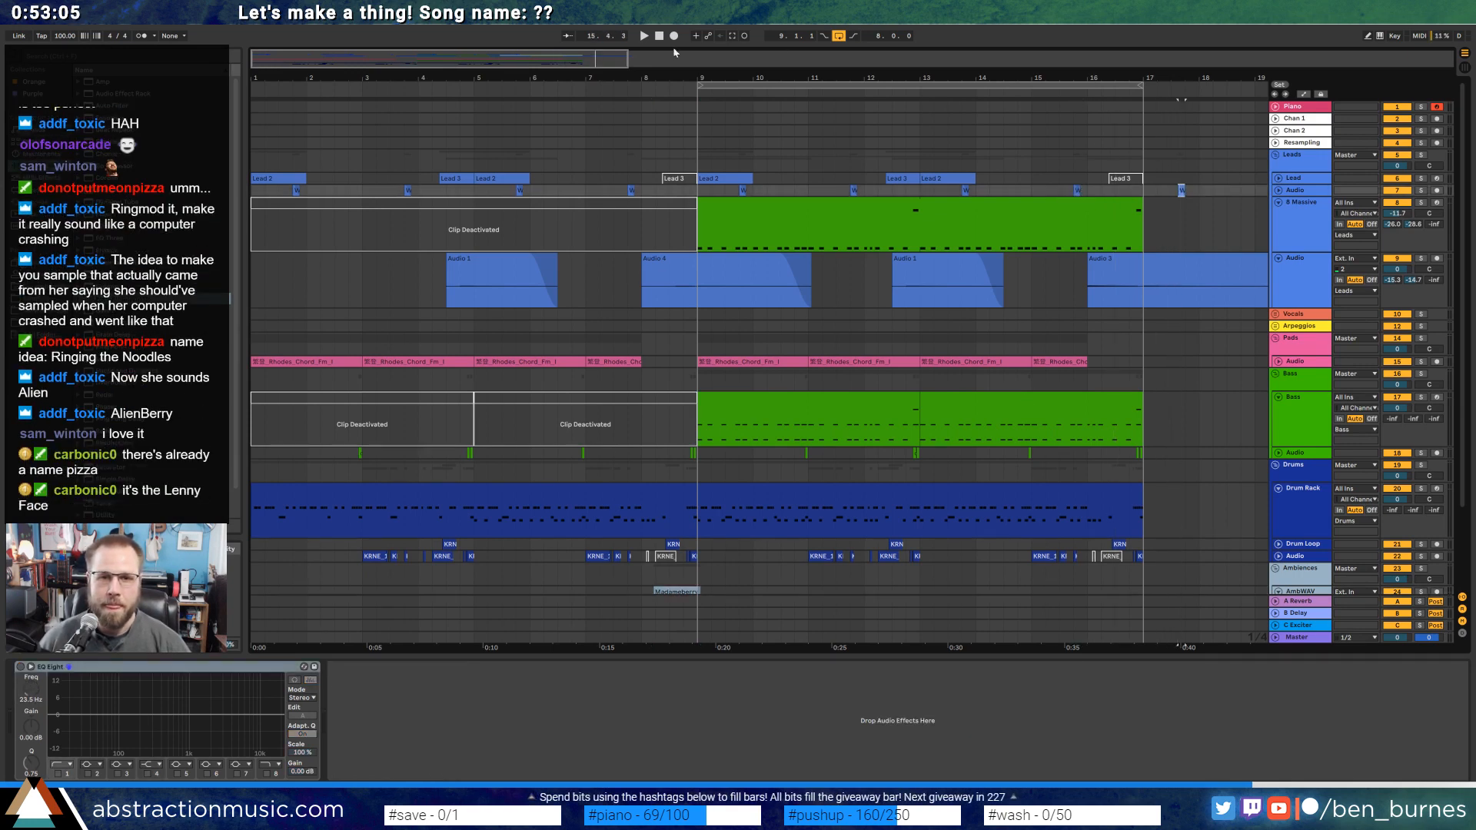
Move the duplicated Wind Noodle clip to the AmbWAV track at bar 10 and extend it to bar 11.
scroll(841, 334, right, 5)
scroll(803, 295, down, 3)
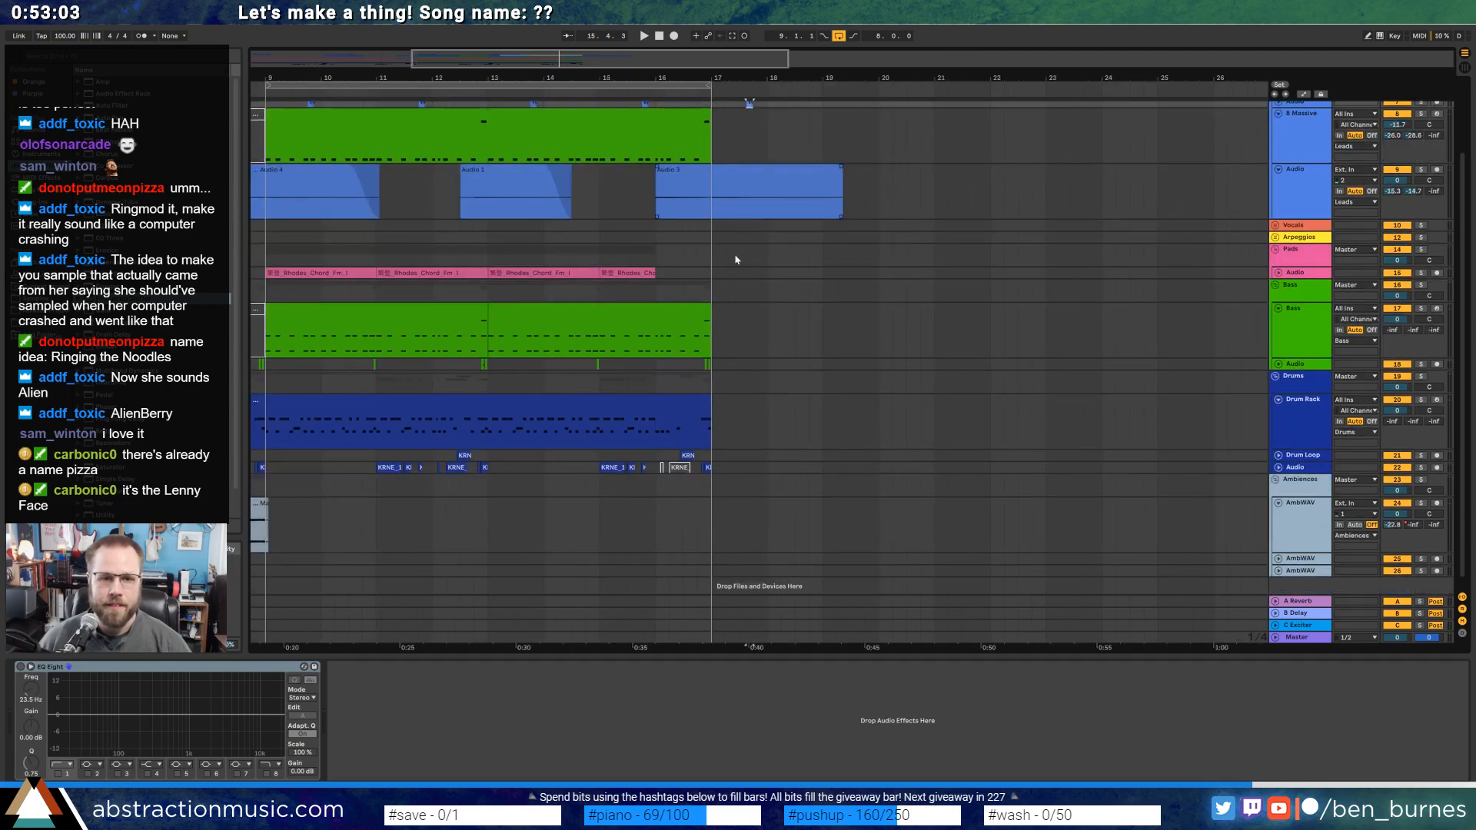
scroll(1123, 551, down, 1)
click(889, 487)
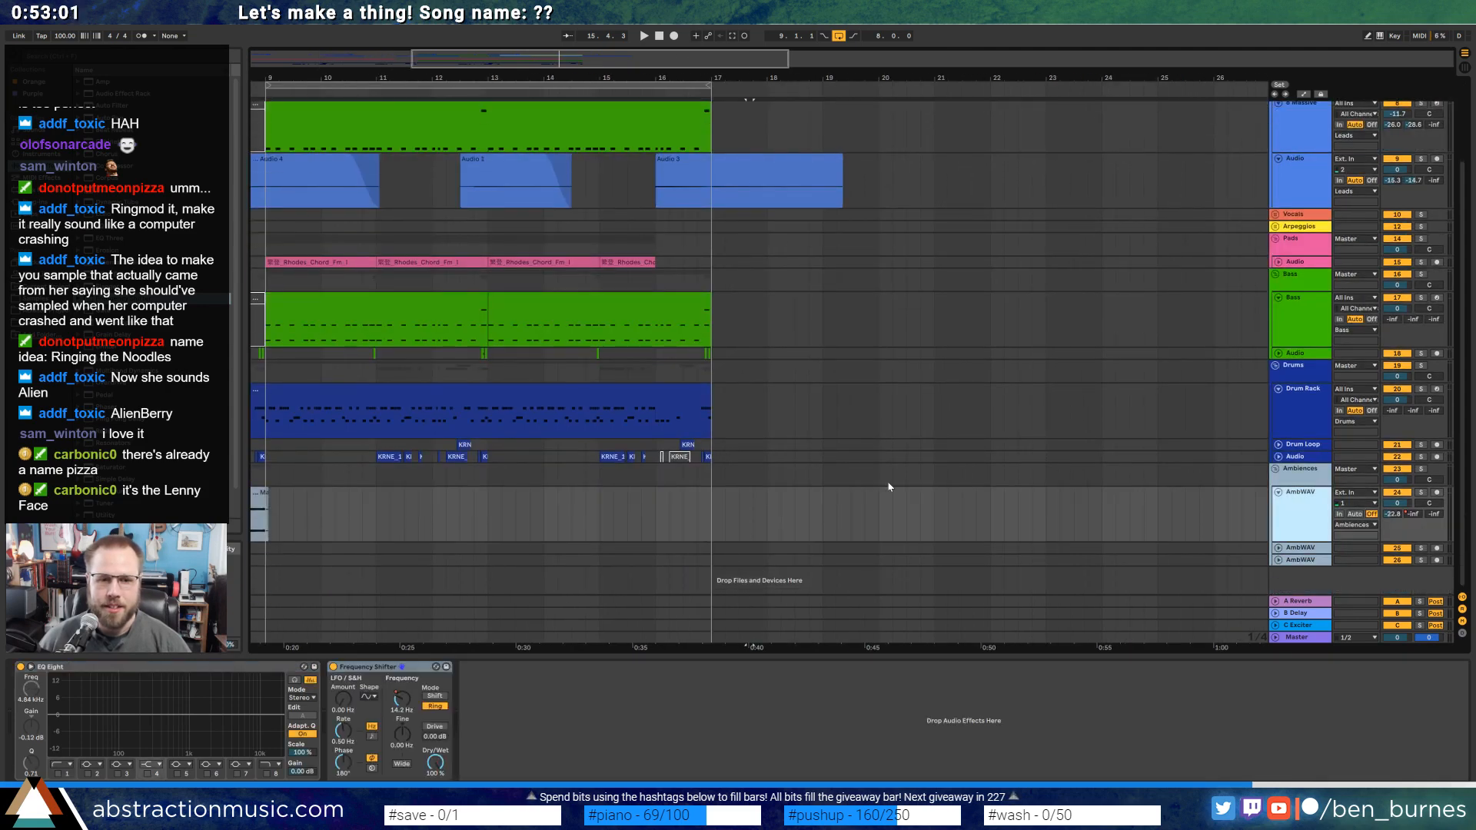
click(339, 507)
drag(326, 77, 878, 131)
drag(888, 492, 1007, 490)
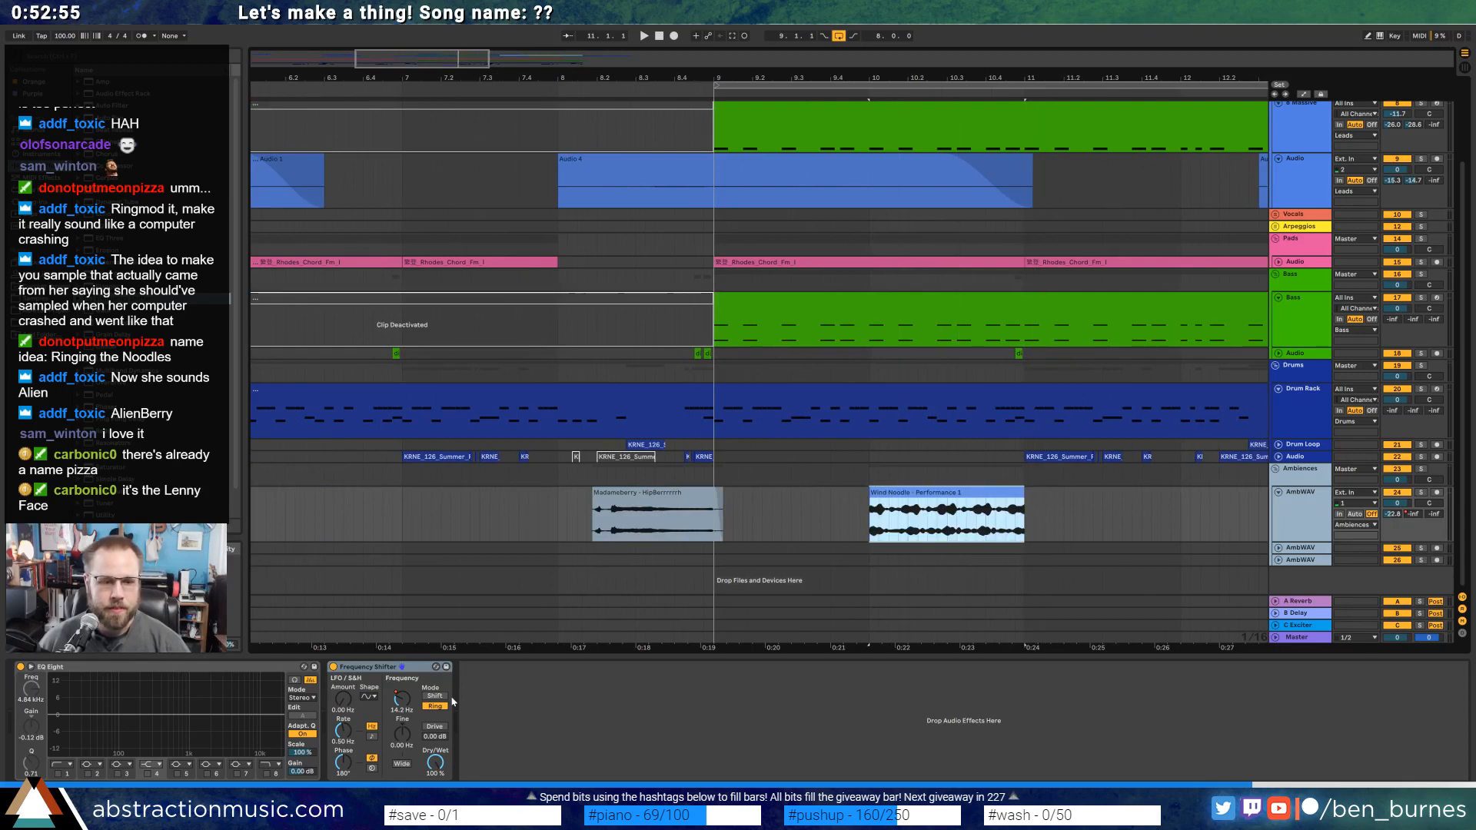
Automate the ring mod frequency under the Wind Noodle clip from 14.2 Hz at bar 10 to about 933 Hz at bar 11, and play it.
key(a)
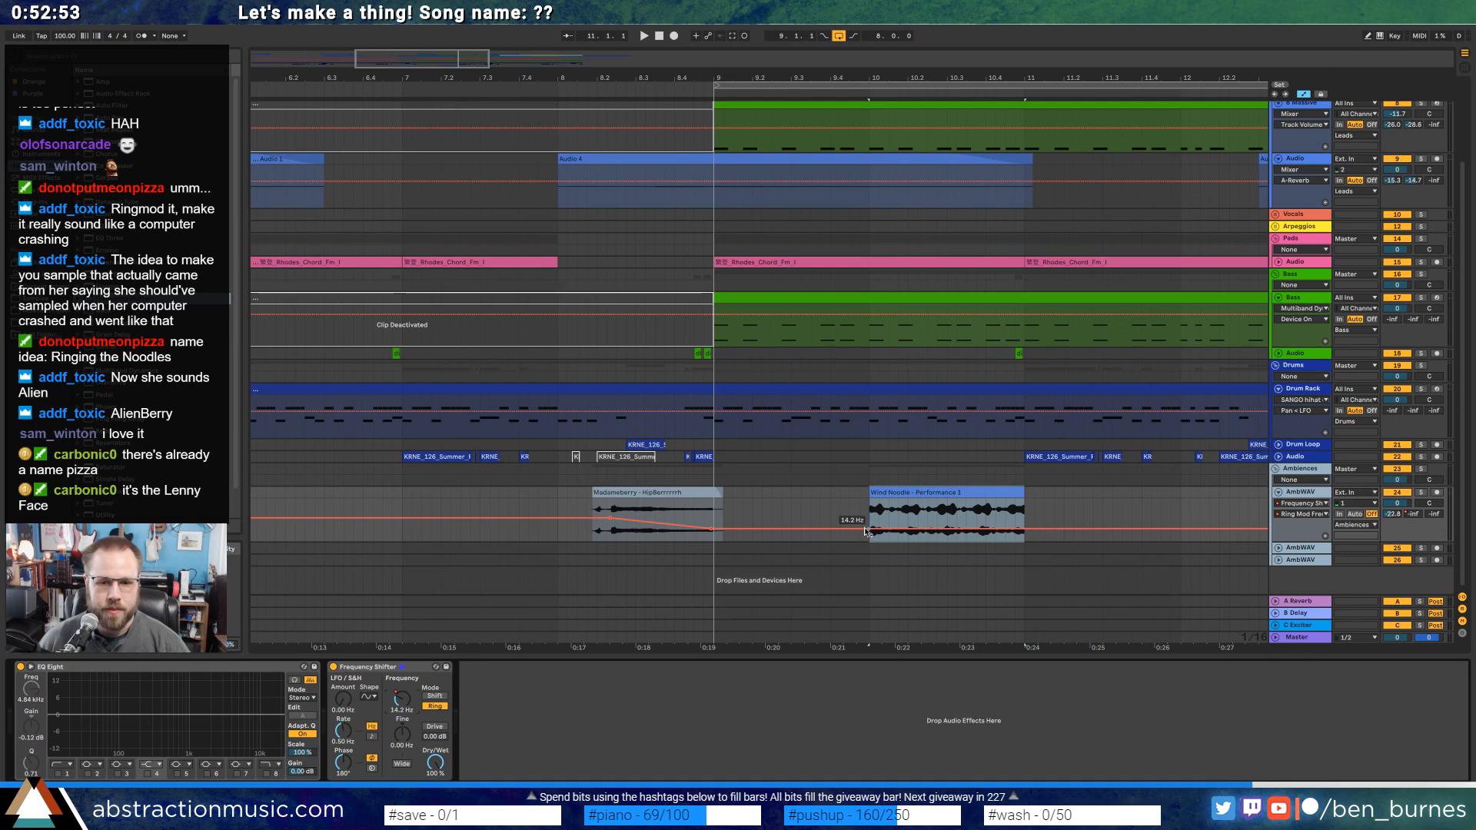
click(865, 531)
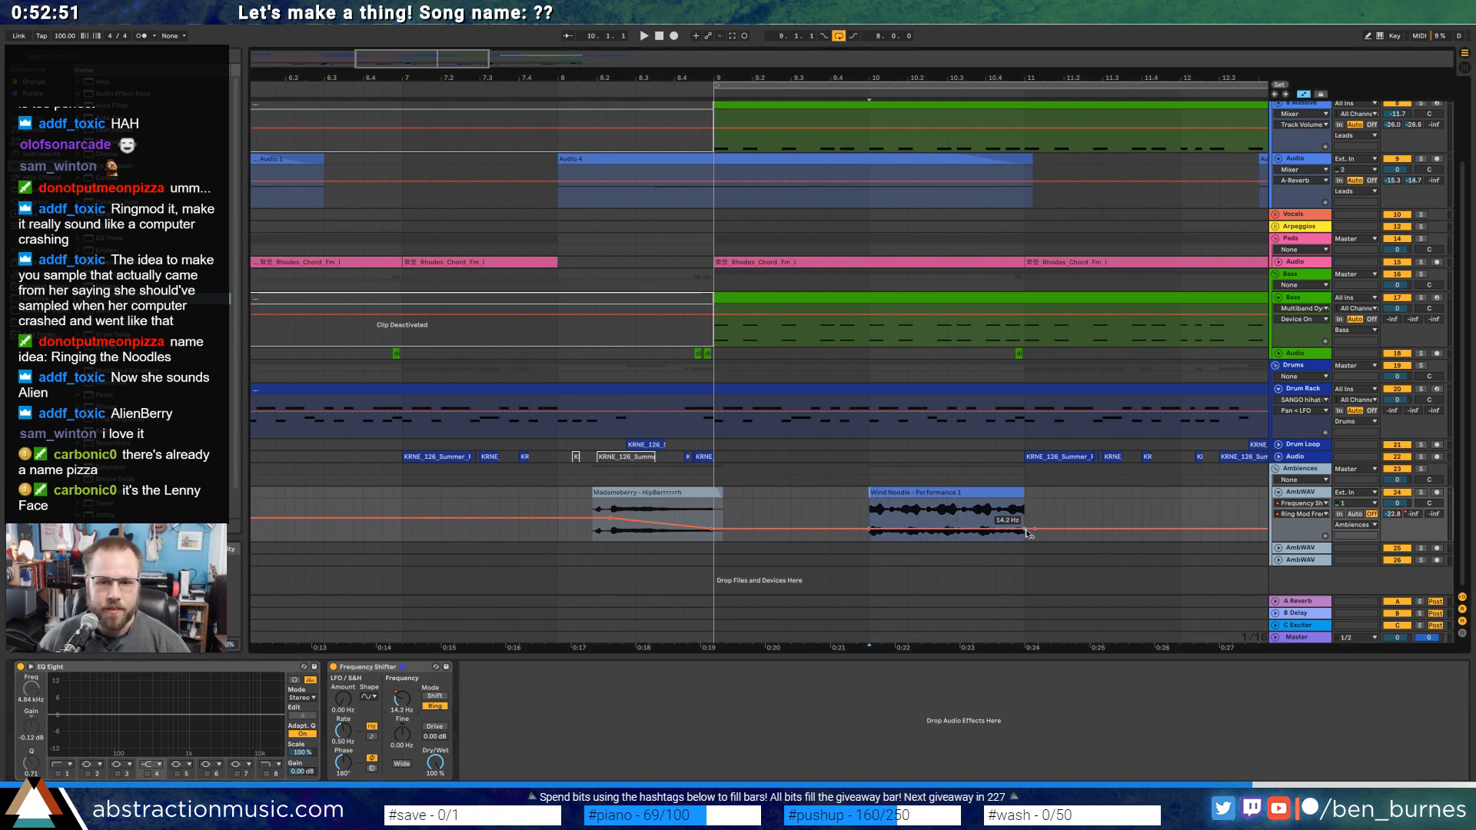
drag(1028, 530, 1024, 509)
key(space)
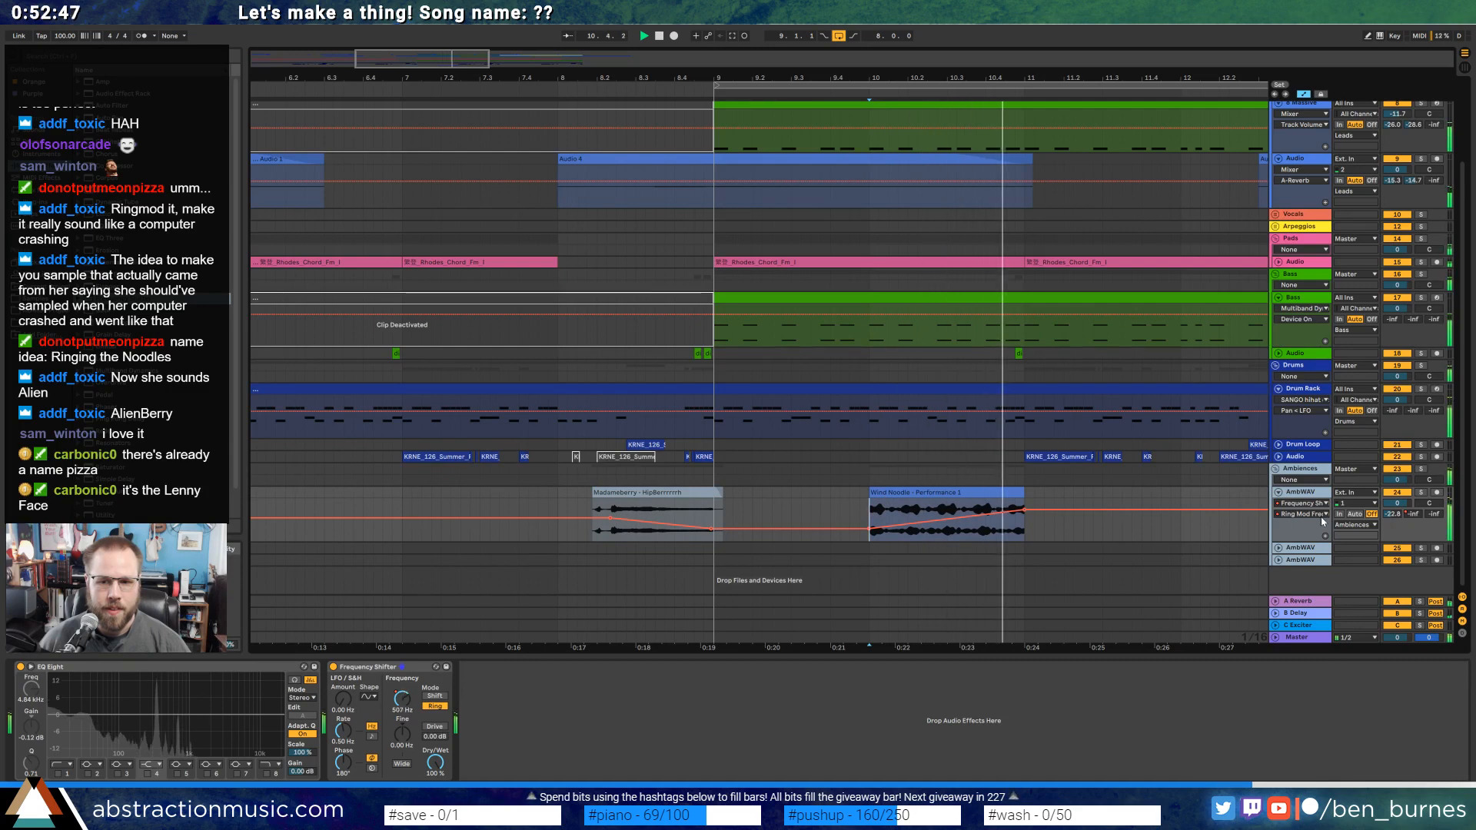
key(space)
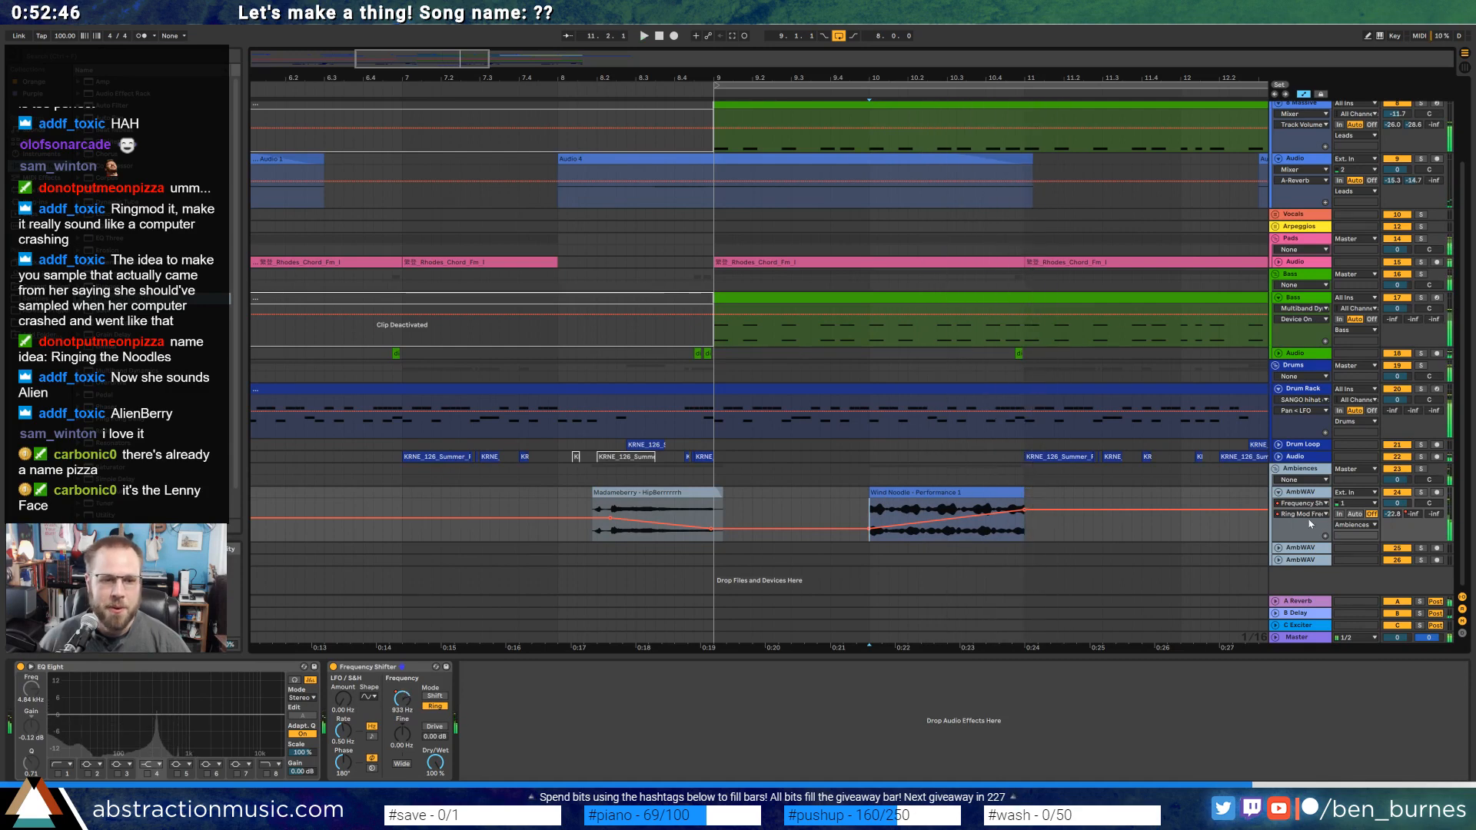
Solo the AmbWAV track and play the Wind Noodle clip, comparing the sound with the Frequency Shifter off and on.
click(917, 492)
click(1422, 492)
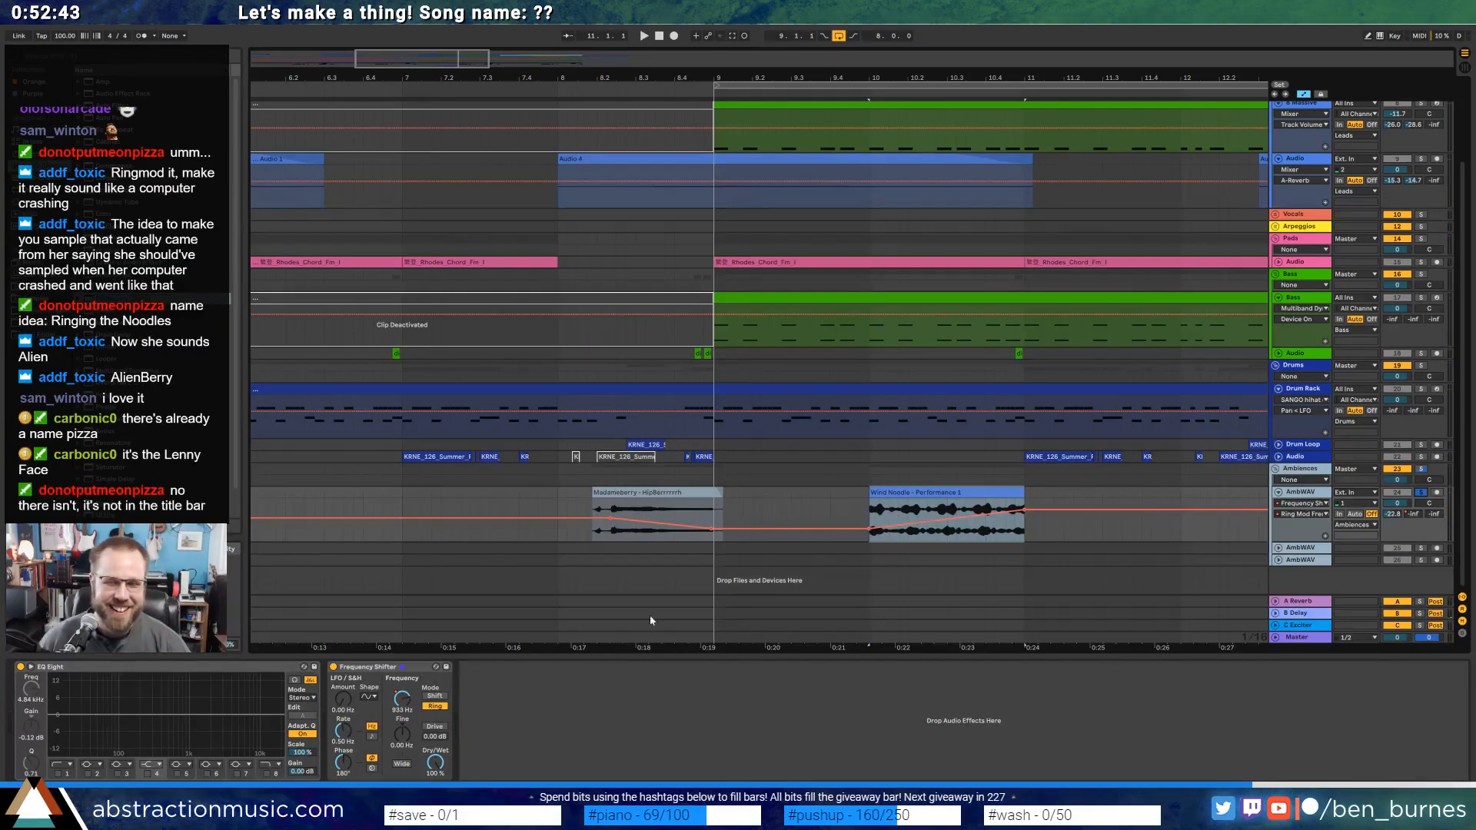
key(space)
click(333, 667)
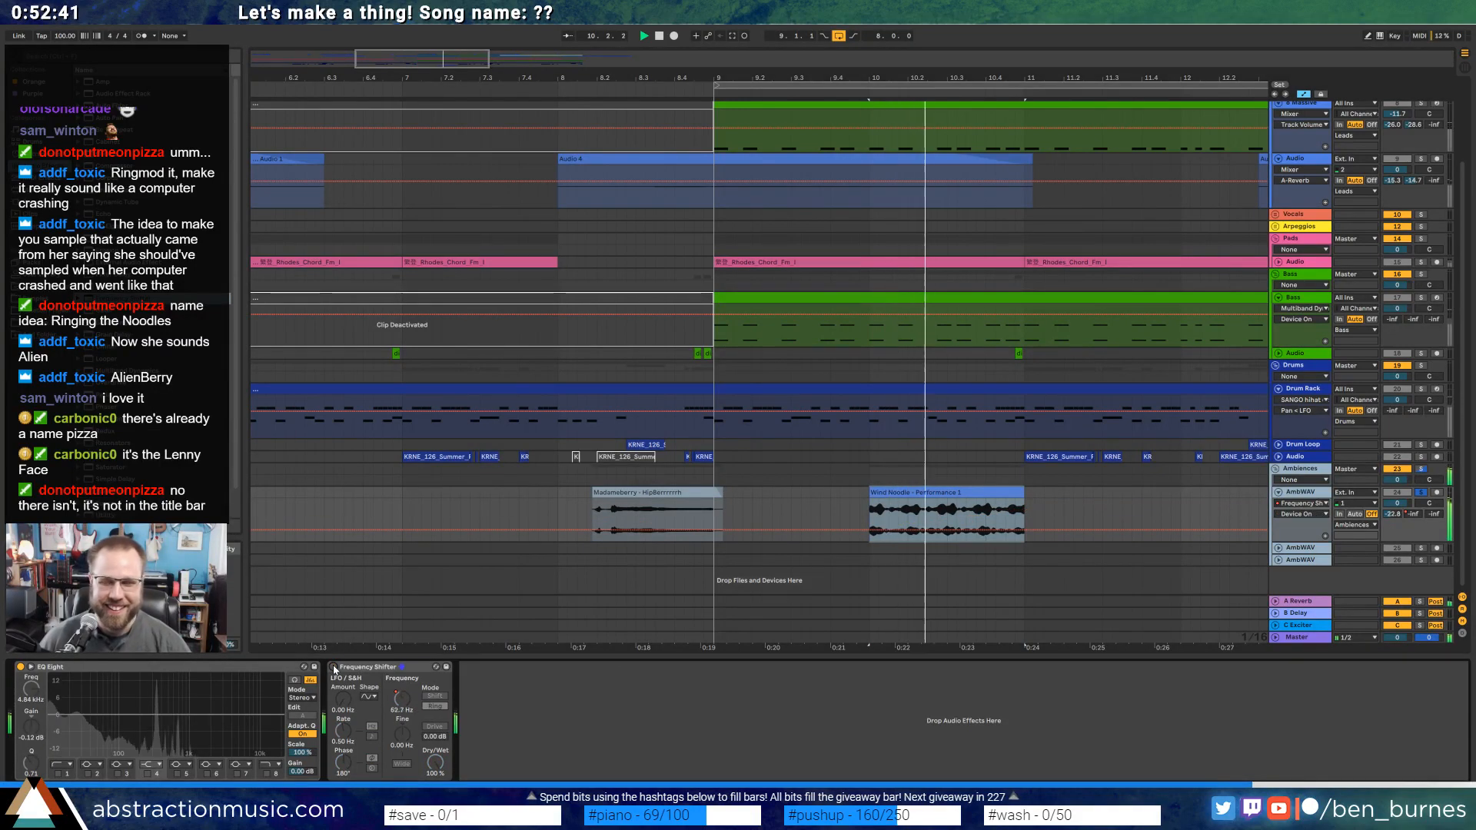
click(334, 668)
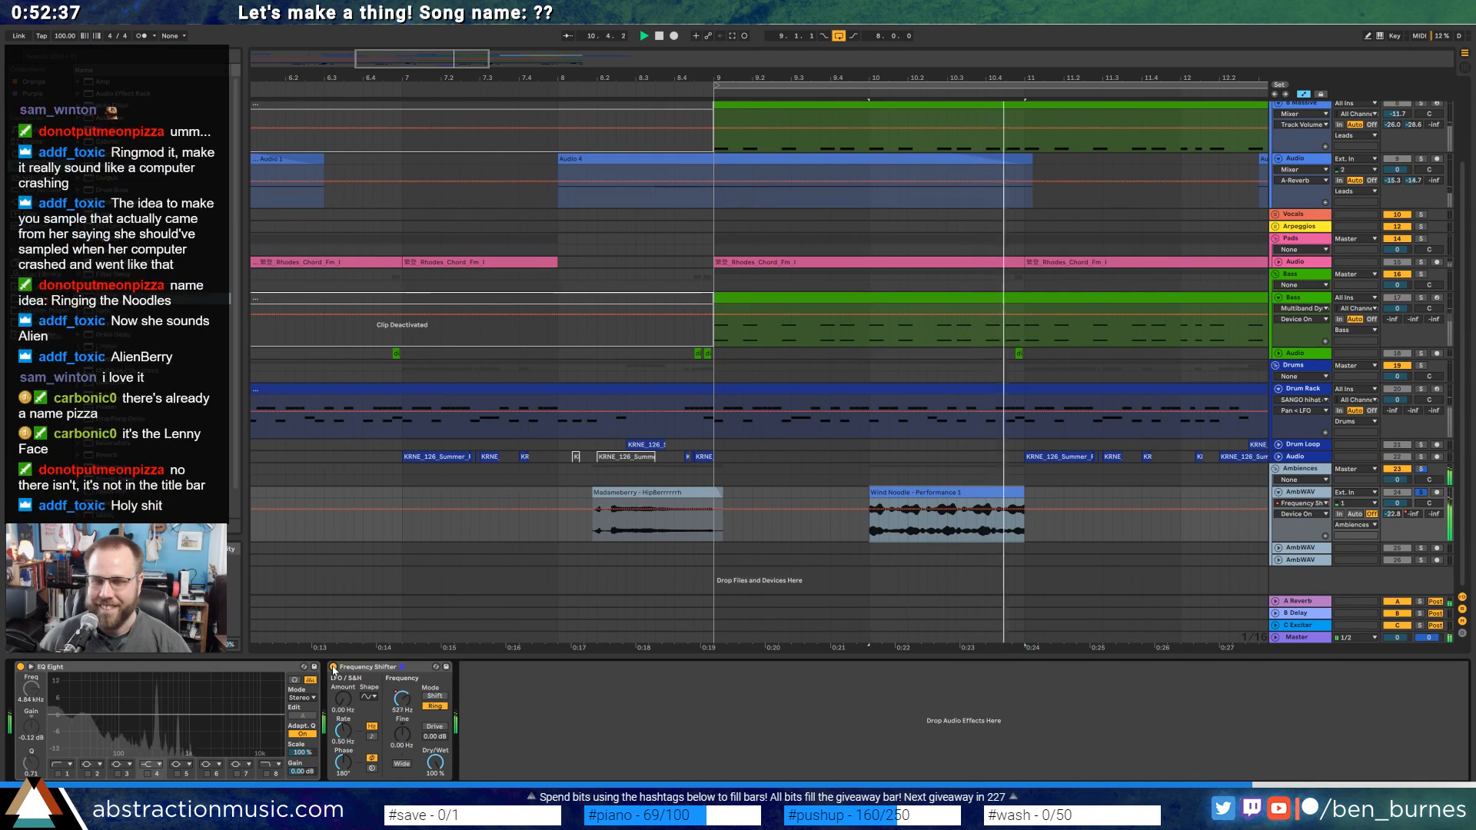
key(space)
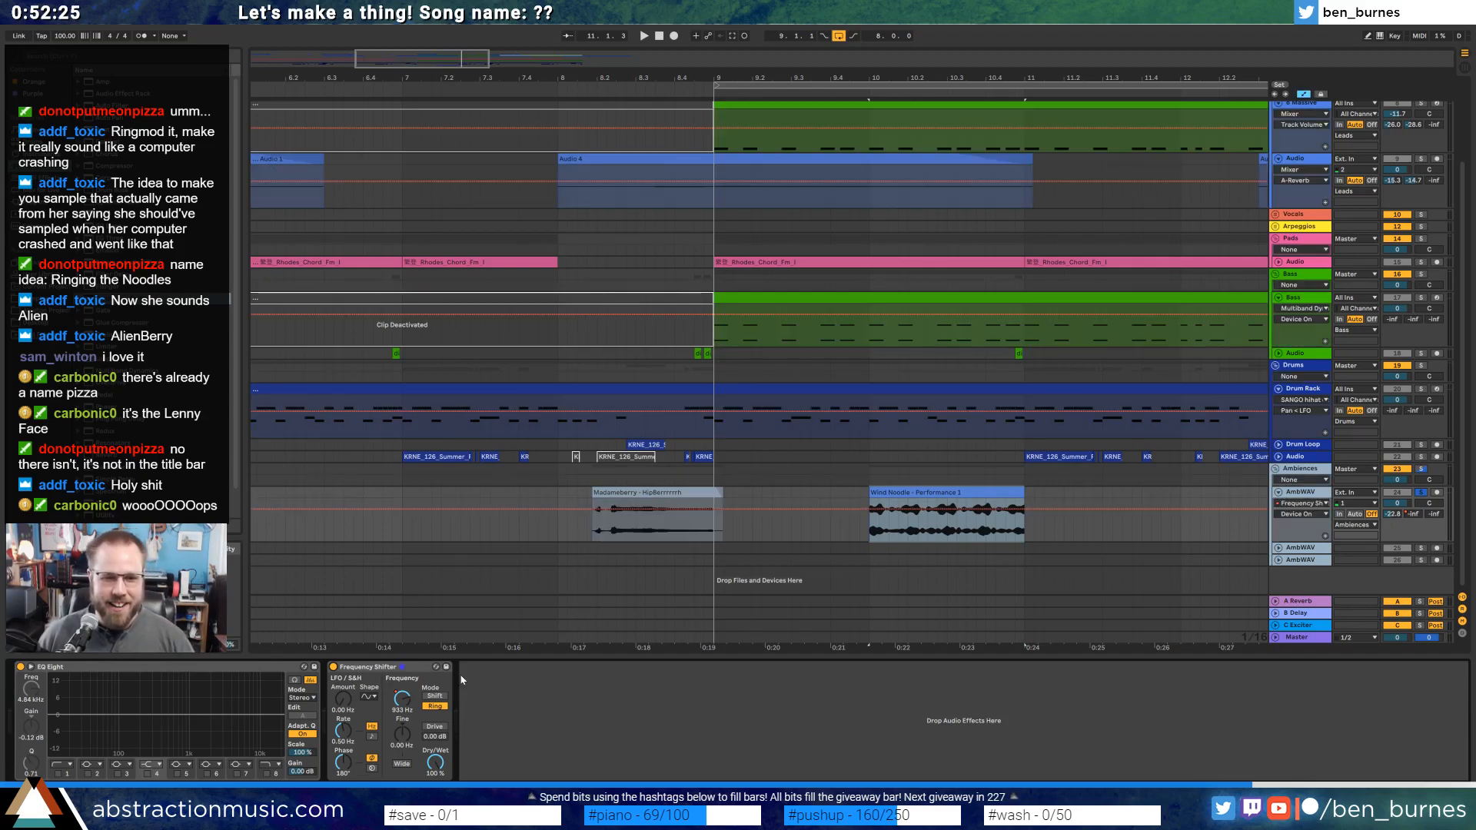
Move the Wind Noodle clip with its ring mod frequency ramp to bar 16 and remove the automation drop at bar 17.
click(402, 698)
key(space)
key(space)
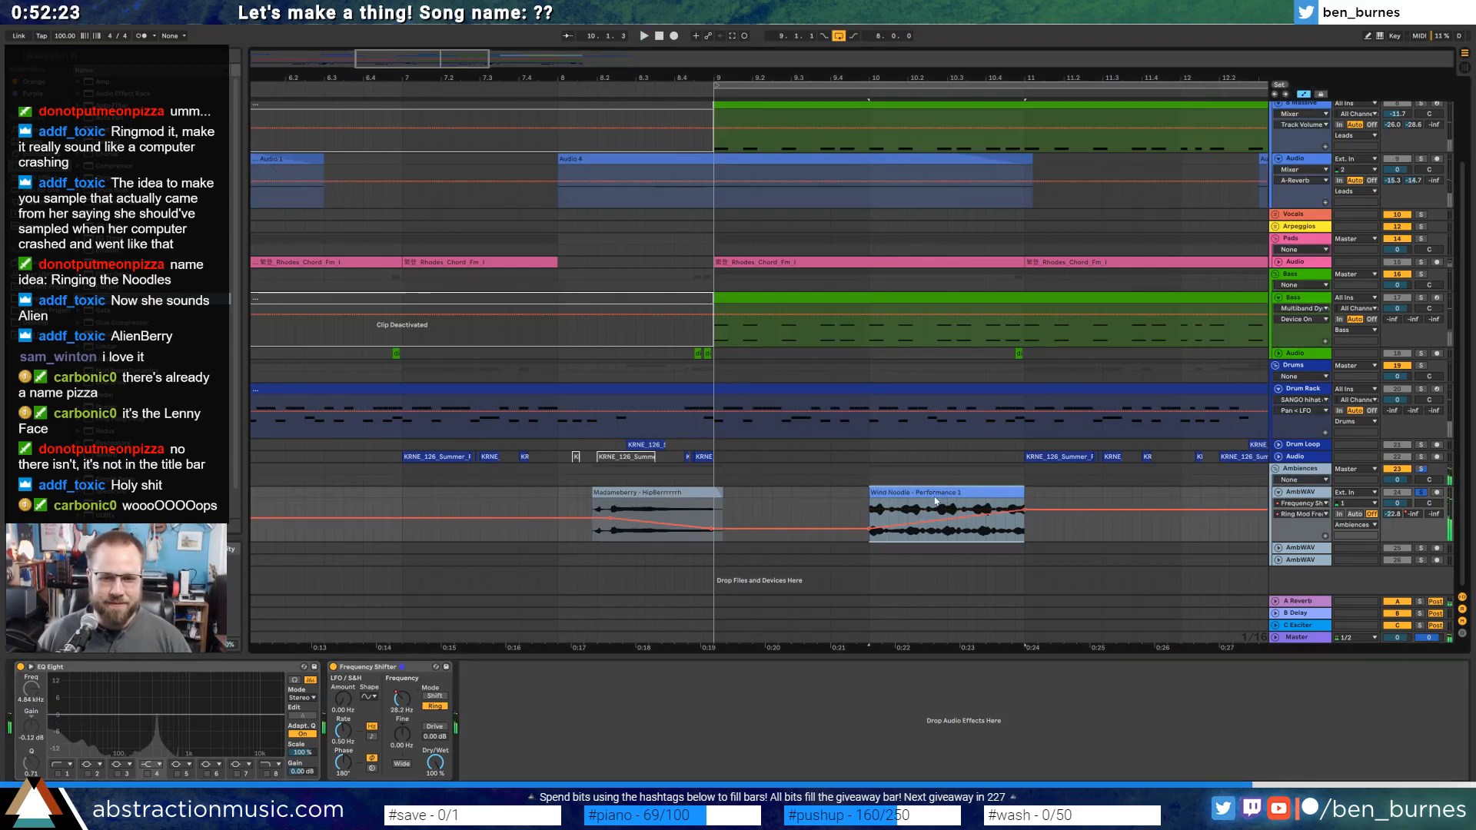
key(Delete)
scroll(782, 522, right, 10)
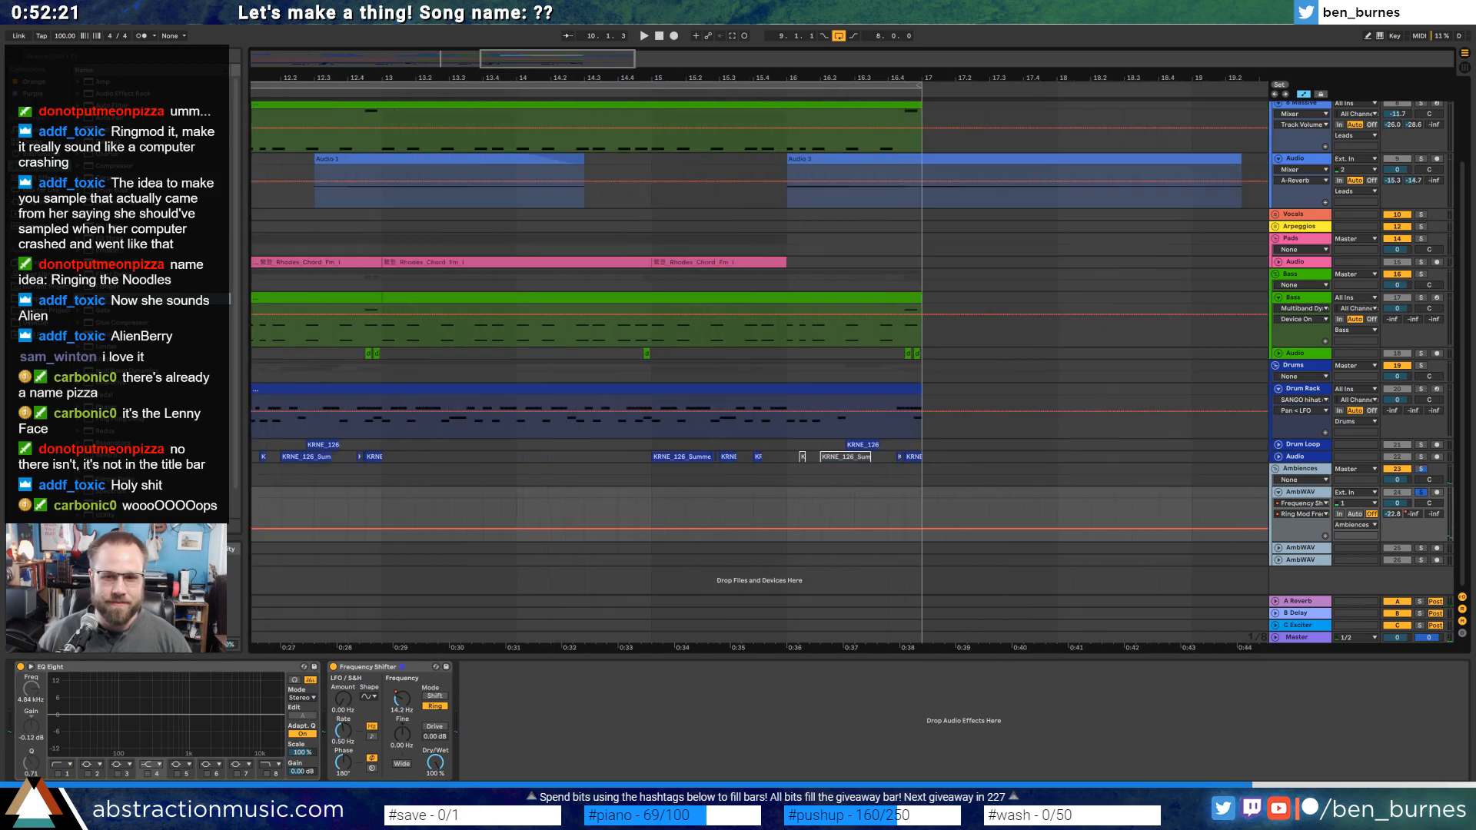
key(ctrl+v)
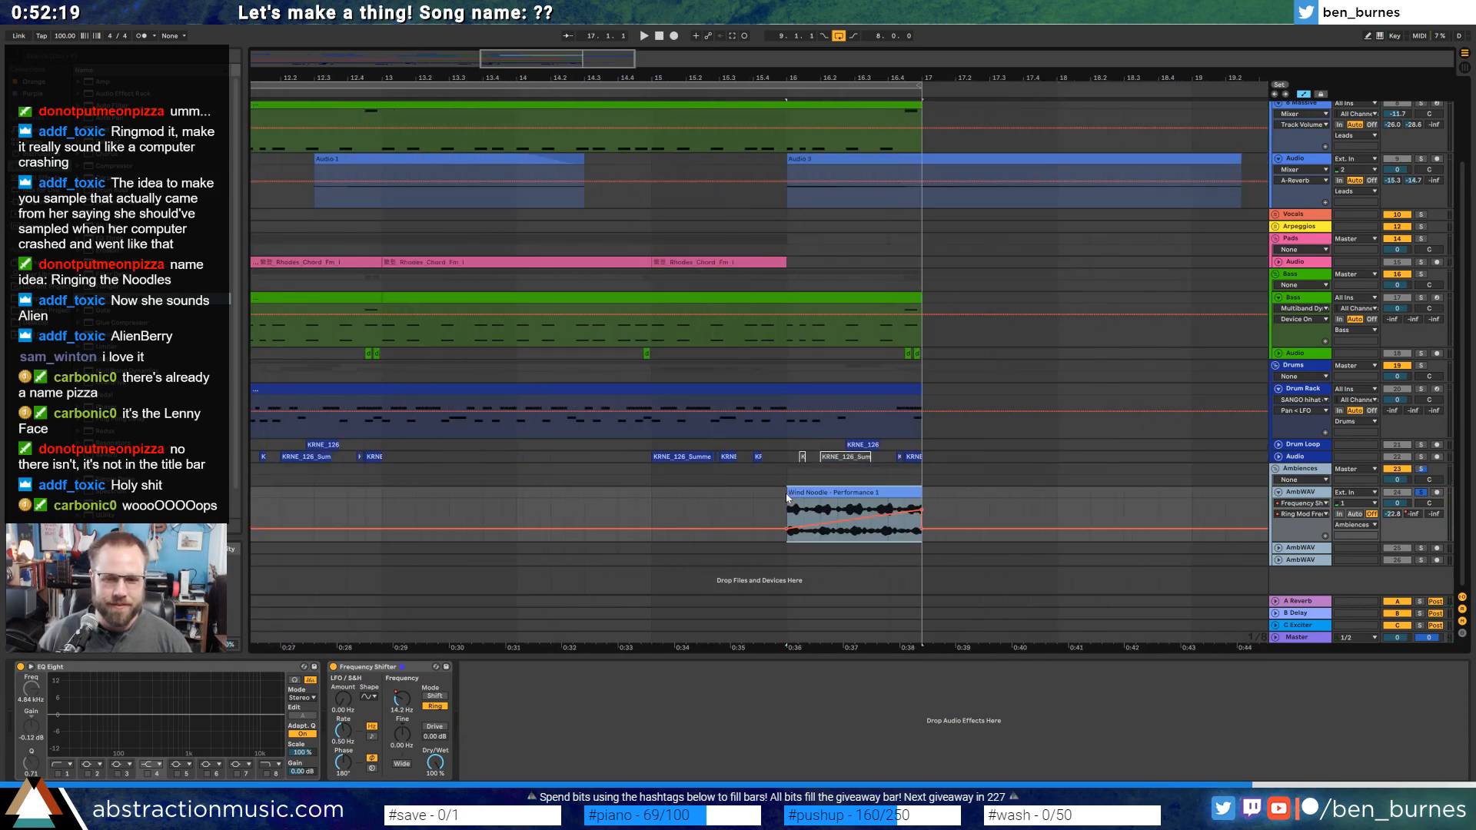
click(922, 529)
click(978, 533)
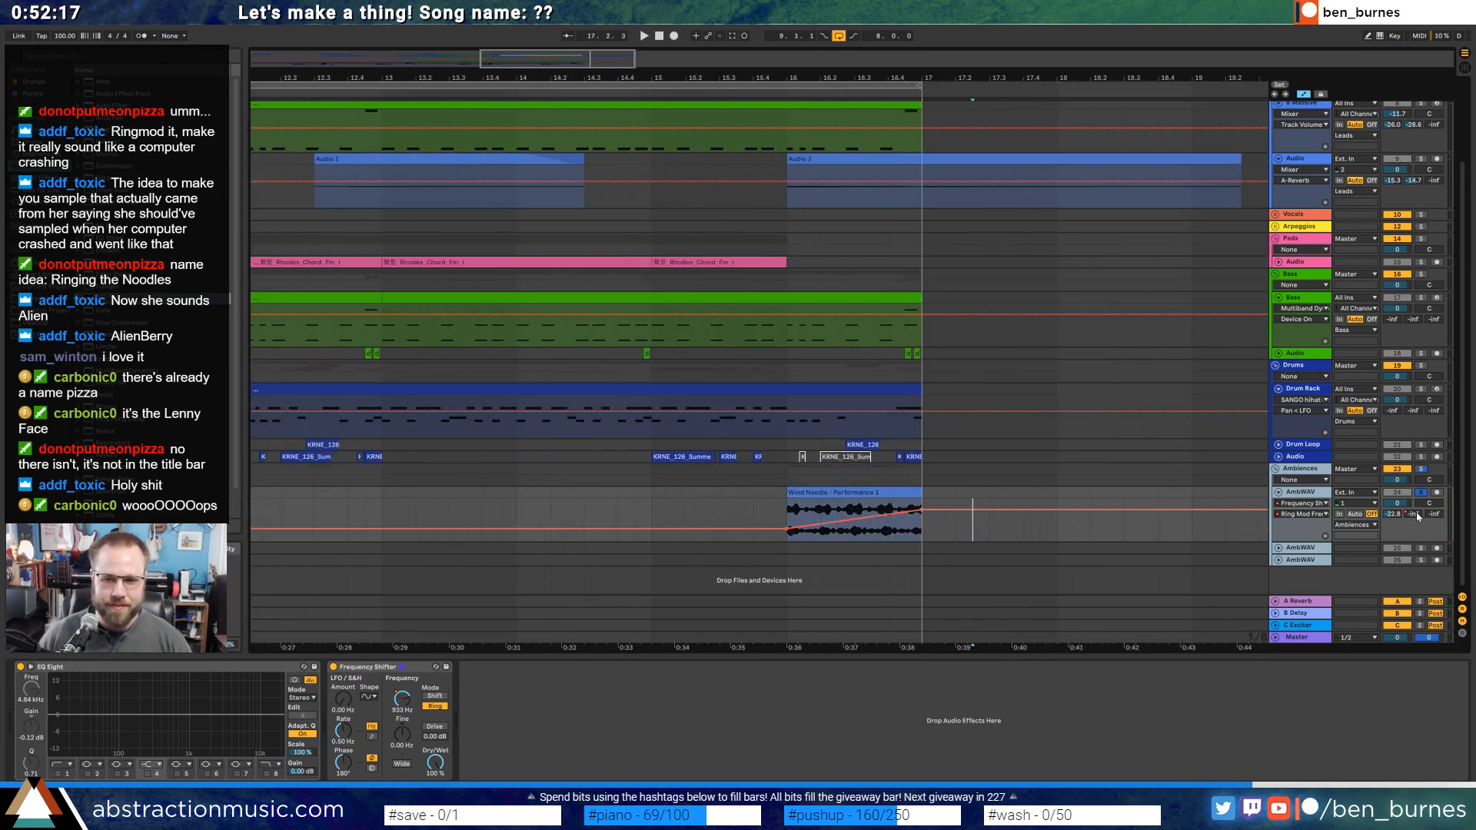
Automate the AmbWAV track's B-Delay send to ramp up over the last beat of the Wind Noodle clip before bar 17, and play it.
drag(1417, 513, 1417, 510)
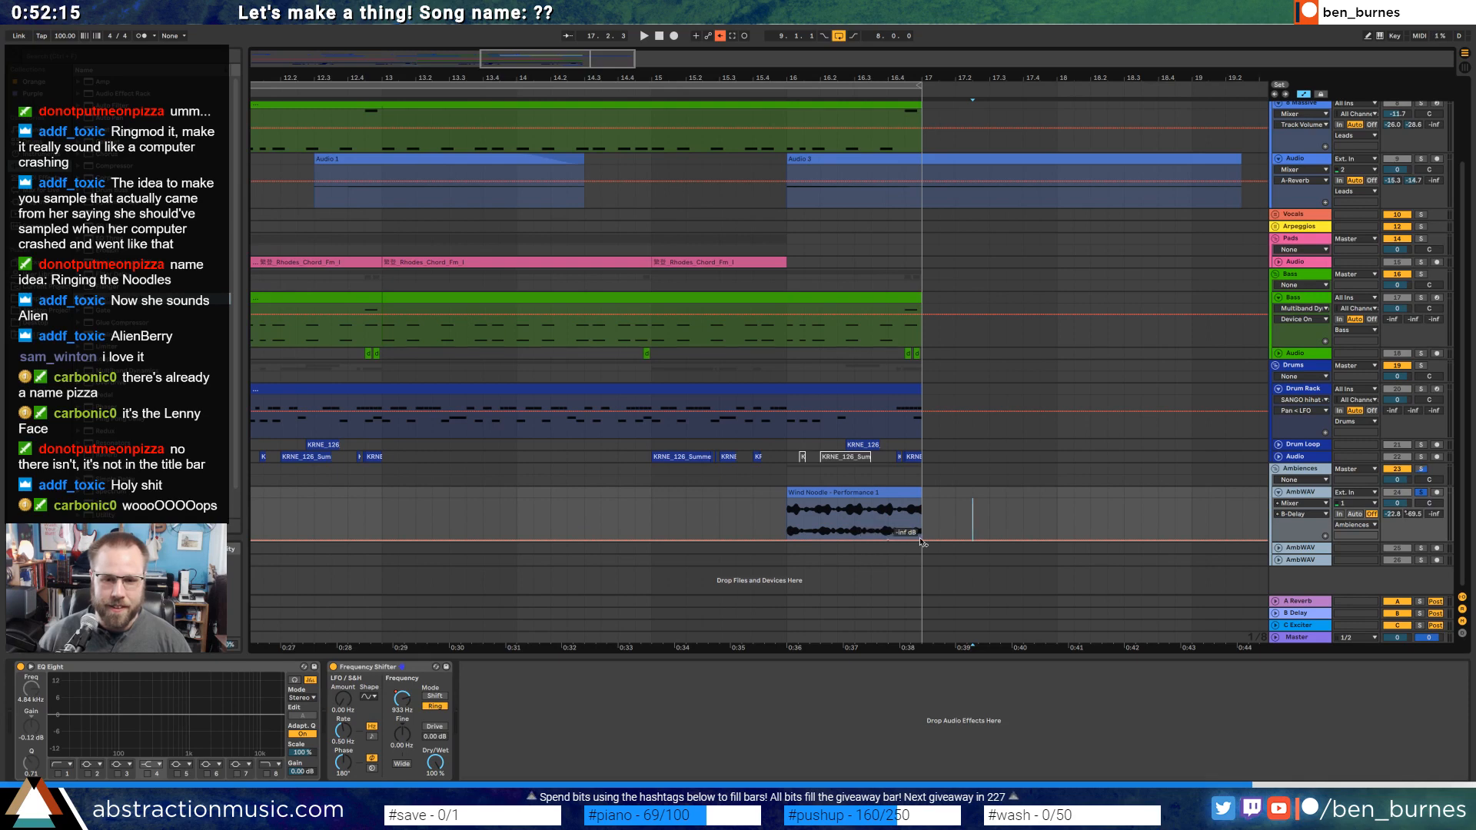
click(719, 37)
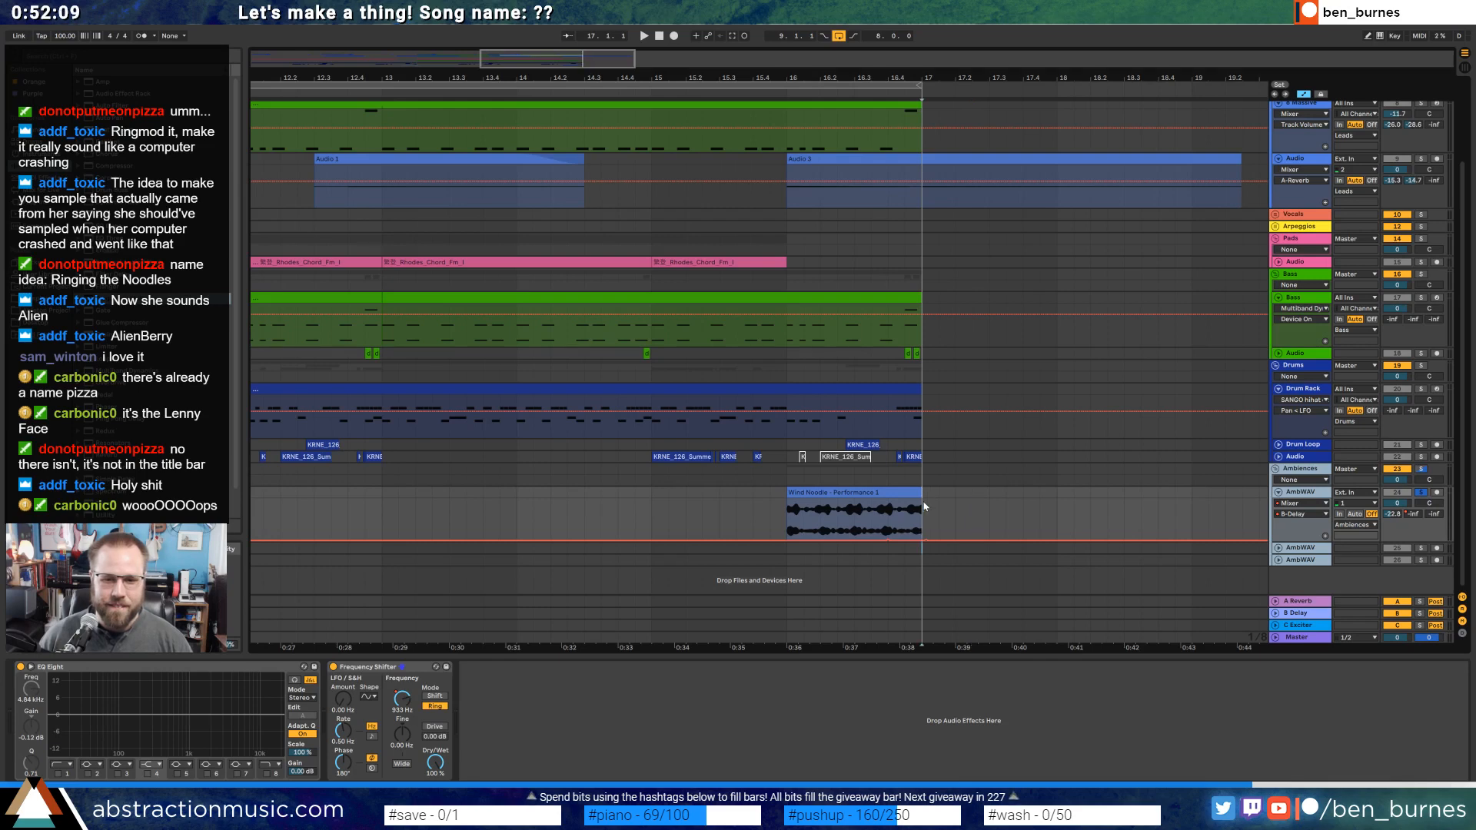
drag(923, 540, 922, 500)
click(771, 517)
key(space)
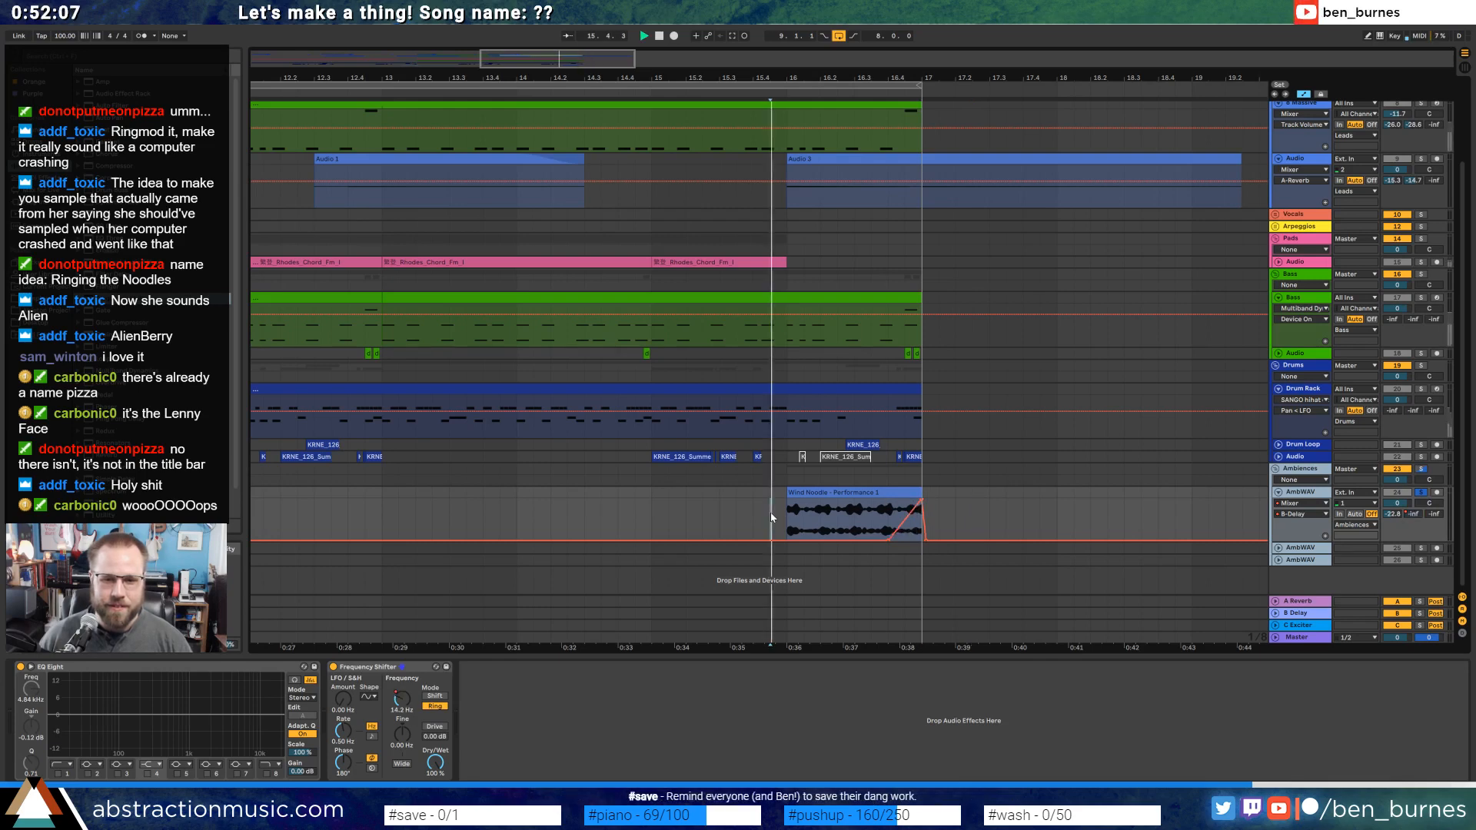
key(a)
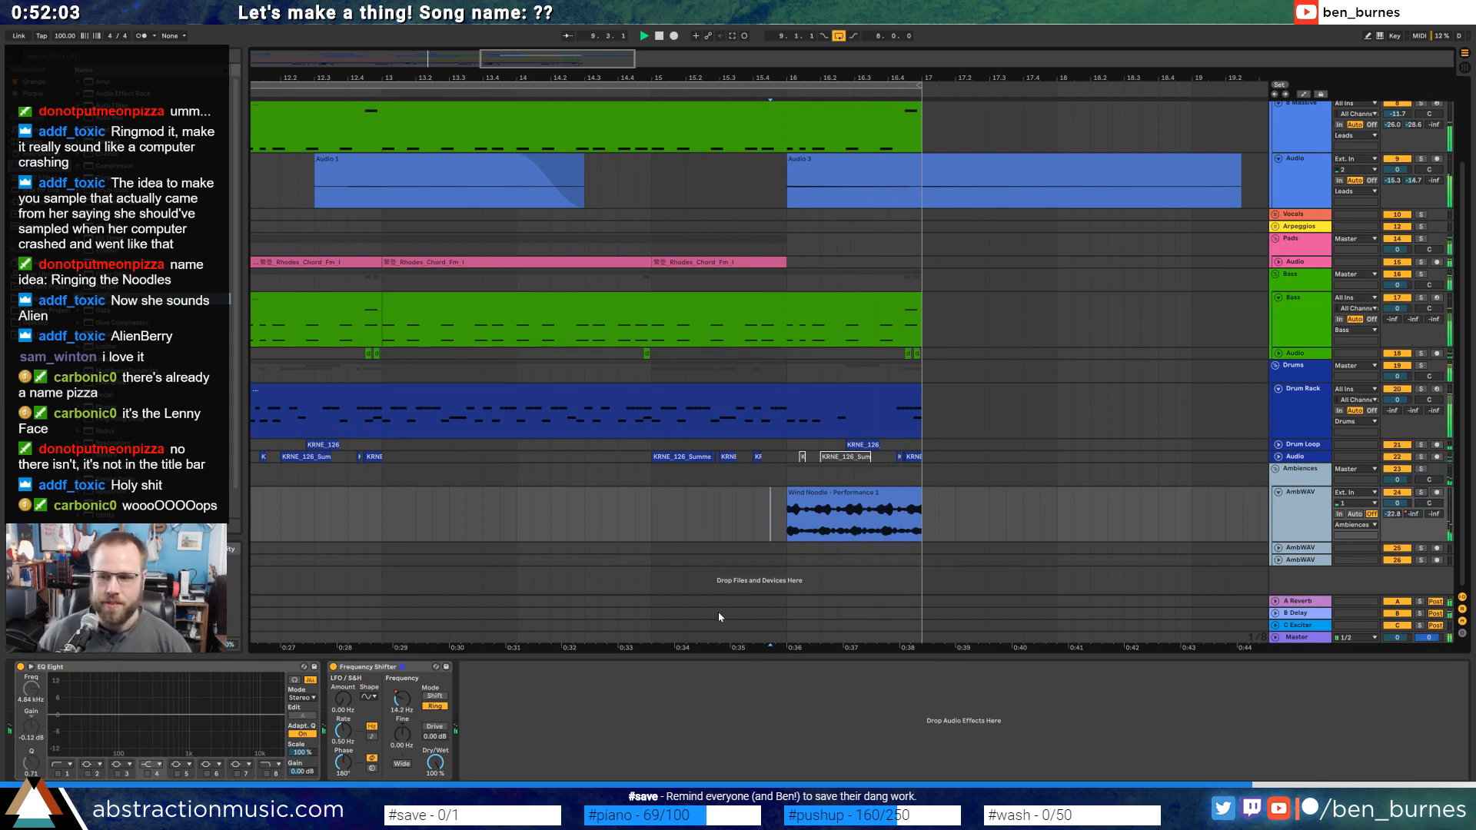
drag(530, 71, 497, 69)
key(space)
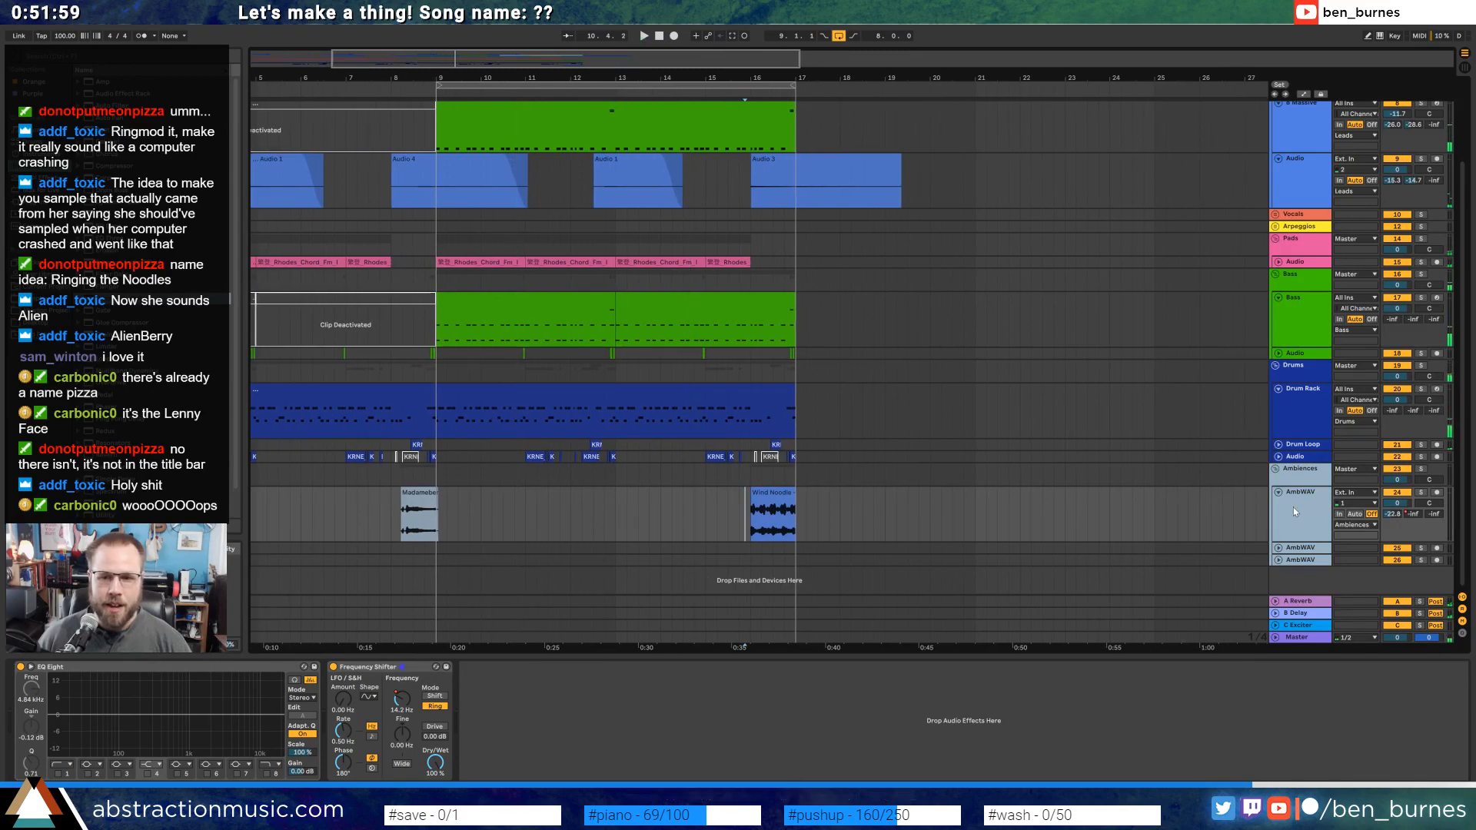
Automate the 100 Hz low cut in the AmbWAV track's EQ Eight to switch on at the Wind Noodle clip's start, and play it.
click(1293, 506)
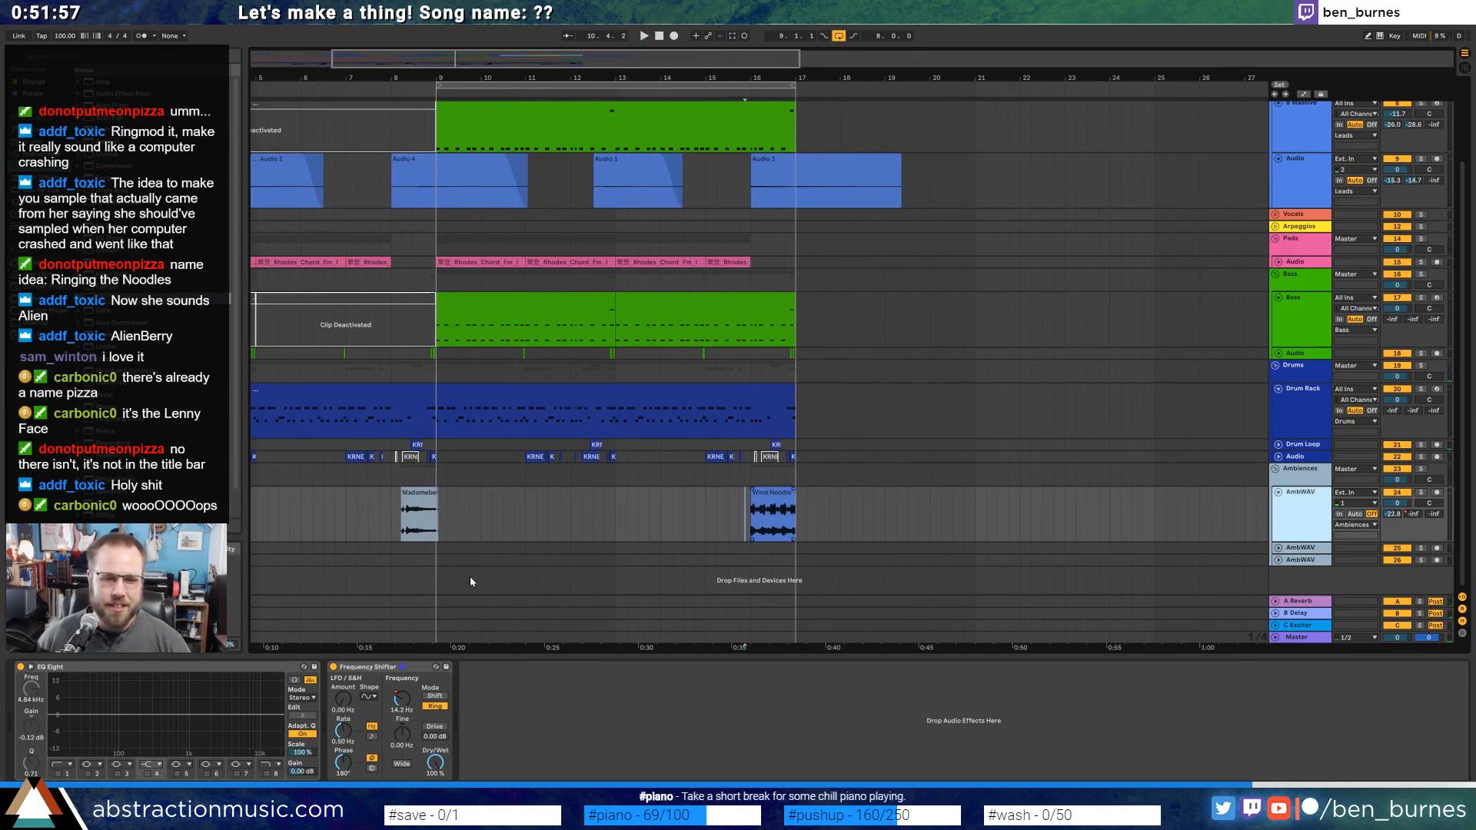
click(20, 667)
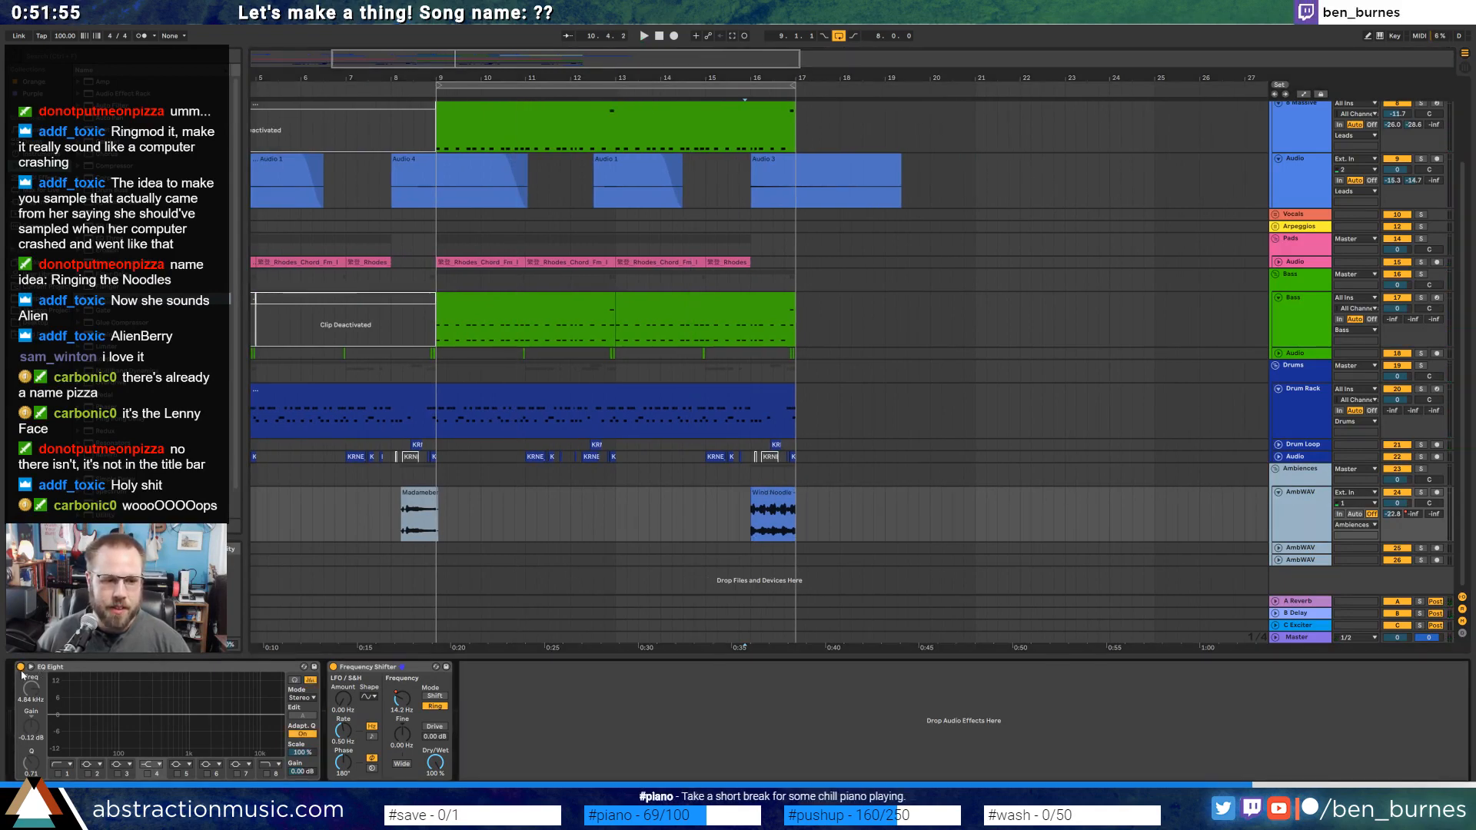
click(55, 773)
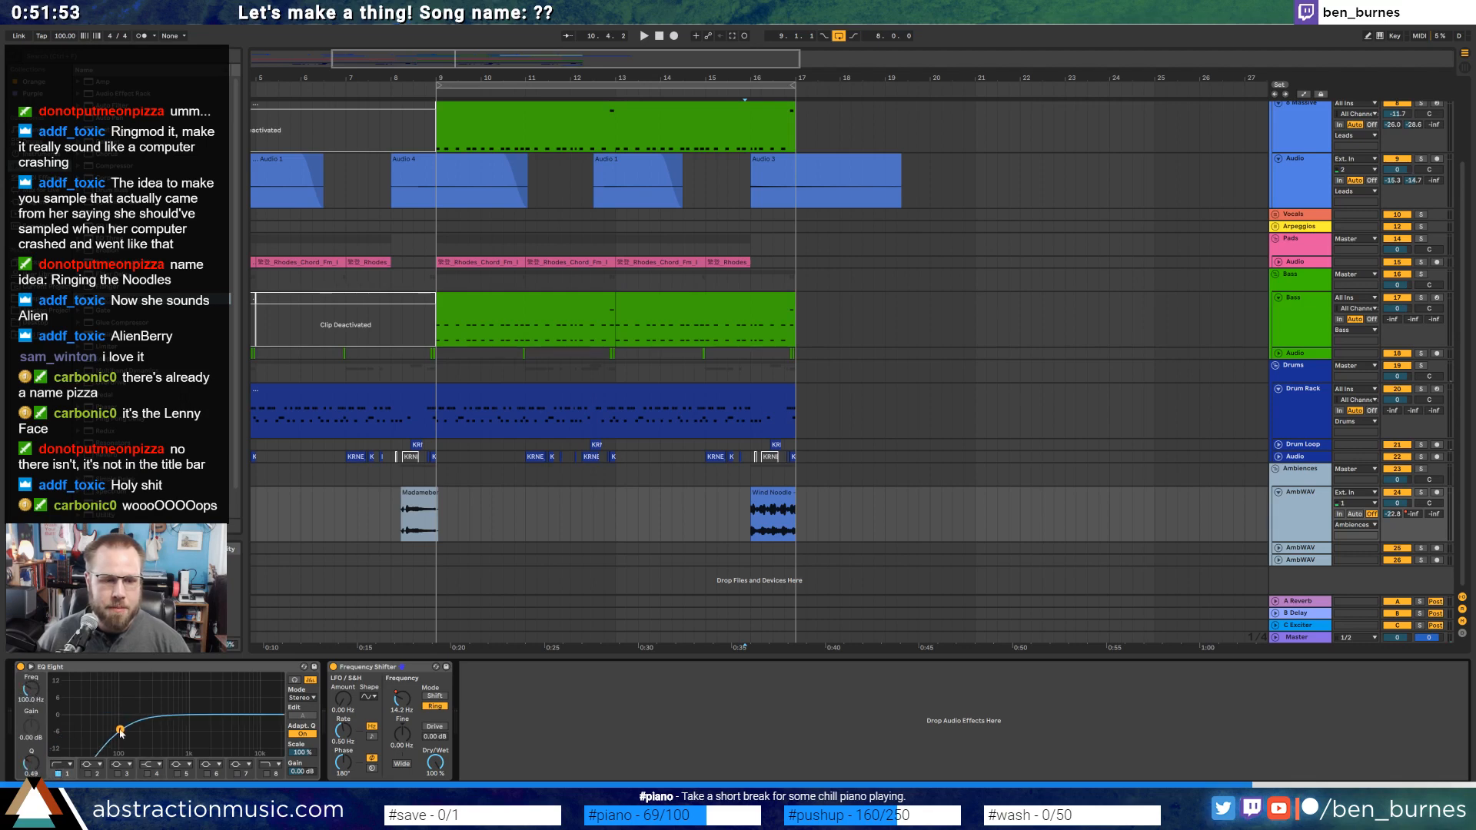
key(a)
click(58, 774)
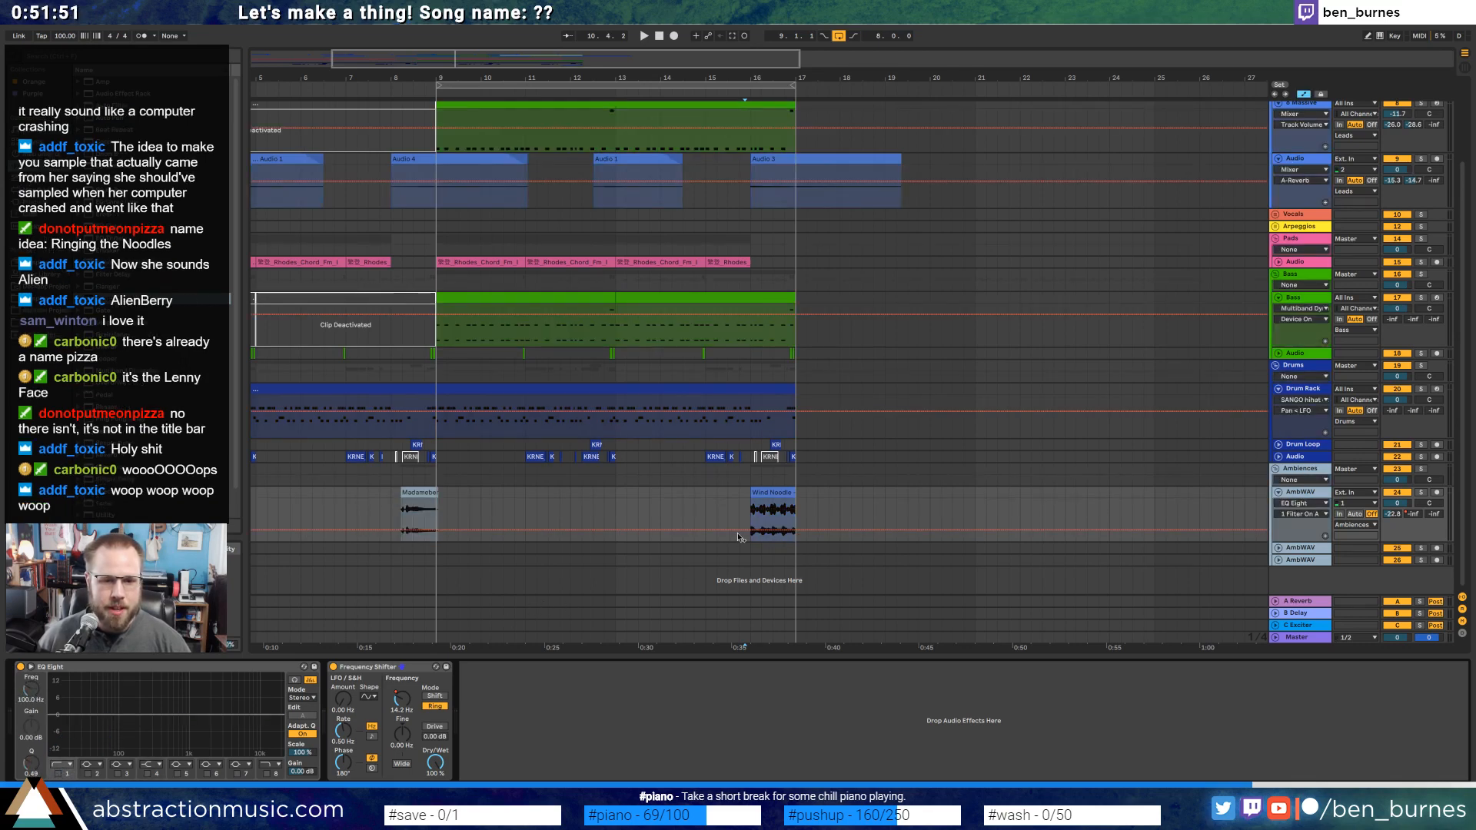
drag(752, 530, 751, 511)
key(ctrl+z)
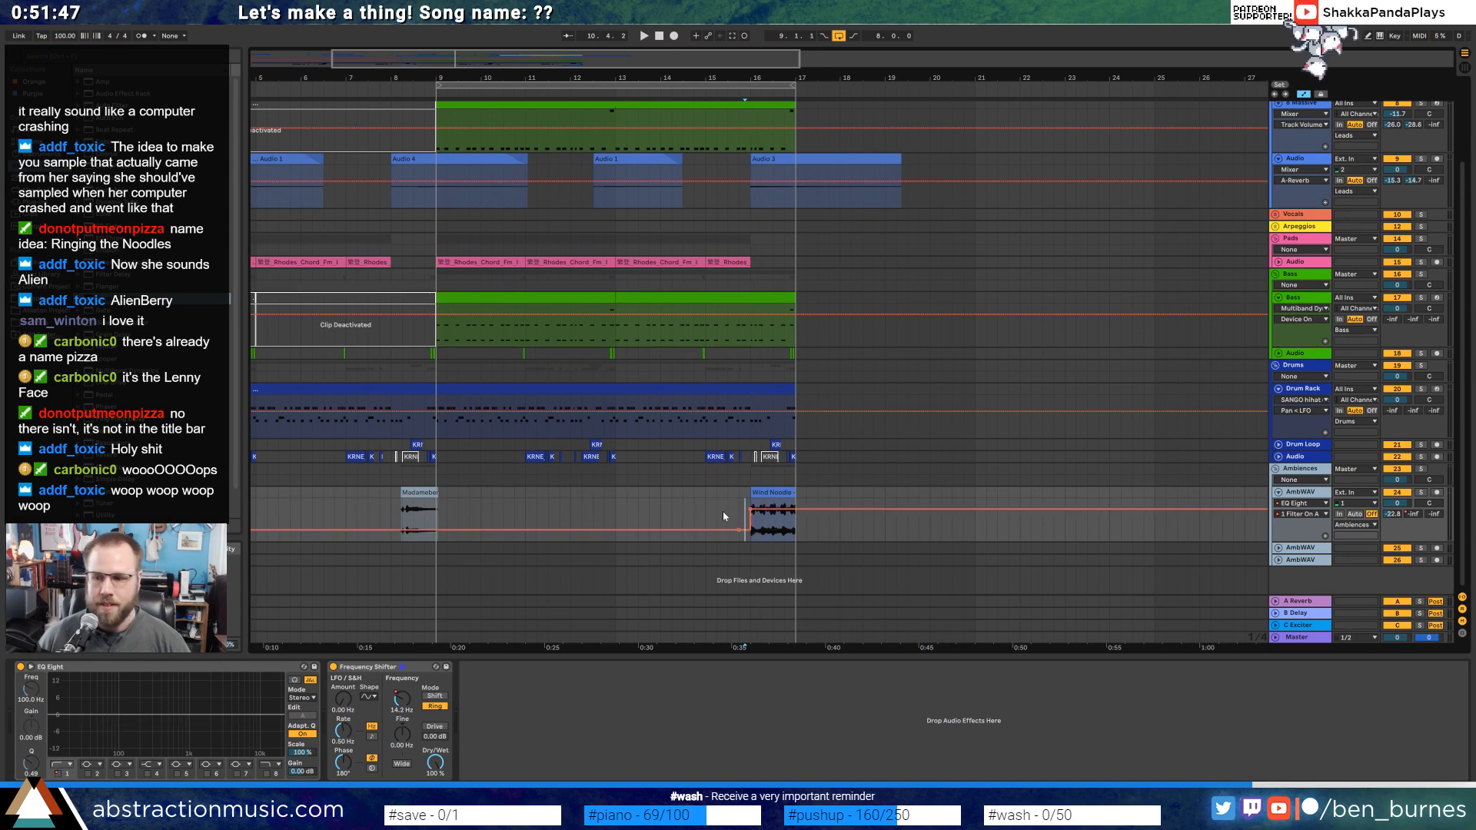
click(727, 517)
key(space)
key(a)
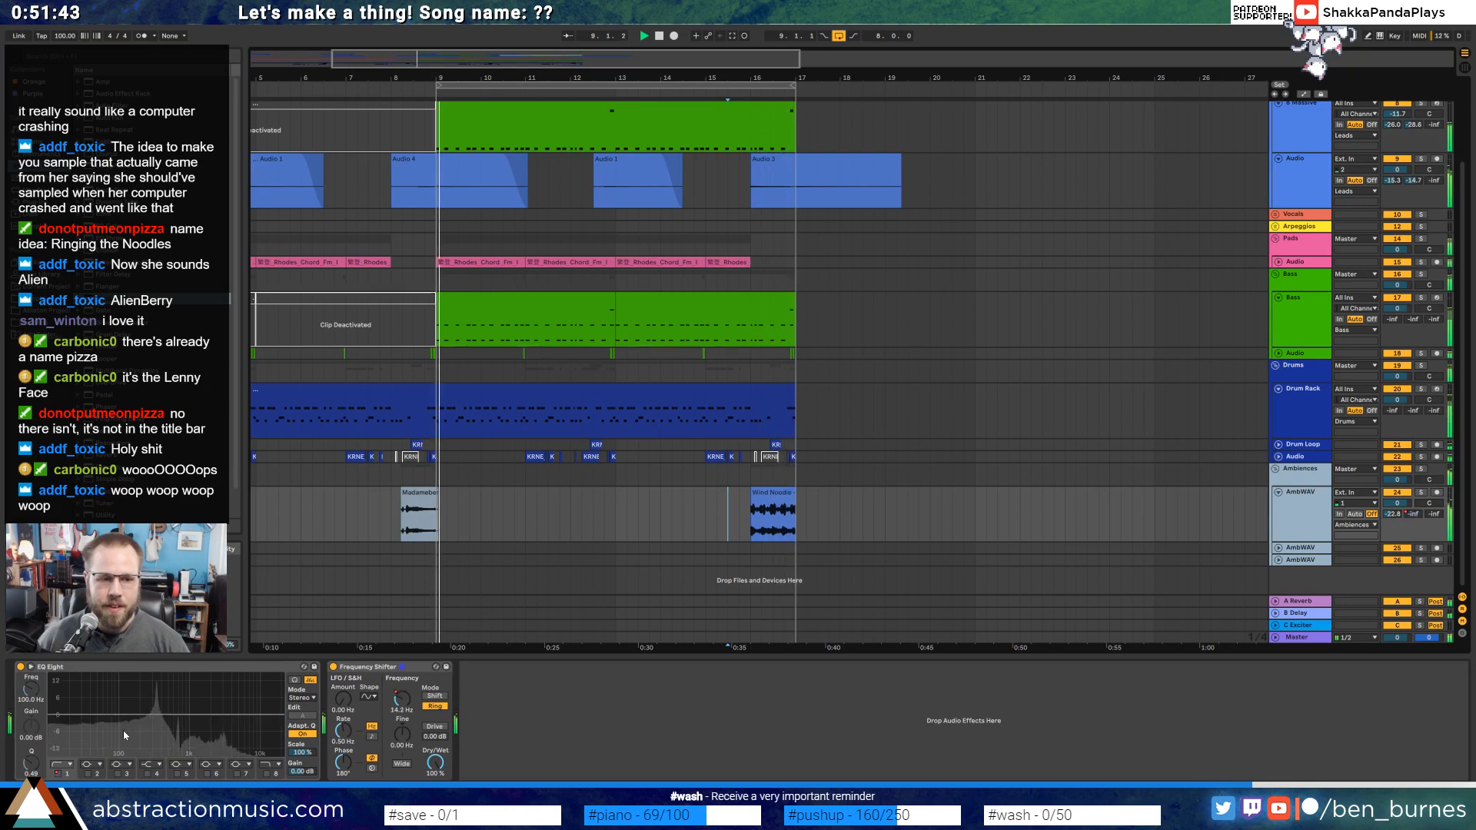
Move EQ Eight after the Frequency Shifter and raise its low-cut frequency to about 188 Hz during playback.
drag(157, 668, 492, 672)
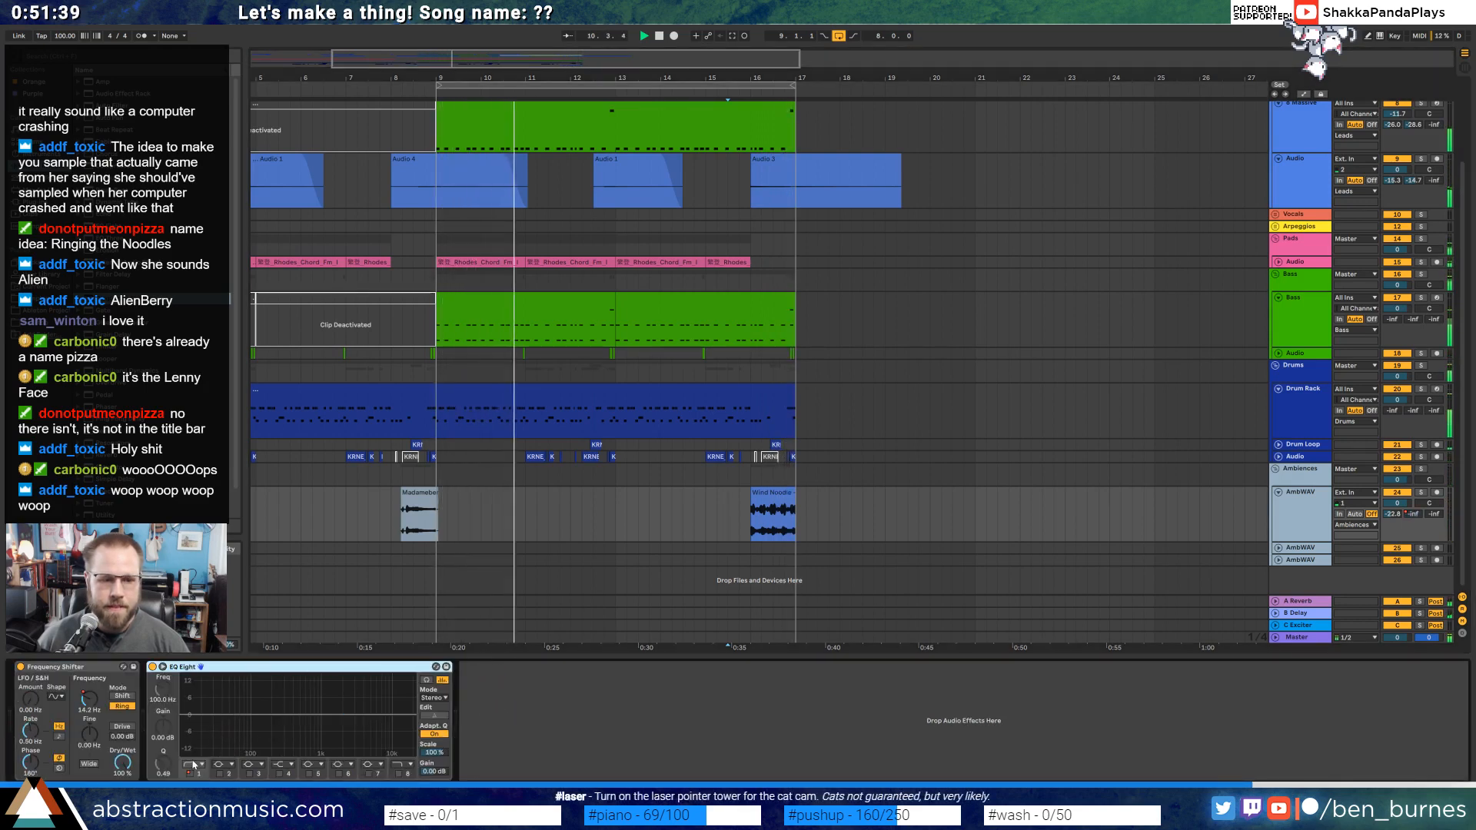
drag(163, 690, 163, 679)
key(space)
key(space)
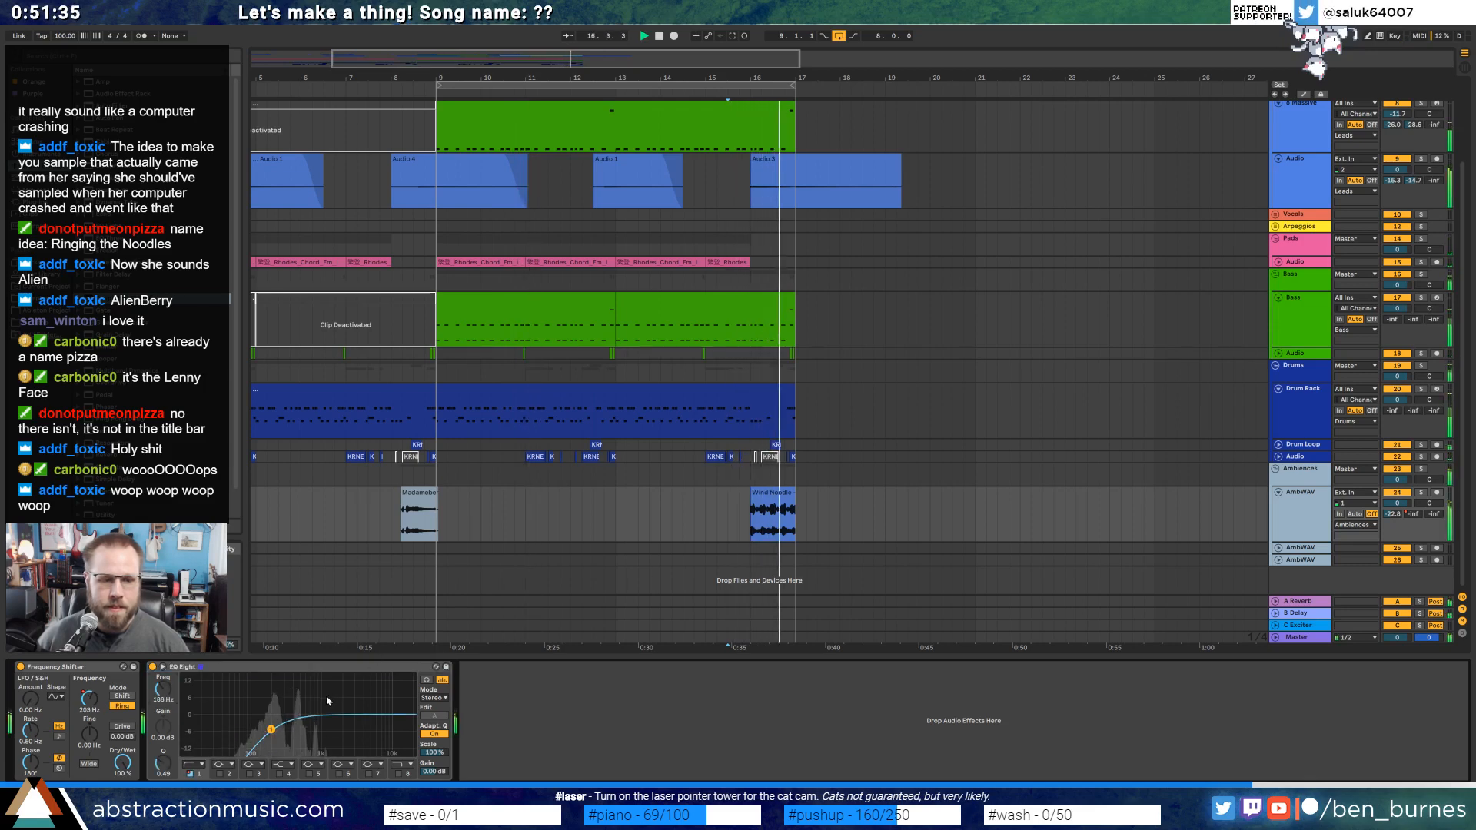
Play the Wind Noodle transition while toggling the EQ Eight low cut, undo the toggle and re-enable the overridden automation.
double_click(269, 731)
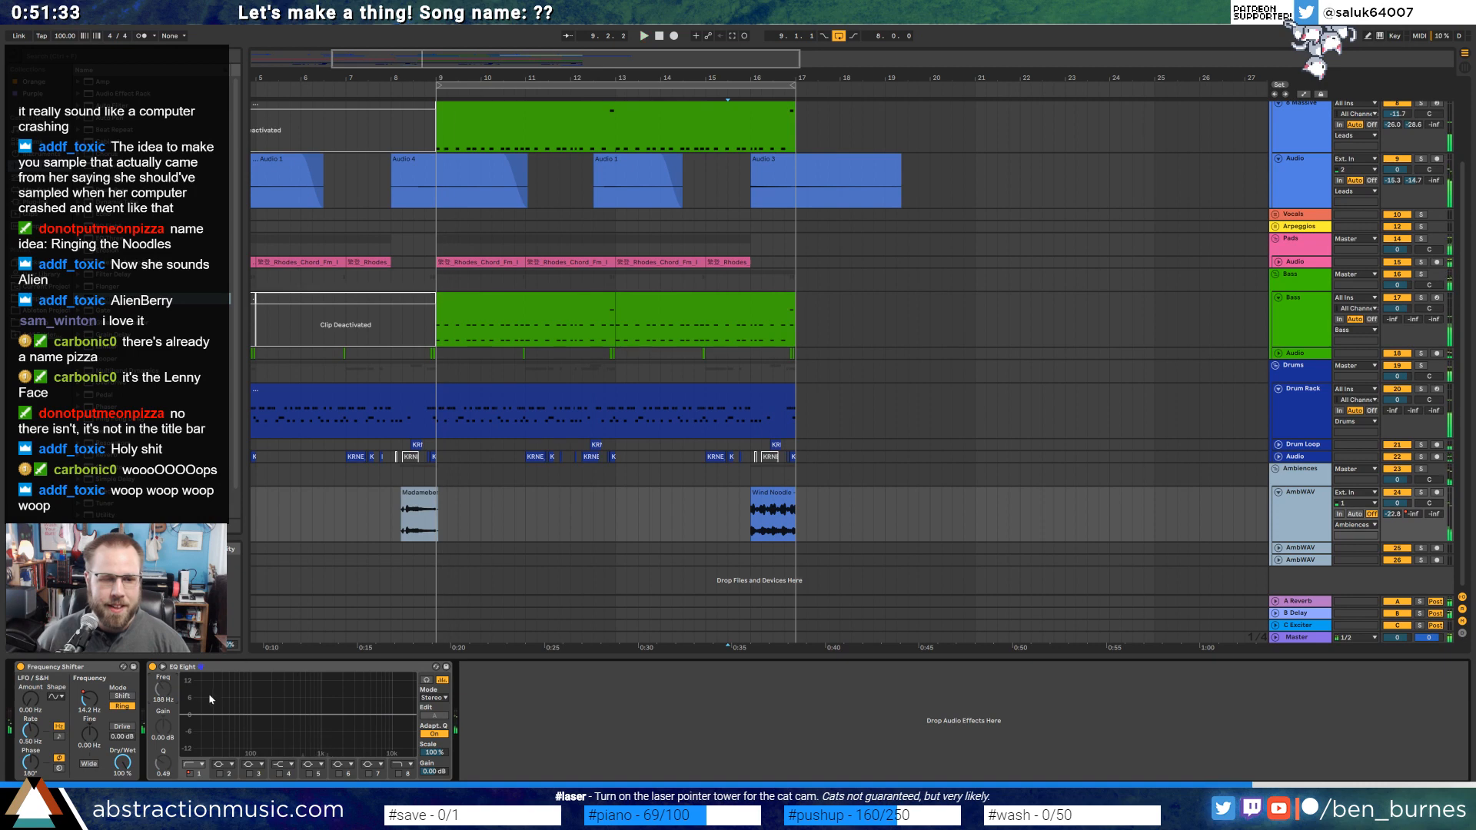
click(190, 773)
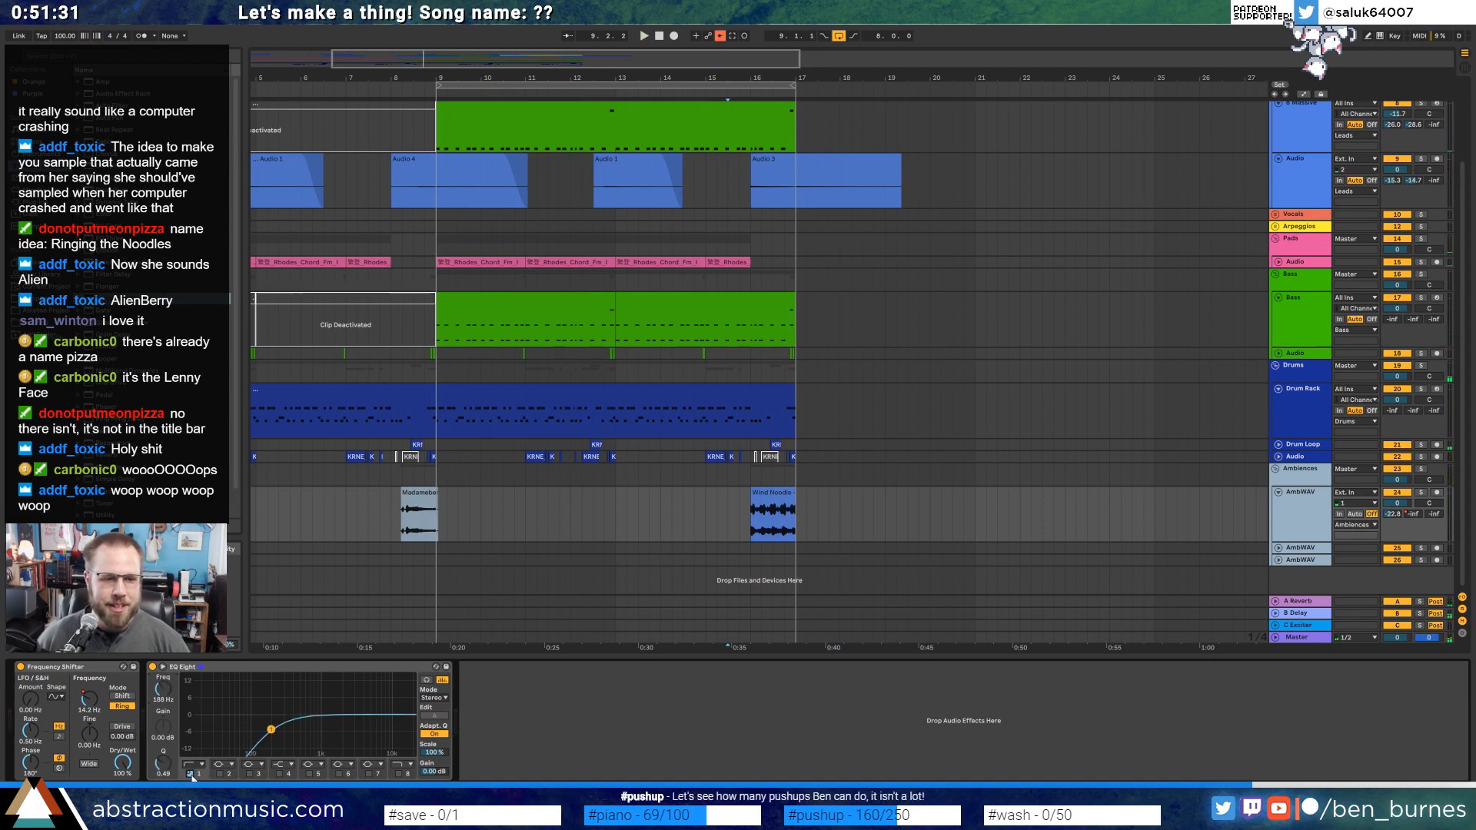
key(space)
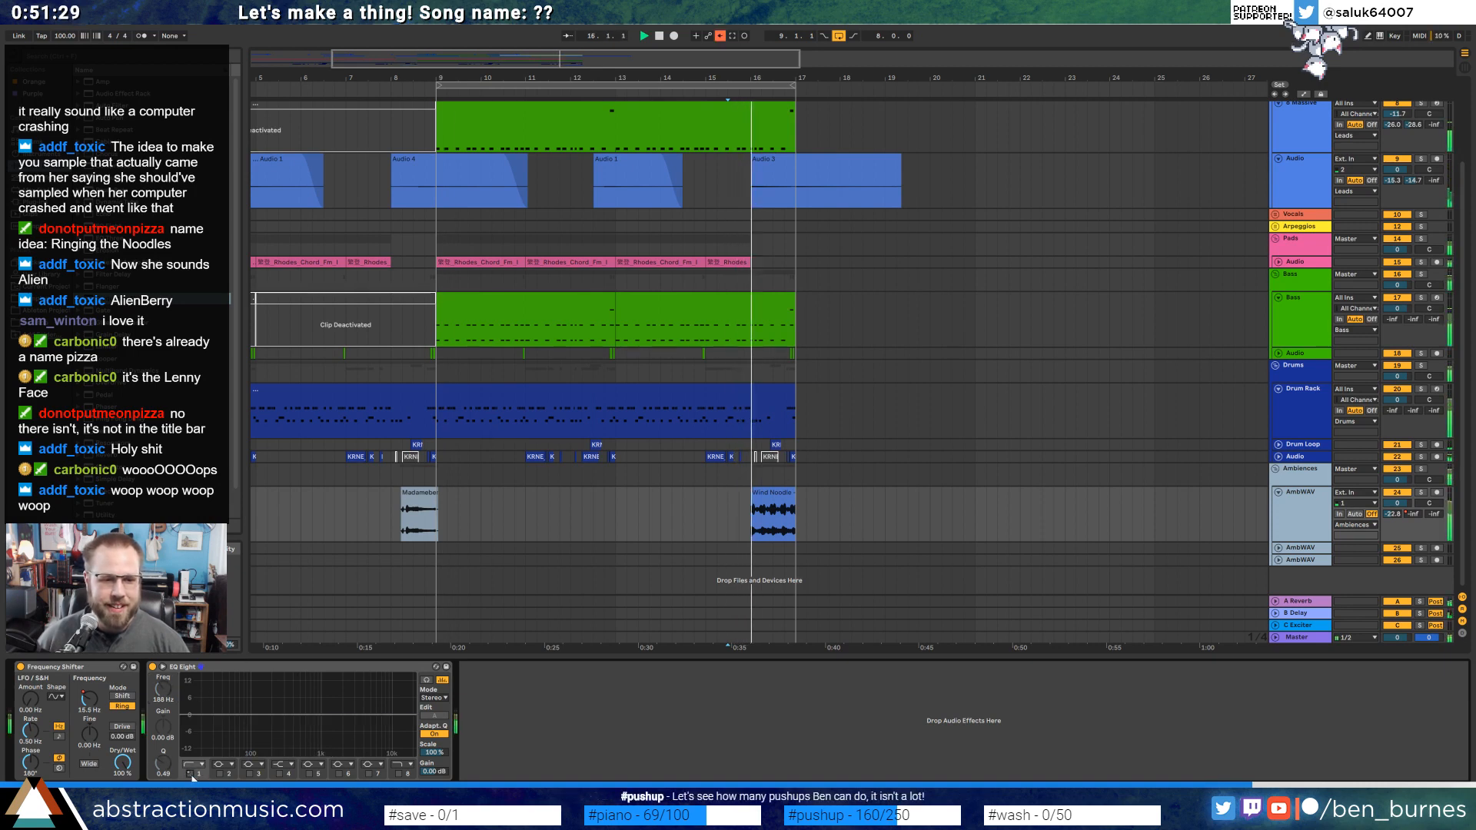
click(190, 774)
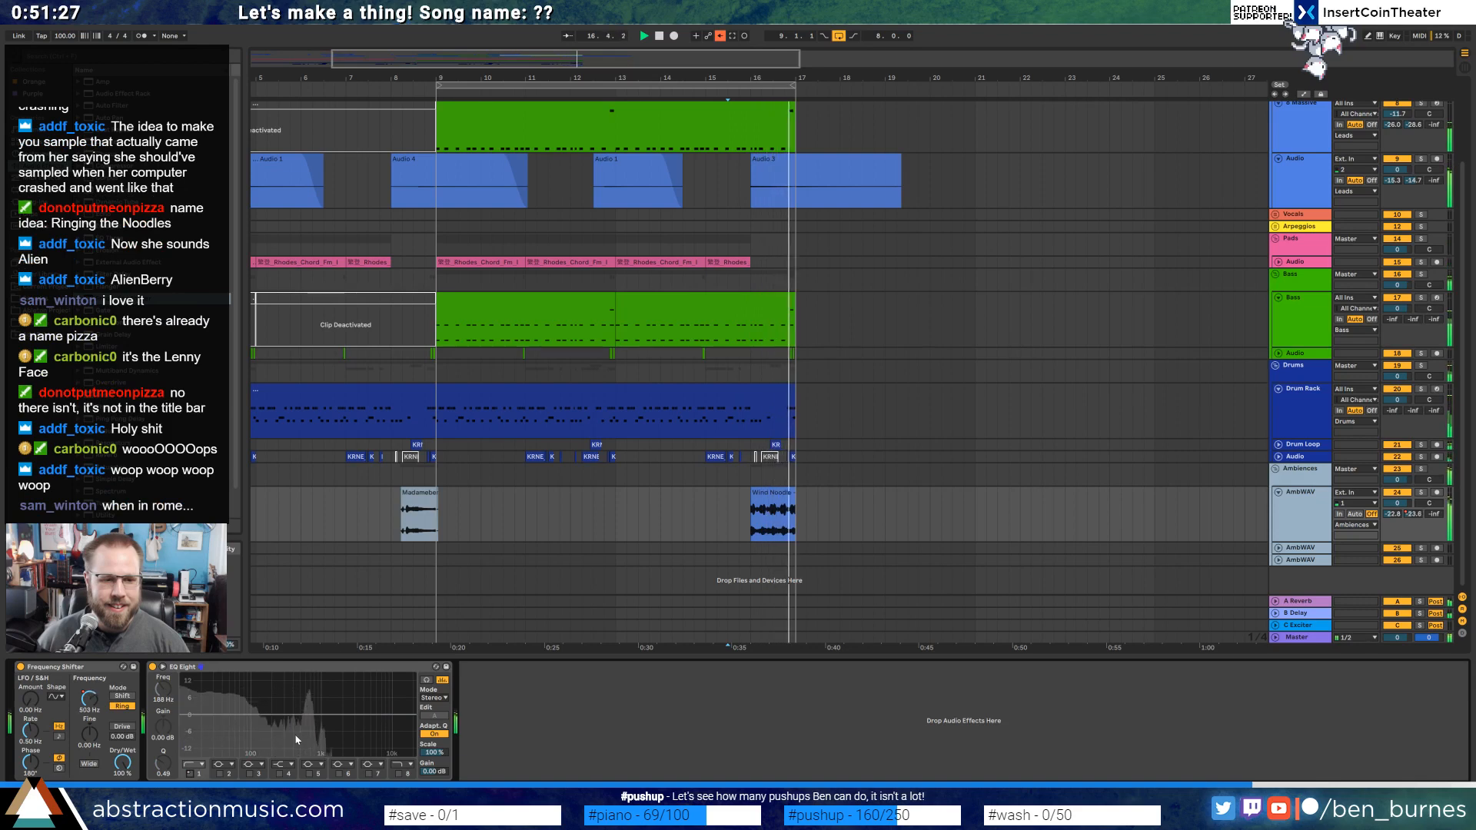
key(ctrl+z)
key(space)
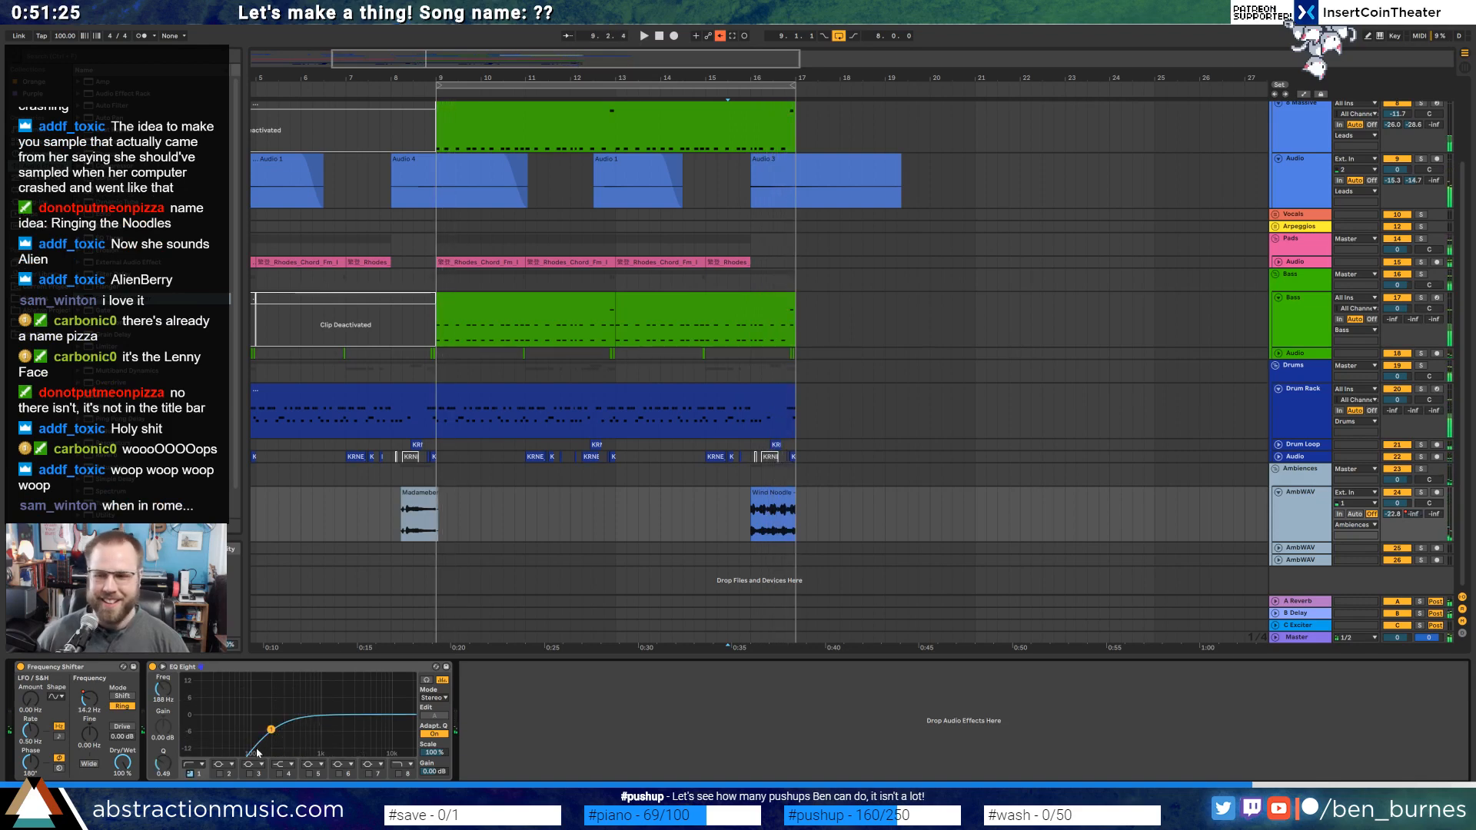
click(719, 35)
key(space)
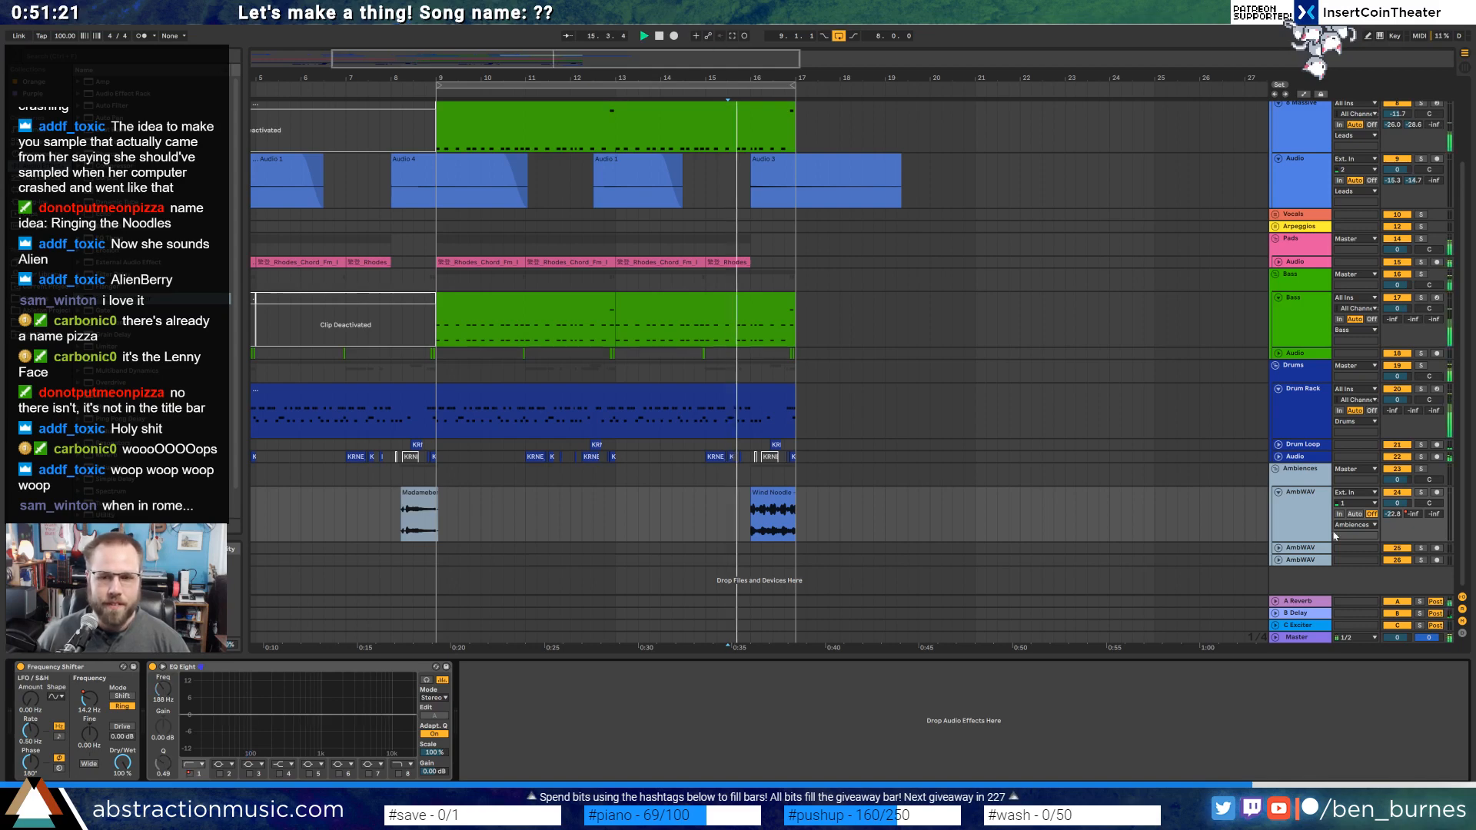
Enable EQ Eight band 7 as a high shelf cutting about 6 dB, and keep the band 1 low cut on.
double_click(788, 495)
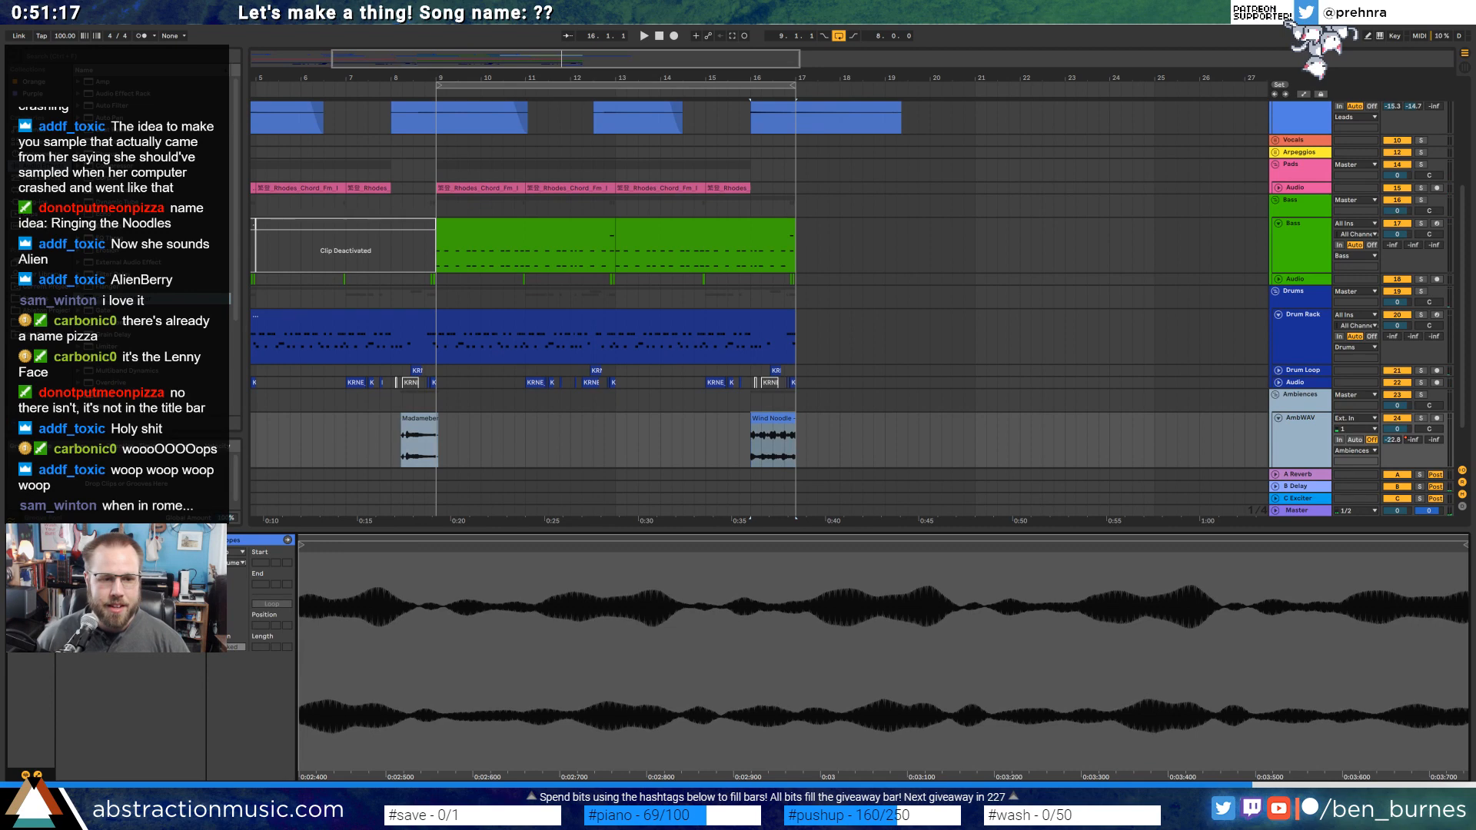
key(shift+Tab)
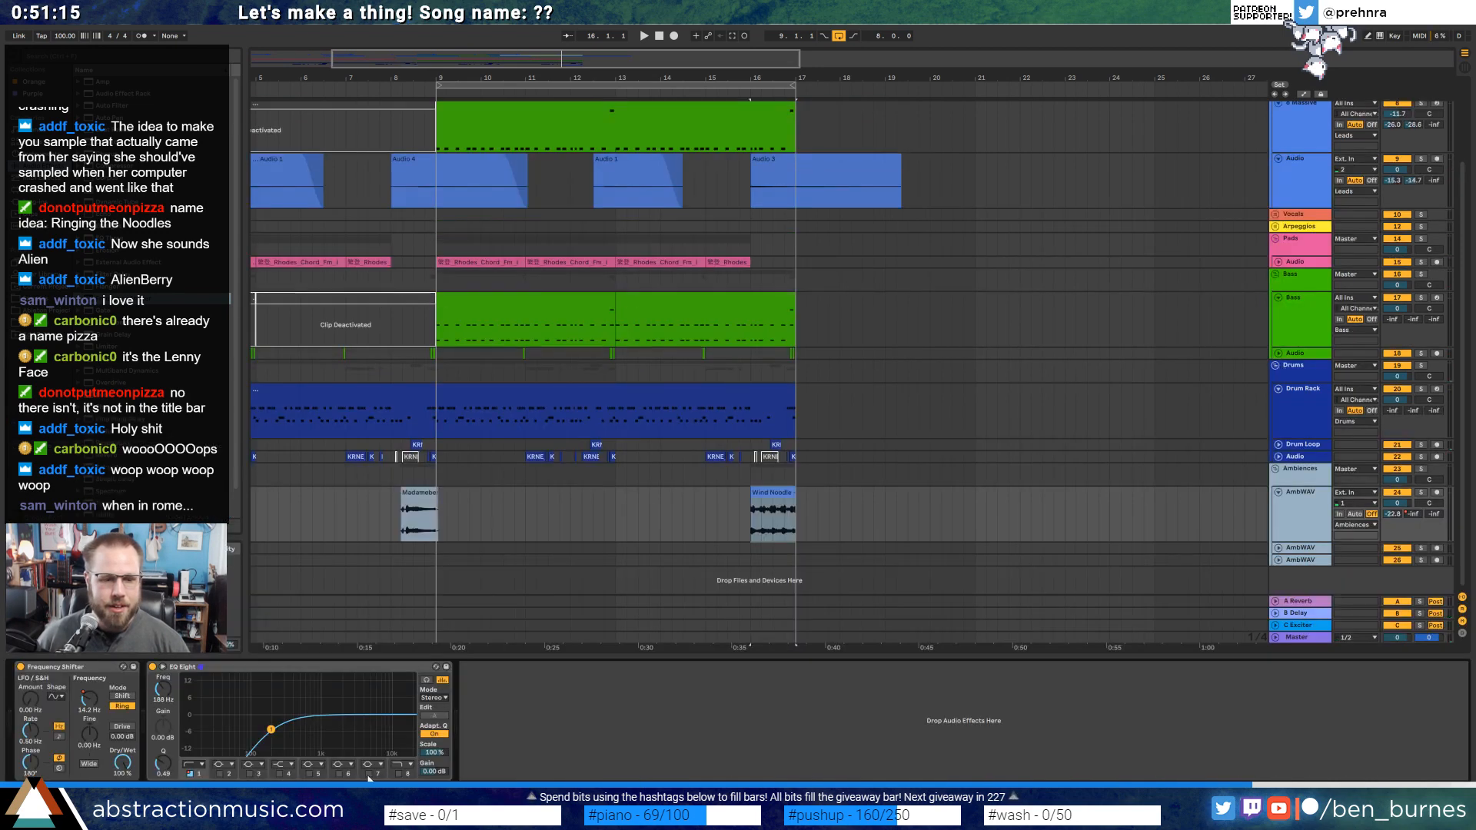
click(368, 774)
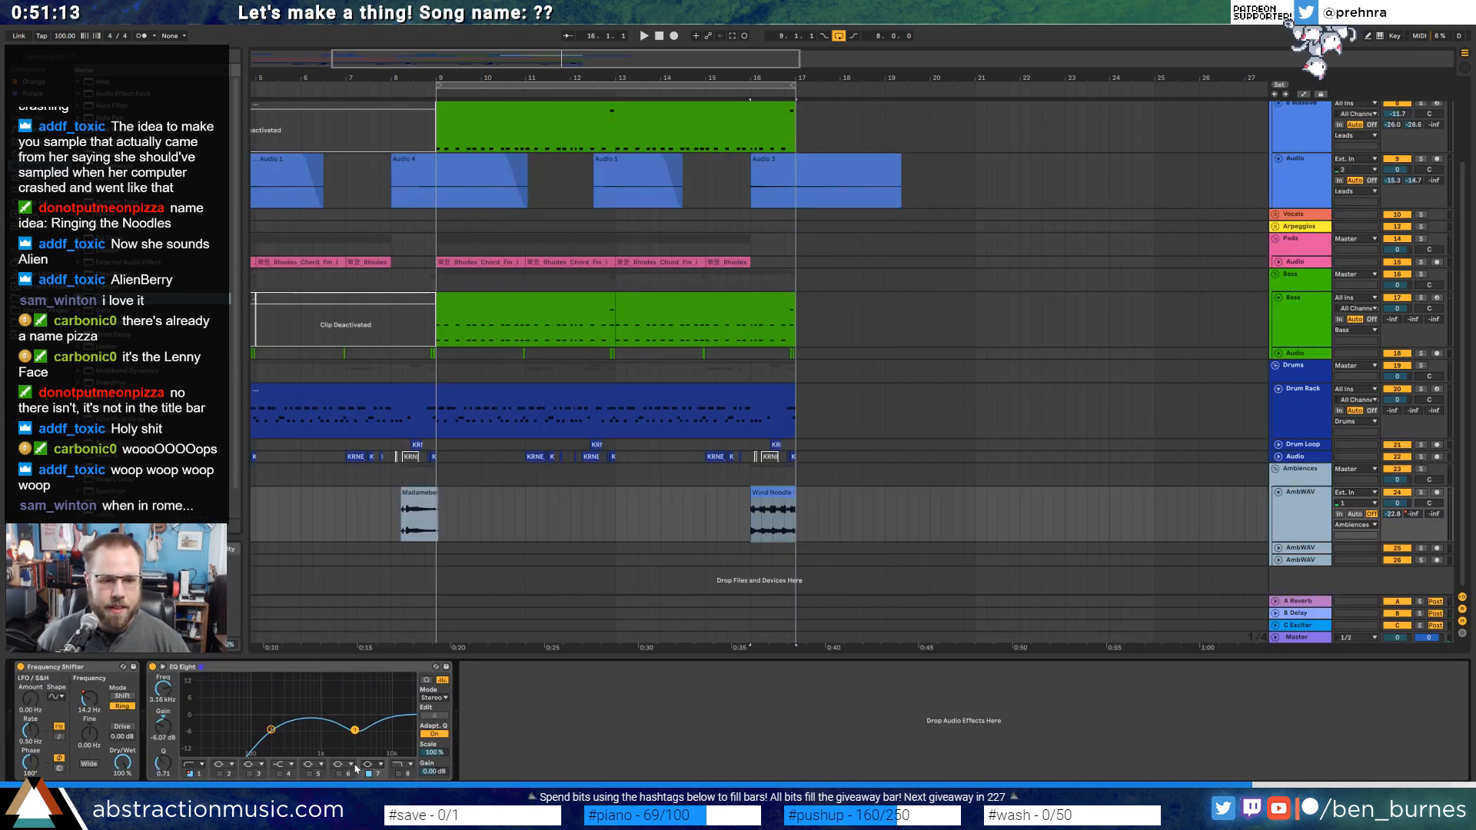
click(368, 765)
click(374, 736)
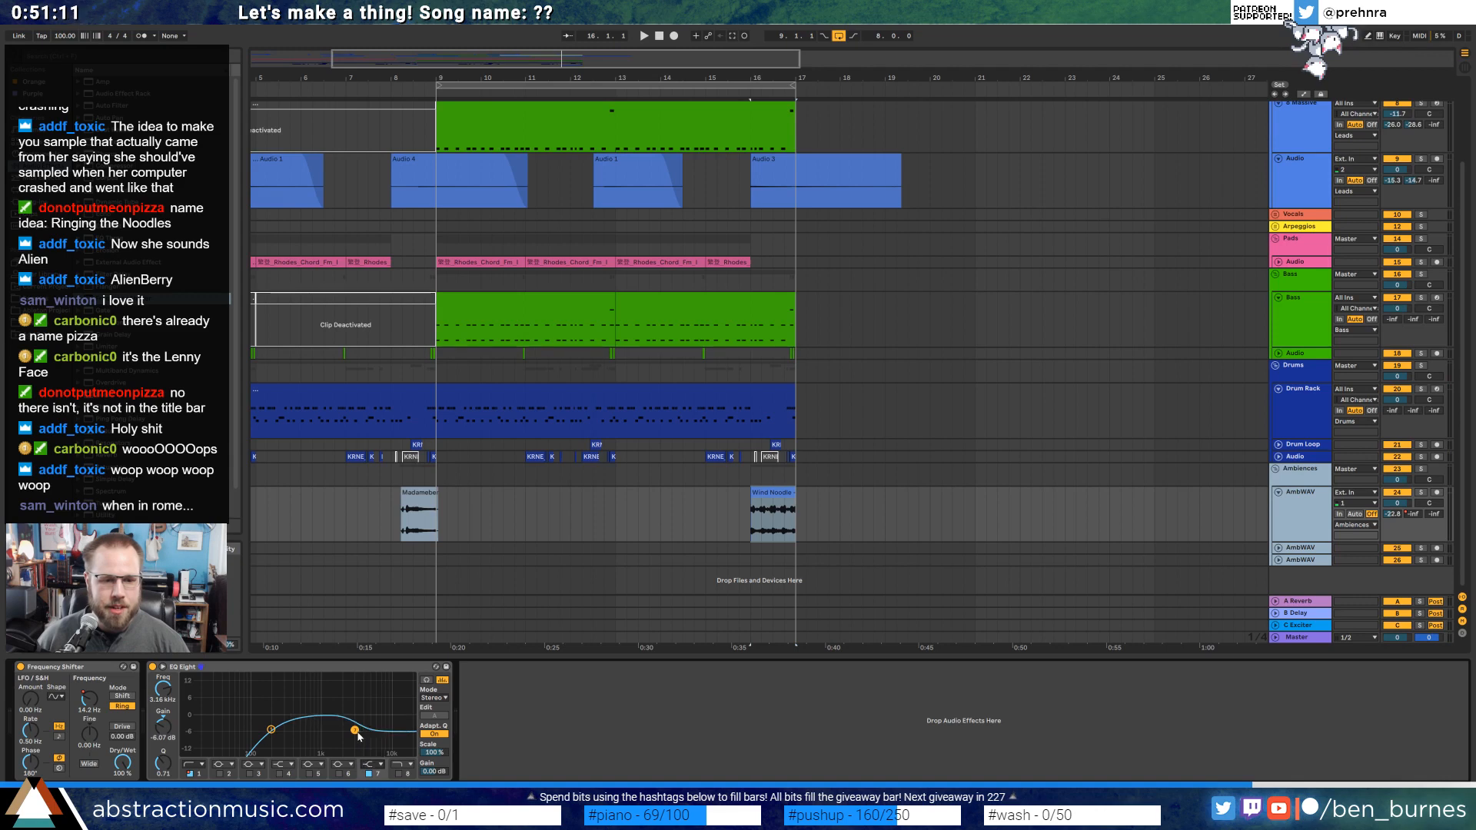
click(190, 774)
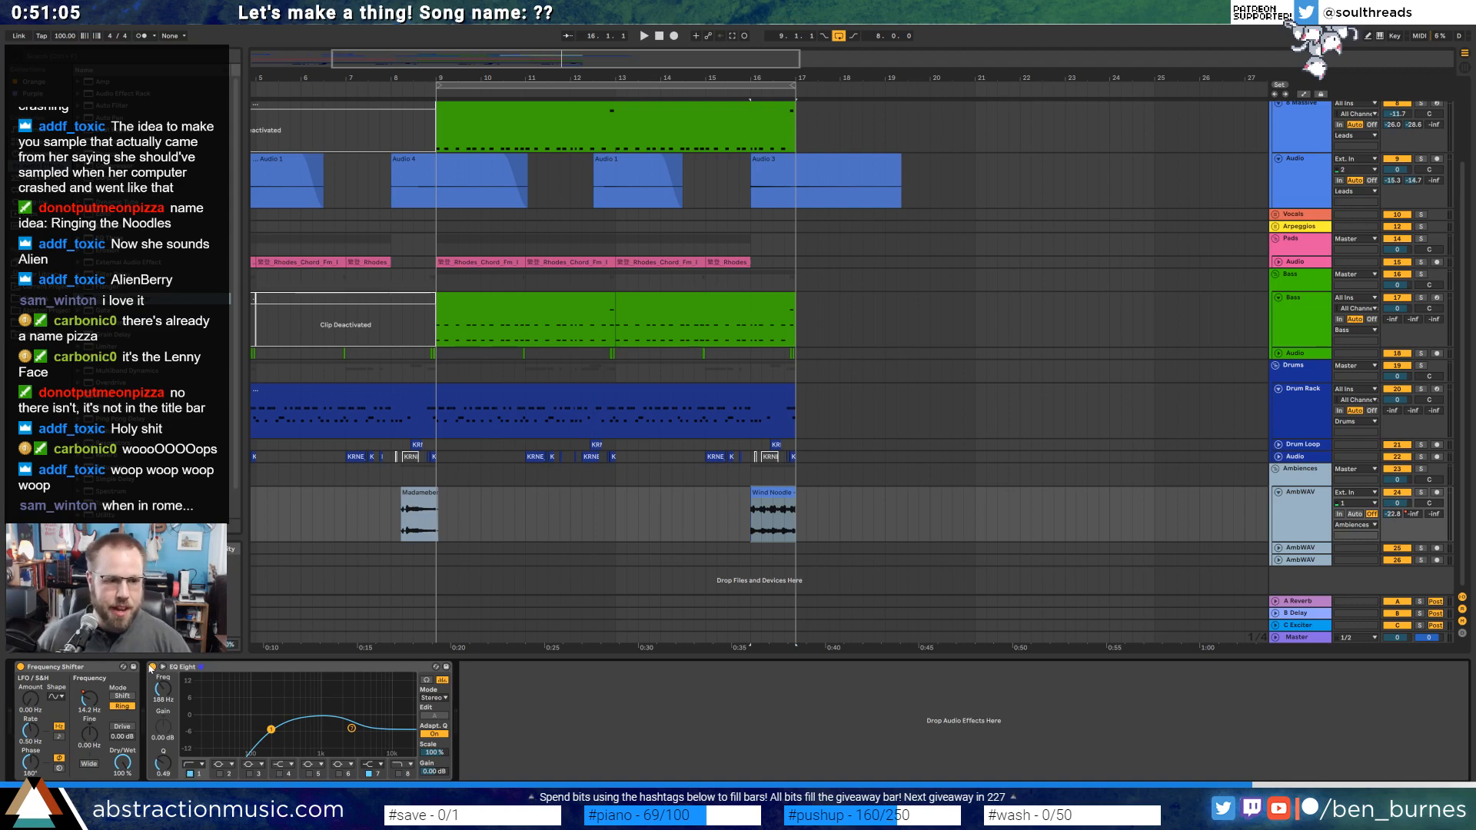
Automate EQ Eight's Device On to stay off until just before the Wind Noodle clip at bar 16, and play it.
click(152, 666)
key(a)
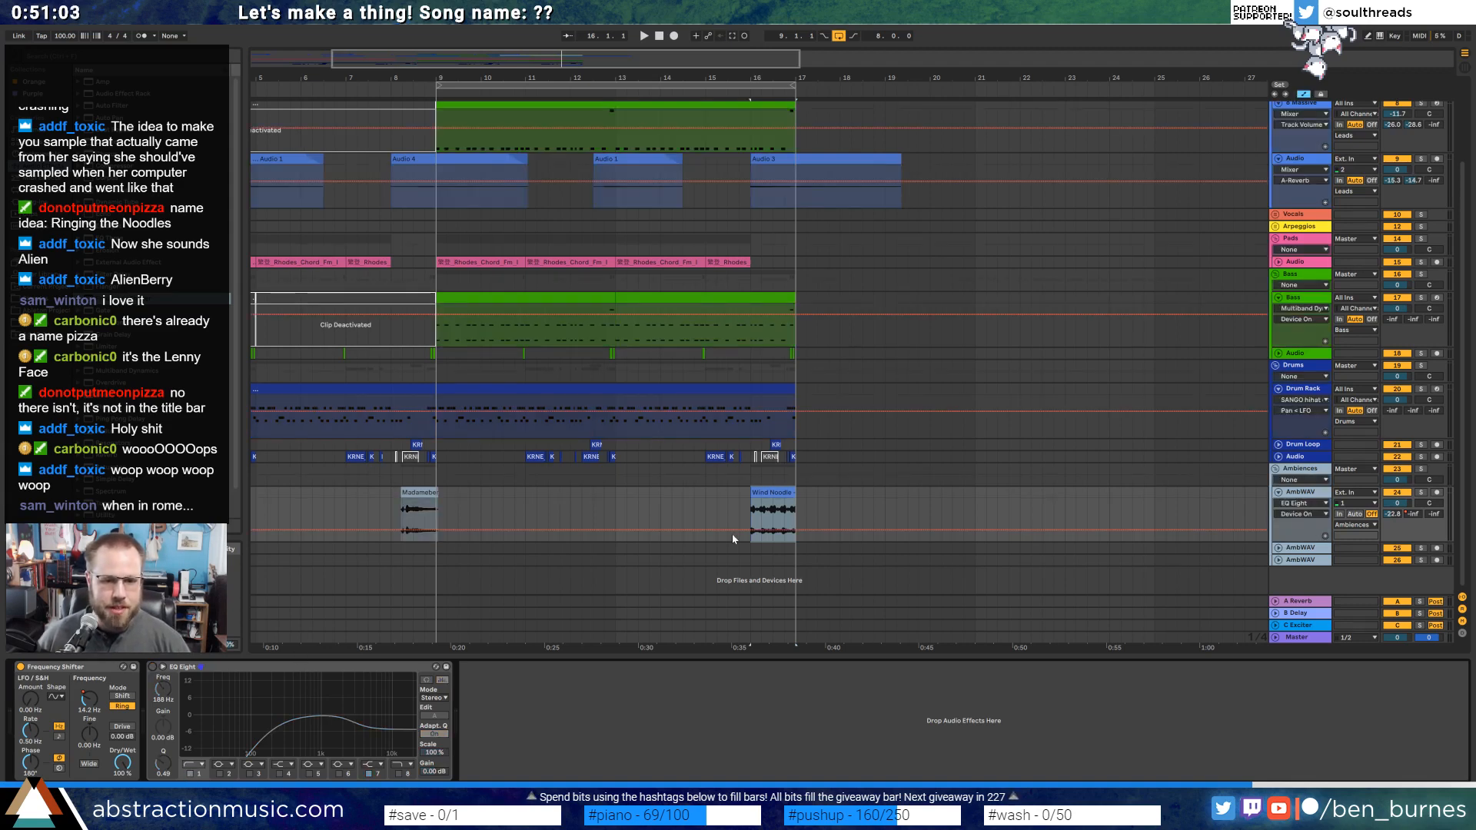
click(743, 508)
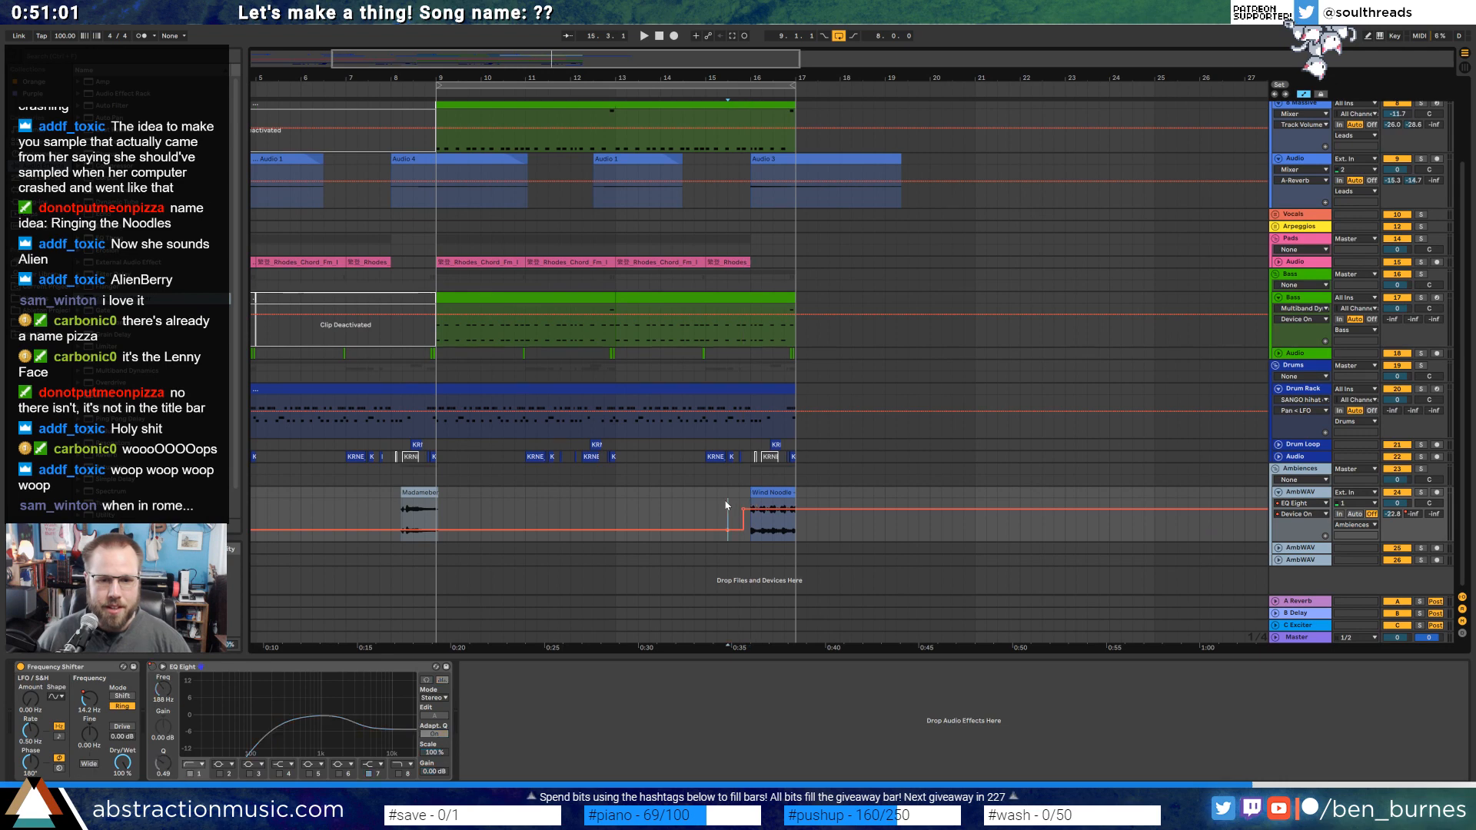
click(727, 523)
key(space)
key(a)
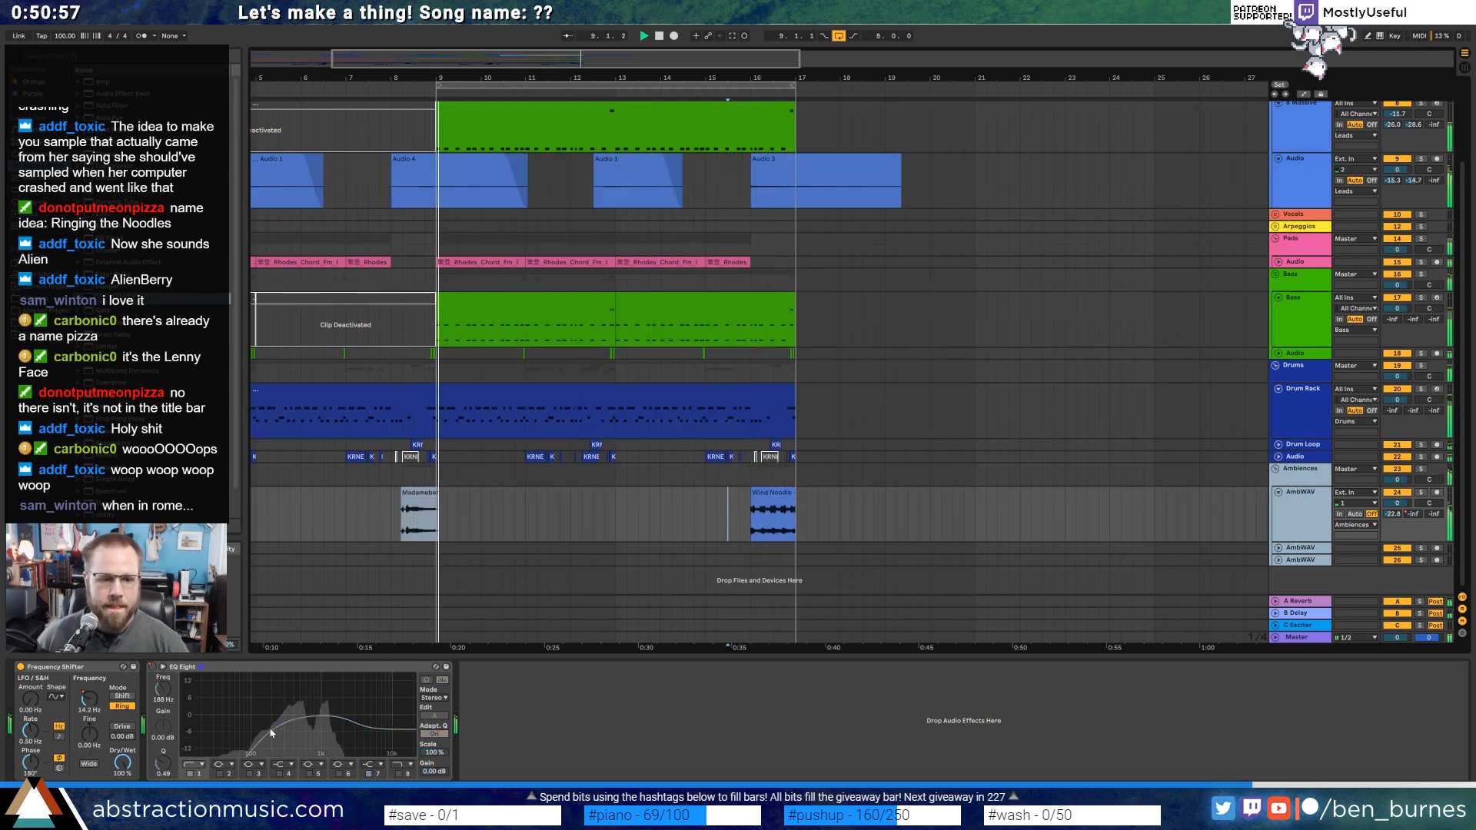
Set the EQ Eight low cut to 121 Hz and the high shelf to 1.02 kHz at -5.83 dB, and play the transition.
click(769, 522)
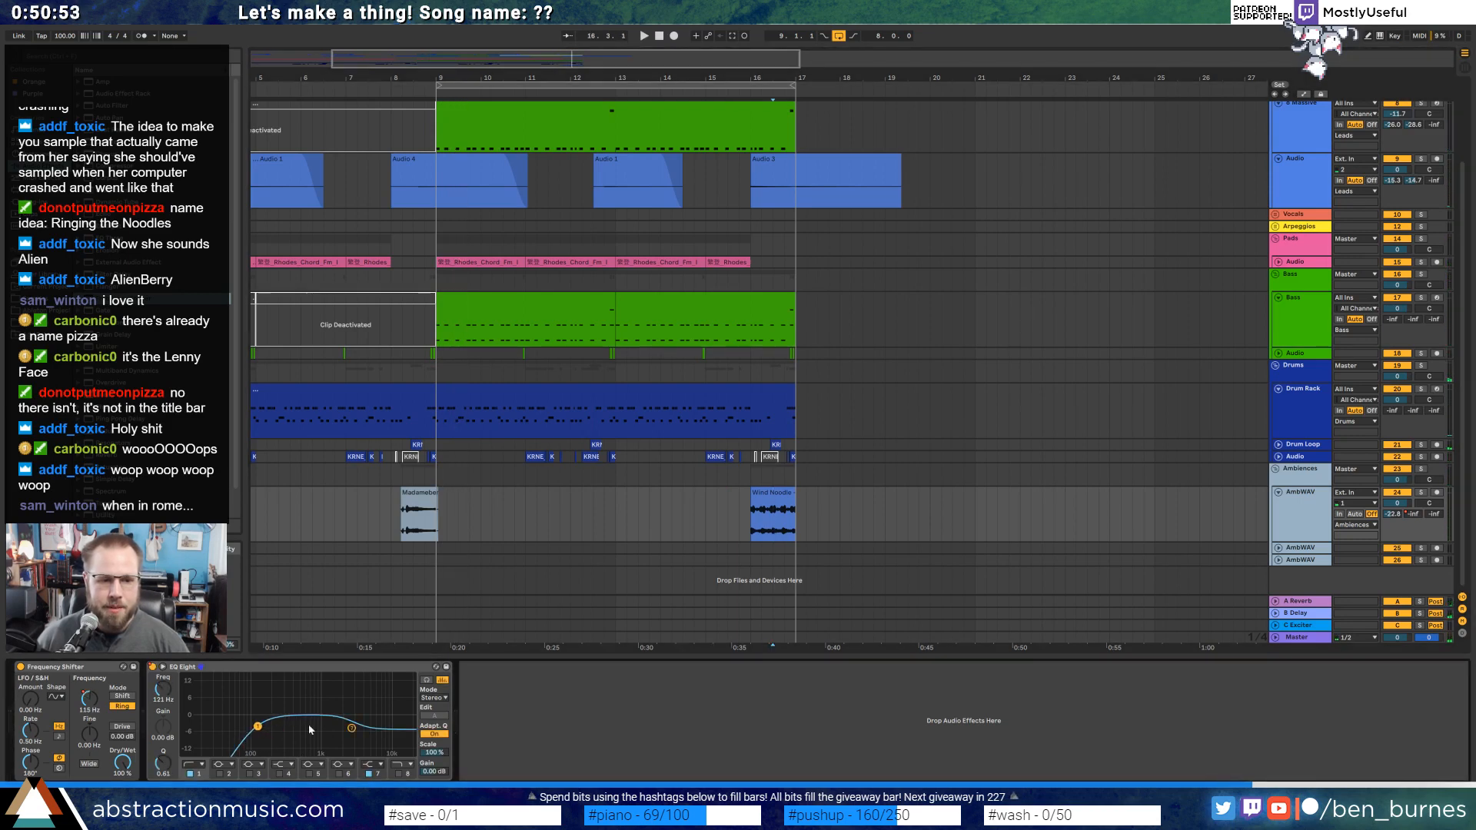
drag(351, 728, 320, 728)
key(space)
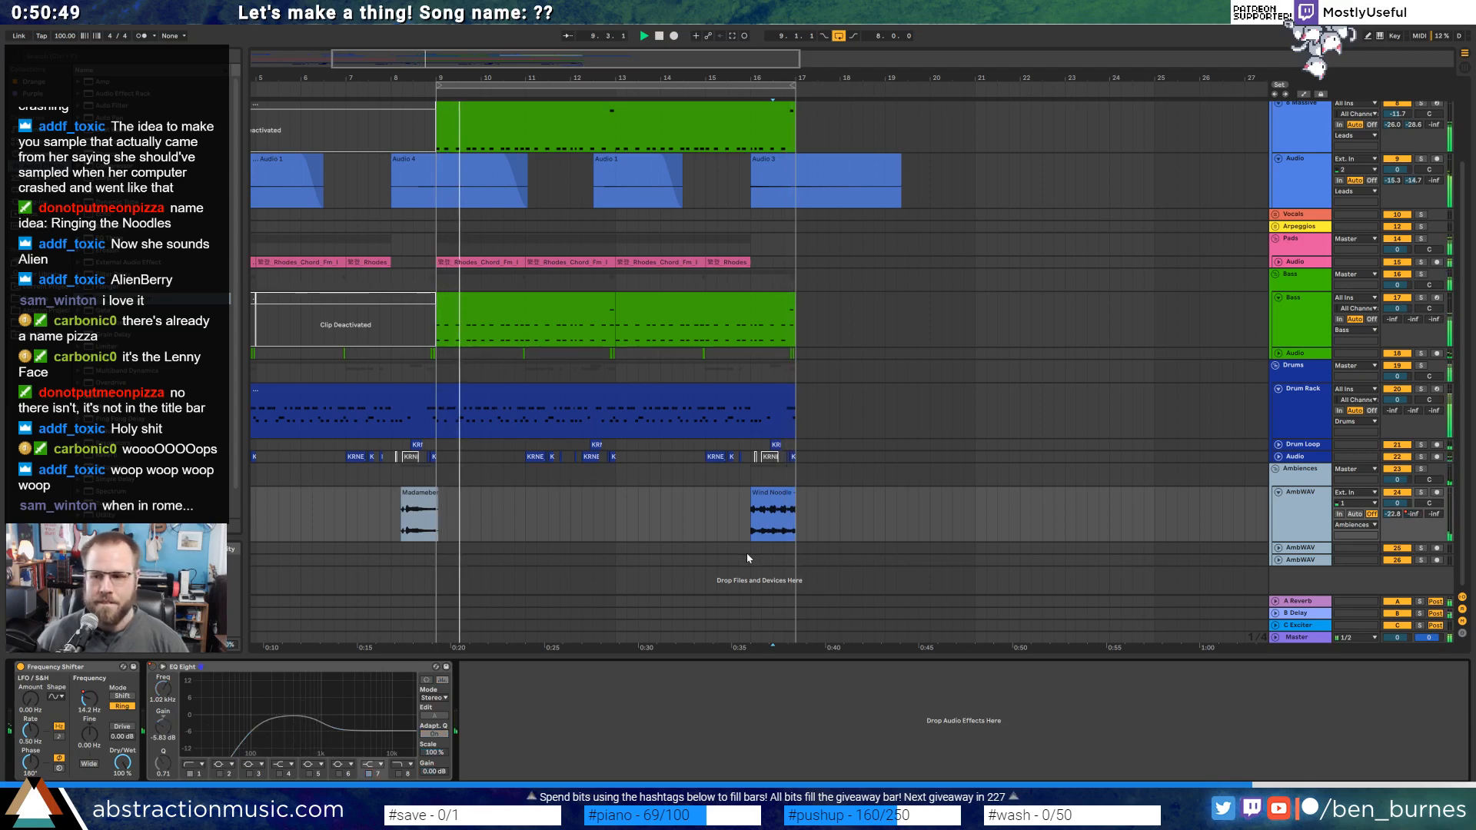
key(space)
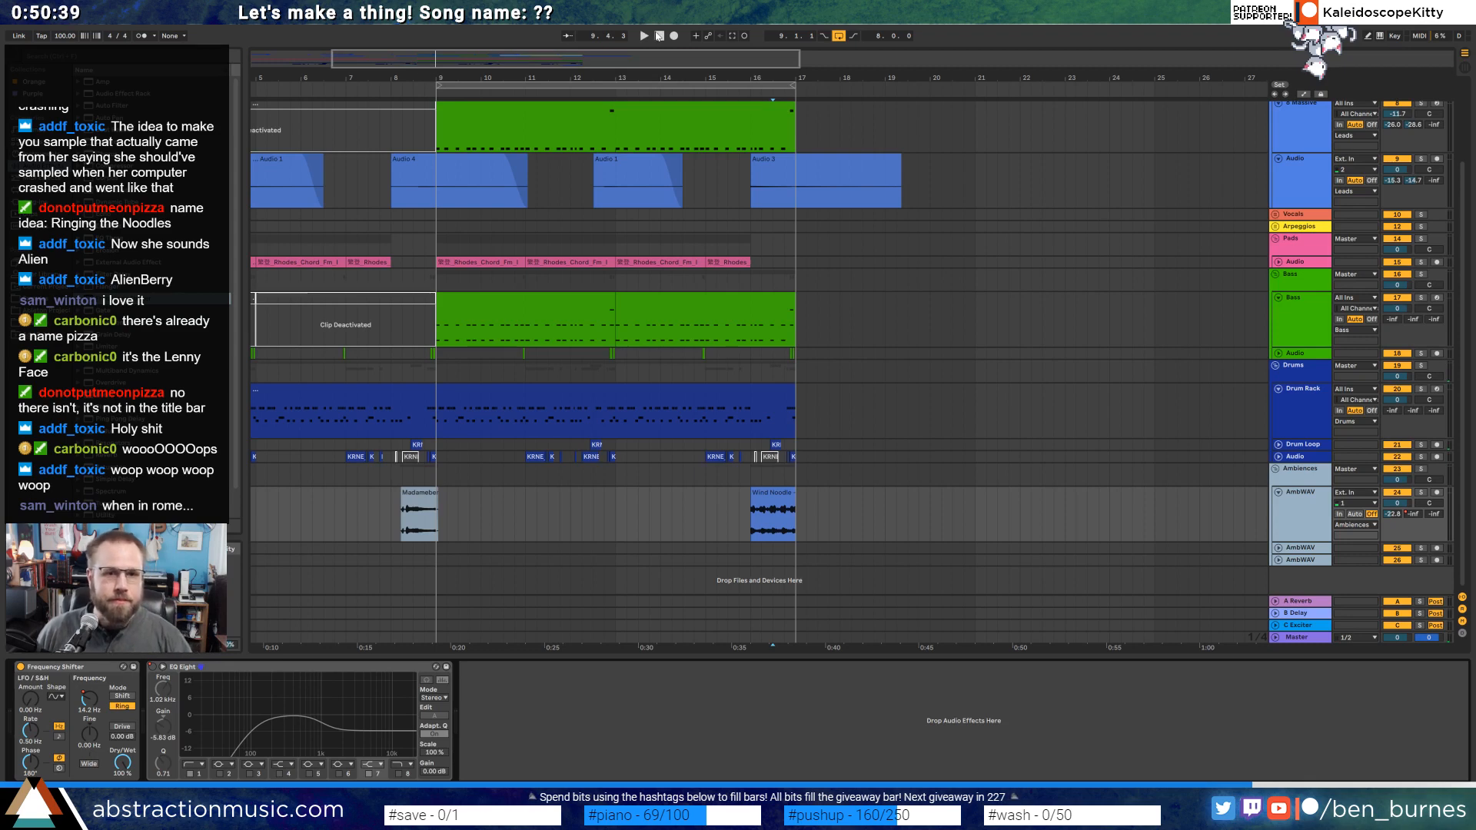
Play the whole arrangement from bar 1 and unfold the Audio track in the Pads group.
drag(471, 67, 471, 42)
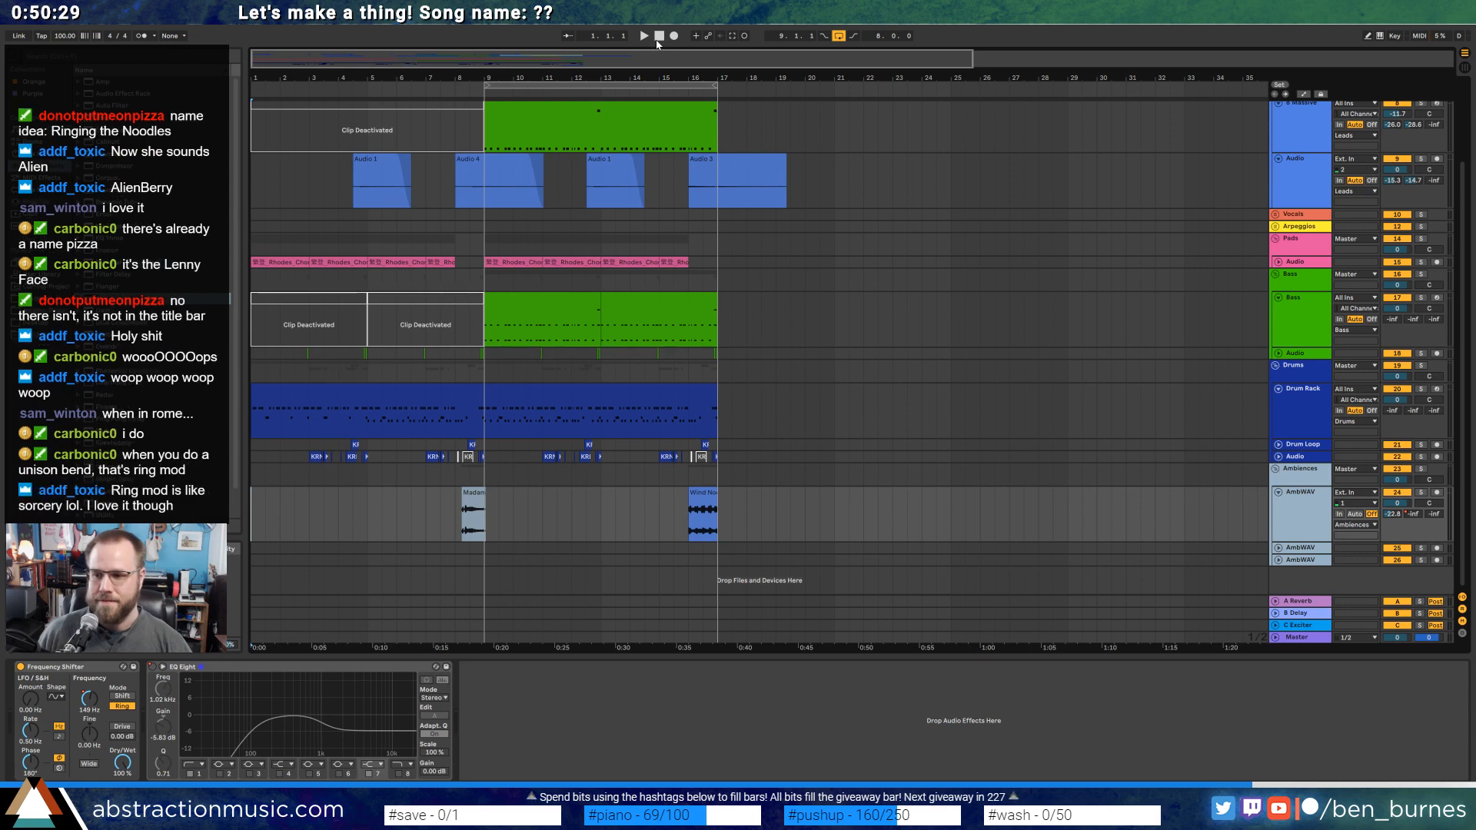
key(space)
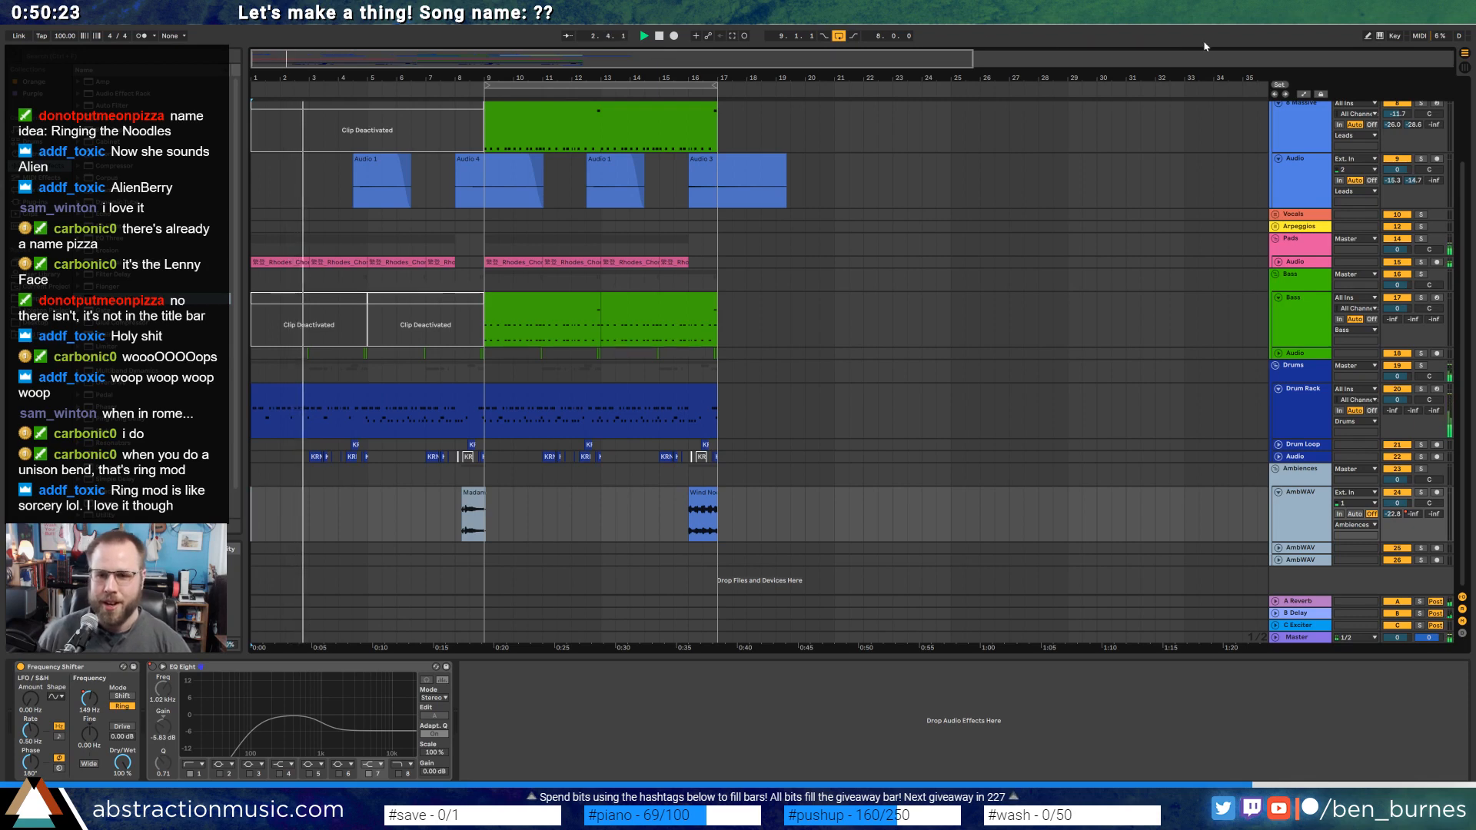
click(1288, 265)
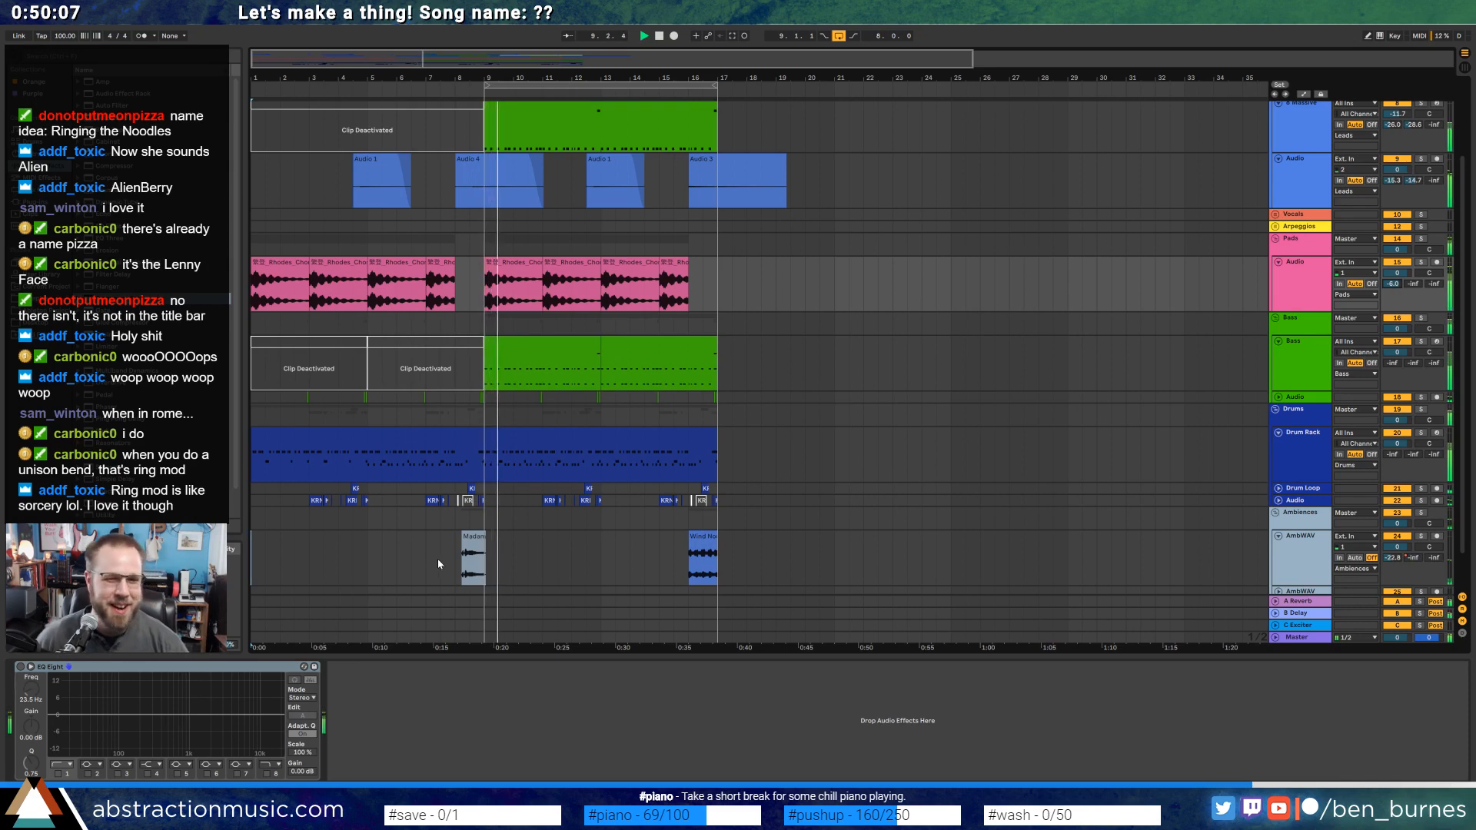
Stretch the vocal clip before bar 9 on the AmbWAV track to twice its length.
scroll(439, 559, up, 6)
click(638, 538)
key(space)
double_click(637, 538)
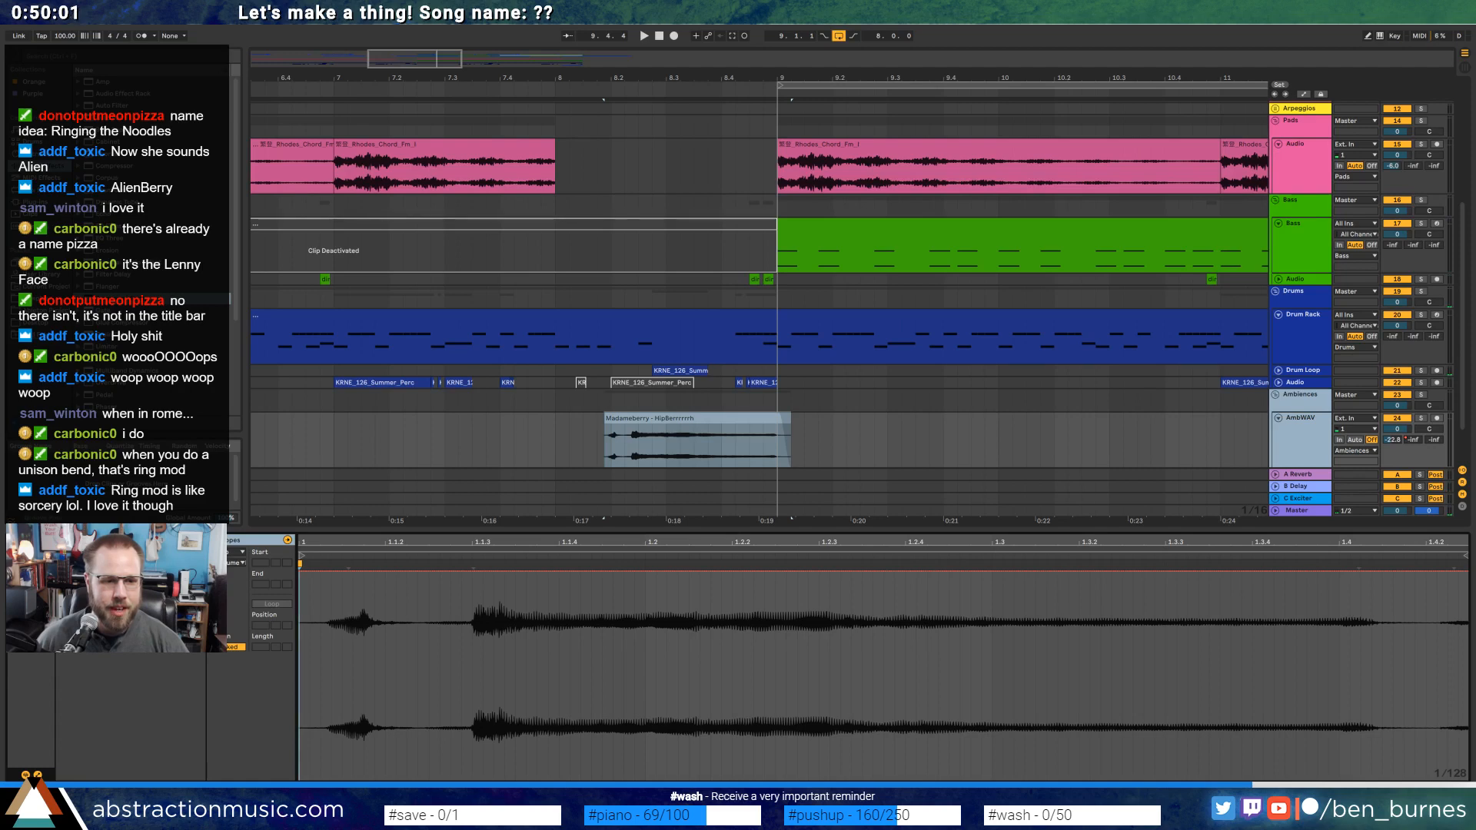
click(145, 597)
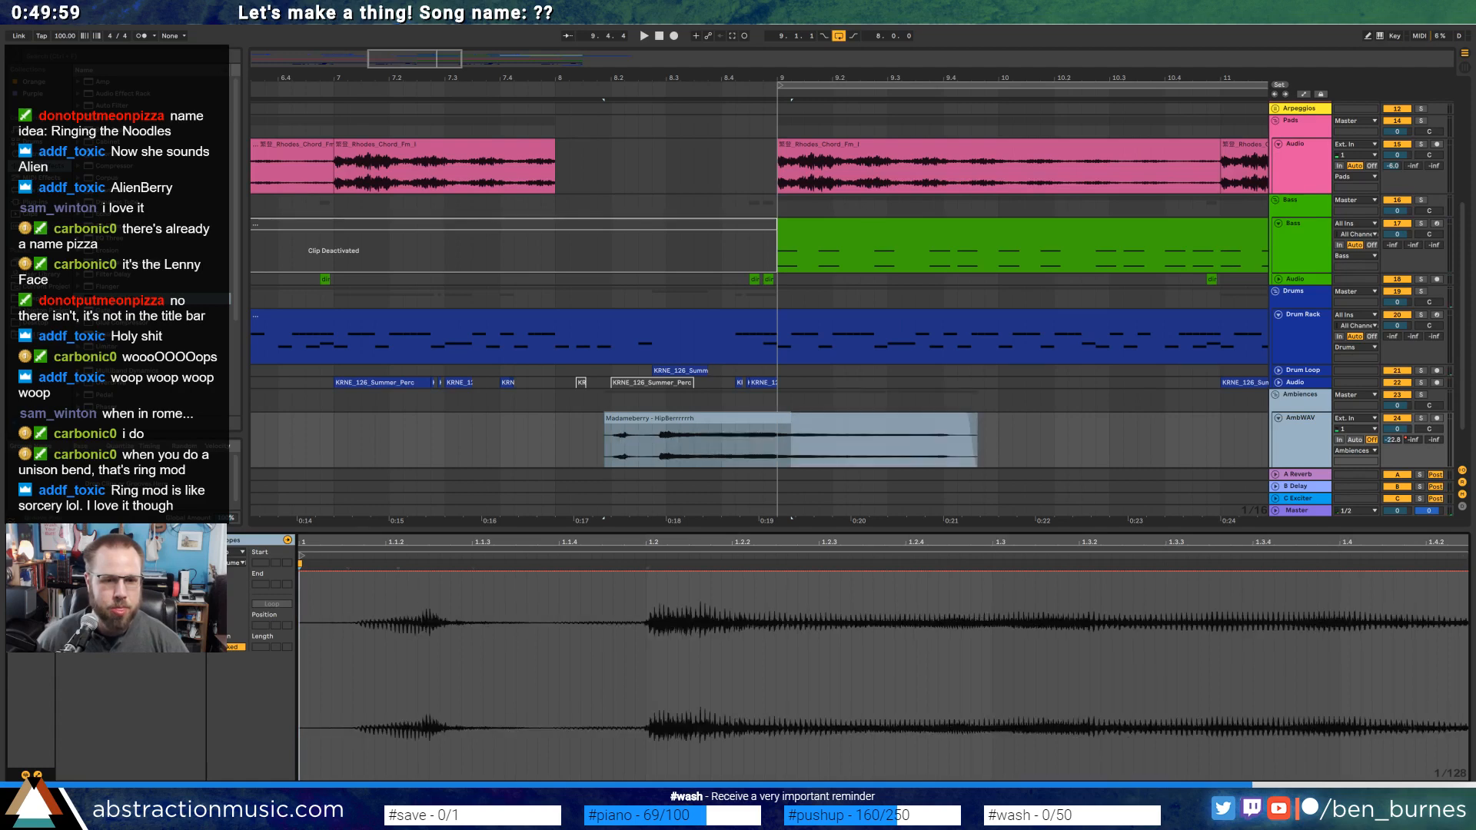
Move the stretched vocal clip on the AmbWAV track slightly earlier, starting shortly after bar 8, and play the transition into bar 9.
click(717, 426)
drag(721, 429, 697, 435)
key(space)
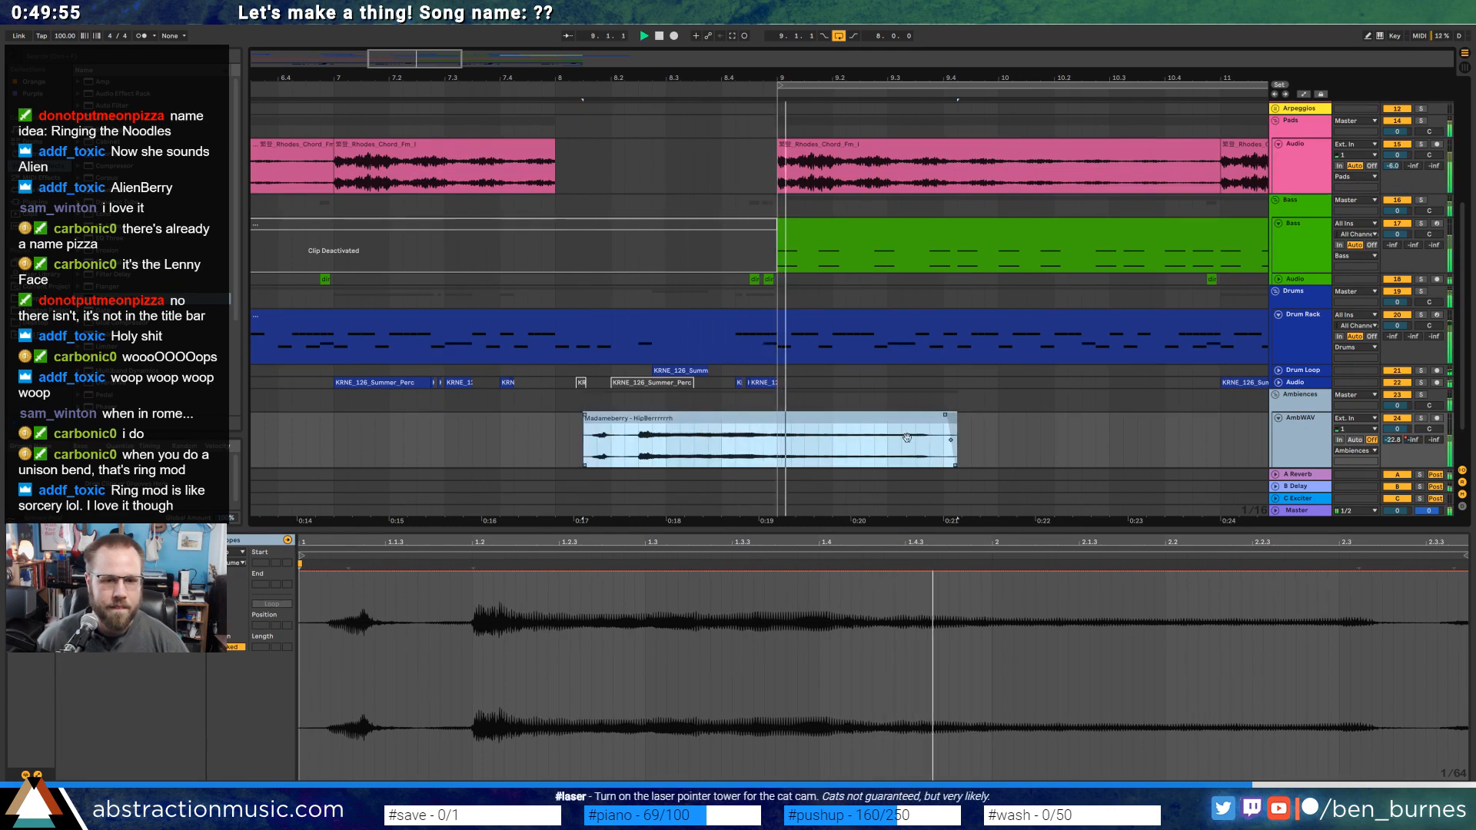
key(space)
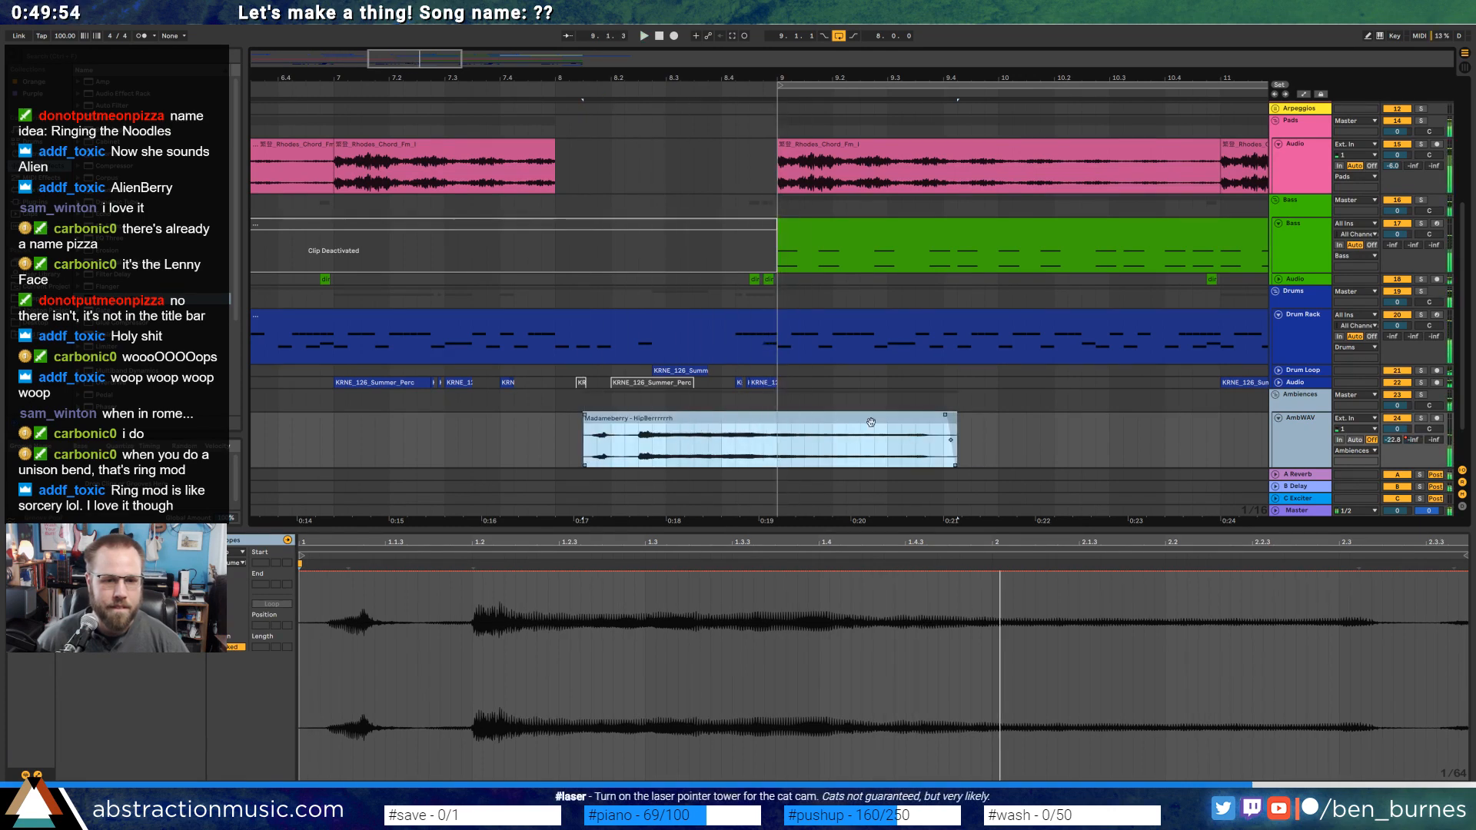
Show the vocal clip's transposition envelope and move the end of its pitch rise earlier, to about bar 2 of the clip.
click(234, 565)
click(234, 585)
click(891, 654)
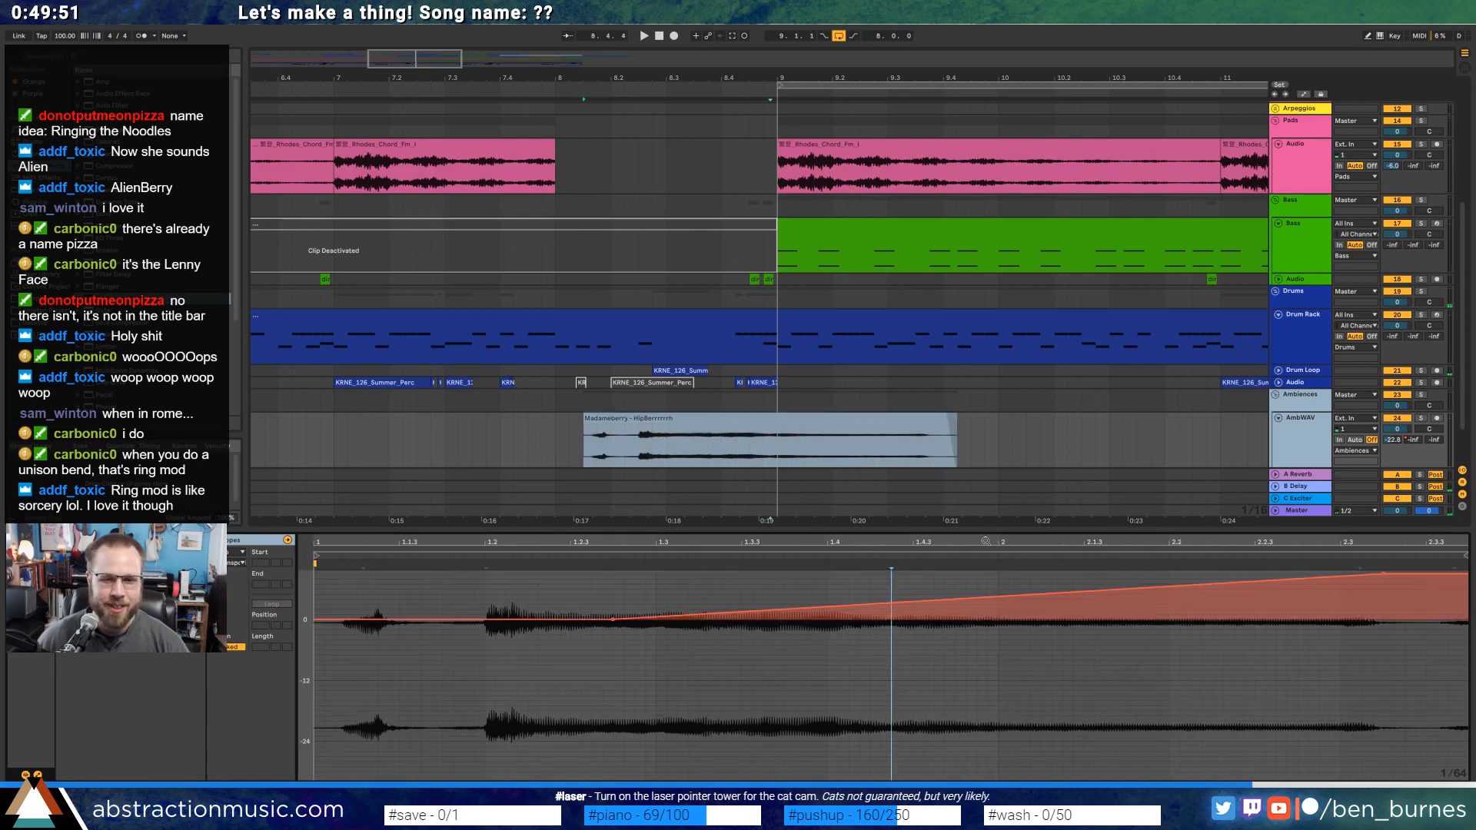
drag(986, 541, 986, 523)
drag(1020, 578, 864, 574)
Check the vocal clip's start and play the transition from just before bar 8.
click(642, 420)
scroll(621, 425, up, 1)
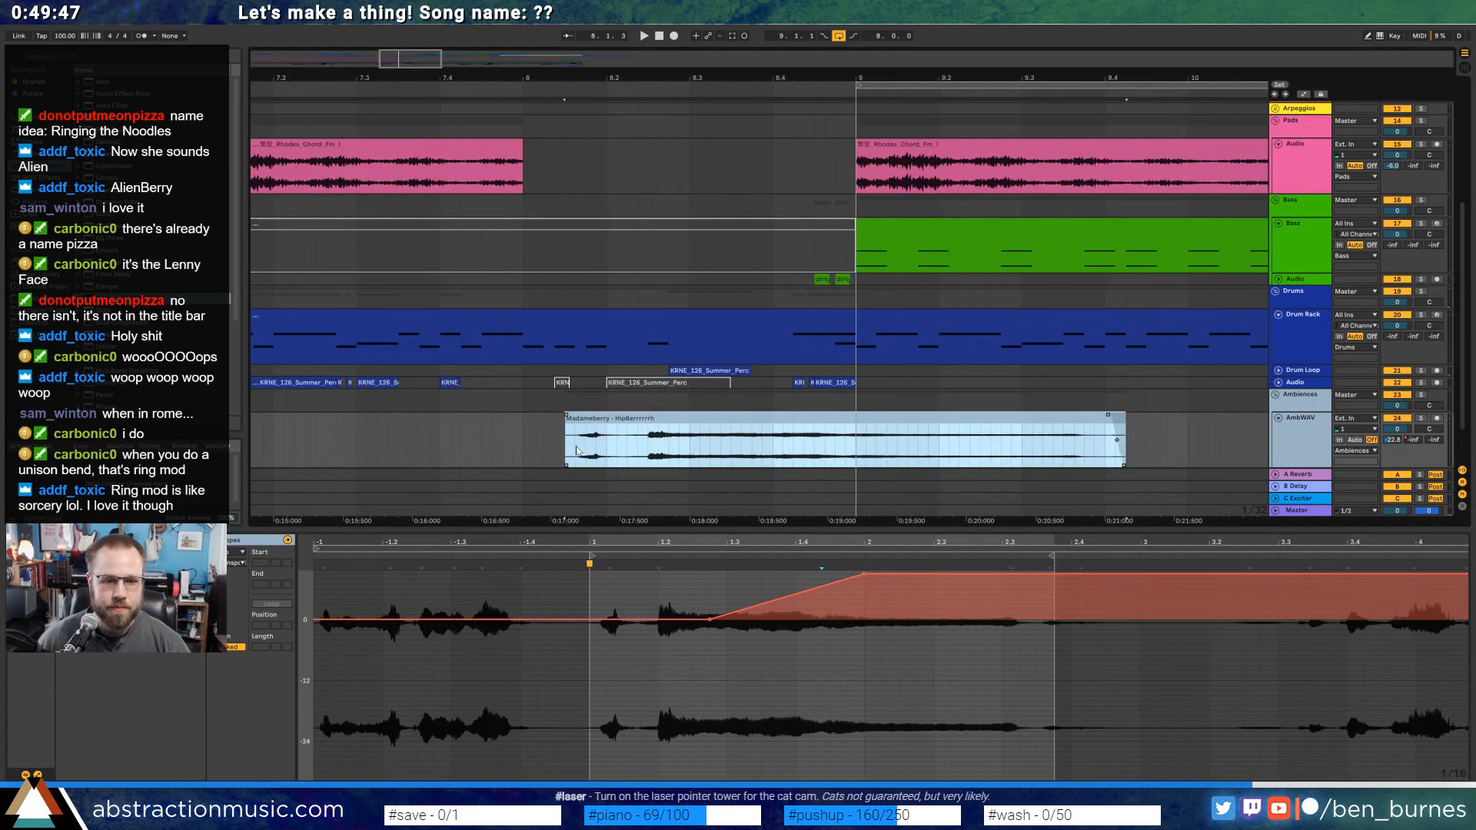
drag(575, 451, 598, 452)
click(584, 446)
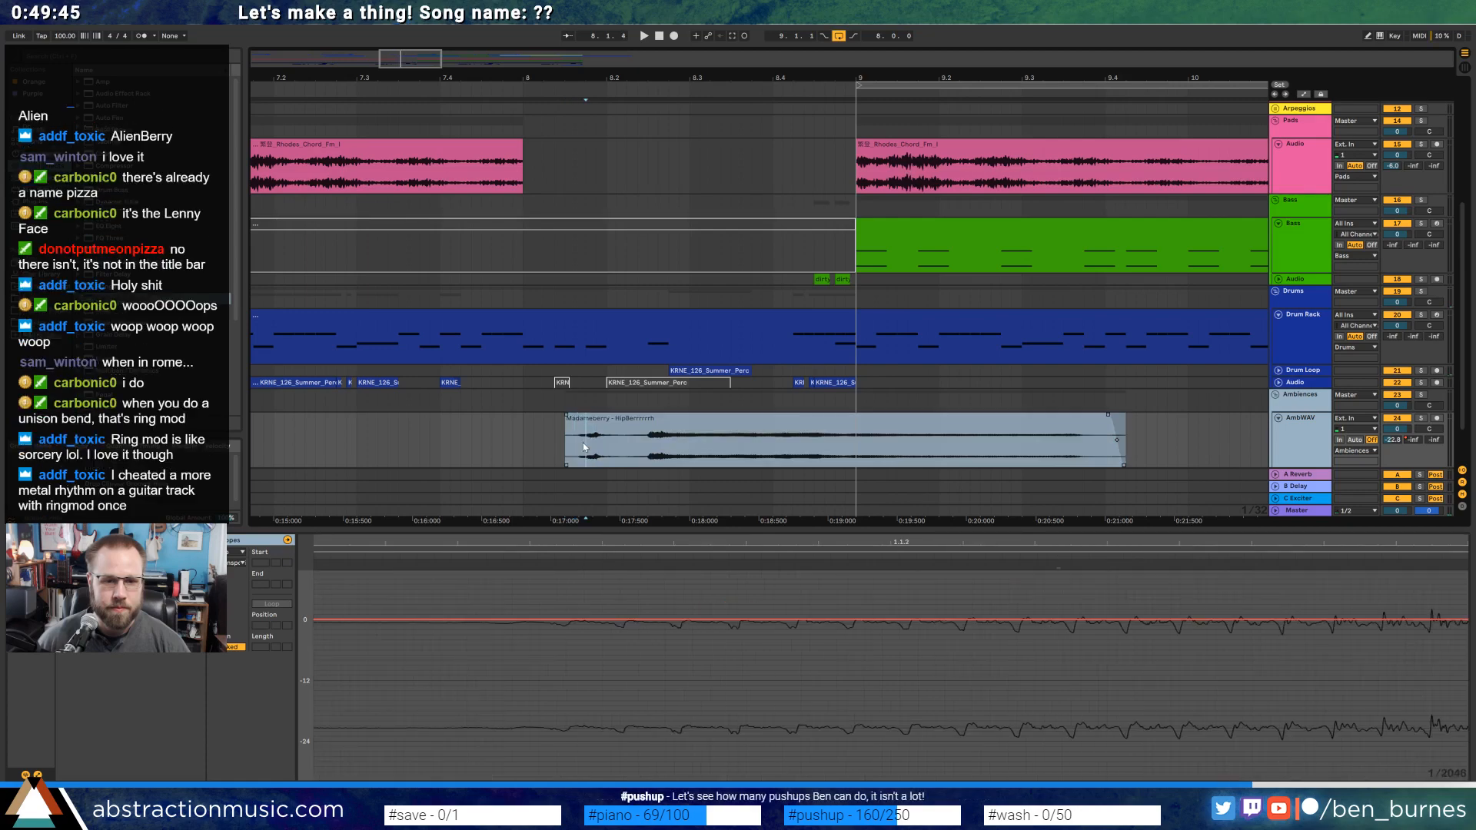
click(615, 421)
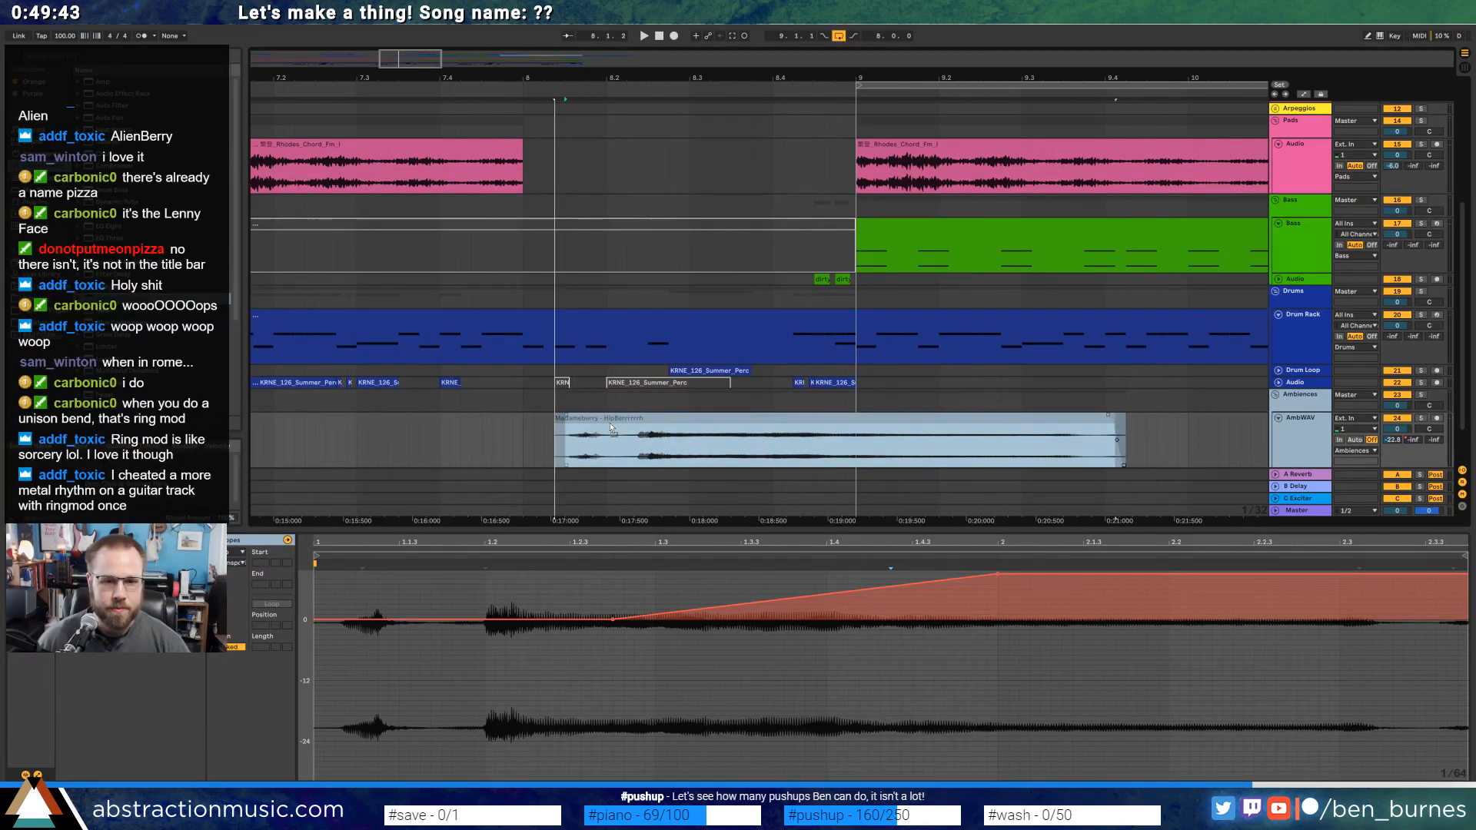
click(513, 460)
key(space)
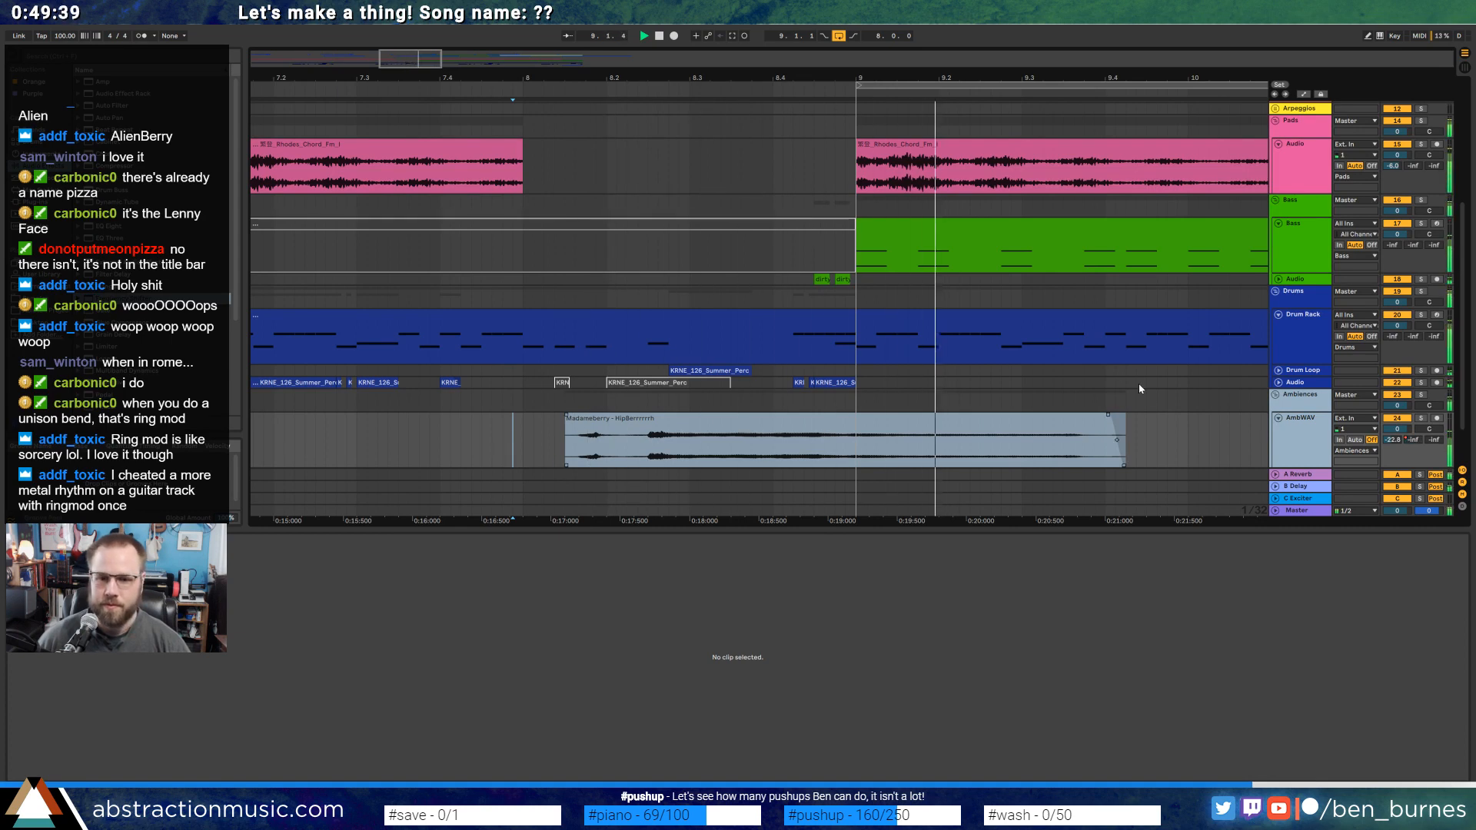
Trim the vocal clip's end to just past bar 9 and shift its pitch rise to run from just after 1.2 to just after 1.4.
drag(1123, 419, 864, 423)
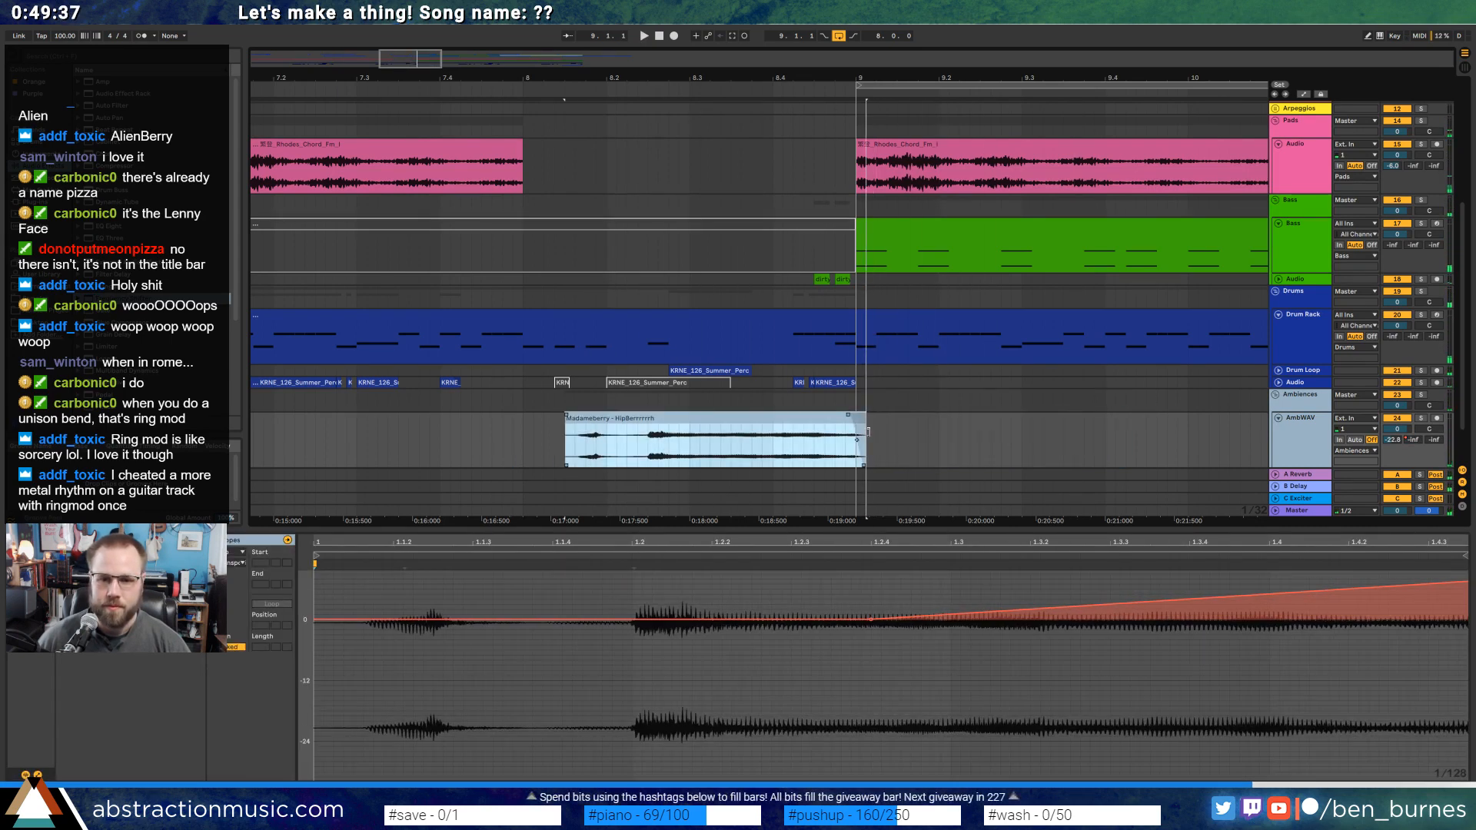
key(space)
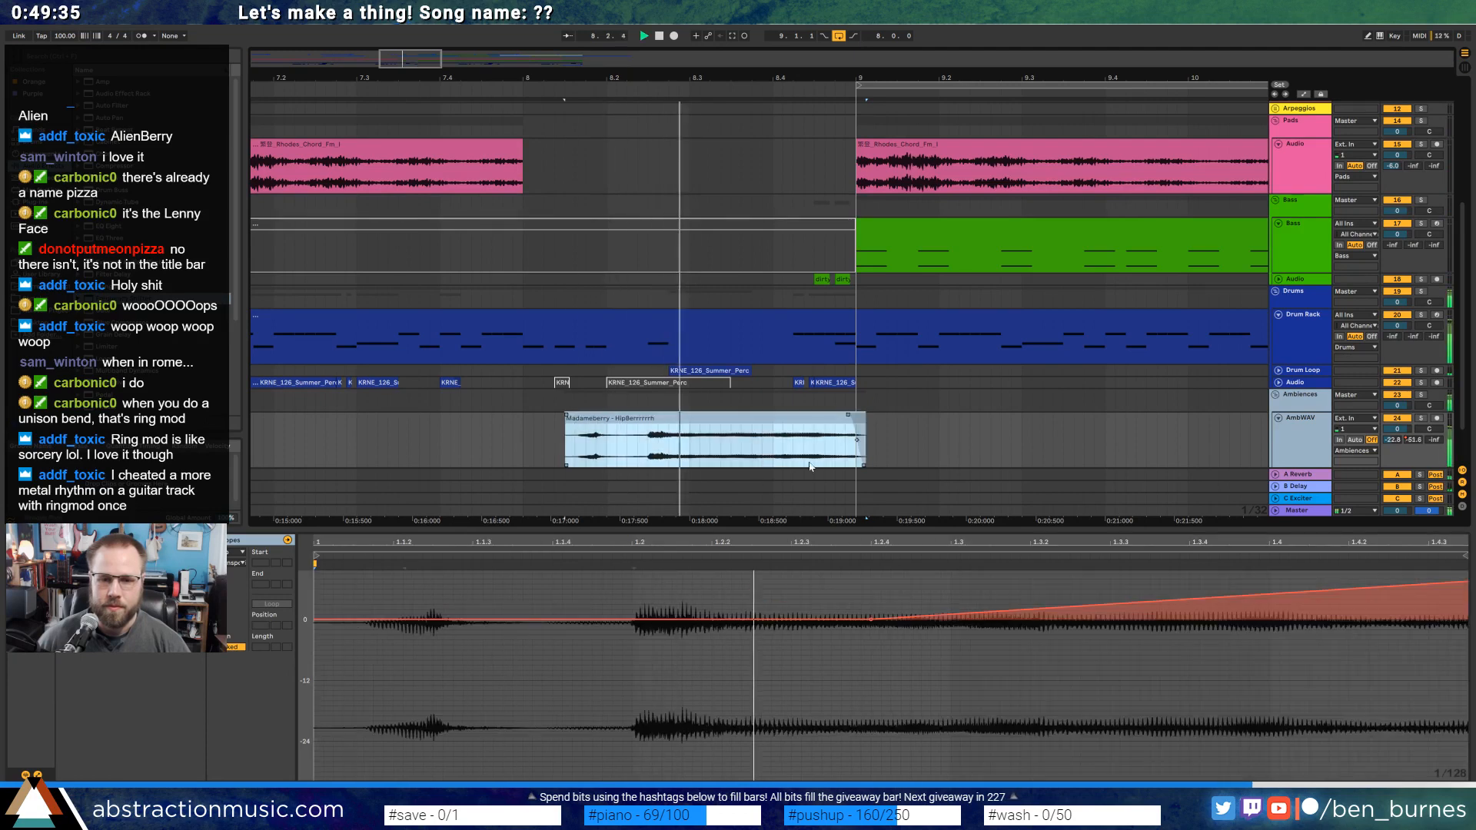
drag(813, 543, 812, 538)
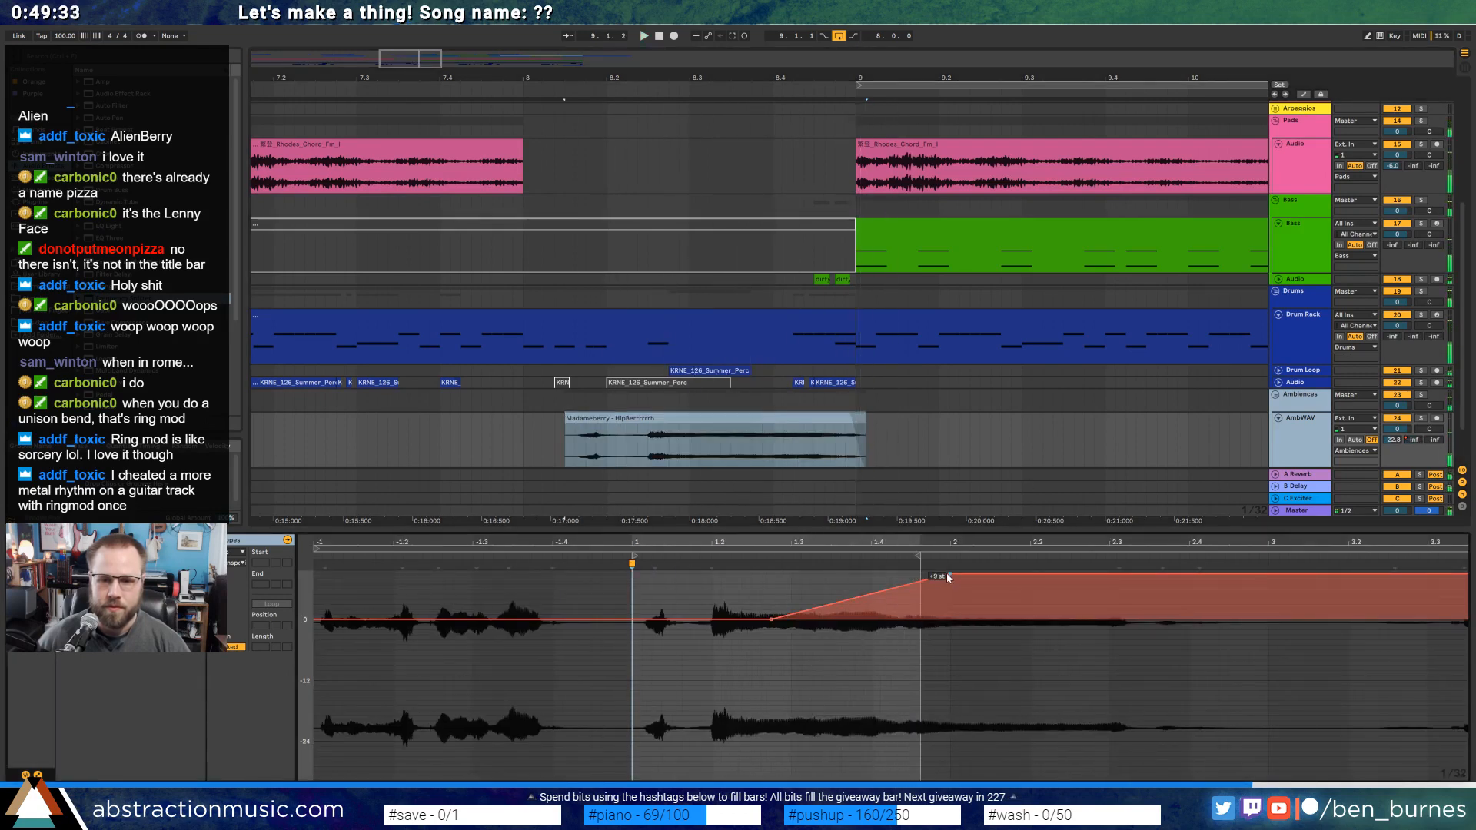
key(space)
drag(890, 576, 892, 574)
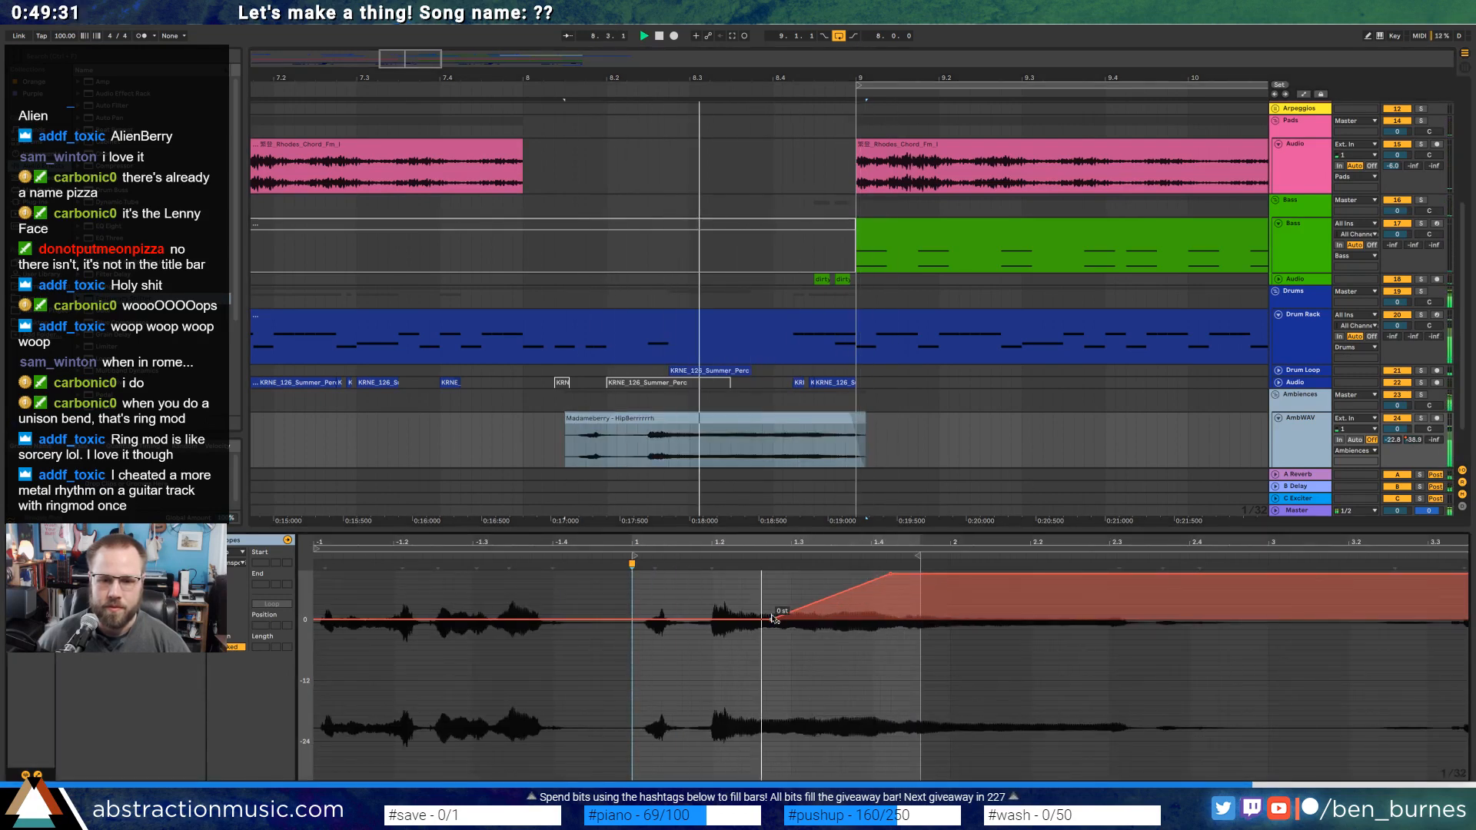
click(772, 619)
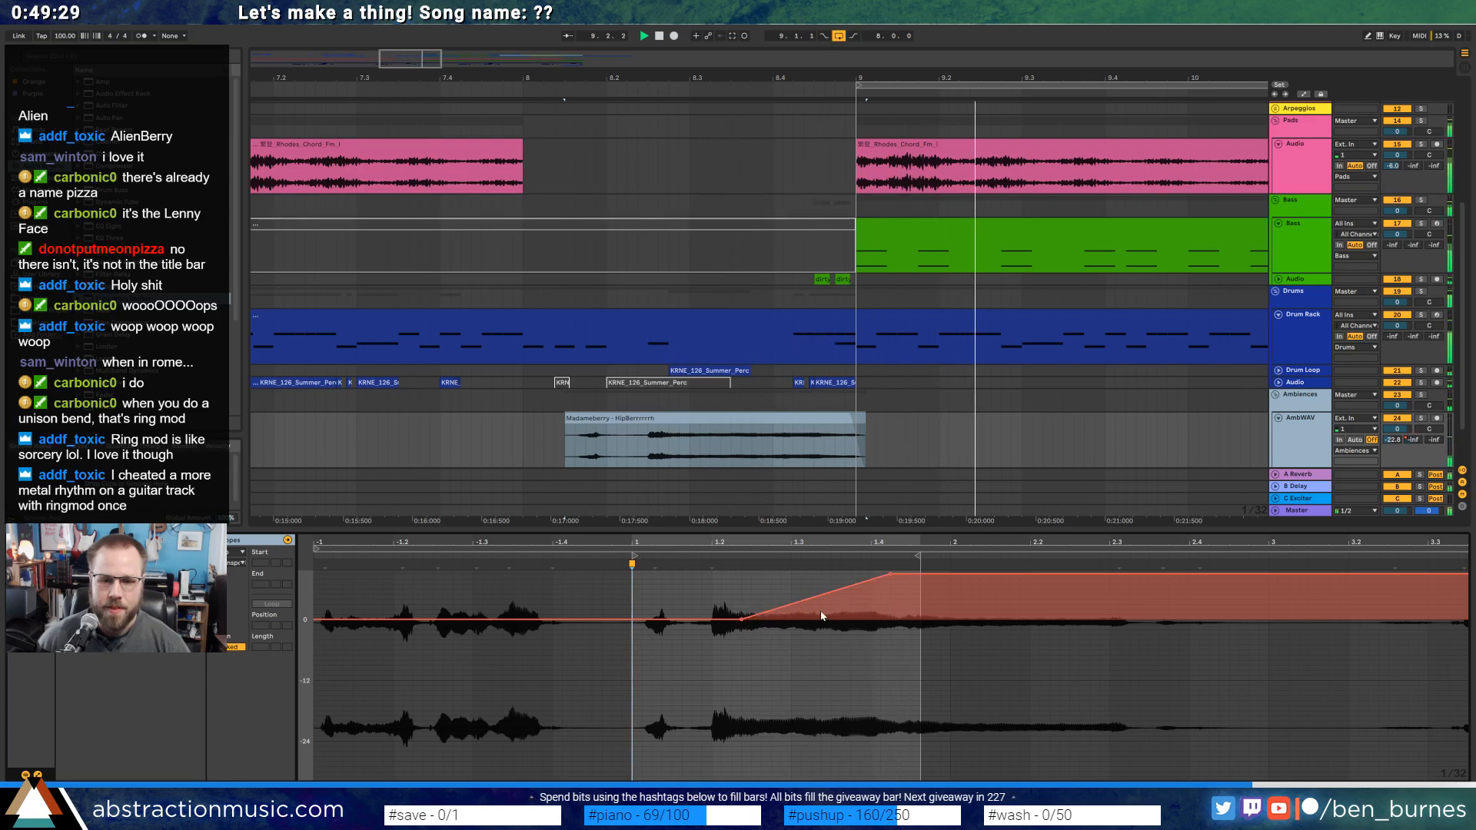
key(space)
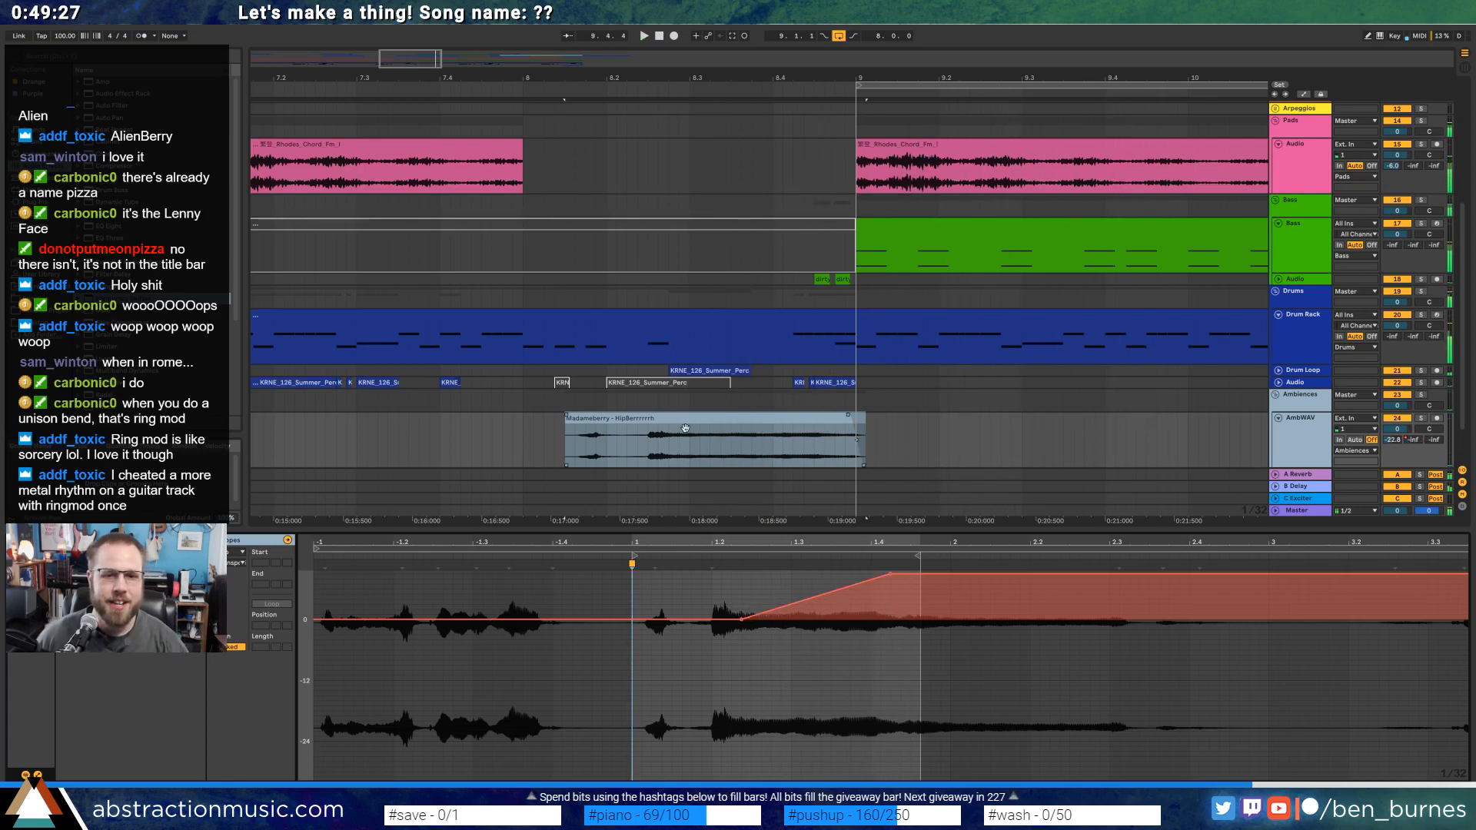
Play the vocal transition and listen on through the second half, with the whole arrangement and the AmbWAV track's effects in view.
click(659, 457)
key(space)
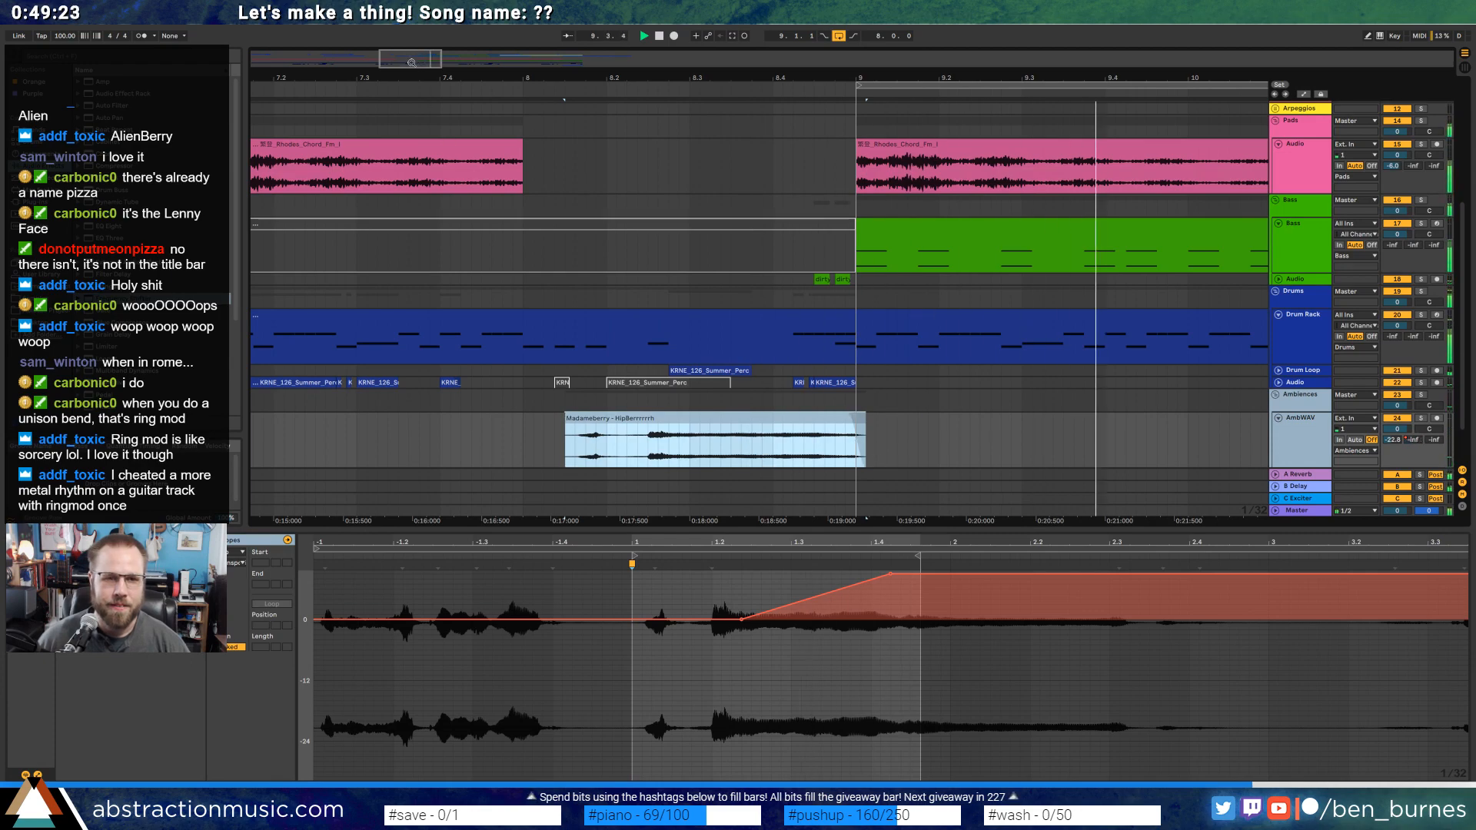
drag(412, 62, 411, 15)
key(shift+Tab)
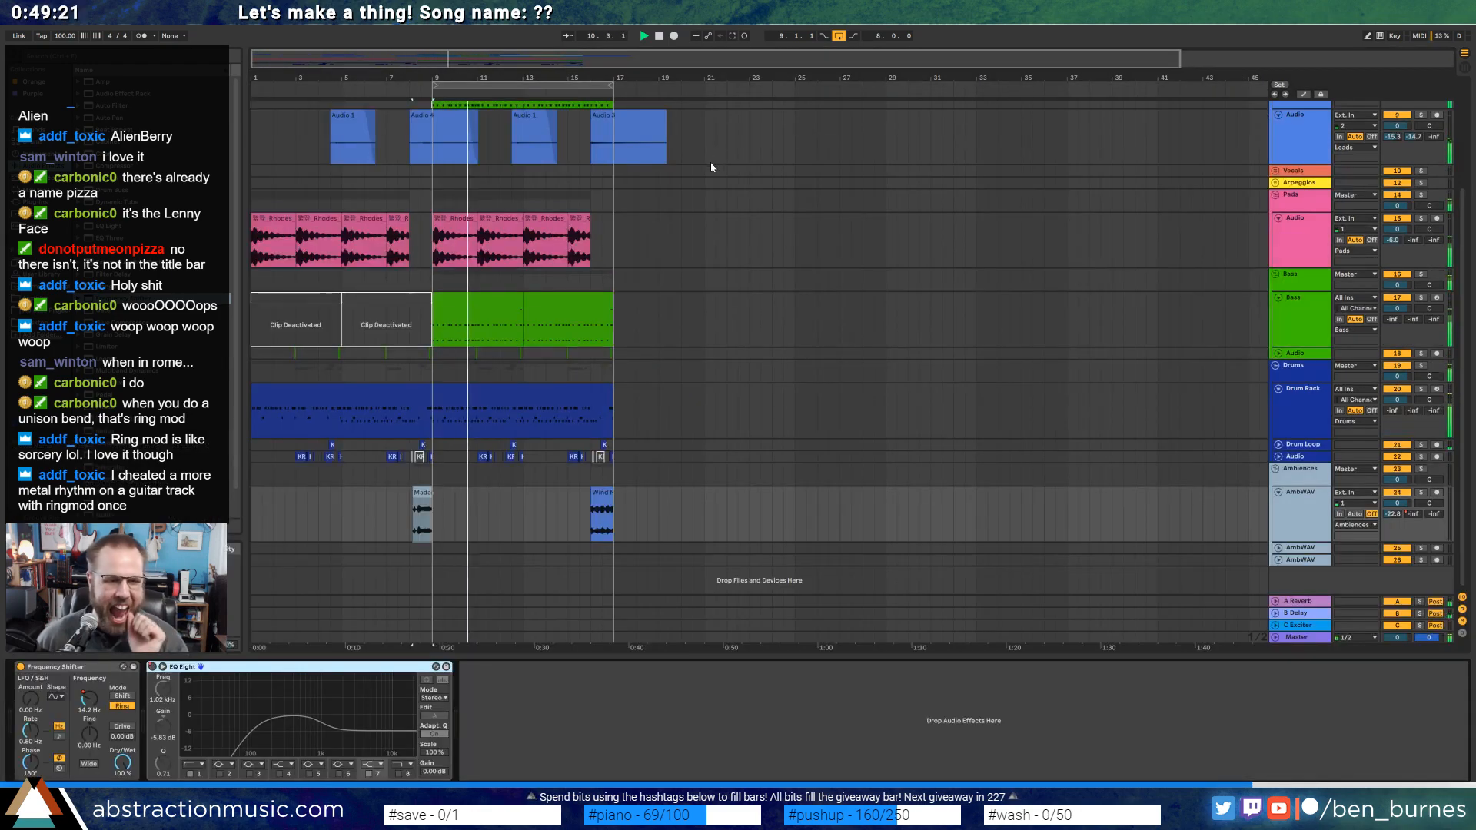
scroll(619, 351, up, 1)
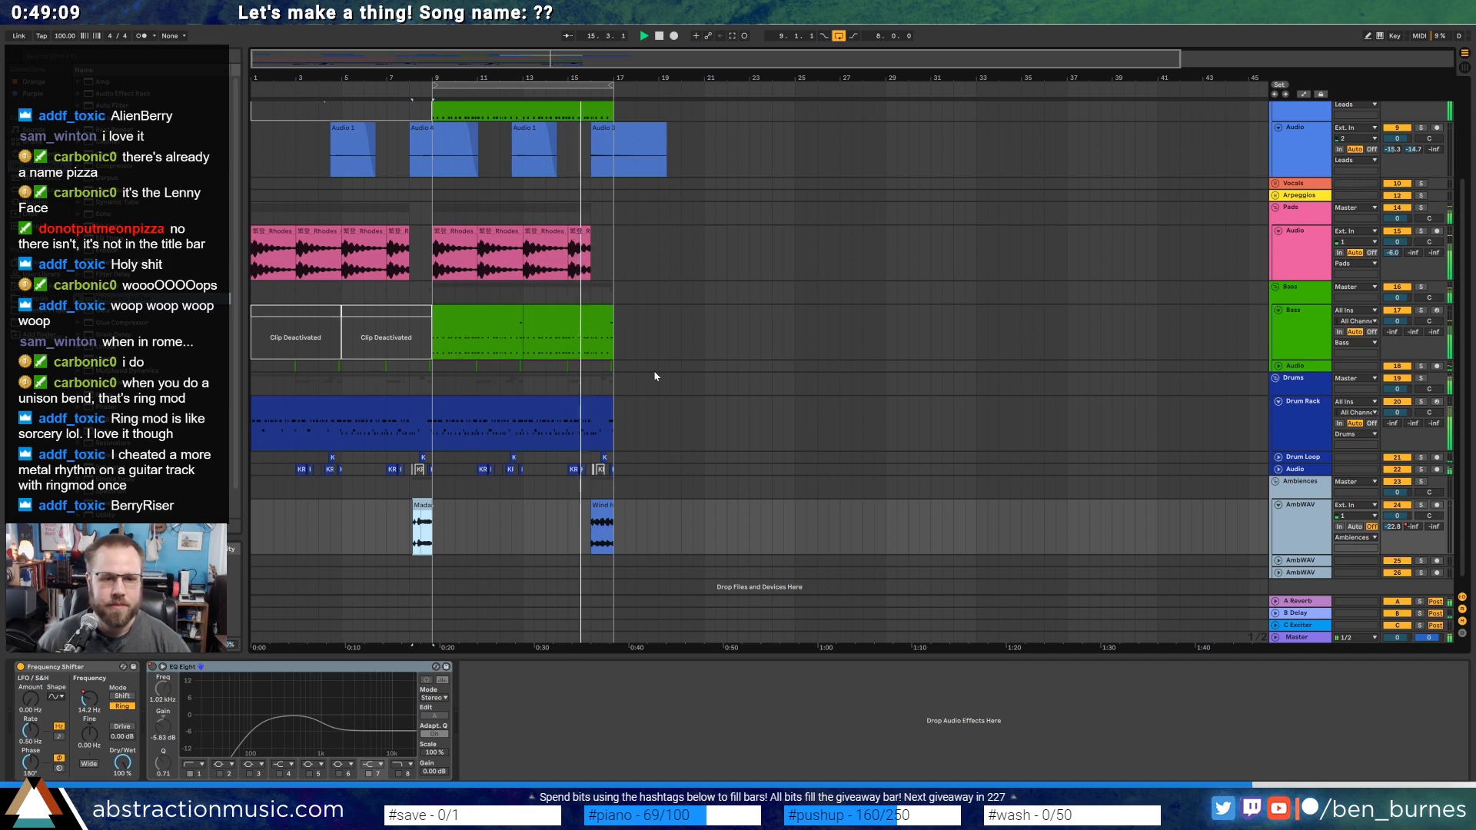
Move the Wind Noodle clip on the AmbWAV track from bar 16 to bar 24.
click(601, 507)
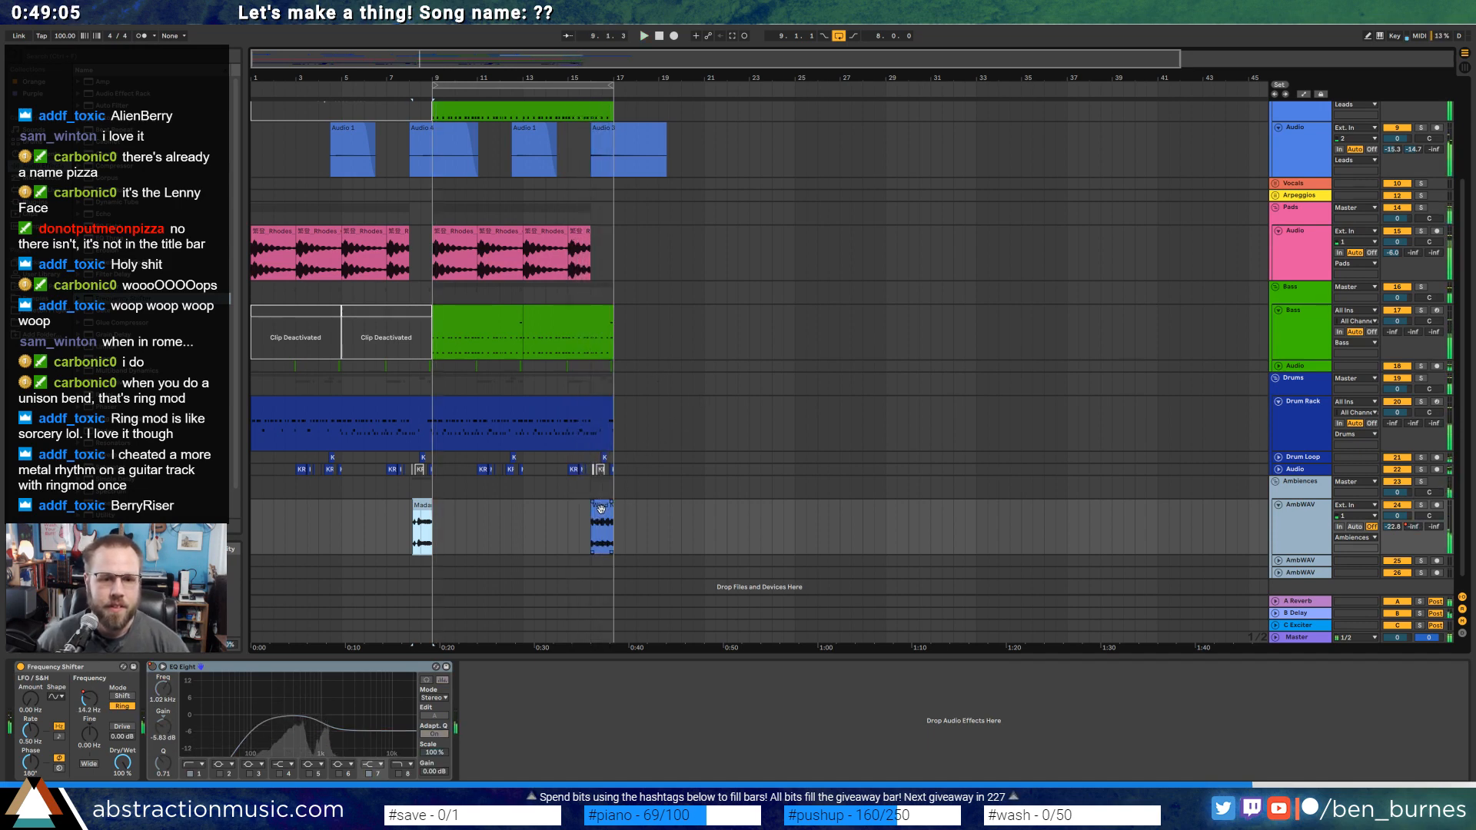
drag(601, 509, 783, 511)
scroll(616, 496, up, 1)
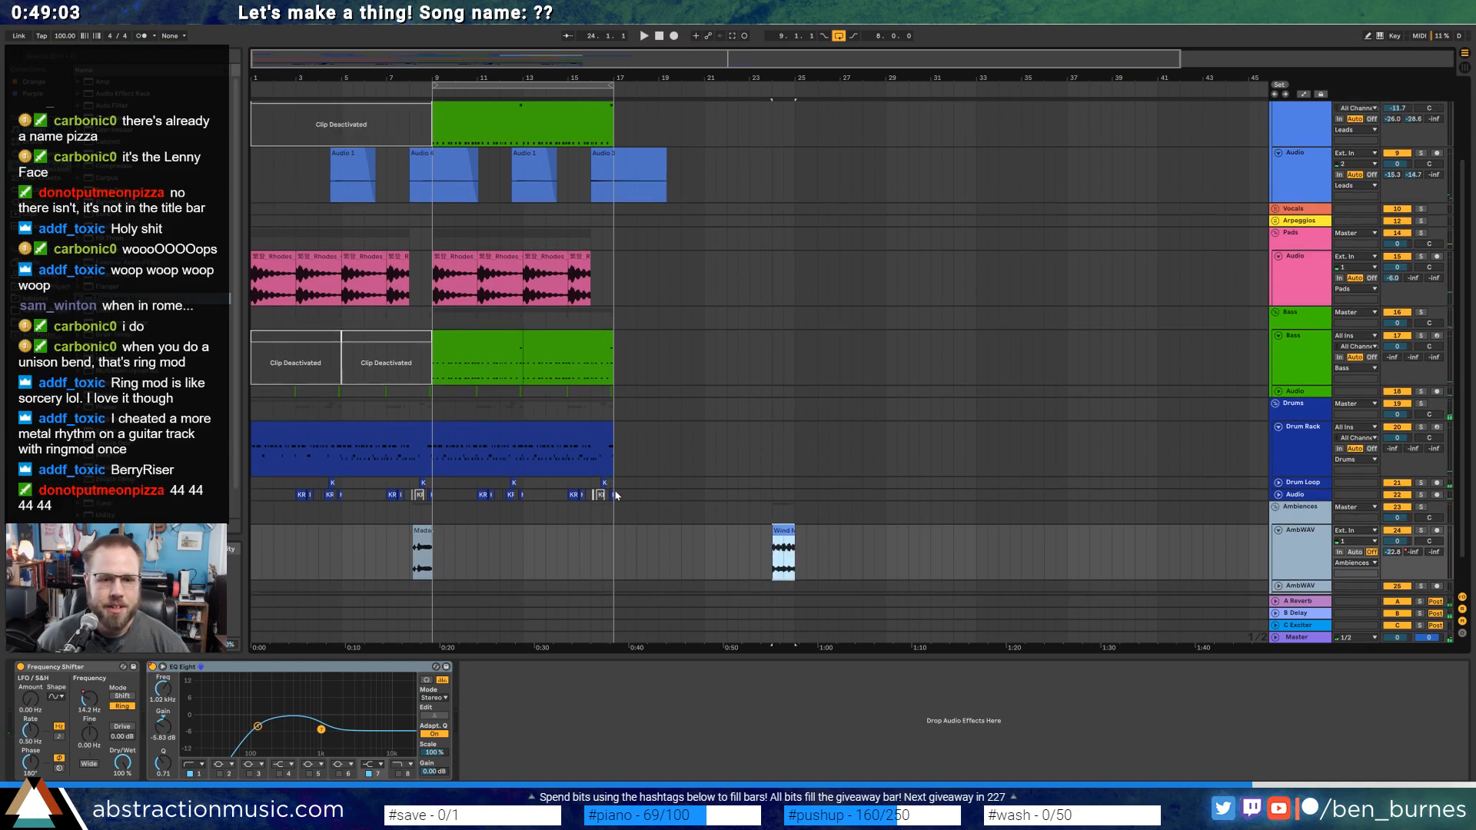
Duplicate bars 9 to 17 of the Pads, Bass, Drums, Lead and Massive tracks to bar 17, leaving out the guitar track.
mouse_move(616, 495)
mouse_down()
mouse_move(593, 422)
mouse_move(427, 217)
mouse_move(538, 480)
mouse_move(613, 496)
mouse_up()
key(ctrl+d)
scroll(696, 492, up, 1)
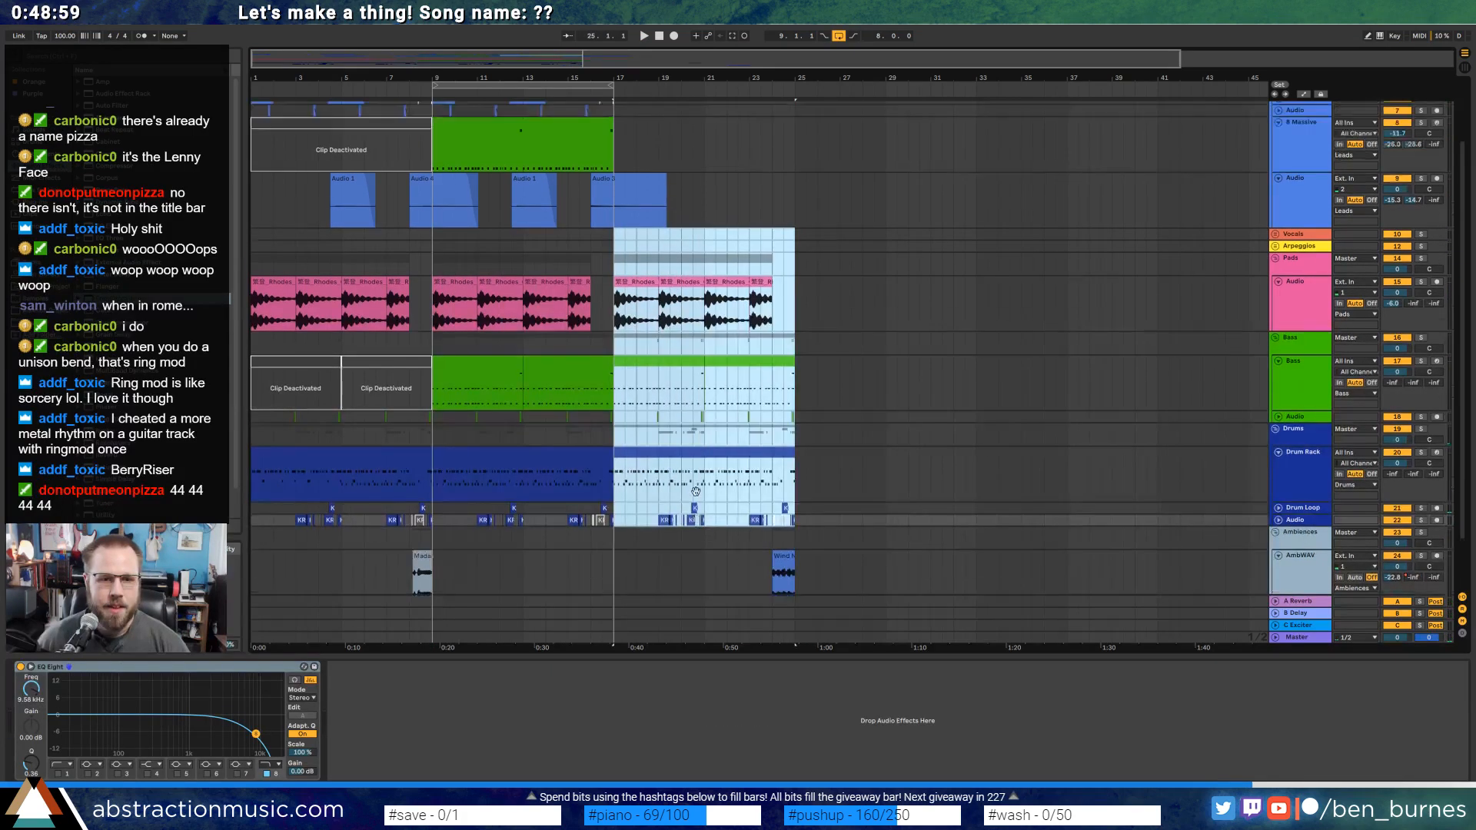
scroll(696, 492, up, 2)
key(ctrl+z)
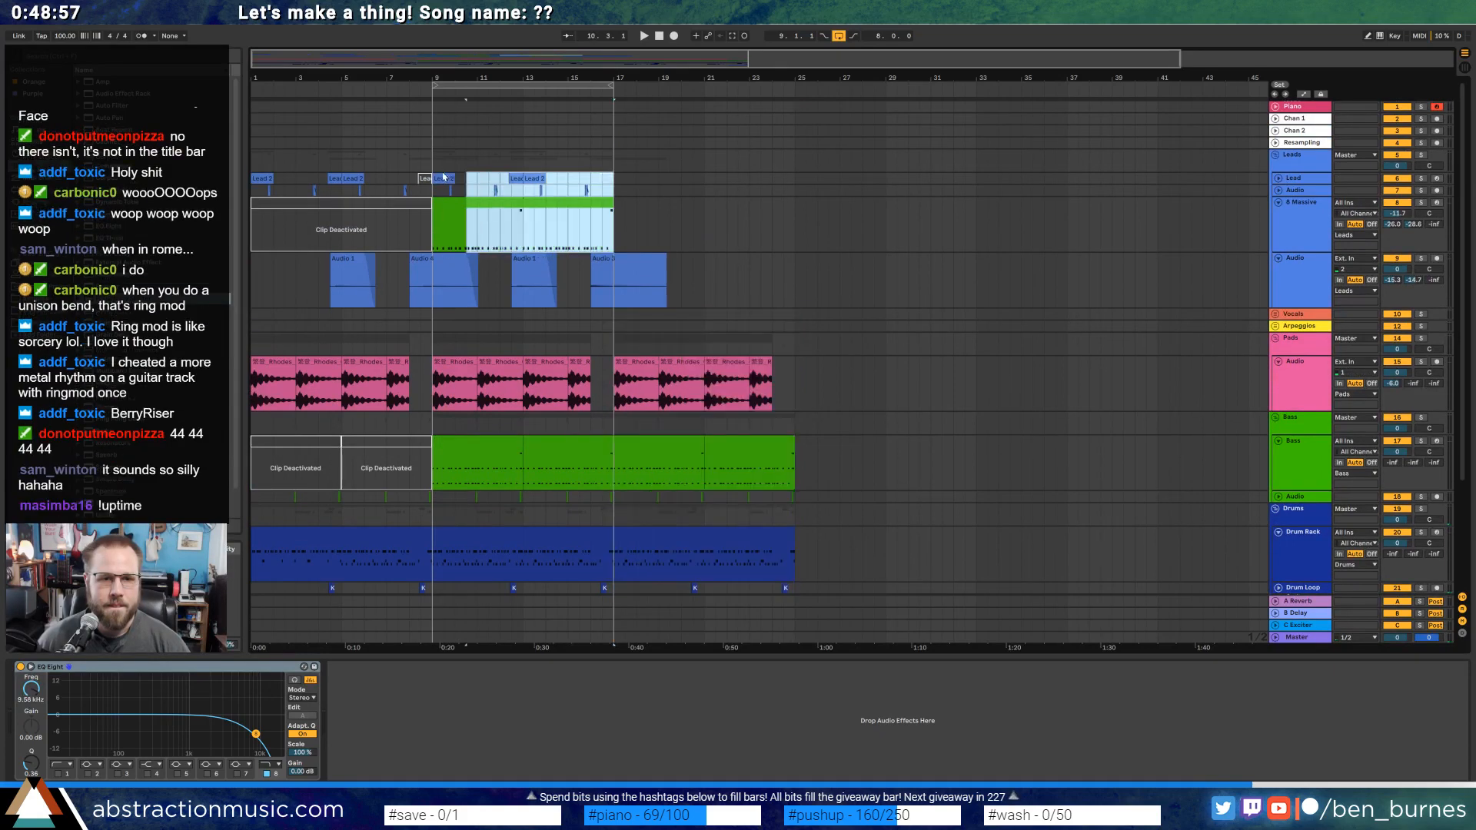
key(ctrl+d)
On the Leads group's guitar Audio track, move the last clip to bar 24 and duplicate the two takes between bars 8 and 16 to bar 16.
click(692, 286)
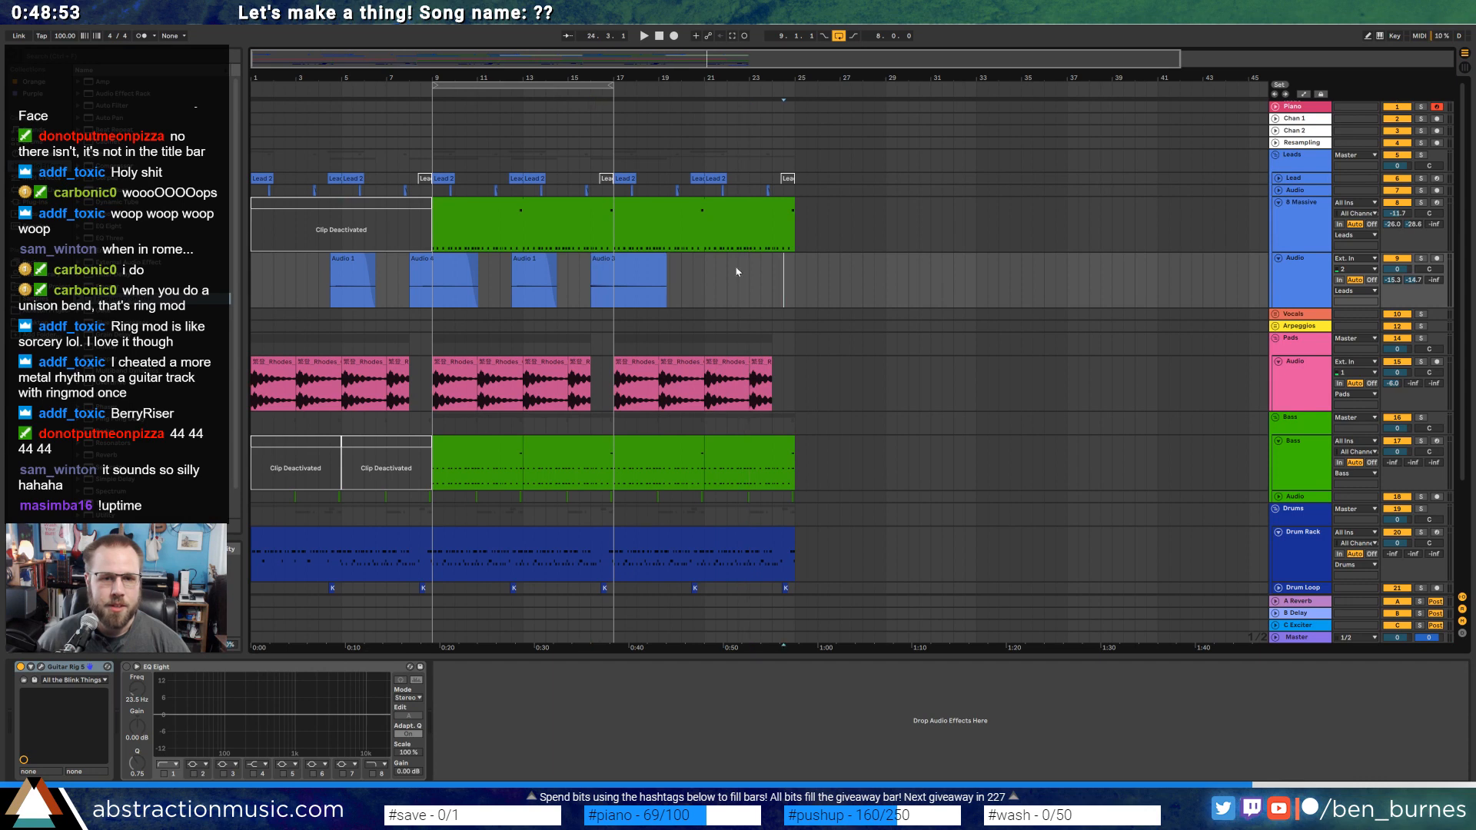
drag(625, 266, 801, 264)
click(689, 275)
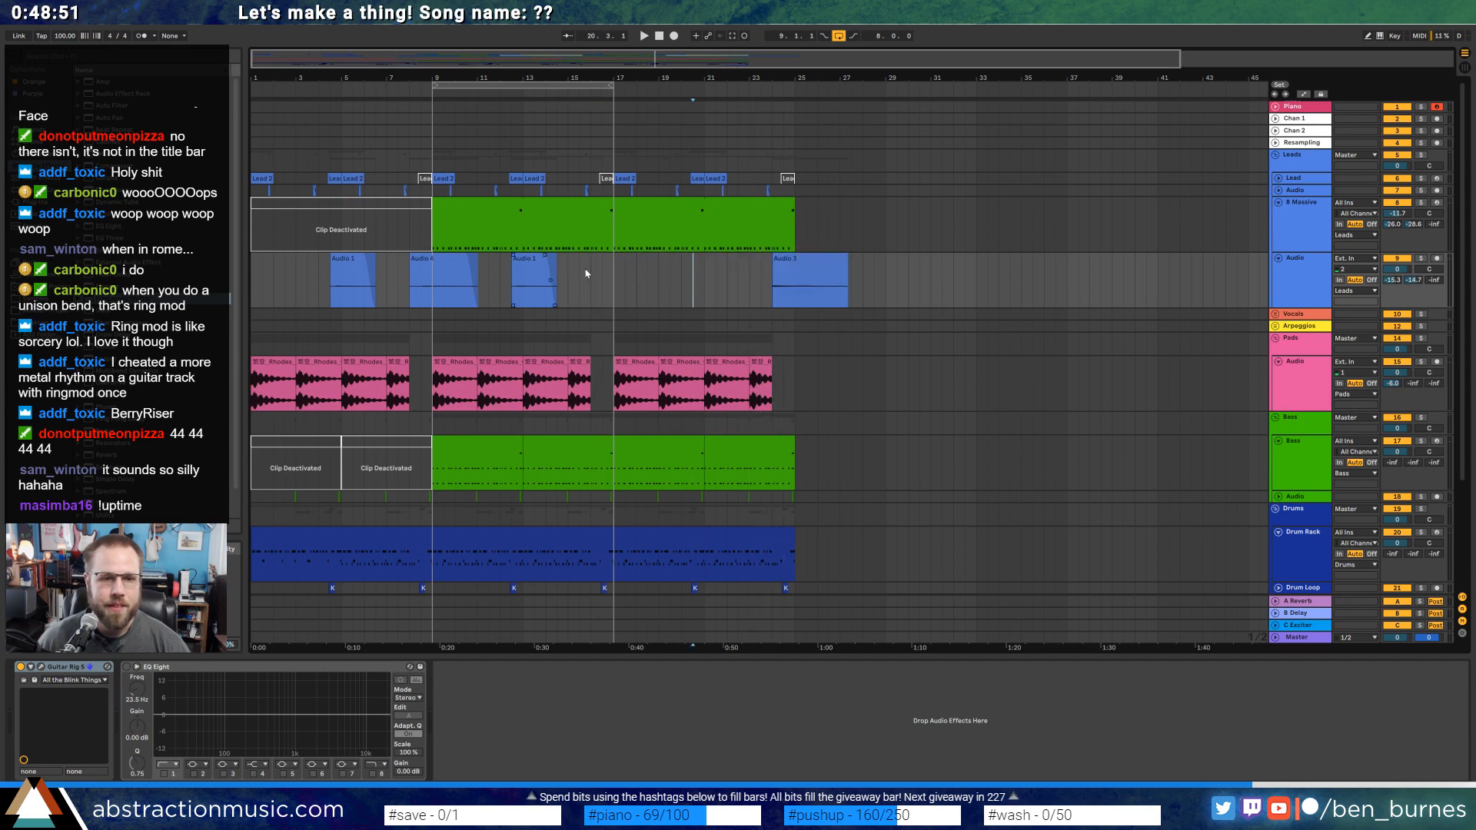
drag(611, 270, 416, 272)
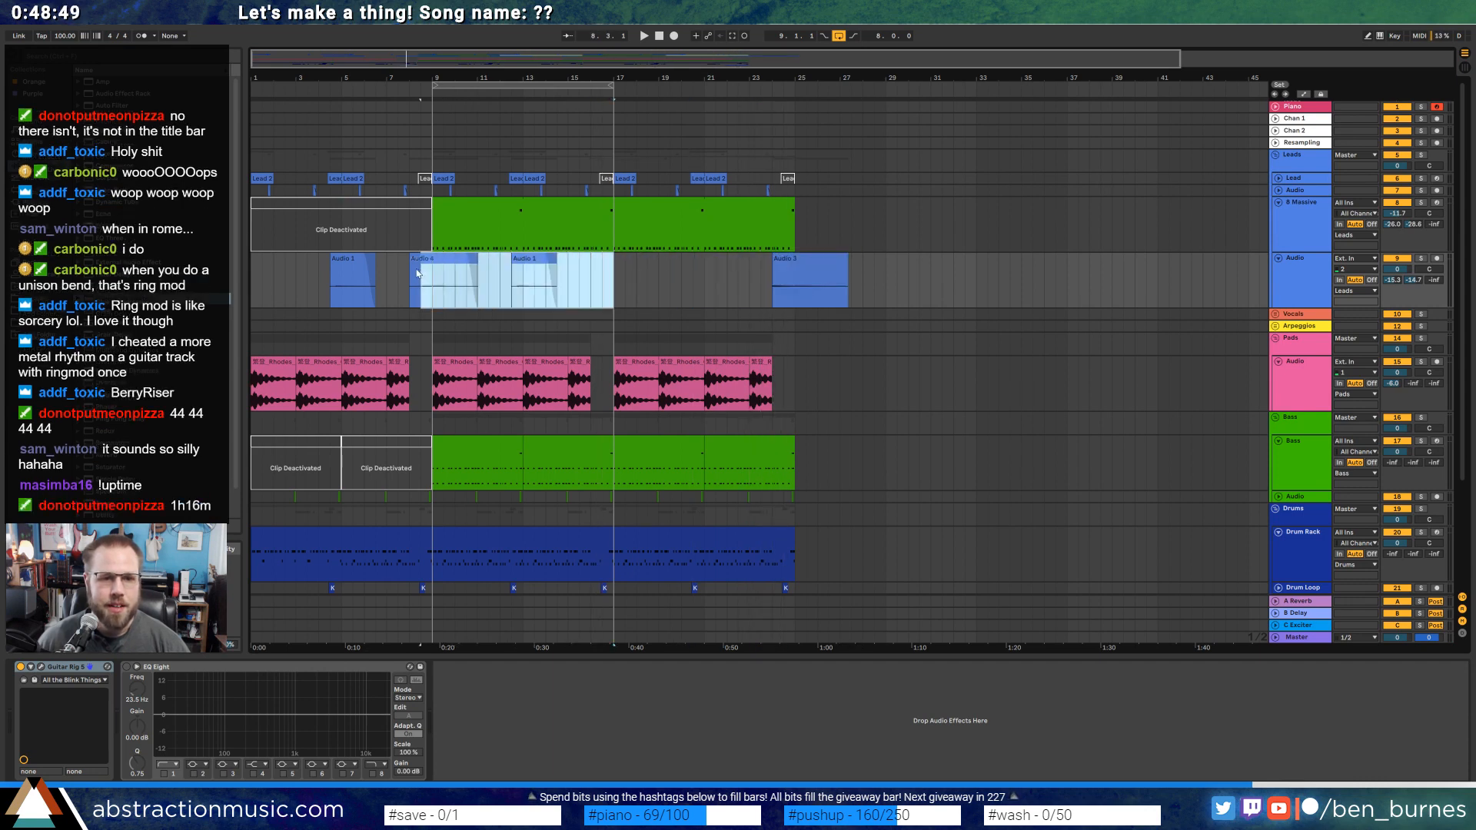
drag(589, 281, 411, 275)
key(ctrl+d)
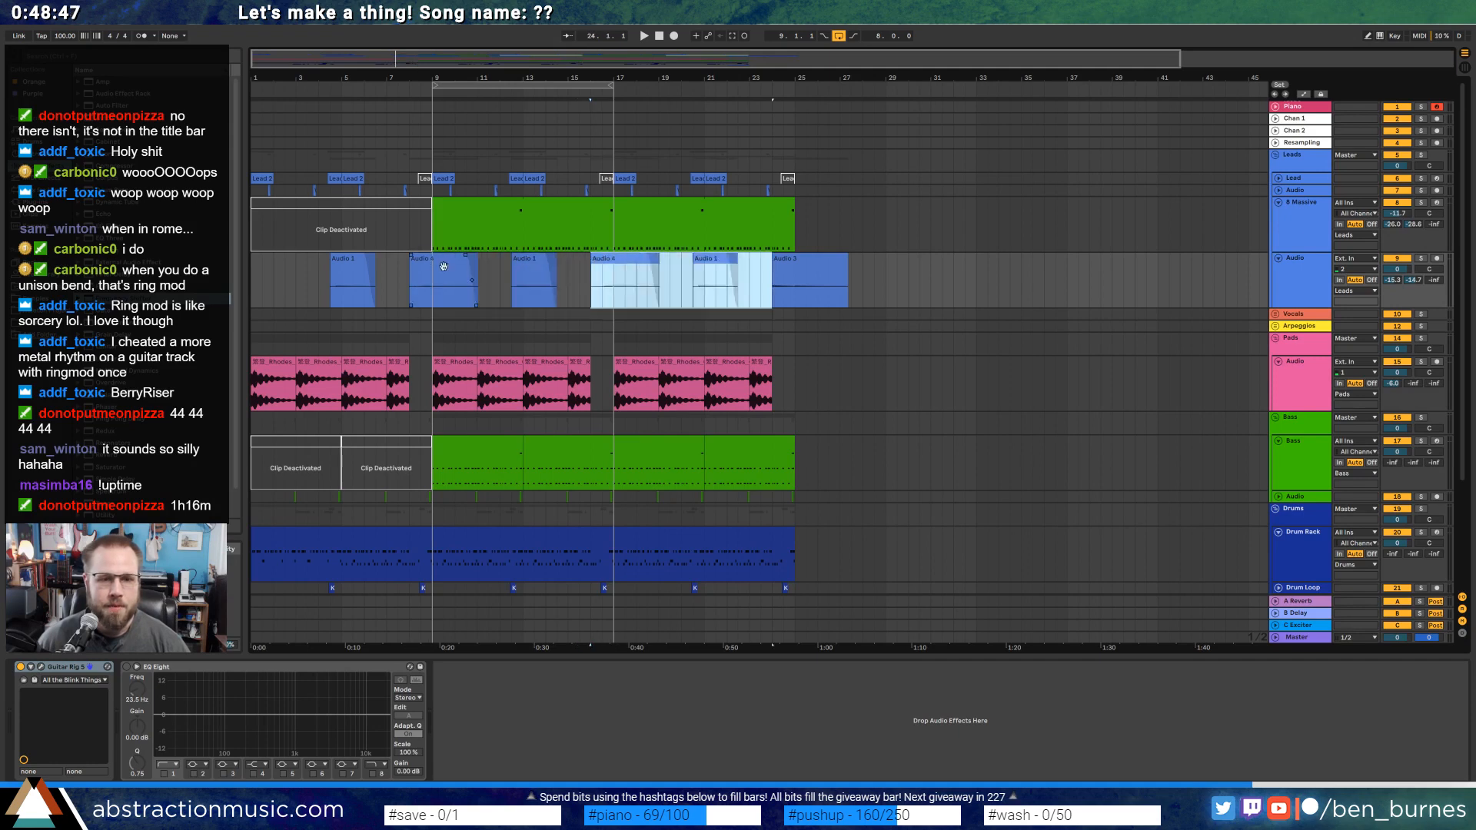
Extend the arrangement loop to run from bar 9 to bar 25 and look over the duplicated section.
click(933, 336)
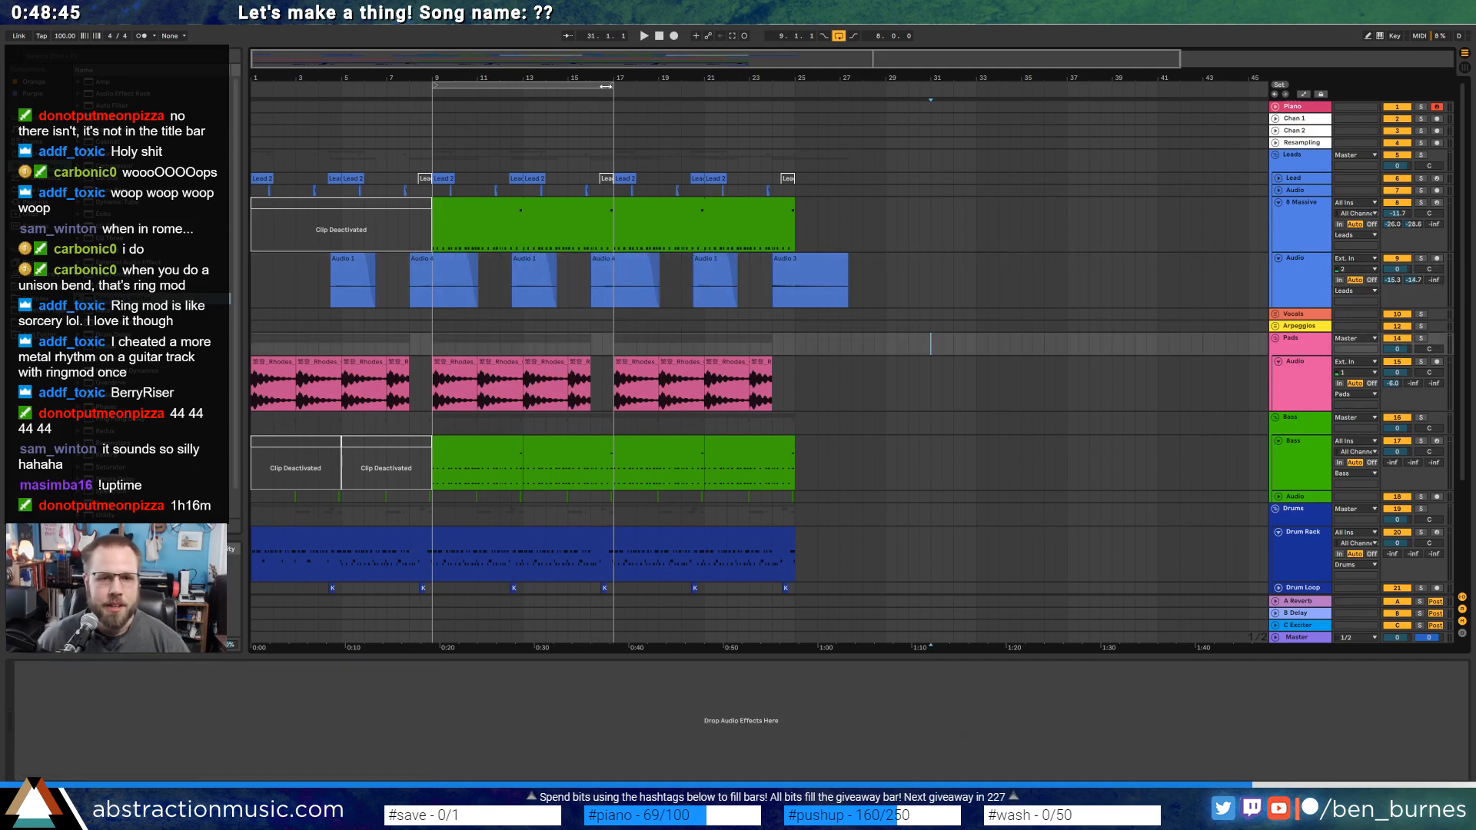
drag(606, 87, 794, 87)
scroll(873, 332, down, 3)
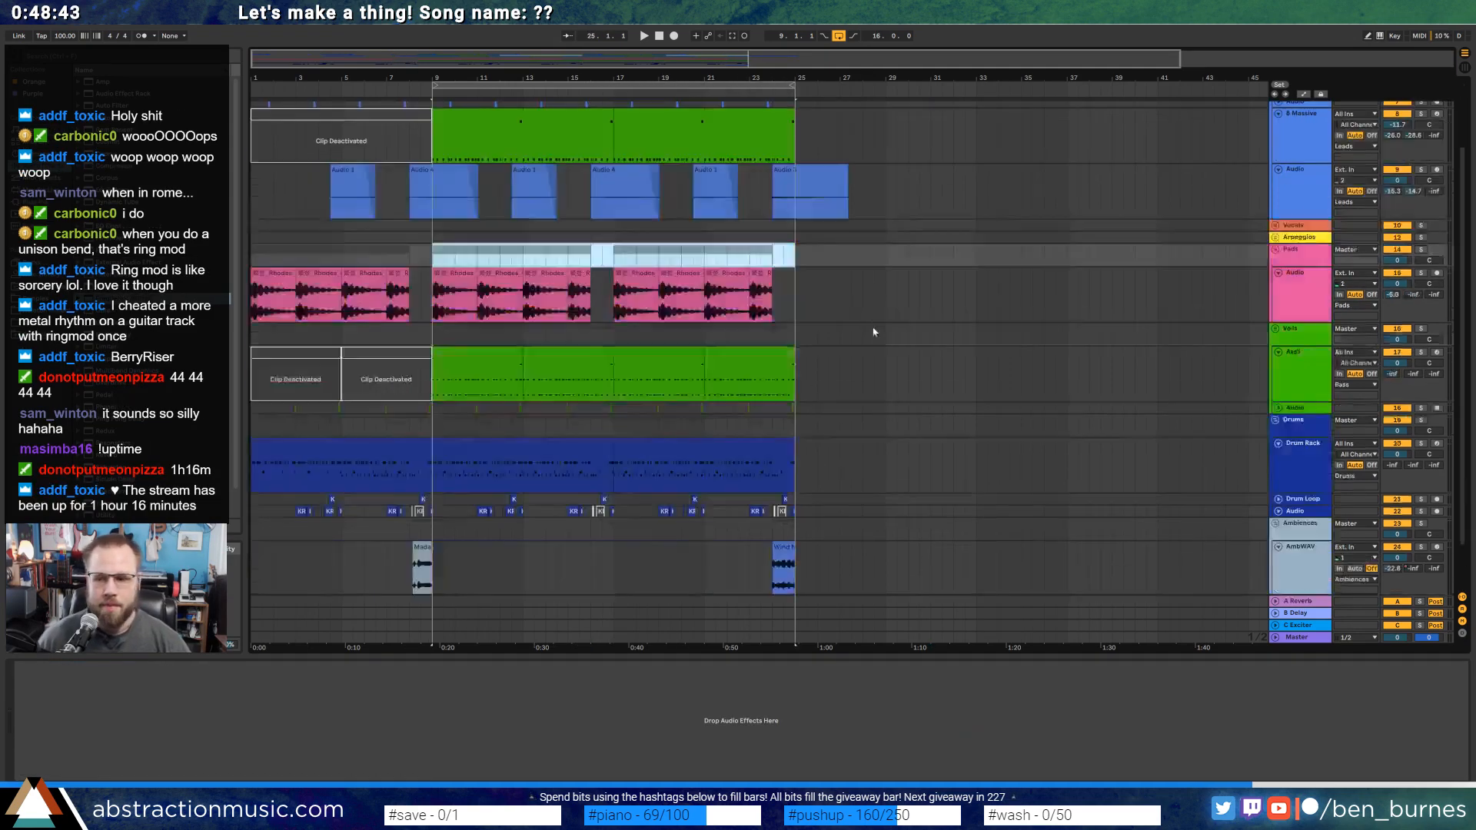
scroll(876, 354, down, 2)
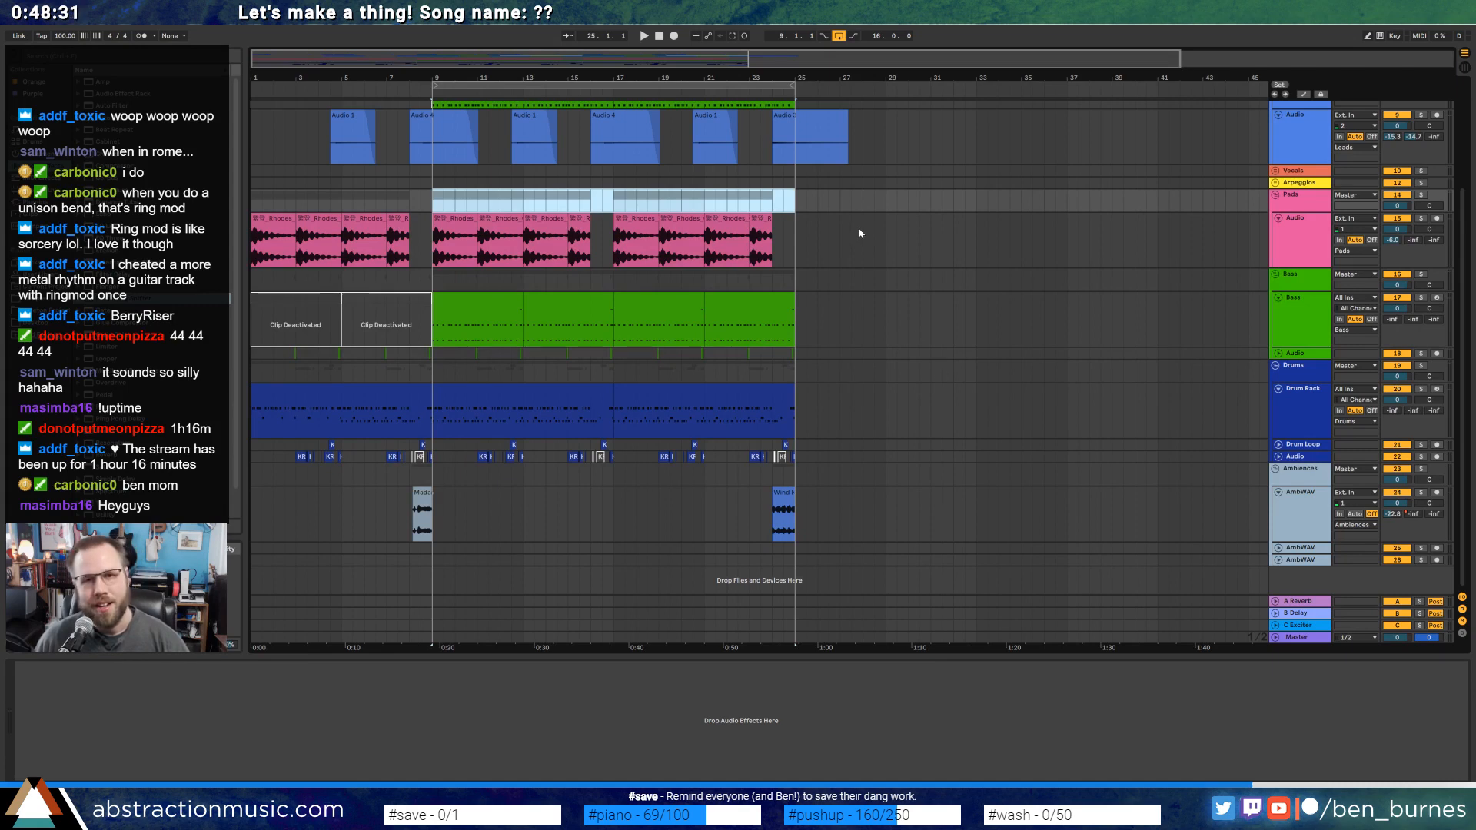
scroll(564, 296, up, 5)
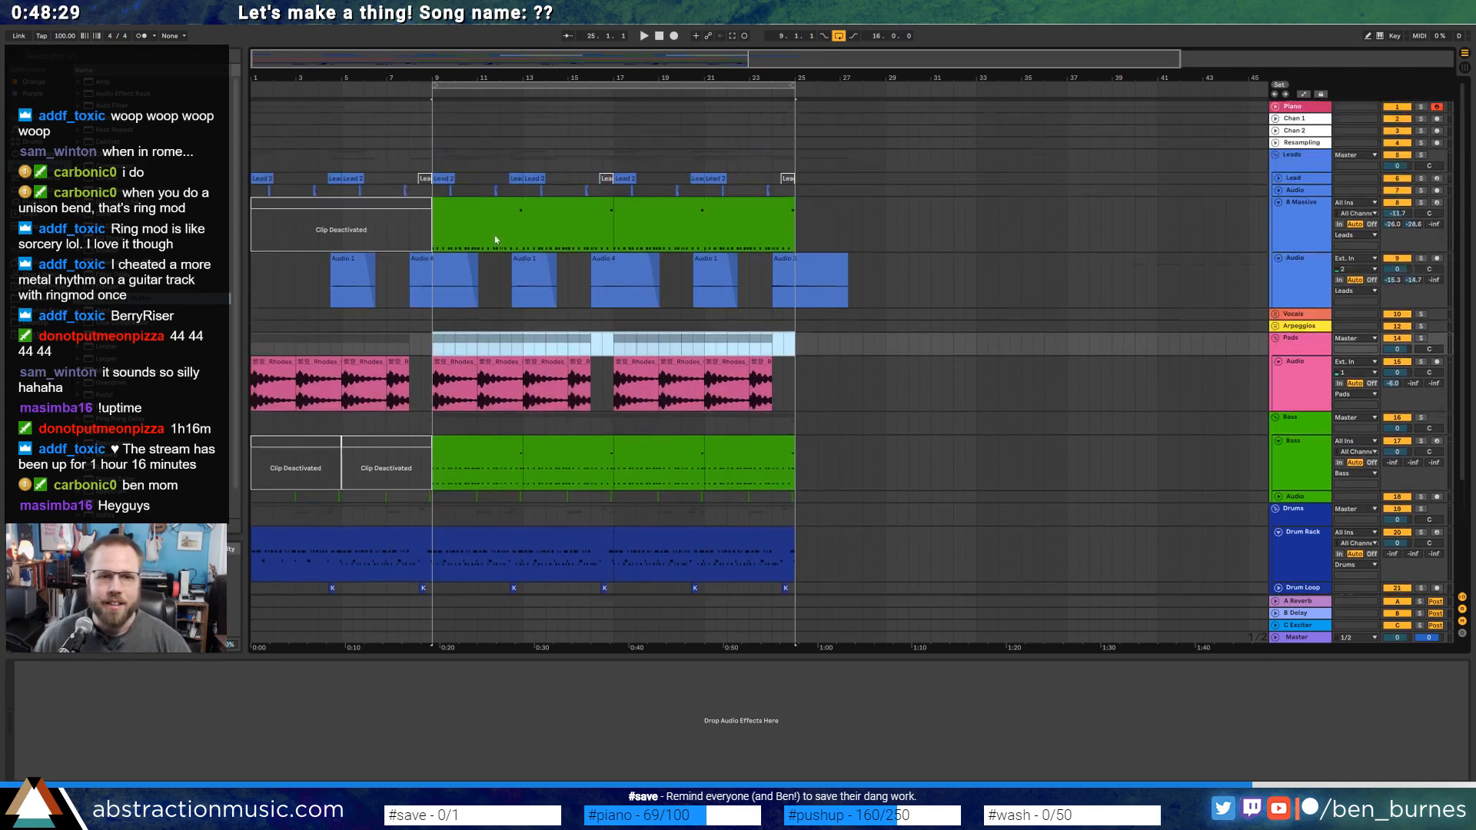
Play the extended arrangement from the beginning.
click(442, 143)
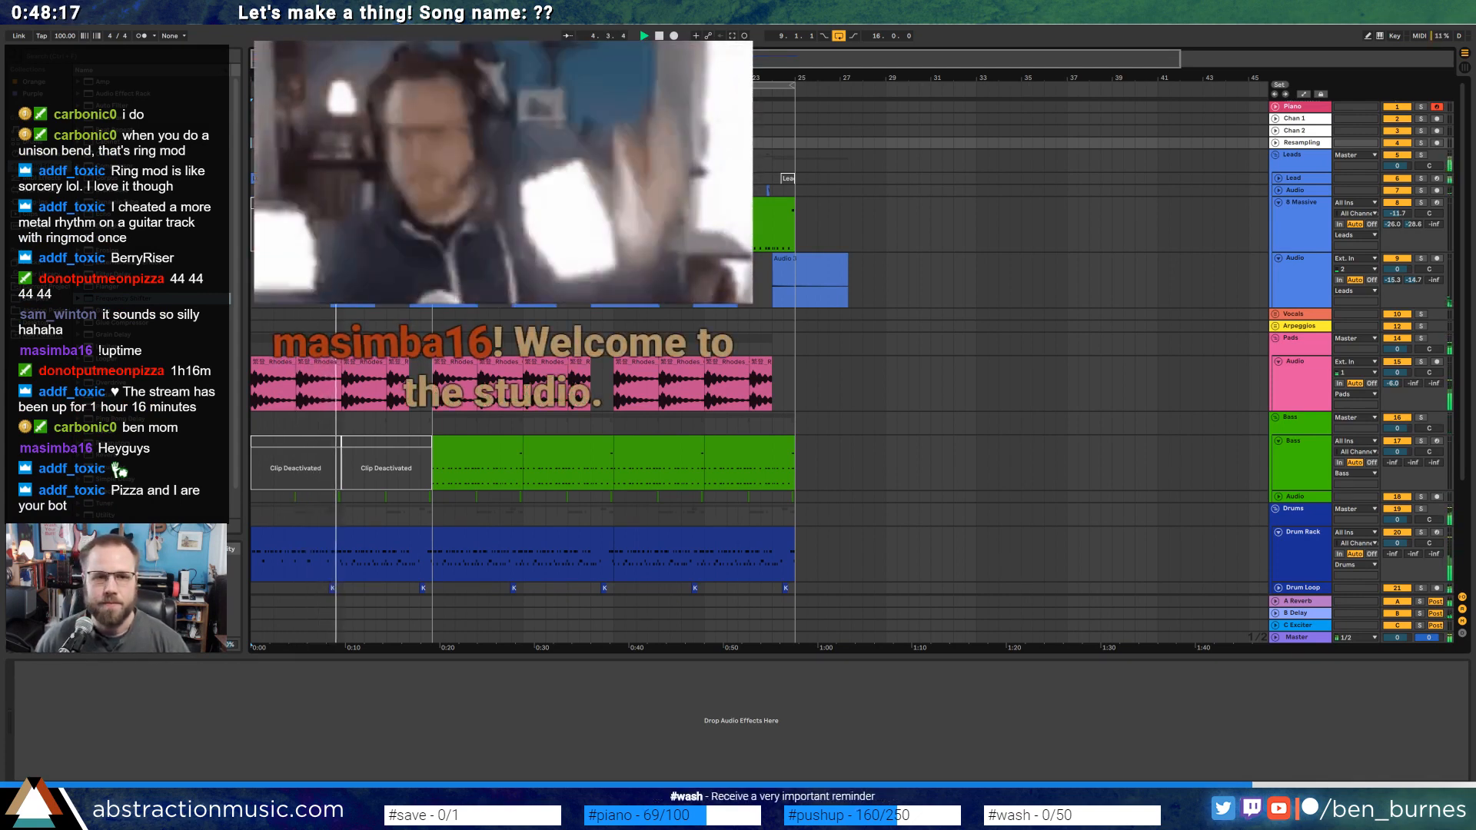
key(space)
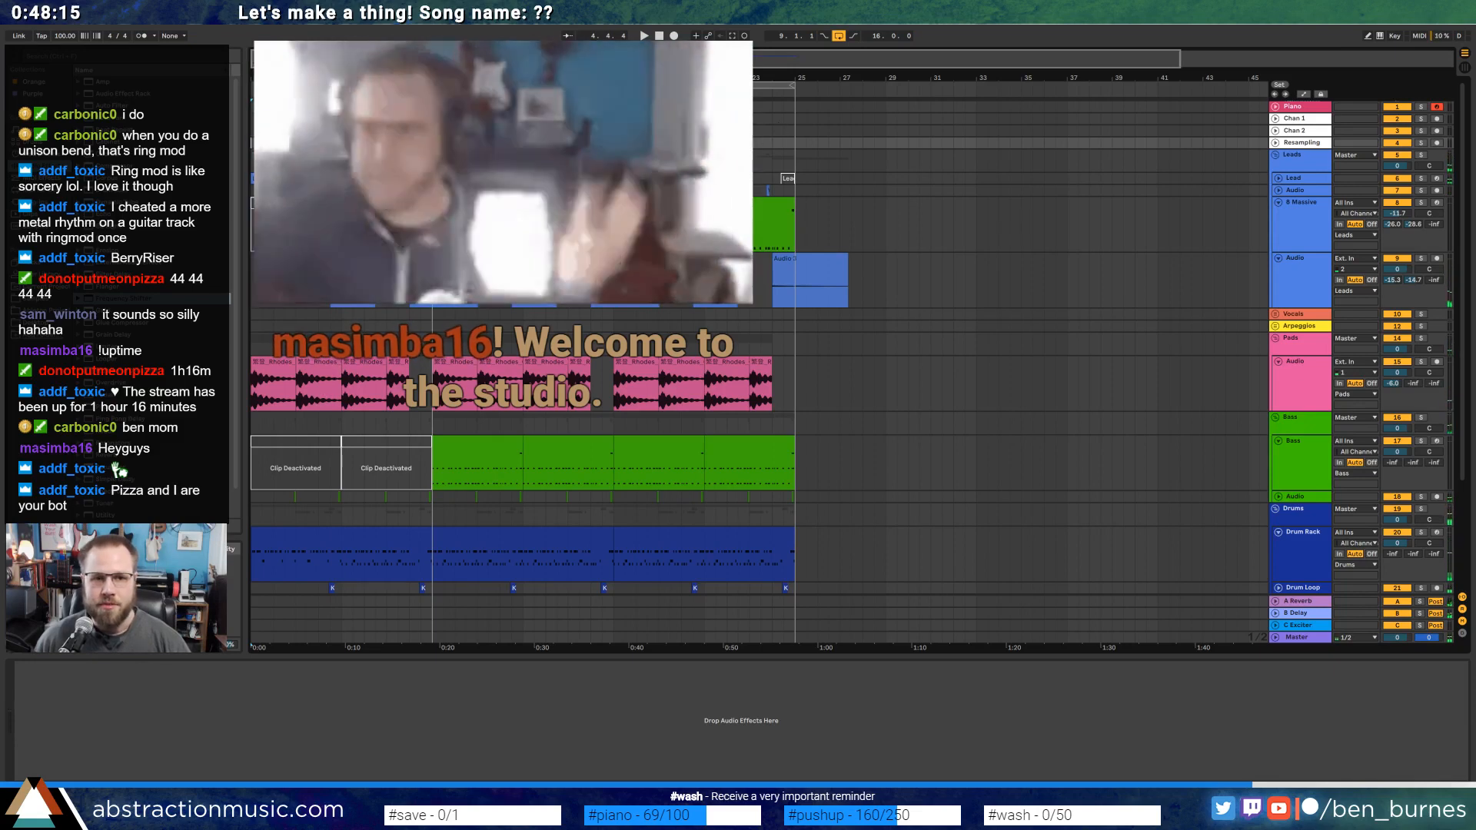
key(space)
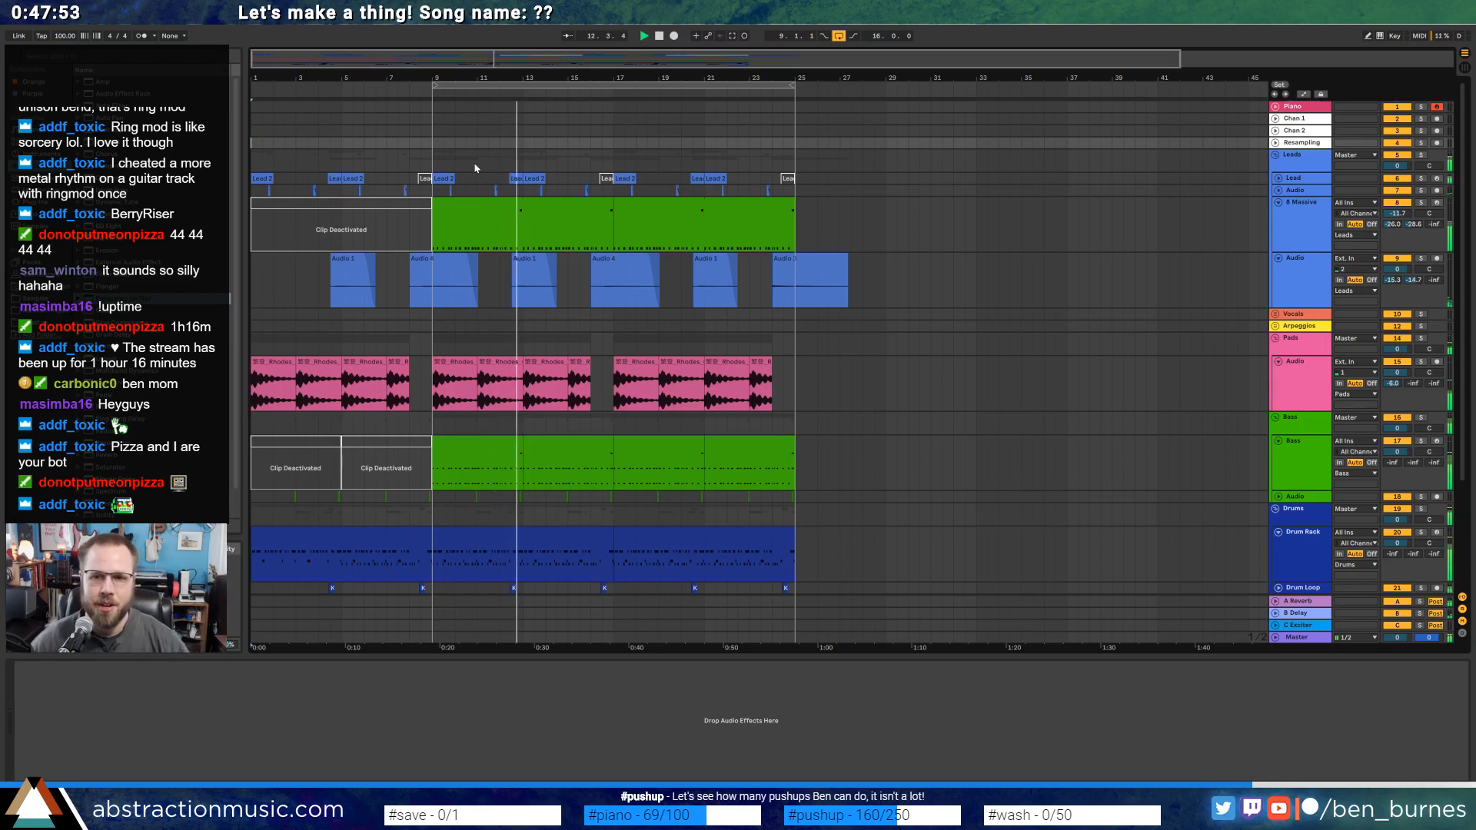
Insert a MIDI track below the guitar Audio track in the Leads group and load Kontakt 5 on it.
click(1292, 291)
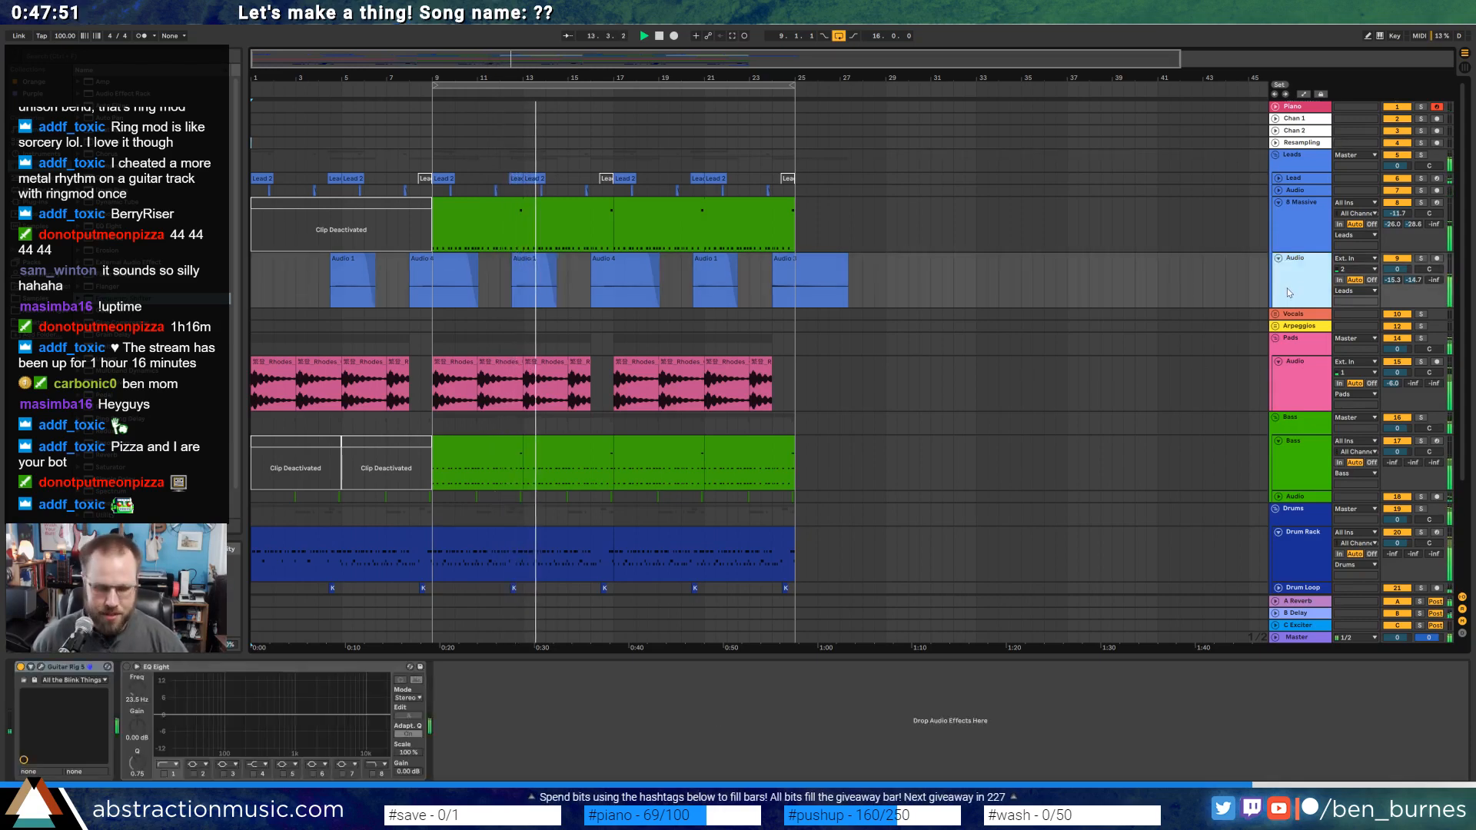
key(ctrl+shift+t)
click(36, 201)
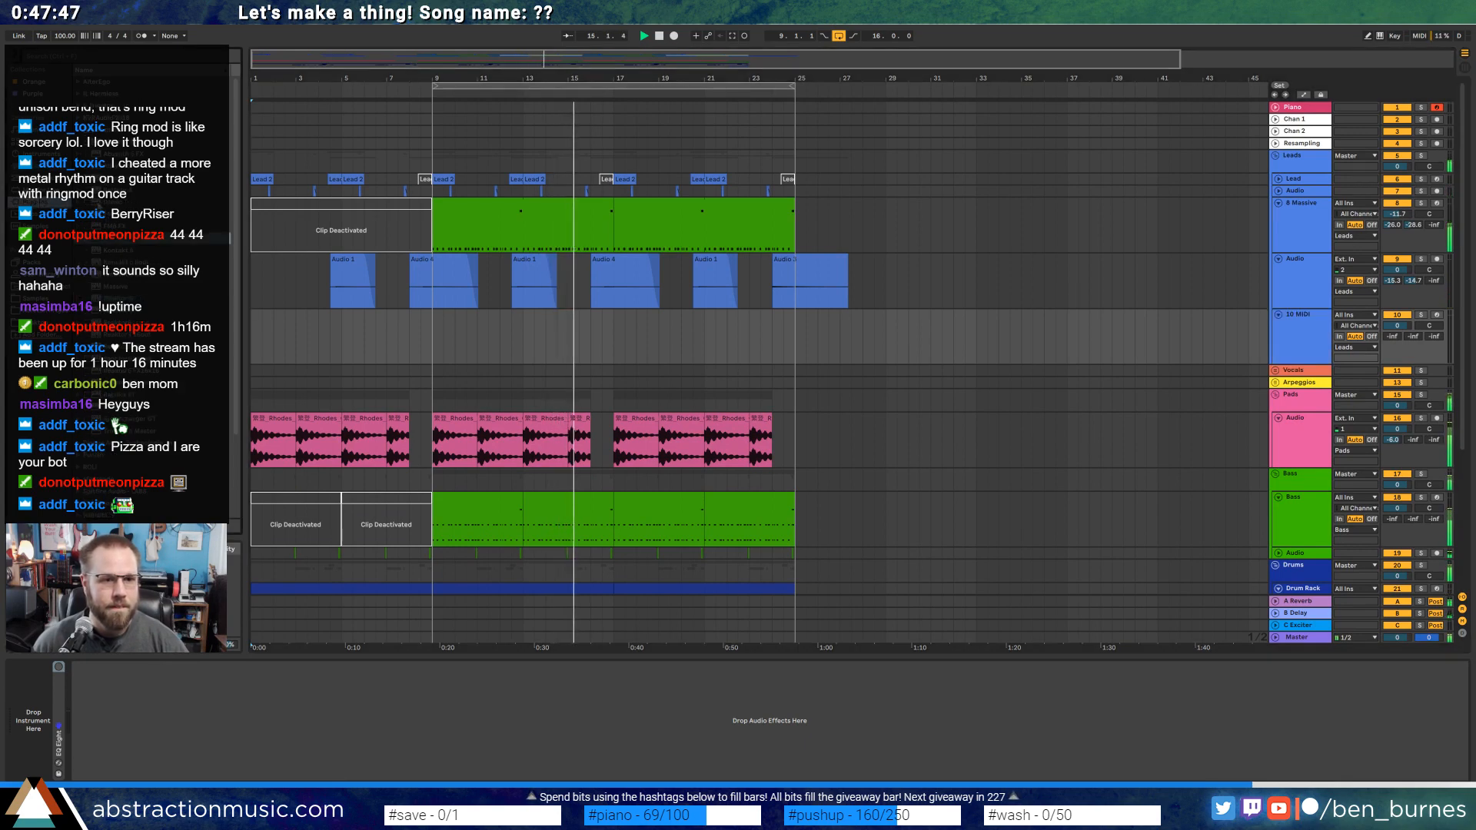
drag(569, 337, 594, 333)
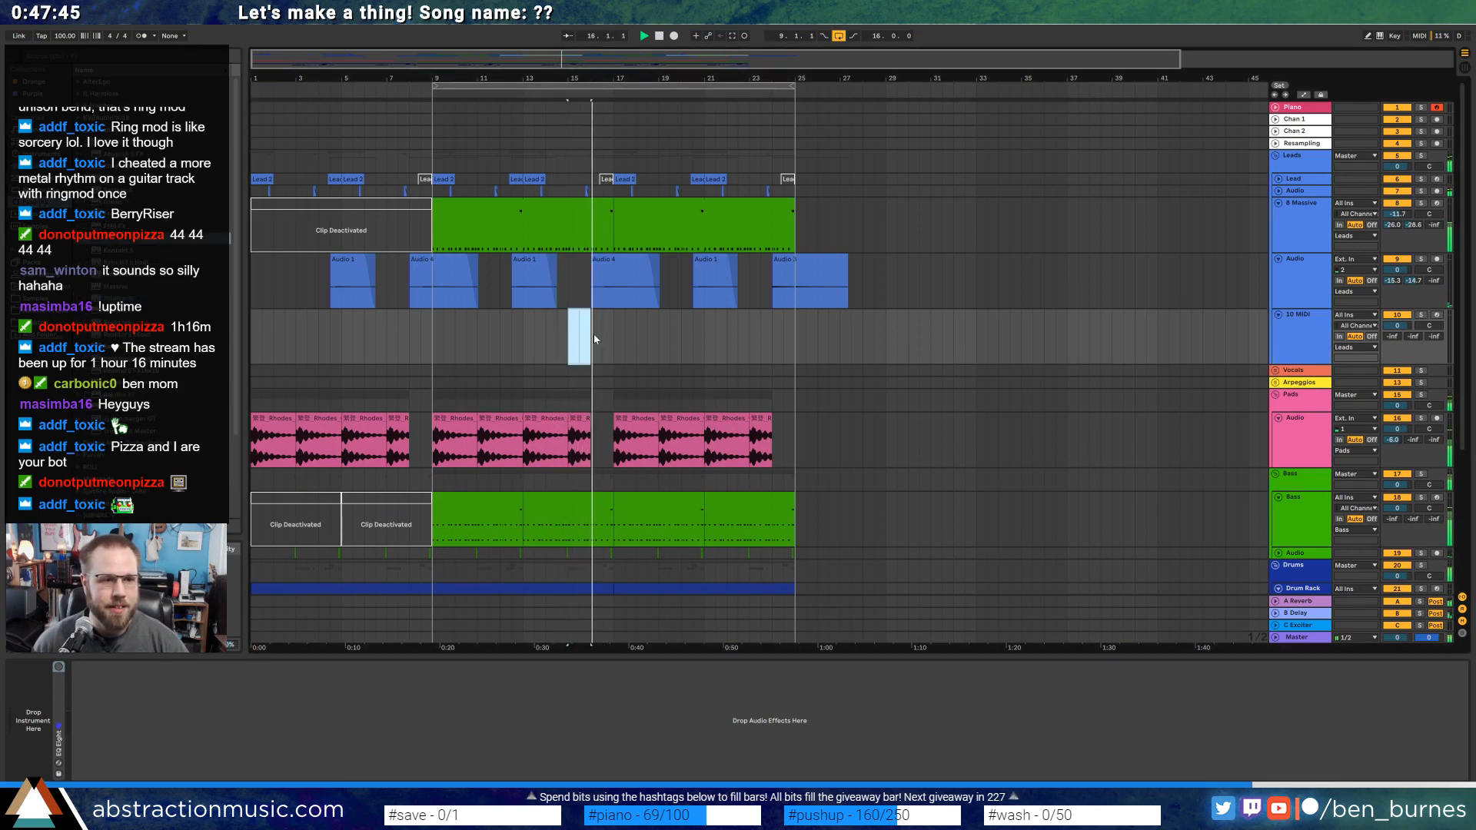
click(592, 334)
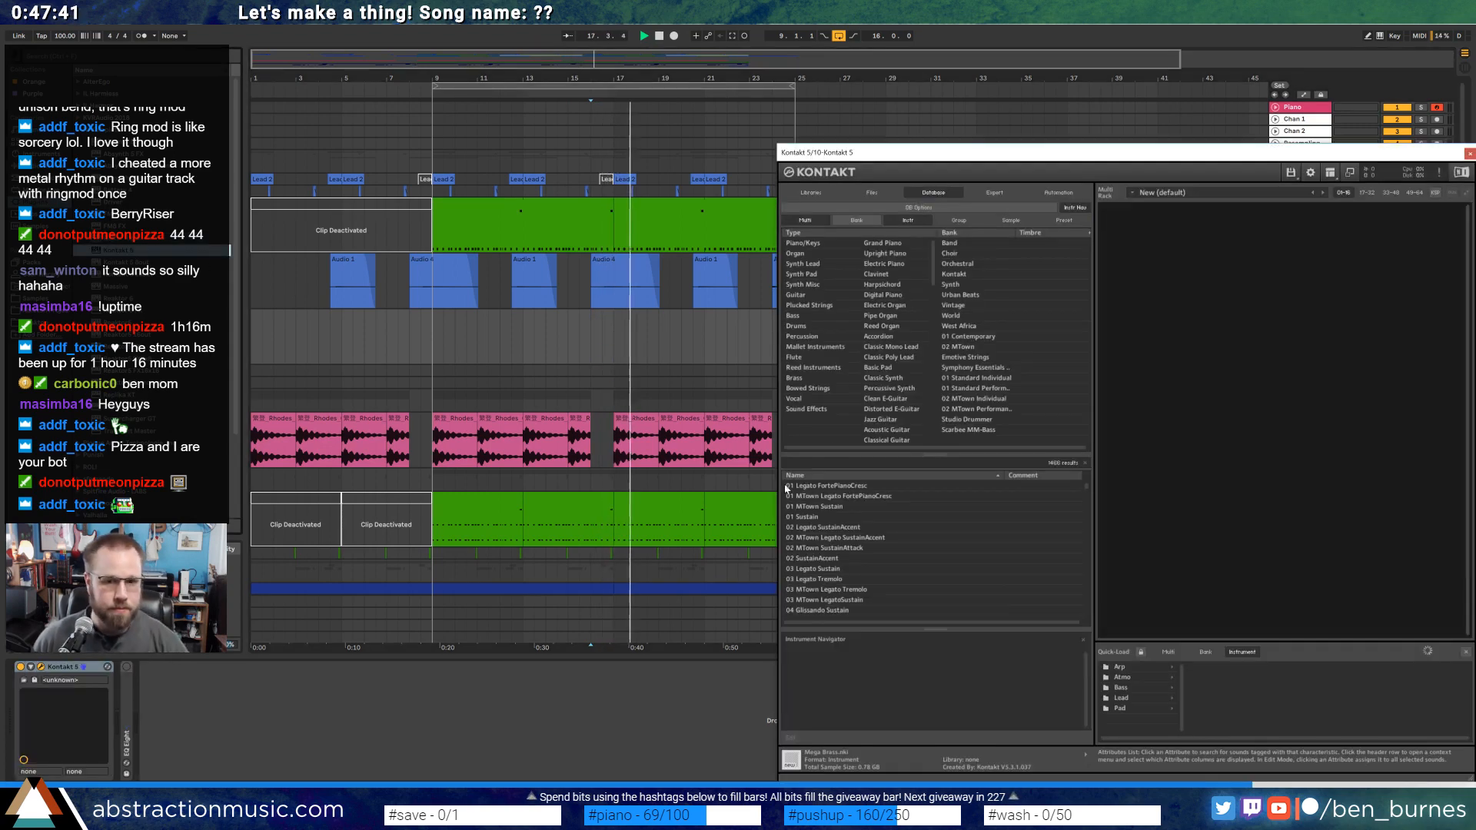
Load the Una Corda Felt instrument from Kontakt's libraries and arm the Kontakt track for recording.
scroll(916, 579, down, 15)
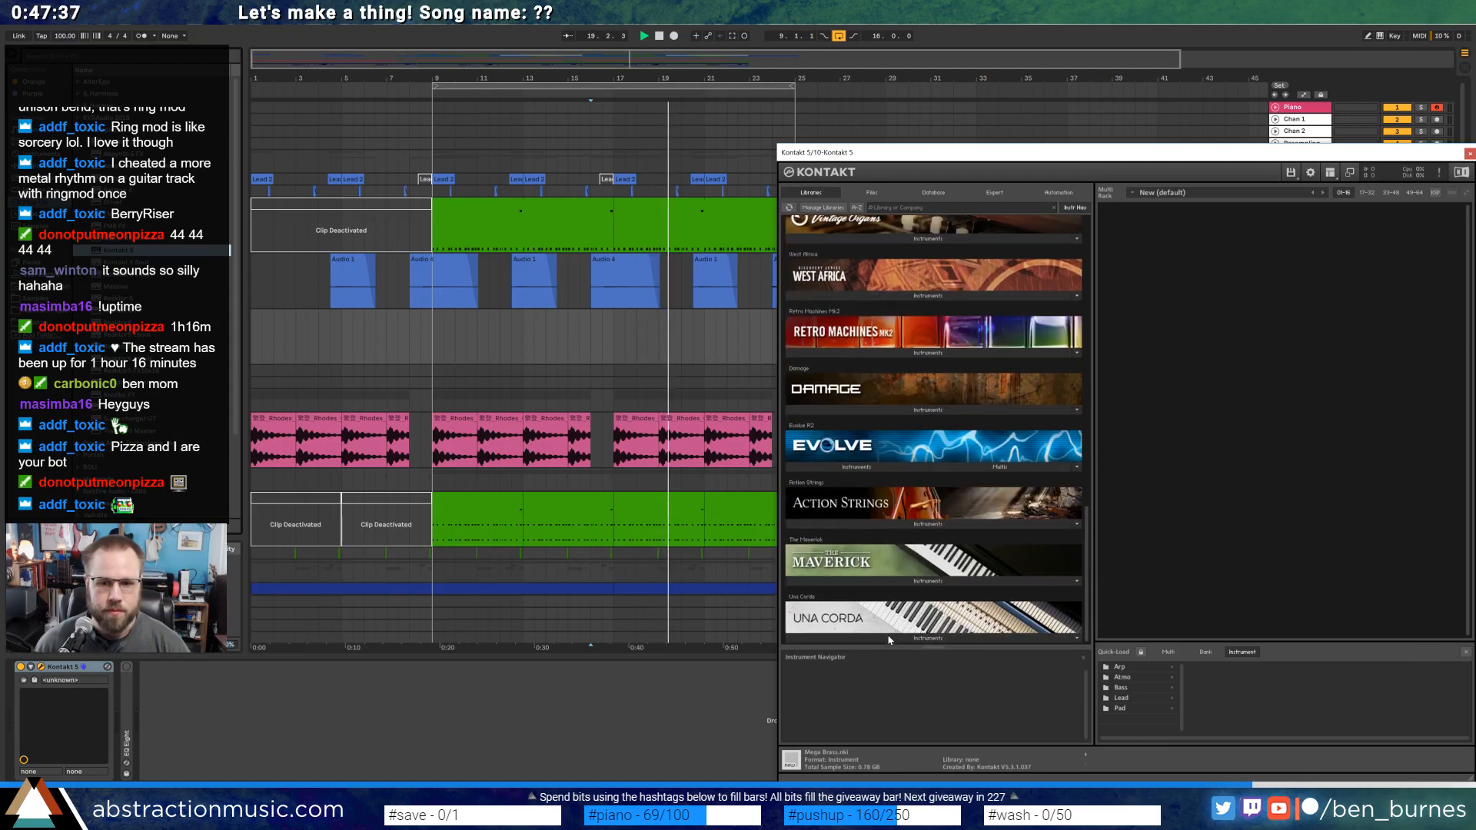
click(849, 632)
double_click(849, 625)
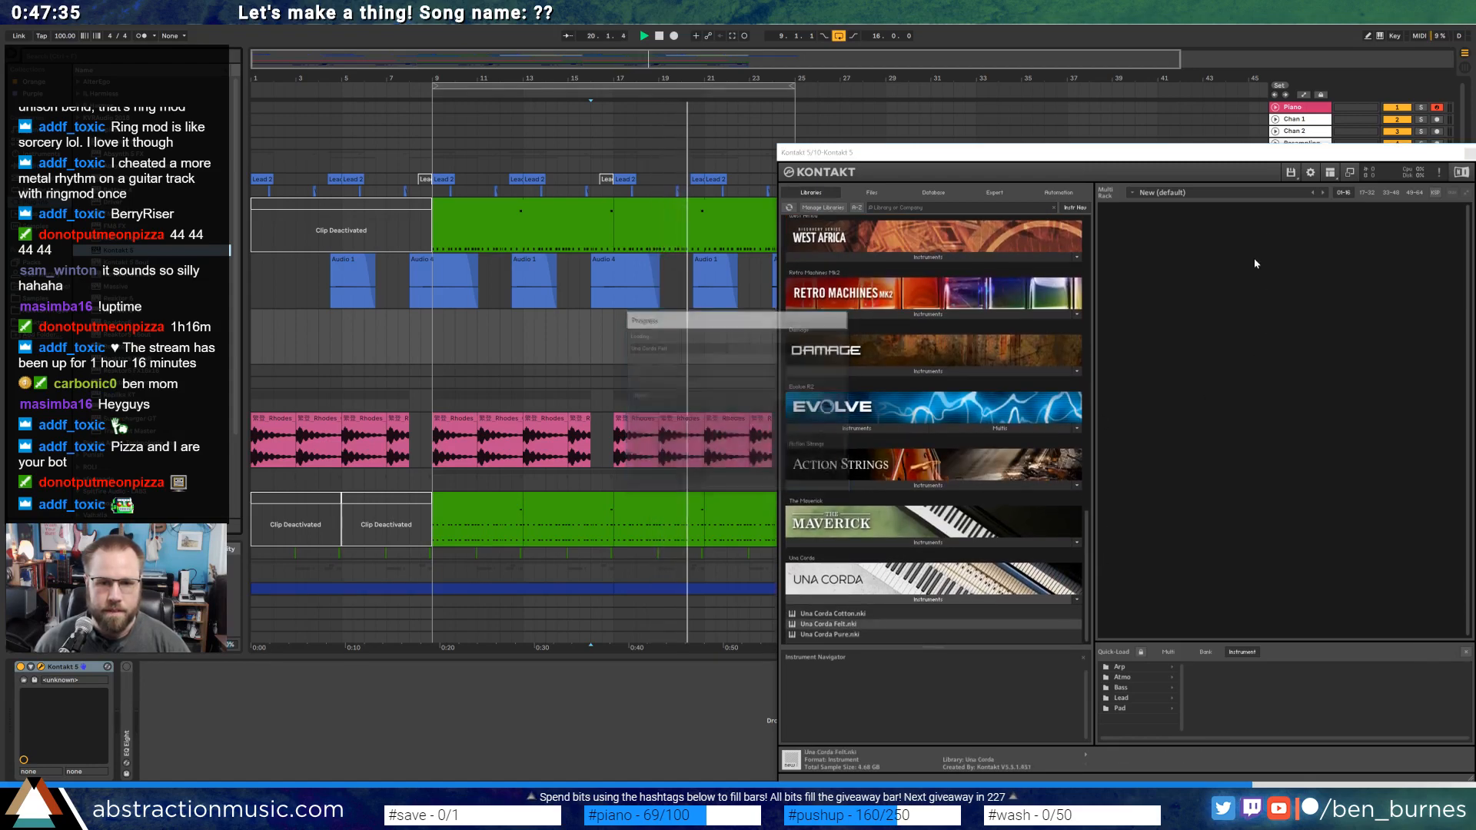
click(1470, 154)
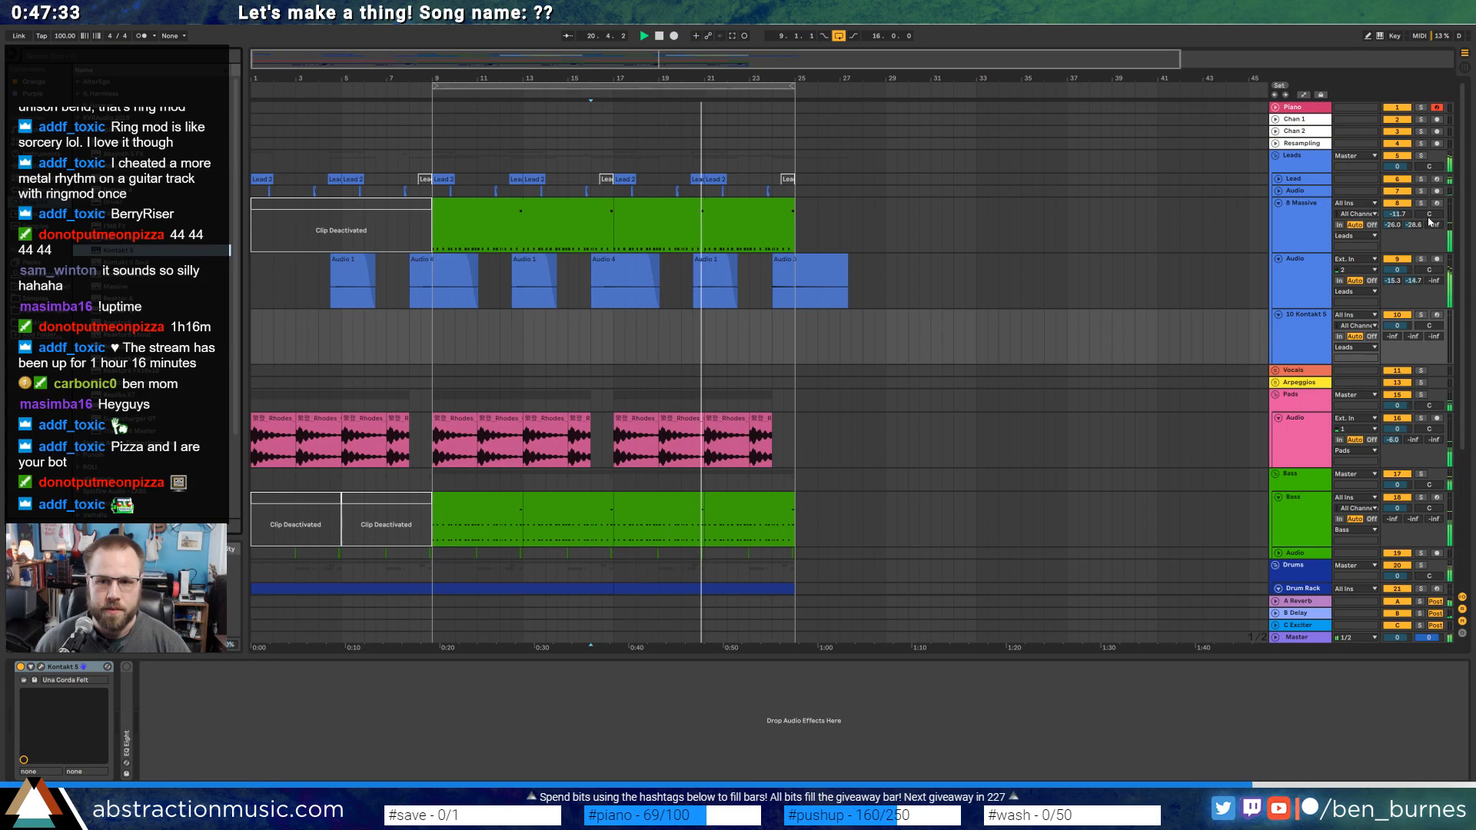
click(1437, 315)
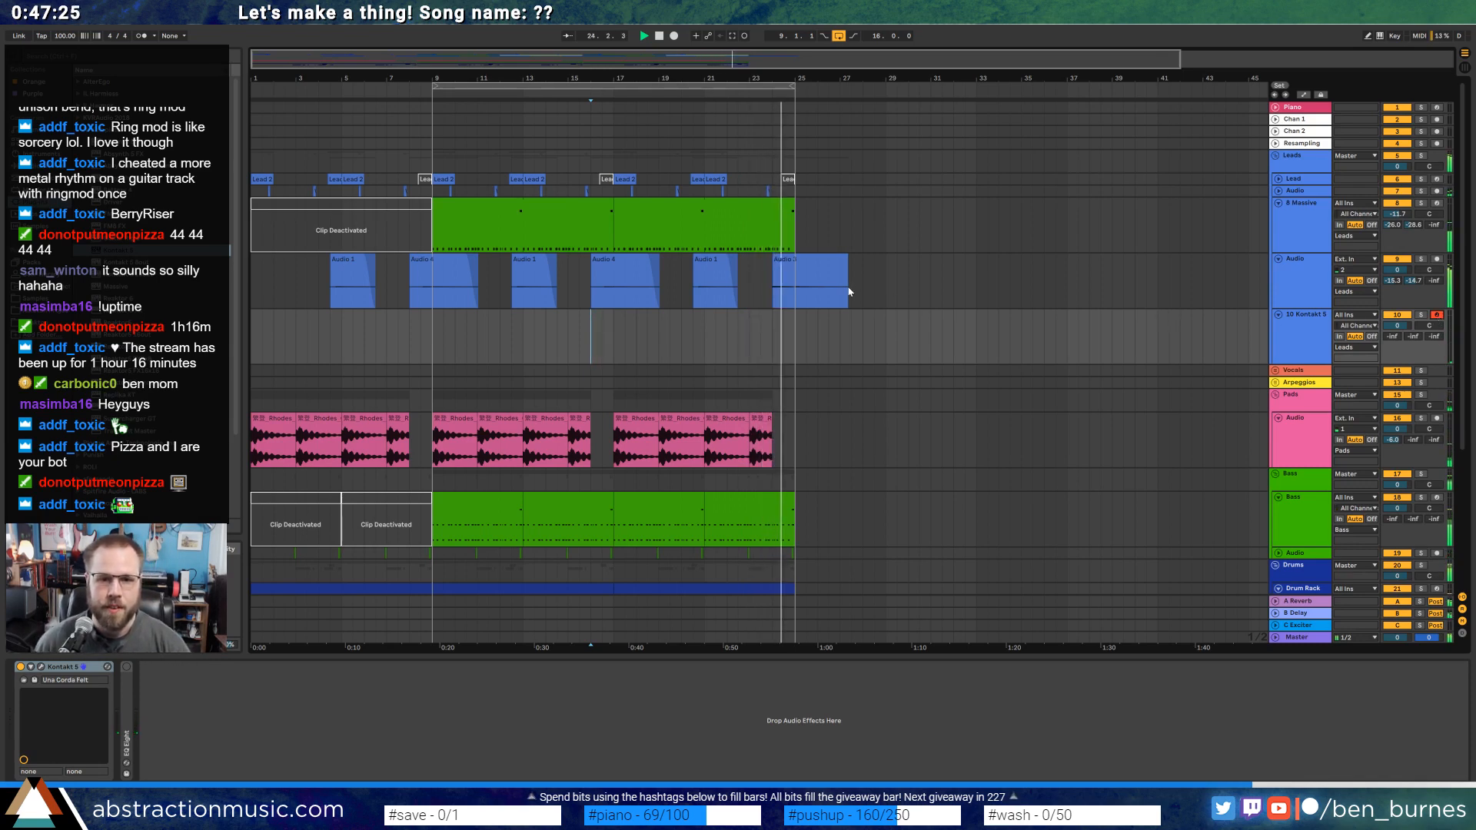
Record a sustained piano chord on the Kontakt track from bar 15 to bar 17 and copy the clip to bar 23.
key(space)
click(568, 336)
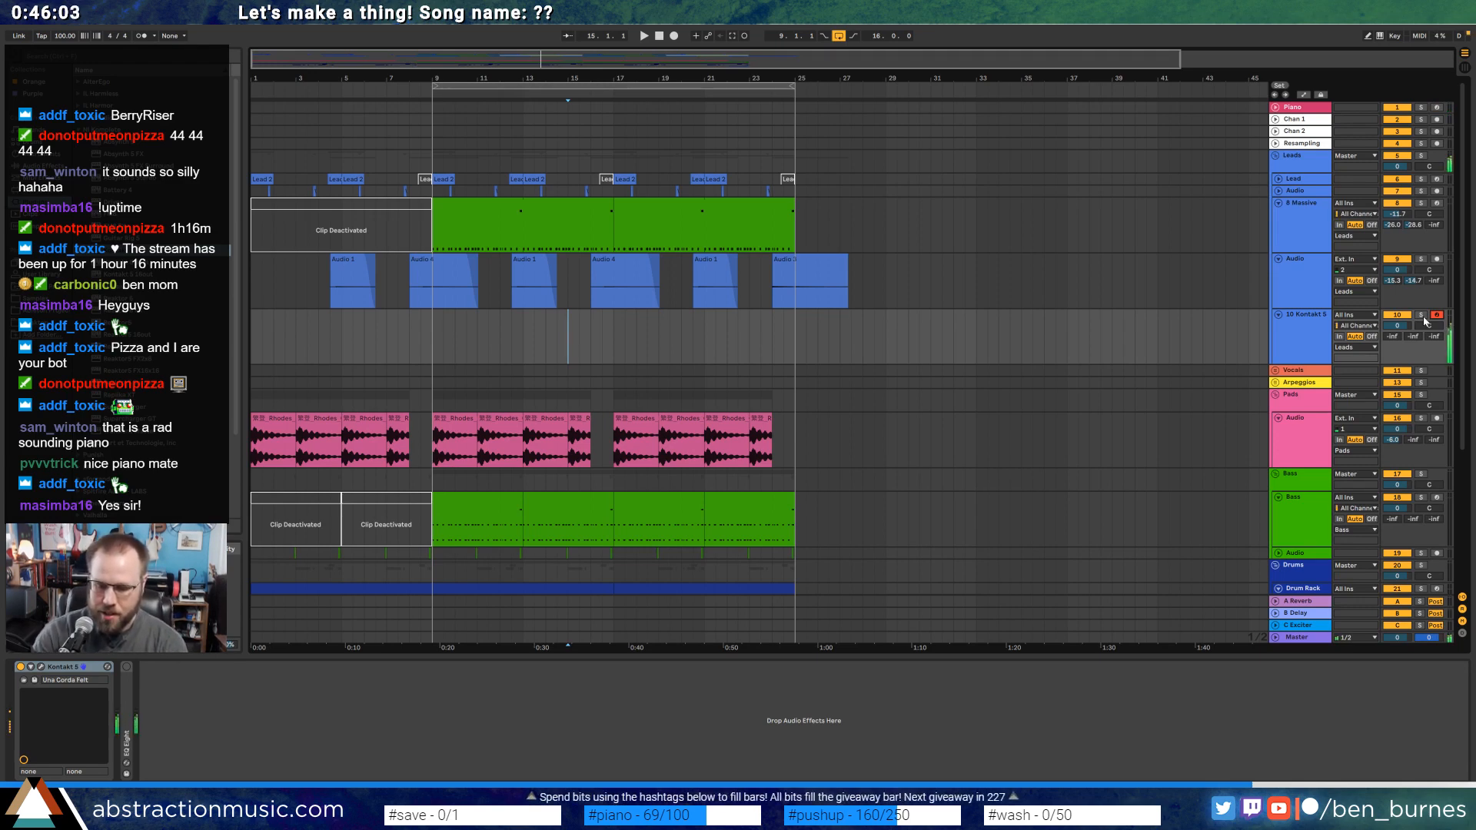
key(F9)
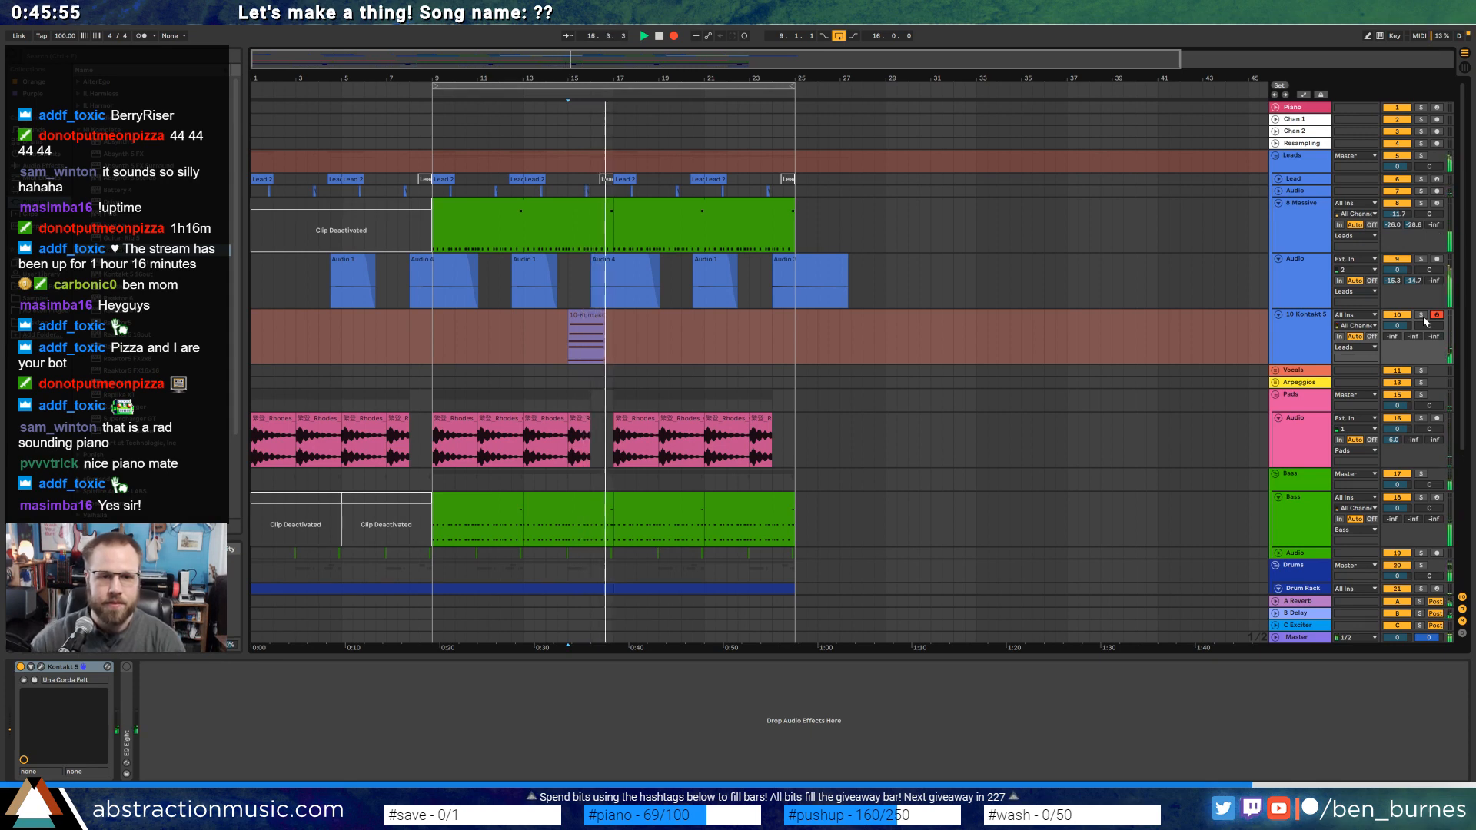
key(space)
drag(601, 314, 792, 321)
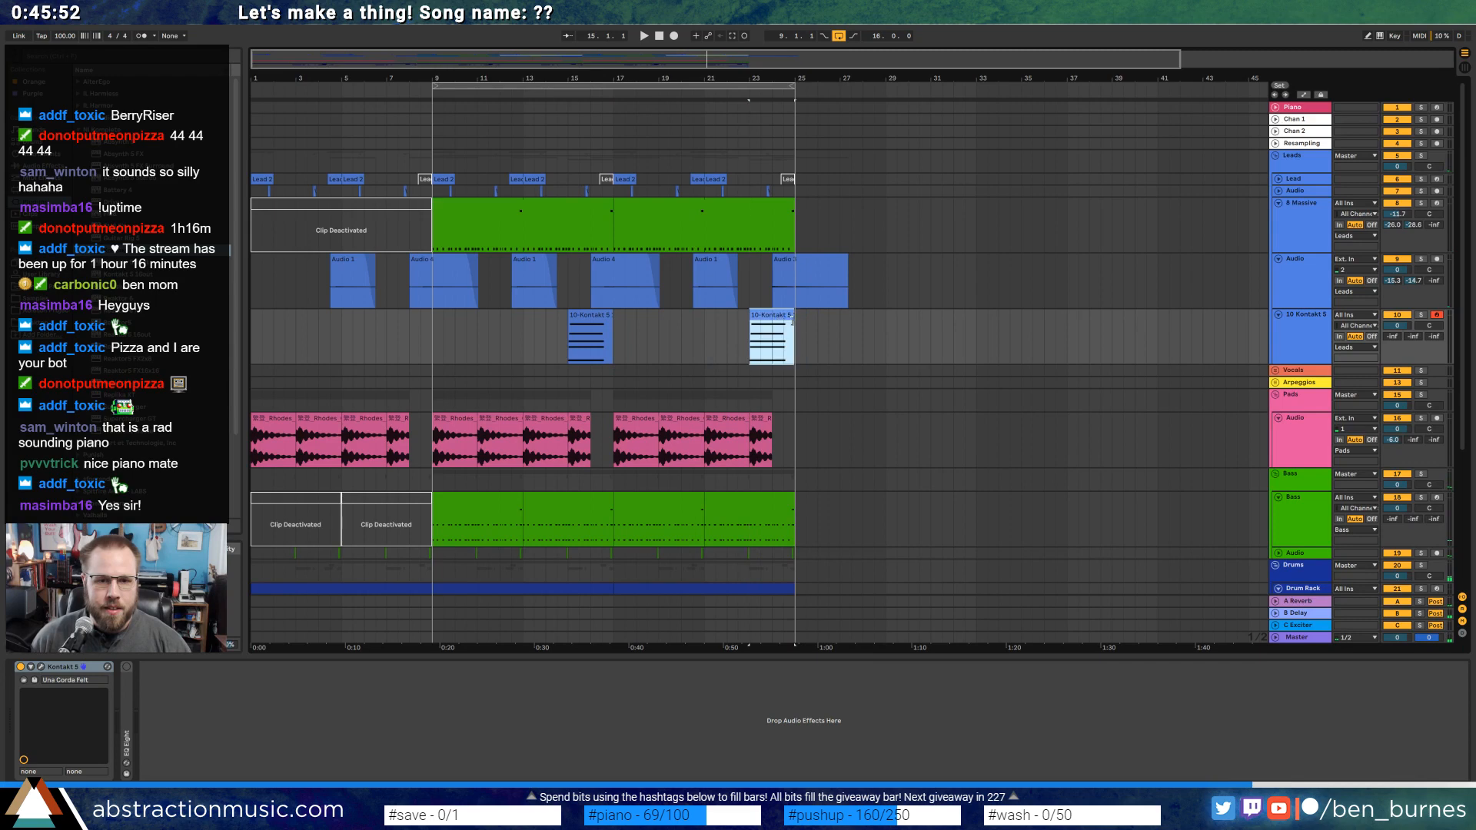
click(604, 320)
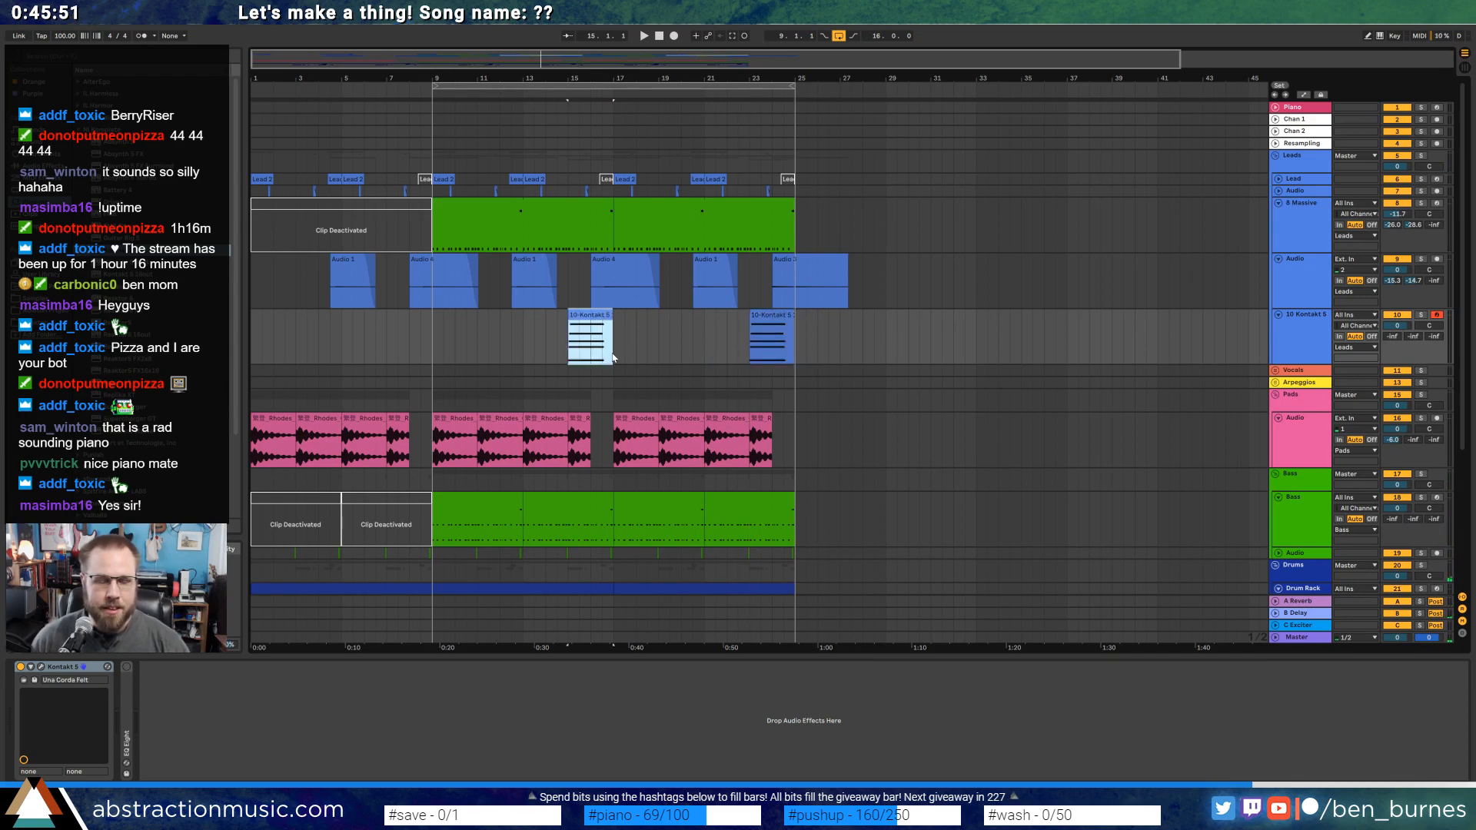
In Kontakt, turn on Una Corda's Space effect and adjust its amount.
click(41, 668)
drag(1106, 165, 896, 114)
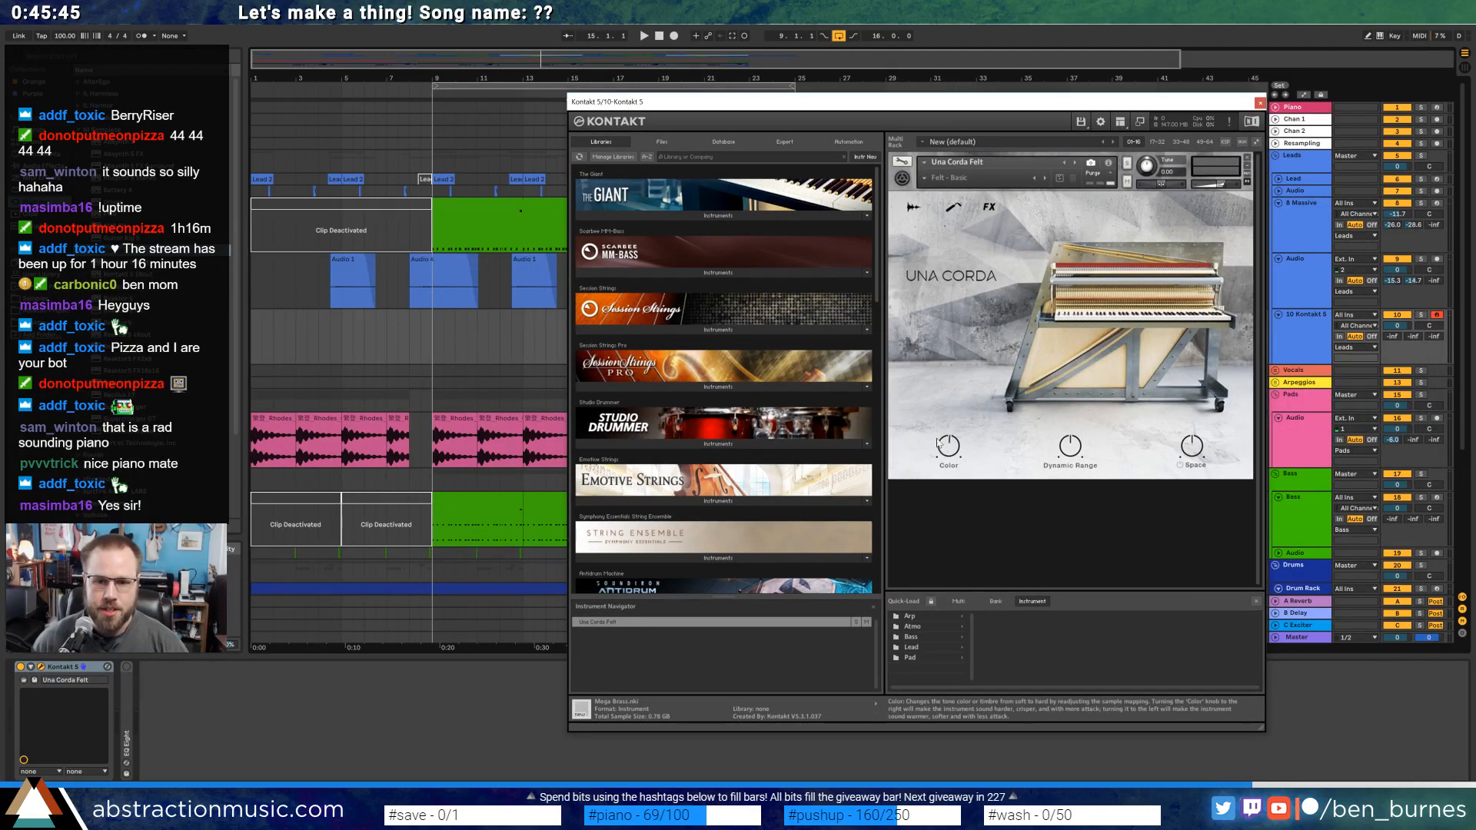
click(1180, 465)
drag(1192, 448, 1193, 432)
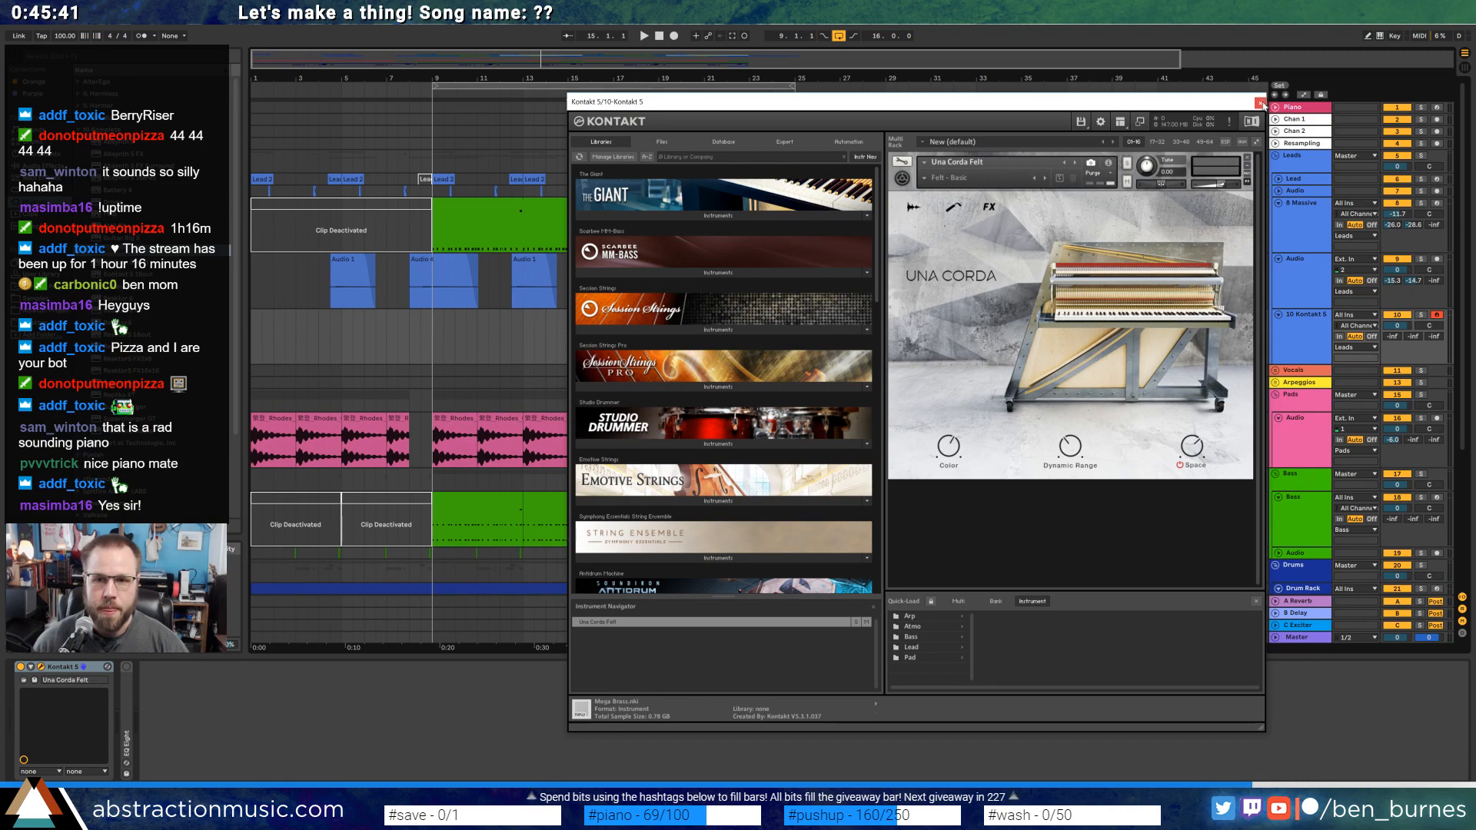
click(1260, 102)
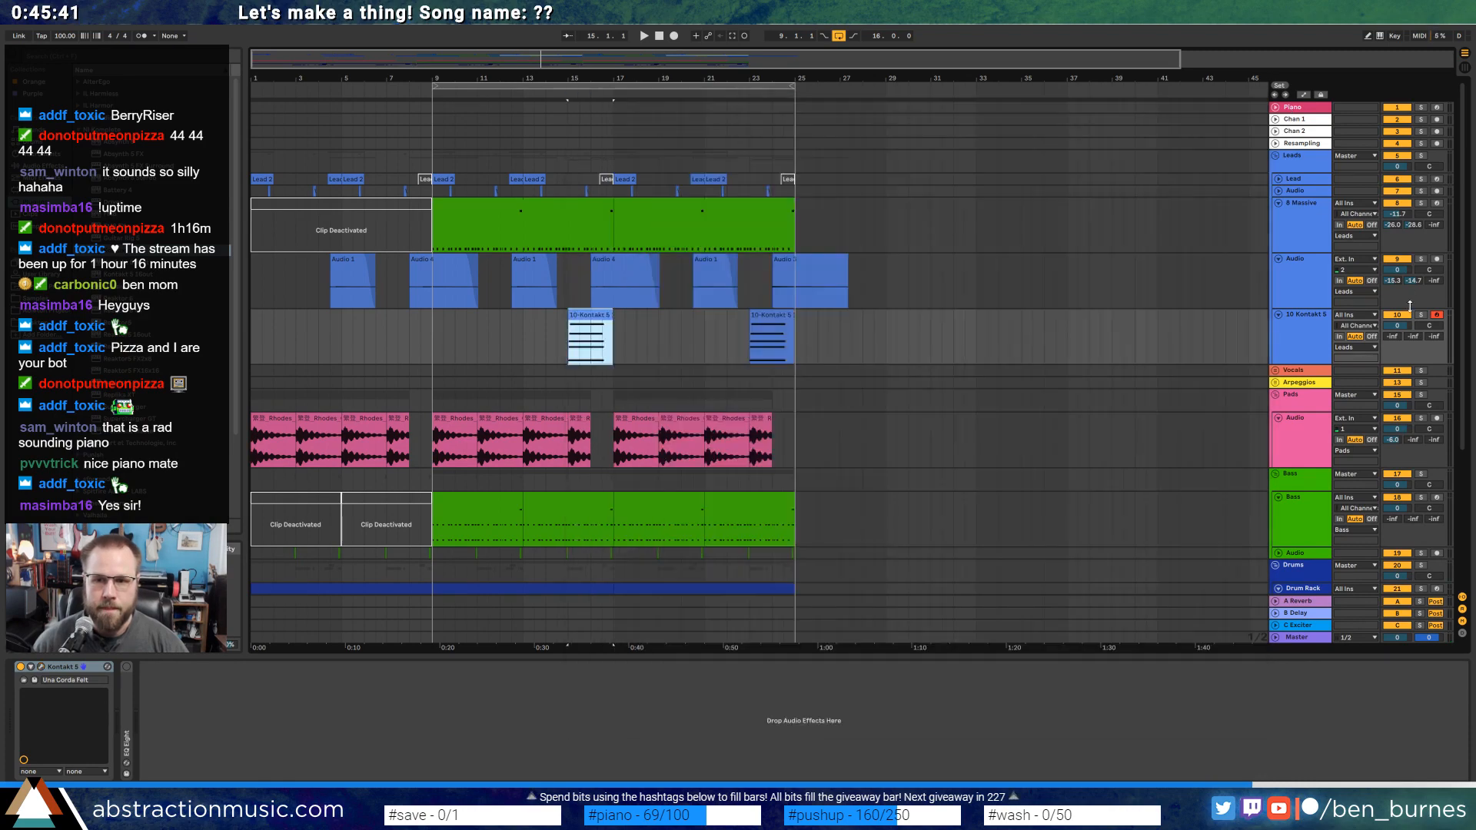
Play the bar 15 piano clip in the mix and lower the Kontakt track's volume to -5.2 dB.
click(591, 338)
key(space)
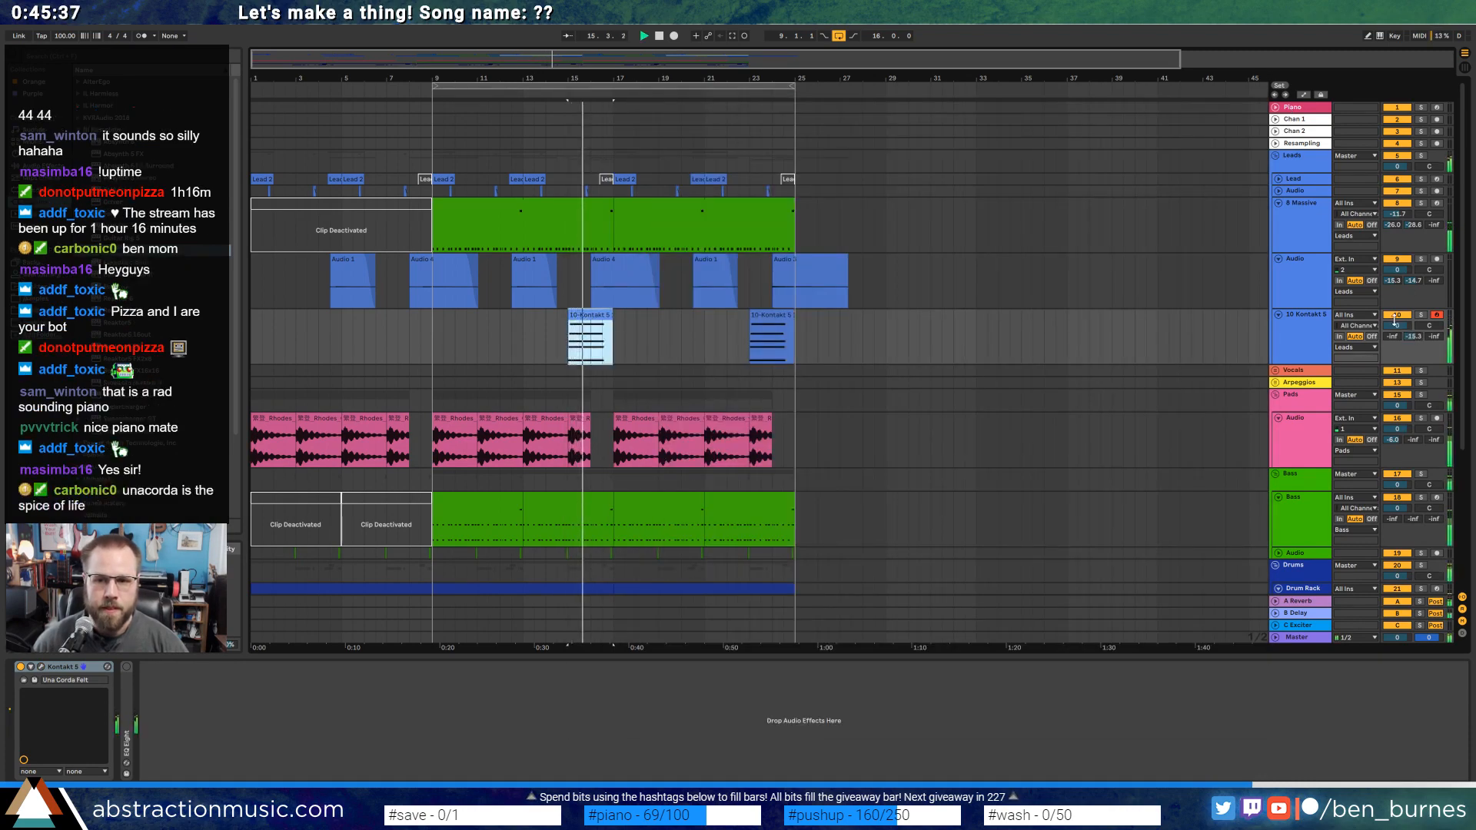
drag(1389, 330, 1396, 330)
key(space)
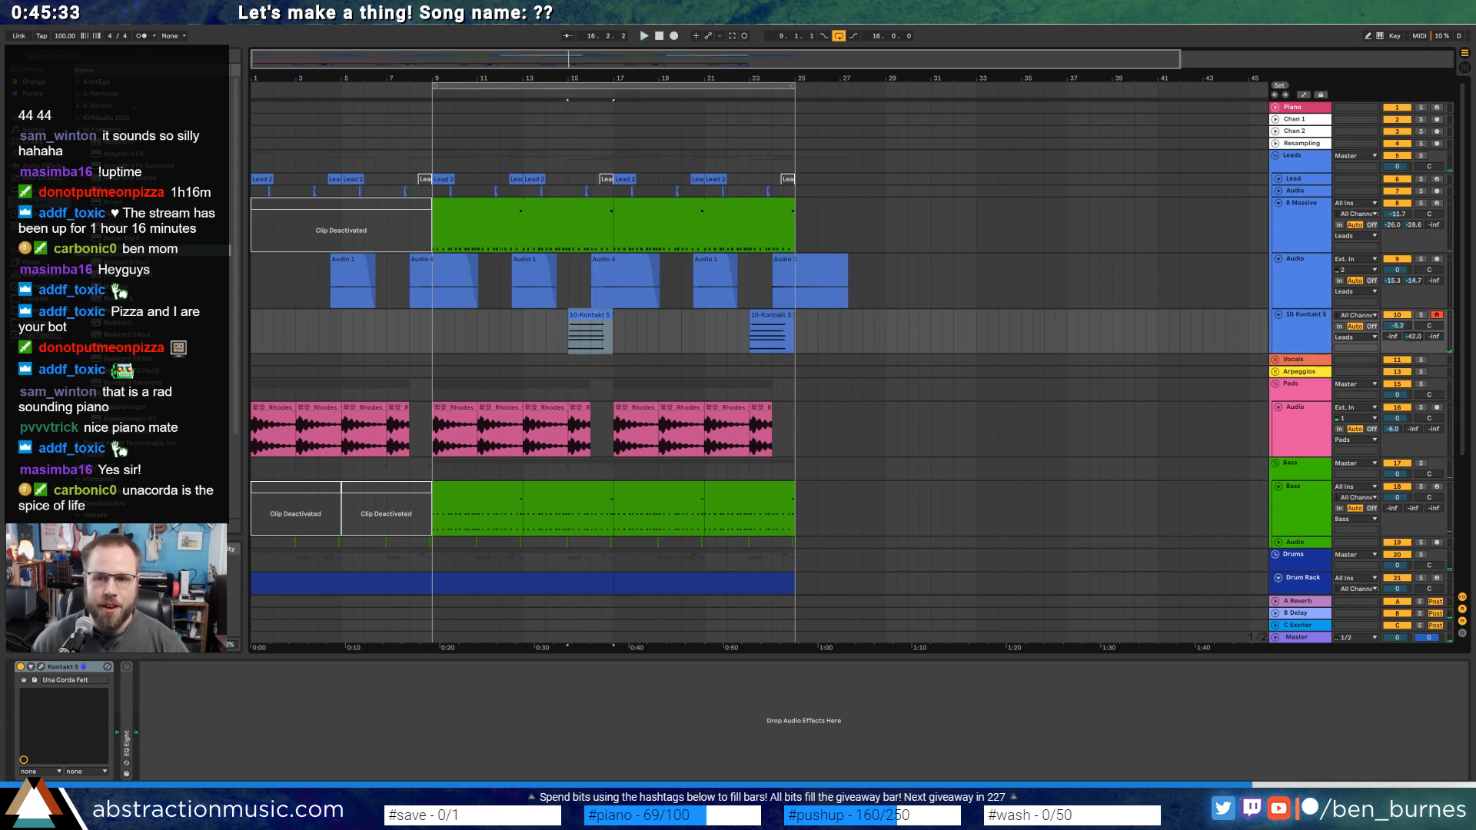
click(588, 317)
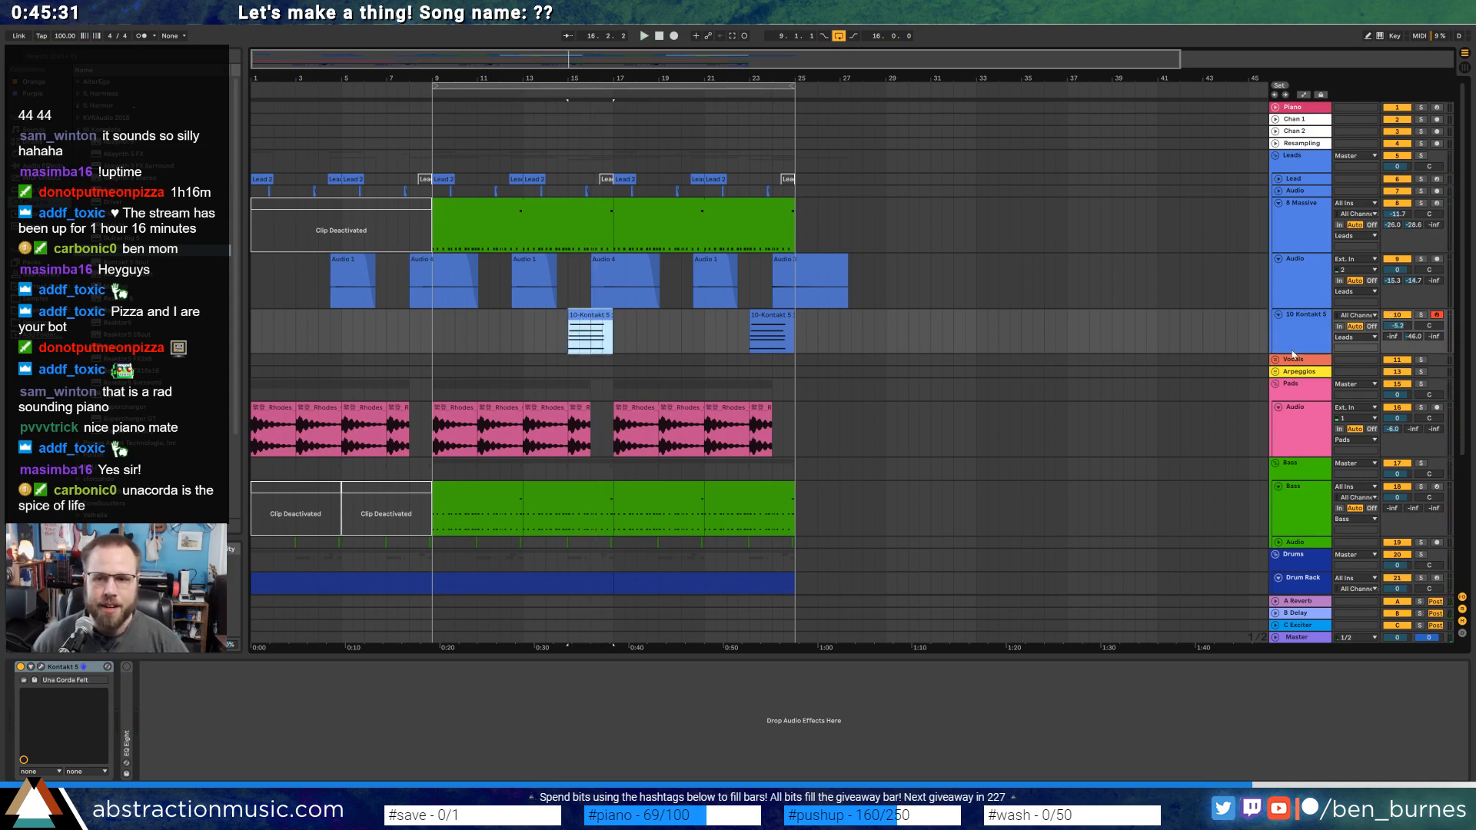
drag(1293, 351, 1296, 359)
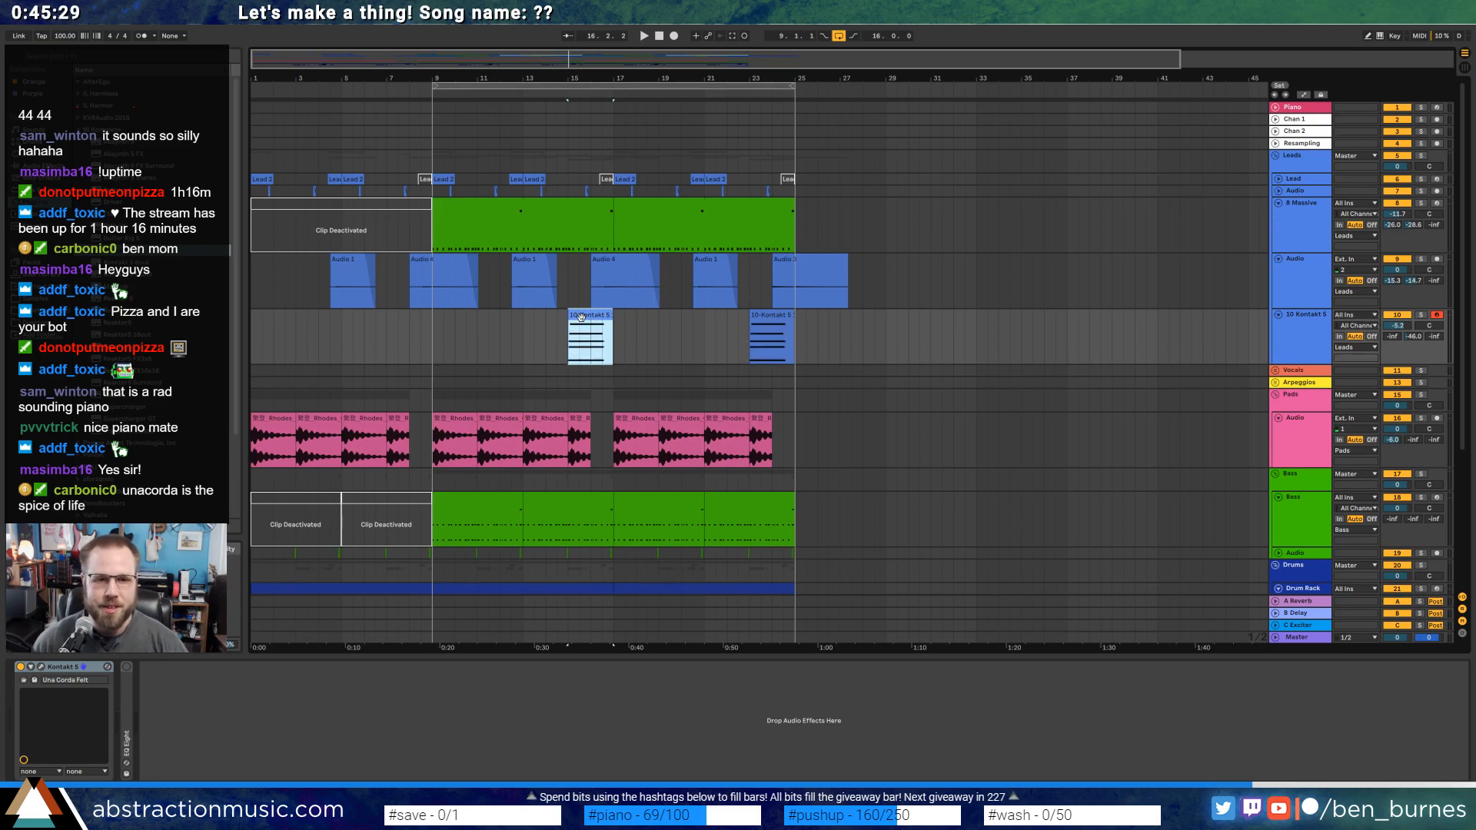
key(space)
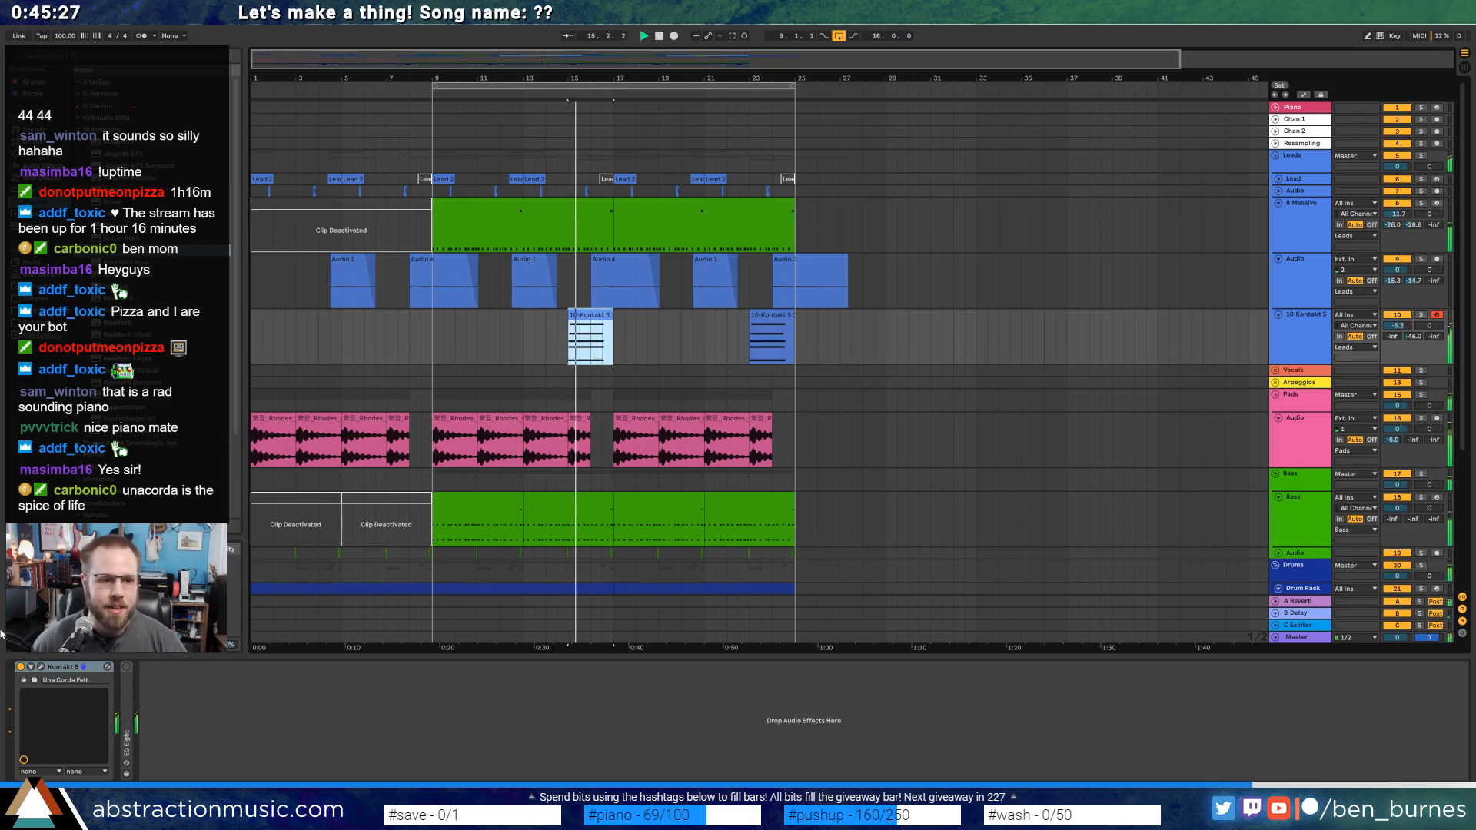
click(41, 667)
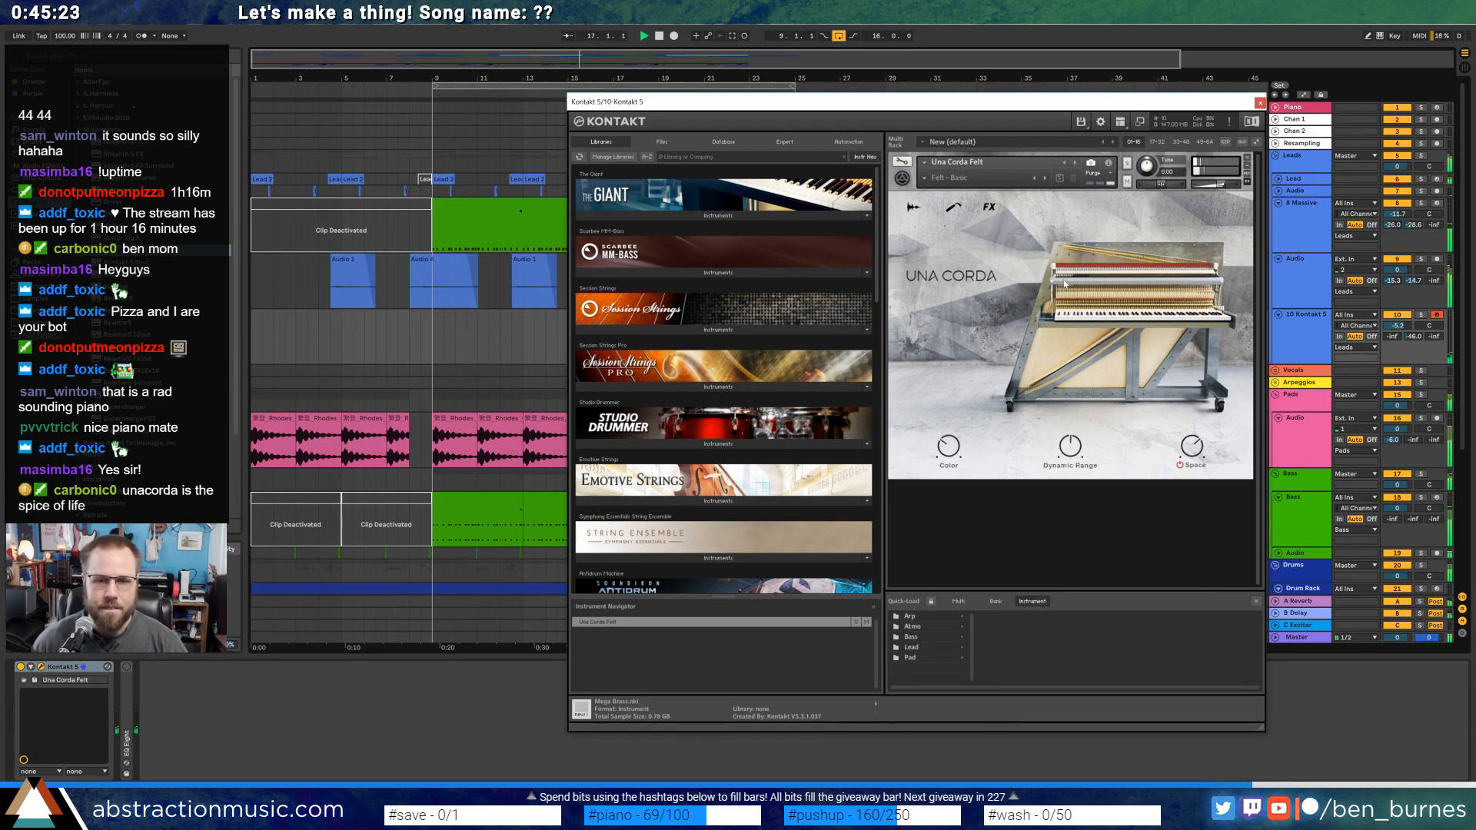
click(1259, 103)
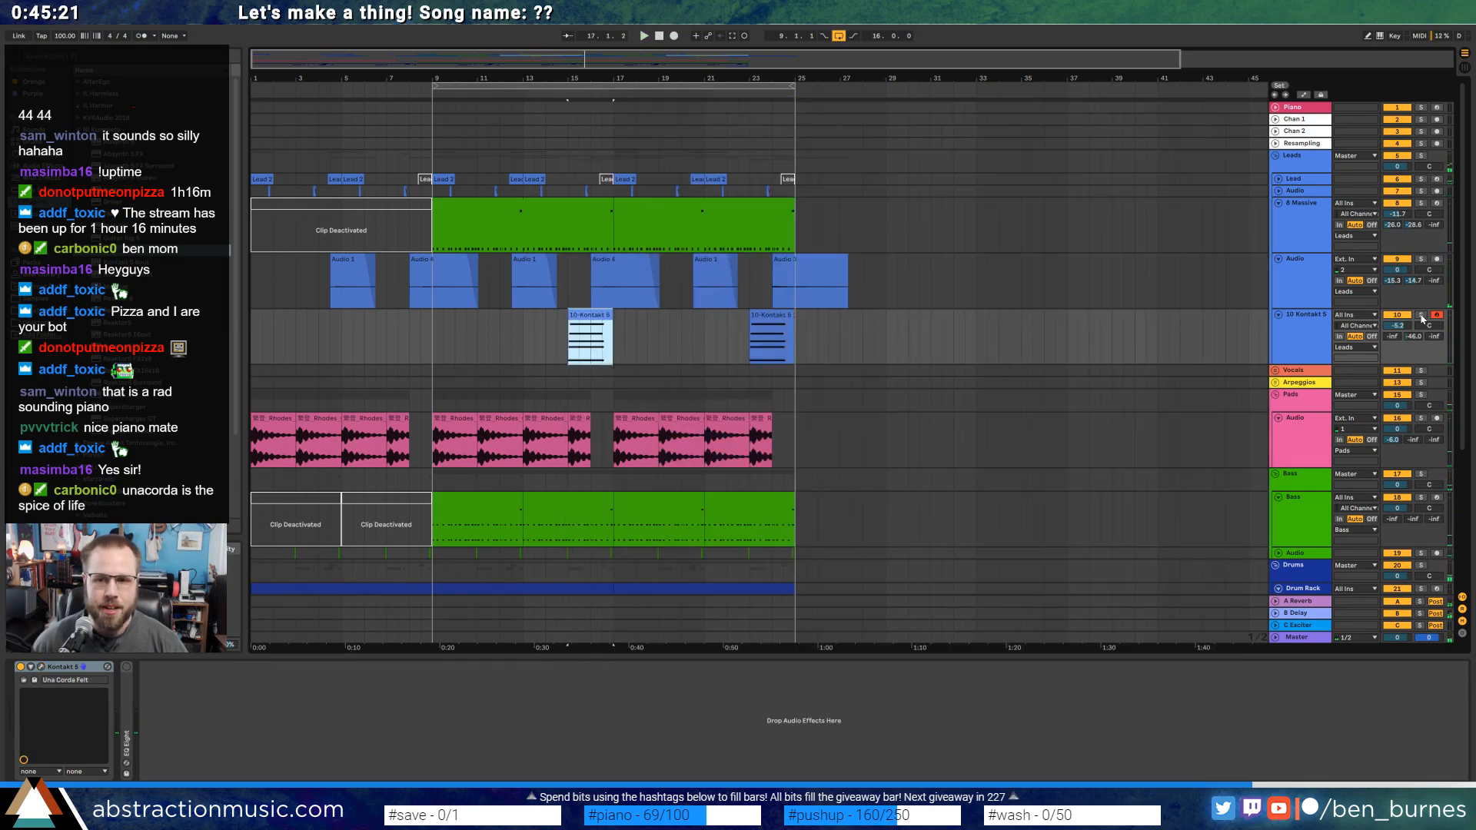
Solo the Kontakt track, then turn on Harmonics in Una Corda's Workbench and adjust its level while playing.
click(1423, 316)
click(39, 668)
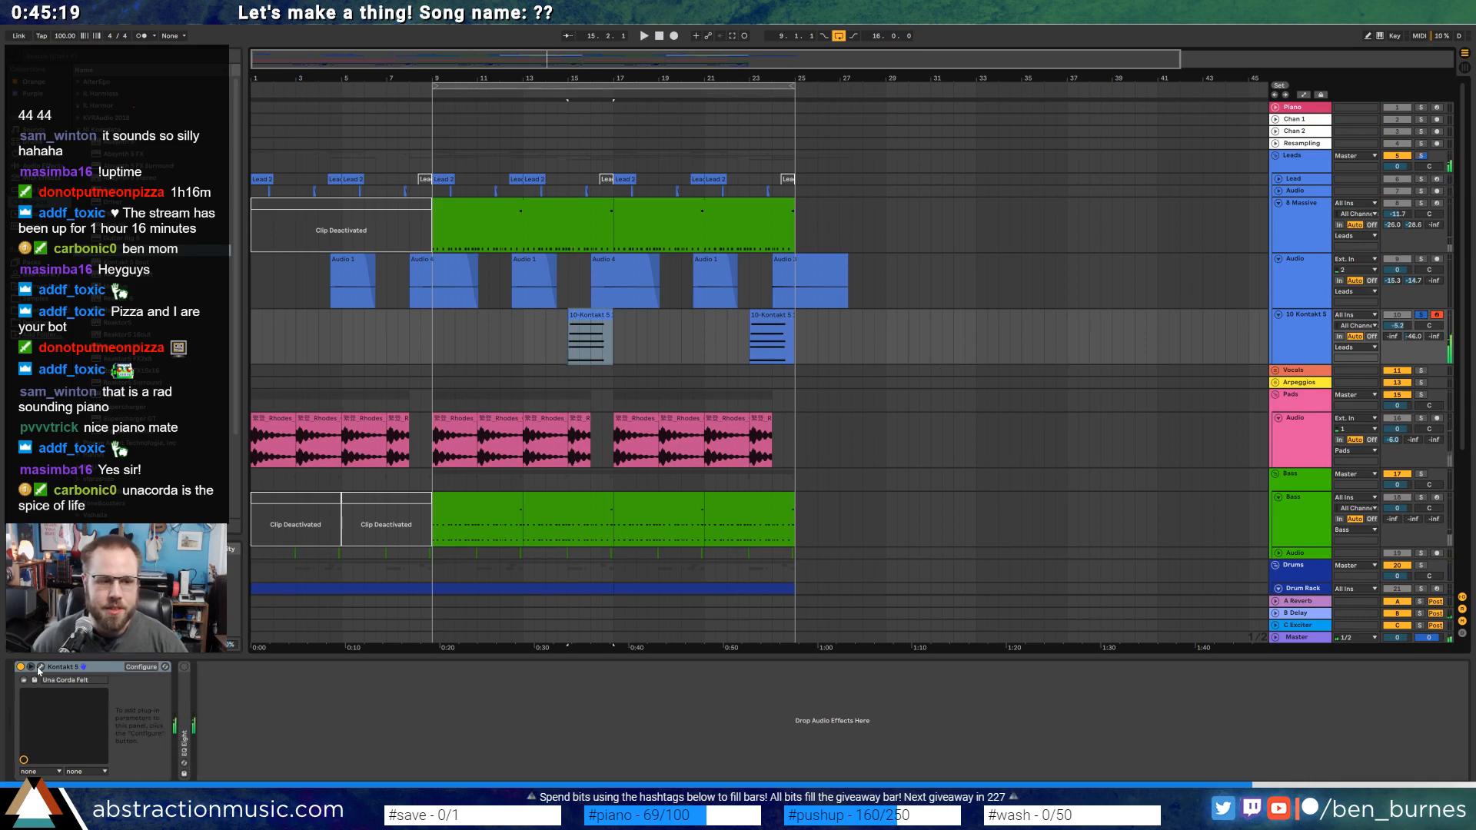
click(39, 668)
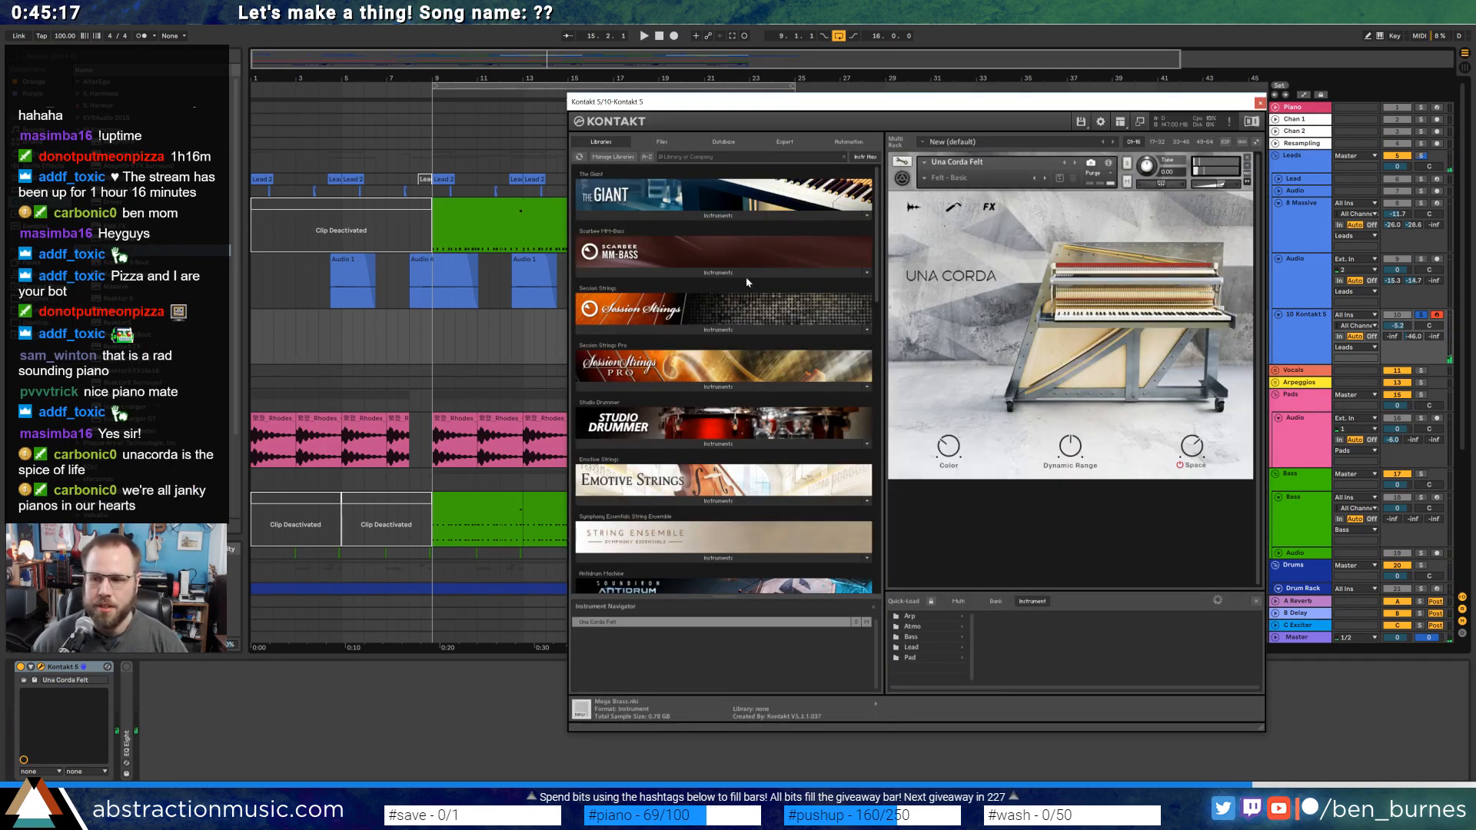
click(917, 208)
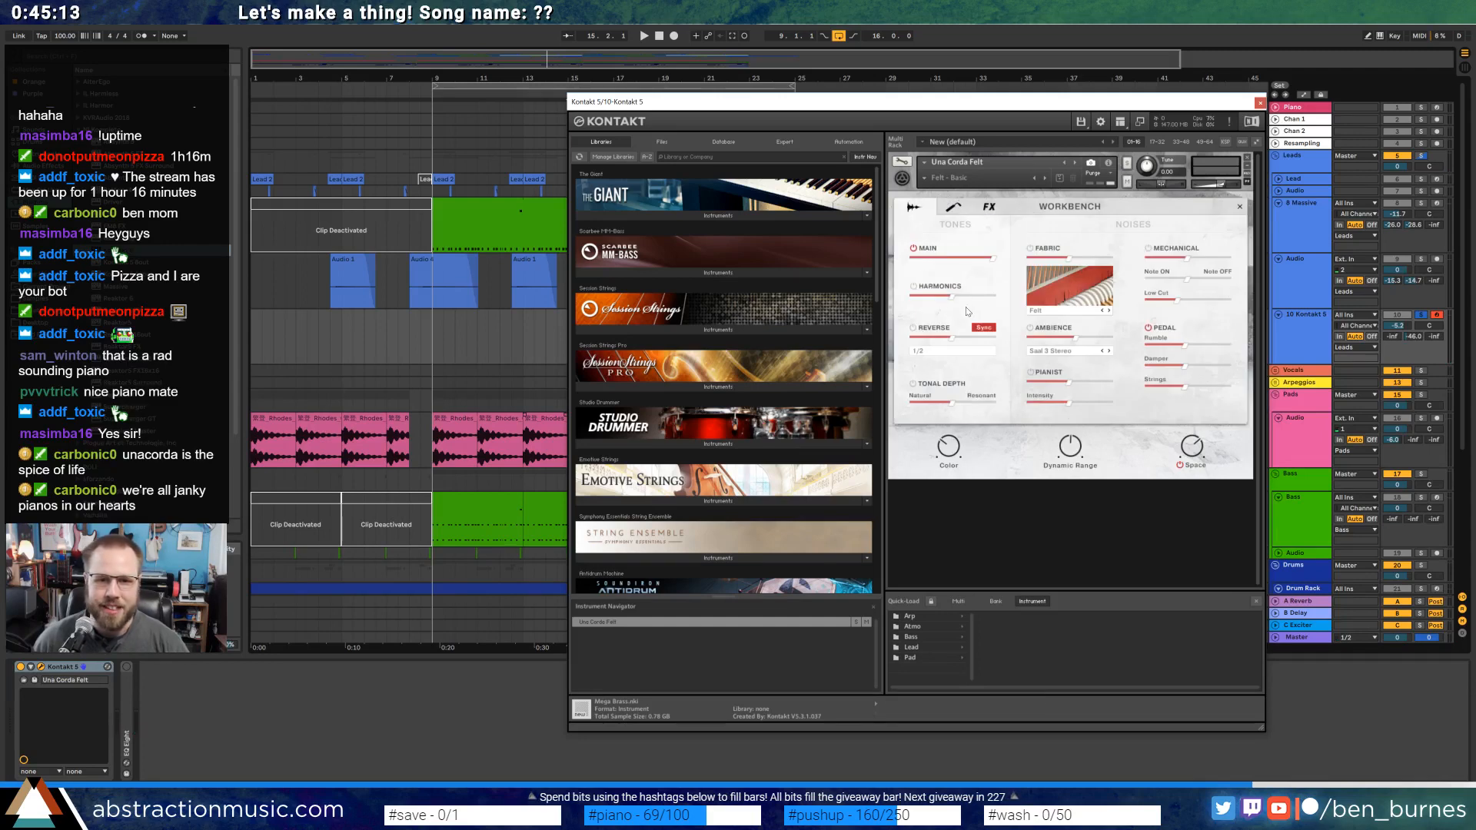
click(913, 287)
key(space)
drag(952, 297, 961, 259)
key(space)
In Una Corda's Finish effects, adjust the Compression / Tape amount and set its type to Tape Comp.
click(953, 207)
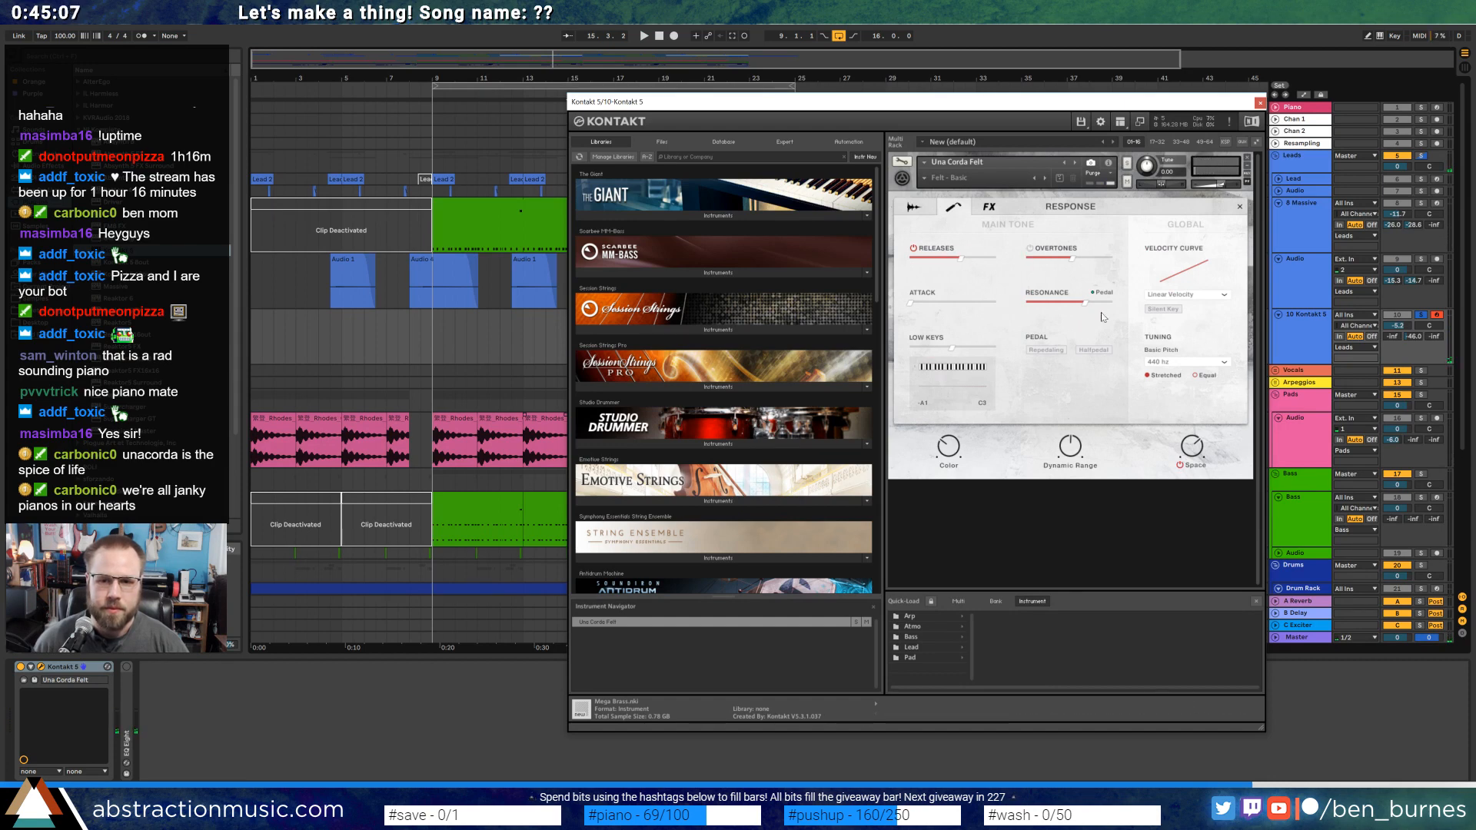
click(990, 207)
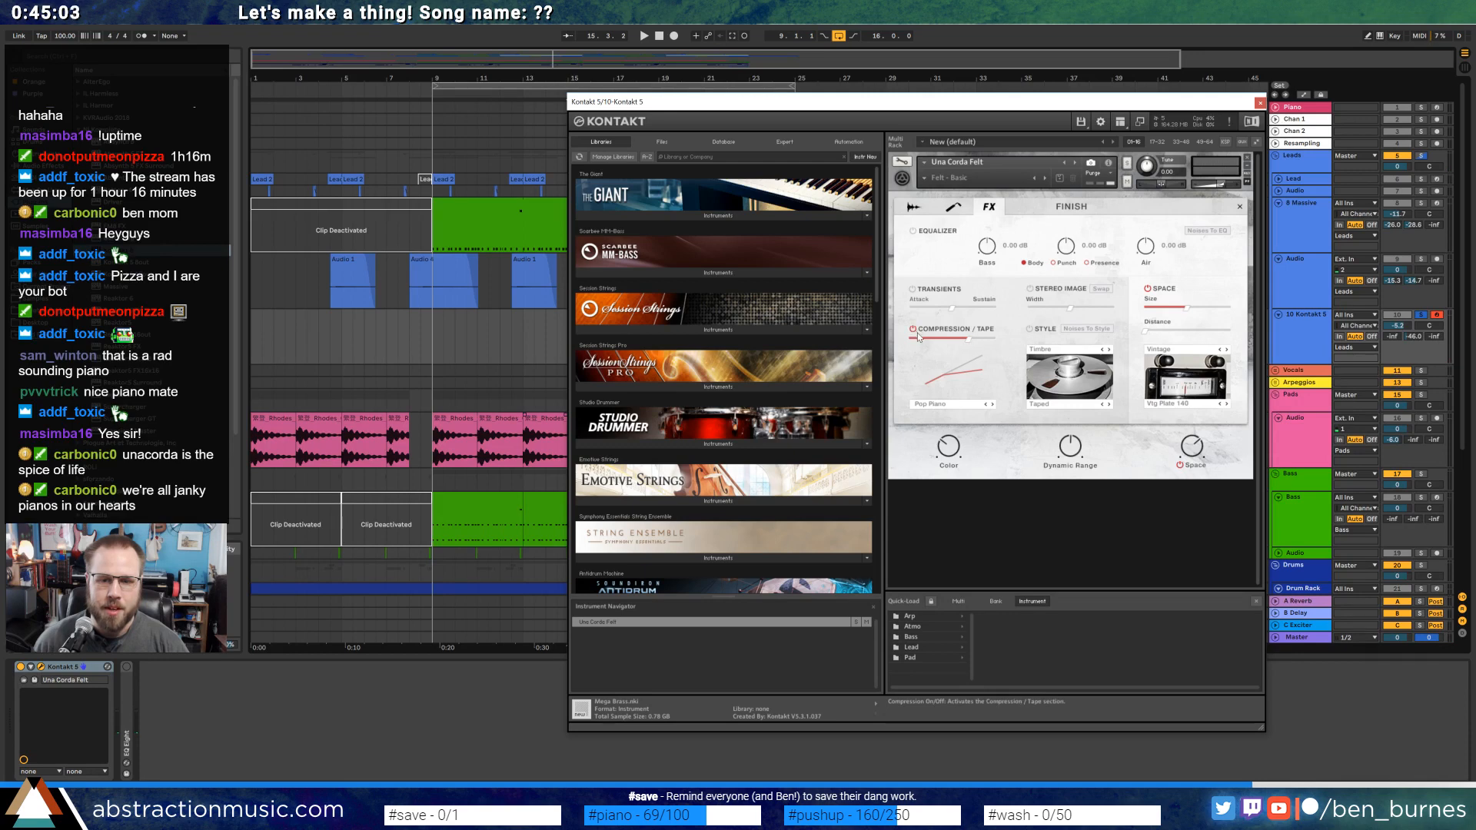
key(space)
mouse_move(968, 338)
mouse_down()
mouse_move(944, 338)
mouse_move(972, 339)
mouse_up()
click(968, 404)
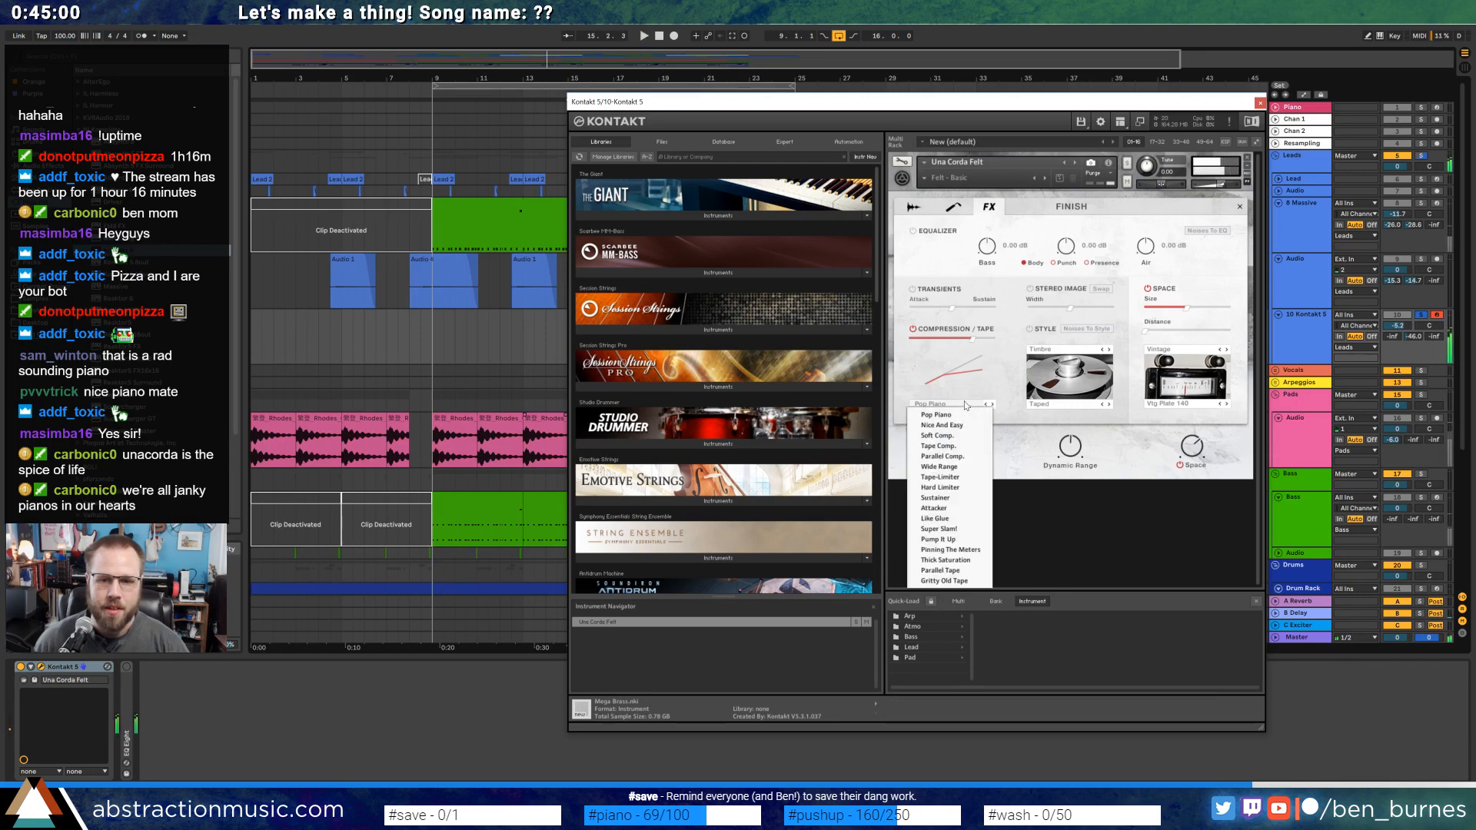
click(962, 446)
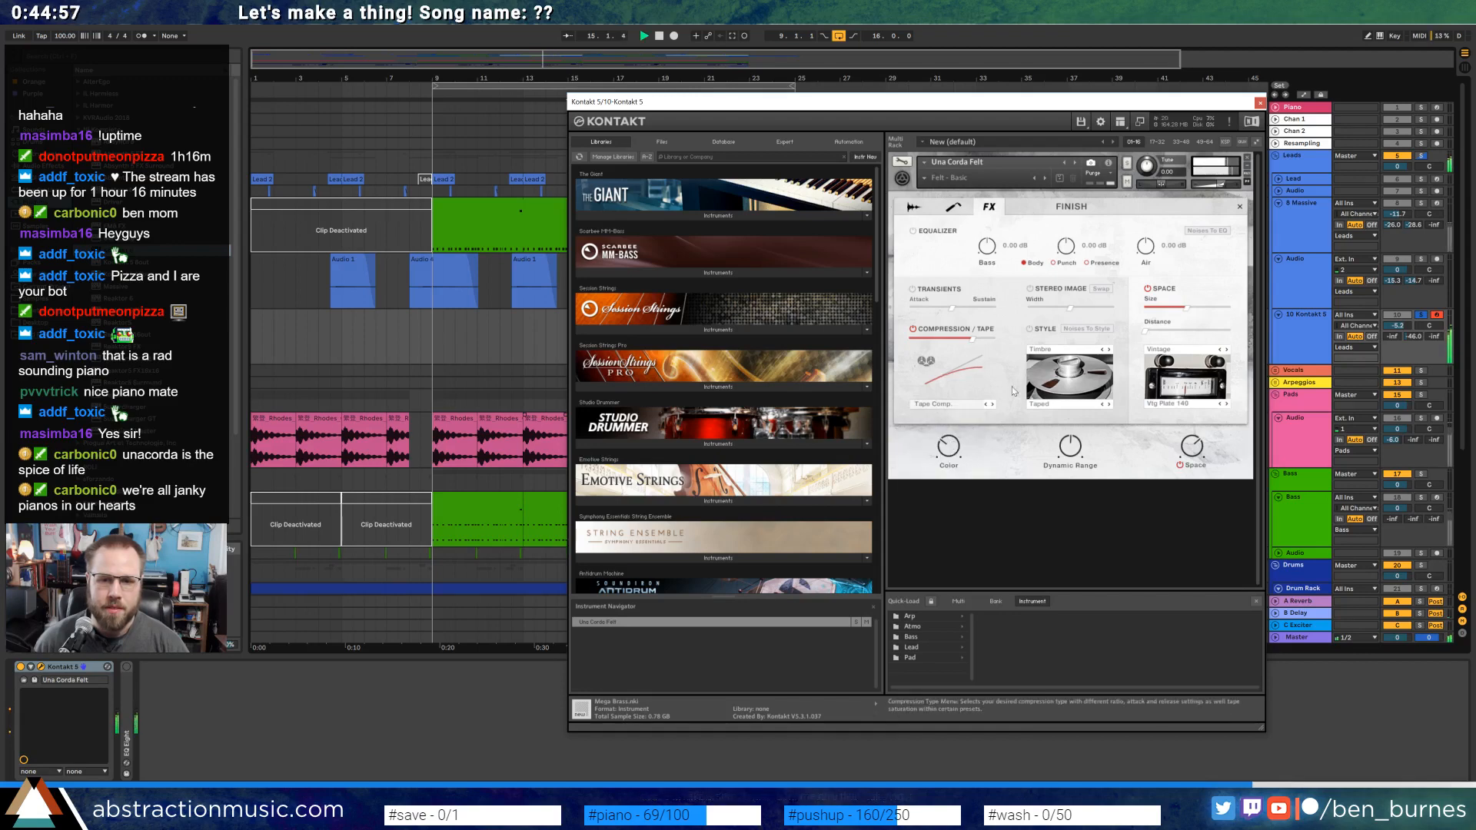
click(1260, 102)
Open the Kontakt clip at bar 15 and adjust the velocities of the chord's notes while auditioning it.
double_click(590, 334)
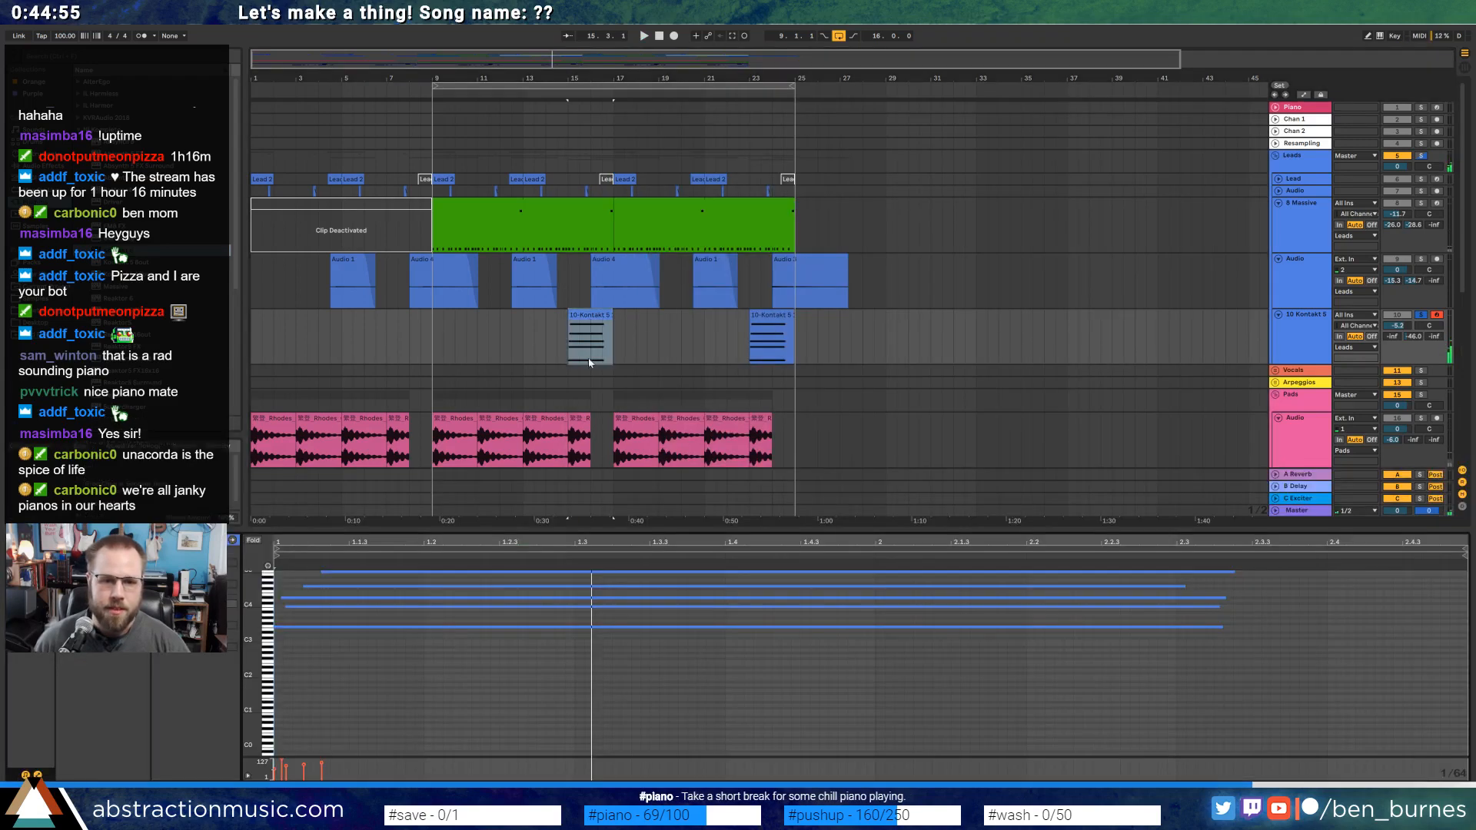
key(ctrl+a)
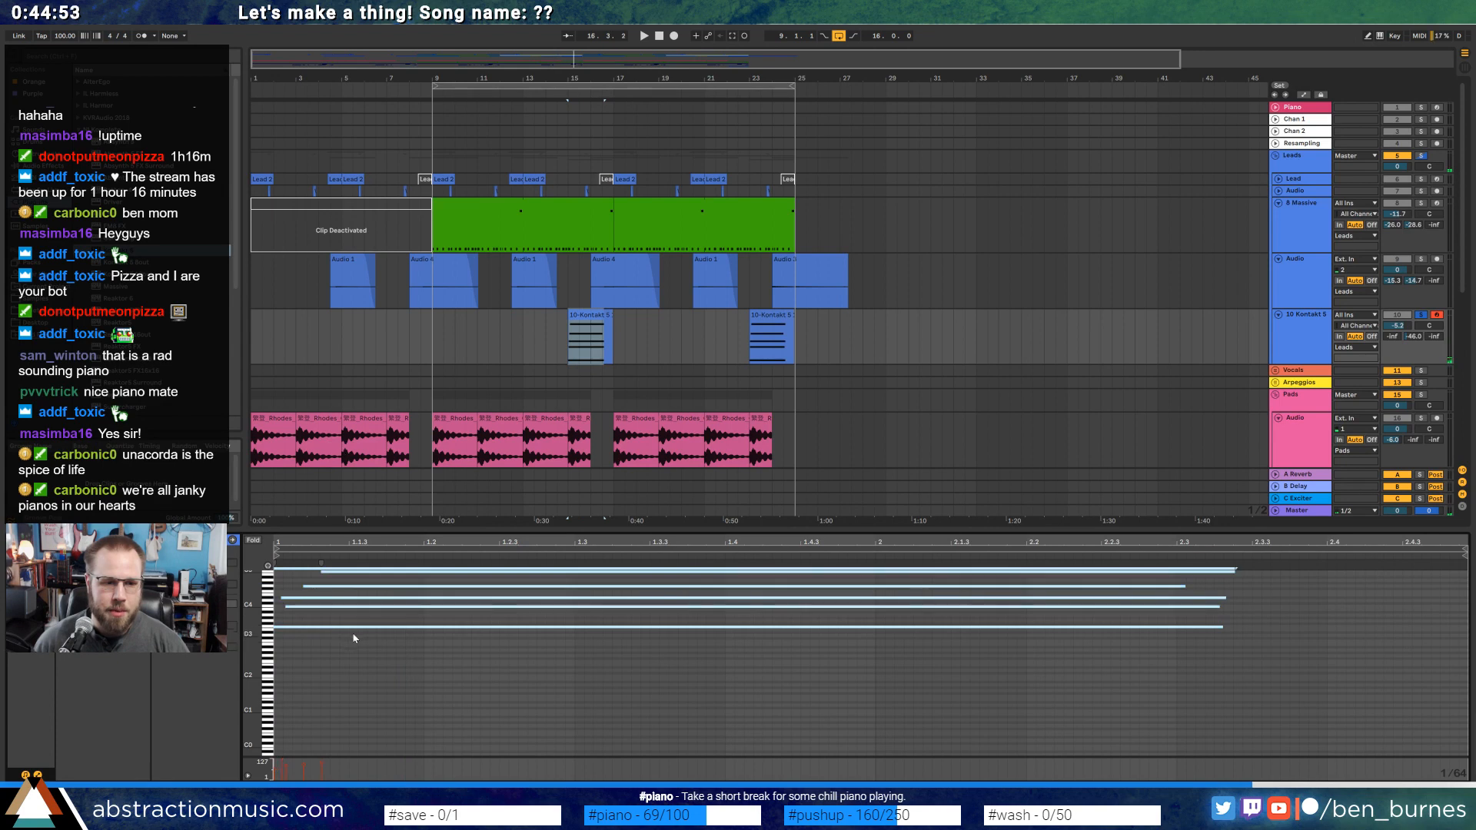
click(354, 687)
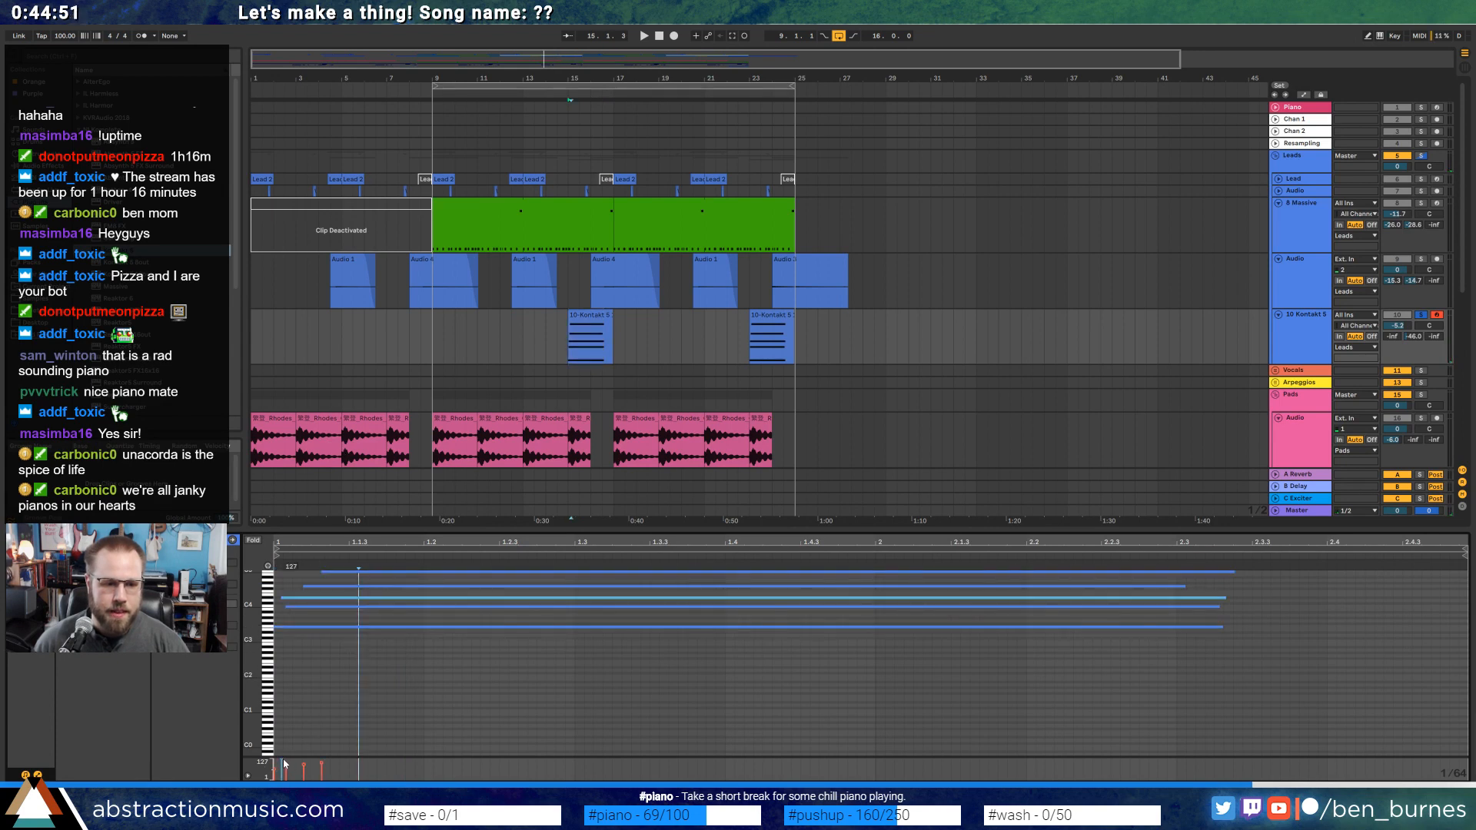
drag(282, 763, 282, 768)
key(space)
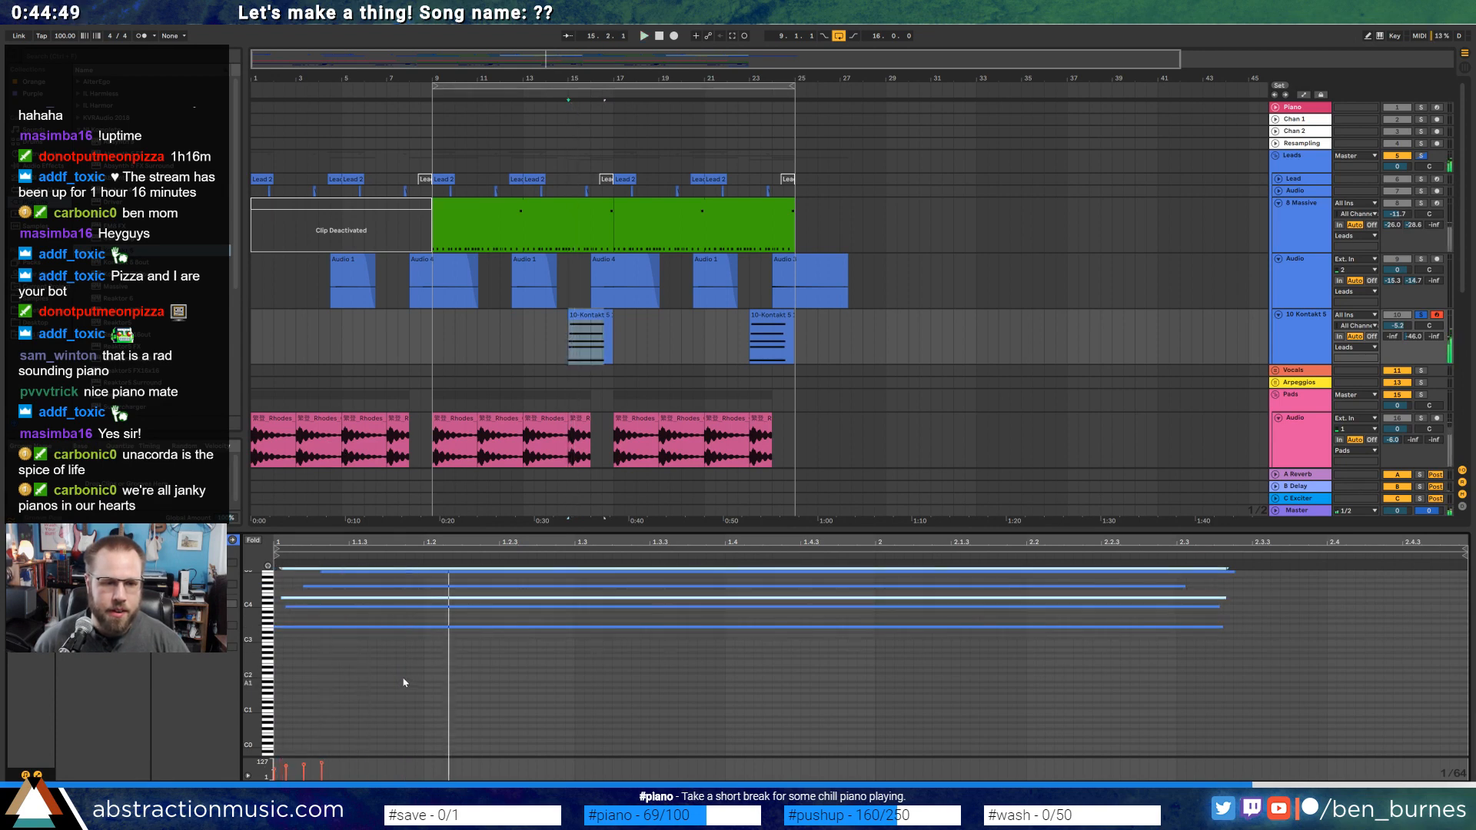
click(406, 681)
drag(447, 626, 444, 626)
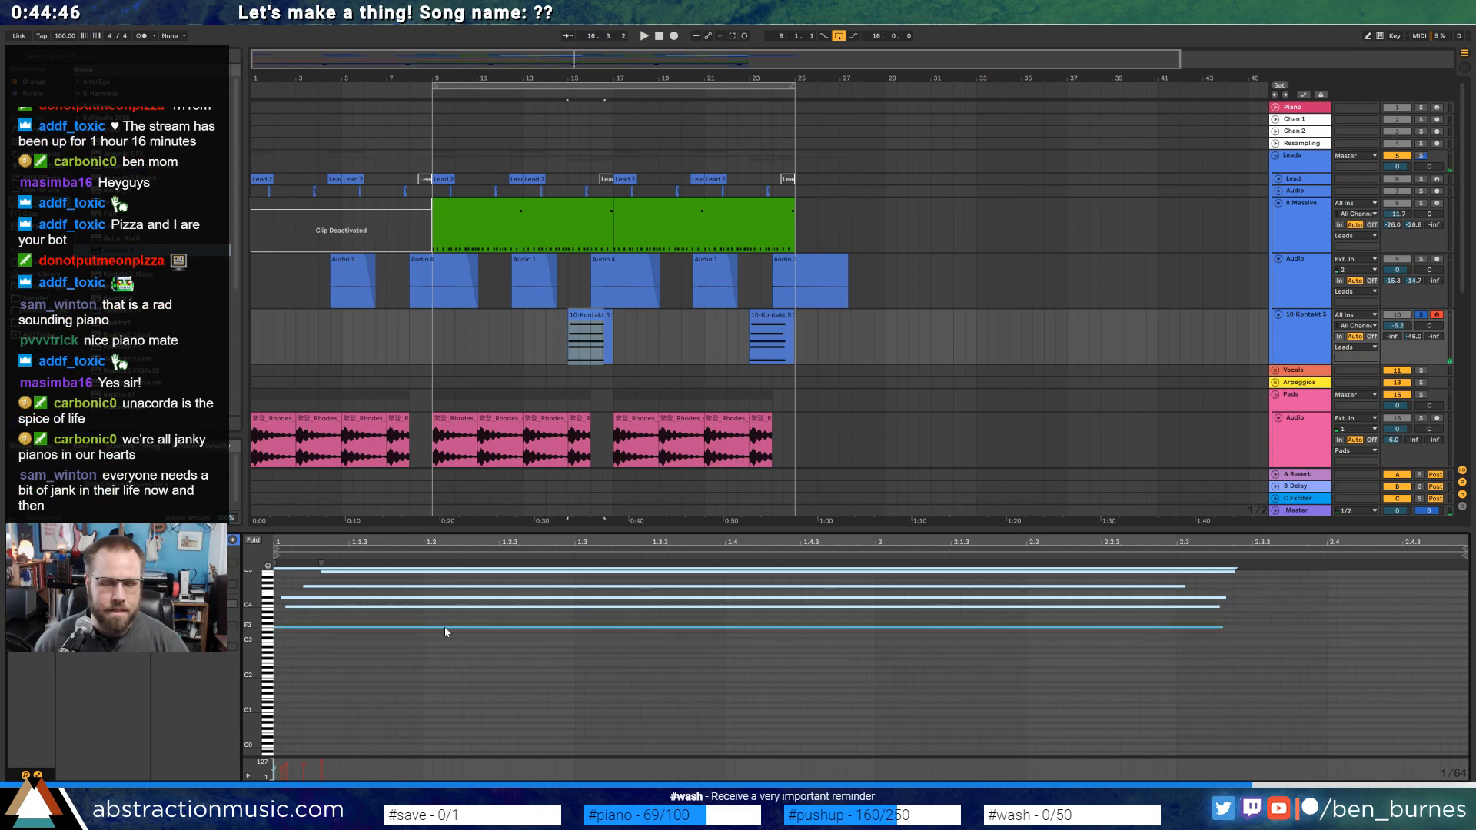
click(518, 683)
Play the Kontakt clip at bar 23, unsolo the track and listen to the chord within the full mix.
click(590, 318)
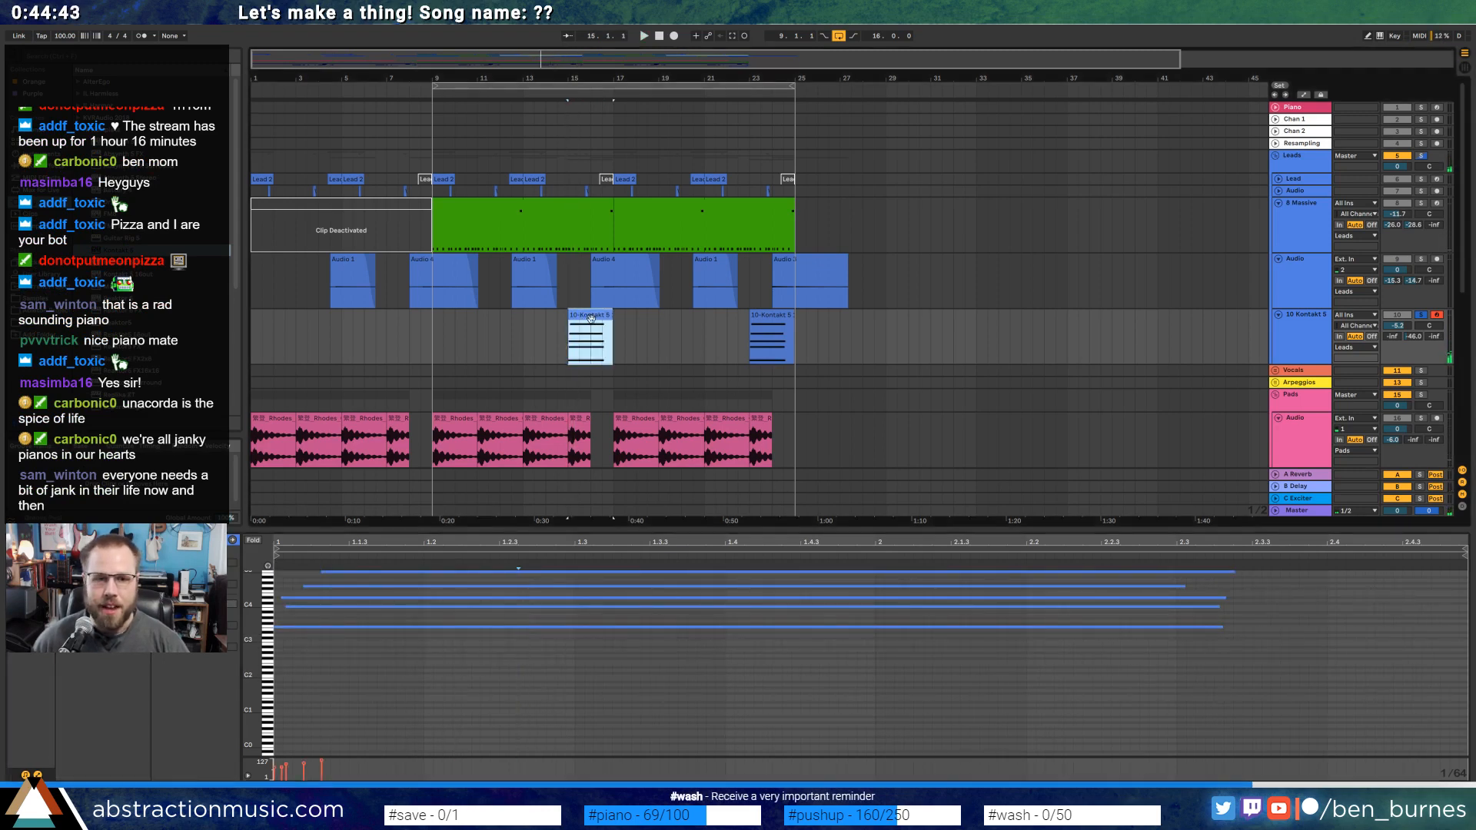
click(757, 319)
key(space)
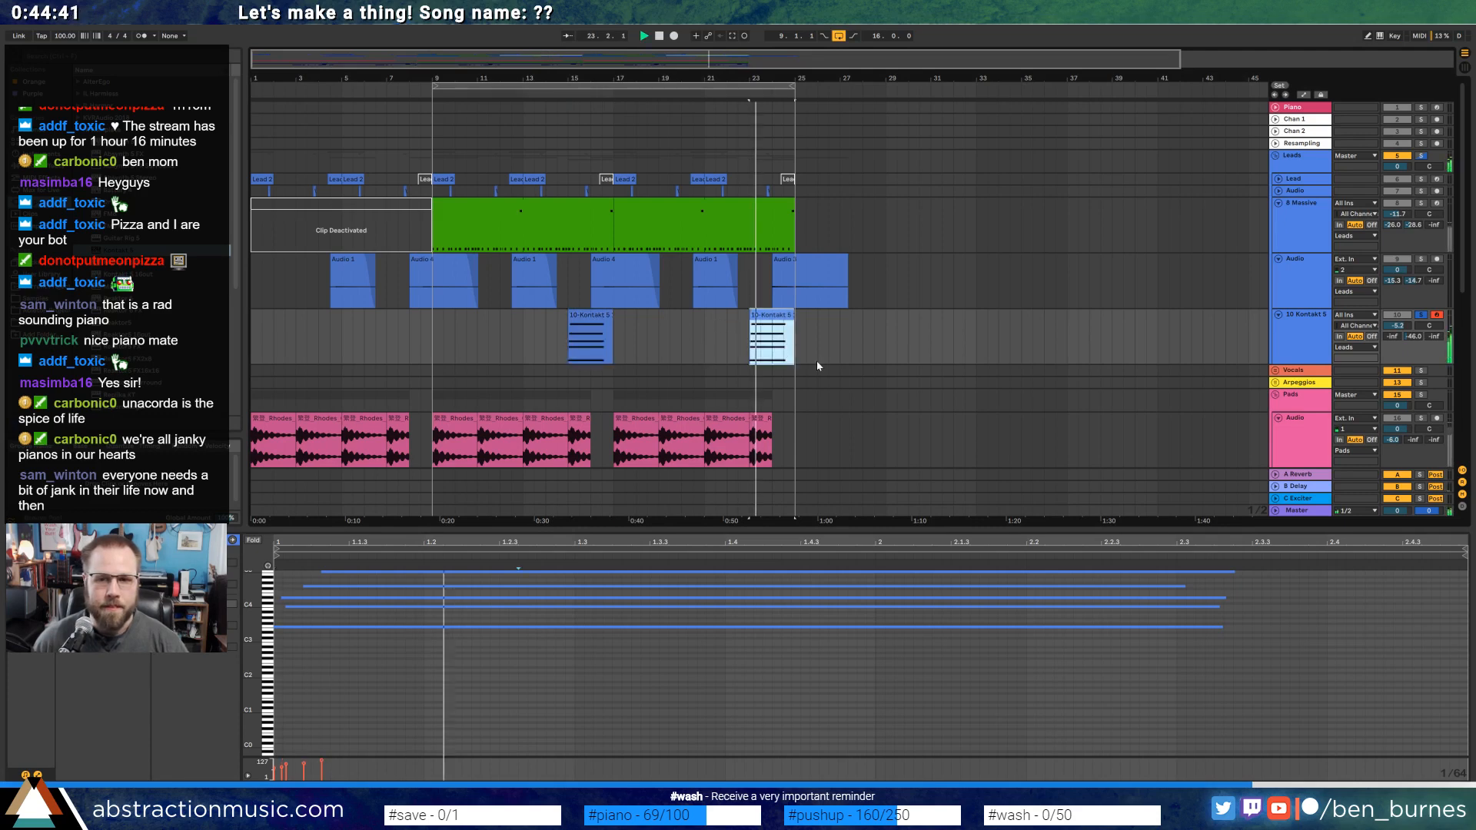
click(1420, 315)
key(space)
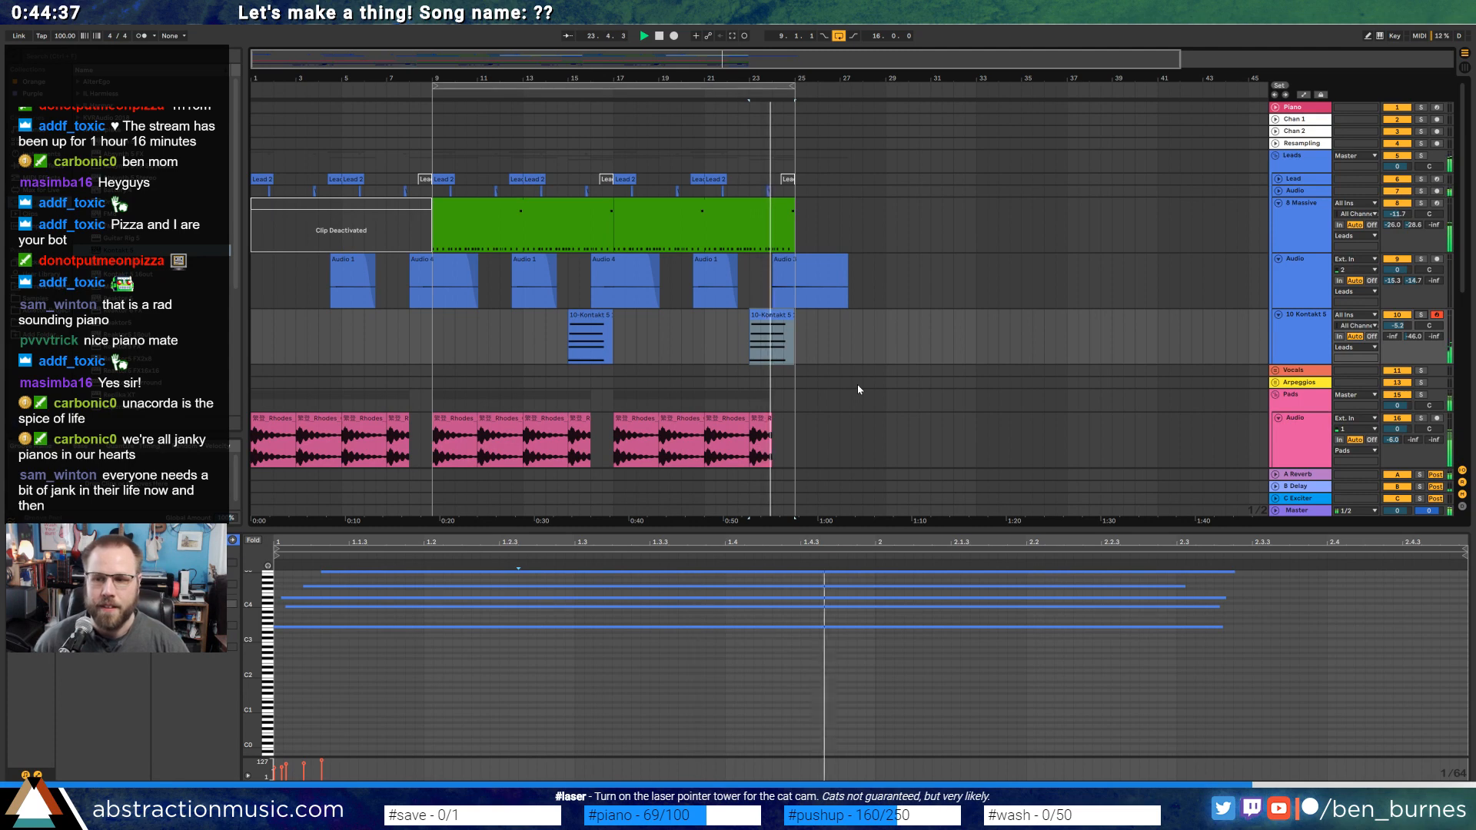
key(shift+Tab)
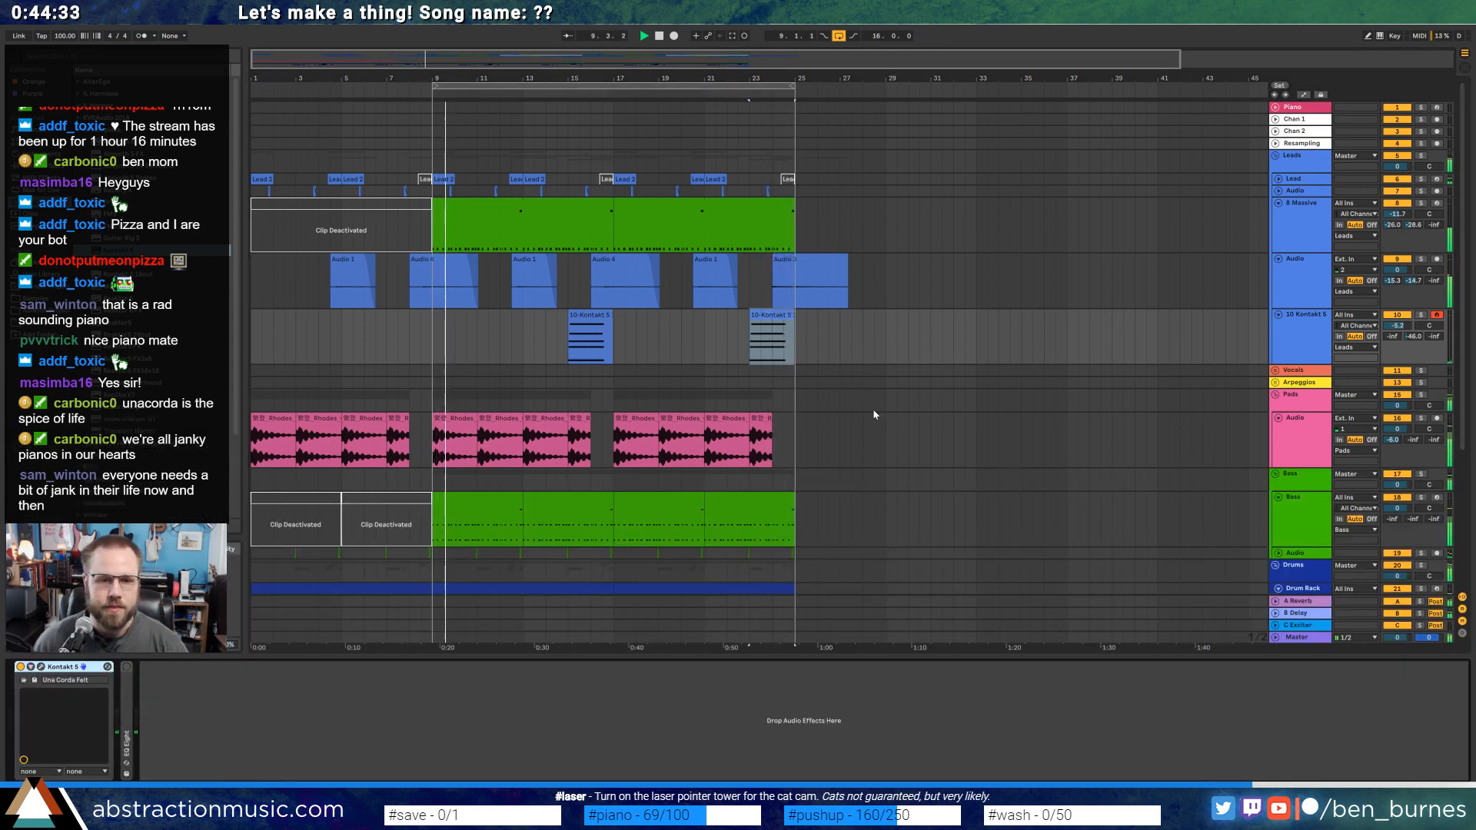
key(space)
Duplicate the Bass and Drum Rack parts between bars 17 and 25 to bar 25.
scroll(878, 421, down, 2)
drag(789, 454, 616, 443)
key(ctrl+d)
scroll(962, 492, down, 2)
drag(790, 471, 615, 471)
key(ctrl+d)
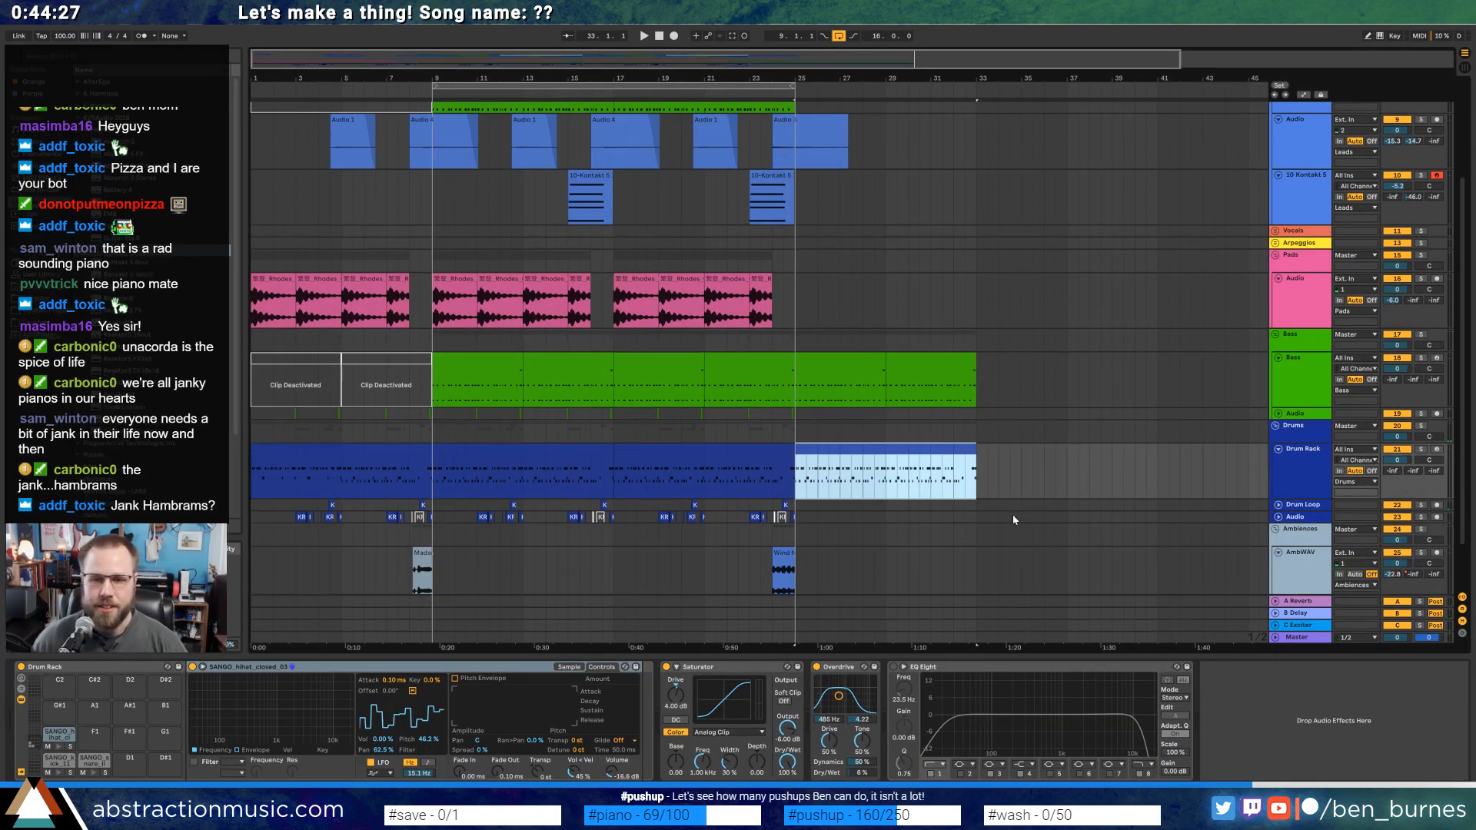
Remove the closed hi-hat notes from the Drum Rack clip that starts at bar 25.
scroll(1012, 514, down, 2)
click(1277, 638)
click(1277, 638)
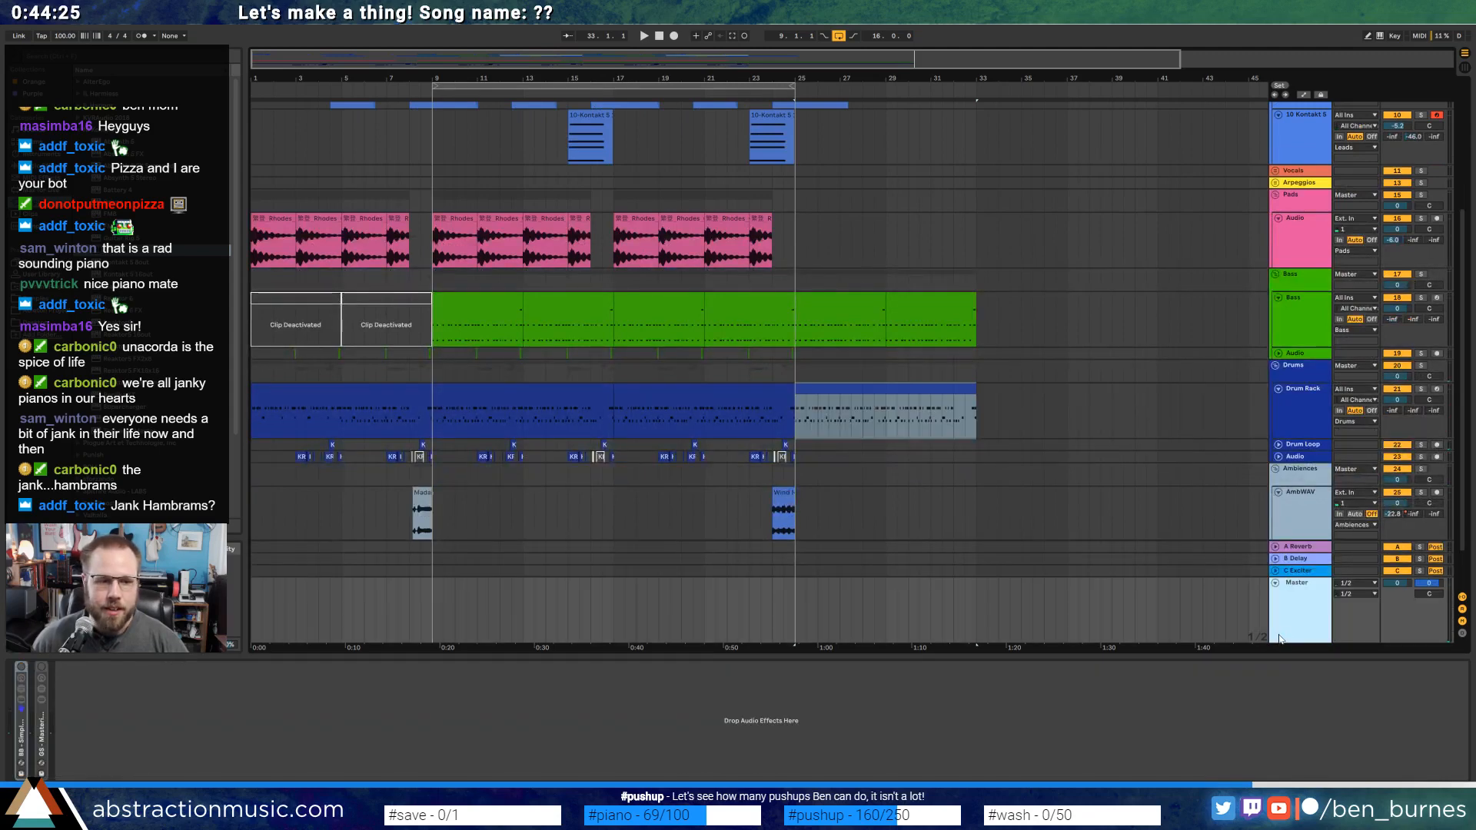
click(41, 153)
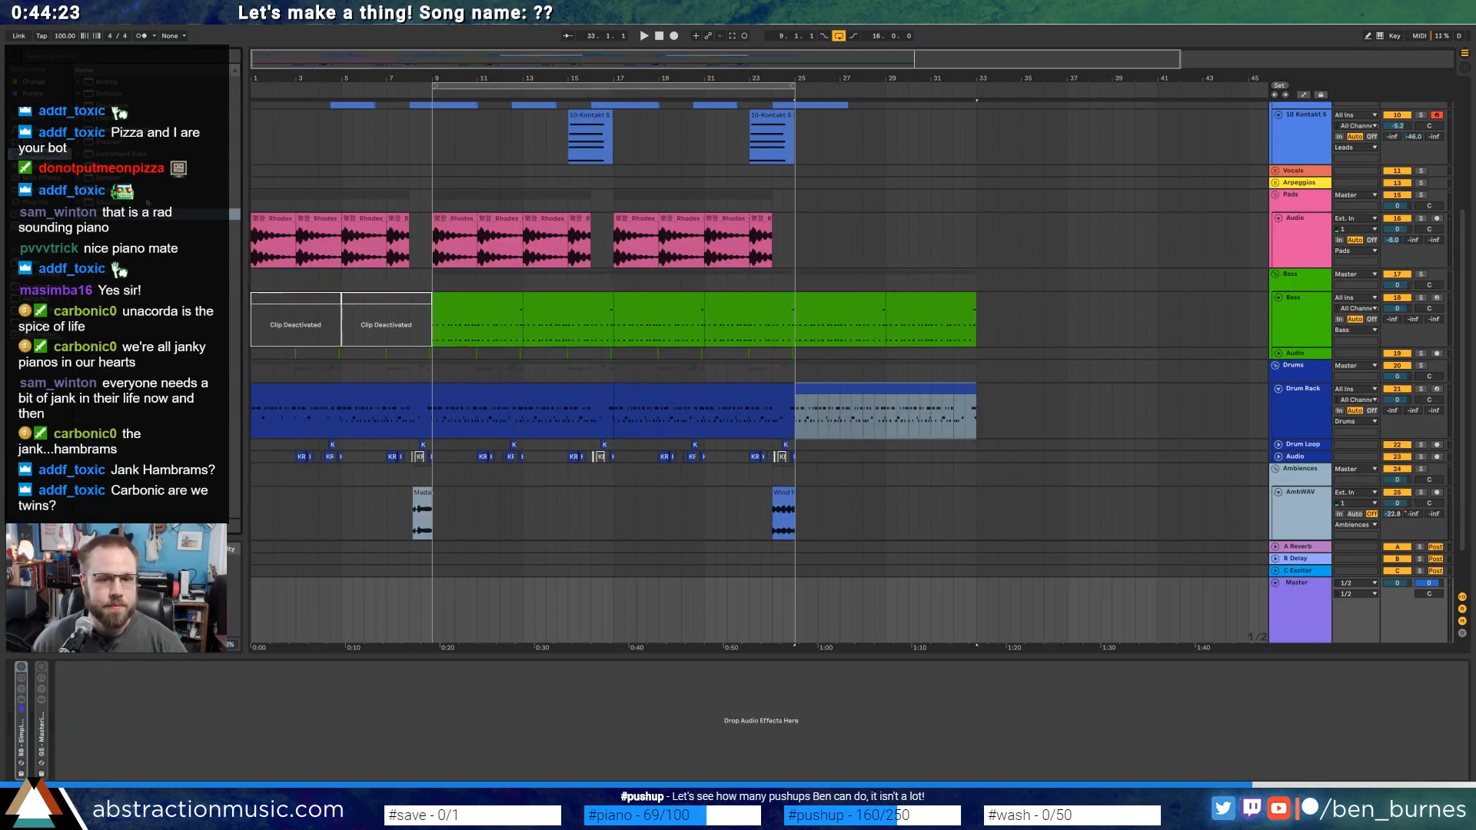
double_click(849, 386)
click(330, 578)
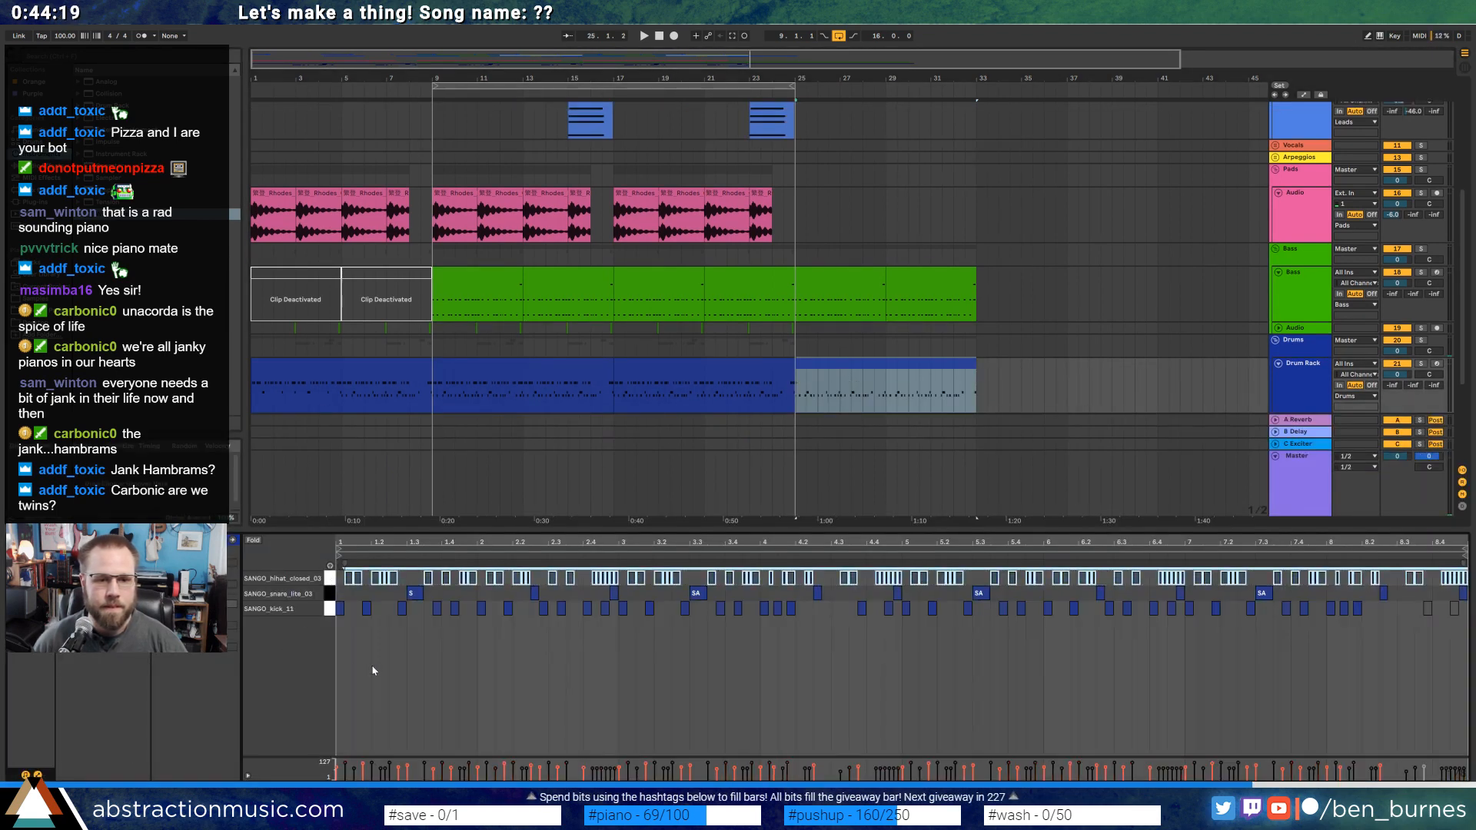
Collapse the expanded Master track and select the Bass track.
click(871, 275)
key(shift+Tab)
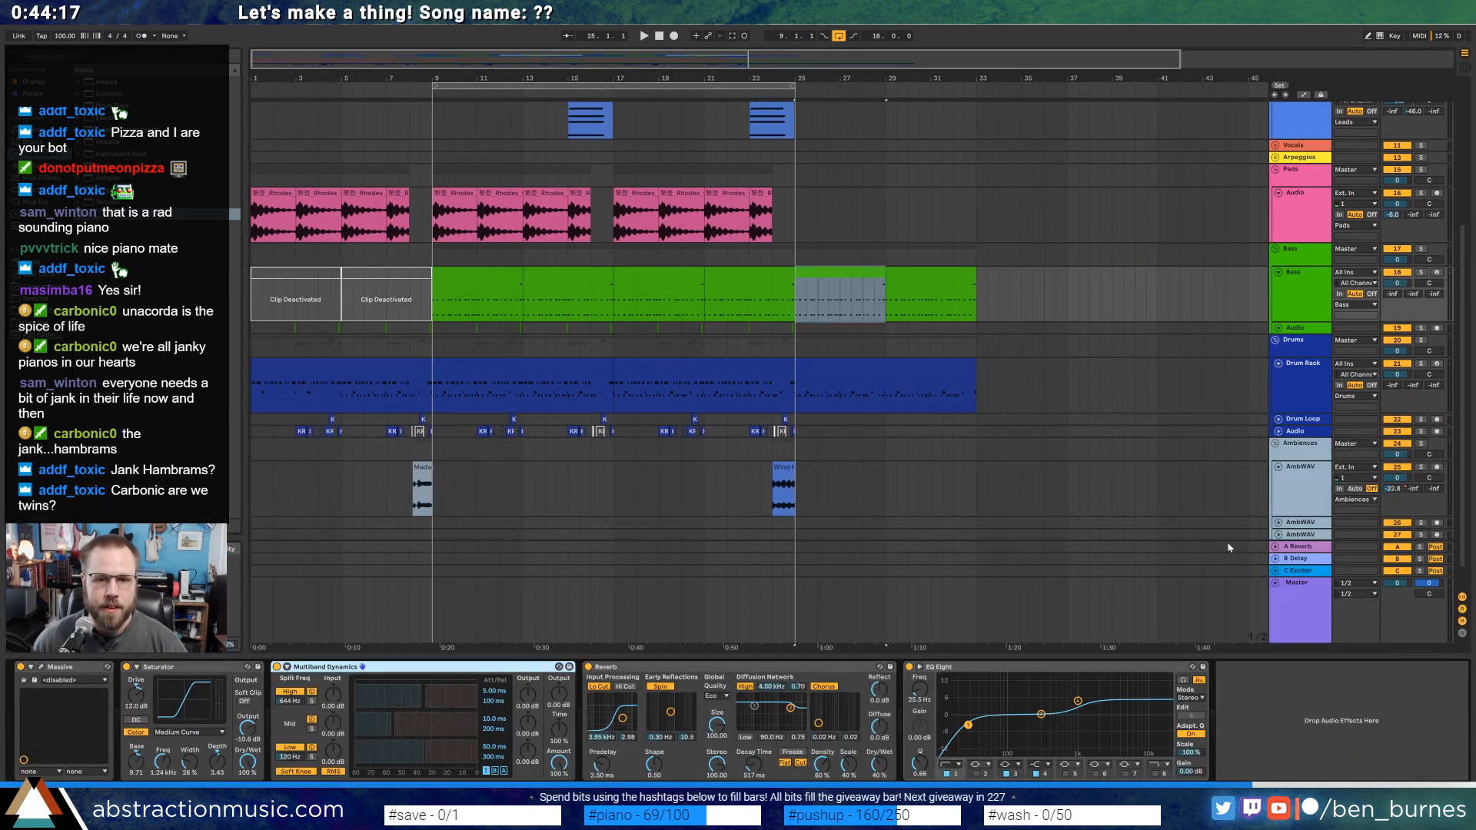
click(1276, 584)
click(1293, 284)
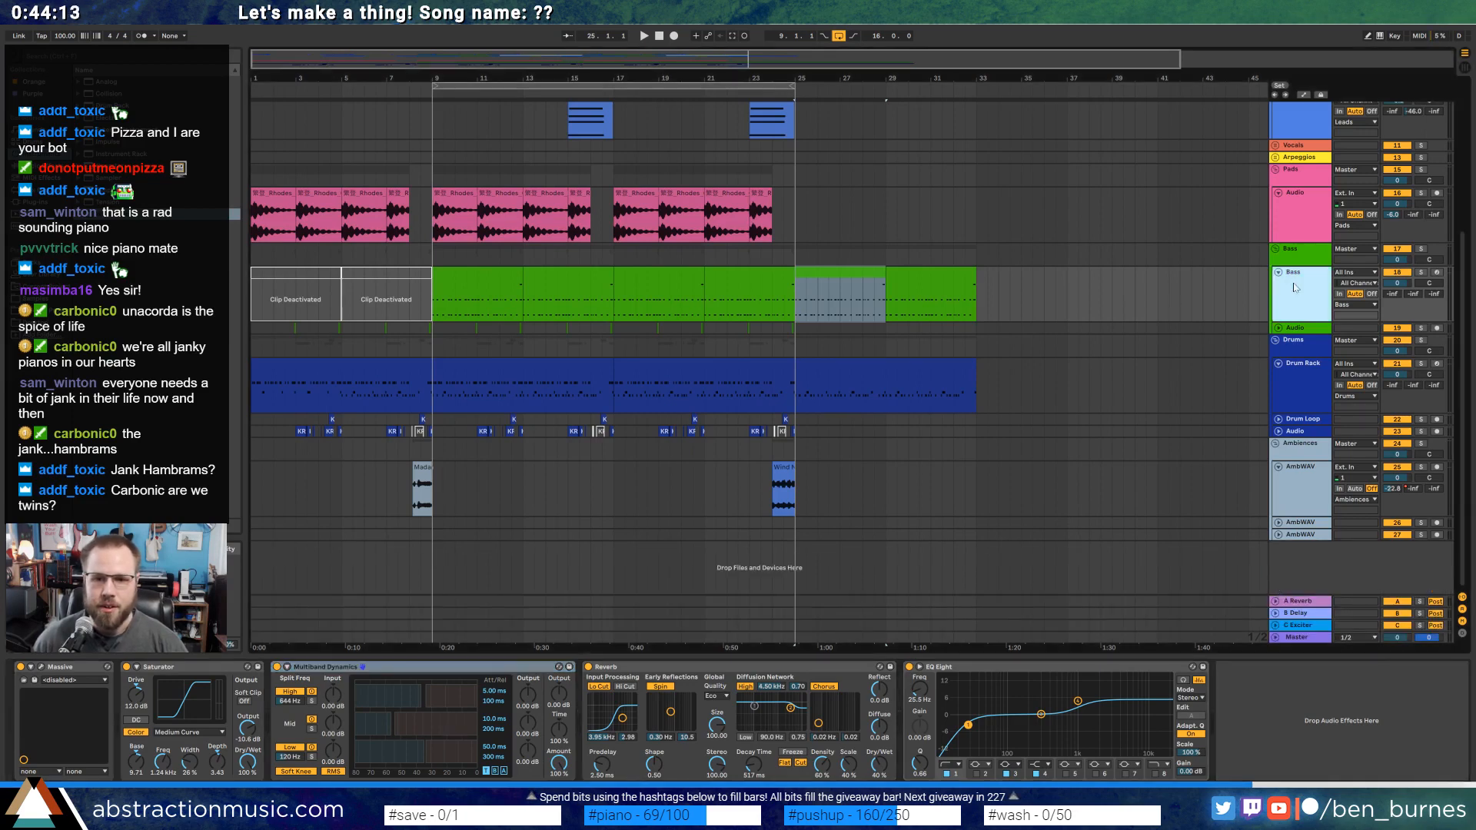
Open Massive on the Bass track and try automating its Filter 1 cutoff lower between bars 25 and 33.
click(41, 668)
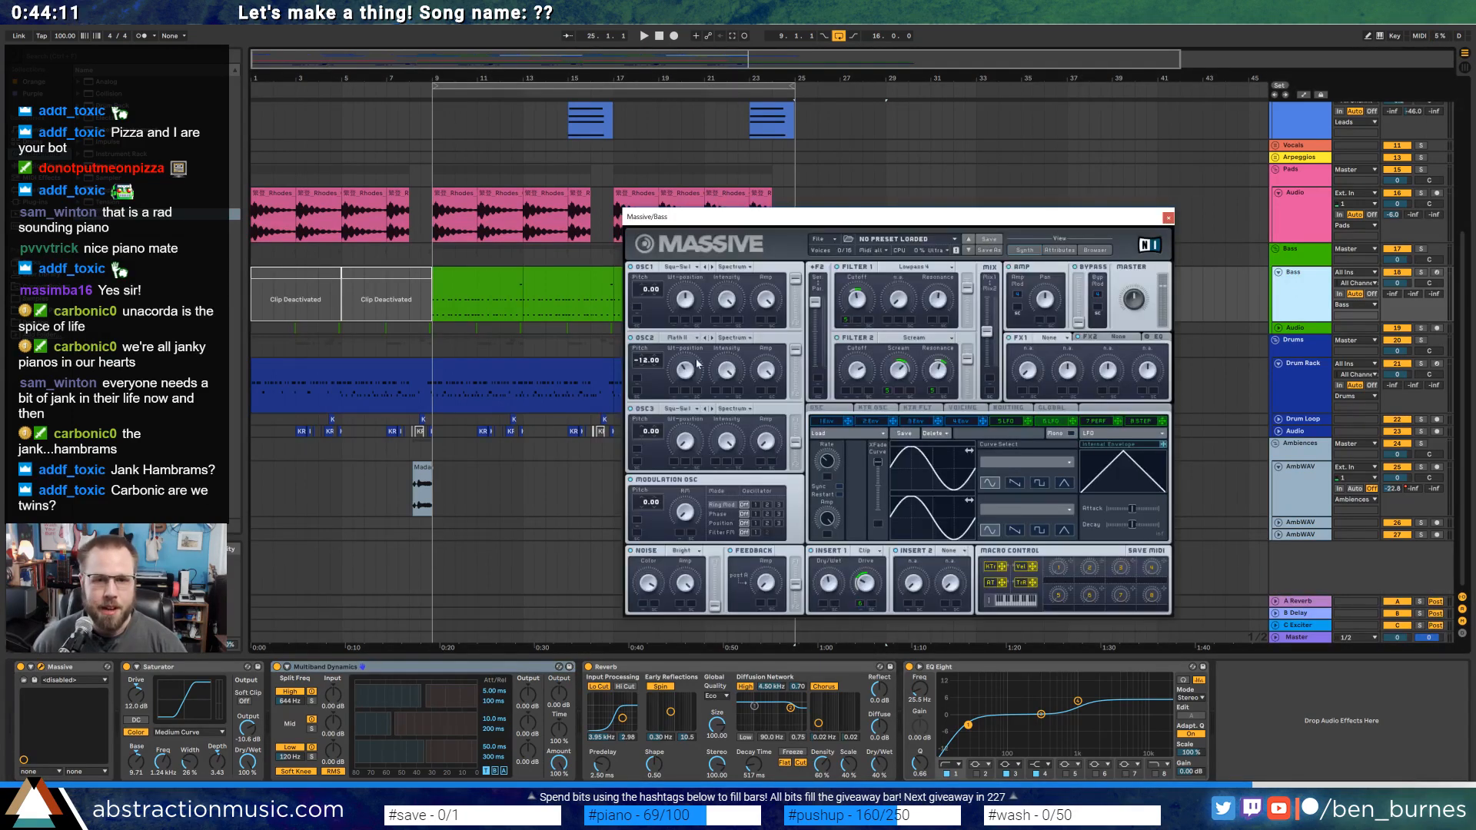
click(857, 301)
key(a)
drag(886, 217, 726, 369)
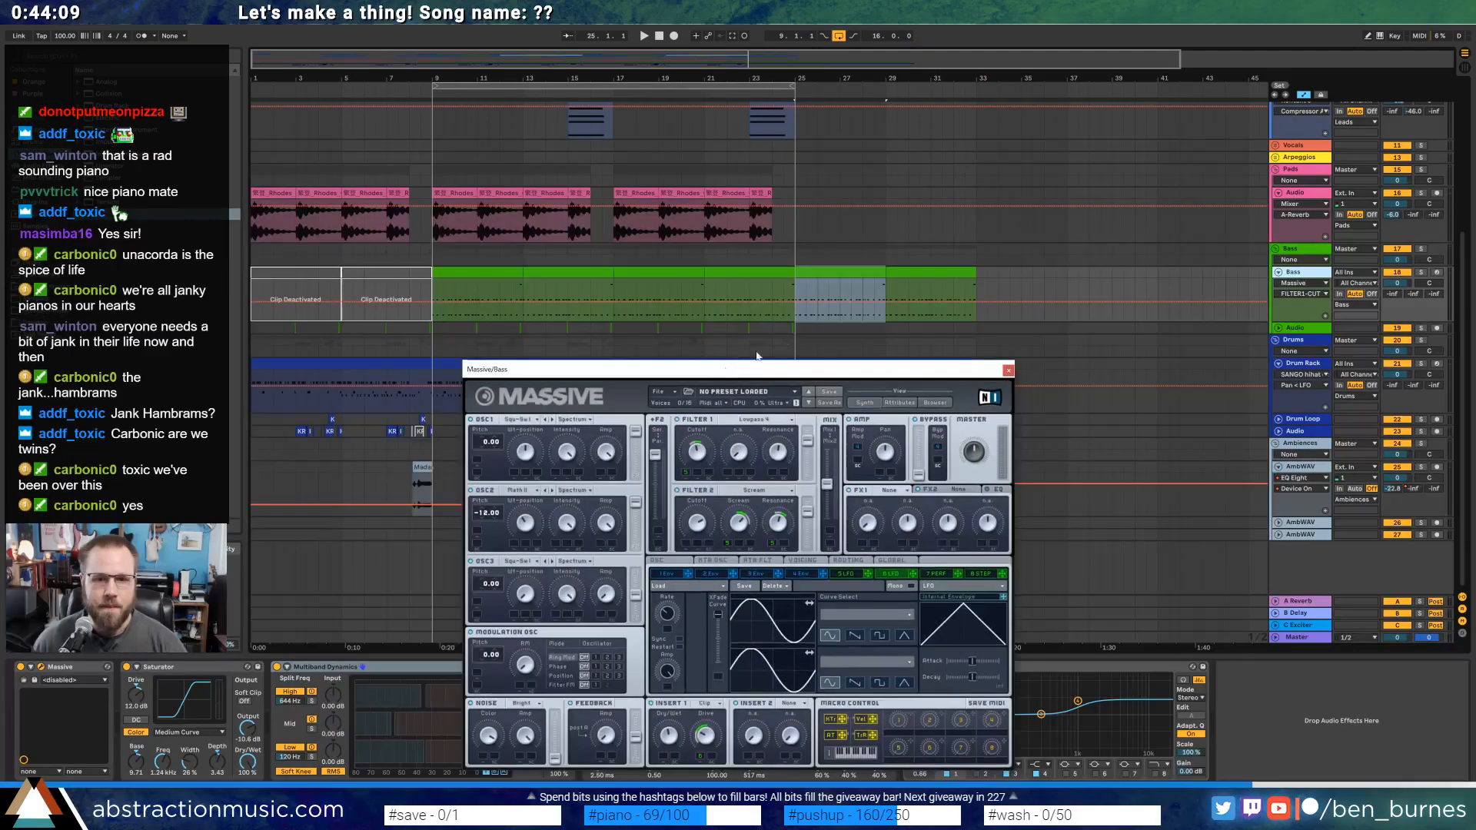
mouse_move(800, 304)
mouse_down()
mouse_move(975, 313)
mouse_move(807, 309)
mouse_up()
click(956, 314)
click(797, 293)
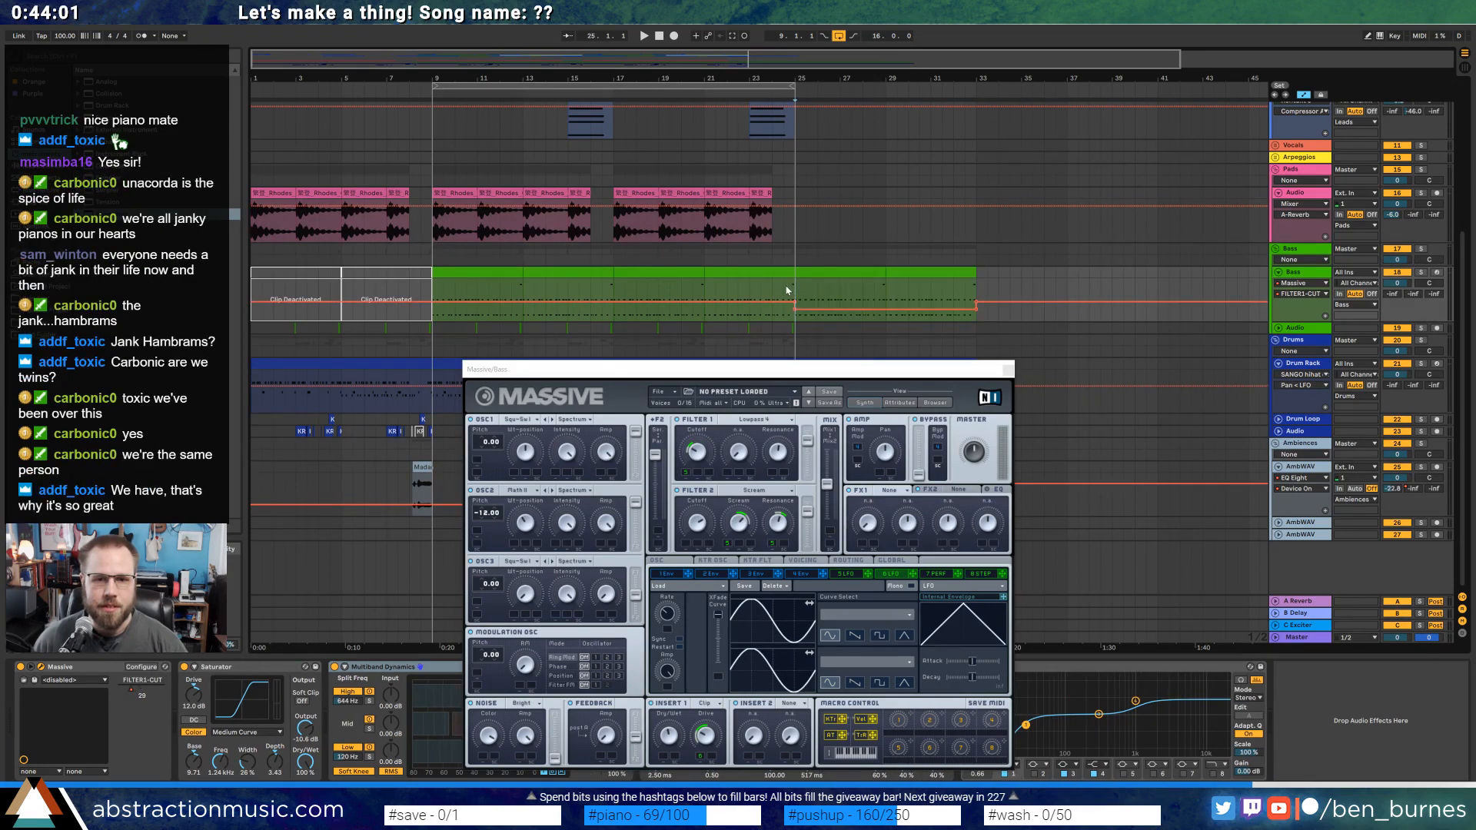
Play the transition into bar 25 to hear the darker bass, then close the Massive window.
key(space)
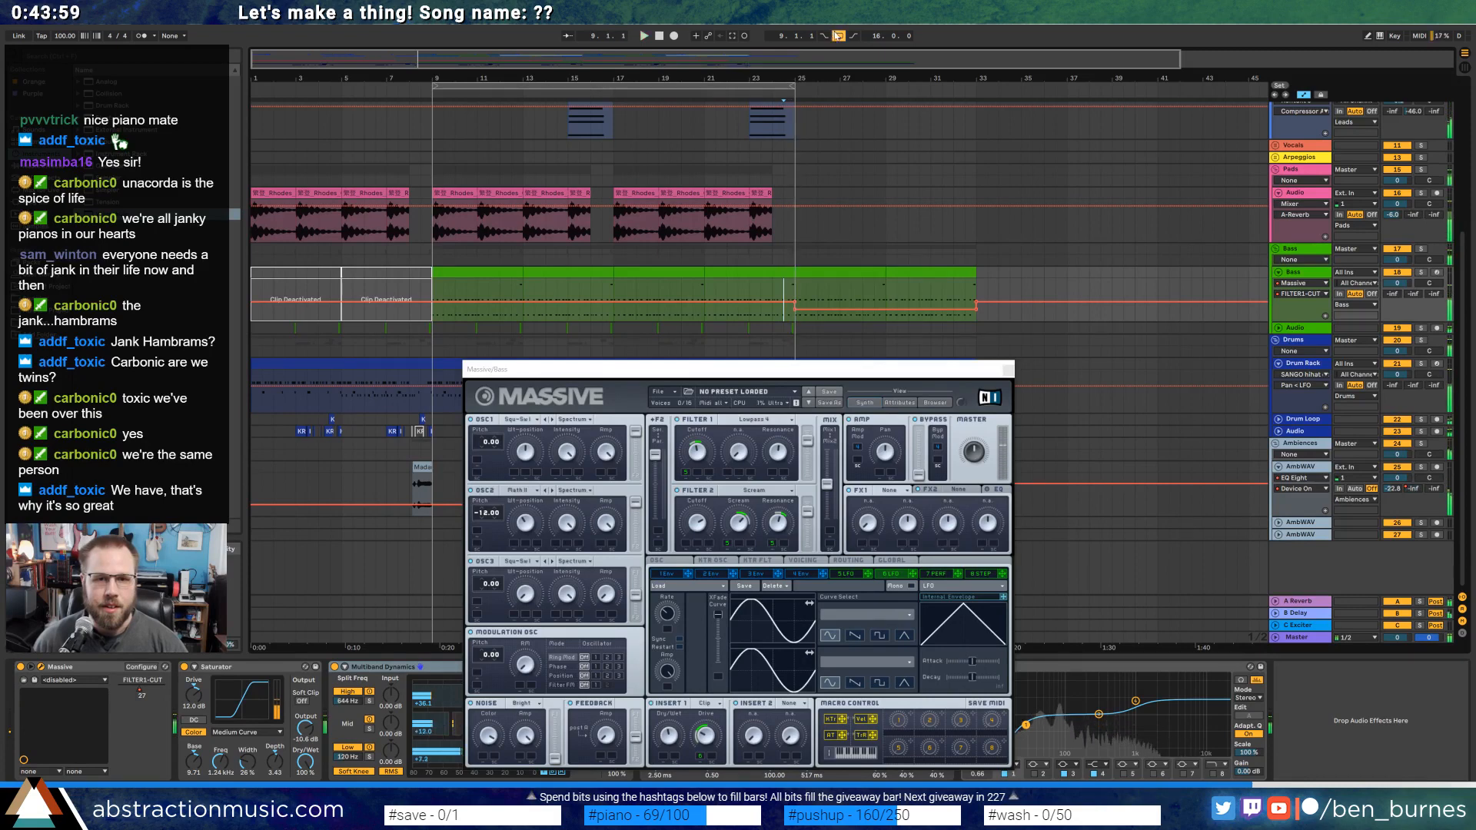
key(space)
key(space)
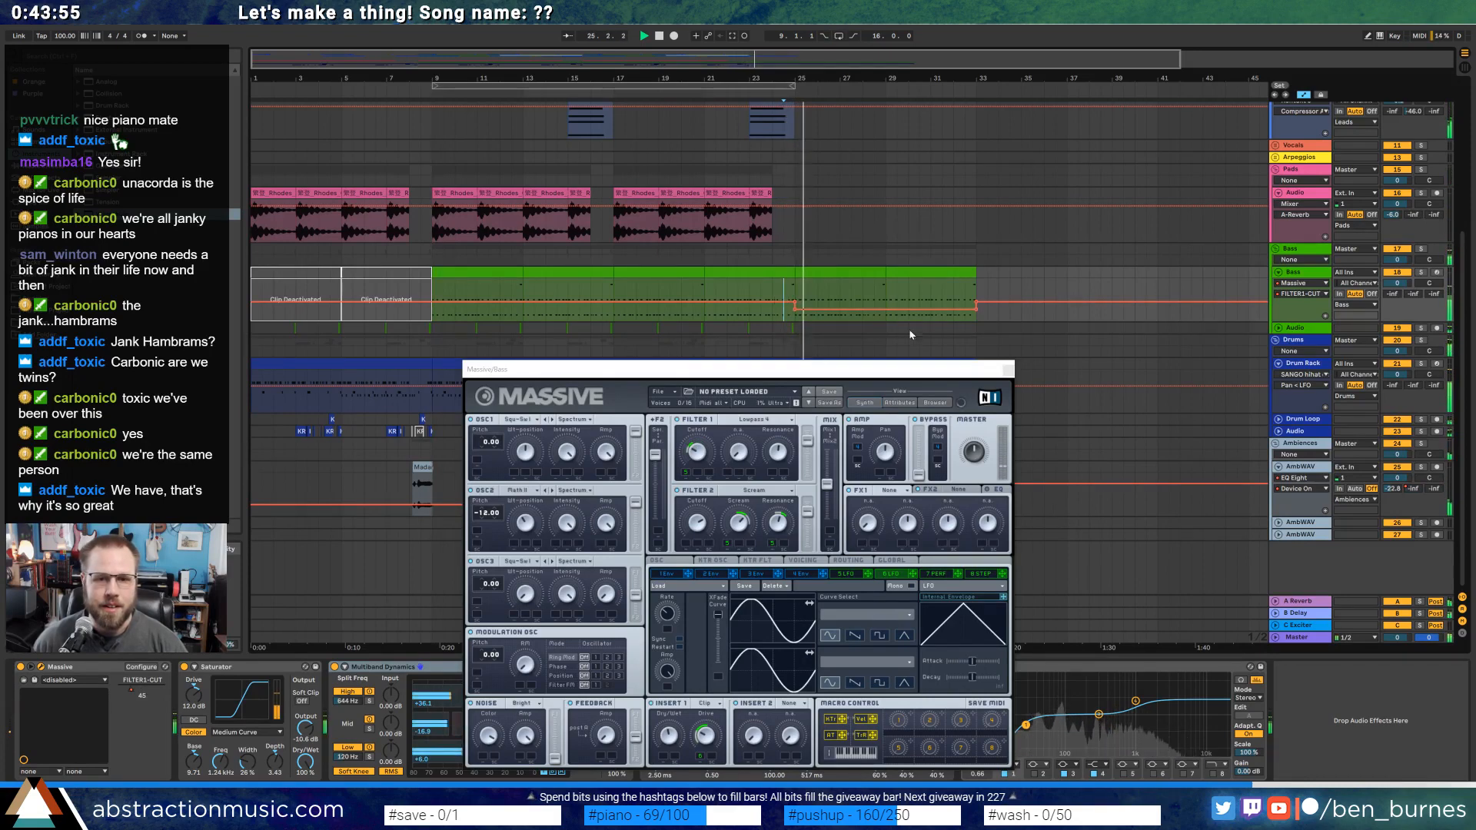
key(space)
click(1008, 371)
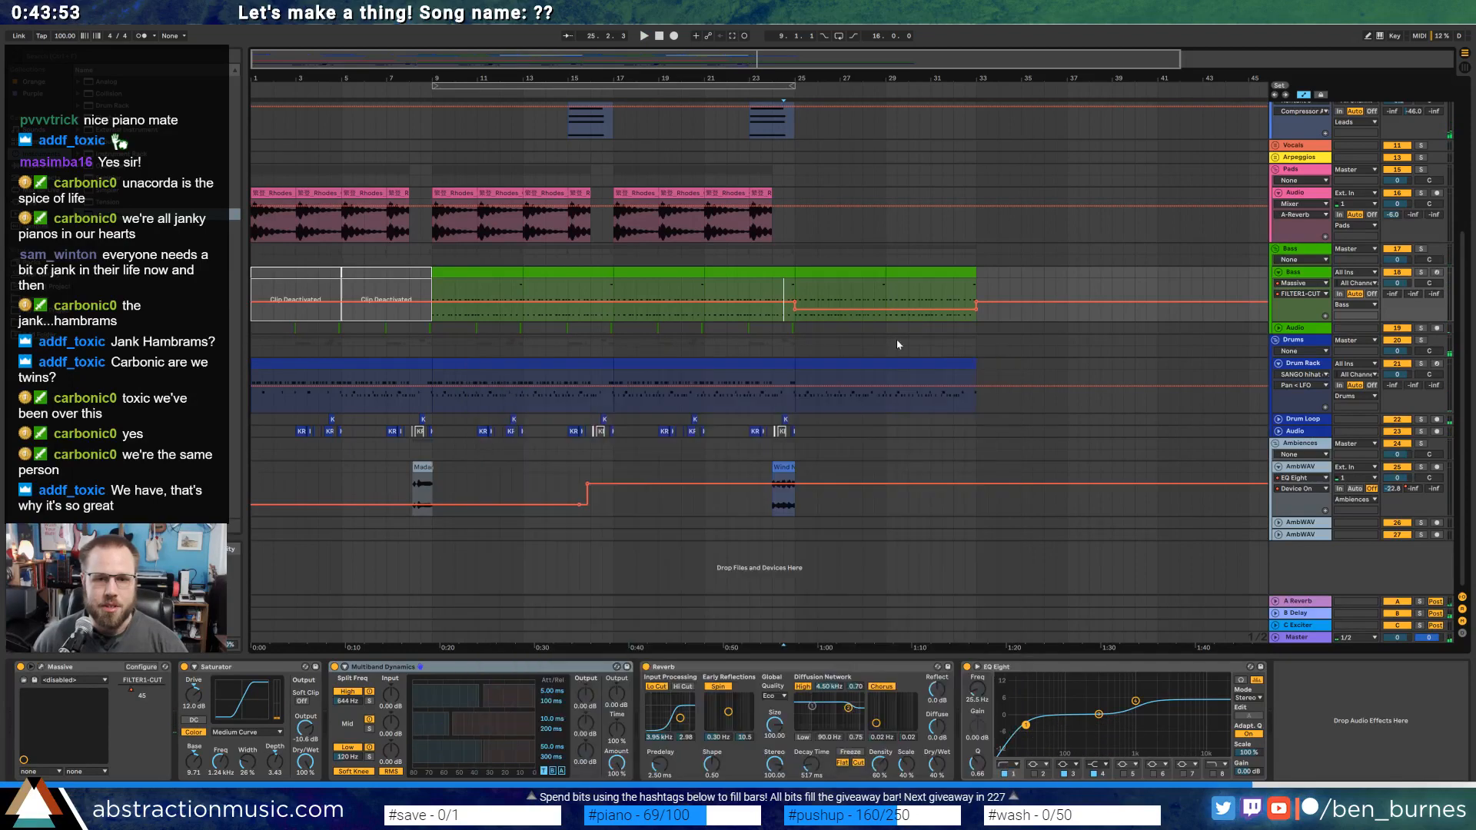
Try a lower bass cutoff automation from bar 25 onward without the return at bar 33, and audition it.
drag(858, 316, 858, 324)
click(976, 305)
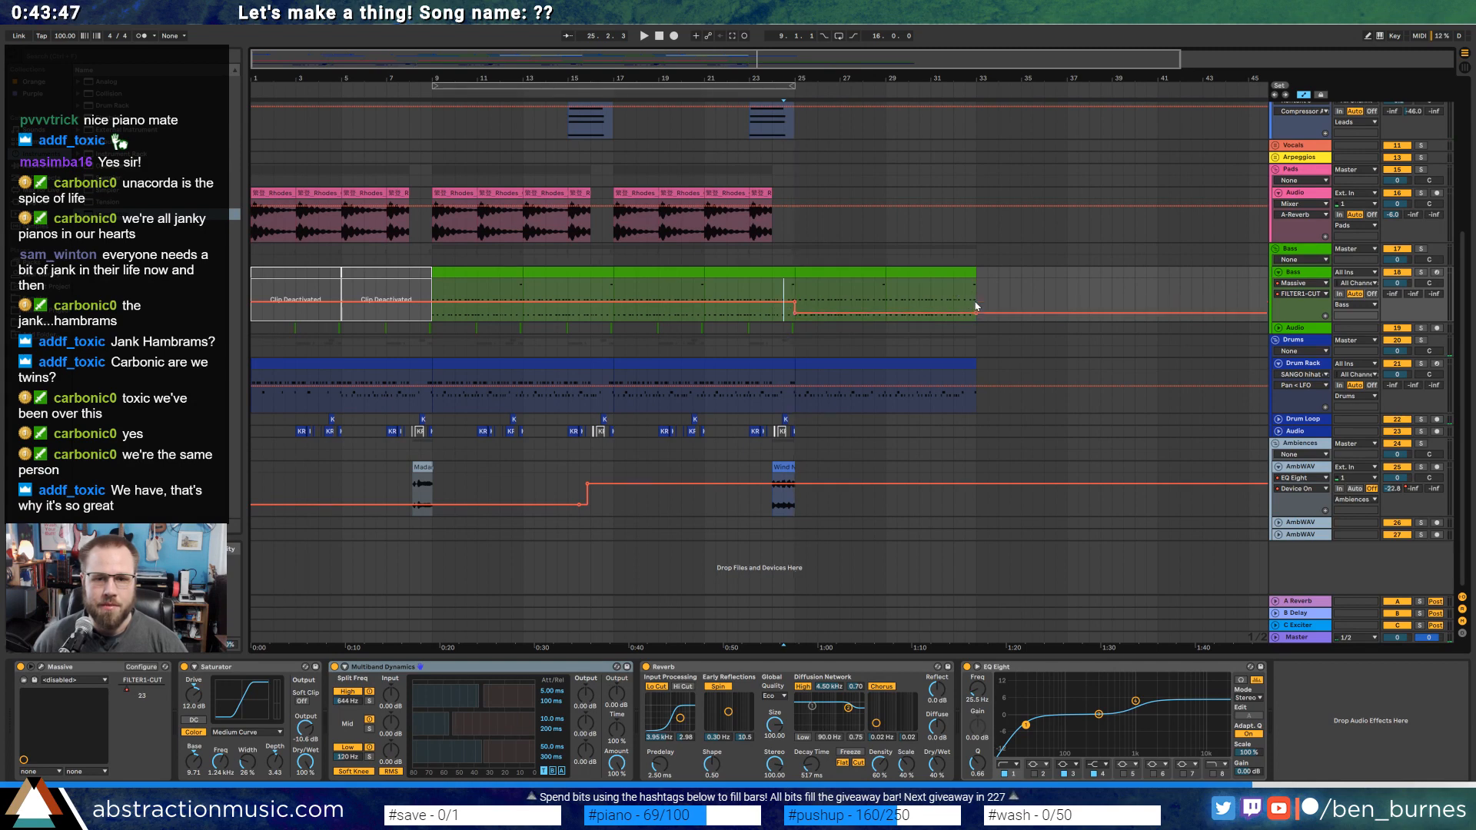
click(795, 293)
key(space)
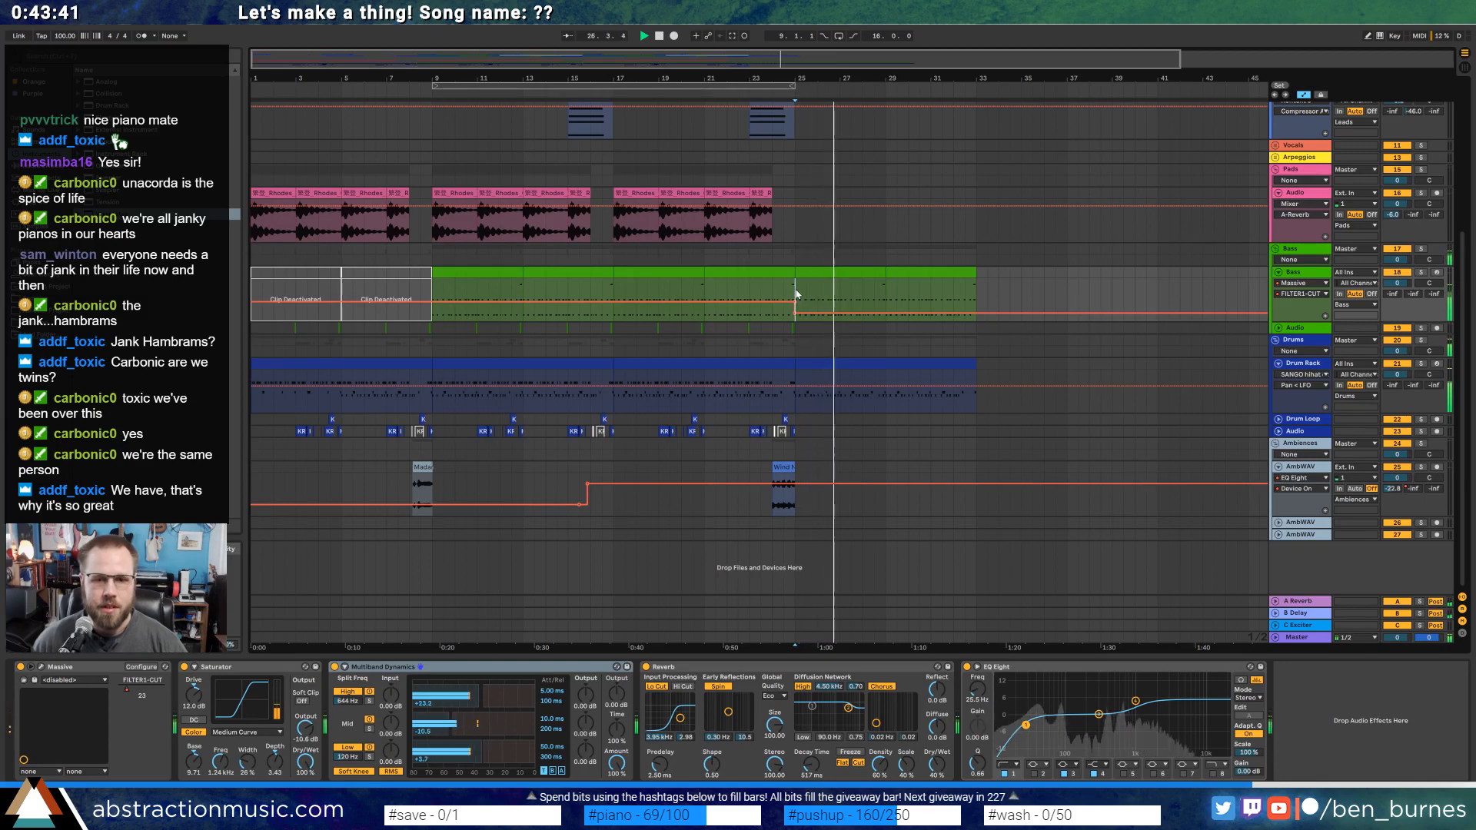
key(space)
Undo the Massive filter cutoff automation on the Bass track.
key(ctrl+z)
key(ctrl+z)
key(ctrl+z)
Add an Auto Filter after the EQ Eight on the Bass track and lower its cutoff to about 1.1 kHz.
click(817, 316)
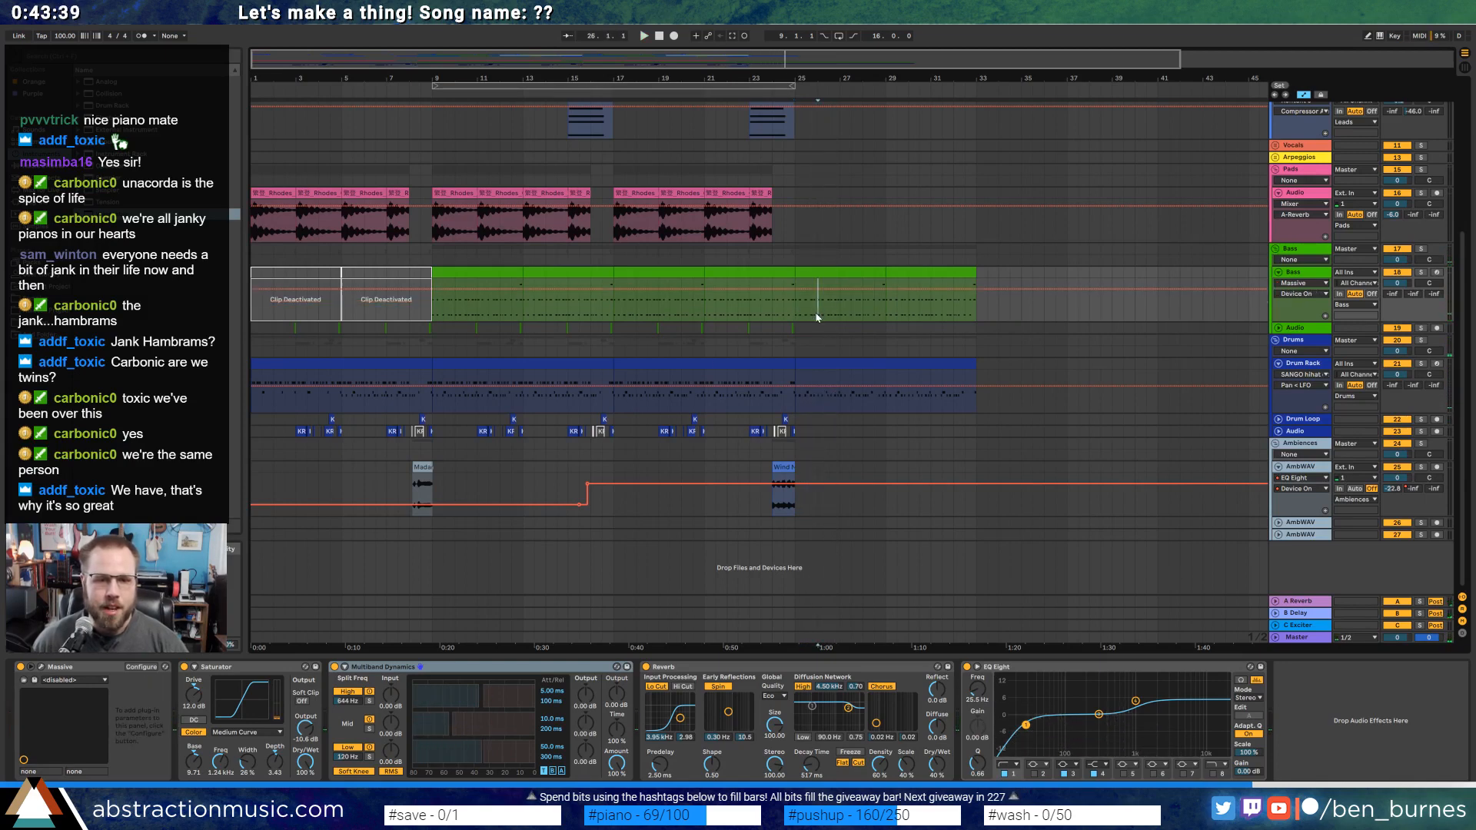
click(38, 166)
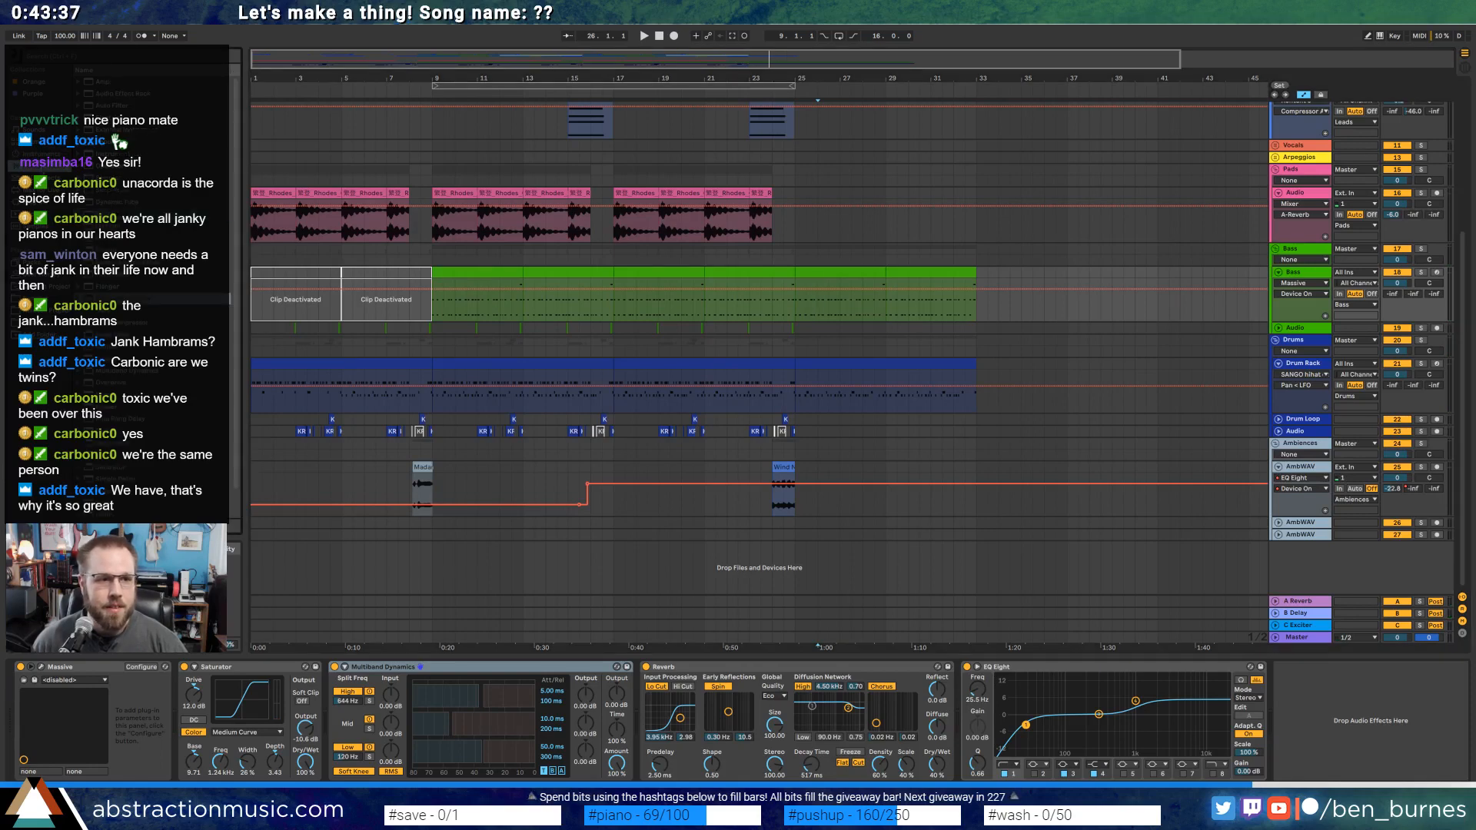
drag(91, 109, 1300, 742)
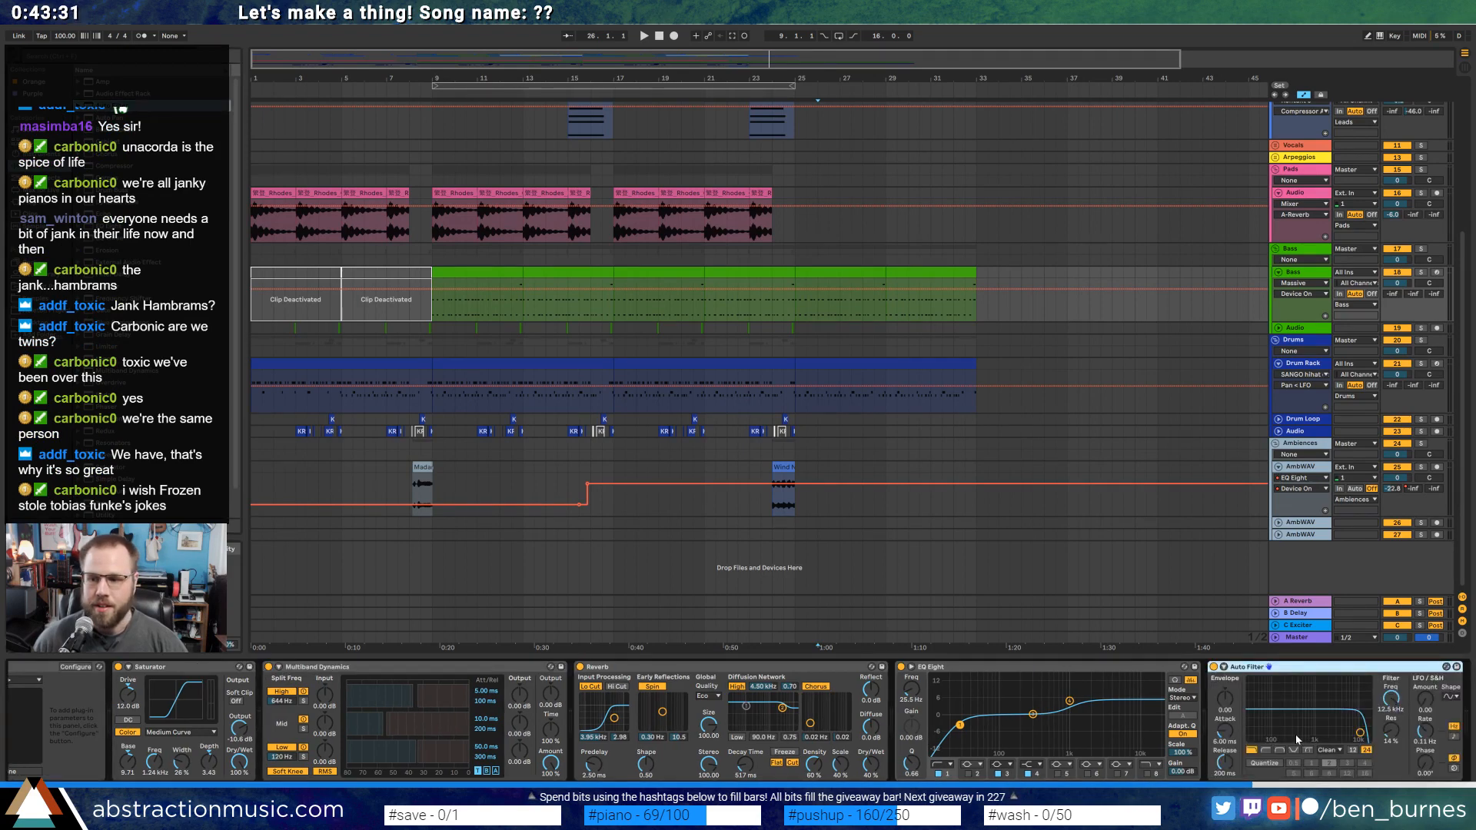
drag(1360, 732, 1332, 736)
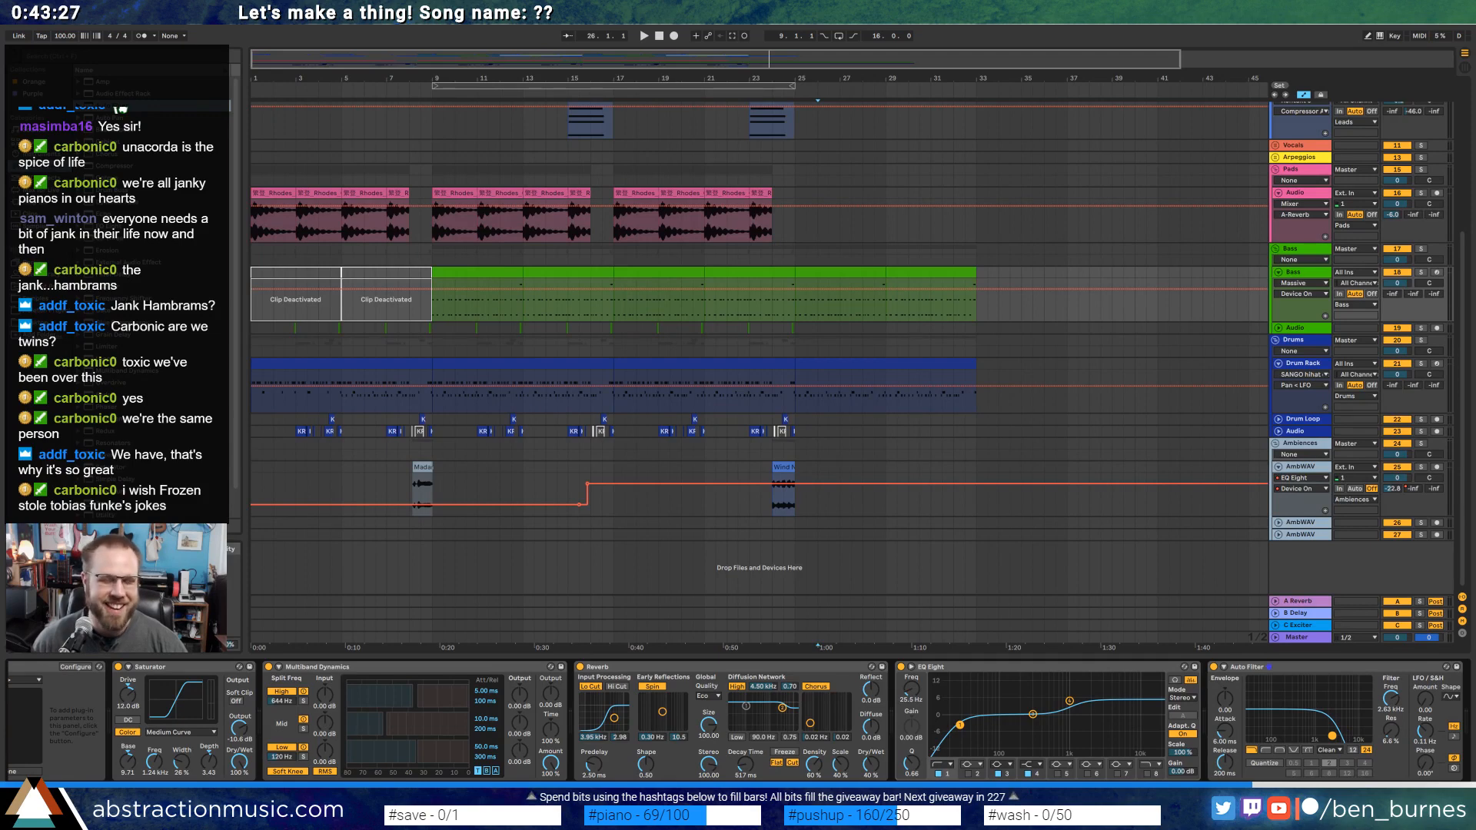
drag(1332, 736, 1328, 736)
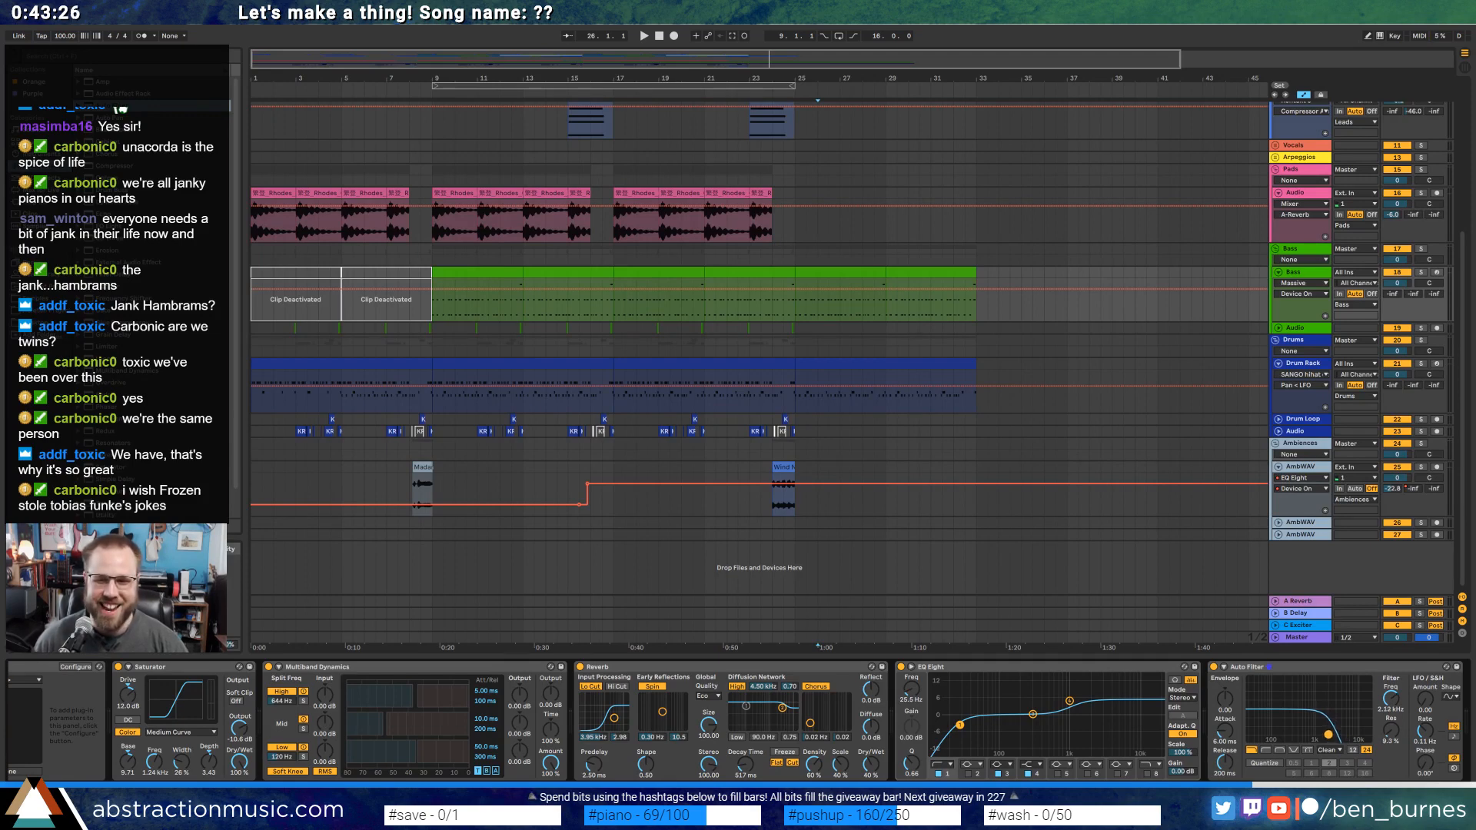
Automate the bass Auto Filter to switch on at bar 25, play the transition and hide the automation.
click(1214, 667)
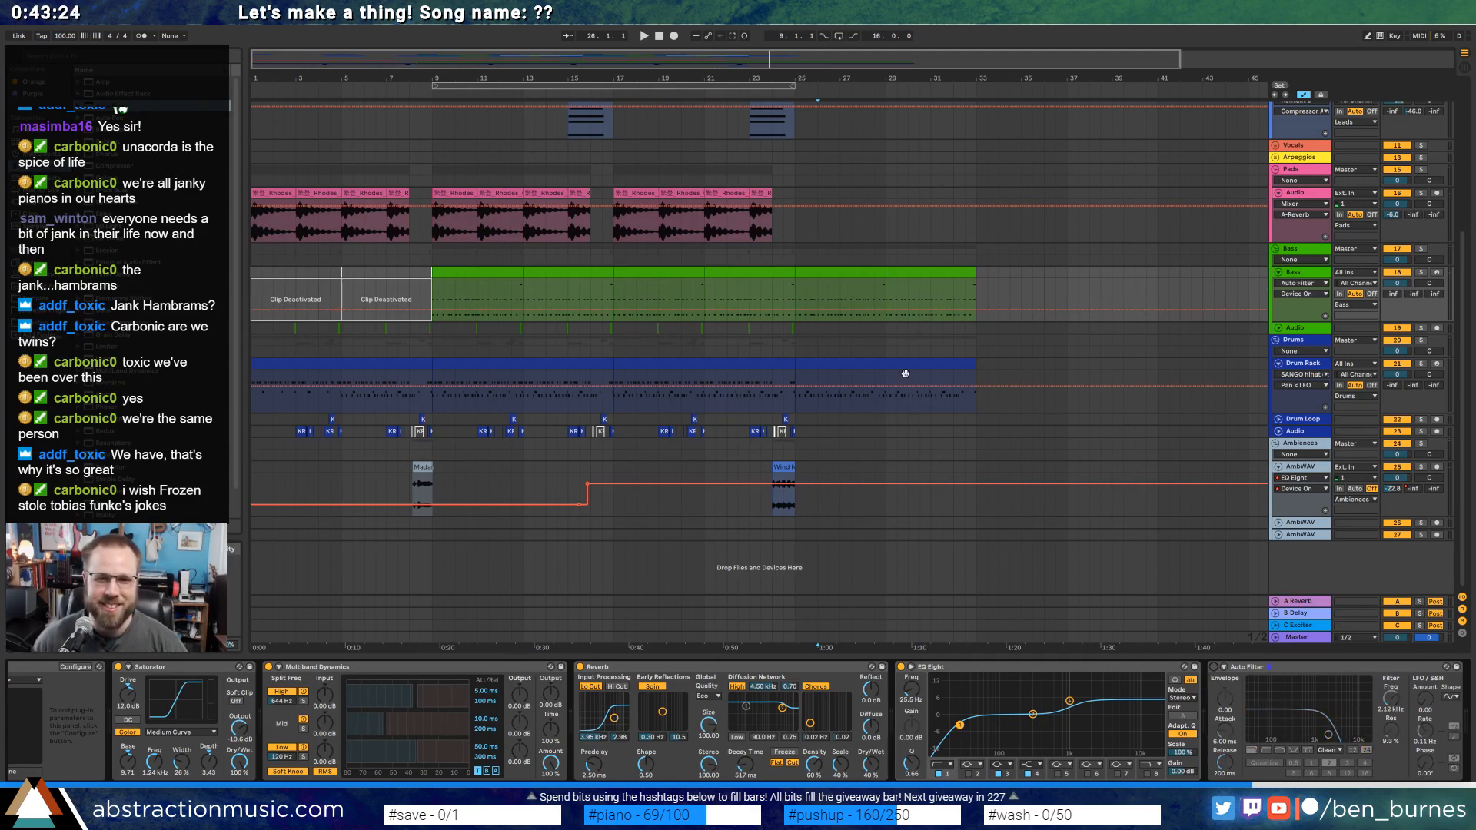
click(794, 310)
drag(806, 311, 794, 289)
click(780, 302)
key(space)
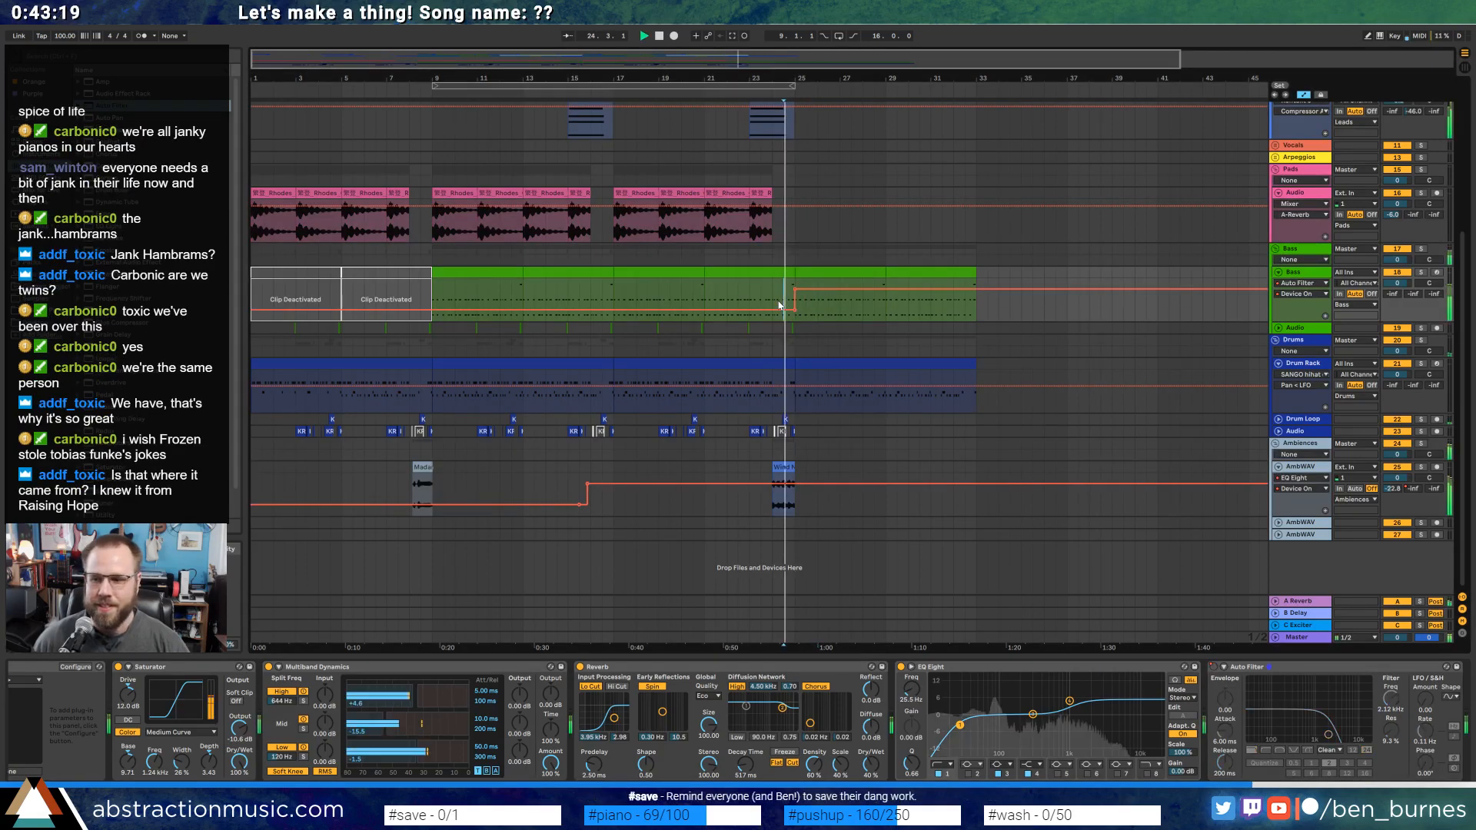
key(a)
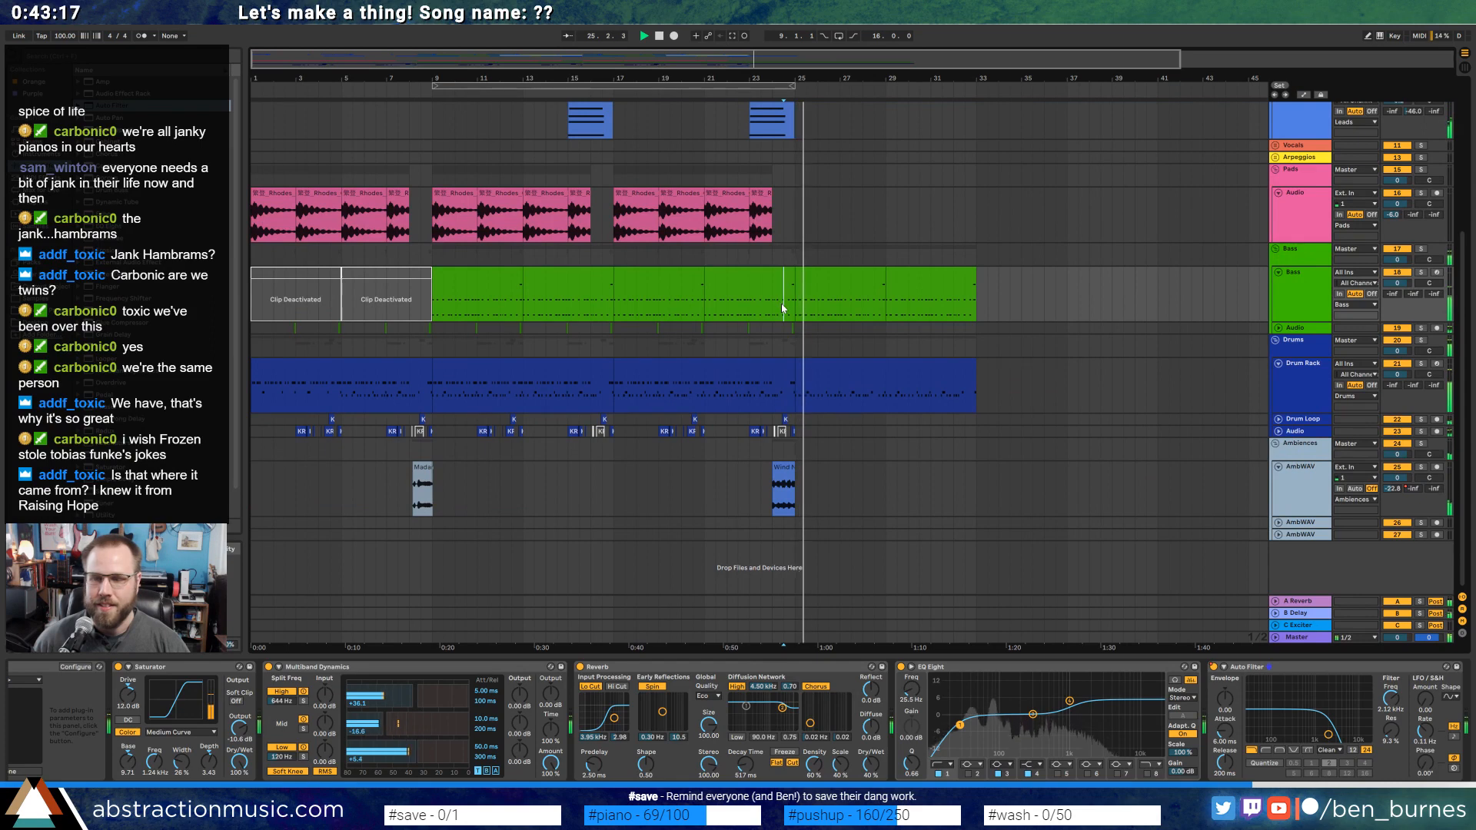
key(space)
Add a Reverb between the Compressor and Saturator in the Drum Rack's snare chain.
click(854, 373)
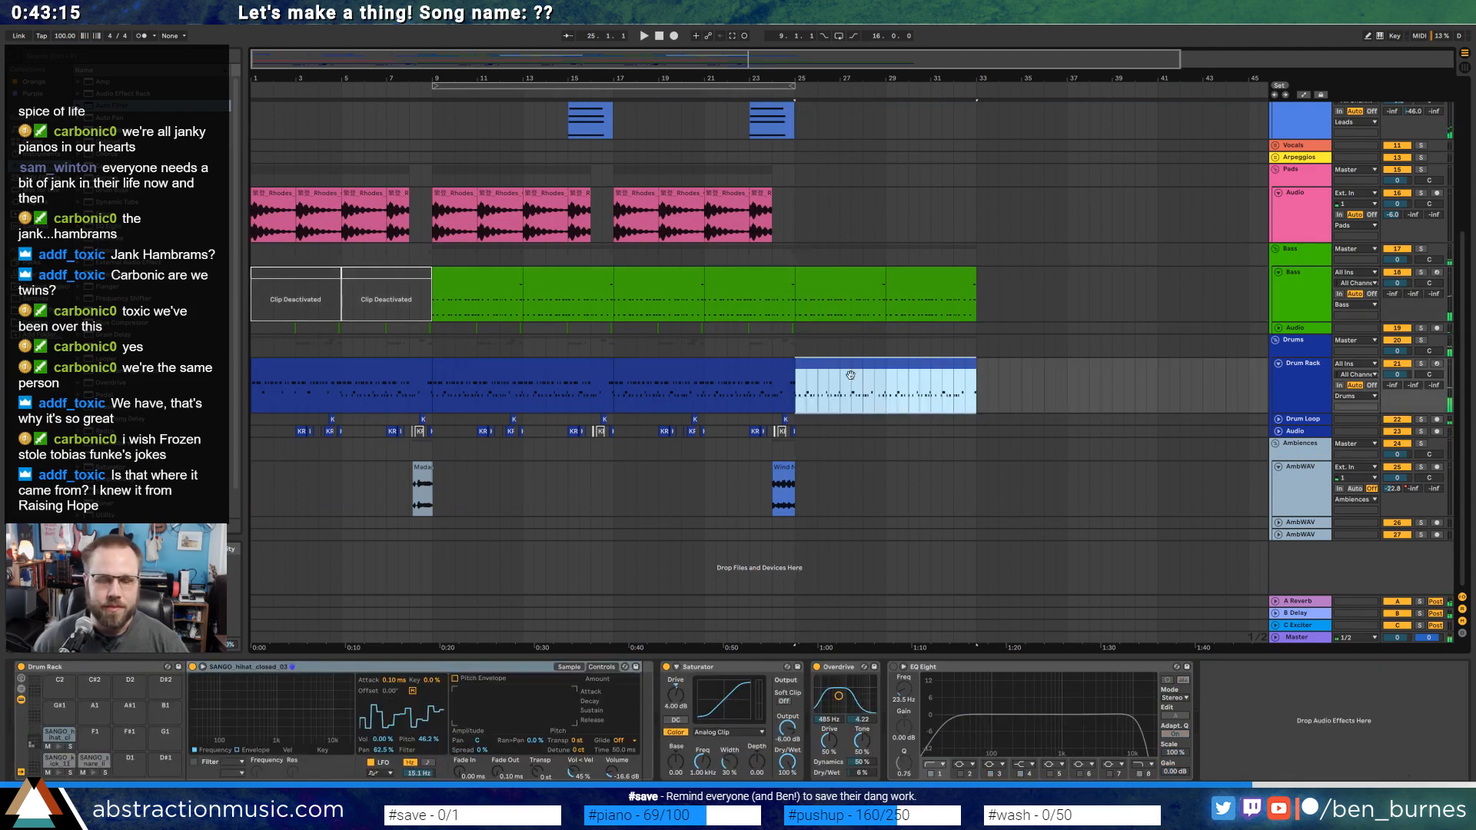
click(92, 764)
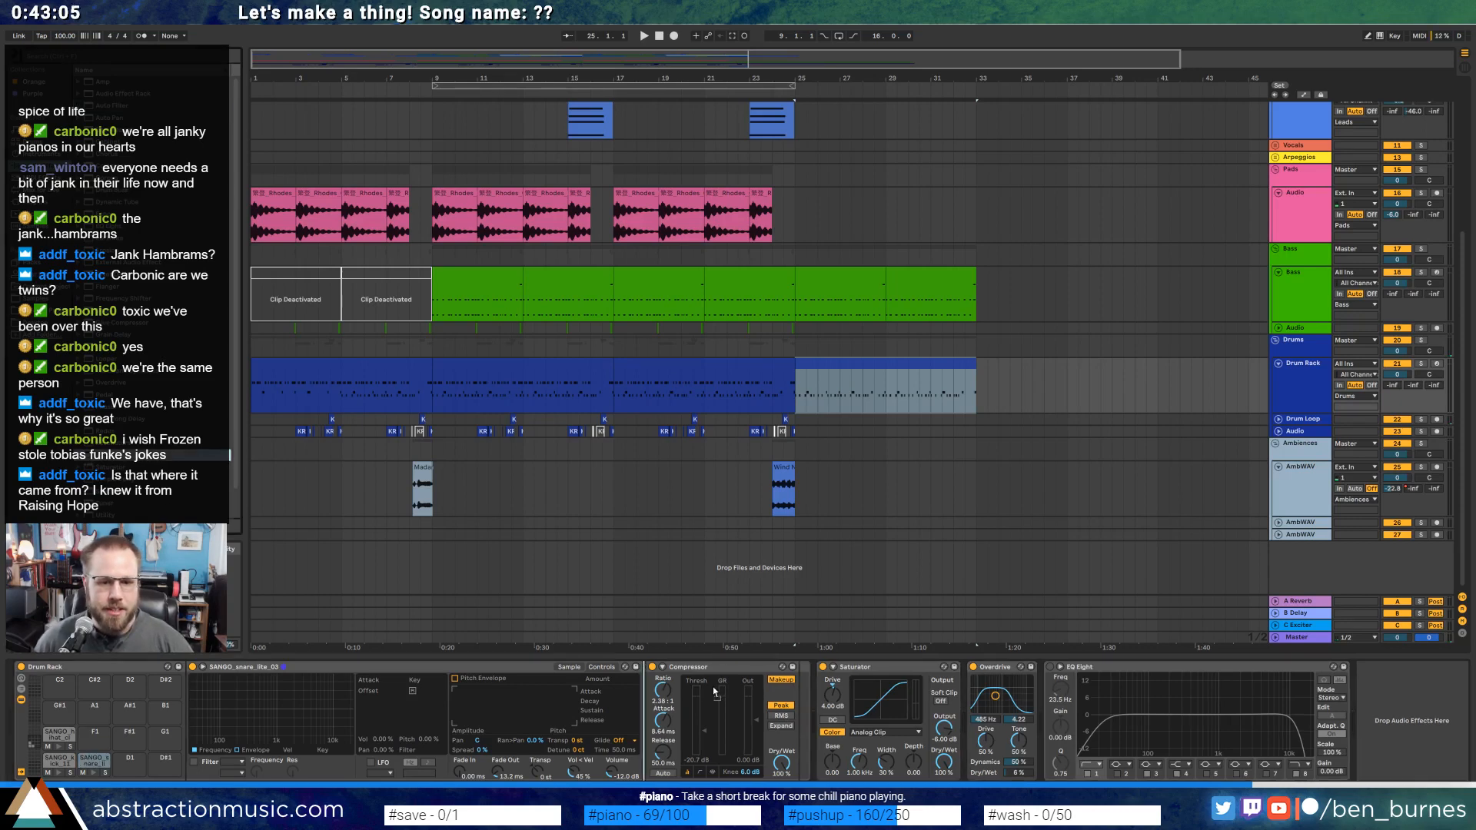
drag(668, 706, 774, 701)
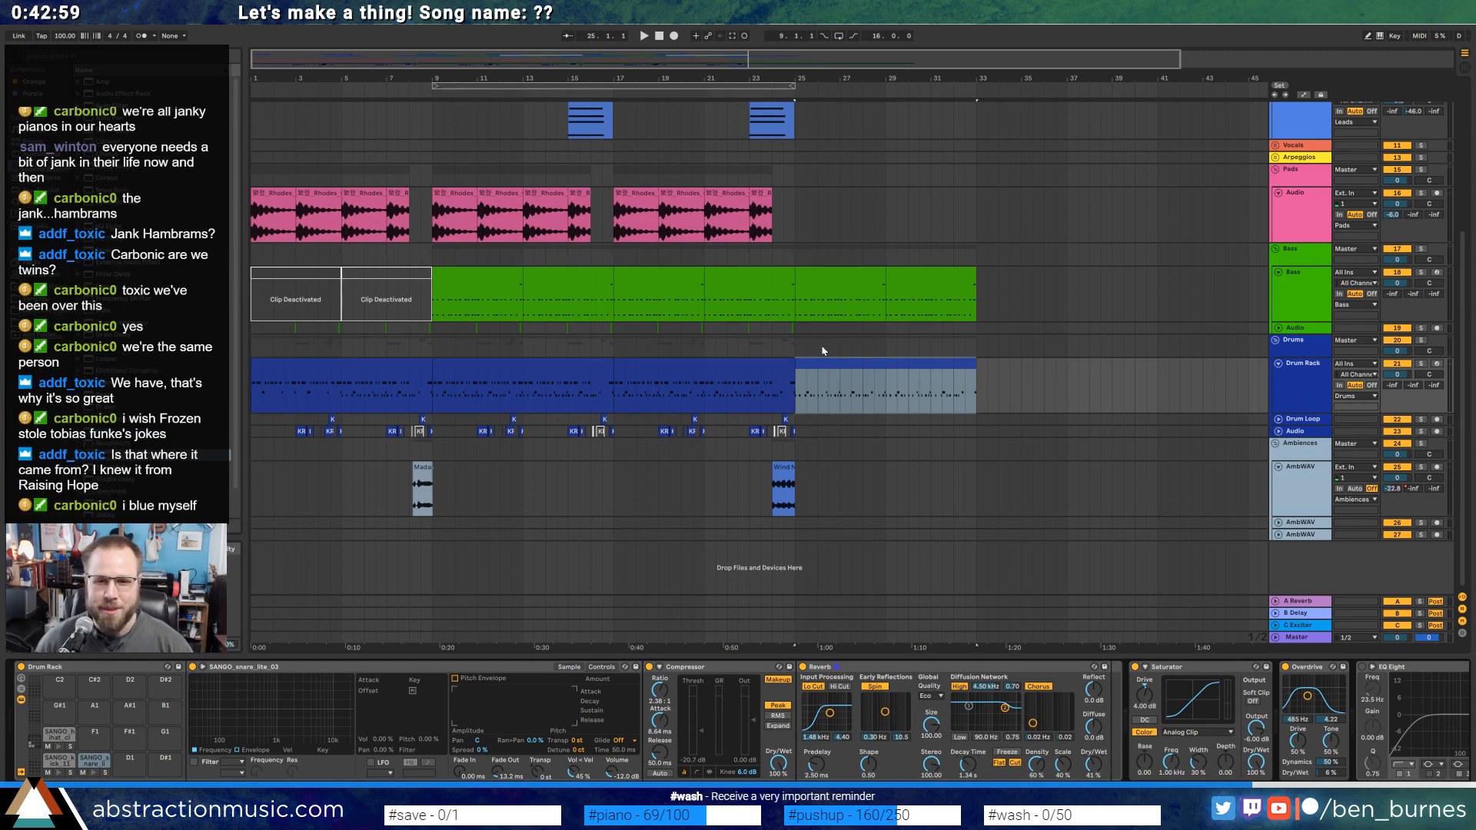
Raise the snare Reverb's Dry/Wet automation for half a bar late in bar 26, and repeat the two-bar pattern up to bar 33.
key(z)
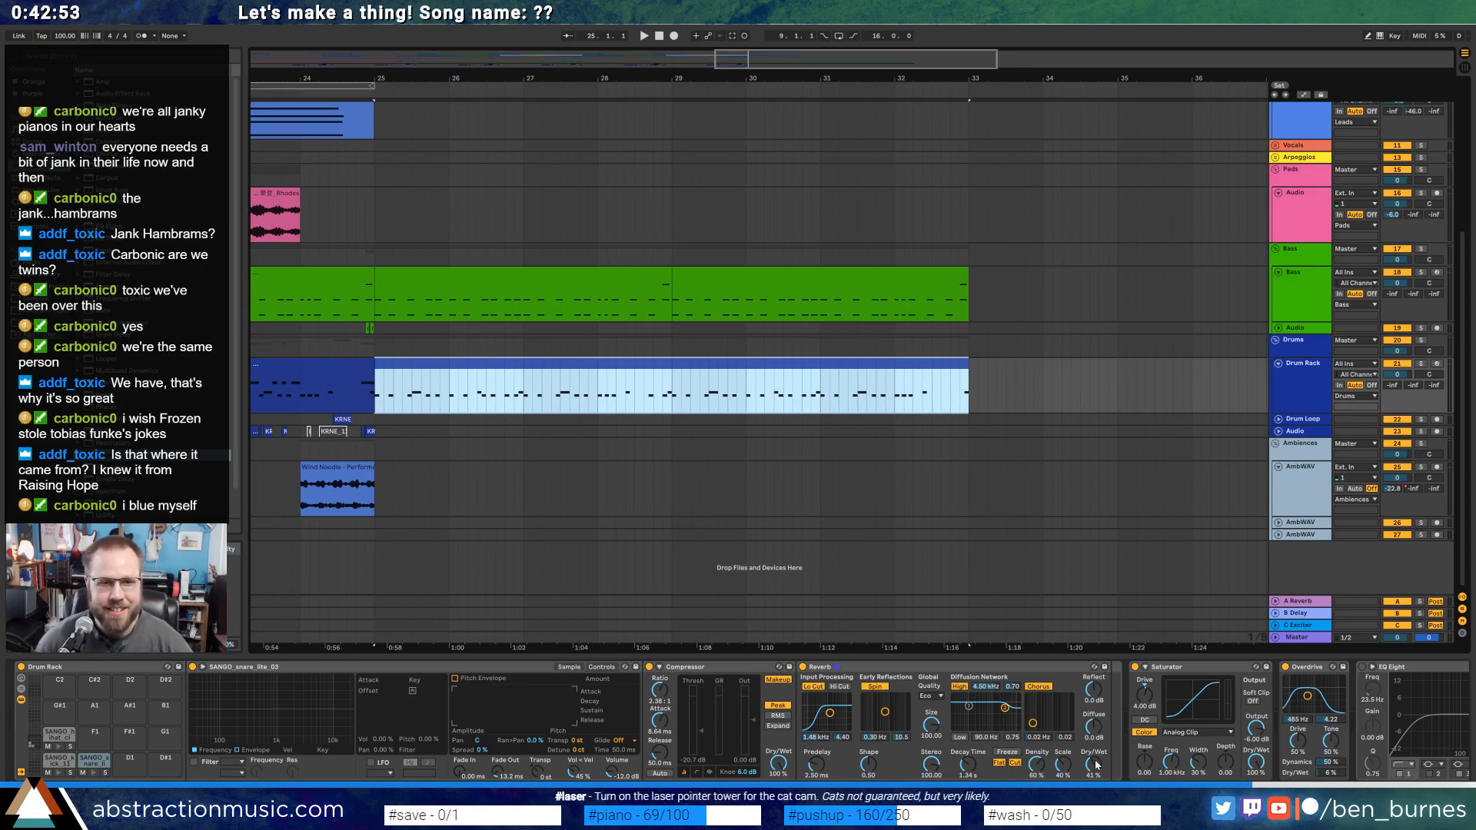
key(a)
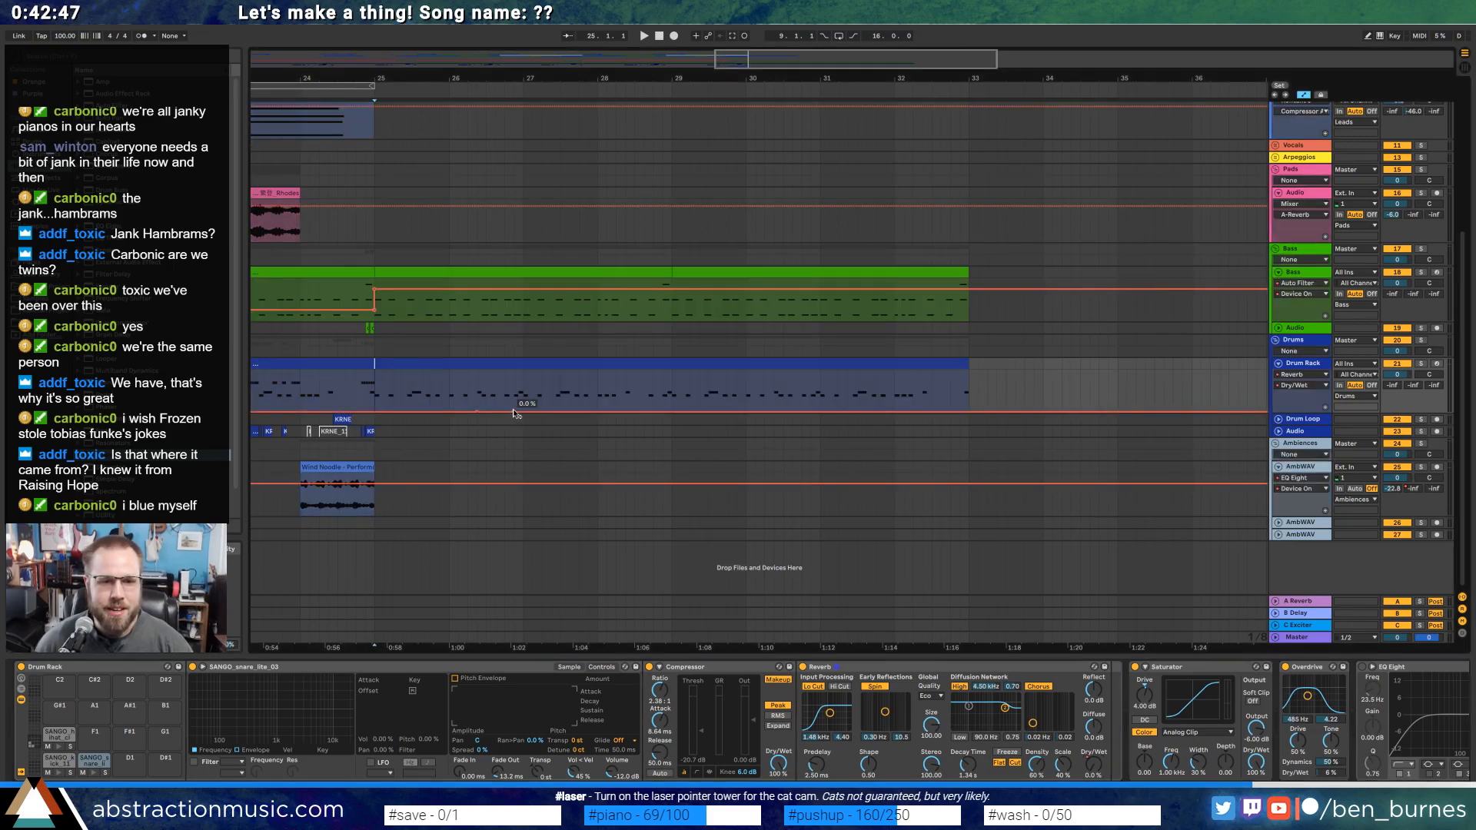
mouse_move(515, 402)
mouse_down()
mouse_move(475, 402)
mouse_move(494, 393)
mouse_up()
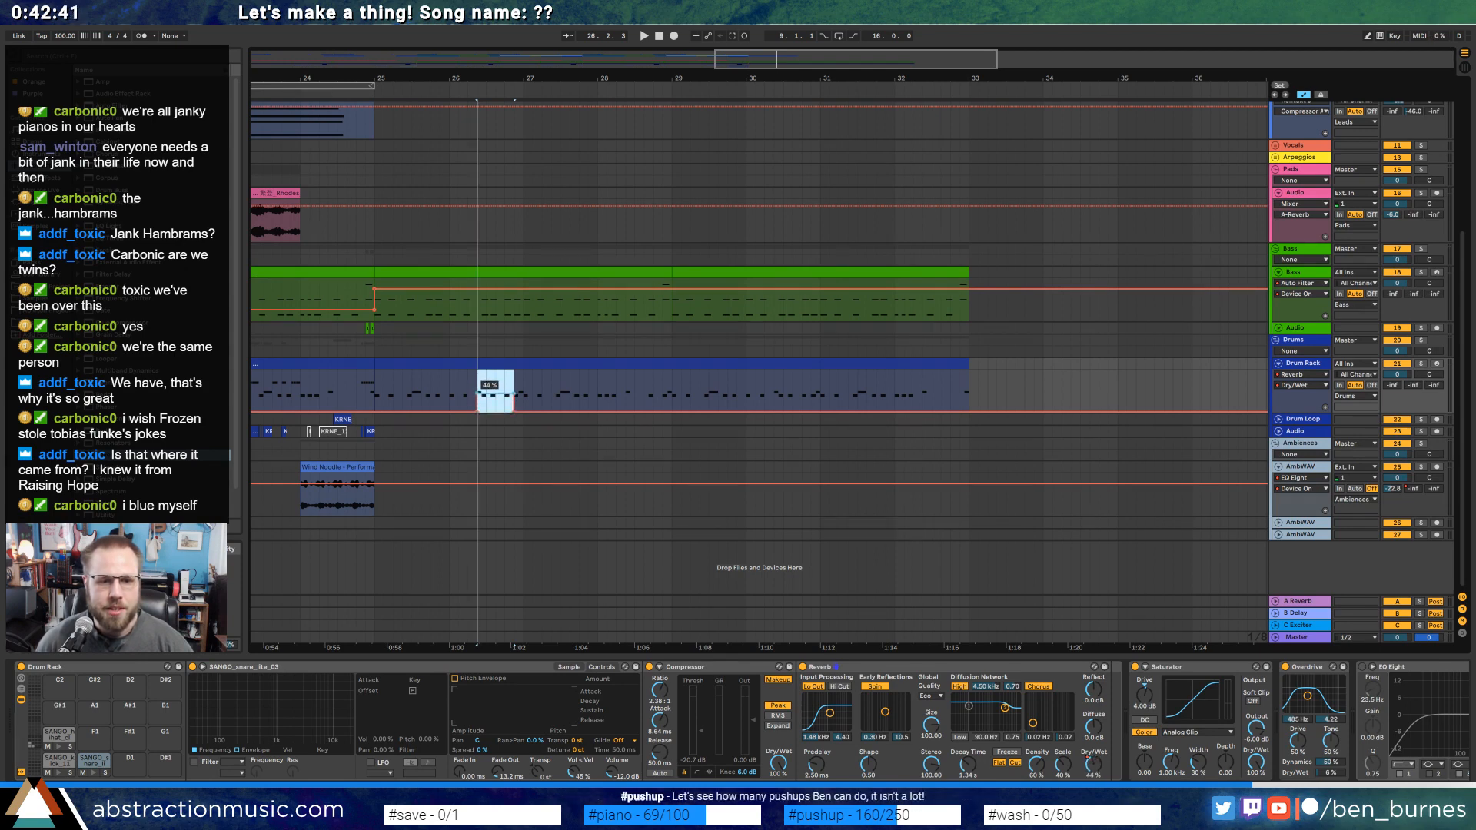
drag(376, 398, 519, 398)
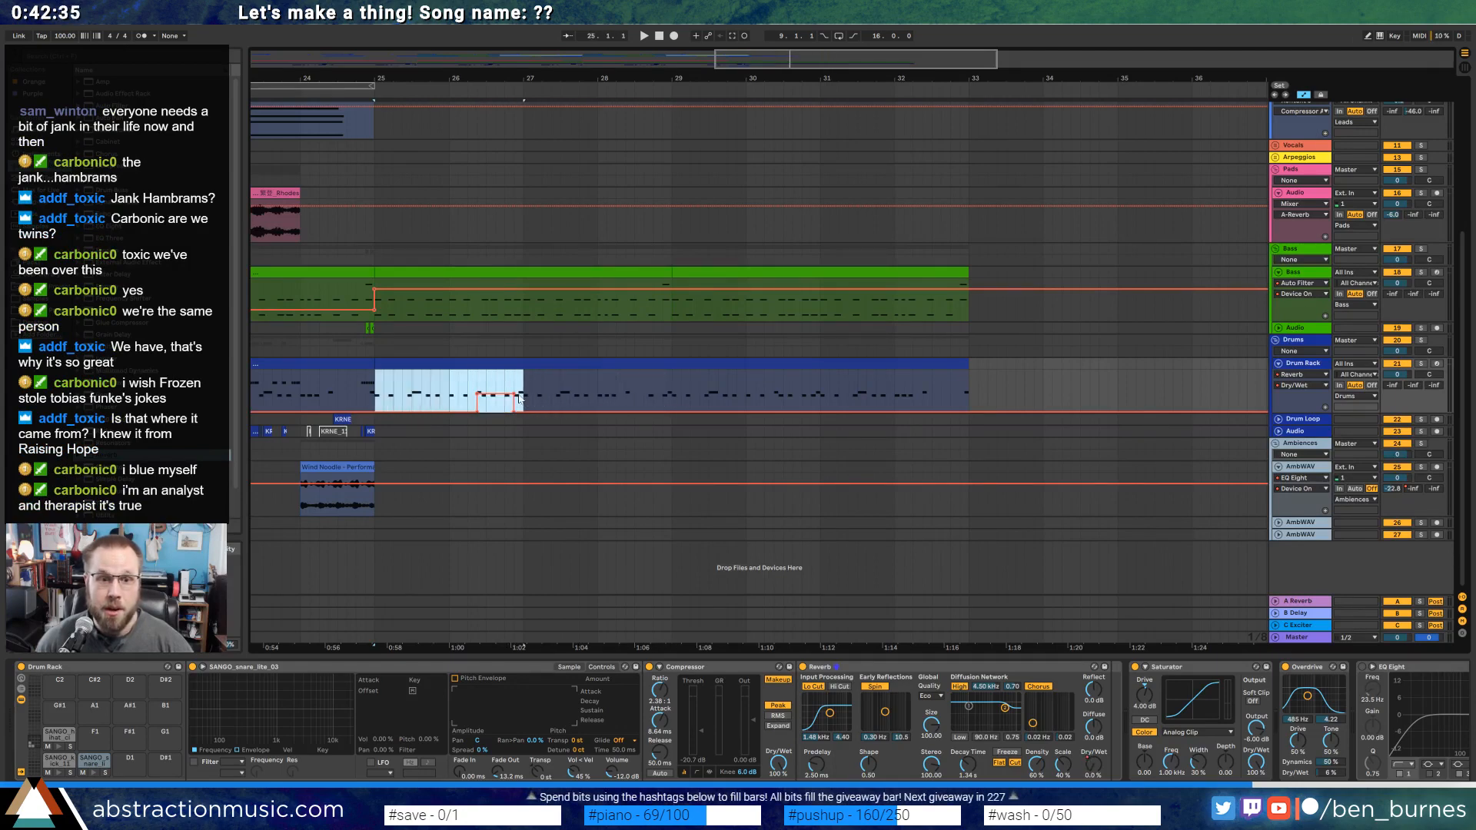
key(ctrl+d)
key(ctrl+d)
key(ctrl+d)
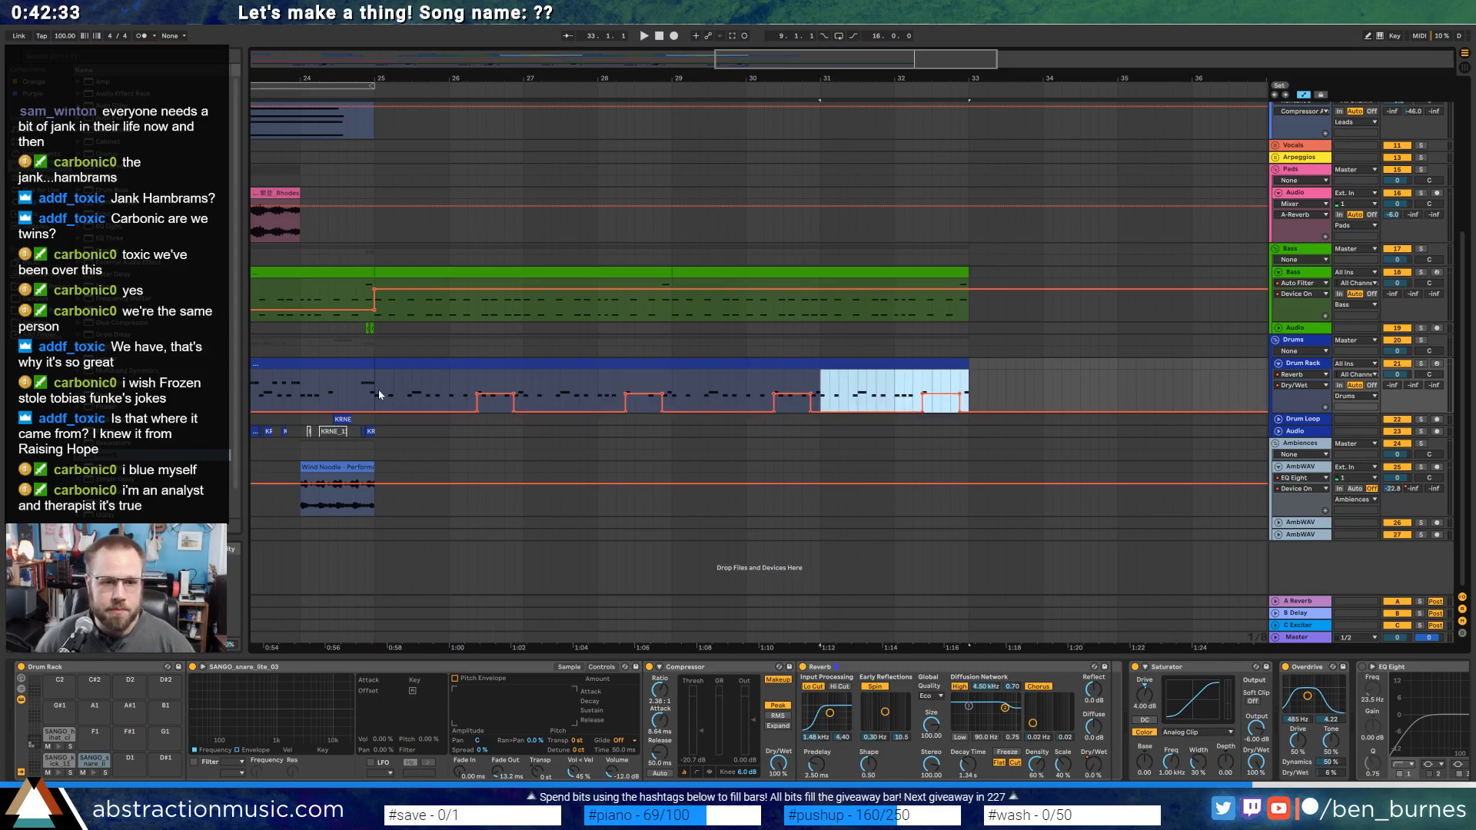
Loop bars 25 to 33 and listen to the automated snare reverb with the filtered bass.
click(378, 395)
key(space)
click(693, 374)
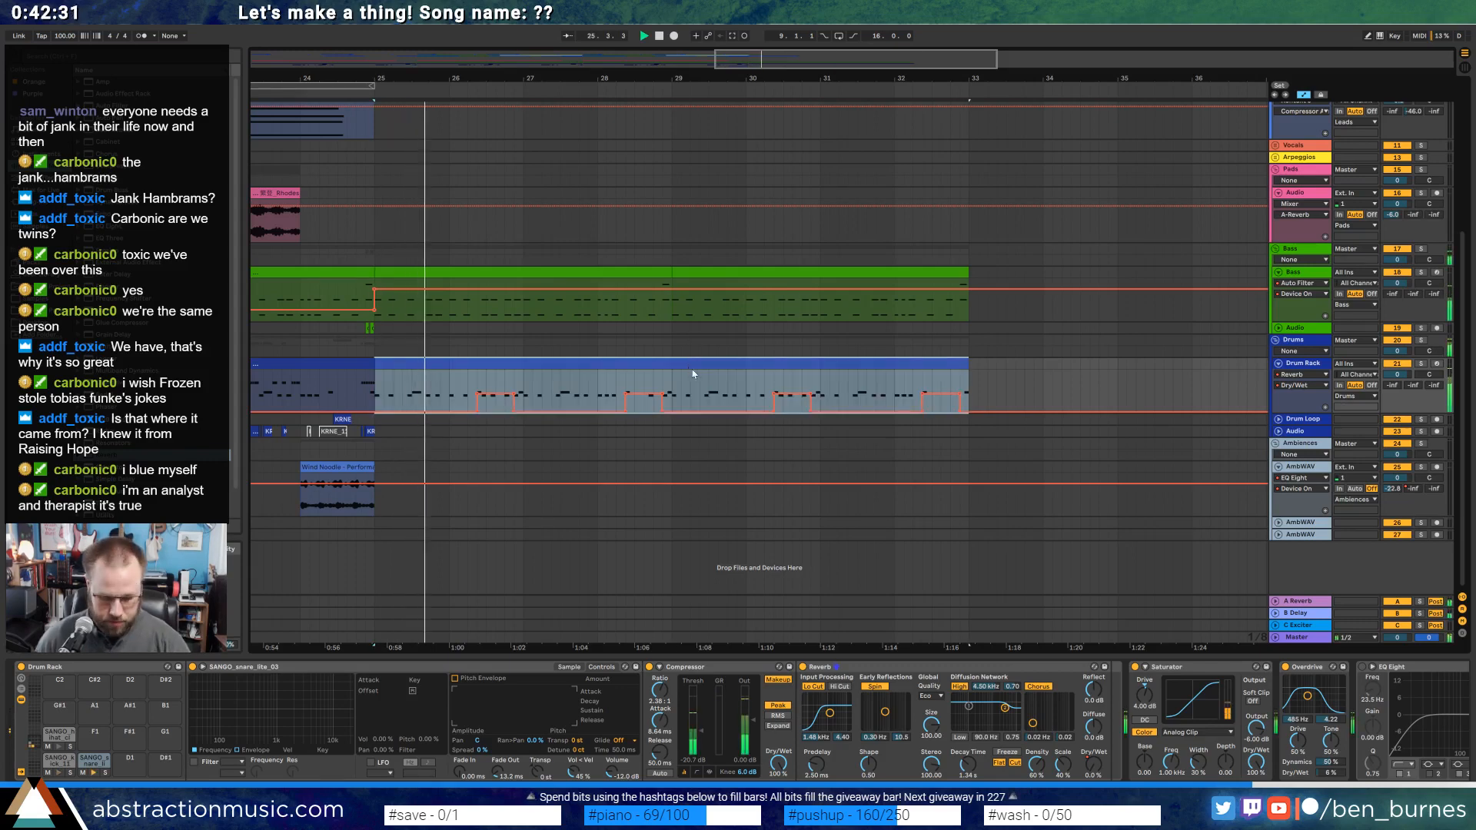
key(ctrl+l)
click(584, 274)
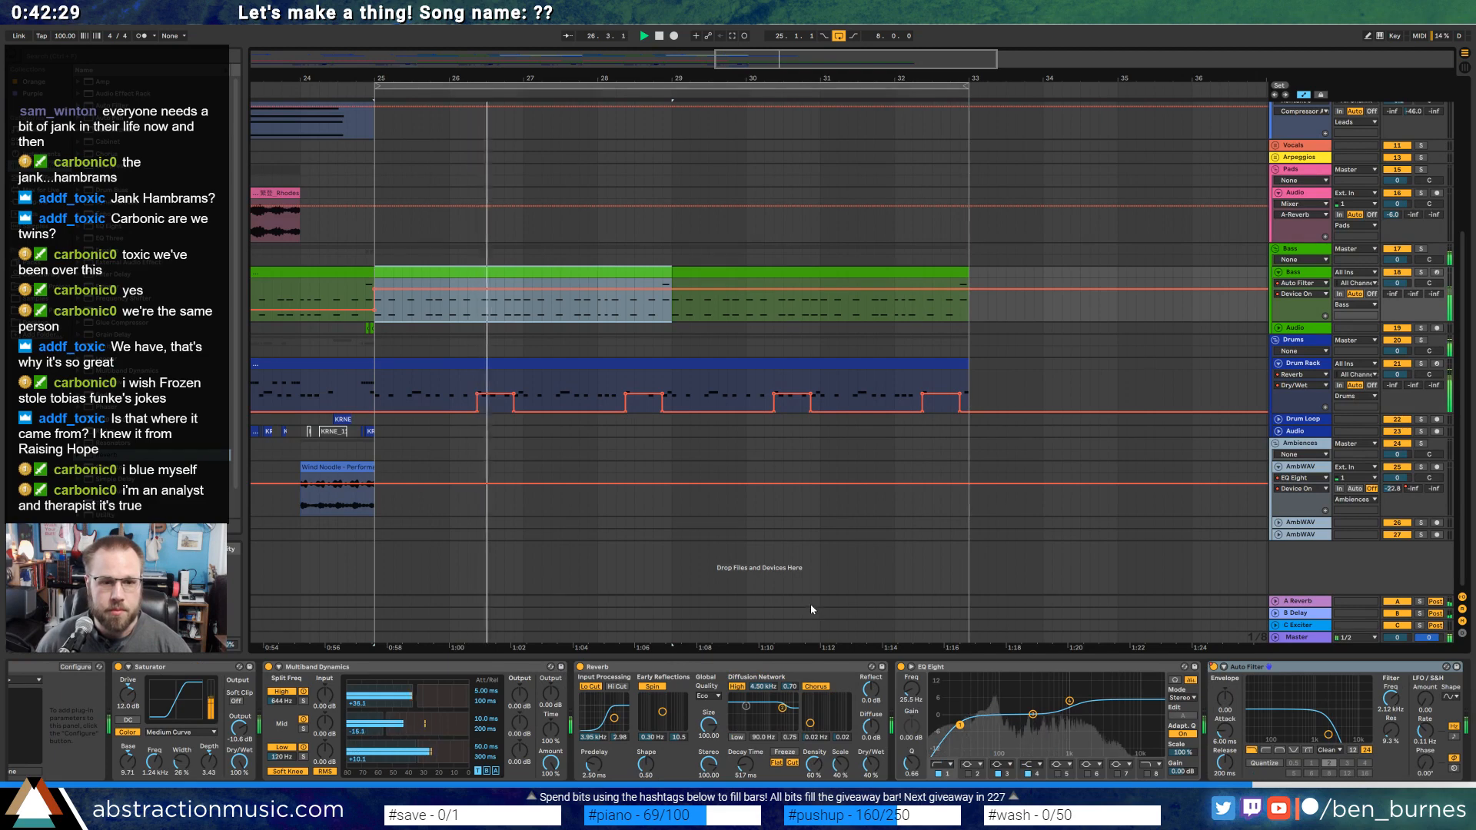
key(space)
Raise the snare Reverb's input filter frequency and increase its decay time, auditioning the looped section.
click(516, 365)
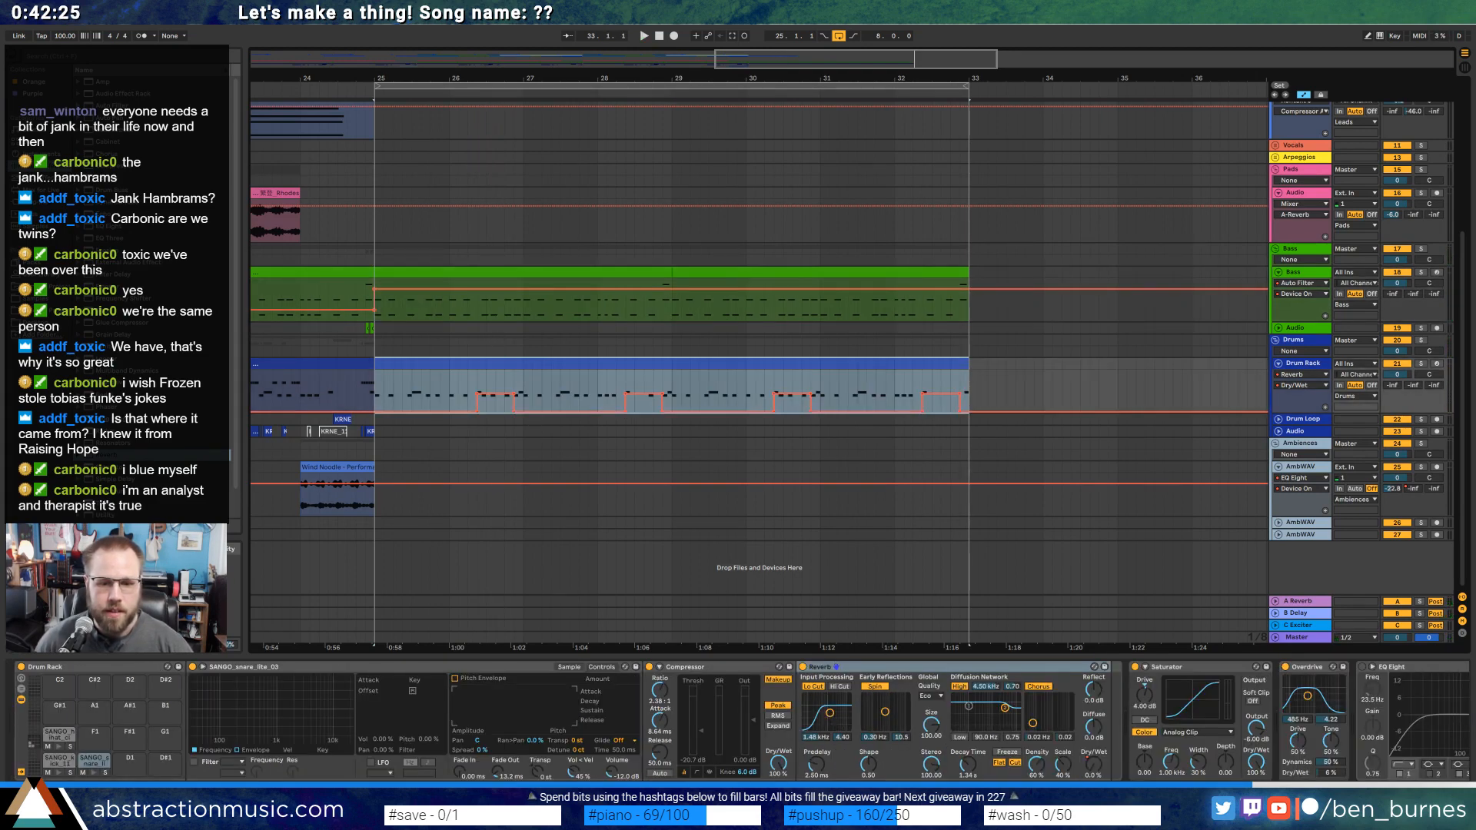
drag(829, 712, 858, 726)
drag(968, 764, 968, 752)
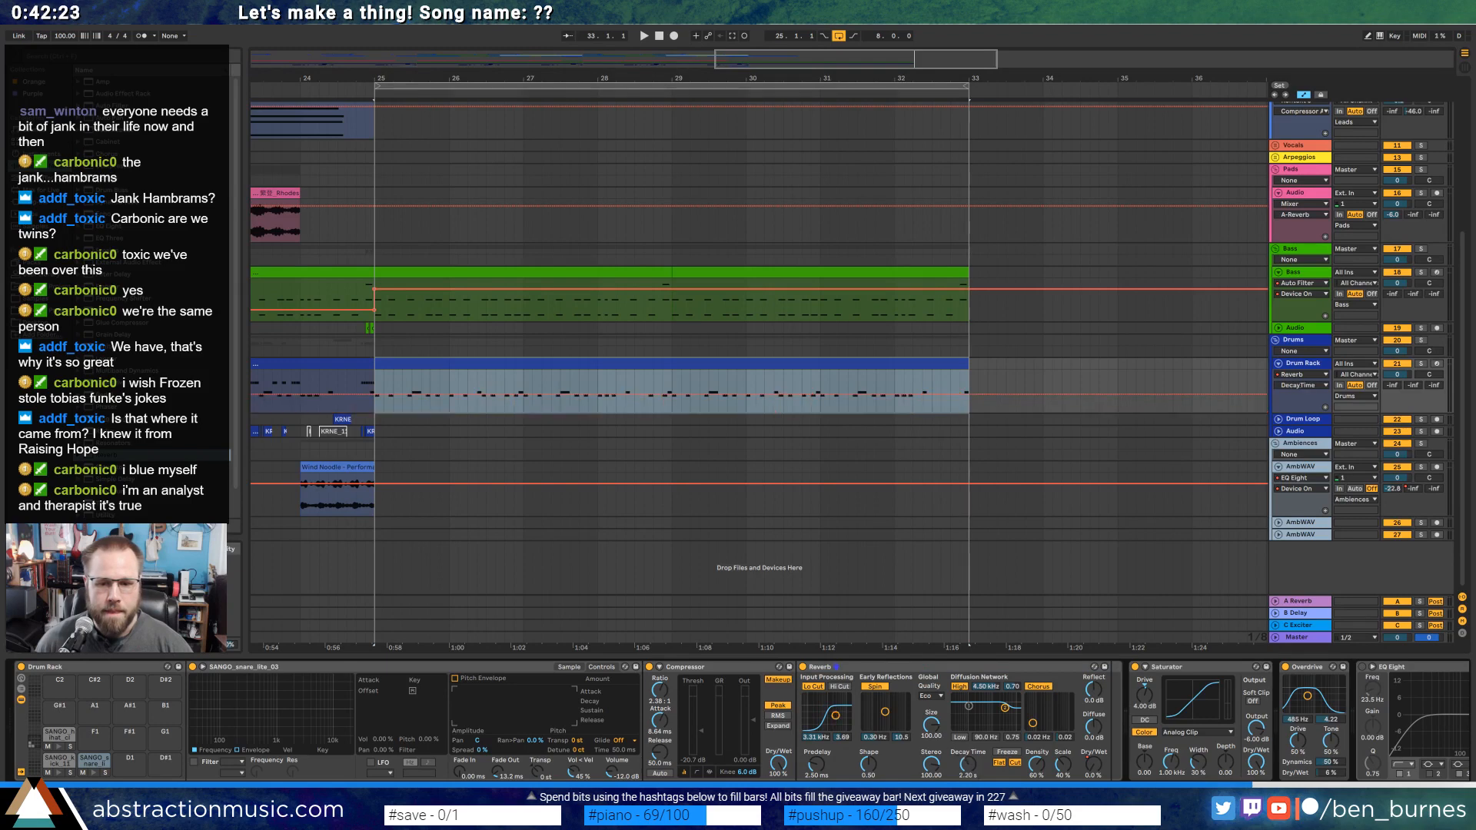
drag(836, 714, 841, 725)
key(space)
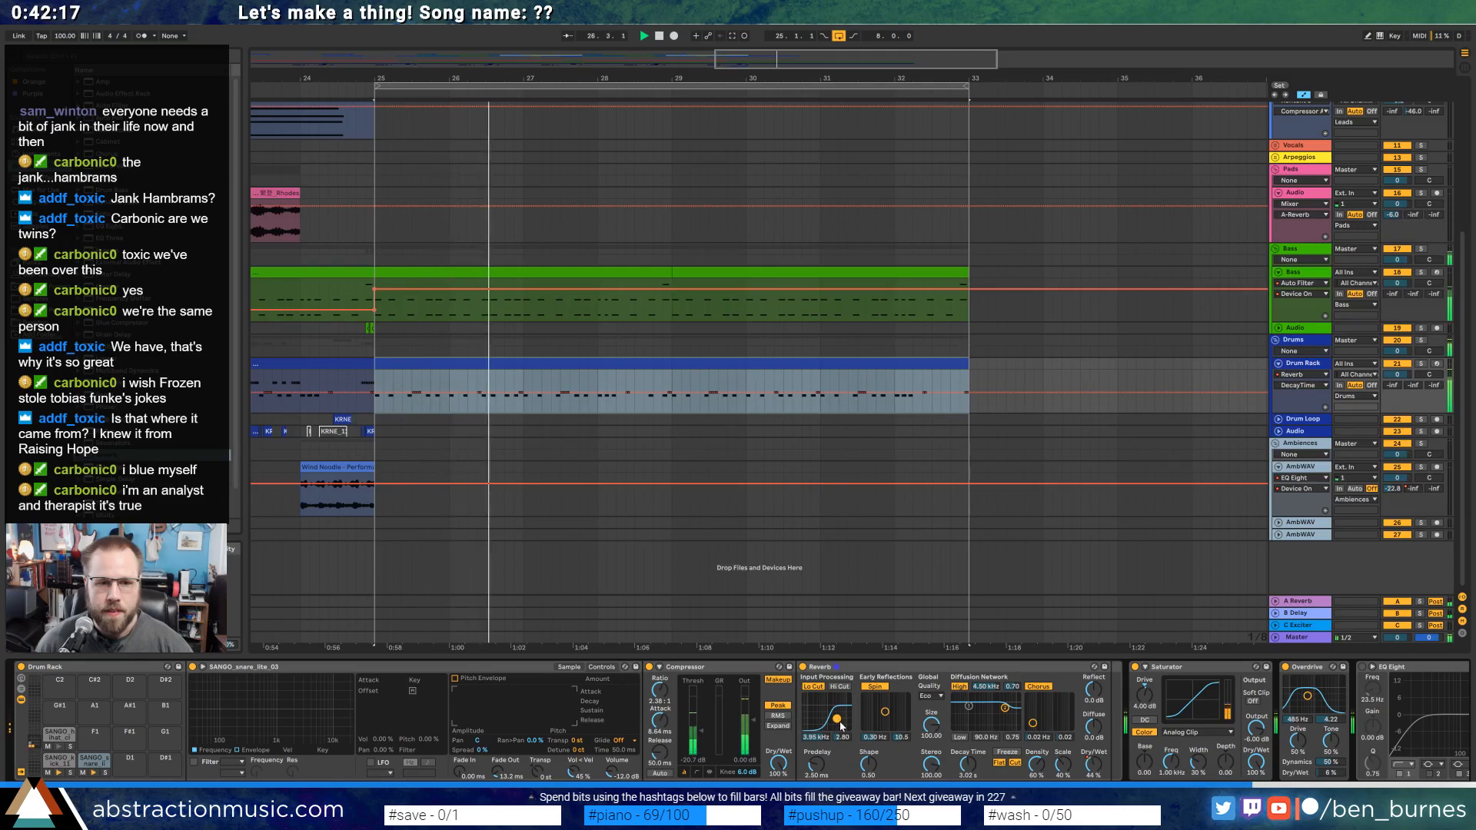
key(space)
drag(841, 725, 844, 719)
key(space)
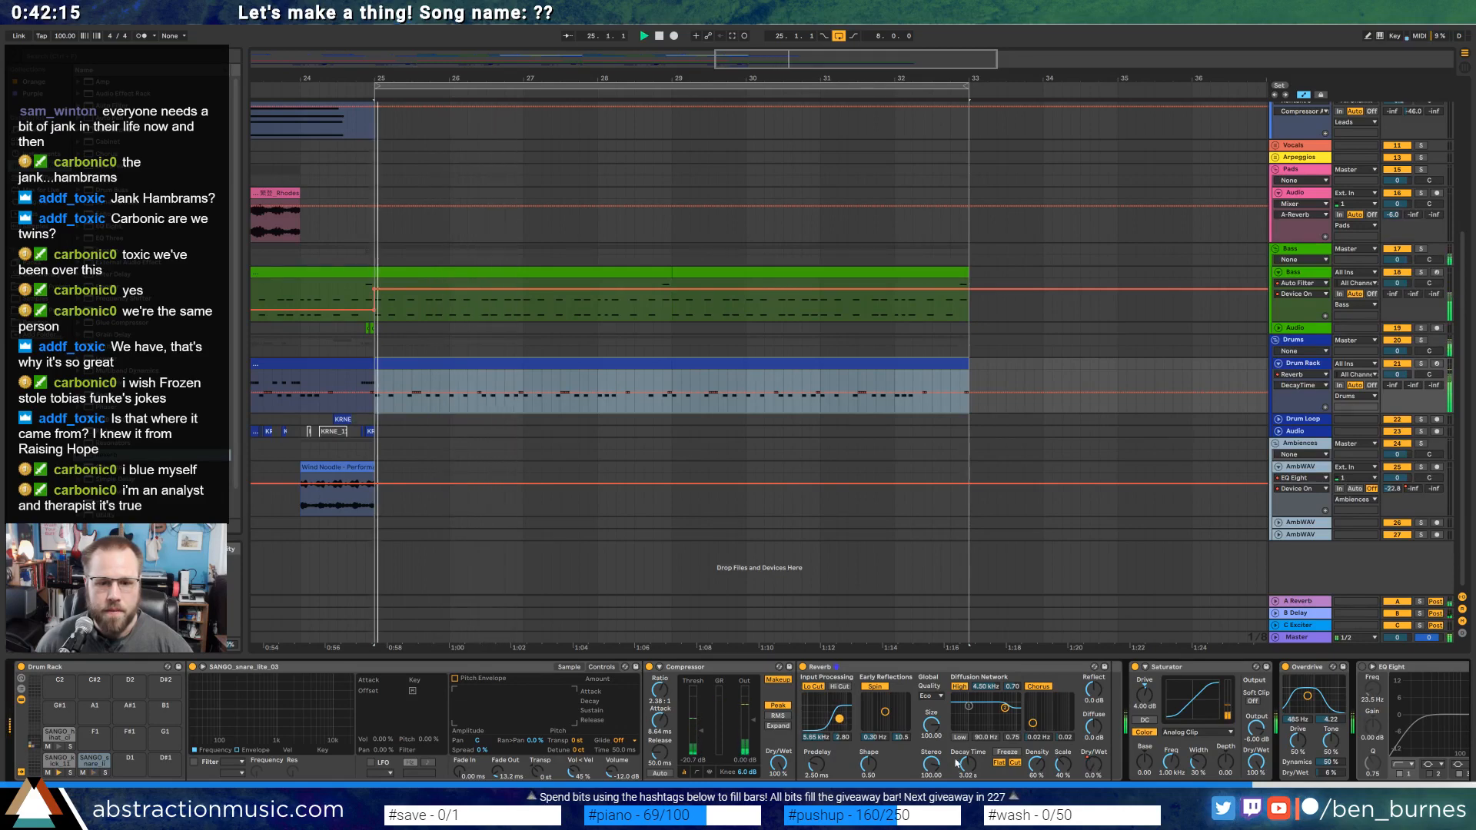
Fine-tune the snare Reverb's decay time during playback, and hide the track automation in the arrangement.
drag(967, 763, 966, 765)
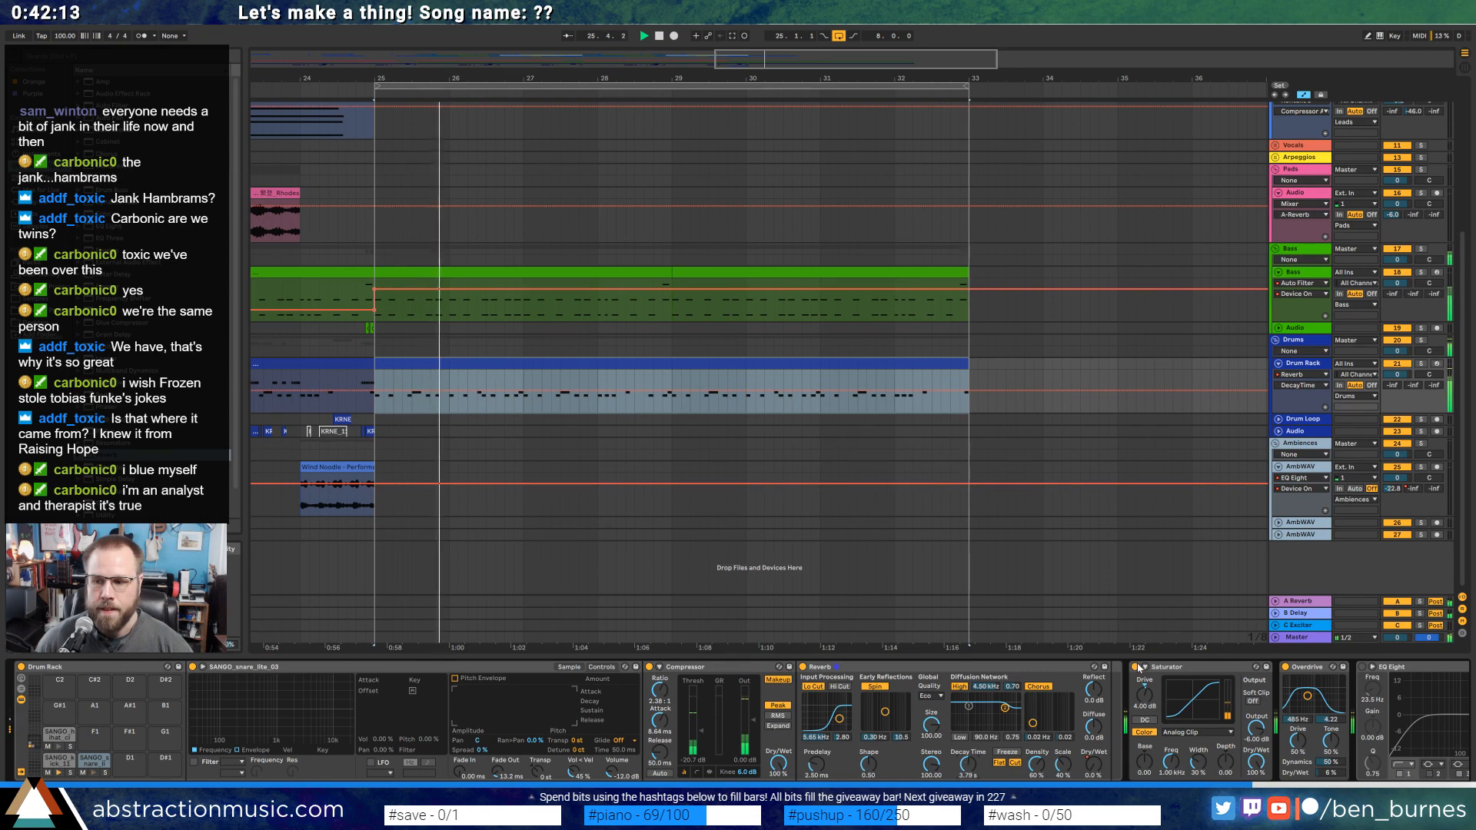
key(space)
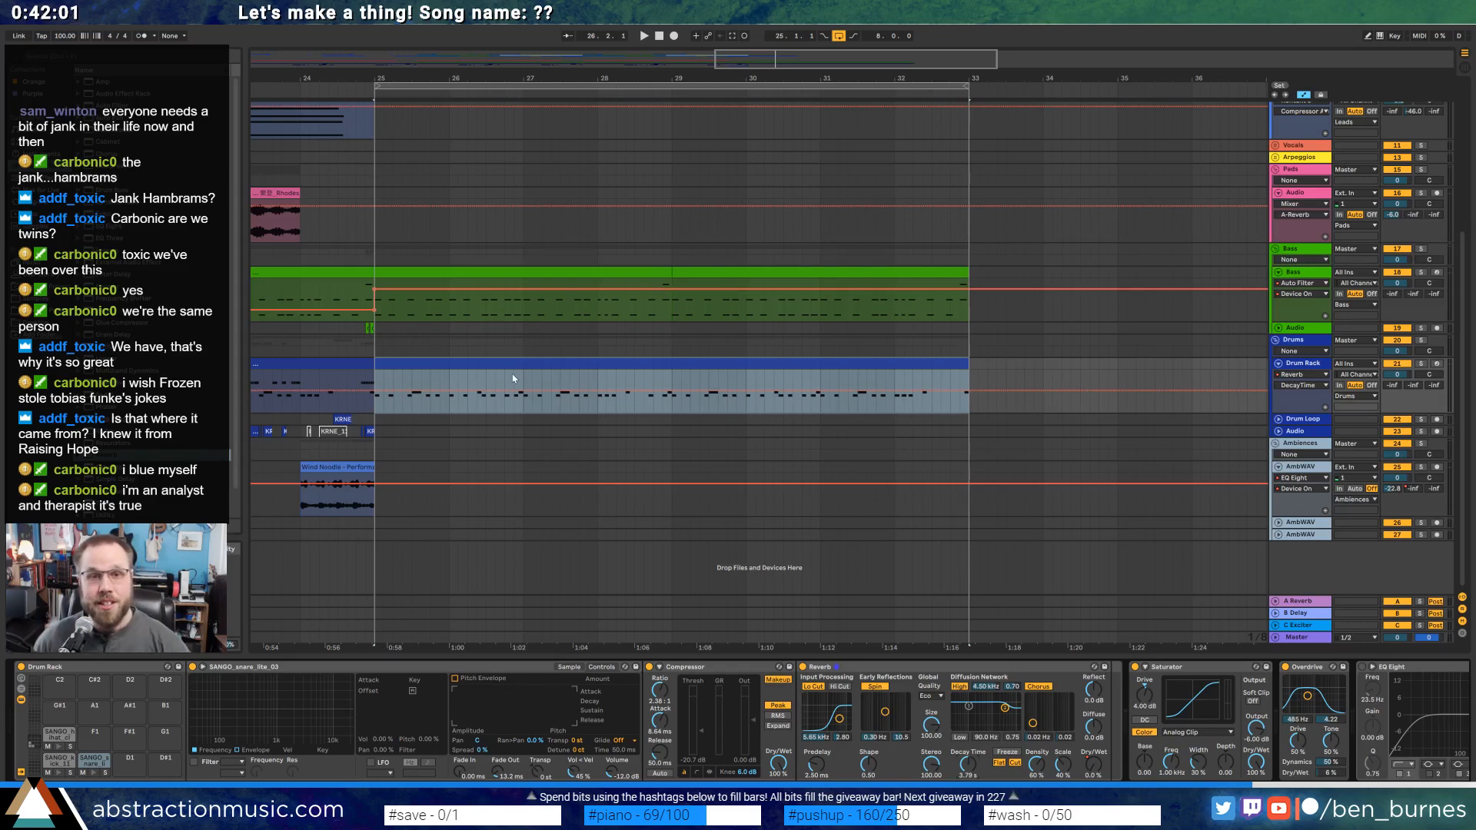
key(shift+Tab)
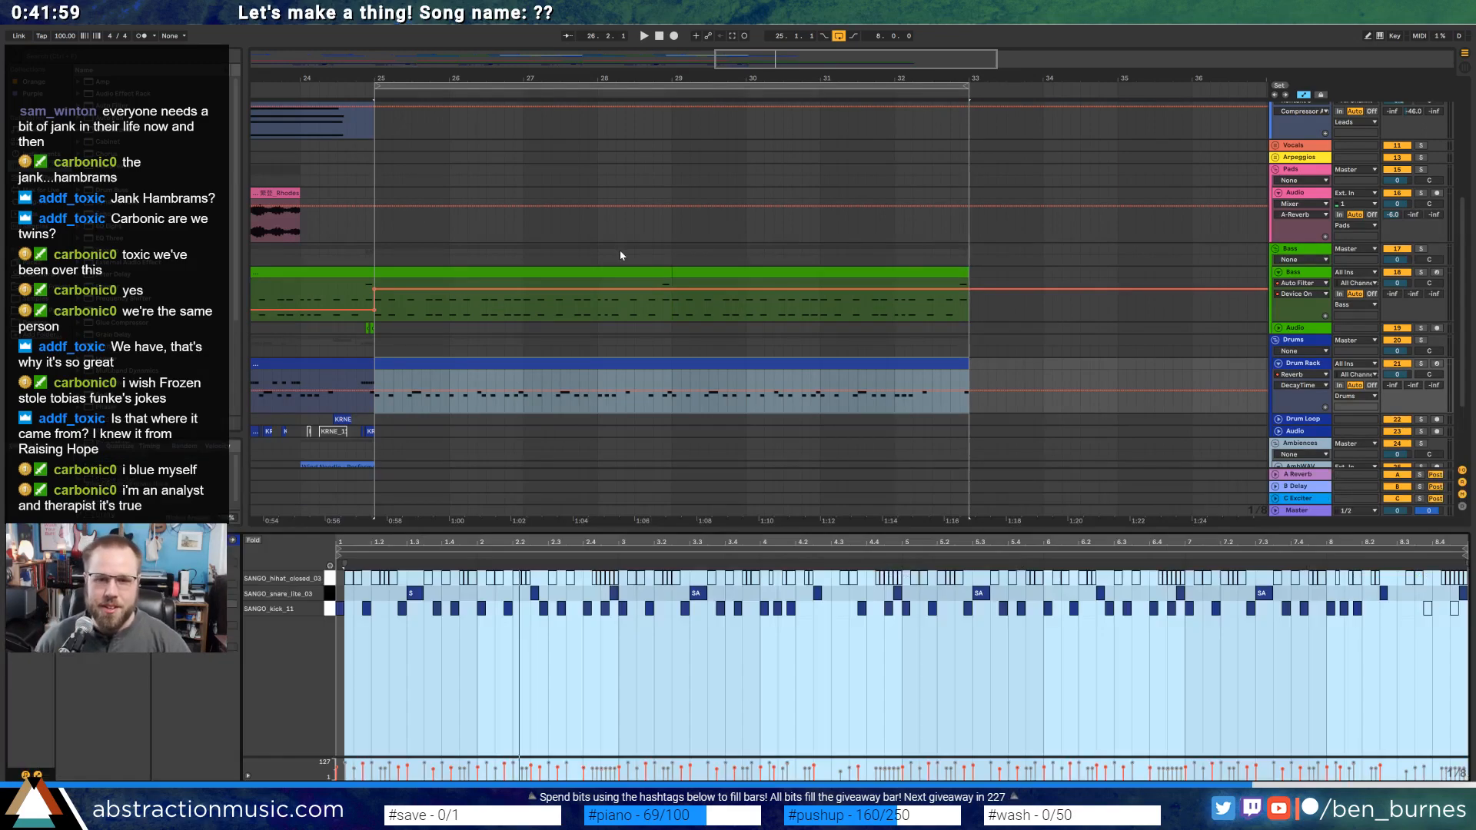
key(shift+Tab)
key(a)
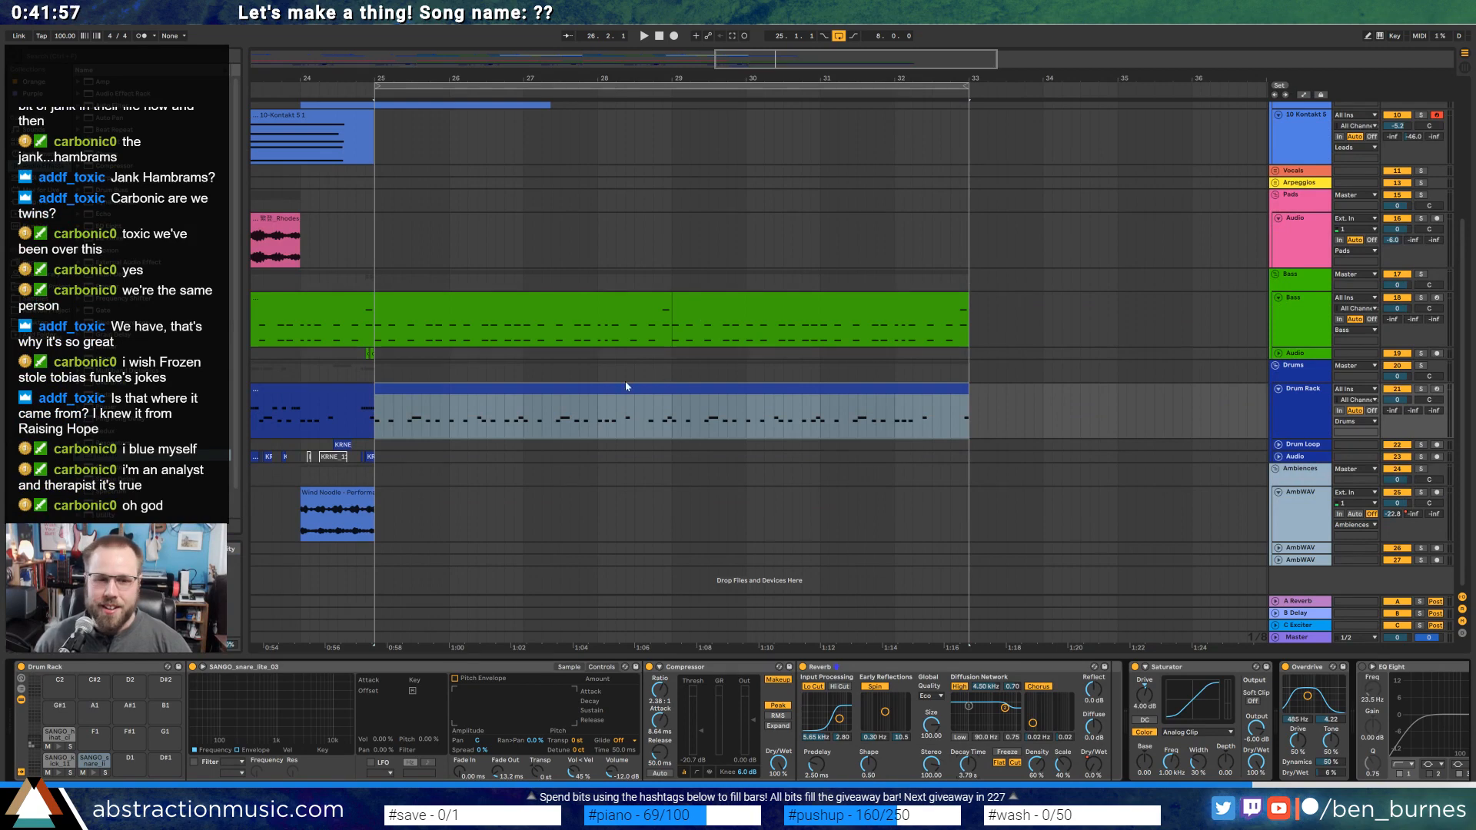
Try extending the Massive clip through bars 25 to 33, and trim it back to end at bar 25.
scroll(627, 387, up, 4)
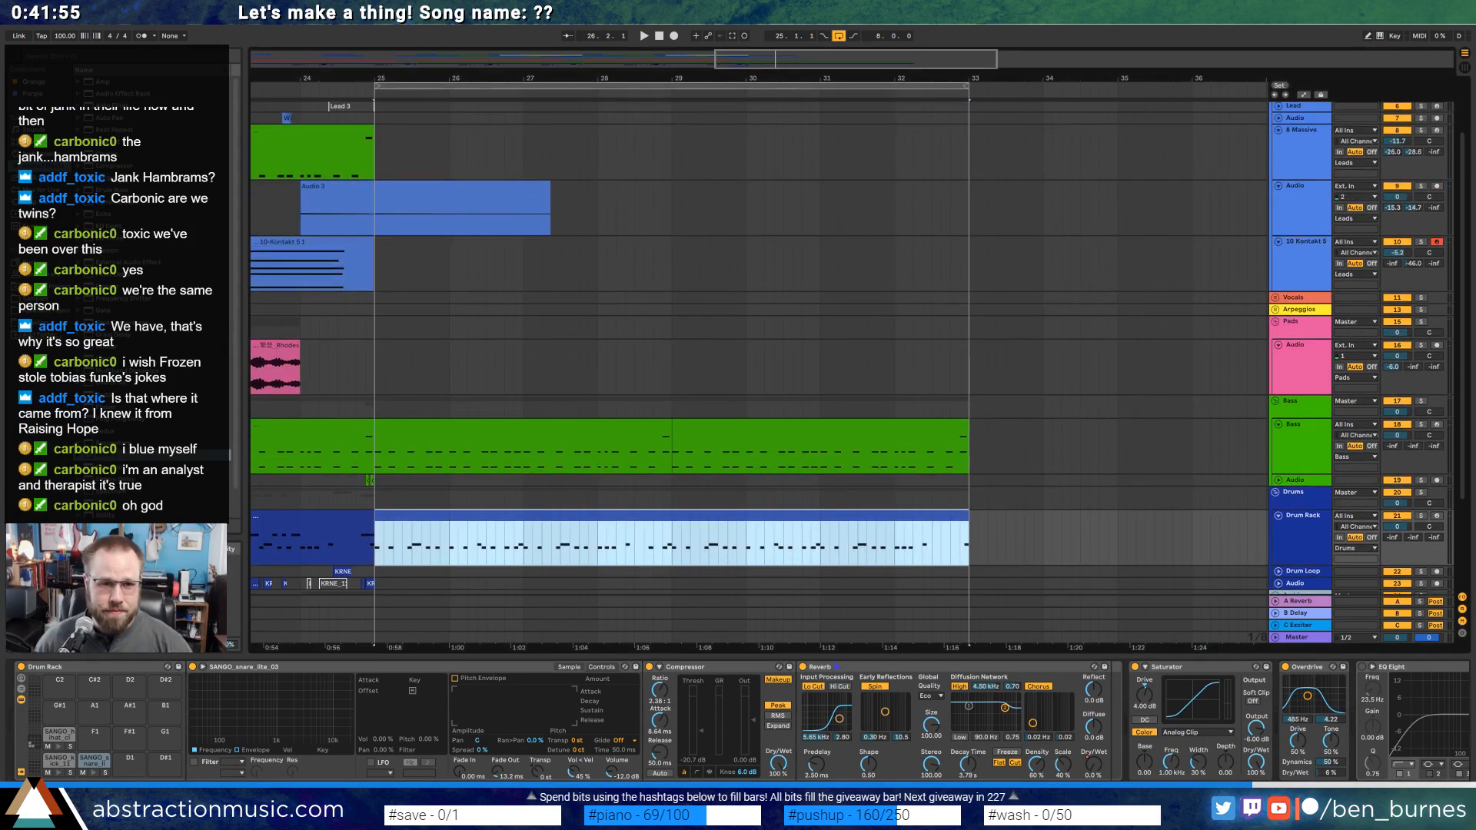
drag(769, 58, 655, 58)
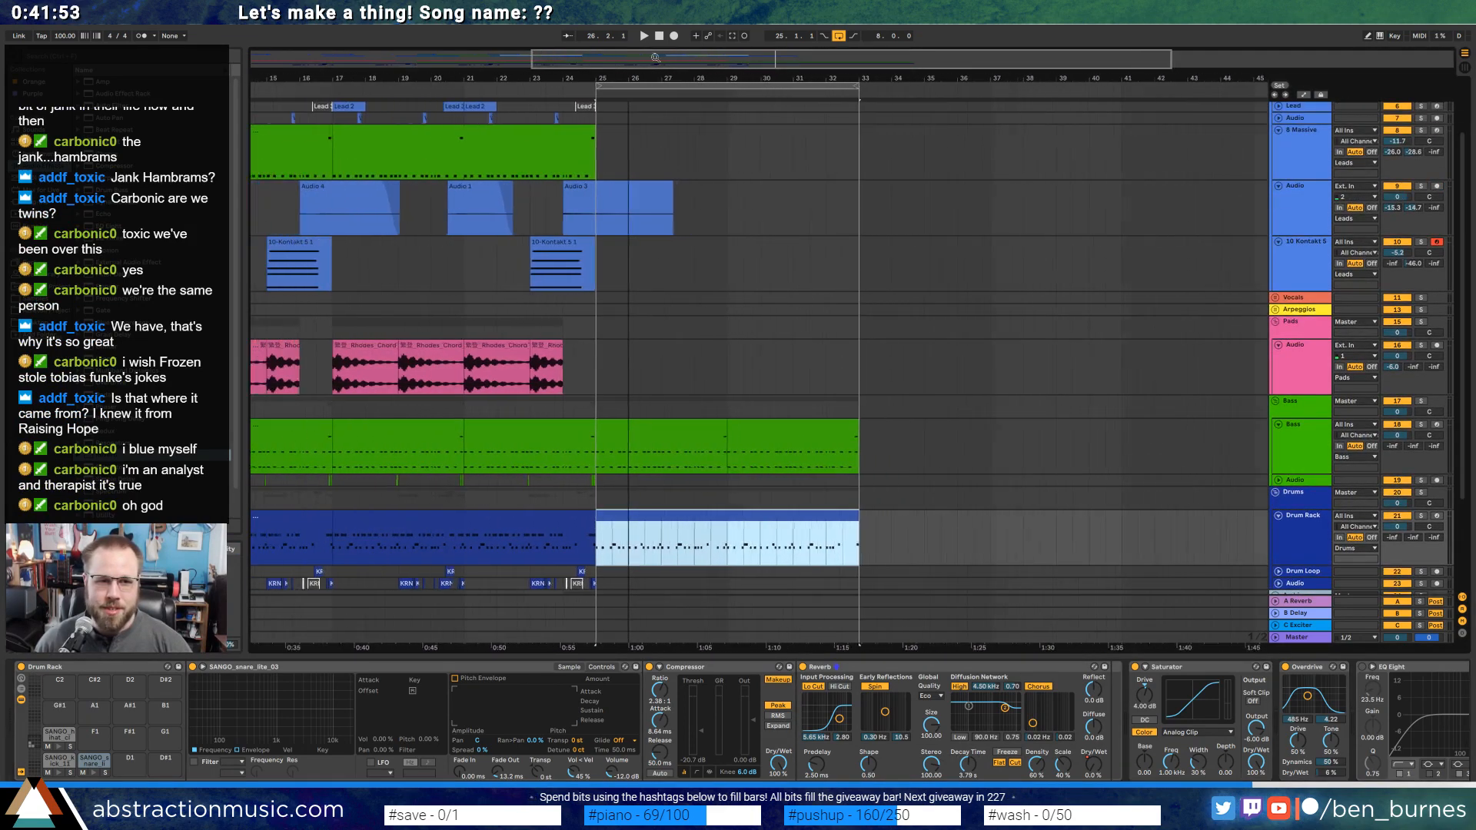
click(506, 137)
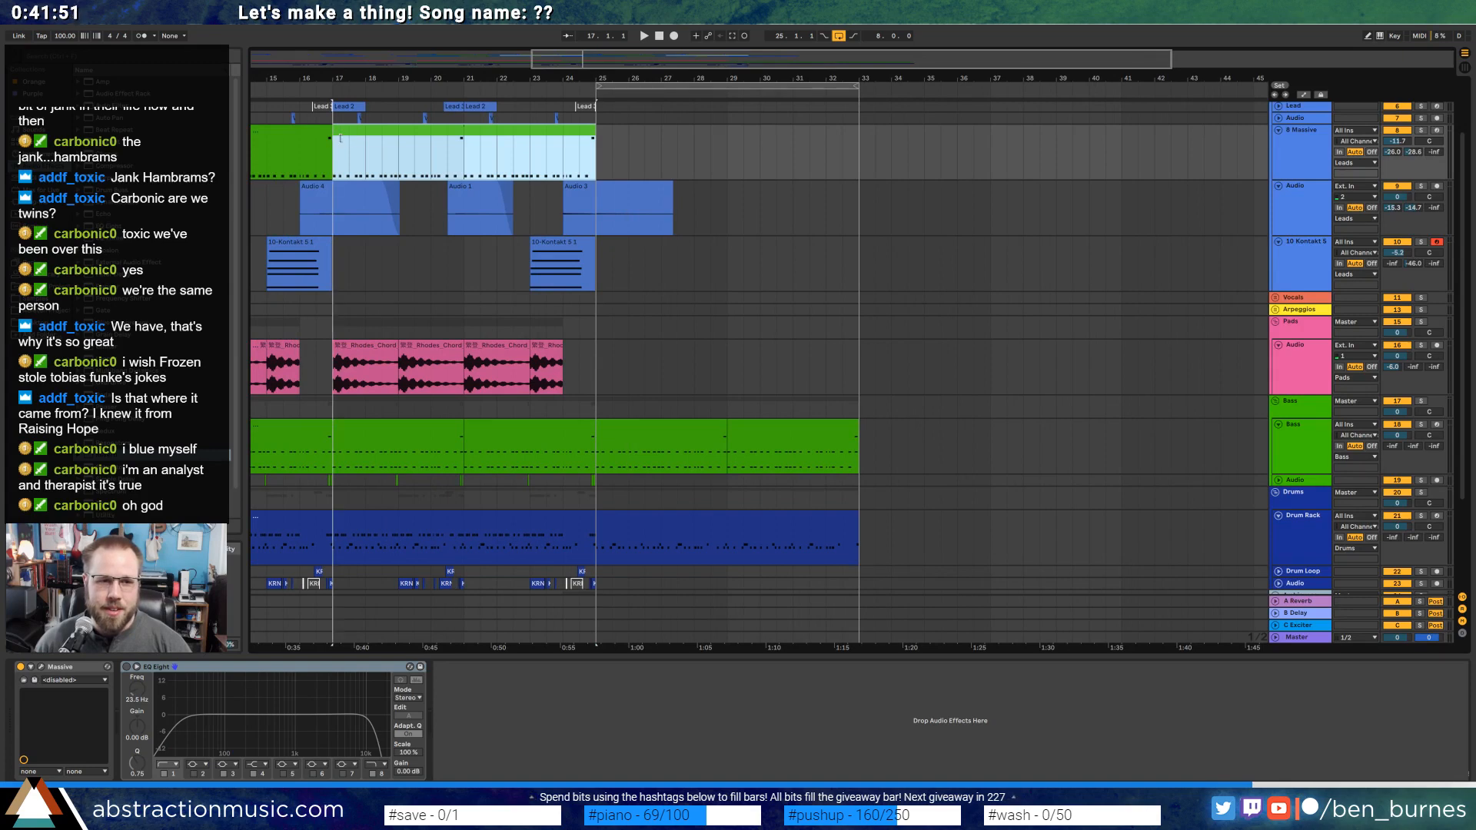
drag(329, 139, 860, 157)
click(596, 171)
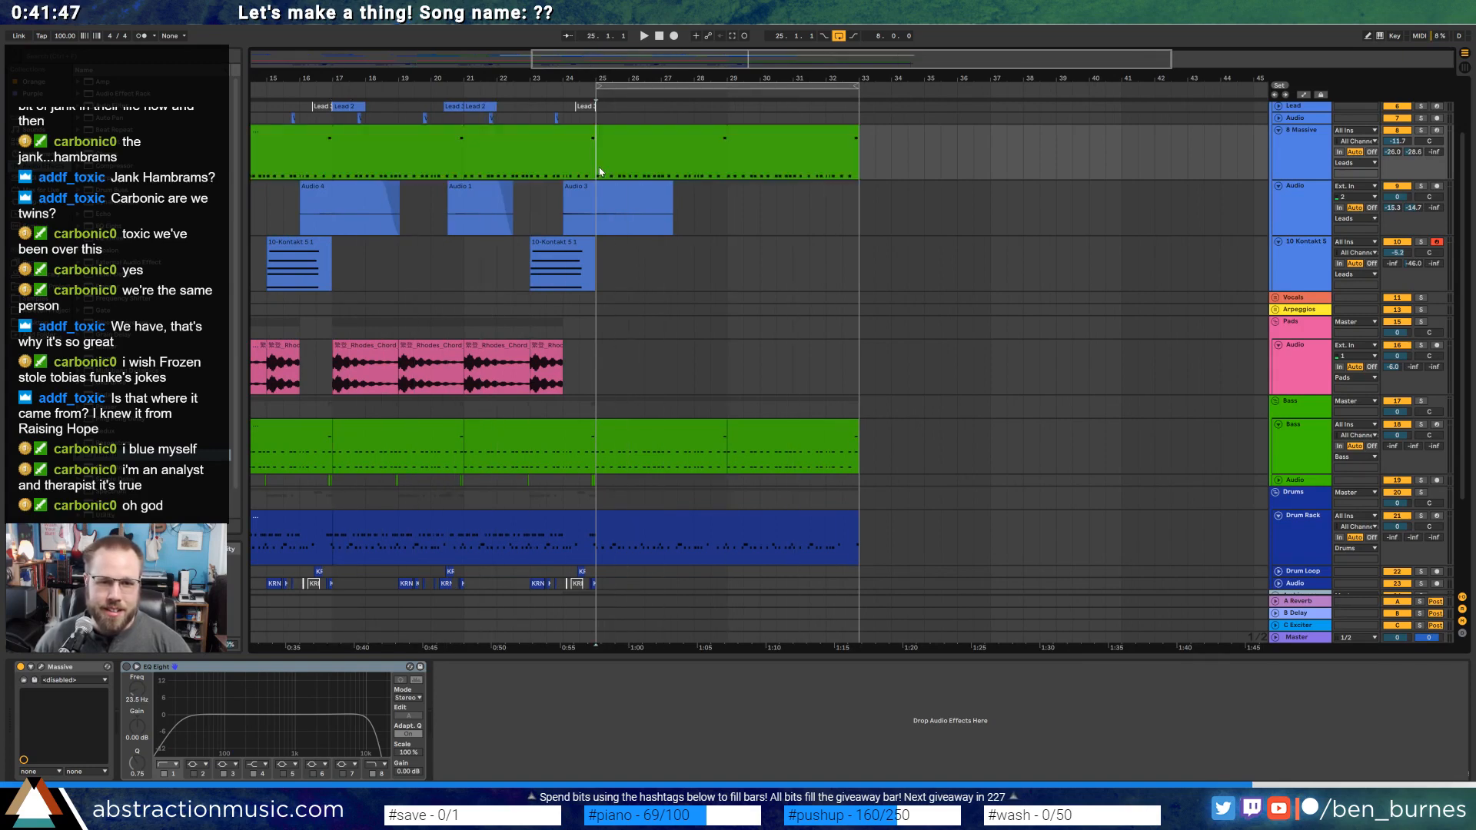
click(854, 137)
drag(853, 137, 596, 137)
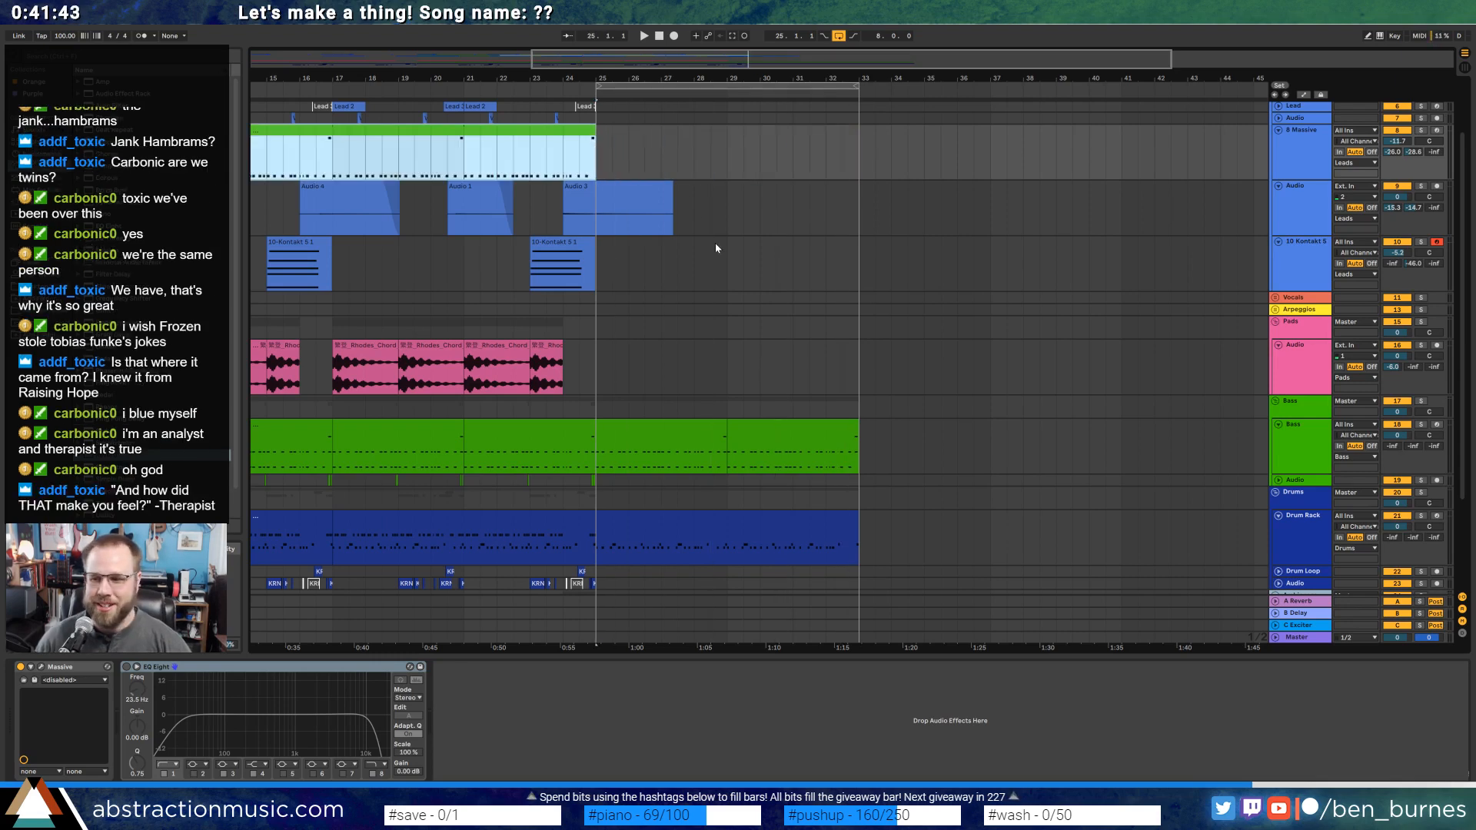
Copy the Rhodes chord clip at bar 17 to bar 25 on the Pads group's Audio track.
scroll(715, 245, down, 4)
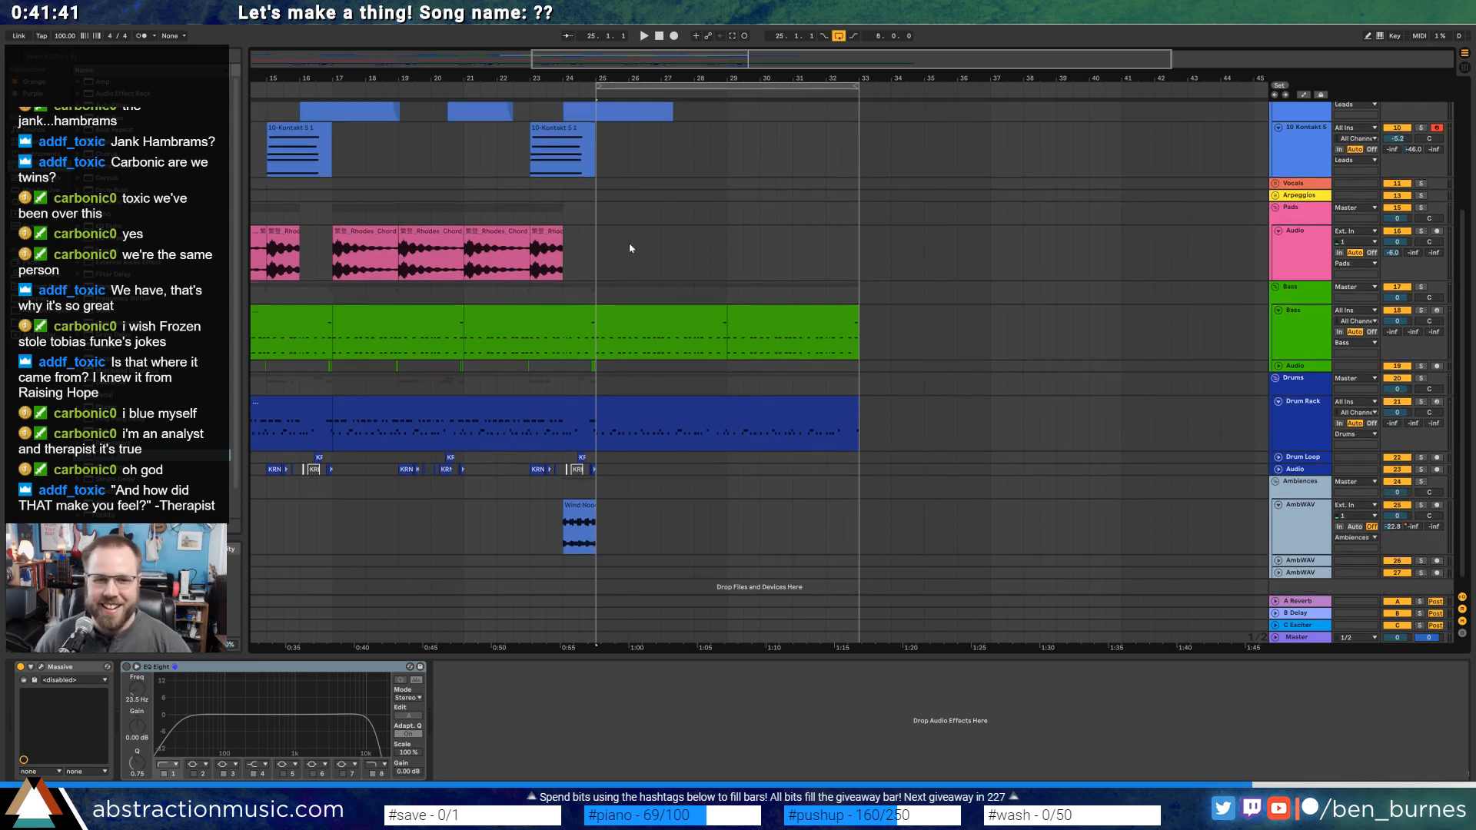
click(596, 250)
click(374, 241)
key(ctrl+c)
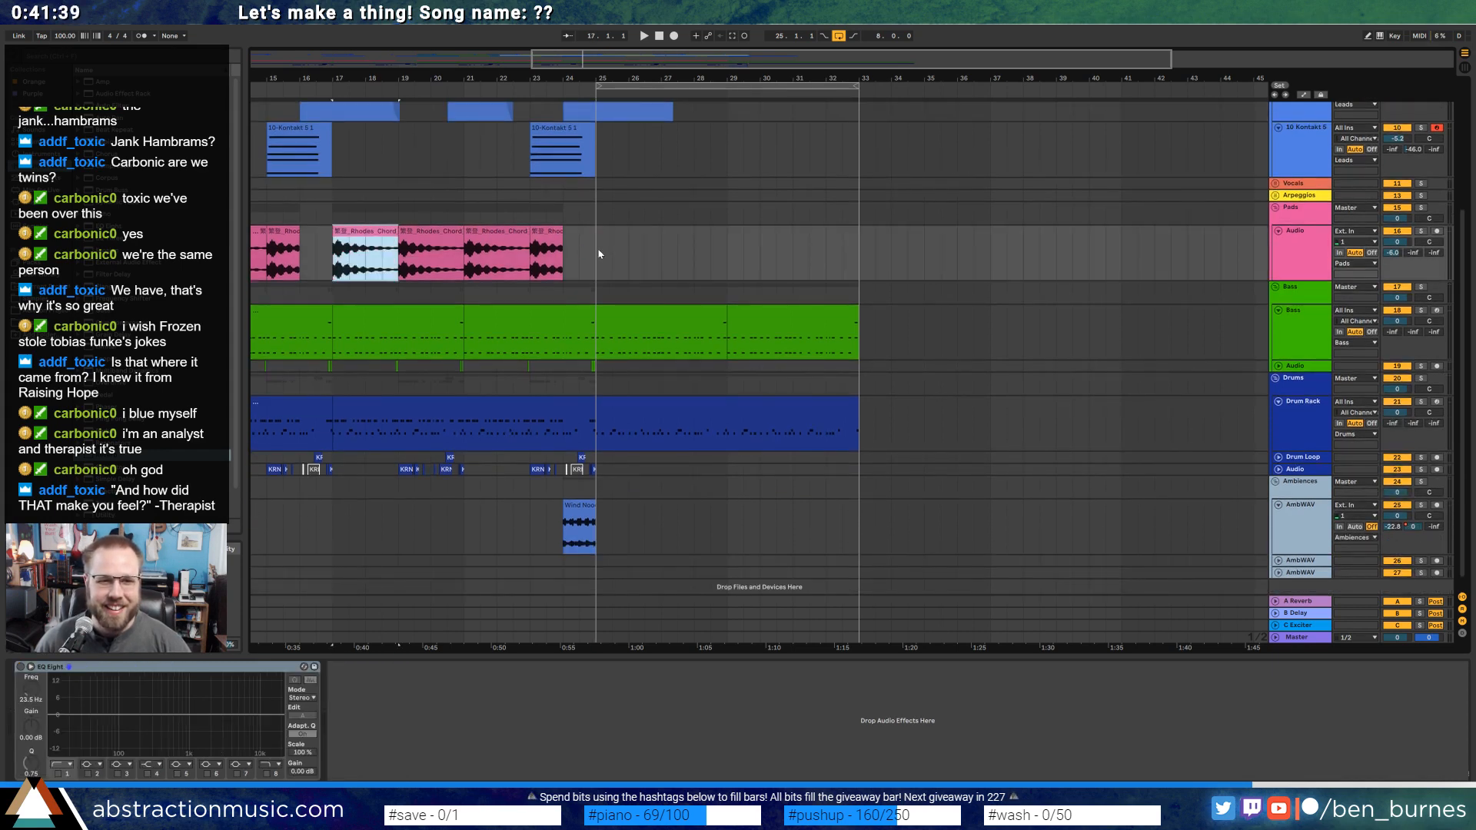
click(597, 250)
key(ctrl+v)
Draw a pitch envelope in the Rhodes clip at bar 25, ramping from 0 st to +12 st at position 1.3.
double_click(646, 259)
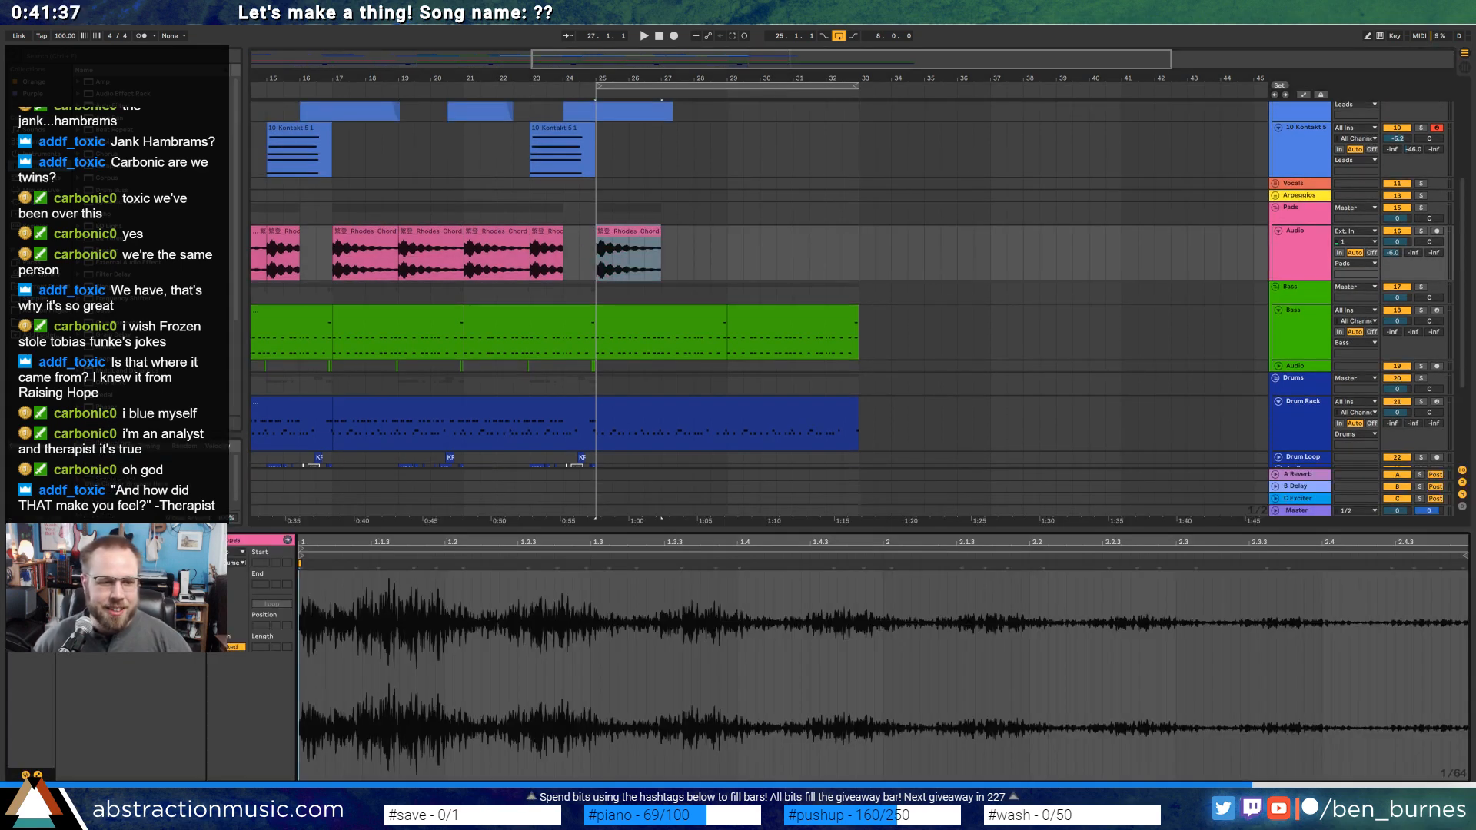
click(235, 565)
click(241, 585)
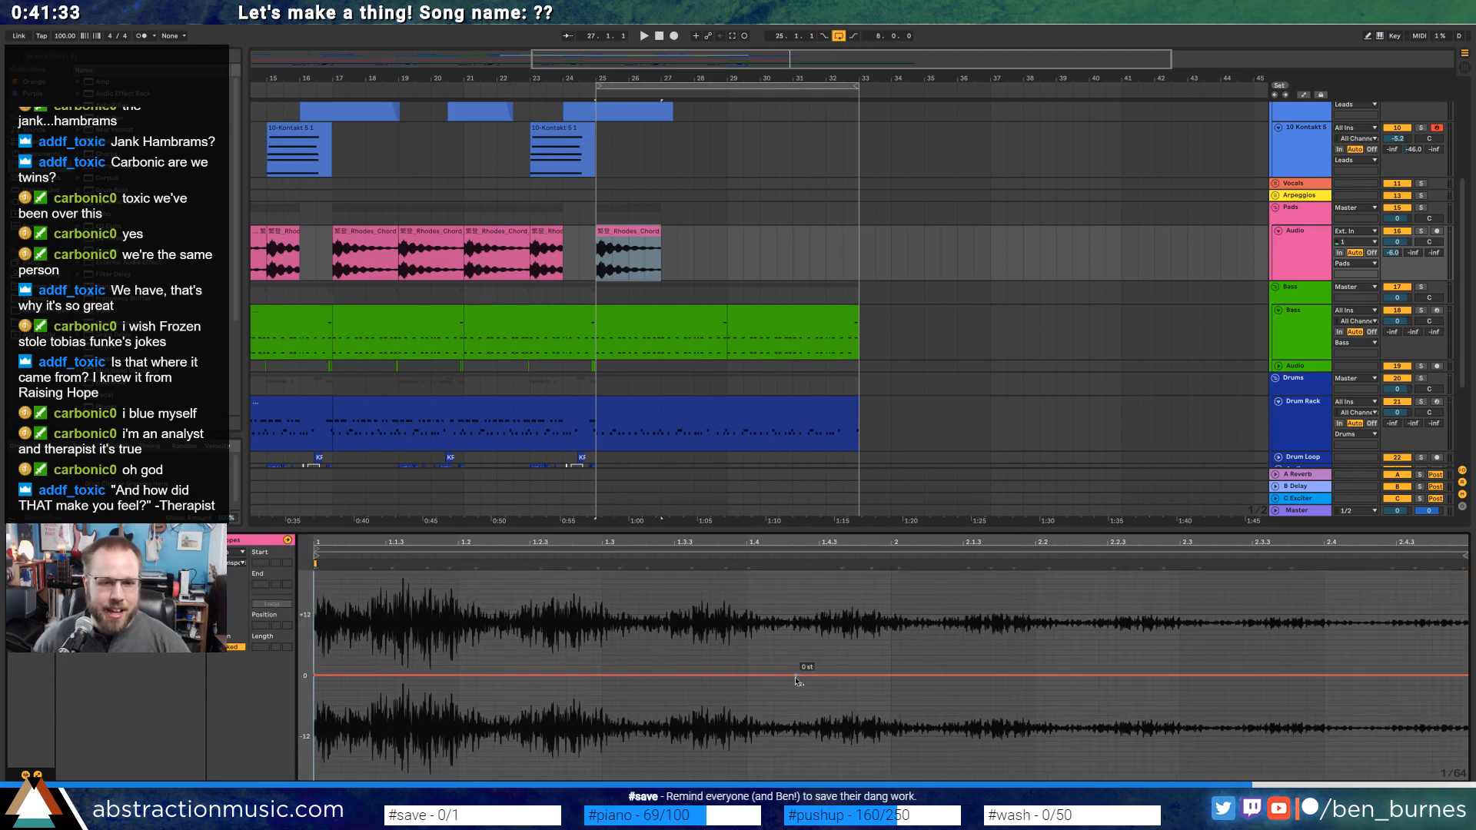
click(891, 675)
drag(892, 675, 892, 620)
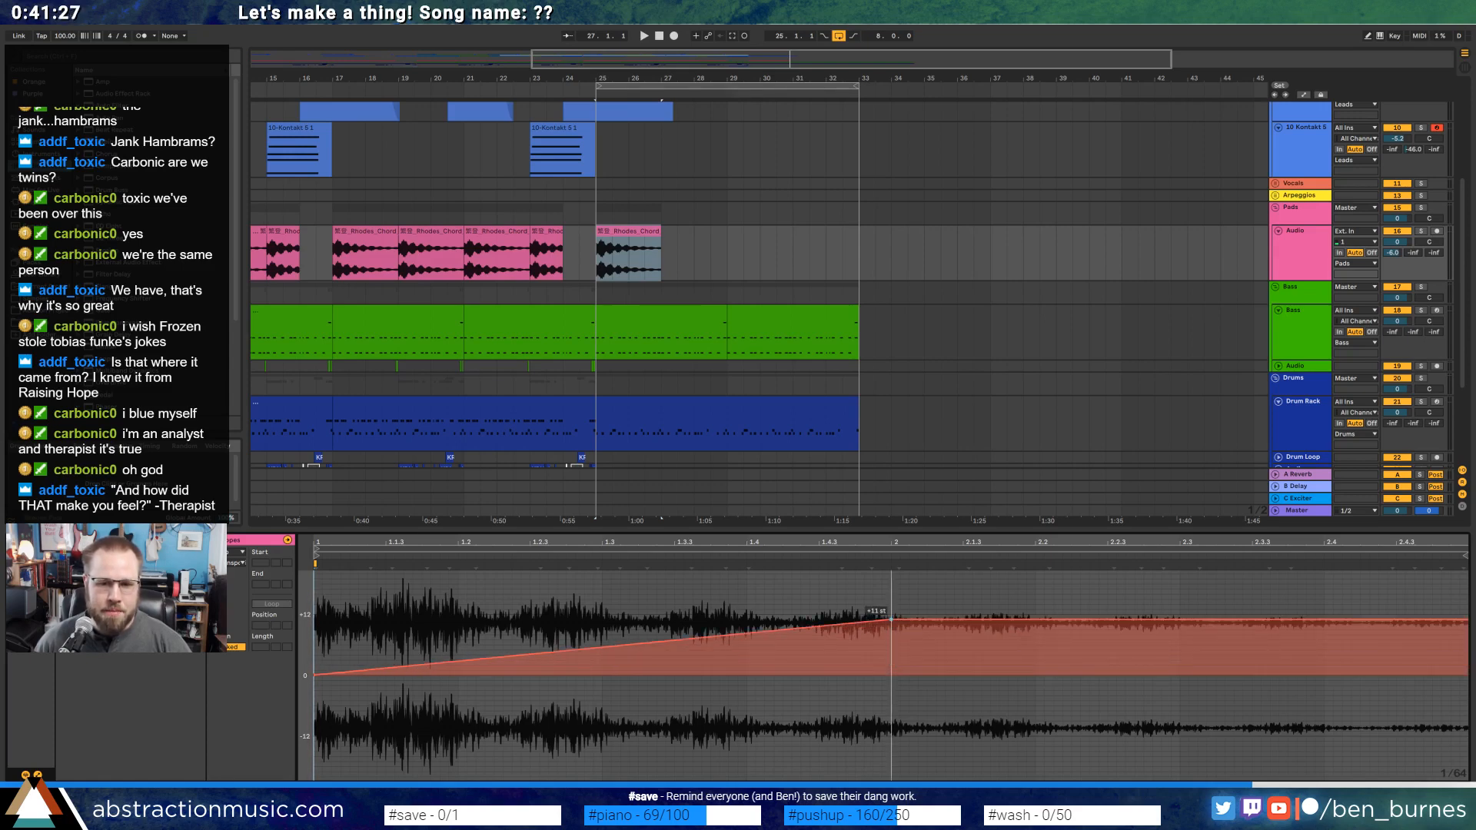
drag(892, 620, 601, 619)
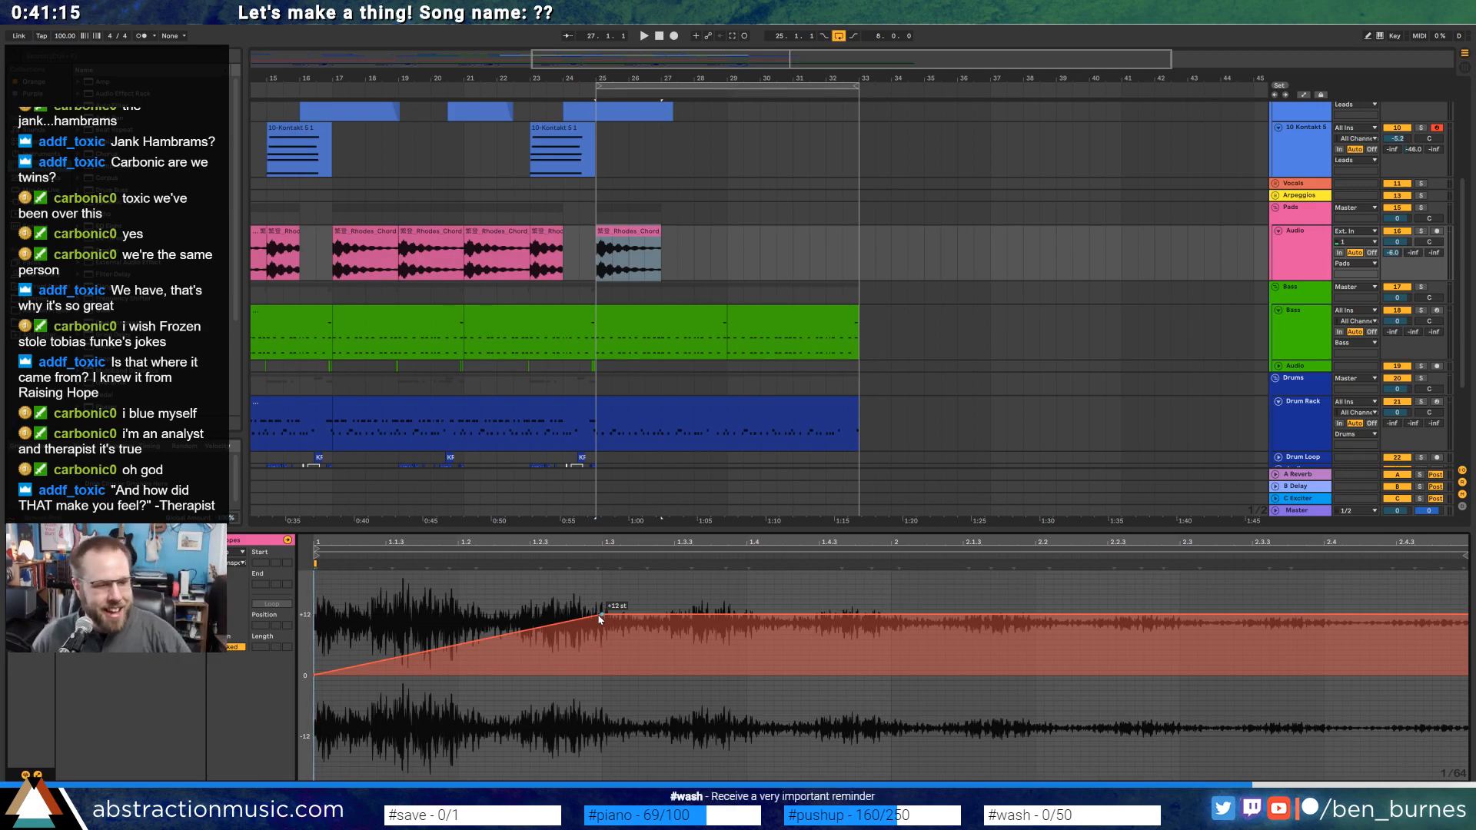
drag(600, 618, 601, 620)
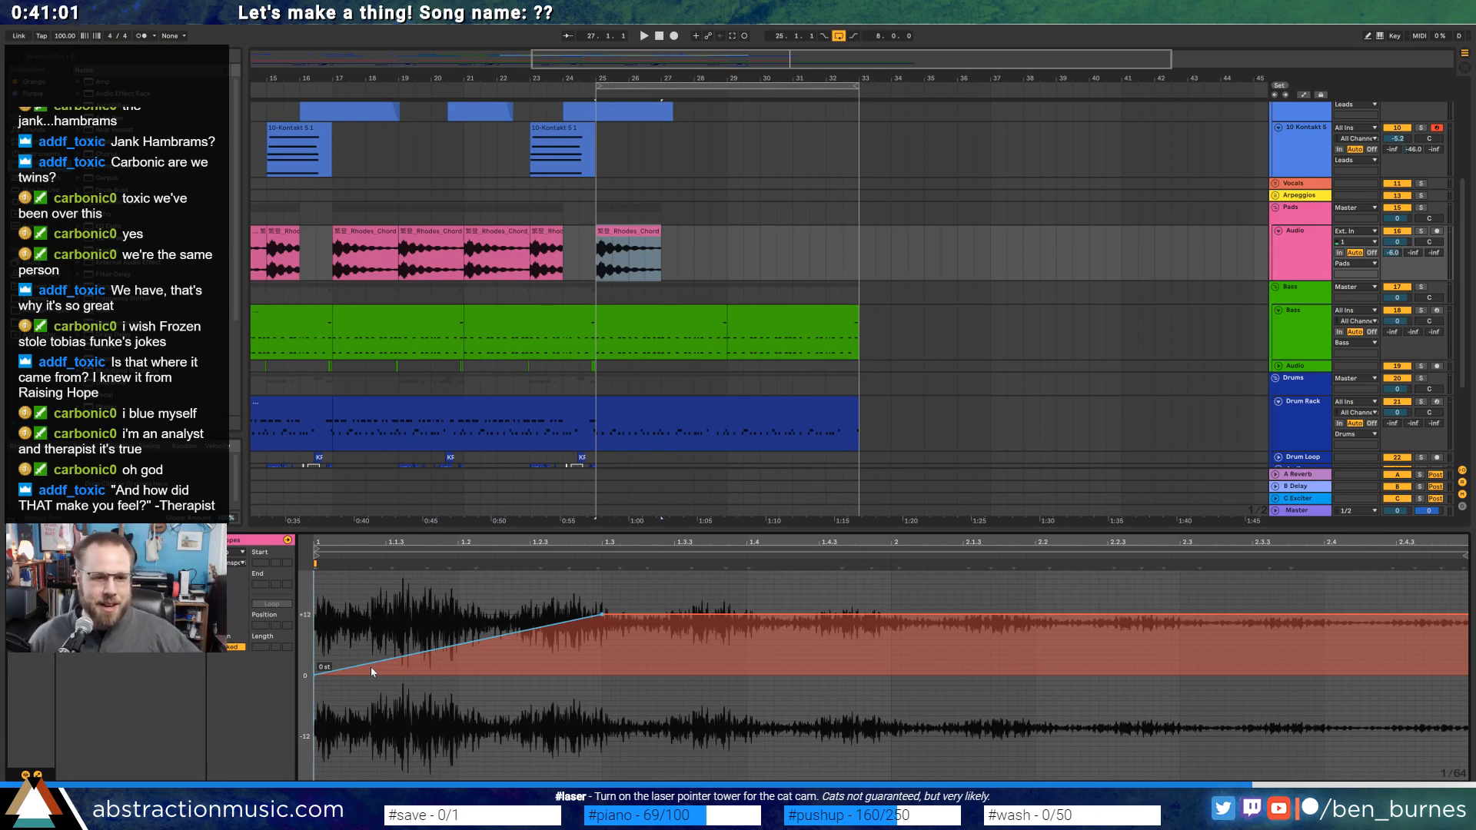
Duplicate the pitch-ramped Rhodes clip three times after bar 25, and shorten the last copy to end at bar 32.
click(642, 245)
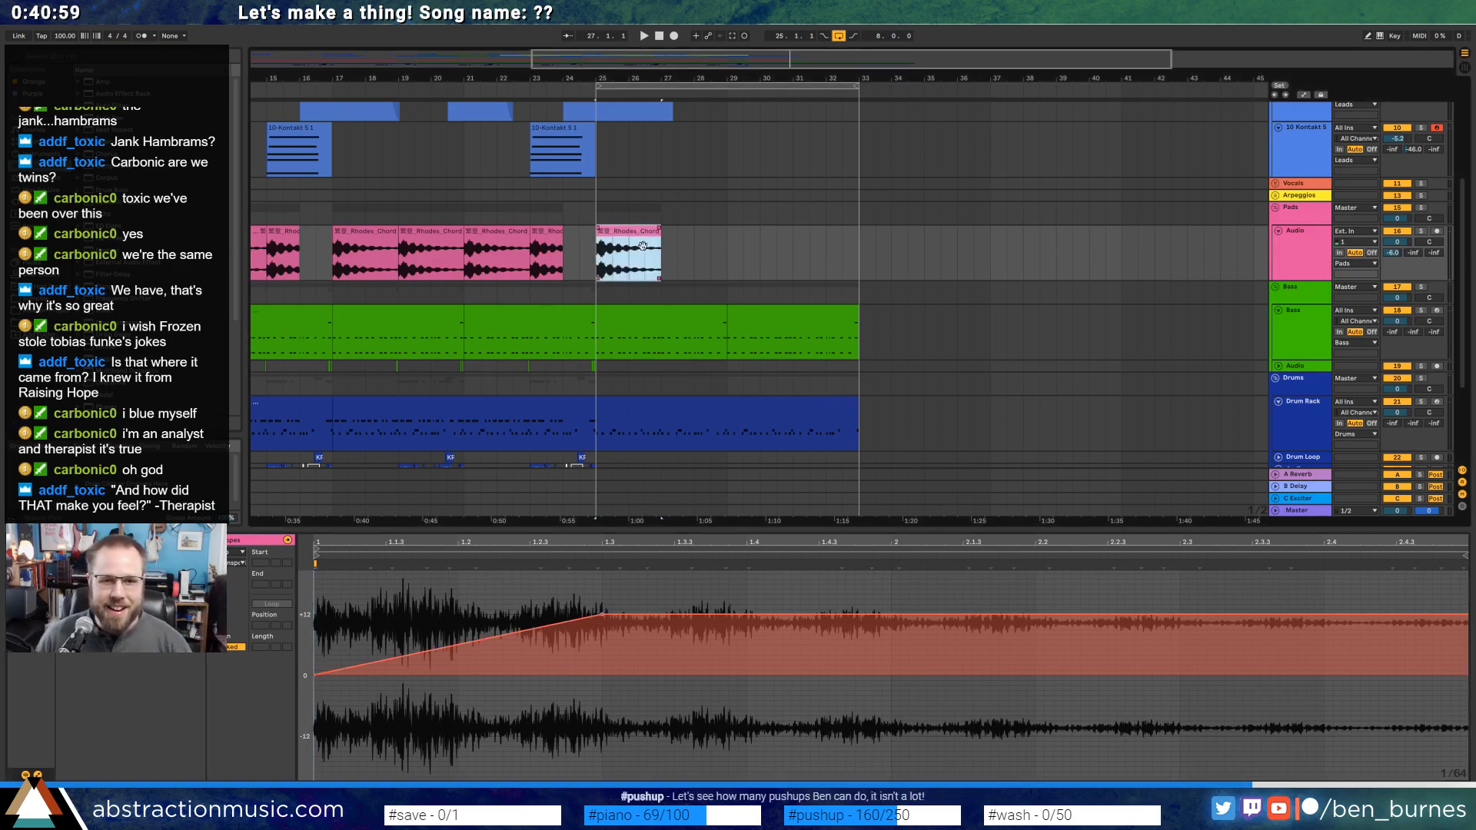
key(ctrl+d)
key(ctrl+d)
key(ctrl+d)
drag(853, 237, 823, 240)
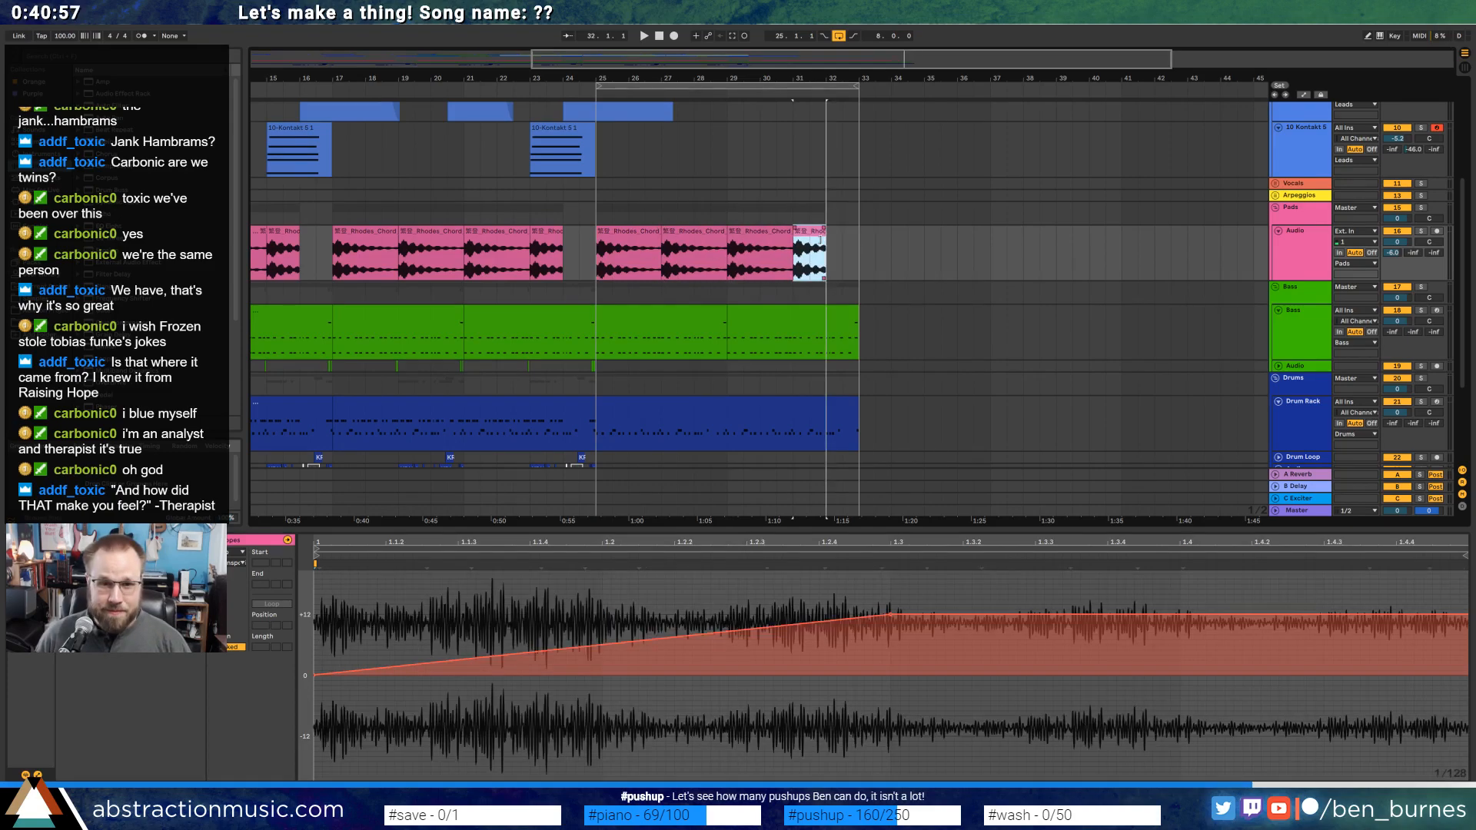
Audition the pitch-ramped Rhodes chords, and clear the pitch envelope from the clip at bar 25.
click(625, 241)
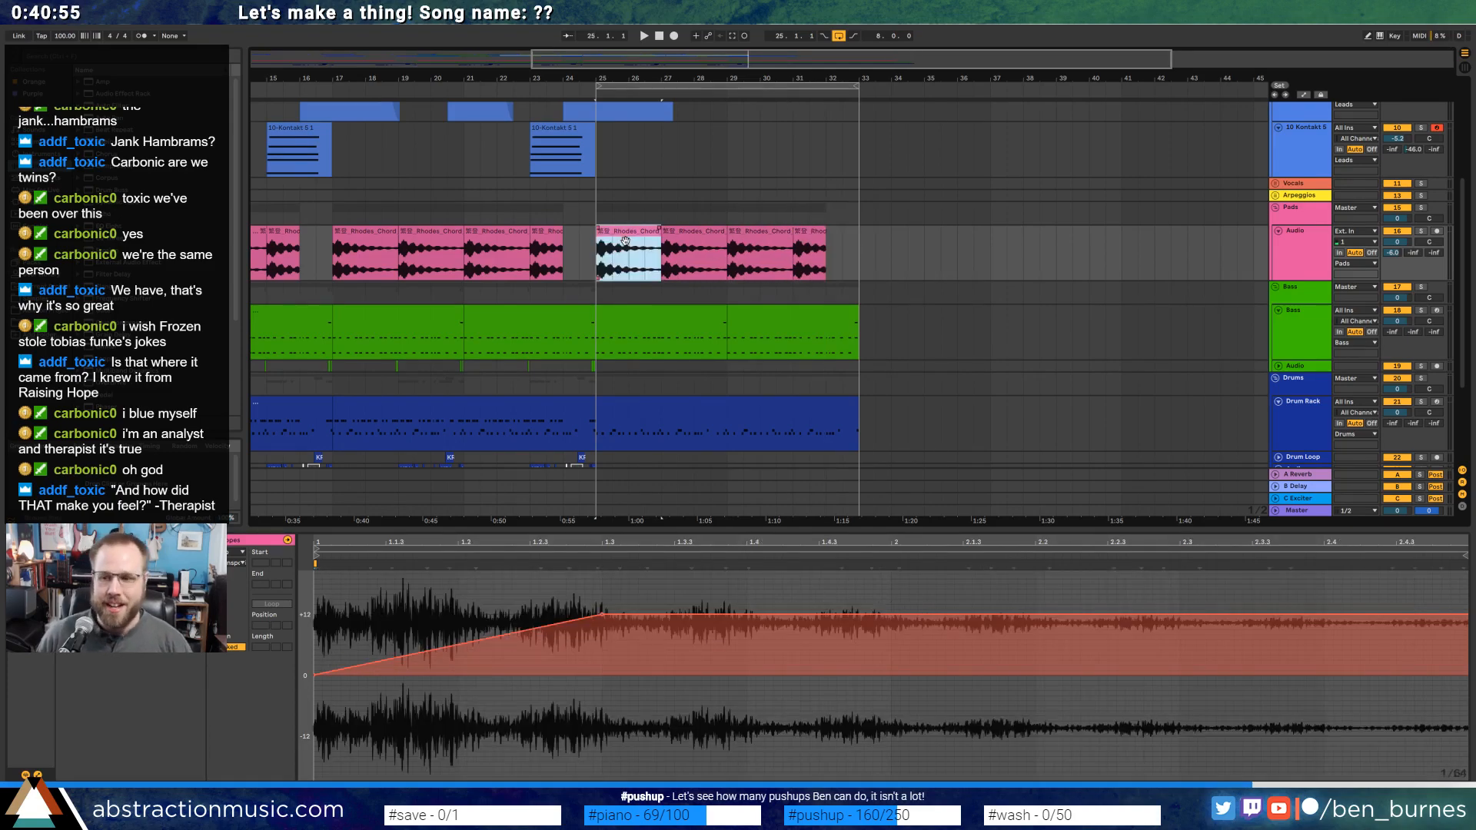
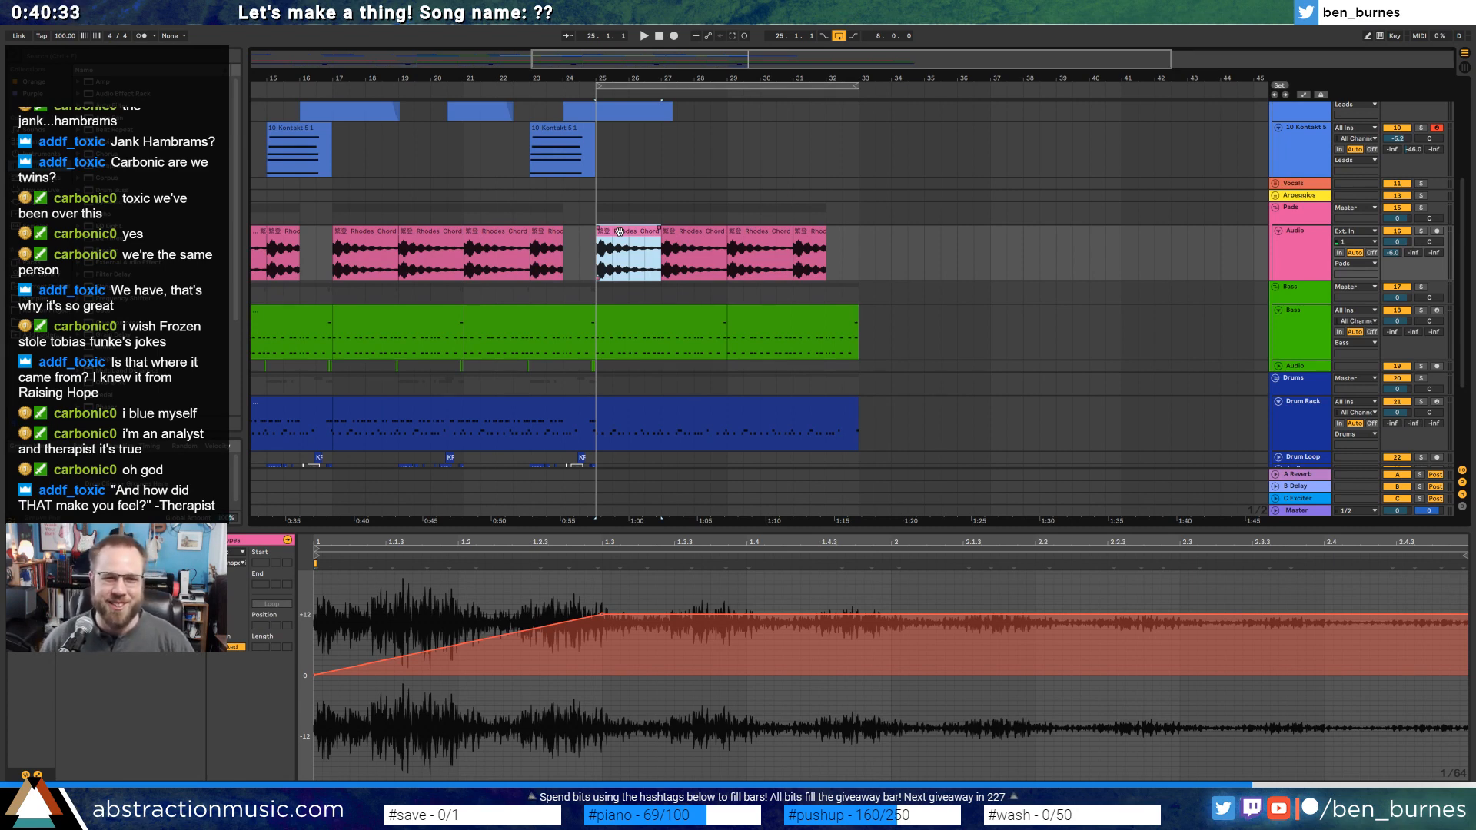
key(space)
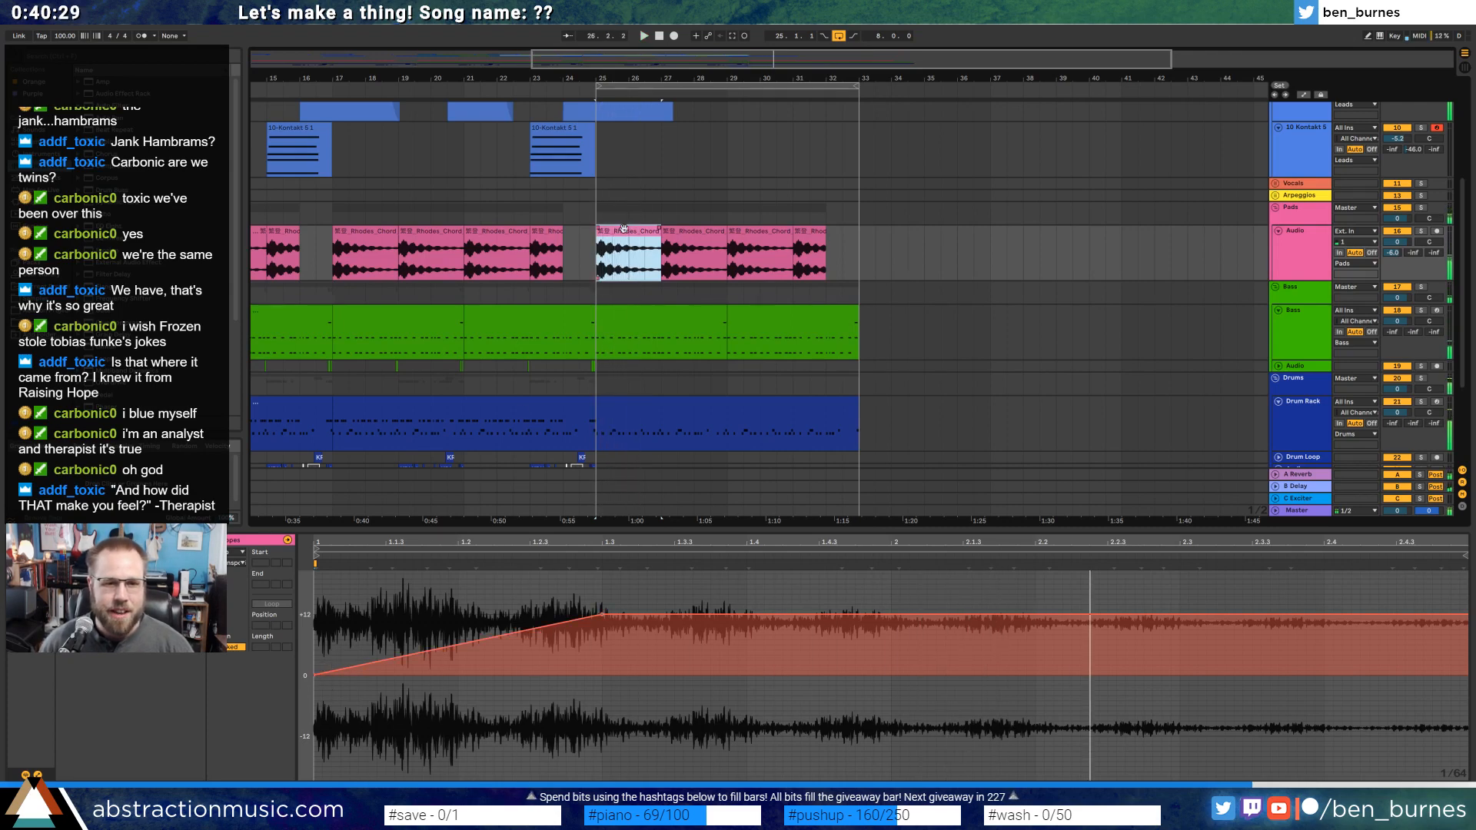
click(601, 616)
click(315, 676)
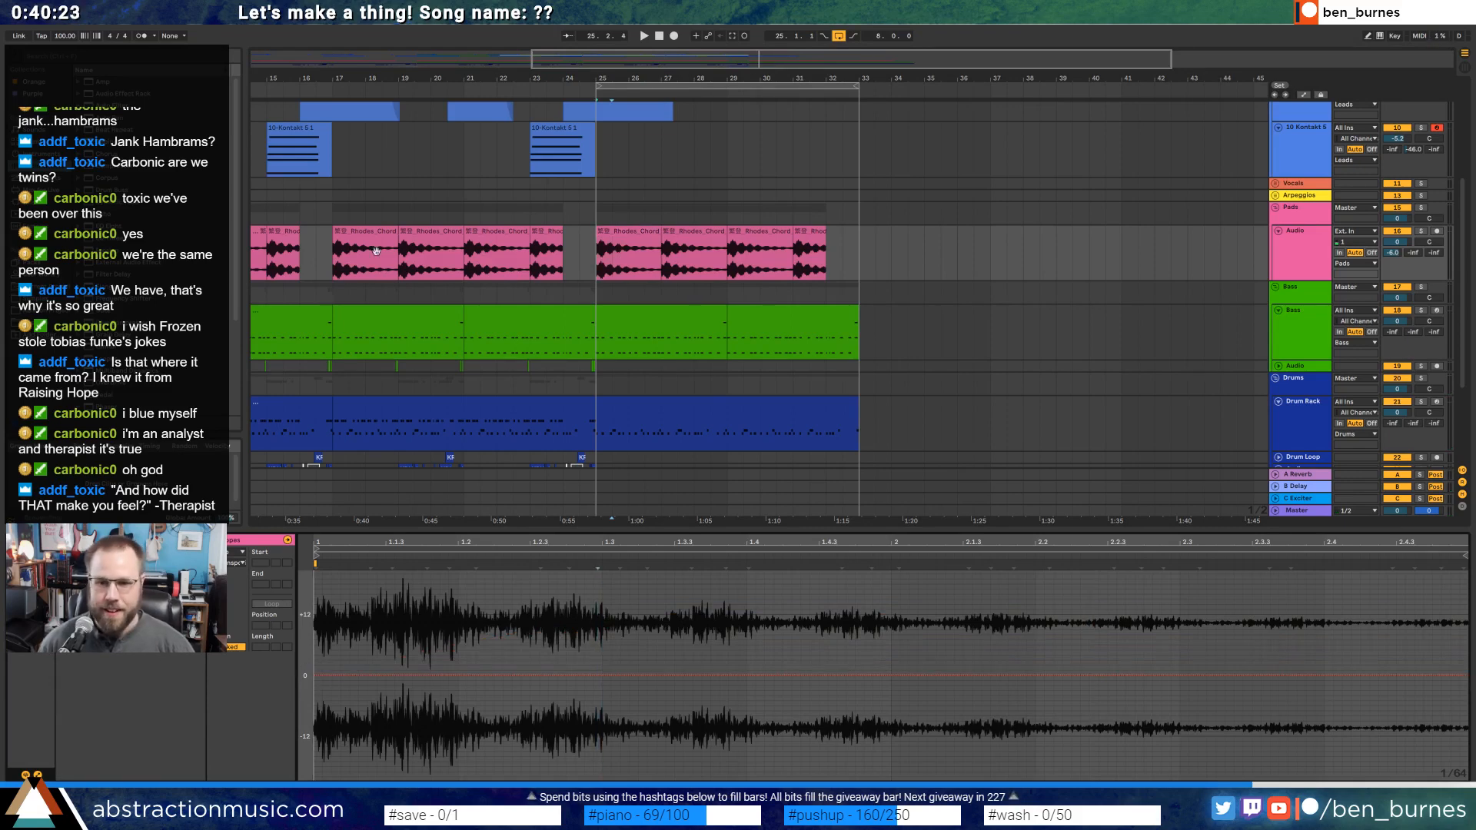
Repeat the unpitched Rhodes clip from bar 25 onward, with the last copy ending at bar 32.
click(654, 261)
drag(655, 261, 853, 240)
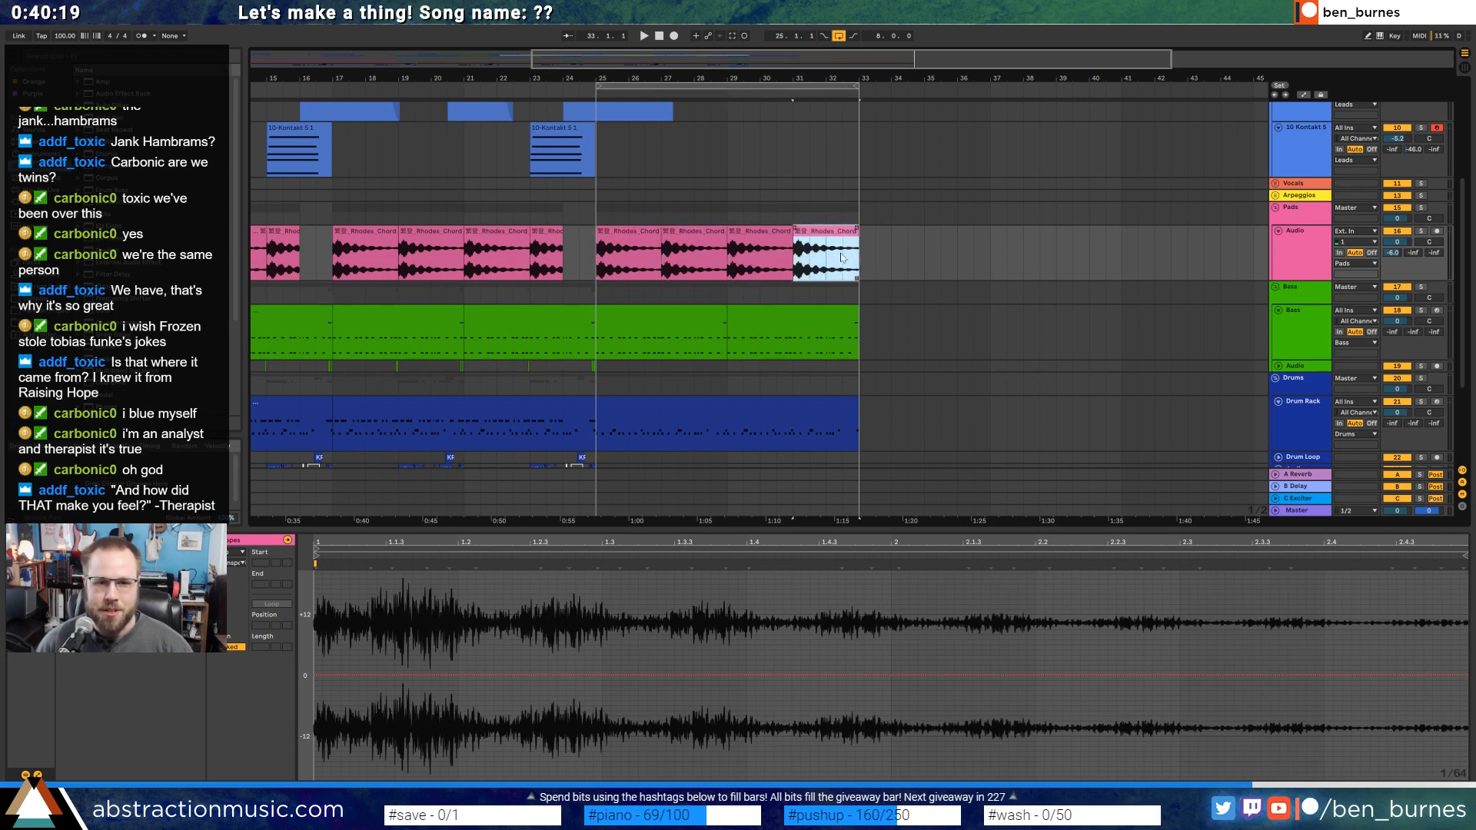
key(ctrl+z)
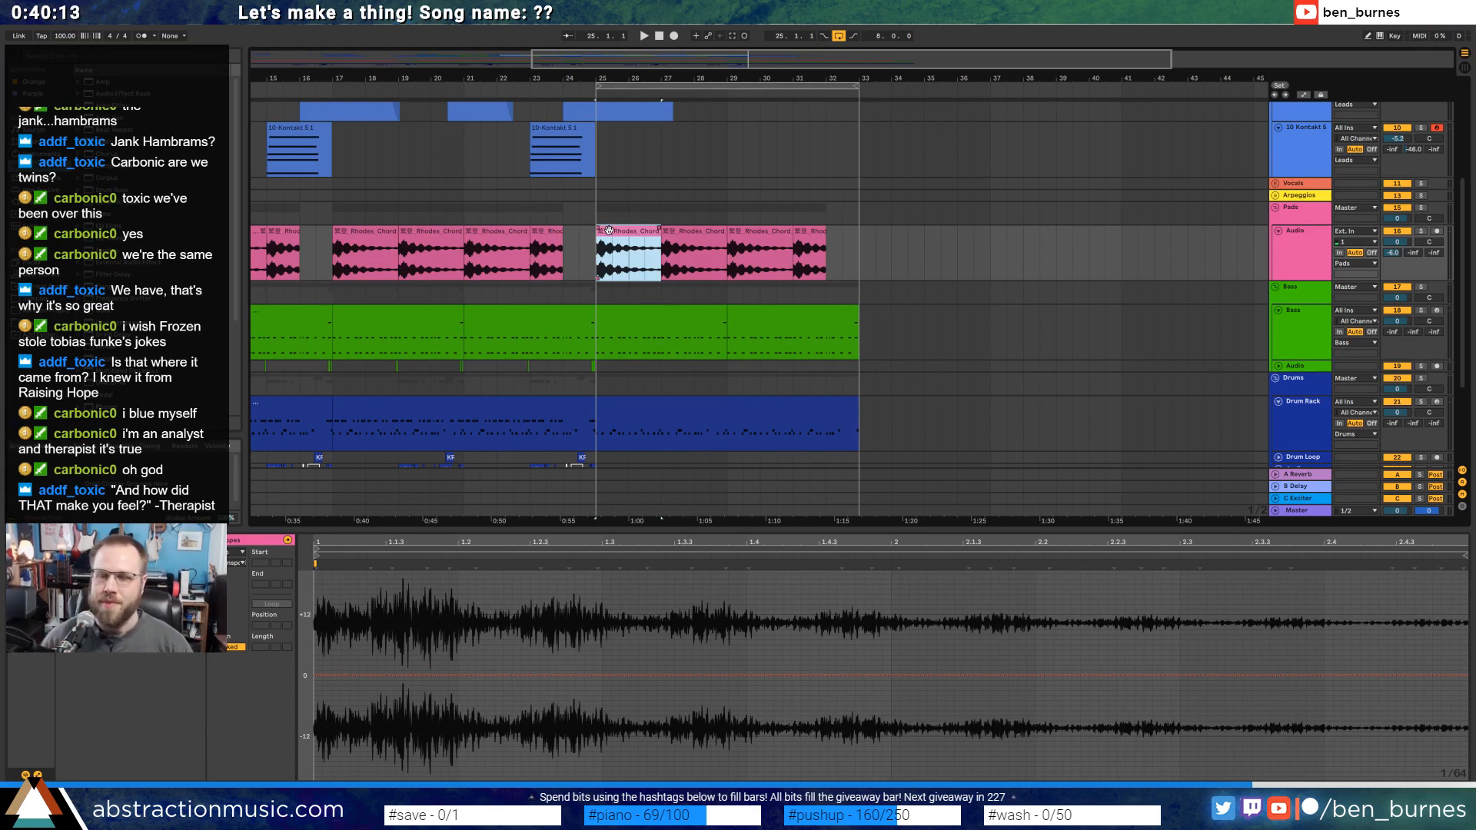
Fold the Pads Audio, Bass and Drum Rack tracks in the arrangement.
scroll(654, 225, up, 4)
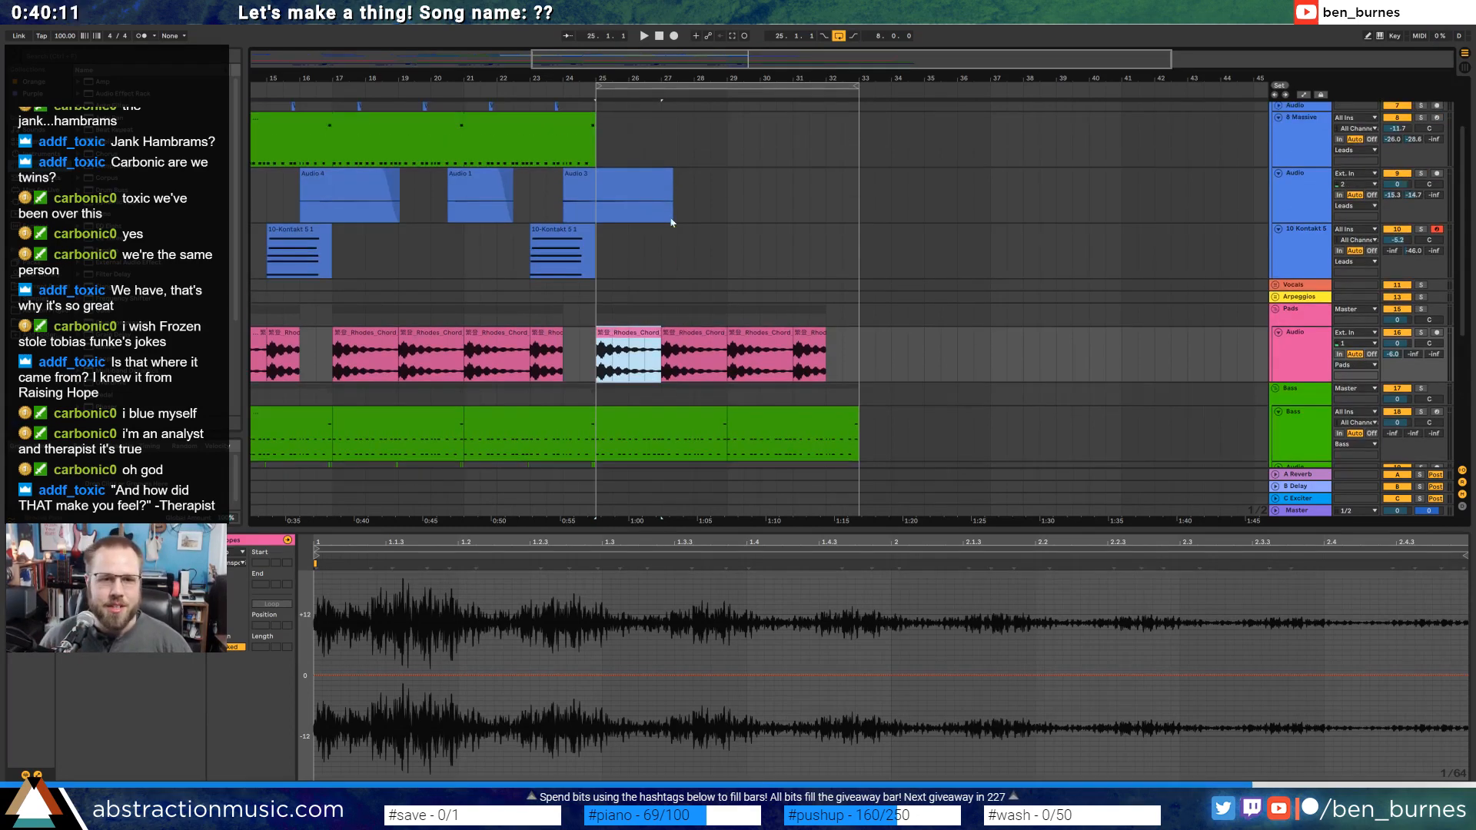
scroll(715, 231, up, 3)
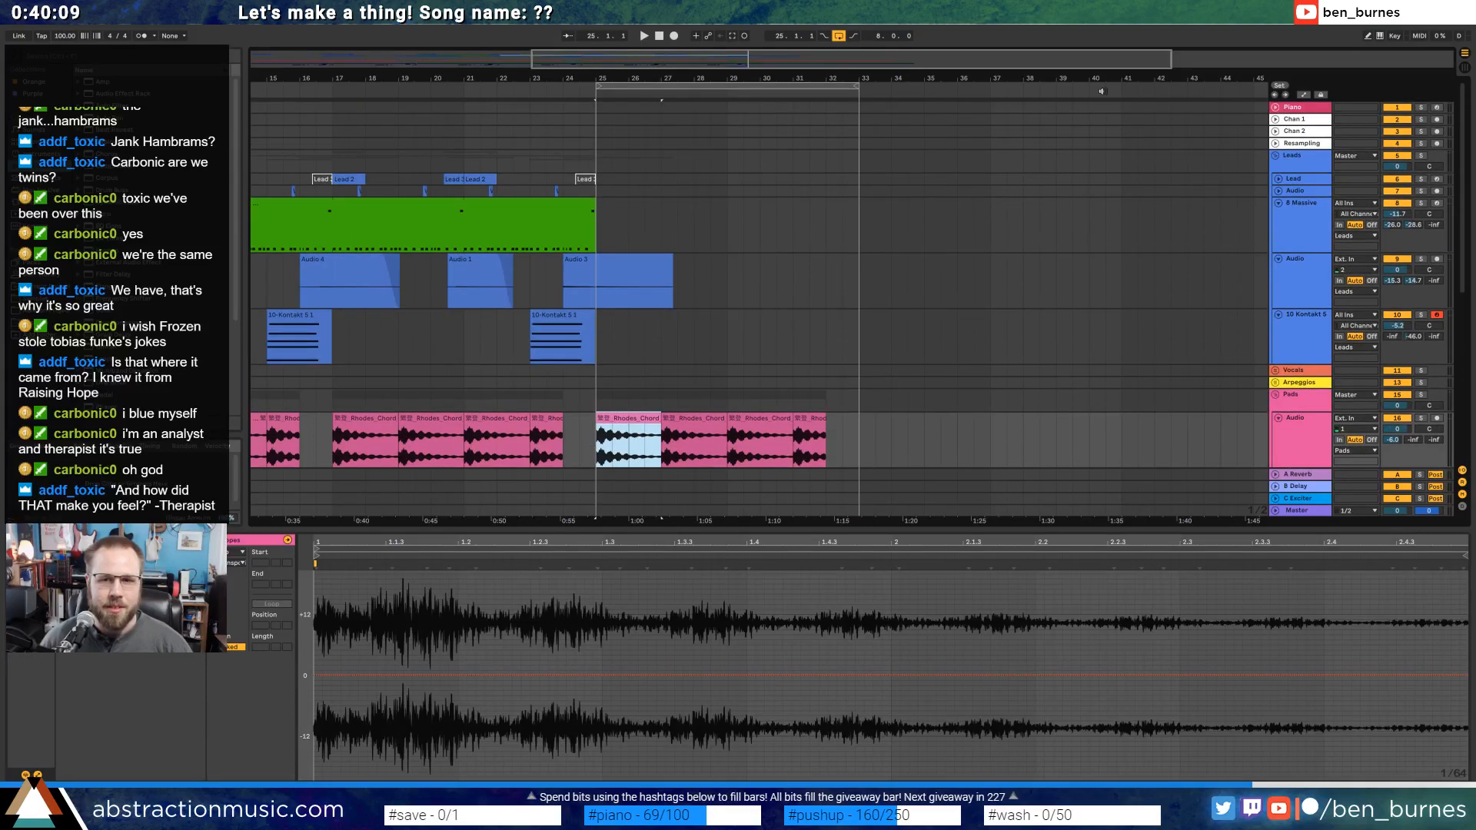
click(1279, 418)
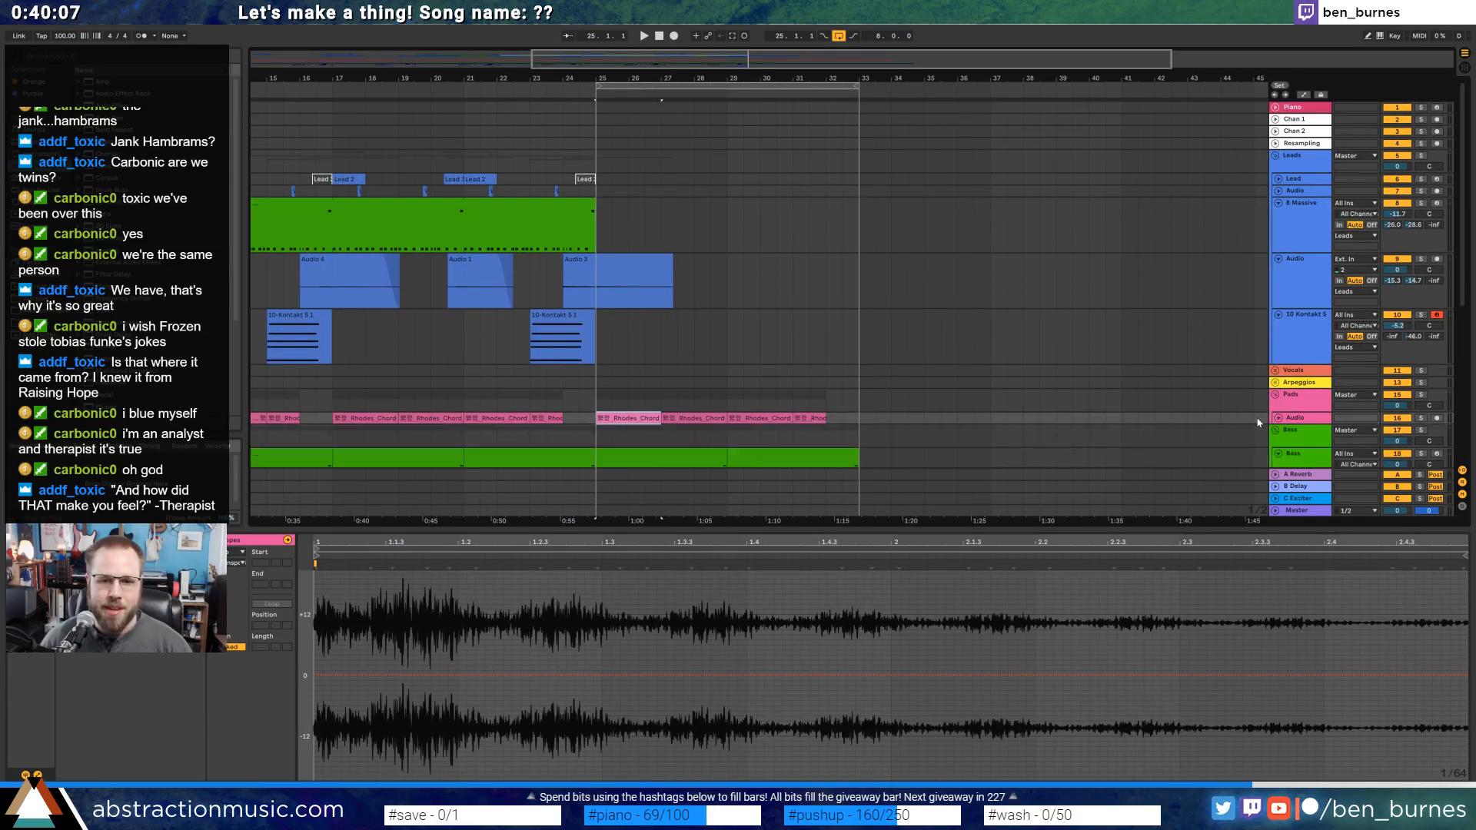
scroll(1034, 396, down, 2)
scroll(1030, 395, down, 2)
click(1278, 355)
scroll(1279, 354, down, 2)
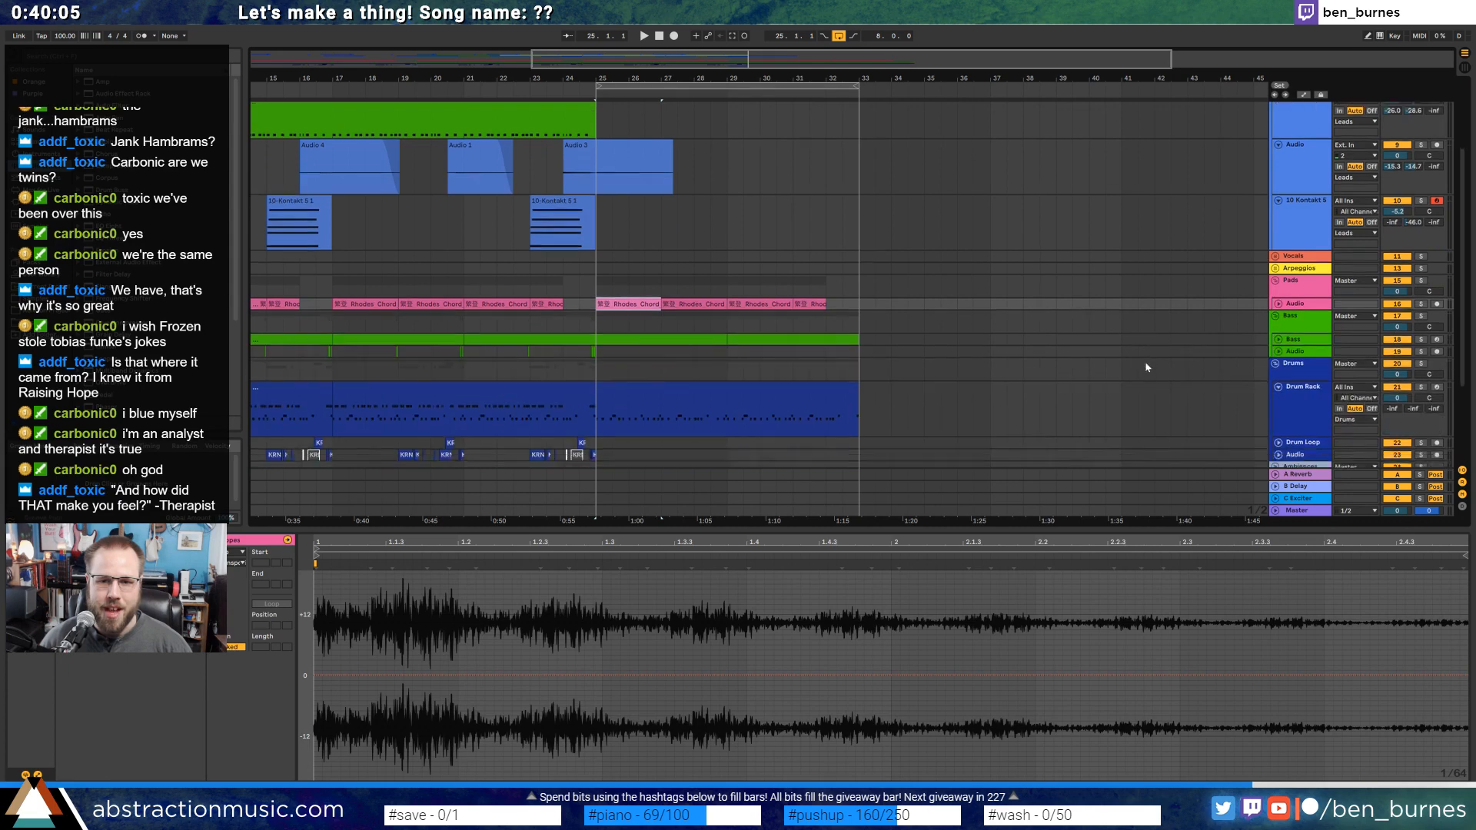
click(1278, 340)
scroll(885, 384, down, 1)
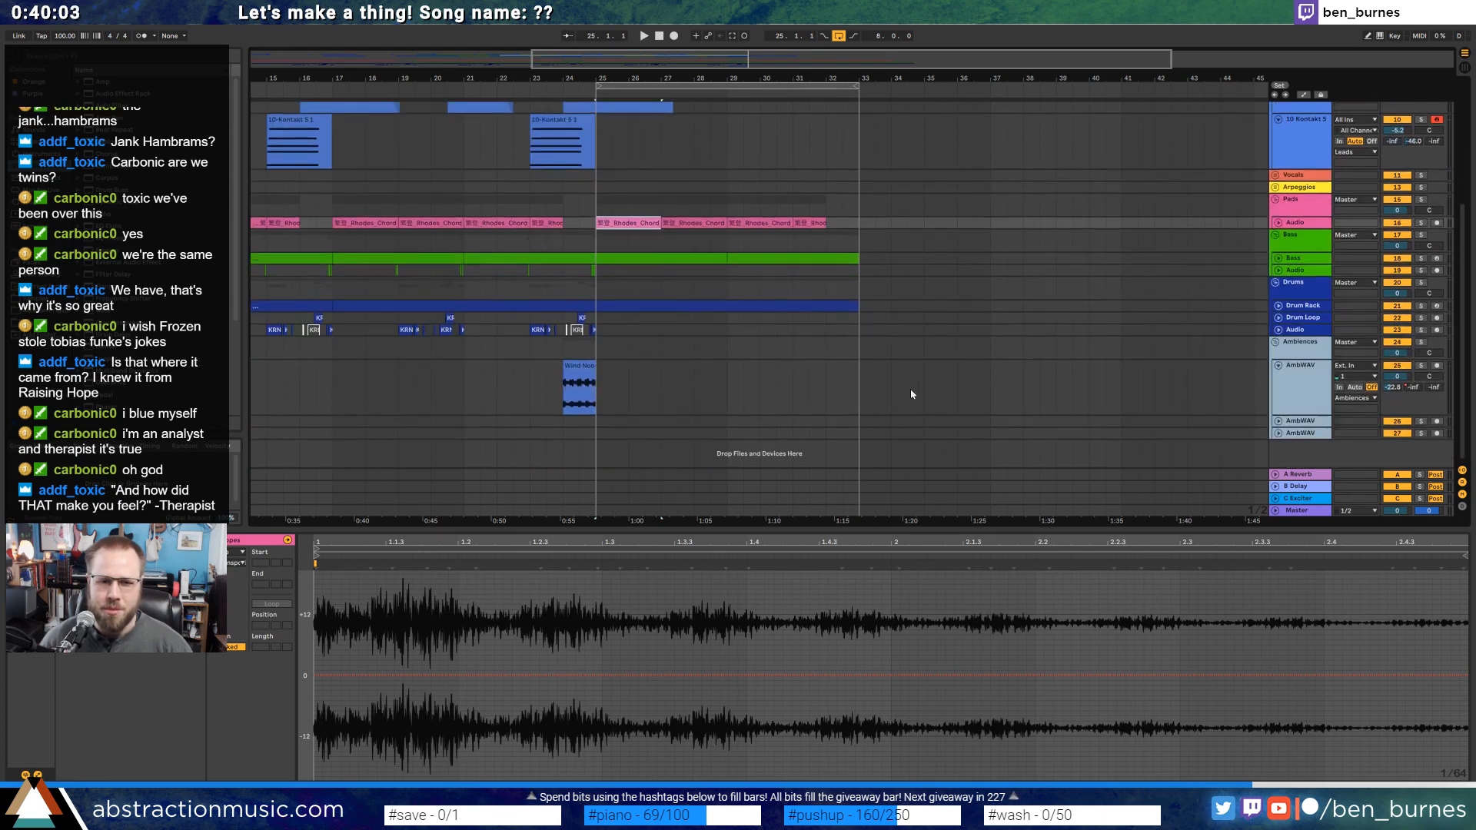
Try recording a MIDI take on the Kontakt track from bar 25, and delete the recorded clip.
drag(593, 78, 412, 83)
scroll(686, 264, up, 2)
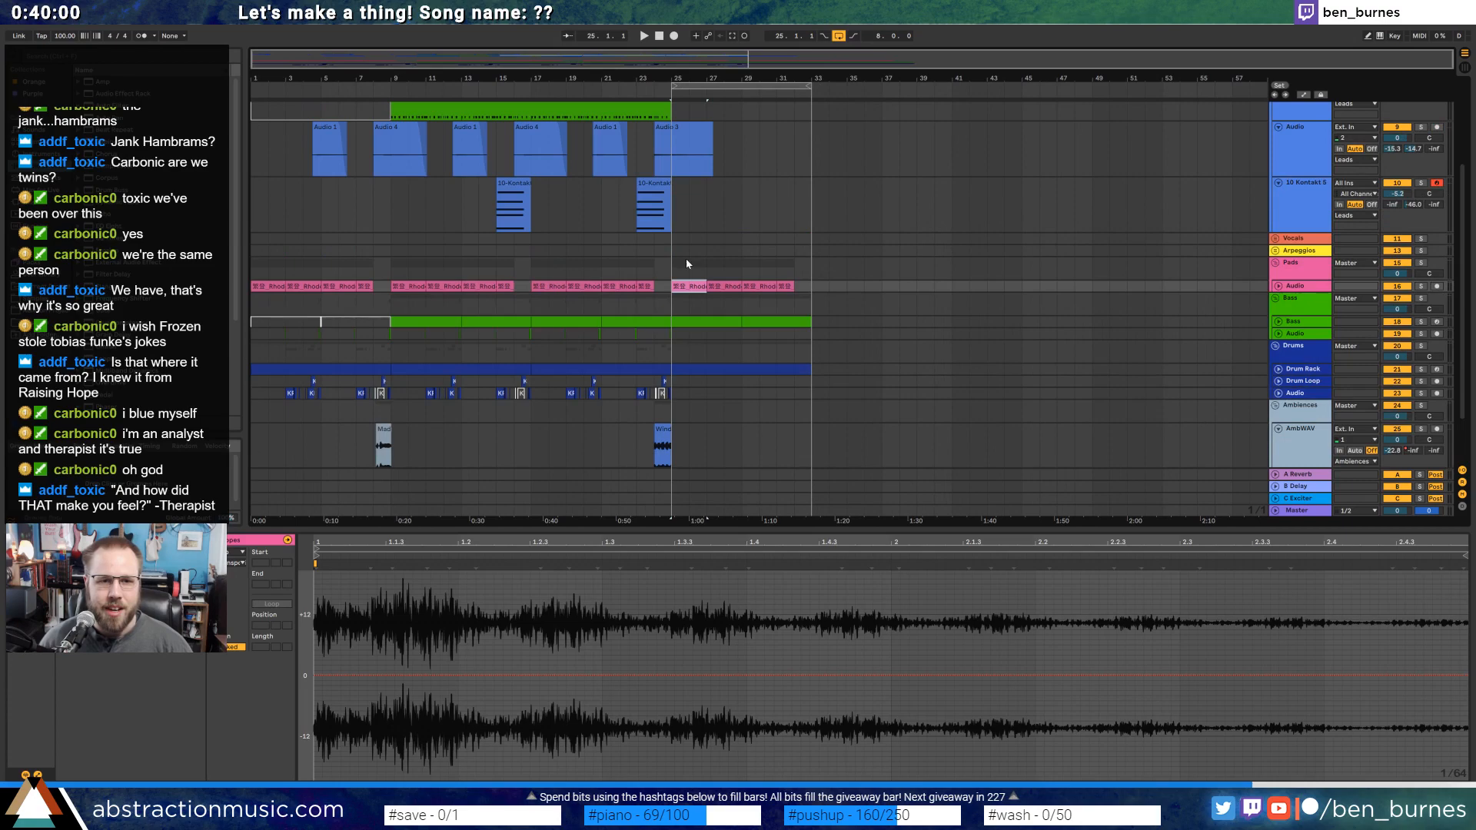
click(1279, 183)
scroll(772, 242, up, 3)
click(675, 280)
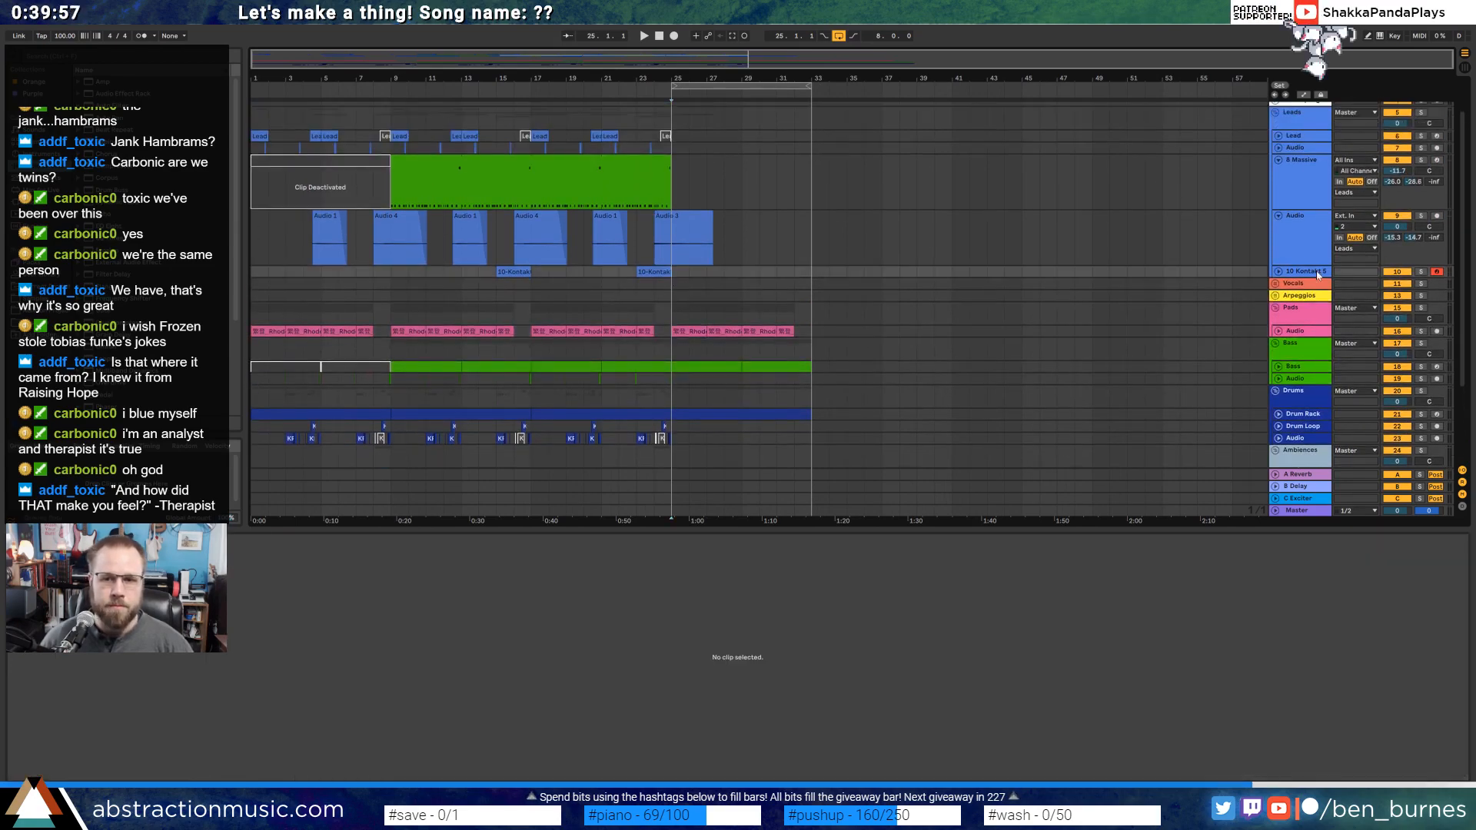
click(1279, 272)
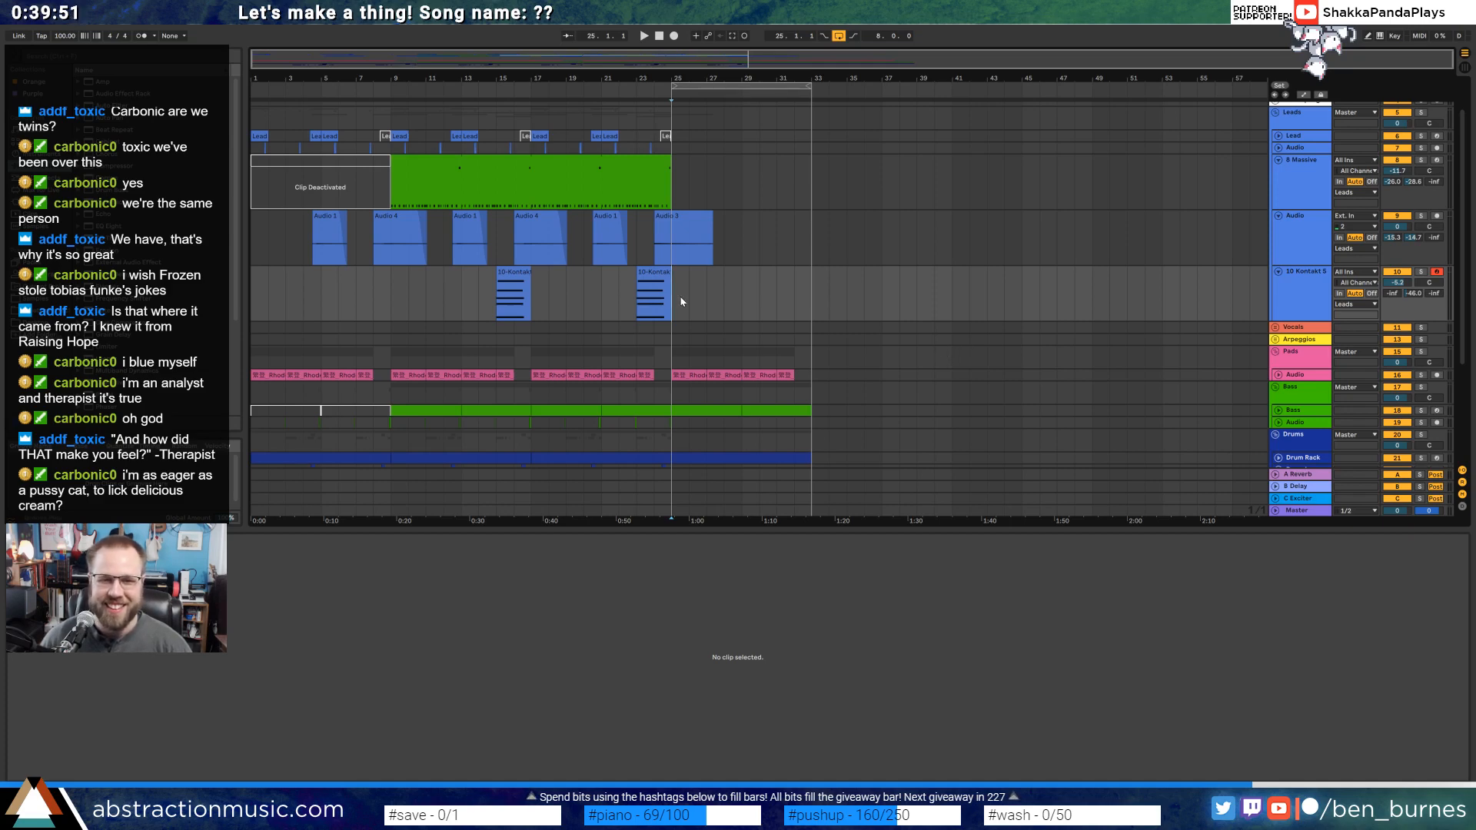
click(674, 36)
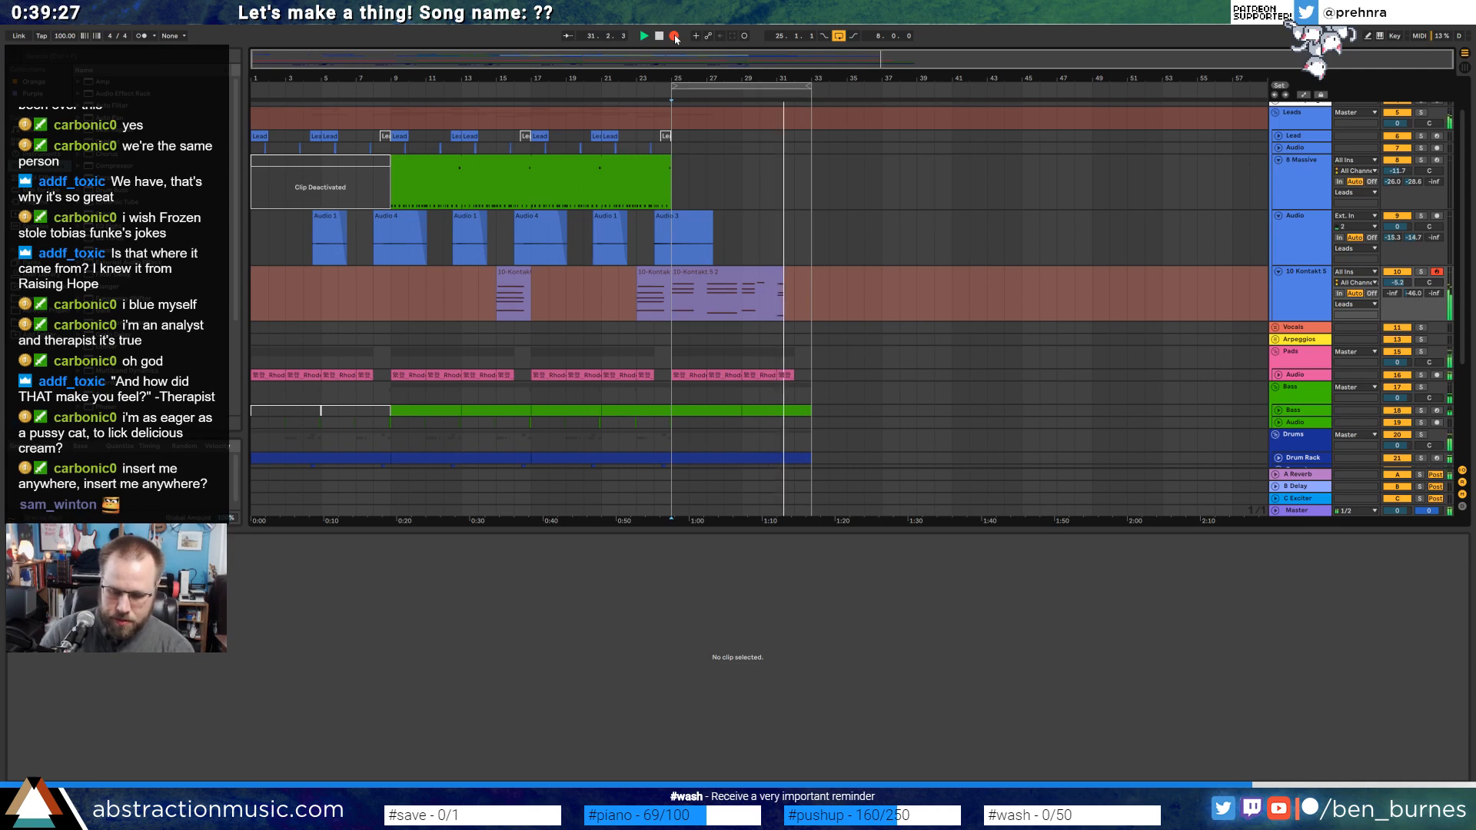
key(space)
click(714, 292)
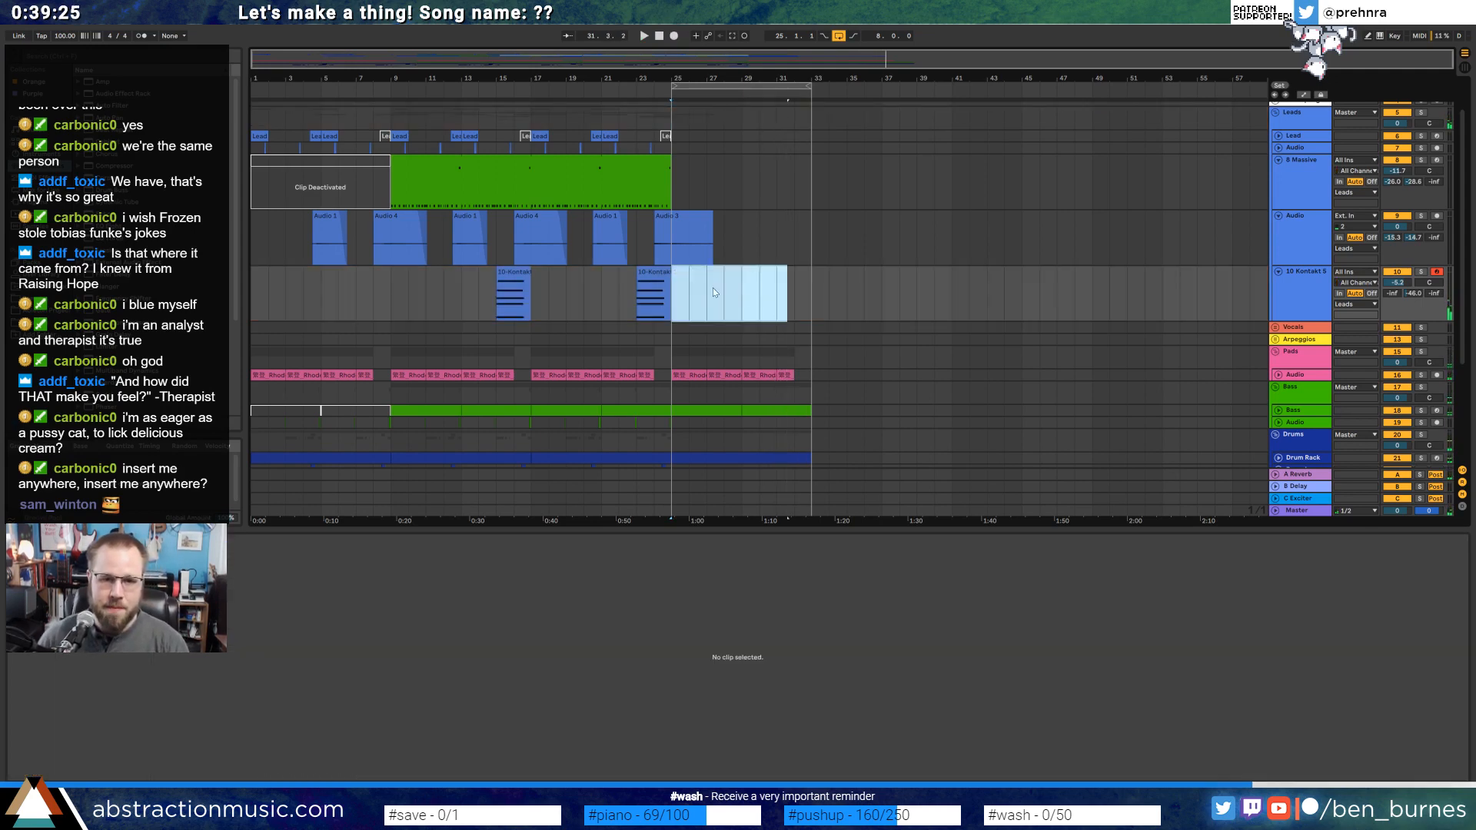
key(Delete)
scroll(677, 323, up, 1)
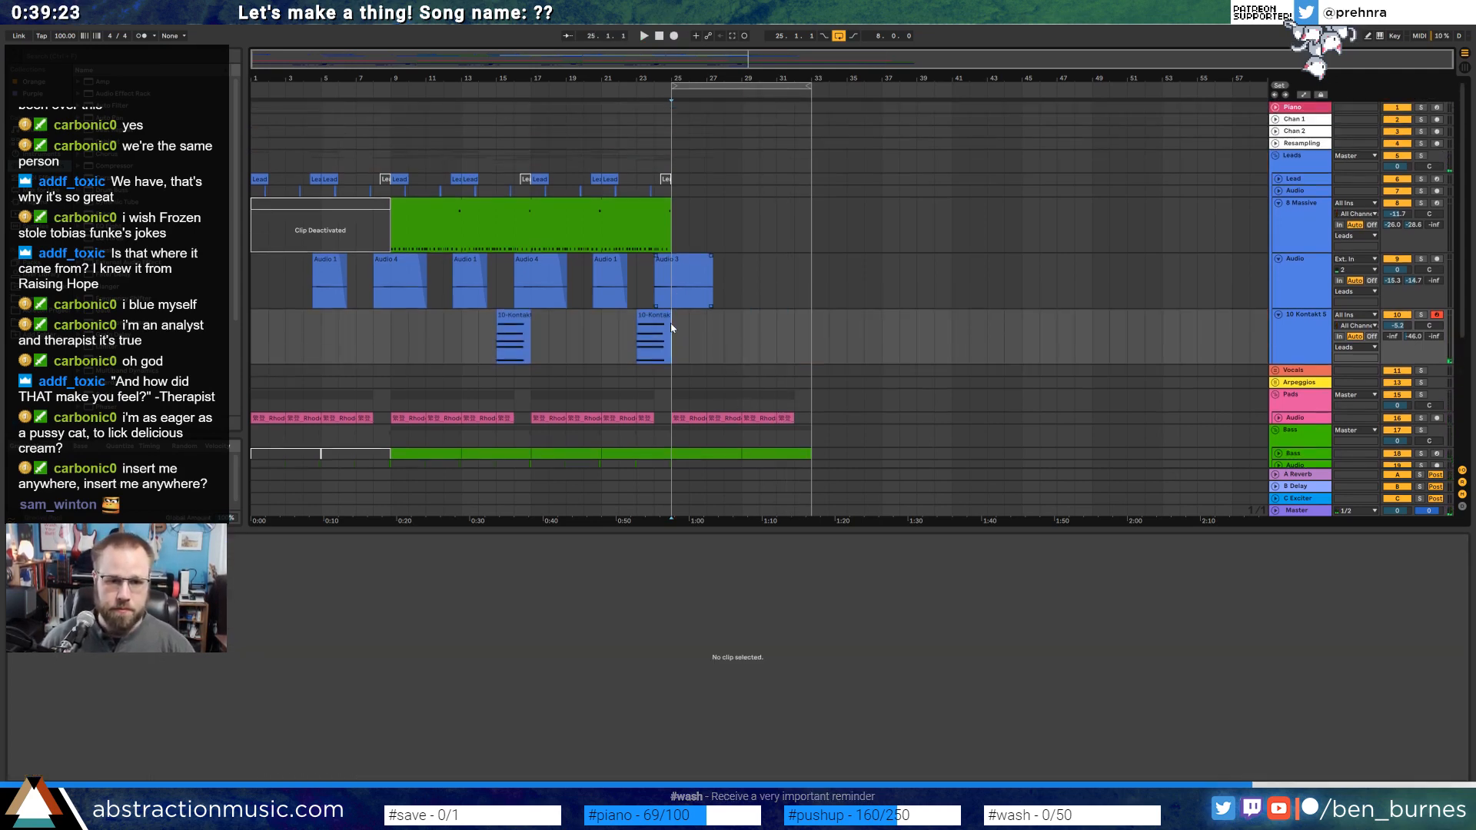
Audition the Rhodes clip at bar 27.
click(724, 417)
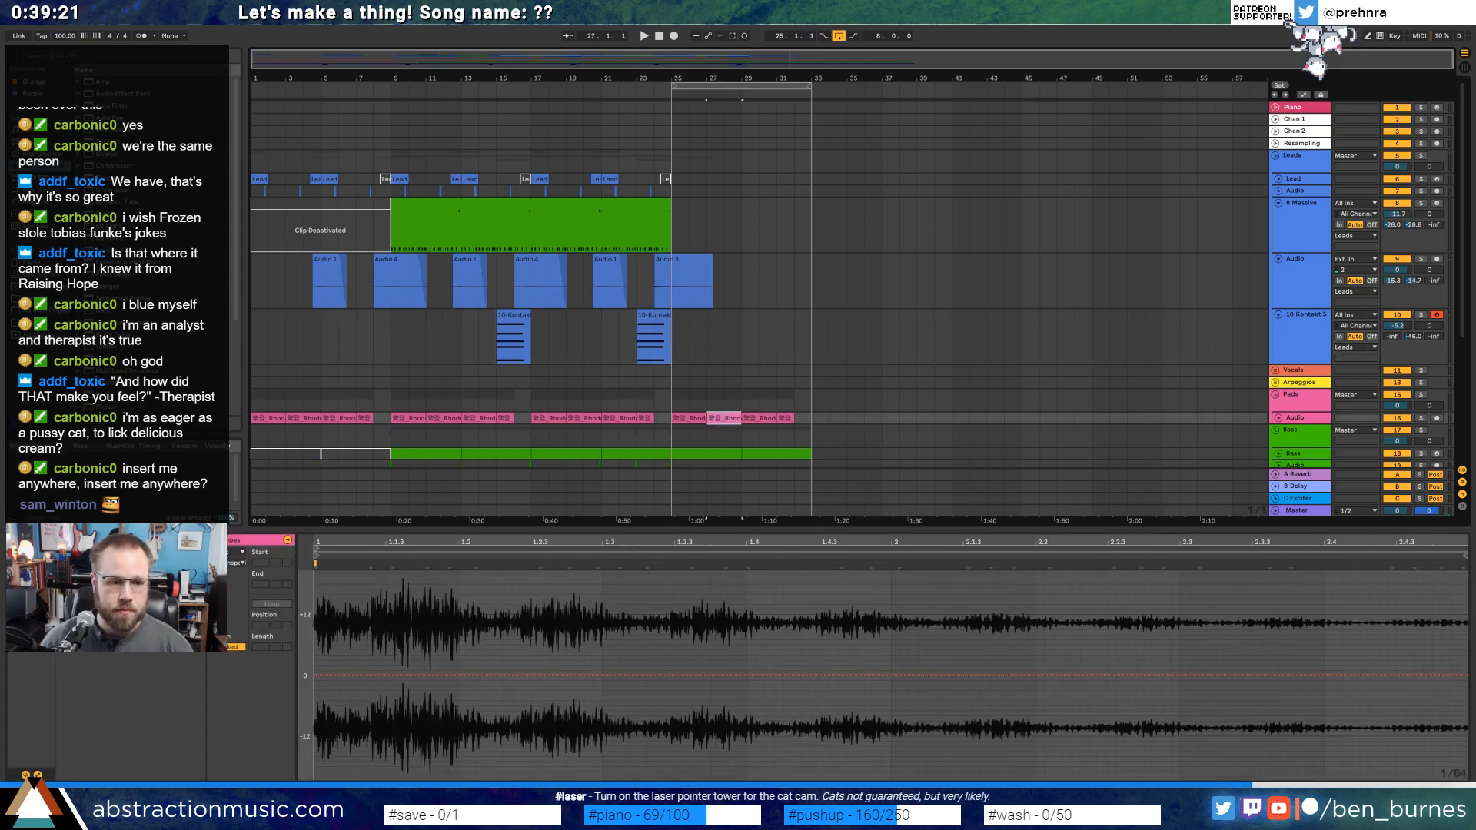
key(space)
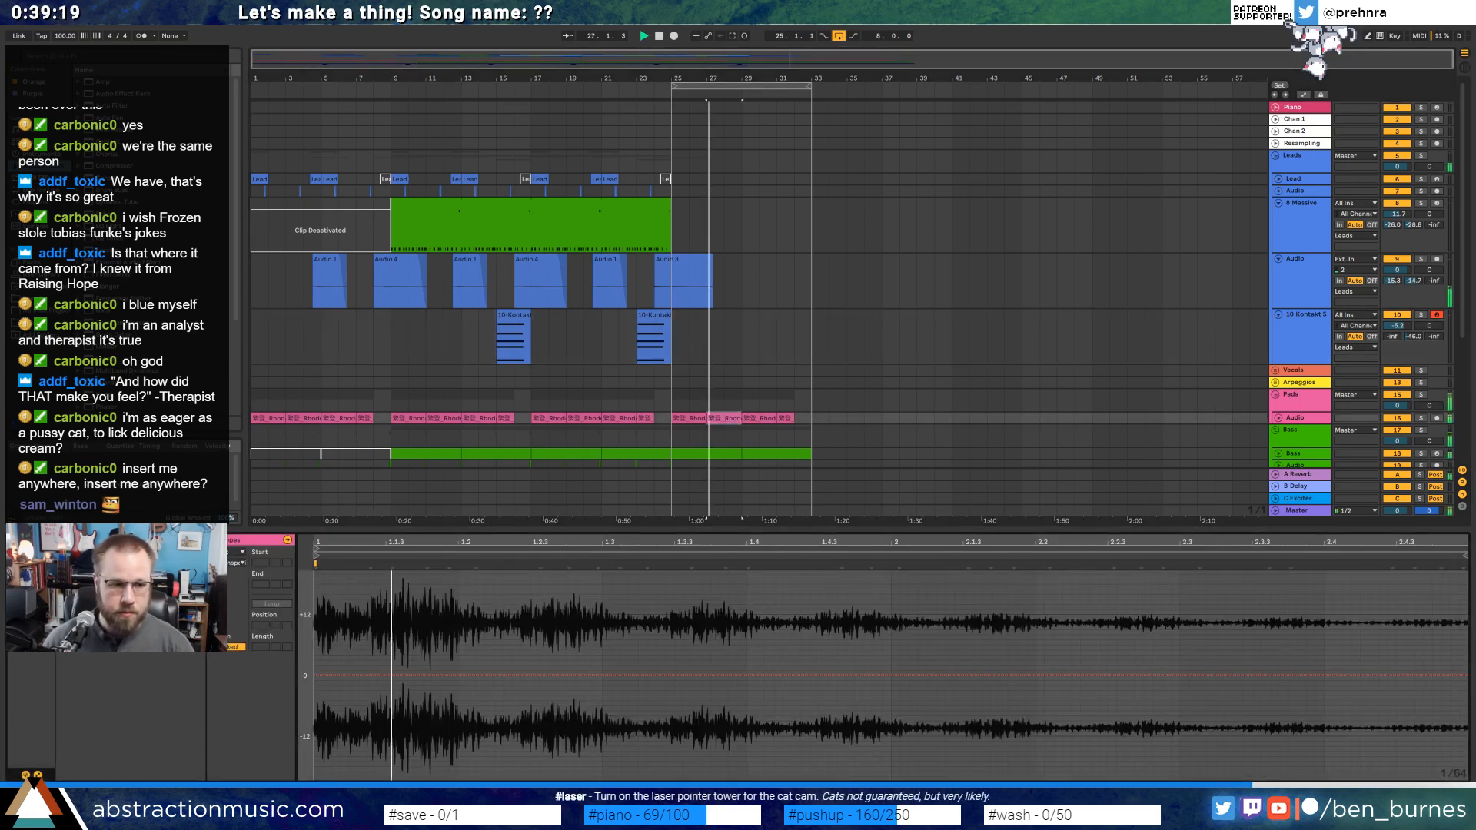
scroll(744, 435, down, 1)
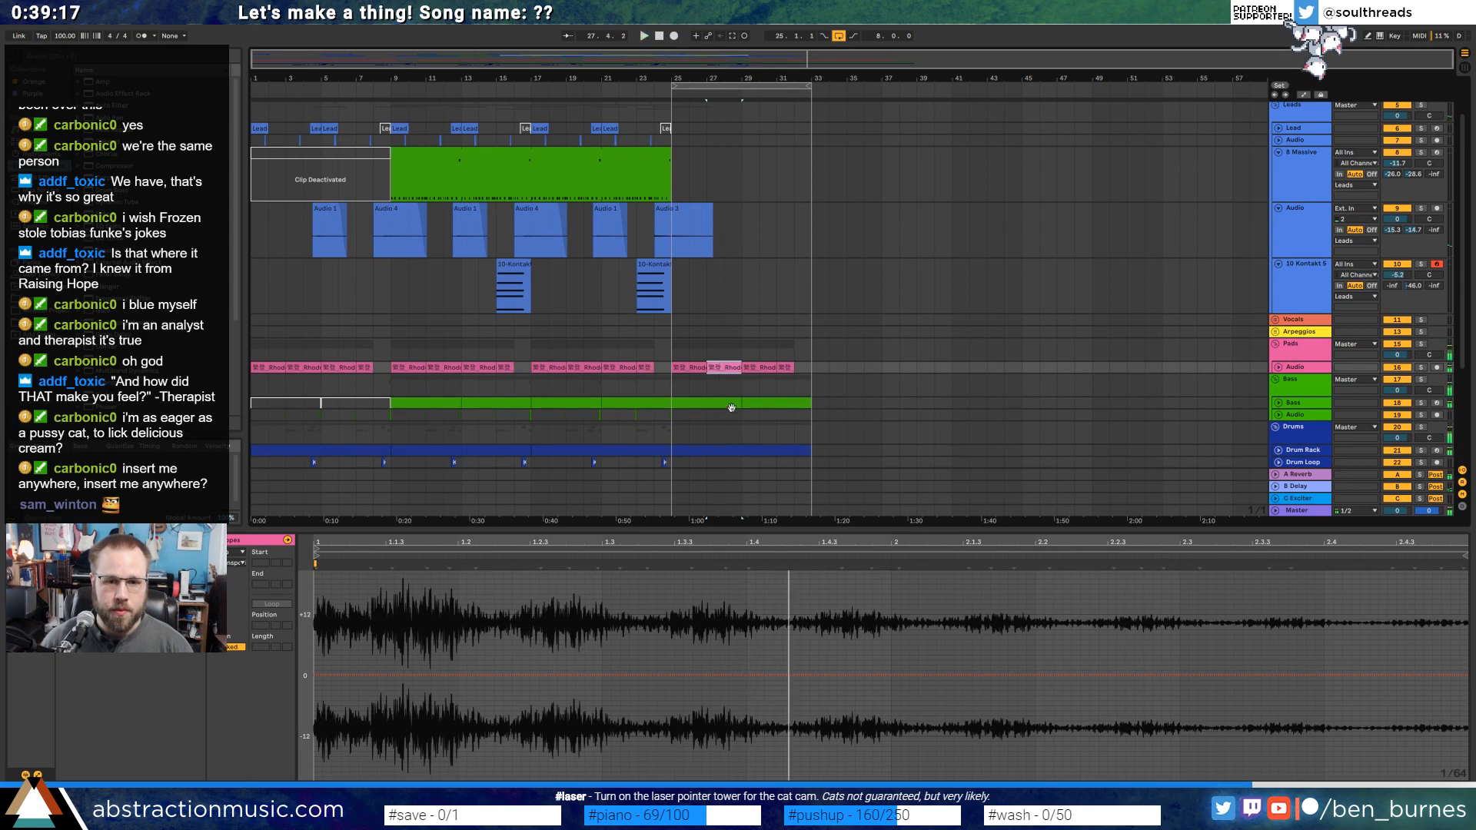
Unfold the Bass track and join its two clips spanning bars 25 to 33 into one clip.
scroll(792, 434, down, 1)
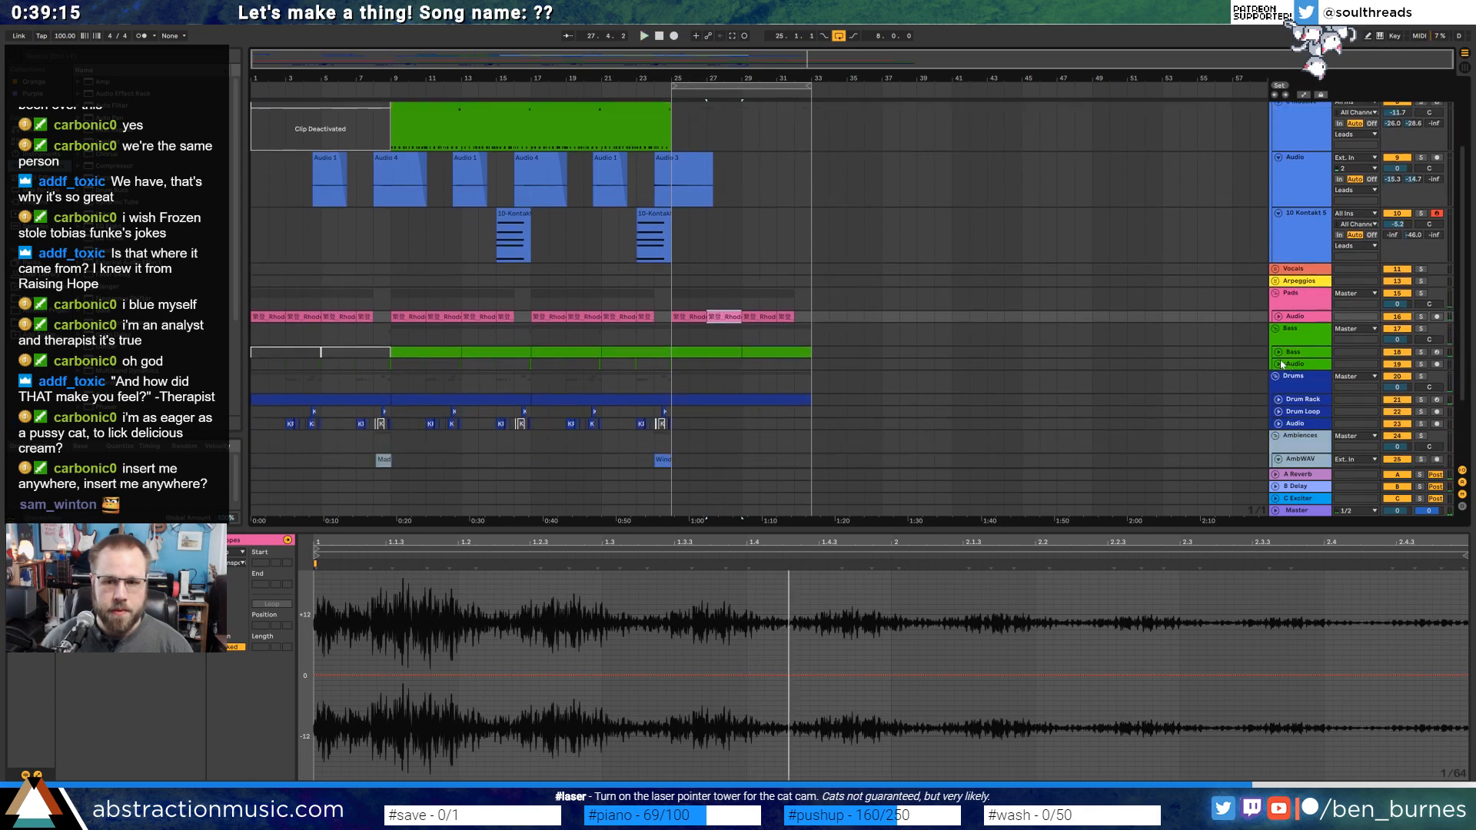
click(1278, 353)
click(721, 354)
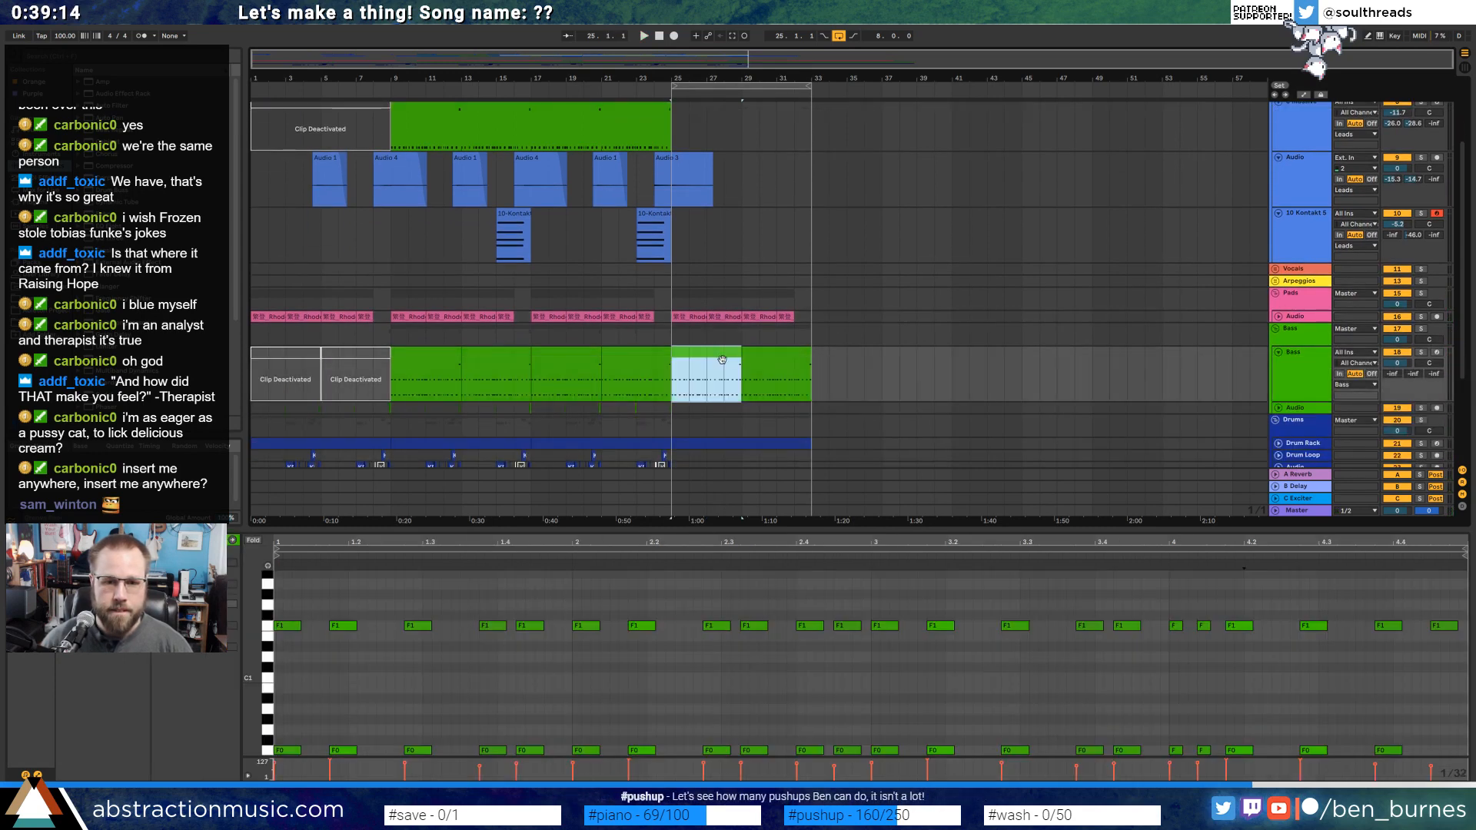
shift+click(781, 354)
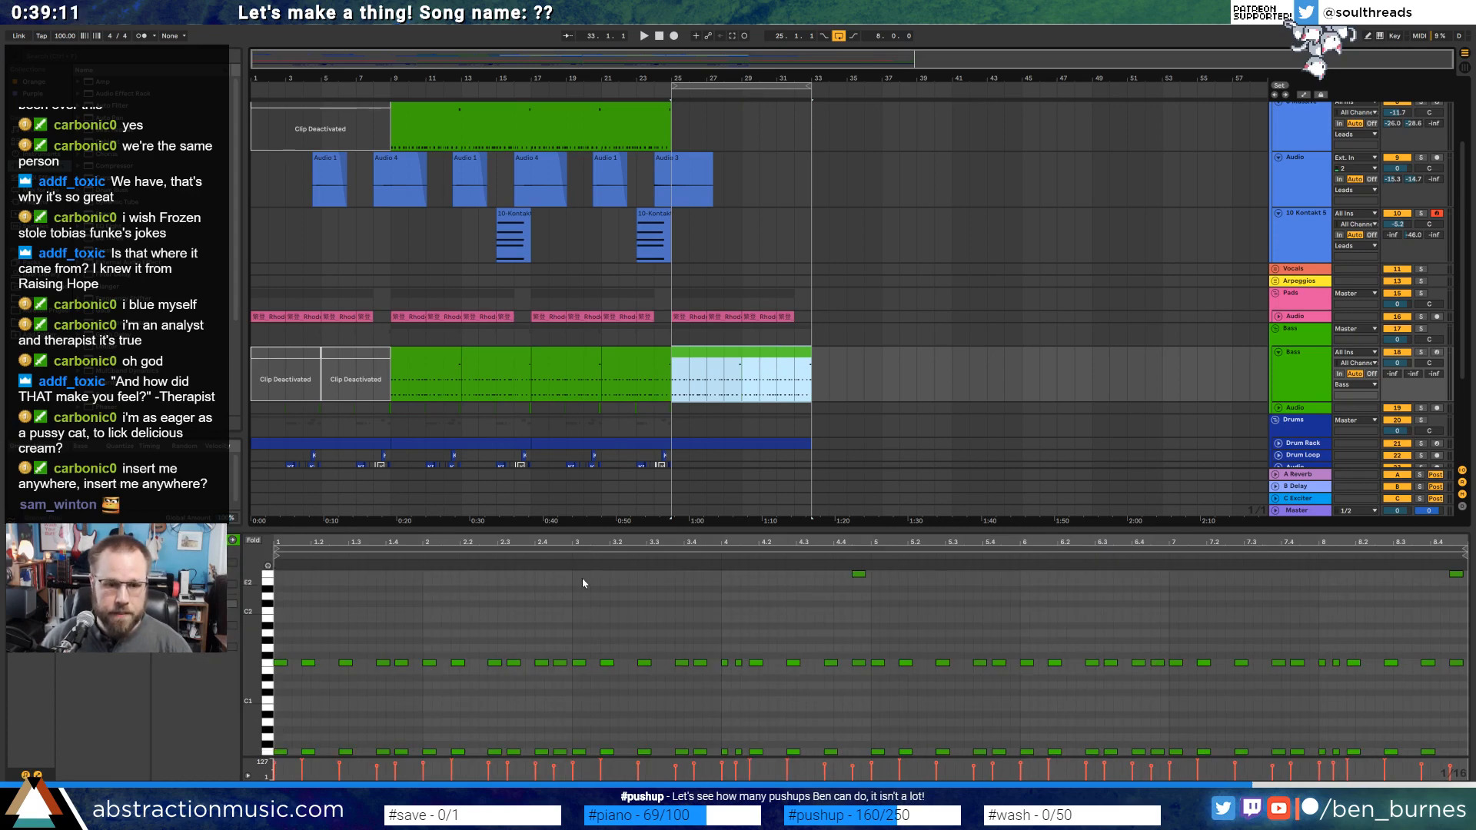
Try lowering the bass notes in the clip's third and fourth bars by two semitones.
drag(574, 573, 859, 779)
key(shift+Up)
key(Down)
key(Down)
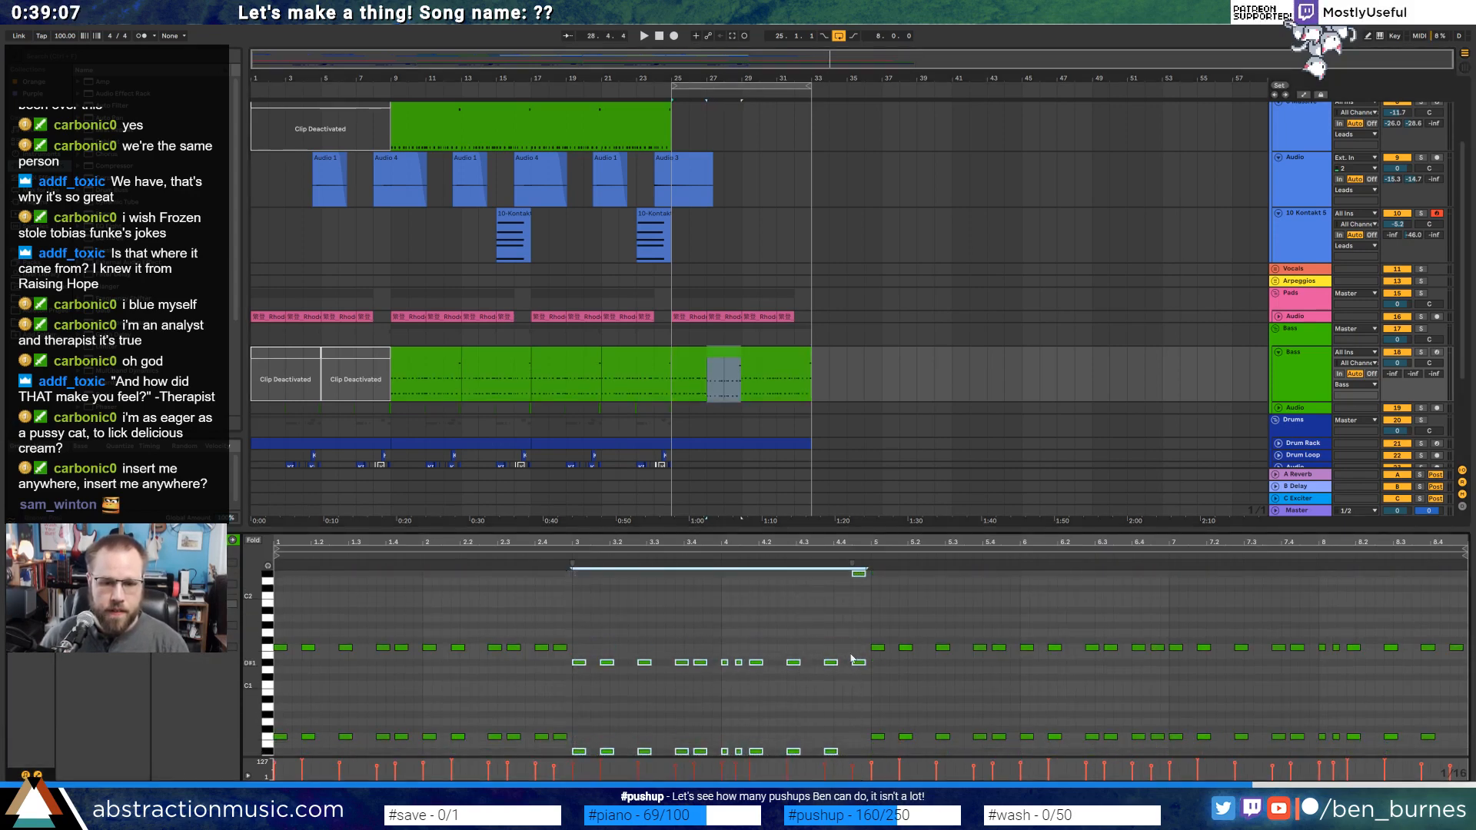
Try dropping the last bass note pair of the clip's fourth bar an octave, and raise the pair four semitones.
drag(860, 688, 853, 570)
key(shift+Down)
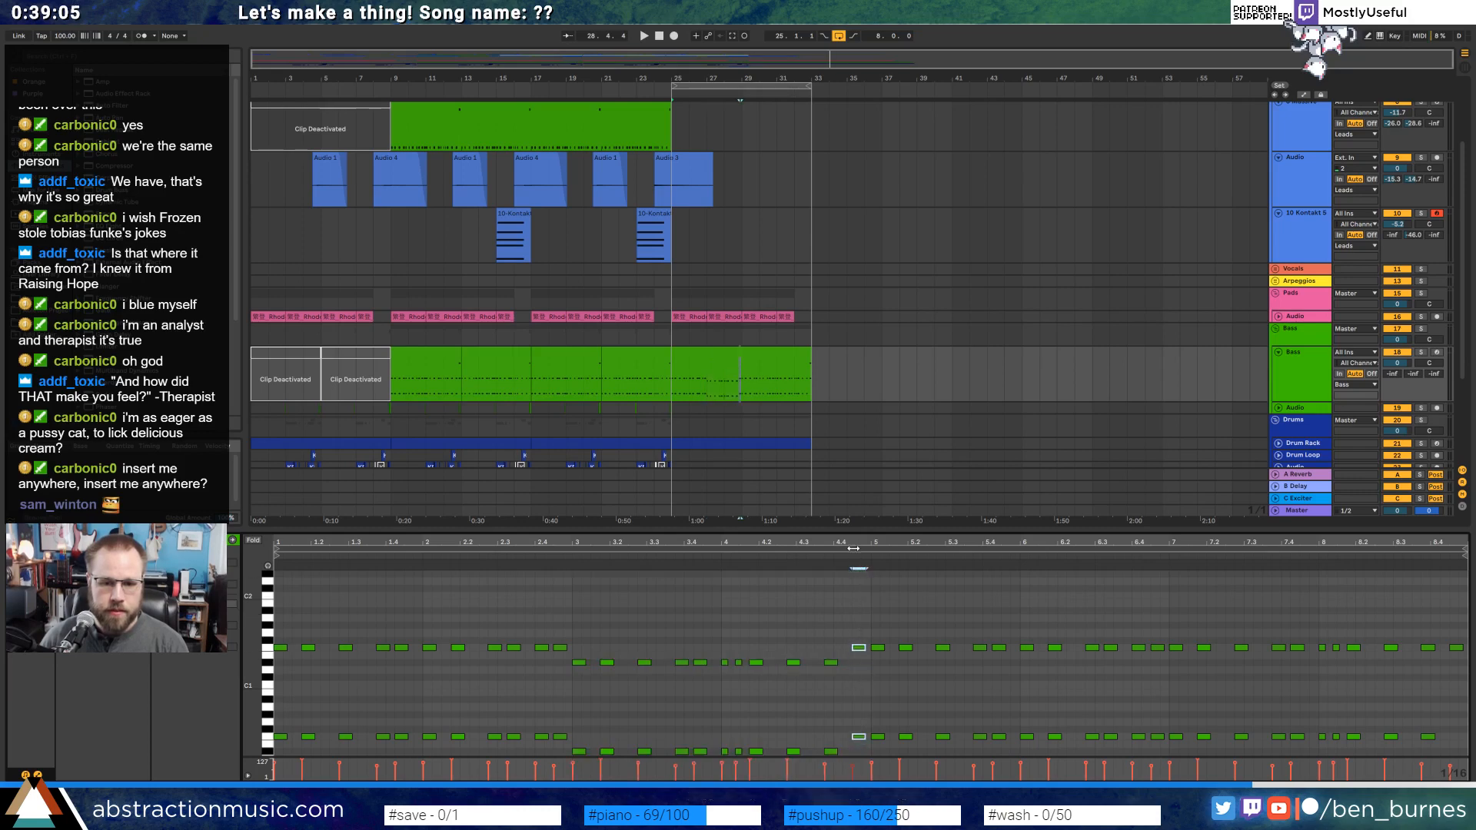
key(Up)
key(Up)
key(Up)
key(Up)
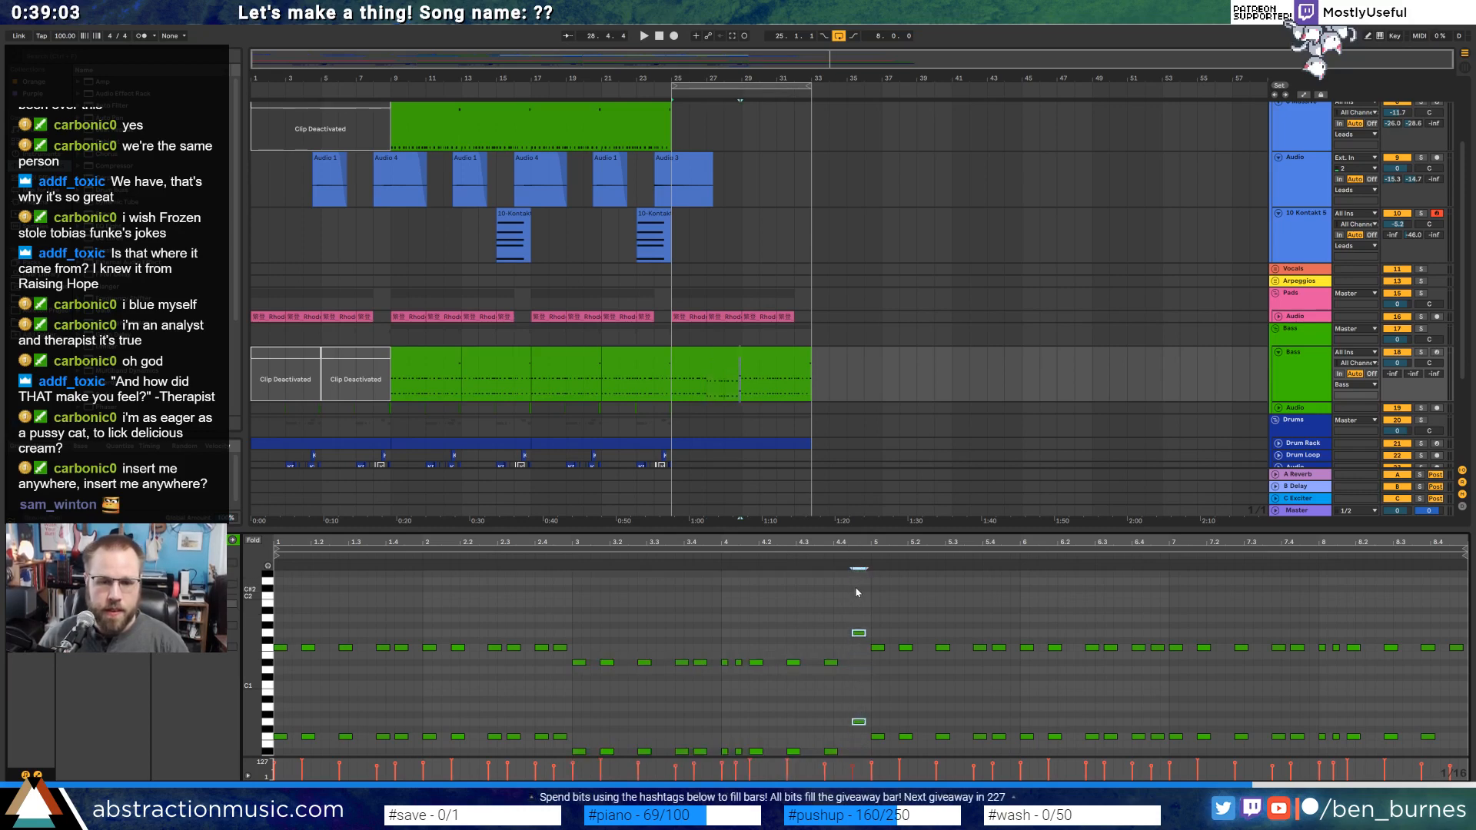
Play the section while trying the bass notes in the clip's seventh and eighth bars two semitones lower.
key(space)
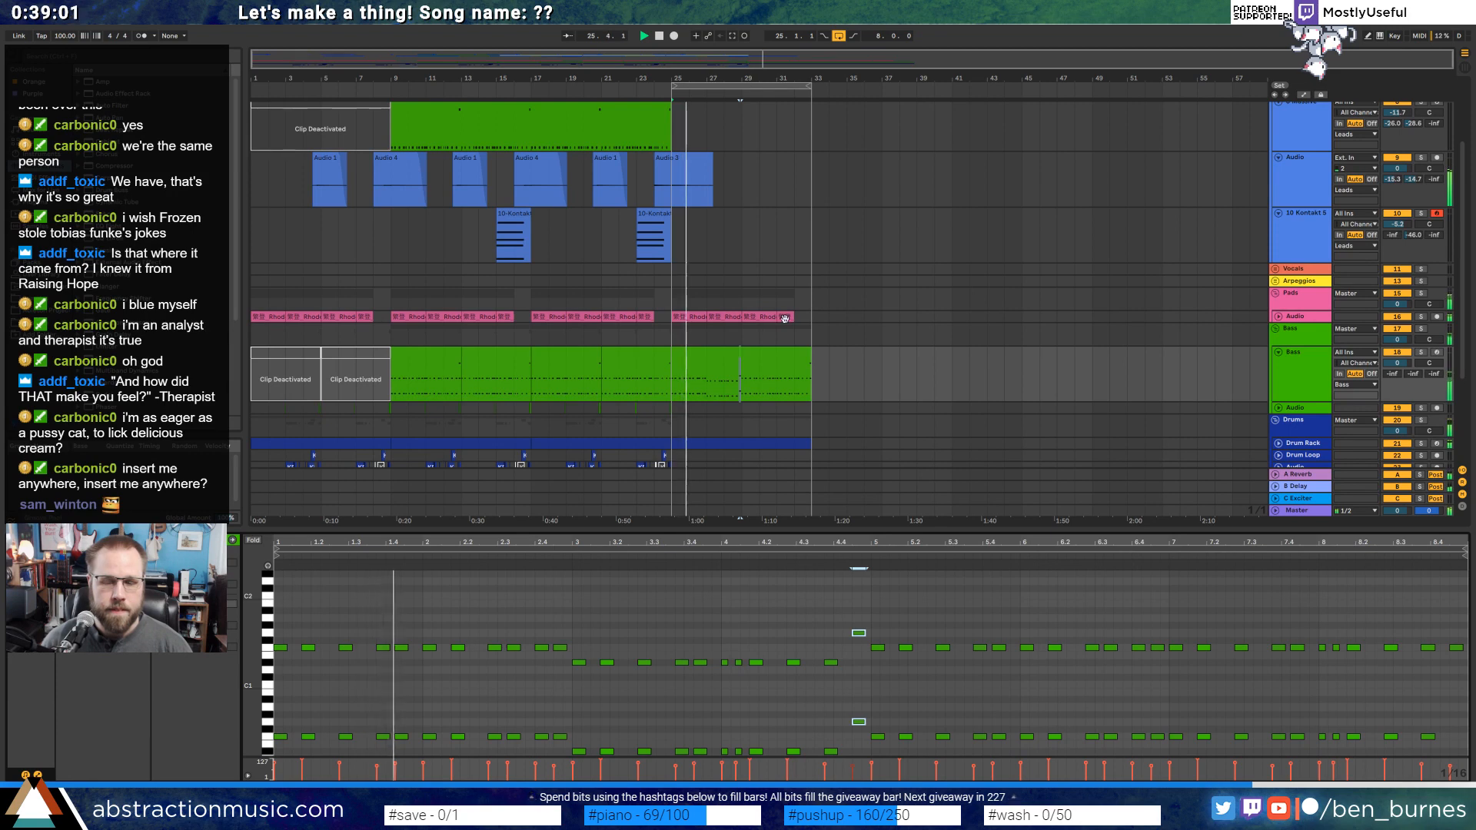
drag(1167, 625, 1465, 750)
key(Down)
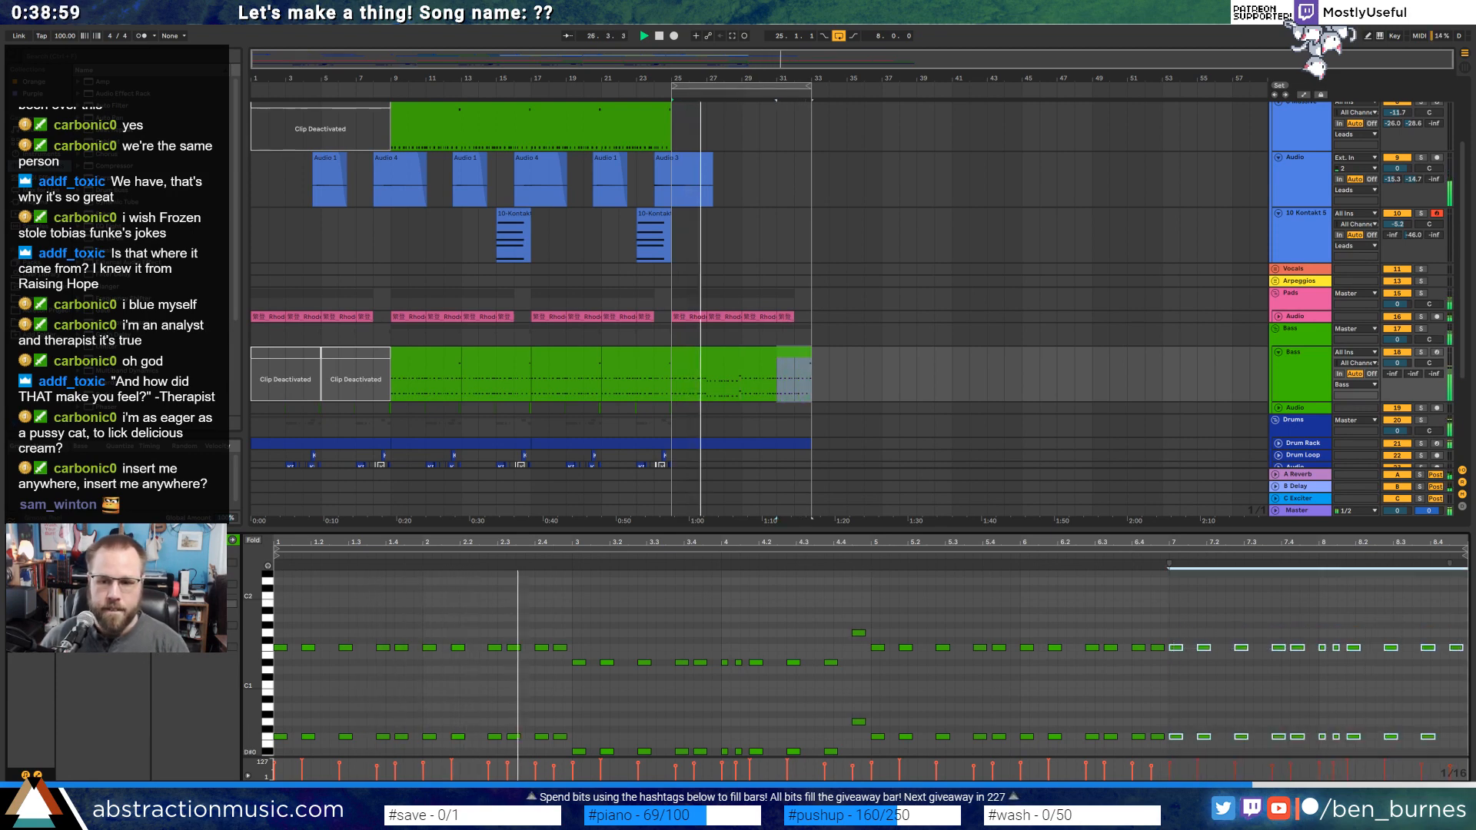
key(Down)
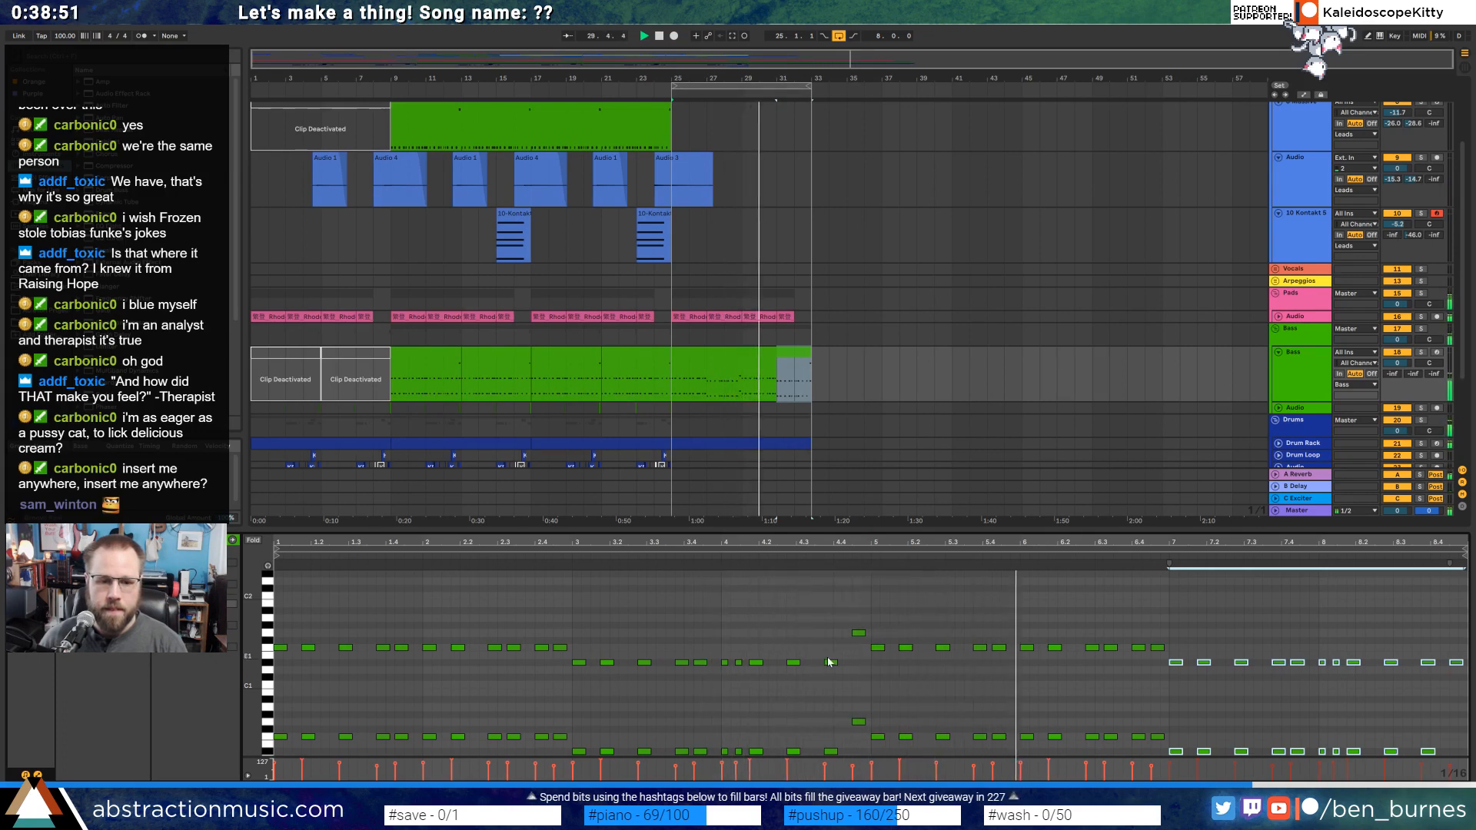
Stop playback and undo the bass note transpositions across bars 25 to 33.
key(Up)
click(740, 359)
key(Down)
key(Down)
key(Down)
key(Down)
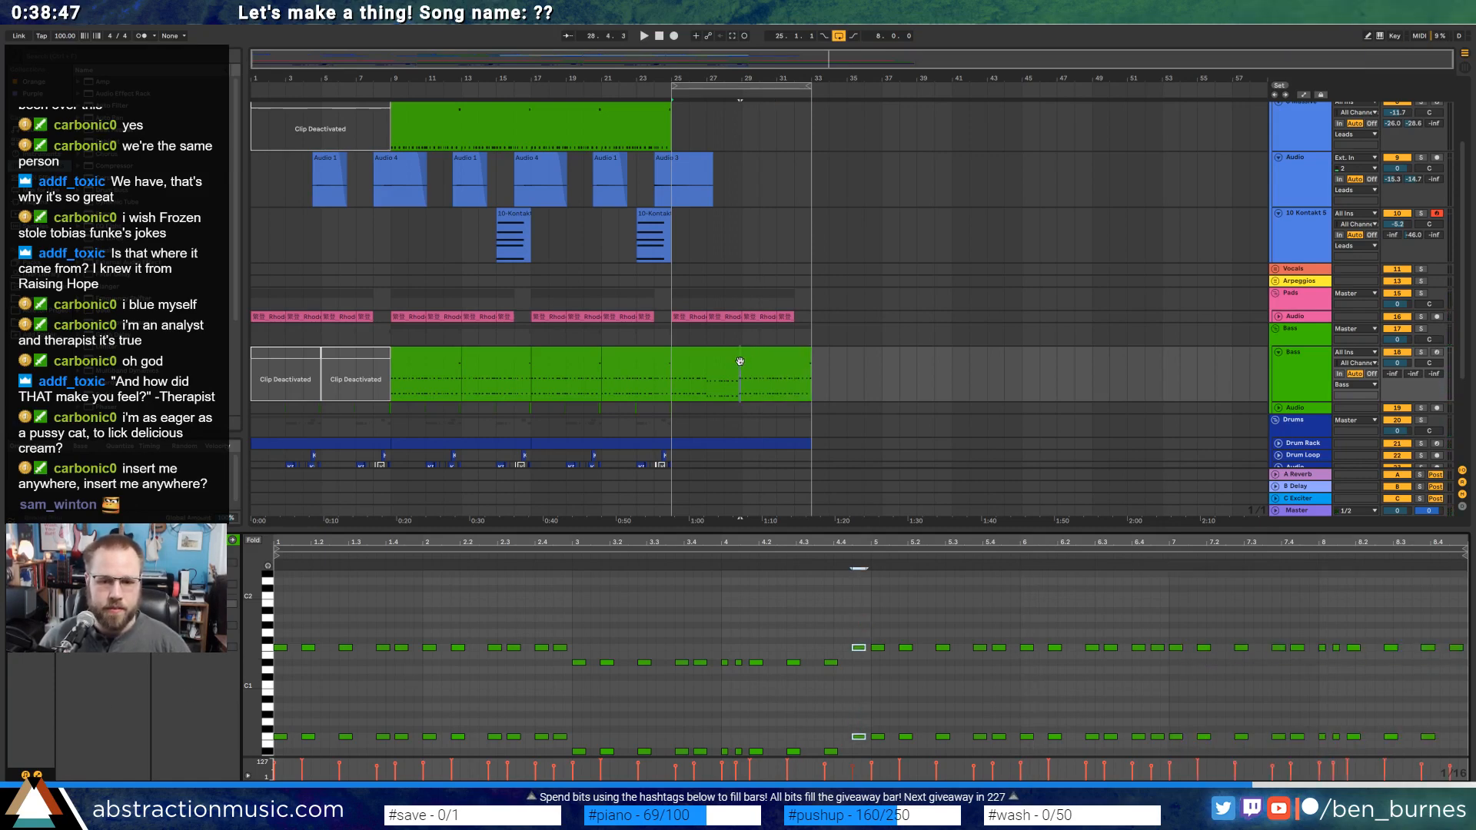
key(ctrl+z)
key(ctrl+z)
key(ctrl+z)
key(ctrl+z)
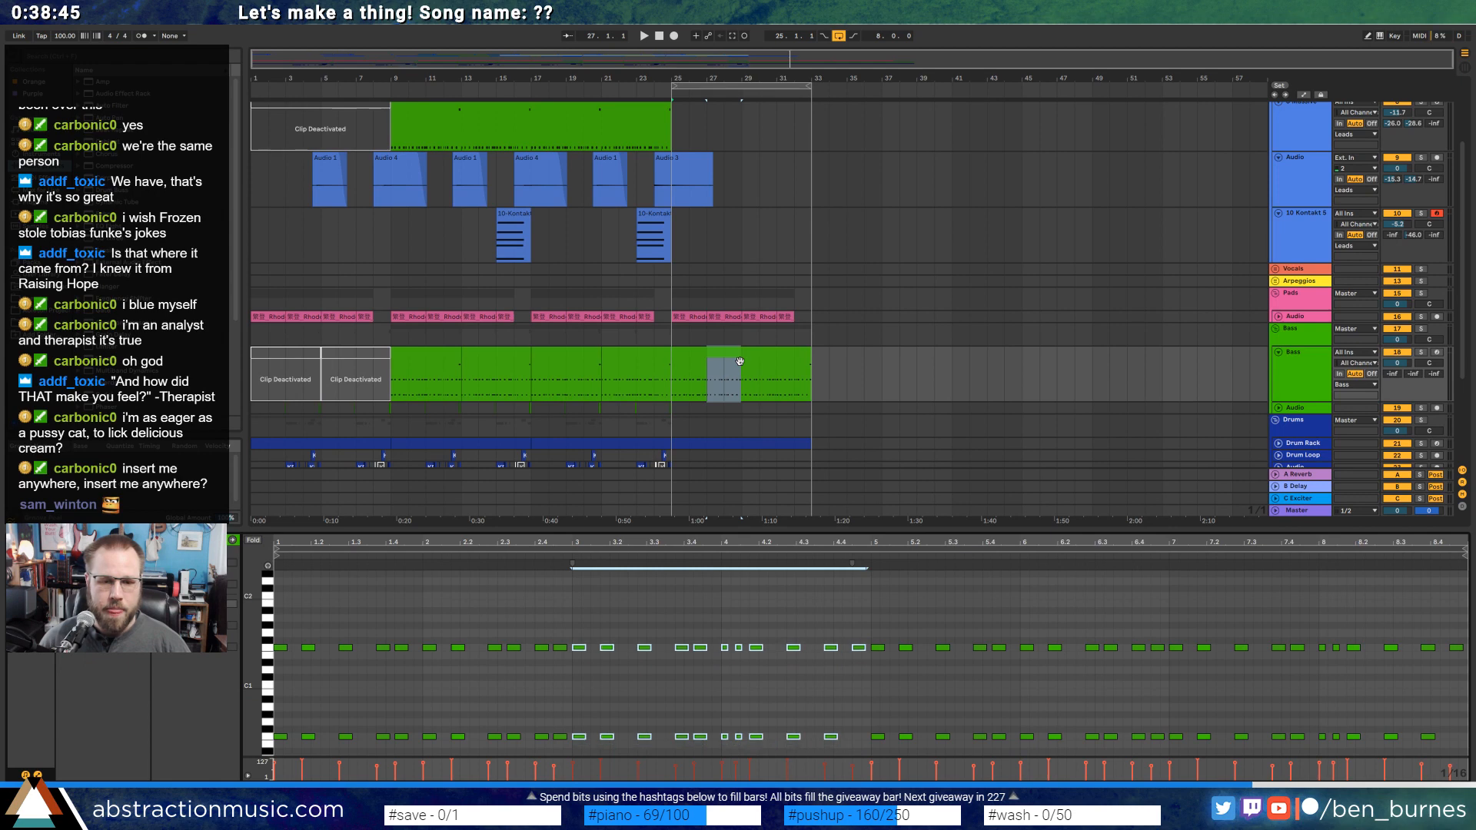
Examine the Rhodes clips at bars 25 and 31 and their track's effects, and return the insert marker to bar 25.
click(724, 317)
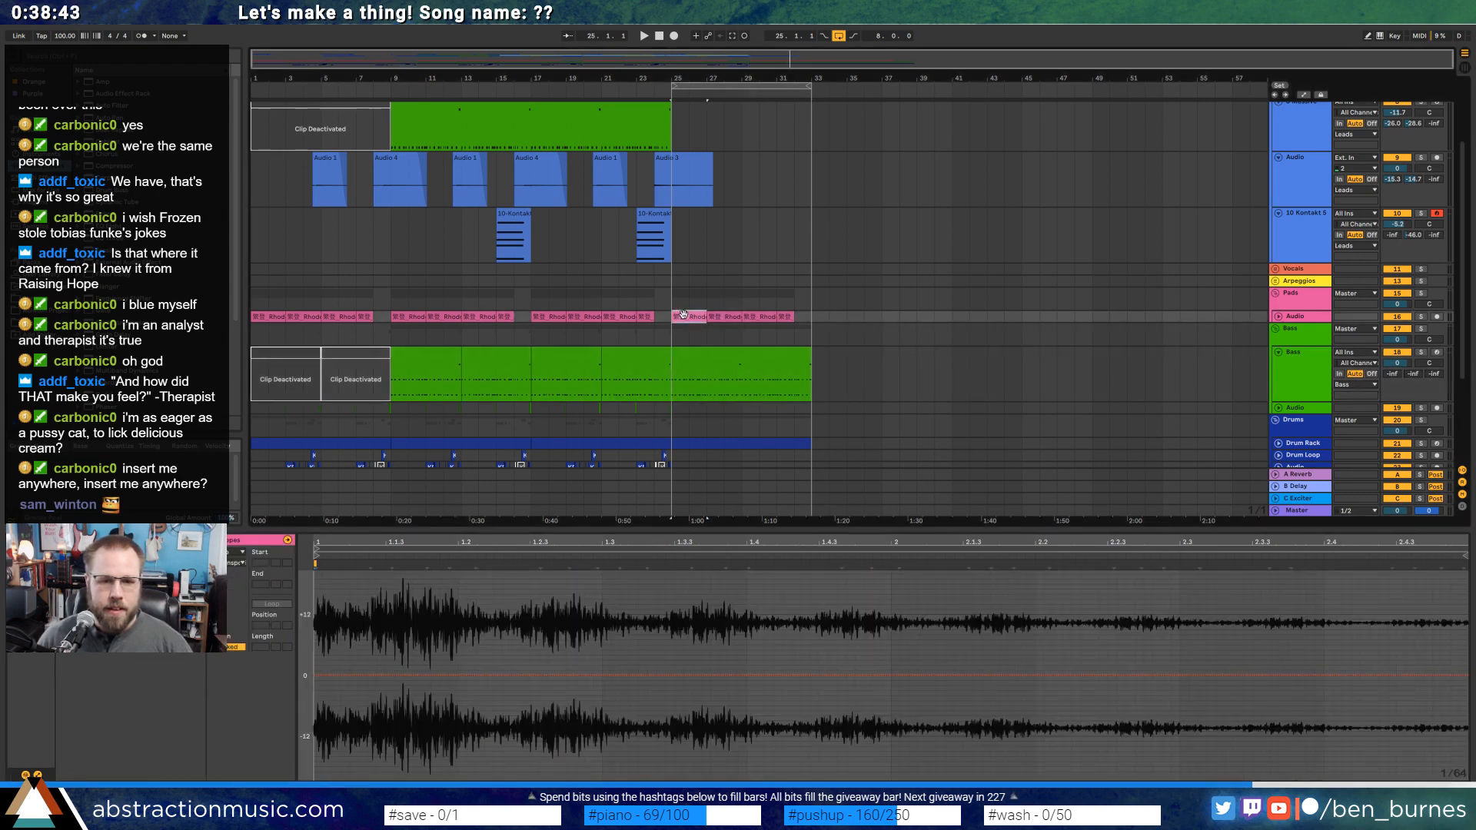
click(785, 317)
key(shift+Tab)
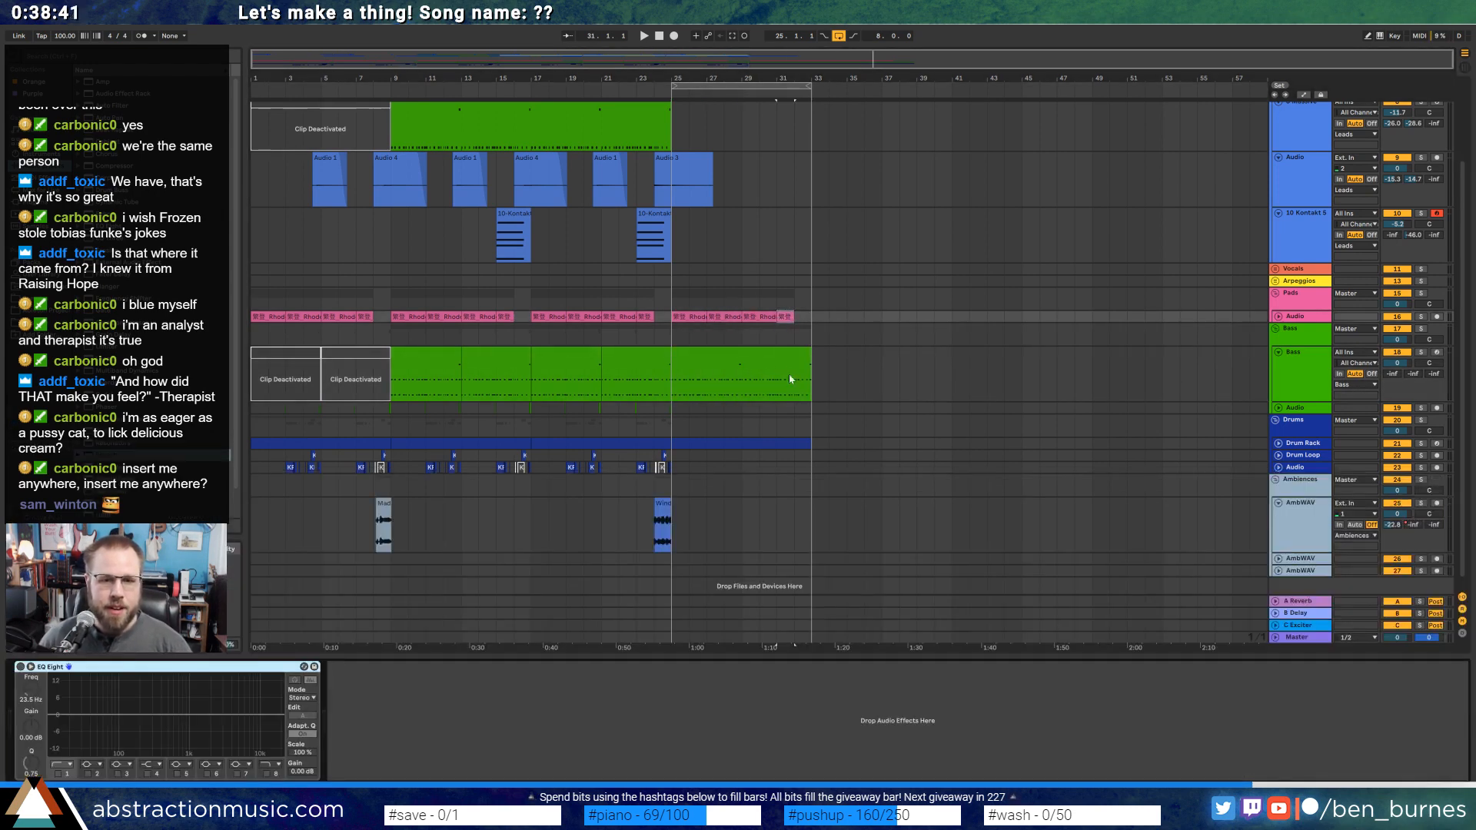
click(675, 281)
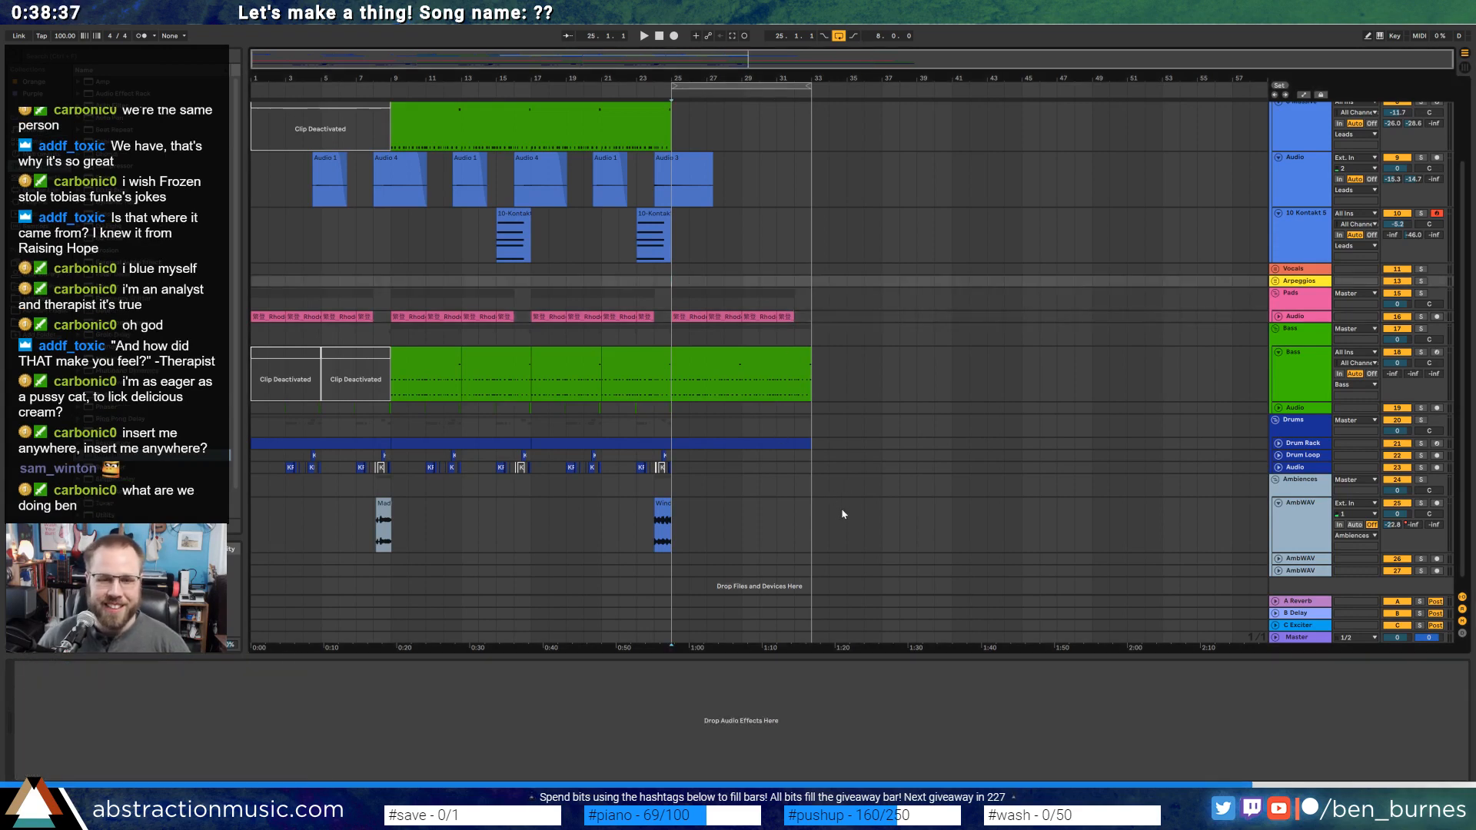
Select all closed hi-hat notes in the drum clip starting at bar 25, and audition the section.
double_click(730, 444)
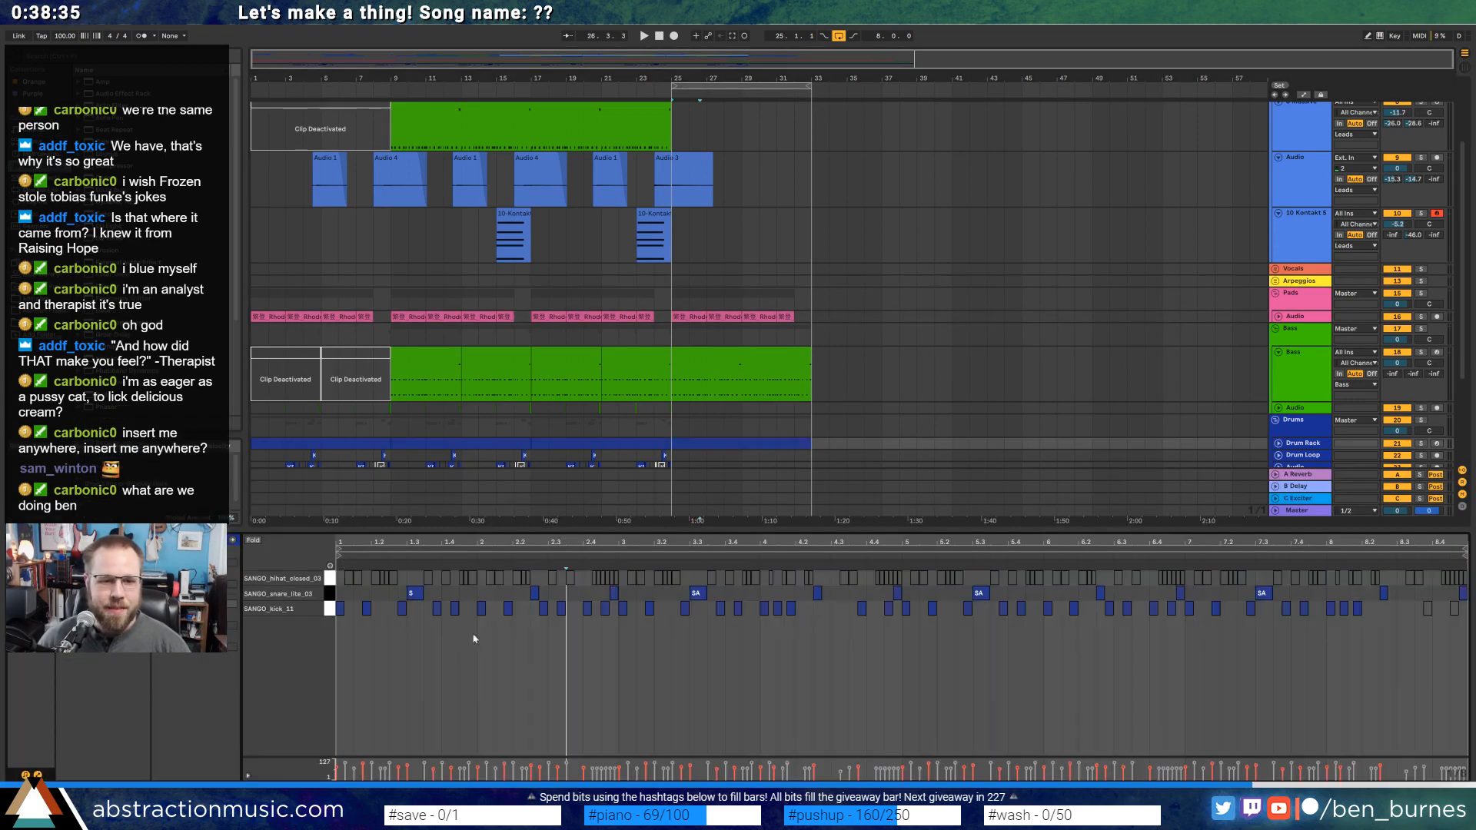
click(328, 579)
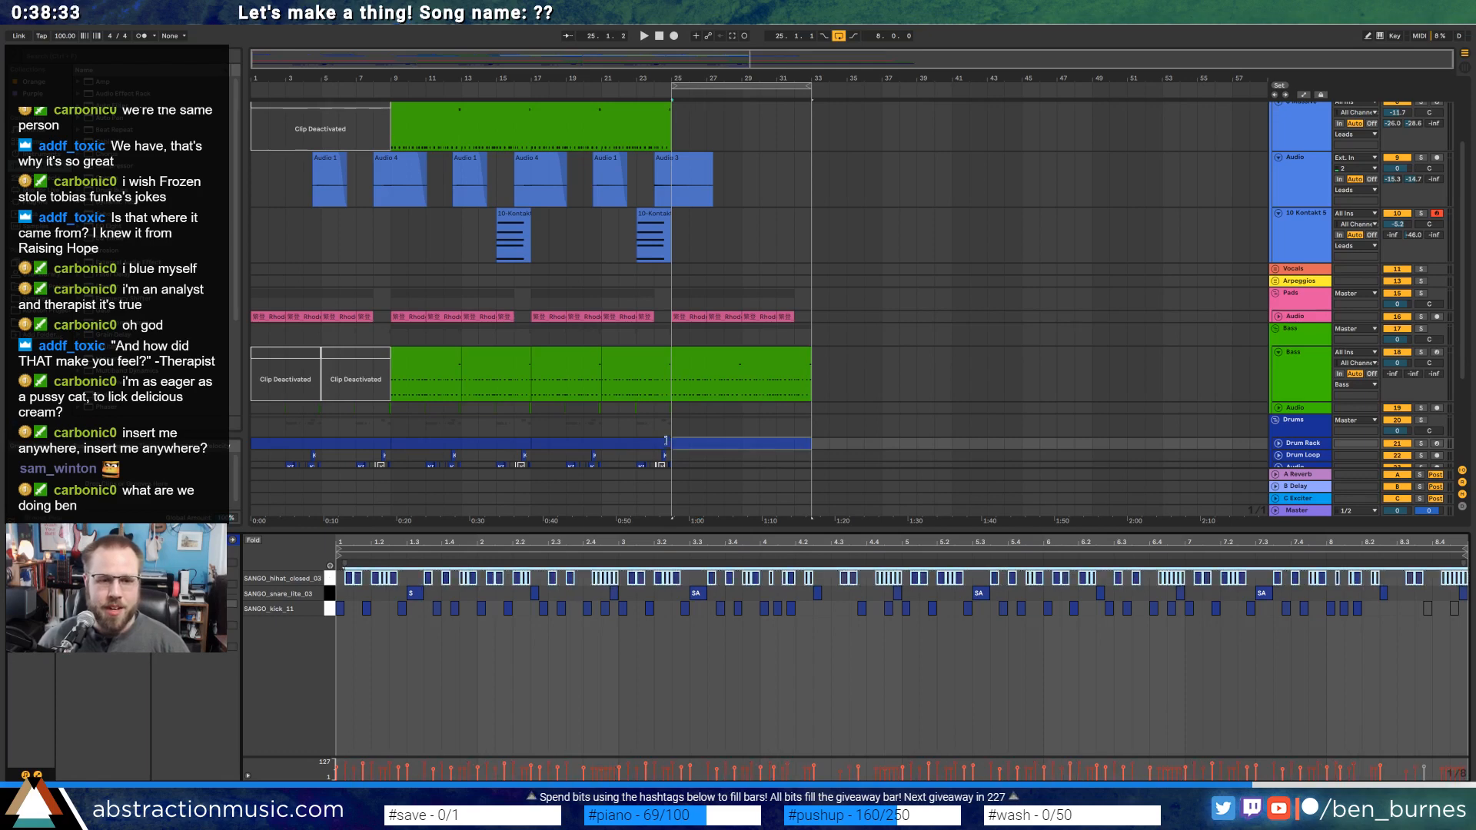
key(shift+Tab)
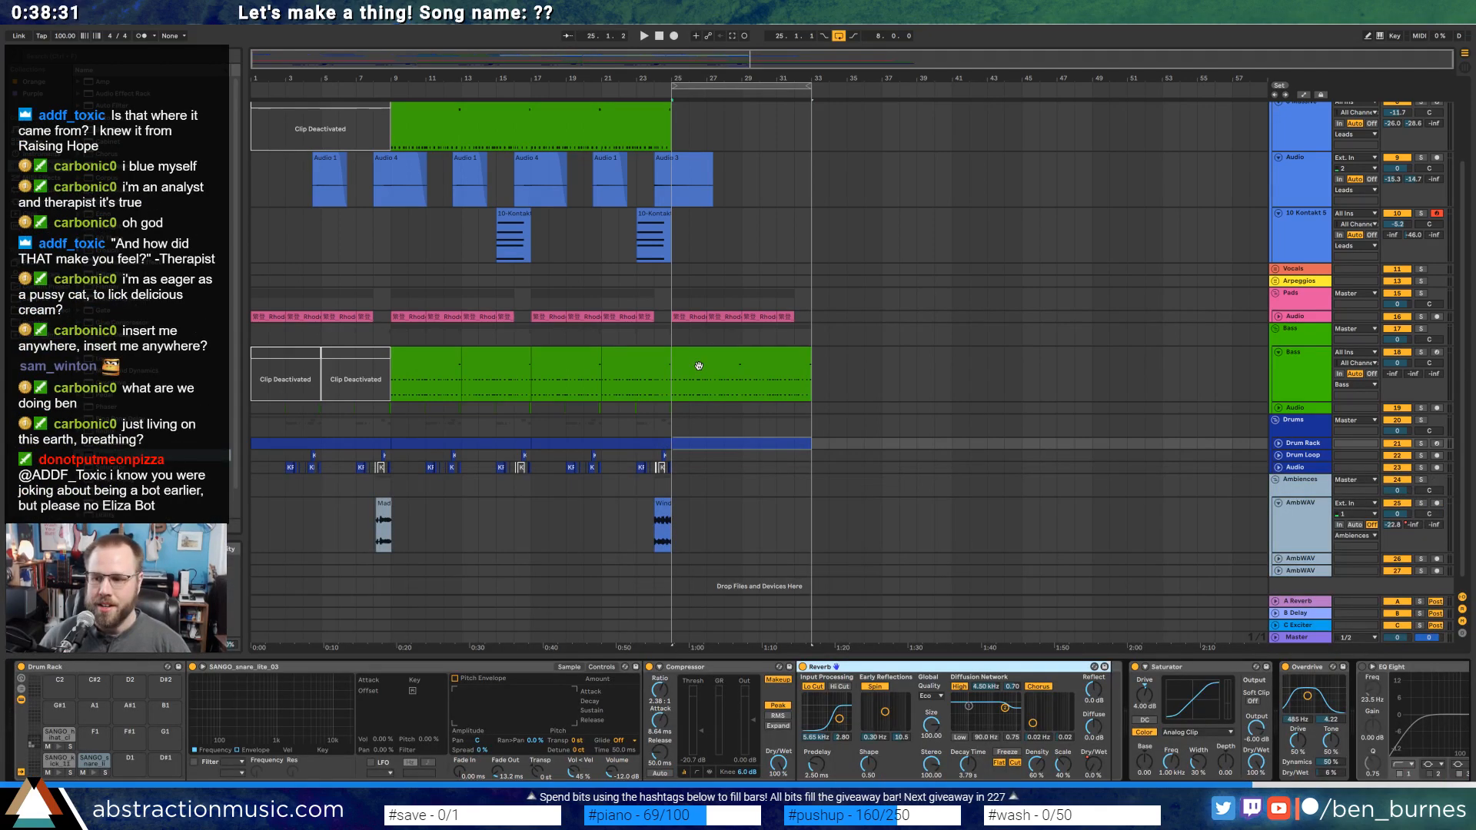
key(space)
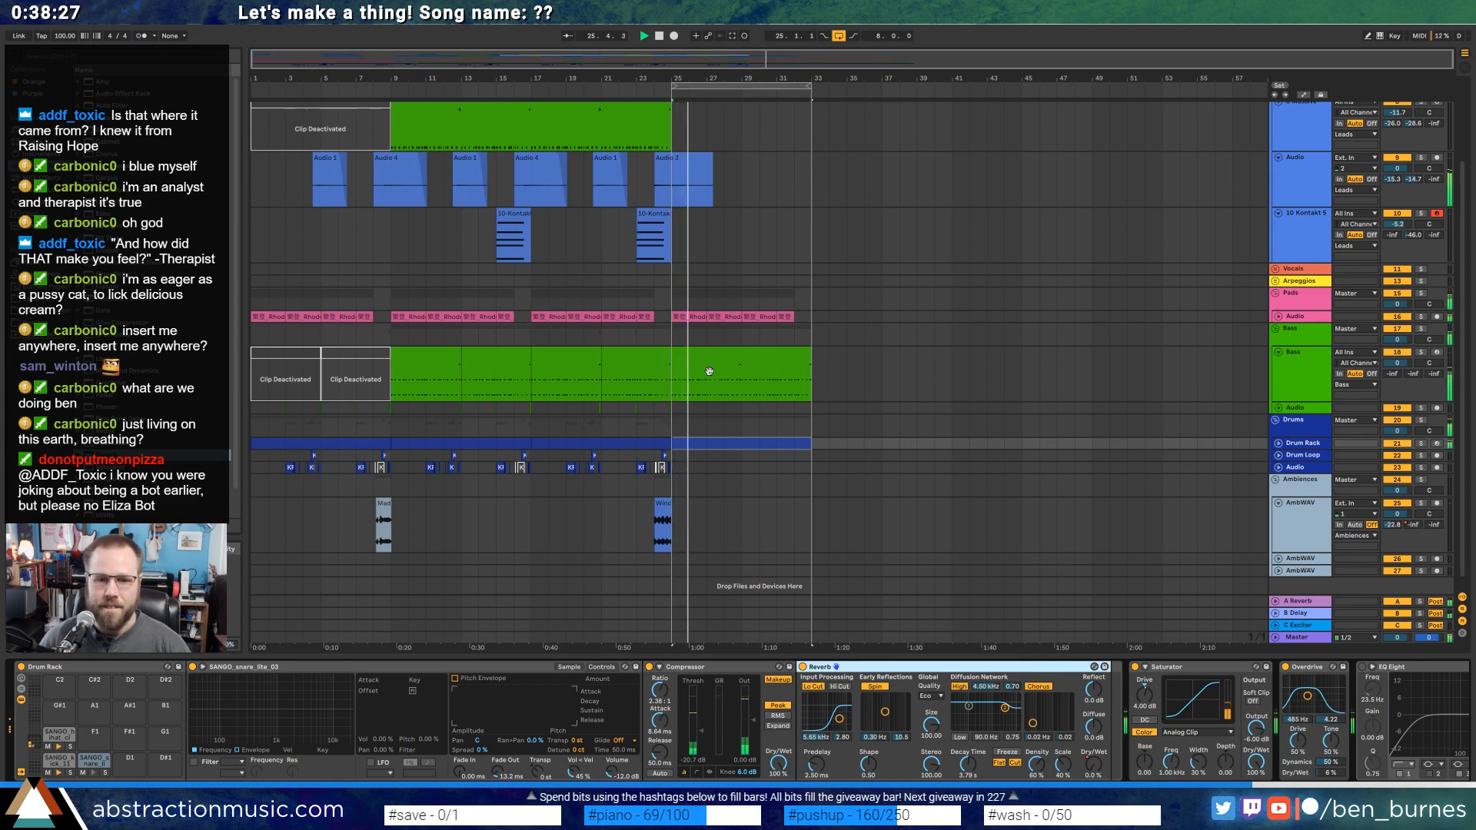
key(space)
Open the joined bass clip at bar 25 and play it from within its first bar.
double_click(707, 359)
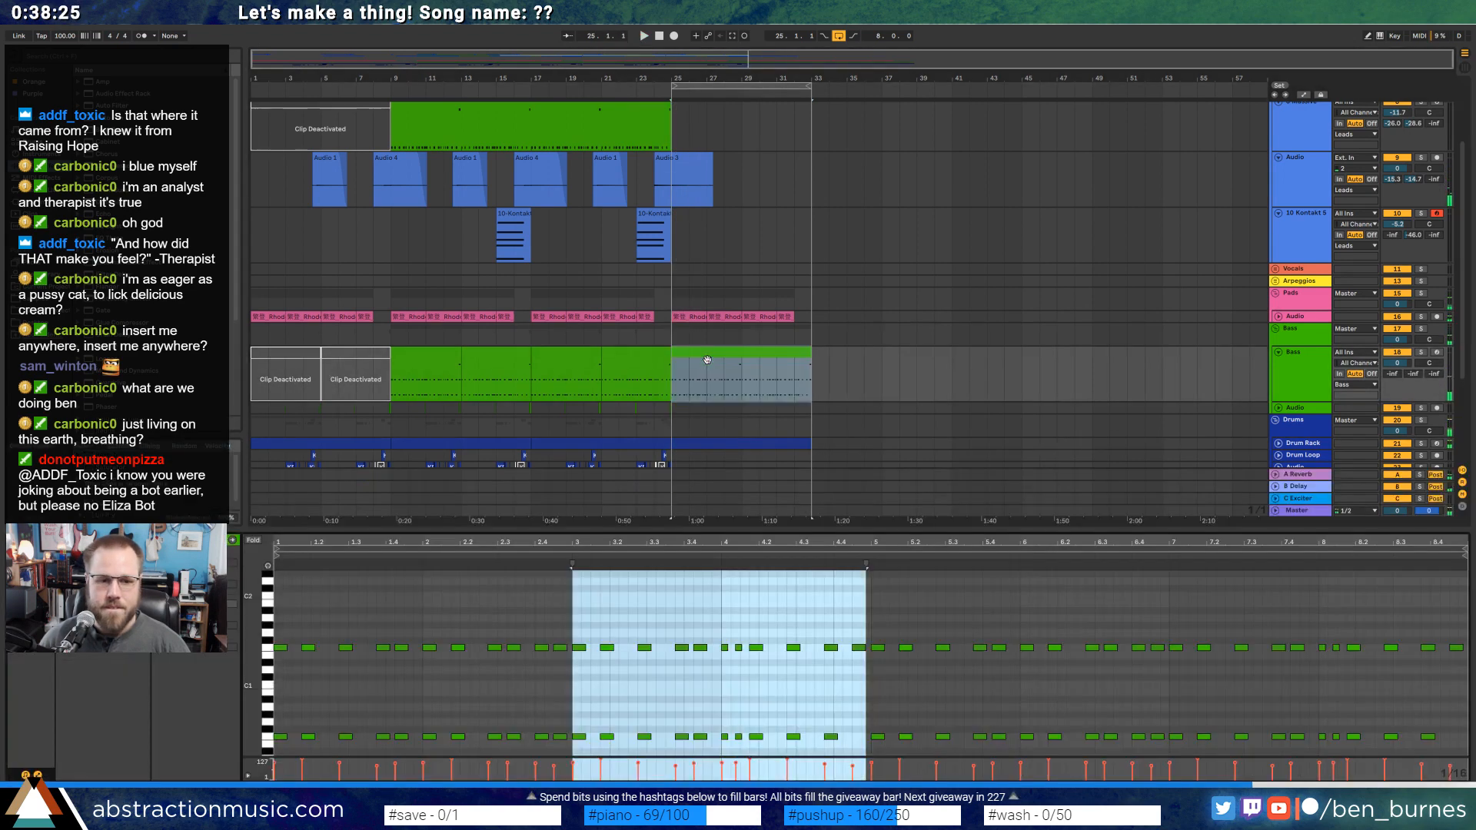
click(341, 627)
key(space)
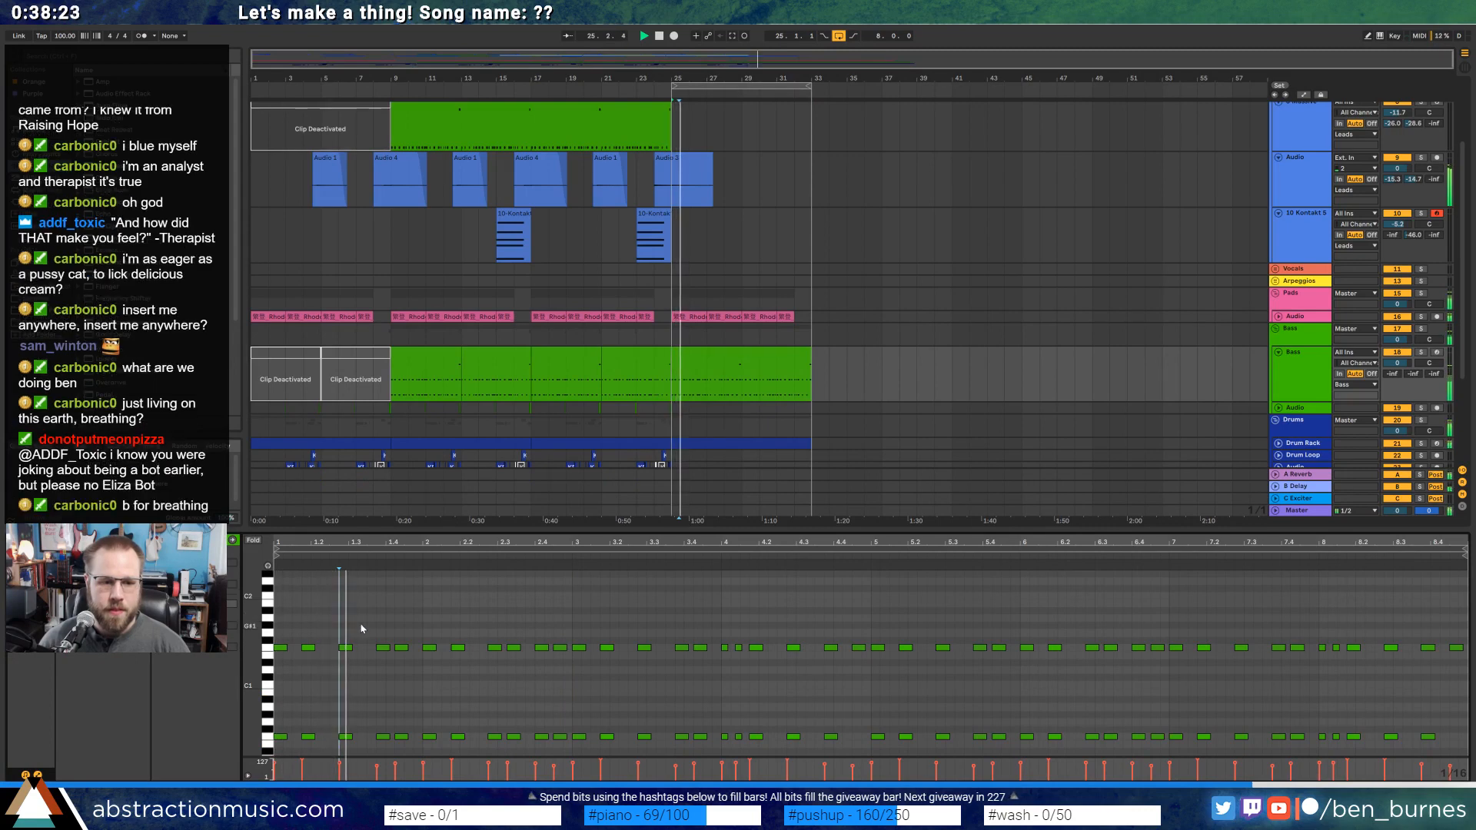
Deactivate the two pairs of bass notes and the two kick notes around beat 4 of bar 1 in the clips starting at bar 25.
drag(387, 707, 395, 749)
key(space)
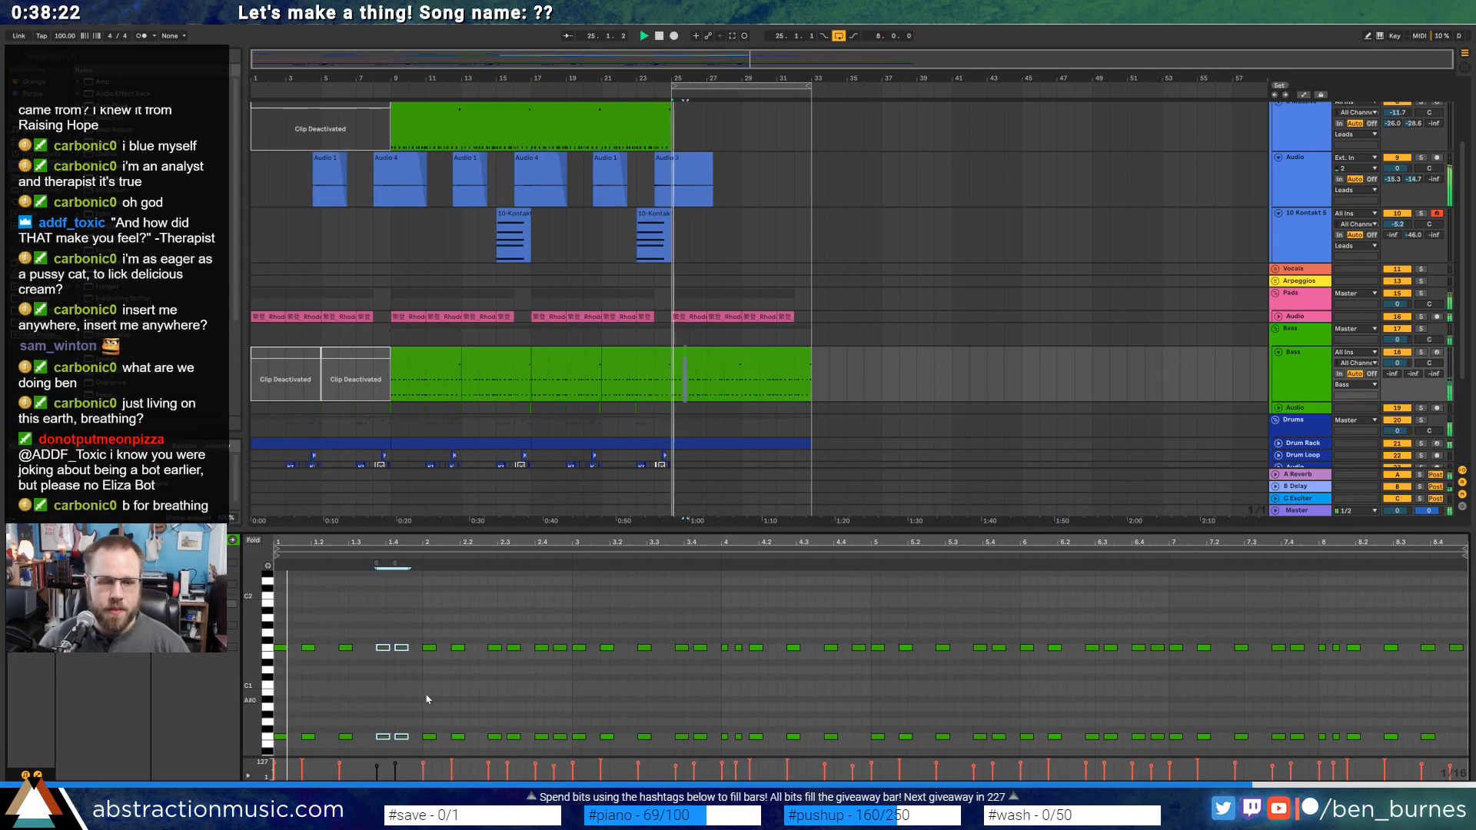
click(710, 446)
key(space)
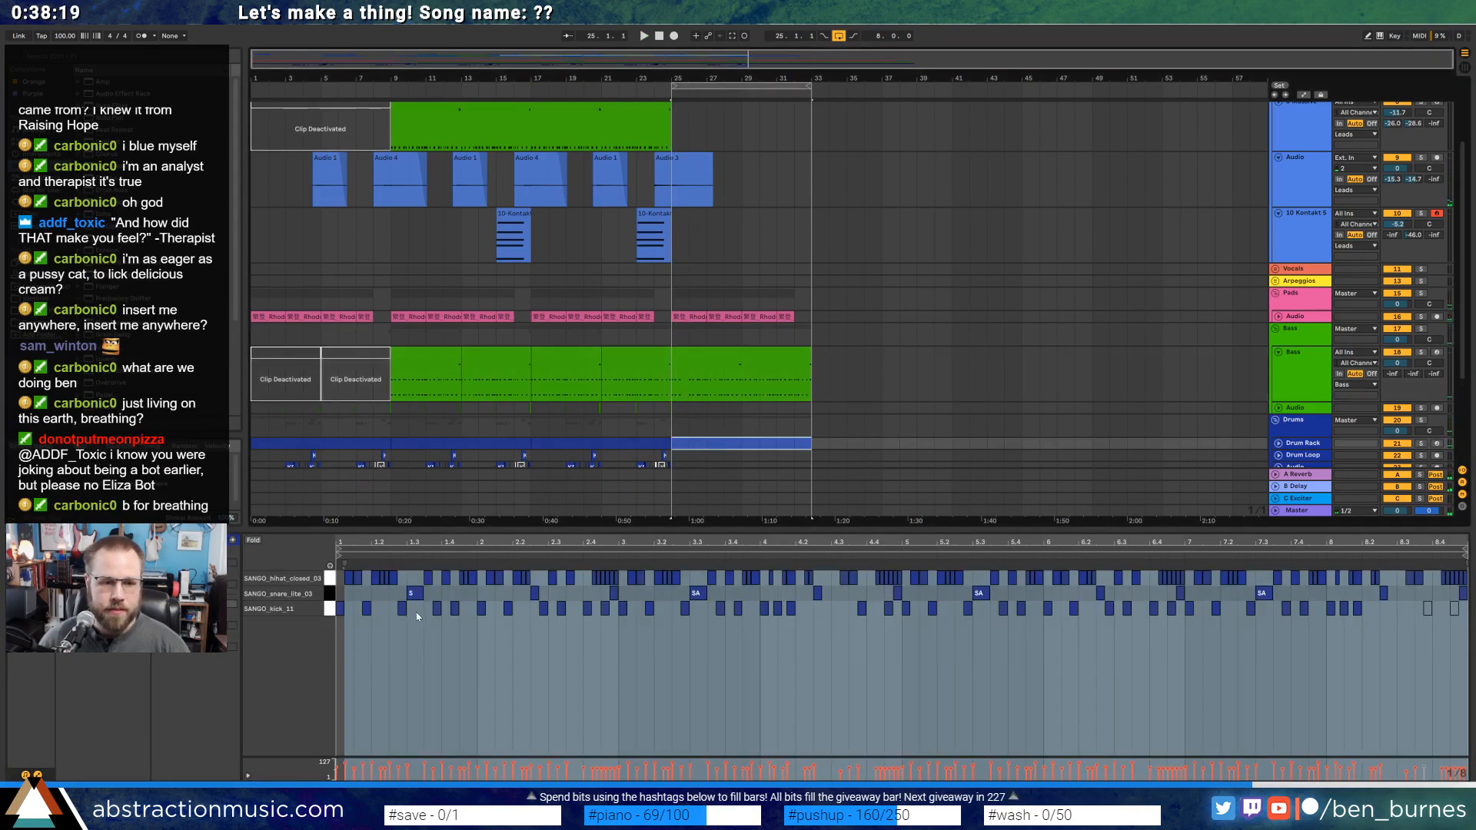
drag(416, 612, 462, 604)
key(space)
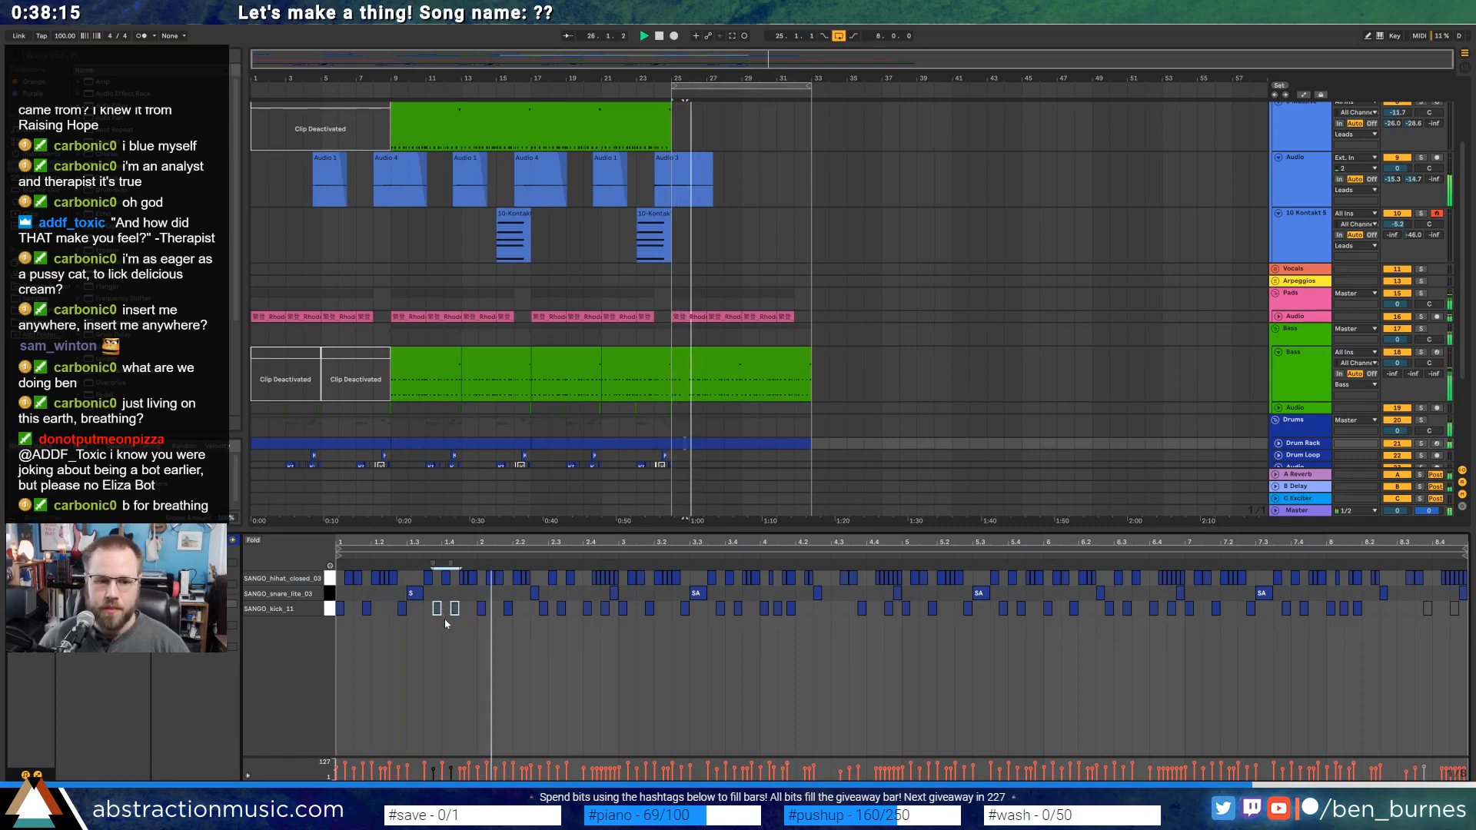
Deactivate the three late kick notes in clip bar 2 and the matching late bass notes in clip bars 2 and 3.
key(space)
drag(556, 593, 604, 623)
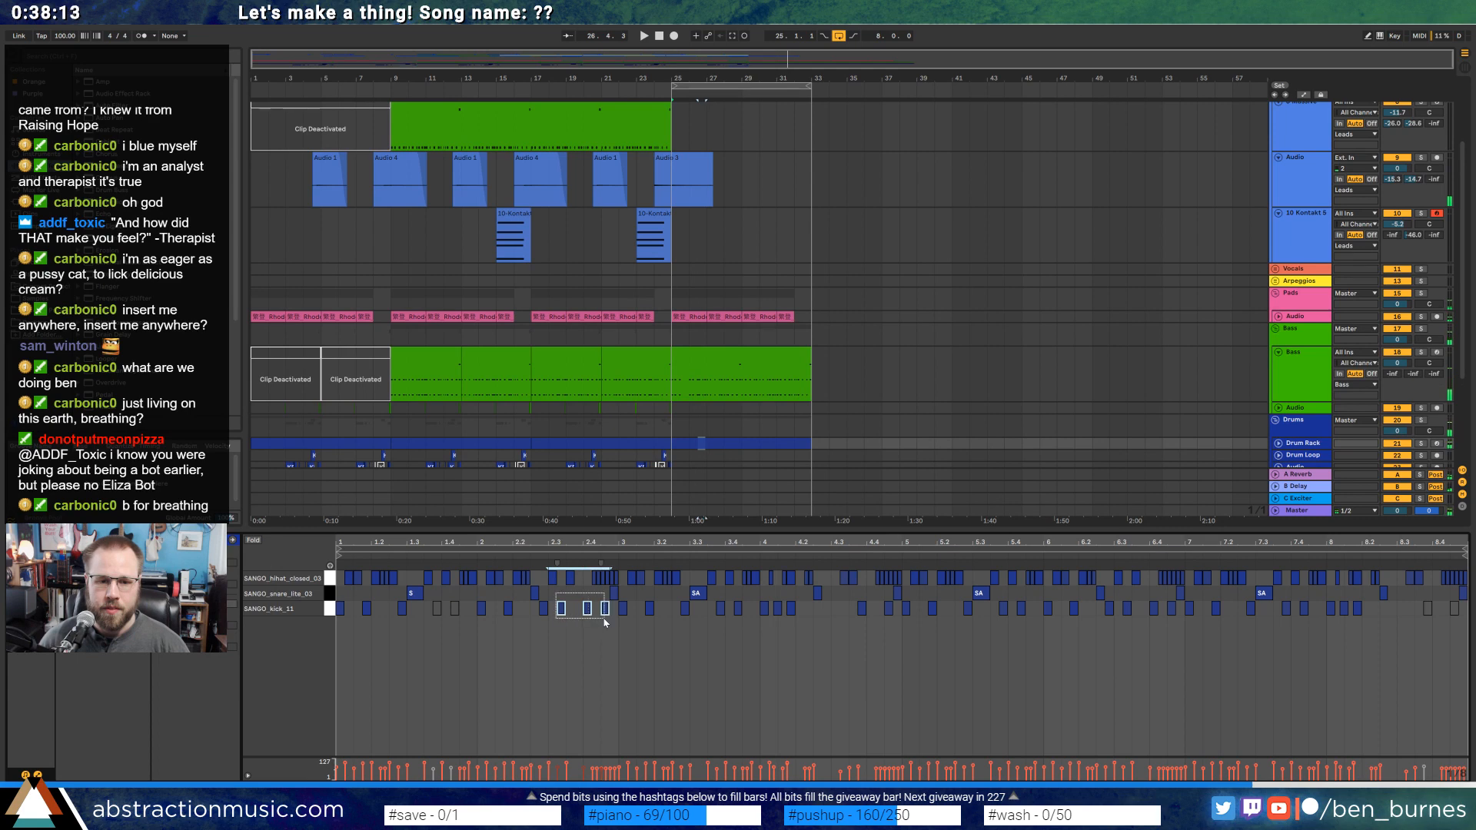
click(728, 359)
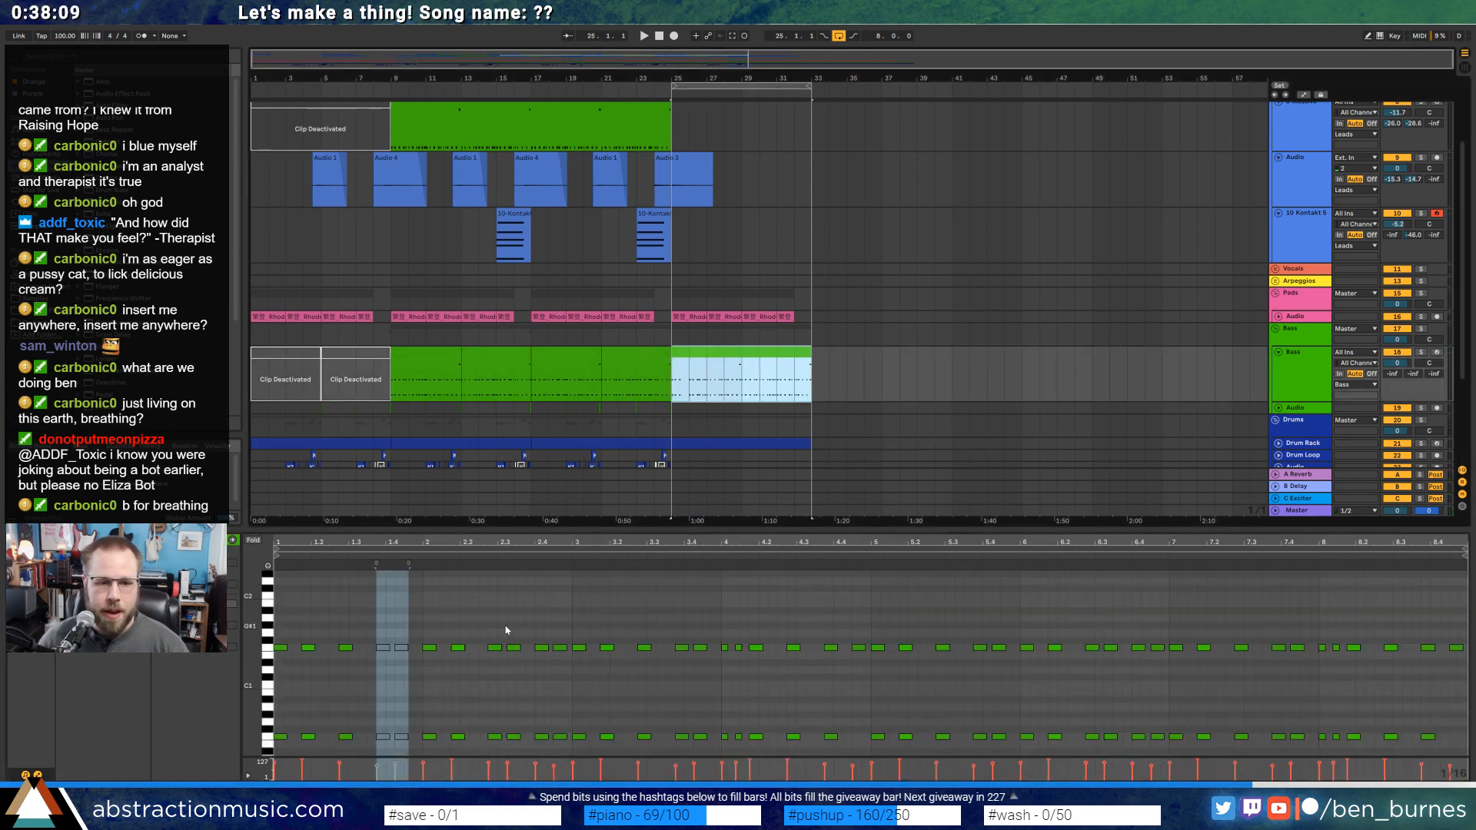
drag(504, 629, 568, 747)
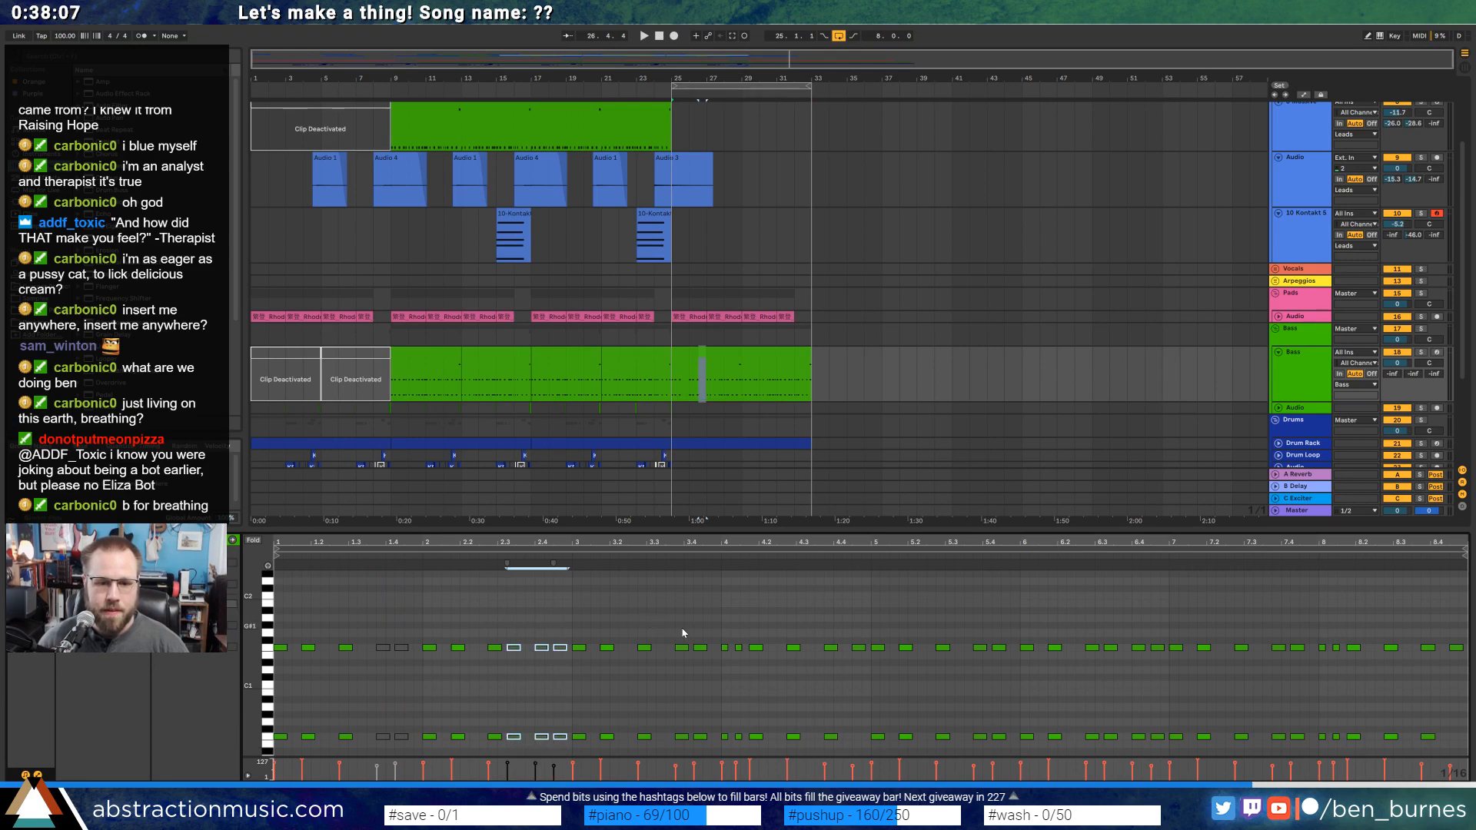
drag(680, 629, 708, 750)
key(0)
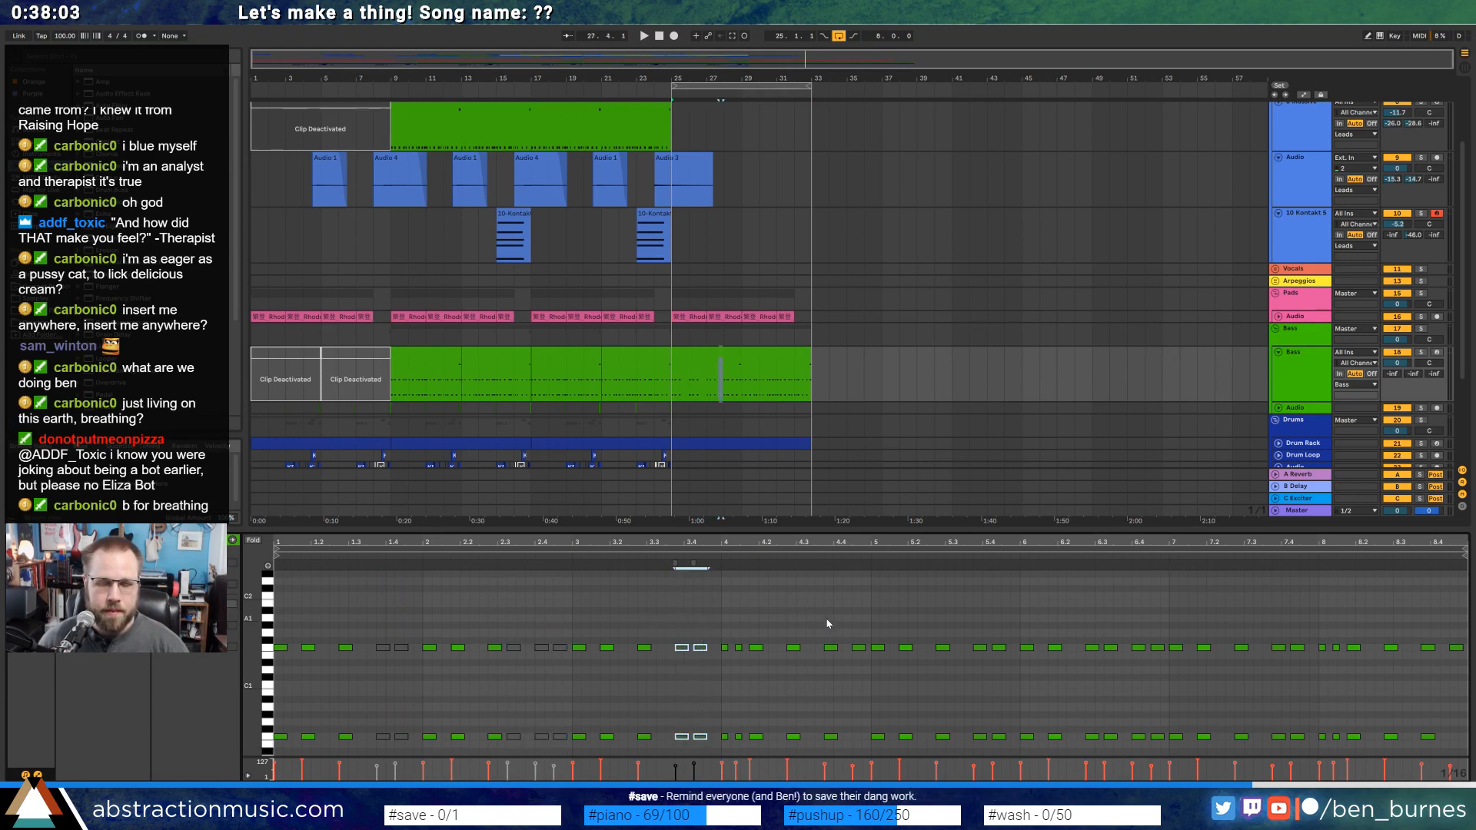
Examine the earlier bass clips at bars 17, 13 and 9 to compare their notes with the bass clip at bar 25.
click(852, 645)
scroll(859, 704, down, 2)
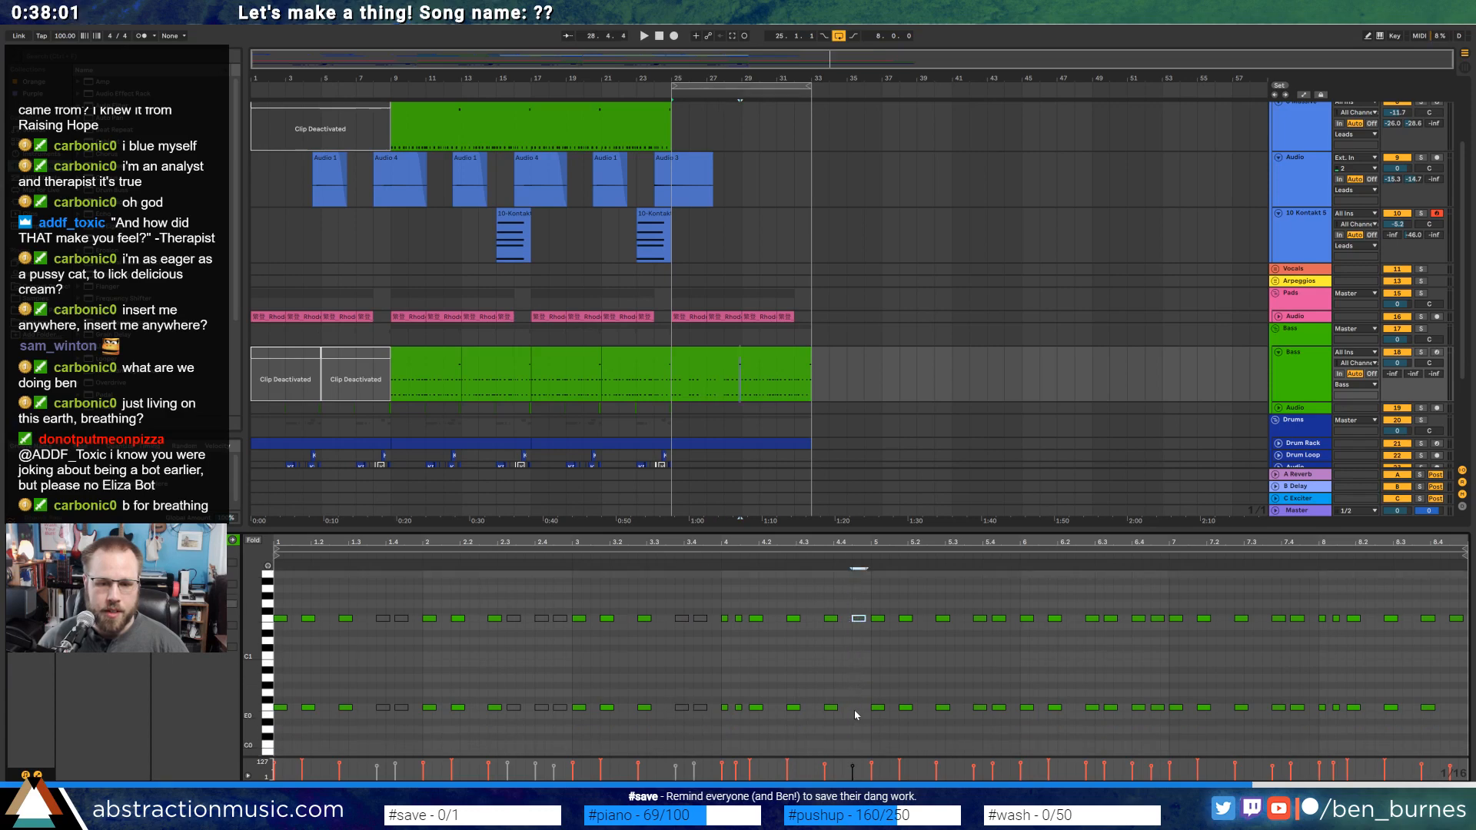
click(580, 352)
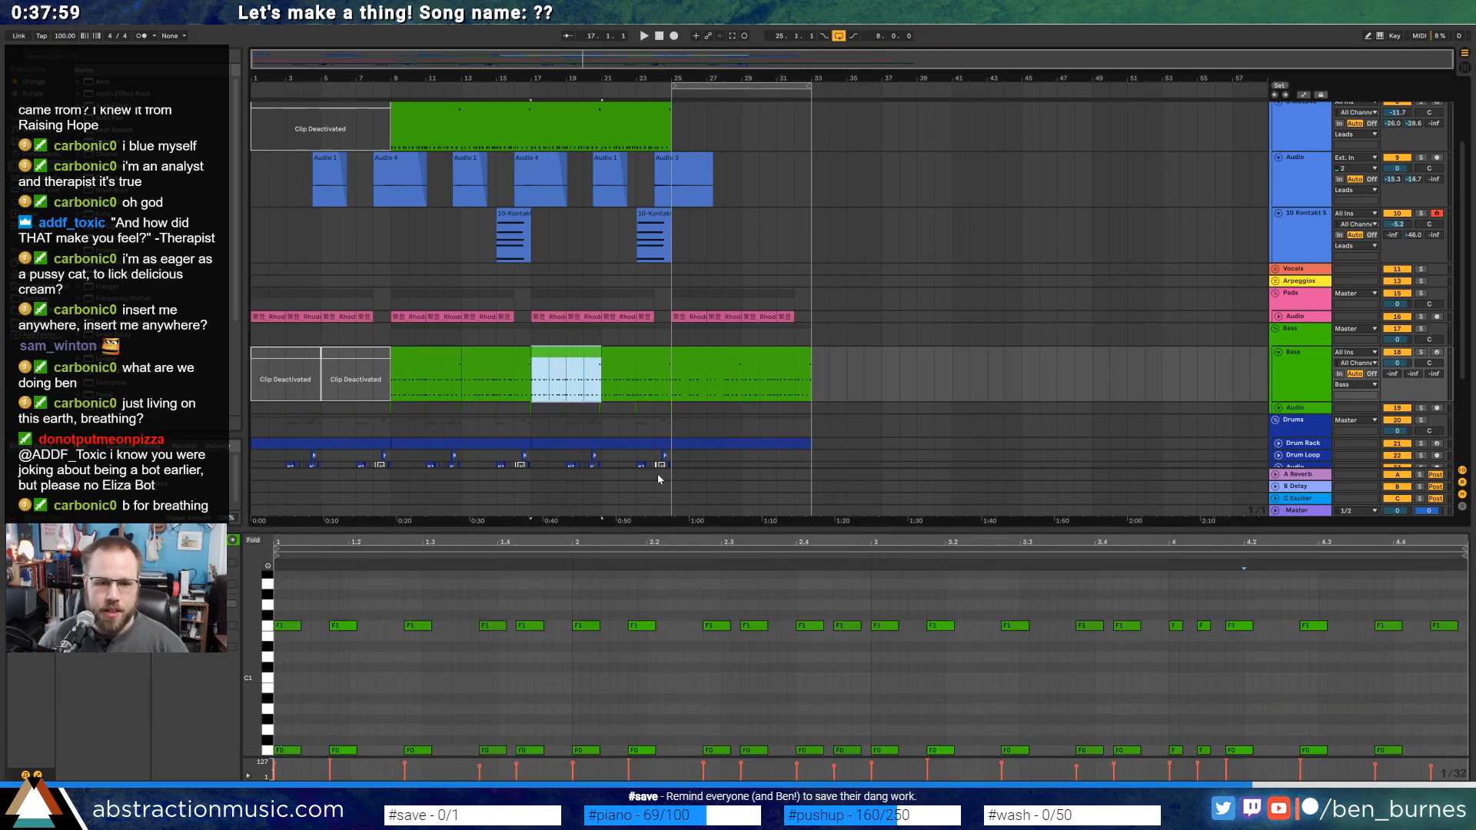
scroll(952, 685, up, 3)
click(498, 353)
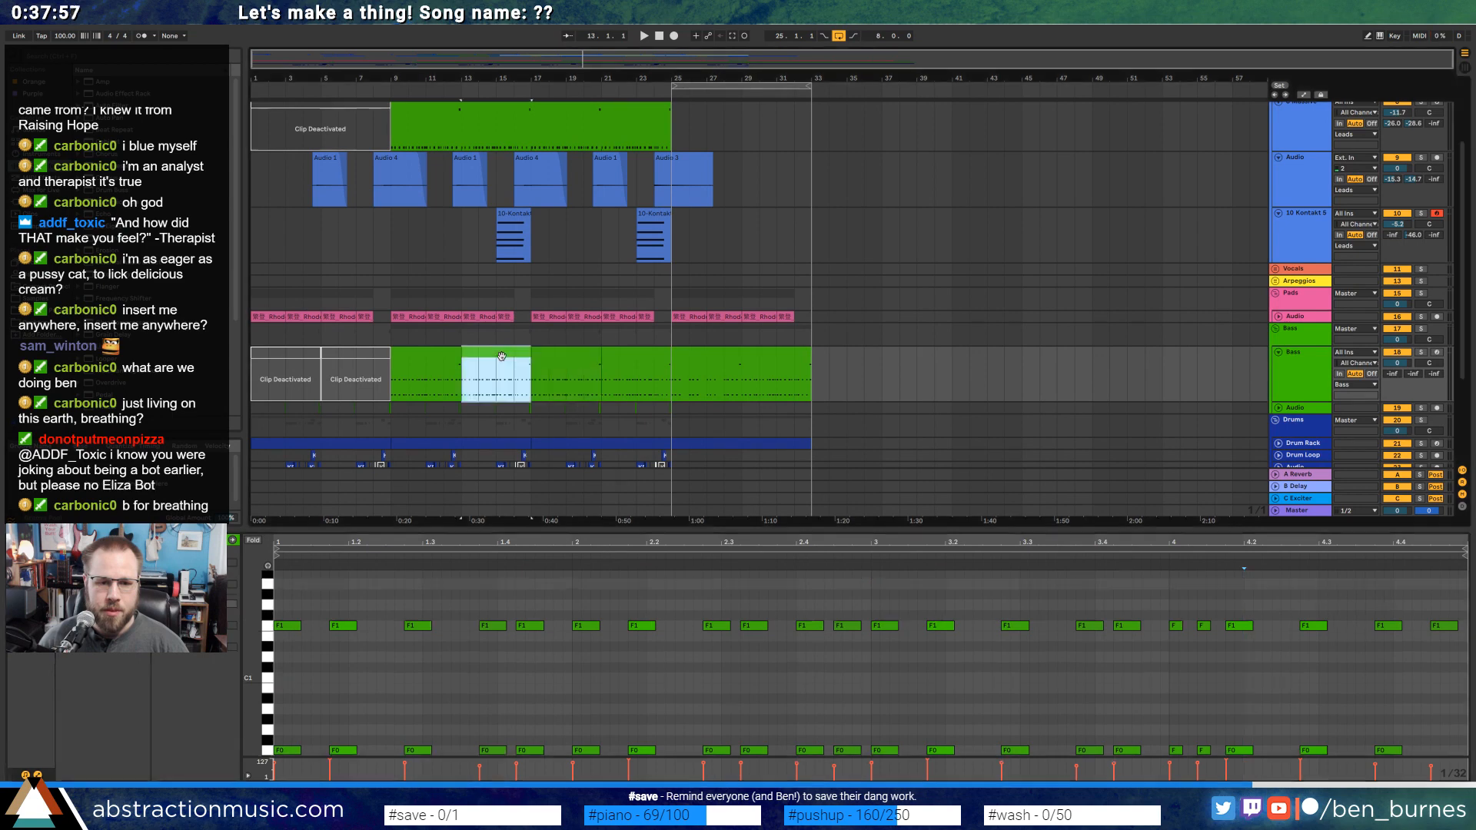
click(413, 354)
click(719, 340)
click(723, 352)
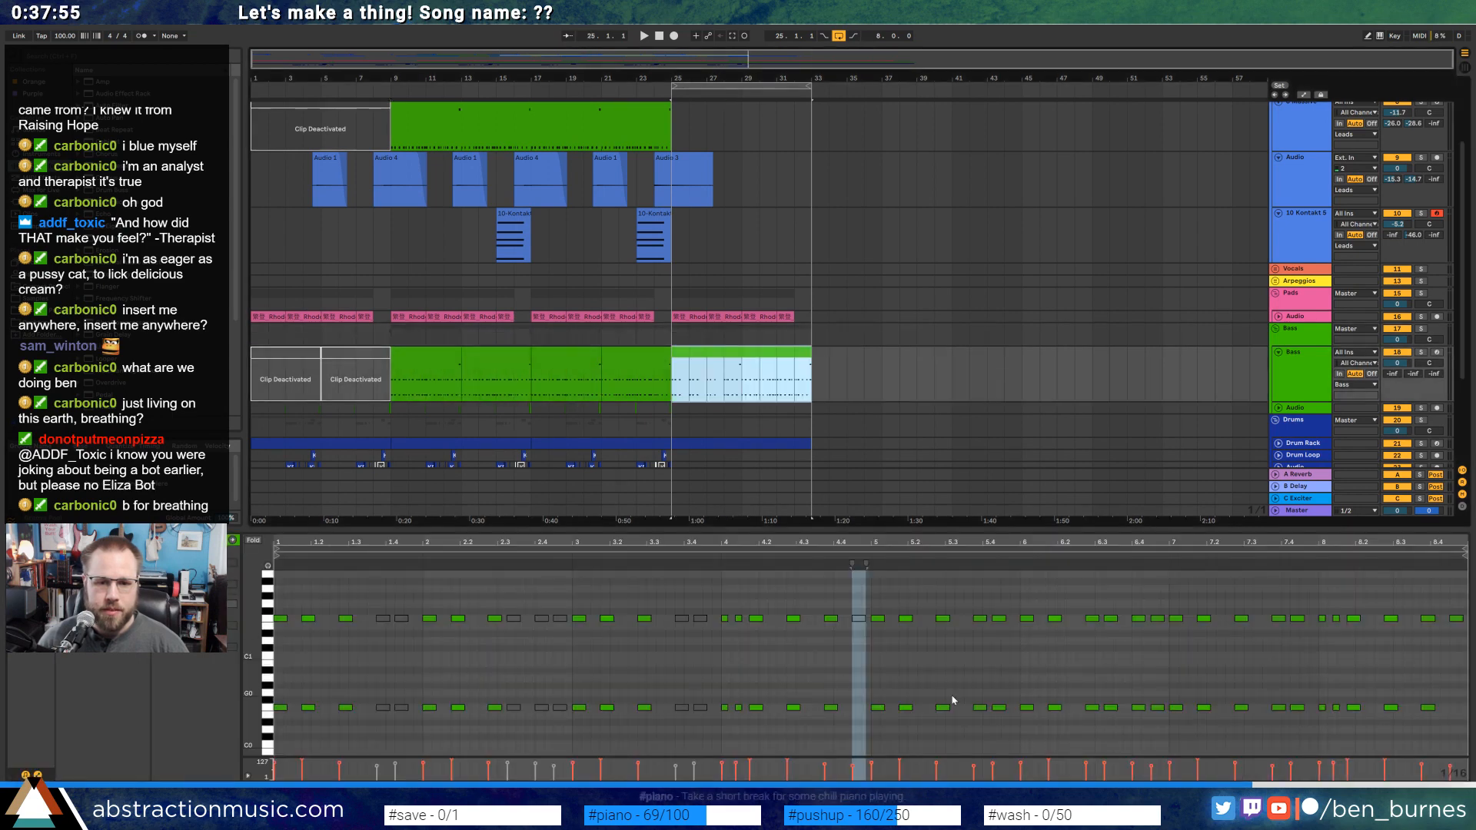
Deactivate the high bass note and the lower bass notes around beat 4 of clip bar 4.
scroll(952, 697, up, 2)
scroll(950, 694, down, 1)
scroll(907, 681, up, 4)
scroll(901, 680, up, 2)
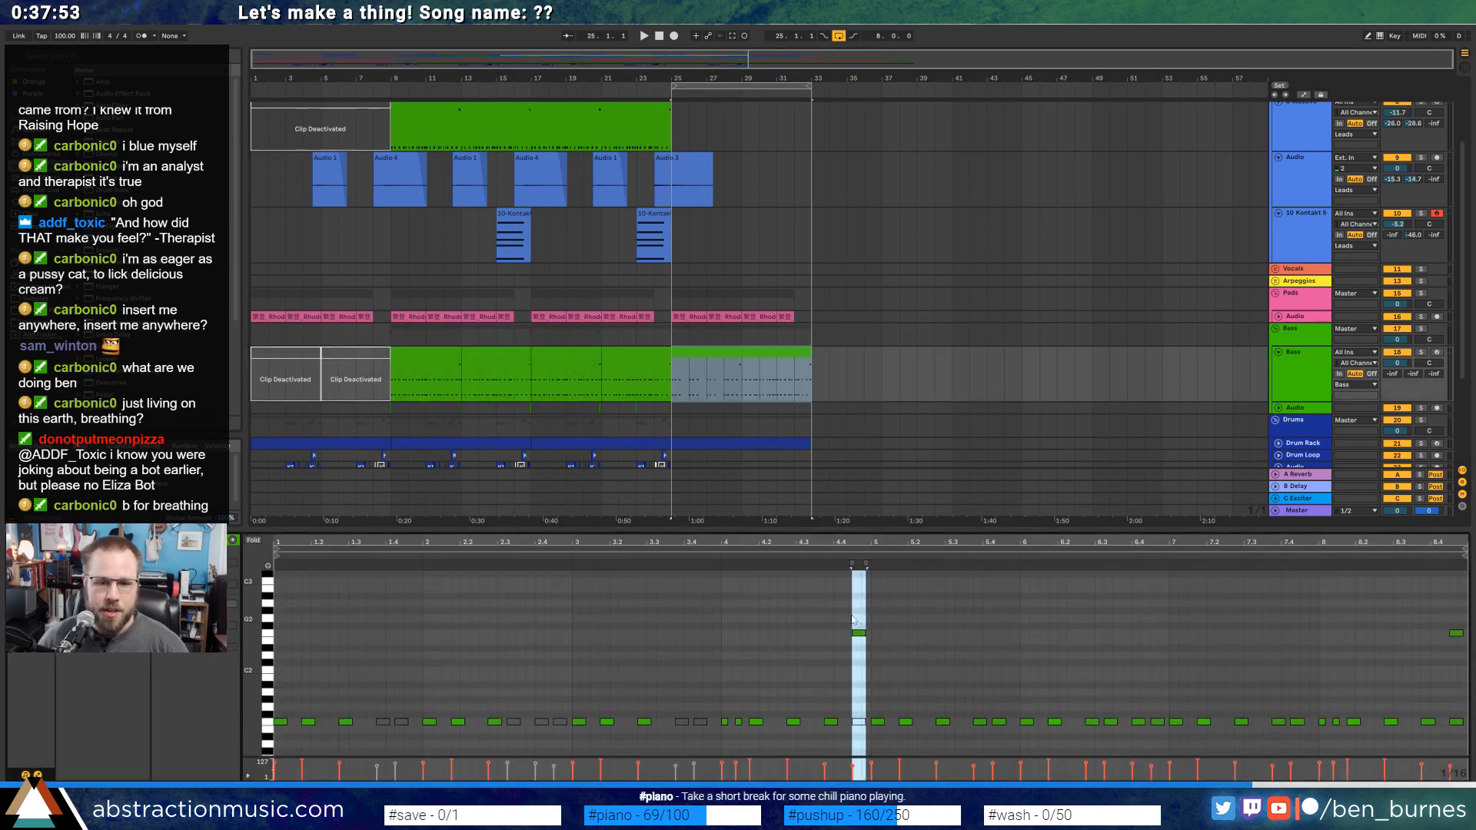
click(859, 632)
key(0)
scroll(853, 638, down, 5)
mouse_move(827, 635)
mouse_down()
mouse_move(849, 767)
mouse_move(824, 605)
mouse_up()
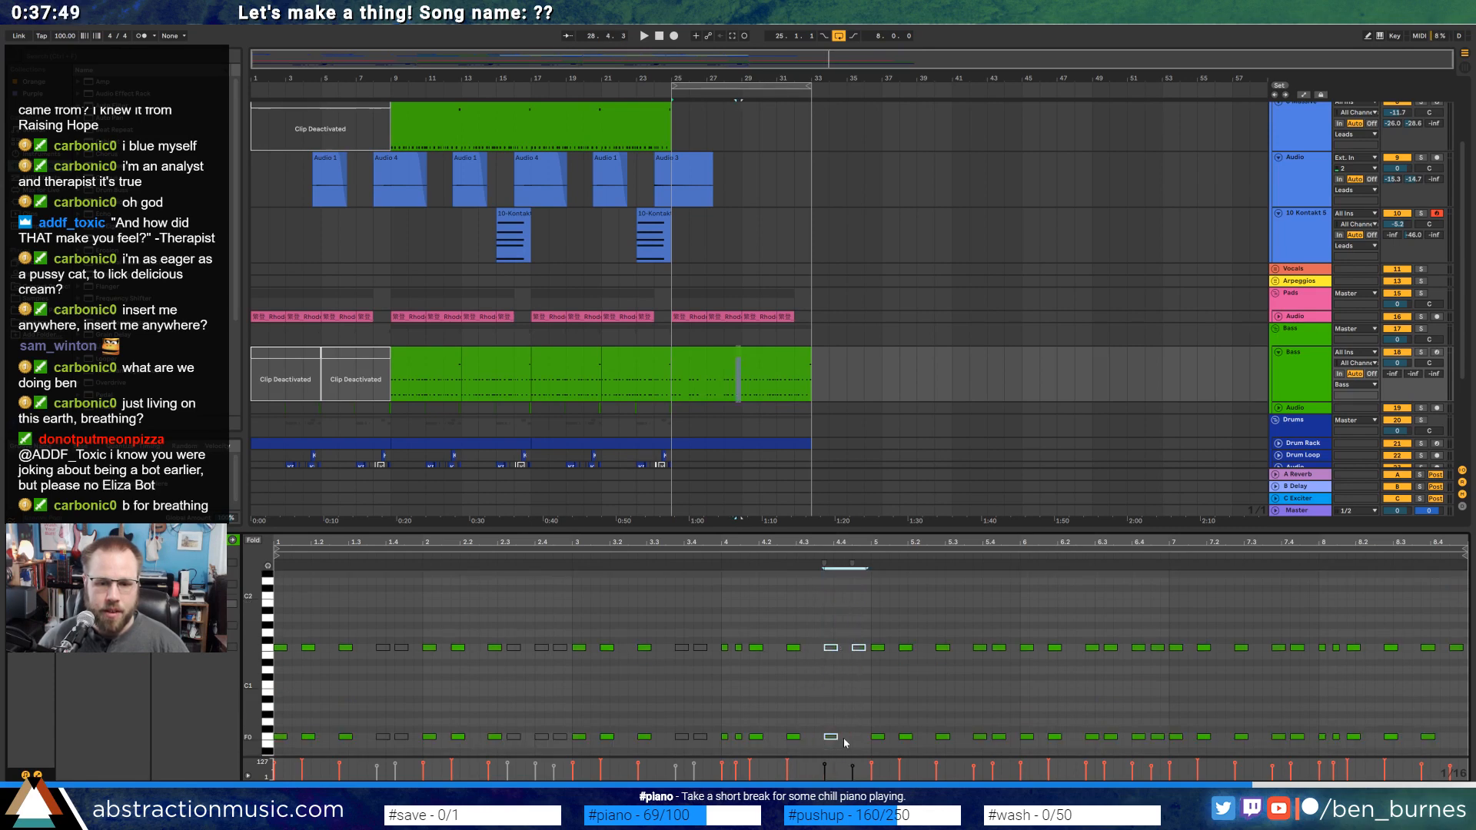
Deactivate the late bass notes in both octaves in clip bars 5, 6 and 7.
drag(974, 636, 1008, 740)
key(0)
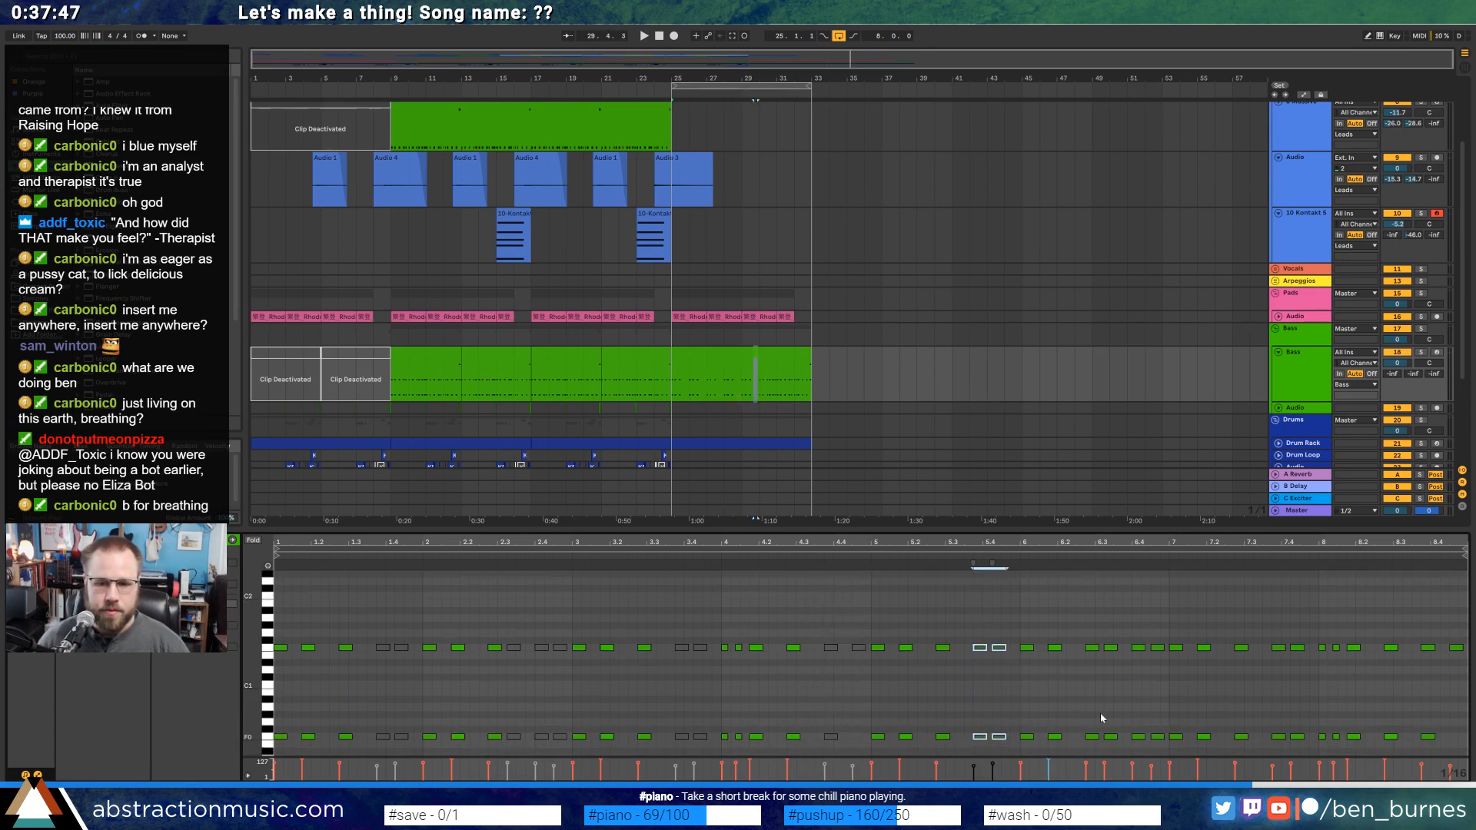
drag(1104, 626, 1167, 761)
key(0)
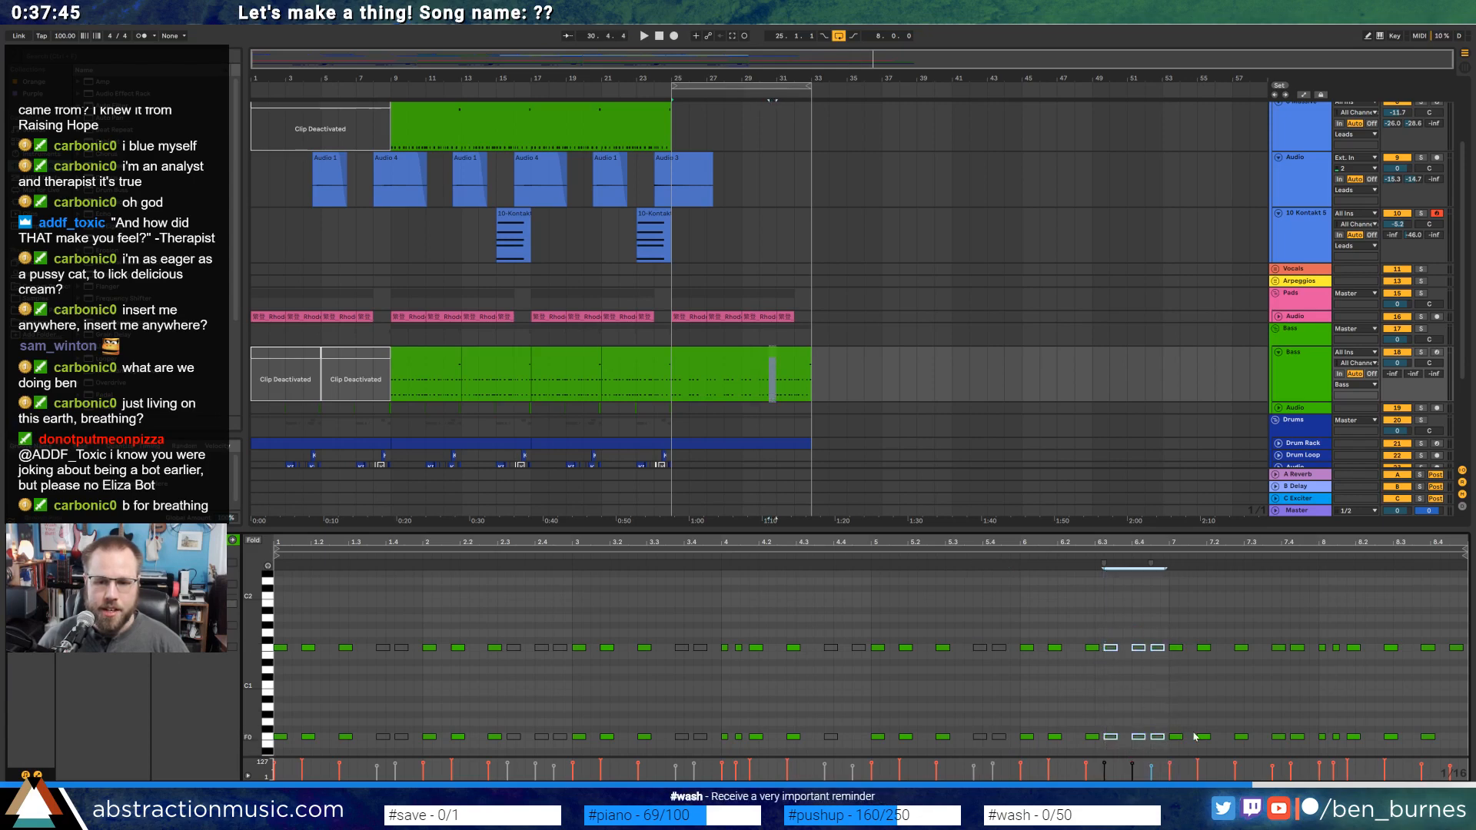
drag(1263, 627, 1309, 753)
key(0)
Deactivate the bass notes at the end of clip bar 8, including the high note at the clip's end.
drag(1419, 624, 1467, 753)
key(0)
scroll(1445, 605, up, 5)
drag(1440, 605, 1463, 639)
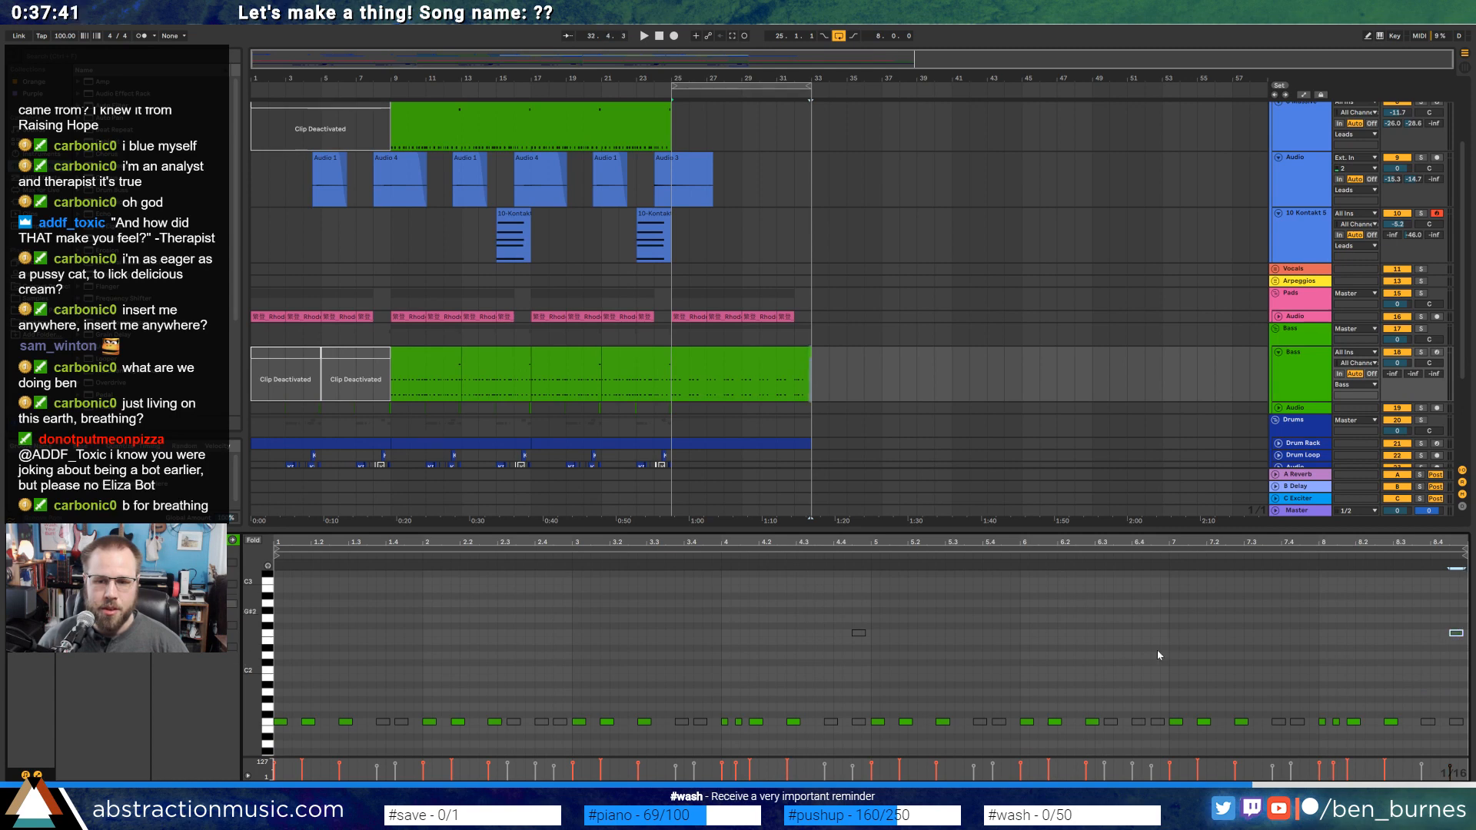
scroll(1158, 655, down, 5)
Deactivate the two kick notes around beat 4 of bar 3 in the drum clip at bar 25 and play the section back.
click(730, 351)
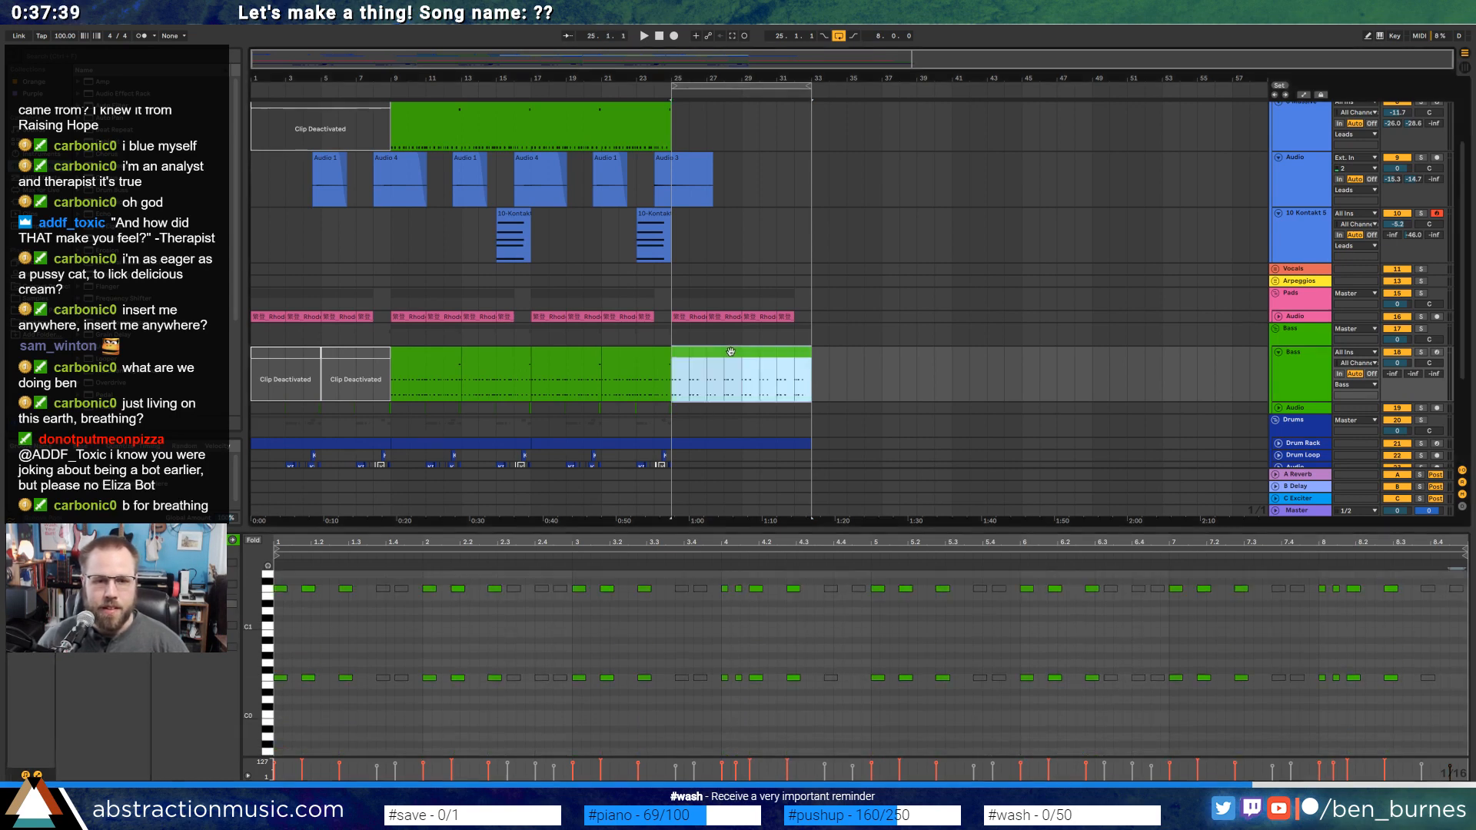
click(715, 446)
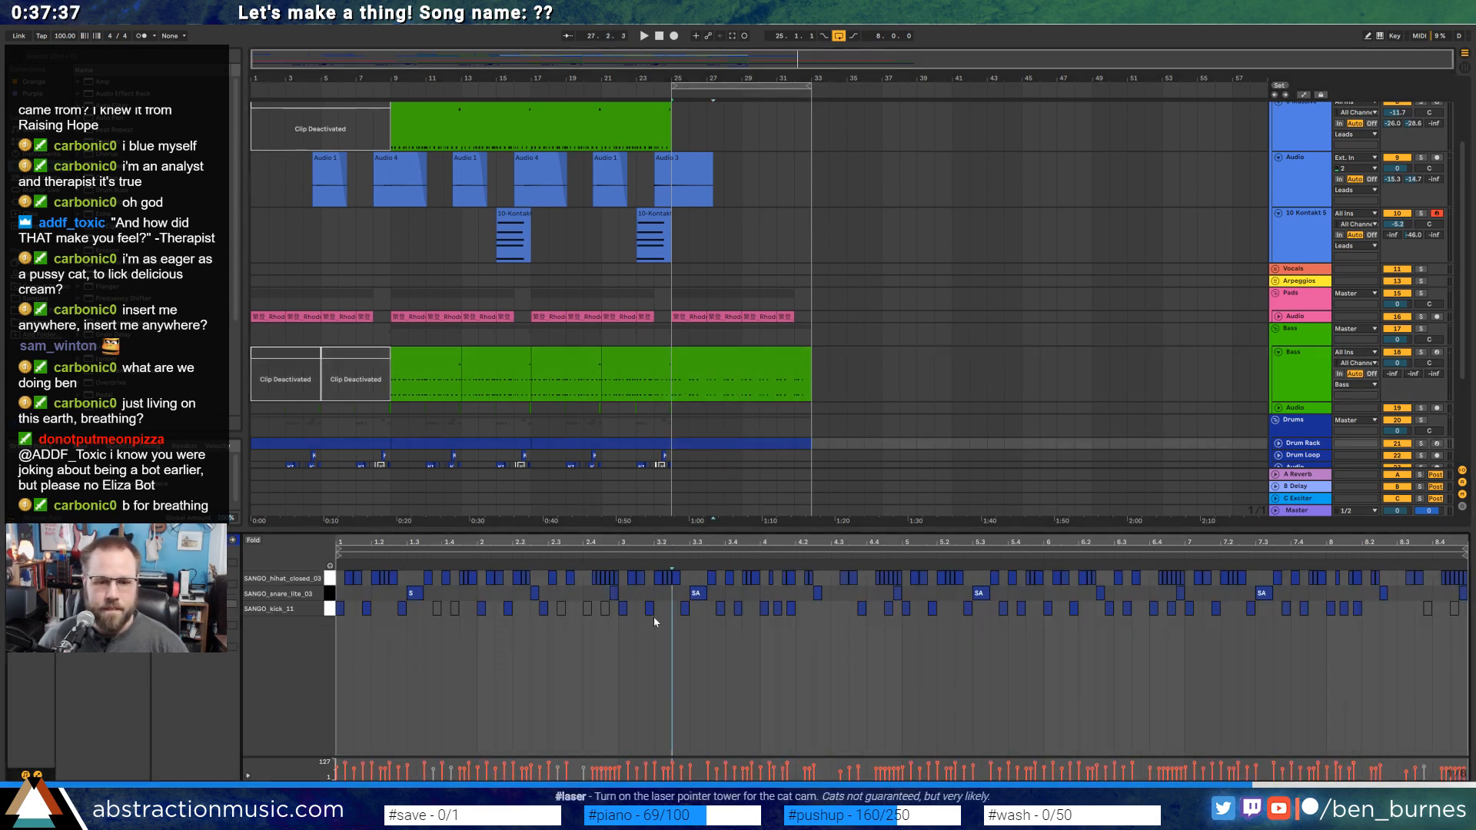
drag(699, 610, 756, 616)
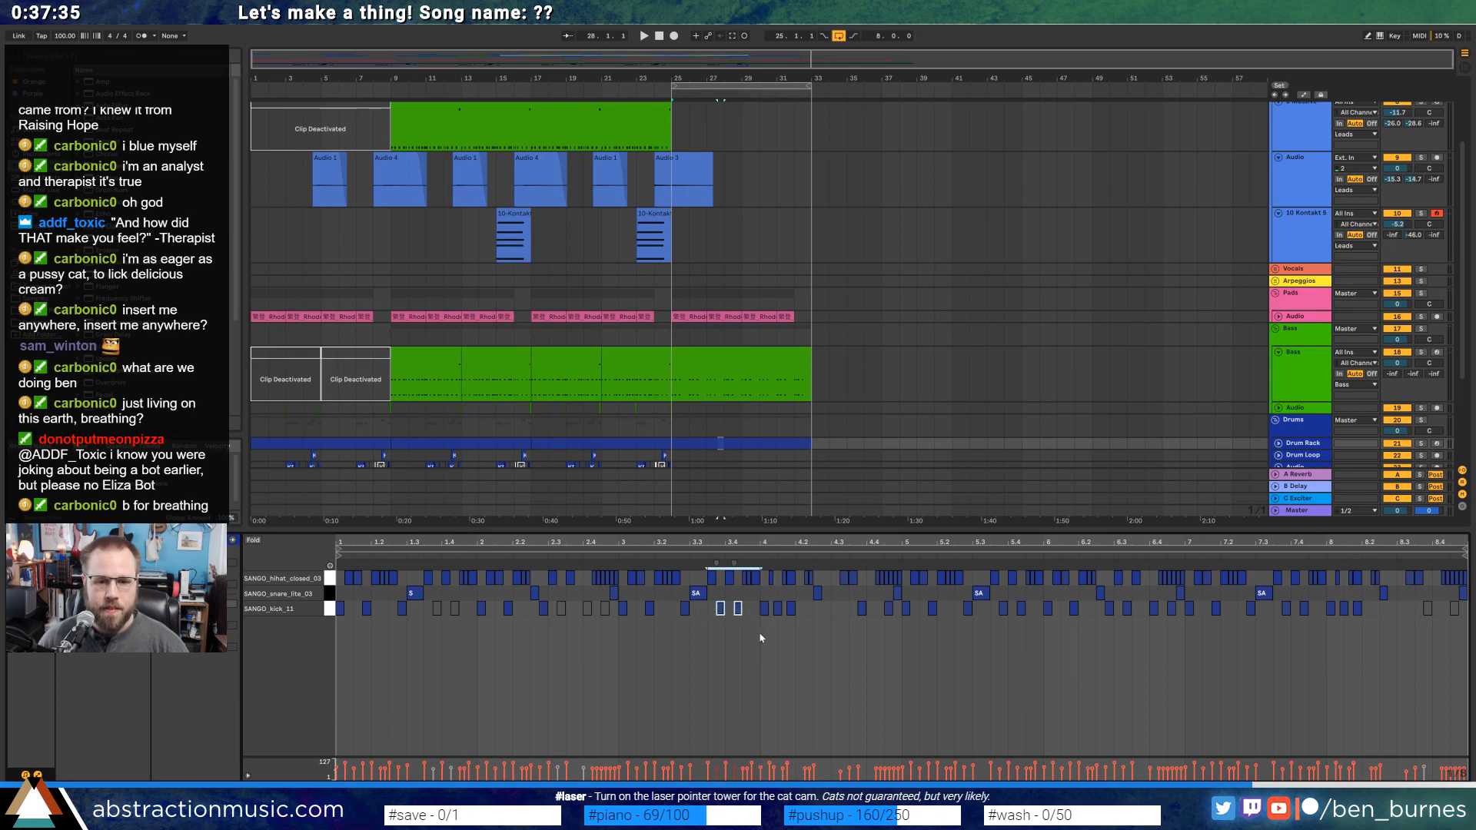
key(space)
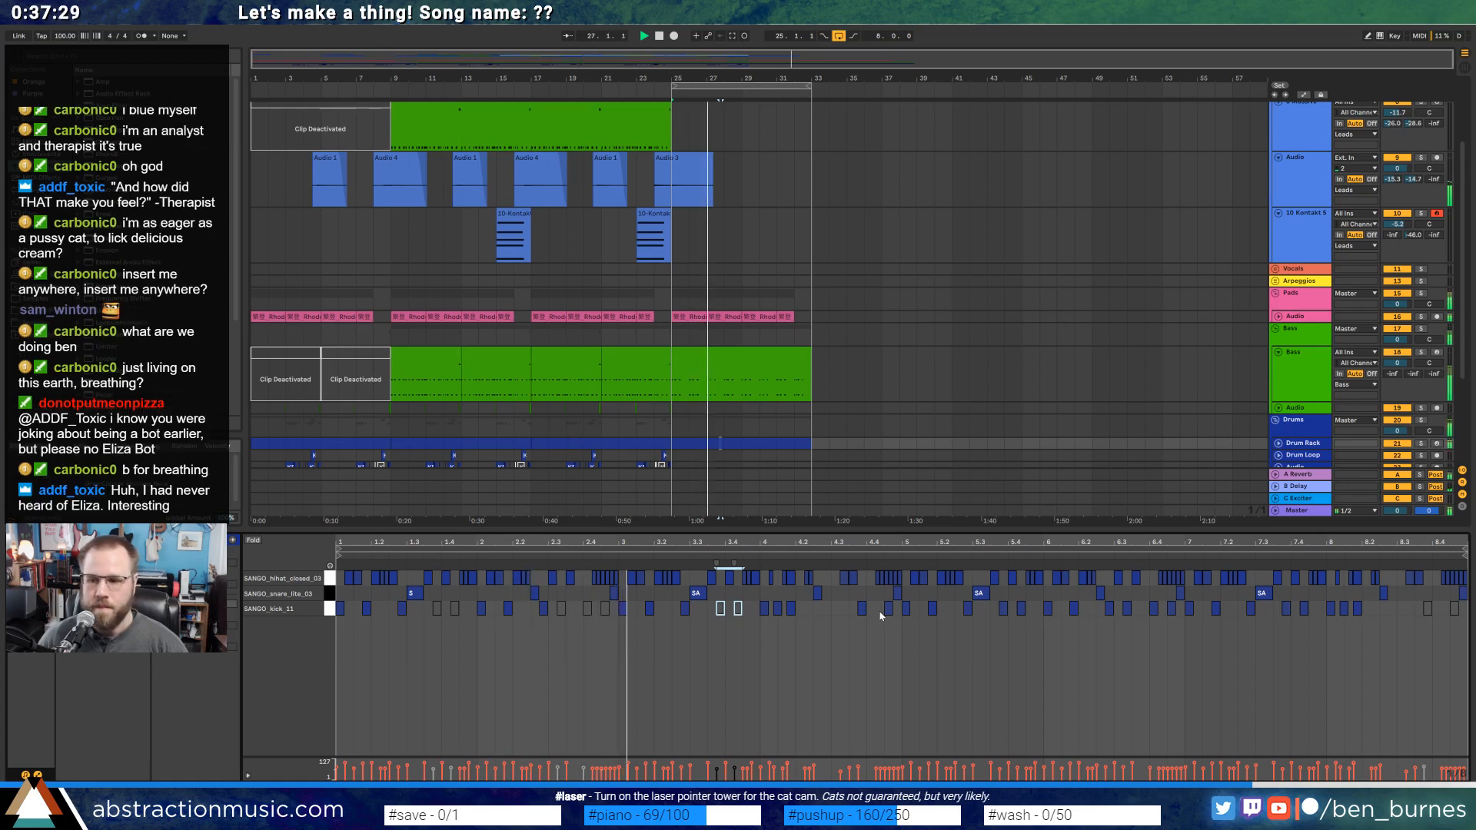
key(space)
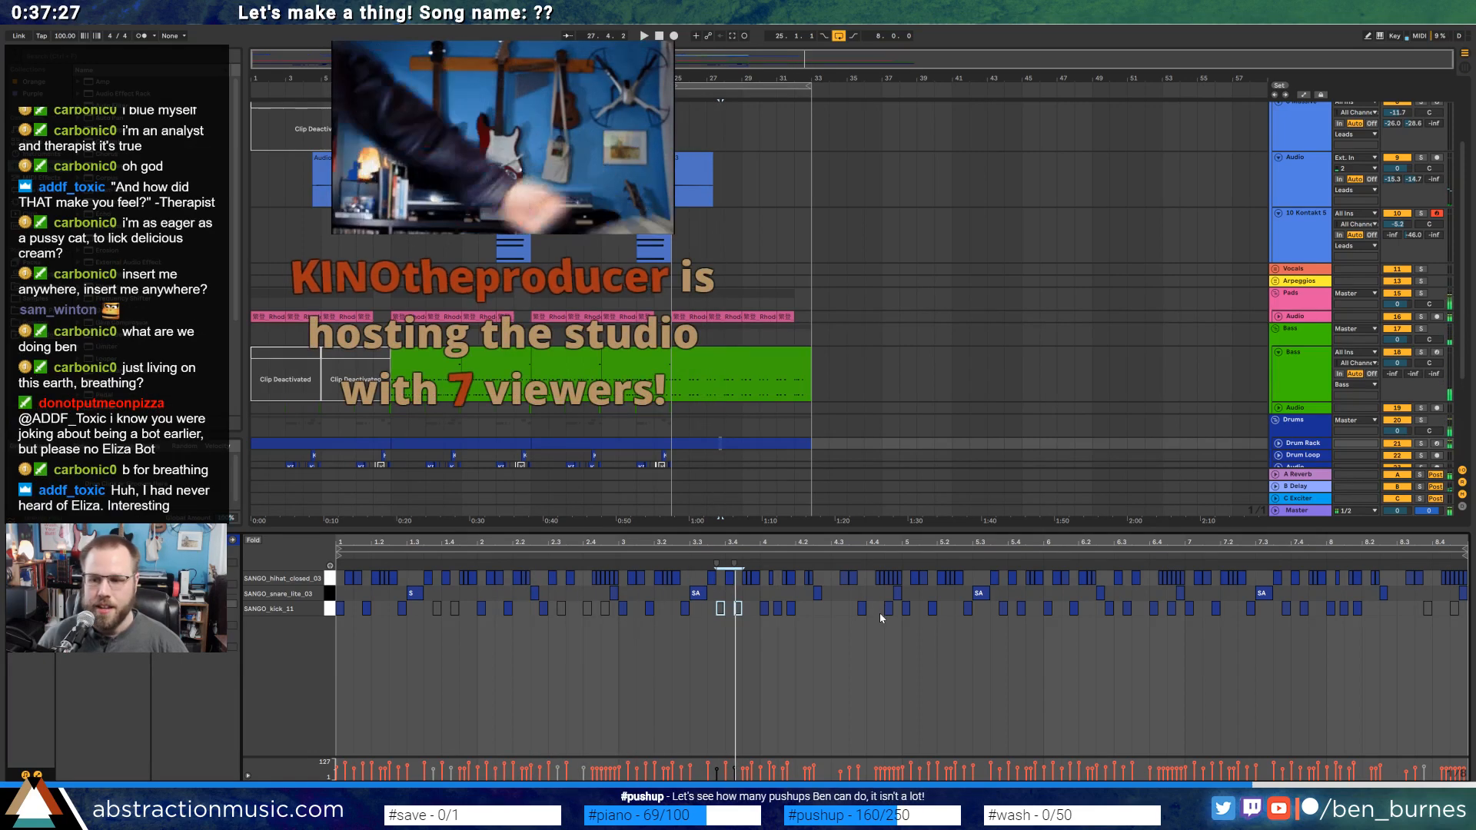
Deactivate the late kick notes in bars 4 through 7 of the drum clip.
drag(856, 603, 885, 617)
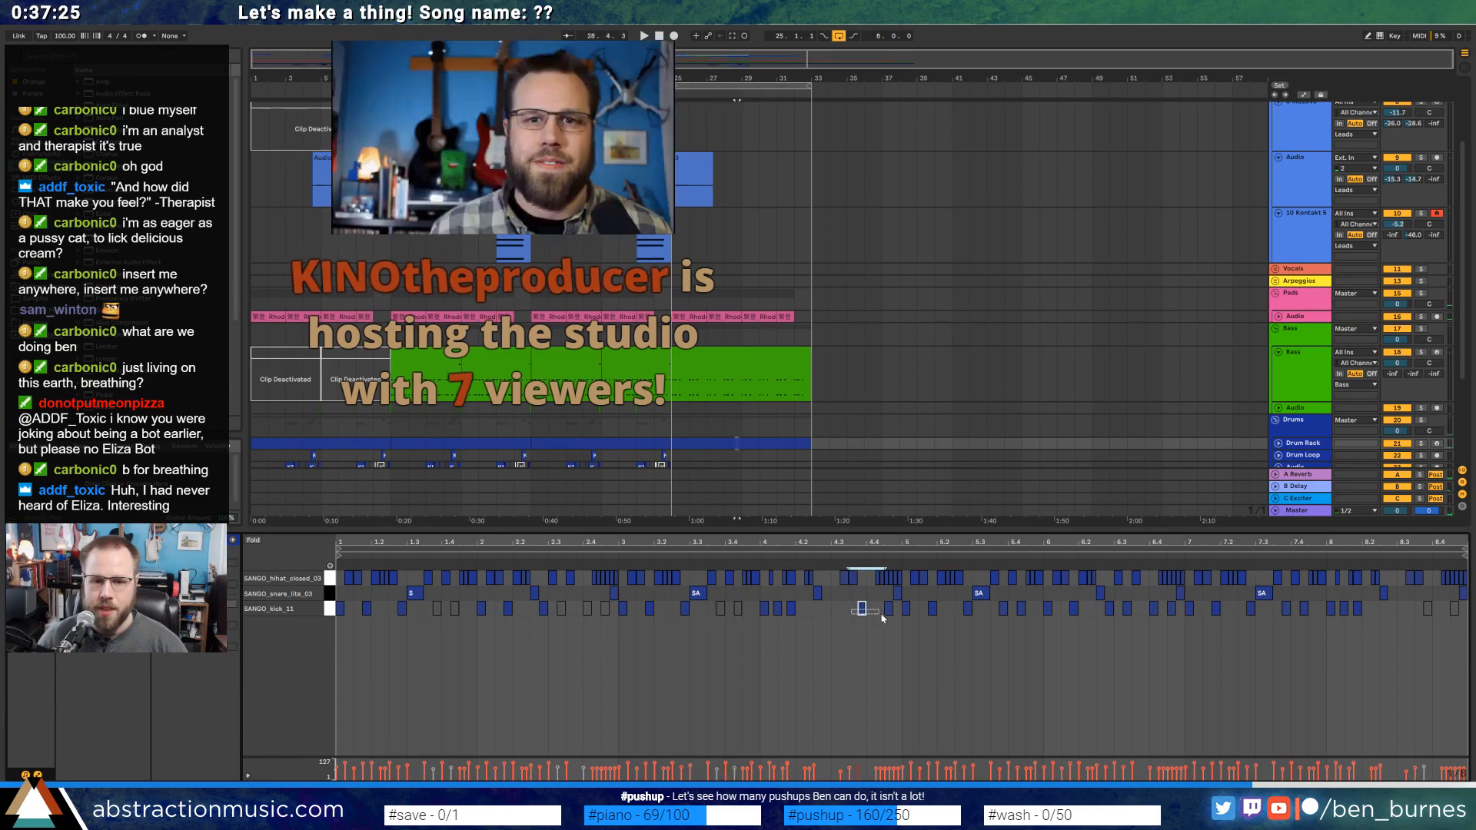
key(0)
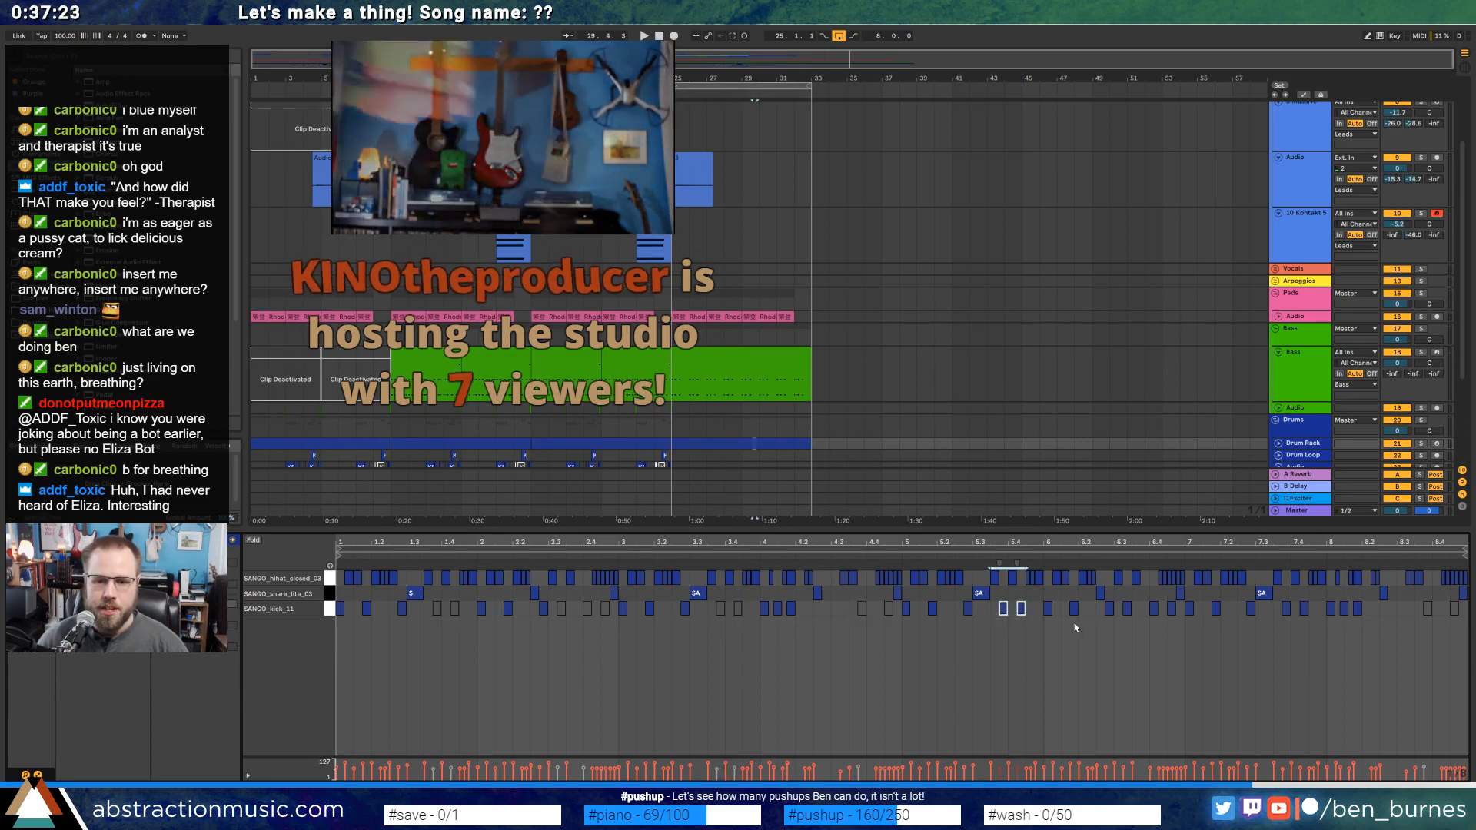
drag(1122, 597, 1160, 625)
key(0)
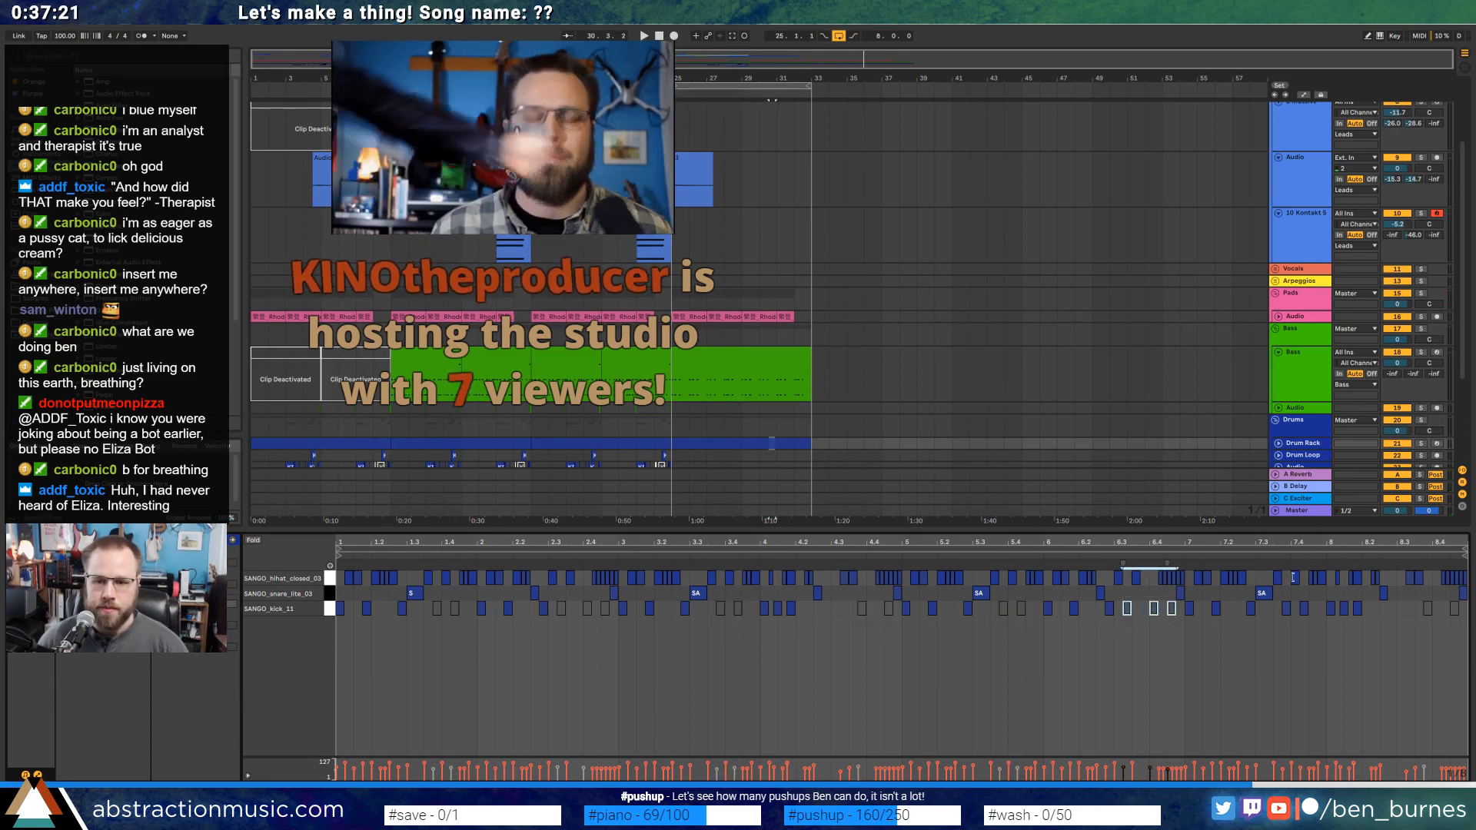
drag(1279, 598, 1297, 629)
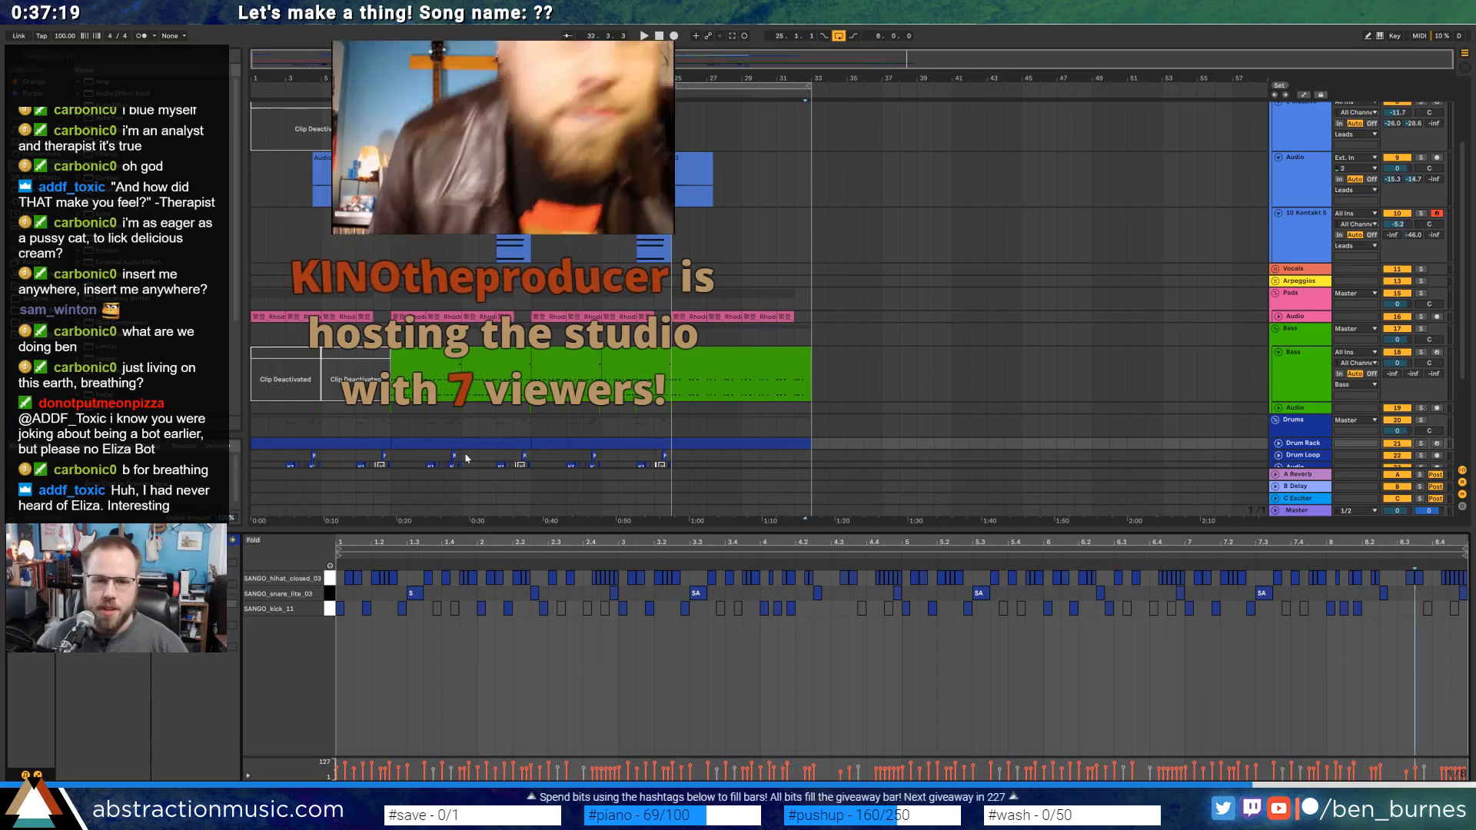
Select the bass clip at bar 25 and show the Bass track's device chain.
click(771, 386)
key(shift+Tab)
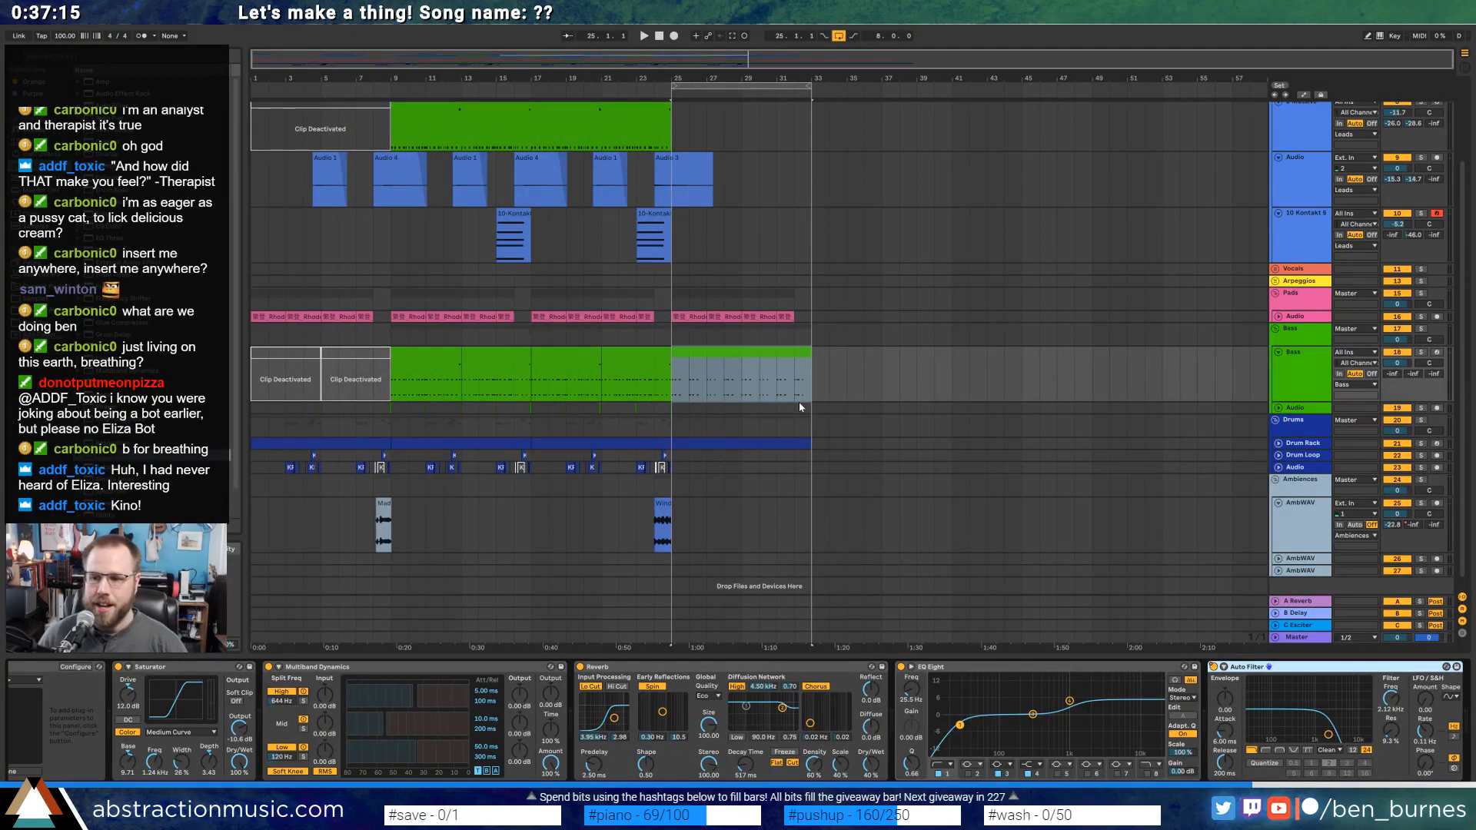
click(799, 402)
scroll(818, 426, up, 4)
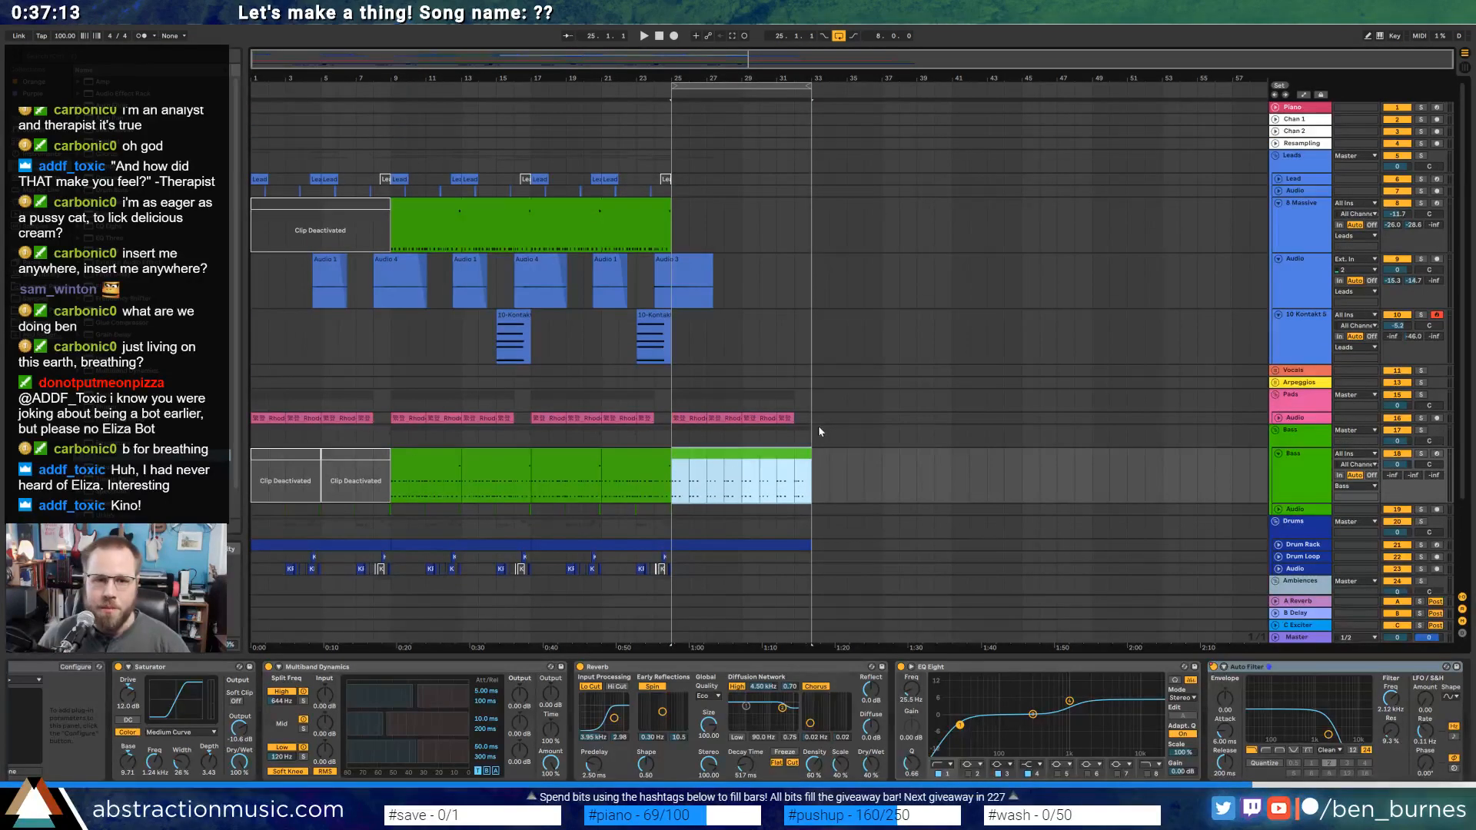
Place the insertion point at bar 25 on the Massive track and arm the Kontakt 5 track for recording.
click(674, 229)
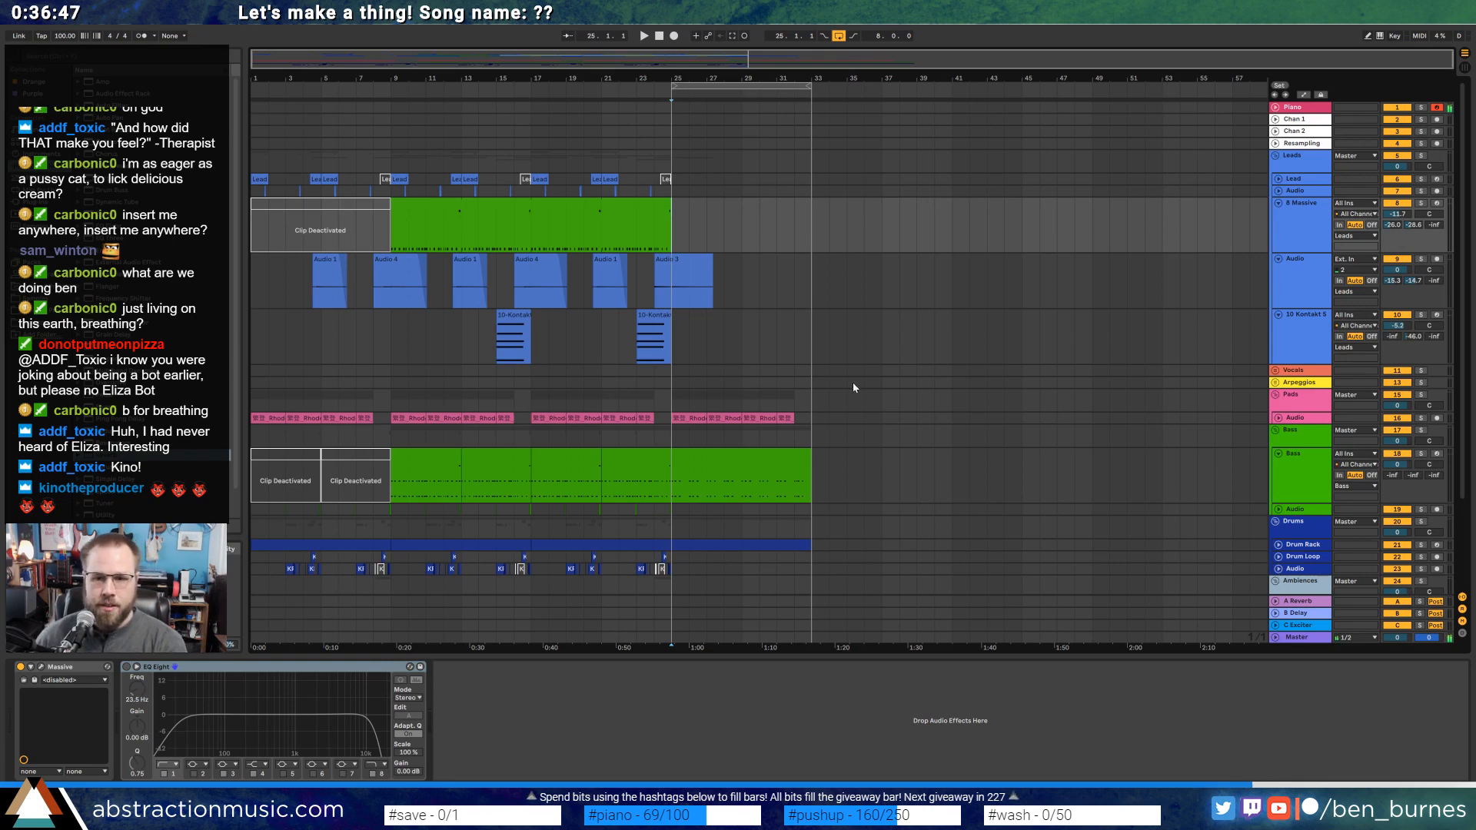
click(1437, 314)
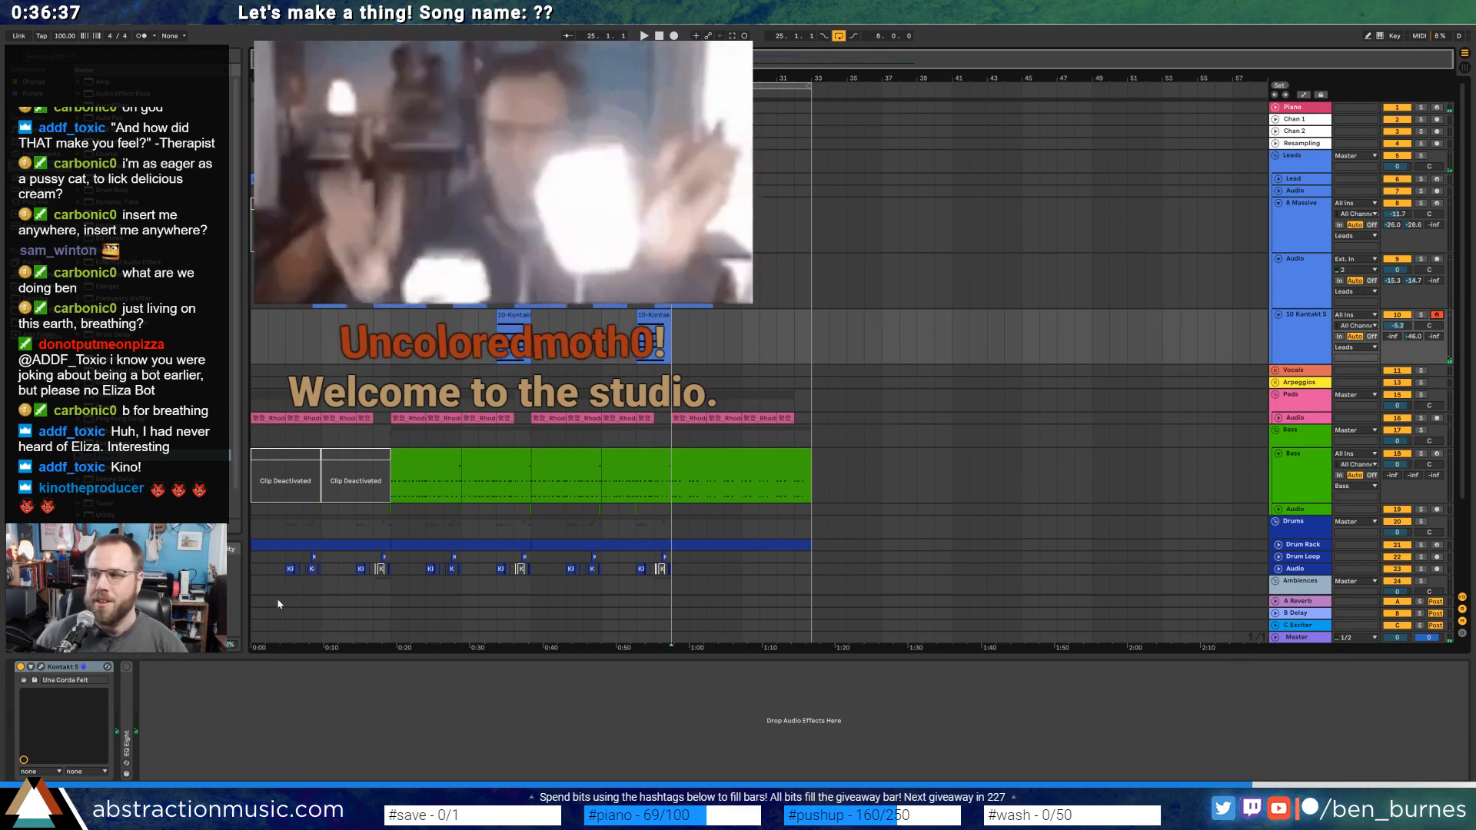
key(1)
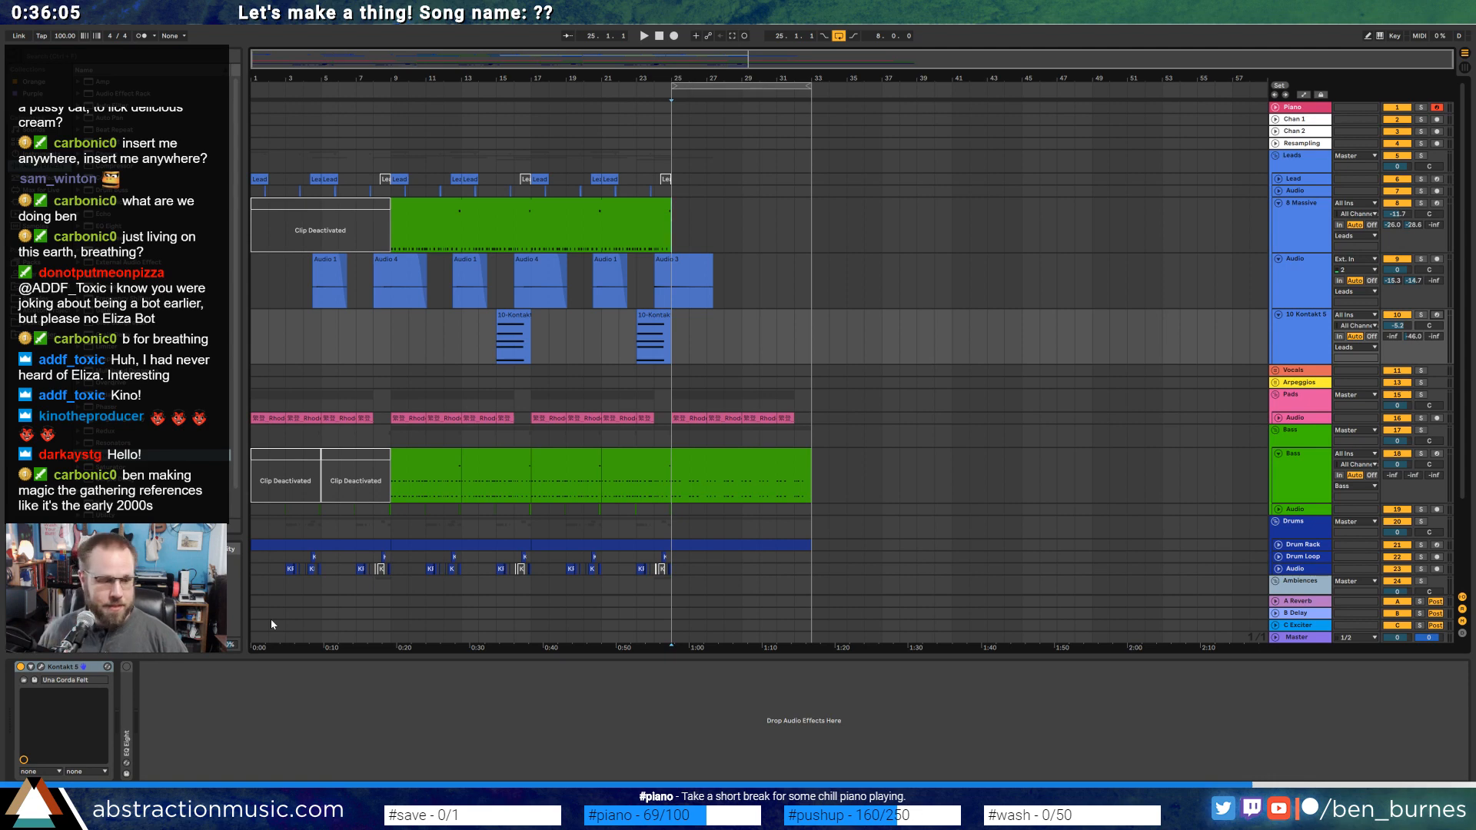
Play the arrangement from the beginning and review the tracks down to the ambience clips.
click(678, 145)
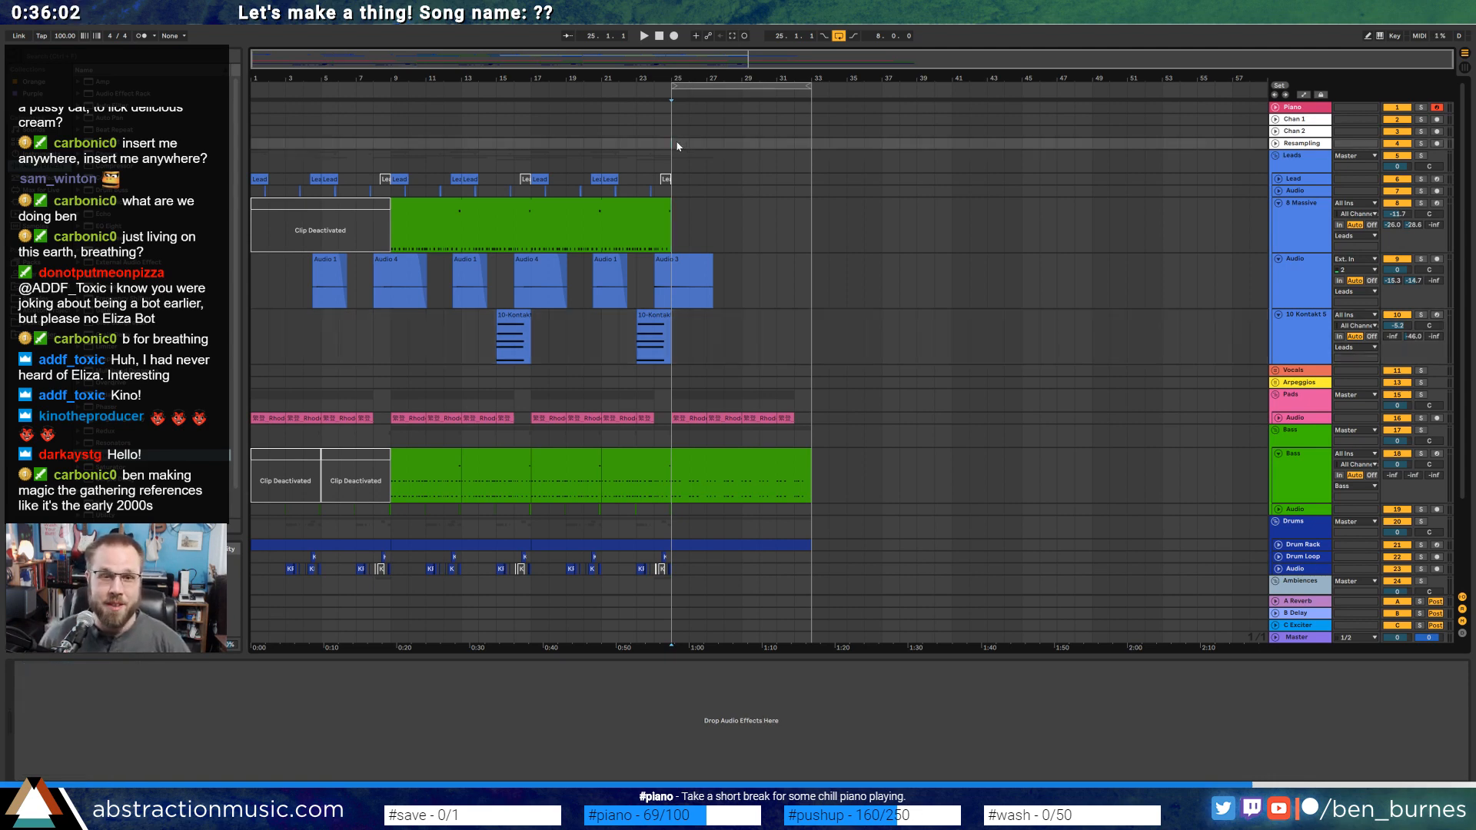
click(384, 87)
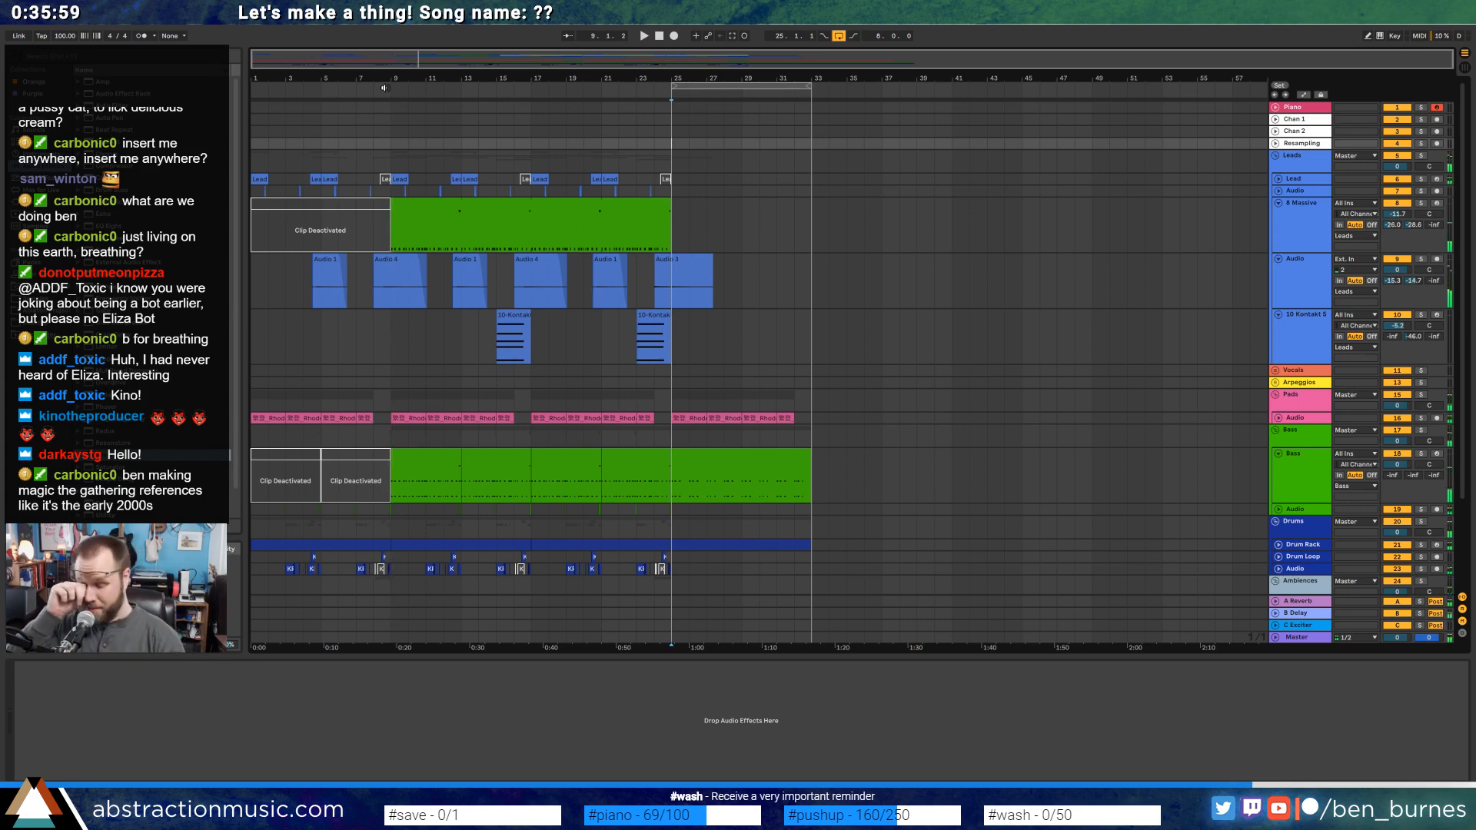
key(space)
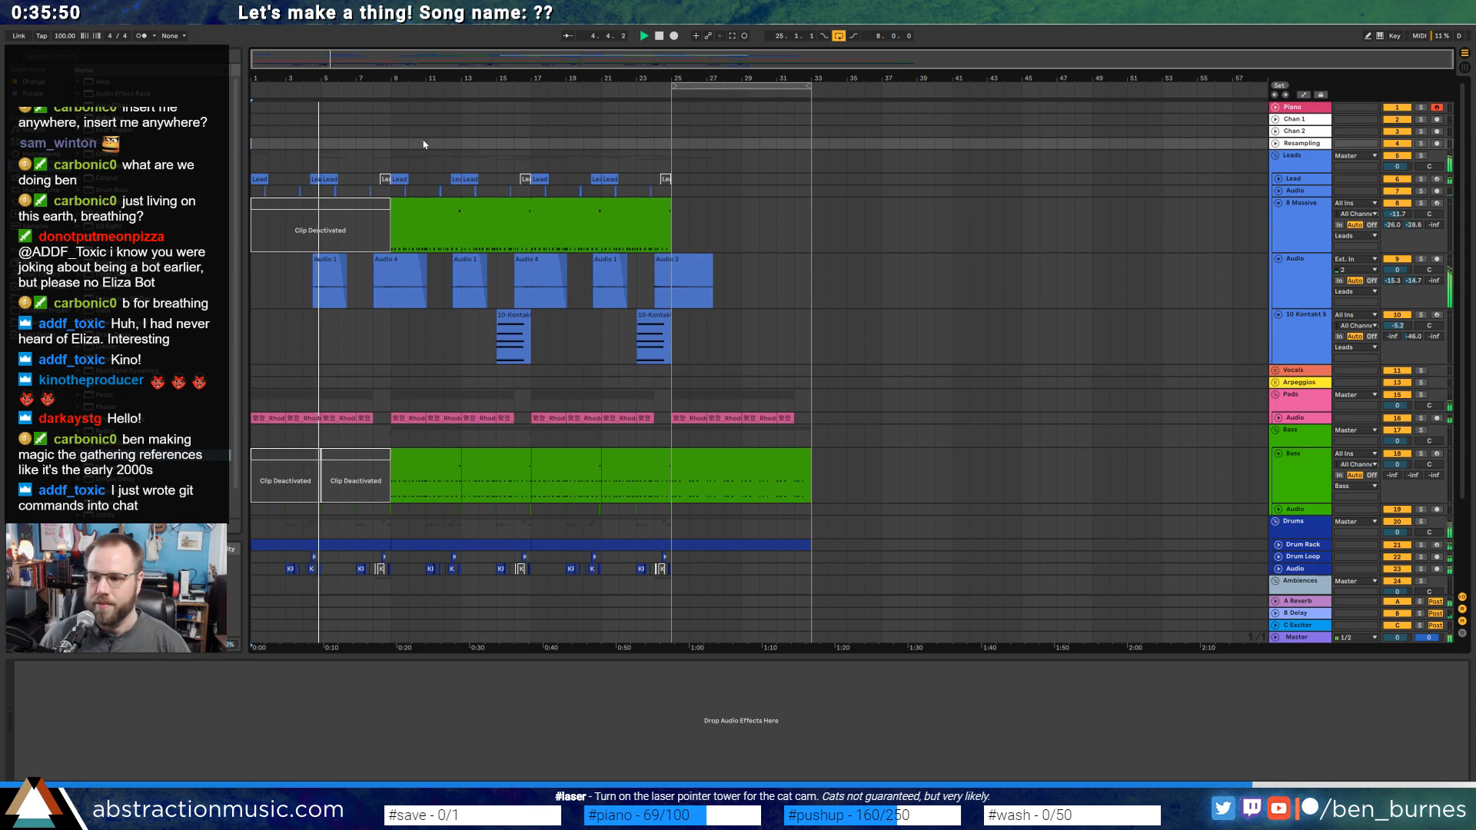
scroll(449, 389, down, 3)
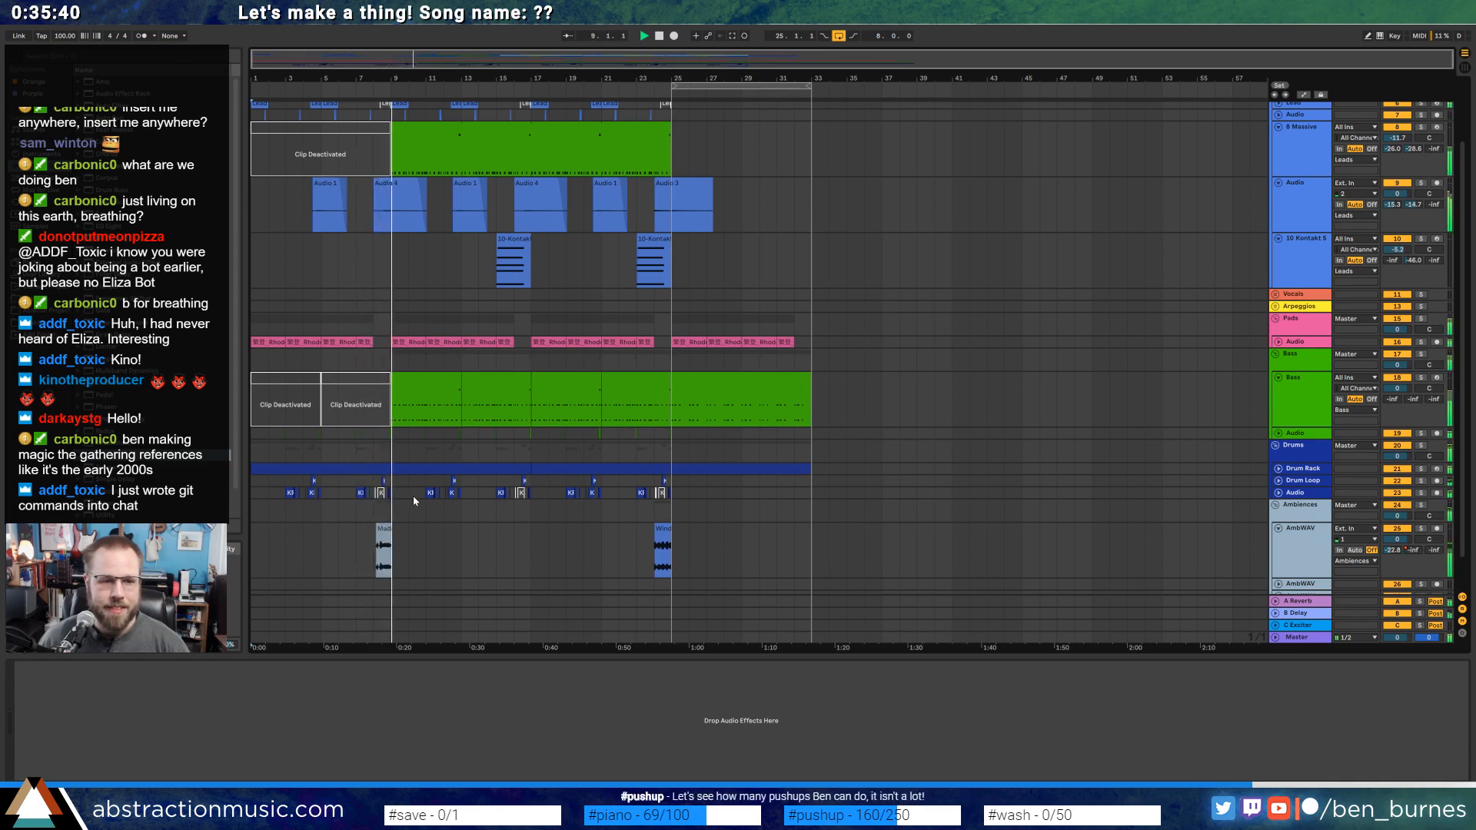
scroll(738, 523, down, 1)
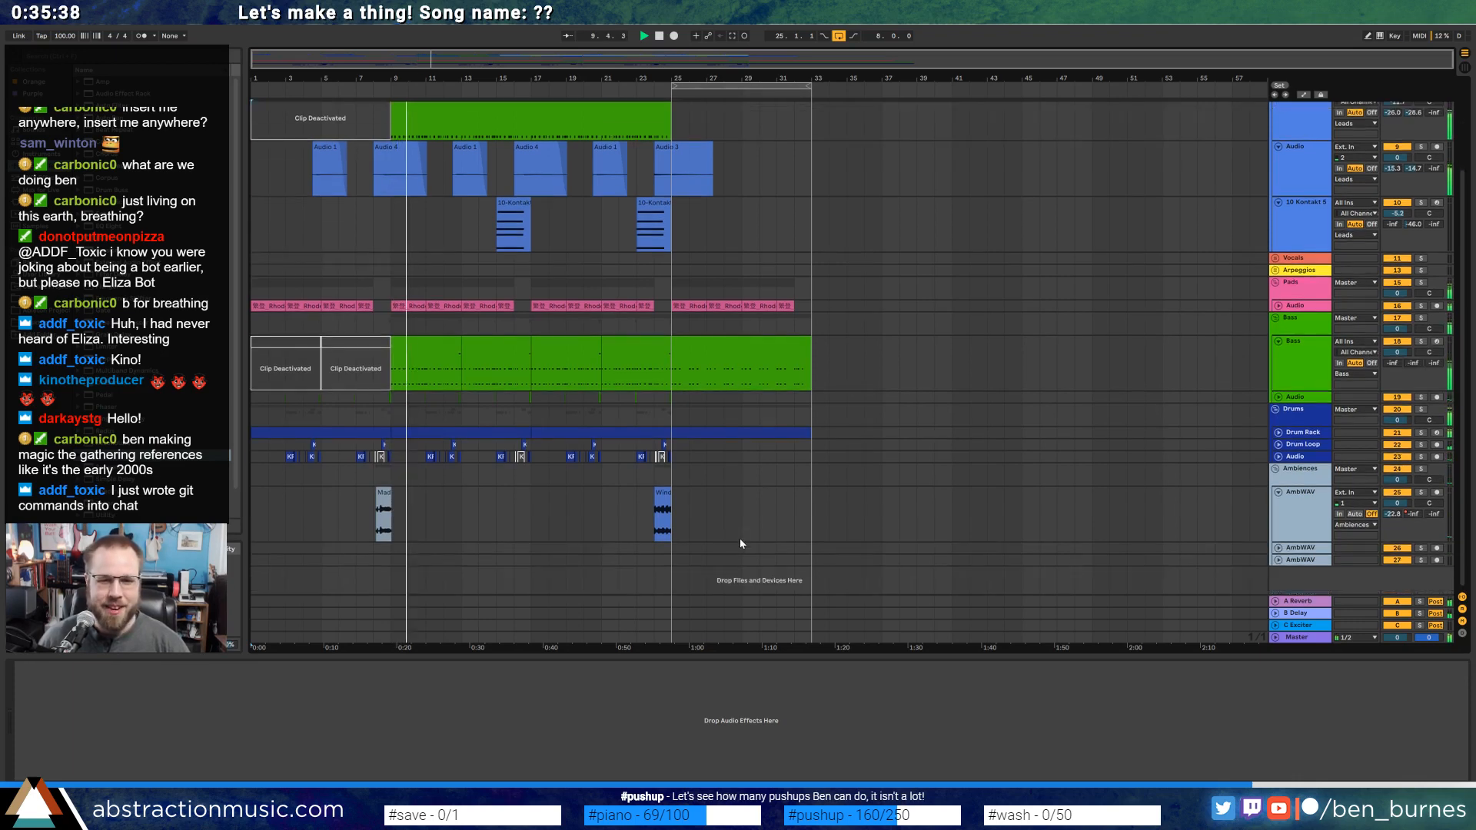
Place a copy of the KRNE_126_Summer_Perc clip at bar 33 on the drums' Audio track, extended to two bars.
drag(642, 457, 837, 460)
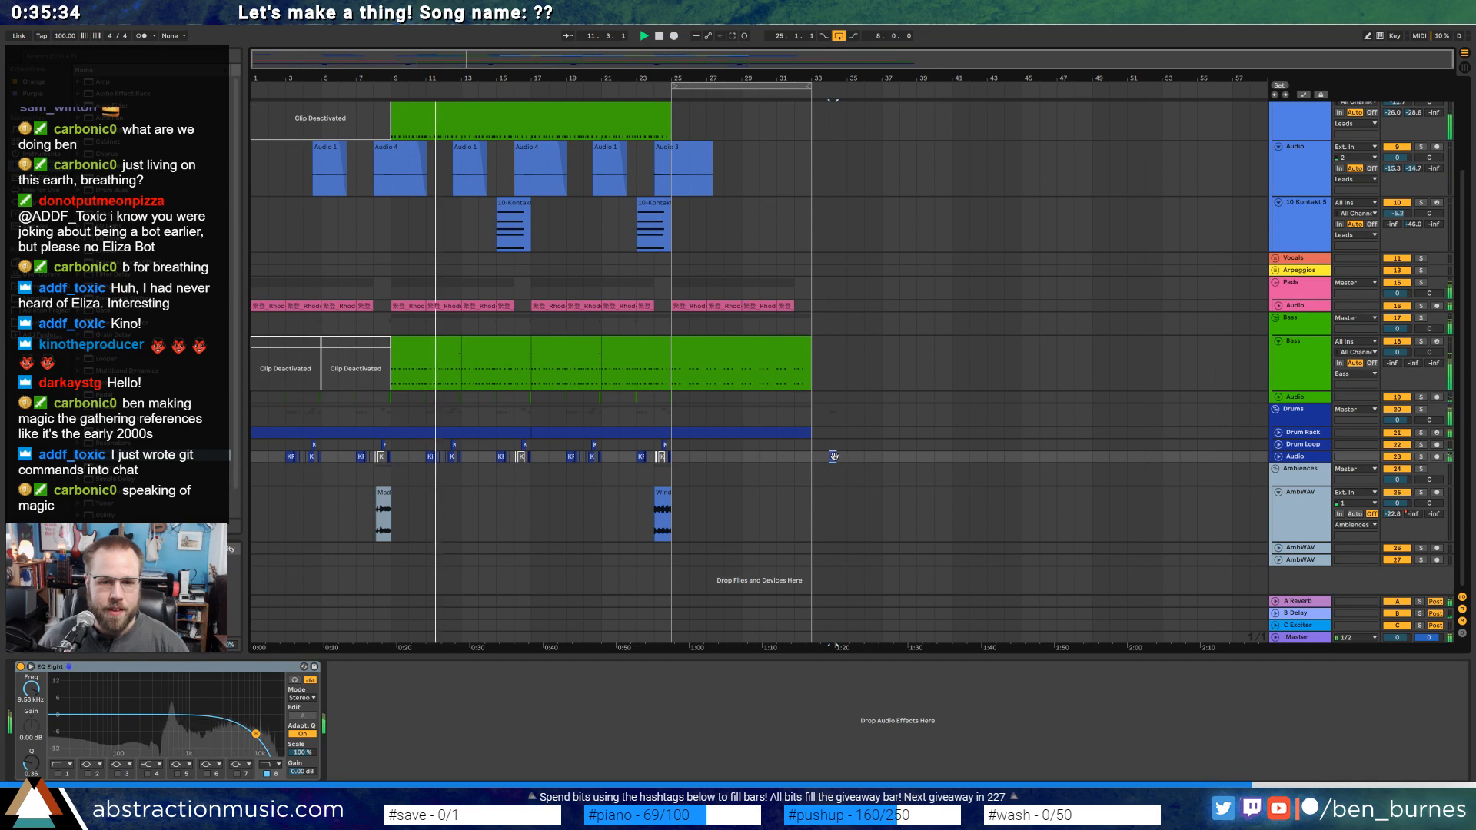
drag(836, 457, 867, 456)
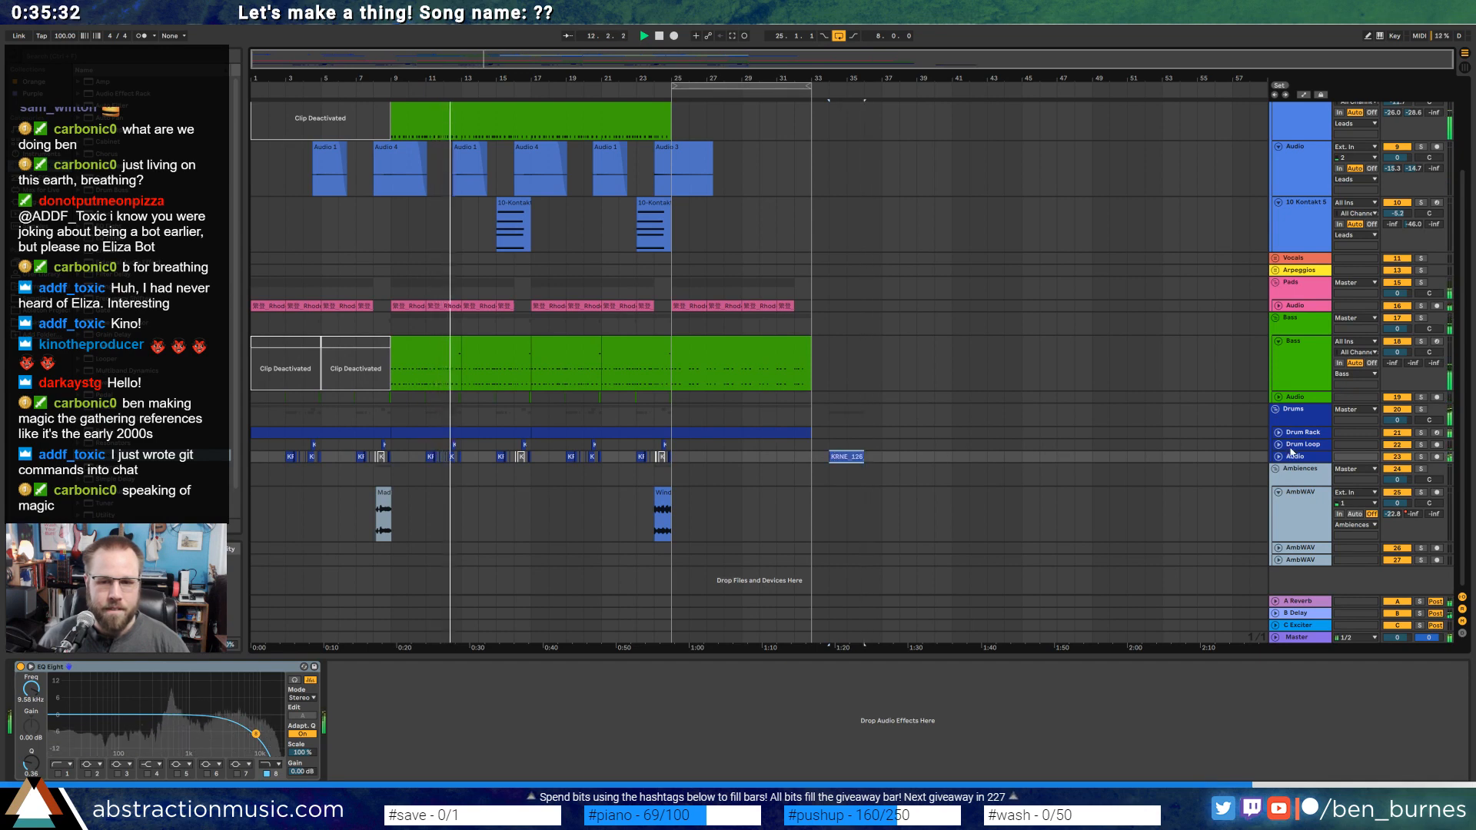
click(1280, 457)
scroll(923, 503, up, 6)
scroll(523, 463, down, 1)
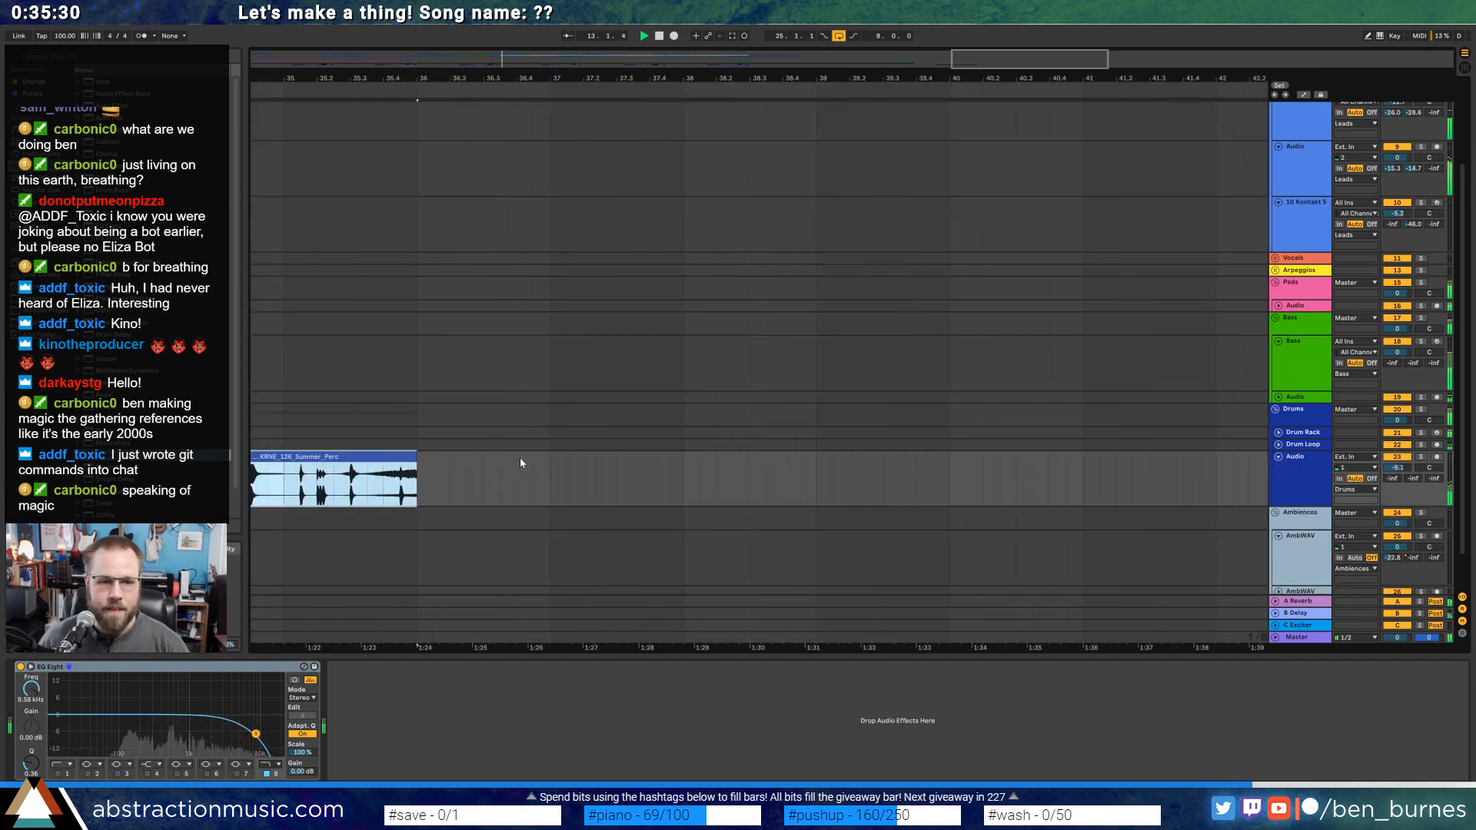
drag(958, 79, 1469, 79)
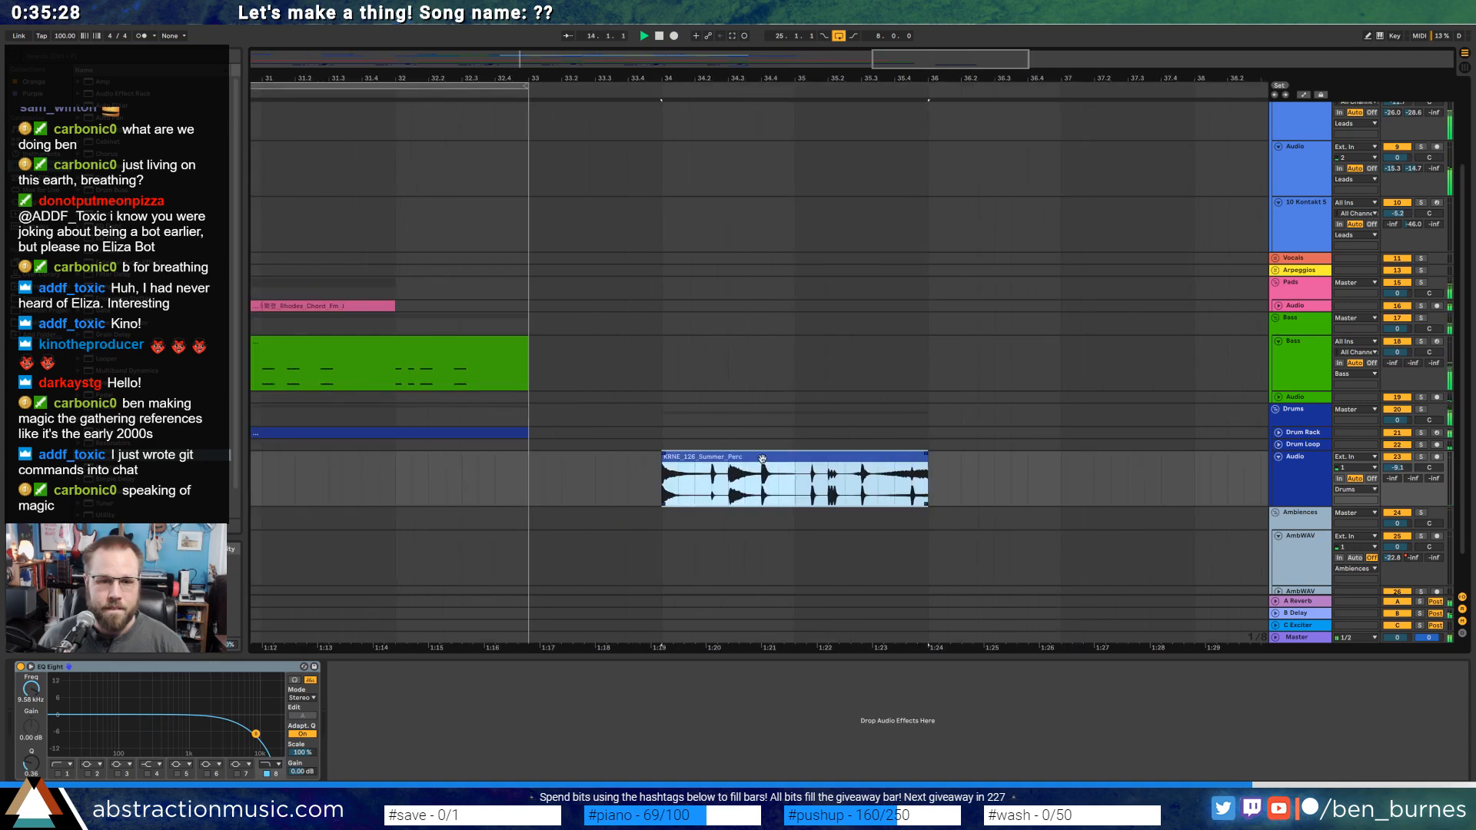
drag(761, 458, 627, 471)
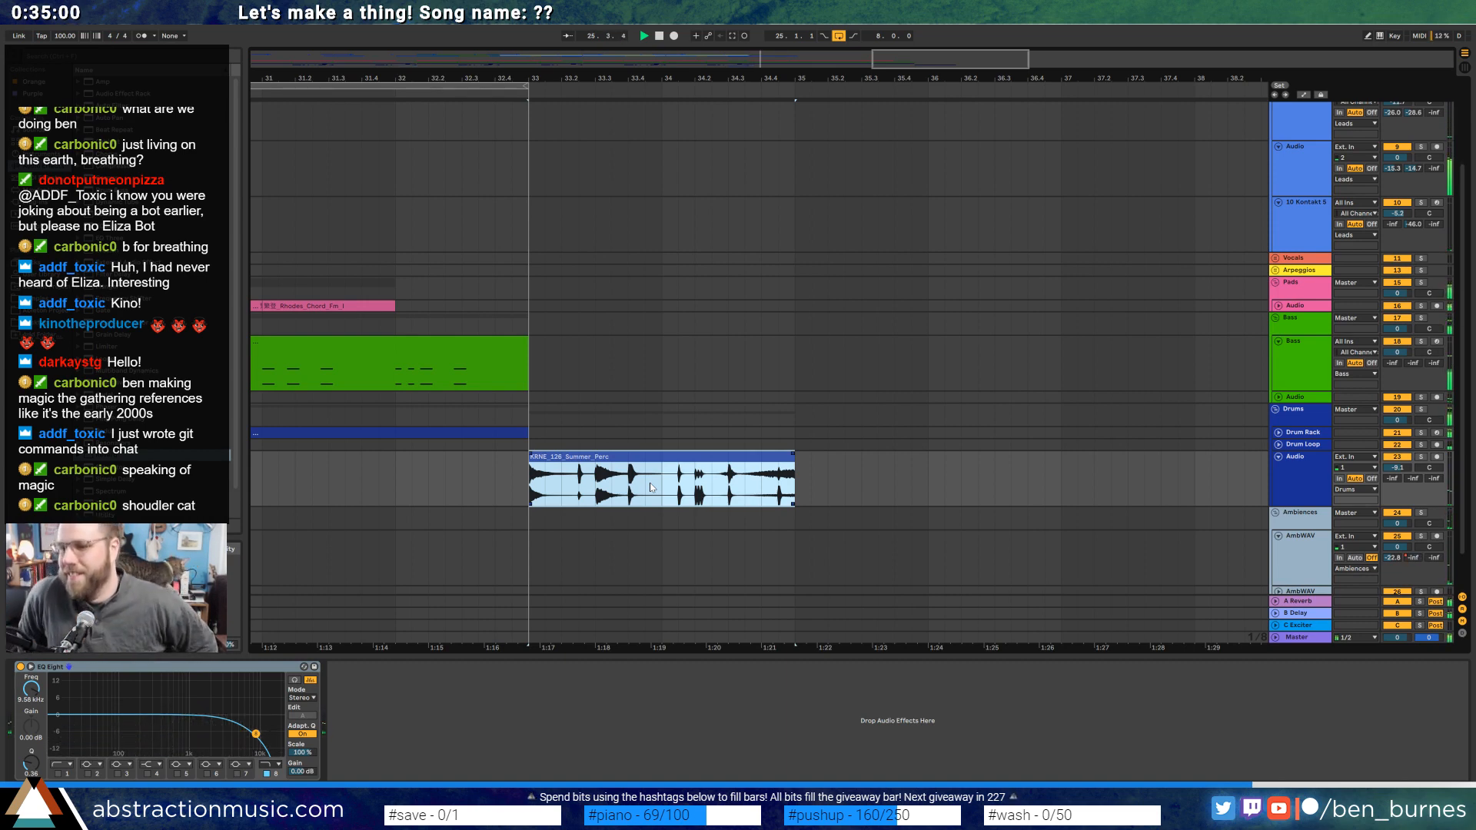
Split the Rhodes chord clip on the pads' Audio track at 27.4 and 28 to isolate that beat.
drag(903, 60, 773, 37)
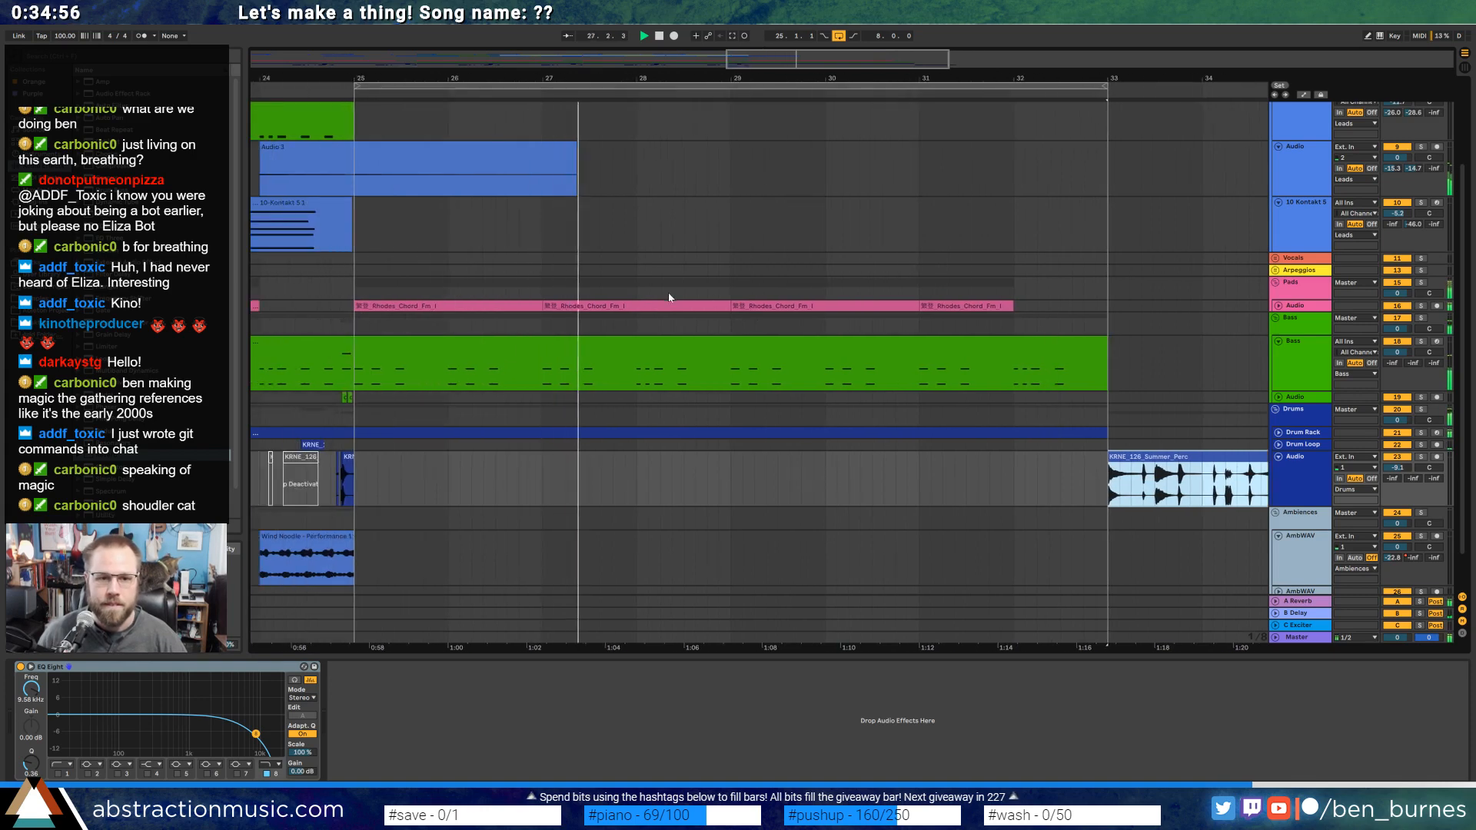
click(1279, 306)
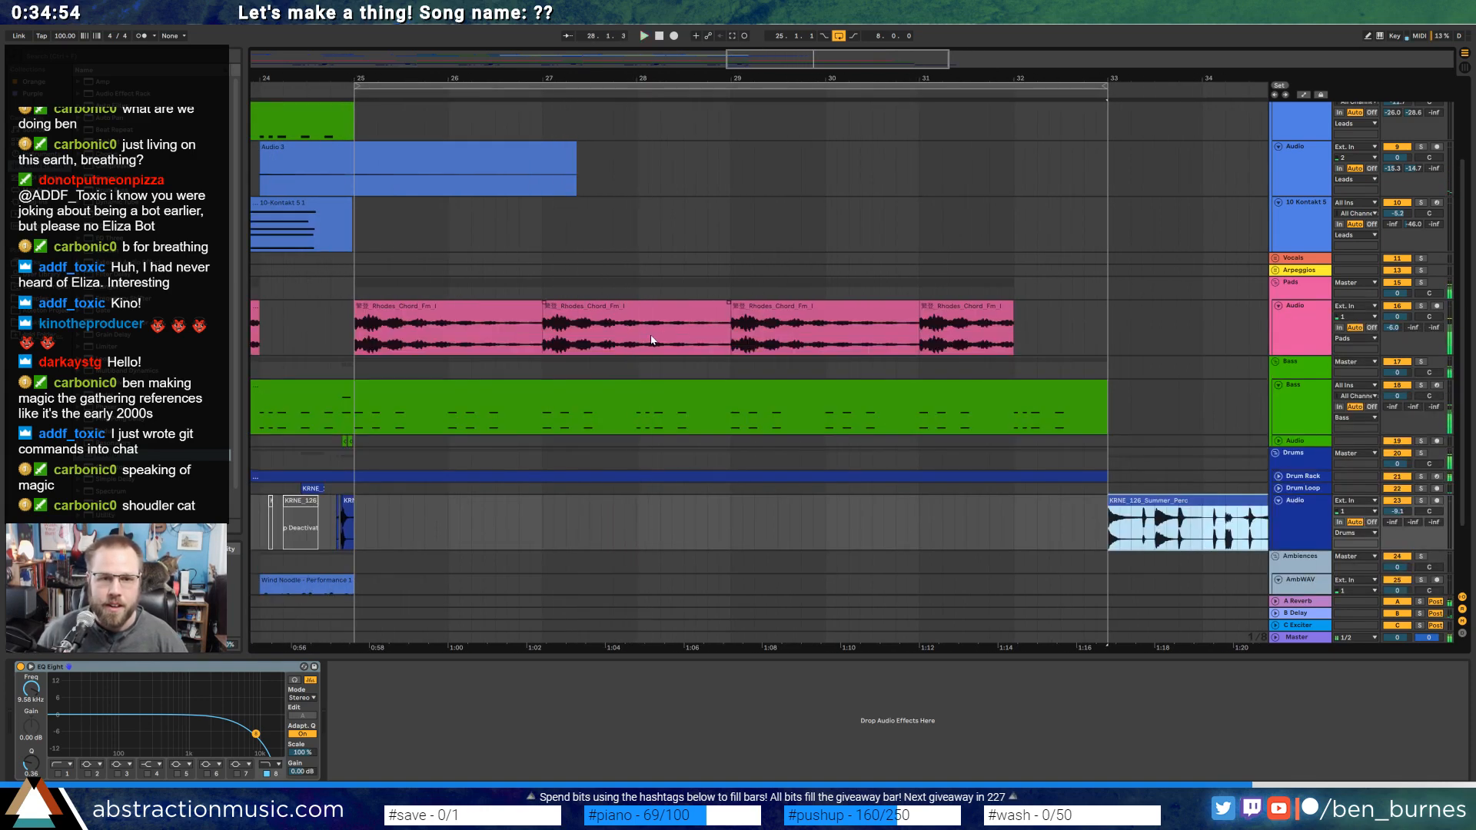
scroll(643, 330, up, 3)
drag(582, 345, 618, 345)
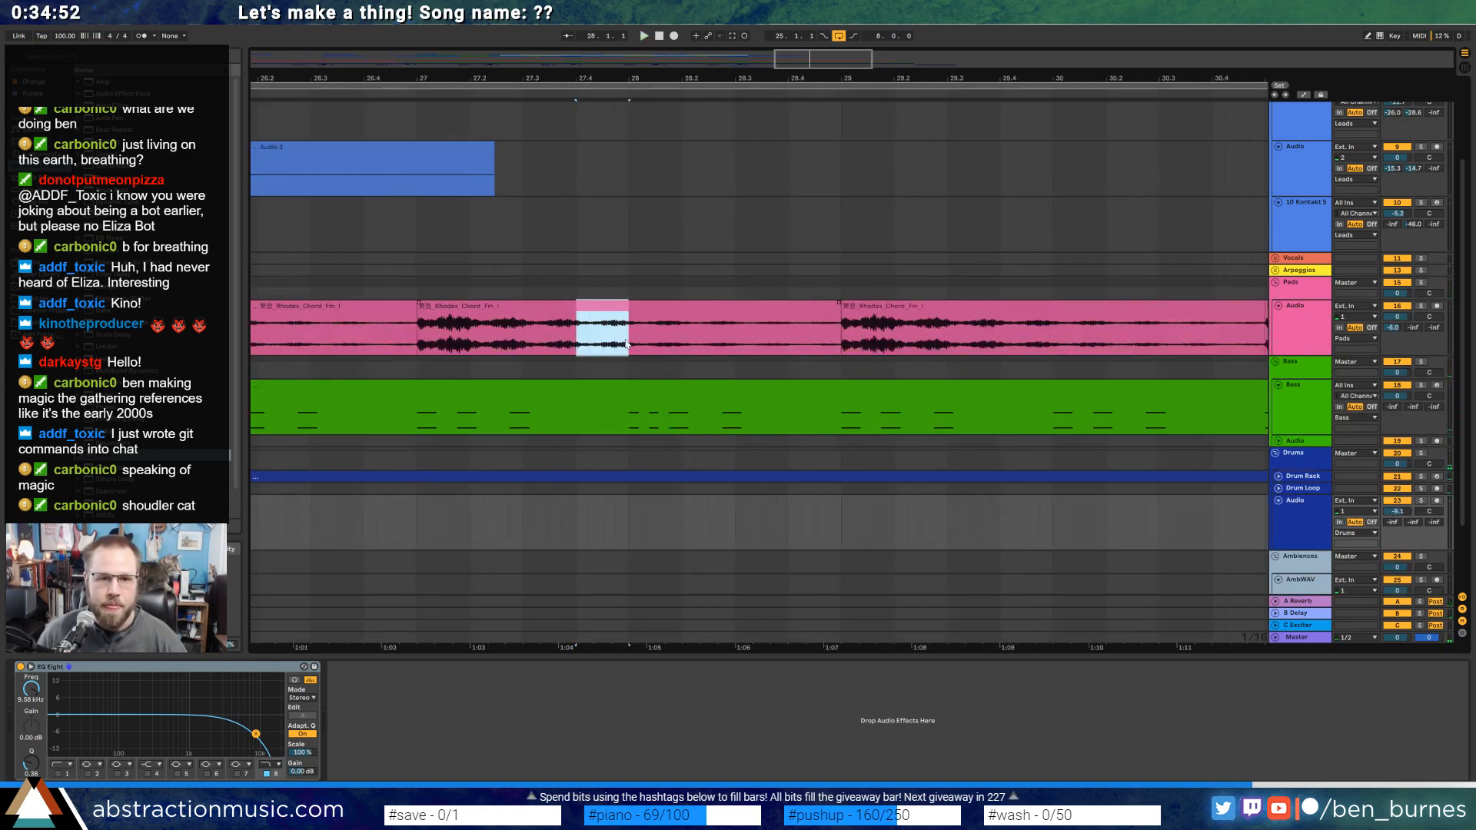
key(ctrl+e)
Adjust the warp resolution of the isolated Rhodes slice at 27.4 and play the passage.
double_click(615, 323)
click(146, 629)
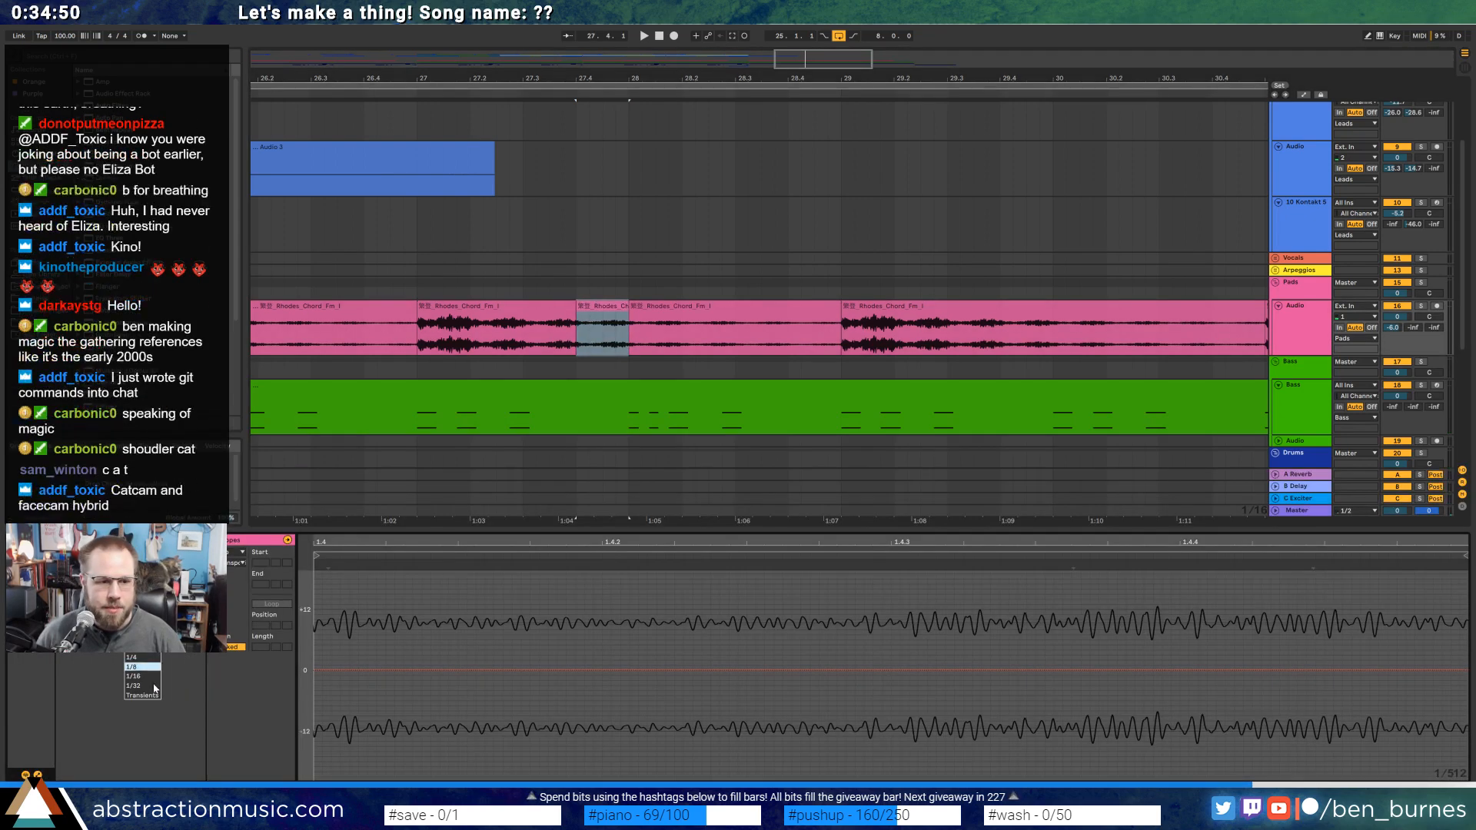
click(512, 350)
key(space)
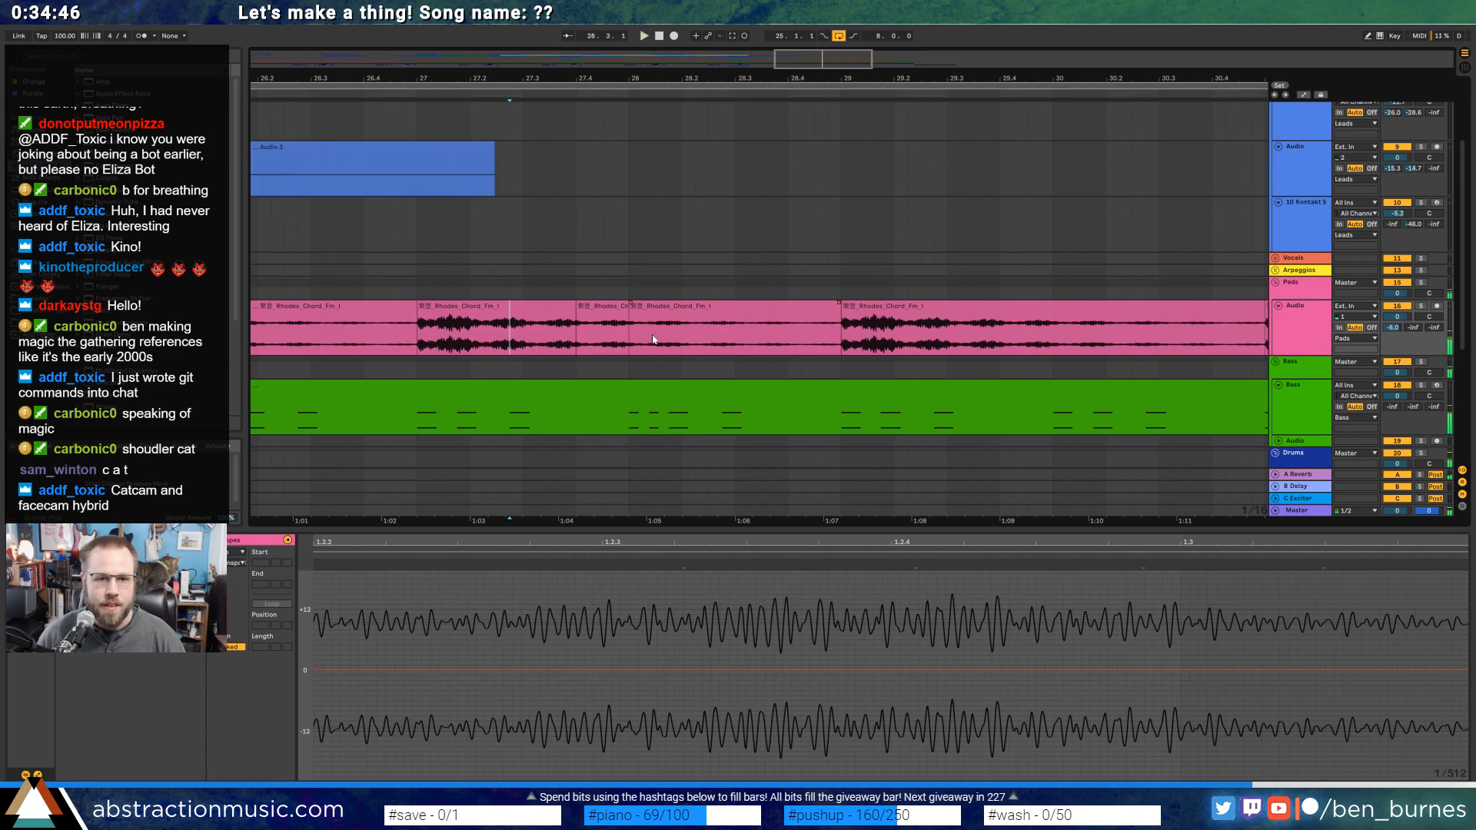
Cut three short gaps into the Rhodes chord clip between 28 and 28.2.3, and play the result from 27.4.
scroll(690, 344, up, 2)
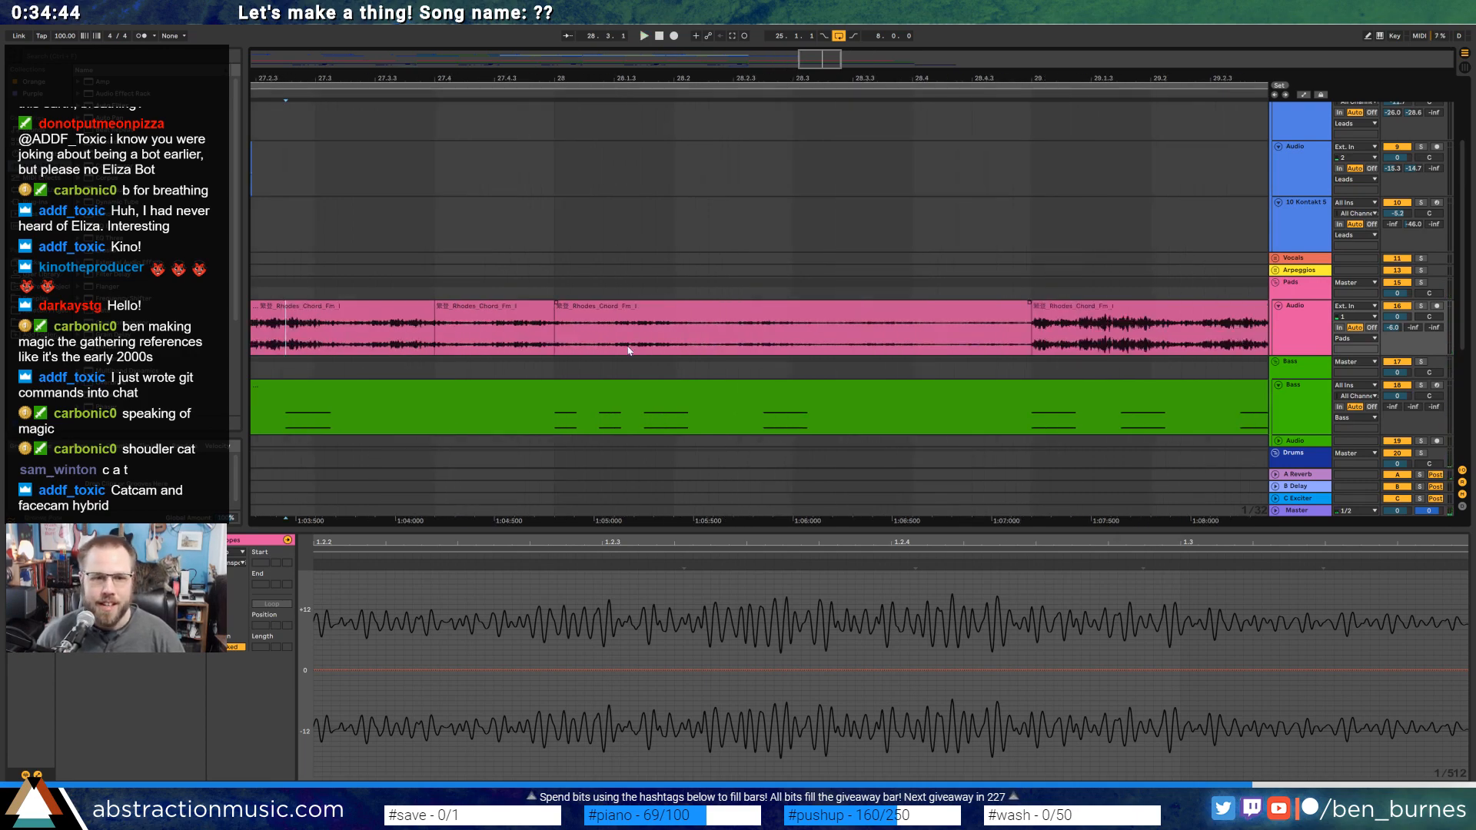
drag(592, 346, 637, 348)
key(Delete)
key(ctrl+e)
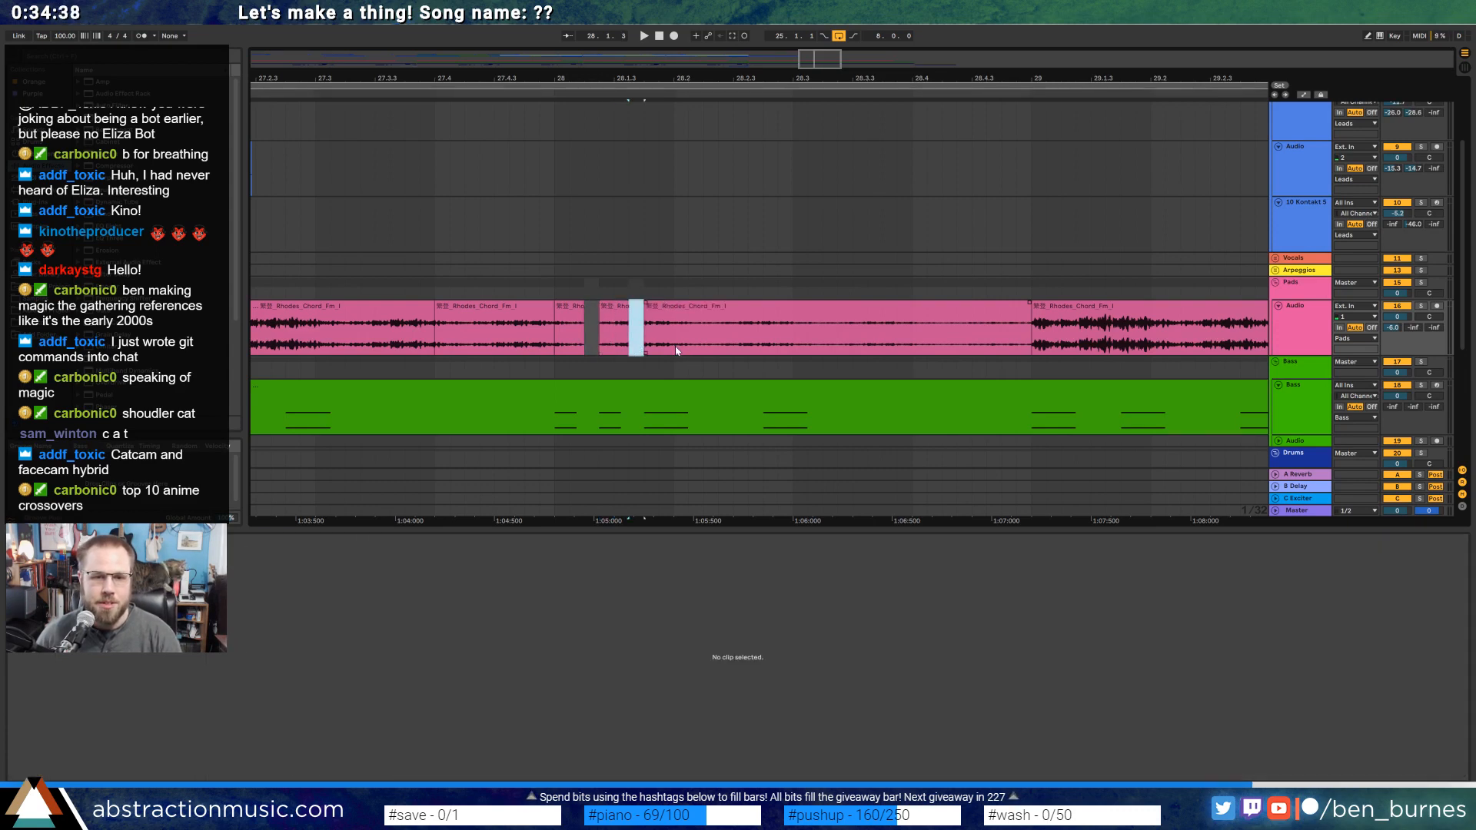
drag(693, 350, 699, 350)
key(Delete)
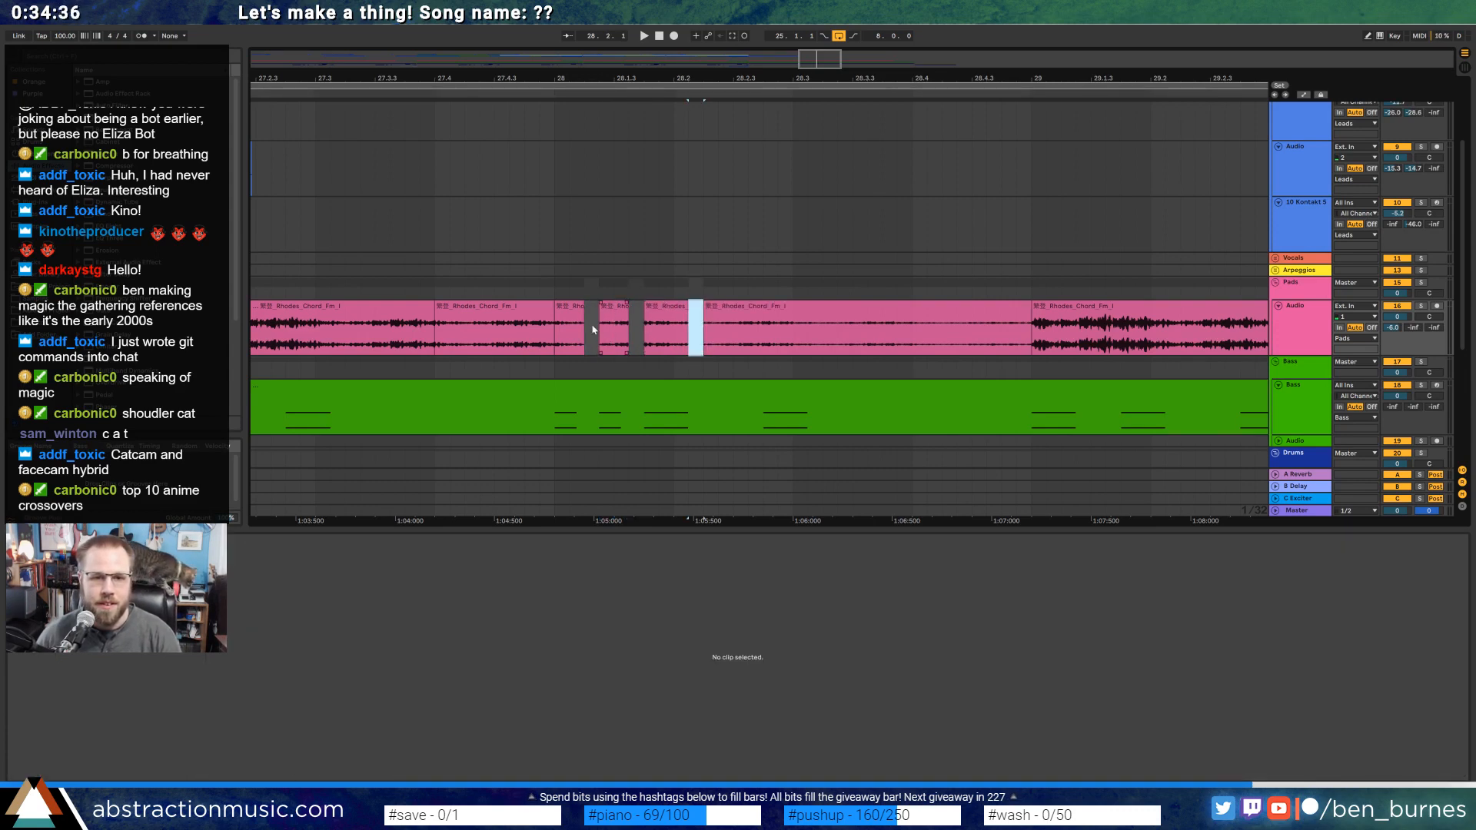
click(443, 321)
key(space)
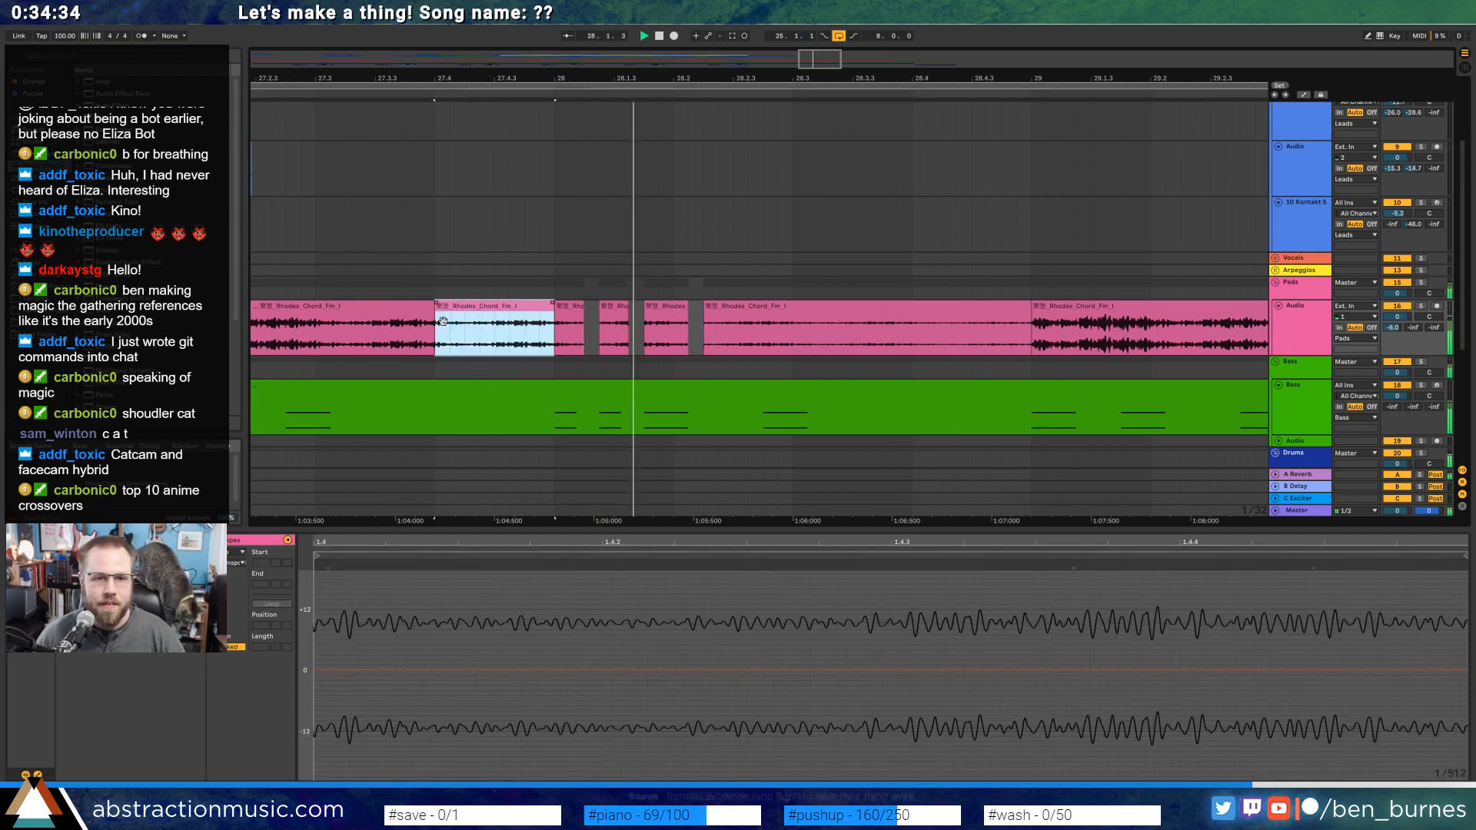
key(space)
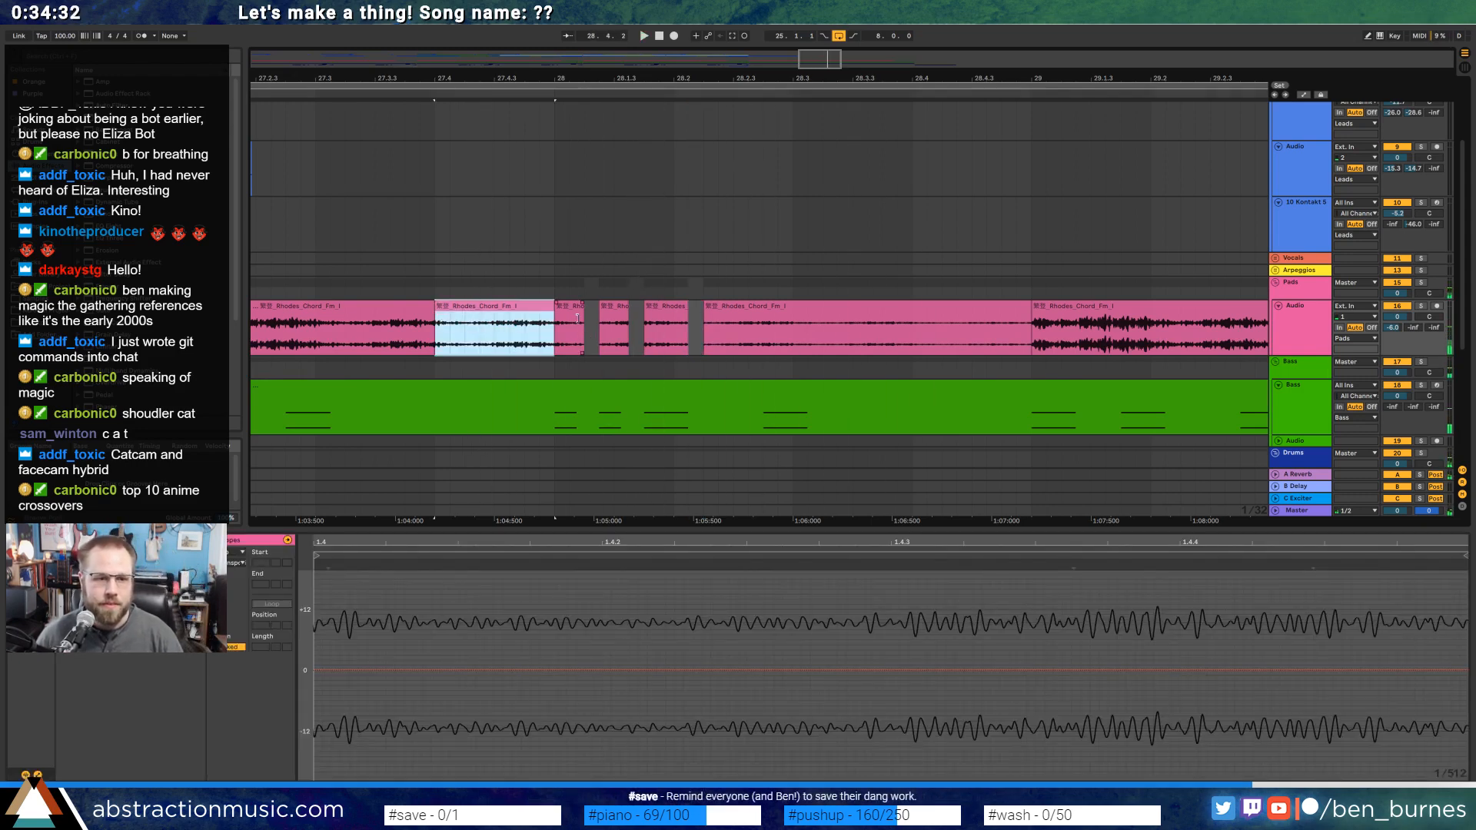
Adjust the warp resolution of the Rhodes slice at bar 28 and copy that slice over the two following ones.
click(577, 318)
click(143, 627)
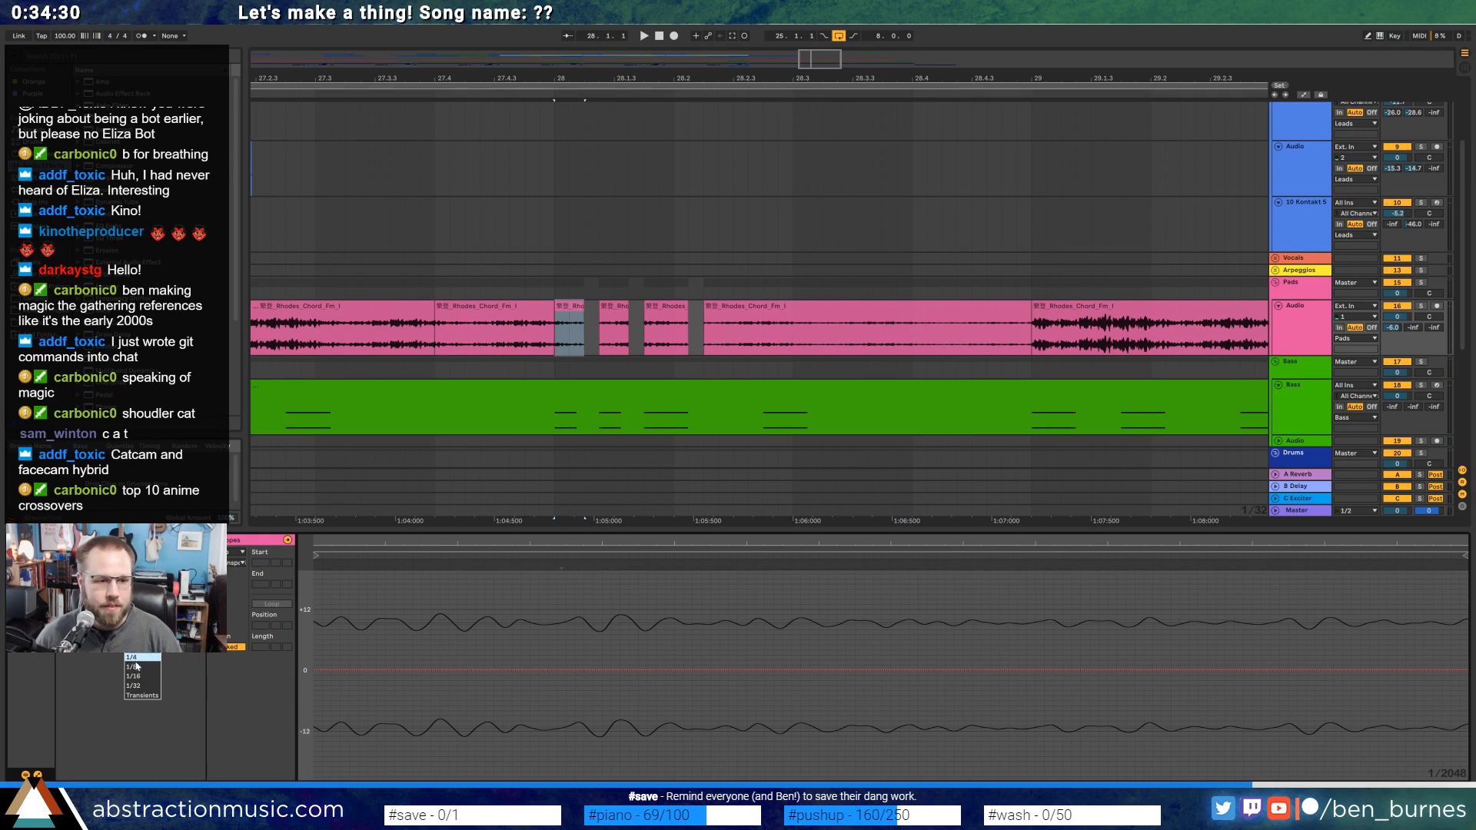
click(567, 305)
key(ctrl+c)
click(613, 306)
key(ctrl+v)
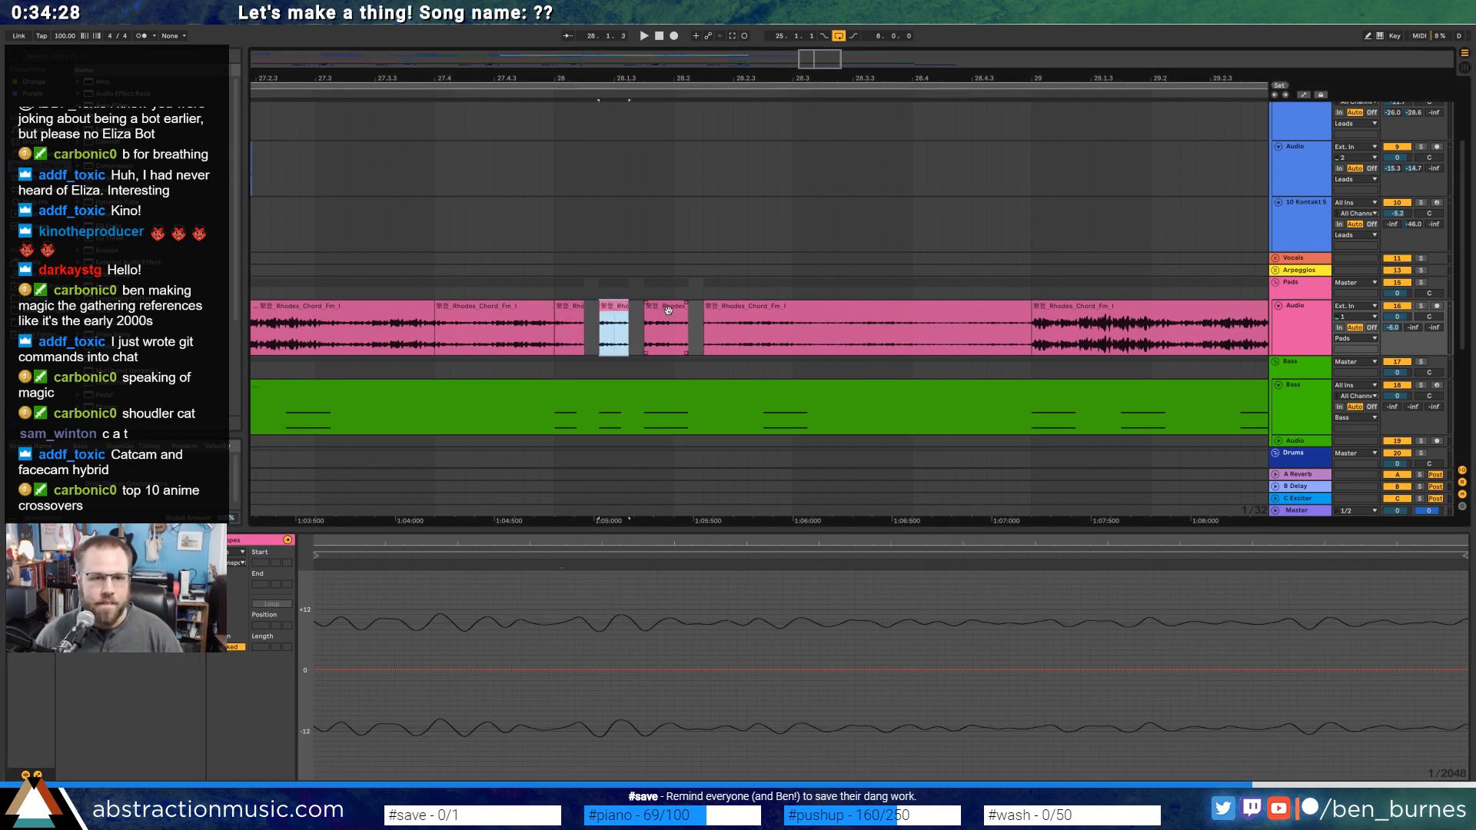
click(667, 307)
key(ctrl+v)
click(490, 342)
key(space)
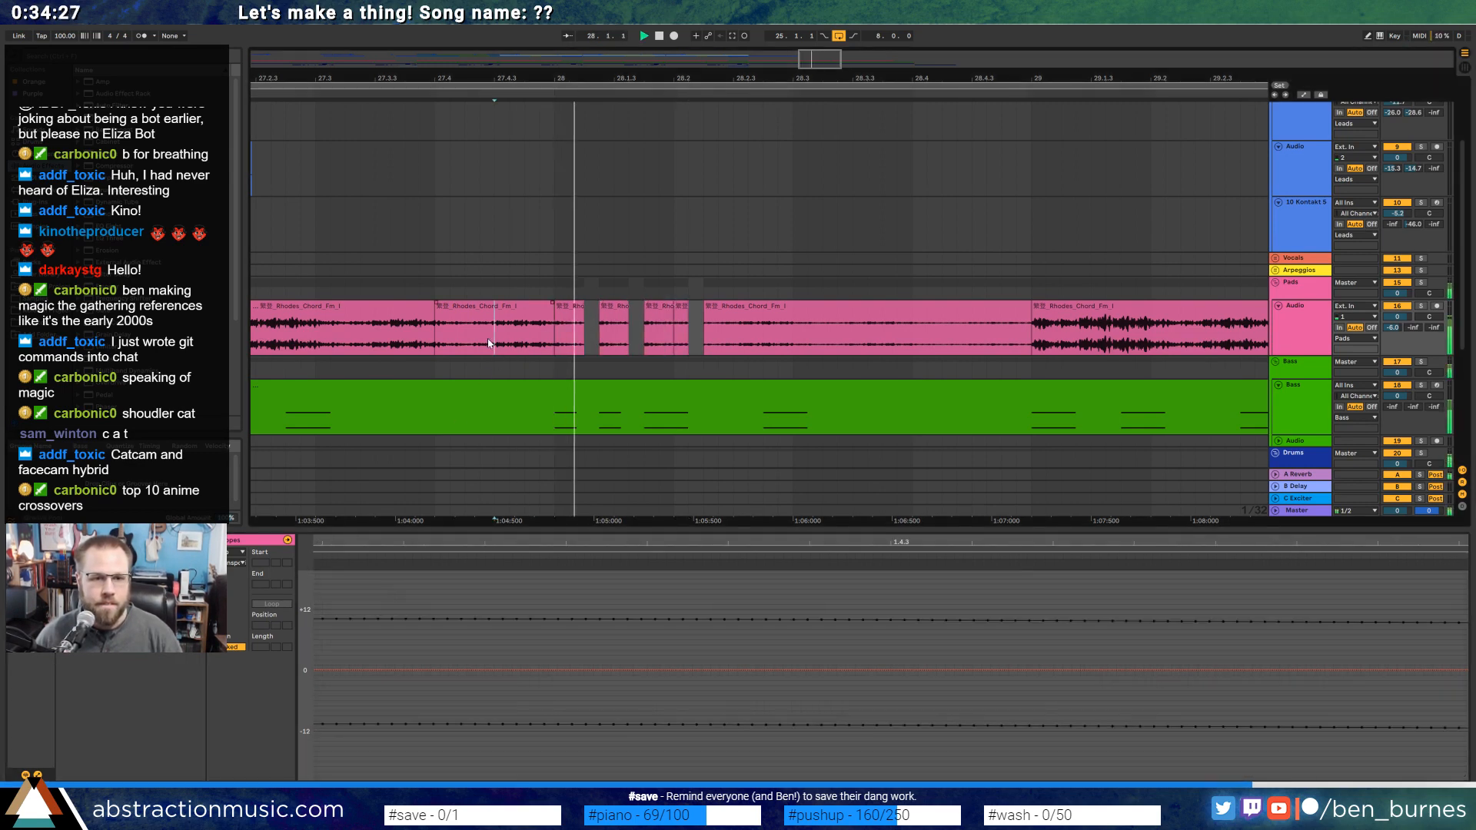
Delete the leftover Rhodes slice at 28.2, just ahead of the long clip, and stop playback.
click(684, 315)
key(ctrl+d)
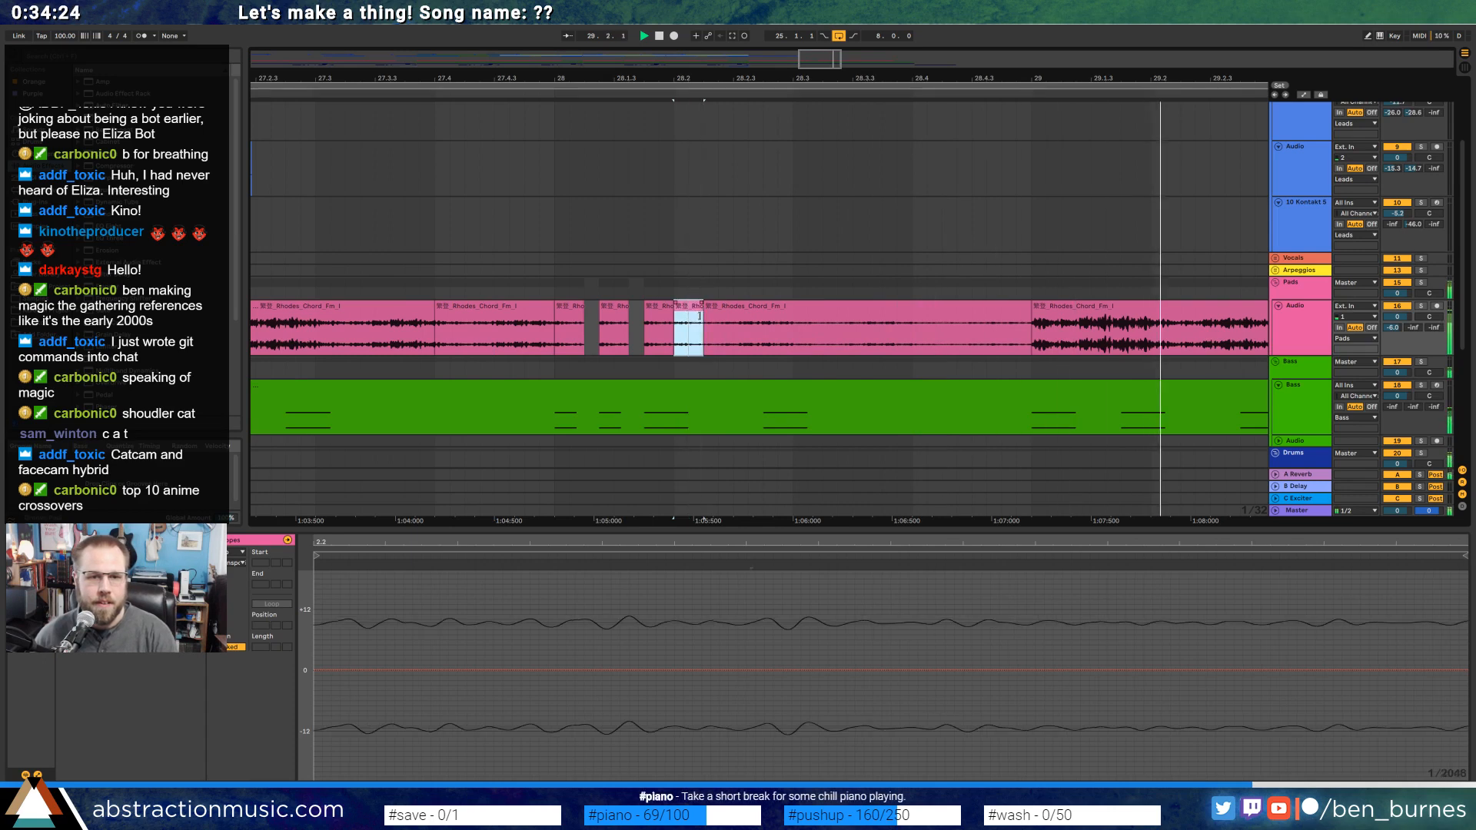
click(704, 310)
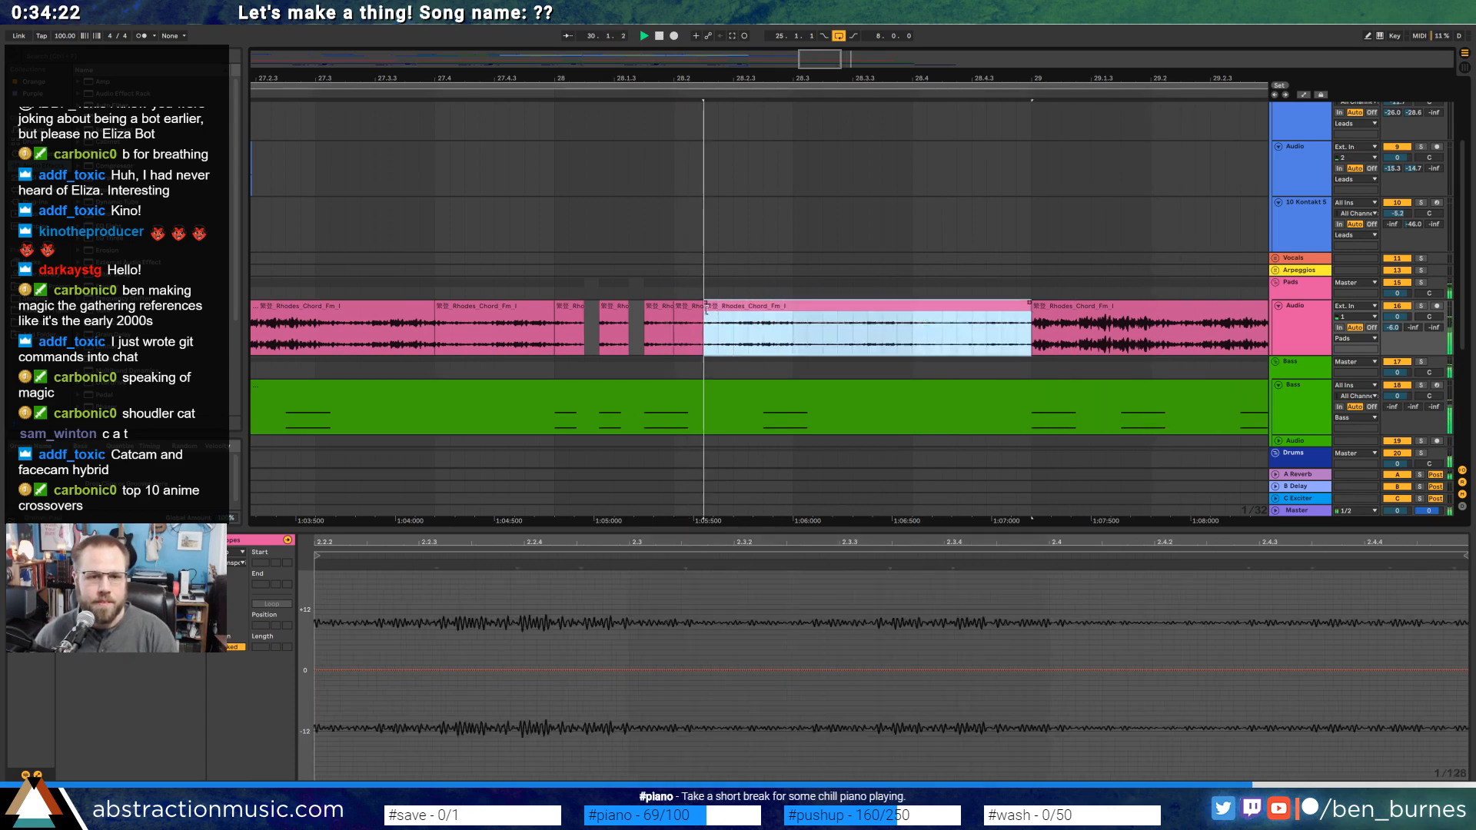
click(692, 311)
key(Delete)
scroll(689, 308, down, 10)
key(space)
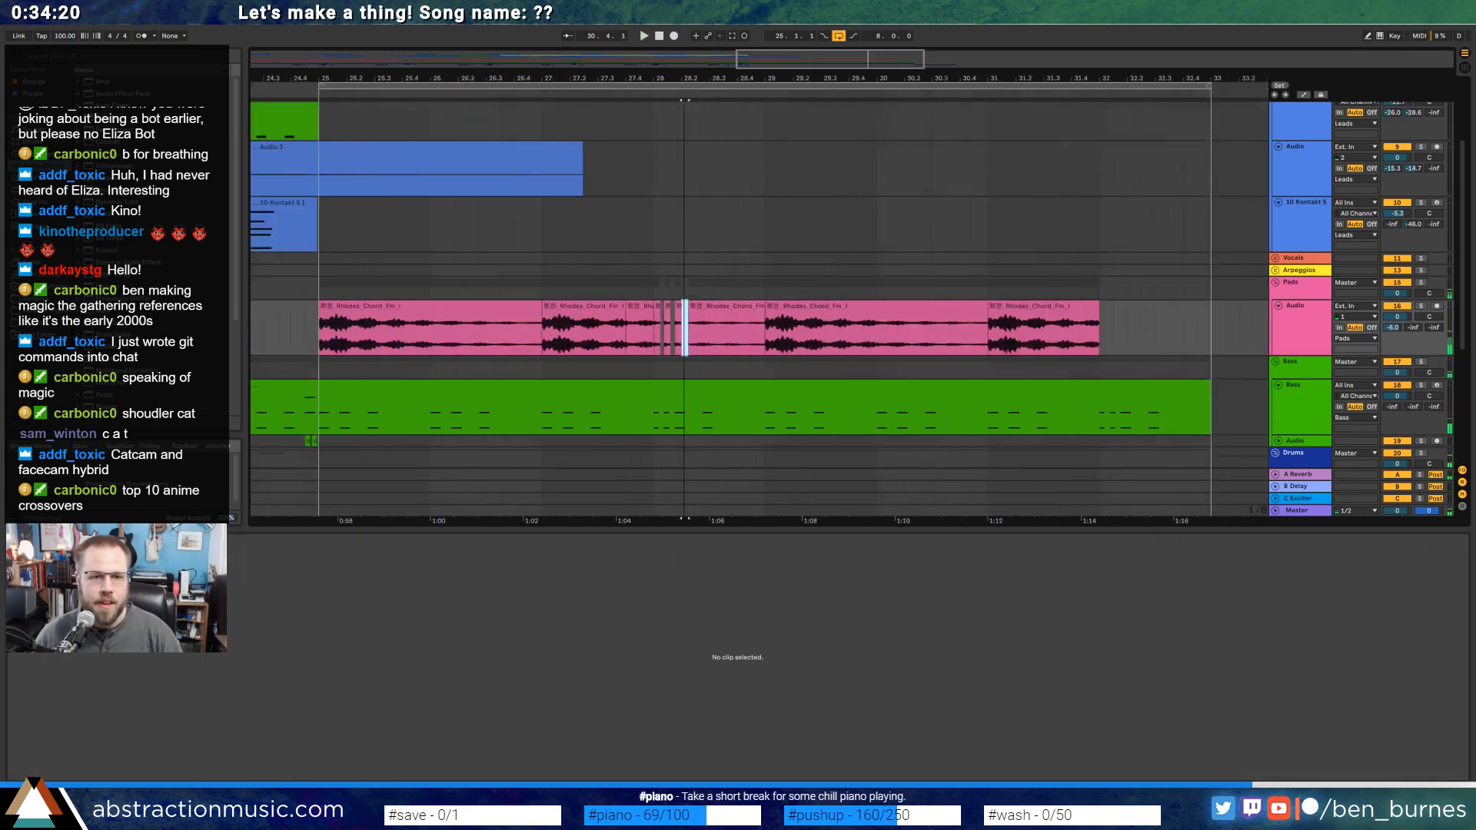
Duplicate the Rhodes chord clips of bars 25 through 28 to bar 29 and delete the last clip before bar 33.
click(447, 308)
shift+click(701, 309)
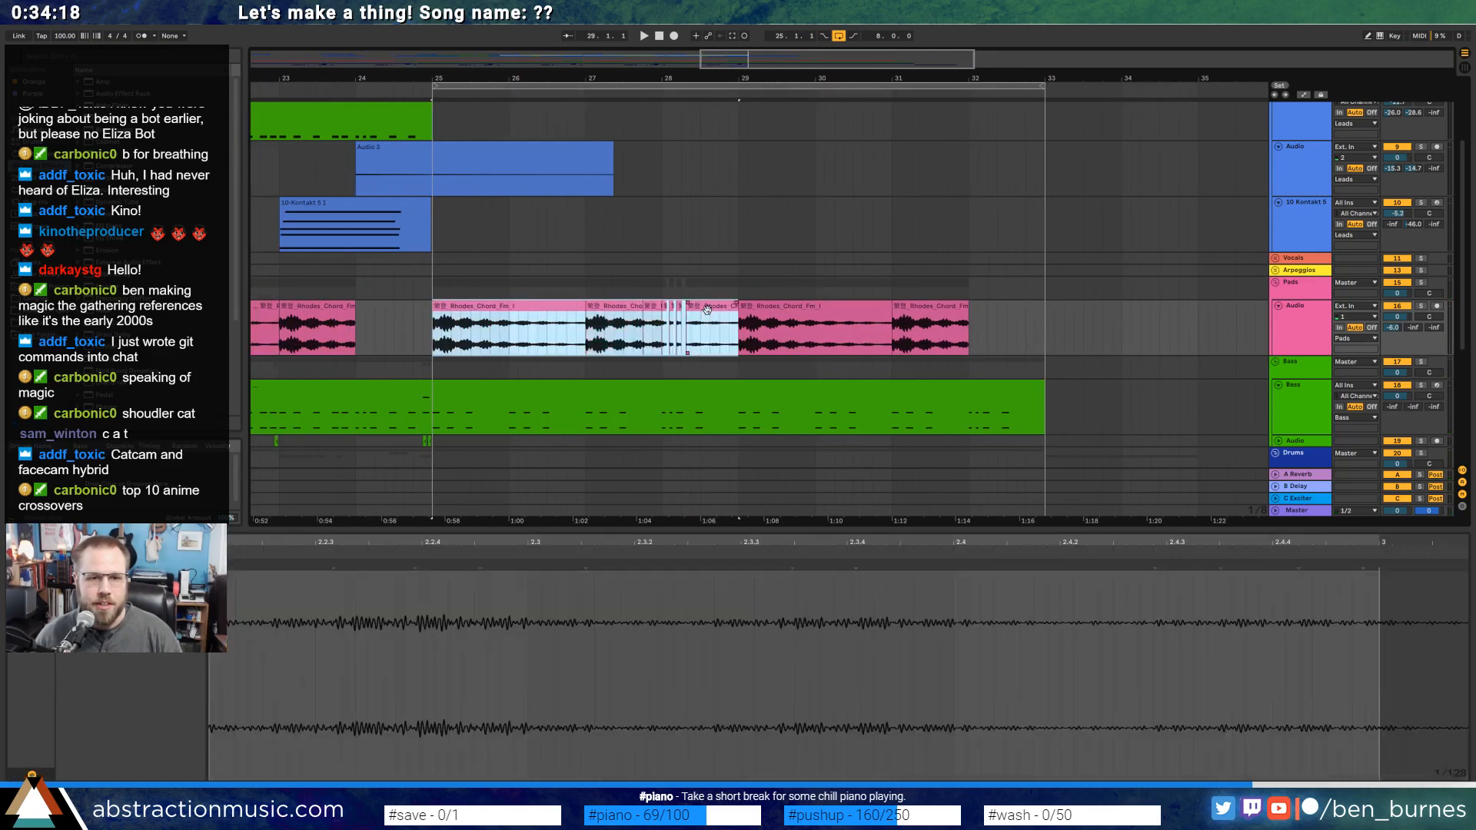
key(ctrl+d)
click(1054, 330)
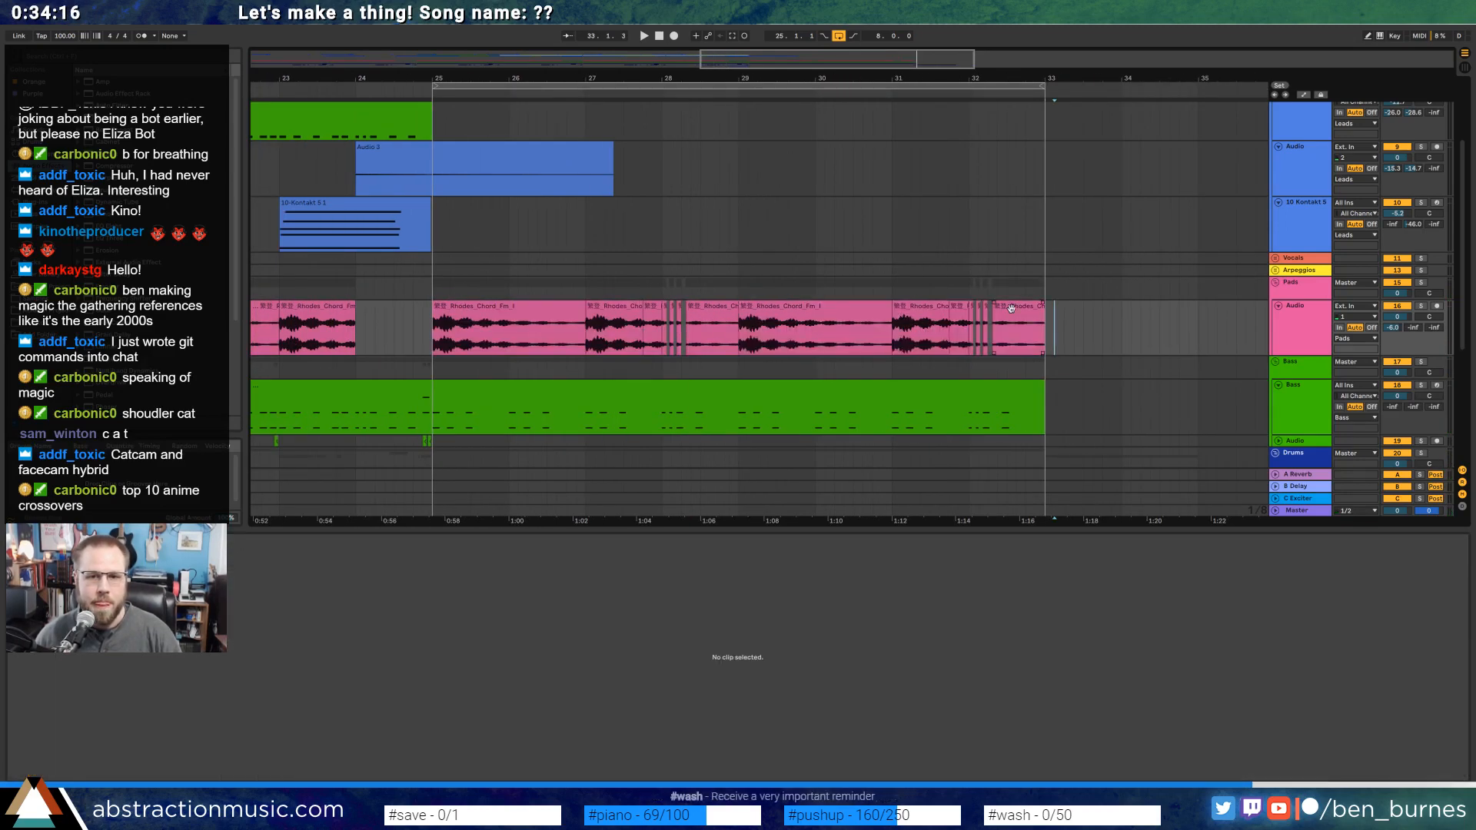
click(1011, 307)
key(Delete)
drag(788, 58, 790, 38)
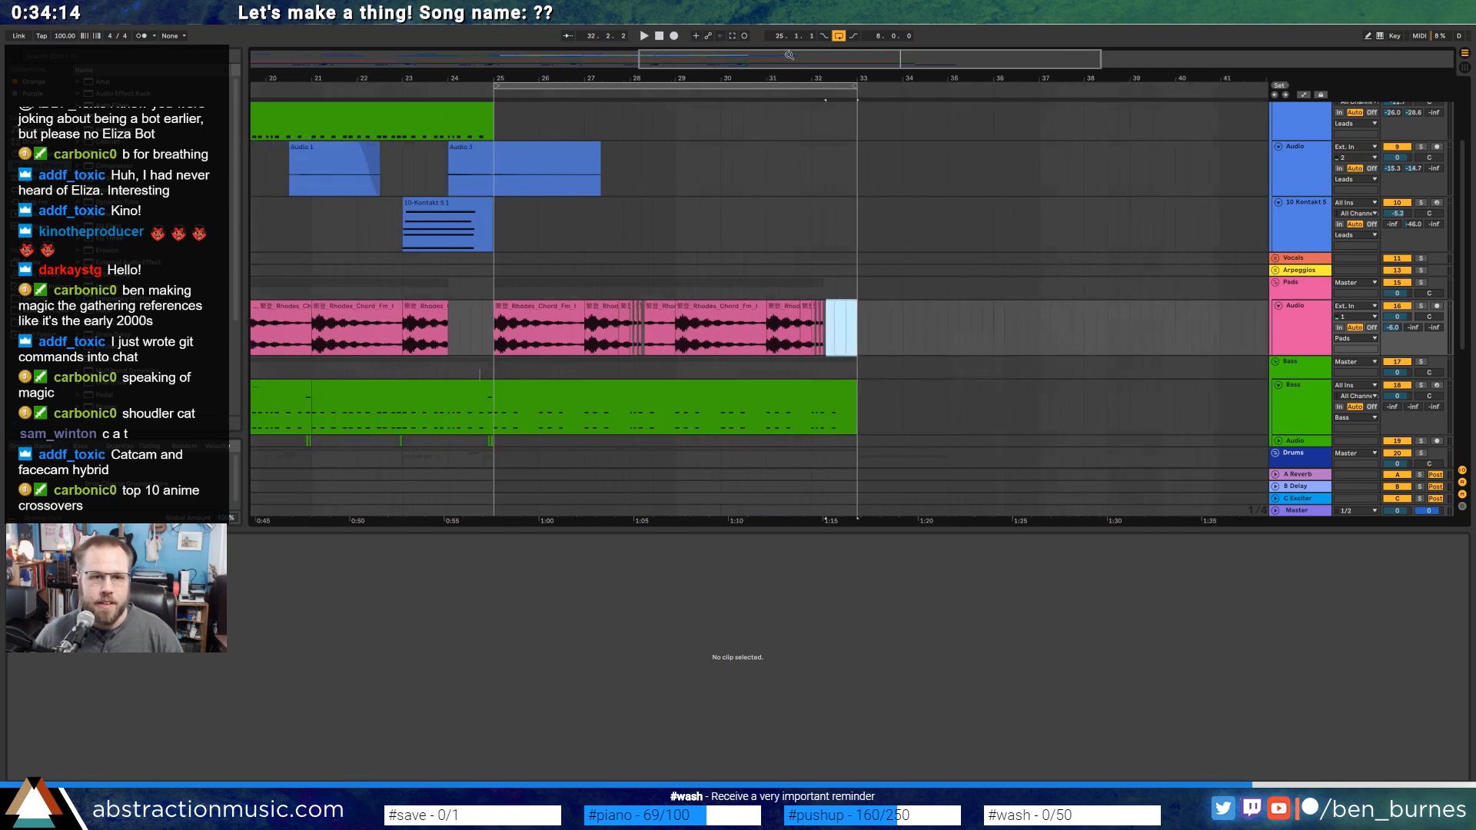
Play the new section from just before bar 25 and deactivate the longer Rhodes clip that ends at bar 29.
key(shift+Tab)
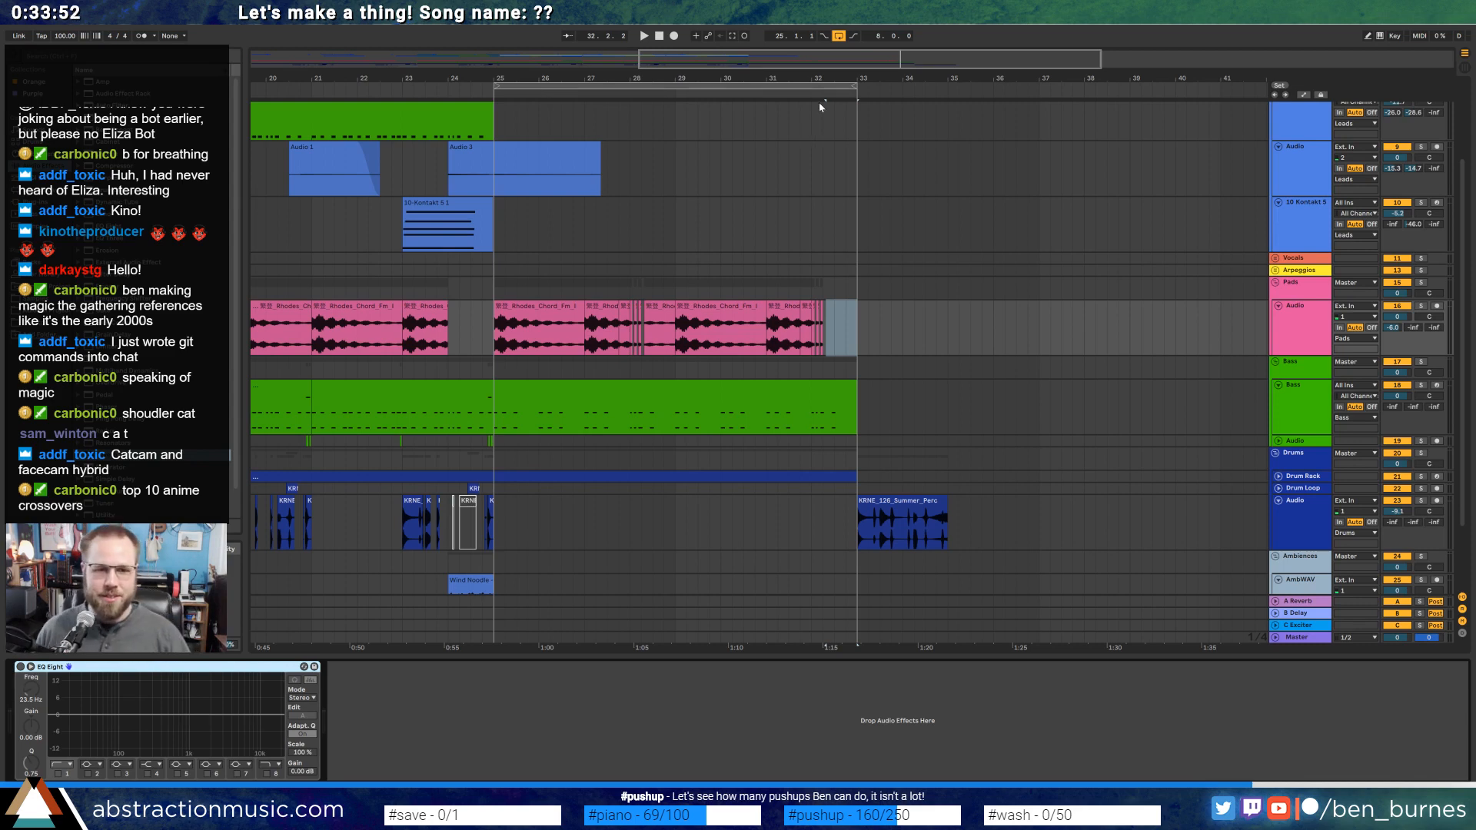
click(484, 294)
key(space)
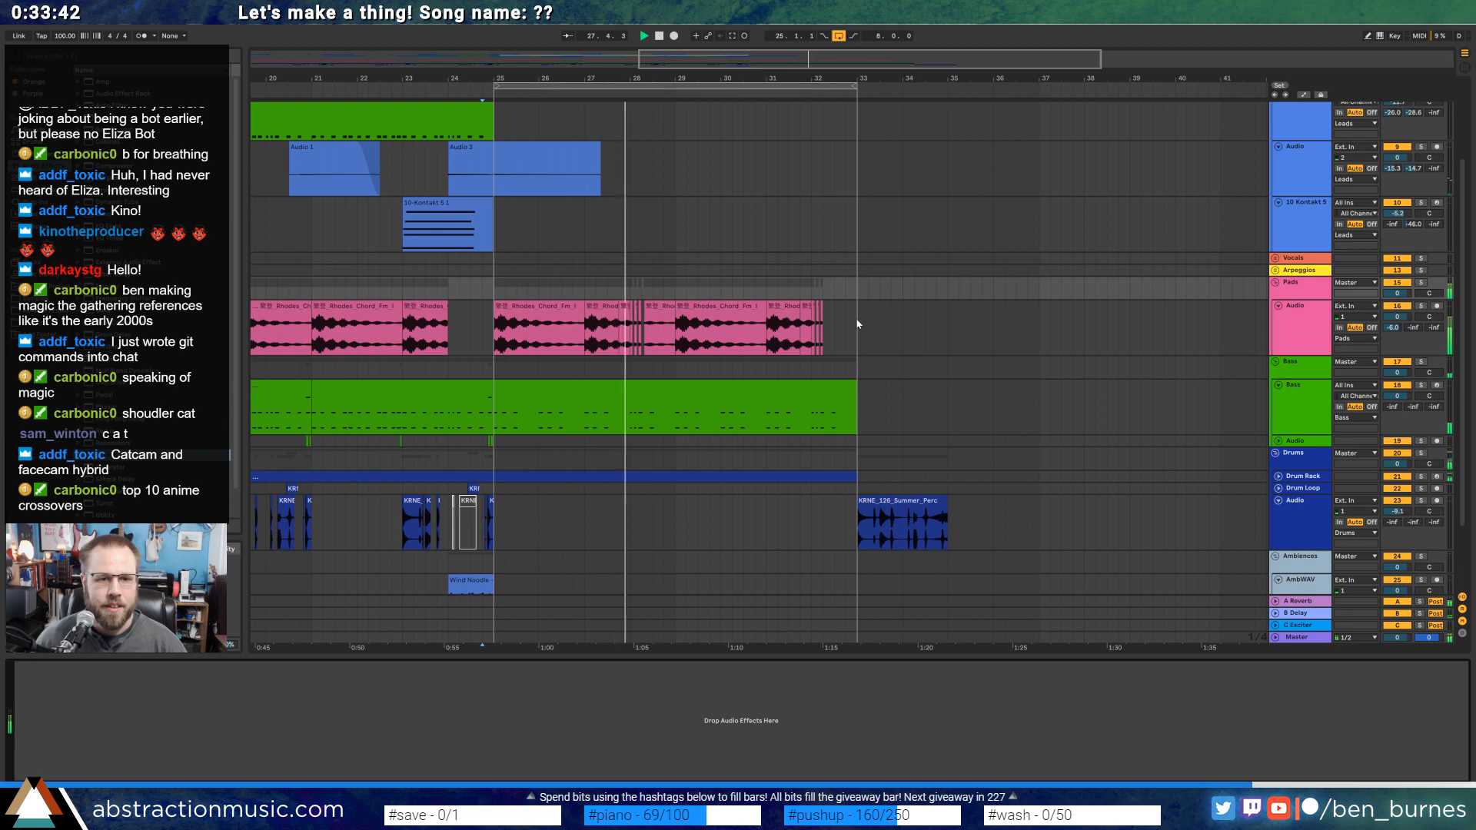
click(658, 315)
click(610, 344)
key(space)
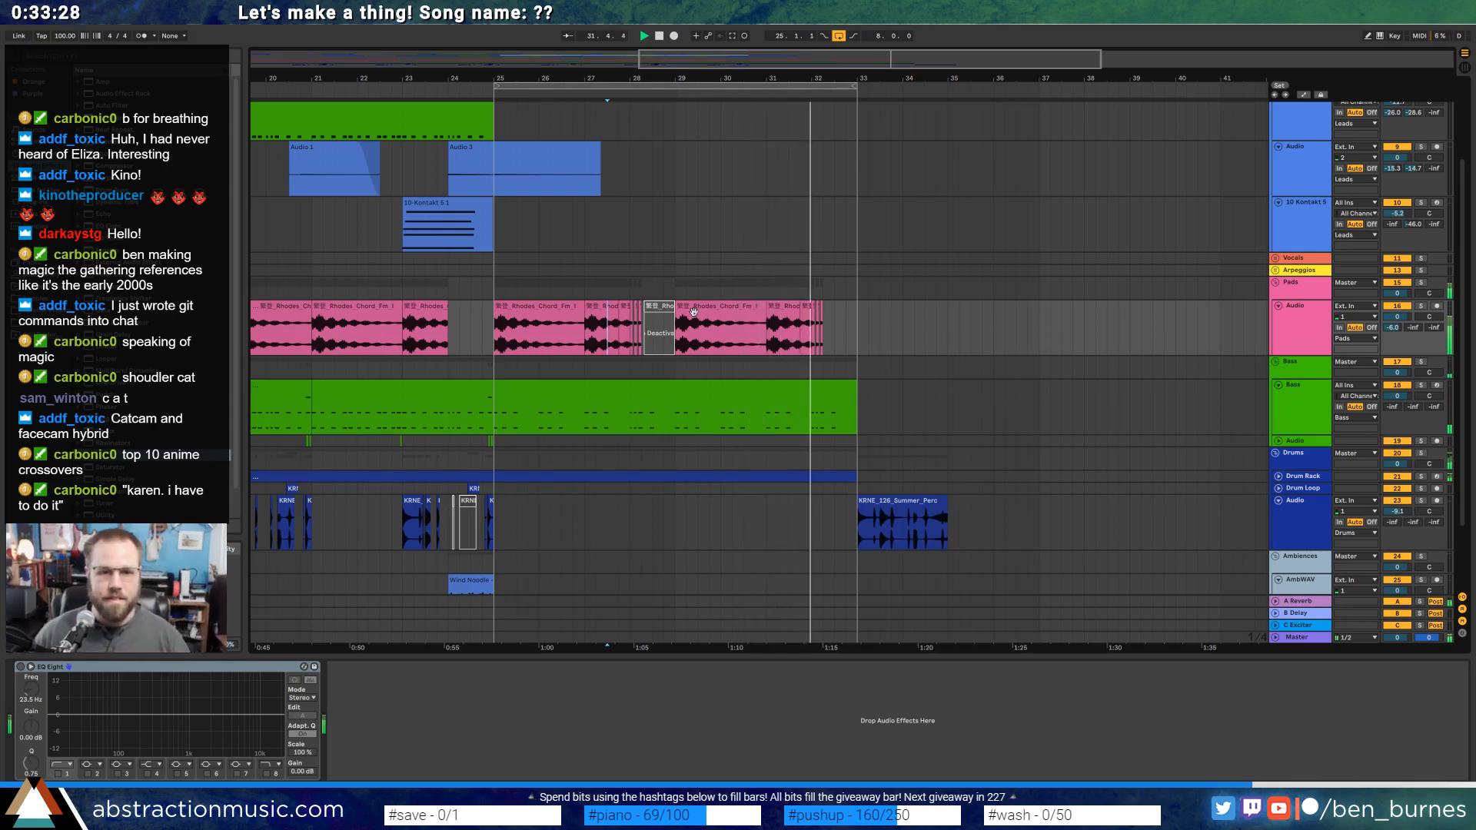
key(space)
Repeat the last Rhodes slice in bar 32 four times with the same spacing and audition from bar 32.
scroll(837, 312, up, 5)
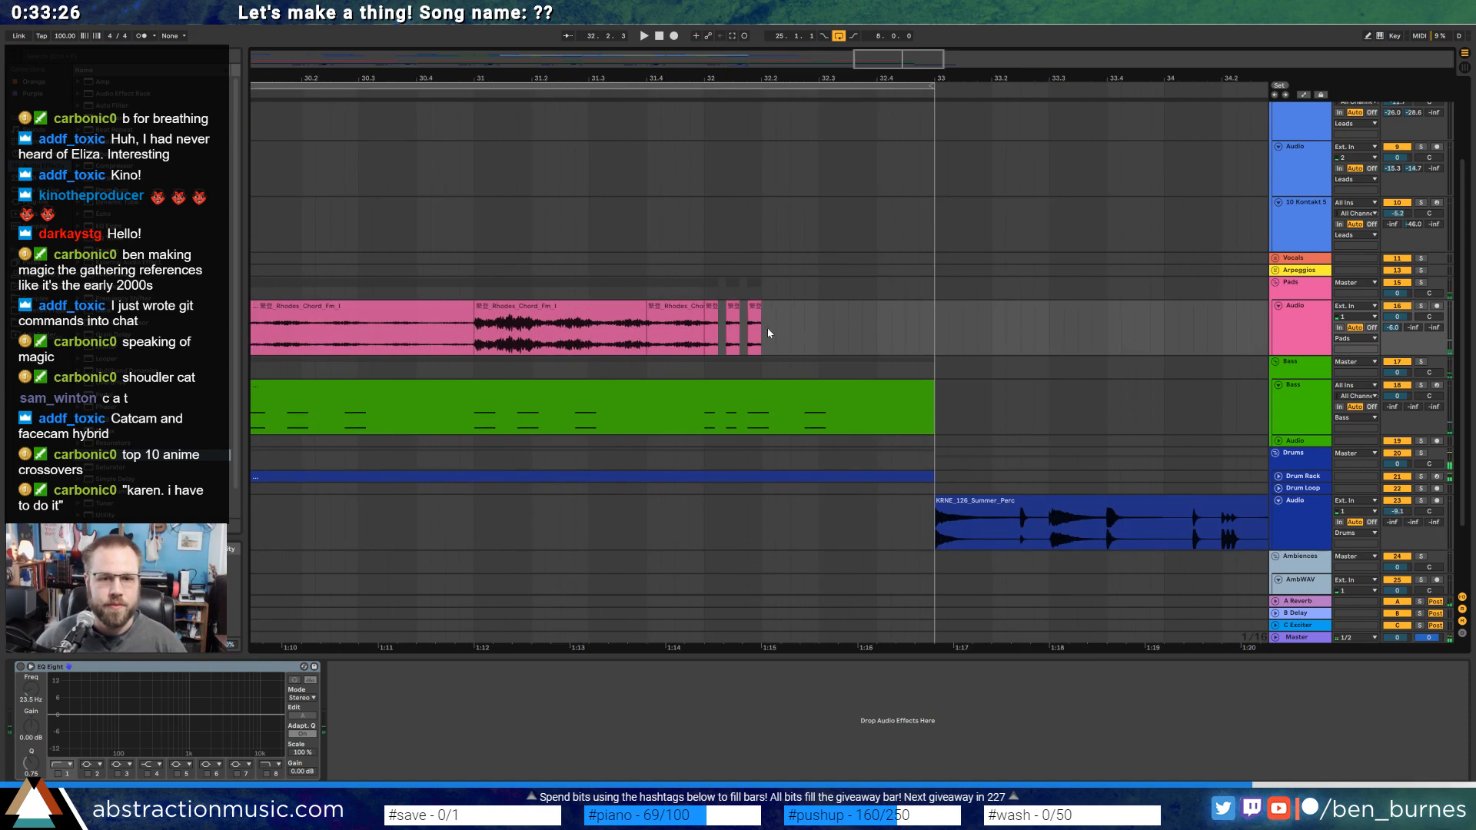
scroll(738, 323, up, 3)
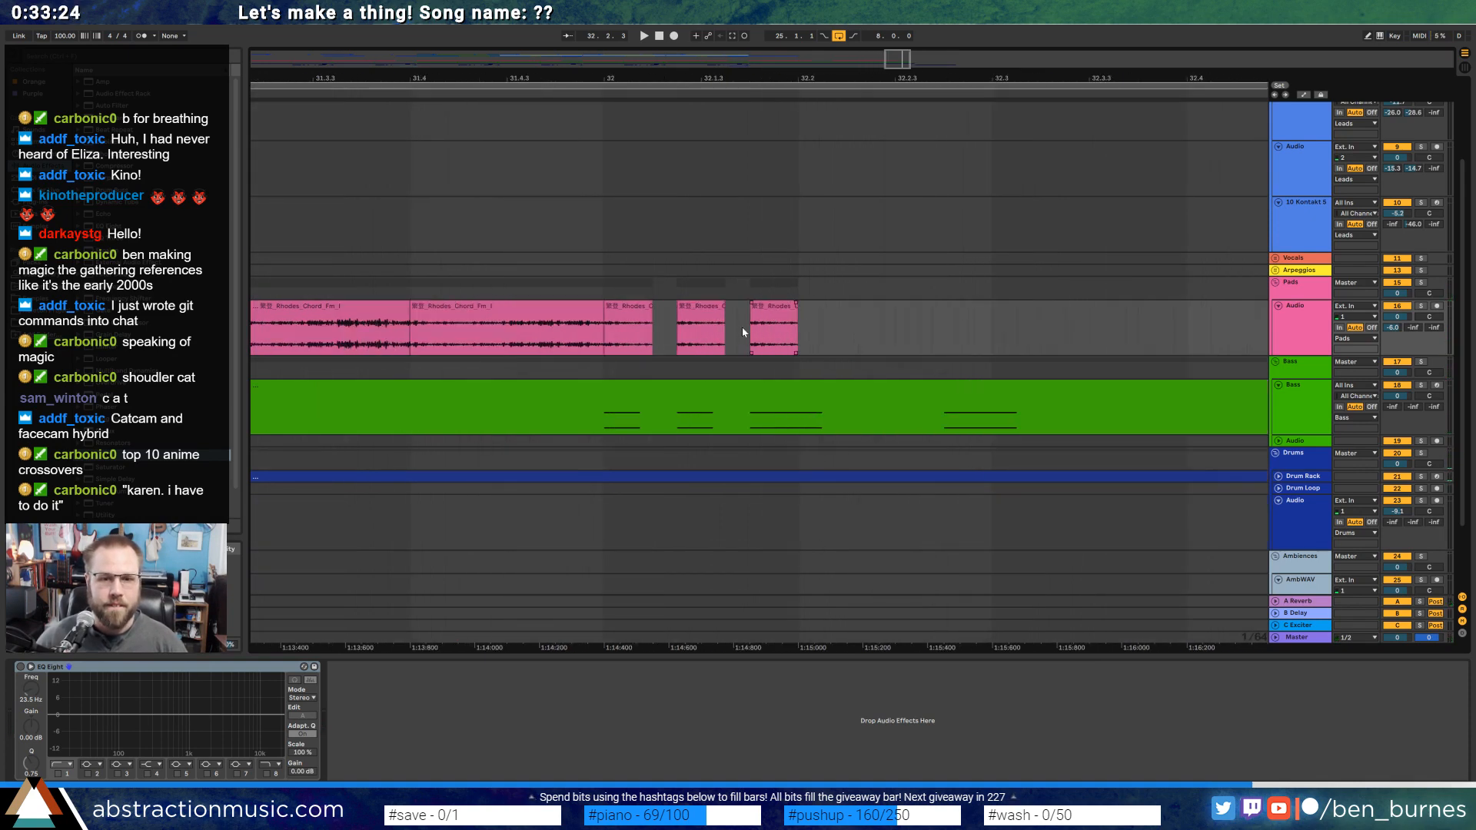
key(ctrl+d)
key(ctrl+d)
key(ctrl+d)
key(ctrl+d)
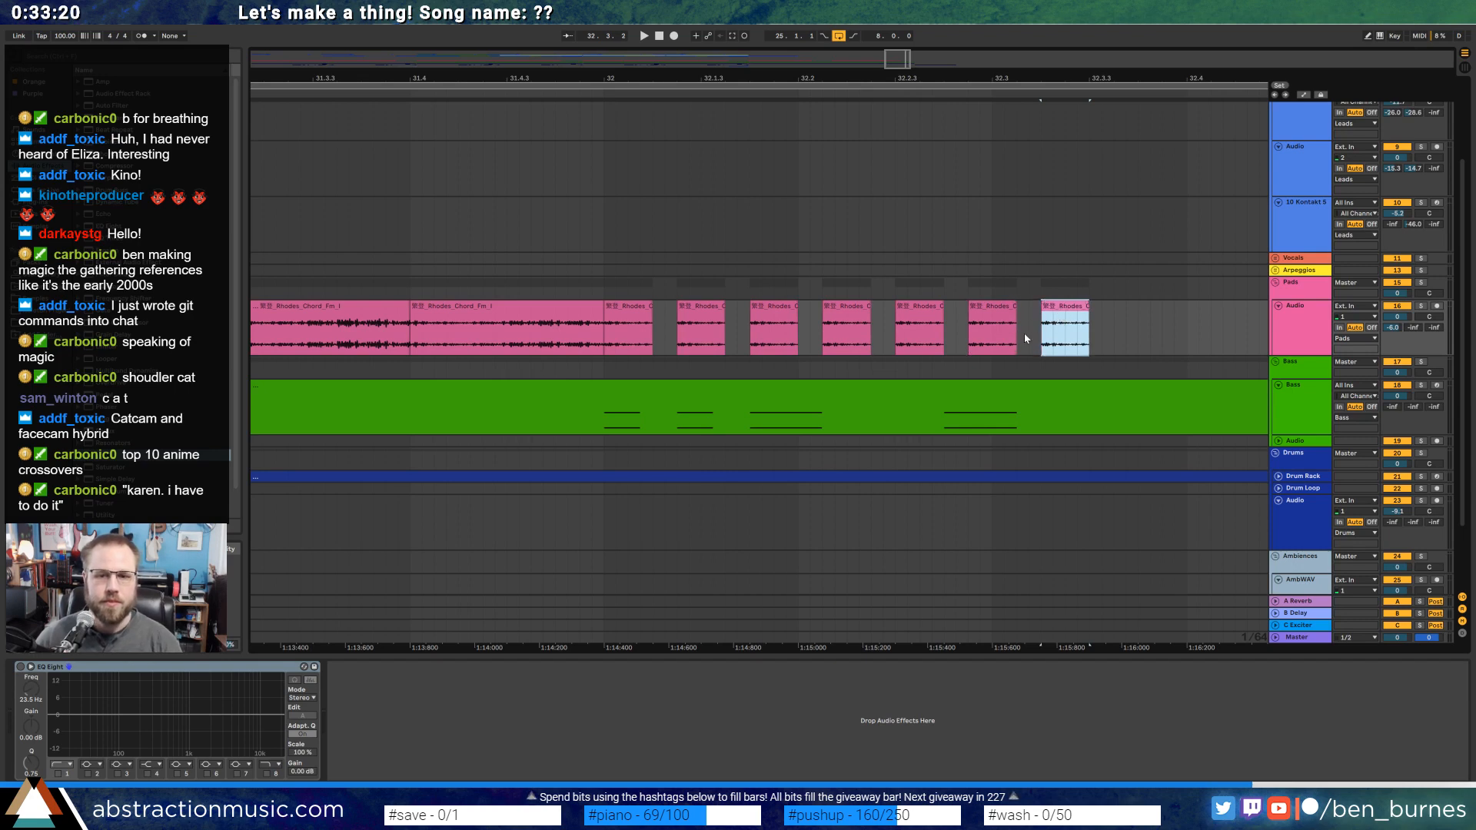
click(626, 319)
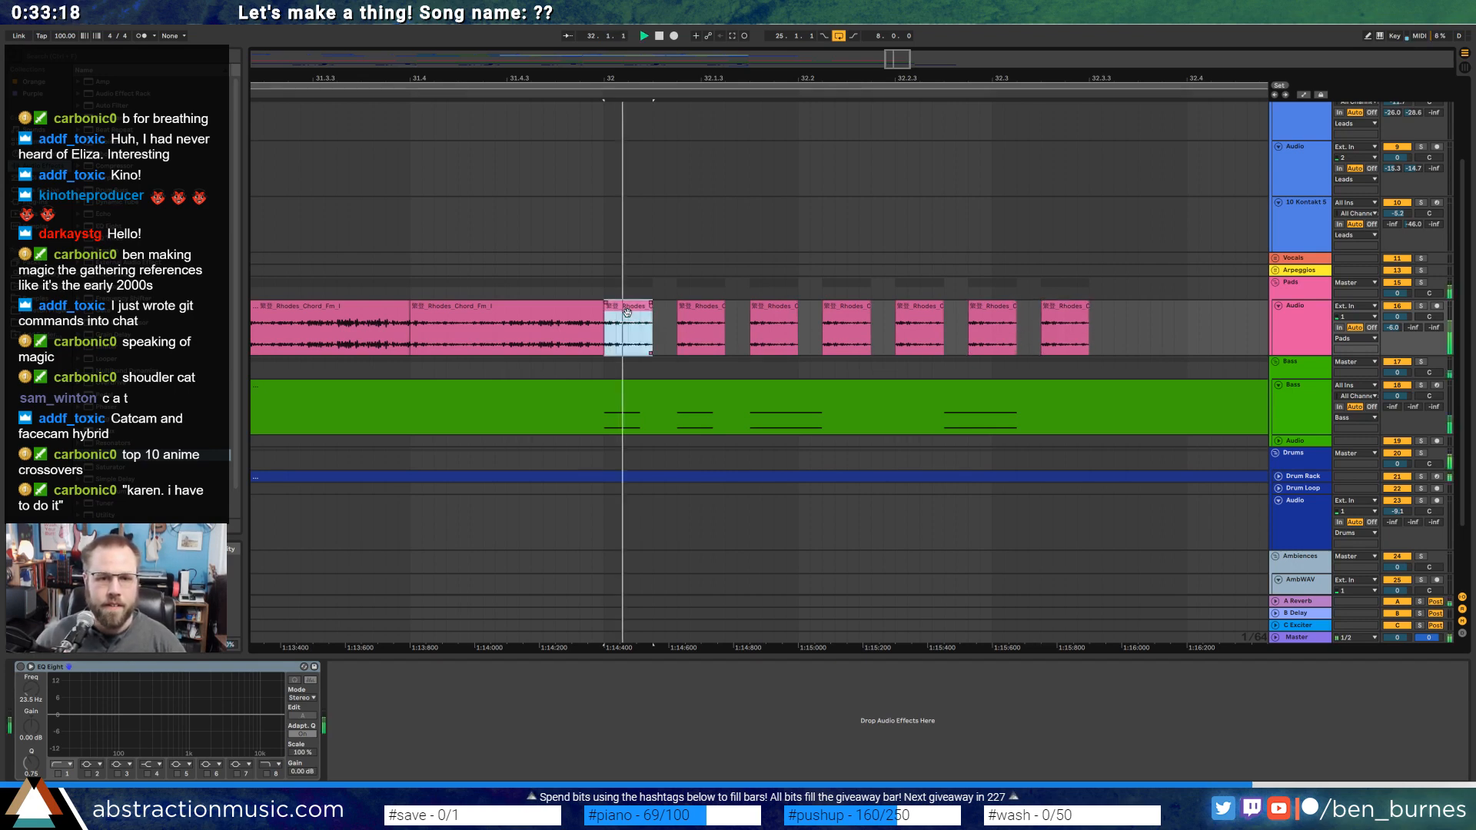
key(space)
Move the sixth Rhodes slice in bar 32 directly against the fifth and delete the seventh.
click(969, 333)
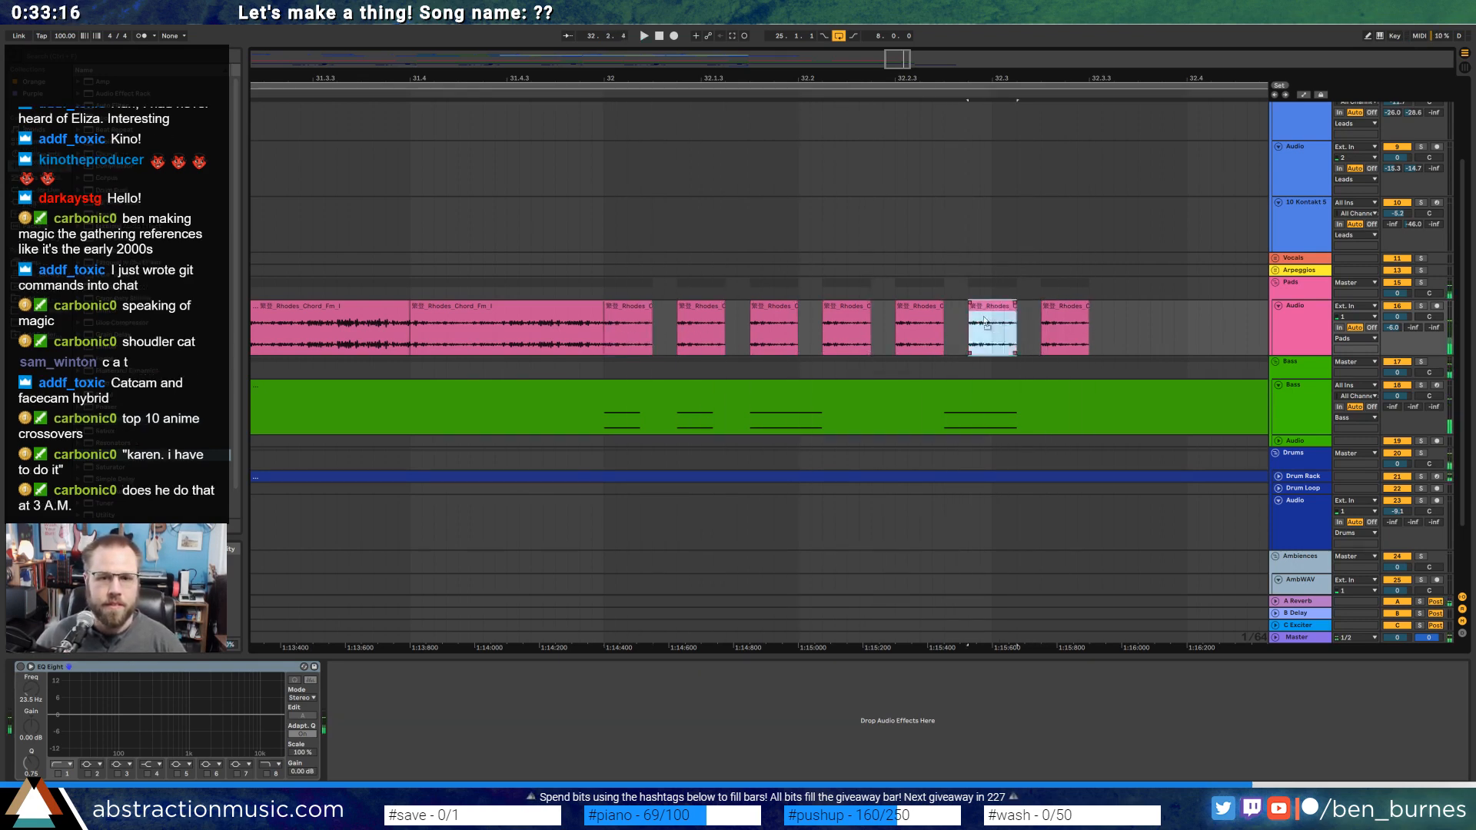
drag(969, 333, 943, 333)
click(1058, 320)
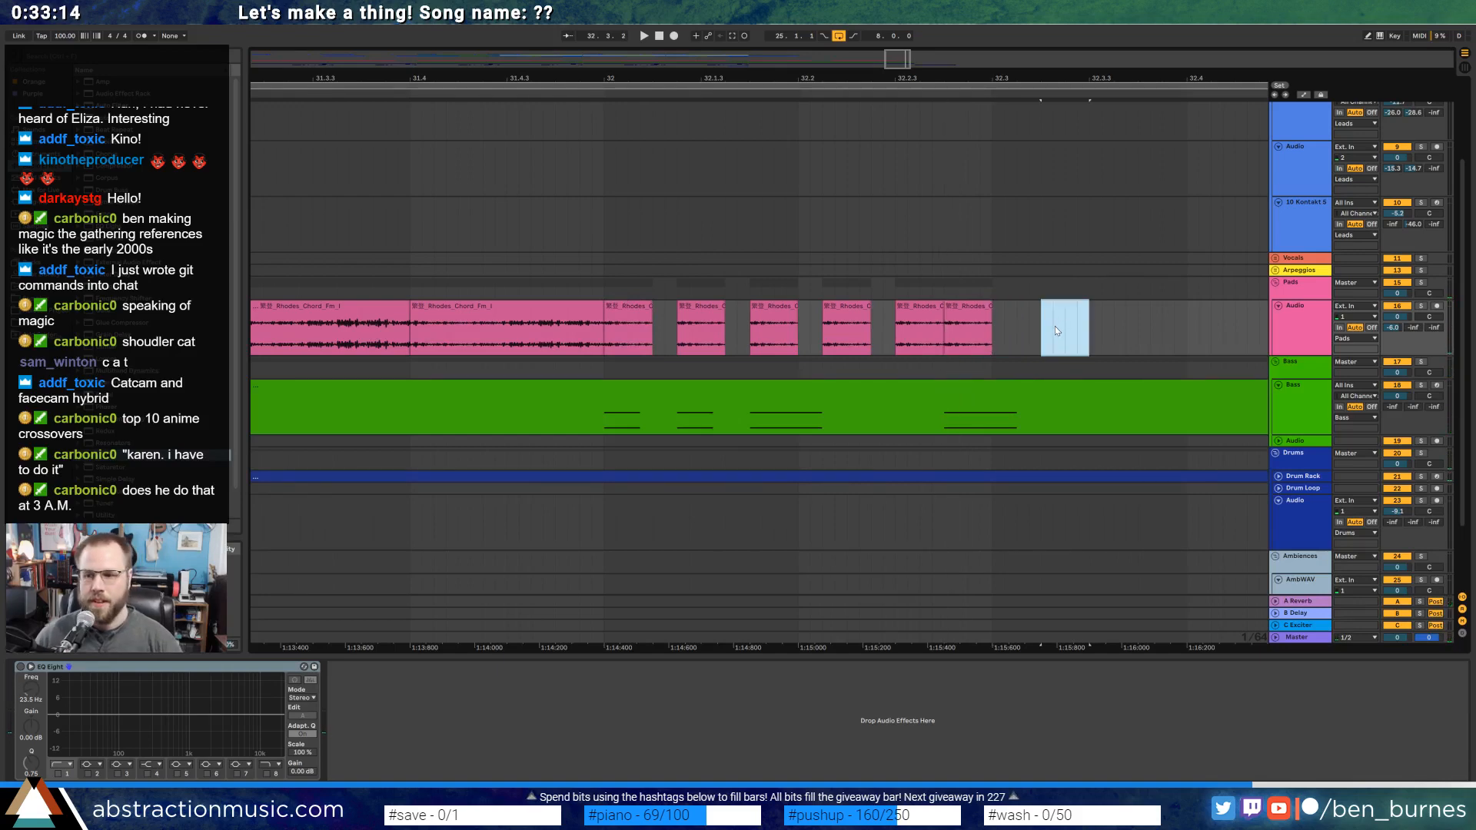
Raise the clip gain of the fourth and fifth Rhodes slices in bar 32 and remove the sixth slice.
drag(894, 59, 894, 9)
drag(785, 76, 863, 74)
scroll(796, 237, up, 6)
click(750, 307)
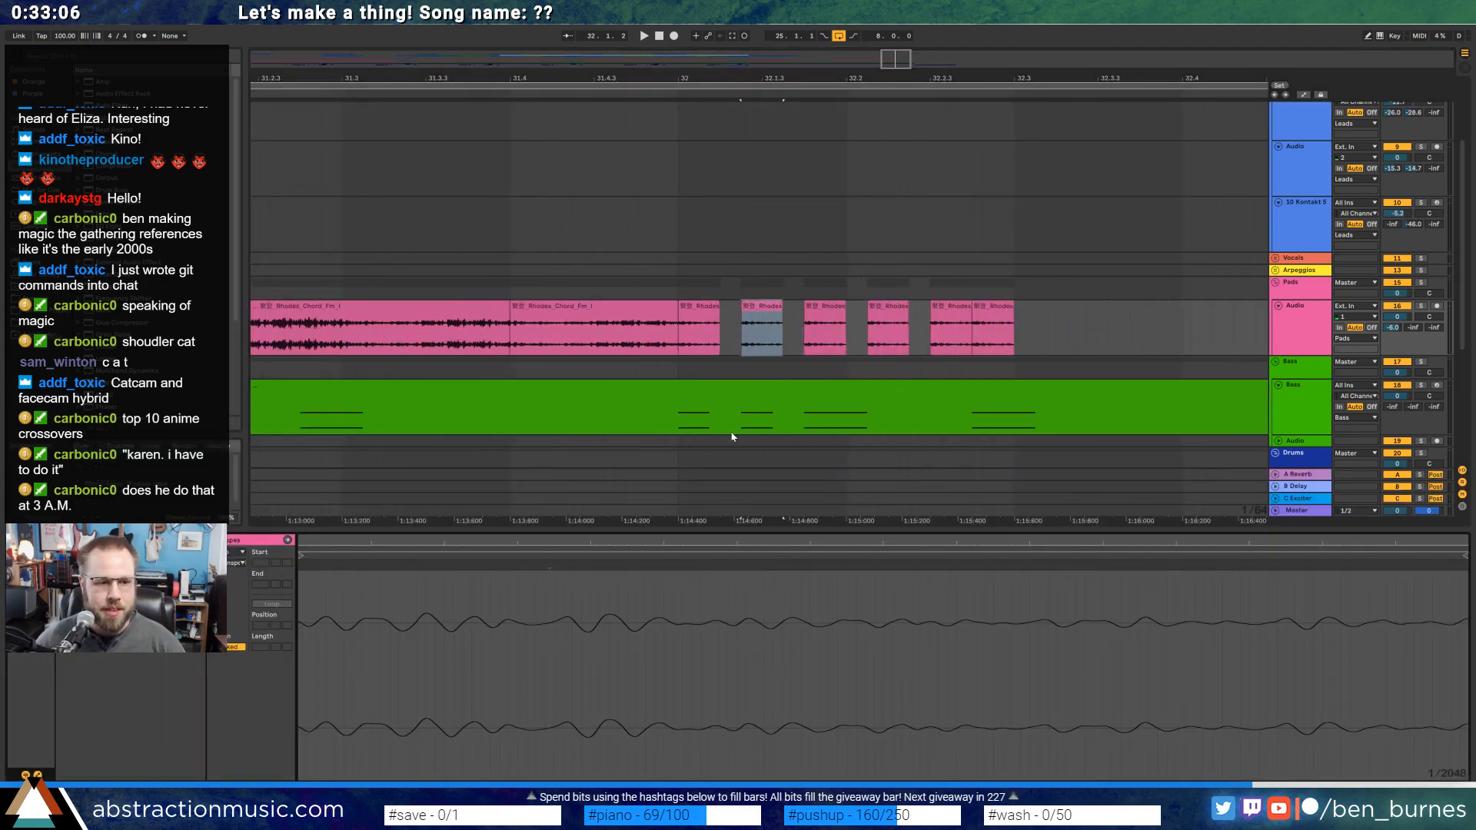
click(819, 305)
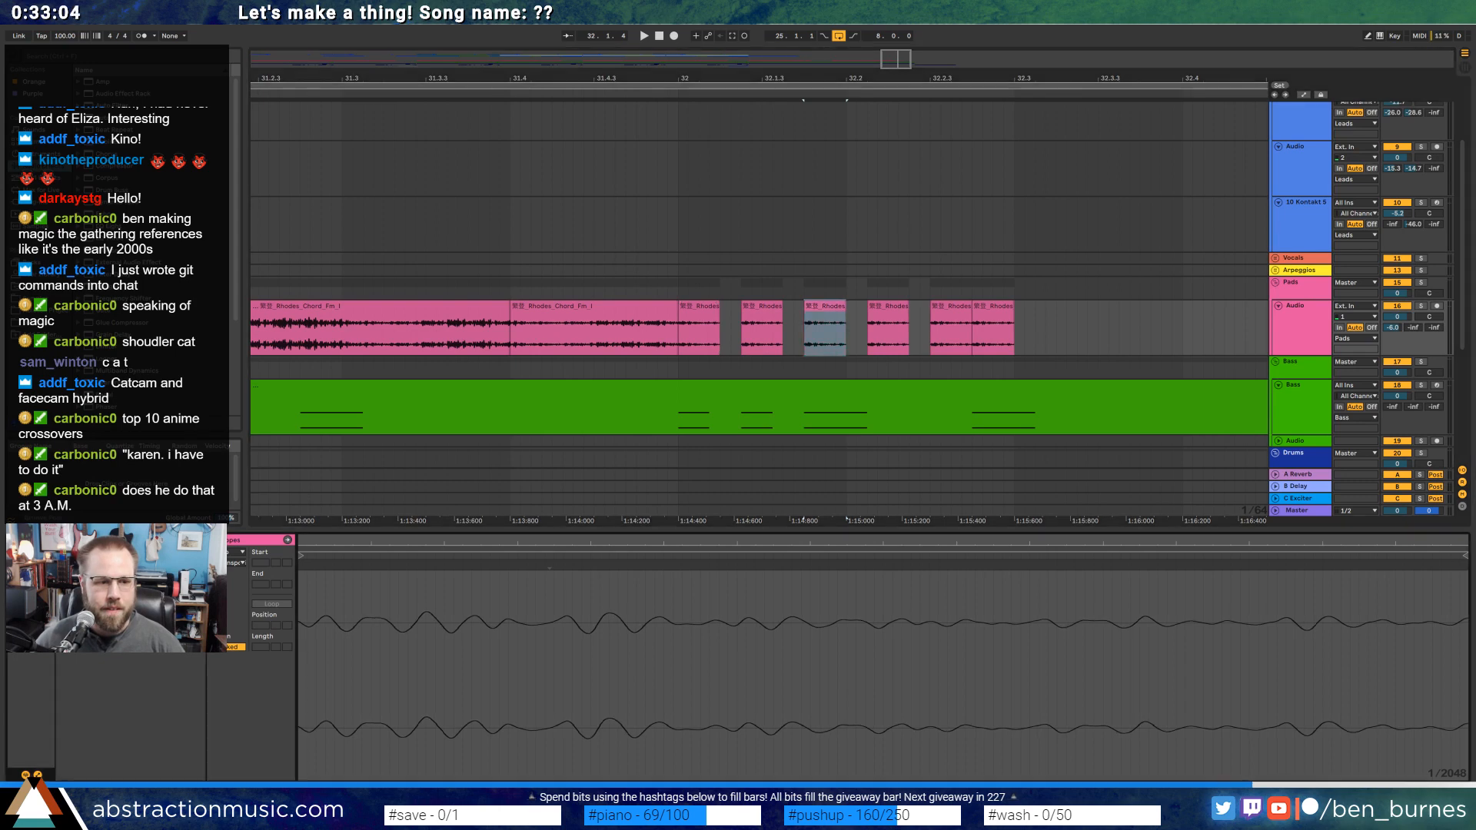
click(881, 313)
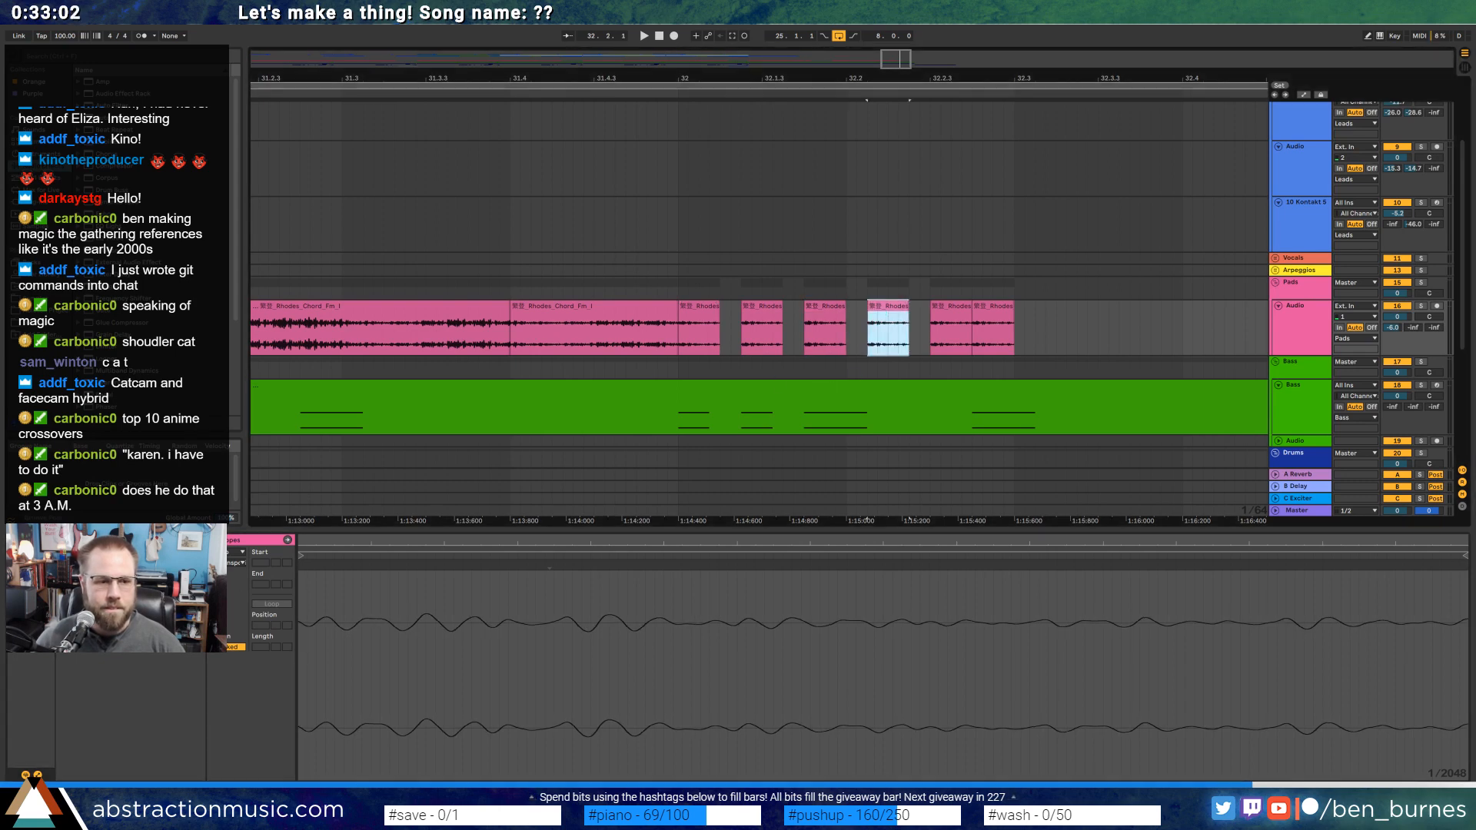
drag(118, 626, 118, 615)
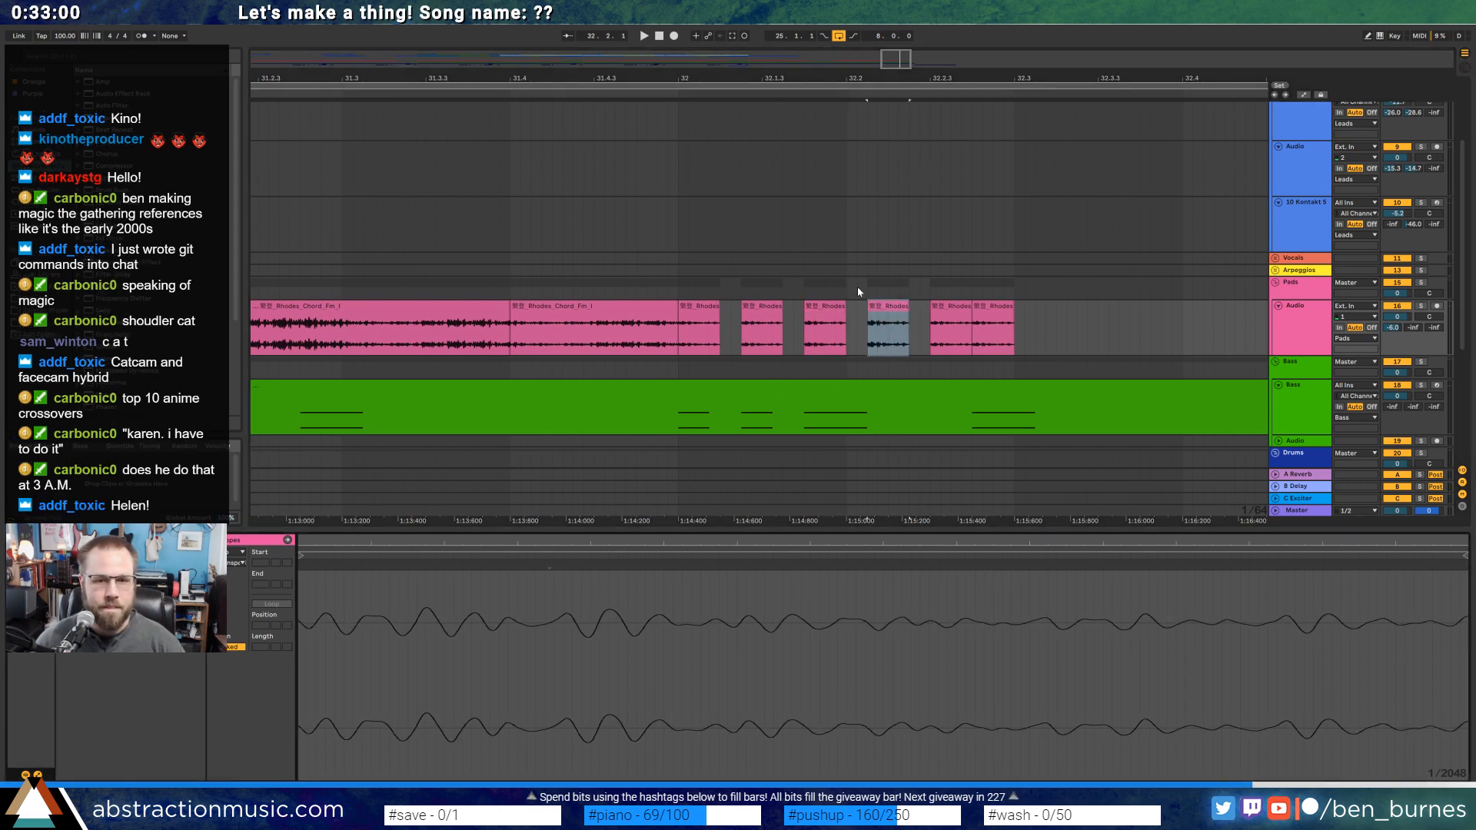
click(953, 313)
key(ctrl+z)
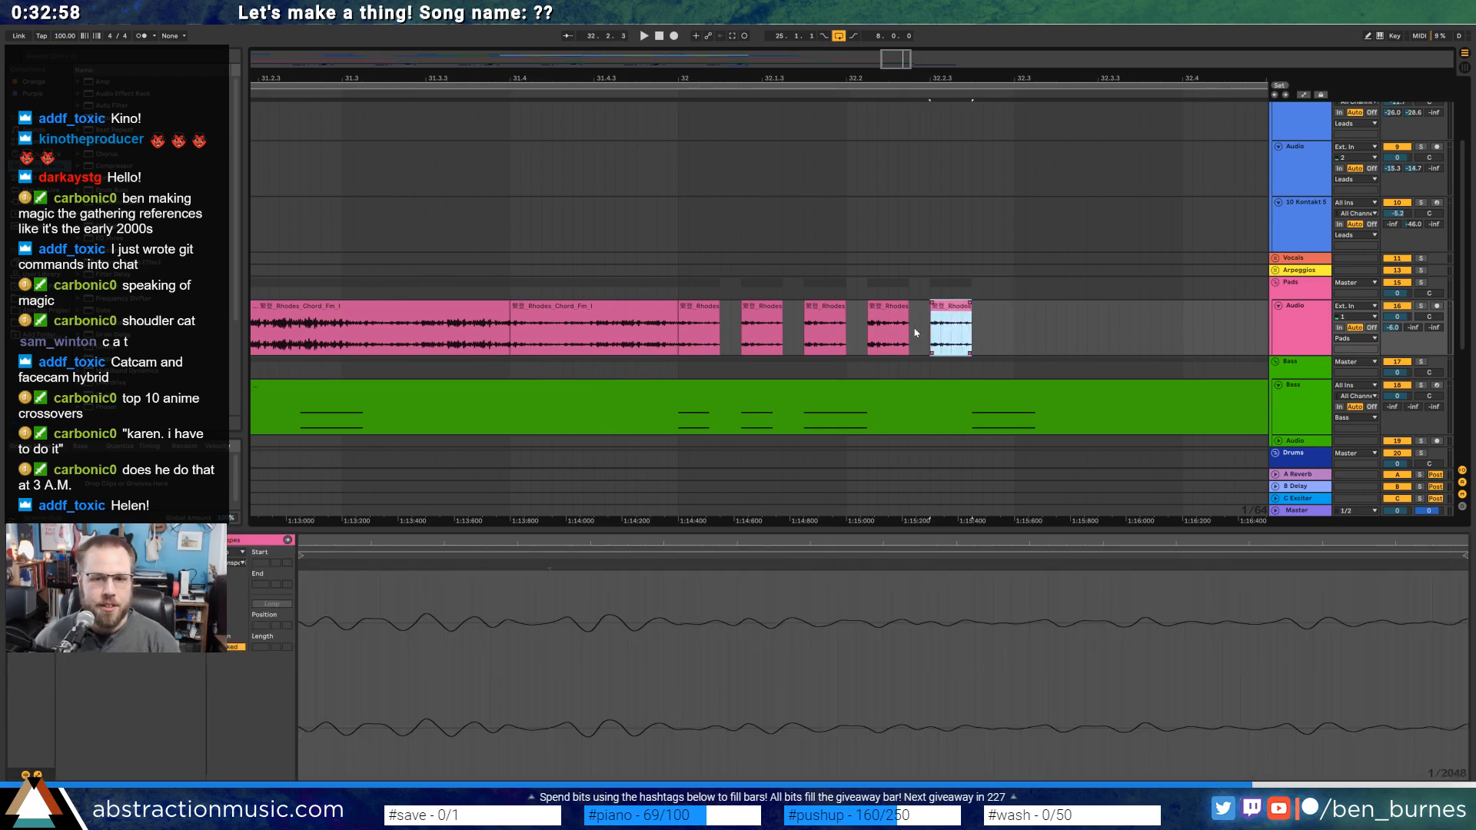
drag(117, 627, 118, 616)
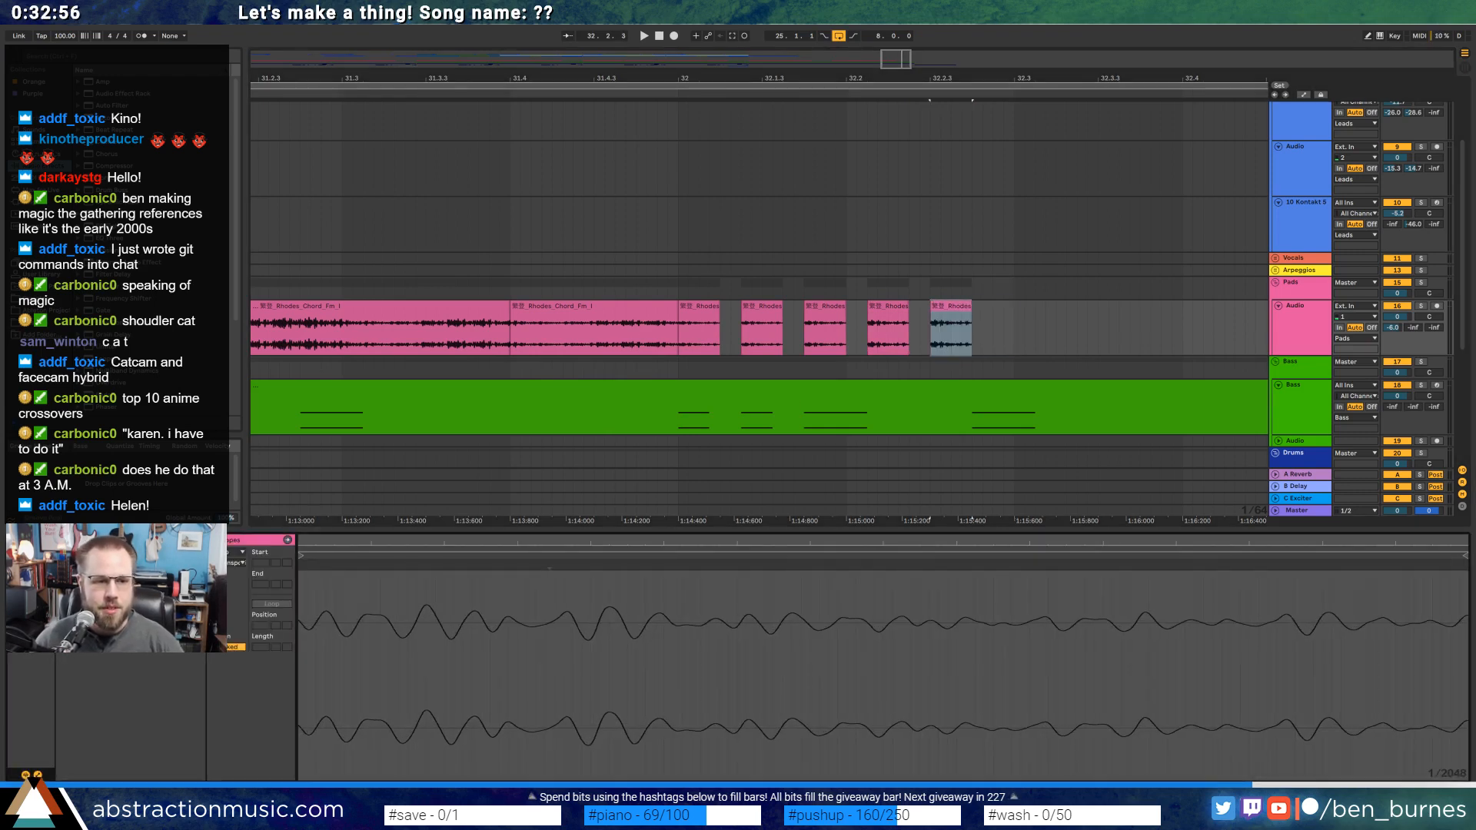
Move the last active pair of bass notes in bar 32 earlier so they start with the fifth Rhodes slice.
click(999, 385)
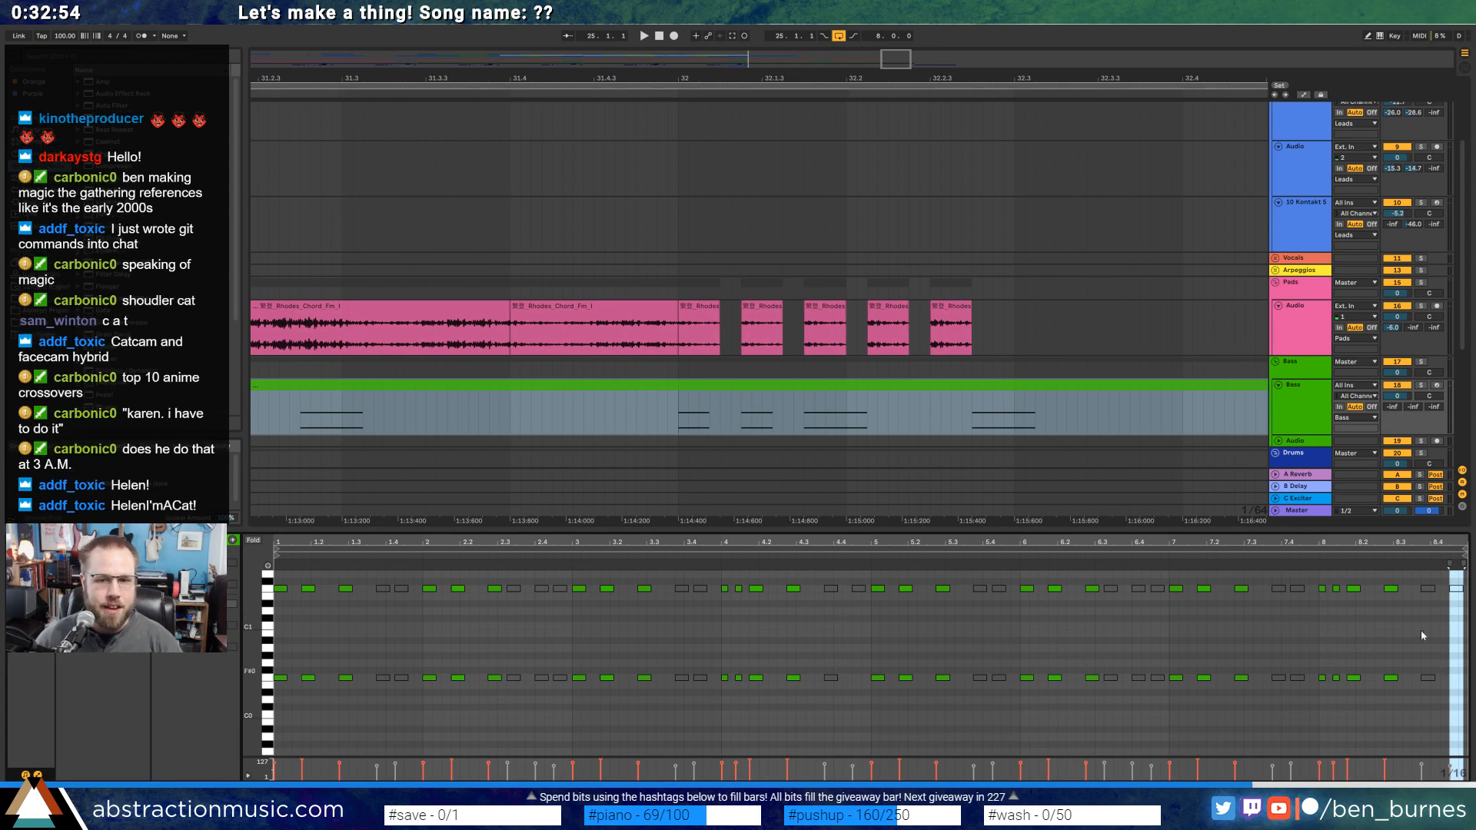
click(1450, 584)
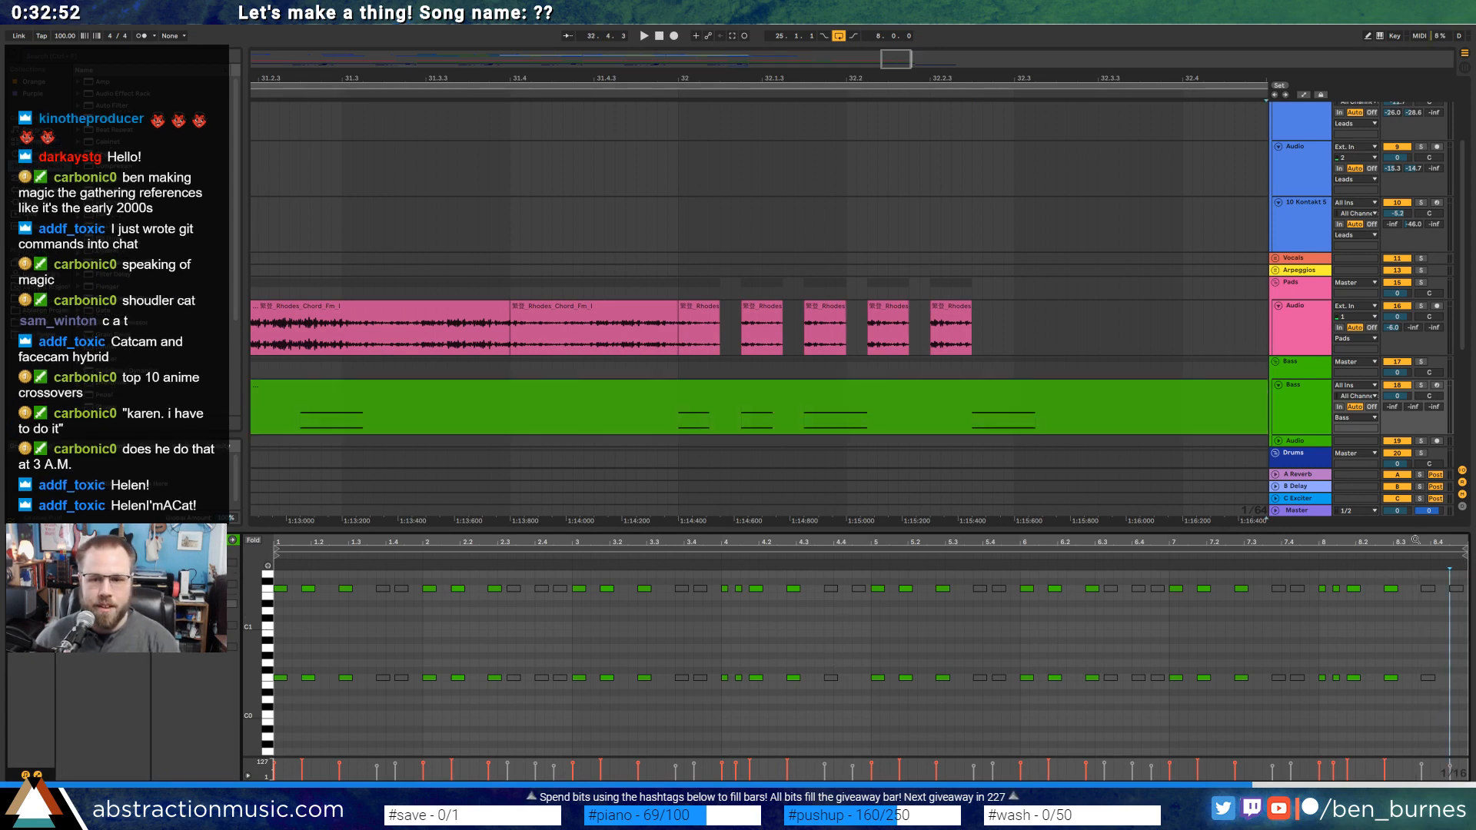
drag(1388, 576, 1397, 698)
key(Left)
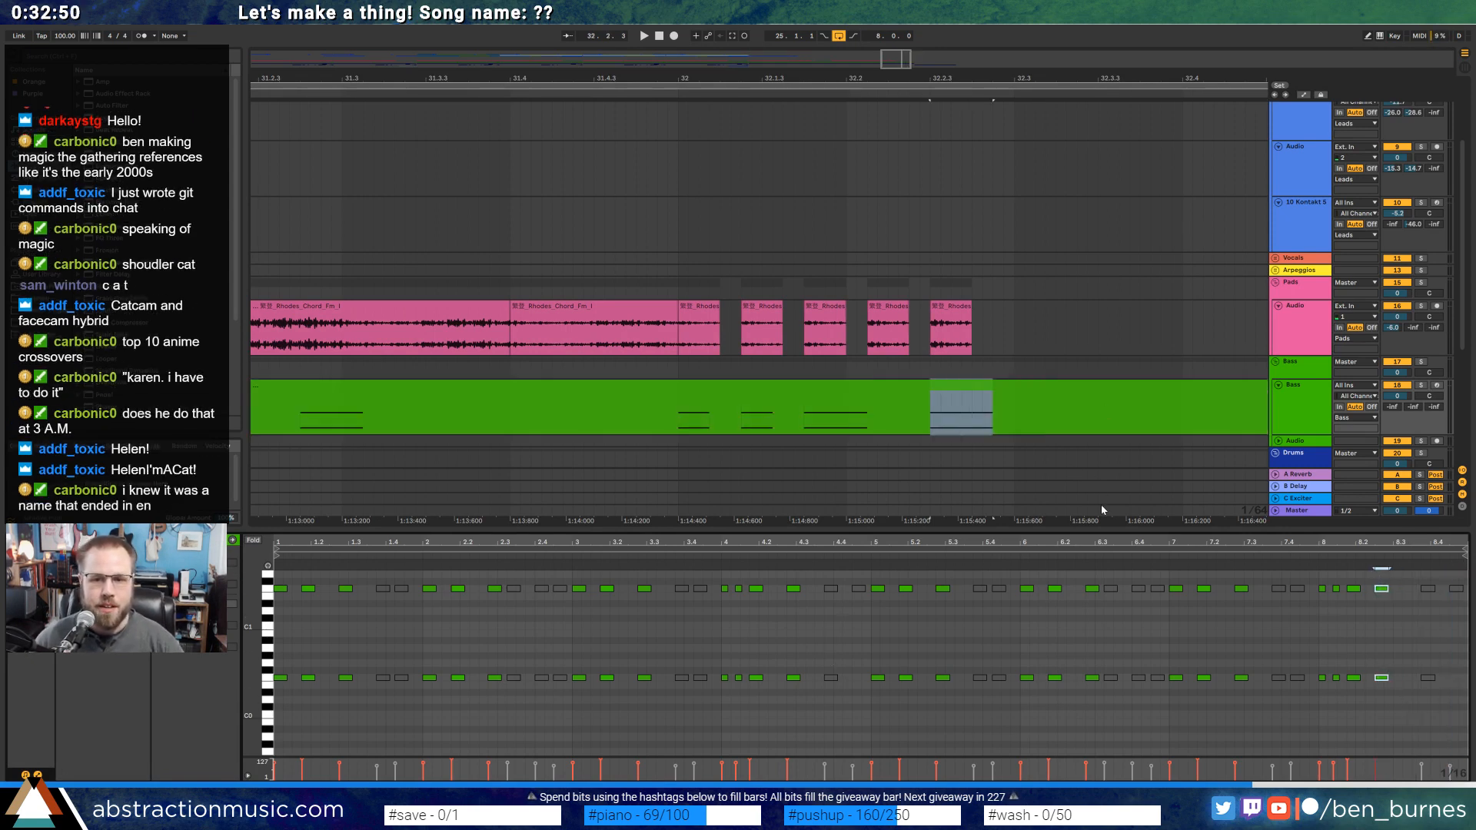
Try shifting the snare hit on beat 2 of bar 32 slightly earlier in the drum clip and play from bar 31.
ctrl+scroll(1023, 377, down, 5)
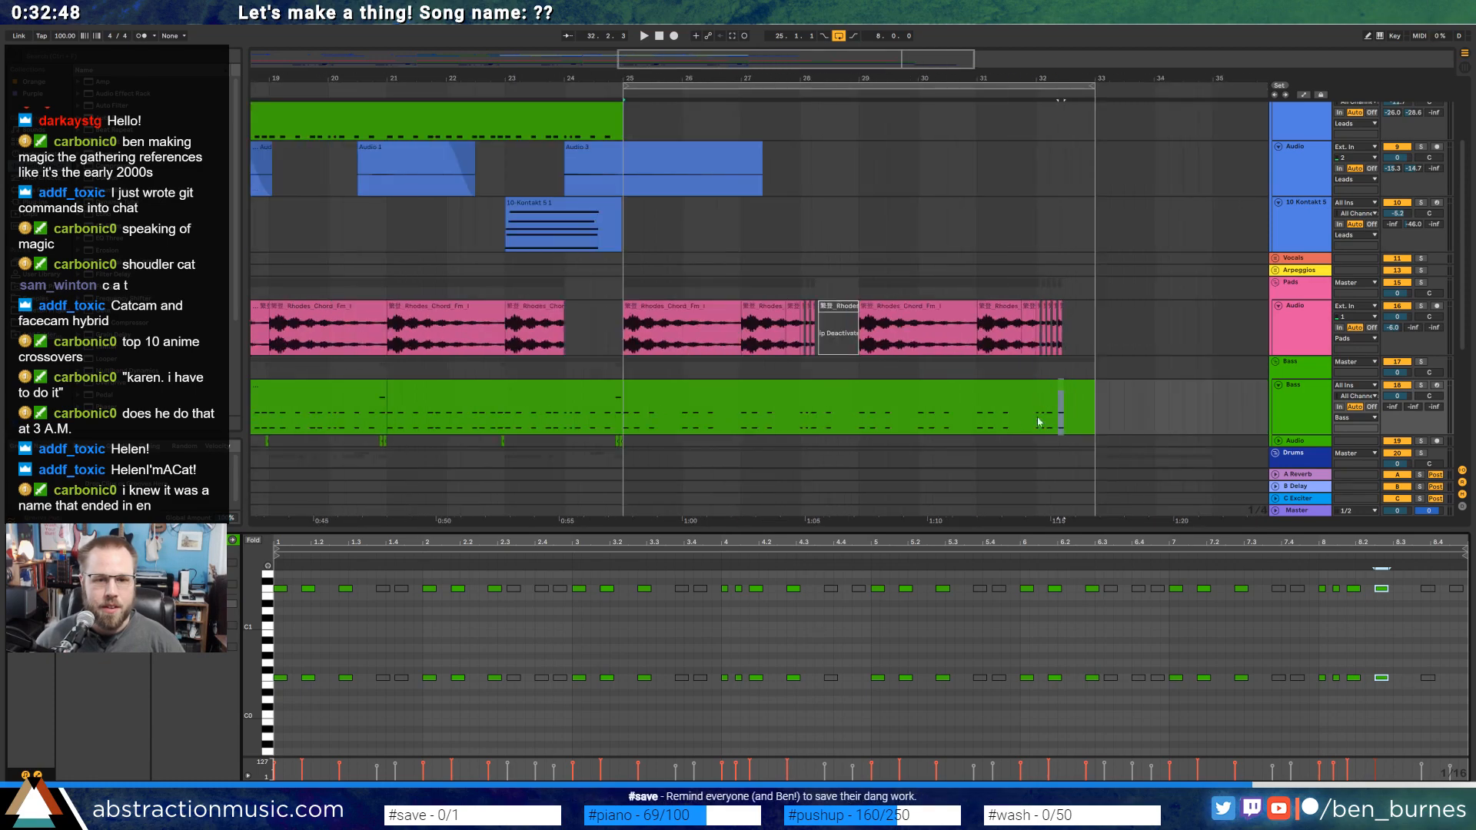
scroll(1022, 407, down, 4)
click(1057, 321)
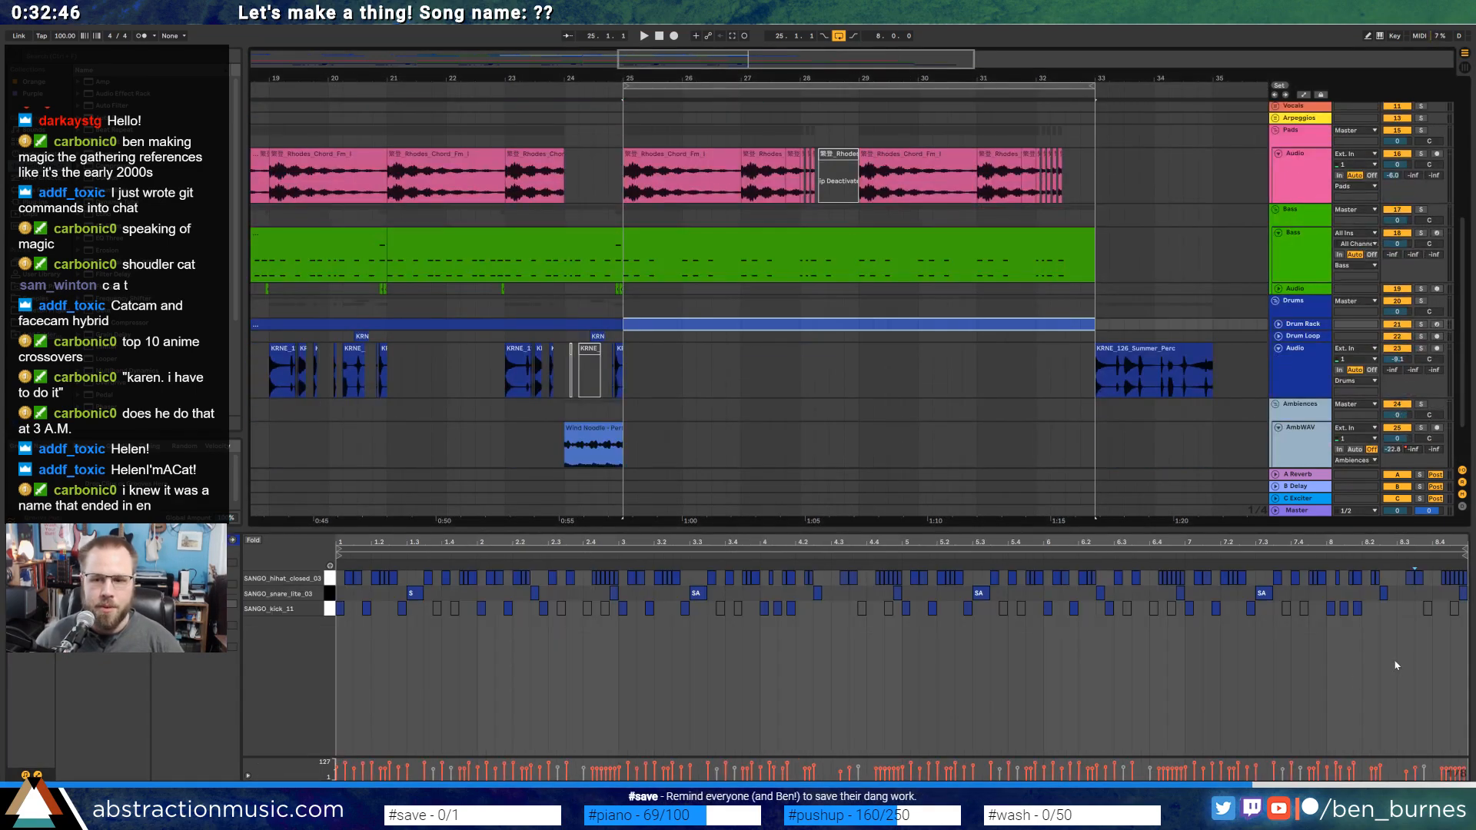
ctrl+scroll(1403, 626, up, 5)
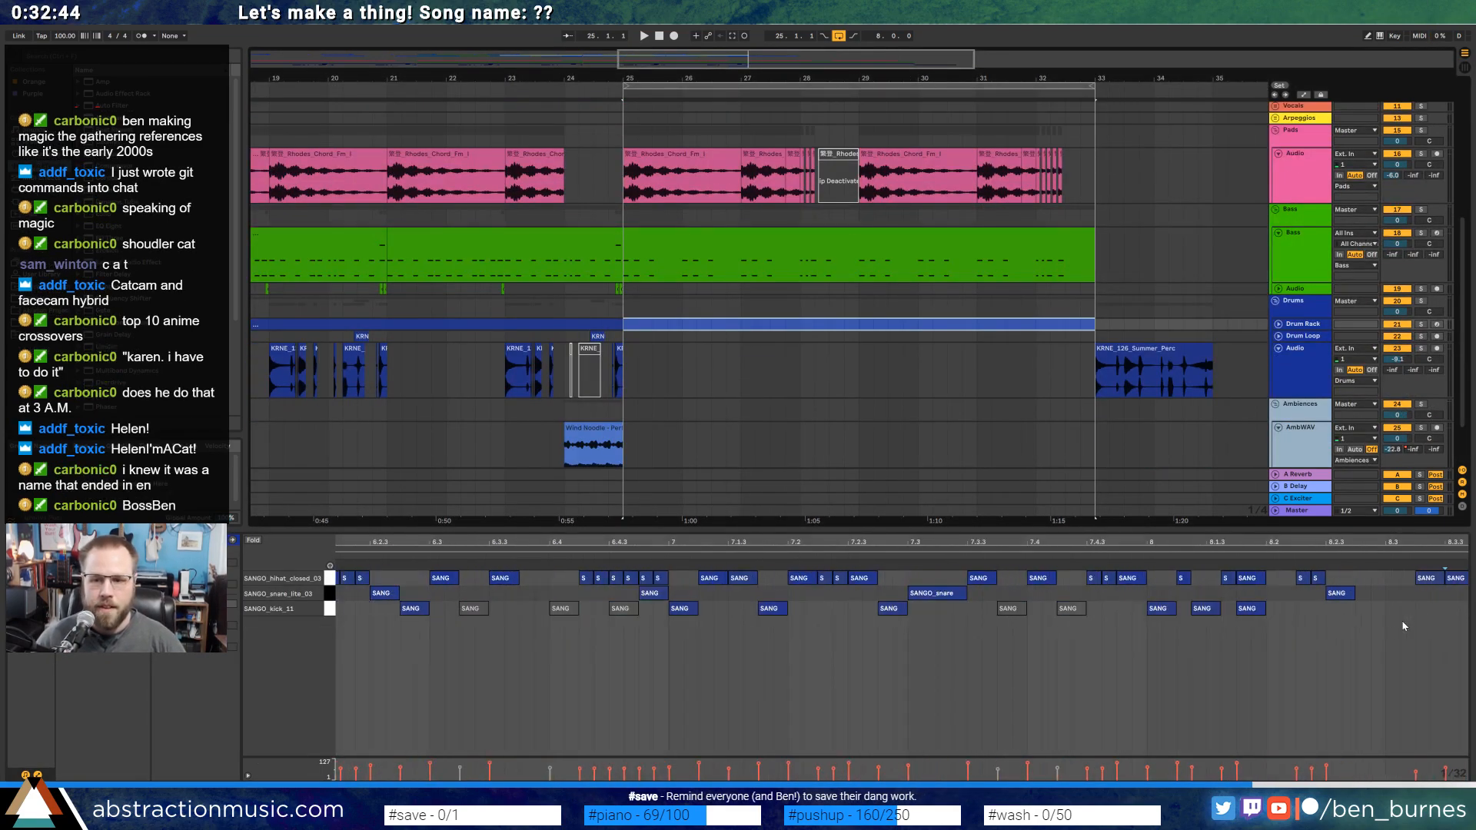
mouse_move(1333, 596)
mouse_down()
mouse_move(1315, 594)
mouse_move(1349, 581)
mouse_up()
click(978, 221)
key(space)
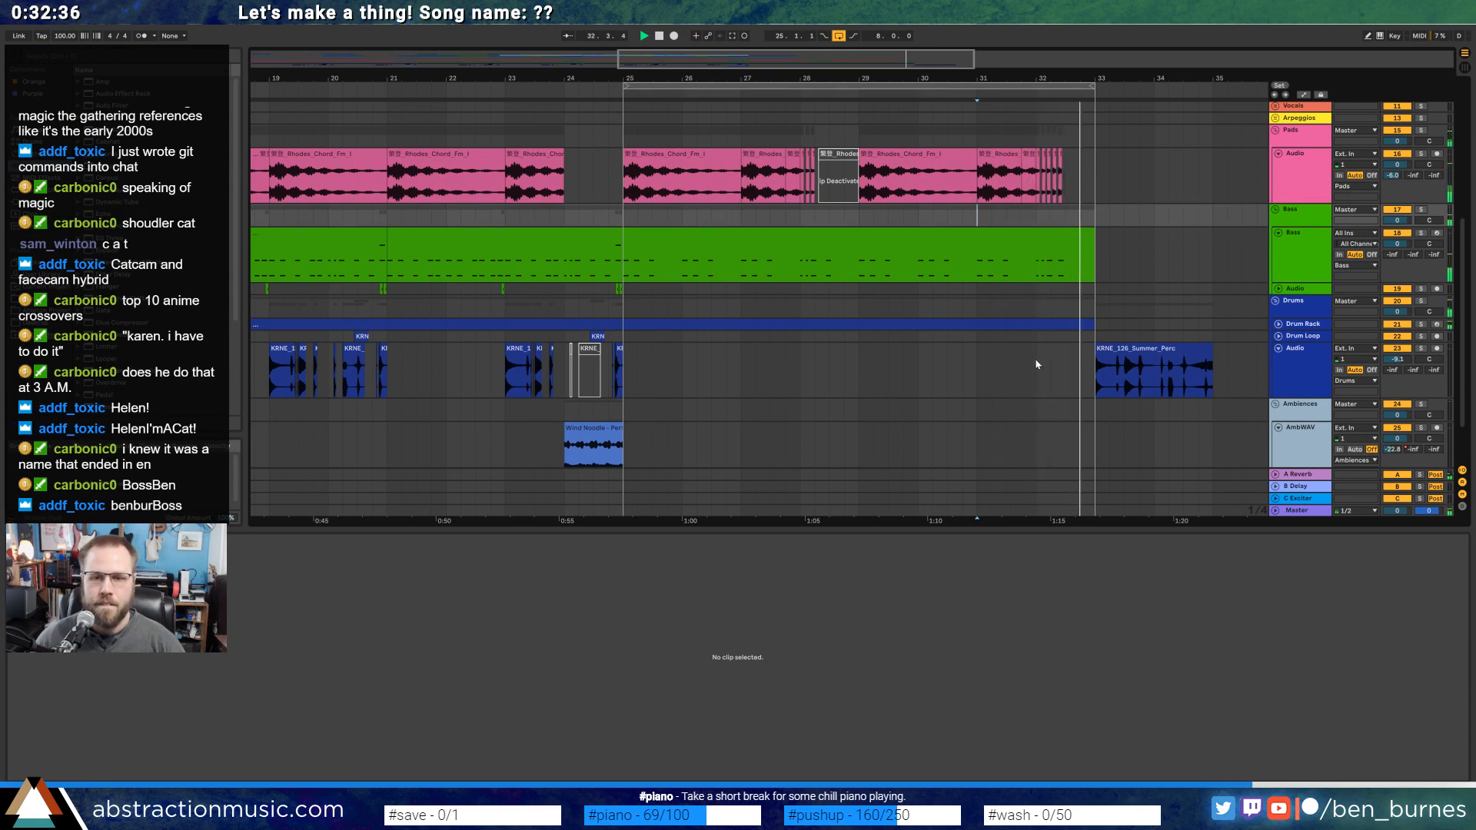
Unfold the Drum Rack track and align the bar 32 snare hit with the start of the fifth Rhodes slice.
ctrl+scroll(1044, 296, up, 3)
ctrl+scroll(1044, 296, up, 2)
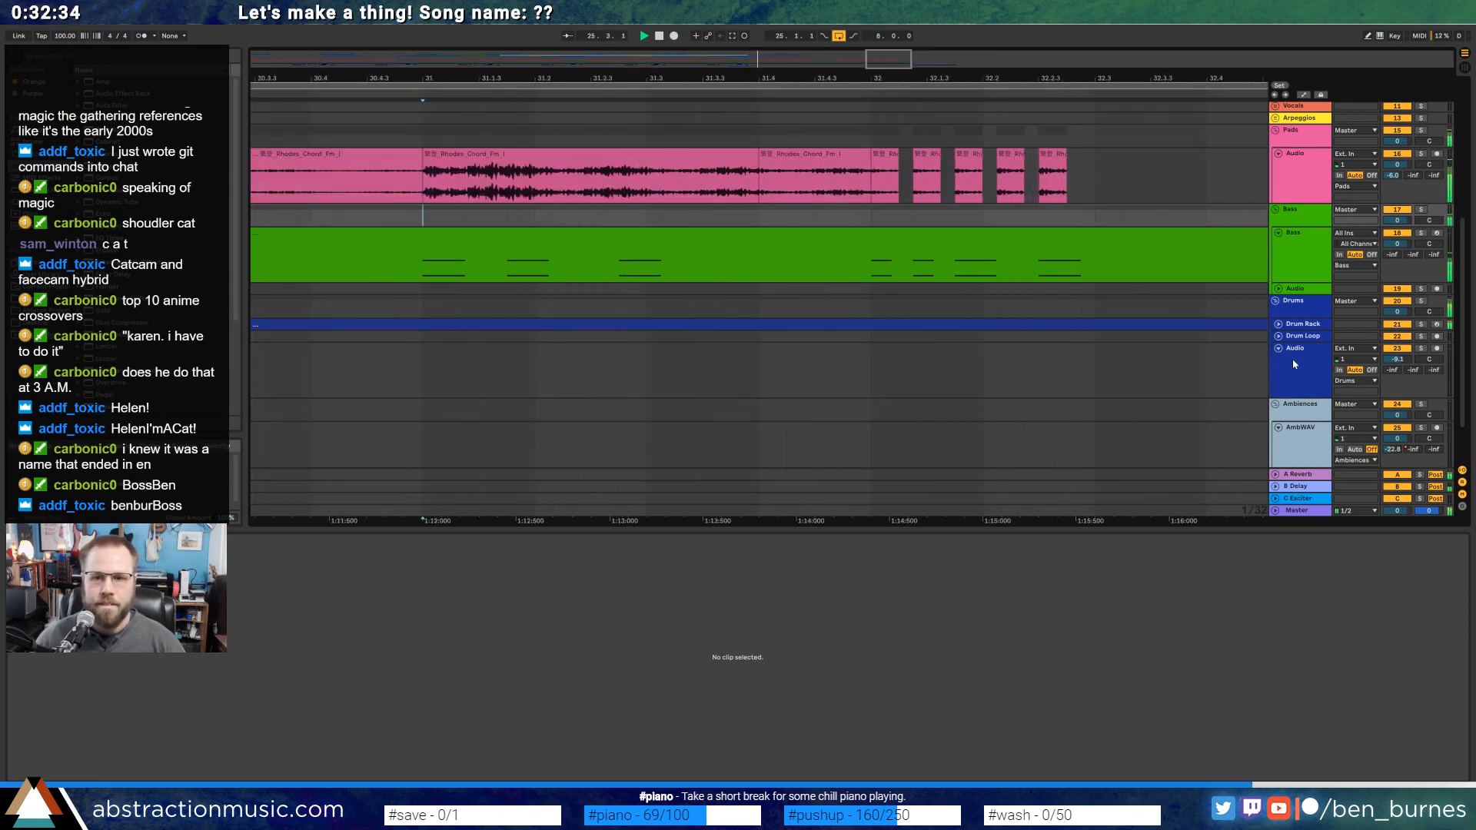
click(1279, 323)
ctrl+scroll(1127, 336, up, 3)
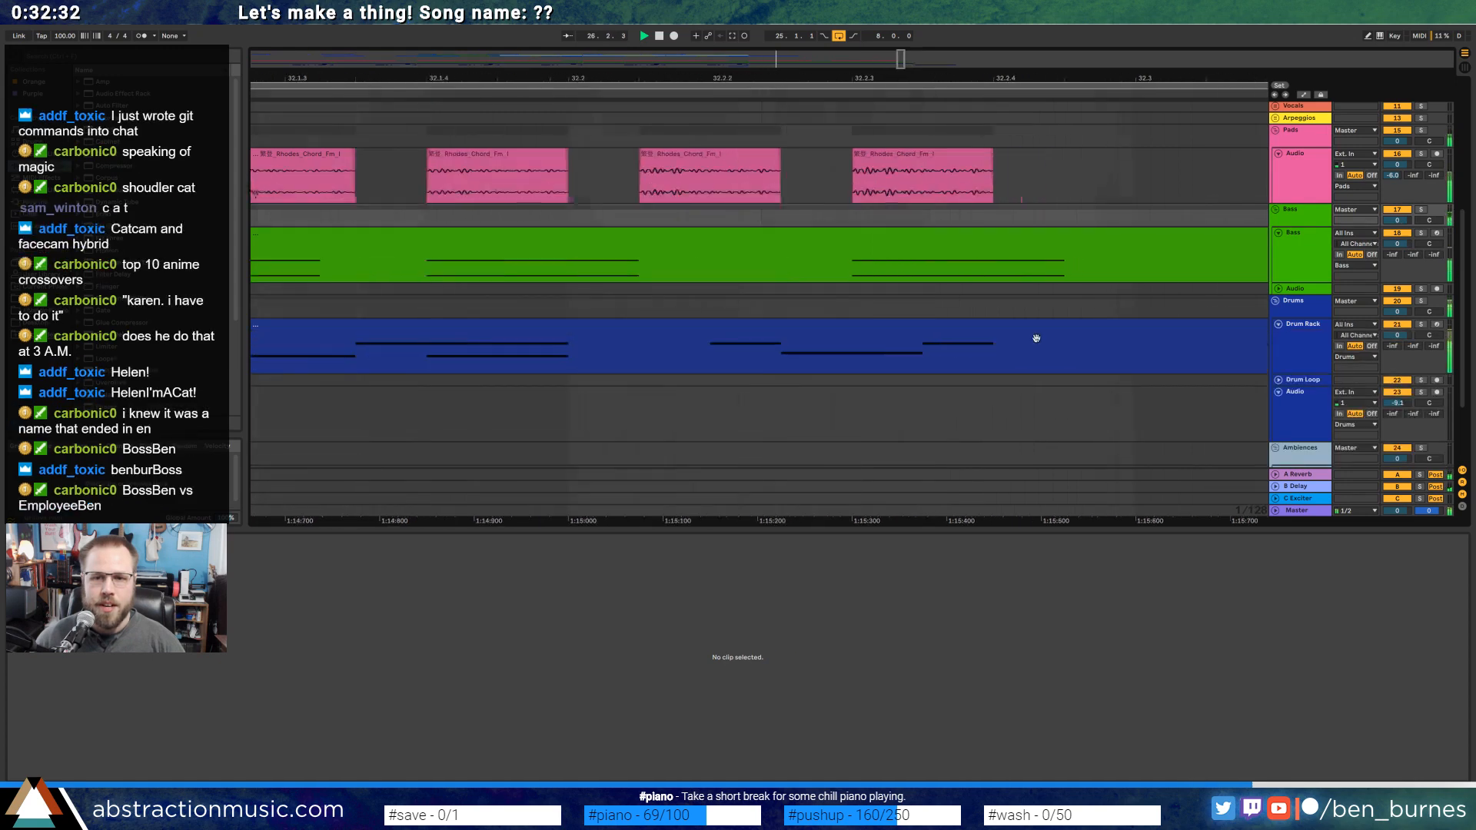
click(1035, 339)
click(1382, 593)
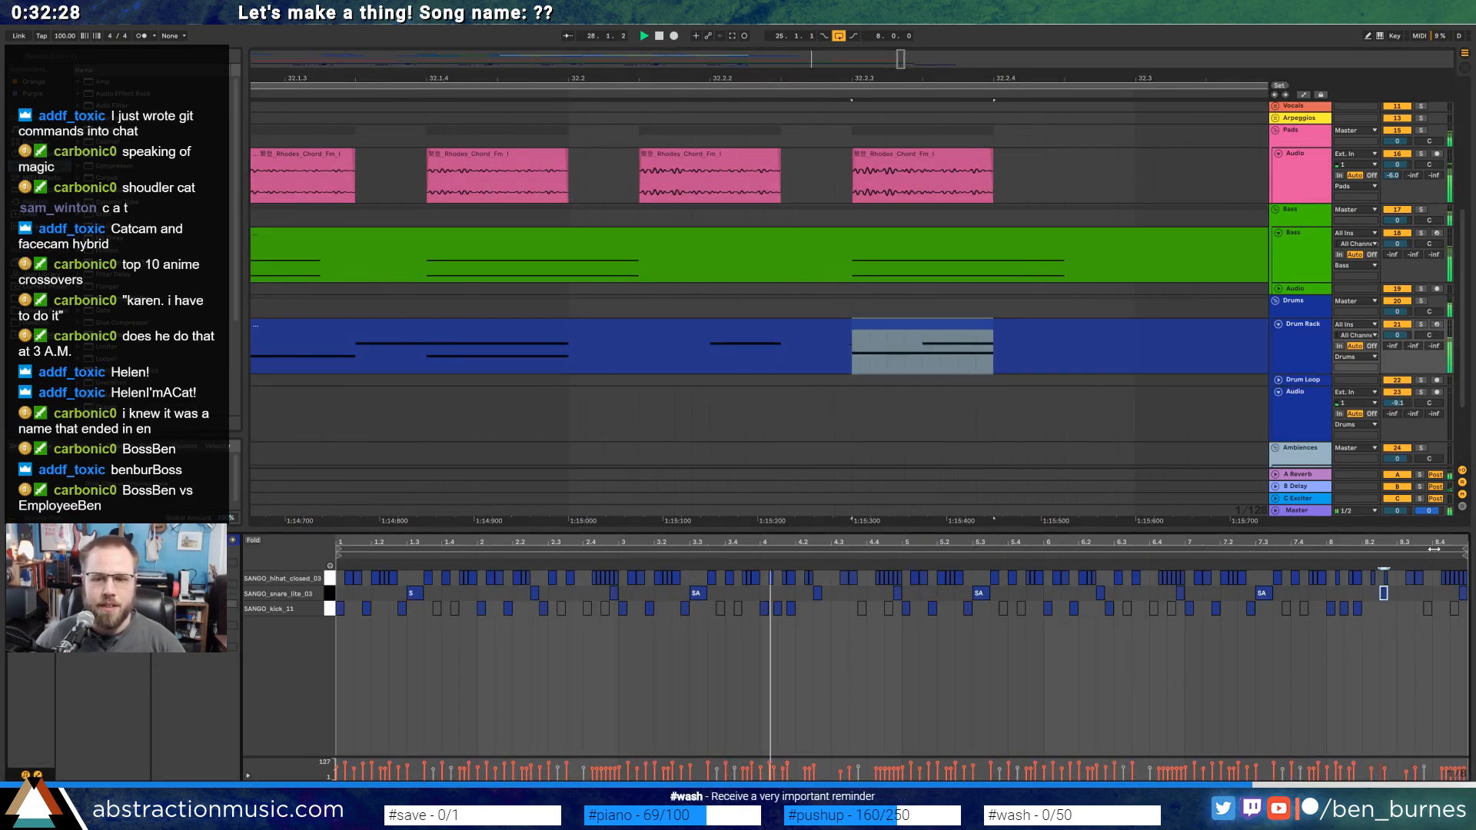
key(shift+Tab)
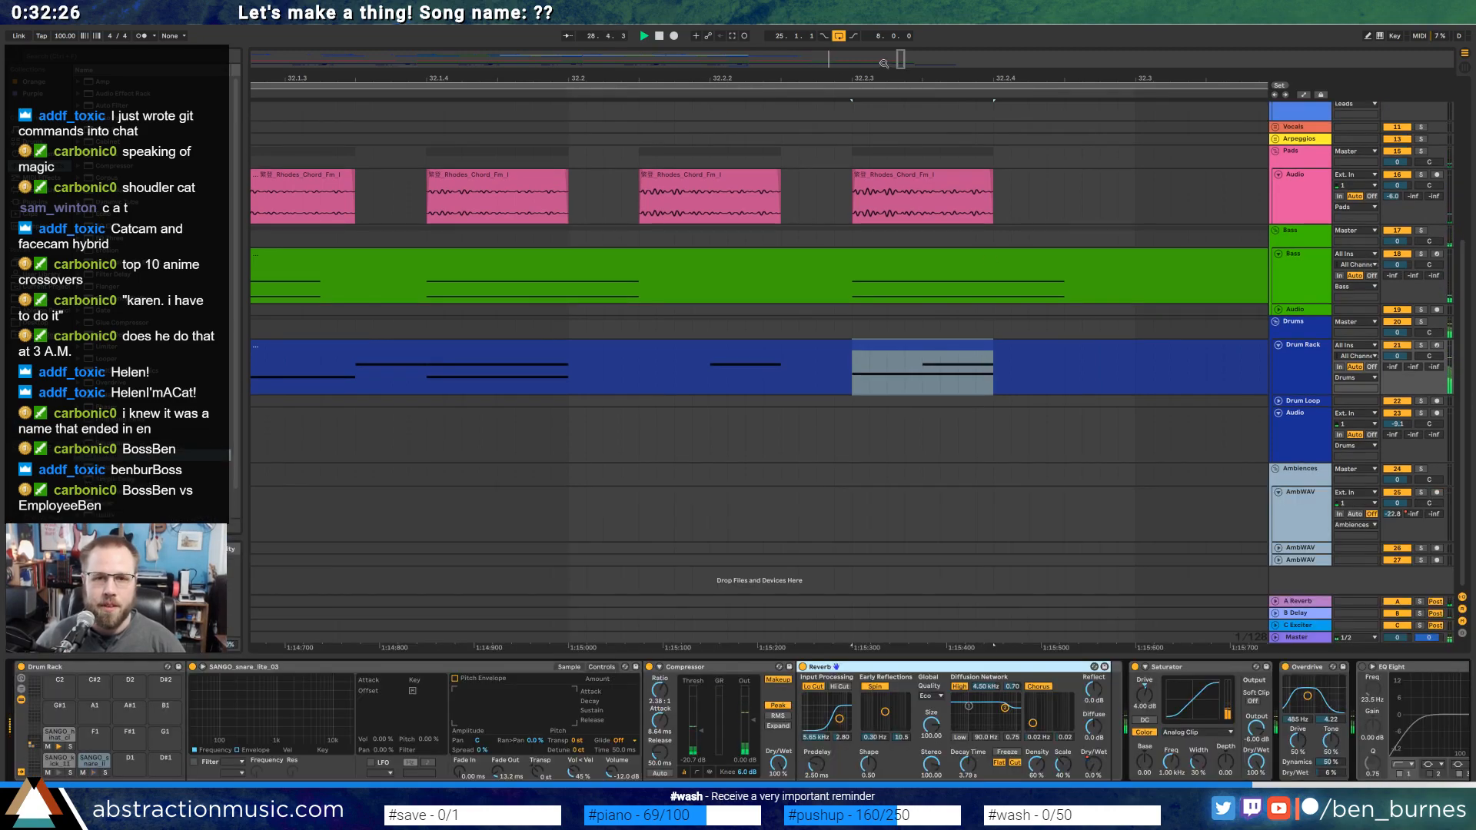
Delete the KRNE_126_Summer_Perc clip after bar 33 from the drums audio track.
drag(884, 63, 929, 175)
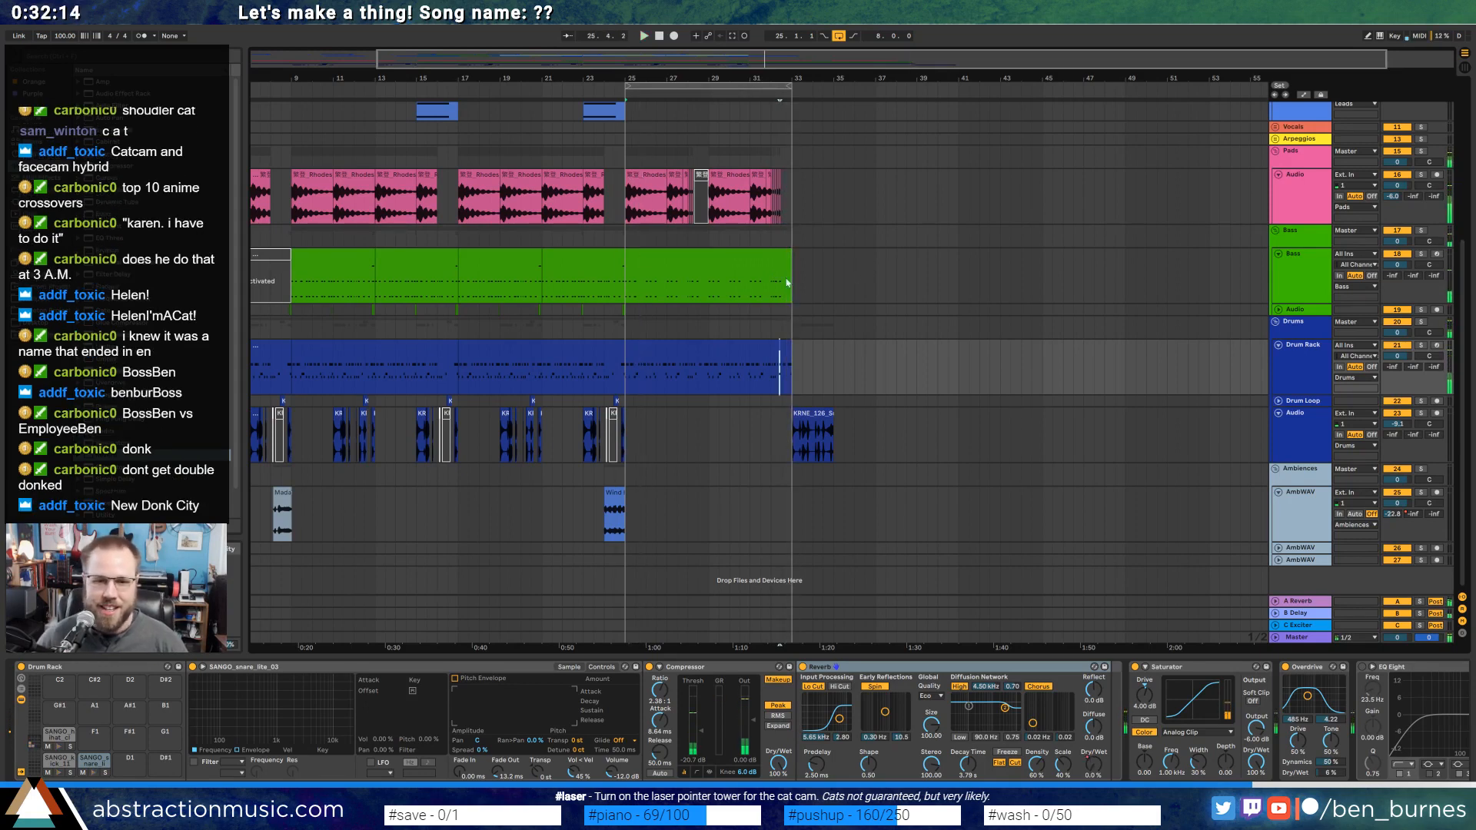
drag(646, 77, 355, 153)
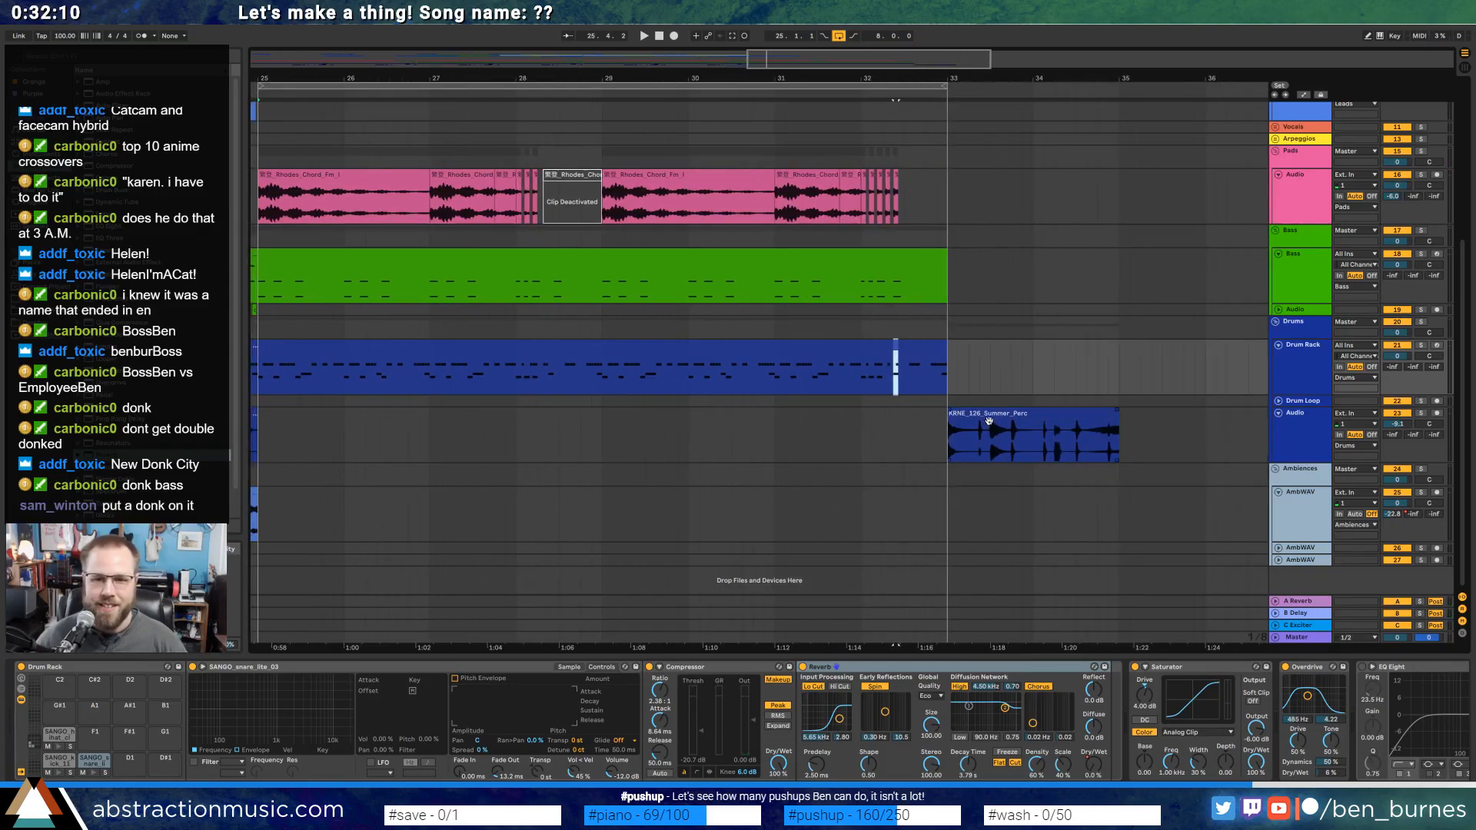
drag(991, 421, 1036, 427)
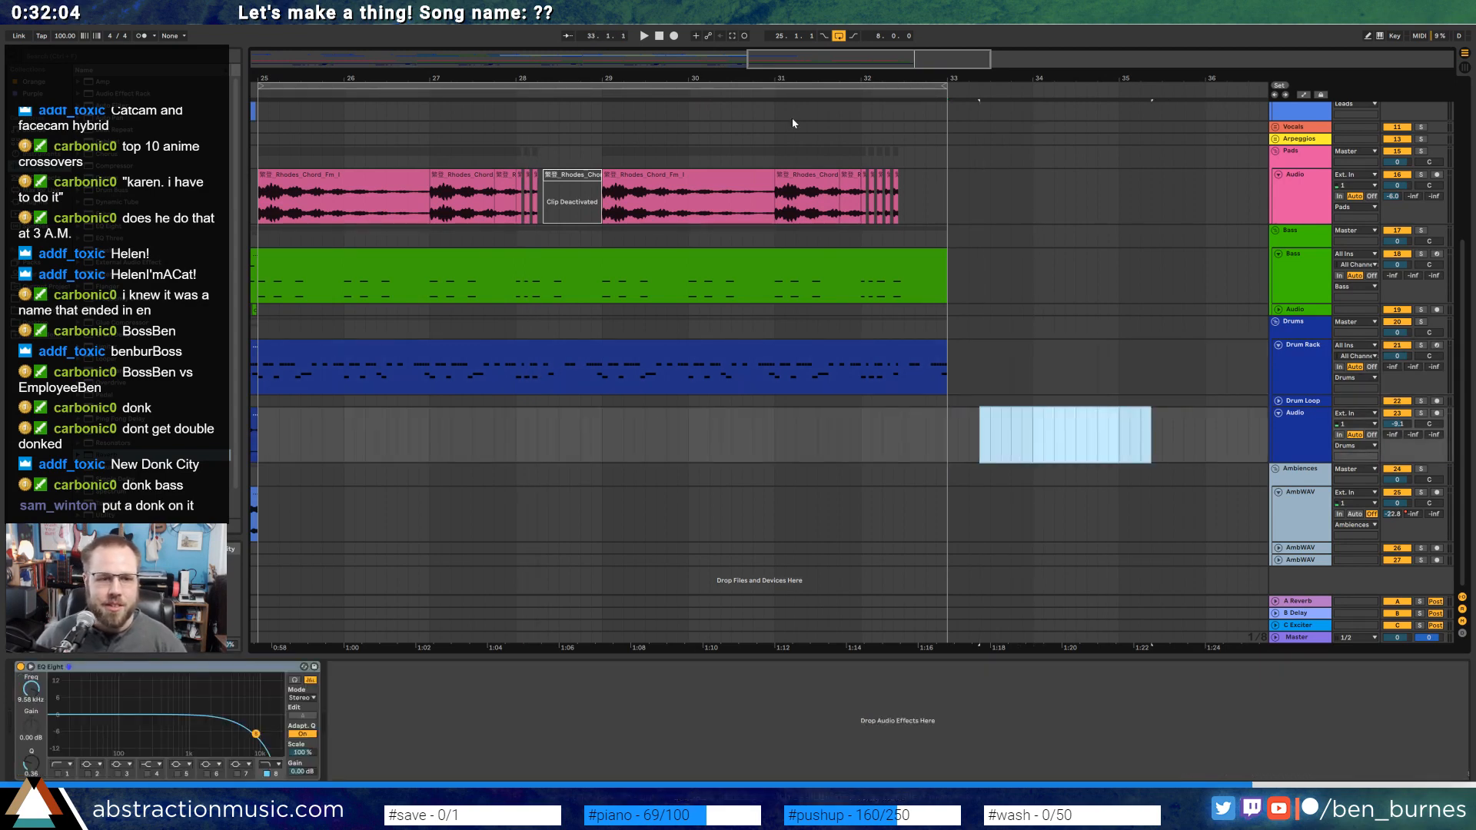
key(Delete)
Find BBL_90_vocal_inda_evening_Dm.wav in Splice and place it at bar 28 on a new audio track below 10 Kontakt 5.
key(alt+Tab)
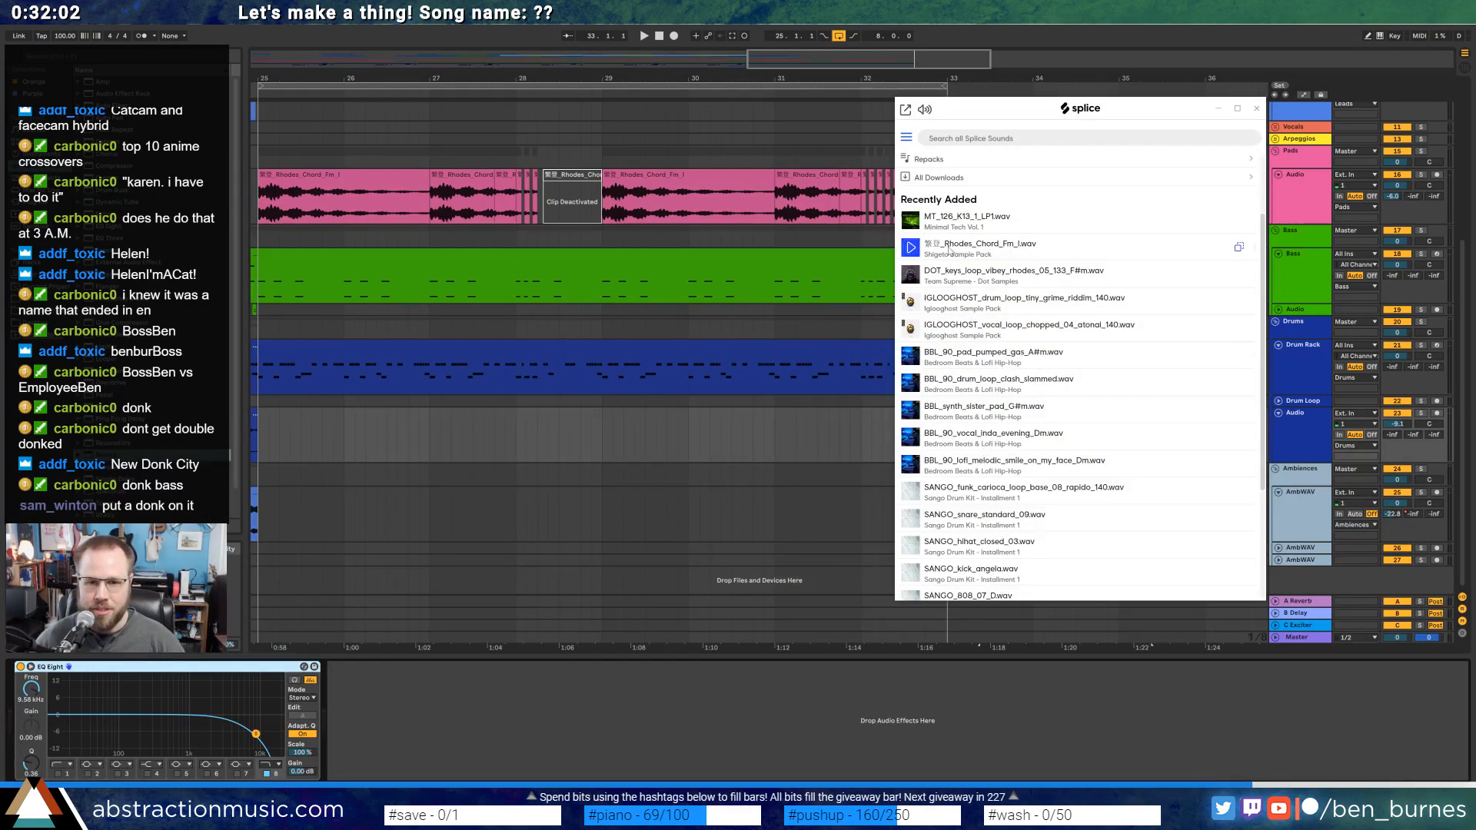
scroll(1035, 366, down, 3)
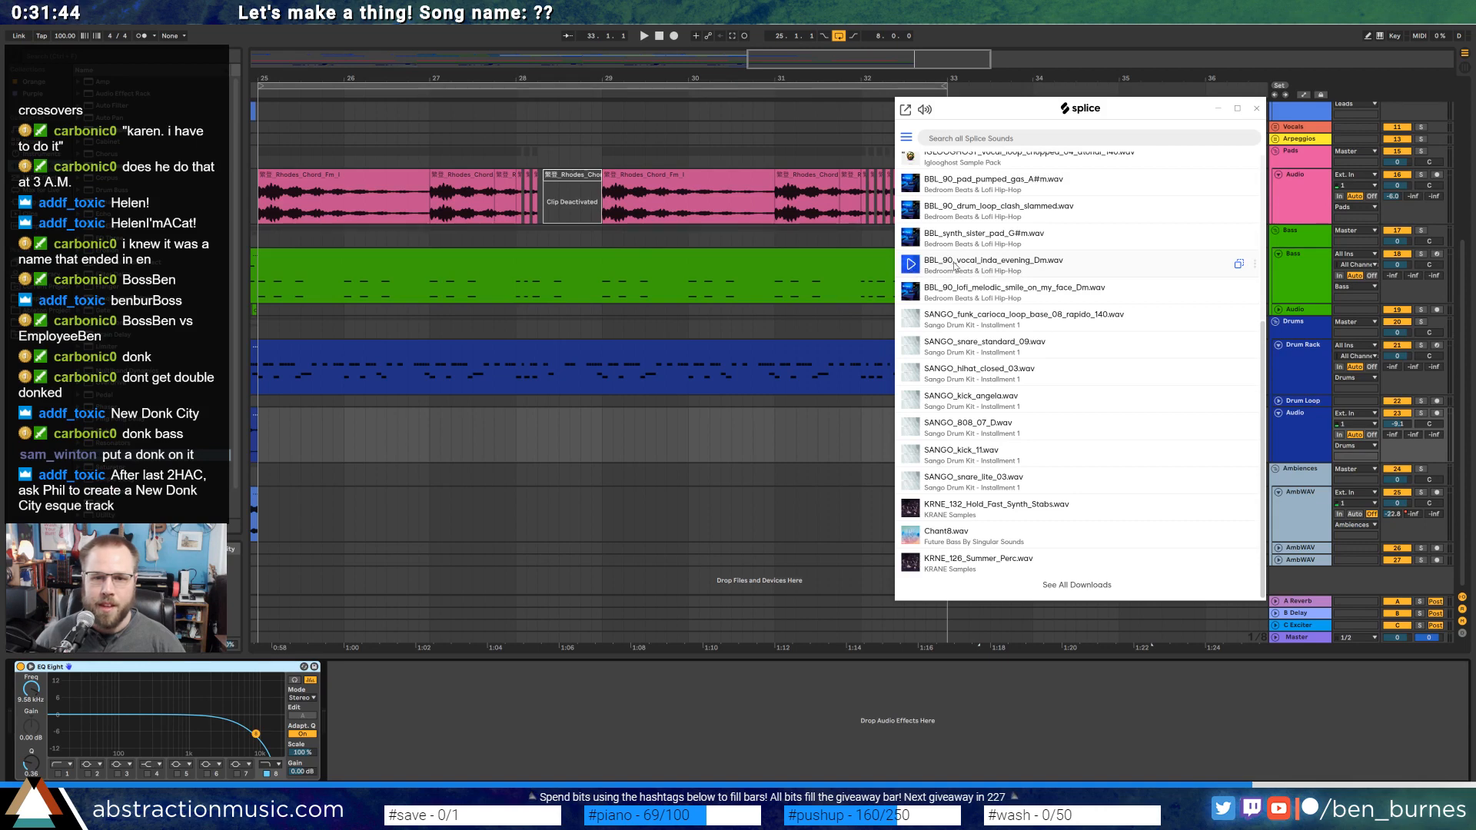
drag(1047, 121, 1109, 285)
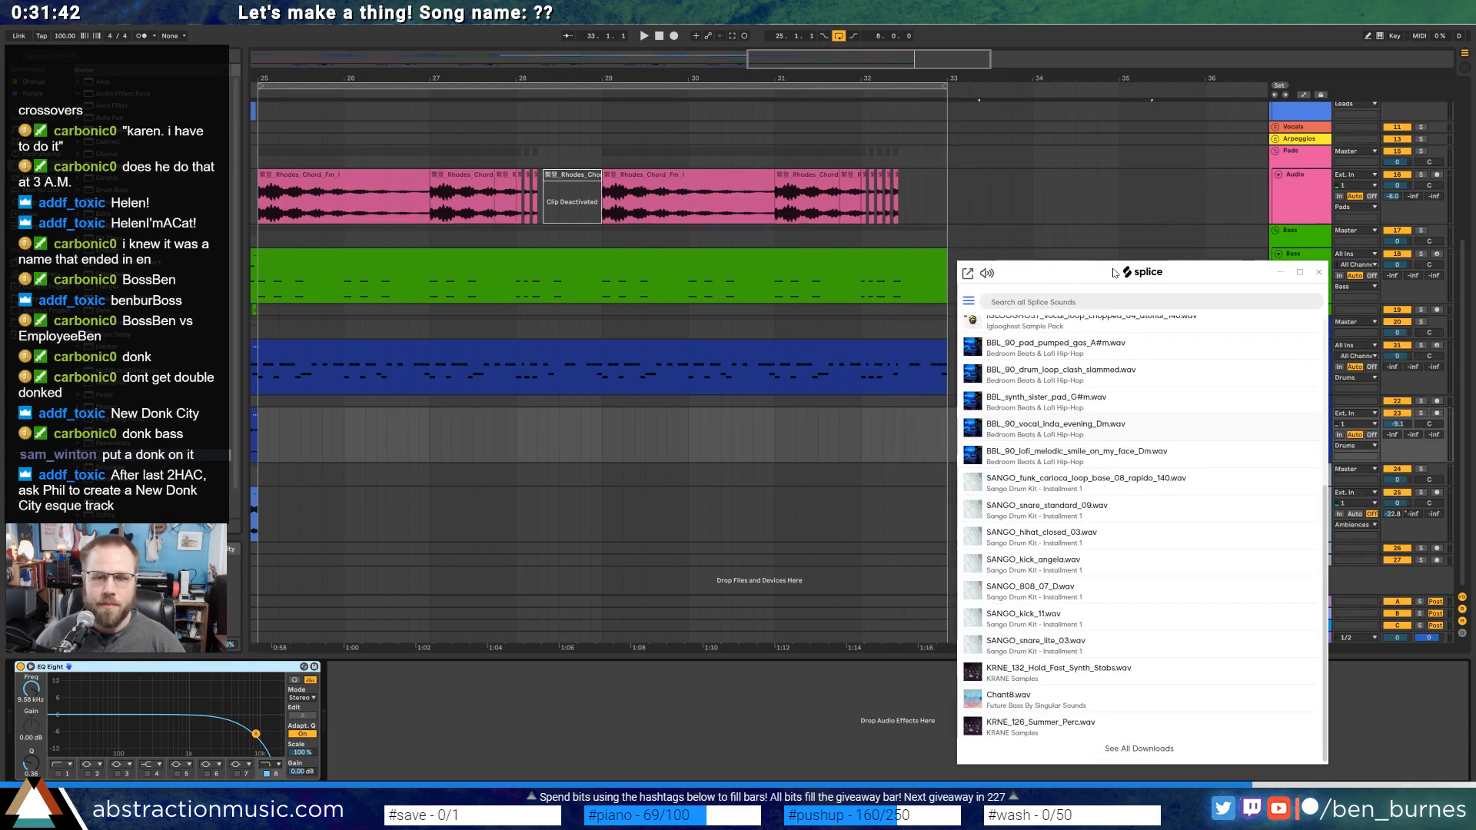
scroll(1022, 192, up, 4)
click(1299, 241)
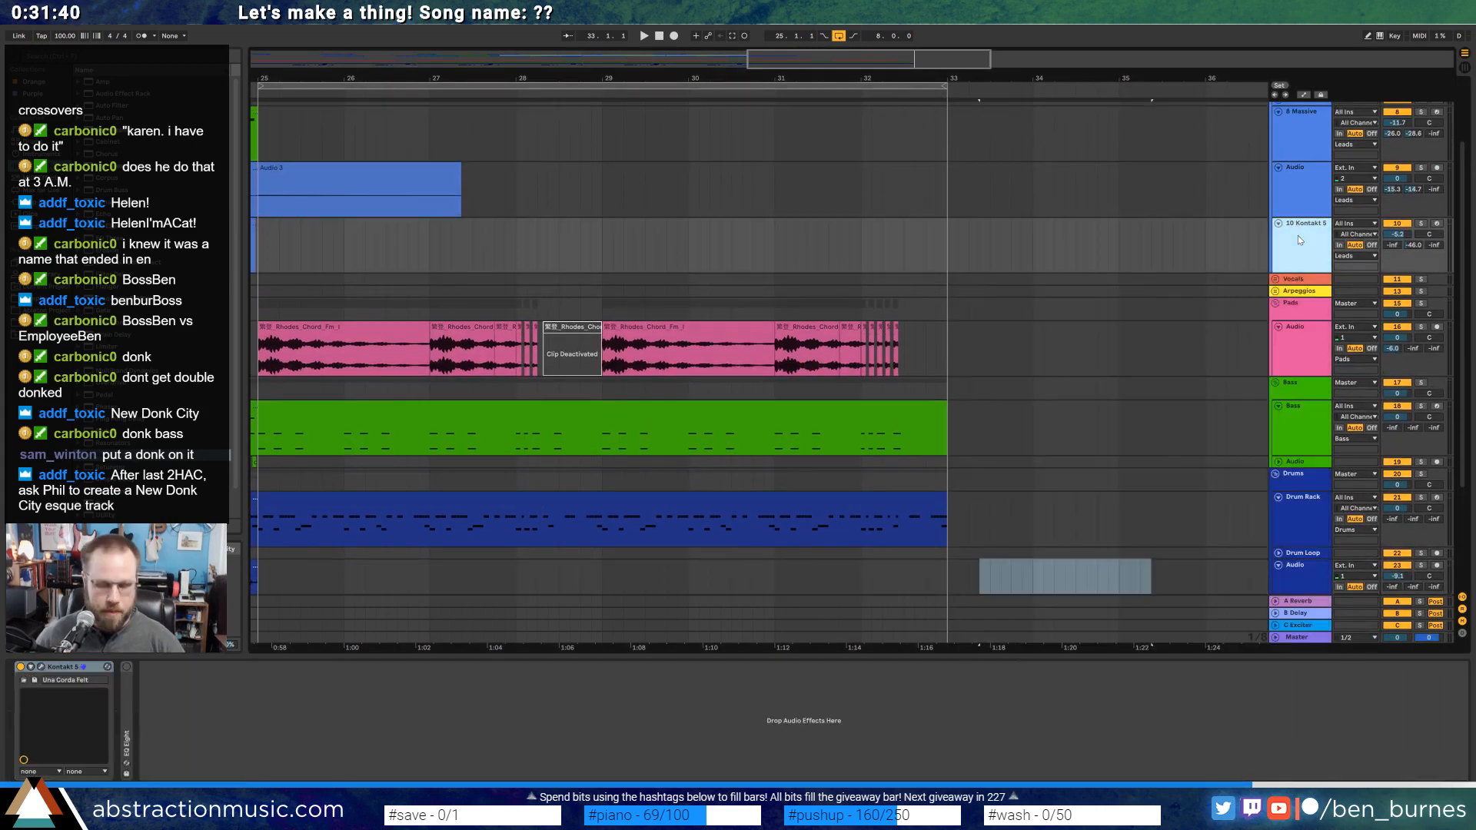
key(ctrl+t)
key(shift+Tab)
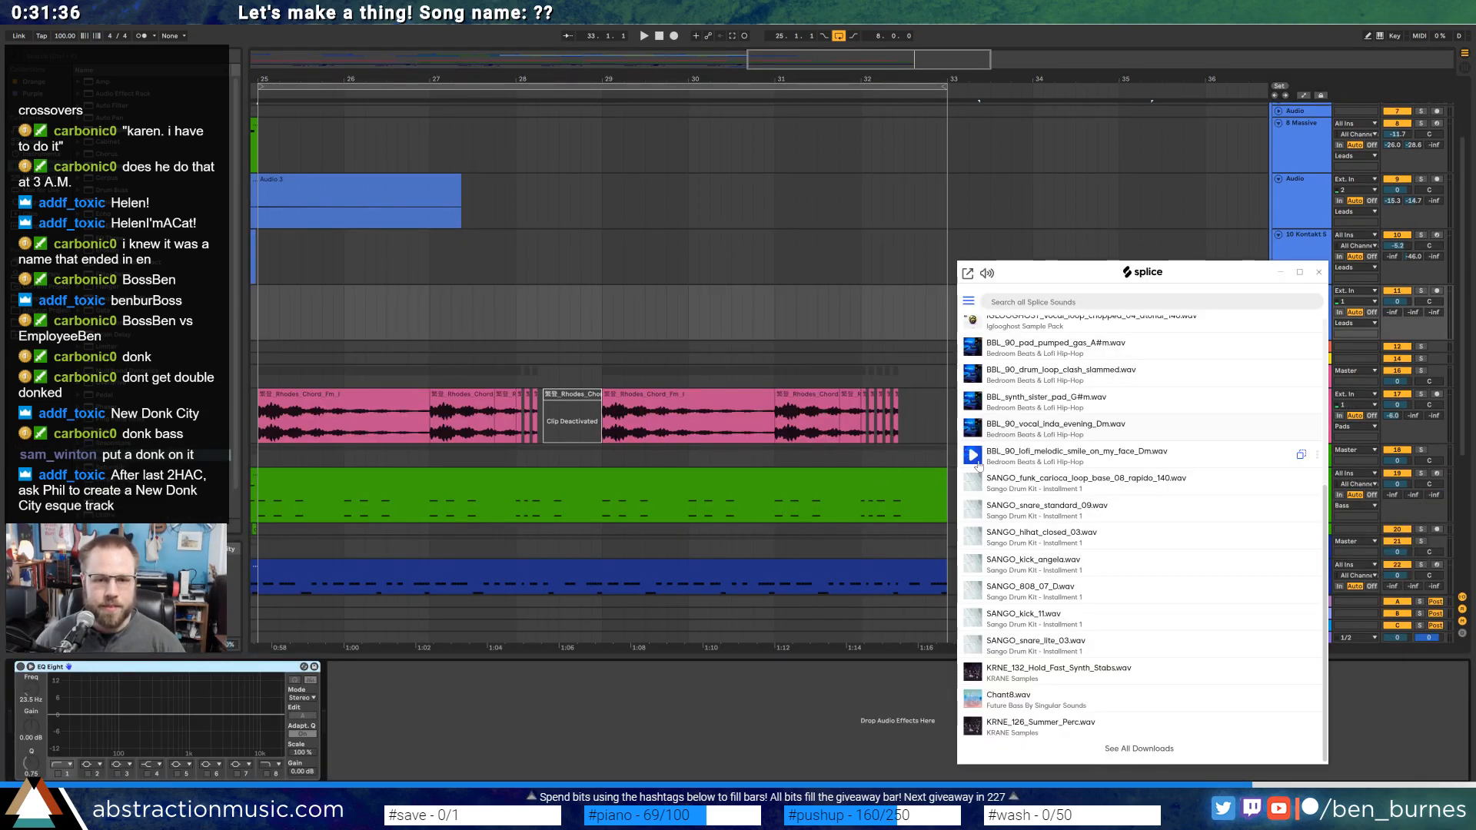
drag(1005, 428, 517, 297)
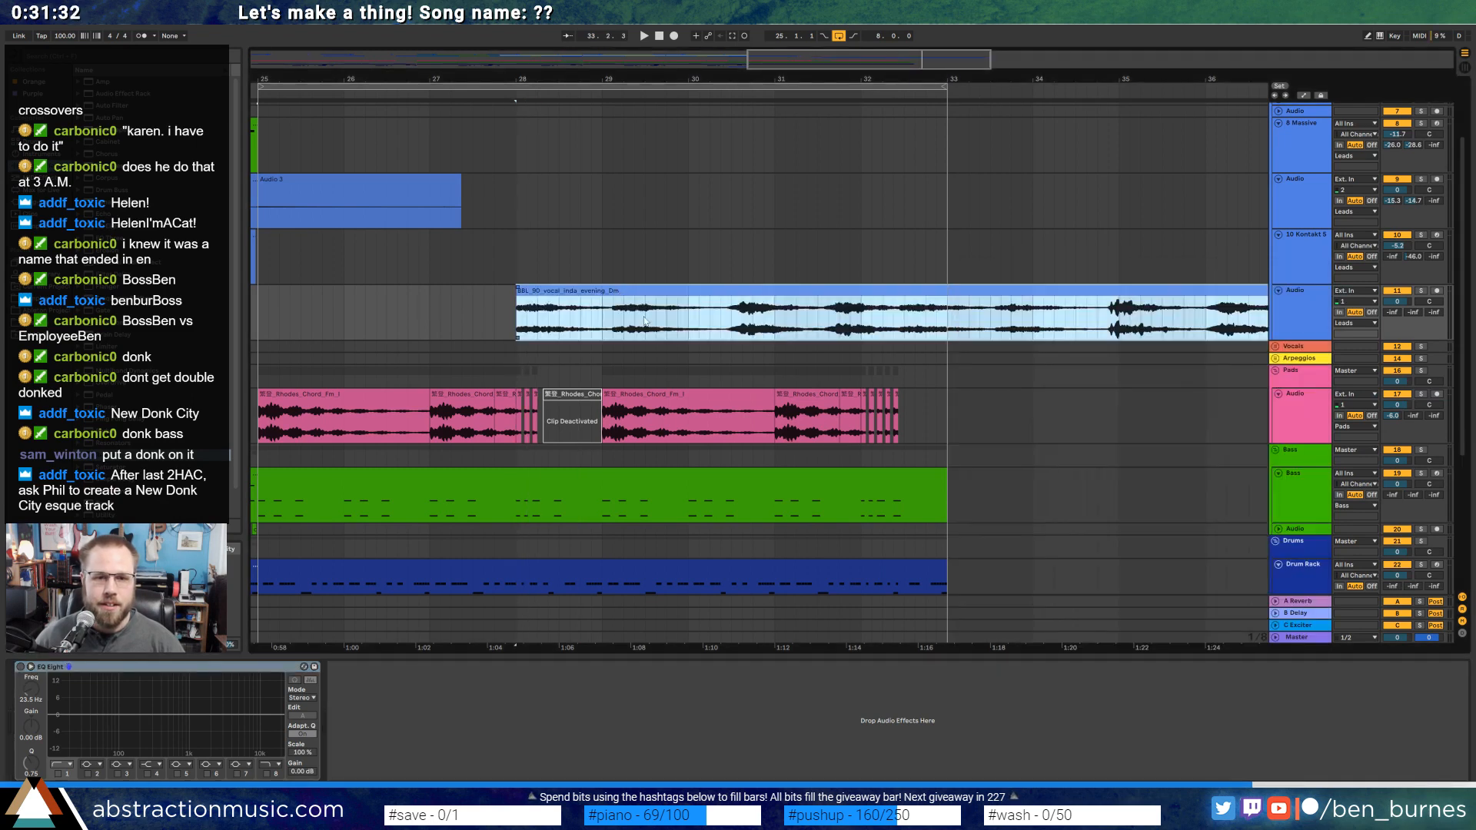
Cut the vocal clip down to bar 28 by deleting everything from bar 29 onward.
drag(603, 320, 947, 315)
key(Delete)
click(1019, 292)
key(Delete)
Open the one-bar vocal clip in bar 28 and reverse it.
click(569, 294)
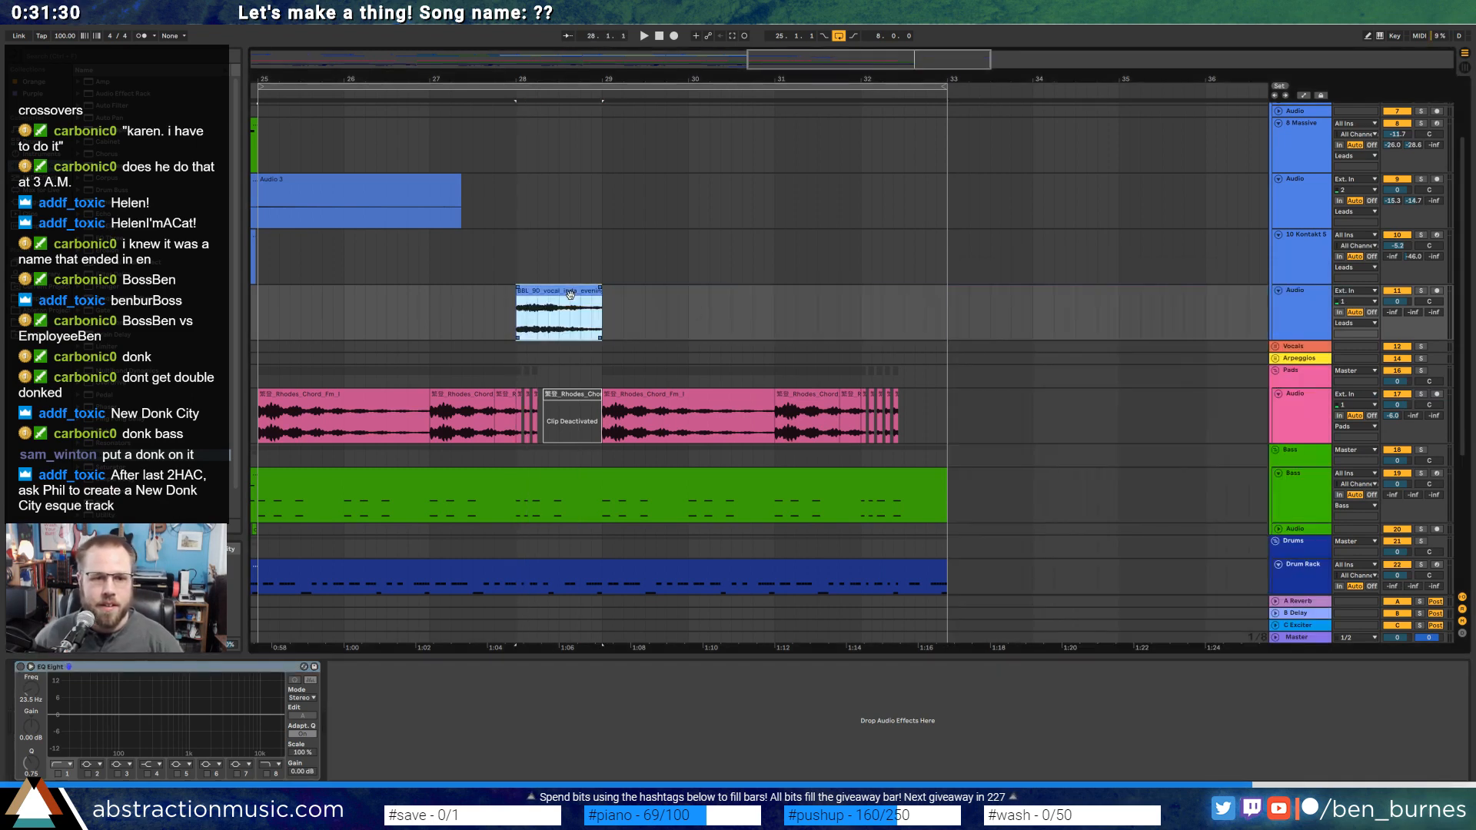
double_click(541, 318)
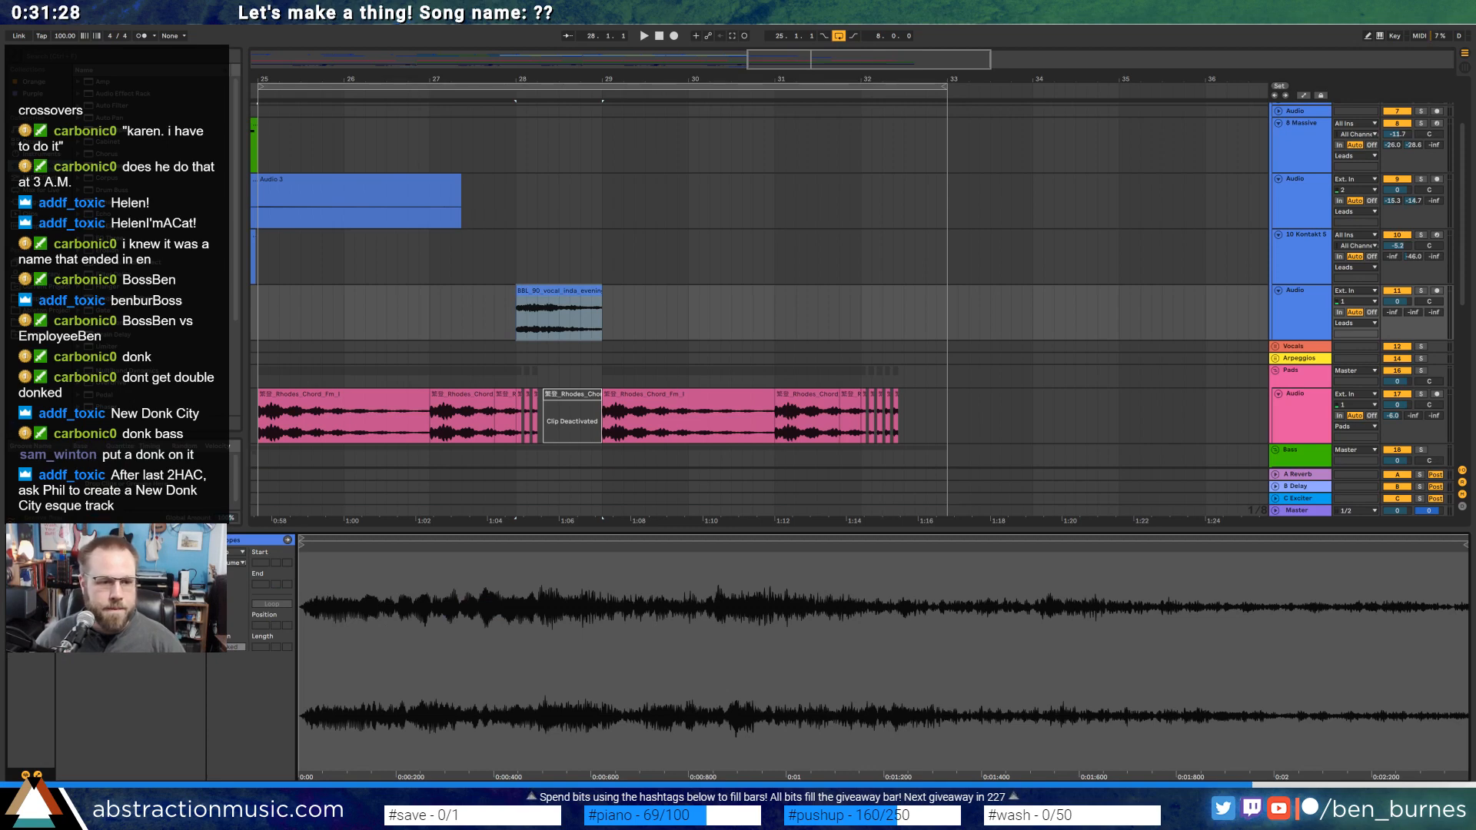
click(552, 297)
key(r)
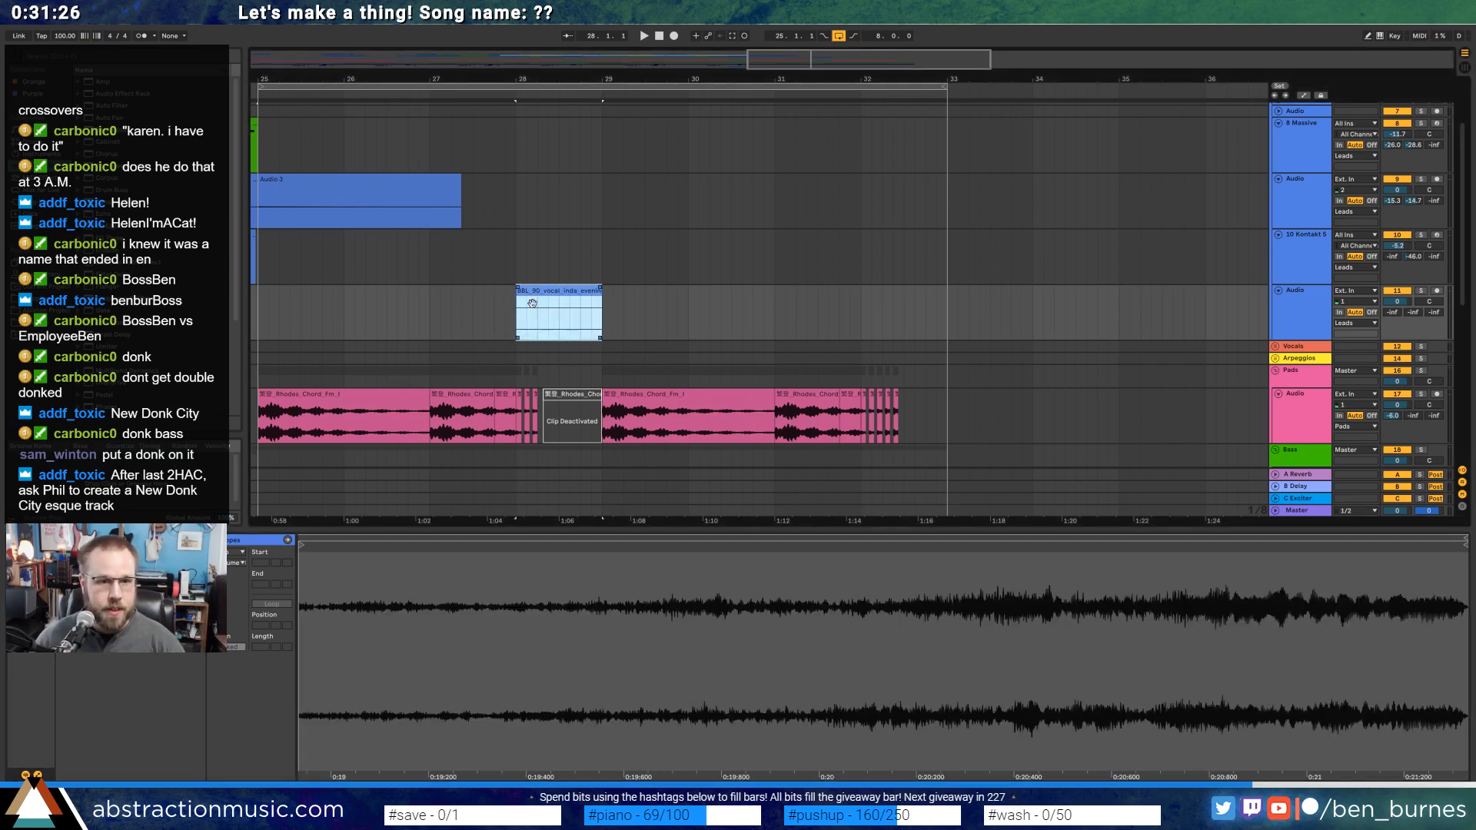
Add a long fade-in to the reversed vocal, trim its end slightly before bar 29 and play from bar 28.
drag(518, 292, 589, 295)
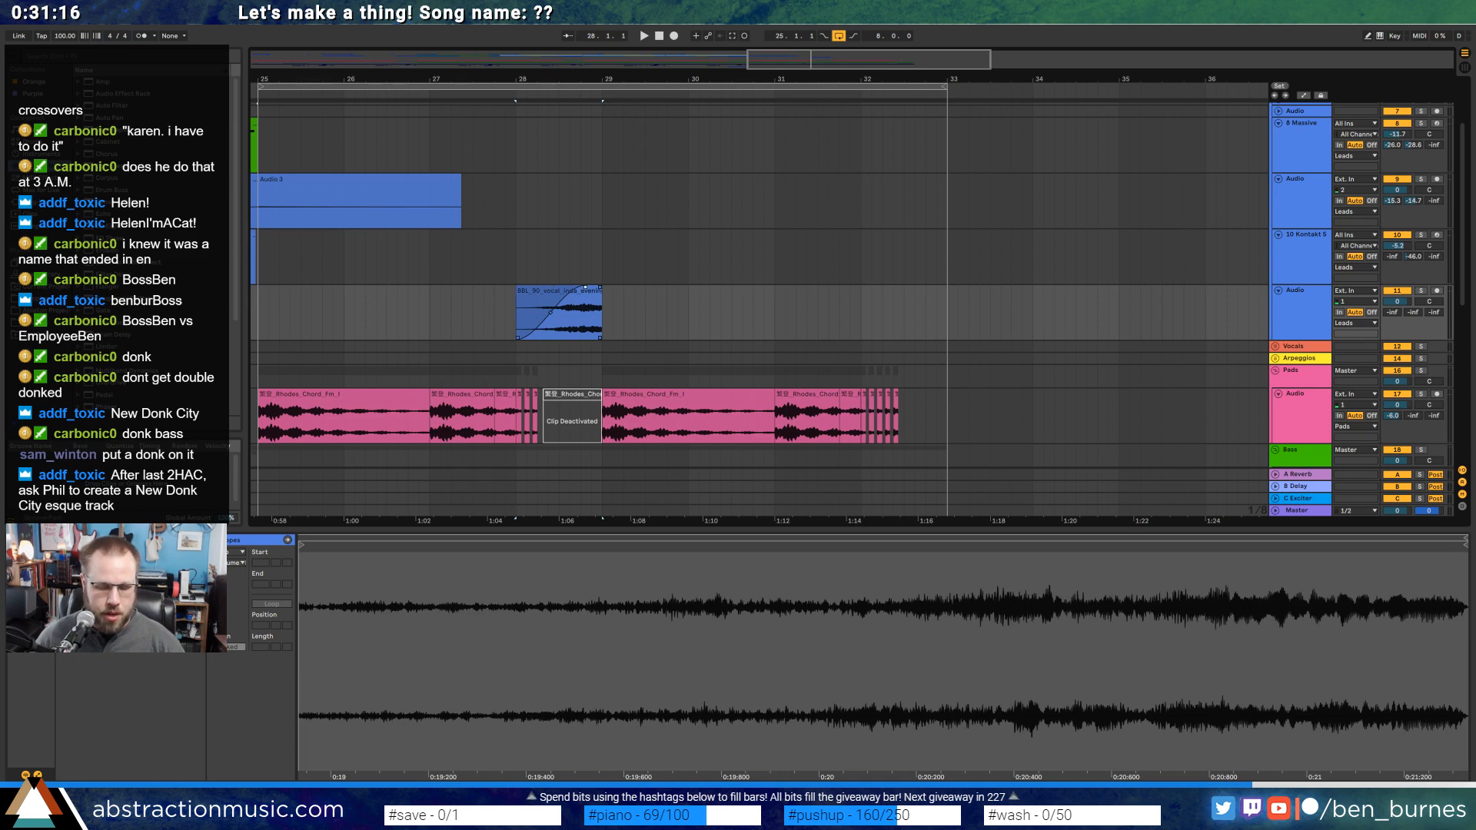
drag(601, 311, 590, 310)
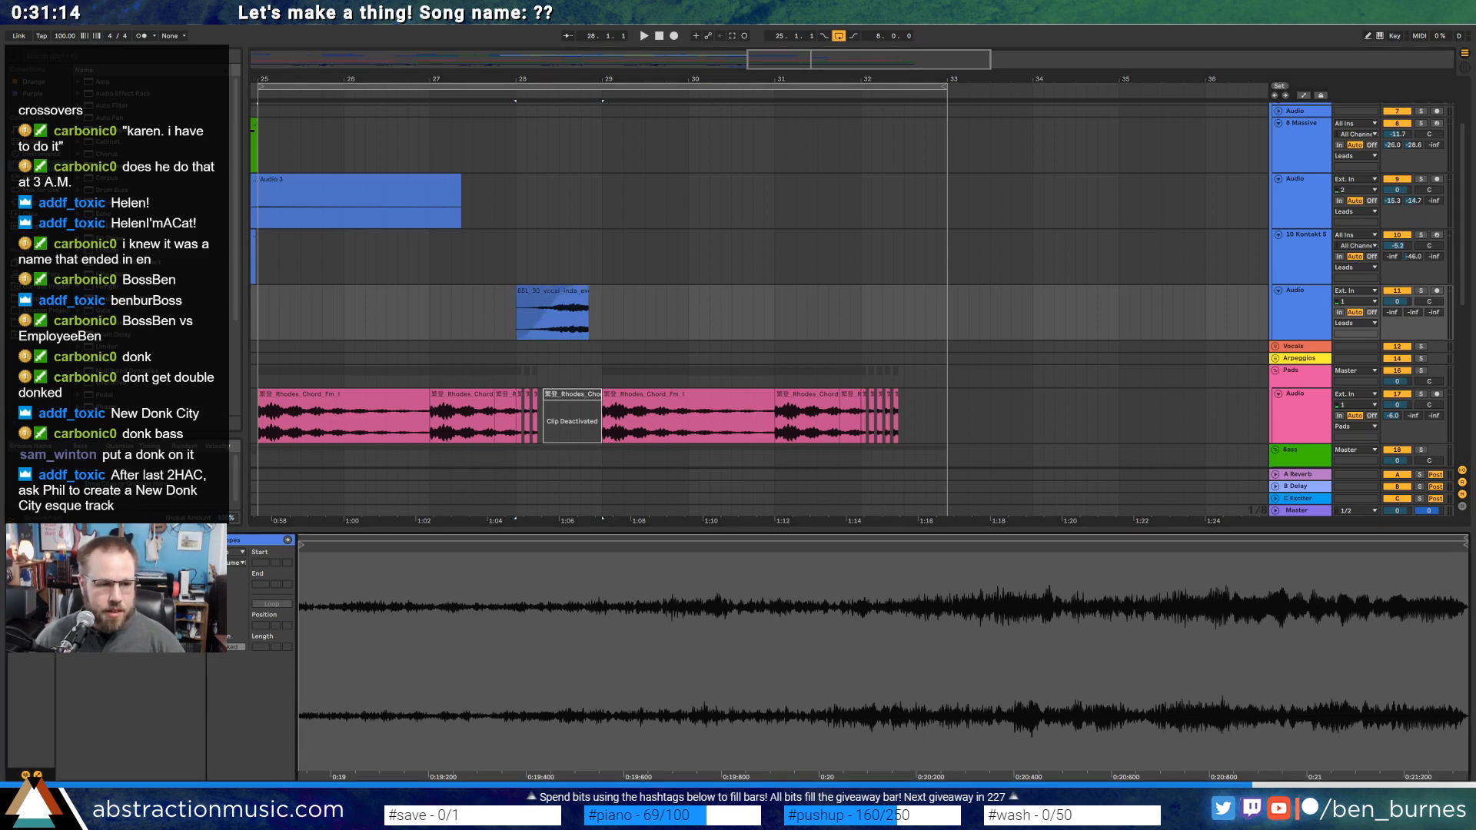
key(space)
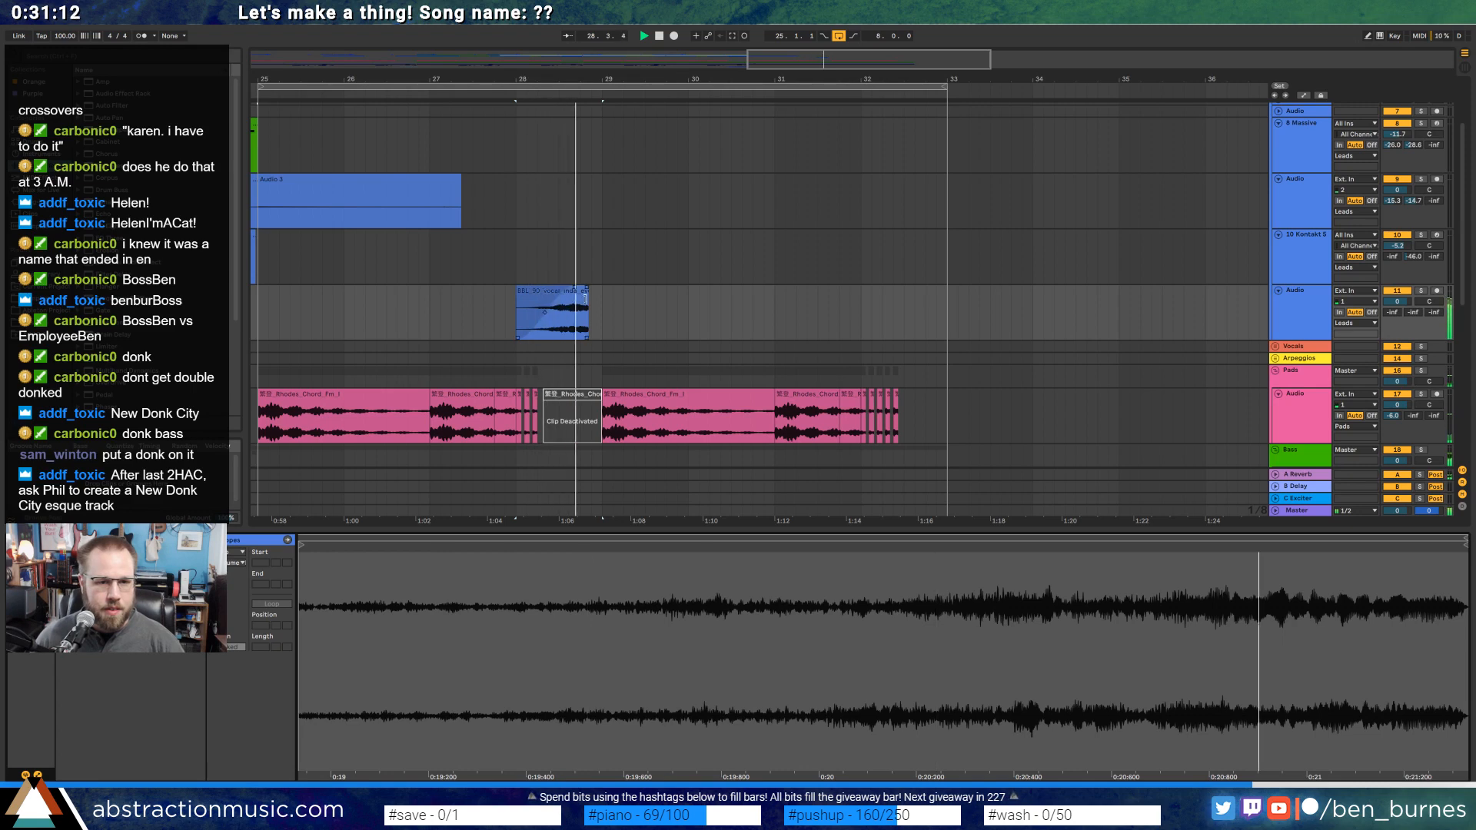
Move the reversed vocal clip slightly later so it ends just before bar 29, and stop playback.
click(585, 307)
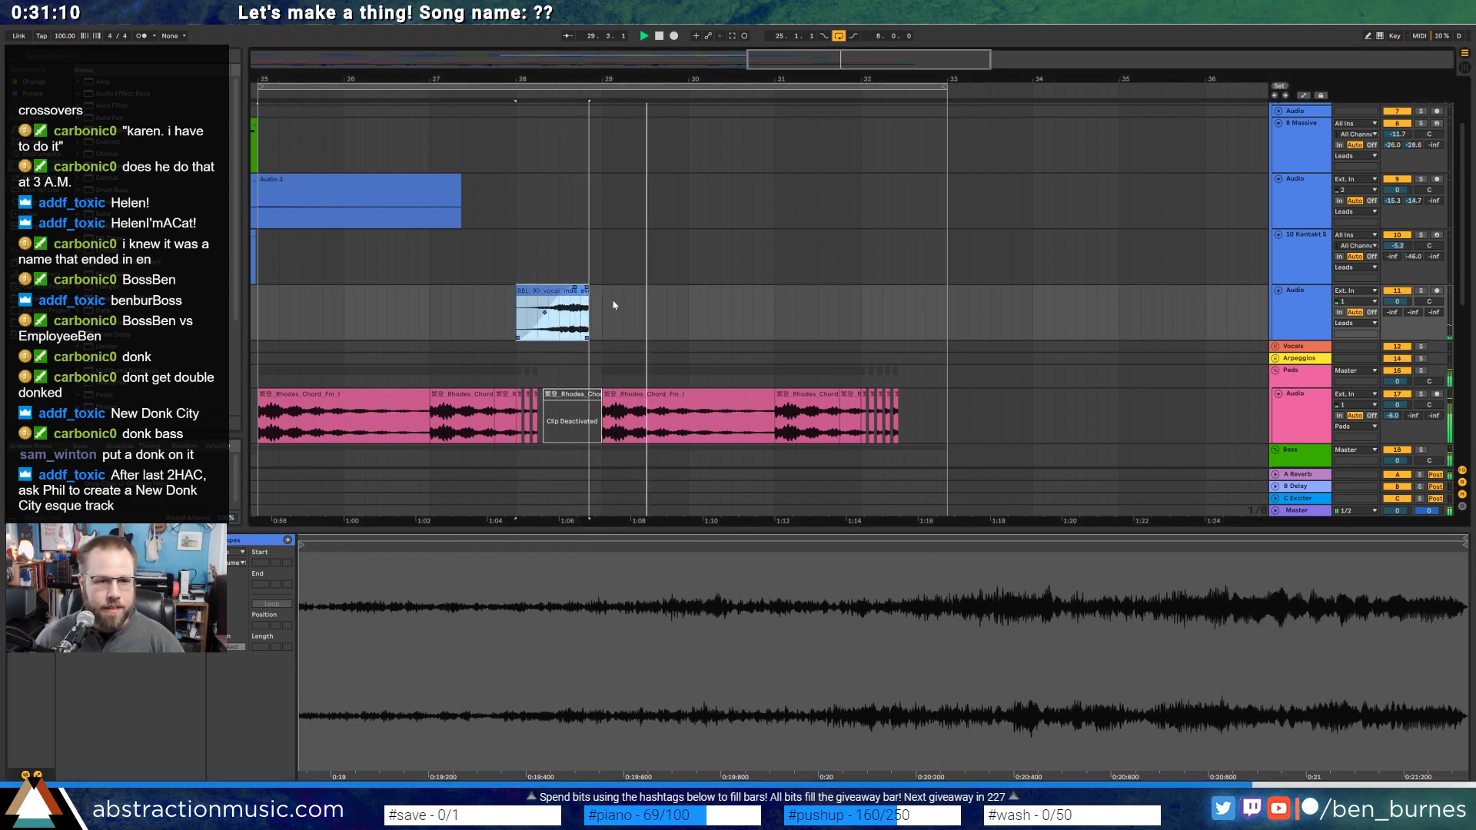
mouse_move(578, 291)
mouse_down()
mouse_move(598, 296)
mouse_move(588, 307)
mouse_up()
key(space)
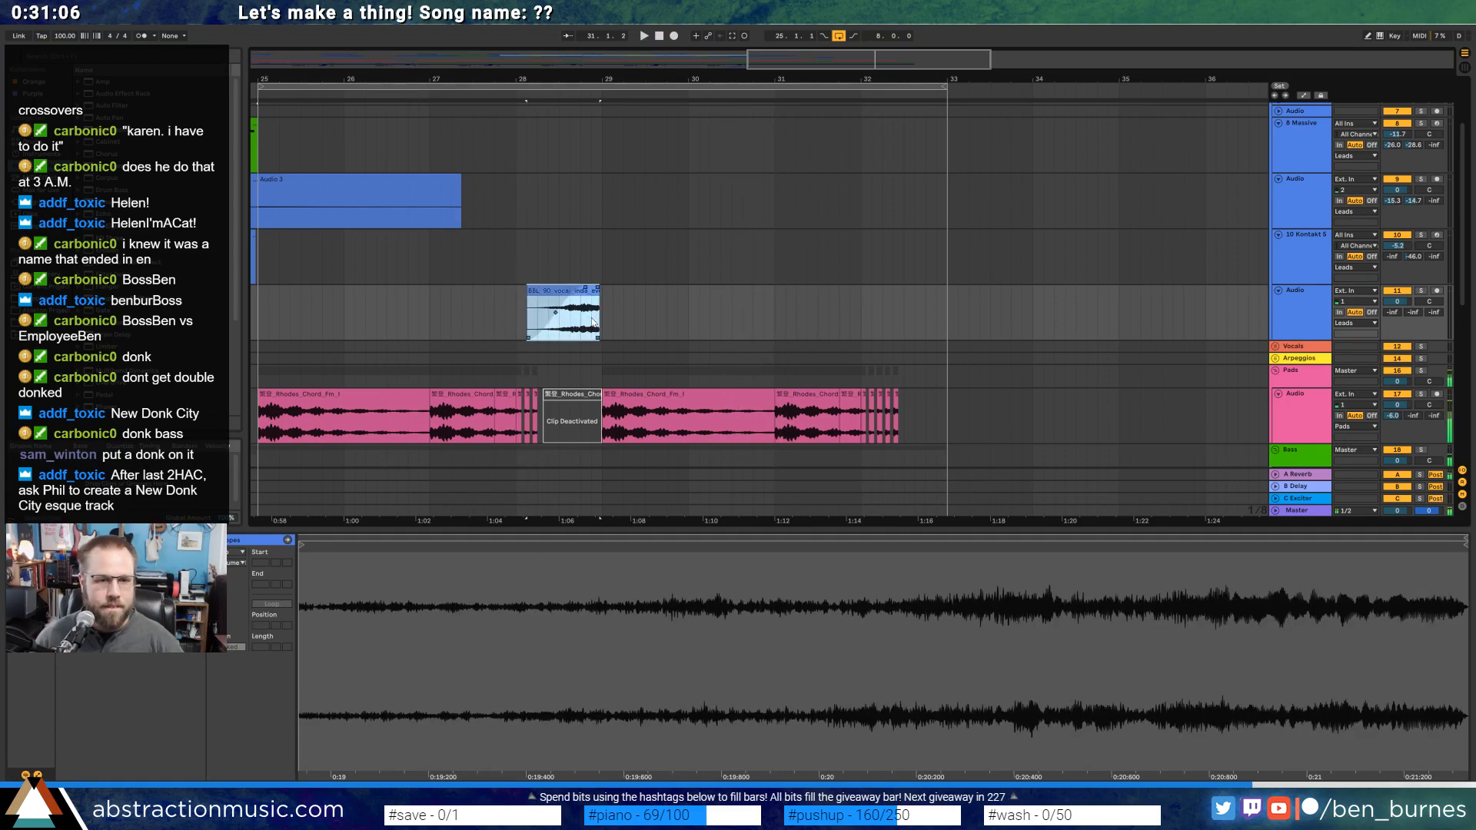
key(alt+Tab)
key(alt+Tab)
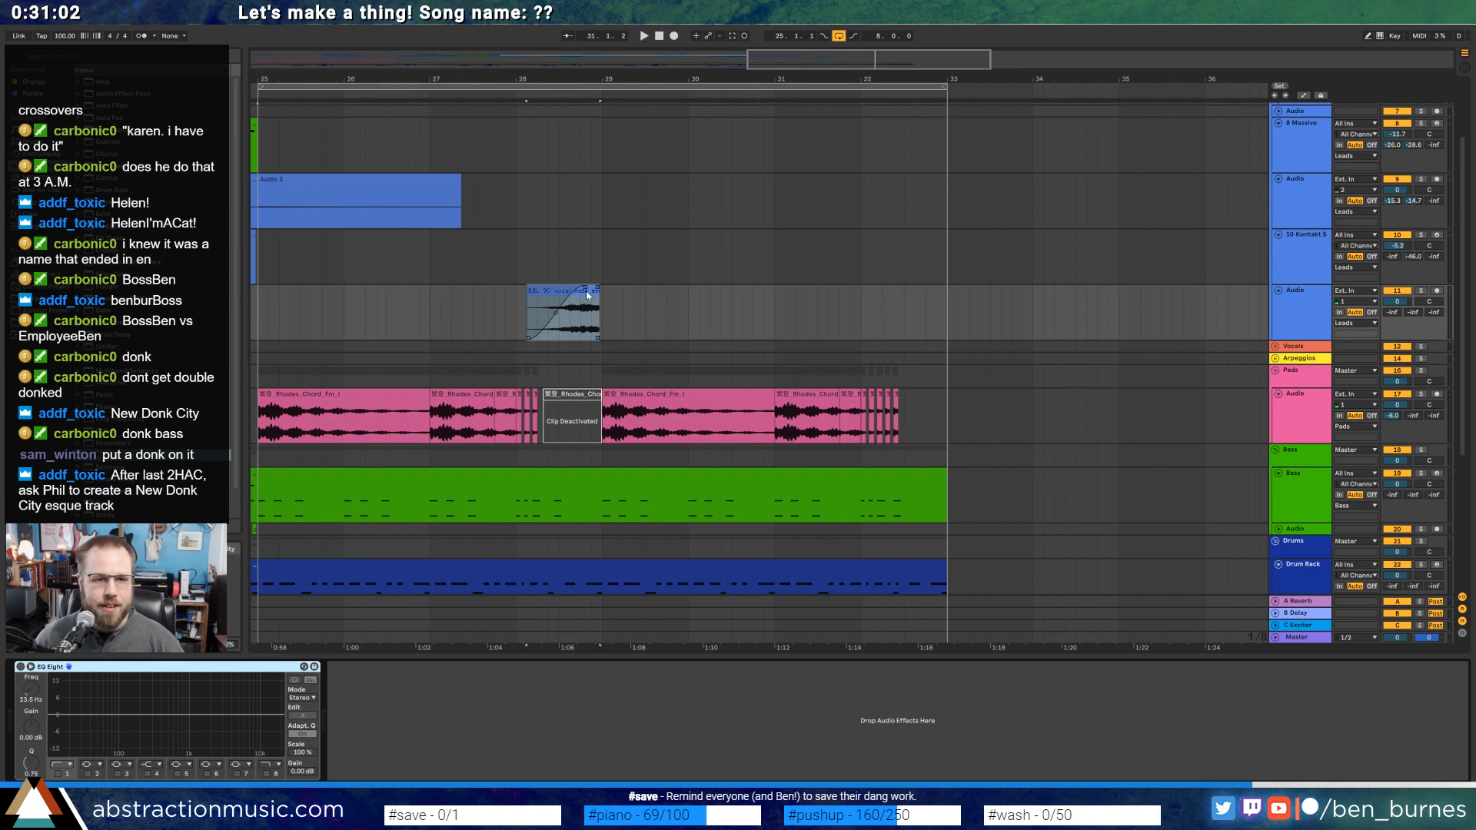
Trim the reversed vocal clip to begin at 28.3, raise its track's Reverb send and play the passage.
click(557, 288)
mouse_move(529, 291)
mouse_down()
mouse_move(588, 292)
mouse_move(546, 294)
mouse_up()
scroll(584, 290, up, 8)
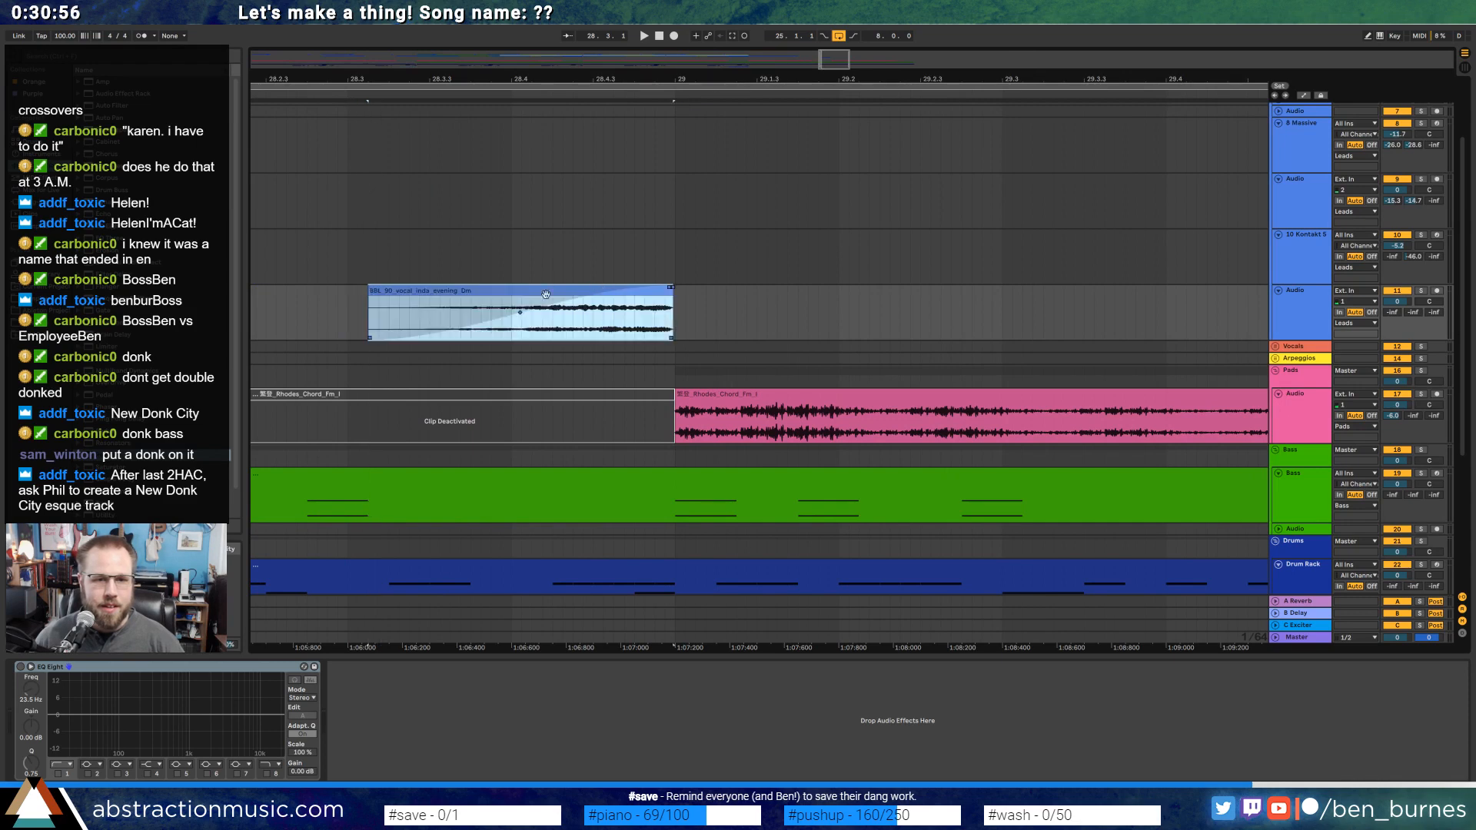
drag(370, 292, 348, 292)
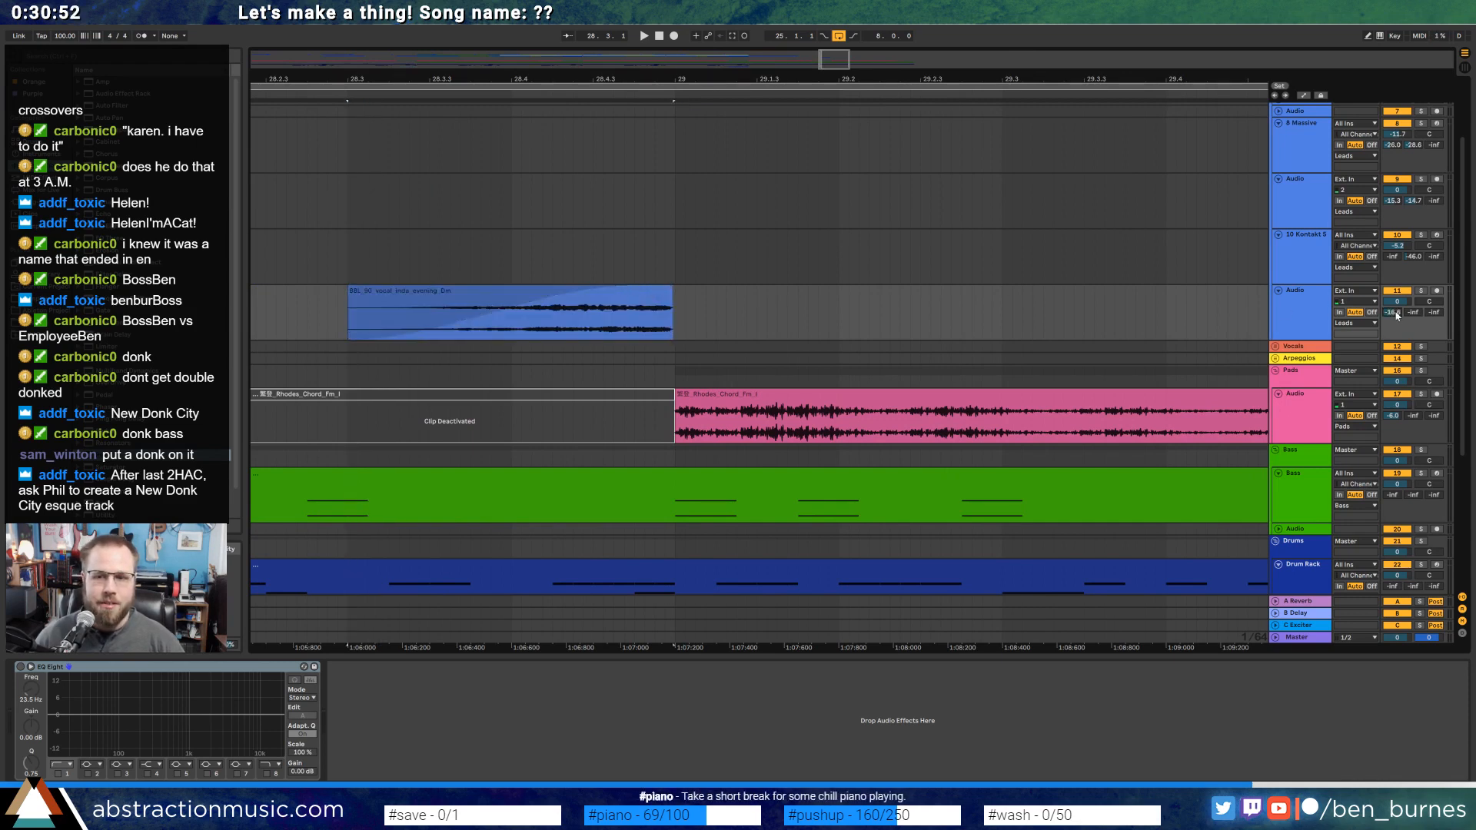
scroll(723, 307, down, 10)
key(space)
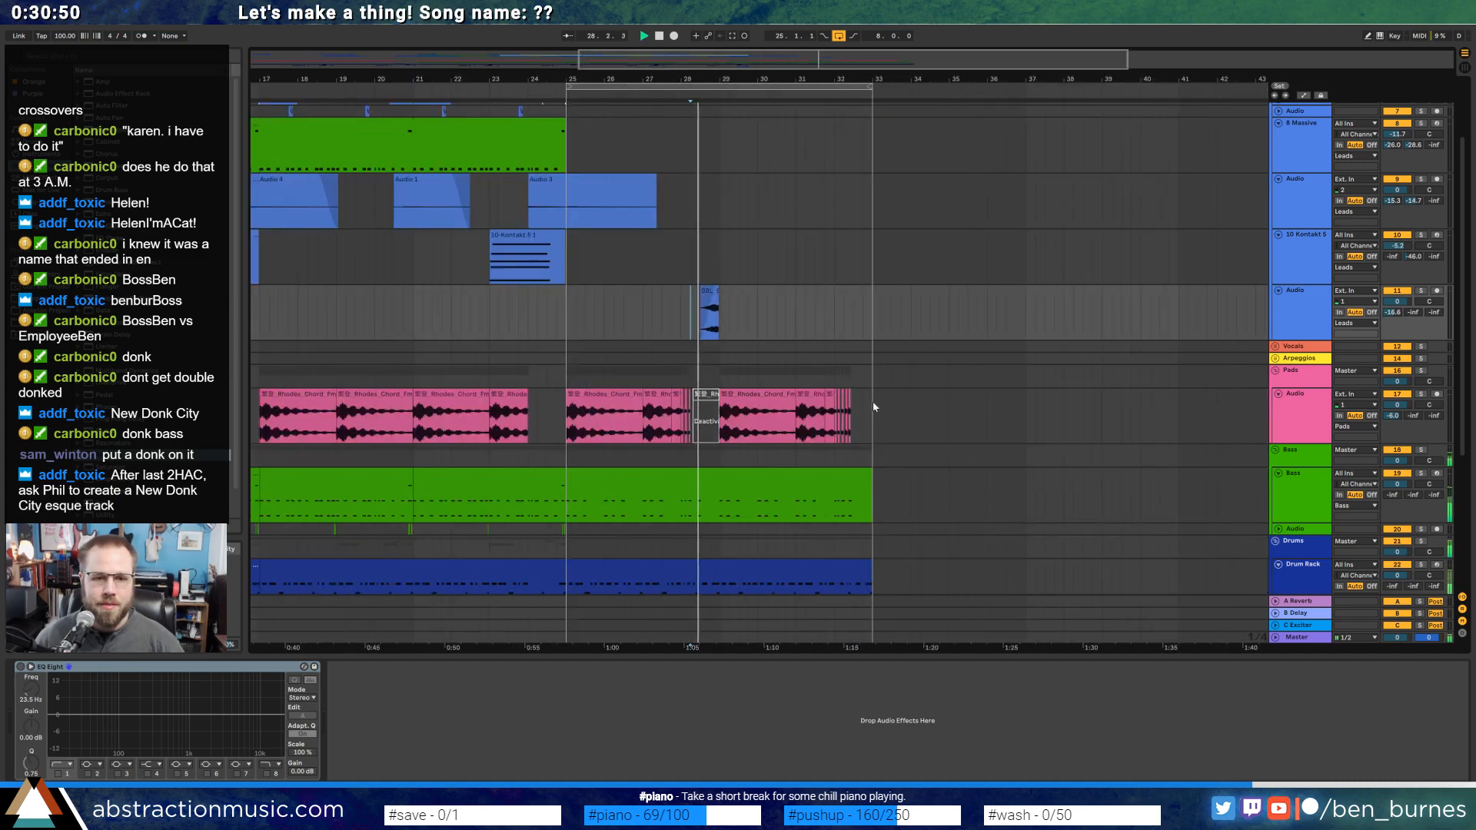
Enable EQ Eight on the vocal track, high-pass it with band 1 at about 116 Hz and play the swell.
click(21, 667)
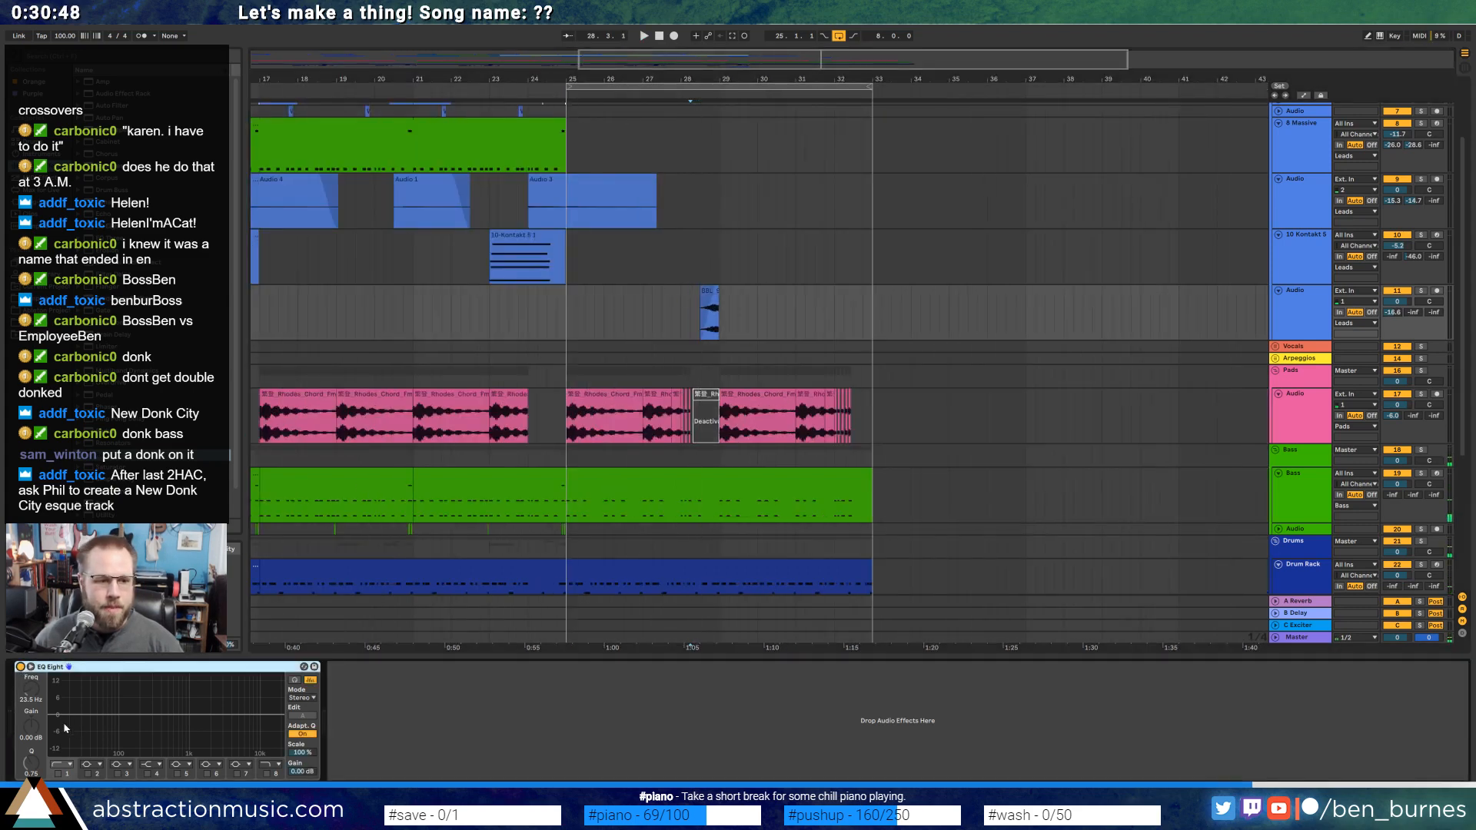
click(59, 773)
drag(54, 715, 125, 738)
key(space)
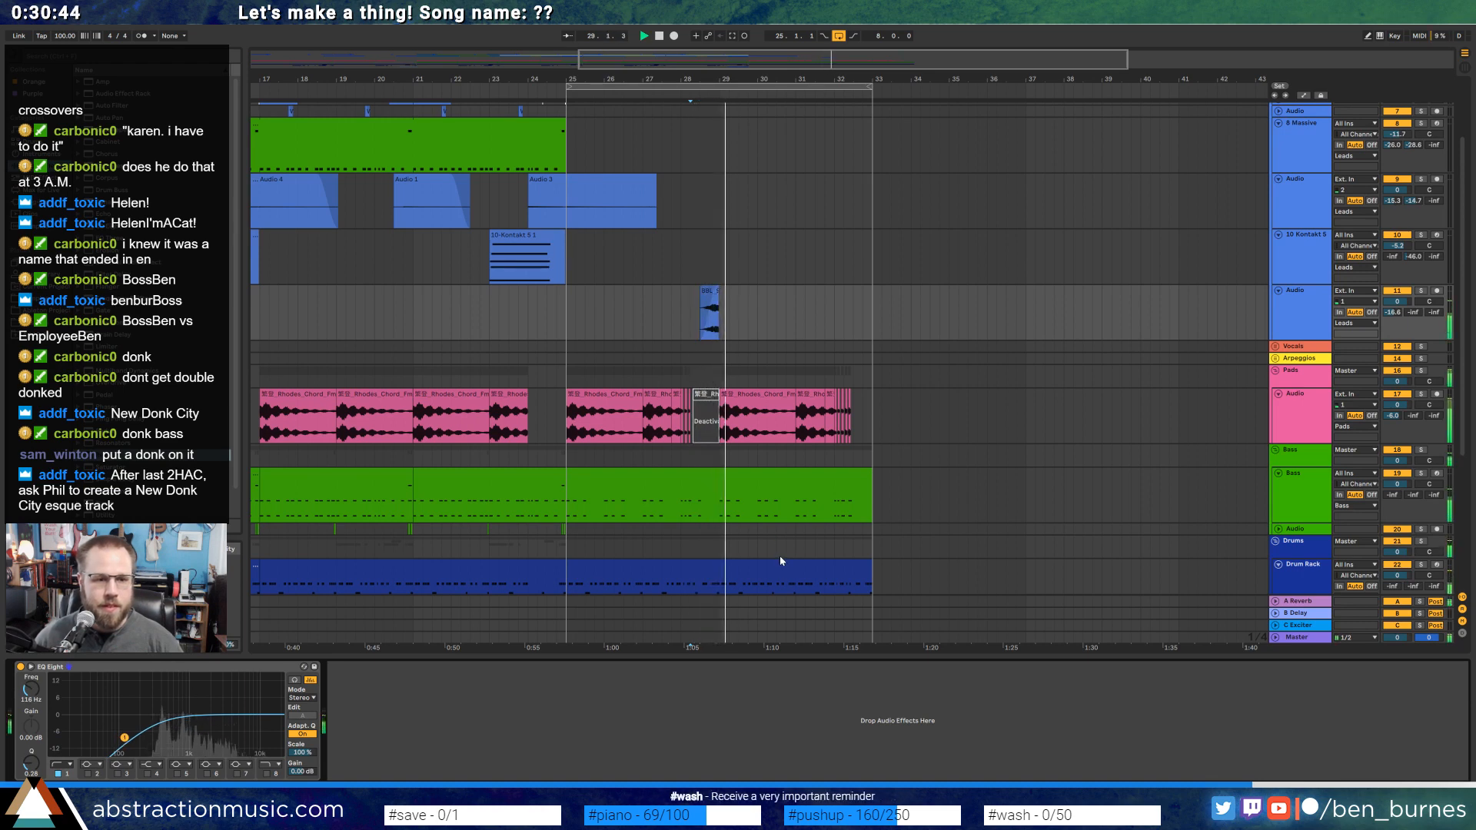
Raise the vocal track's Reverb send, set Delay to -14.4 and Exciter to -23.0, and lower its volume to -10.3 dB while listening.
key(space)
key(space)
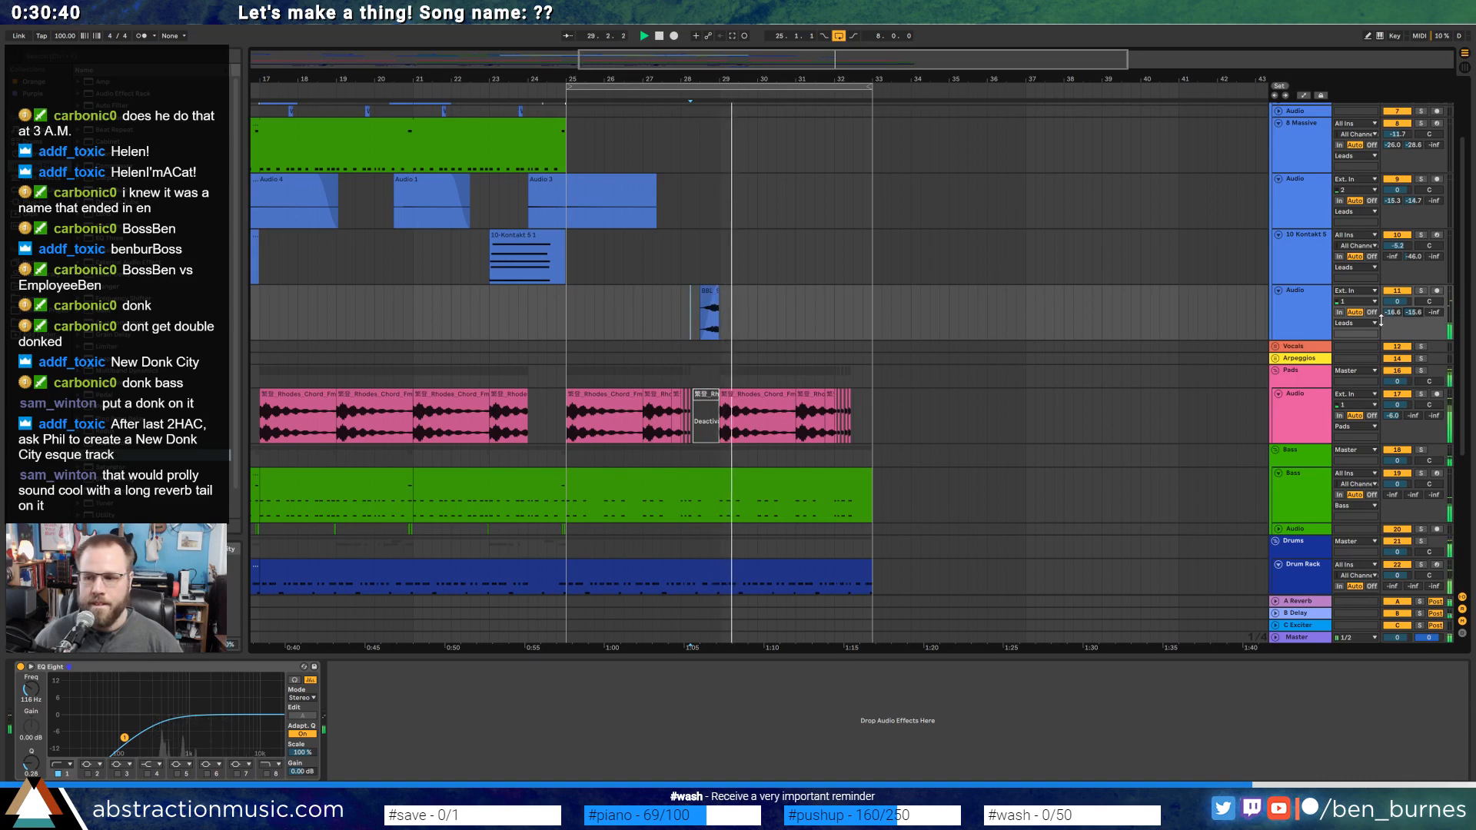
key(space)
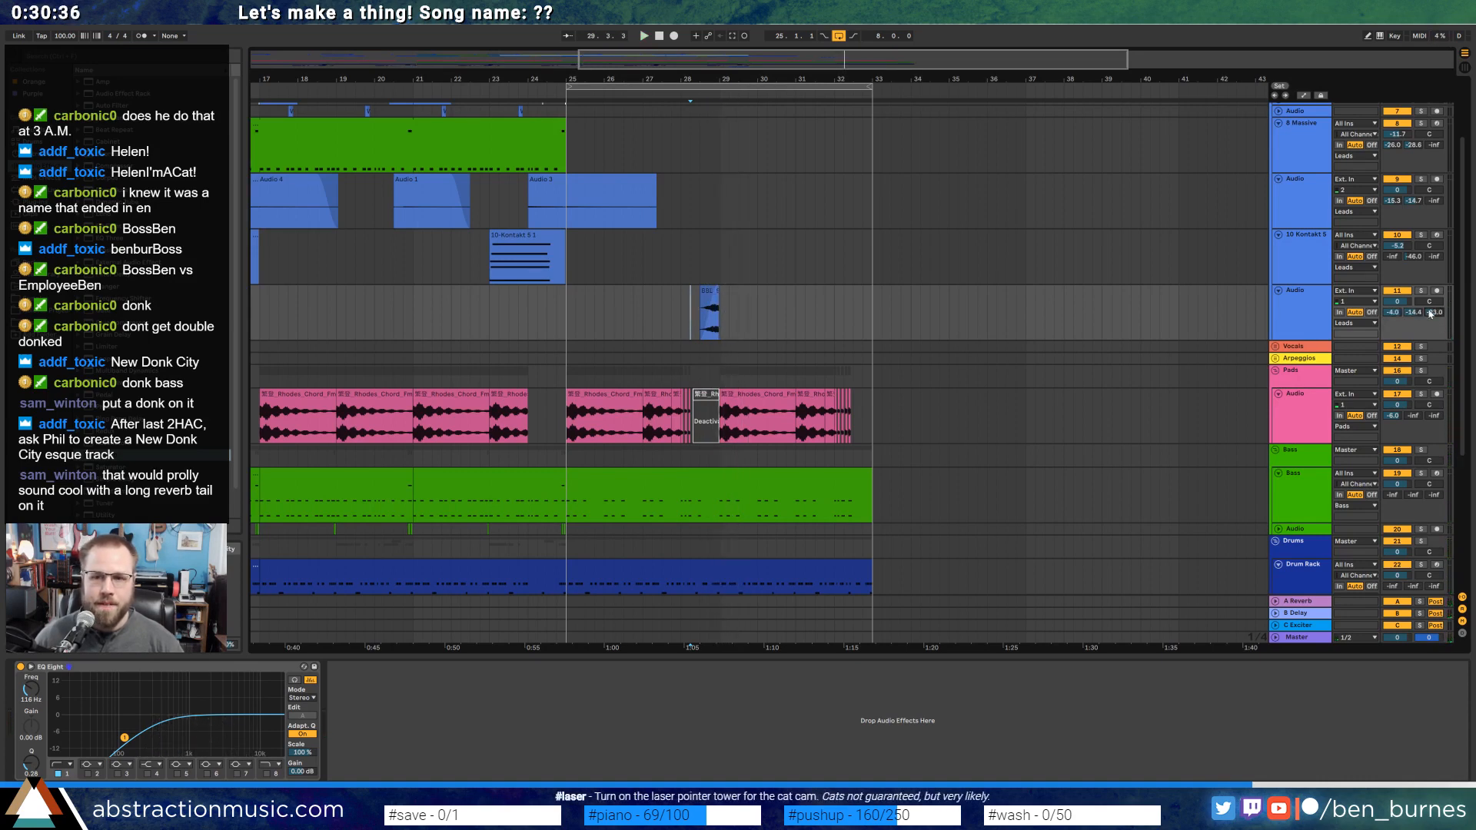
key(space)
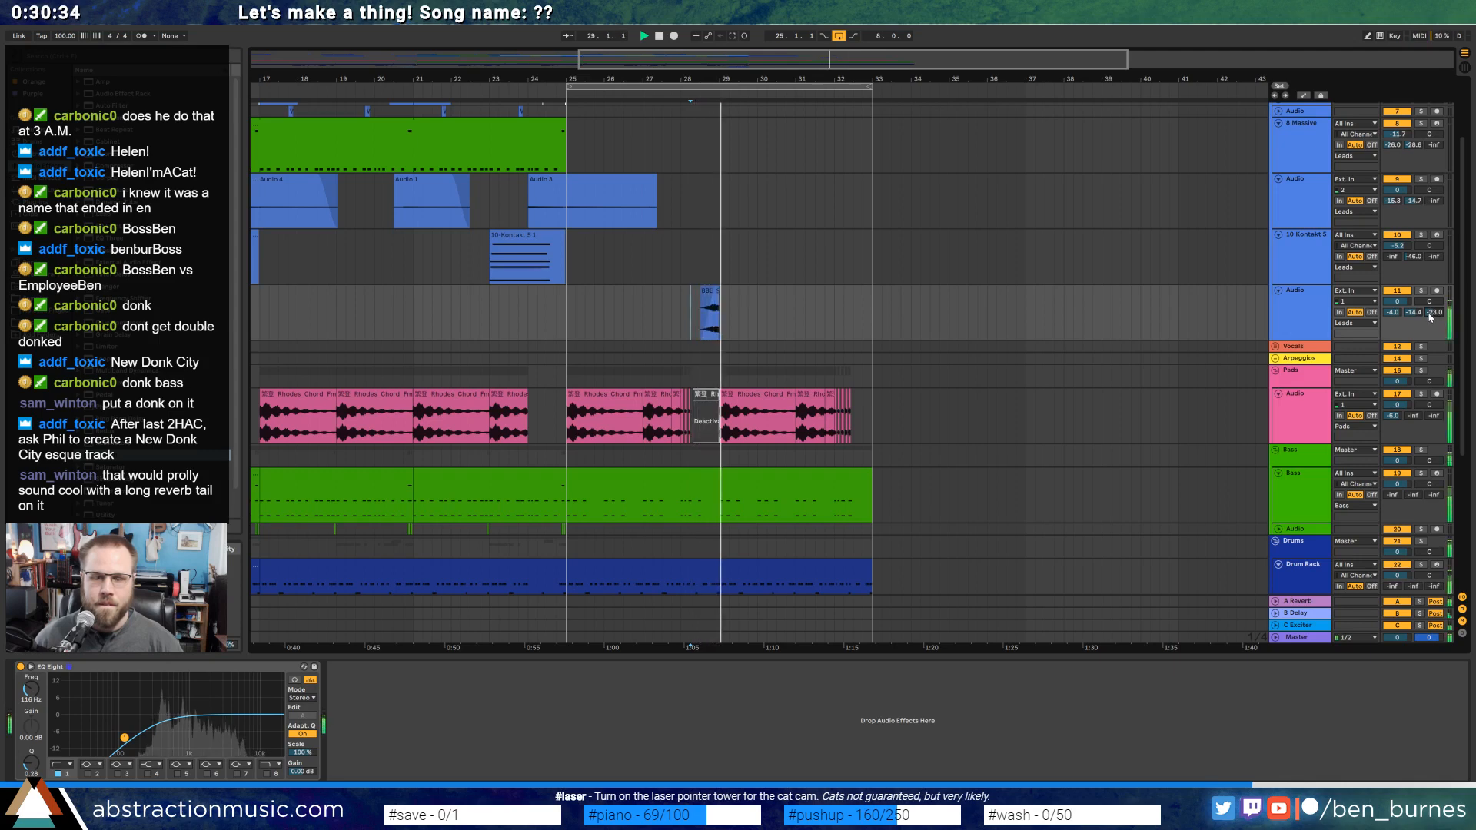
key(space)
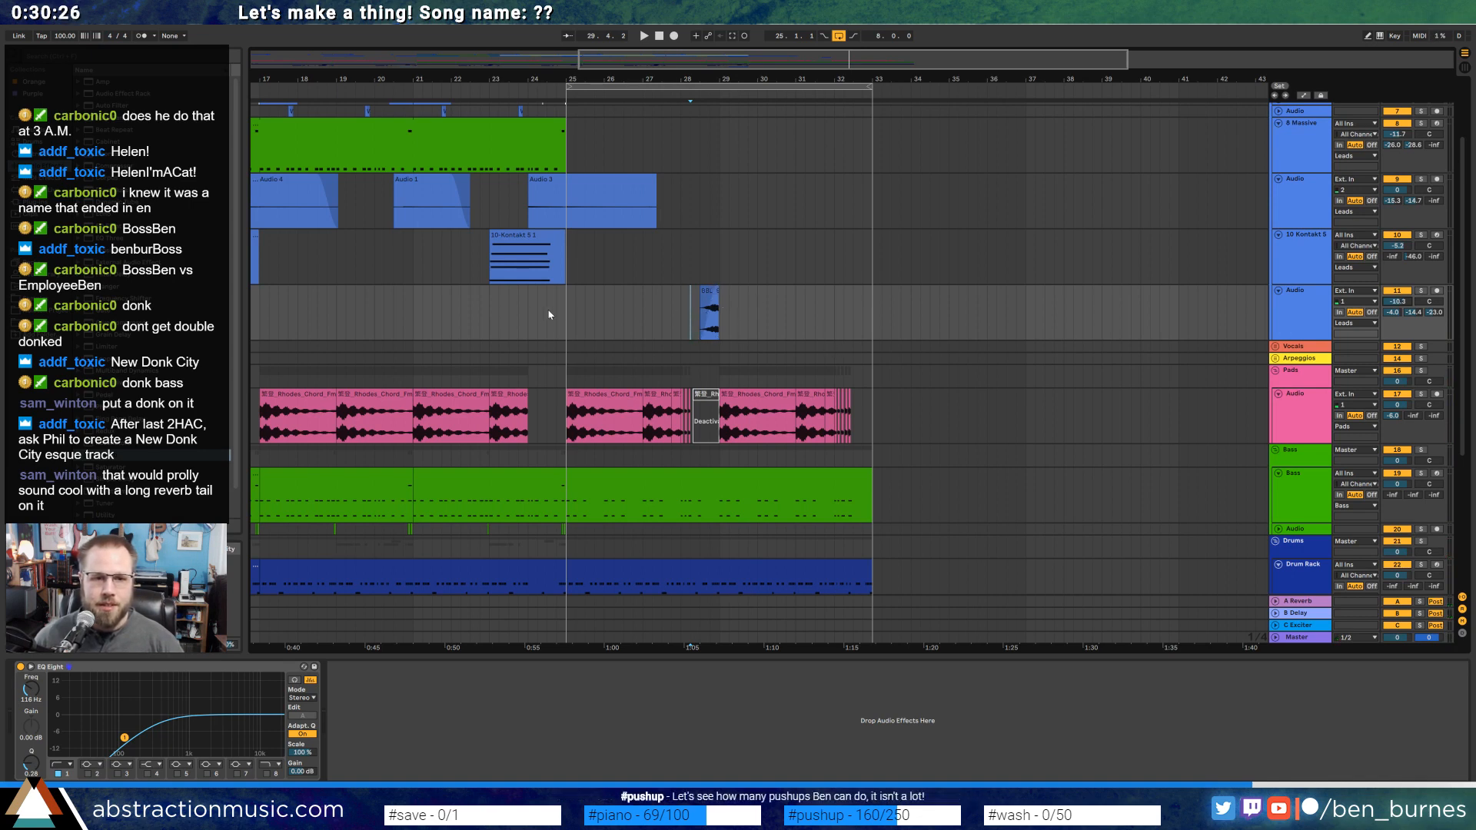
Duplicate bars 25 to 29 of the vocal track into bars 29 to 33, then open and play the copied clip.
drag(585, 308, 722, 301)
key(ctrl+d)
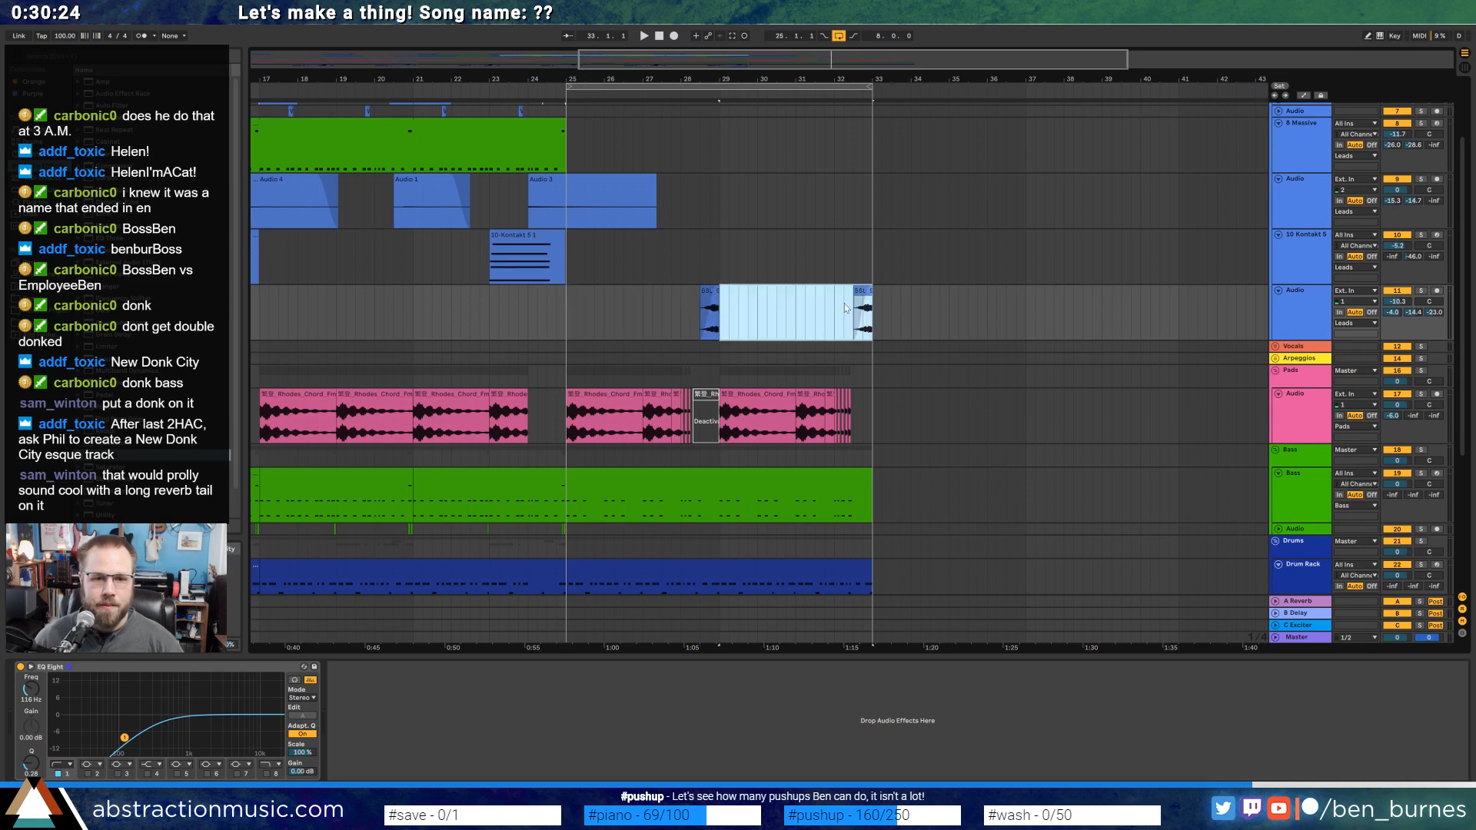
click(863, 293)
double_click(862, 293)
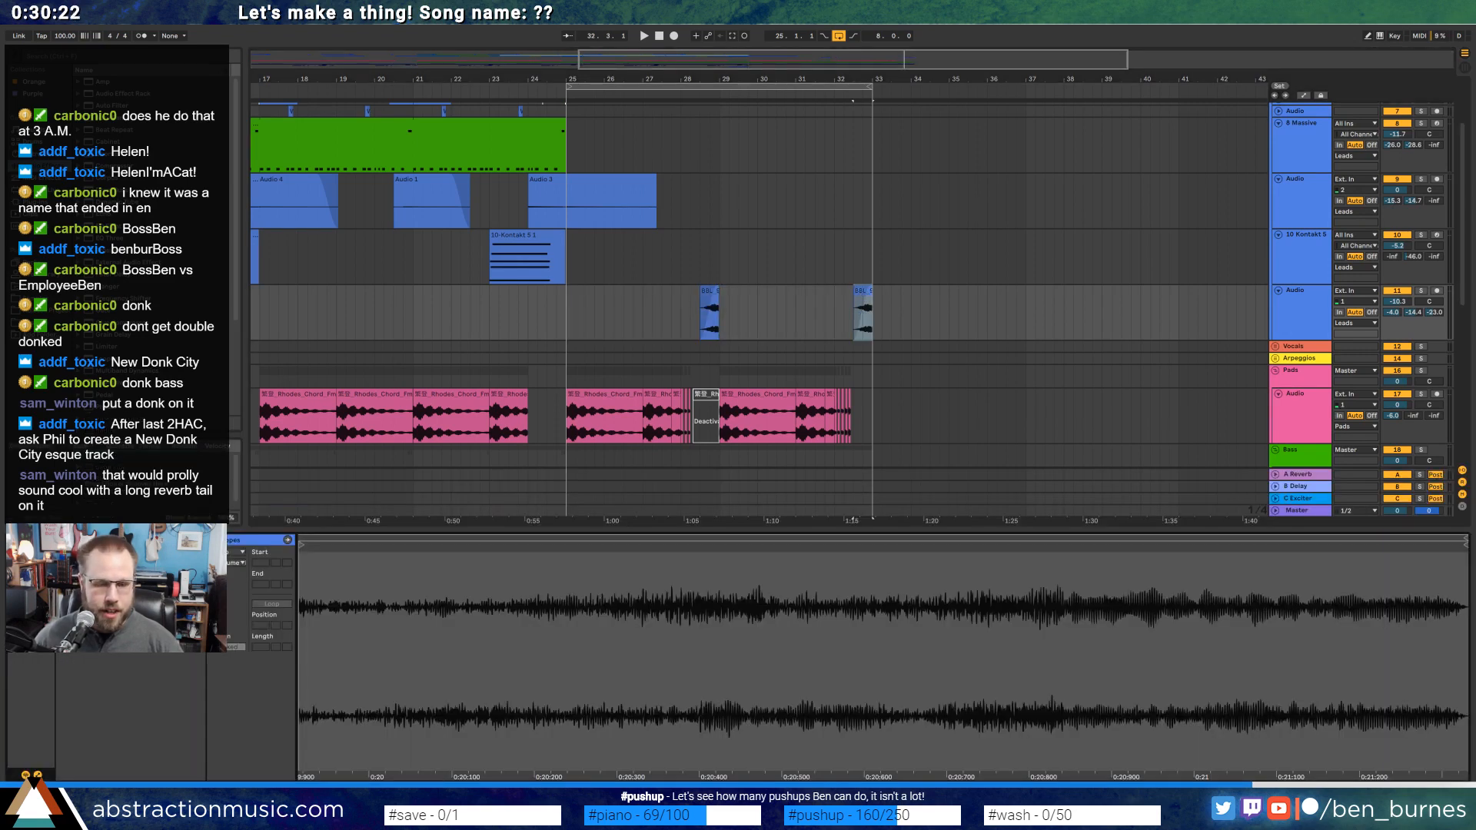
key(space)
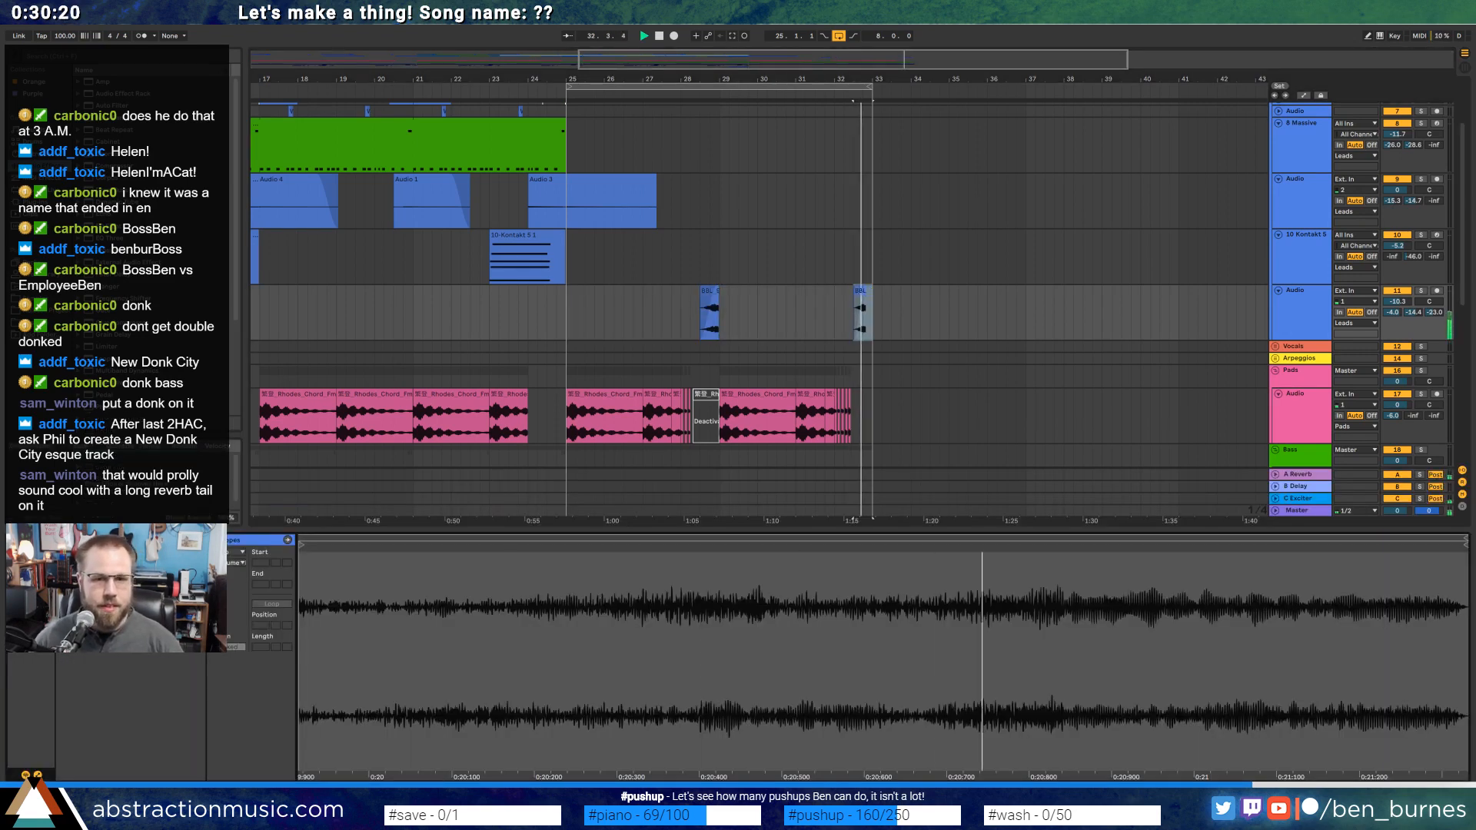
Adjust the copied vocal clip so it begins at 32.3 and delete the part beyond bar 33.
scroll(869, 320, up, 4)
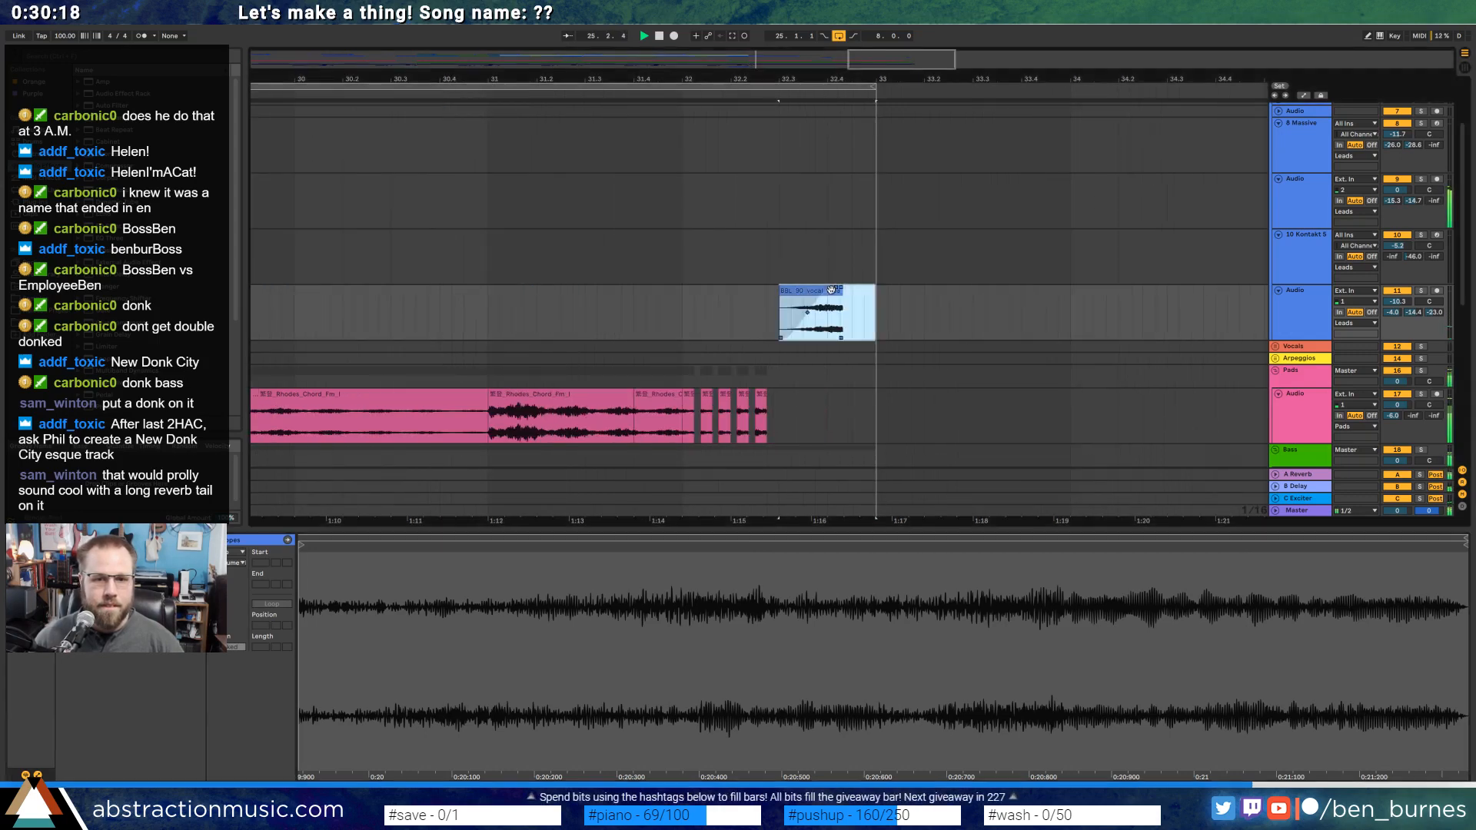
click(828, 292)
drag(839, 295, 780, 296)
drag(911, 321, 887, 321)
key(Delete)
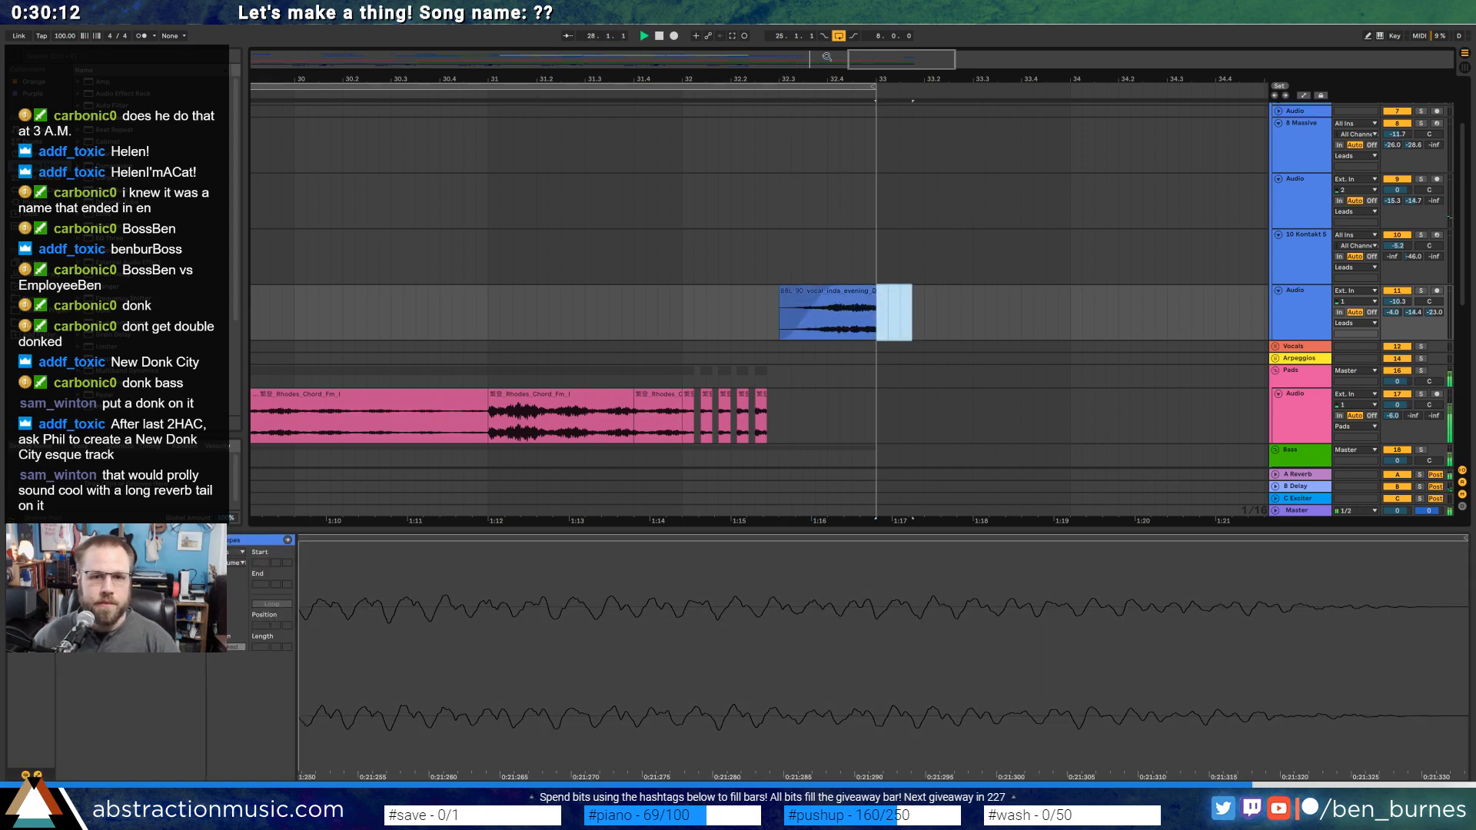
Adjust the first reversed vocal clip so it runs from 28.3 to exactly bar 29.
drag(882, 60, 731, 33)
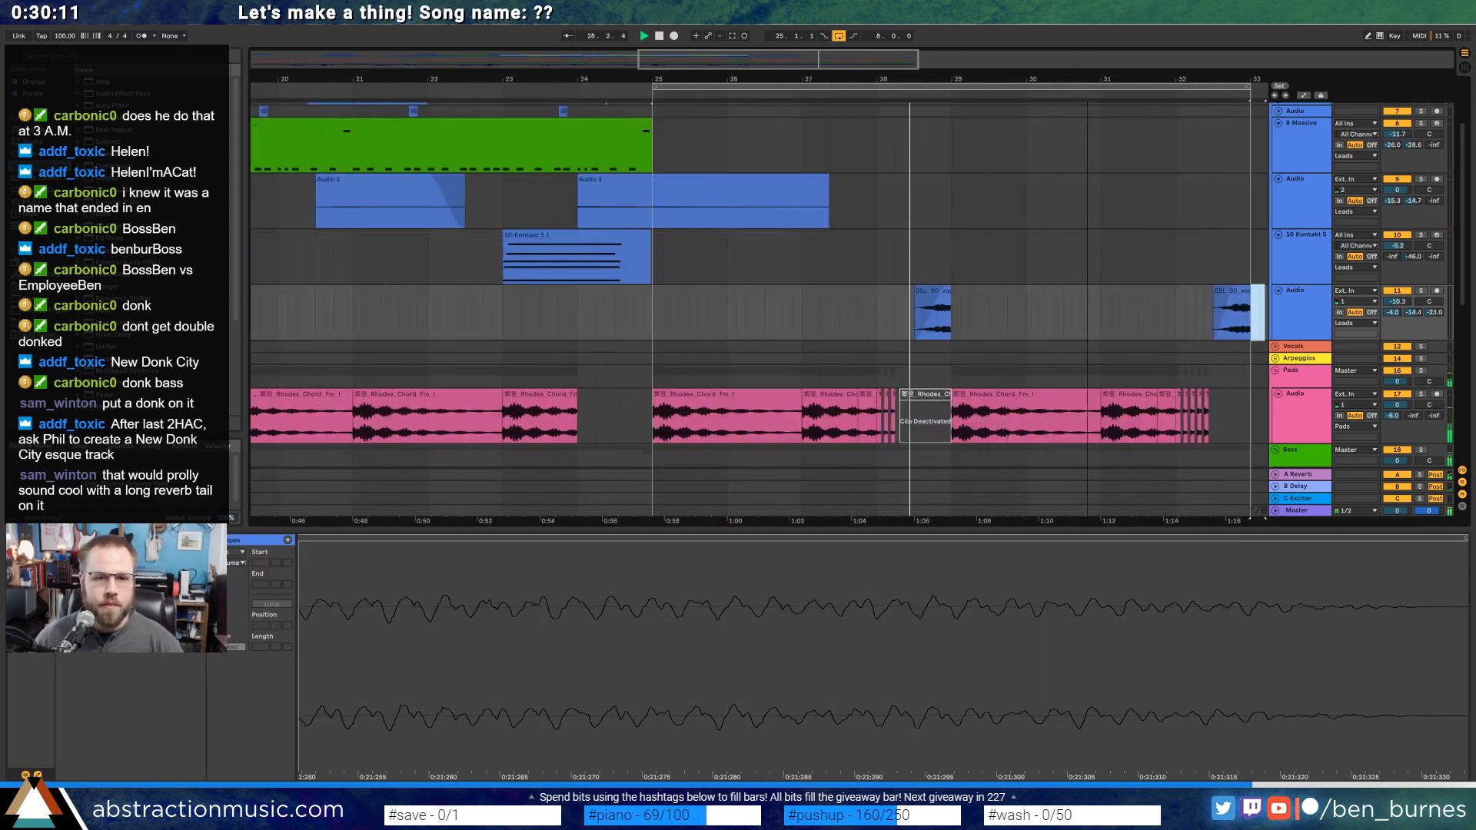
scroll(953, 308, up, 5)
click(956, 305)
drag(956, 305, 975, 296)
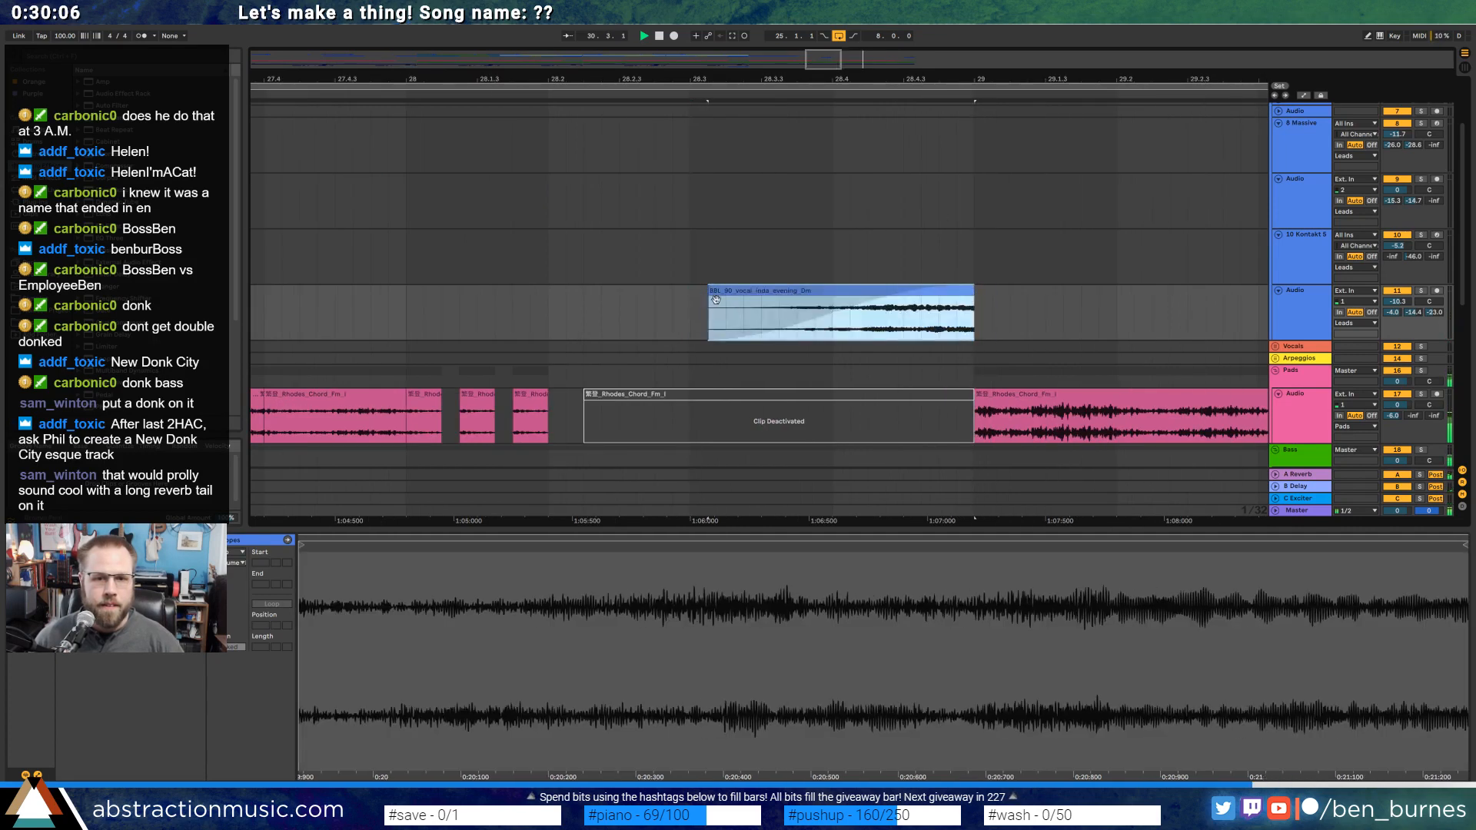
drag(709, 291, 692, 291)
drag(822, 65, 847, 34)
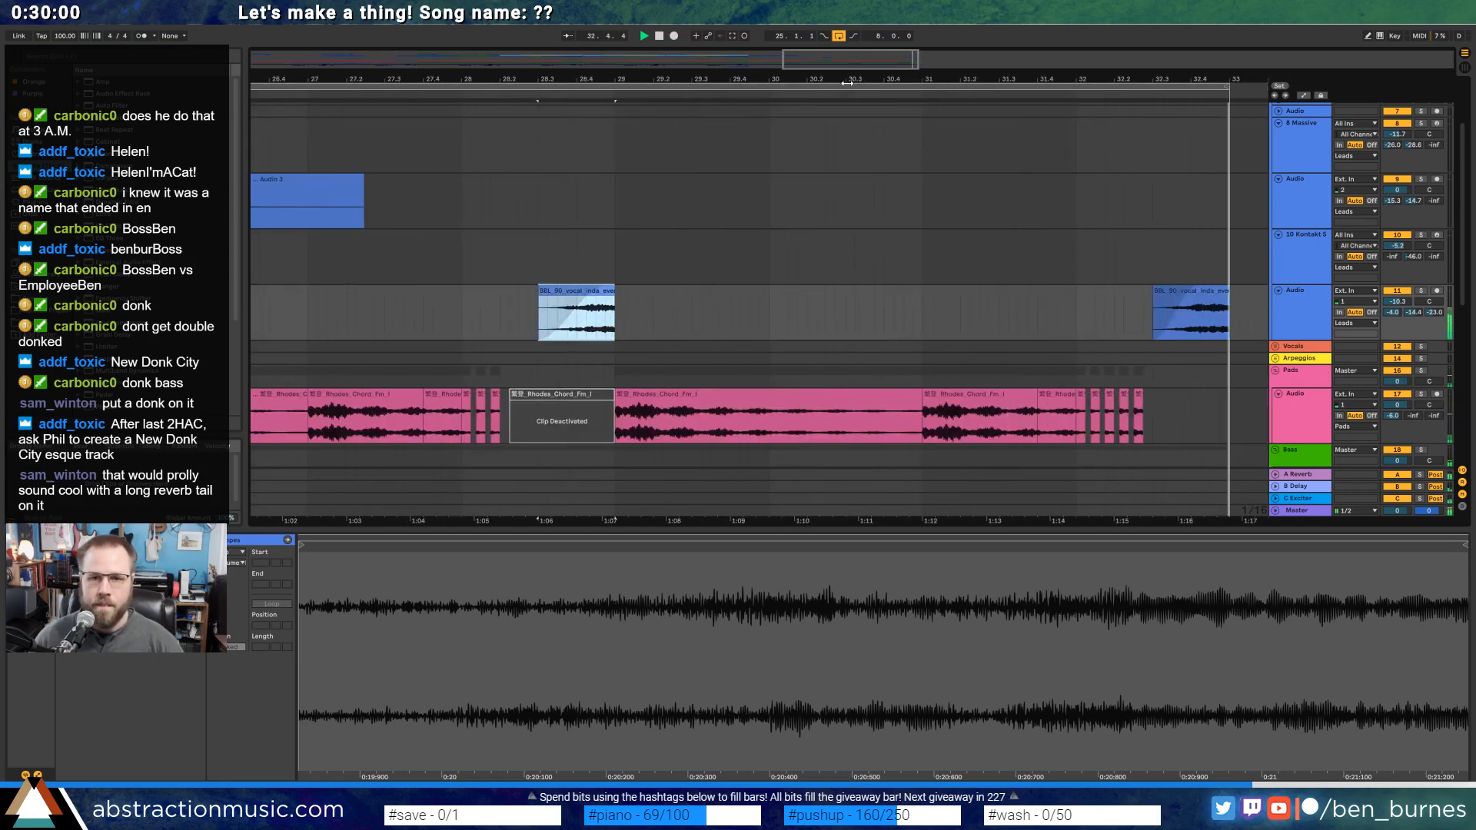
Extend the starts of both reversed vocal clips one beat earlier, to 28.2 and 32.2.
drag(828, 79, 952, 63)
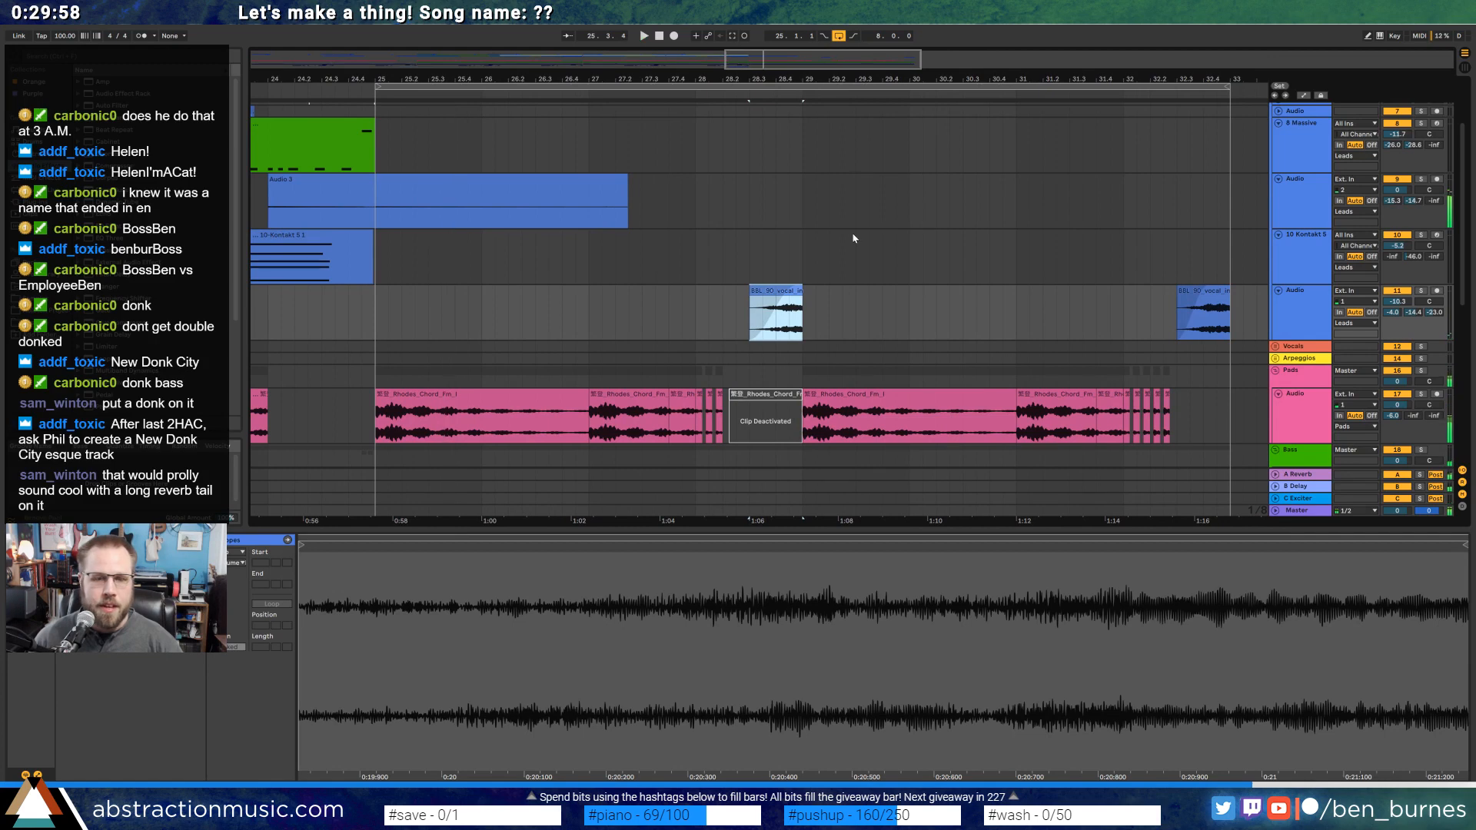
drag(747, 302, 723, 302)
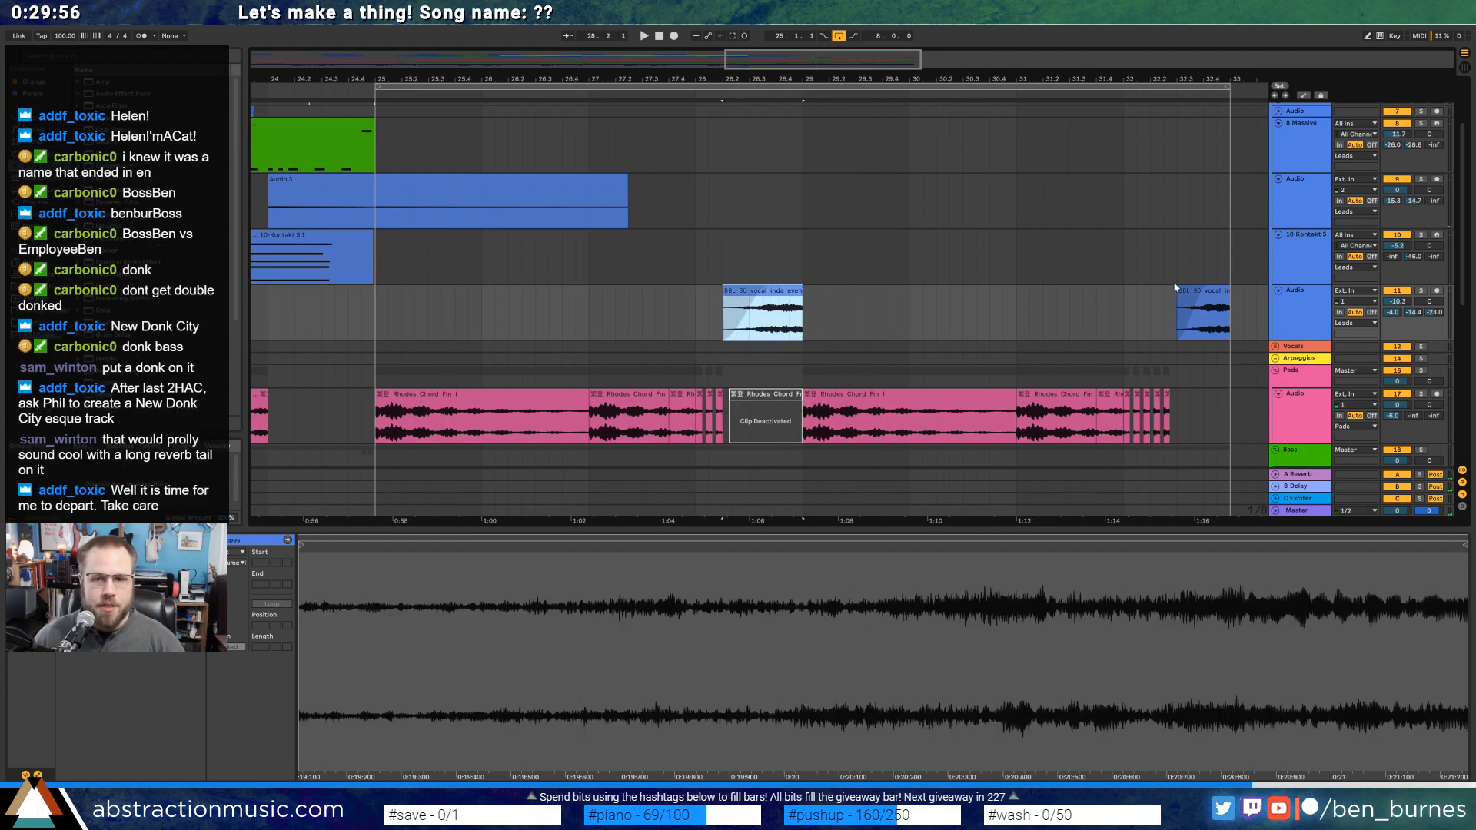
mouse_move(1176, 292)
mouse_down()
mouse_move(1140, 292)
mouse_move(1188, 294)
mouse_up()
click(1136, 300)
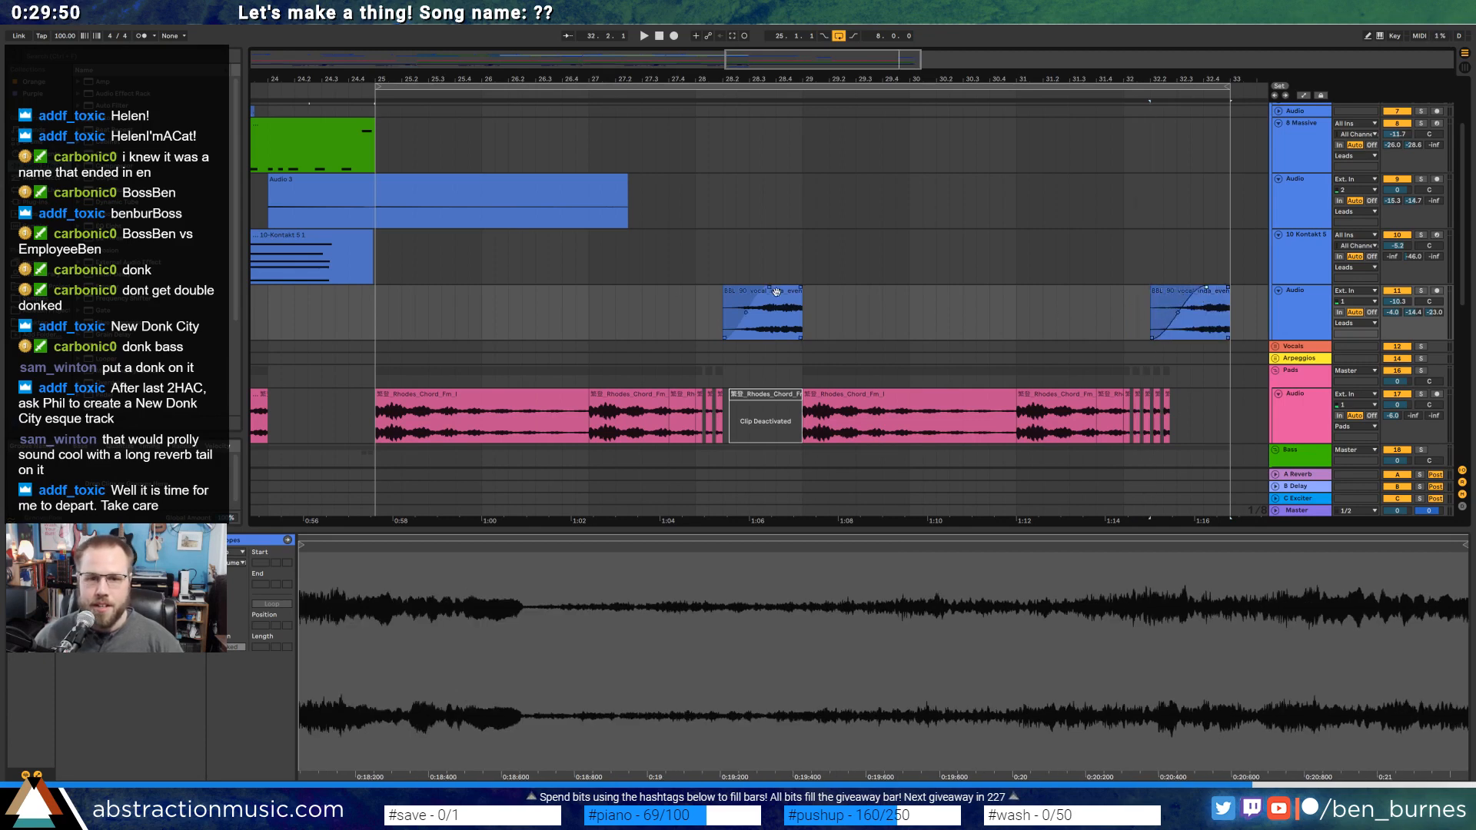
Play the new section from bar 25 and stop playback.
click(378, 313)
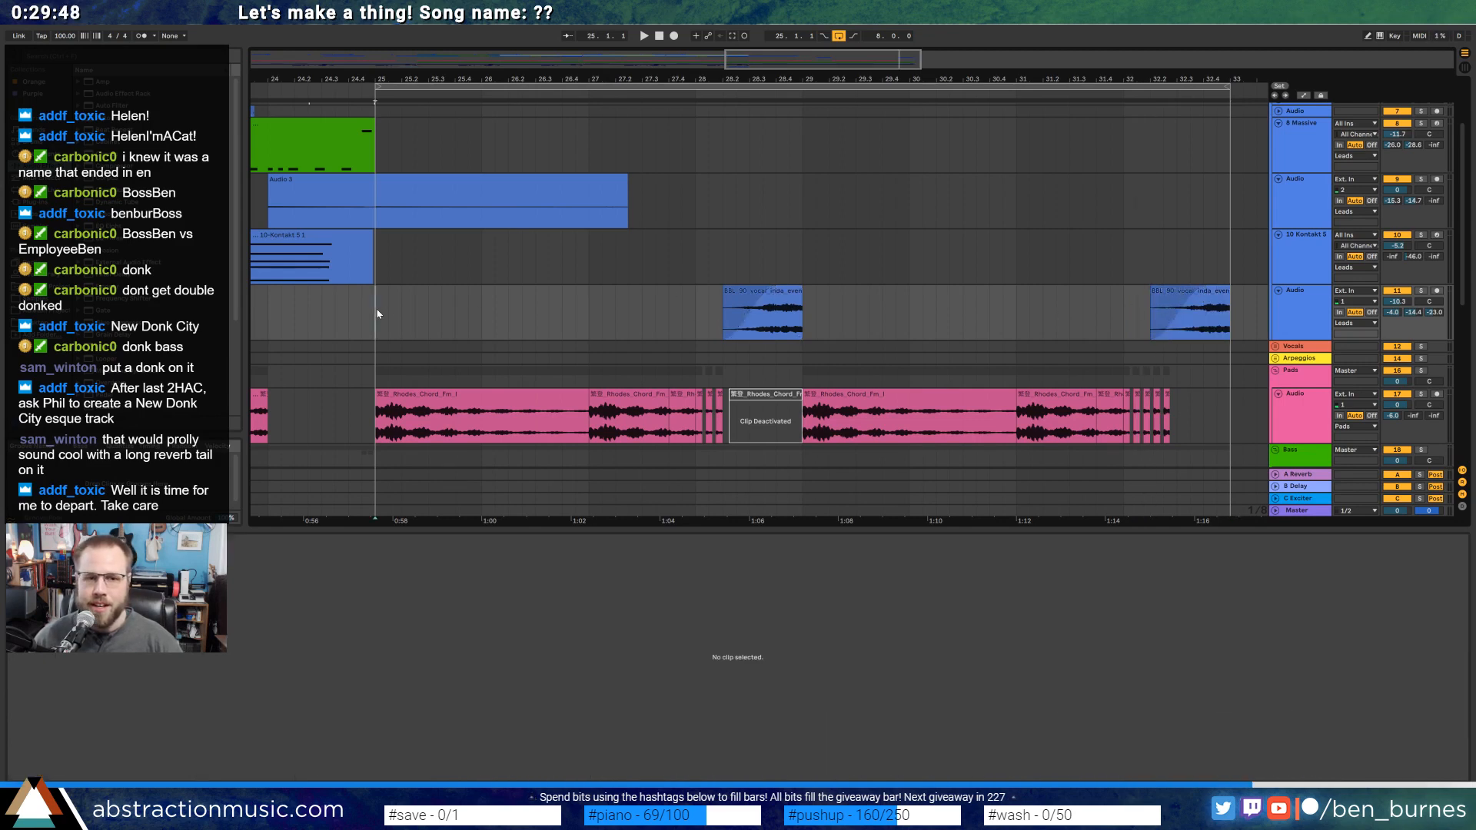
click(726, 303)
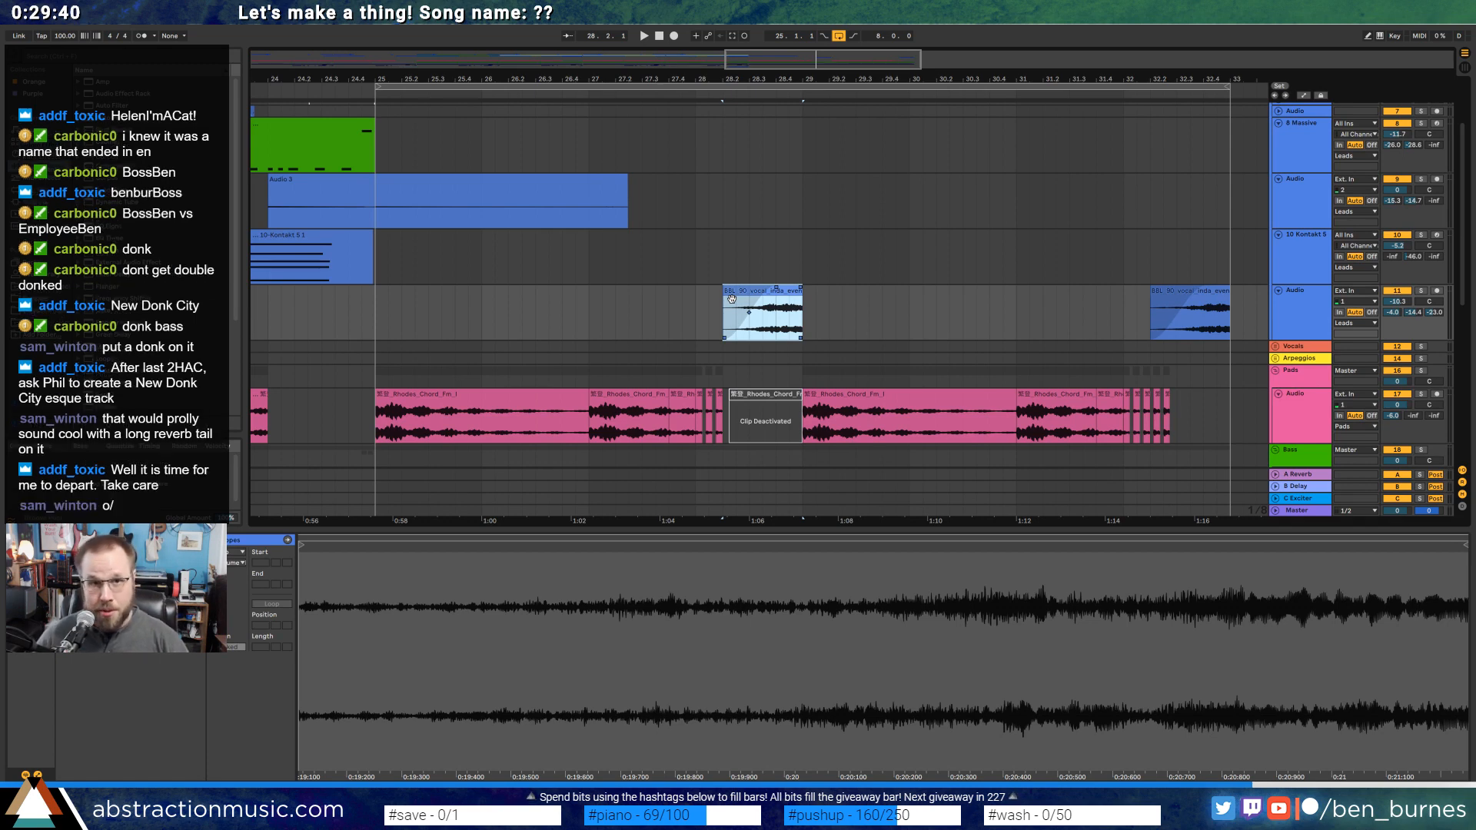
key(space)
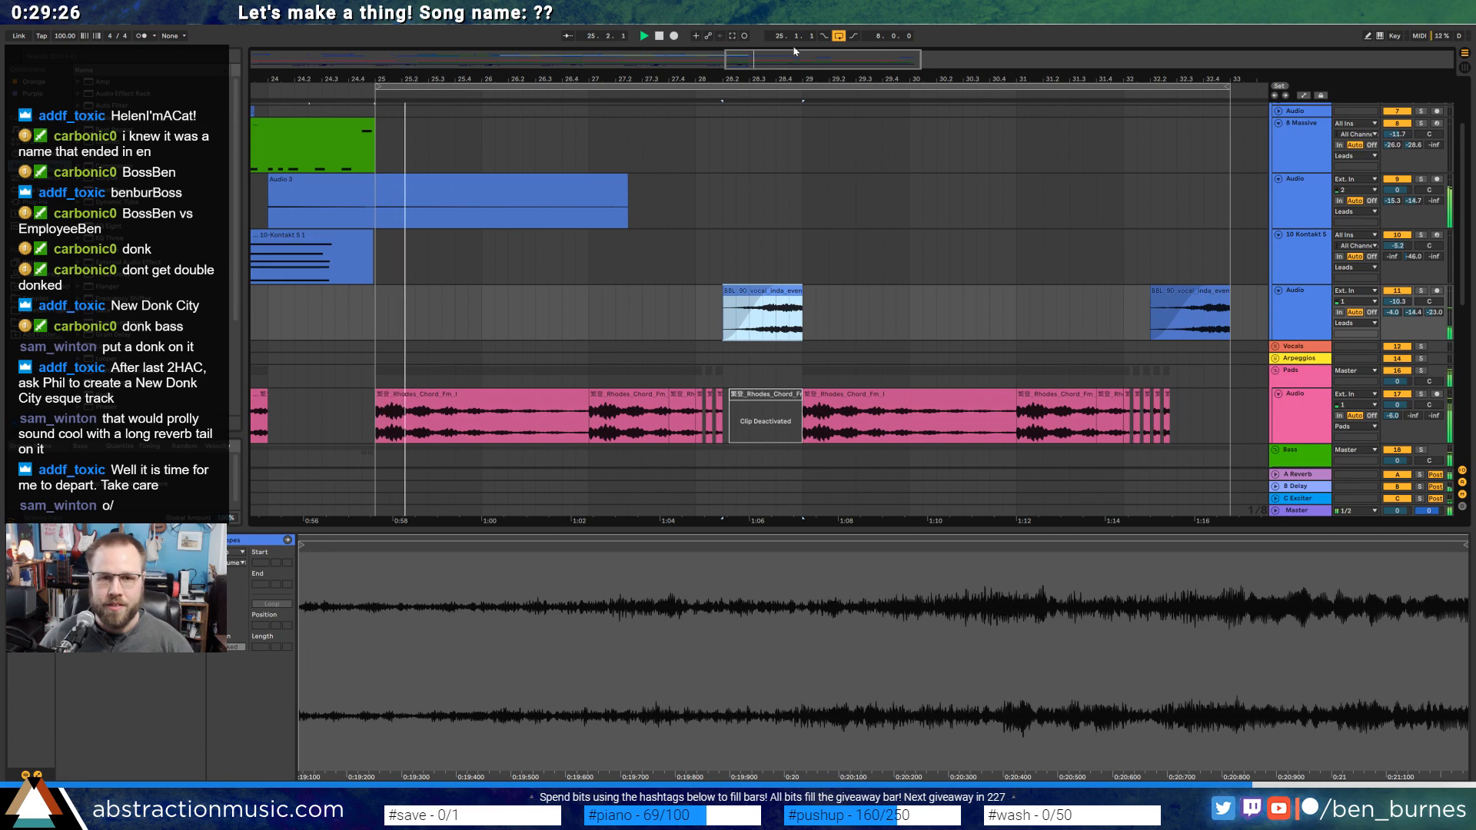
drag(802, 80, 802, 65)
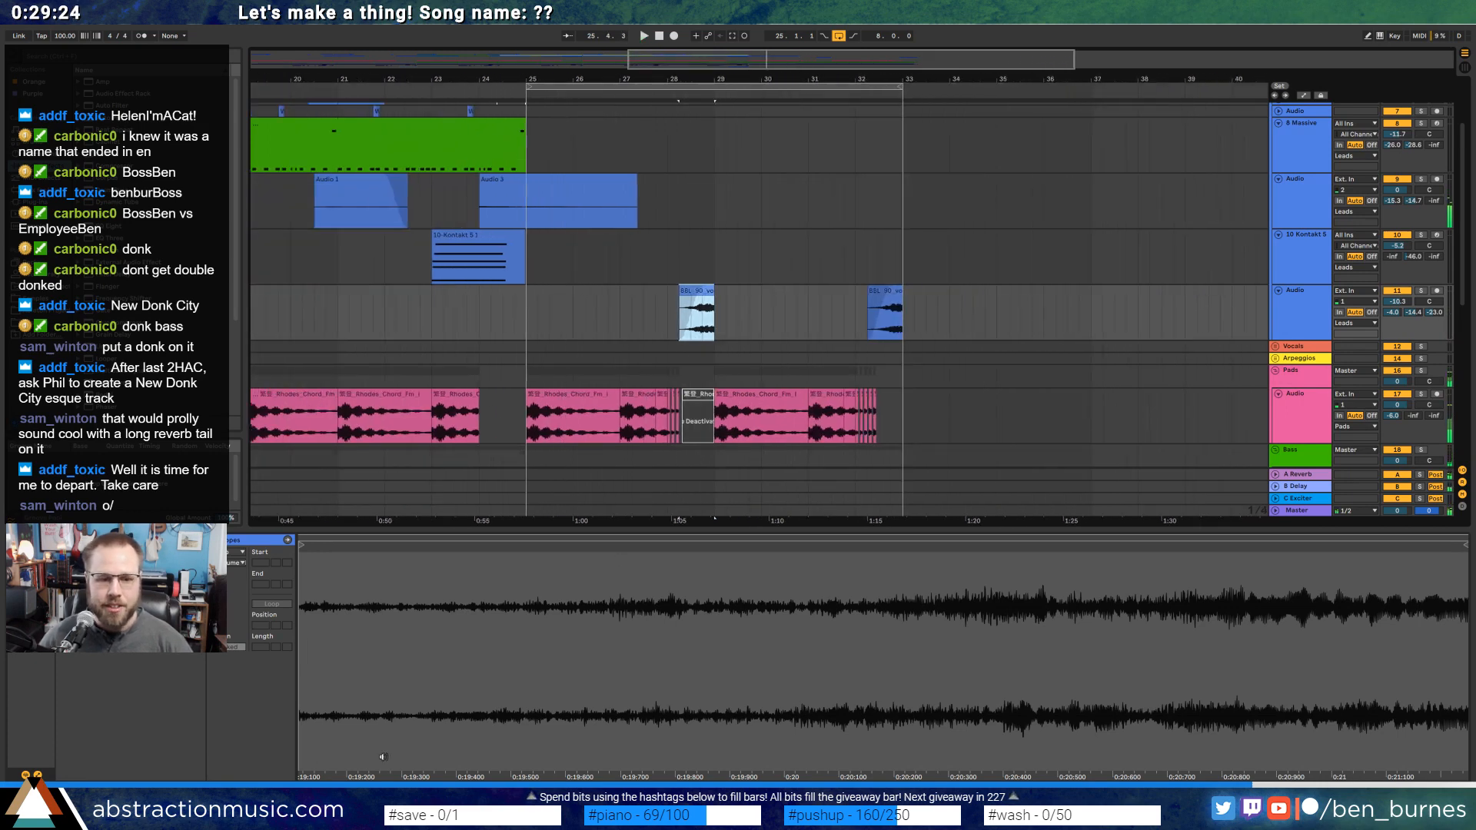
Switch to Splice and audition the recently added BBL_90 samples.
key(alt+Tab)
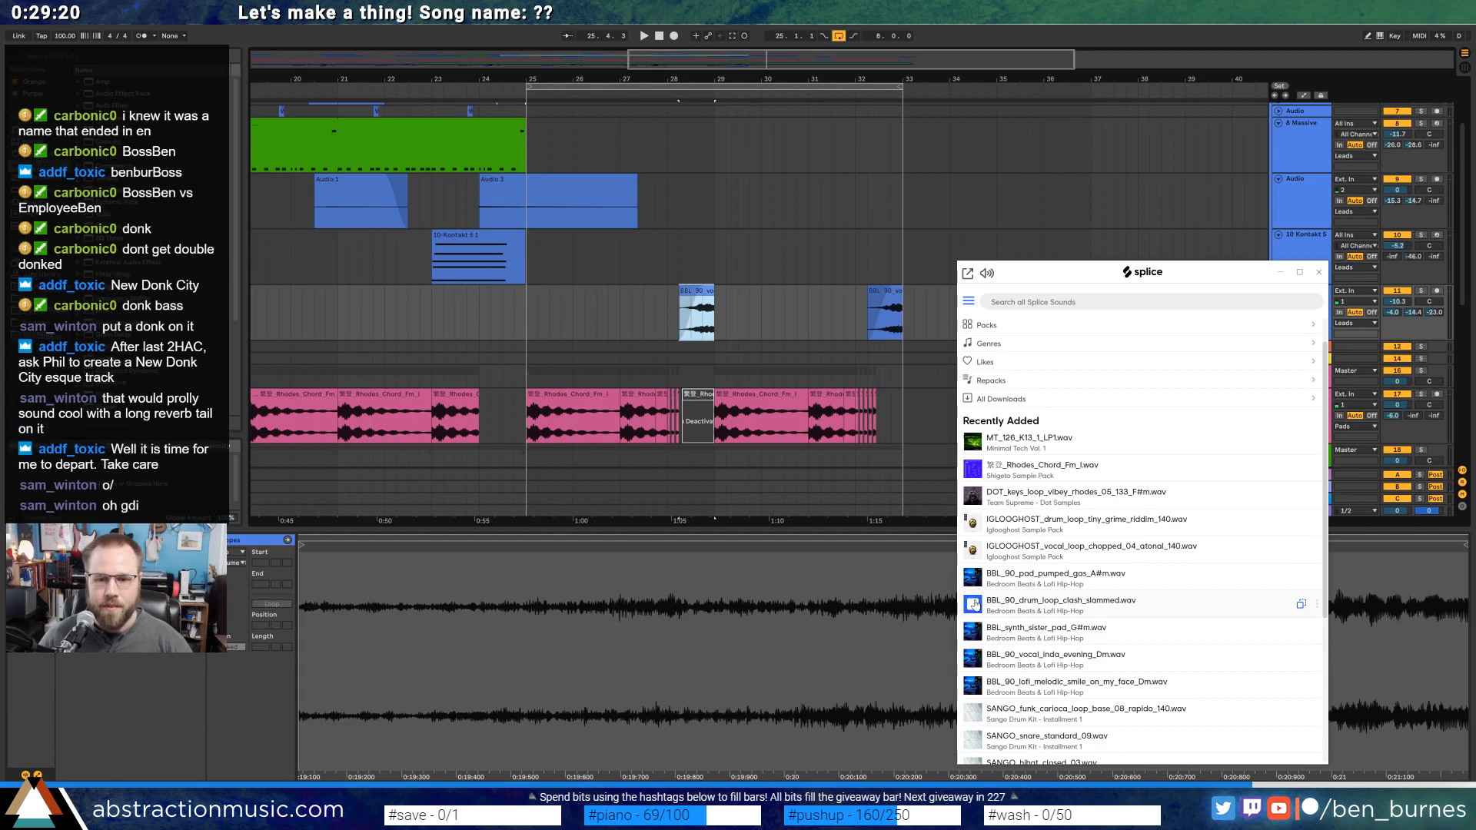
click(973, 578)
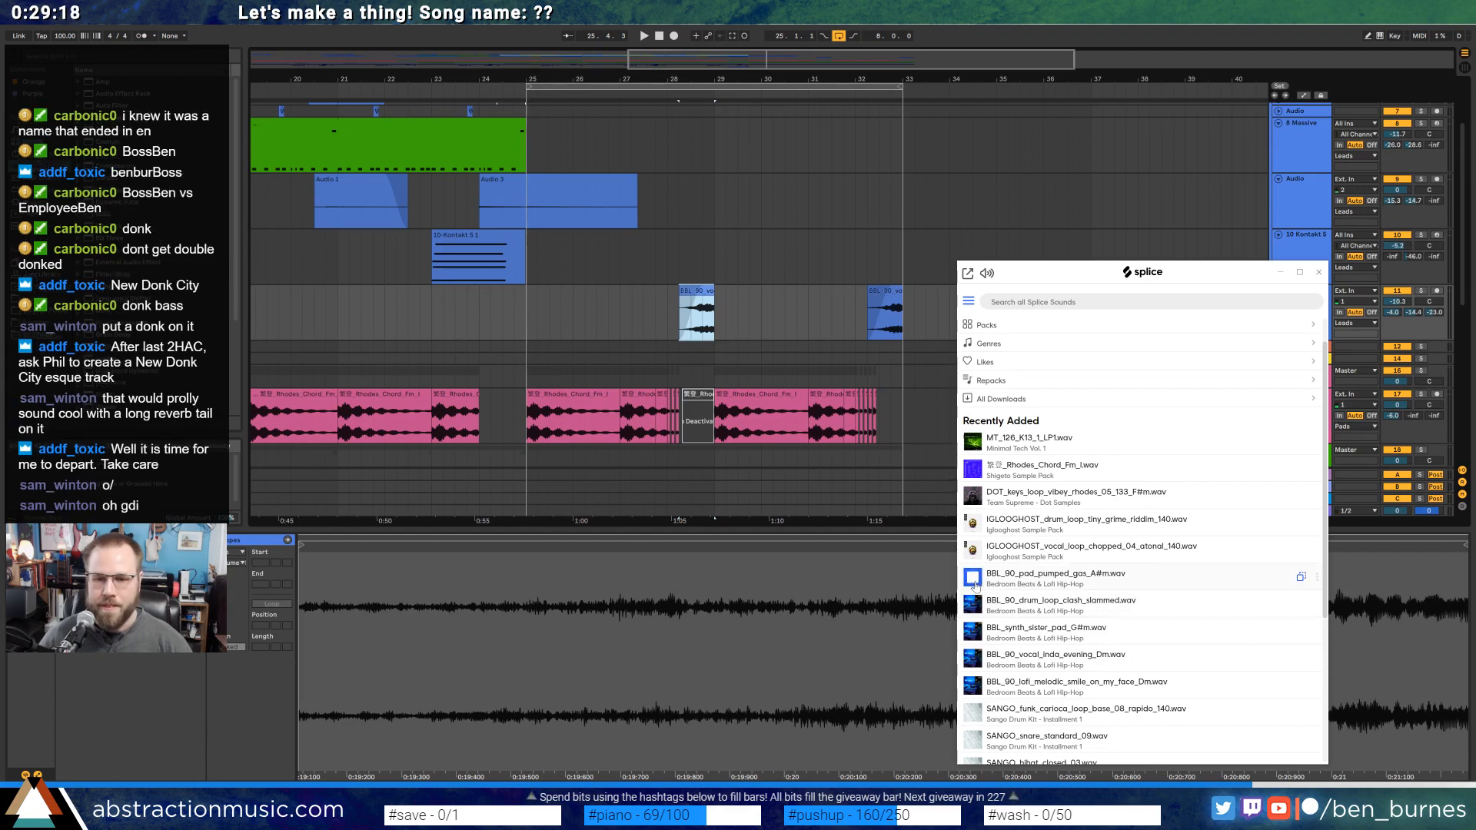
click(992, 159)
Insert an audio track below the drum group's chopped loop track and place BBL_90_drum_loop_clash_slammed from Splice on it at bar 33.
scroll(923, 270, down, 6)
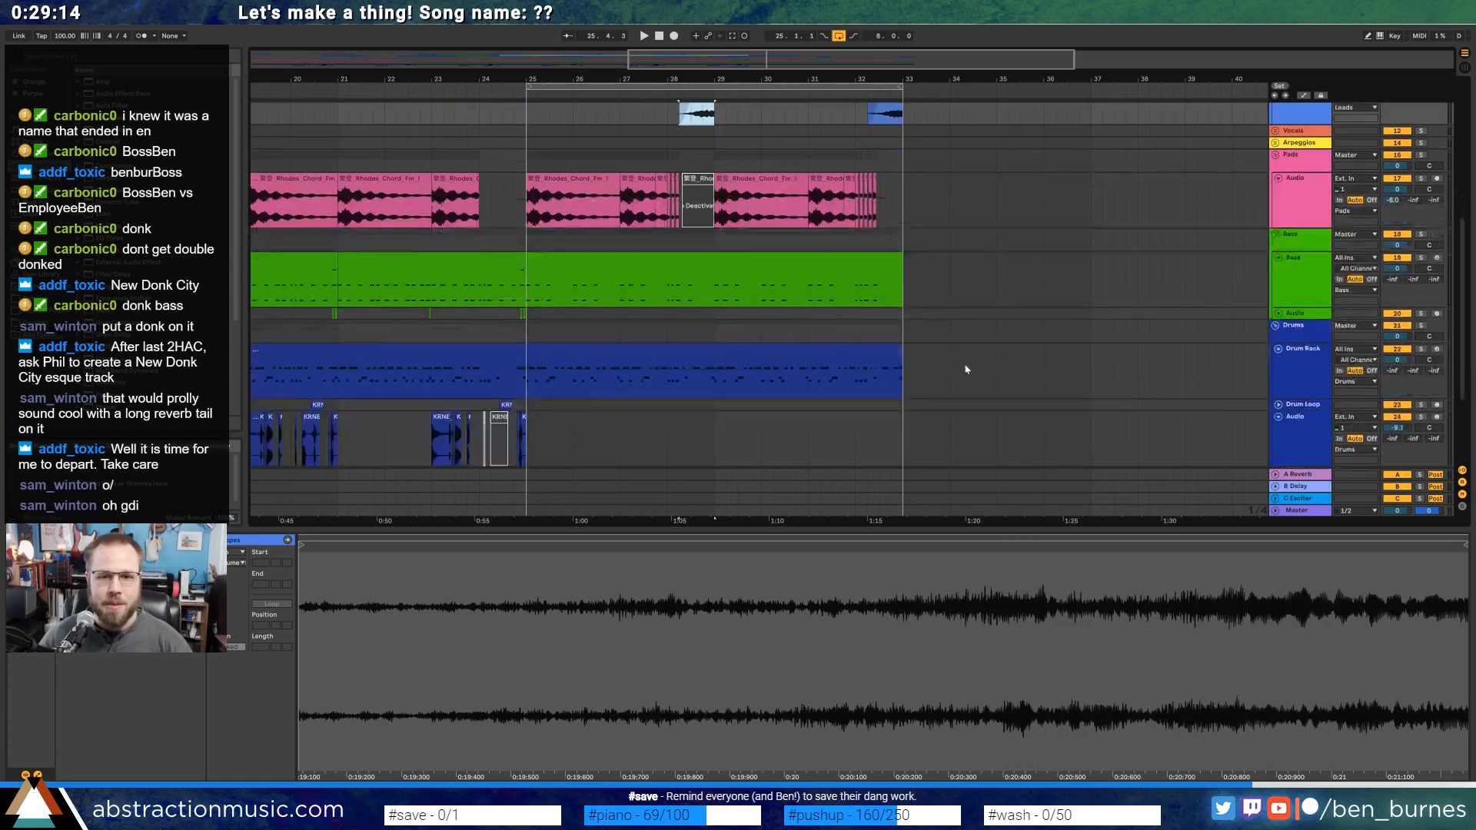
scroll(966, 370, down, 3)
click(1298, 361)
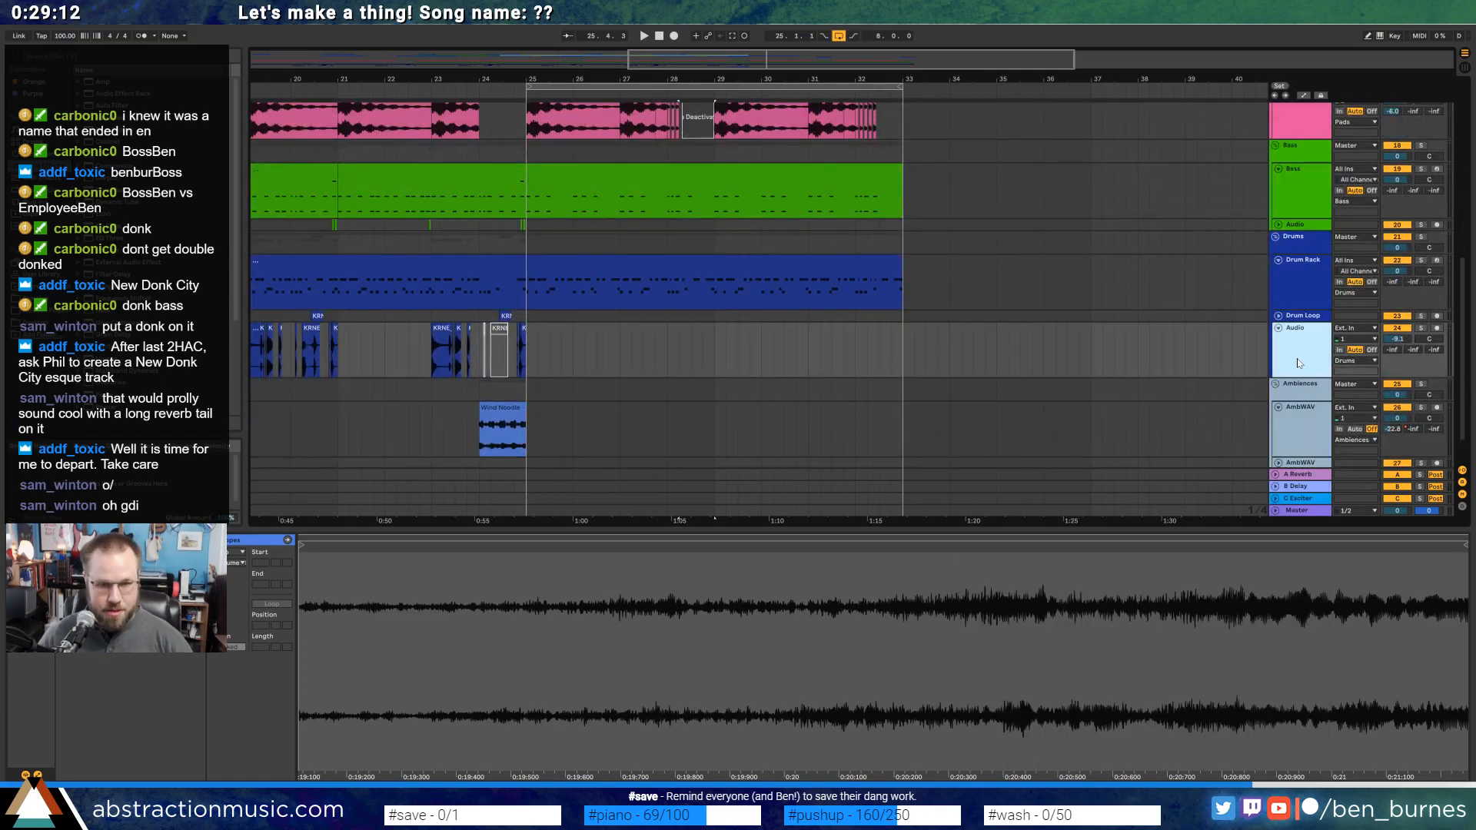
key(ctrl+t)
key(alt+Tab)
drag(999, 609, 917, 387)
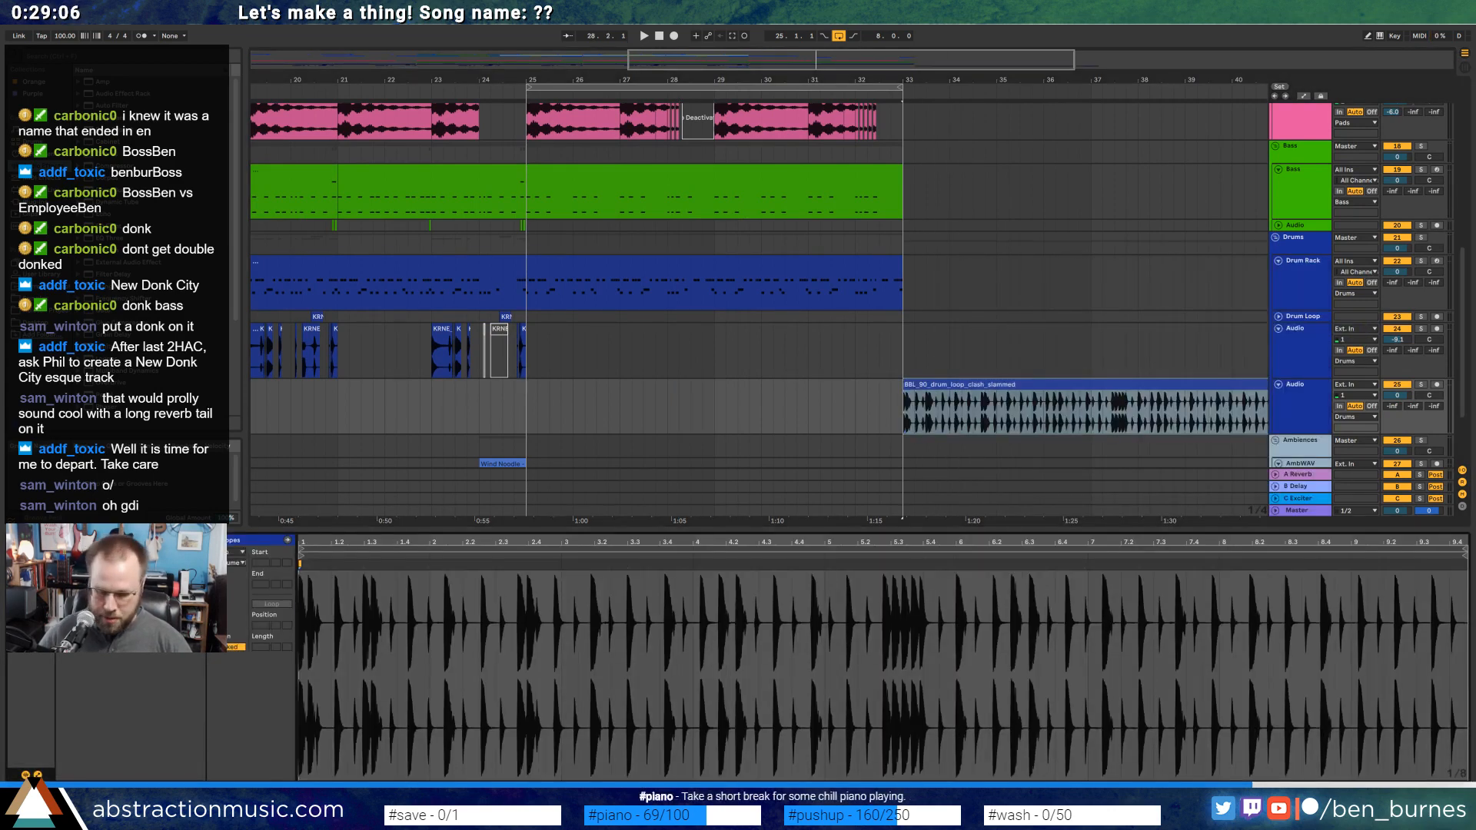
Move the slammed drum loop clip to start at bar 25 and trim its end to bar 33.
click(788, 428)
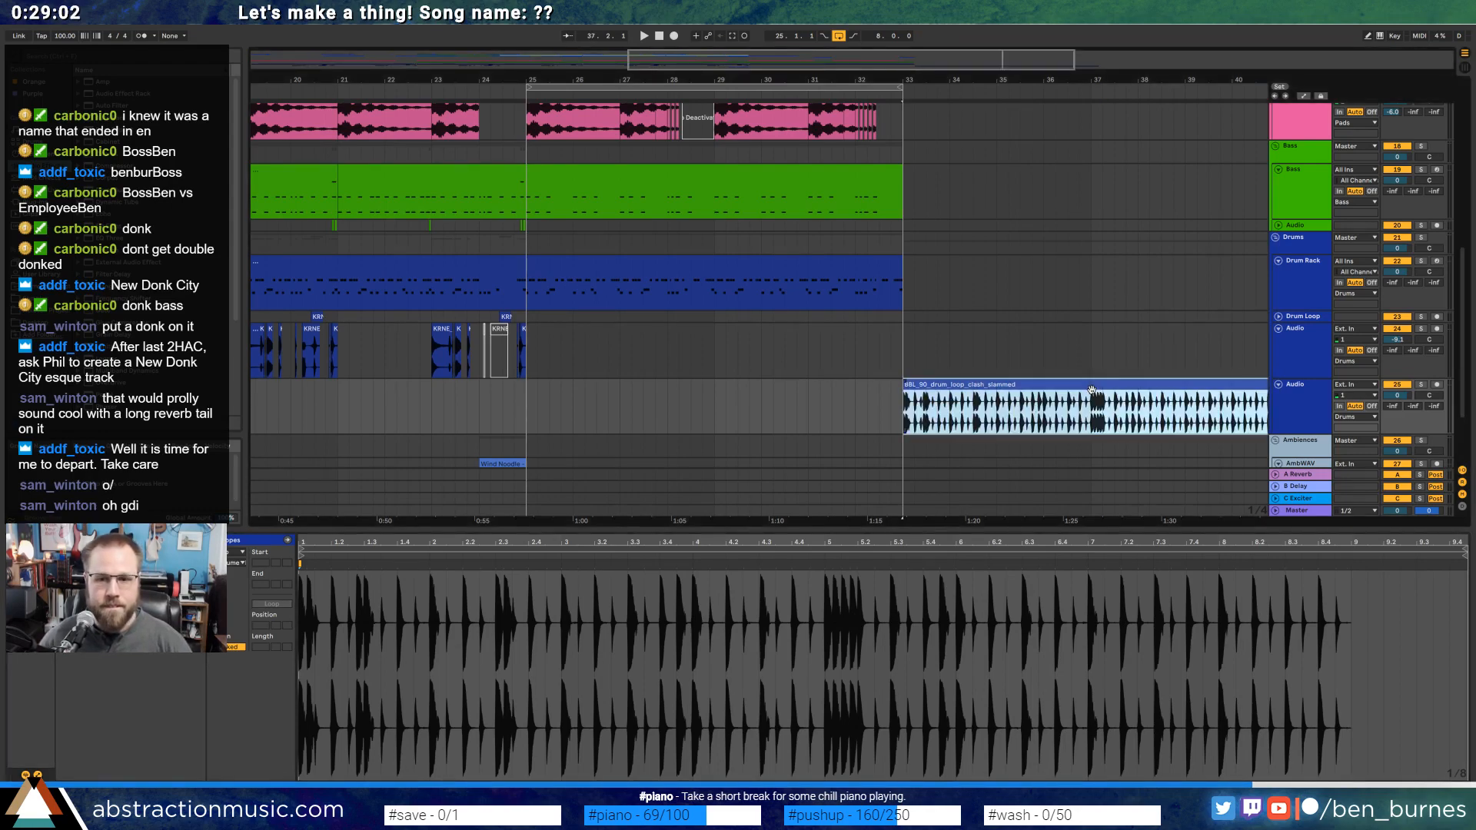
drag(1101, 384, 710, 394)
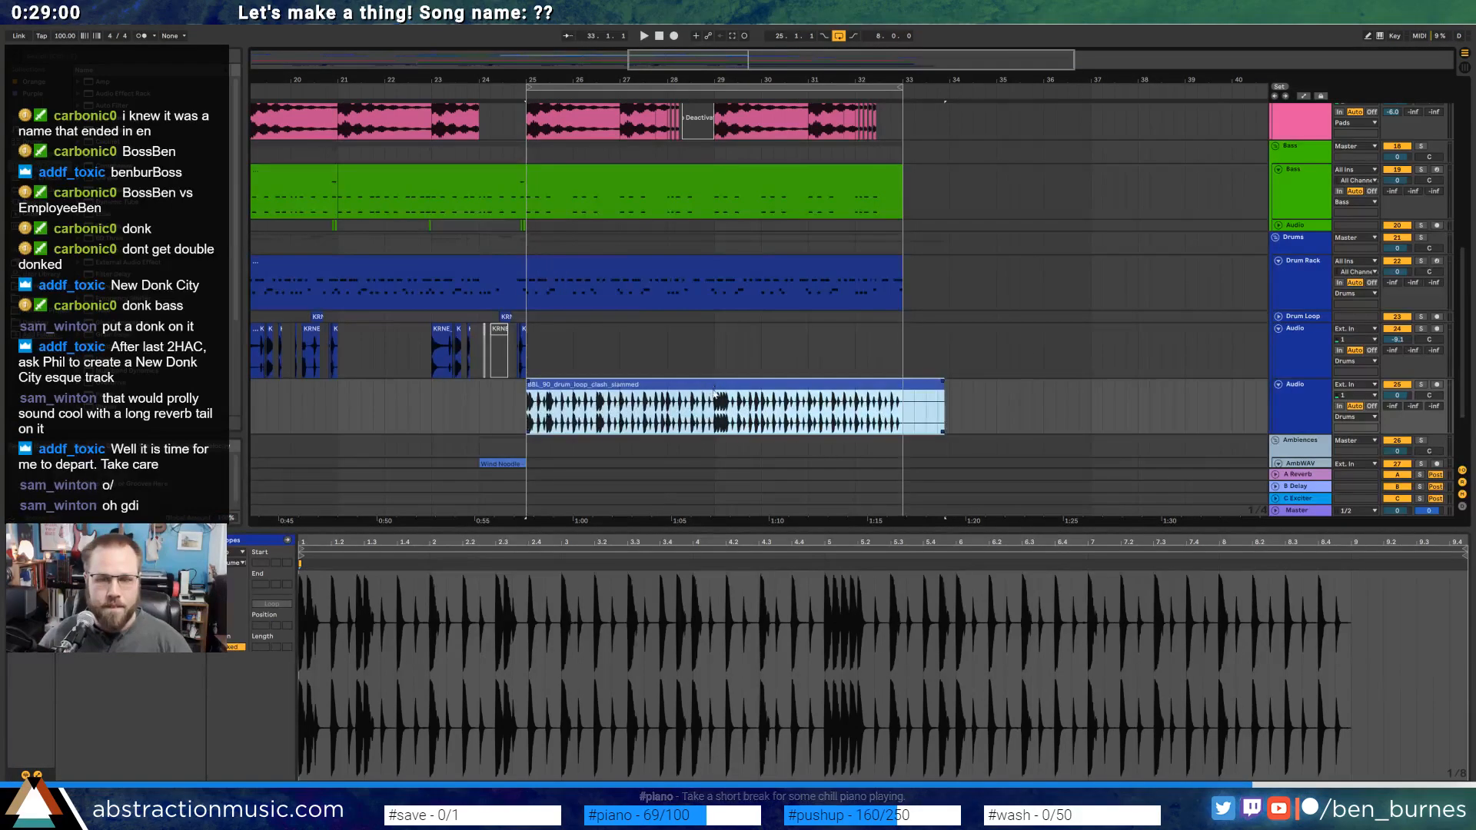
drag(942, 390, 904, 389)
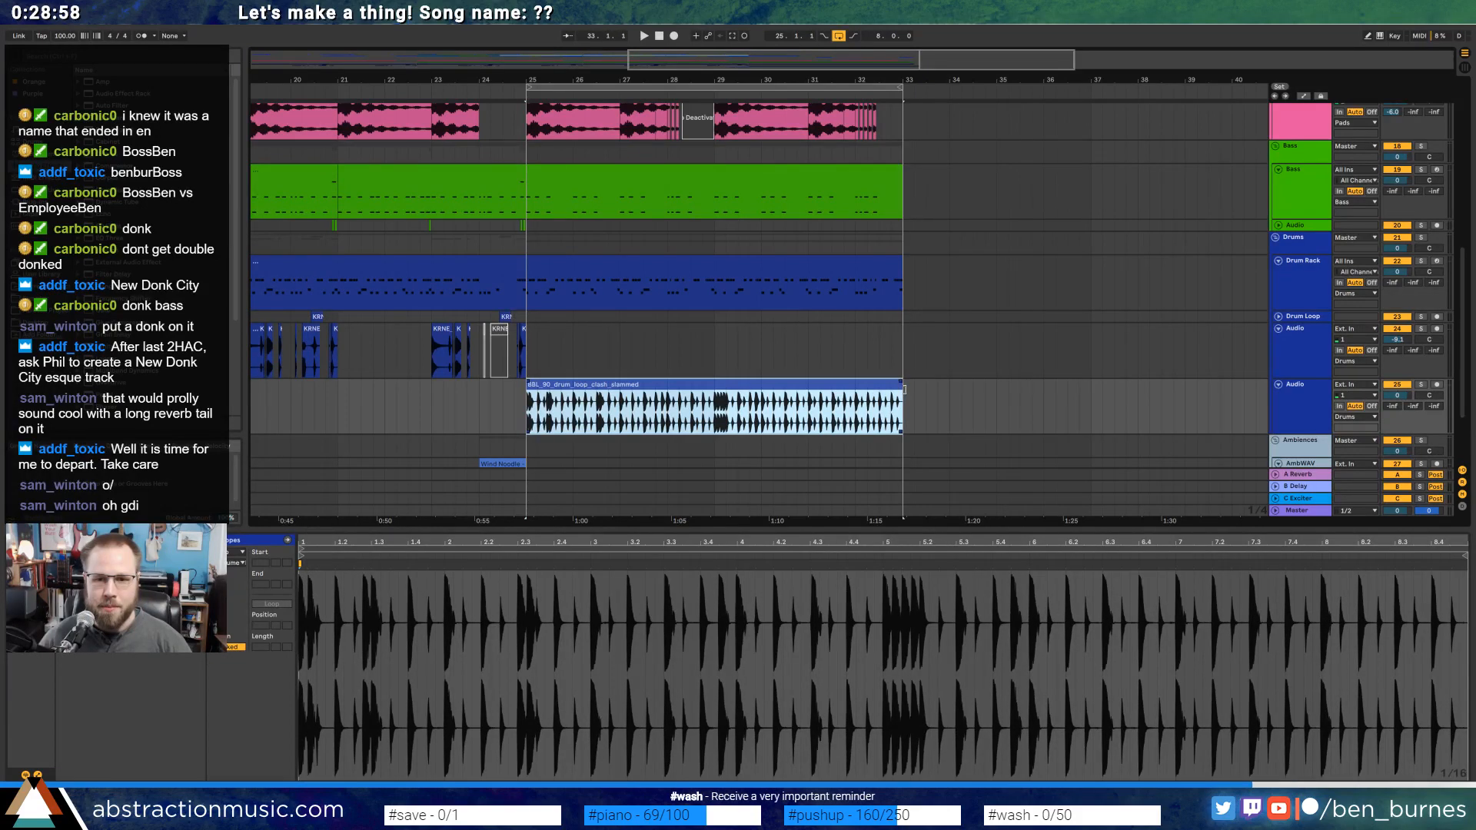
High-pass the drum loop track with EQ Eight band 1 at about 129 Hz, set its Reverb send to -12.0 and start playback.
key(shift+Tab)
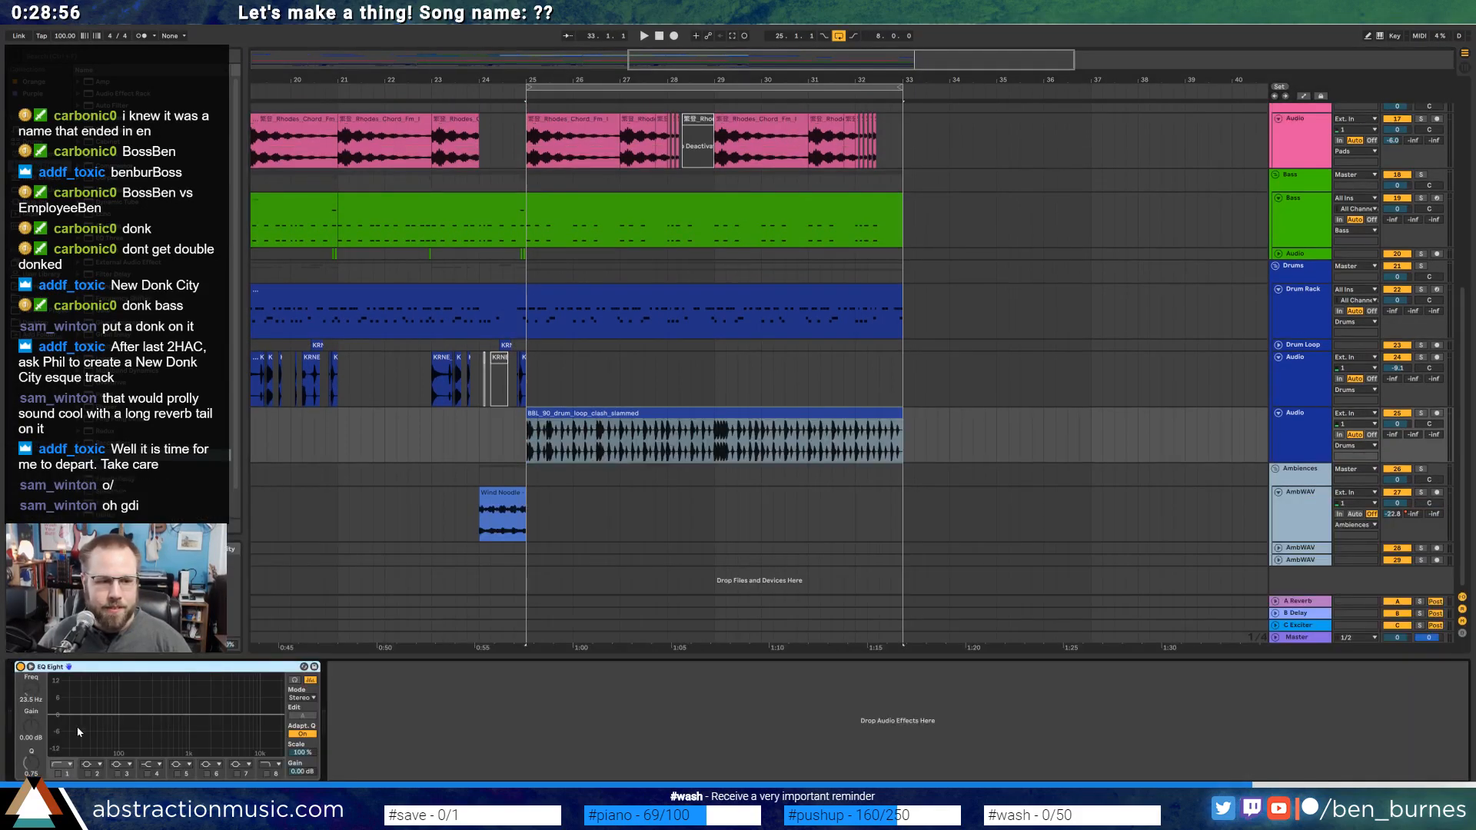
click(60, 773)
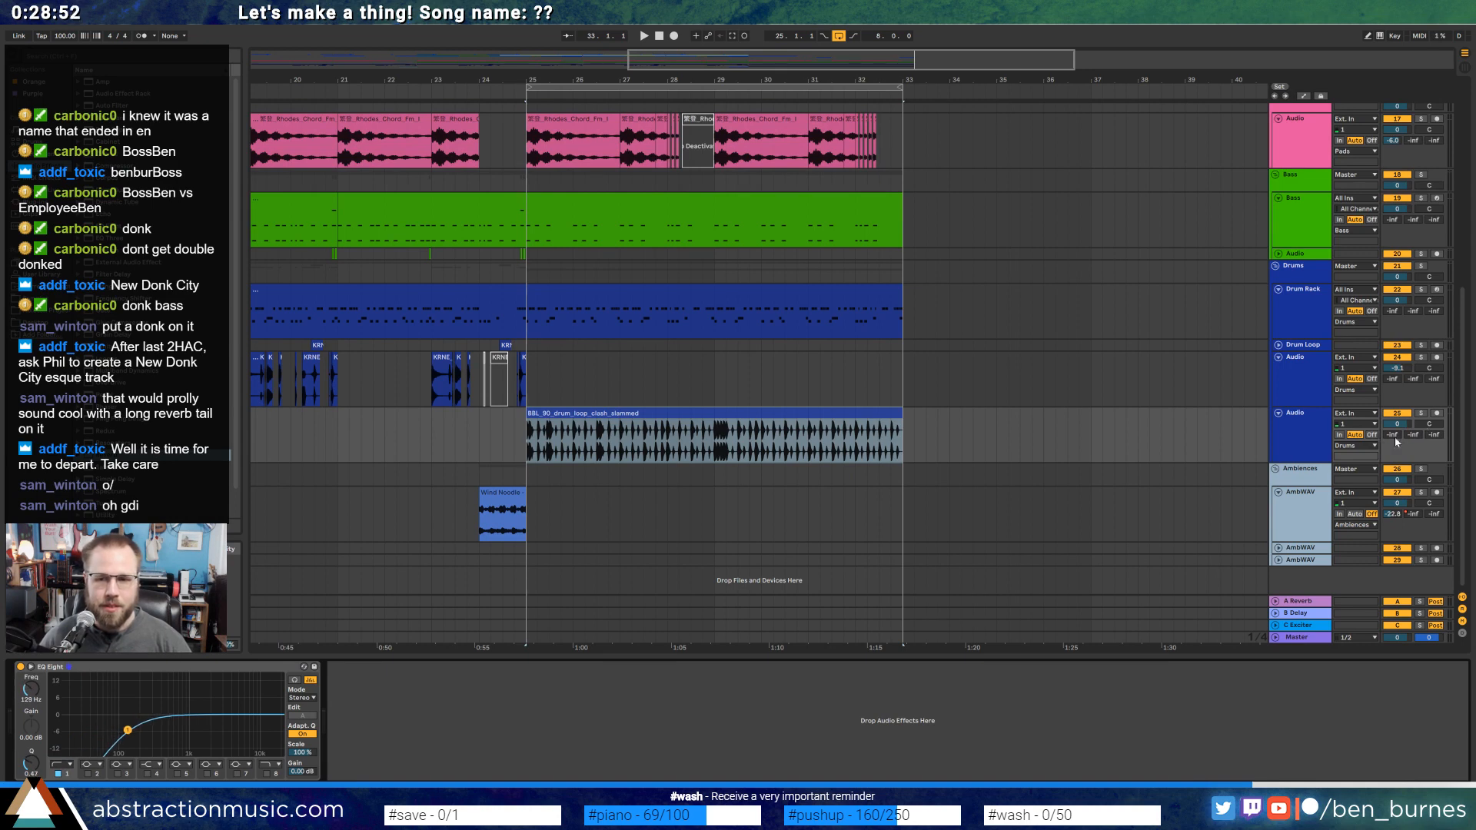
drag(1408, 435, 1392, 424)
key(space)
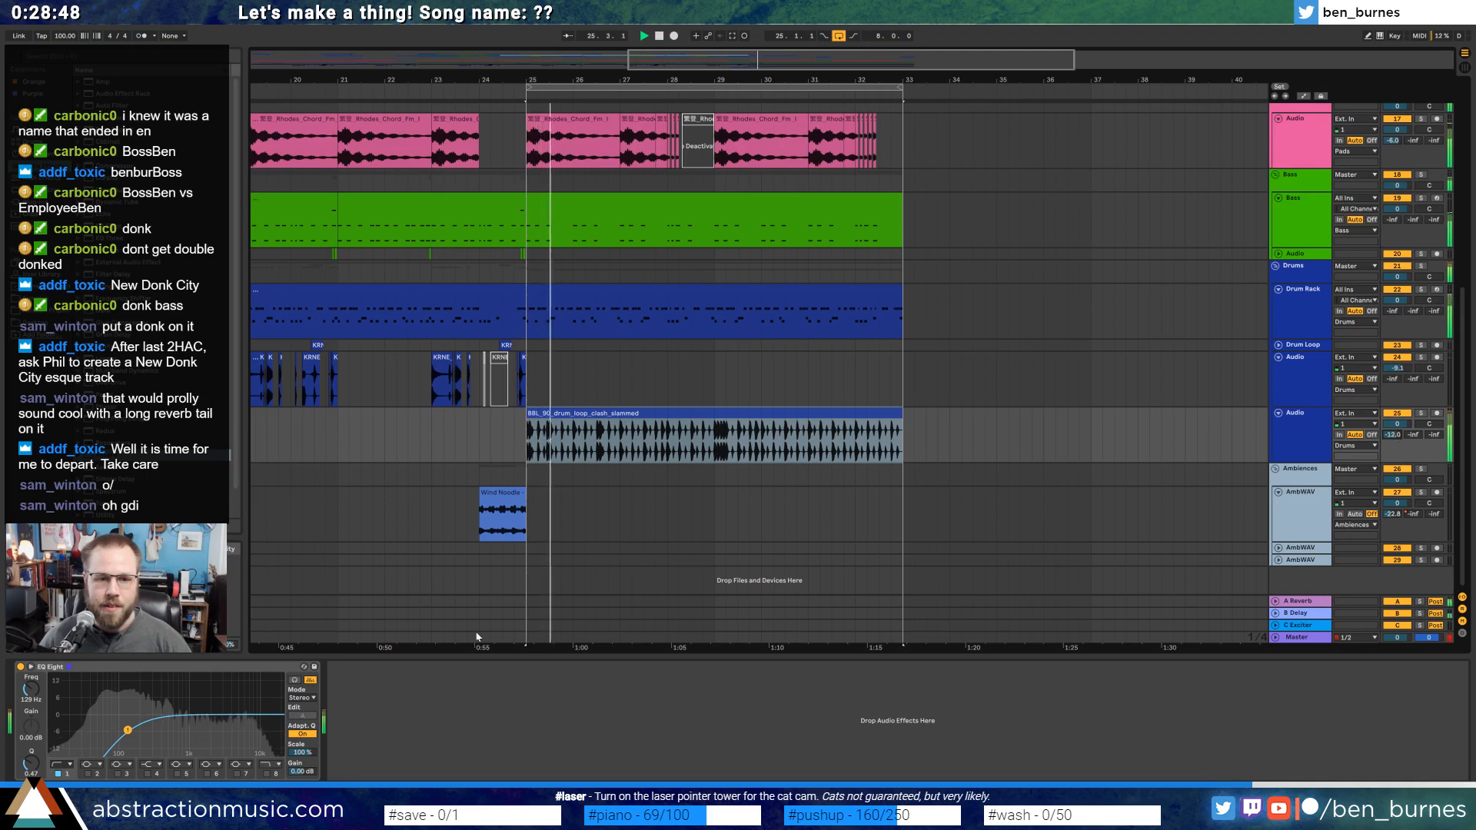
Raise the drum loop track's EQ Eight high-pass to about 359 Hz and lower its volume to -13.4 and Reverb send to -22.2.
key(space)
drag(128, 731, 157, 740)
key(space)
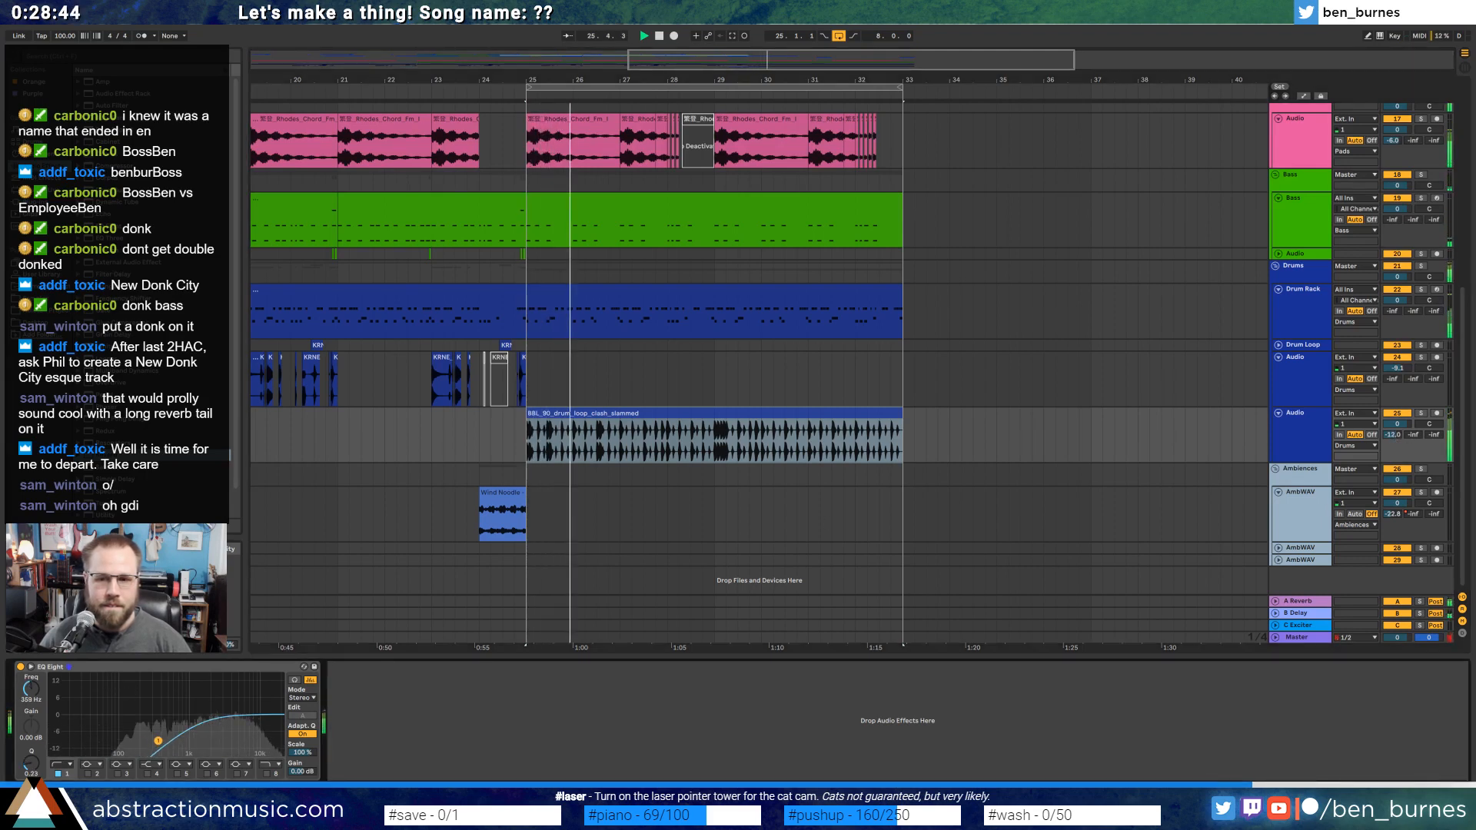
drag(1396, 425, 1397, 449)
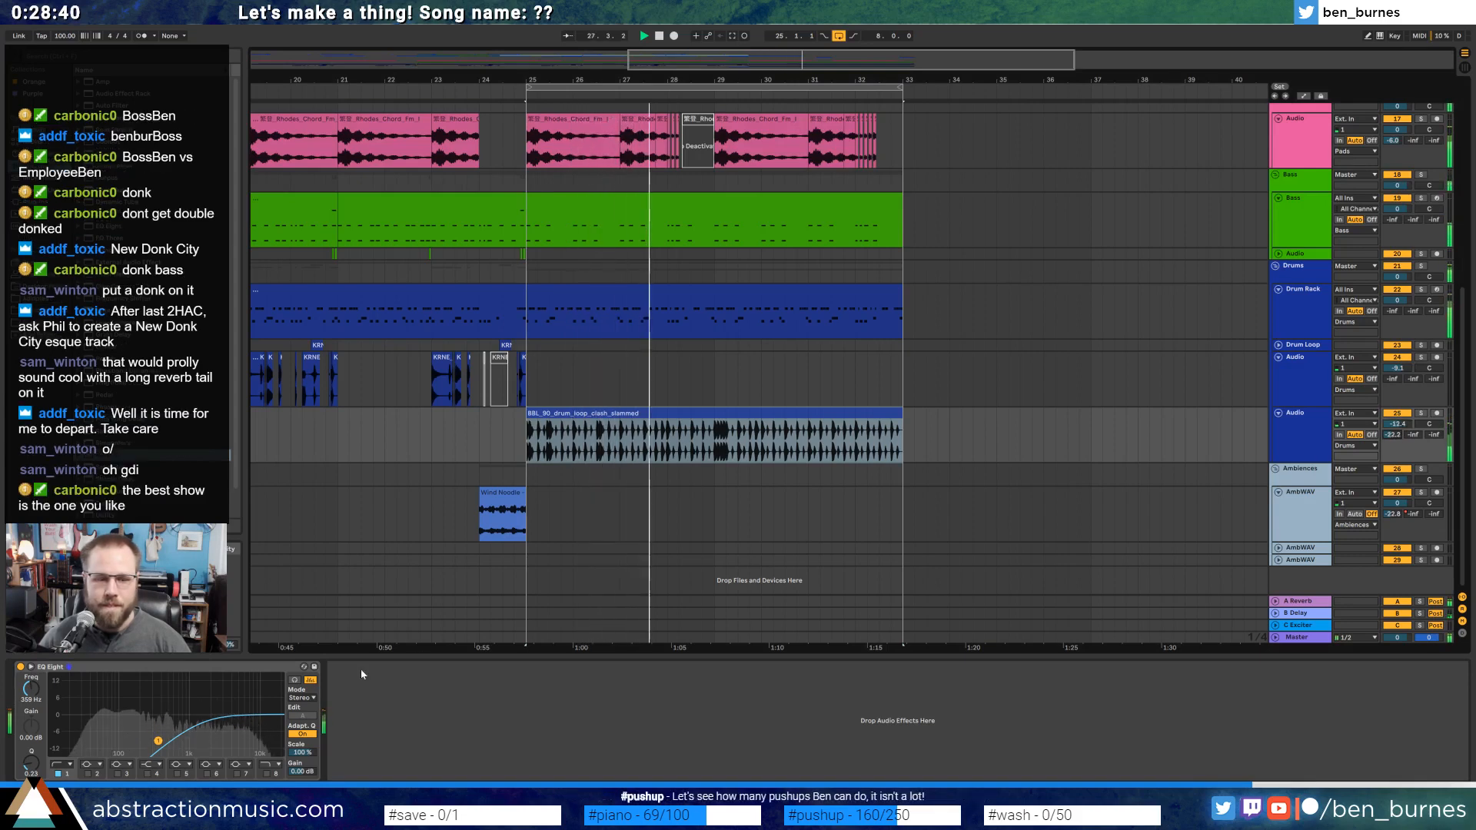
Readjust the drum loop track's band 1 high-pass to about 267 Hz while checking it during playback.
key(space)
drag(157, 741, 145, 730)
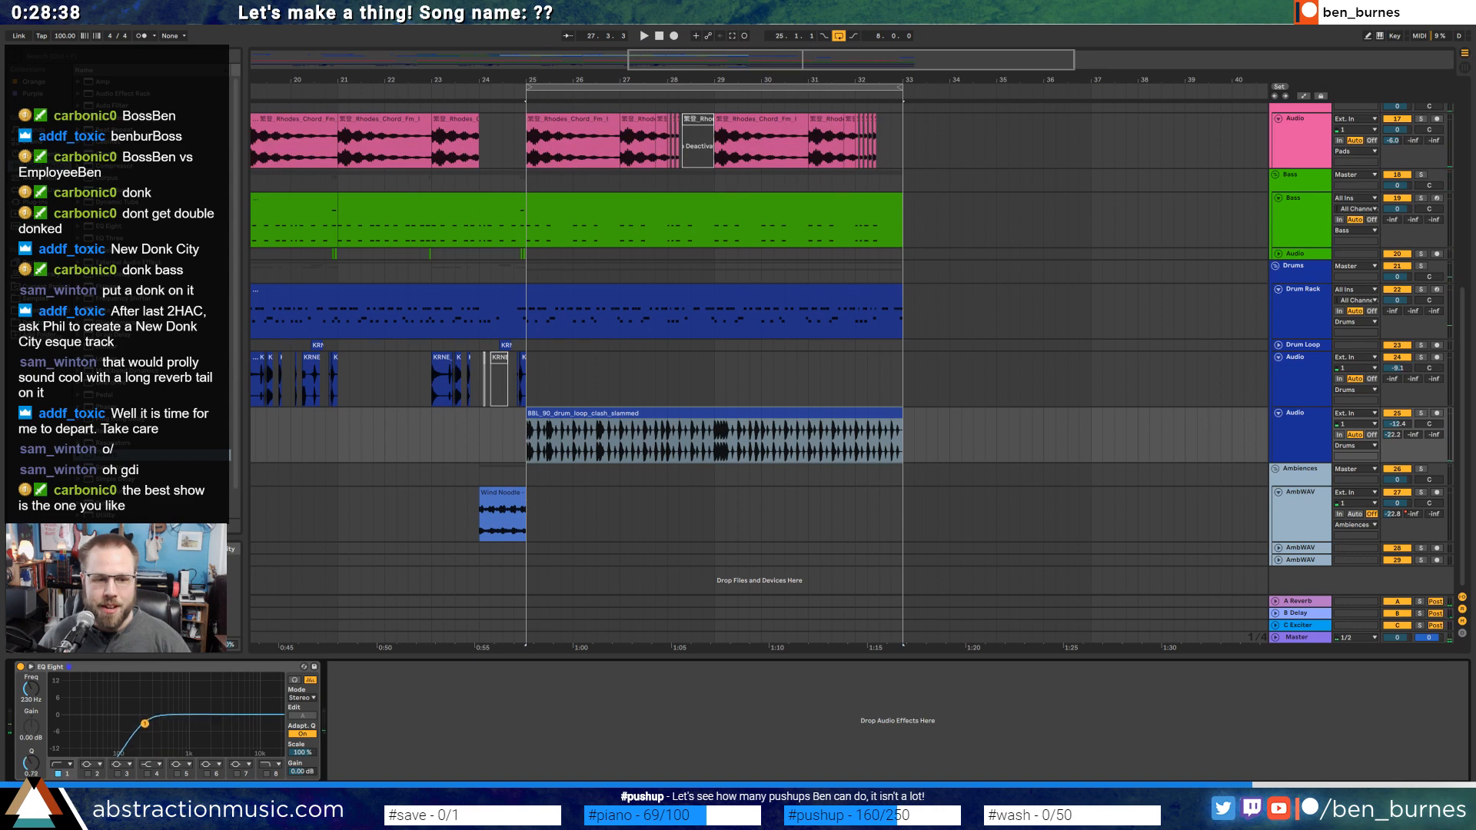
click(611, 417)
drag(153, 729, 135, 721)
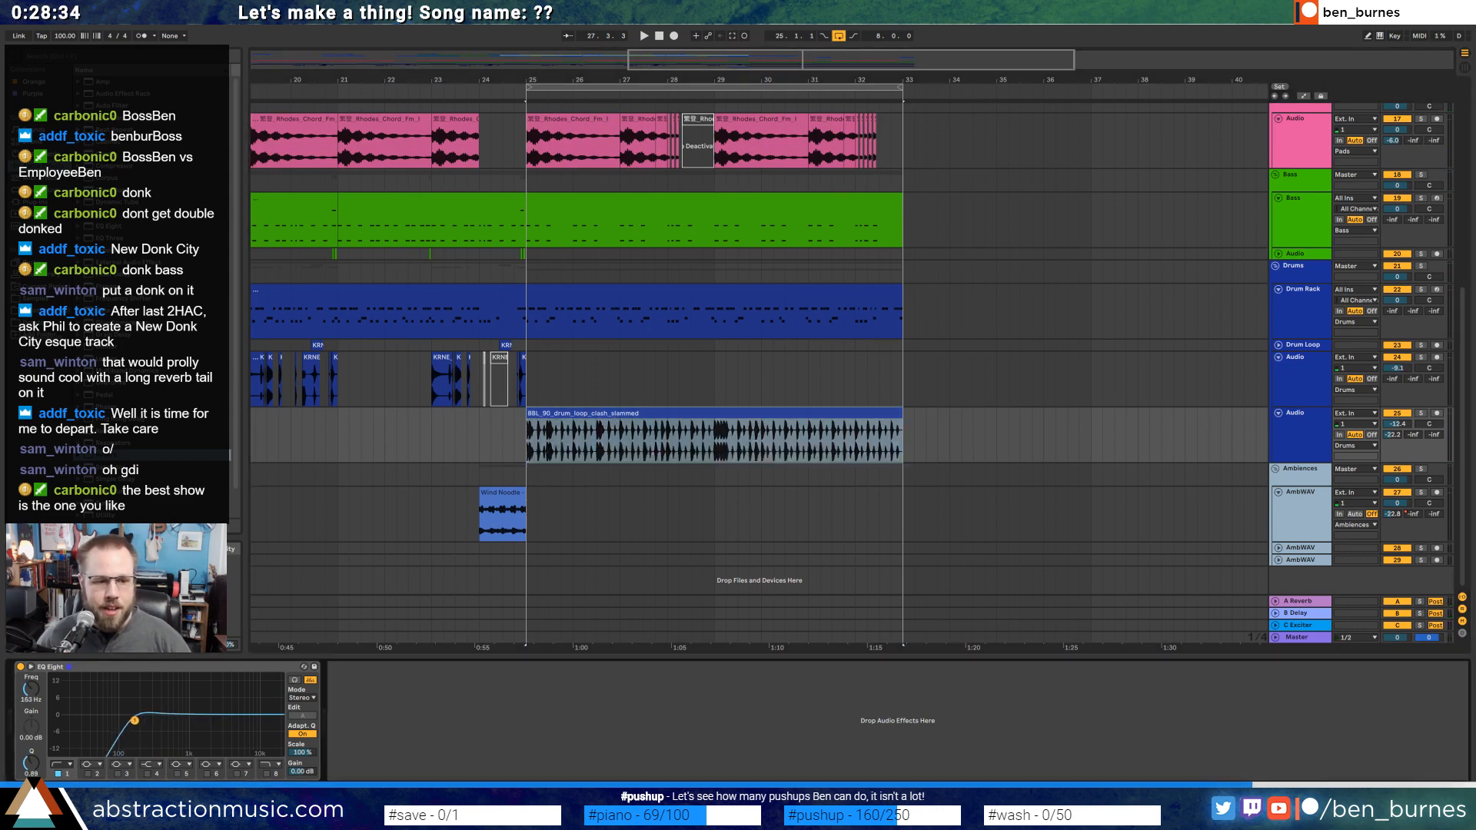
key(space)
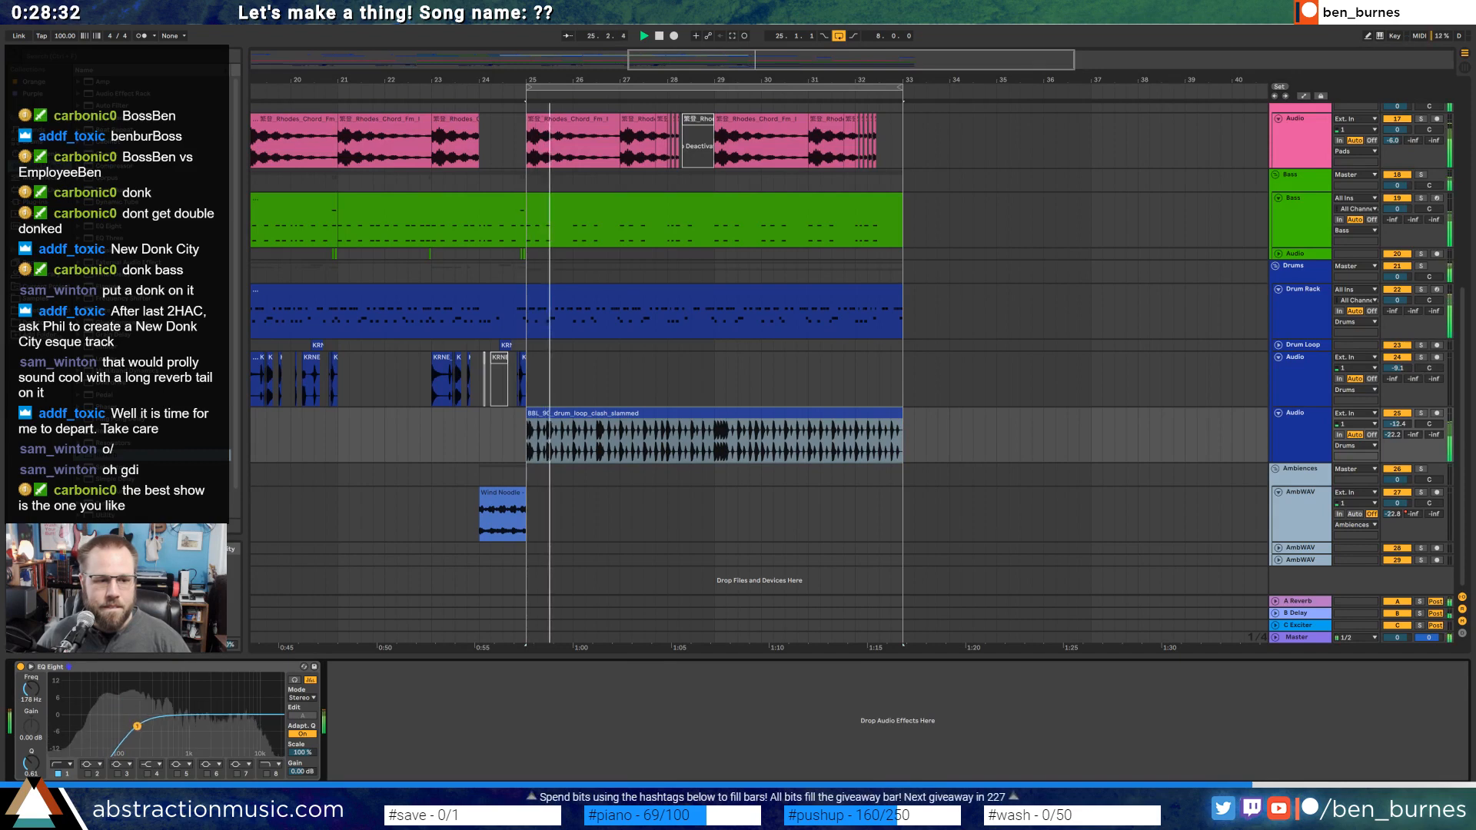
drag(137, 726, 149, 723)
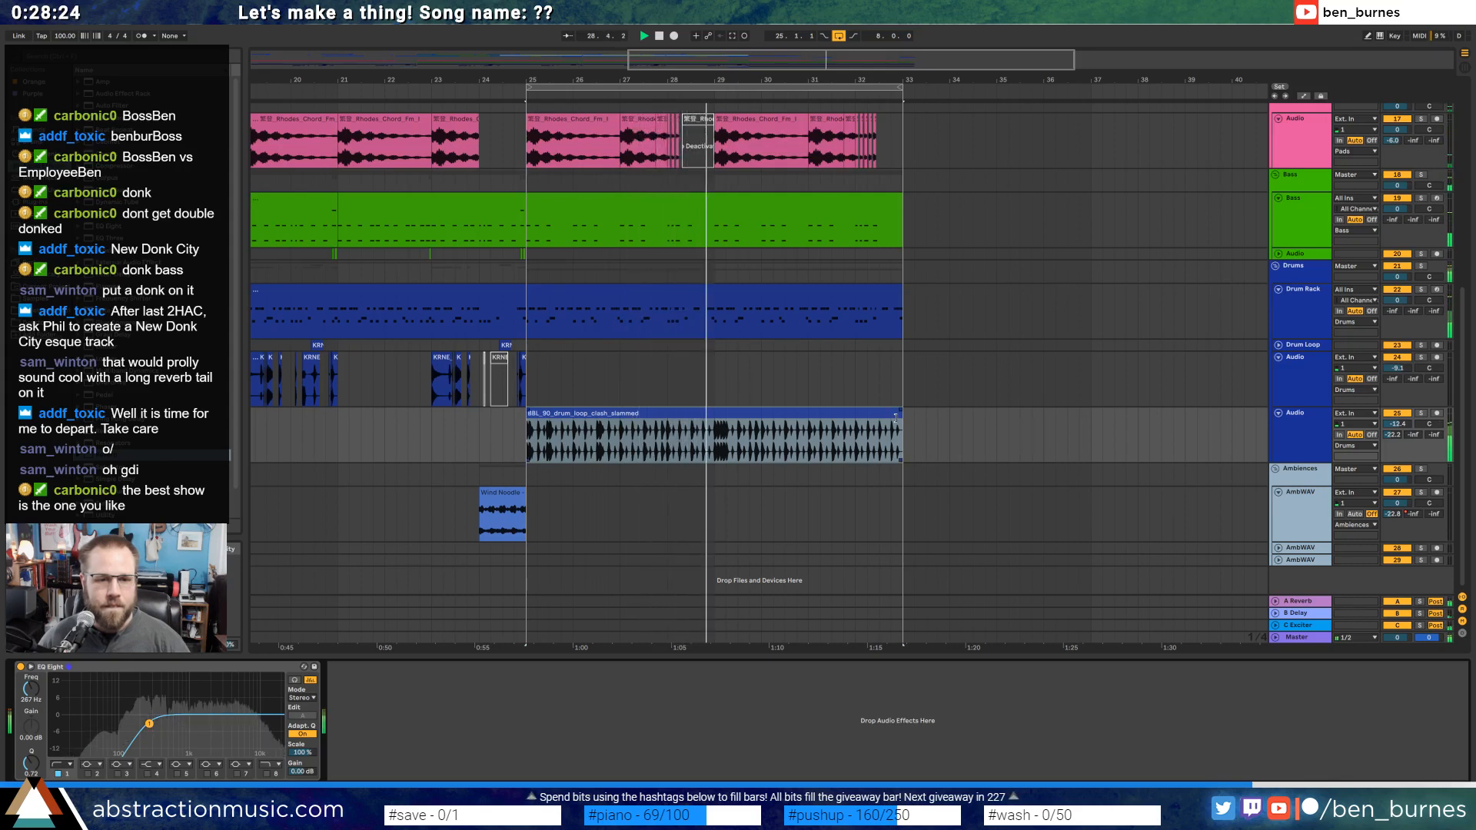
Trim the slammed drum loop clip to end at bar 29 and open it for editing.
key(space)
drag(896, 418, 714, 418)
scroll(536, 450, up, 5)
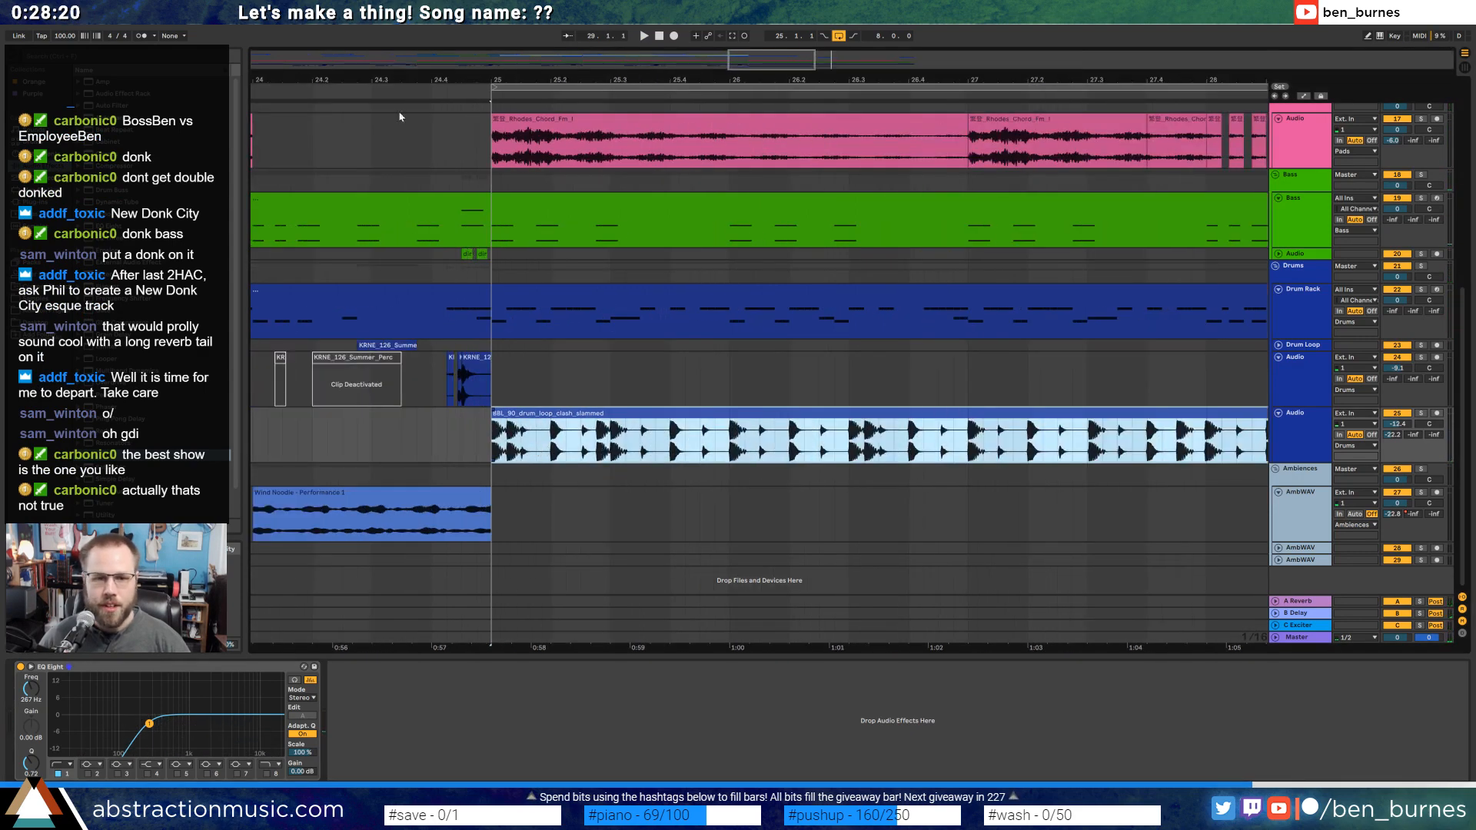
drag(774, 79, 545, 79)
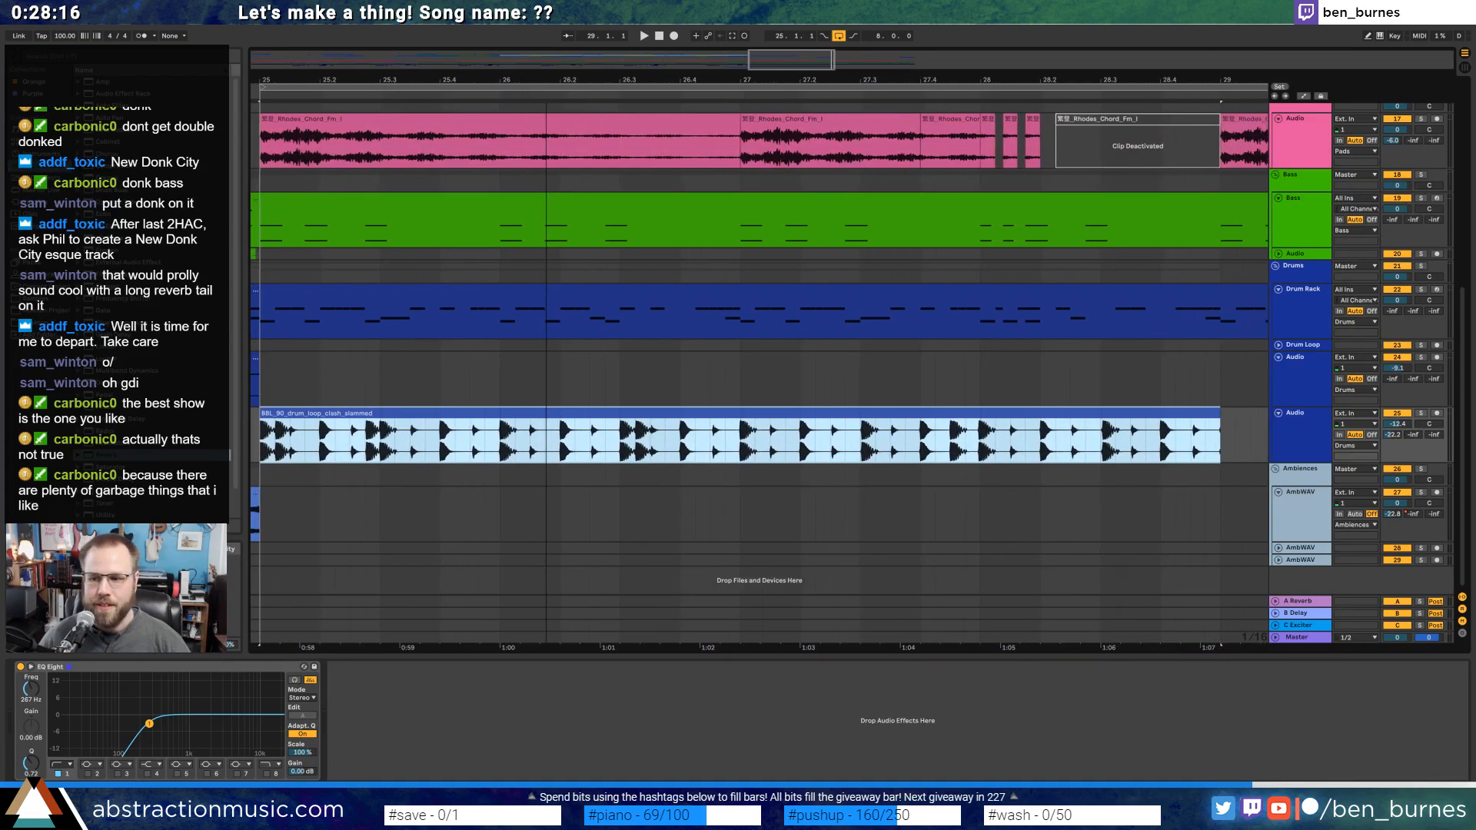
double_click(494, 415)
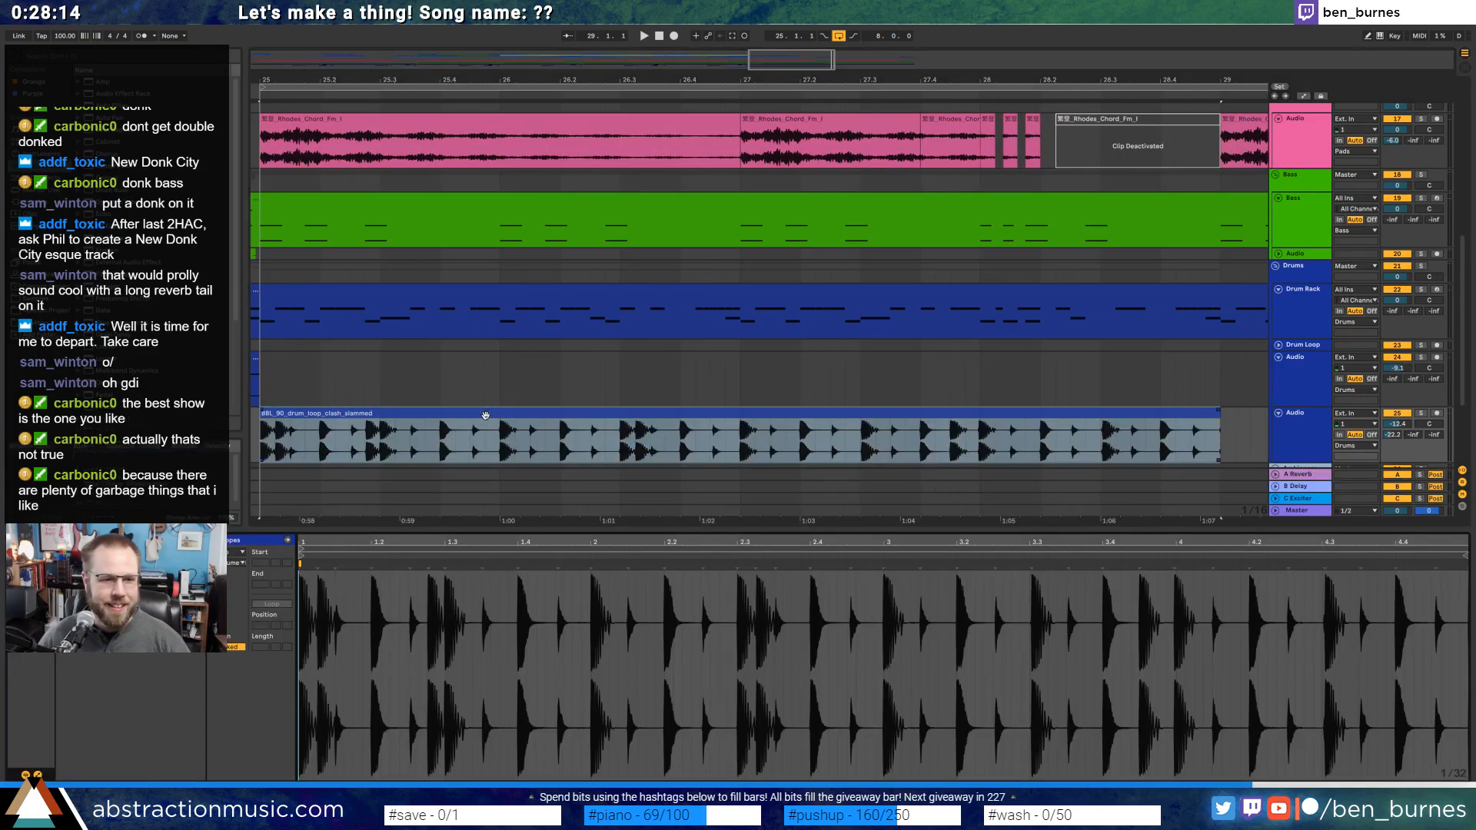
Stretch the slammed drum loop clip to half speed and audition it from bar 25.
key(space)
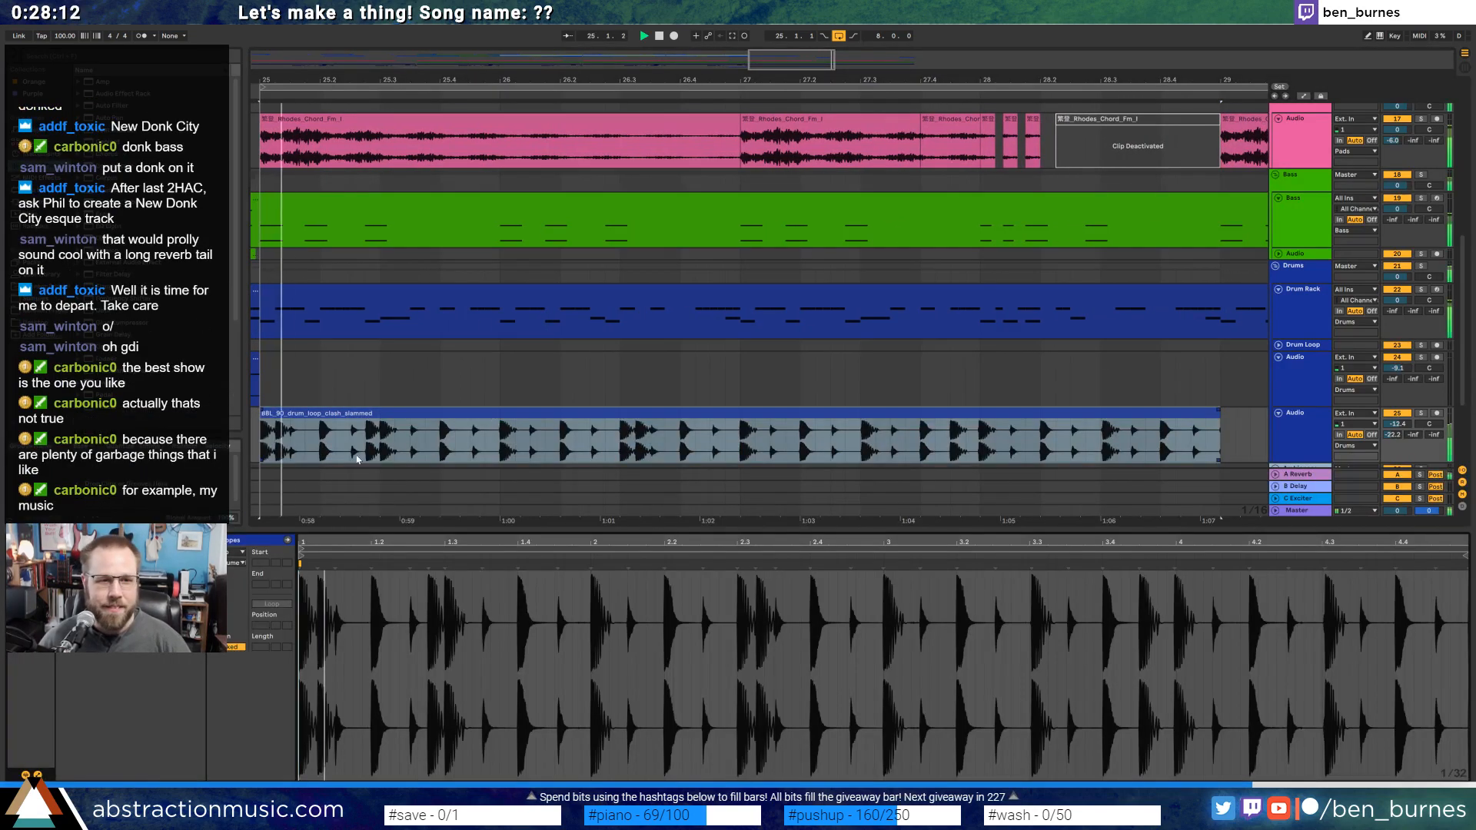
key(space)
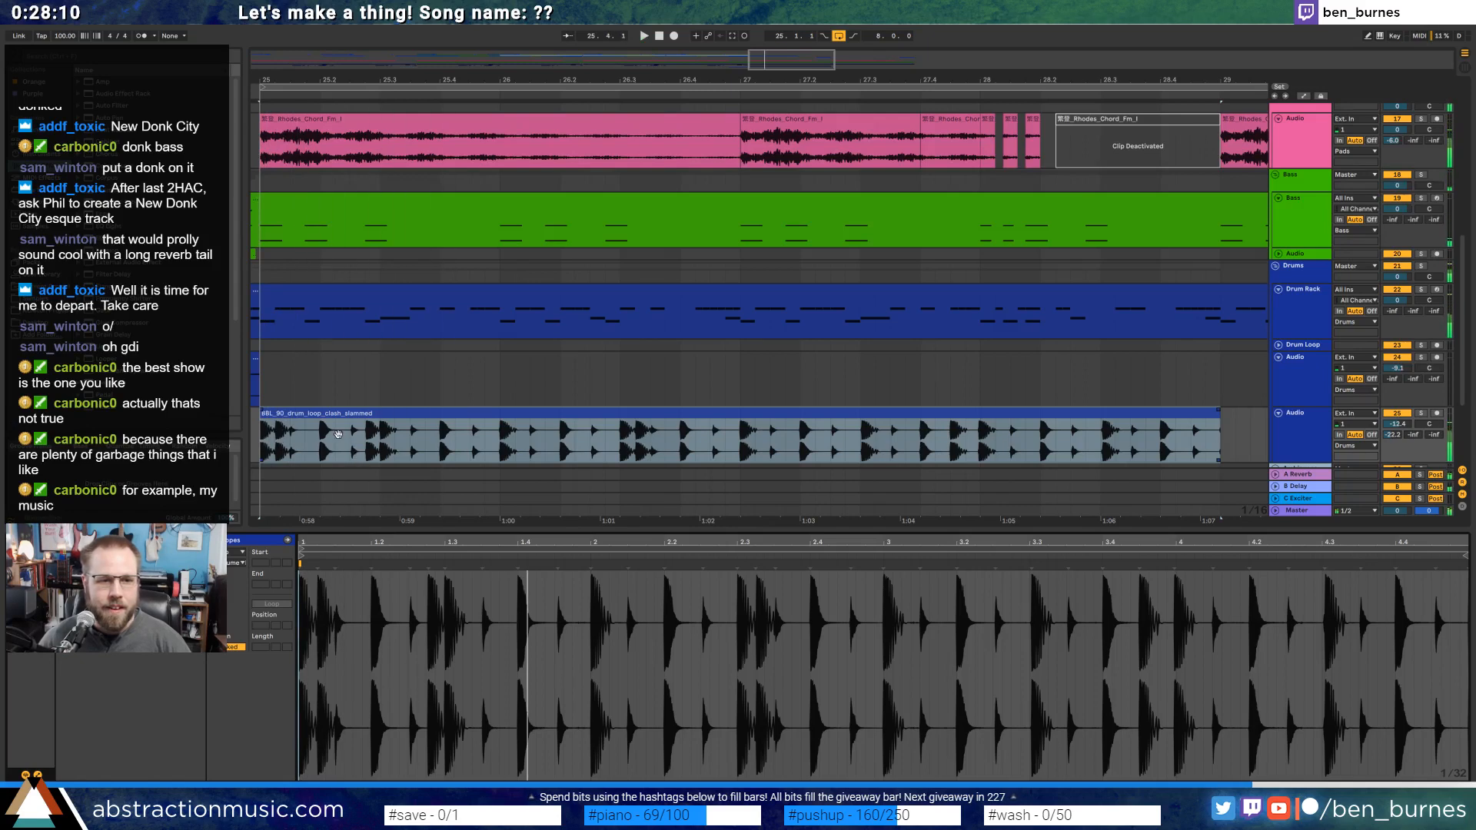
click(350, 411)
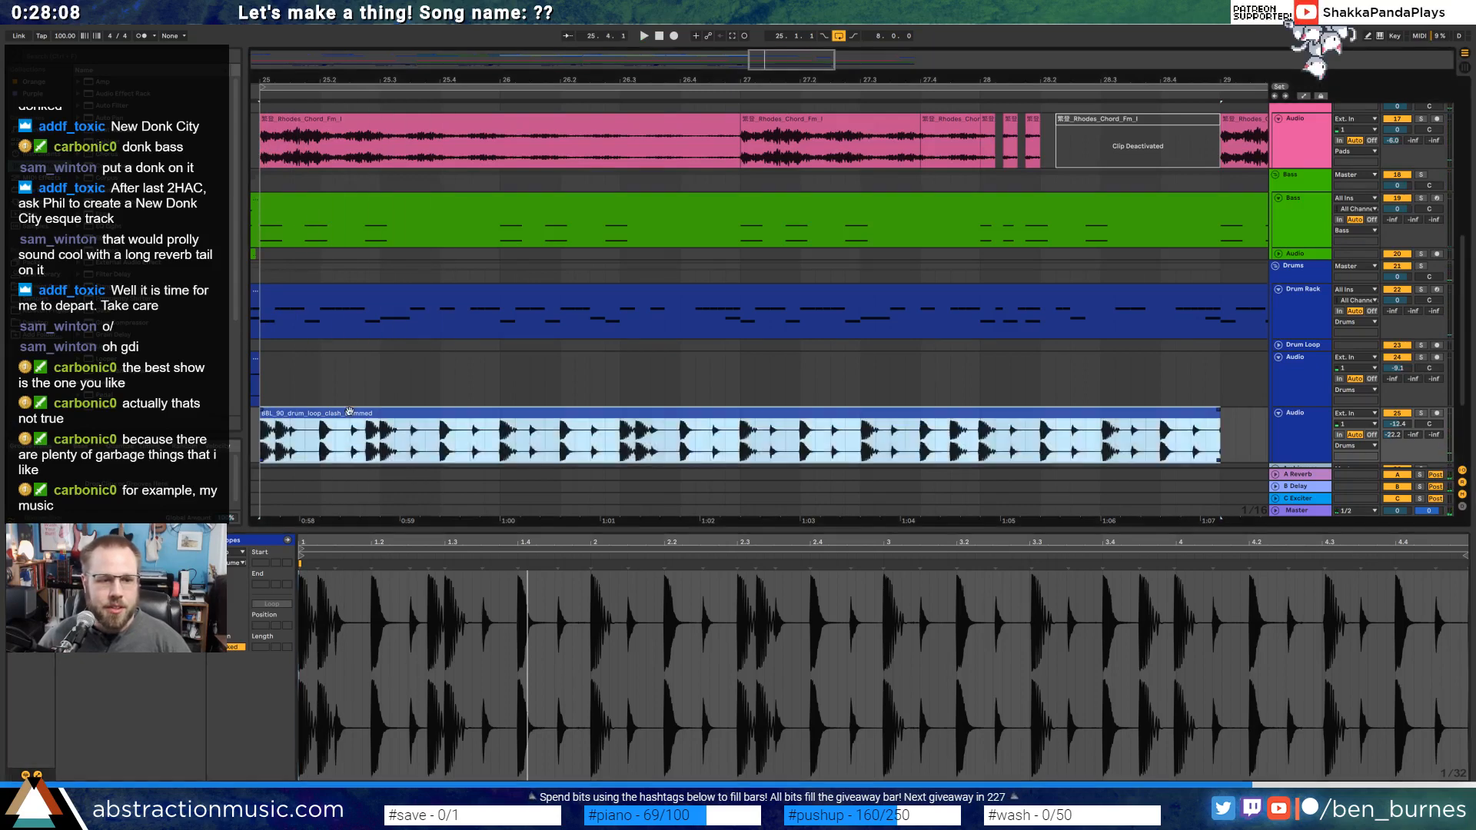
key(space)
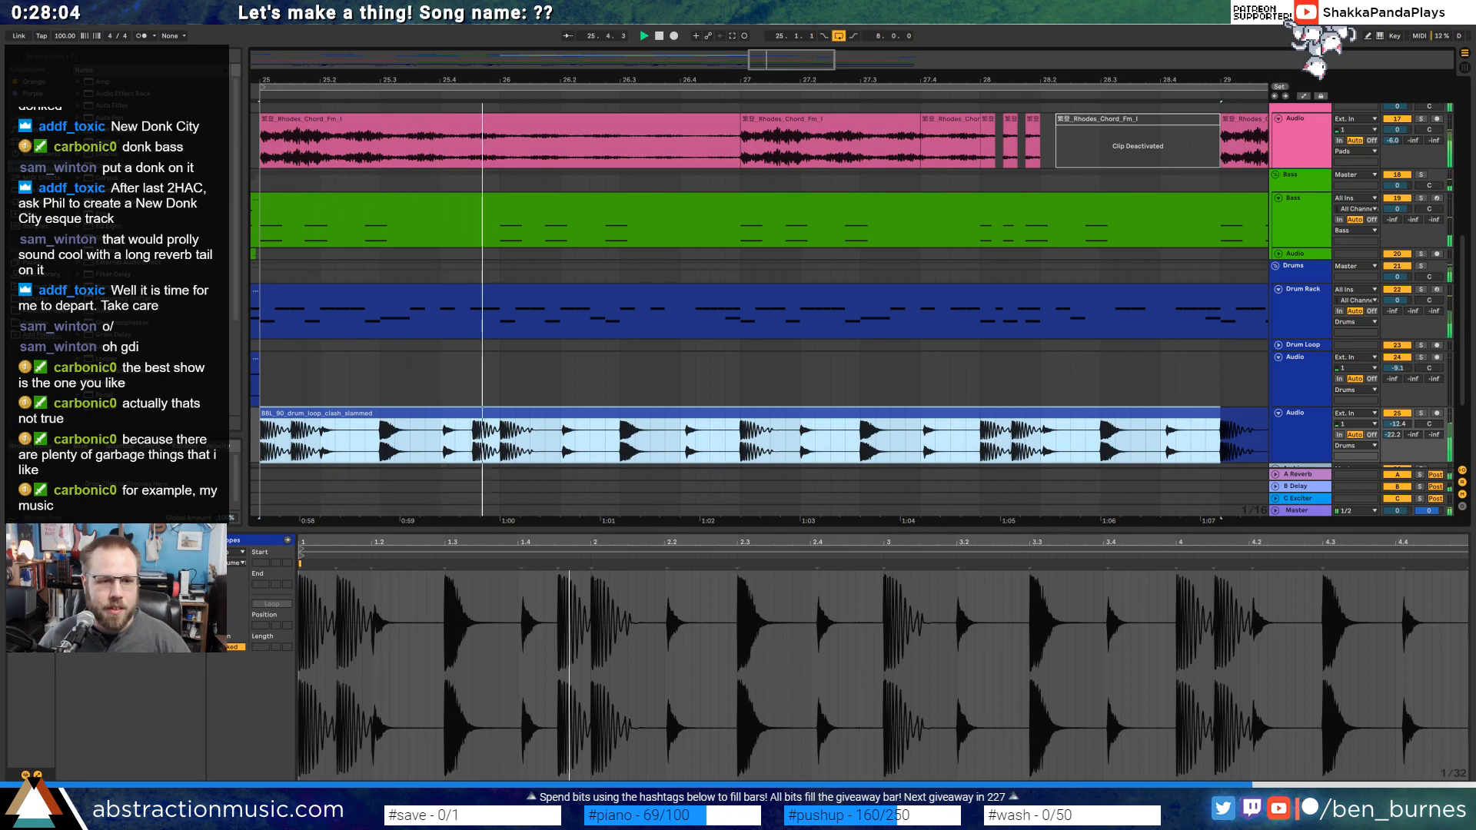
key(space)
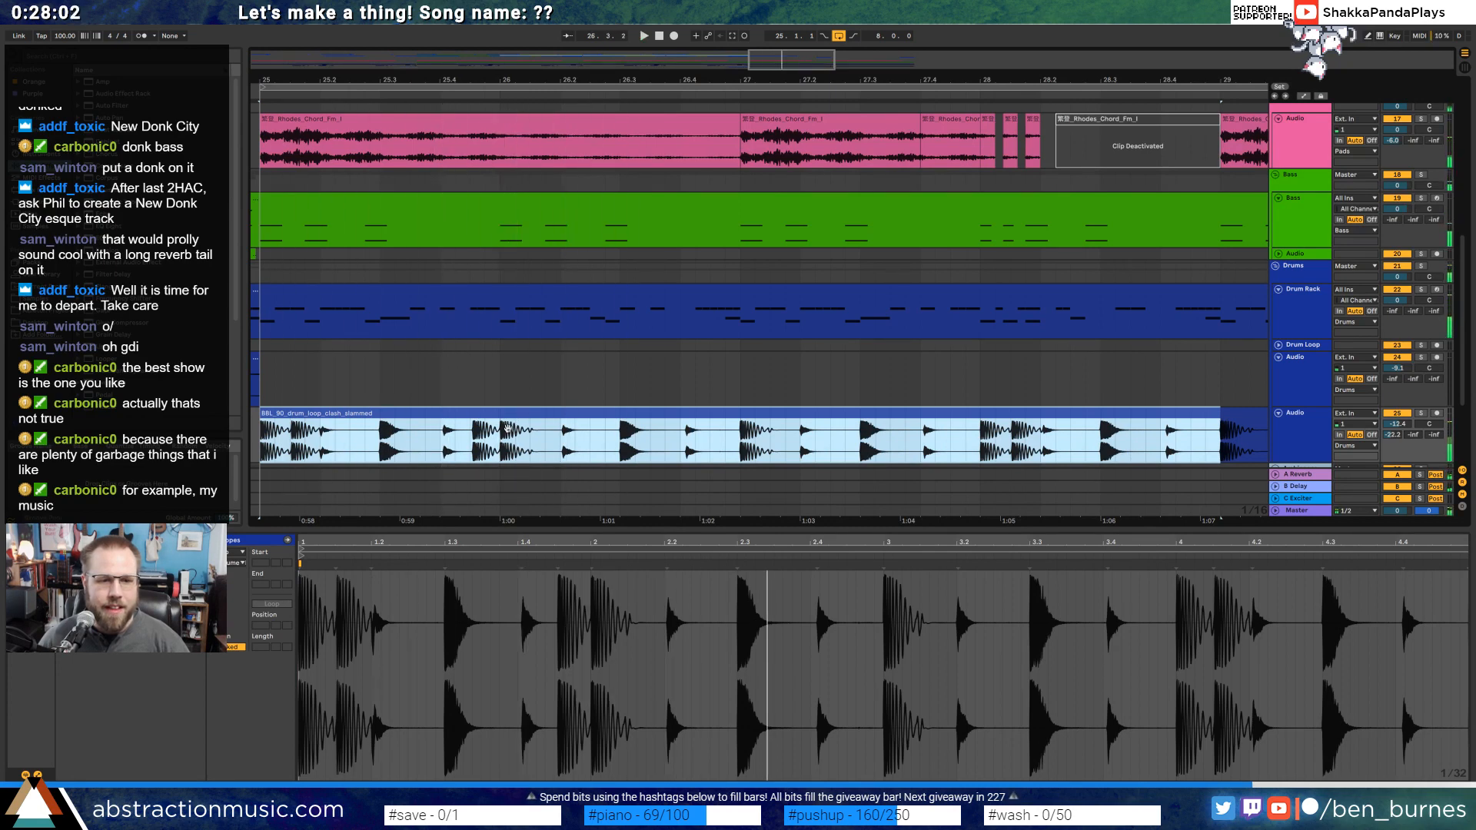
Delete the slammed drum loop clip and its audio track.
key(Delete)
drag(863, 80, 559, 16)
click(1318, 439)
key(Delete)
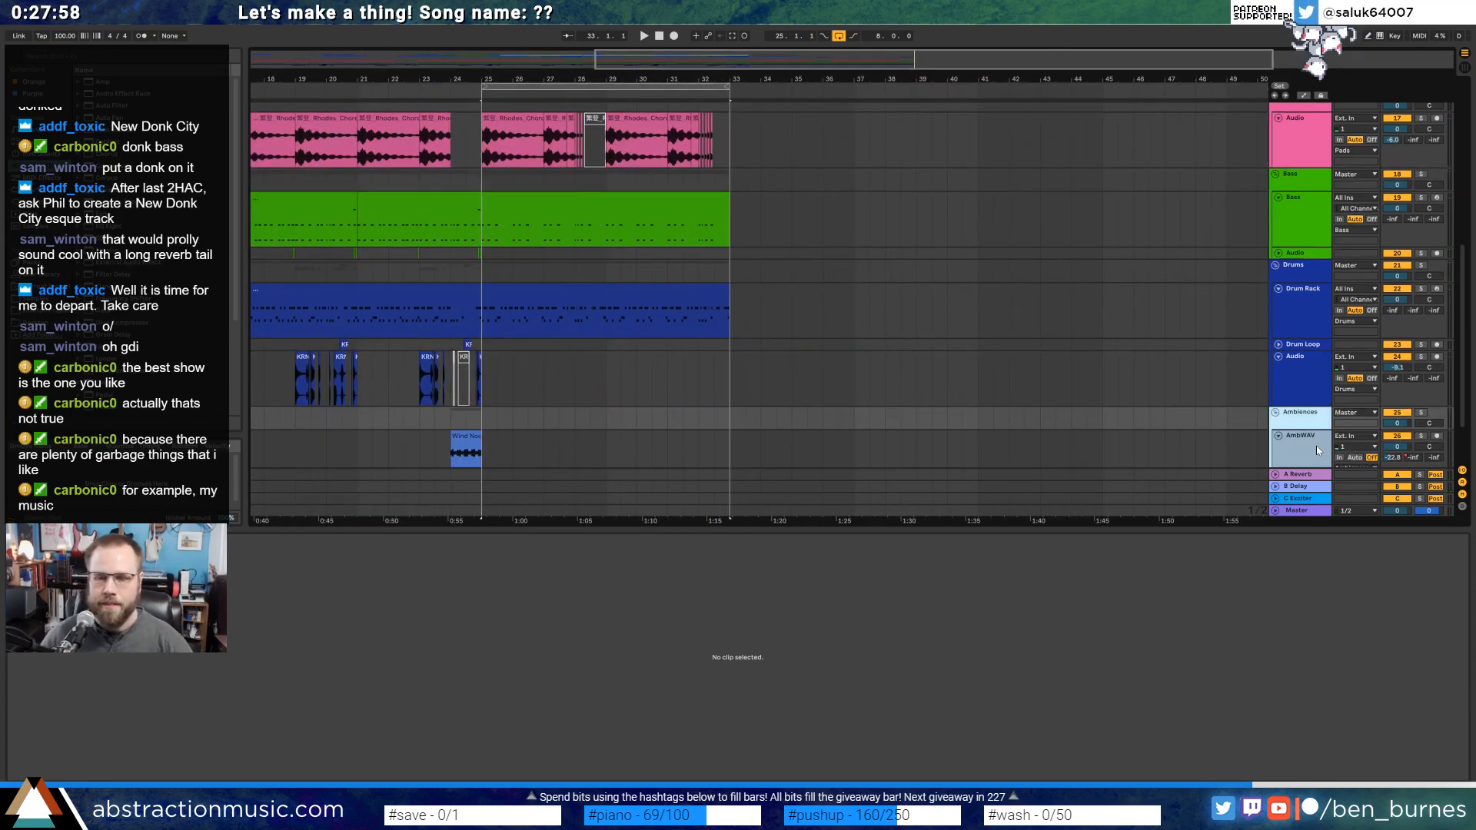
Insert an audio track below the Leads group's vocal swell track and place DOT_keys_loop_vibey_rhodes_05_133_F#m from Splice on it at bar 25.
key(alt+Tab)
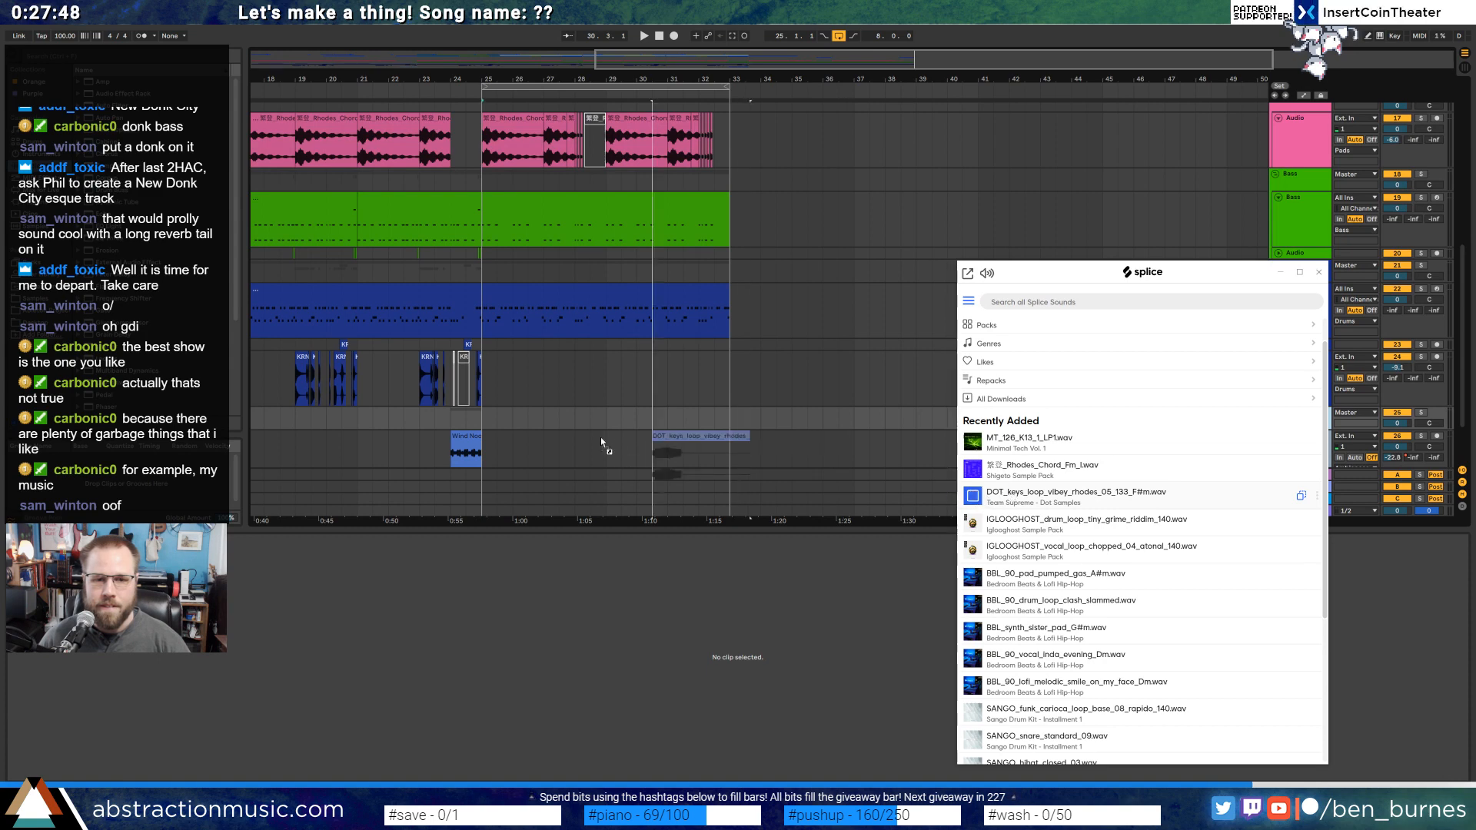
click(486, 418)
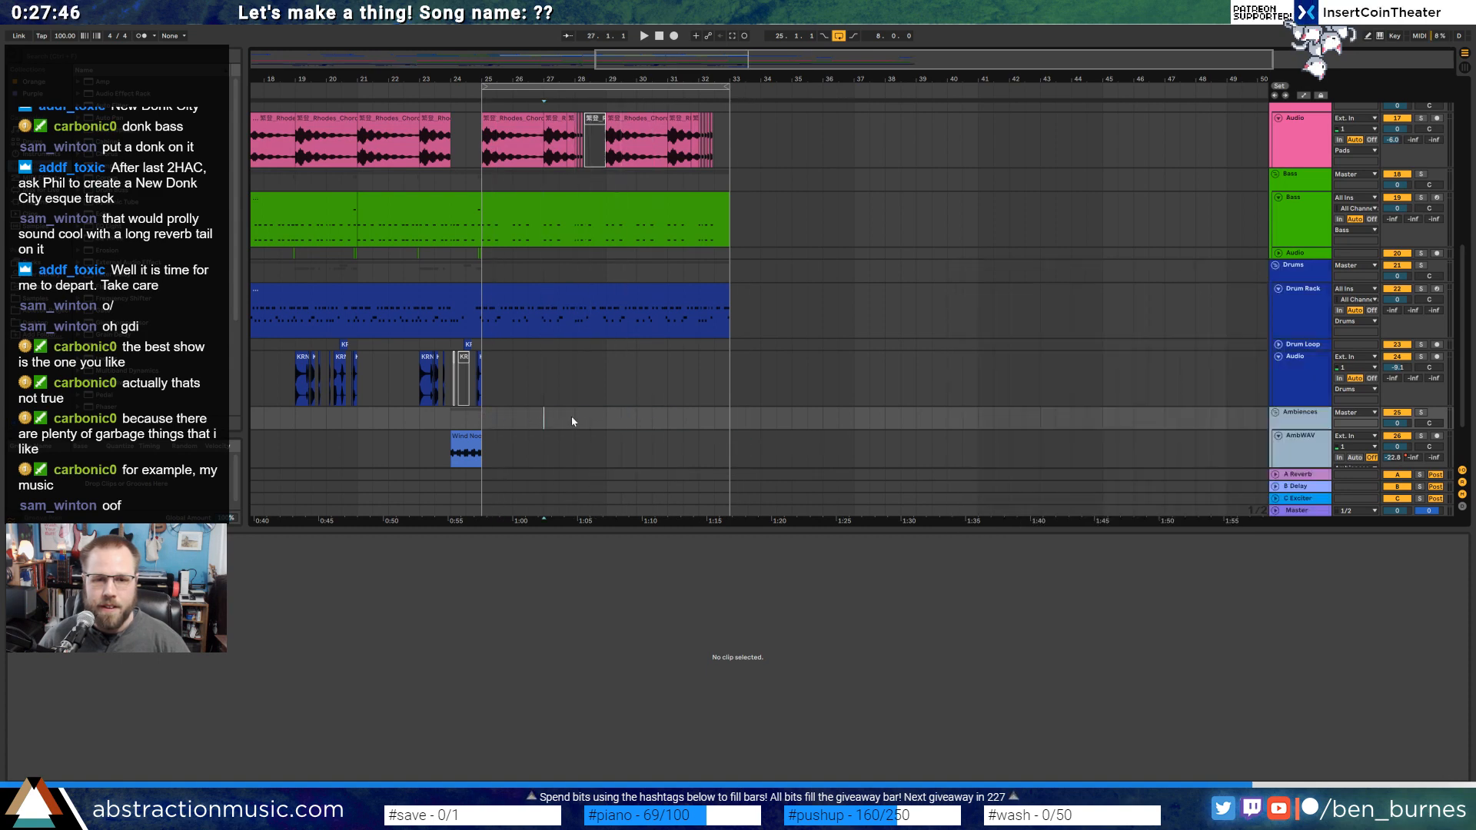
scroll(606, 403, up, 10)
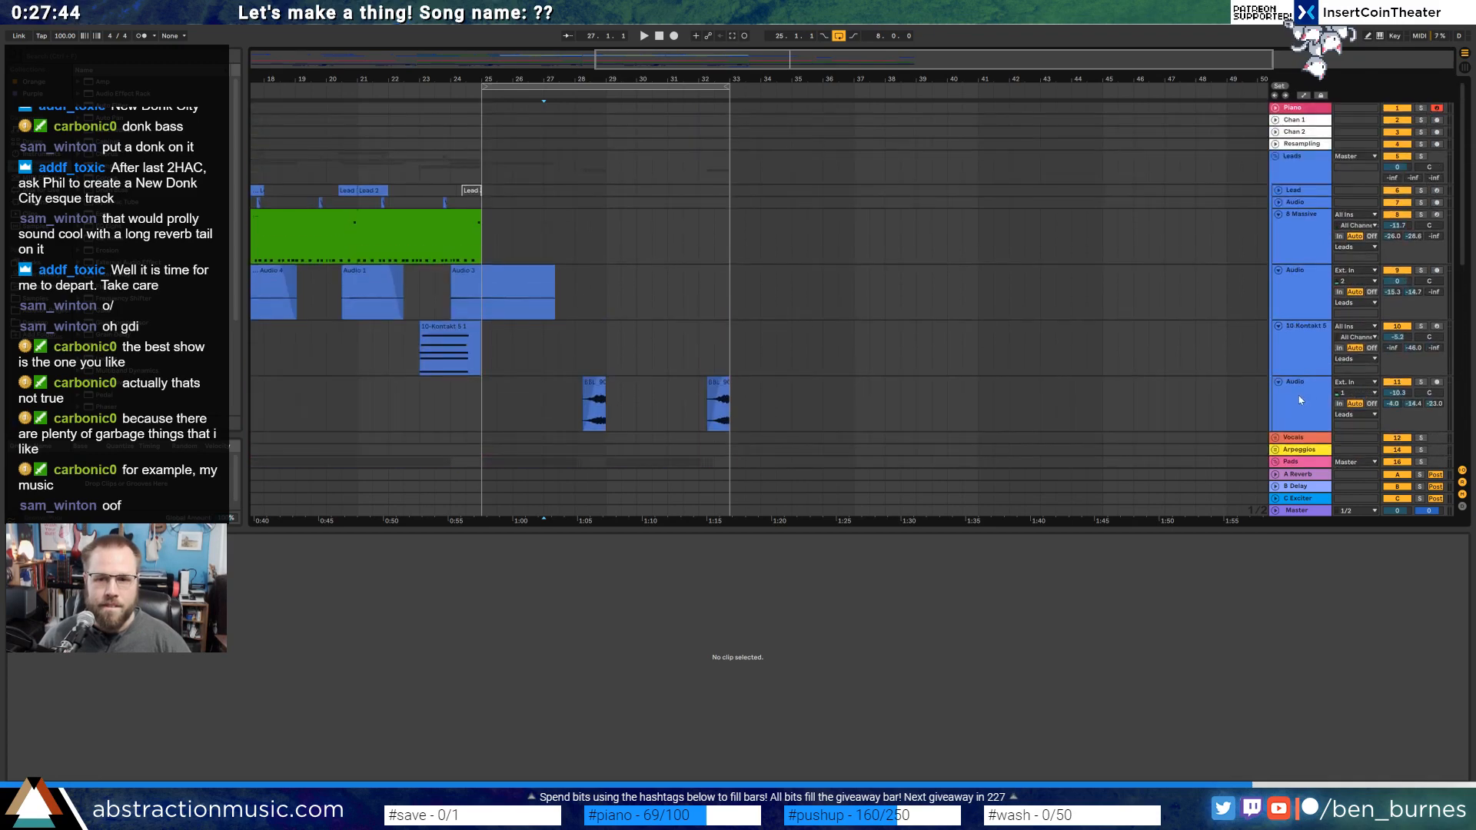
click(1299, 400)
key(ctrl+t)
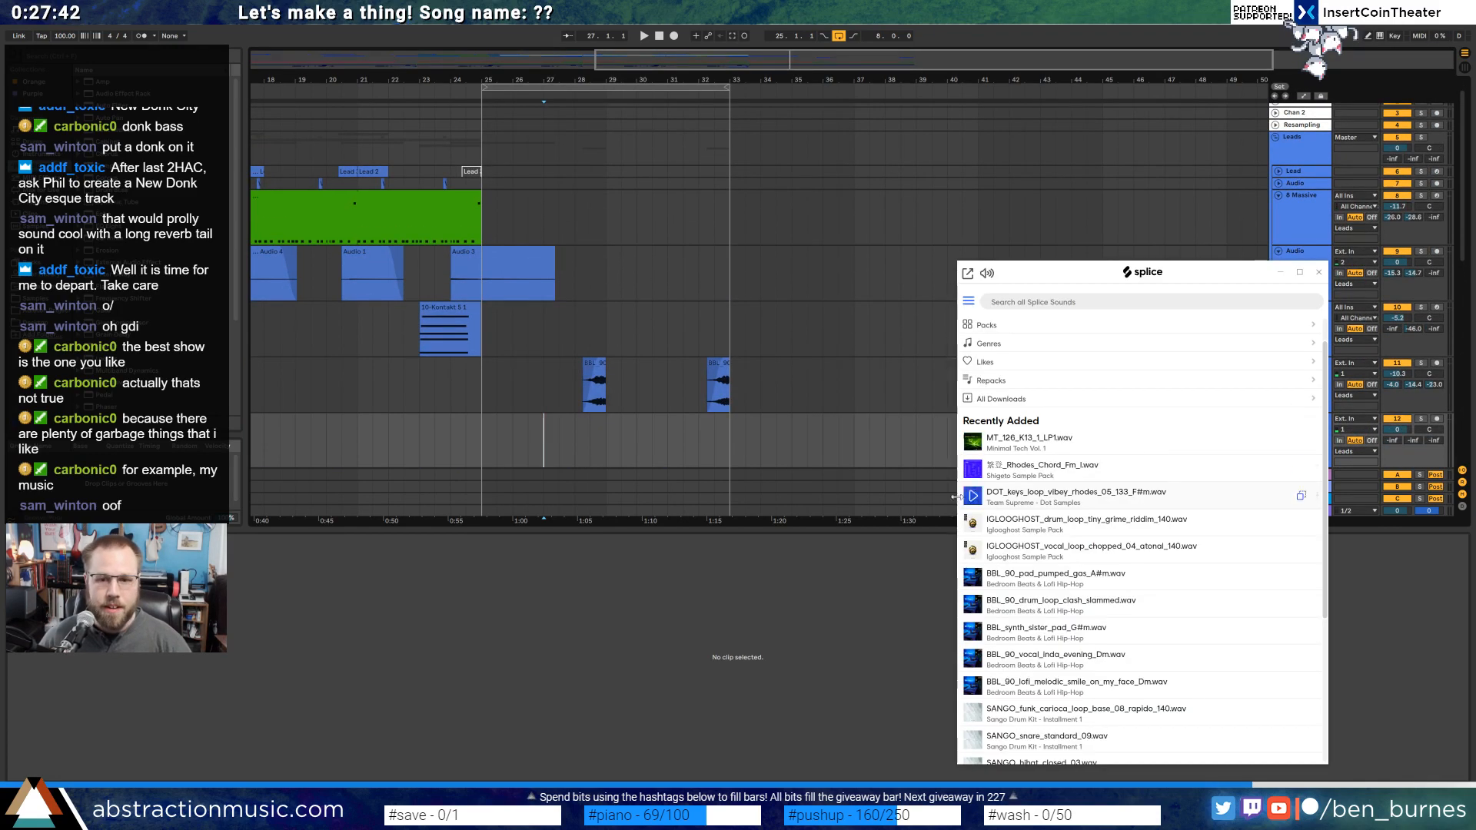
drag(932, 489, 489, 432)
Trim the Rhodes keys loop clip to its first chord, ending shortly after bar 26.3, and fade out its second half.
scroll(511, 432, up, 4)
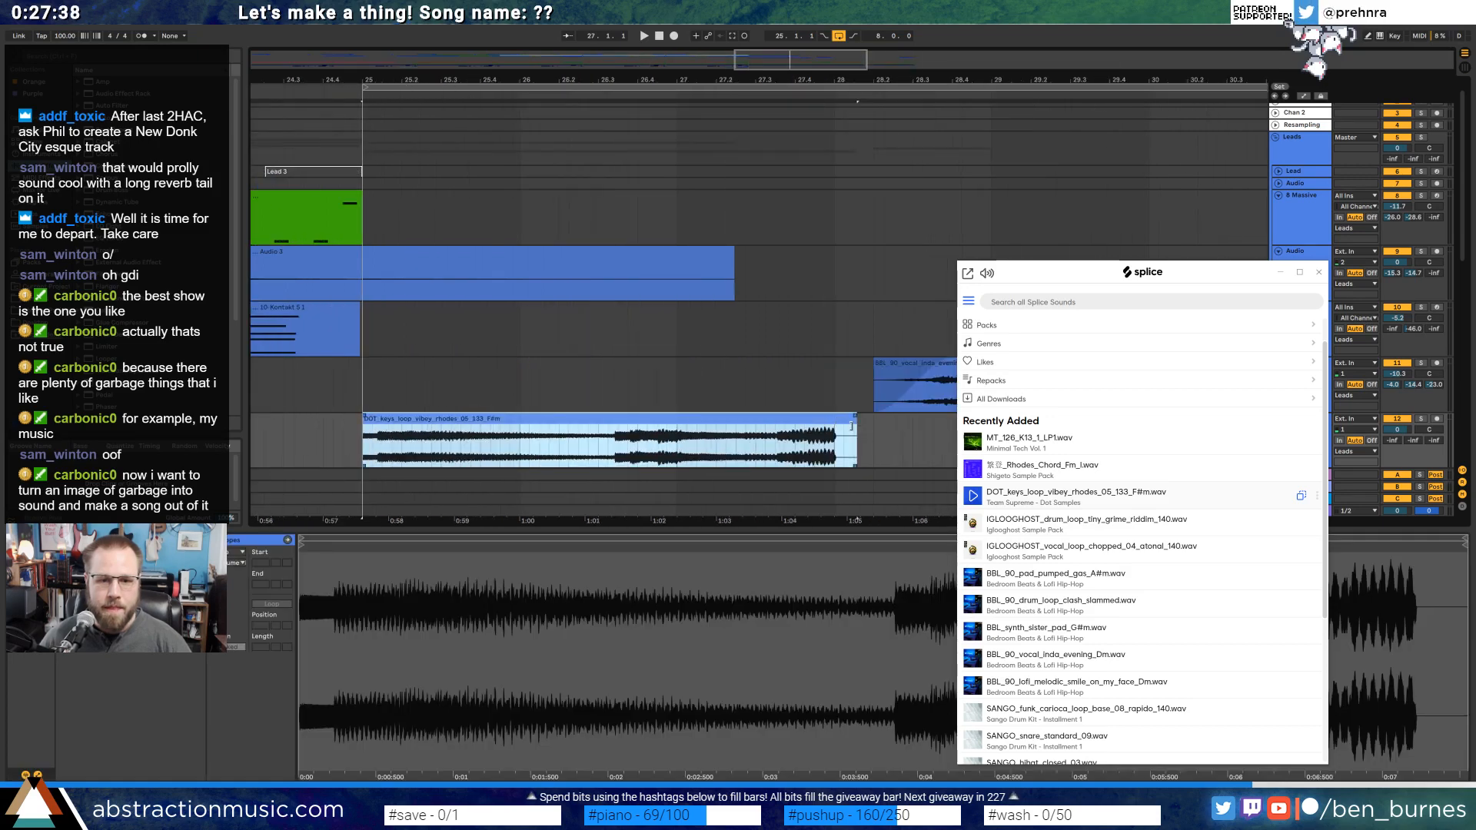
drag(852, 425, 608, 423)
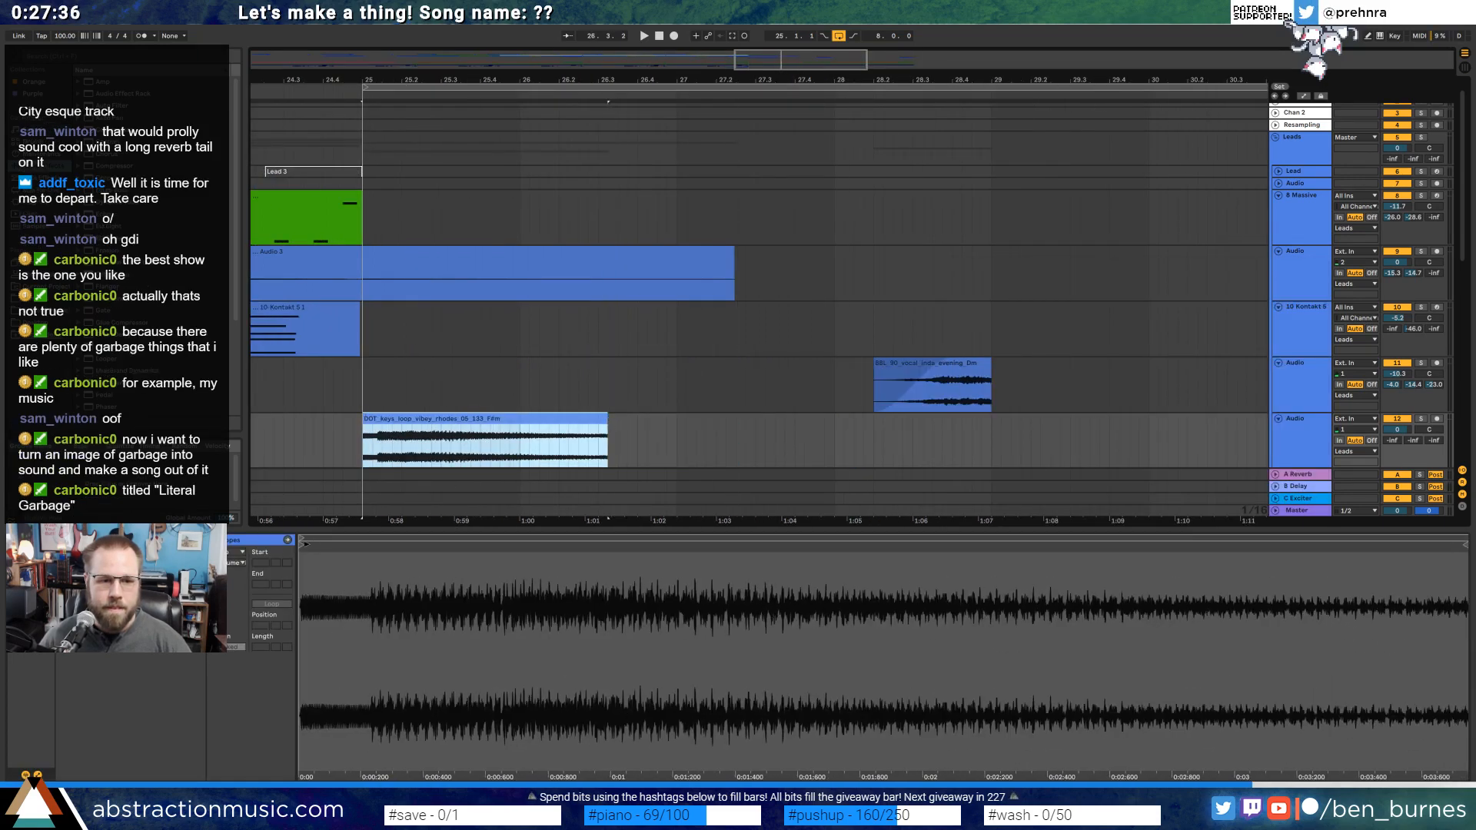
key(space)
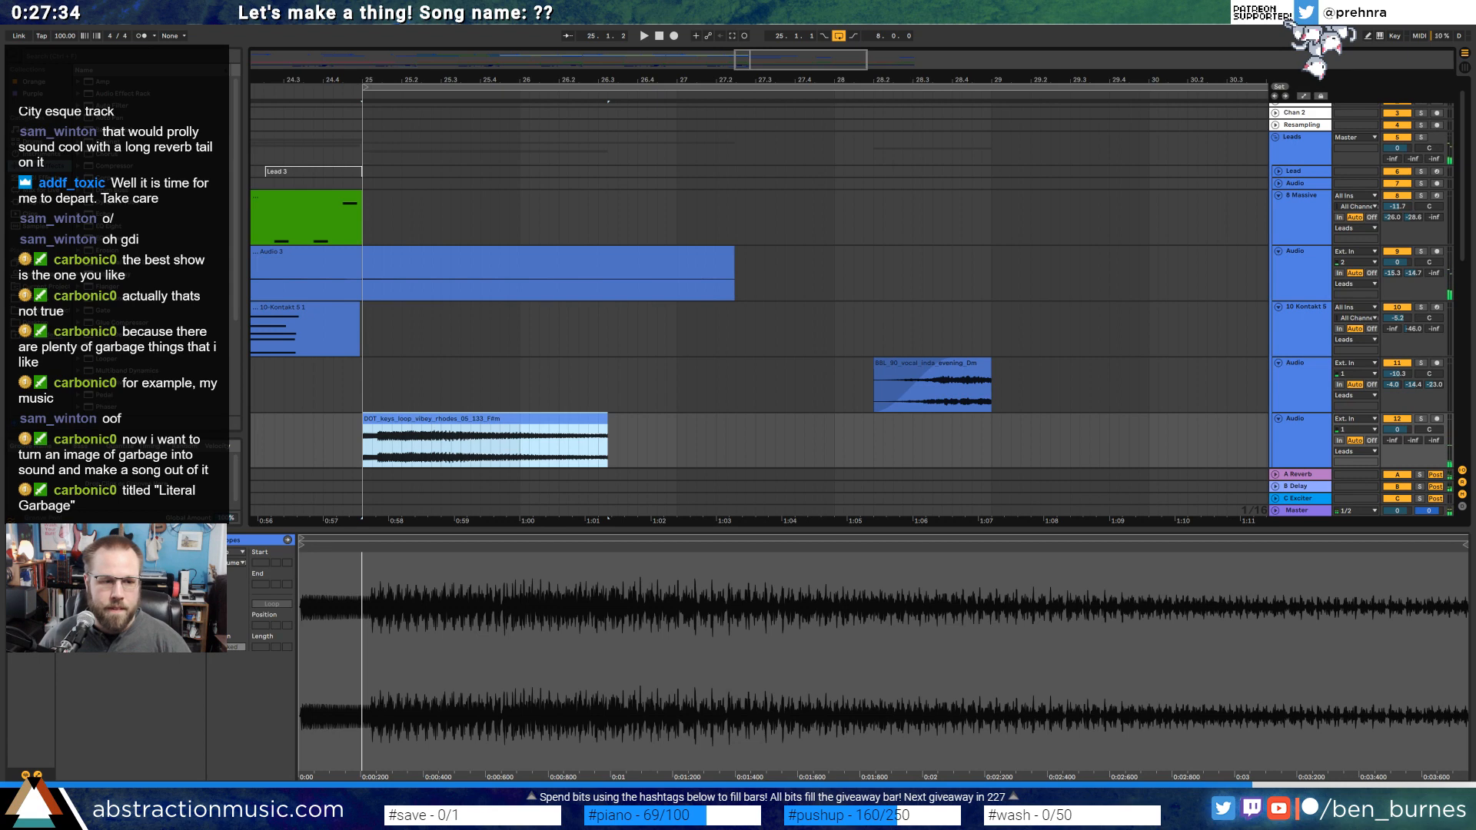
key(space)
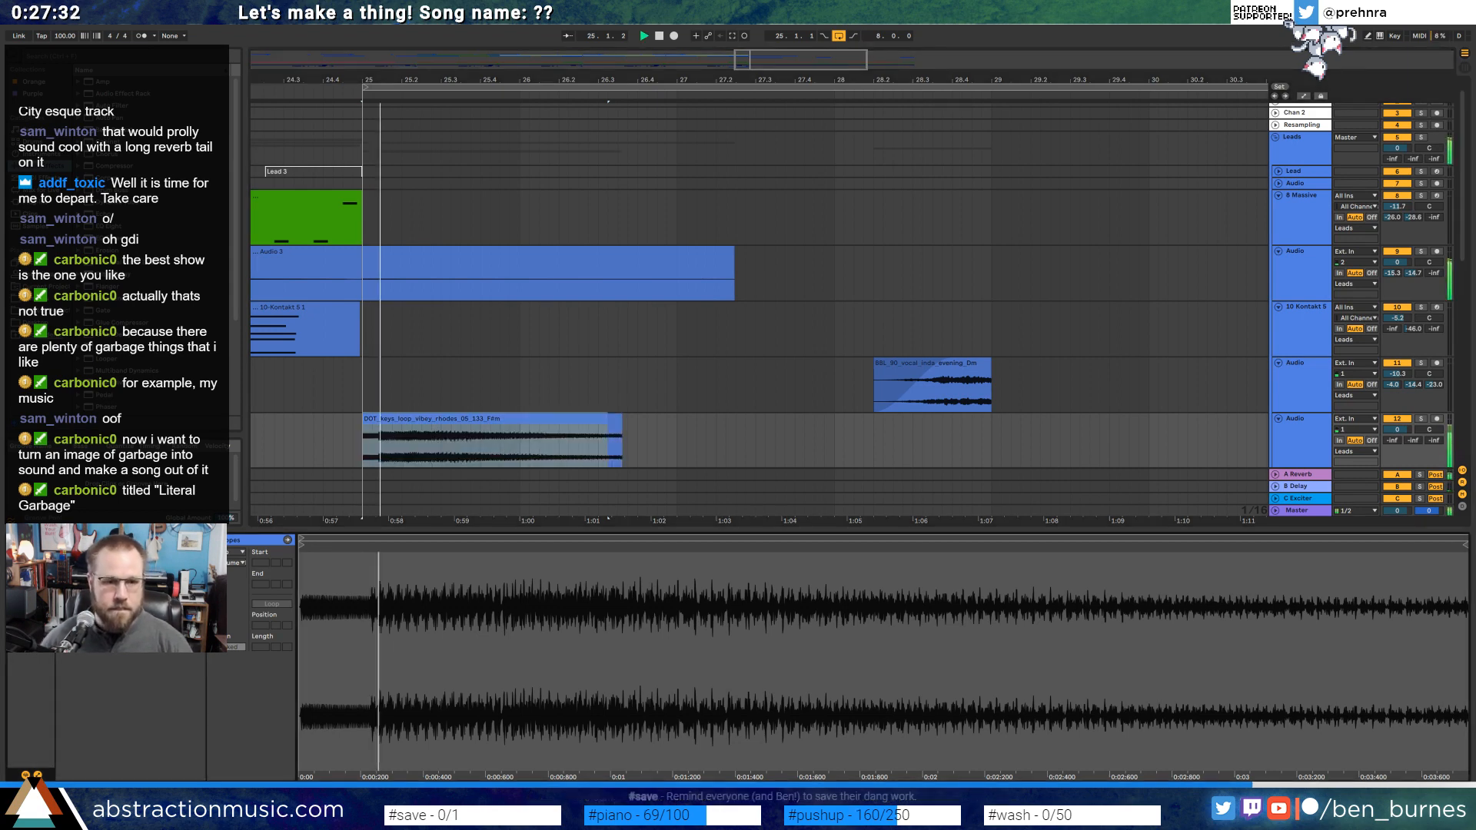
click(626, 430)
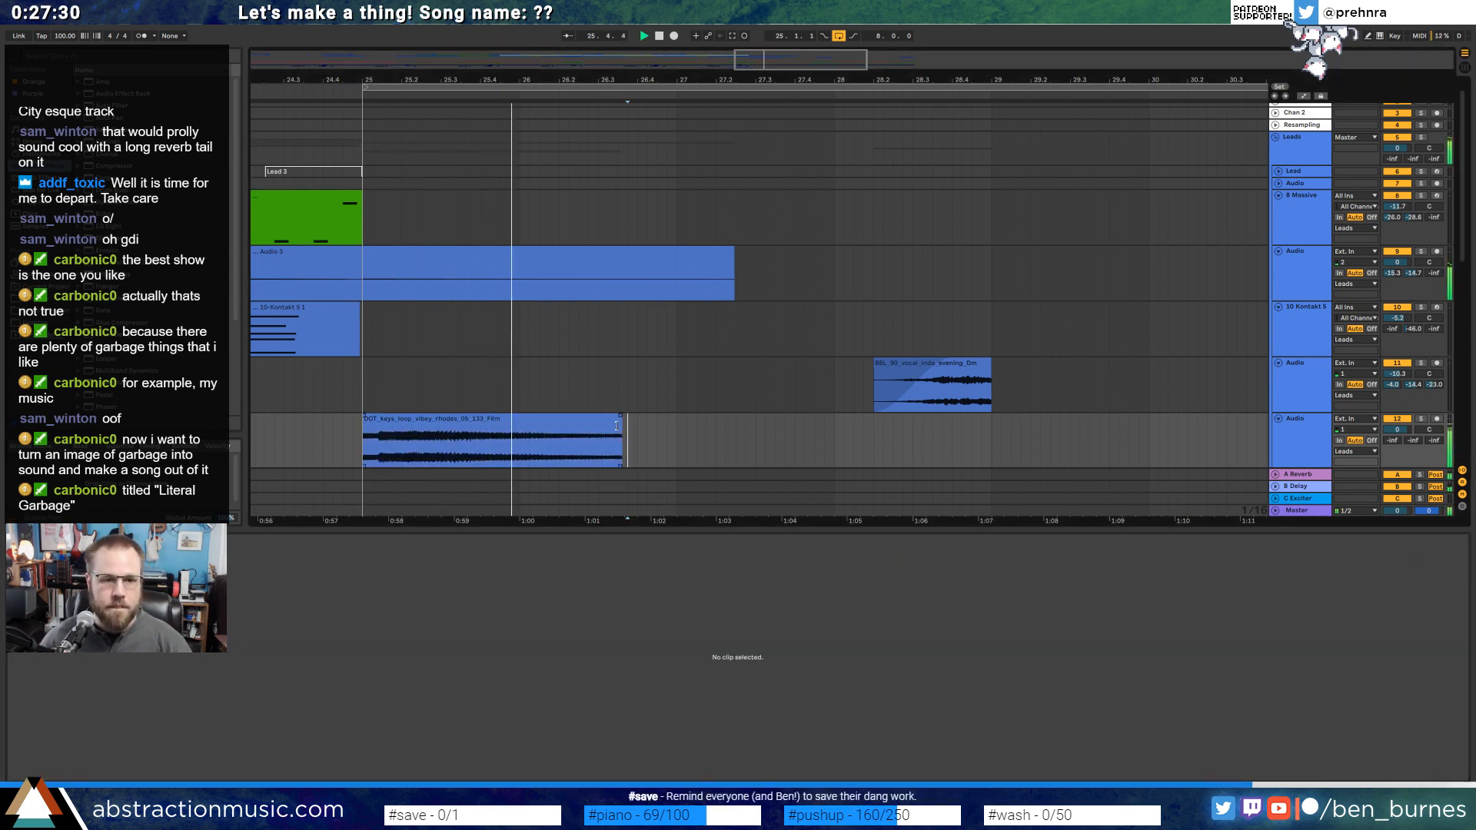
click(616, 425)
key(space)
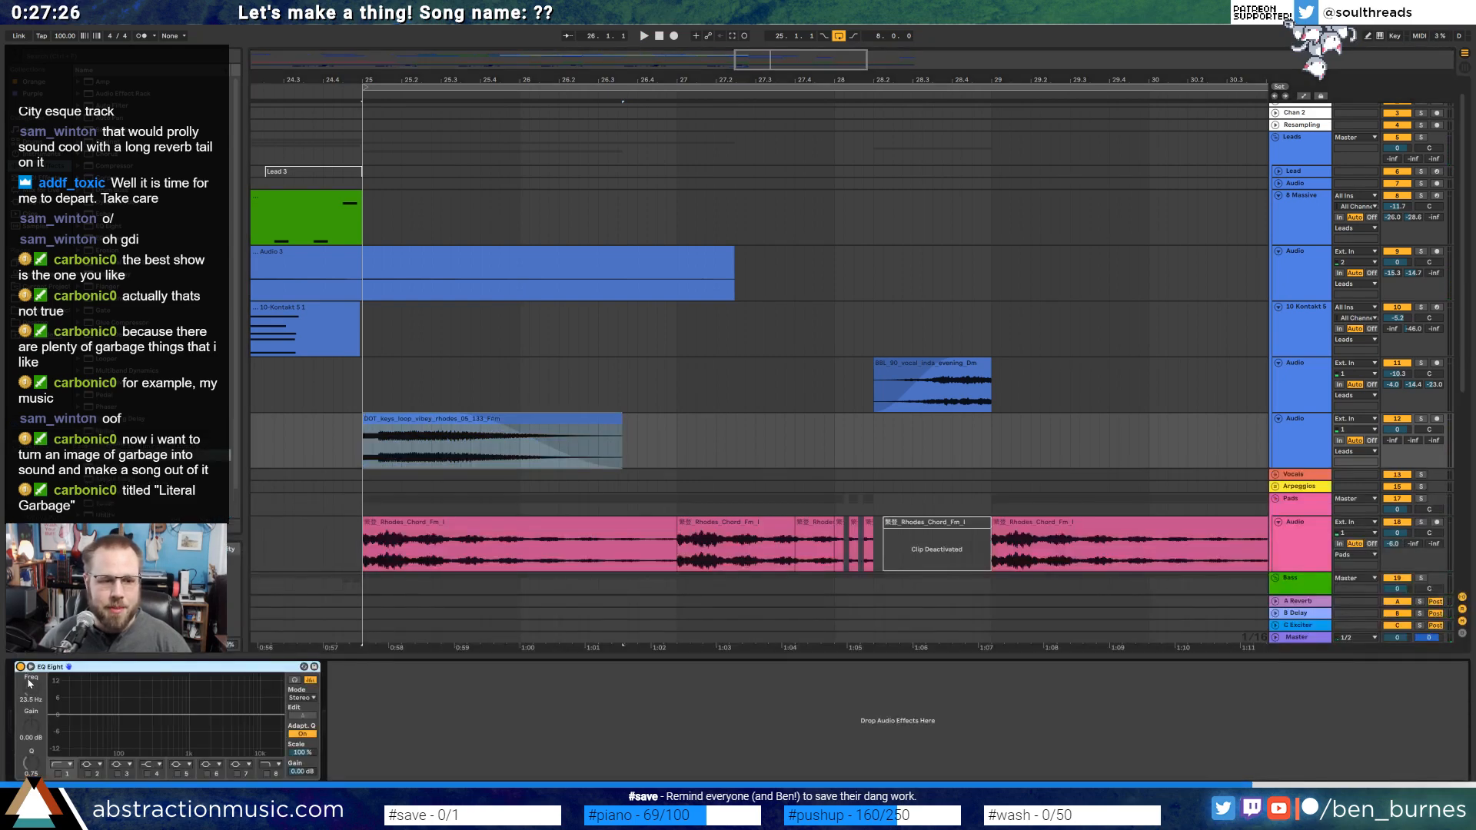
High-pass the new lead audio track with EQ Eight band 1 at about 194 Hz and audition it.
click(57, 774)
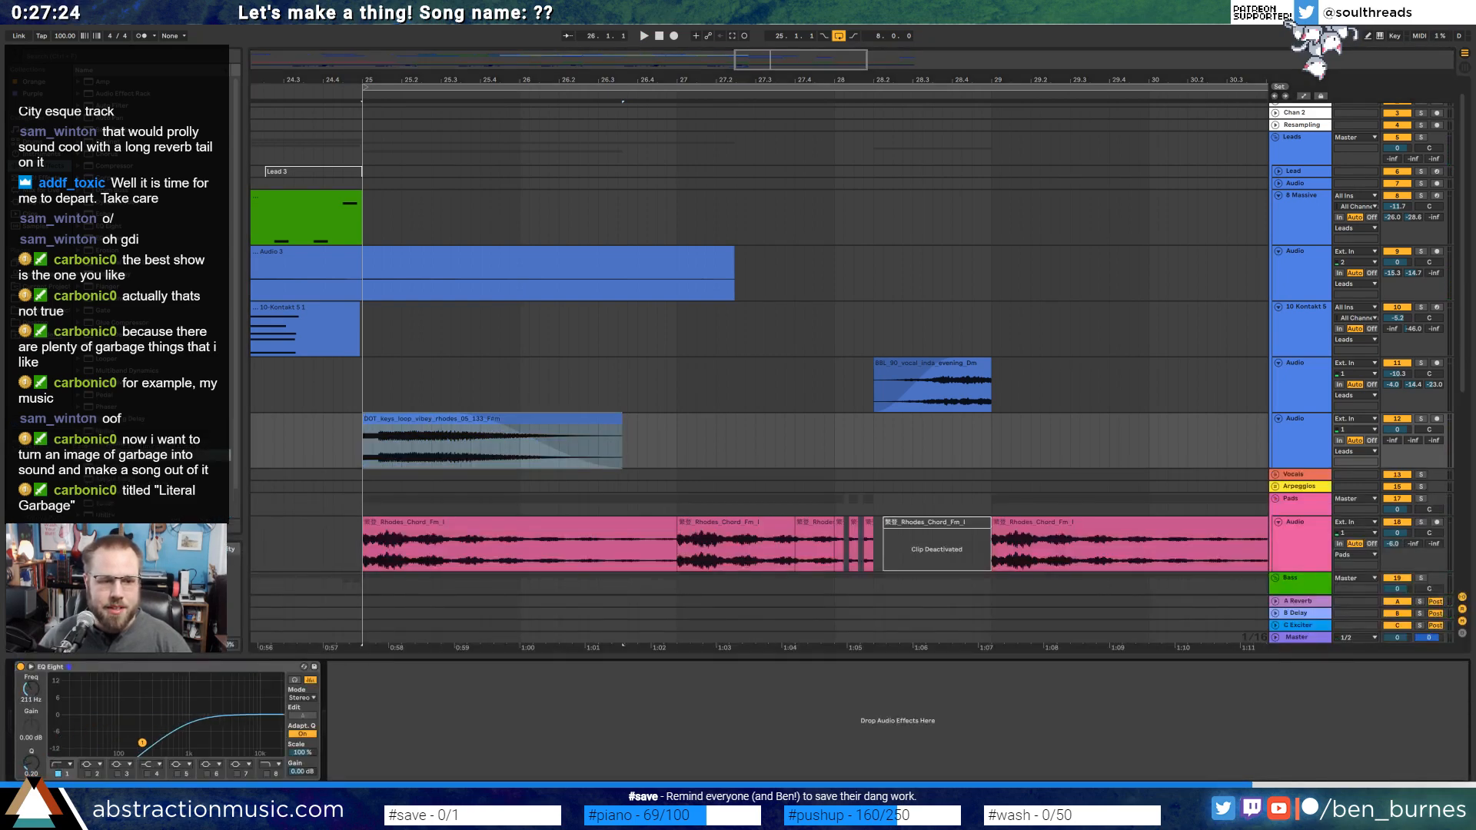
key(space)
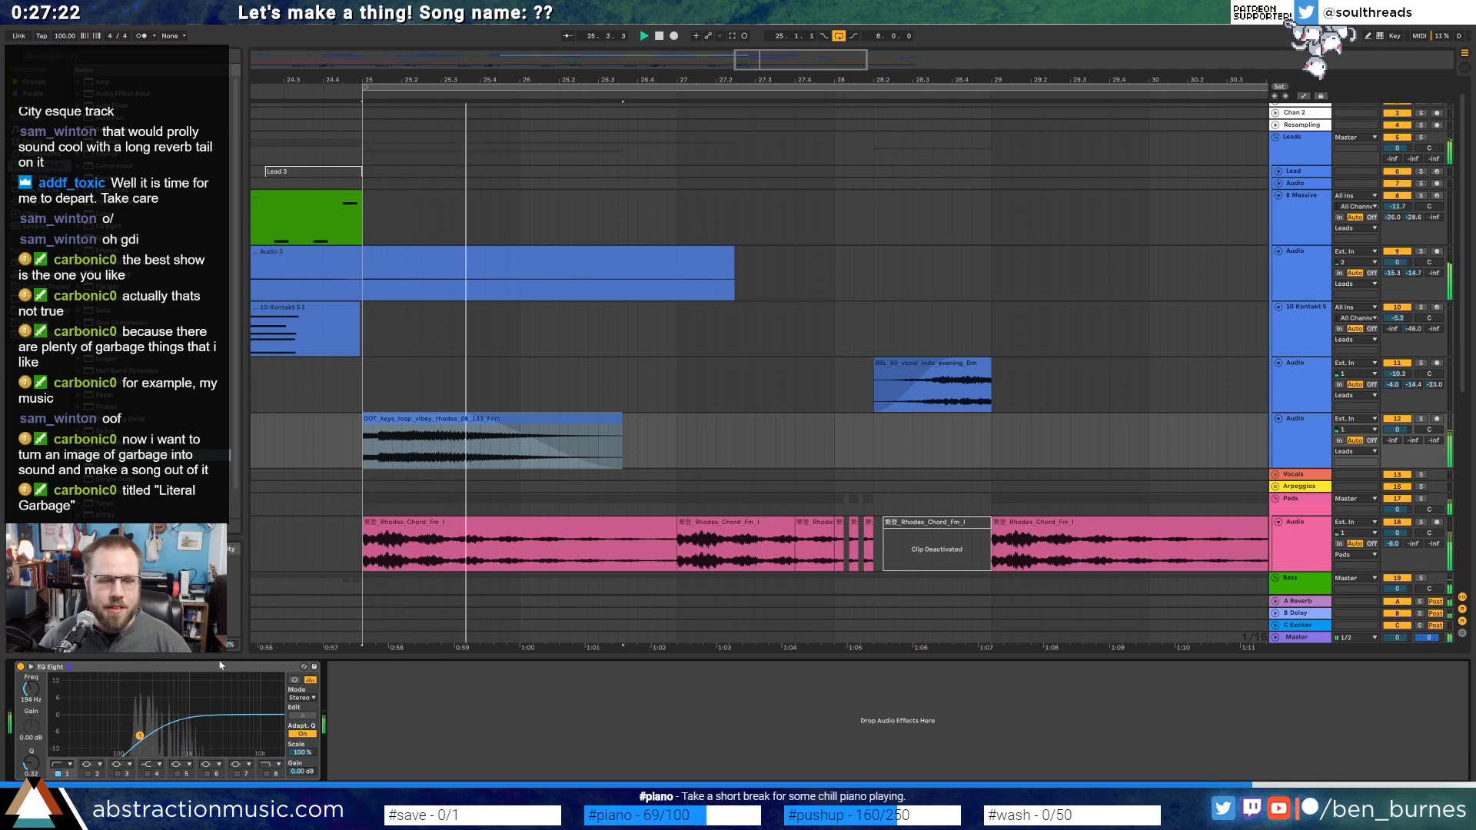
key(space)
Move the Rhodes keys loop clip to start at bar 26 and play the section from bar 25.
drag(562, 420, 717, 420)
click(364, 440)
key(space)
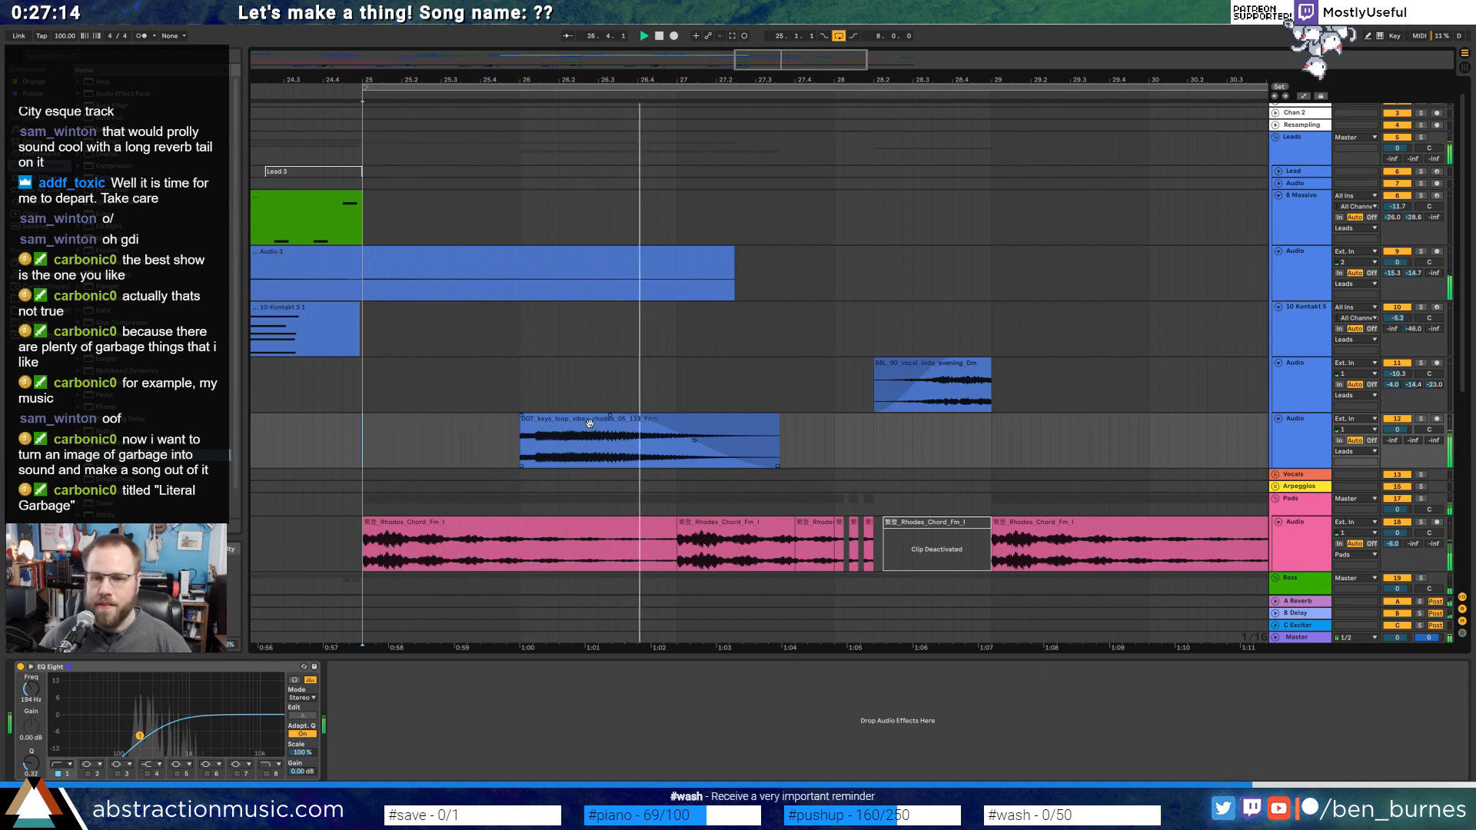
Delete the Rhodes keys loop clip and save the project.
click(704, 419)
key(Delete)
drag(796, 63, 792, 26)
key(ctrl+s)
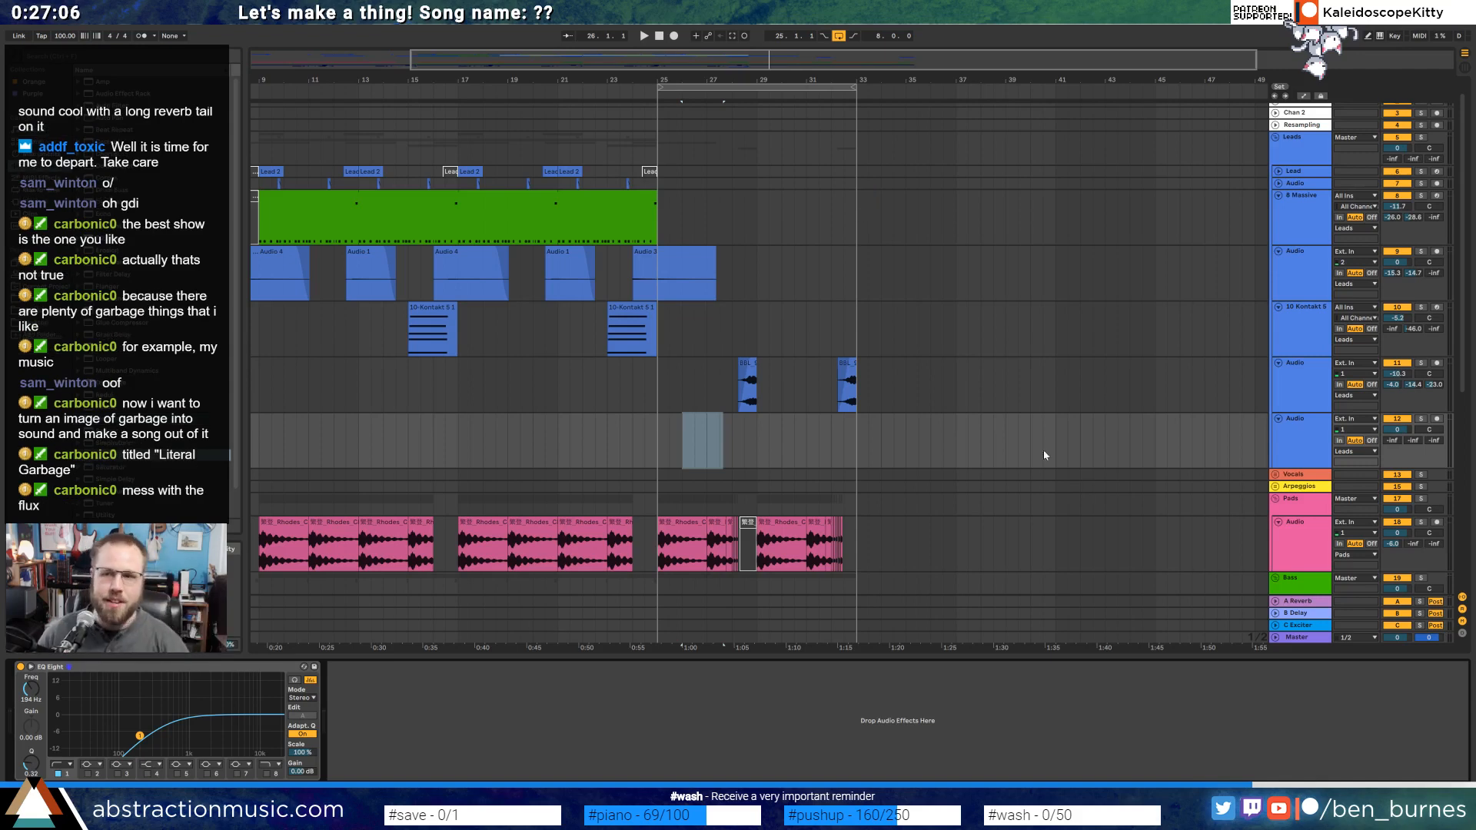
Duplicate bars 17 to 25 of the Drum Loop track into bars 25 to 33.
click(657, 442)
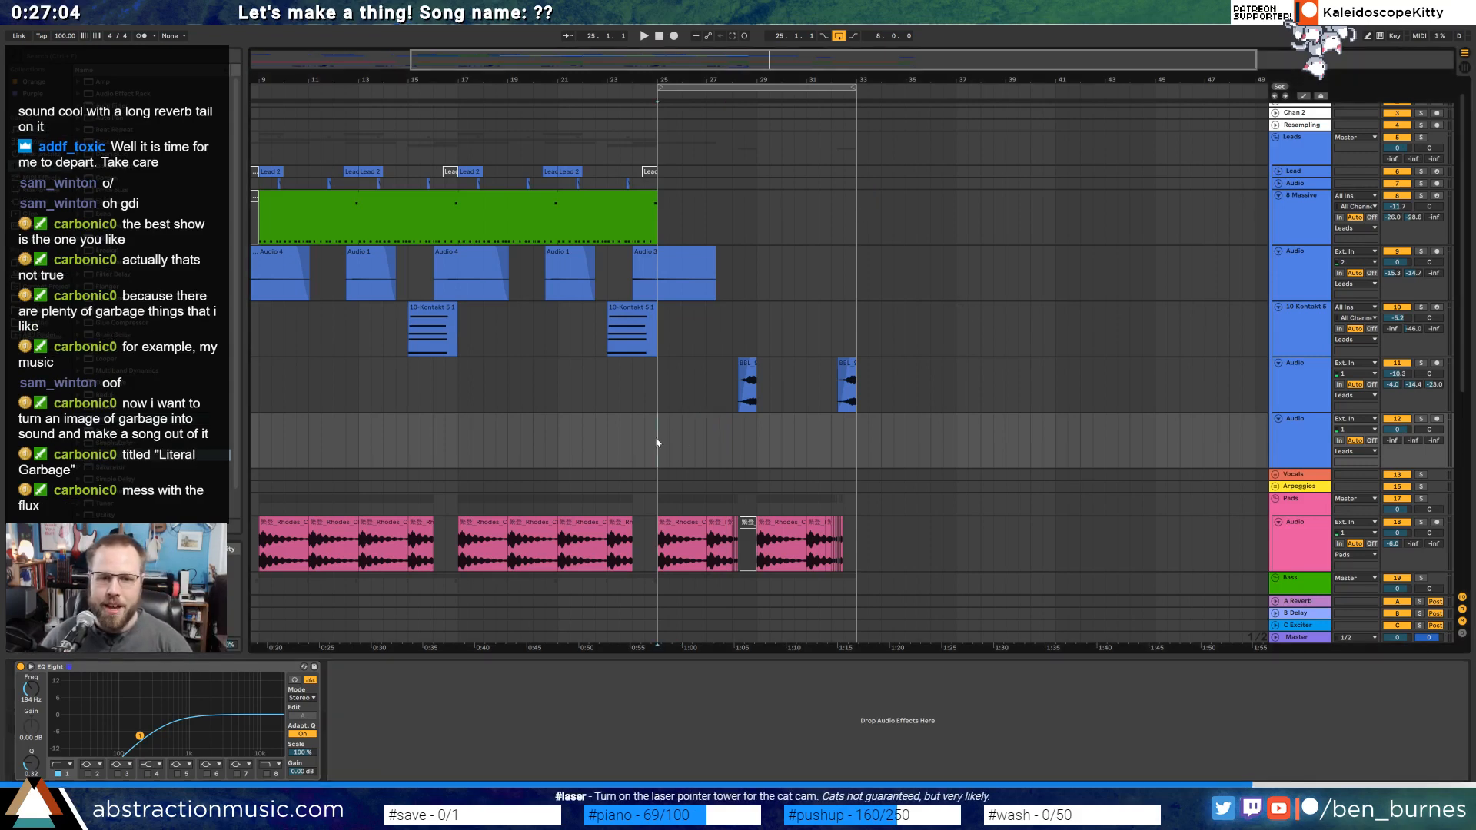
scroll(787, 445, down, 5)
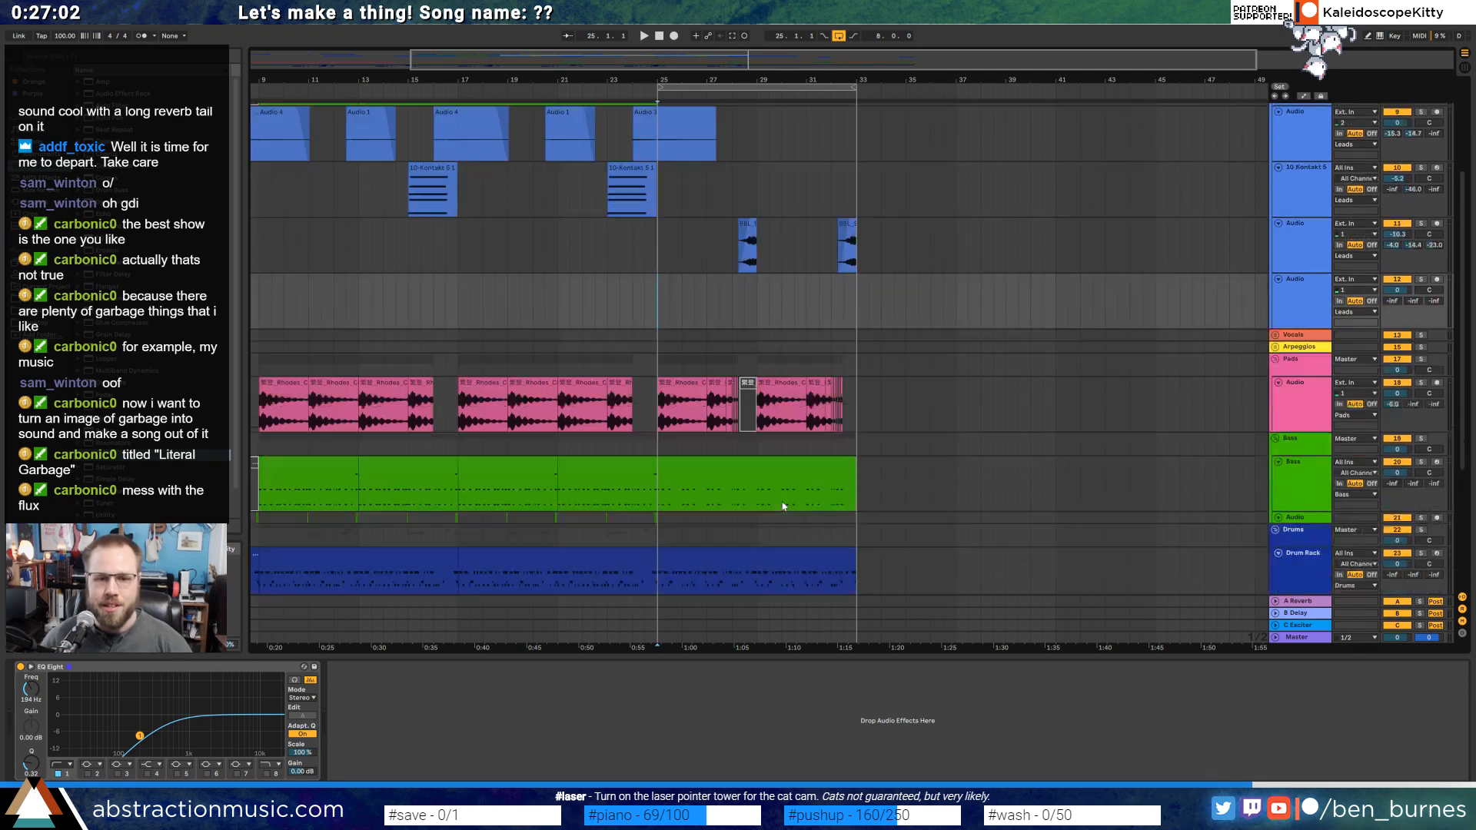
scroll(686, 465, down, 3)
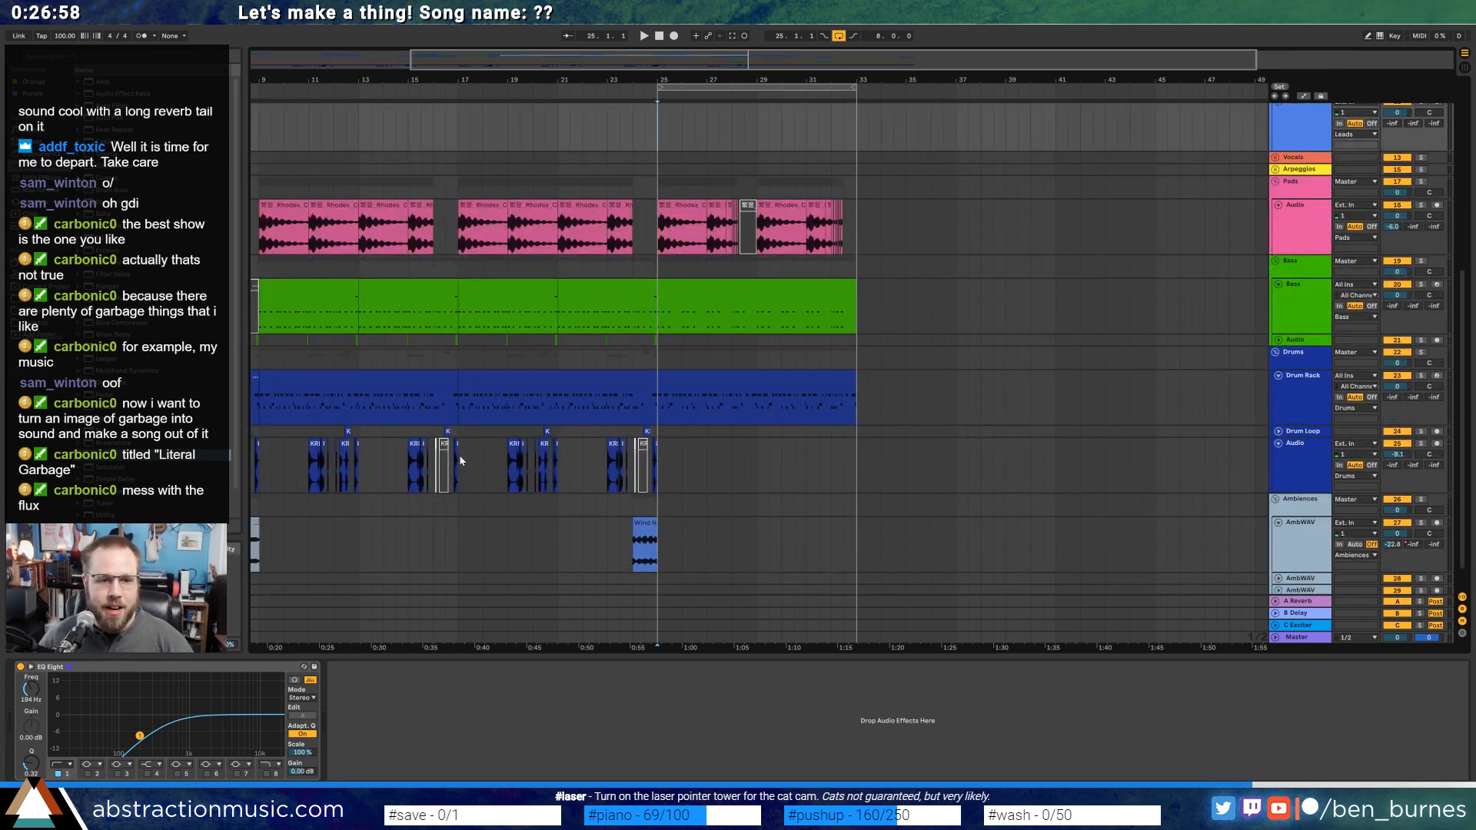
drag(460, 462, 657, 472)
click(671, 472)
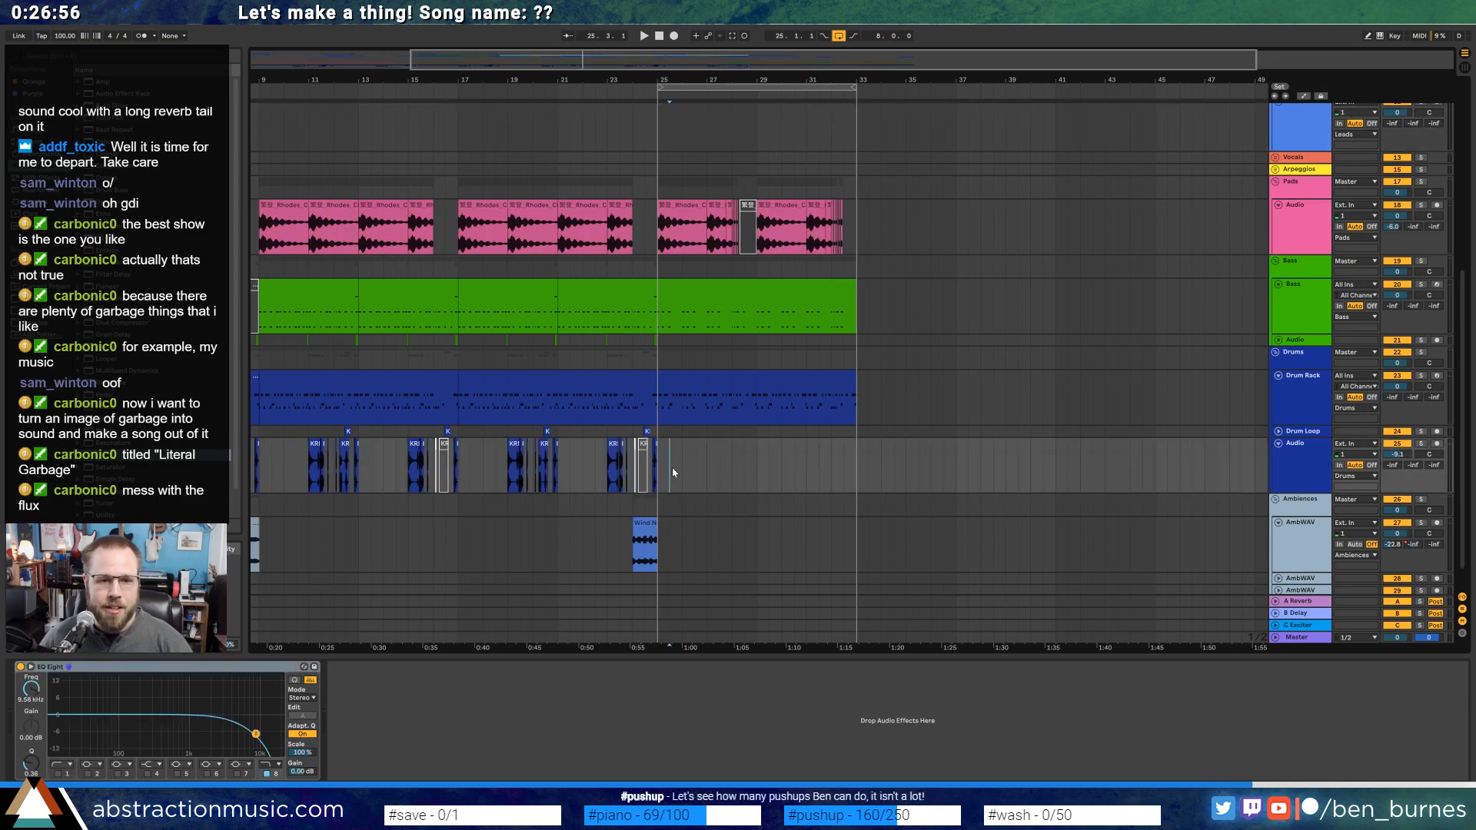
drag(462, 435, 654, 430)
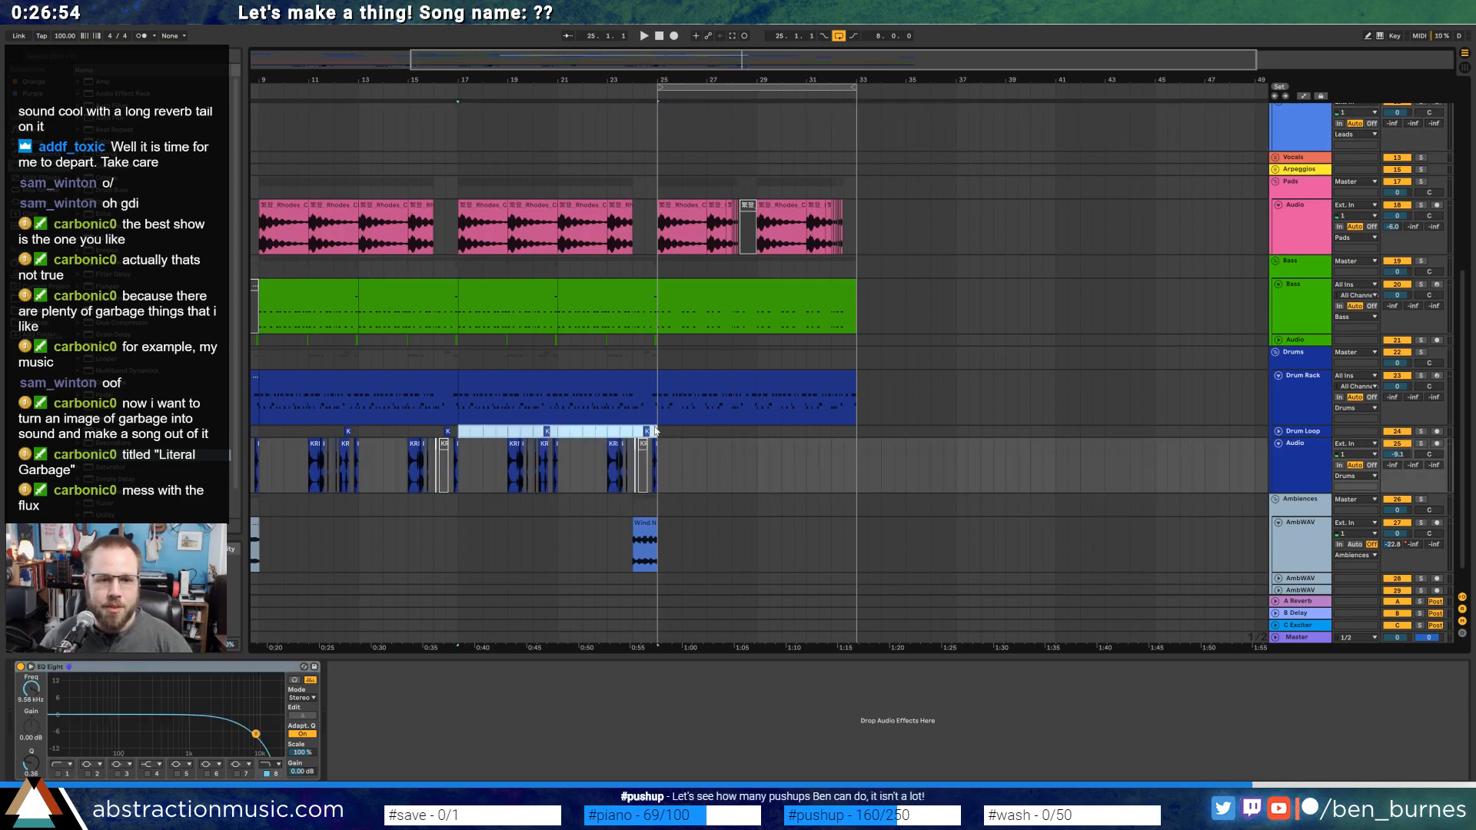
key(ctrl+d)
scroll(715, 500, down, 1)
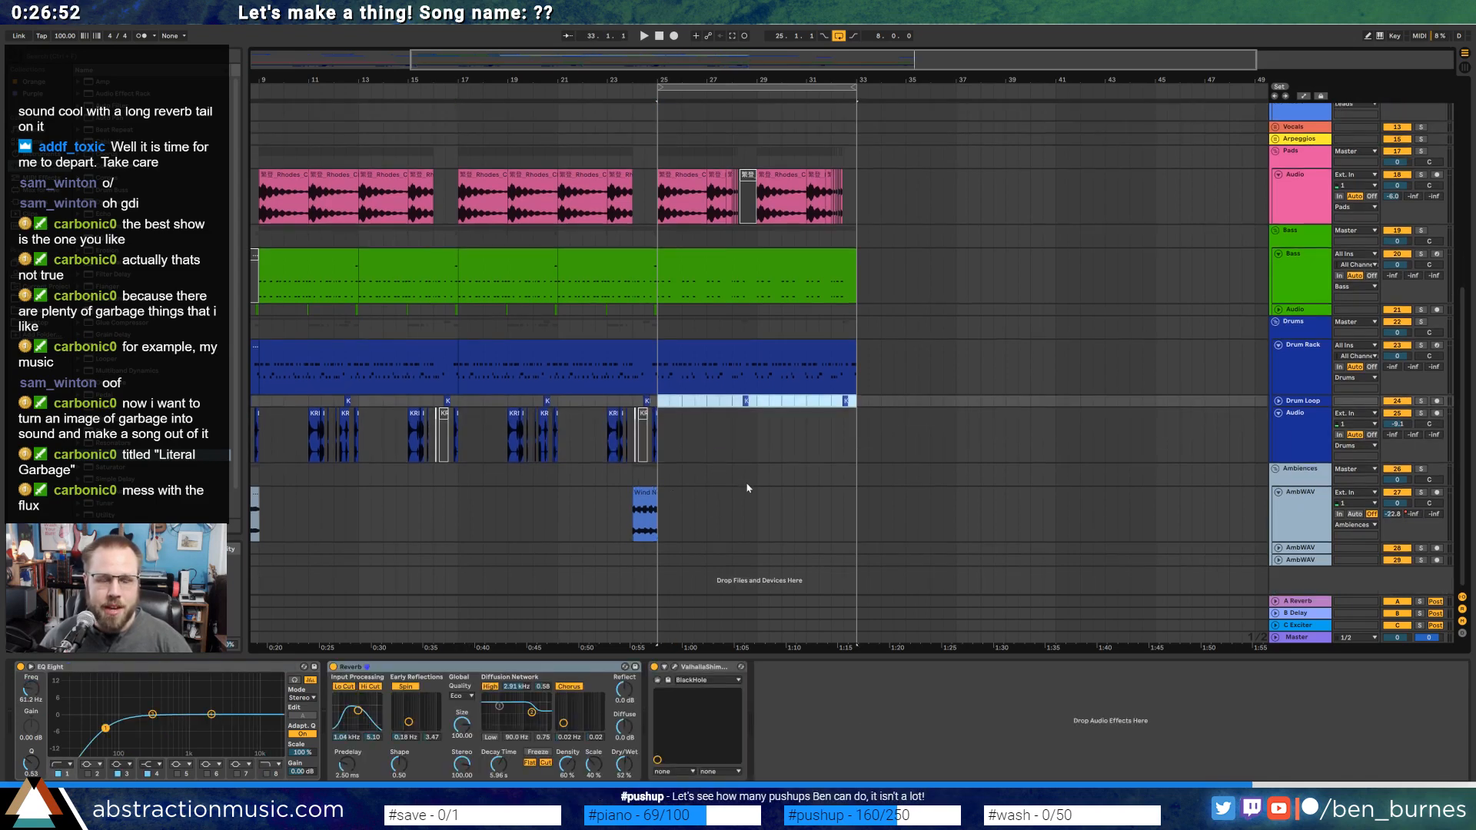
Record a short rising lead phrase at bar 25 on the Lead track and trim its clip to half a bar.
scroll(821, 393, up, 10)
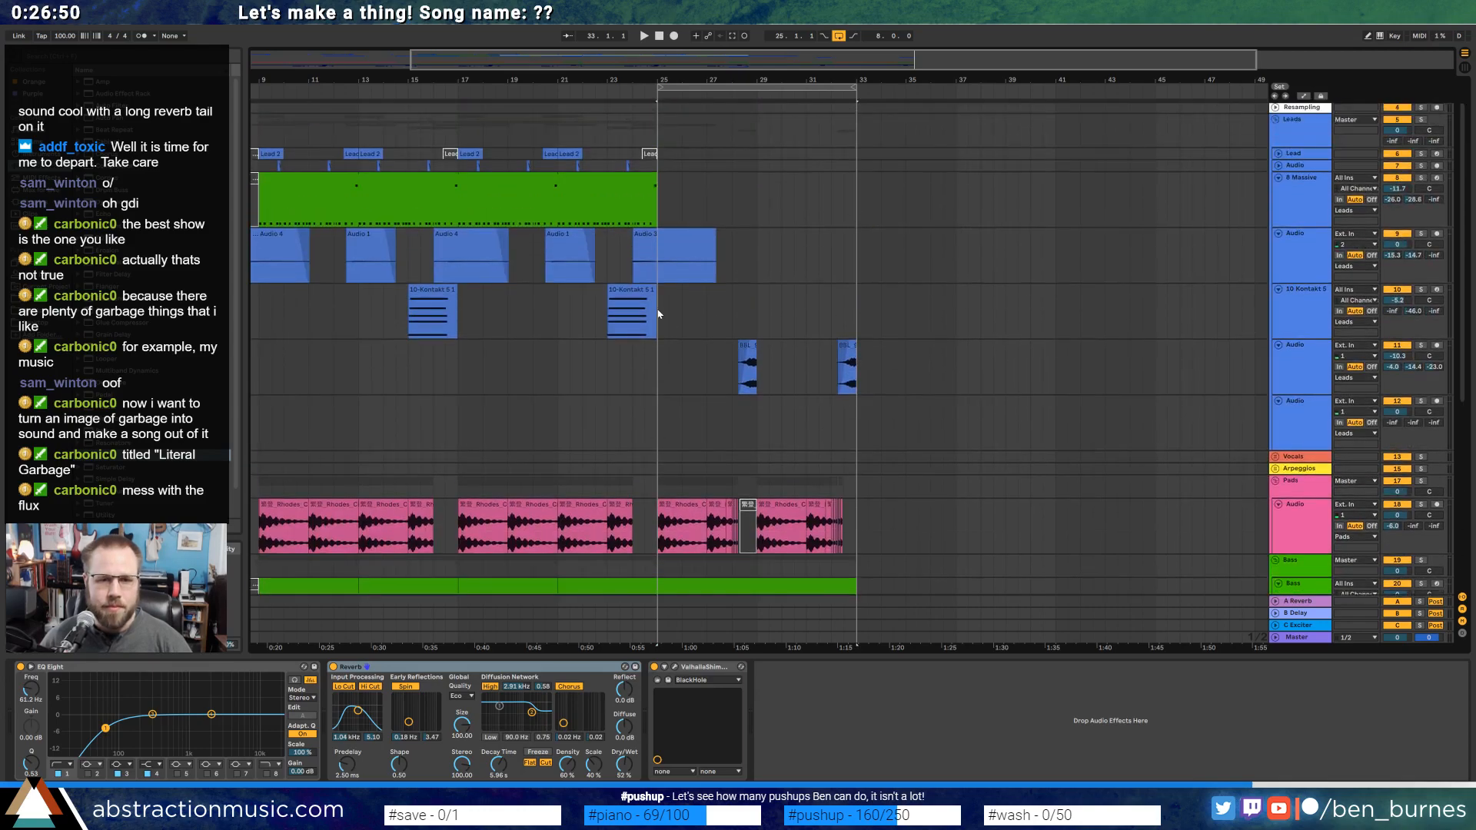
click(1296, 156)
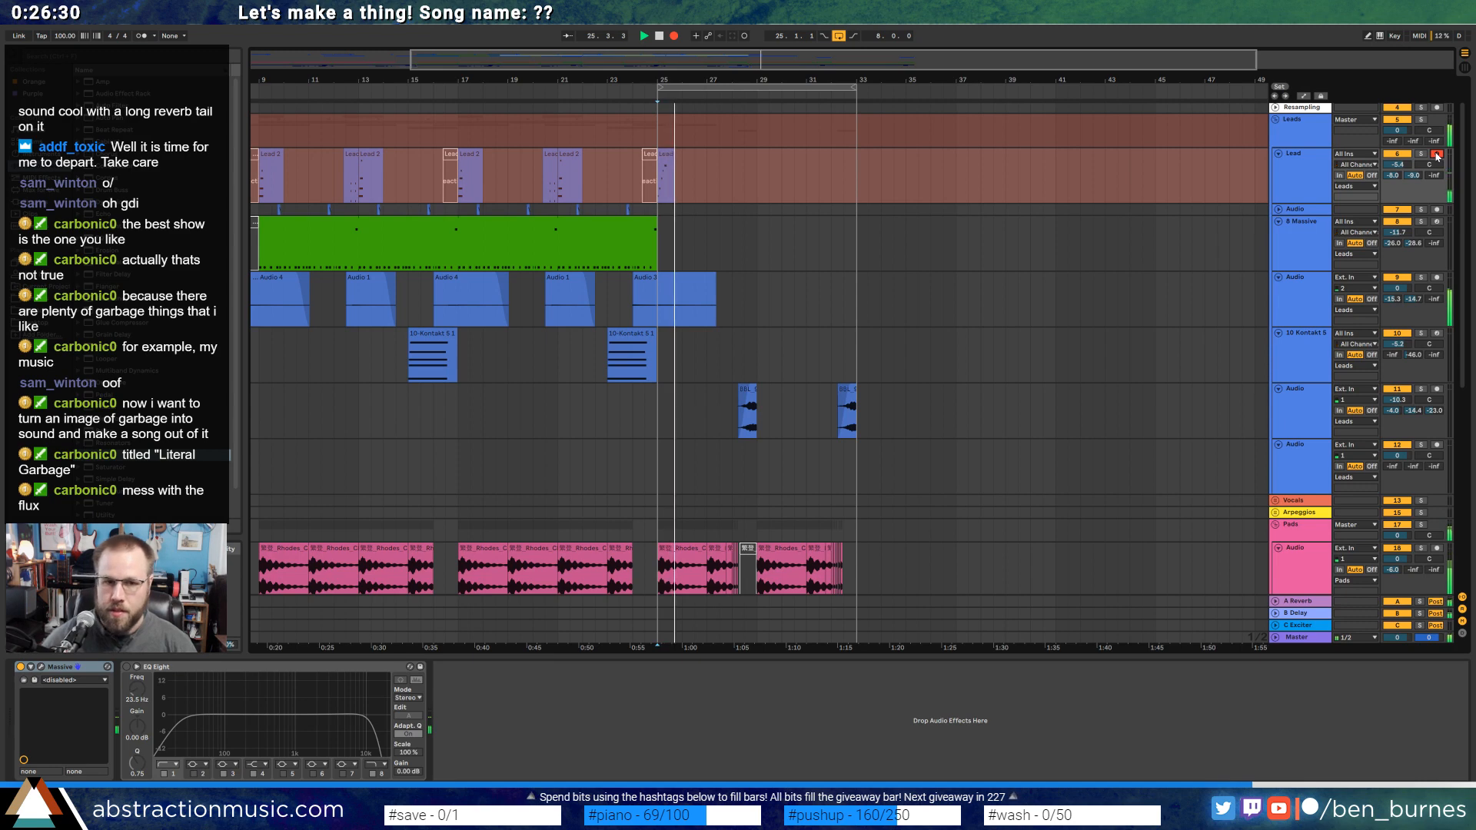
key(space)
drag(679, 154, 669, 154)
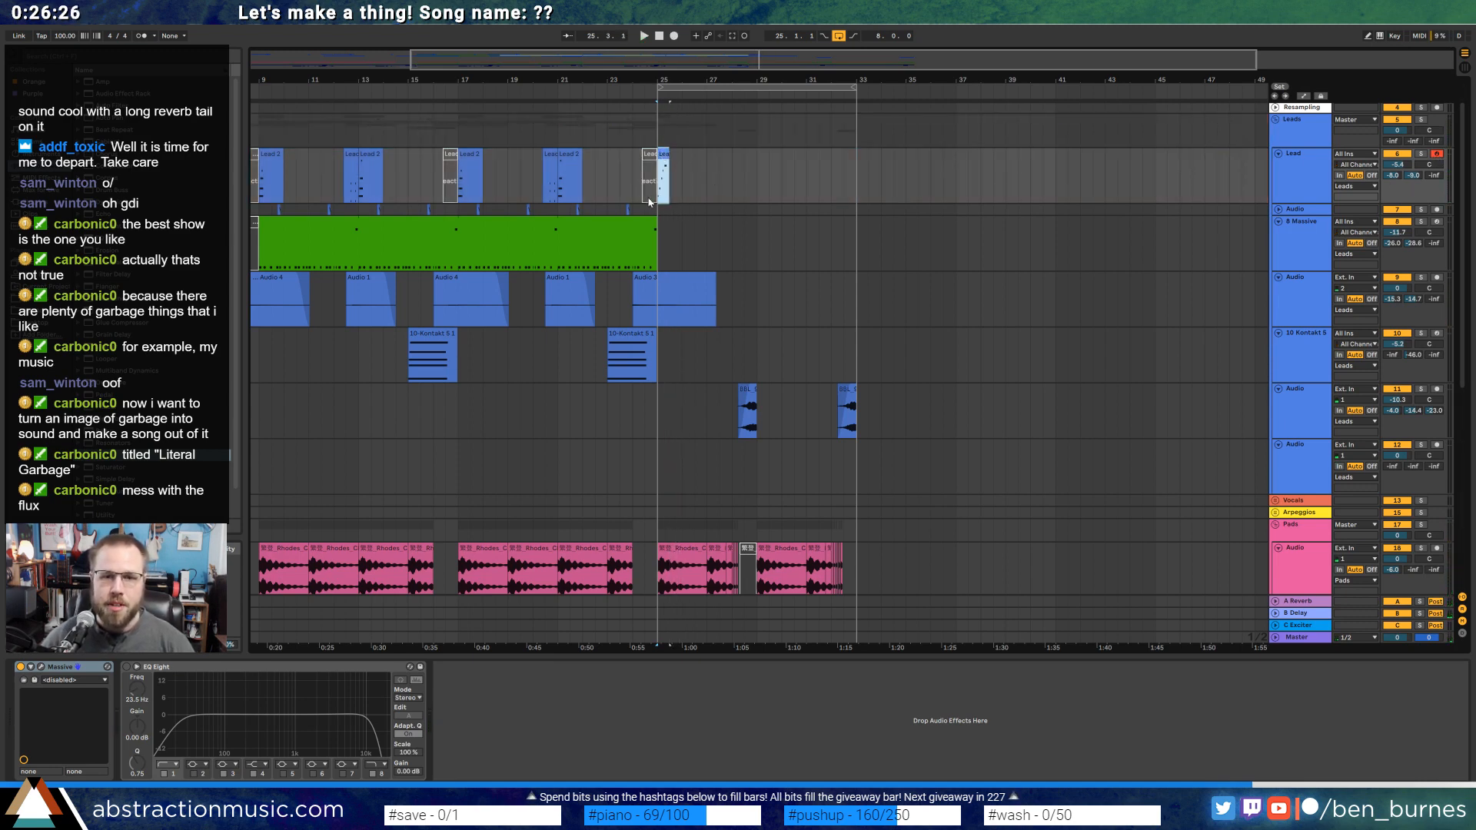
Shift all notes of the new lead clip to its start and quantize them to the 1/32 grid.
double_click(664, 157)
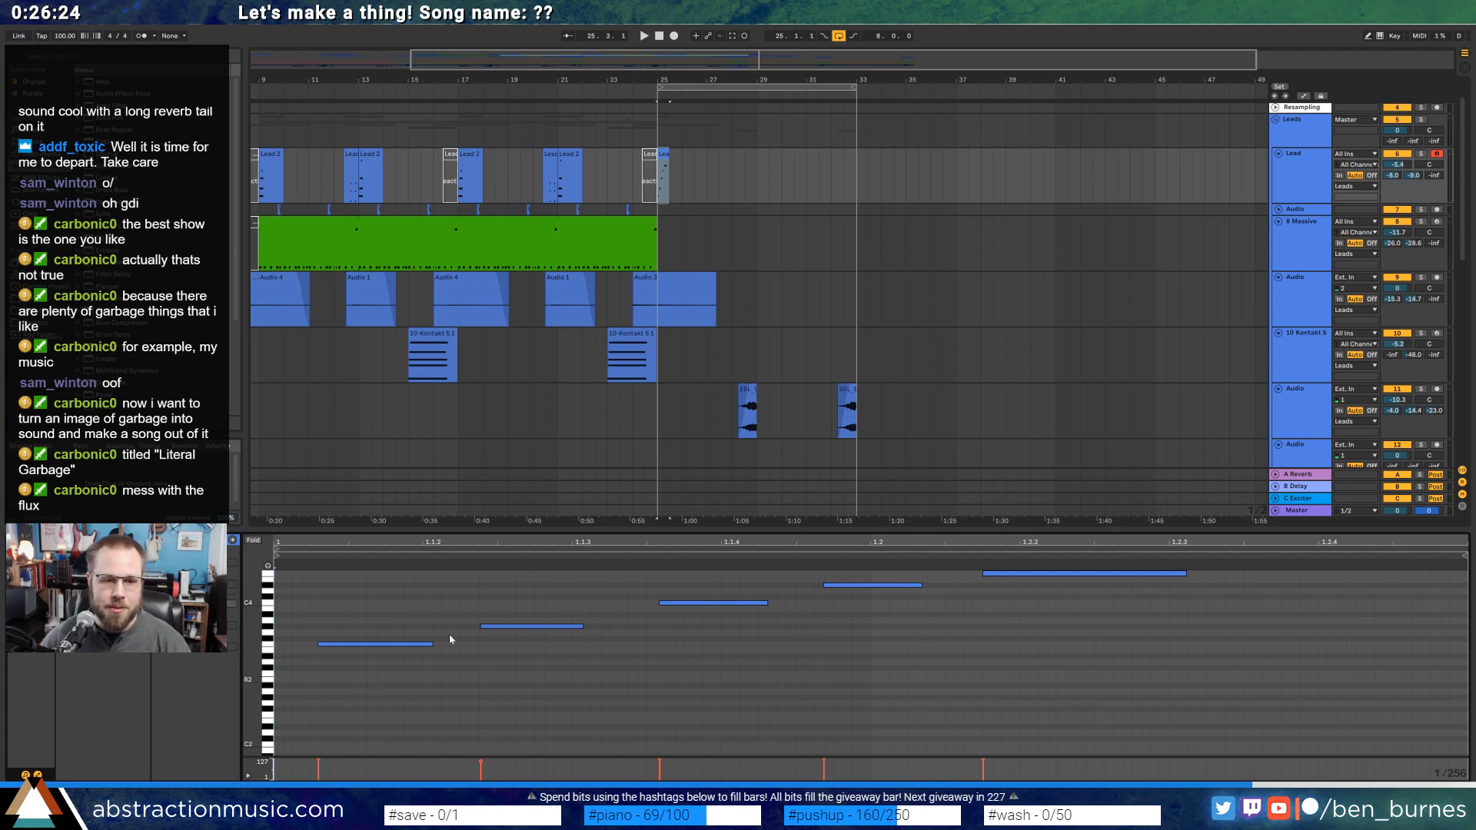
key(ctrl+a)
key(ctrl+u)
key(Left)
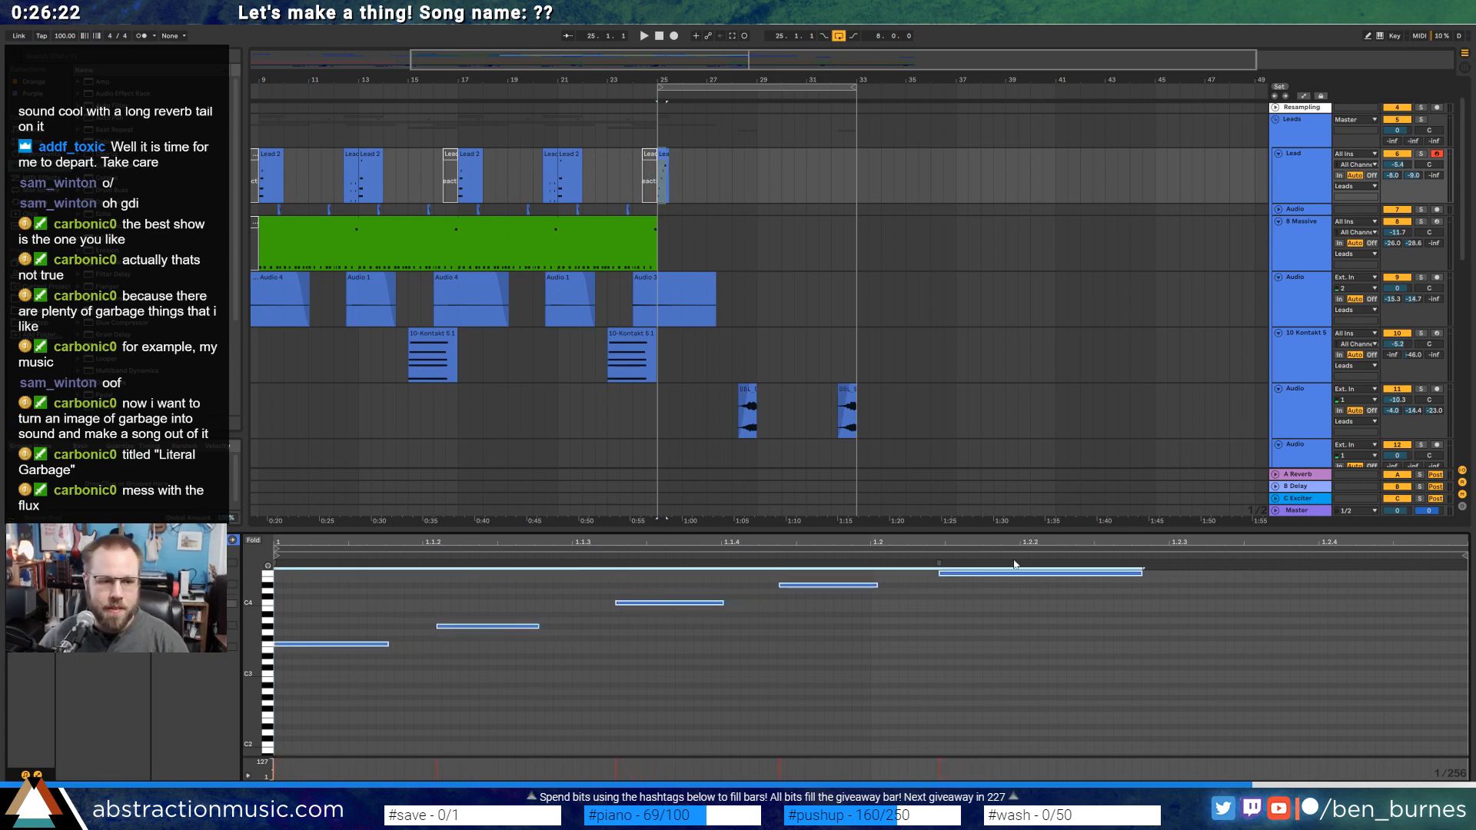
key(ctrl+u)
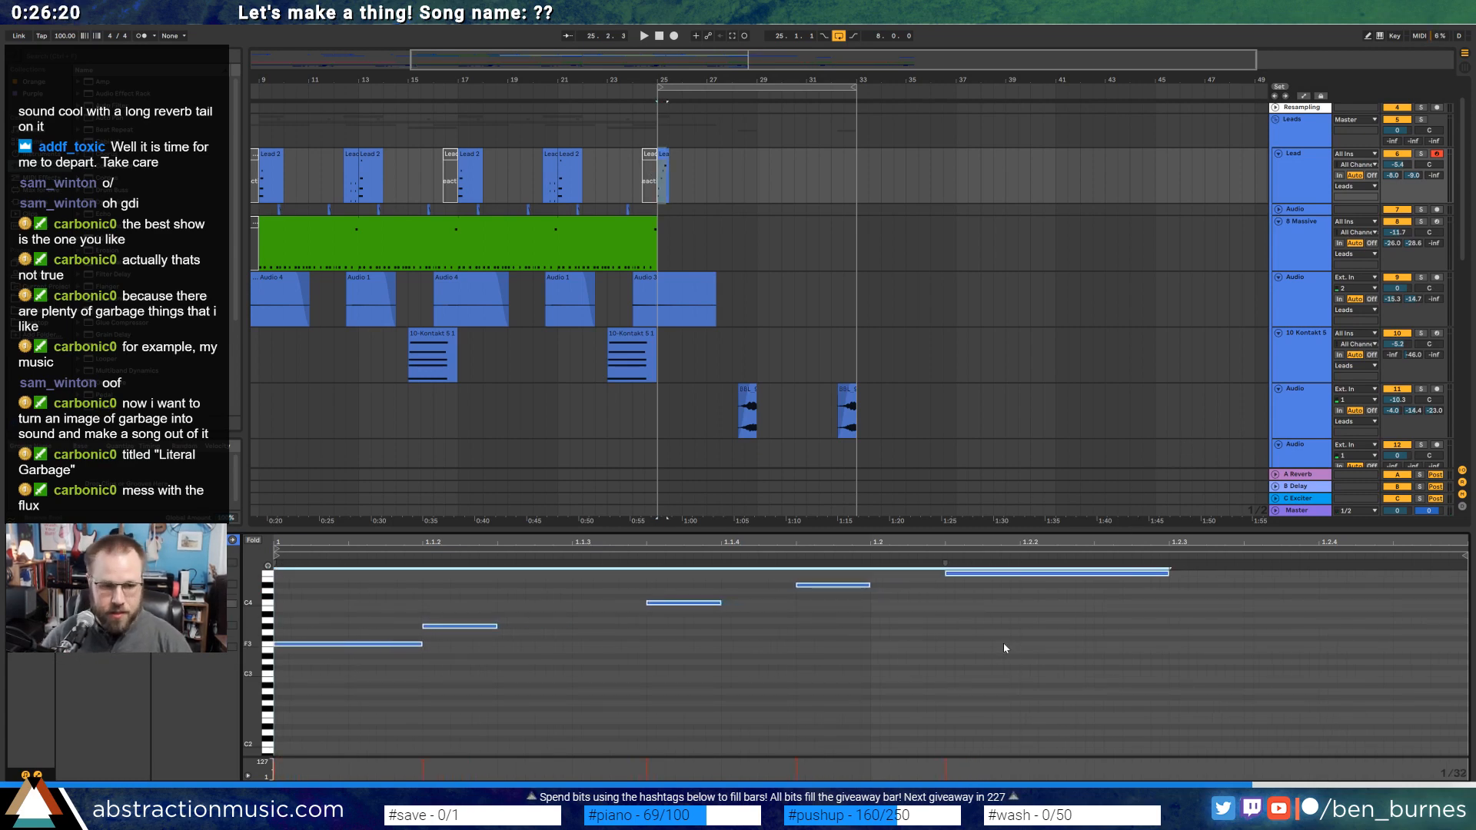
Even out the lead run by shortening its first and last notes and moving the last three notes earlier onto successive sixteenths.
click(422, 661)
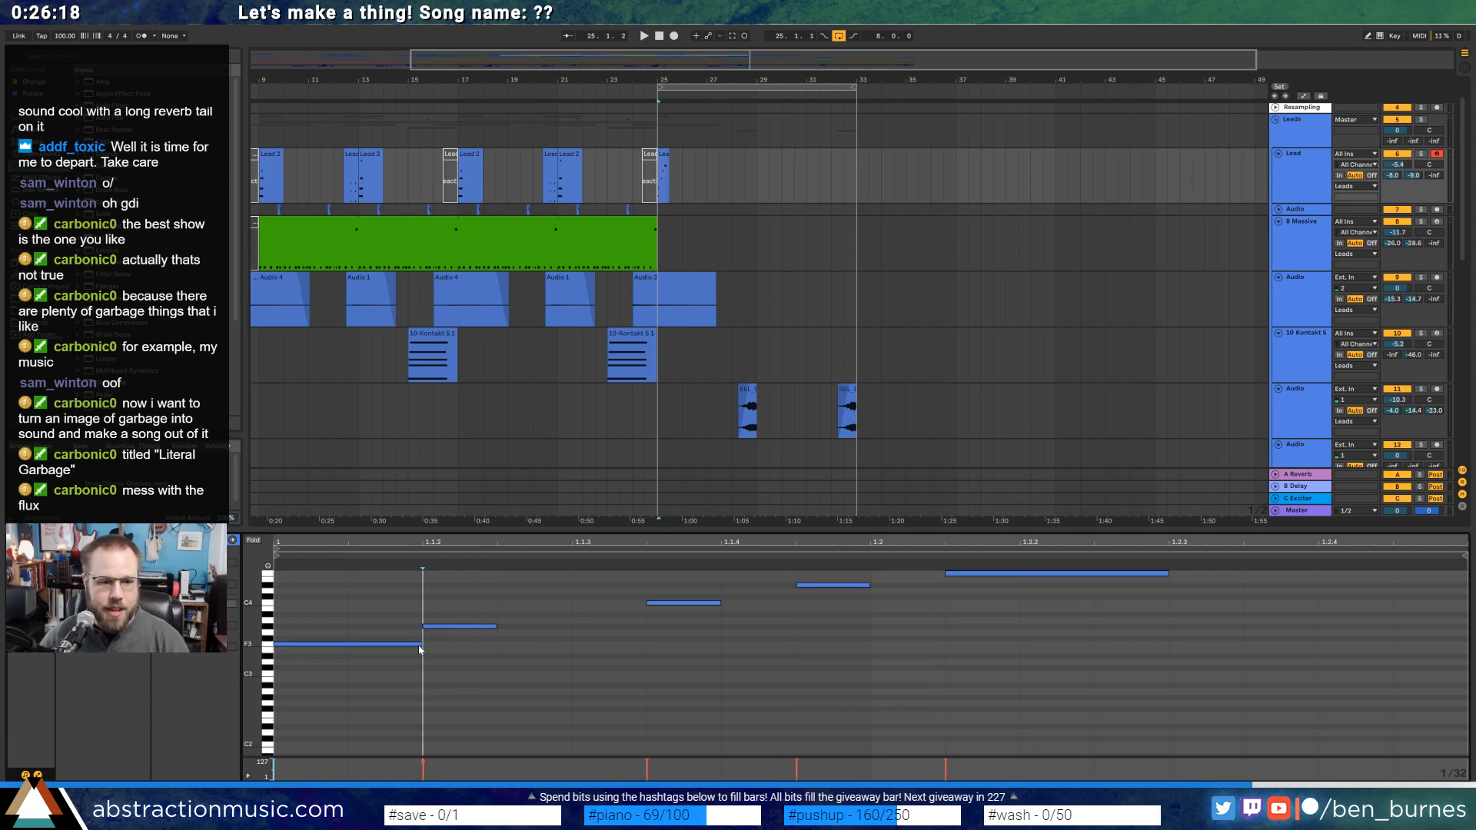
drag(420, 644, 349, 644)
drag(635, 694, 1045, 464)
key(Left)
key(Left)
key(Left)
key(Left)
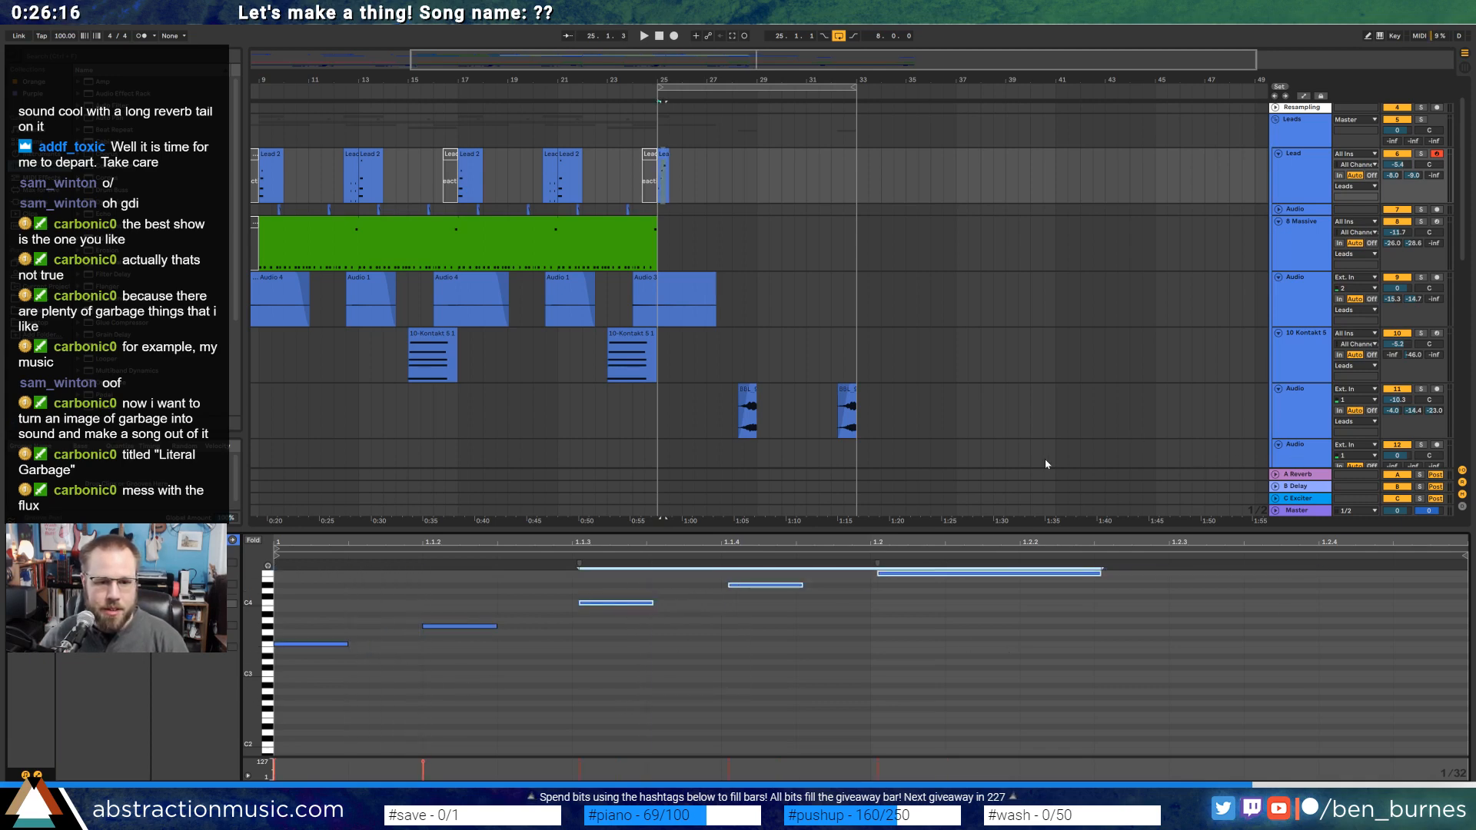
key(Left)
click(891, 635)
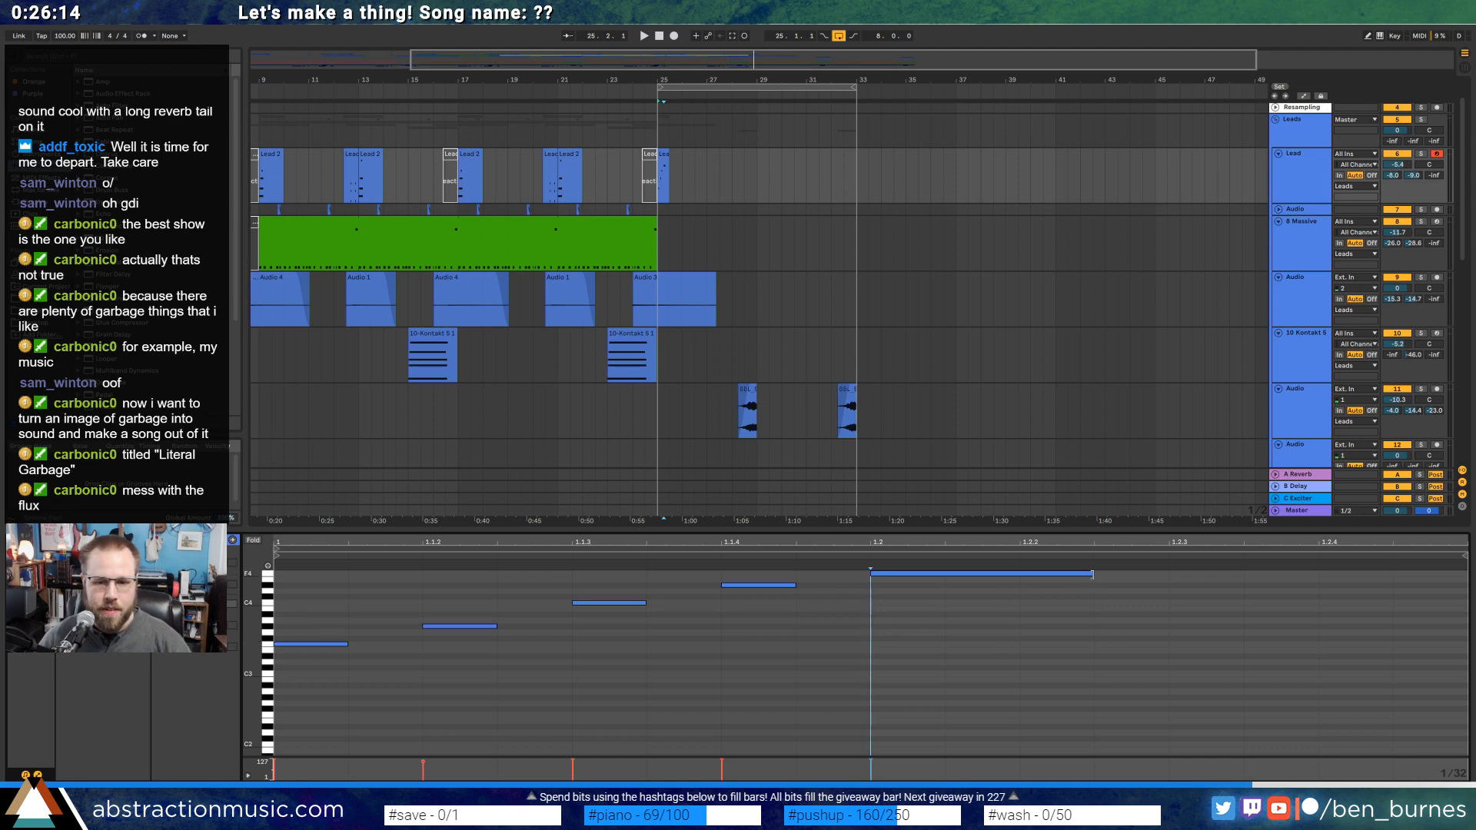
drag(1092, 574, 1020, 573)
key(space)
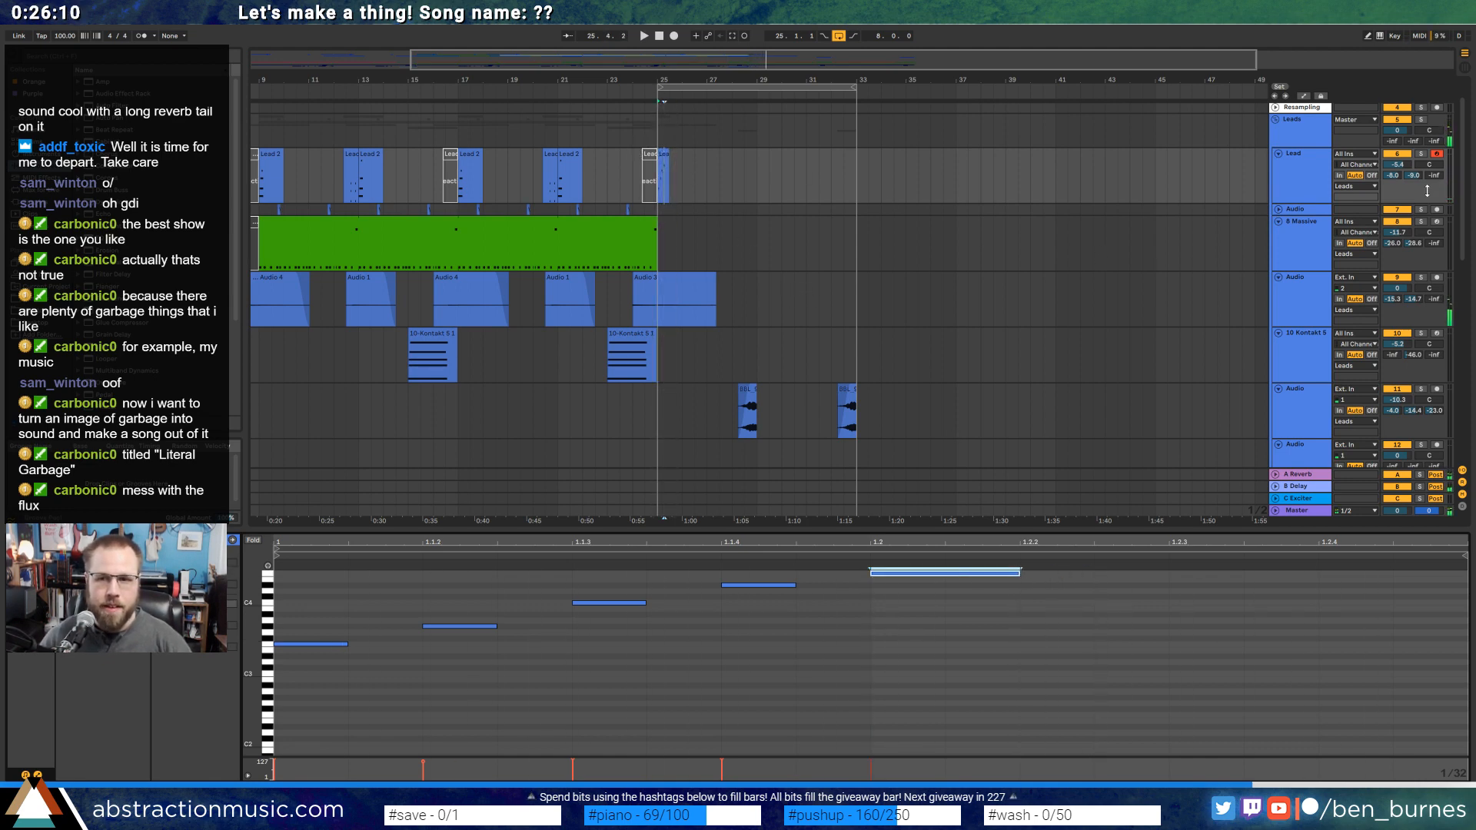
Raise the Lead track's B-Delay send automation to 0 dB over the new clip at bar 25.
key(a)
click(801, 293)
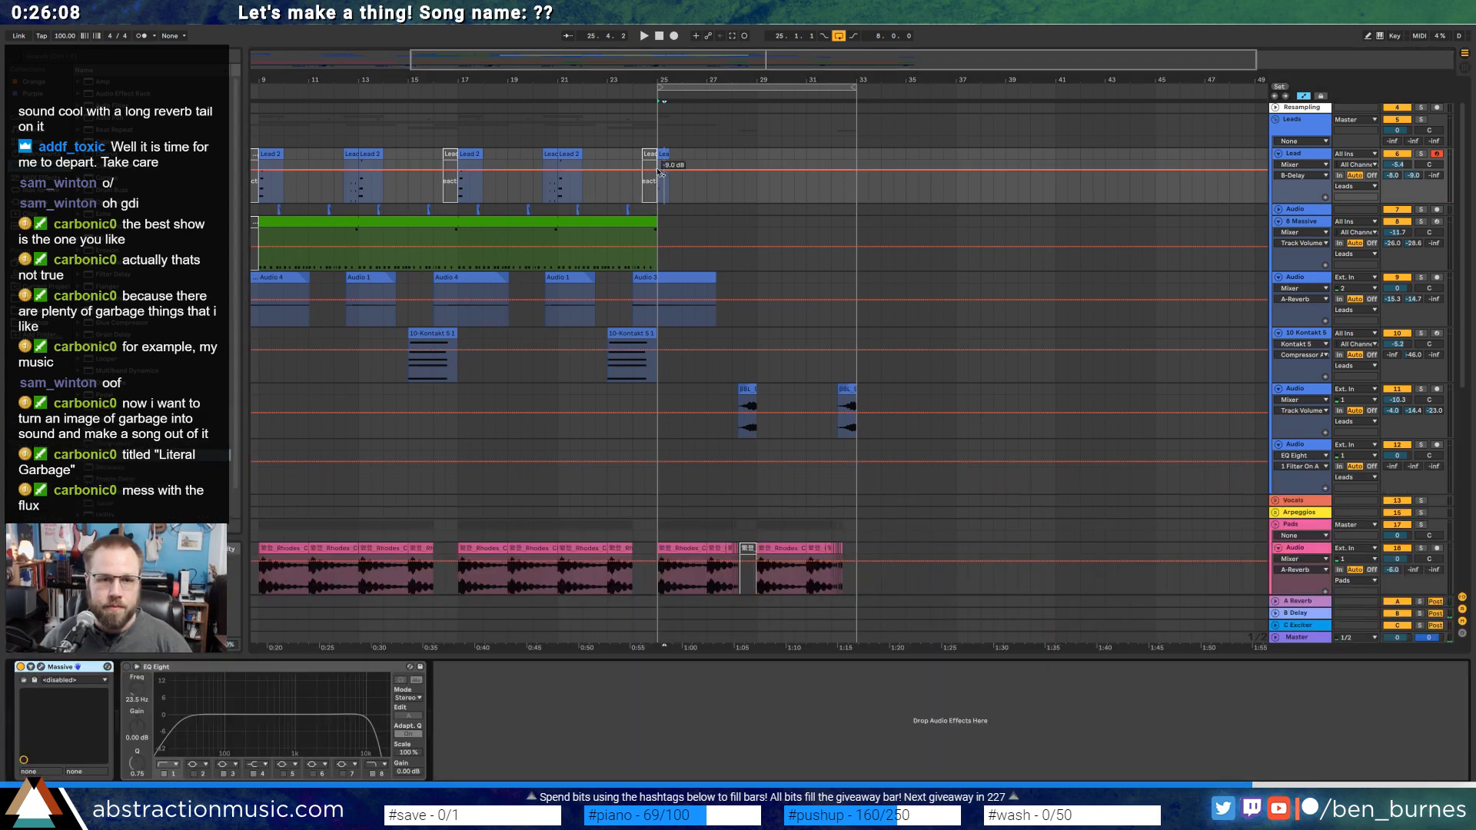
drag(661, 174, 665, 160)
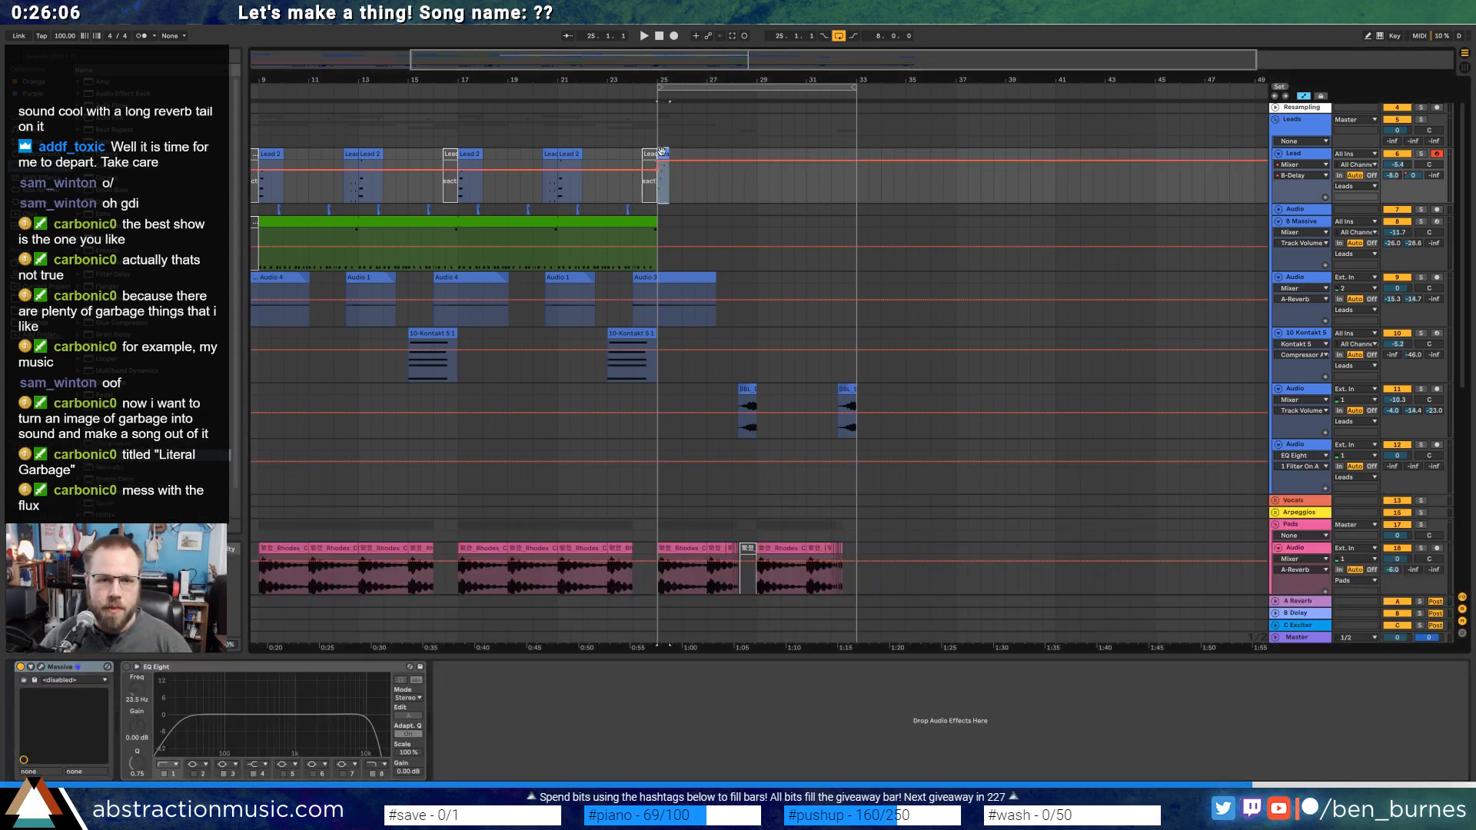
Duplicate bars 25 to 27 of the Lead track into bars 27 to 29 and raise the copy's final note to G4.
click(659, 156)
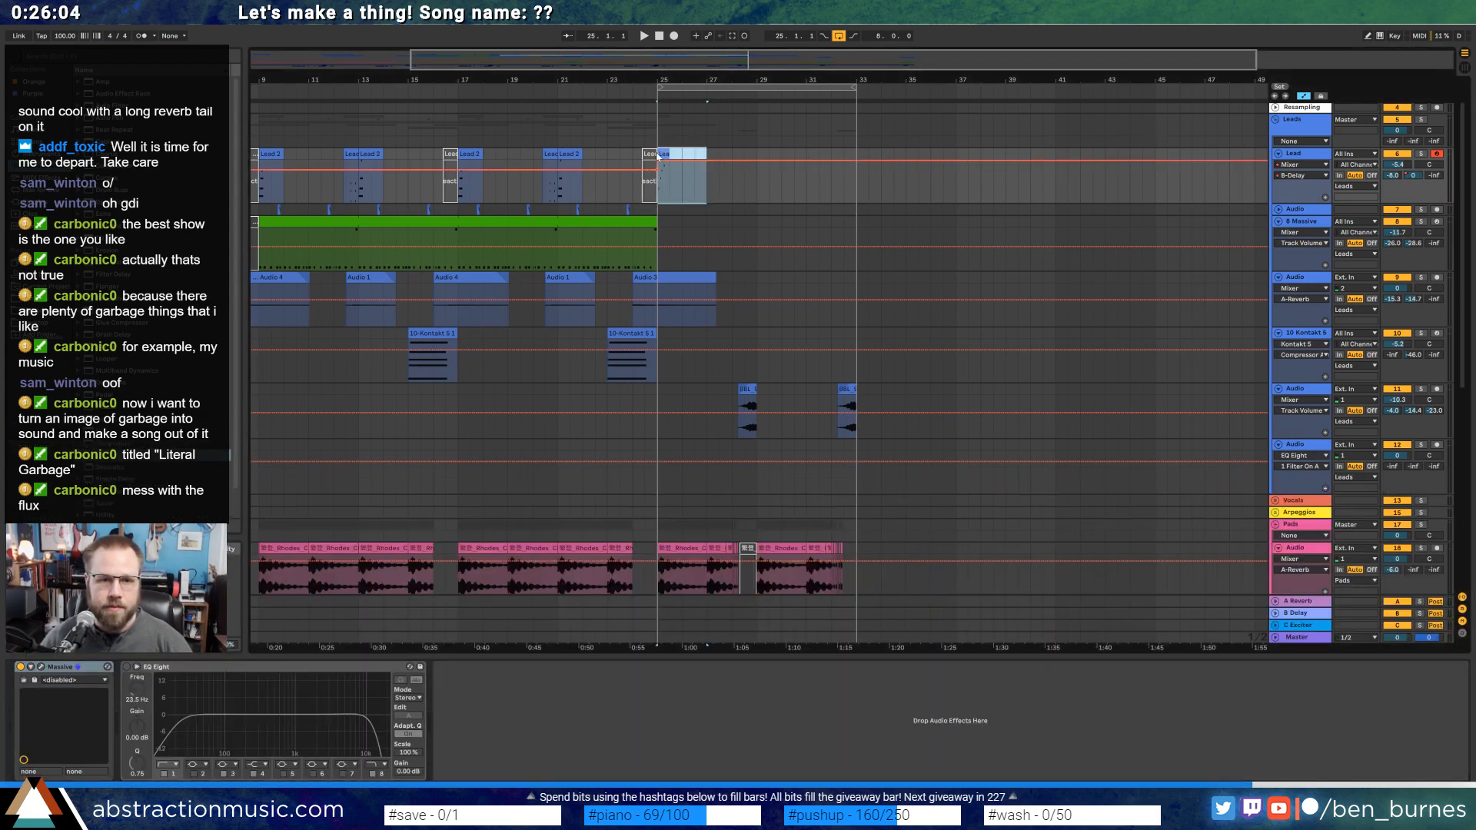
key(ctrl+d)
key(a)
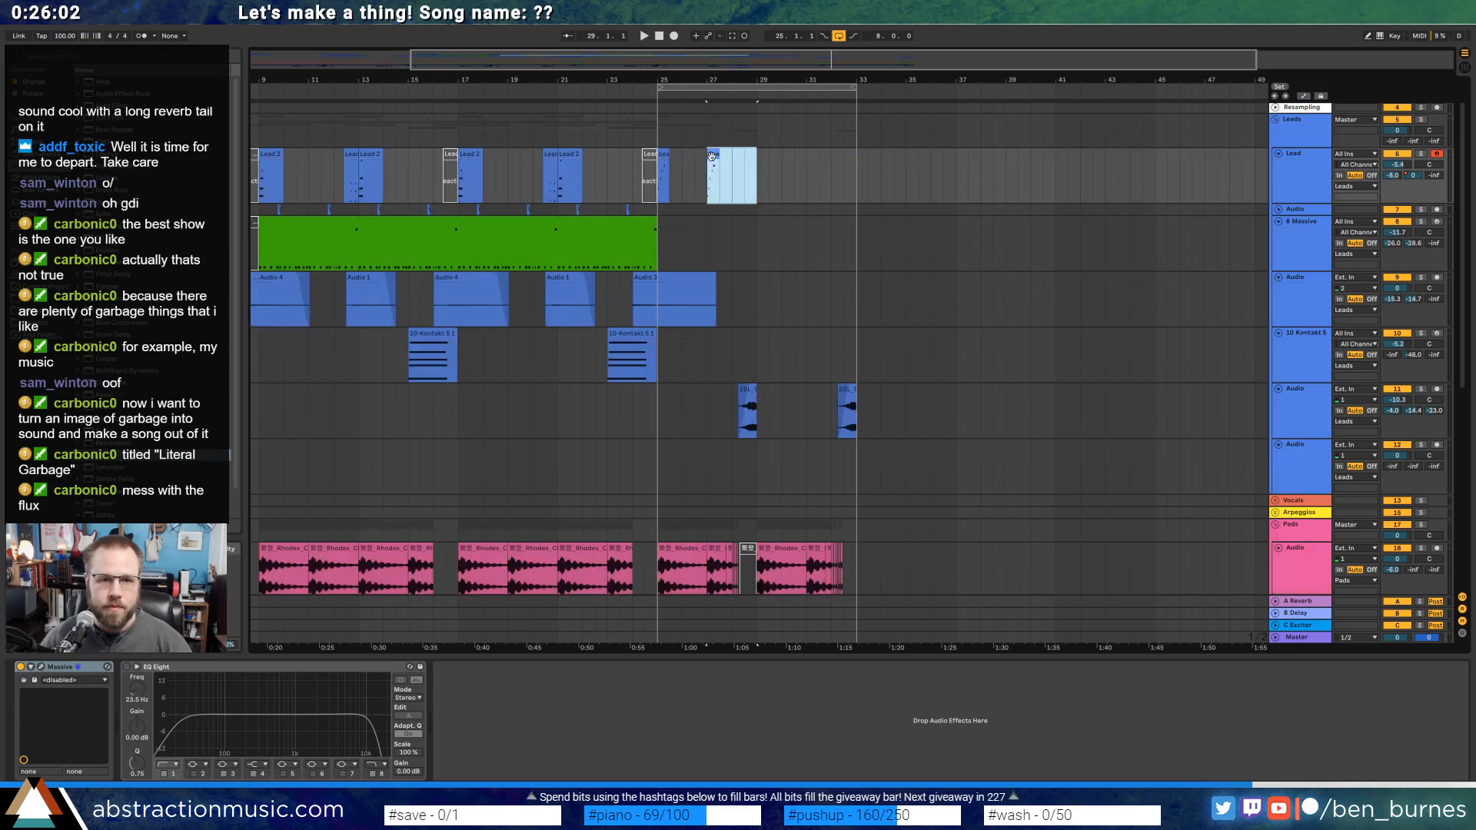
key(shift+Tab)
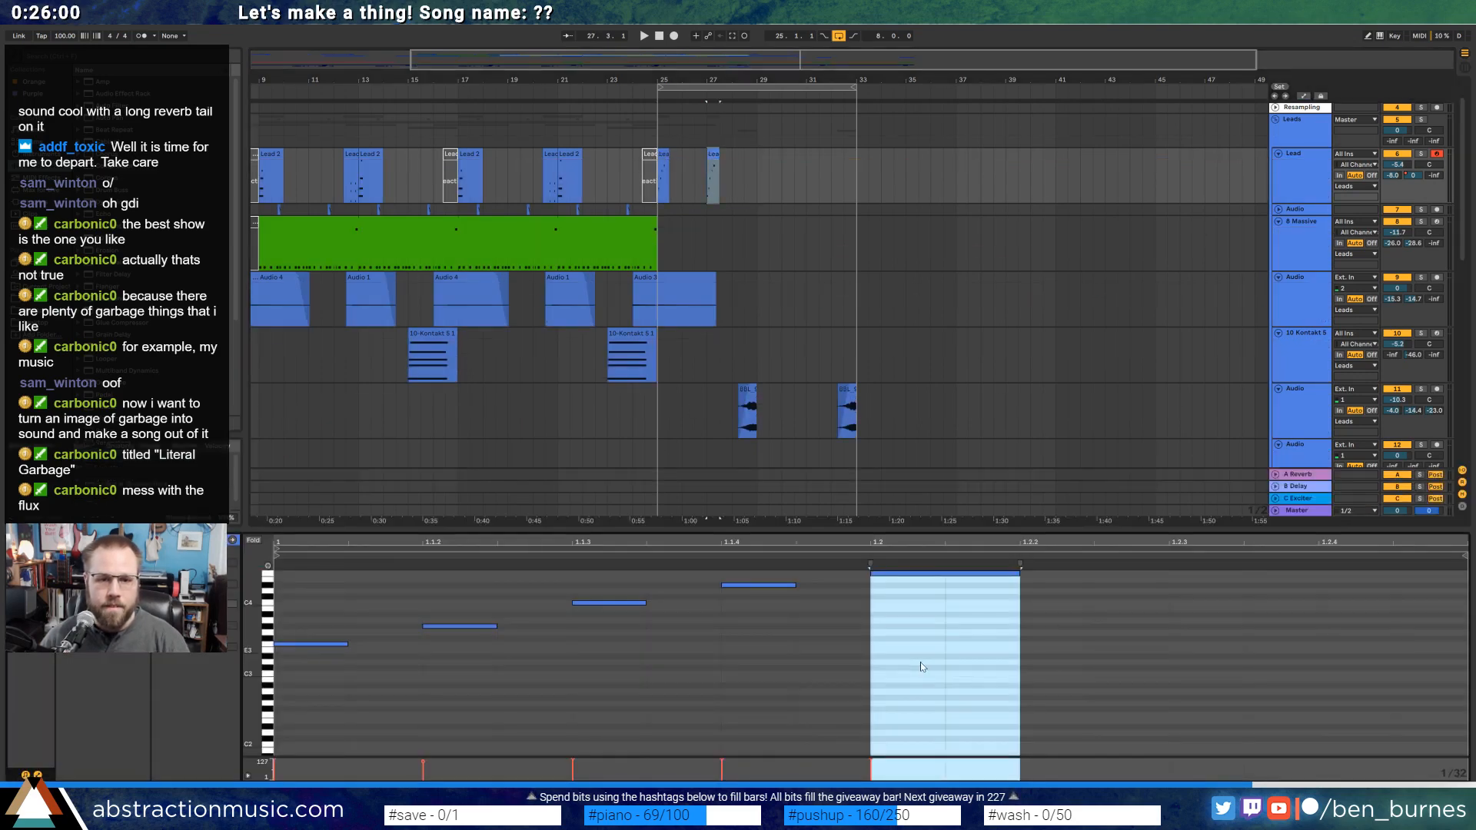
click(919, 645)
key(space)
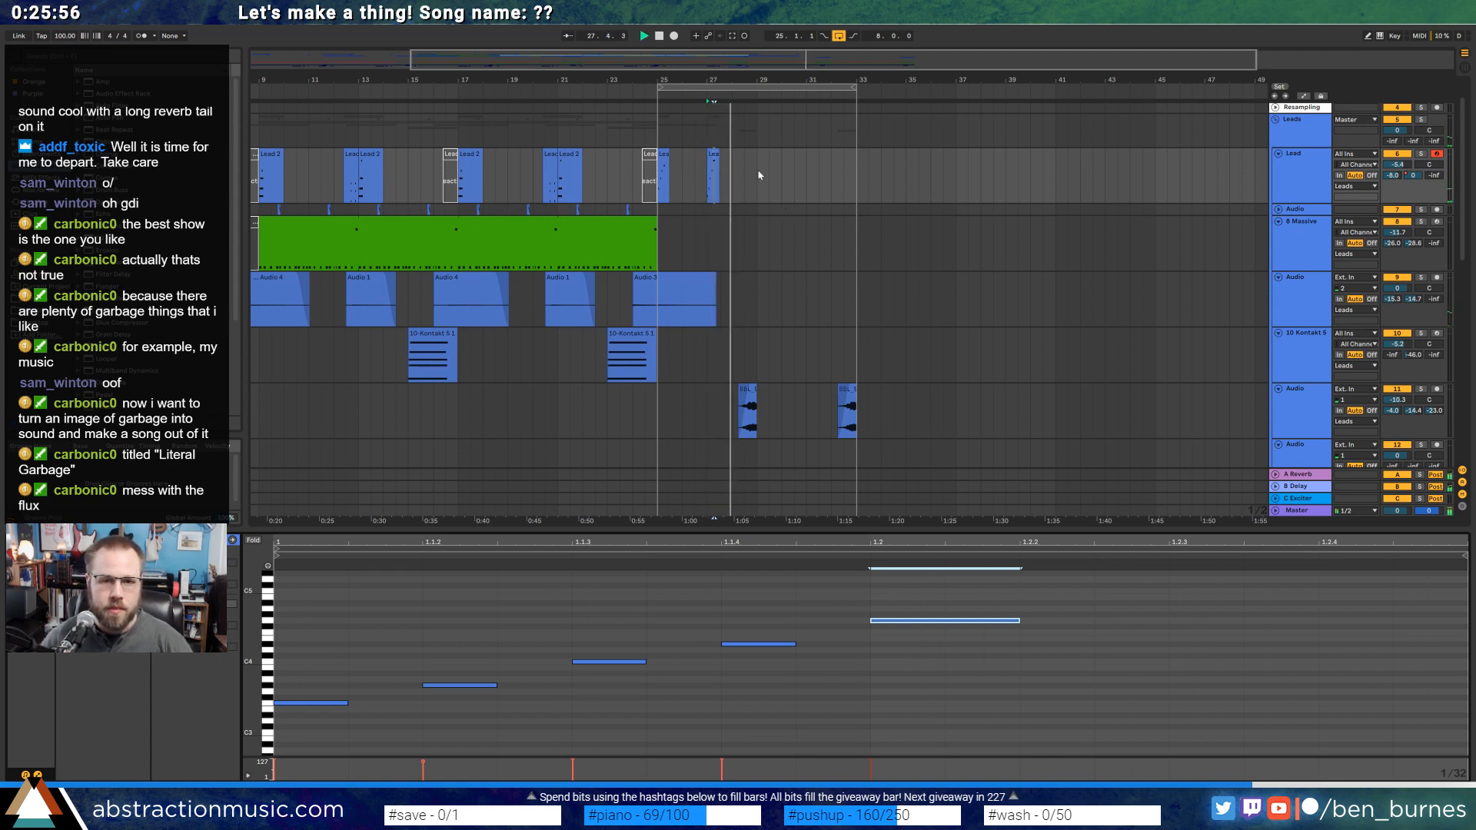
key(space)
Duplicate bars 25 to 29 of the Lead track into bars 29 to 33 and raise the bar 31 clip's final note to A#4.
drag(756, 173, 659, 166)
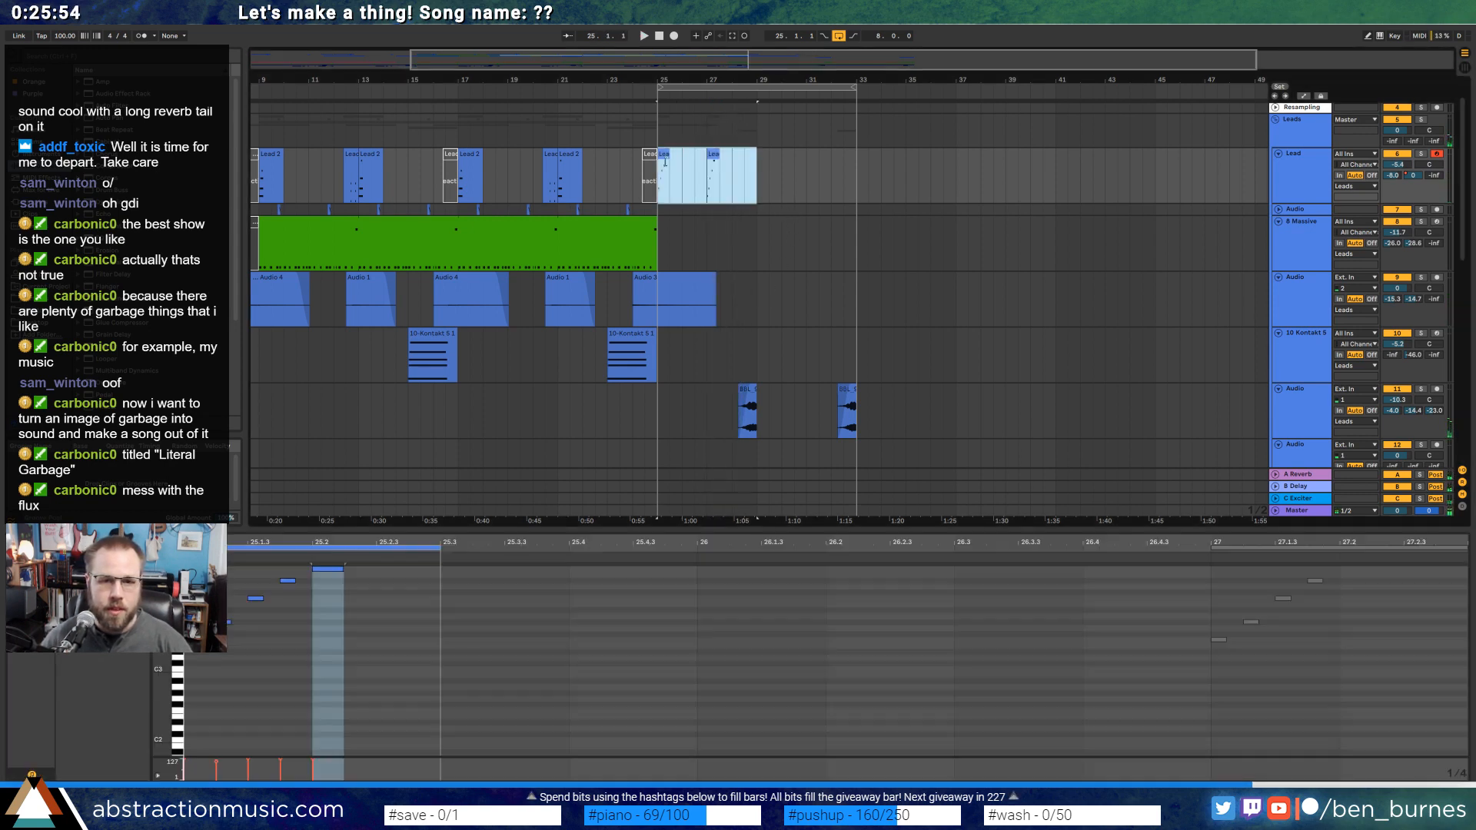
key(ctrl+d)
double_click(814, 160)
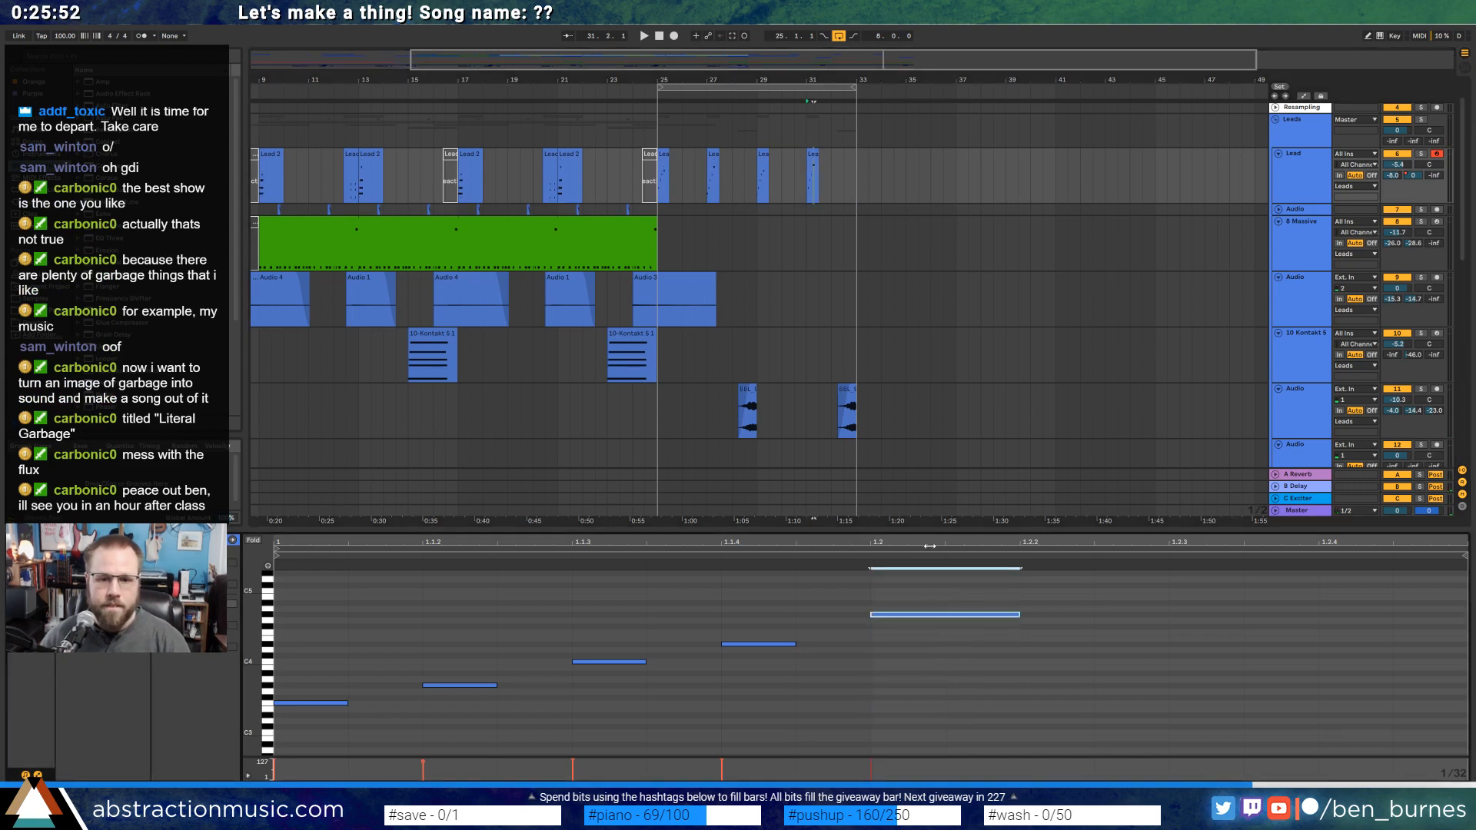
drag(961, 620, 961, 603)
key(space)
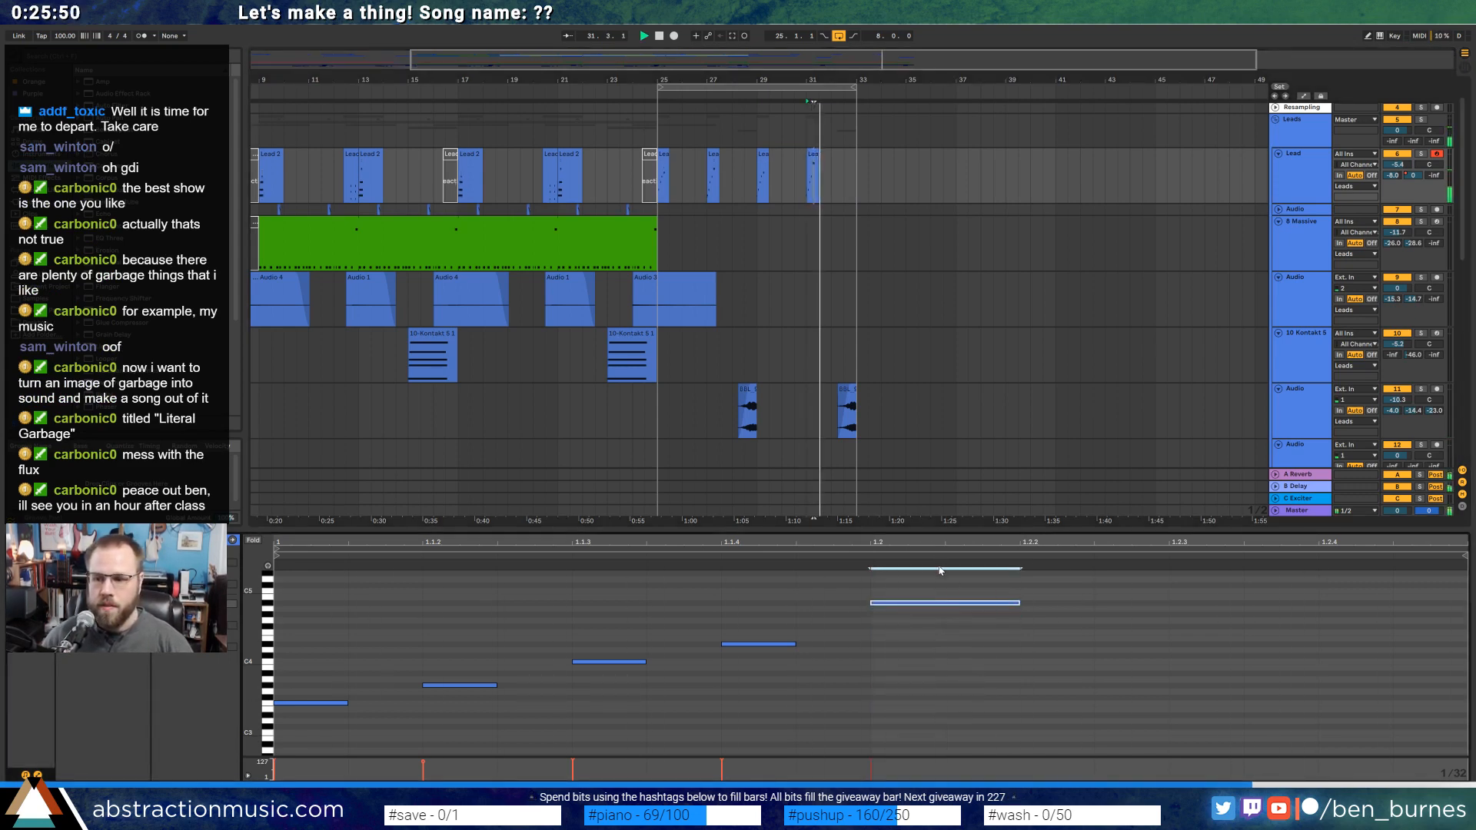
key(space)
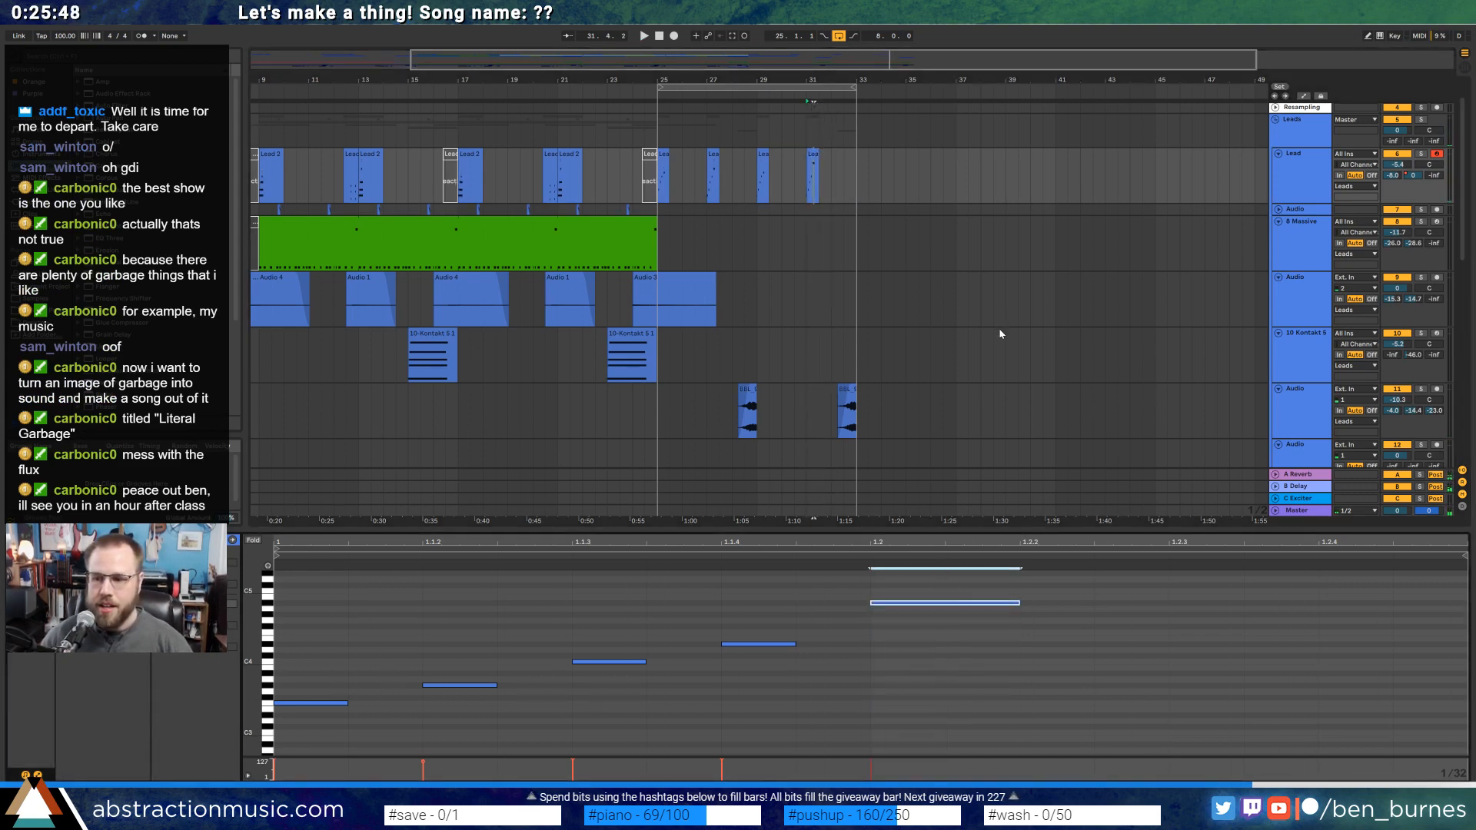
key(shift+Tab)
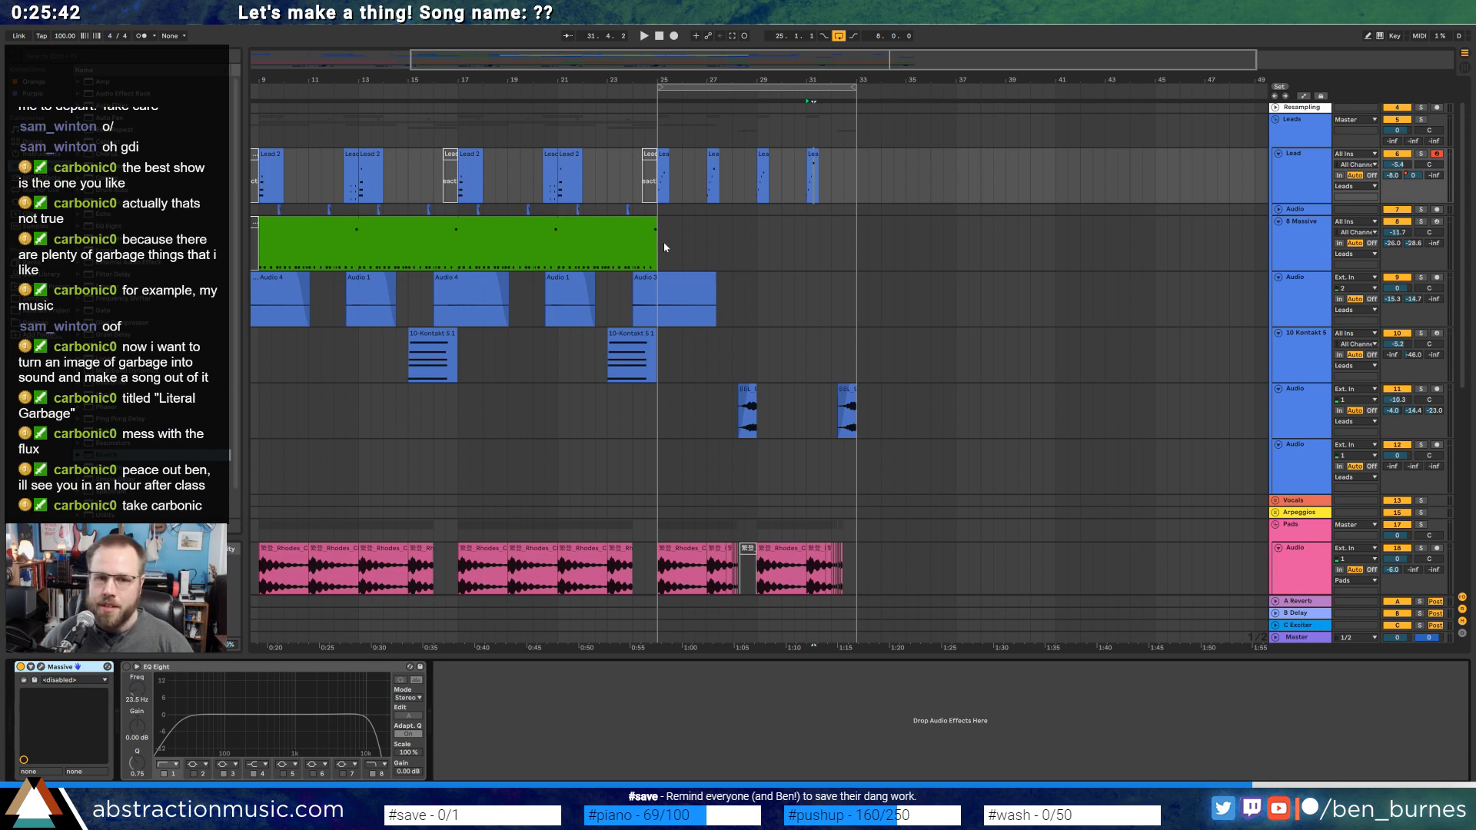
Bring the vibey Rhodes keys loop sample into the empty lead audio track at bar 26 and warp it to end at bar 29.
click(659, 481)
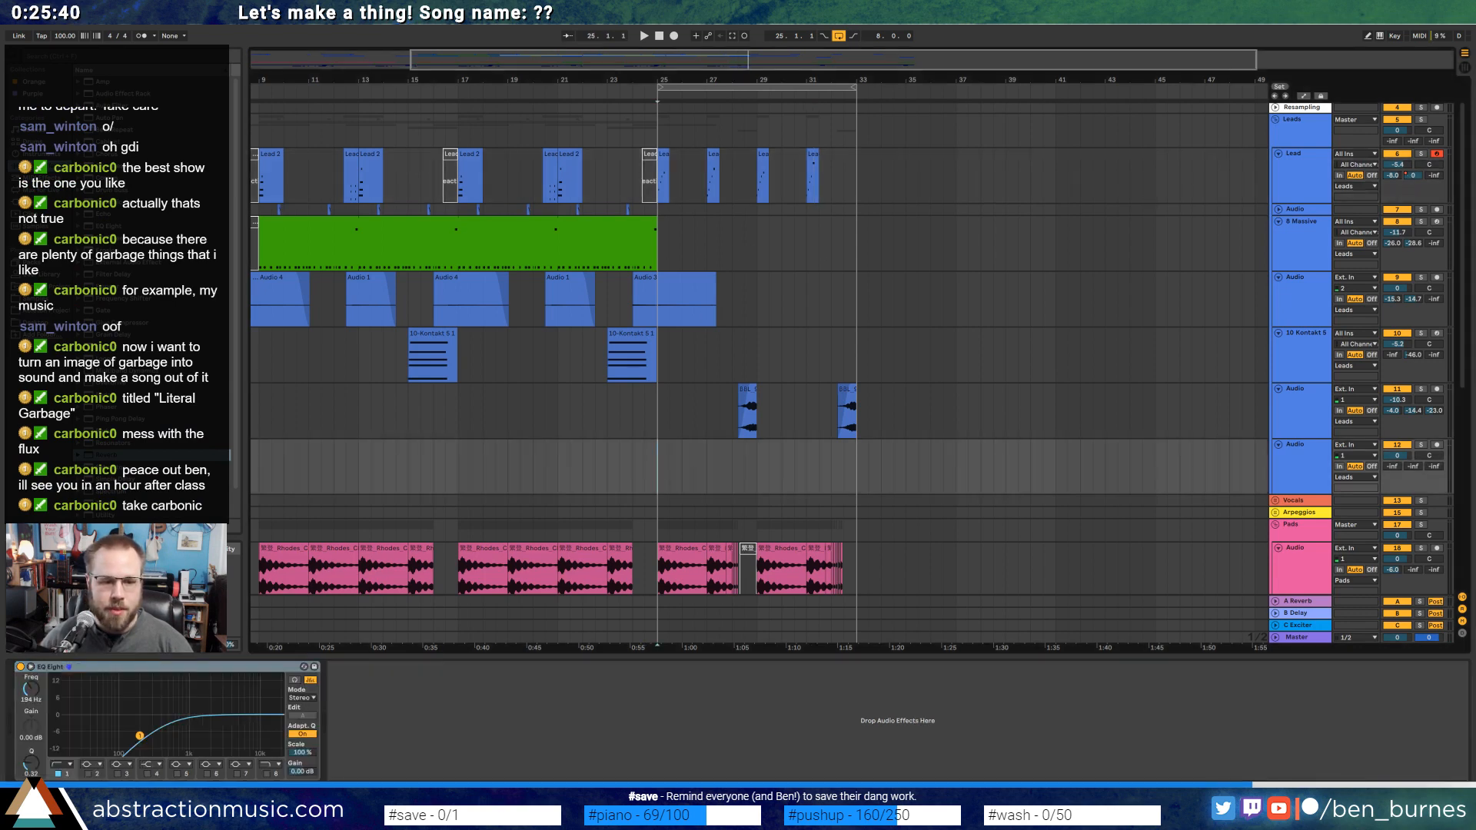
key(alt+Tab)
drag(1043, 489, 718, 452)
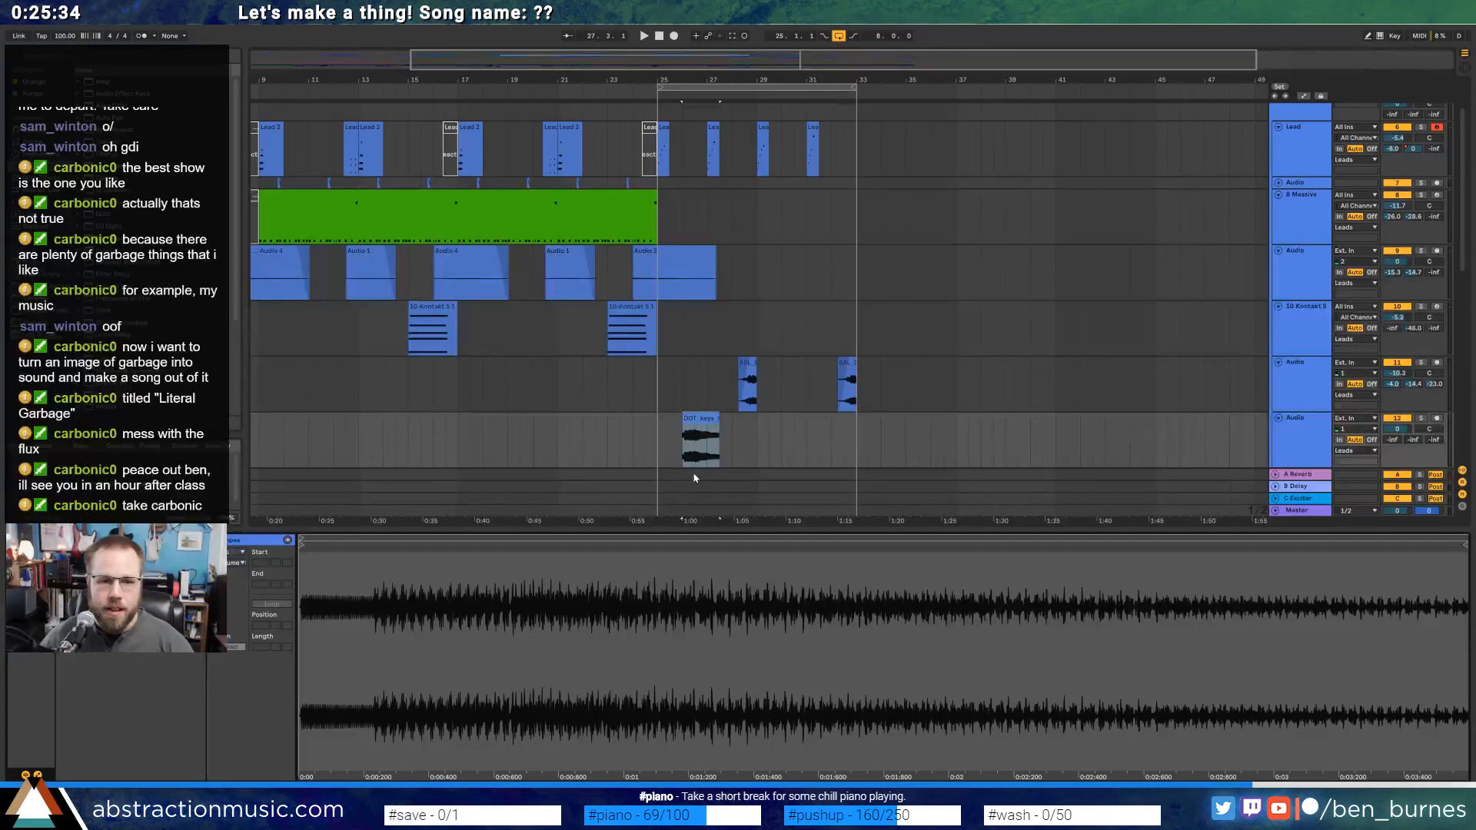
click(135, 552)
click(146, 595)
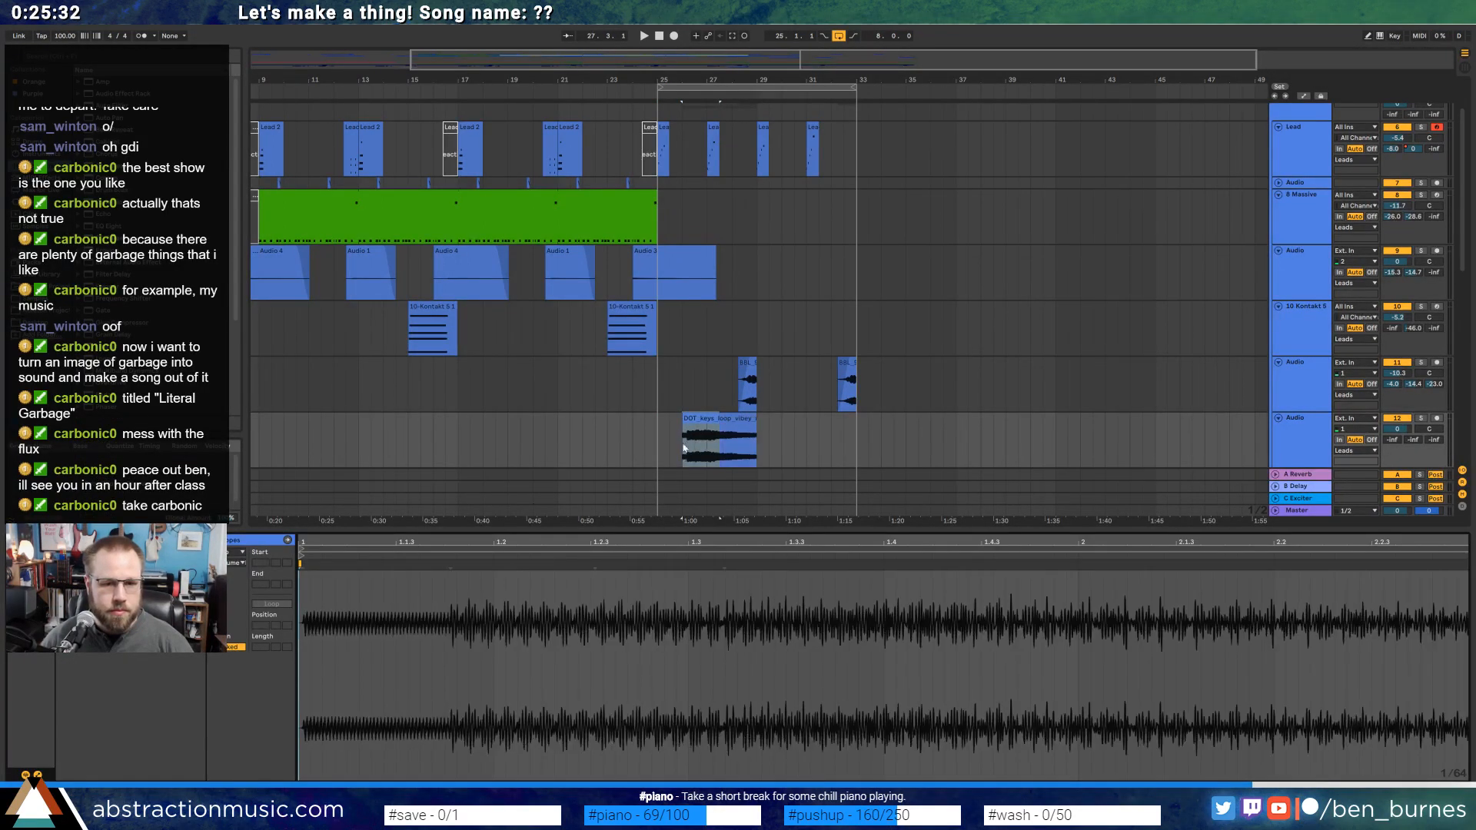
Fade out the end of the Rhodes loop clip and set its track to about -5.3 dB with the A-Reverb send at -20 dB.
mouse_move(759, 431)
mouse_down()
mouse_move(706, 431)
mouse_move(757, 423)
mouse_move(733, 417)
mouse_up()
scroll(741, 452, up, 5)
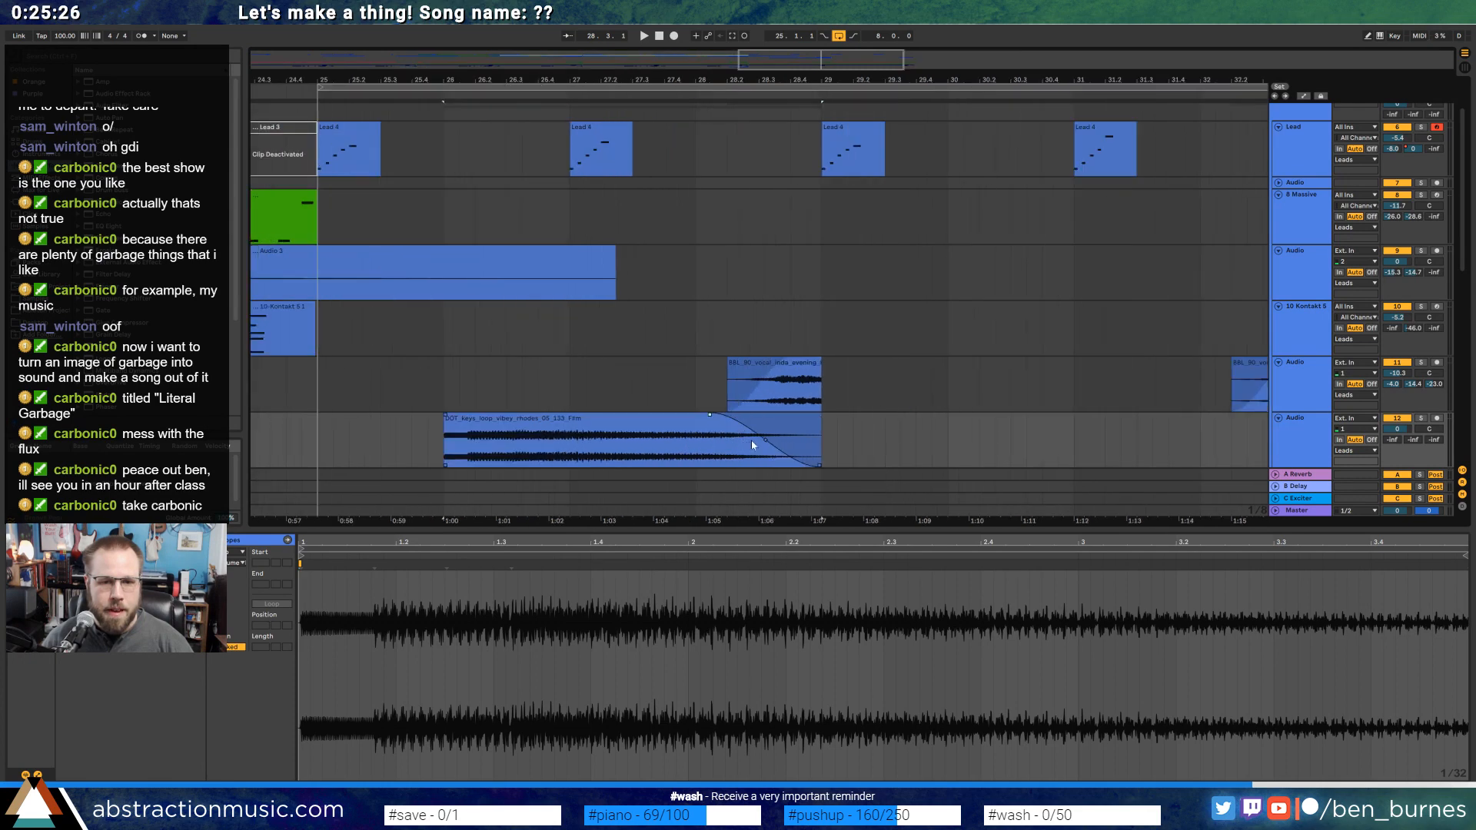
drag(1397, 429, 1406, 464)
key(shift+Tab)
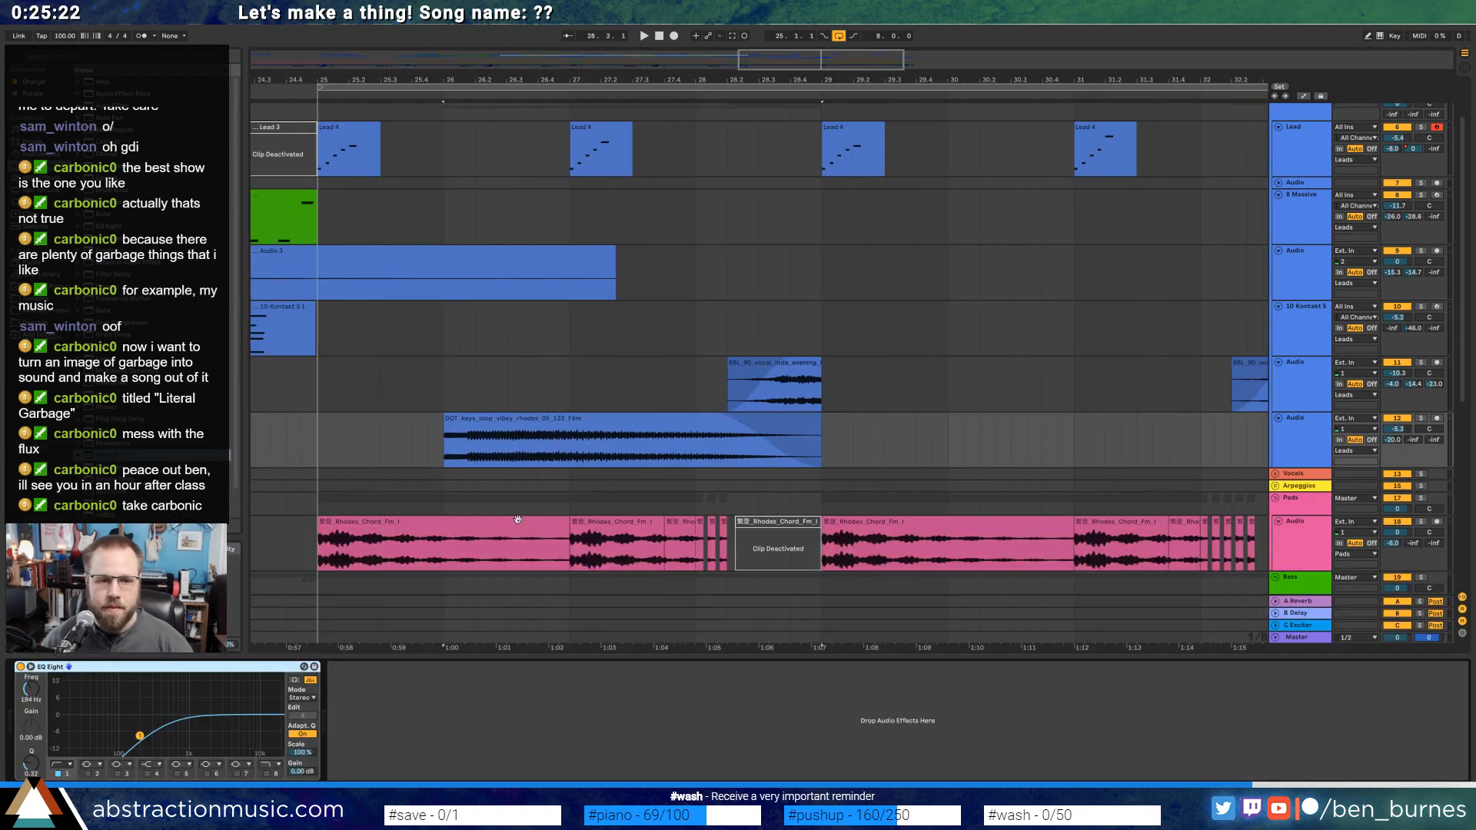
Switch the Rhodes loop clip's warp mode to Texture so its grain size and flux can be modulated.
double_click(495, 421)
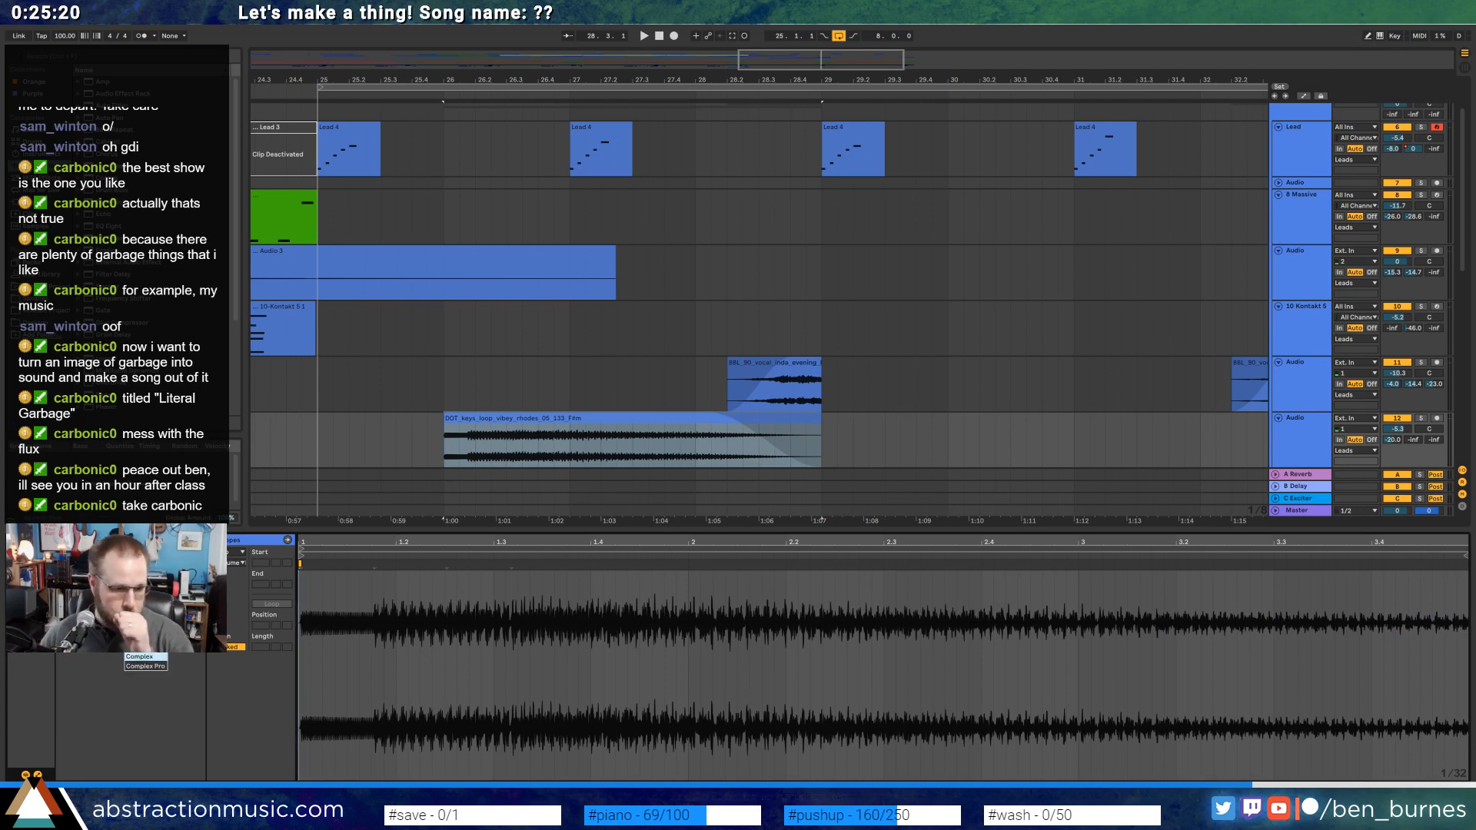
click(229, 563)
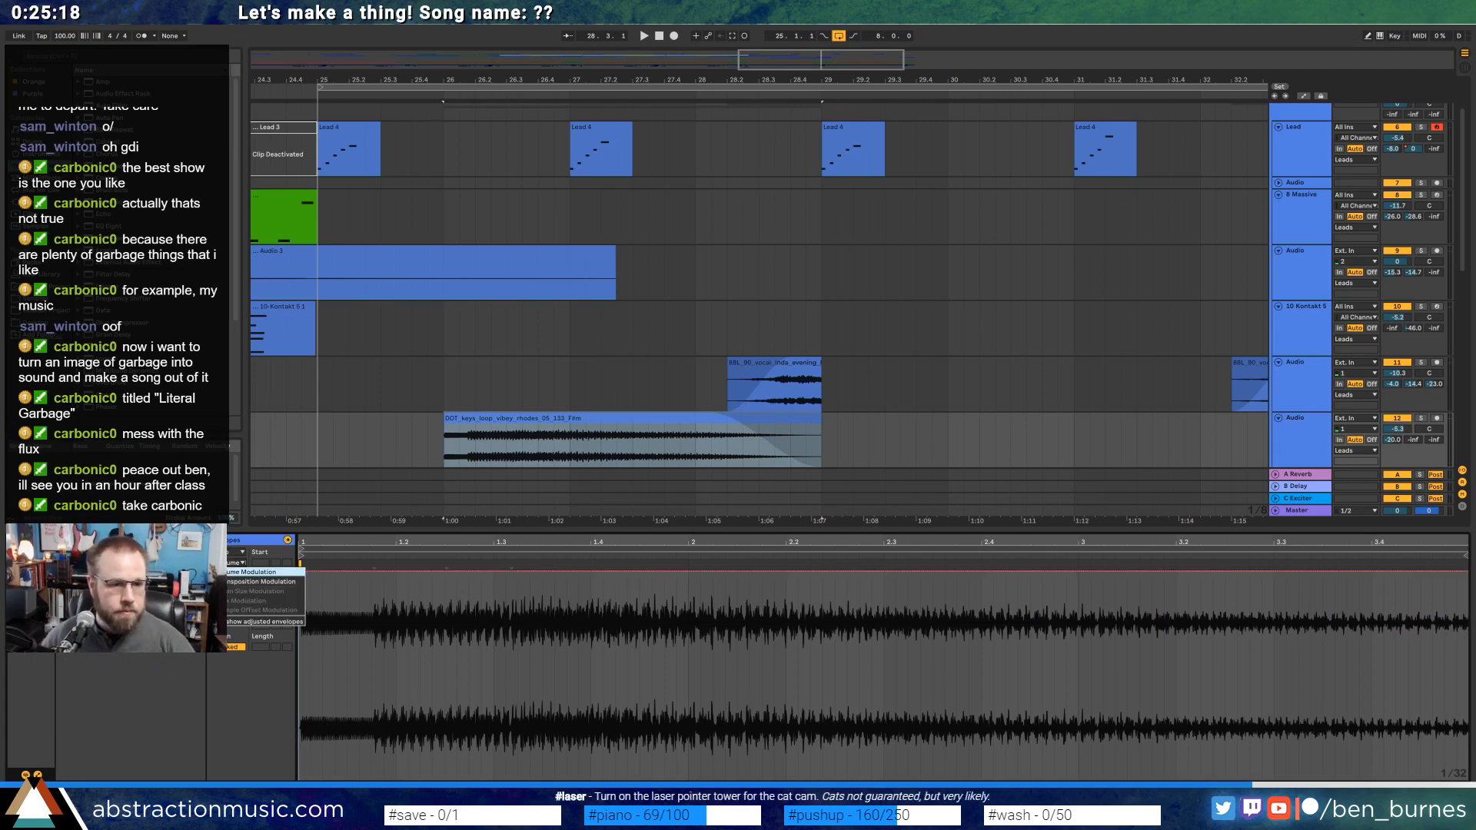
click(229, 601)
click(146, 606)
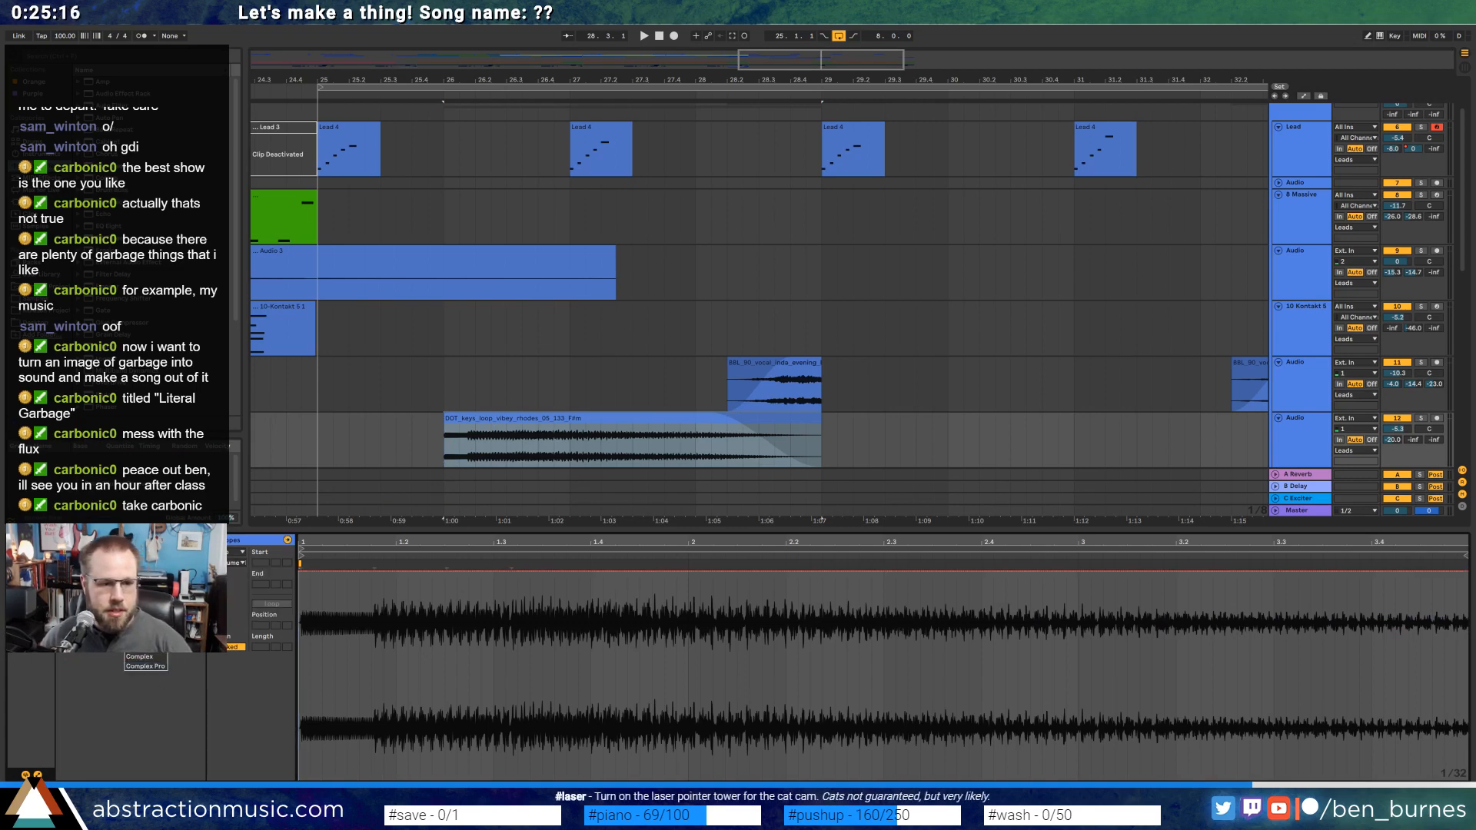
Draw a Grain Size Modulation envelope that rises from mid level to a peak just after beat 2 and falls to zero near the clip's end.
click(237, 563)
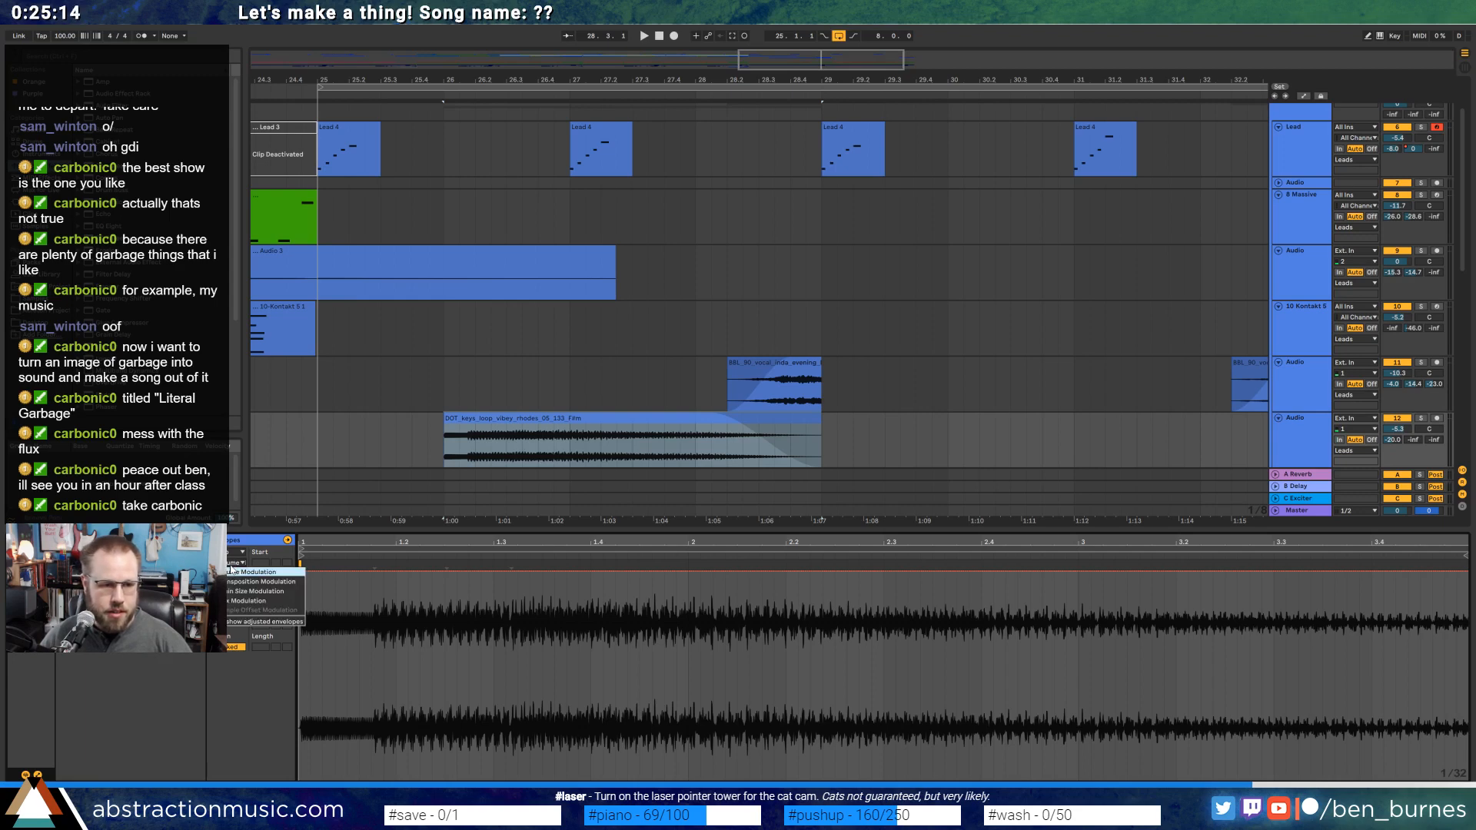
click(239, 591)
drag(343, 575, 461, 681)
drag(568, 682, 737, 575)
drag(972, 575, 1432, 779)
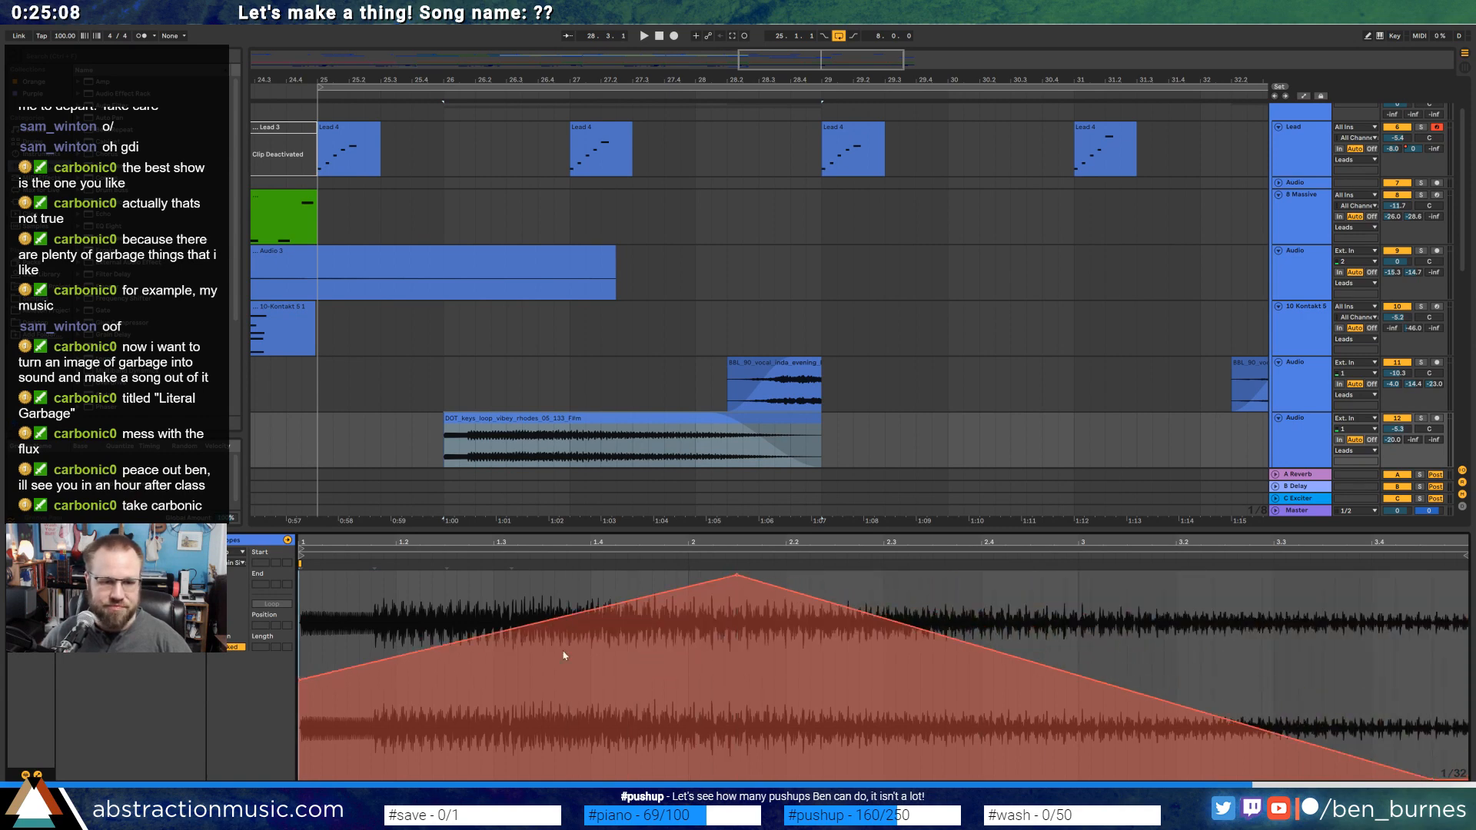
Ramp the Rhodes loop's Flux Modulation envelope up from 0%, play the section and raise the envelope's start to maximum.
click(233, 604)
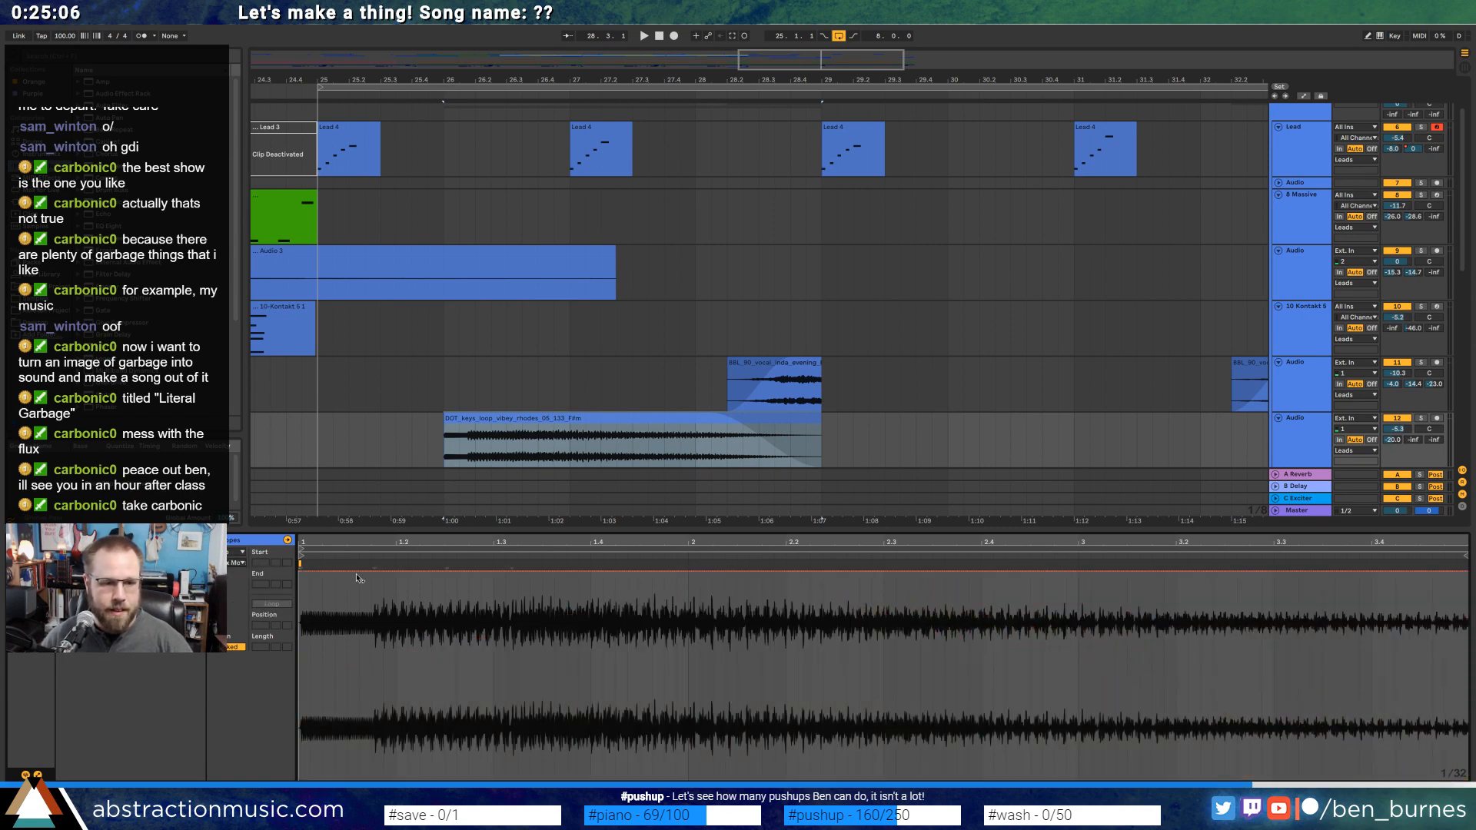
drag(359, 576, 323, 780)
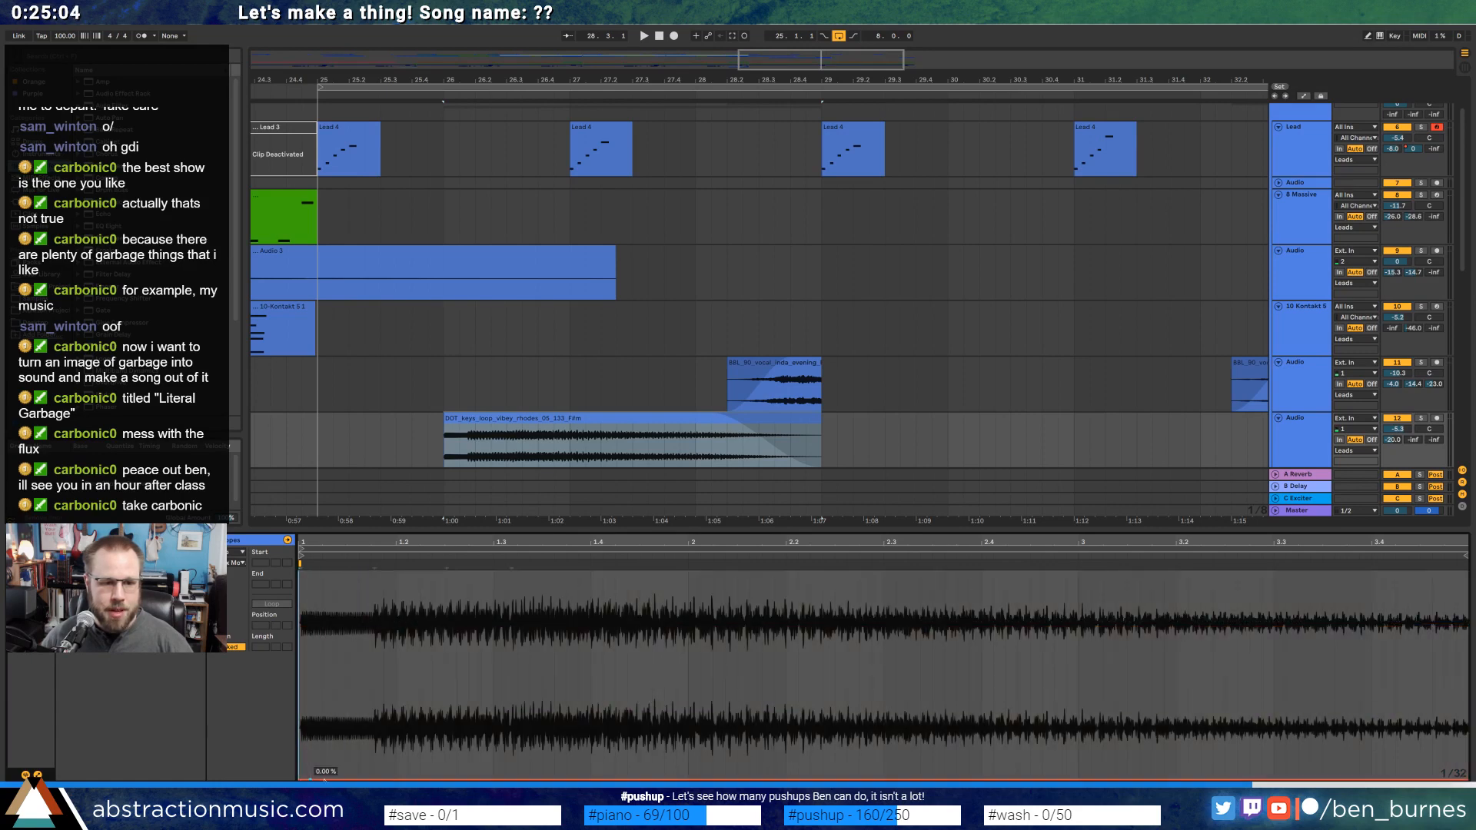
drag(510, 779, 1371, 572)
key(space)
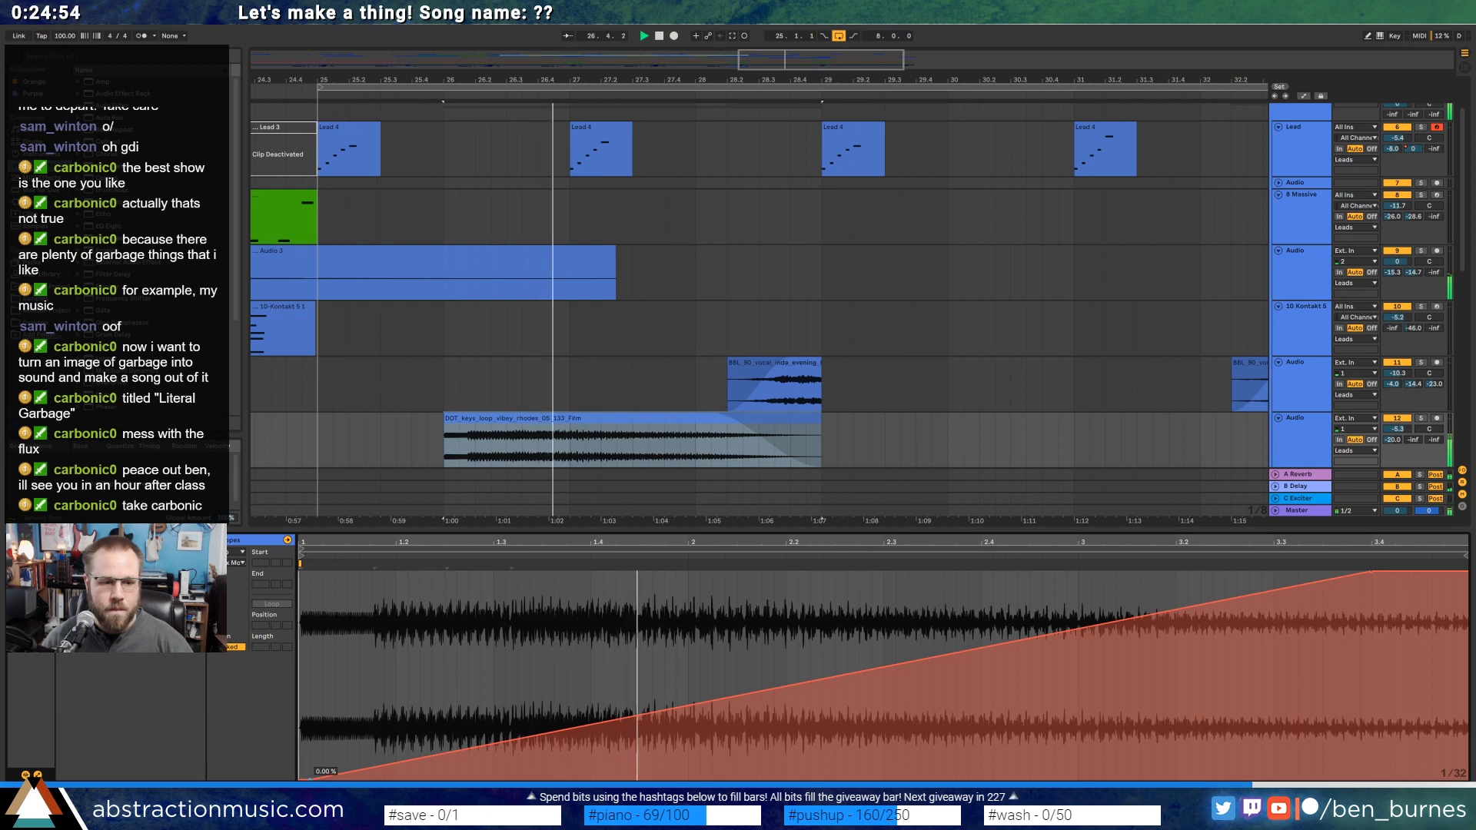
drag(310, 778, 310, 571)
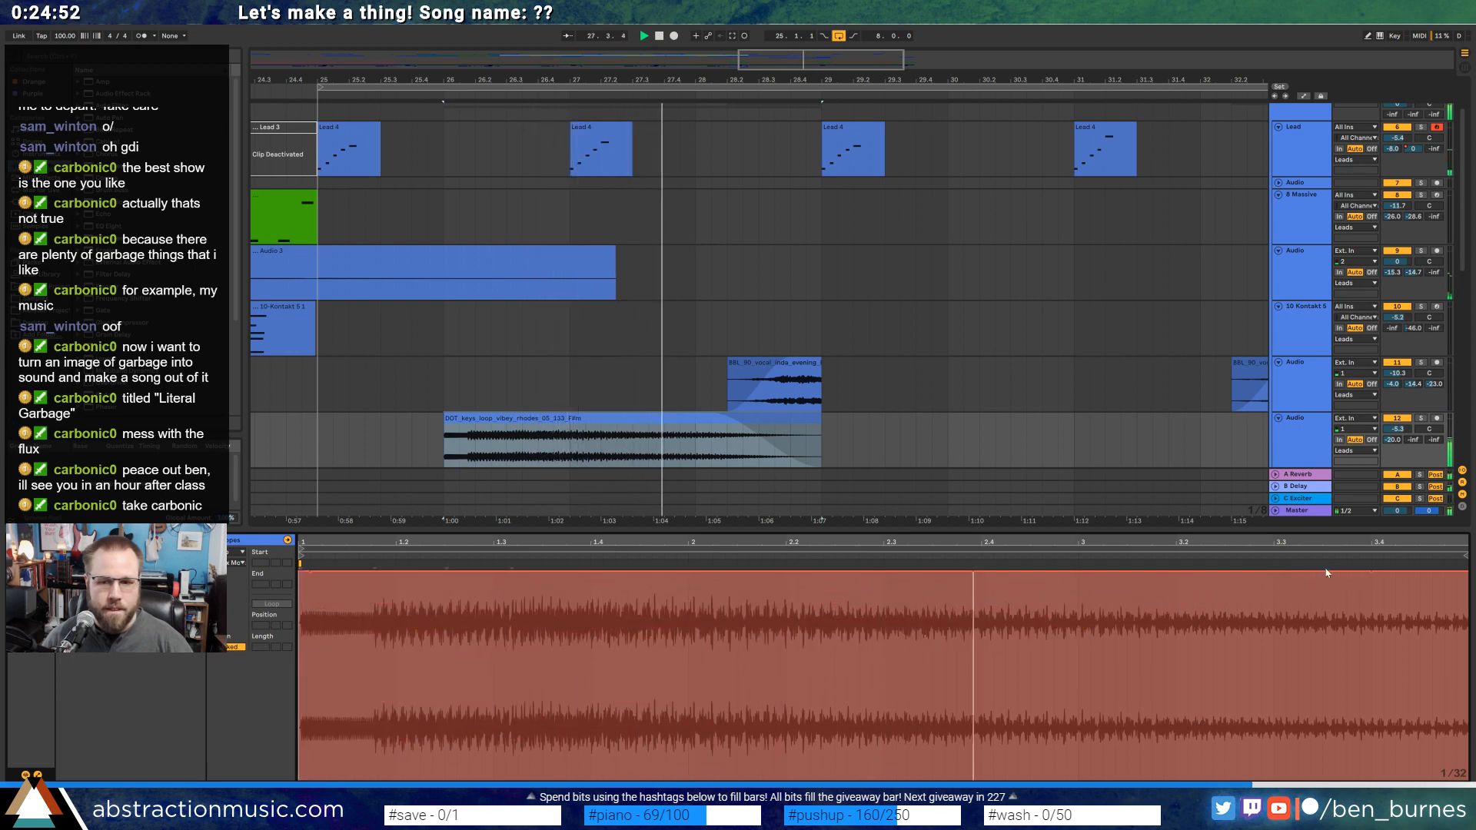
Drop the Rhodes loop's Flux envelope to 0% at the clip's end and bend the falling line into a convex curve.
drag(1383, 572, 1383, 779)
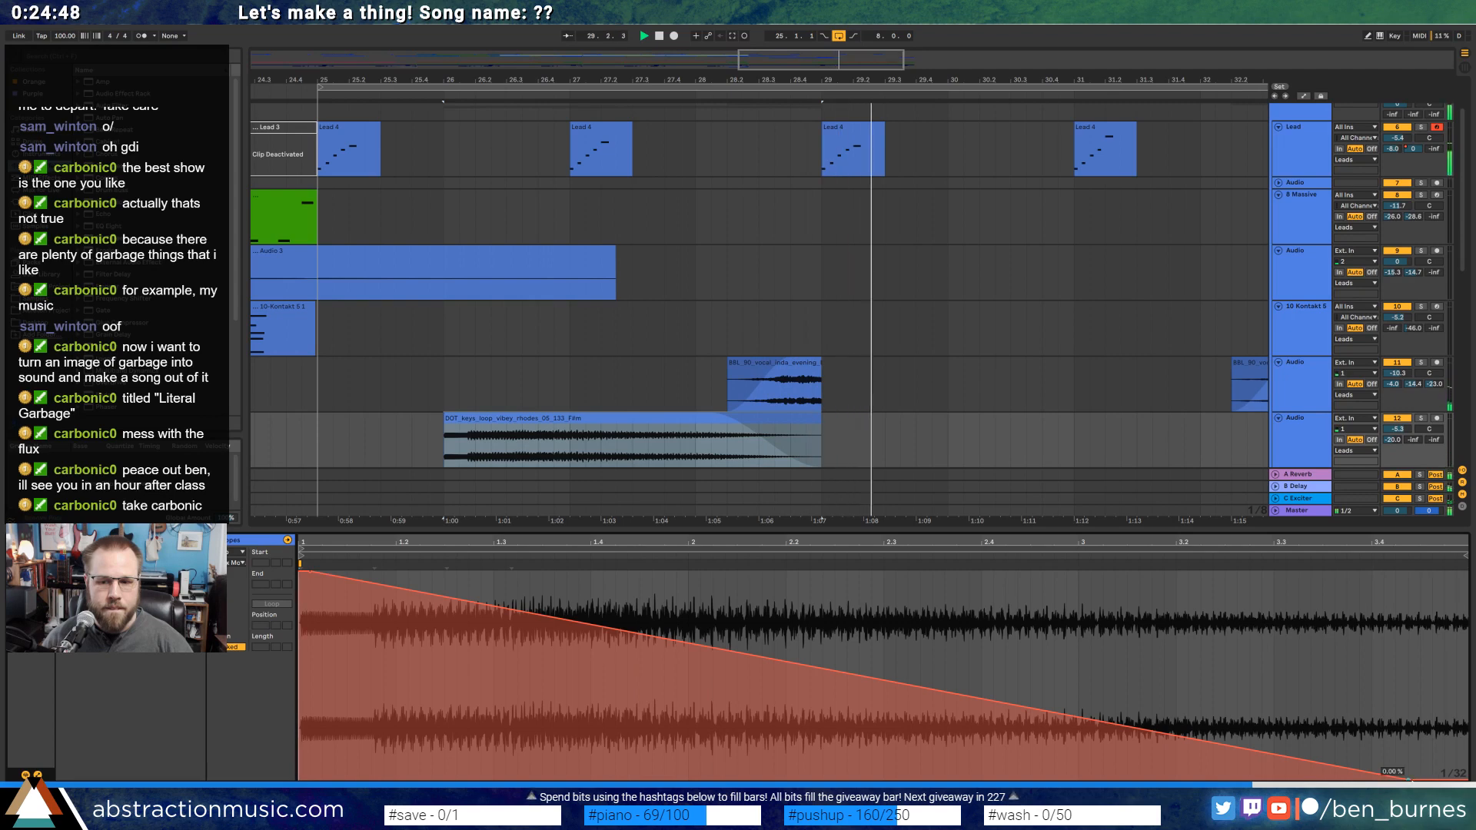
drag(1407, 779, 1456, 779)
key(space)
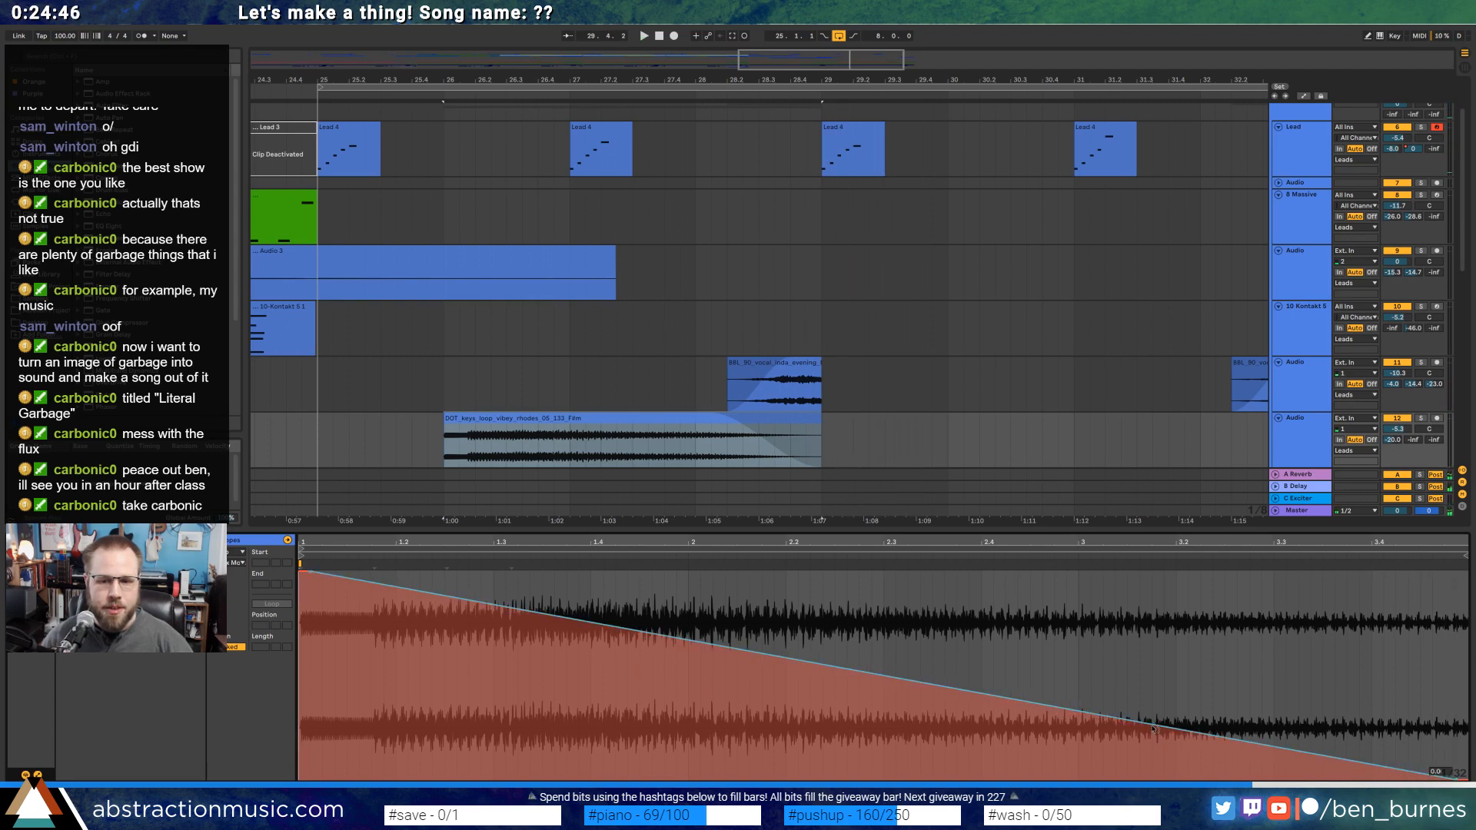
drag(1153, 729, 1154, 670)
Drag the Rhodes loop's warp markers so its onsets shift to beats 1.2 through 1.4, and play the section.
click(572, 420)
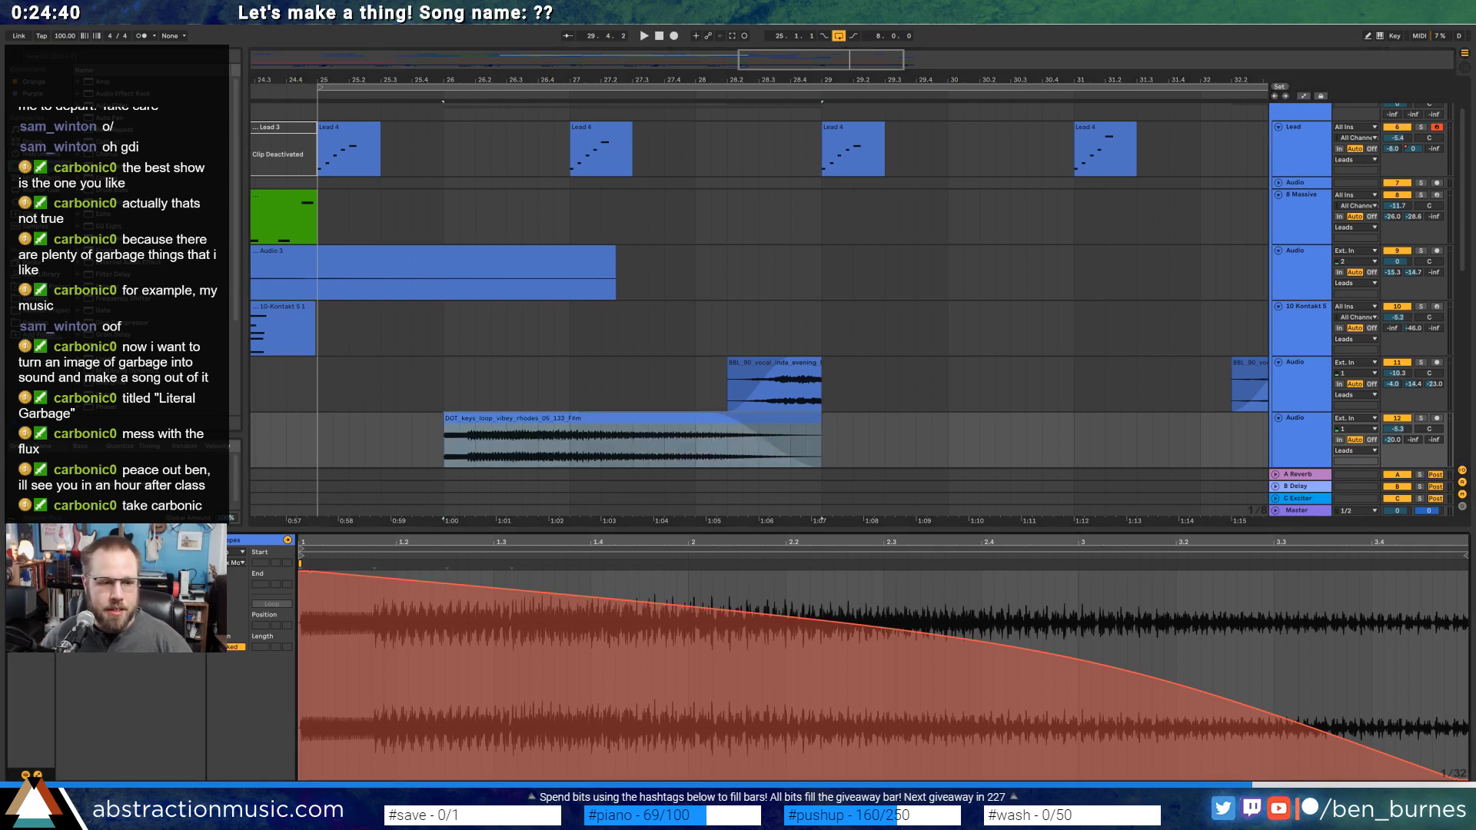
click(38, 775)
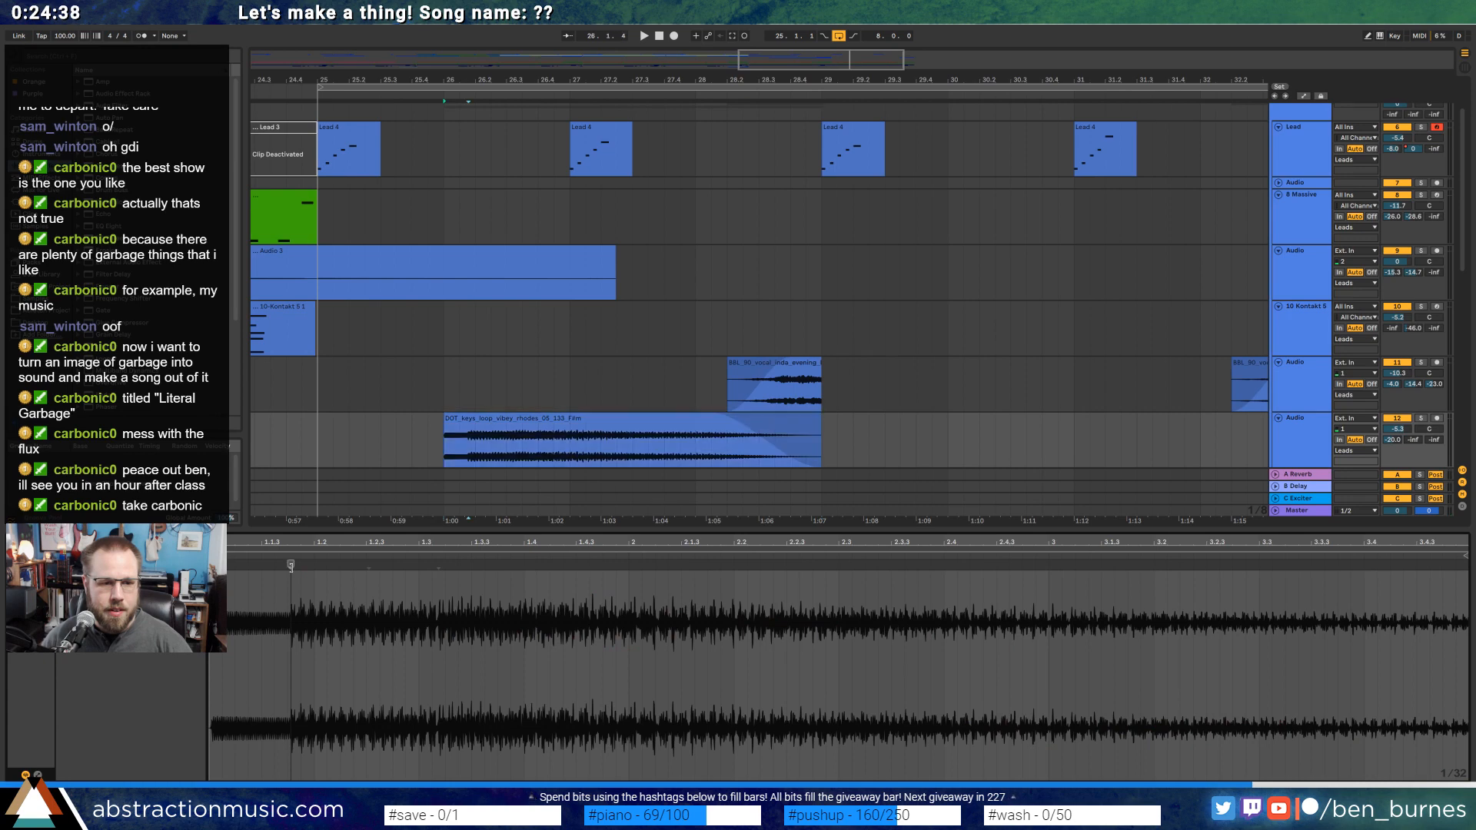
drag(291, 567, 525, 566)
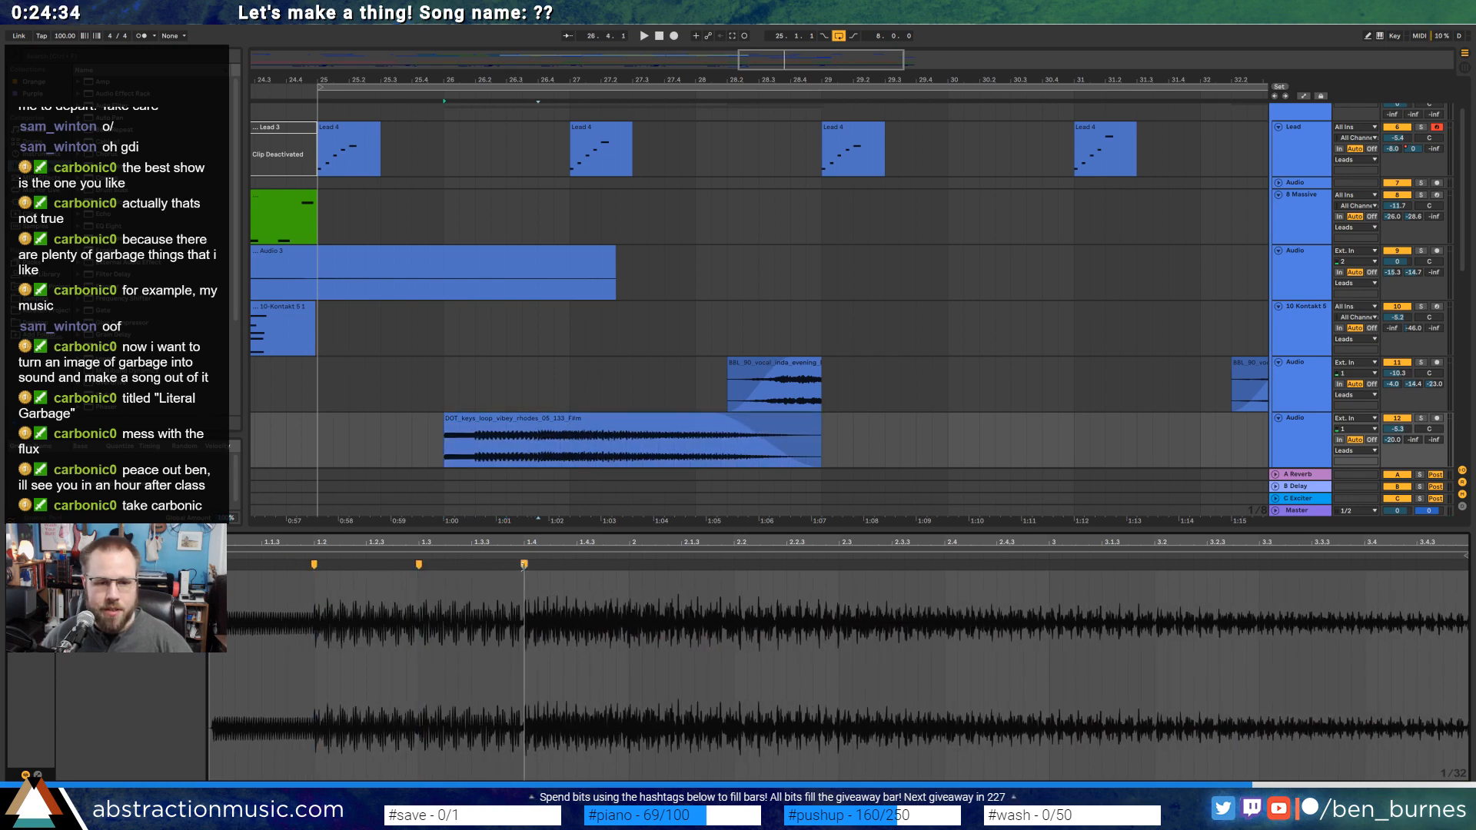
key(space)
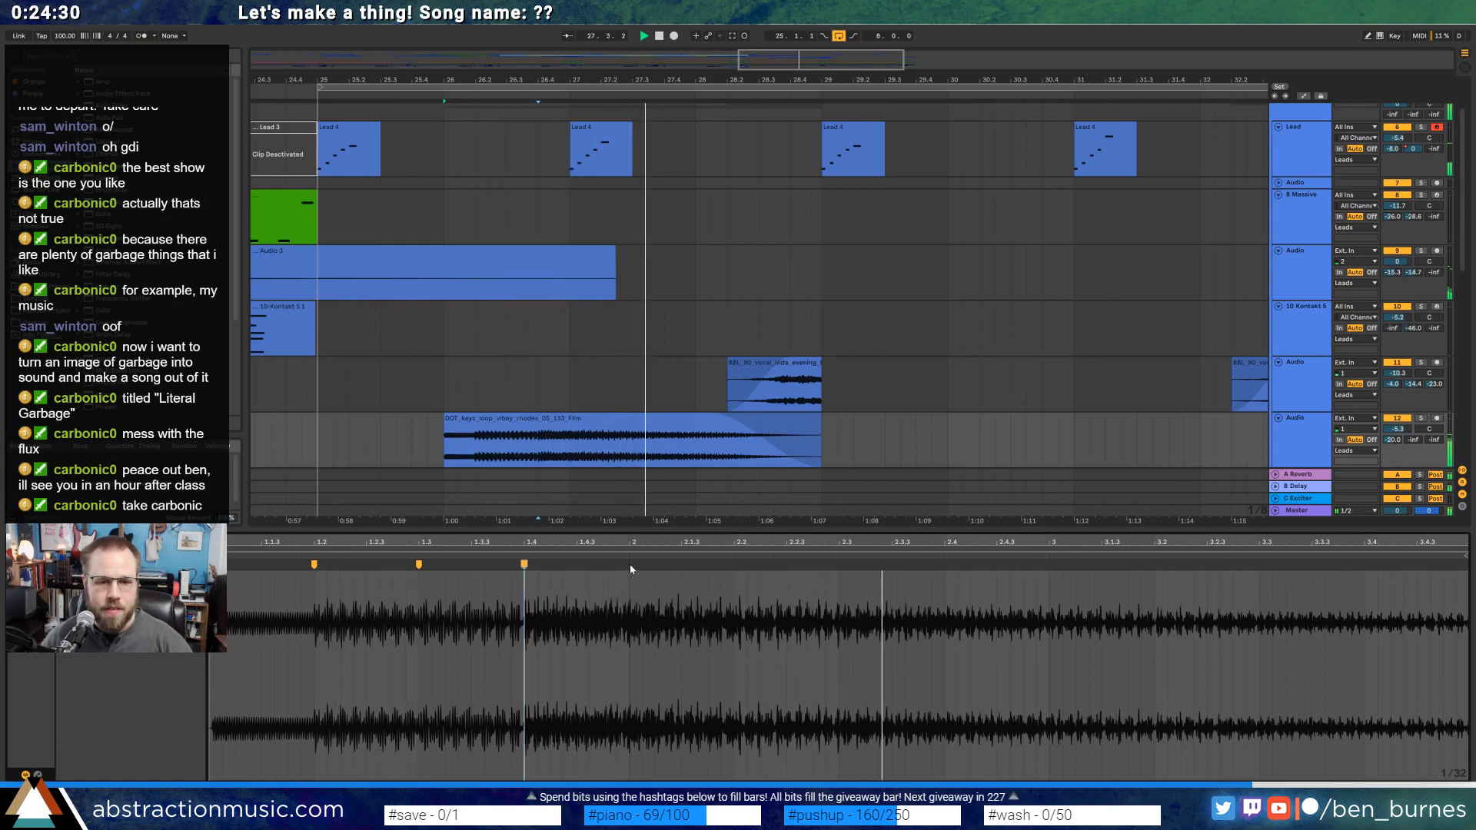
Delete the Rhodes loop clip together with its audio track.
click(648, 420)
key(Delete)
key(space)
click(1305, 435)
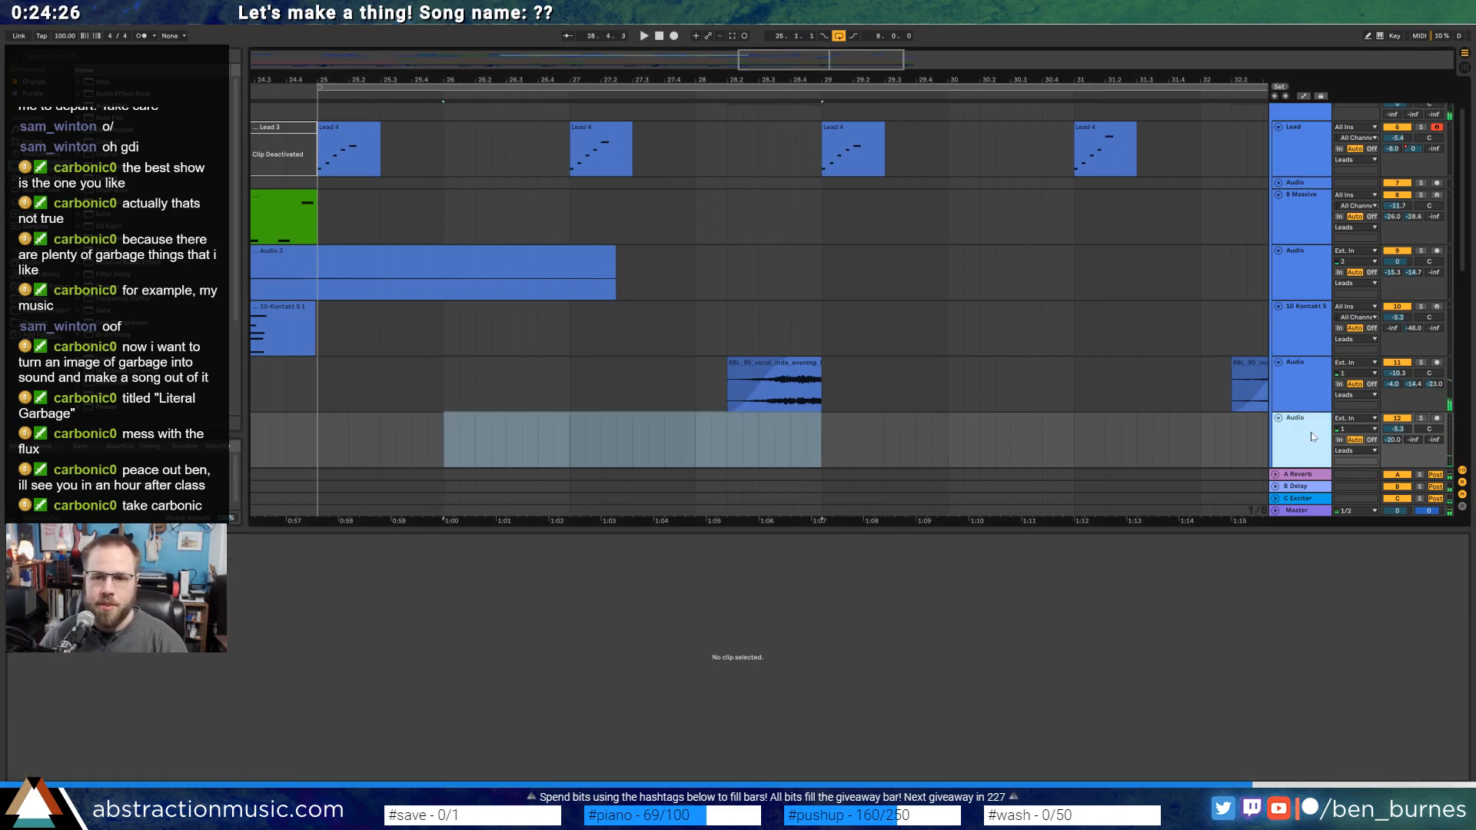
key(Delete)
Assign the Massive track's color to its clips.
drag(736, 58, 735, 20)
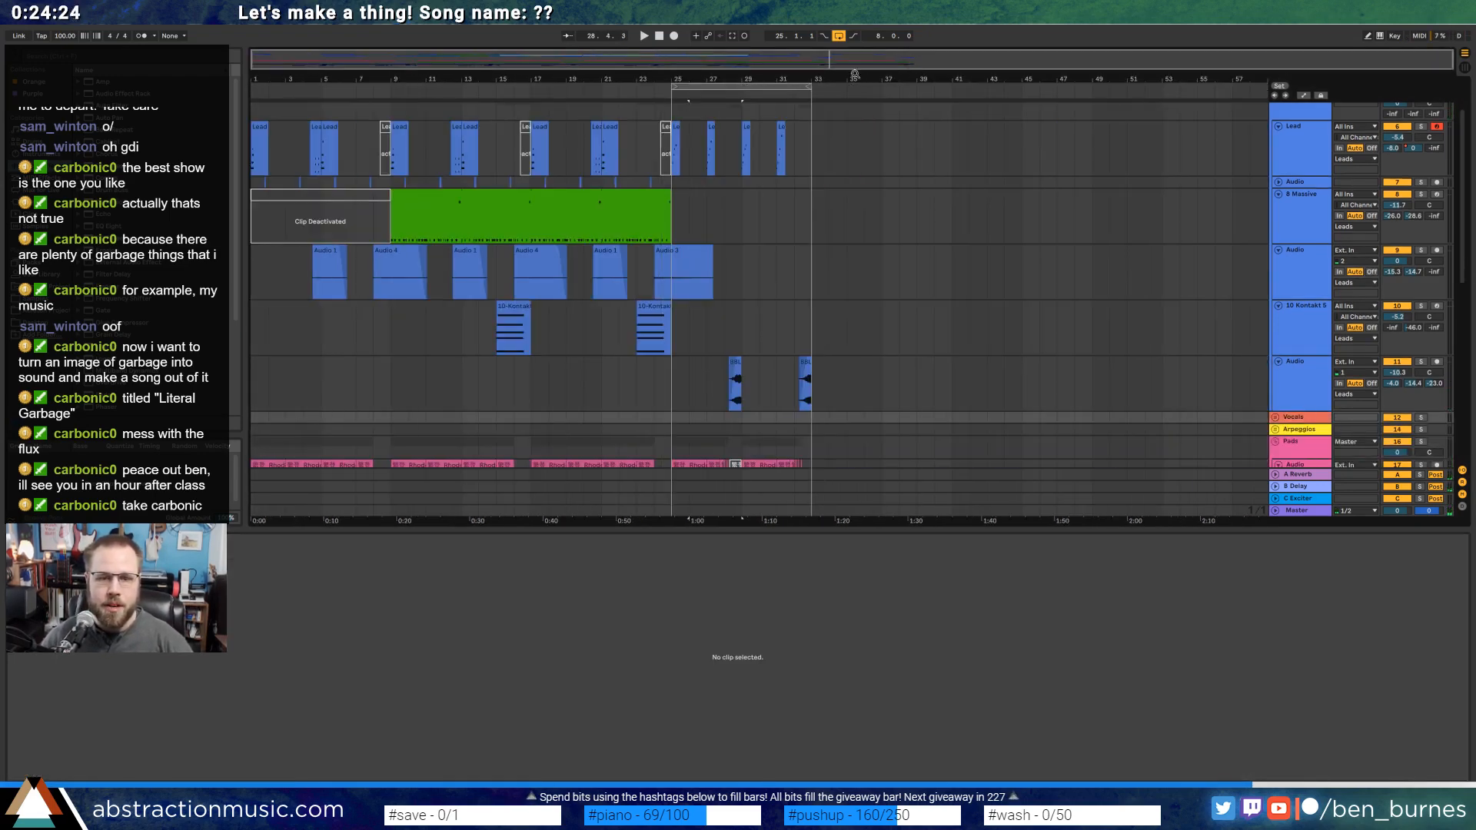
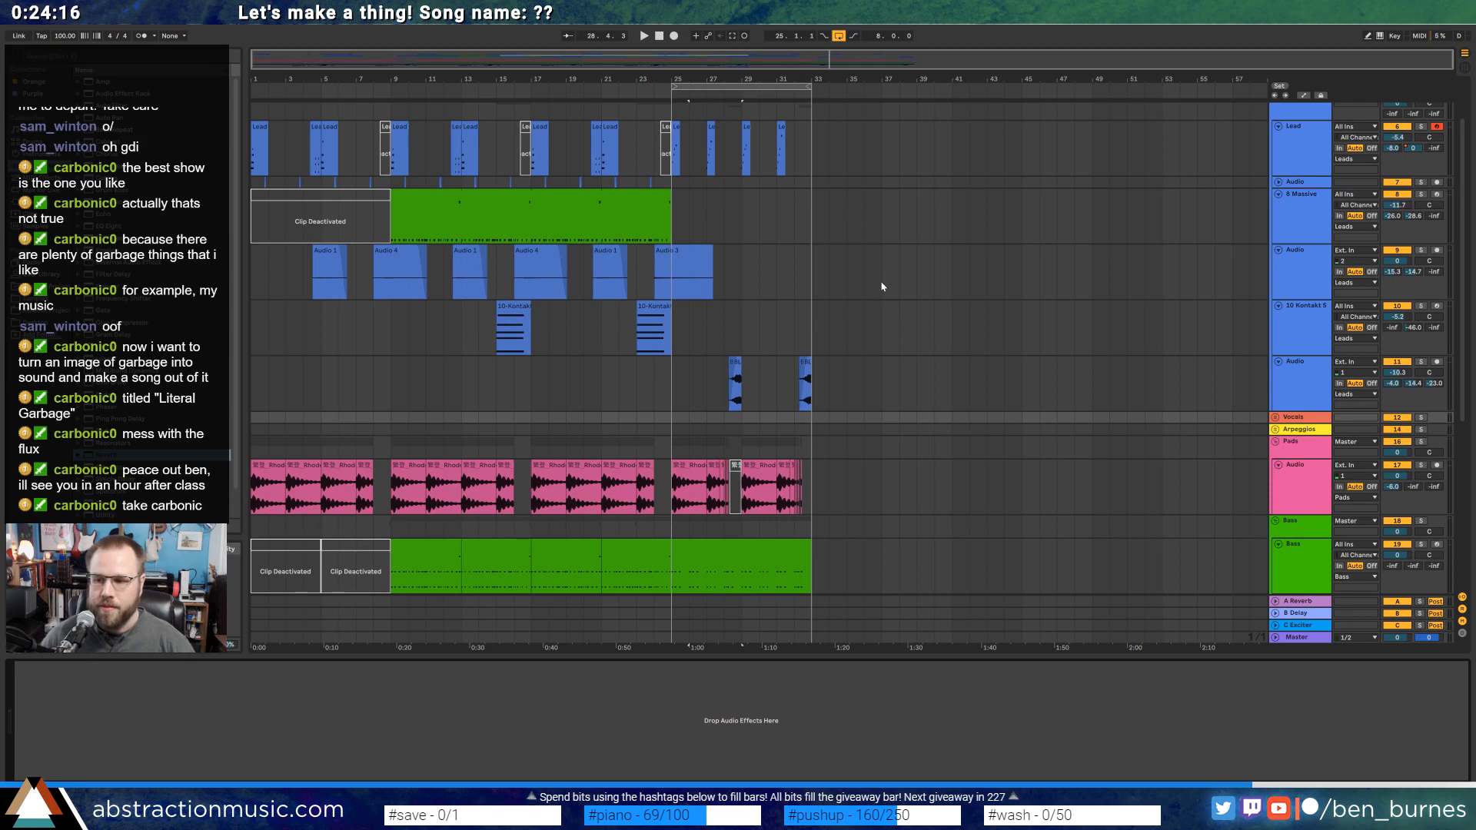
scroll(697, 284, up, 1)
scroll(738, 300, down, 2)
scroll(1132, 221, up, 1)
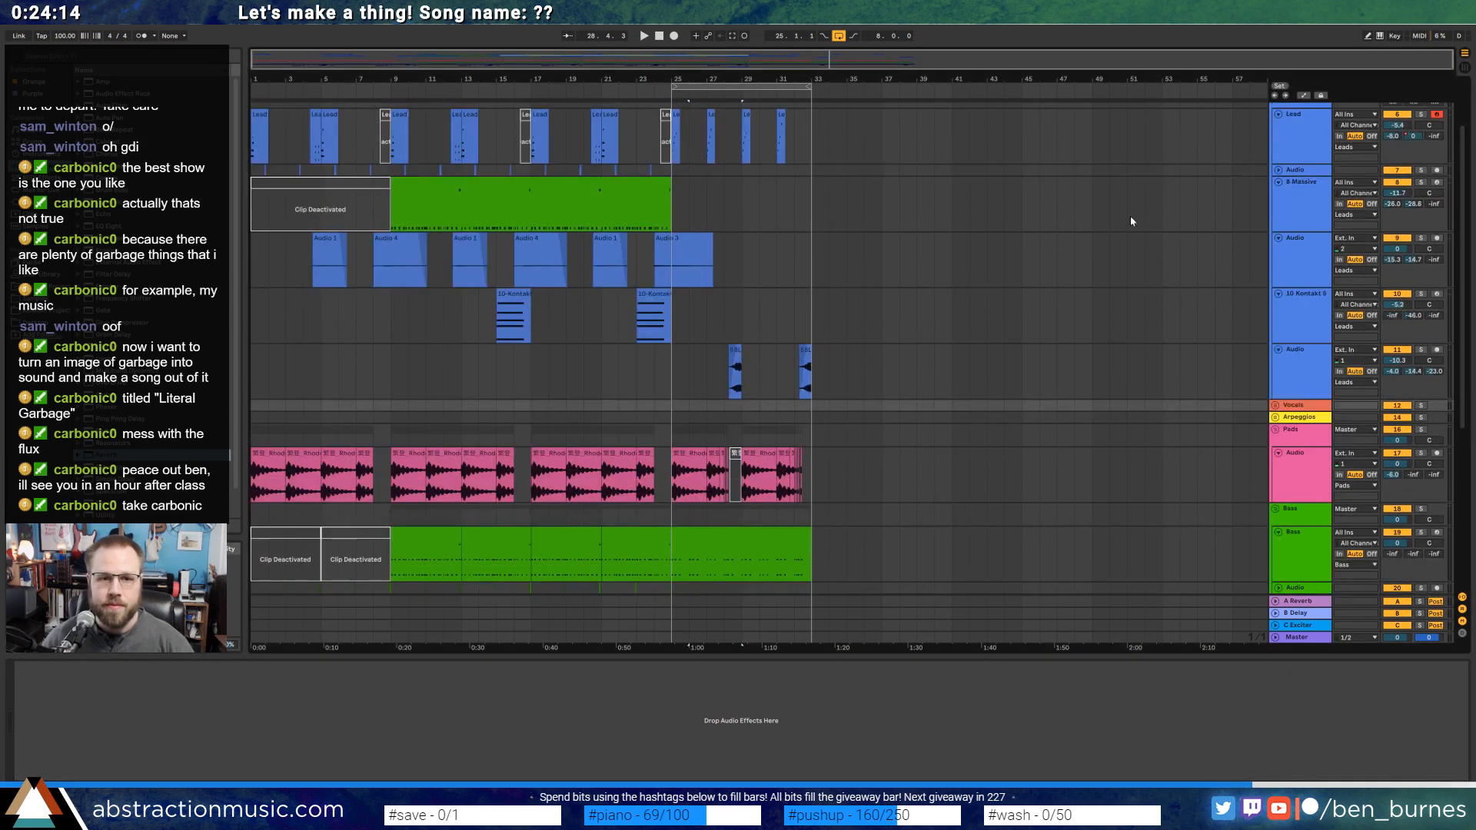
right_click(1288, 183)
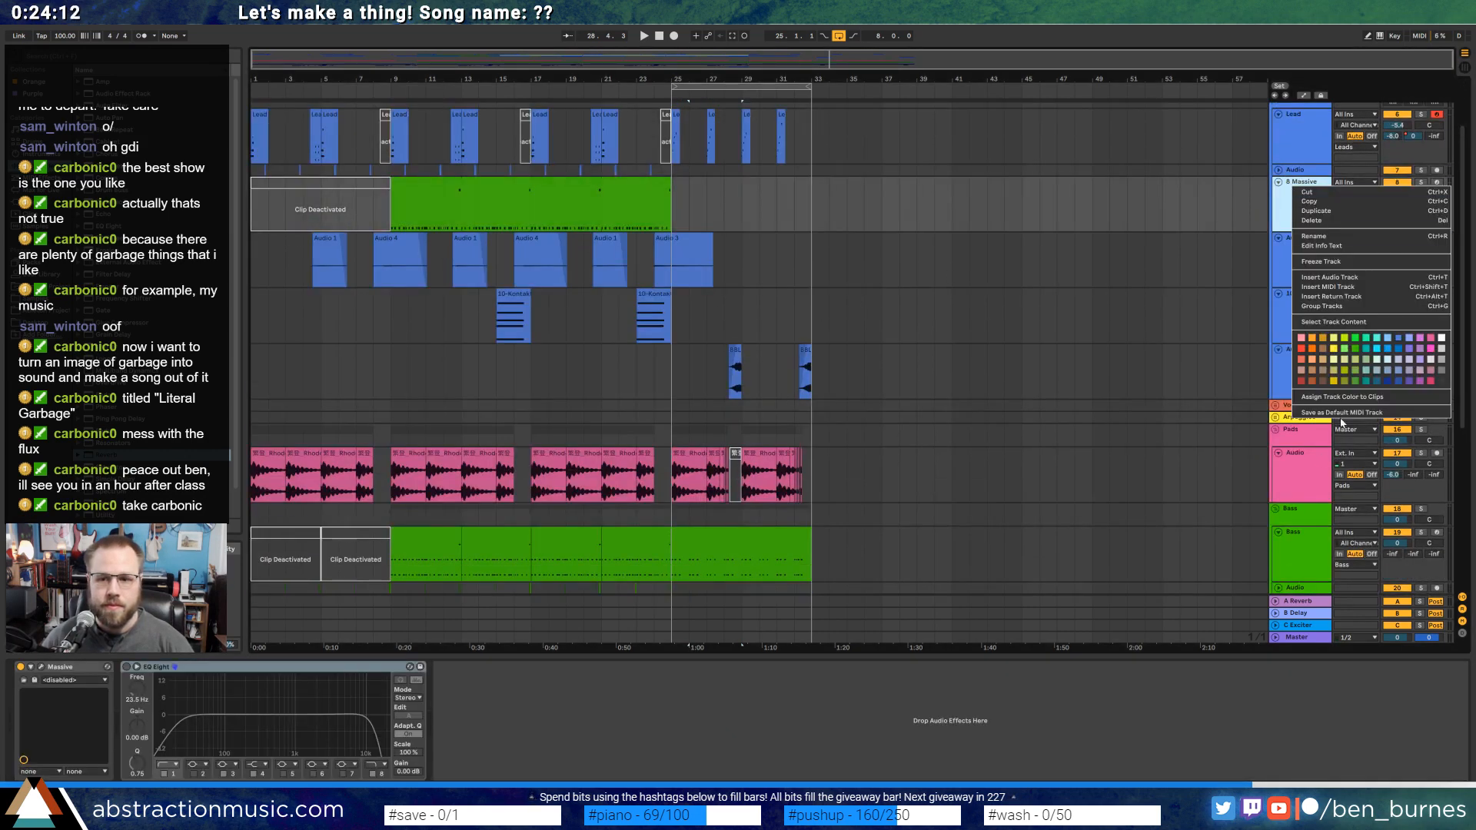
click(1249, 227)
Fold the individual lead, pad, bass, drum and first ambience tracks to make the arrangement compact.
click(1308, 141)
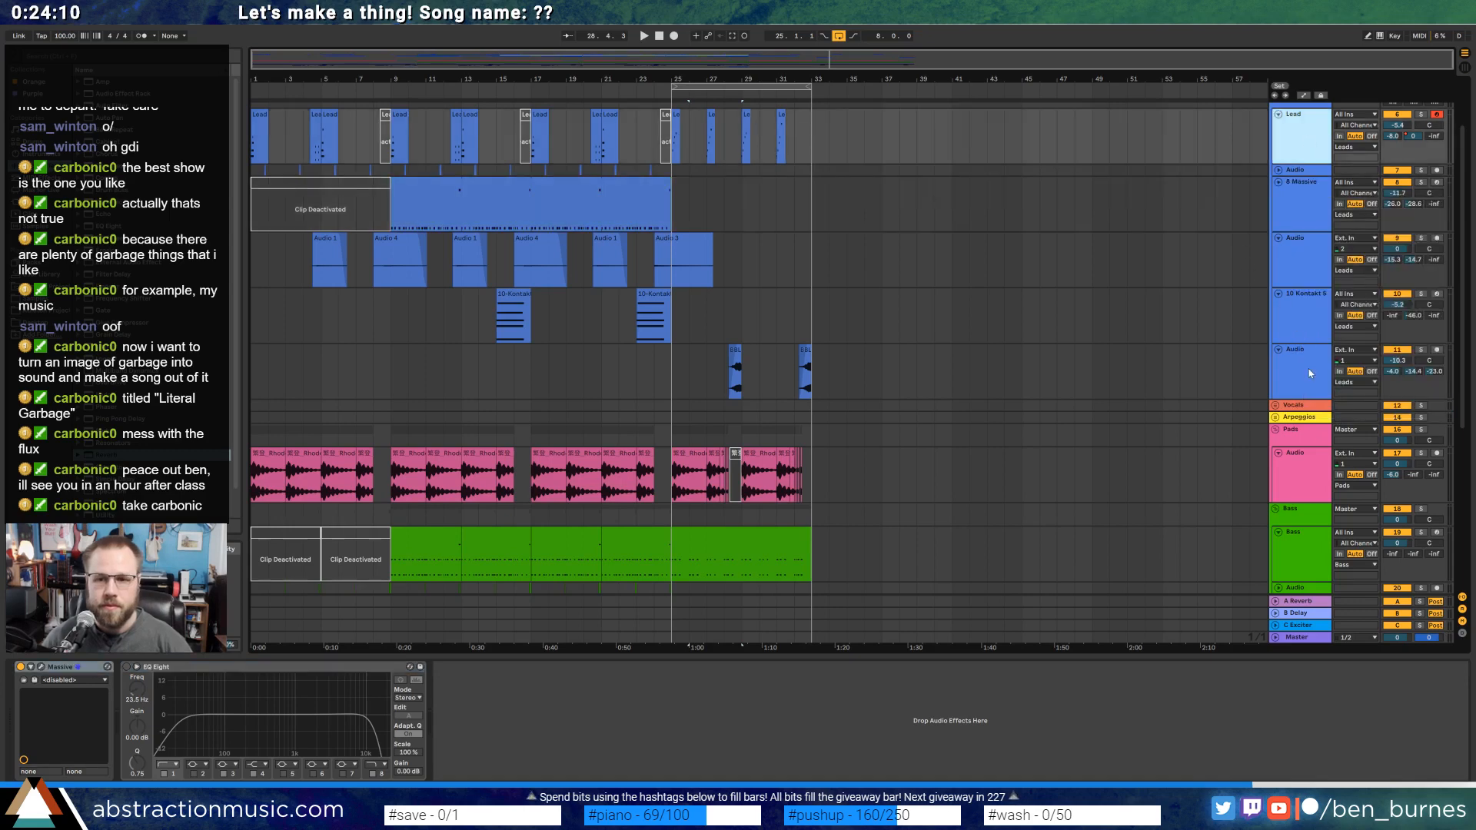
shift+click(1310, 374)
click(1278, 349)
click(1277, 235)
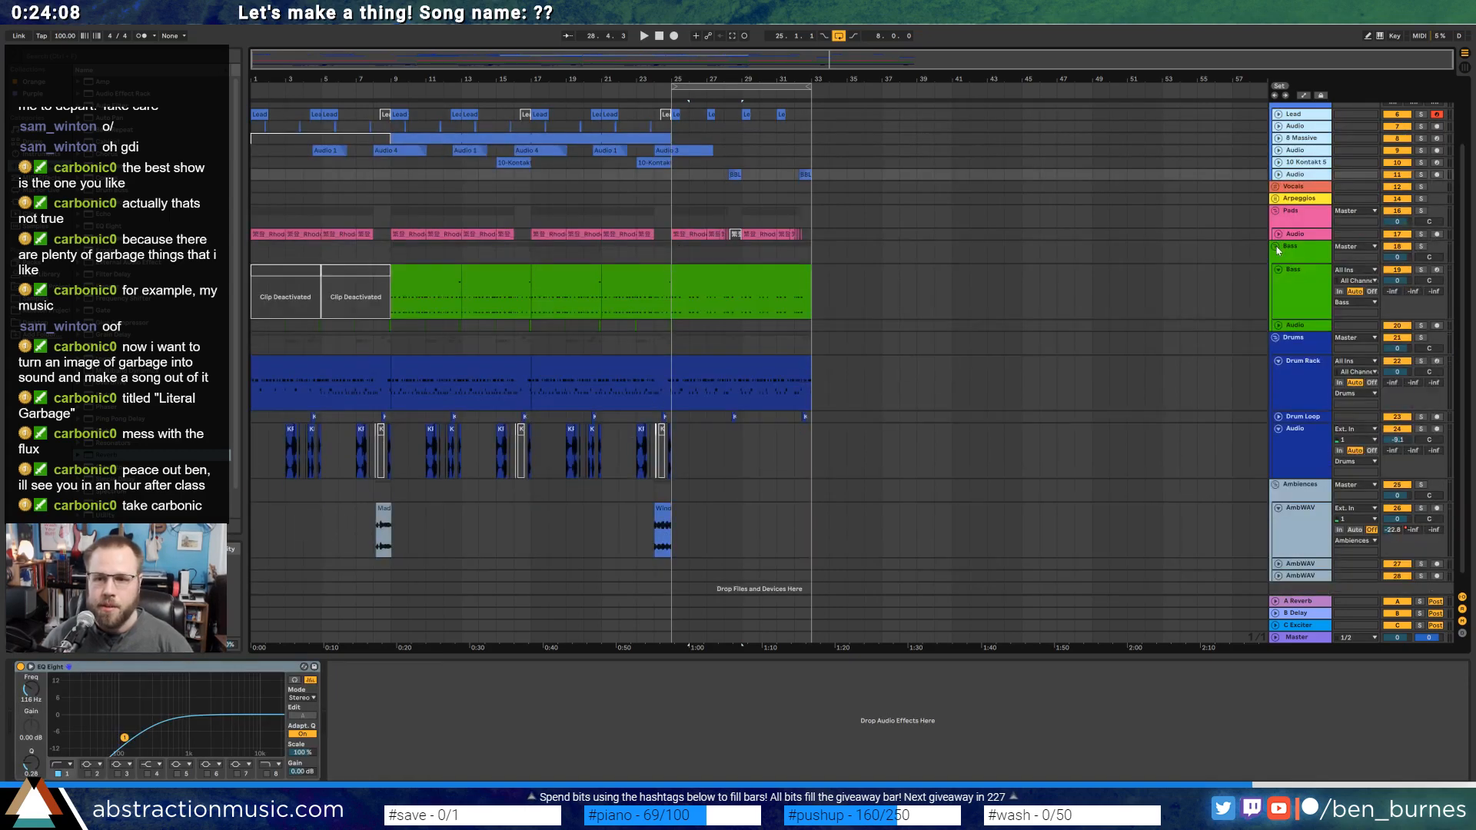
click(1278, 271)
click(1278, 317)
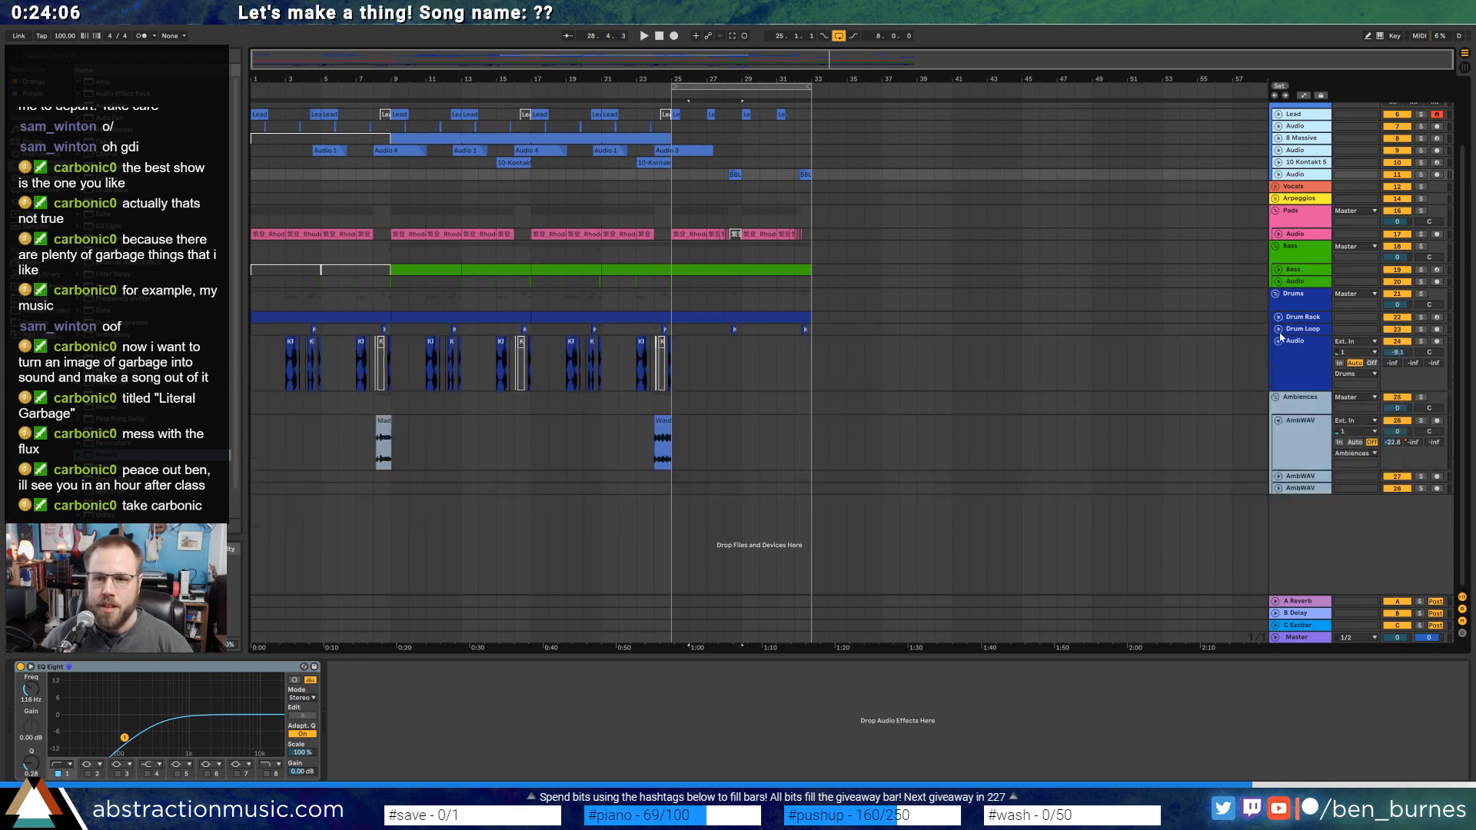
click(1278, 343)
click(1278, 458)
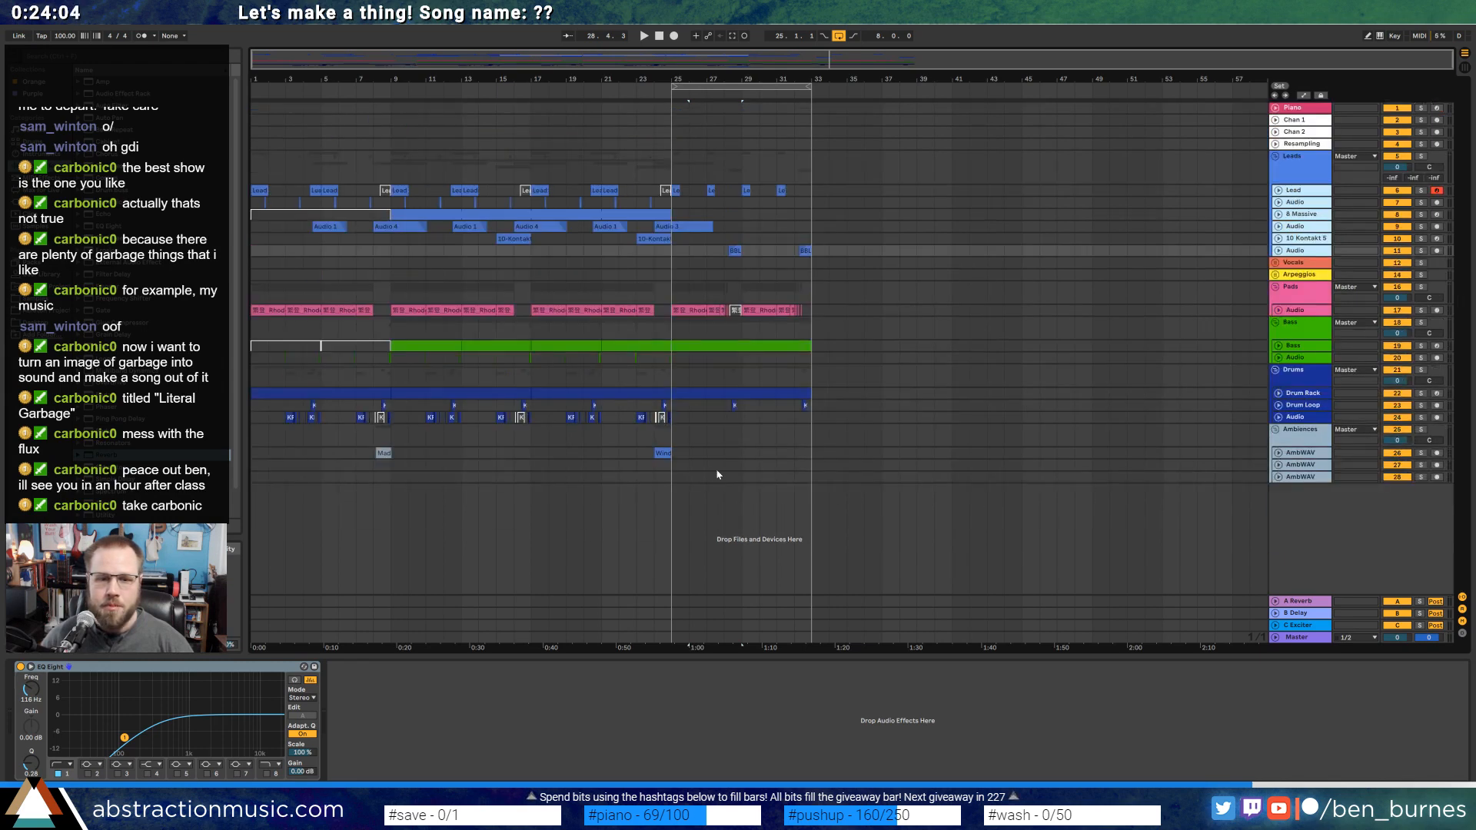
Unfold the second AmbWAV track, search the library for a clean waves recording and place it at bar 25.
click(1278, 464)
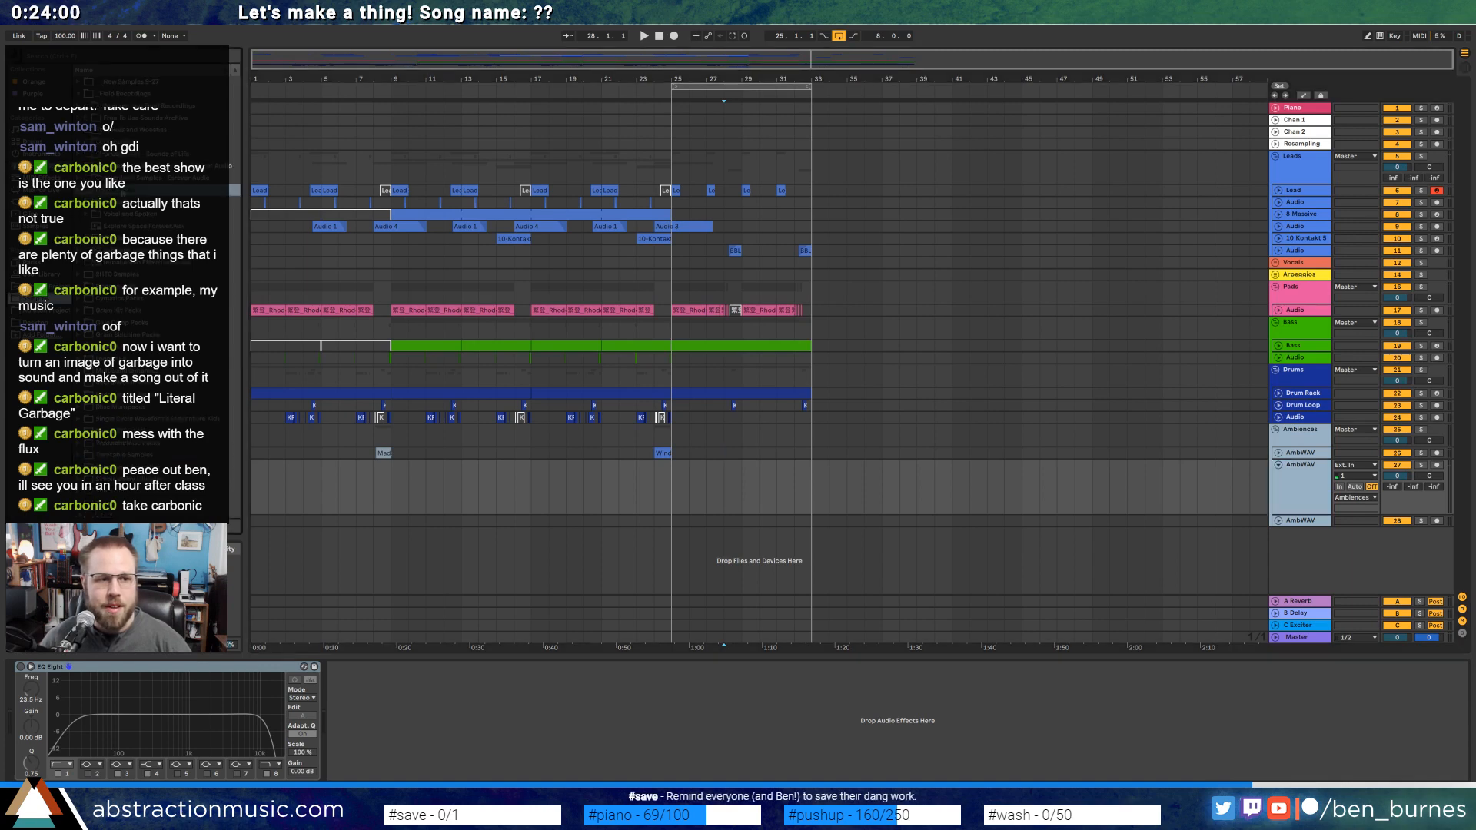
click(87, 106)
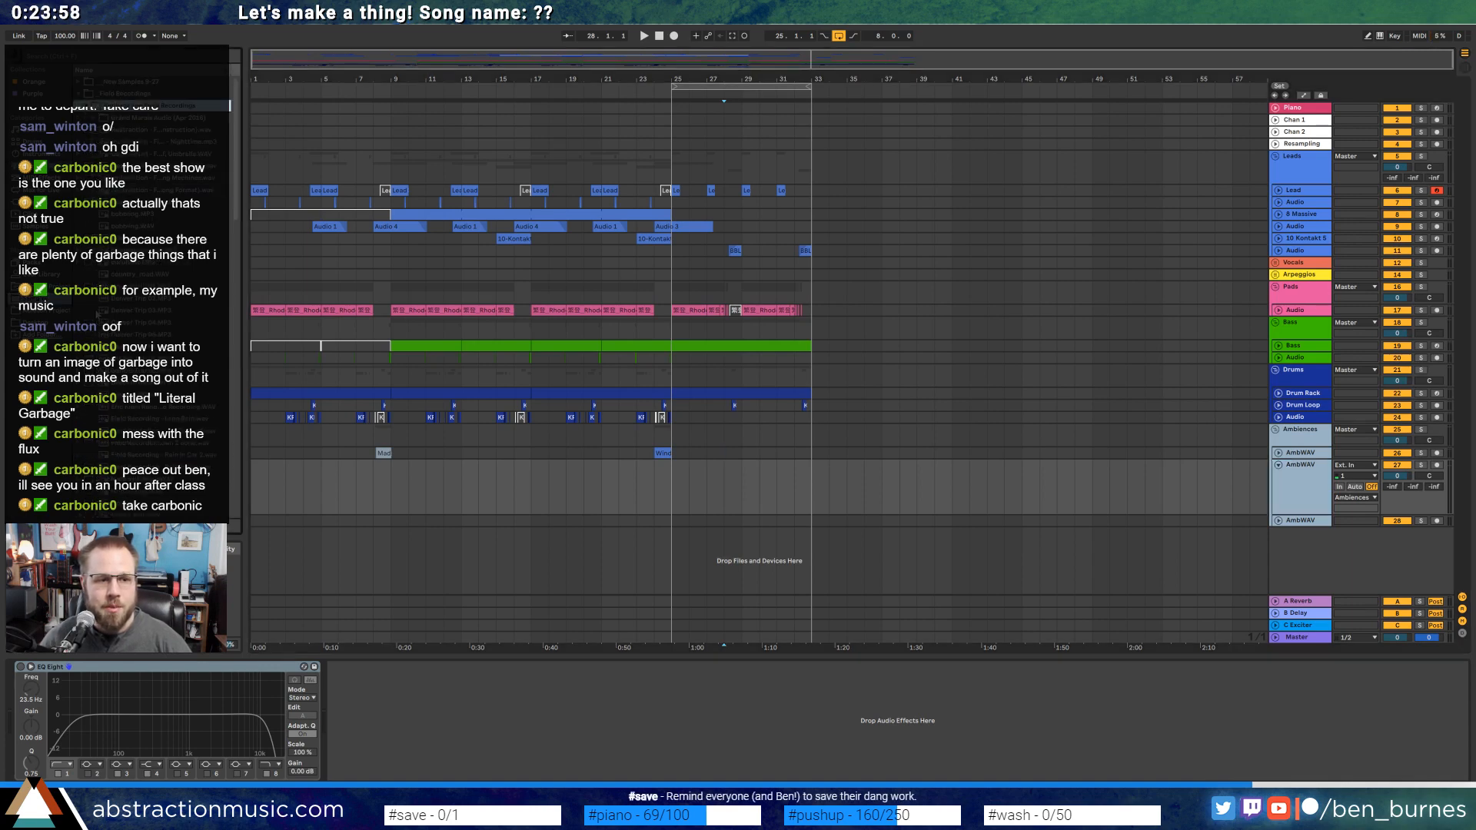
scroll(99, 319, down, 4)
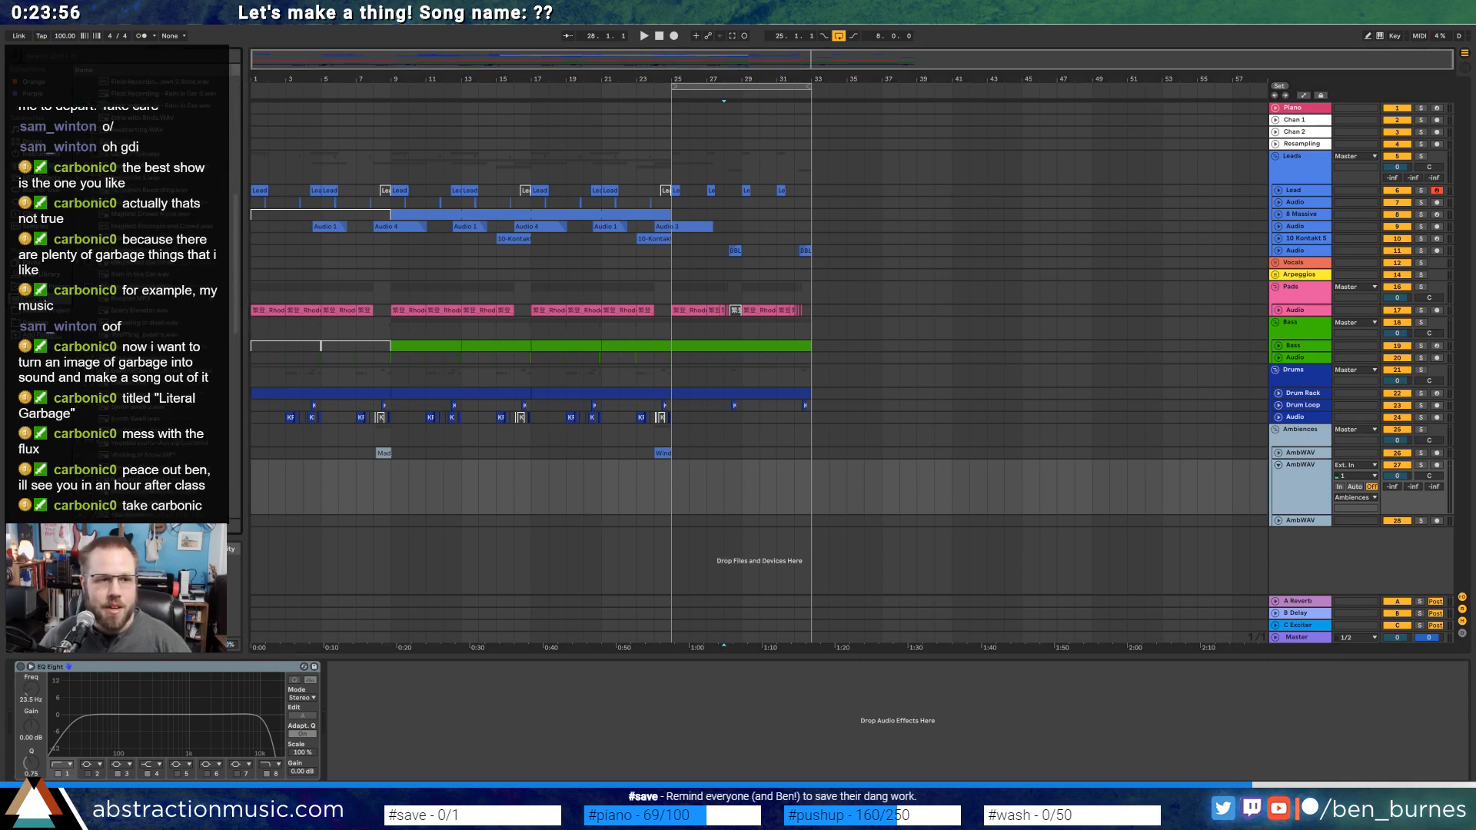
text(wav)
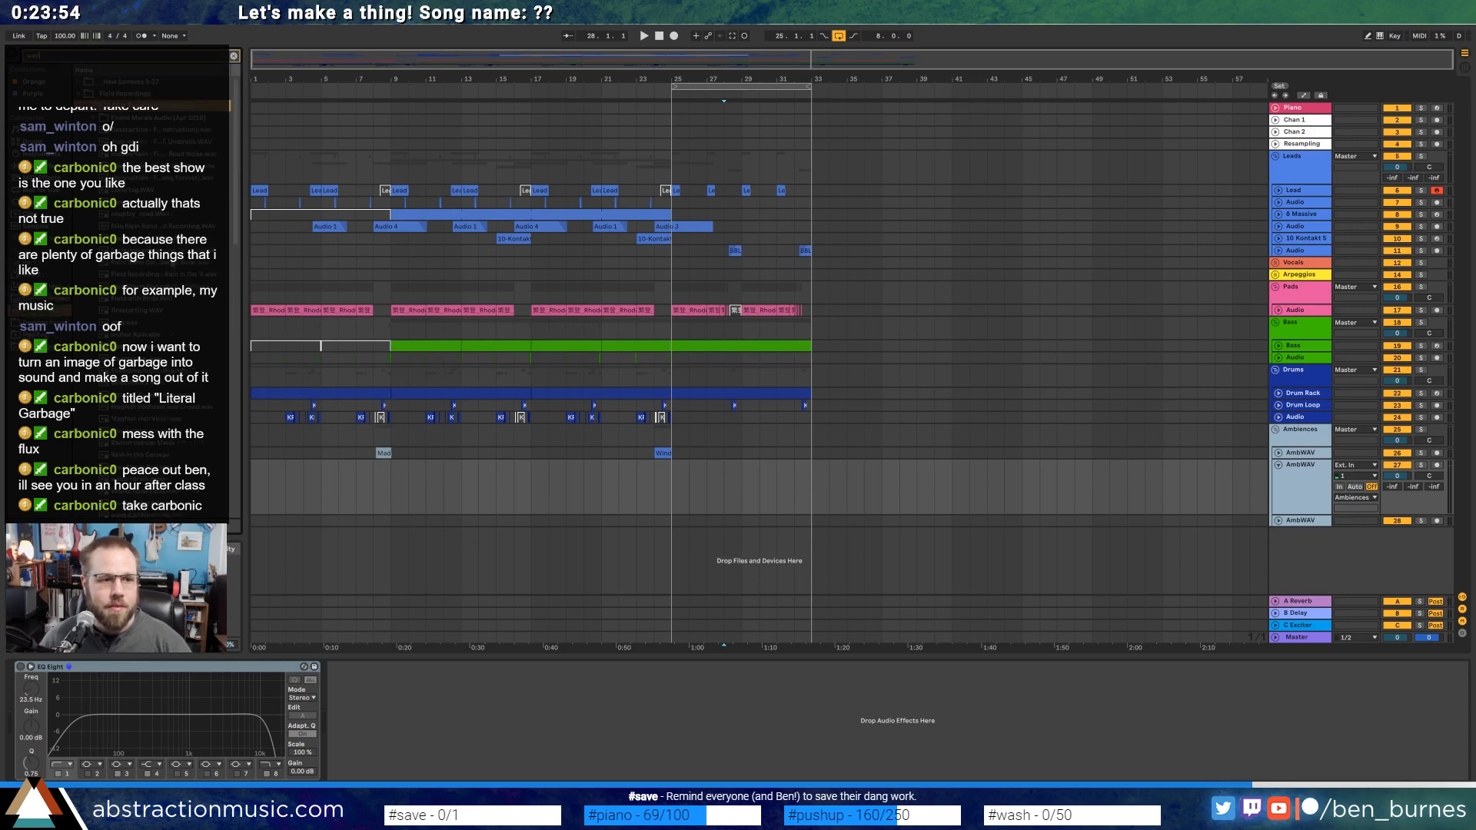
key(BackSpace)
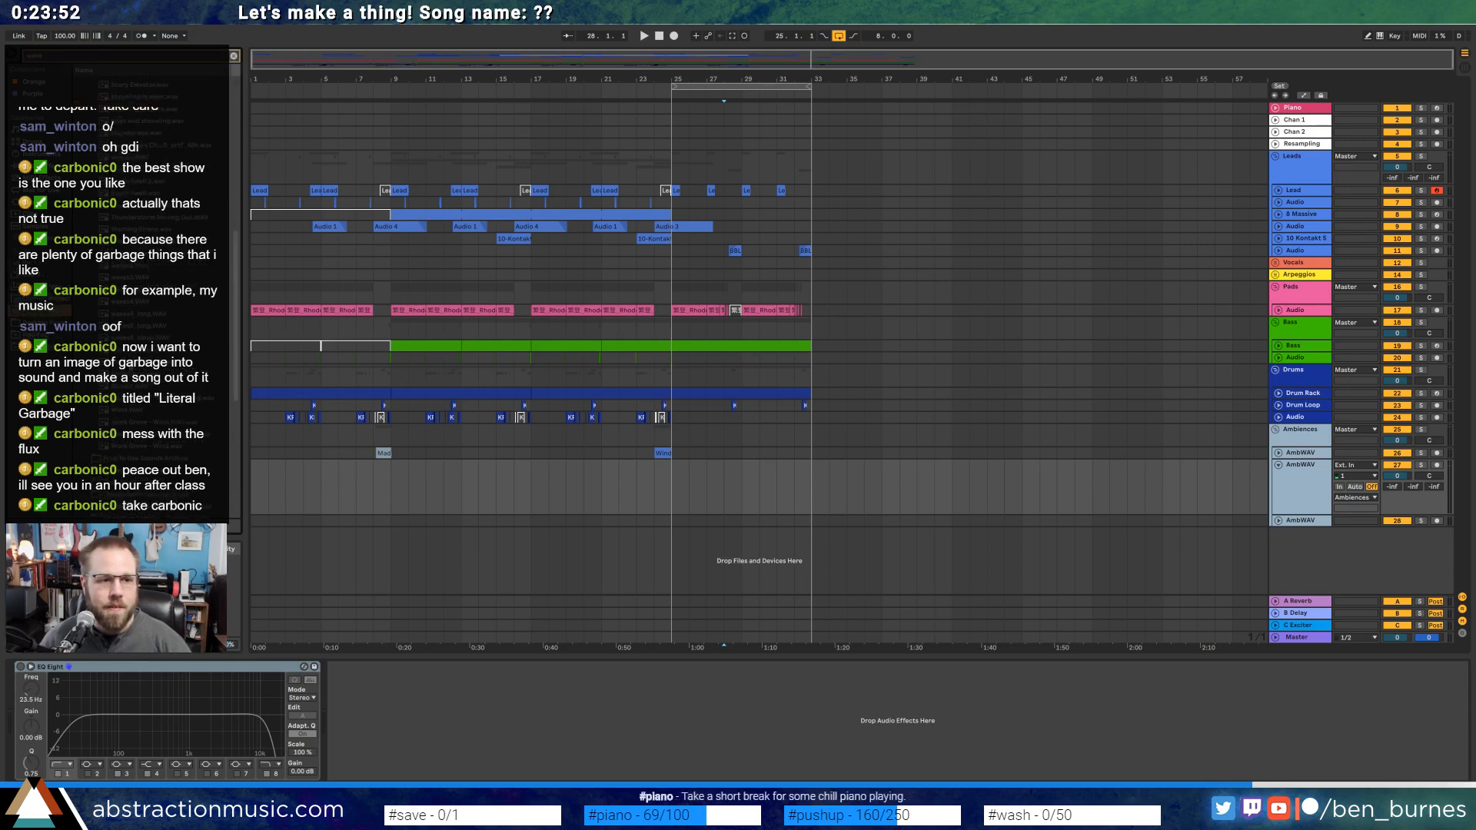
mouse_move(115, 336)
mouse_down()
mouse_move(618, 485)
mouse_move(621, 467)
mouse_move(678, 477)
mouse_up()
Enable EQ Eight on the waves track, move its low cut up into the mids and turn off the high cut.
click(21, 666)
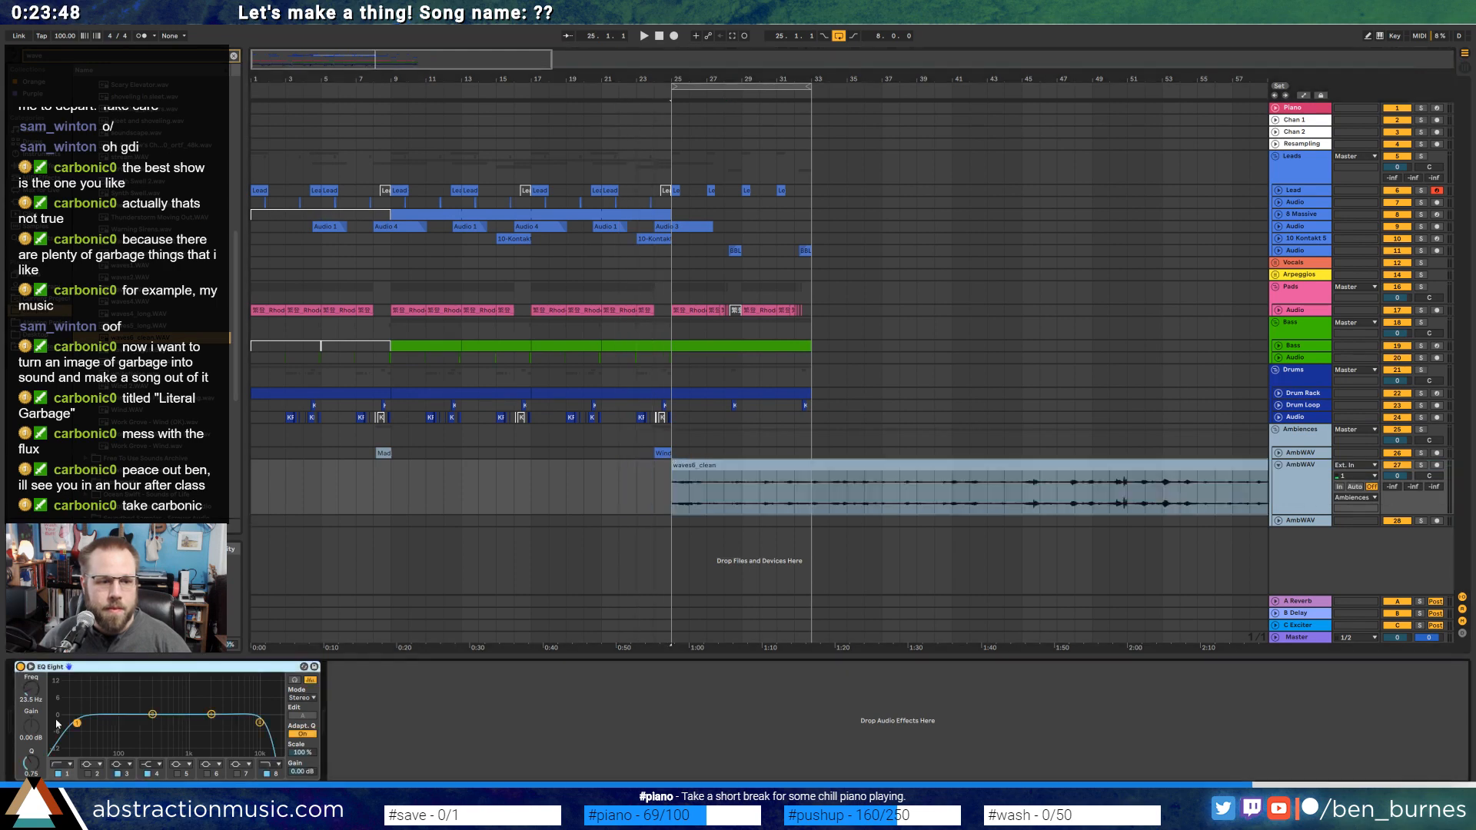
drag(76, 723, 267, 726)
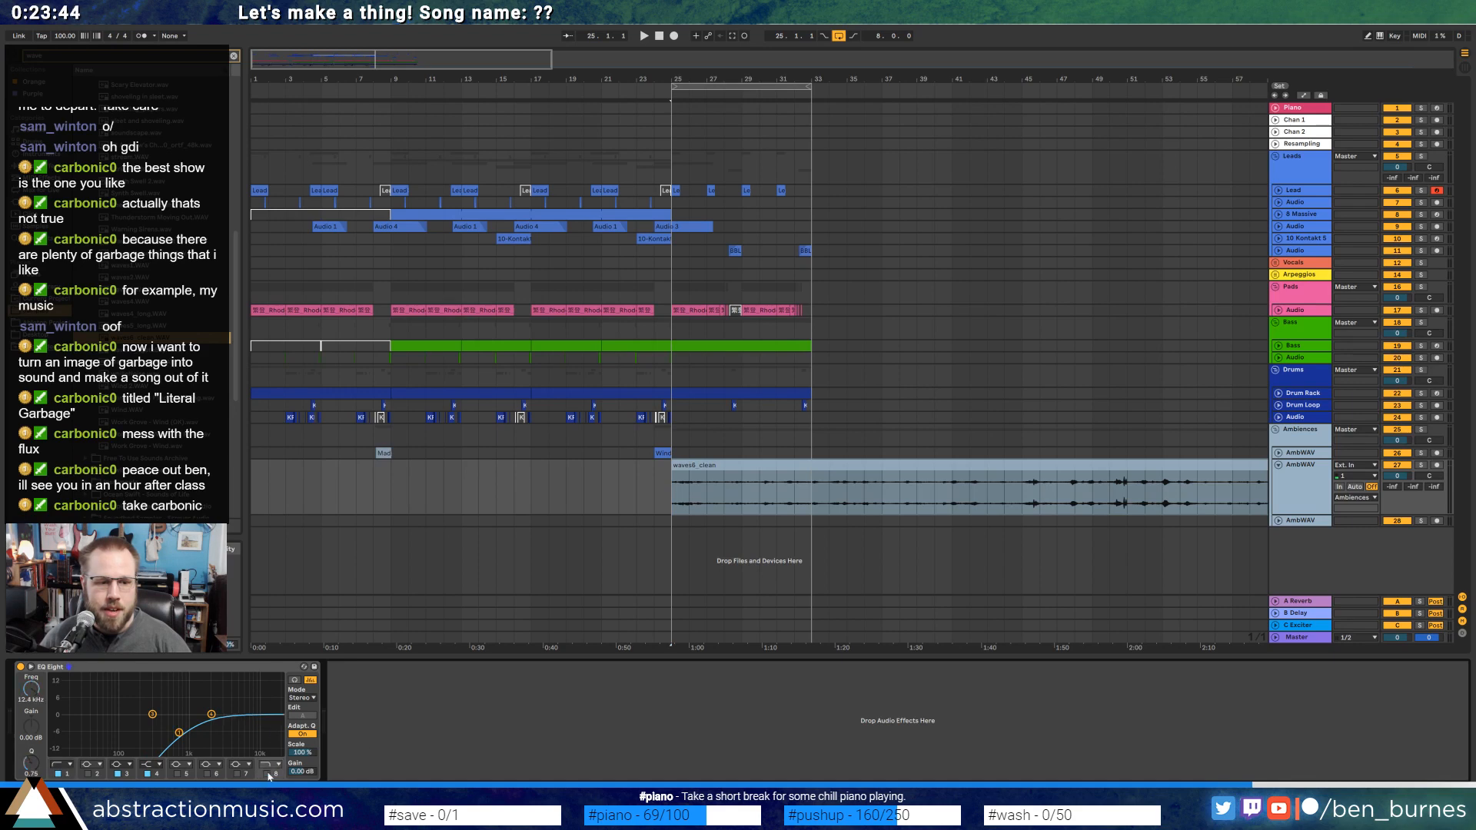
Fade in the waves clip over about two bars, set its track to -7 dB and play from bar 24.
click(705, 465)
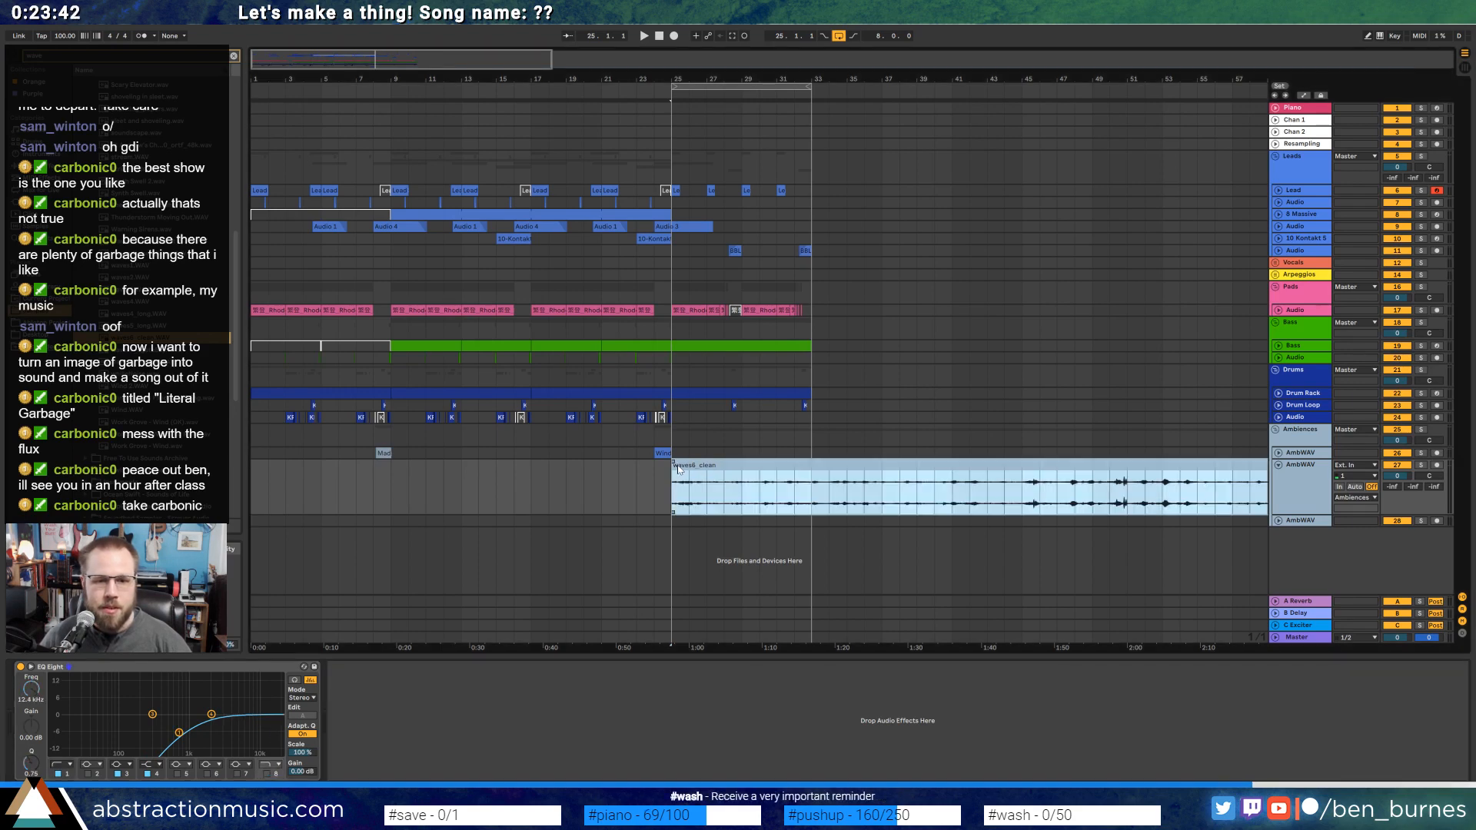
drag(678, 468, 702, 472)
click(654, 485)
key(space)
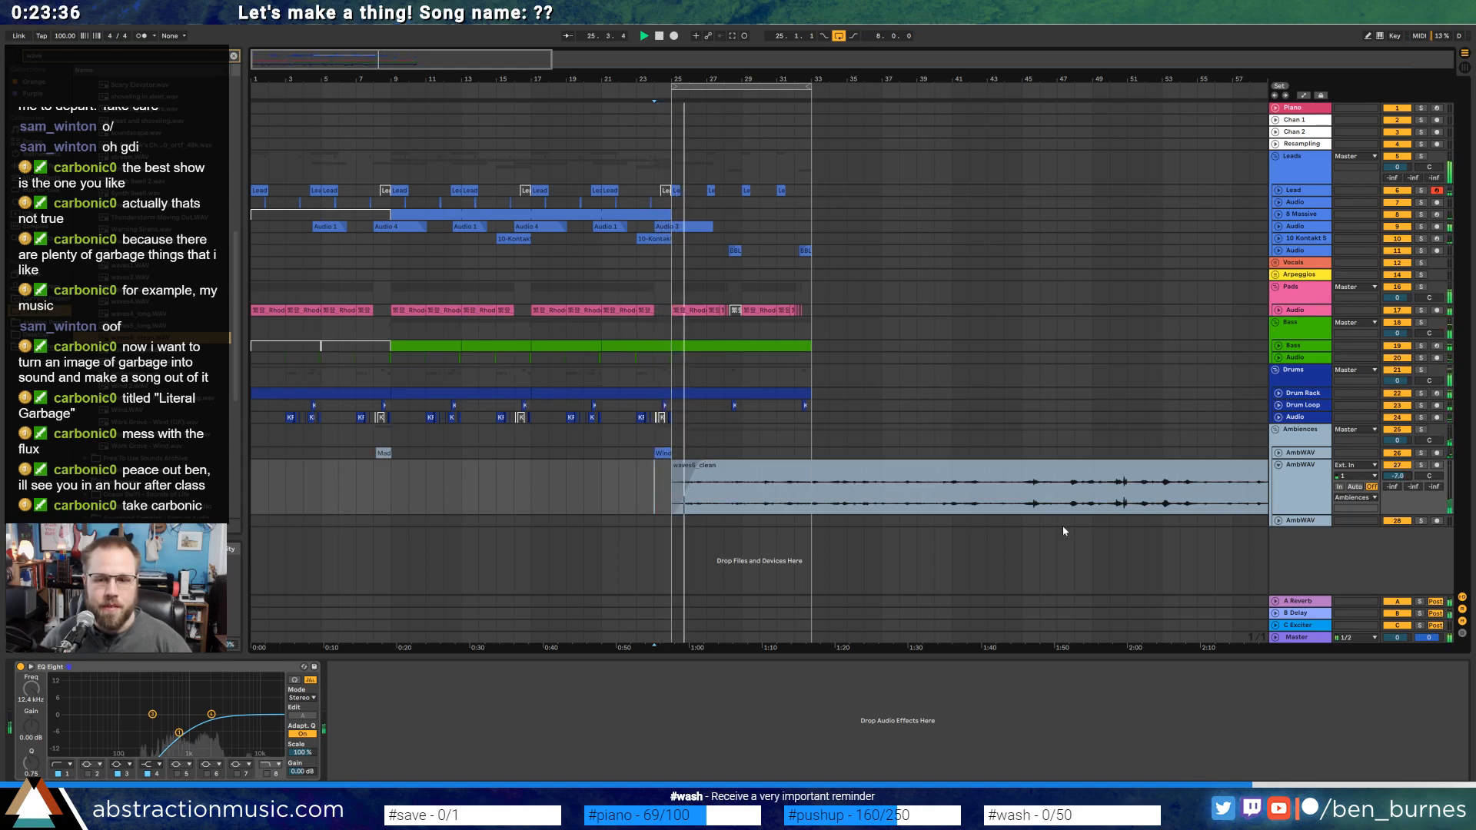
Remove the part of the waves clip after bar 33 and slightly shorten its fade-in.
drag(812, 500, 897, 498)
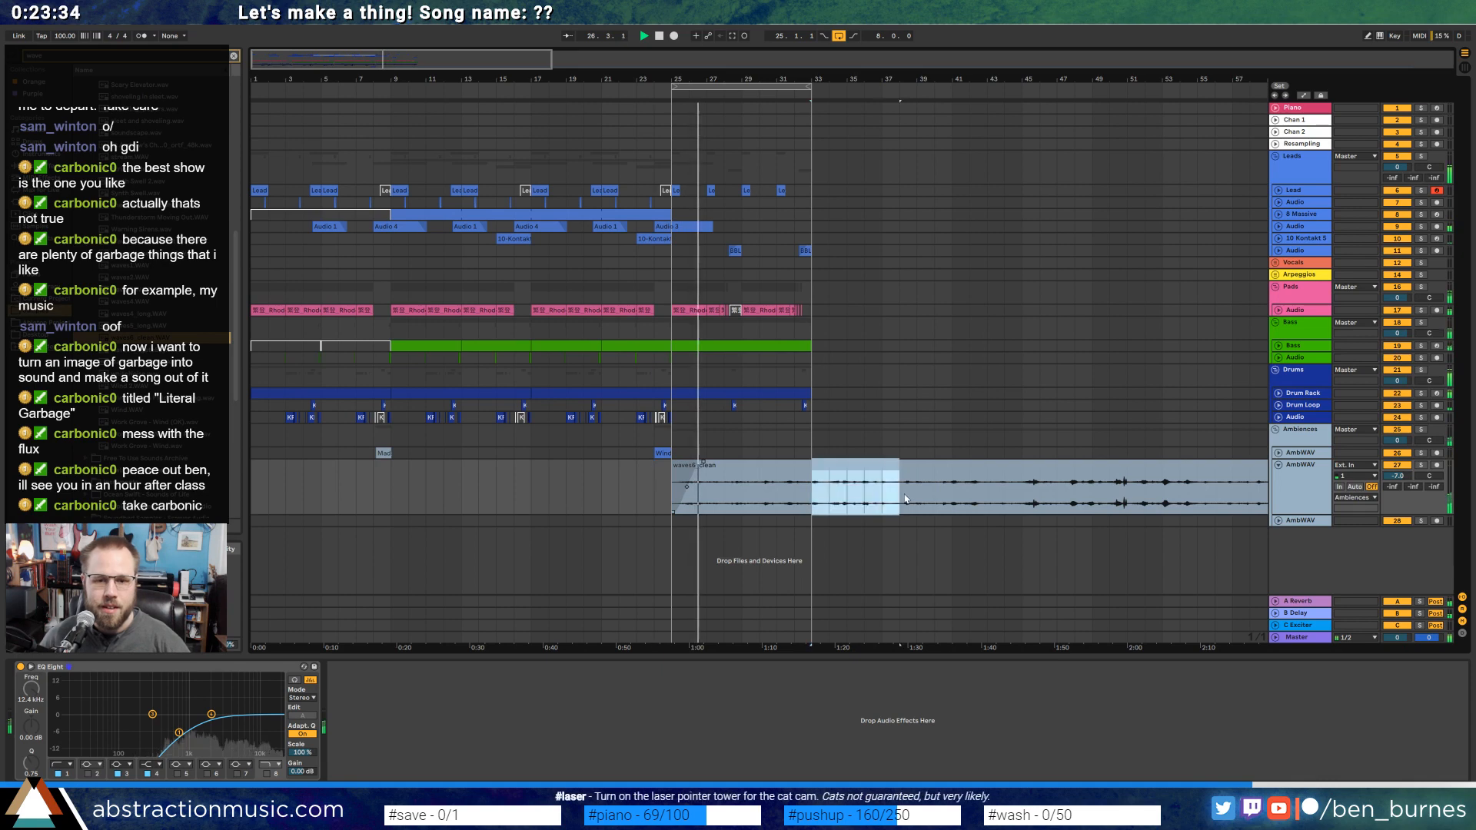
key(Delete)
click(1009, 482)
key(Delete)
click(720, 478)
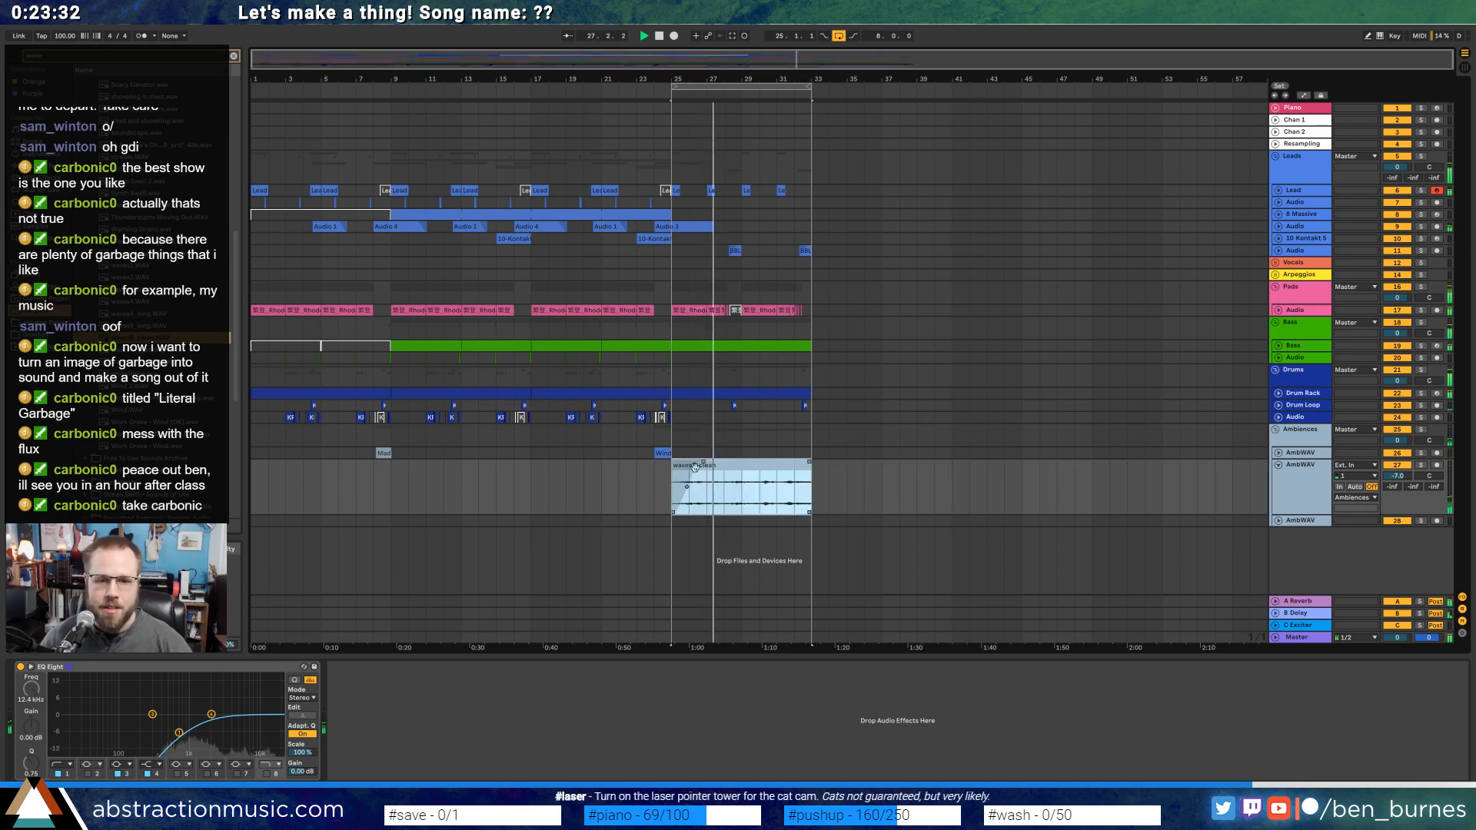
drag(703, 462, 700, 462)
click(730, 467)
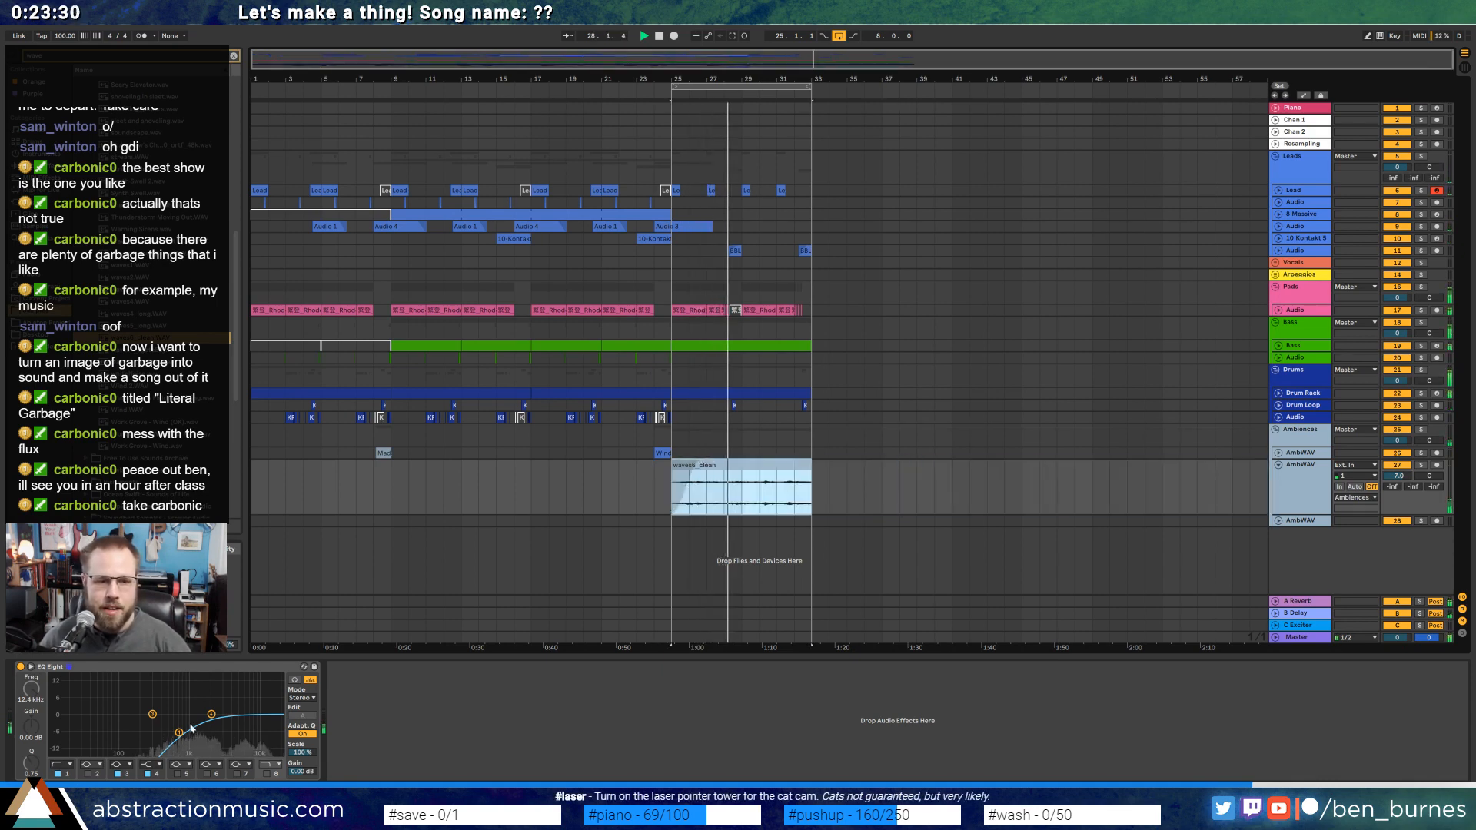
Lower the waves track's EQ Eight low cut to 367 Hz while the section plays.
drag(179, 733, 159, 731)
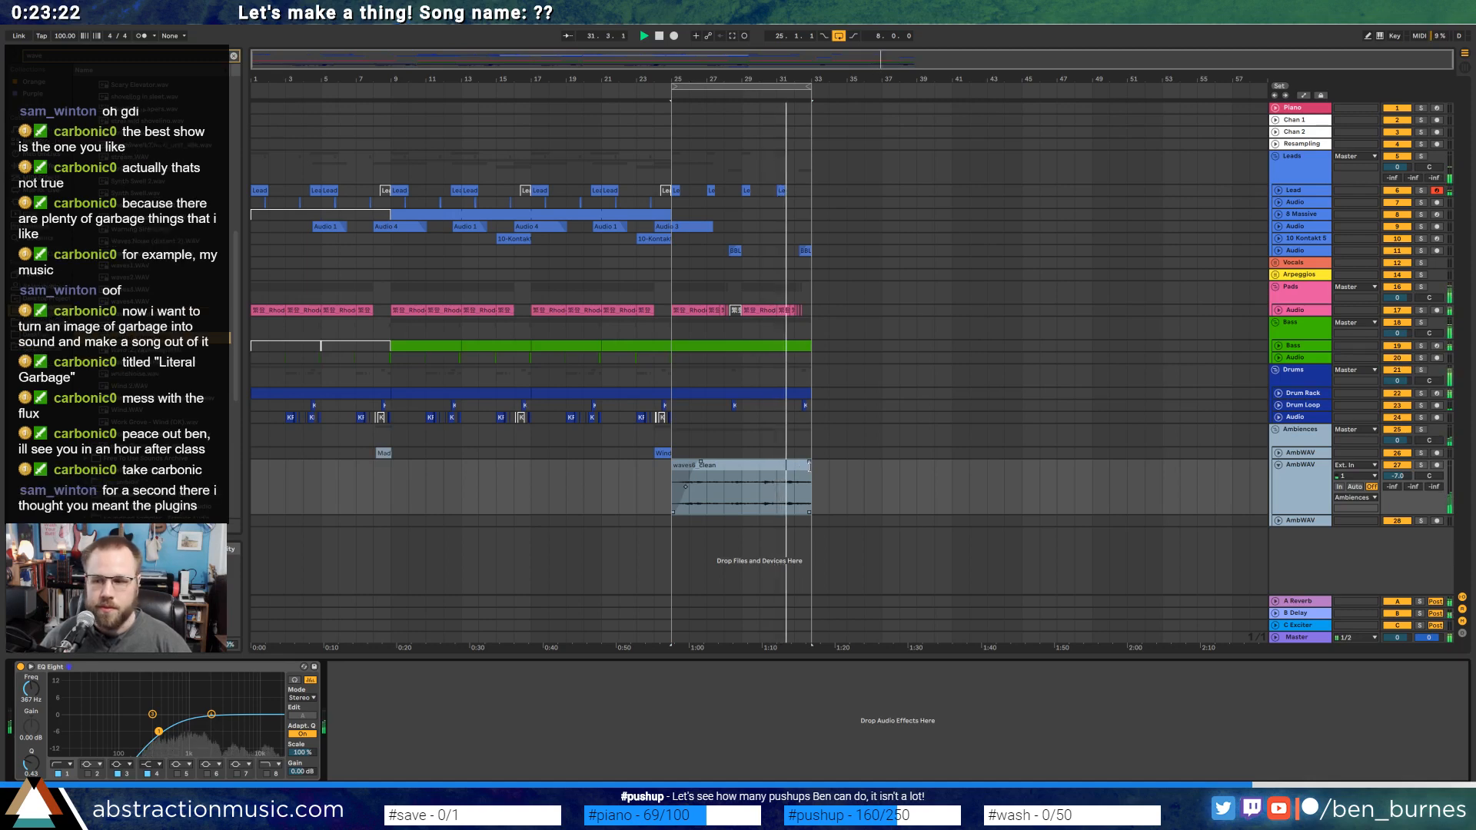
scroll(792, 468, up, 5)
click(791, 467)
key(space)
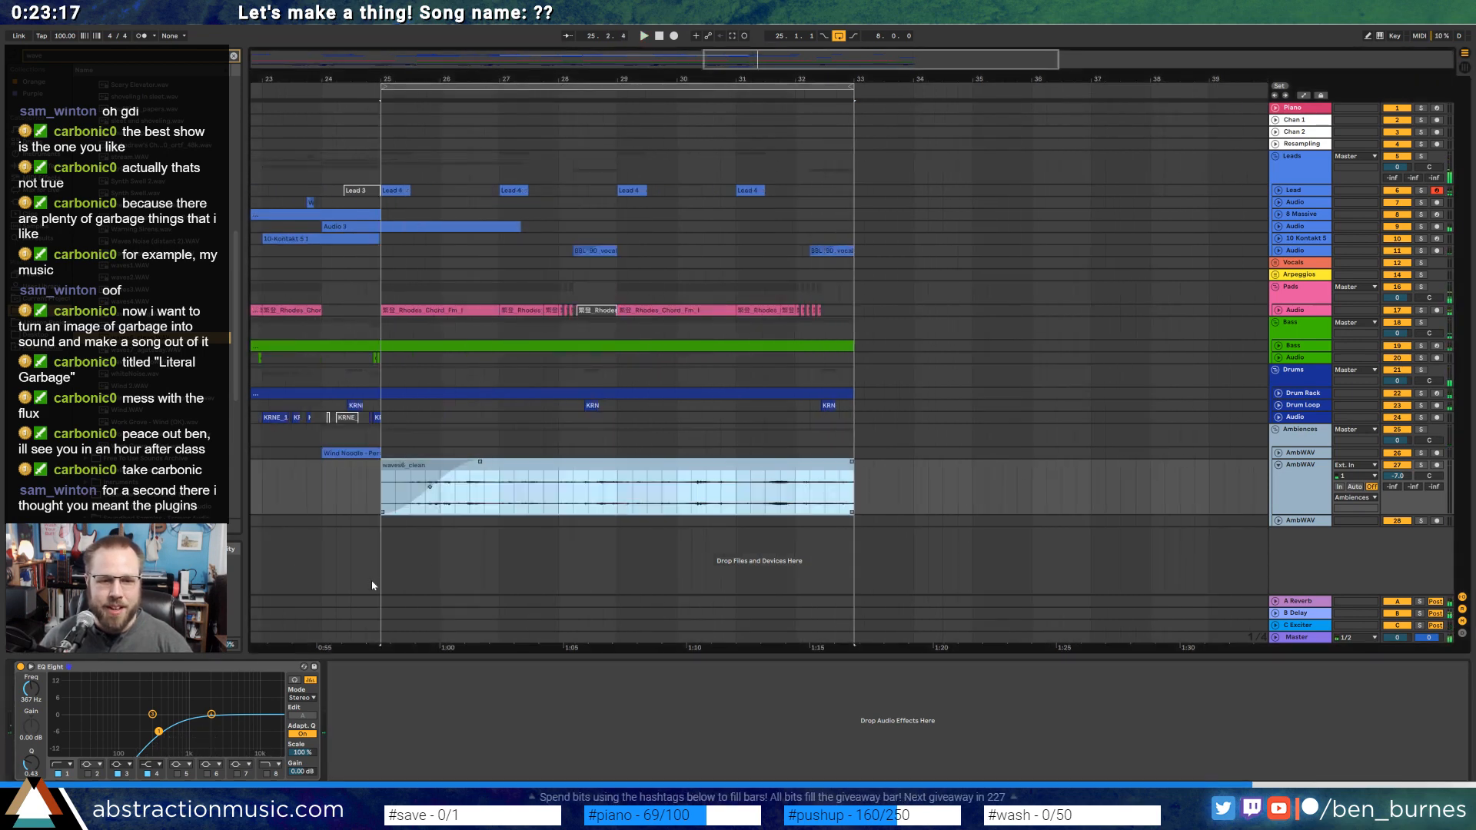
Open the waves clip's waveform and play the start of the section to check how it comes in.
double_click(598, 463)
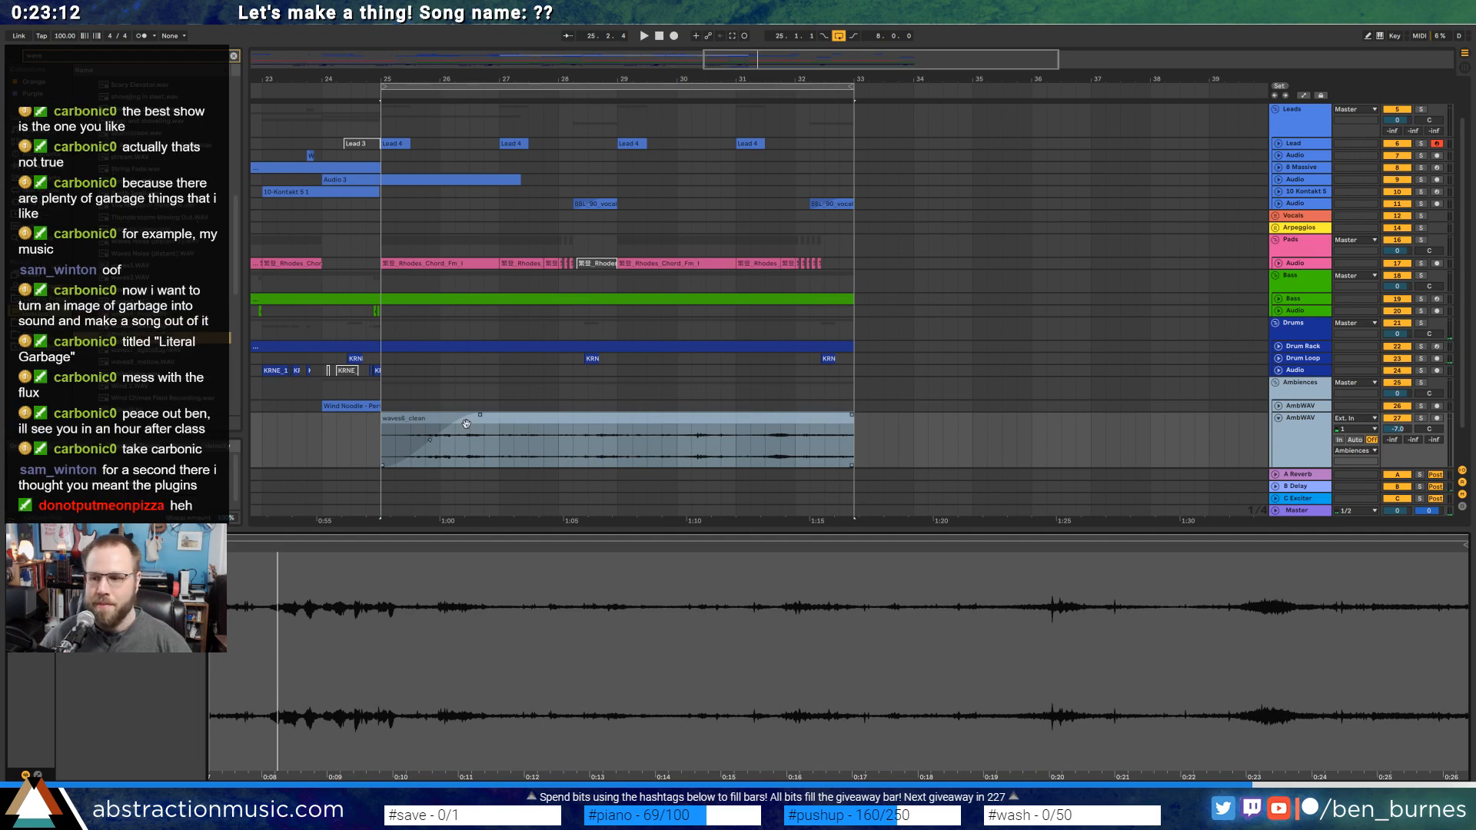
key(space)
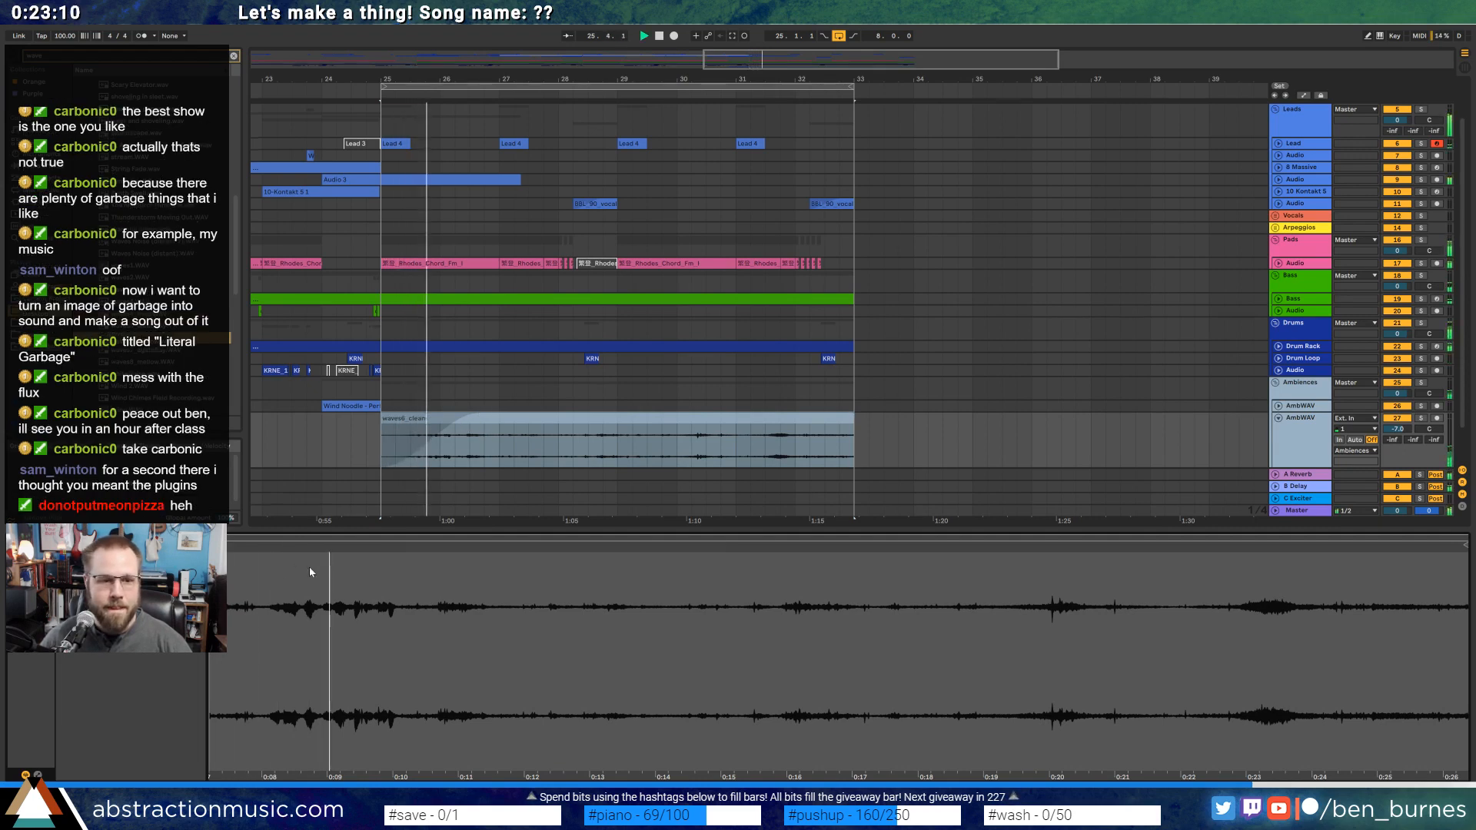
key(shift+Tab)
key(space)
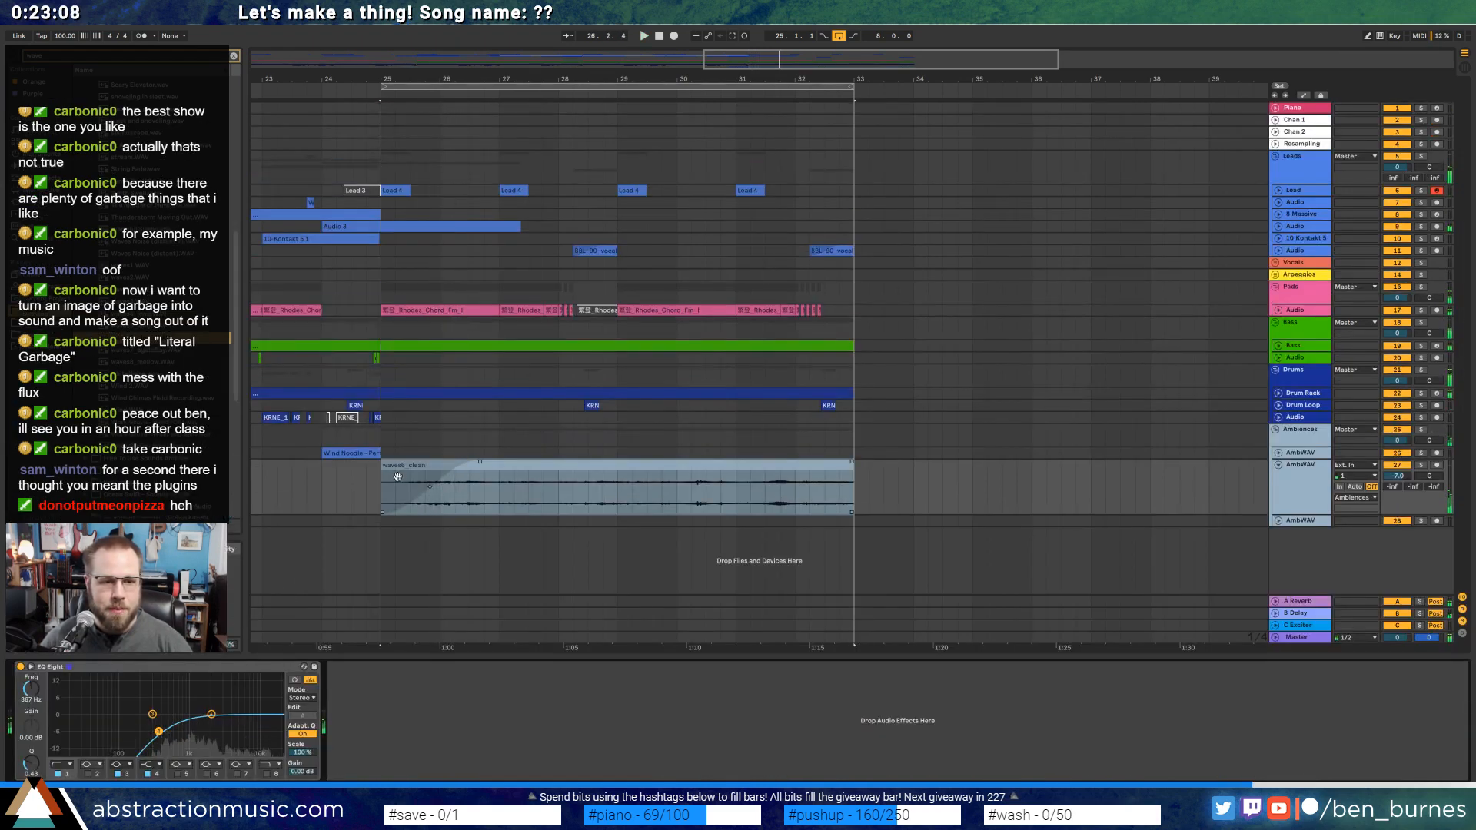
Extend the waves clip beyond the section and trim its end to bar 37.
double_click(414, 468)
mouse_move(851, 422)
mouse_down()
mouse_move(652, 422)
mouse_move(1261, 434)
mouse_move(1216, 438)
mouse_up()
click(658, 403)
drag(928, 59, 849, 476)
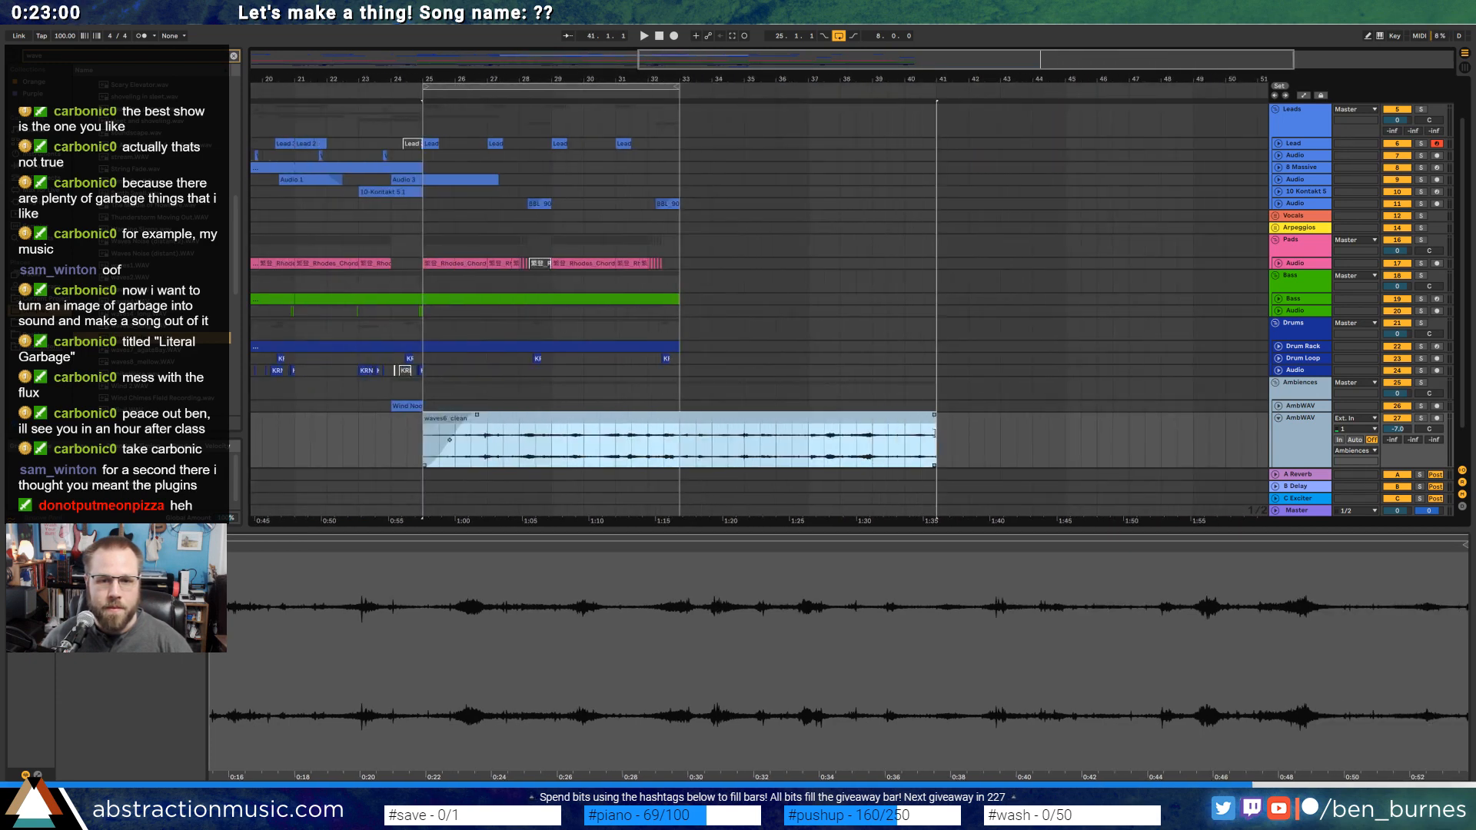
scroll(887, 431, down, 3)
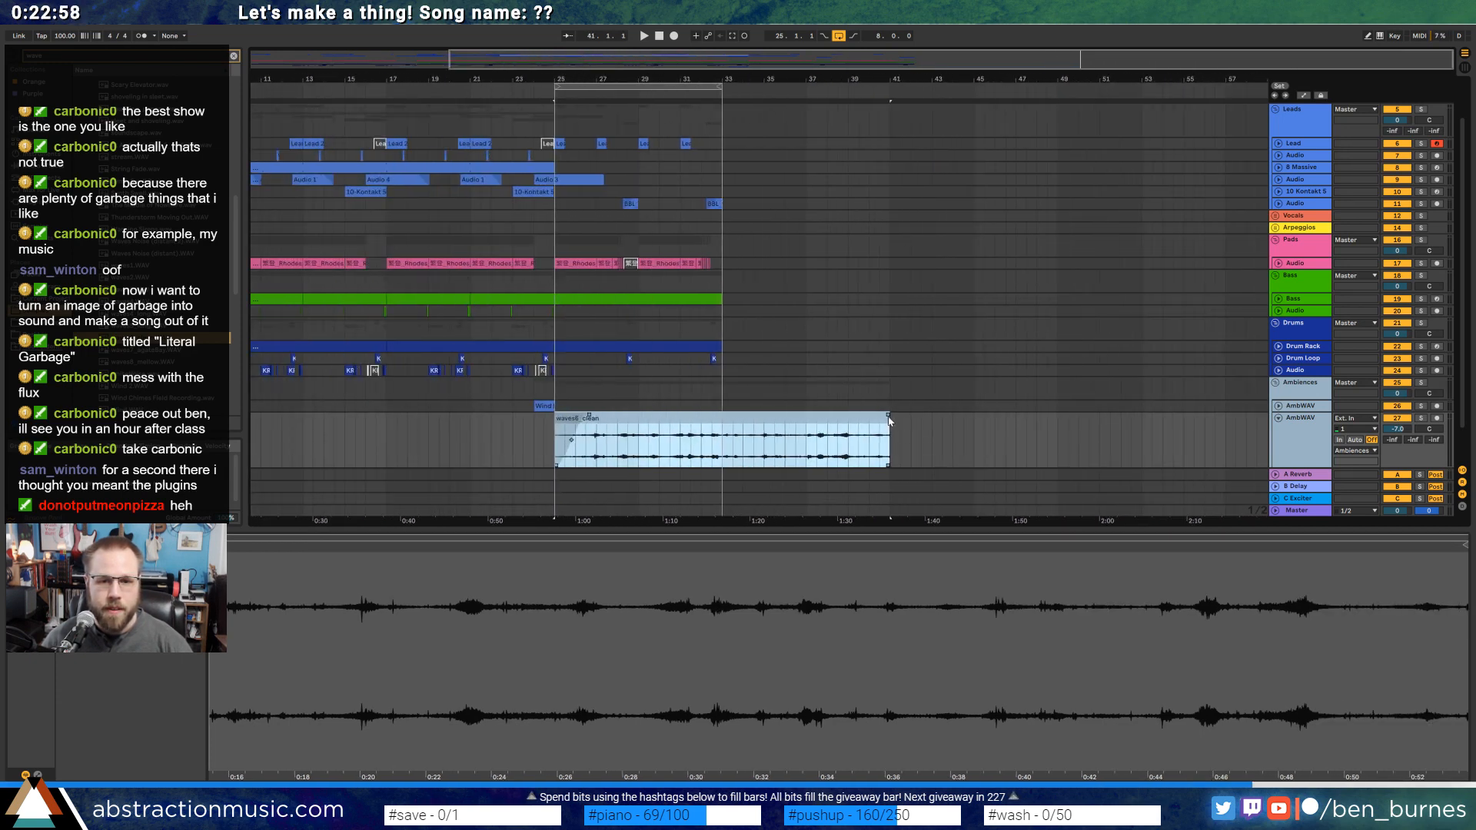
drag(889, 420, 810, 418)
scroll(757, 390, up, 5)
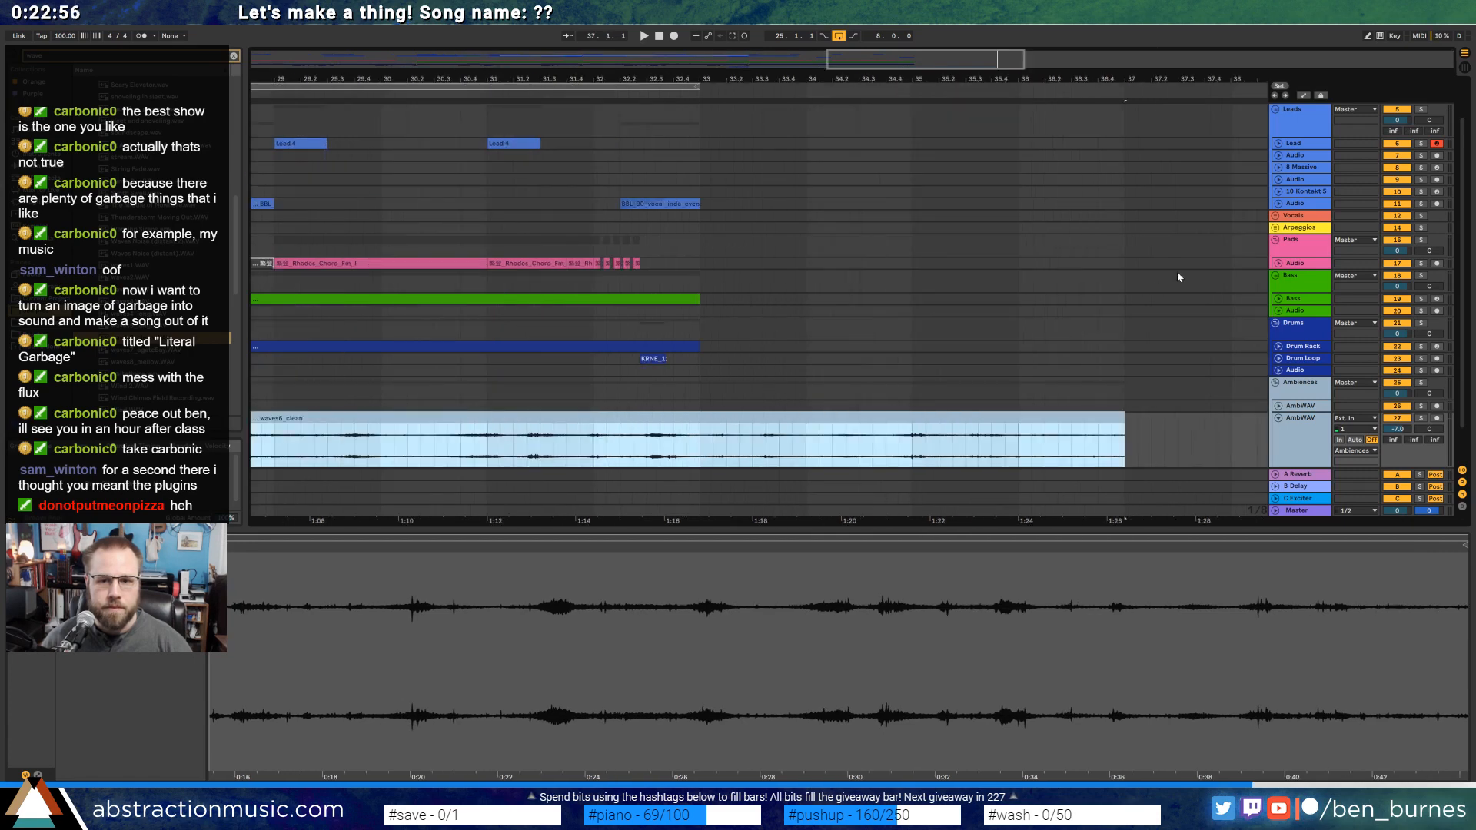
Copy the one-bar bass phrase at bar 29 to bar 33 and repeat it at bar 35.
click(1277, 299)
scroll(527, 314, left, 3)
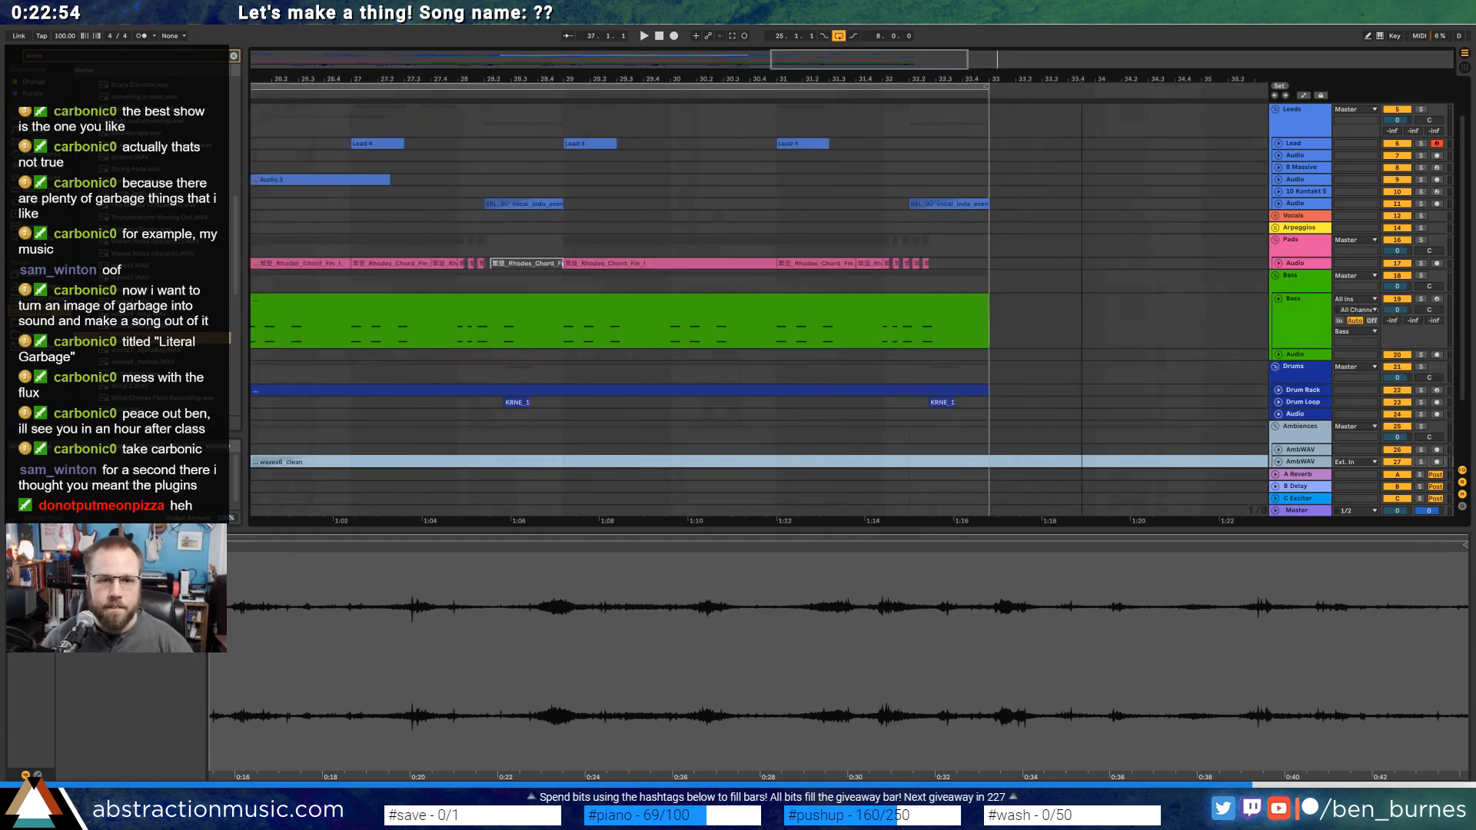
drag(584, 339, 692, 330)
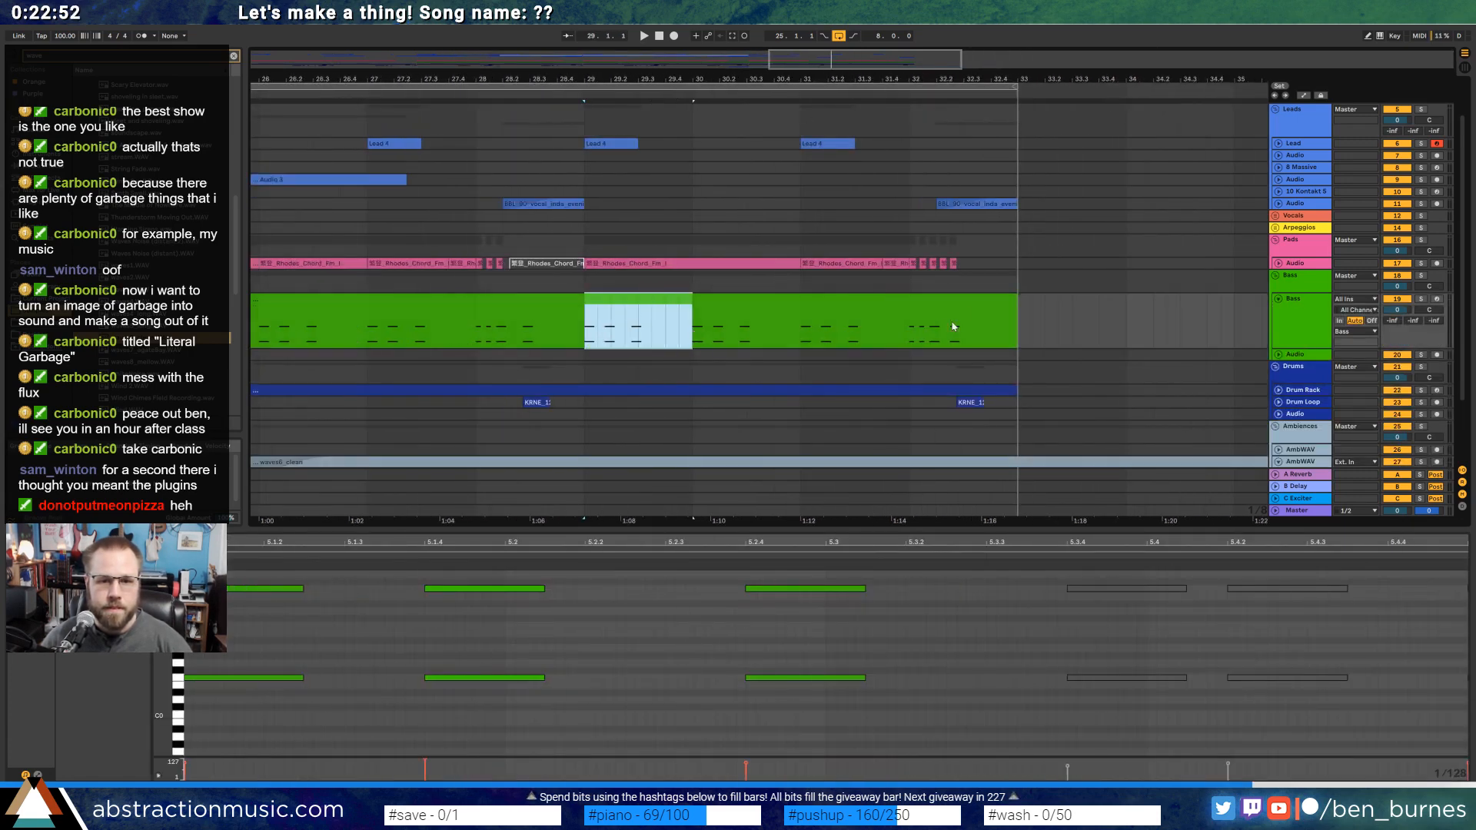
click(1013, 330)
key(ctrl+v)
drag(1013, 79, 869, 46)
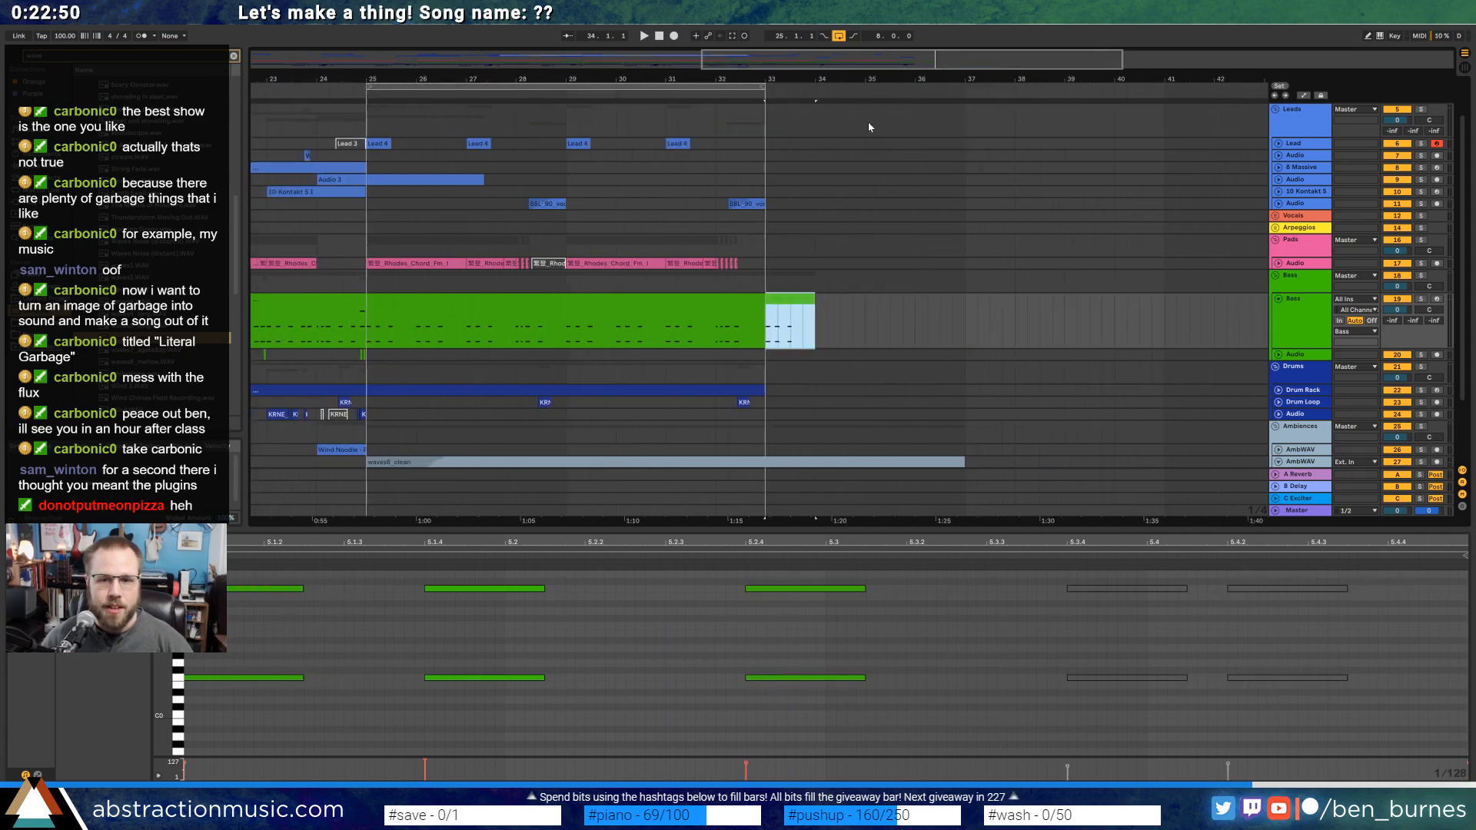
key(ctrl+d)
Copy four bars of the Drum Rack pattern from bar 25 and paste them at bar 33.
scroll(1043, 360, down, 3)
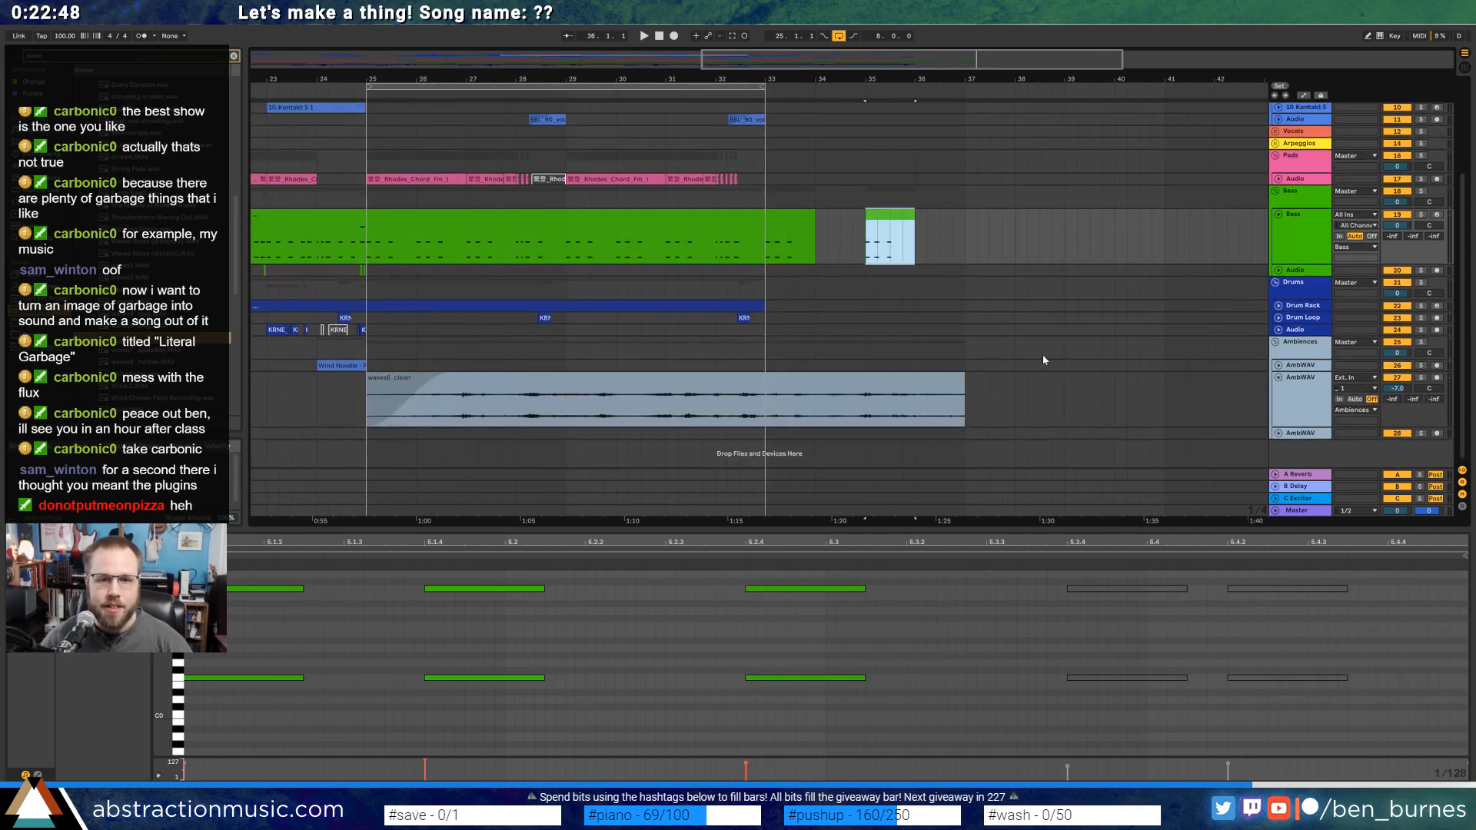
click(1295, 308)
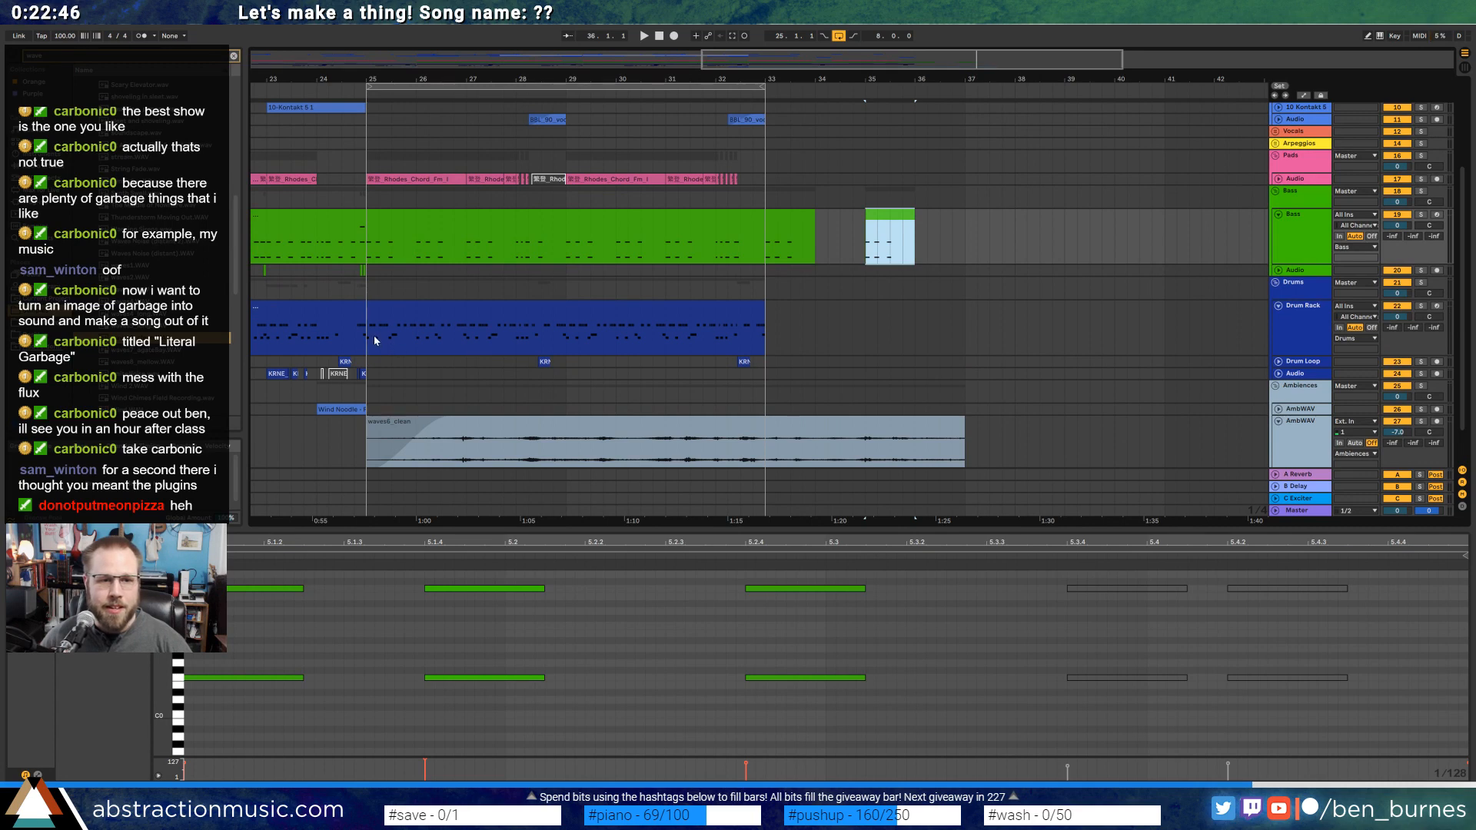
drag(375, 337, 561, 334)
click(768, 327)
key(ctrl+v)
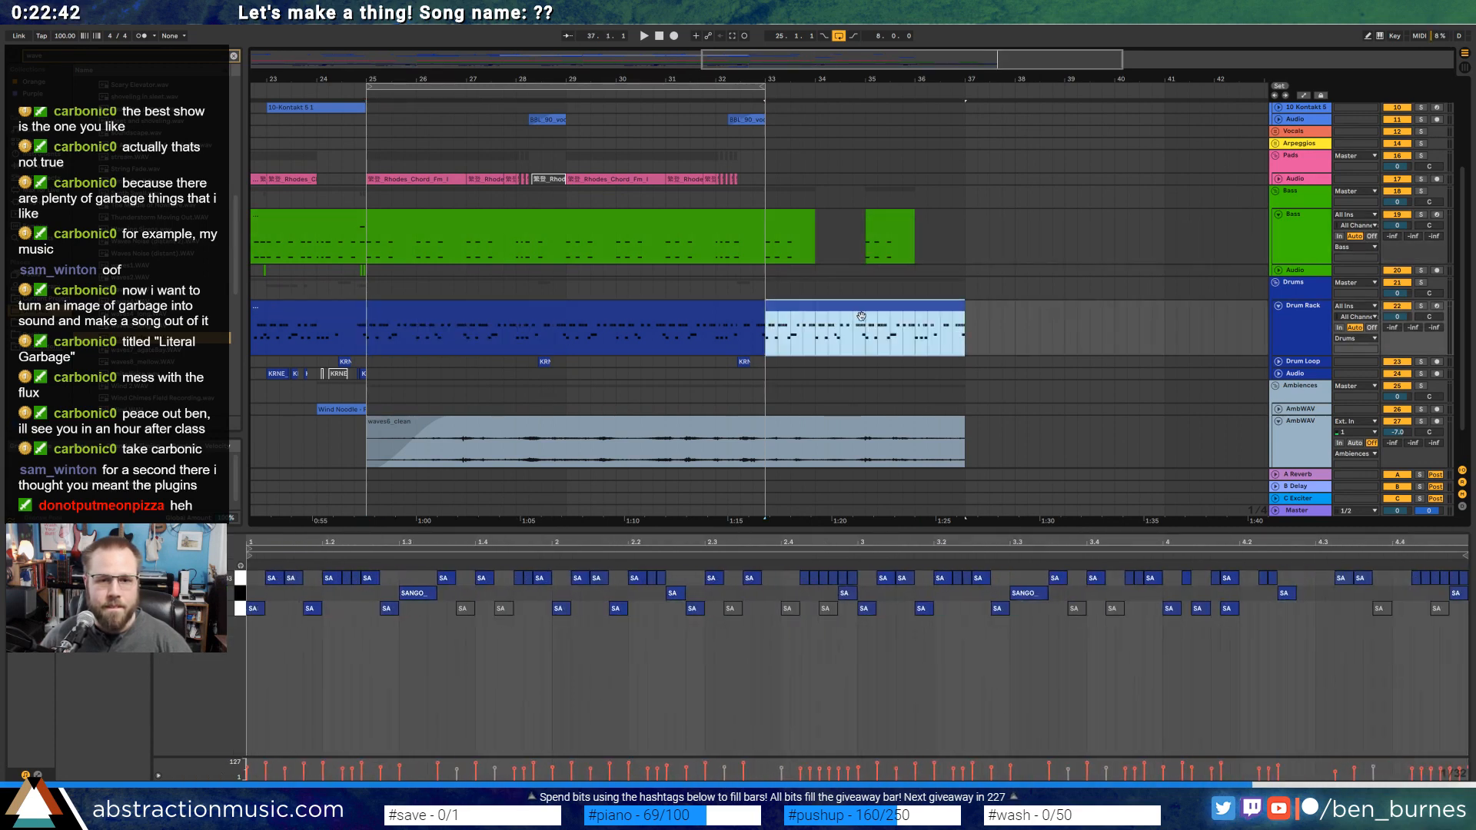
Thin the new drum clip by deactivating its top-row hits and two middle-row hits, then reactivate the closing top-row roll.
click(252, 577)
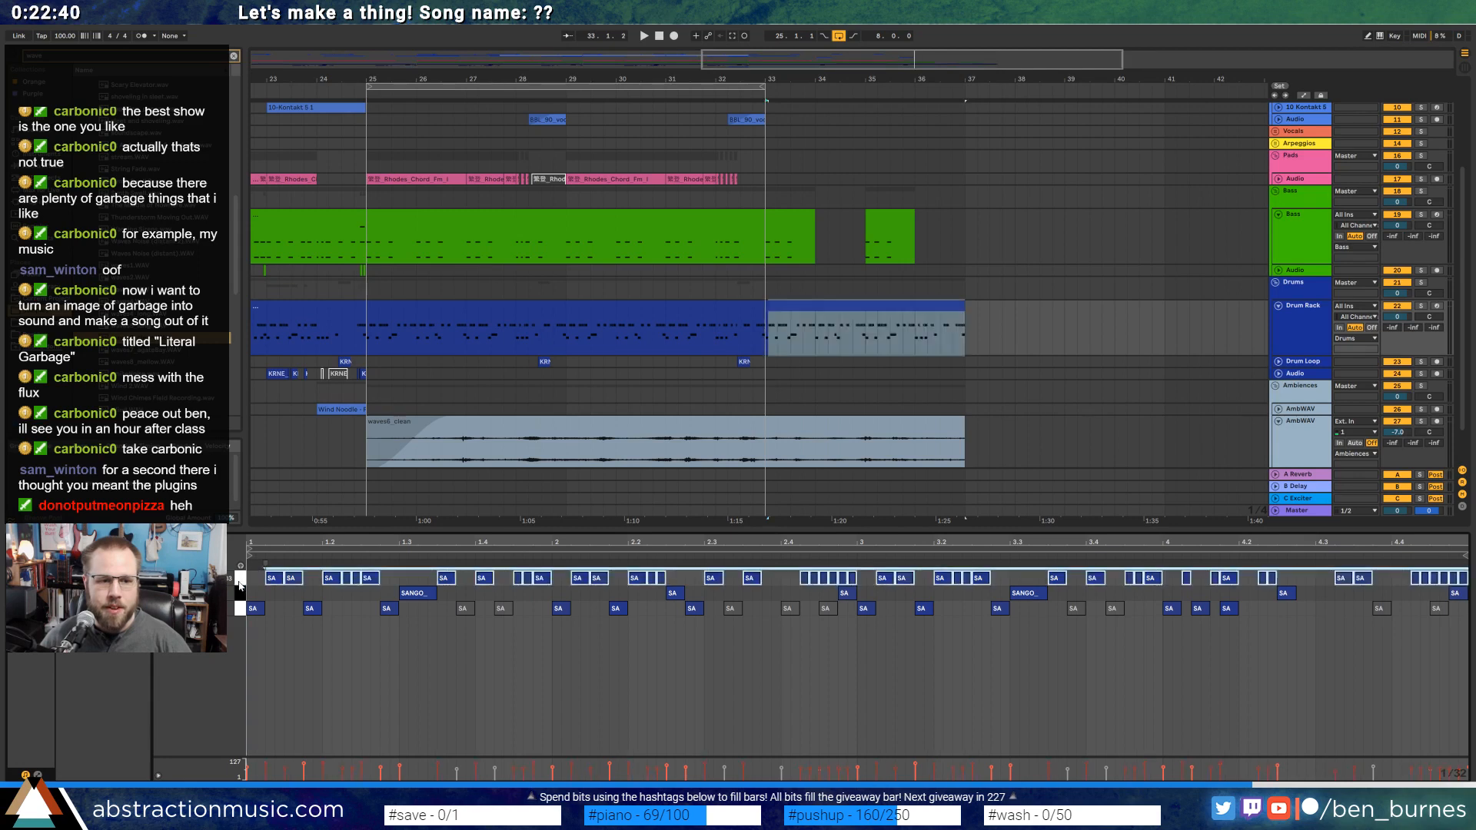
click(674, 592)
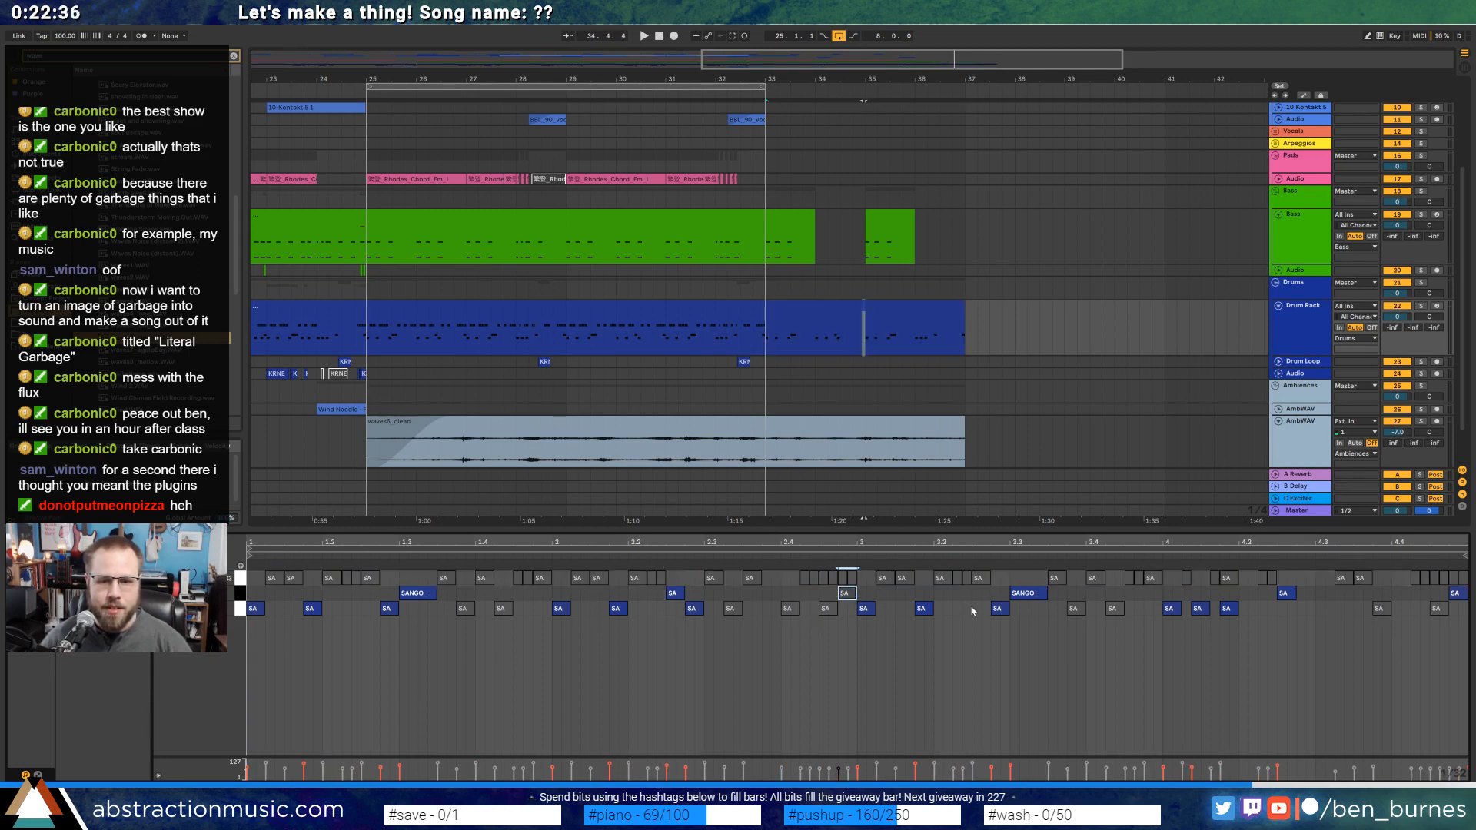
drag(1258, 599, 1460, 605)
Copy bars 9 to 25 across all tracks and paste them at bar 37.
drag(944, 83, 944, 46)
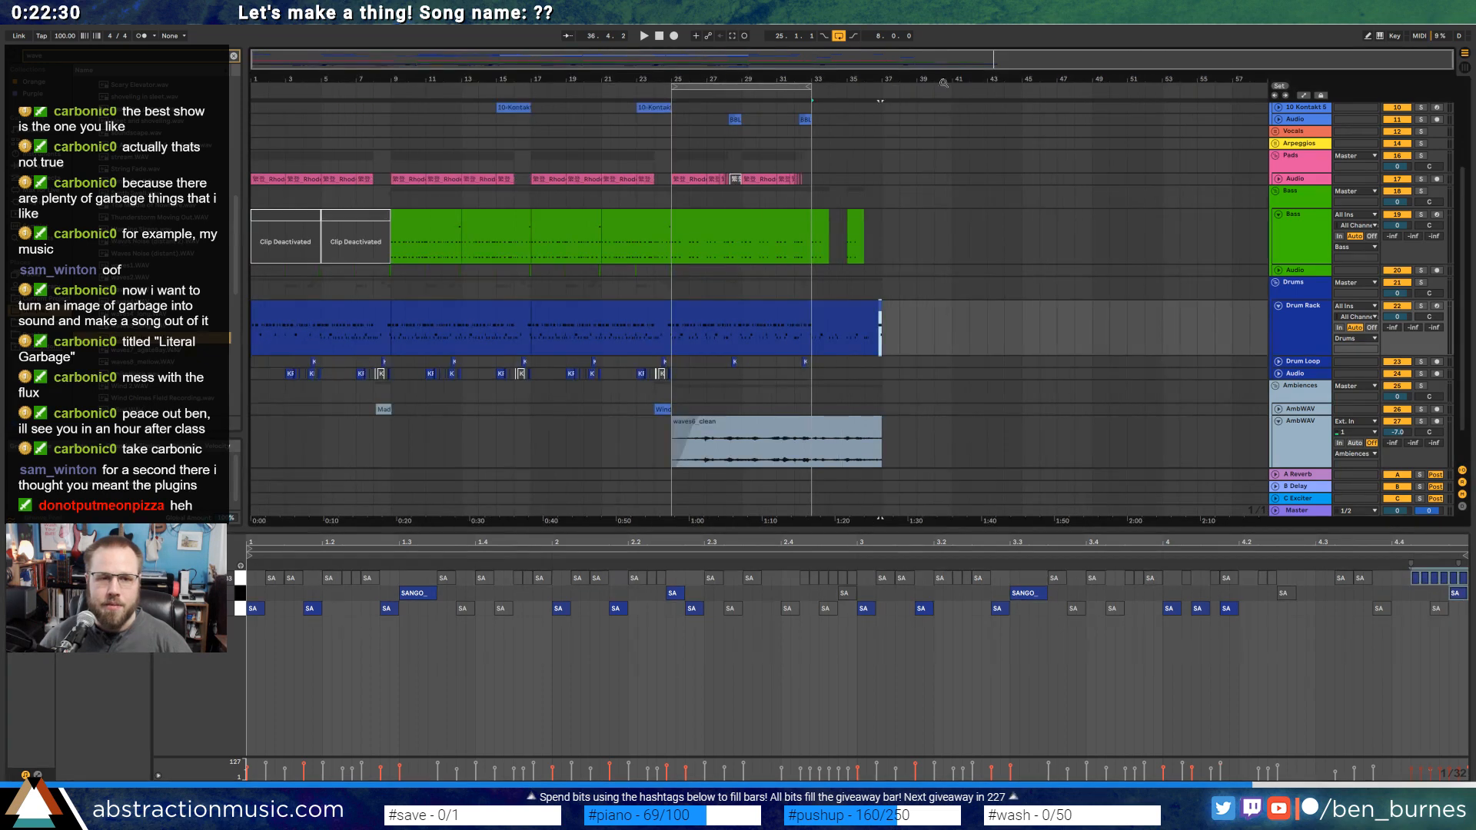
scroll(518, 341, up, 1)
drag(398, 432, 671, 102)
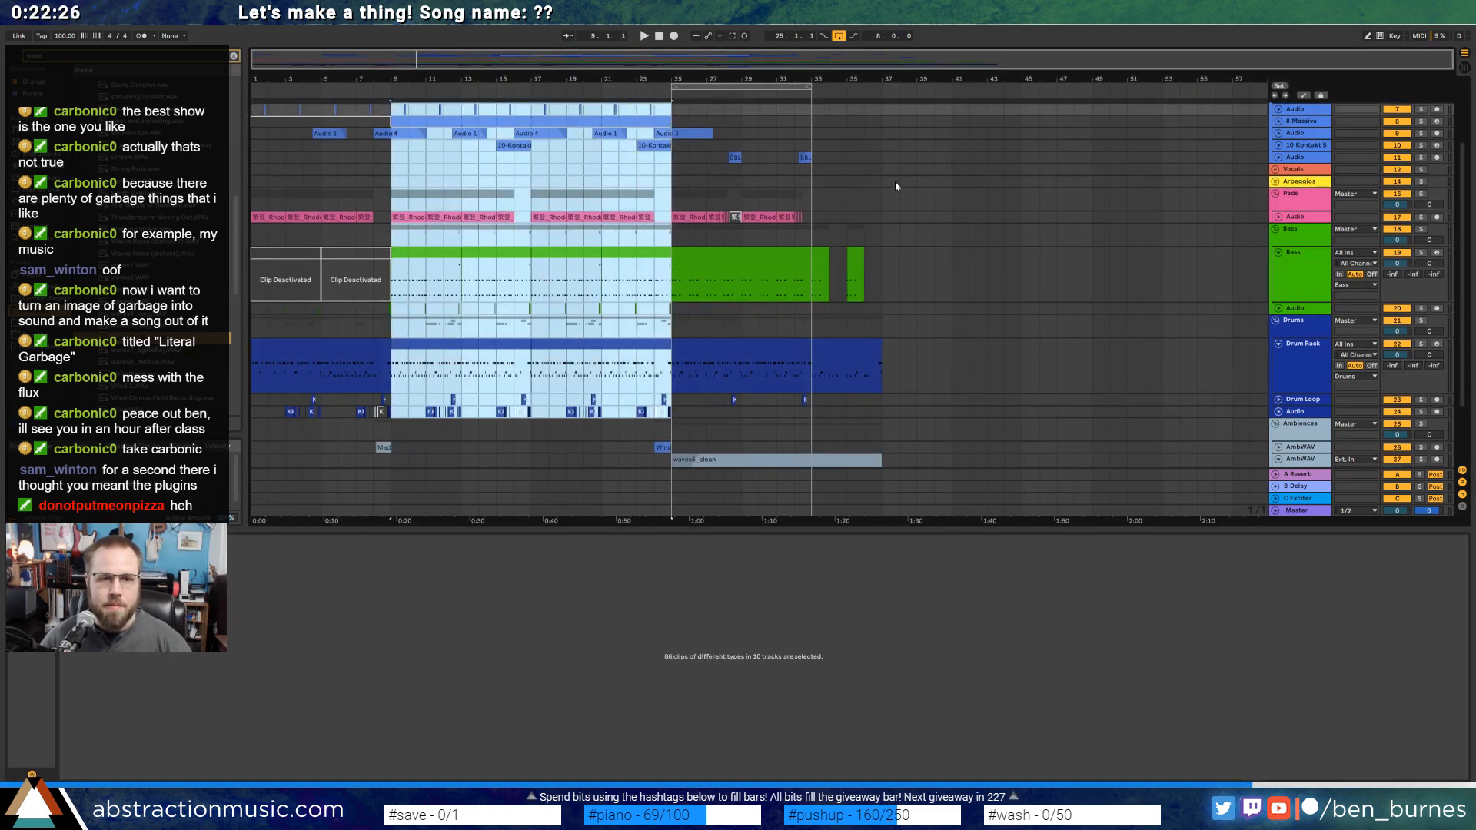
scroll(896, 187, up, 2)
drag(392, 109, 671, 508)
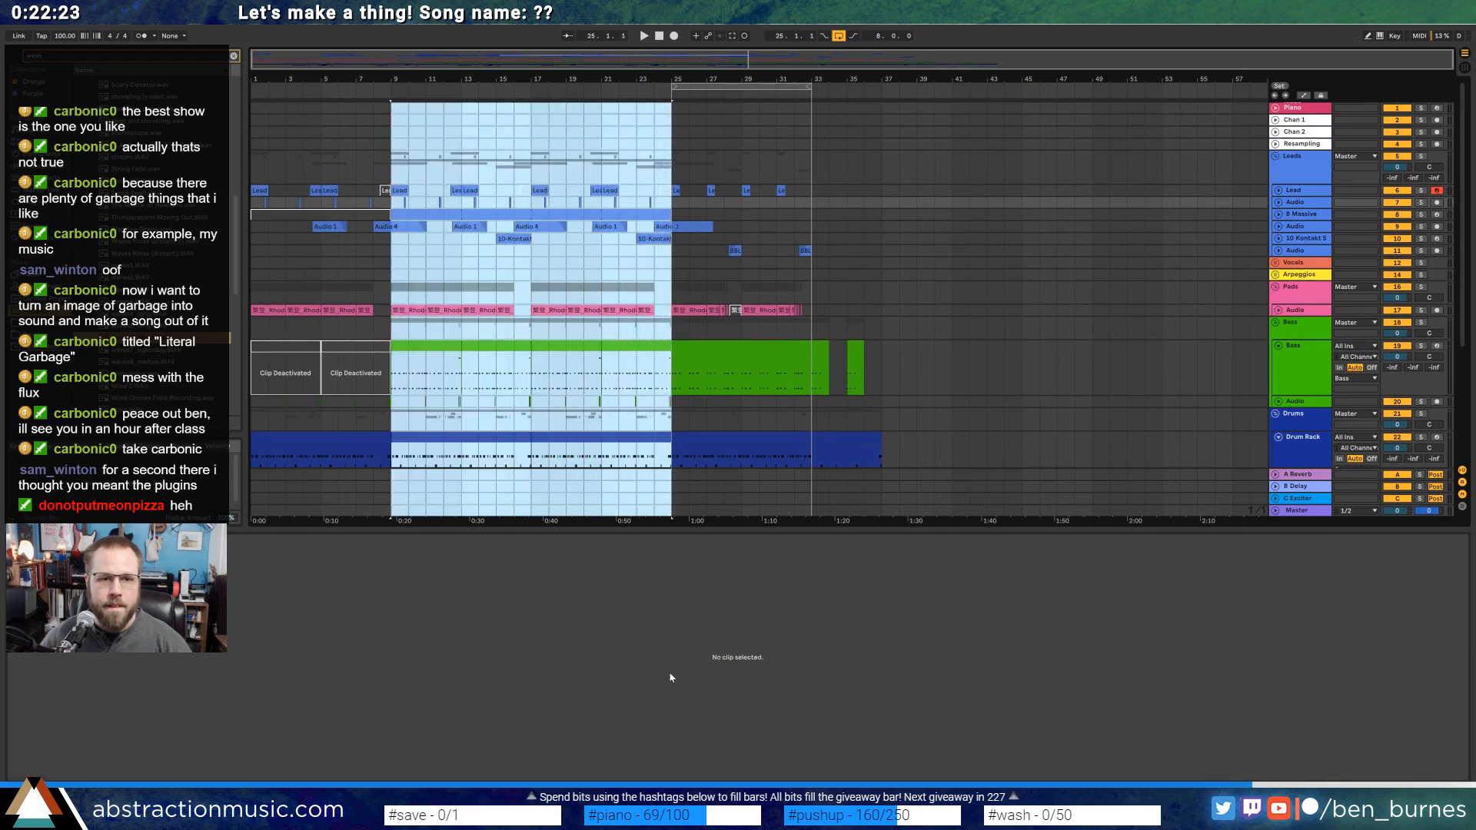
key(ctrl+c)
click(884, 110)
key(ctrl+v)
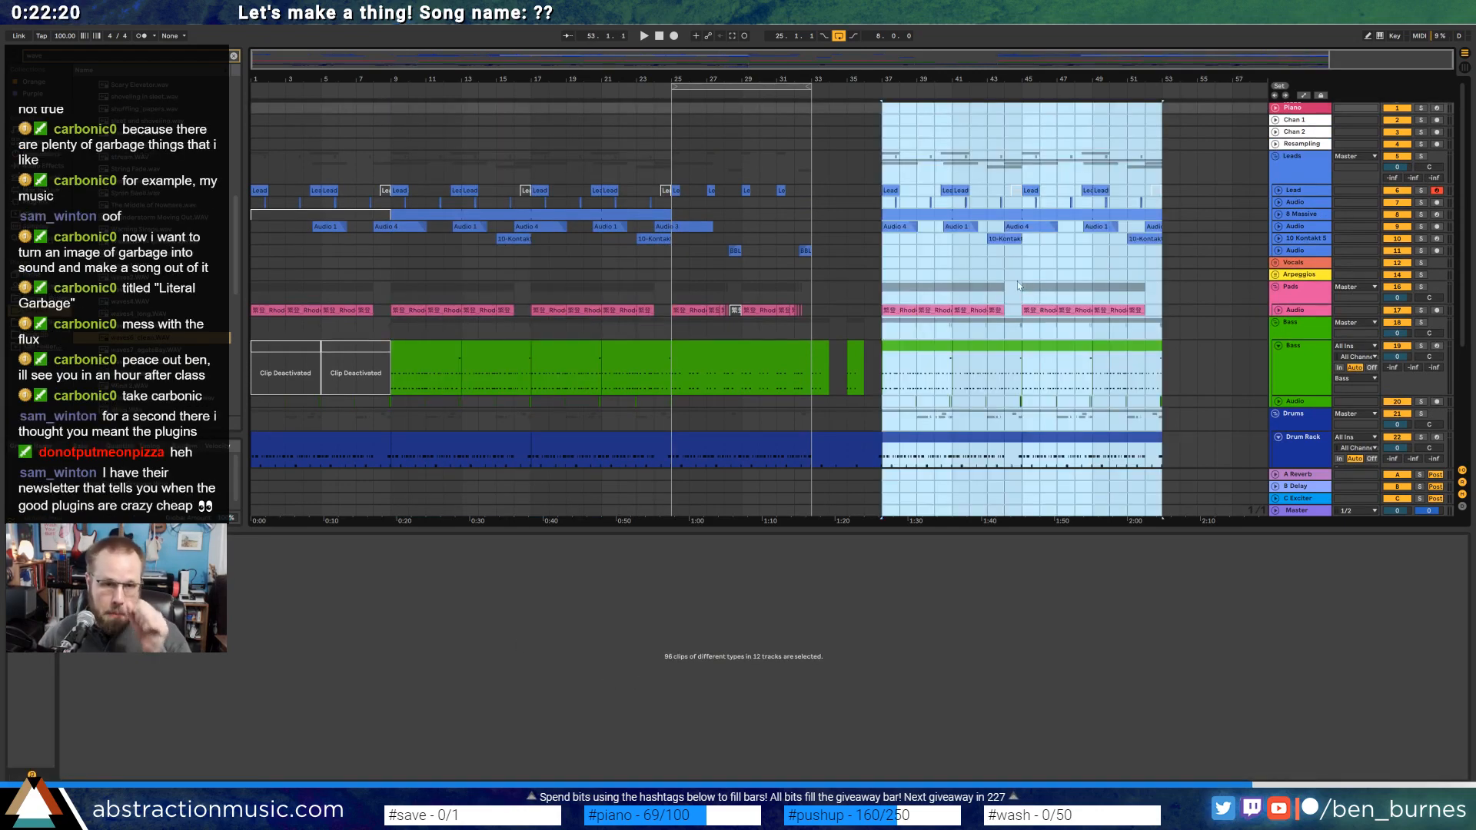
drag(814, 195, 767, 194)
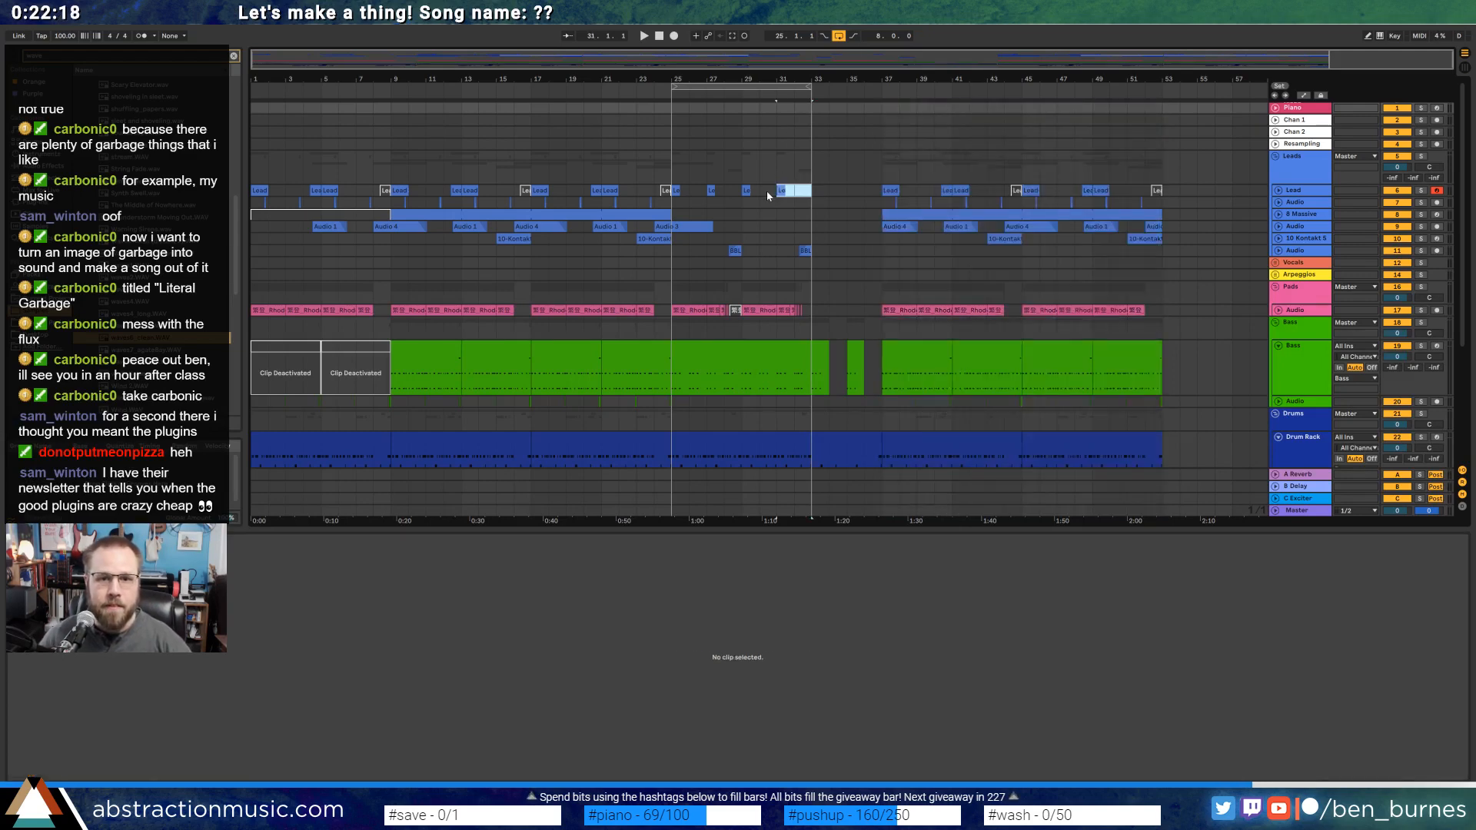
key(ctrl+d)
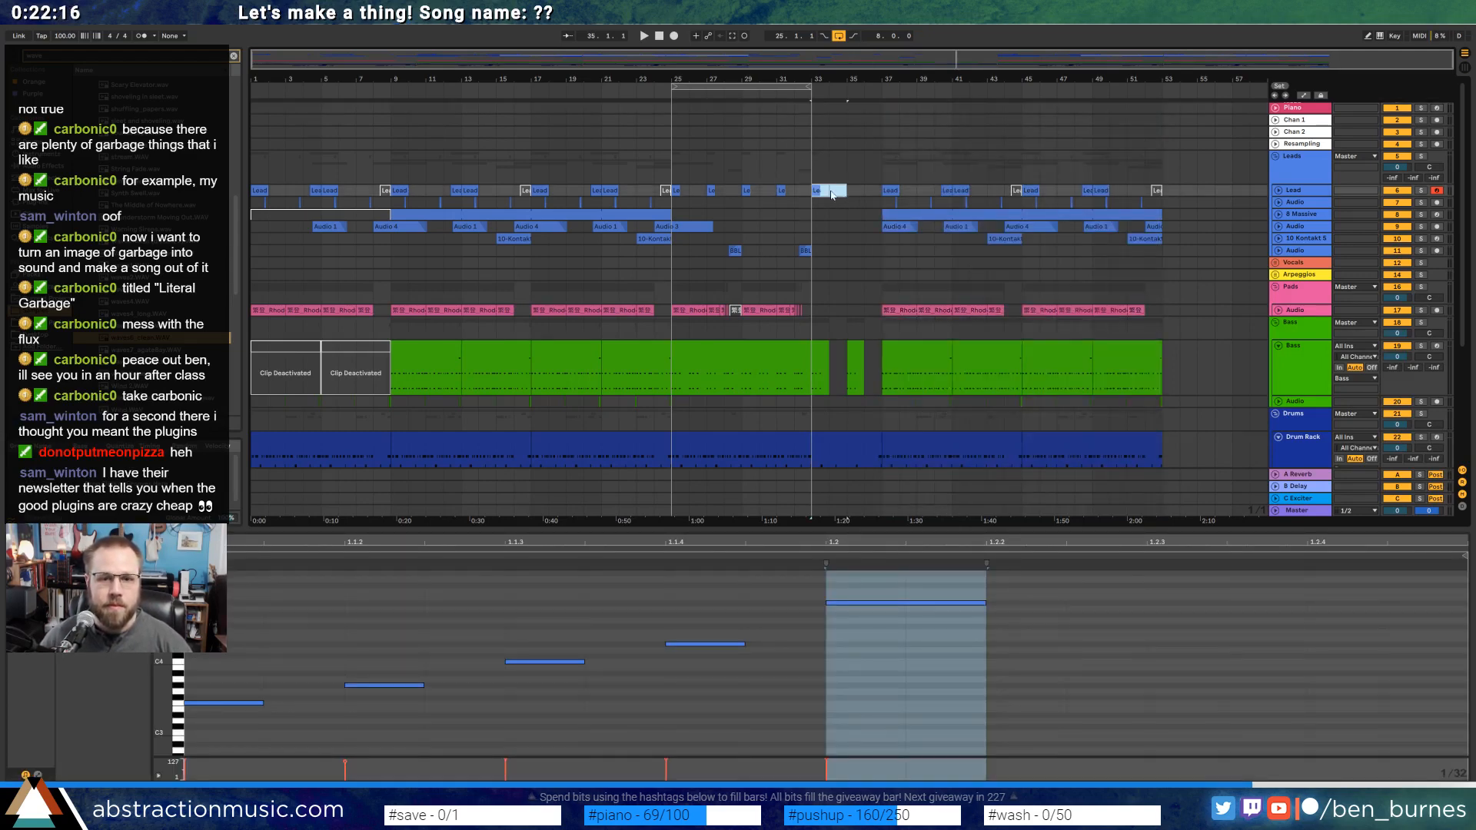
key(ctrl+z)
Copy the lead phrases in bars 25 to 29 to bar 33 and open the second copy's notes.
click(739, 191)
drag(728, 192, 675, 190)
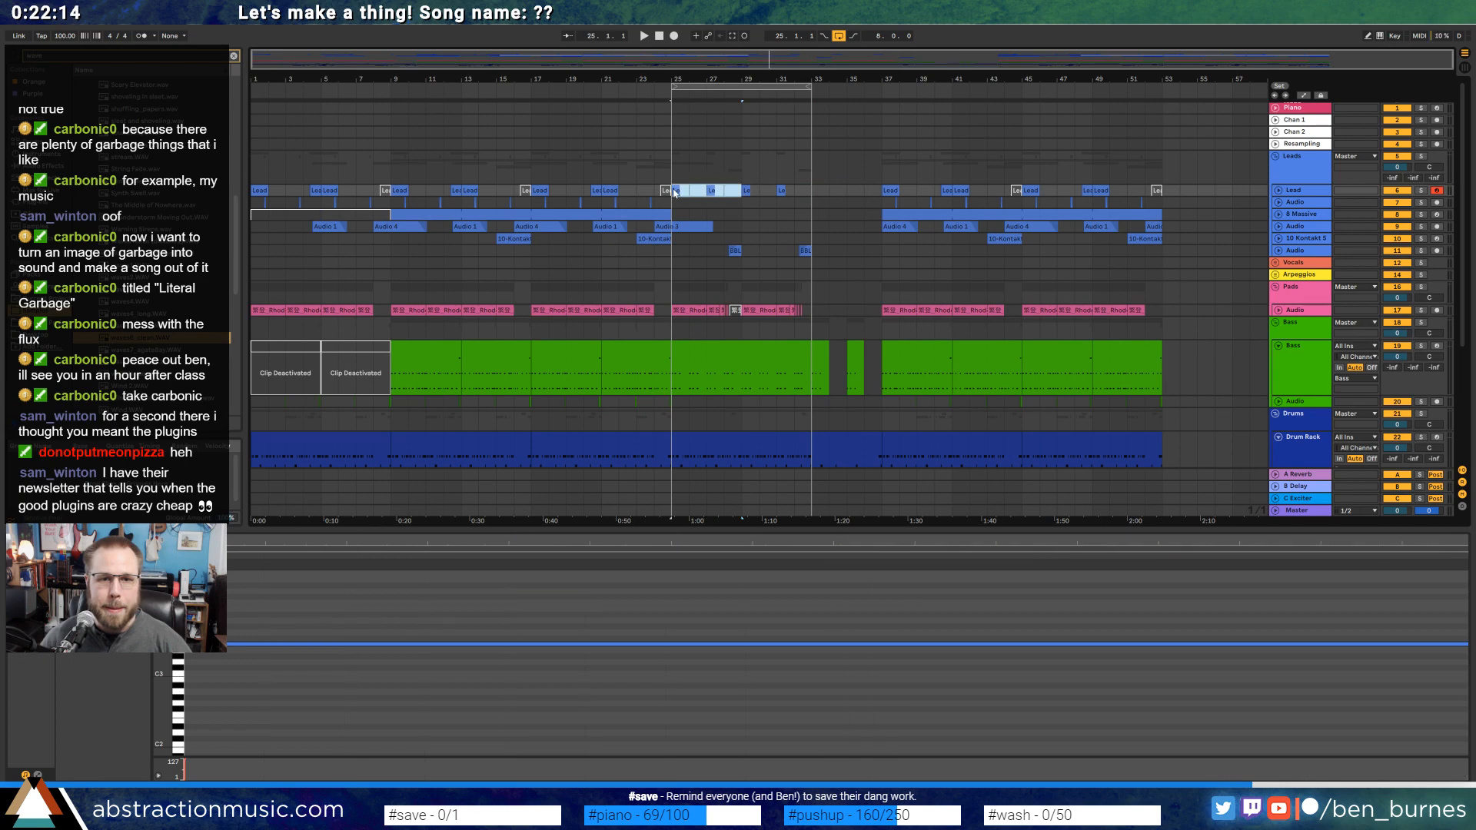
key(ctrl+c)
click(813, 191)
key(ctrl+v)
click(855, 193)
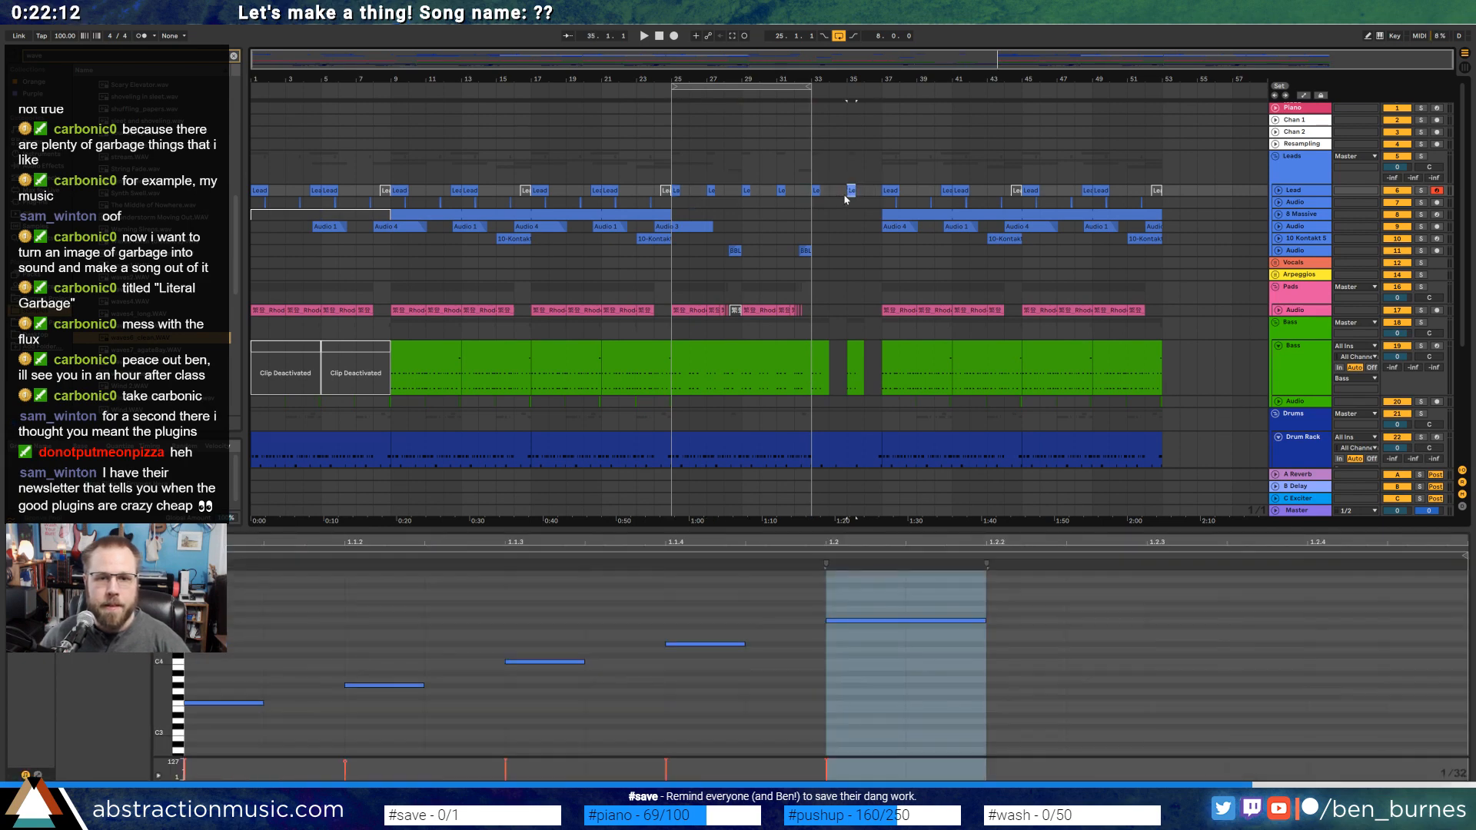
key(ctrl+z)
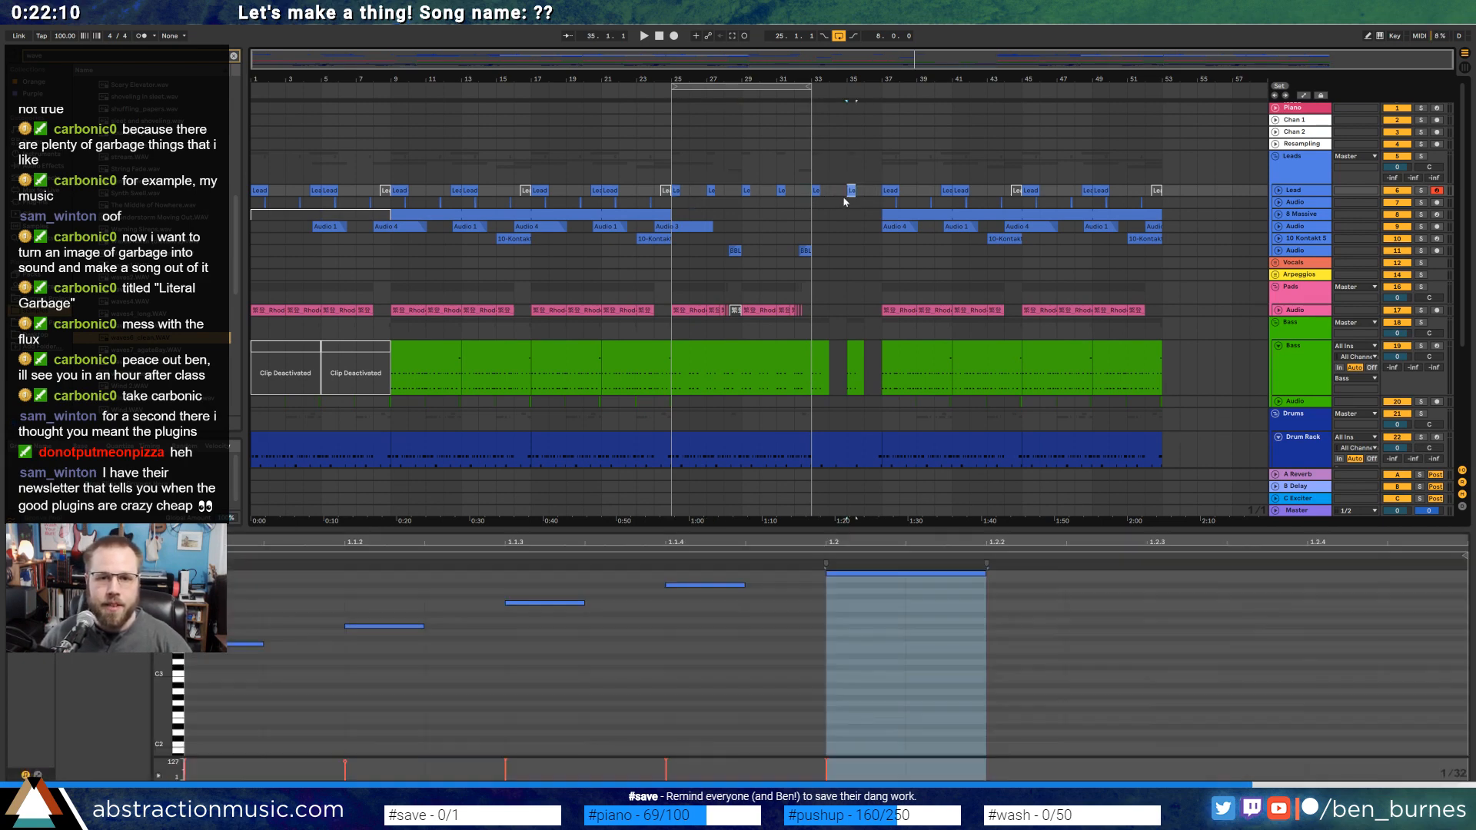
Turn off the arrangement loop and extend the waves clip to bar 38 with a fade-out from bar 37.
click(839, 36)
key(shift+Tab)
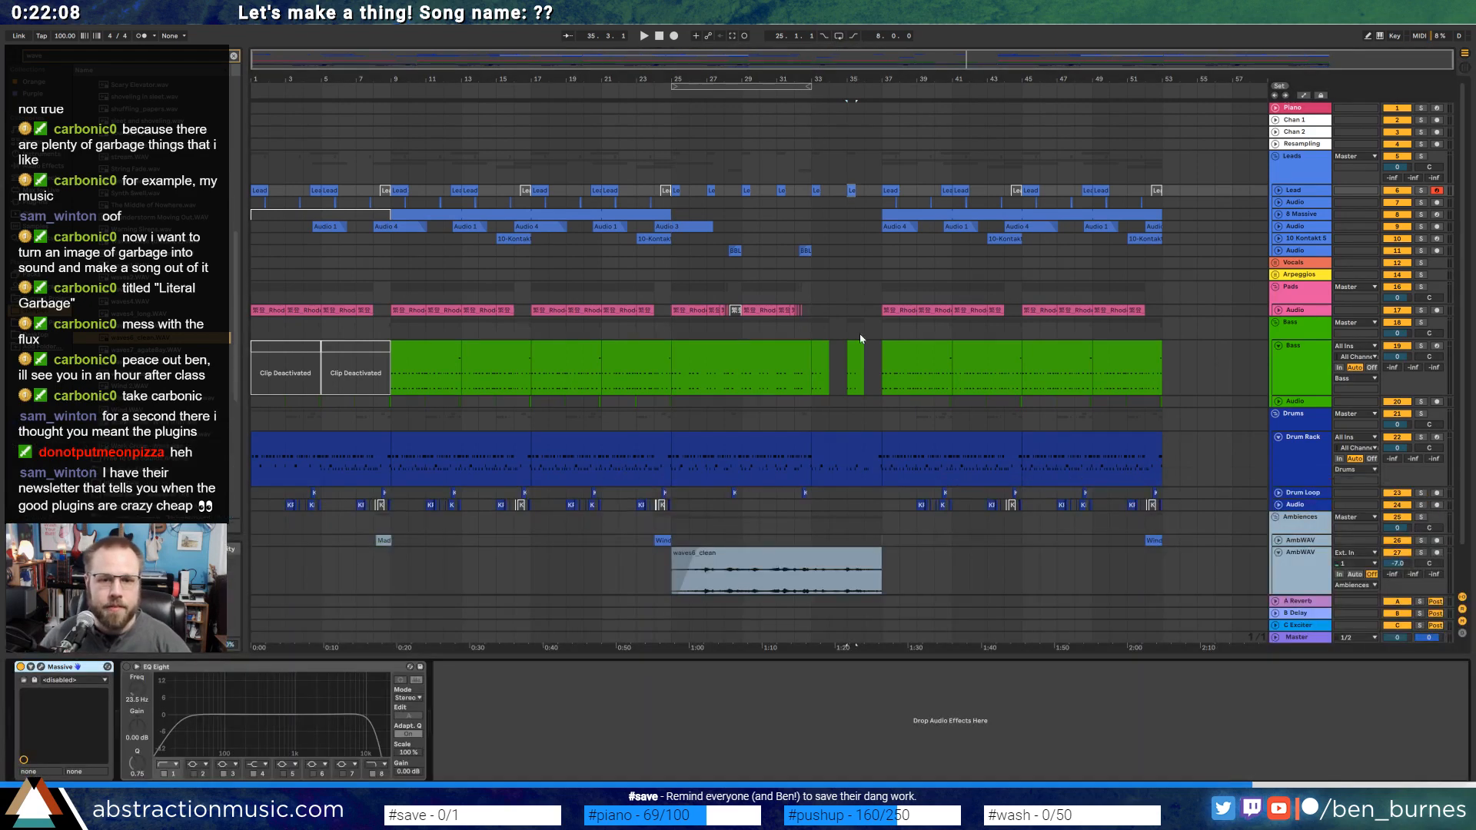
scroll(846, 337, down, 2)
mouse_move(881, 509)
mouse_down()
mouse_move(897, 509)
mouse_move(875, 502)
mouse_up()
click(892, 505)
Copy the ambience clip at bar 8 to bar 36 and play the transition into bar 37.
click(380, 491)
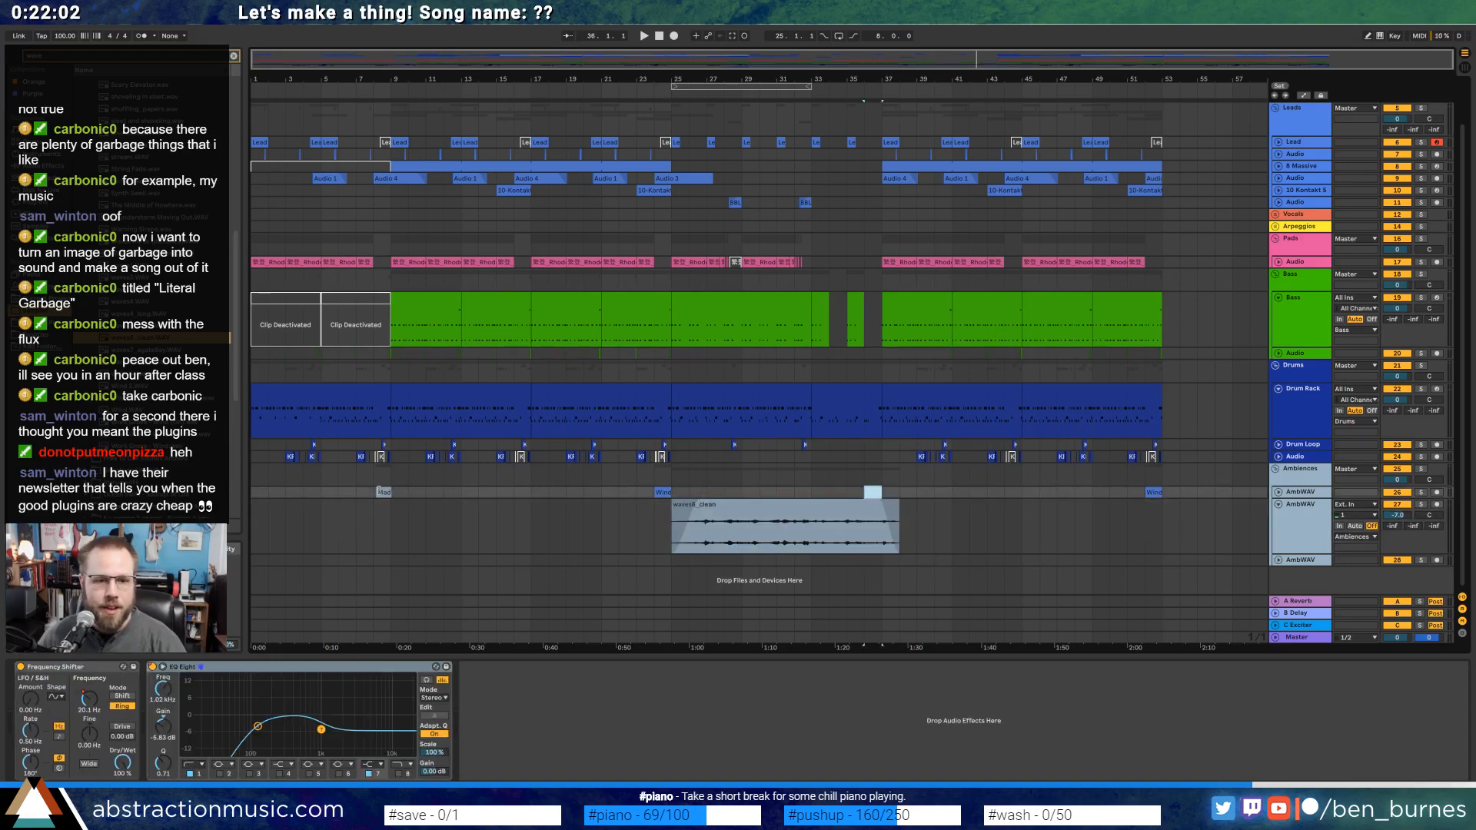
click(380, 492)
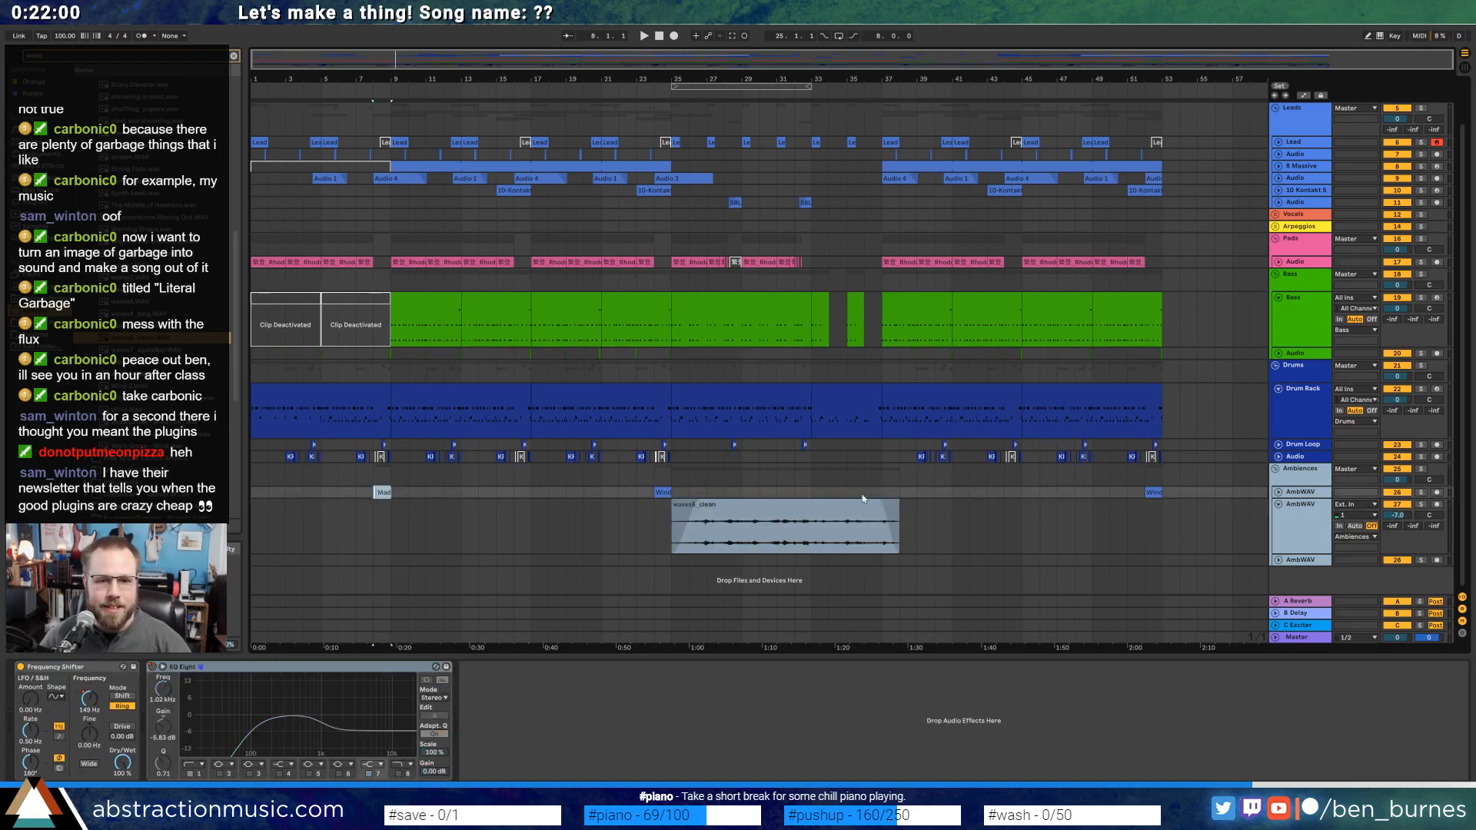
key(space)
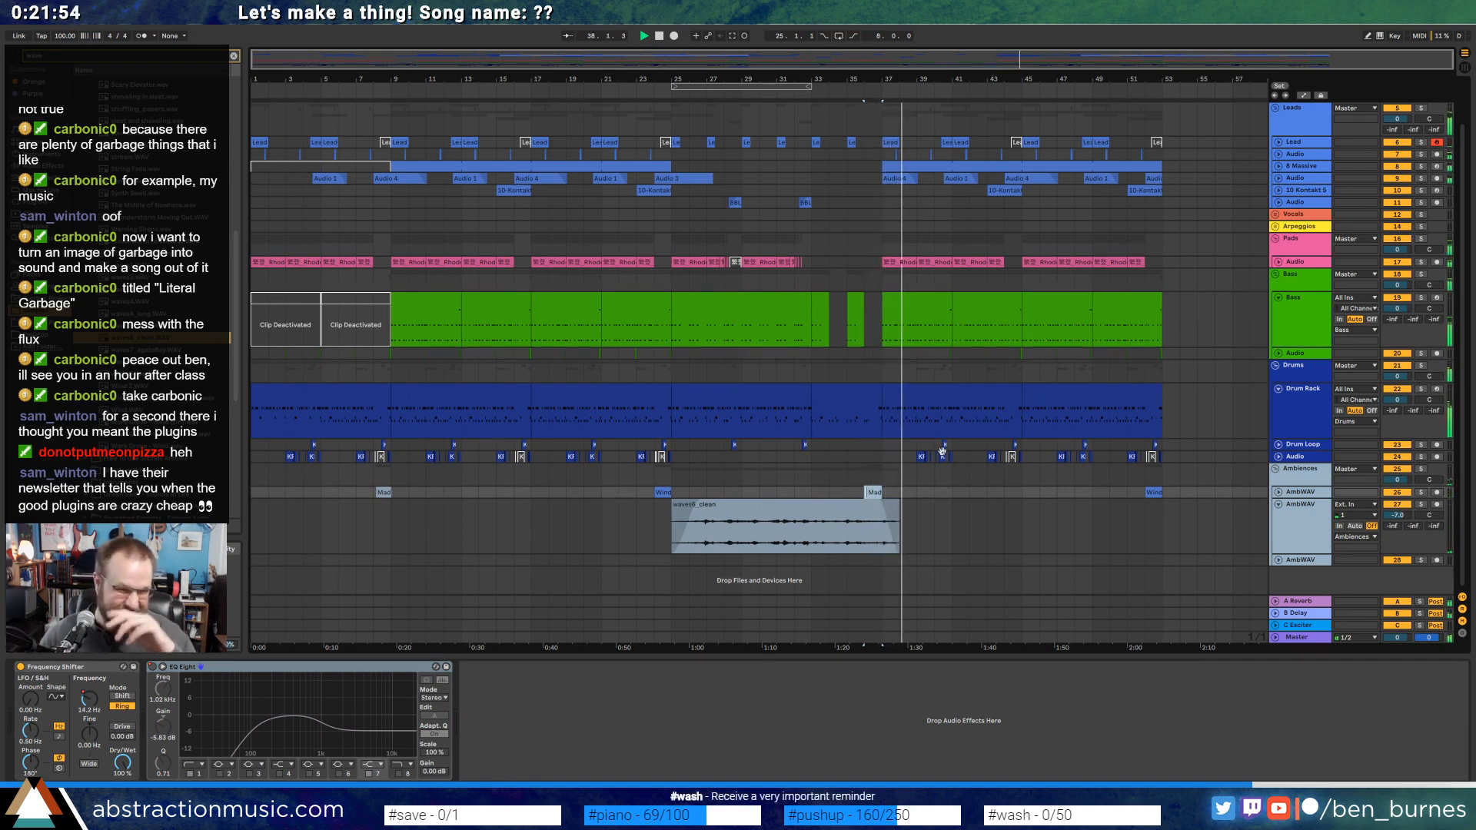
key(space)
Open the bass clip at bar 37, raise its second note pair by an octave and play the change.
double_click(922, 329)
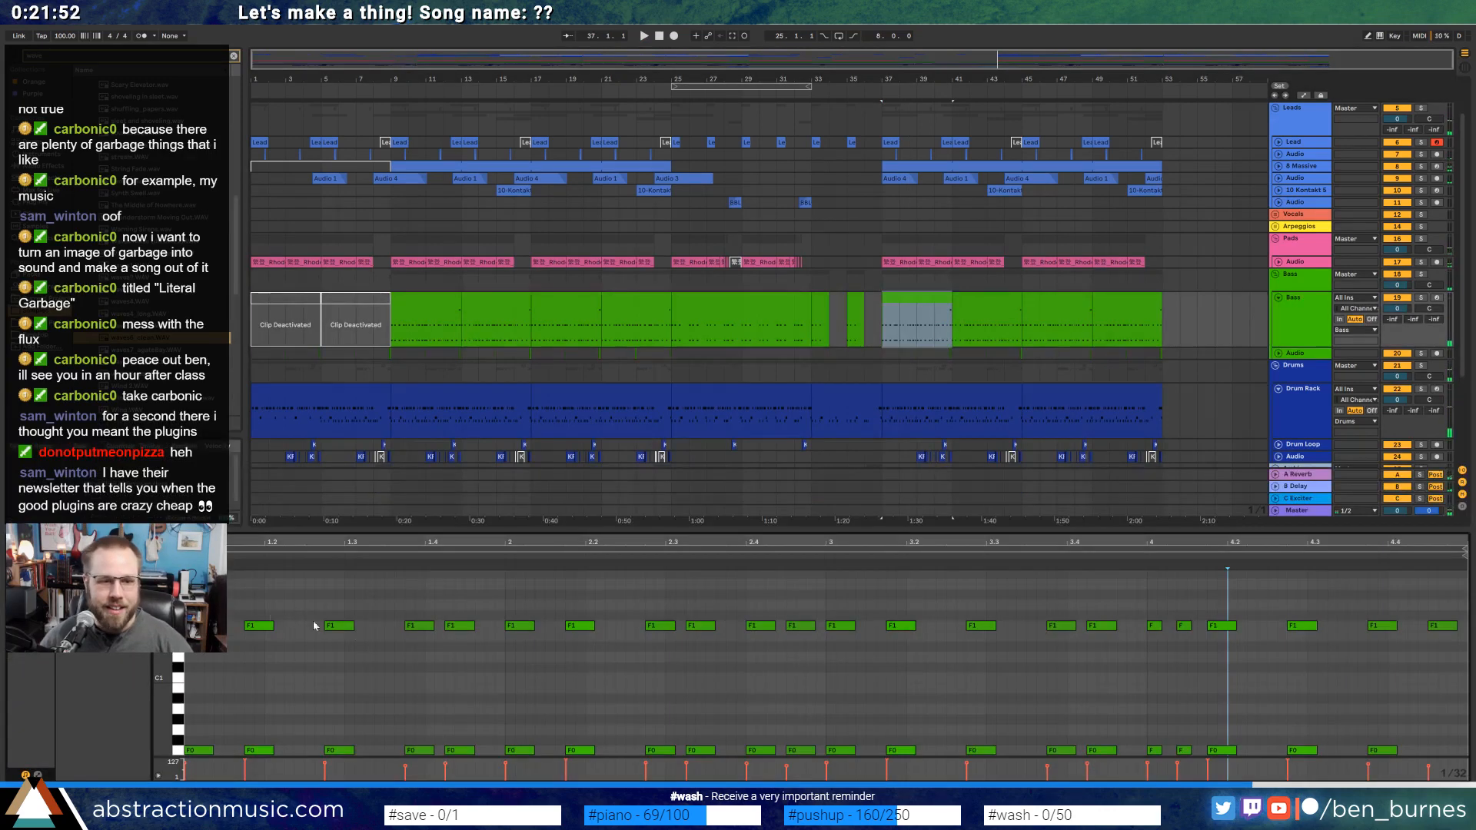
drag(250, 615, 265, 754)
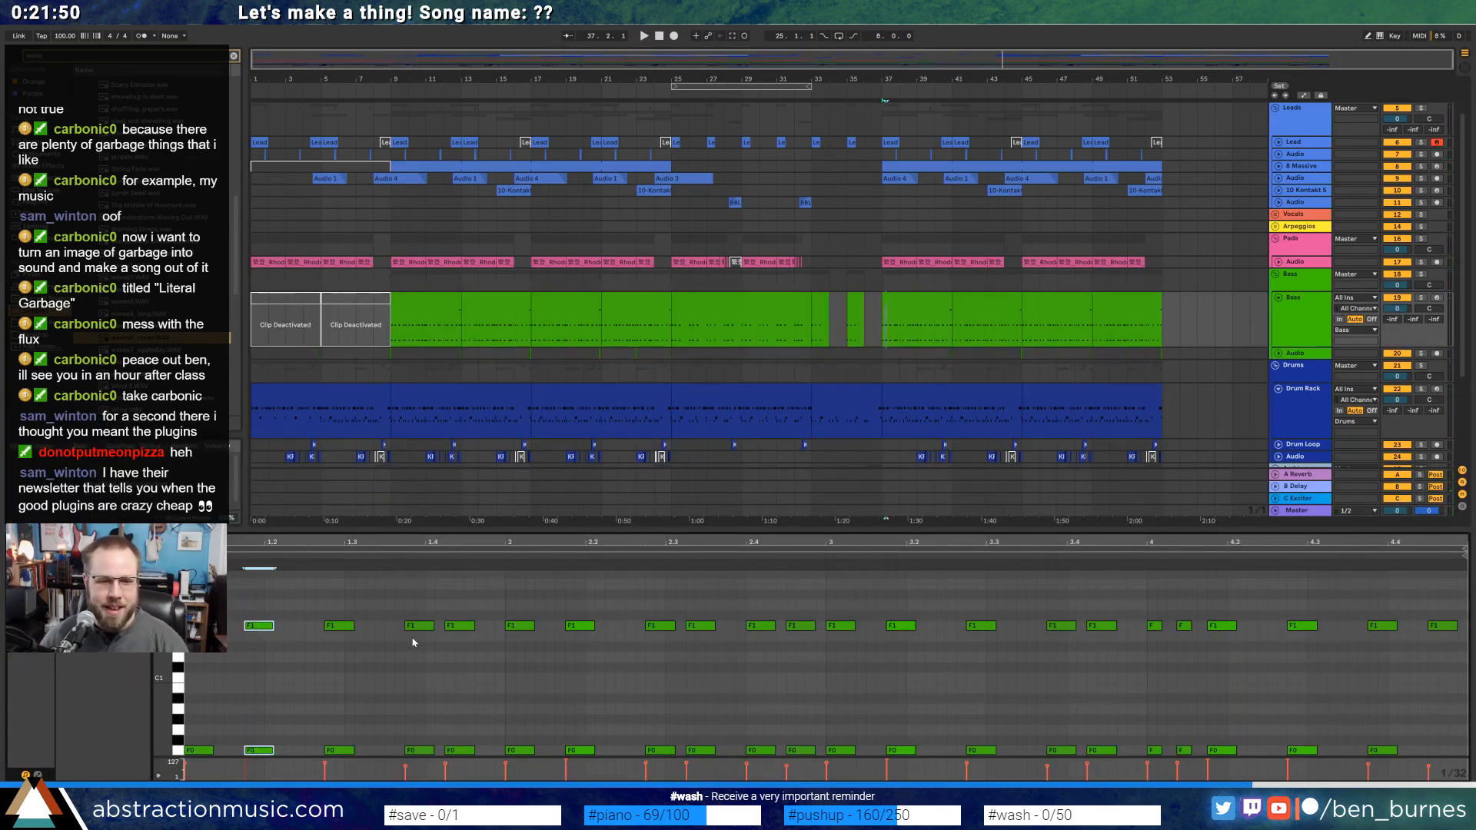
key(shift+Up)
key(space)
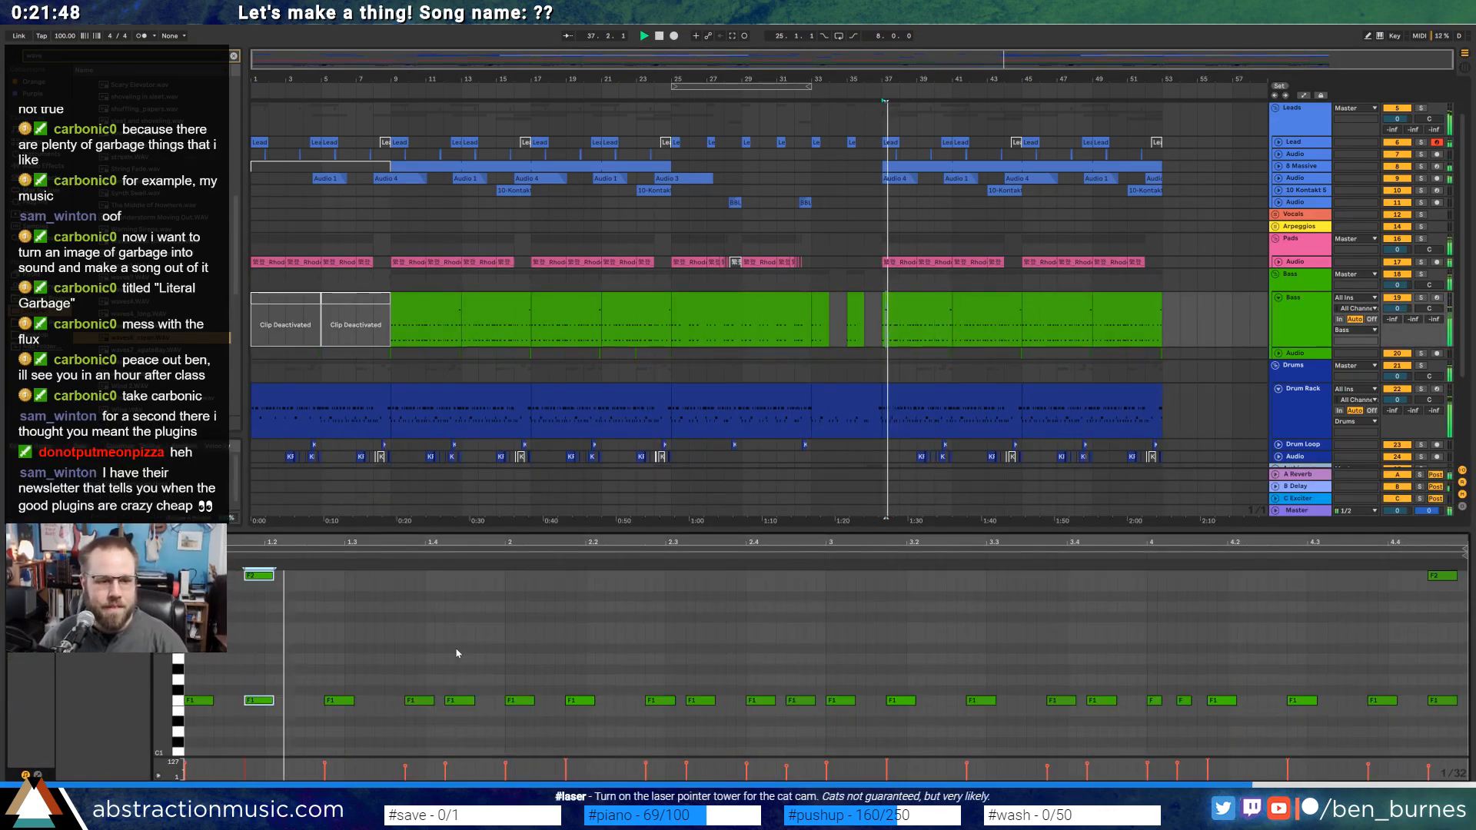
scroll(456, 653, down, 2)
key(space)
Raise selected bass note pairs throughout the rest of the four-bar clip at bar 37 by an octave.
drag(439, 603, 463, 750)
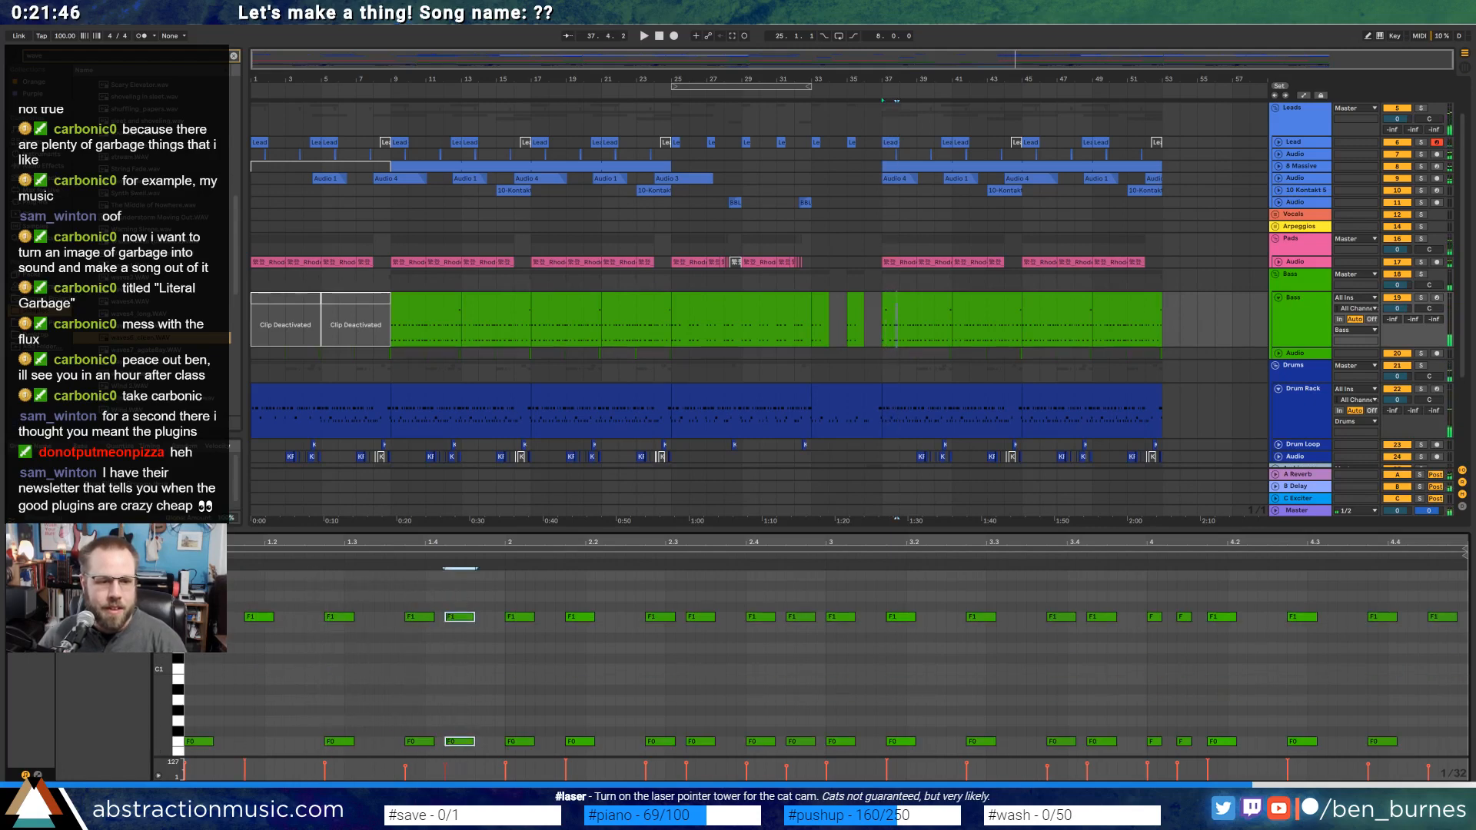
key(shift+Up)
scroll(566, 618, down, 5)
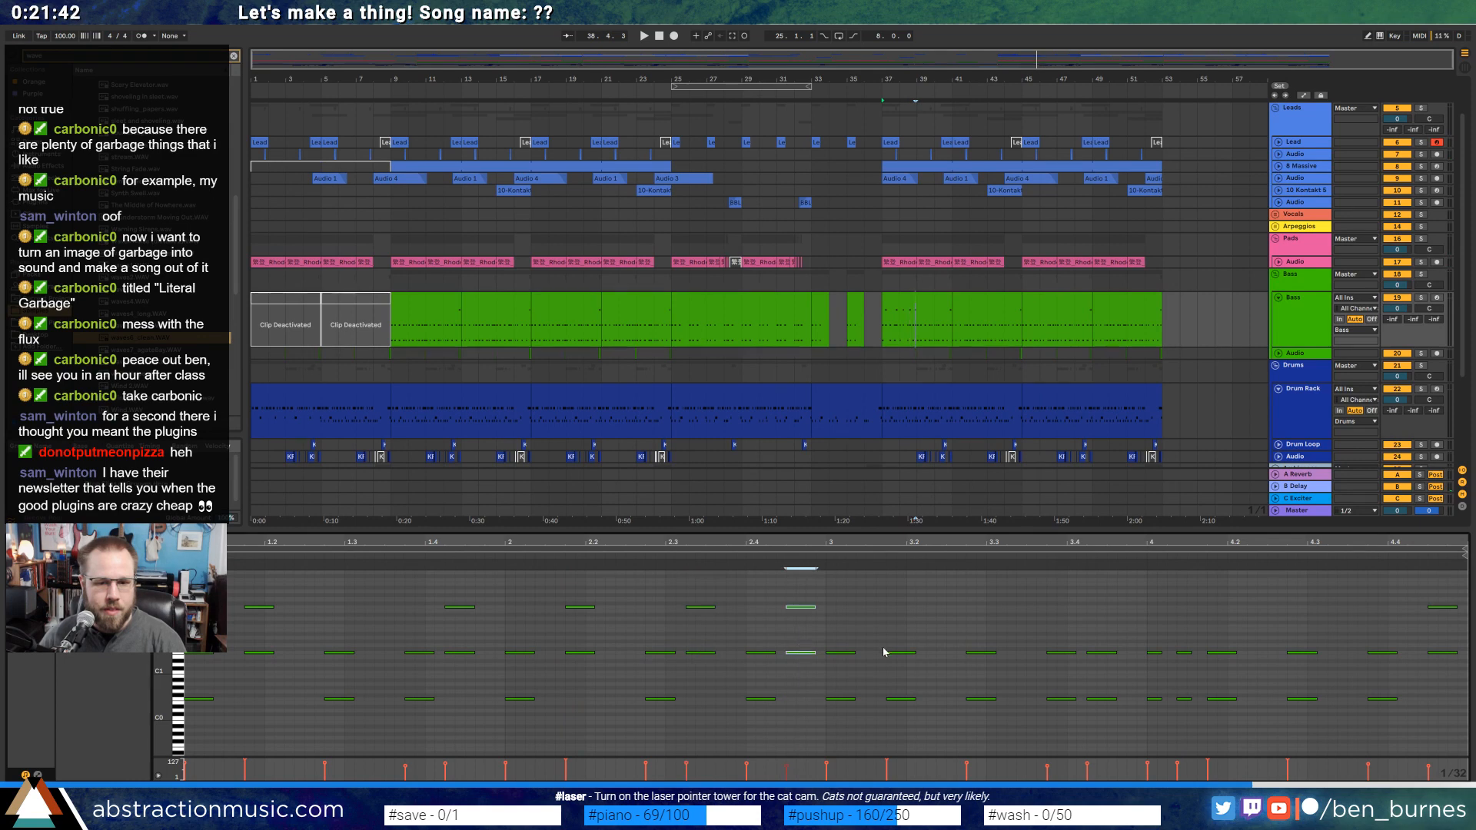
key(shift+Up)
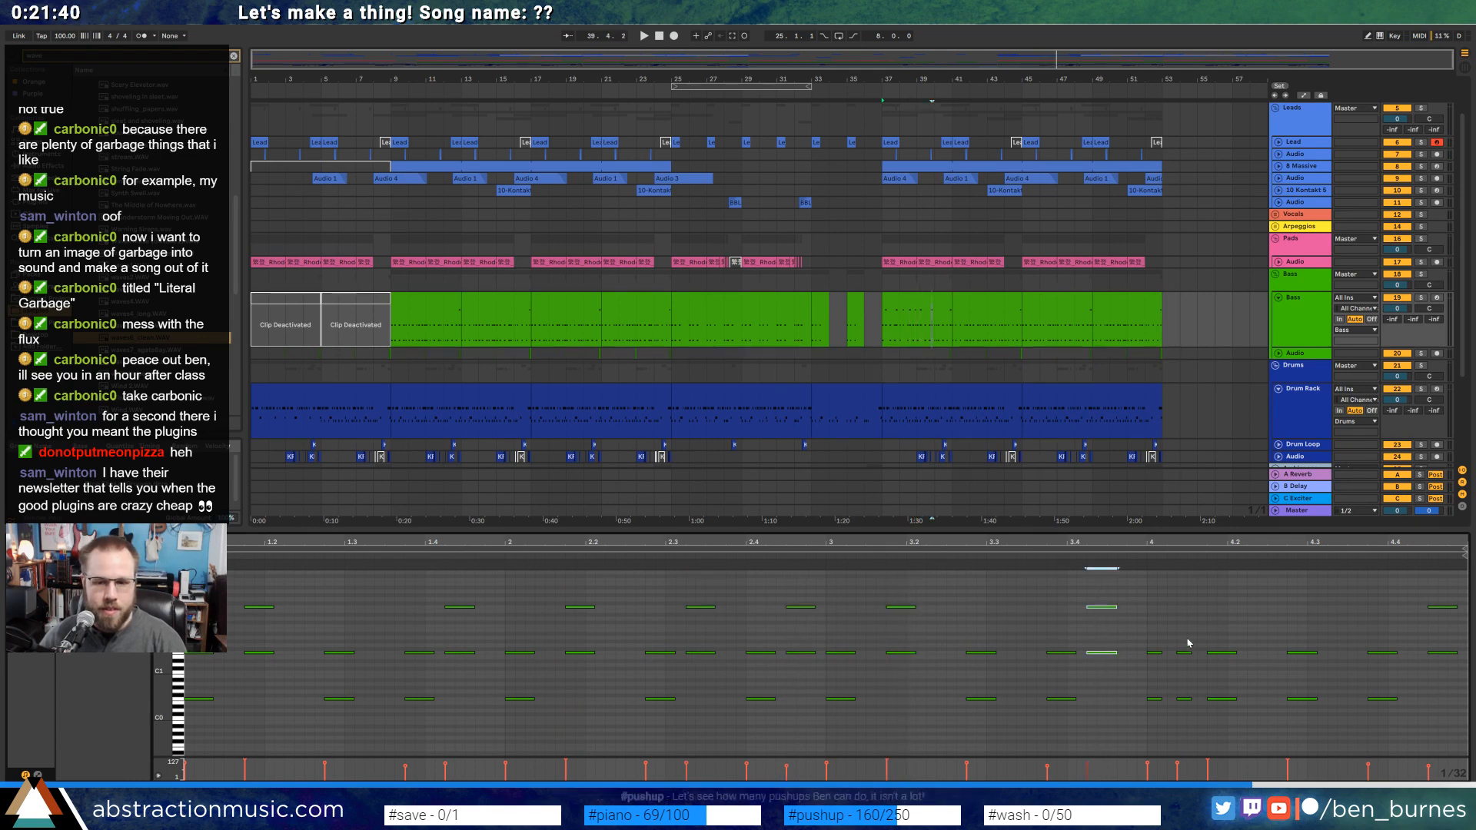
drag(1181, 634, 1194, 709)
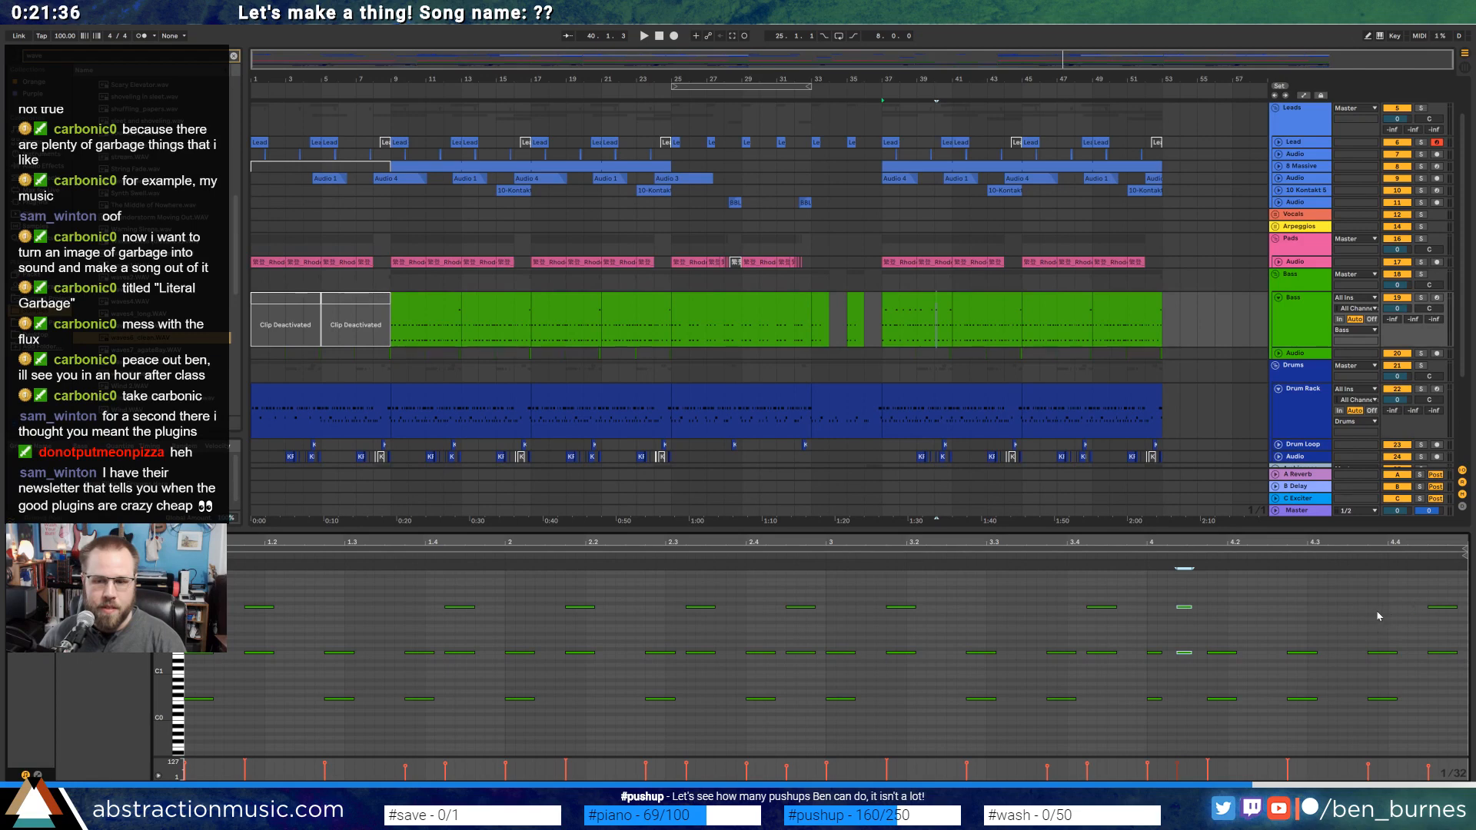
drag(1392, 632, 1466, 715)
key(shift+Up)
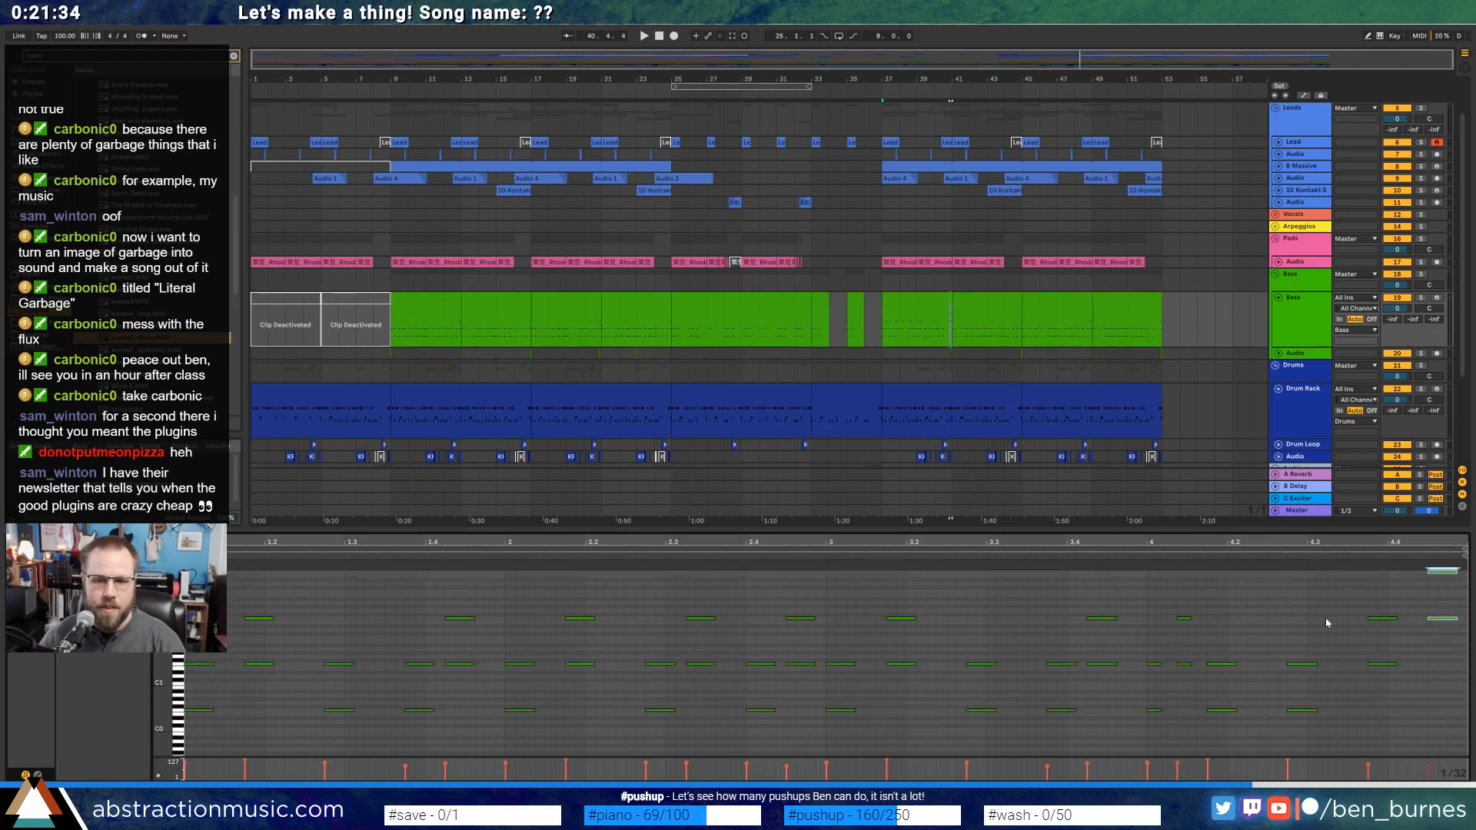
Extend the edited bass clip from bar 41 to bar 53 and play it with the section.
click(929, 297)
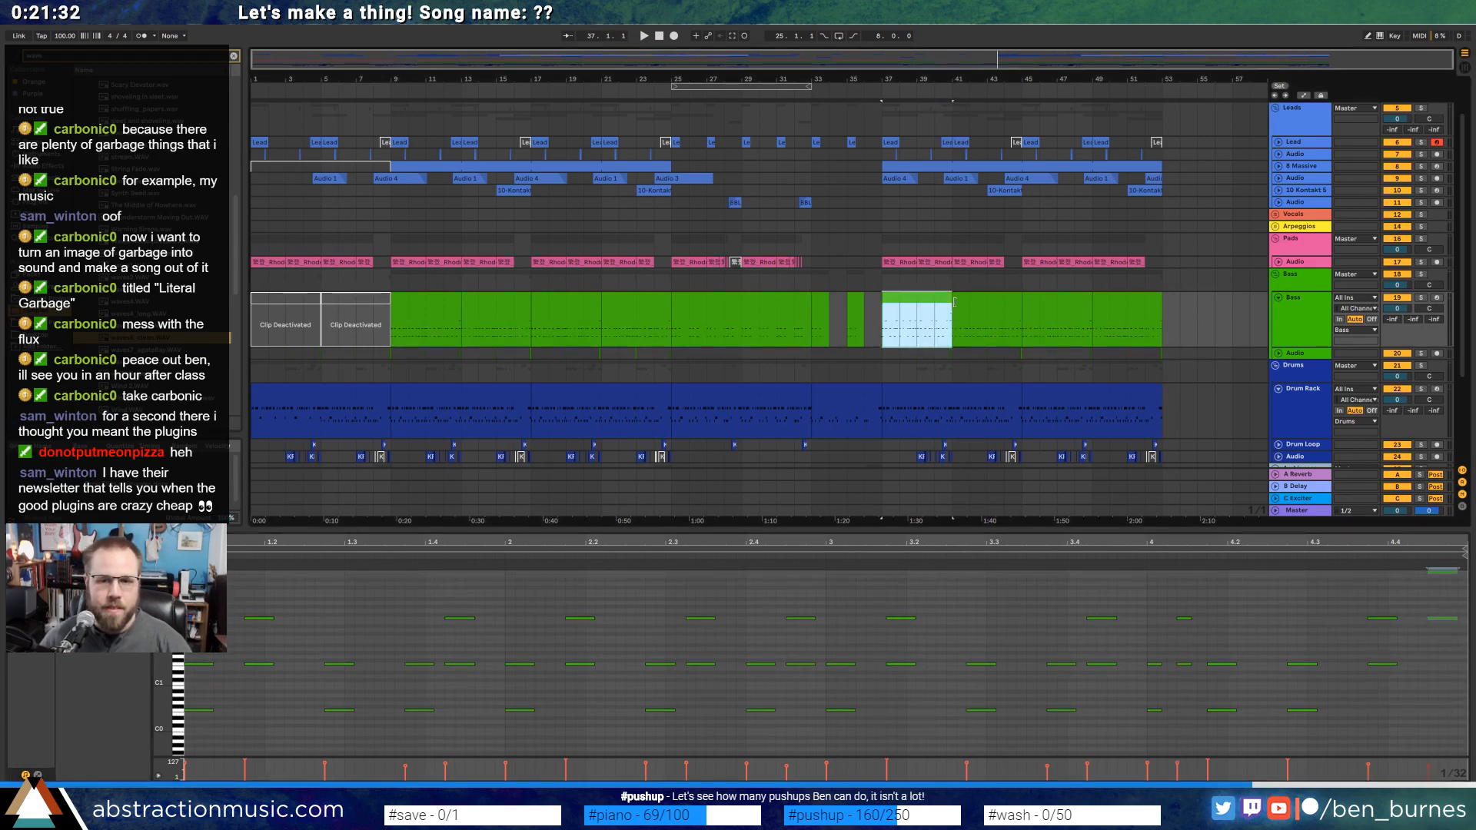
drag(954, 302, 1159, 300)
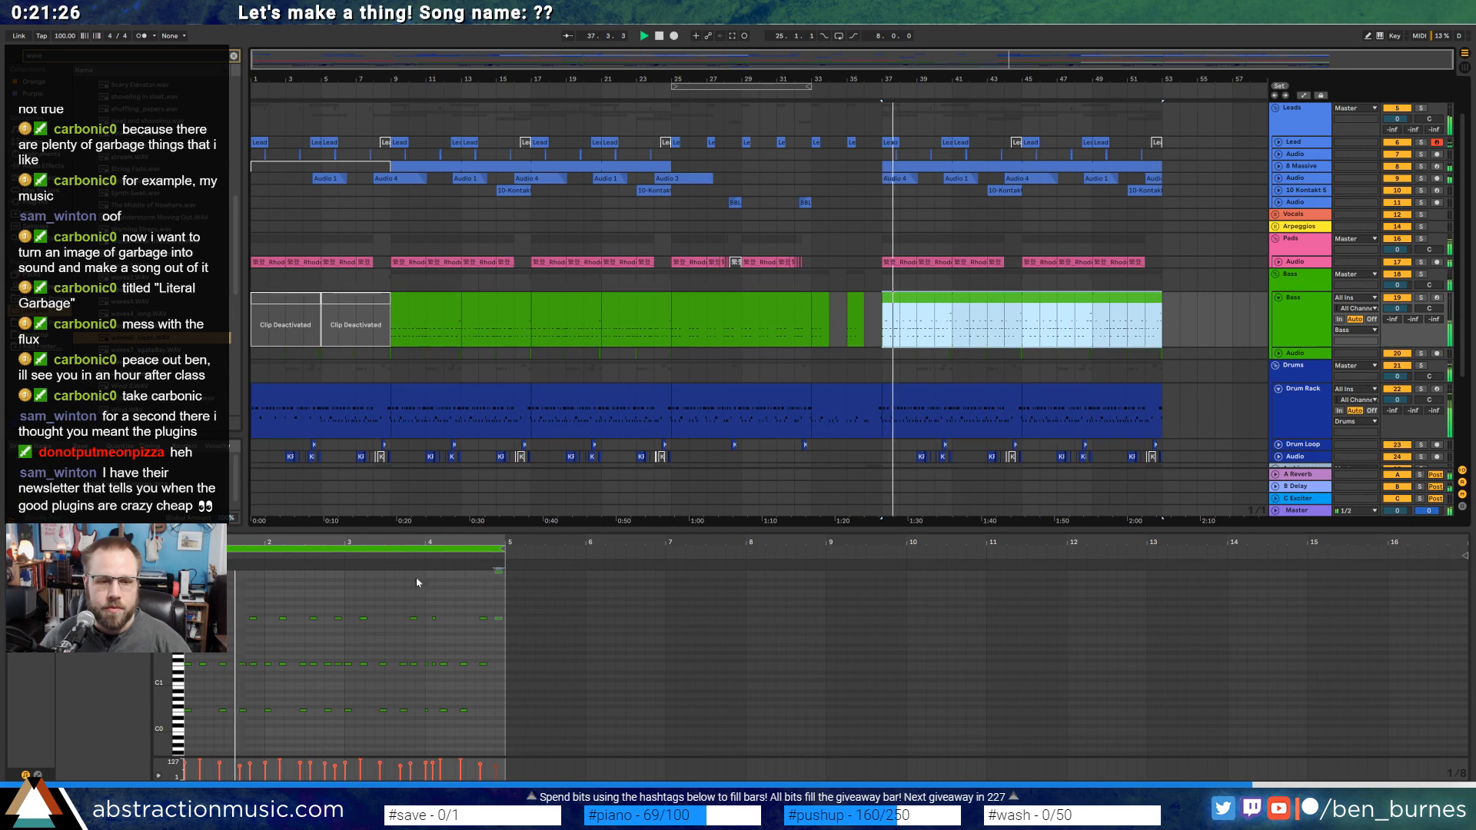
click(394, 589)
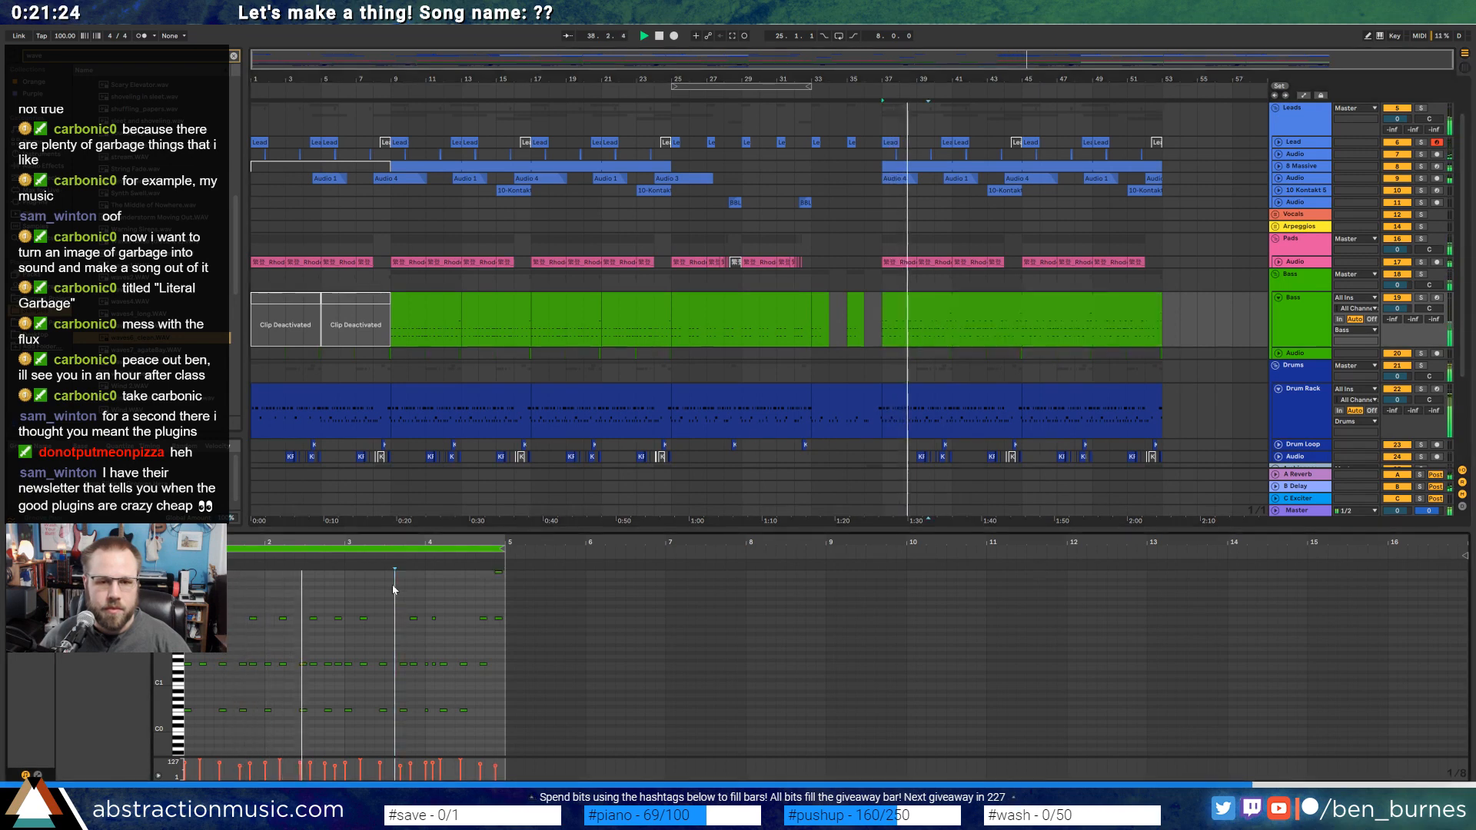
Unfold the 8 Massive track, replace the bass from bar 37 with the earlier bass clip from bar 21, and extend it to bar 53.
click(1278, 166)
click(944, 178)
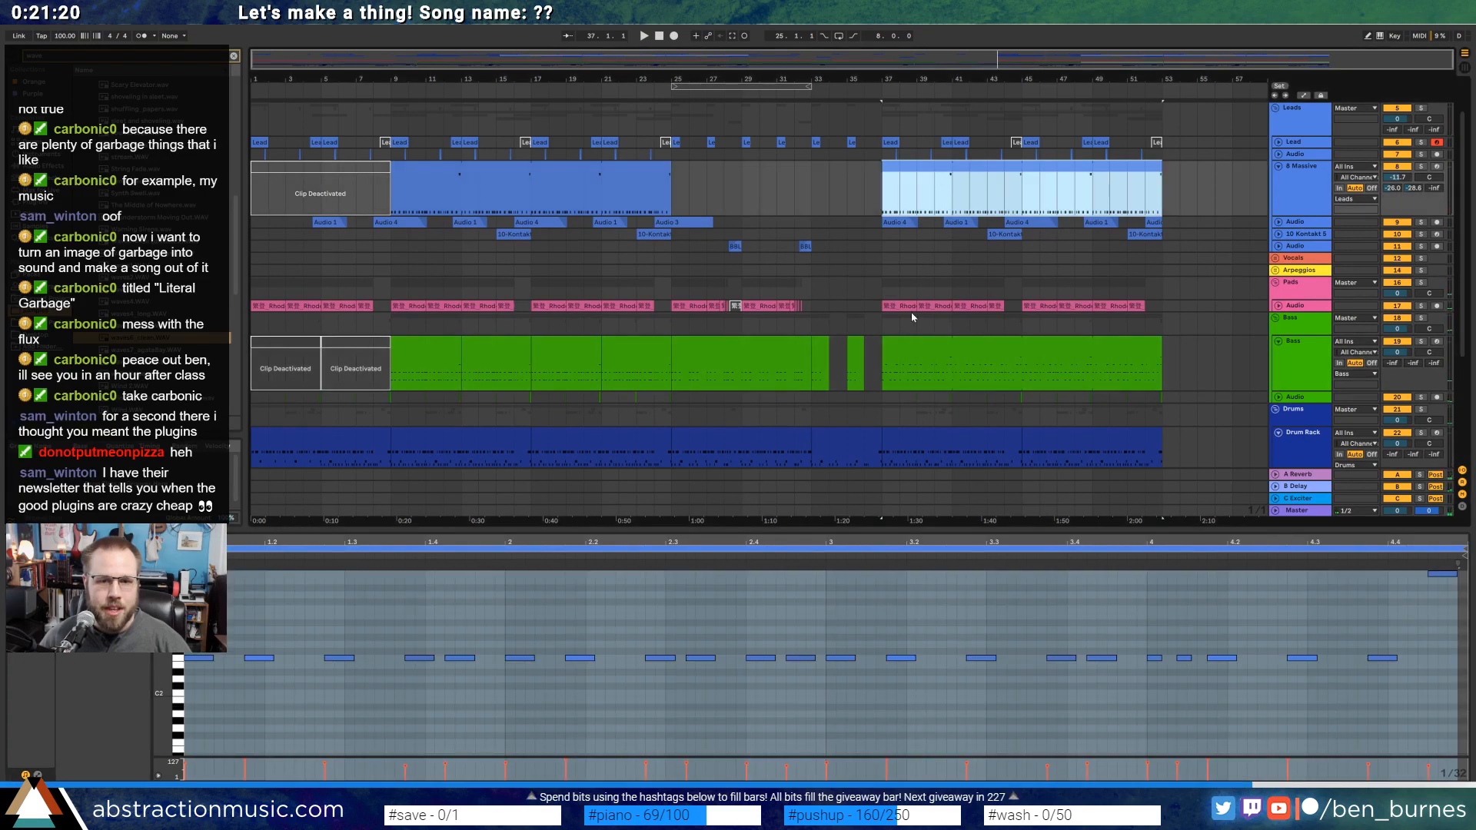
click(935, 339)
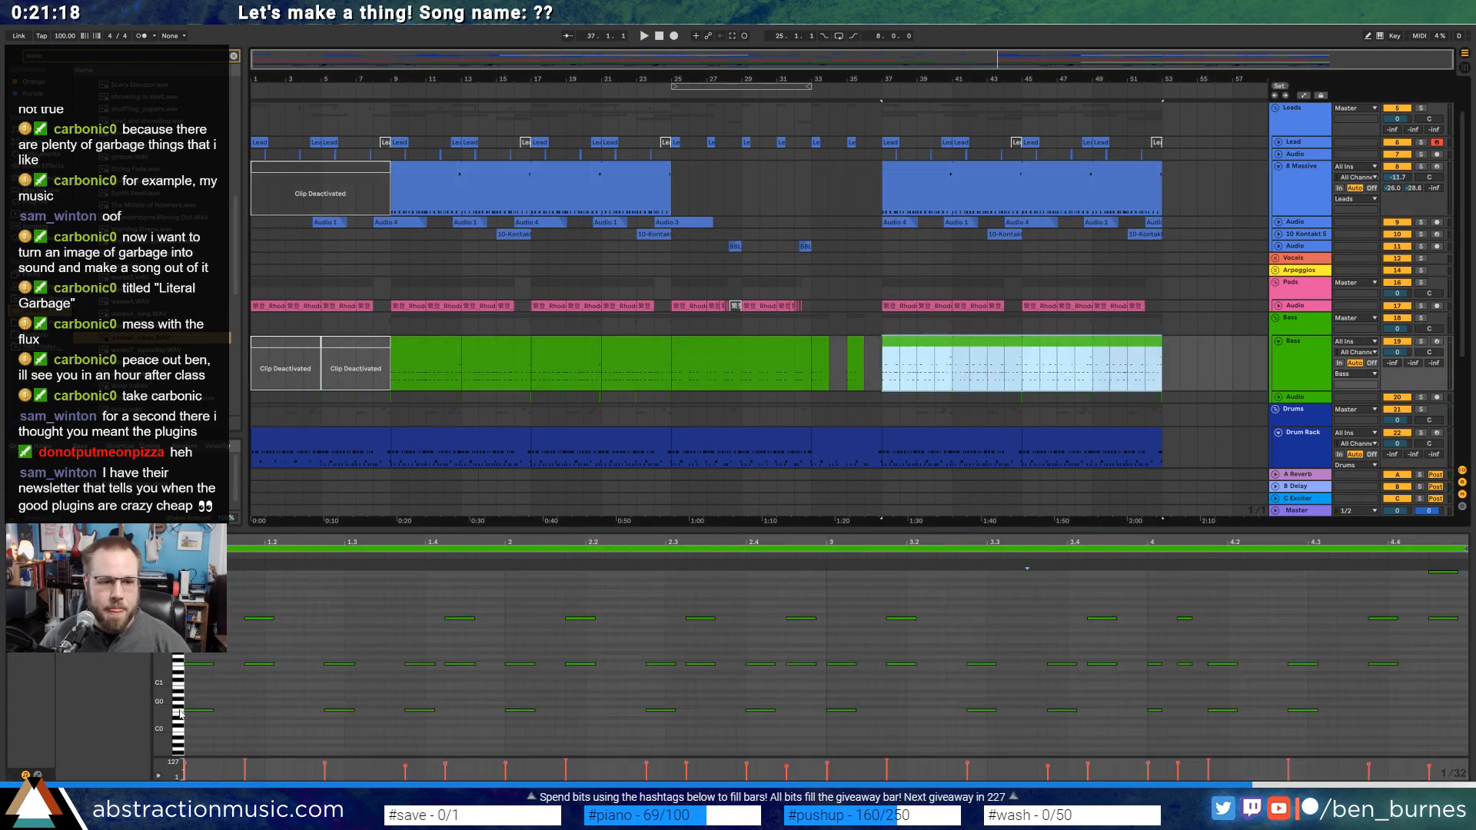
click(1220, 547)
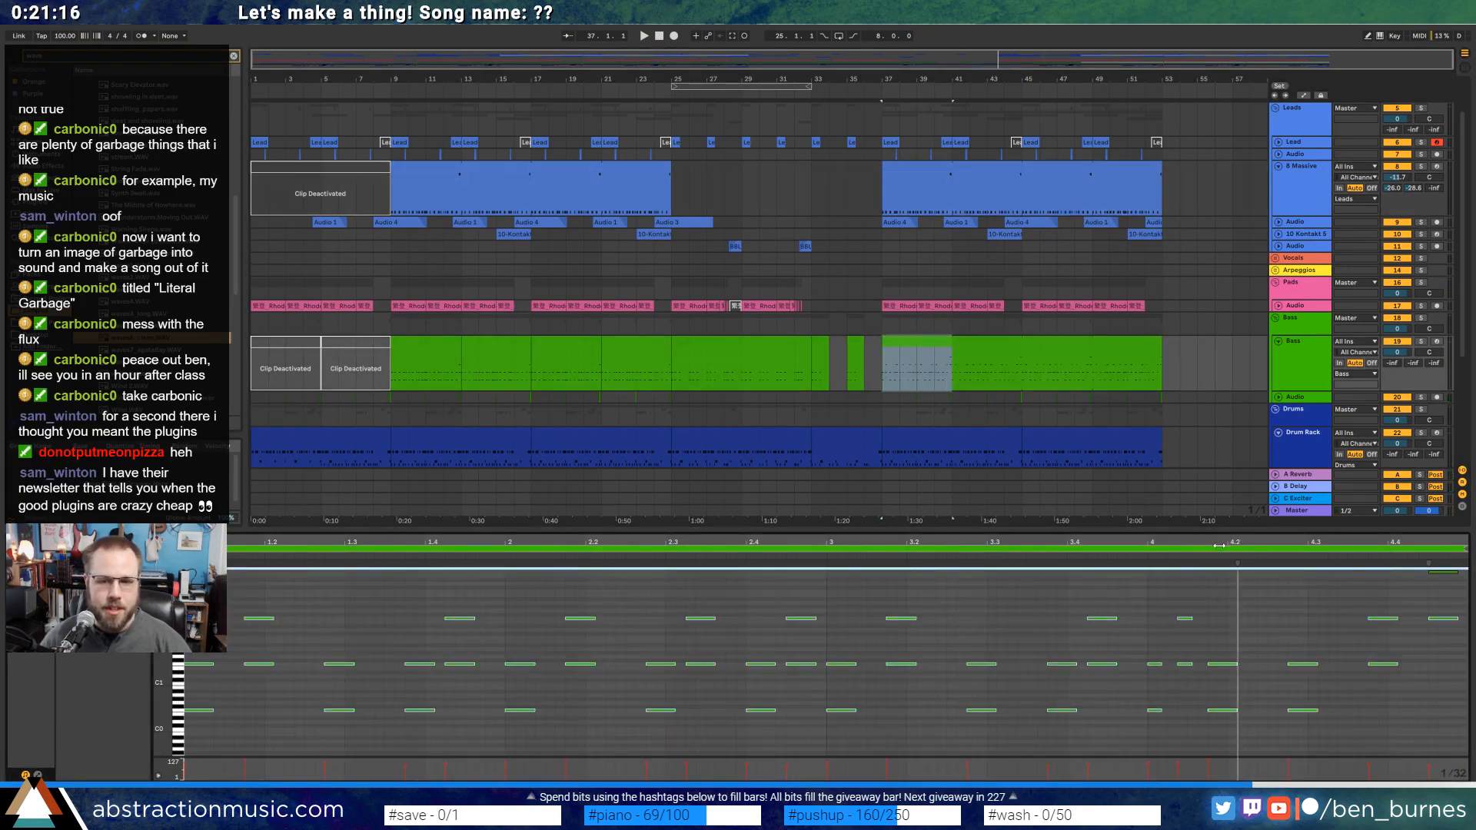
click(636, 349)
click(949, 343)
key(ctrl+v)
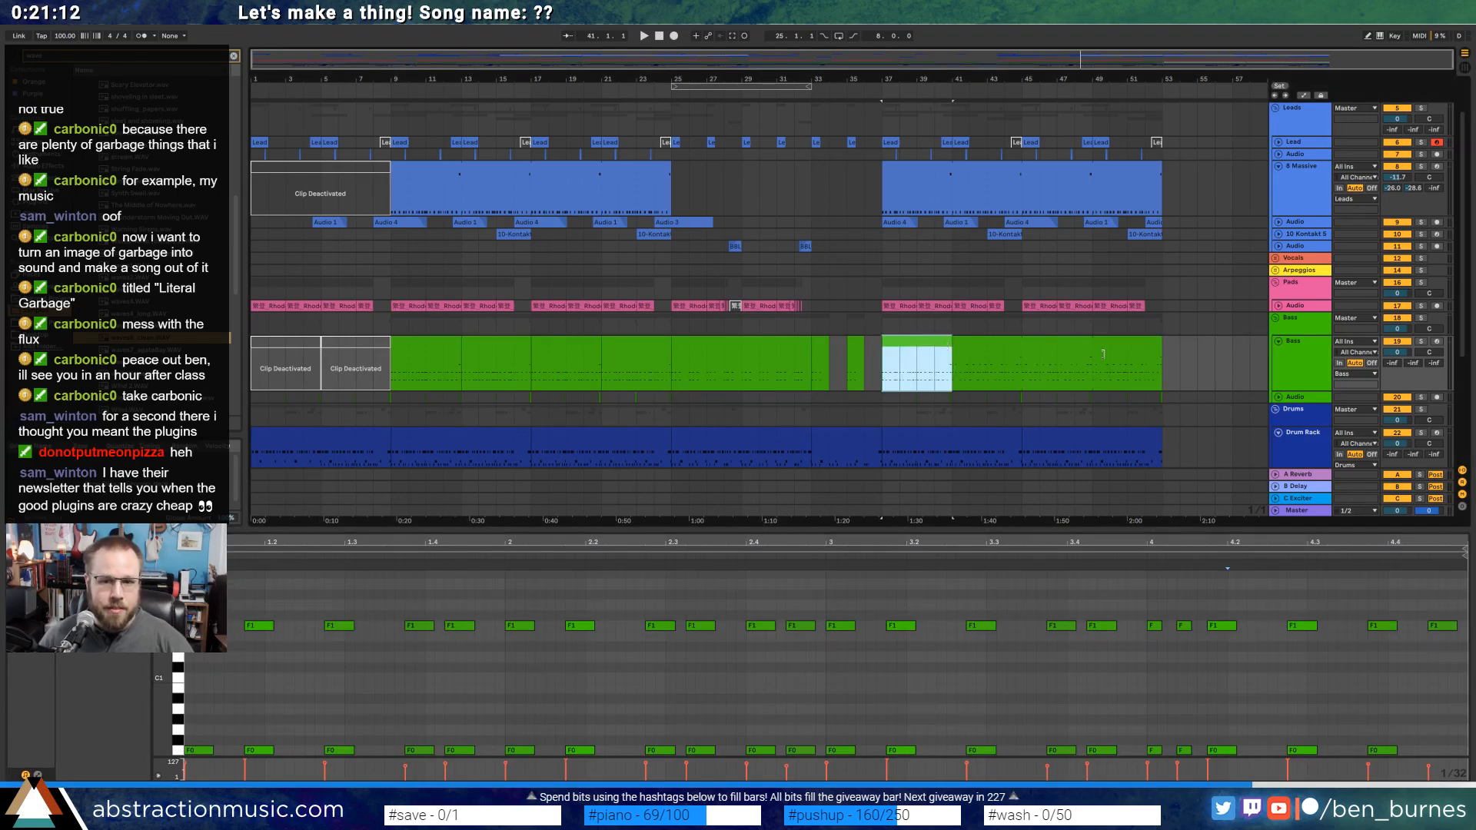
drag(1103, 354, 1161, 348)
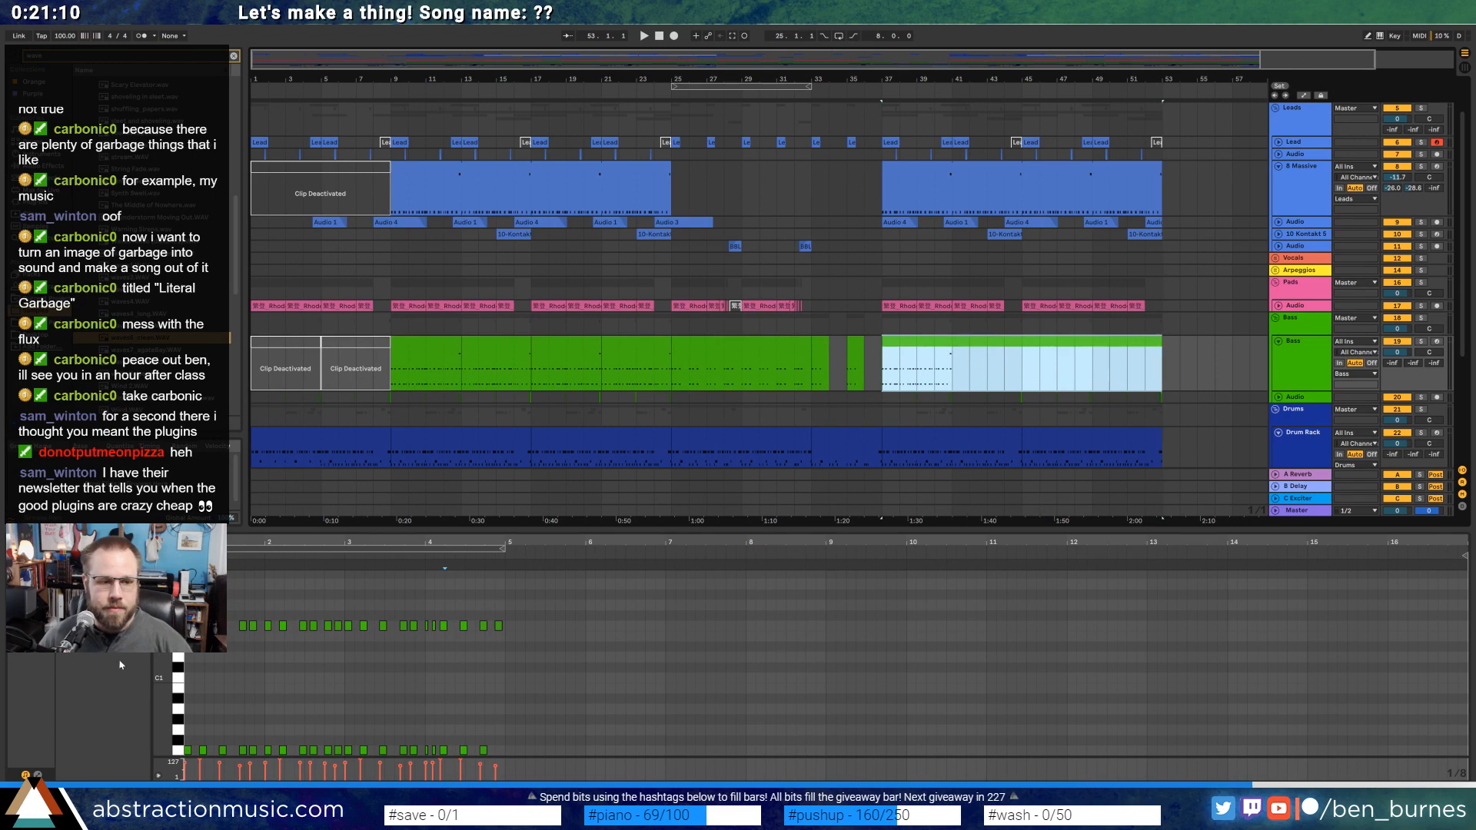
Open the 8 Massive clip at bar 37 and raise alternating notes of its four-bar pattern by an octave.
click(121, 611)
click(995, 167)
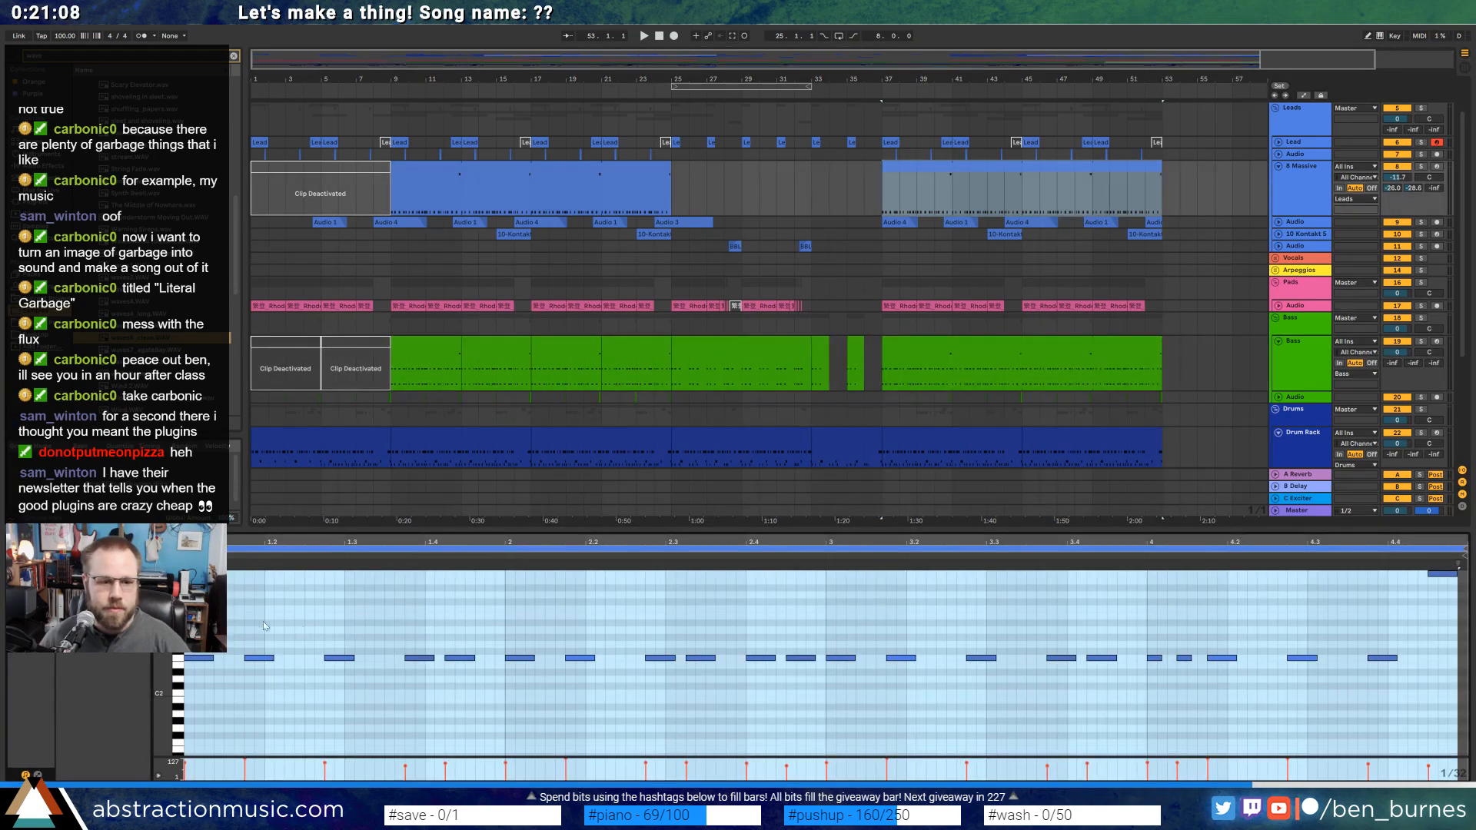
drag(242, 620, 307, 715)
key(shift+Up)
click(458, 658)
key(shift+Up)
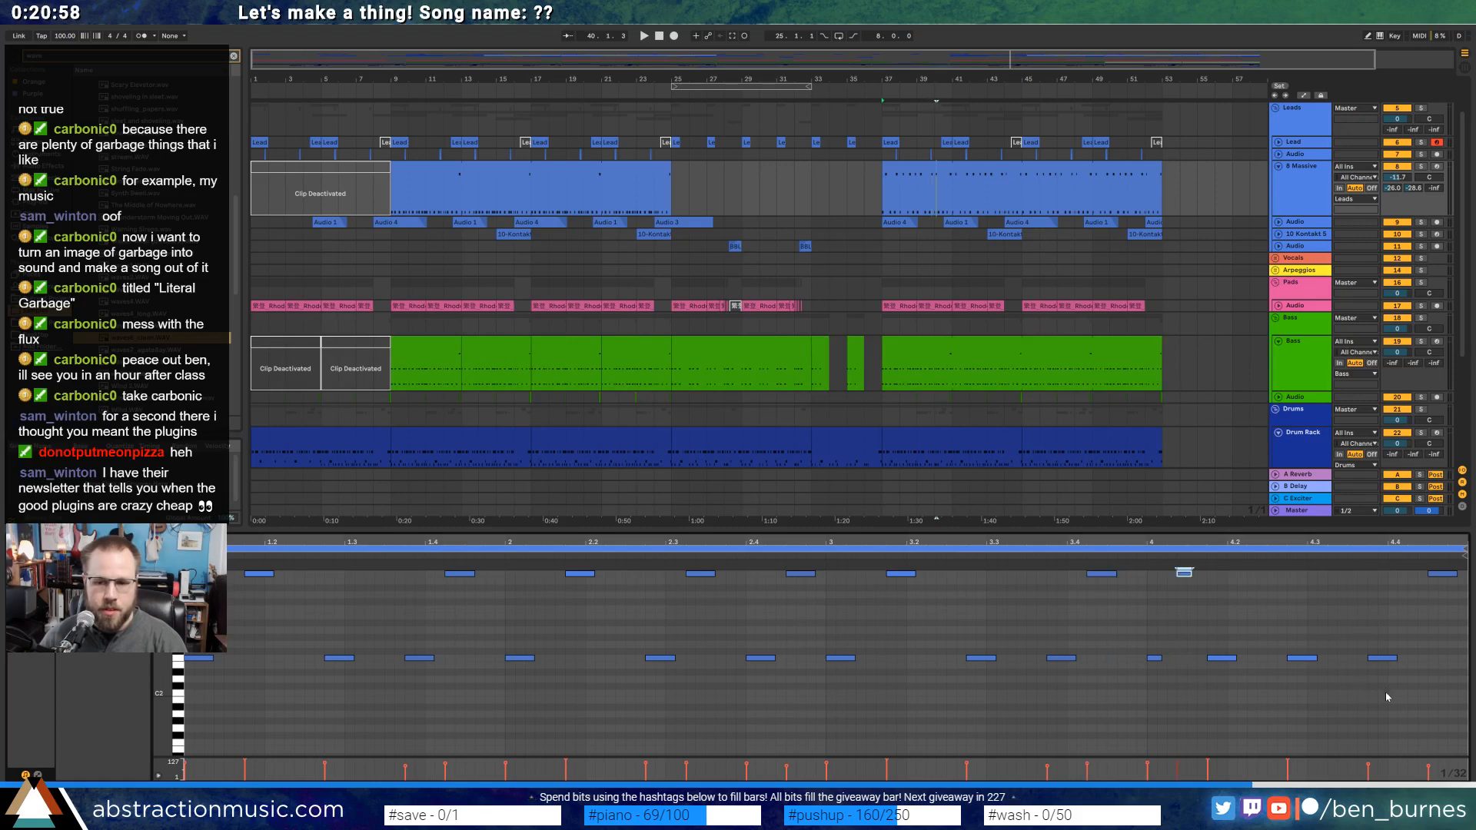
Raise the last two notes of the Massive clip by an octave and play the section from bar 37.
drag(1386, 693, 1440, 572)
key(shift+Up)
key(space)
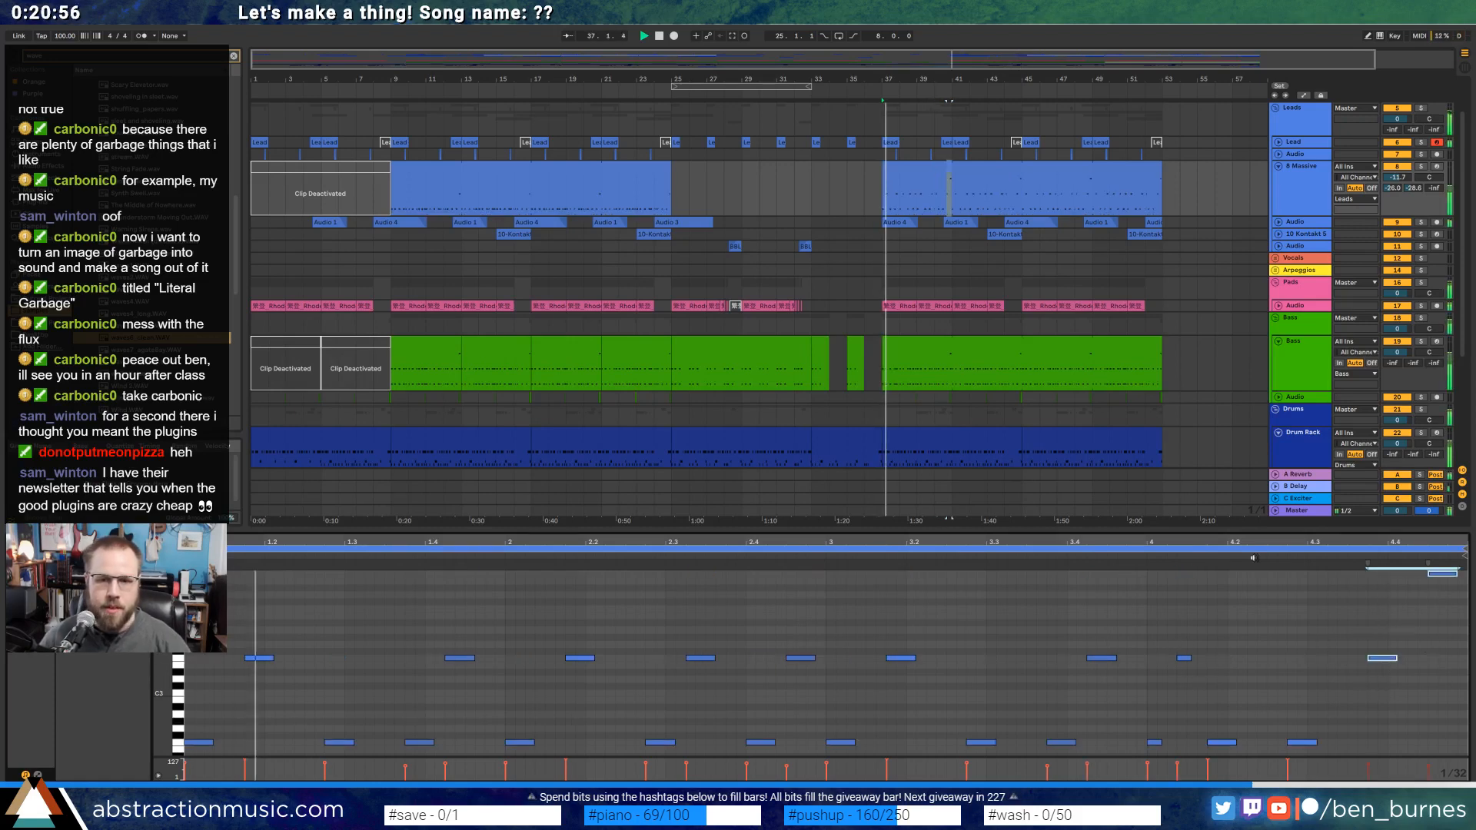
Lower the short raised note in beat 4.1 and the penultimate note of the Massive clip by an octave.
key(shift+Tab)
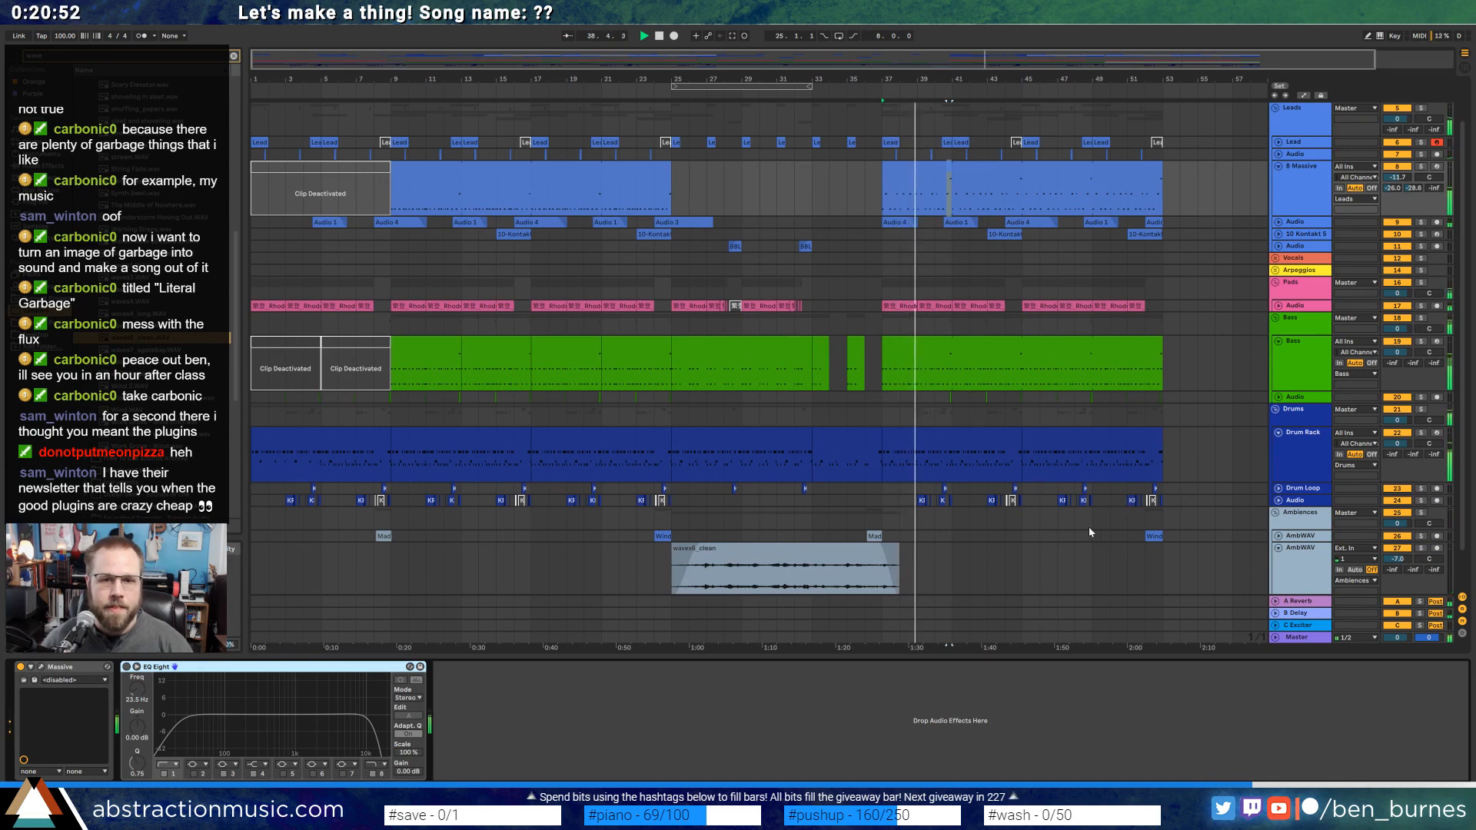
click(934, 170)
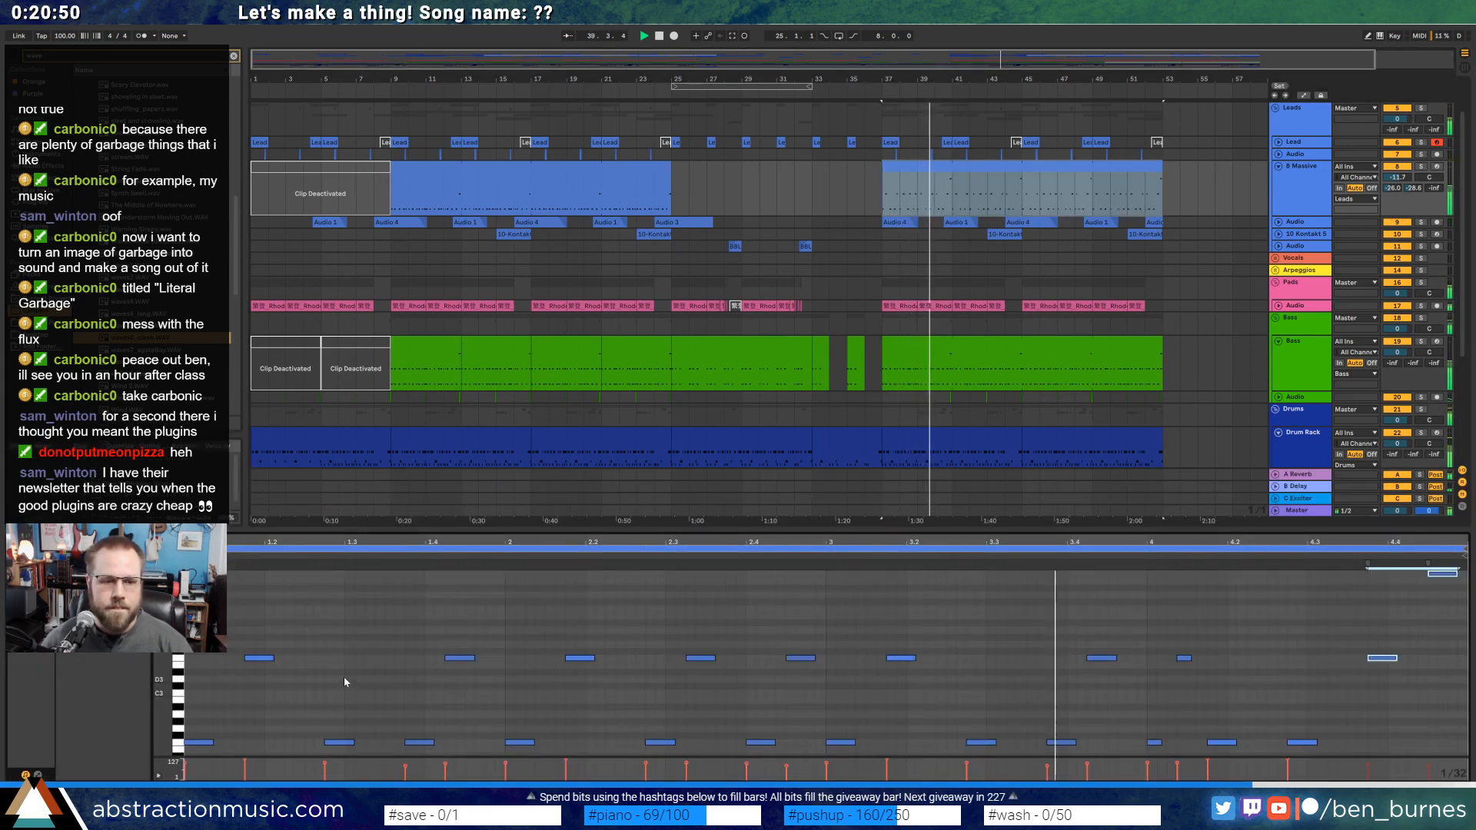
key(shift+Tab)
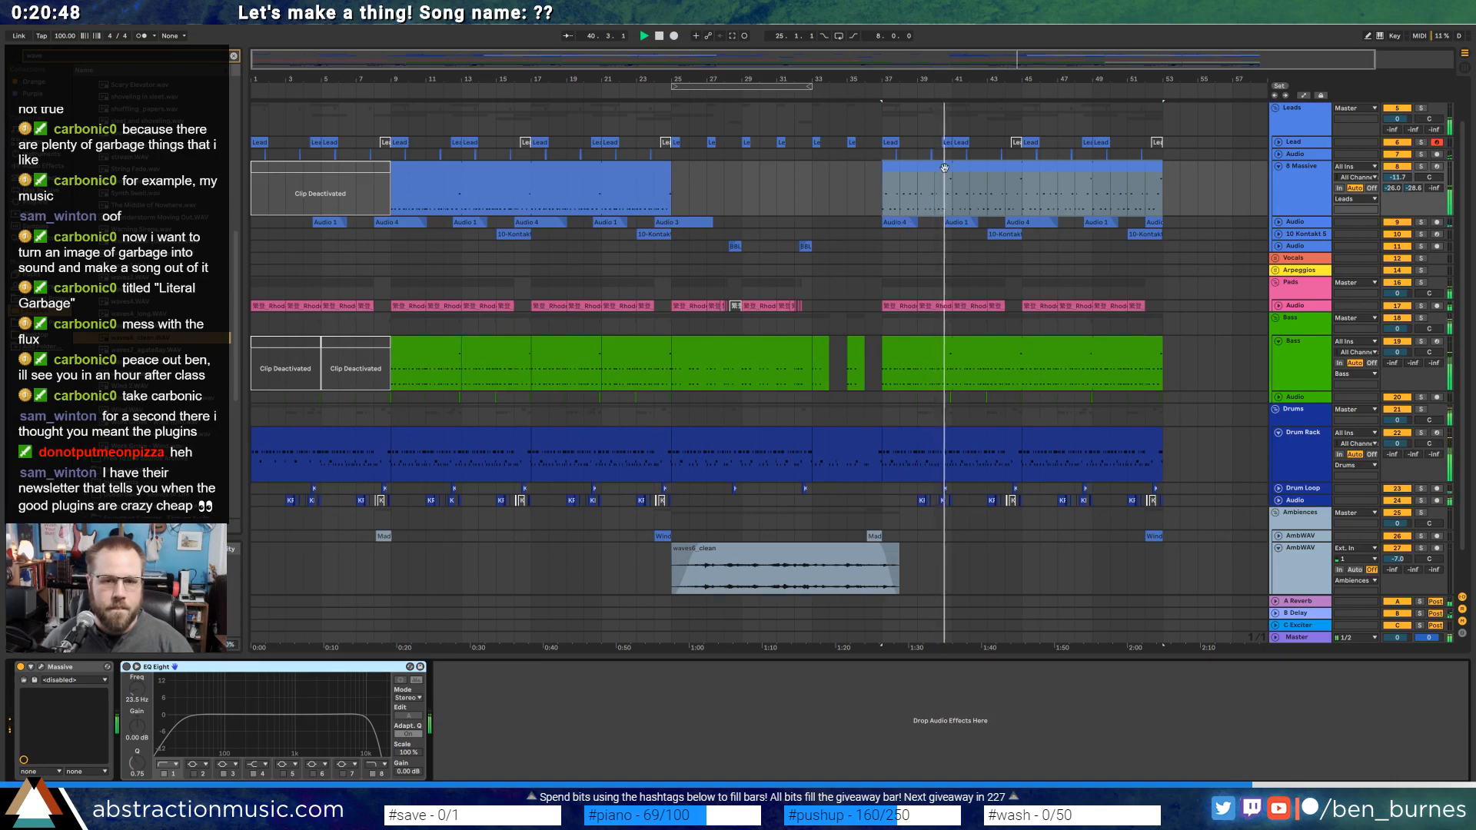
key(shift+Tab)
drag(1158, 622, 1220, 674)
key(shift+Down)
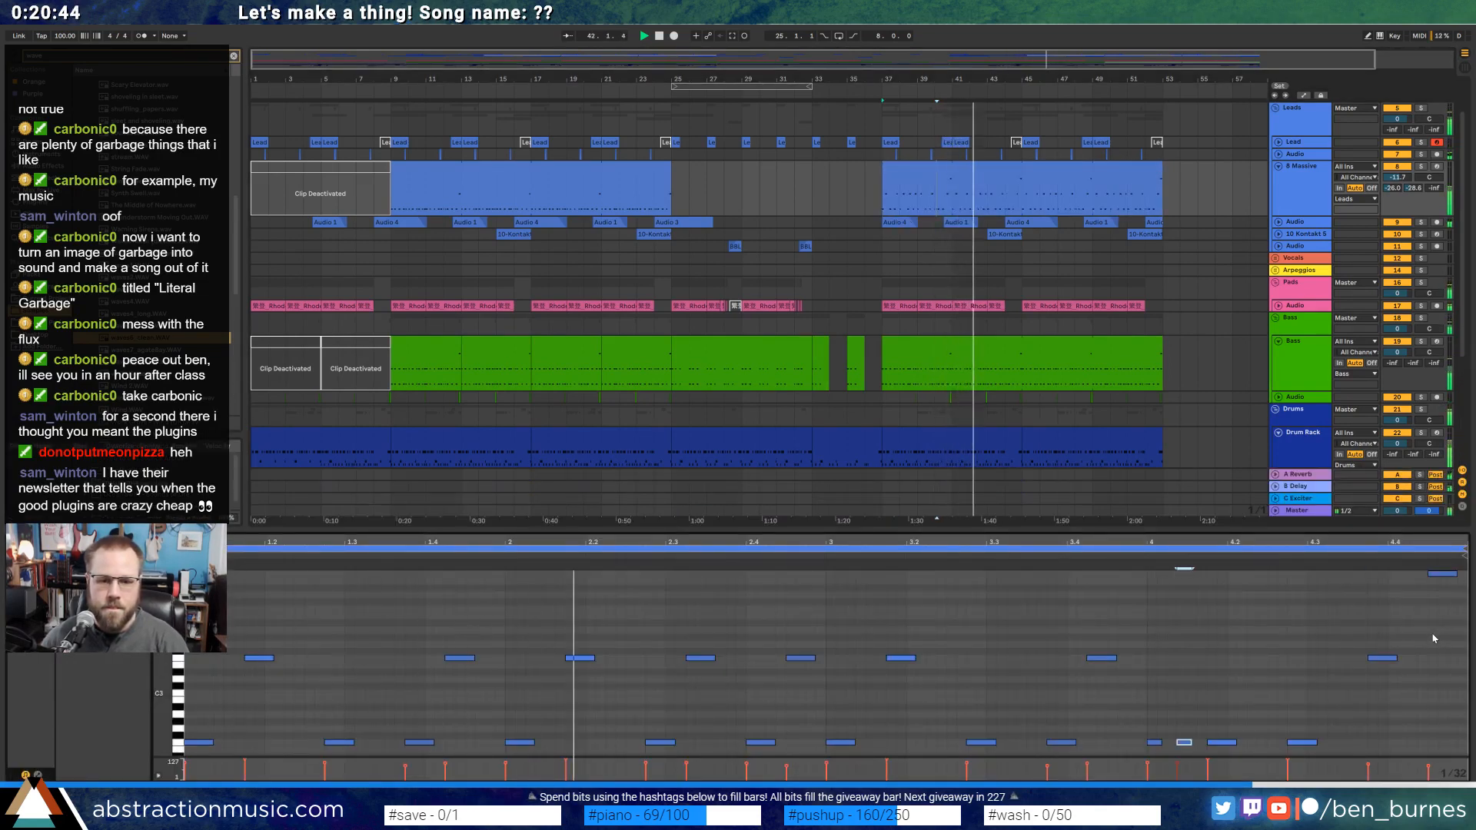
drag(1366, 699, 1402, 643)
key(shift+Down)
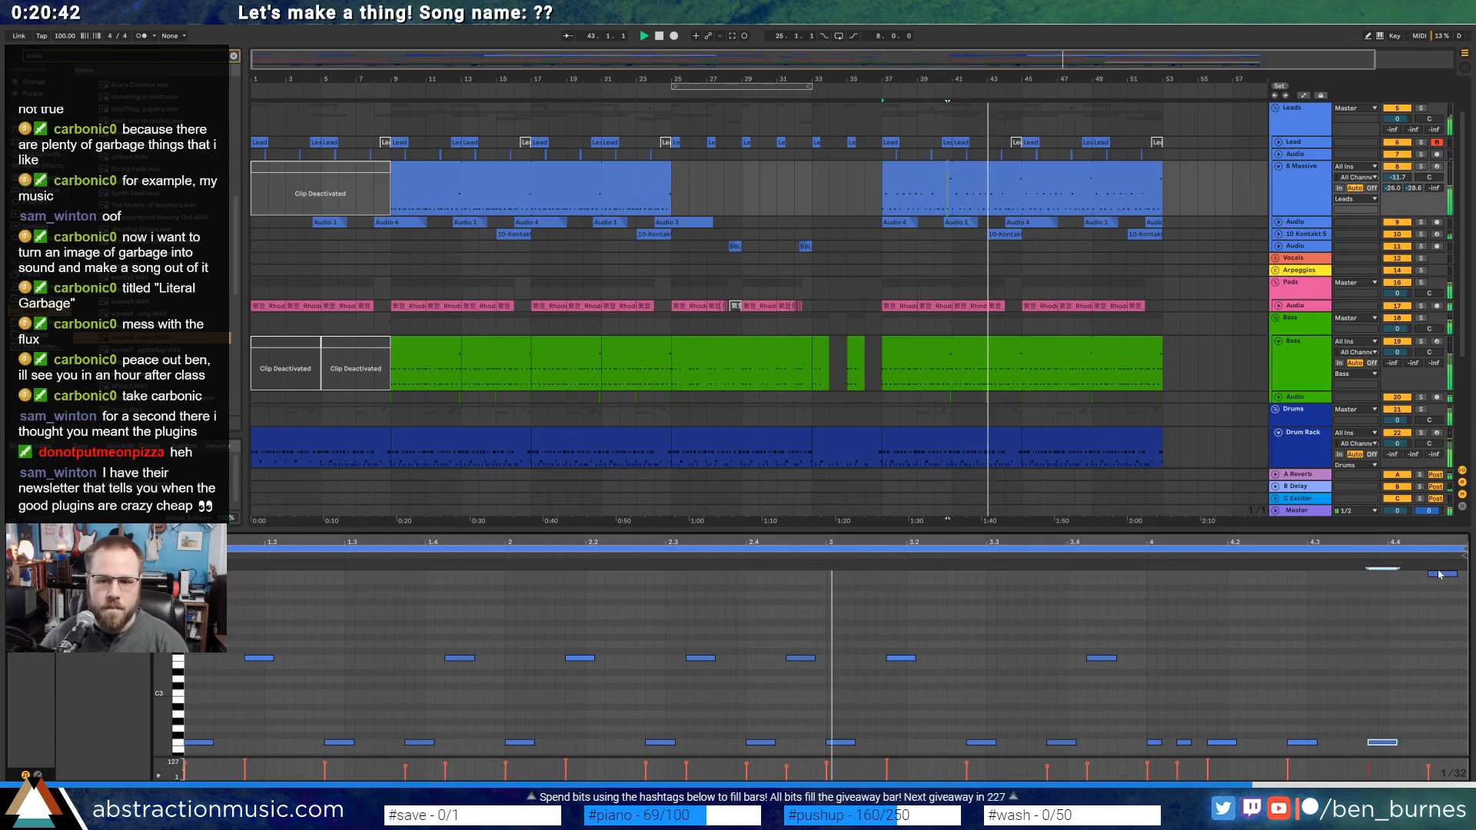
Raise the Massive clip's note just before beat 4.2 by an octave and stop playback.
click(1441, 575)
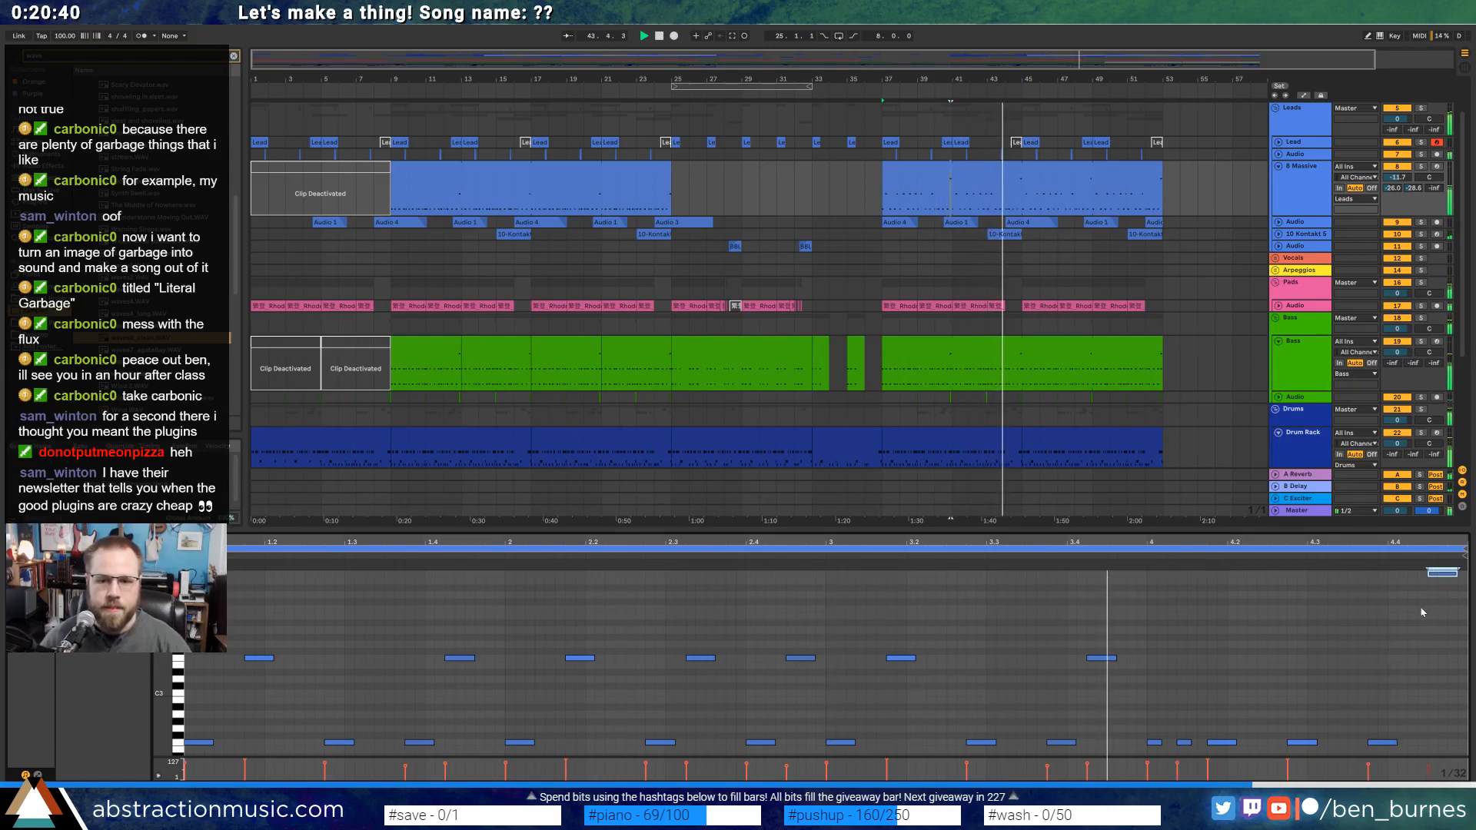
click(1222, 743)
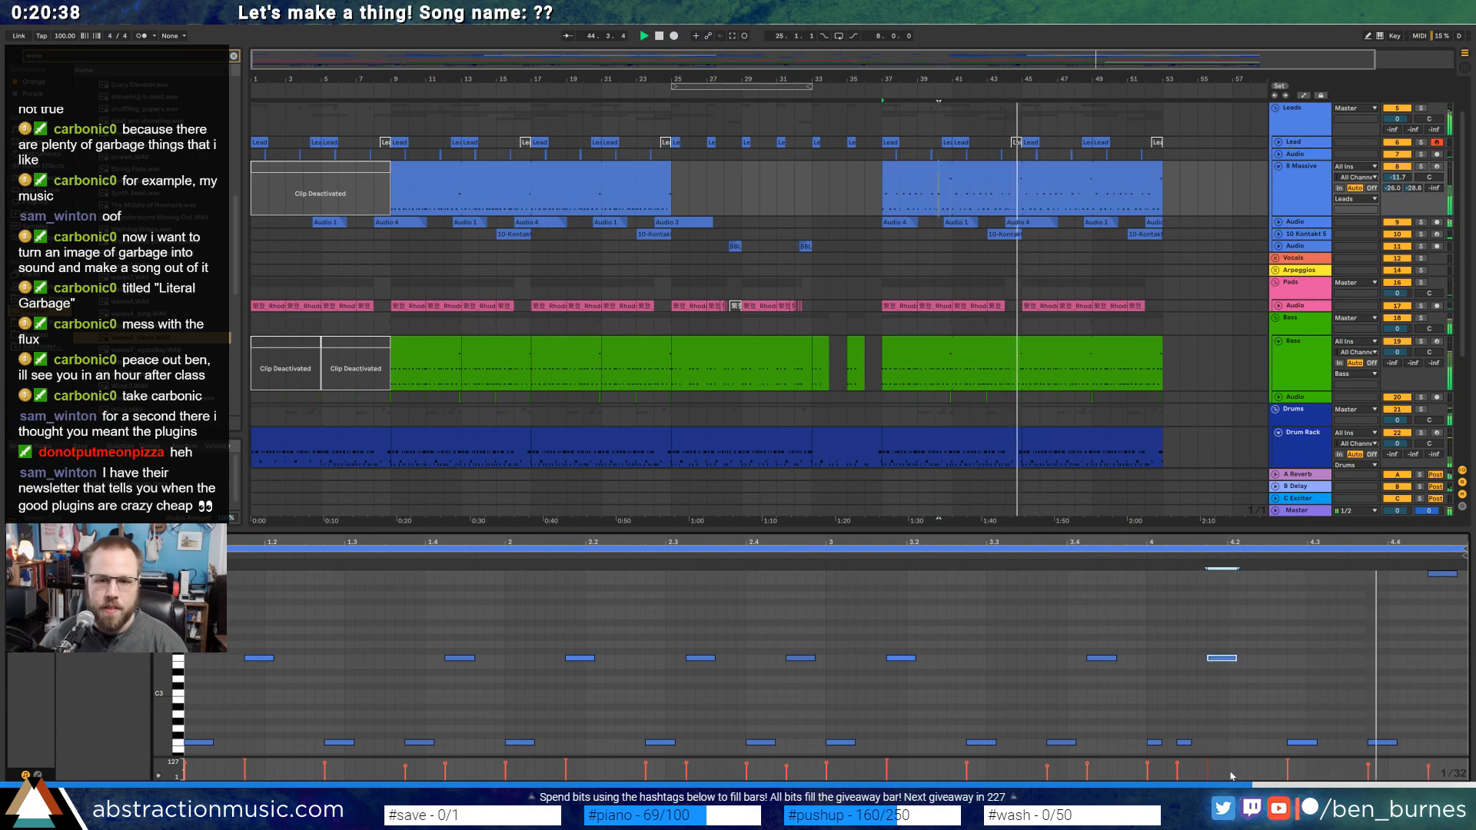
key(shift+Up)
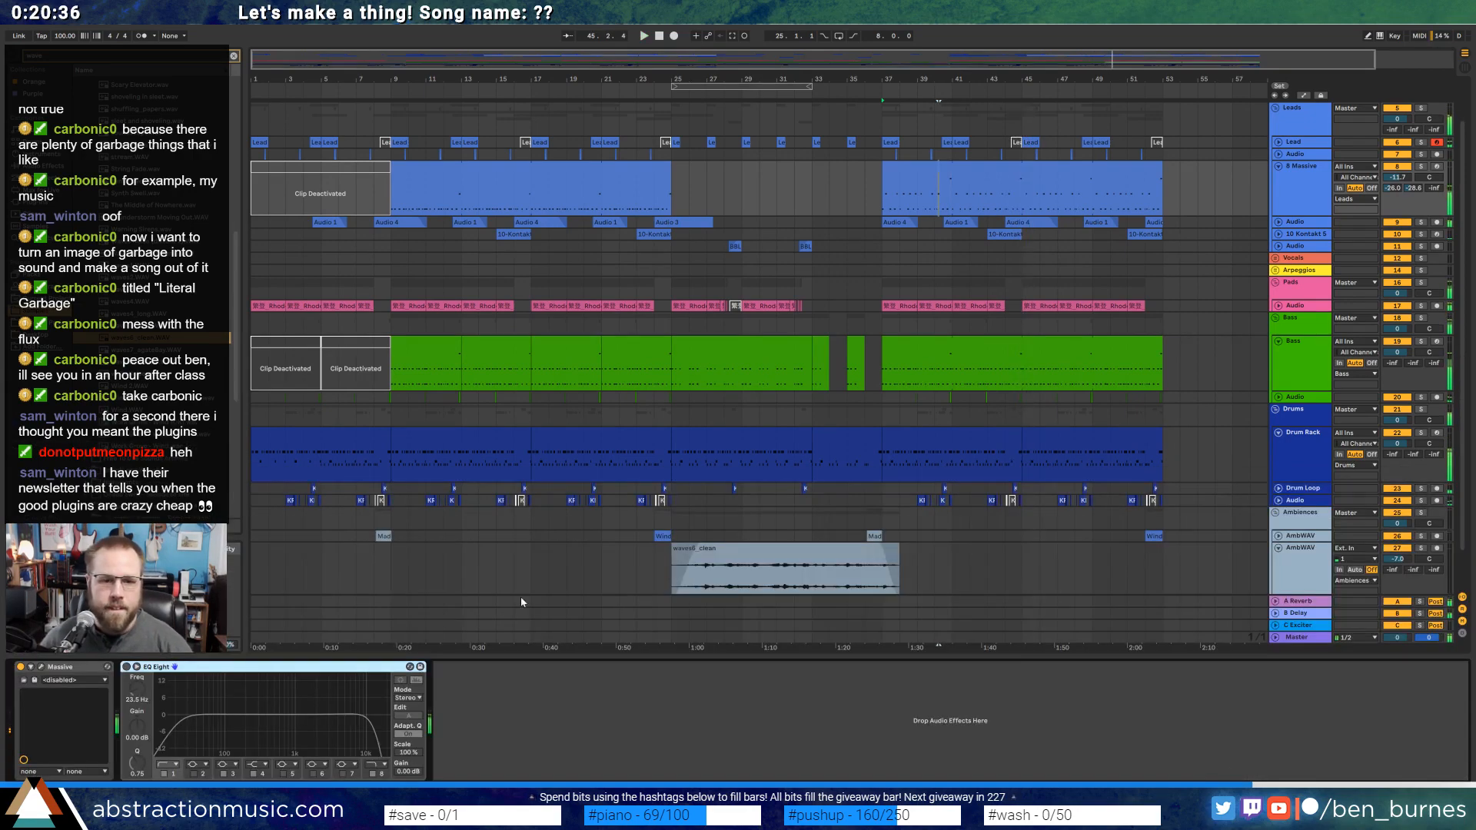
Open the Massive synth of the 8 Massive track and show automation in the arrangement.
click(42, 668)
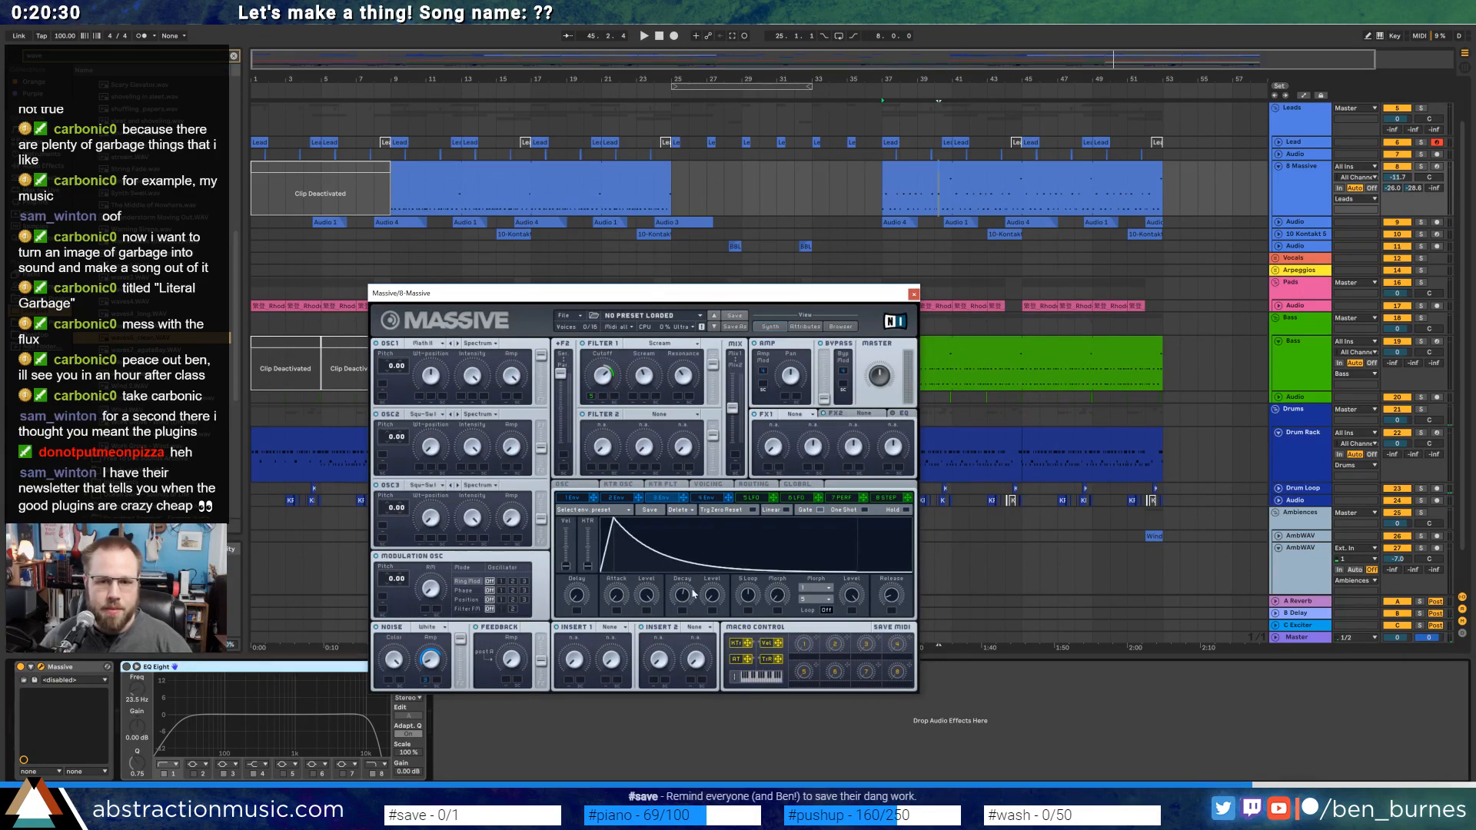
key(a)
Try automating Massive's envelope 3 decay to 0.55 from bar 37, and undo it.
click(882, 192)
drag(885, 193, 881, 198)
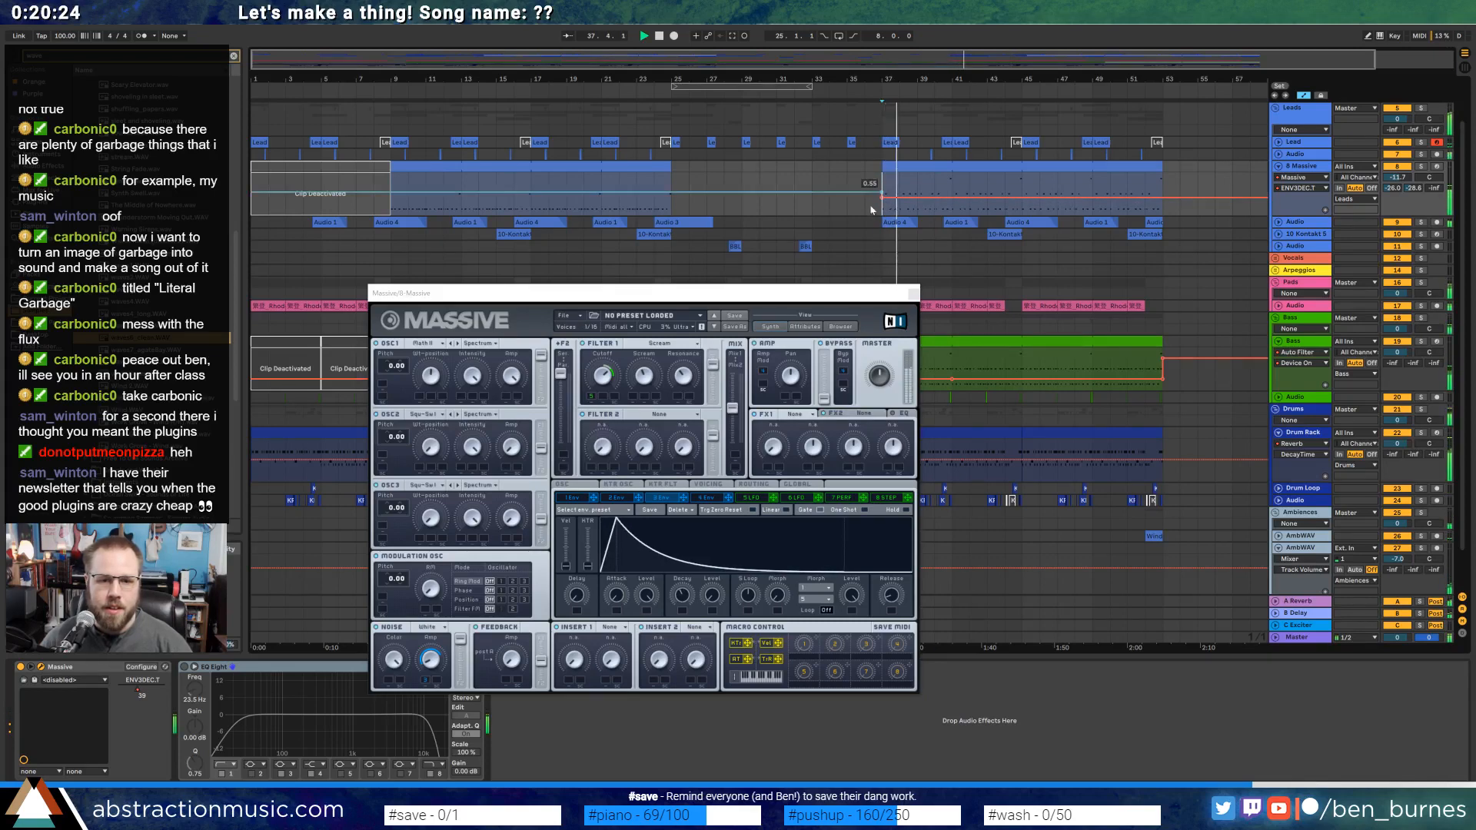
key(ctrl+z)
key(ctrl+z)
key(ctrl+z)
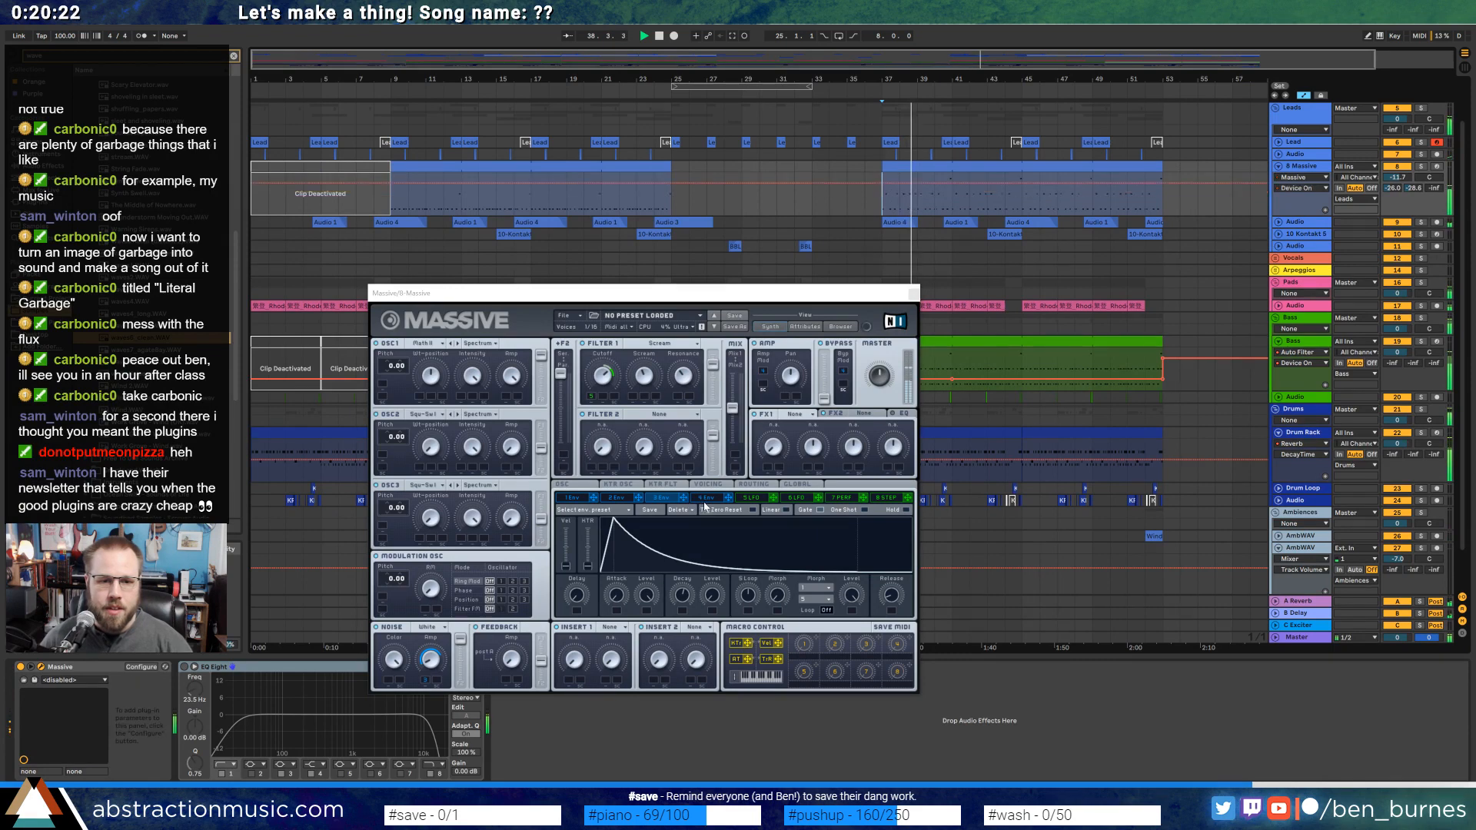
Automate Massive's envelope 4 attack to drop to a much lower level from bar 37.
click(706, 497)
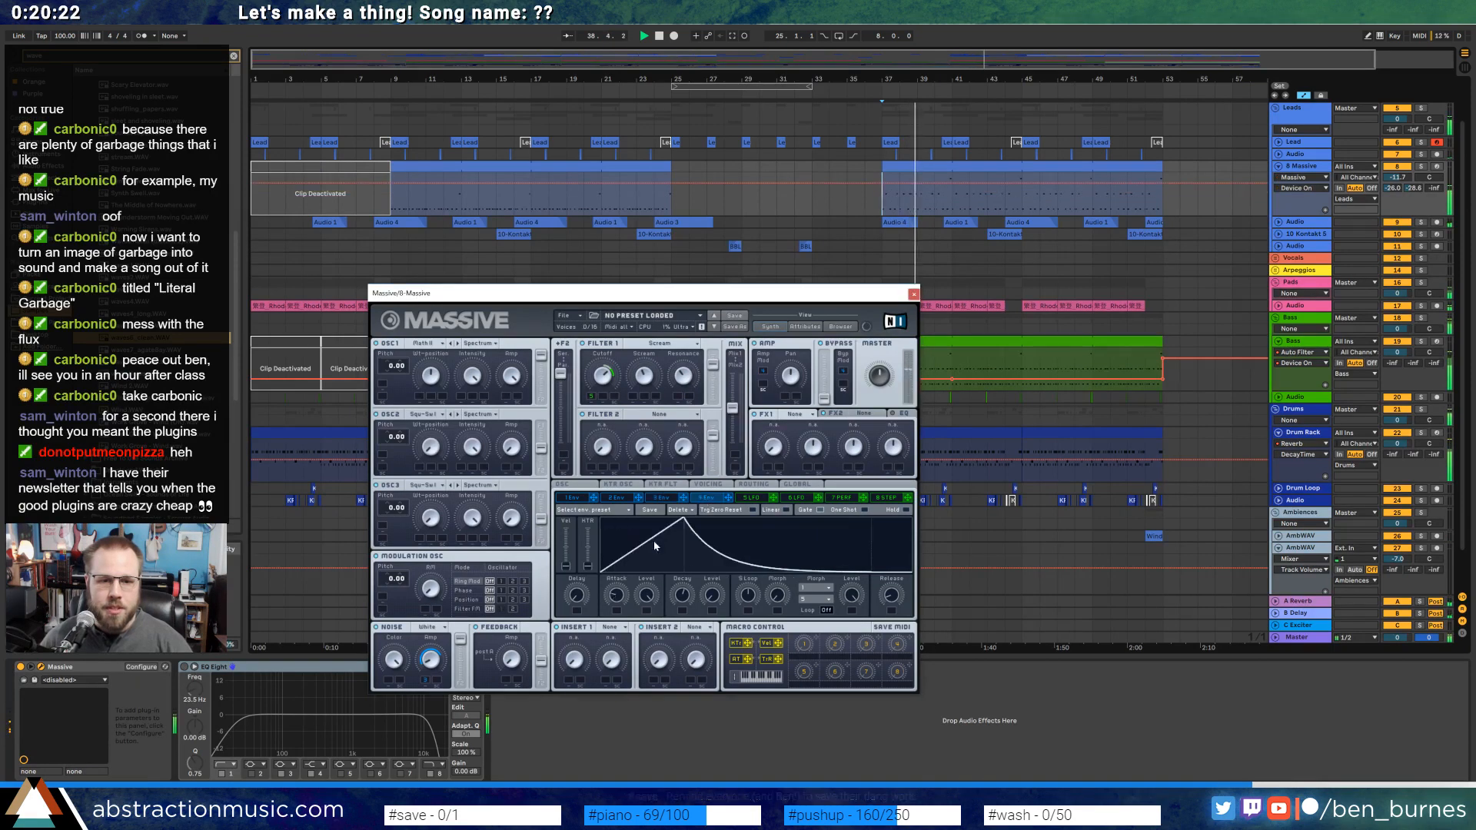
click(617, 596)
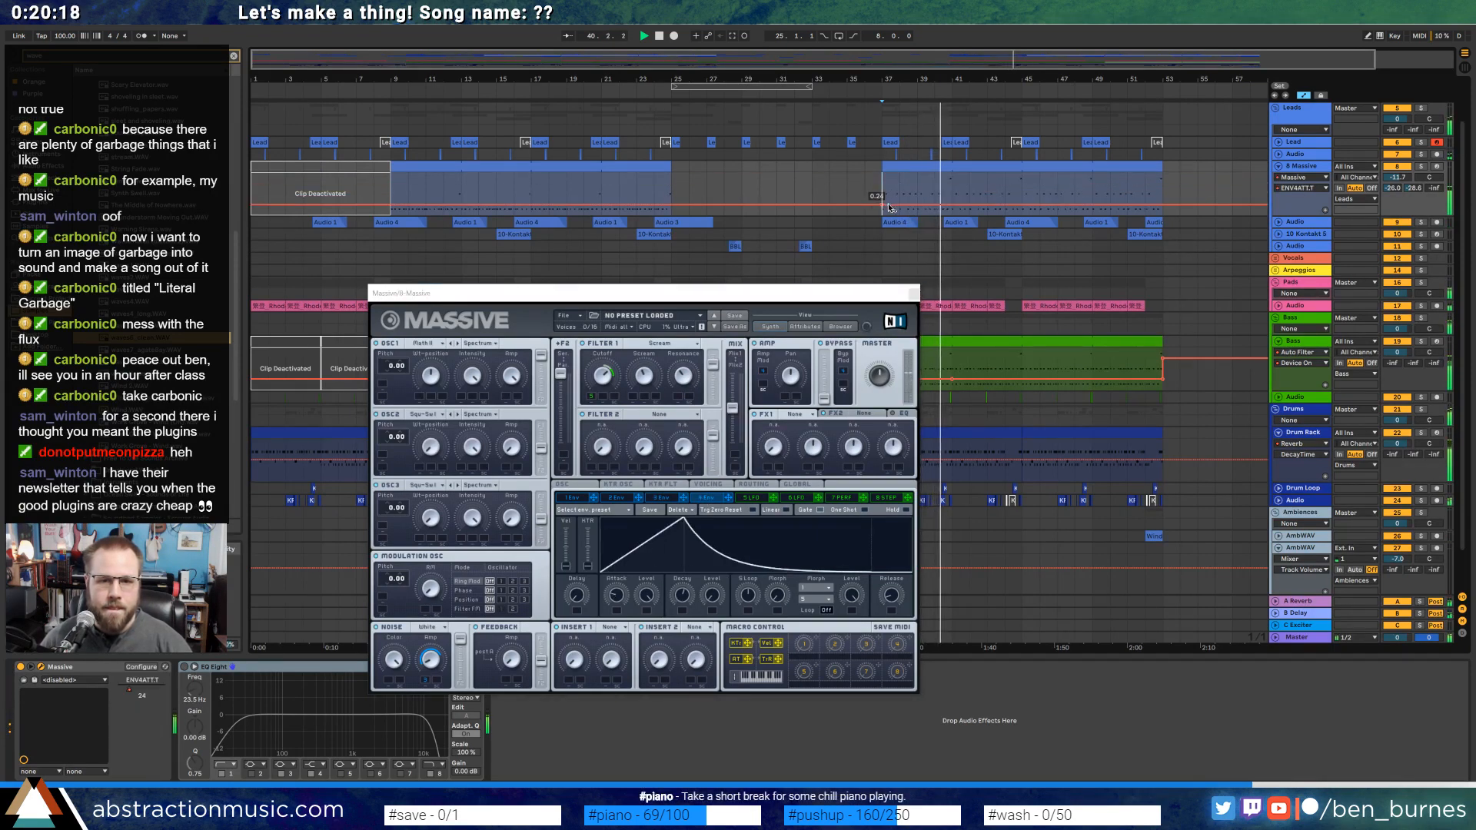
drag(881, 208, 881, 215)
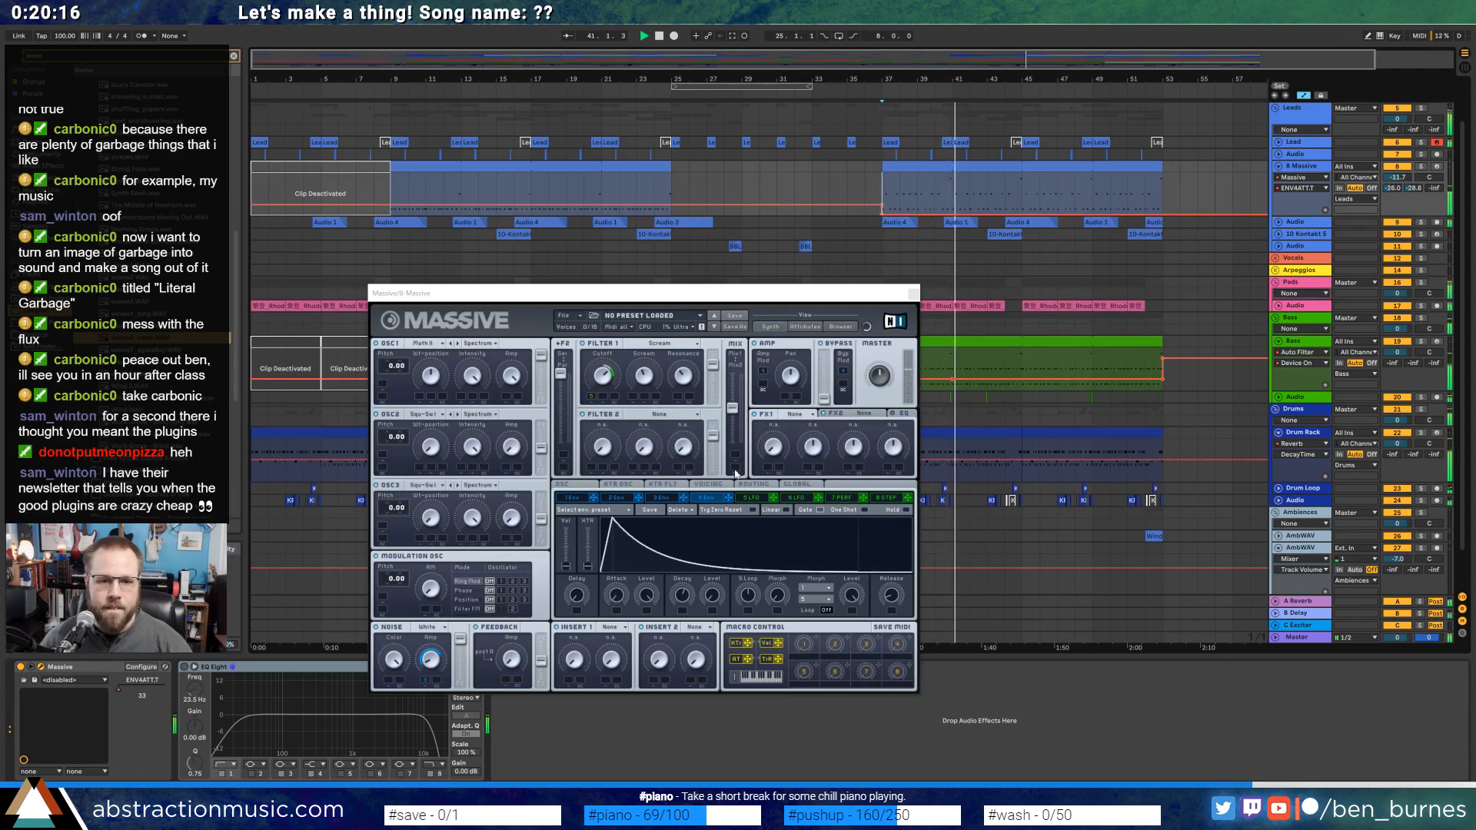
Automate Massive's envelope 4 decay to 0.48 from bar 37, then close the synth and hide the automation.
click(682, 596)
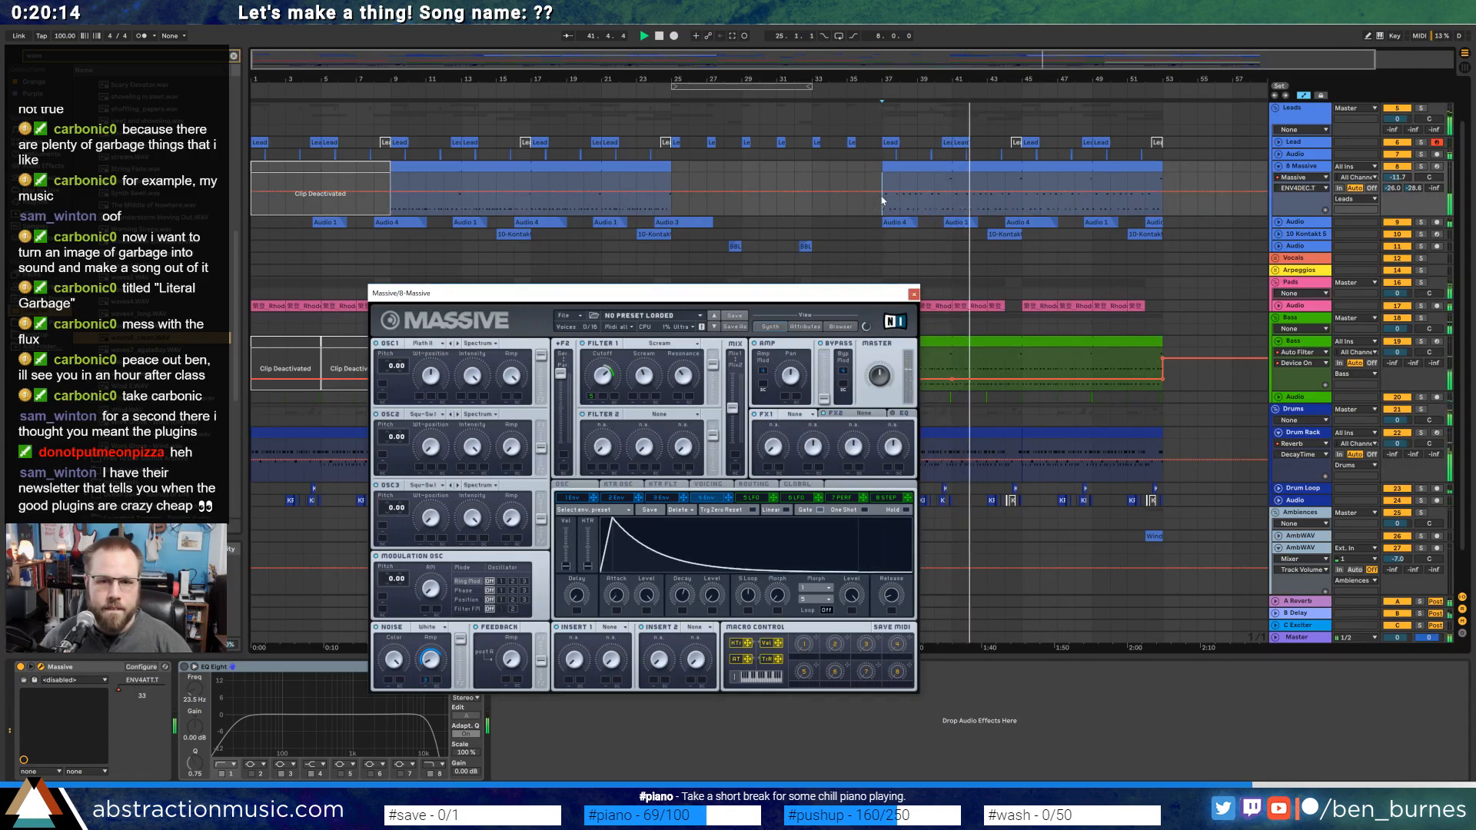
mouse_move(907, 202)
mouse_down()
mouse_move(907, 219)
mouse_move(882, 195)
mouse_move(910, 190)
mouse_up()
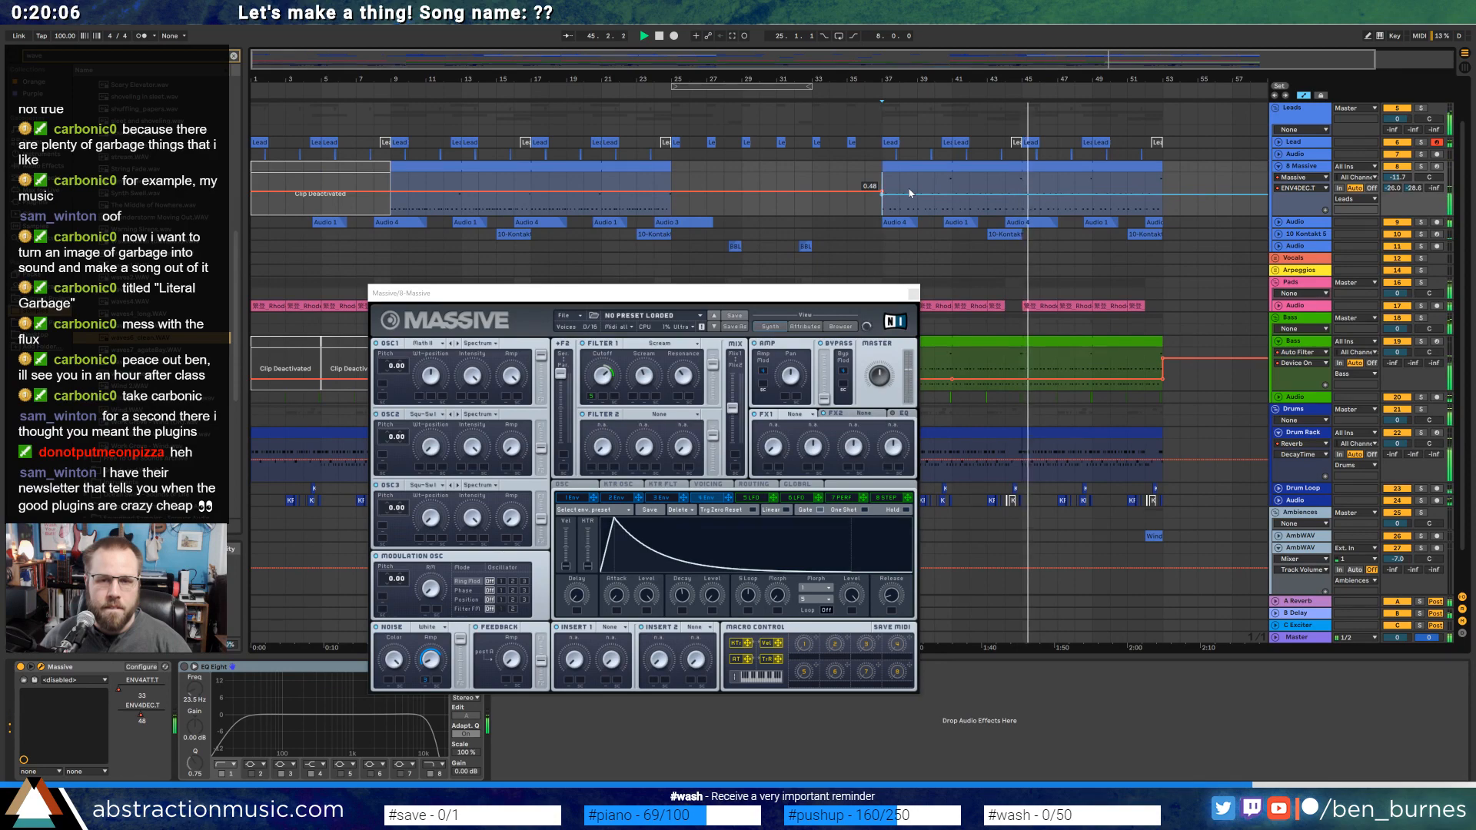
key(space)
key(shift+Tab)
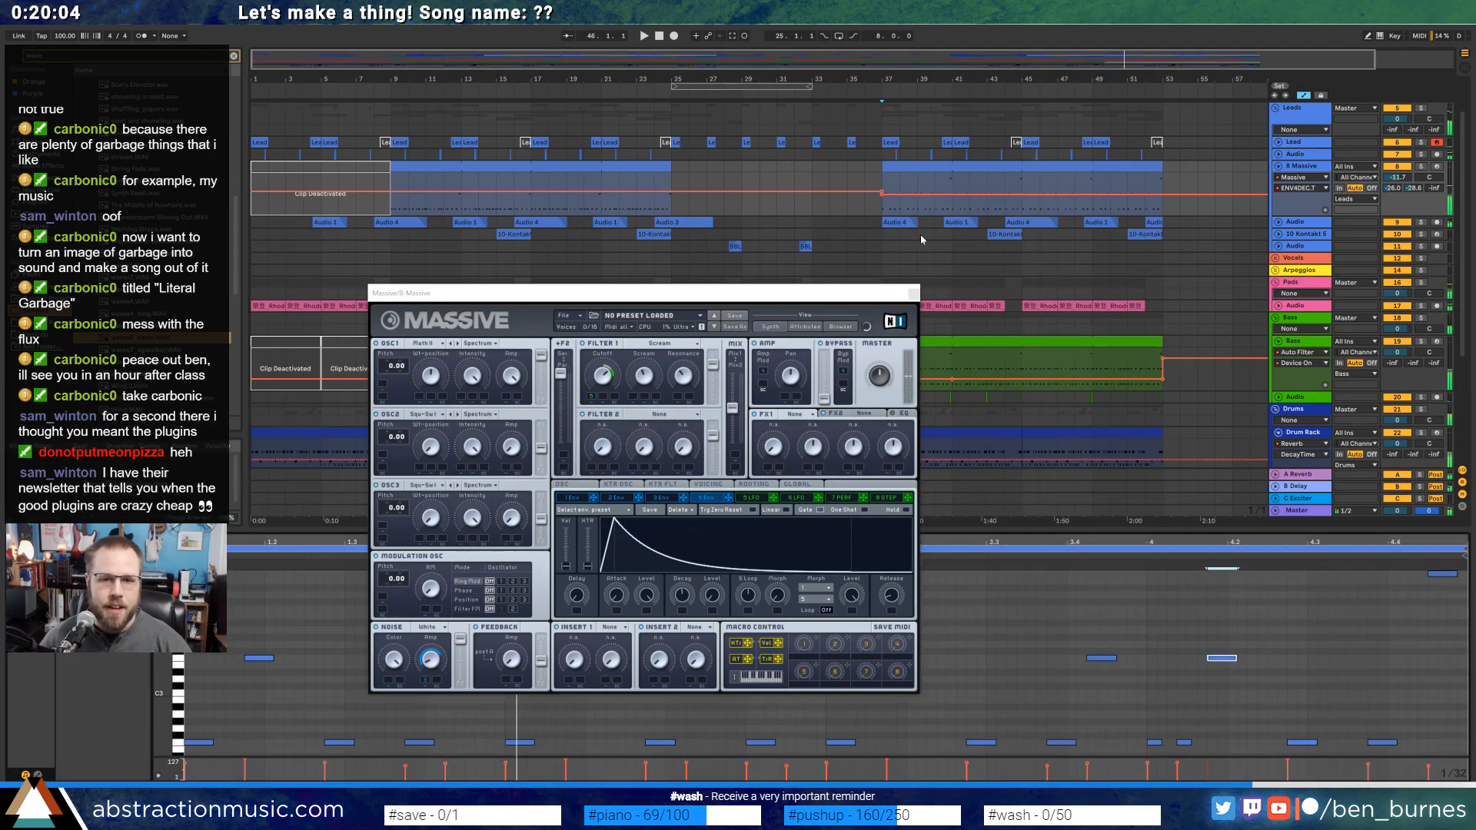
click(914, 293)
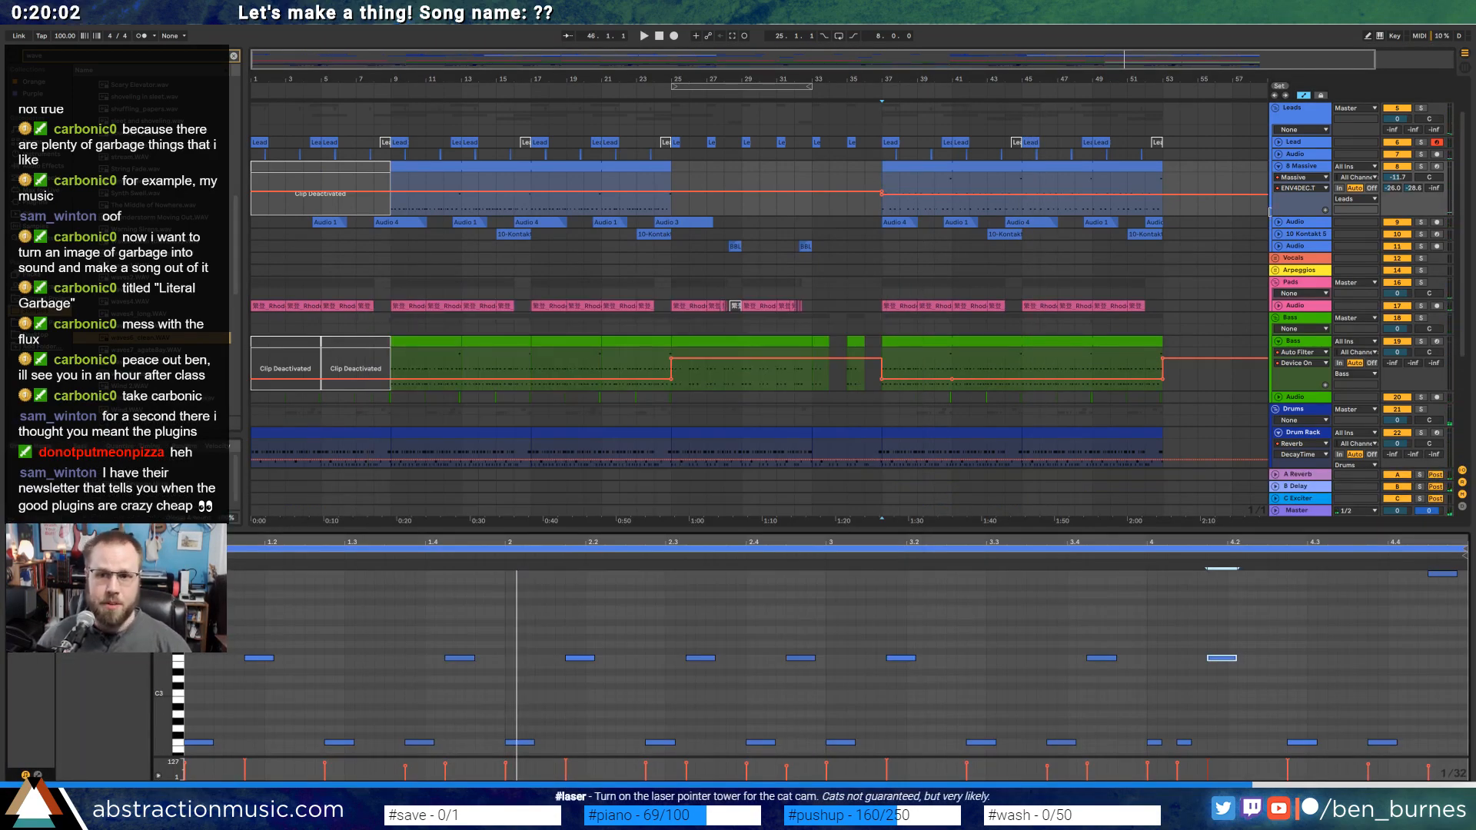
key(a)
Unfold the Audio track below 8 Massive and extend the start of its clip at bar 37 back to 36.3.
click(1278, 223)
click(902, 234)
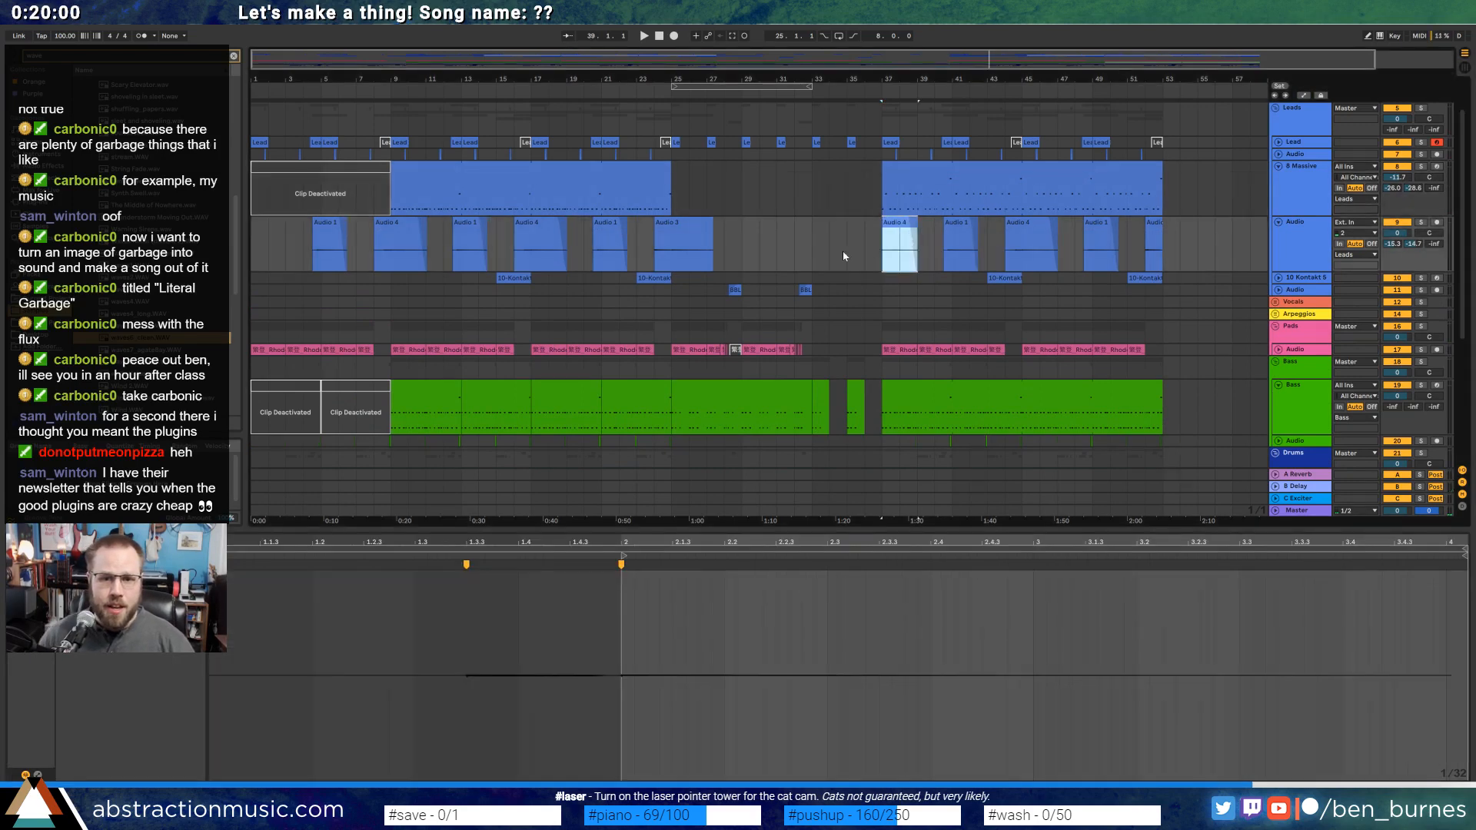
drag(864, 229, 884, 234)
scroll(868, 234, up, 3)
Show the AmbWAV track's automation and remove the EQ Eight switch-off around bar 36 so the EQ stays on.
scroll(887, 269, down, 2)
scroll(887, 269, down, 3)
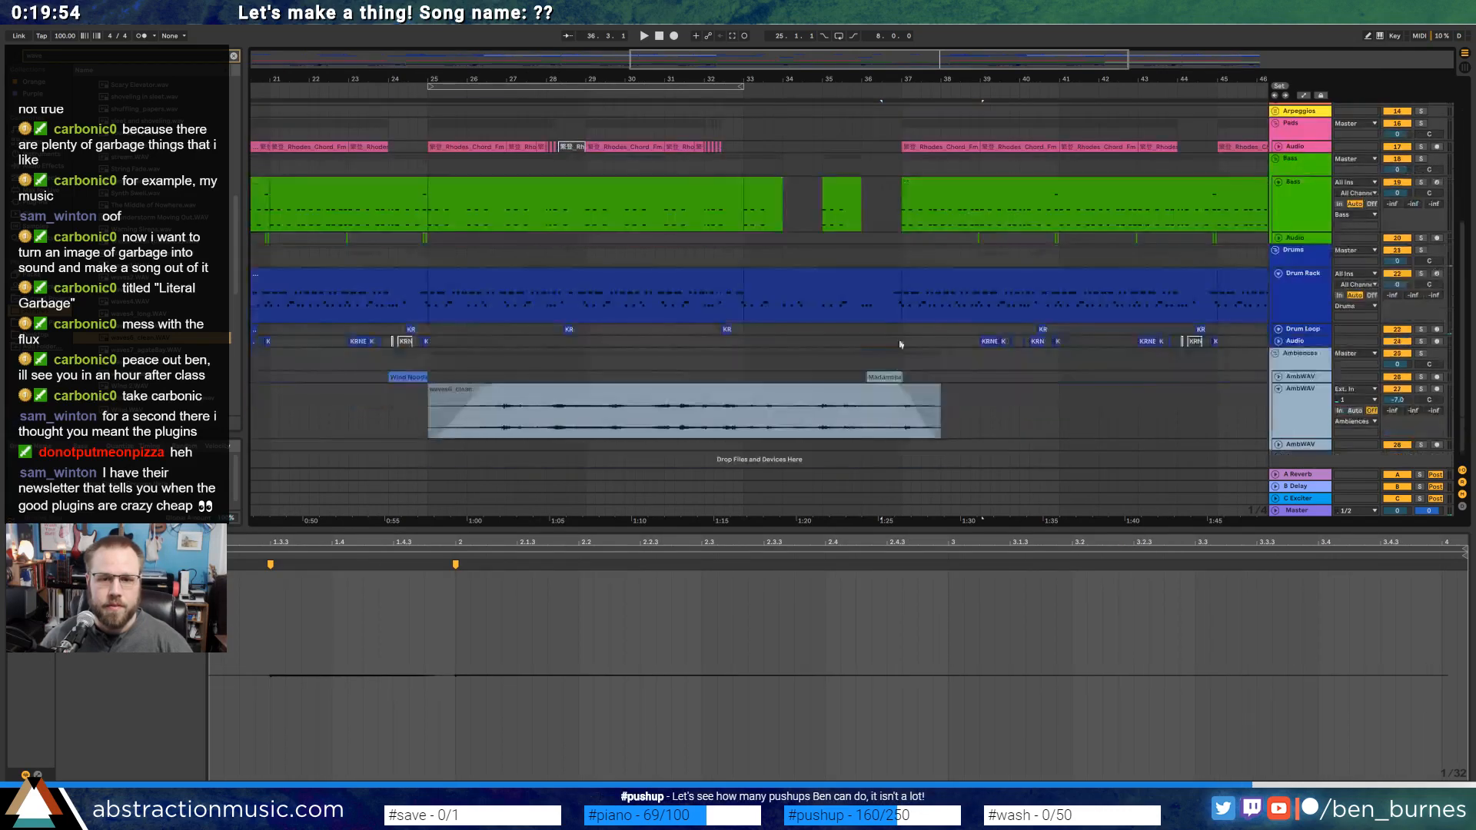
click(879, 384)
click(880, 379)
key(a)
key(shift+Tab)
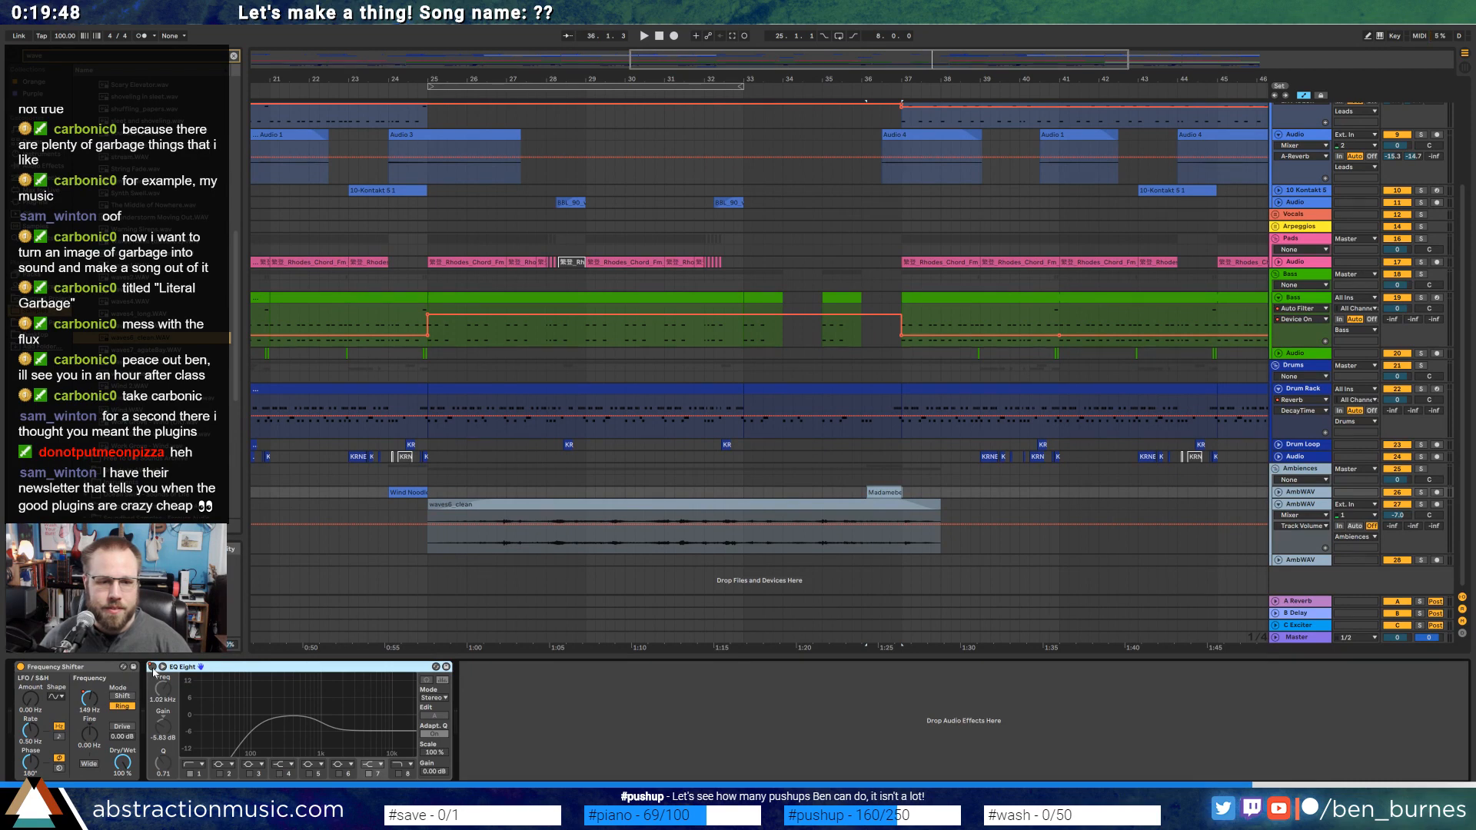
click(1278, 492)
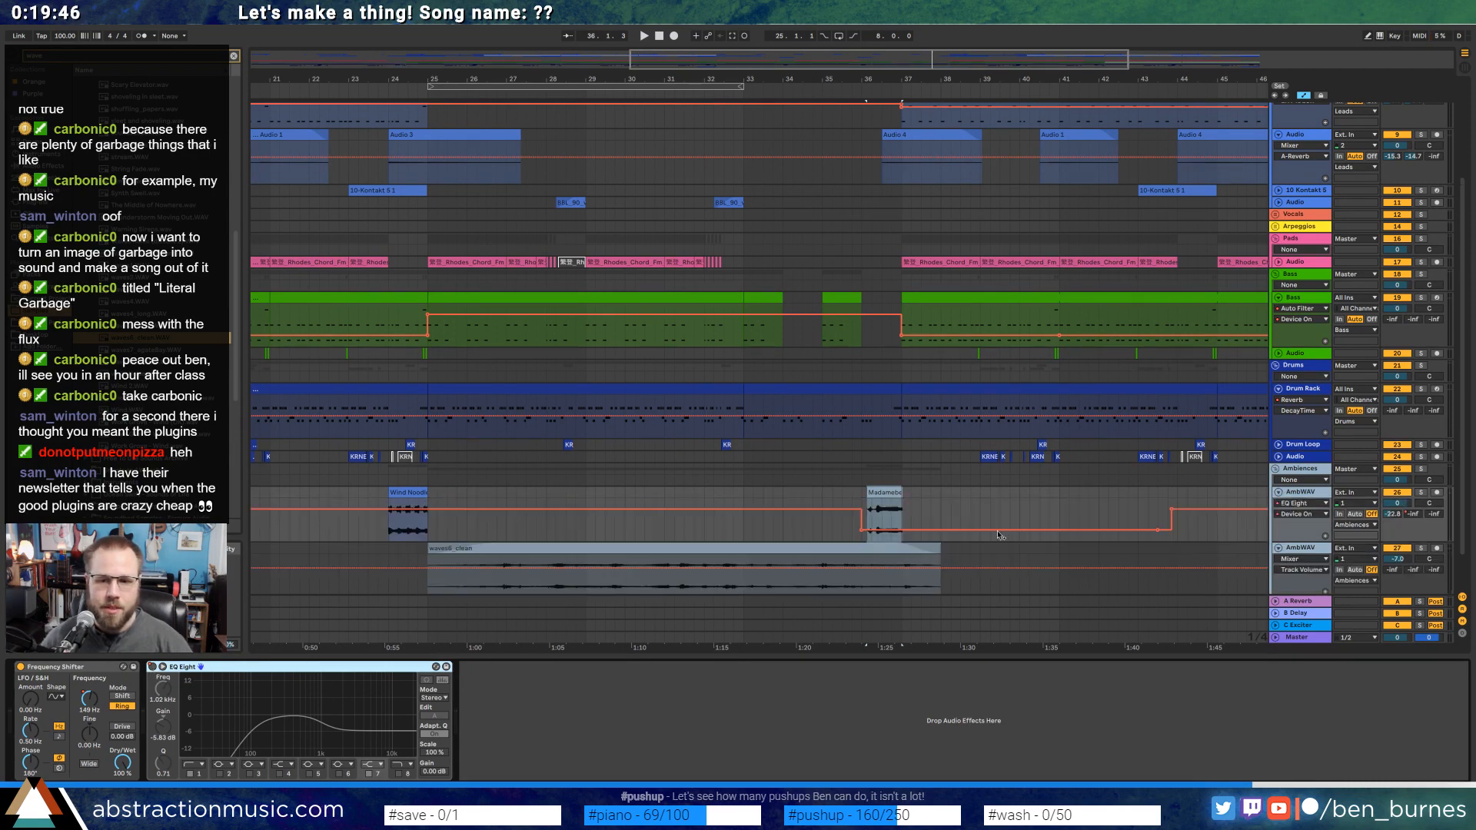
click(862, 530)
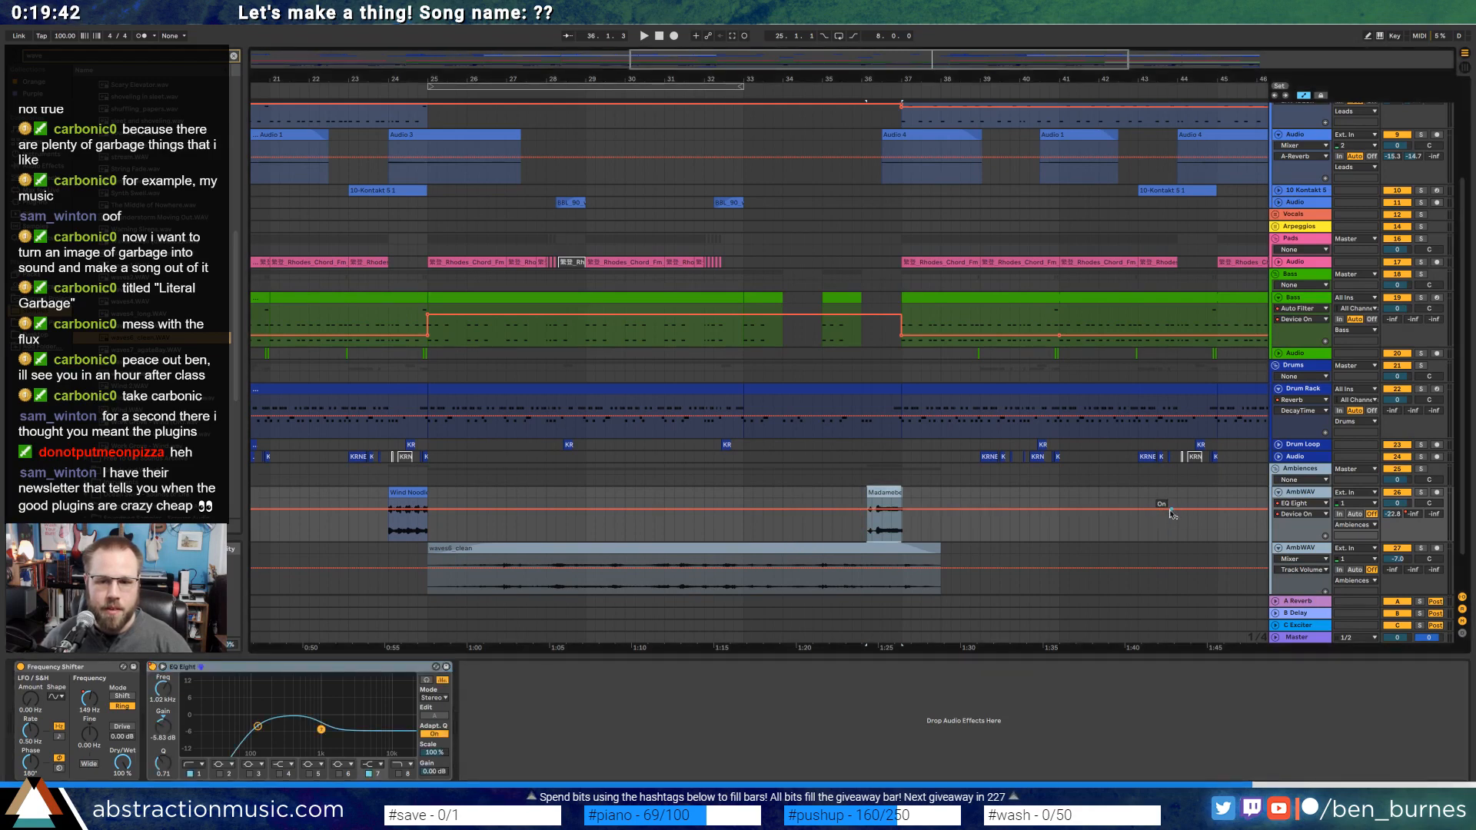
Play the transition from bar 36 into bar 37 with the automation hidden and the whole arrangement in view.
key(space)
key(a)
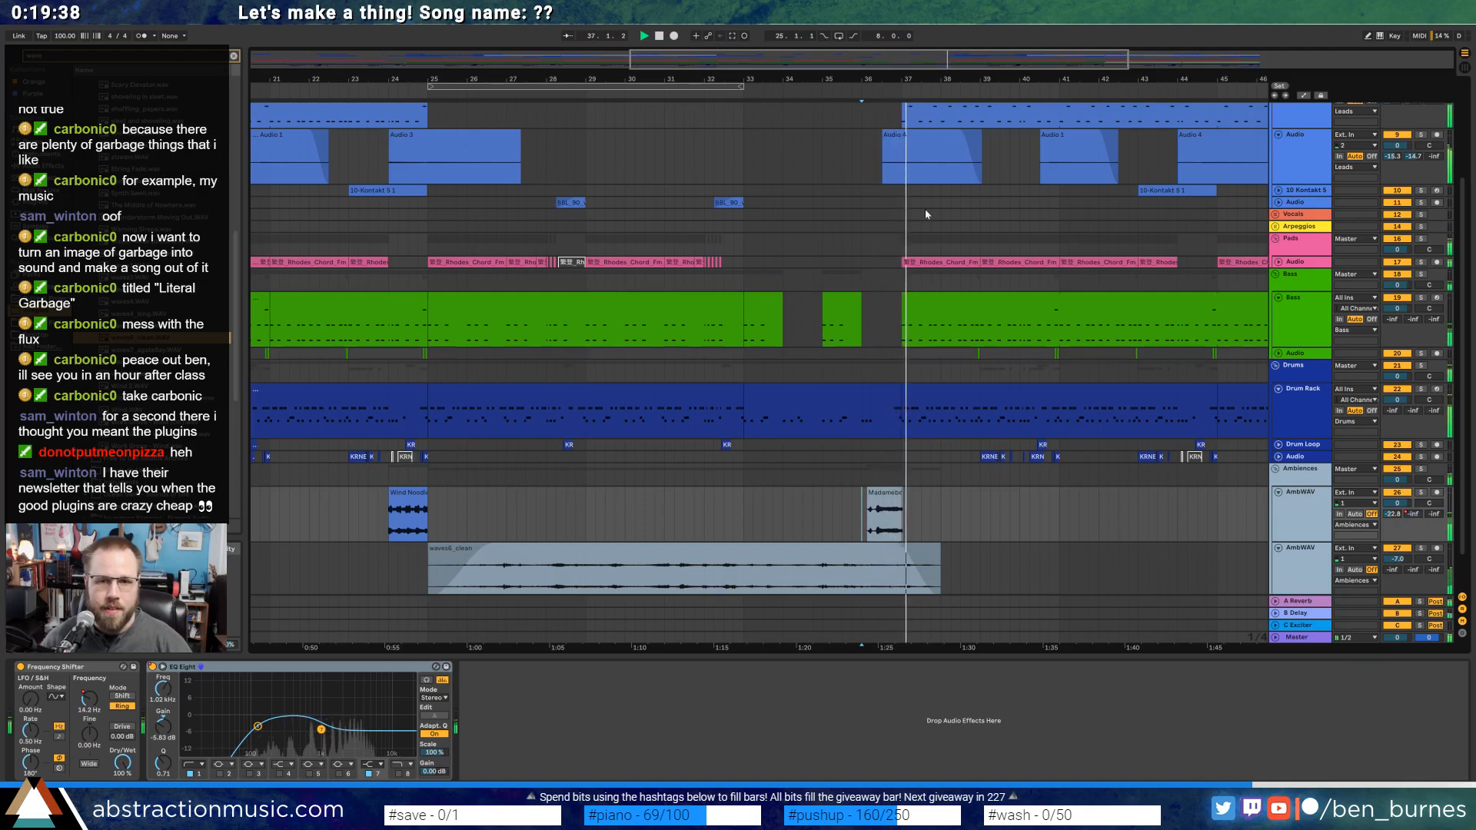
key(minus)
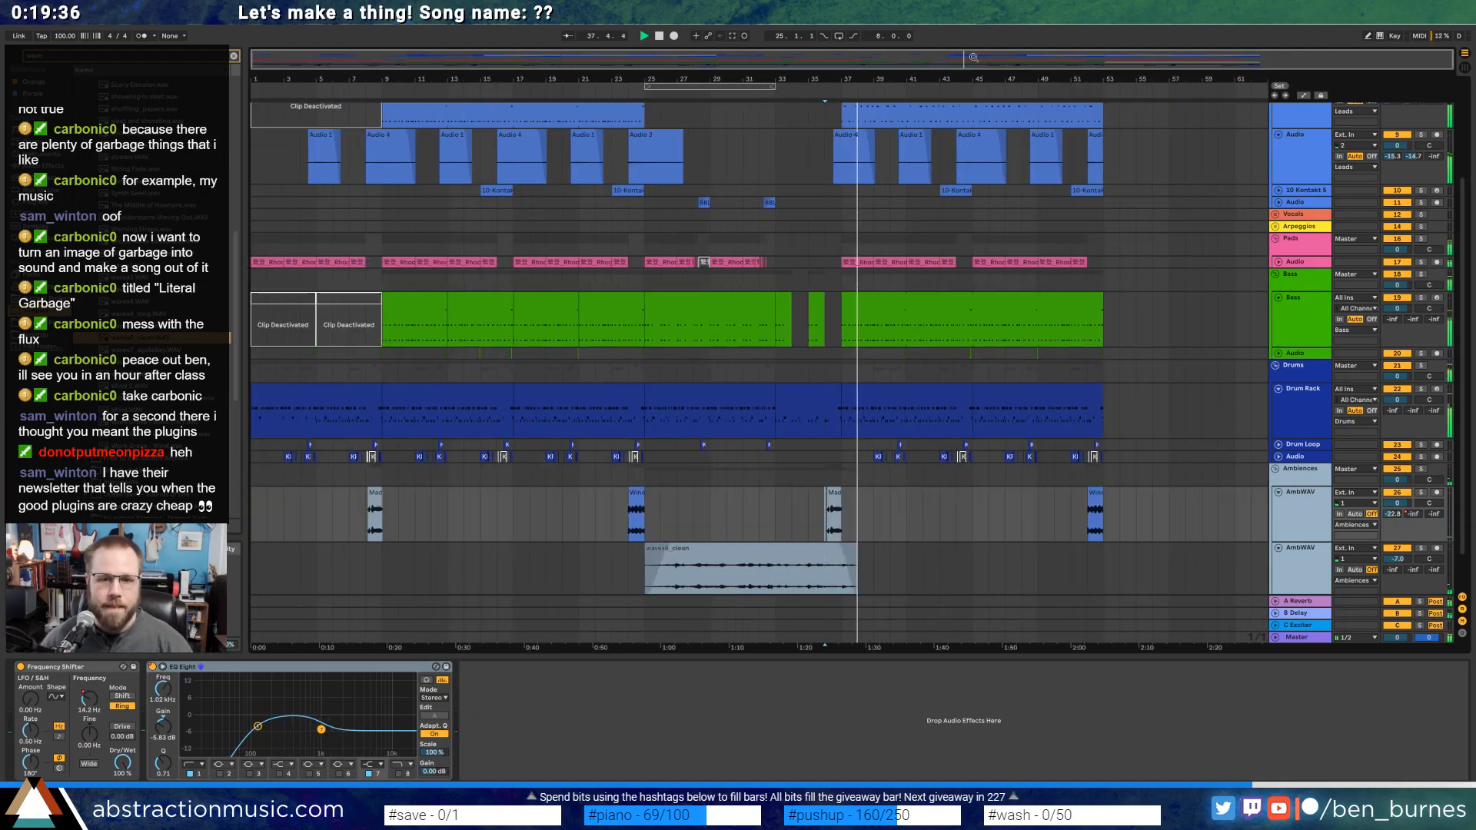
key(space)
Search the browser for "ride" and load the ride1_OH_MP_6 sample onto the Drum Rack's empty G#1 pad.
click(887, 397)
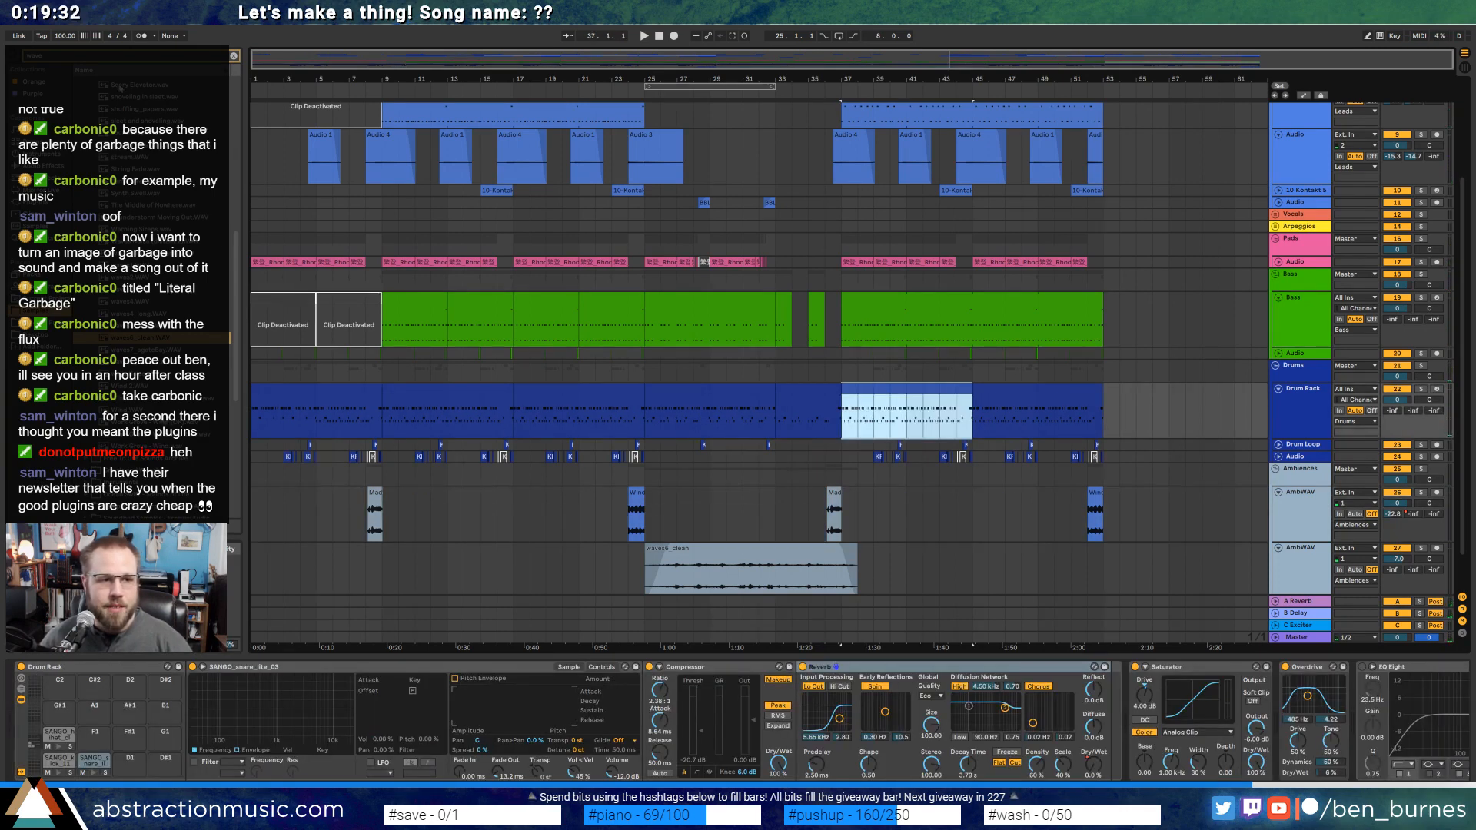
click(145, 216)
key(Left)
key(Left)
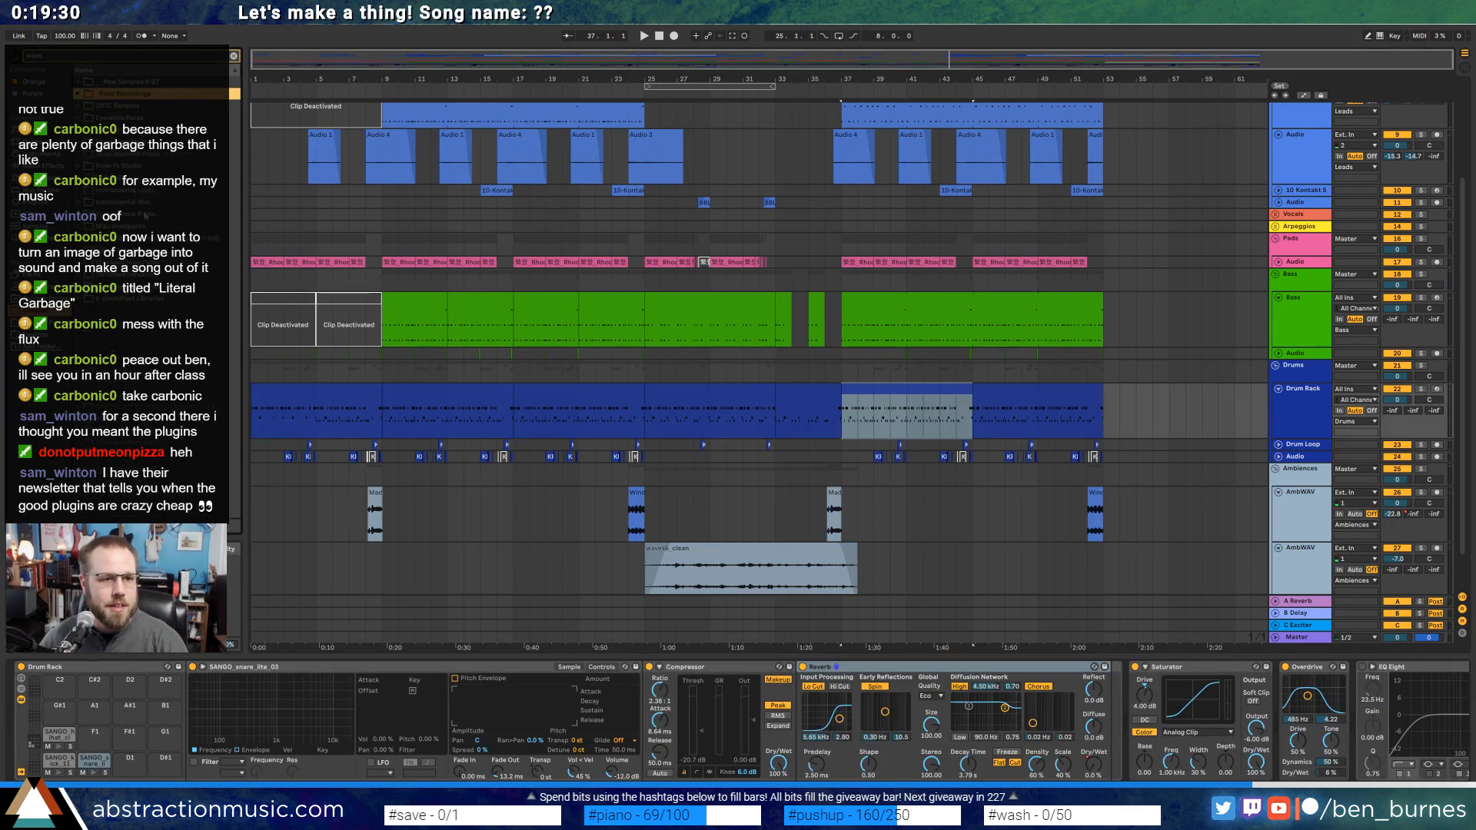
click(78, 130)
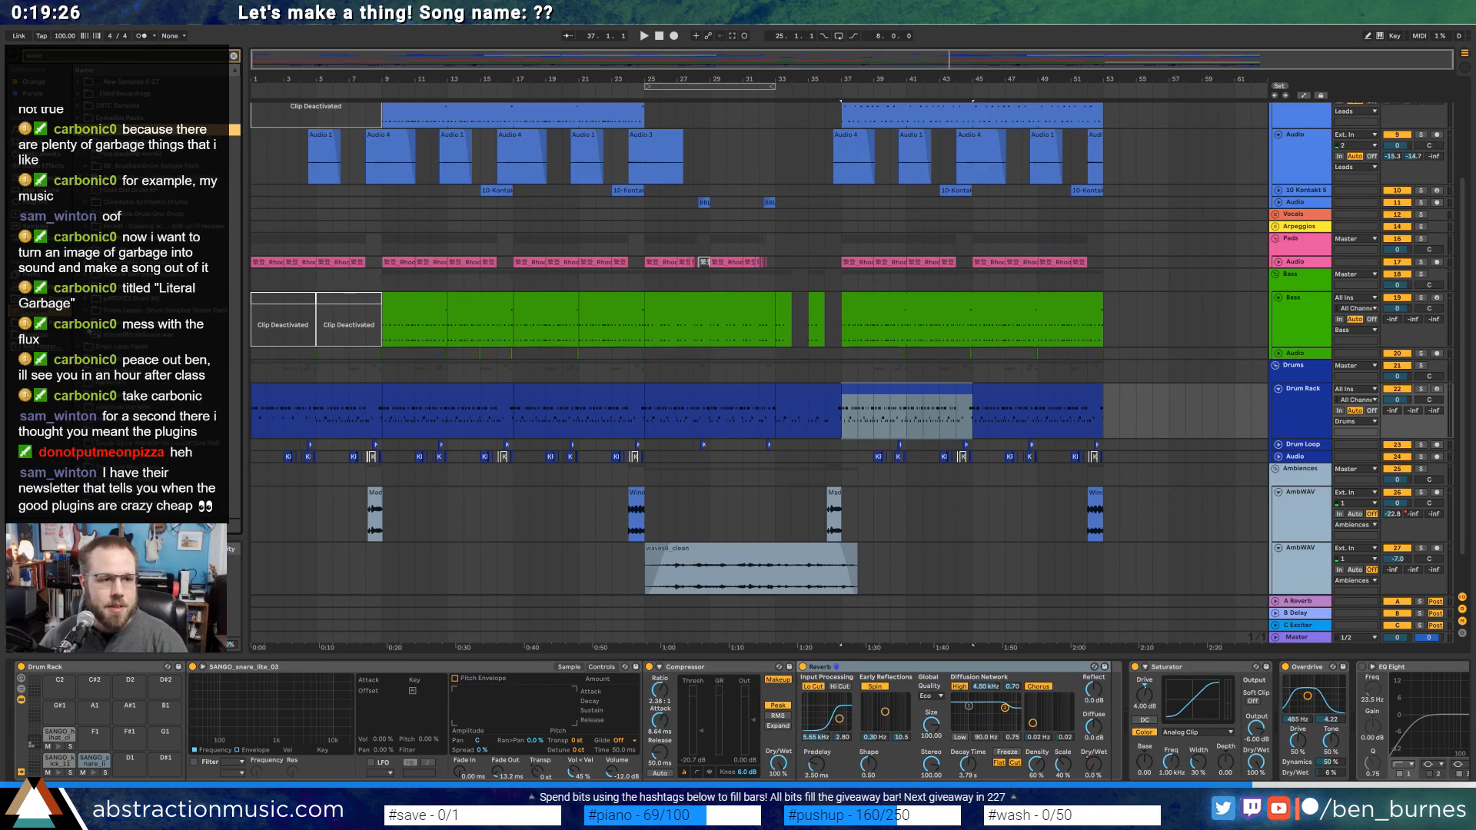
click(86, 323)
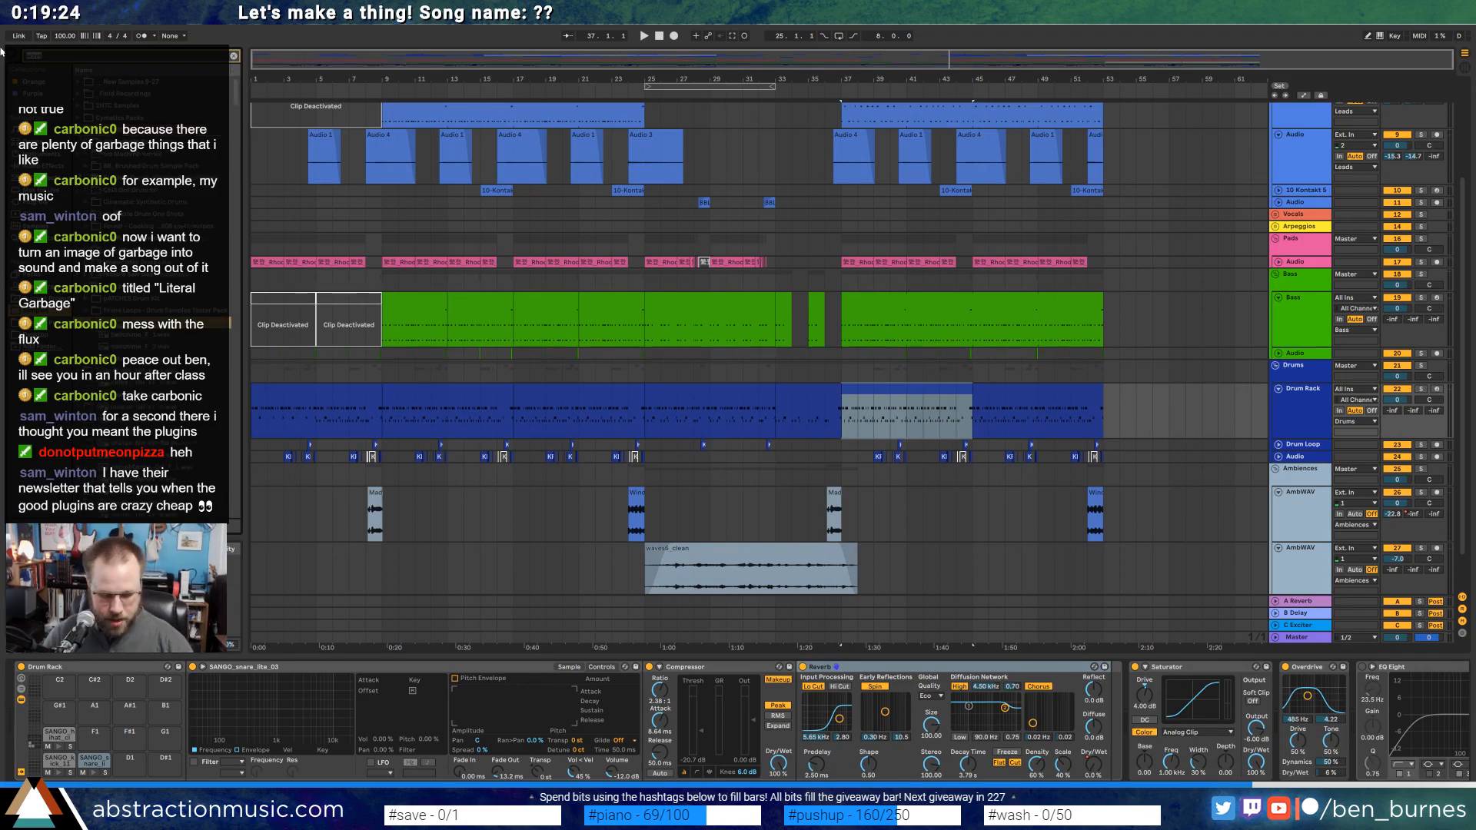
click(96, 57)
text(ride)
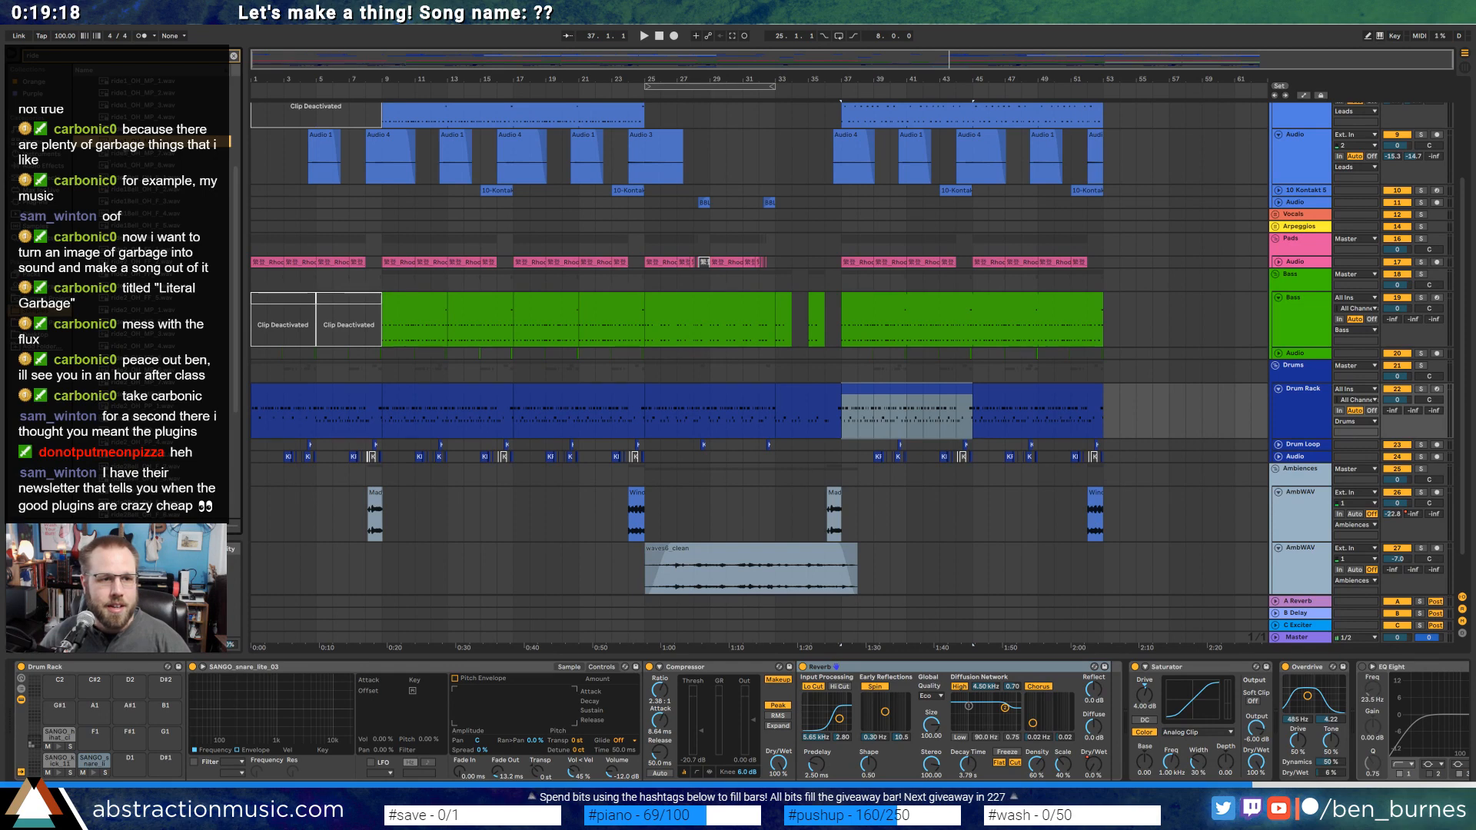
drag(59, 712, 60, 713)
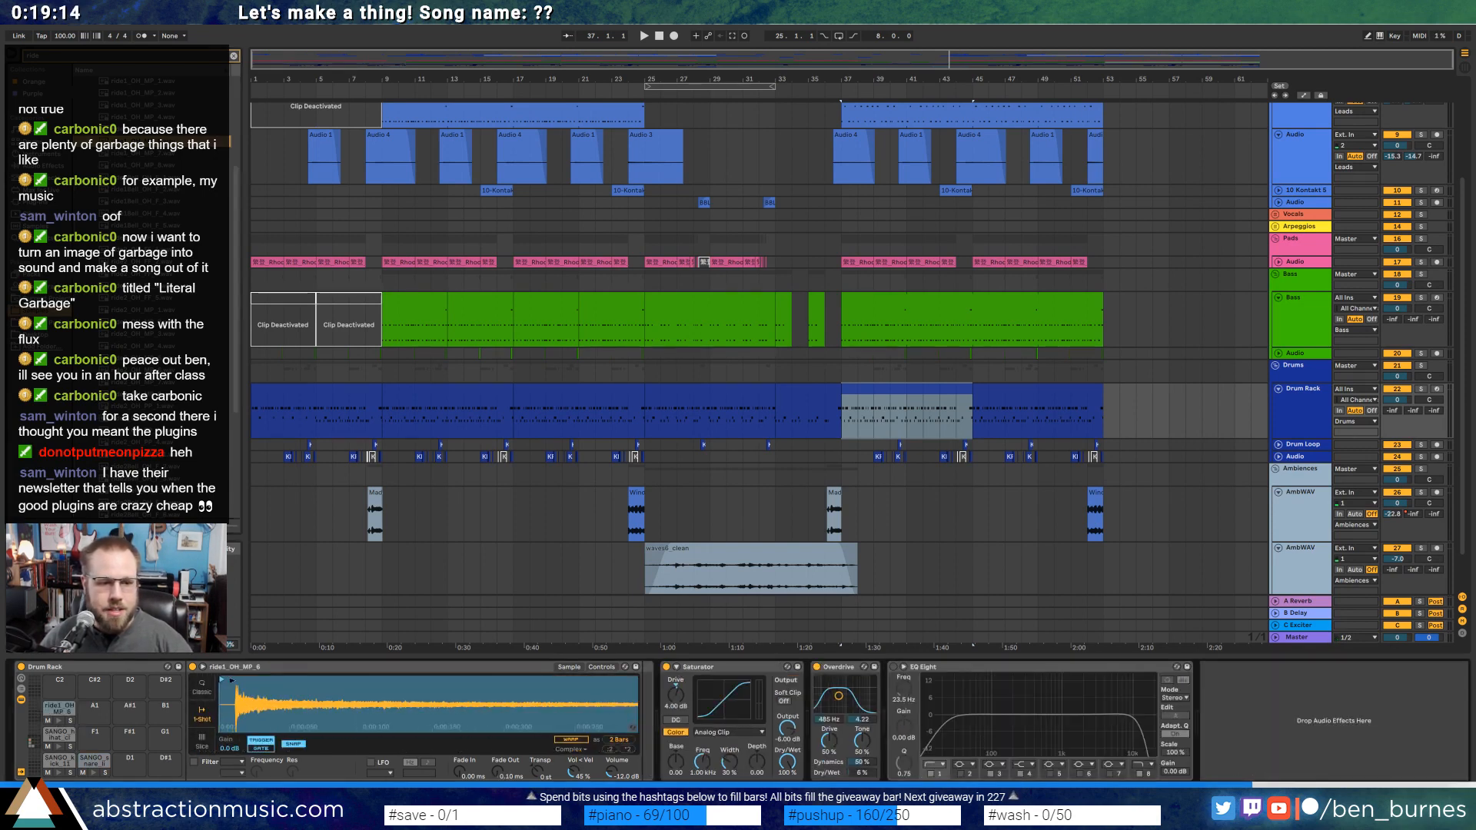
drag(222, 679, 235, 681)
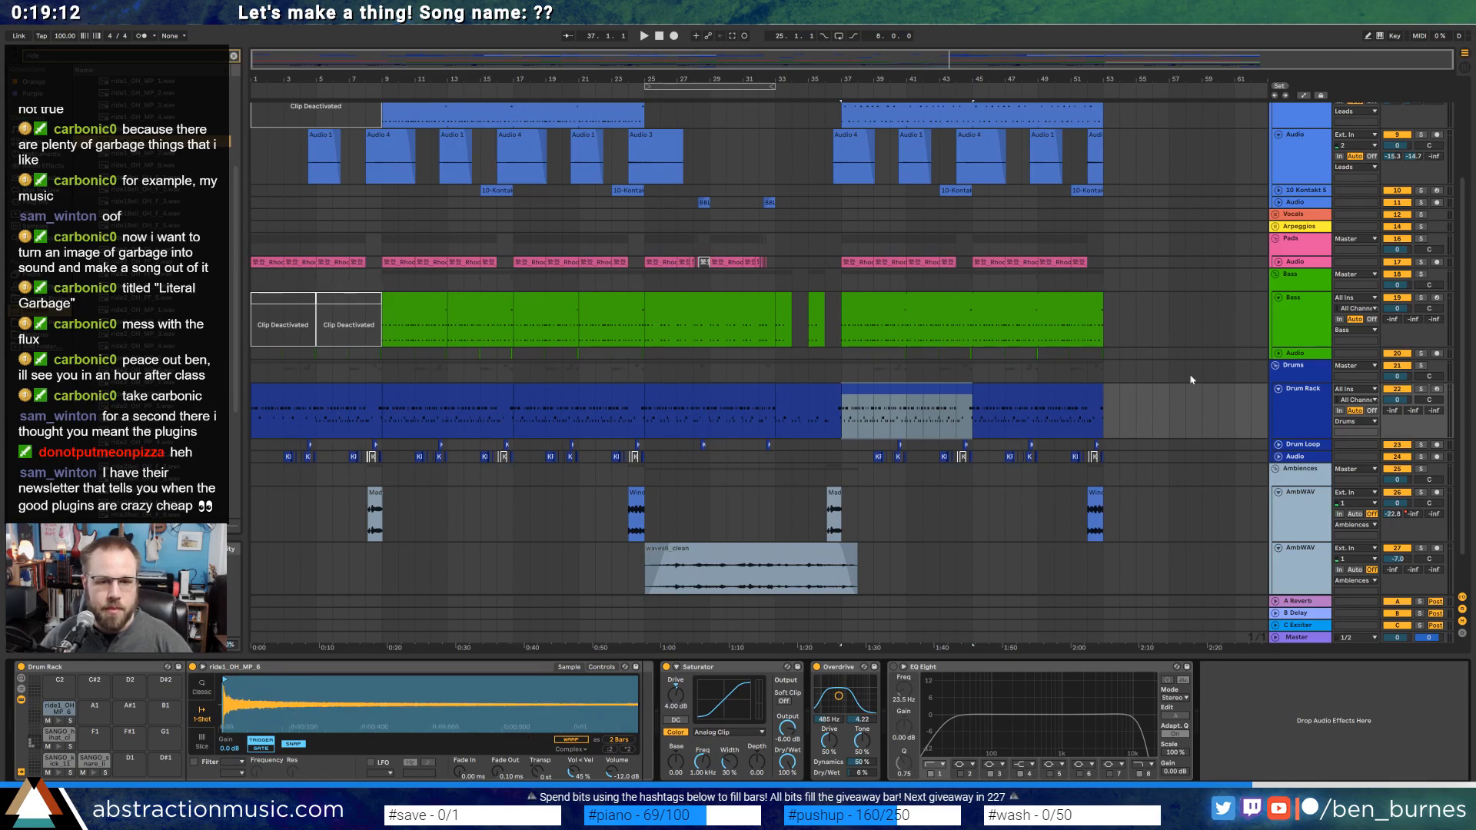
Open the Drum Rack clip at bar 37, add a one-beat ride note at its start and play it.
double_click(906, 386)
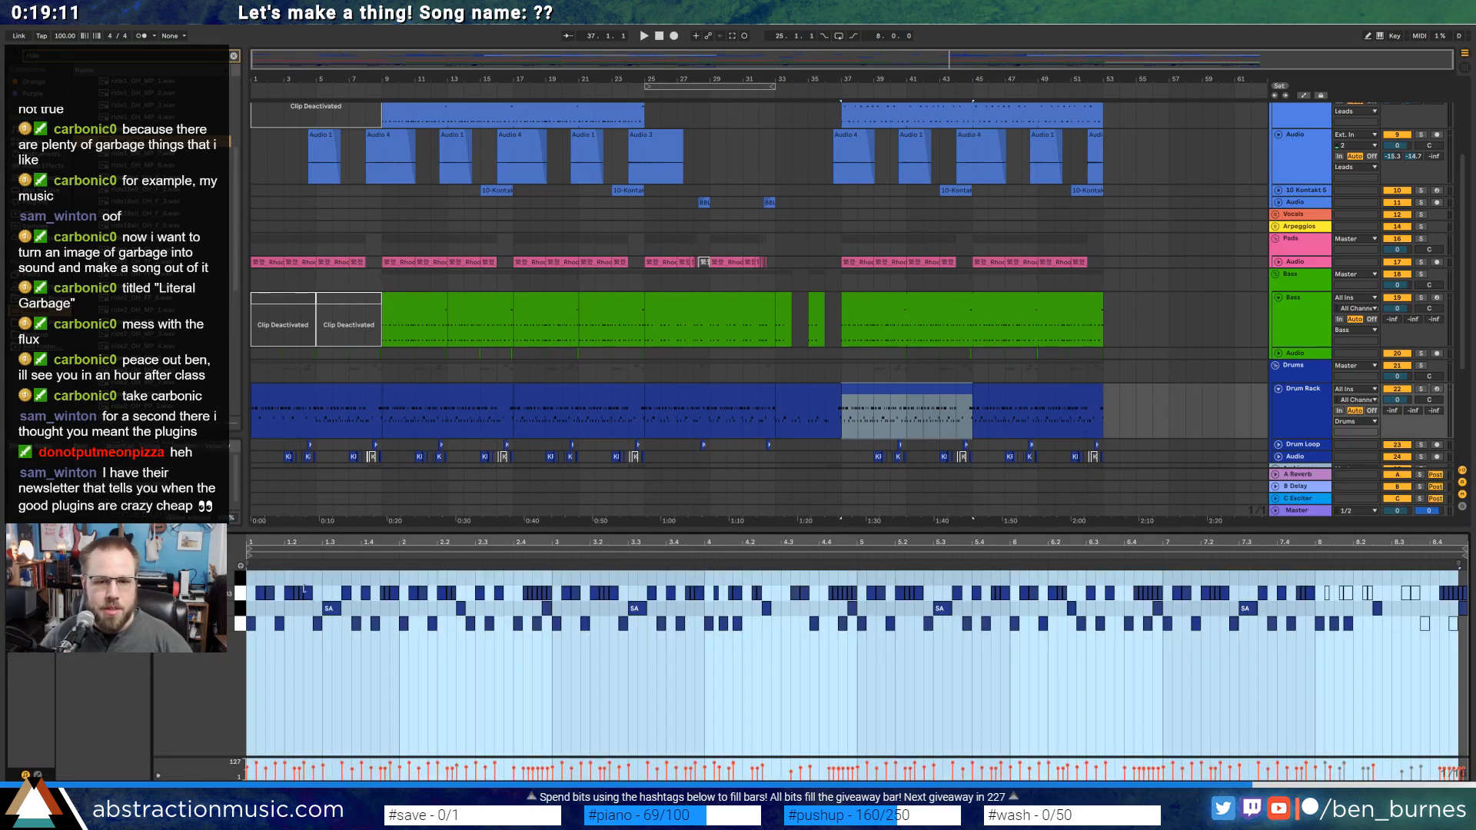
click(249, 584)
drag(249, 584, 278, 585)
key(space)
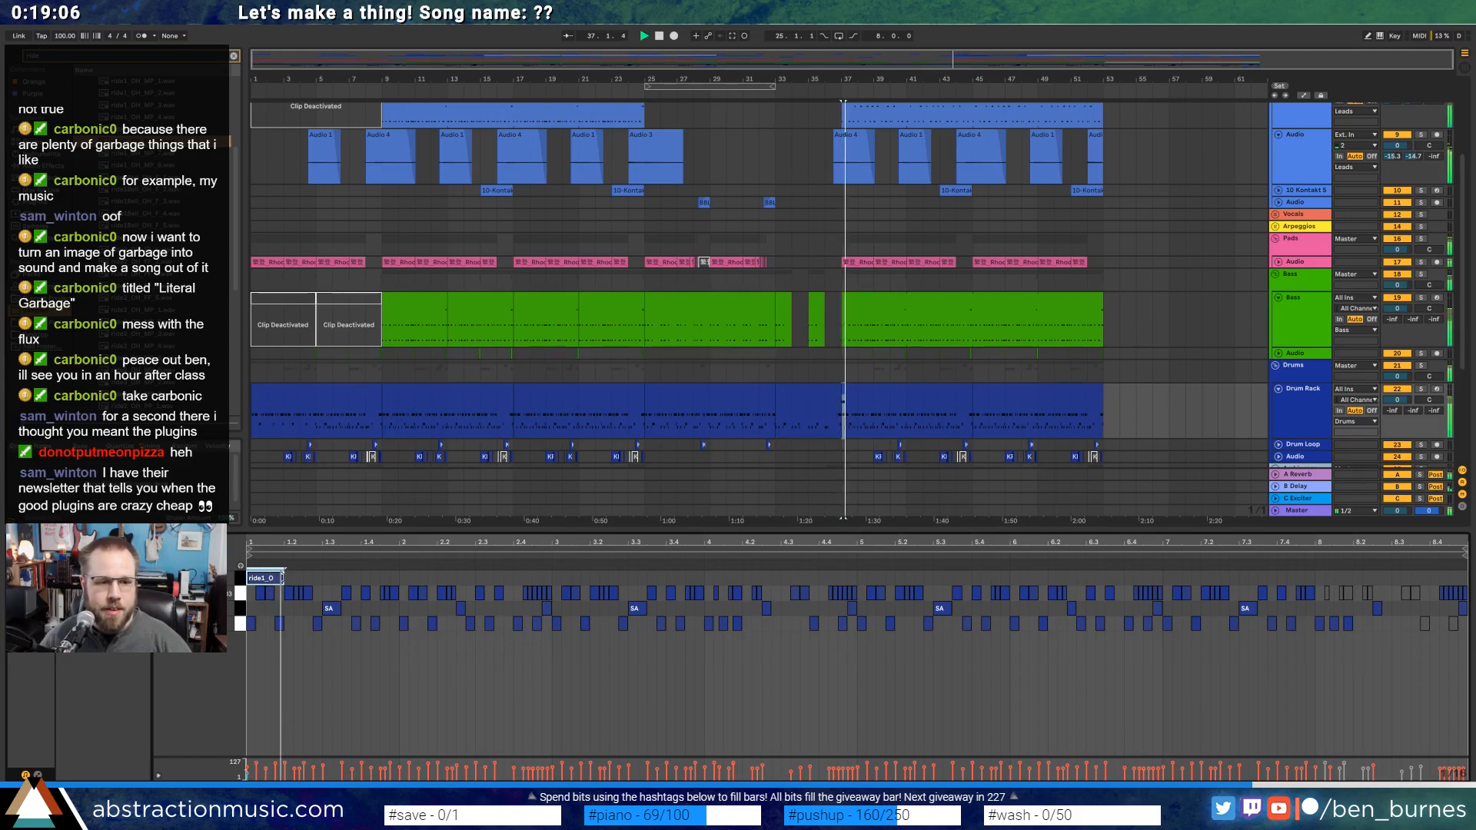
Duplicate the one-beat ride note onto every beat from the start of the clip into its bar 5.
key(ctrl+d)
key(ctrl+d)
key(ctrl+d)
key(ctrl+d)
key(ctrl+d)
key(ctrl+d)
key(ctrl+d)
key(ctrl+d)
key(ctrl+d)
key(ctrl+d)
key(ctrl+d)
key(ctrl+d)
key(ctrl+d)
key(ctrl+d)
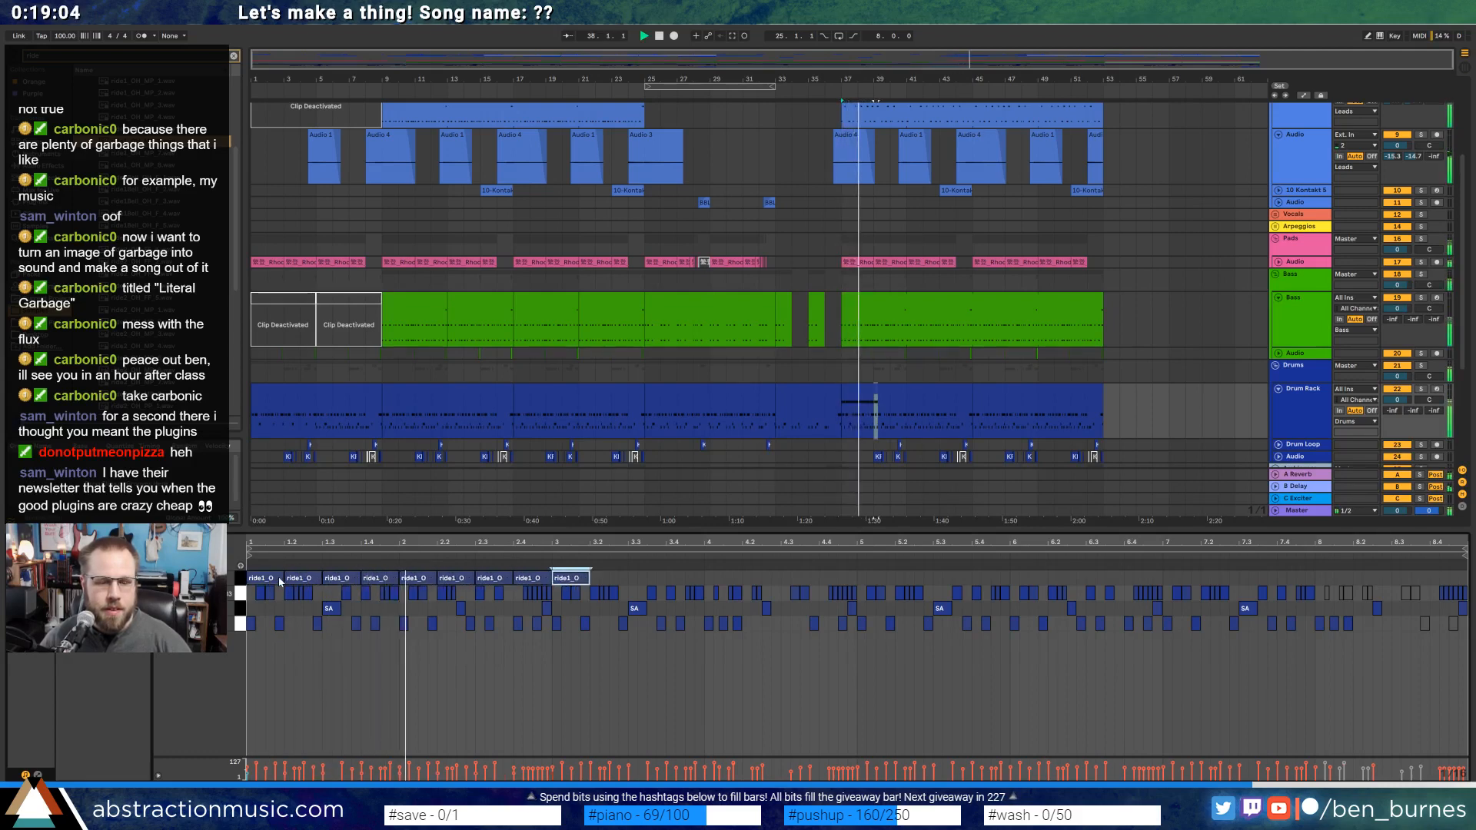
key(ctrl+d)
key(ctrl+d)
key(ctrl+d)
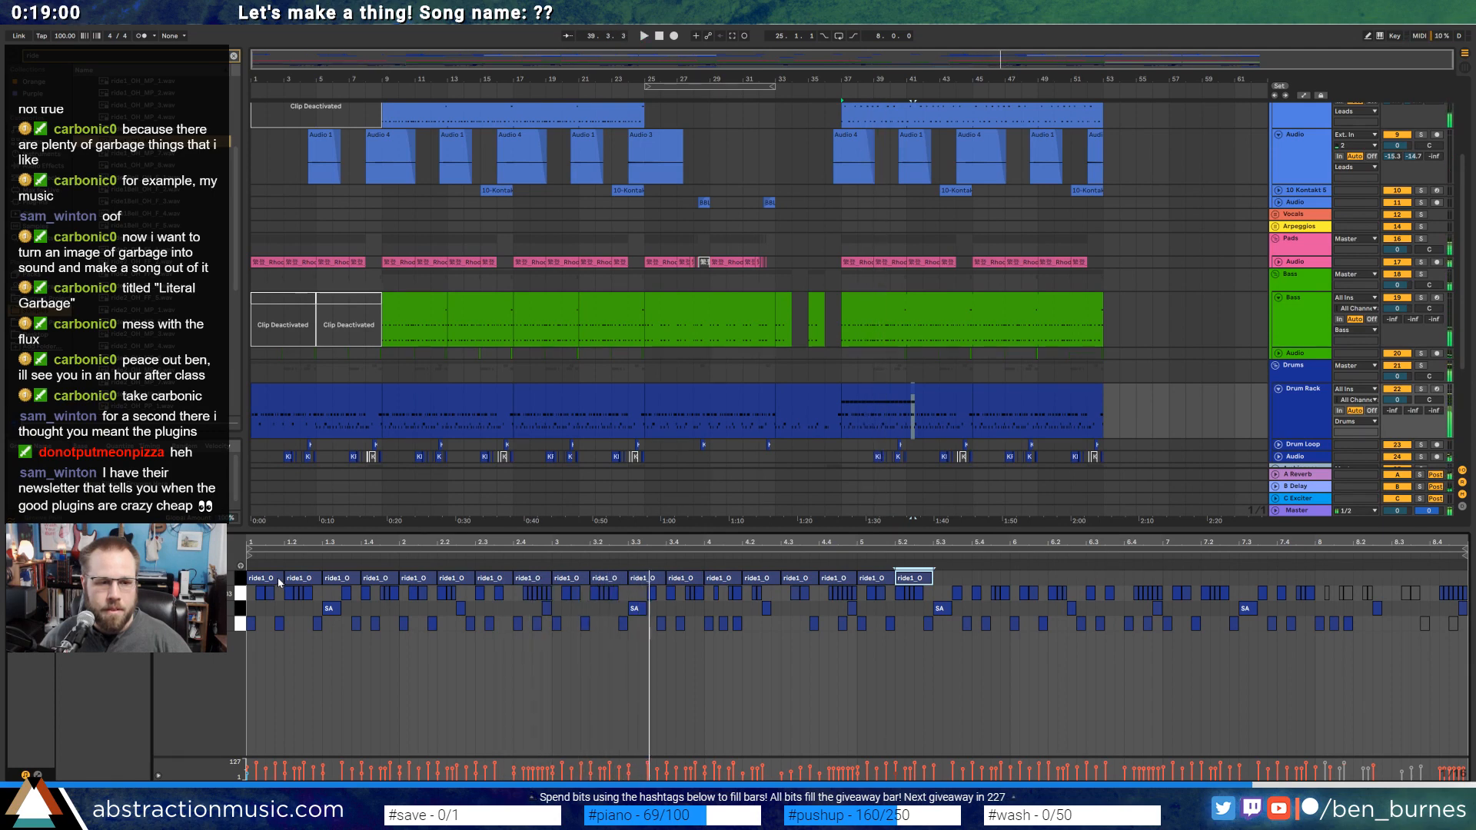
Lengthen the first ride note to two beats, duplicate it to fill the clip's first two bars and audition the result.
drag(284, 578, 309, 584)
key(space)
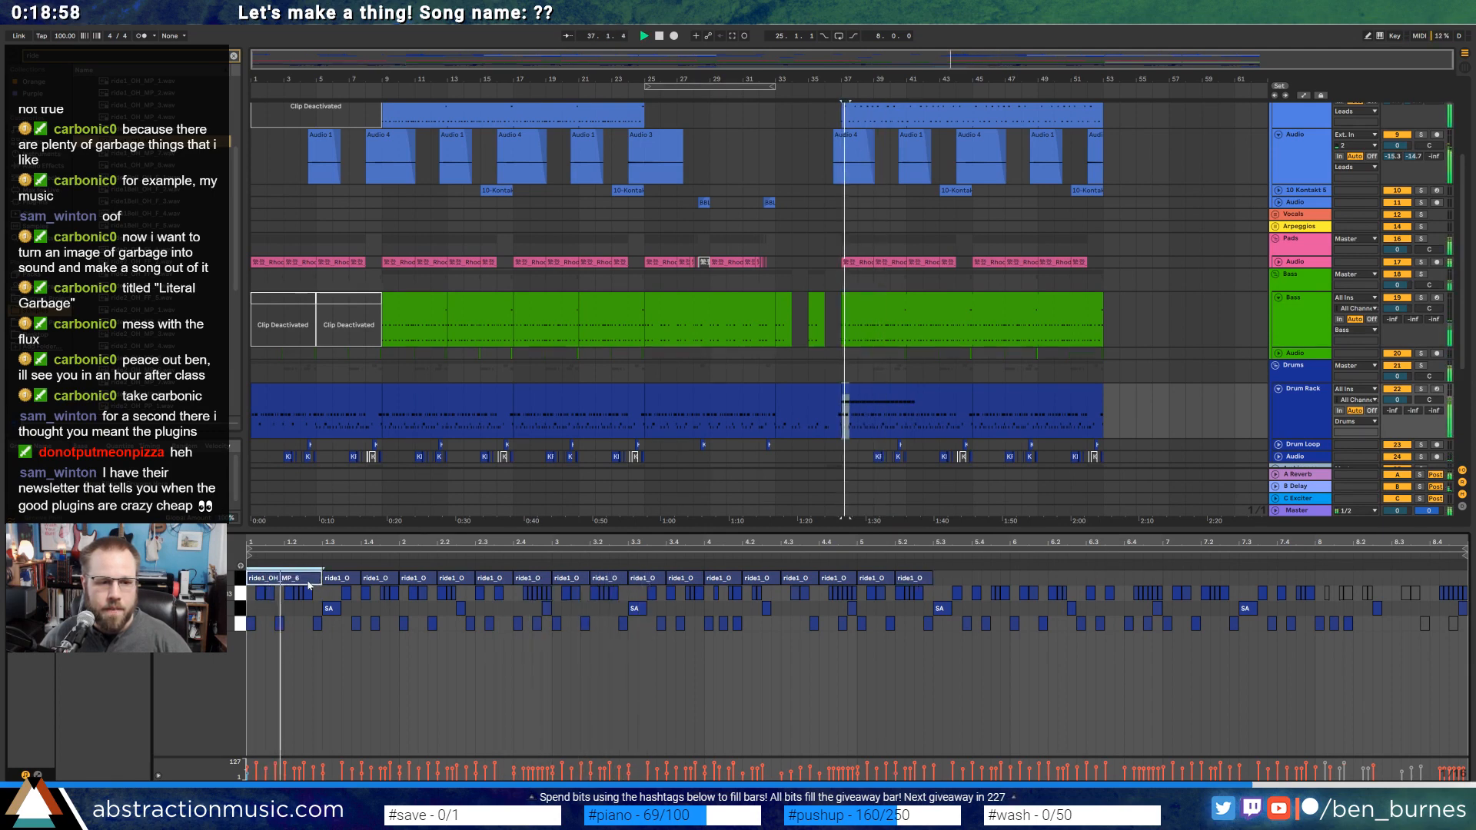
key(space)
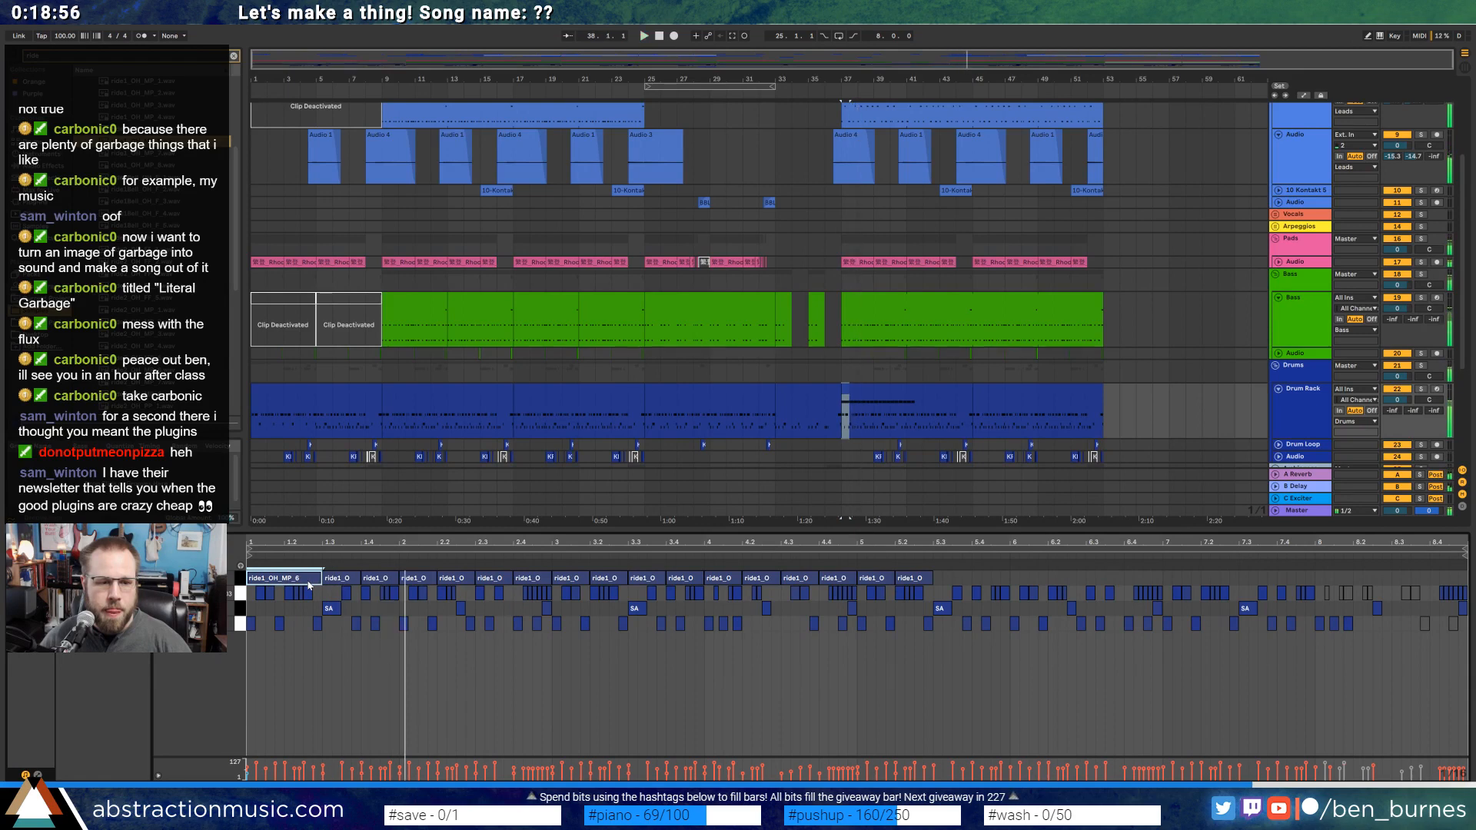
key(ctrl+d)
key(ctrl+d)
key(ctrl+d)
key(space)
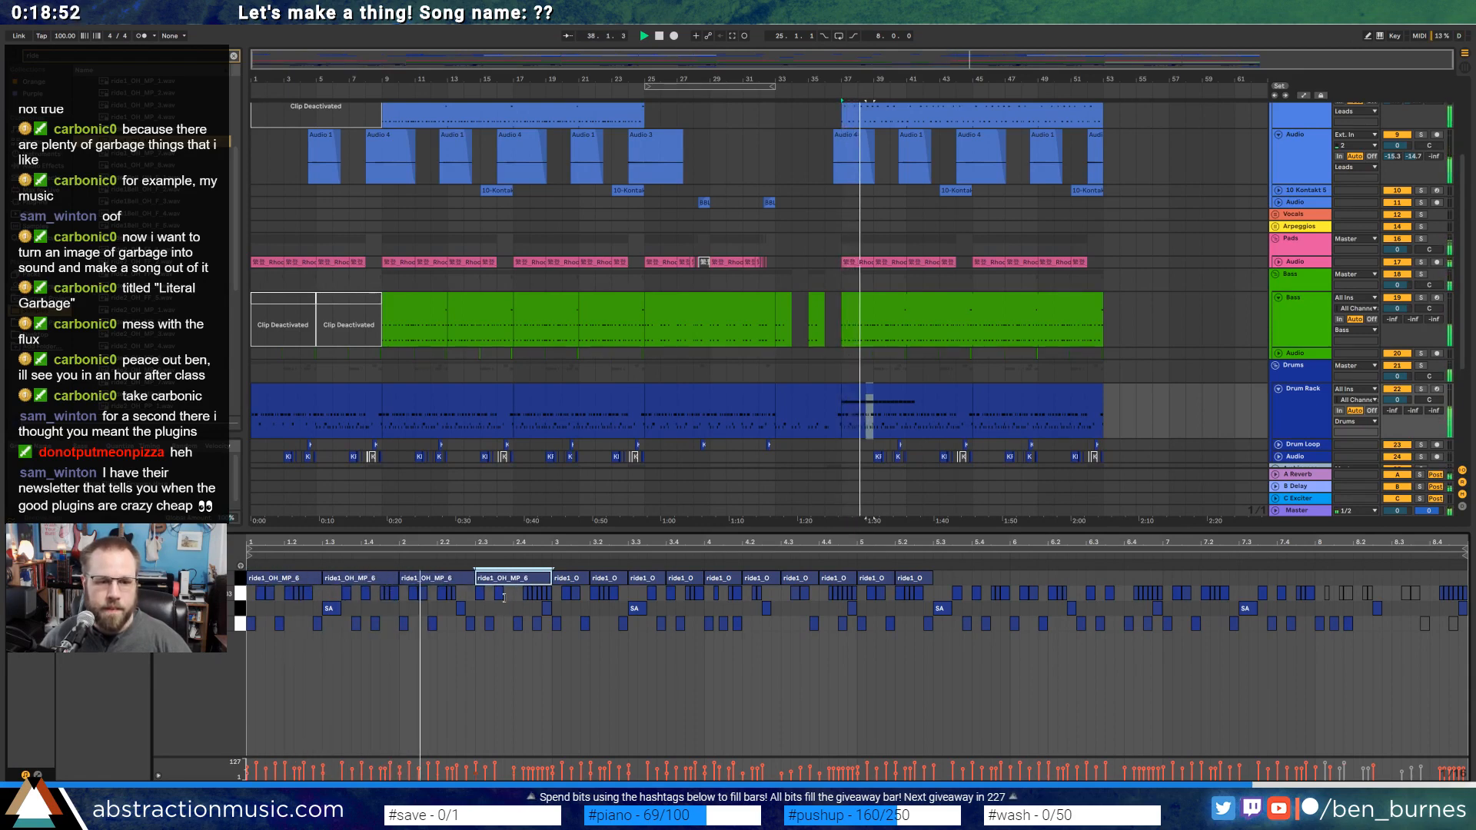
key(space)
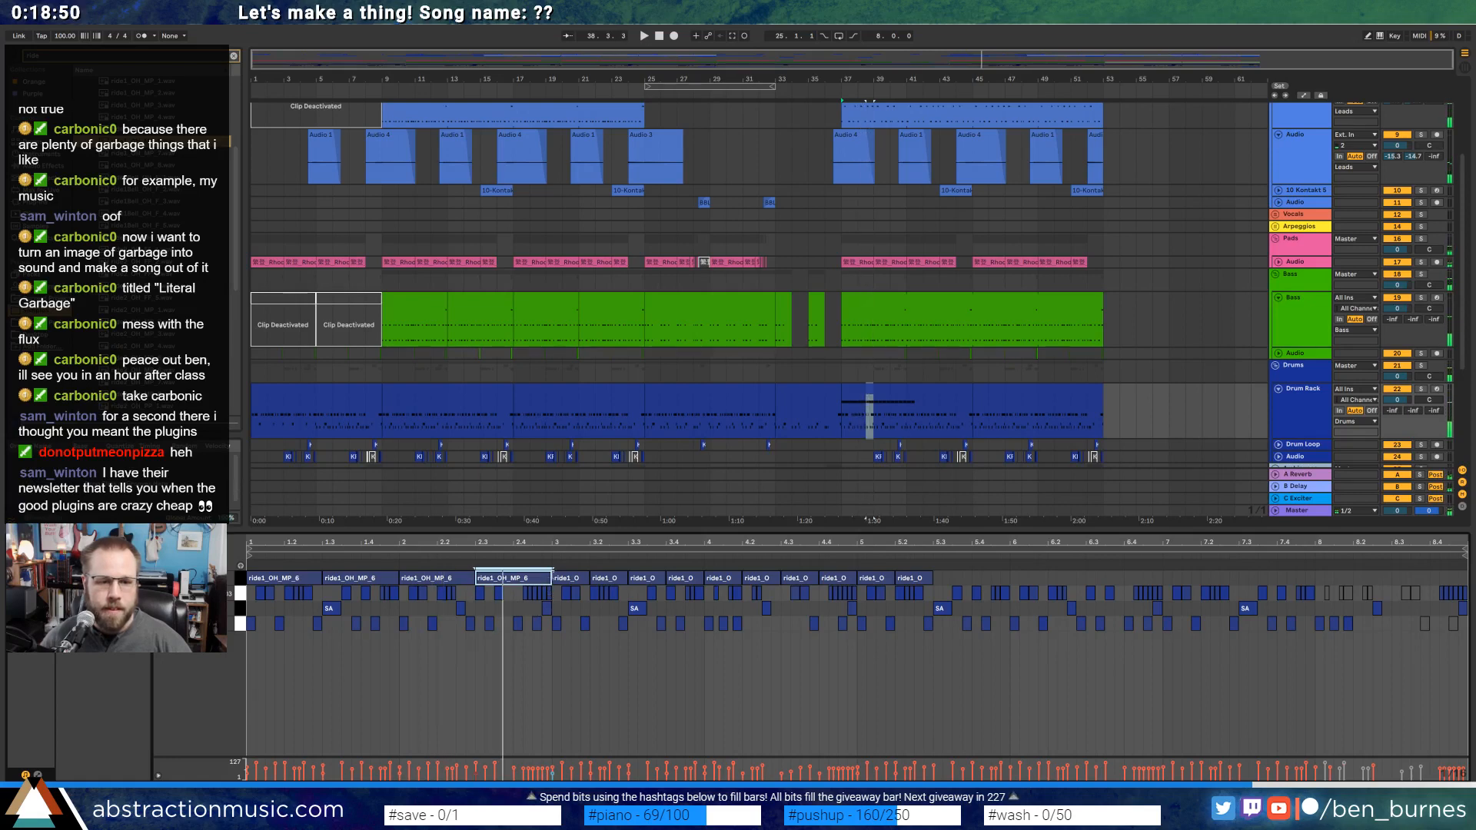
Shorten the ride note at 2.3 to one beat and duplicate it onto 2.4.
drag(531, 578, 514, 584)
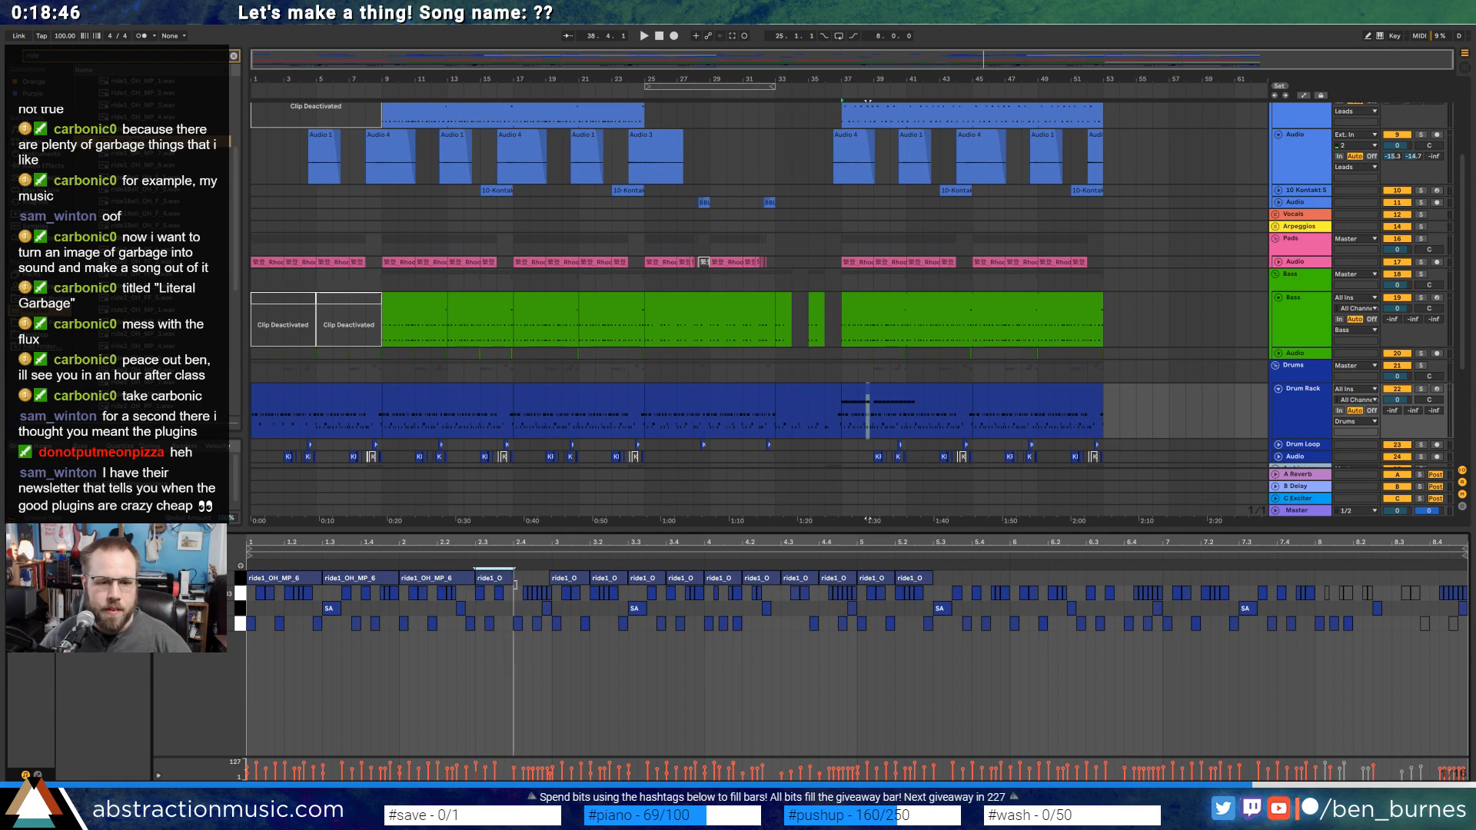
key(ctrl+d)
key(ctrl+z)
scroll(517, 596, up, 5)
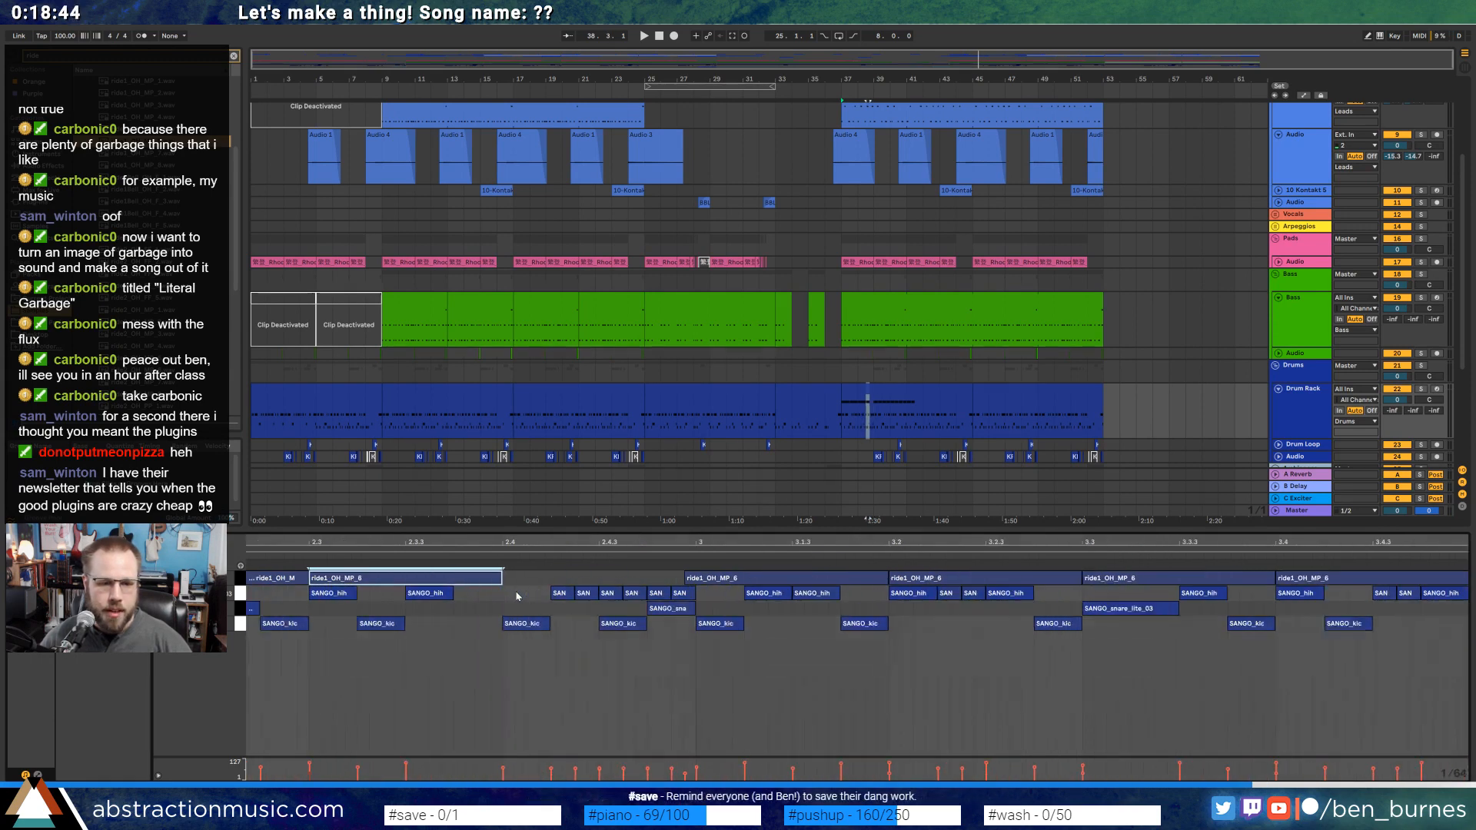
drag(501, 578, 477, 578)
key(ctrl+z)
key(ctrl+d)
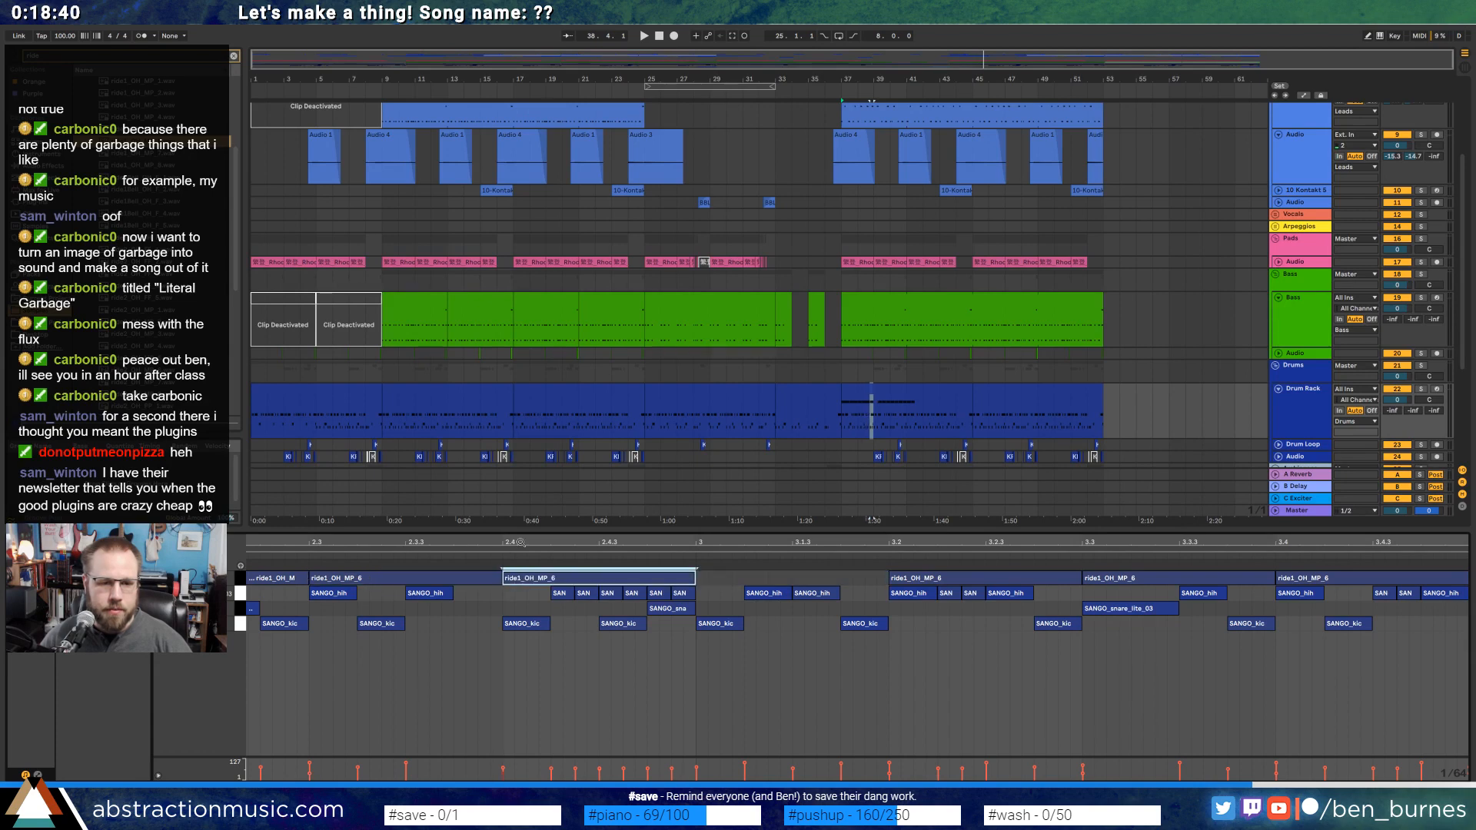
Duplicate the two-bar ride pattern across the rest of the eight-bar clip.
scroll(521, 543, down, 5)
drag(456, 583, 310, 590)
key(ctrl+d)
key(ctrl+d)
key(ctrl+d)
click(1180, 690)
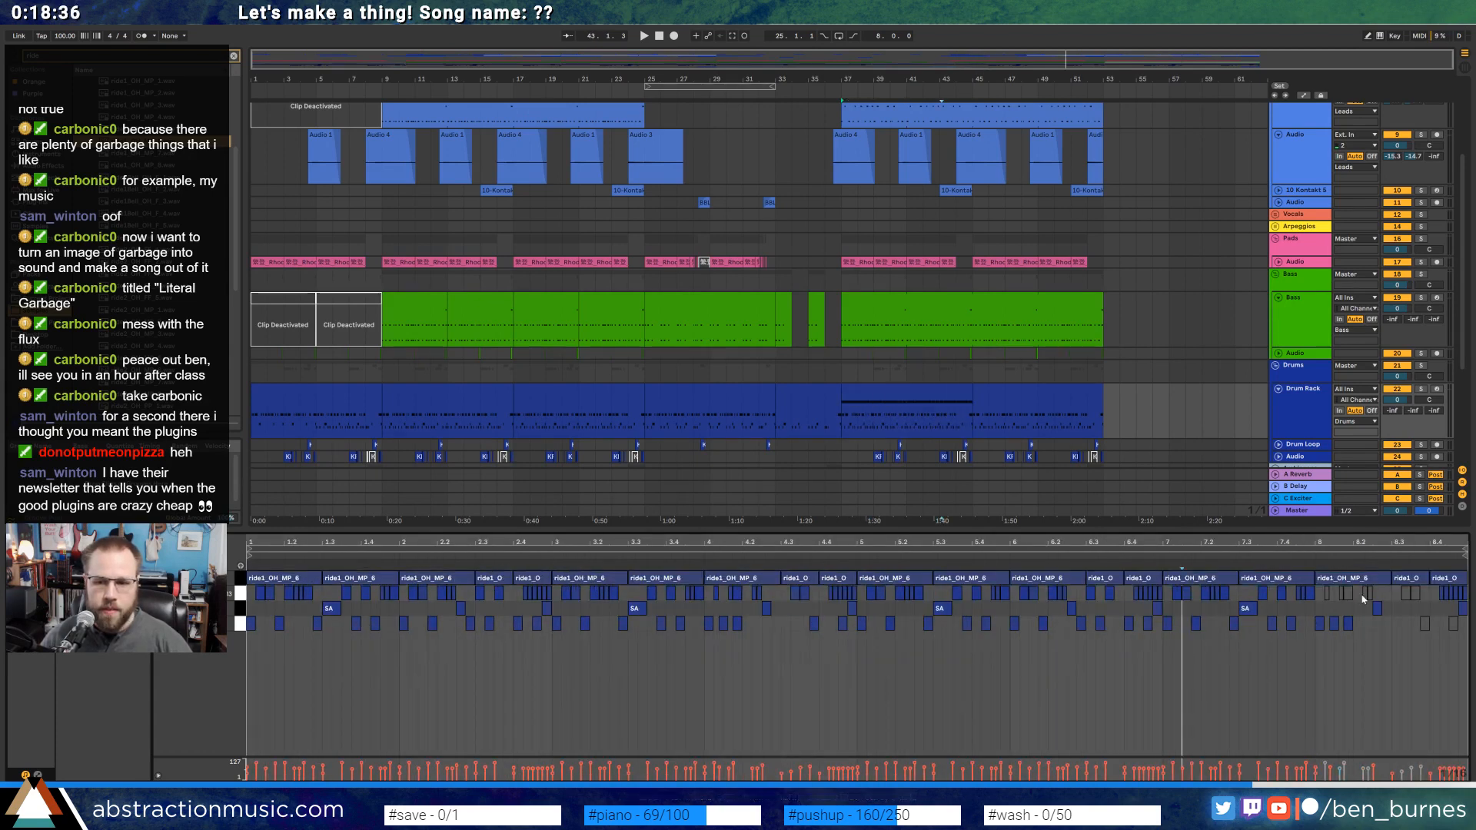
Delete the ride note at 8.3 and trim the start of the final ride note to half a beat later during playback.
double_click(1410, 580)
key(space)
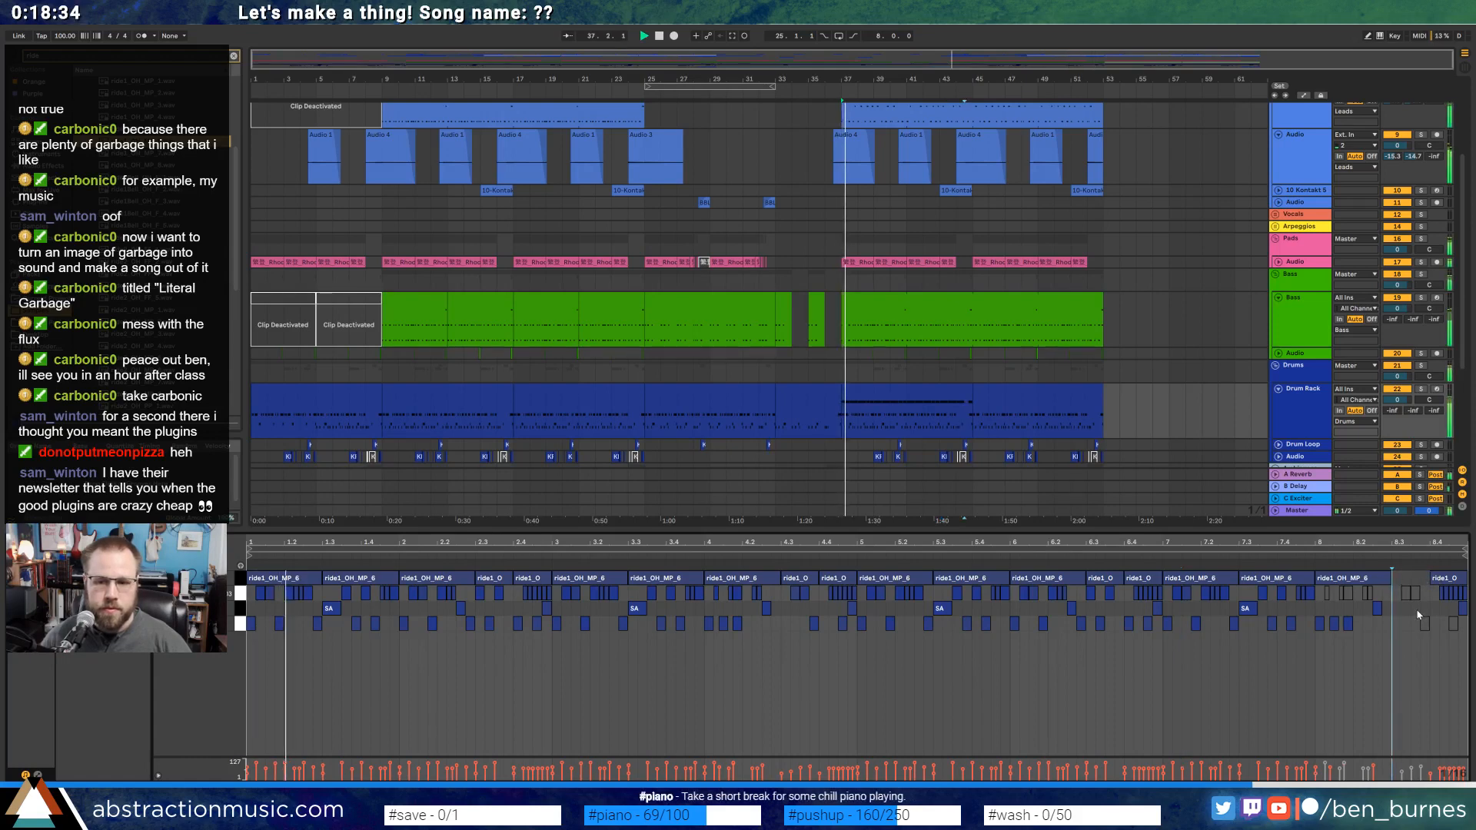
drag(1432, 579, 1453, 578)
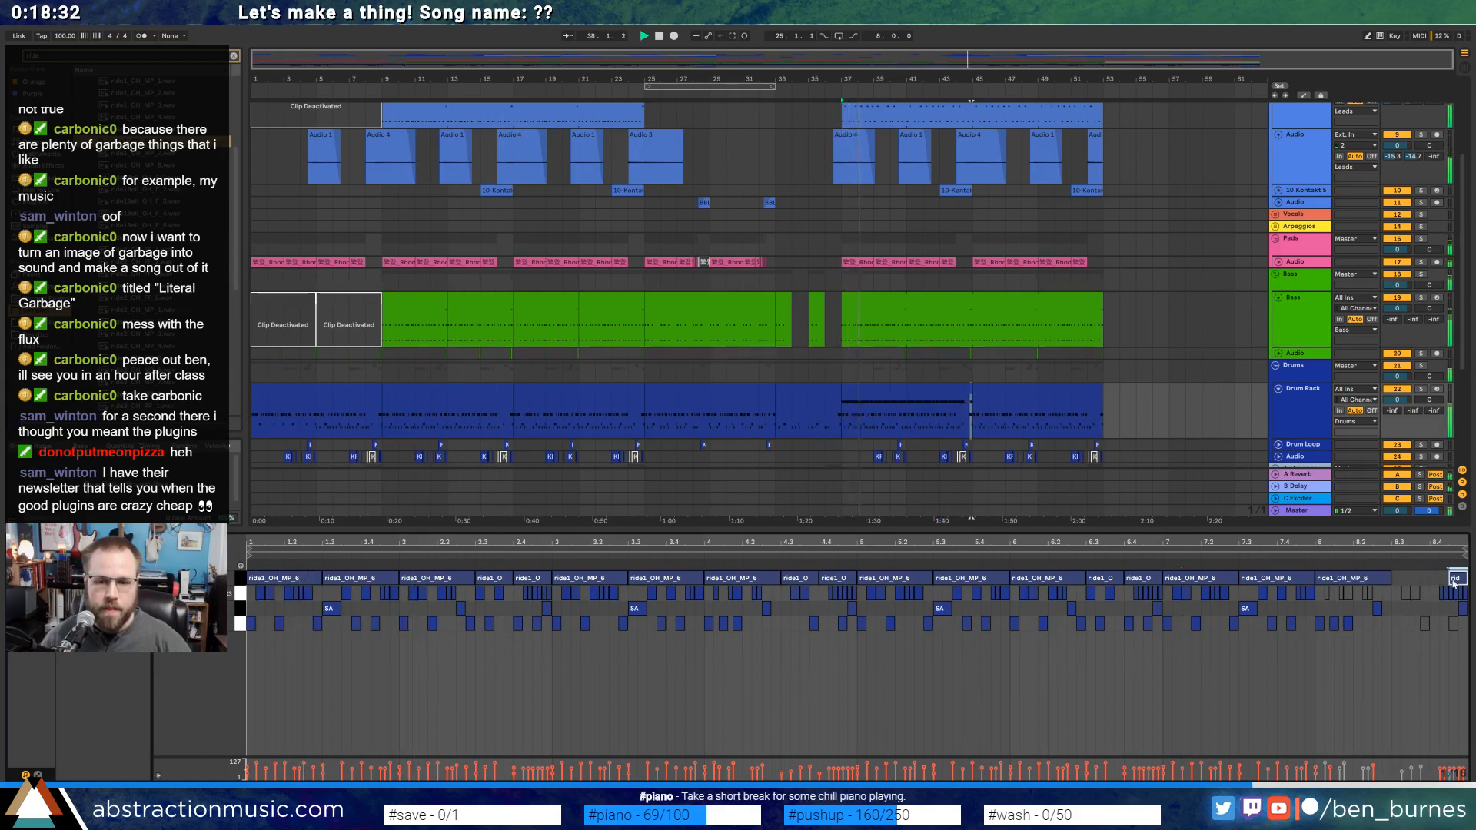
Loop the Drum Rack clip at bar 37, extend it to bar 53 and listen through with the clip editor closed.
click(930, 394)
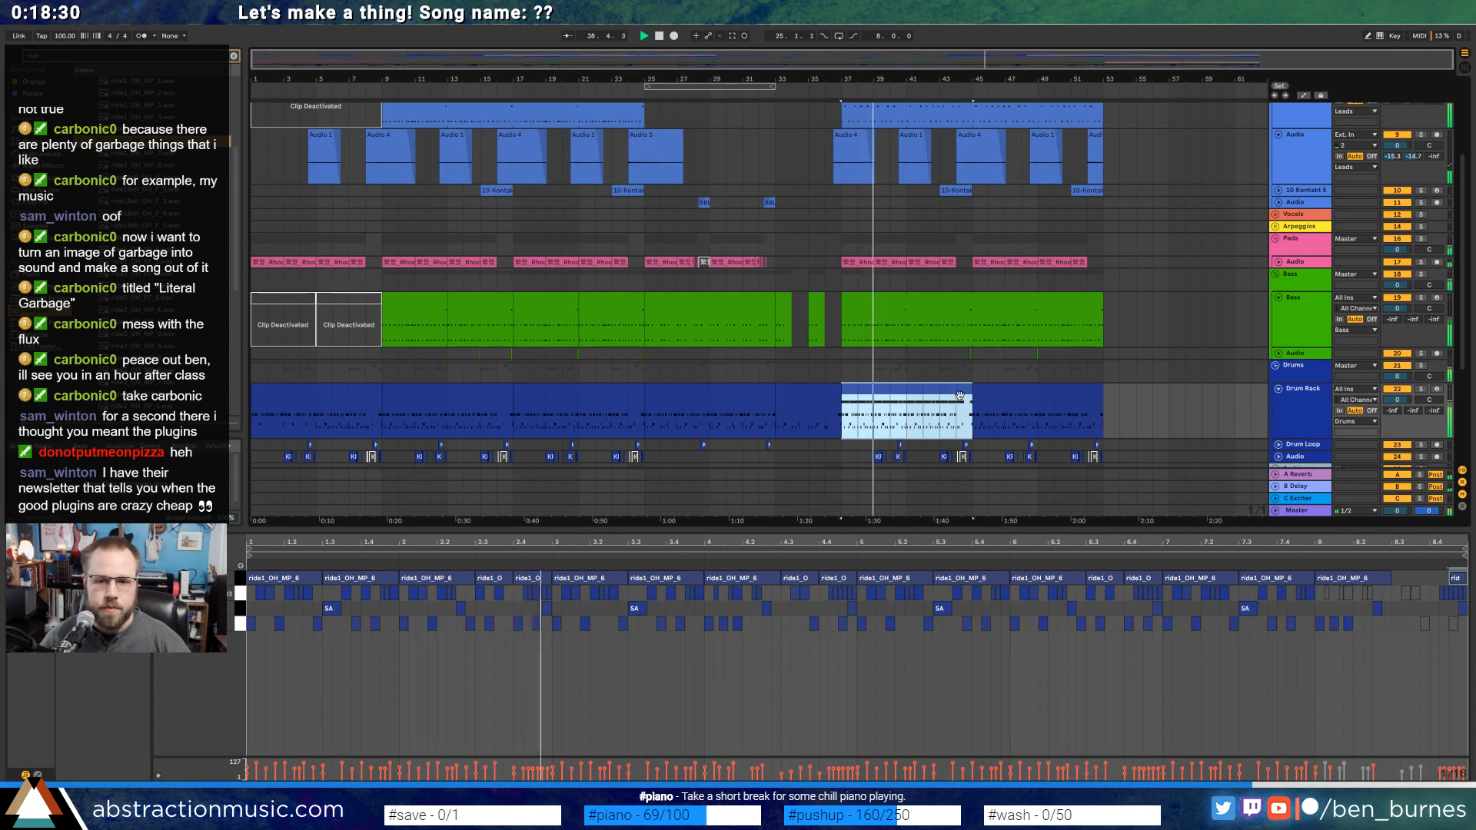
click(127, 601)
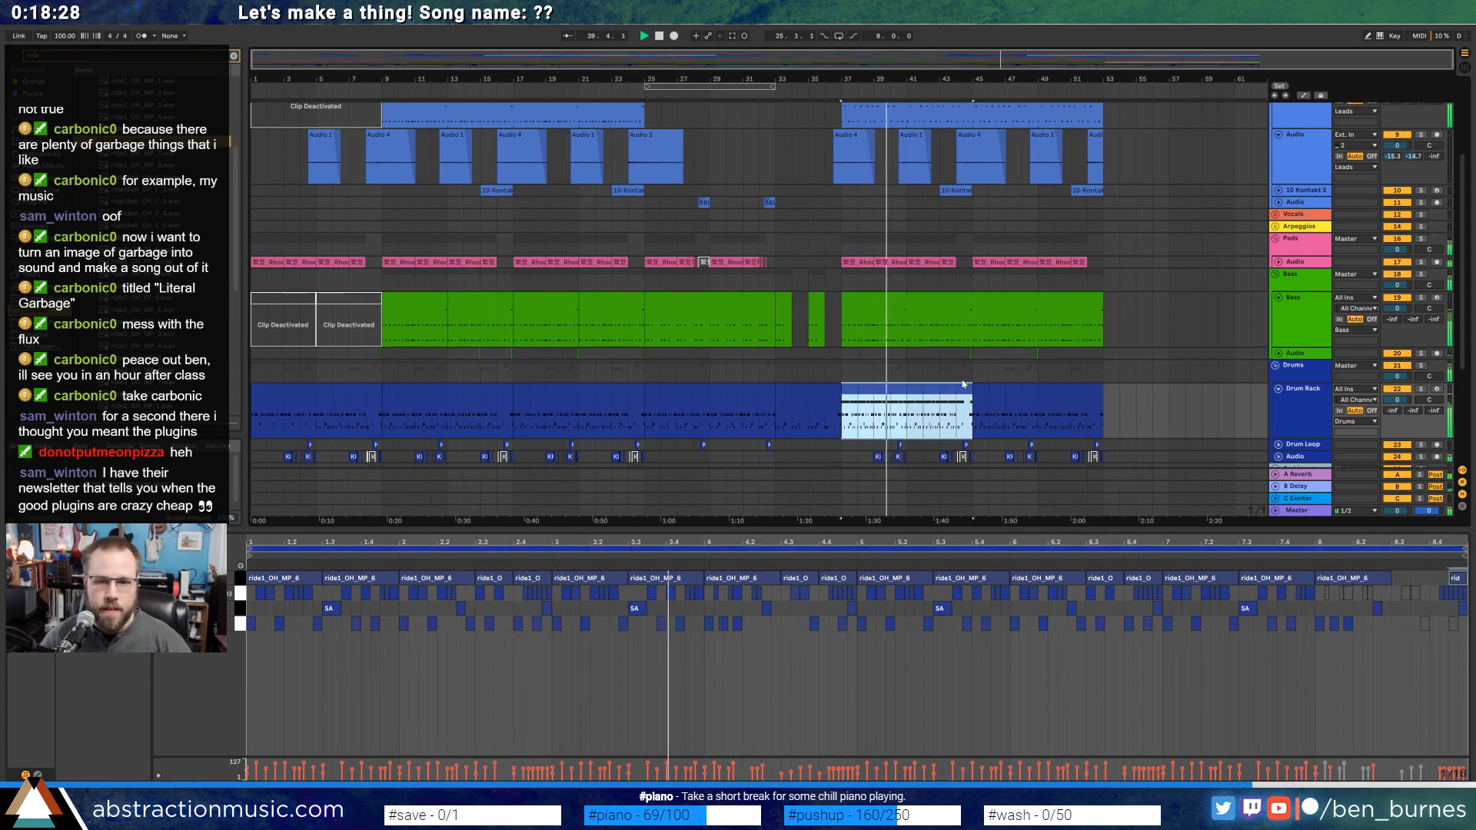
drag(972, 398, 1102, 398)
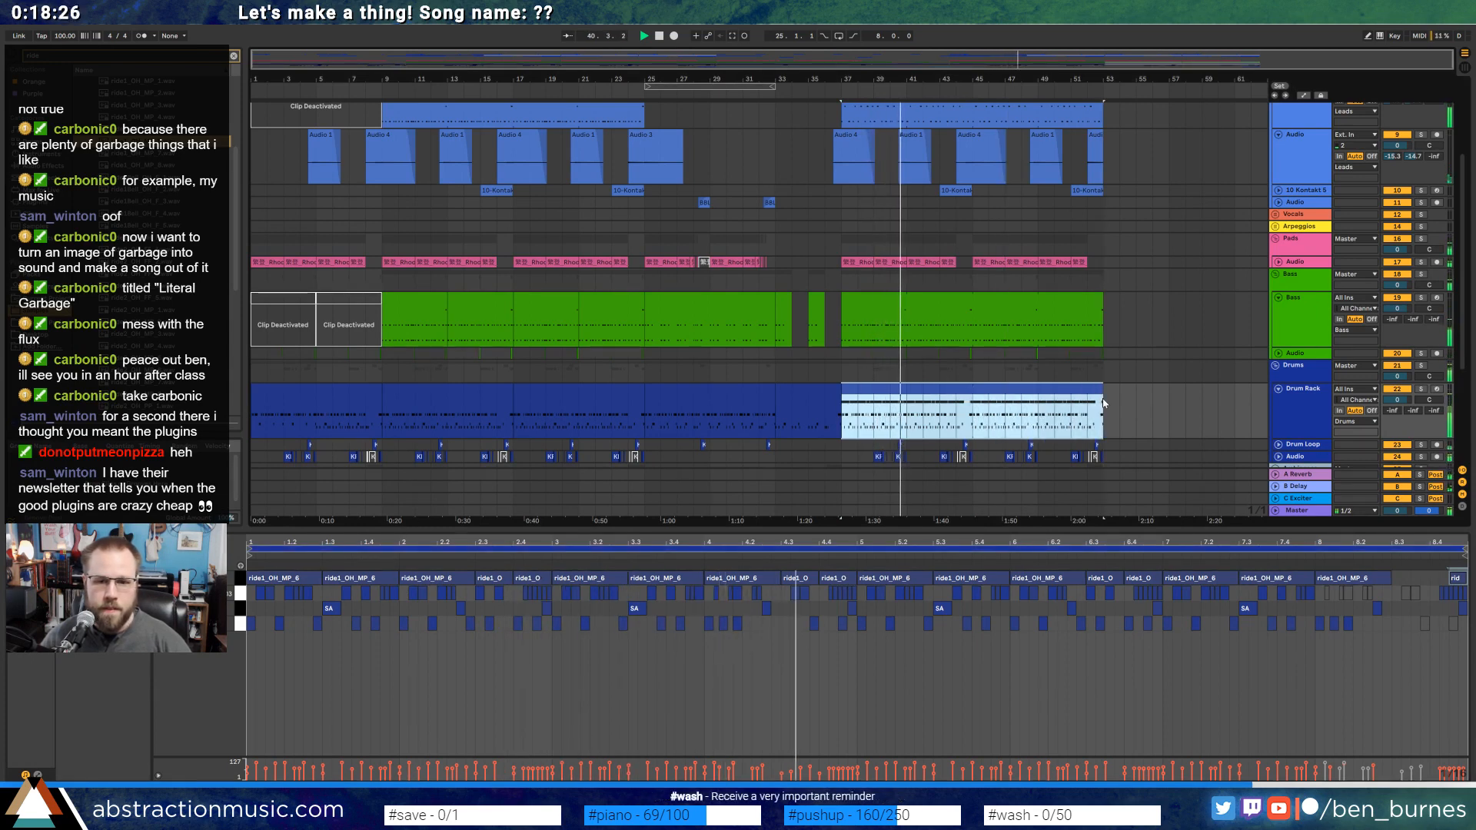
key(shift+Tab)
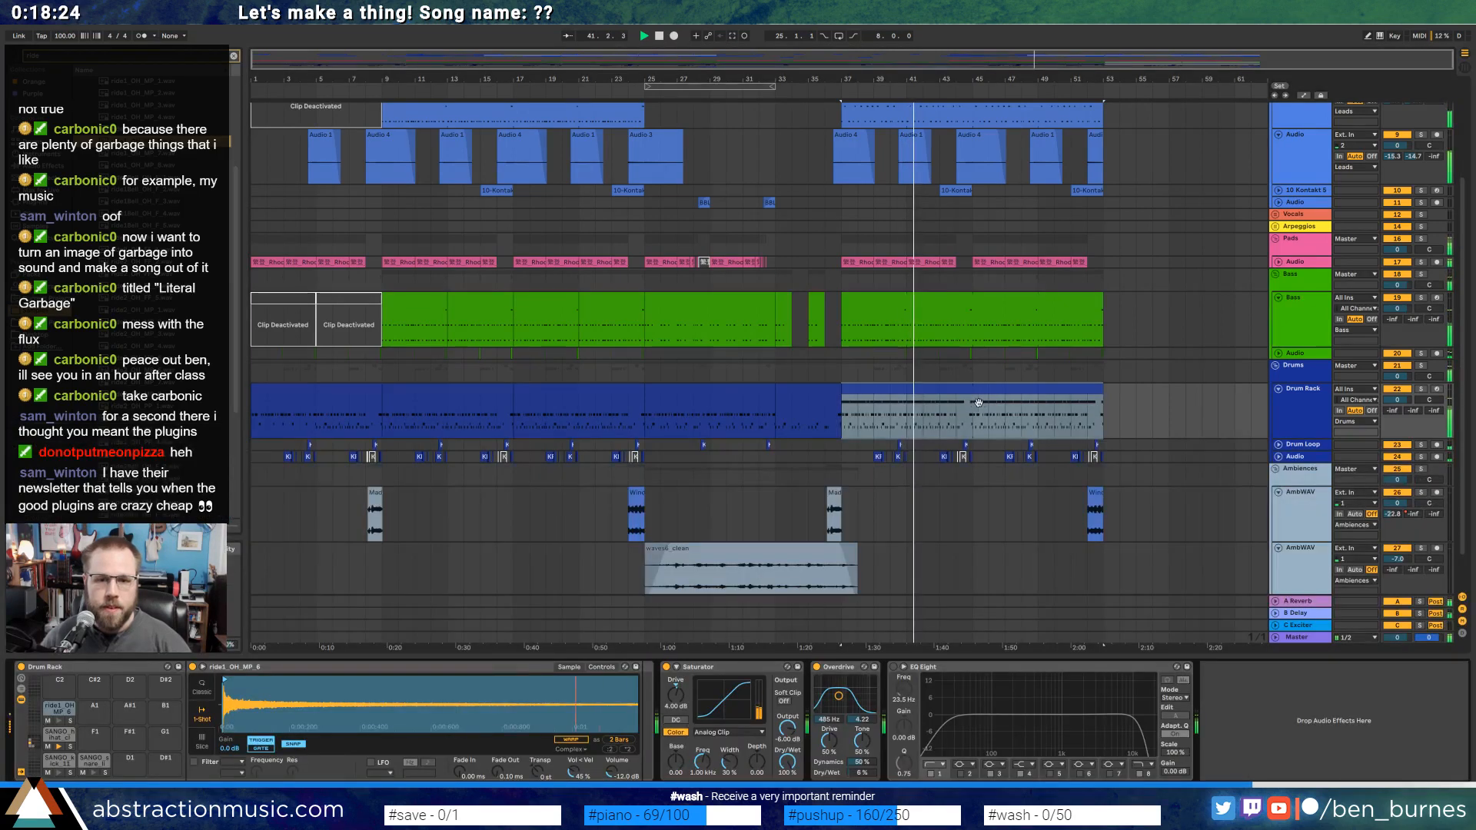
scroll(925, 409, up, 5)
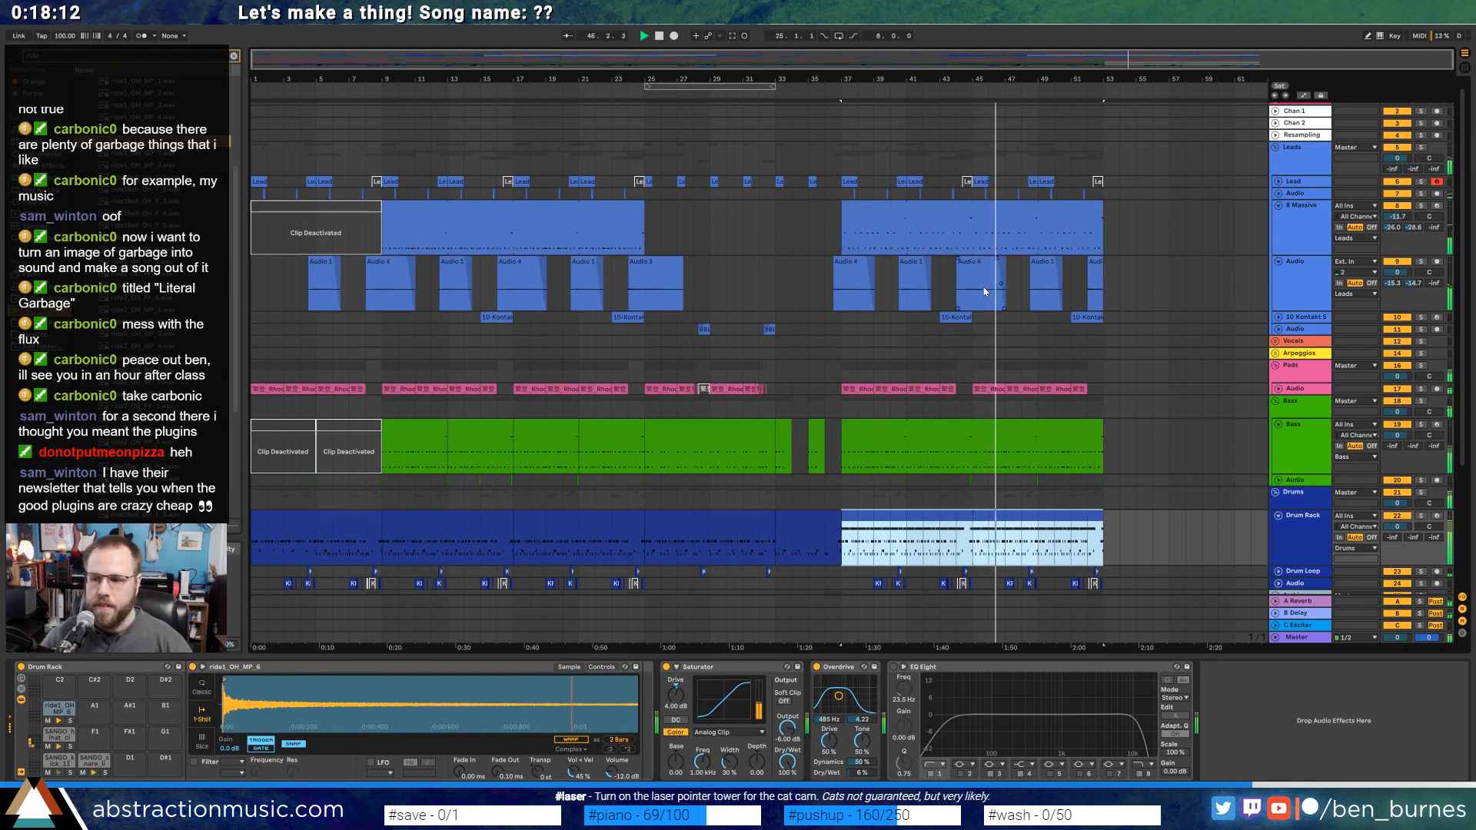
key(space)
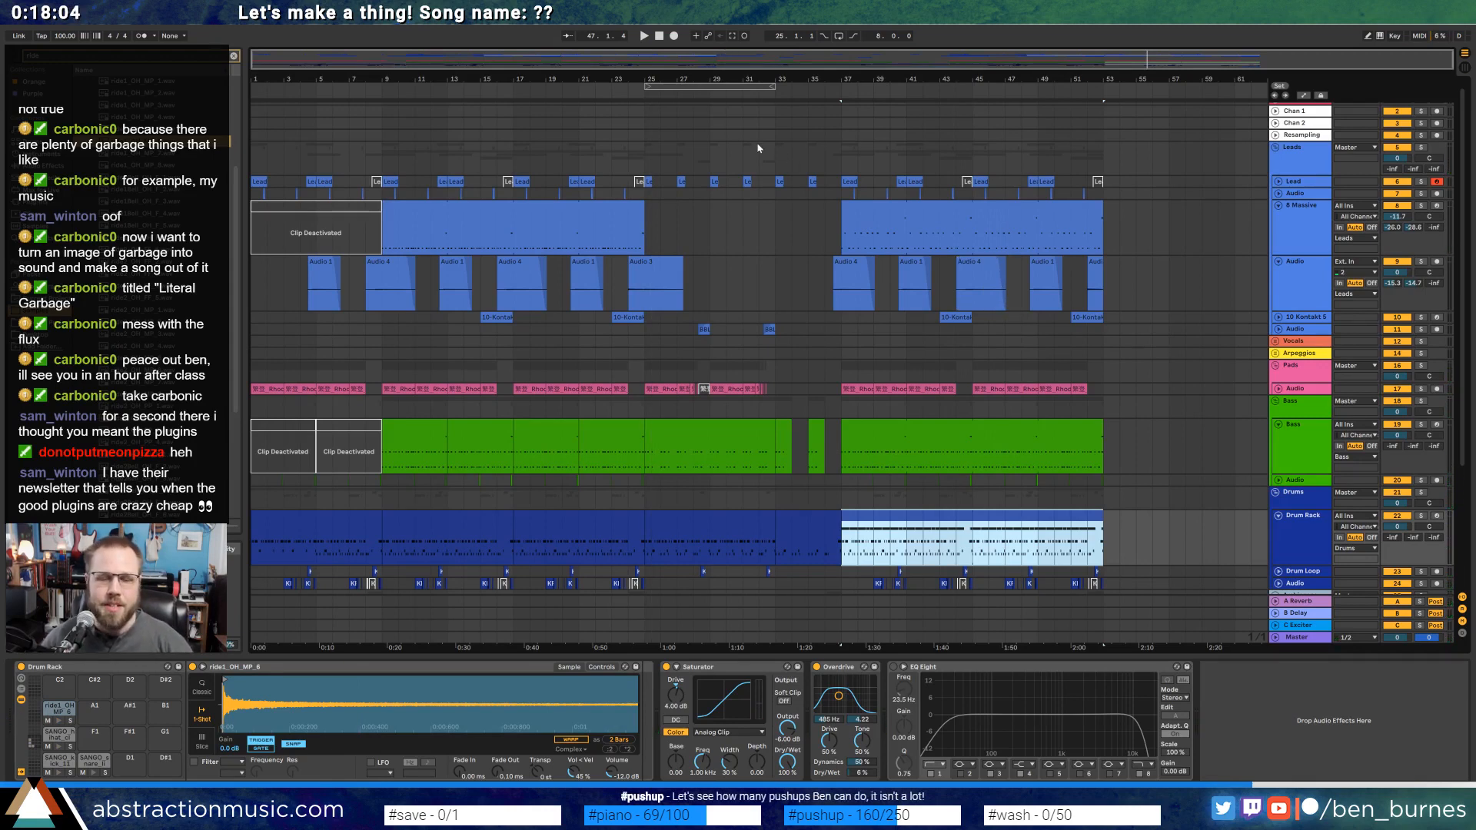
Extend the start of the second AmbWAV track's clip from bar 25 back to 24.3 and shorten its fade-in.
scroll(899, 417, down, 4)
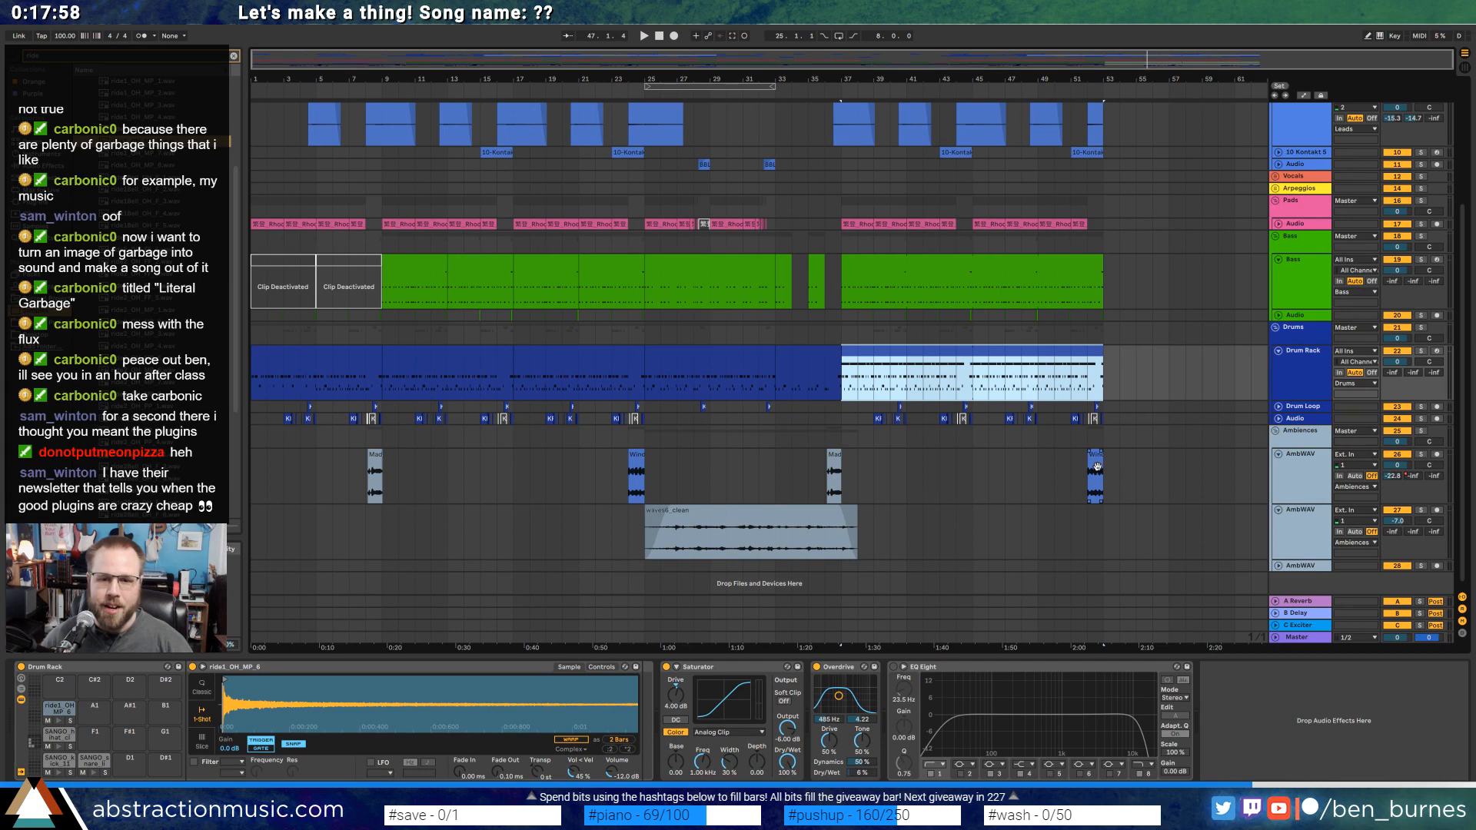
click(1296, 539)
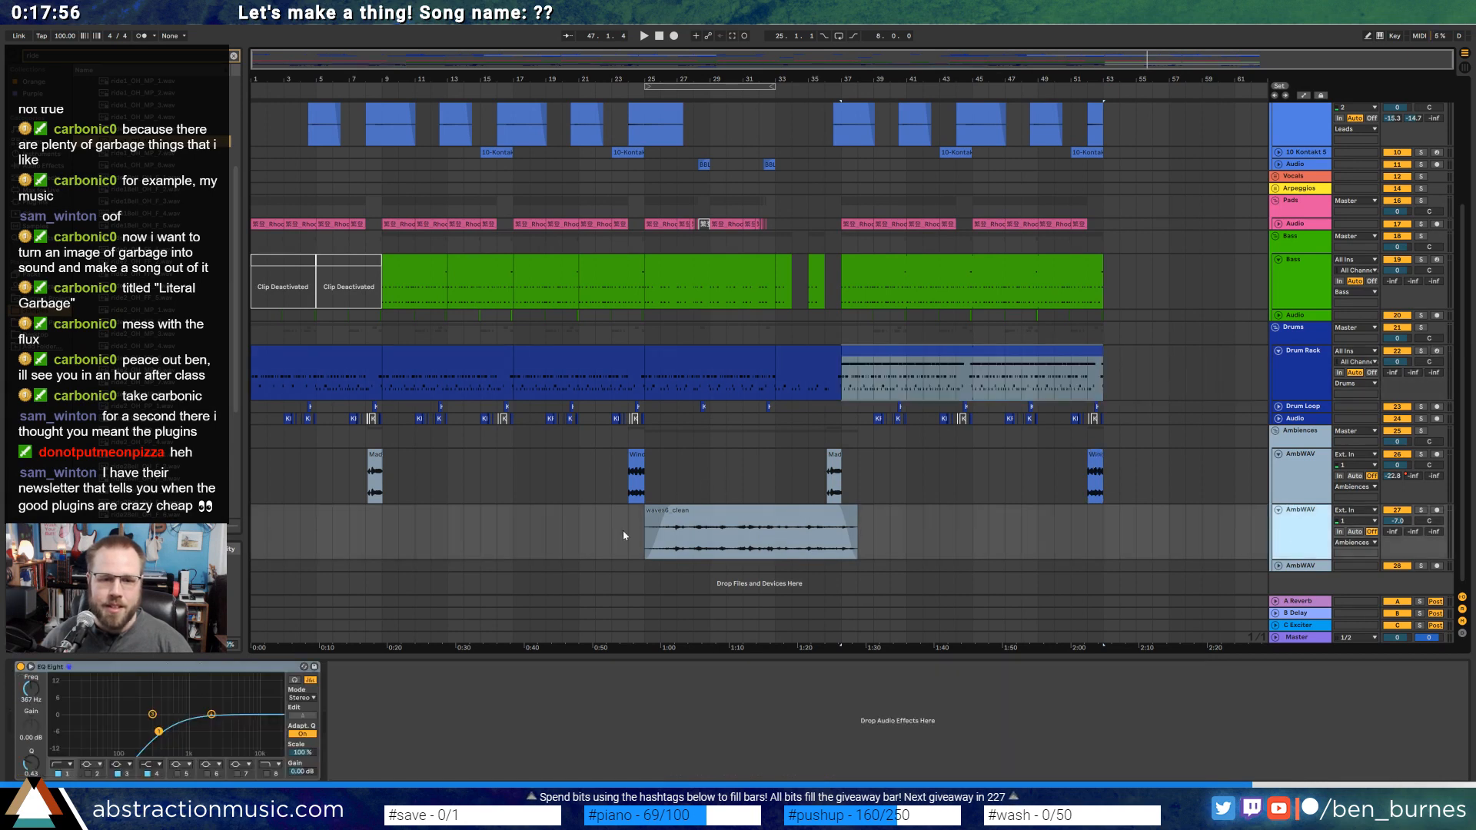
click(645, 518)
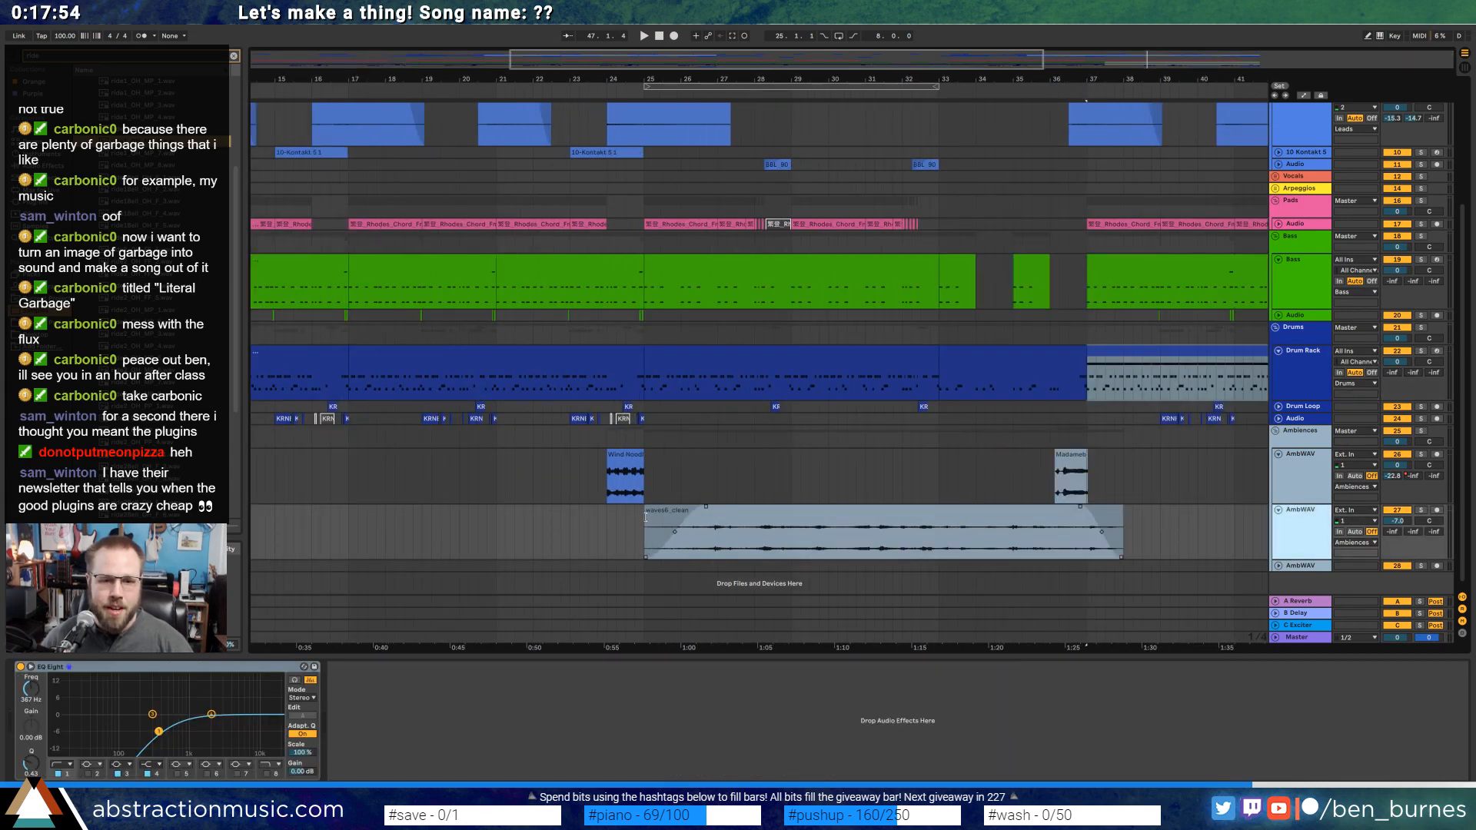
scroll(643, 523, up, 3)
drag(688, 508, 674, 506)
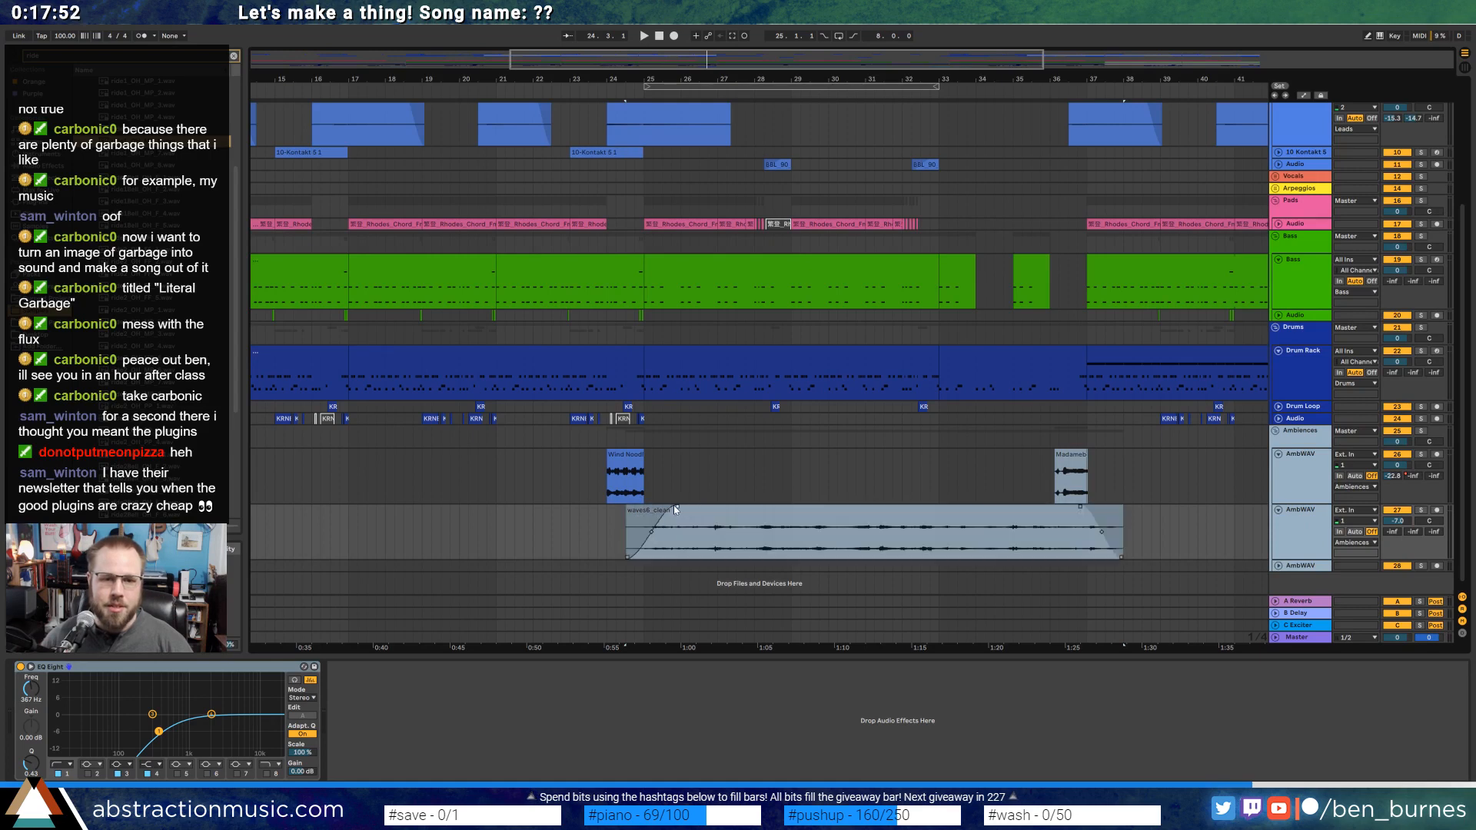
Play the song from bar 1 with the whole arrangement in view and select the Rhodes clip at bar 21.
double_click(610, 53)
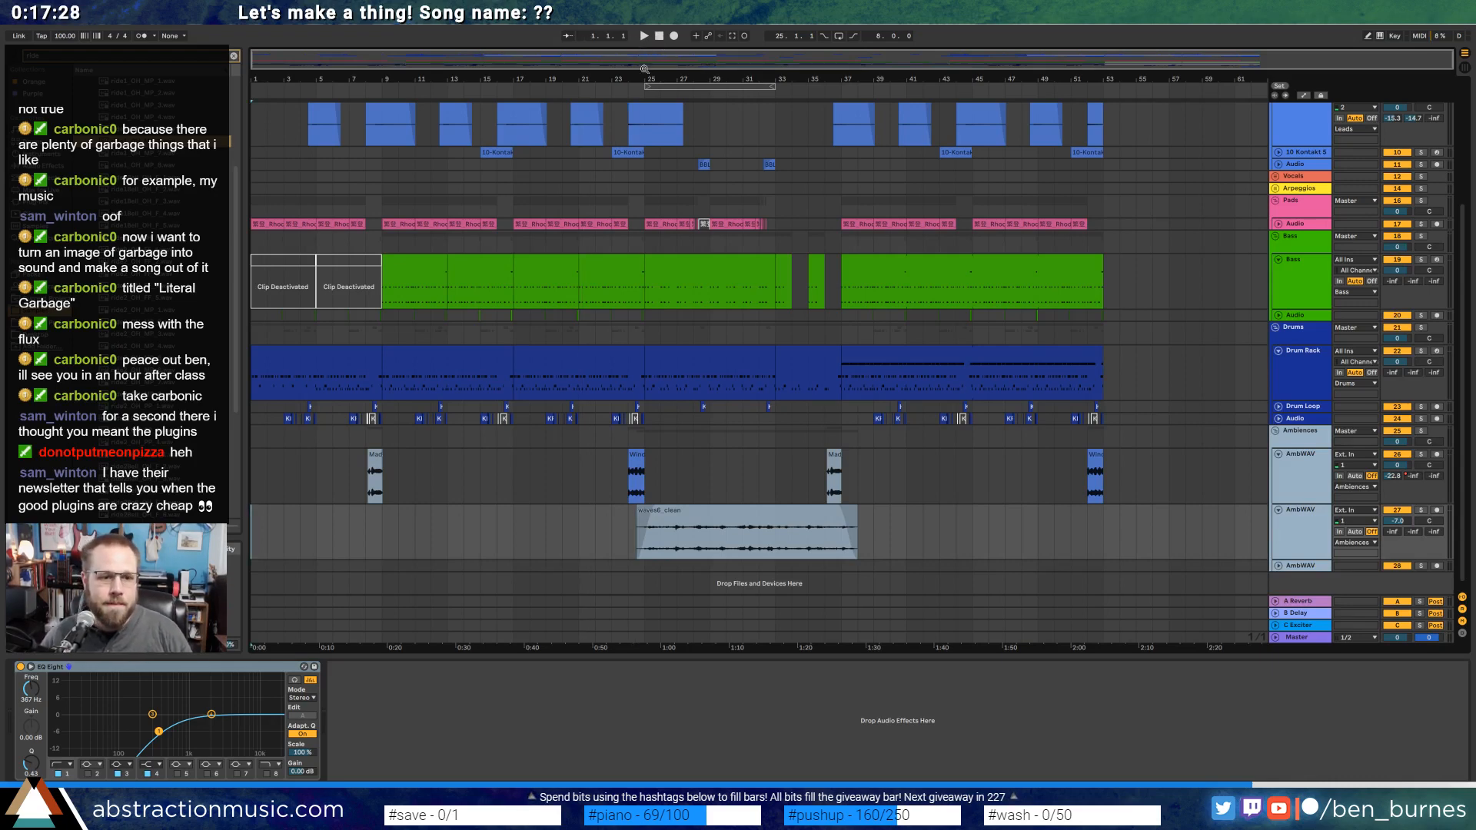
key(space)
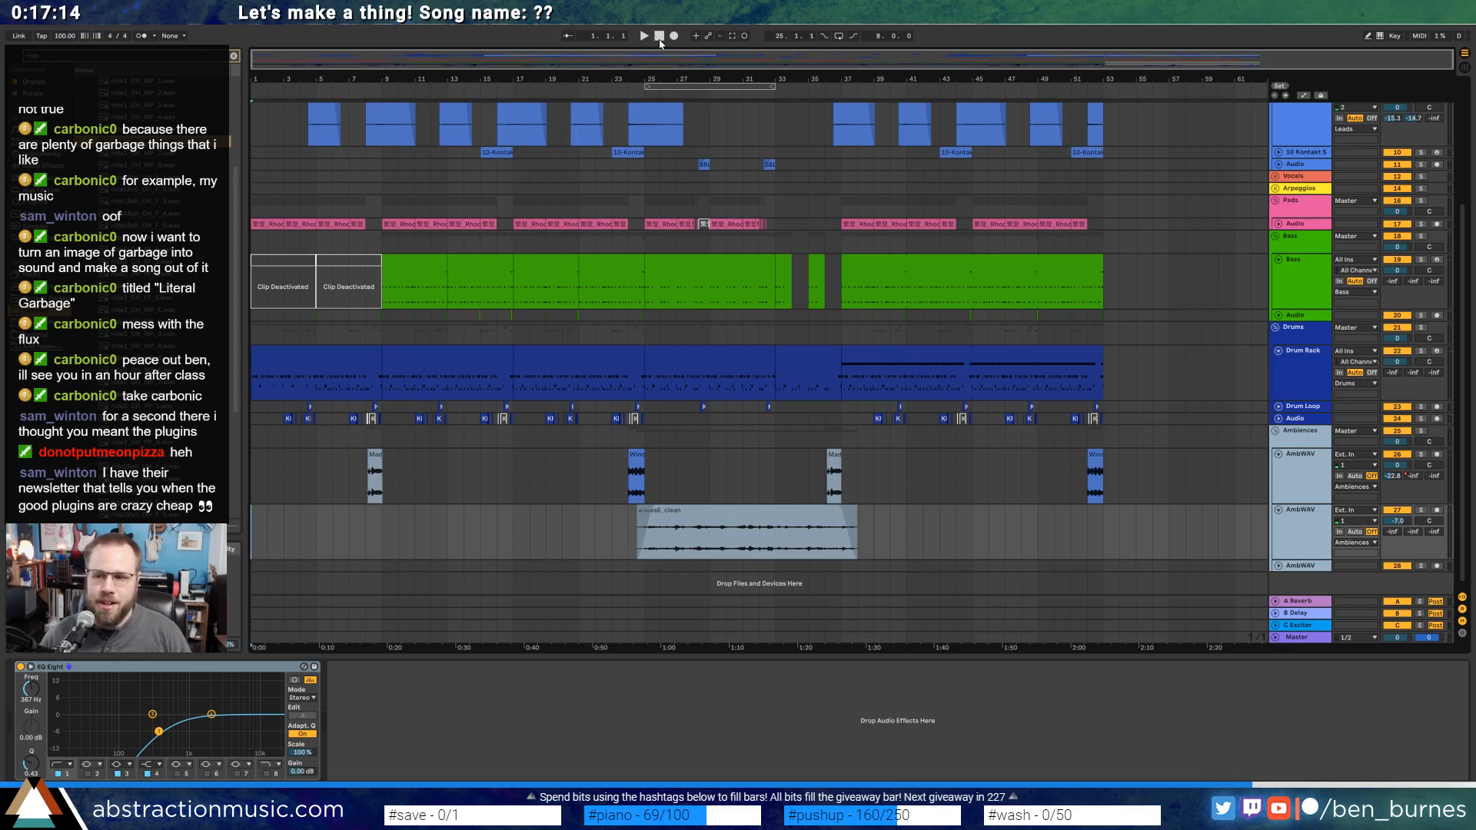
key(space)
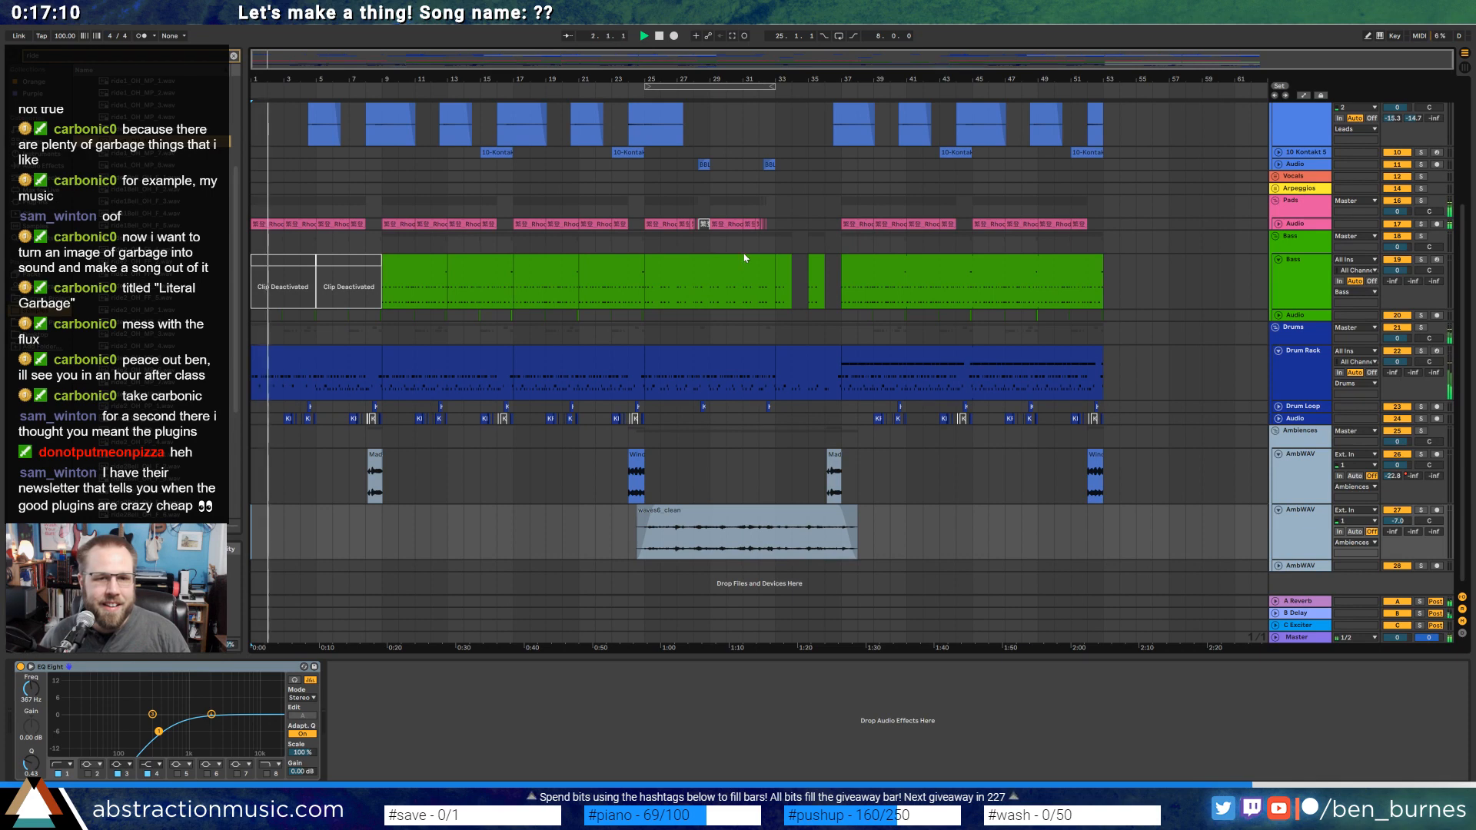
click(602, 225)
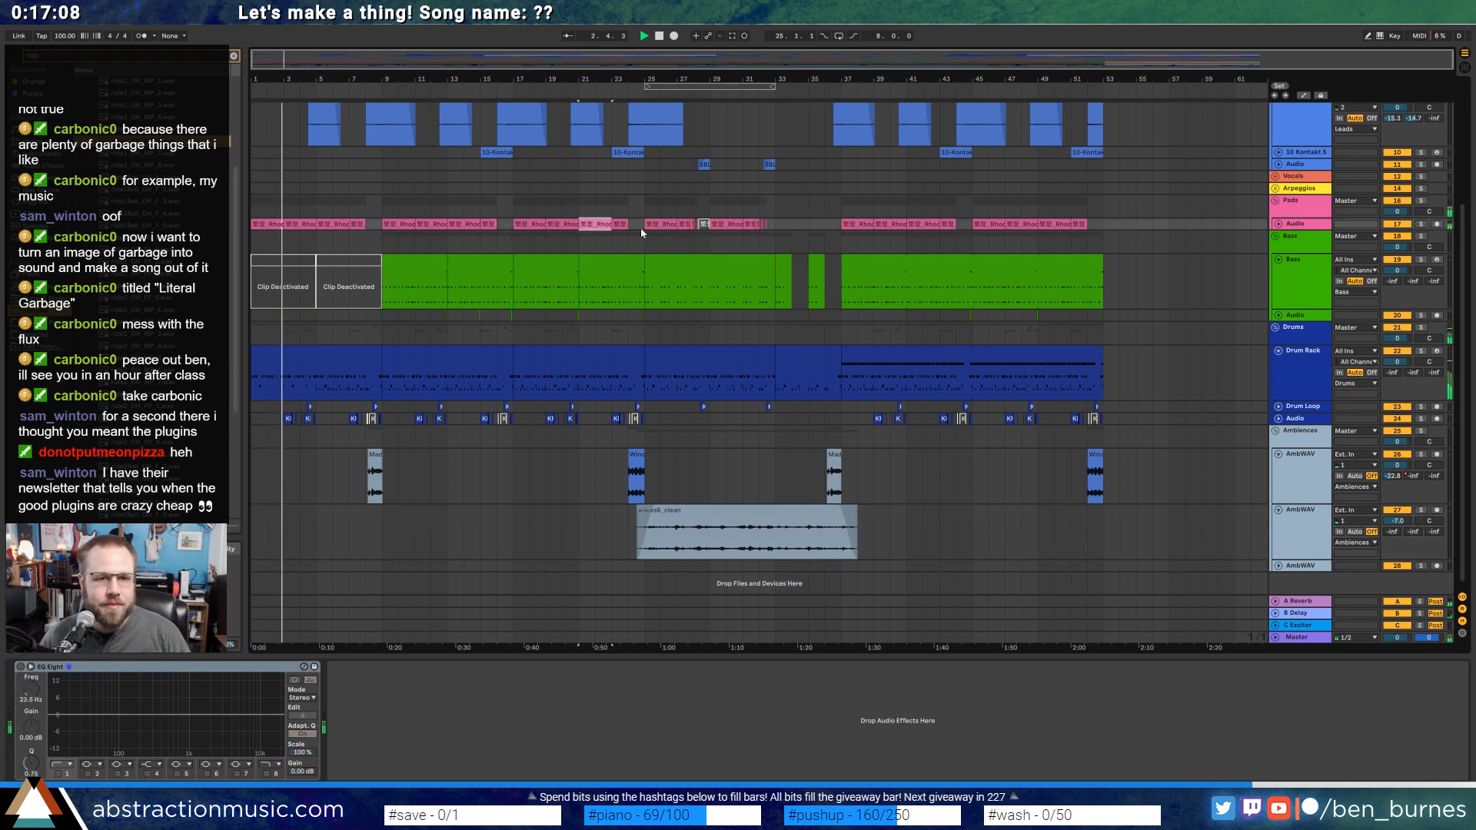
Copy the Rhodes chord clip at bar 21 to bar 33 and extend its end to bar 37.
key(ctrl+c)
click(777, 224)
key(ctrl+v)
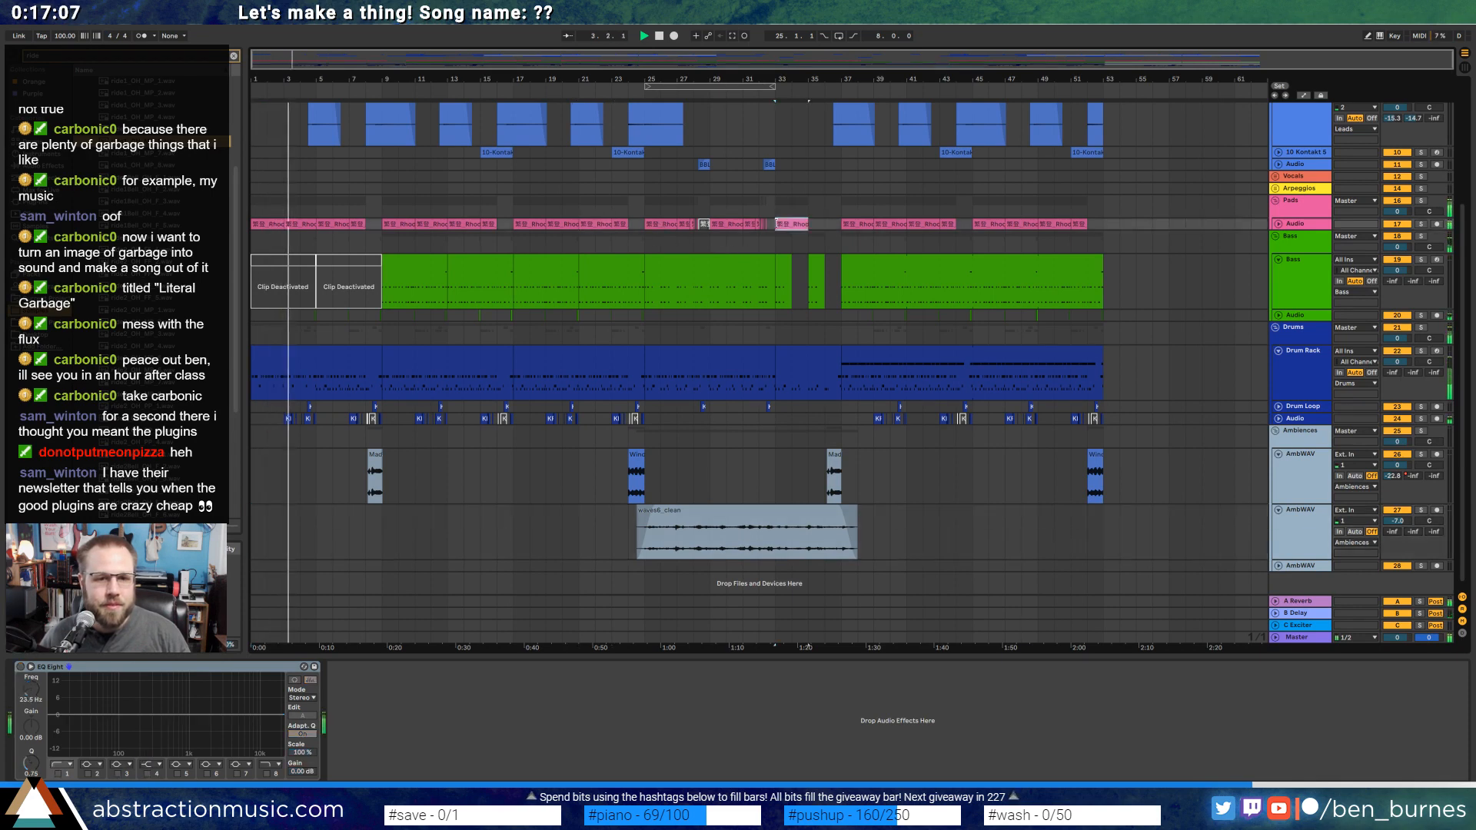
double_click(786, 224)
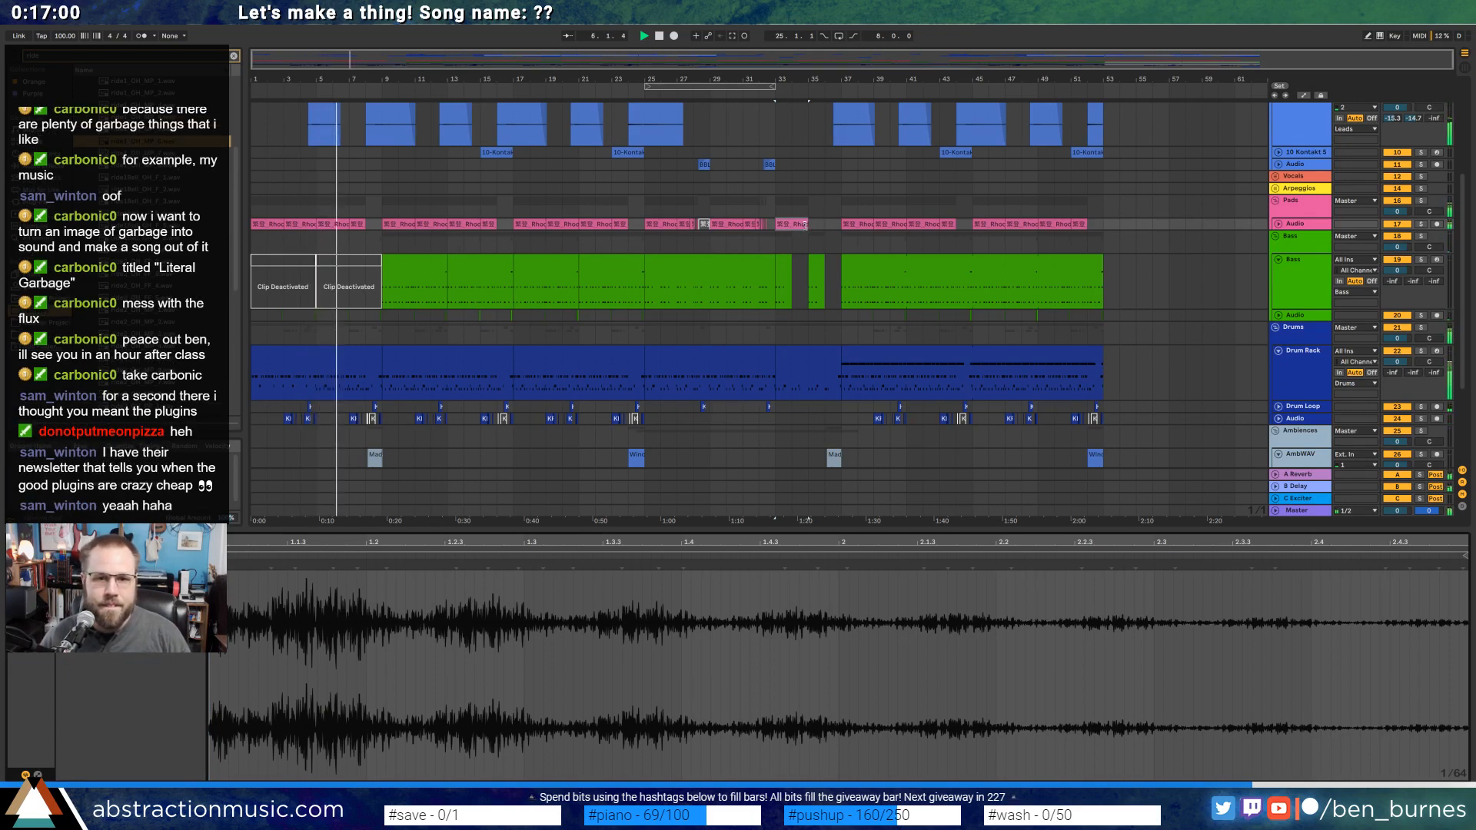
click(1278, 224)
scroll(783, 235, up, 4)
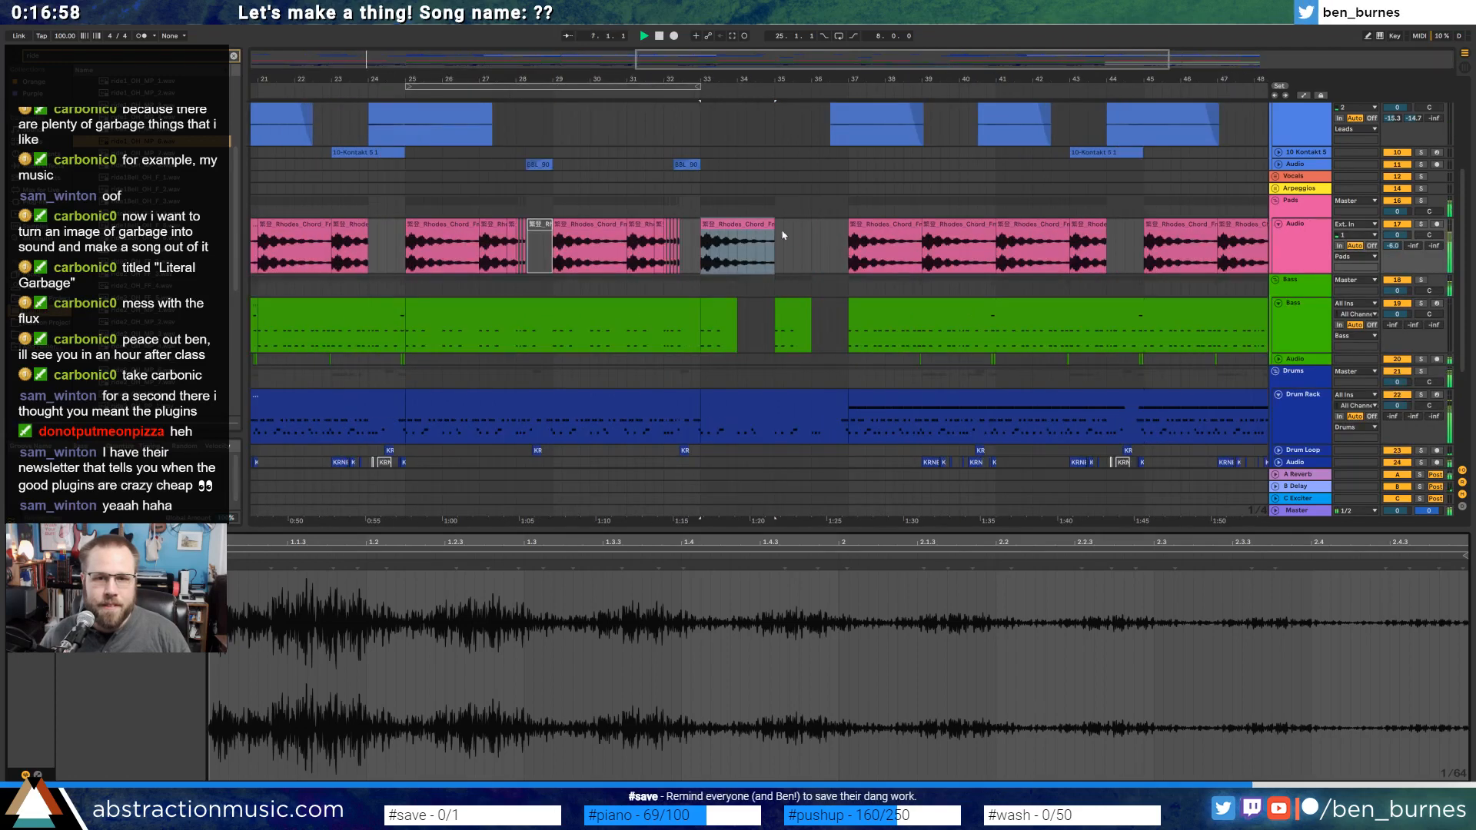
drag(770, 229, 833, 233)
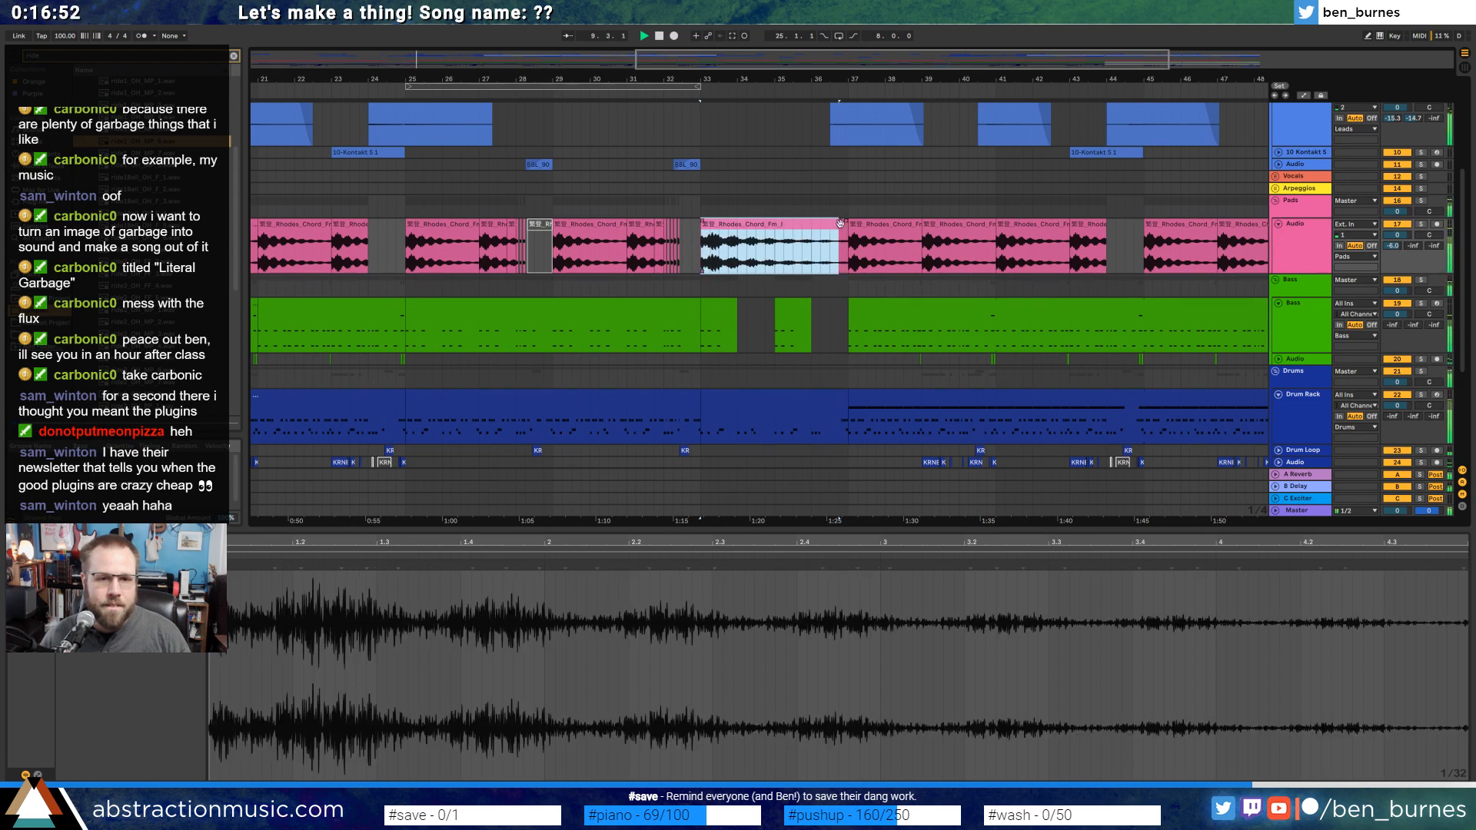
mouse_move(841, 233)
mouse_down()
mouse_move(812, 235)
mouse_move(847, 238)
mouse_up()
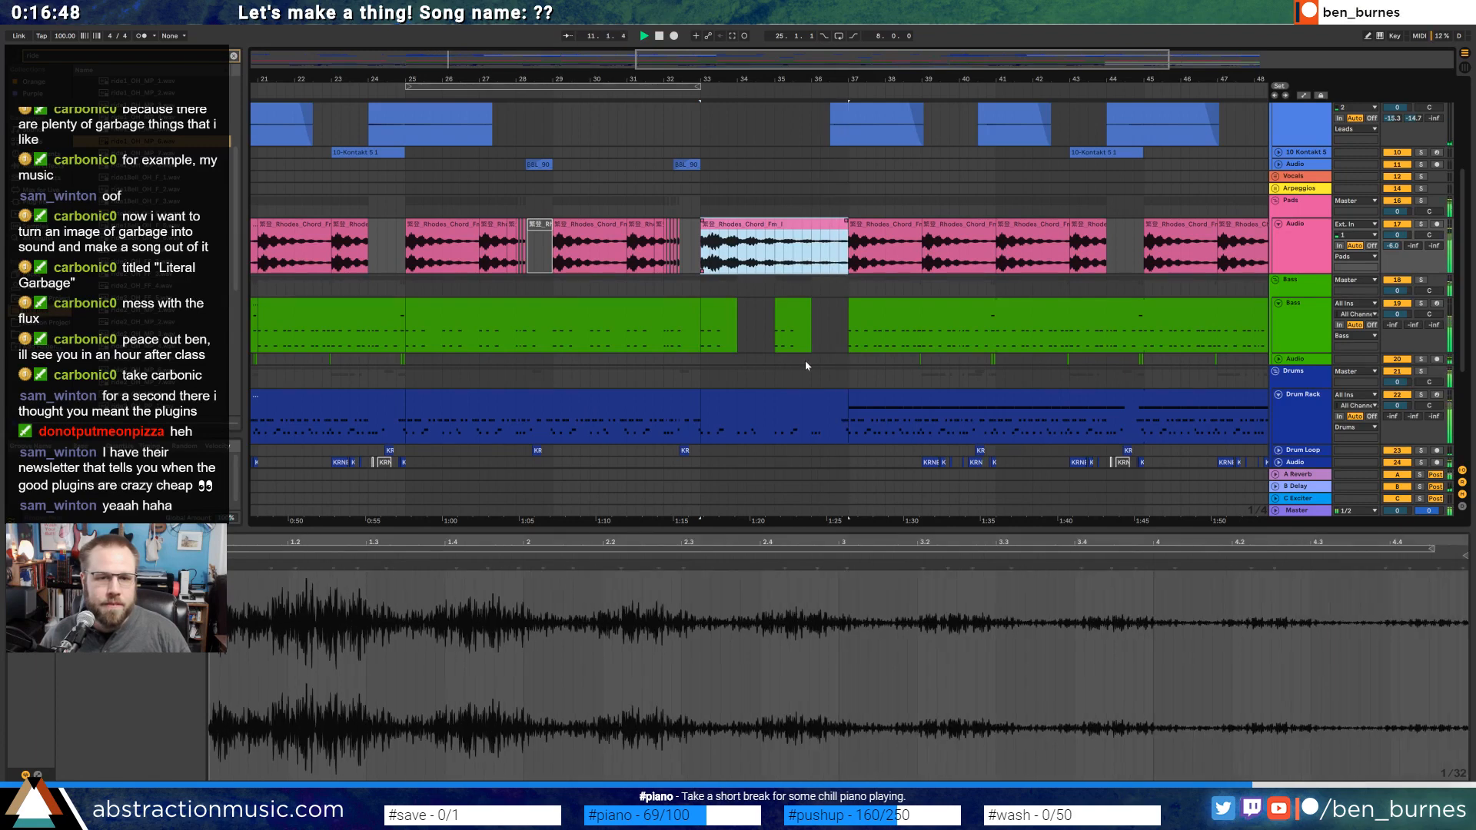
Turn on the EQ Eight on the Pads group's Audio track.
drag(722, 63, 723, 25)
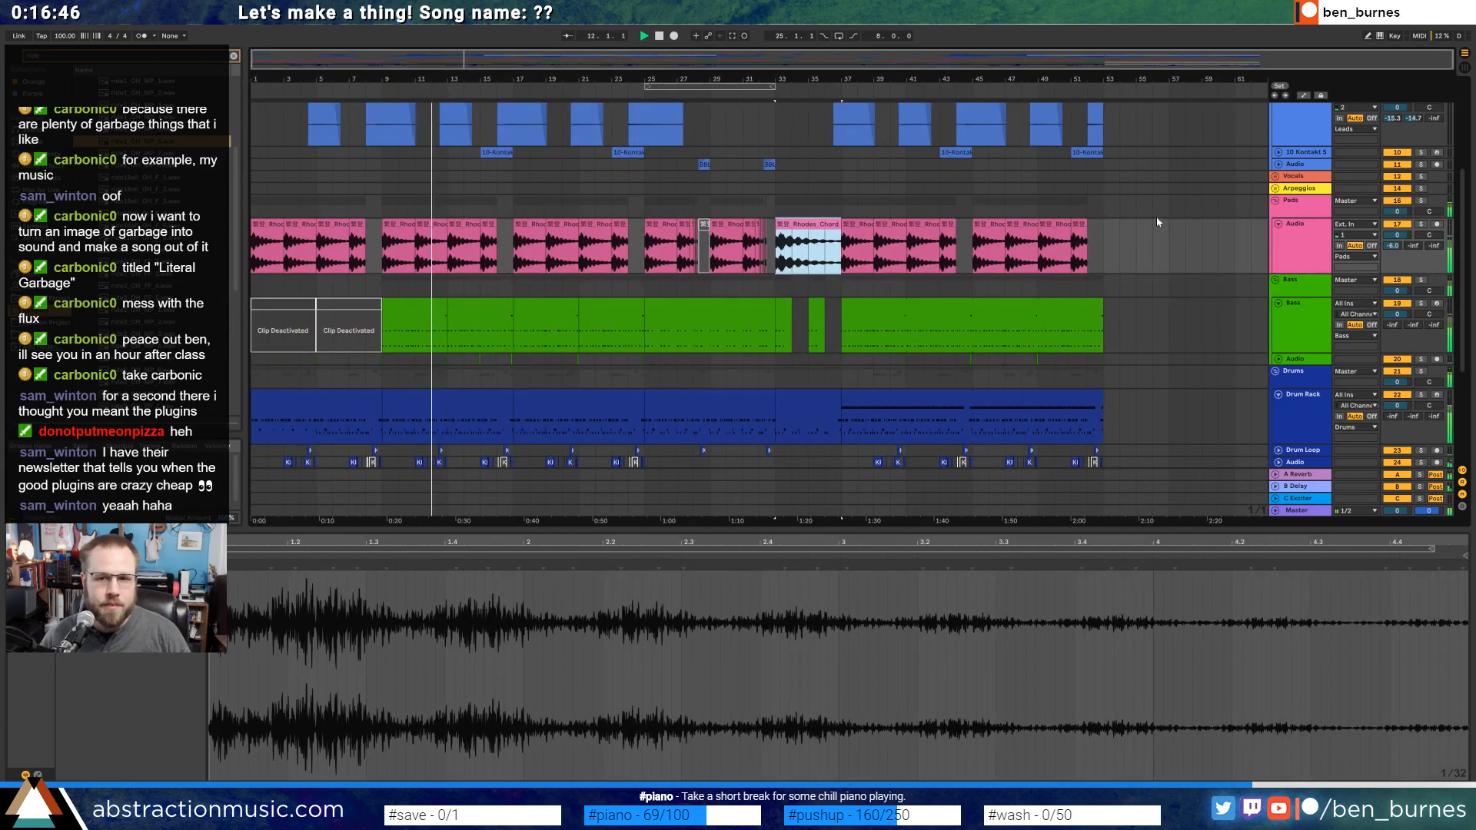
click(1288, 232)
double_click(1289, 233)
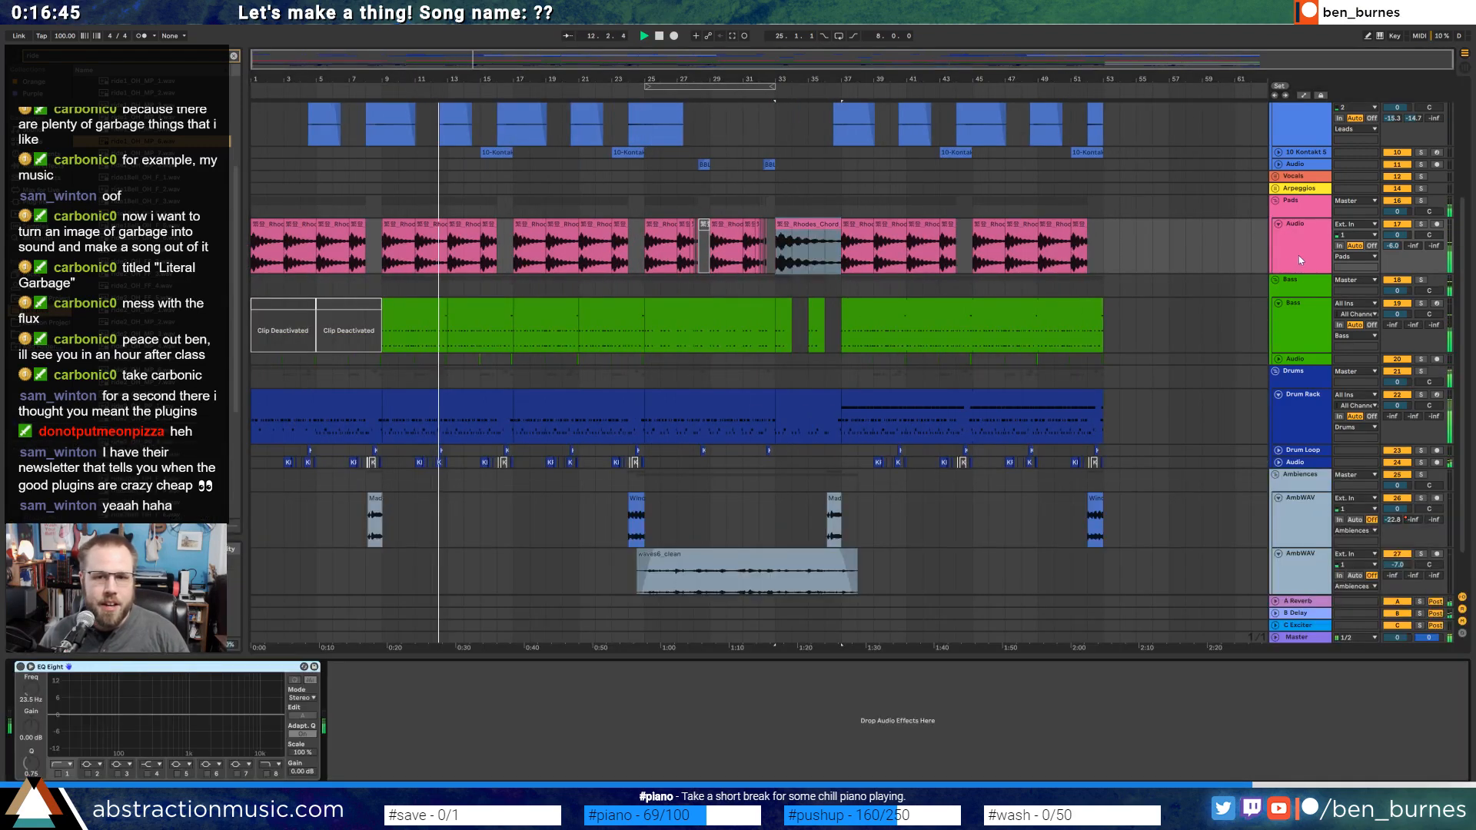
click(21, 667)
click(20, 667)
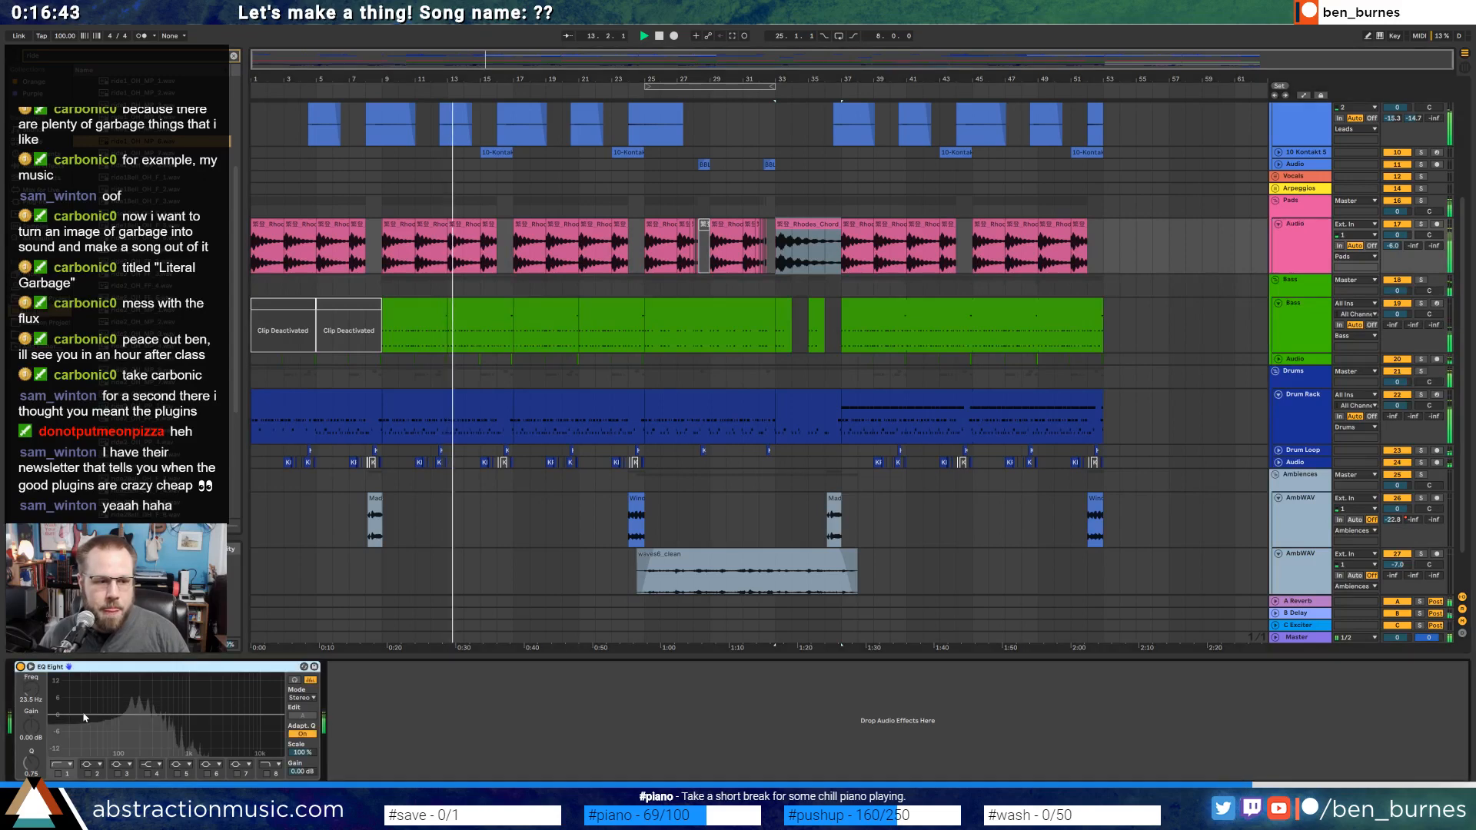
Try a low-shelf boost of about 4 dB with EQ Eight band 2, and undo it.
click(88, 774)
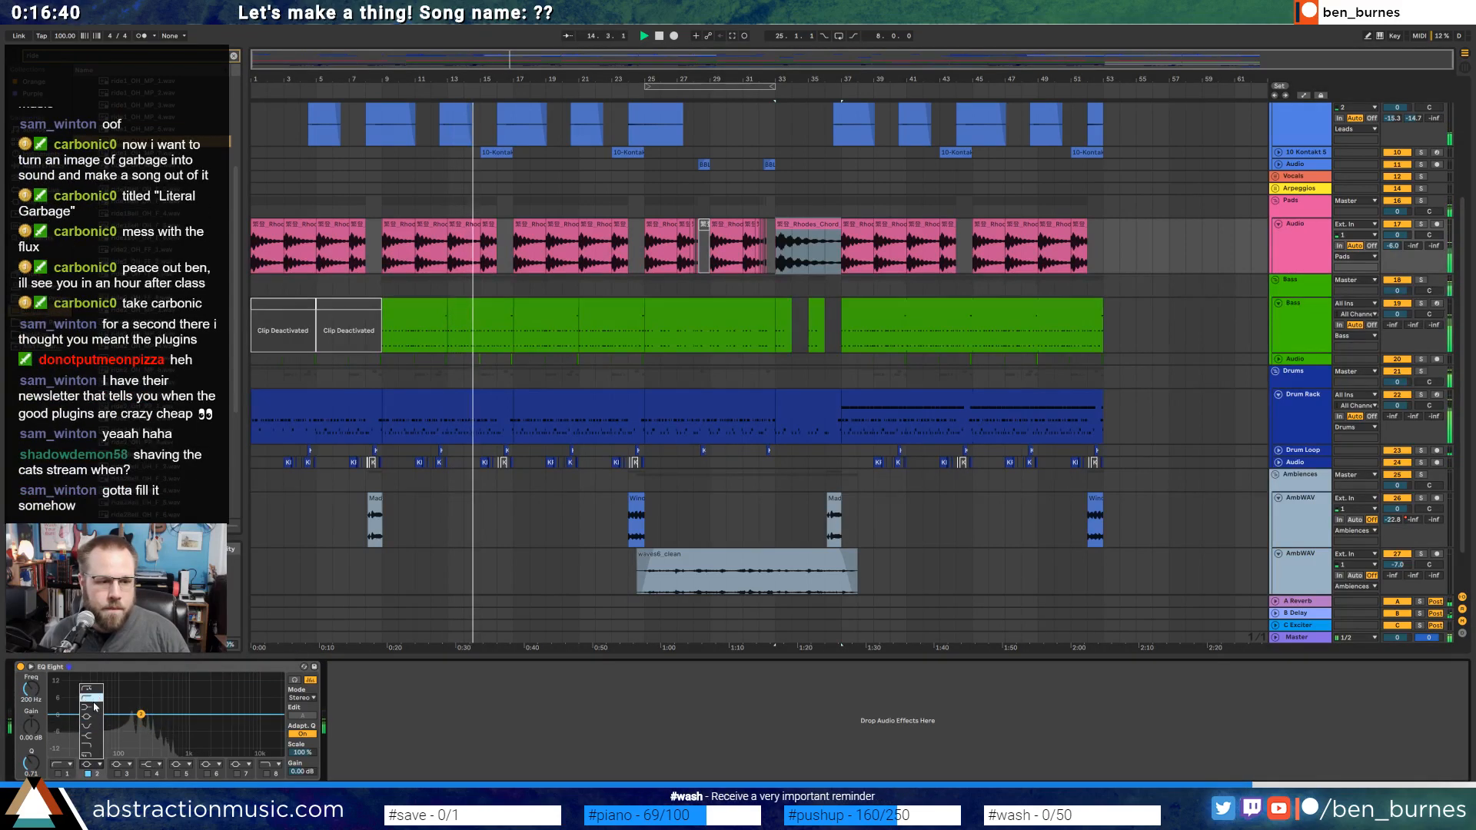
drag(139, 716, 138, 705)
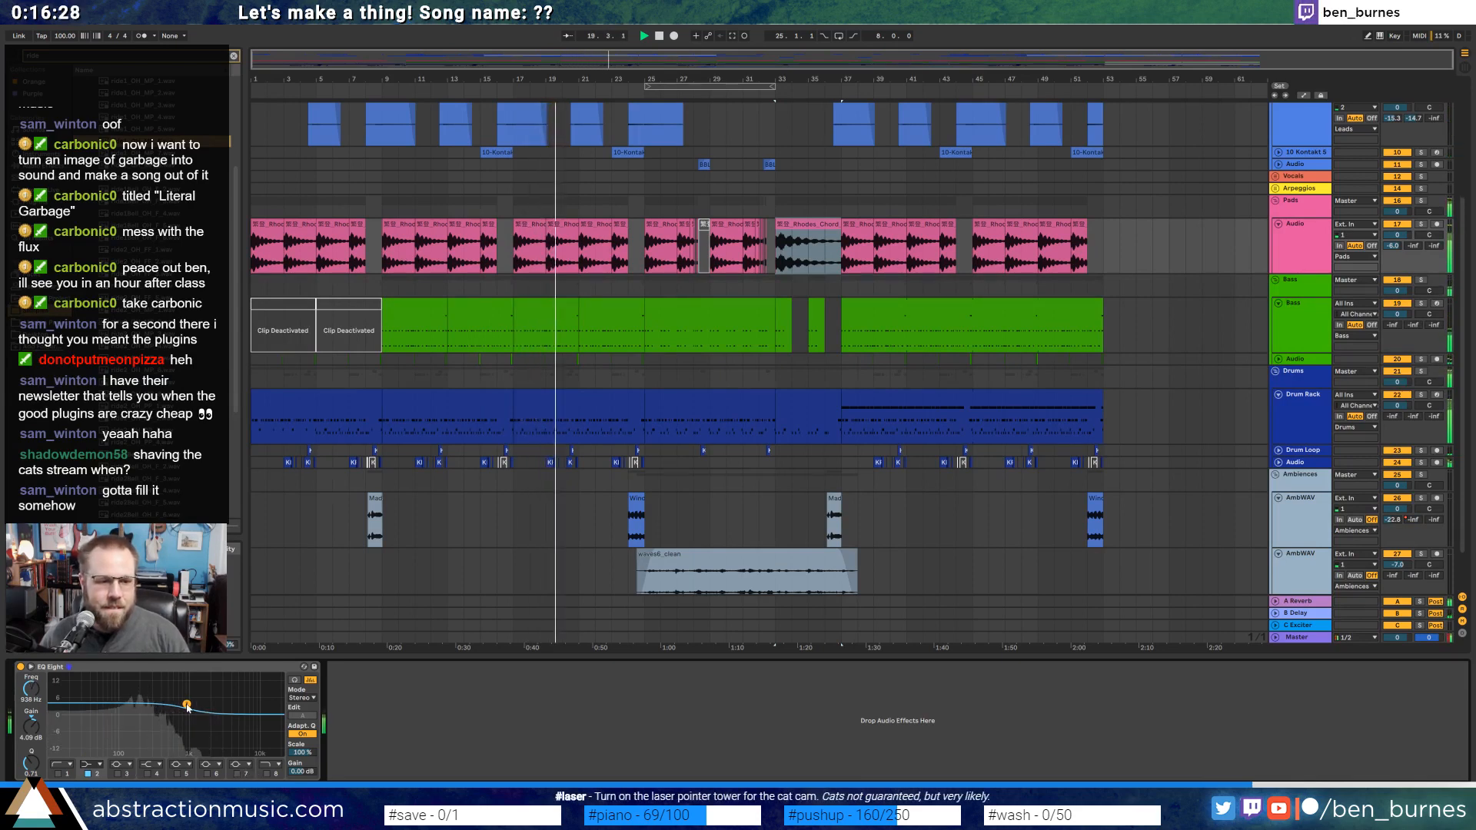
key(ctrl+z)
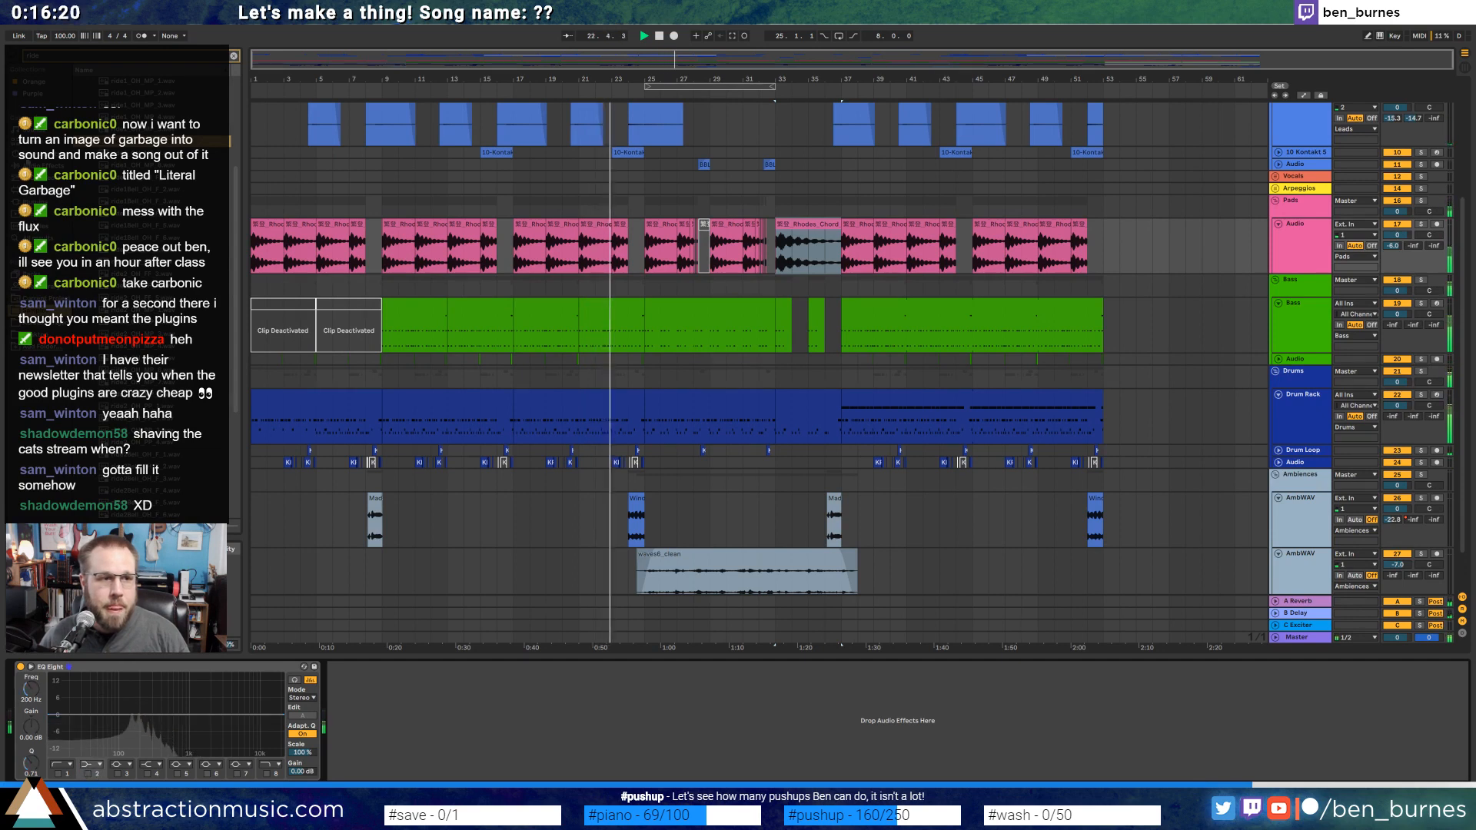
click(87, 774)
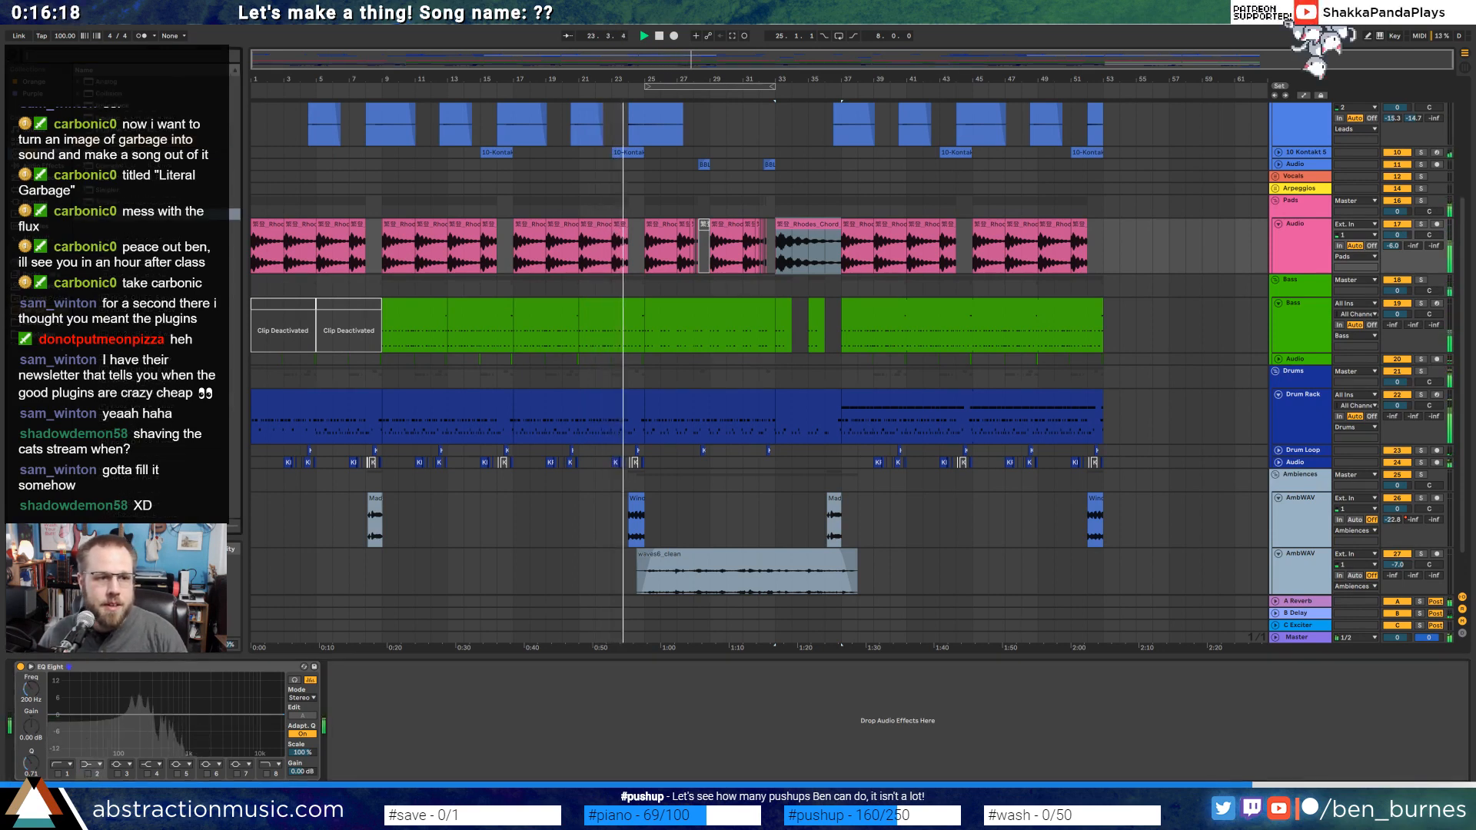
Add a Compressor before the EQ Eight on the Pads group's Audio track.
click(43, 166)
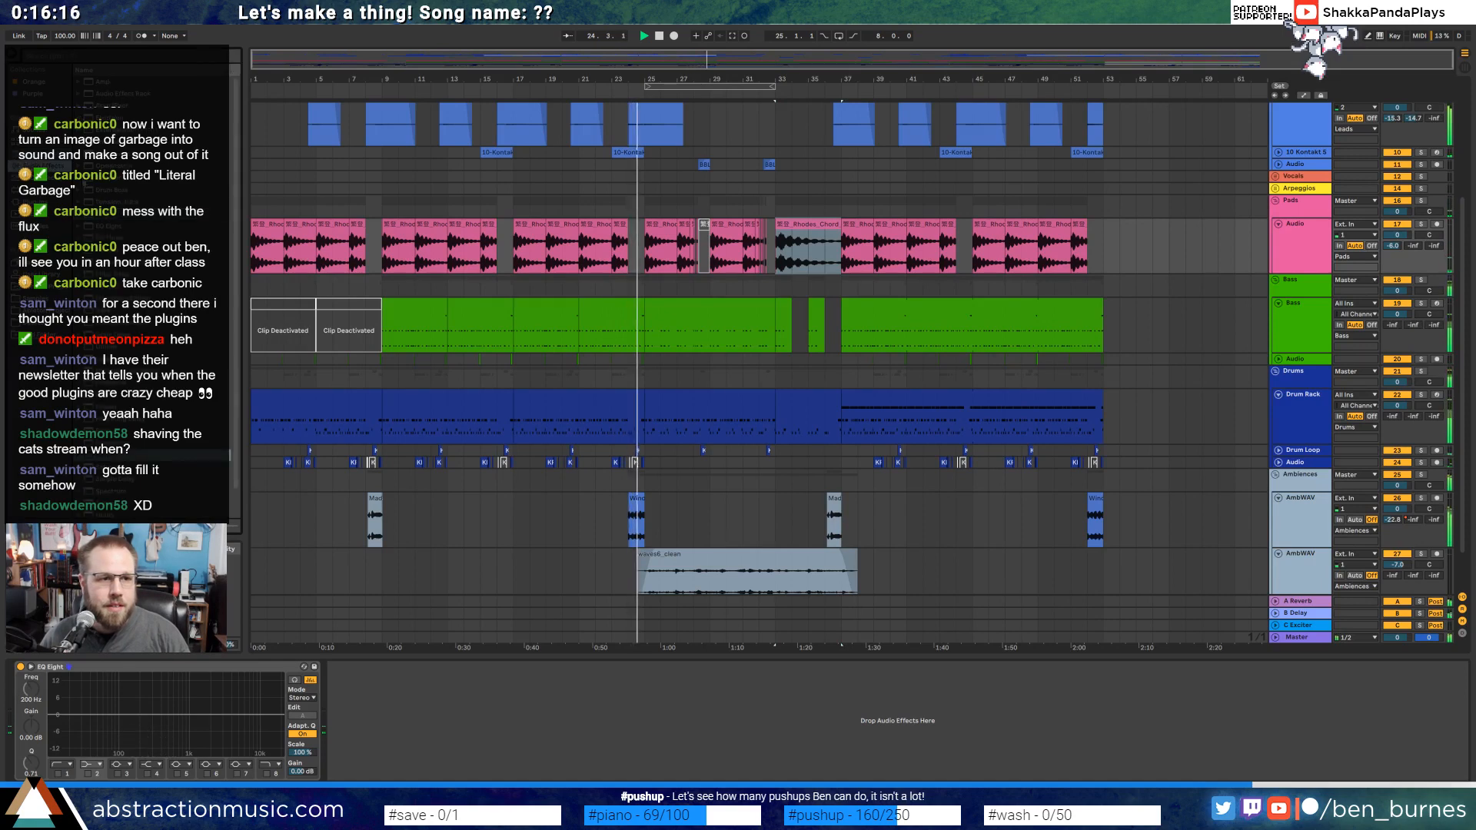
drag(115, 167, 73, 712)
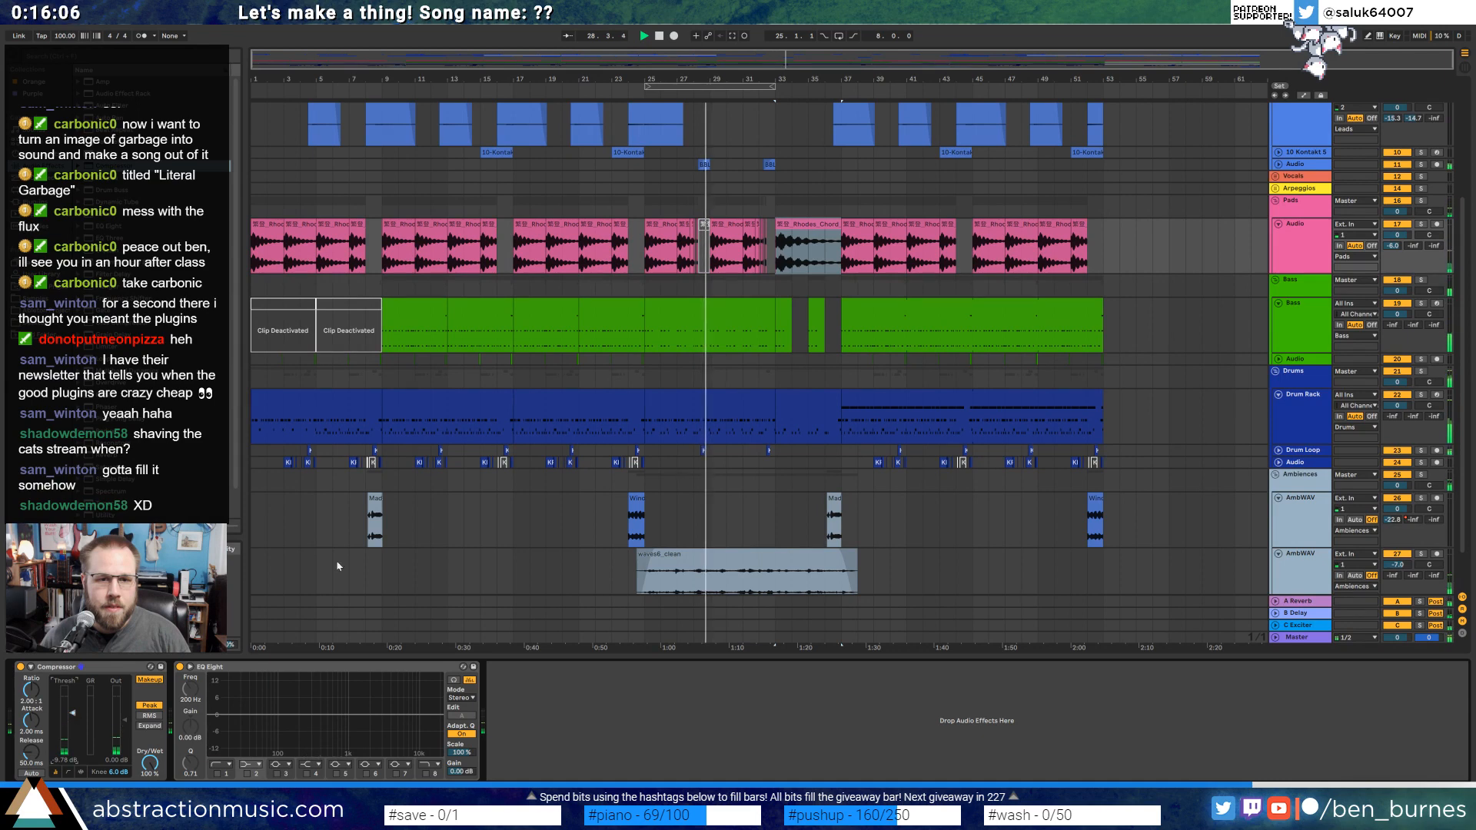
Remove the deactivated Rhodes clip just before bar 29 and select the last chopped Rhodes clip before bar 33.
scroll(680, 231, up, 5)
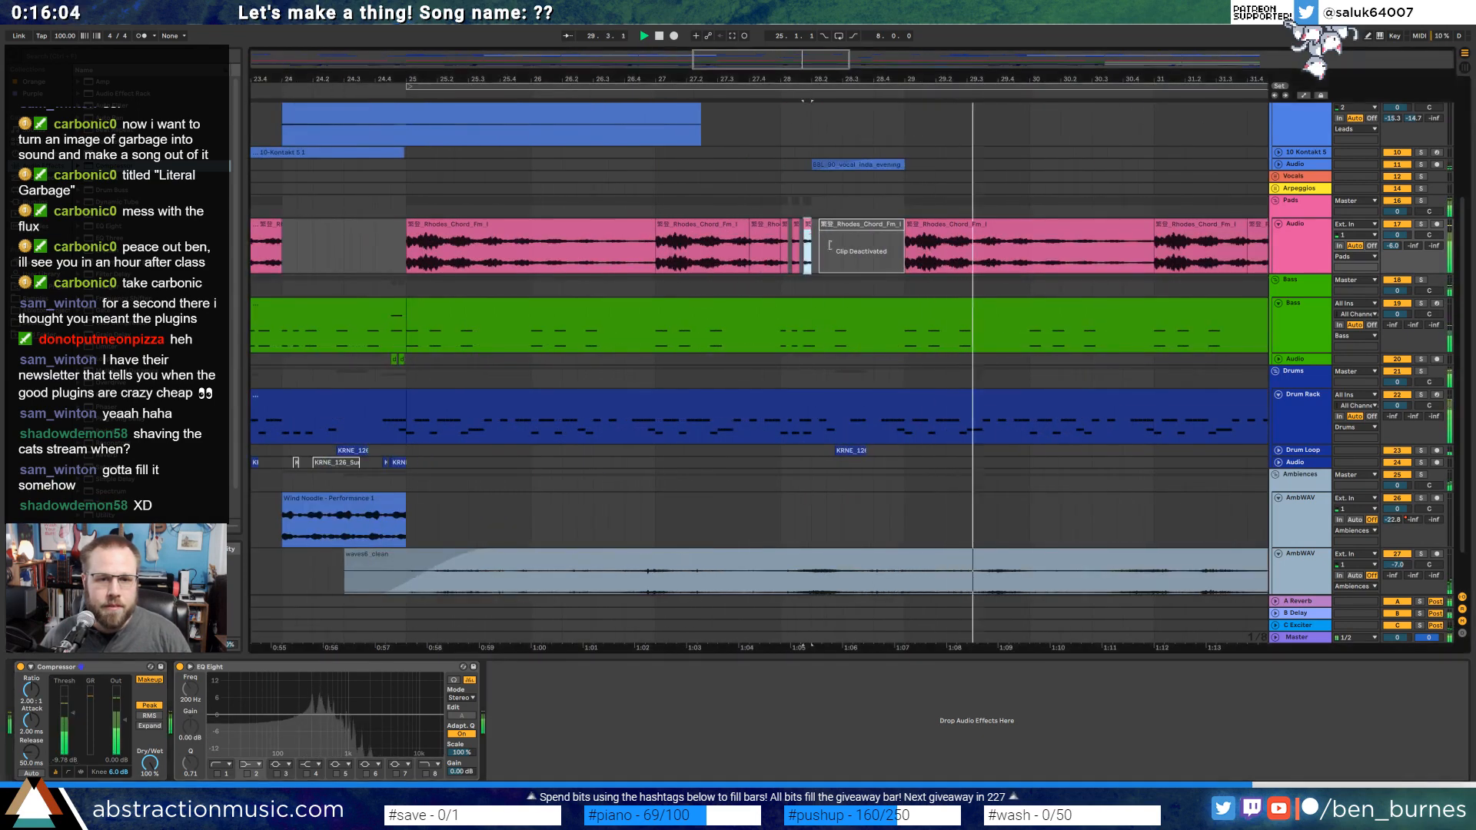
scroll(830, 256, up, 3)
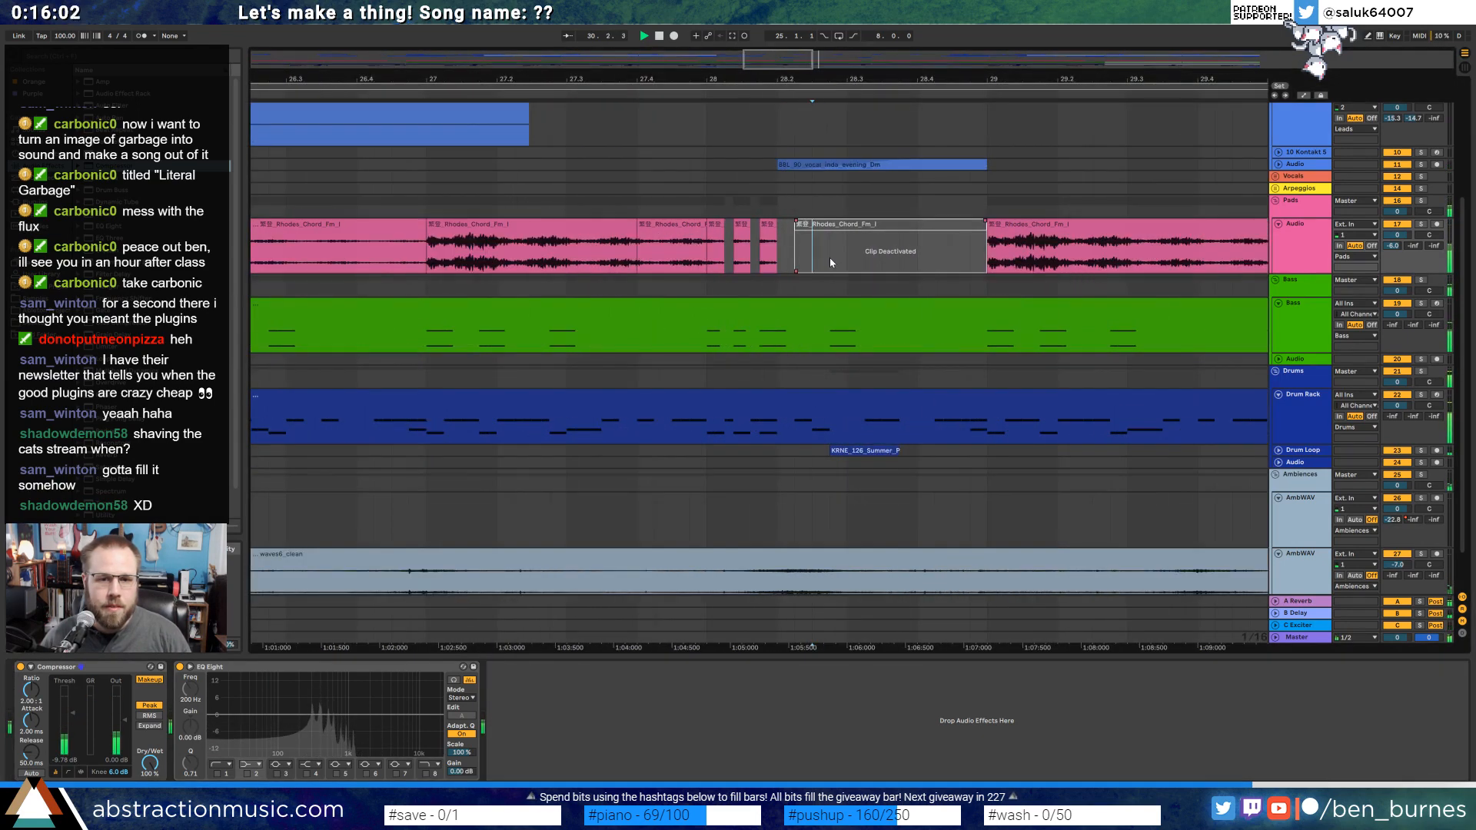
drag(844, 259, 986, 260)
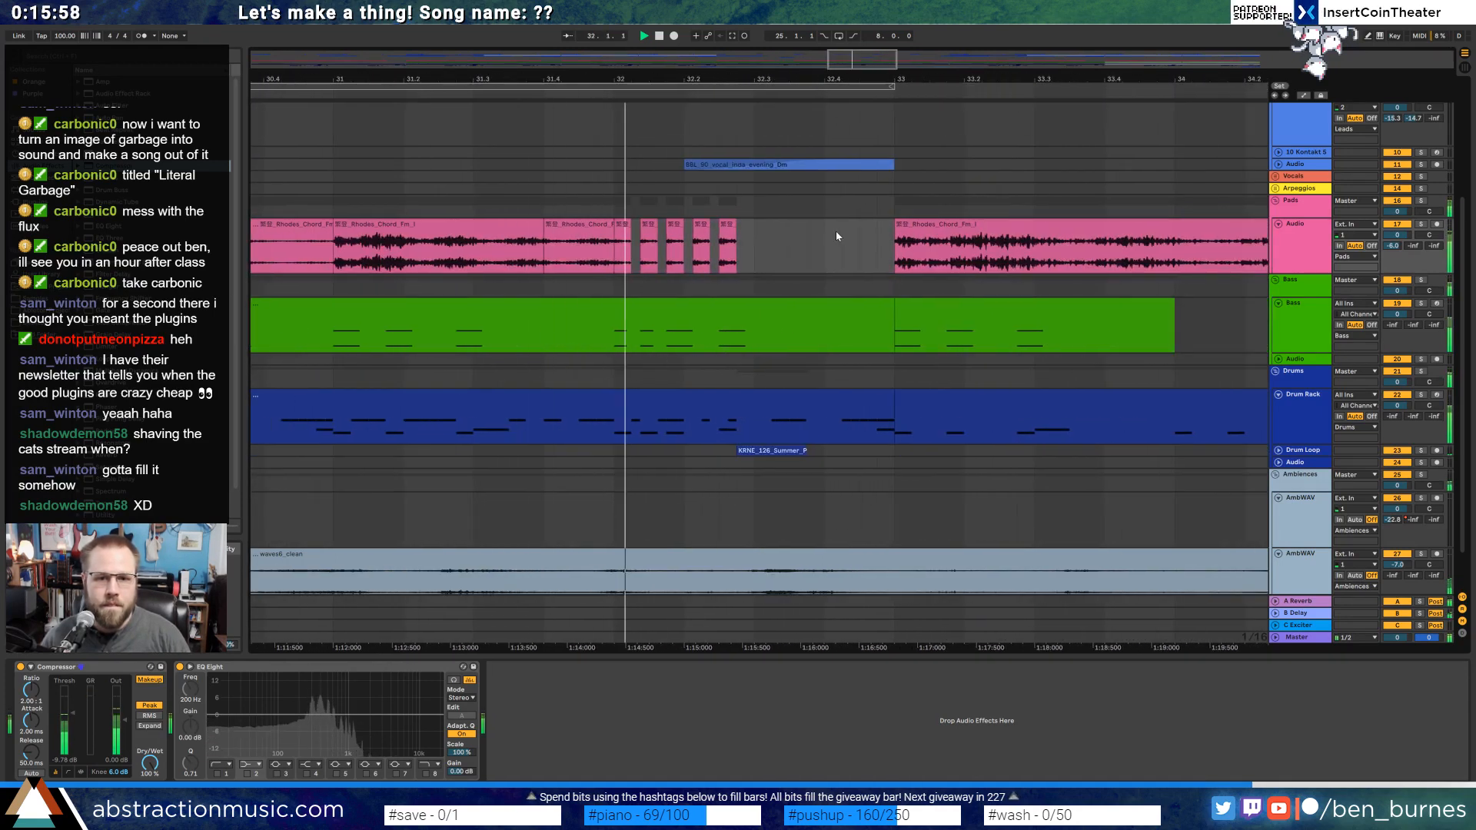
click(724, 229)
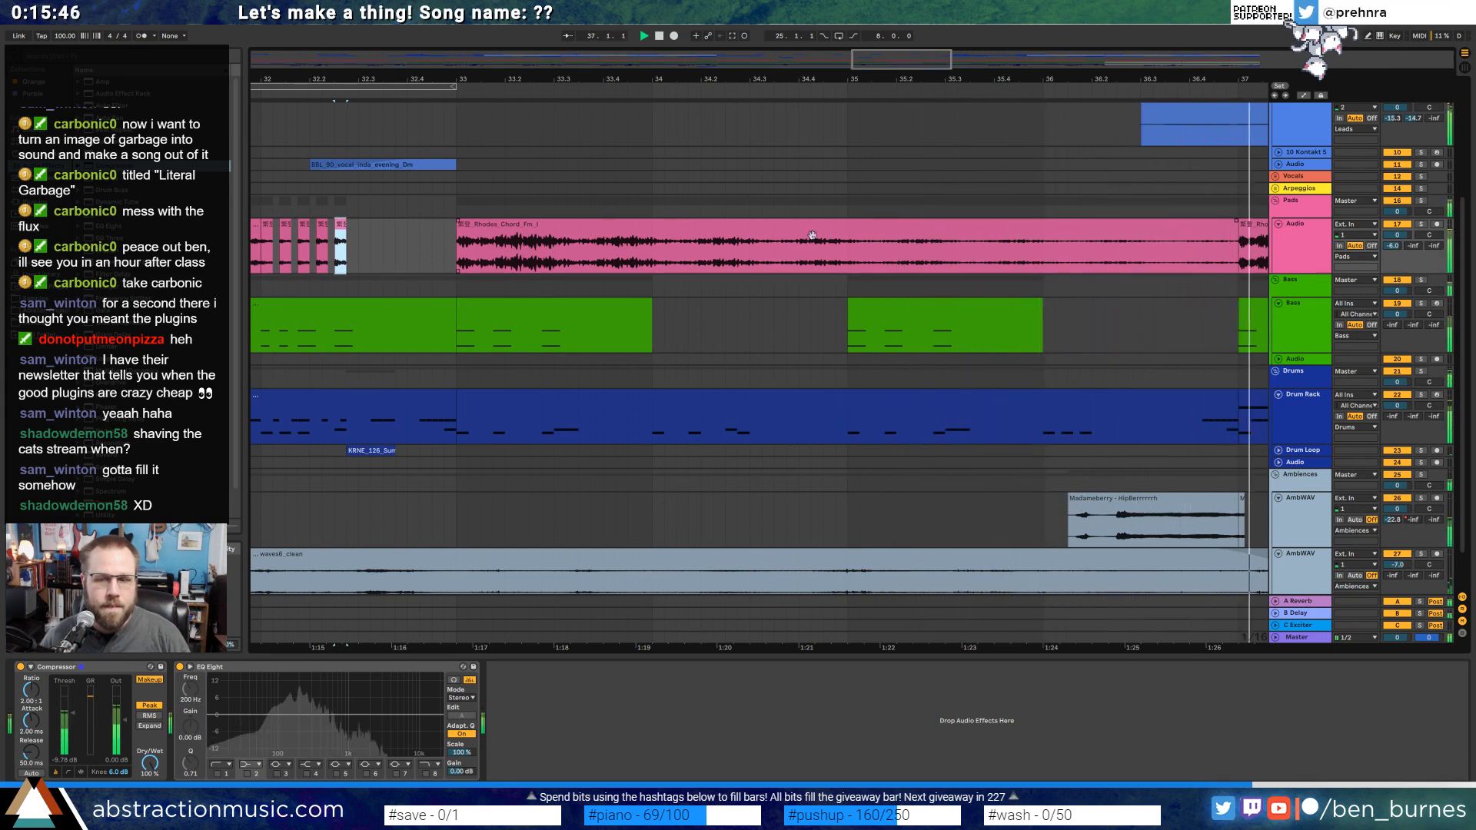
Make the Rhodes clip at bar 33 start half a beat later and end half a beat before bar 37, and play it.
key(space)
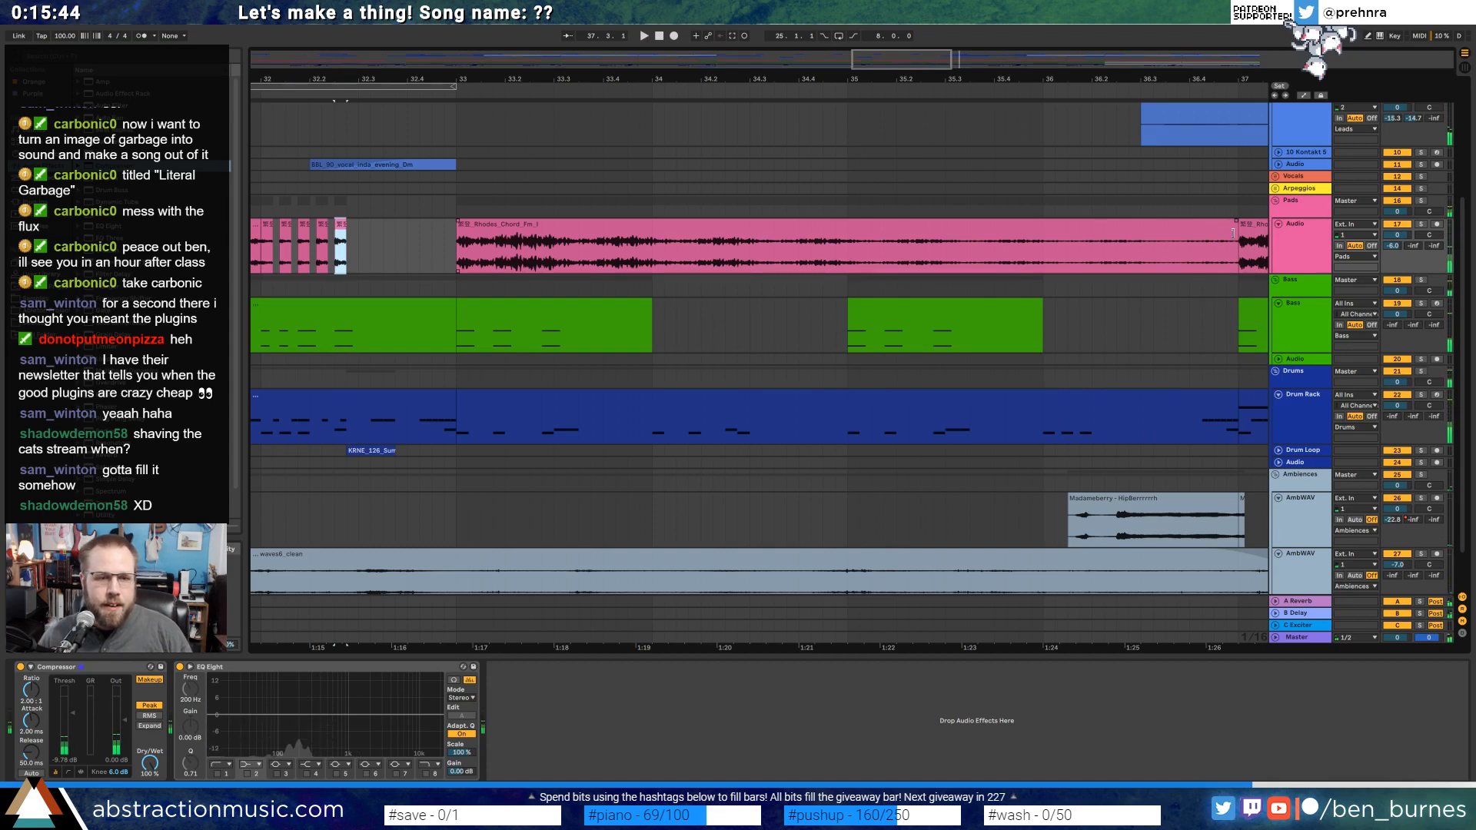
drag(1233, 232, 1179, 236)
click(419, 247)
key(space)
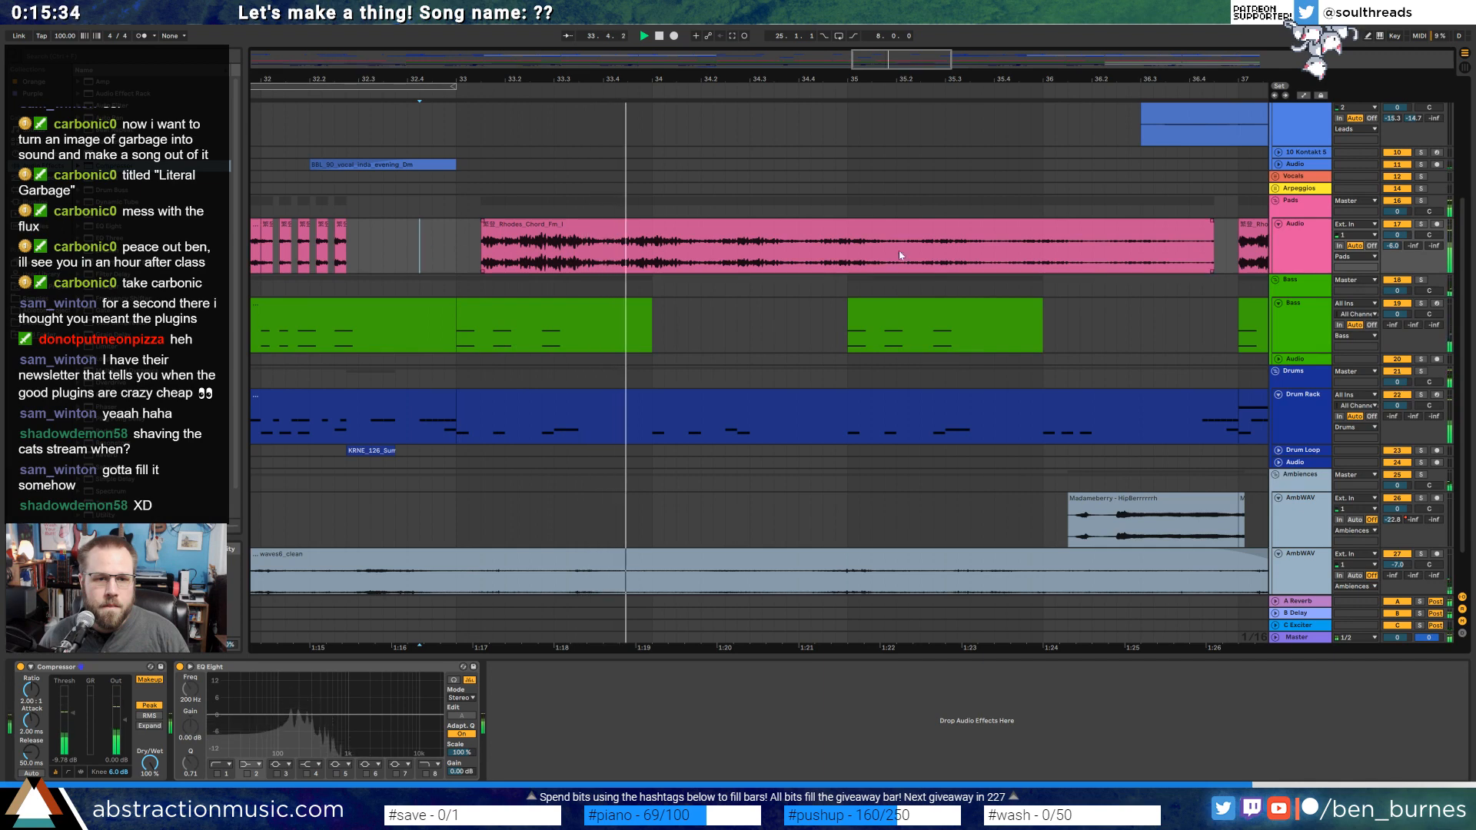
Shorten the long Rhodes clip after bar 33 to two bars and duplicate it directly behind itself.
drag(1213, 231, 871, 246)
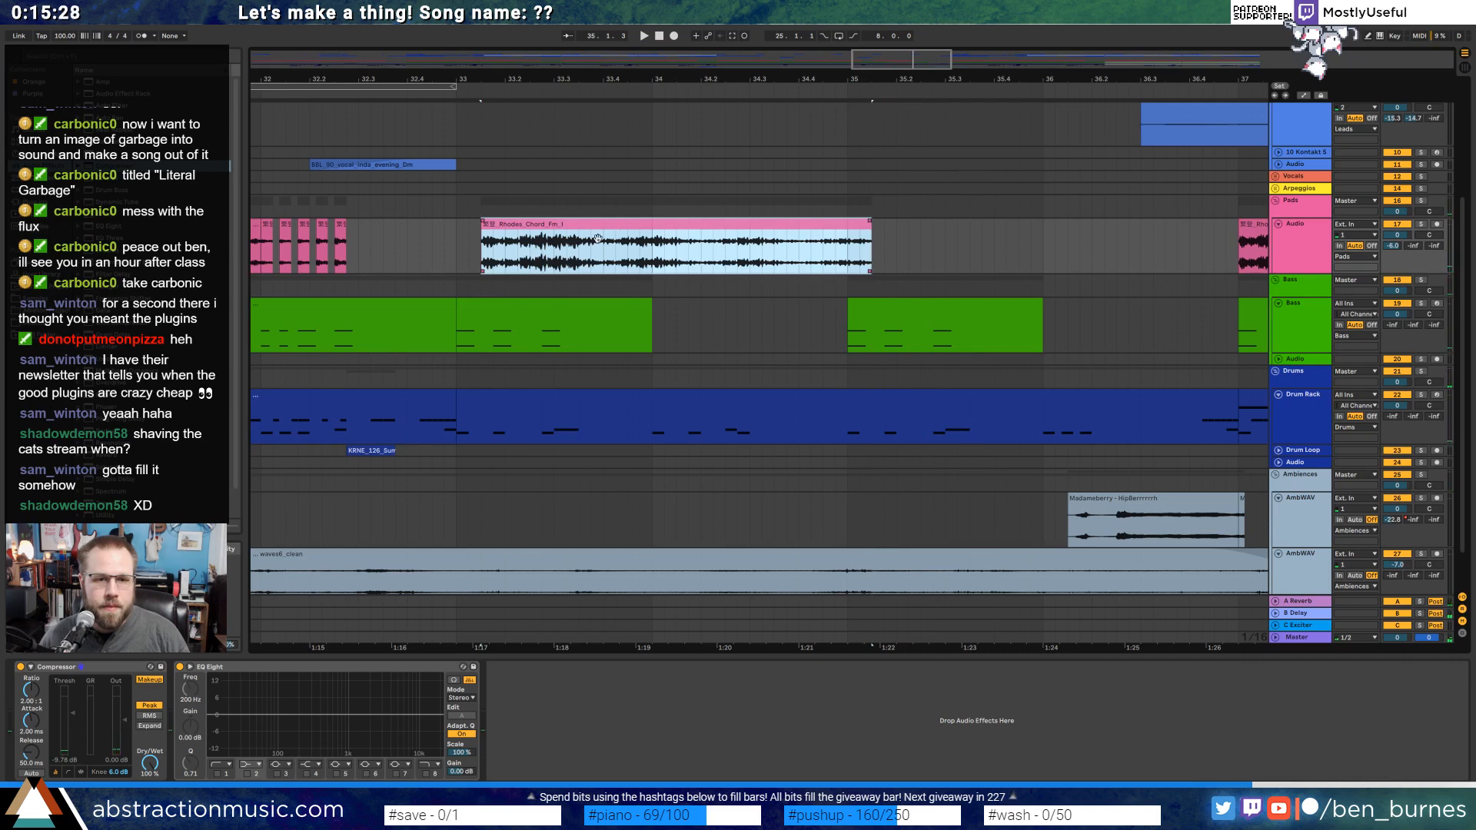
key(ctrl+d)
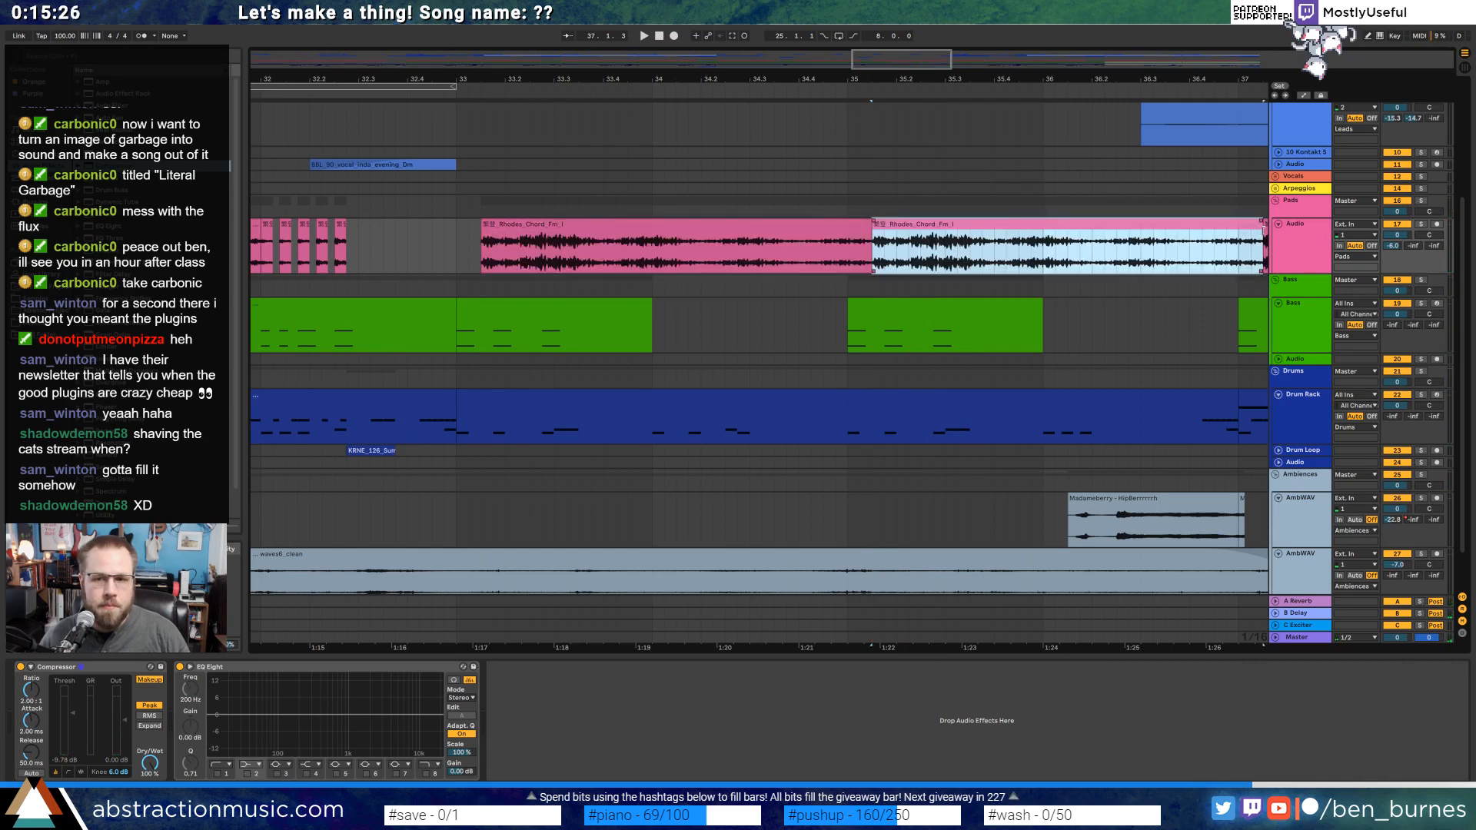
End the duplicated Rhodes clip at bar 37 with a long fade-out and play the passage.
drag(1264, 229, 957, 221)
click(1050, 229)
key(space)
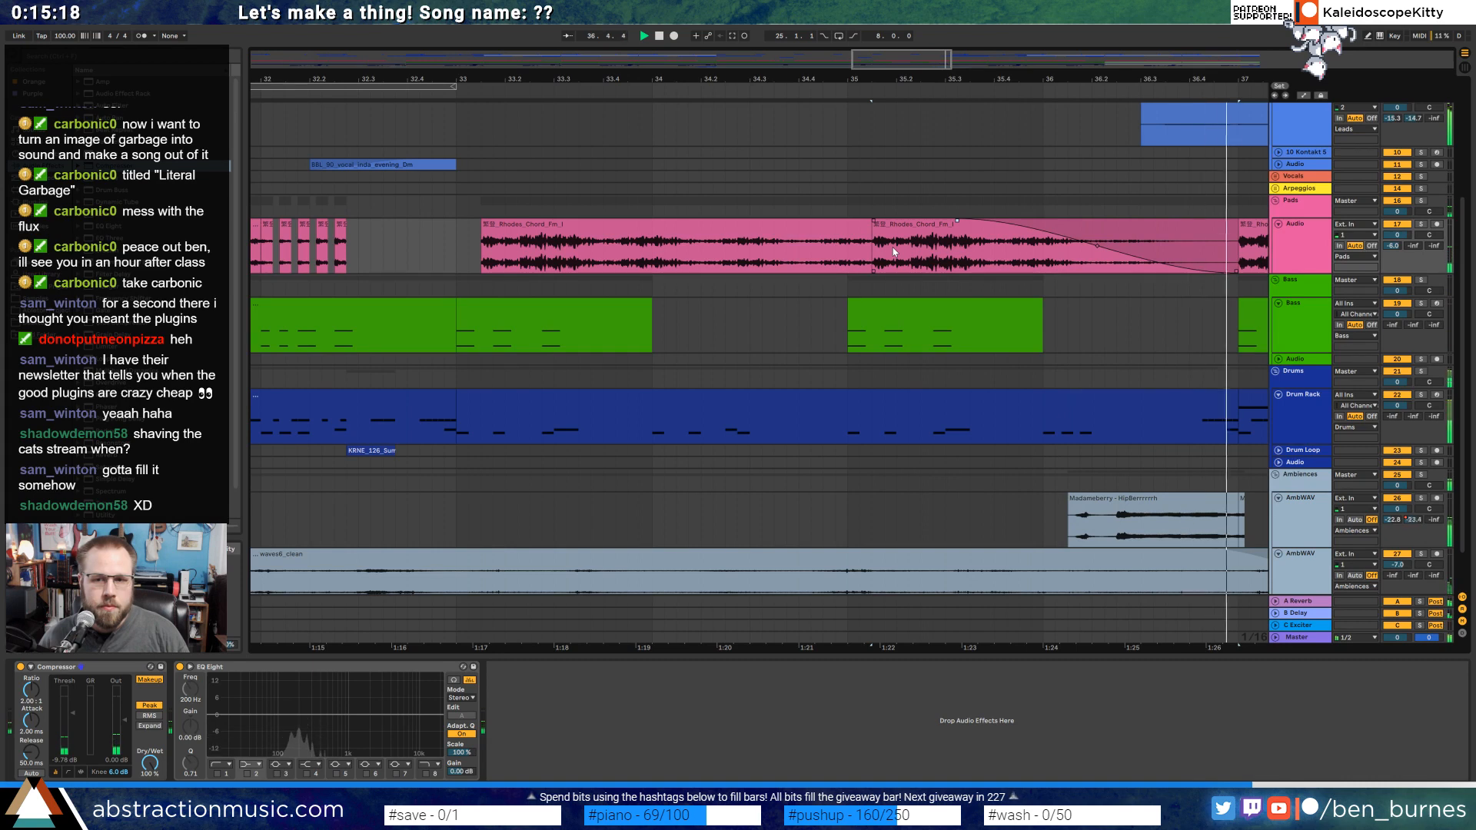
Stop playback and draw a transposition envelope in the Rhodes clip at bar 37, rising from 1.2.3 to +13 st at clip bar 2.
drag(885, 54, 885, 9)
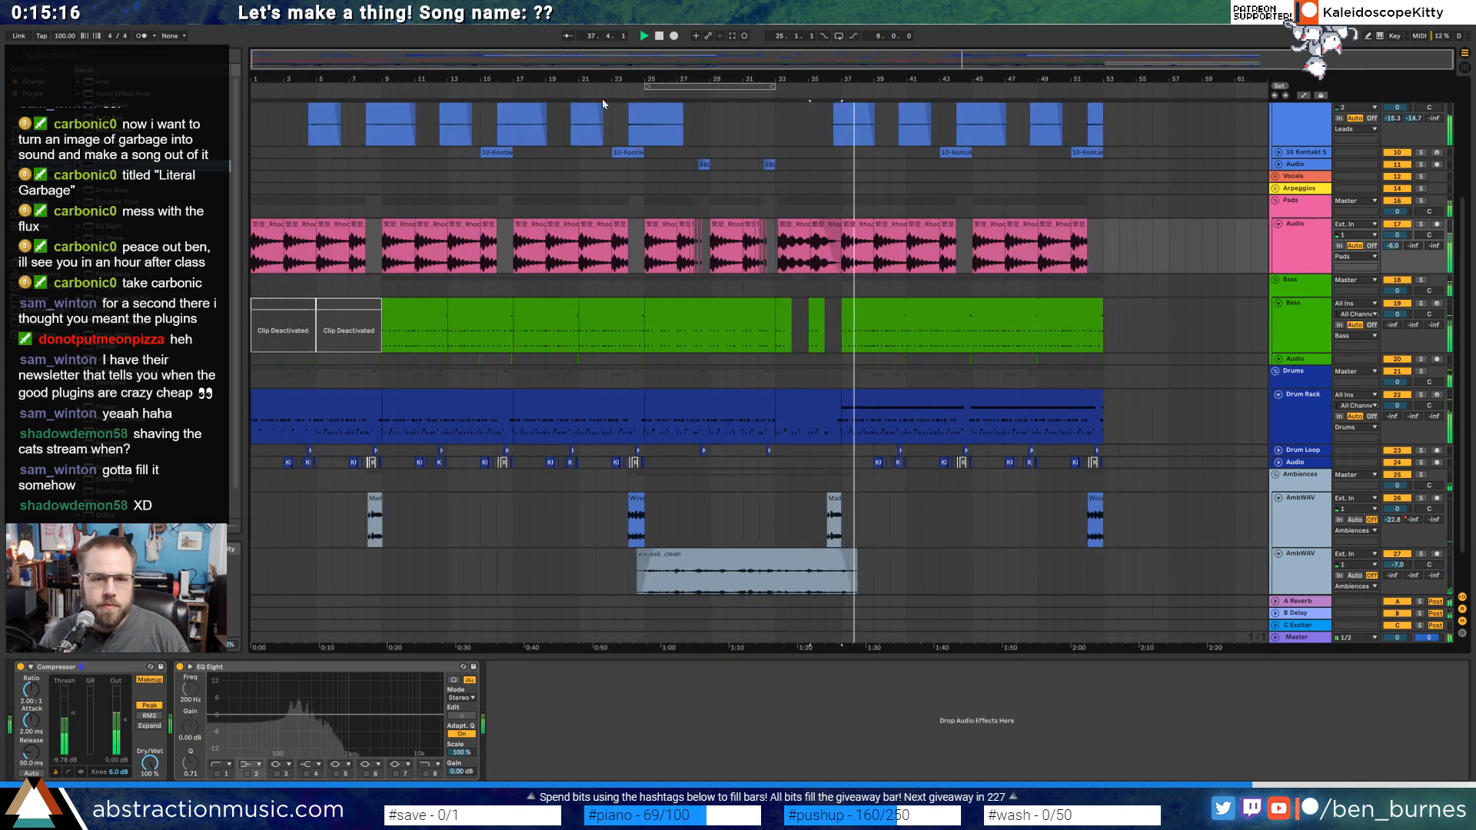
click(855, 225)
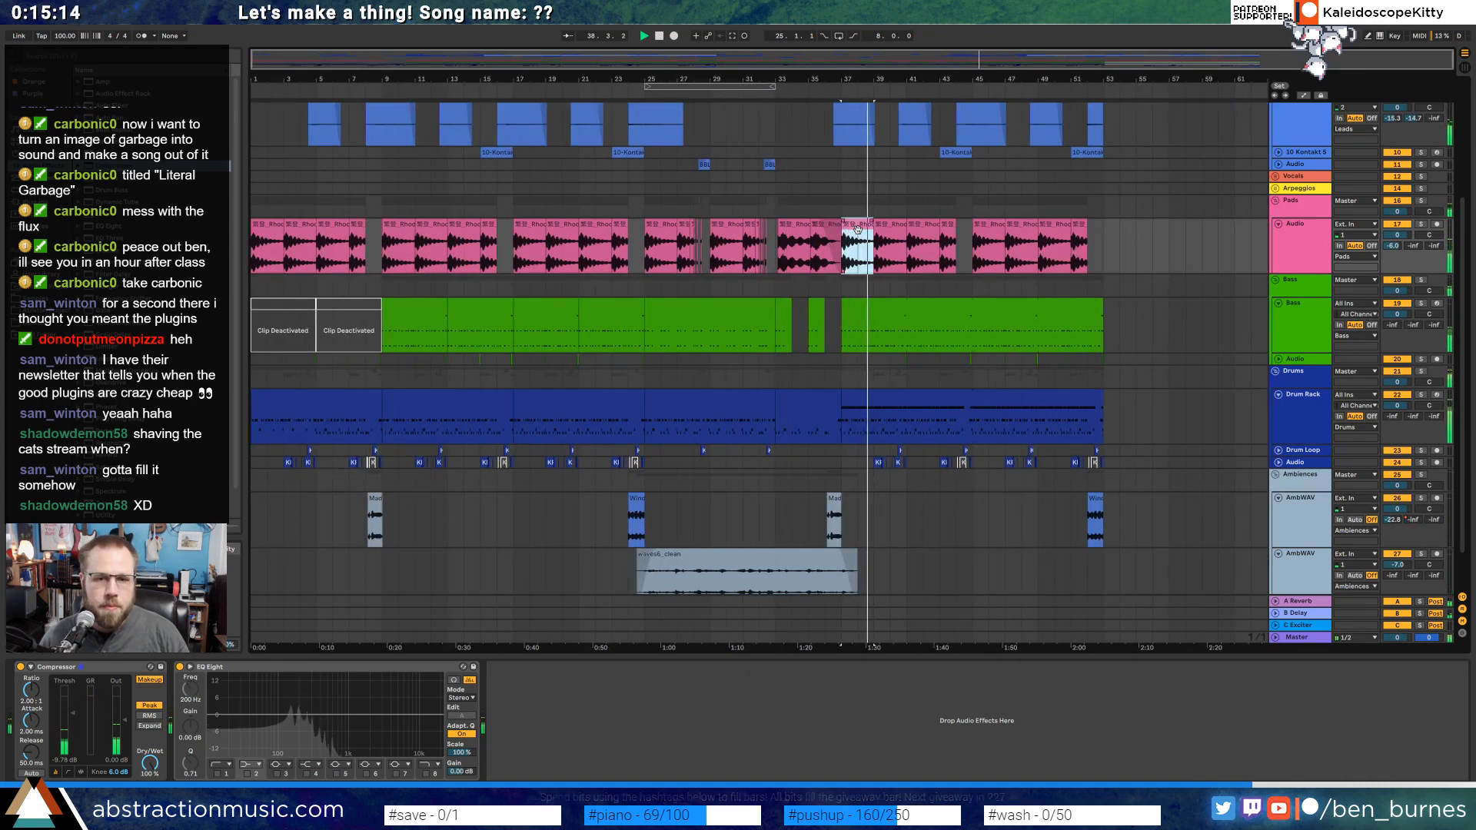
key(space)
key(shift+Tab)
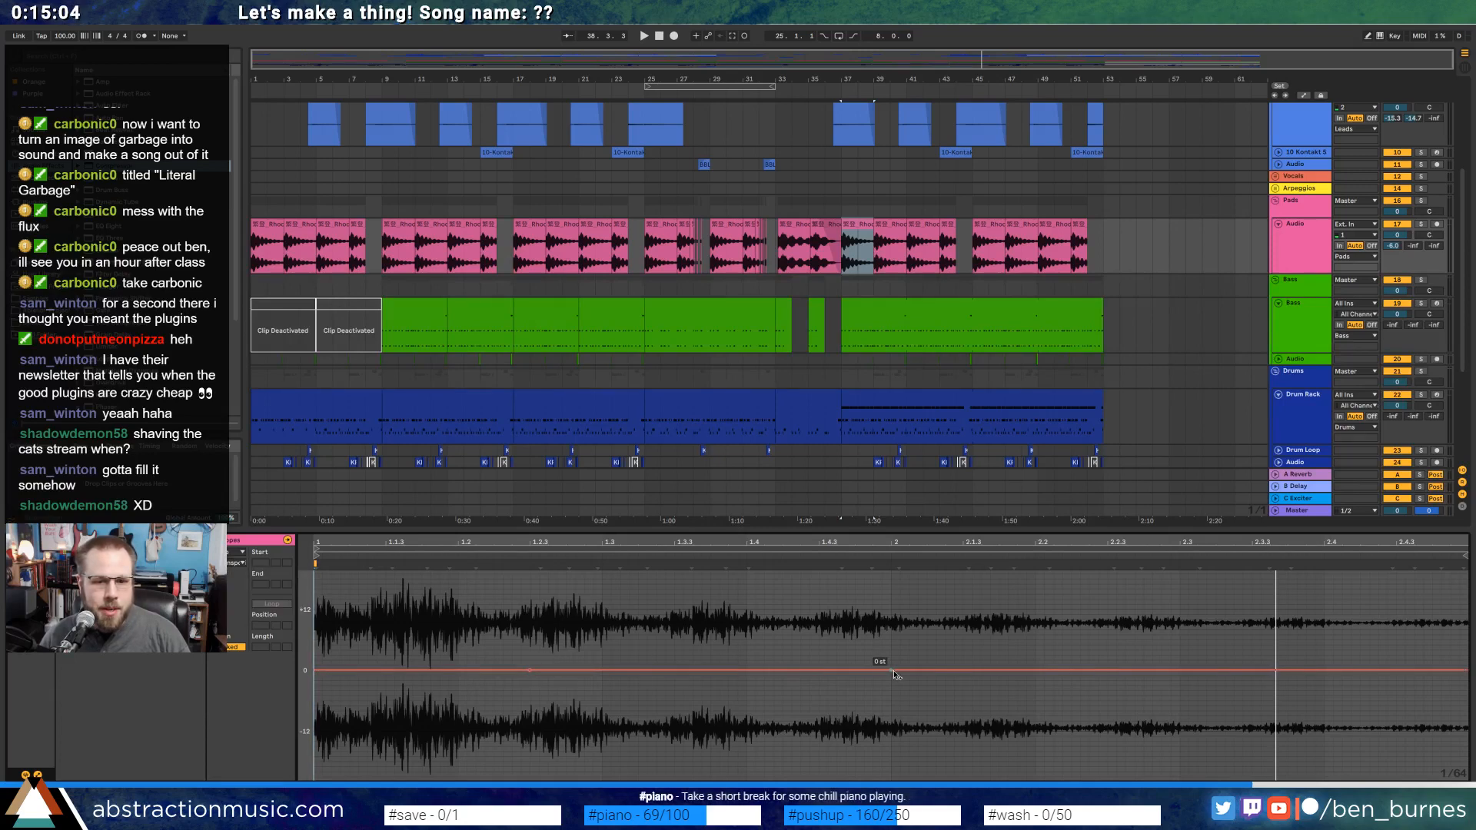
drag(891, 670, 891, 609)
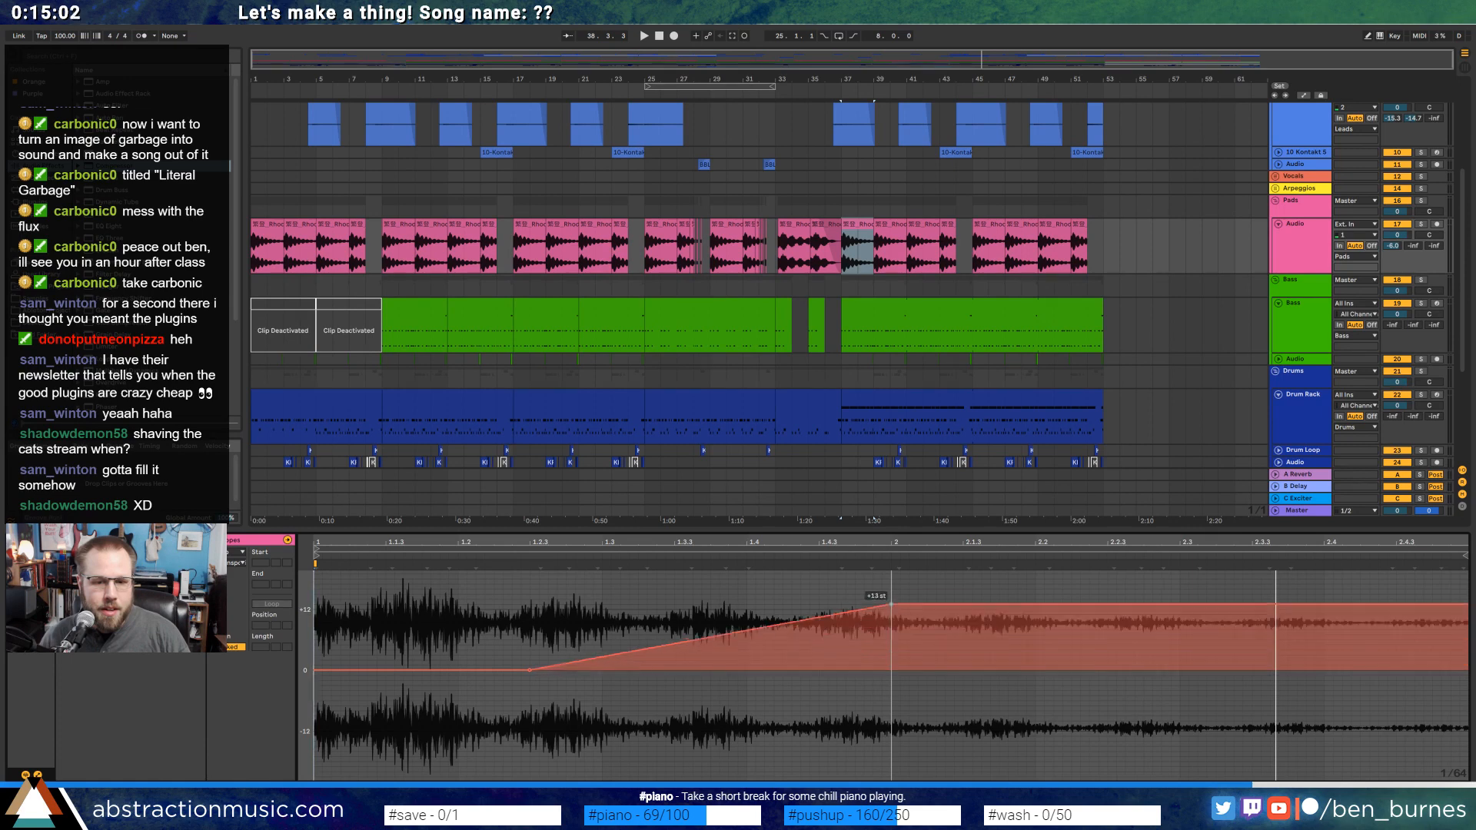
Audition the bar 37 Rhodes clip and tighten its transposition ramp to rise from 0 at 1.3 to +12 st at 1.3.3.
key(space)
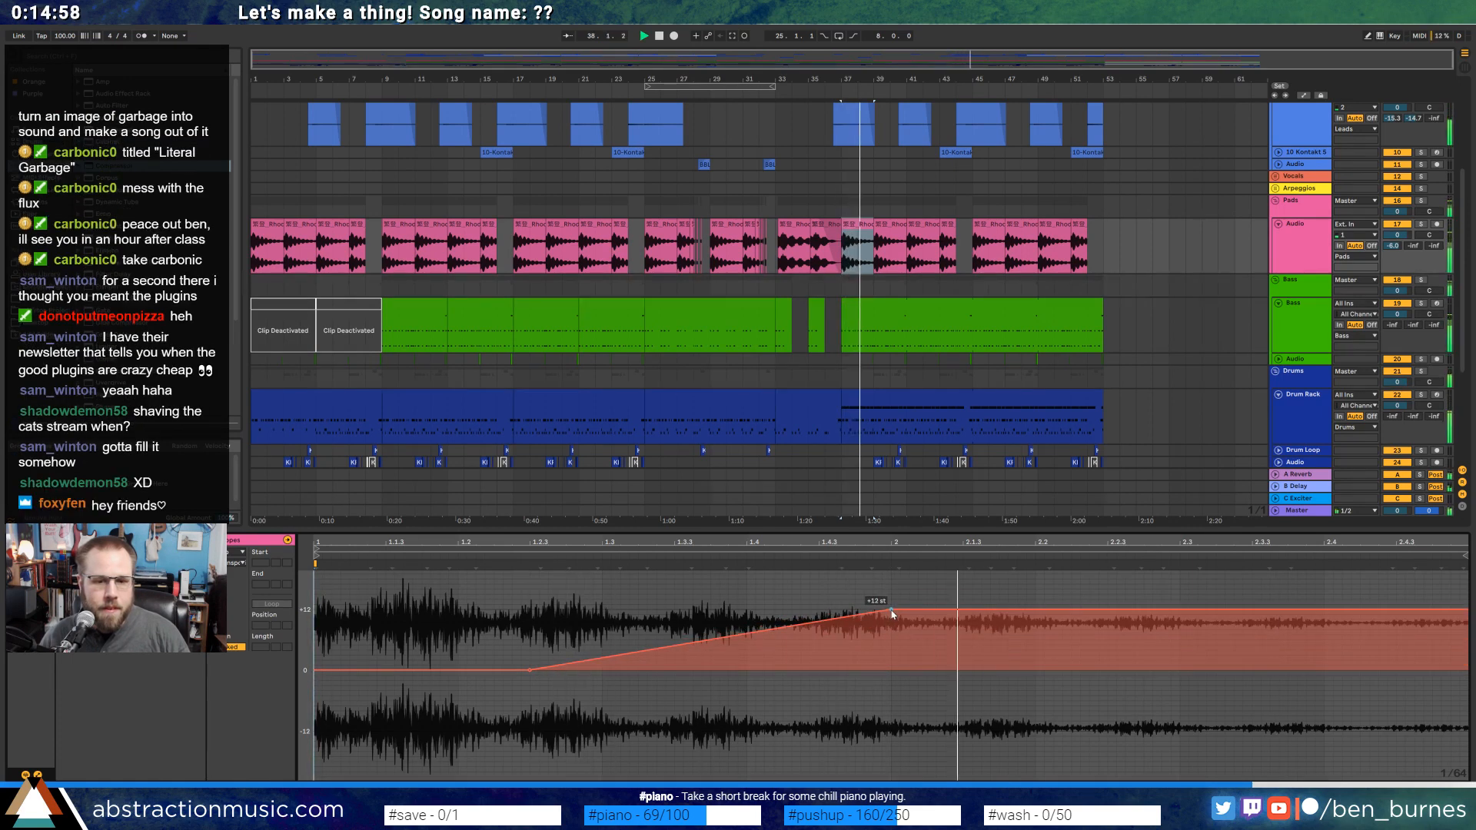
key(space)
drag(892, 611, 746, 609)
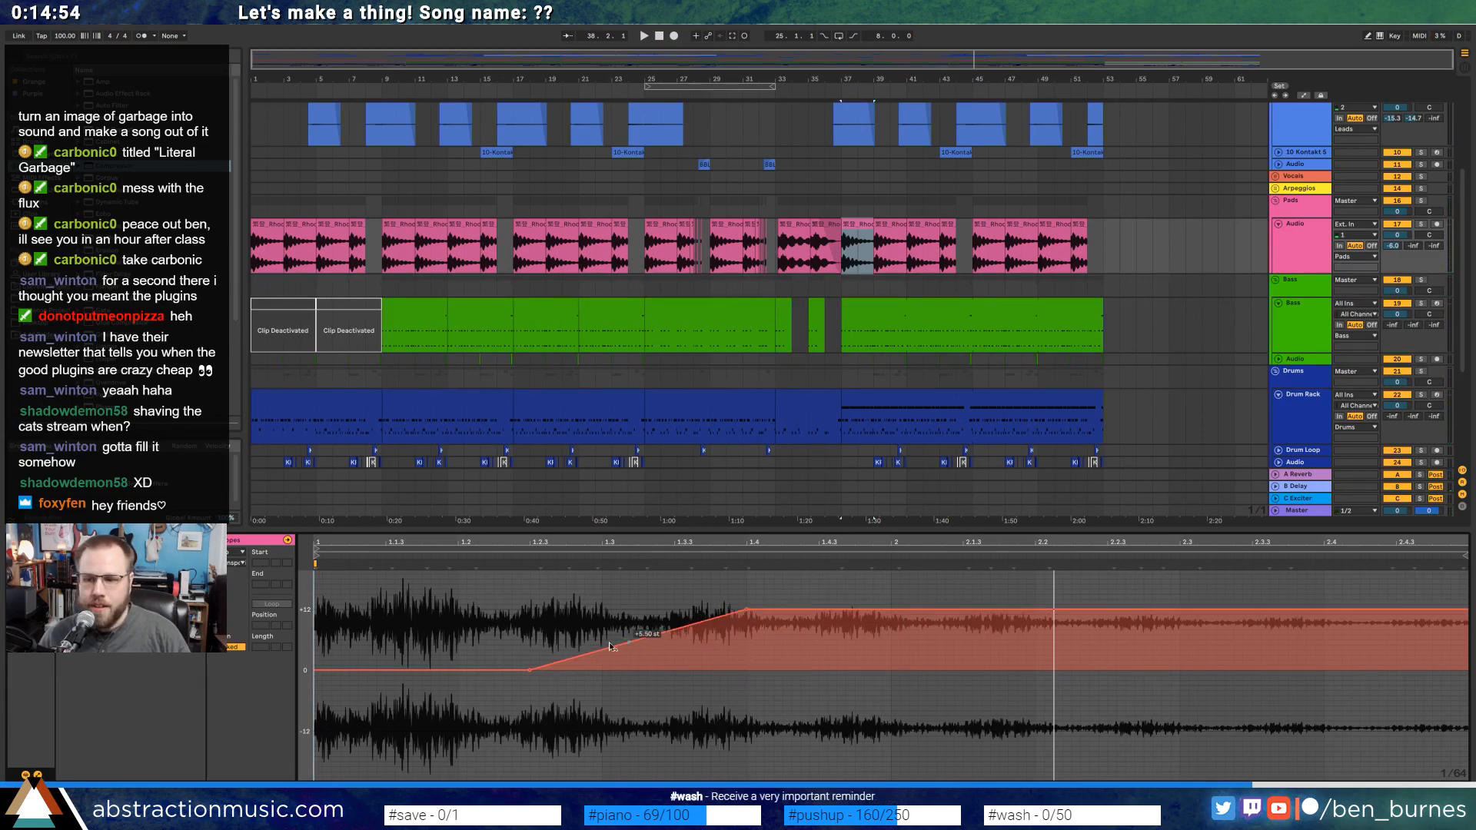
drag(531, 671, 602, 672)
key(space)
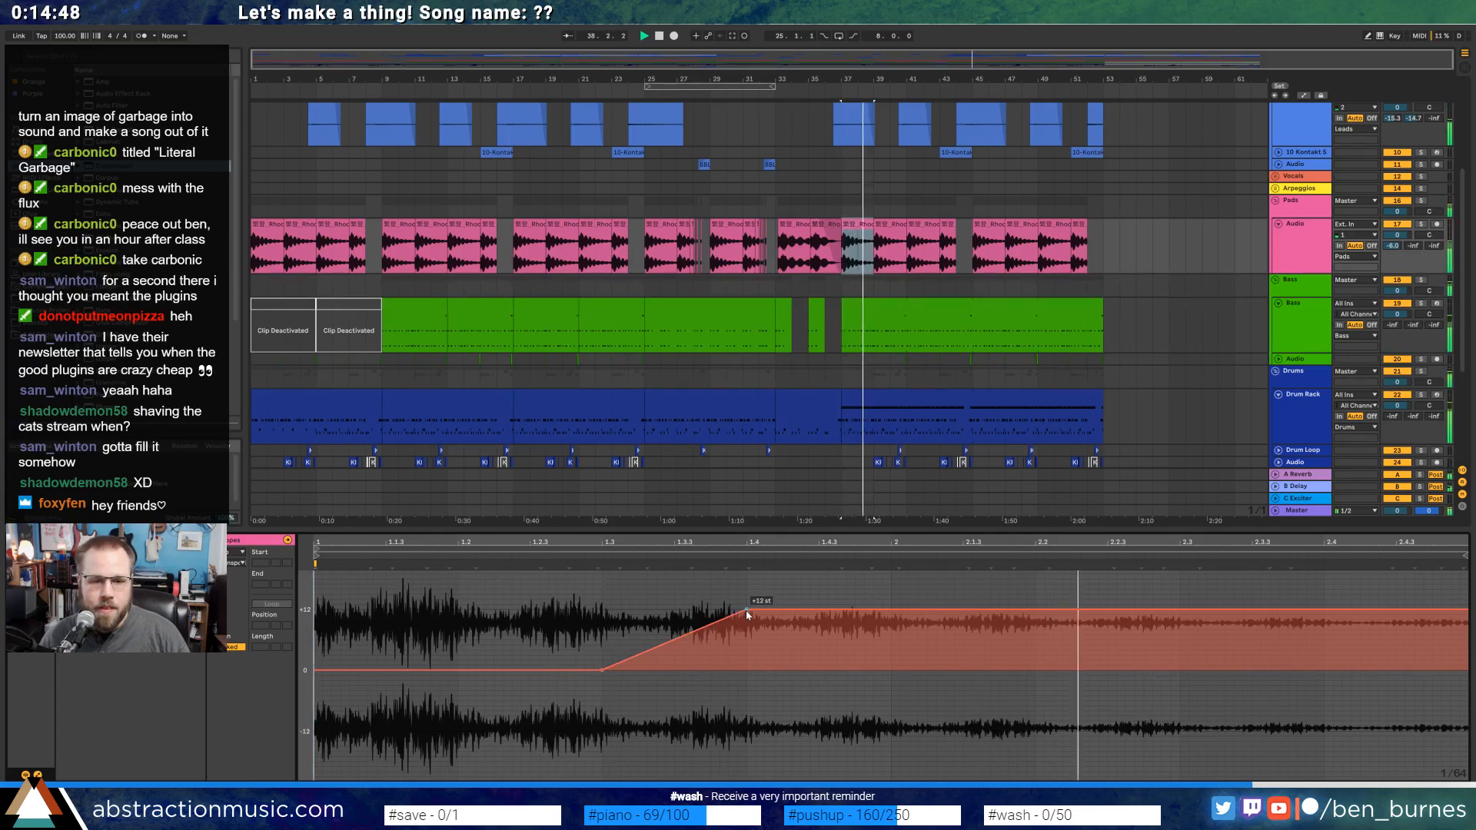
drag(746, 610, 674, 609)
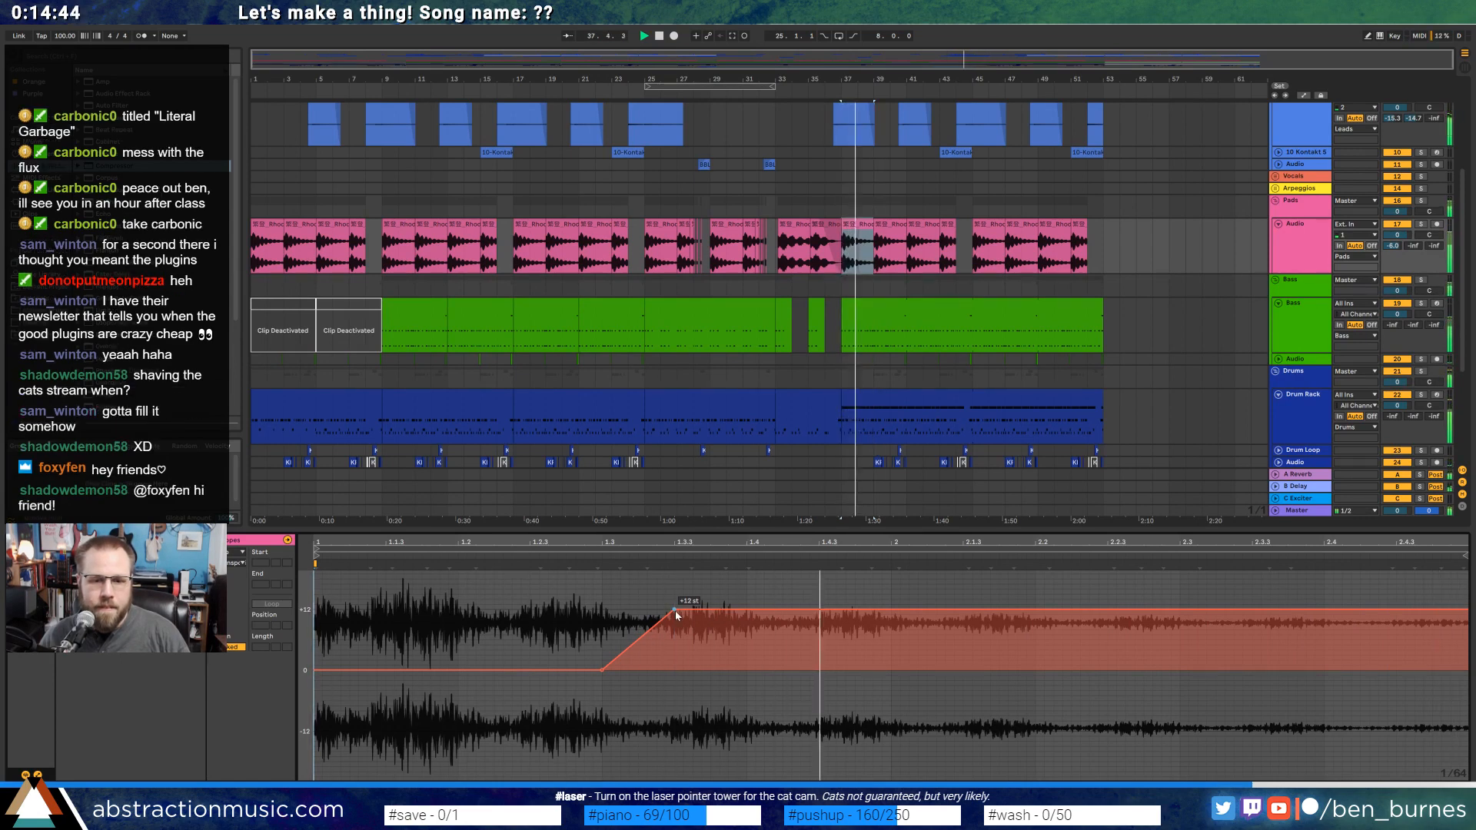
Duplicate the edited Rhodes chord clip three times in a row after bar 37.
click(858, 236)
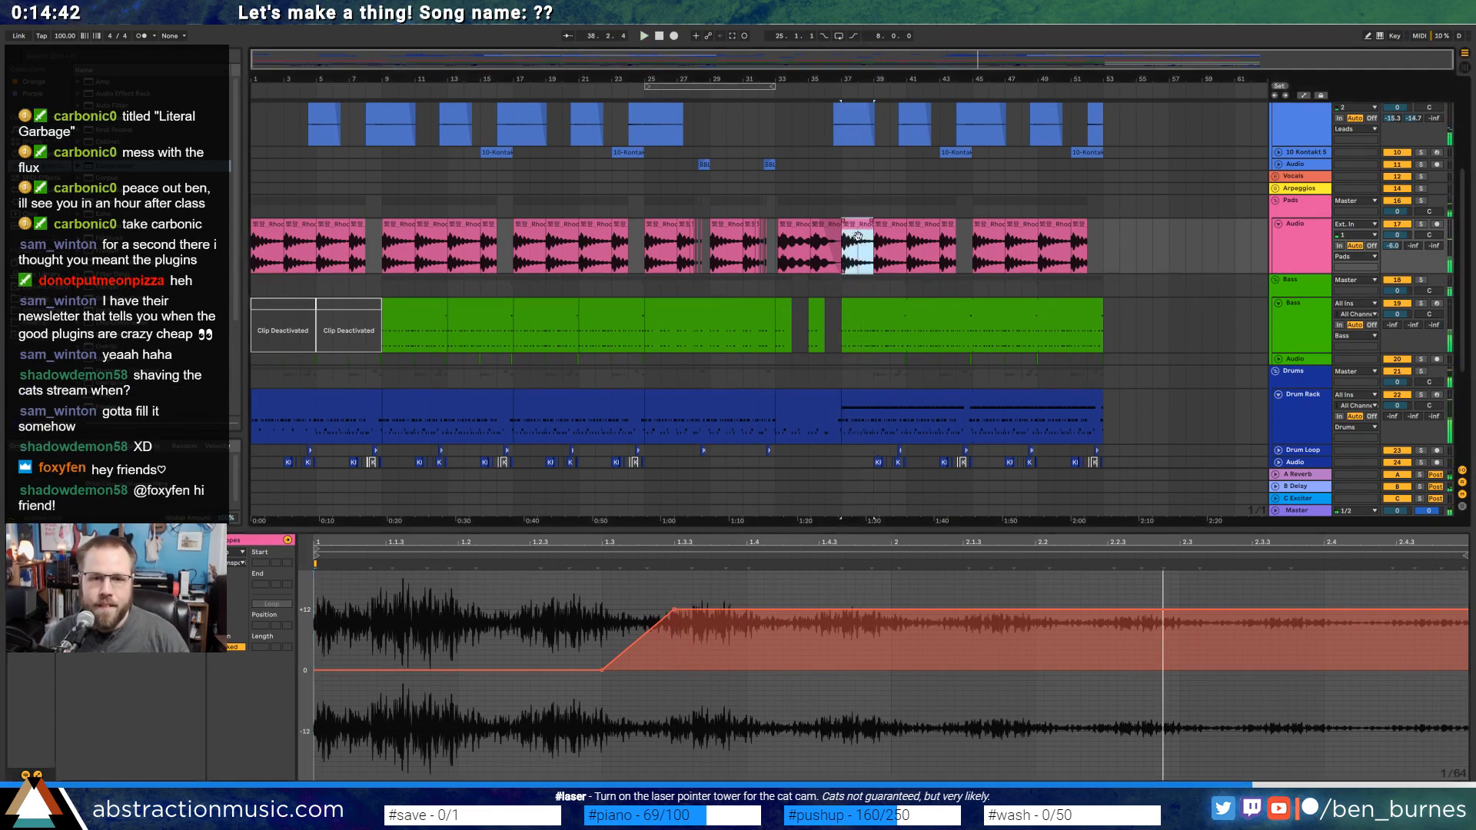
key(ctrl+d)
key(ctrl+d)
key(ctrl+d)
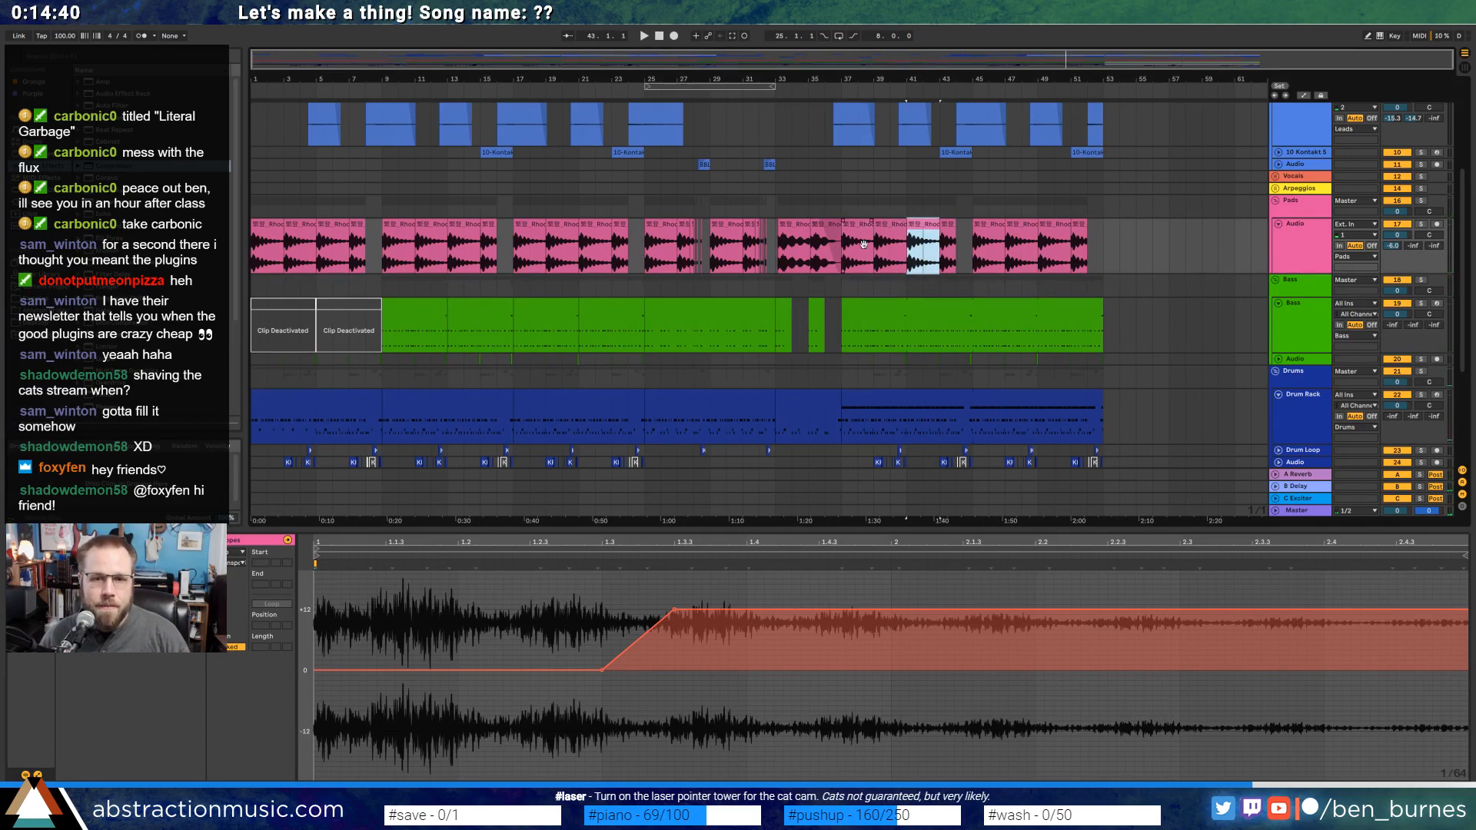
Trim the last Rhodes copy to end at bar 44 and duplicate the whole run of clips to bar 45.
scroll(966, 235, up, 4)
drag(980, 225, 946, 226)
shift+click(716, 227)
key(ctrl+d)
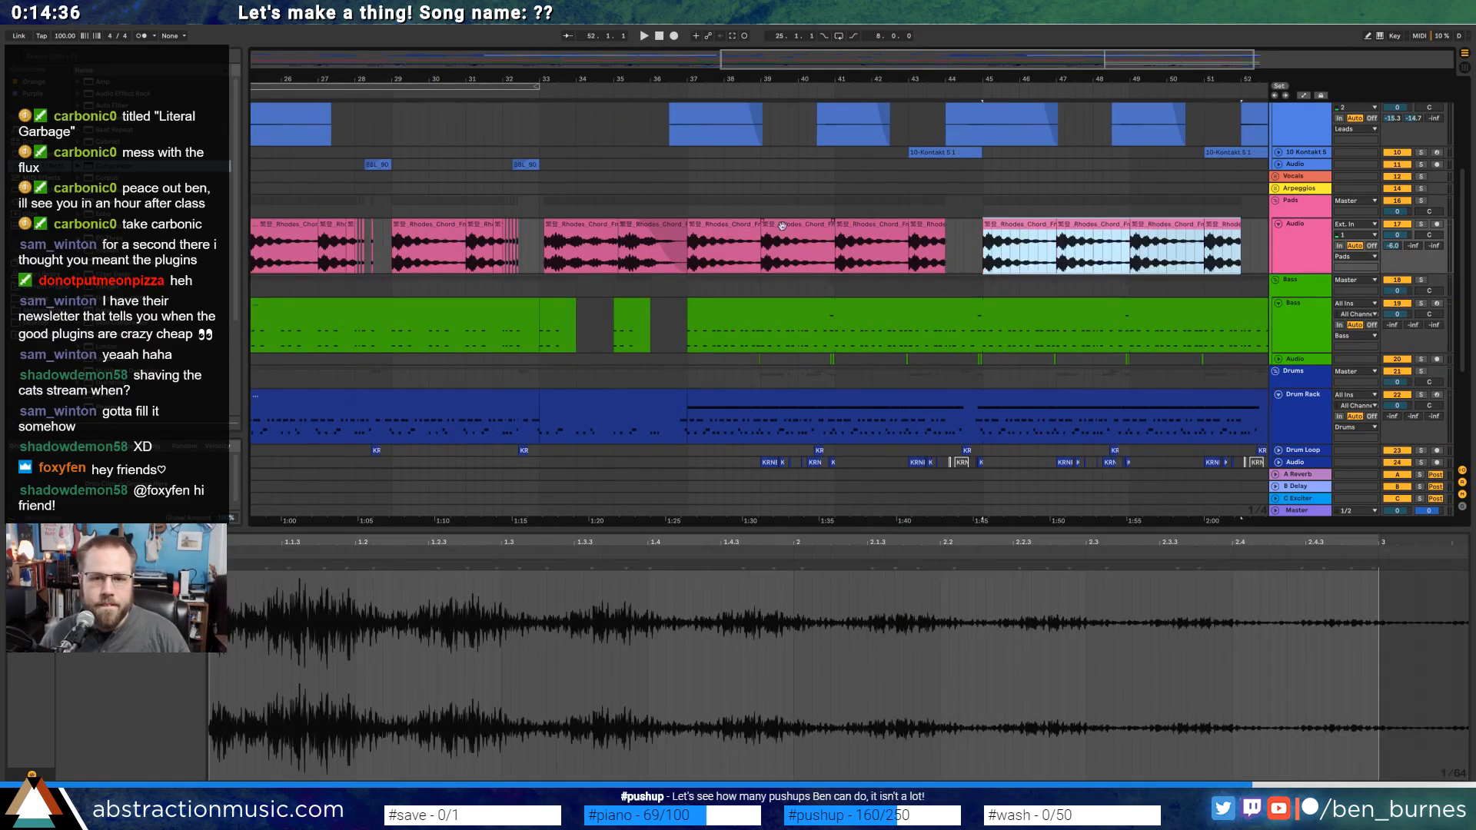
Open the transposition envelope of the Rhodes clip at bar 39 and raise its peak breakpoint to +15 st during playback.
click(742, 229)
key(space)
click(763, 250)
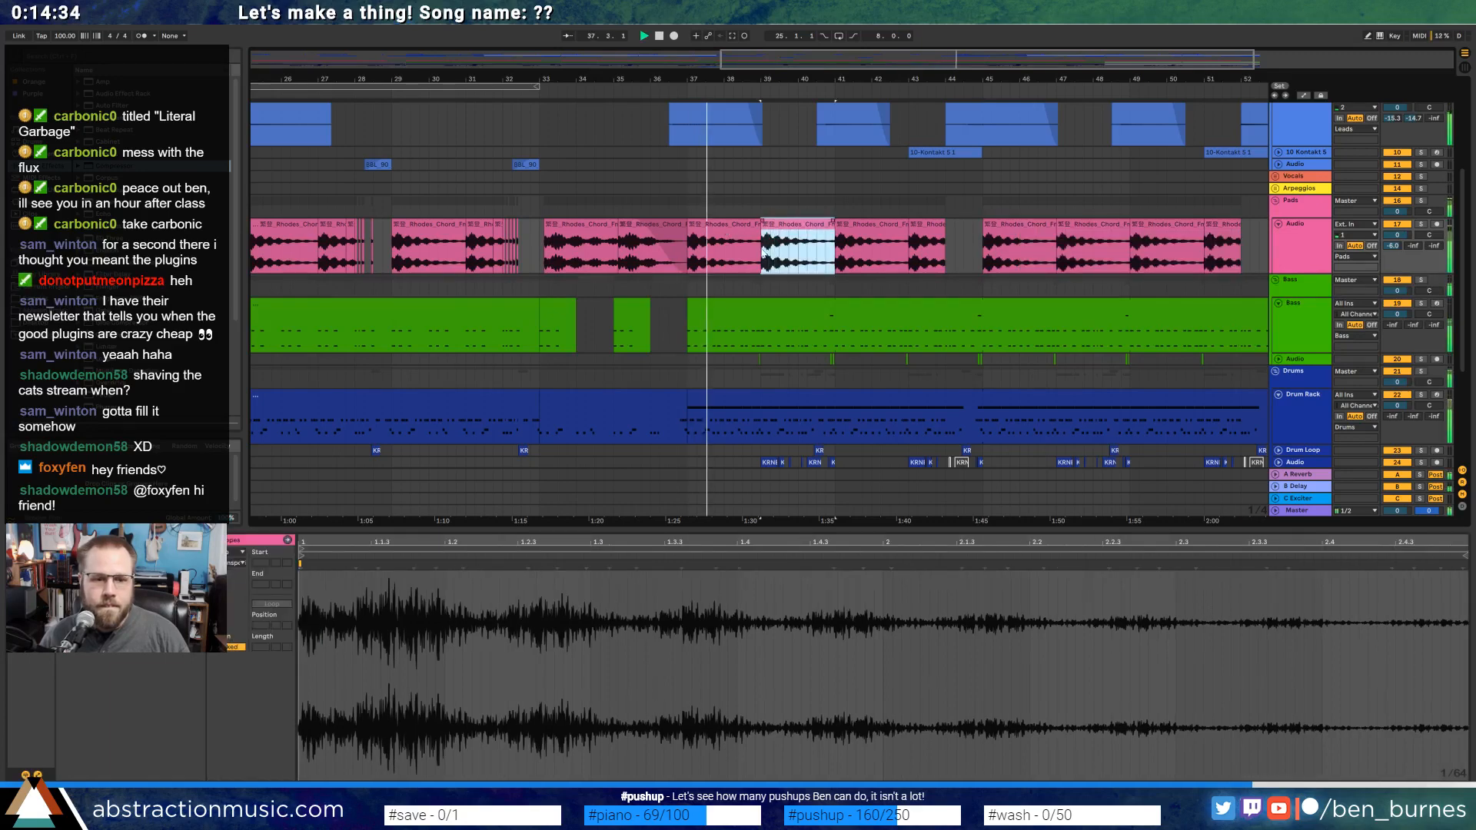
click(227, 565)
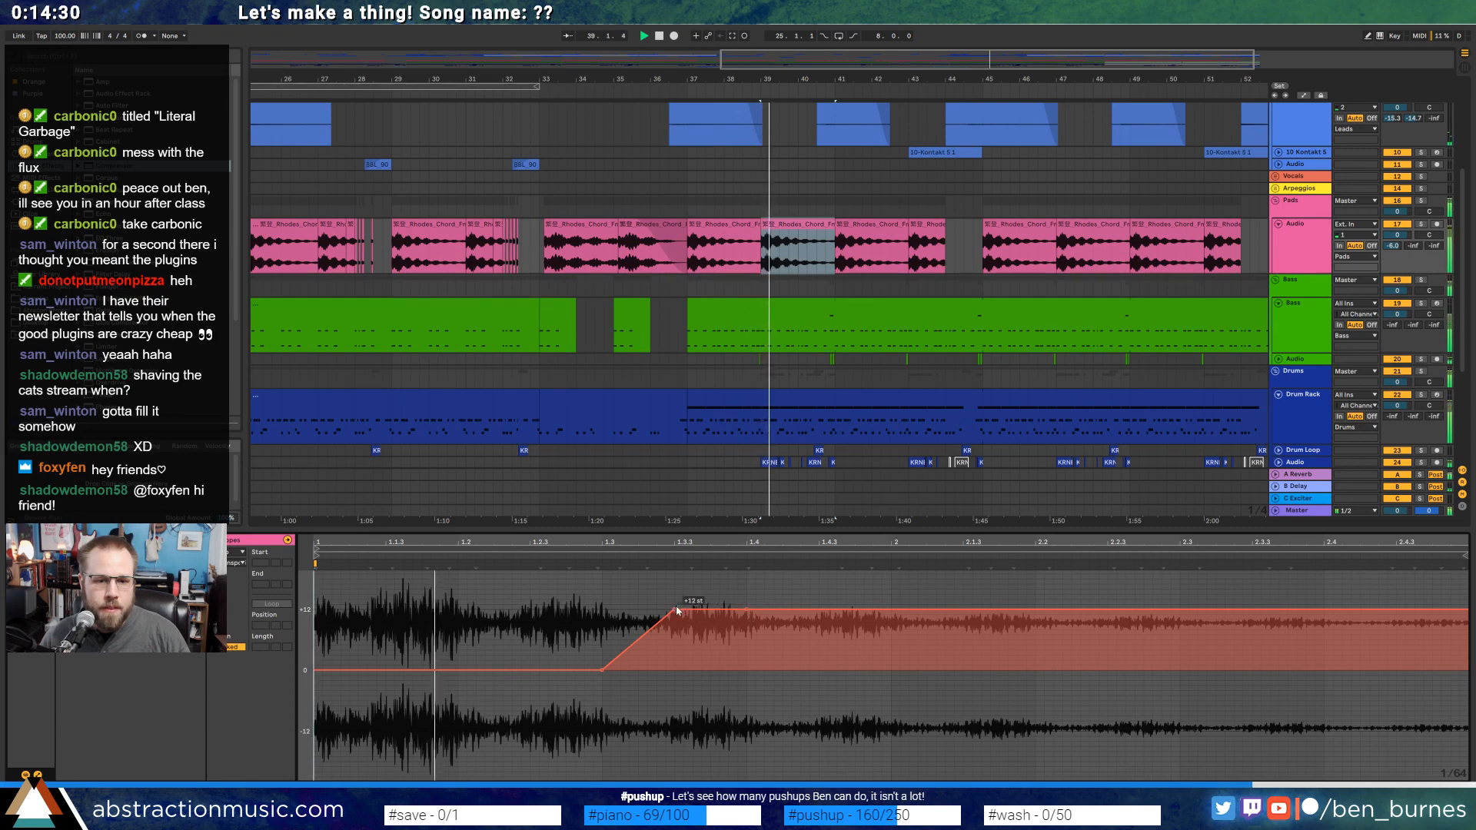
drag(674, 610, 674, 594)
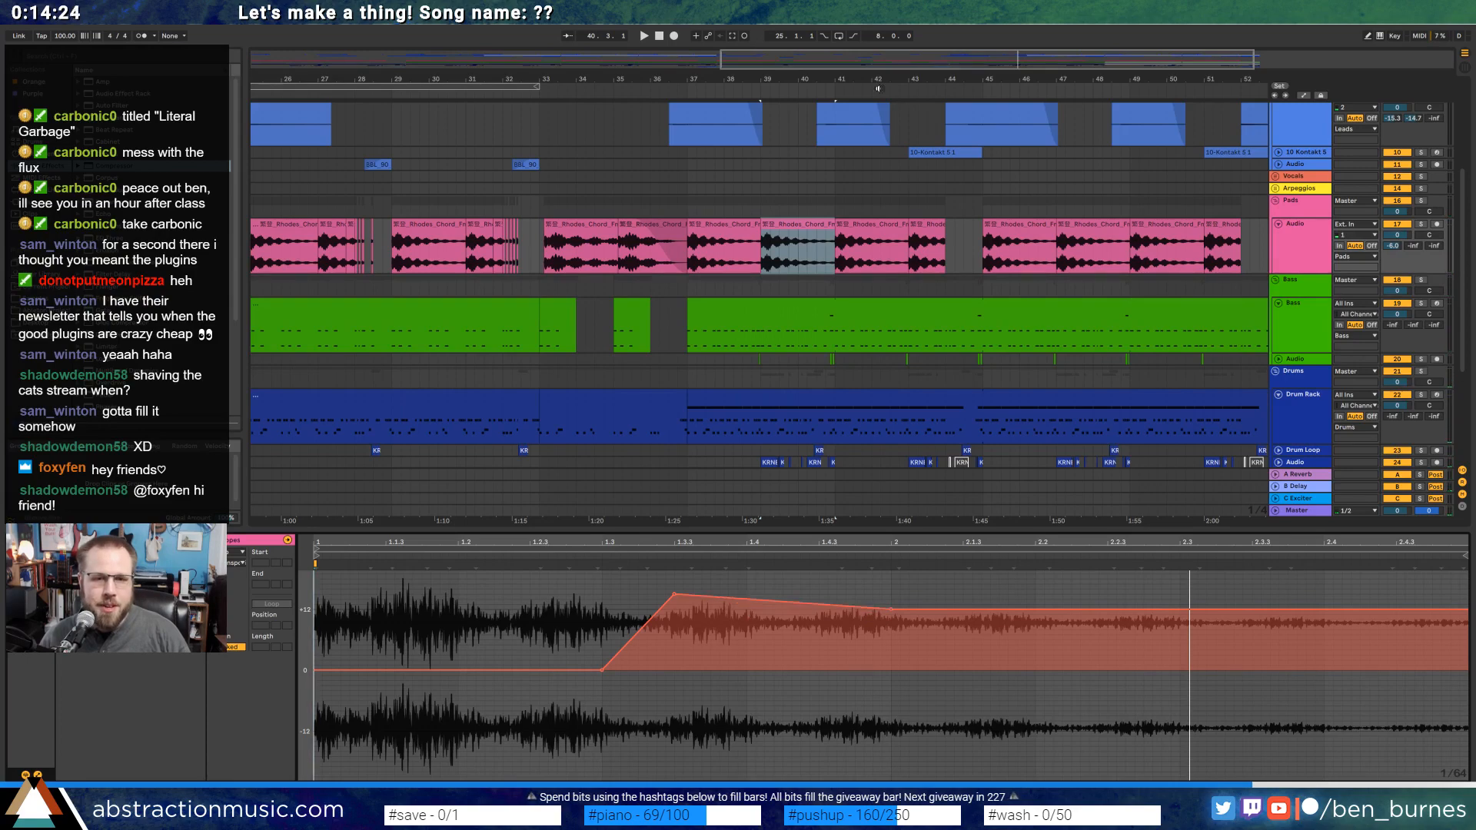
Audition the Rhodes clip at bar 39 and lower its transposition peak slightly.
drag(703, 79, 627, 51)
key(space)
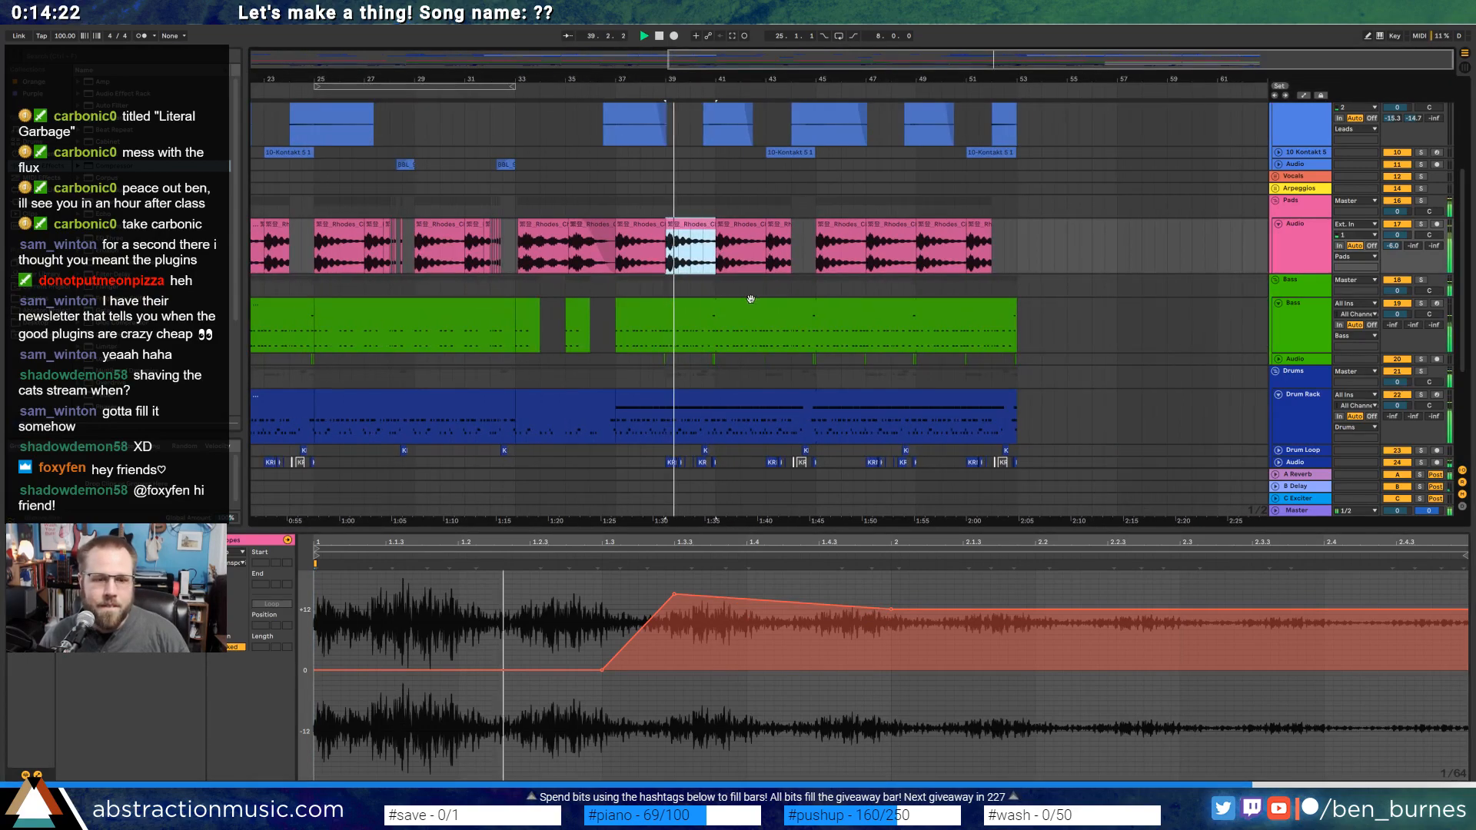
click(672, 594)
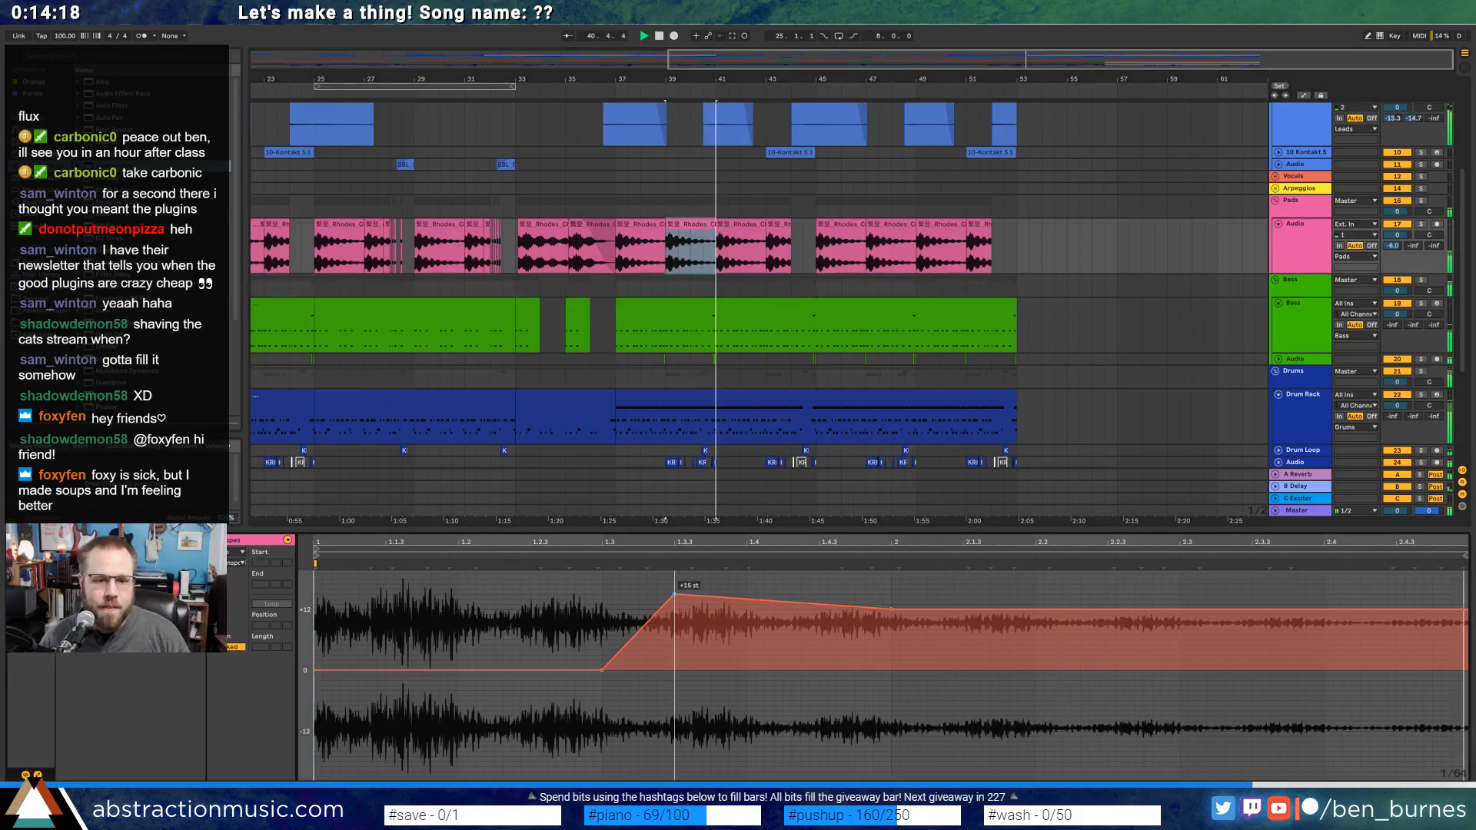
drag(674, 594, 675, 604)
key(space)
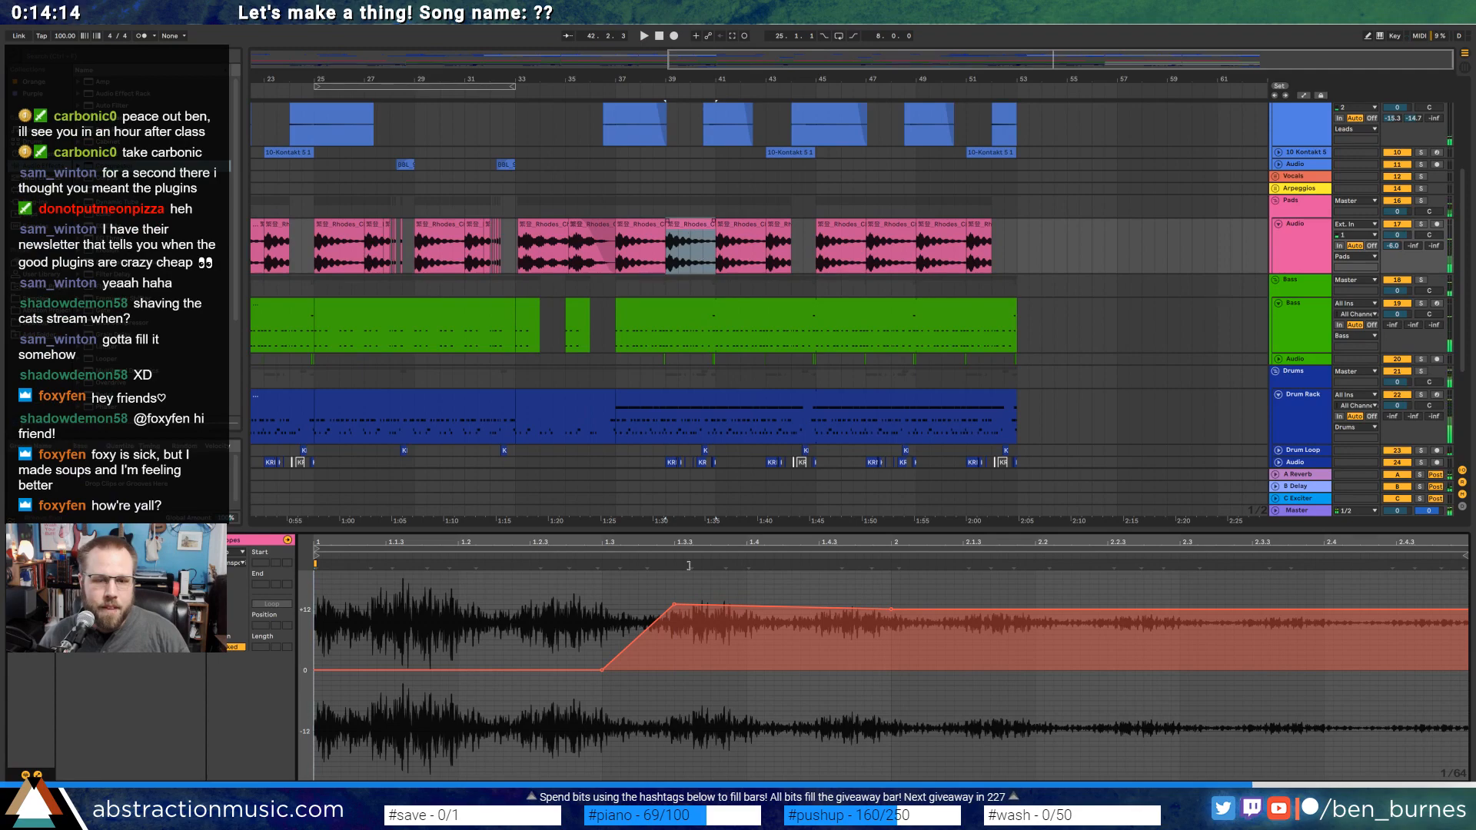
Paste a copy of the bar 39 Rhodes clip at bar 43 and trim it to end at bar 44.
click(706, 224)
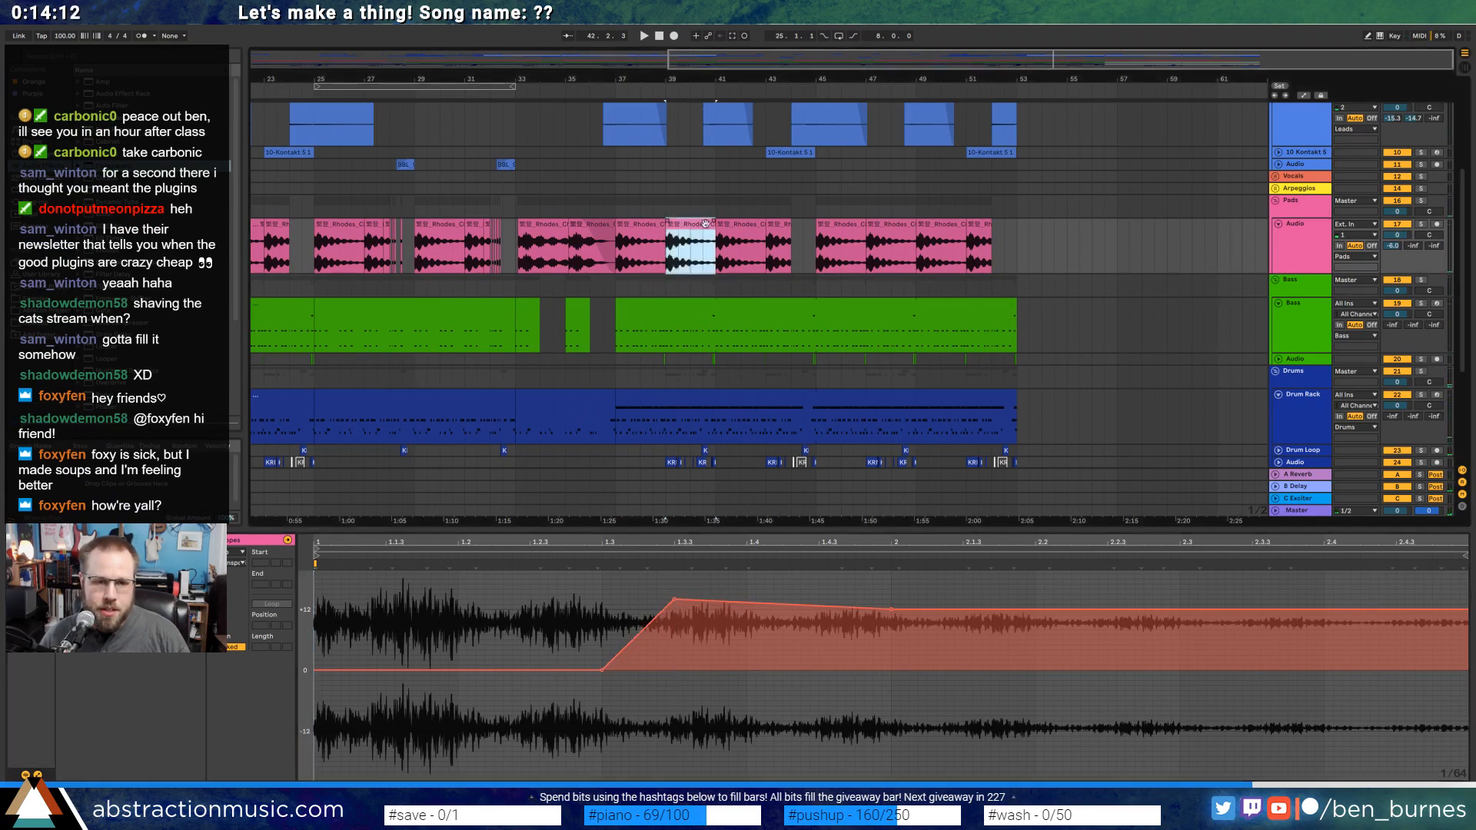
click(774, 230)
key(ctrl+v)
key(space)
key(space)
key(Left)
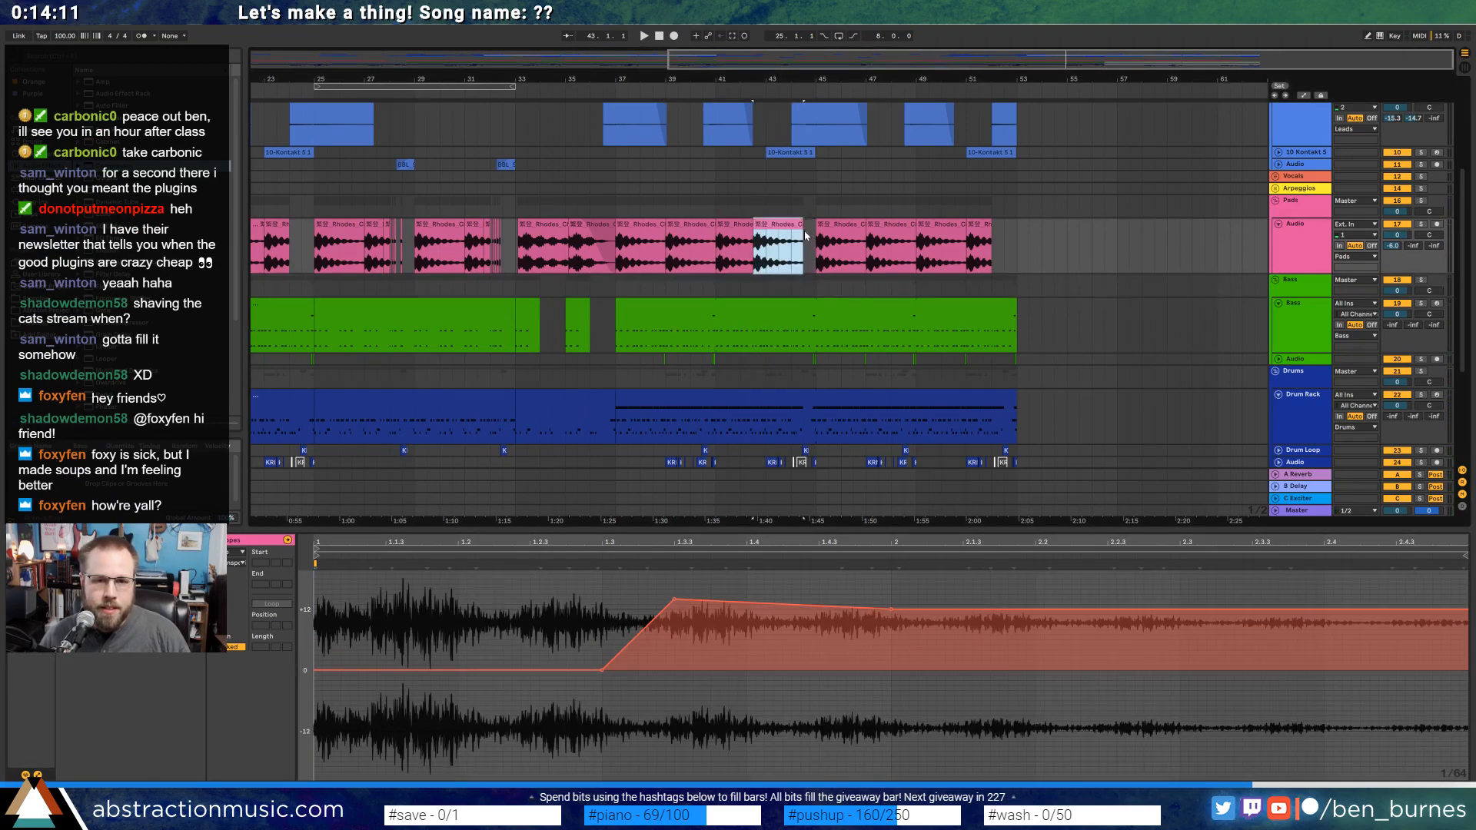
drag(811, 229, 790, 229)
Listen to the bar 39 Rhodes clip with its pads audio track soloed, and unsolo the track.
click(711, 227)
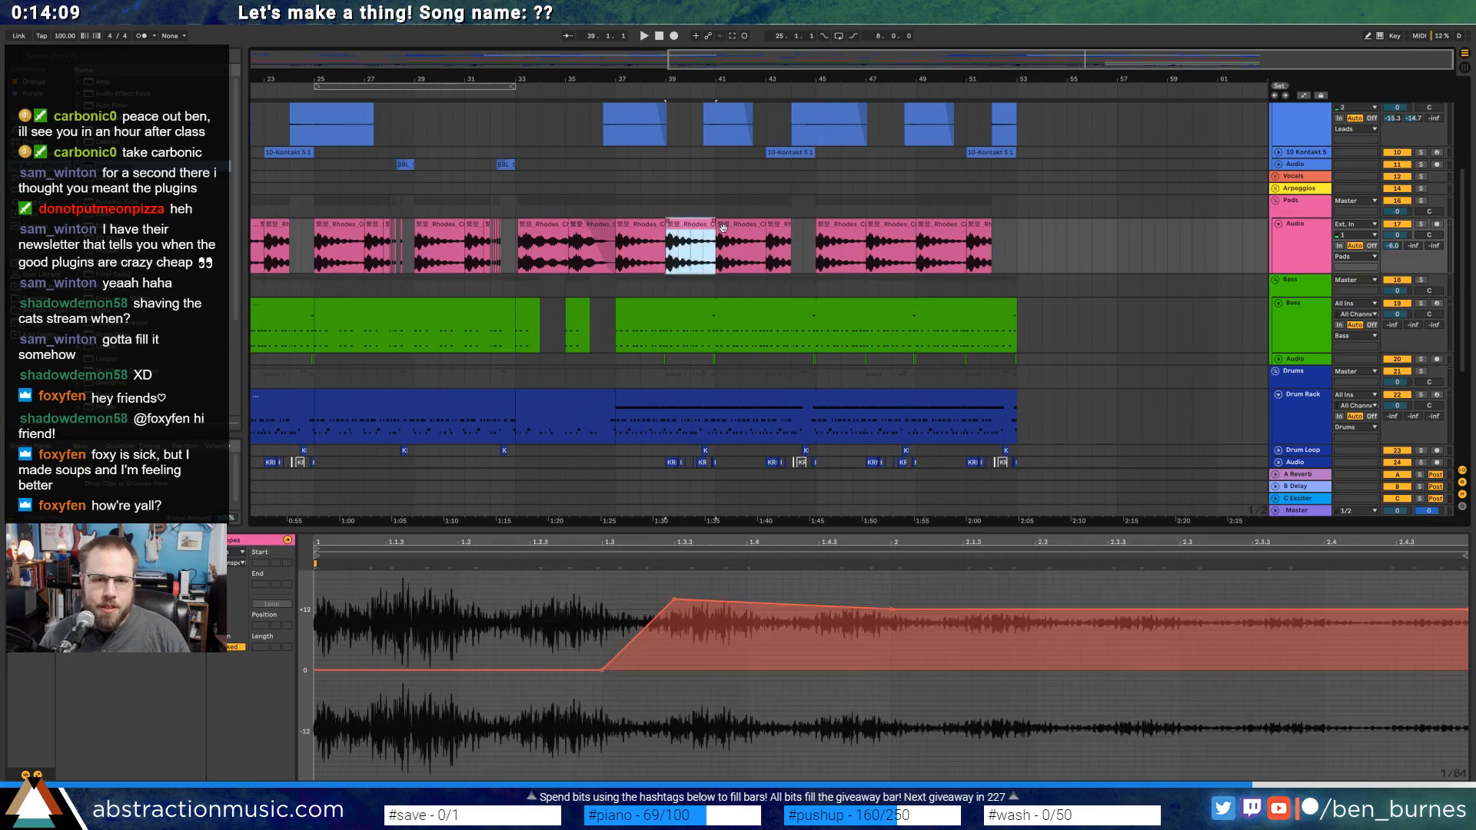
click(1421, 225)
key(space)
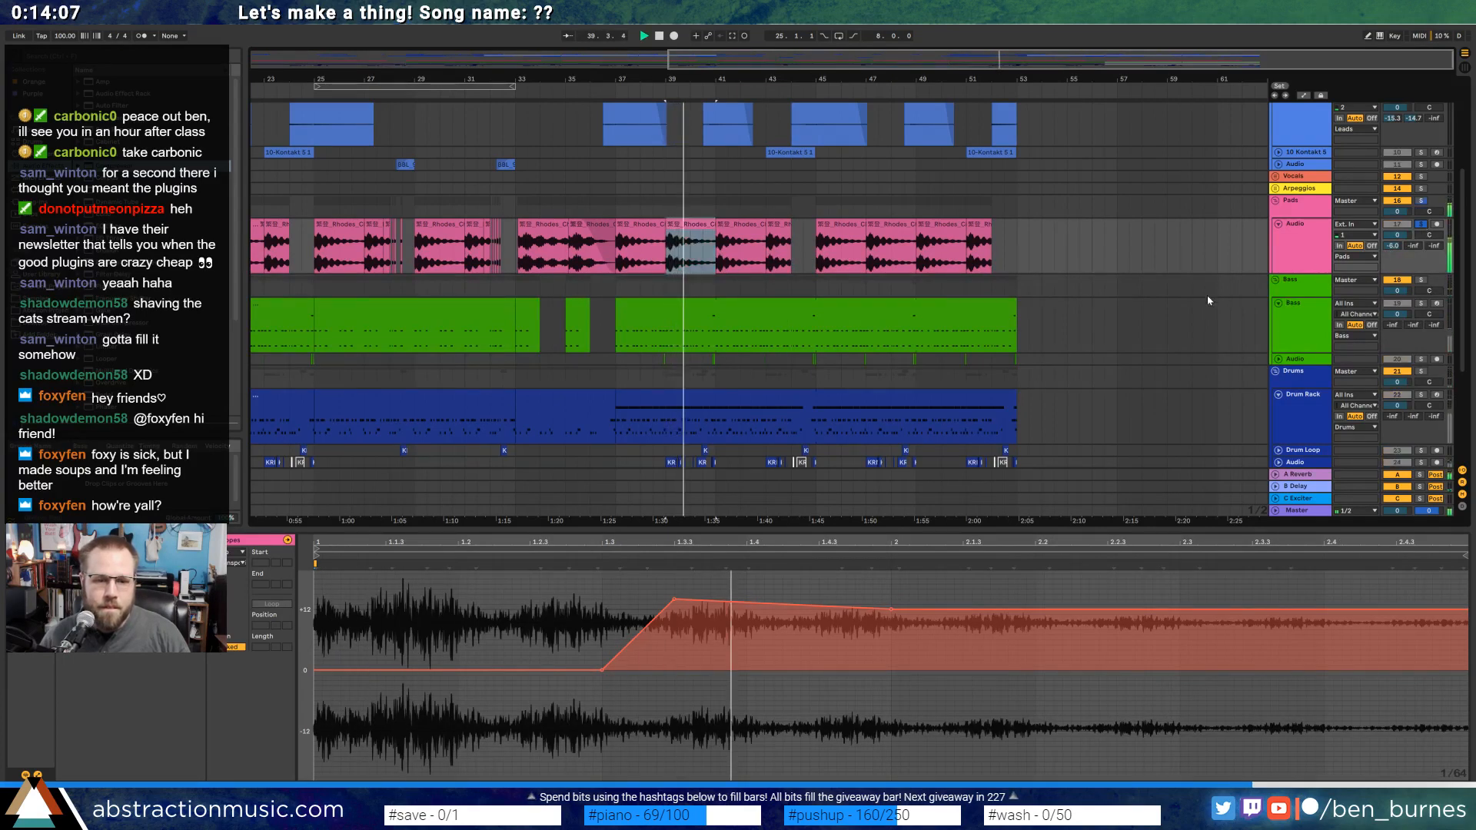
key(space)
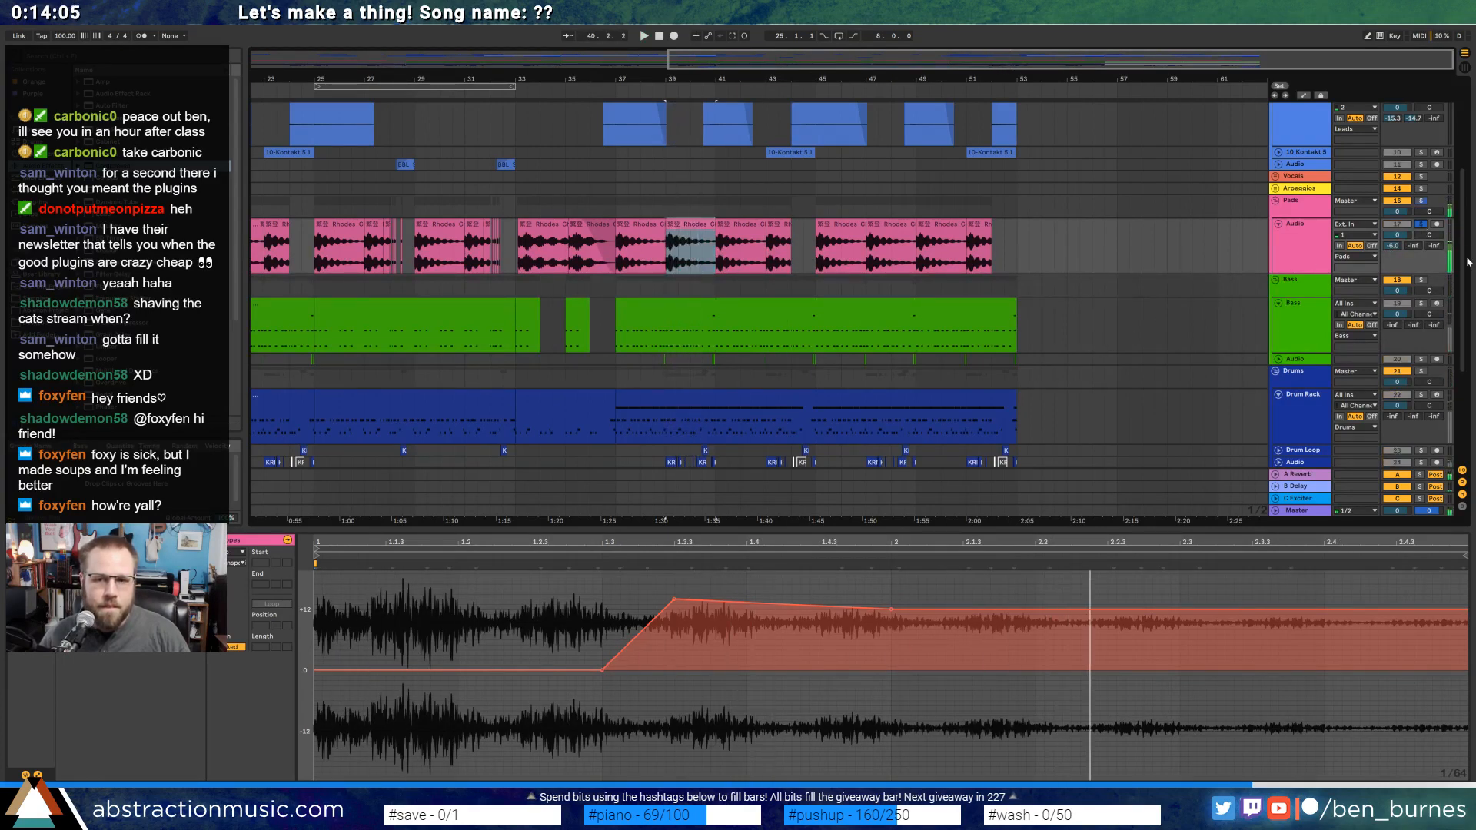
click(1420, 225)
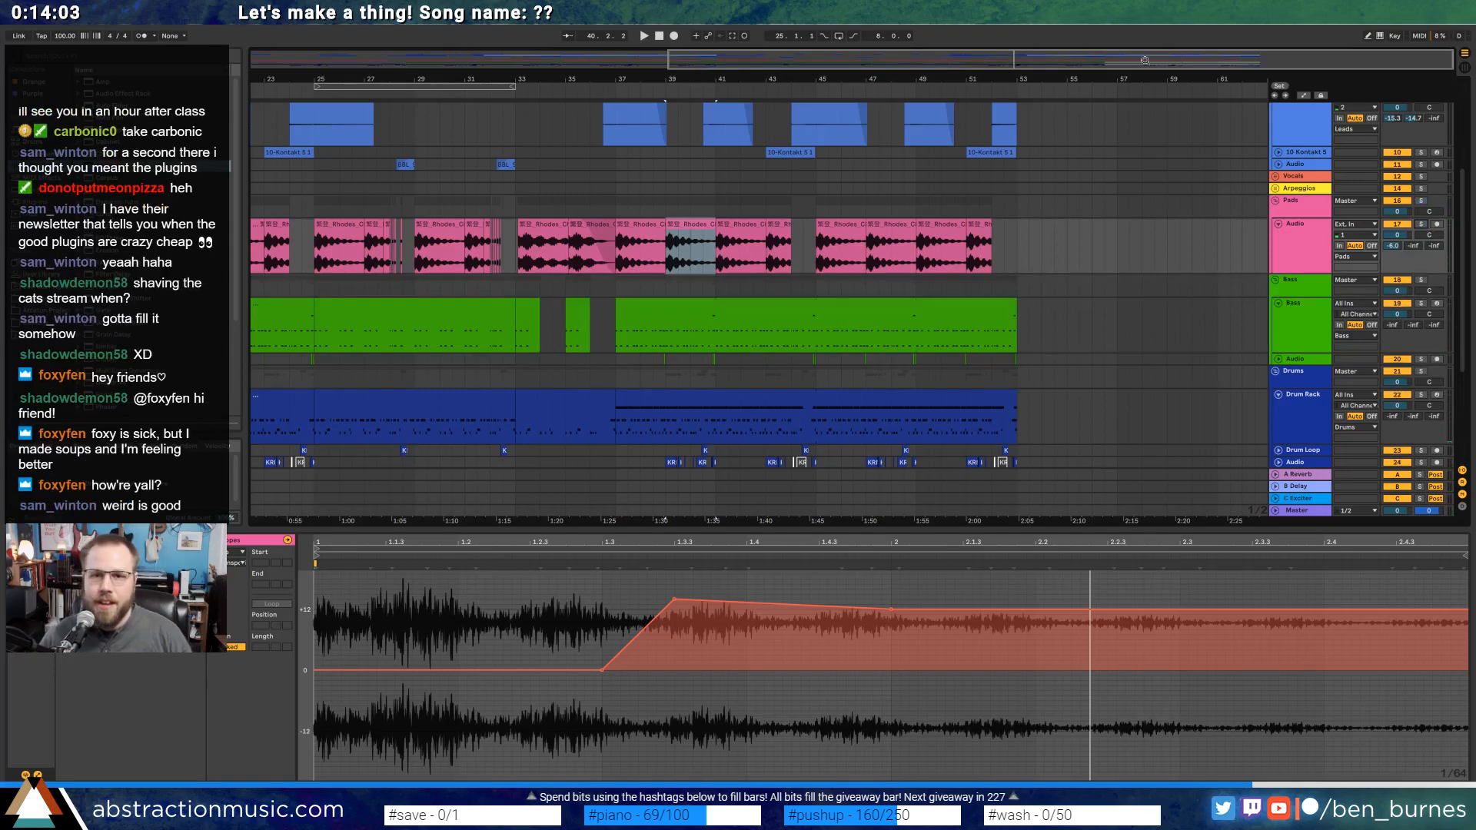
Split off the last half bar of the Rhodes clip before bar 41, open it for clip editing and play it.
drag(991, 62, 991, 37)
key(shift+Tab)
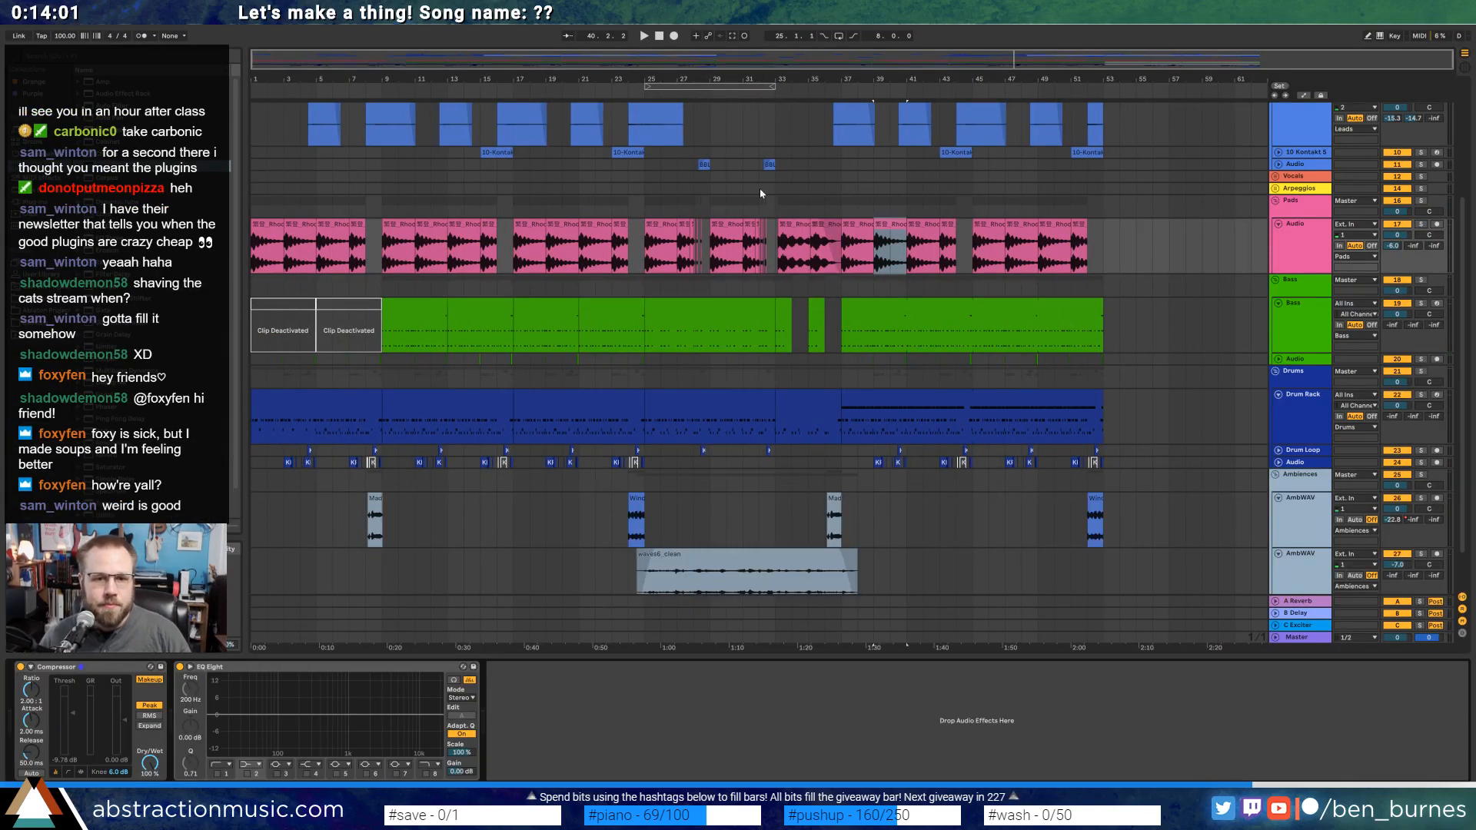
scroll(901, 241, up, 4)
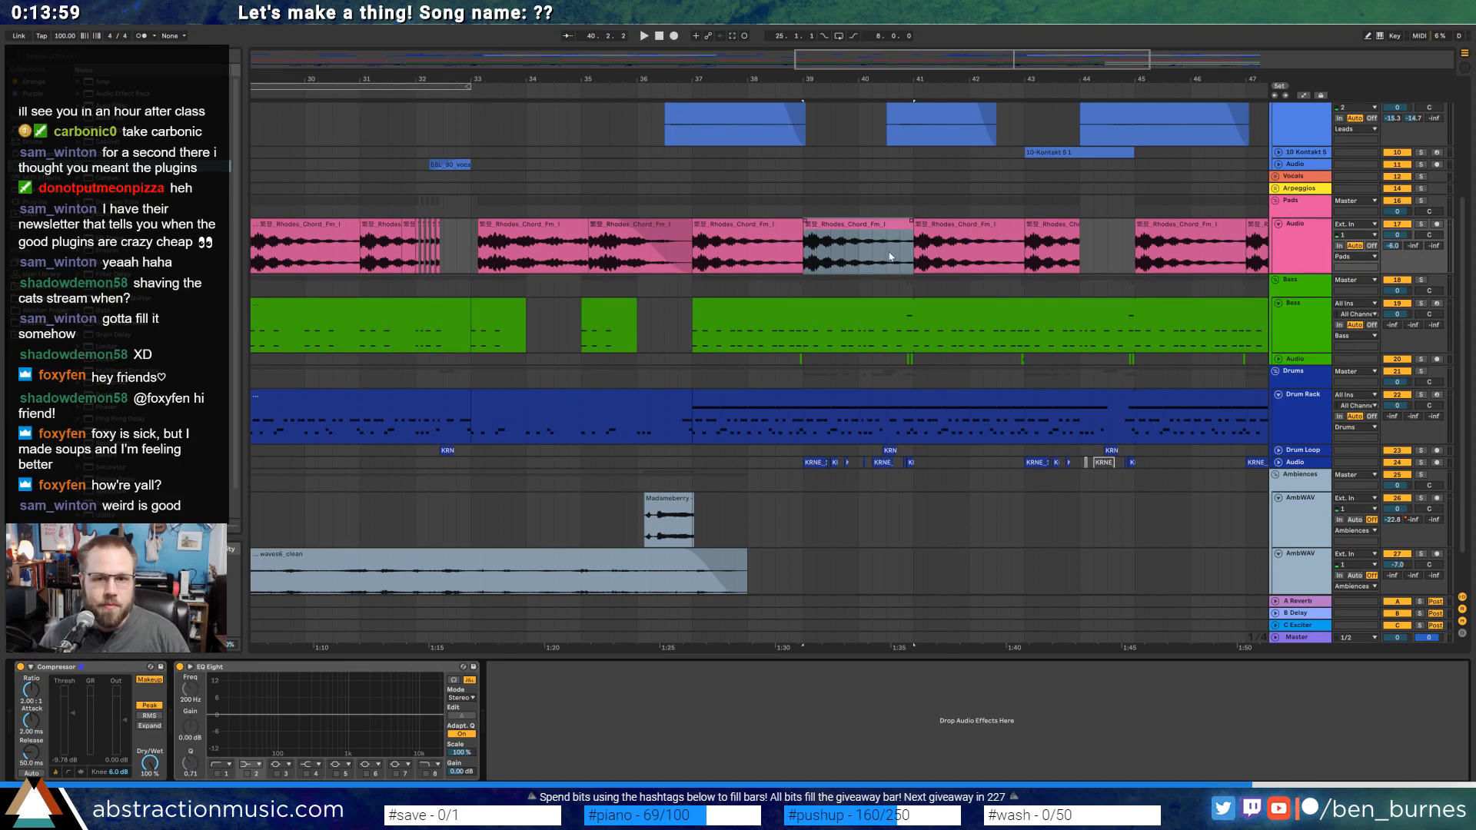
drag(890, 256, 905, 253)
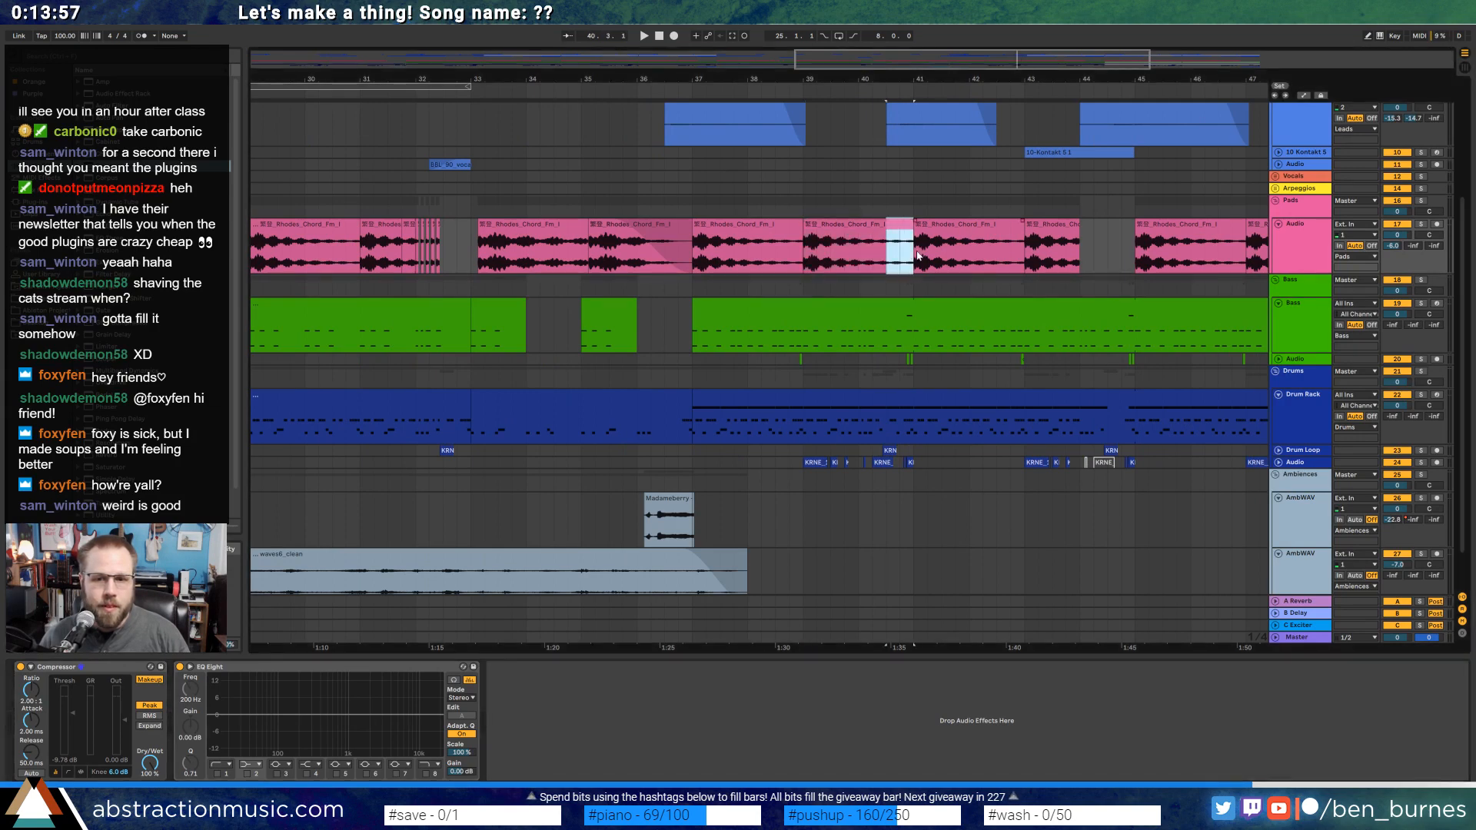
double_click(904, 228)
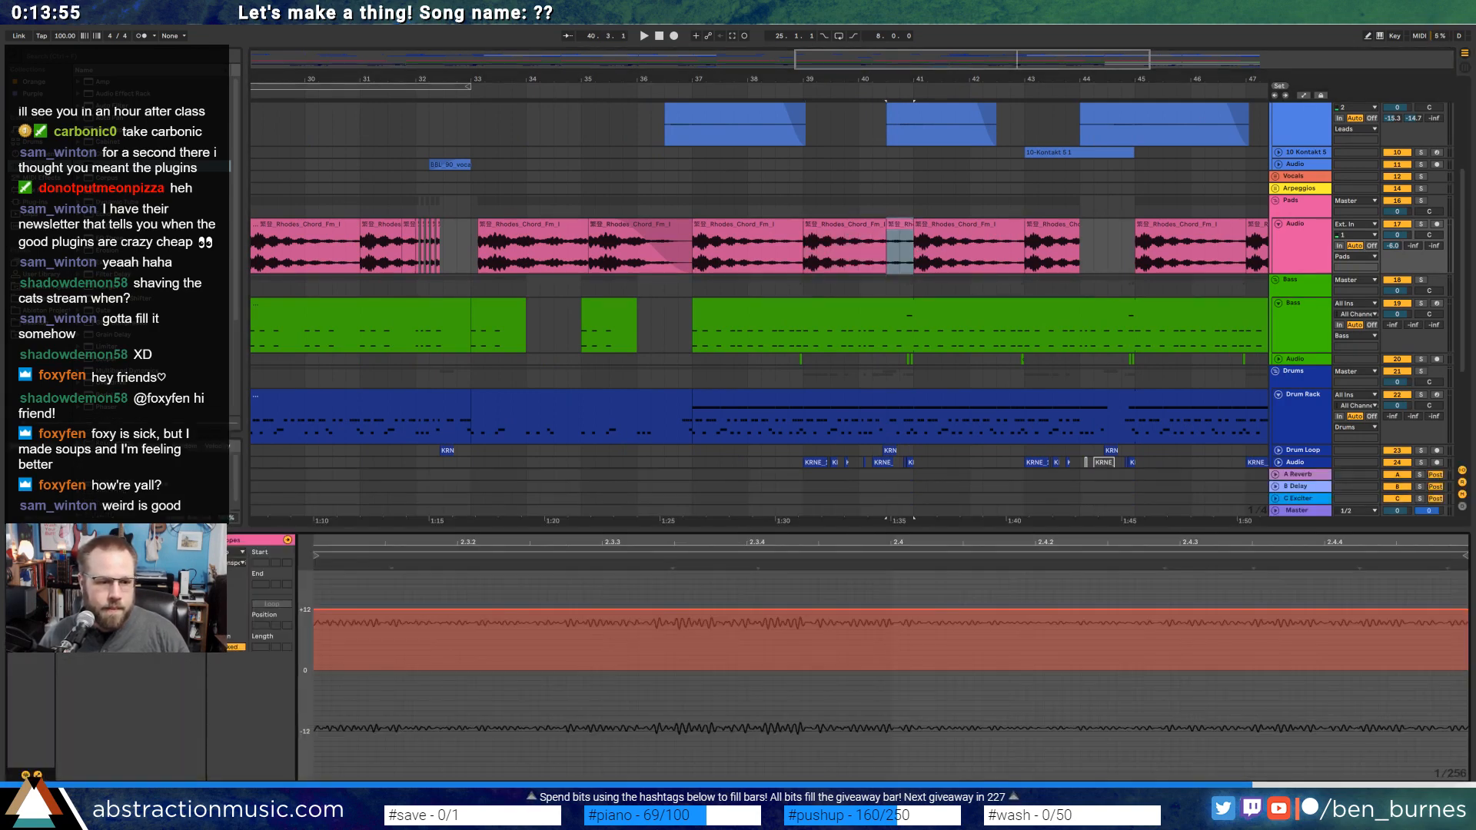
click(146, 676)
key(space)
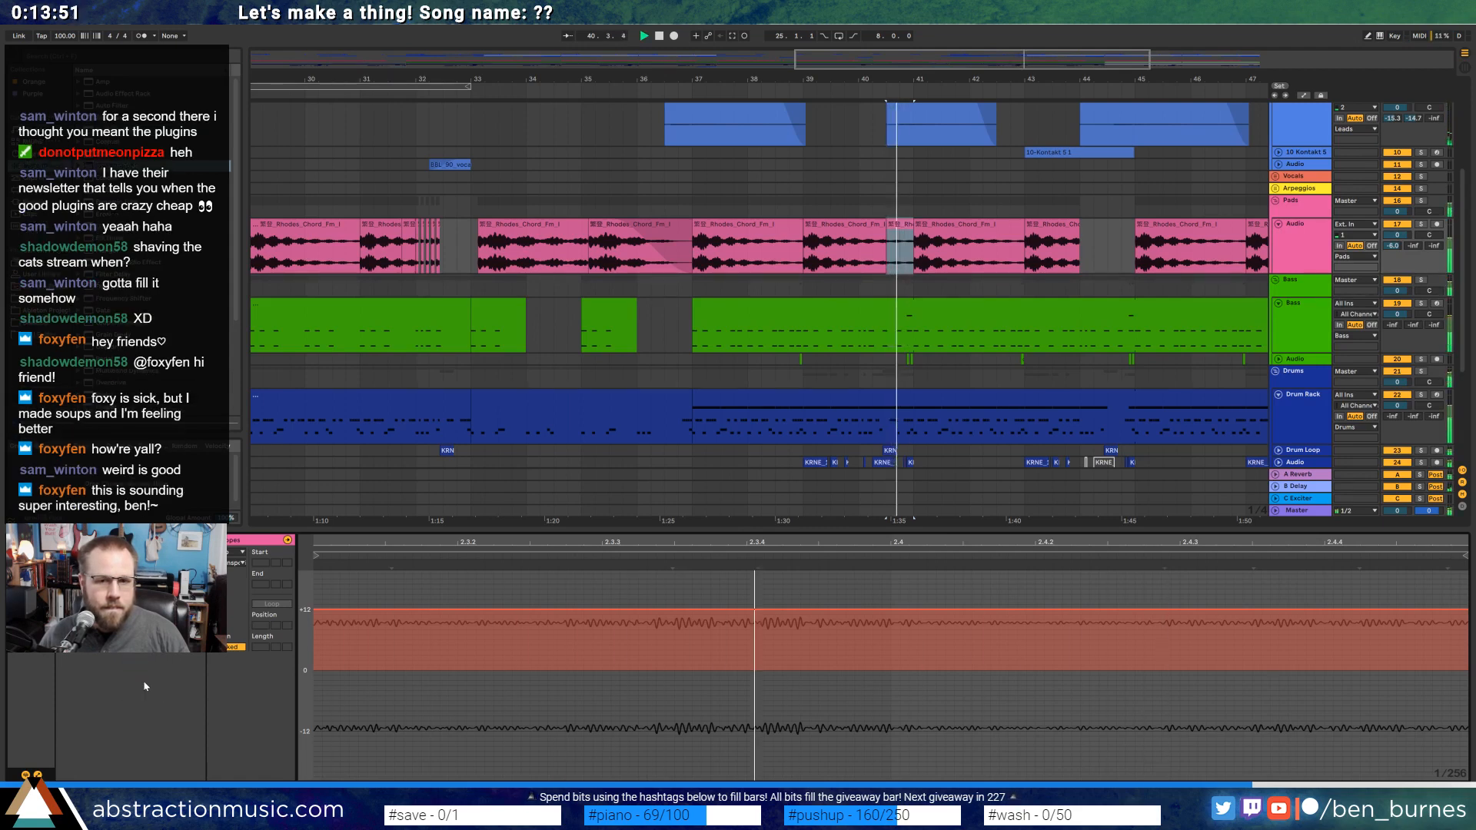
Show the volume envelope of the half-bar Rhodes clip and raise the clip's gain.
click(895, 227)
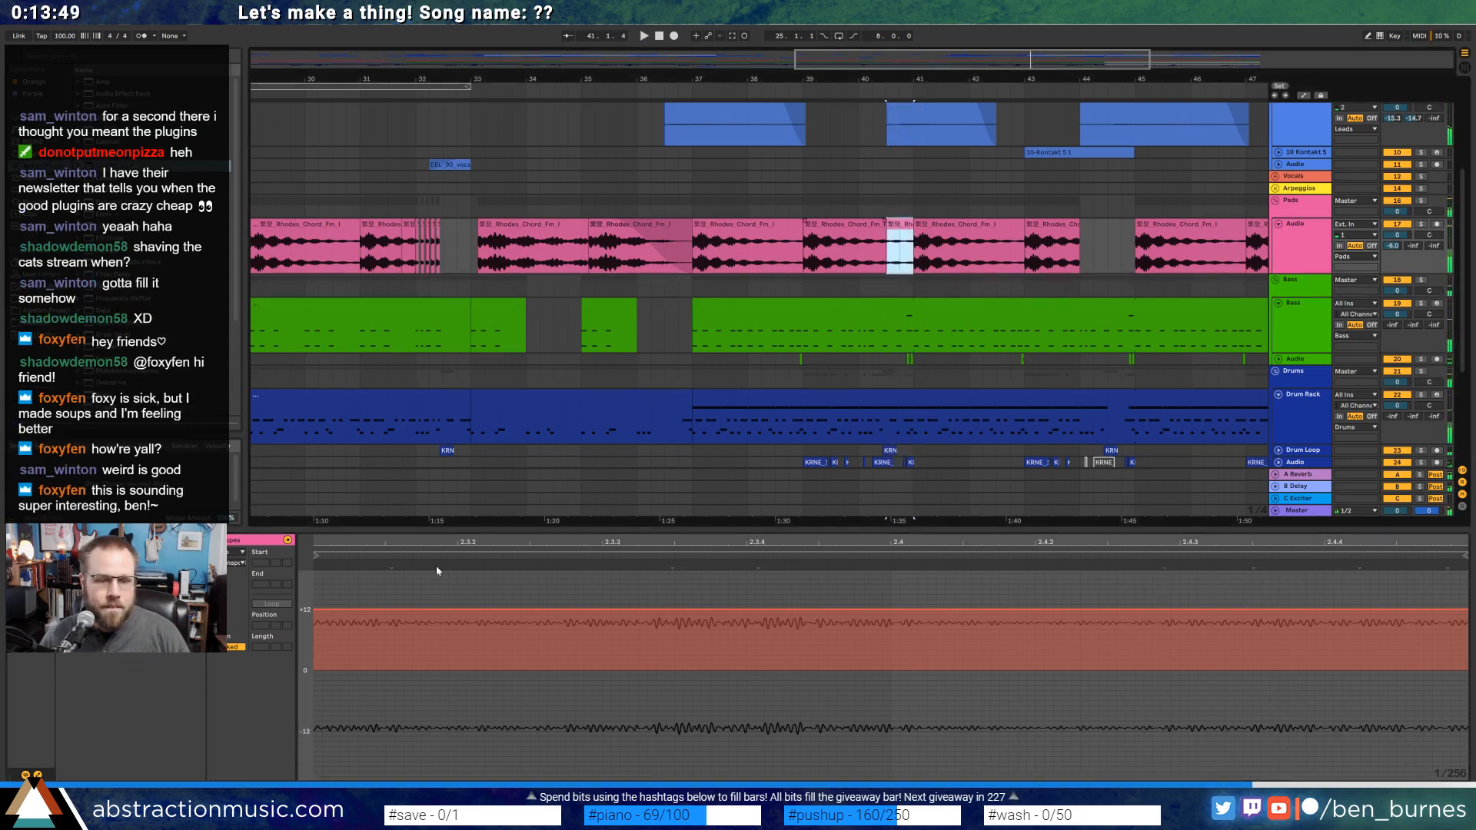
click(235, 563)
click(247, 575)
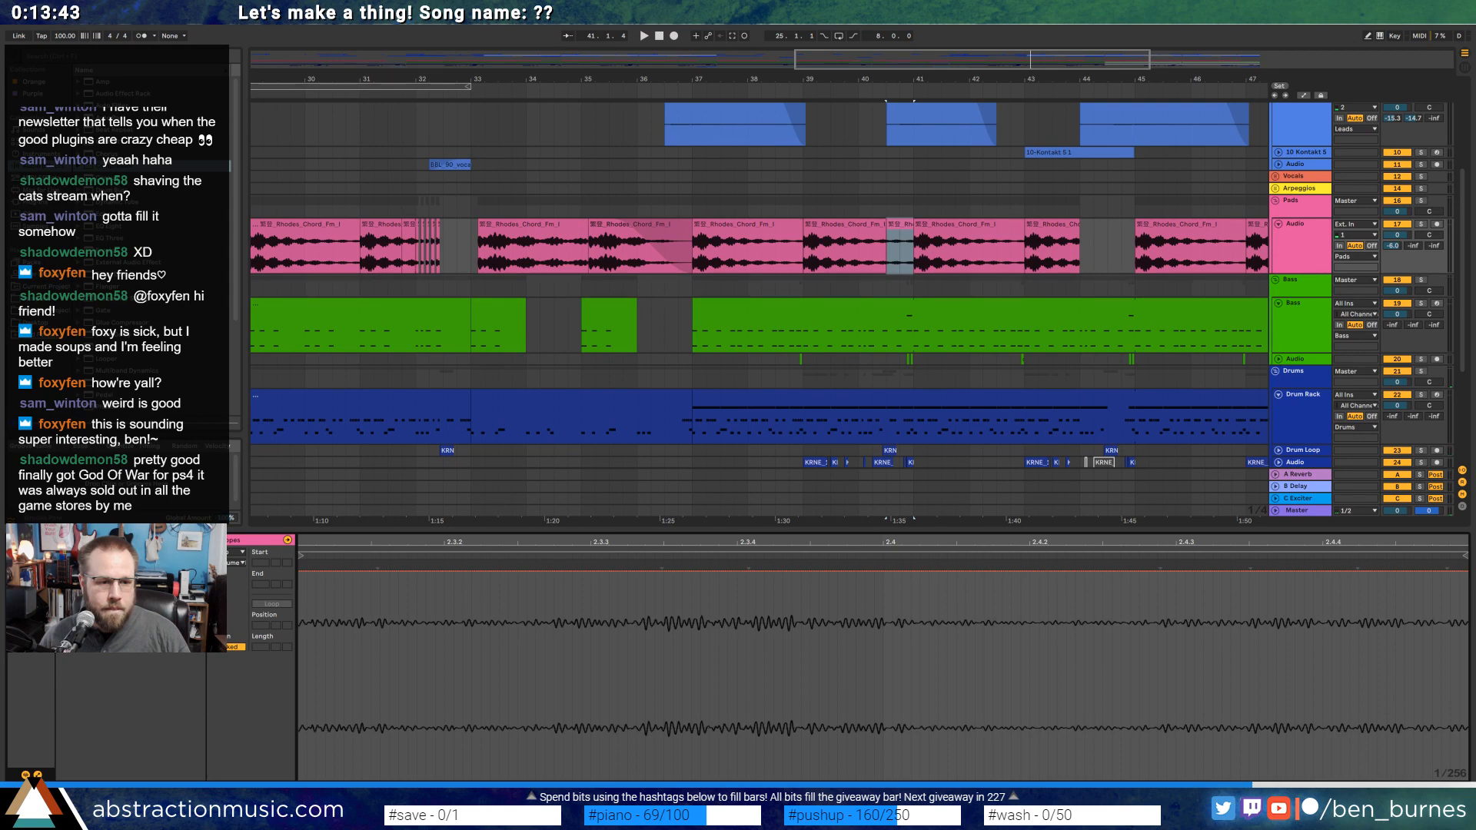
drag(98, 621, 99, 602)
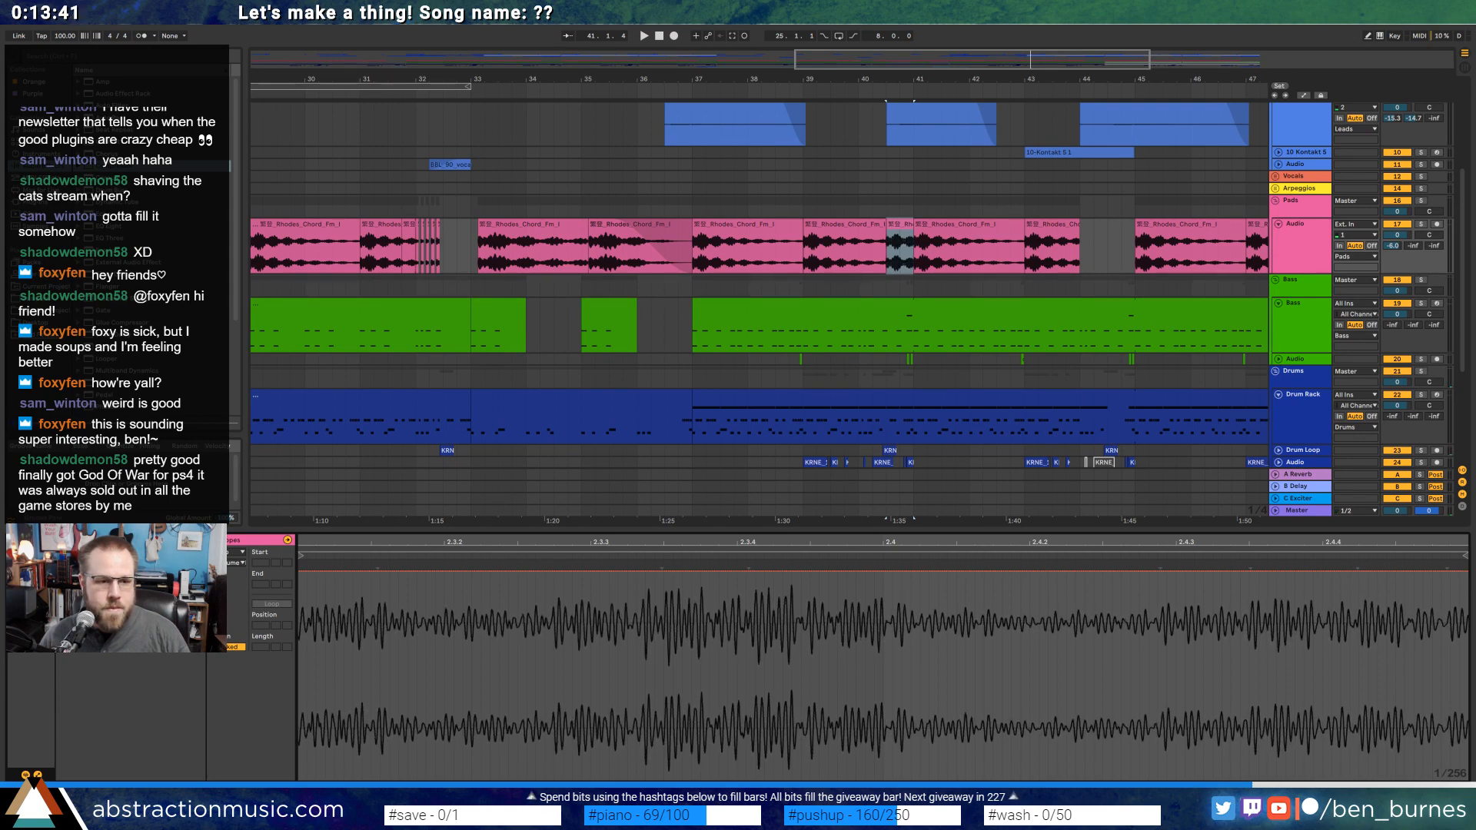
Shape the half-bar clip's volume envelope as a ramp from 45.3 % at its start to 100 % at its end, and audition it.
scroll(1465, 574, down, 4)
click(1459, 573)
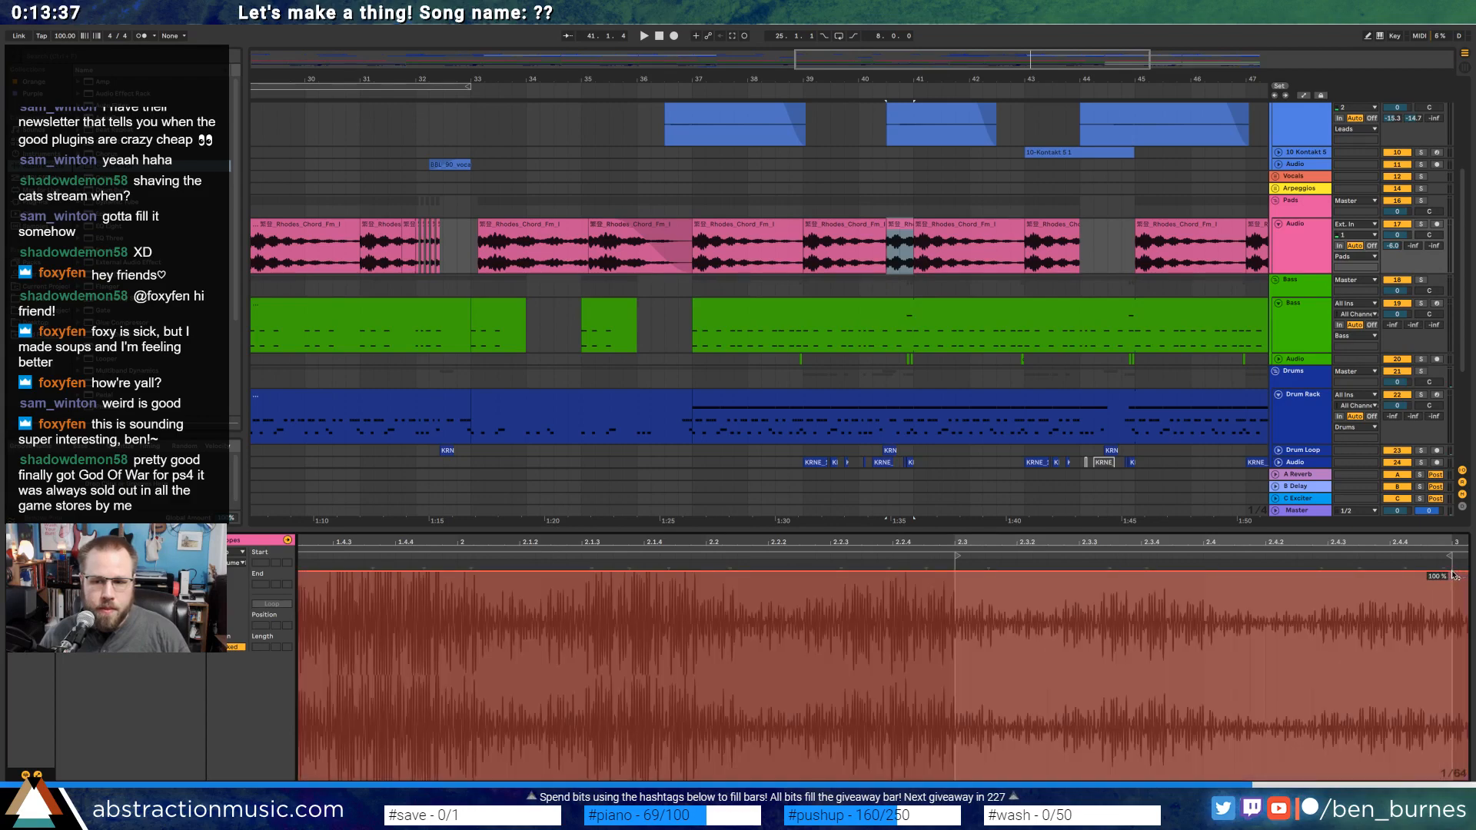
mouse_move(956, 576)
mouse_down()
mouse_move(955, 744)
mouse_move(954, 684)
mouse_up()
key(space)
key(space)
key(space)
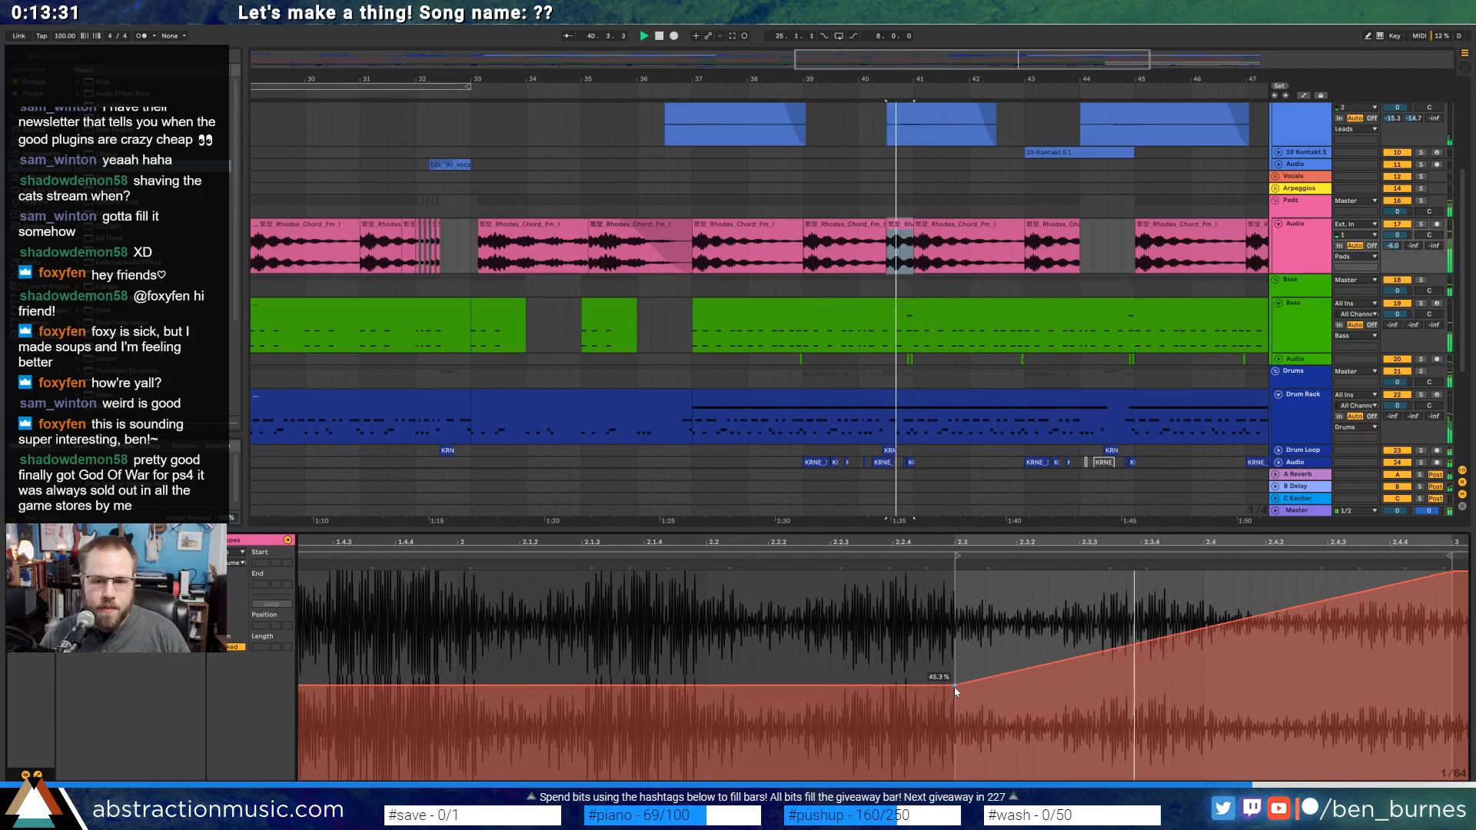
key(space)
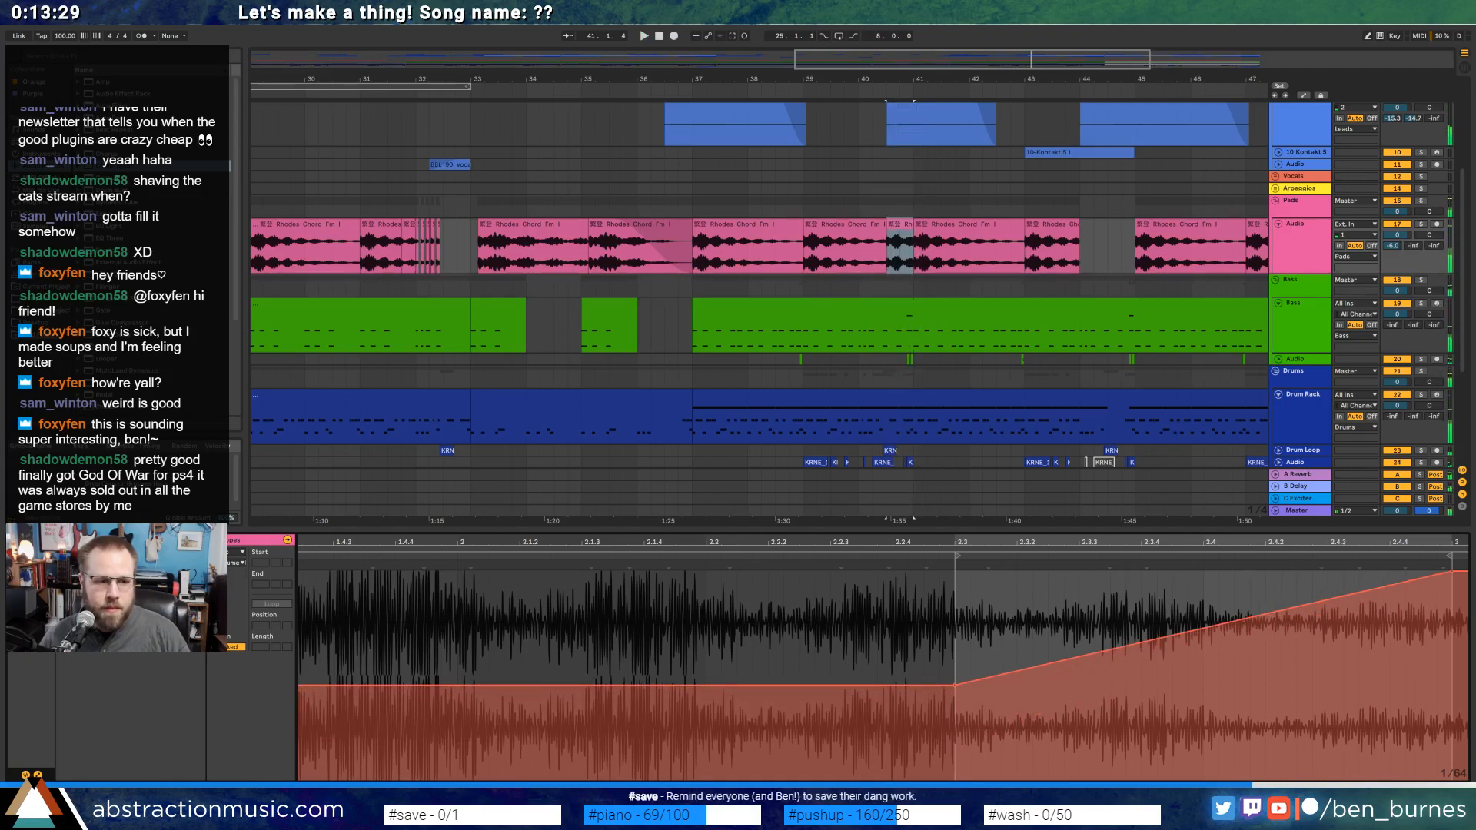
Boost the half-bar clip's gain further, lower the volume ramp's start to 36.5 % and bend the ramp into an upward curve.
key(space)
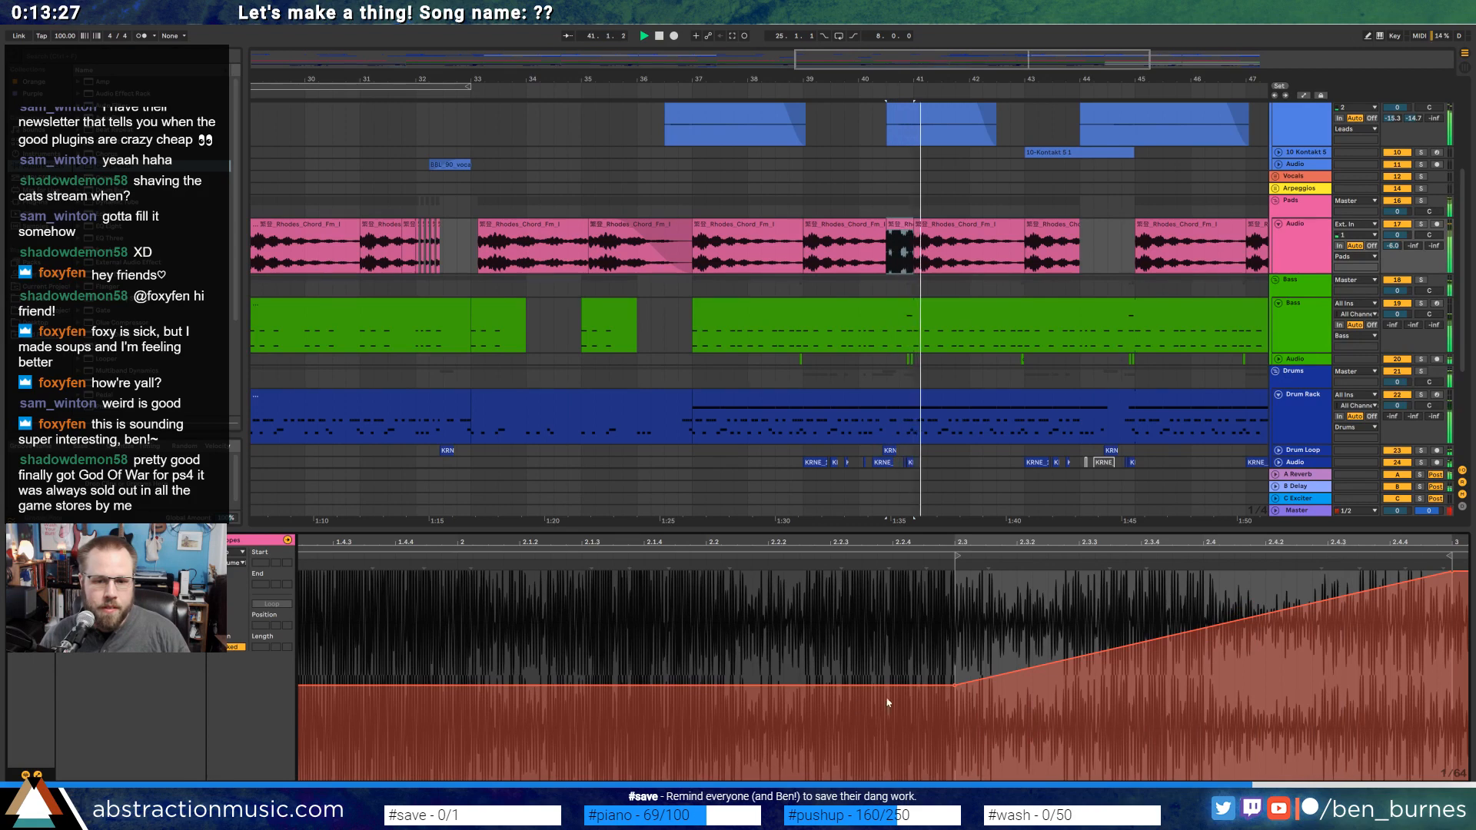
drag(955, 685, 955, 704)
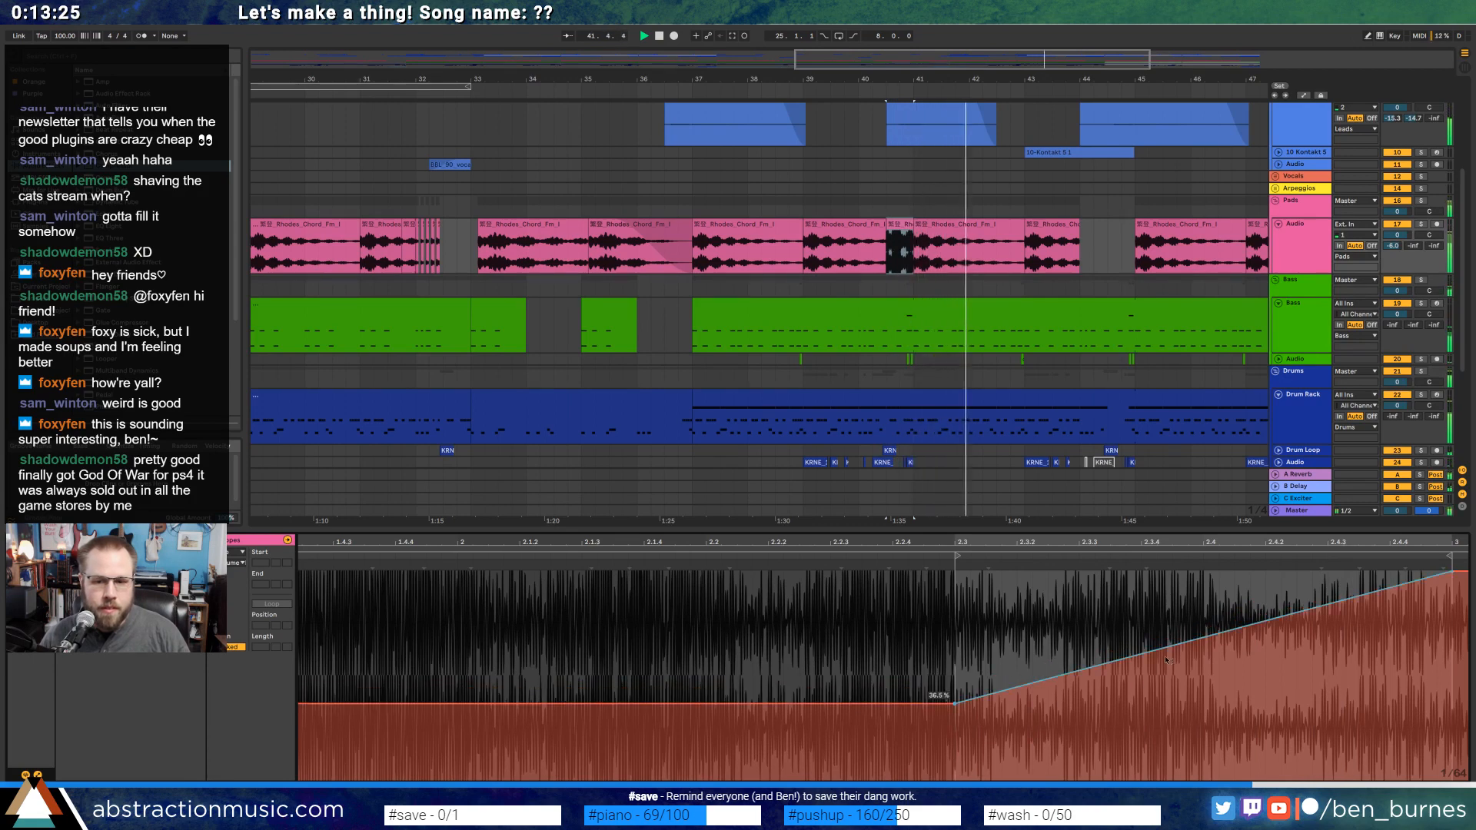
drag(1200, 638, 1200, 664)
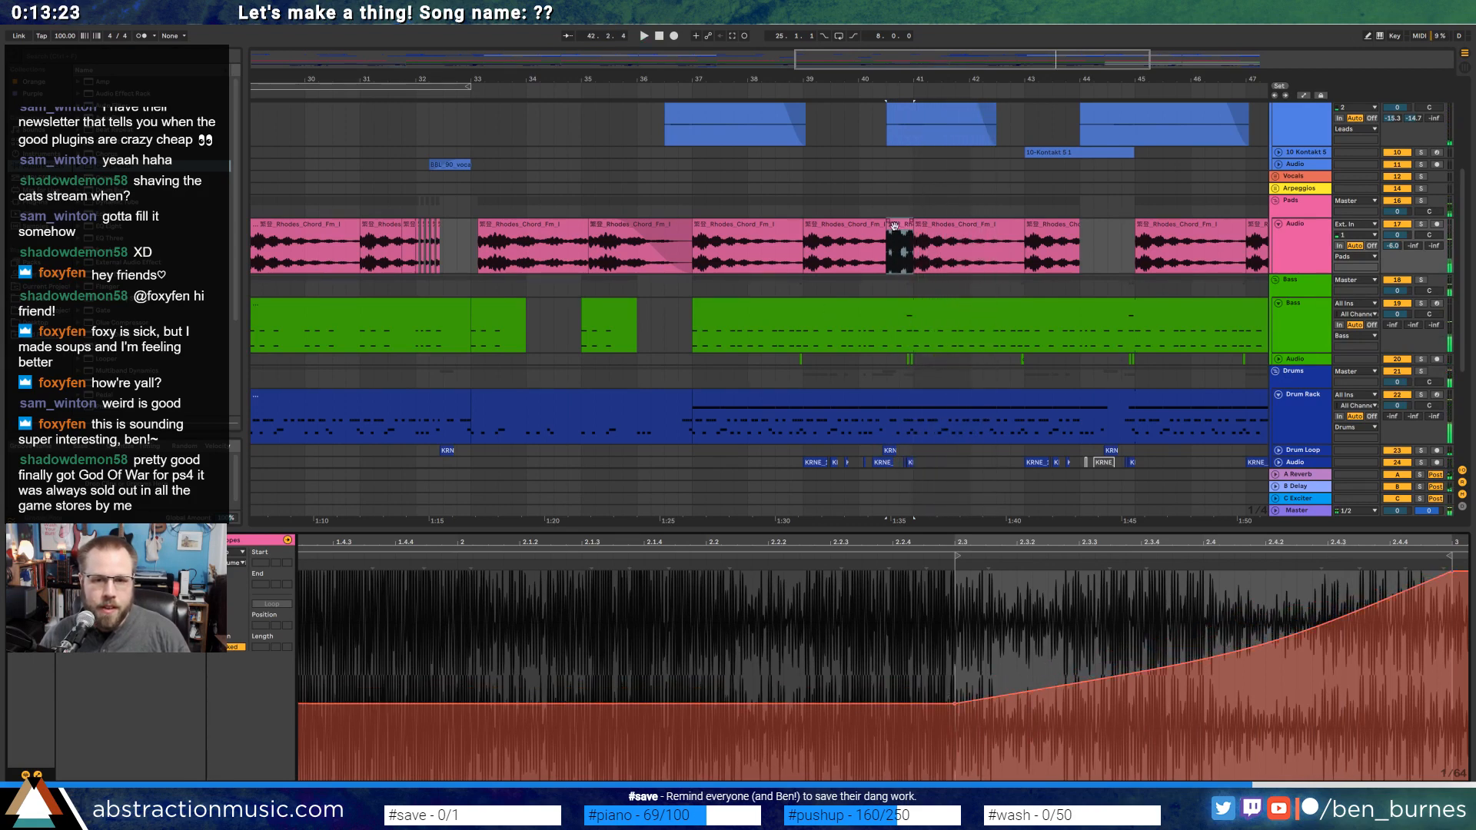
Copy the half-bar swell clip to the matching spot before bar 49 on the same Rhodes track.
scroll(894, 226, up, 1)
scroll(1008, 229, right, 6)
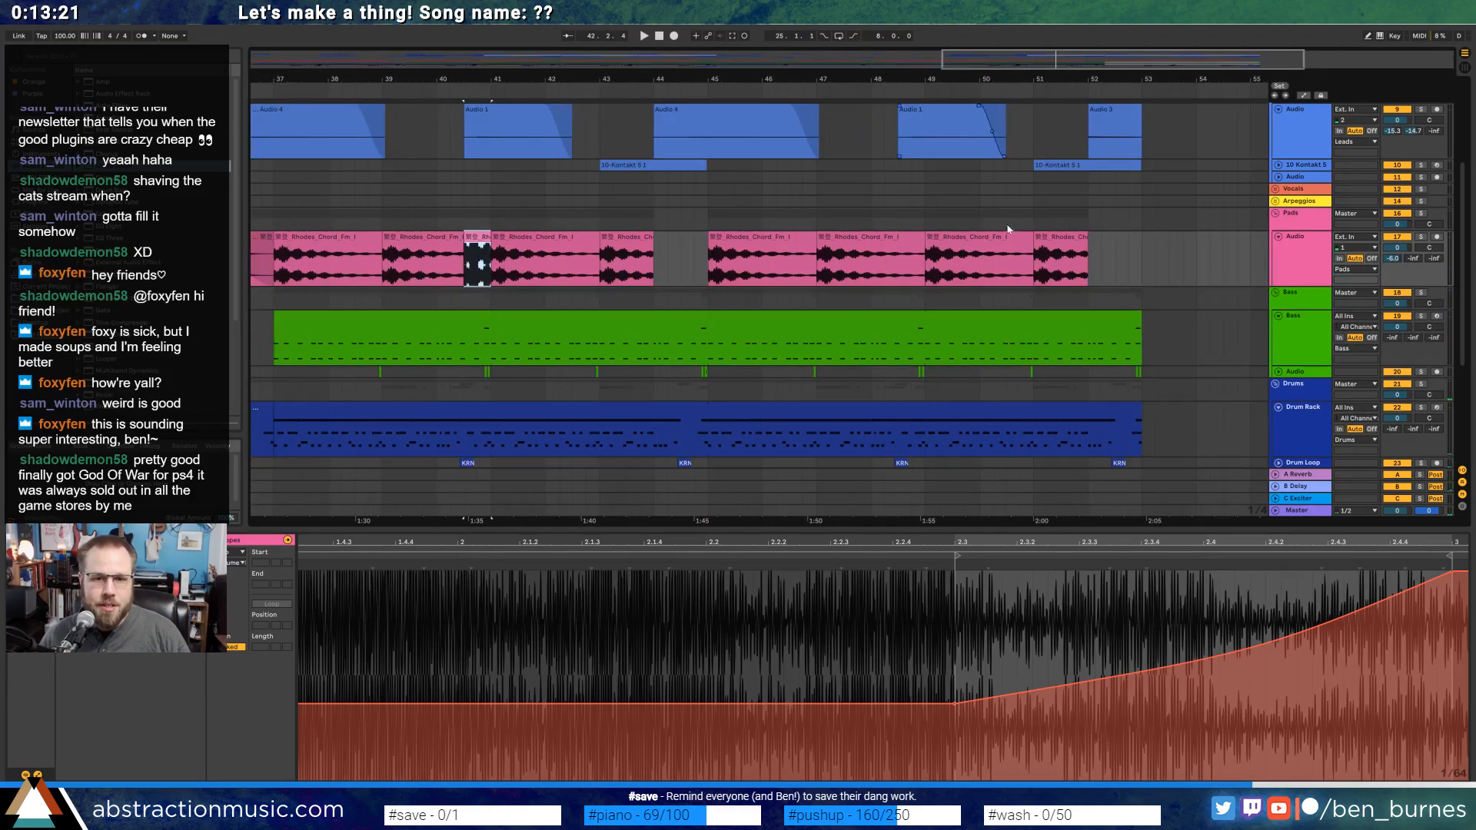
click(901, 268)
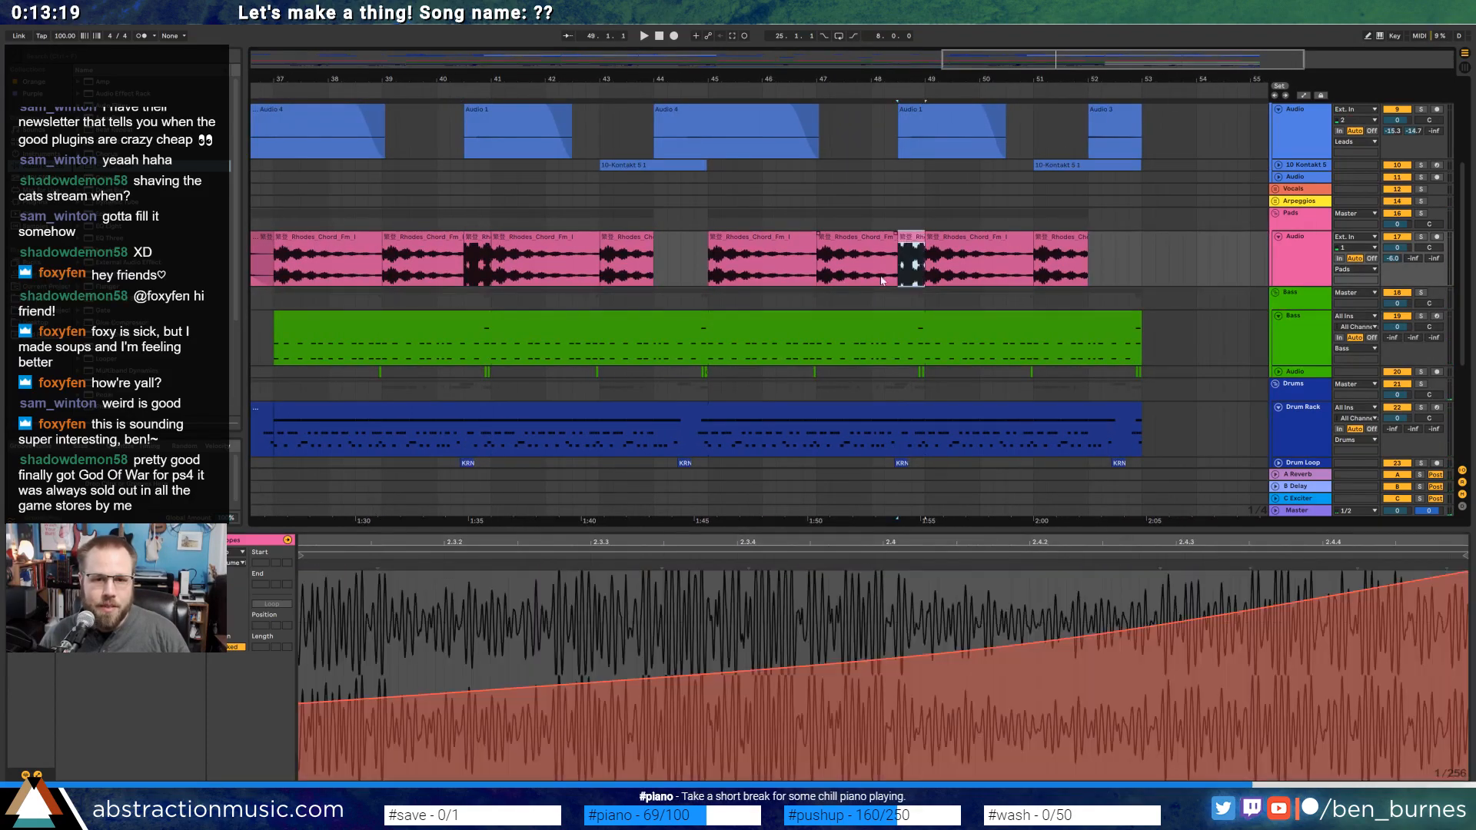
Copy the half-bar Rhodes swell clip to the half bars before bar 45 and before bar 53 on the same track.
click(470, 244)
key(ctrl+c)
click(683, 260)
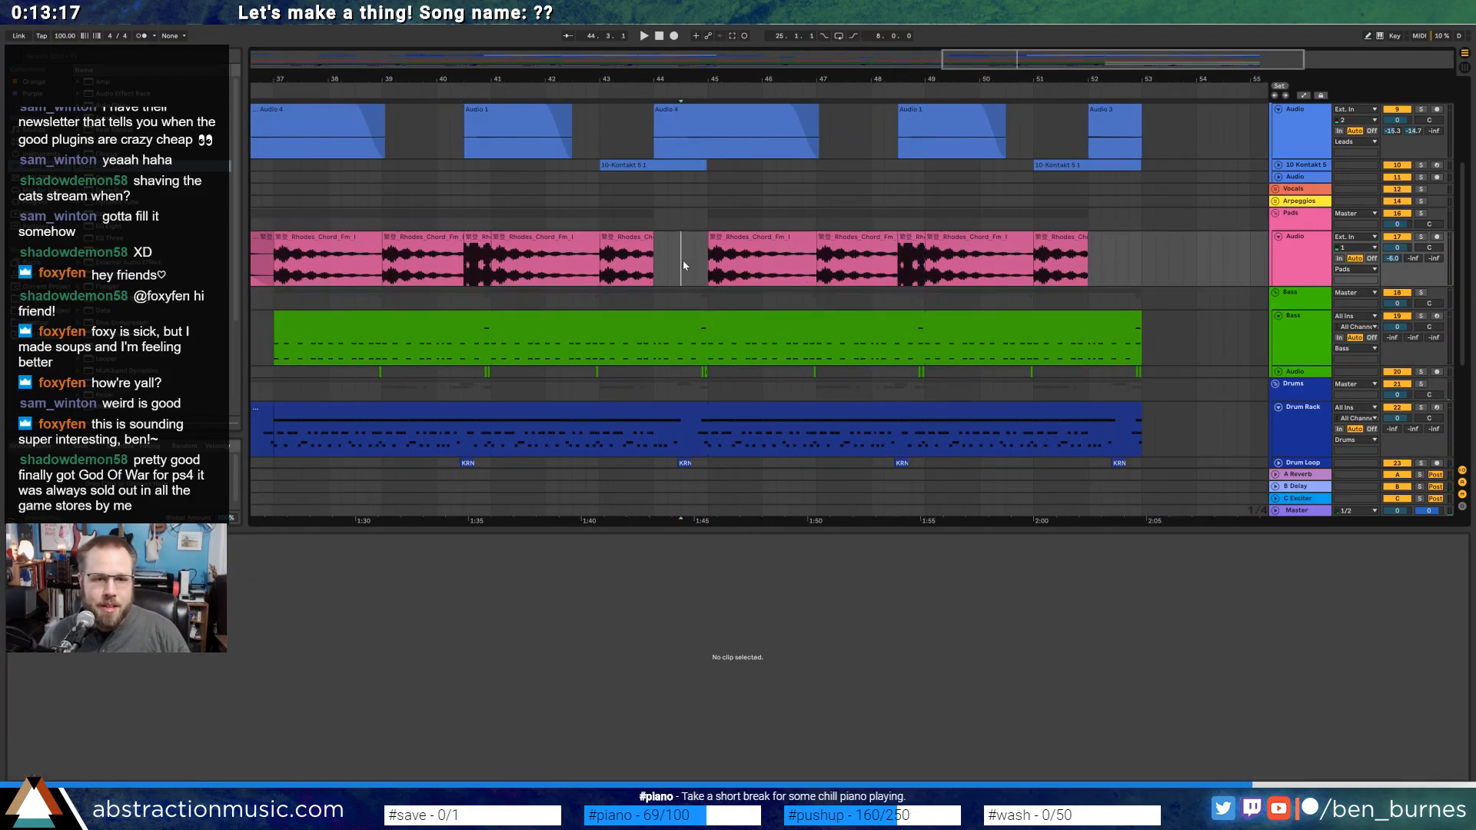
key(ctrl+v)
click(1117, 266)
key(ctrl+v)
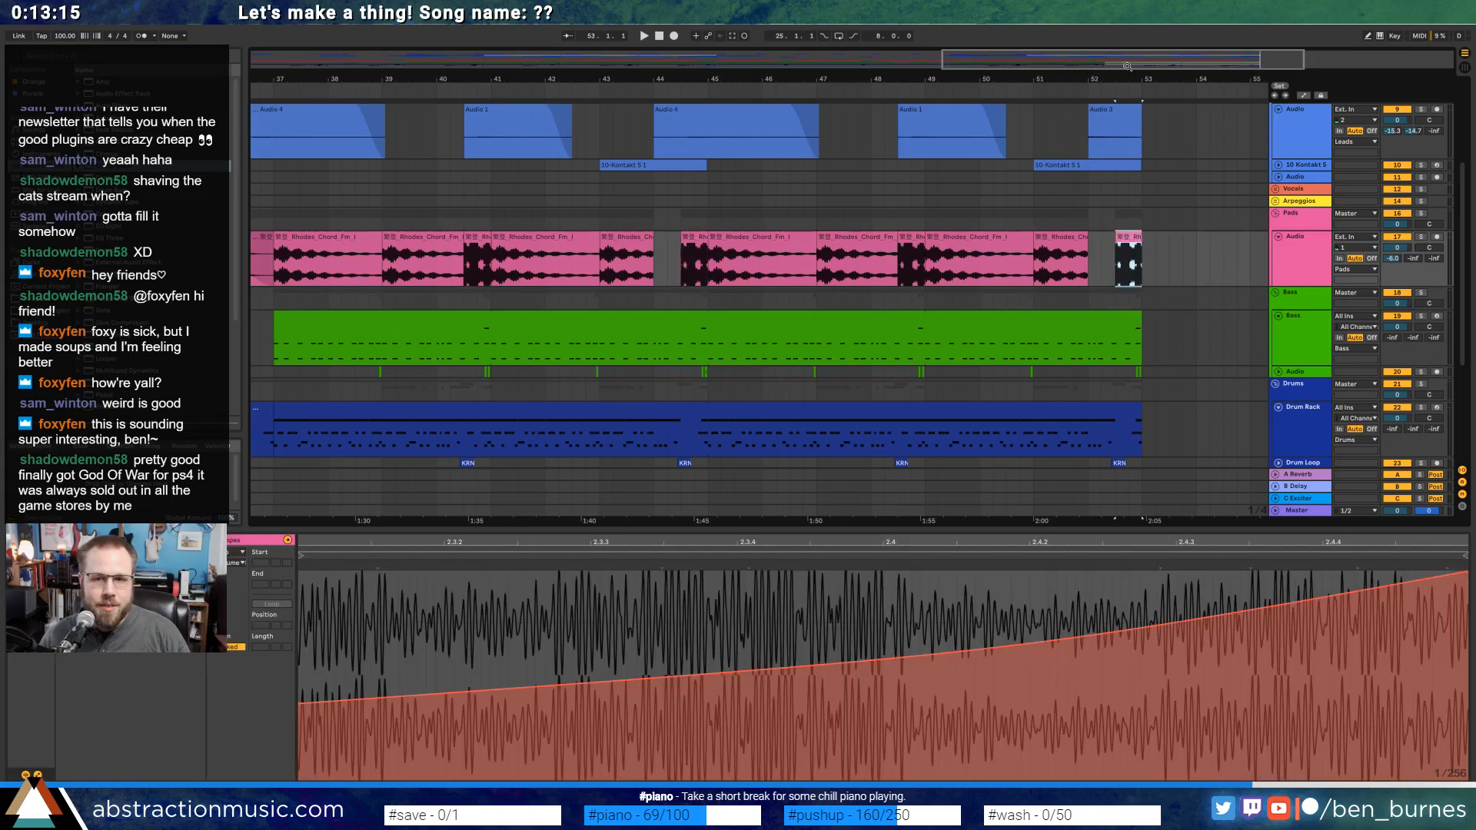
Audition the arrangement from the Rhodes clip at bar 29 to about bar 34.
ctrl+scroll(1025, 170, down, 3)
ctrl+scroll(790, 170, down, 2)
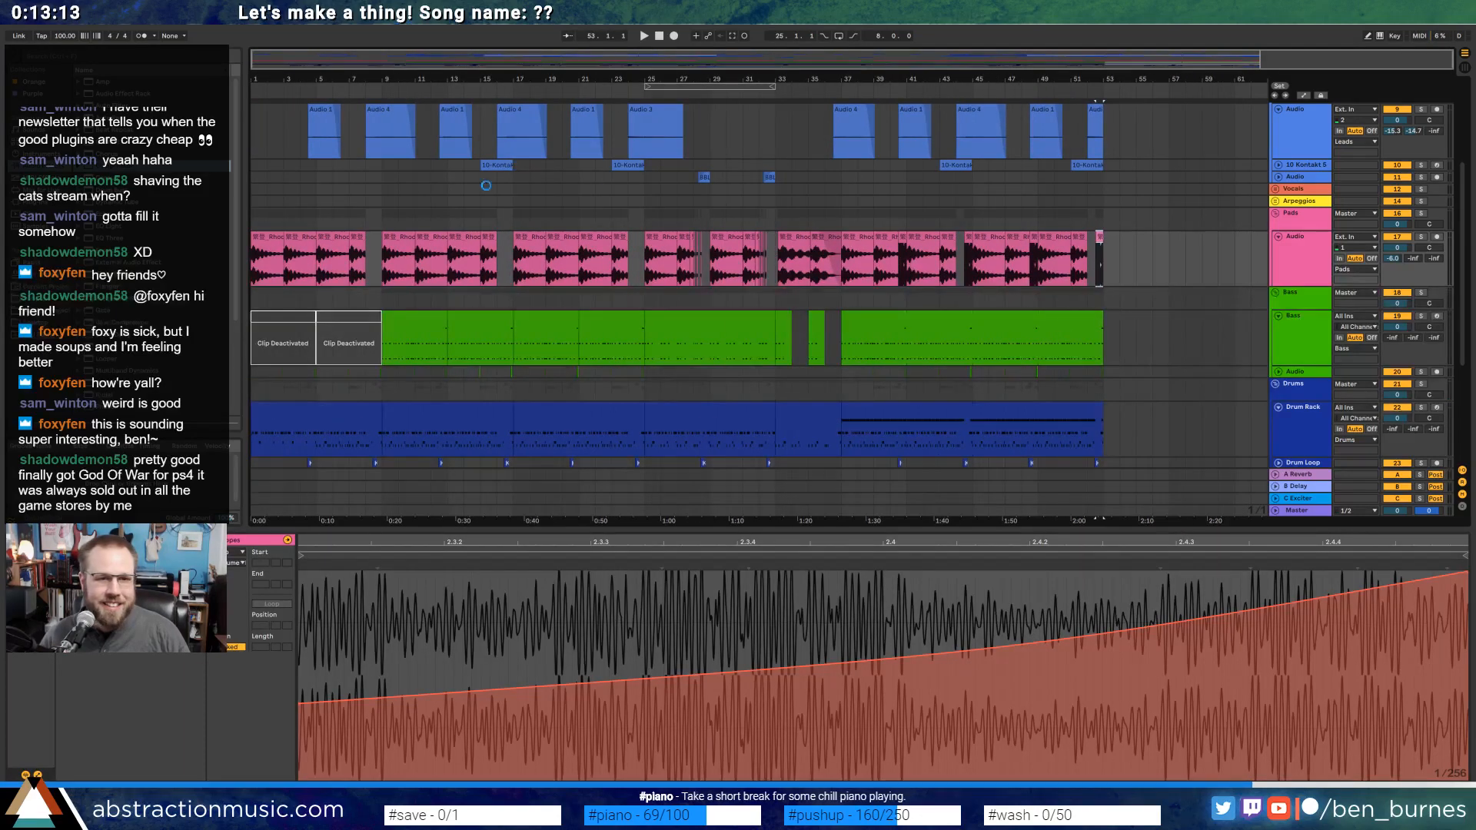
click(711, 248)
key(space)
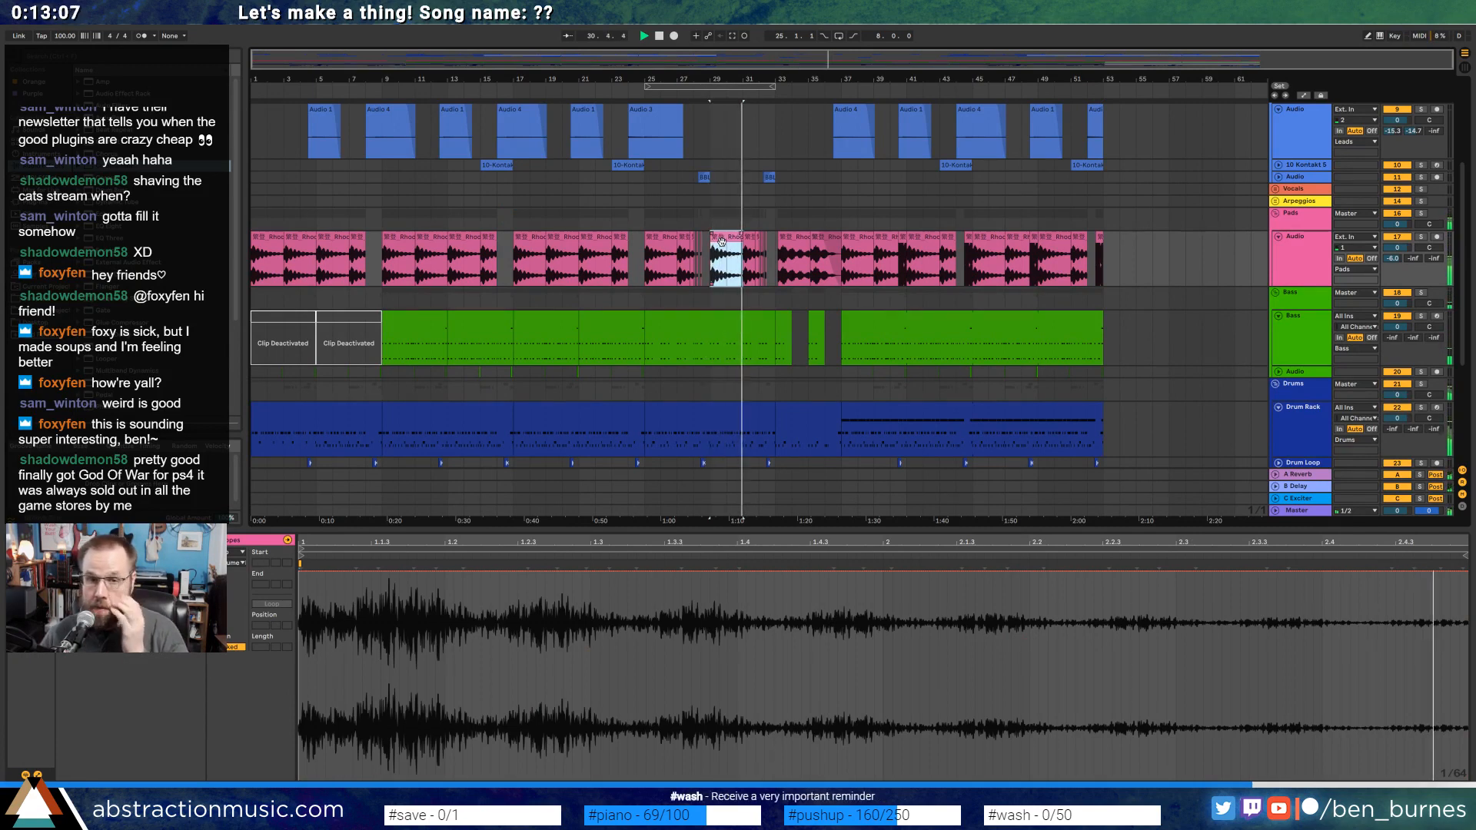
key(shift+Tab)
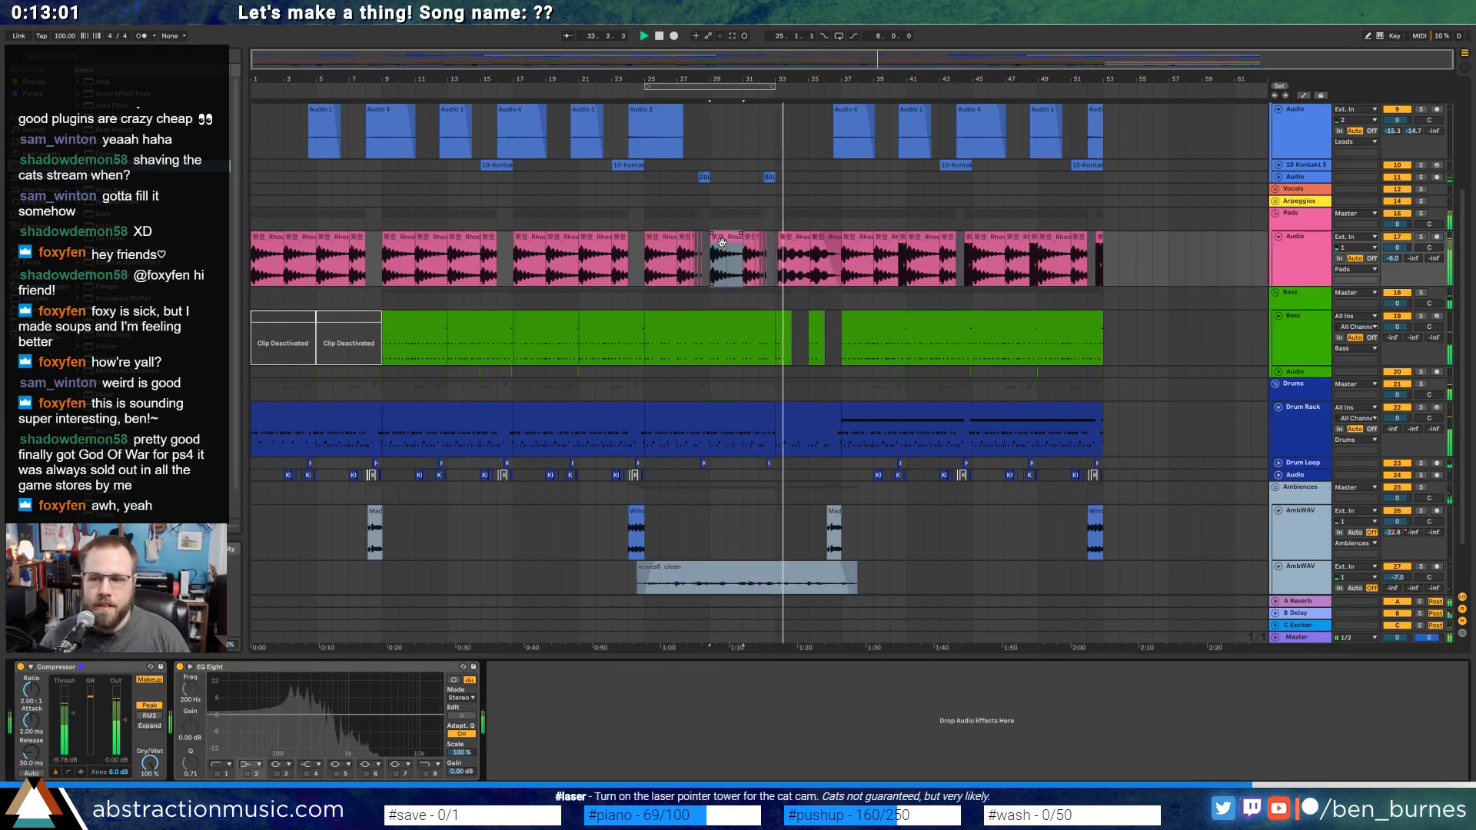
key(space)
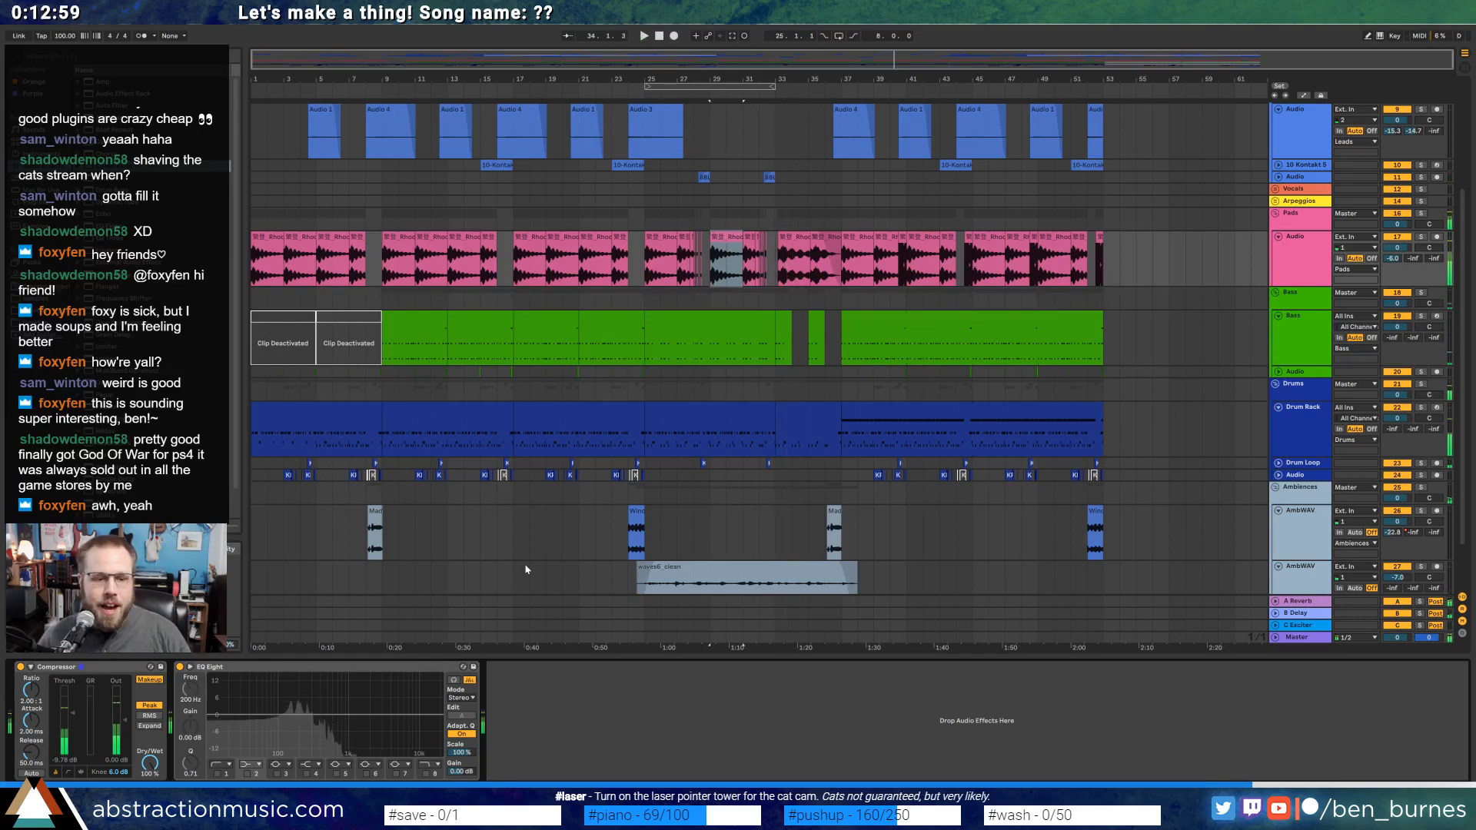
Open Splice and glance through the library's recently added sounds, minimizing the window when done.
click(431, 800)
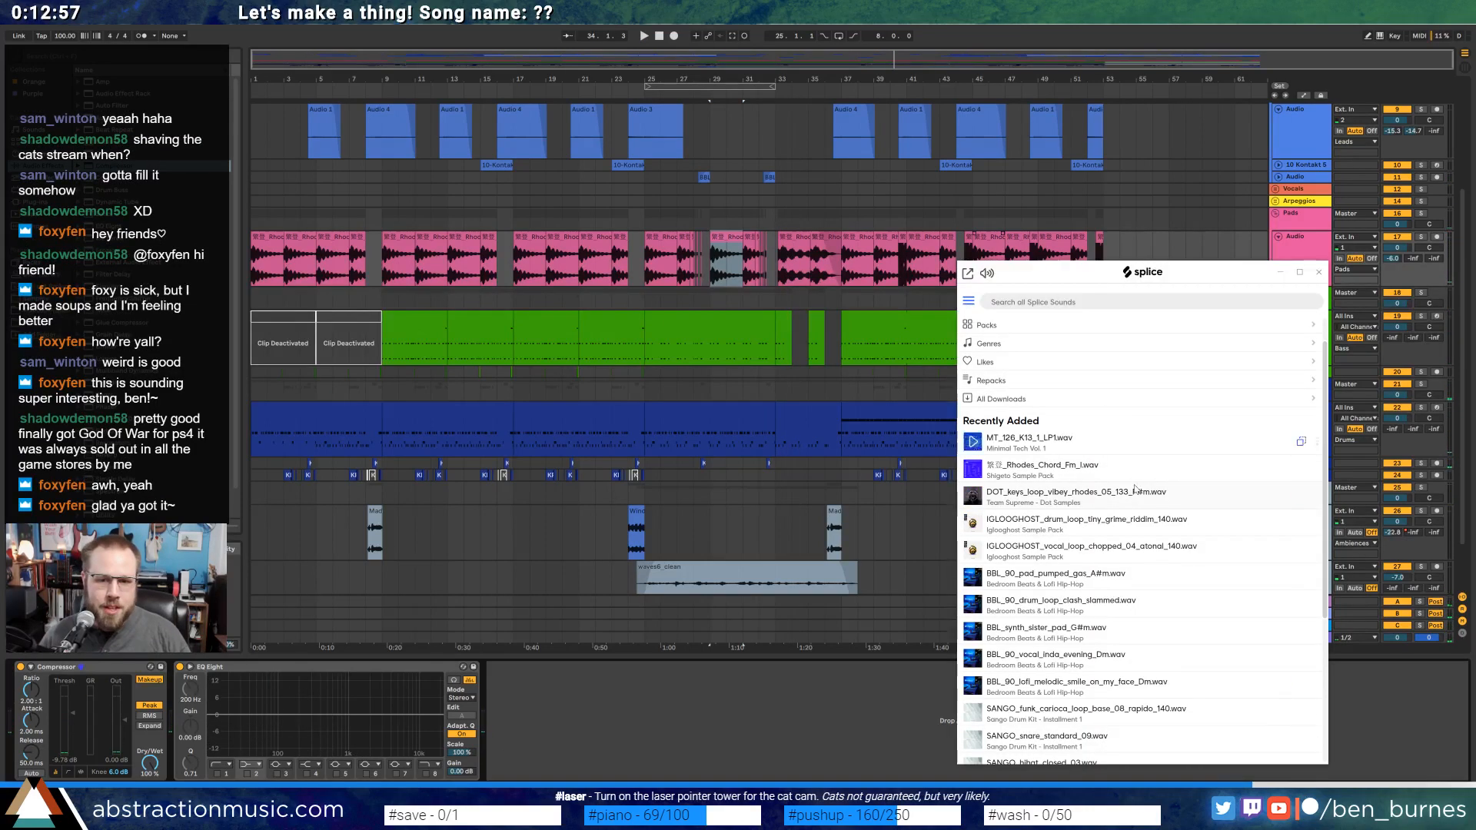
scroll(1083, 550, down, 3)
scroll(1082, 547, up, 5)
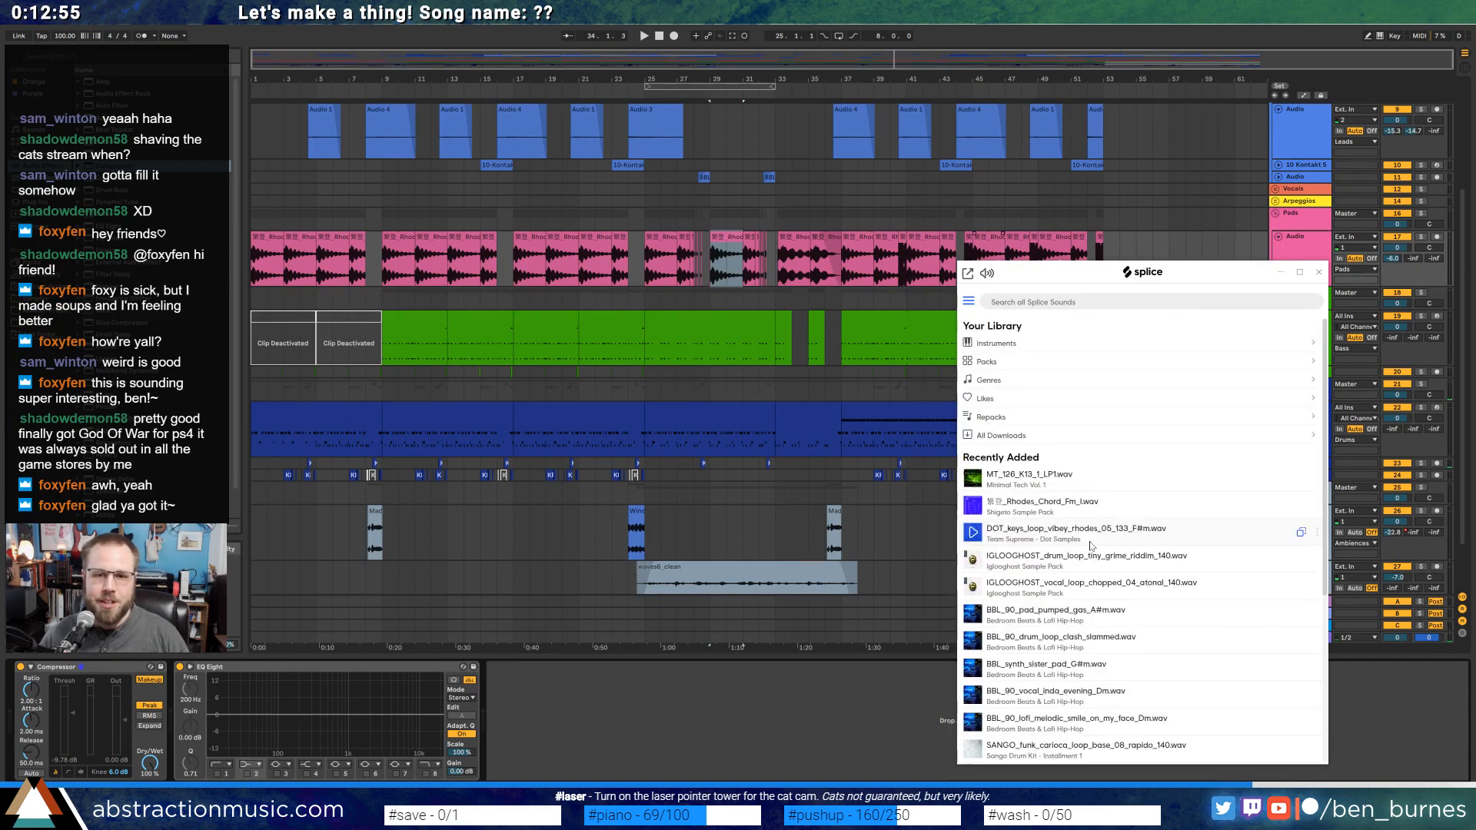
click(1279, 273)
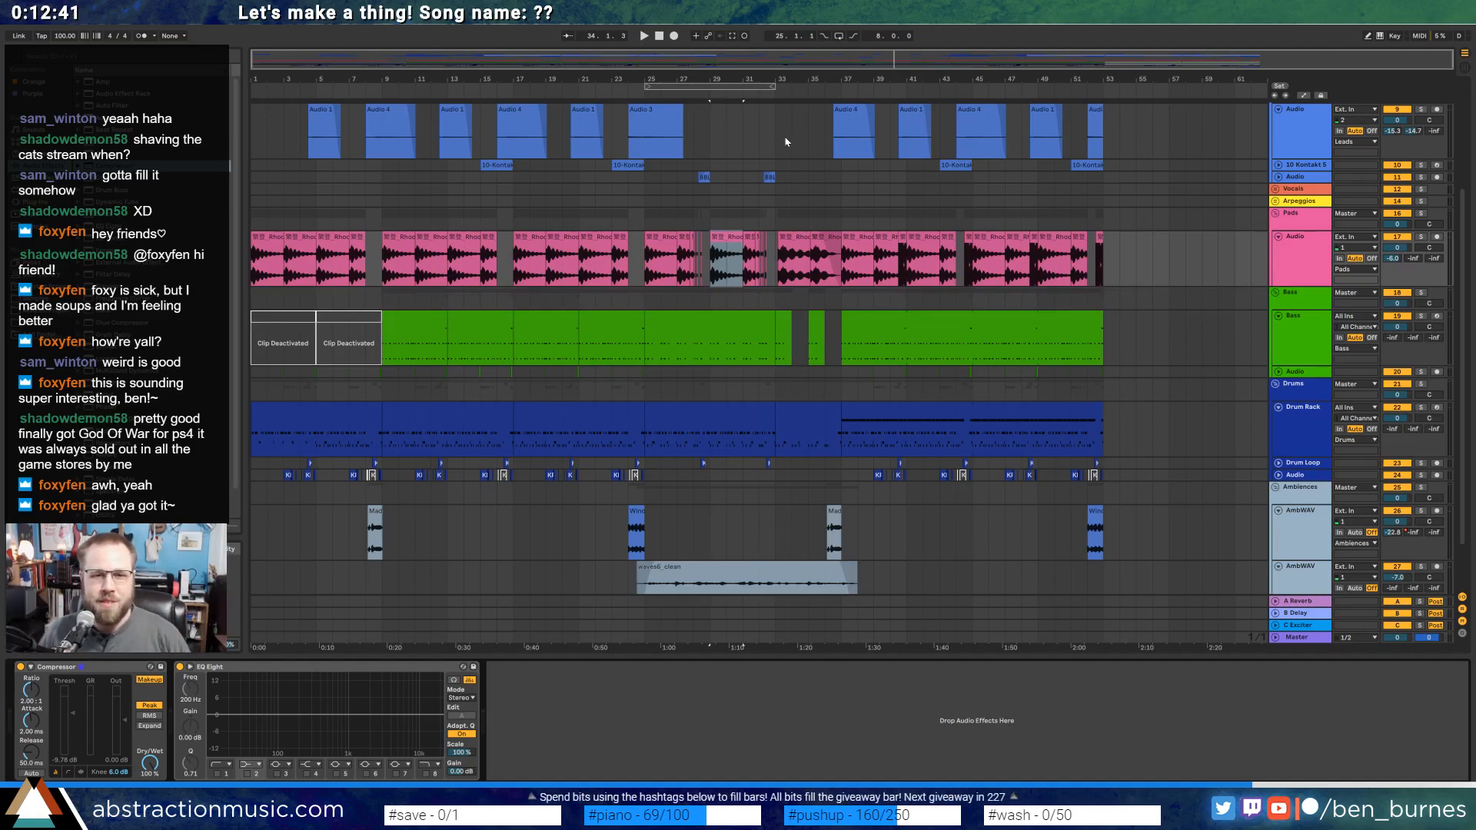
Audition the arrangement from bar 24, and fold the Massive track and the lead audio track below it.
click(640, 264)
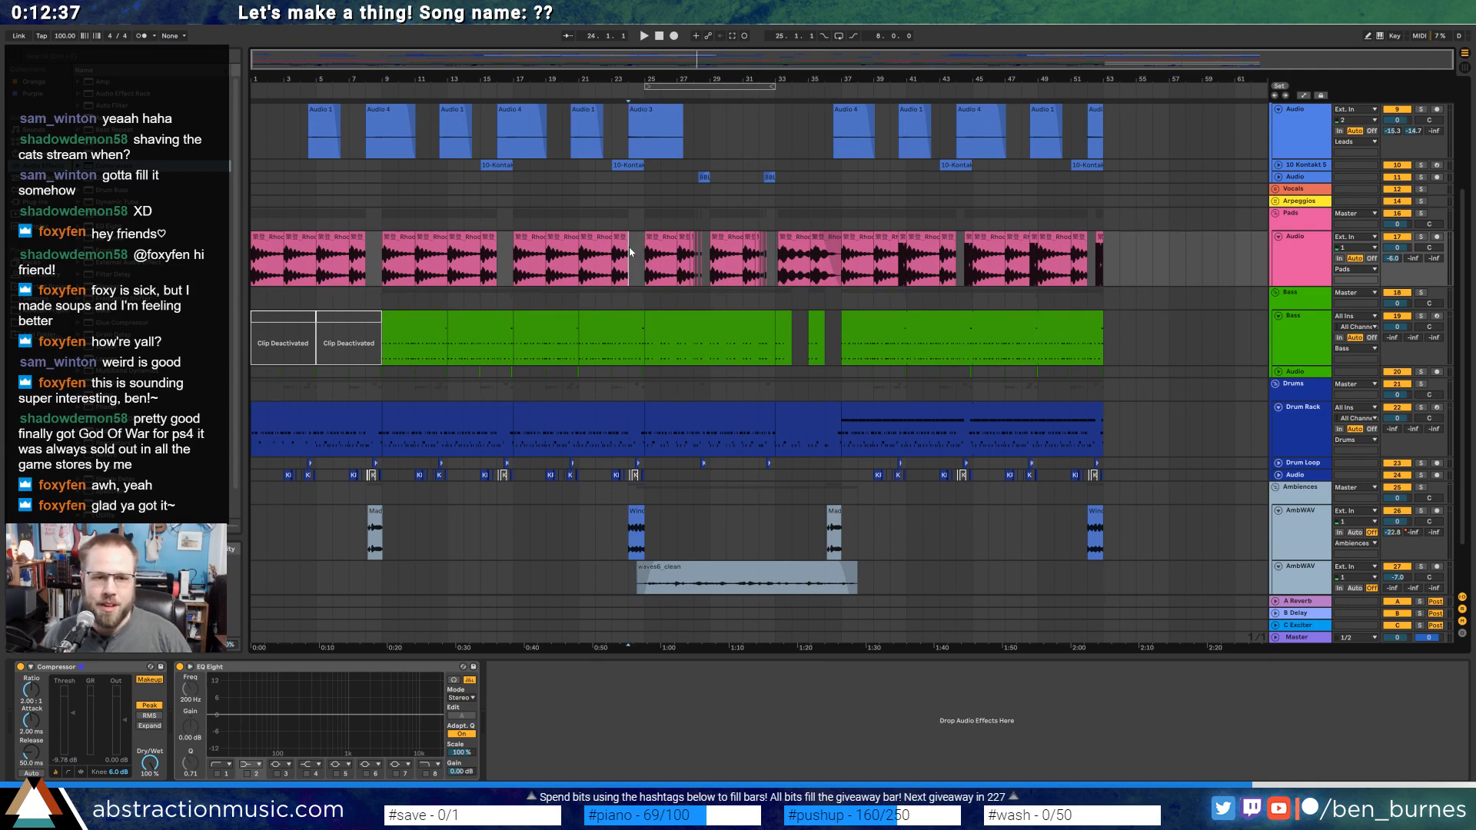
key(space)
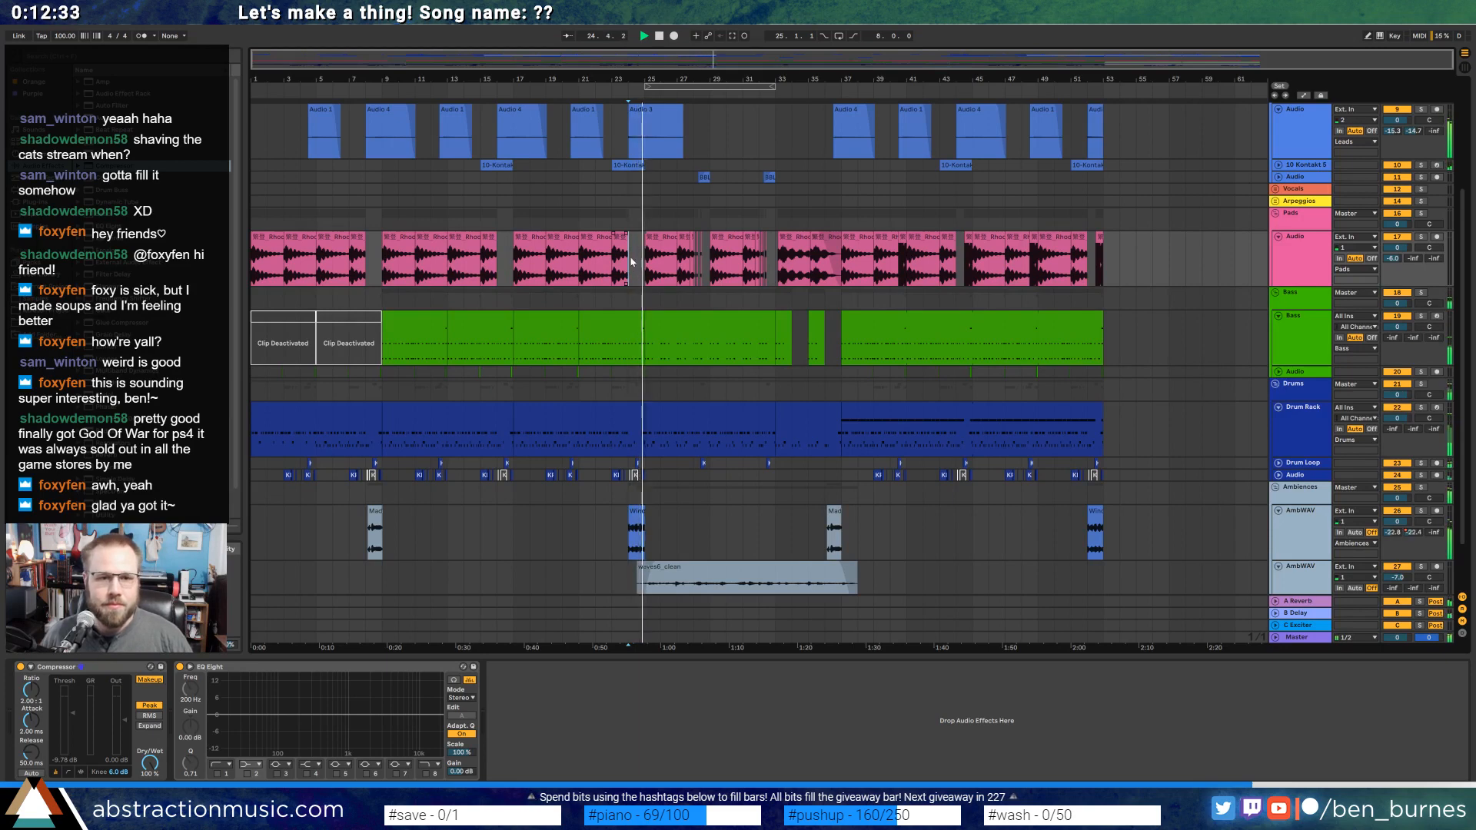
scroll(680, 268, up, 3)
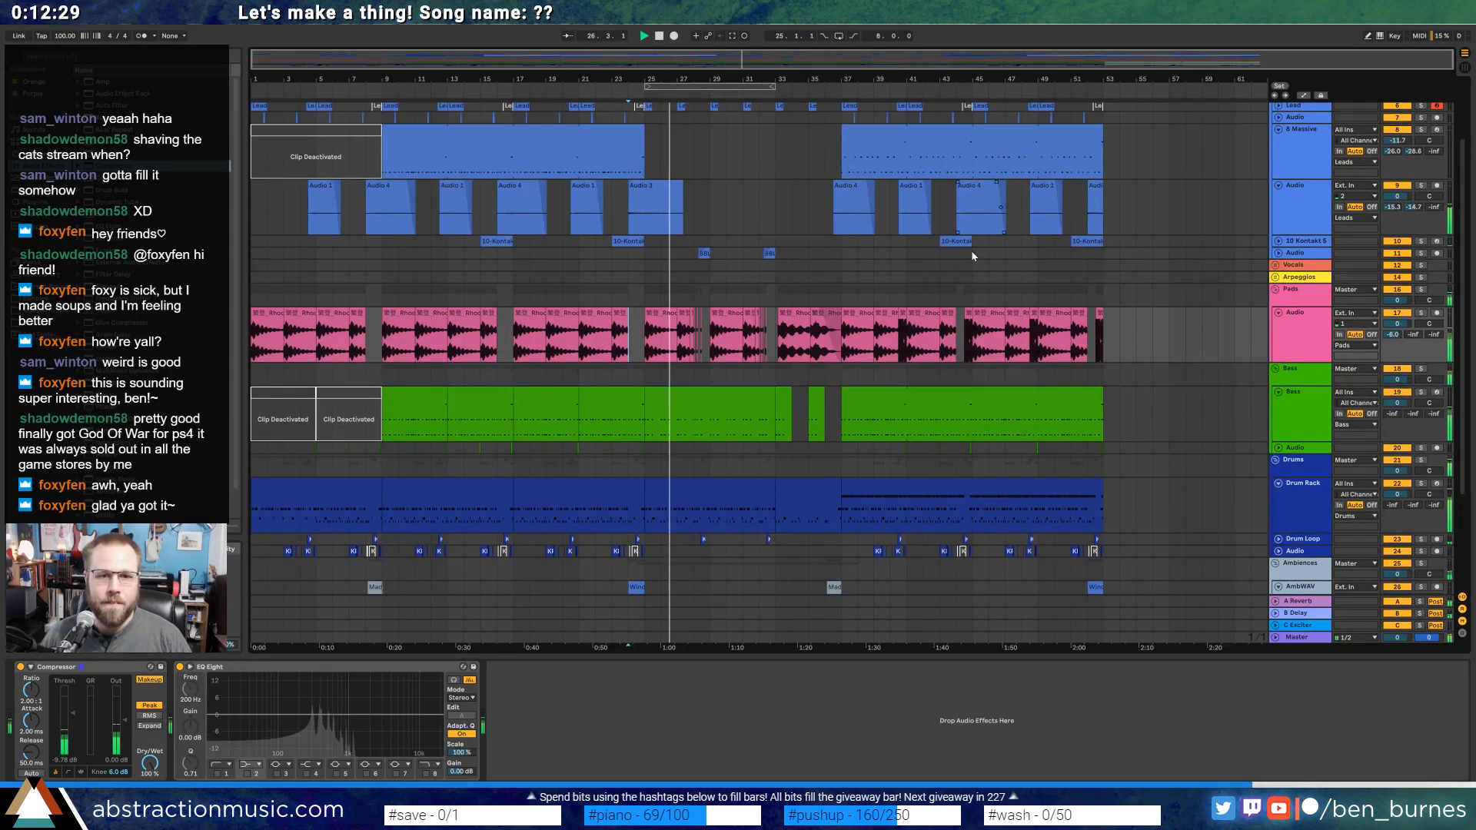
scroll(906, 259, up, 3)
key(space)
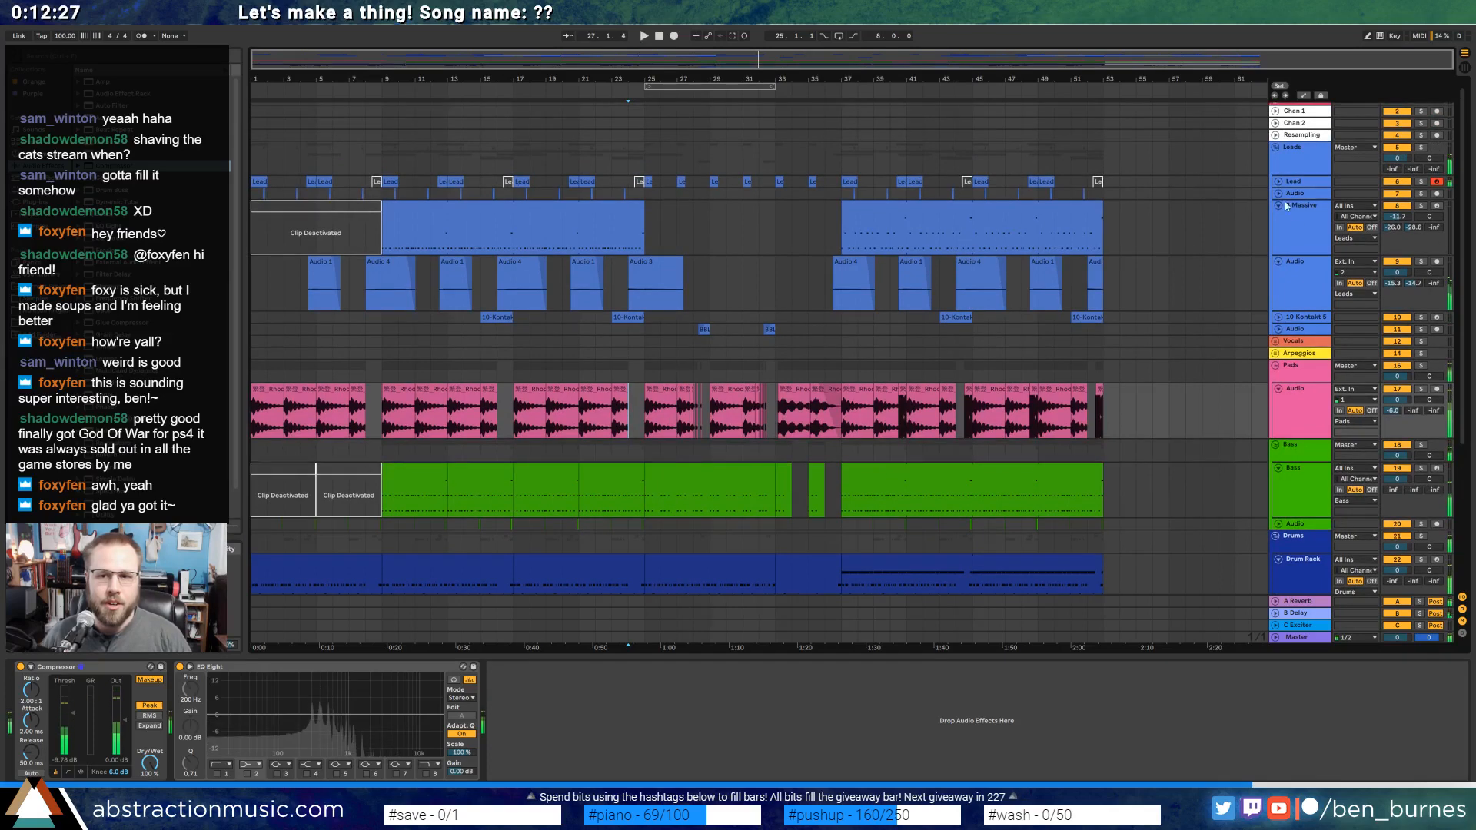
click(1278, 205)
click(1278, 219)
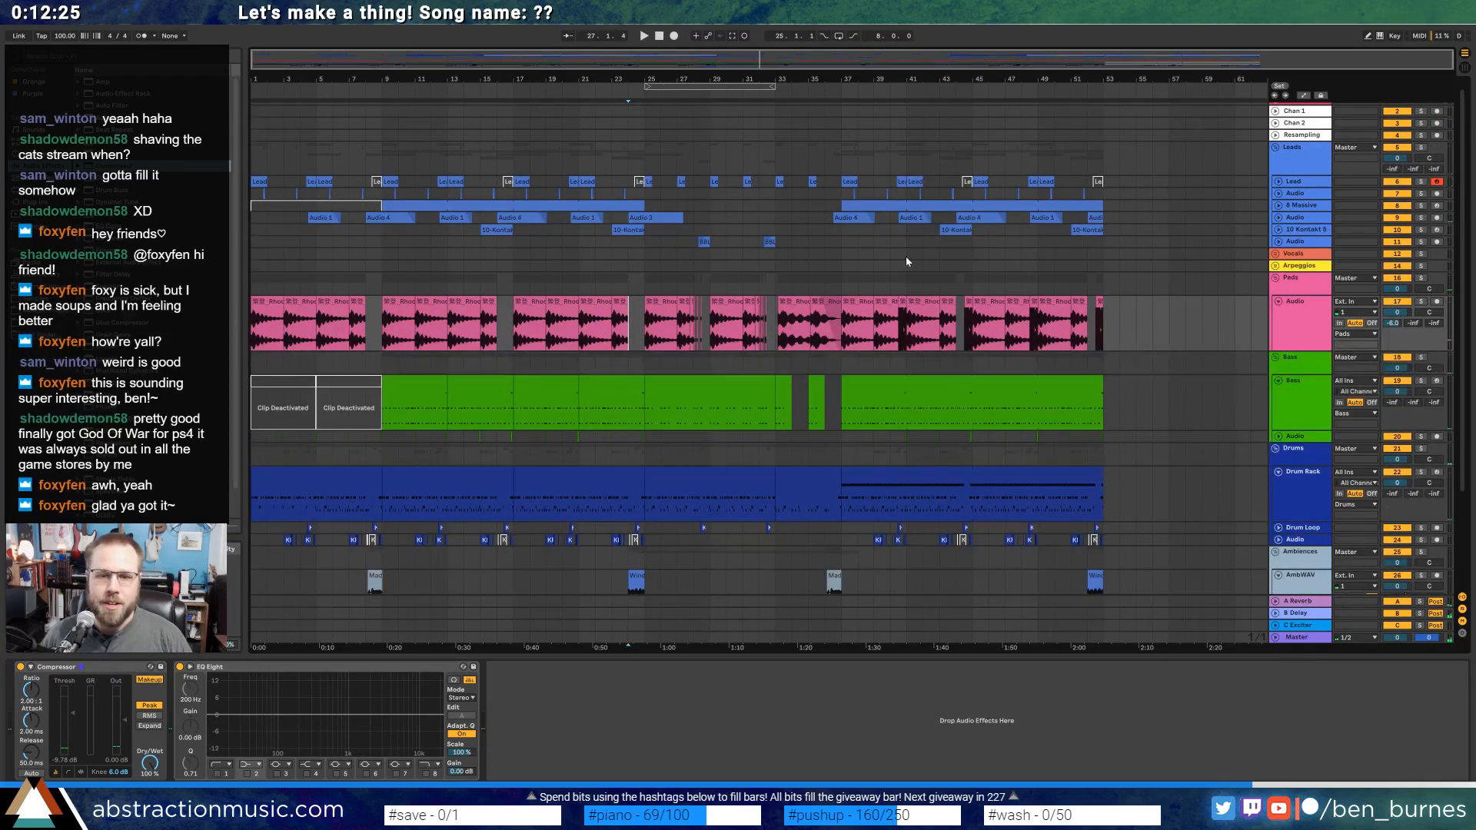
Copy the four-bar Drum Rack clip at bar 33 to bar 53 on the same track.
scroll(905, 256, down, 3)
click(807, 425)
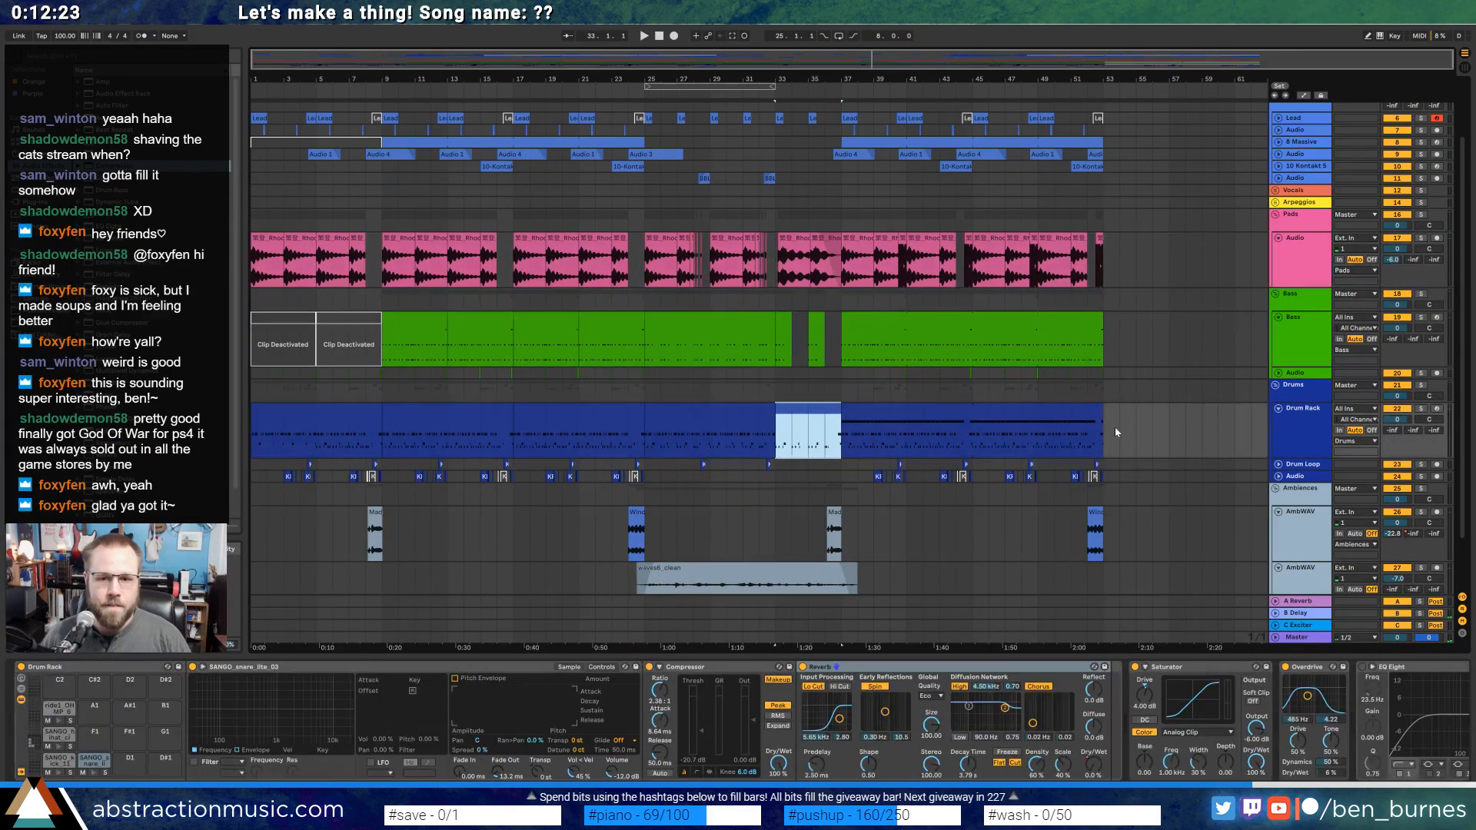
key(ctrl+c)
click(1113, 427)
key(ctrl+v)
Copy the long ambience clip to bar 52 on its own track and trim the copy's end back to bar 58.
scroll(1054, 495, down, 2)
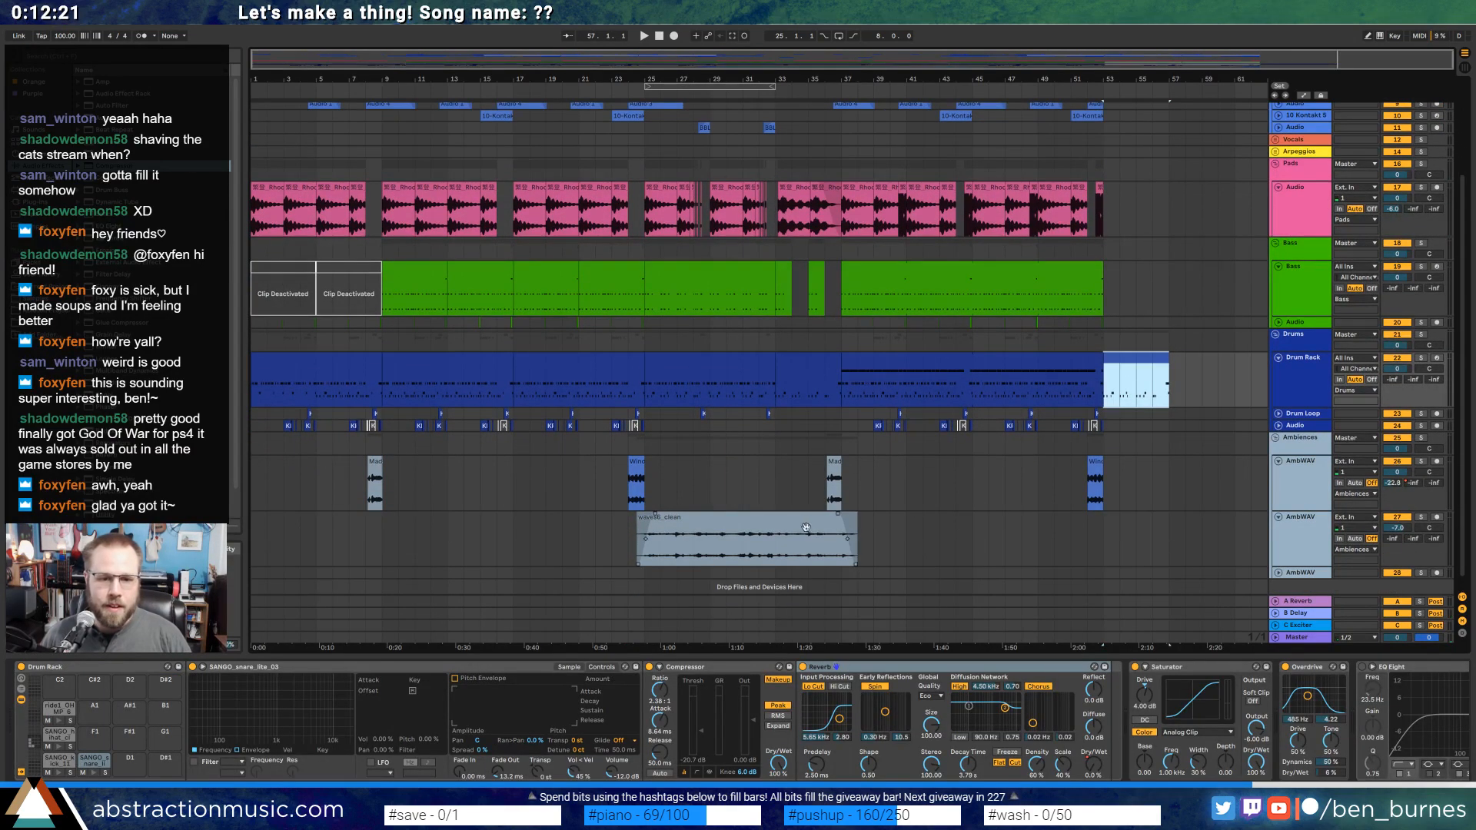
click(805, 528)
key(ctrl+c)
click(1092, 530)
key(ctrl+v)
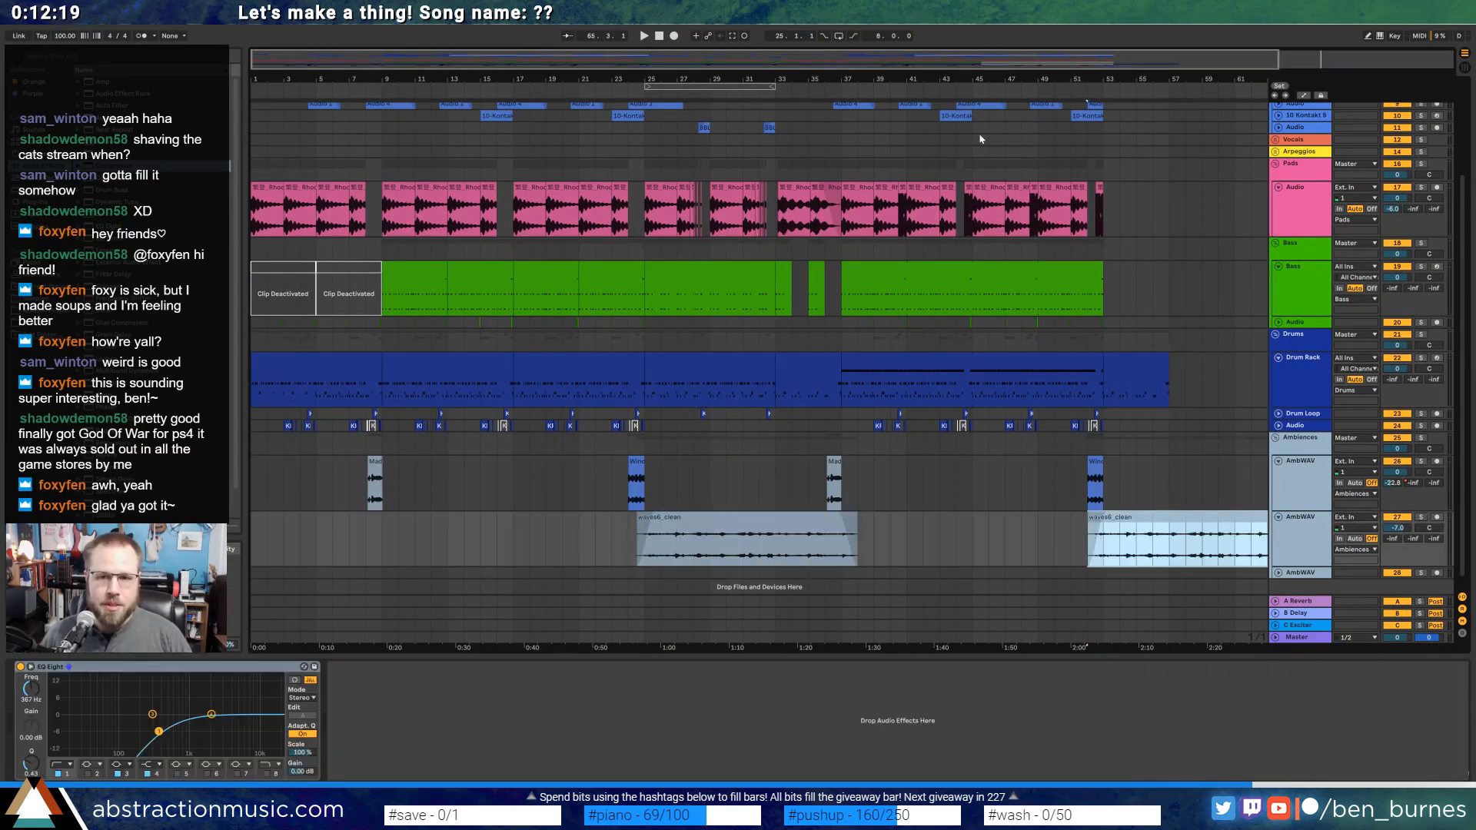
scroll(1133, 579, right, 3)
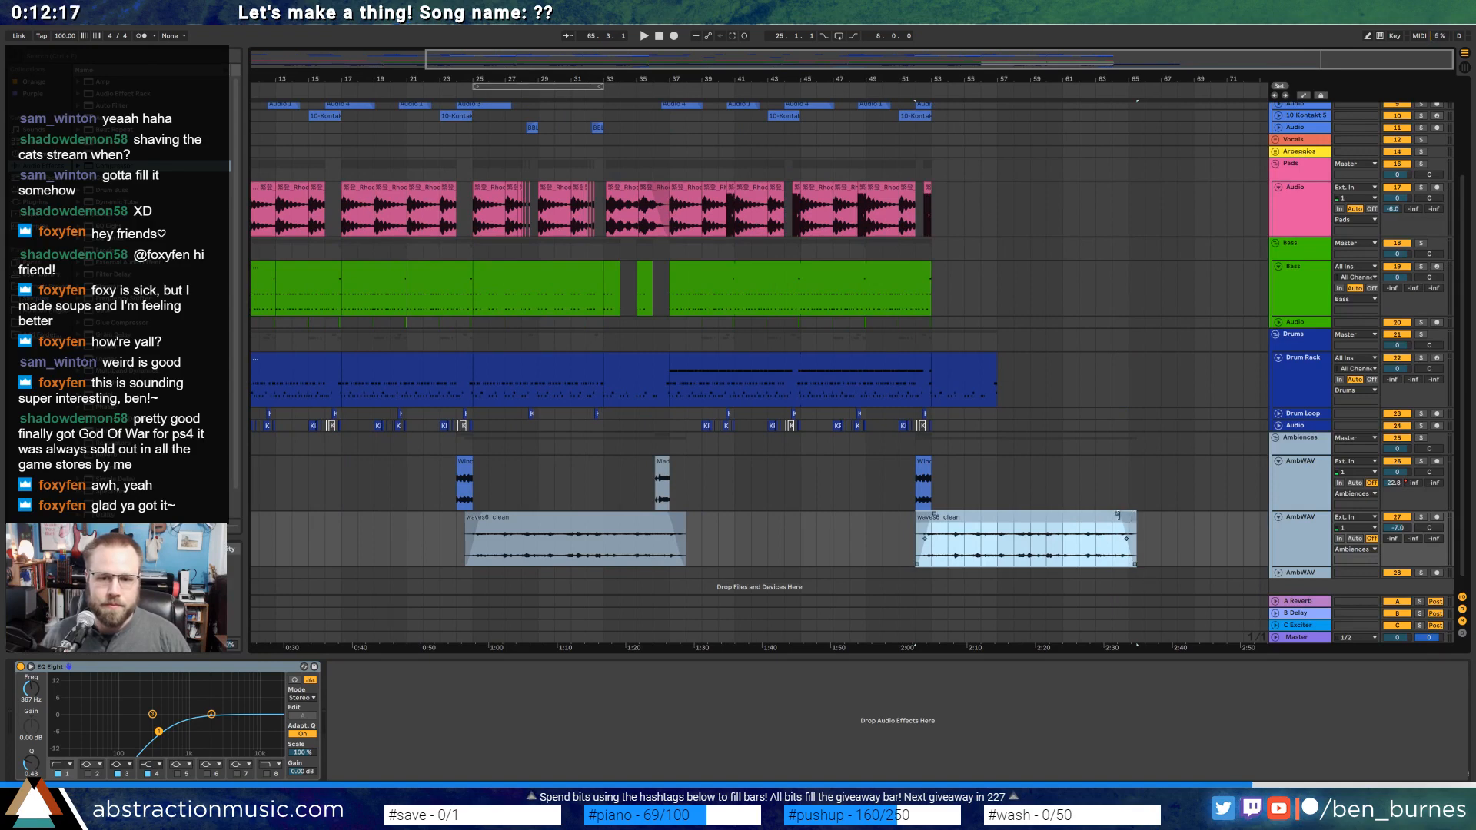
Deactivate the closing closed-hi-hat roll and the last snare note in the copied drum clip at bar 53.
double_click(964, 381)
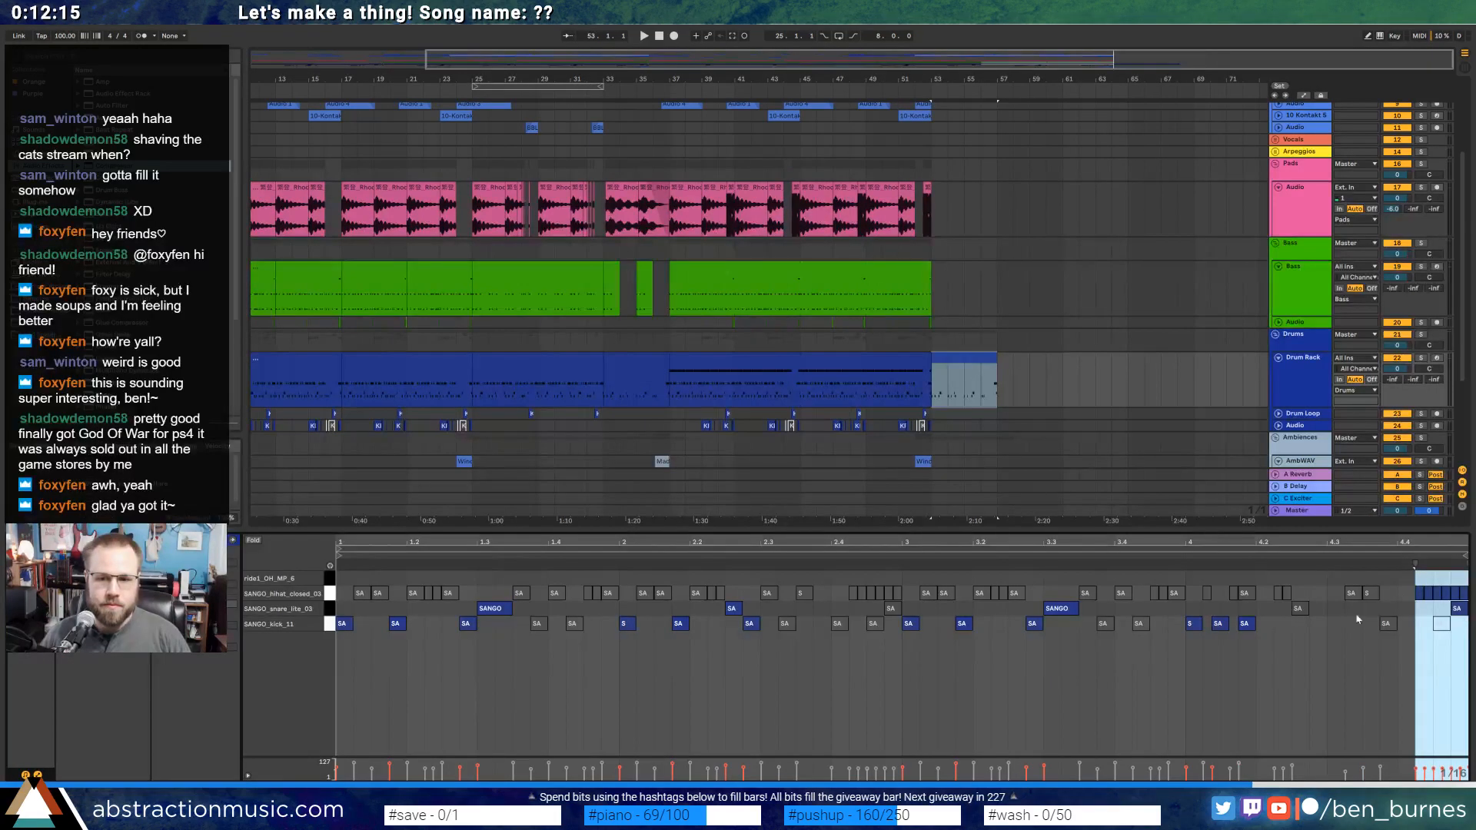
drag(1417, 583, 1469, 607)
key(0)
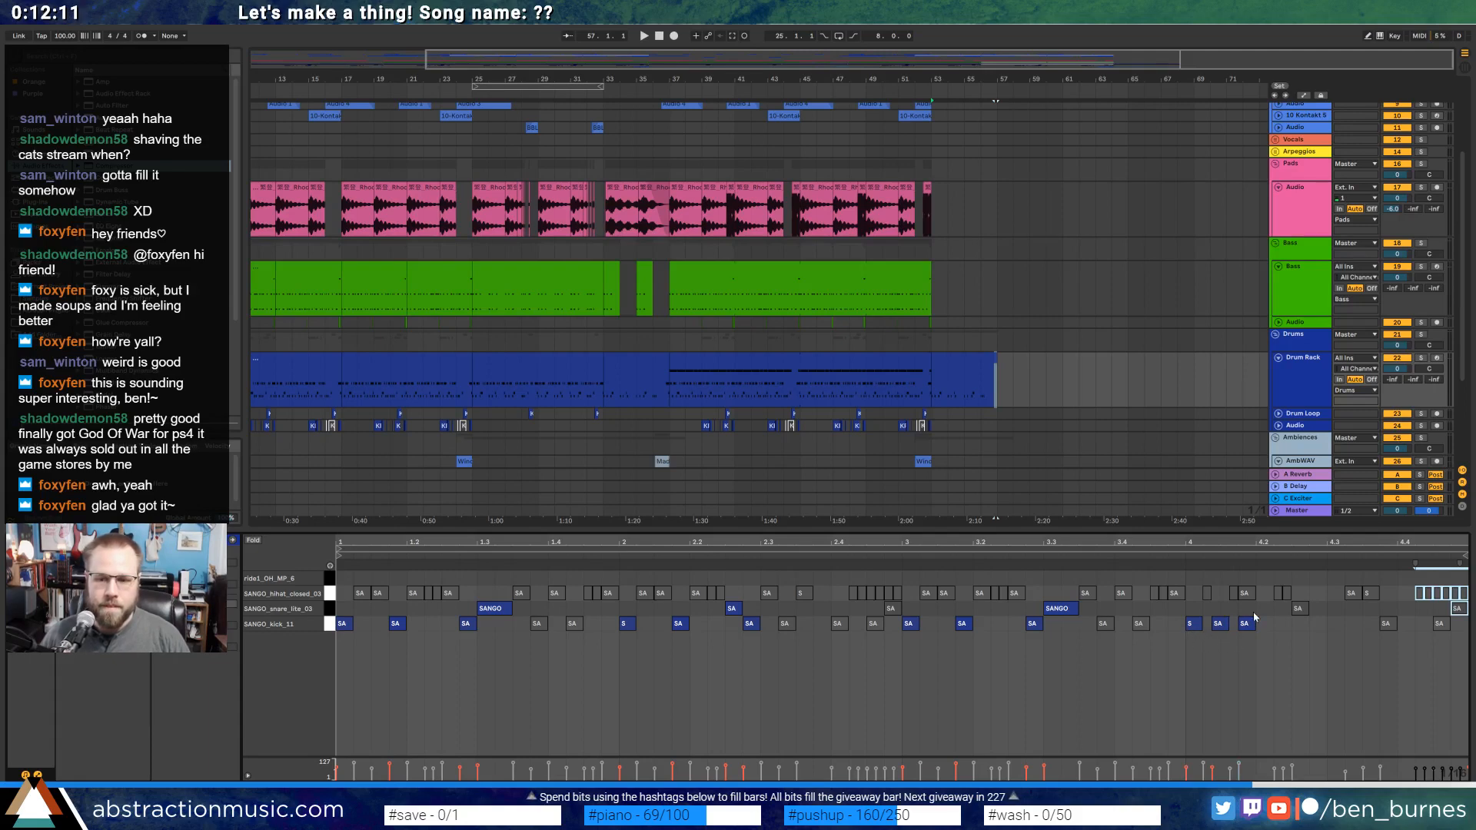
click(1252, 623)
double_click(1297, 626)
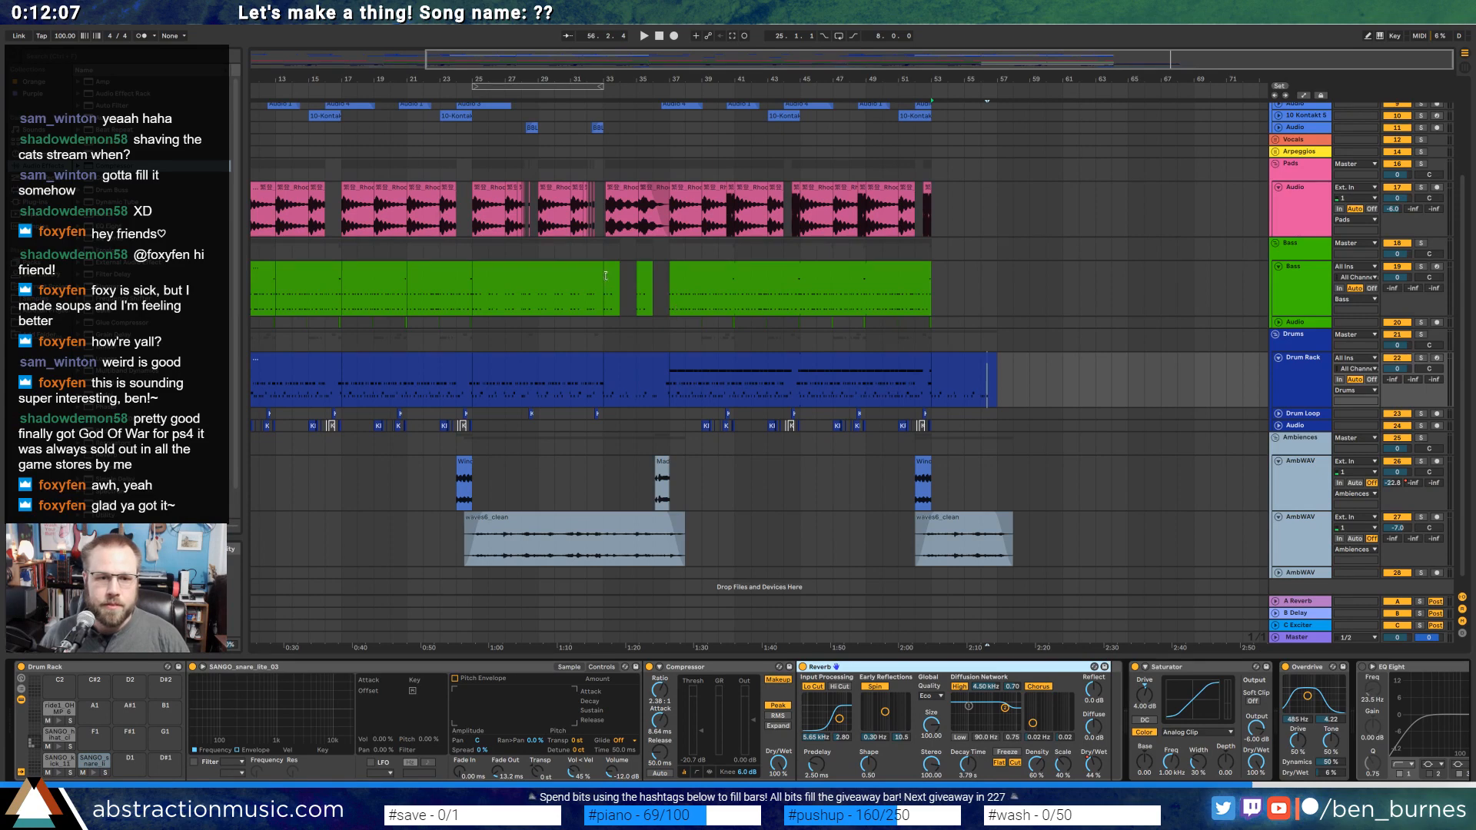
Fill bars 53 to 56 of the Bass track with four copies of the one-bar bass clip from bar 33.
click(606, 276)
click(936, 295)
key(ctrl+v)
key(ctrl+v)
key(ctrl+v)
key(ctrl+v)
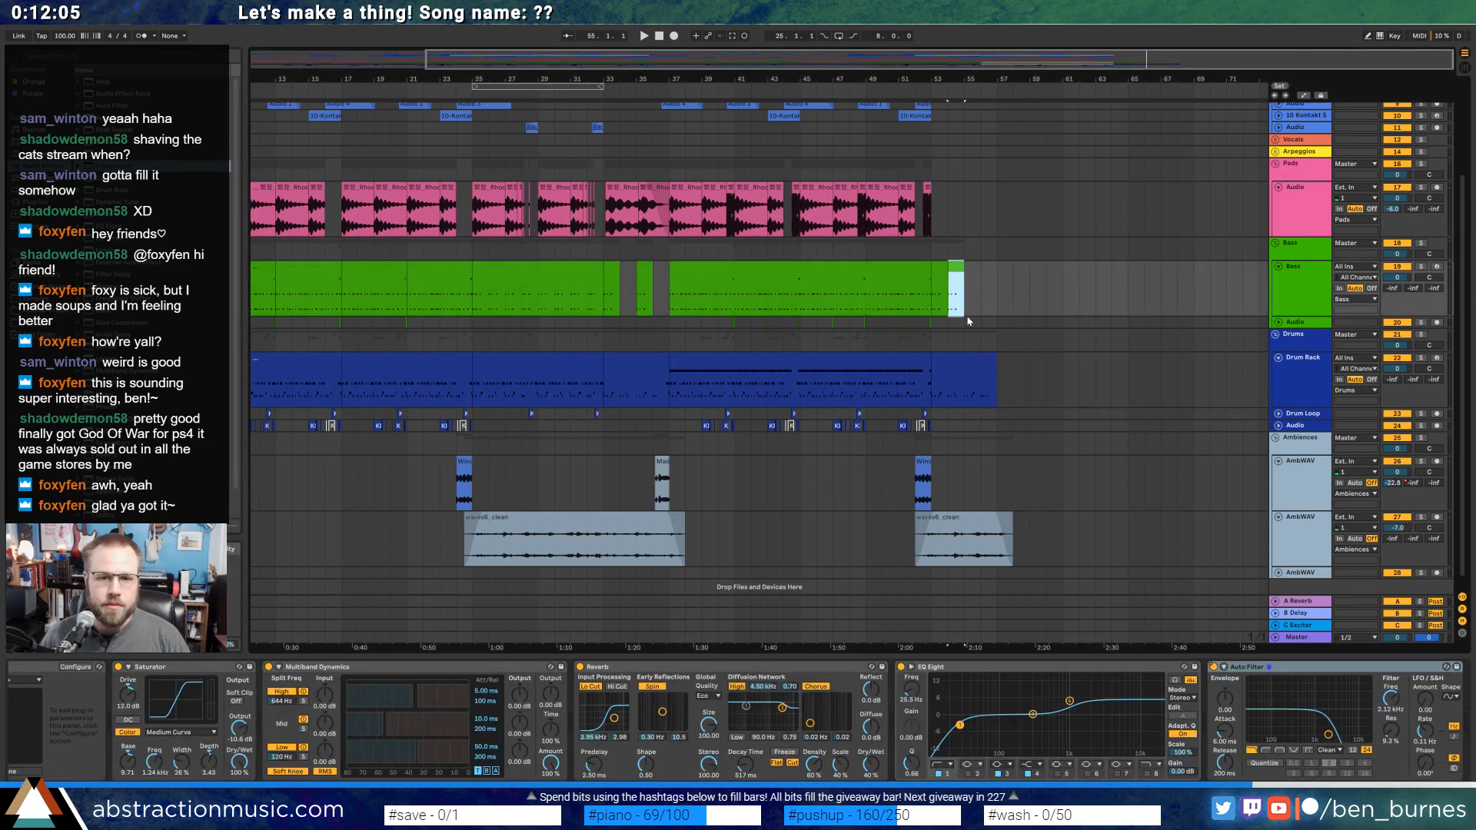
Deactivate the fourth pair of octave notes, just before beat 4, in the last copied bass clip.
double_click(992, 267)
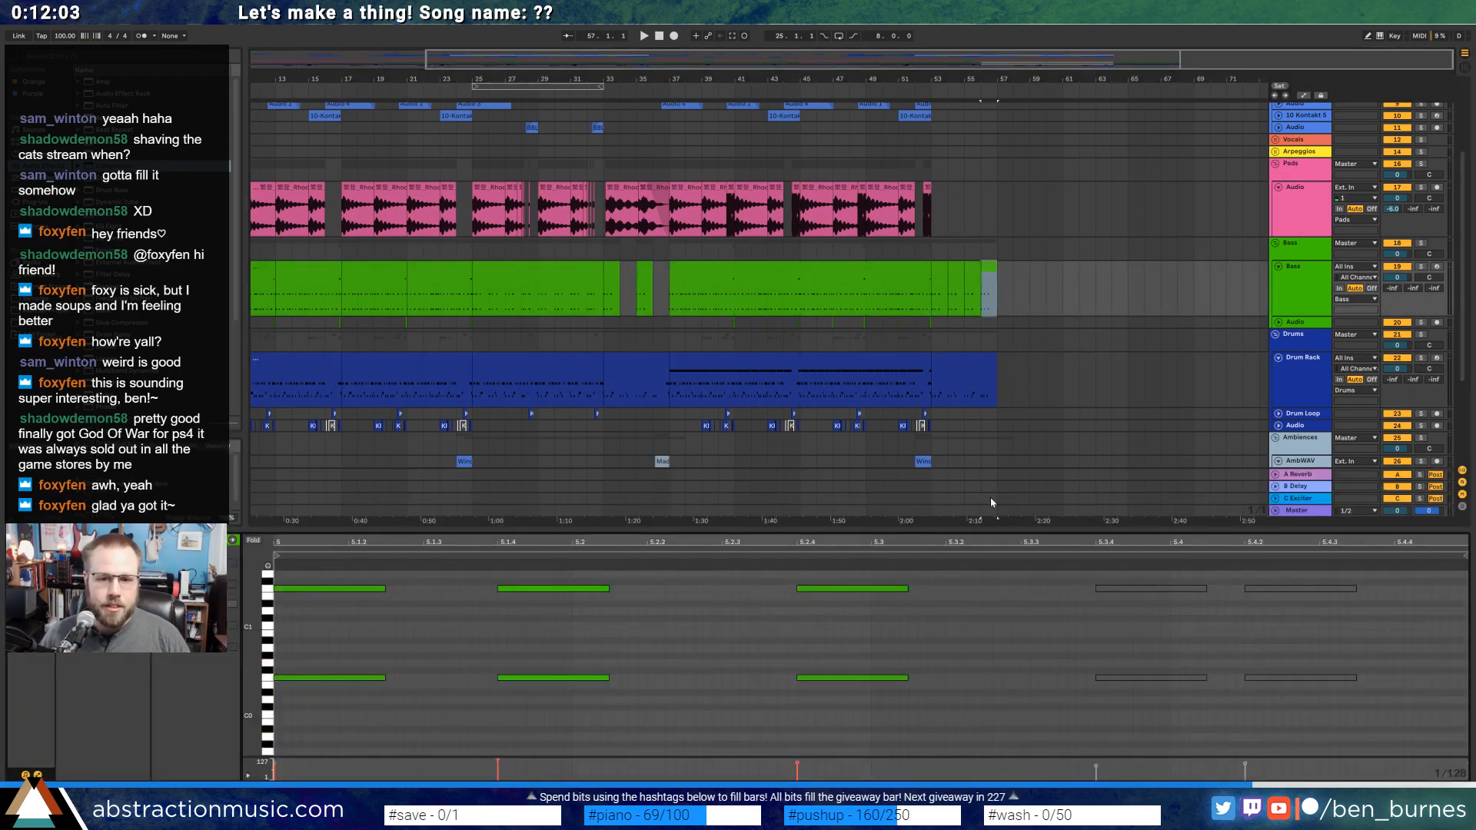
drag(1131, 575, 1168, 691)
key(0)
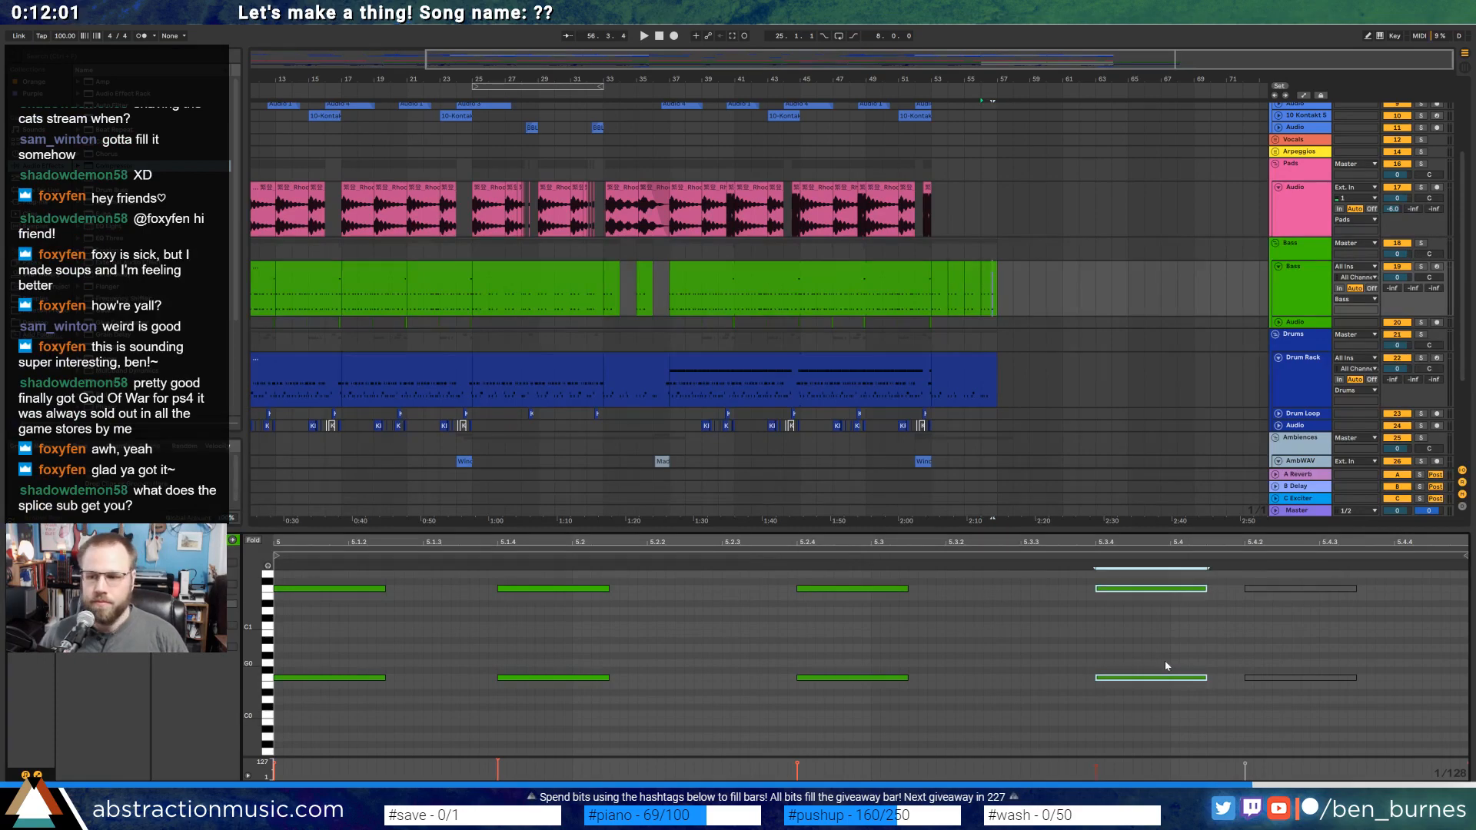
key(shift+Tab)
Switch to Splice, move its window clear of the track headers and look through the recently added samples.
key(alt+Tab)
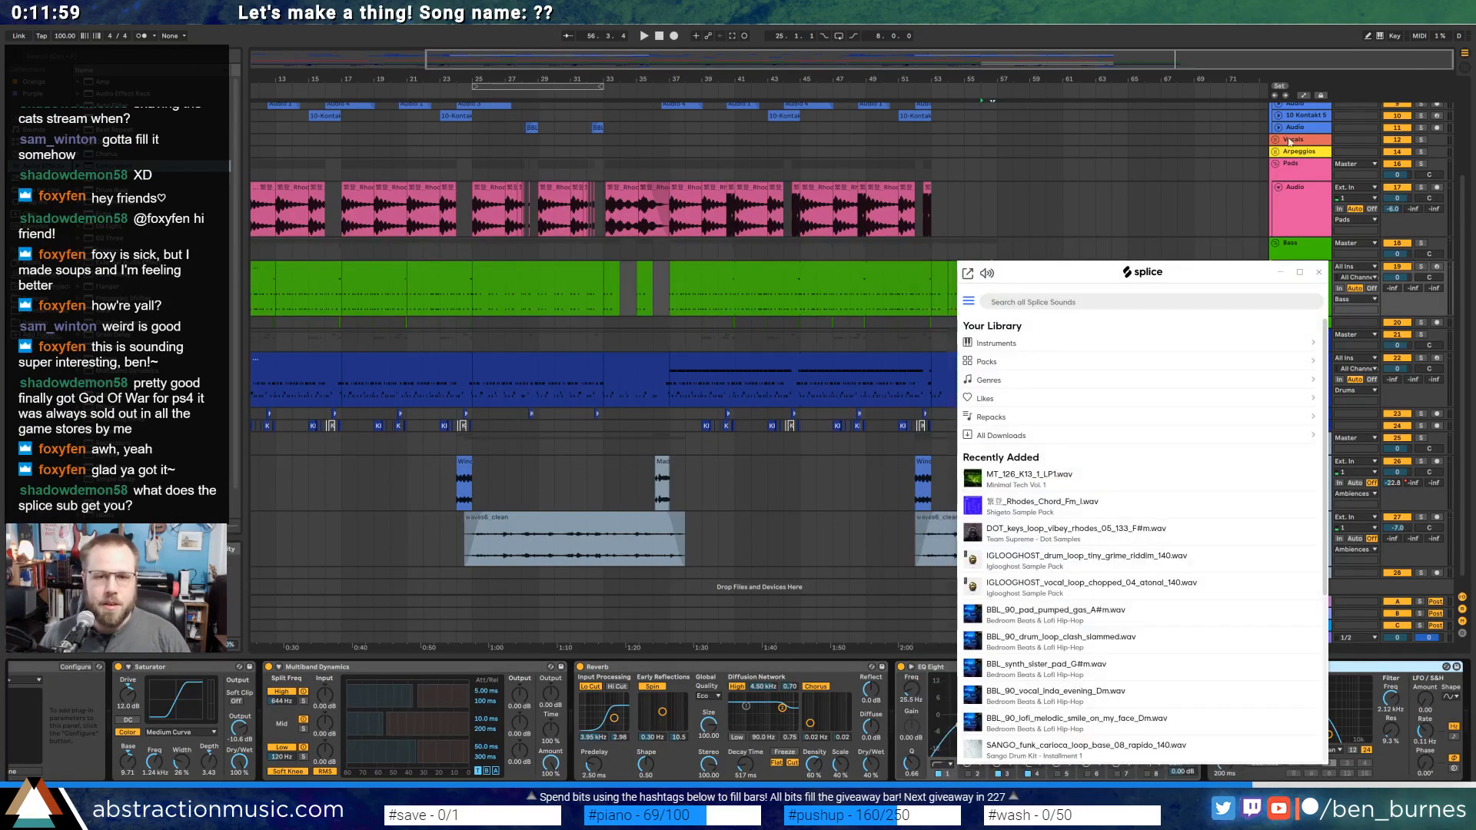
drag(1170, 270, 1092, 170)
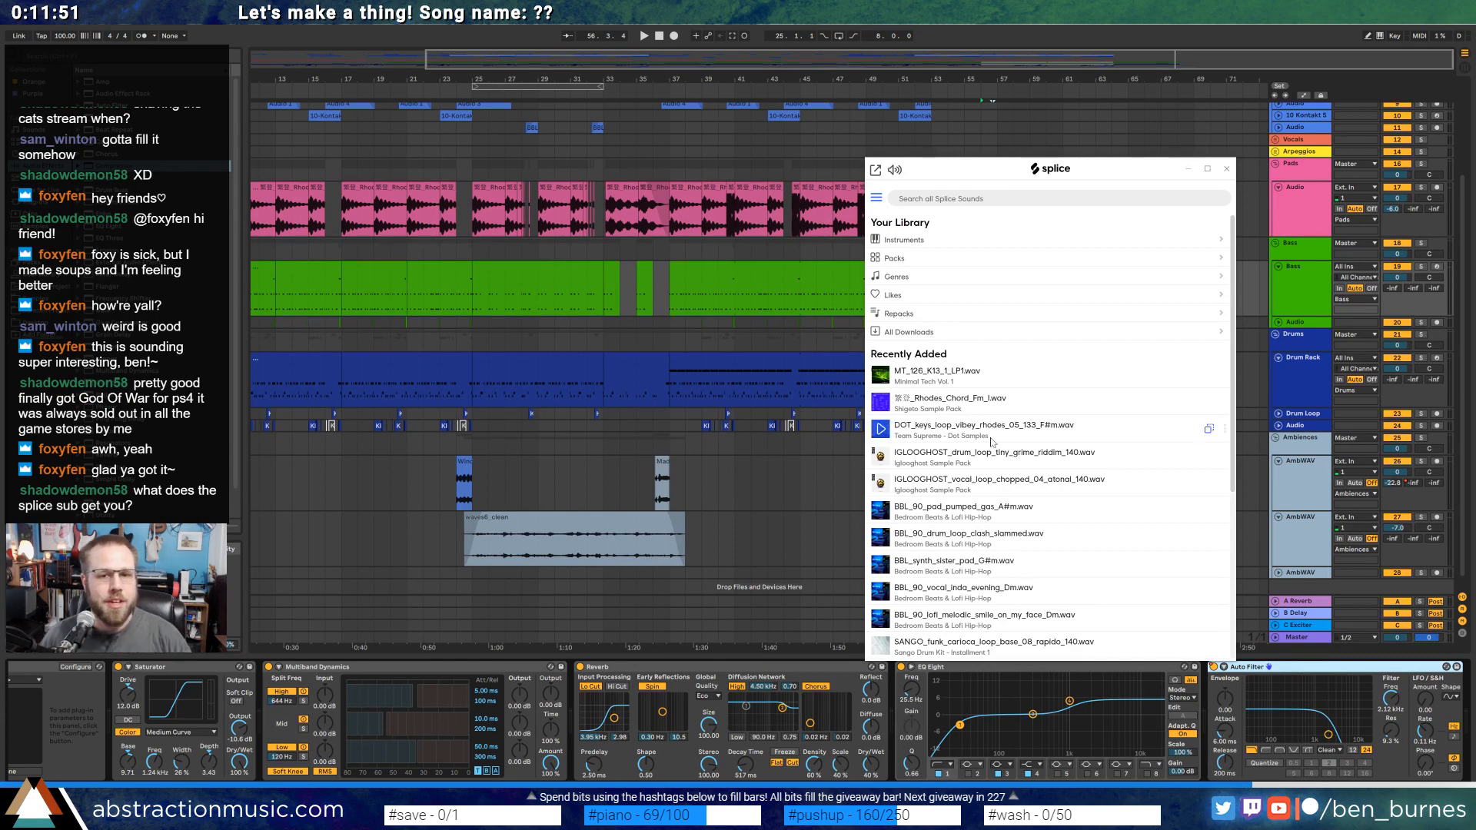
scroll(1014, 615, down, 5)
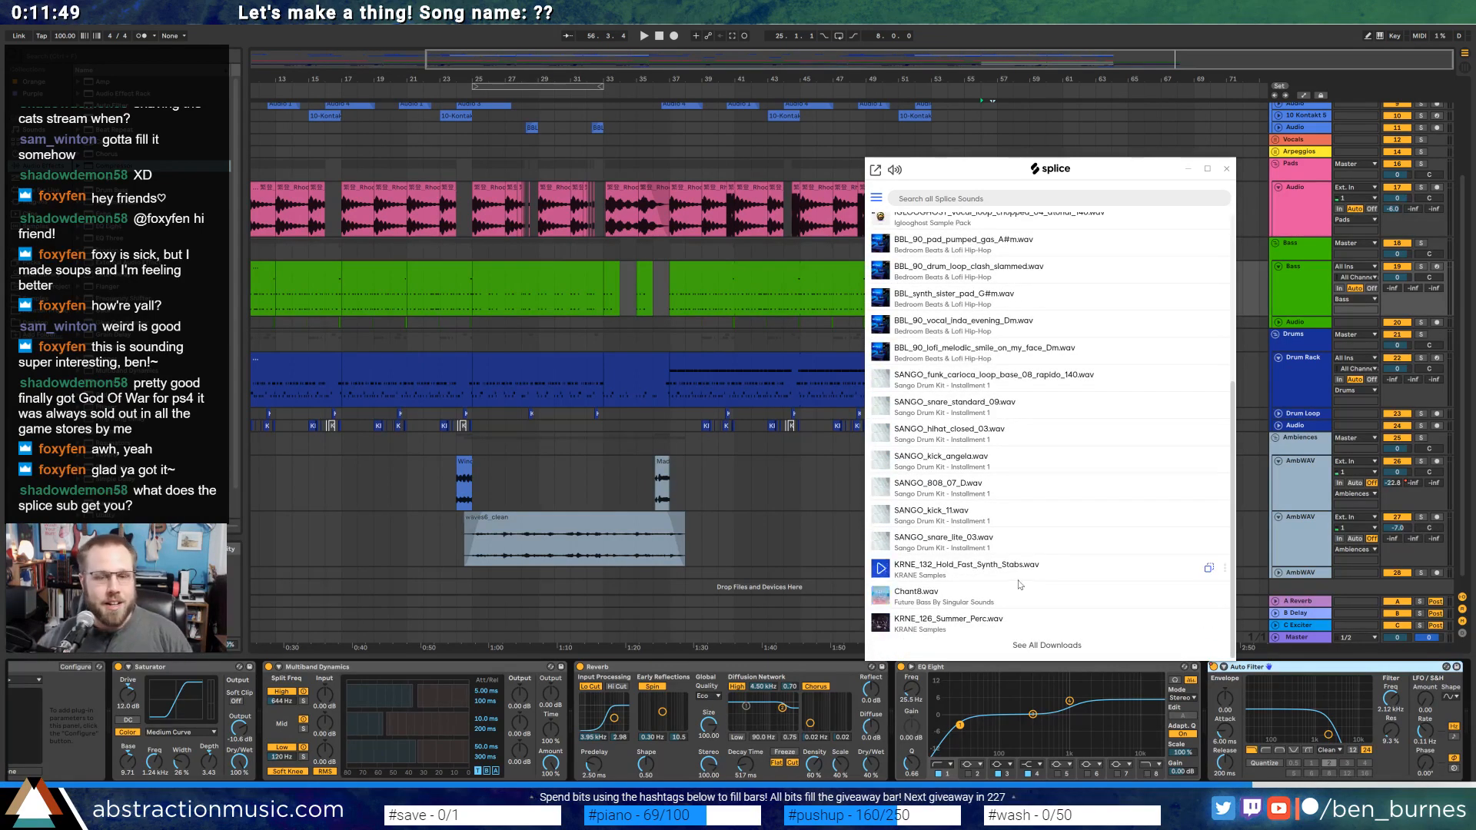
scroll(1013, 493, up, 5)
scroll(1021, 485, down, 2)
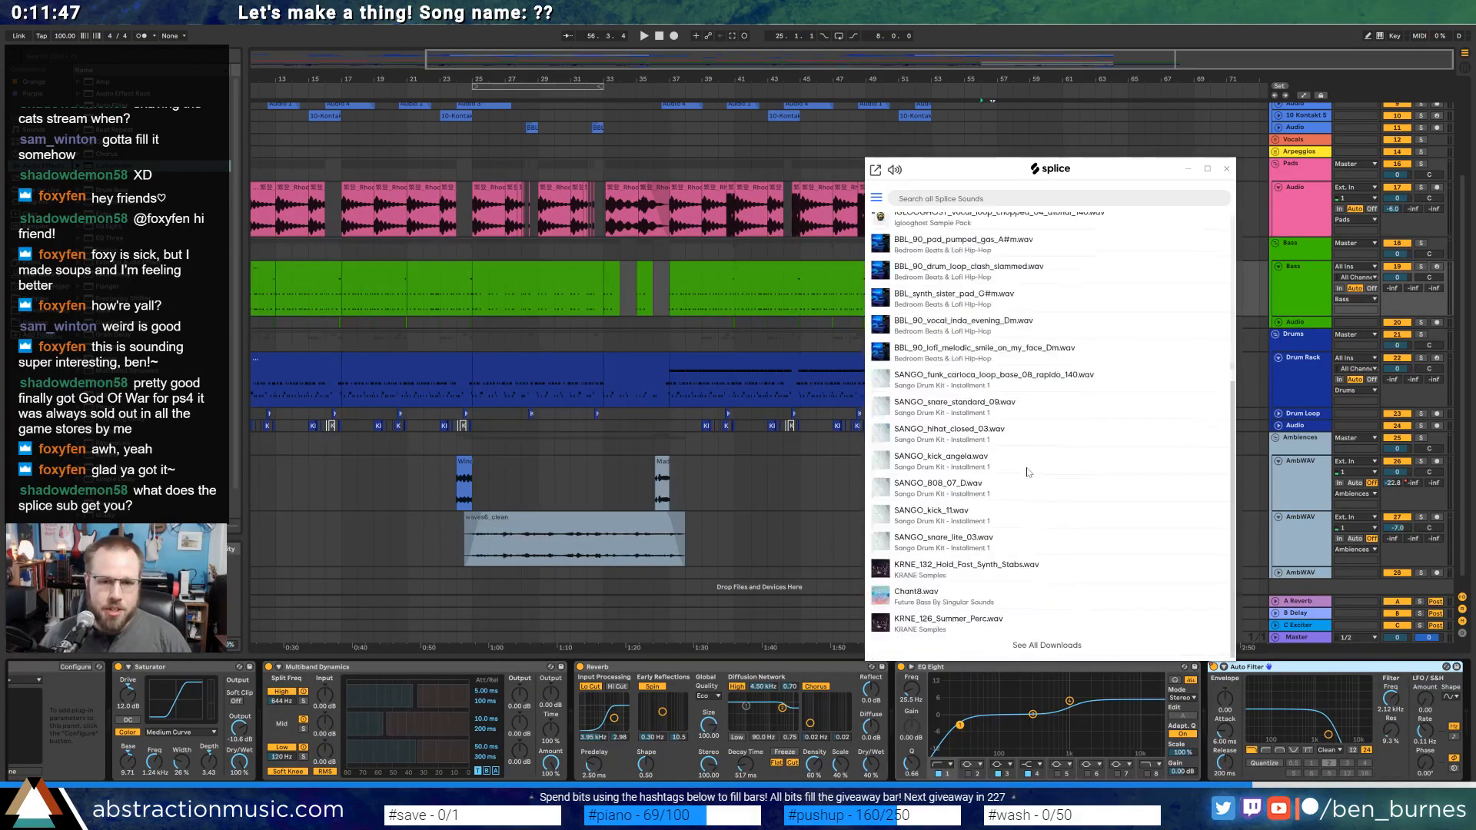
scroll(999, 396, down, 5)
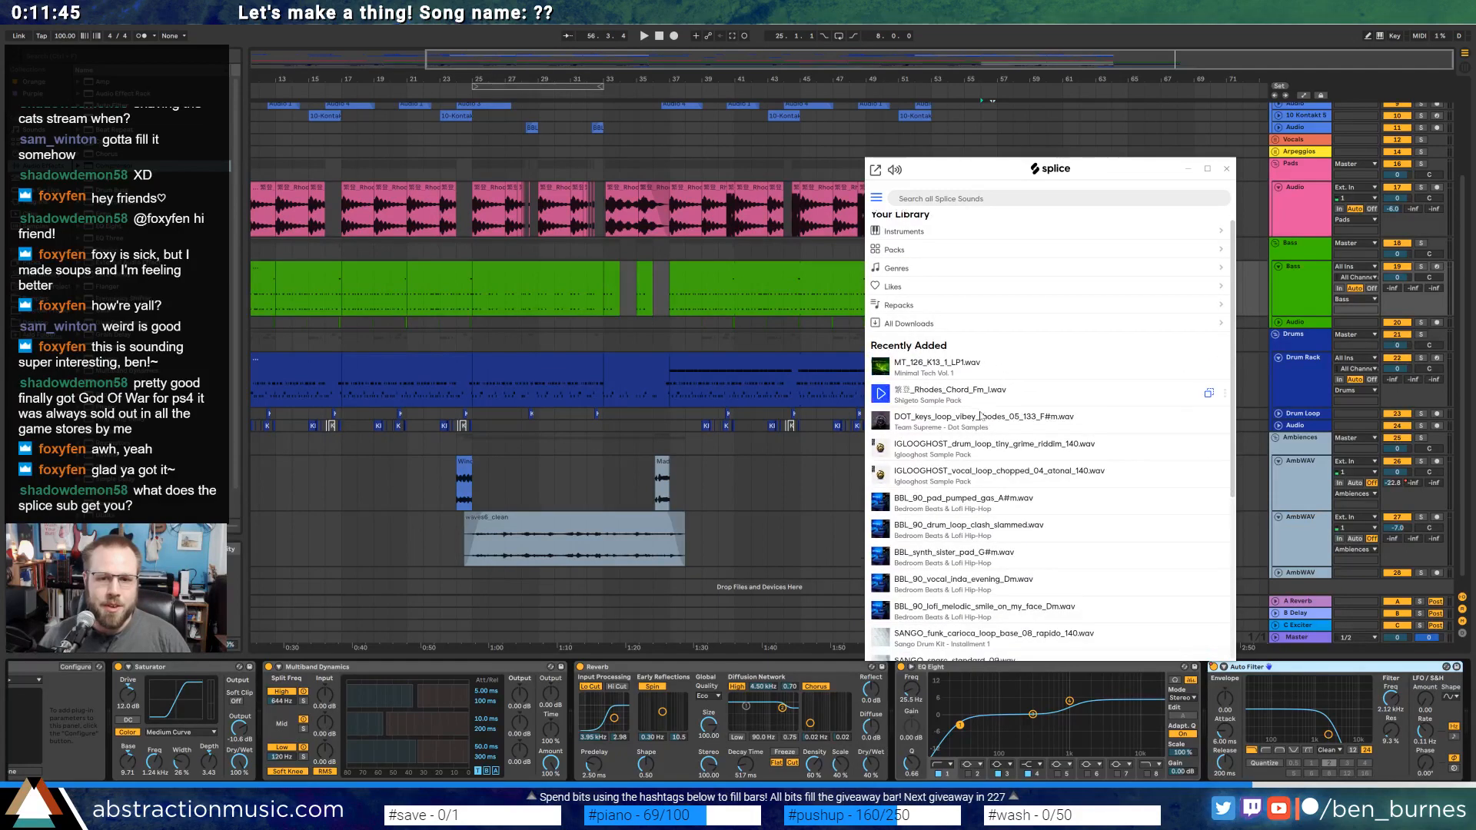
scroll(972, 481, up, 5)
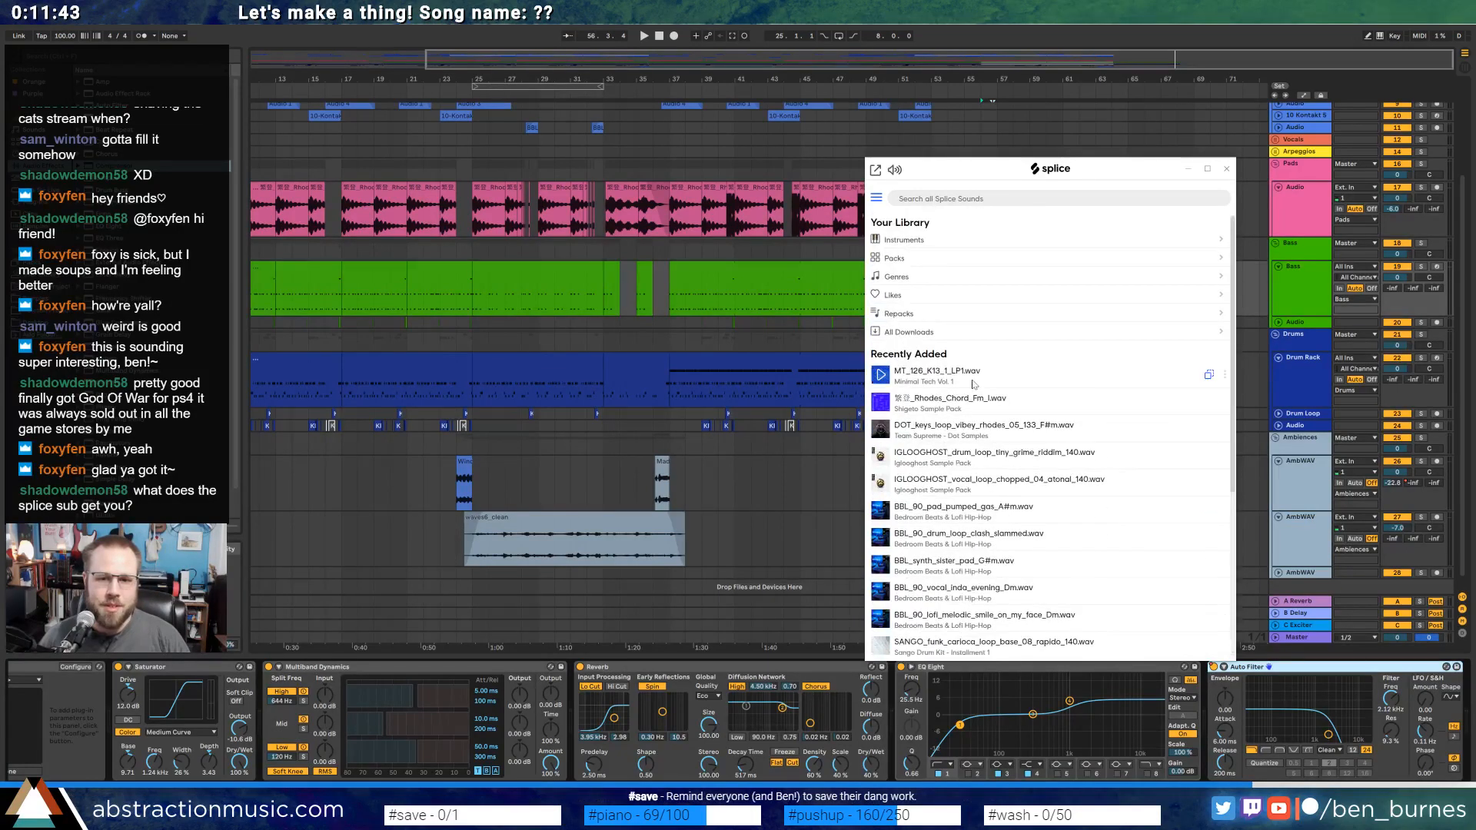
scroll(981, 508, down, 5)
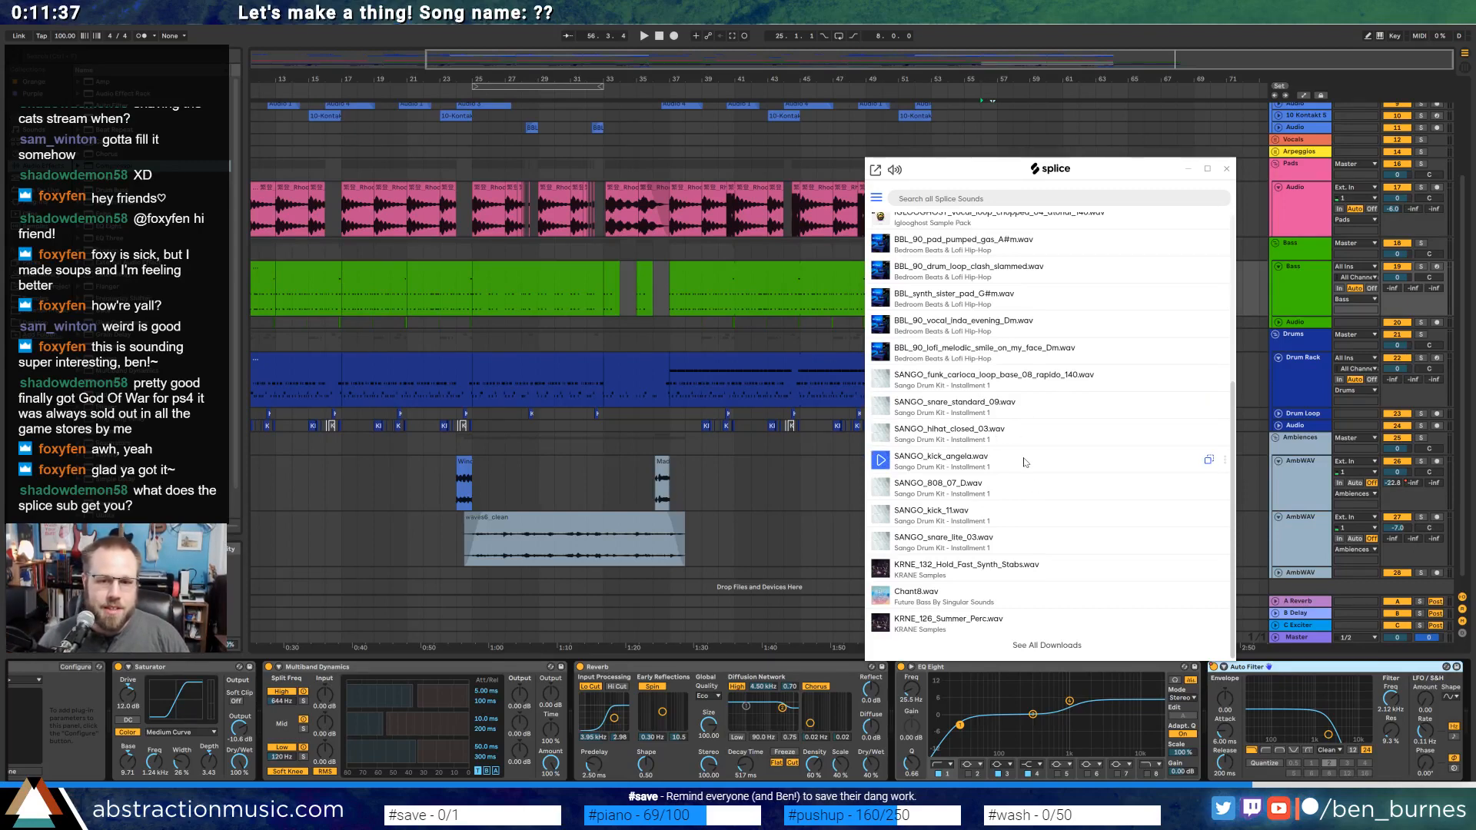
scroll(1034, 500, up, 4)
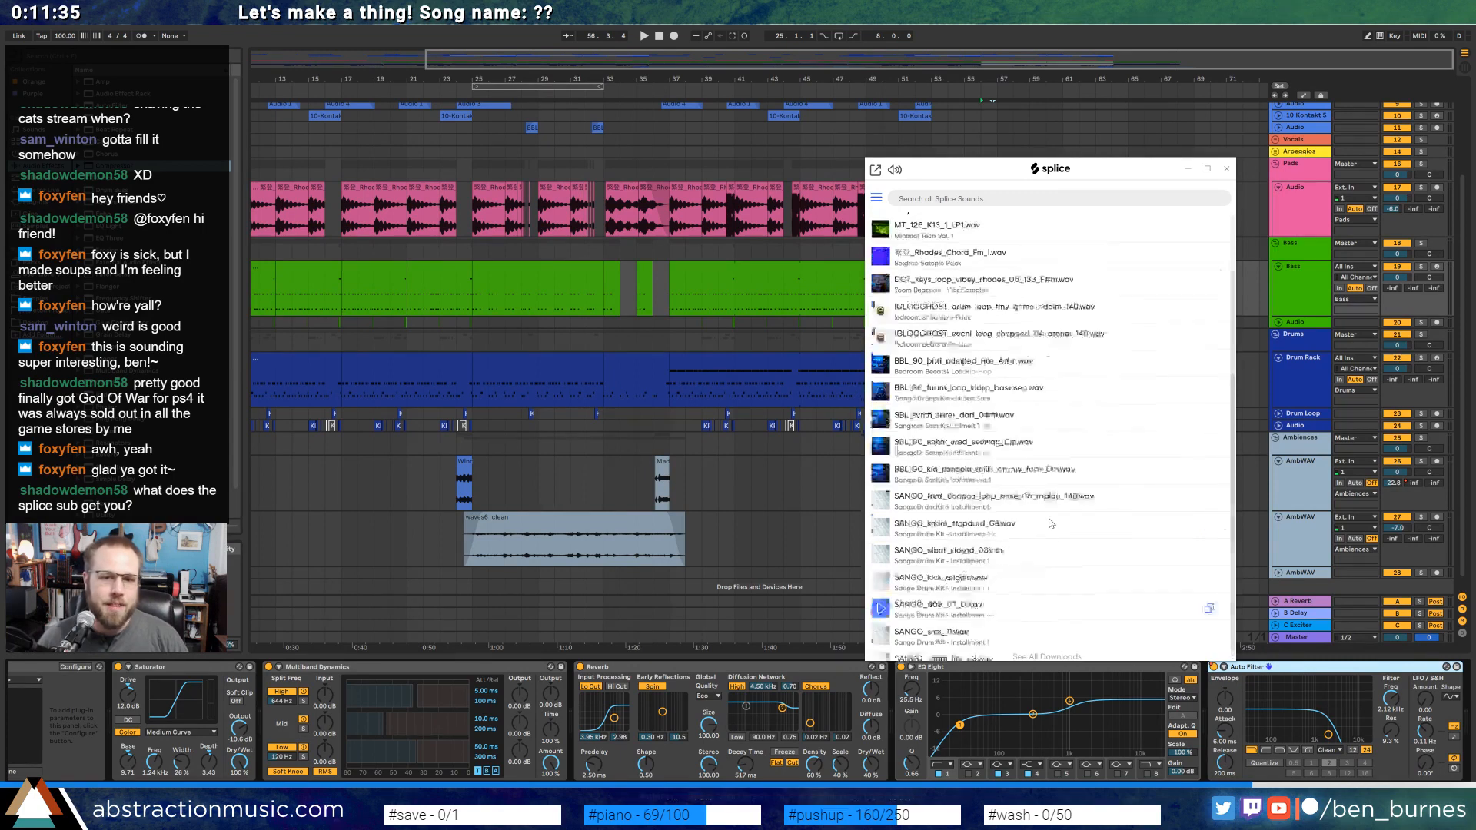
scroll(1049, 542, down, 4)
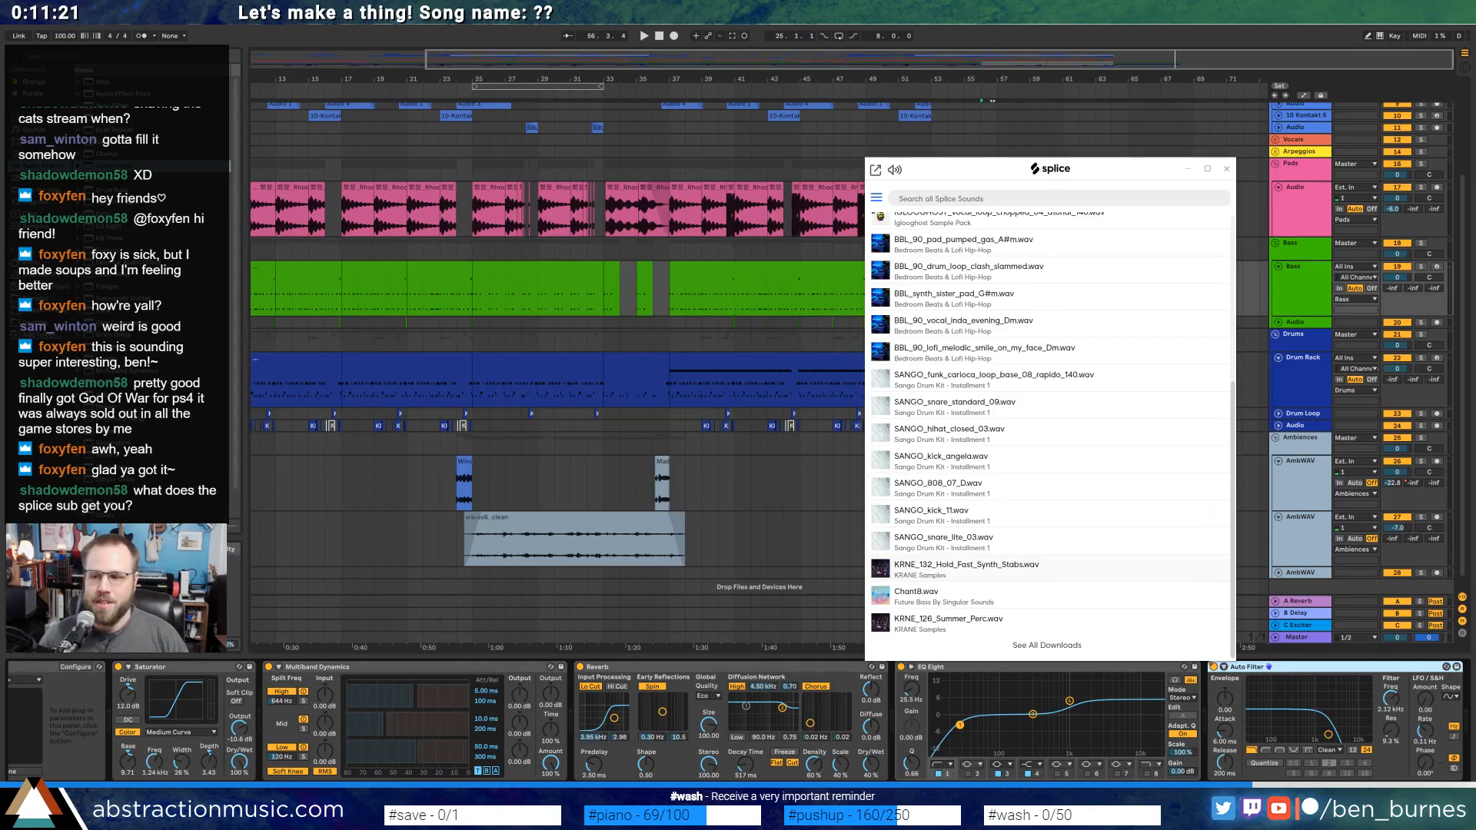
Switch back to Ableton Live and audition the arrangement from bar 52 into the copied drum, bass and ambience clips.
key(alt+Tab)
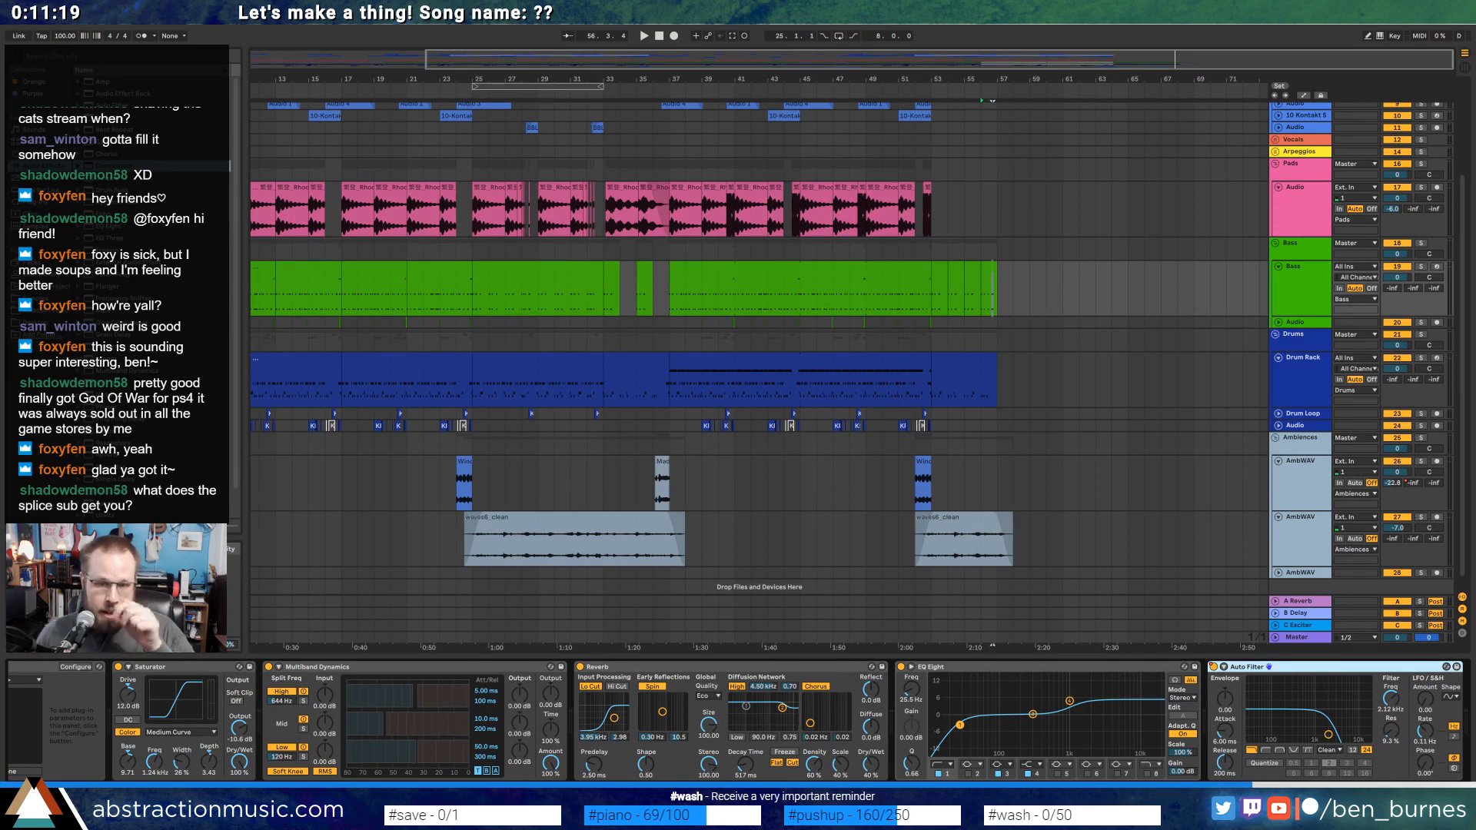
click(921, 246)
key(space)
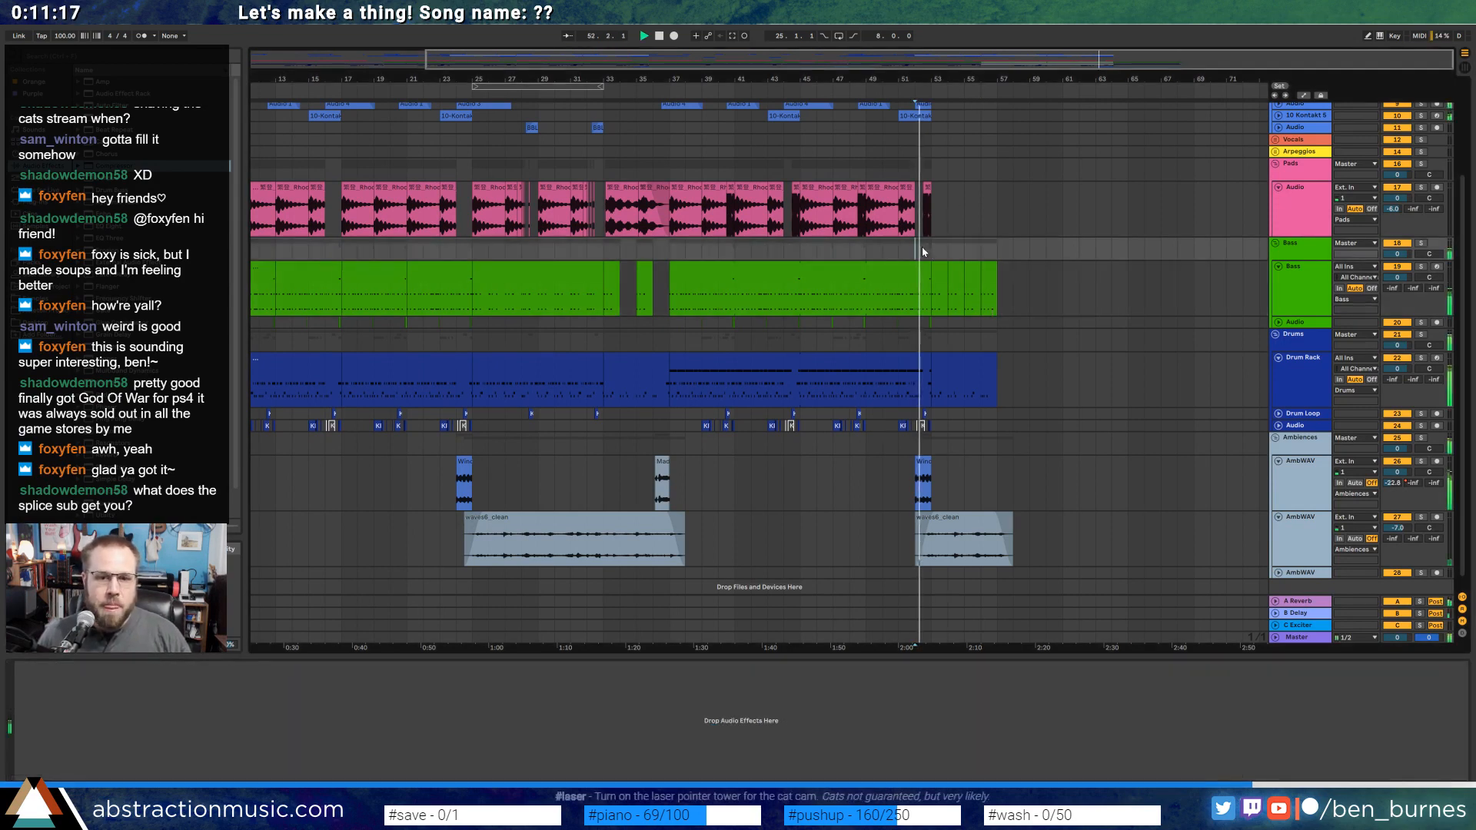
Extend the last clip on the Kontakt 5 track to bar 56 and stop playback.
scroll(921, 246, up, 3)
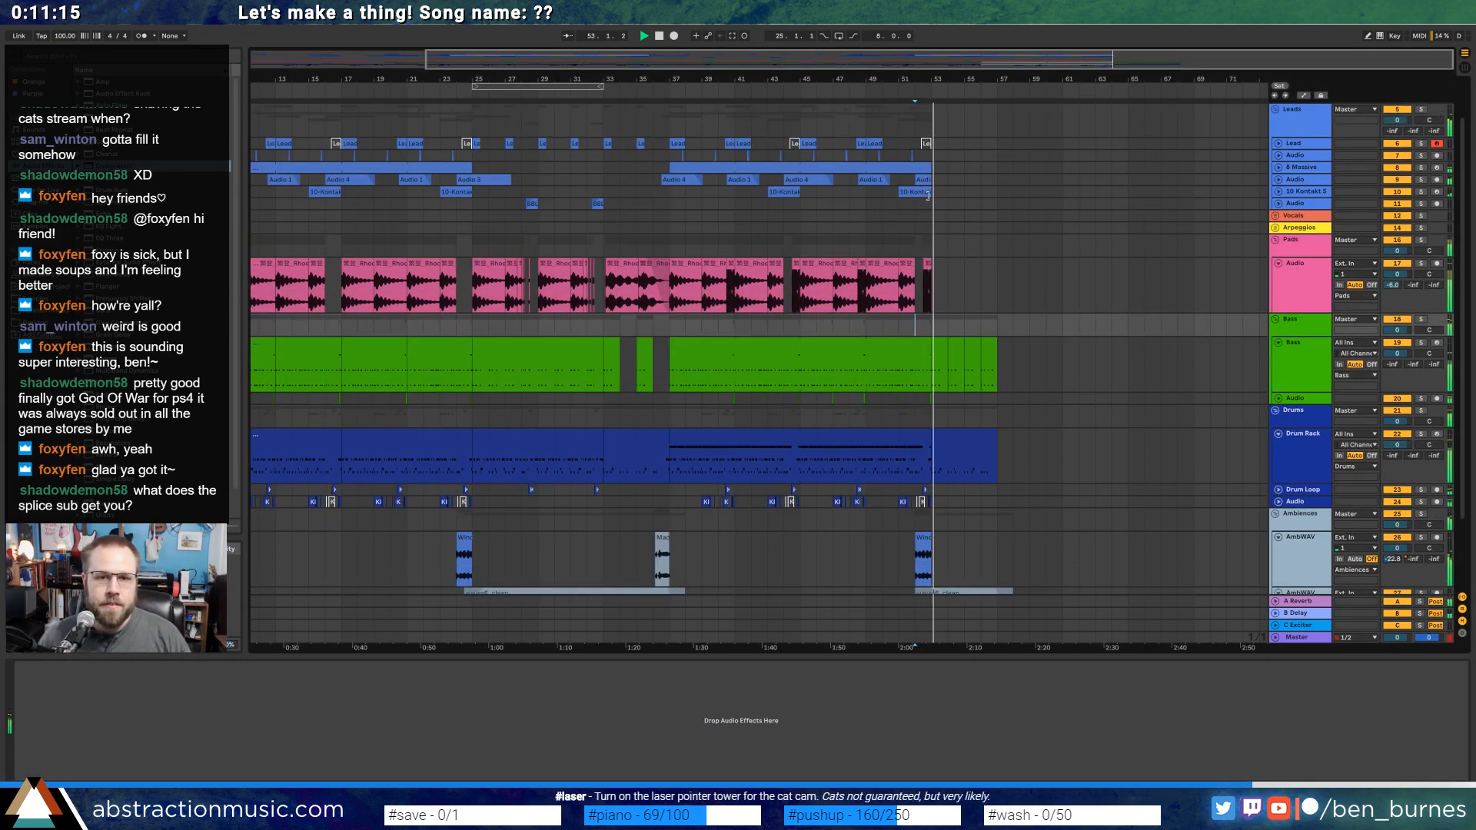
drag(928, 196, 977, 200)
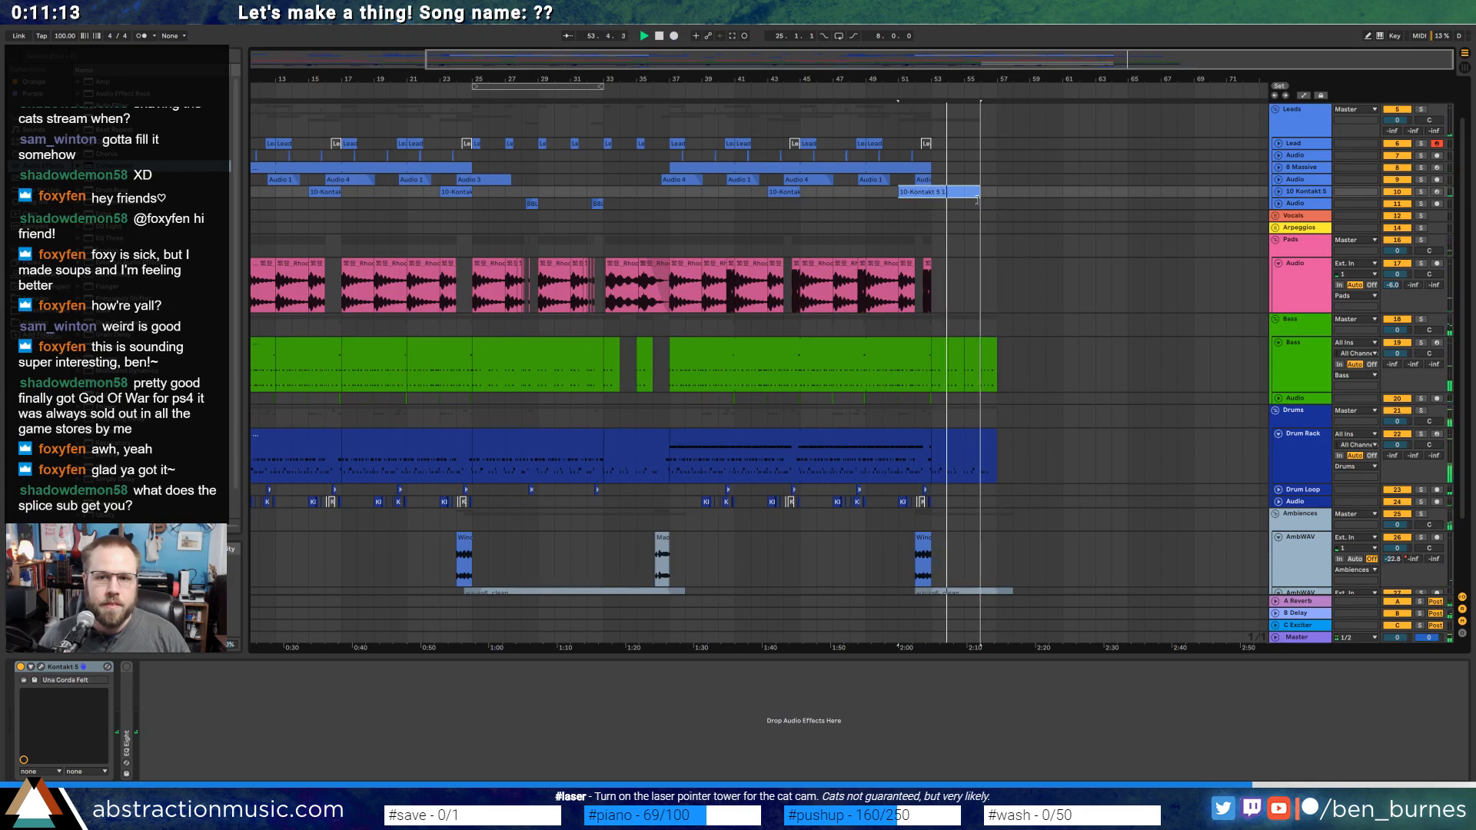
key(space)
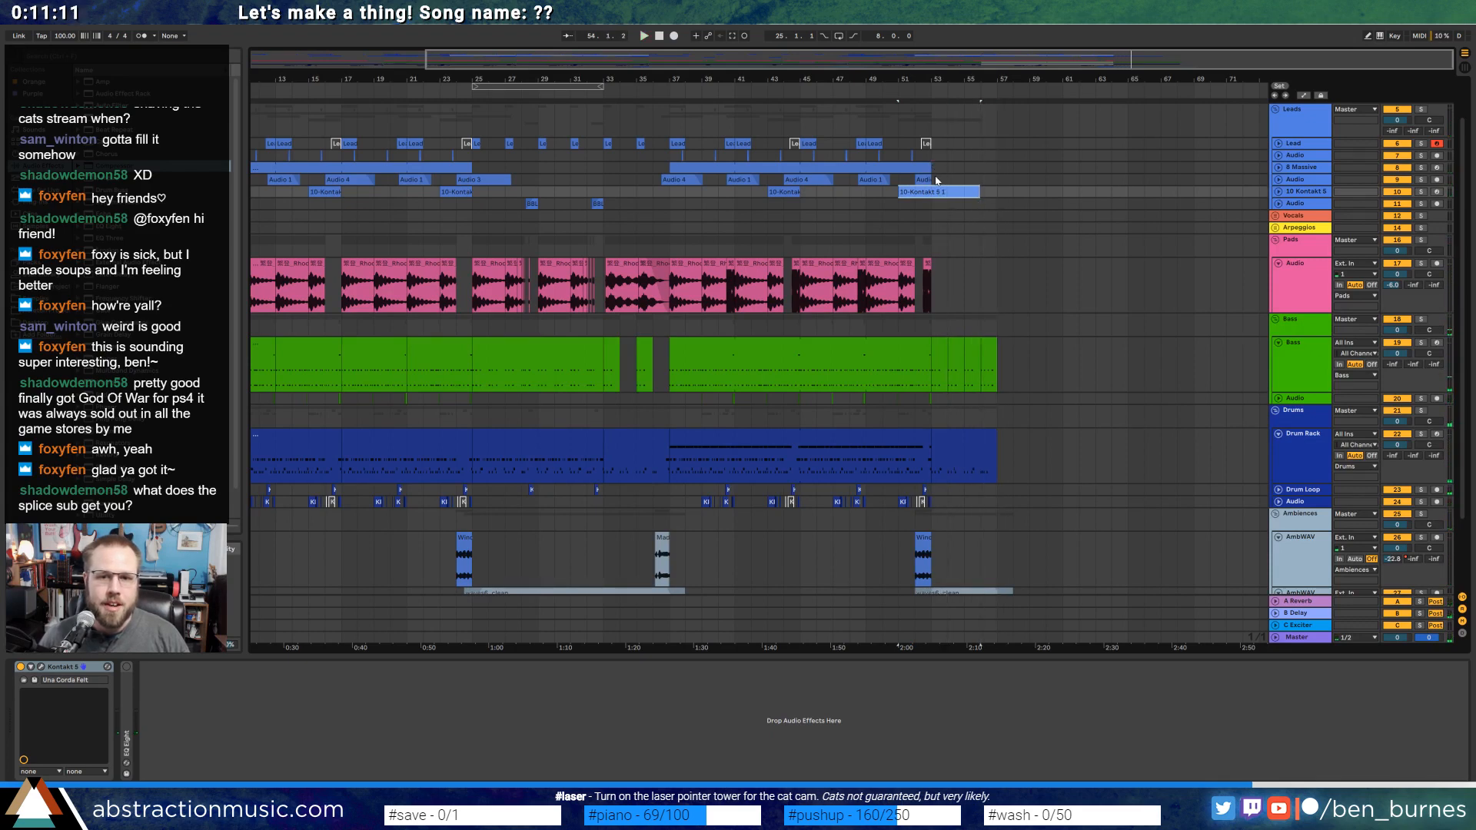
Extend the last Audio 3 clip in the Leads group to about bar 55.
click(974, 181)
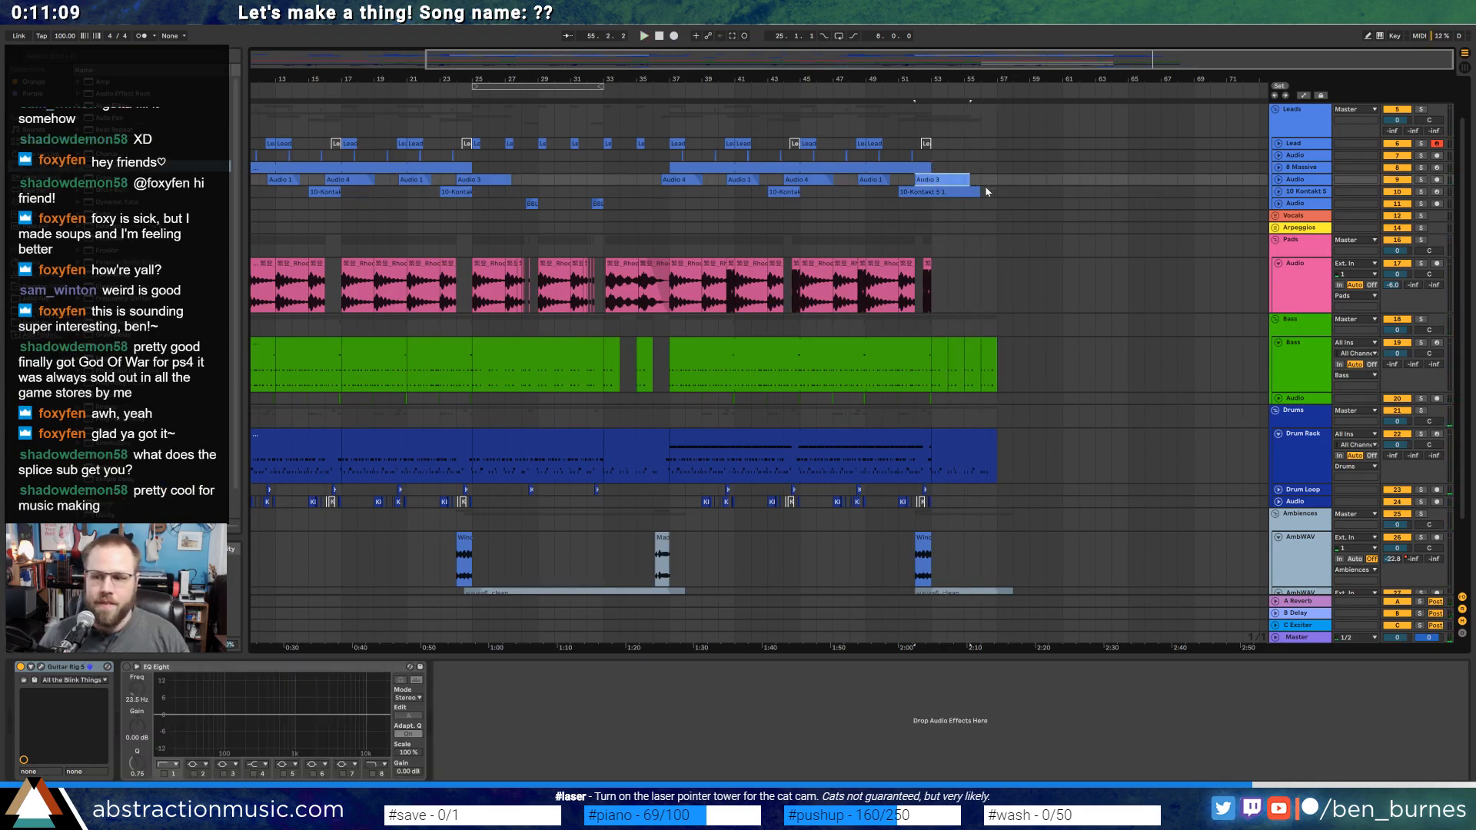
click(981, 185)
Unfold the Kontakt 5 track, trim its last clip back to bar 53 and paste copies of it at bars 54 and 56.
click(975, 196)
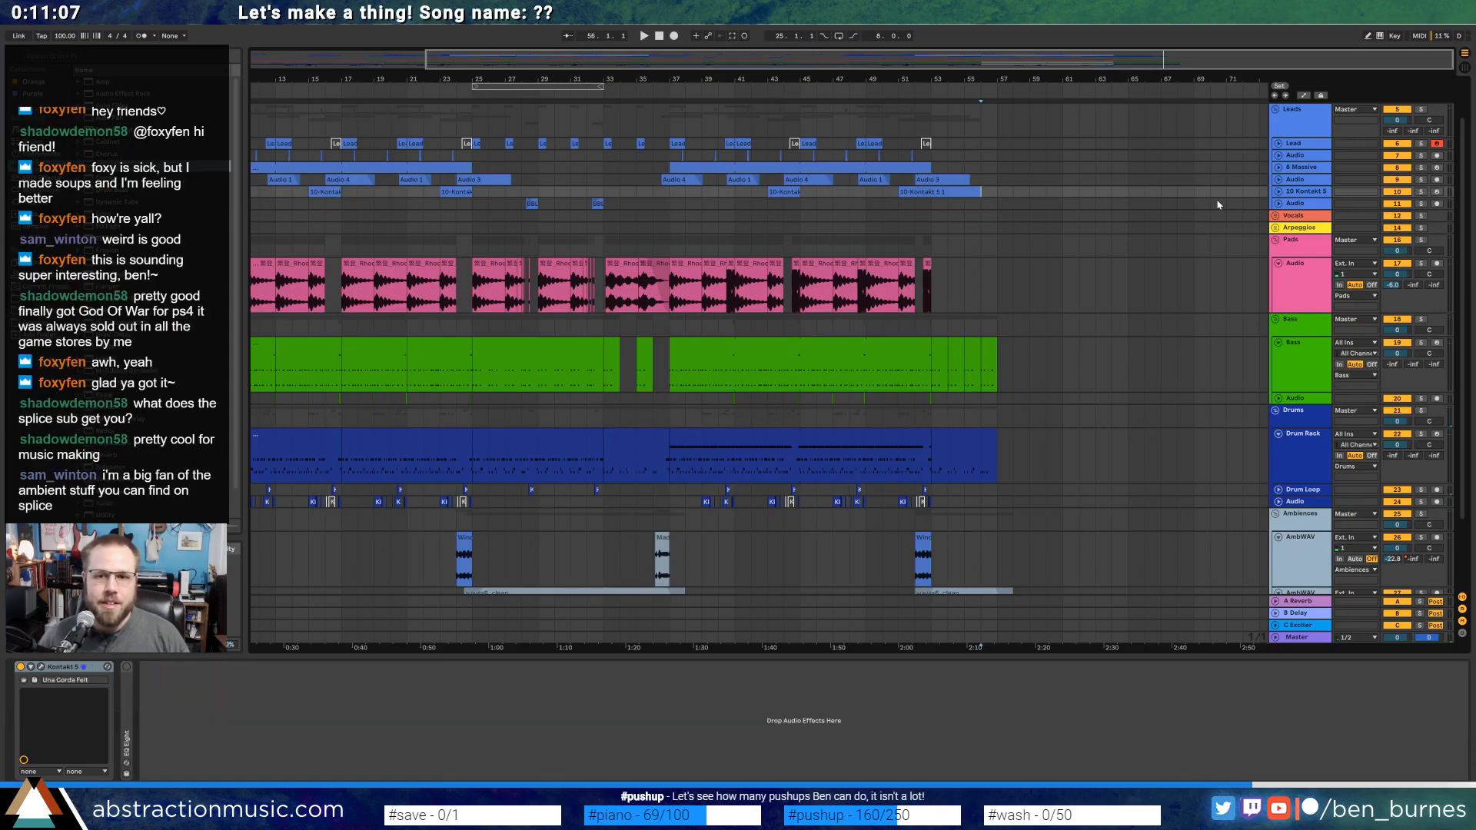
click(1277, 192)
click(1023, 214)
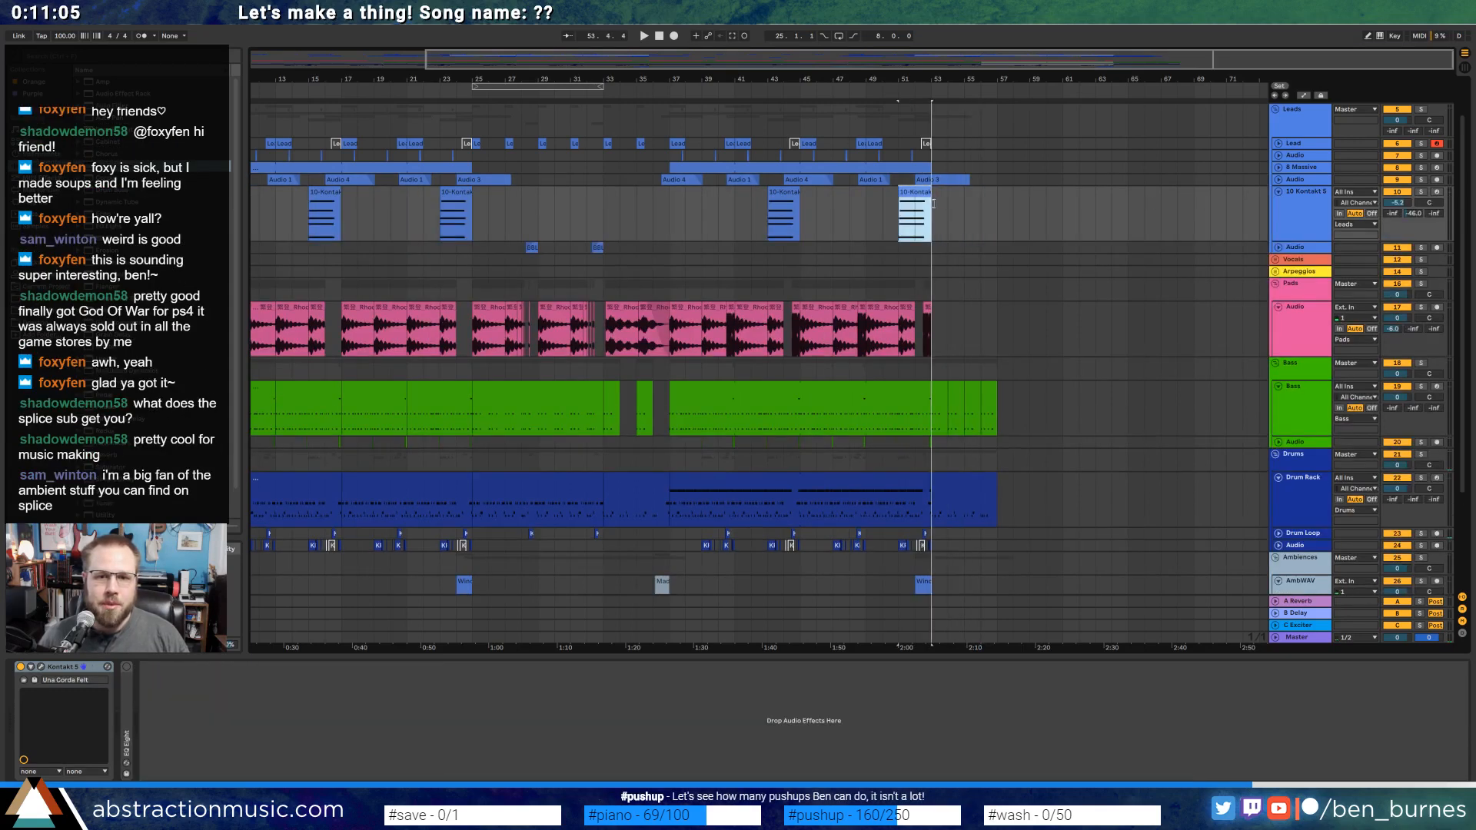
click(786, 194)
click(950, 215)
key(ctrl+v)
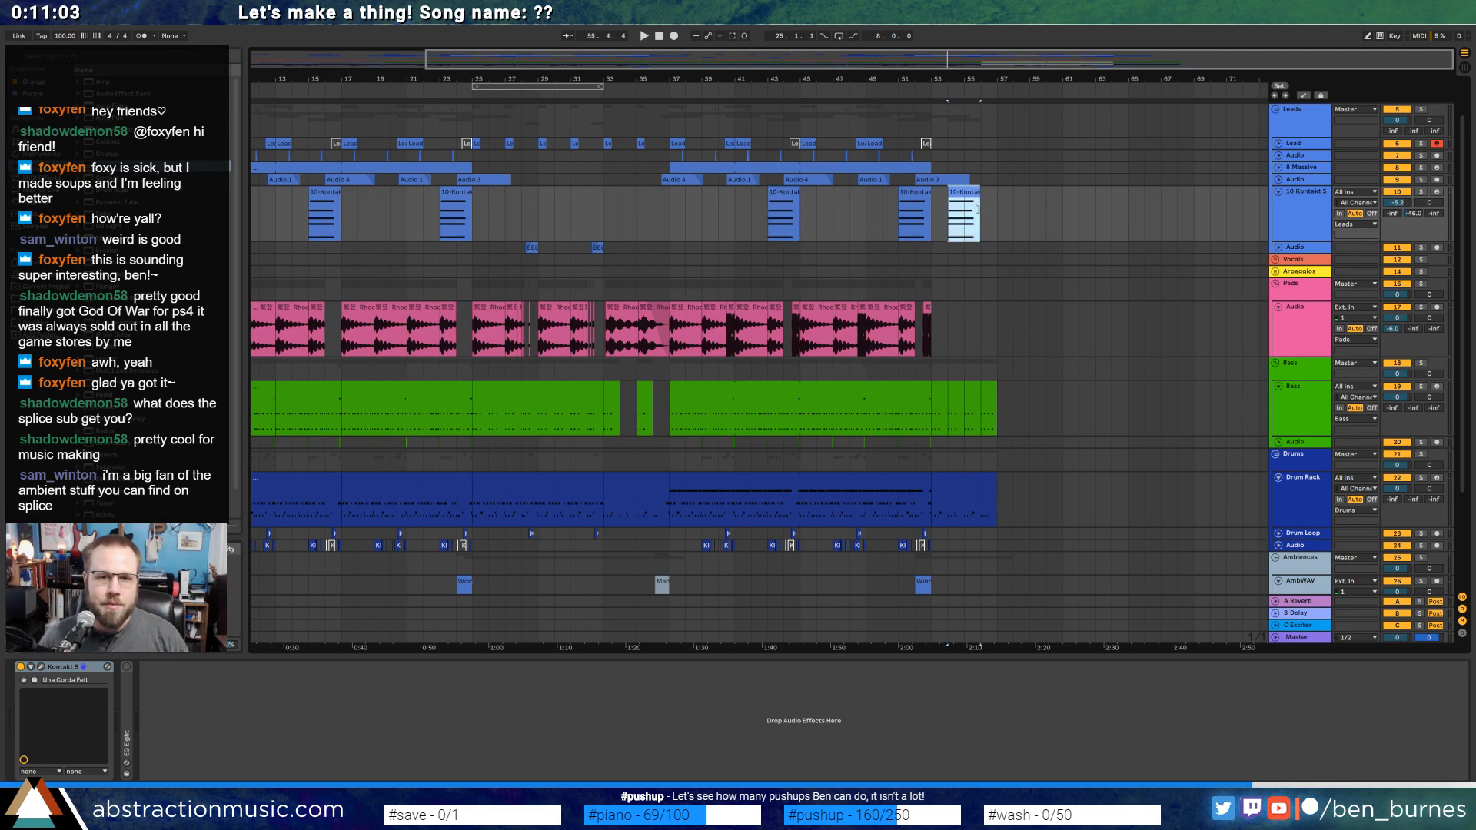
click(917, 192)
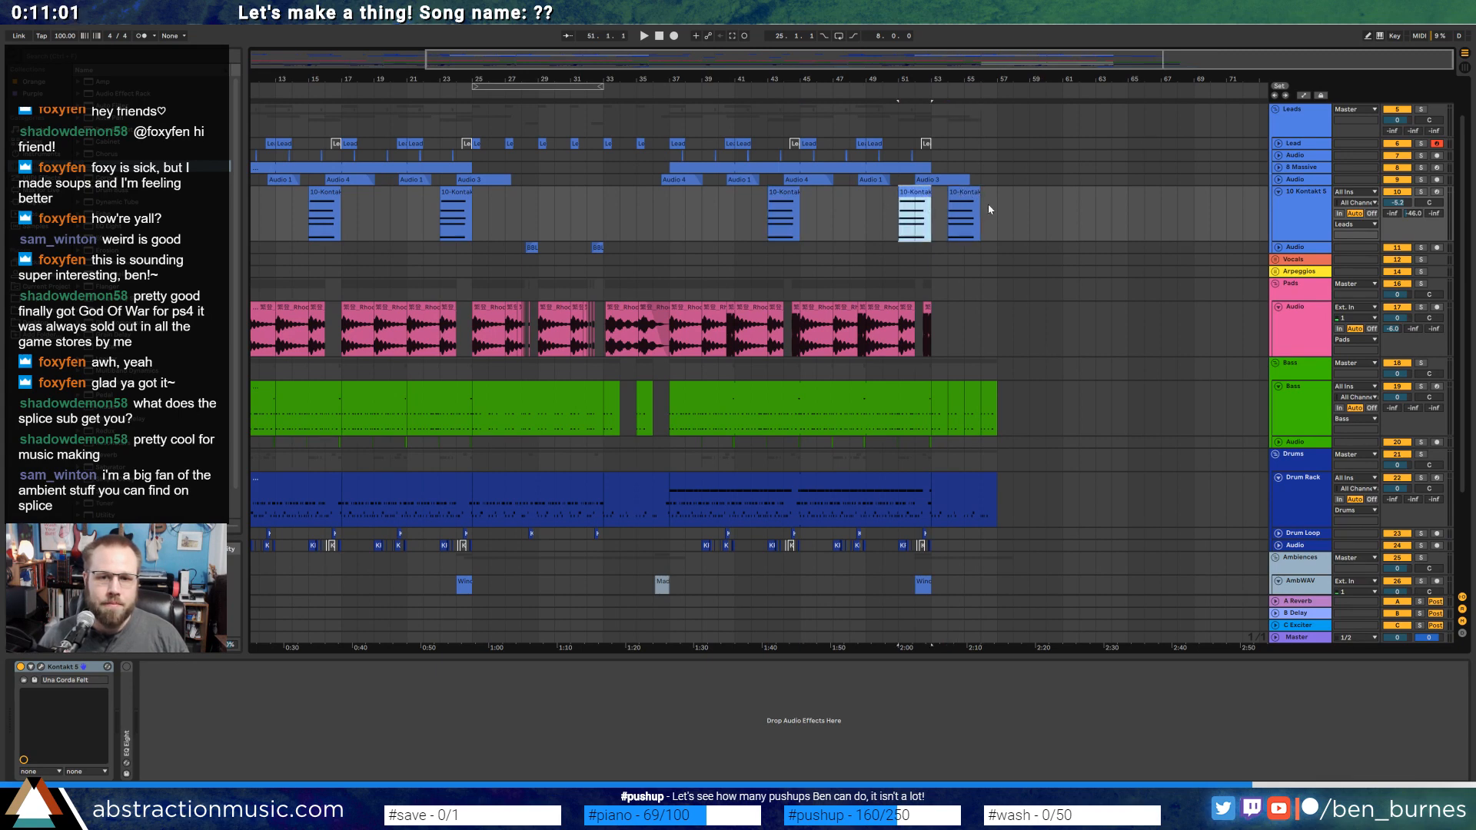
click(987, 209)
key(ctrl+v)
Move both copied Kontakt 5 clips two beats earlier, starting at bar 53 beat 3, and audition the section from bar 53.
click(926, 193)
click(932, 215)
key(space)
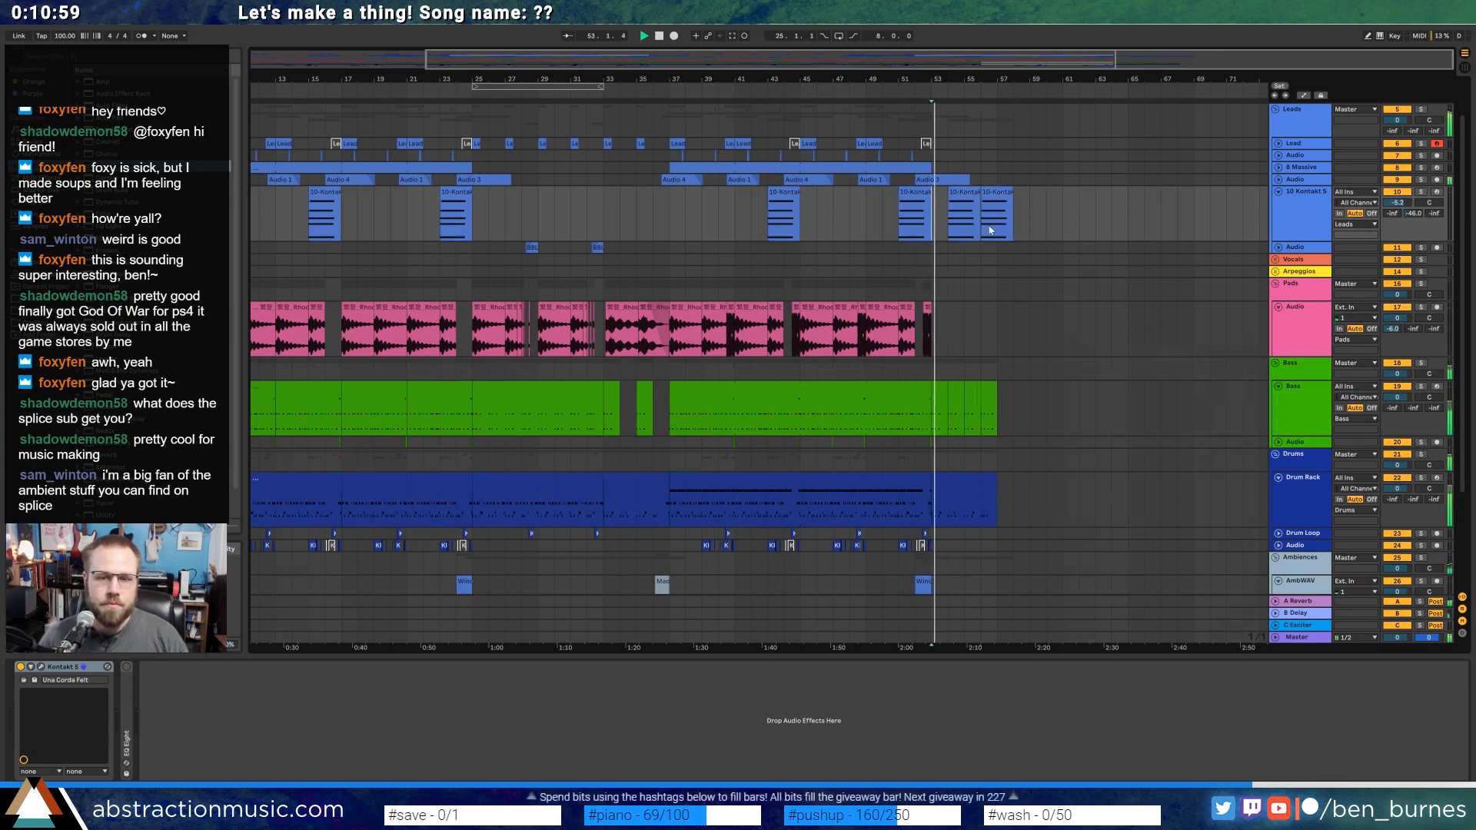
scroll(988, 229, up, 5)
key(space)
click(903, 200)
shift+click(995, 198)
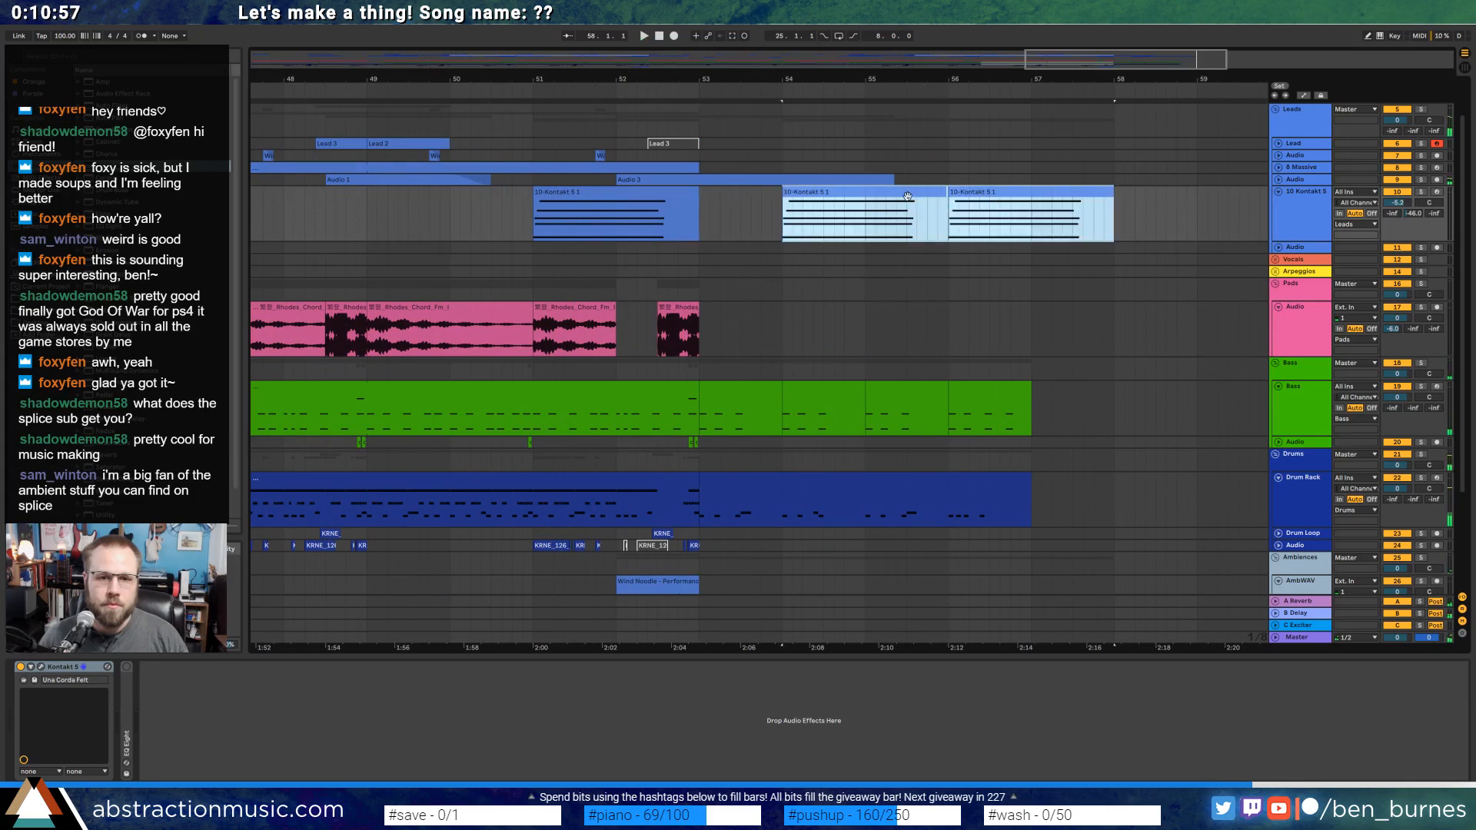
drag(909, 194, 867, 193)
click(704, 207)
key(space)
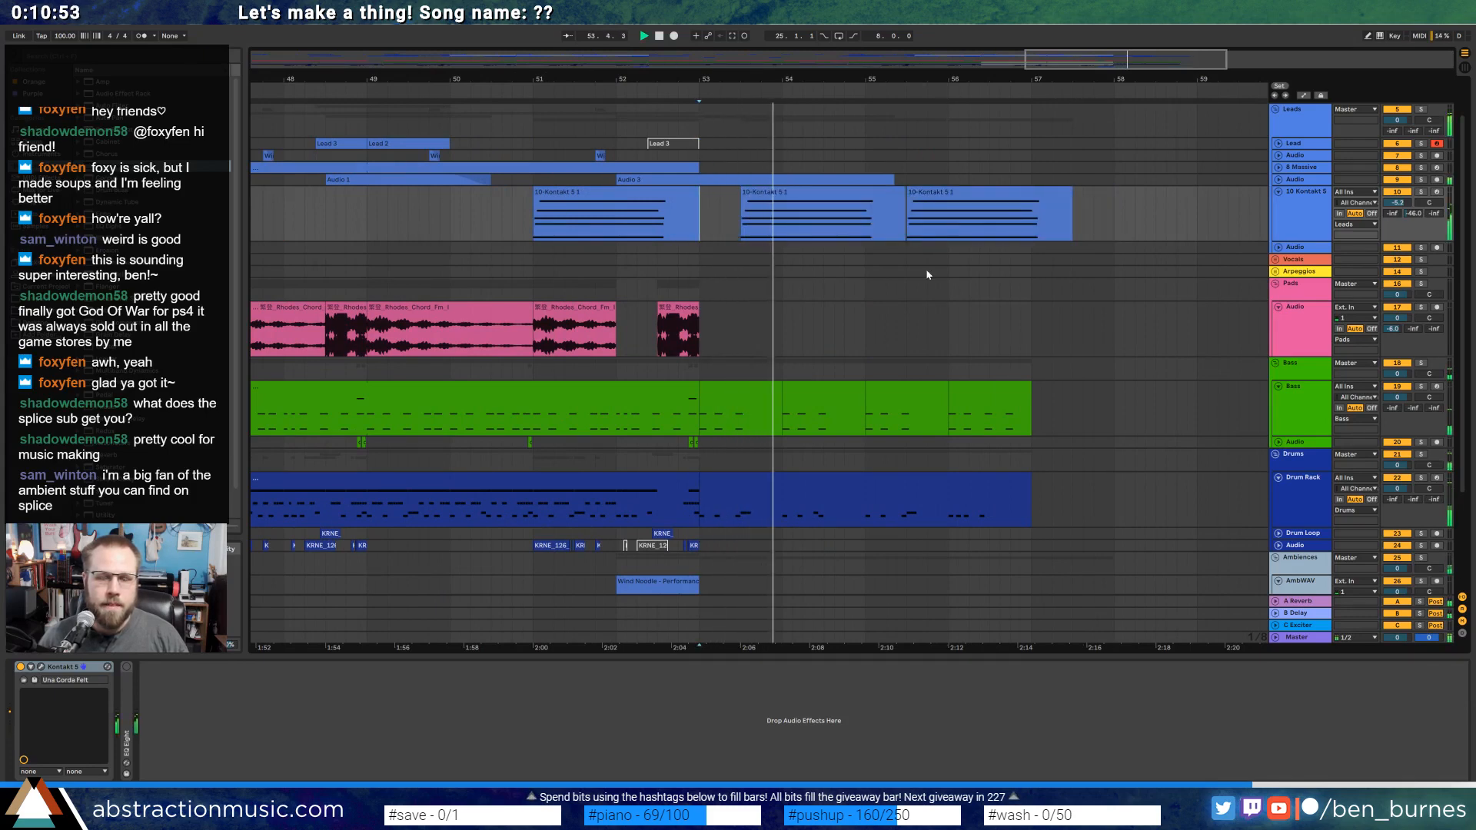
click(986, 273)
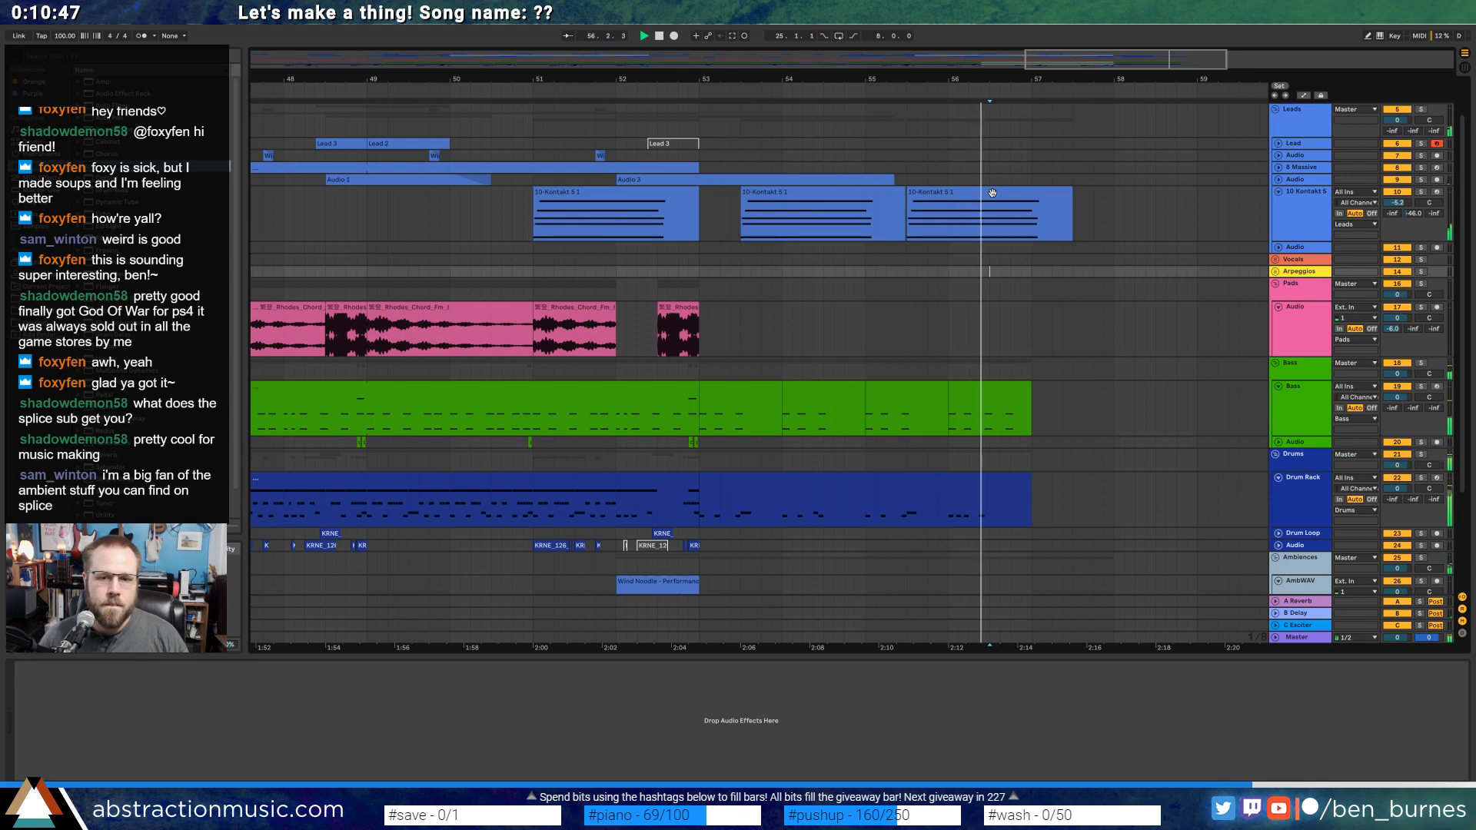
Delete the copied bass clips at bars 54, 55 and 56, keeping only the one at bar 53.
click(1000, 415)
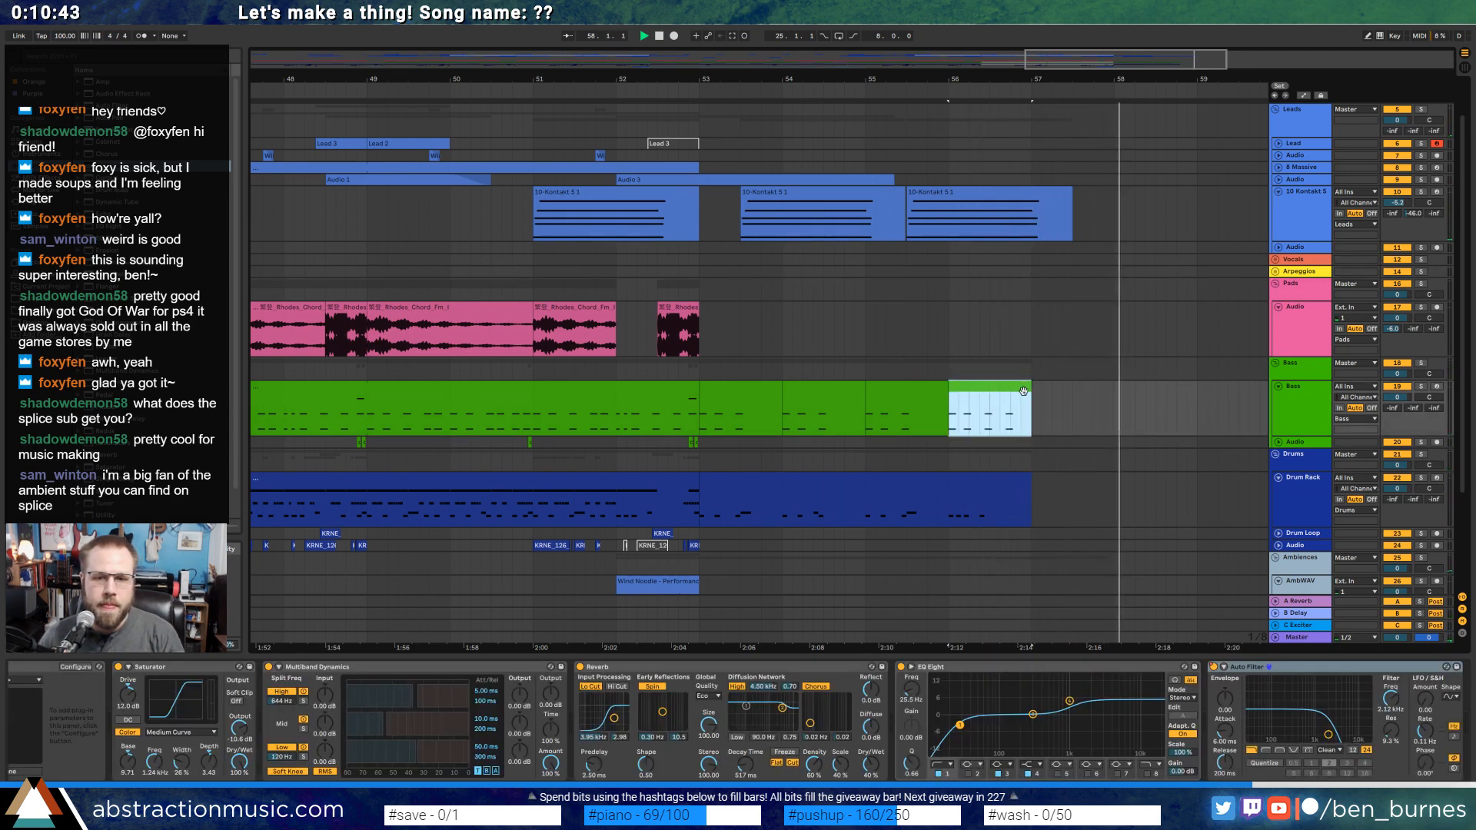
scroll(1073, 412, down, 2)
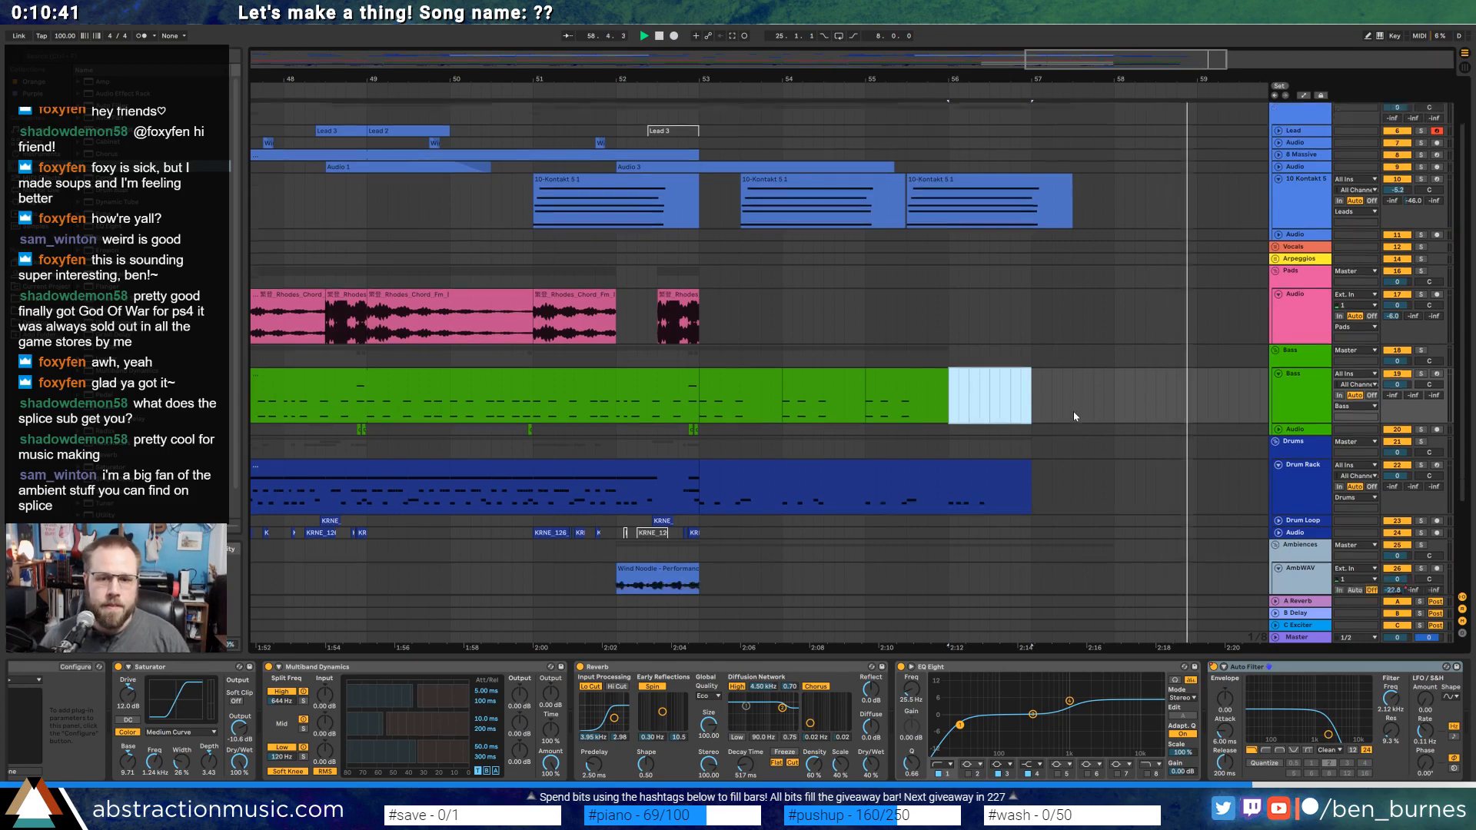
click(907, 341)
key(Delete)
click(823, 336)
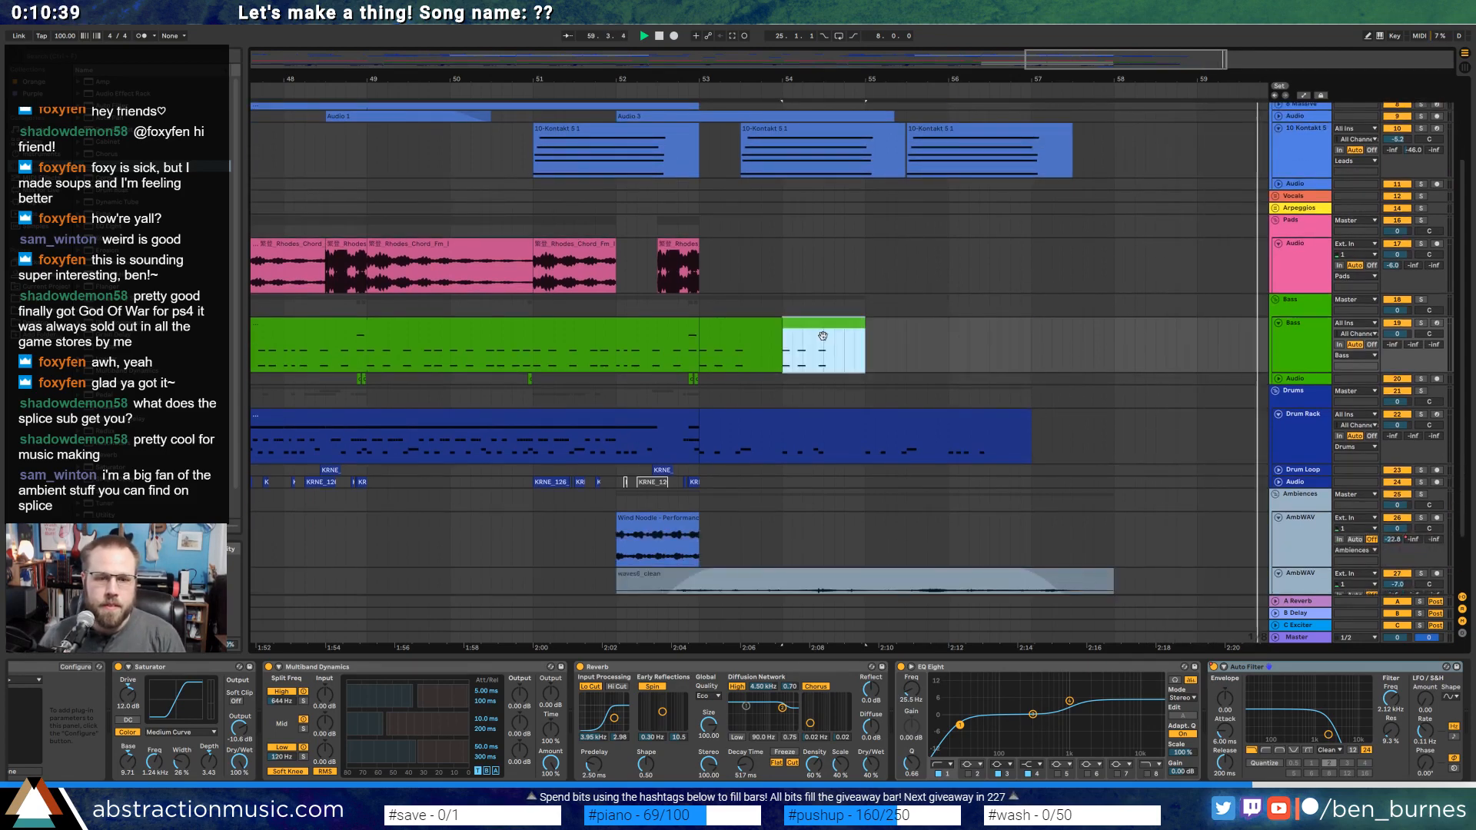
key(Delete)
click(772, 337)
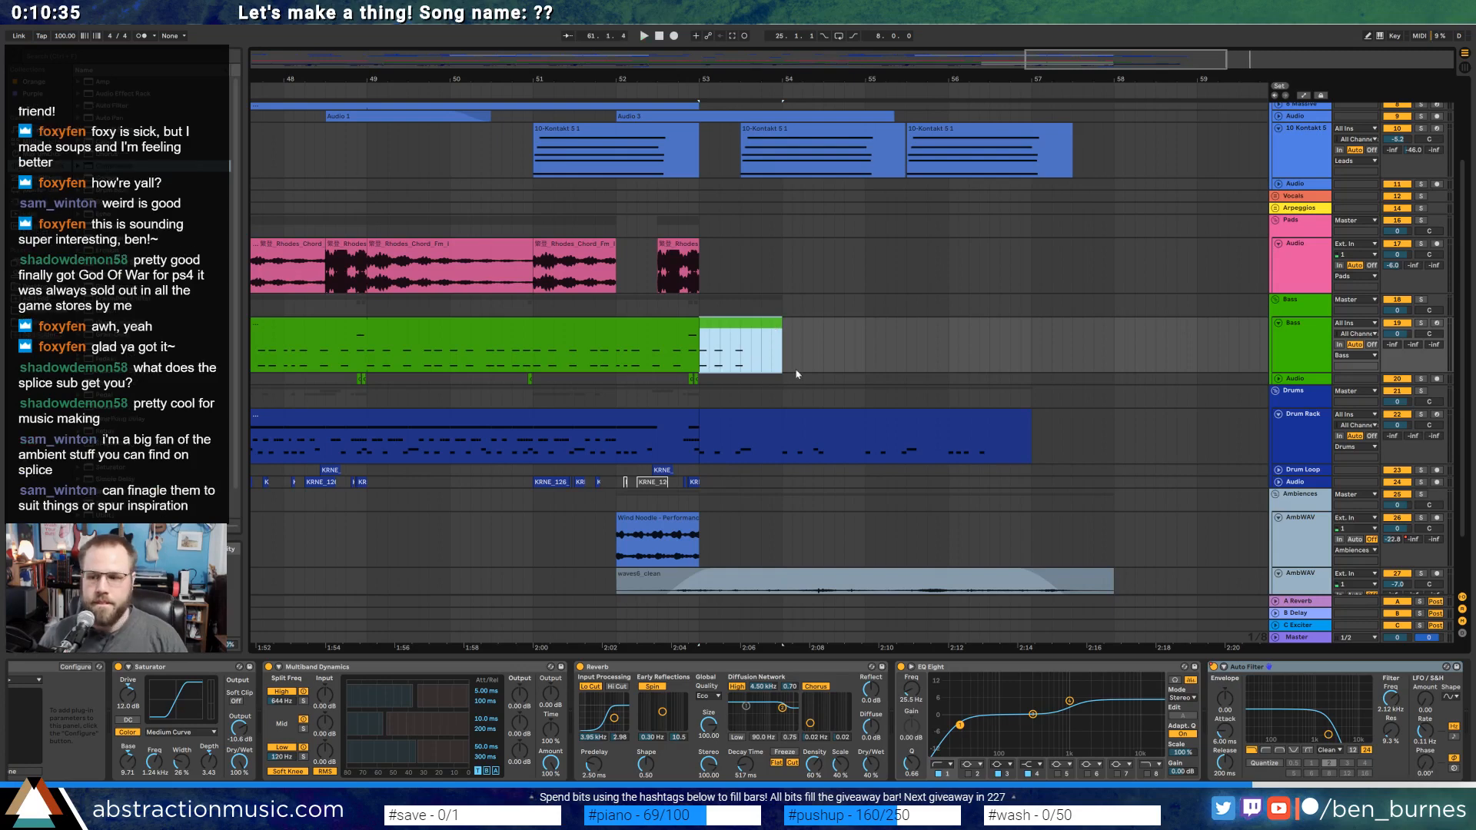
Extend the last ambience clip on the second AmbWAV track to bar 59 beat 3.
scroll(853, 369, down, 2)
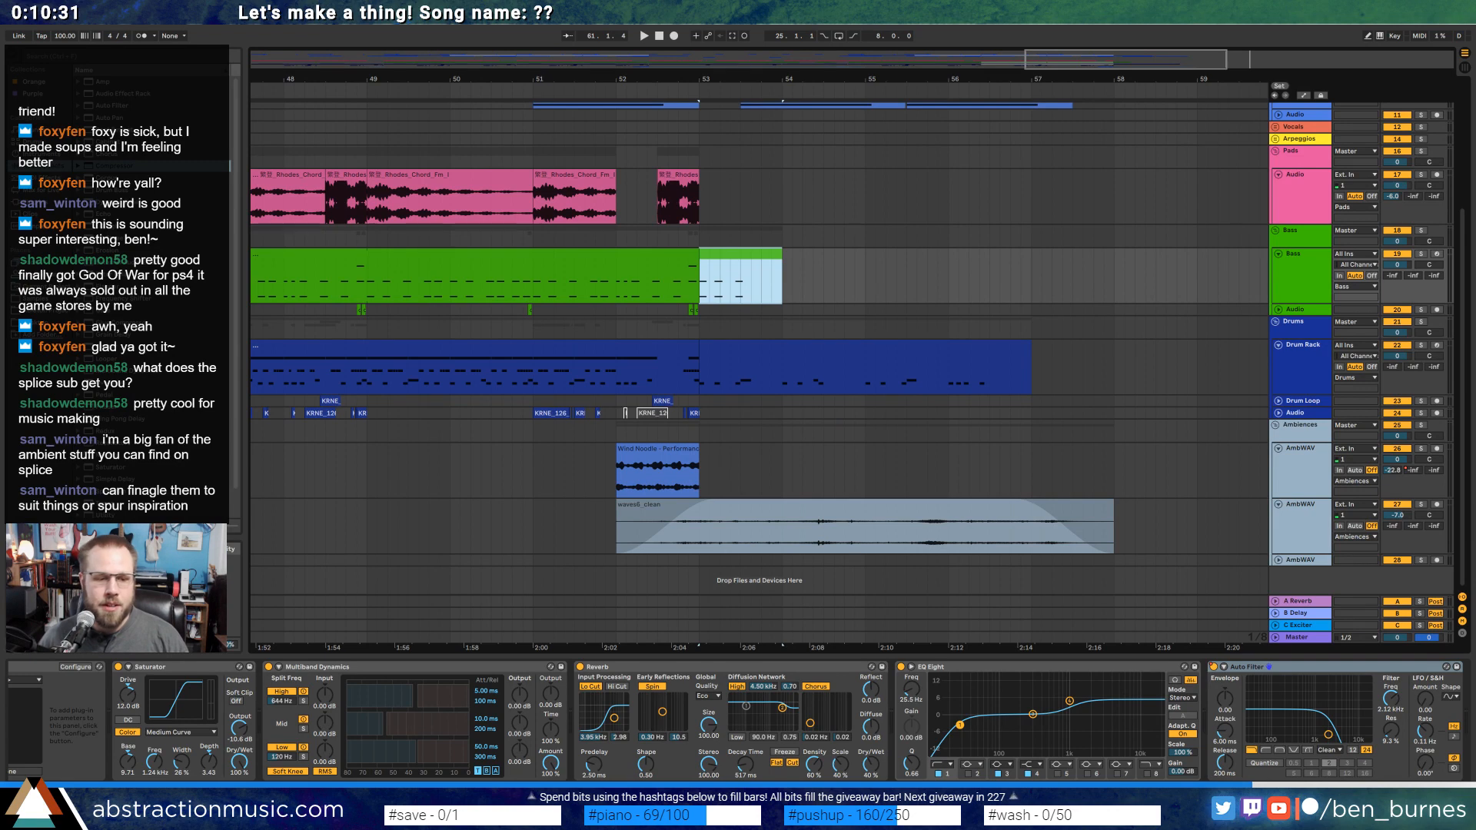
click(1011, 522)
drag(1110, 511, 1217, 511)
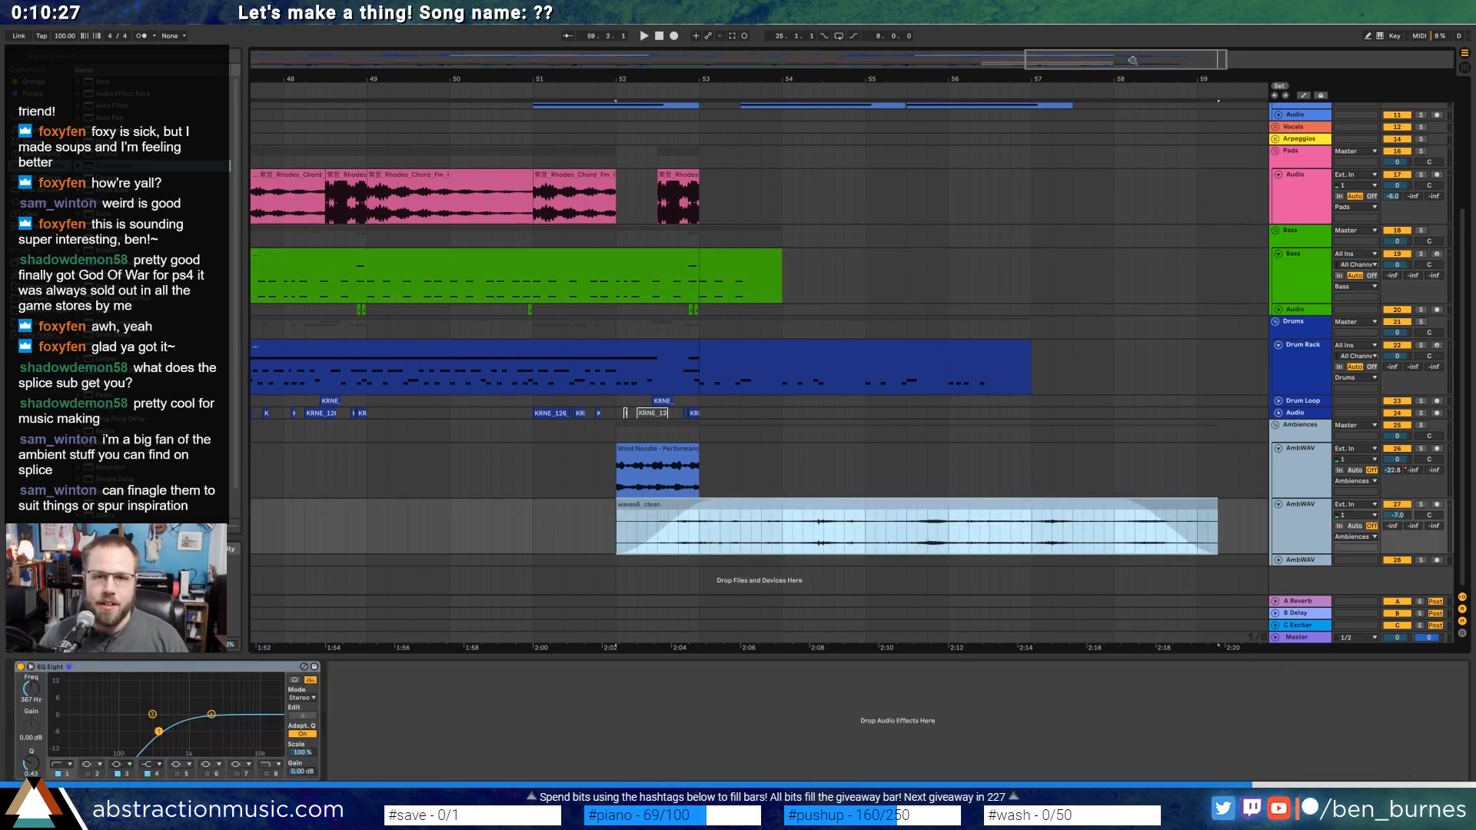
drag(1133, 61, 1153, 39)
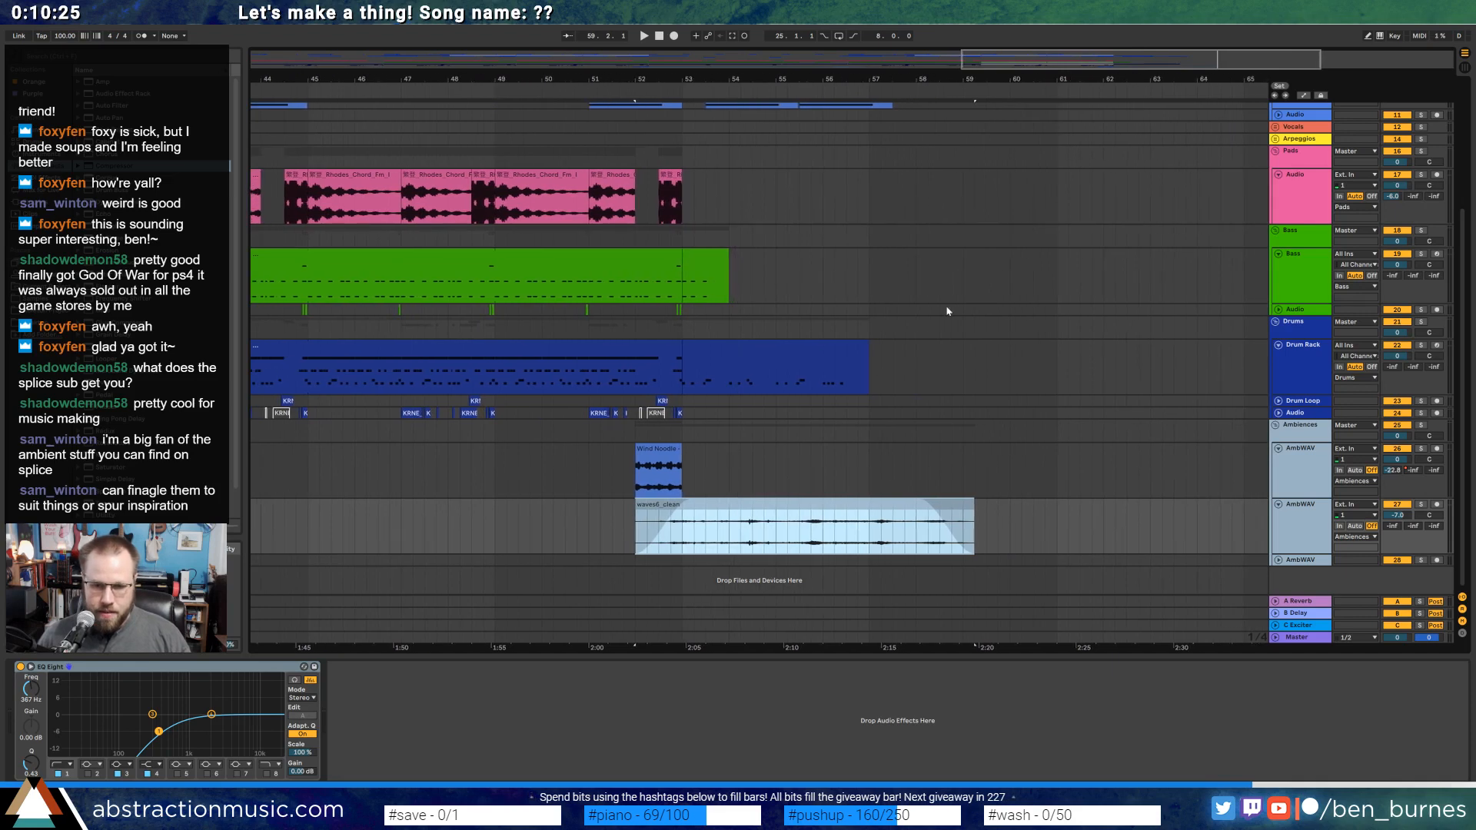
drag(971, 512, 985, 512)
click(931, 502)
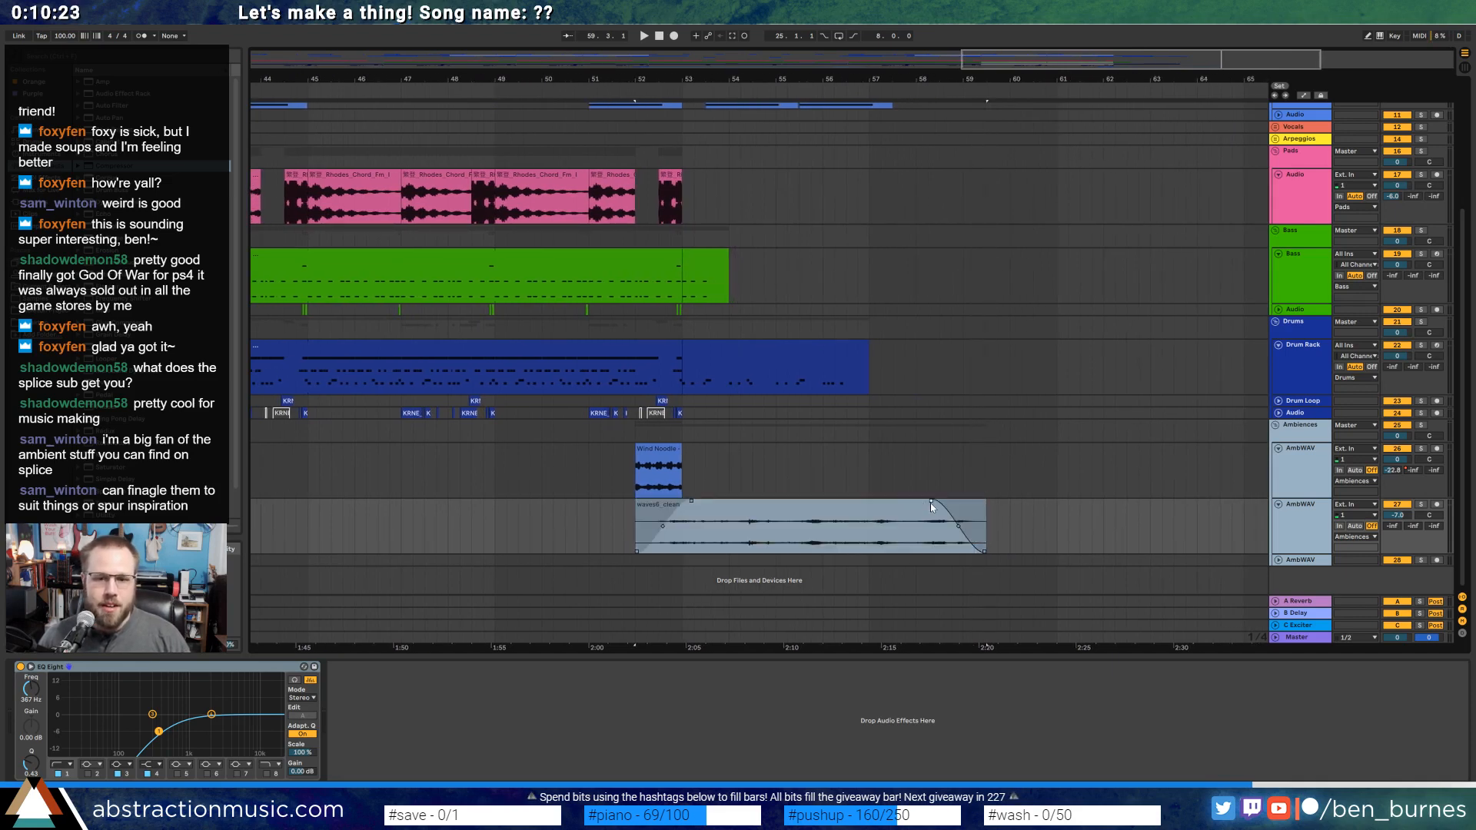
click(946, 460)
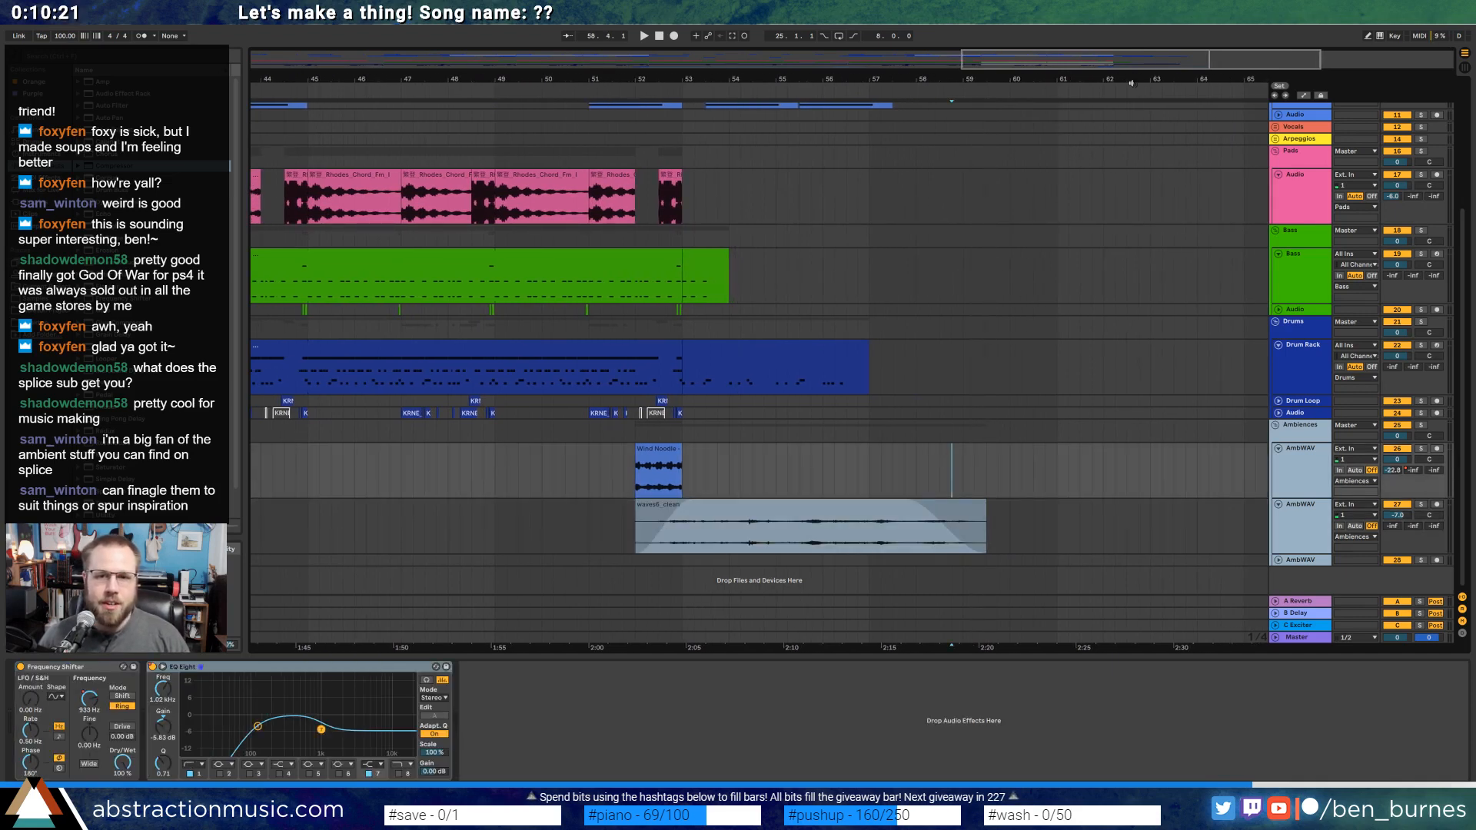
Fold the AmbWAV, Drum Rack, Bass, Pads audio and Kontakt 5 tracks to compact the arrangement.
drag(1131, 82, 904, 60)
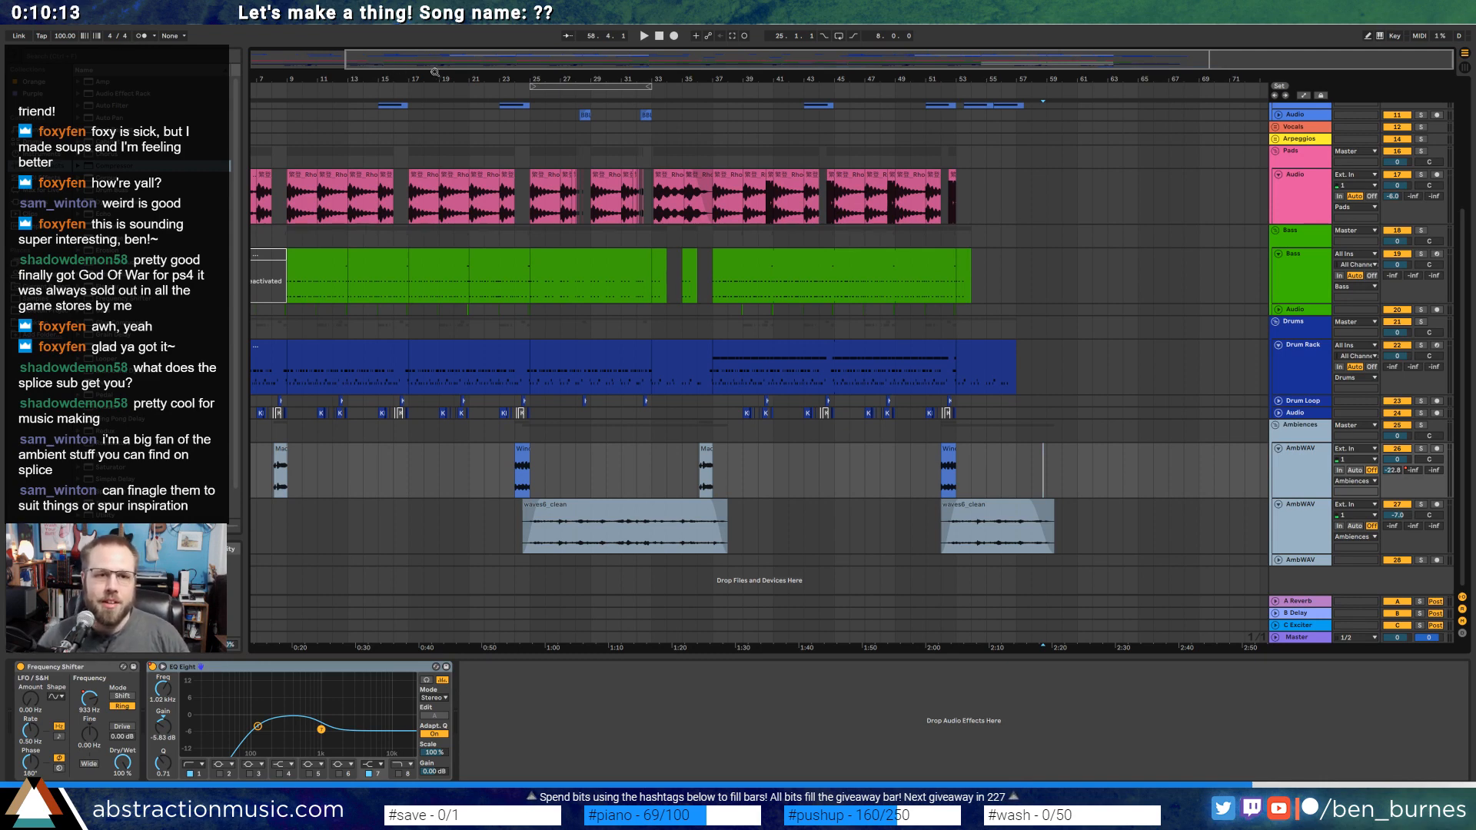
drag(436, 73, 490, 60)
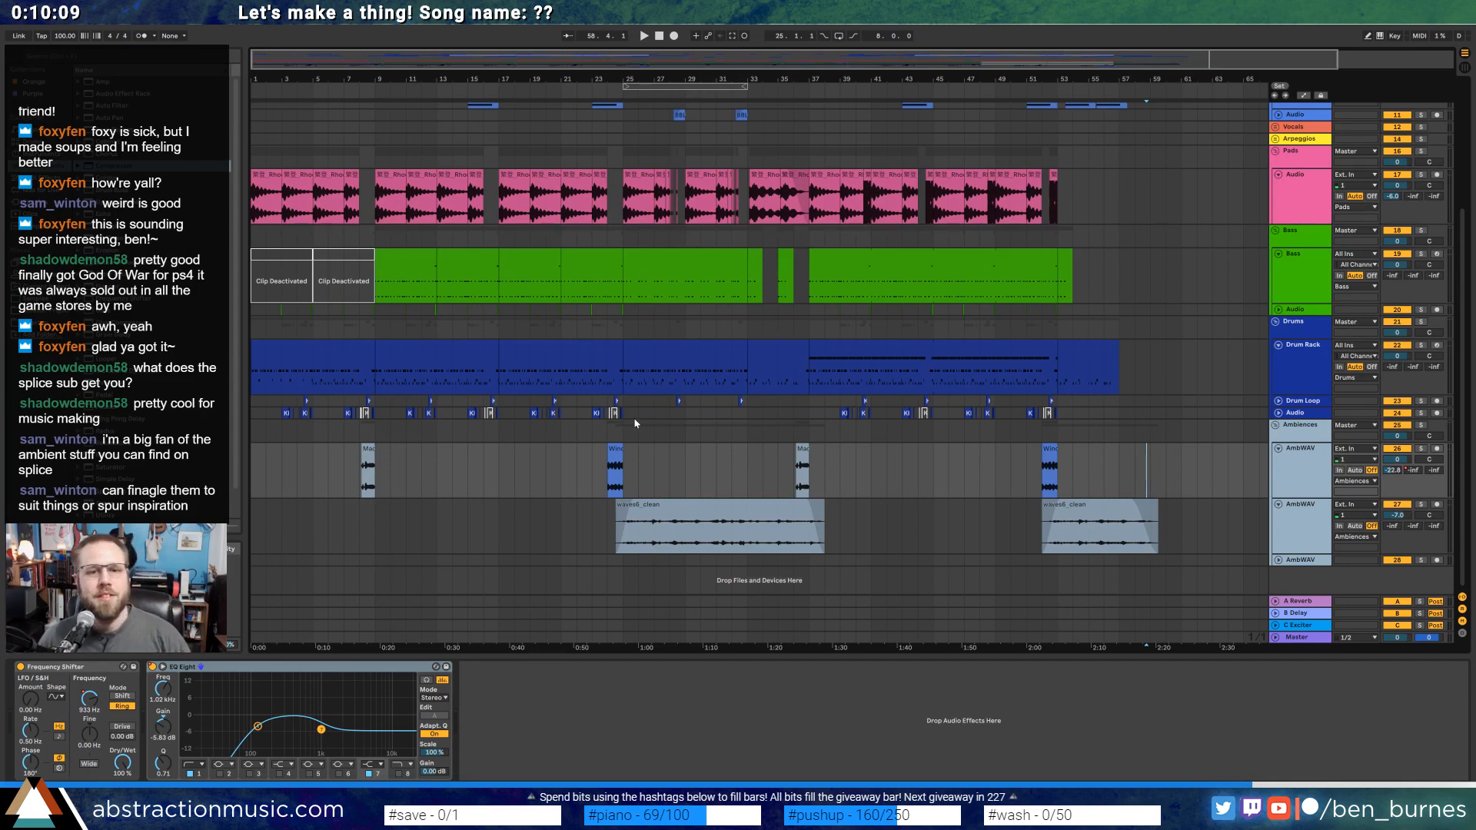
scroll(635, 423, up, 3)
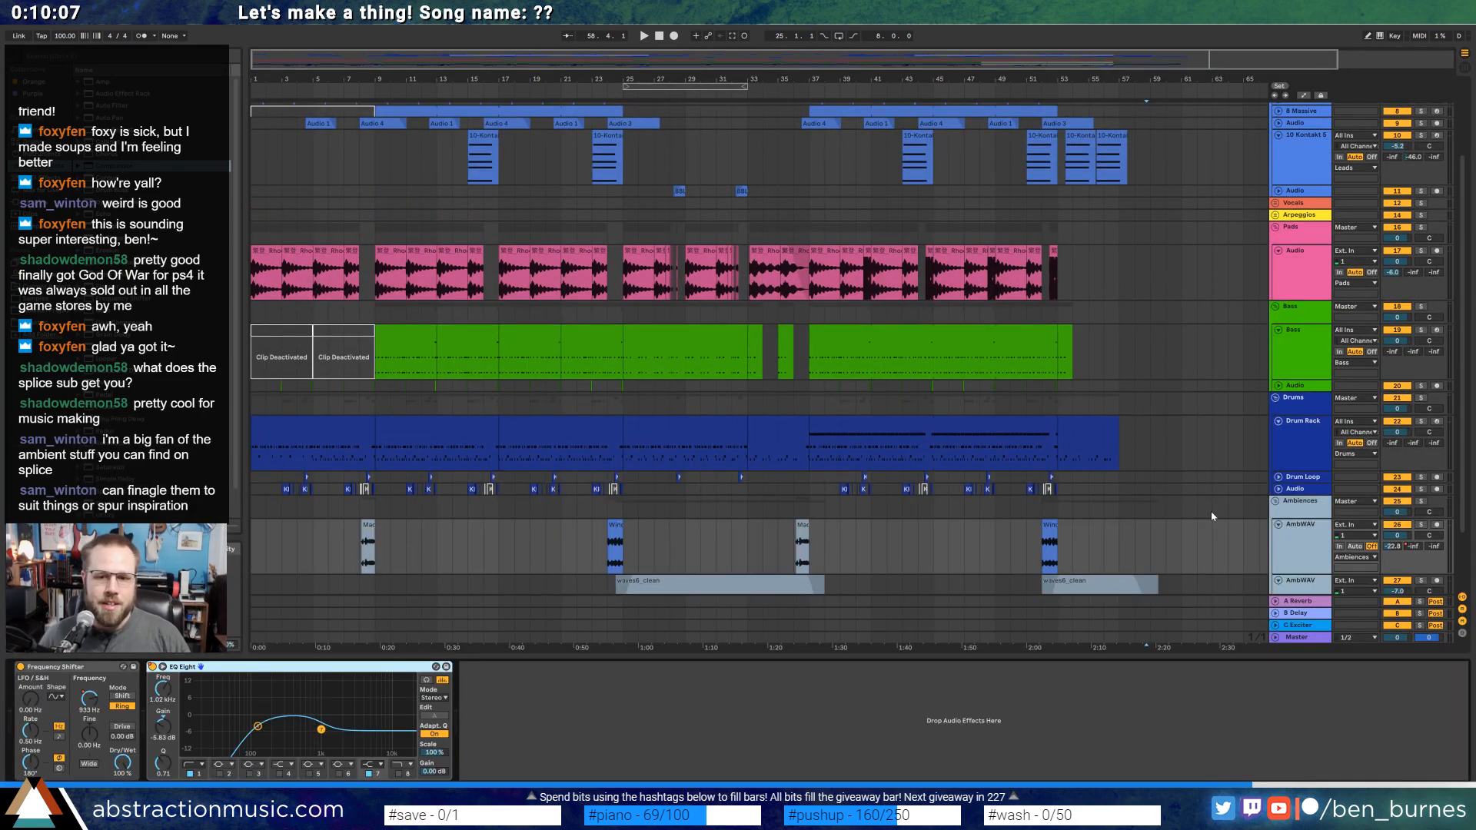
click(1277, 525)
scroll(1239, 477, up, 1)
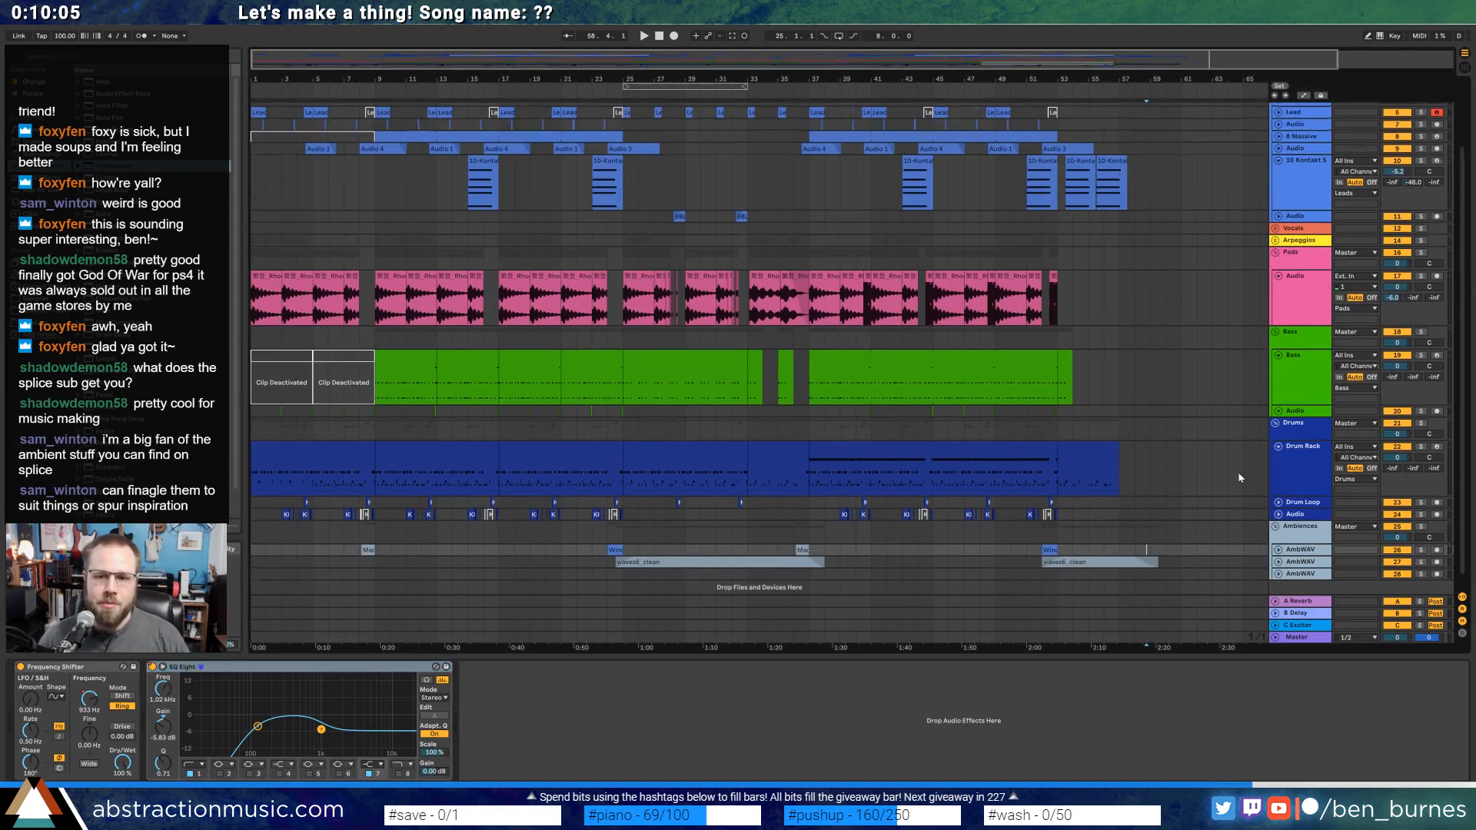
click(1278, 446)
click(1277, 356)
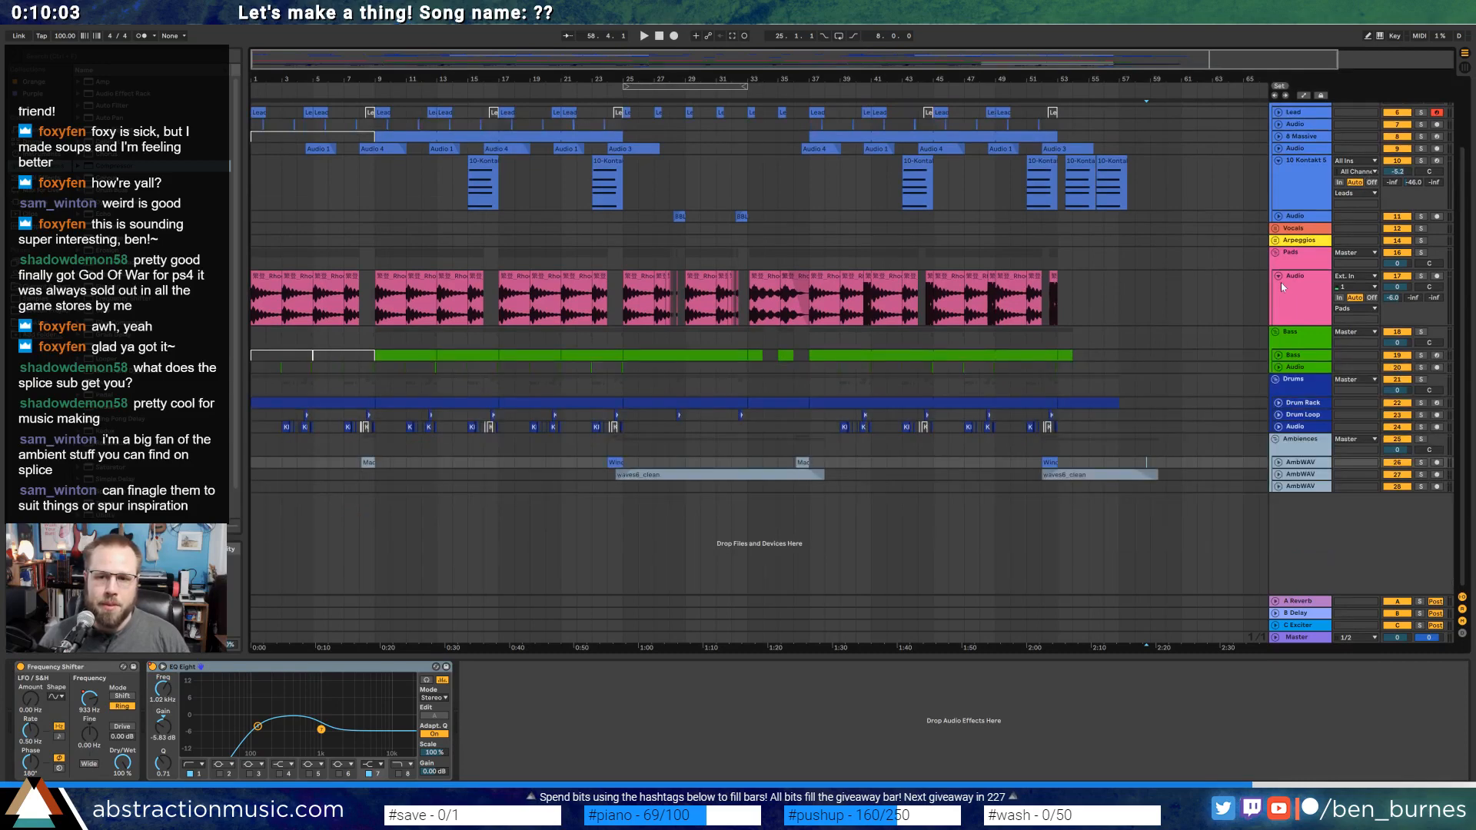
click(1278, 277)
click(1278, 240)
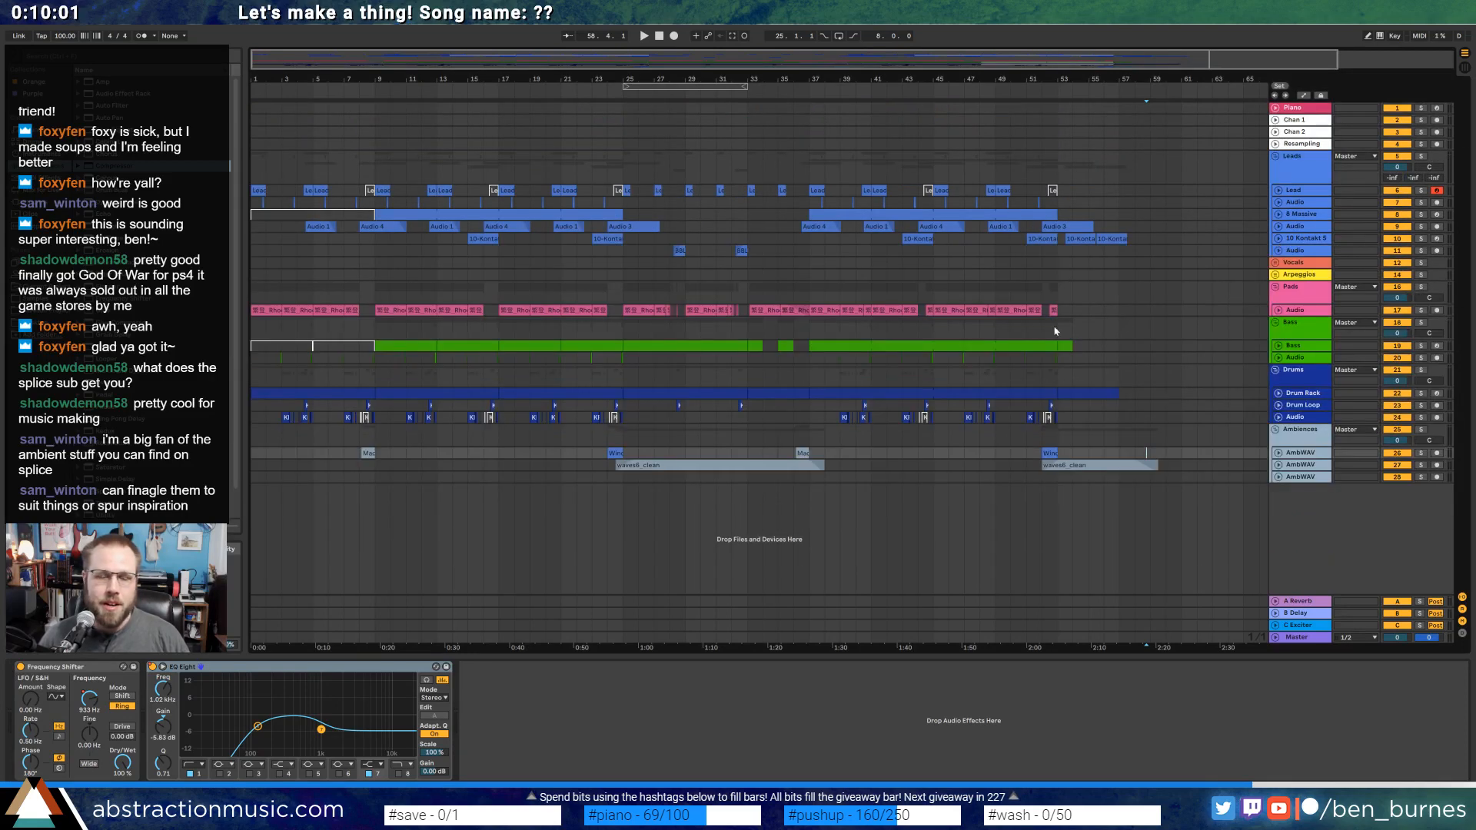
Insert a new MIDI track below the last Audio track of the Leads group and arm it for recording.
click(1296, 251)
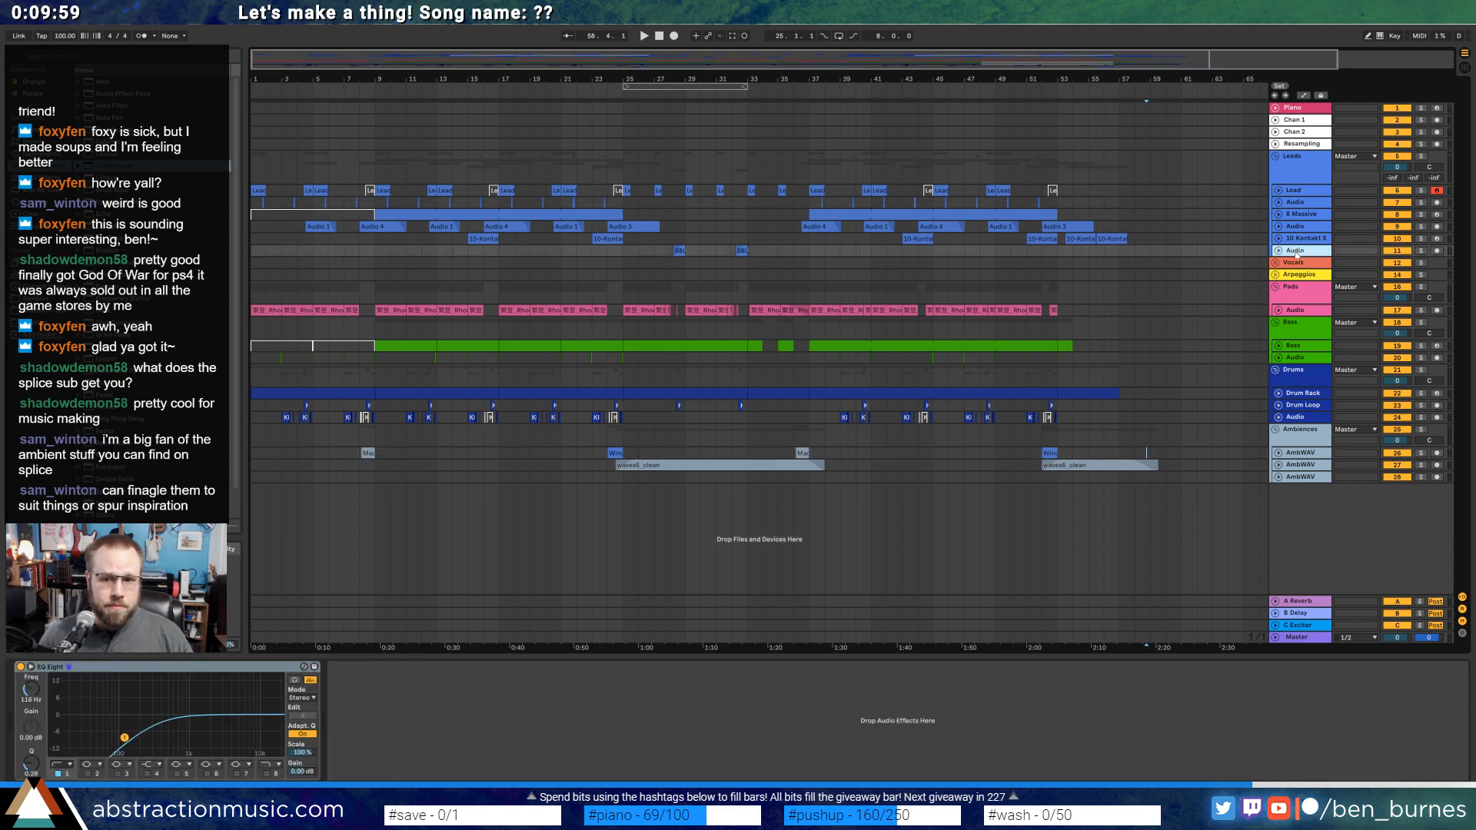
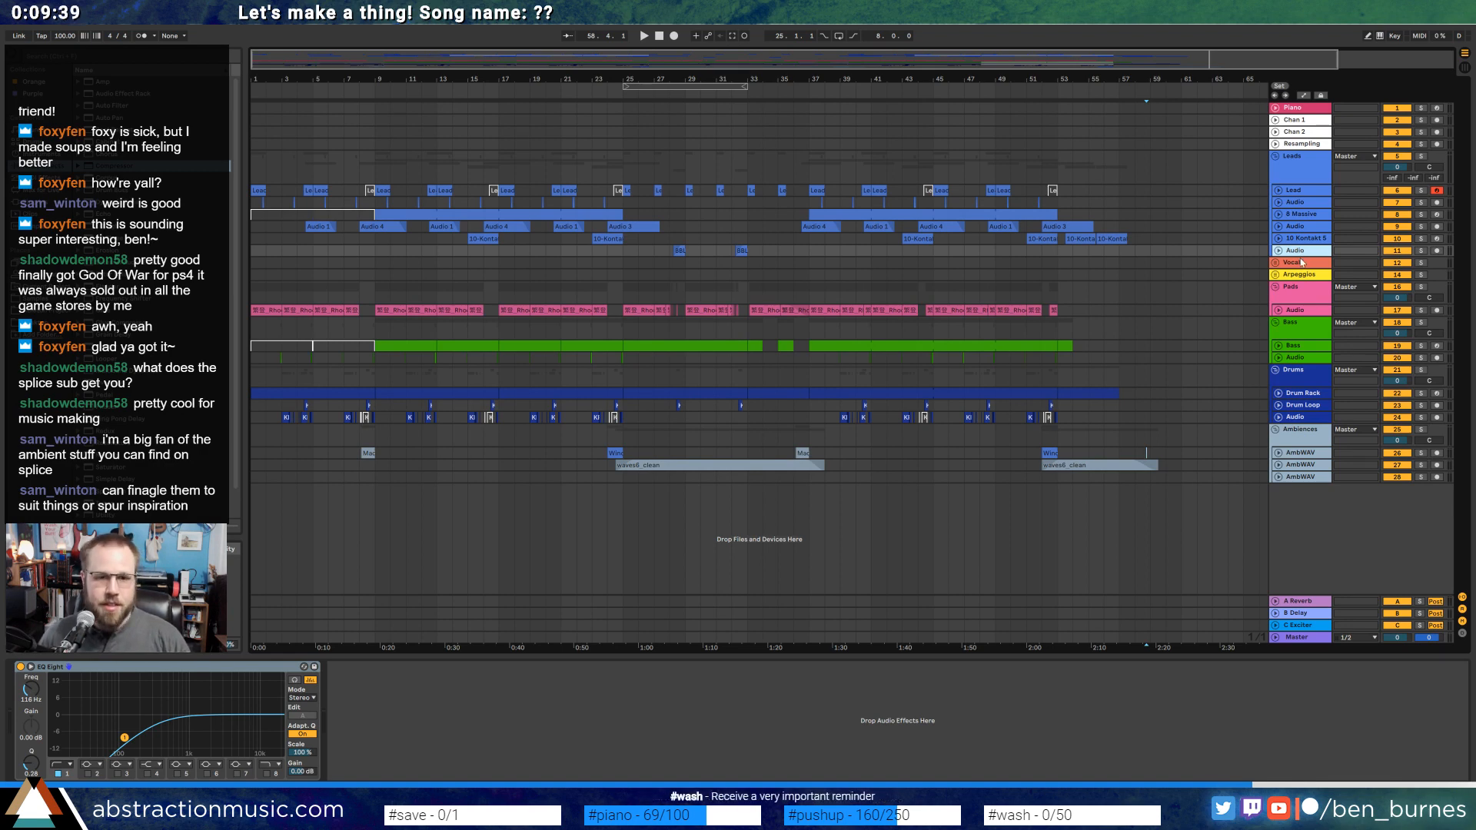
key(ctrl+shift+t)
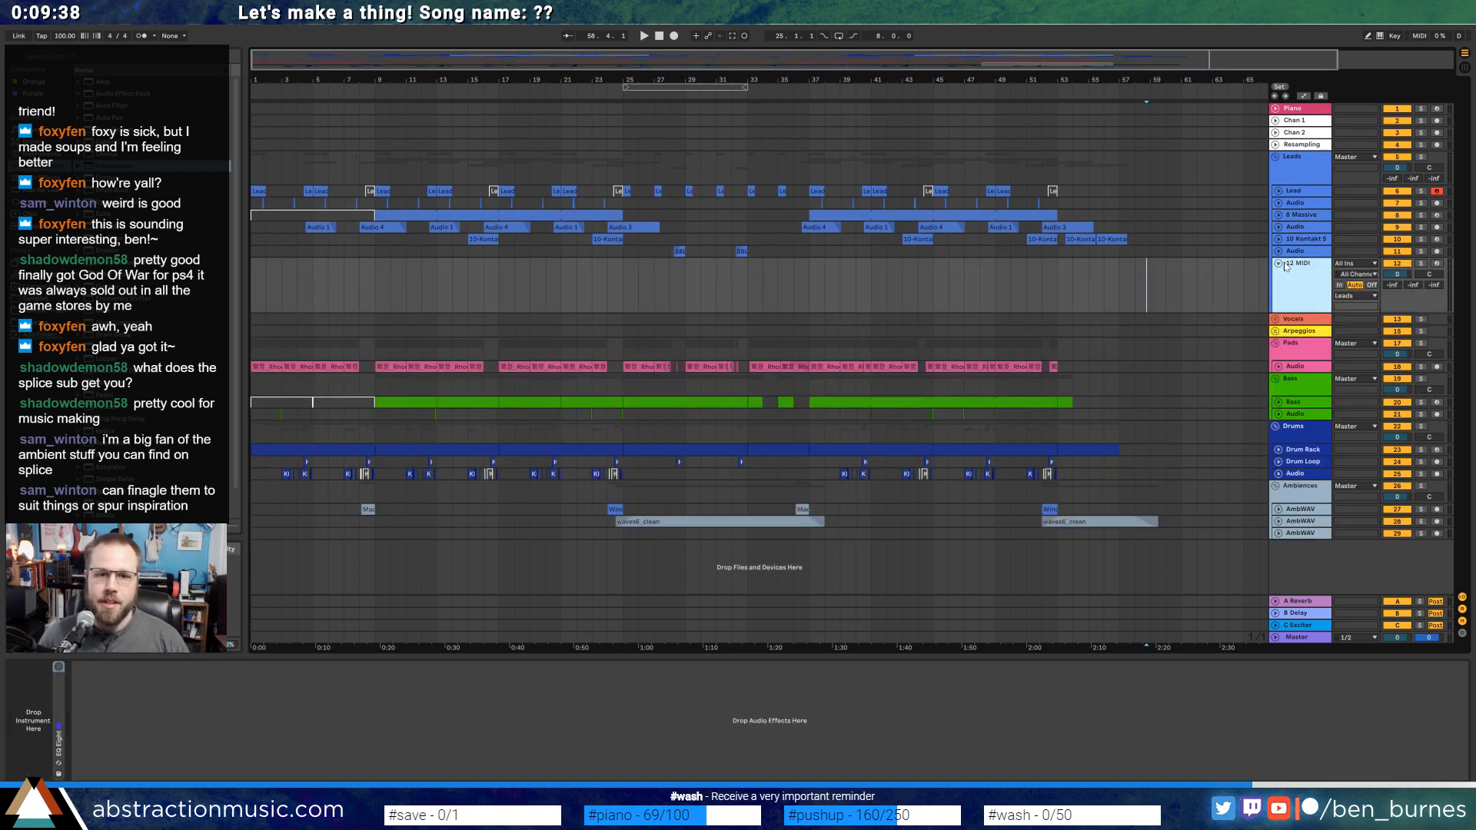
click(1436, 263)
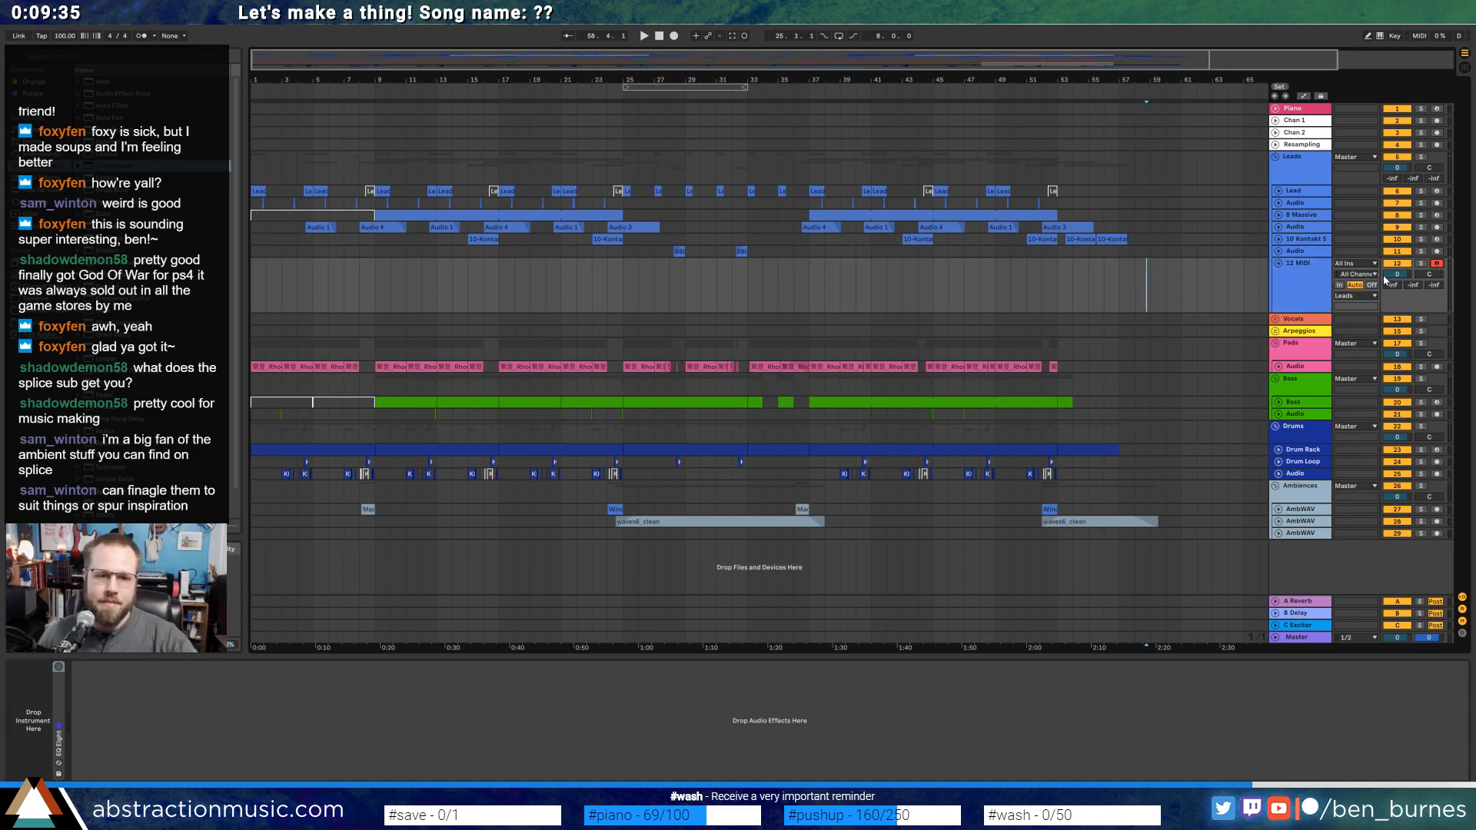
click(1325, 297)
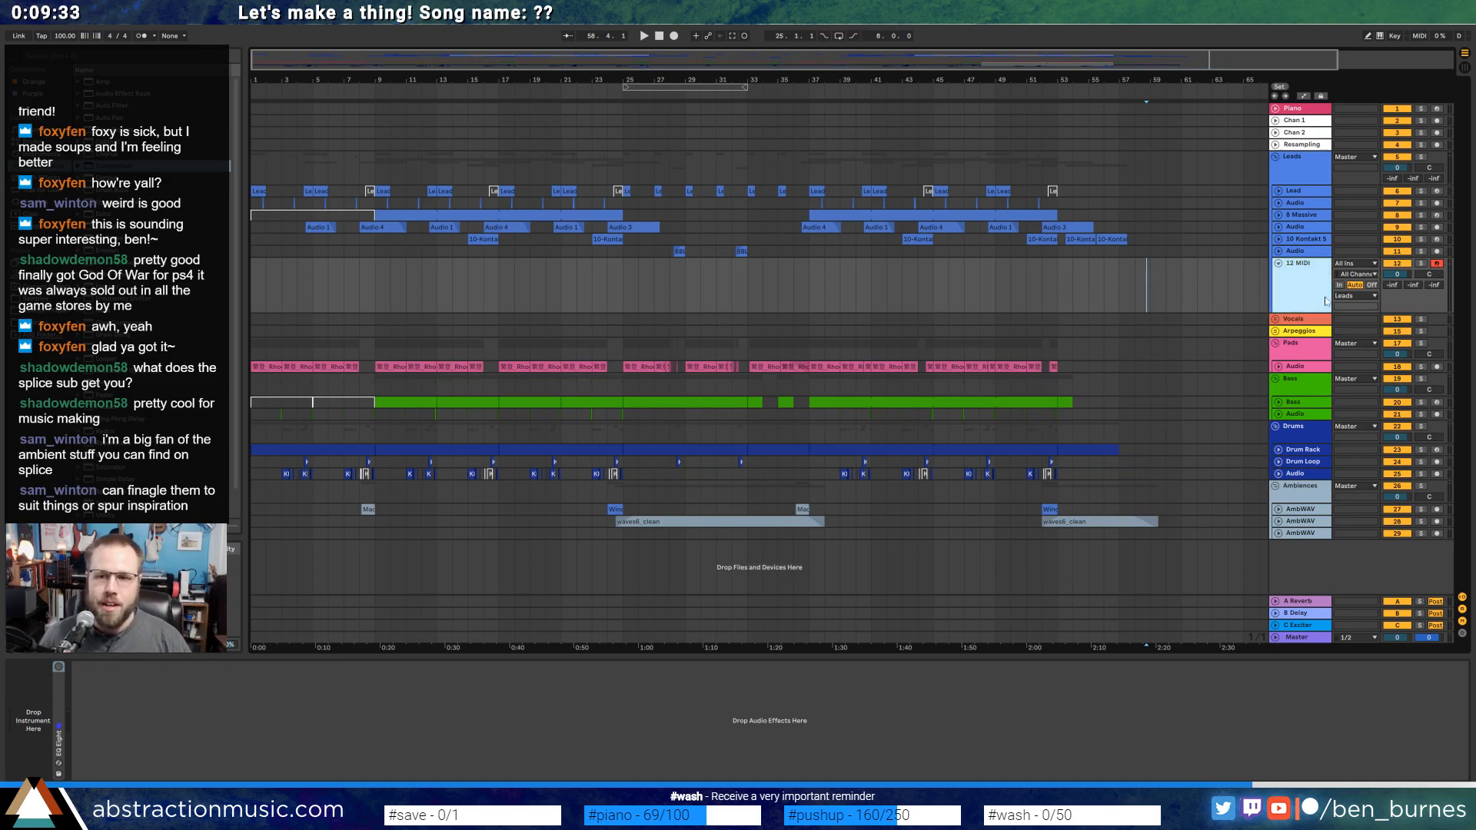
Load the Massive synth onto the new MIDI track and move its plug-in window clear of the lead clips.
click(42, 154)
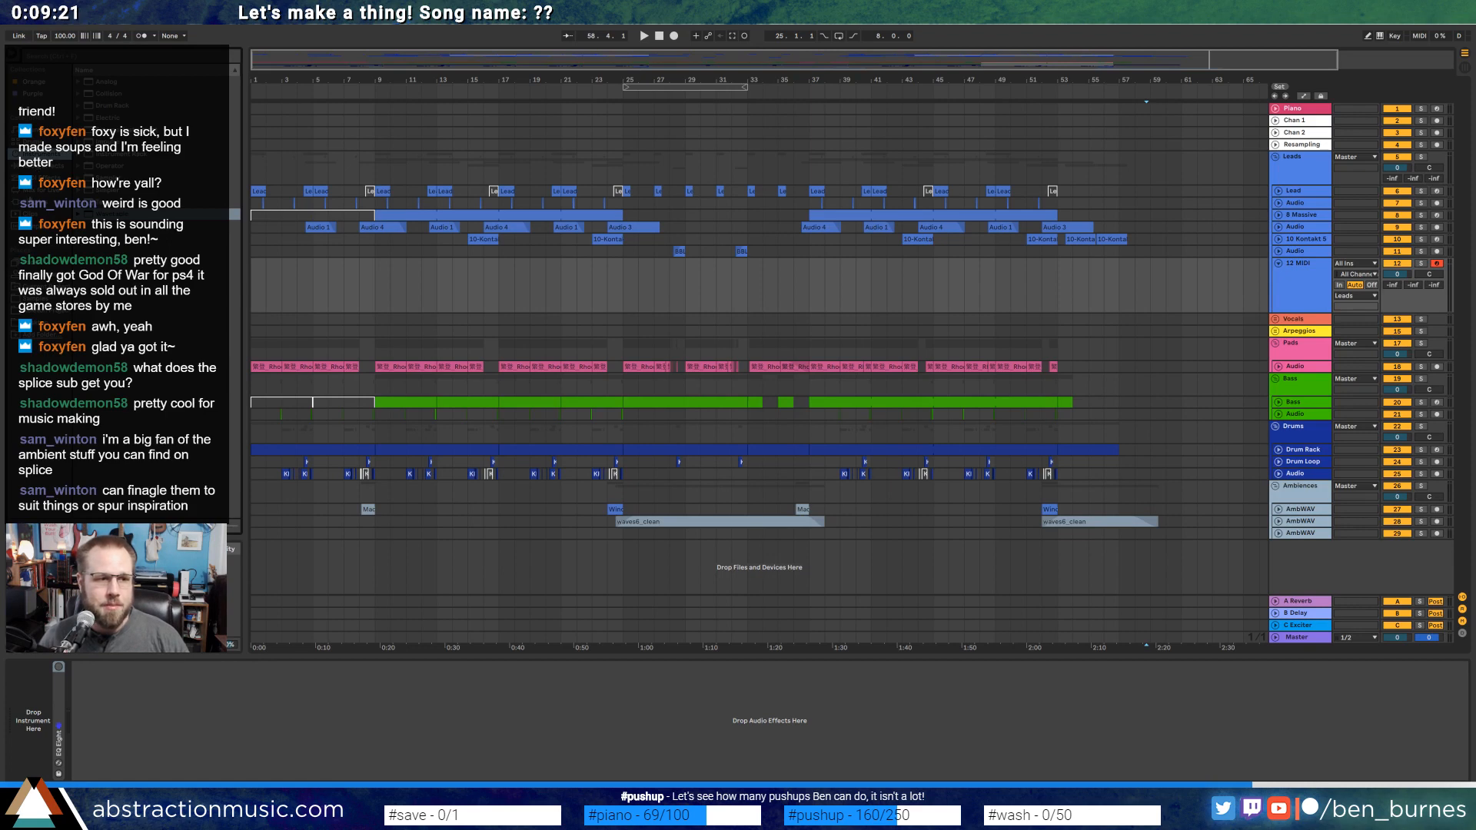
click(31, 202)
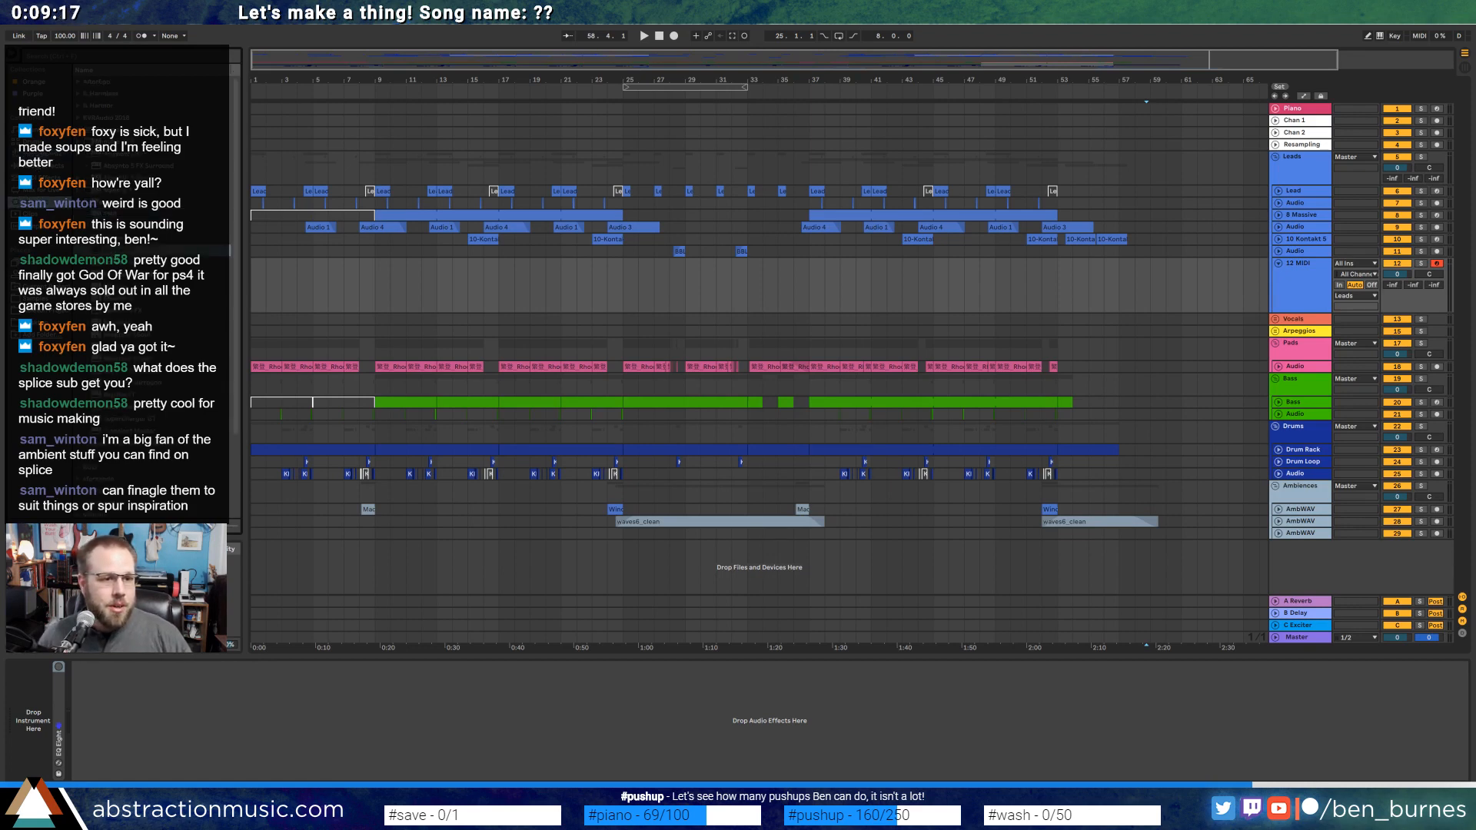
double_click(115, 286)
drag(667, 315, 788, 360)
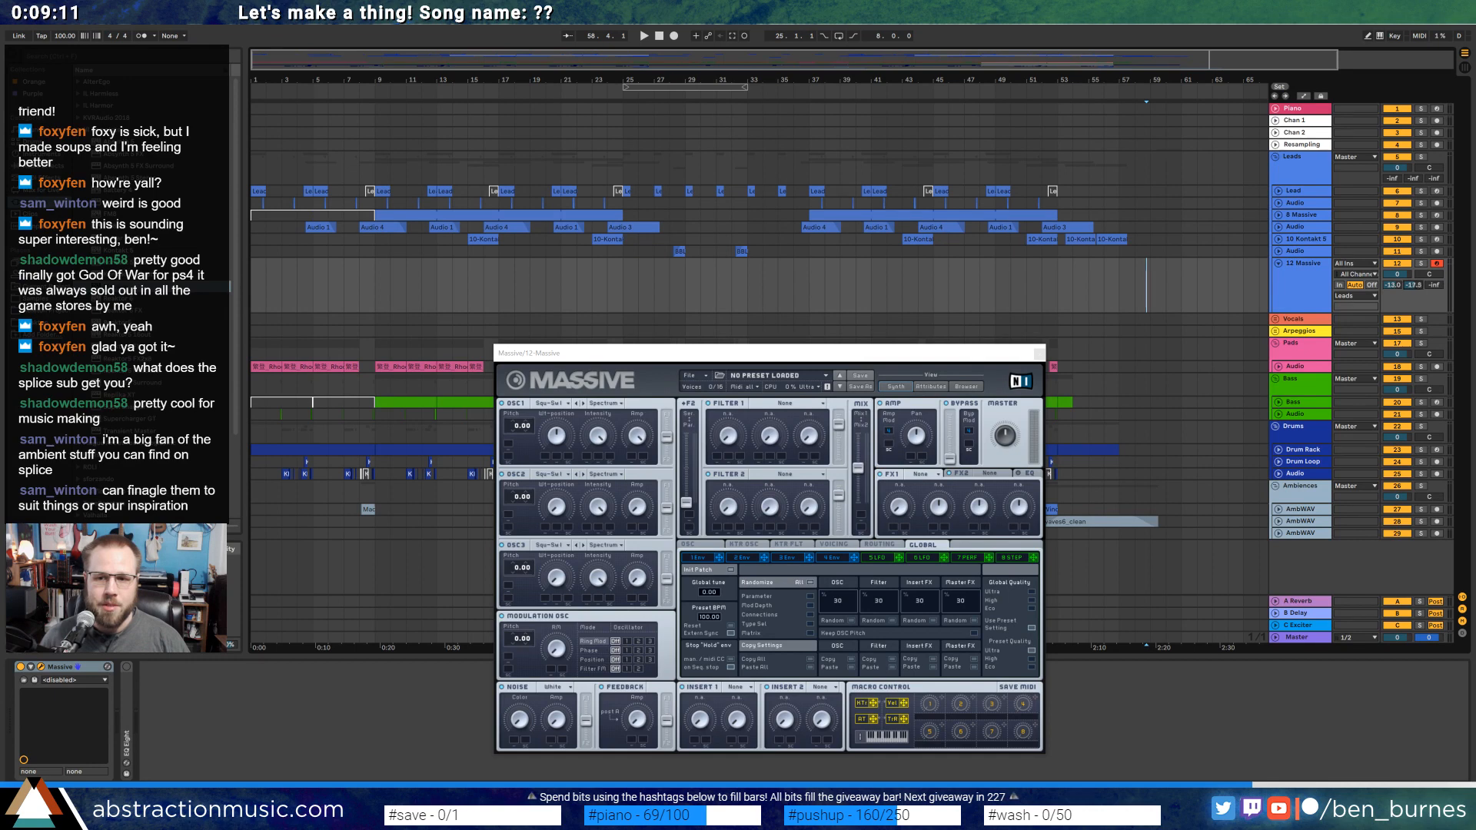
Set Massive's Filter 1 to Lowpass 2 and route oscillators 1 and 2 fully into Filter 1.
click(785, 403)
click(778, 421)
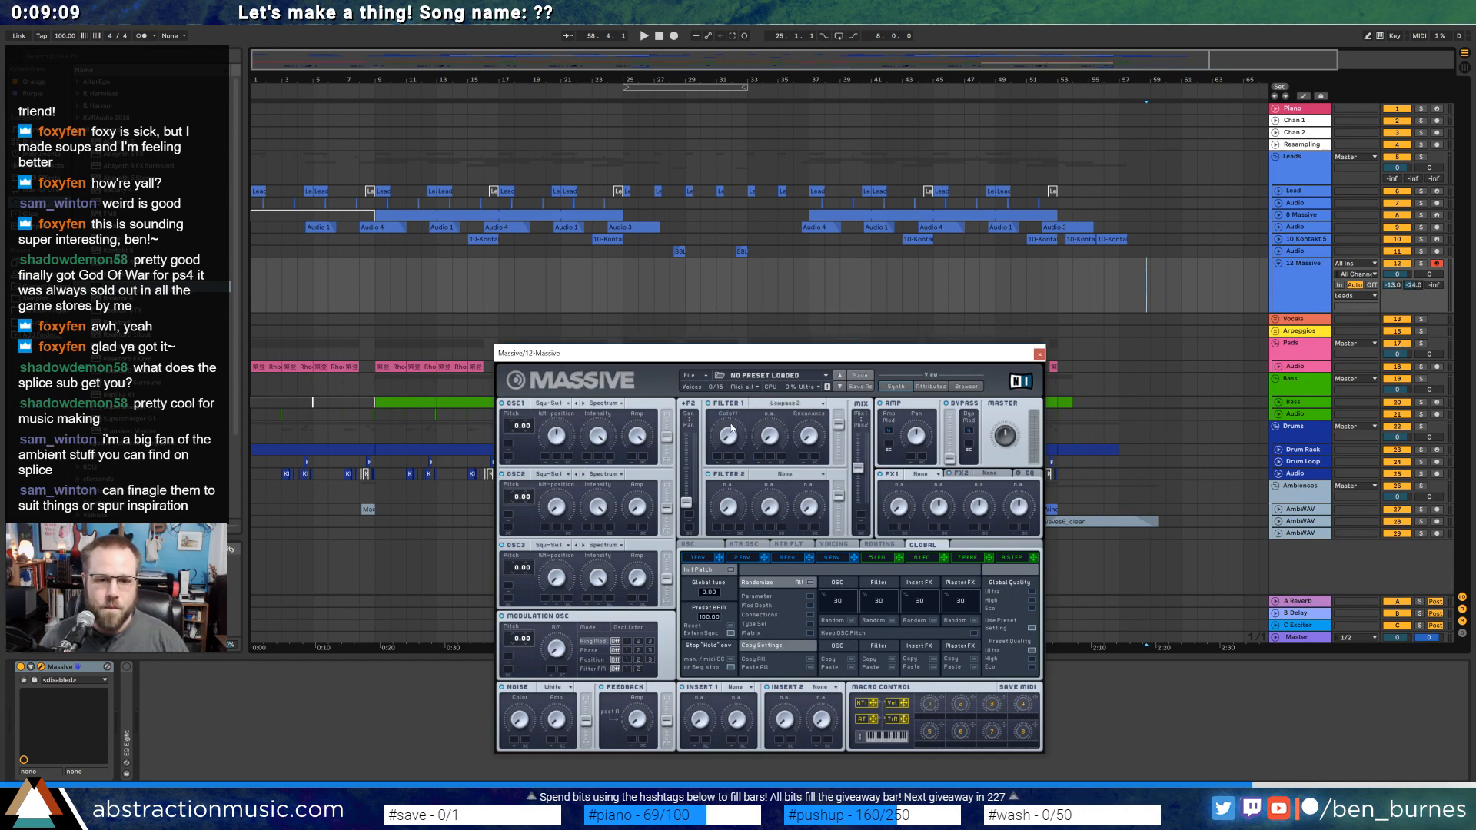
drag(665, 436, 666, 415)
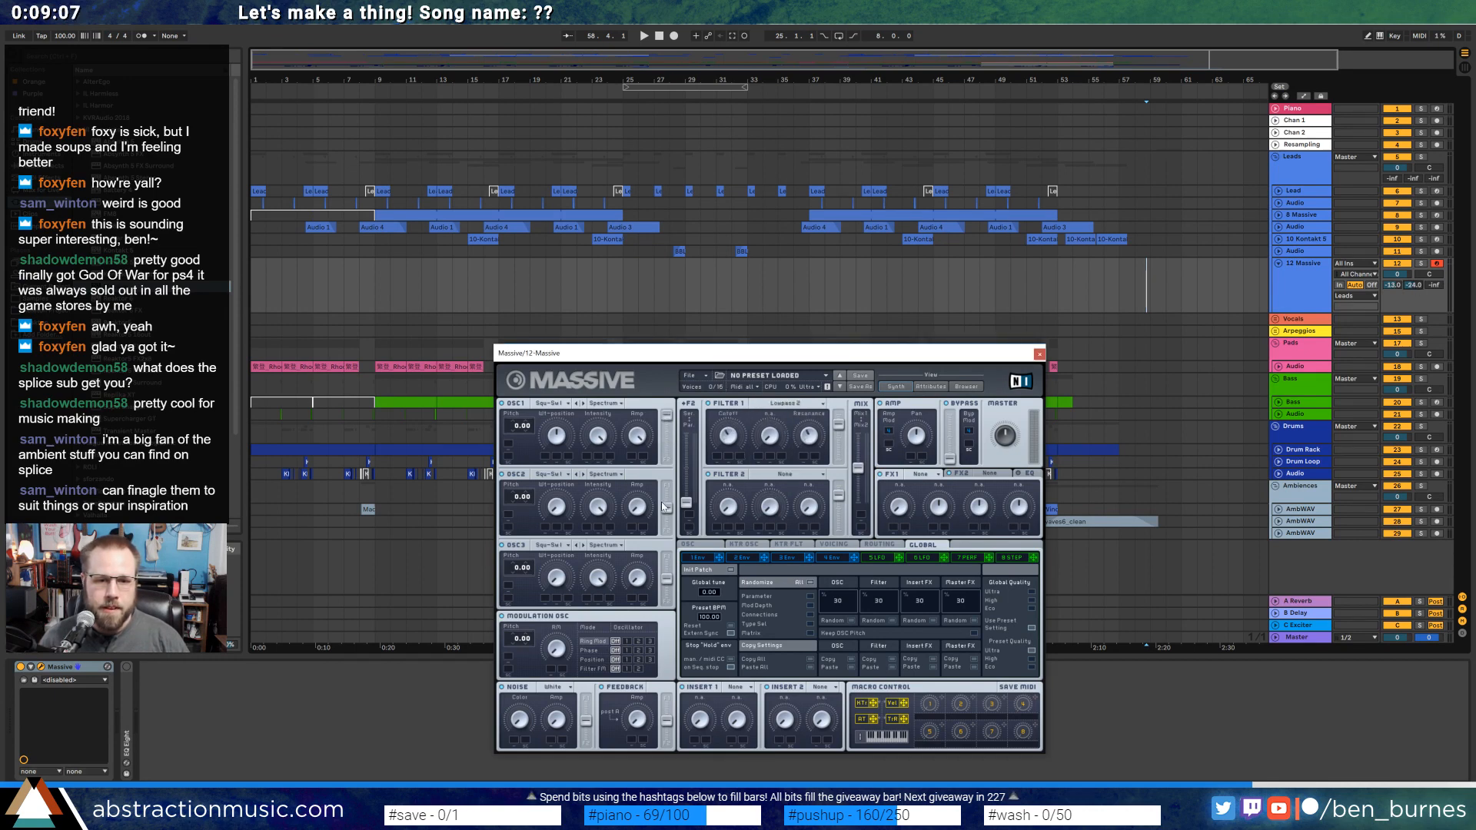
drag(666, 509, 665, 487)
Change oscillator 1's wavetable to Sin-Triangle and oscillator 2's wavetable to Additmix III.
click(530, 402)
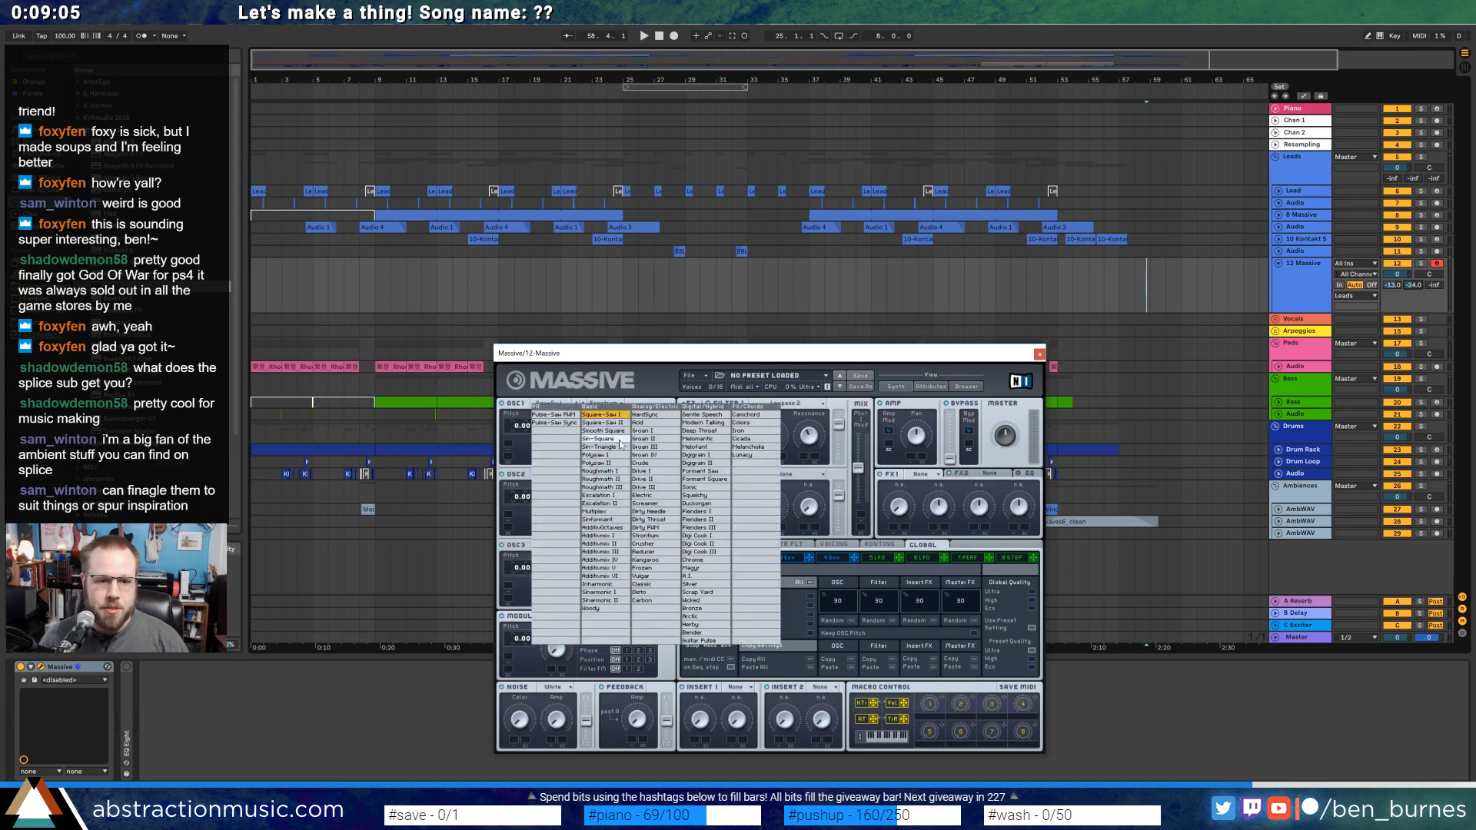
click(592, 473)
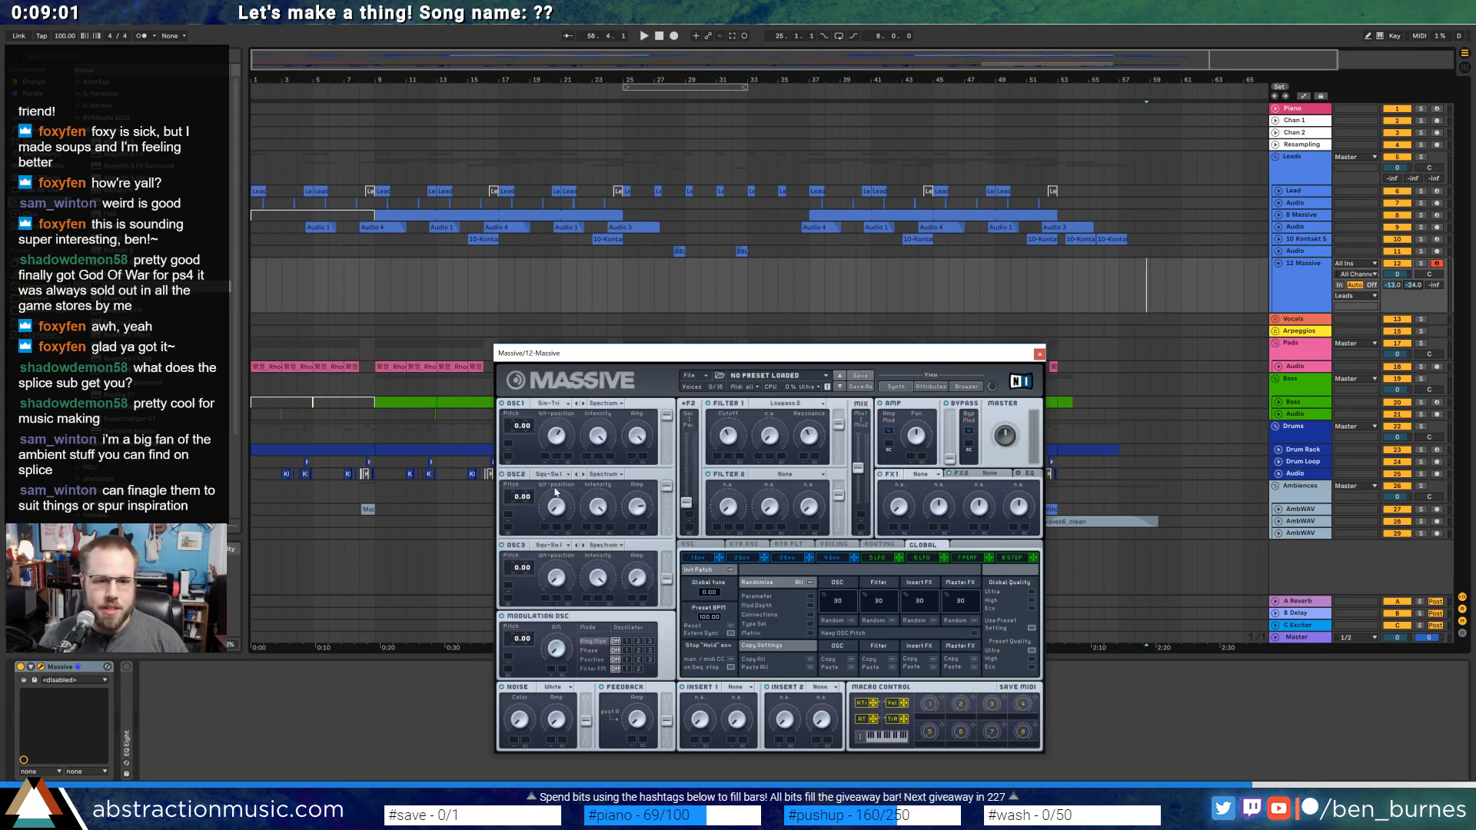
click(550, 474)
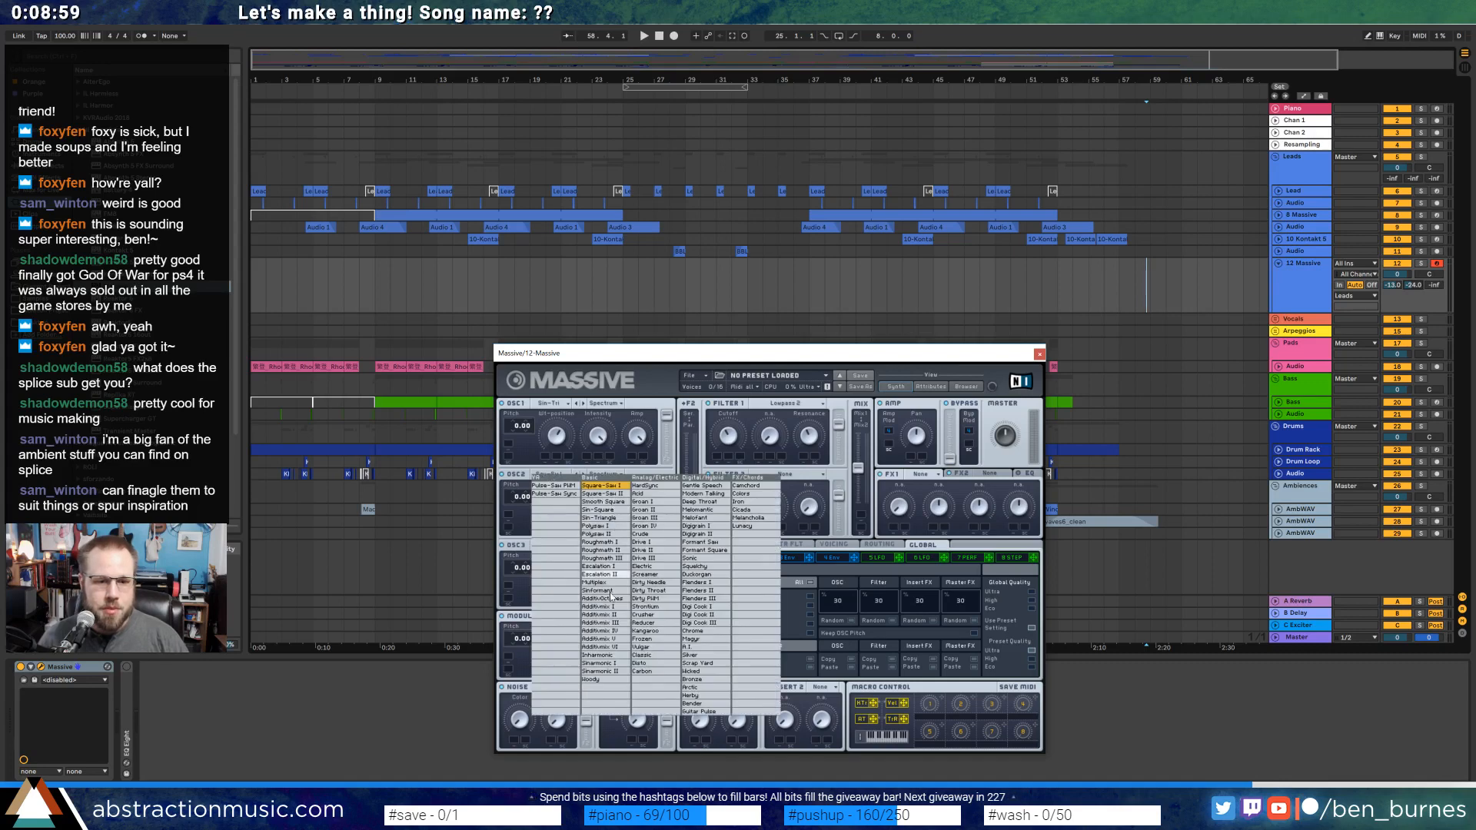
click(604, 630)
click(564, 476)
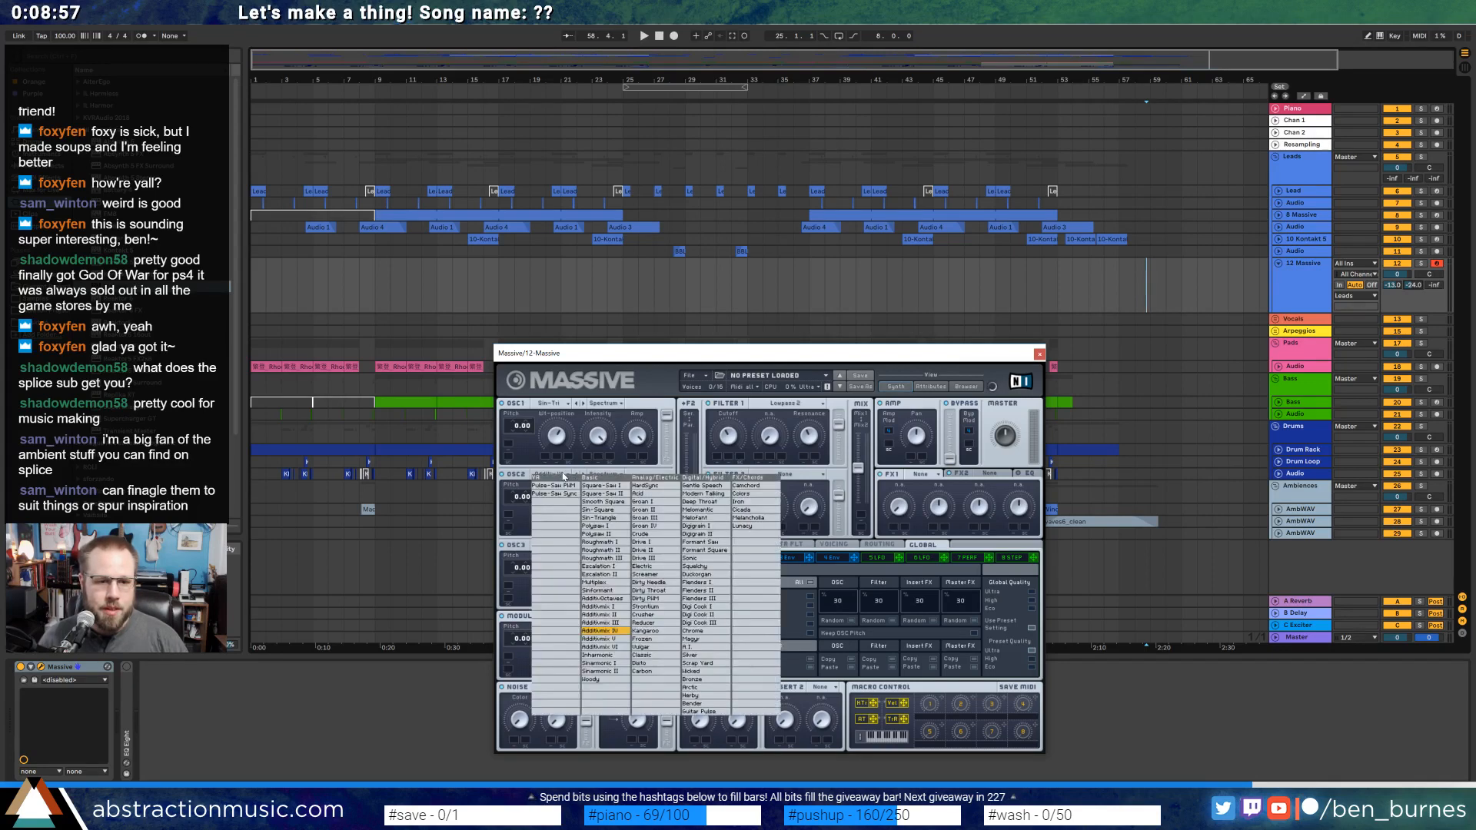
click(604, 615)
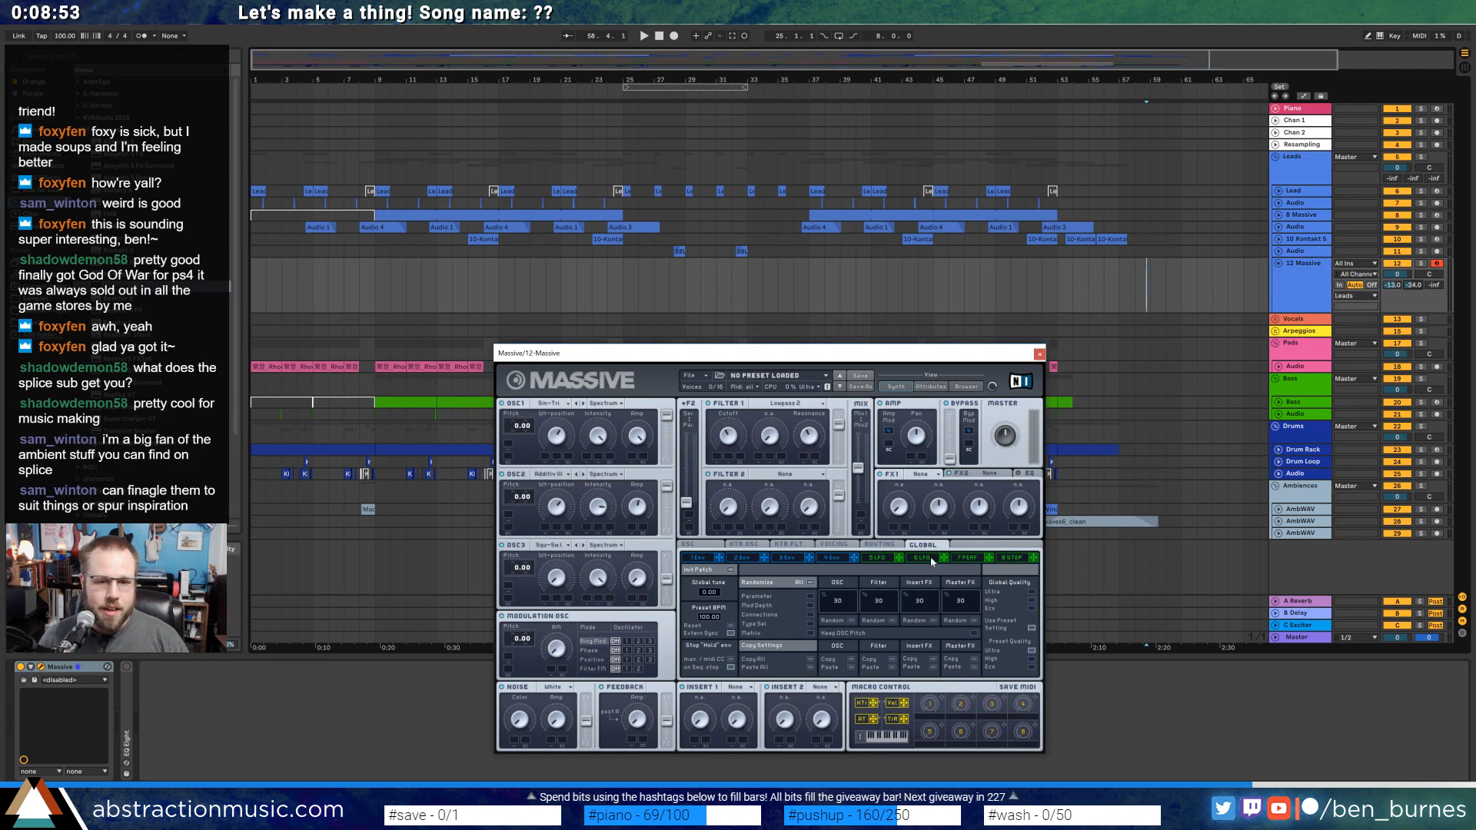
Modulate oscillator 1's wavetable position with LFO 5 and display that LFO's settings.
drag(899, 558, 545, 434)
click(882, 558)
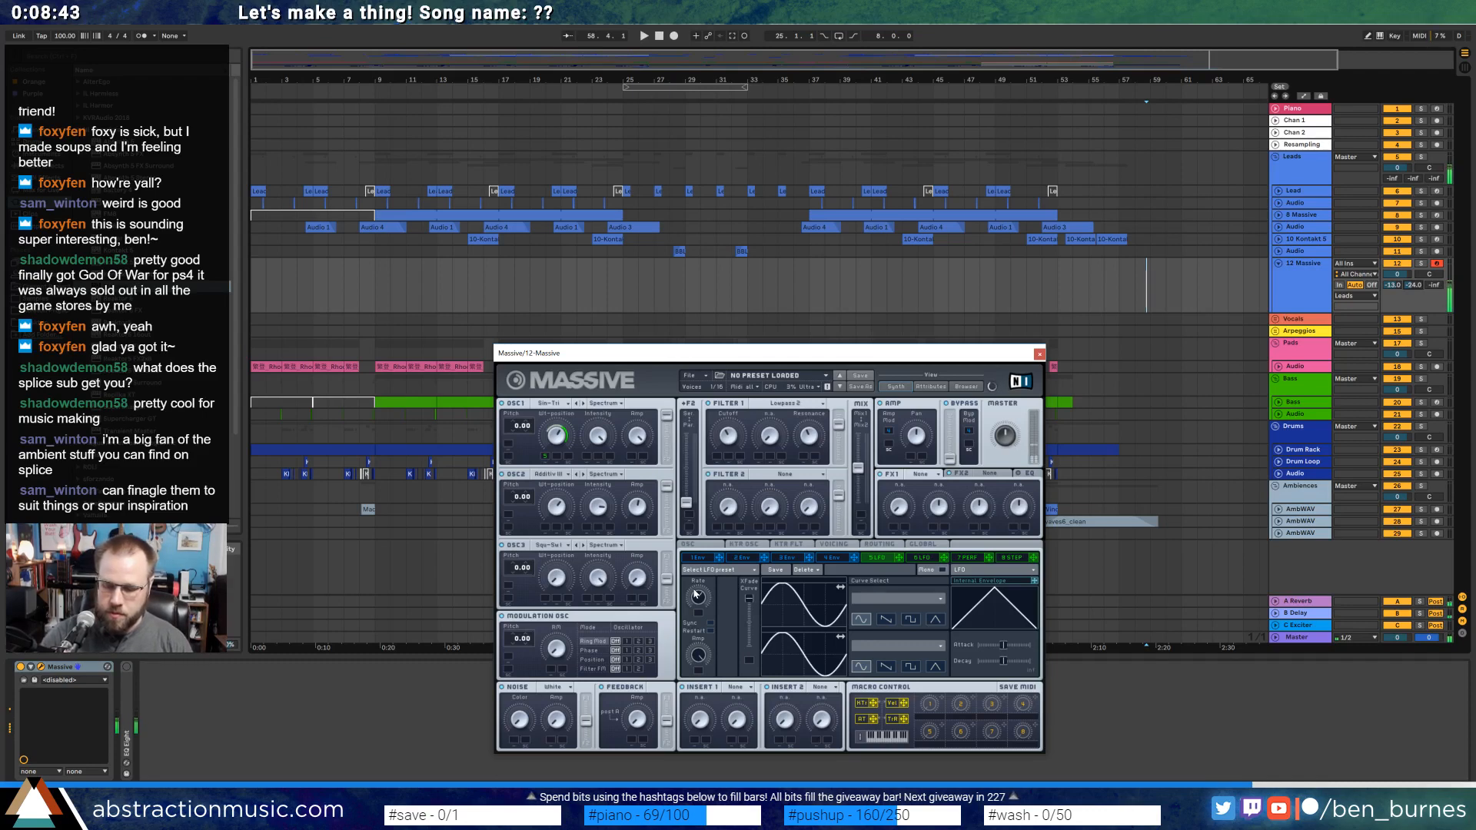
key(space)
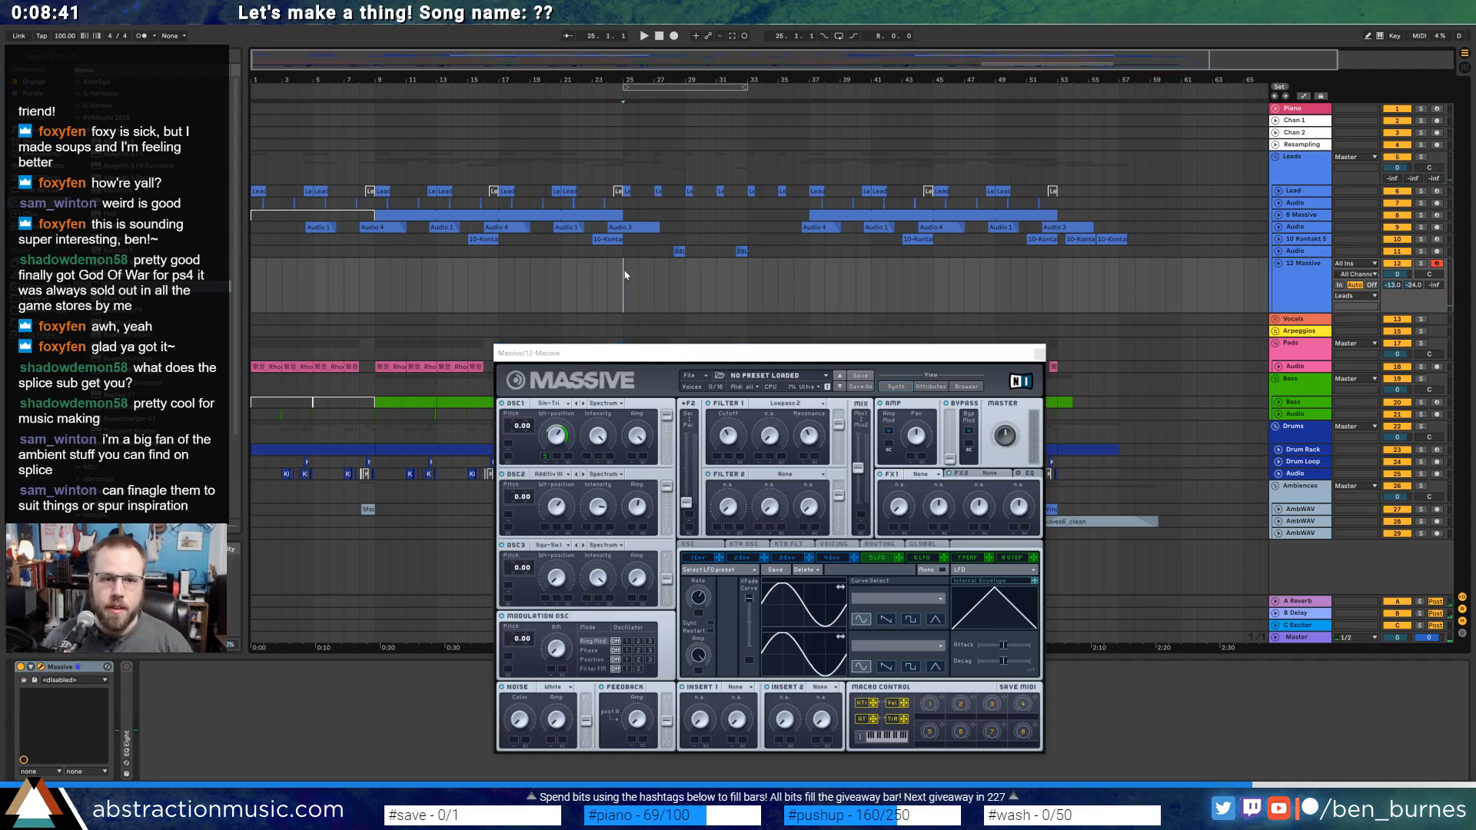
Lengthen the attack of envelope 4 and assign envelope modulation to Filter 1's cutoff.
click(830, 558)
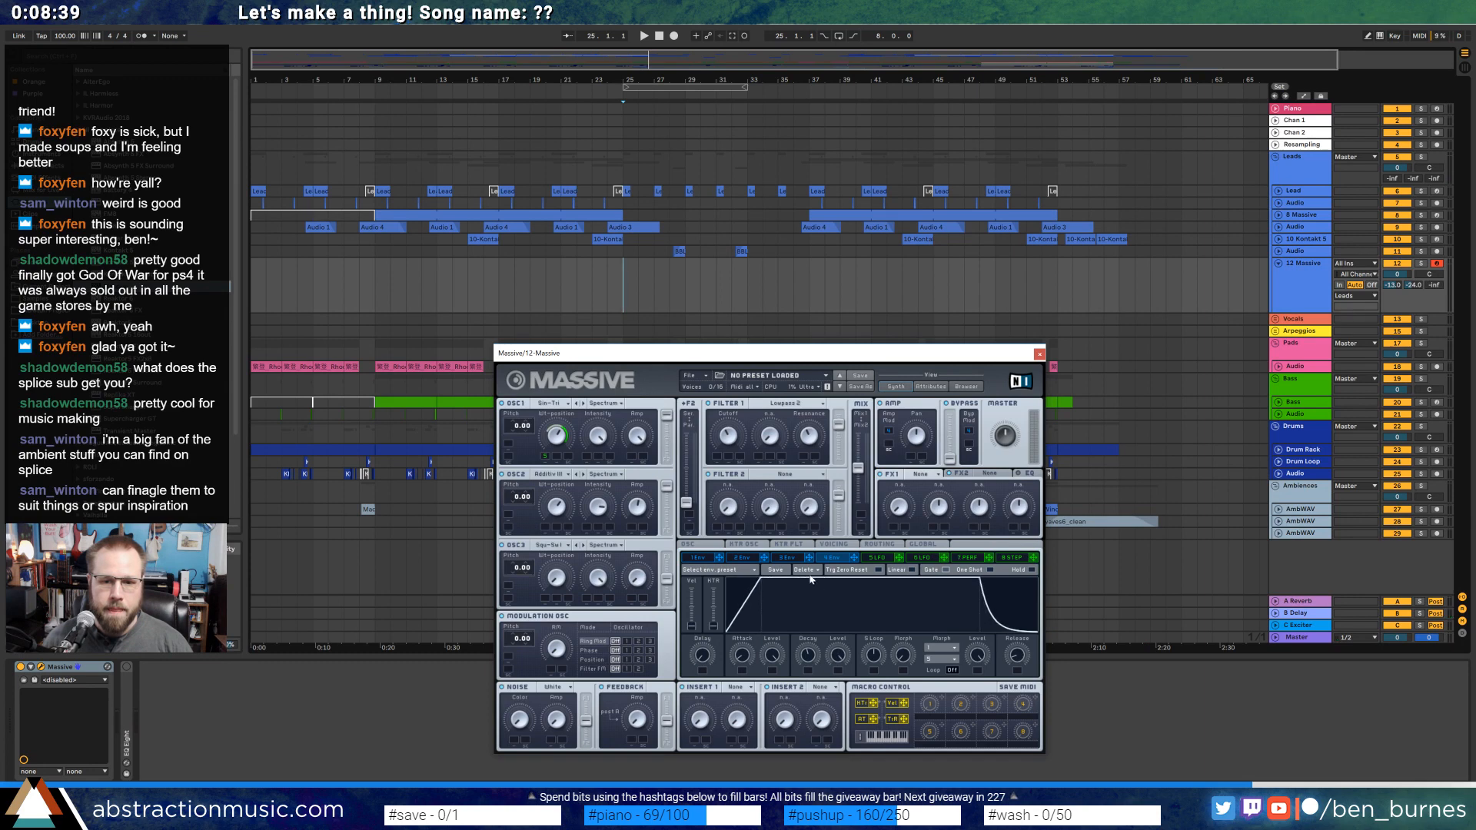
drag(765, 583, 789, 578)
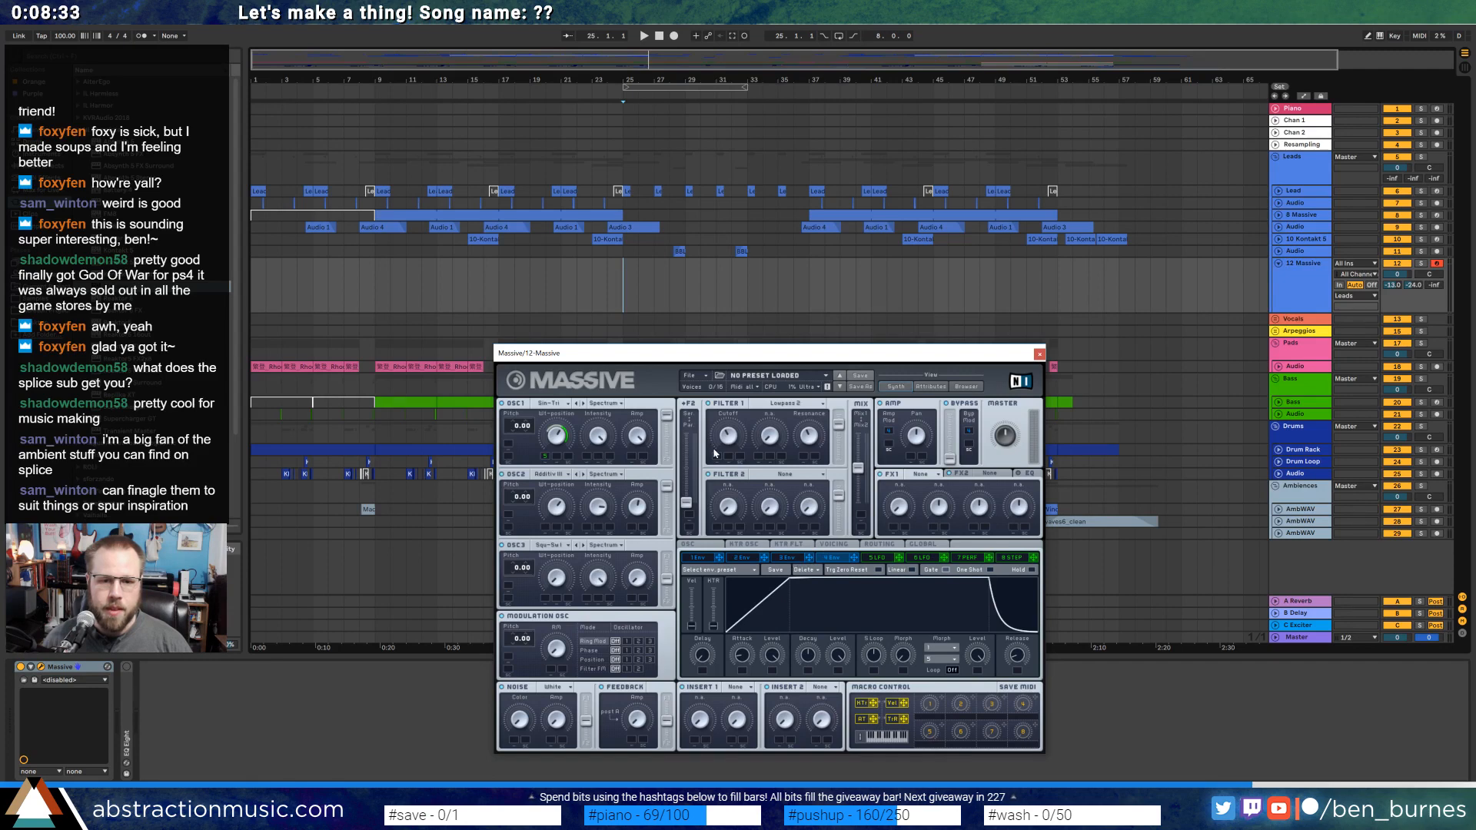
drag(719, 500, 717, 431)
Give envelope 3 a long attack with a full sustain level and assign it to the oscillators' vibrato depth.
click(775, 558)
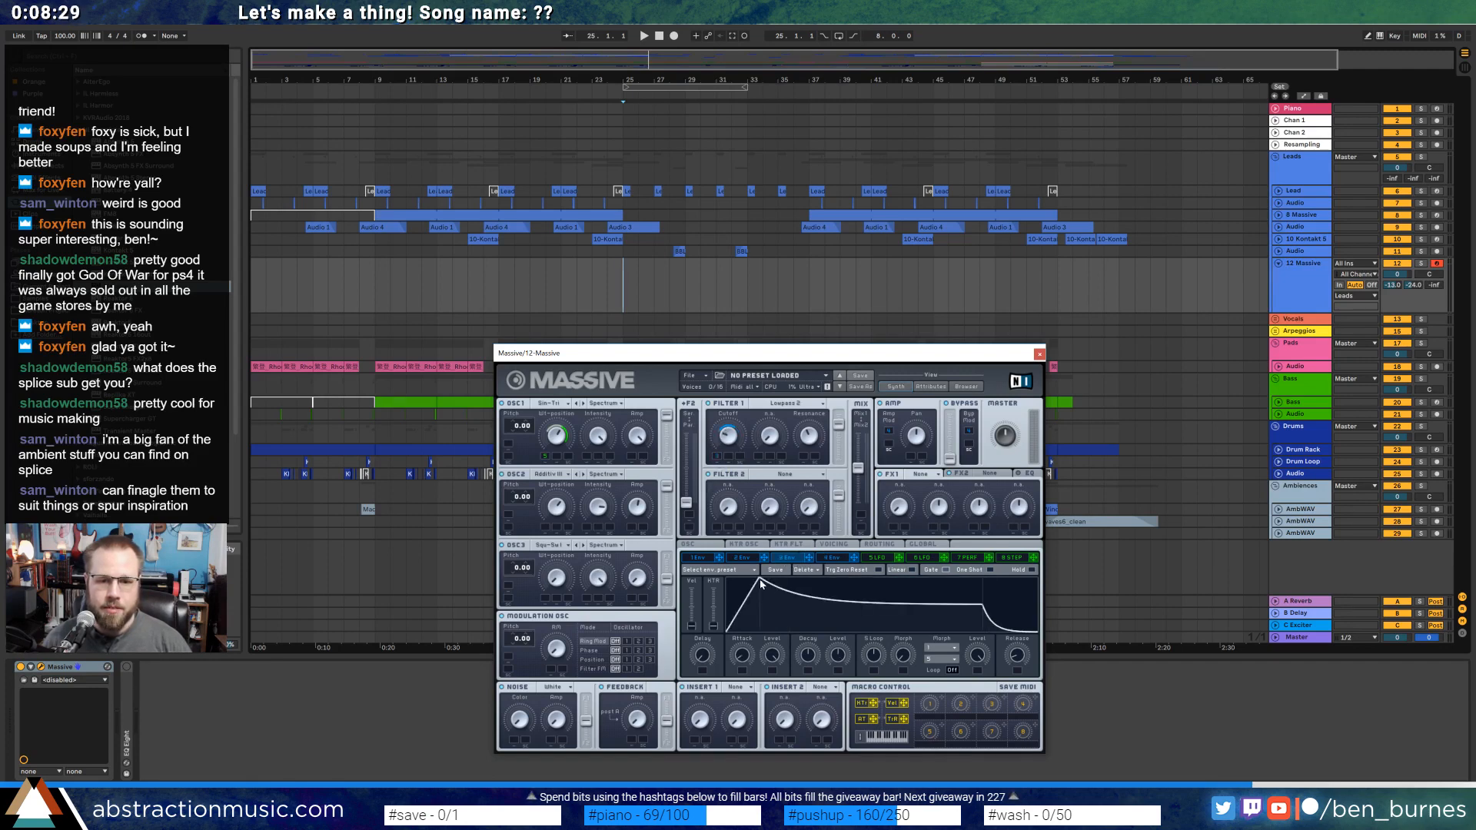
click(749, 559)
click(787, 559)
drag(753, 586, 878, 567)
drag(993, 593, 997, 548)
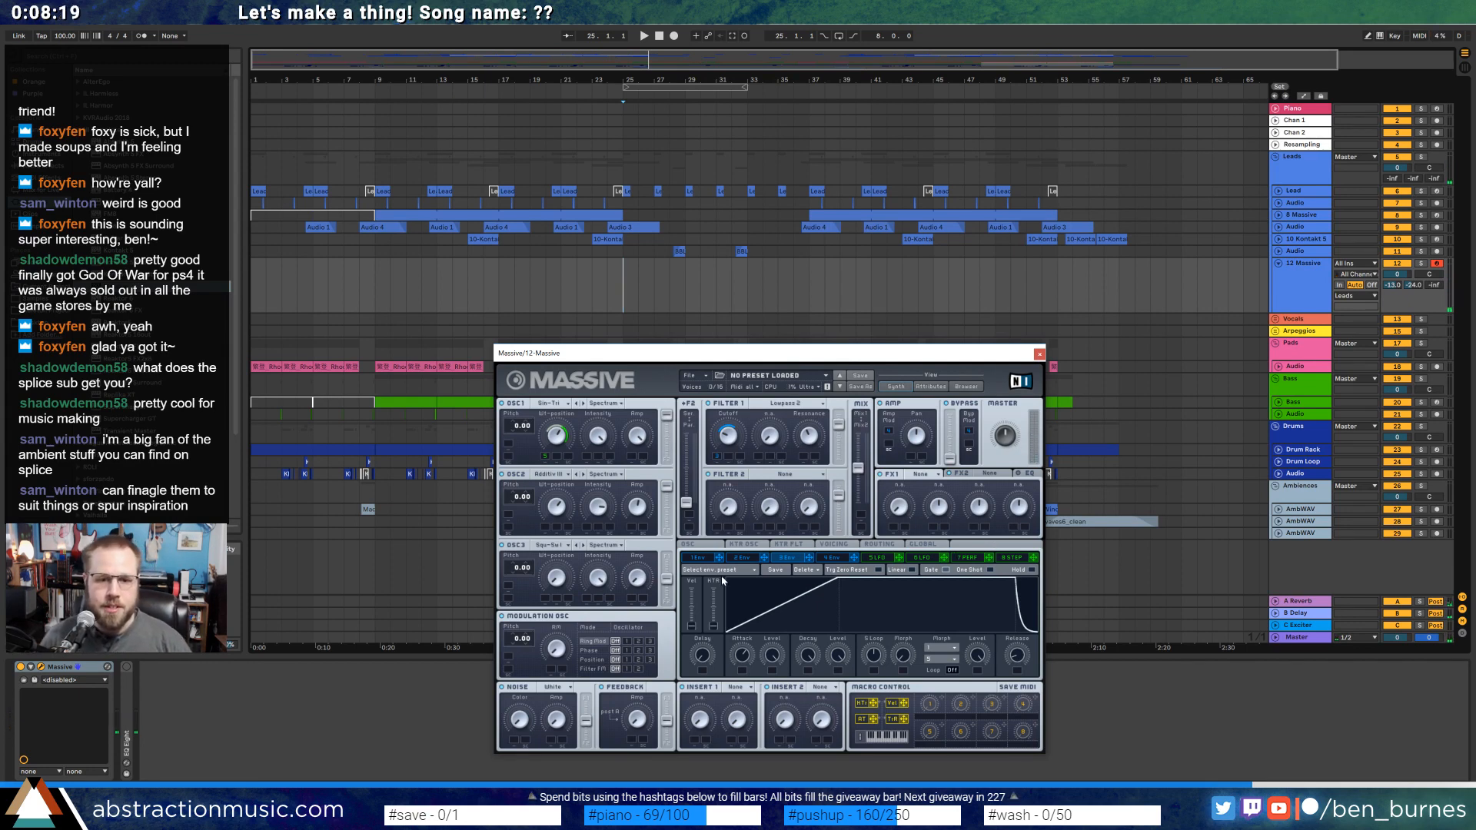
click(688, 544)
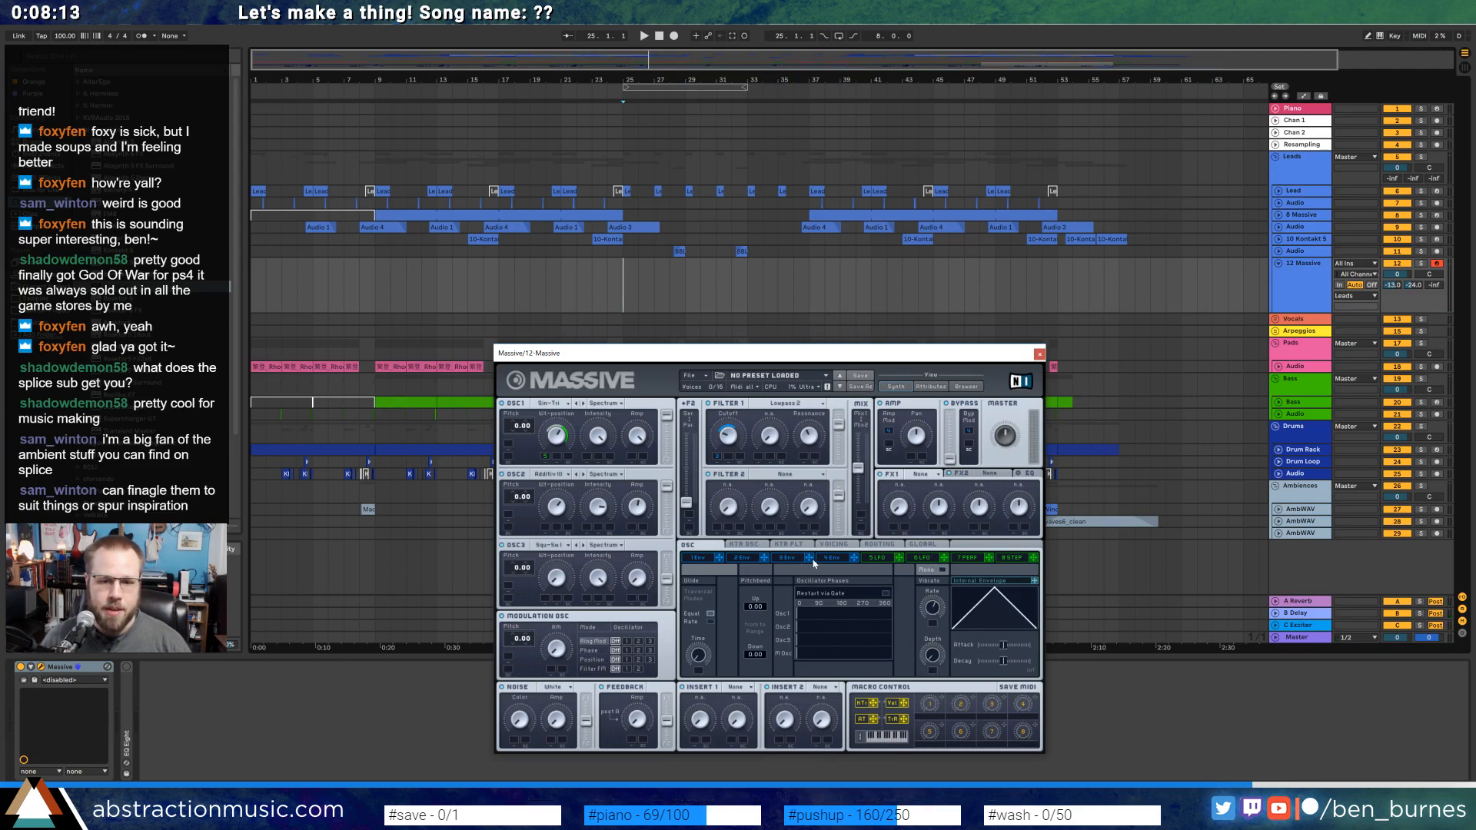
drag(810, 558, 933, 670)
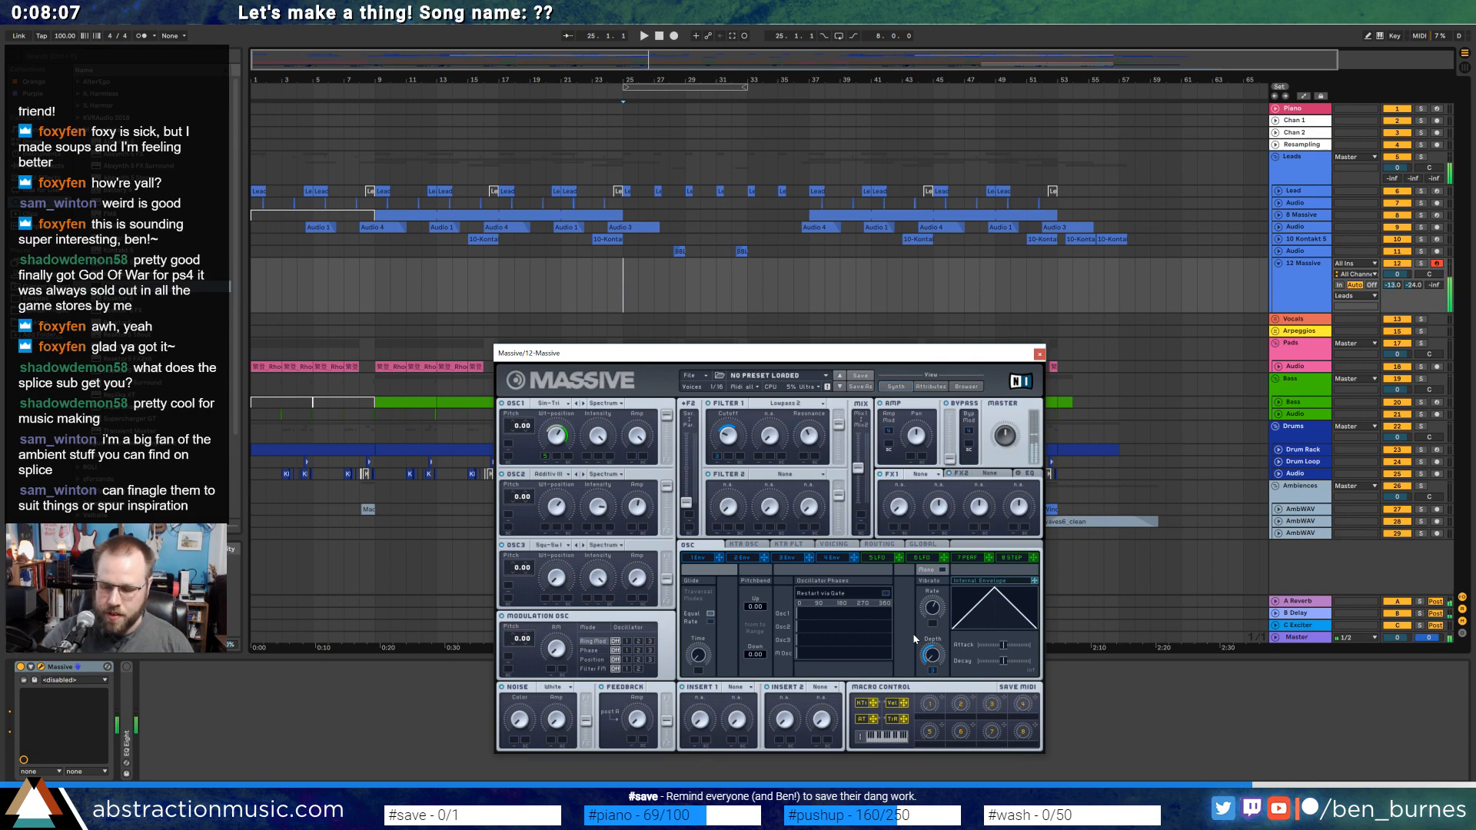
Set Massive's unison voice count to 4 in the voicing settings.
click(907, 546)
click(890, 545)
click(834, 544)
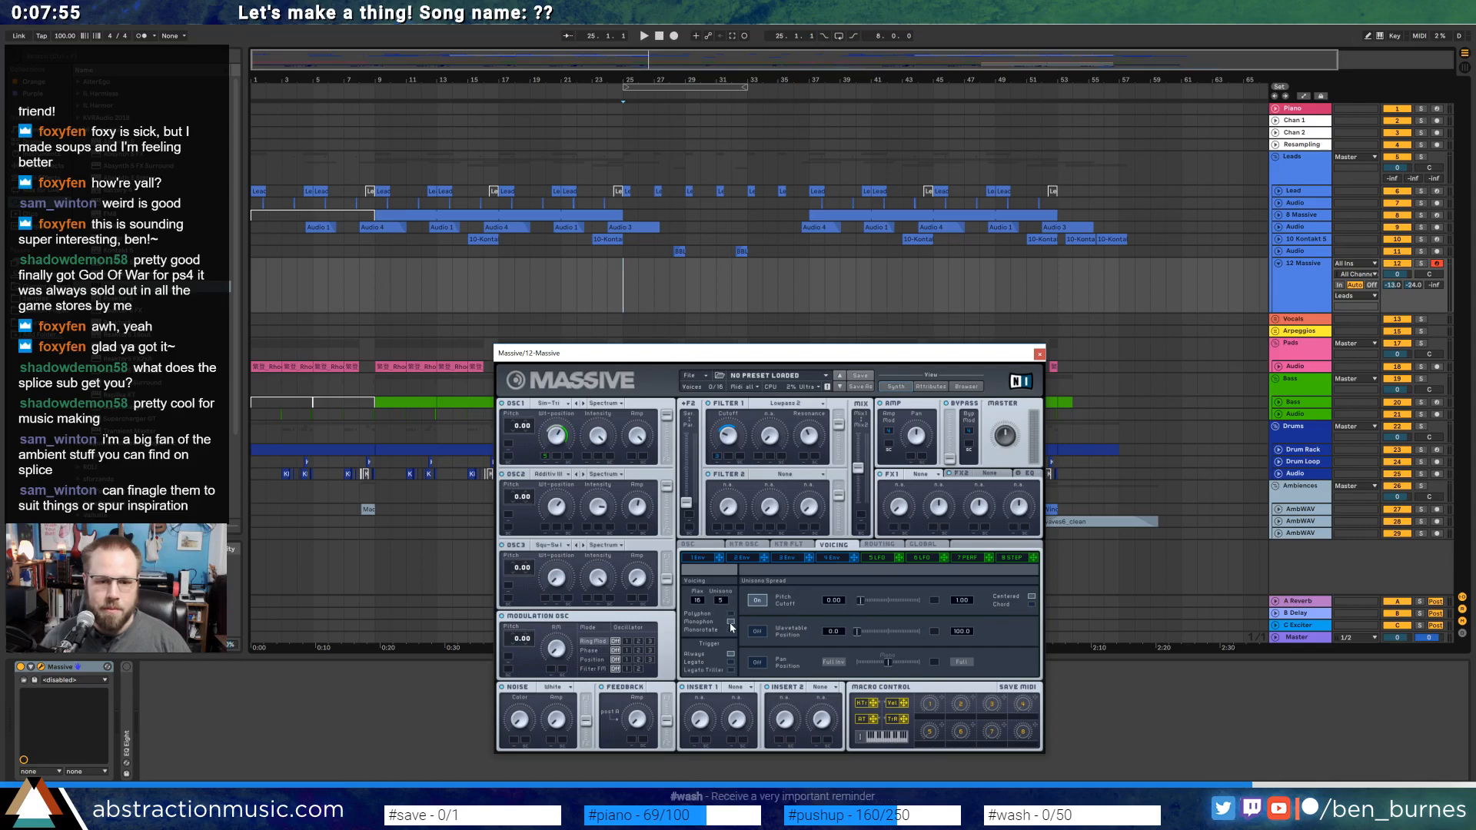
drag(719, 603, 723, 609)
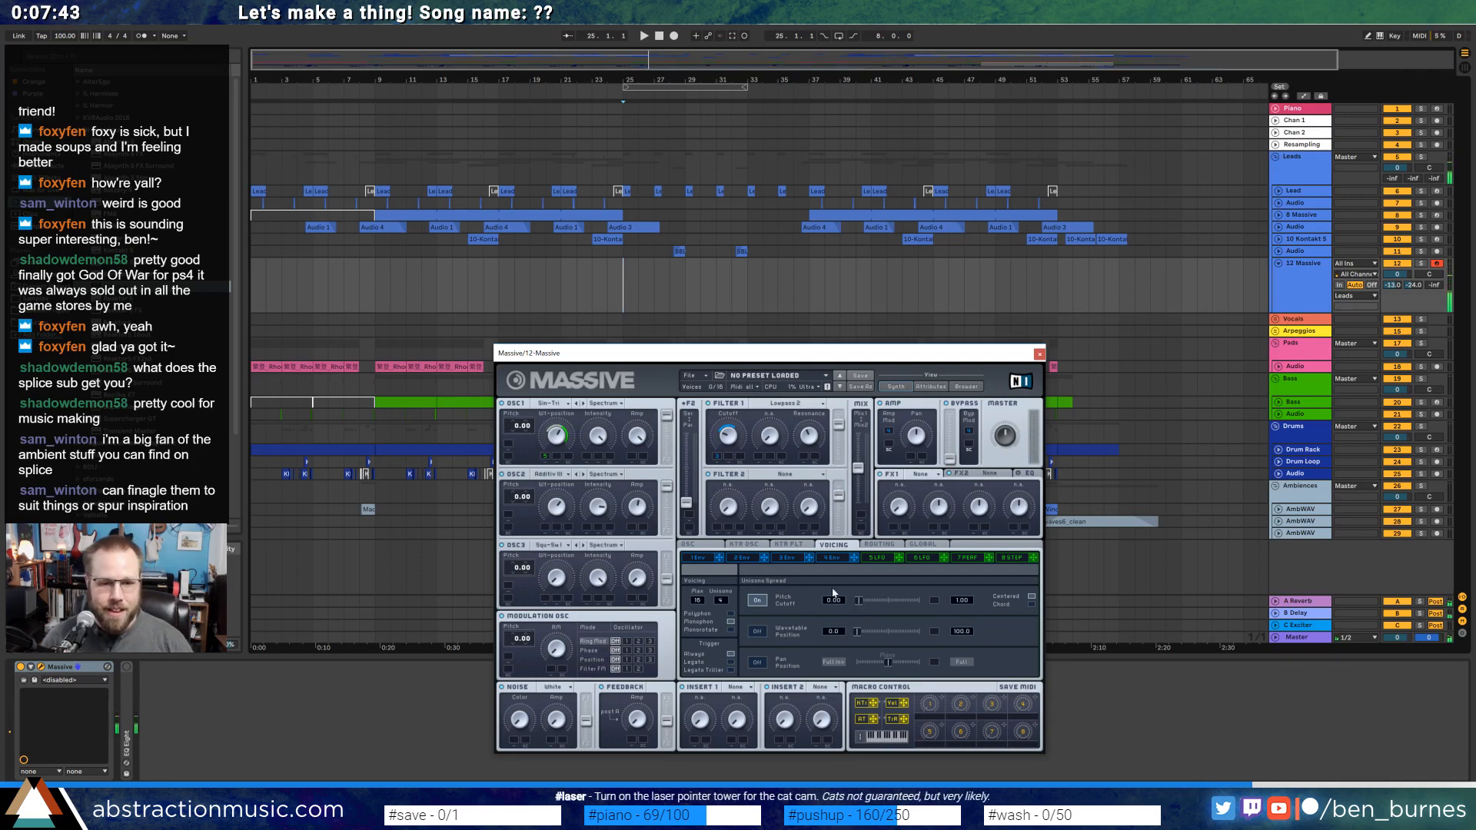
Return to the oscillator settings and audition the Massive patch against the arrangement from bar 25.
click(696, 545)
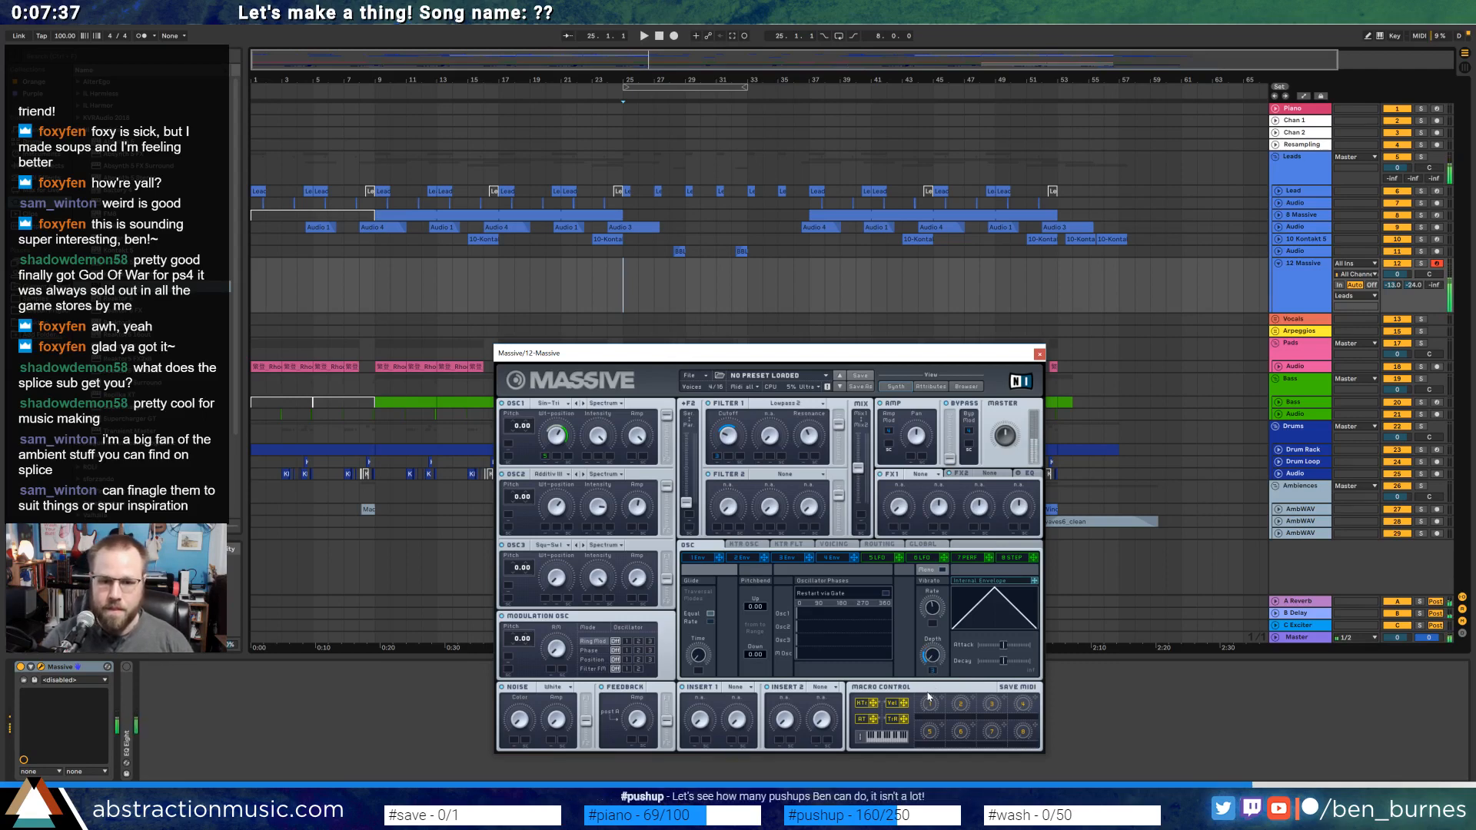
key(space)
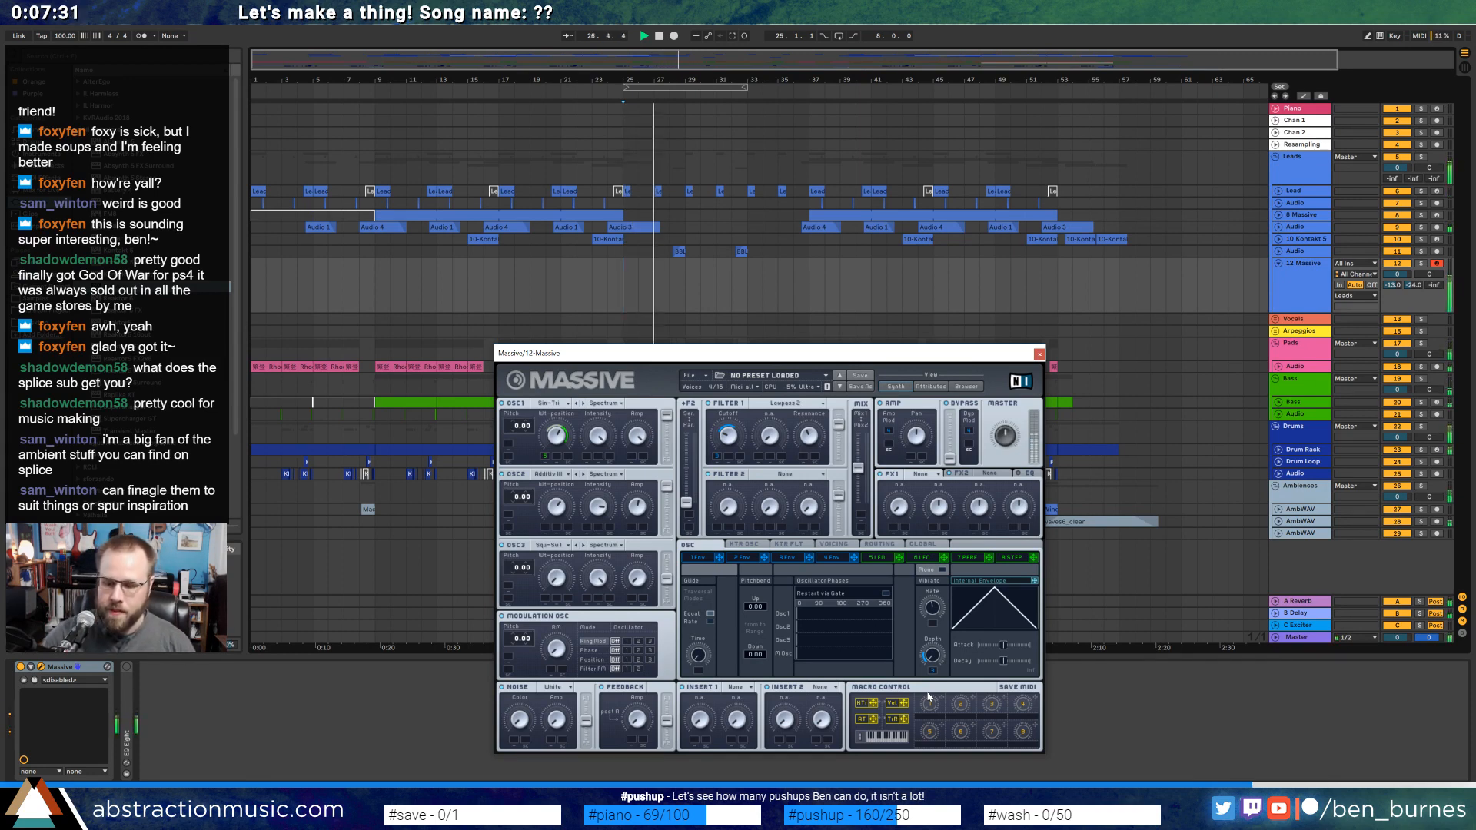
key(space)
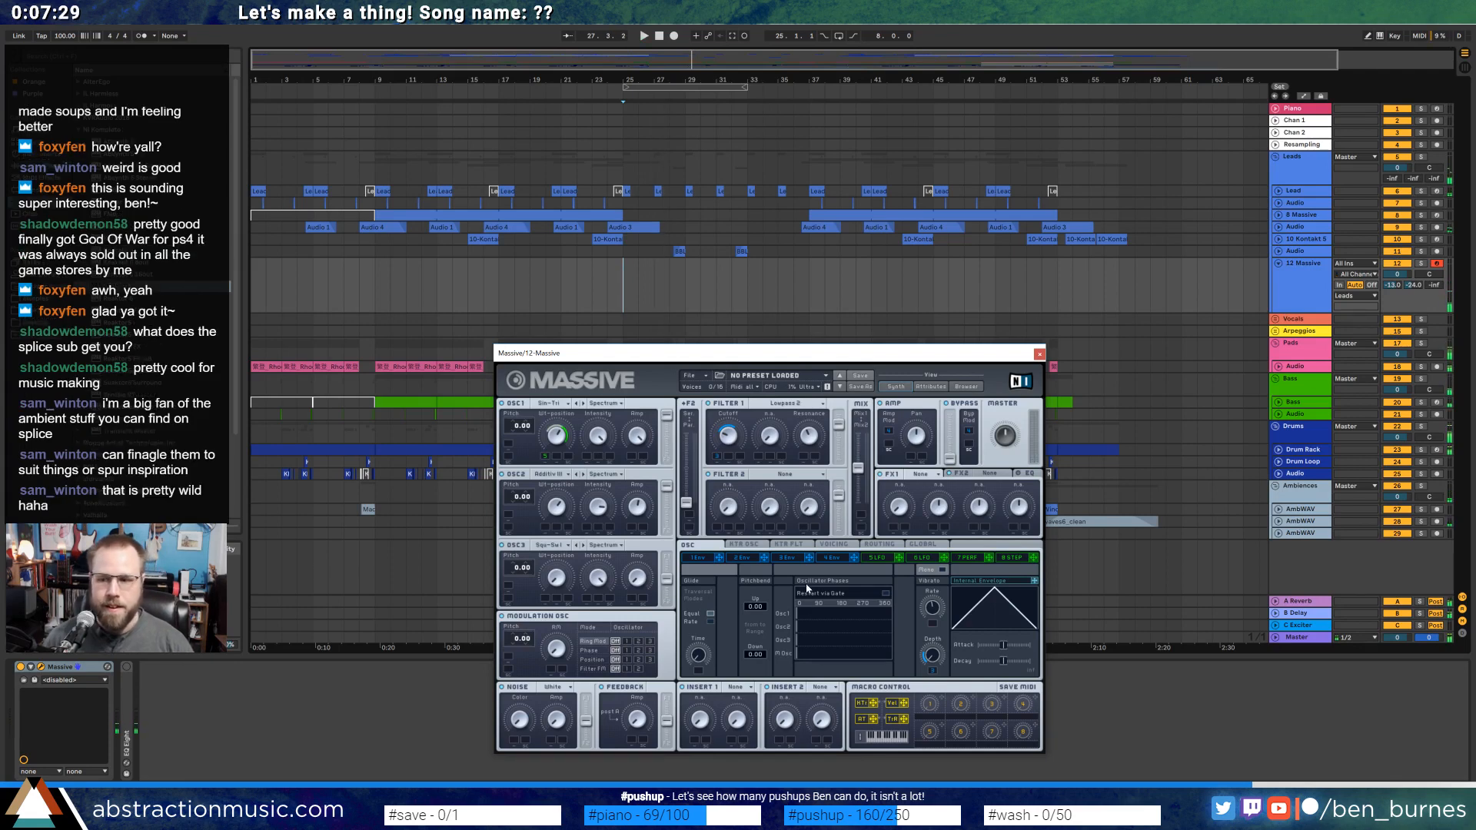
Set the unison voice count to 2, enable the unison pitch spread and widen it slightly.
click(834, 544)
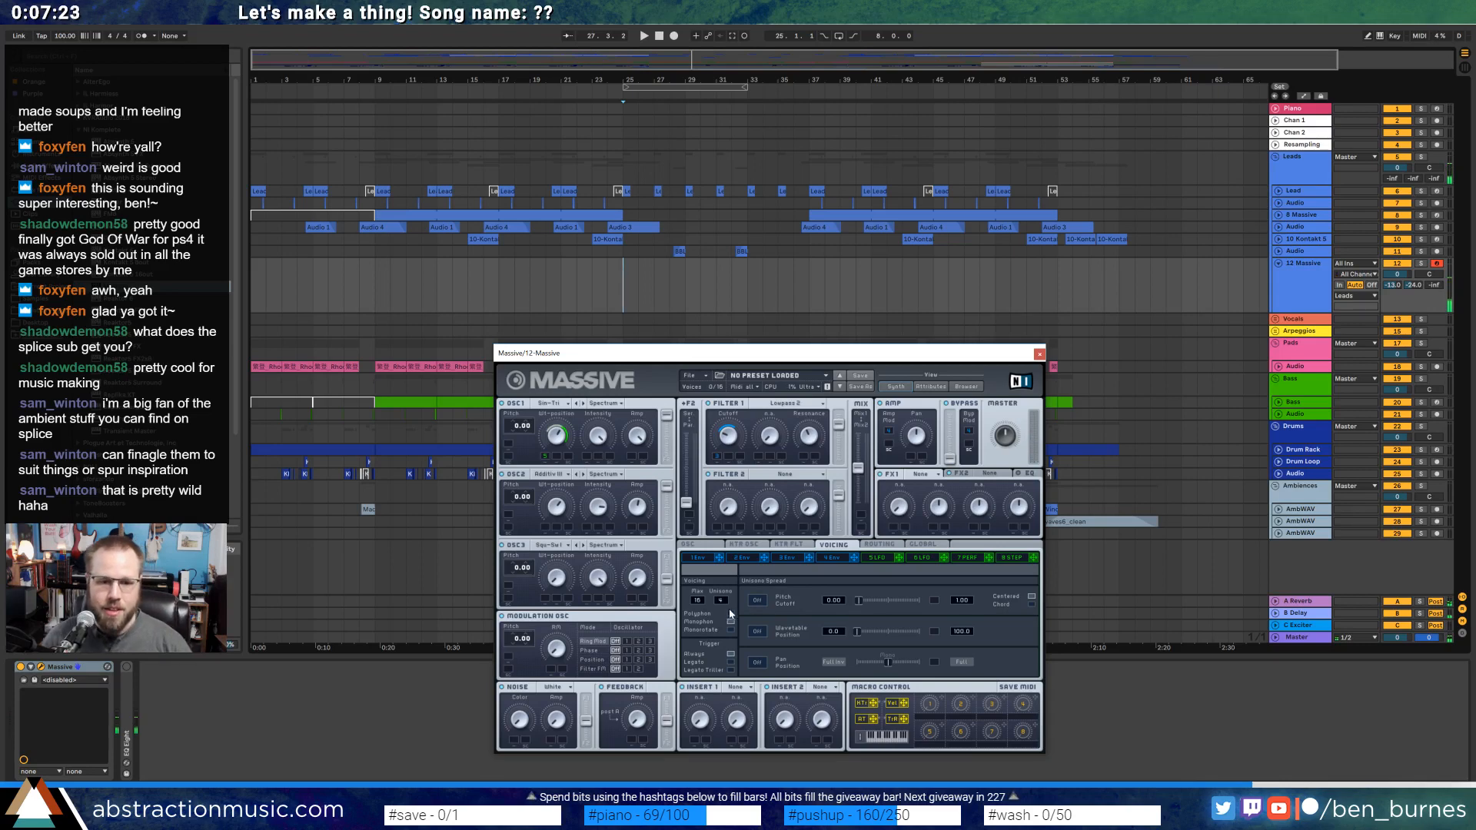
drag(720, 600, 730, 617)
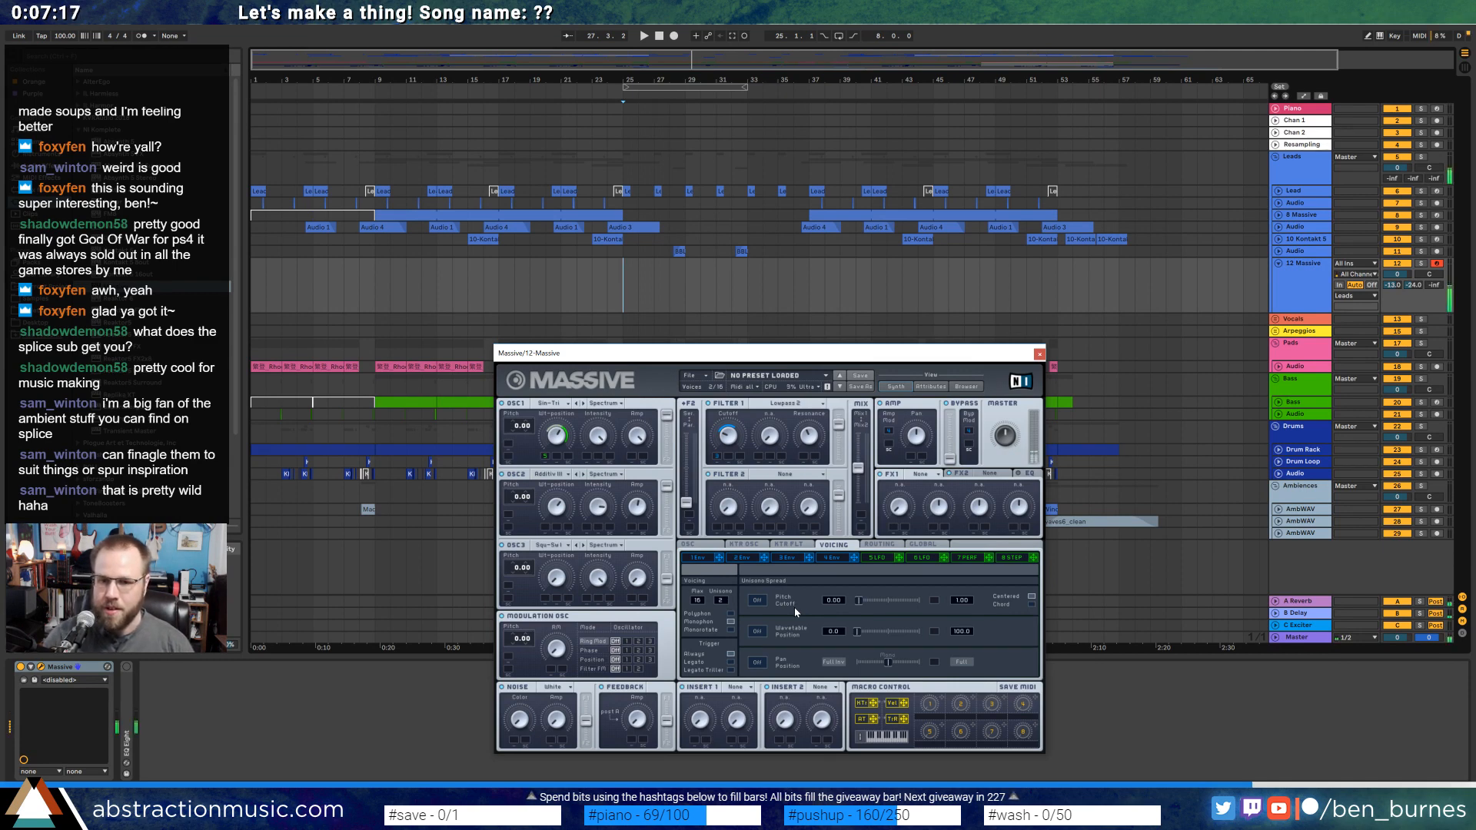
click(711, 545)
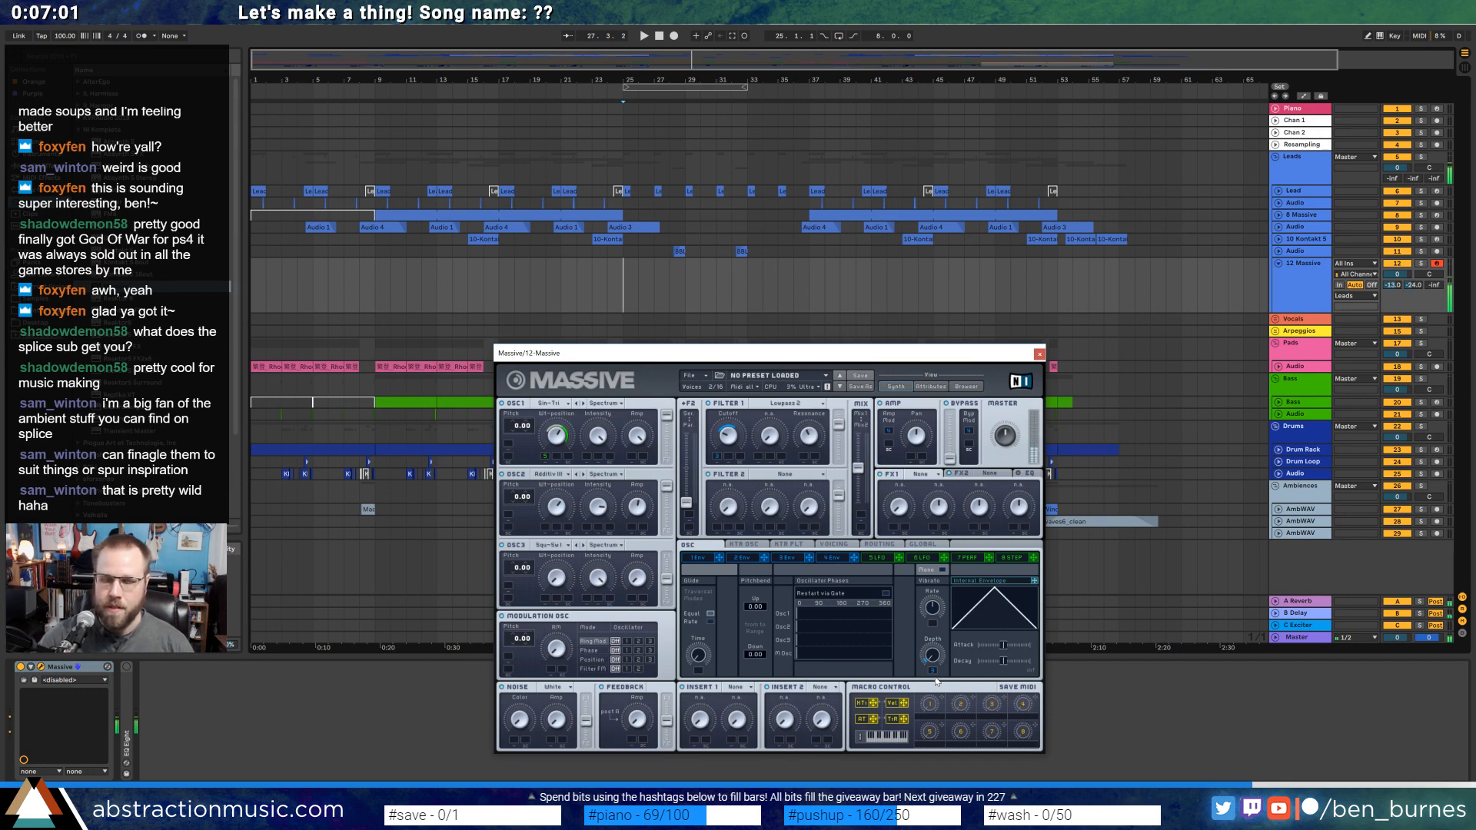
click(831, 544)
click(758, 601)
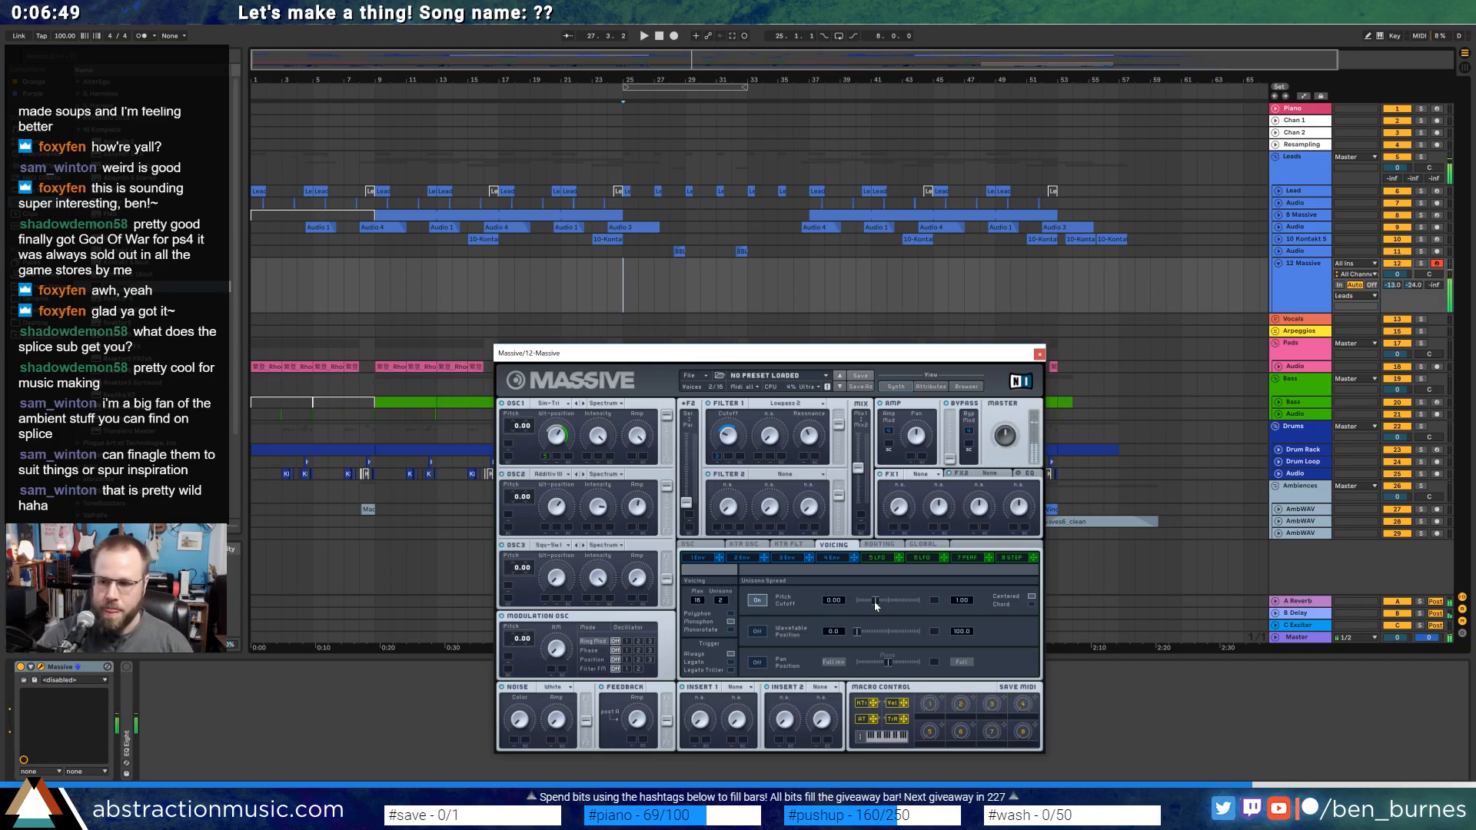
Place the insert marker at bar 25 on the 12 Massive track and lower the track volume to about -5 dB.
click(1309, 270)
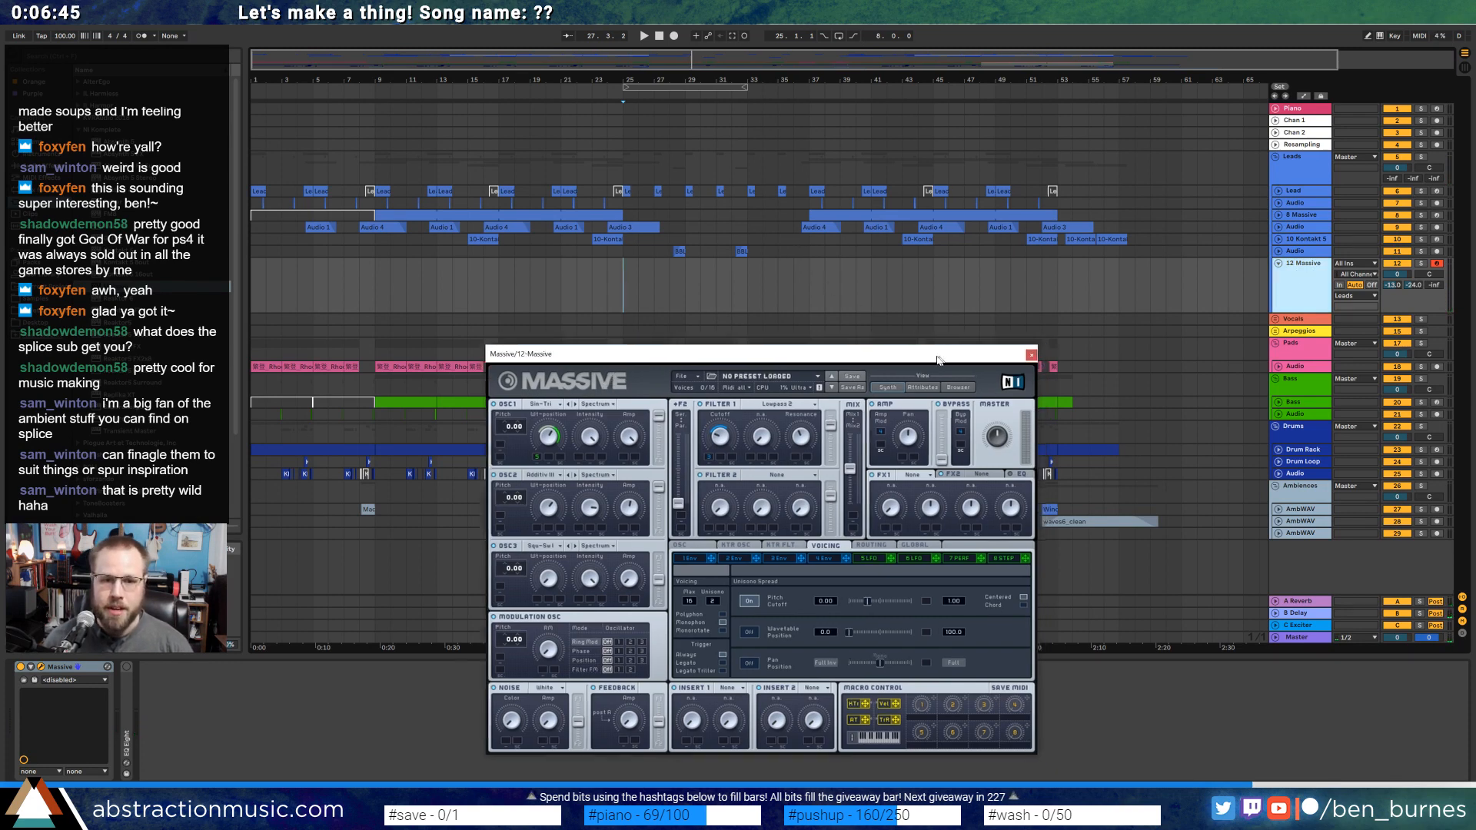
click(628, 283)
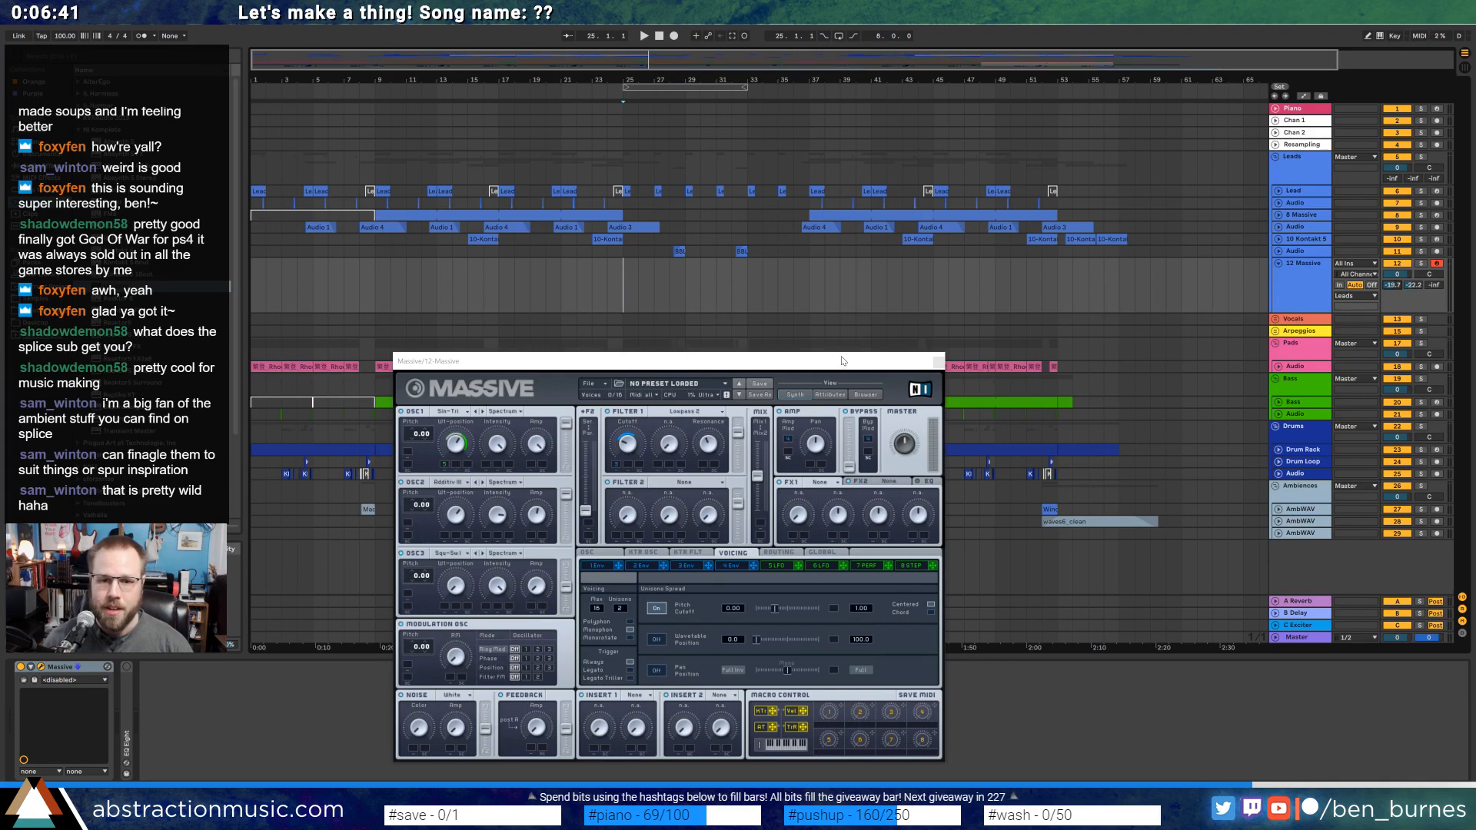
drag(1397, 274, 1397, 283)
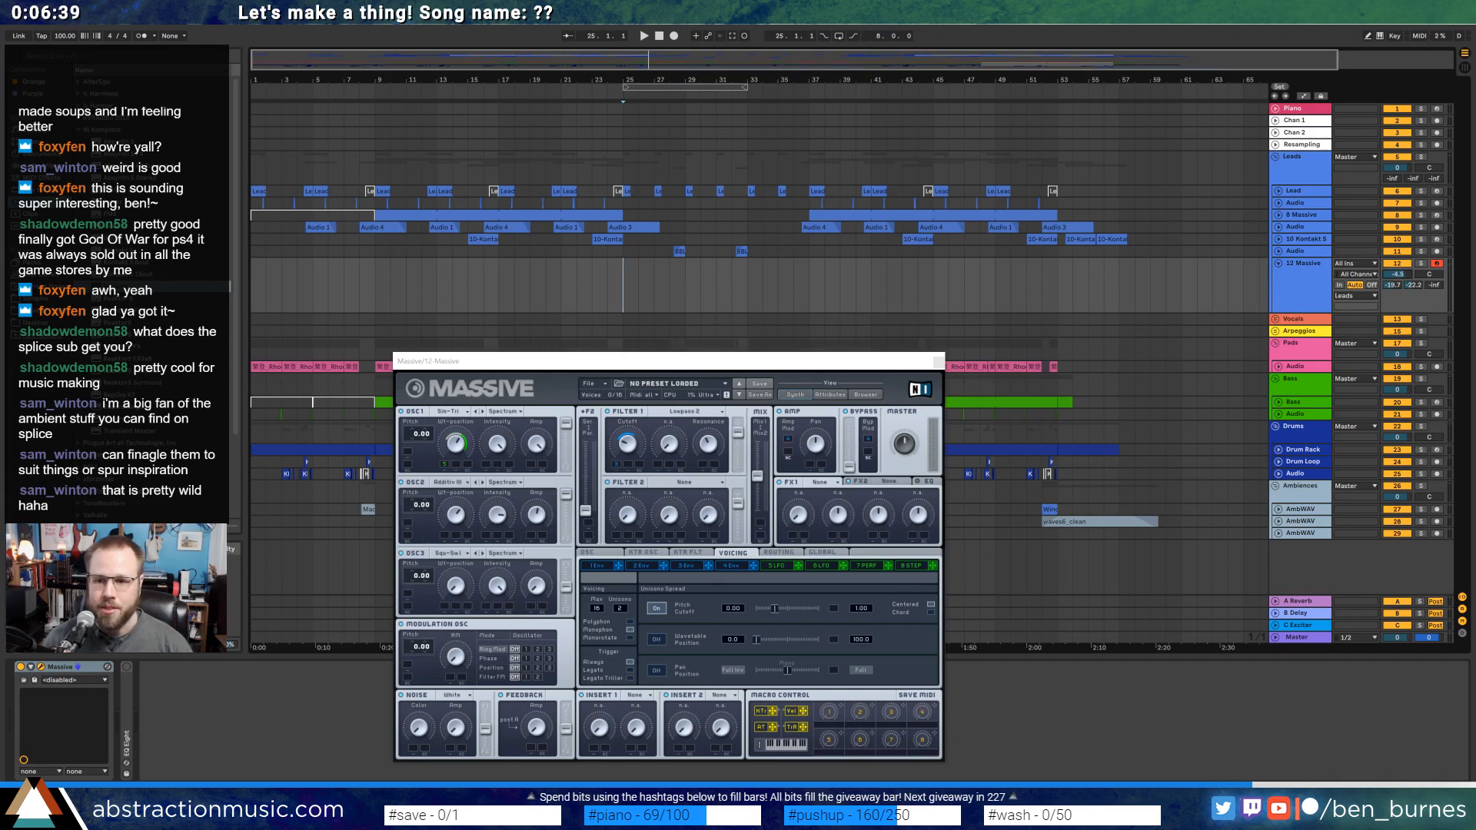
Find the Wider plug-in among the effects and insert it between Massive and EQ Eight on the Massive track.
click(40, 167)
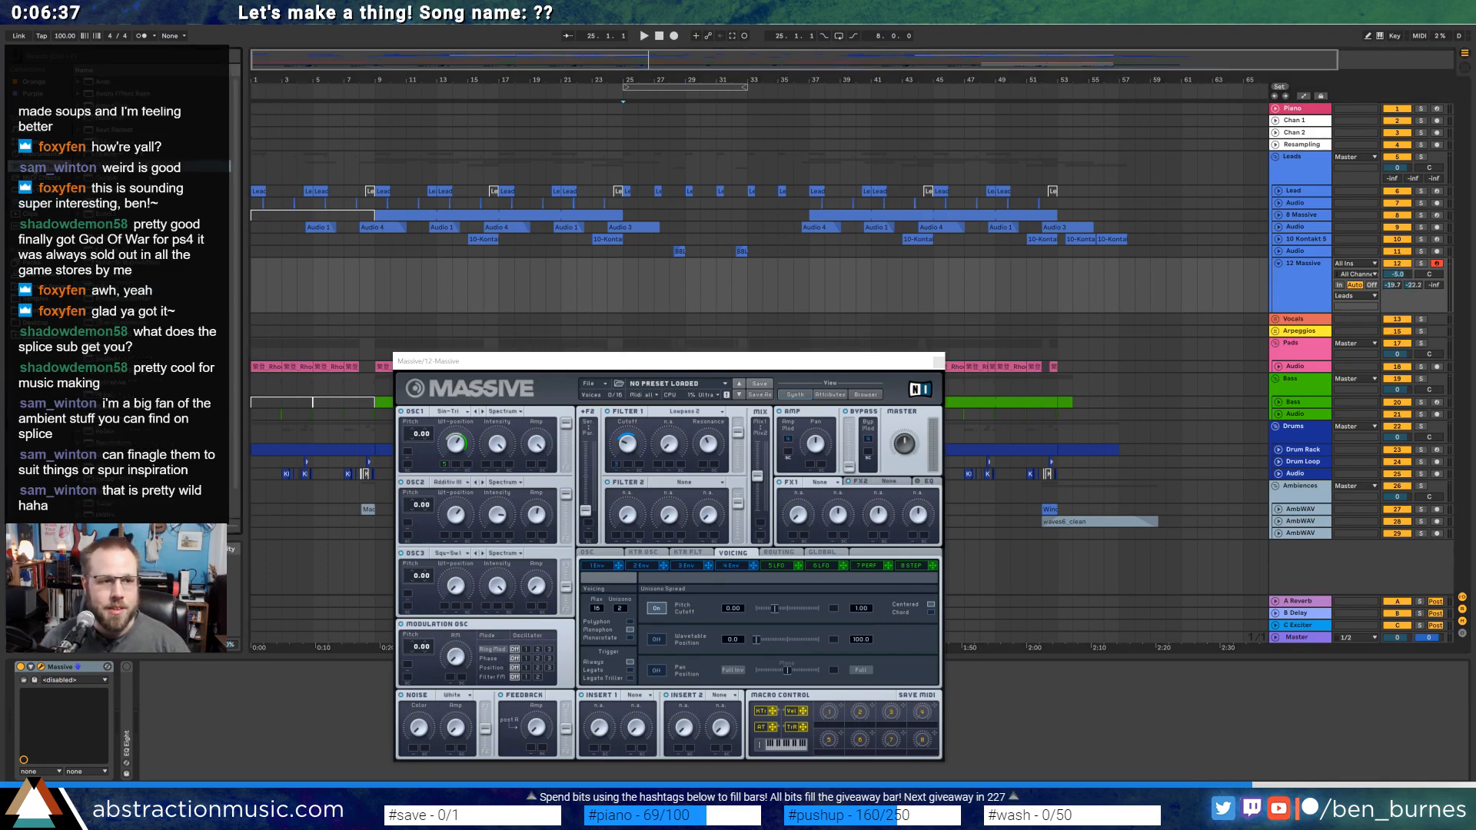
click(40, 190)
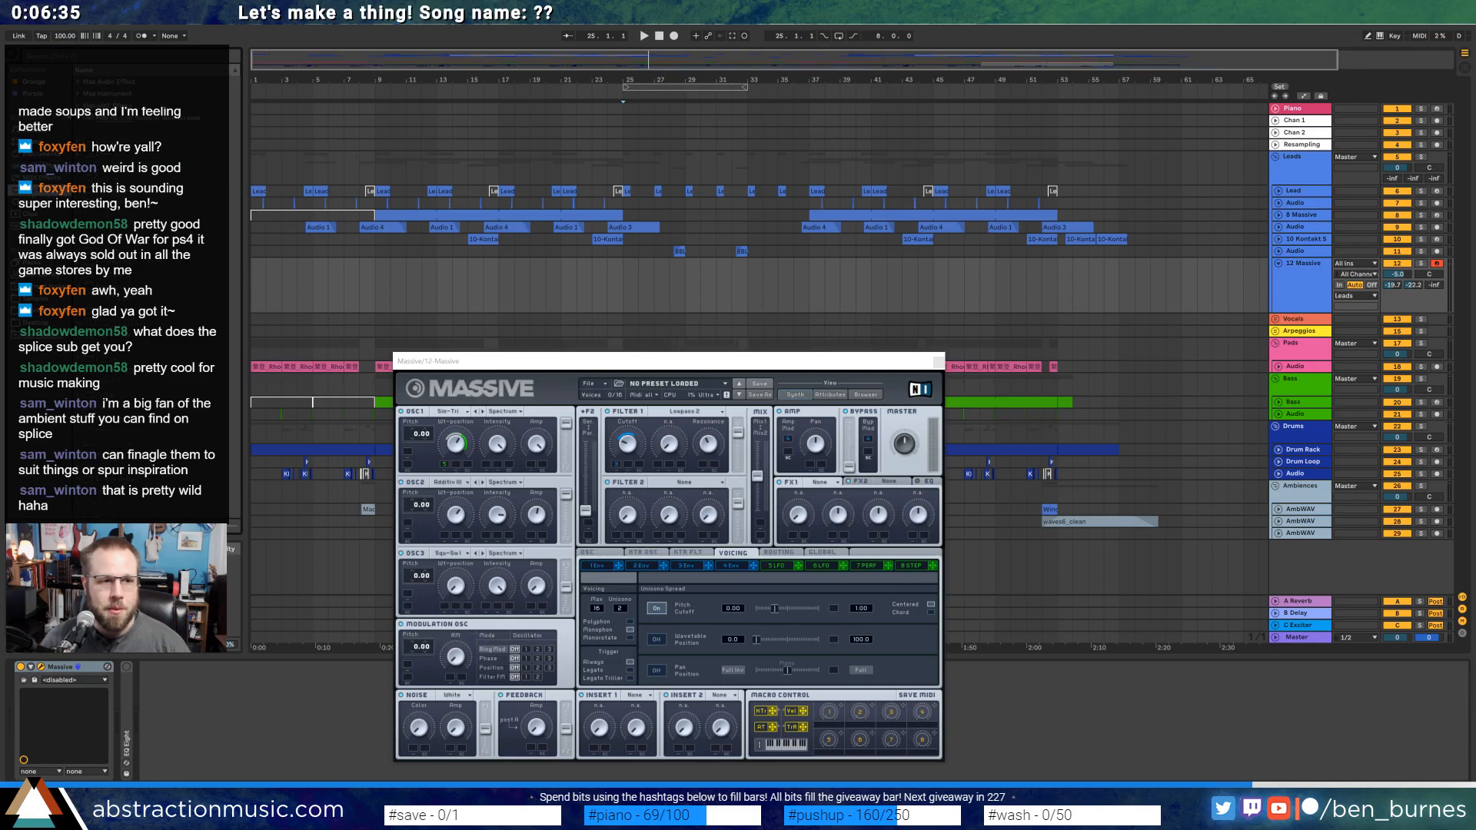
click(40, 202)
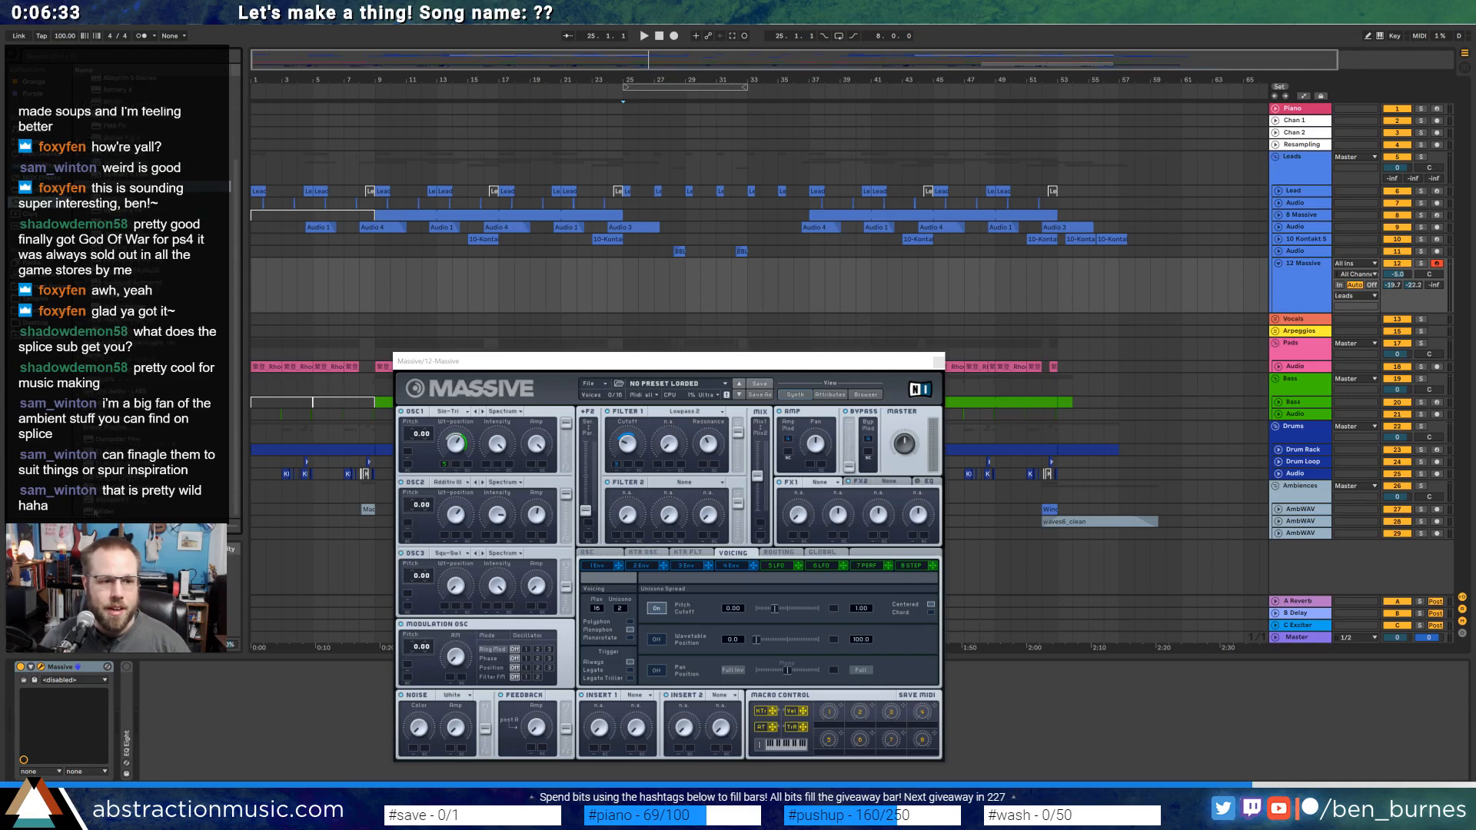
drag(154, 747, 137, 744)
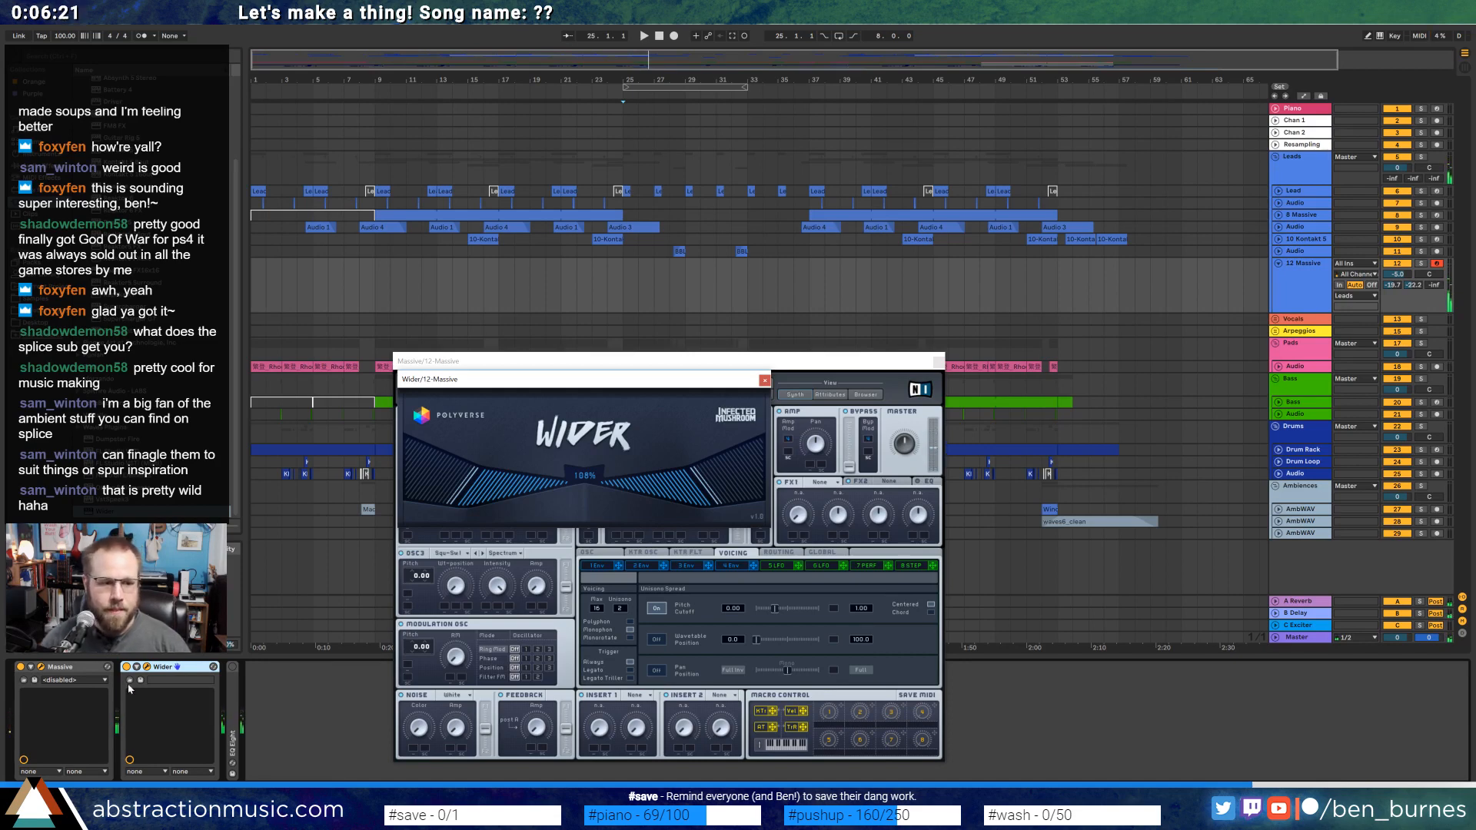
Unfold EQ Eight on the Massive track and move the Wider and Massive windows clear of the device chain.
double_click(238, 738)
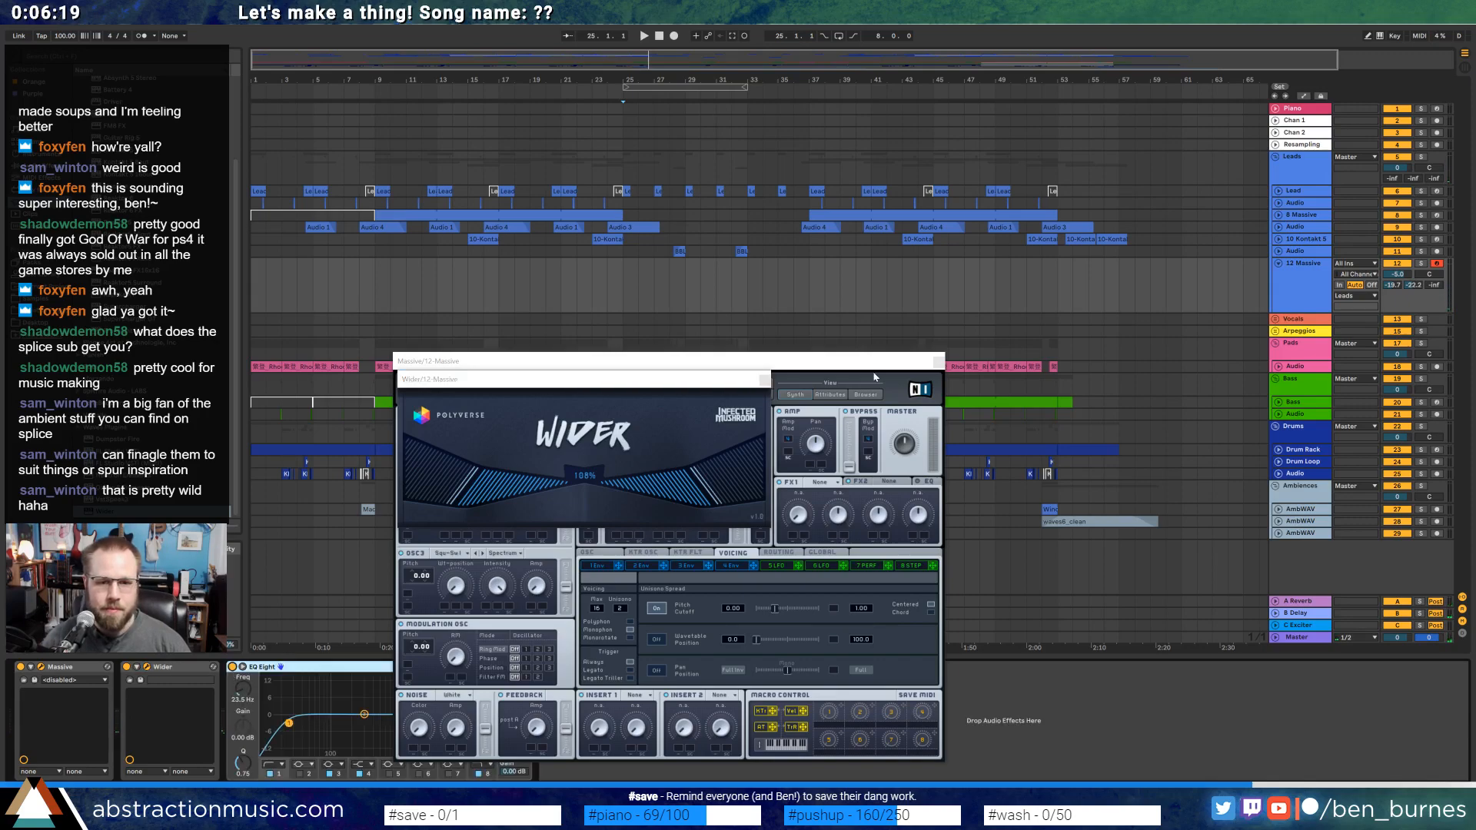
drag(585, 379, 510, 201)
drag(769, 361, 983, 199)
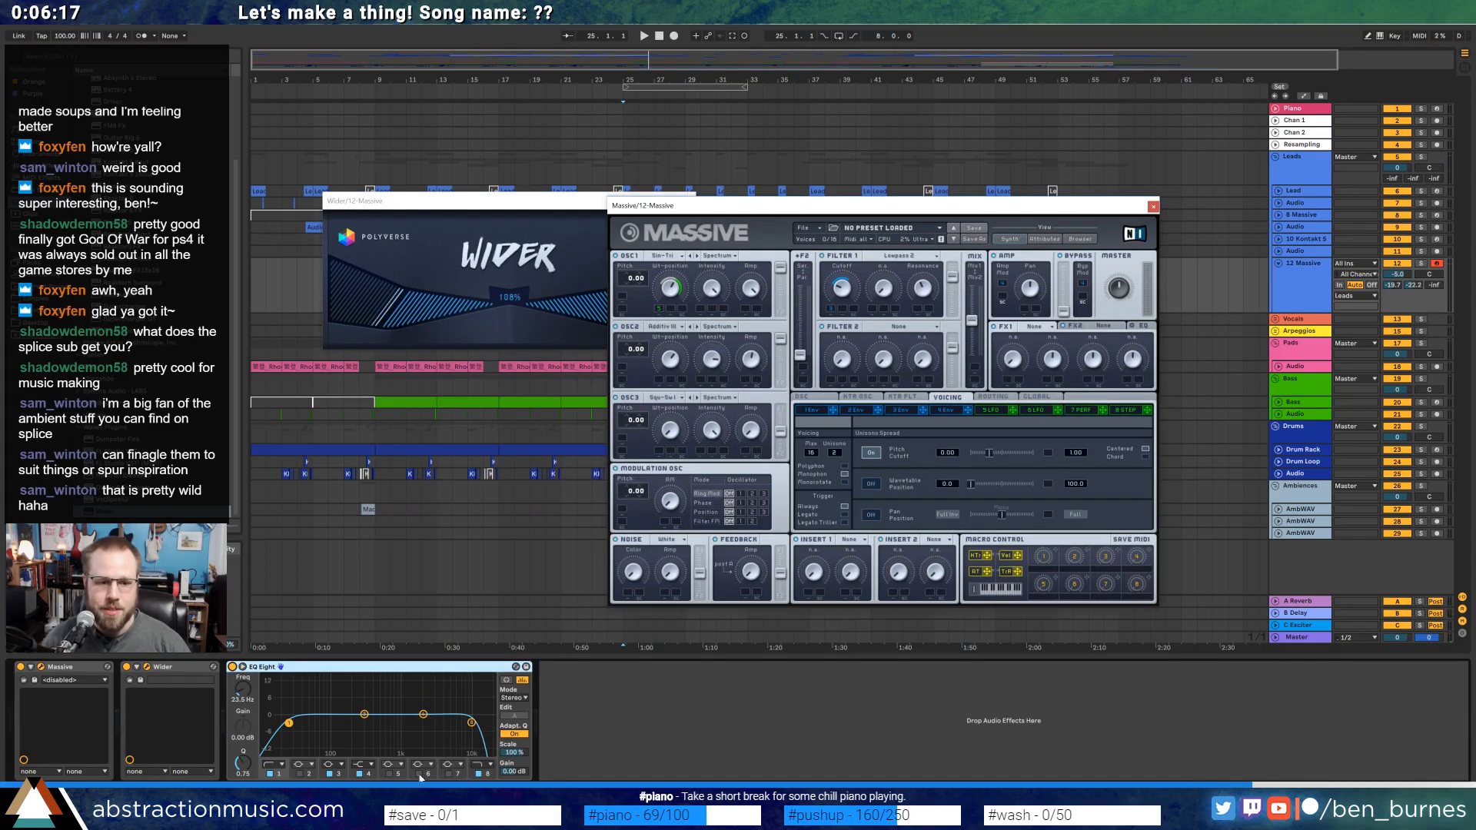
Shape EQ Eight's upper band into a high-shelf cut at about 1.1 kHz and -8 dB to soften the Massive sound.
click(450, 764)
click(459, 732)
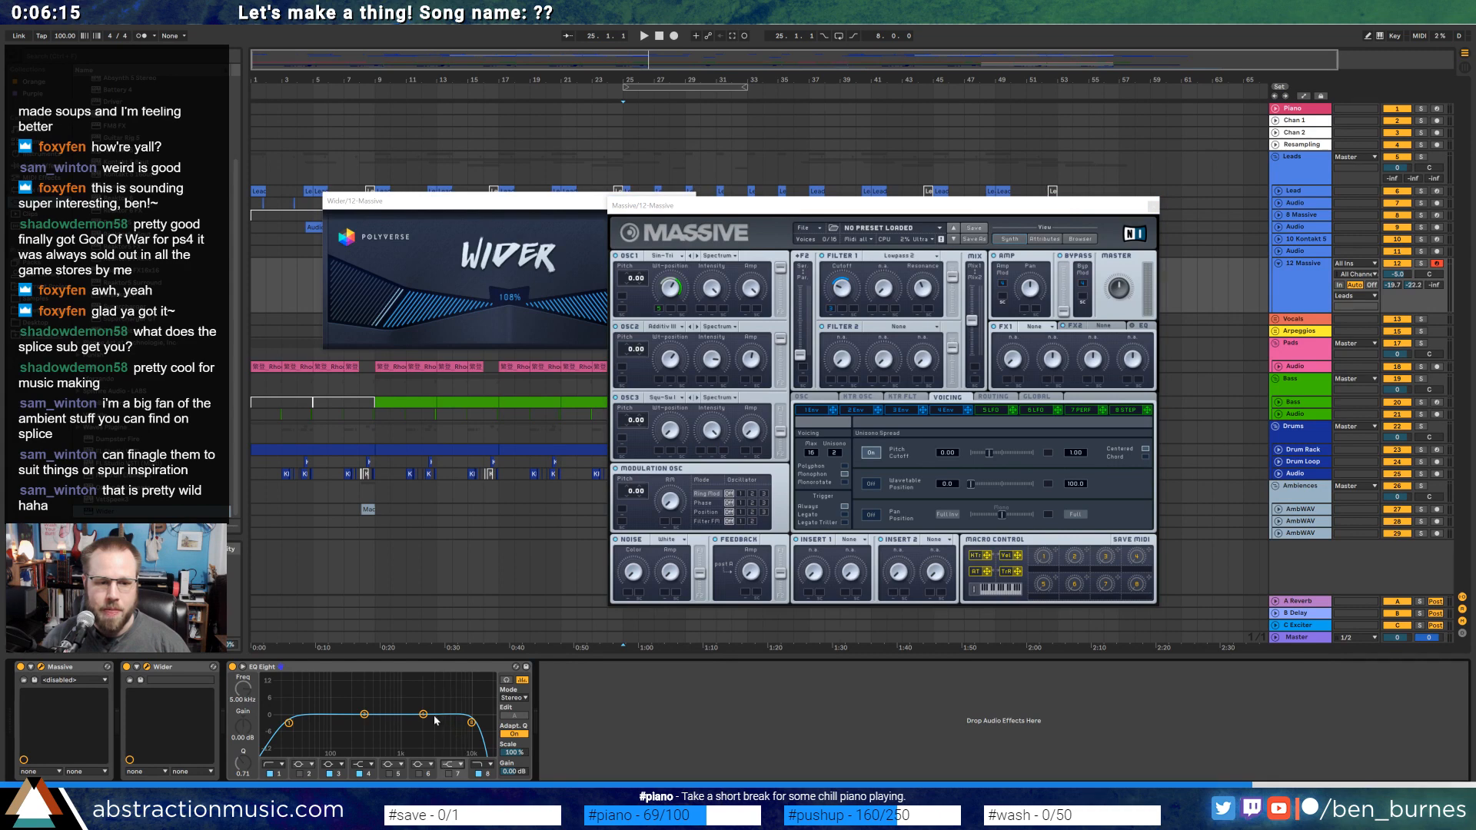
drag(425, 714, 409, 729)
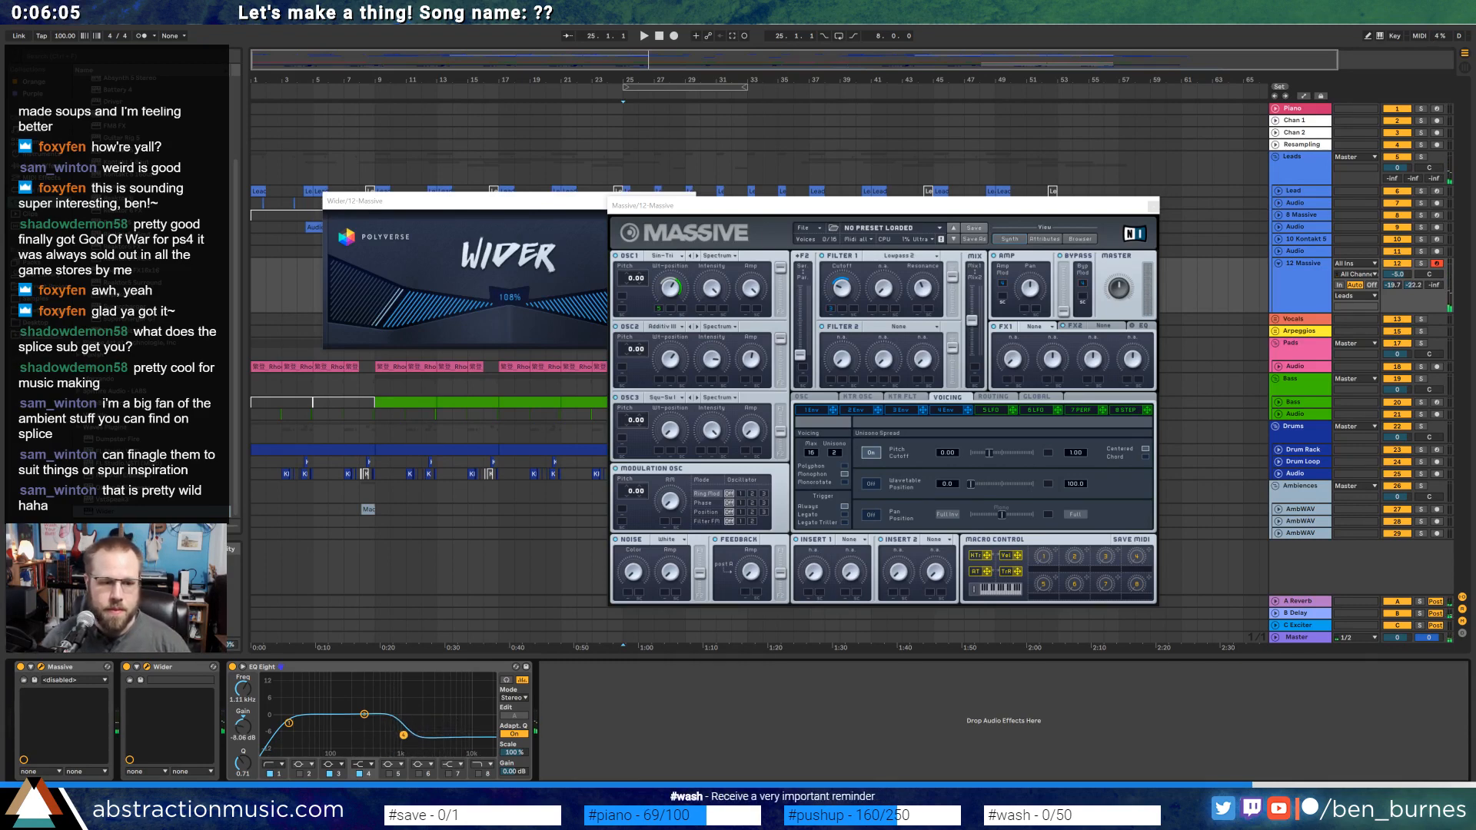
Raise EQ Eight's low cut, move its high shelf to 1.82 kHz at -8.79 dB, and switch Massive's Filter 1 to Lowpass 4.
drag(288, 723, 431, 733)
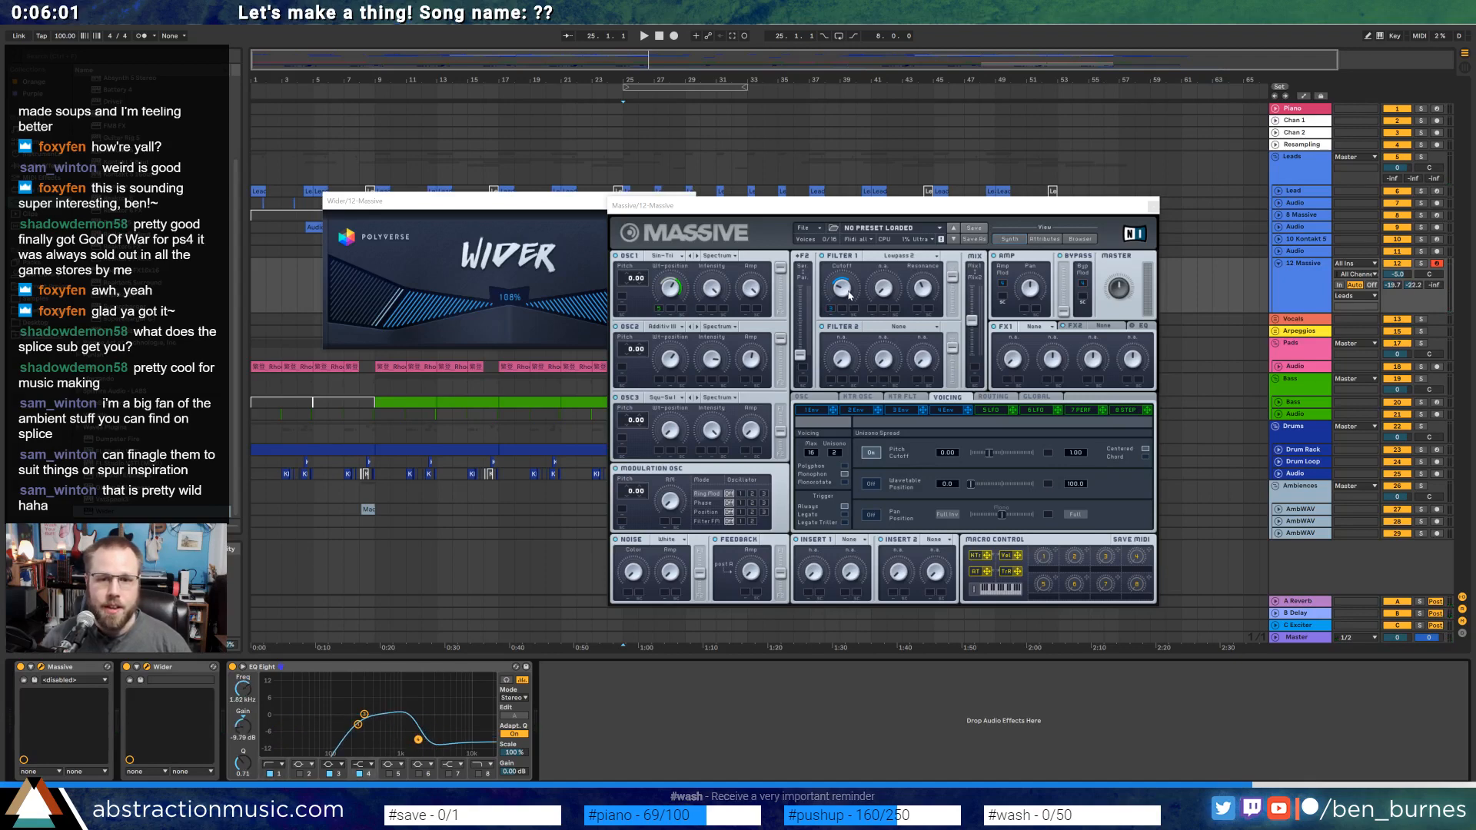
click(843, 299)
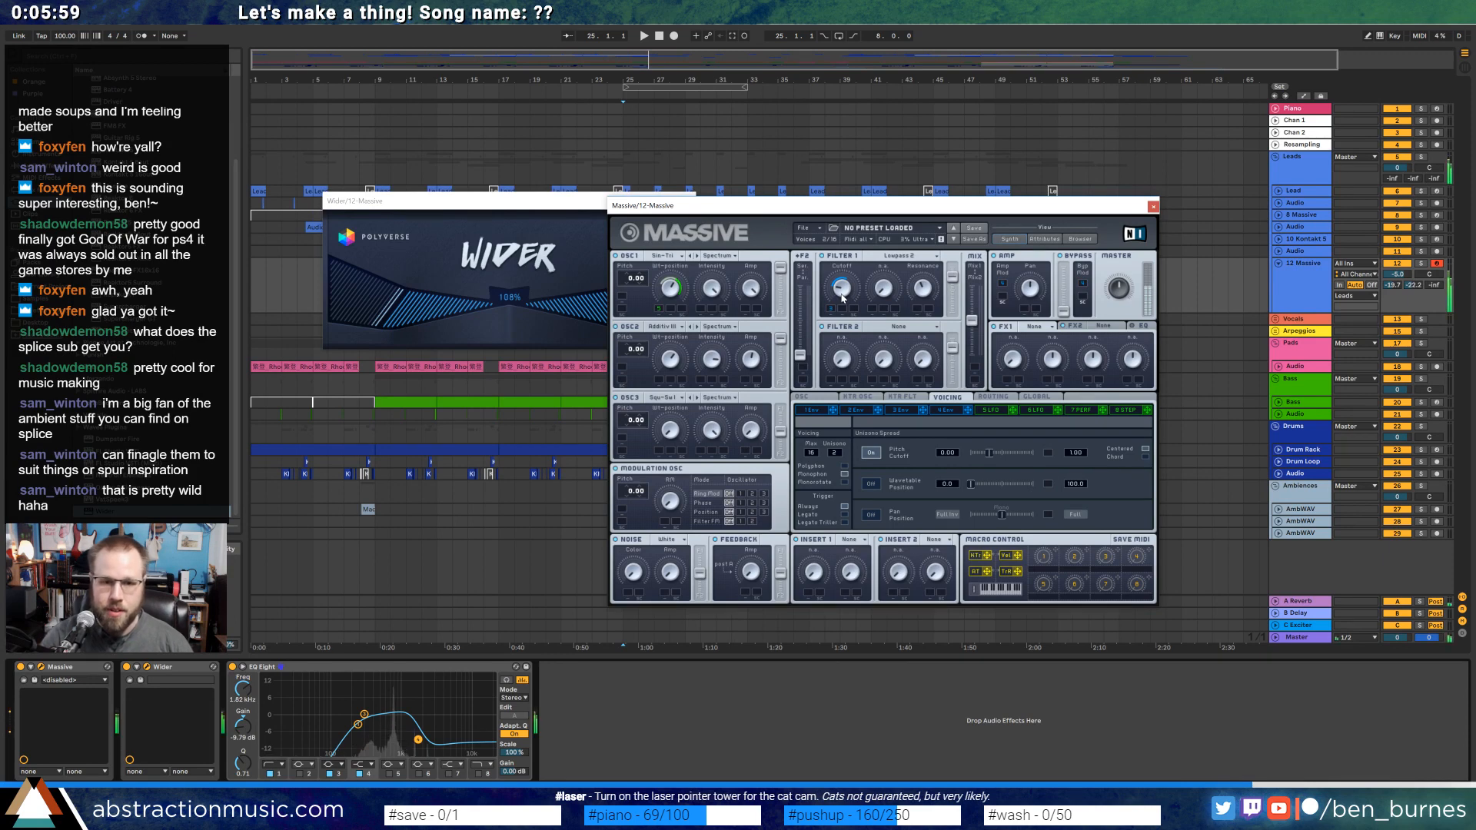
click(885, 254)
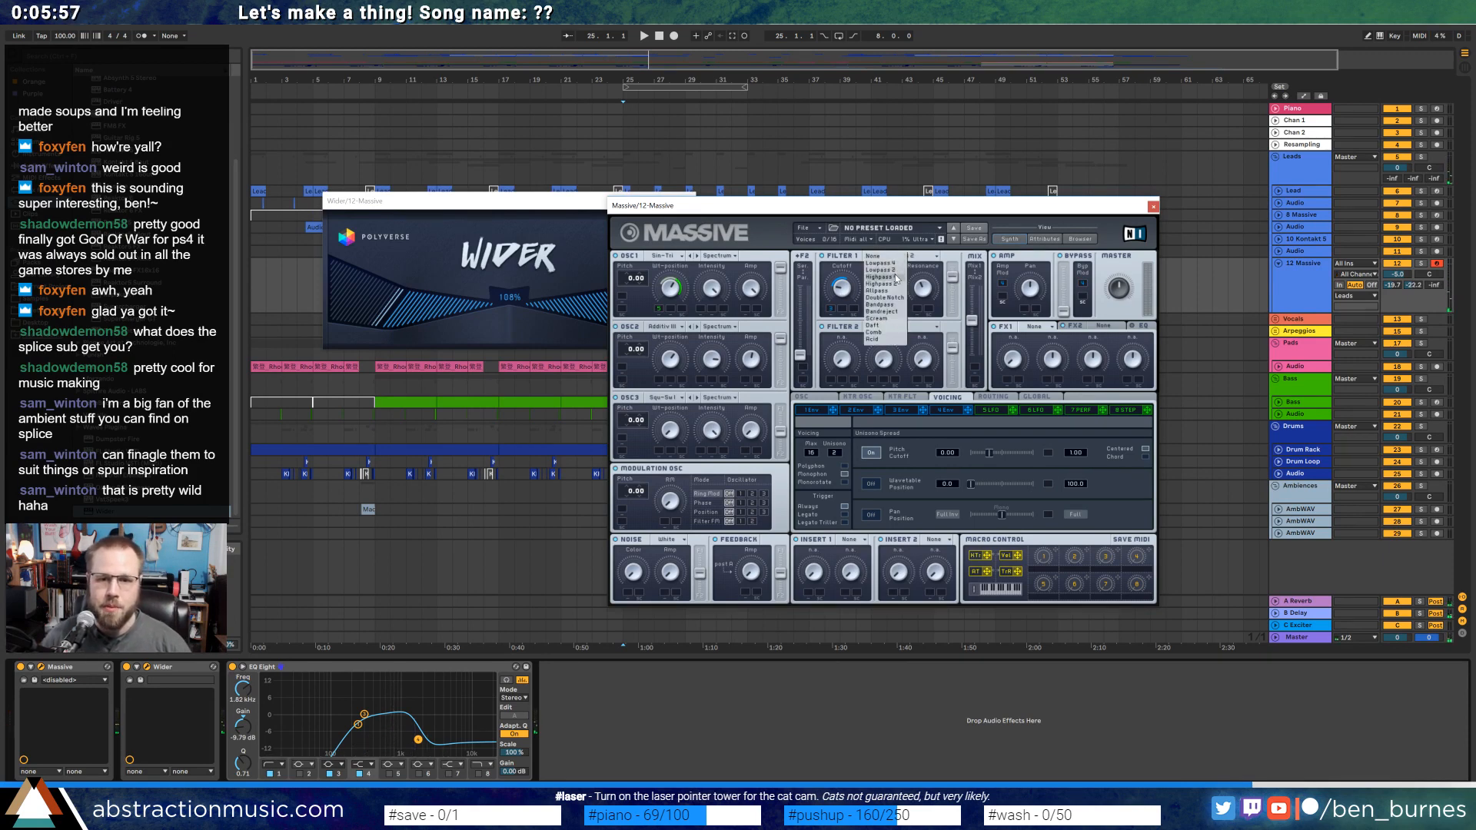
click(894, 264)
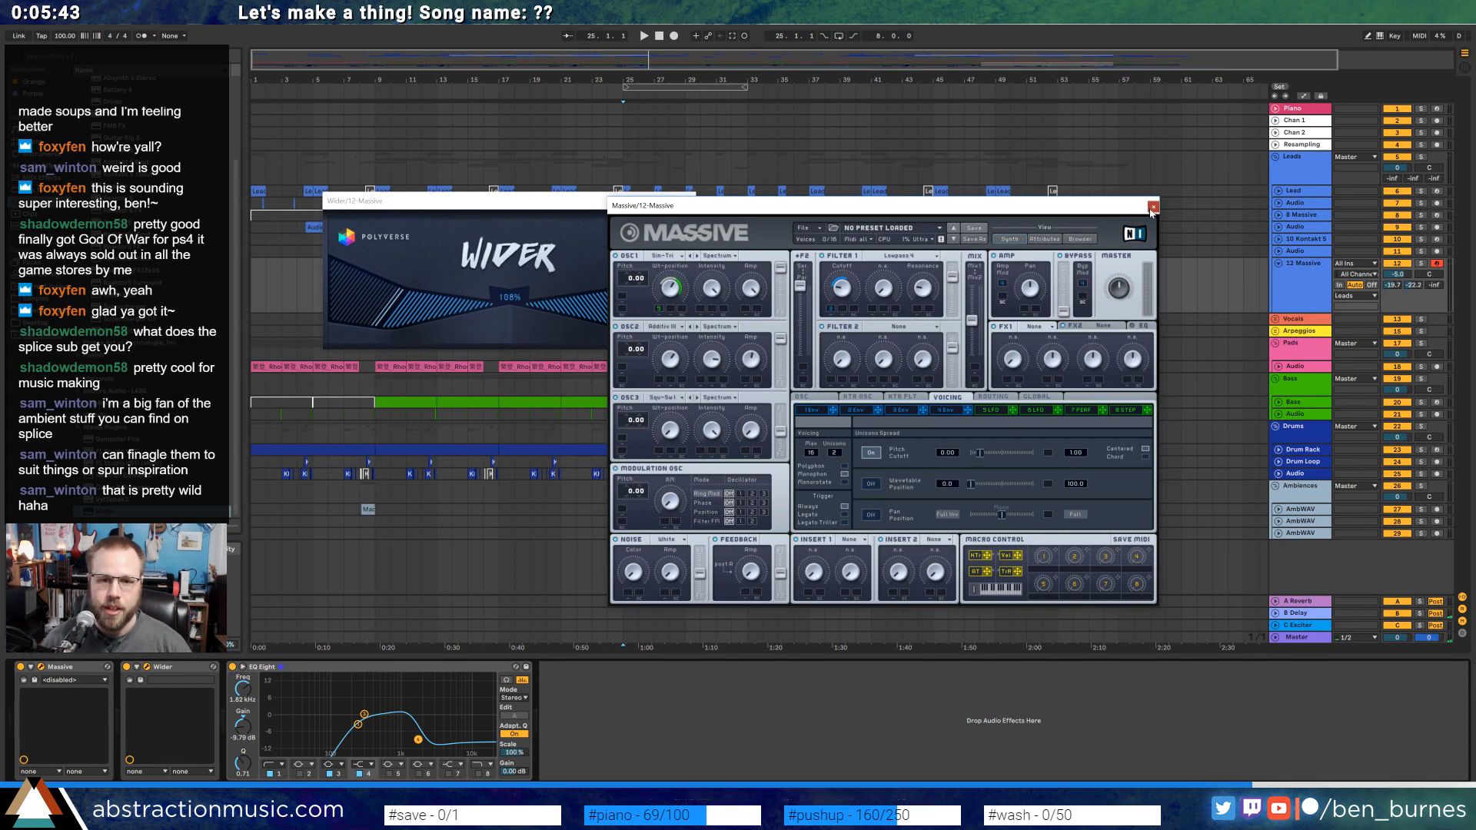
Close the Massive and Wider windows and record a first MIDI take on the 12 Massive track from bar 25.
click(1153, 206)
click(694, 201)
key(F9)
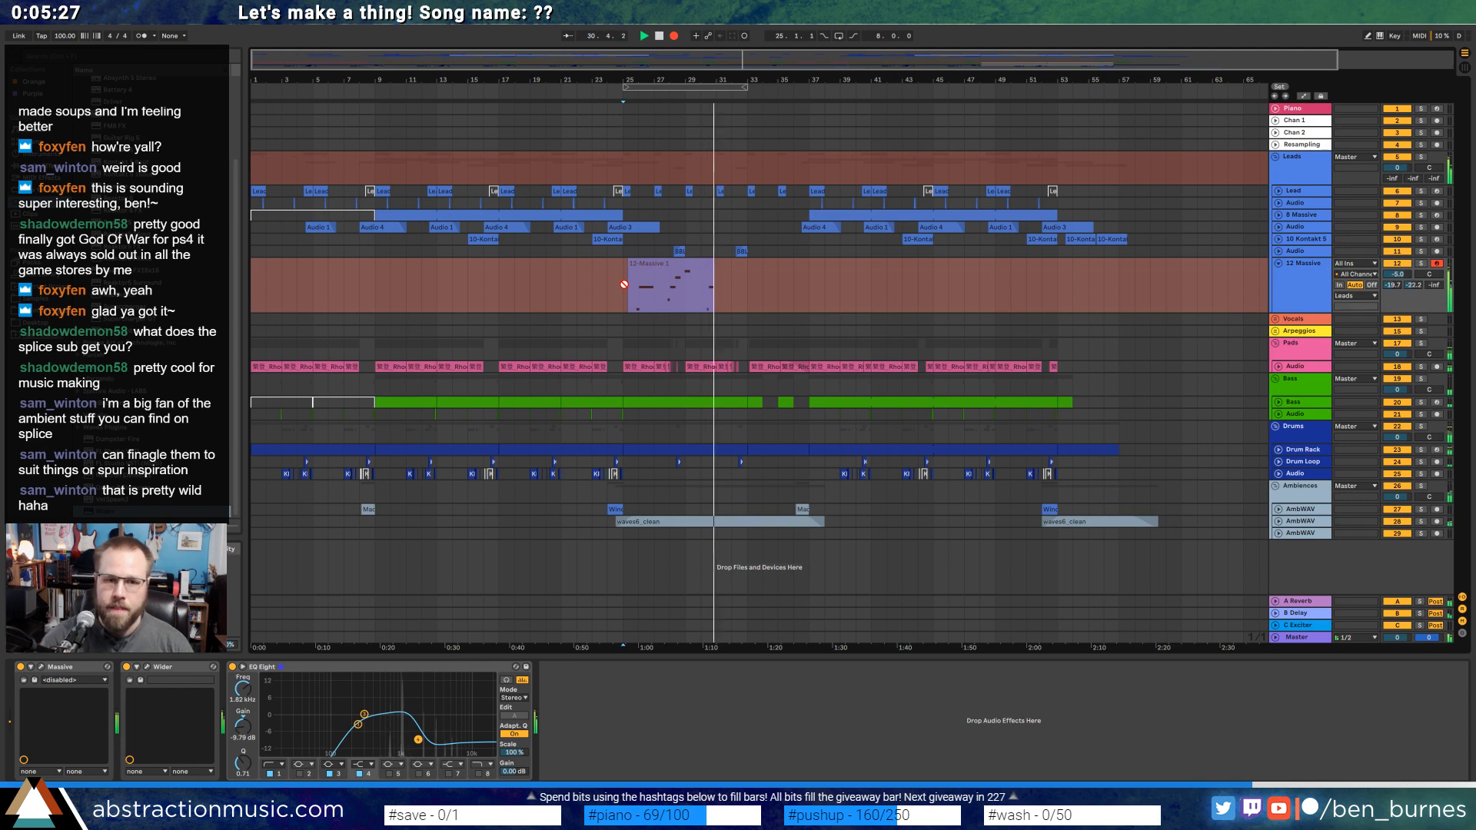
key(space)
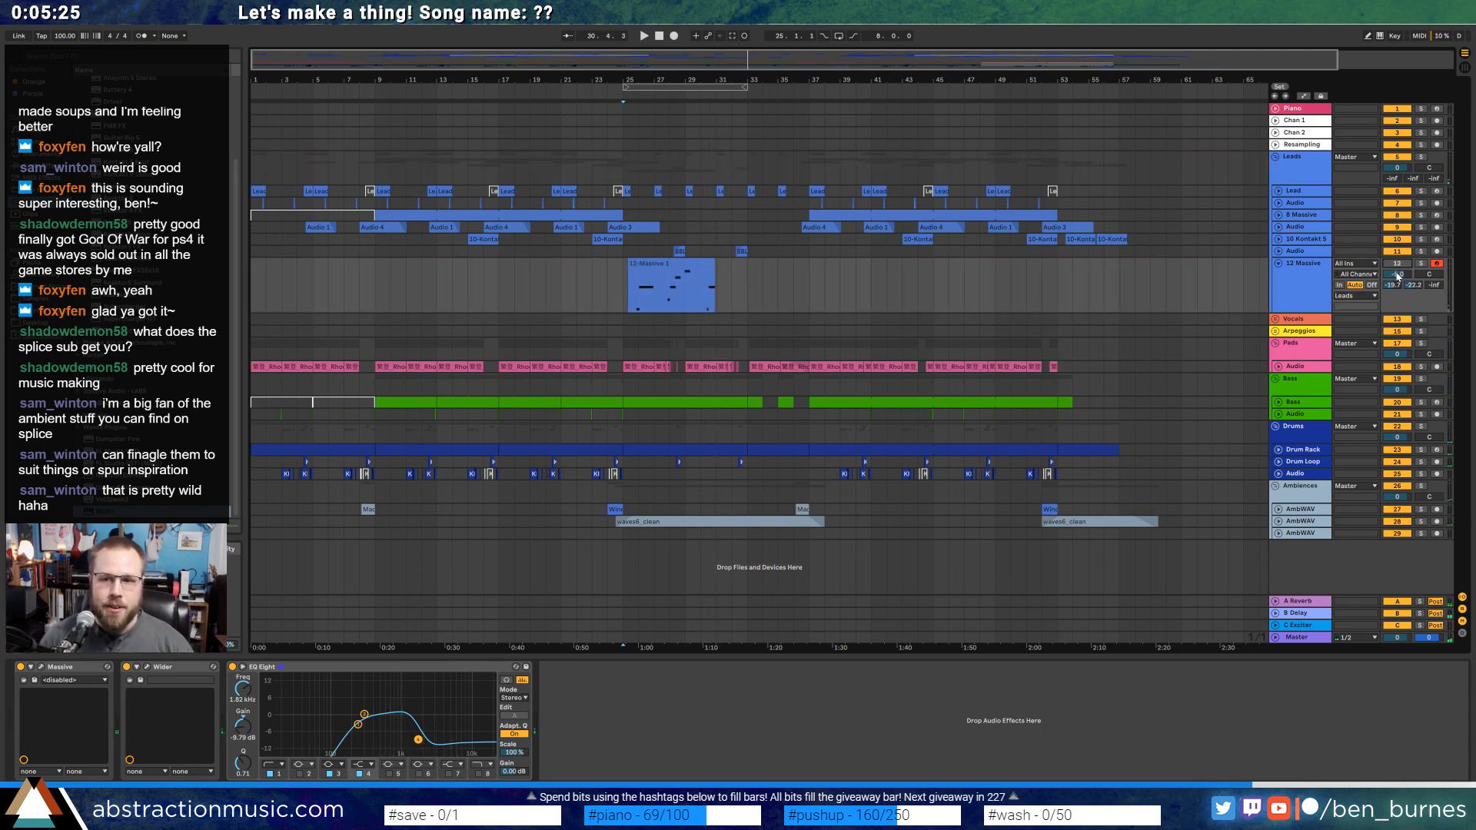
Reopen Massive, show envelope 4, try a lower sustain level for the amp shape and restore the full level.
click(41, 668)
drag(910, 216, 945, 233)
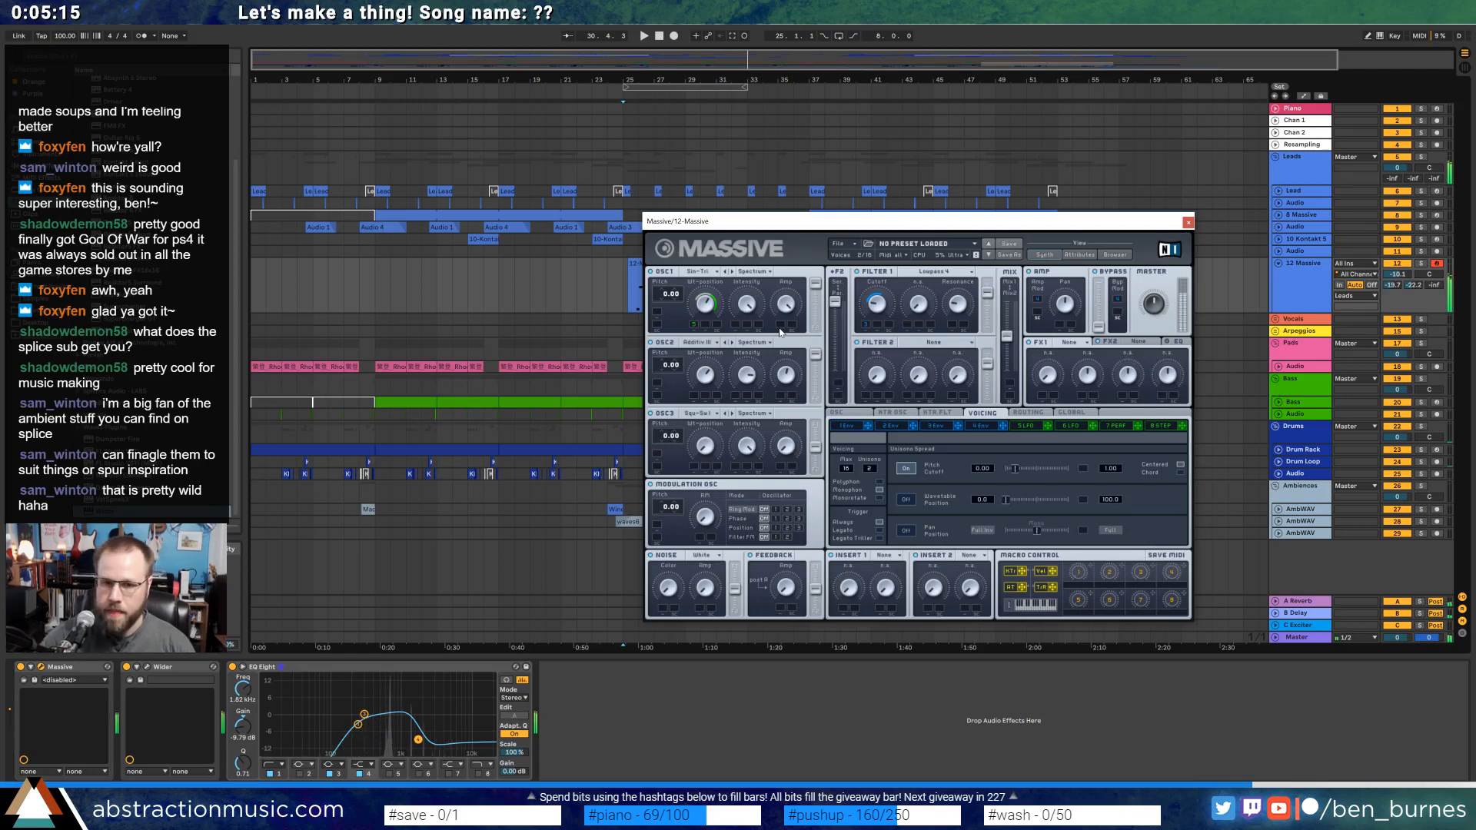
click(974, 427)
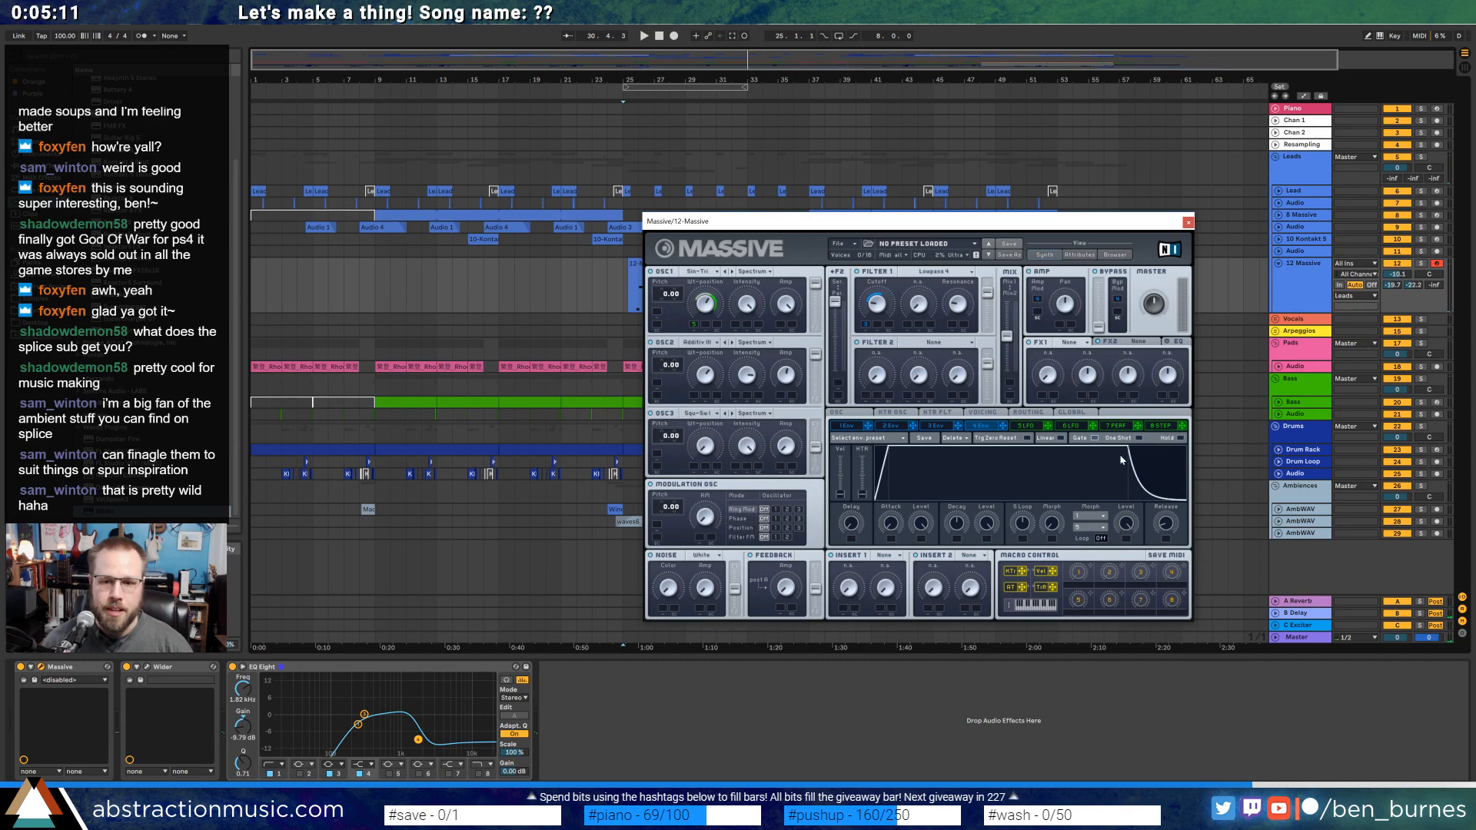
drag(1120, 460, 1118, 496)
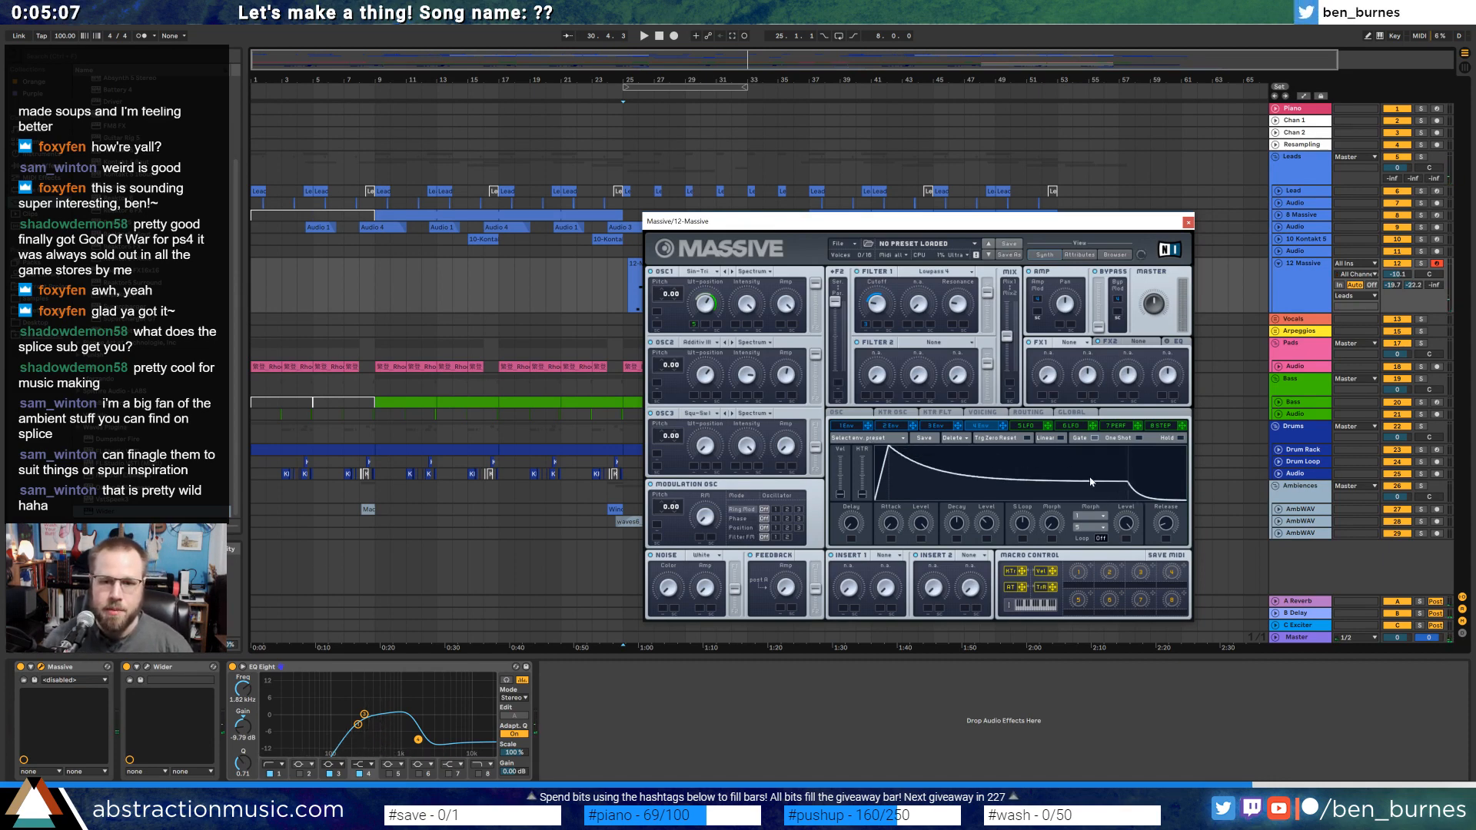
drag(1090, 482, 1100, 346)
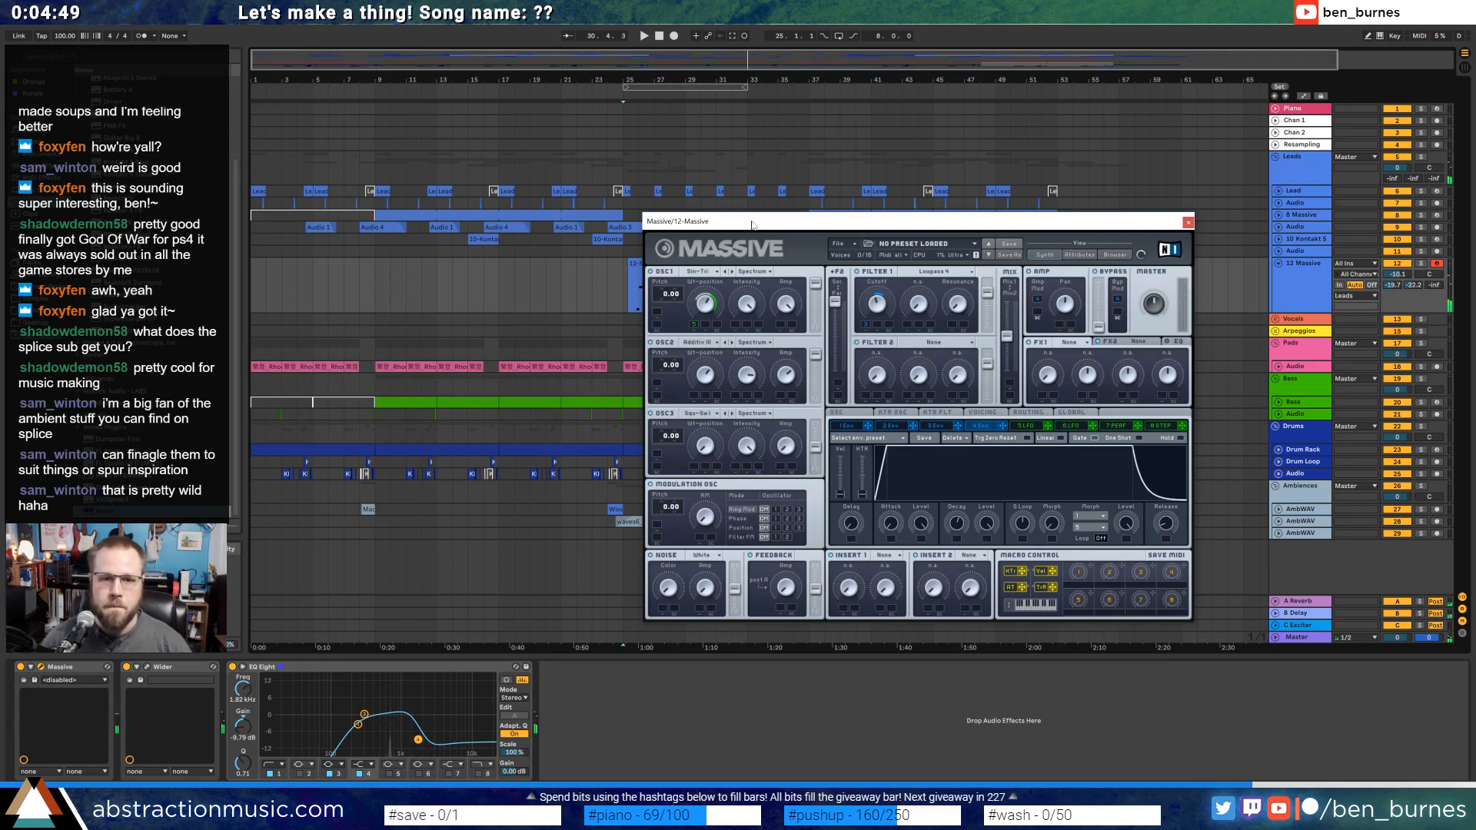
Move the Massive window below the track and record two short replacement takes over the clip from bar 25.
drag(752, 225, 626, 349)
click(673, 263)
key(F9)
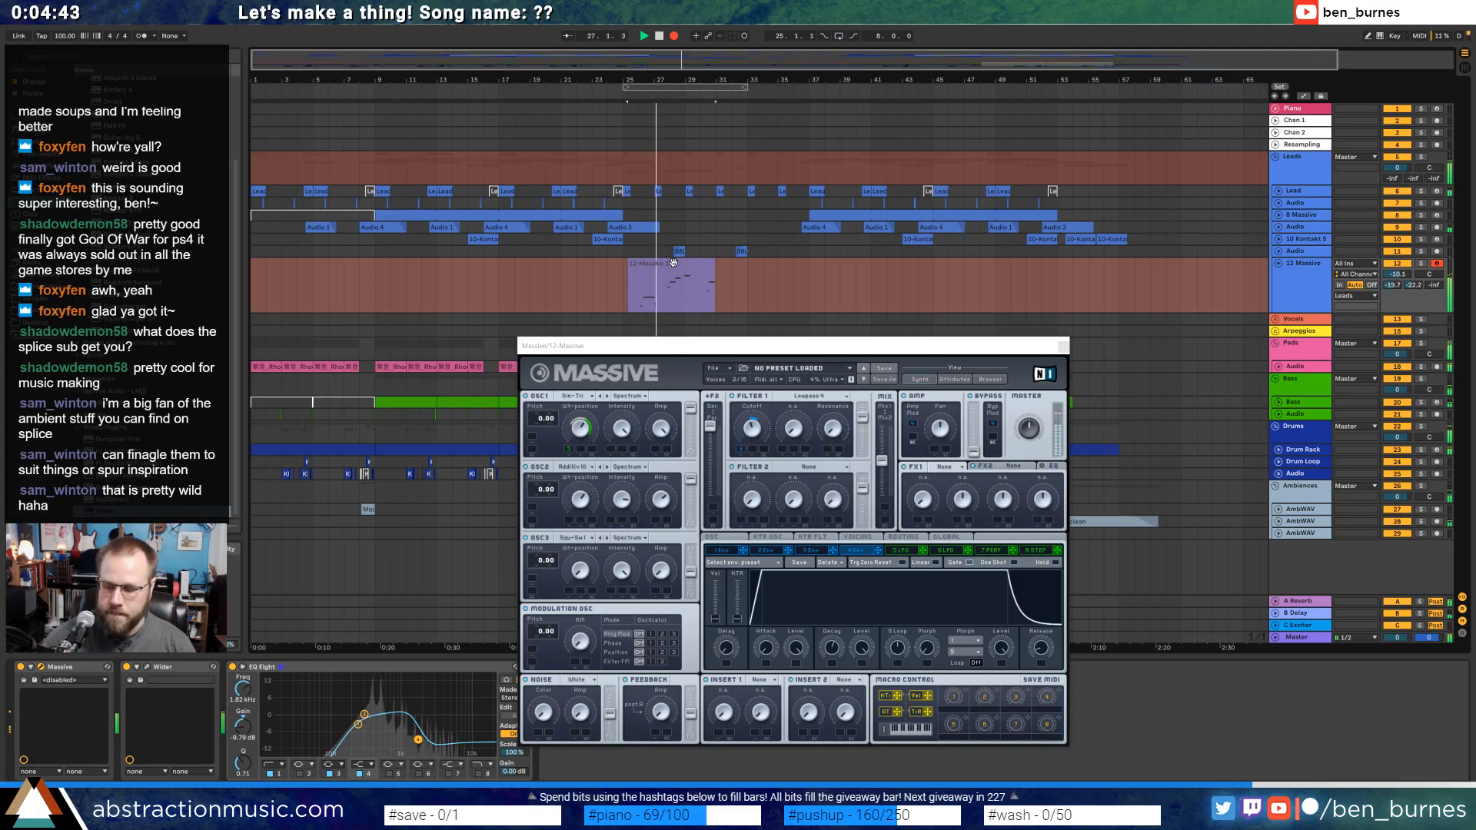
key(space)
key(F9)
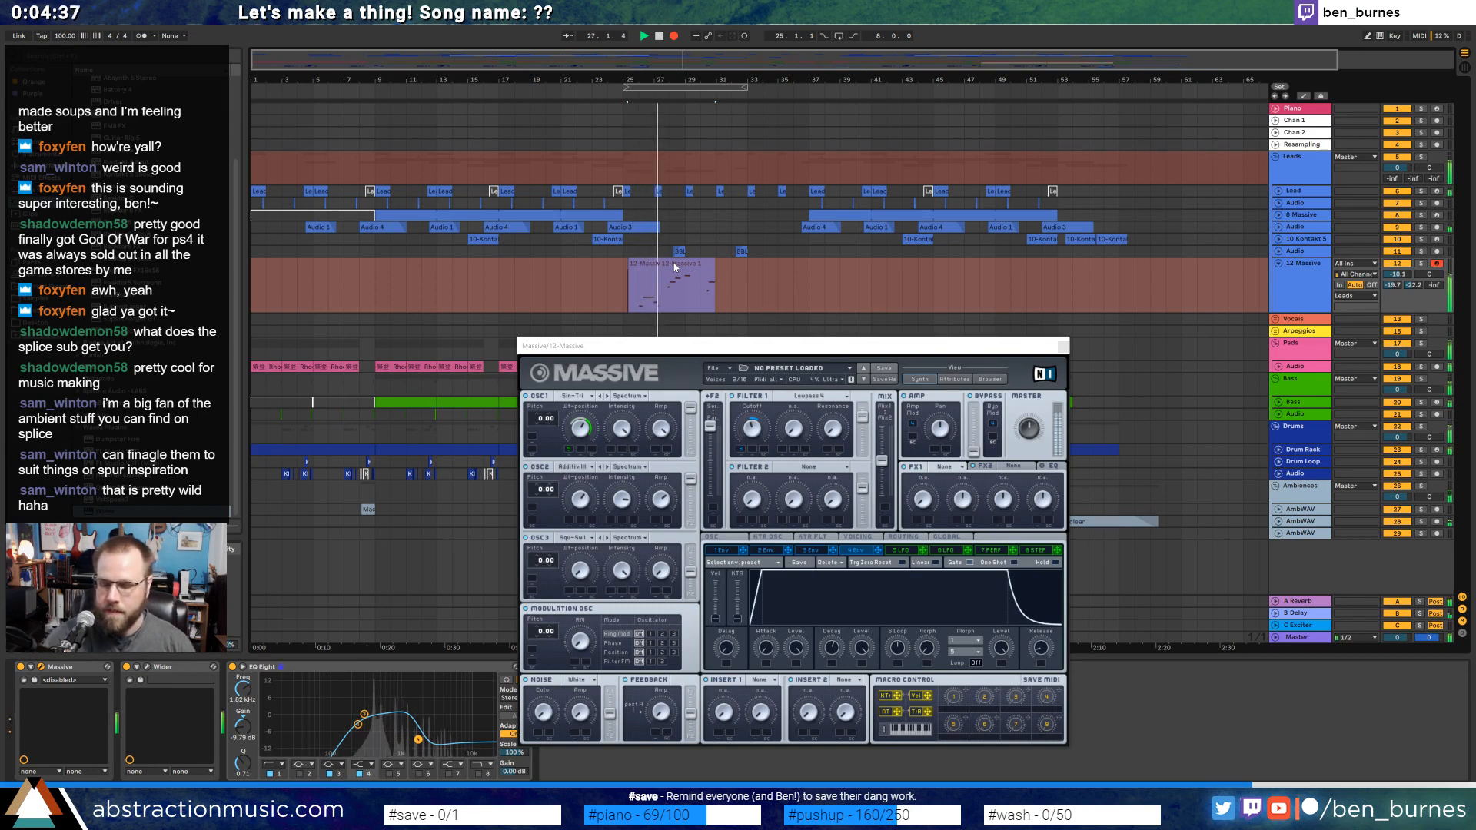
key(space)
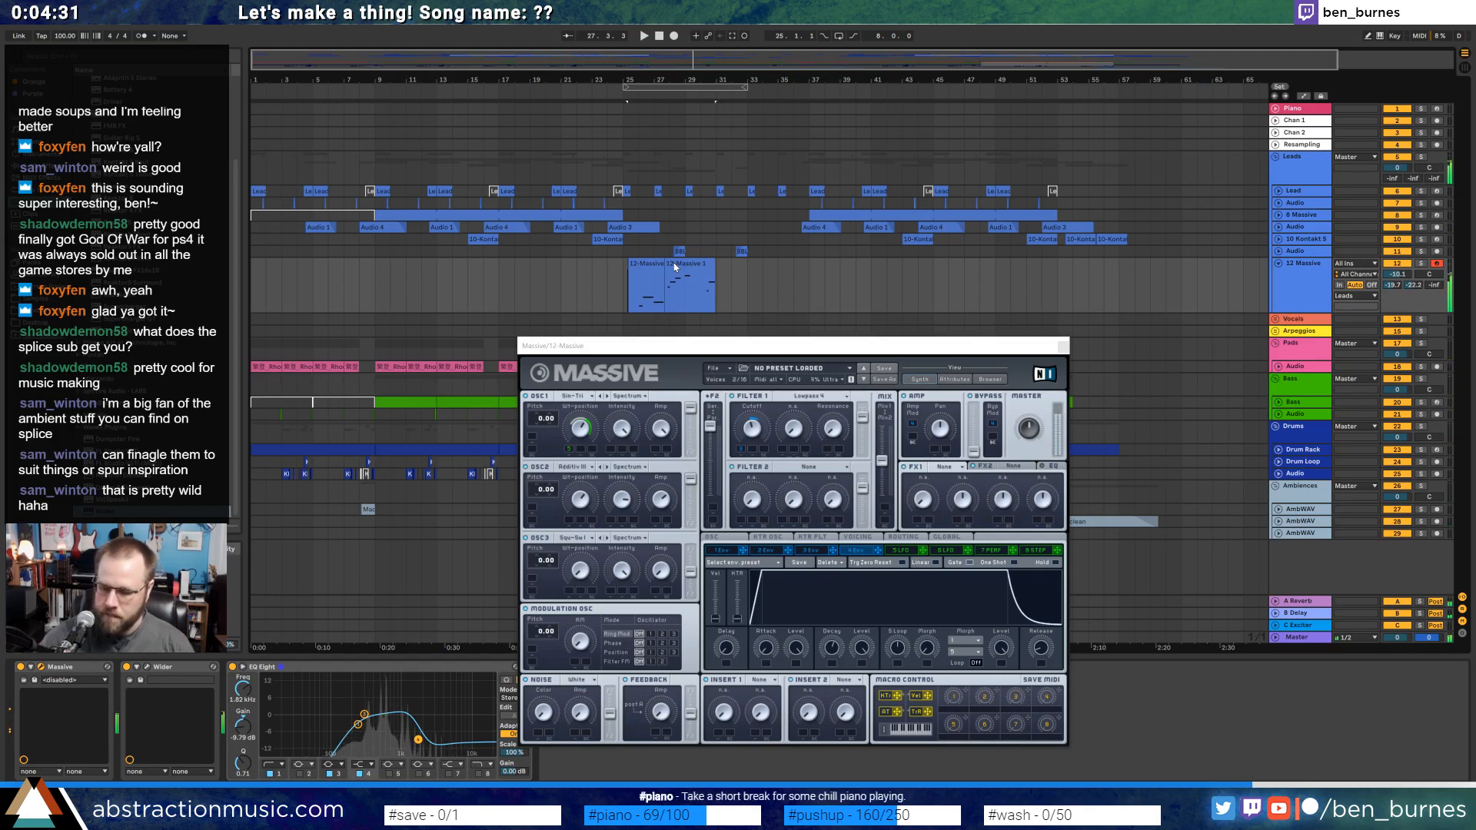
Record a full Massive lead take from bar 25 to about bar 33 and close the Massive window.
key(F9)
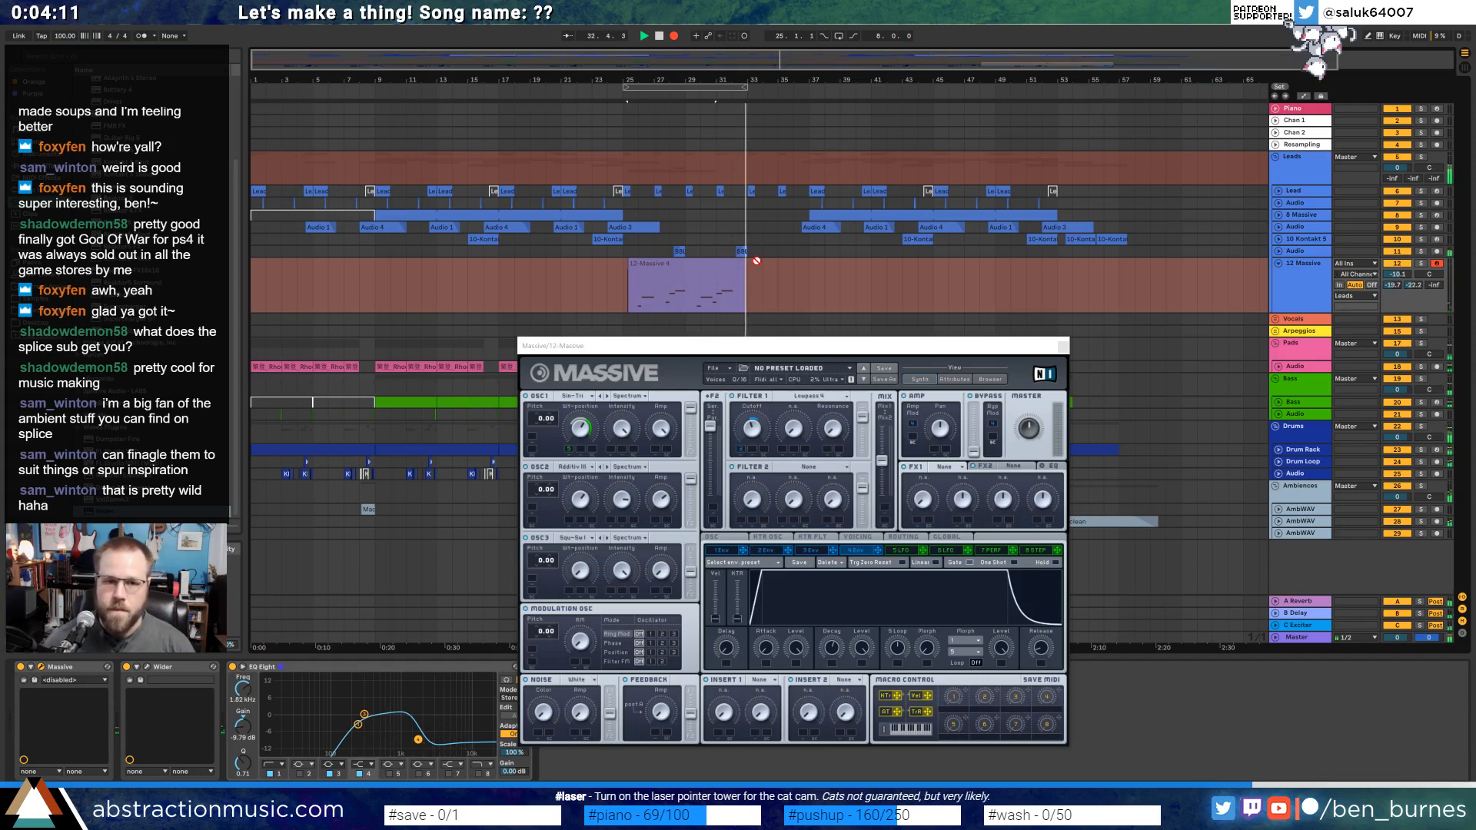
key(space)
click(1063, 346)
Play back the recorded Massive clip and raise the 12 Massive track volume to about -6.9 dB.
click(695, 265)
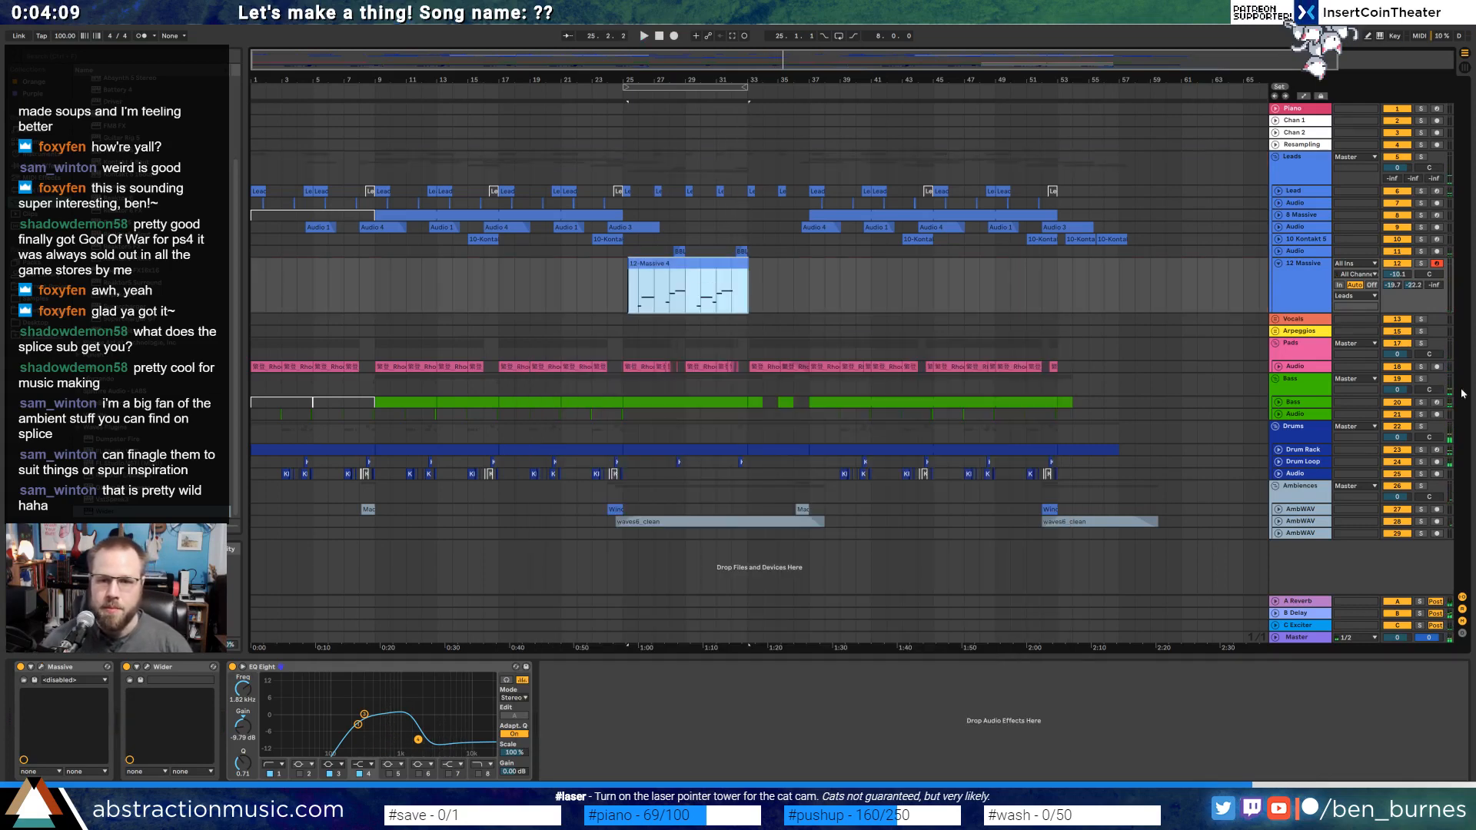
key(space)
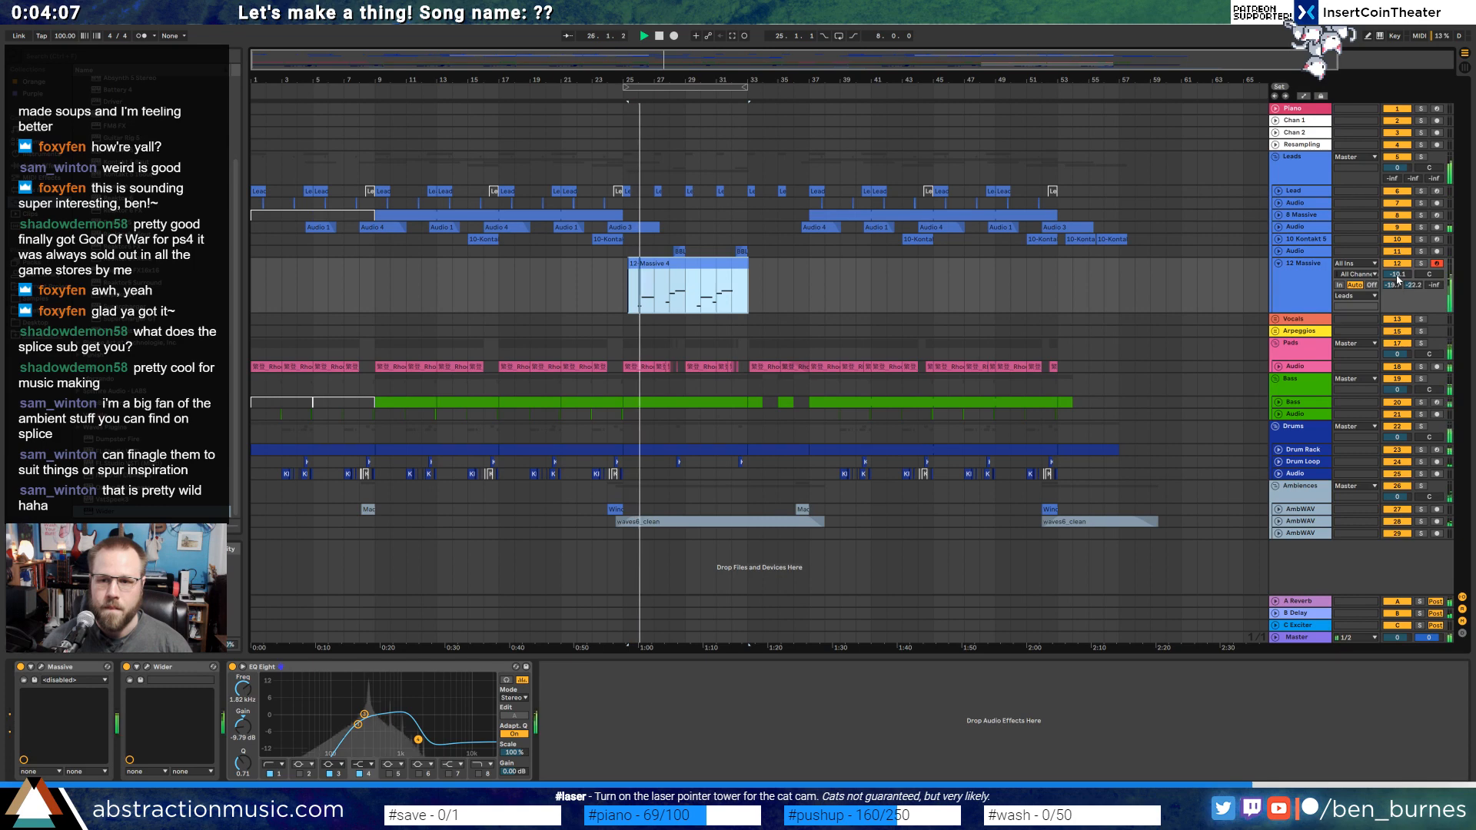
drag(1397, 275, 1397, 261)
key(space)
Open the recorded Massive clip's notes and extend the clip's start back to bar 25.
double_click(675, 263)
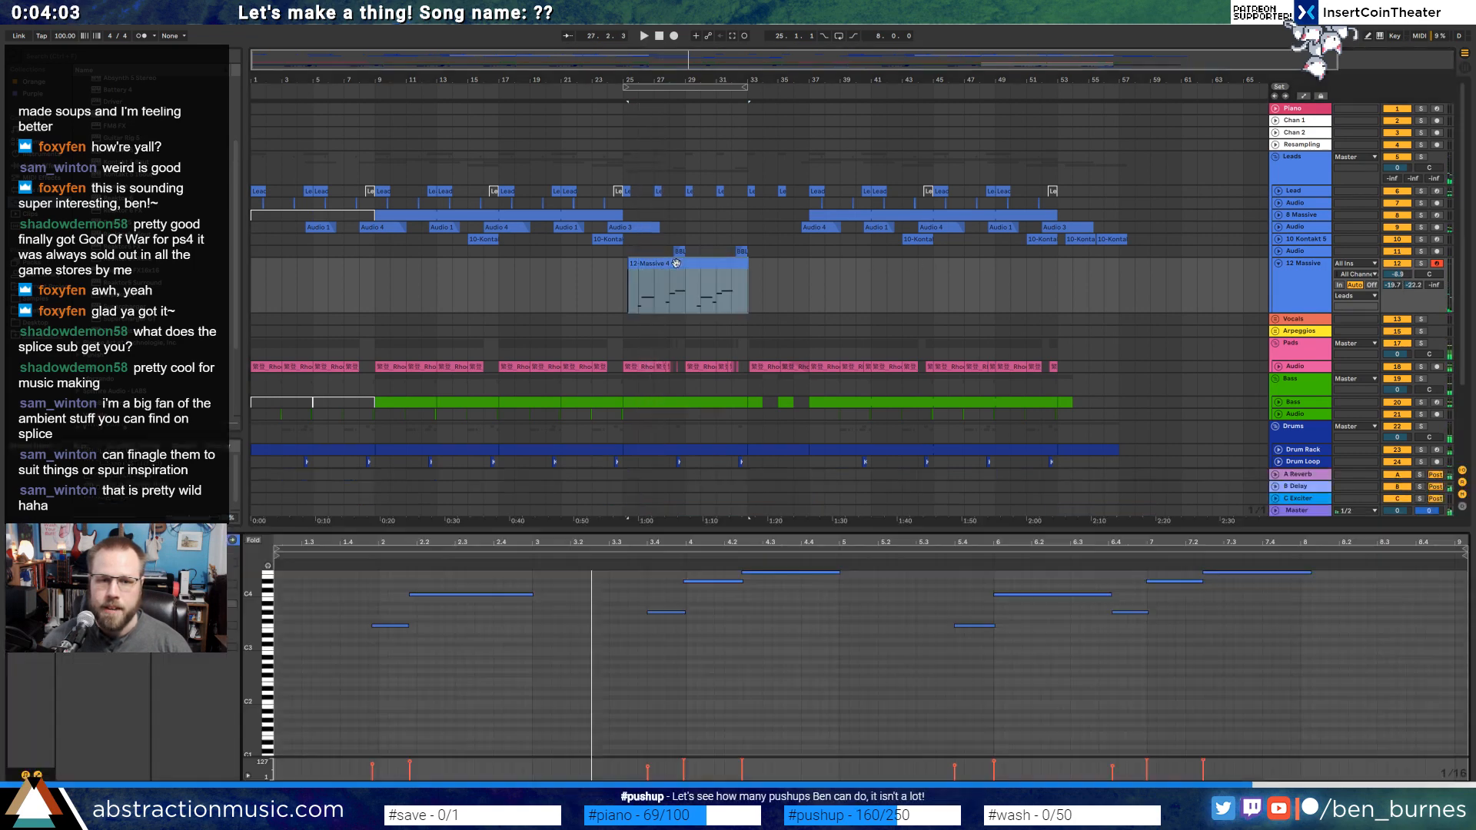
drag(536, 580, 360, 642)
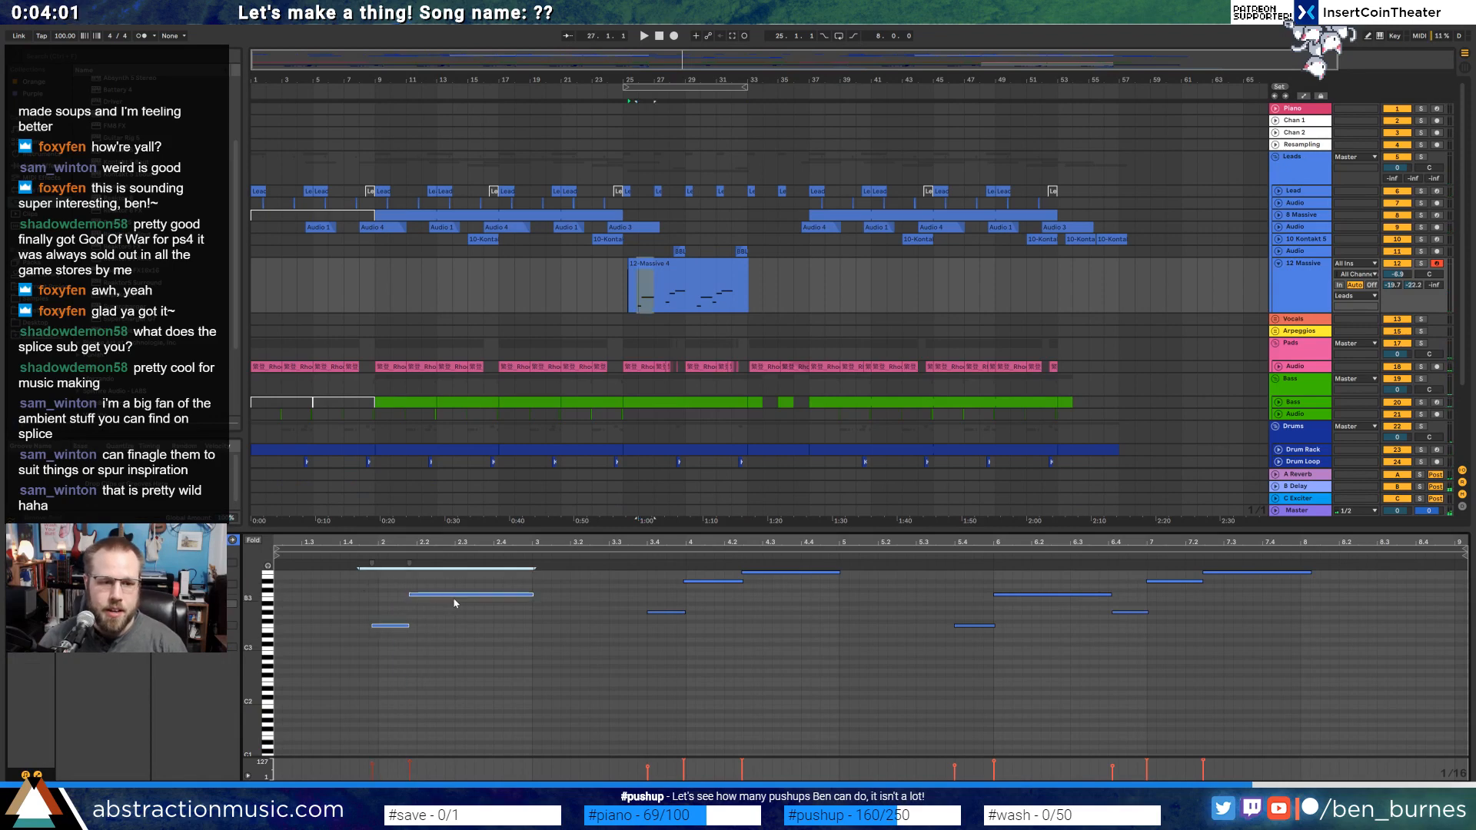
click(371, 589)
scroll(631, 288, up, 5)
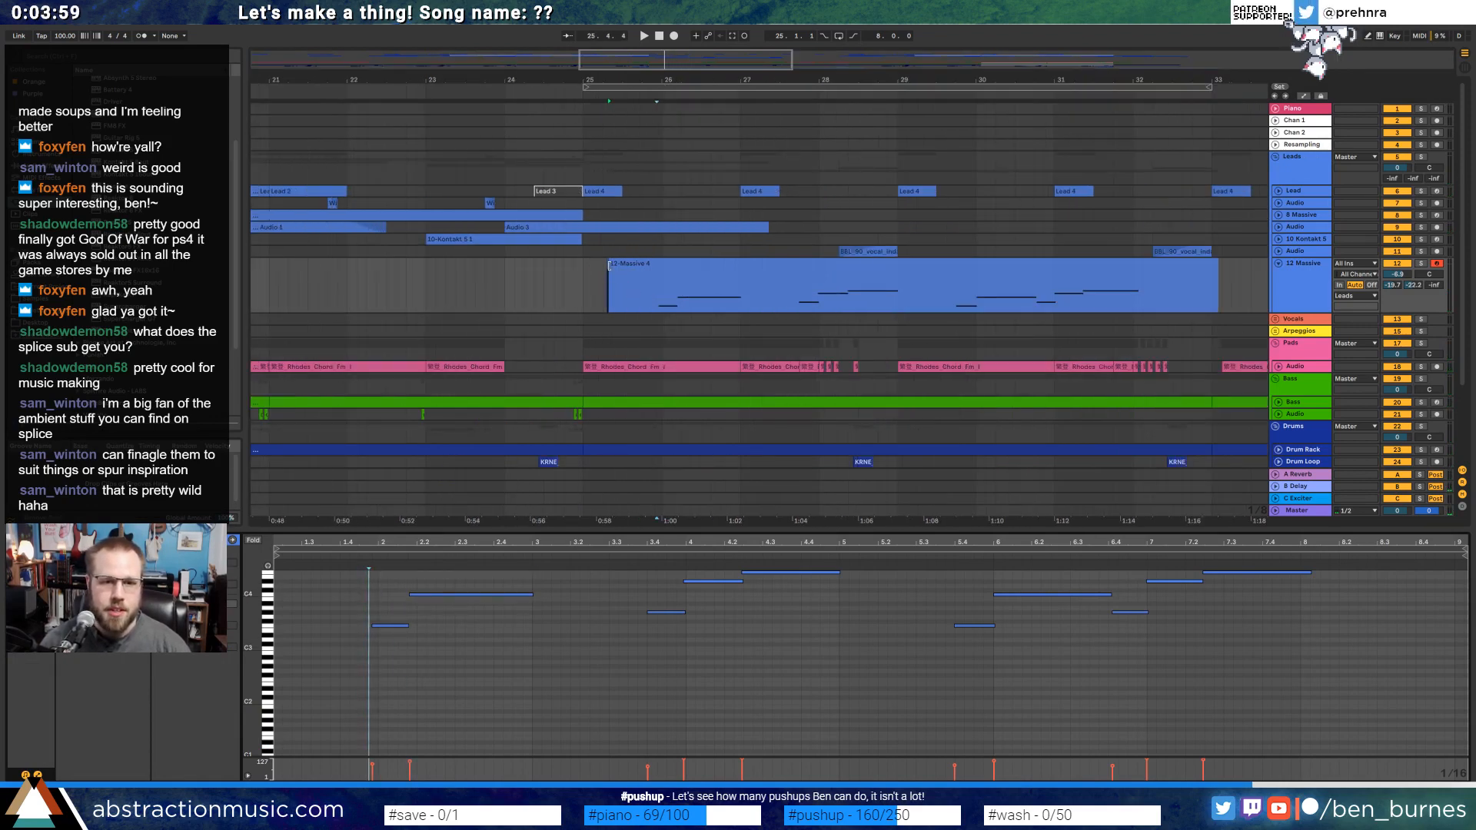
drag(609, 265, 583, 265)
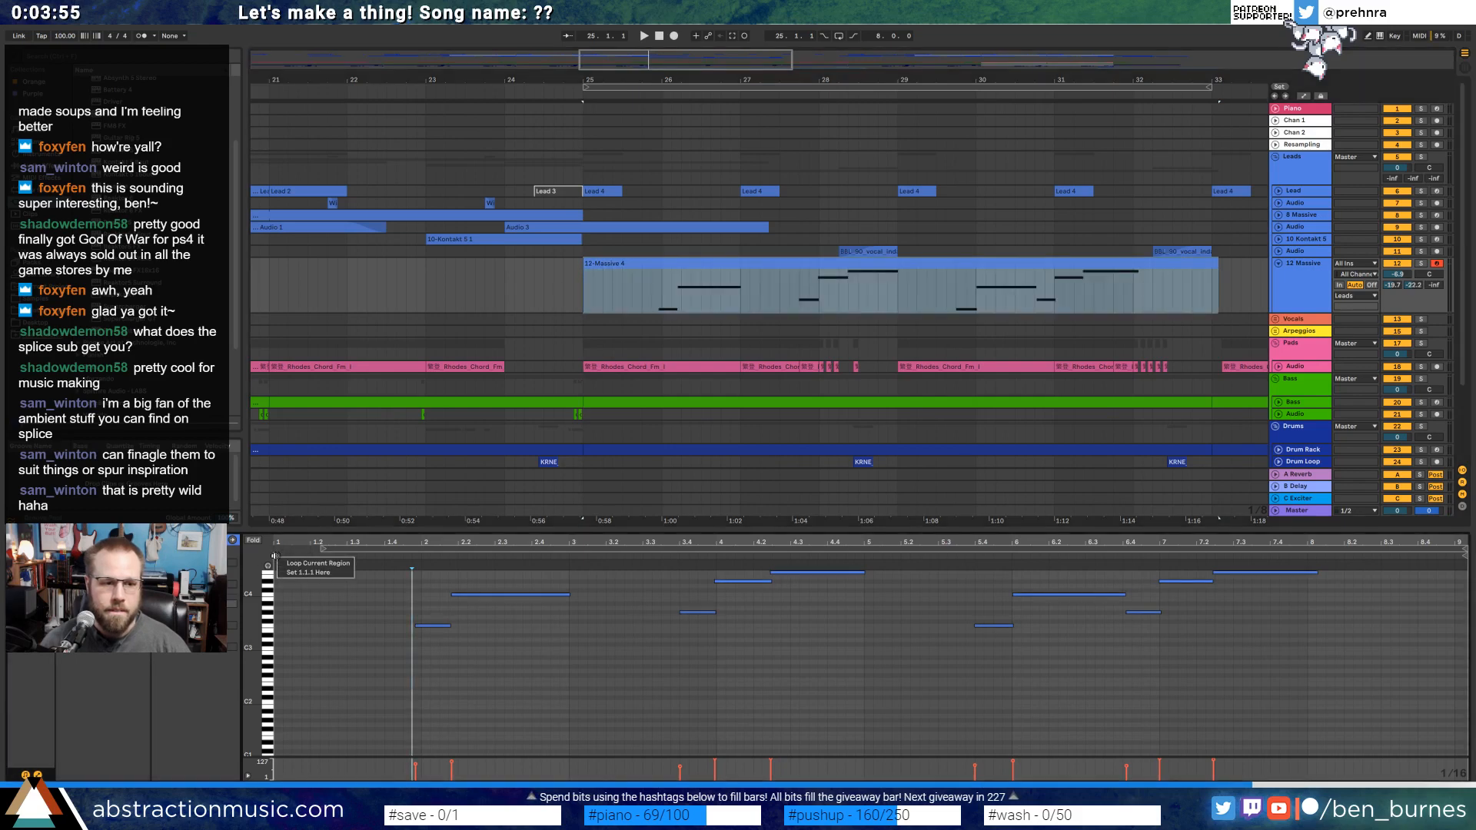
Nudge the first two notes slightly later and adjust the boundary between the two high notes following beat 4.
click(360, 651)
drag(412, 613, 441, 651)
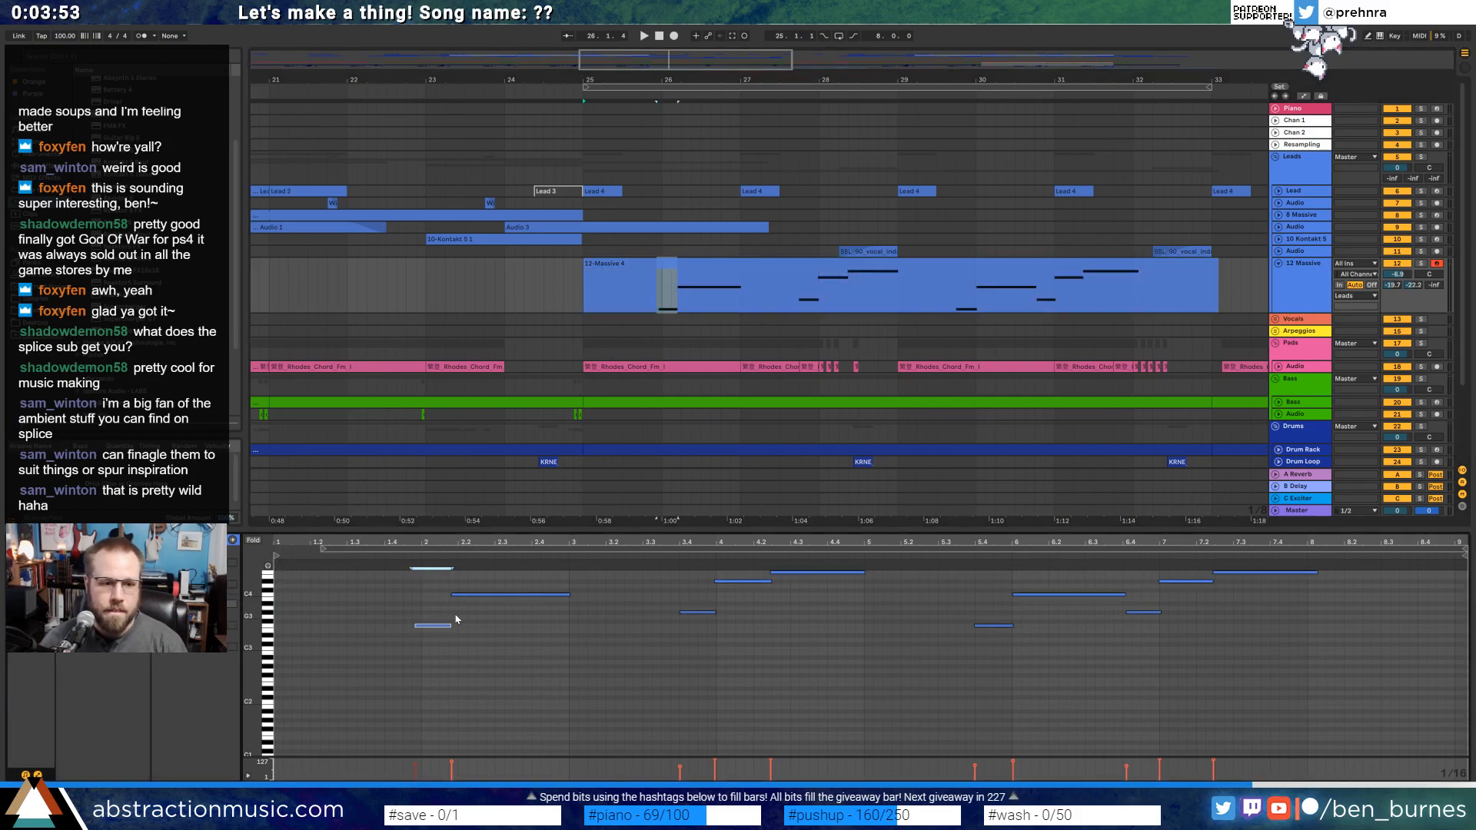
click(467, 598)
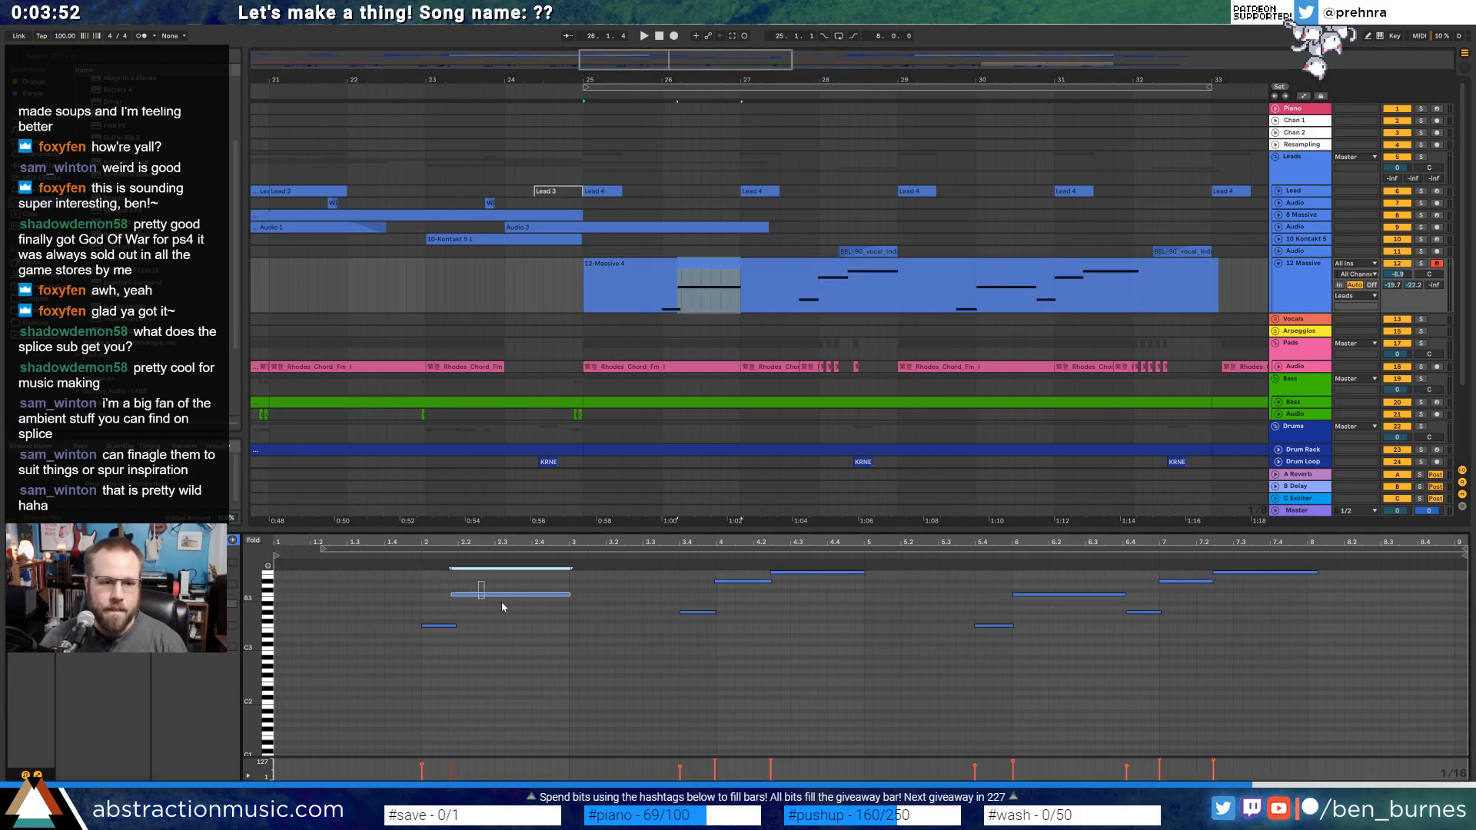
click(744, 581)
click(823, 573)
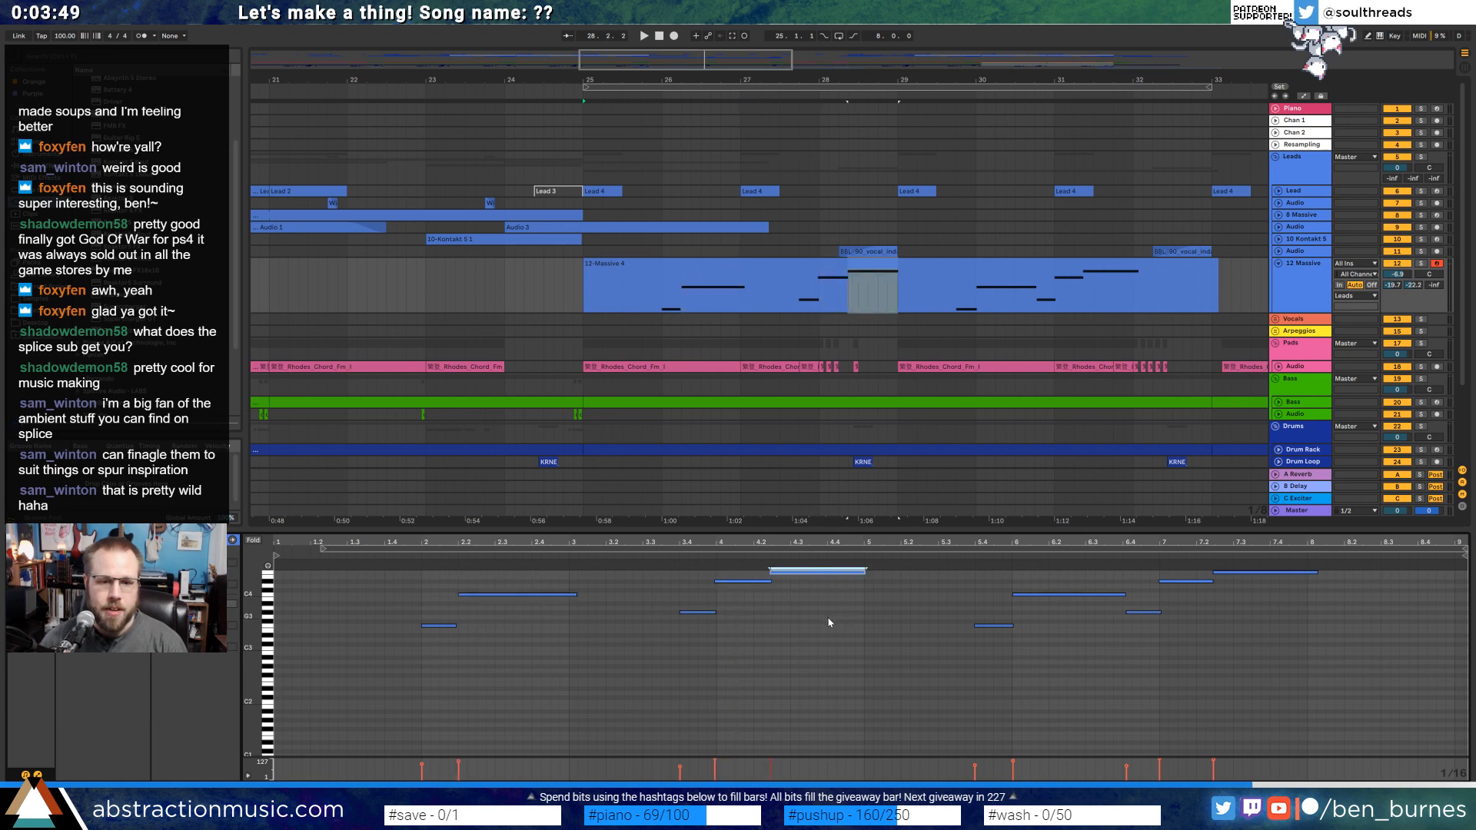
click(752, 582)
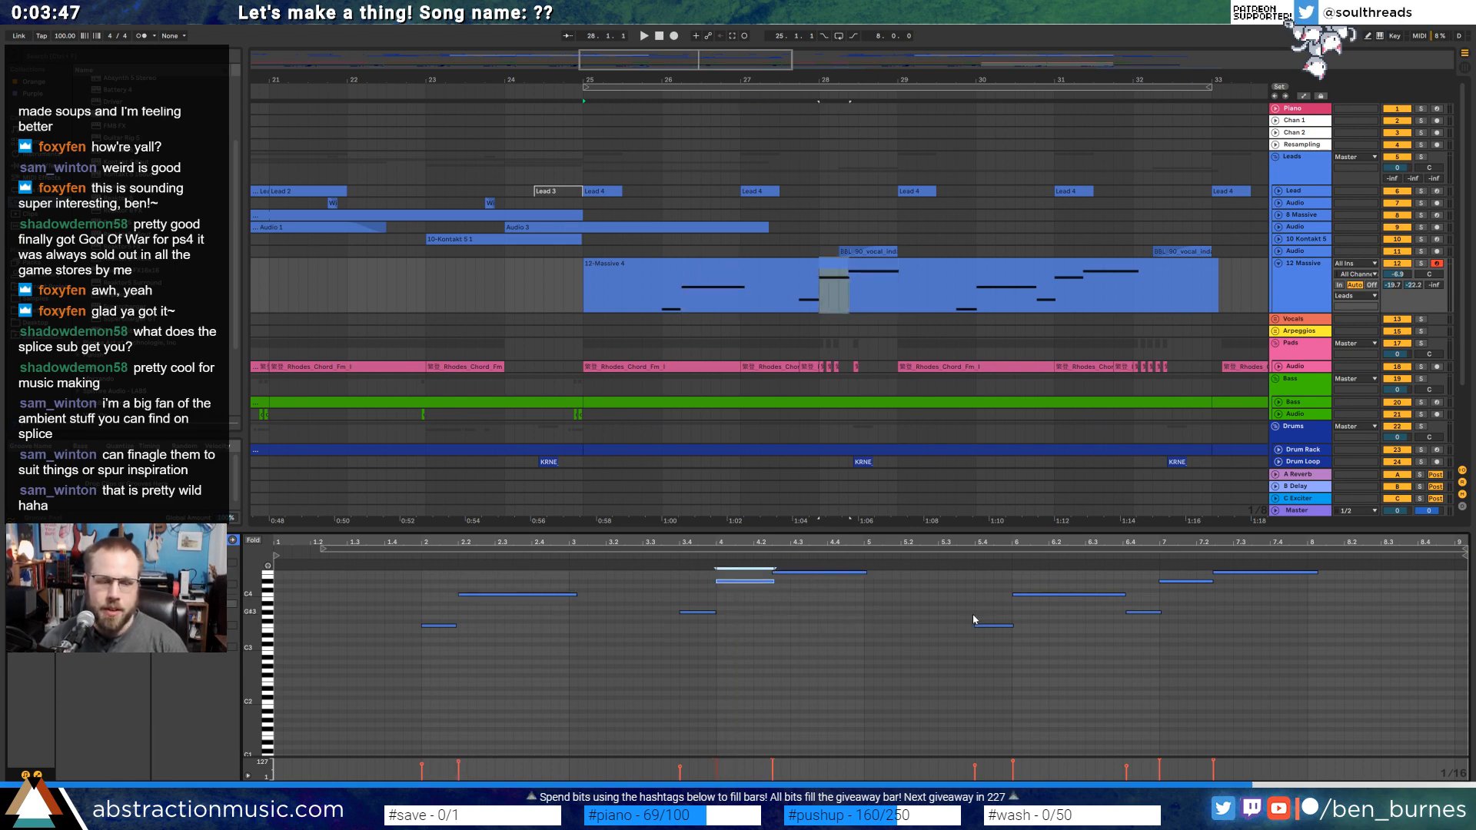
Play back the phrase and nudge its first two notes earlier so the first starts just before beat 1.4.
key(space)
key(shift+Tab)
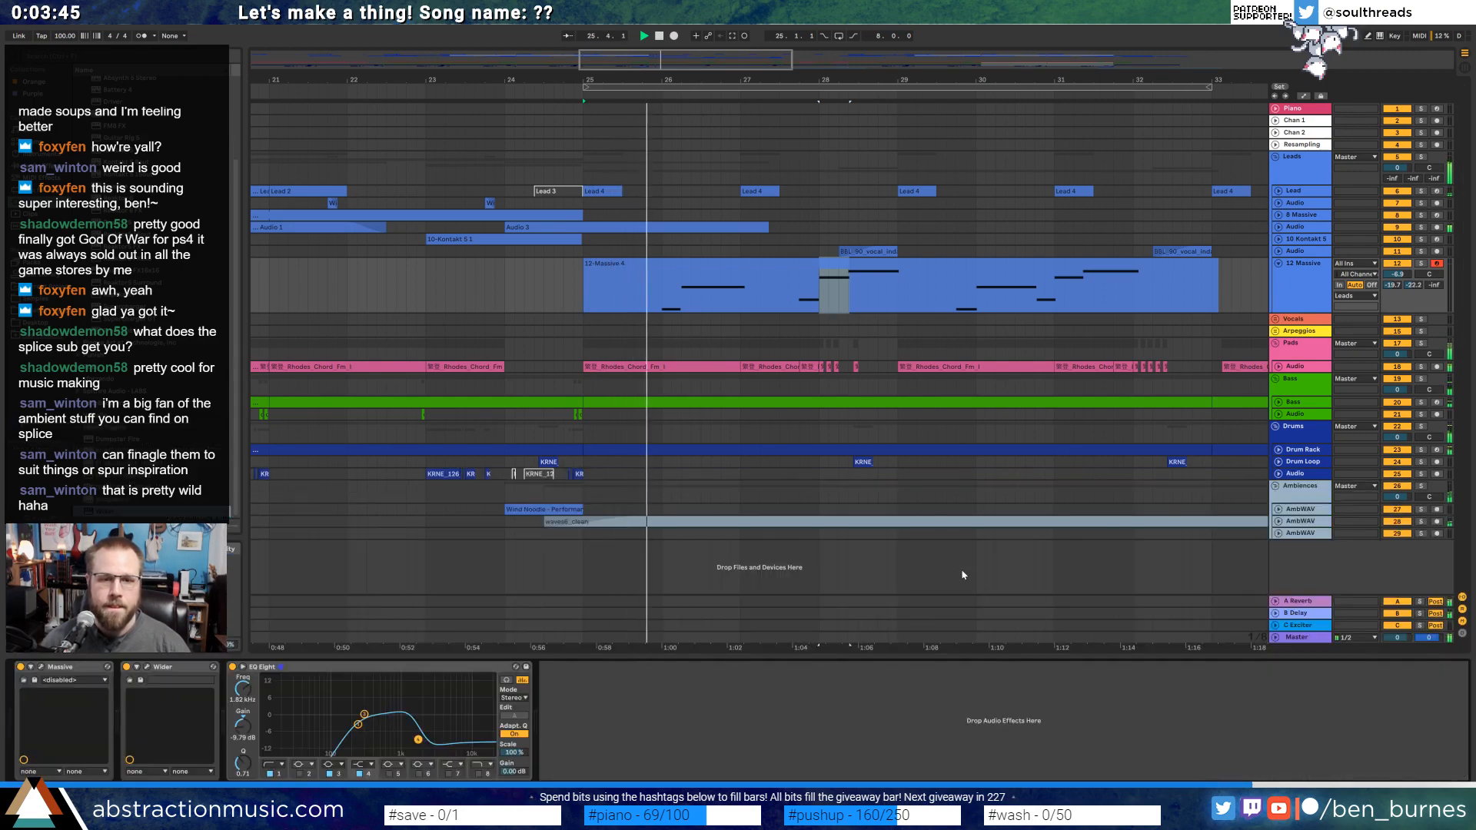
key(shift+Tab)
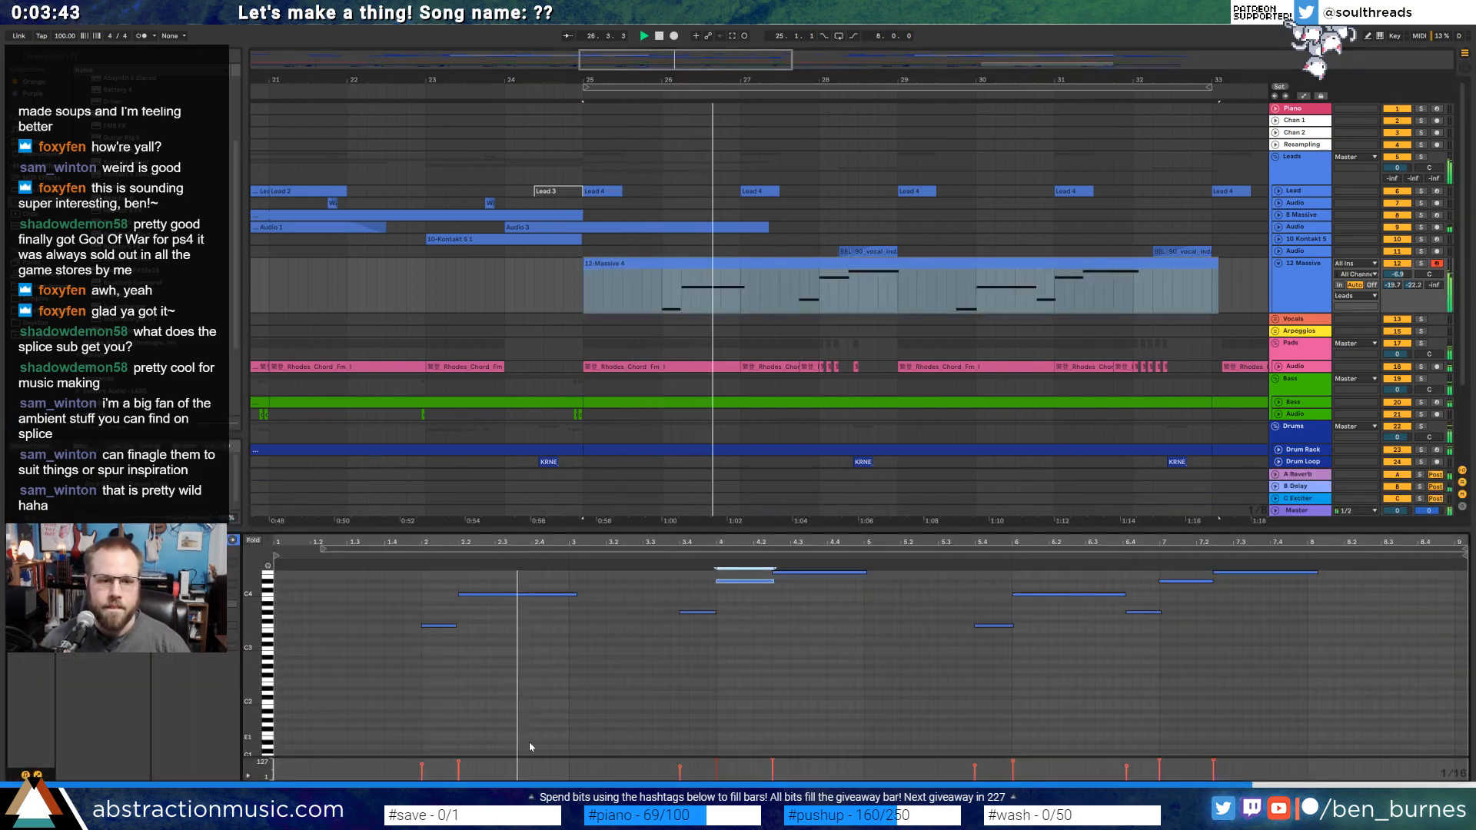
drag(399, 652, 499, 575)
key(Left)
key(Left)
key(Left)
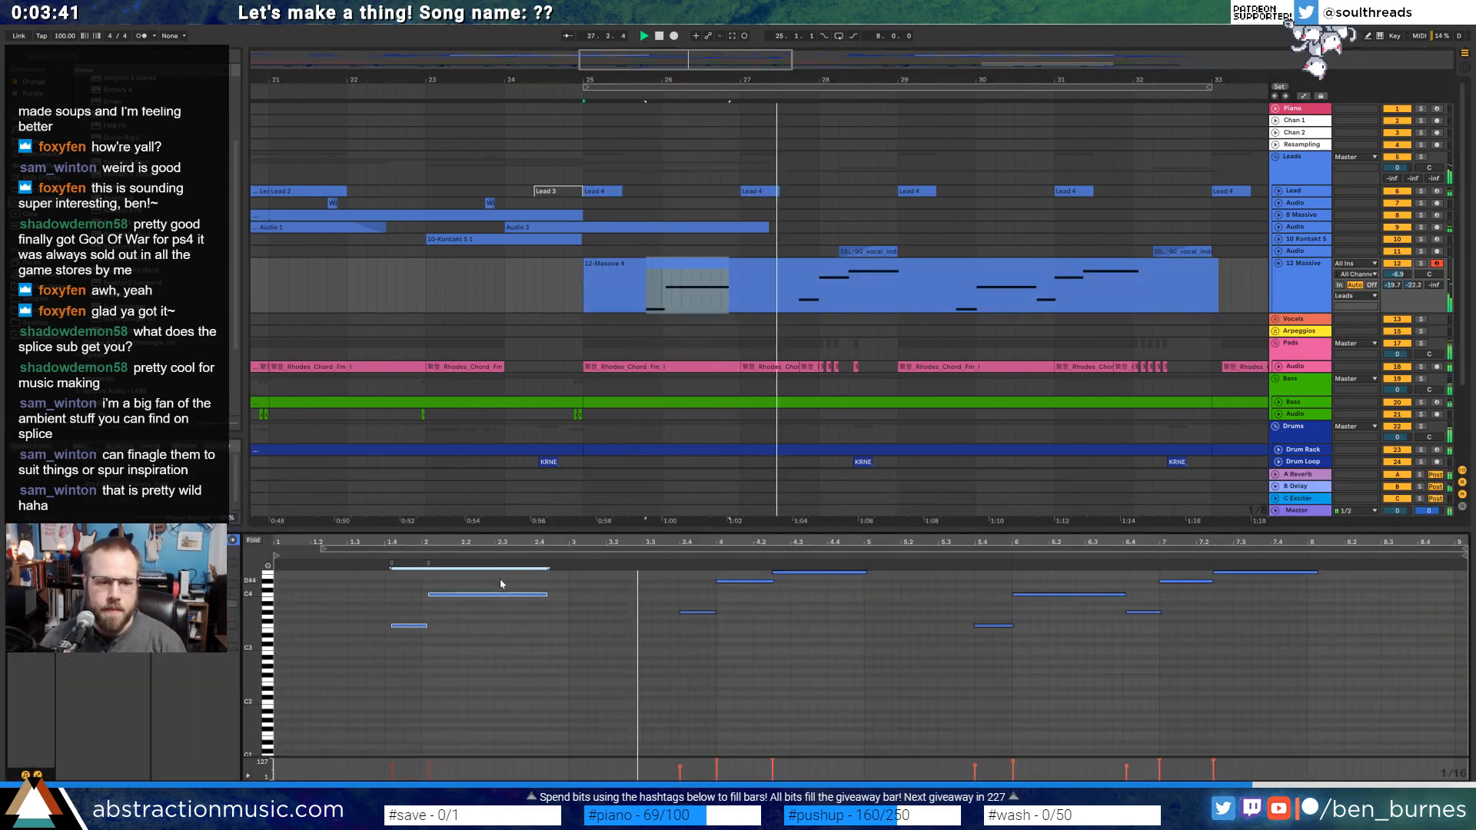
key(Left)
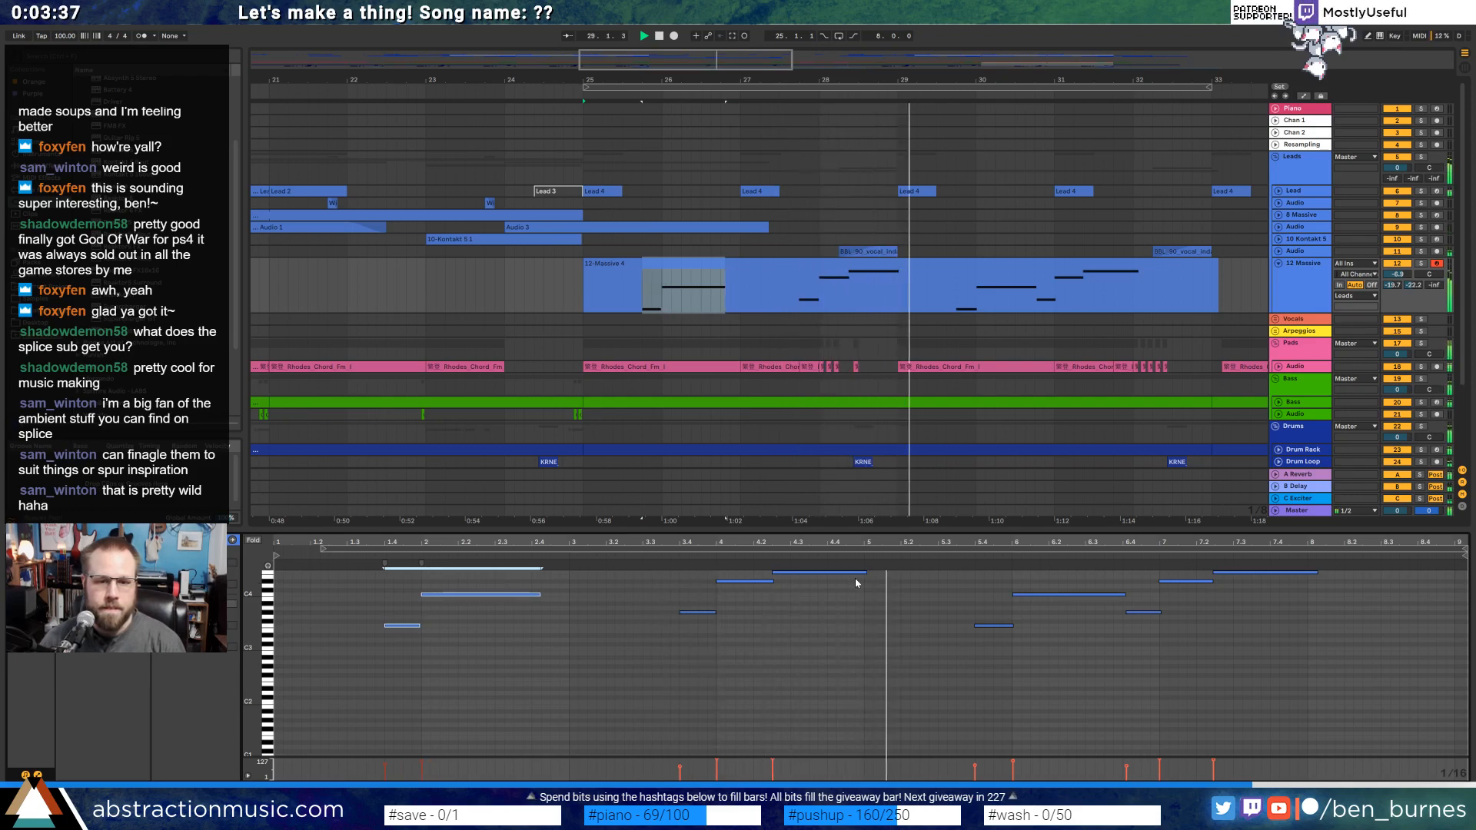
Shorten the high note before bar 5 and fine-tune the note lengths in the repeated phrase from bar 6 onward.
drag(866, 572, 845, 572)
click(886, 647)
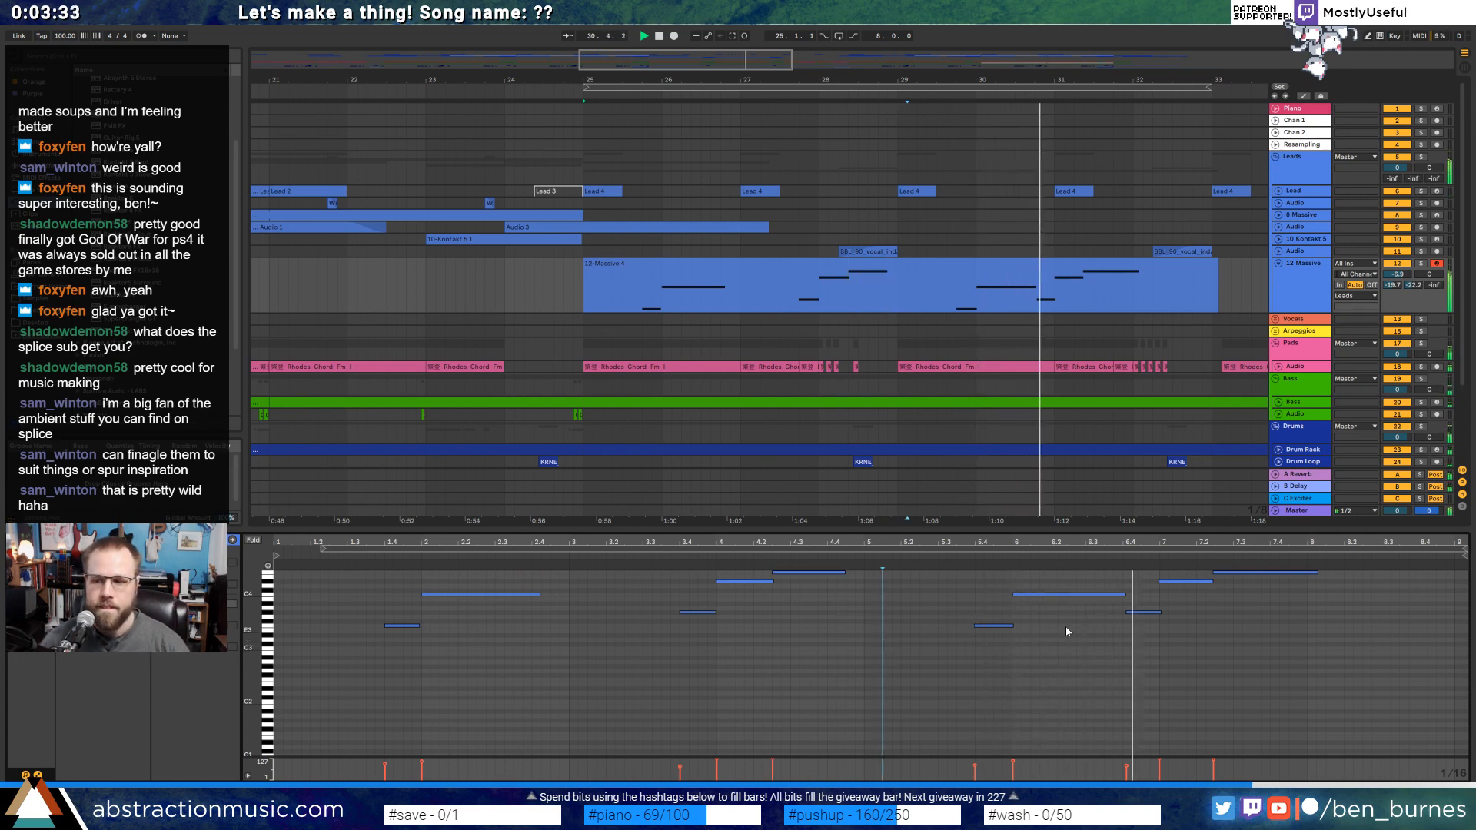
click(1120, 594)
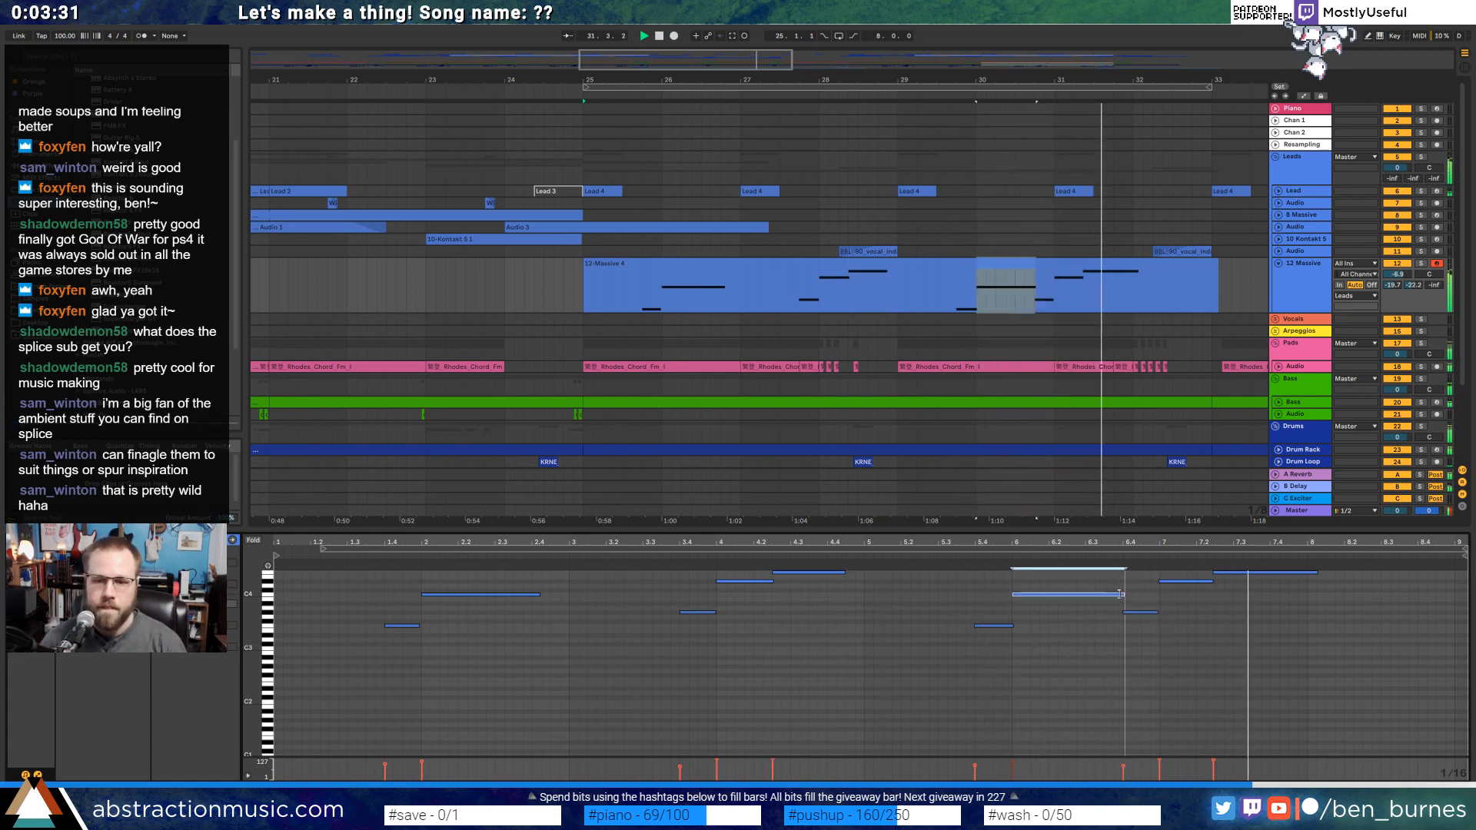
drag(1119, 594, 1166, 612)
click(1252, 619)
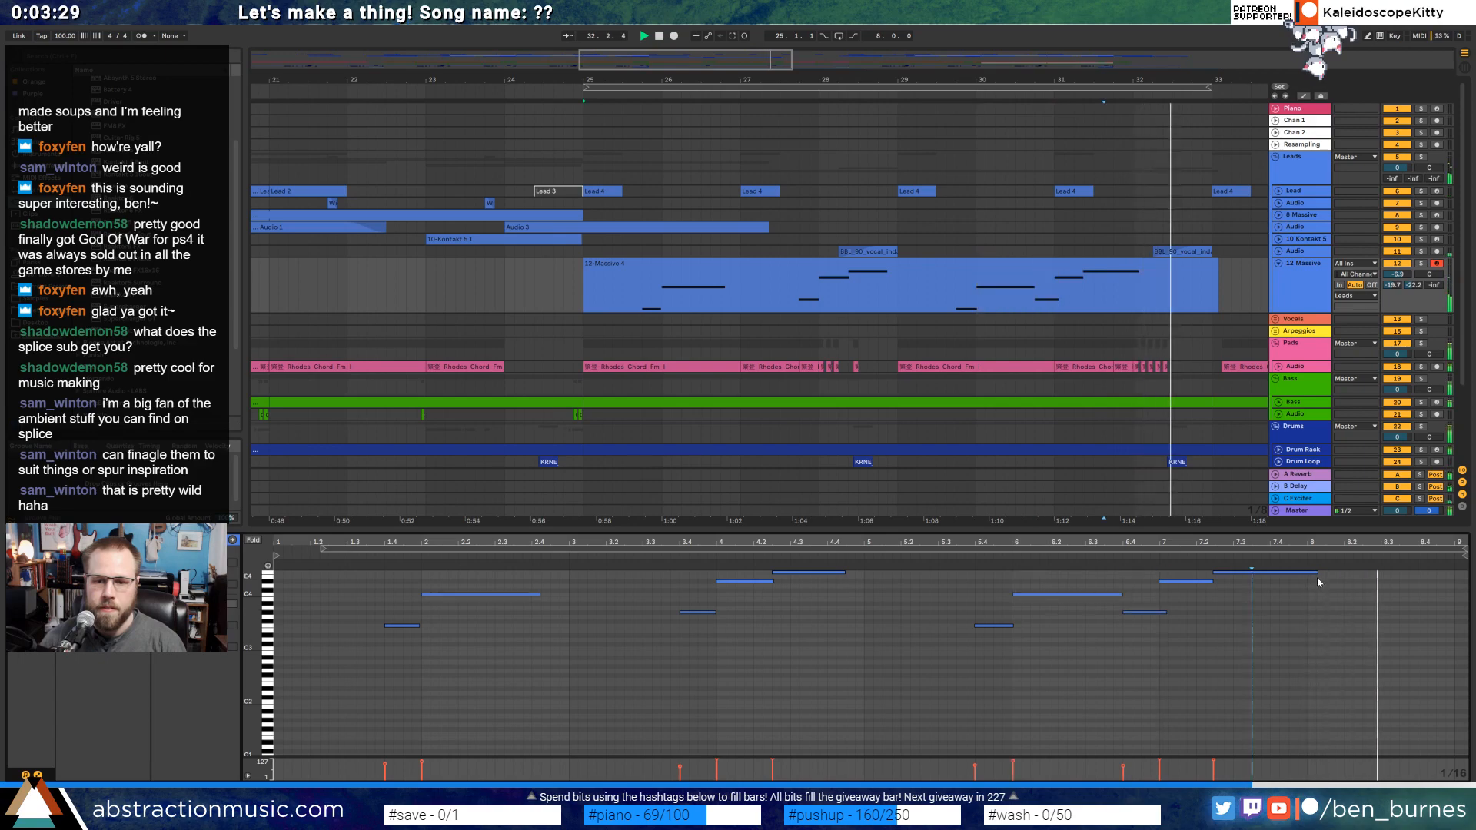
key(shift+Tab)
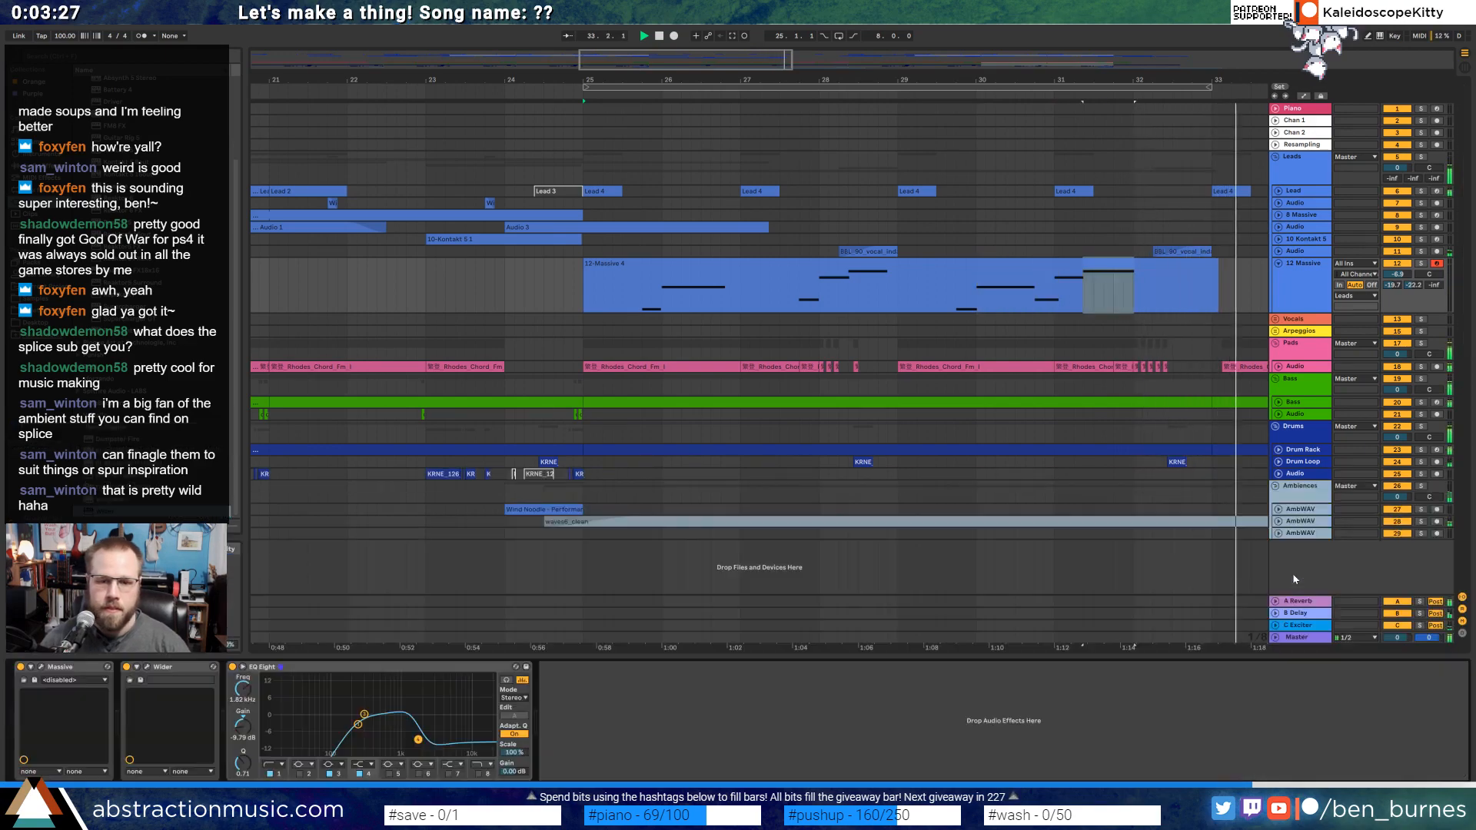
Enlarge the pads audio track and open the transposition envelope of the Rhodes chord clip at bar 37.
drag(904, 80, 621, 46)
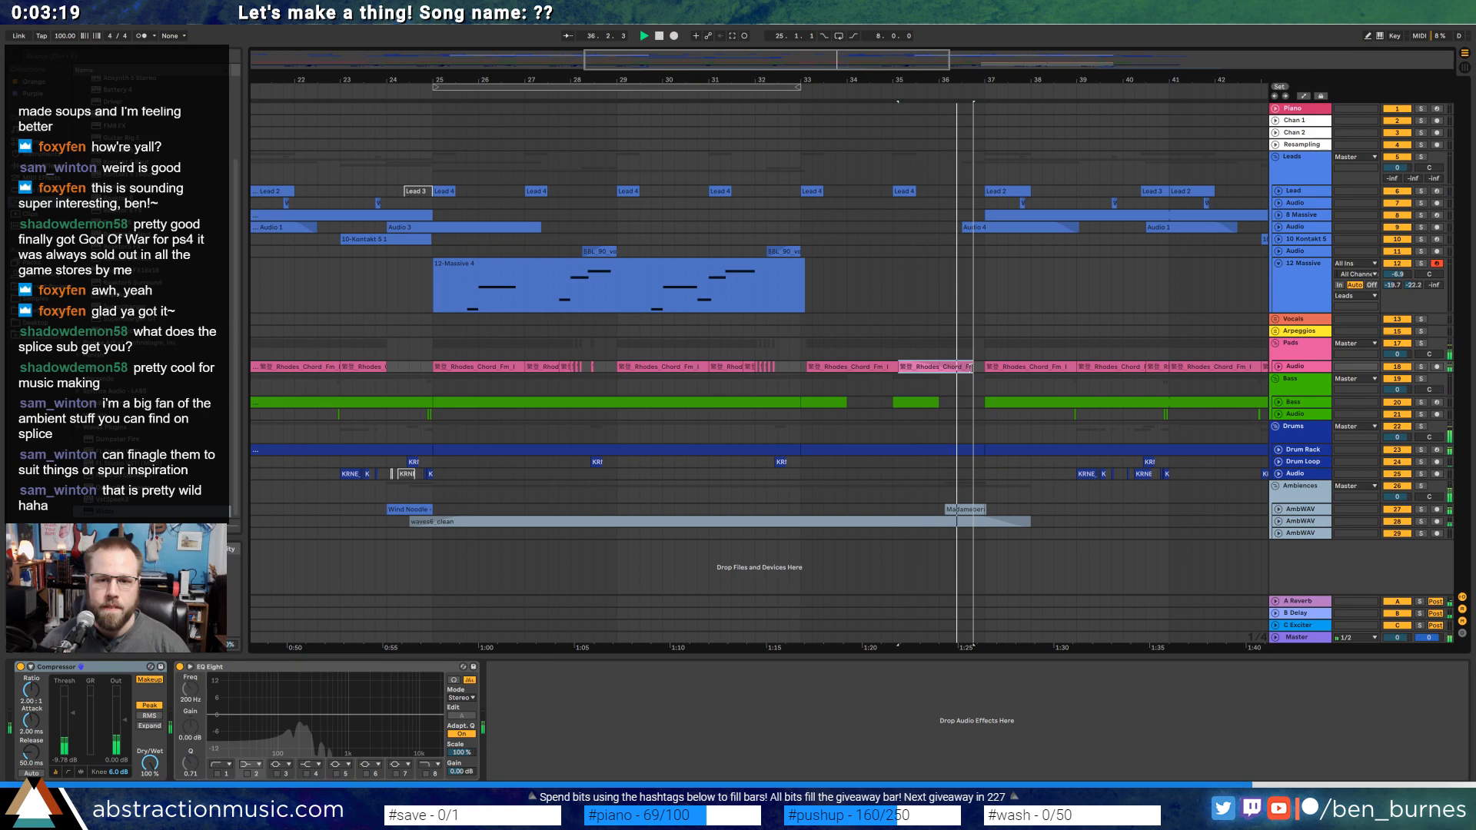
double_click(970, 367)
click(1279, 369)
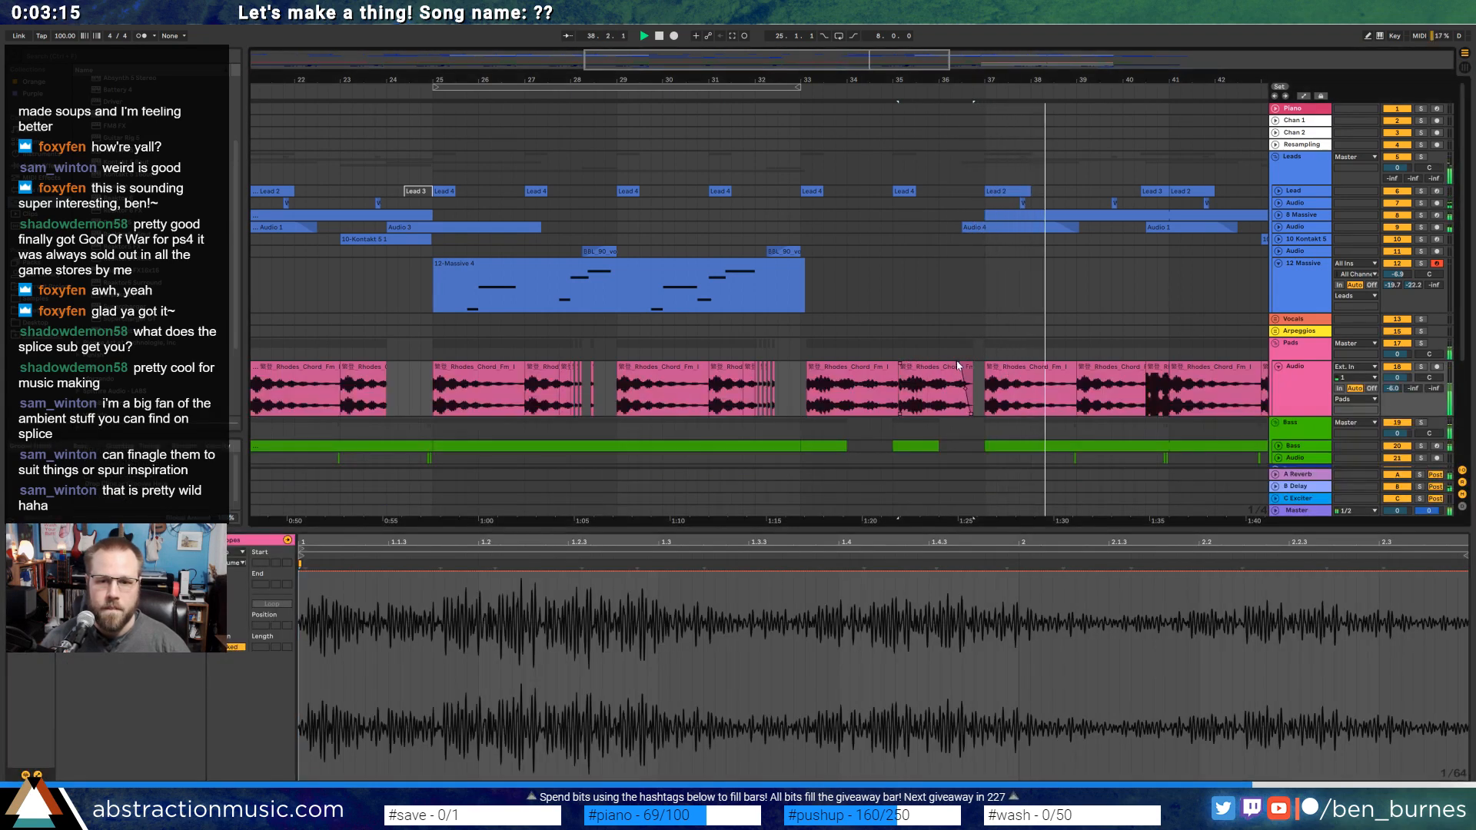
click(1023, 385)
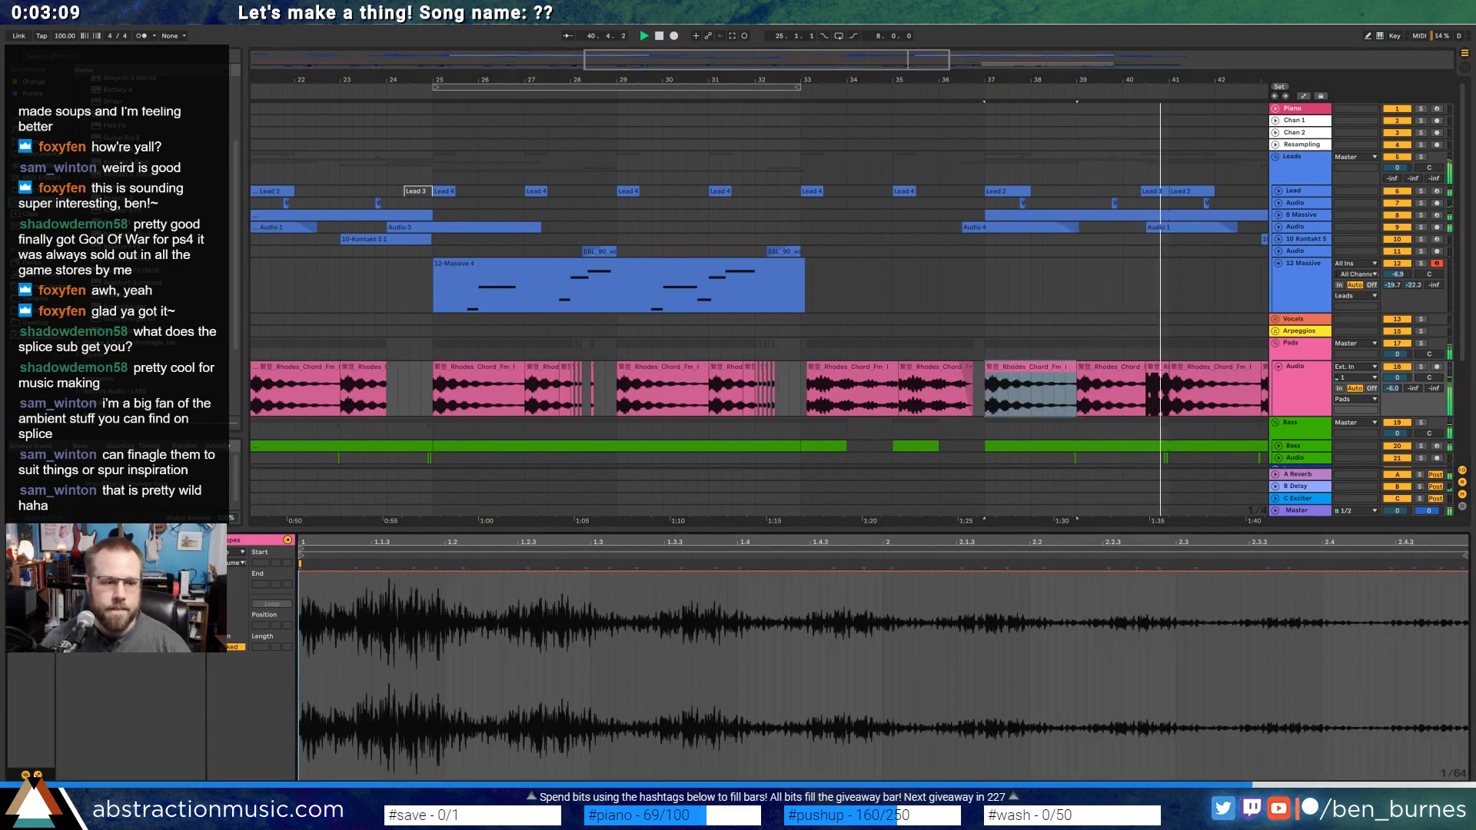
click(38, 775)
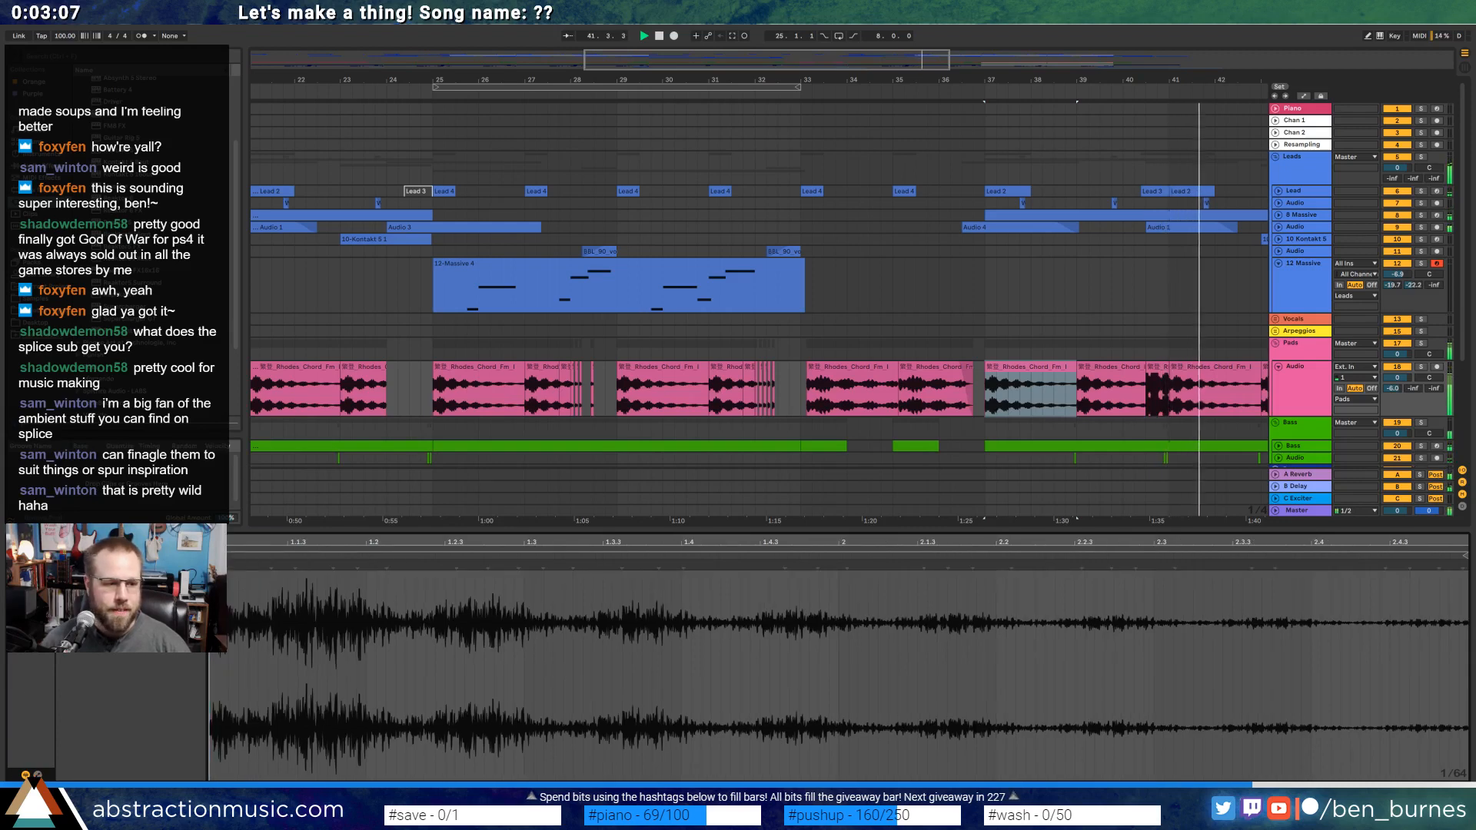
click(38, 775)
click(235, 563)
click(232, 582)
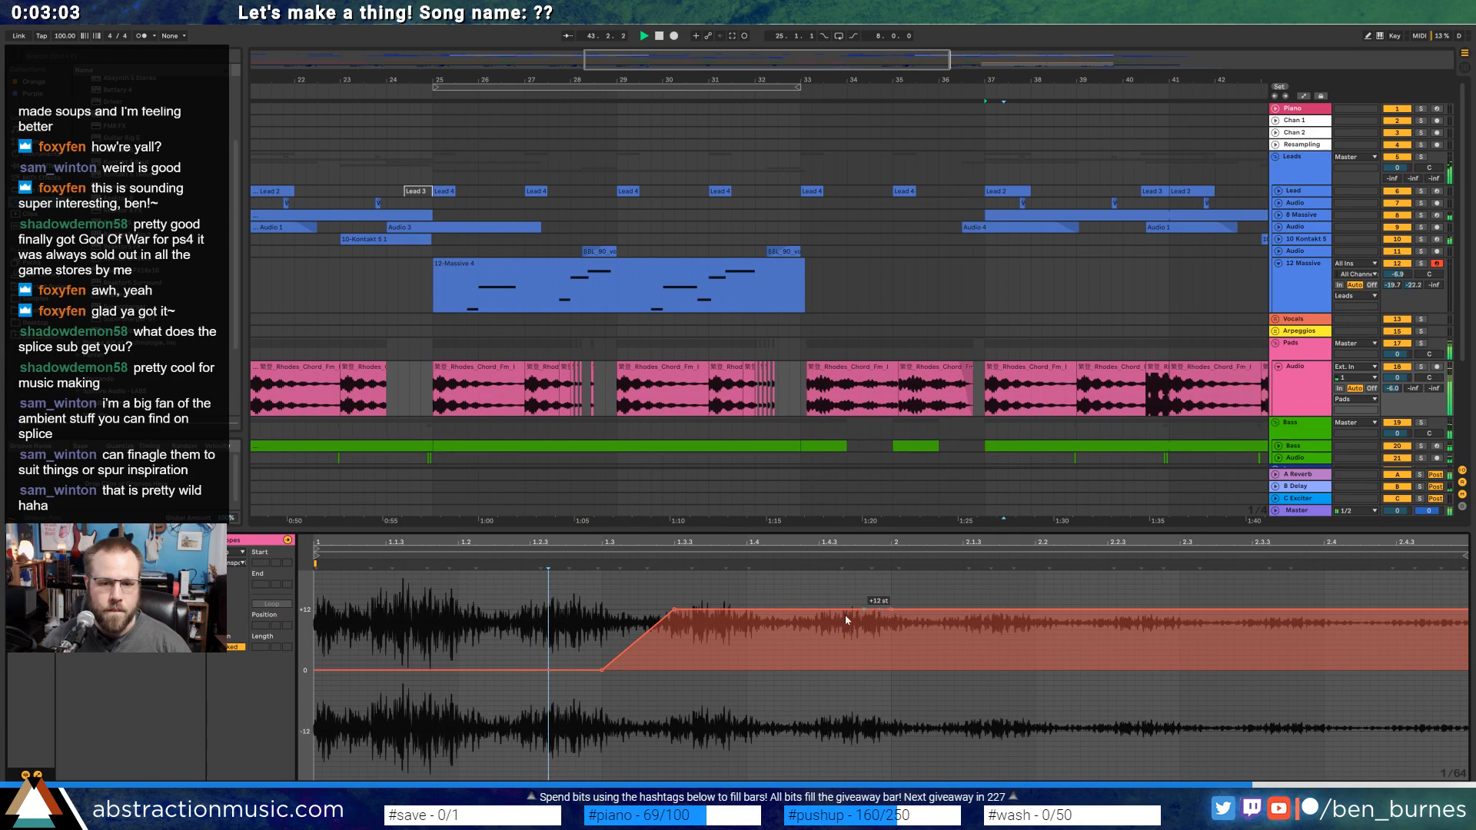
Delay the clip envelope's +12 st rise so it starts at 1.4.3 and peaks at beat 2, and play the clip back.
drag(823, 611, 819, 669)
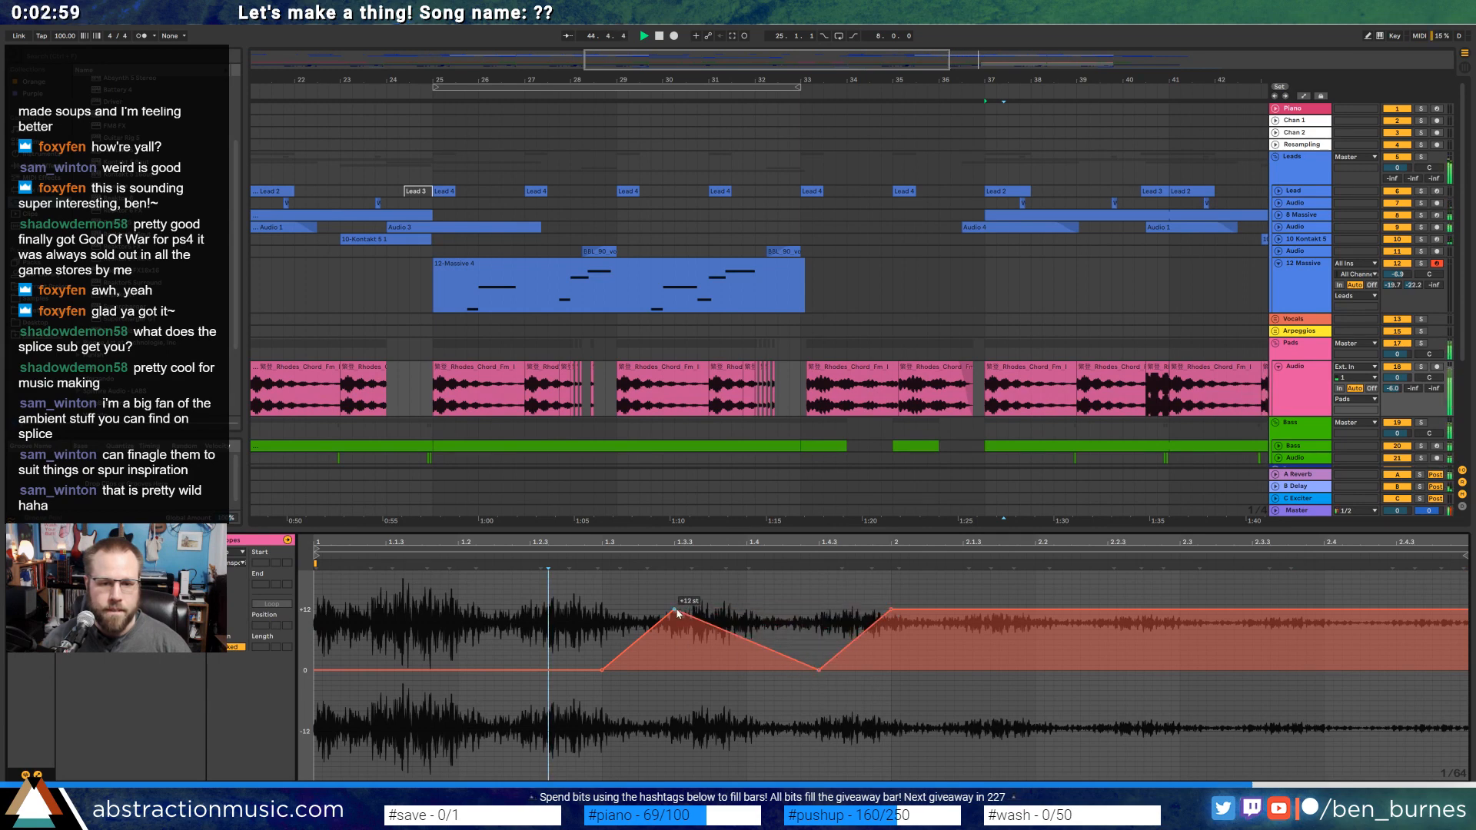
drag(677, 613, 590, 669)
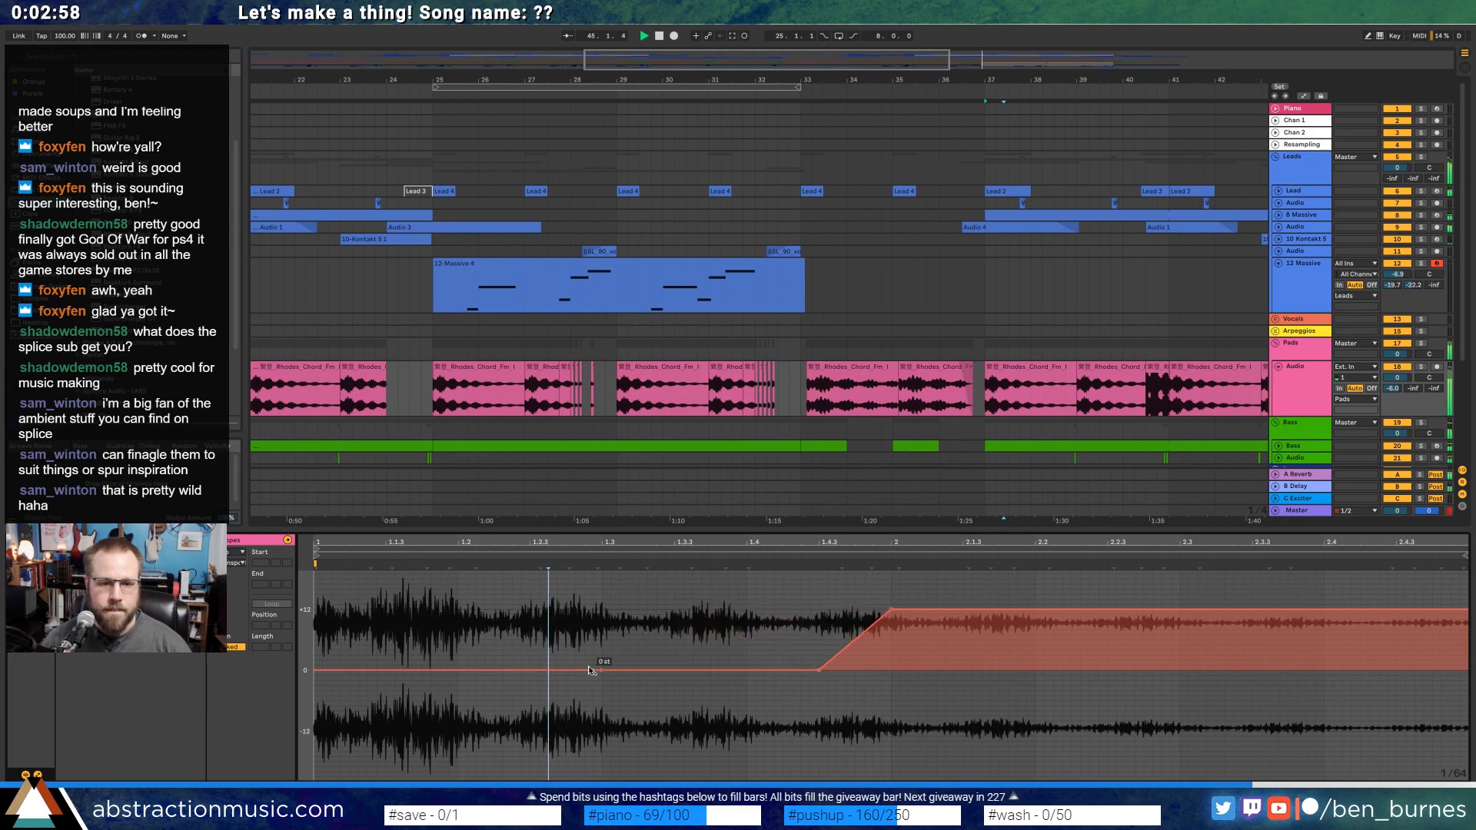
click(988, 407)
key(space)
key(space)
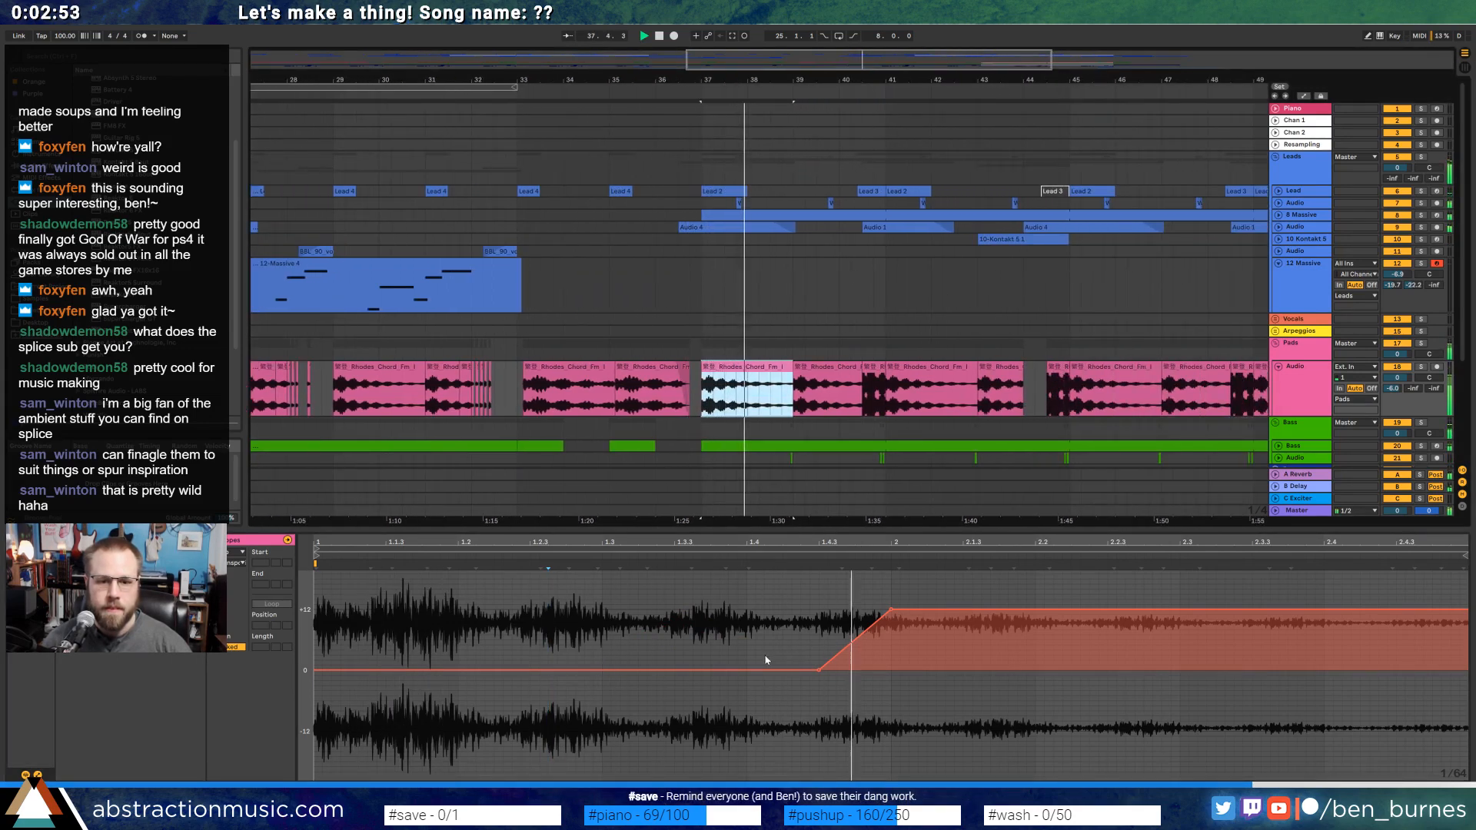
Shift the envelope's +12 st rise earlier so it starts at 1.4 and peaks at 1.4.3.
key(space)
click(807, 670)
drag(821, 671, 820, 610)
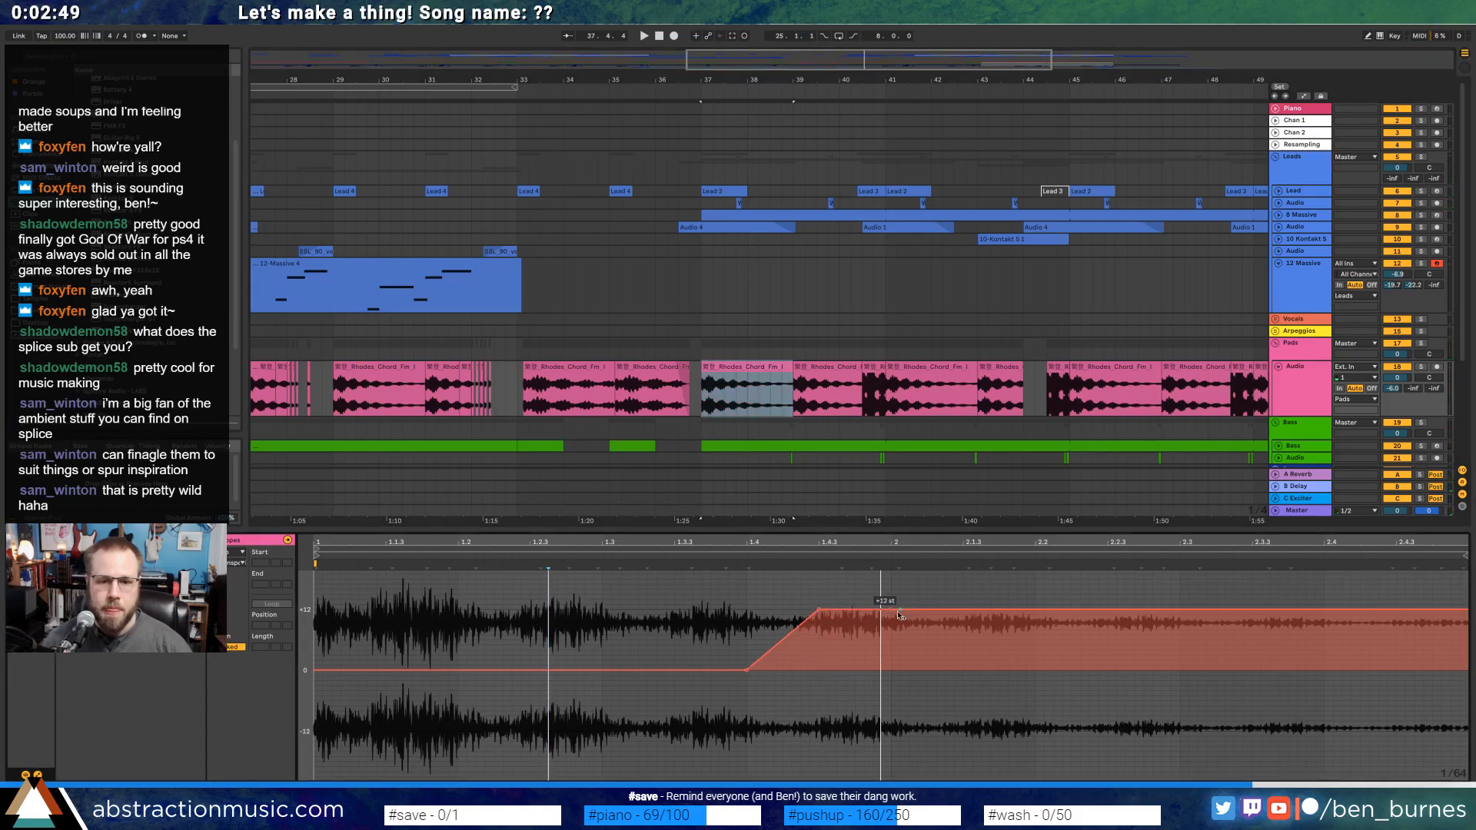
Copy the edited Rhodes chord clip from bar 37 over the chord clips at bars 41 and 49.
click(754, 366)
key(ctrl+c)
click(932, 367)
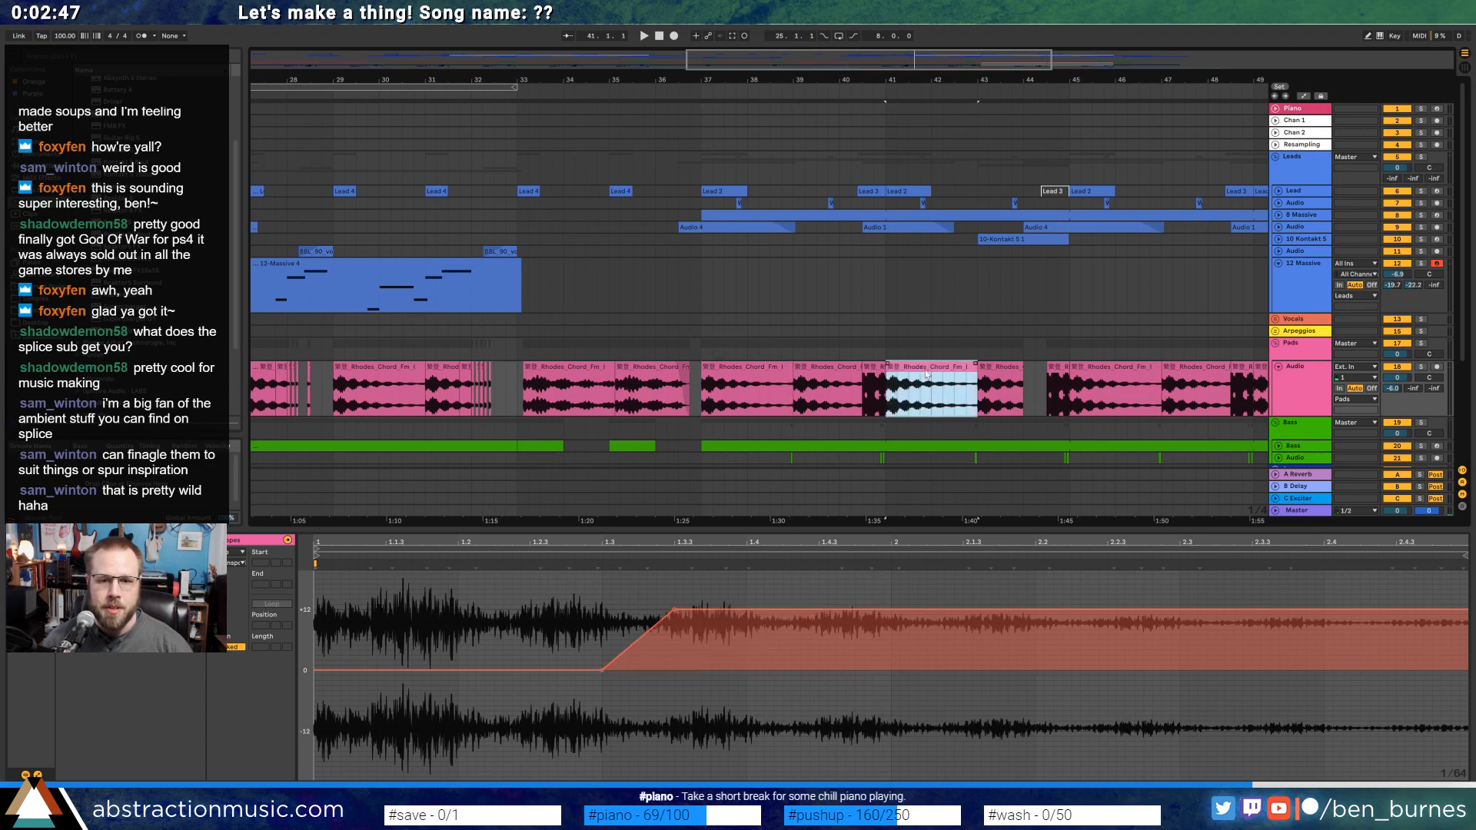
key(ctrl+v)
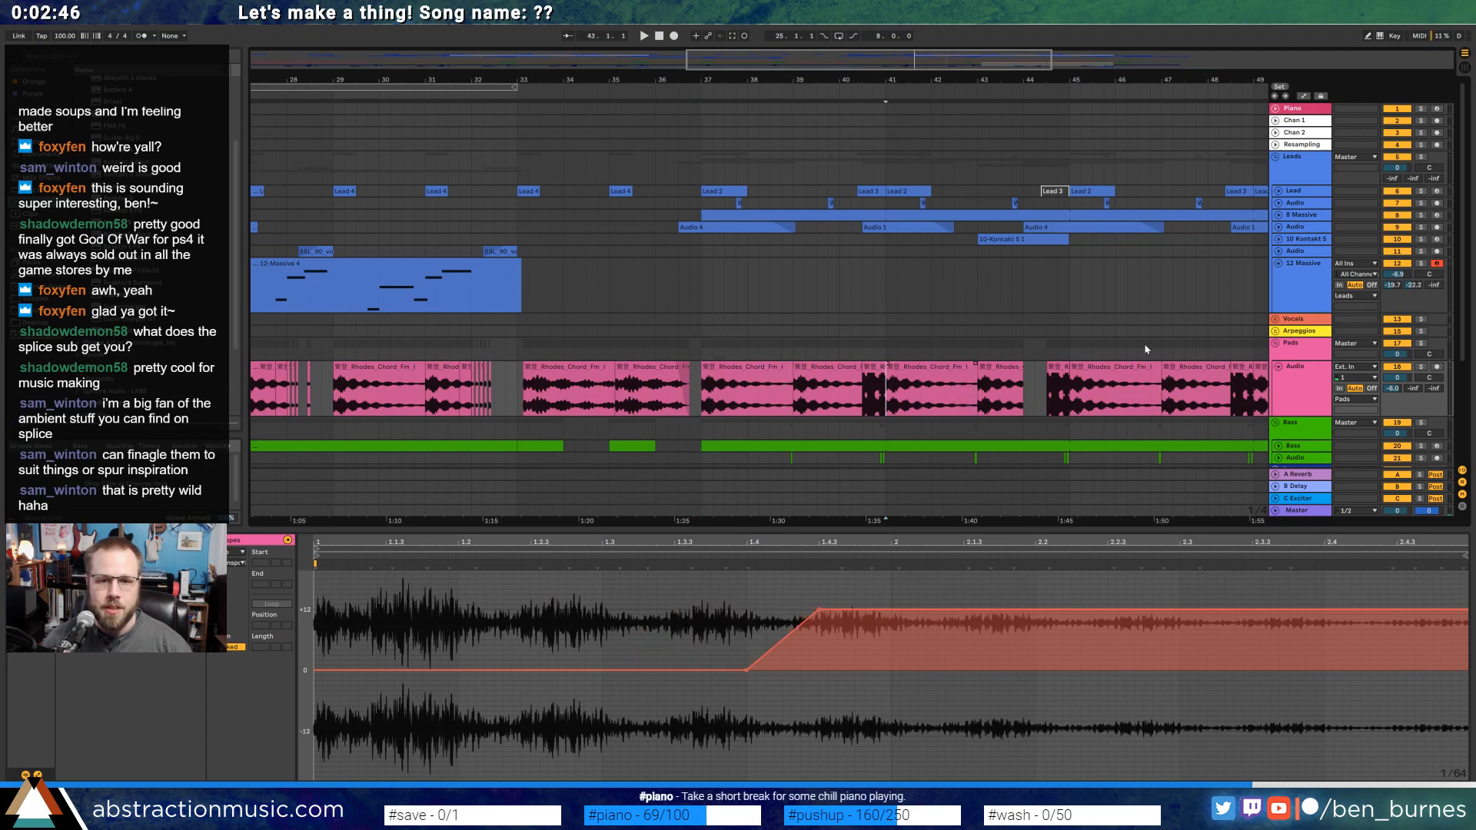
click(1266, 369)
key(ctrl+v)
Play the song from the beginning and unfold the Simple Mastering rack on the master track to examine its devices.
drag(892, 59, 892, 31)
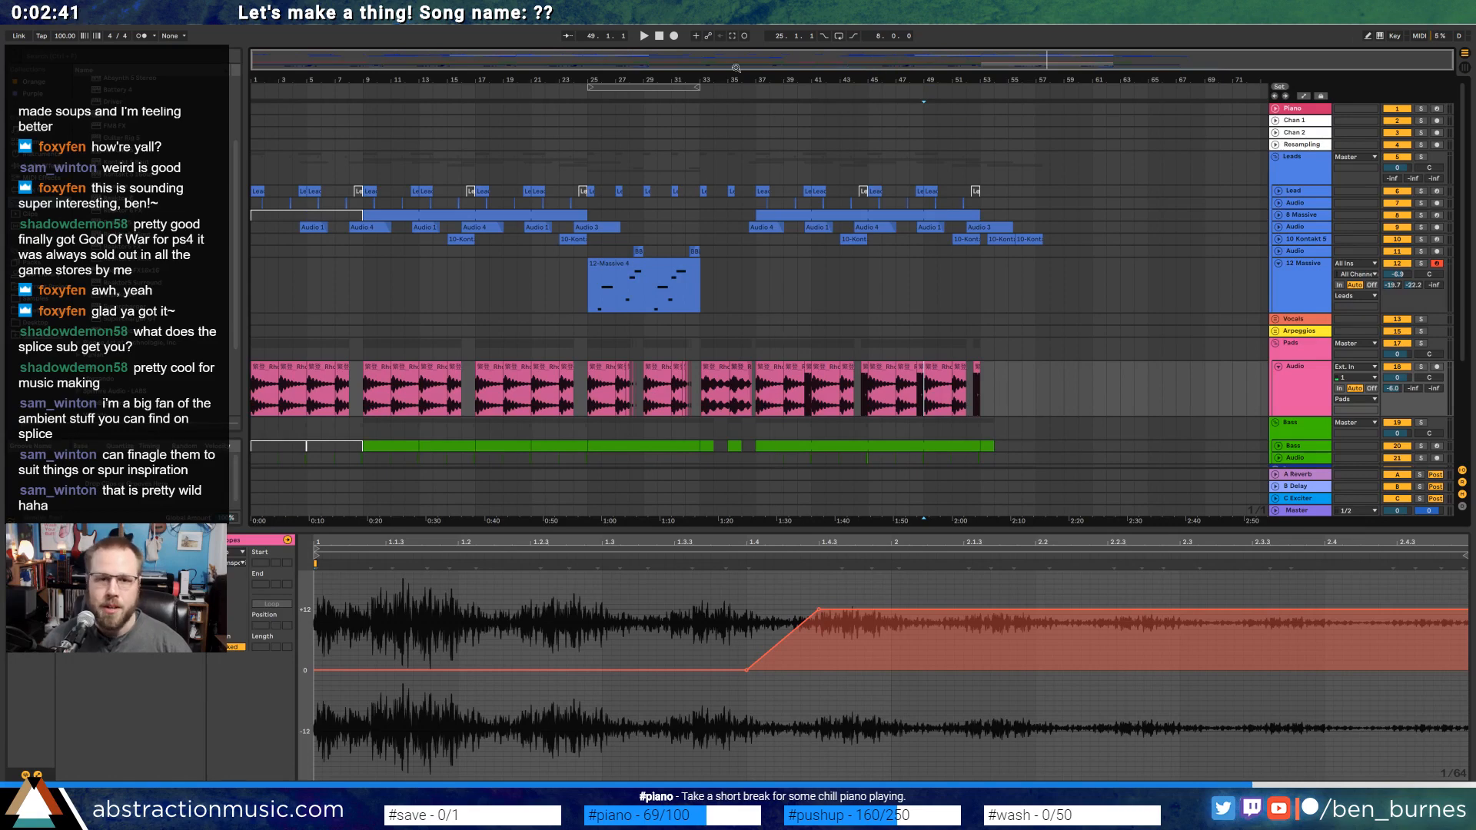
click(658, 37)
key(space)
key(shift+Tab)
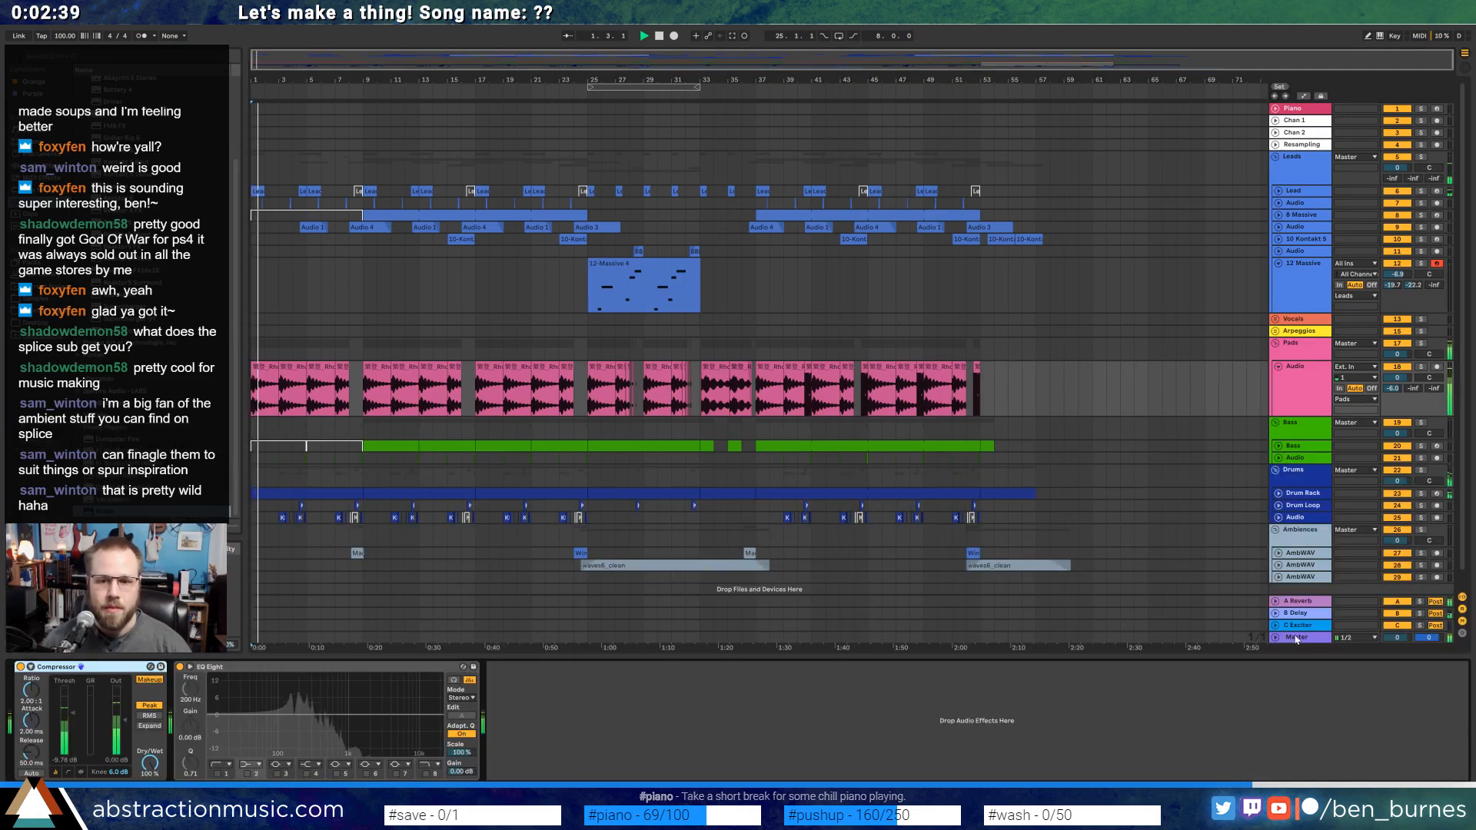
click(1298, 637)
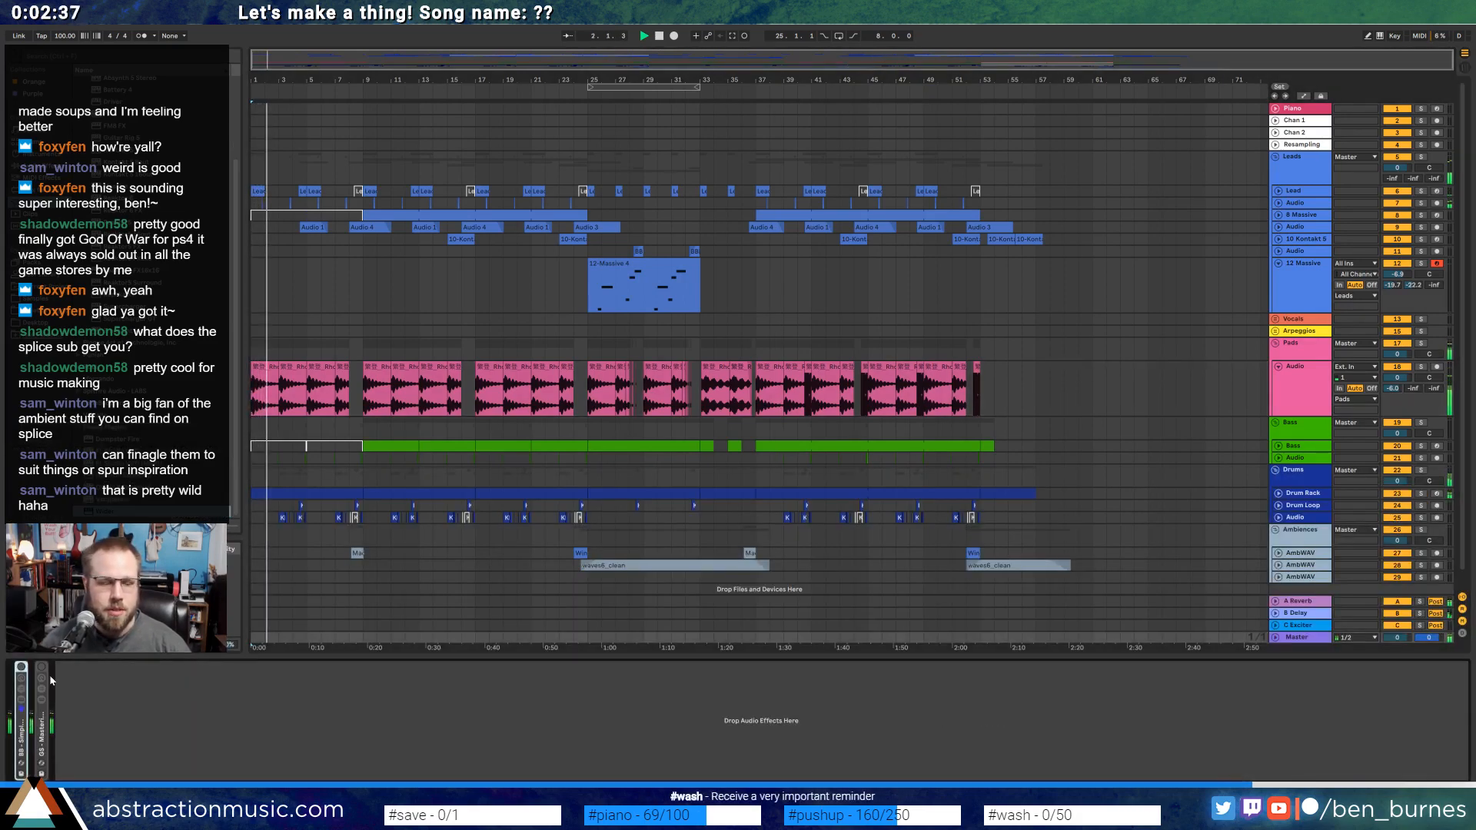
double_click(22, 721)
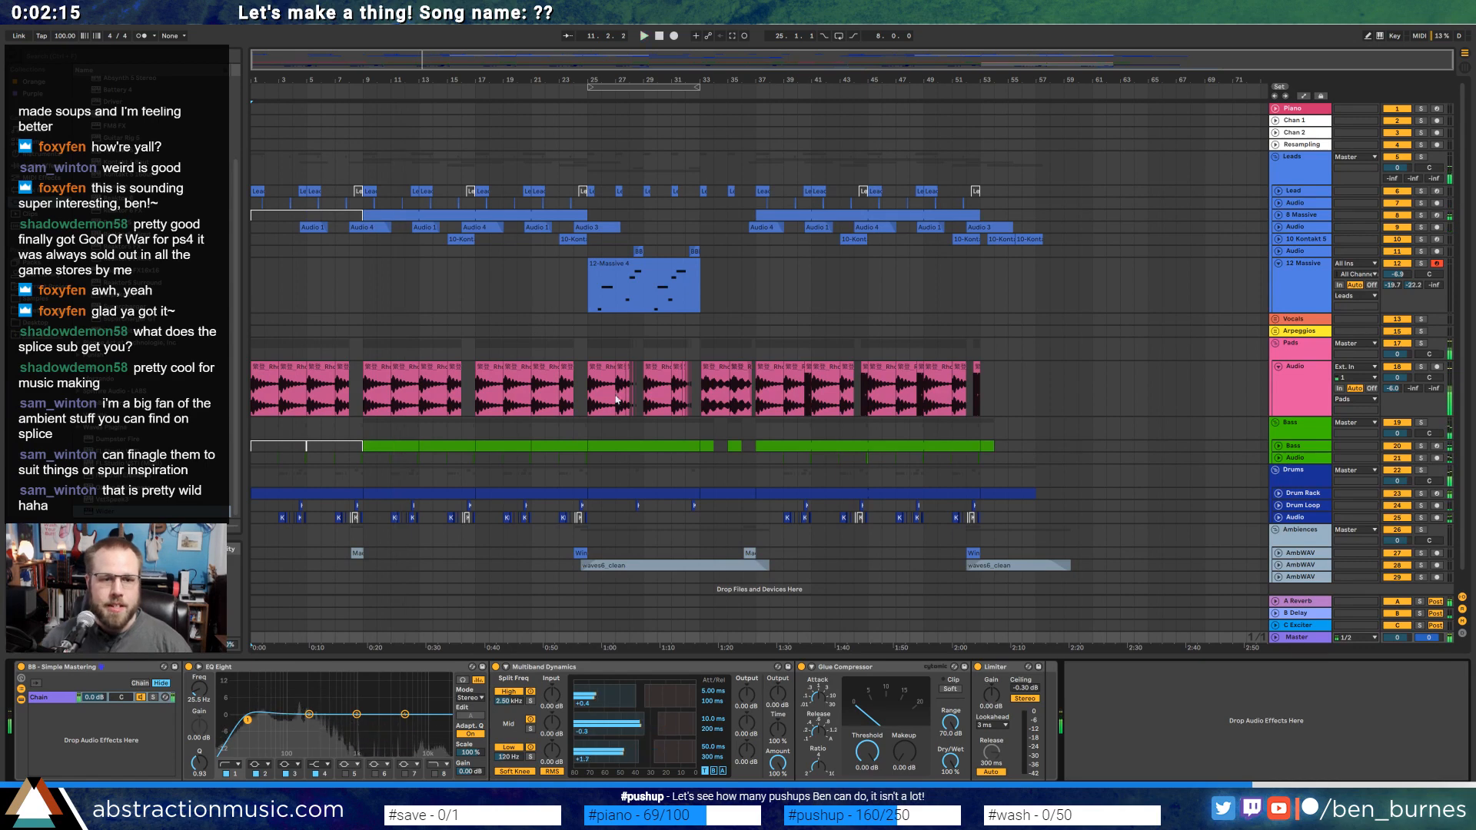
Insert a new MIDI track below the Bass track and load the Analog instrument on it.
click(1294, 446)
key(ctrl+shift+t)
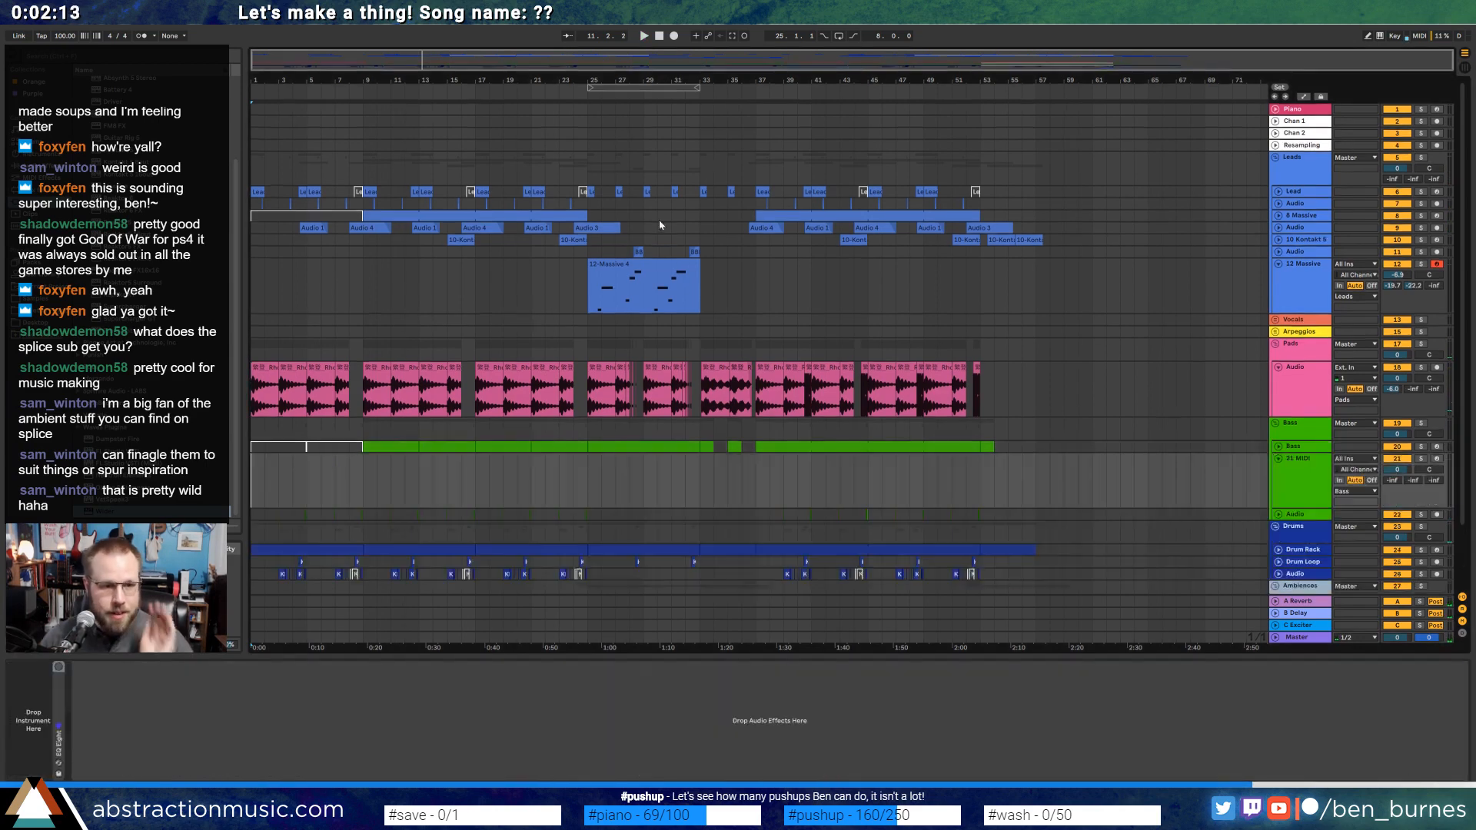
scroll(398, 425, up, 6)
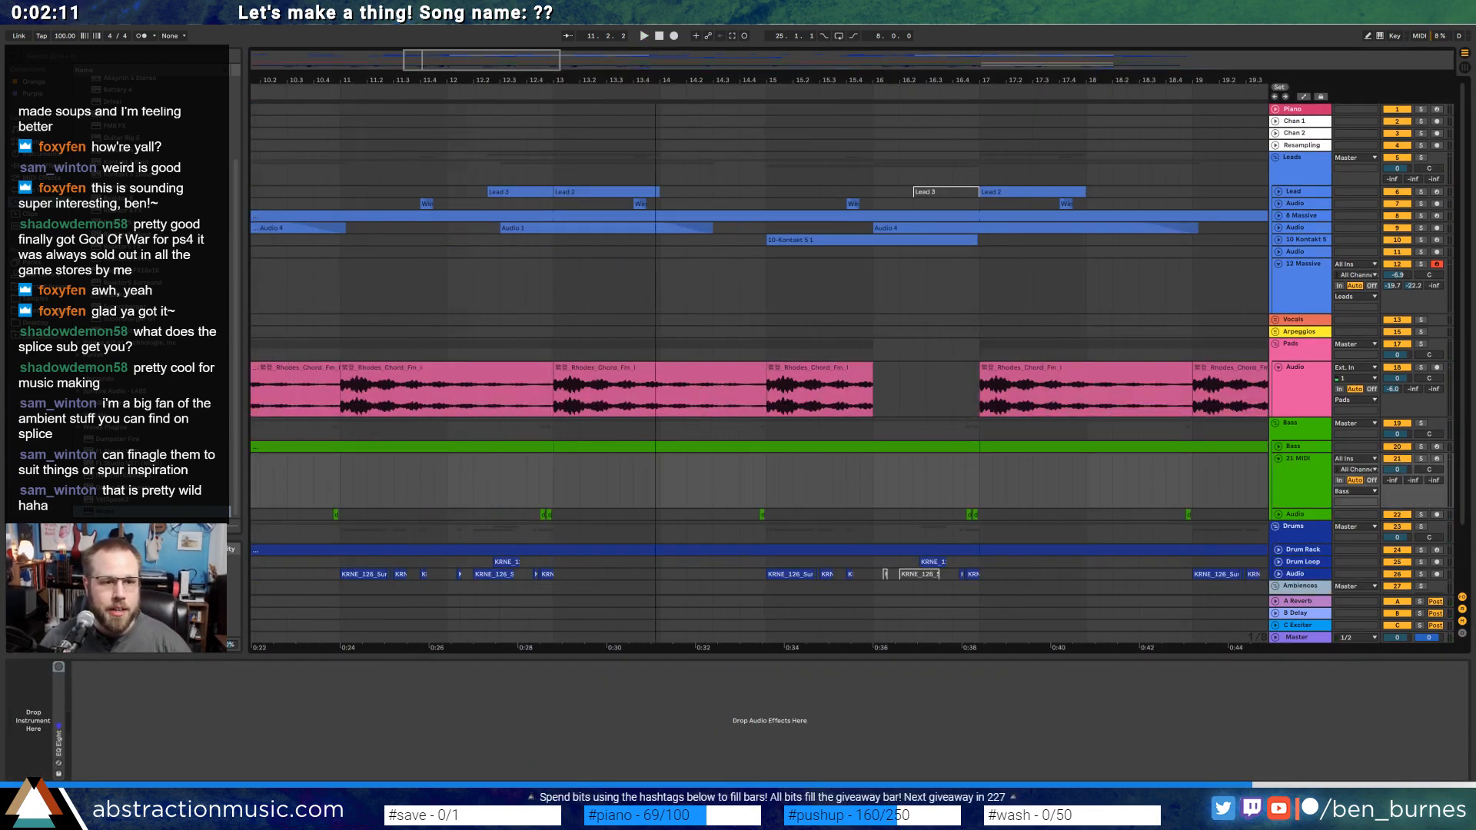
drag(655, 79, 834, 79)
click(40, 156)
drag(118, 211, 246, 209)
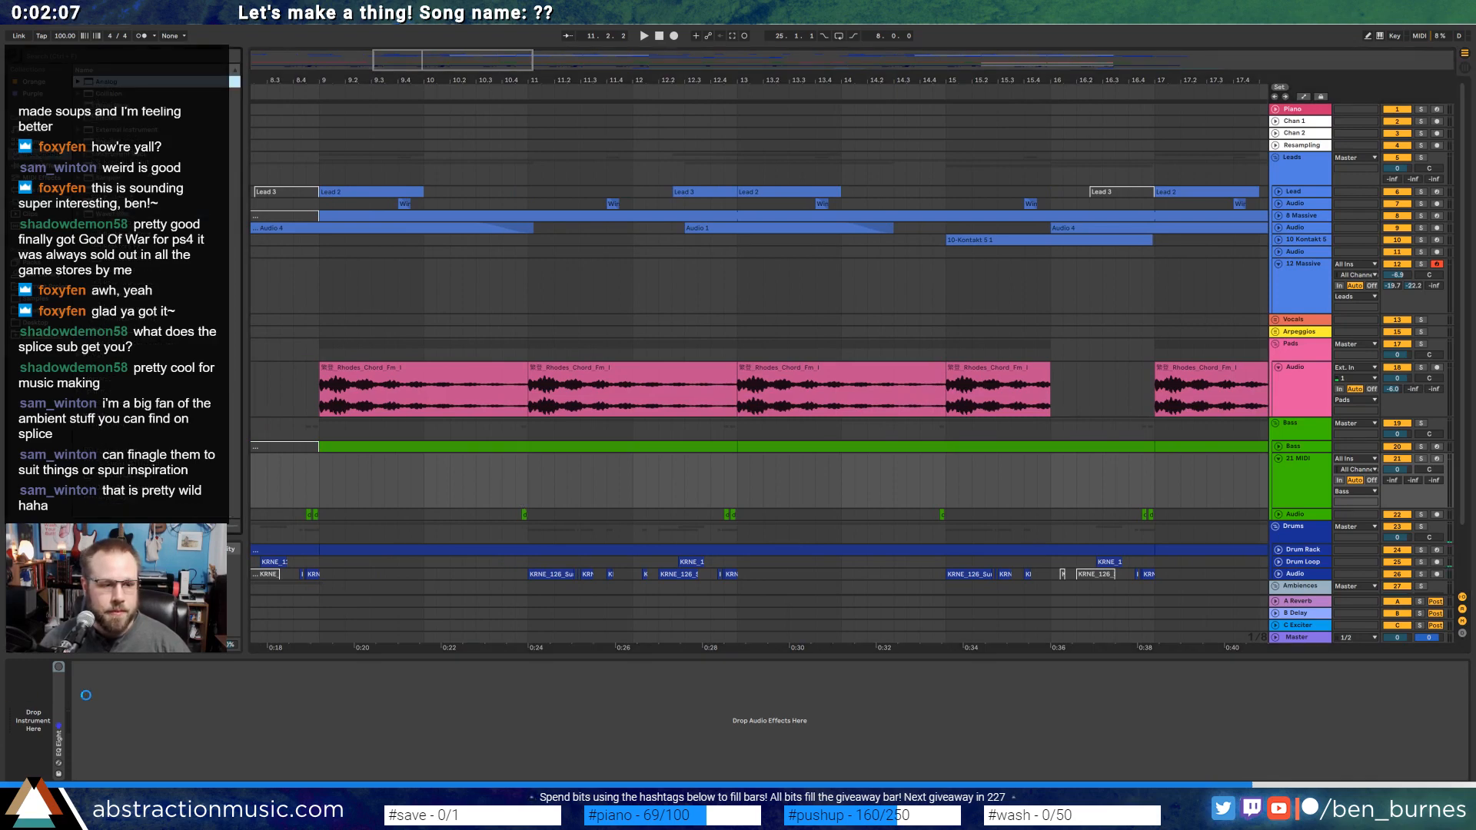
drag(176, 716, 177, 716)
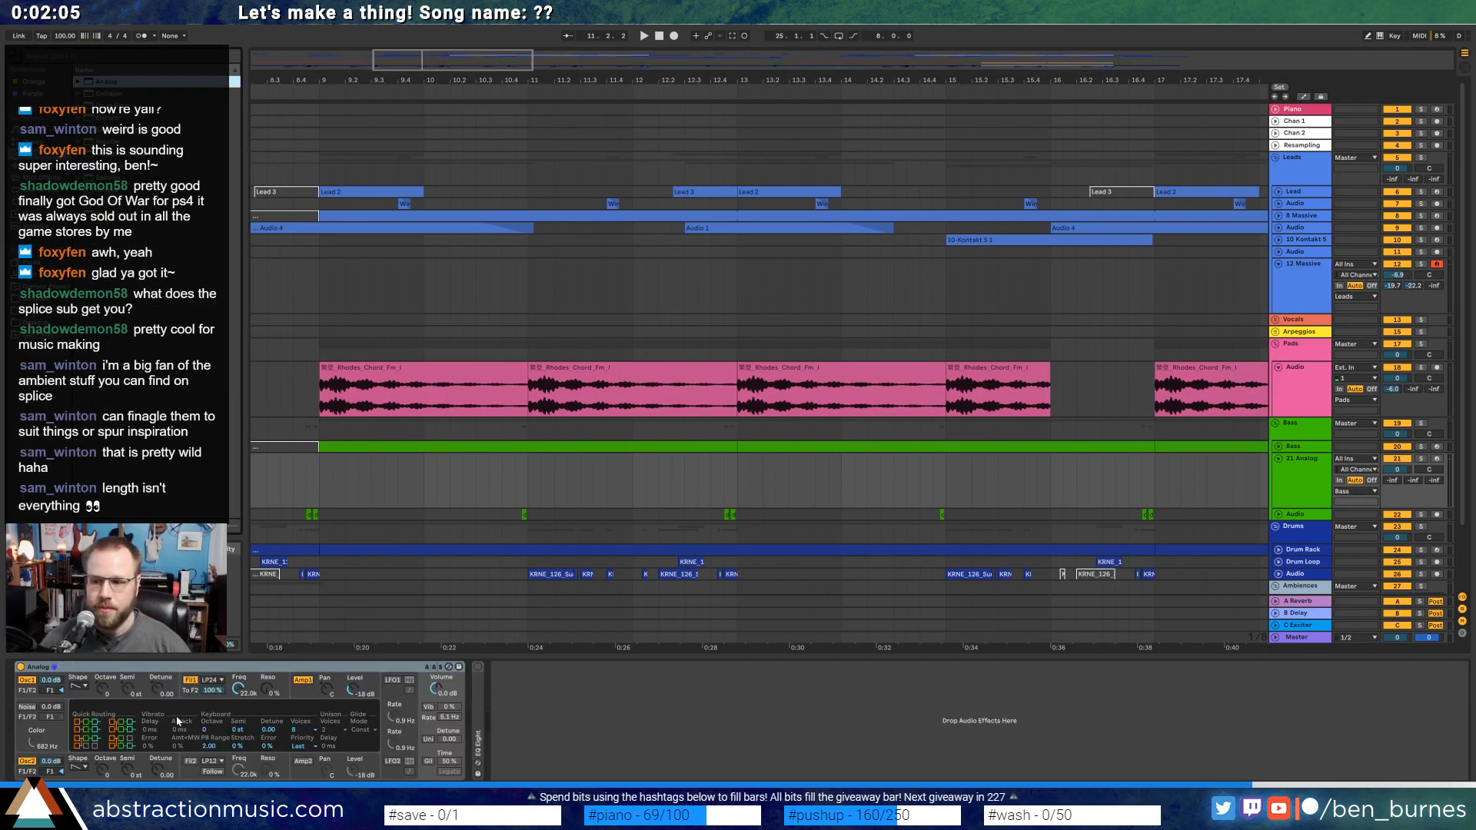
Shape the Analog patch with unison detune 3.13, slight oscillator detune, and filter 1 at about 112 Hz with 30% resonance.
click(427, 740)
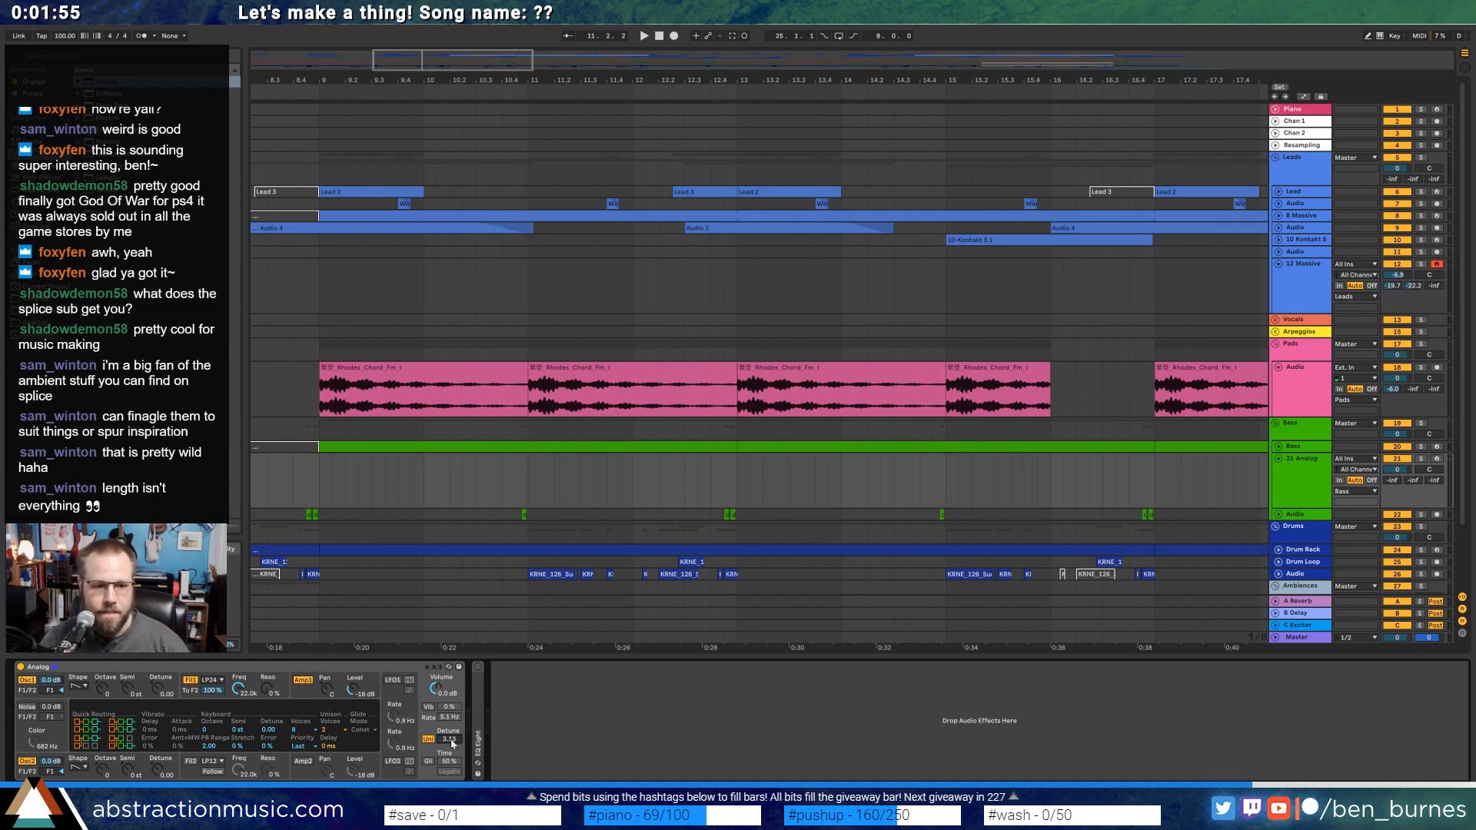
click(161, 692)
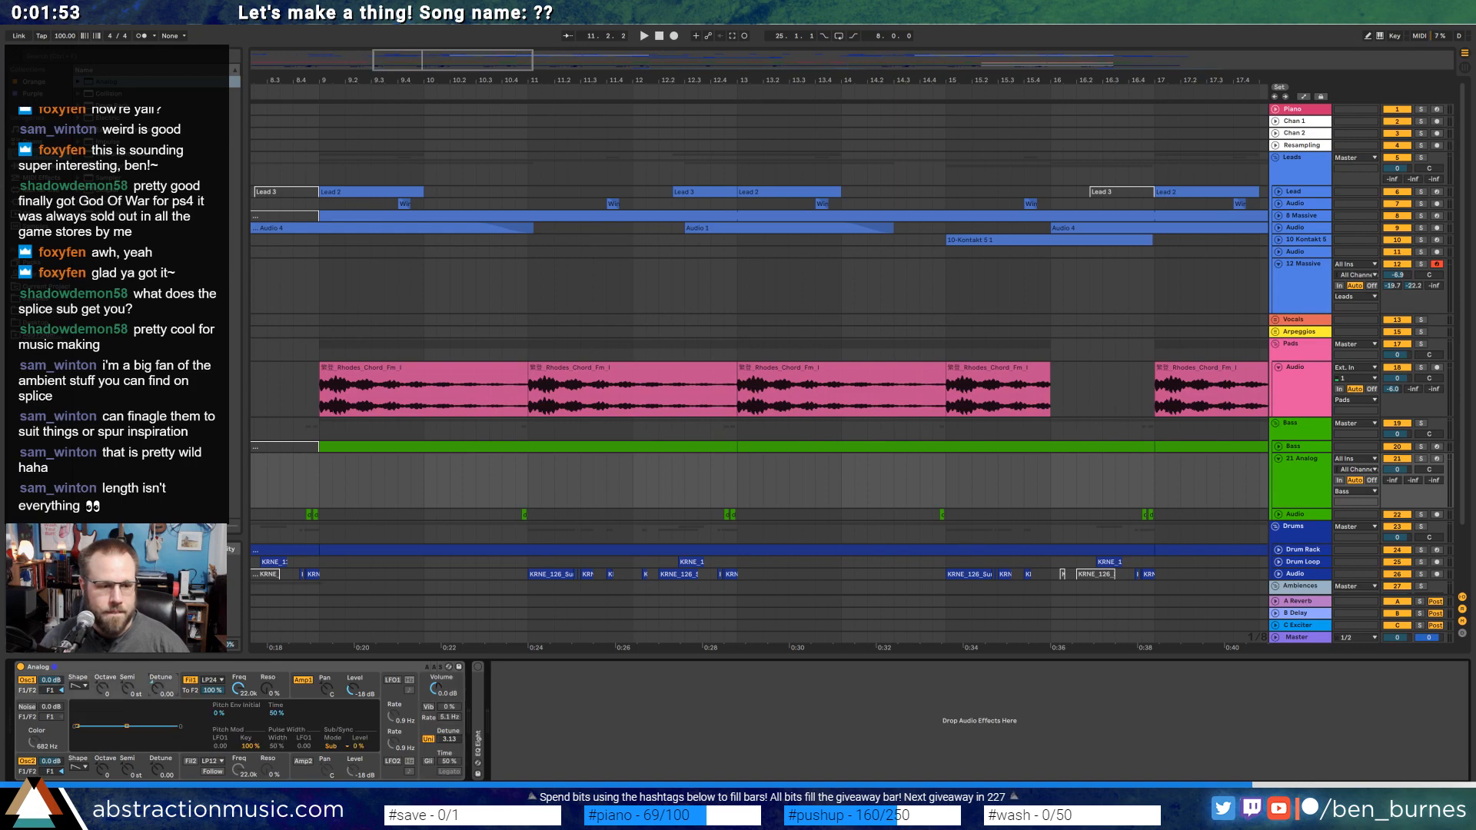
drag(153, 771, 153, 773)
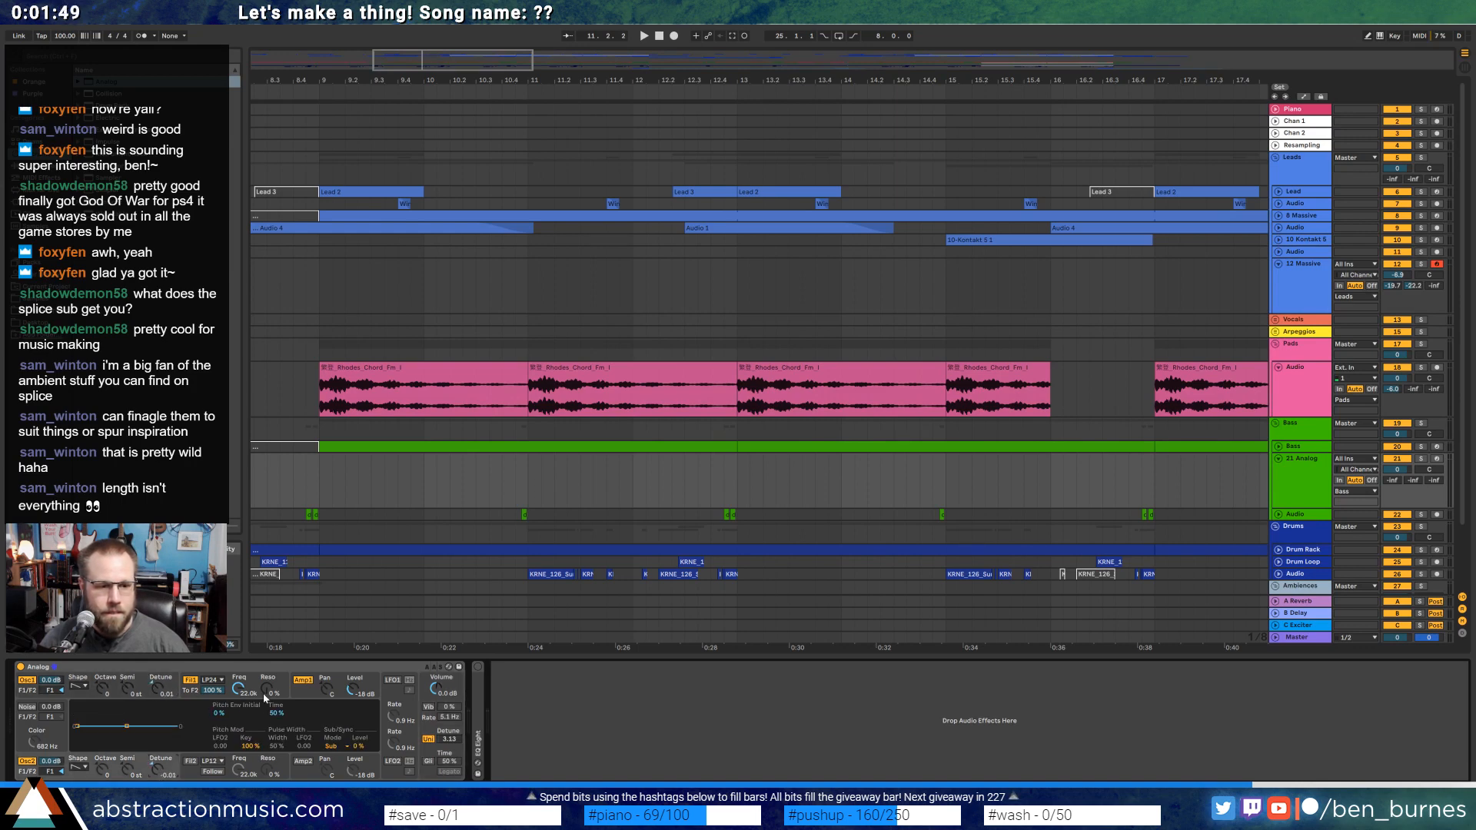
drag(266, 697, 266, 679)
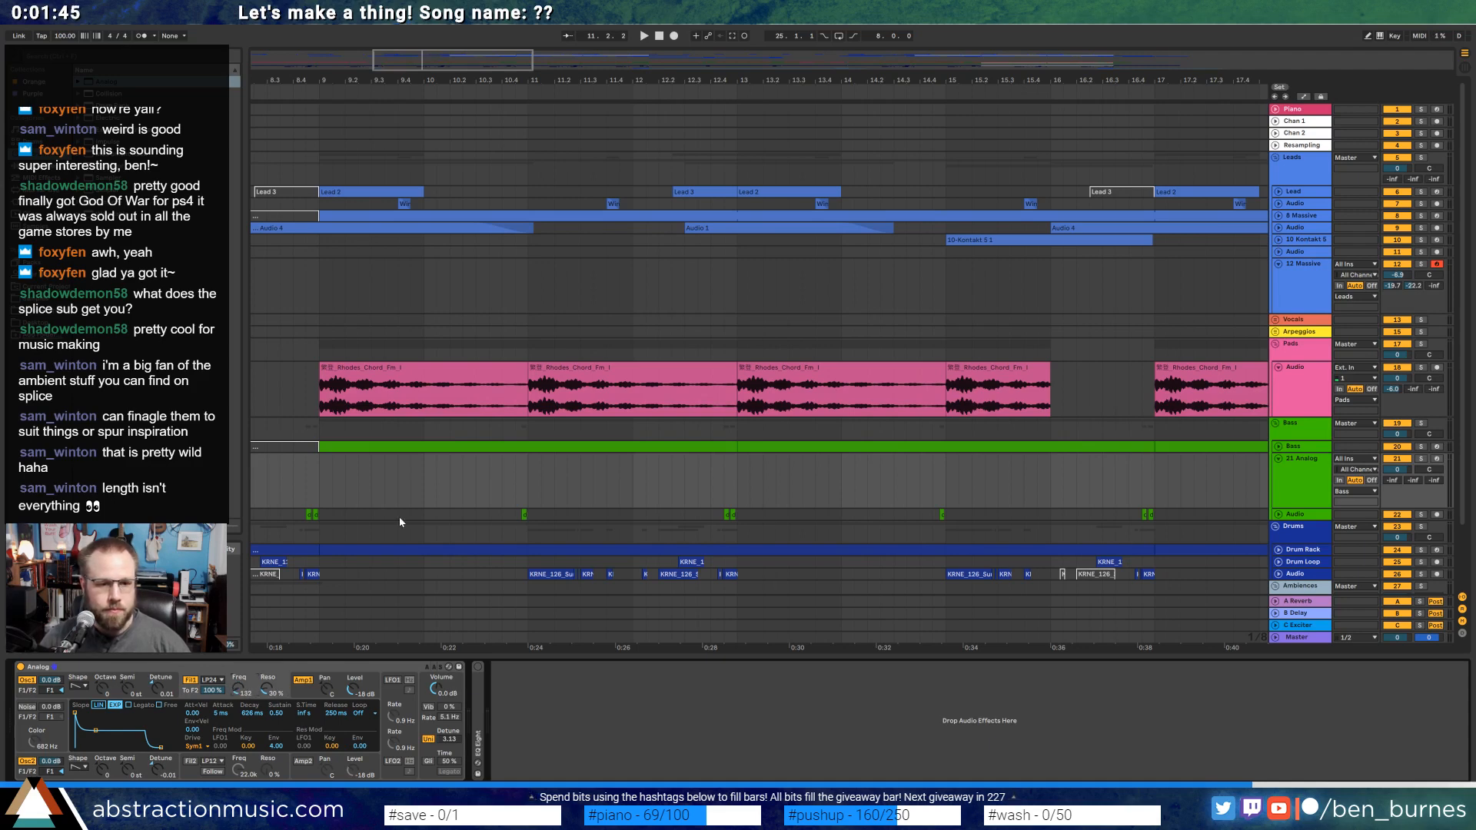
Create a one-beat MIDI clip at 10.4 on the Analog track, arm the track, and draw a full-length F0 note.
drag(501, 502, 527, 500)
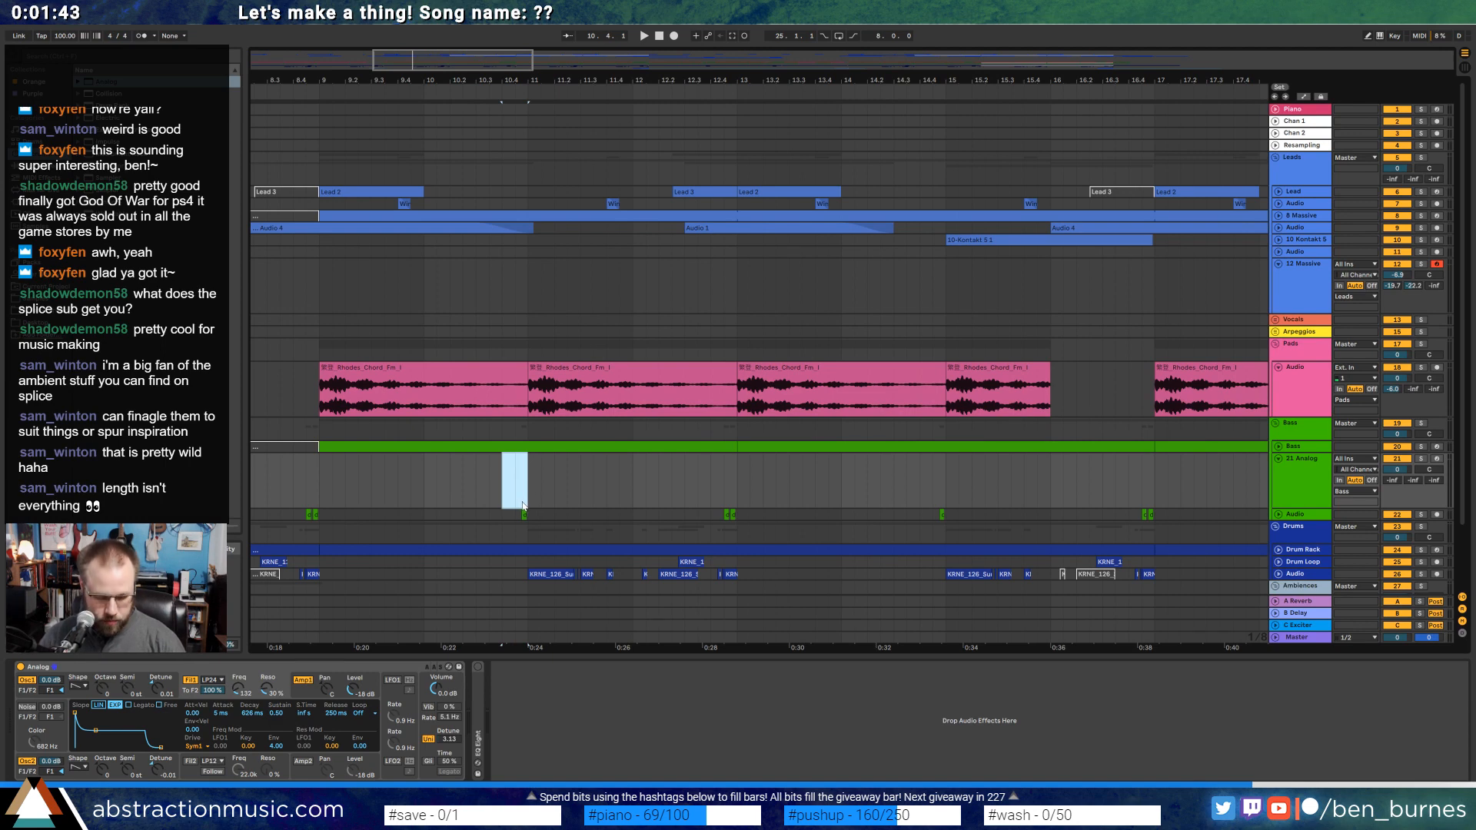
key(ctrl+shift+m)
drag(251, 706, 230, 573)
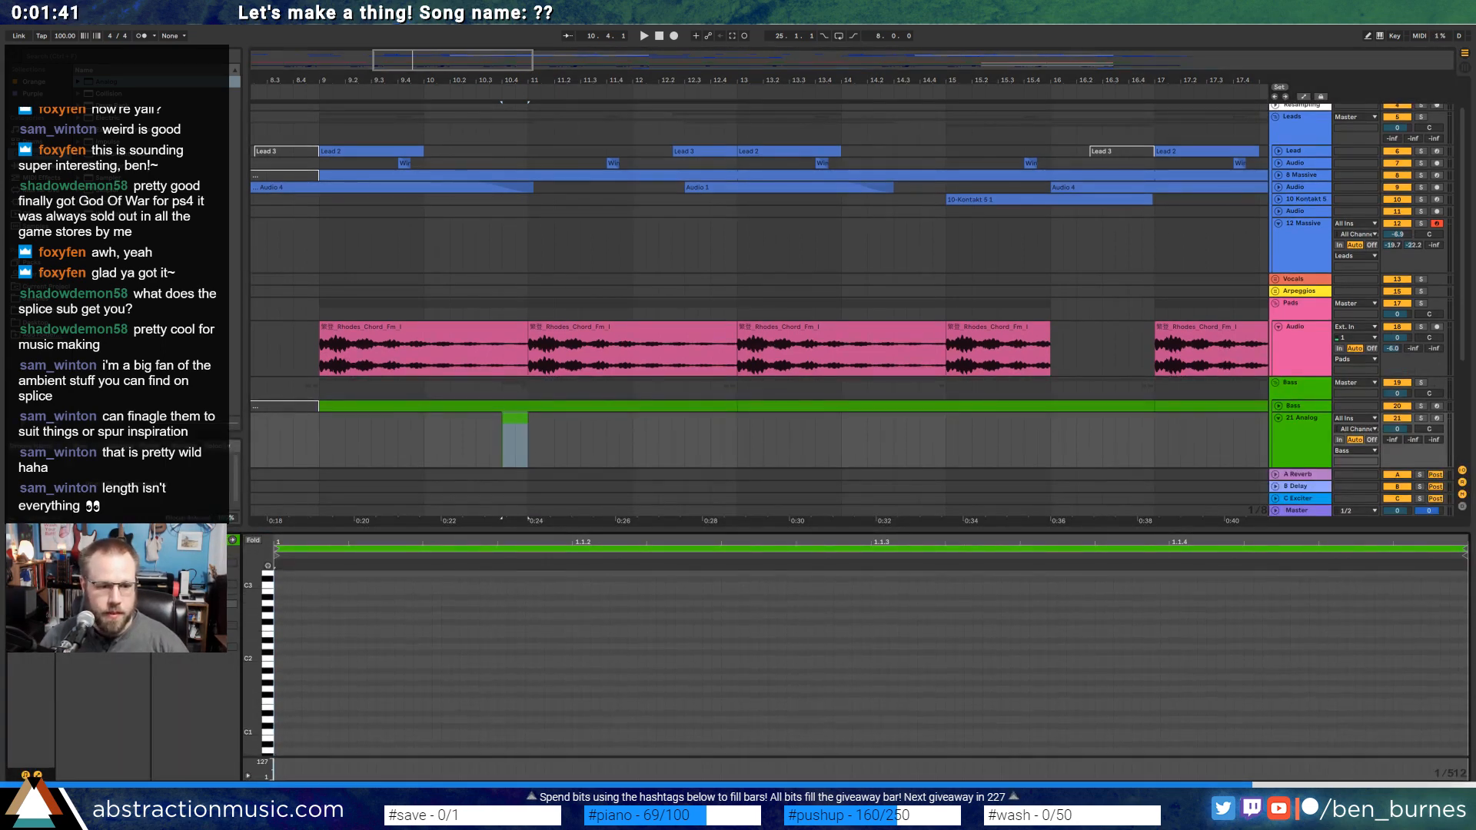
click(1436, 419)
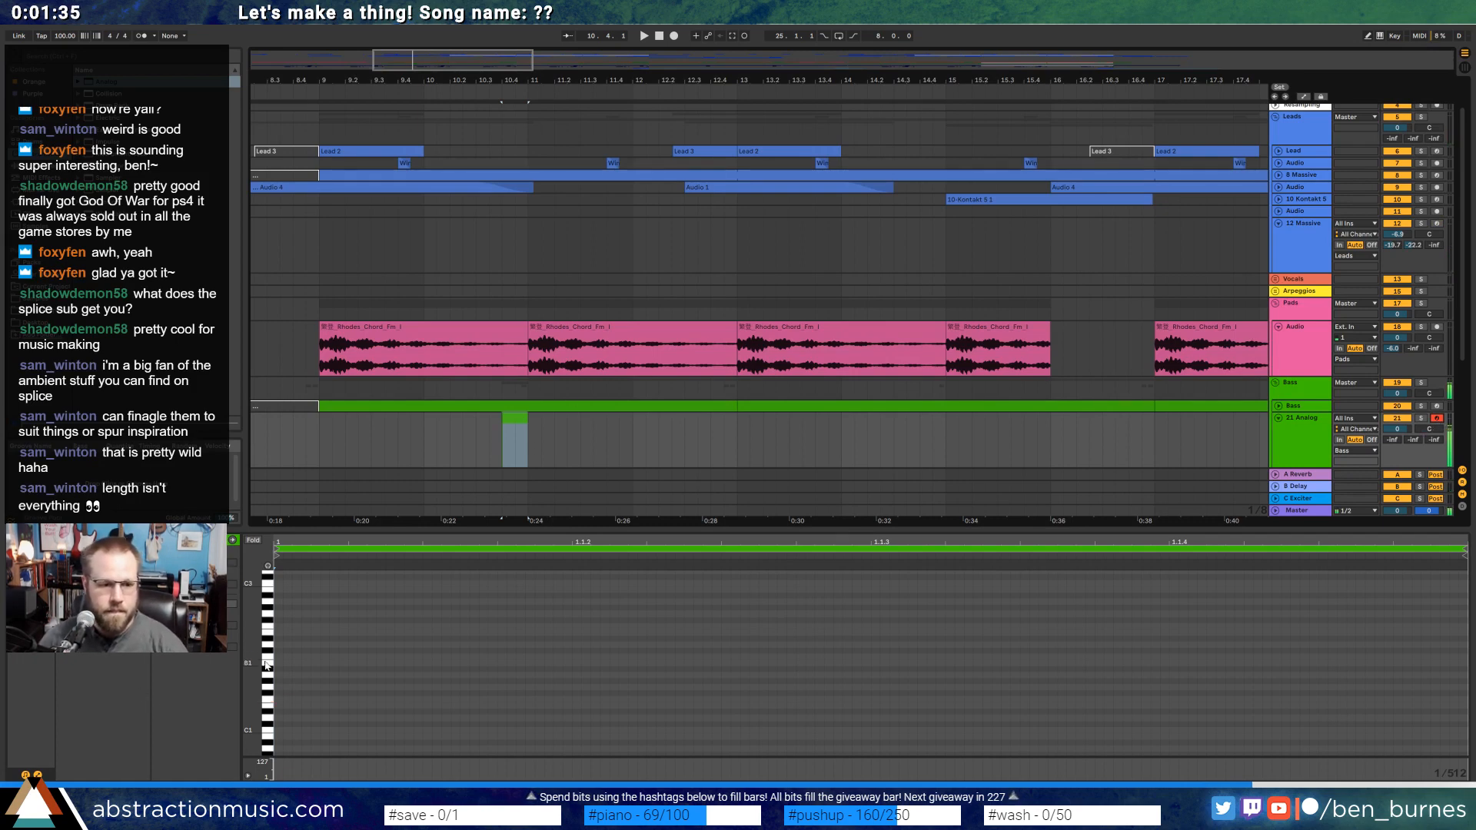
drag(248, 658, 236, 572)
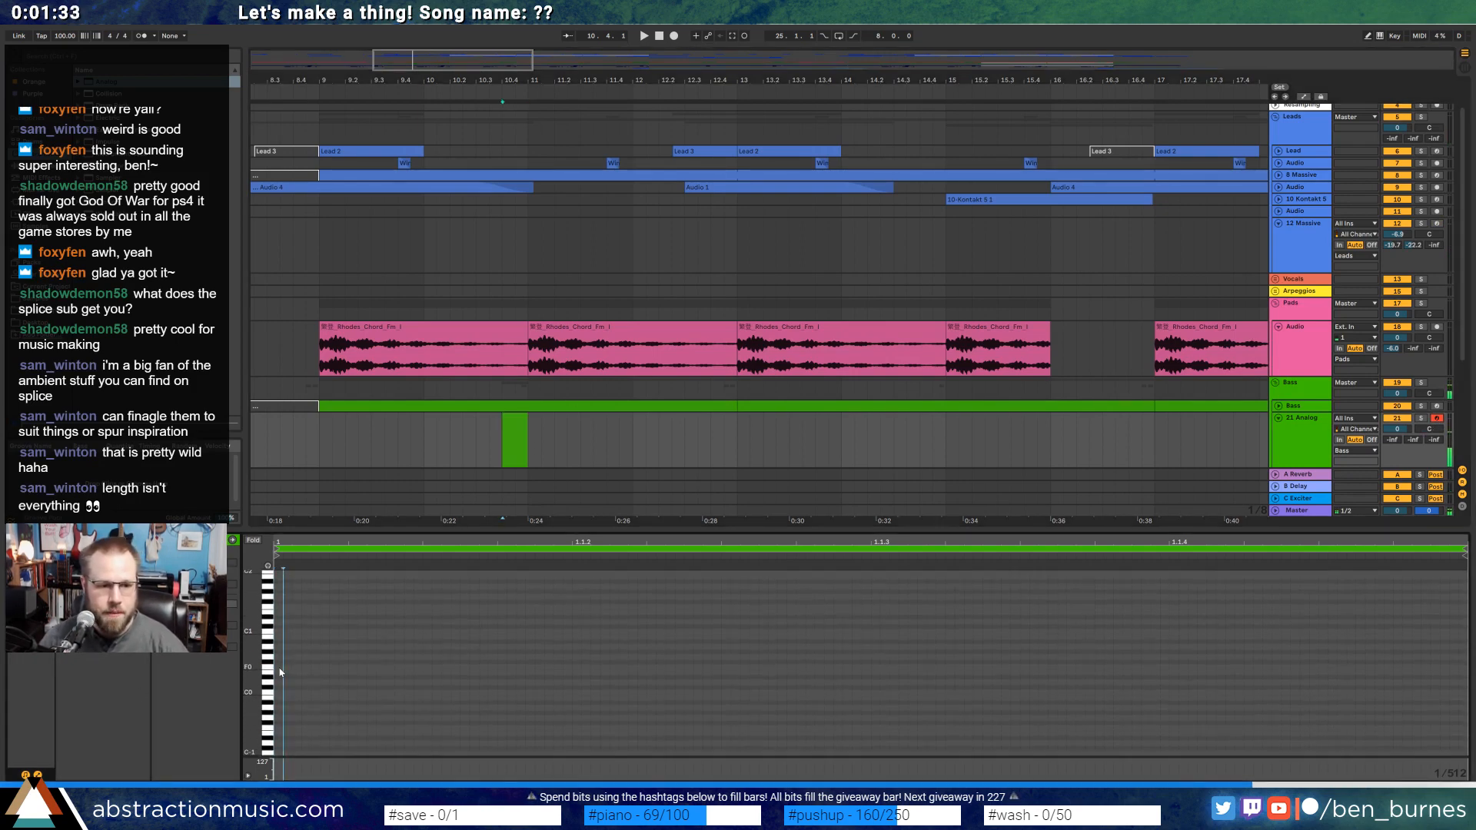
mouse_move(279, 668)
mouse_down()
mouse_move(1445, 668)
mouse_move(1462, 632)
mouse_up()
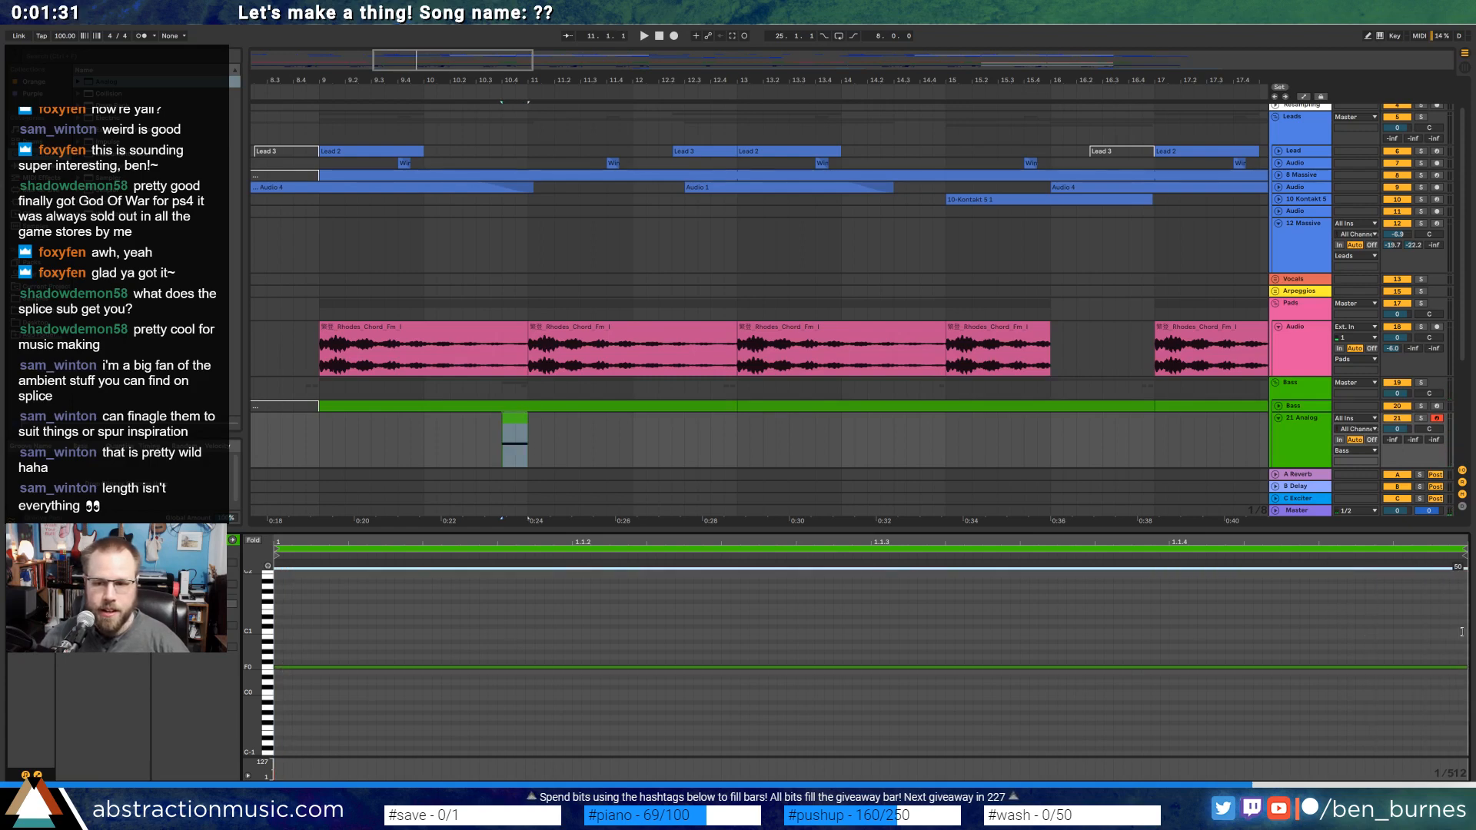
Automate Analog's filter 1 frequency to ramp up to 3.0k at bar 11 during the new clip, and audition the sweep.
key(shift+Tab)
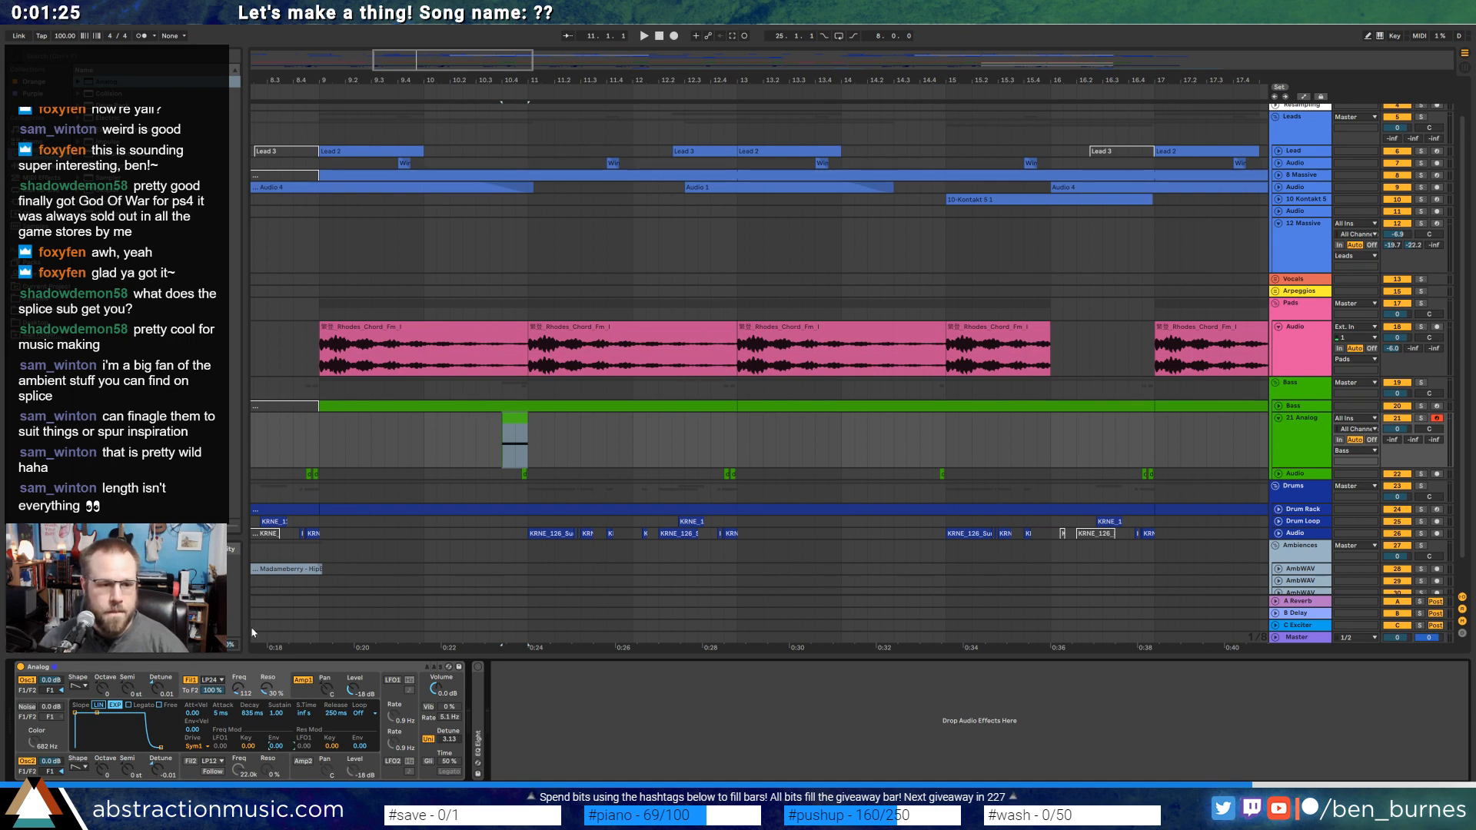
key(a)
click(506, 459)
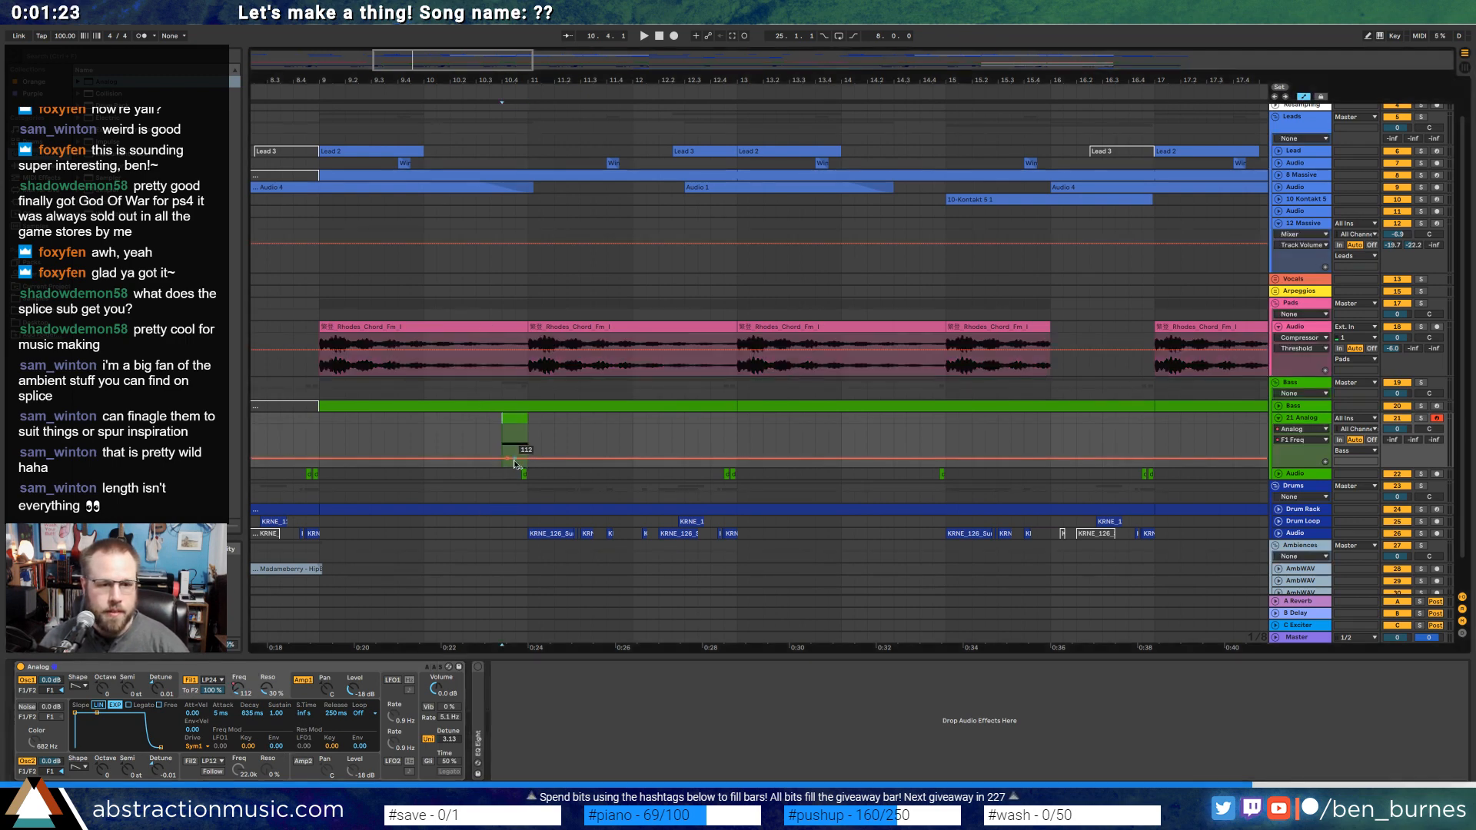
mouse_move(515, 459)
mouse_down()
mouse_move(515, 437)
mouse_move(496, 459)
mouse_move(515, 421)
mouse_move(558, 420)
mouse_move(502, 468)
mouse_move(516, 455)
mouse_up()
scroll(515, 442, up, 4)
key(space)
click(559, 441)
key(space)
key(space)
click(453, 449)
key(space)
key(space)
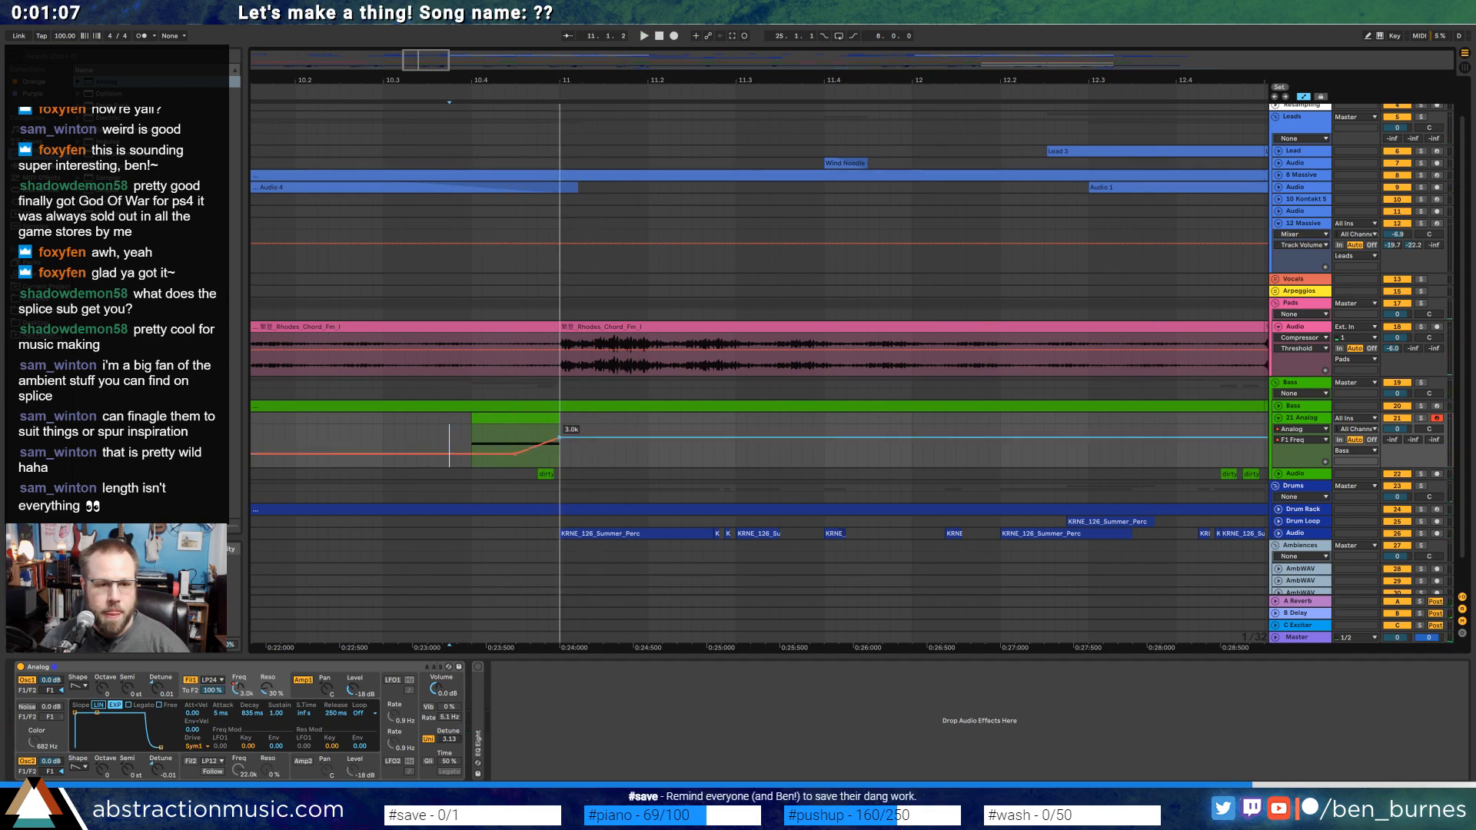
Solo the Analog track, set the patch's filter 1 resonance to 32%, and audition the sweep into bar 11.
click(312, 692)
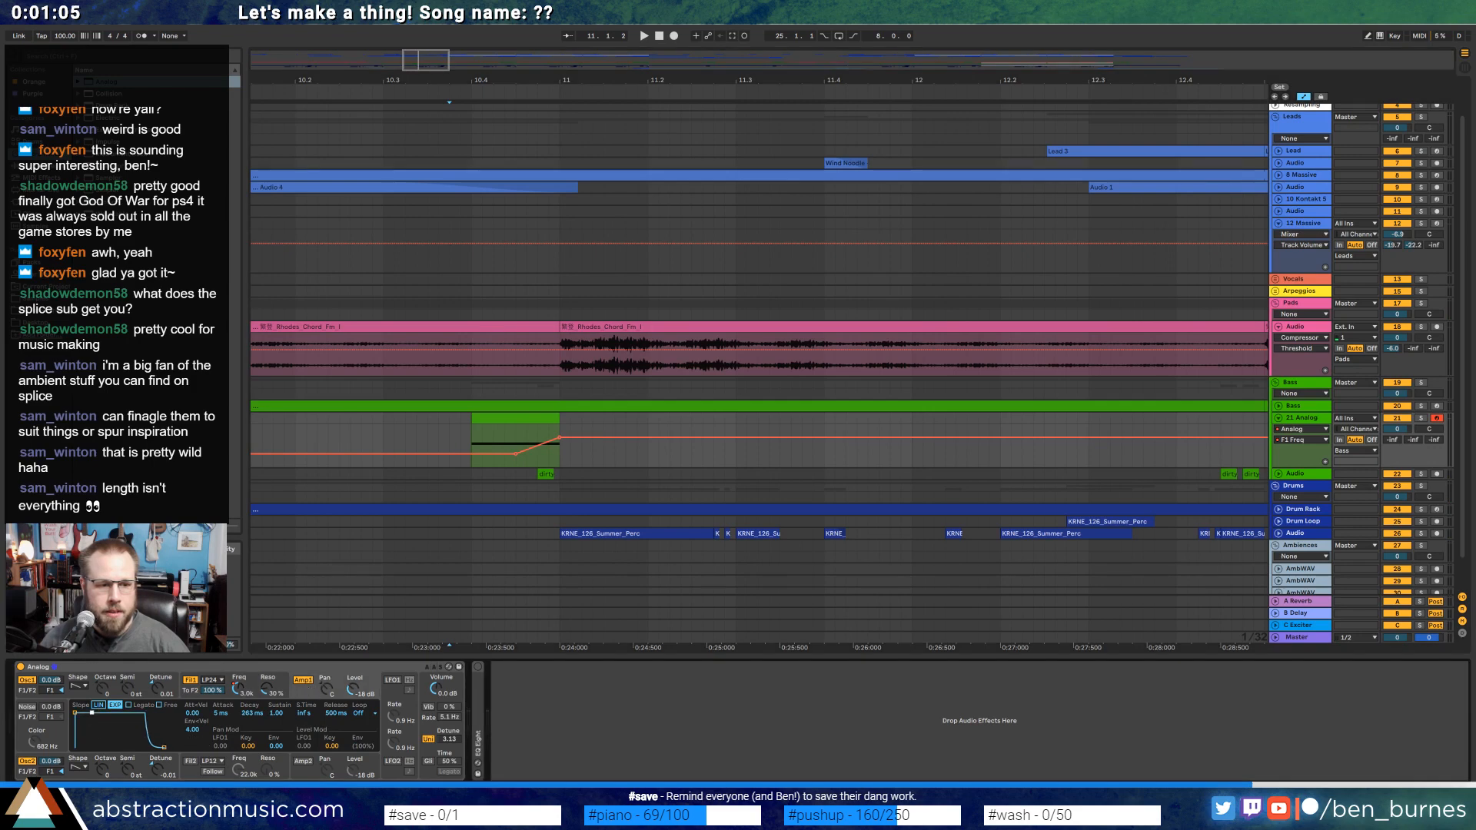
key(space)
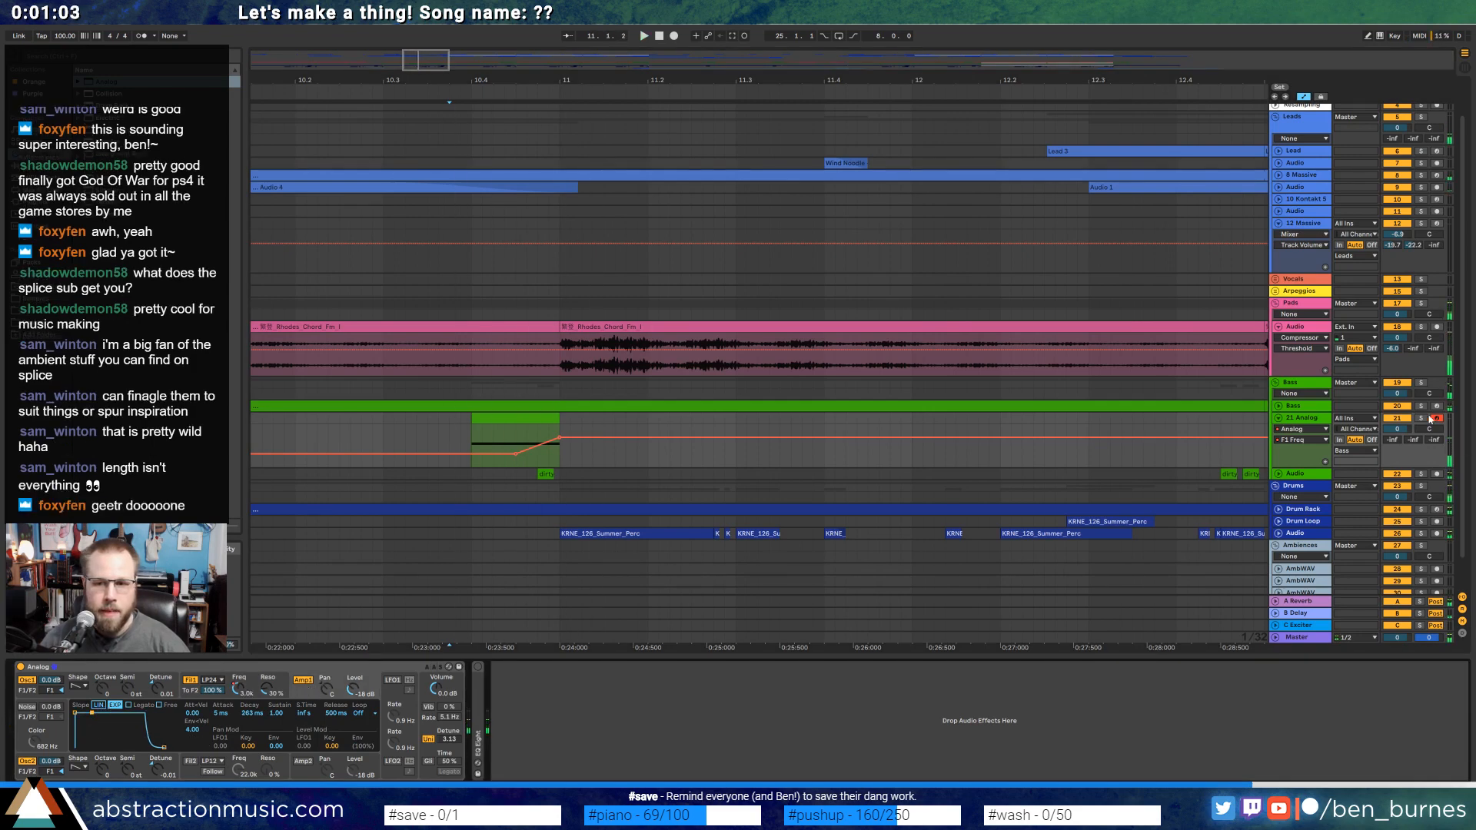
click(1422, 418)
key(space)
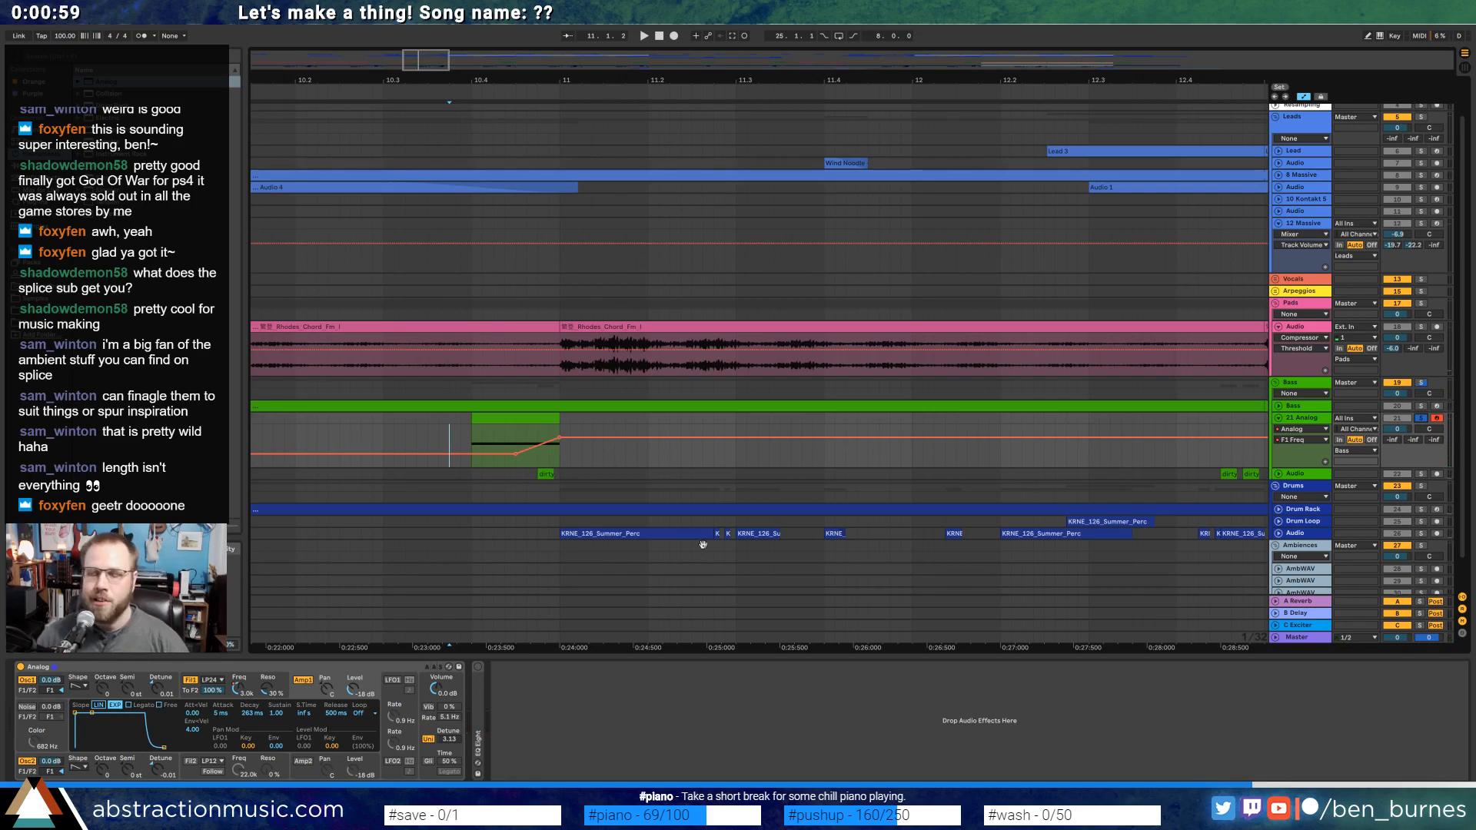
click(268, 695)
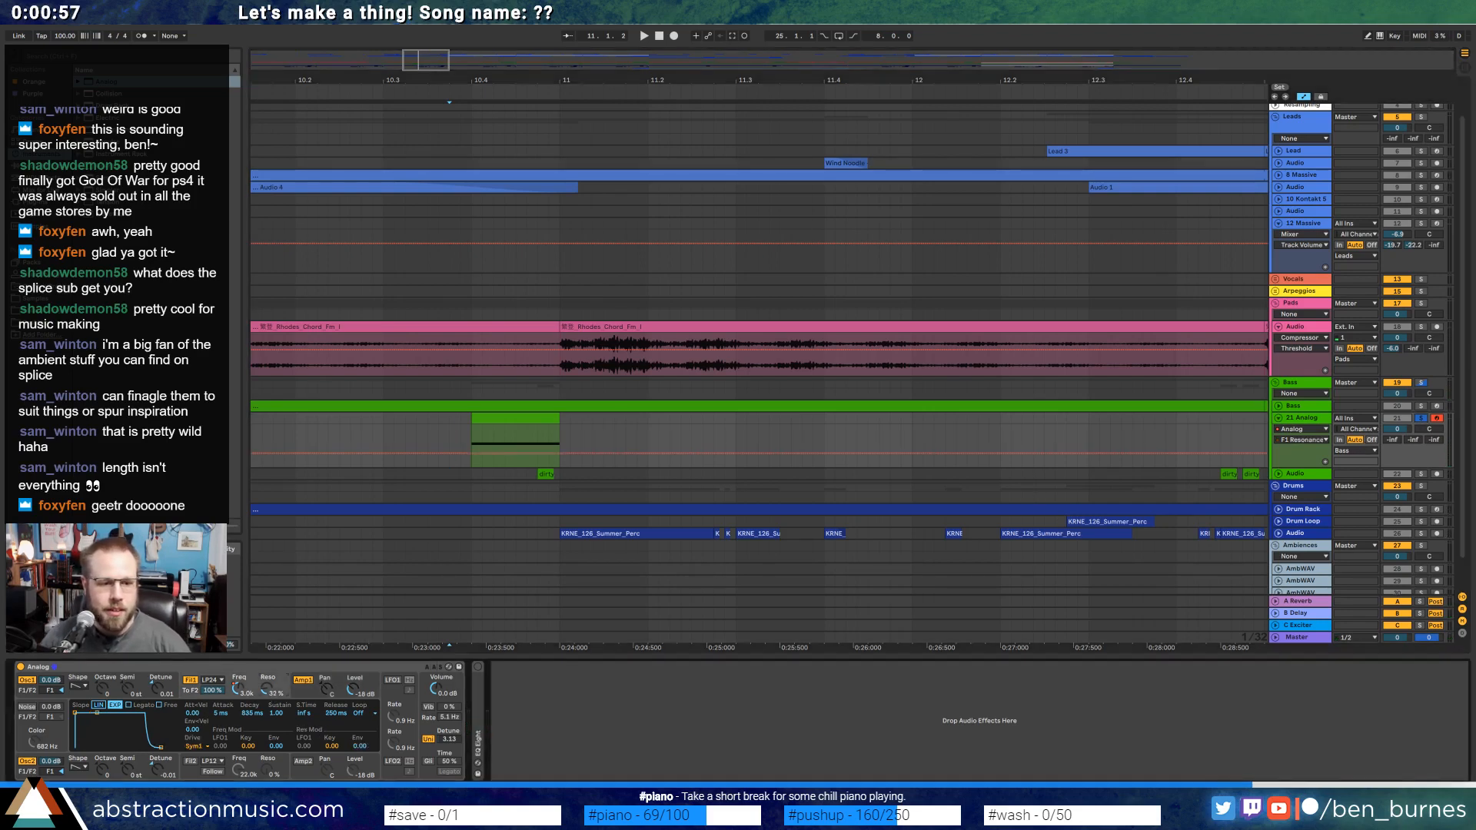
key(space)
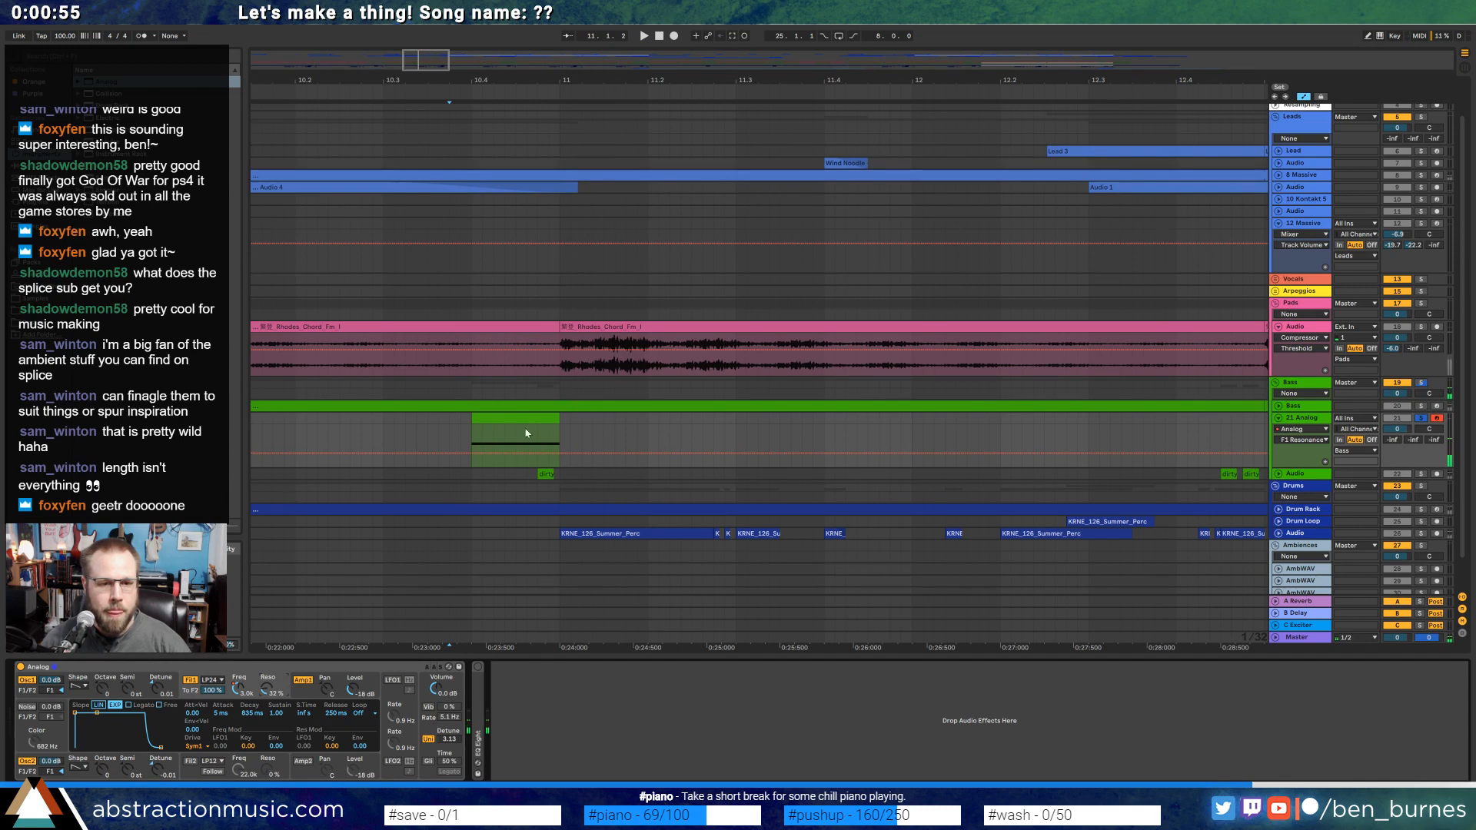
Add a higher full-length note above F0 in the Analog clip, and shorten the patch's amp release to 5 ms.
click(526, 433)
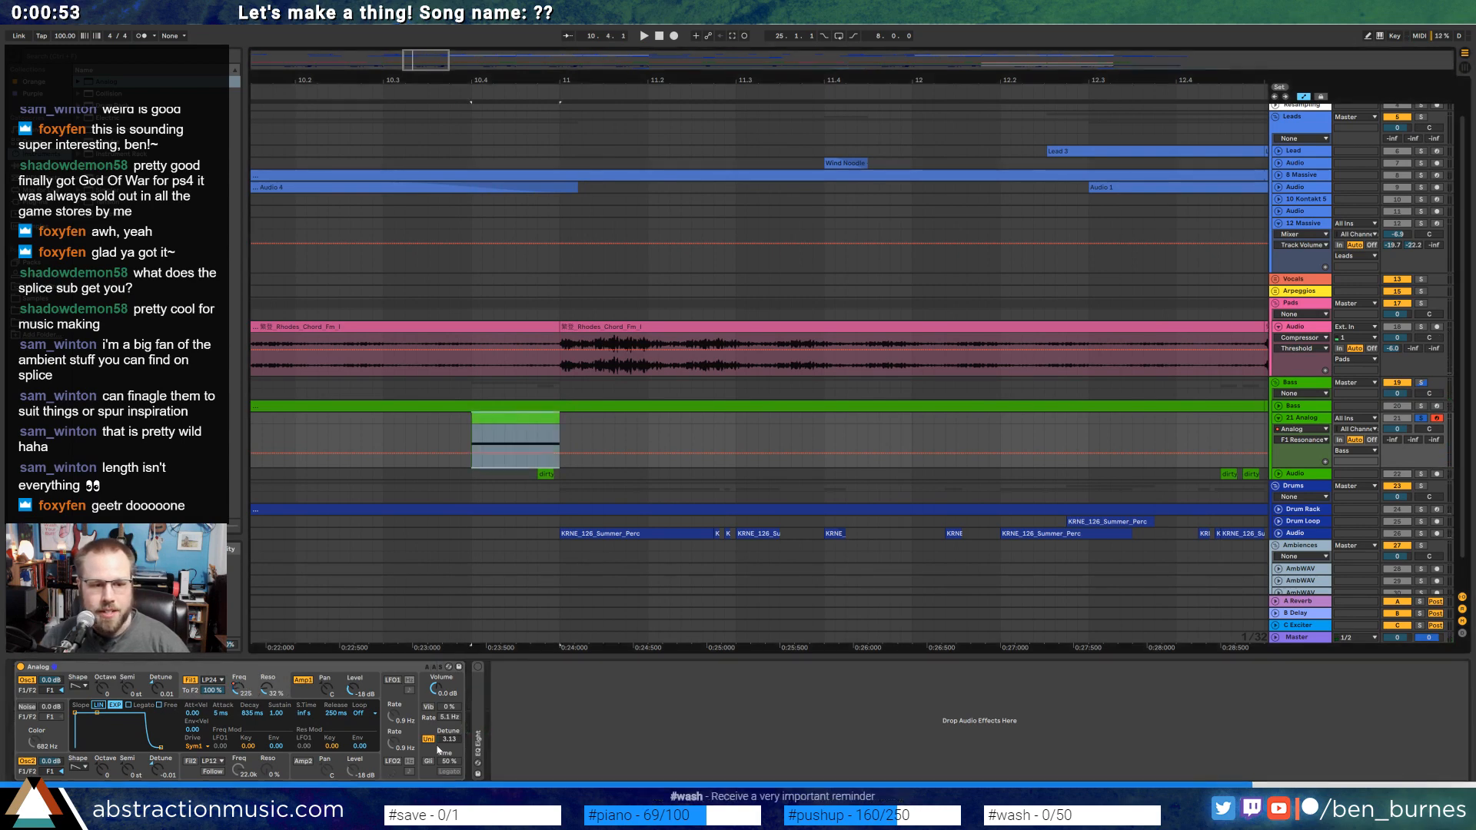
double_click(532, 421)
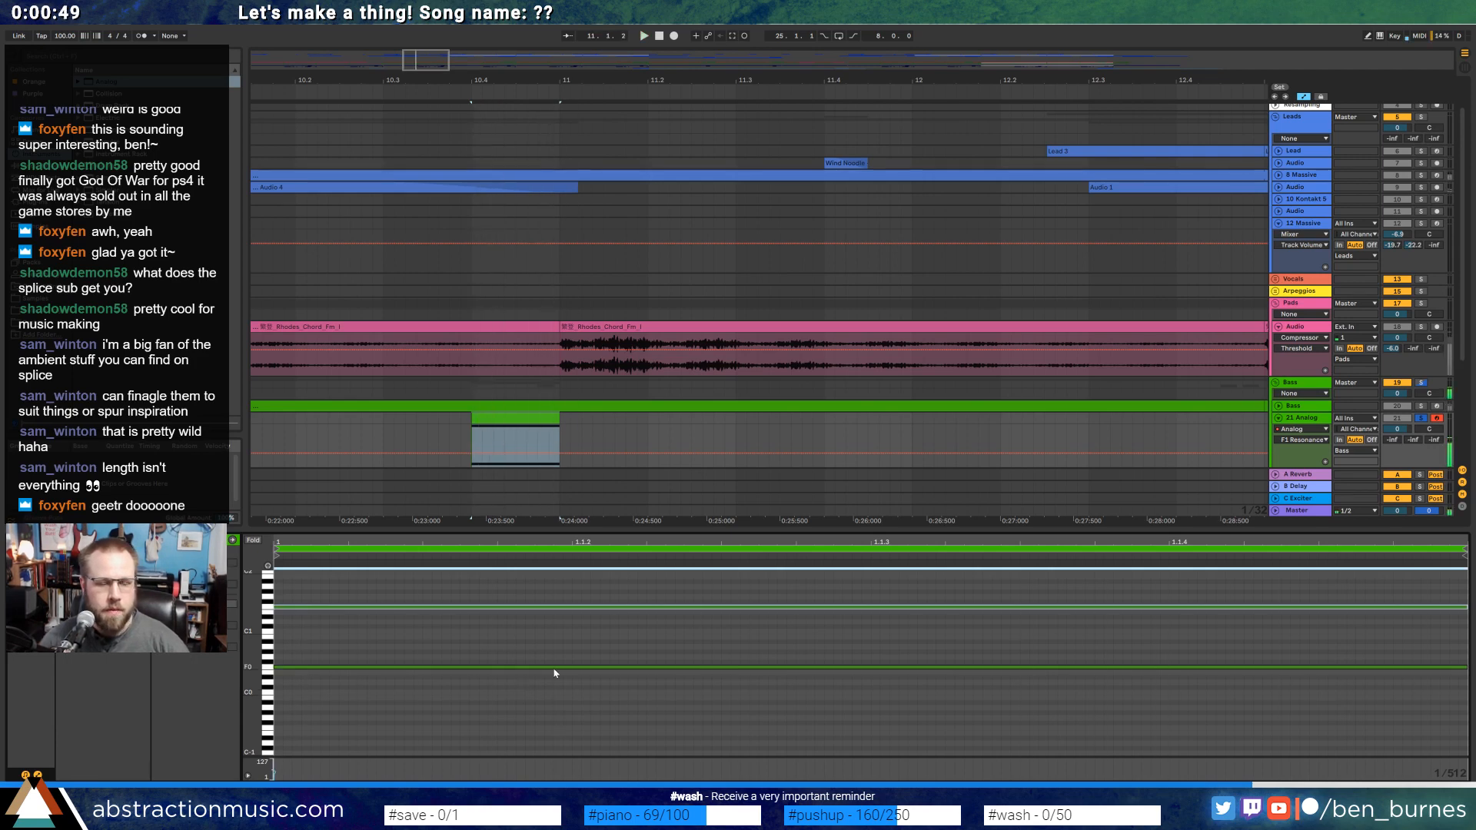
key(shift+Tab)
click(309, 697)
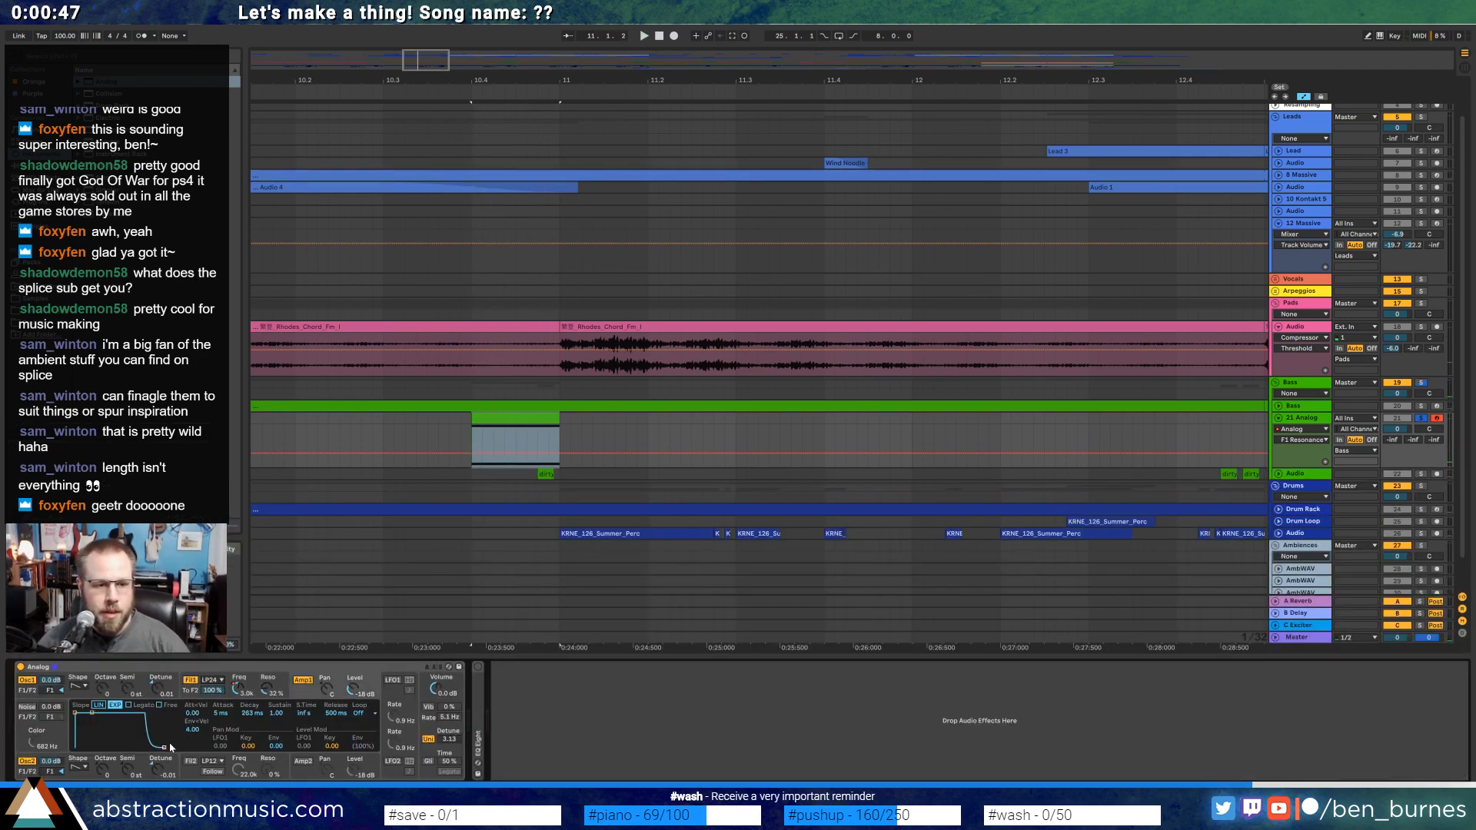
key(space)
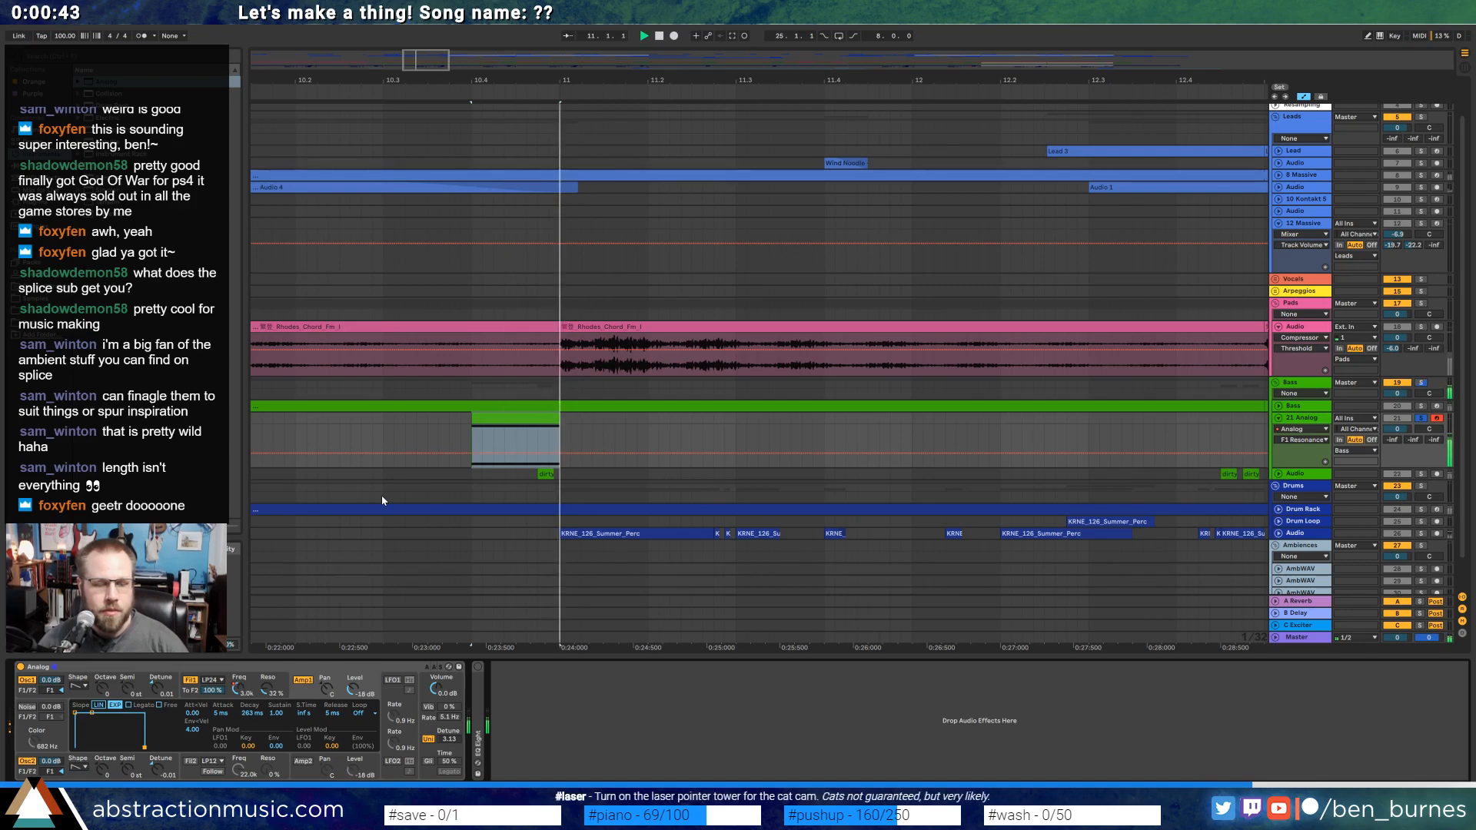
key(space)
Add a Compressor after EQ Eight on the Analog track, and enable EQ Eight with a low cut at about 153 Hz.
click(39, 166)
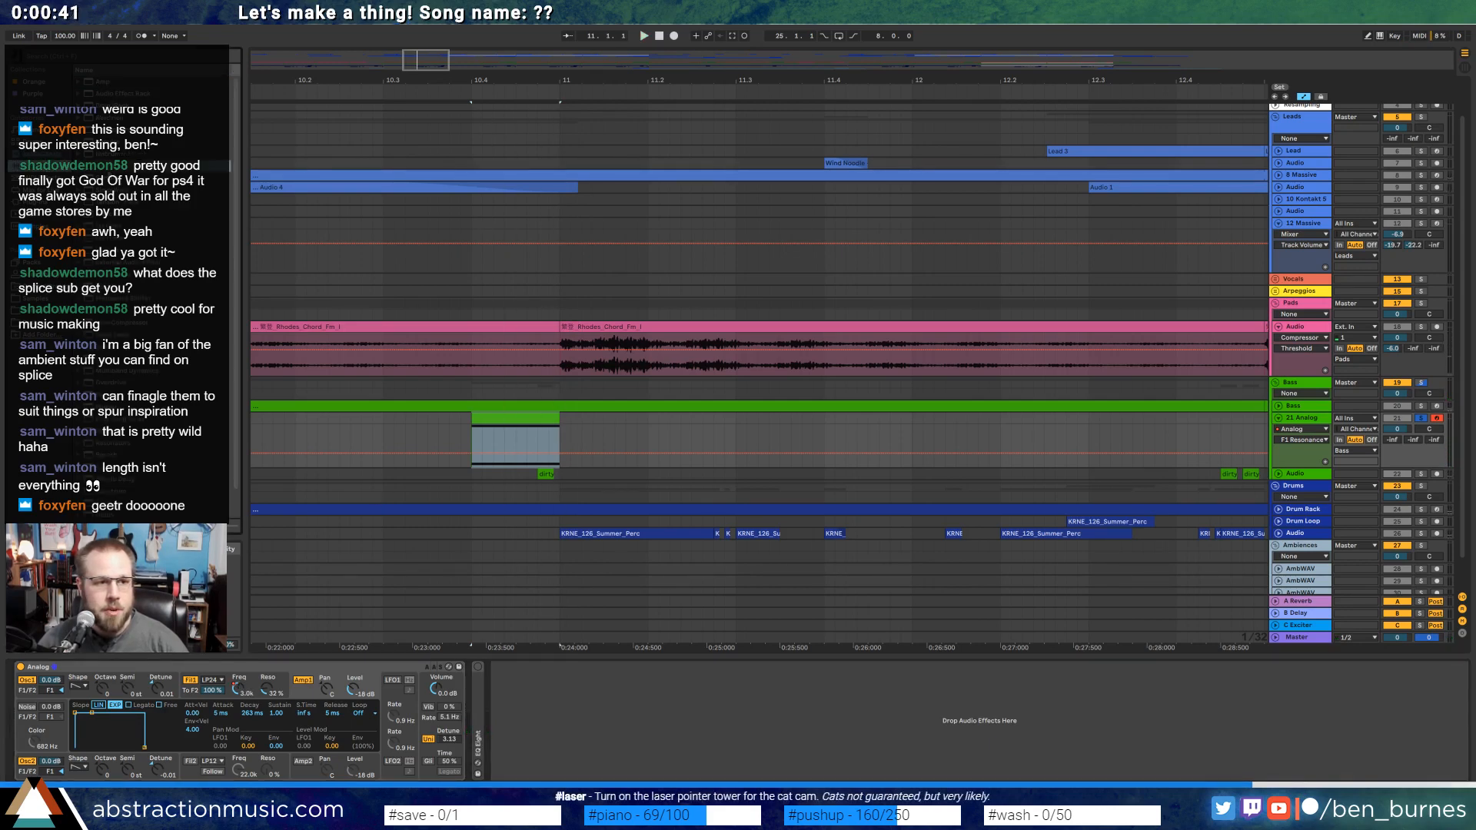
drag(107, 166, 478, 702)
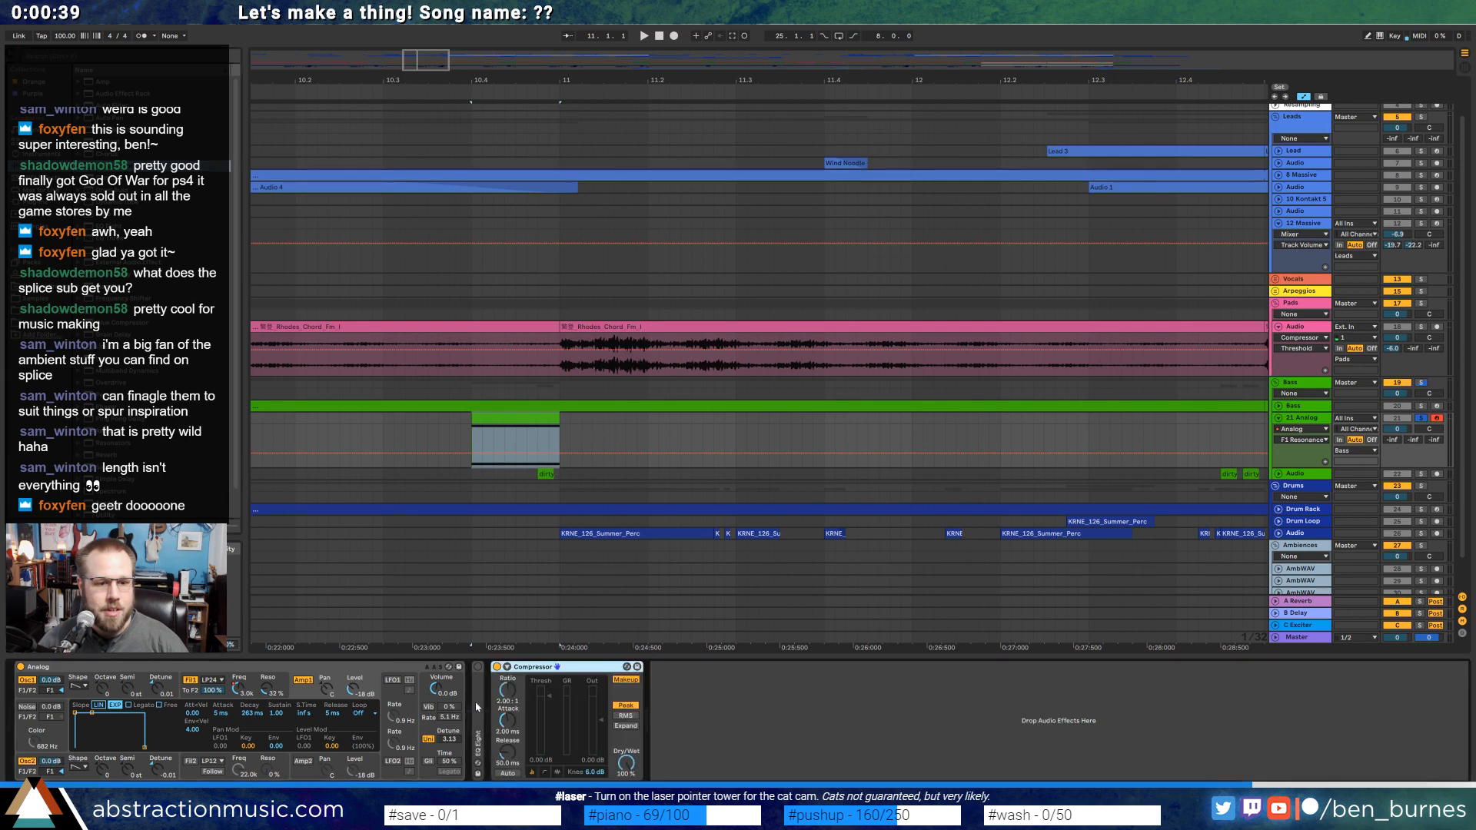
click(478, 667)
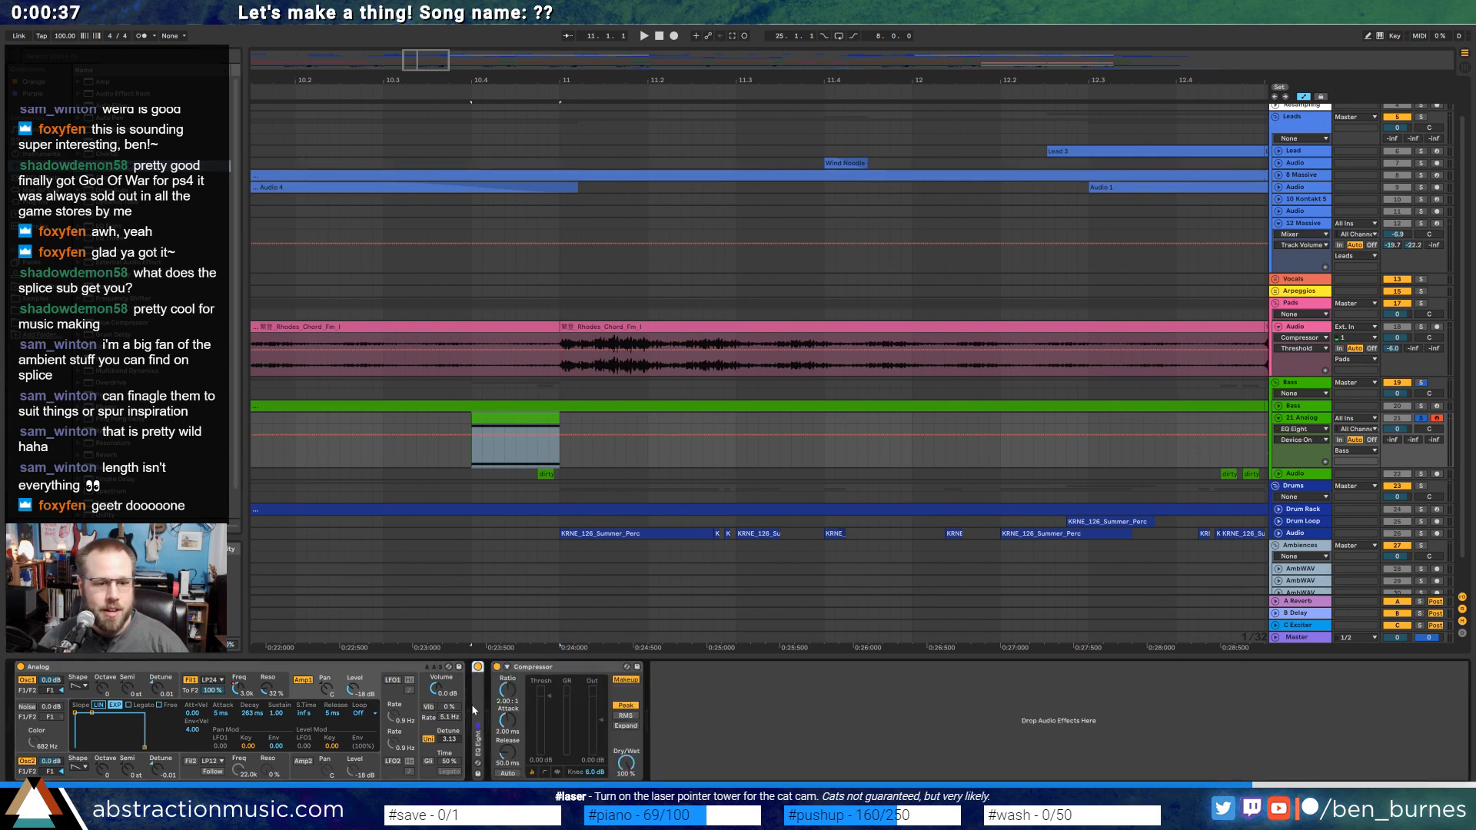
double_click(474, 711)
drag(534, 729, 590, 732)
key(space)
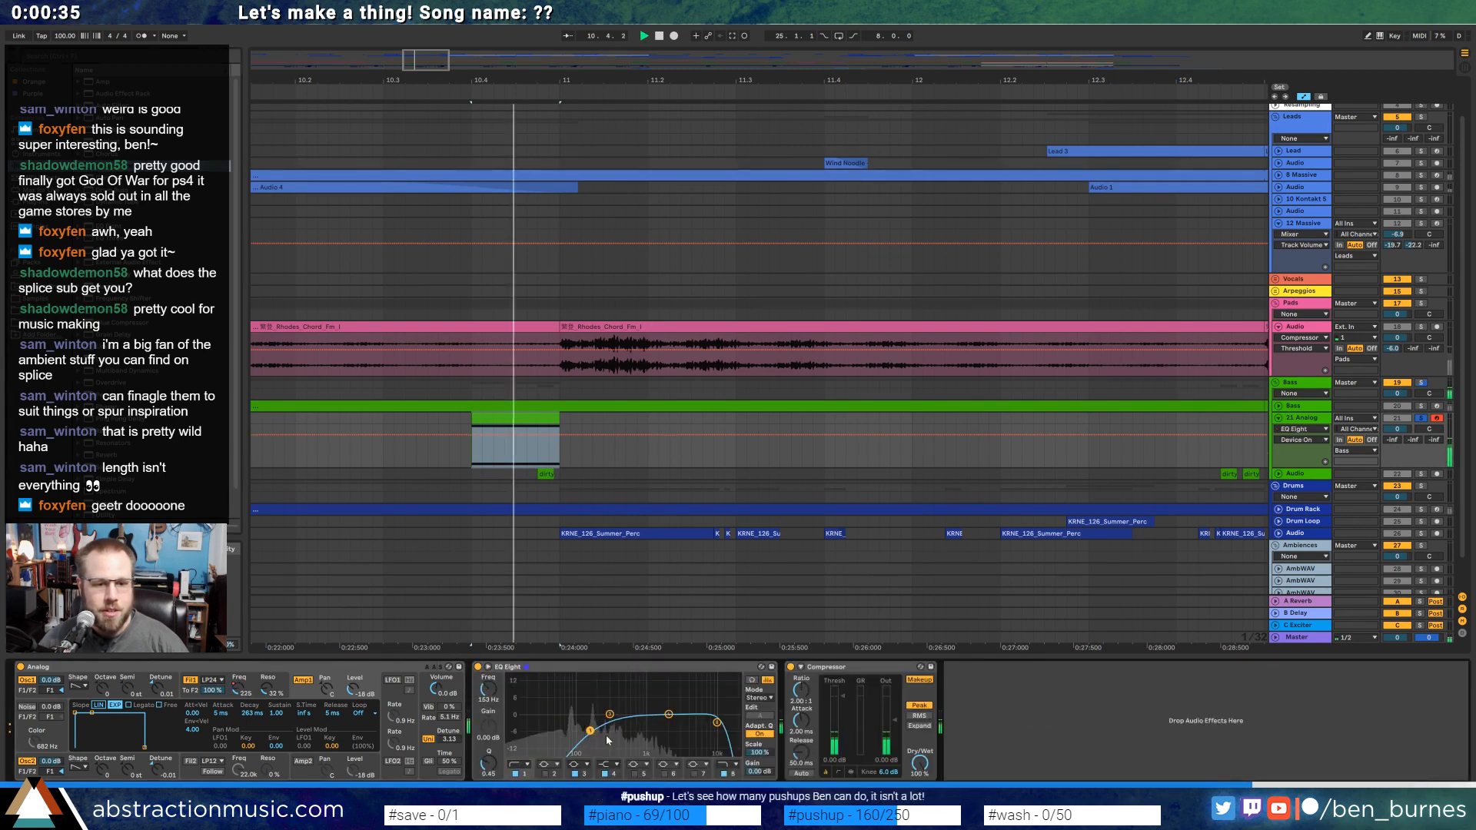
key(space)
Lower the Analog track's Compressor threshold to about -40 dB and audition the compressed note.
drag(843, 713, 842, 744)
key(space)
key(space)
key(space)
key(space)
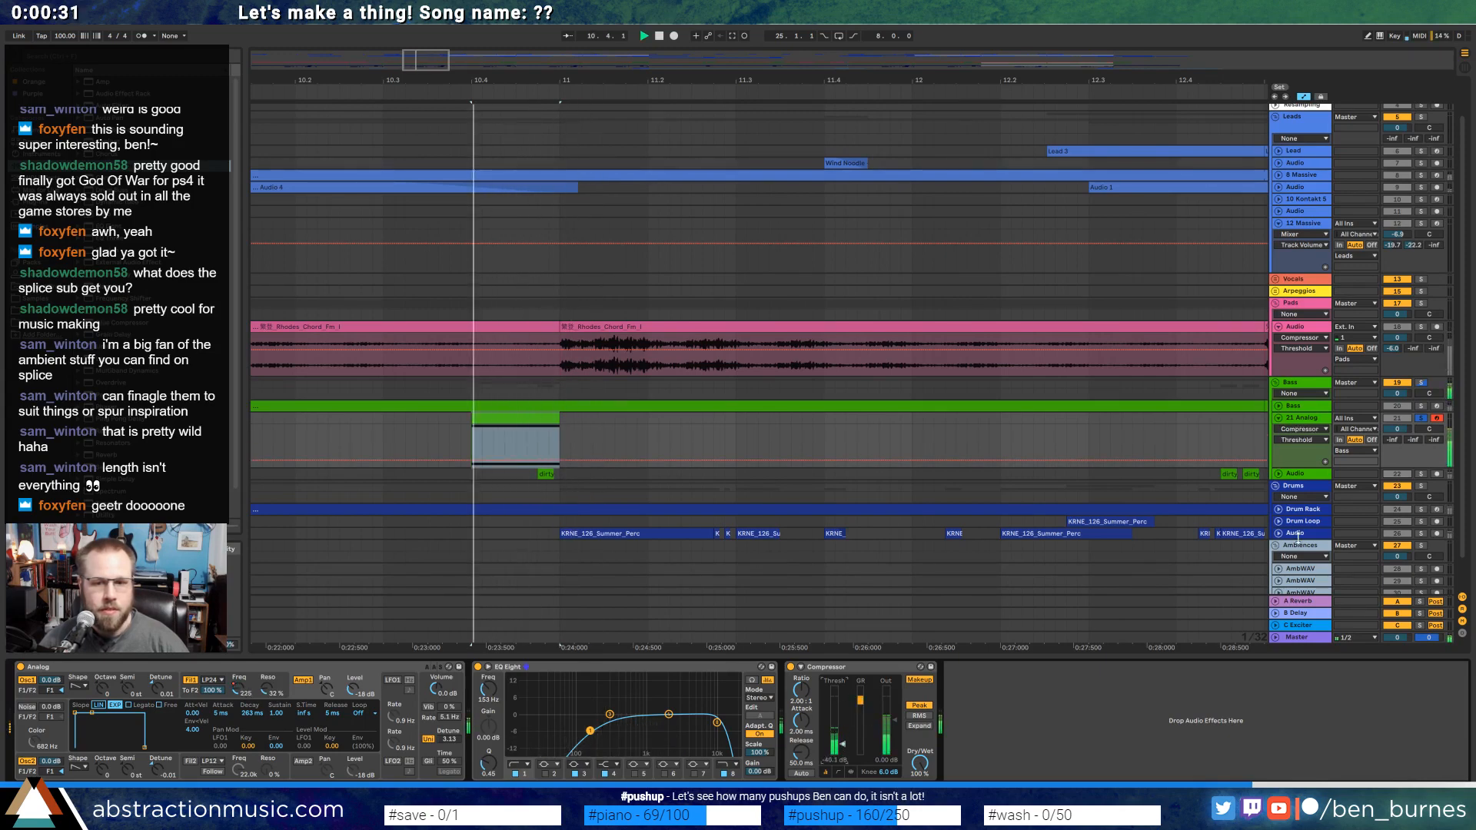
key(space)
Set the Analog track's A Reverb send to about -17.2 dB and raise the Compressor threshold slightly.
mouse_move(1393, 439)
mouse_down()
mouse_move(1414, 423)
mouse_move(1414, 461)
mouse_move(1393, 415)
mouse_up()
key(space)
key(space)
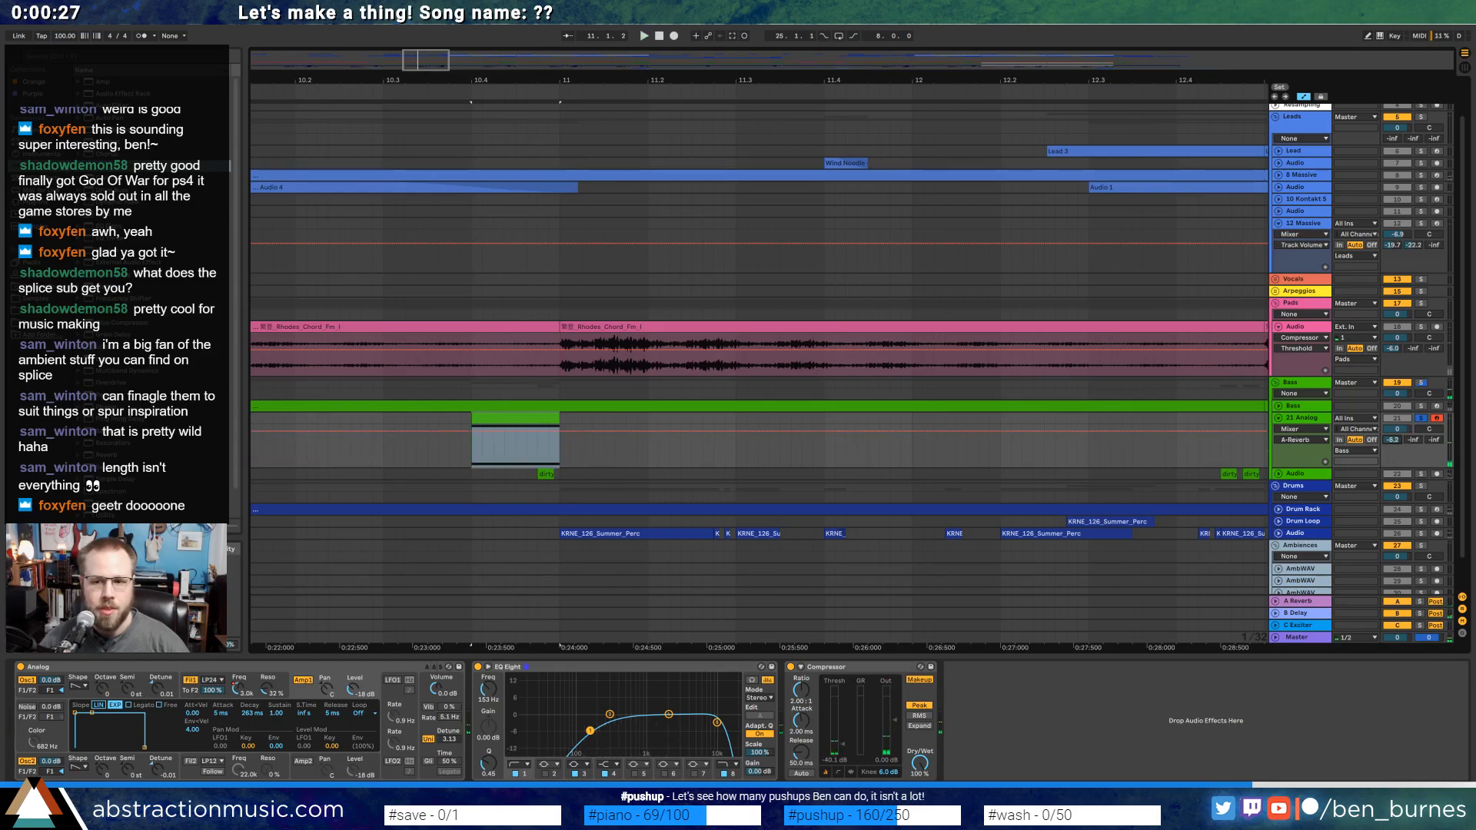
key(space)
drag(852, 756, 853, 747)
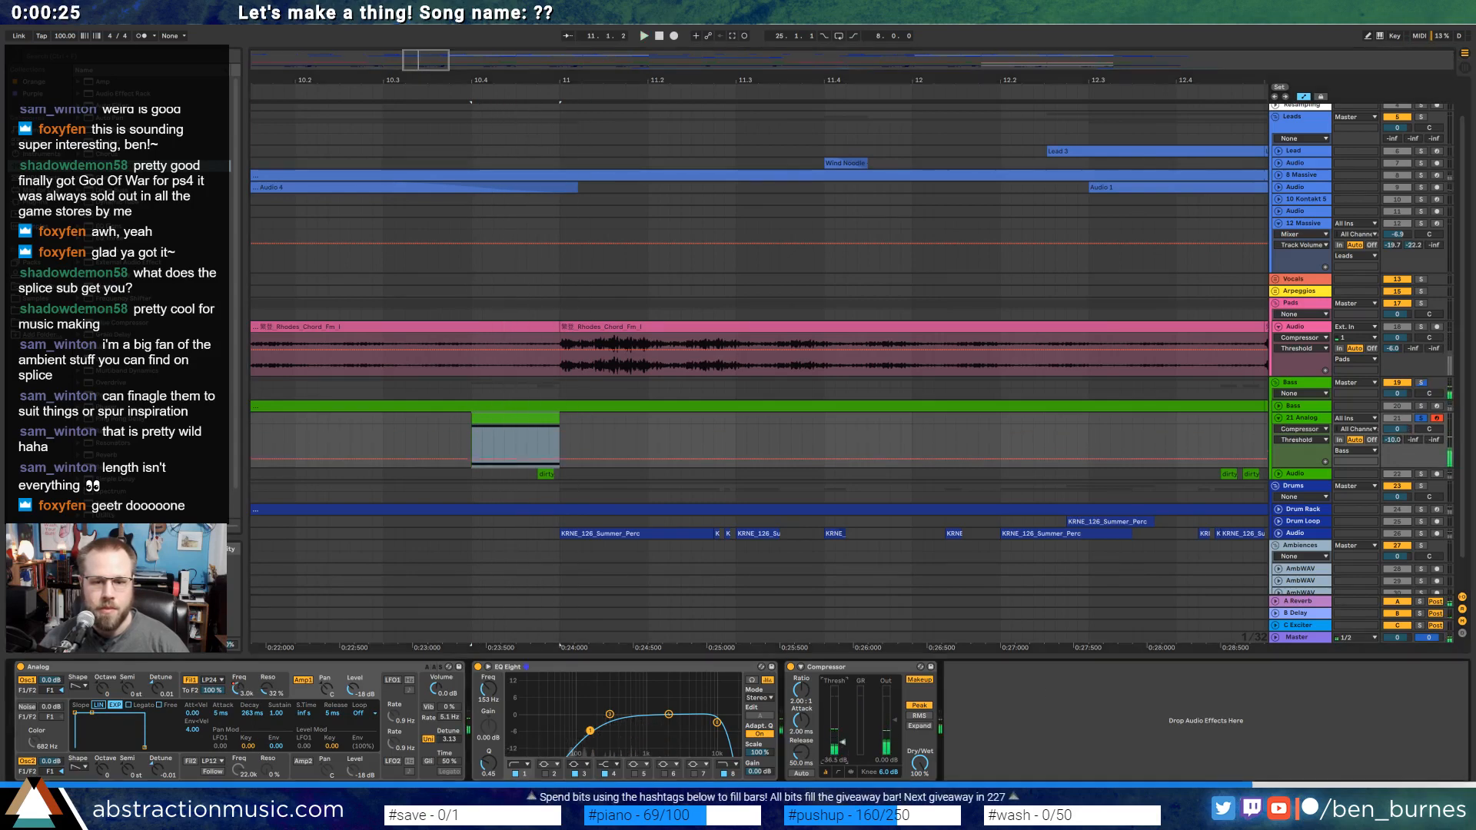
click(1393, 440)
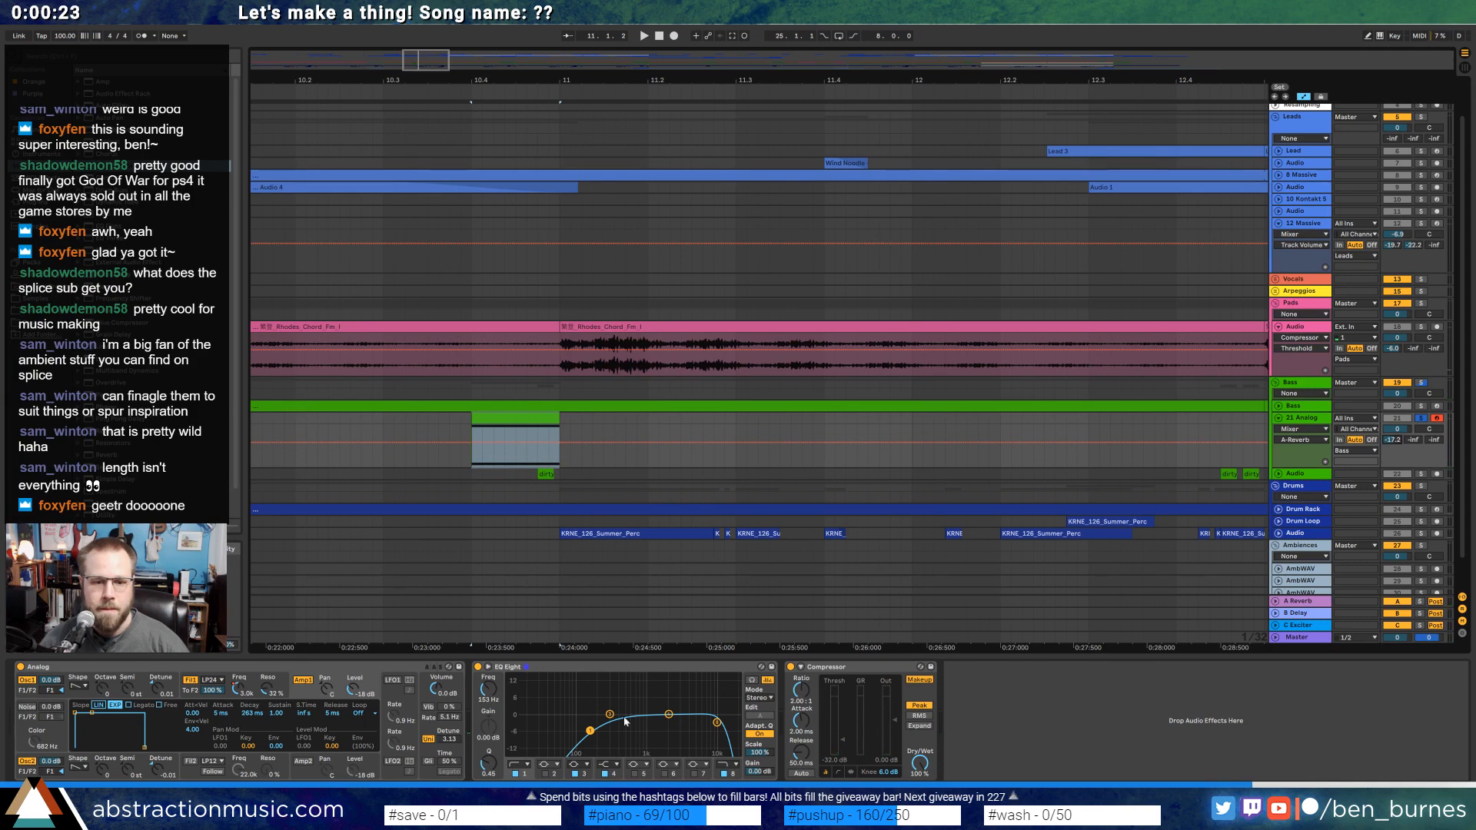
Raise the Analog track's EQ Eight low cut to about 178 Hz and audition the clip.
drag(590, 731, 594, 732)
key(space)
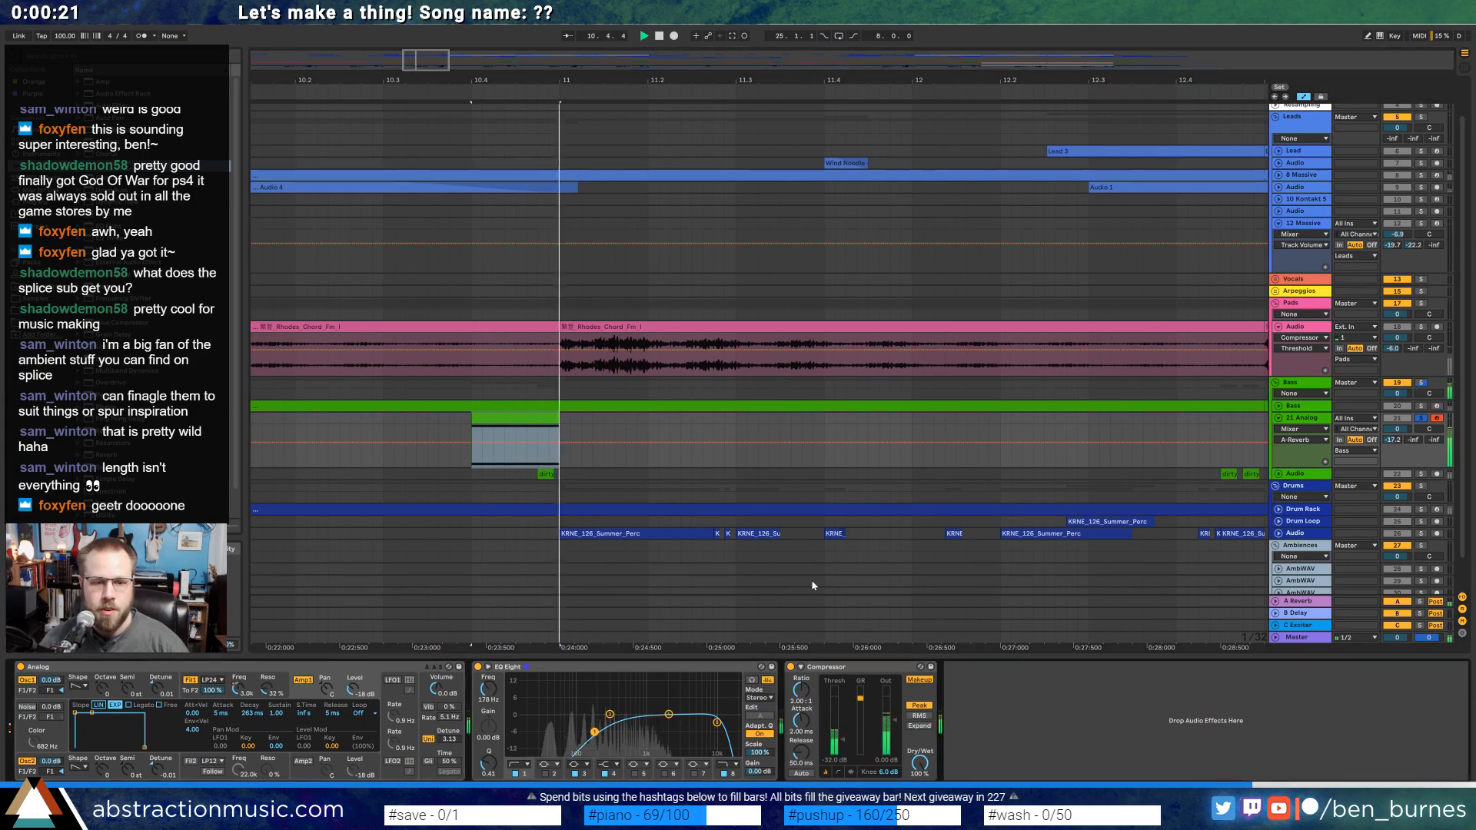
key(space)
key(space)
Lengthen the Analog patch's amp attack to about 109 ms, replaying the clip between adjustments.
key(space)
key(space)
key(space)
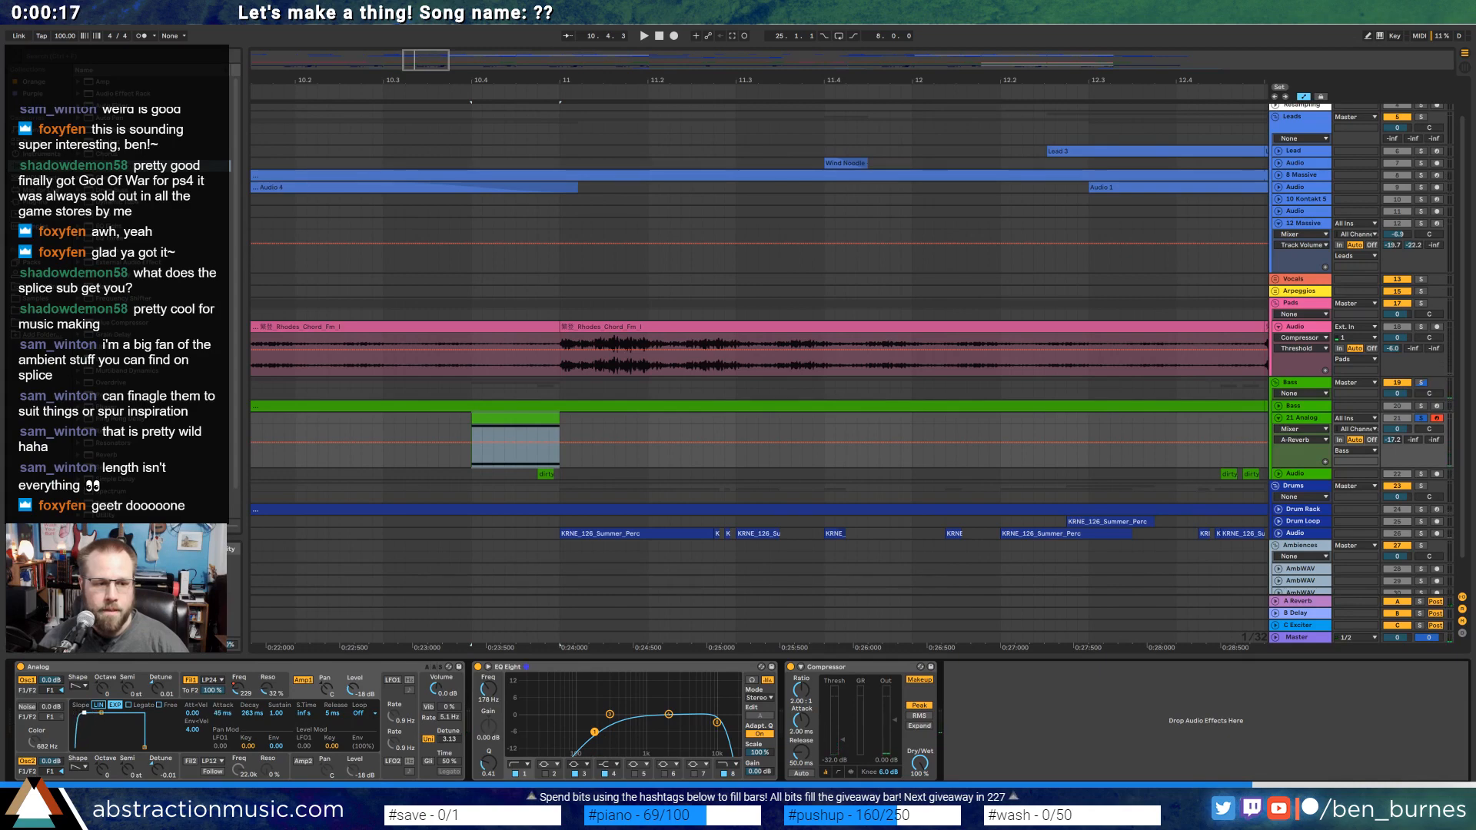
key(space)
key(space)
drag(94, 714, 89, 714)
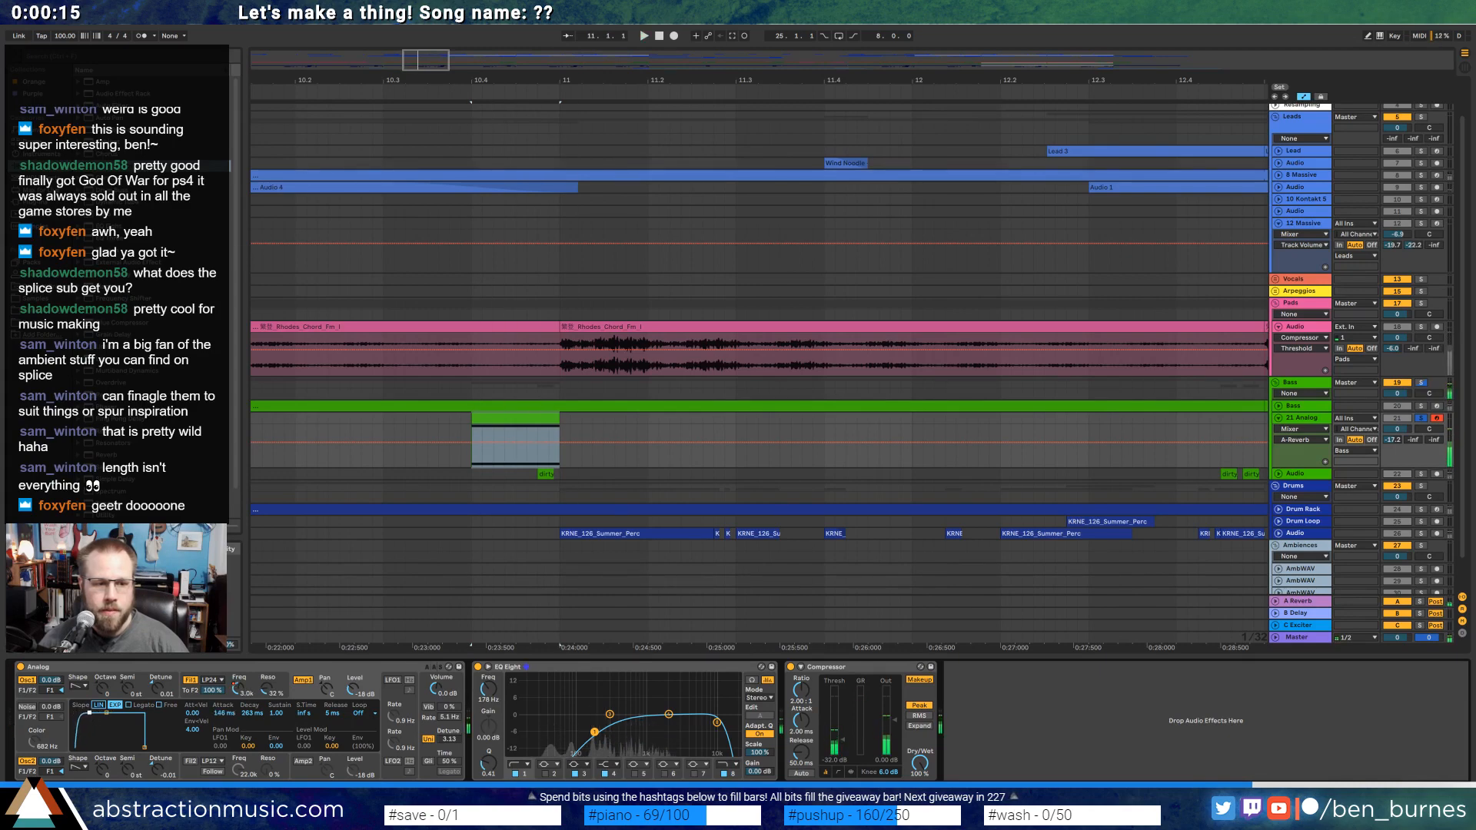
key(space)
key(space)
Unsolo the Analog track and play the passage leading into bar 11 with the full mix.
click(1421, 419)
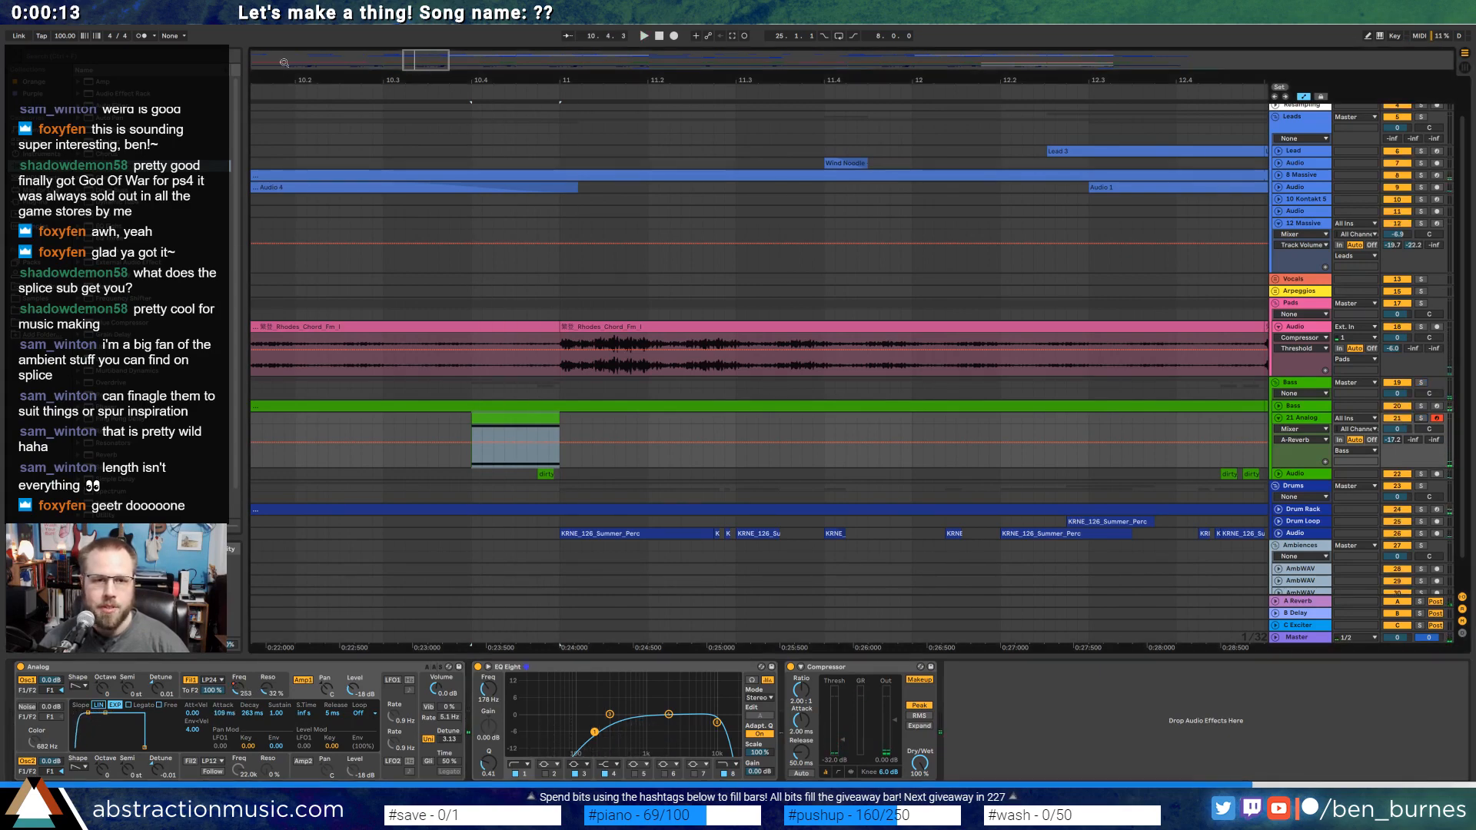
click(294, 93)
drag(422, 61, 423, 23)
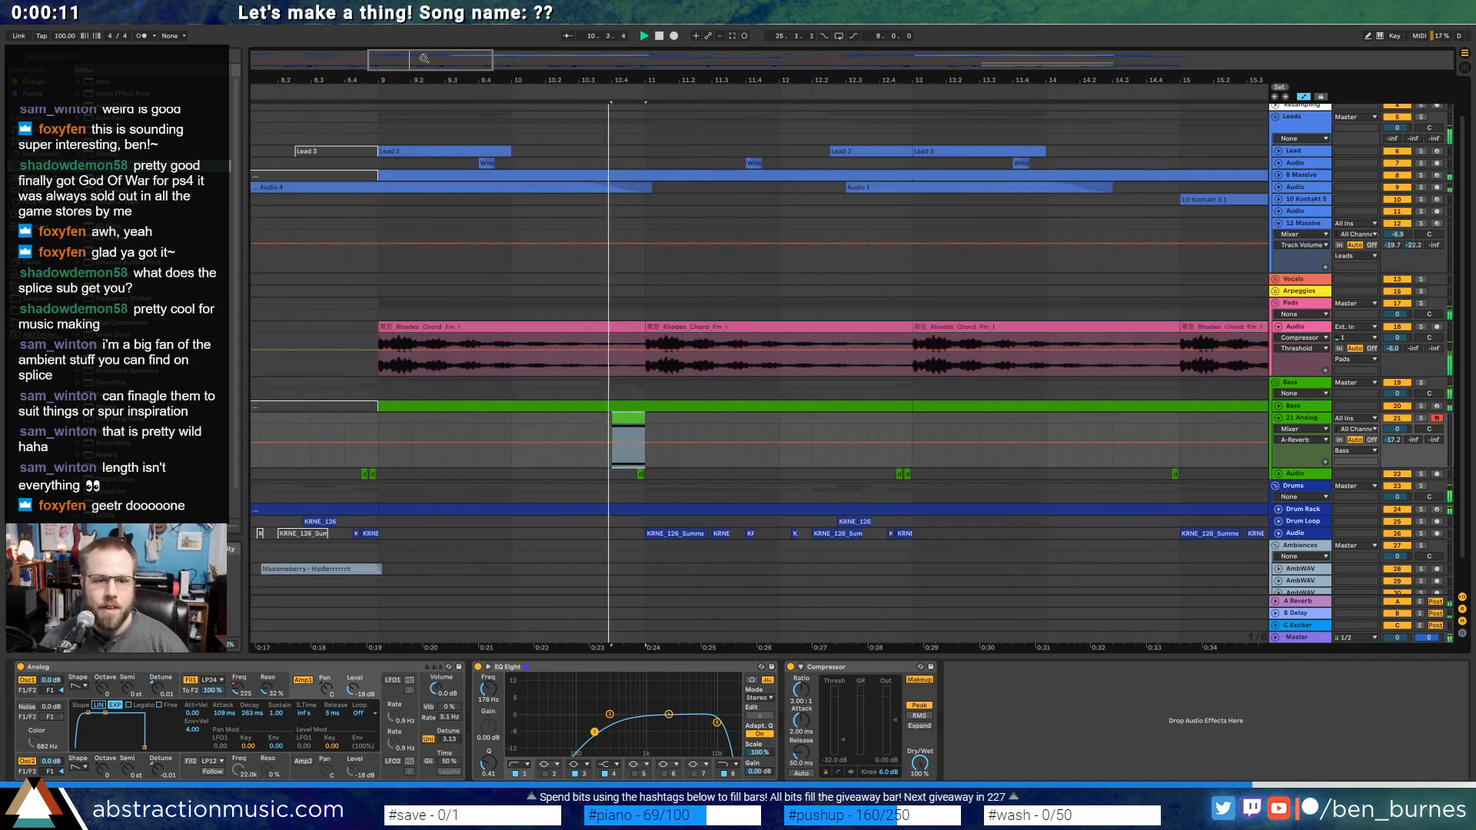
key(space)
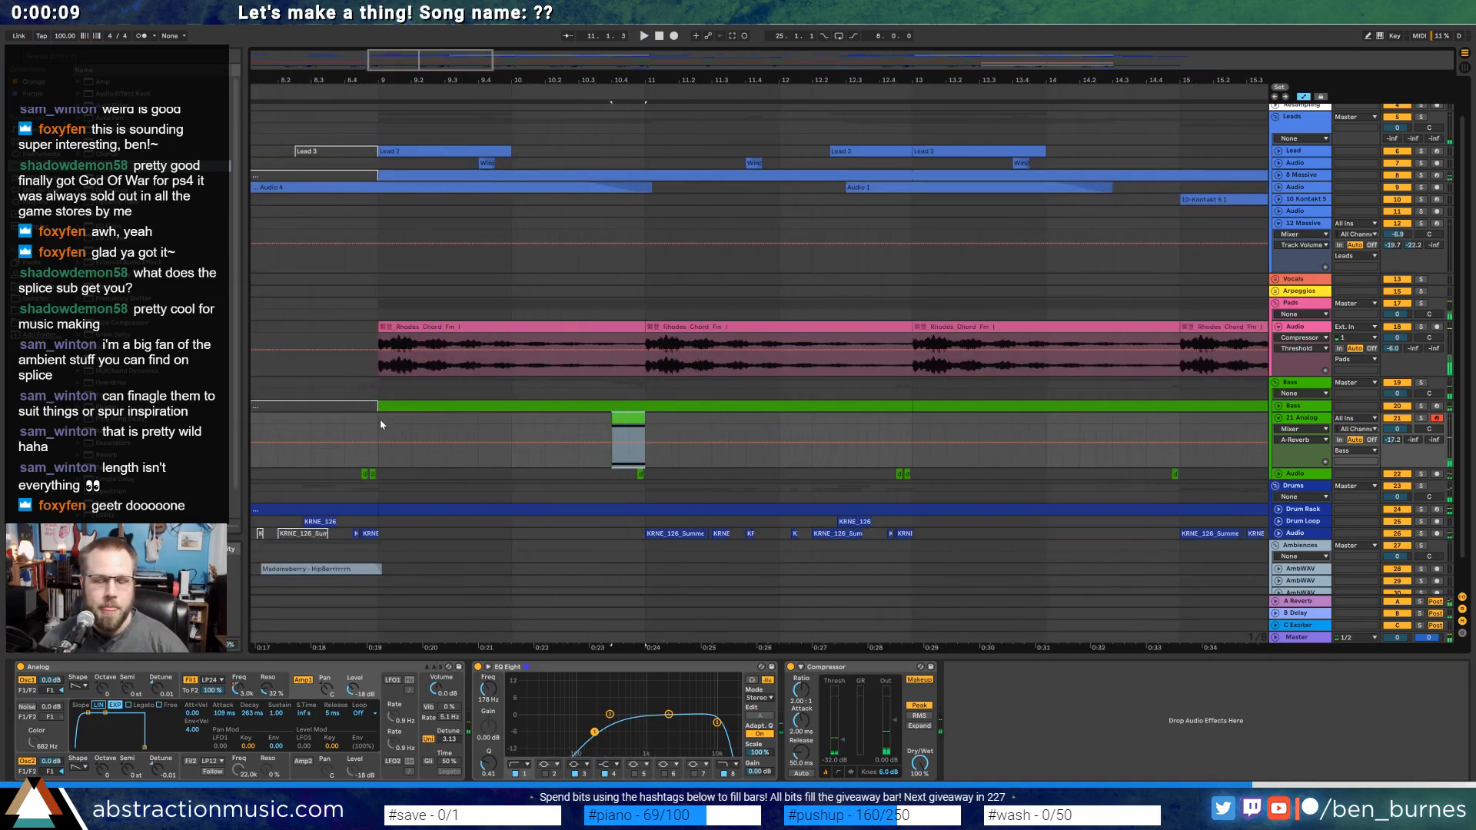
Duplicate bars 9 to 13 of the Analog track six times, extending the repeats up to bar 37.
drag(380, 422, 915, 432)
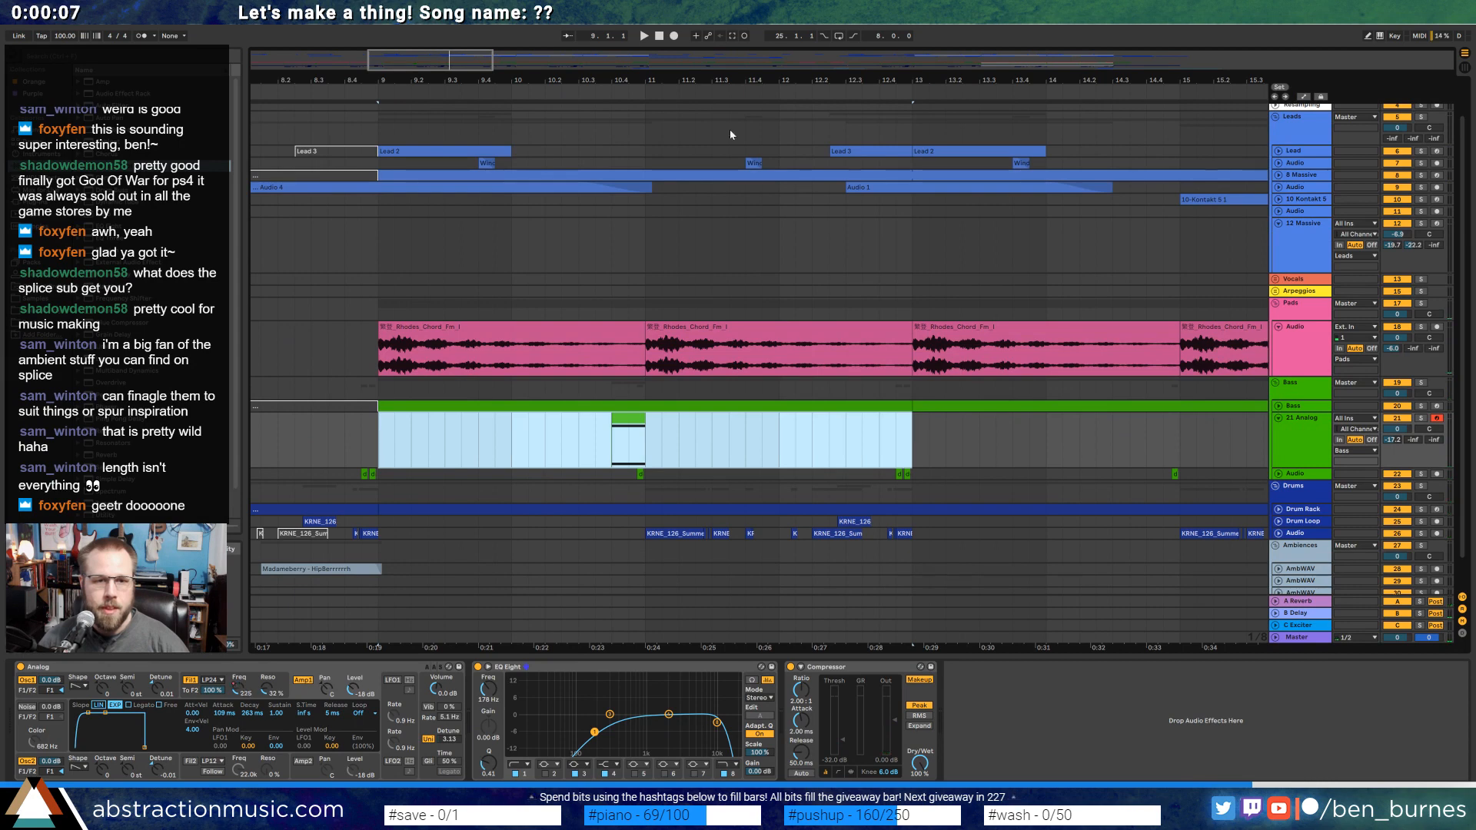
key(ctrl+d)
key(ctrl+d)
key(ctrl+d)
drag(571, 61, 570, 32)
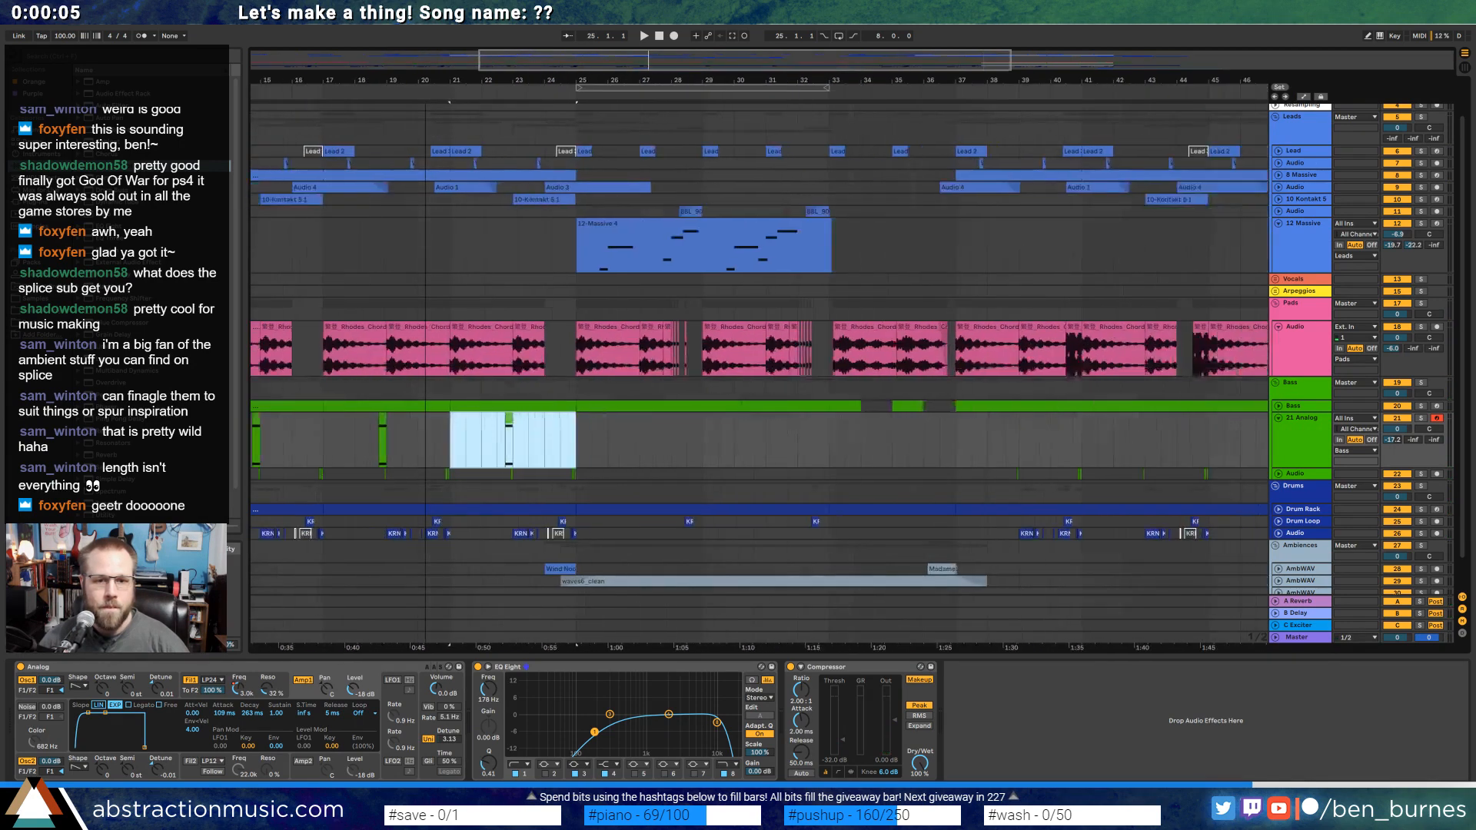
key(ctrl+d)
key(ctrl+d)
key(ctrl+d)
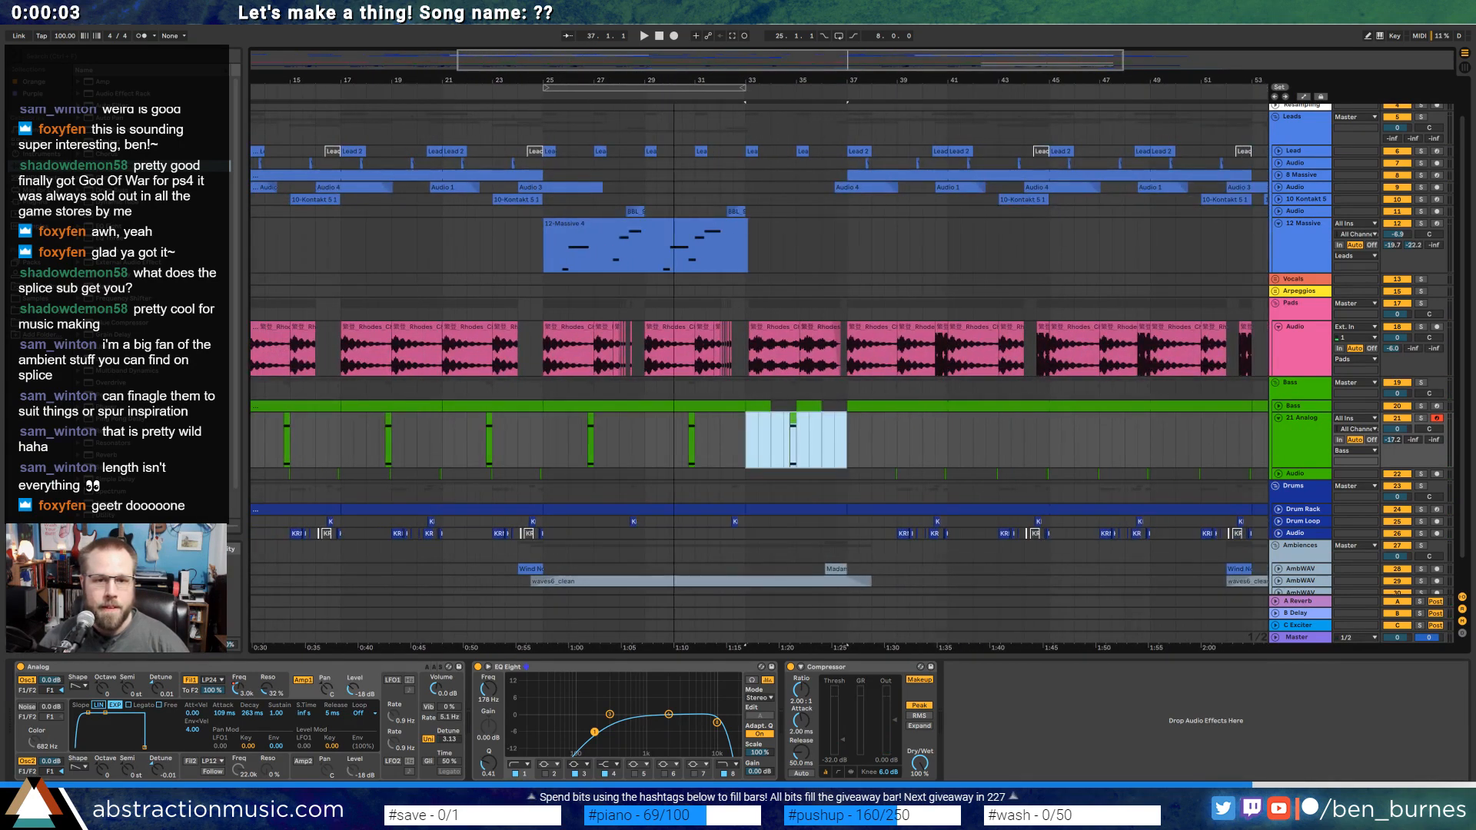
Paste the Analog clips from bars 9 to 33 at bar 37, and delete the copies in bars 33 to 37 and beyond bar 53.
drag(675, 80, 675, 58)
drag(794, 444, 321, 433)
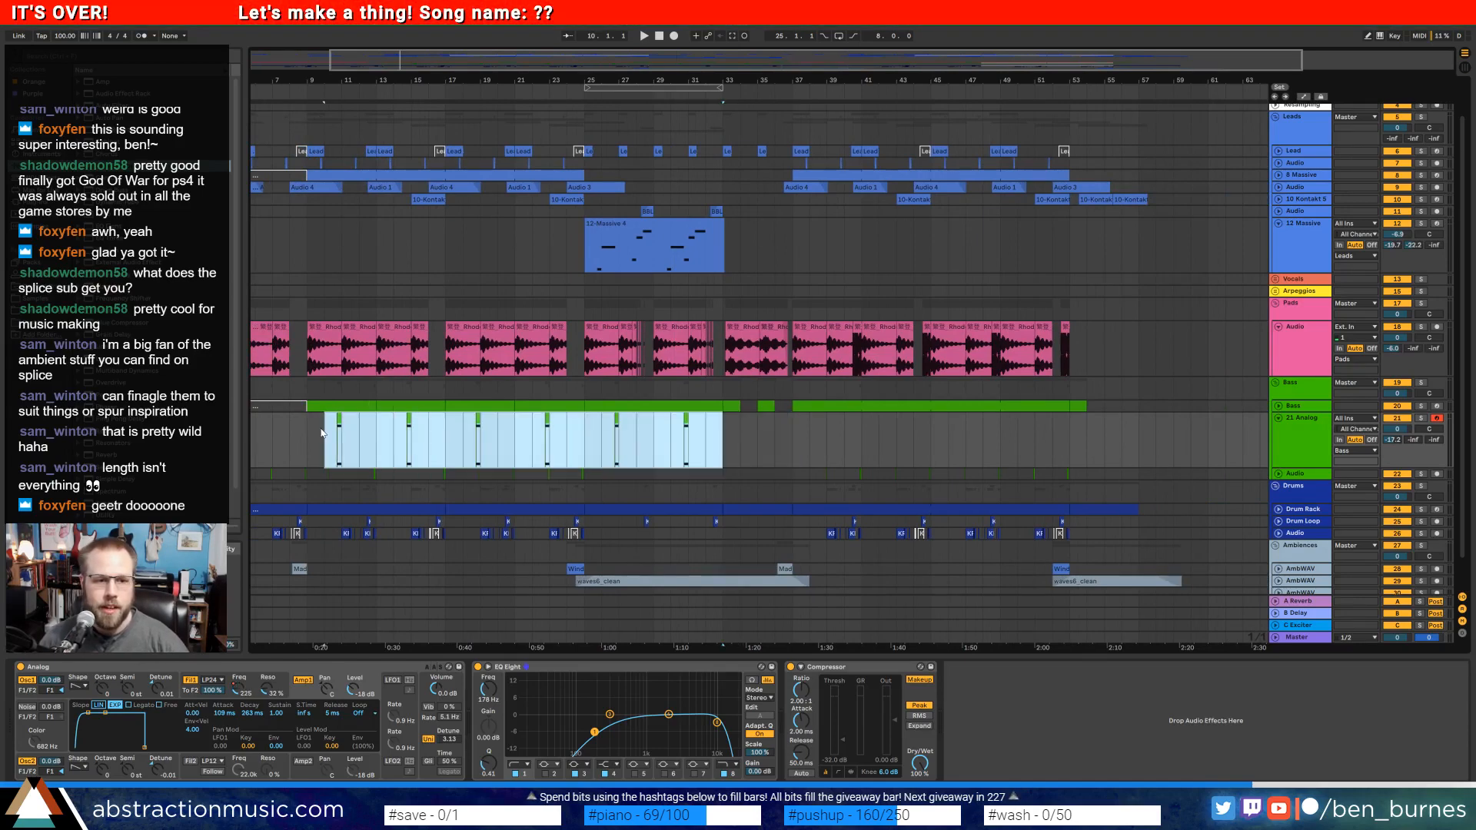
click(794, 454)
key(ctrl+v)
drag(1241, 440, 1144, 427)
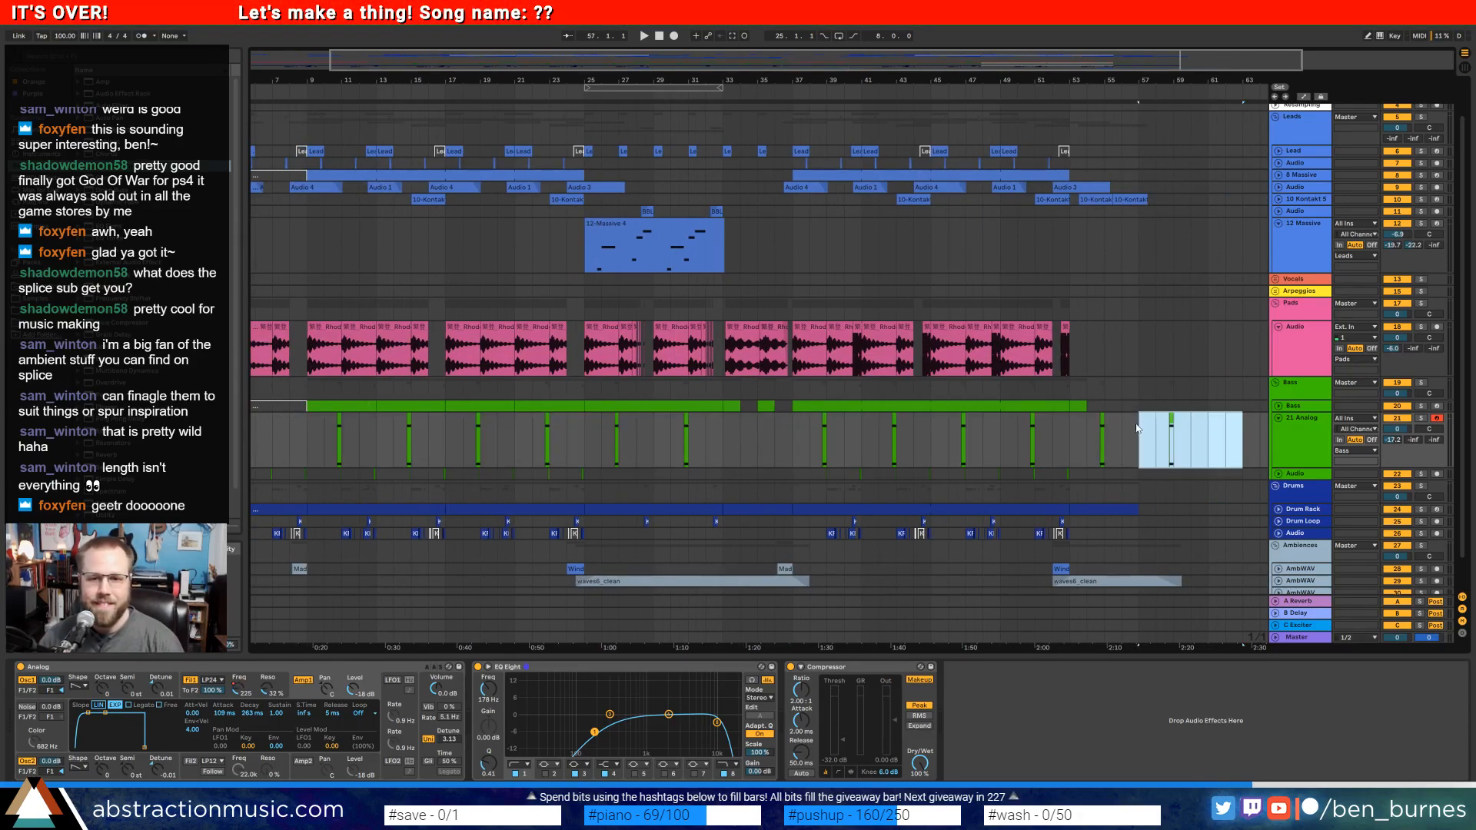
click(1174, 434)
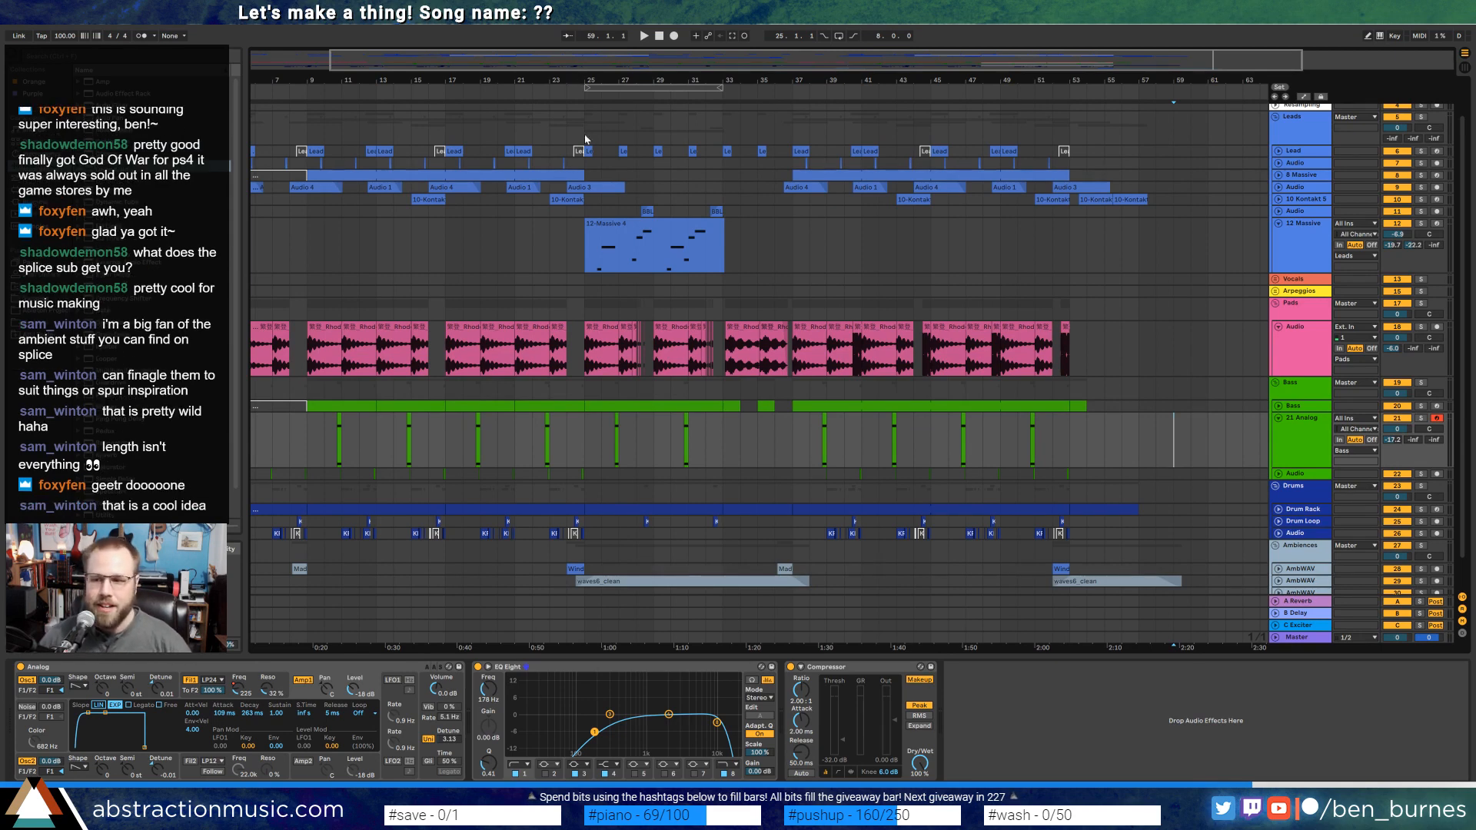
Play the song from the start and set the Master's Glue Compressor to about 5.24 dB makeup and -8.57 dB threshold.
drag(822, 64, 823, 46)
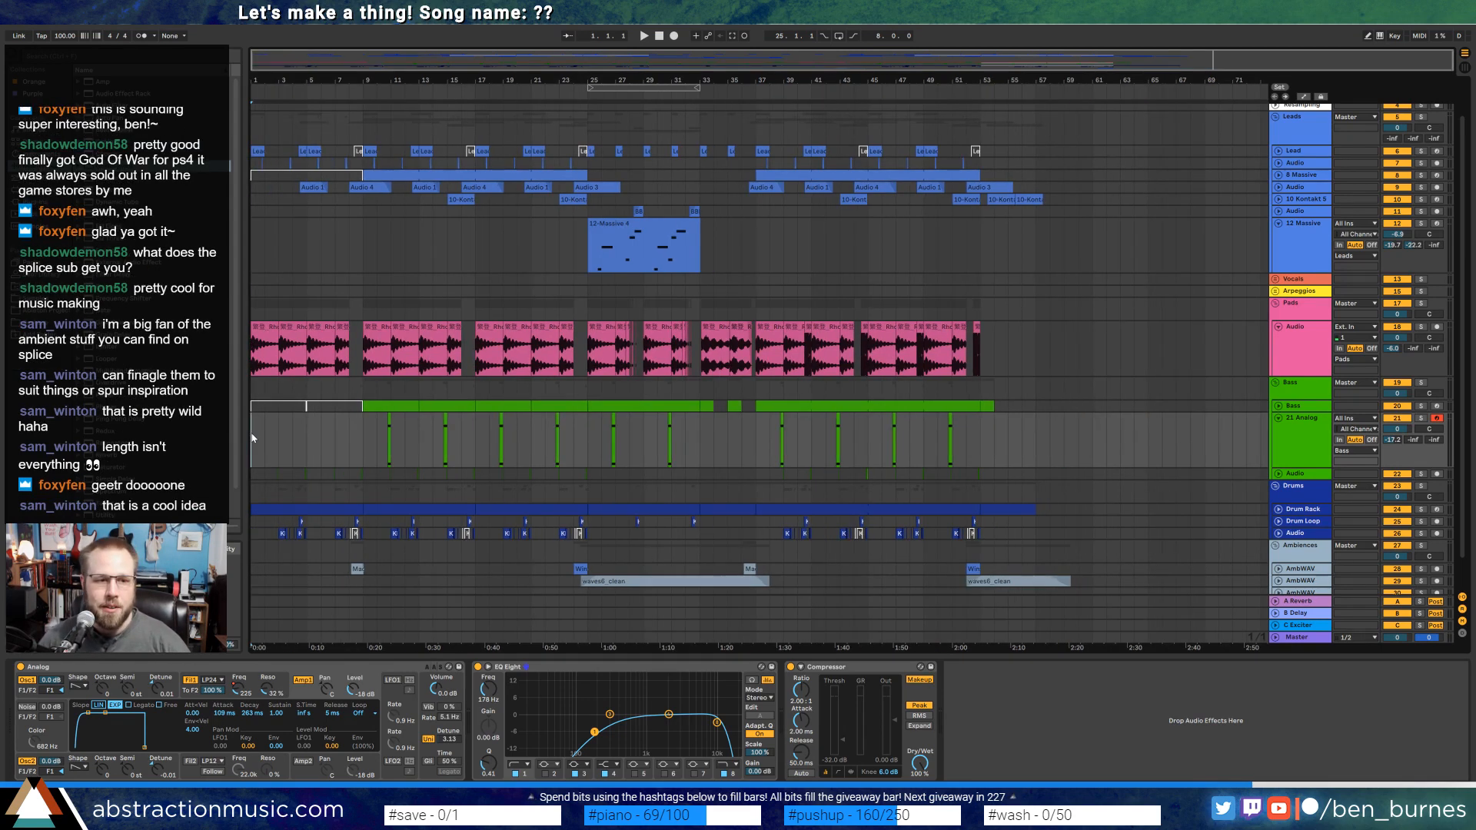
click(1296, 639)
key(space)
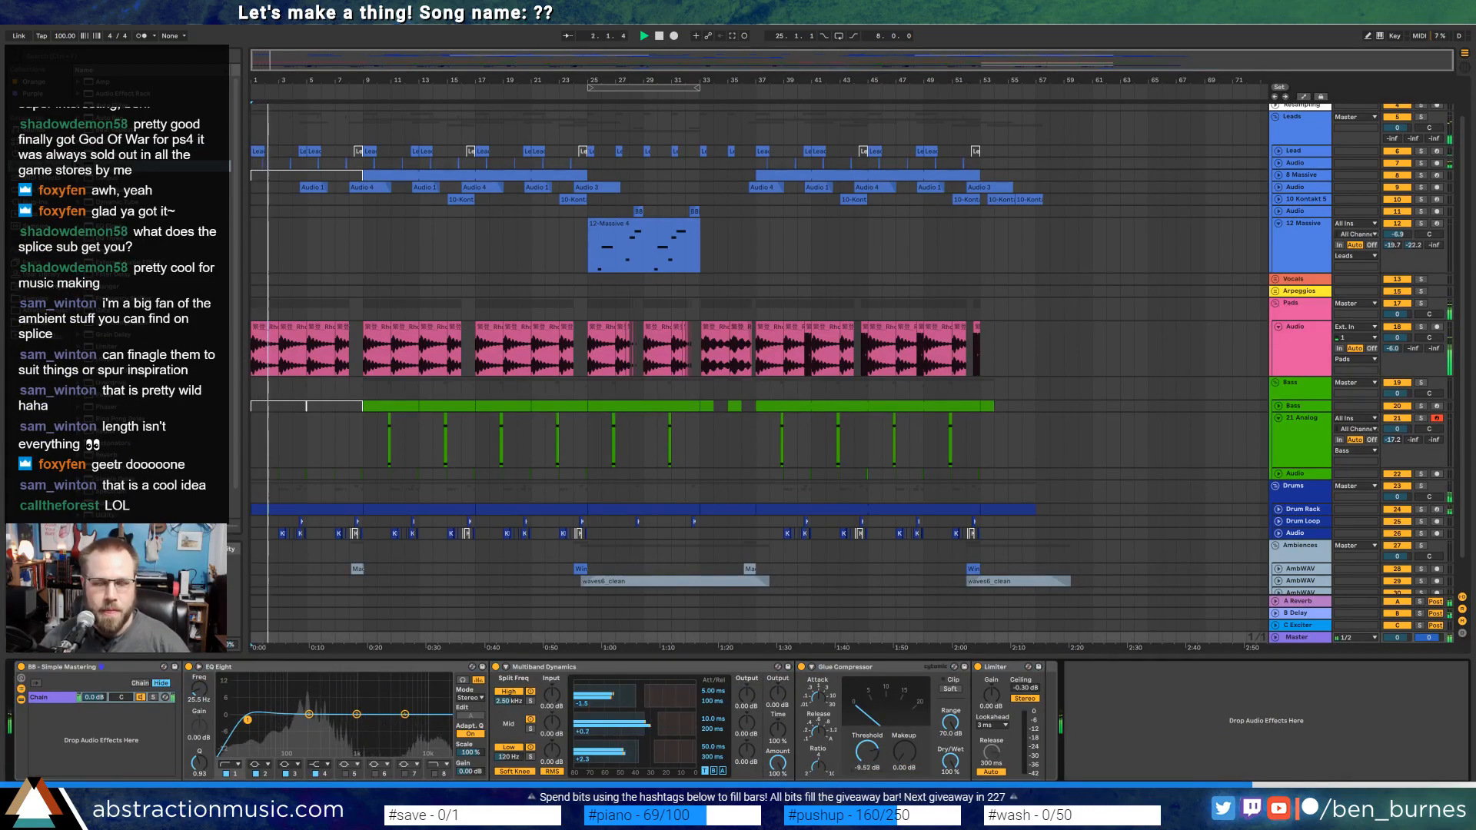
mouse_move(909, 754)
mouse_down()
mouse_move(909, 723)
mouse_move(868, 747)
mouse_move(900, 744)
mouse_up()
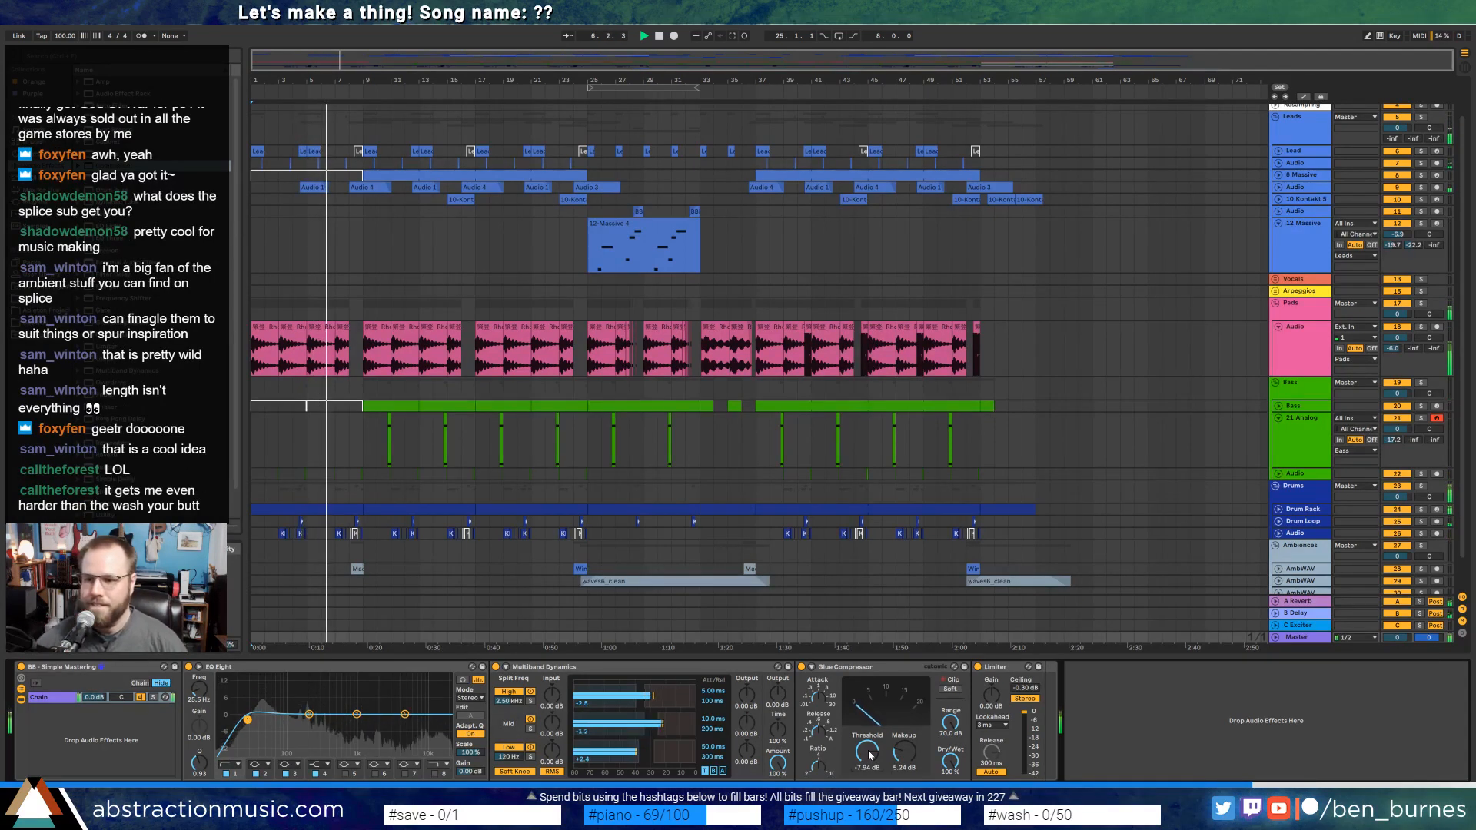
drag(869, 755, 869, 761)
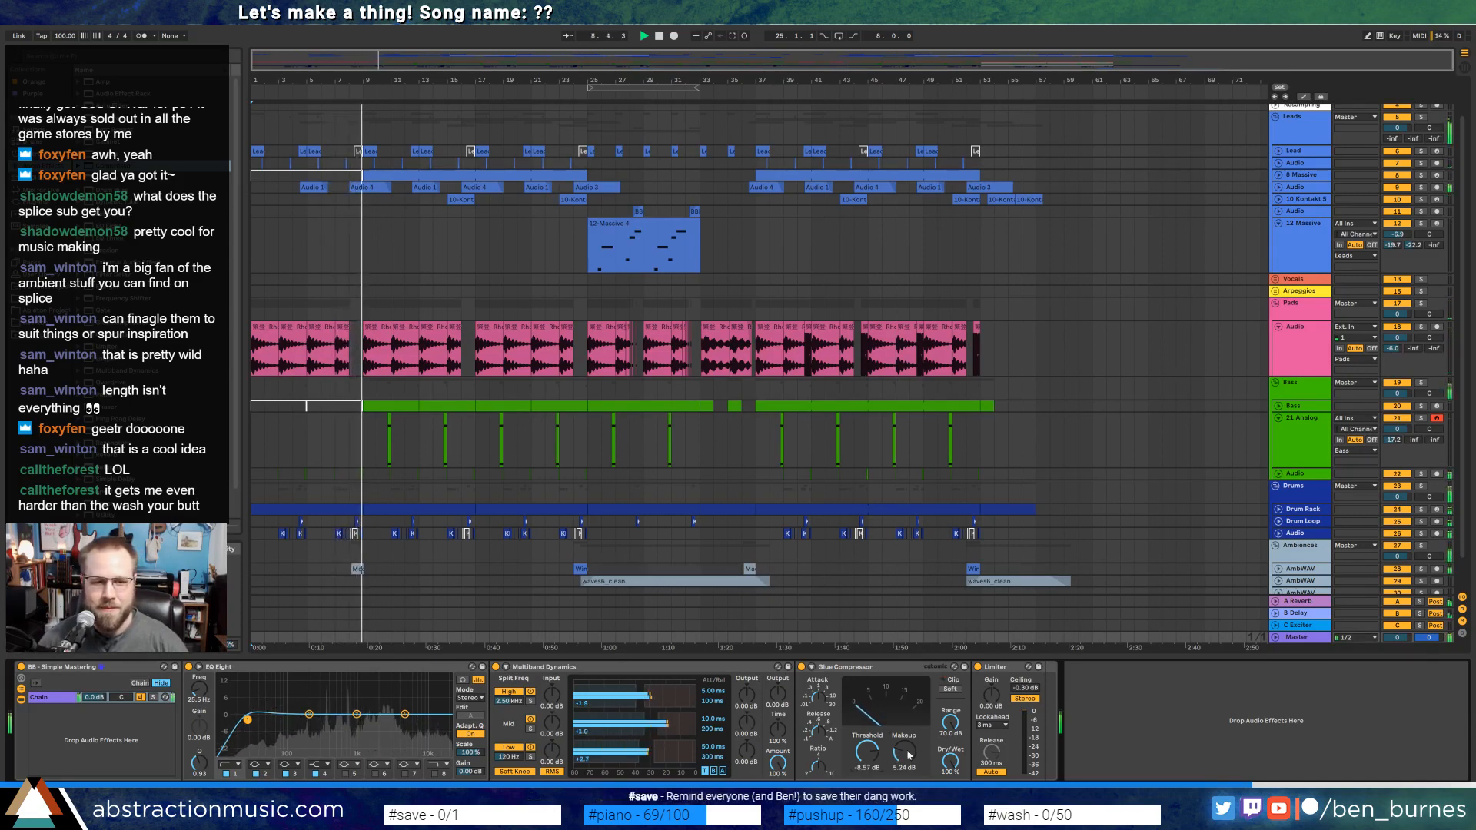
Select and unfold the Leads group's audio track that uses Guitar Rig 5 while the song plays.
click(1267, 189)
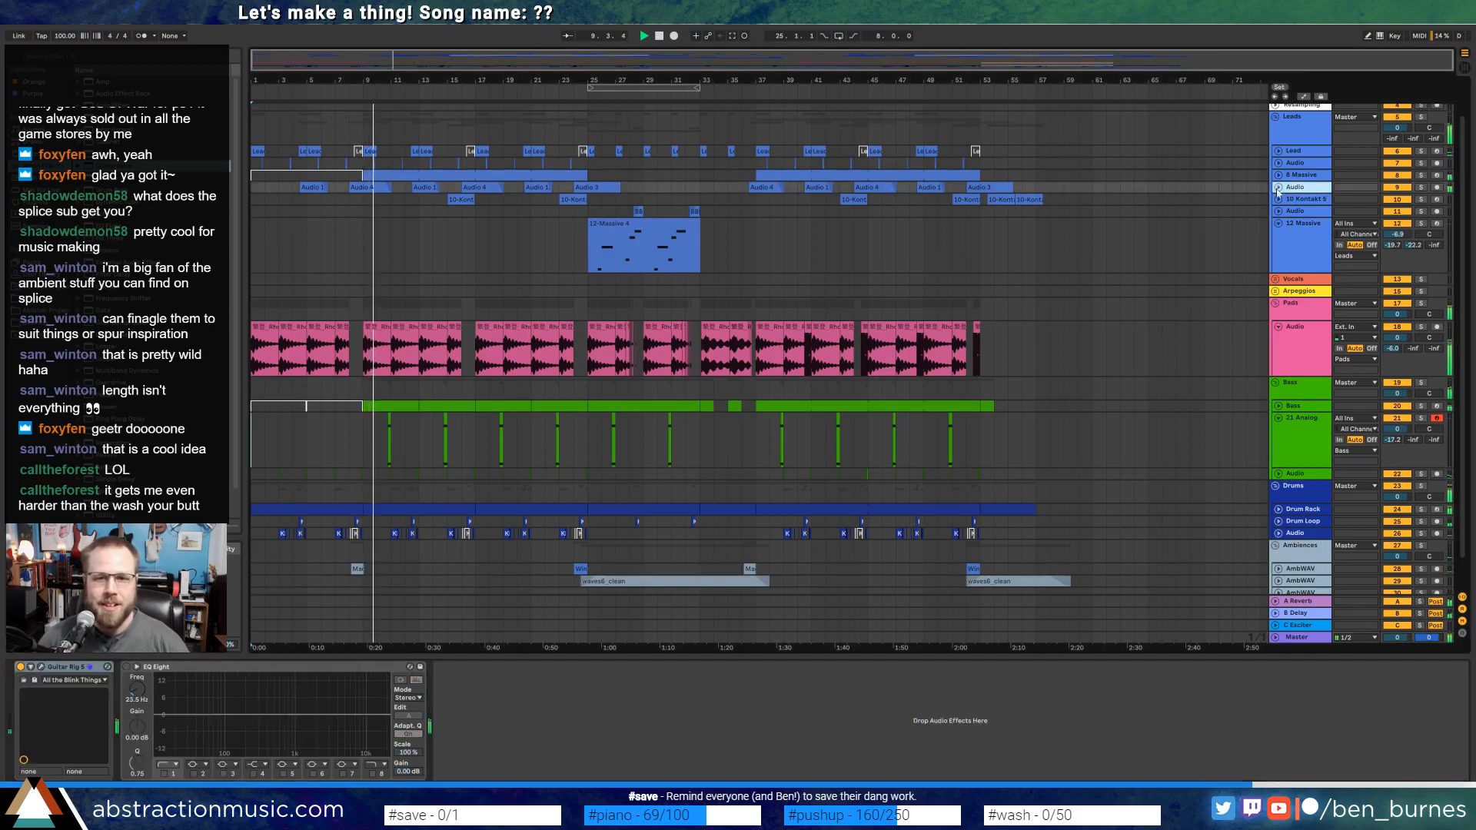
click(1278, 187)
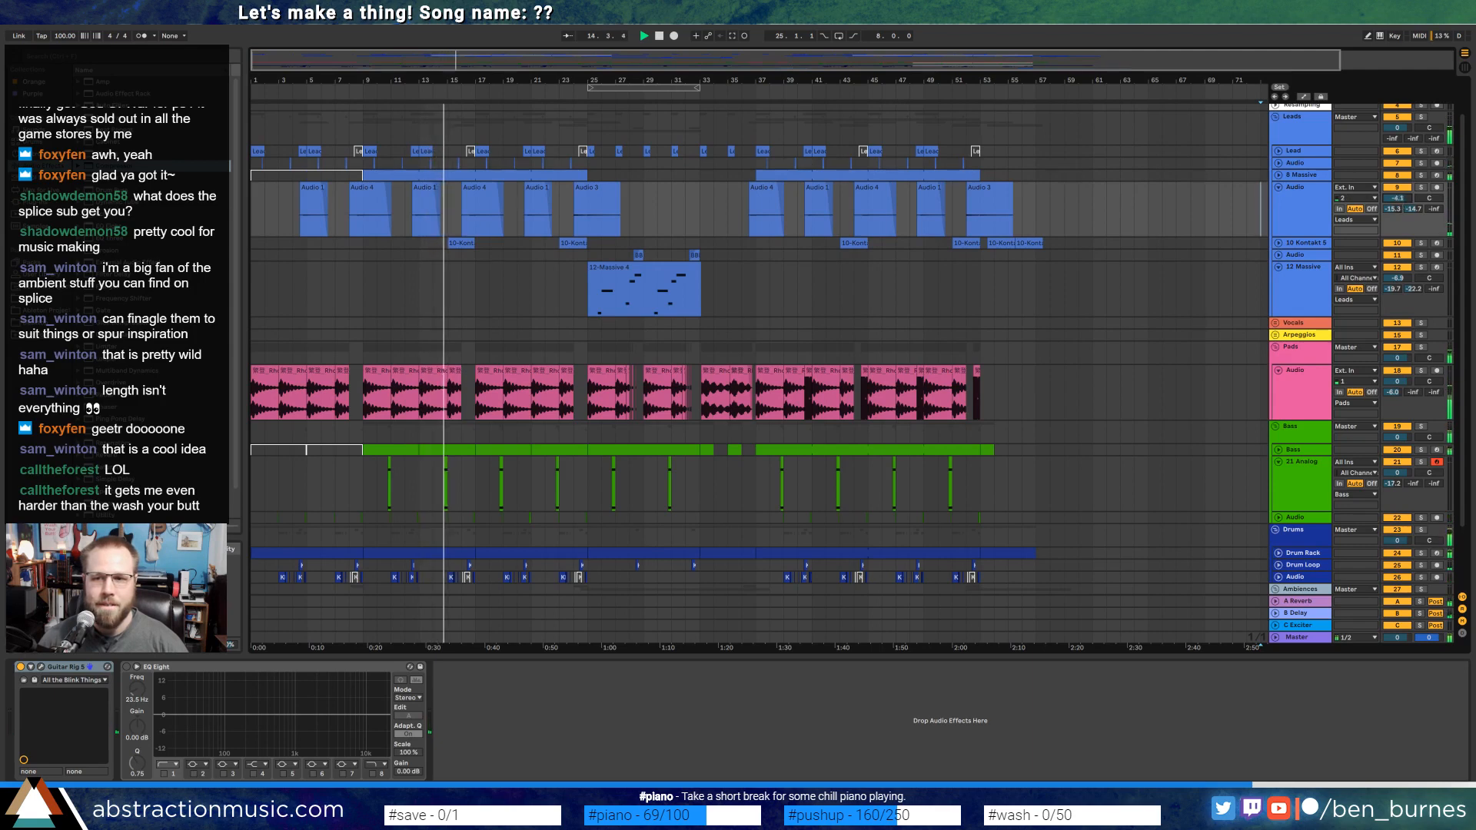
Fold the Guitar Rig audio track, then unfold the 8 Massive track and open its clip at bars 9 to 25 for note editing.
click(1279, 186)
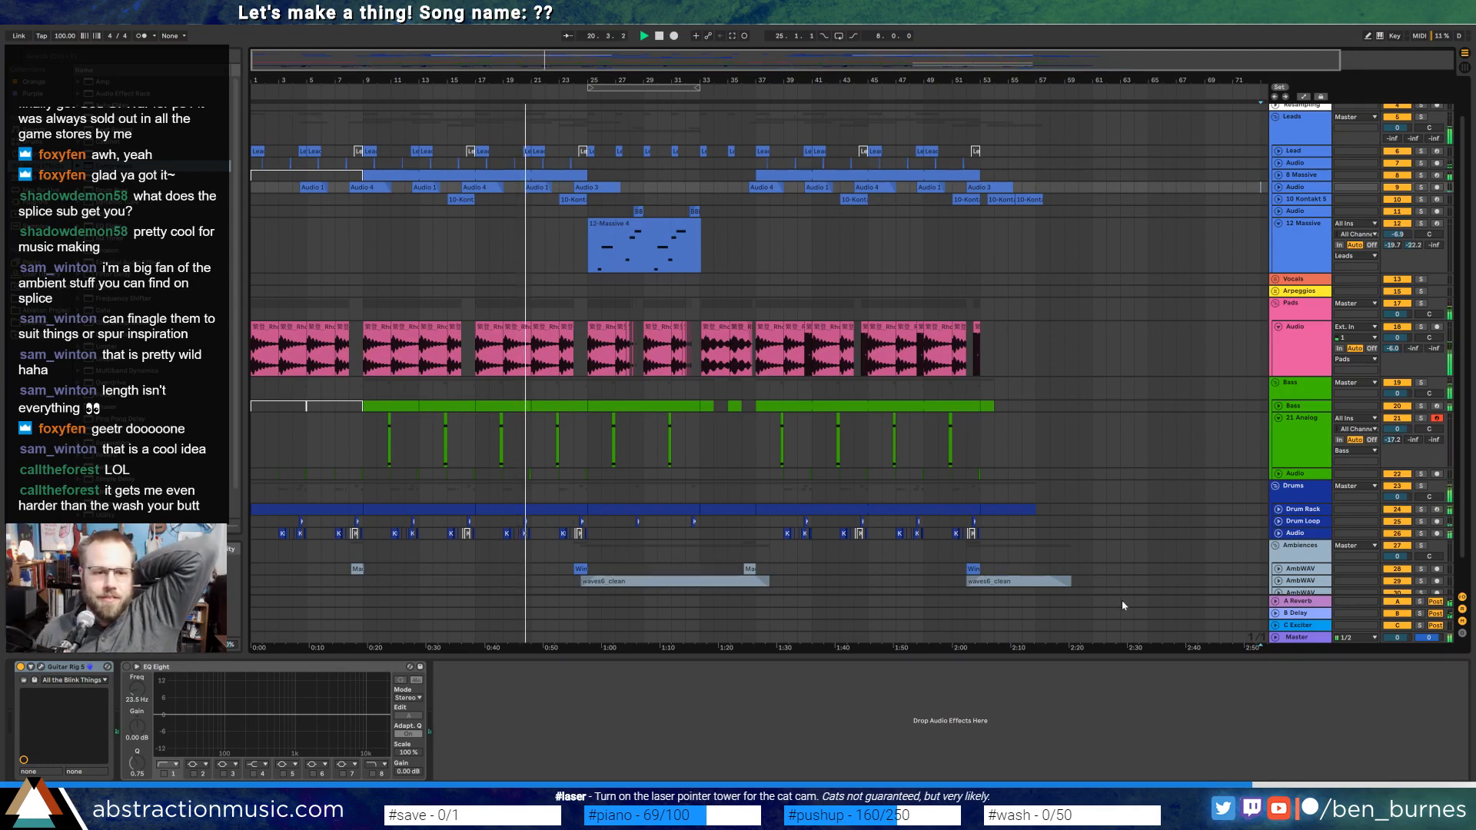
click(1316, 637)
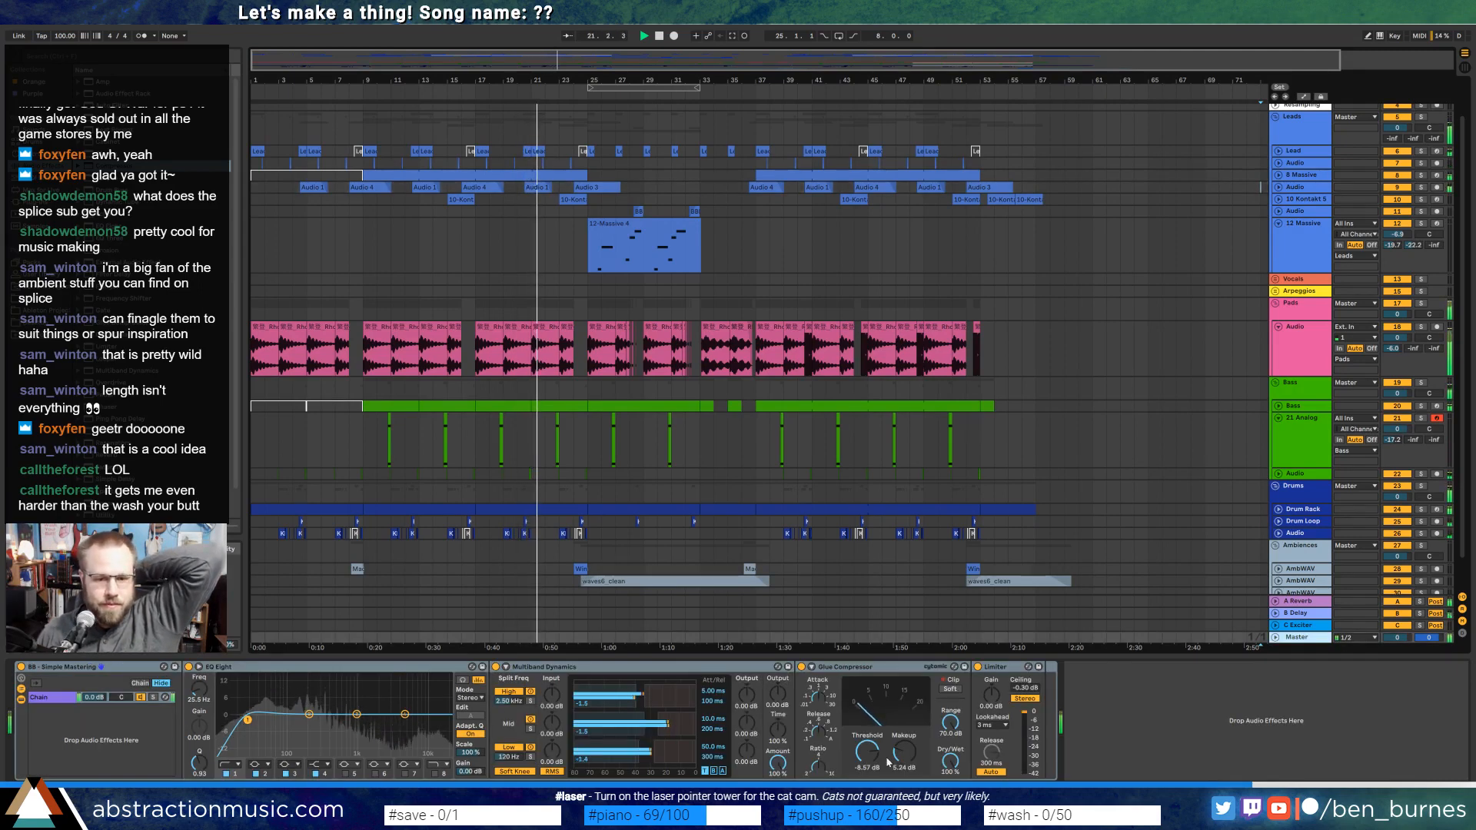
click(1302, 175)
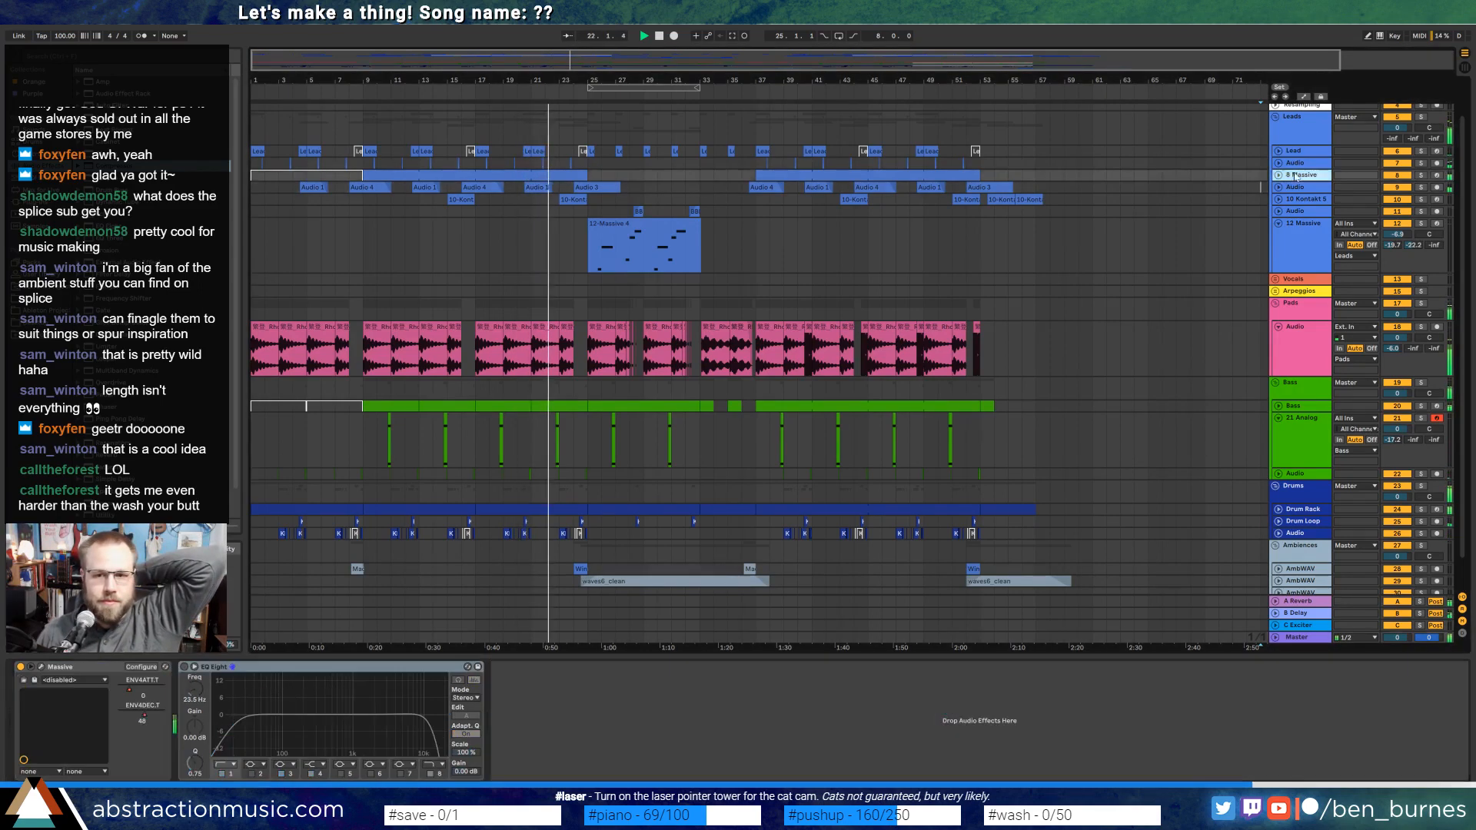
click(1278, 175)
double_click(583, 193)
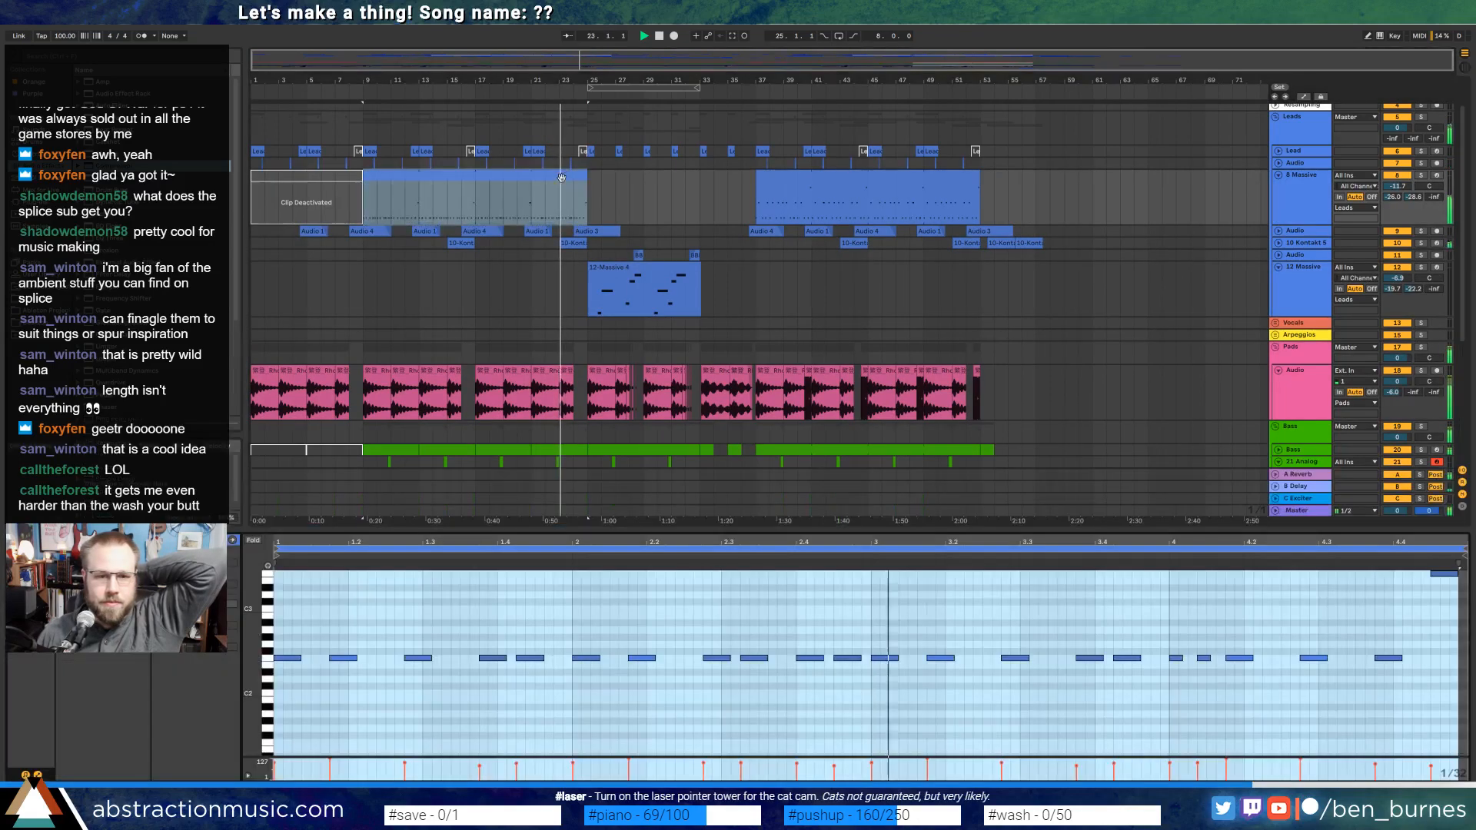
Replace the longer note just before 4.2 in the 8 Massive clip with two duplicates of the short note preceding it.
click(1190, 708)
scroll(1248, 692, up, 3)
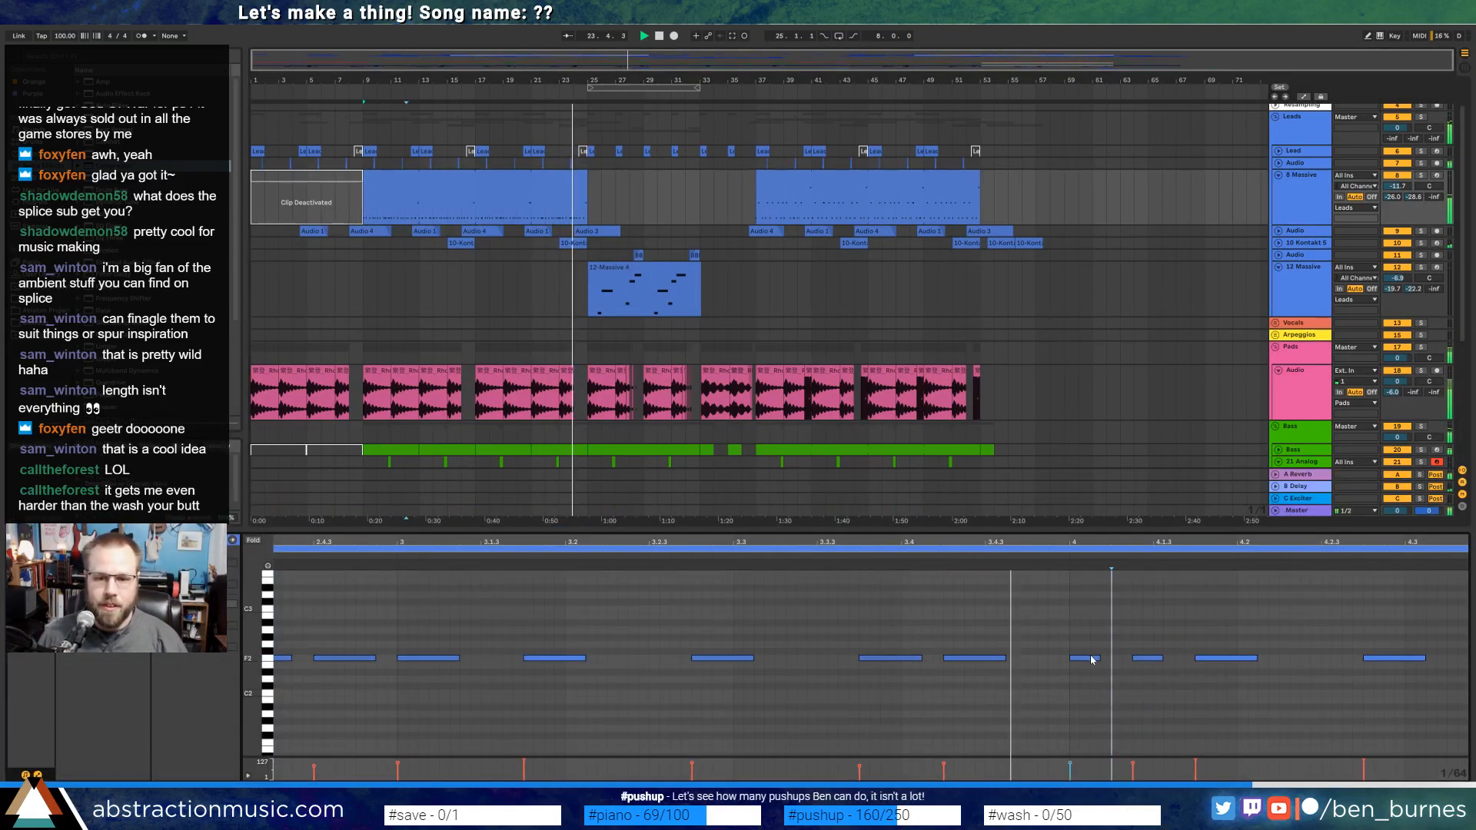
click(1255, 659)
click(1258, 659)
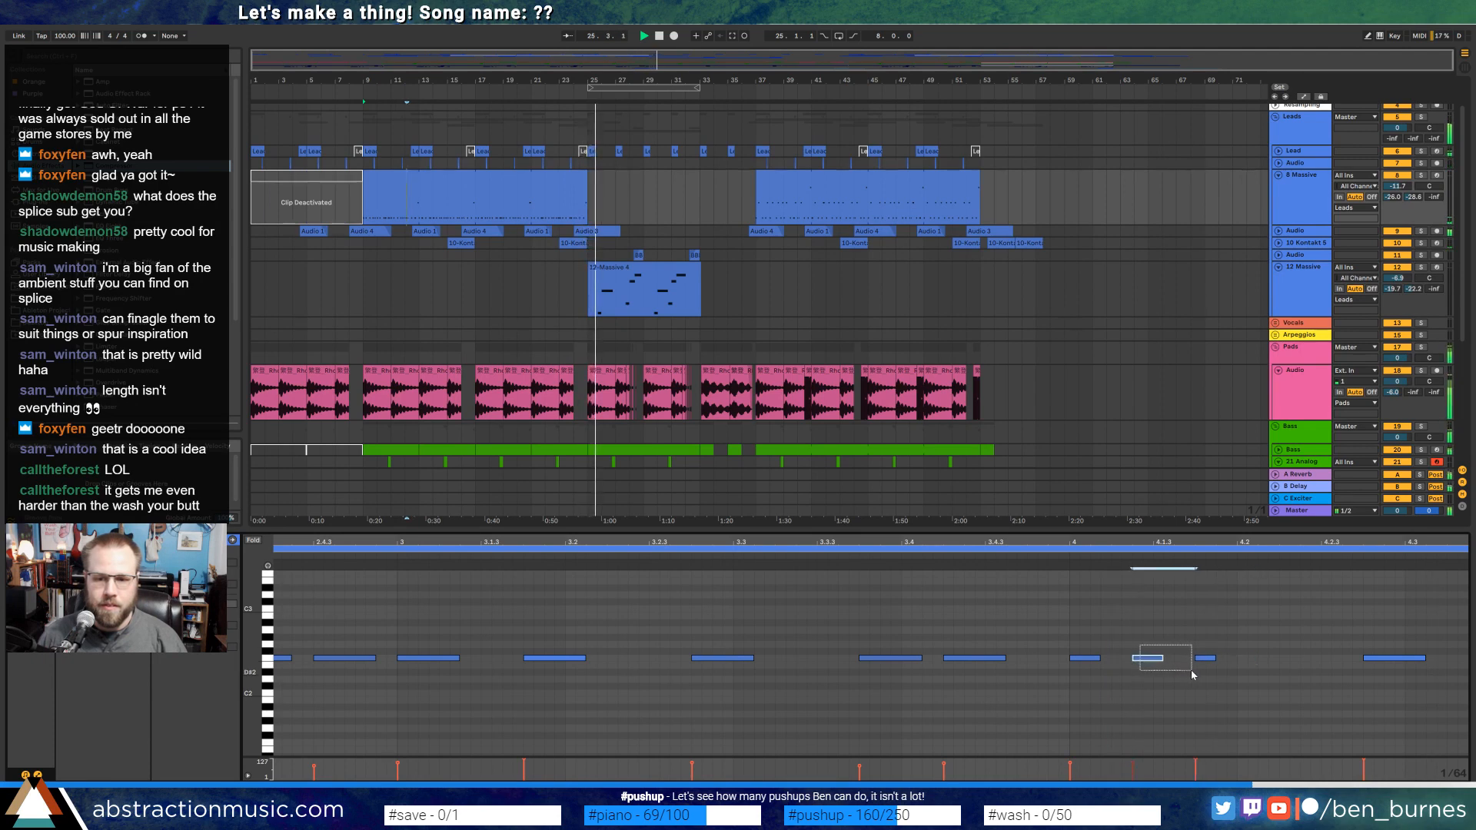
key(ctrl+d)
key(ctrl+d)
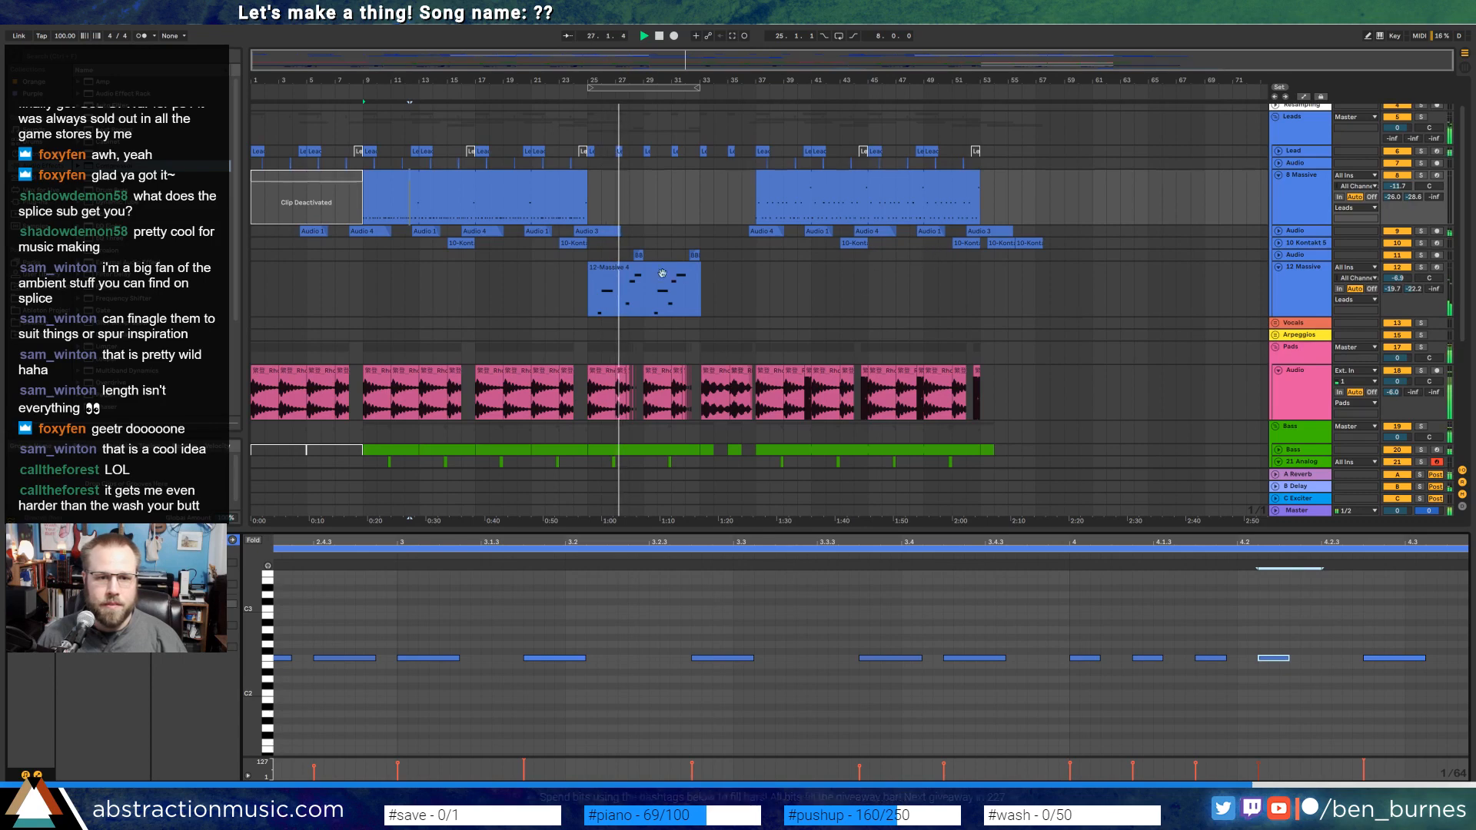
Set the 12 Massive track's volume to -7.1 dB while comparing its clip with the 8 Massive clip.
click(638, 269)
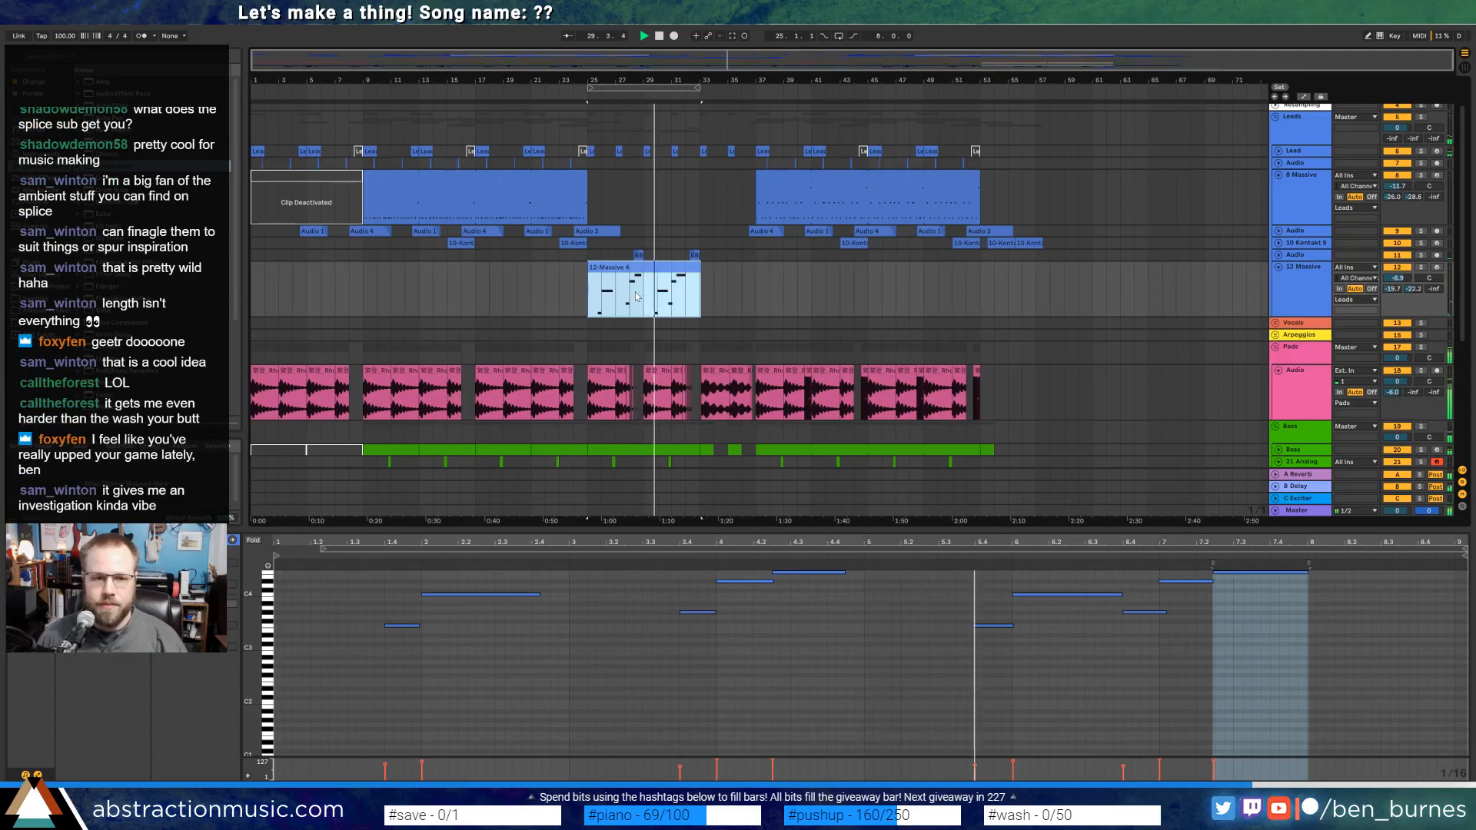
click(550, 183)
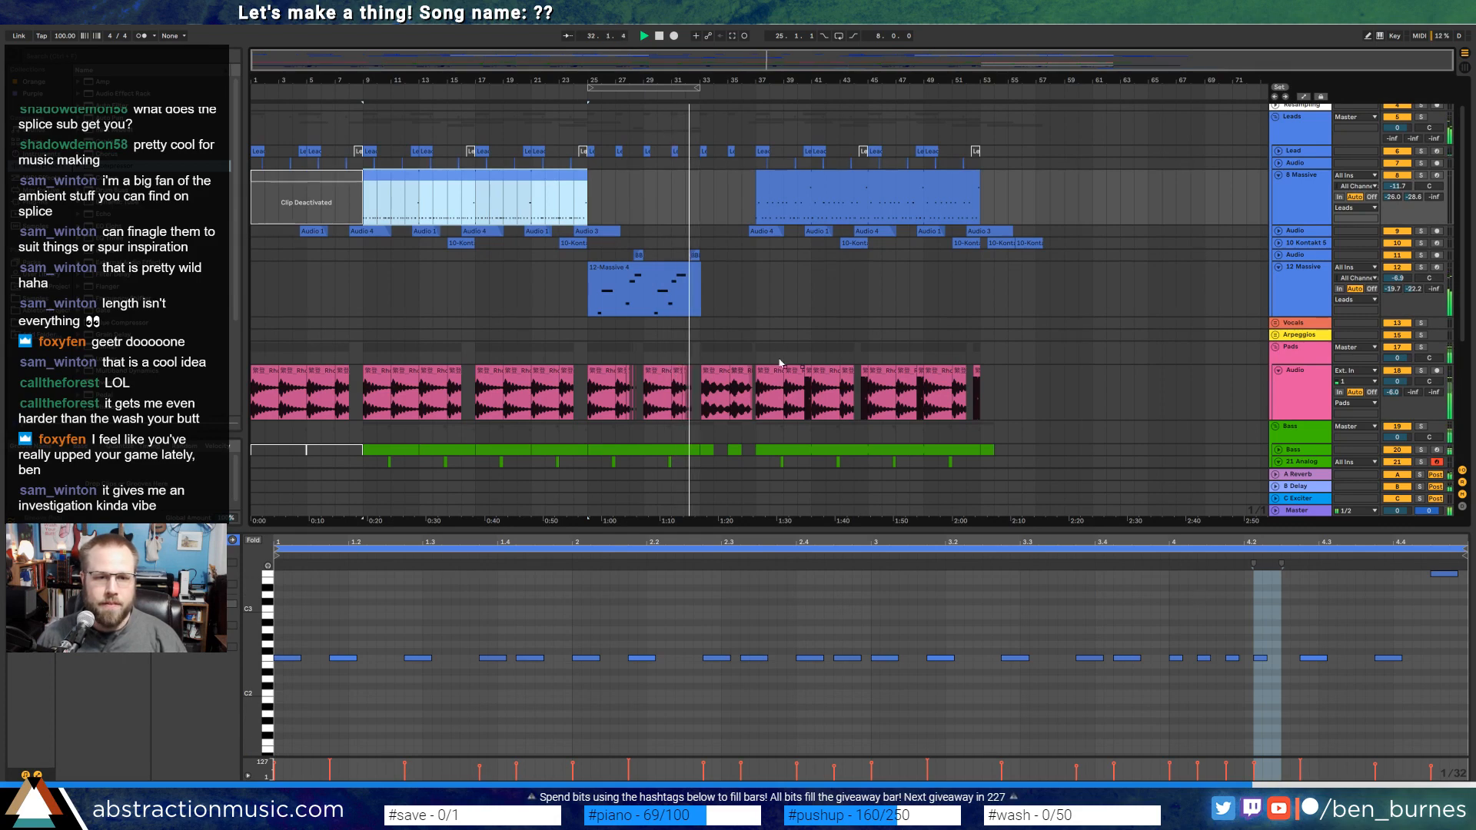
click(1401, 278)
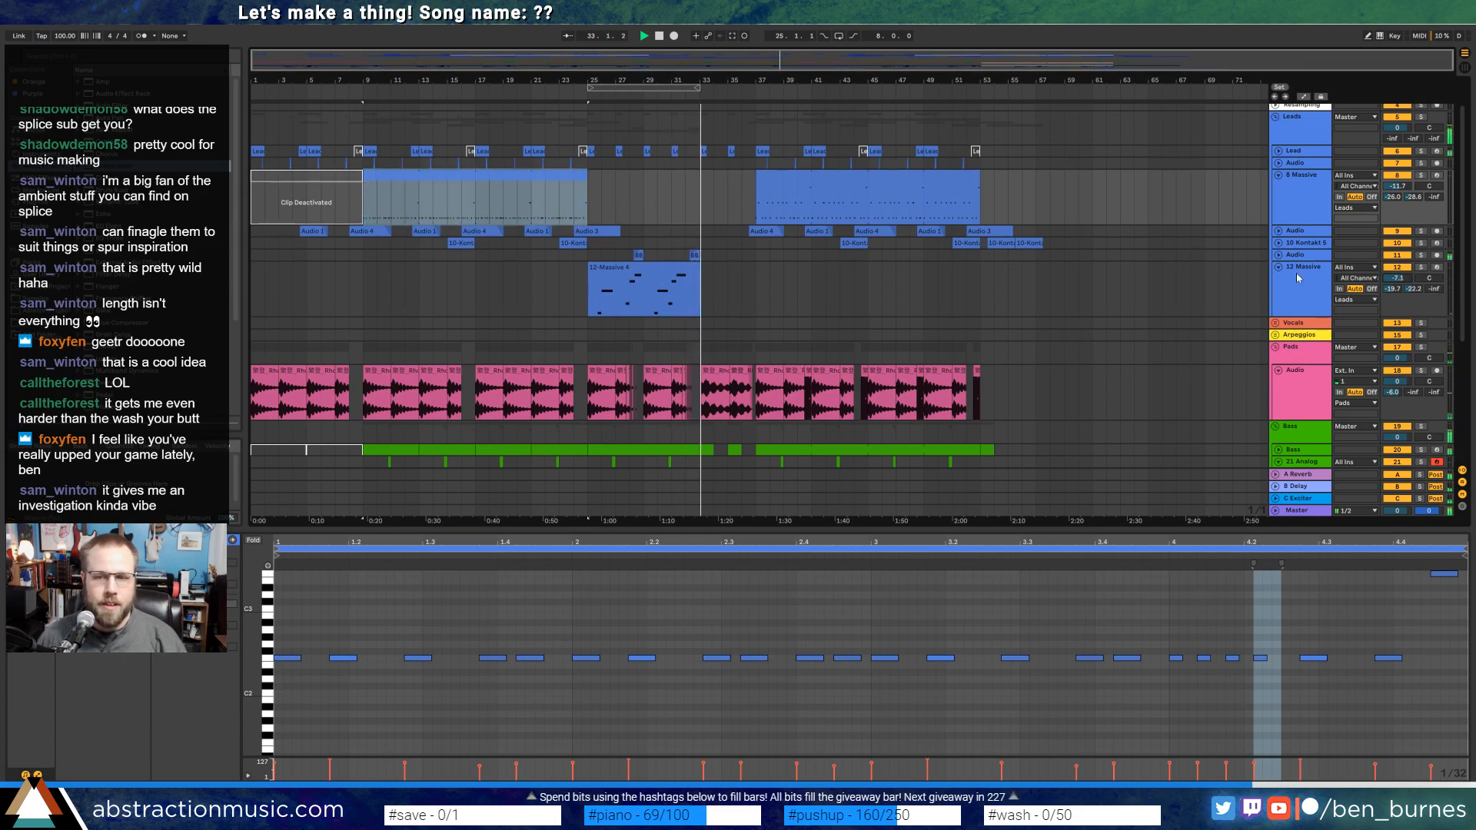
Play the 8 Massive clip from bar 9 to check the edited notes near the end of its pattern.
click(525, 175)
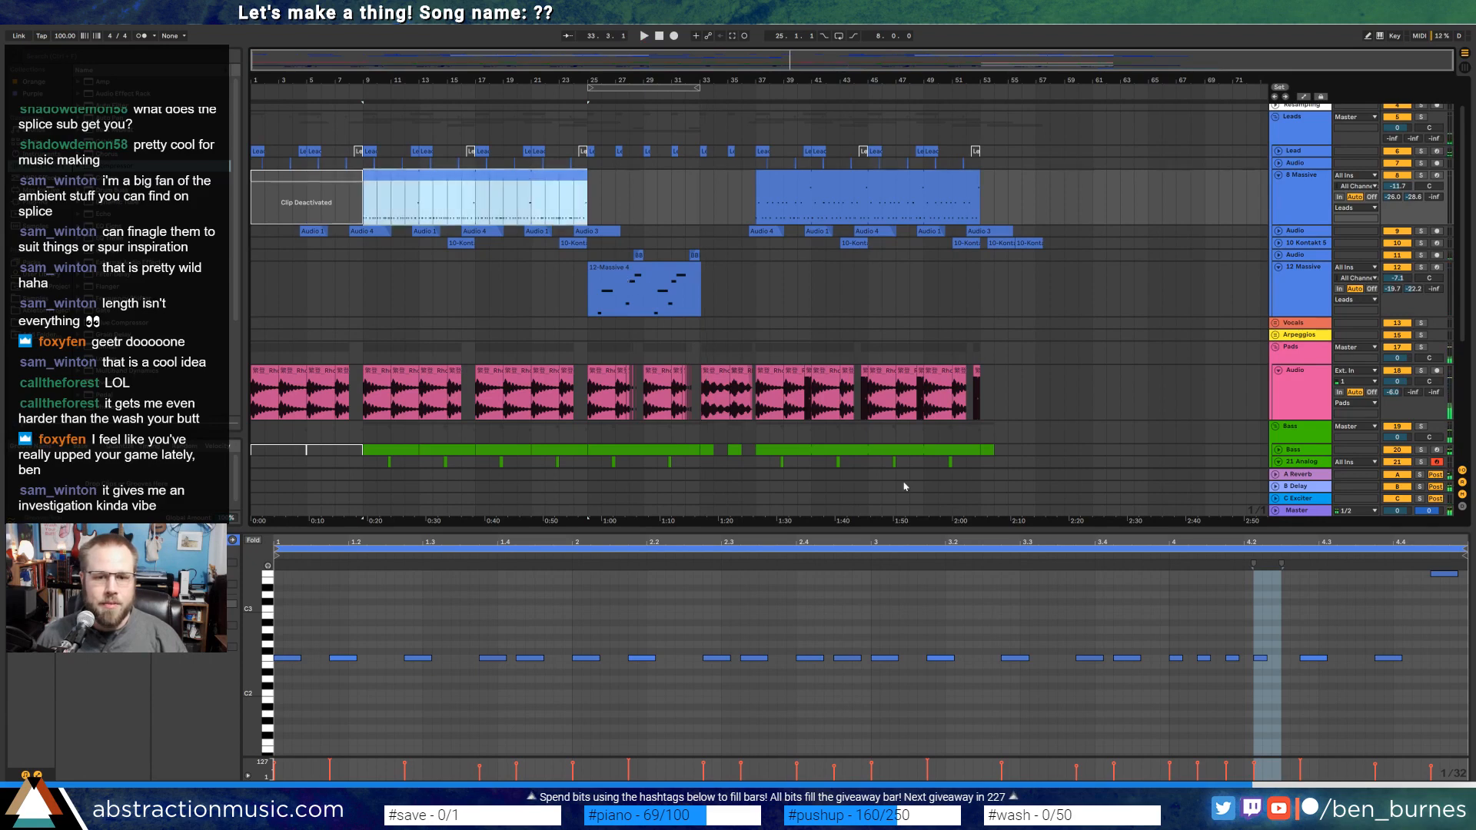
click(1035, 556)
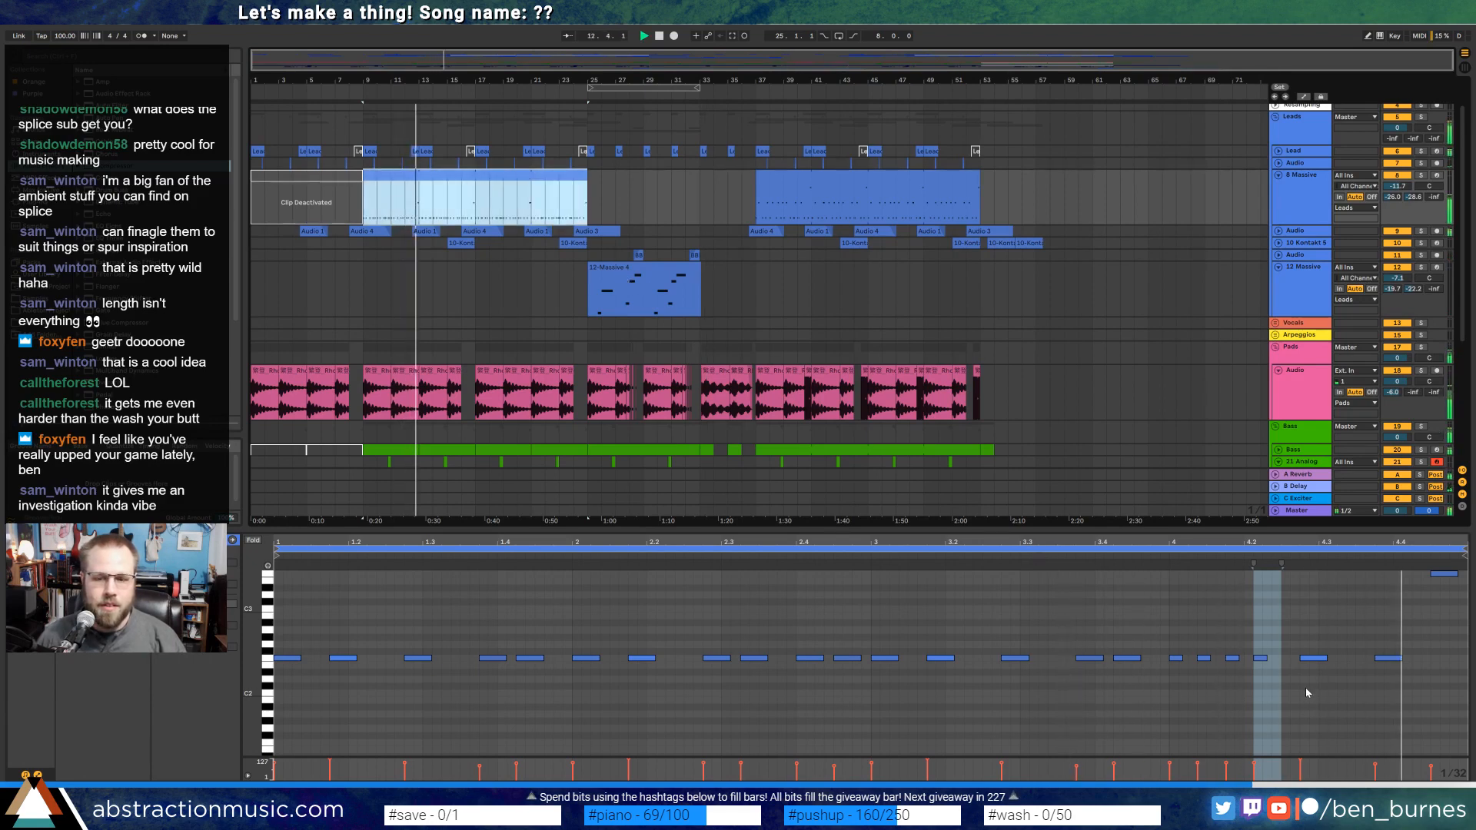
click(1297, 633)
key(space)
Open the 12 Massive track's Wider and Massive plug-ins, then close Wider and move the Massive window clear of the clip.
click(641, 272)
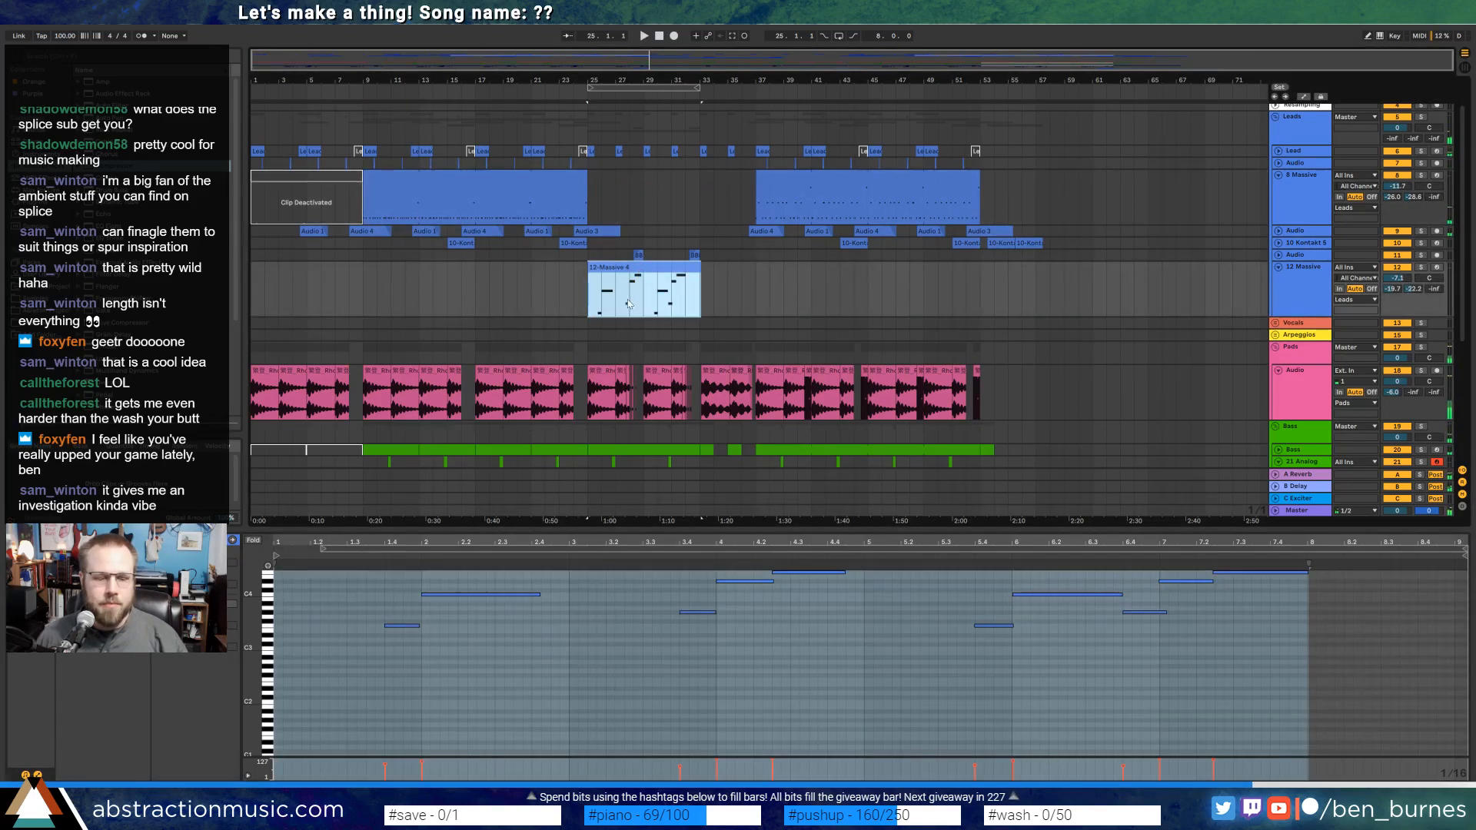
key(shift+Tab)
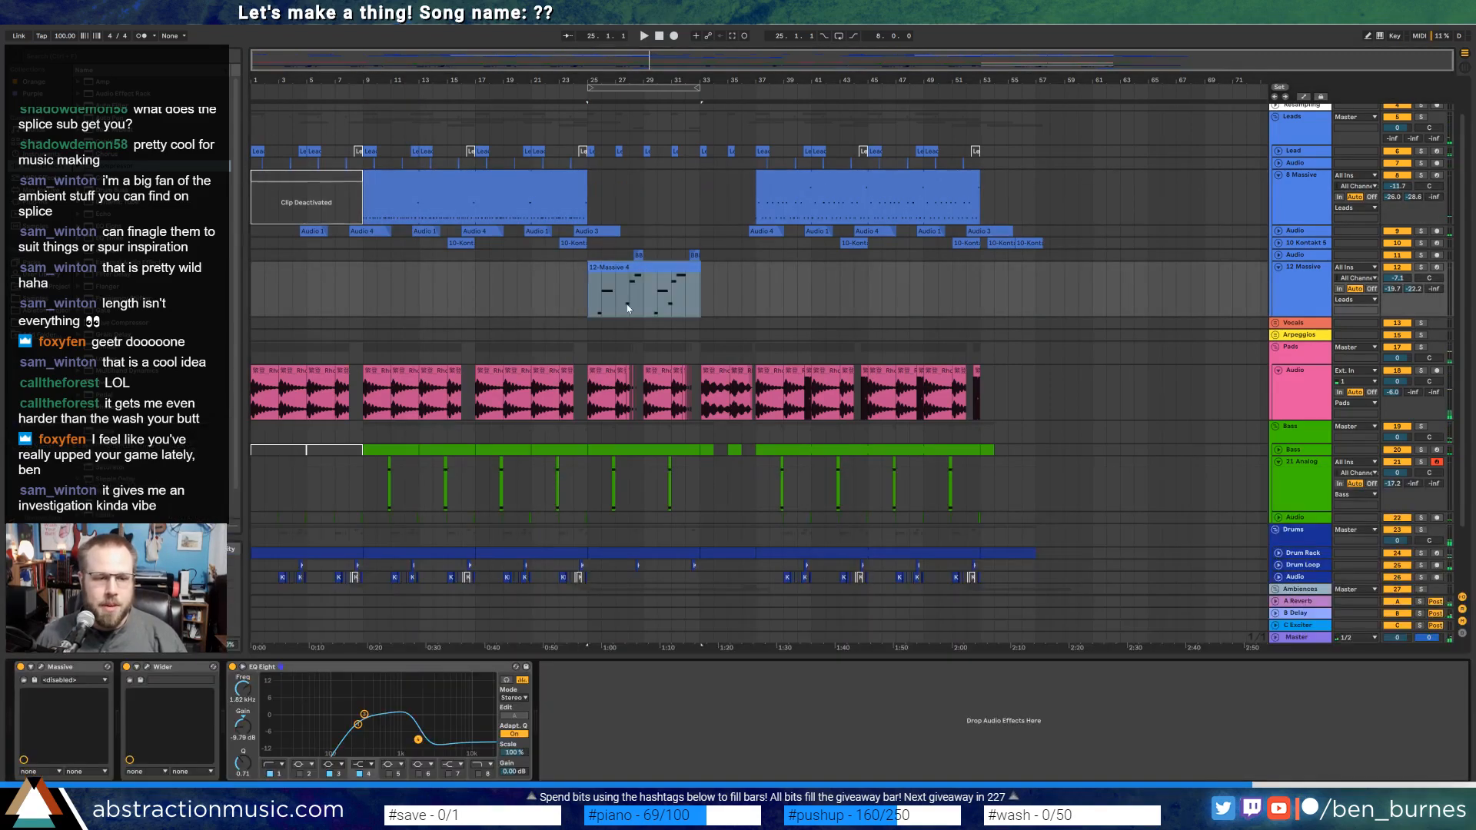
click(147, 667)
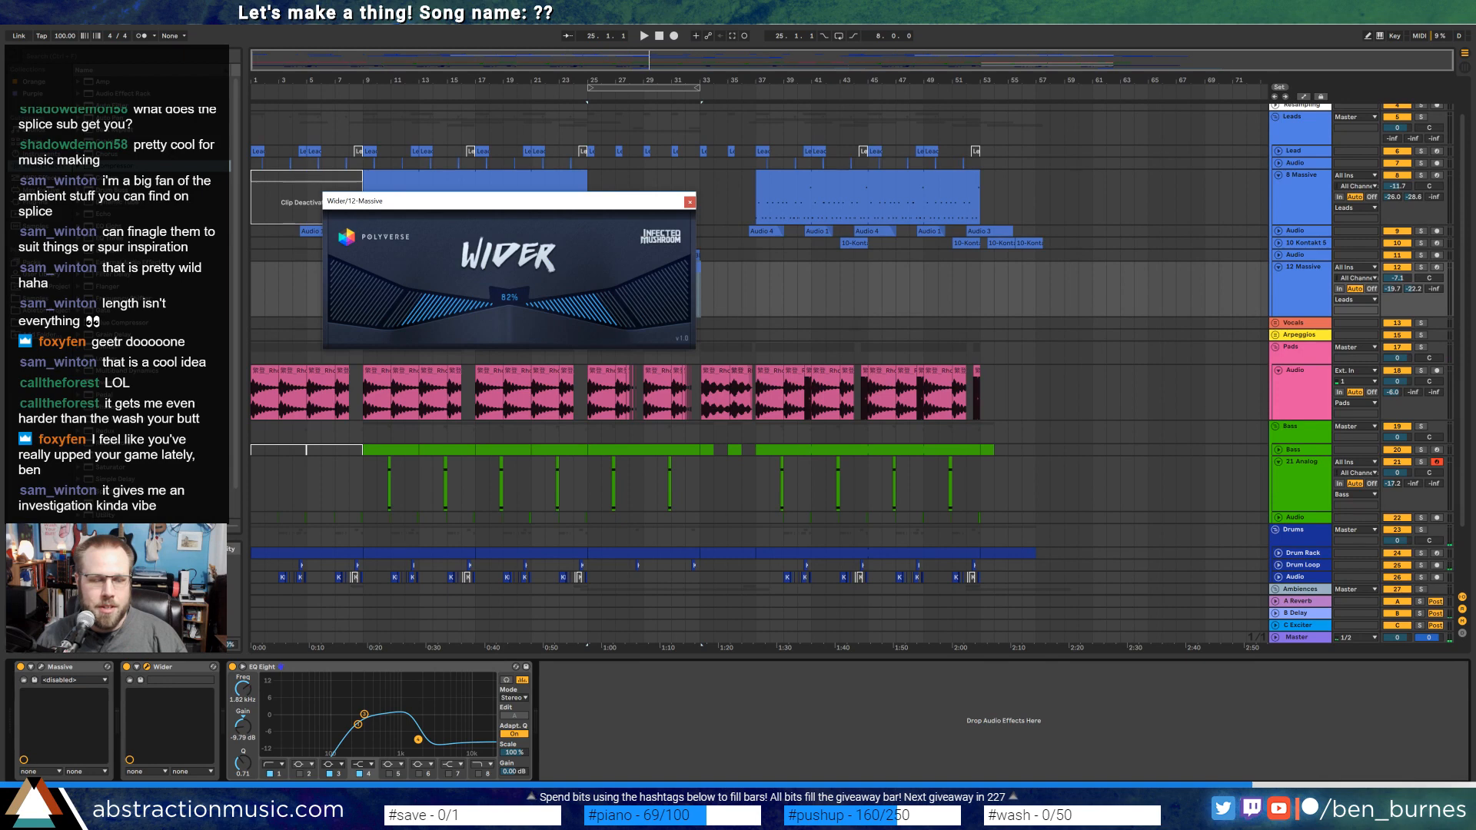
click(41, 668)
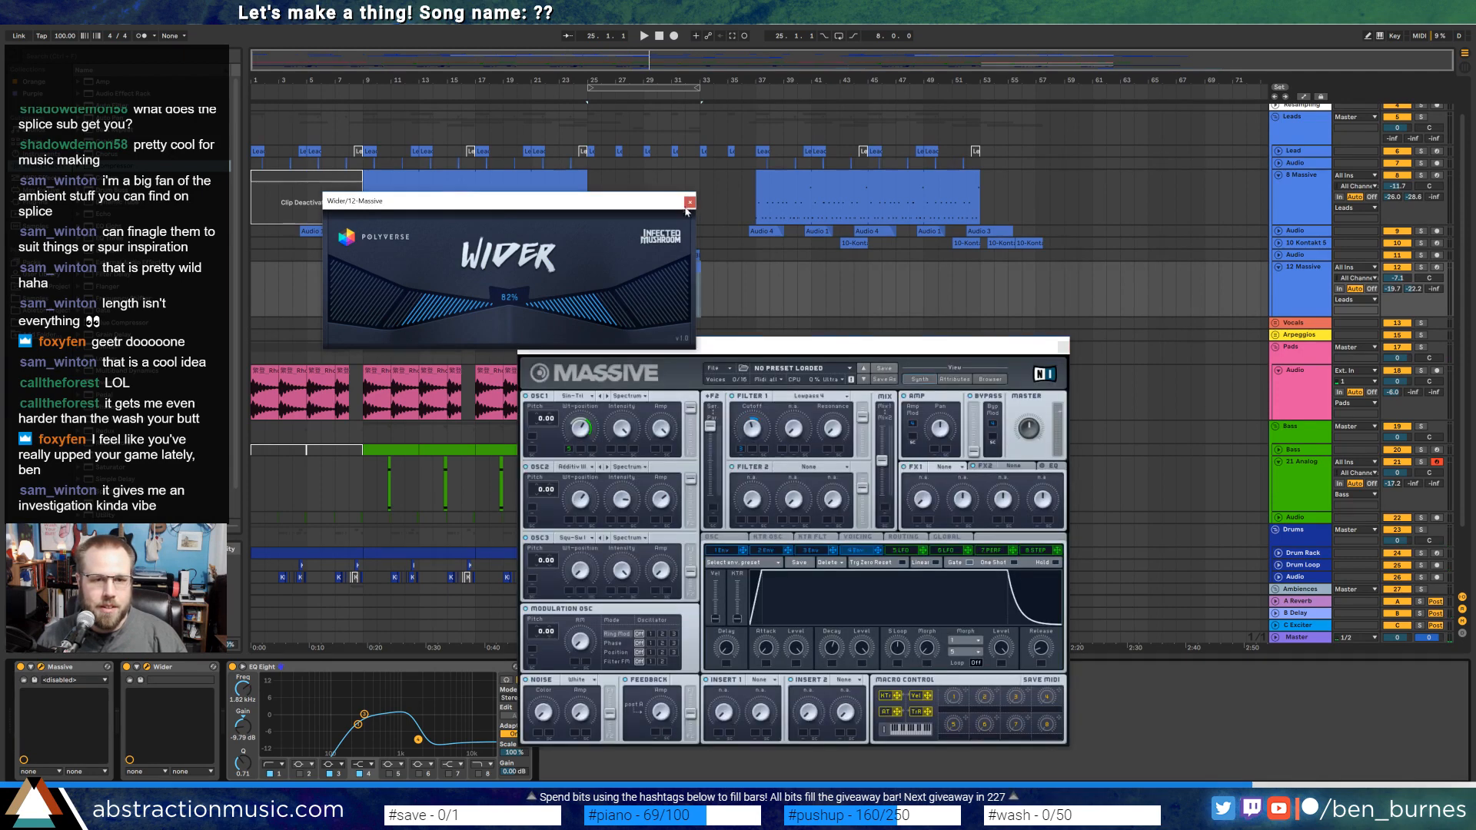
click(690, 203)
drag(745, 345, 927, 310)
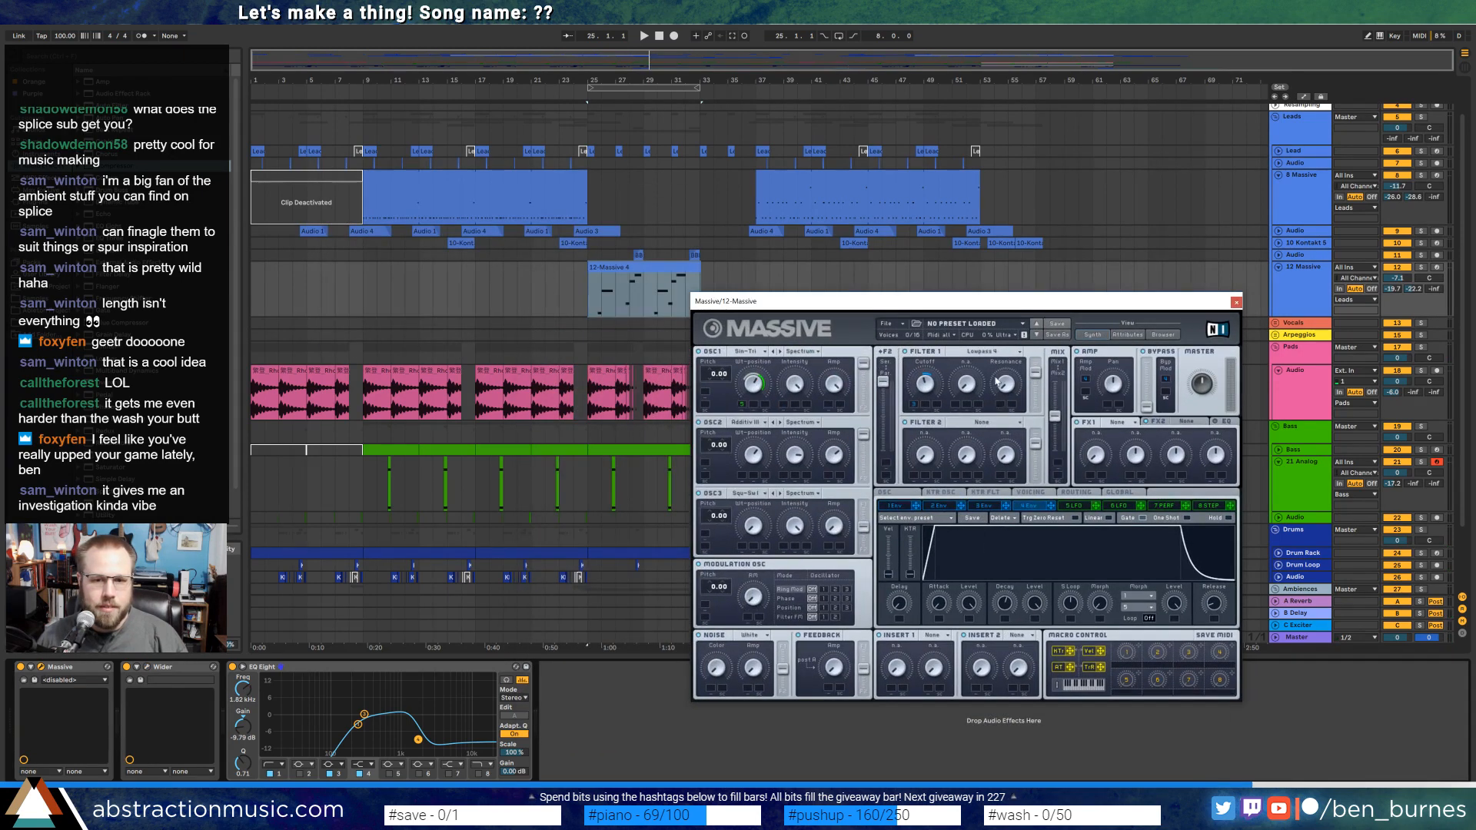
Play the 12-Massive clip from bar 25 and set the track's volume to -8.9 dB.
click(614, 265)
key(space)
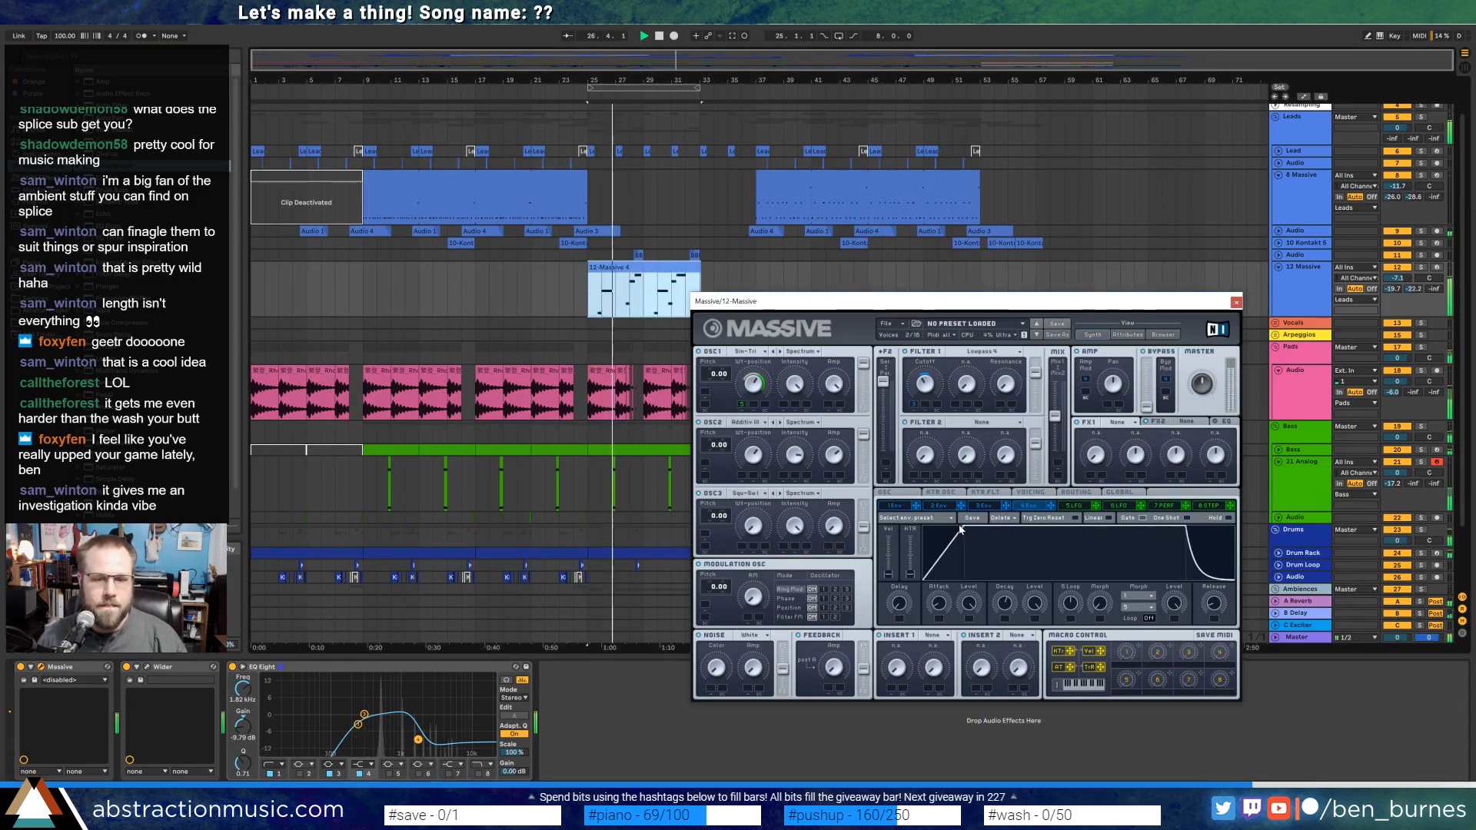
key(space)
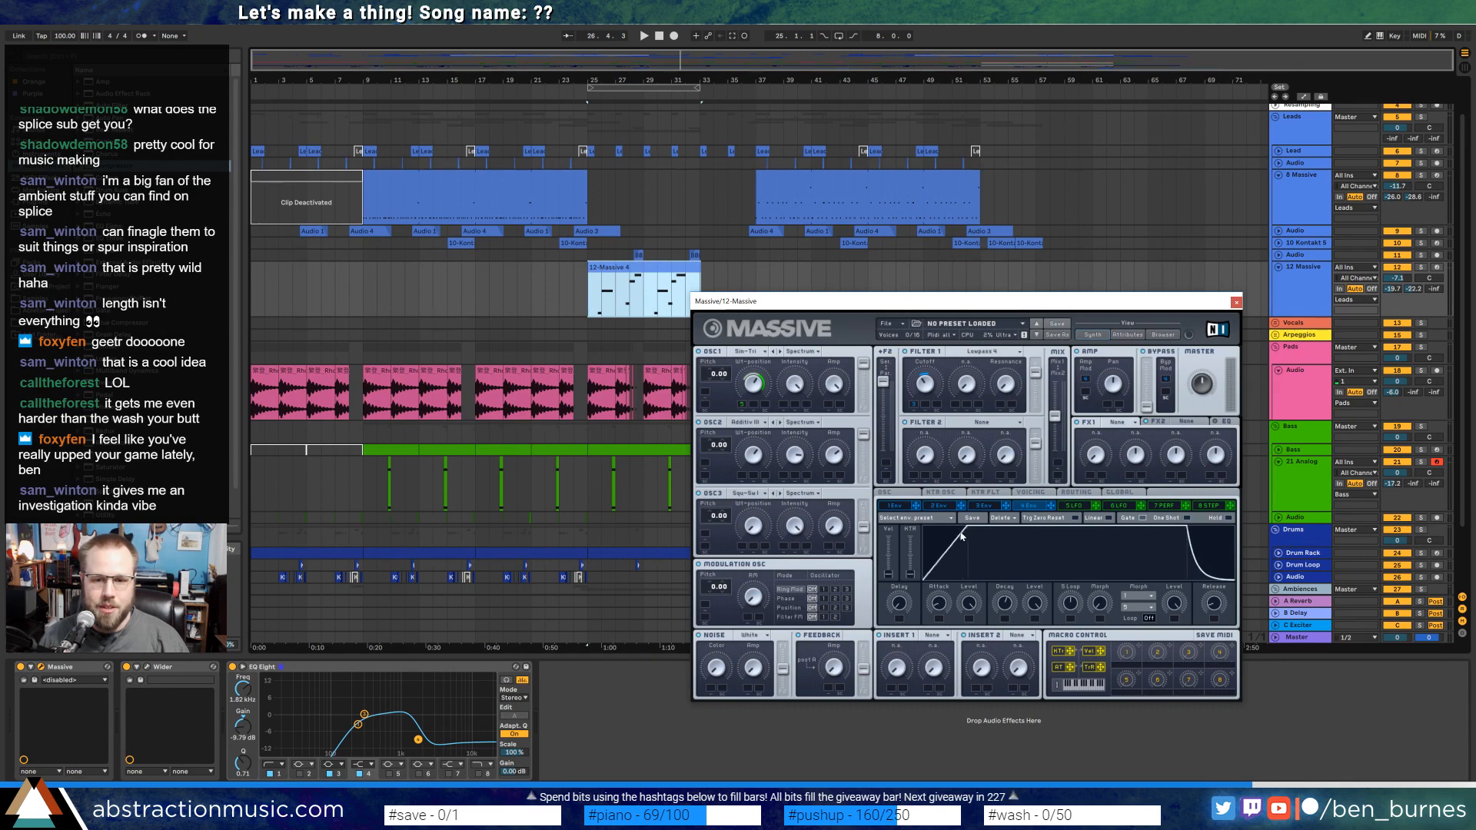
key(space)
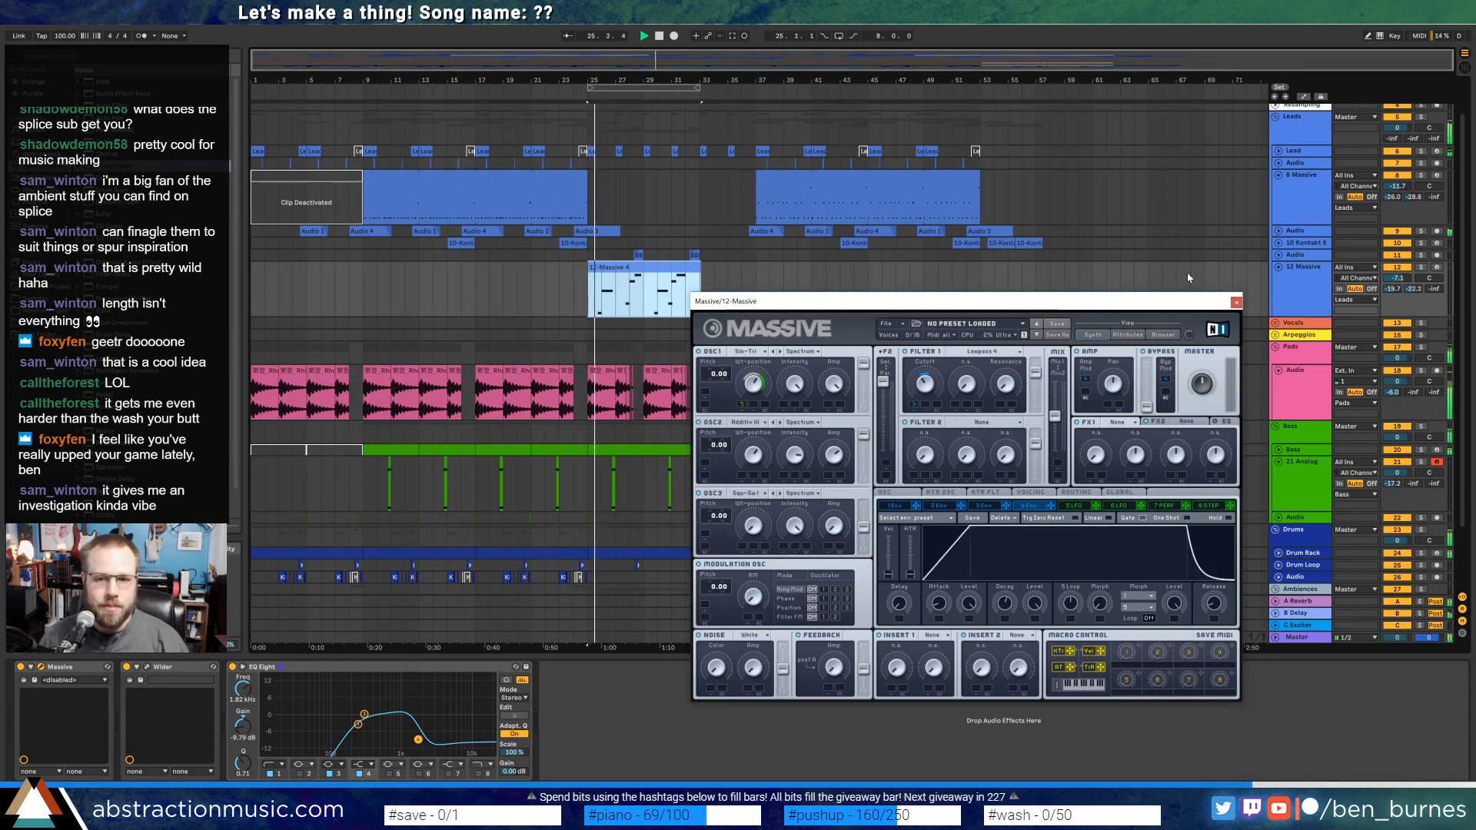
drag(1395, 279, 1395, 282)
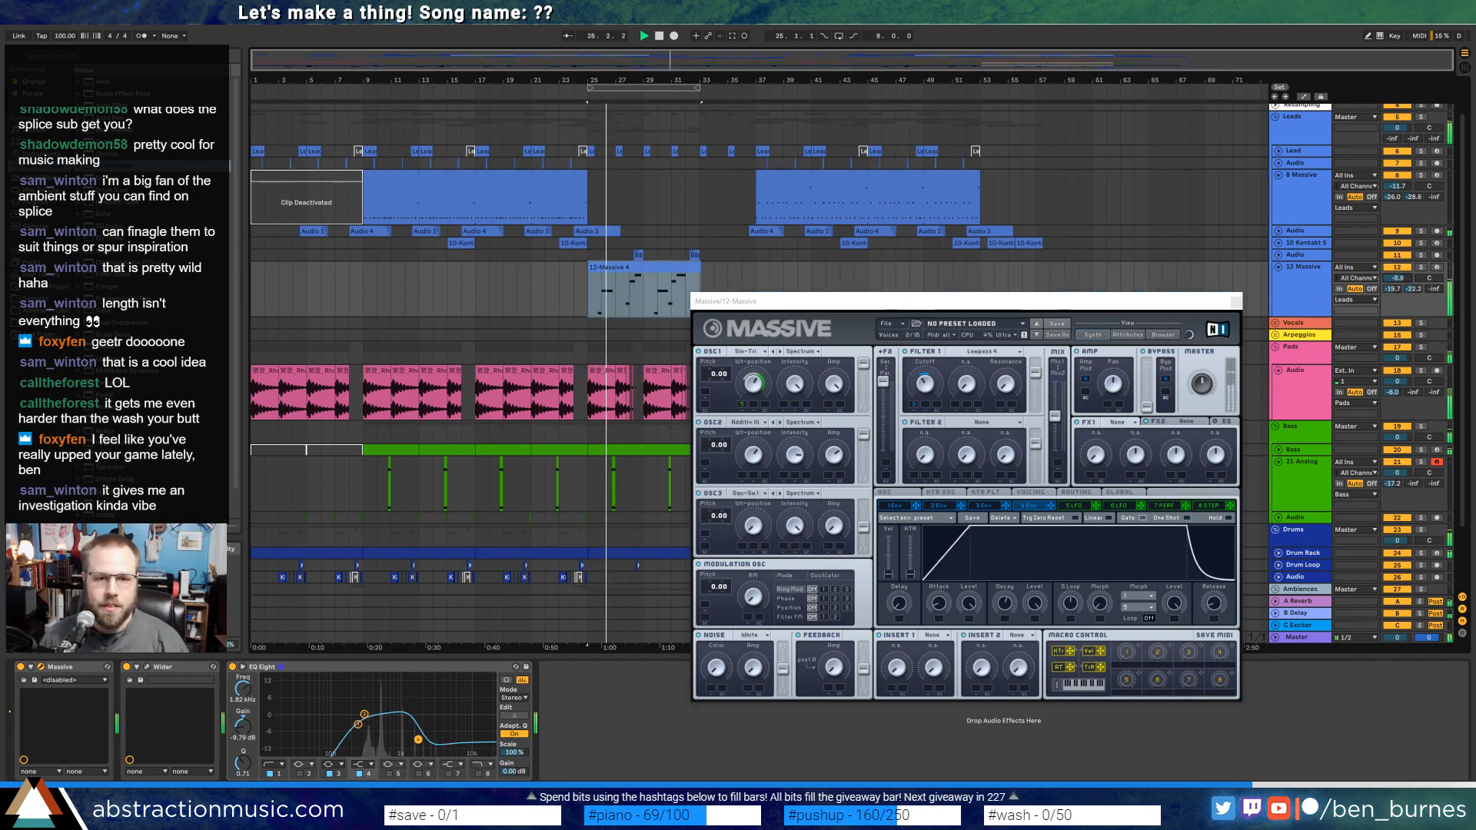
click(969, 534)
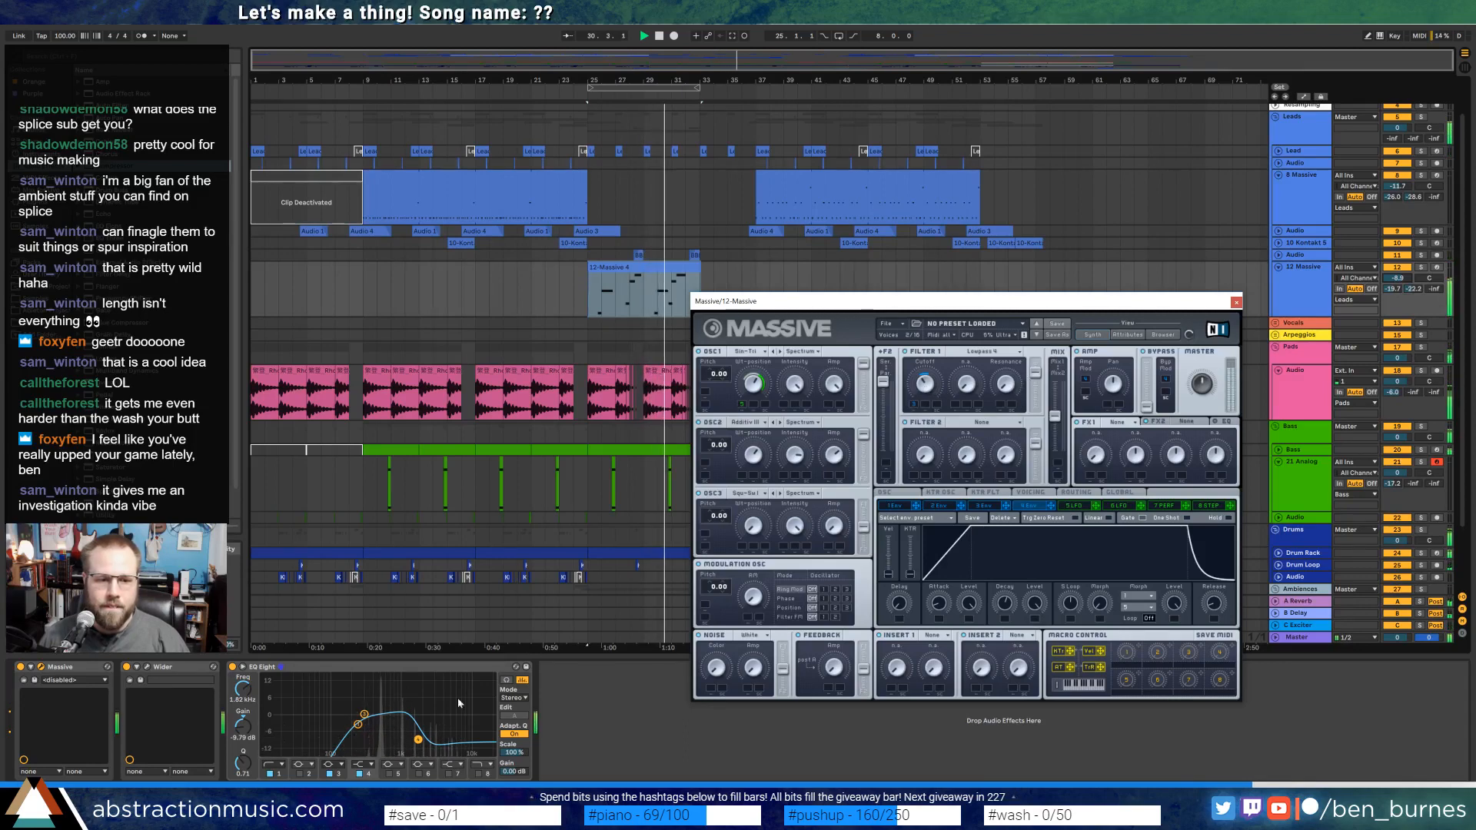
Reshape the 12 Massive track's EQ Eight, softening the high-frequency cut and setting the low cut to 303 Hz with a Q of 0.38.
click(418, 739)
drag(418, 739, 365, 733)
key(space)
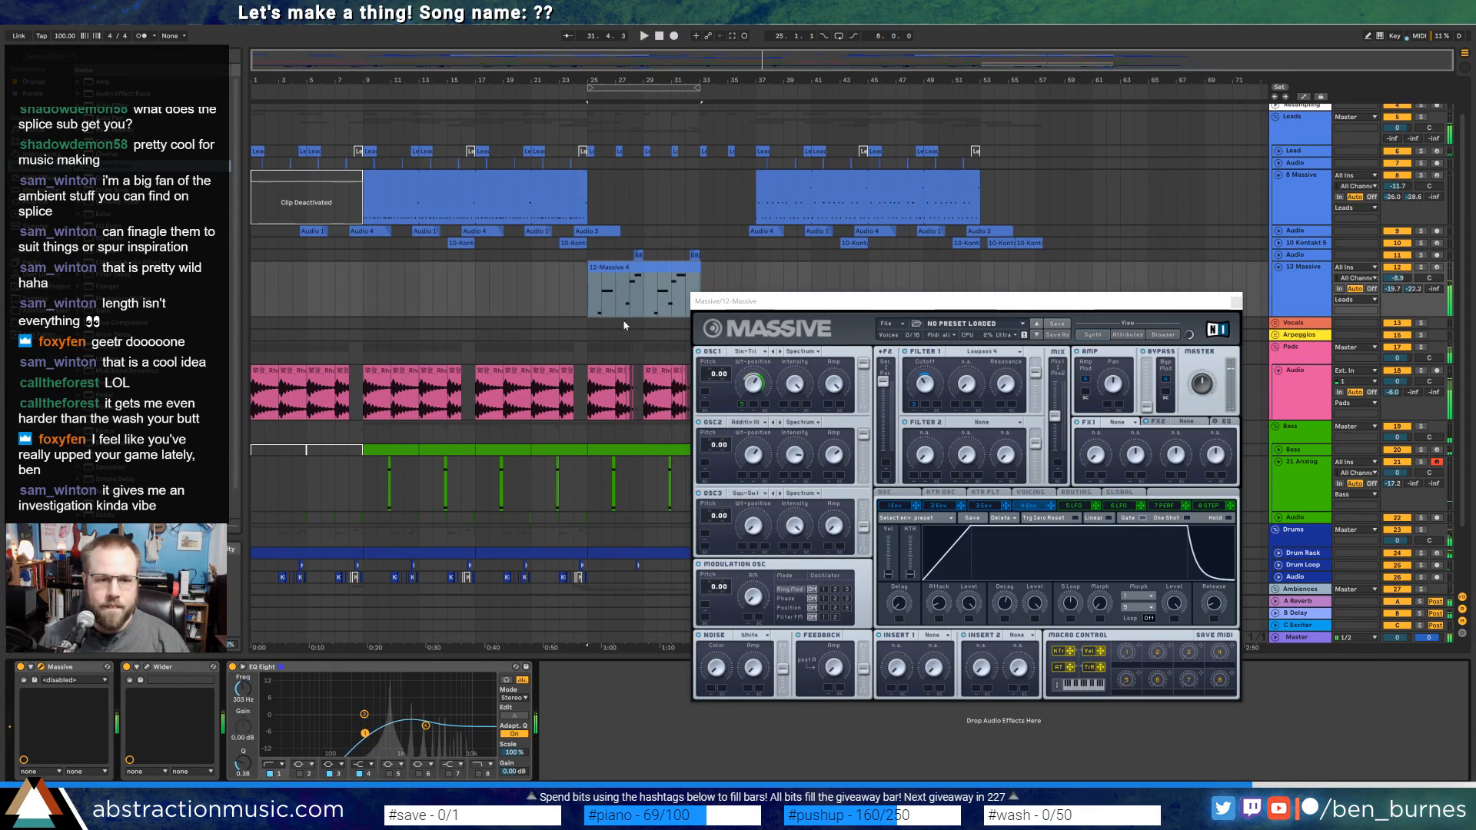
Close Massive, open the 12-Massive clip's notes and extend the last note to about 8.4.
double_click(664, 272)
click(1237, 302)
scroll(1260, 665, up, 2)
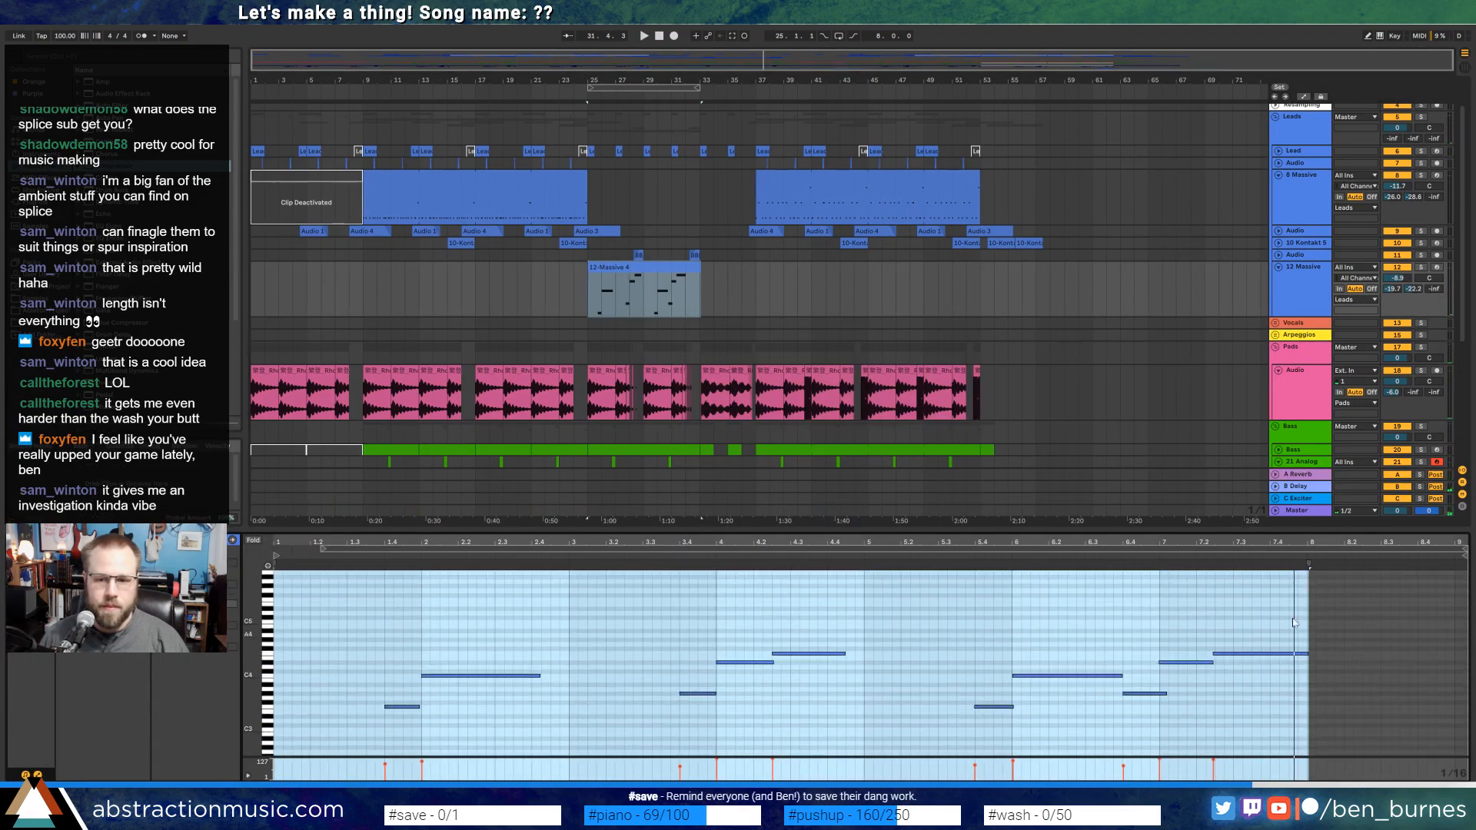
click(1293, 621)
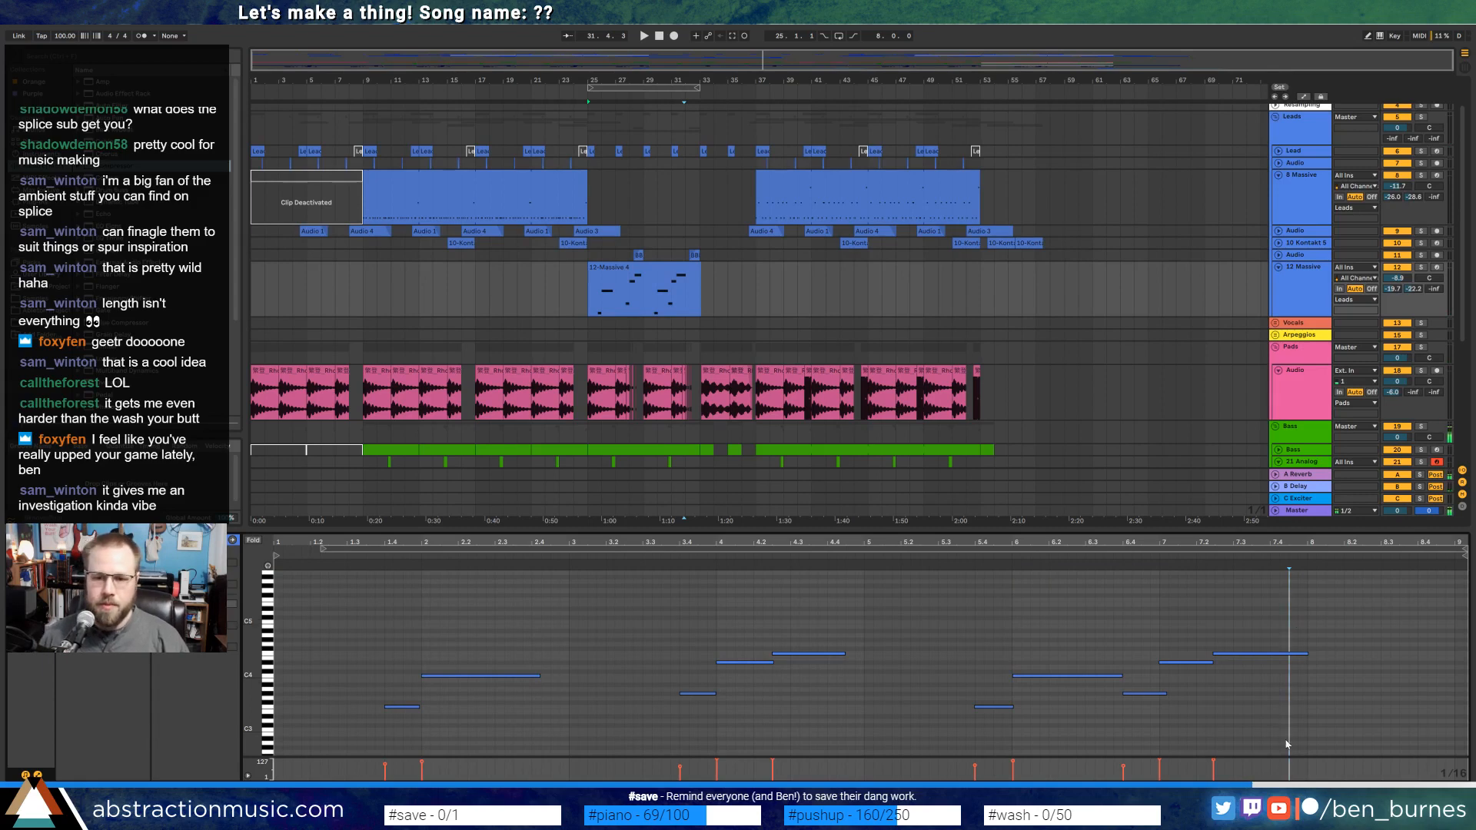
drag(1306, 656, 1405, 655)
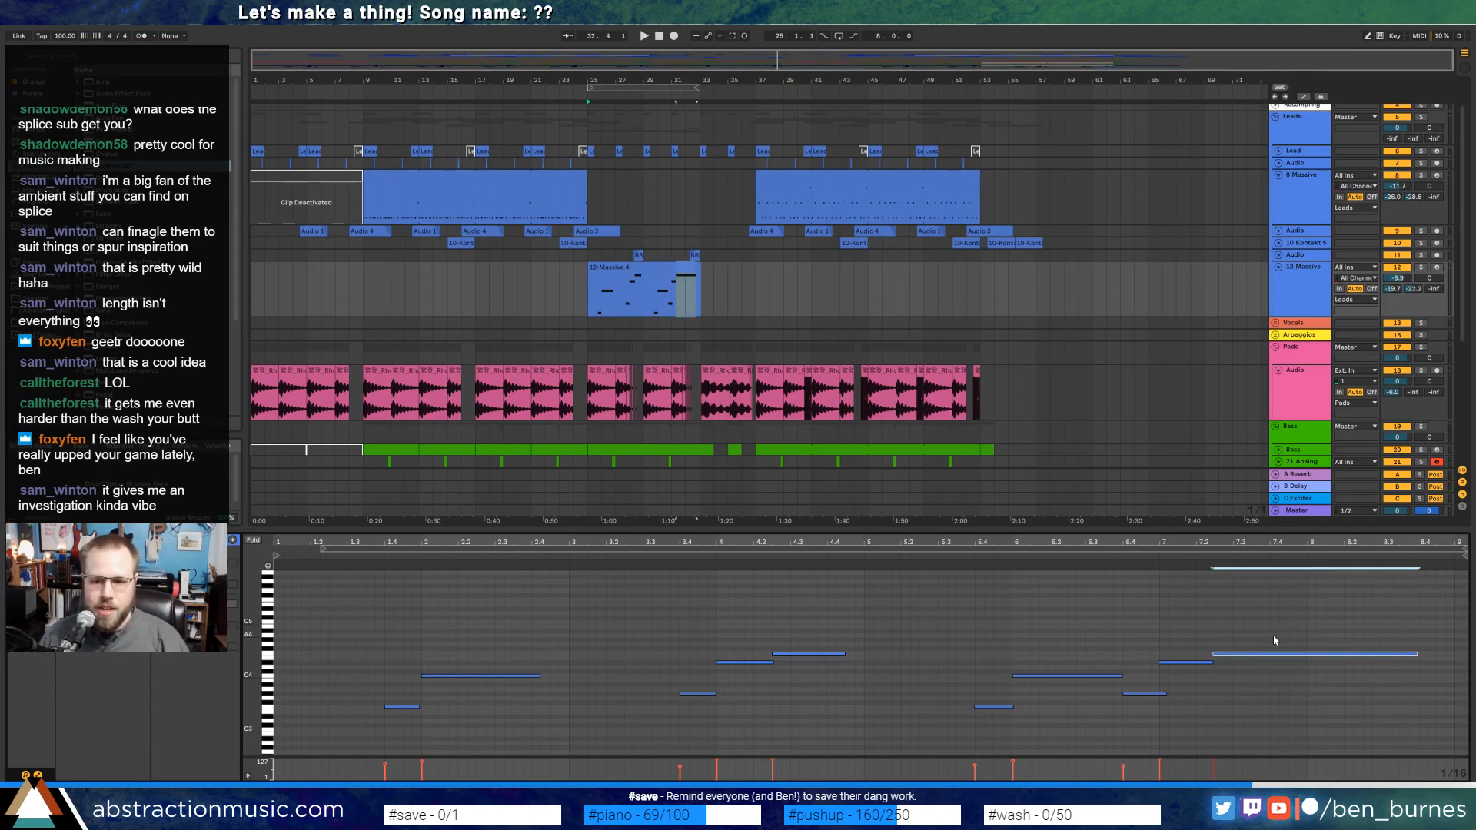
Arm the 12 Massive track and add a short G#4 note at 7.4 above the clip's final long note.
click(1436, 268)
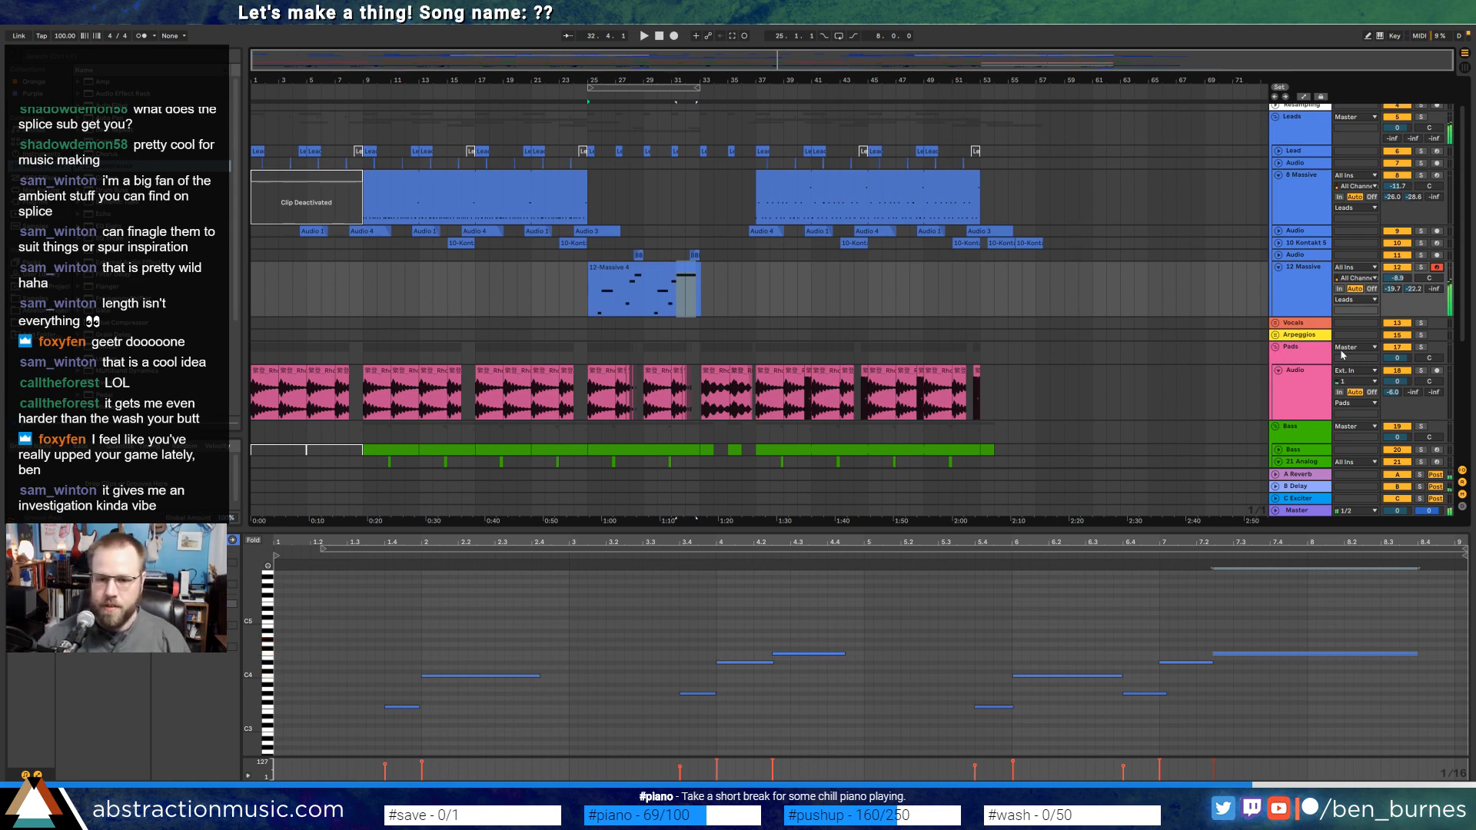
click(1270, 641)
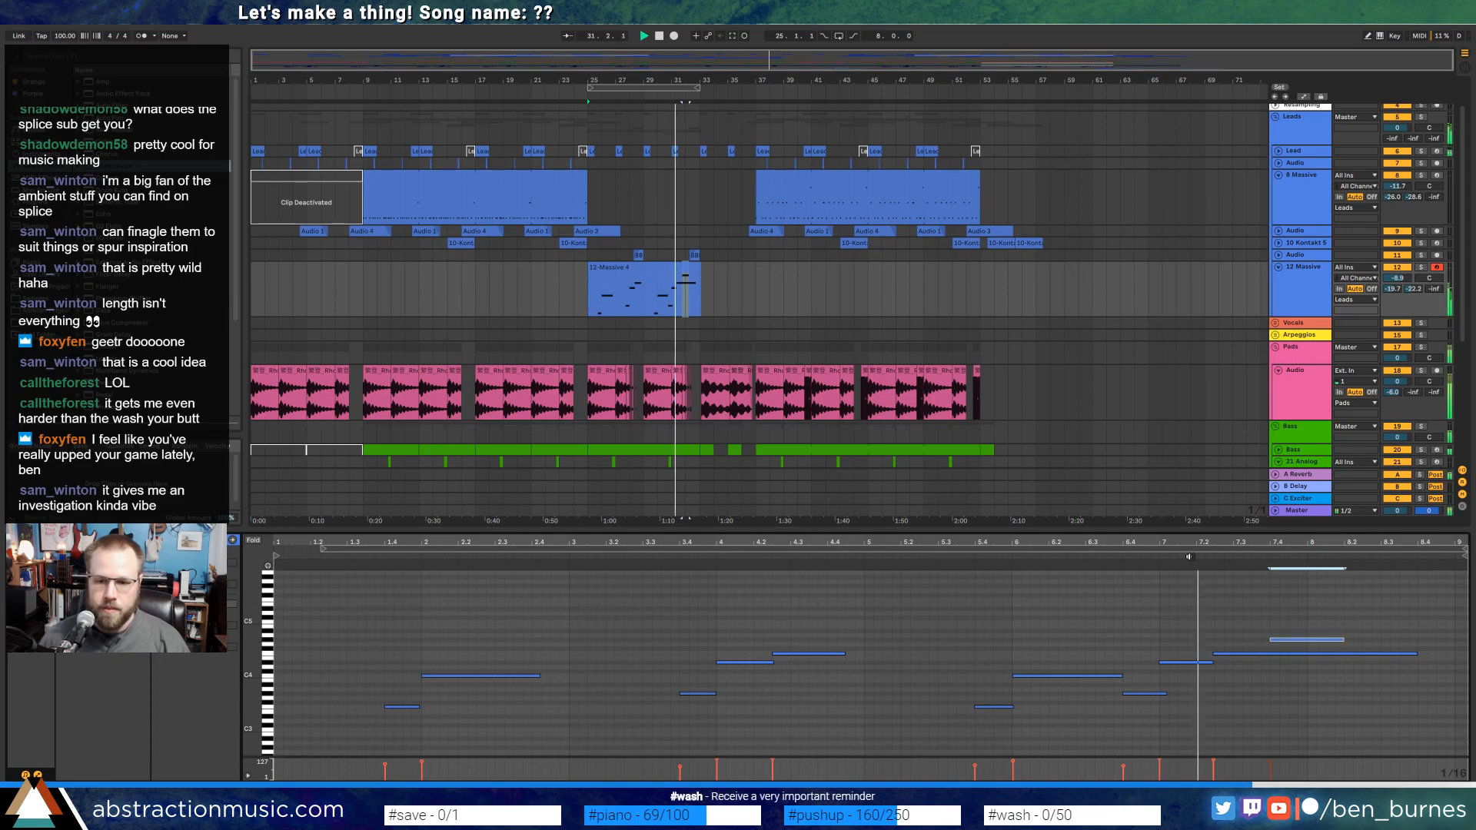
key(space)
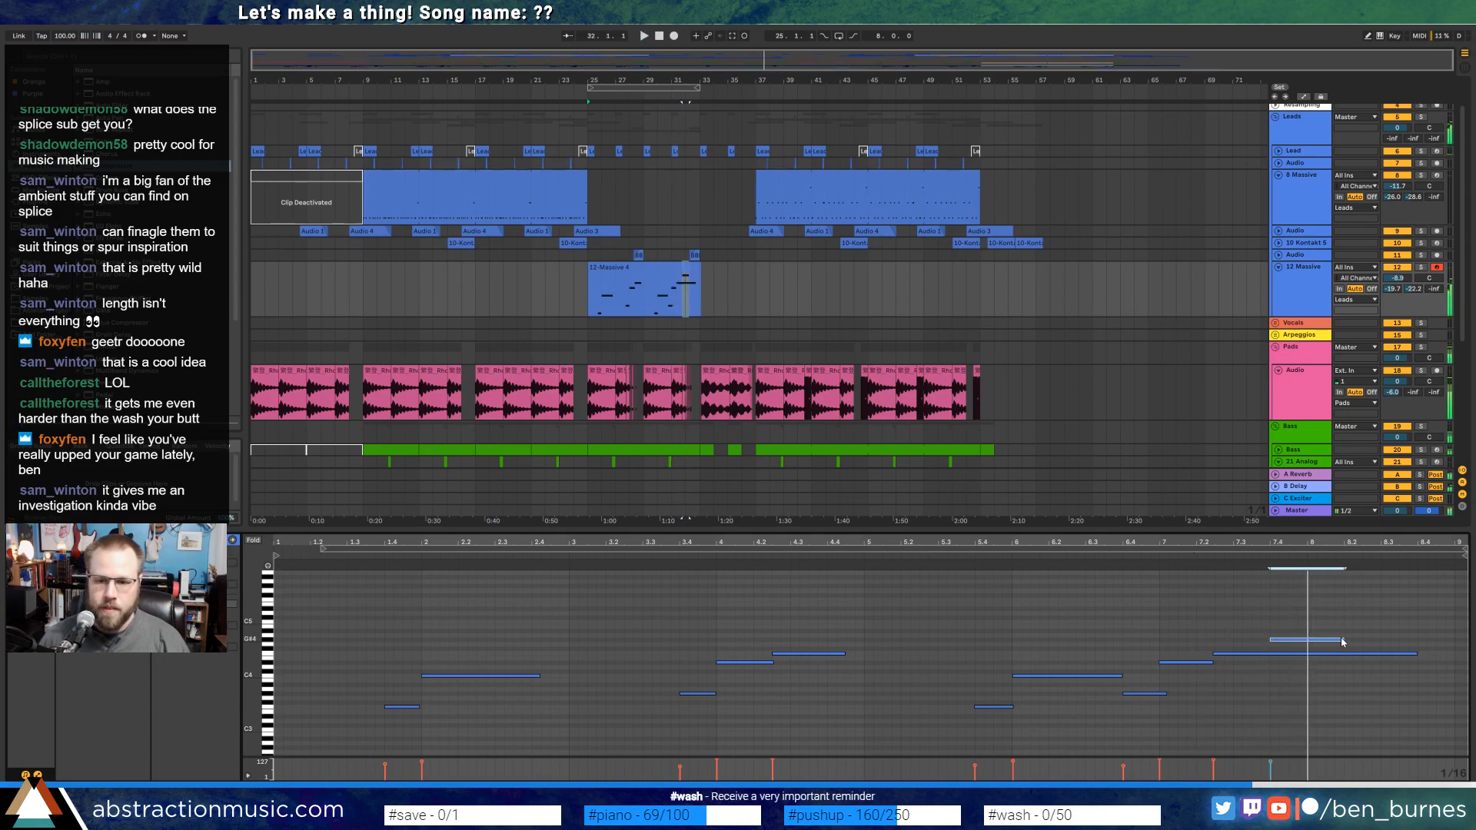
Open Massive on the 12 Massive track, show its oscillator page with the glide settings, and play from bar 25.
key(shift+Tab)
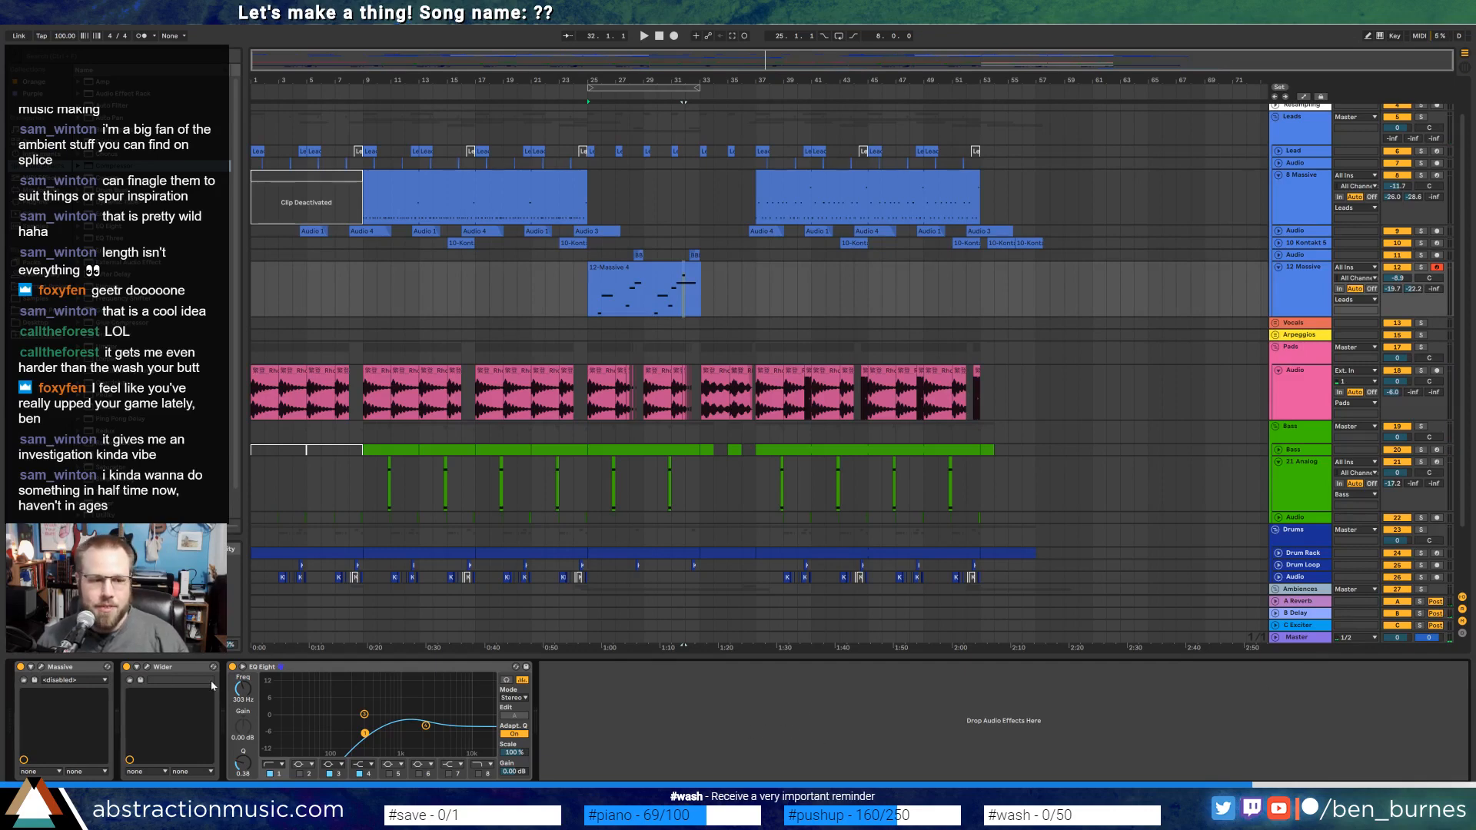
click(43, 667)
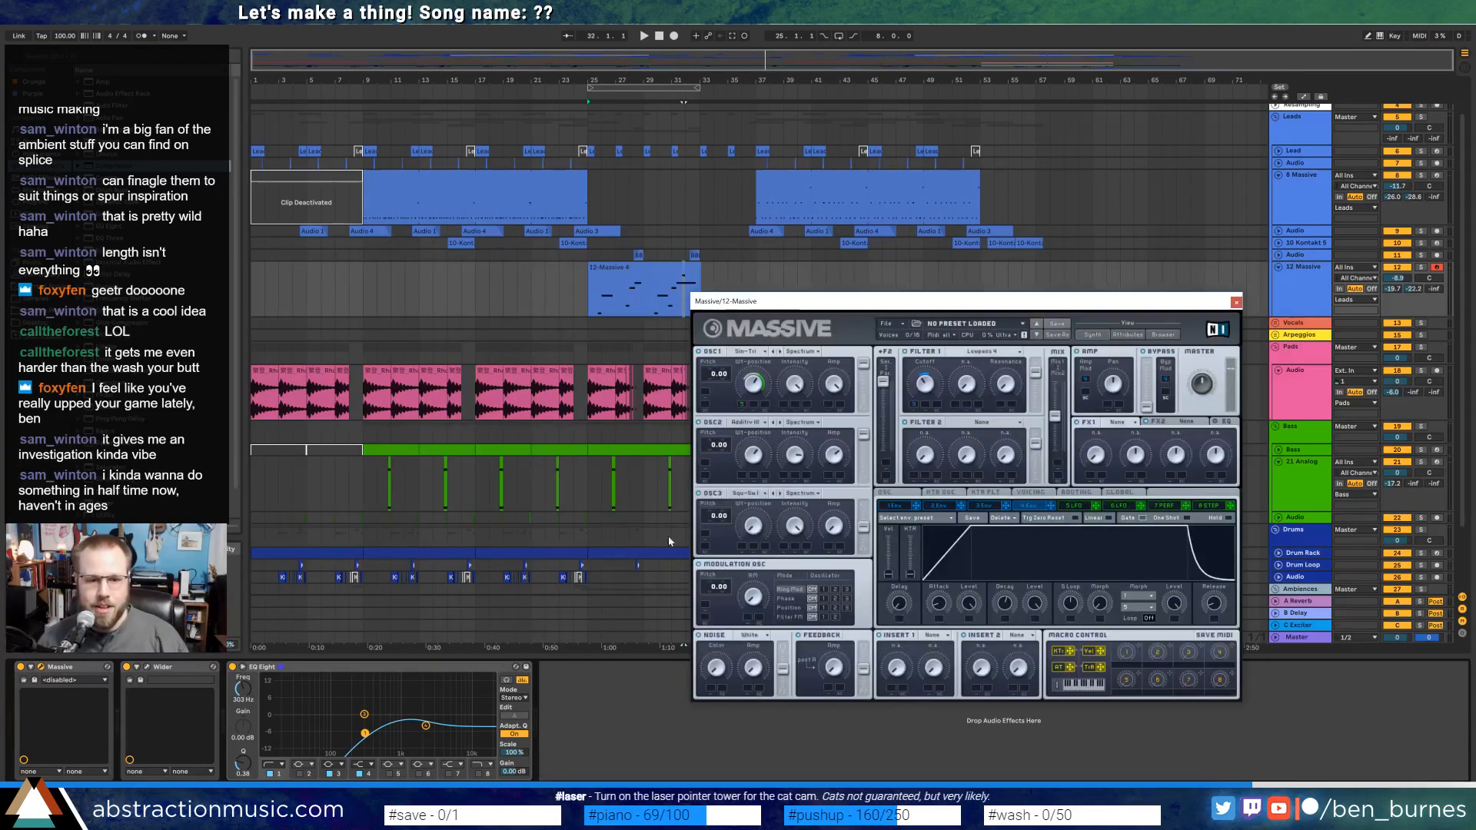
click(885, 493)
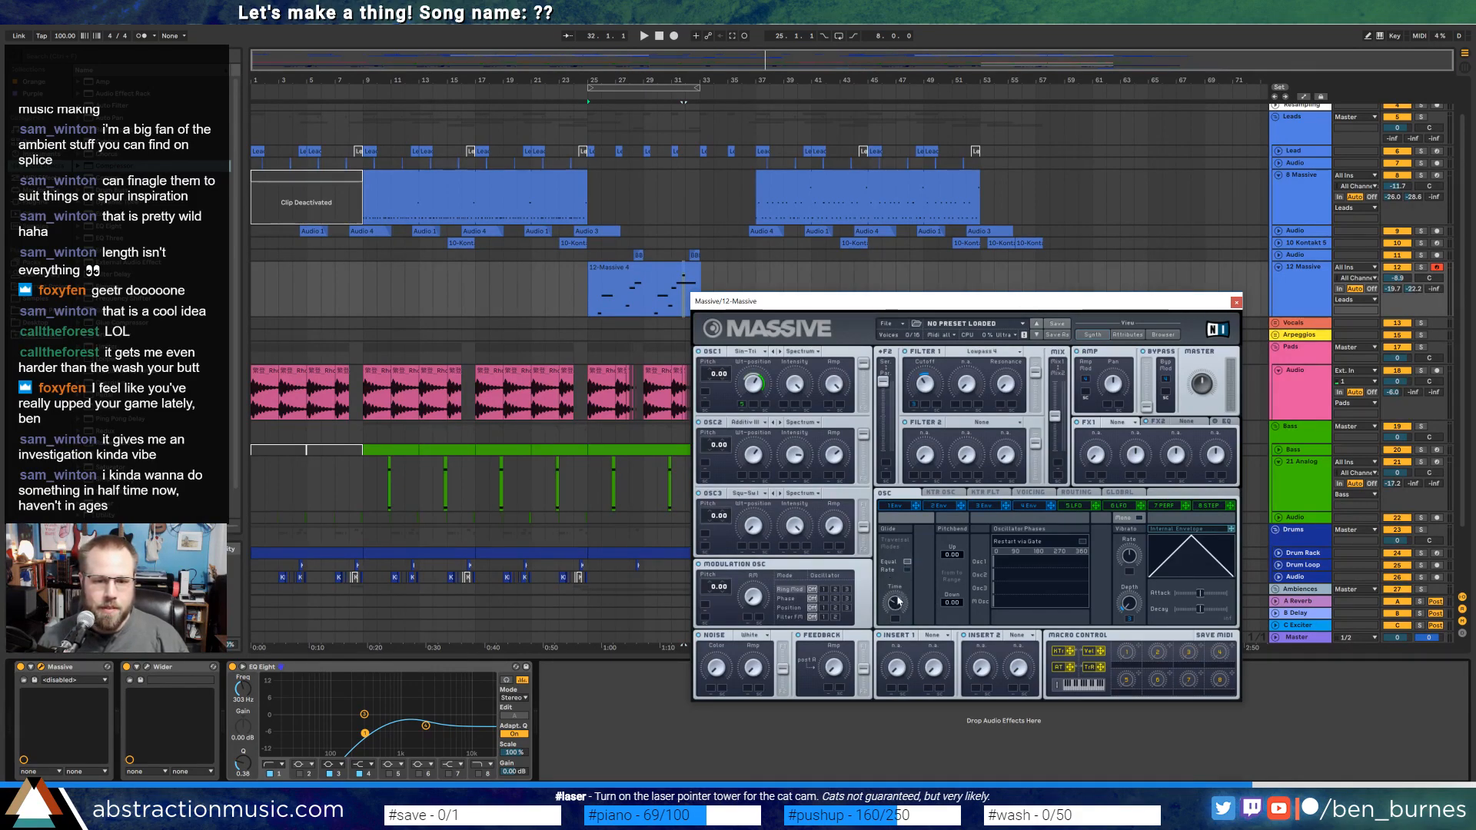
key(space)
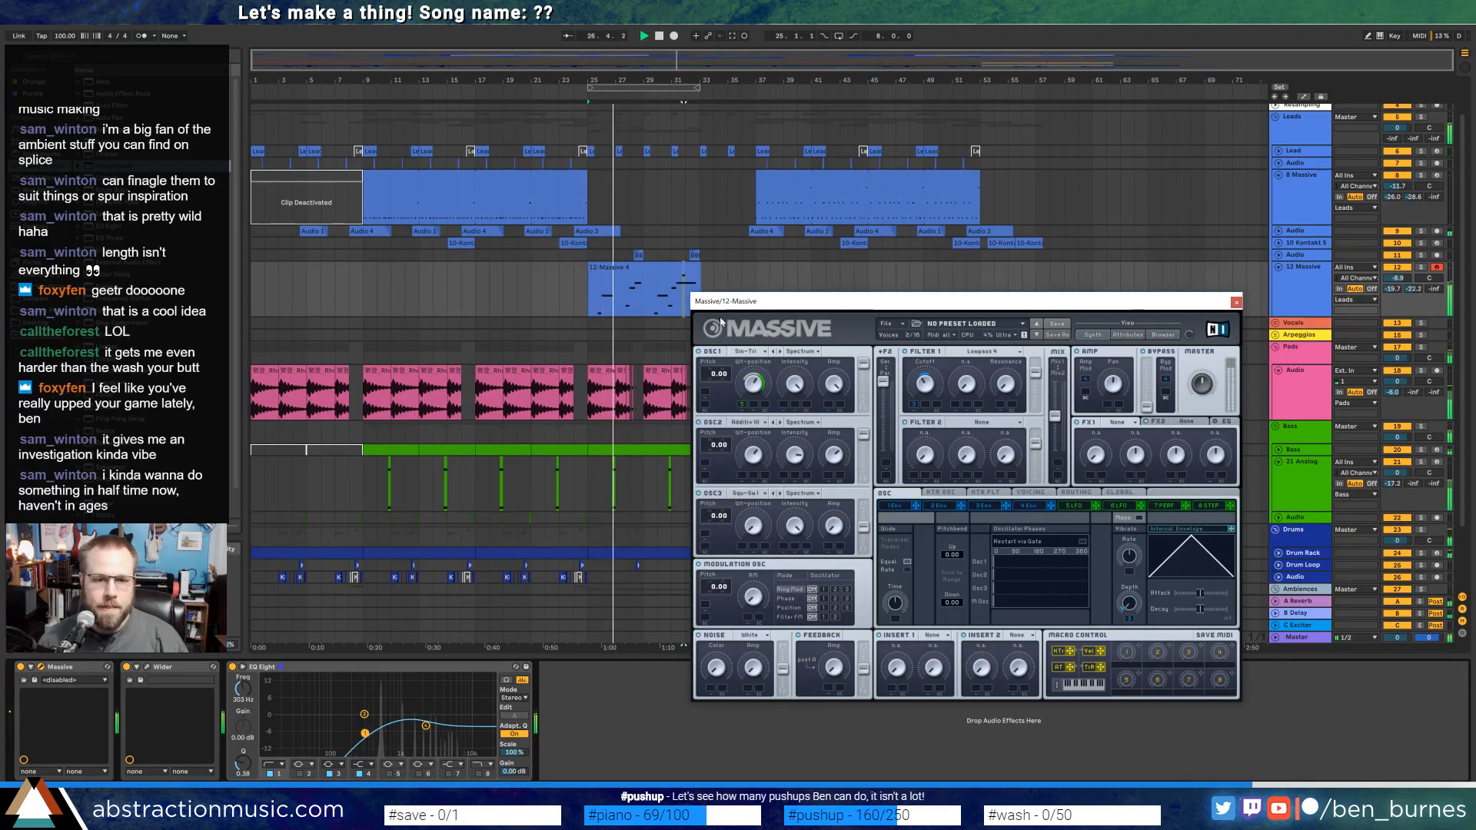
Lengthen the first F3 note of the 12-Massive clip so it overlaps the following note, and close the Massive window.
double_click(645, 268)
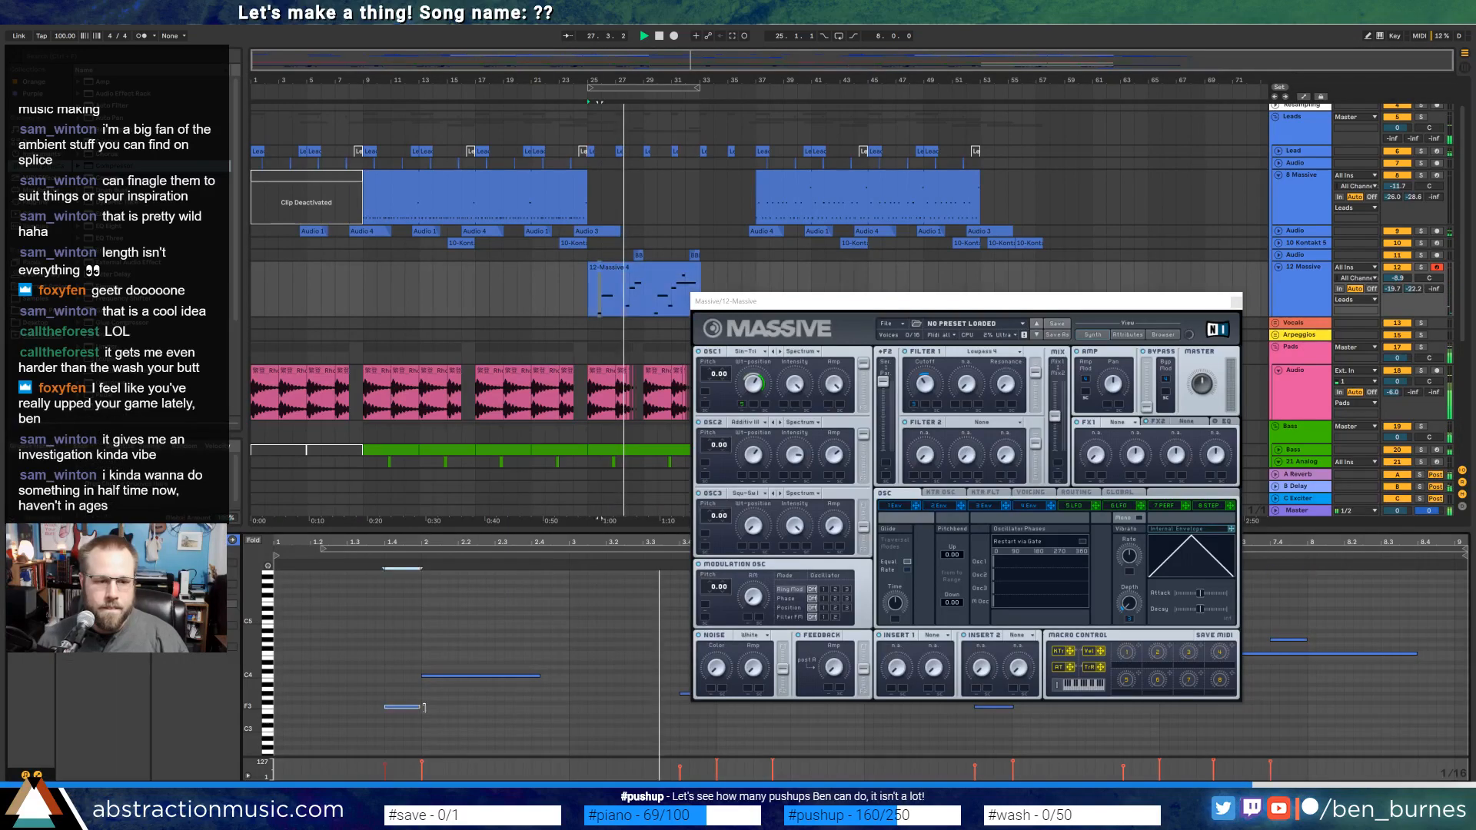
click(1235, 301)
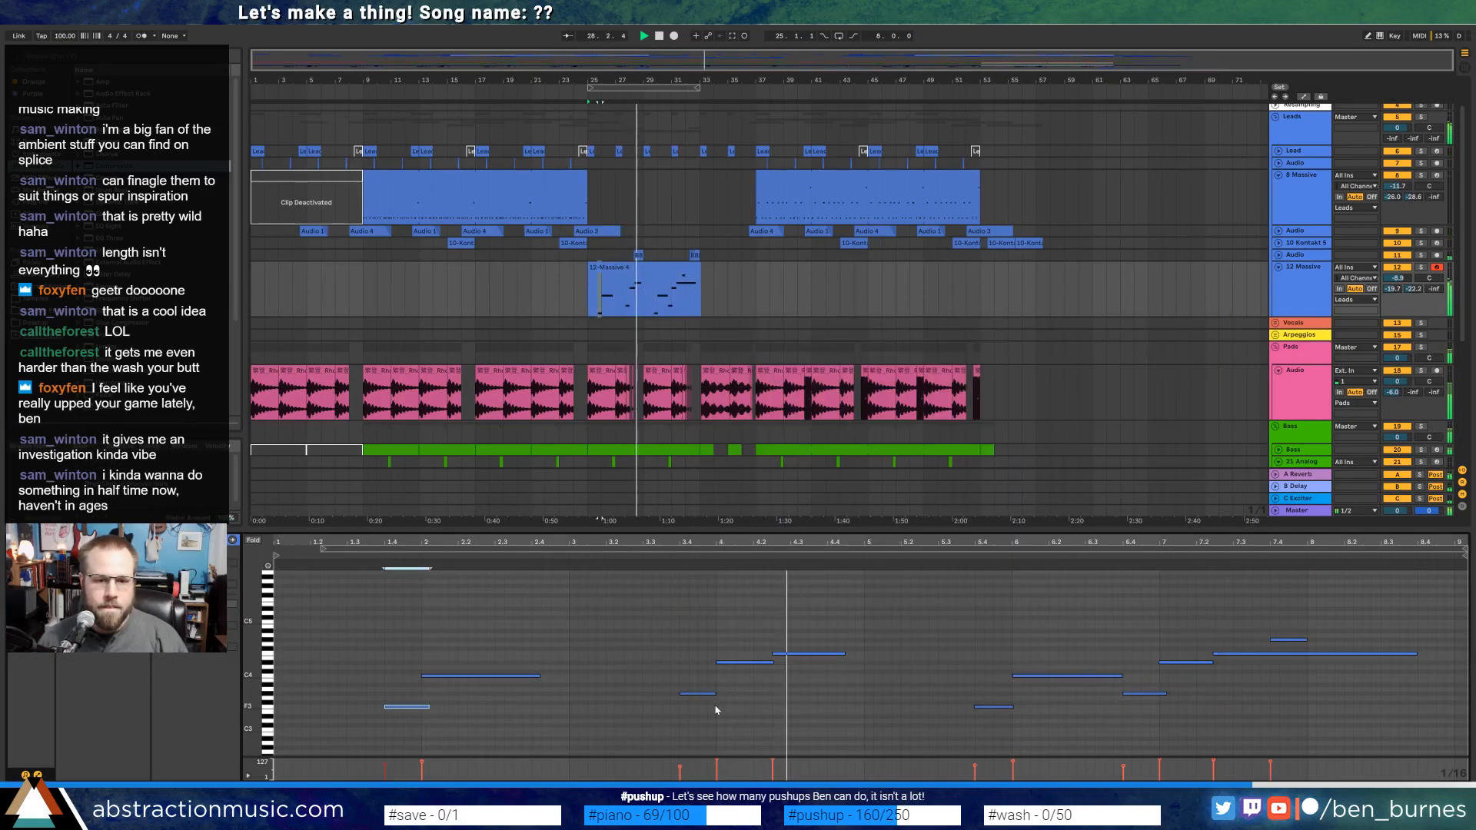
Lengthen the low notes at 3.4 and 5.4 so they overlap the notes that follow, and open Massive on the 12 Massive track.
drag(715, 694, 734, 695)
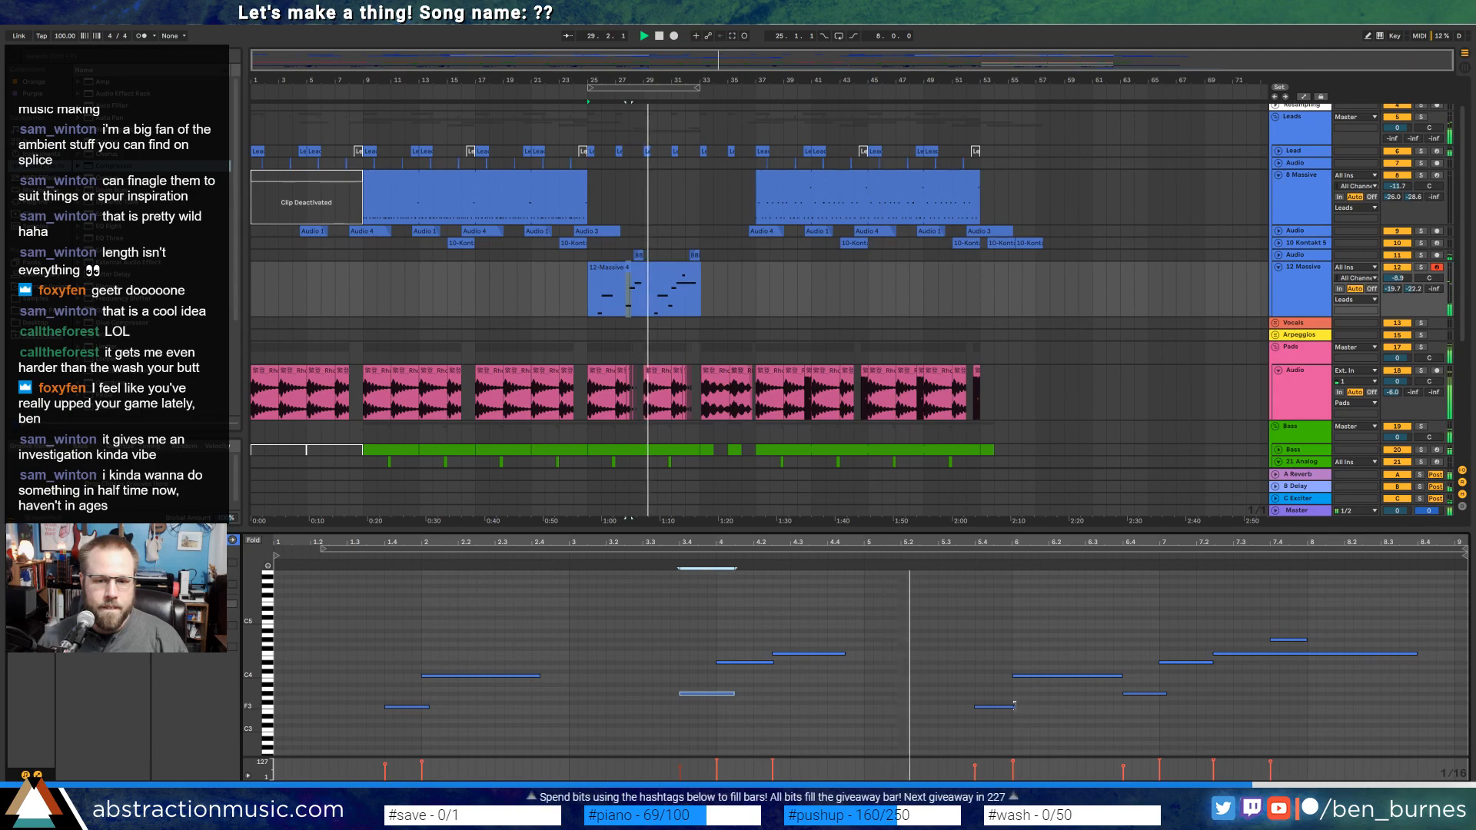
drag(1013, 707, 1021, 706)
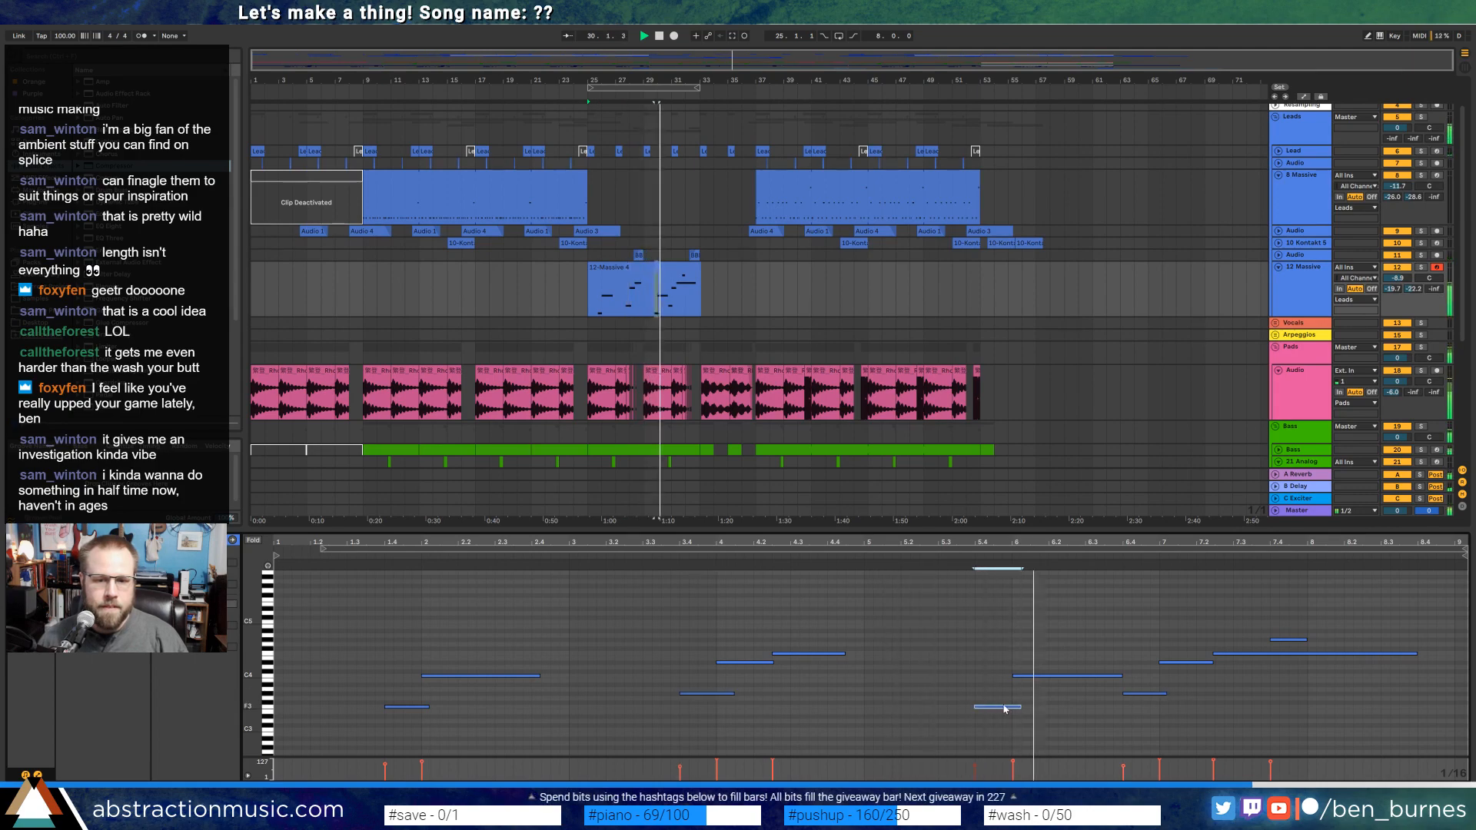
key(shift+Tab)
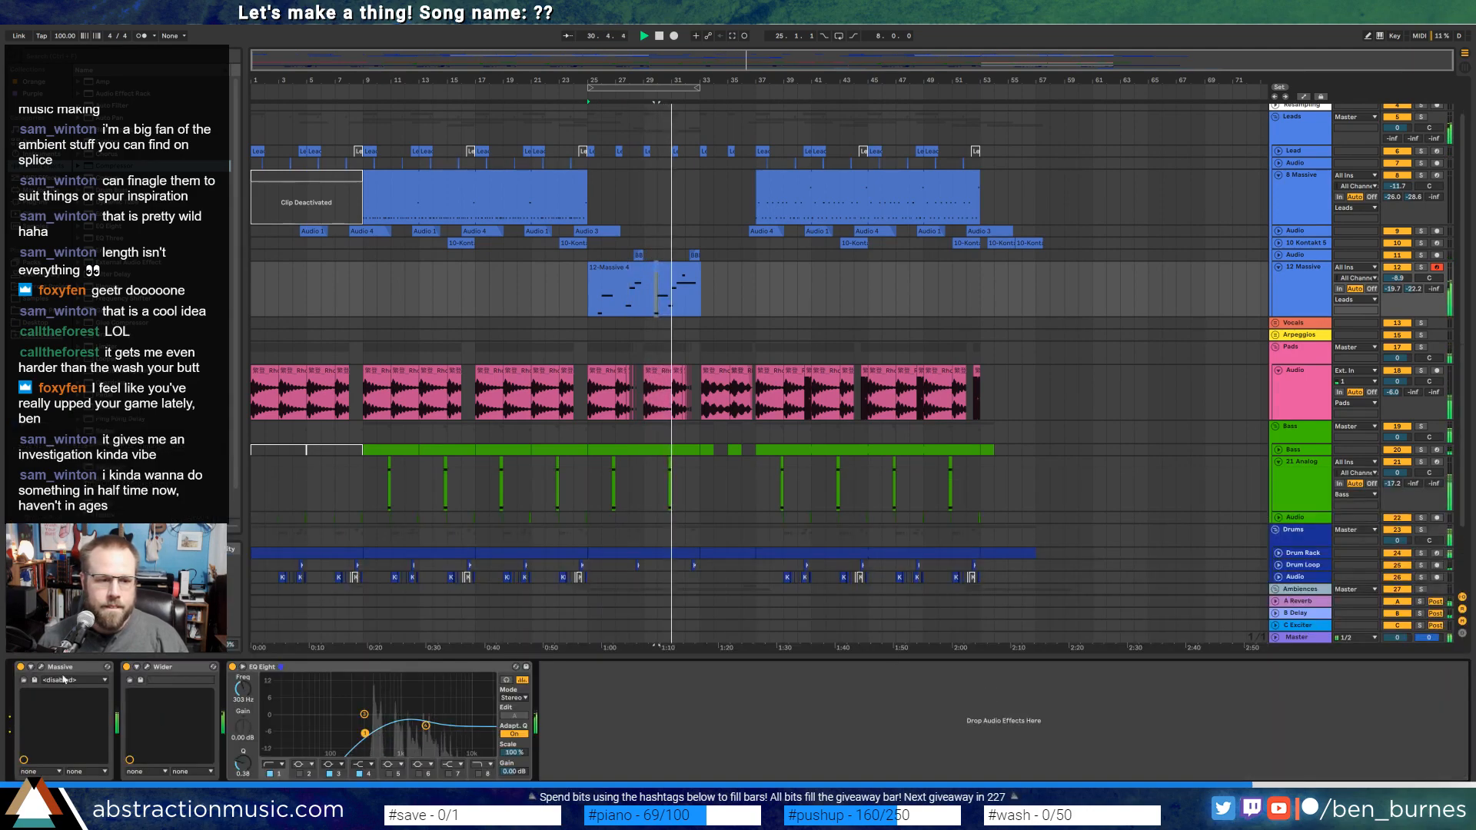
click(41, 667)
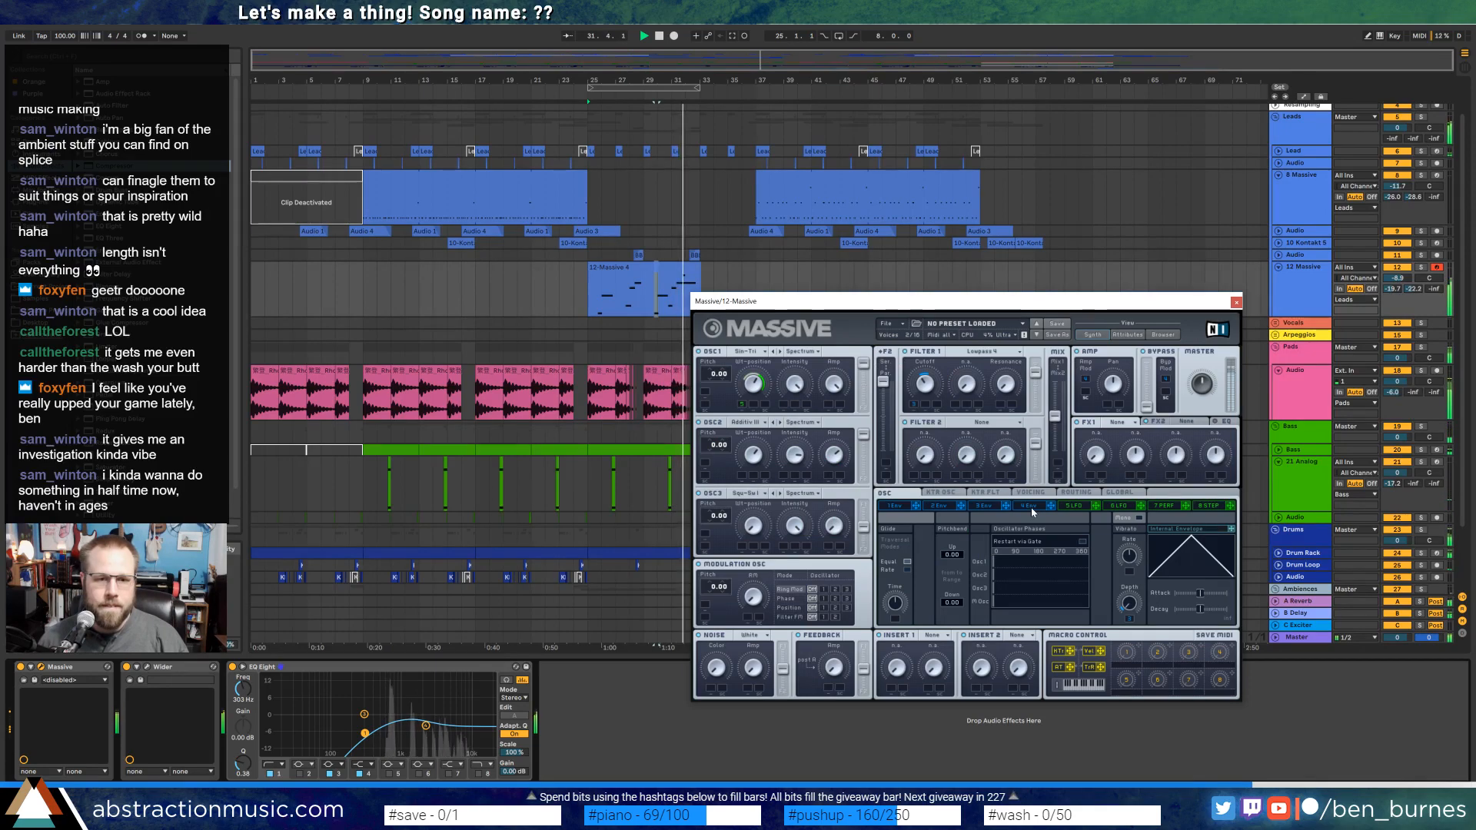
Split the 12-Massive clip's long final note into one ending near 7.4 and one starting at 8, and lengthen the G#4 note to overlap it.
double_click(675, 274)
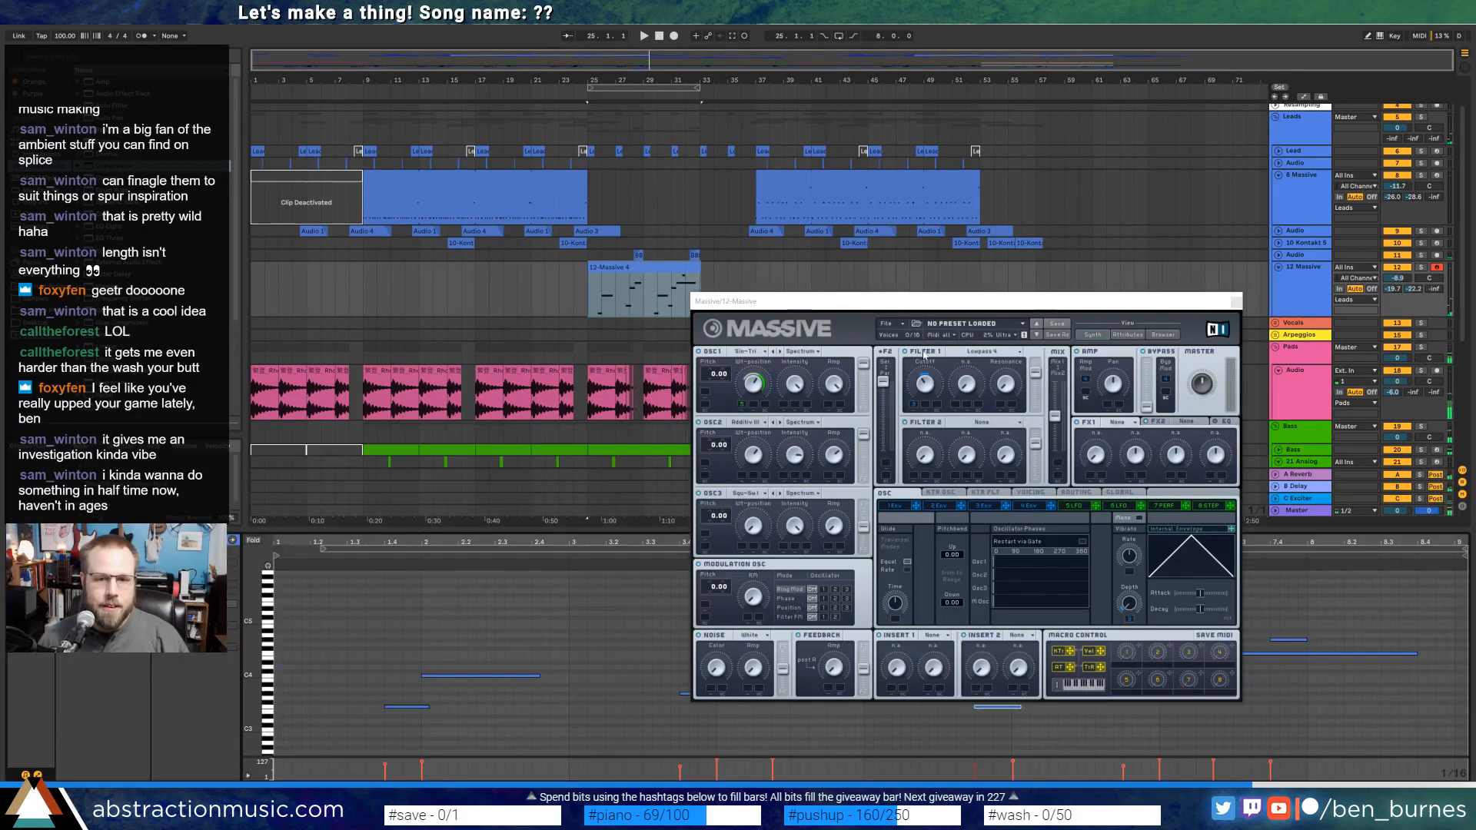
drag(1150, 305, 1166, 147)
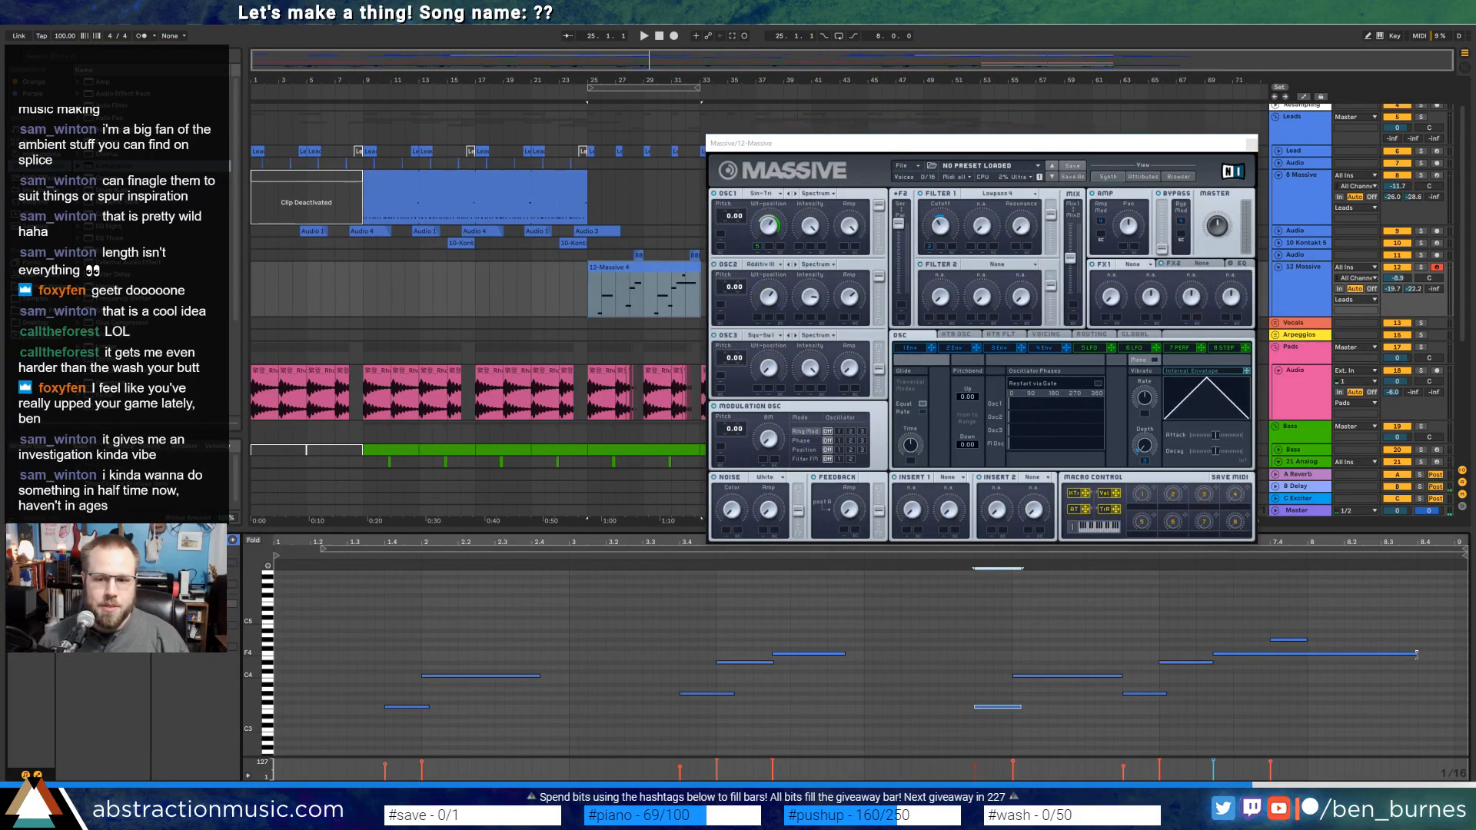
drag(1416, 654, 1285, 657)
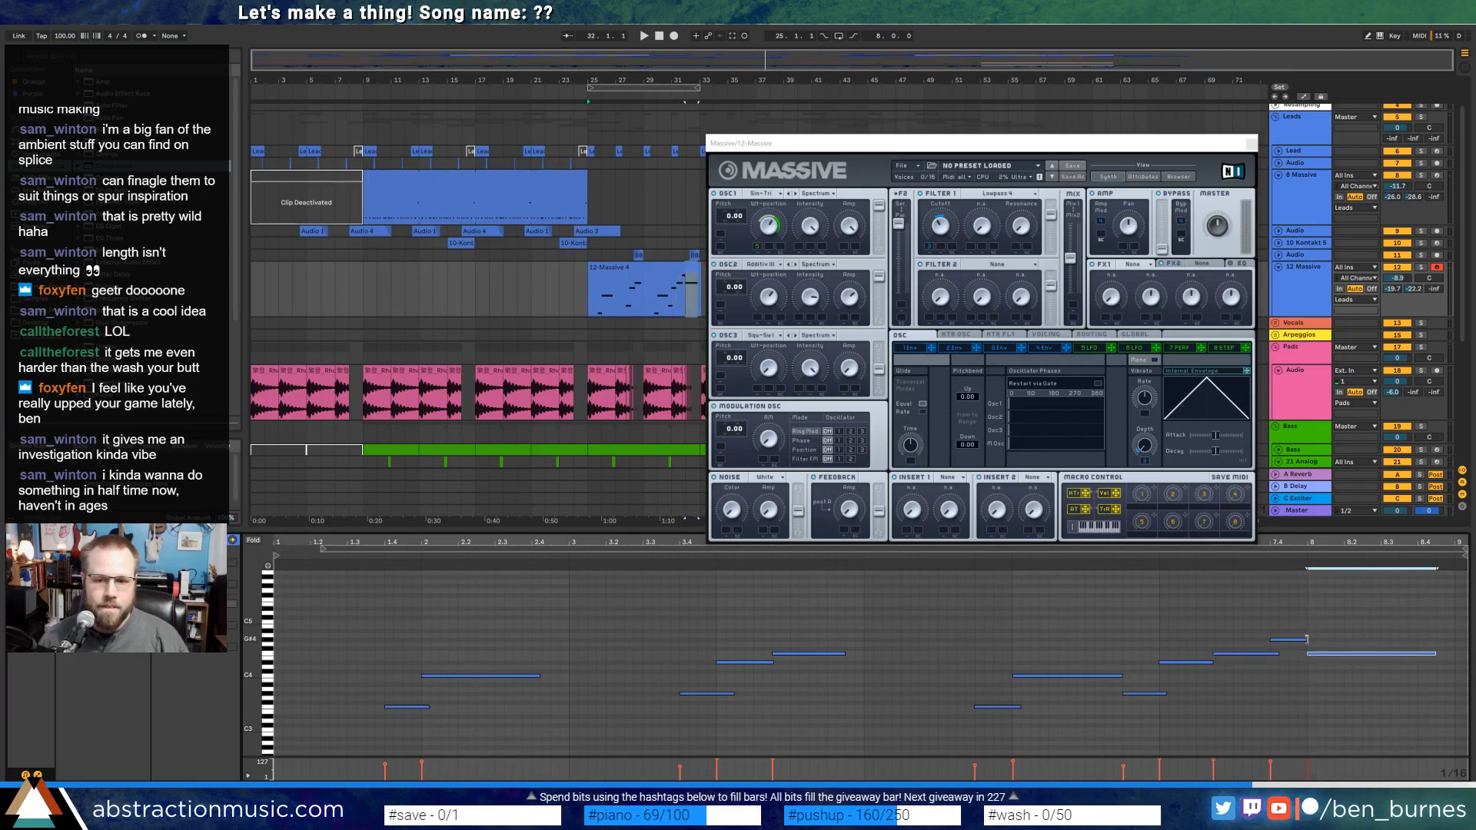
drag(1307, 639, 1312, 642)
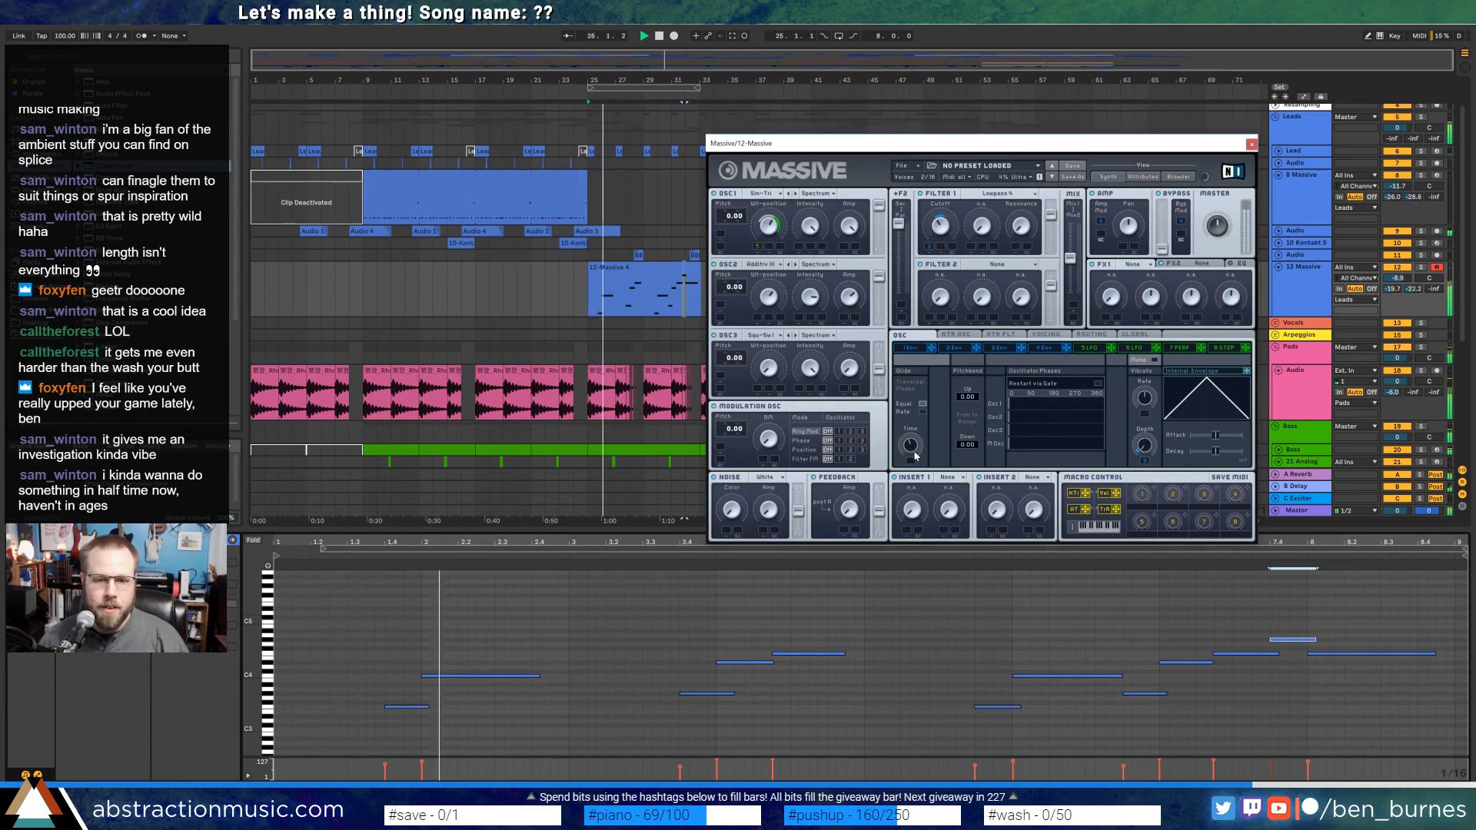
Add a short F3 note at the start of the 12-Massive clip and lengthen the note at 4 slightly to overlap the next.
double_click(278, 707)
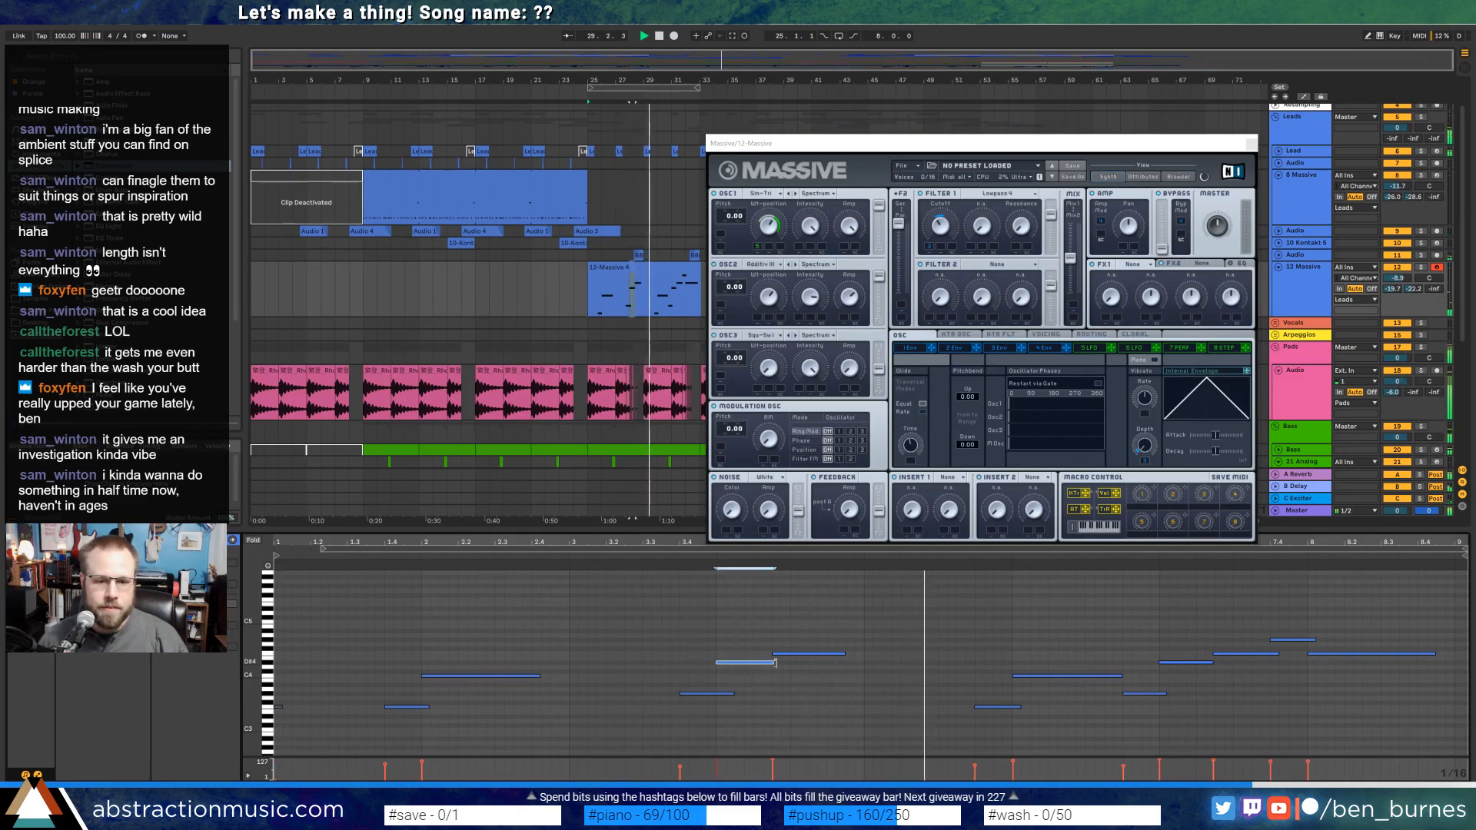
click(864, 691)
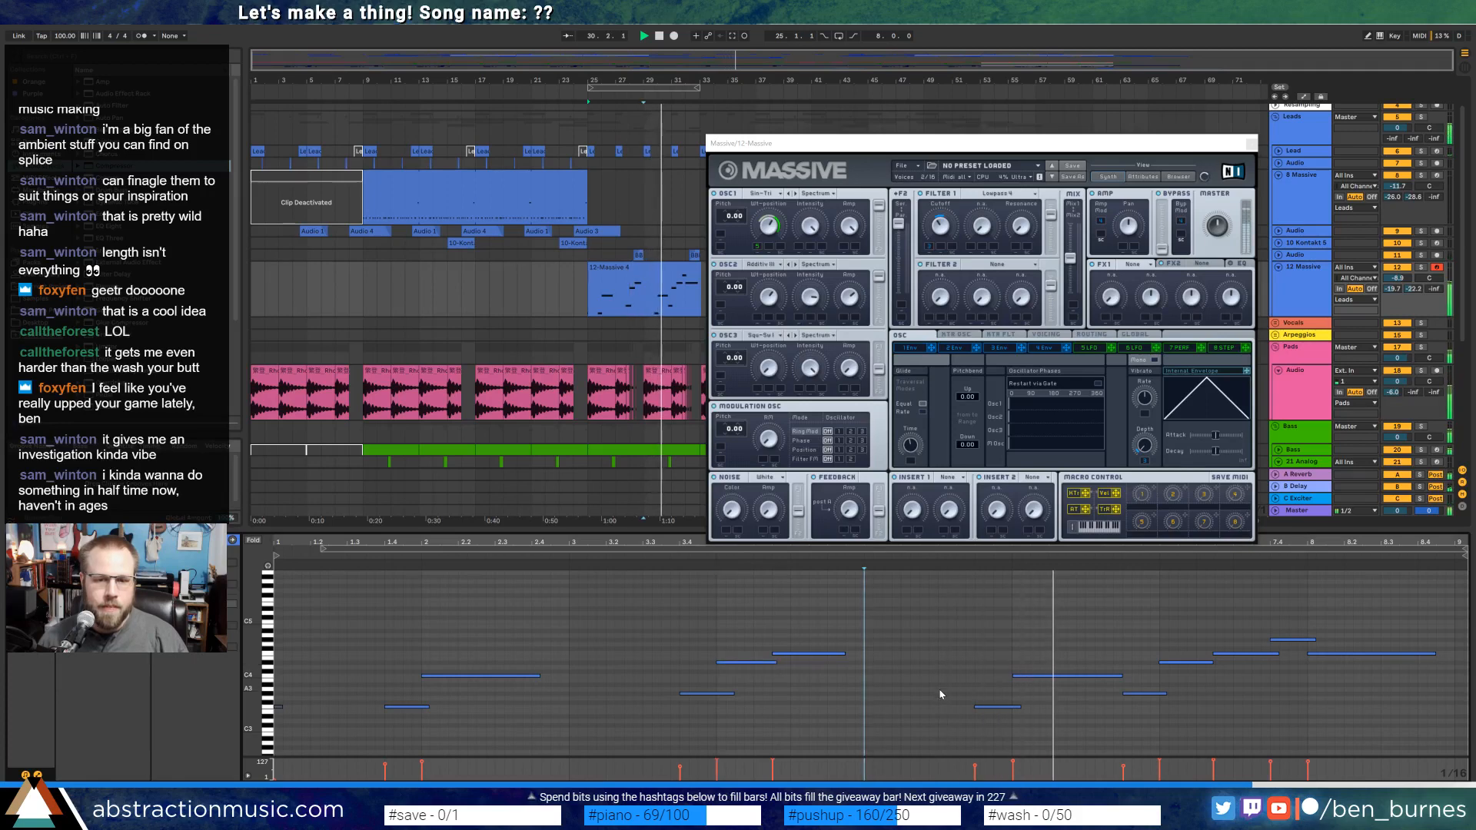
click(912, 452)
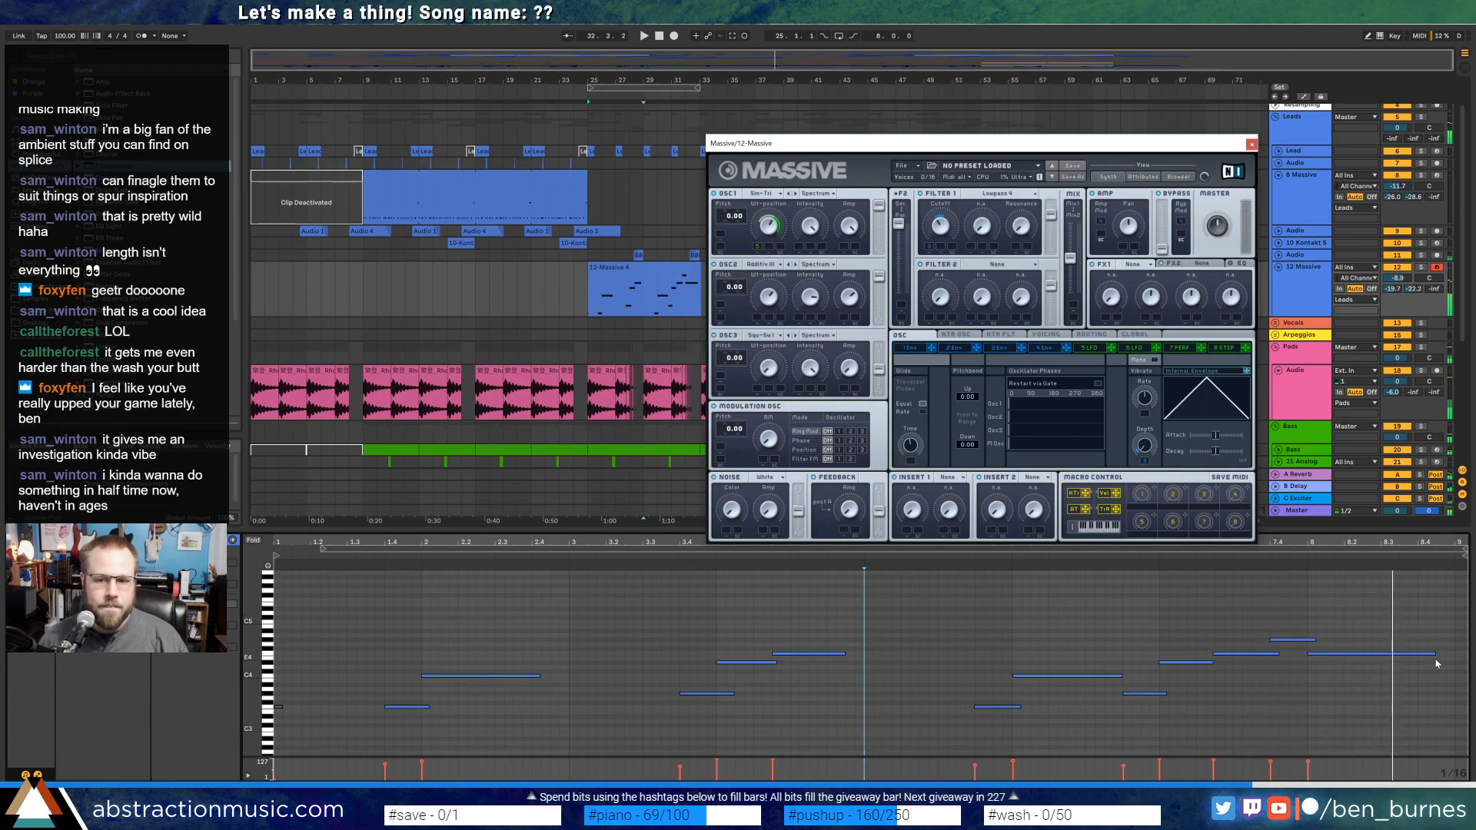
Shorten the clip's last note to end at about 8.2, and show Massive's fourth envelope during playback.
click(1394, 652)
key(space)
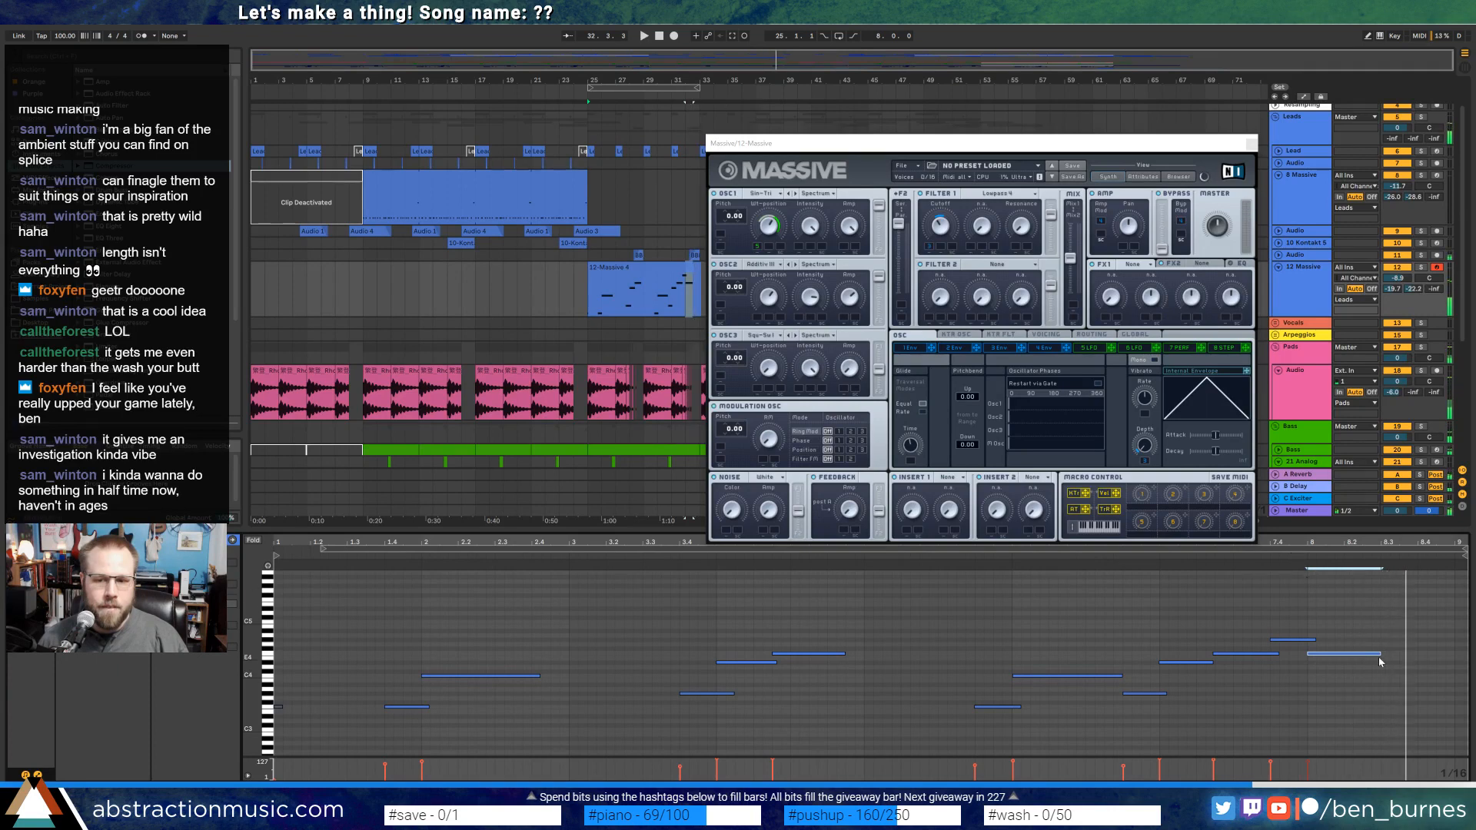
click(1044, 348)
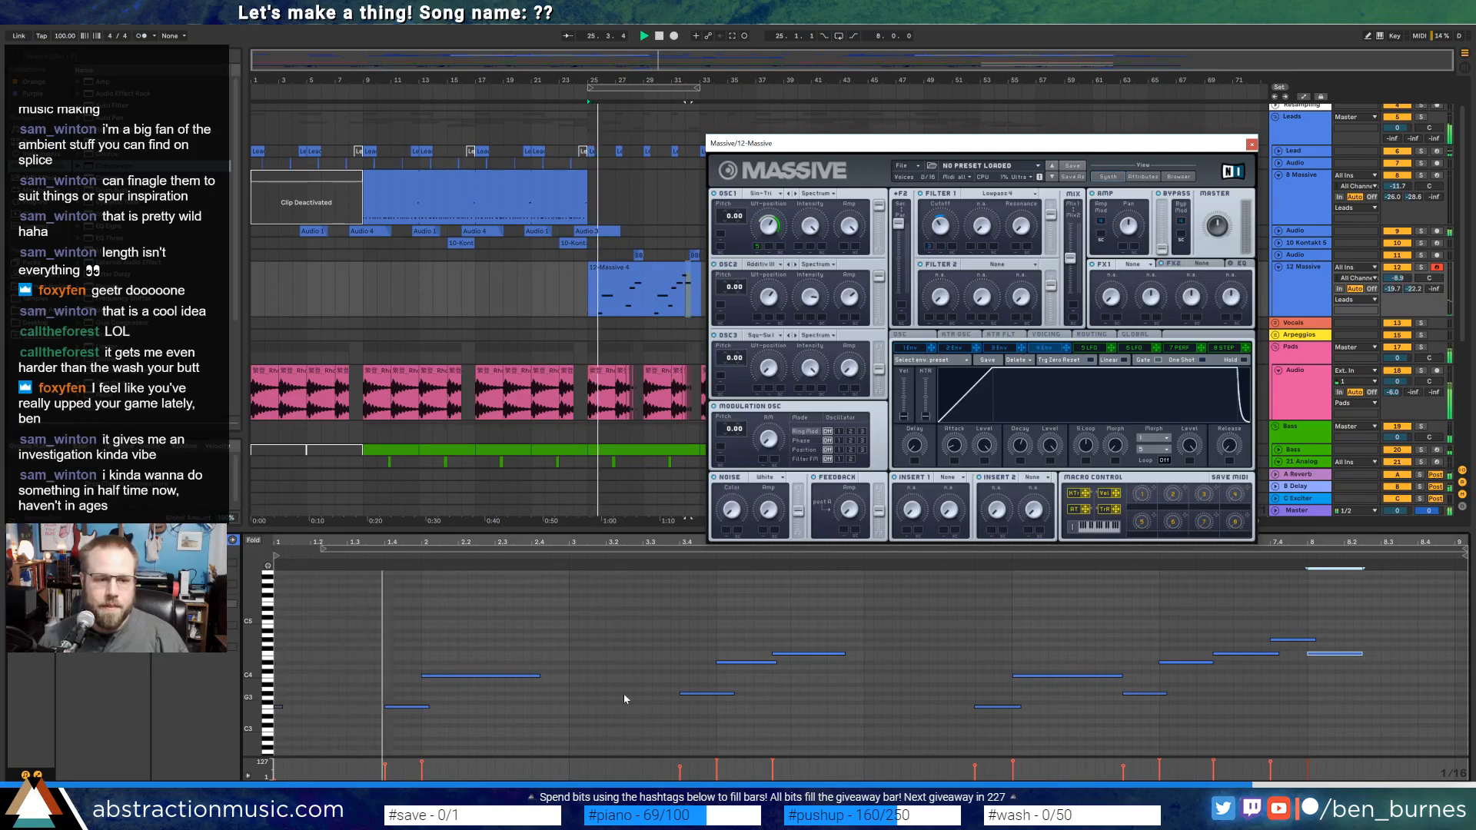
Shorten the F3 note at the very start of the 12-Massive clip and close the Massive window.
drag(283, 543, 291, 723)
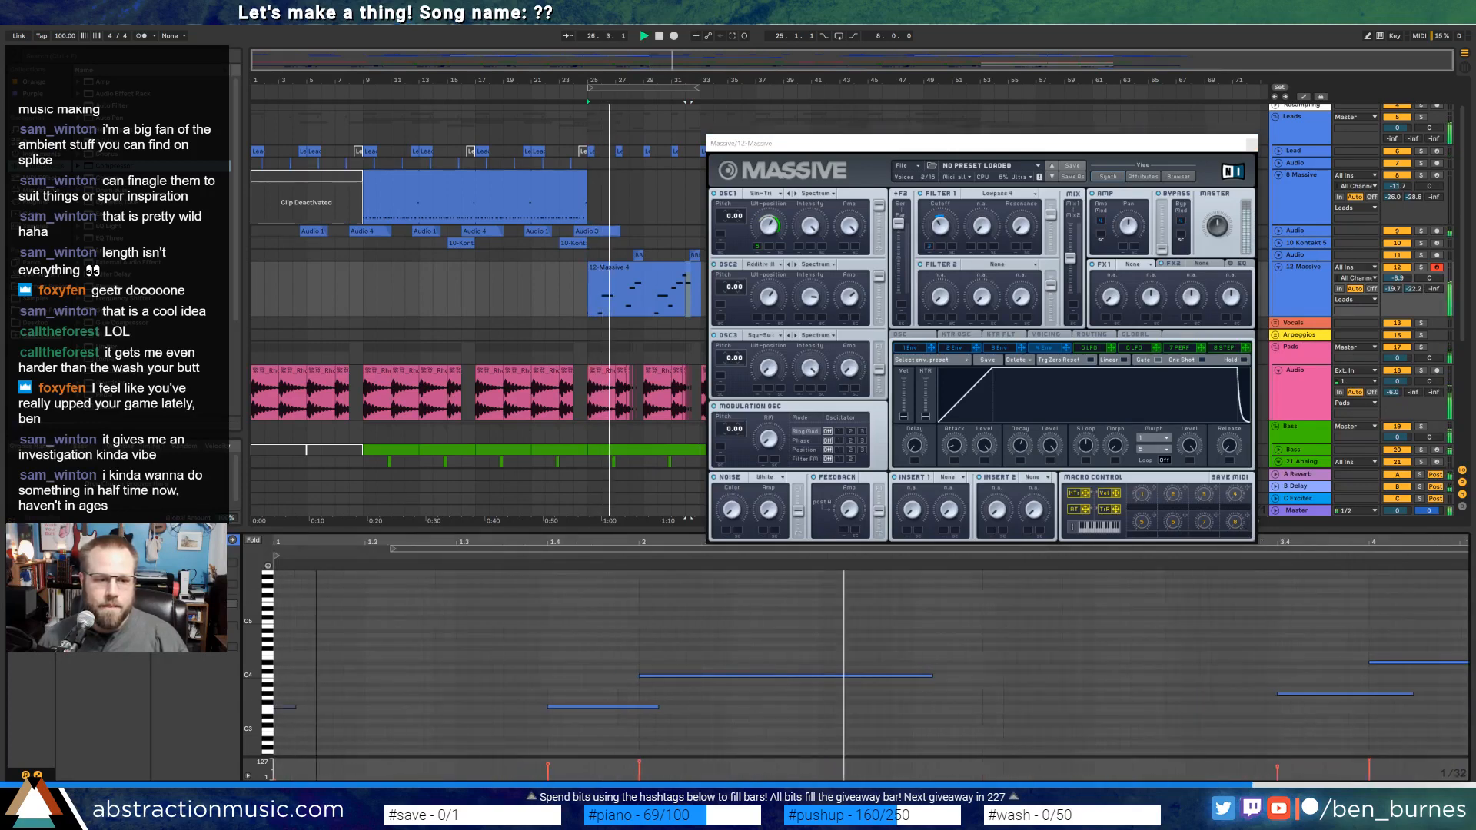
click(319, 676)
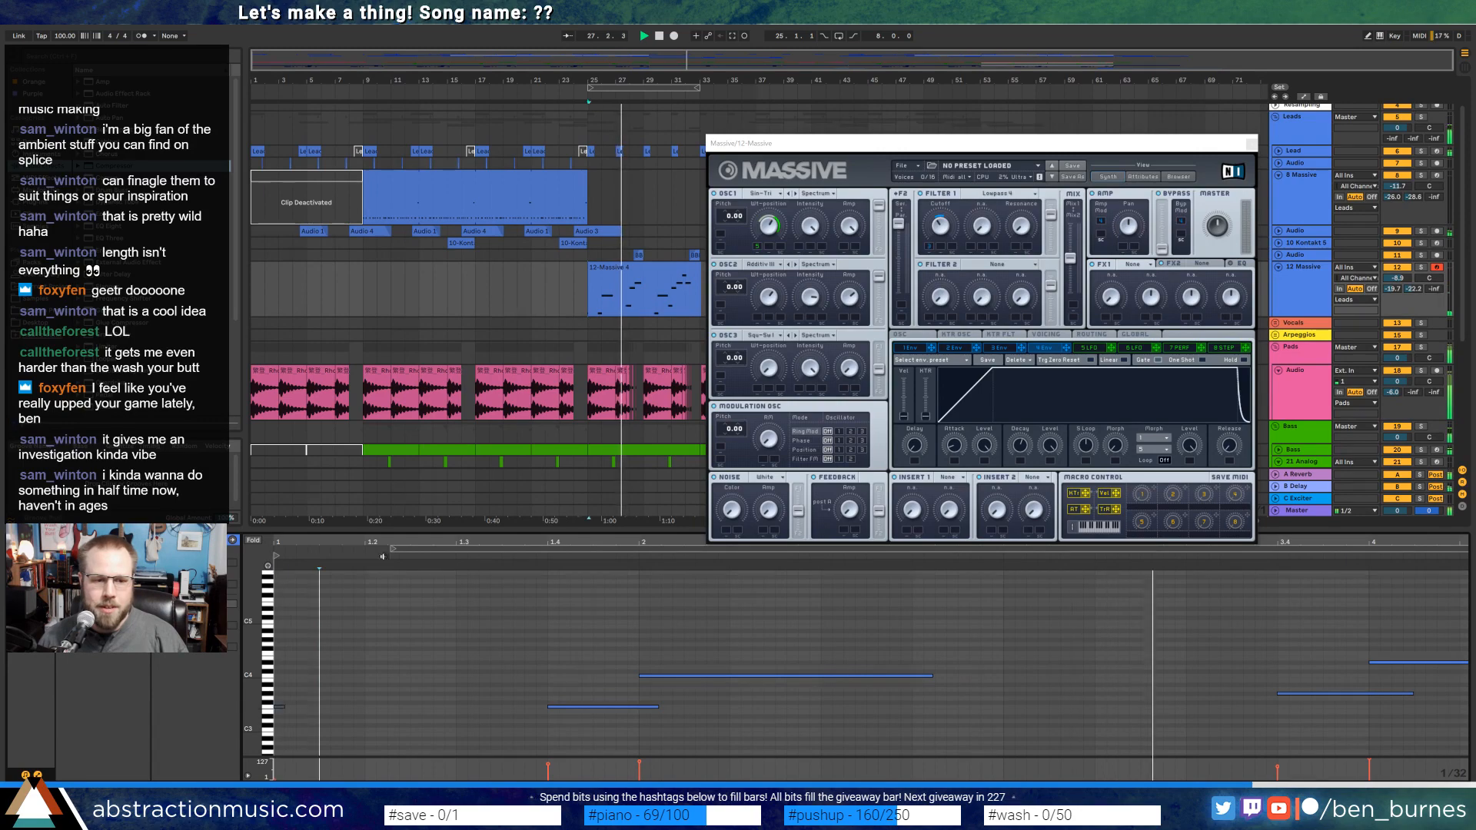
drag(397, 543, 326, 492)
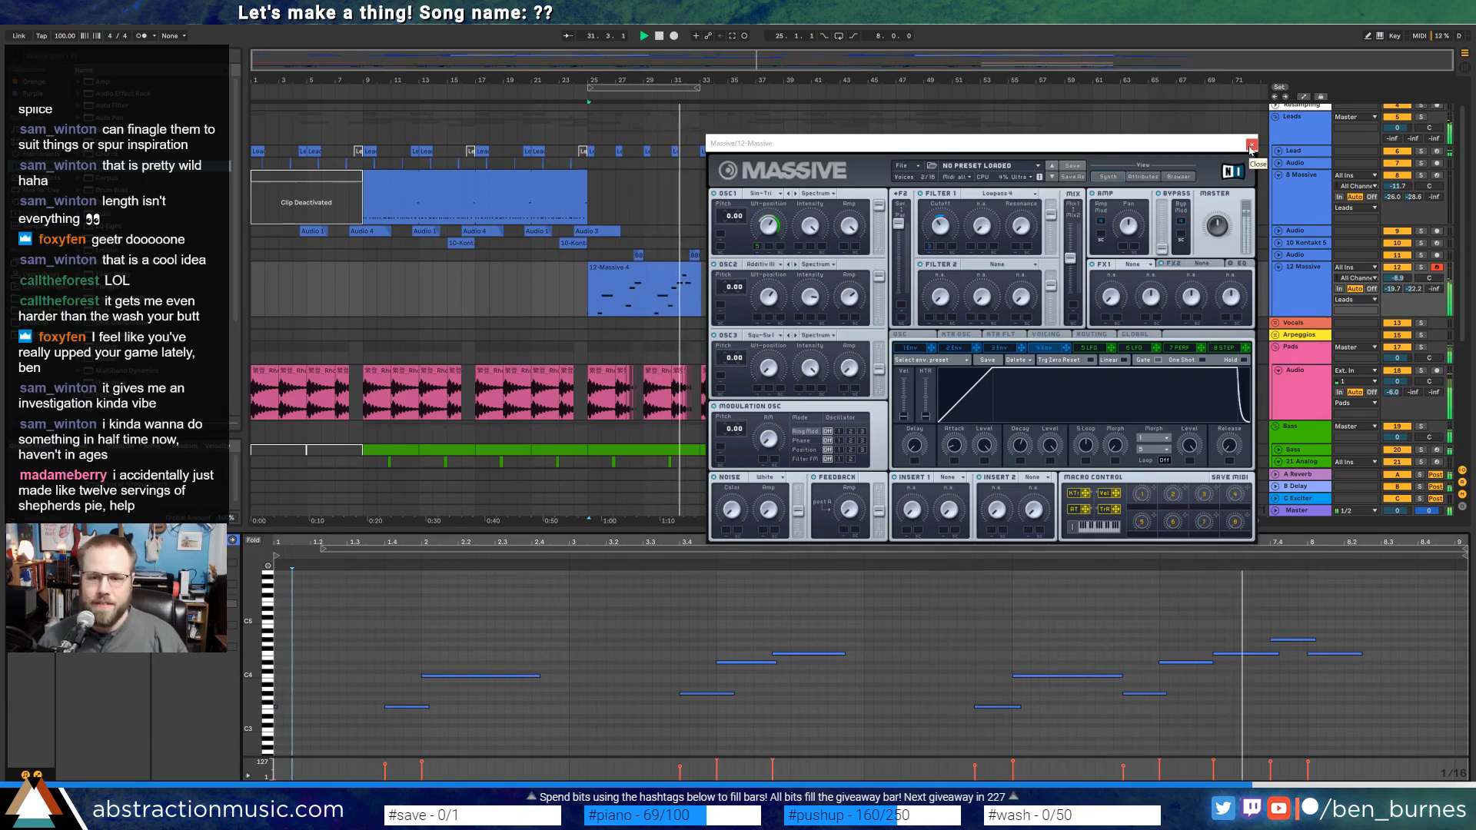
click(1251, 145)
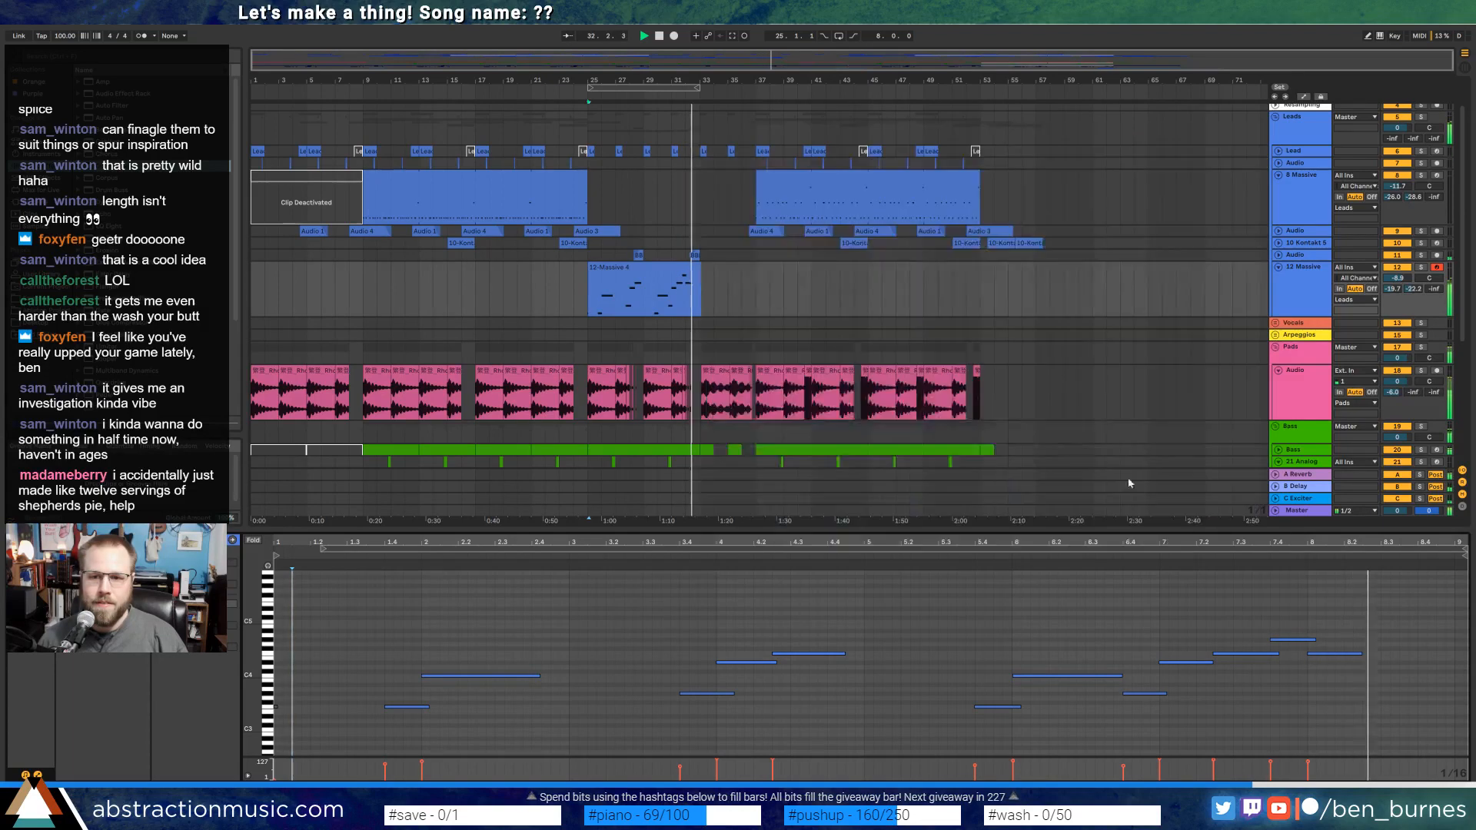
Move the clip's last two notes about half a beat earlier and shorten the note before them to match.
key(Left)
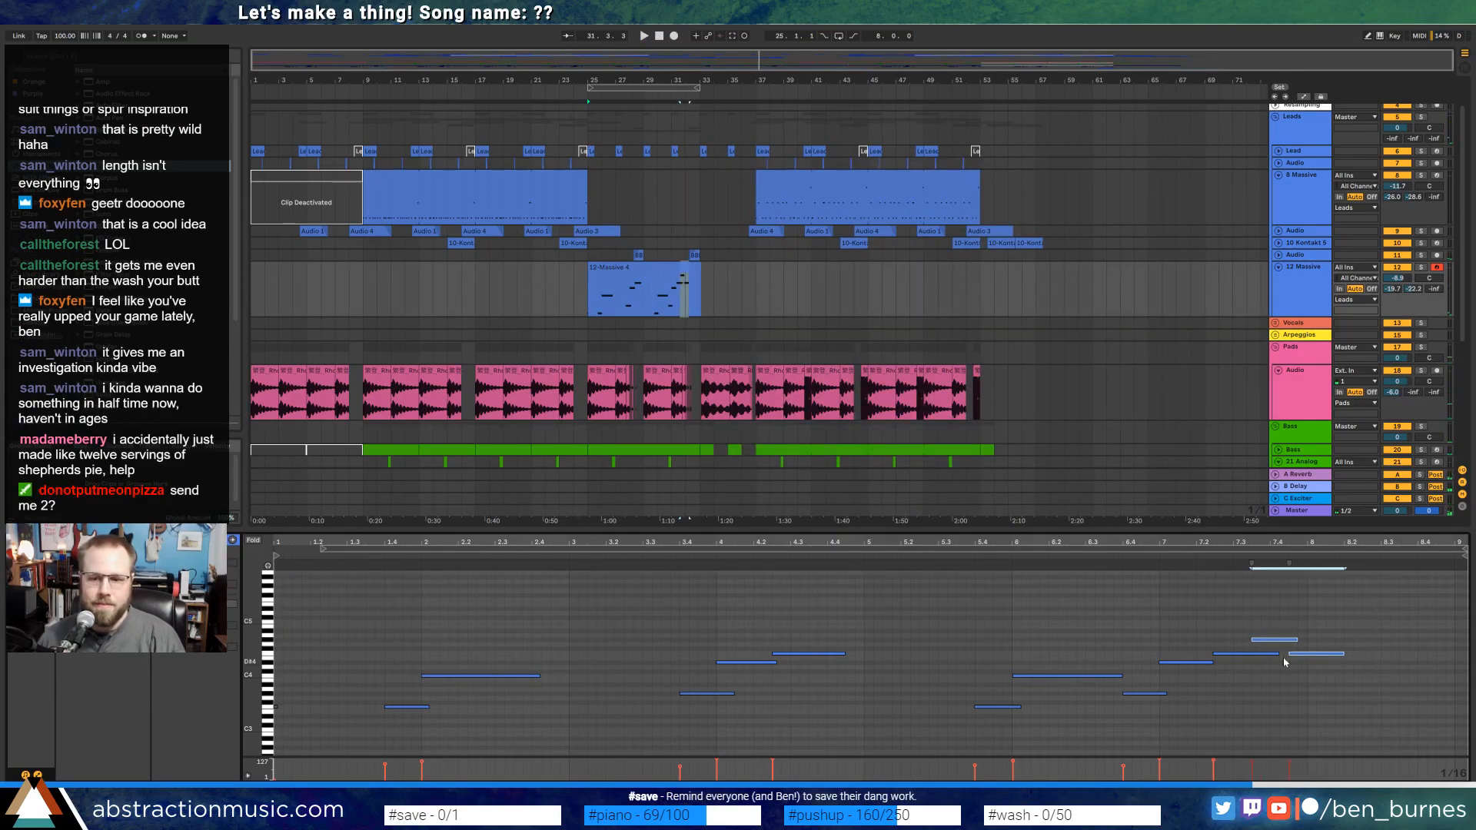
drag(1278, 654, 1259, 653)
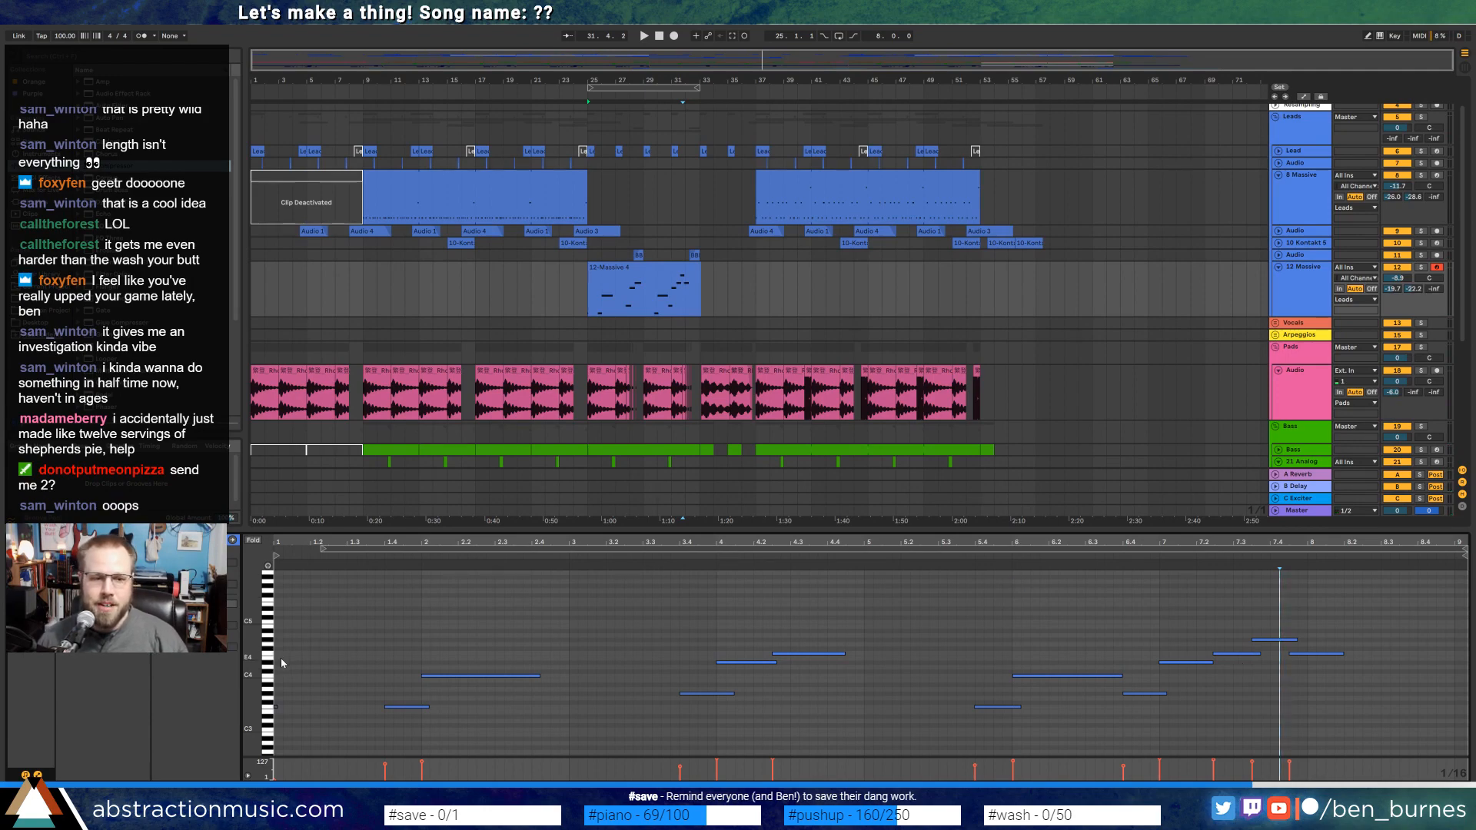
key(space)
Switch to the desktop, listen to a WAV file in the media player, close it, and return to Ableton Live in full screen.
key(F11)
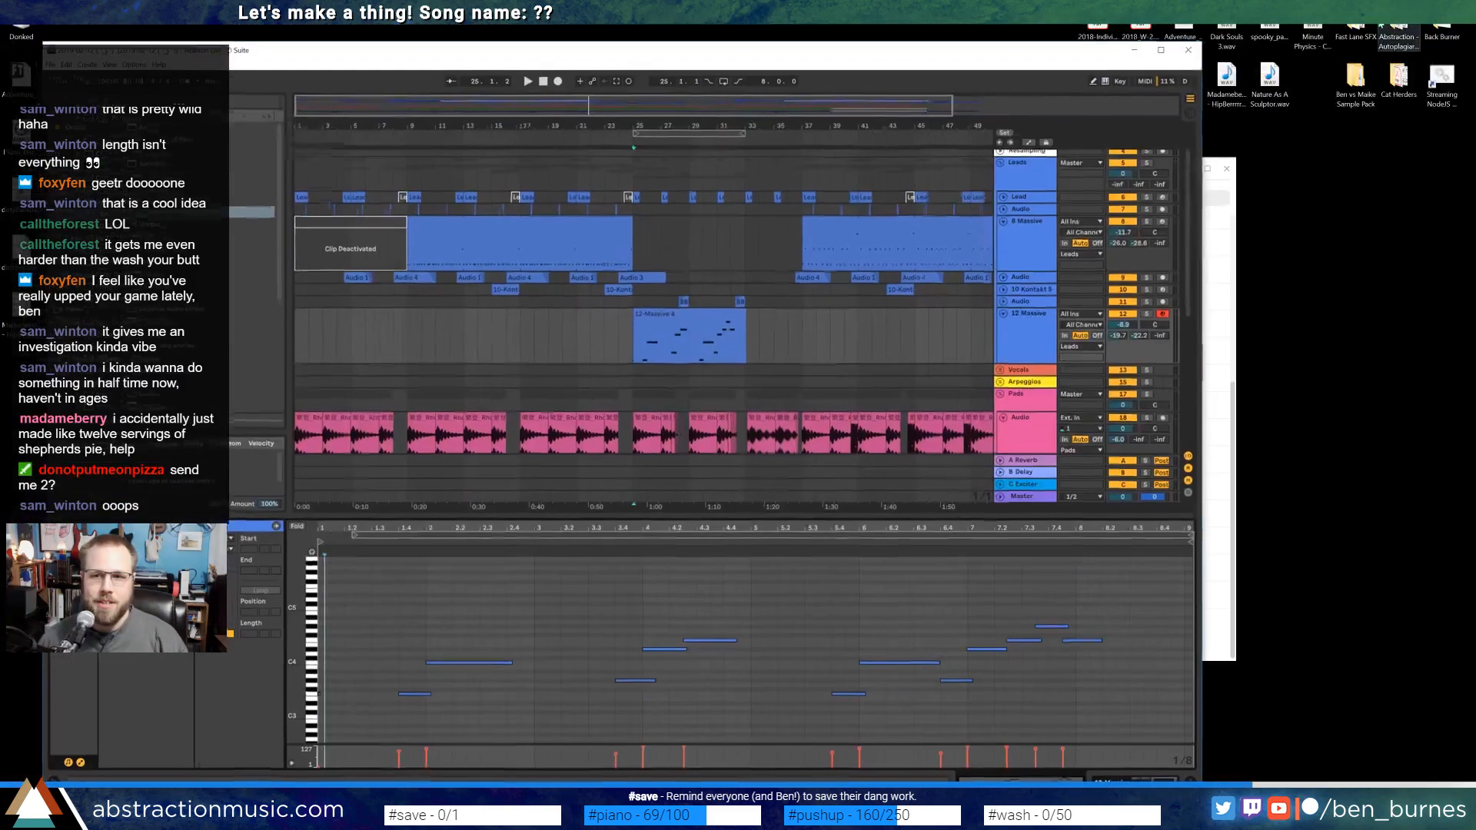
double_click(1229, 78)
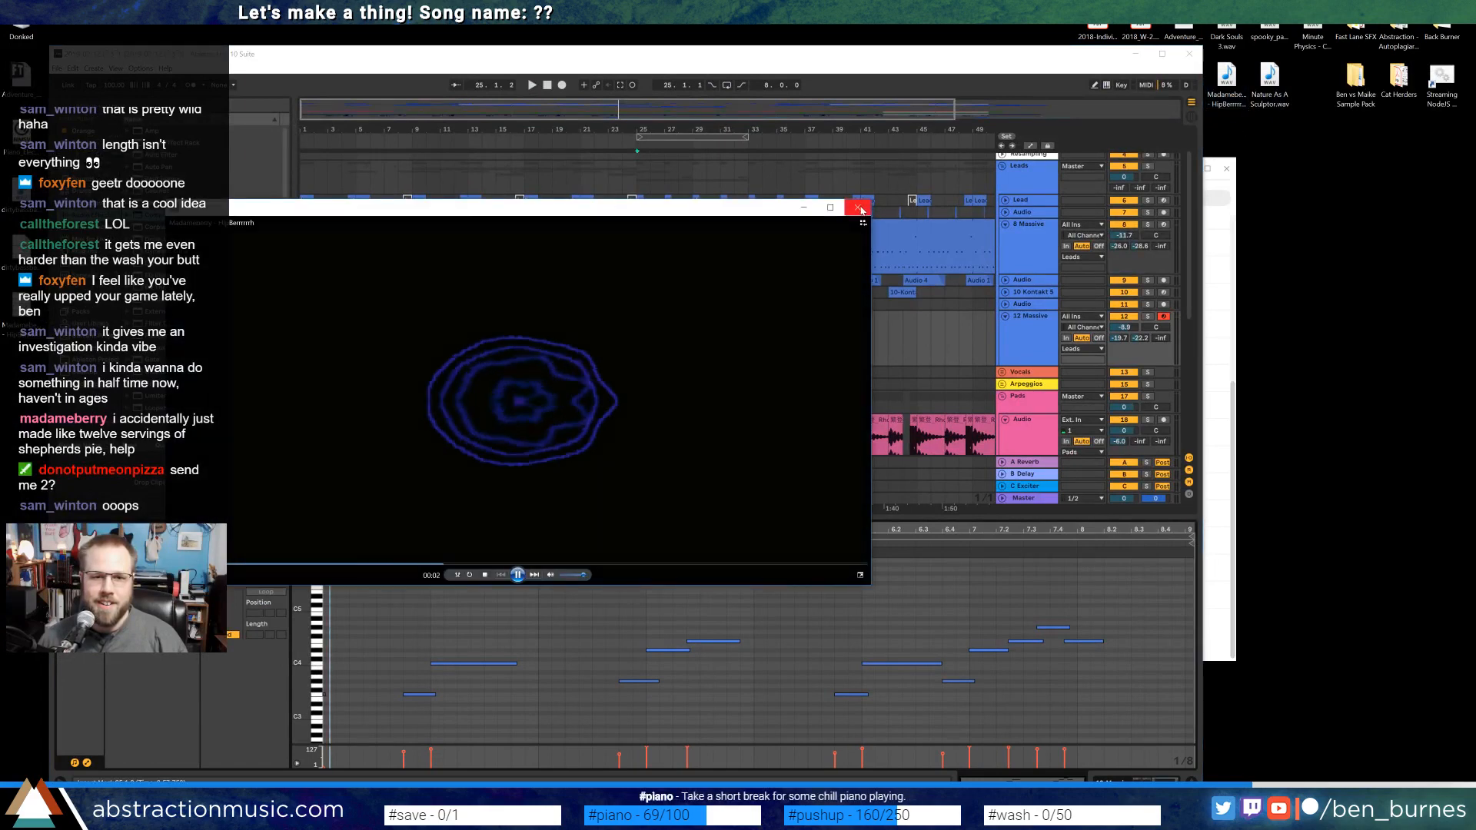
click(878, 100)
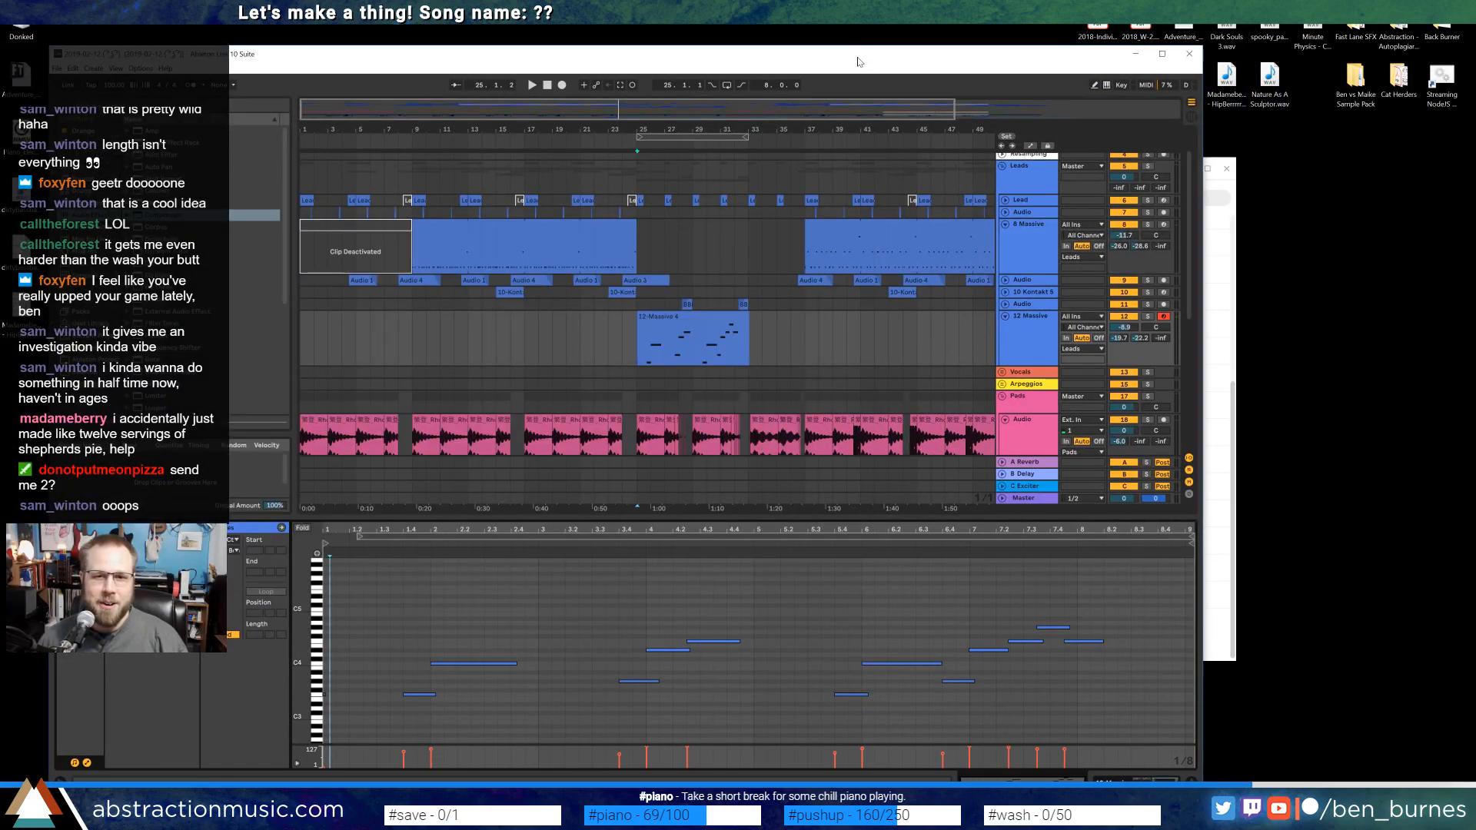
key(F11)
Show the device chain instead of the notes and fold the 21 Analog, Pads Audio, 12 Massive and 8 Massive tracks.
scroll(635, 280, down, 3)
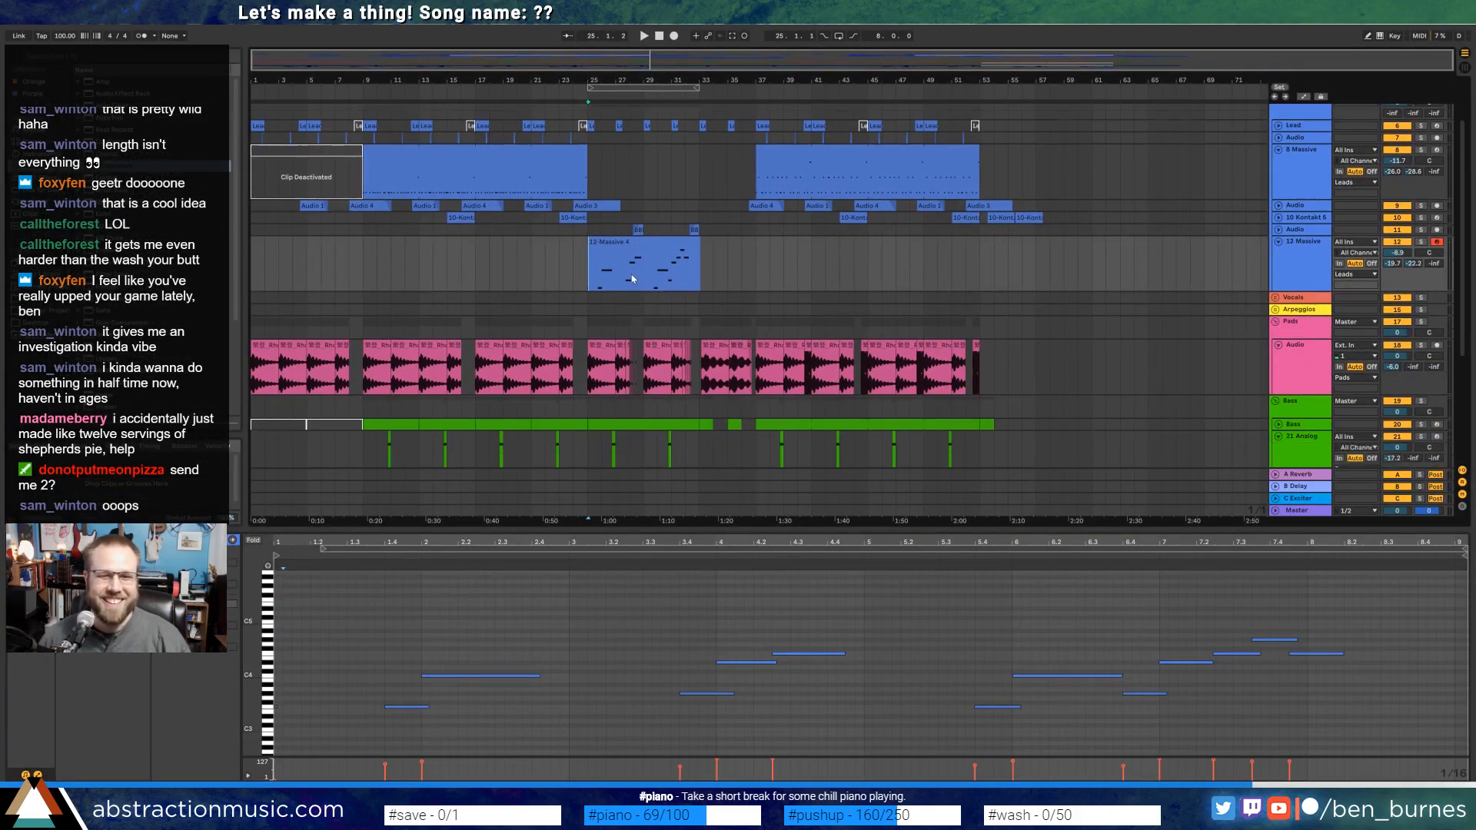
key(shift+Tab)
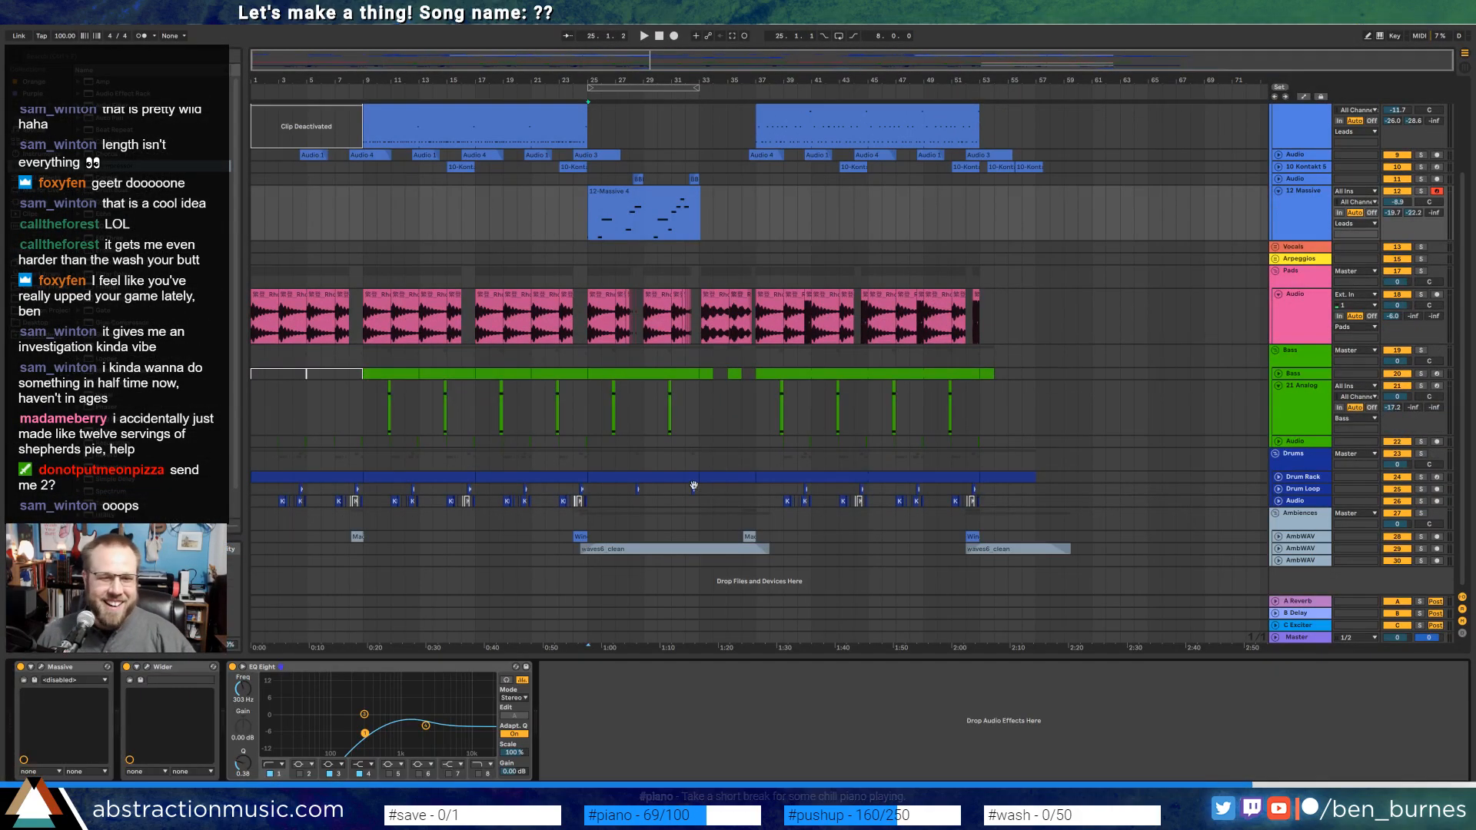
click(1278, 386)
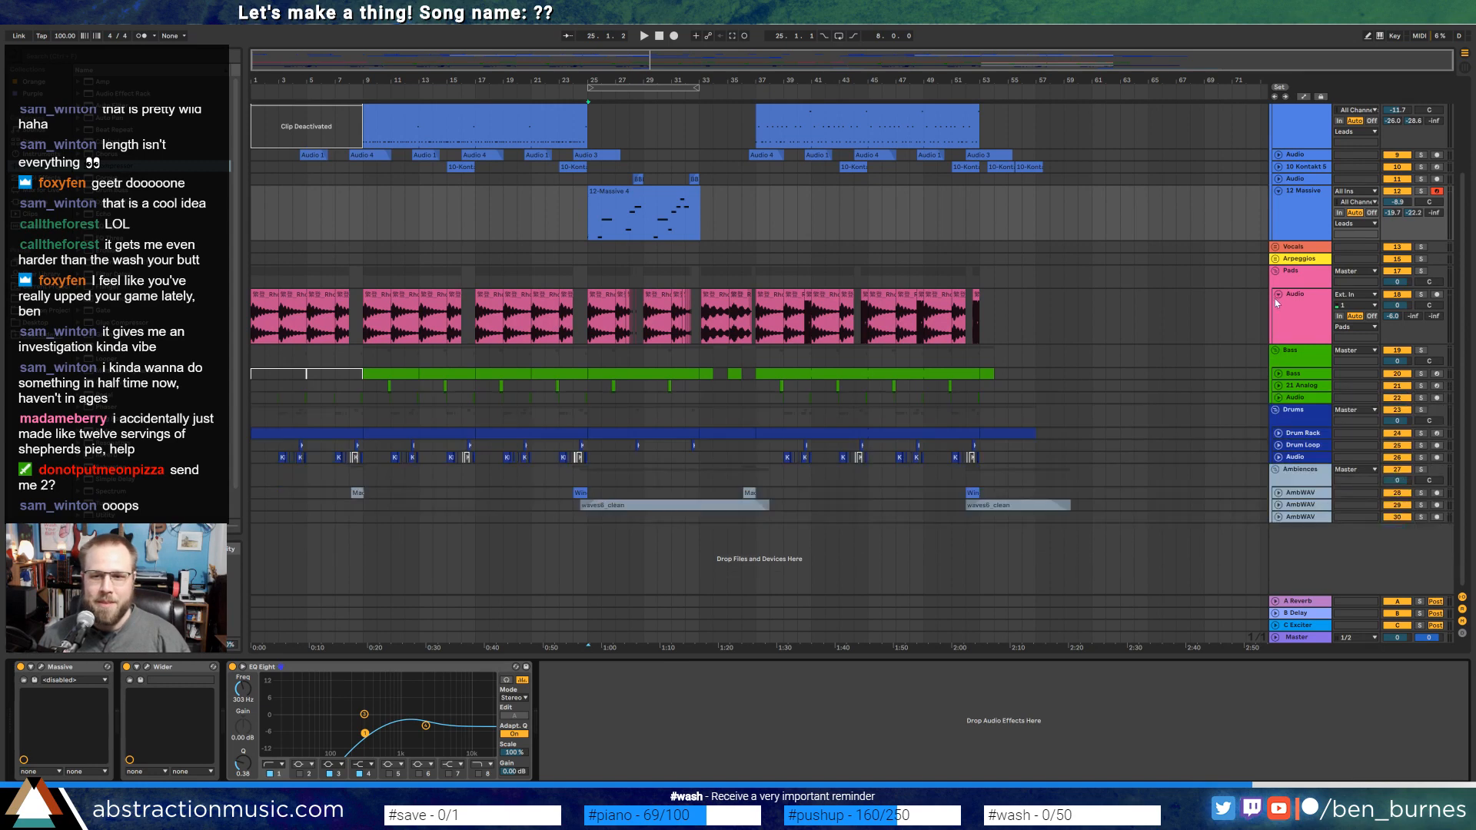
click(1277, 294)
scroll(1147, 320, up, 2)
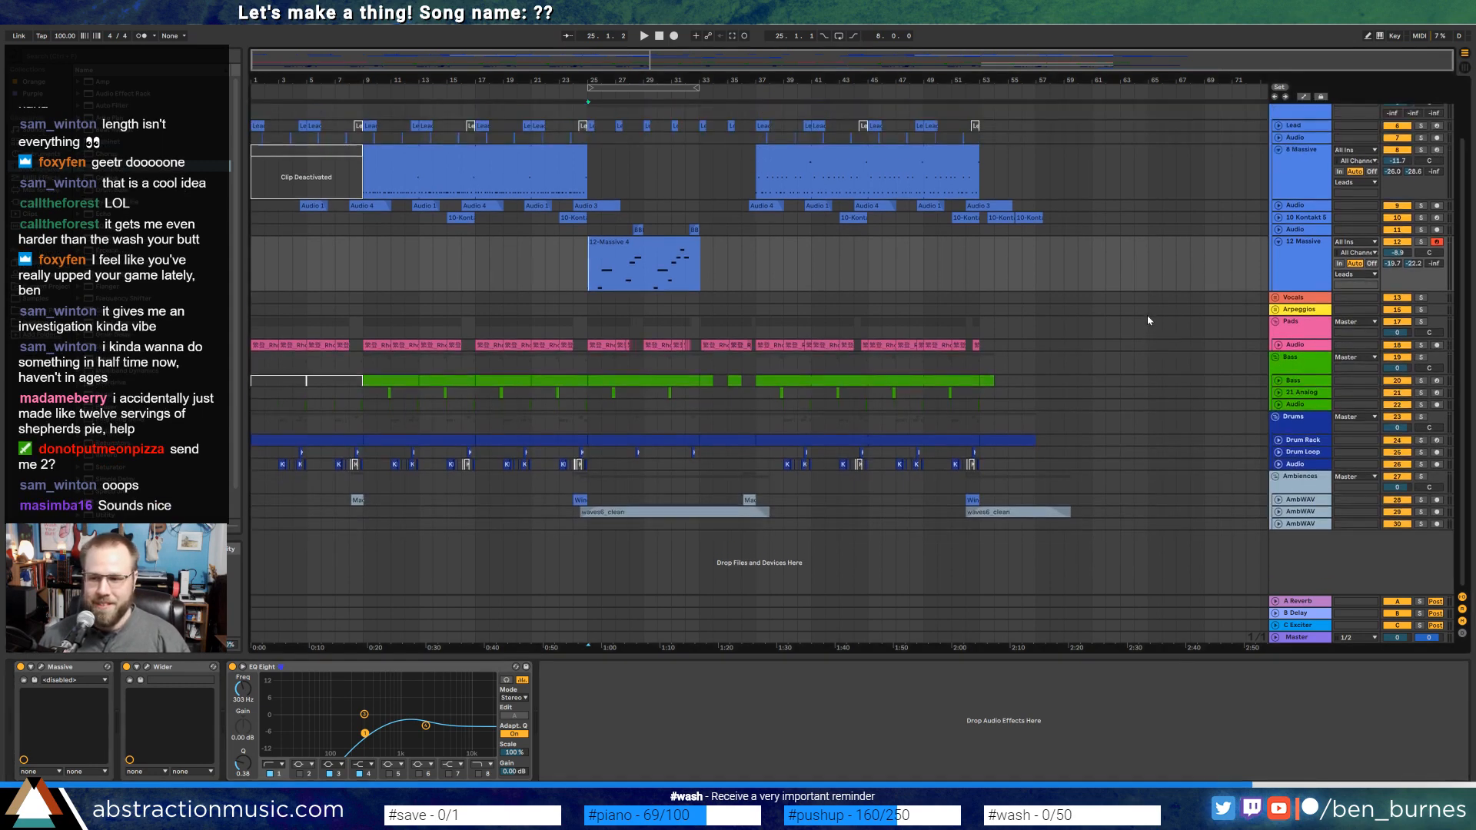
click(1276, 240)
scroll(1281, 219, up, 3)
click(1280, 213)
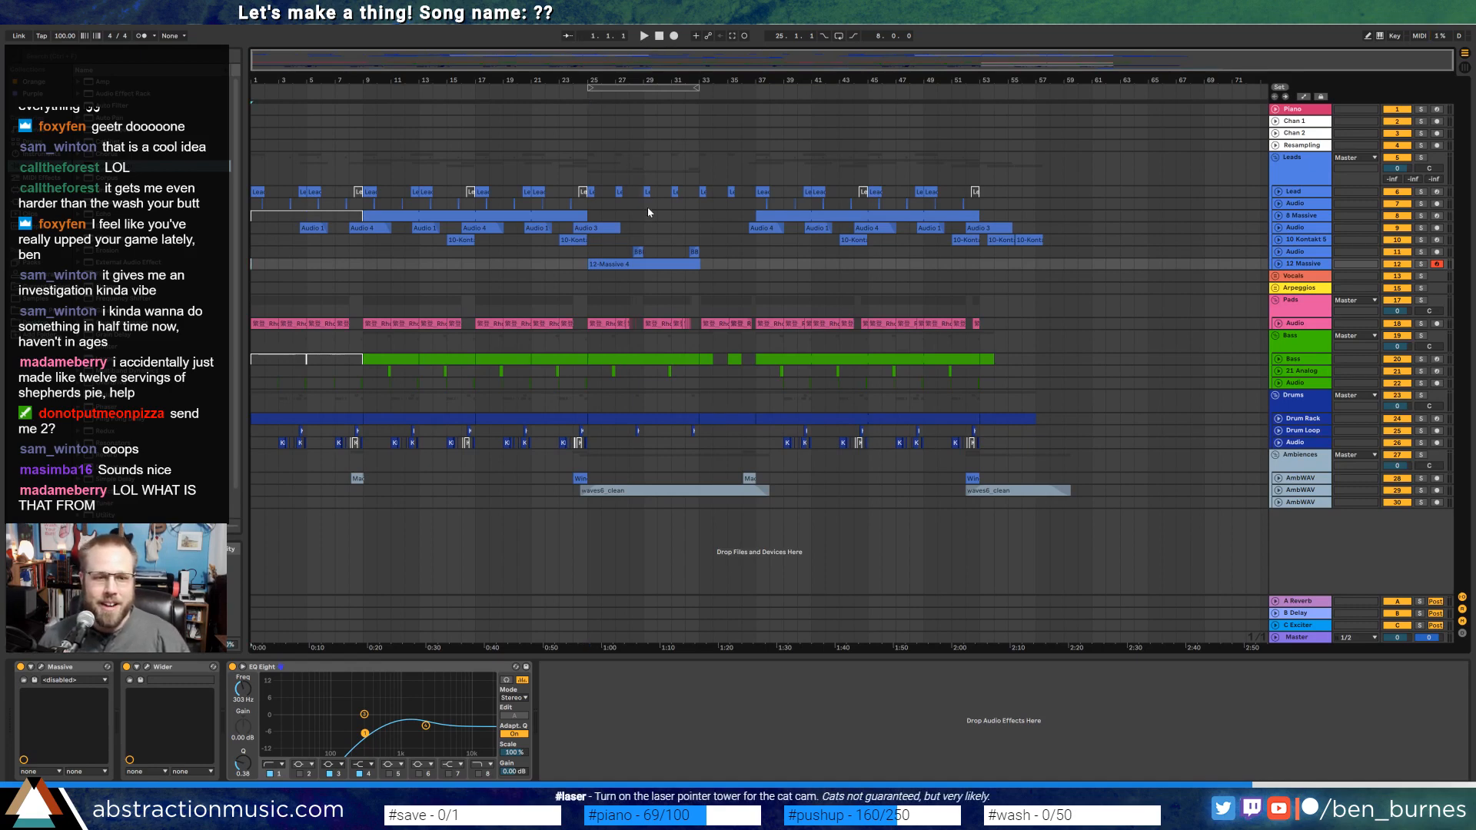
Copy the short ambience clip before bar 9 to the start of the arrangement and play the song from bar 1.
click(357, 478)
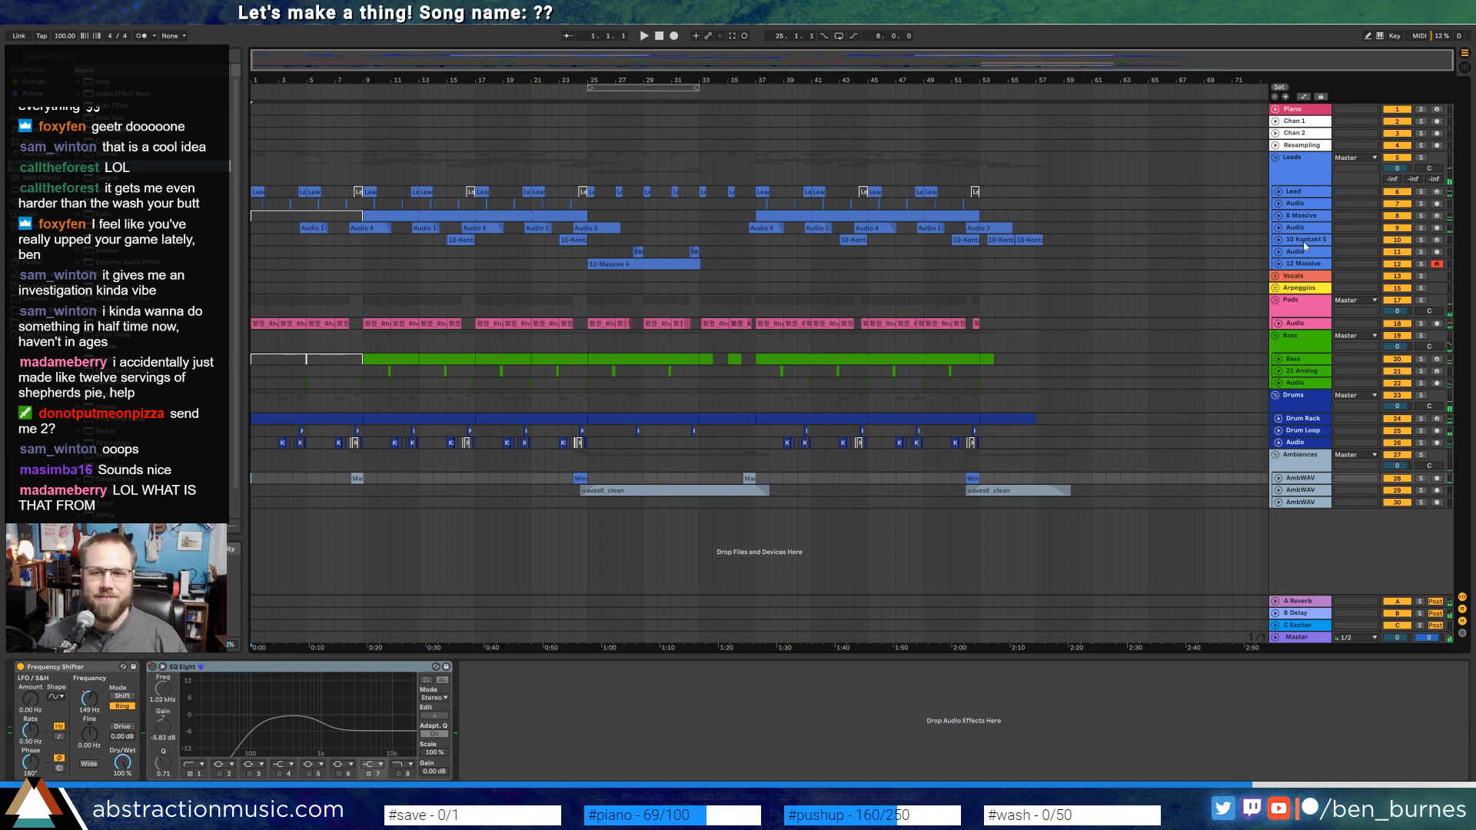
key(space)
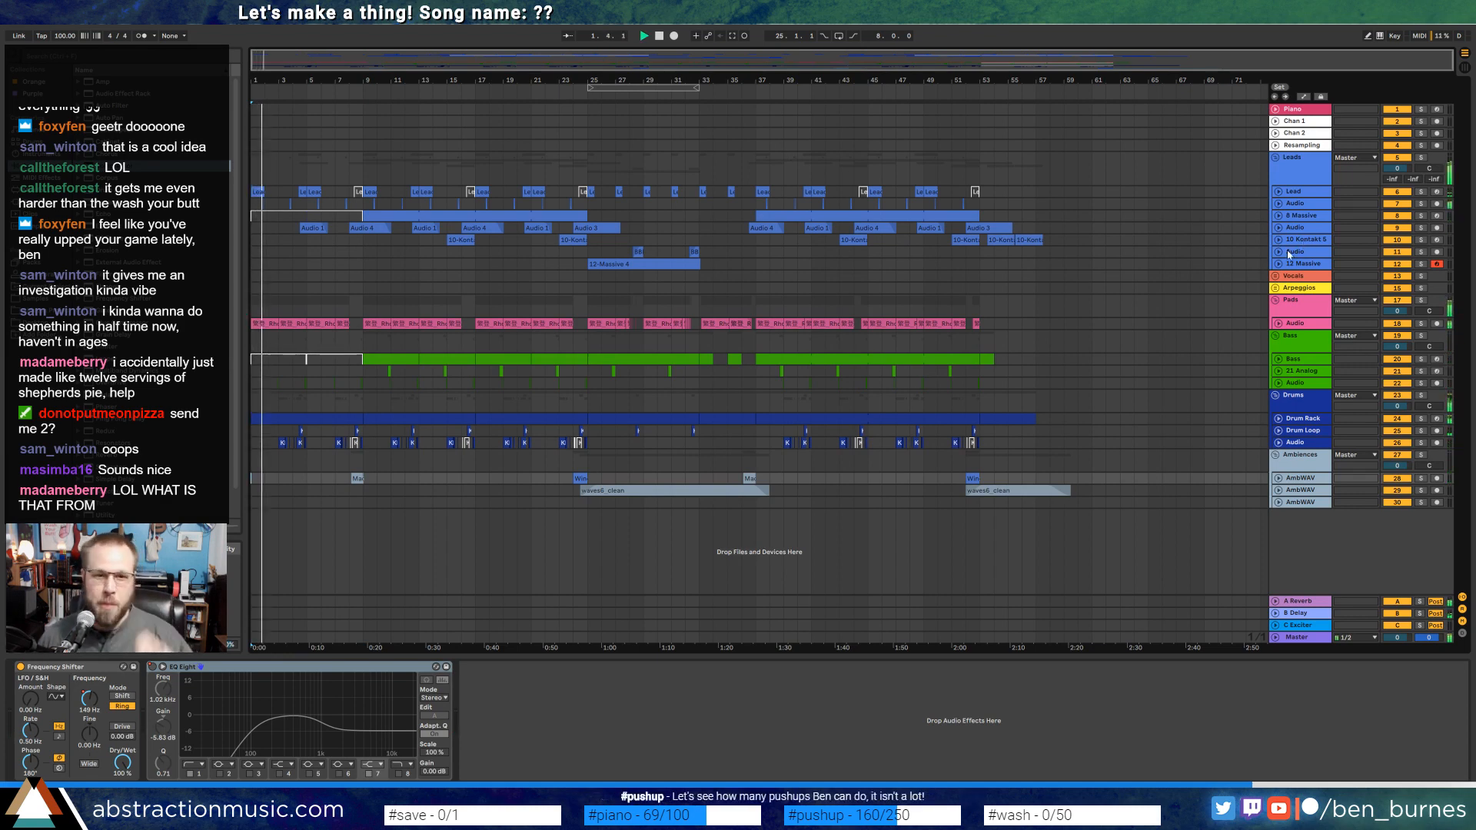
Lower the 12 Massive track to -11.2 dB and insert Auto Pan before its EQ Eight, with 30.2 % amount and 0.23 Hz rate.
click(1280, 254)
click(1278, 264)
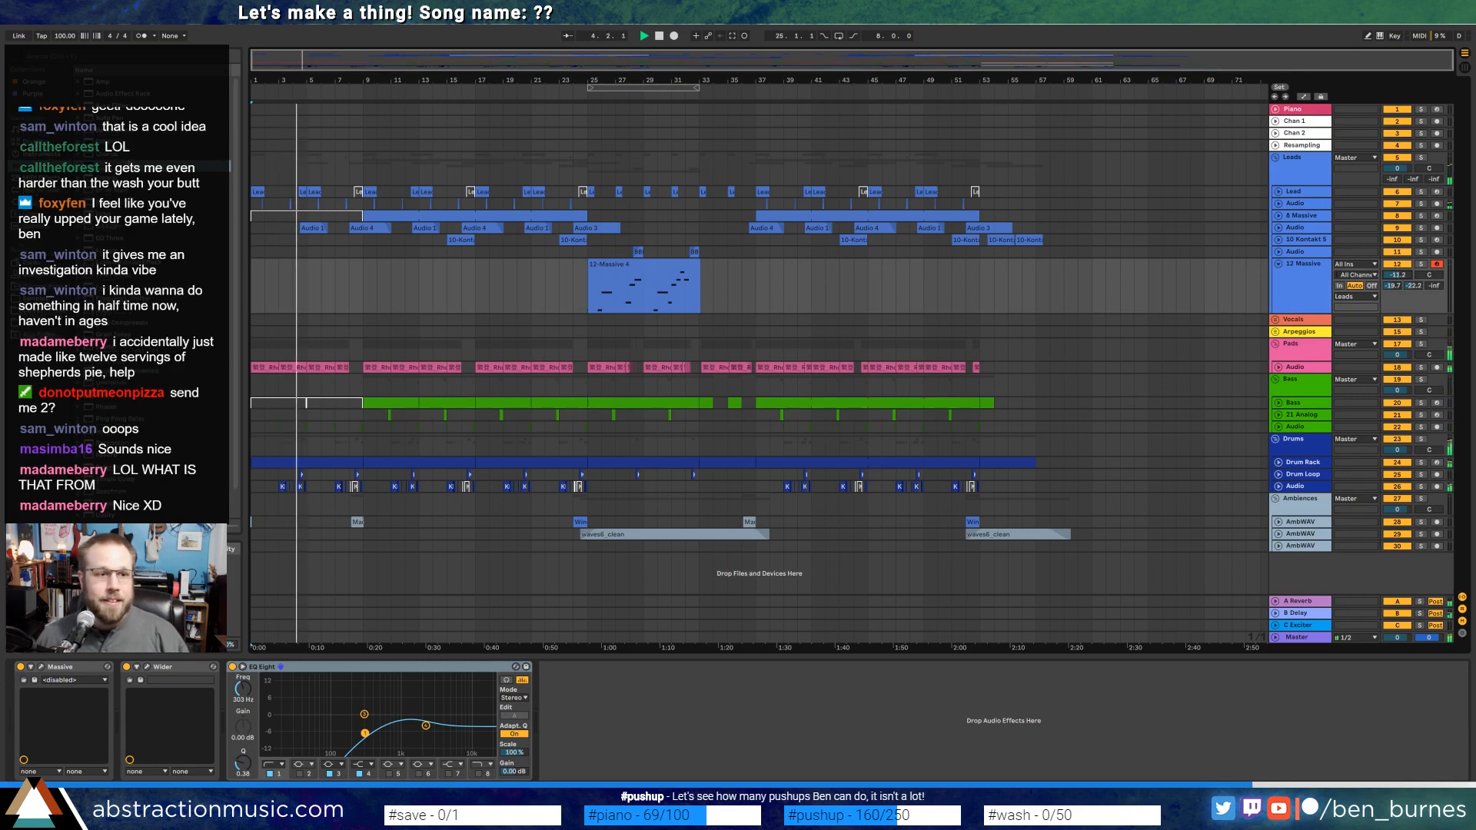
drag(204, 706, 243, 734)
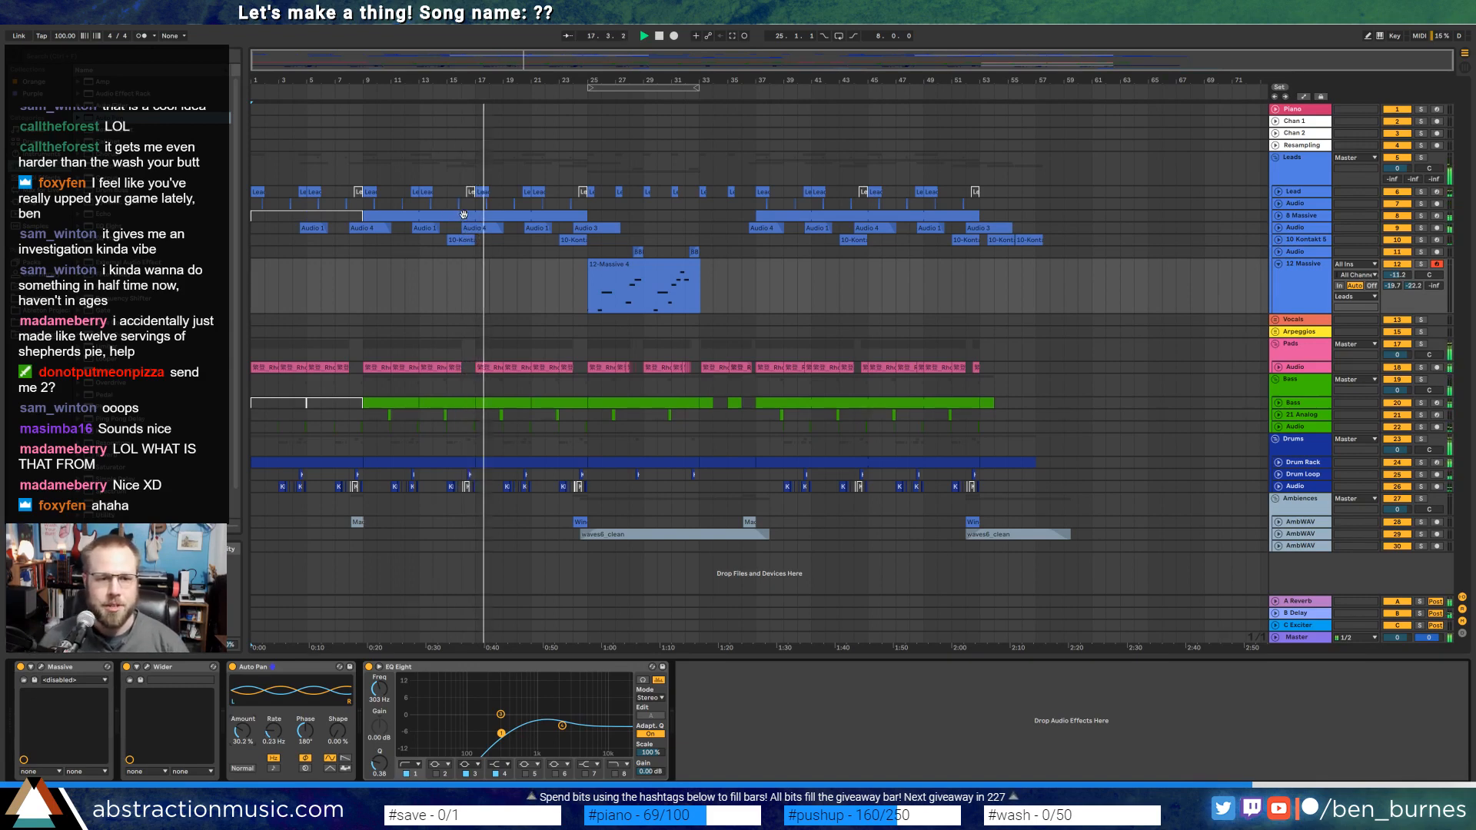
Unfold 8 Massive, delete the short note at 4.2 in its clip at bar 13, and duplicate that clip over bars 17 to 21.
scroll(462, 219, up, 2)
click(1278, 216)
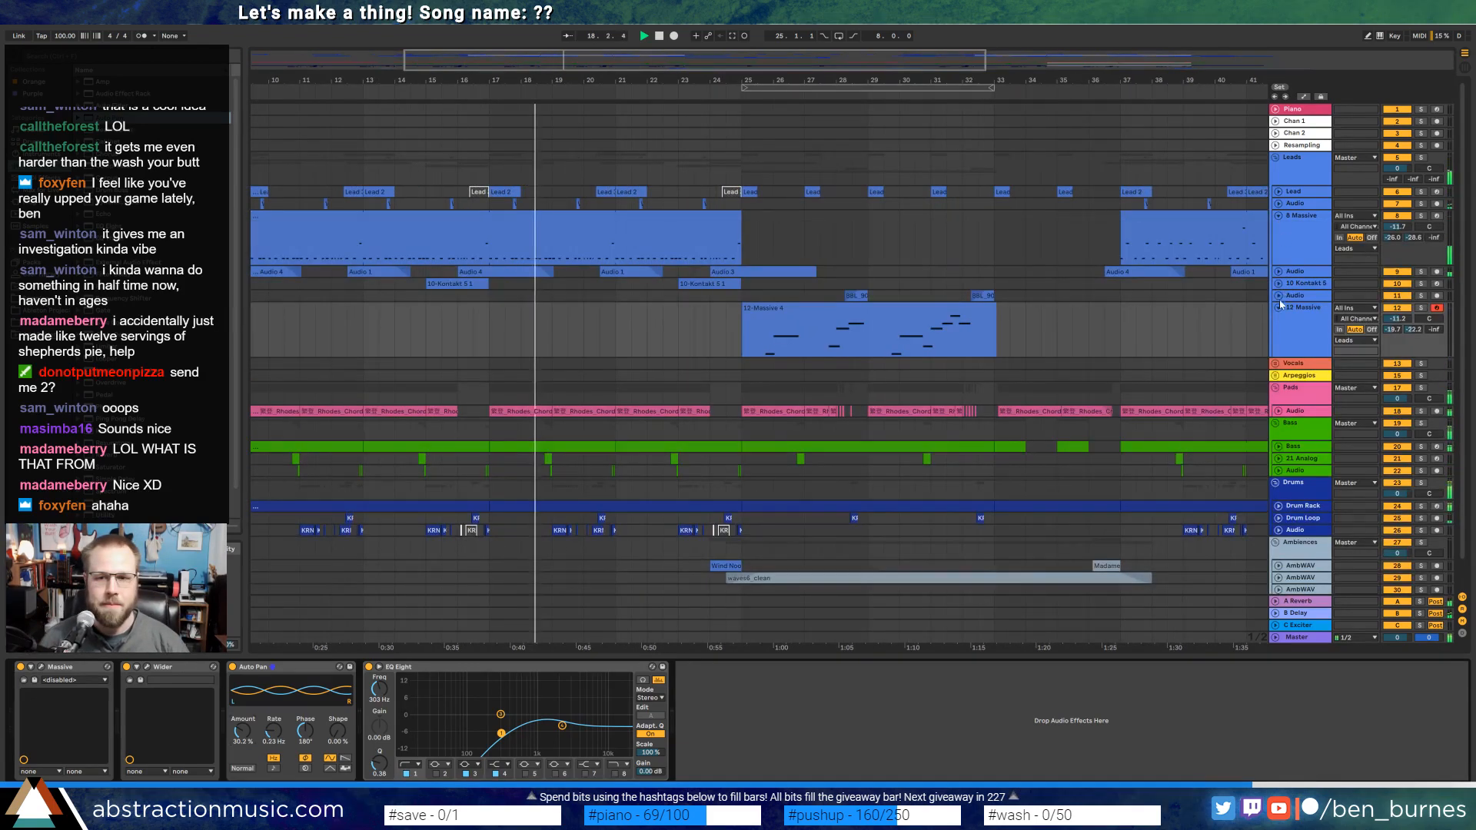
drag(362, 246, 464, 251)
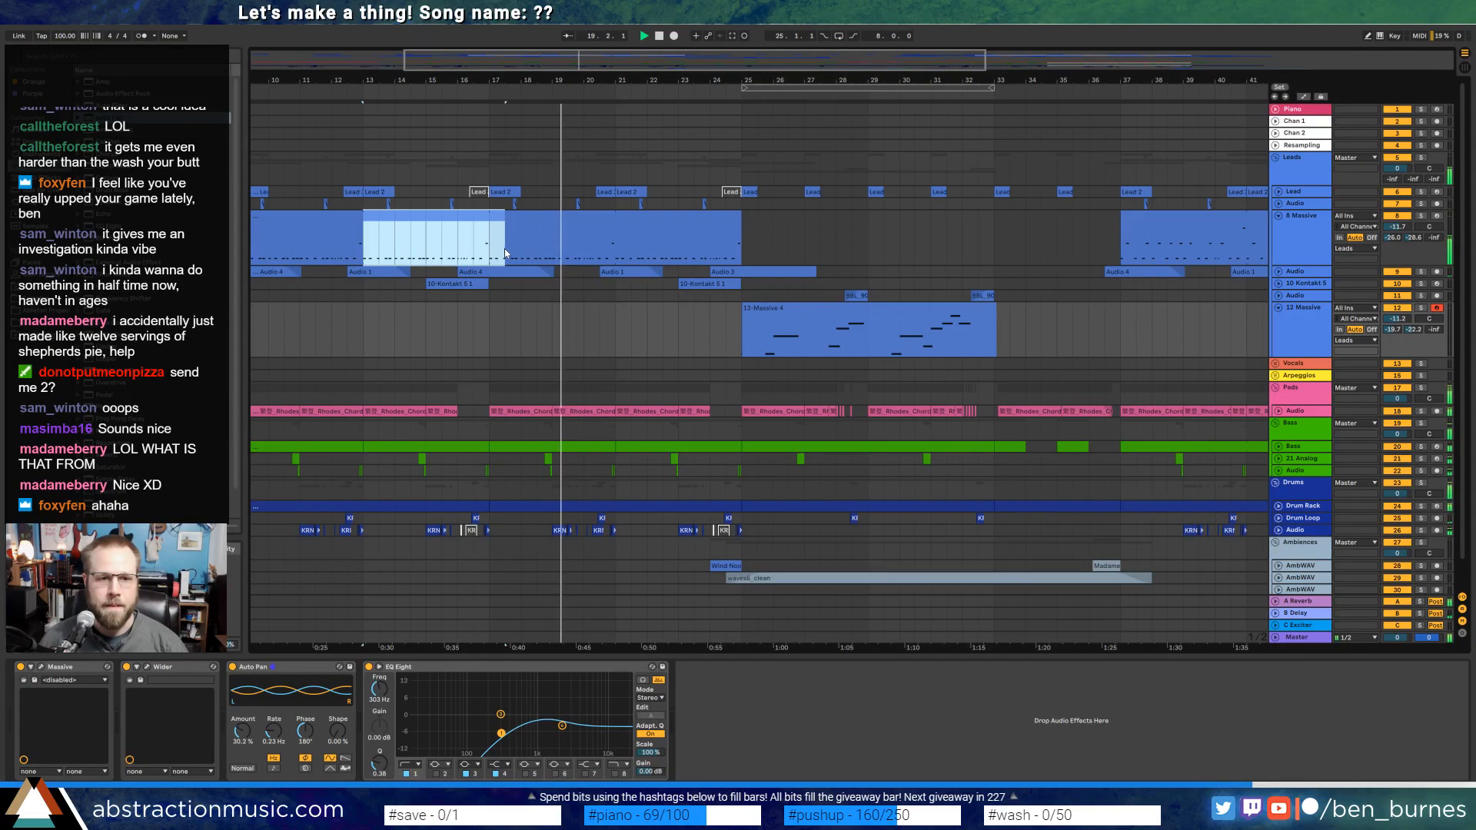
double_click(463, 246)
drag(1251, 648, 1266, 671)
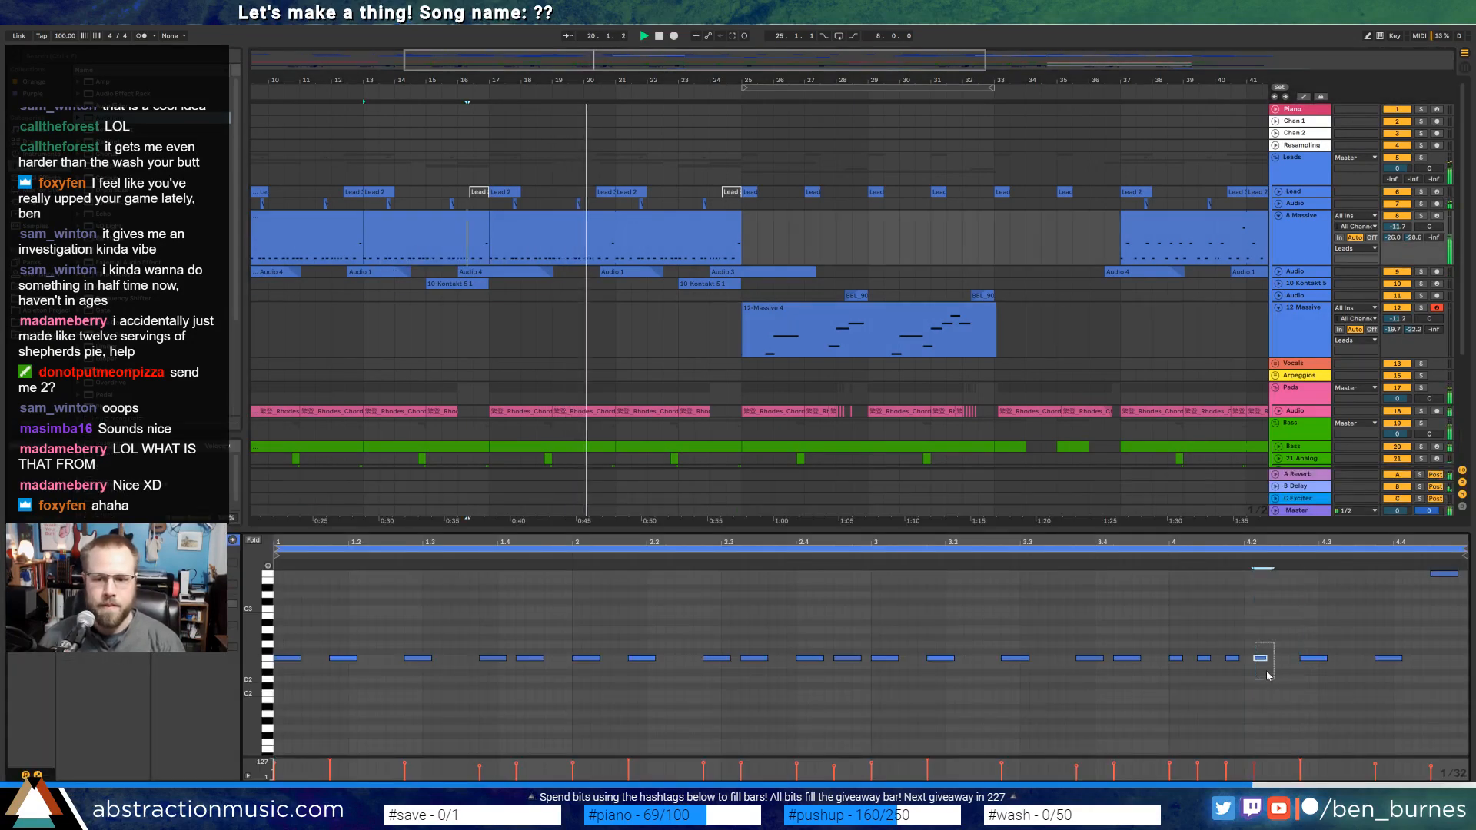
key(Delete)
click(446, 216)
key(ctrl+d)
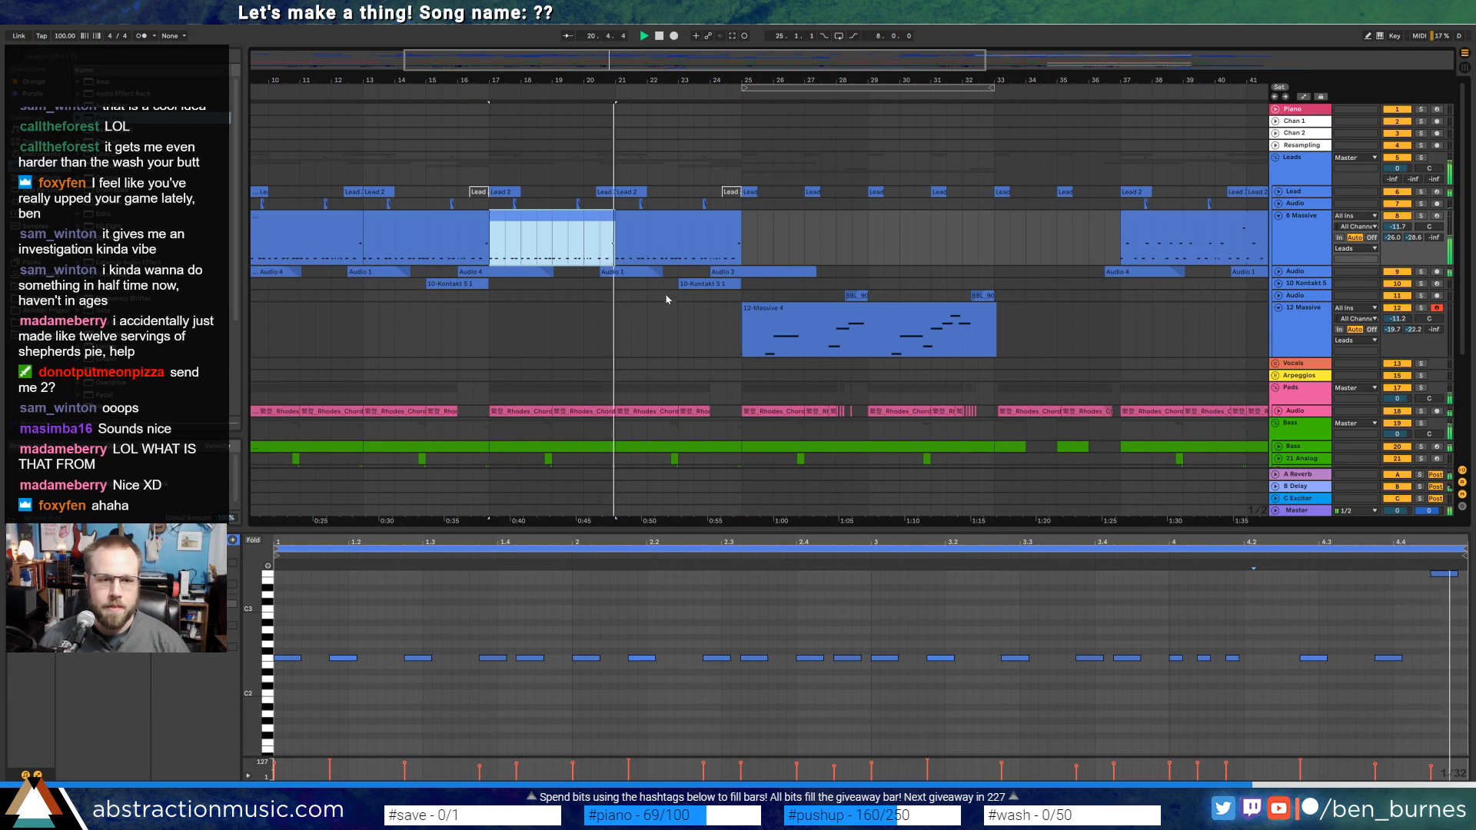
Try to replace the 8 Massive part from bar 37 with copies of its clips from before bar 25.
click(618, 245)
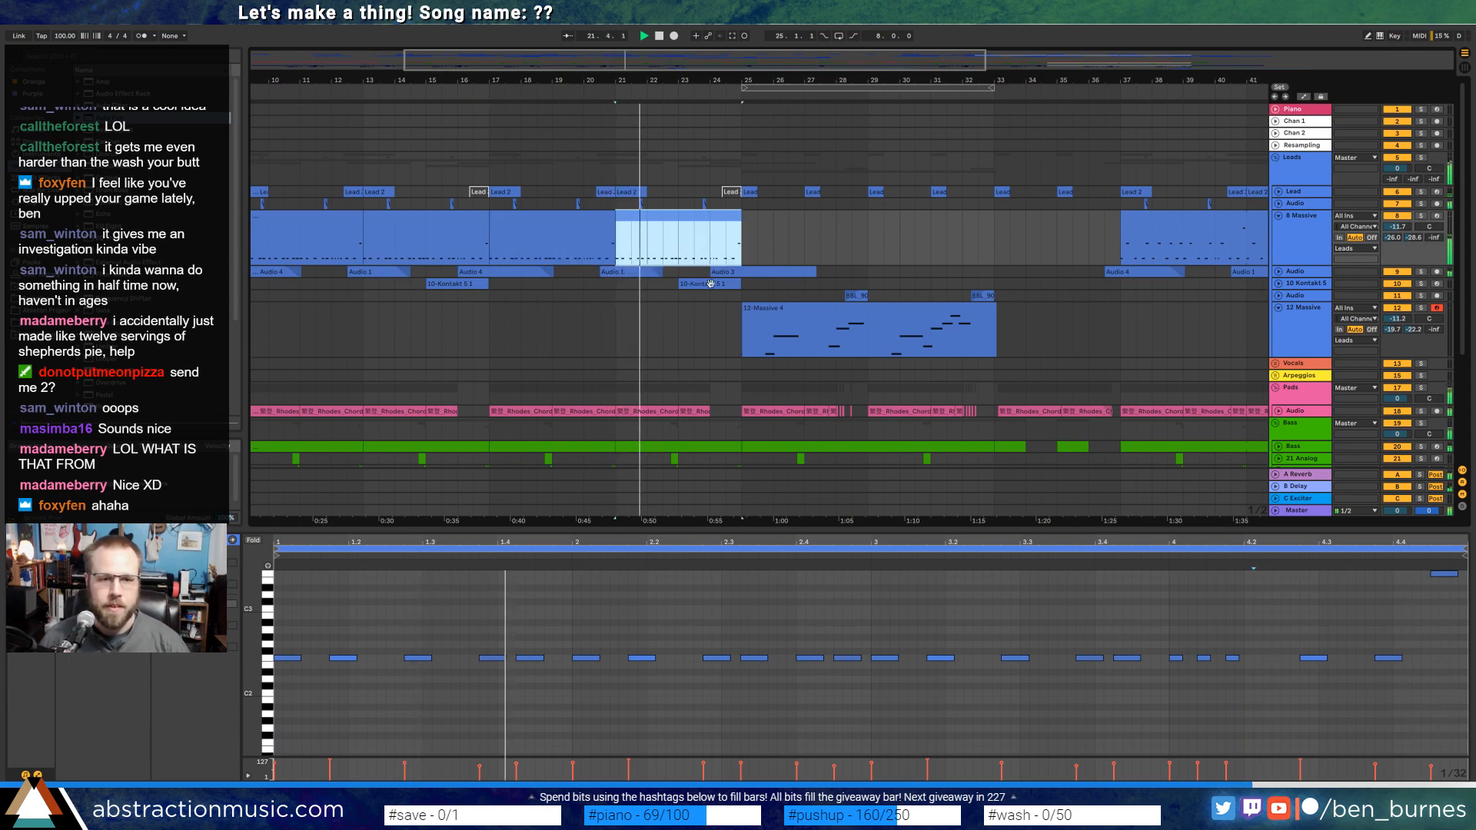
click(883, 243)
drag(757, 50, 917, 37)
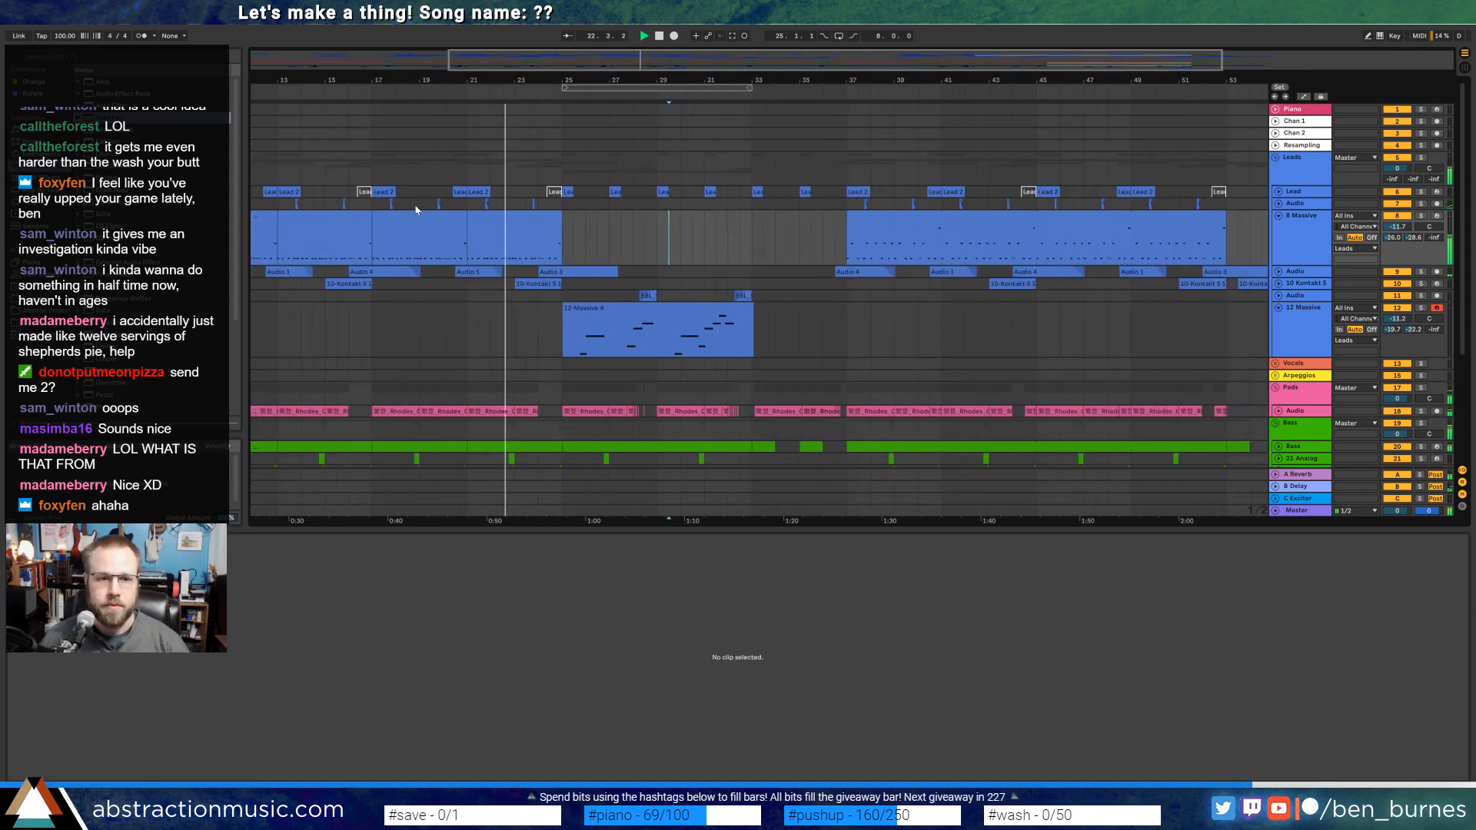
click(257, 216)
shift+click(496, 218)
key(ctrl+c)
click(874, 217)
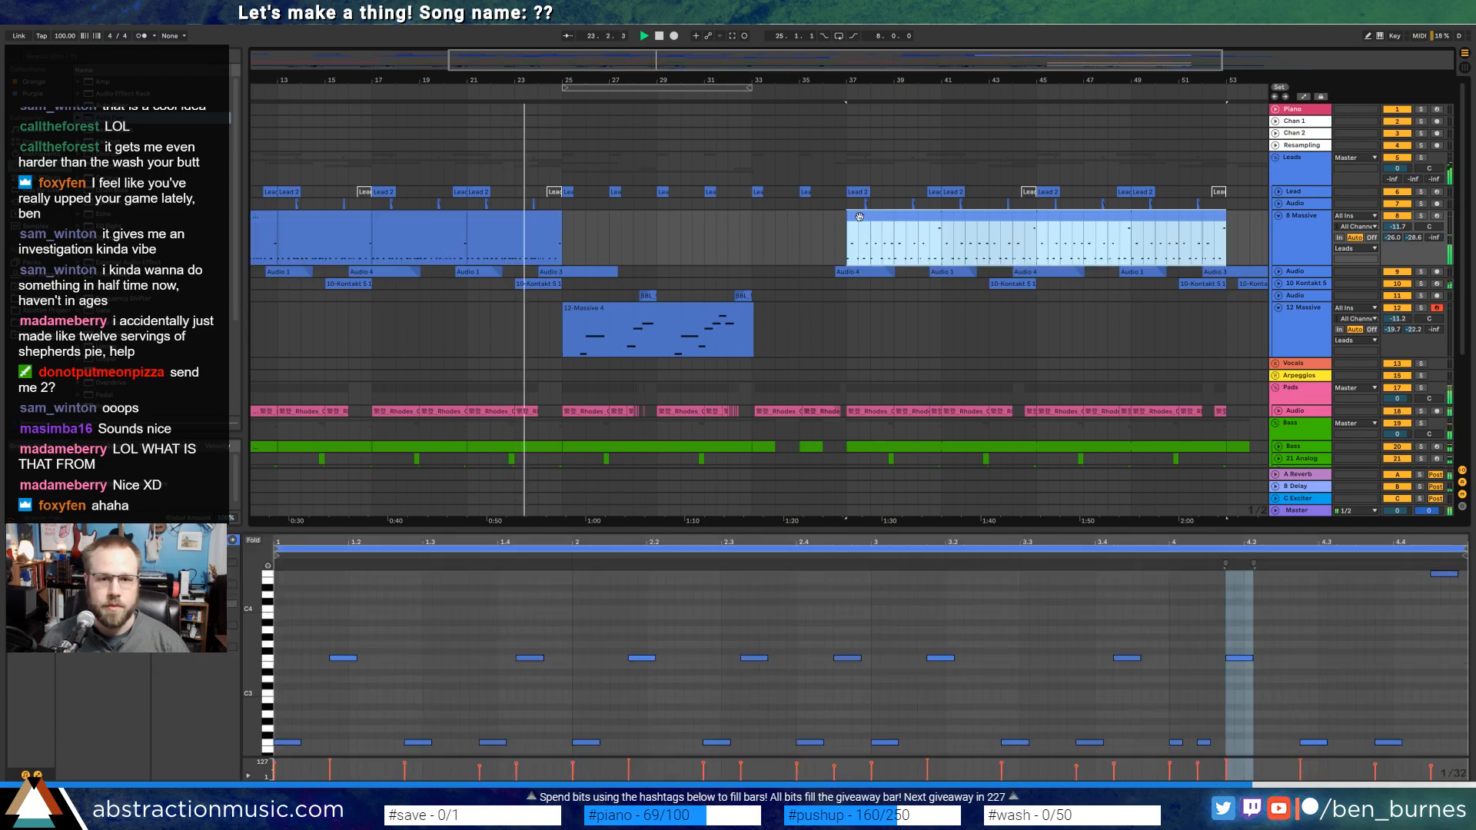
key(ctrl+v)
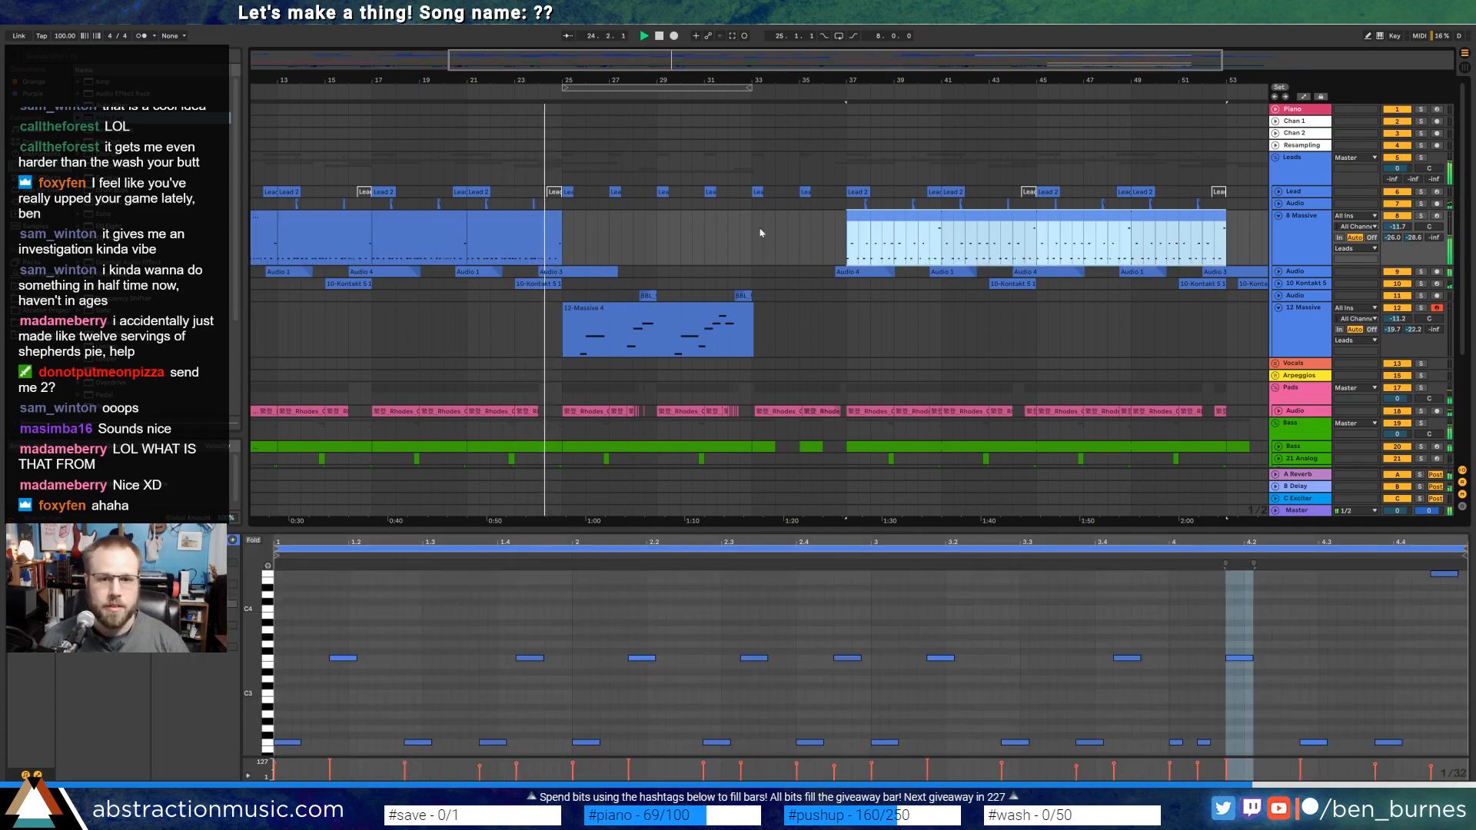
click(942, 254)
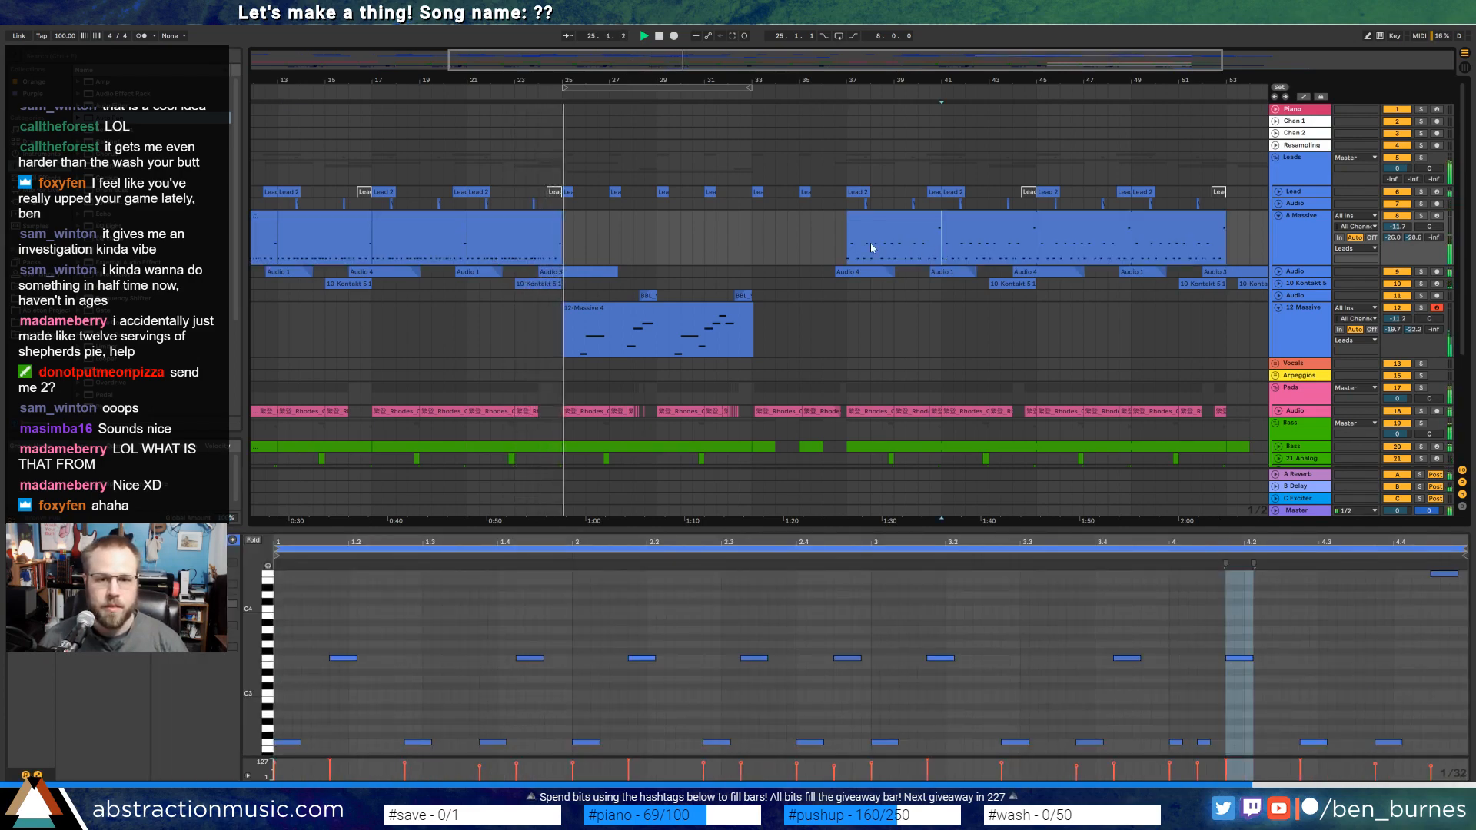
Clean up the short notes around 4.2 in the 8 Massive clip at bar 37 and copy that clip to bar 45.
click(876, 216)
click(1291, 715)
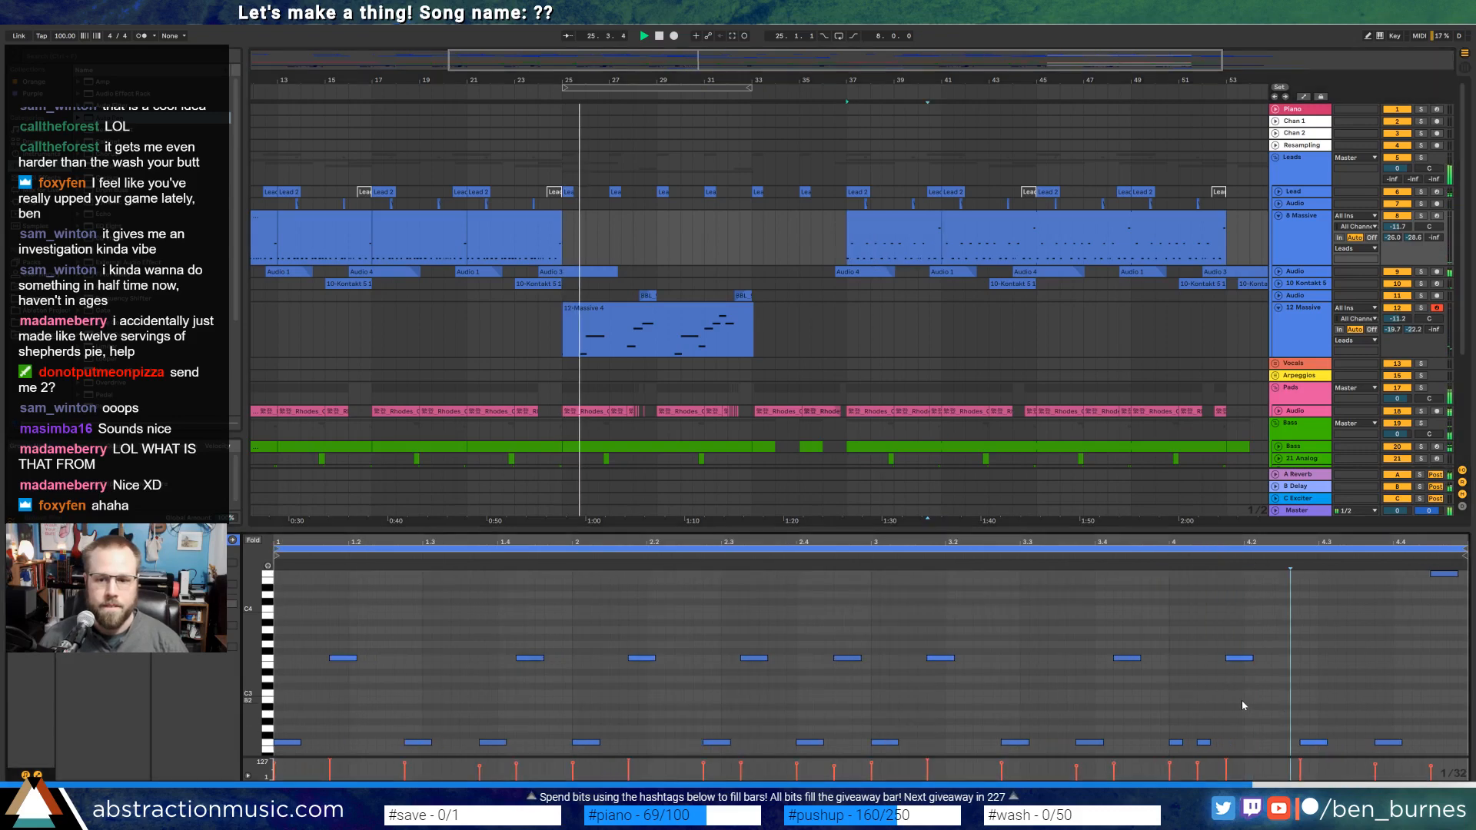
click(1240, 658)
drag(1199, 733, 1240, 757)
key(ctrl+d)
key(ctrl+d)
key(Delete)
click(890, 217)
key(ctrl+c)
click(1040, 248)
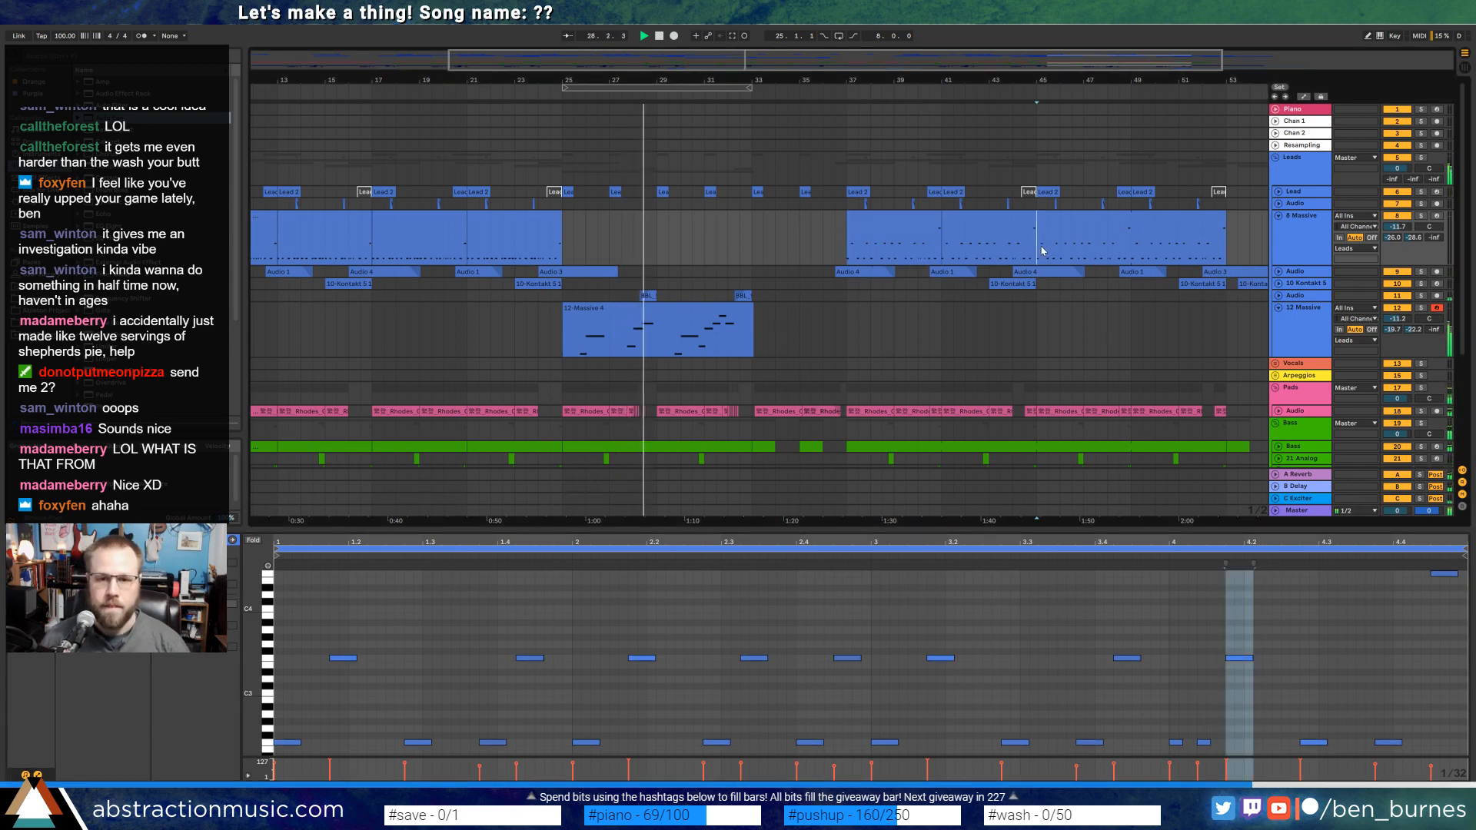
key(ctrl+v)
Fit the whole arrangement in view with the device chain shown, and raise the 12 Massive track's volume to -9.0 dB.
key(w)
key(shift+Tab)
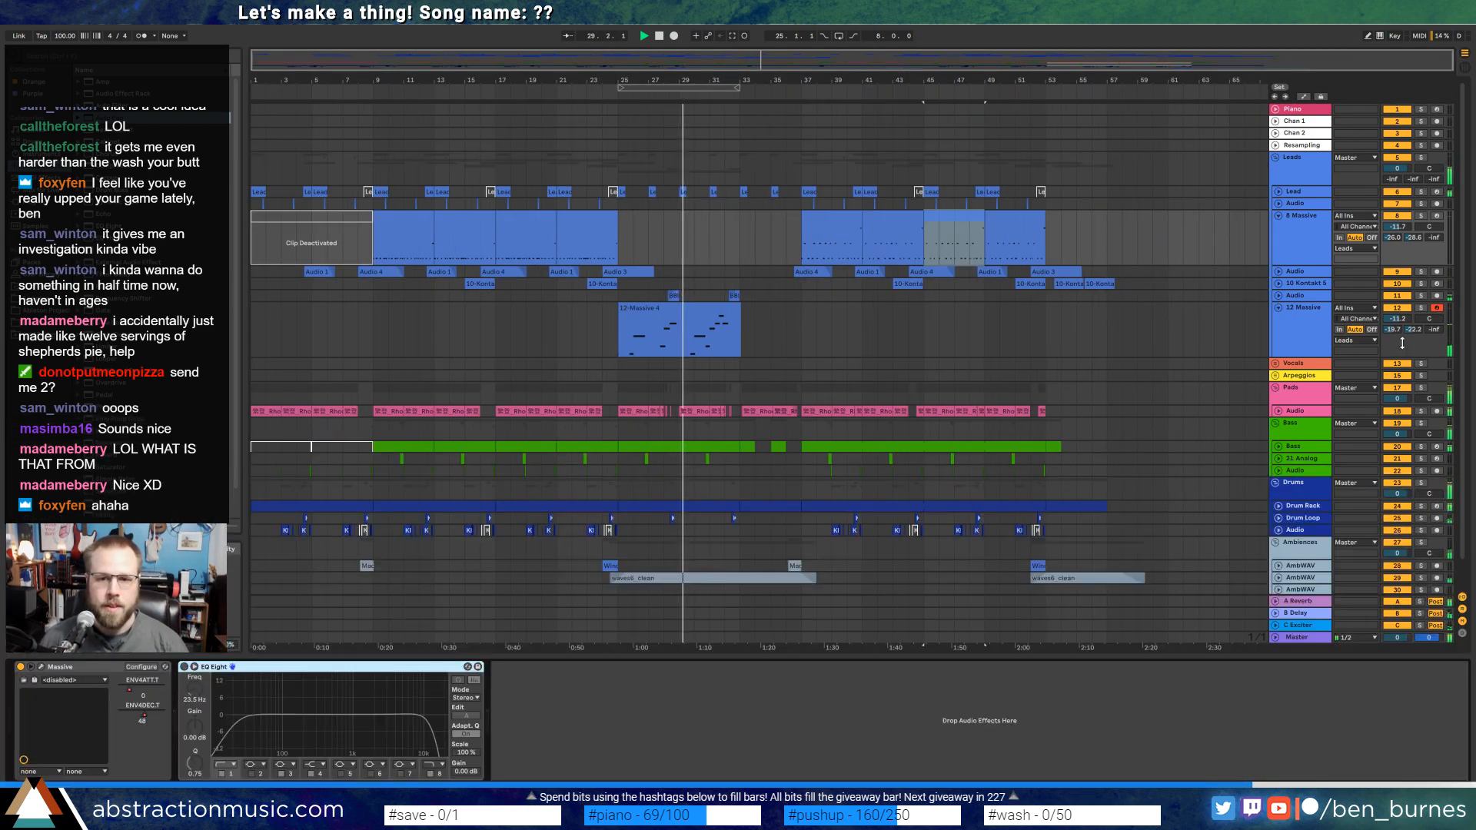
drag(1408, 319, 1407, 312)
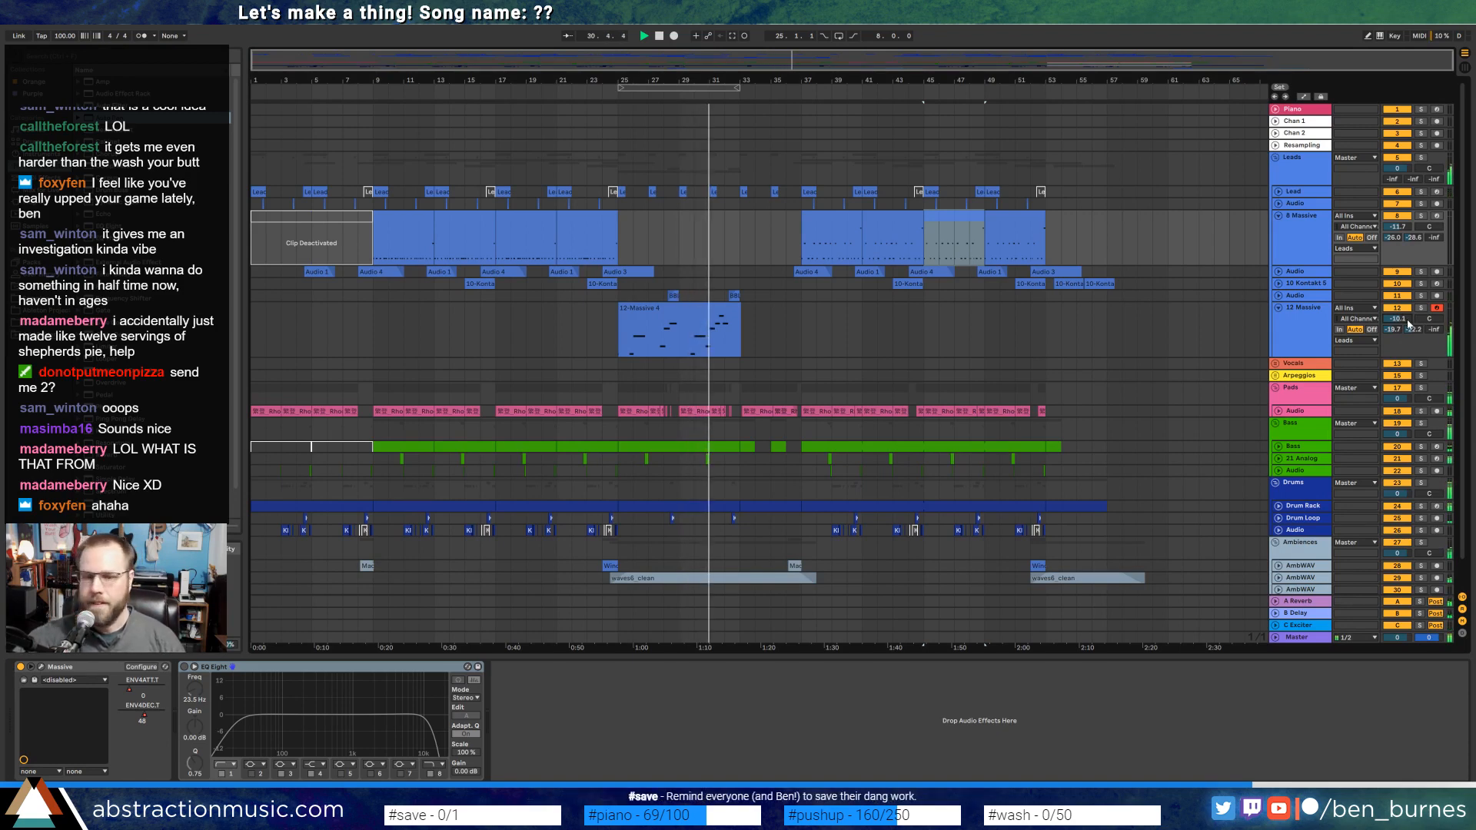
drag(1410, 324, 1409, 319)
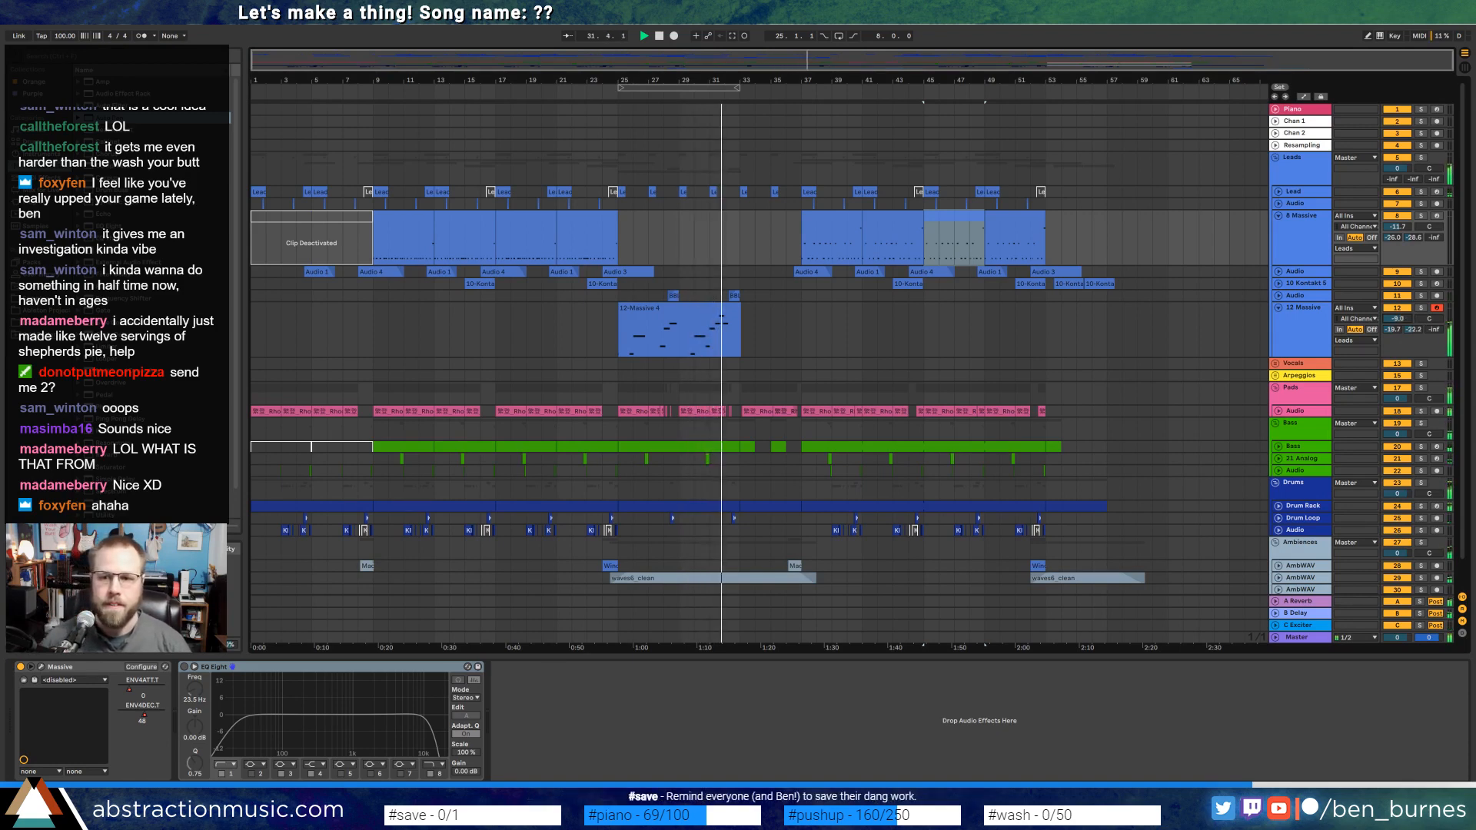
In the 12 Massive clip, lengthen the third-to-last note, move the last two notes about half a beat later, and replay that ending.
double_click(728, 313)
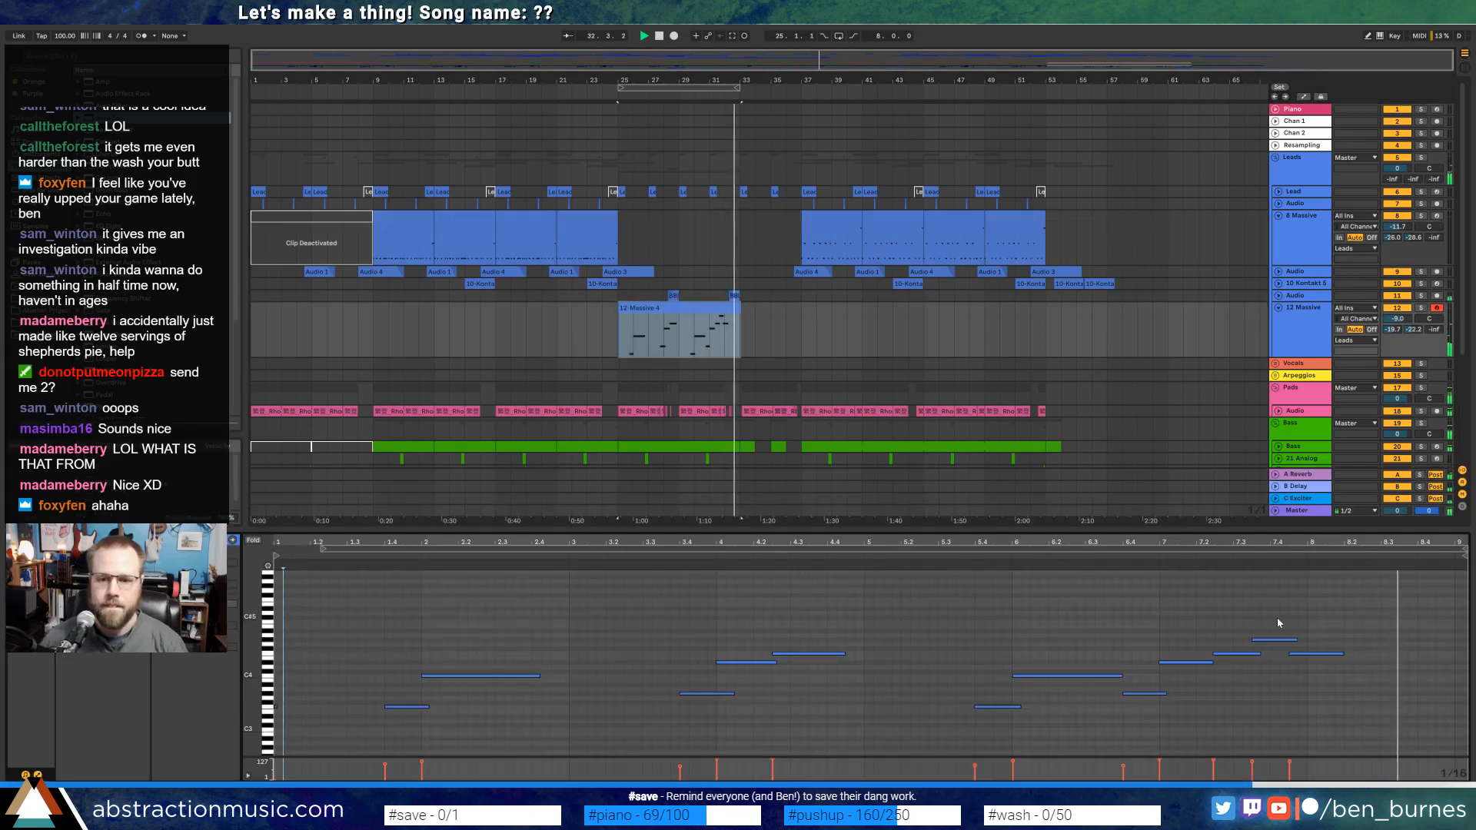
drag(1259, 654, 1279, 655)
click(1286, 662)
click(1136, 551)
key(space)
key(space)
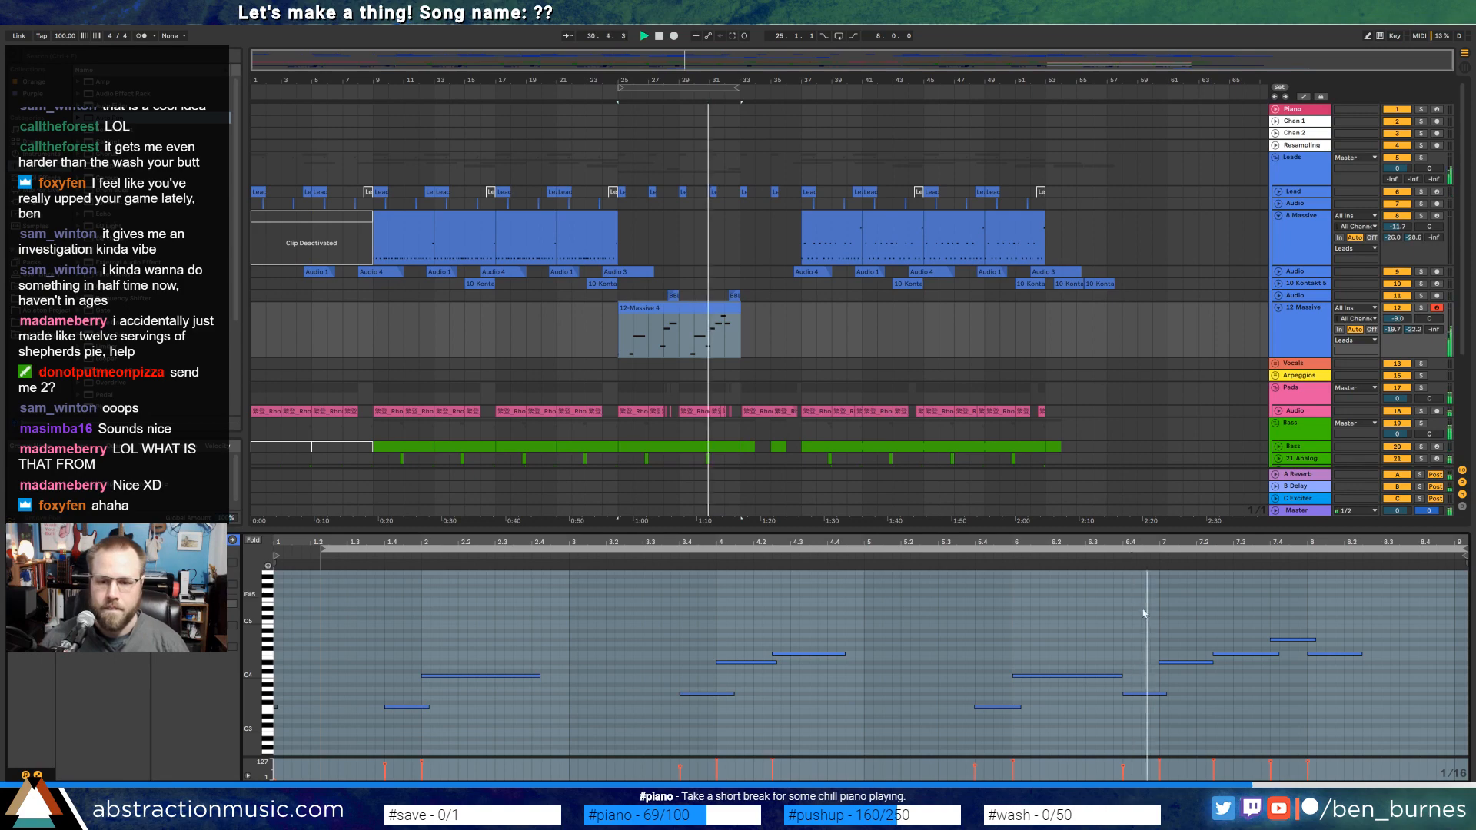
click(1143, 612)
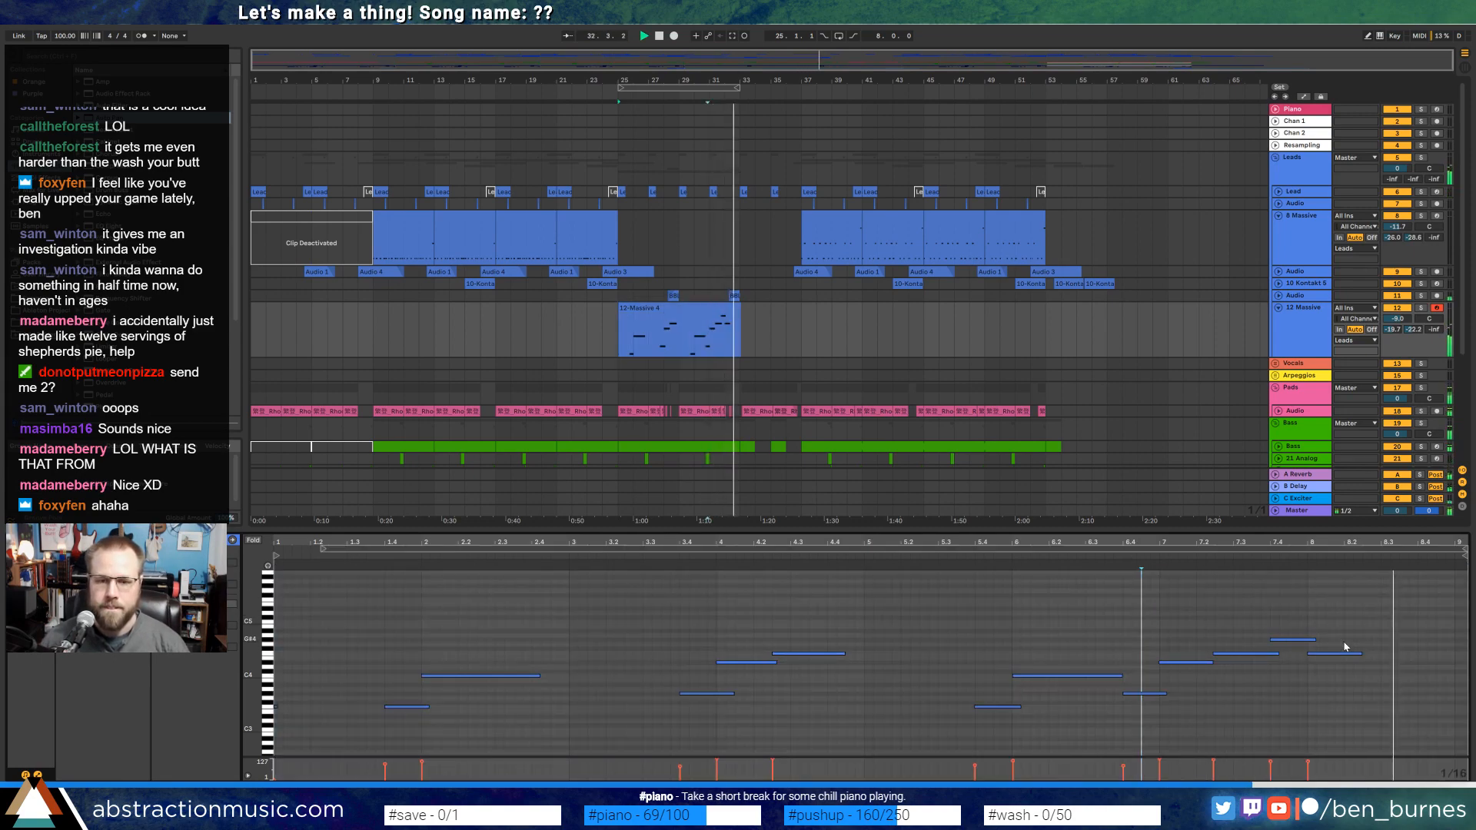
Show the device chain instead of the notes and fold the 8 Massive and 12 Massive tracks.
key(shift+Tab)
click(775, 333)
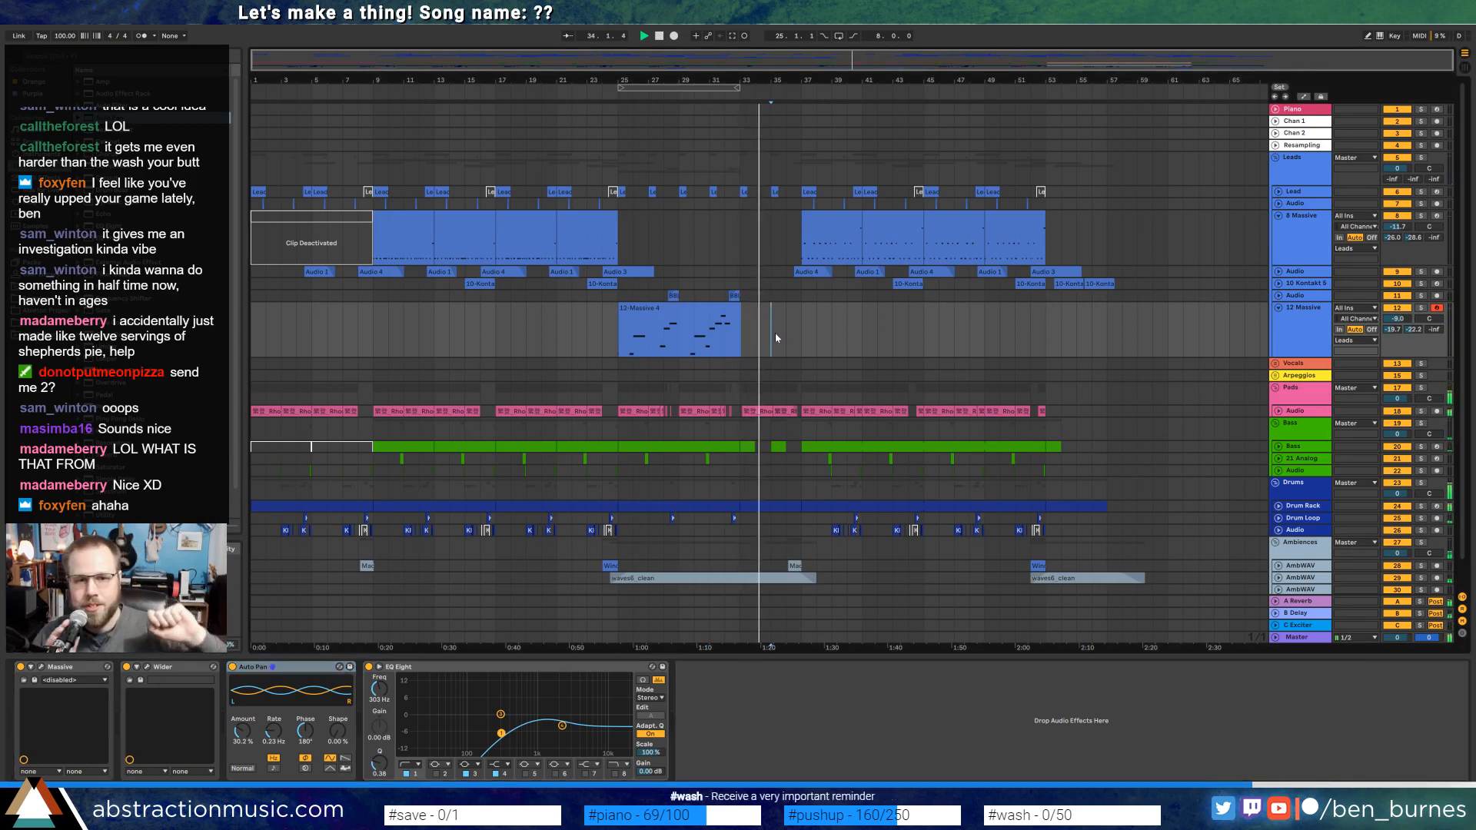
click(1278, 219)
click(1278, 261)
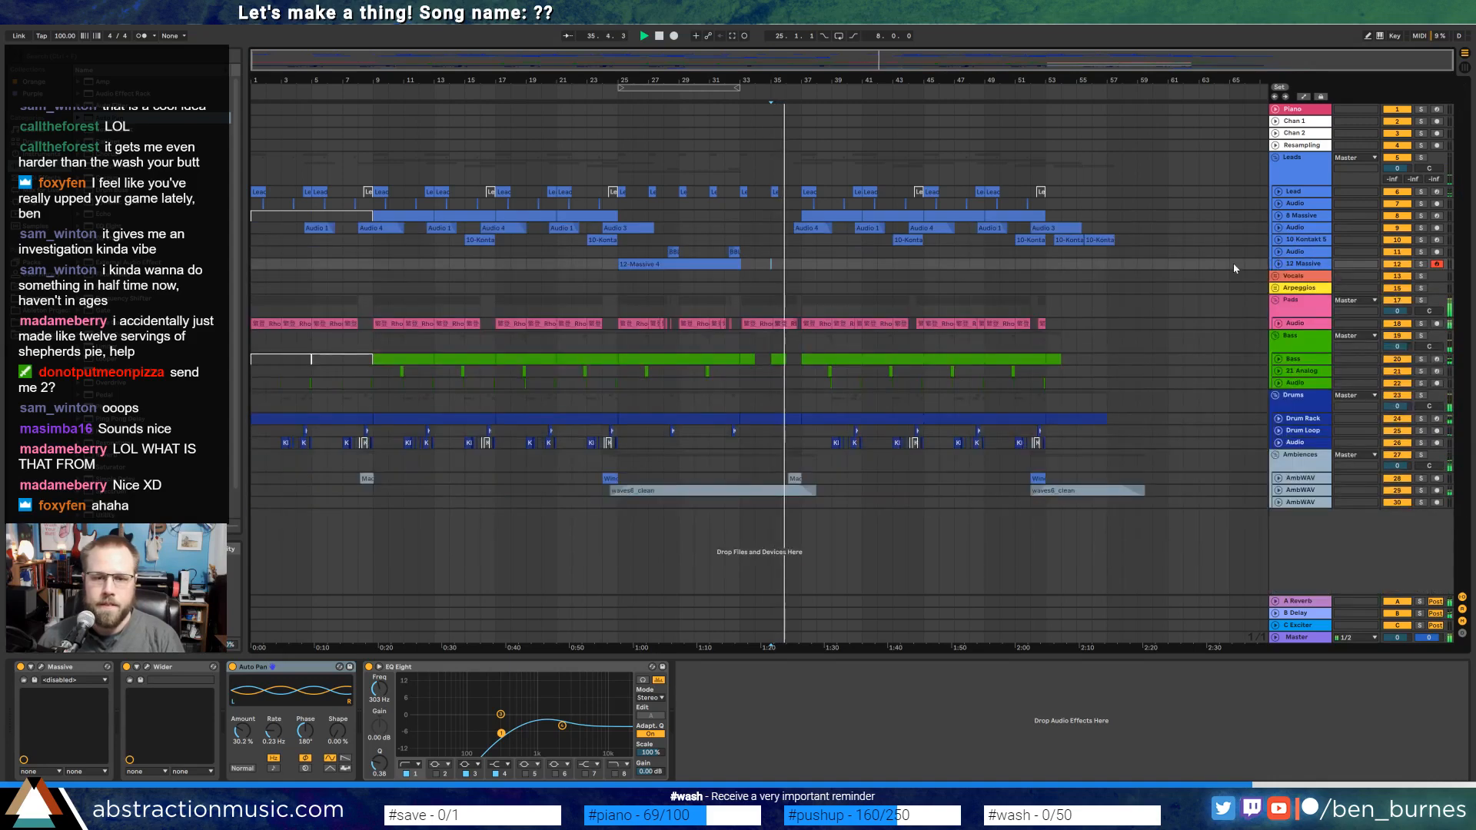
Activate the muted snare note midway between 4.2 and 4.3 in the Drum Rack clip before bar 37, and return to the device chain.
scroll(729, 417, up, 5)
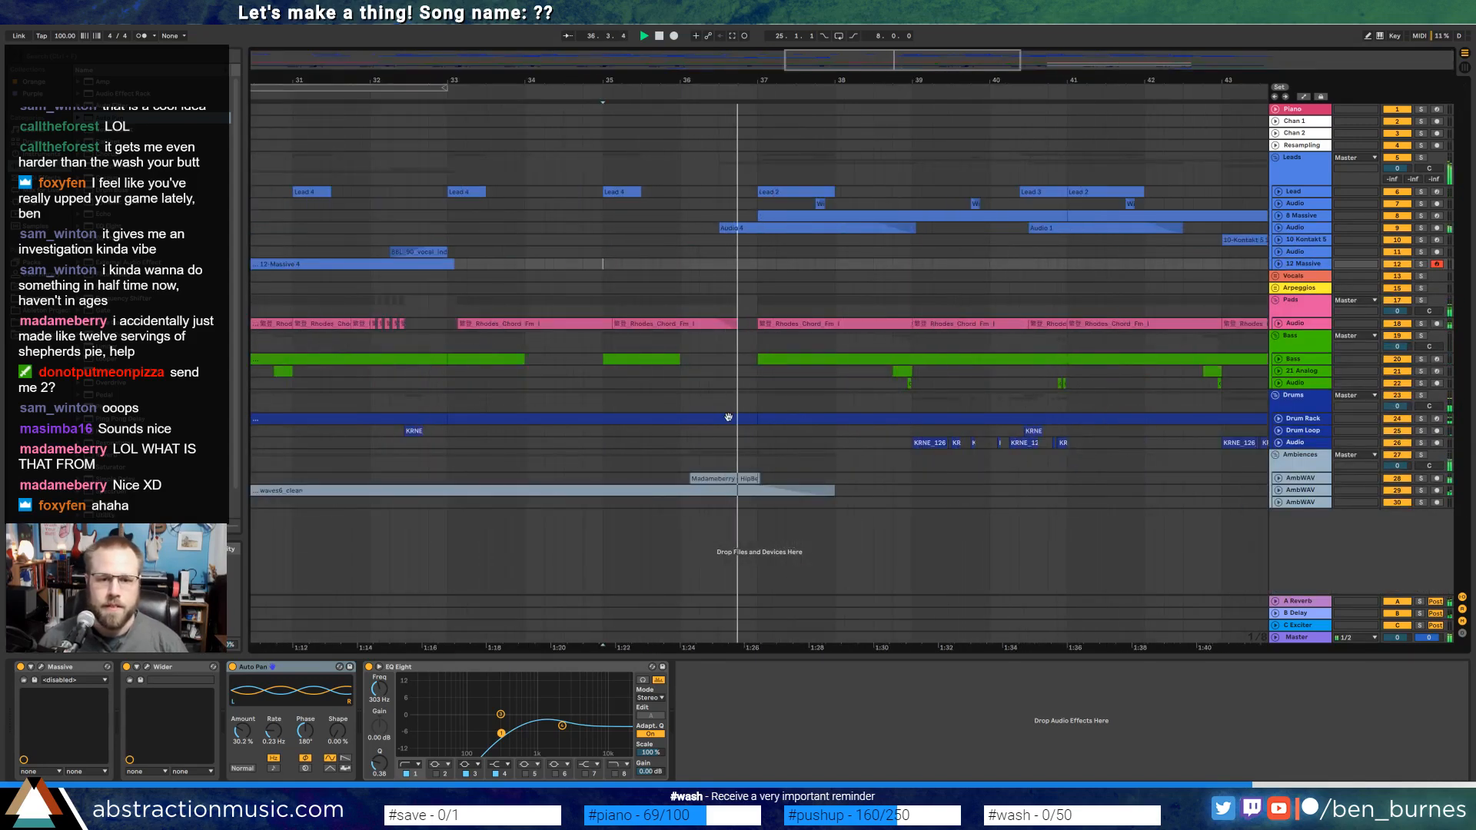
double_click(729, 416)
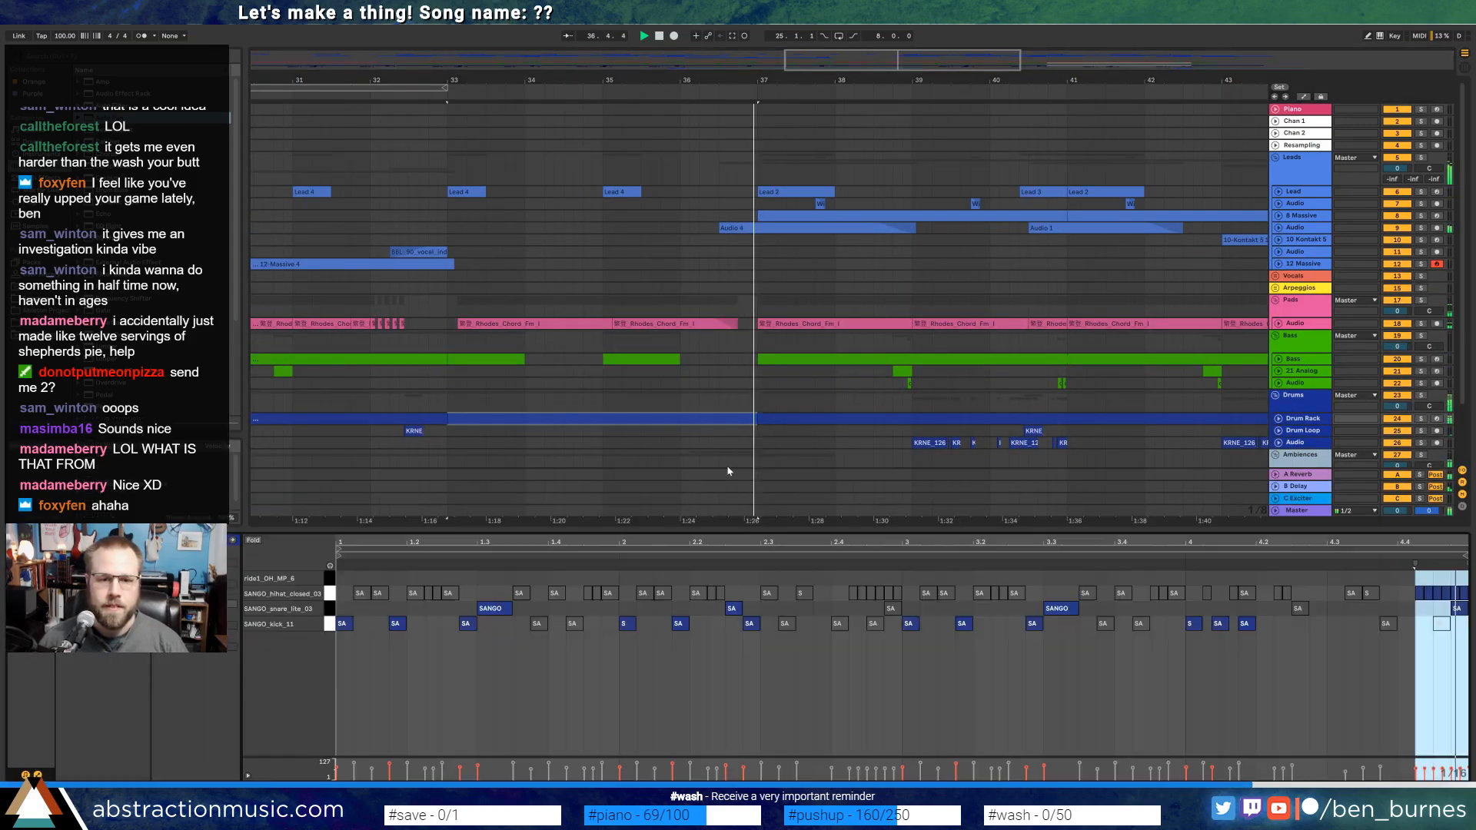
click(1065, 555)
click(1299, 608)
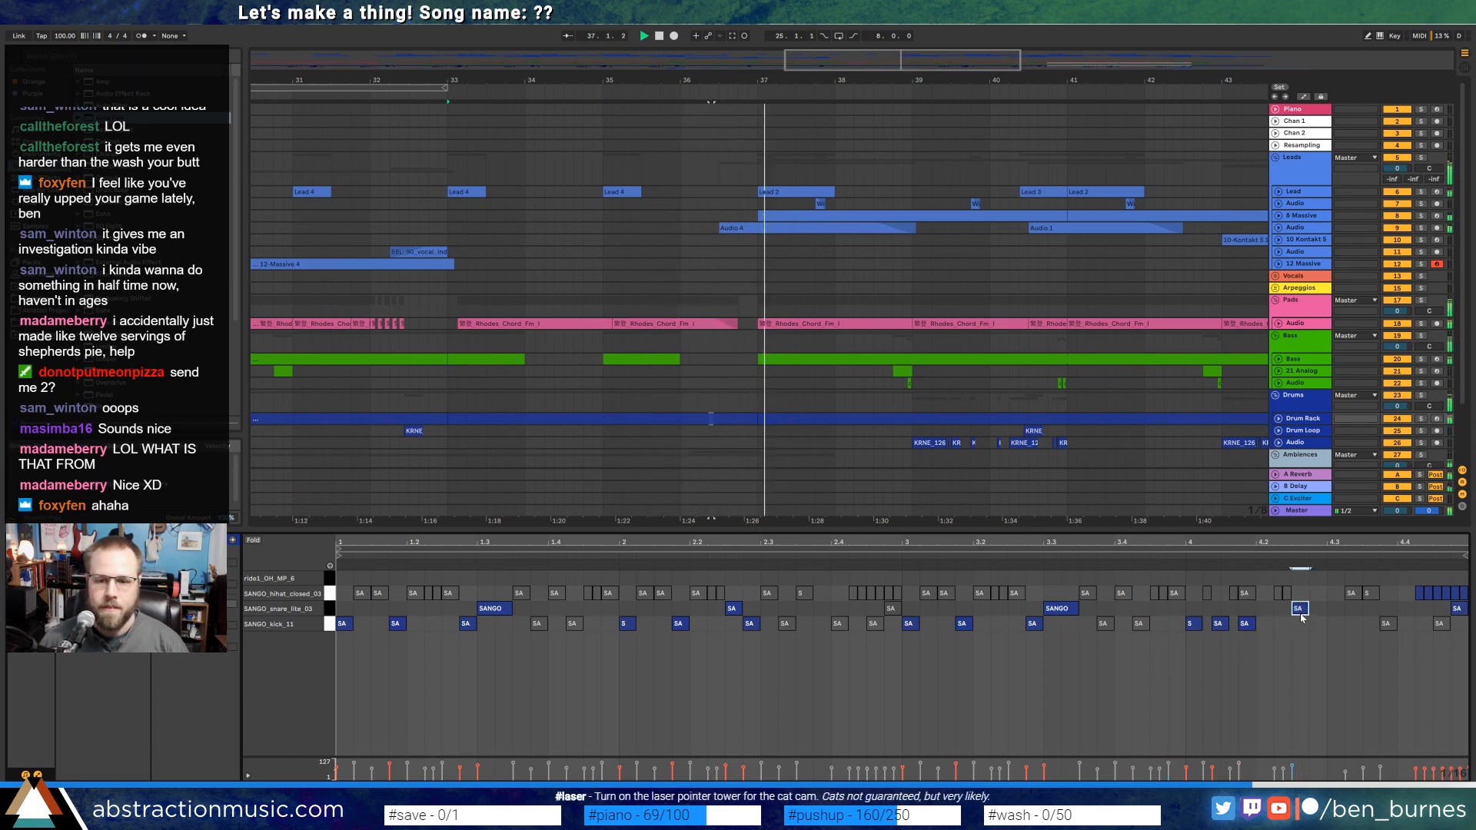
key(shift+Tab)
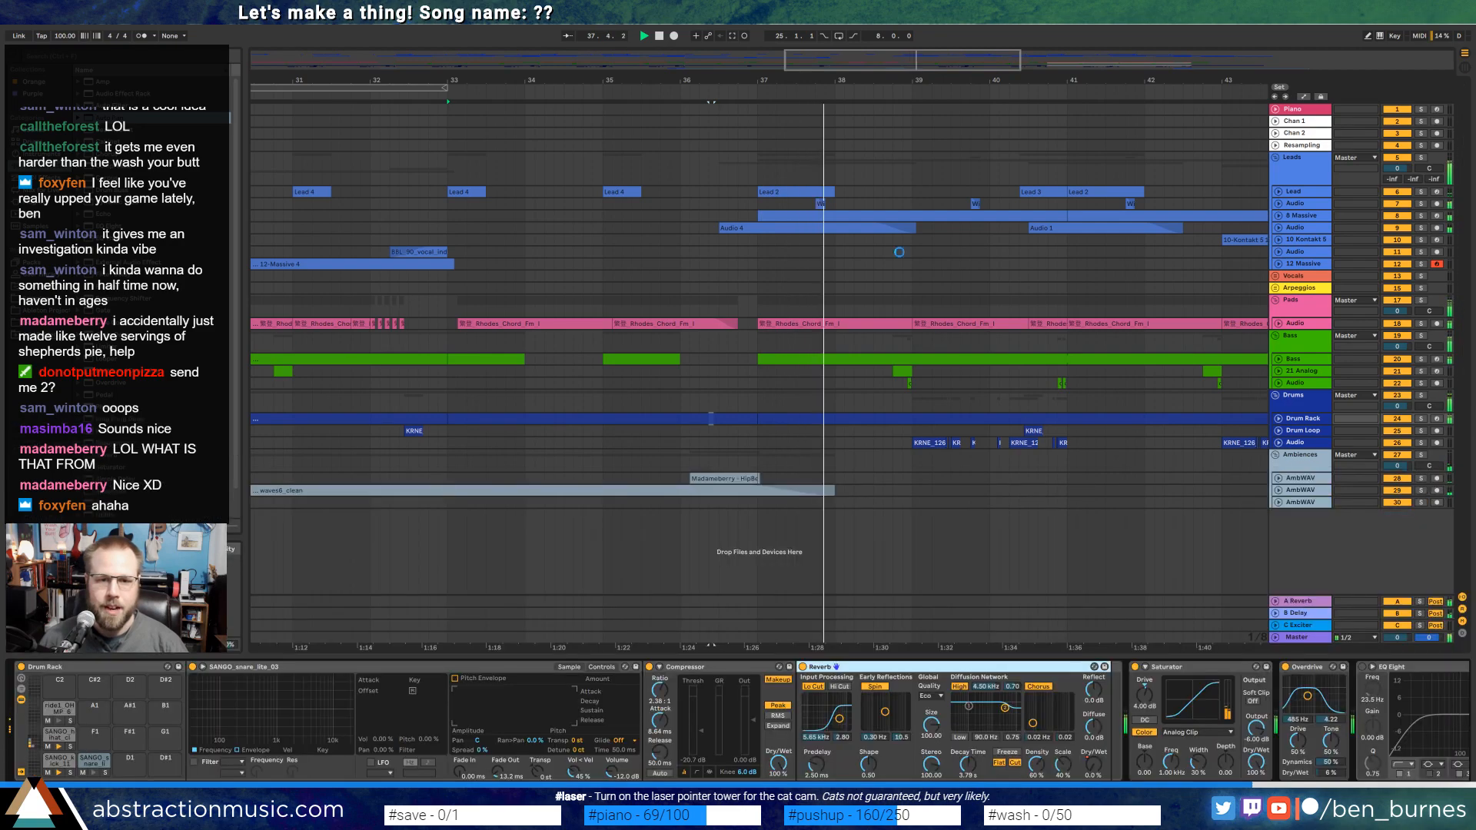
Play the full arrangement through to its end, trim the last long ambience clip to finish at bar 59, and stop playback.
drag(915, 67, 914, 26)
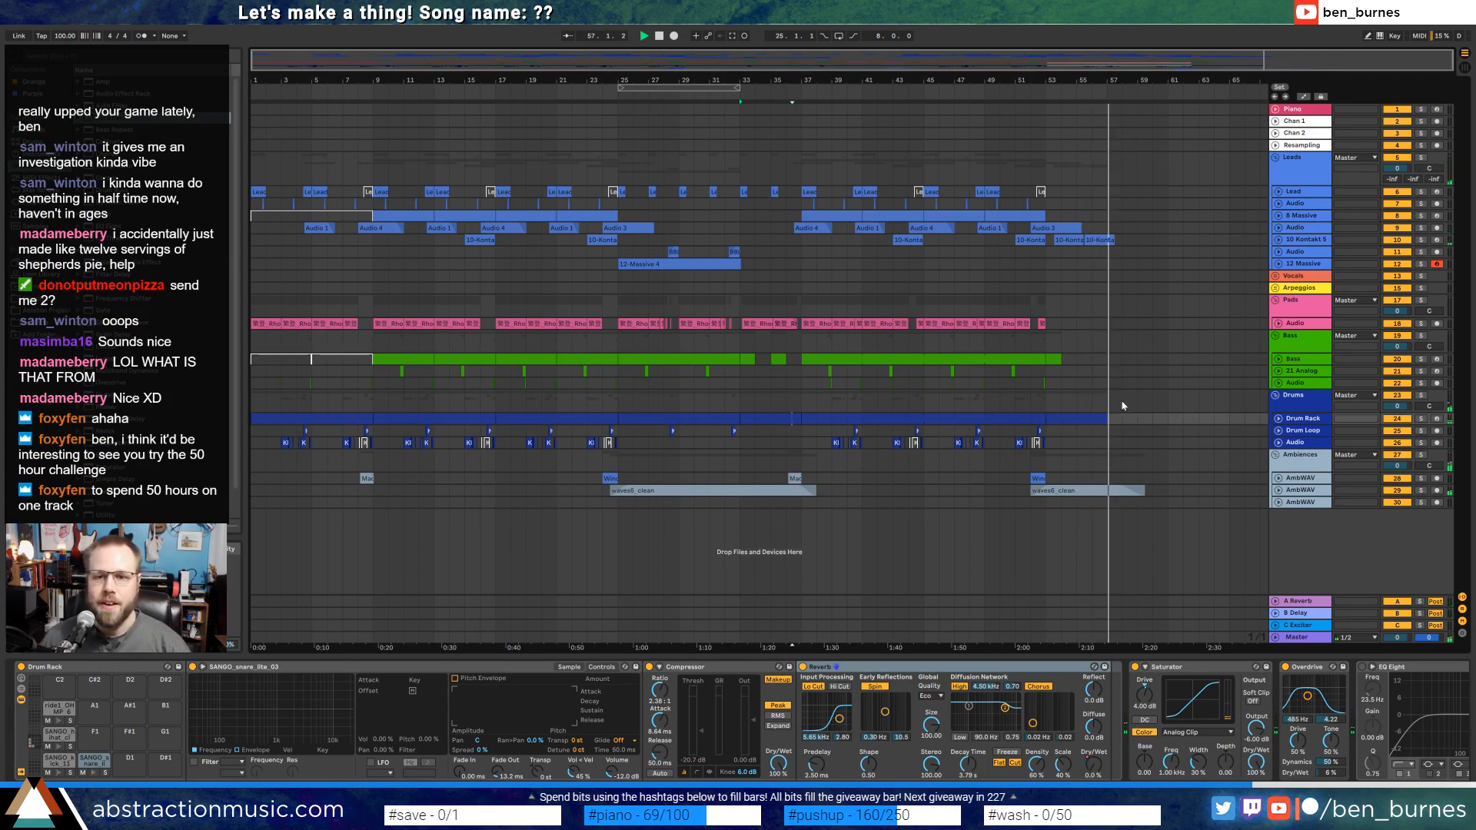
click(1140, 489)
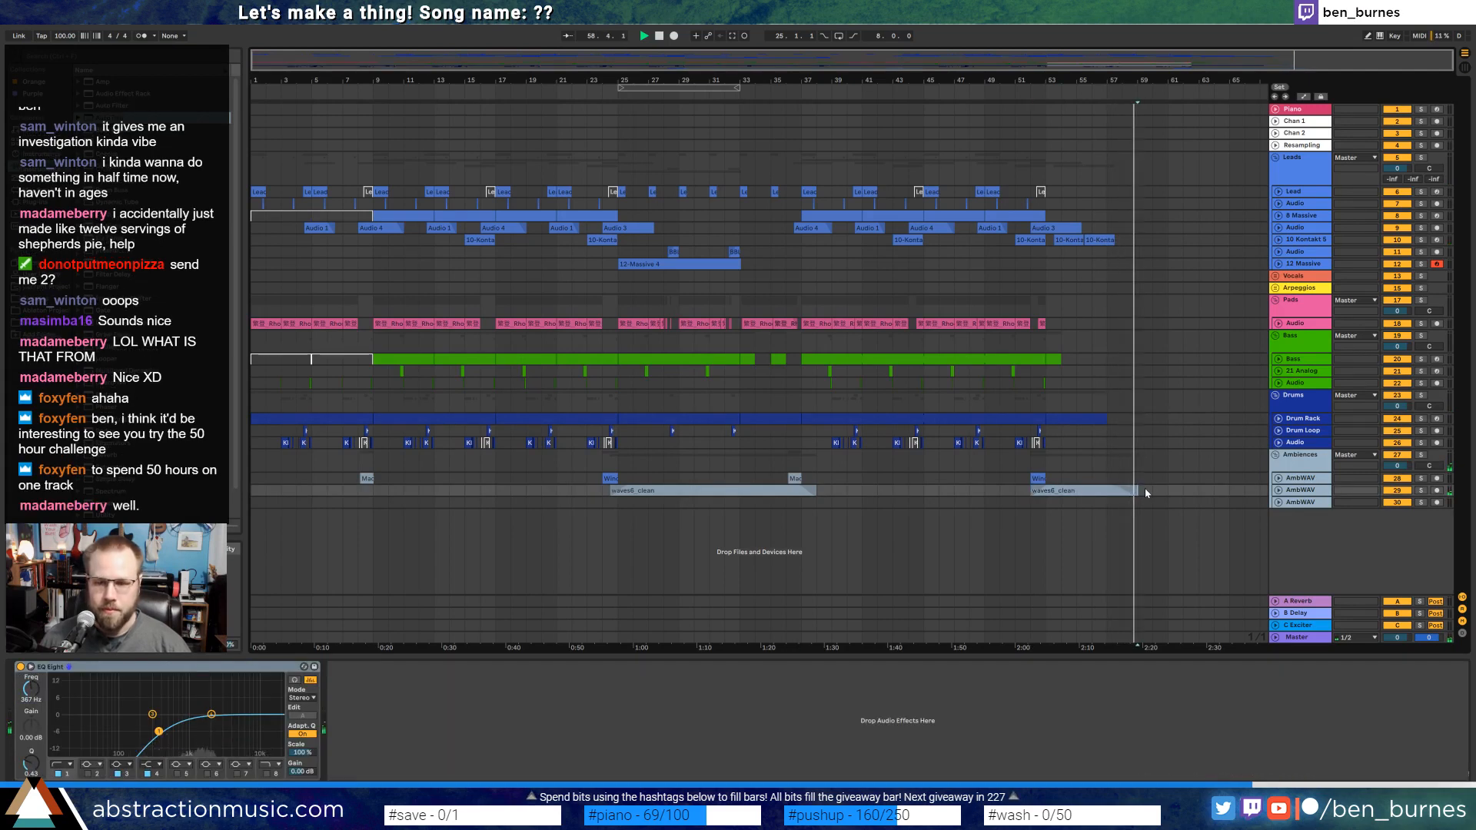
key(space)
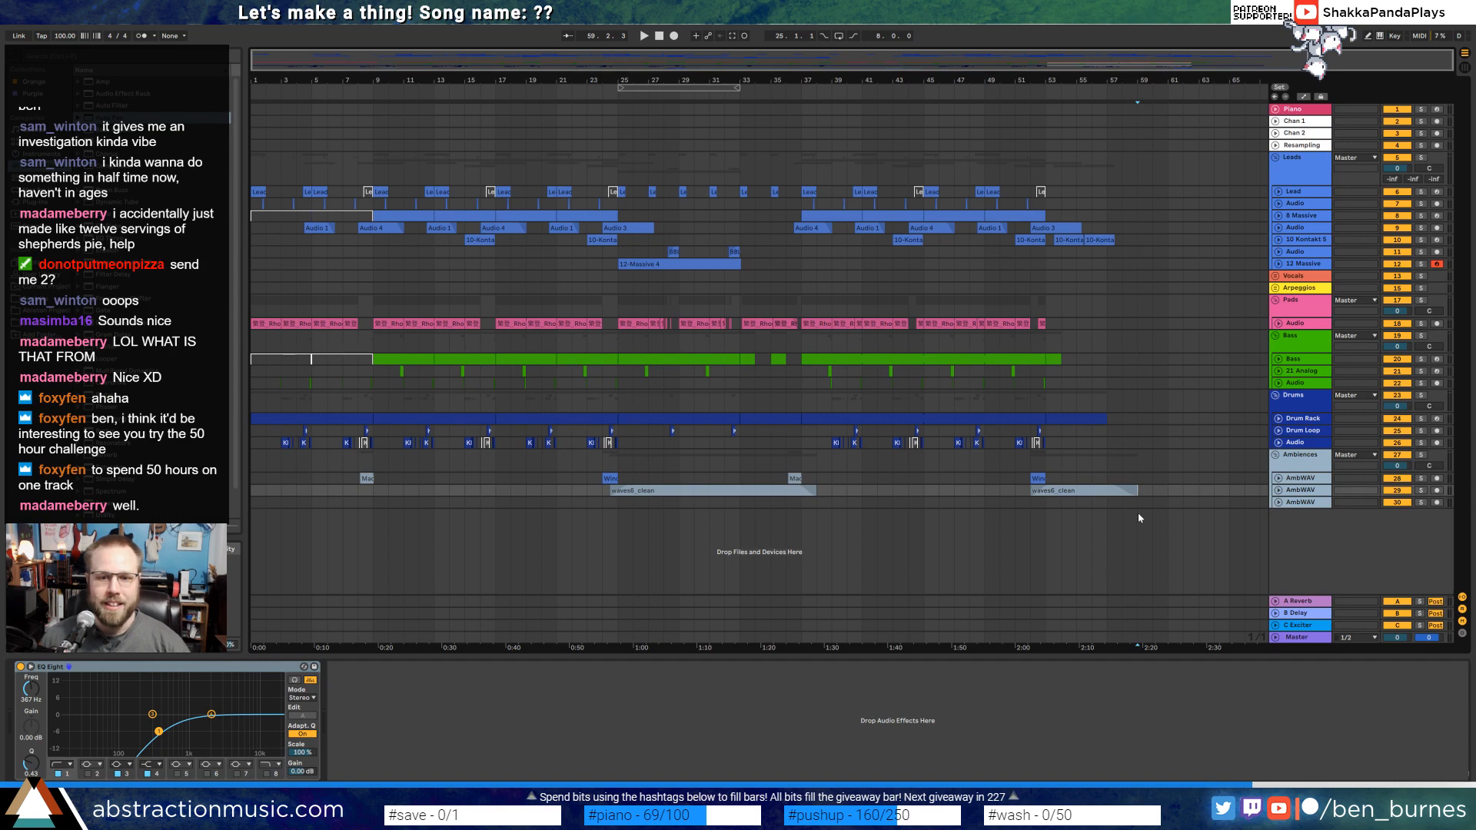
click(1141, 490)
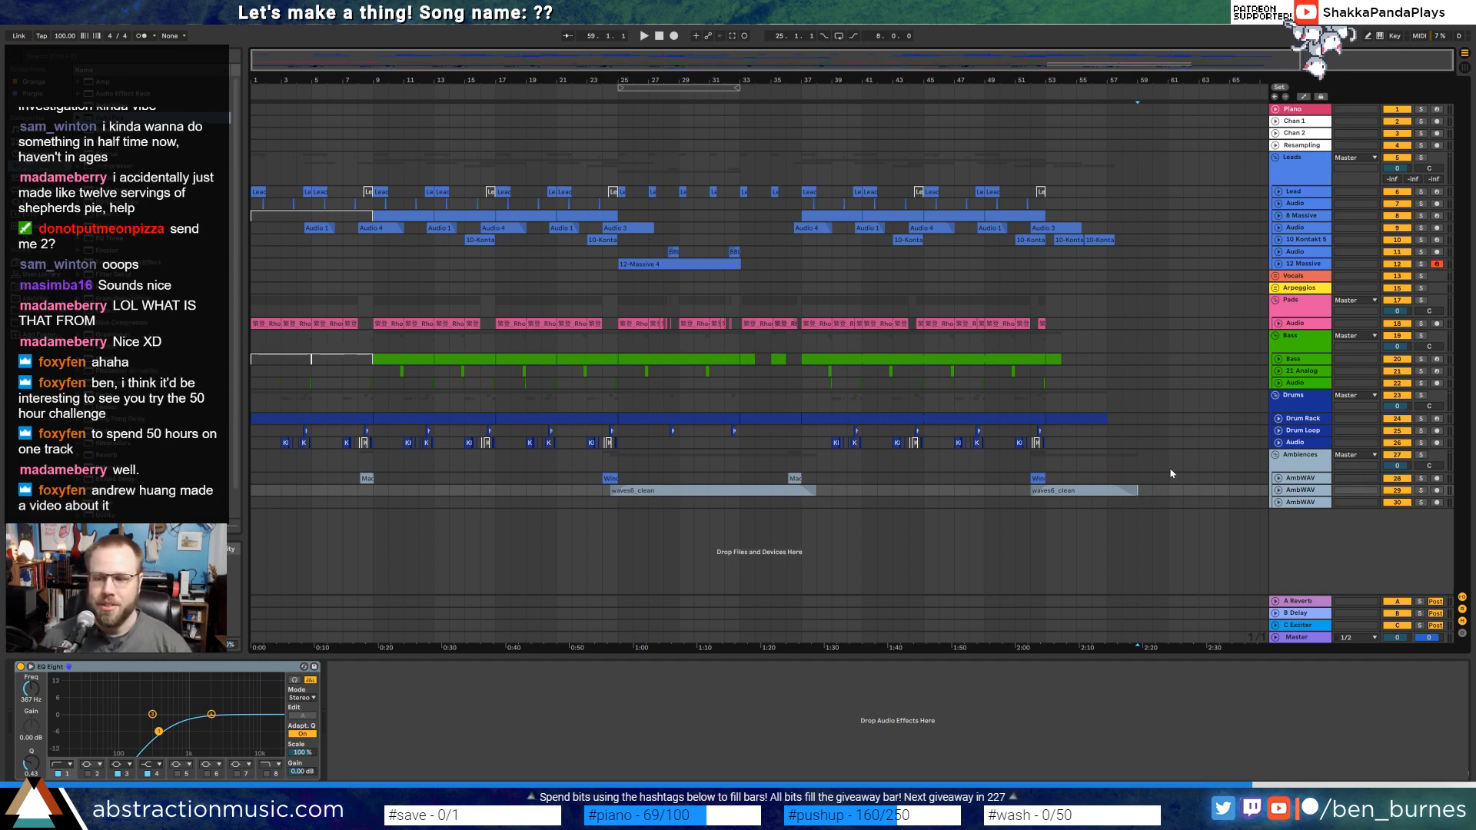
drag(1137, 490, 250, 489)
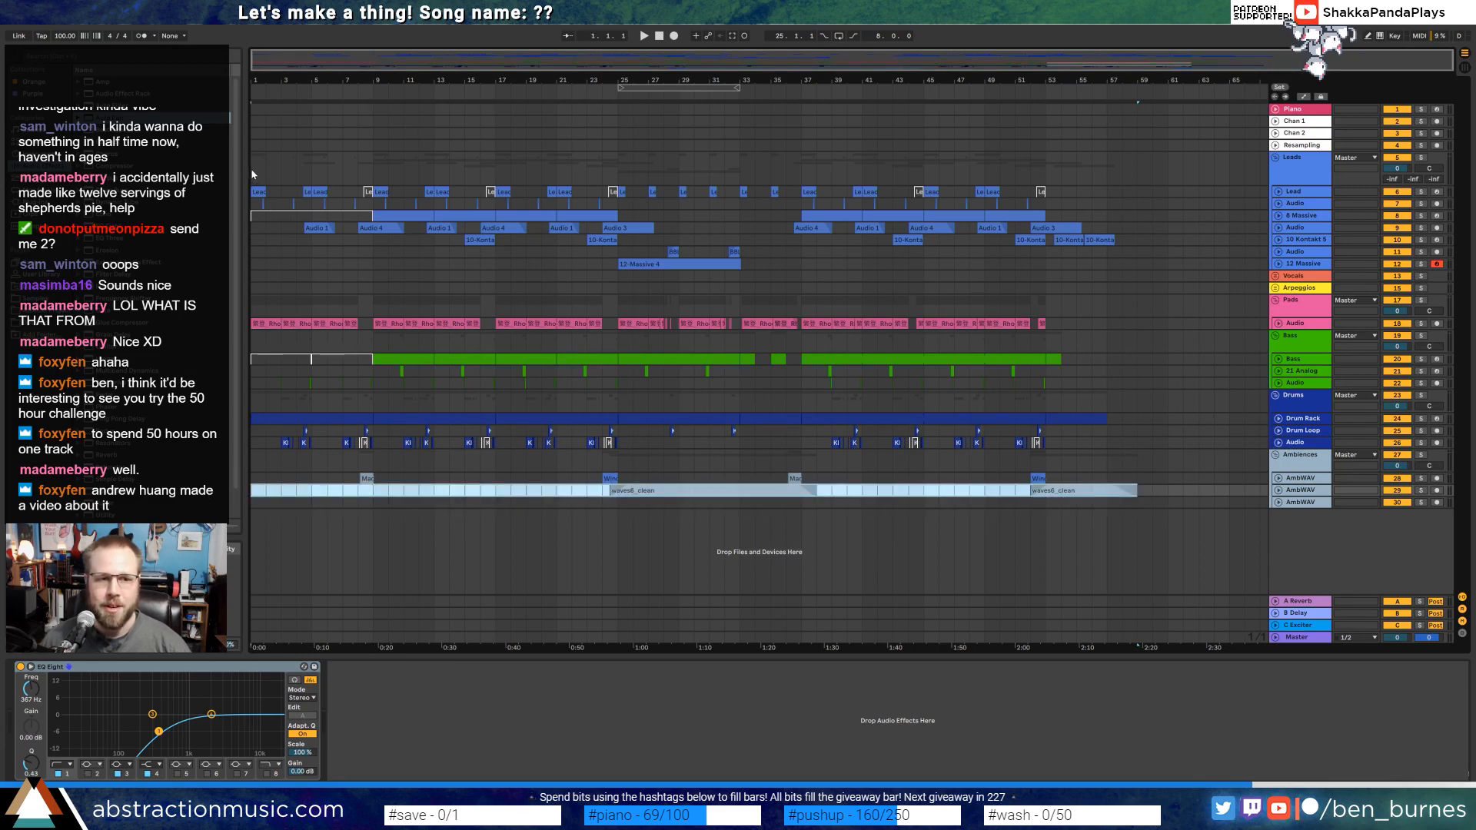
drag(251, 174, 228, 207)
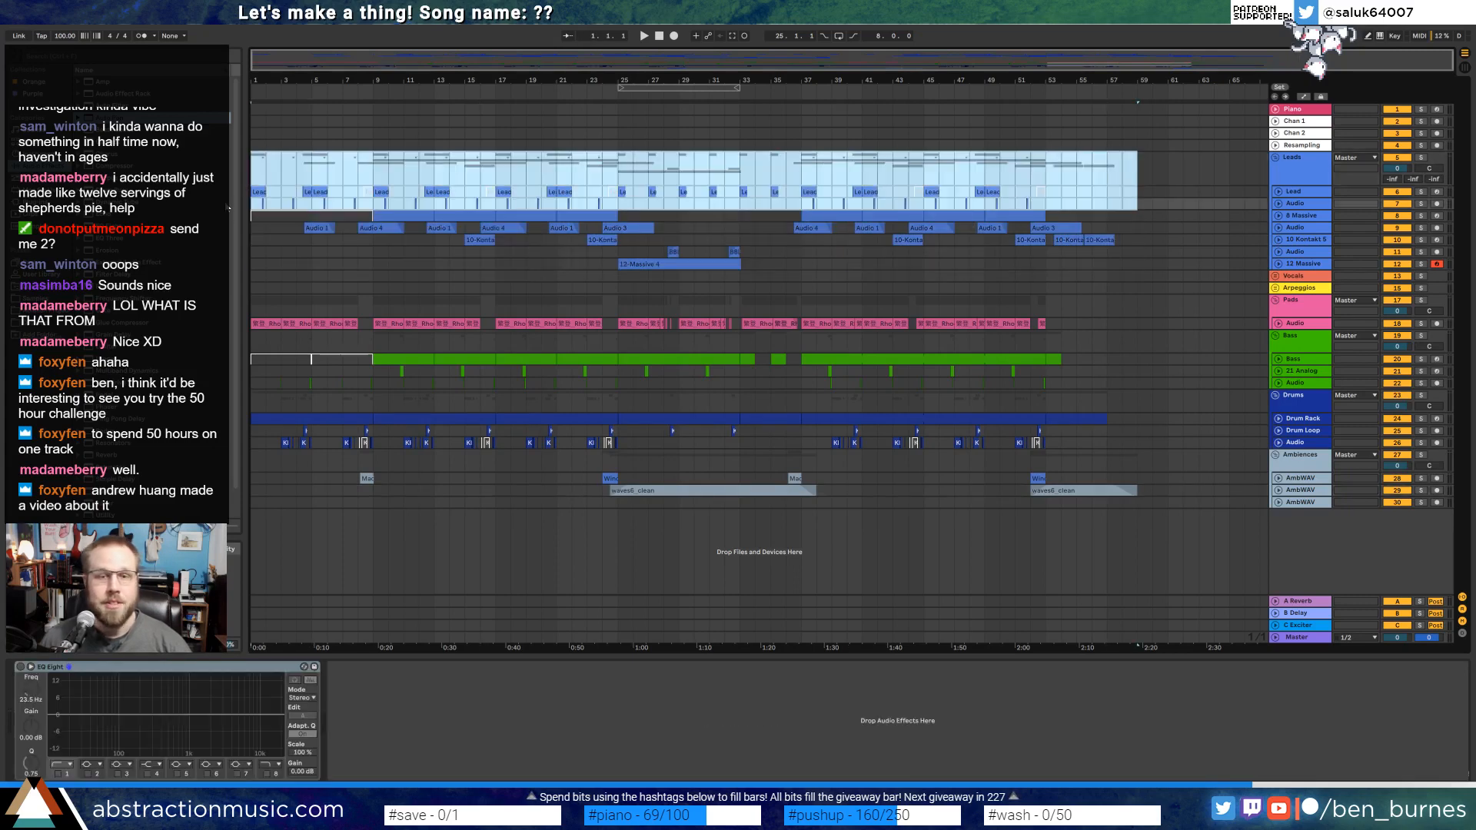
click(1144, 170)
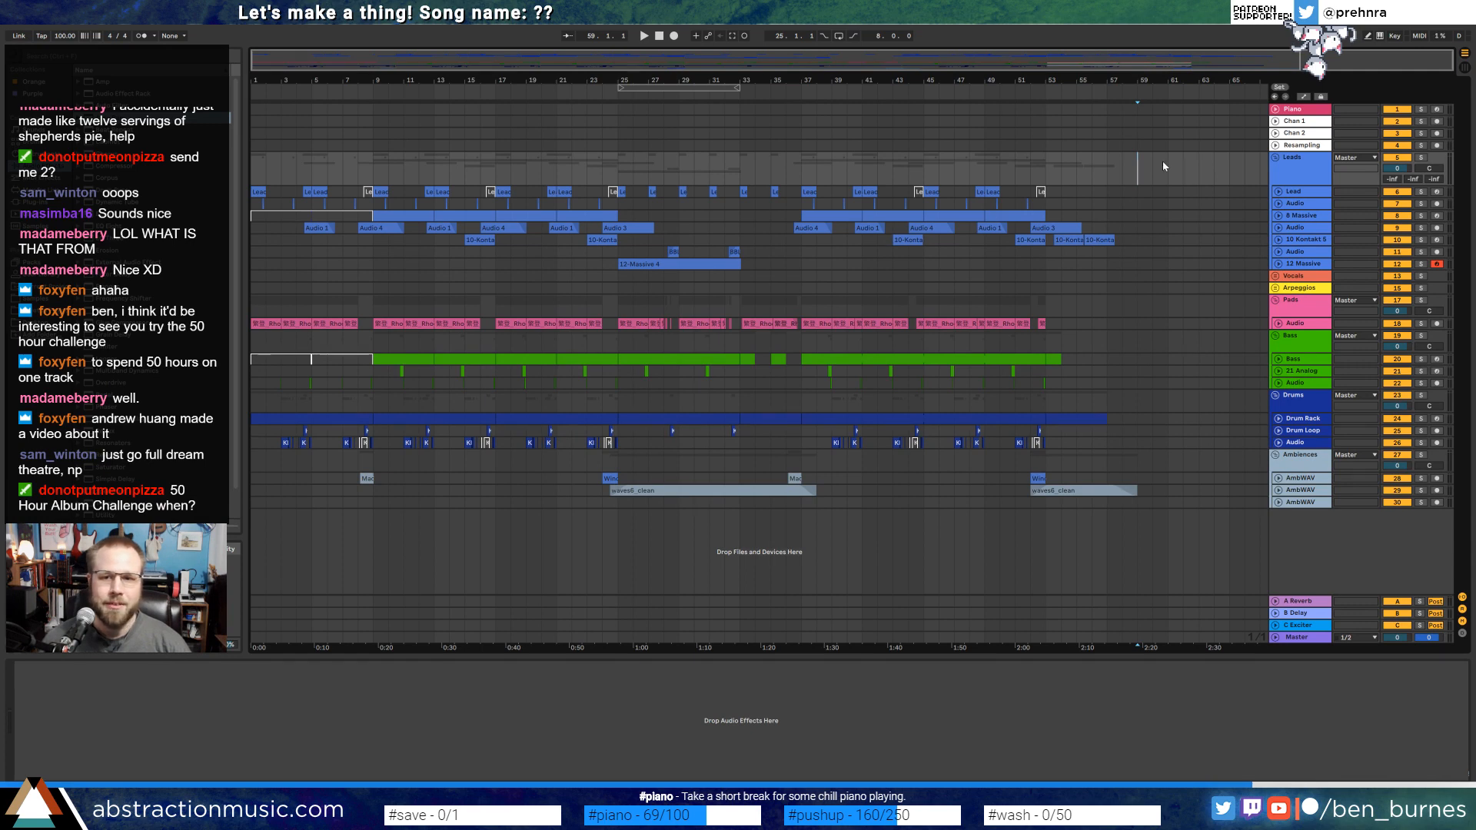
drag(1140, 169, 1138, 257)
click(254, 175)
click(1140, 253)
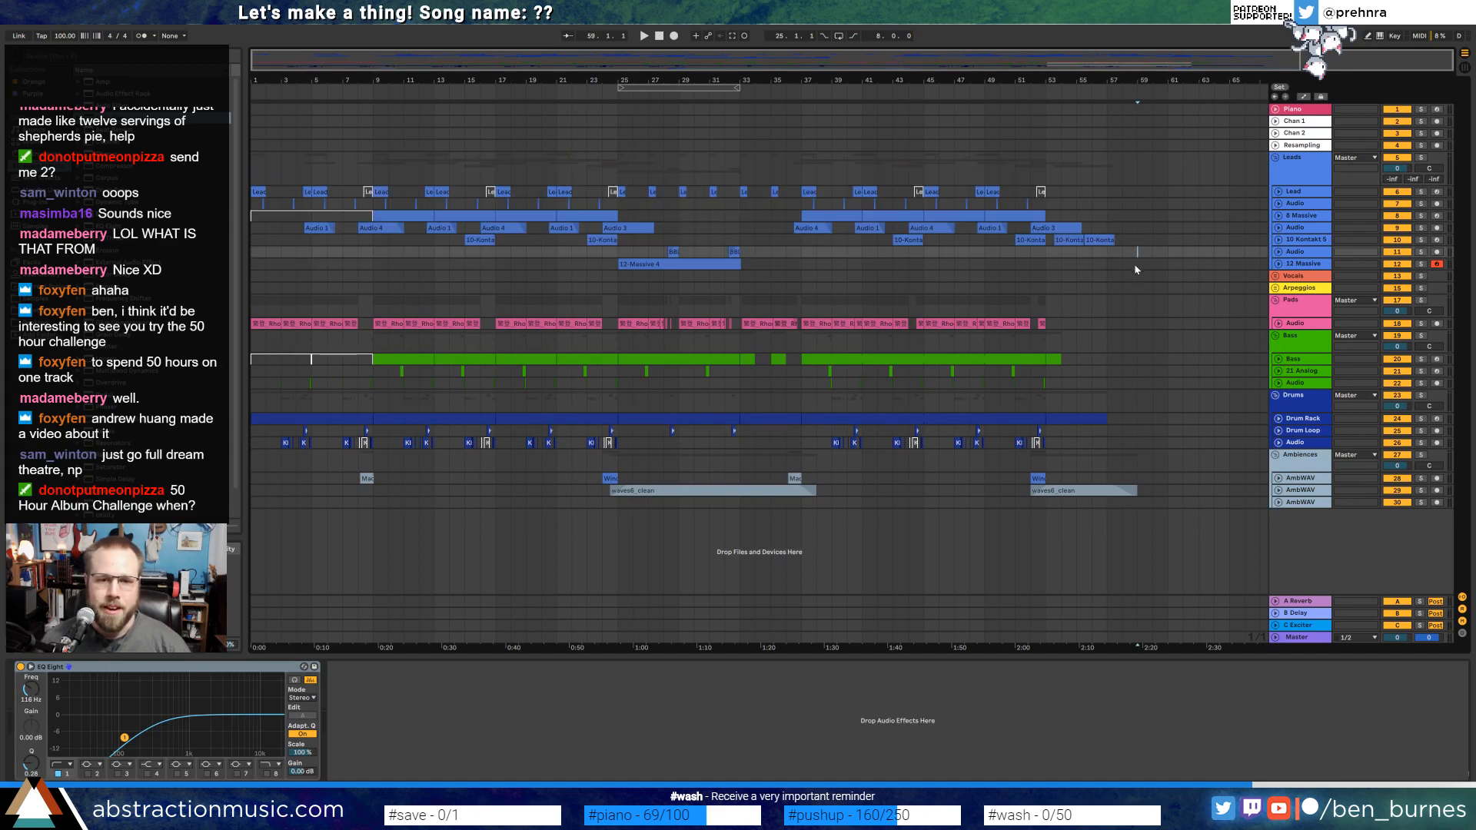
mouse_move(1138, 280)
mouse_down()
mouse_move(772, 201)
mouse_move(223, 164)
mouse_move(1142, 253)
mouse_move(1138, 292)
mouse_up()
click(260, 164)
click(1140, 305)
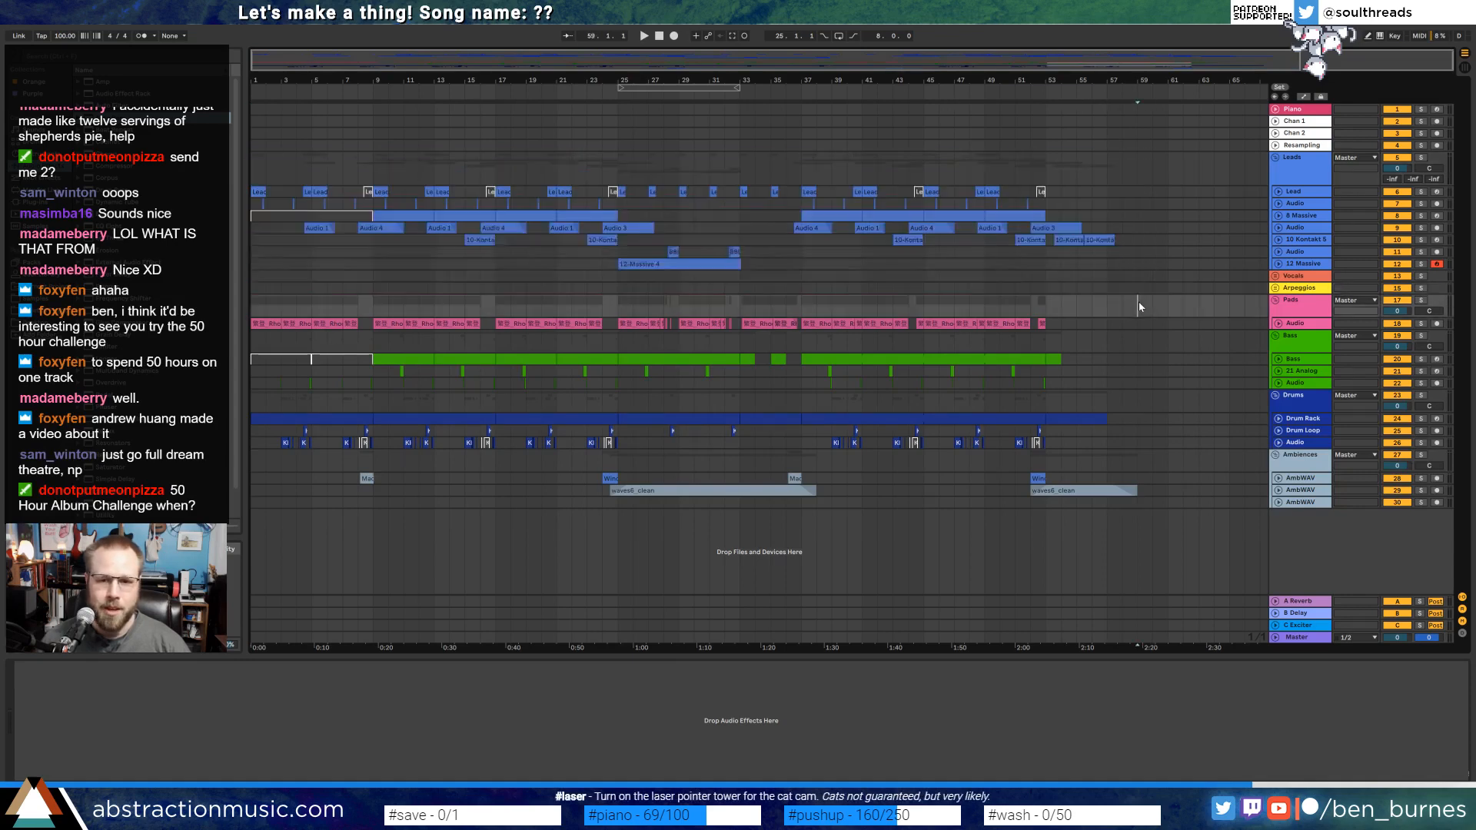
click(1140, 329)
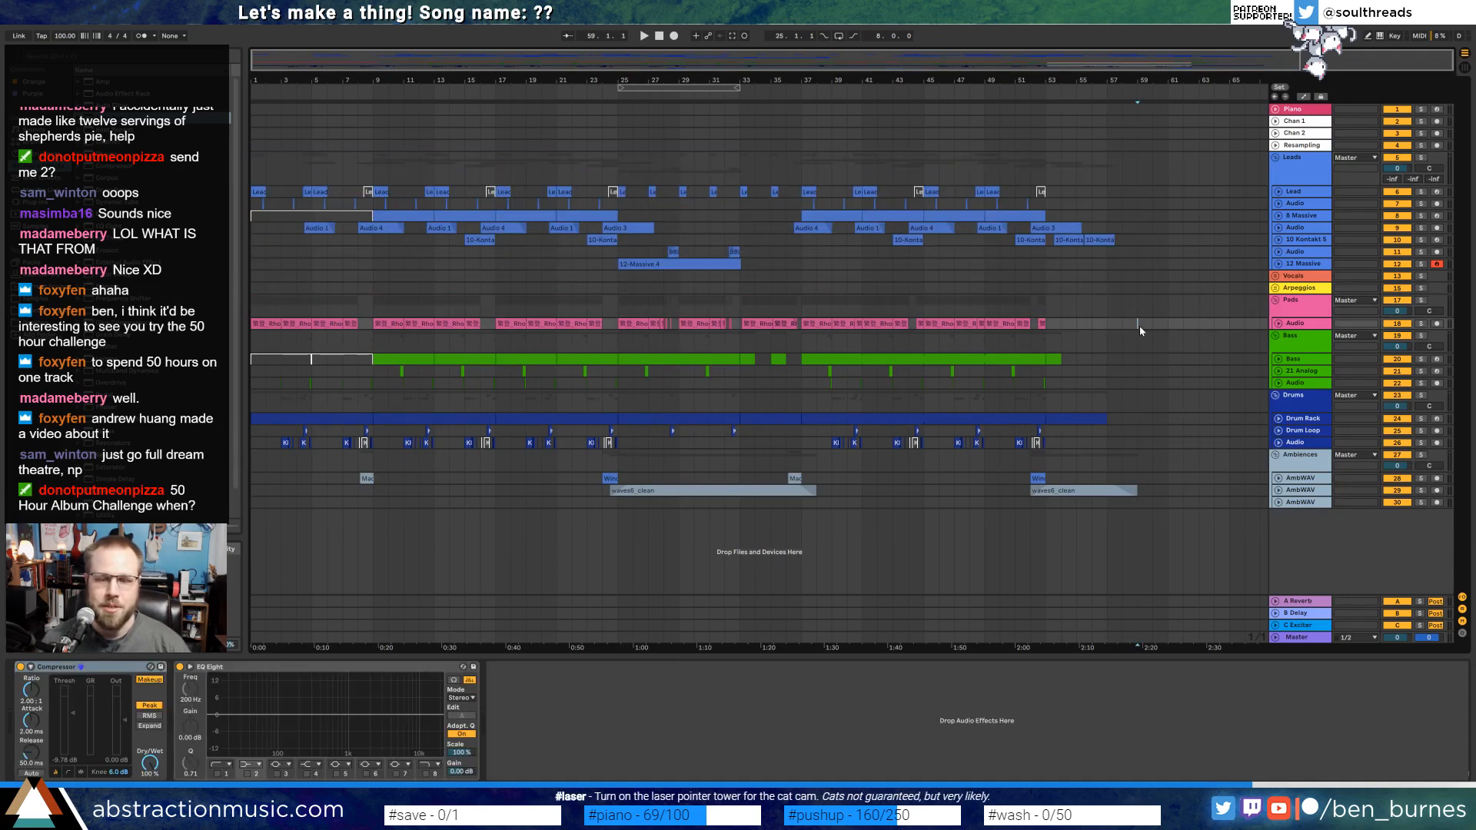
key(Home)
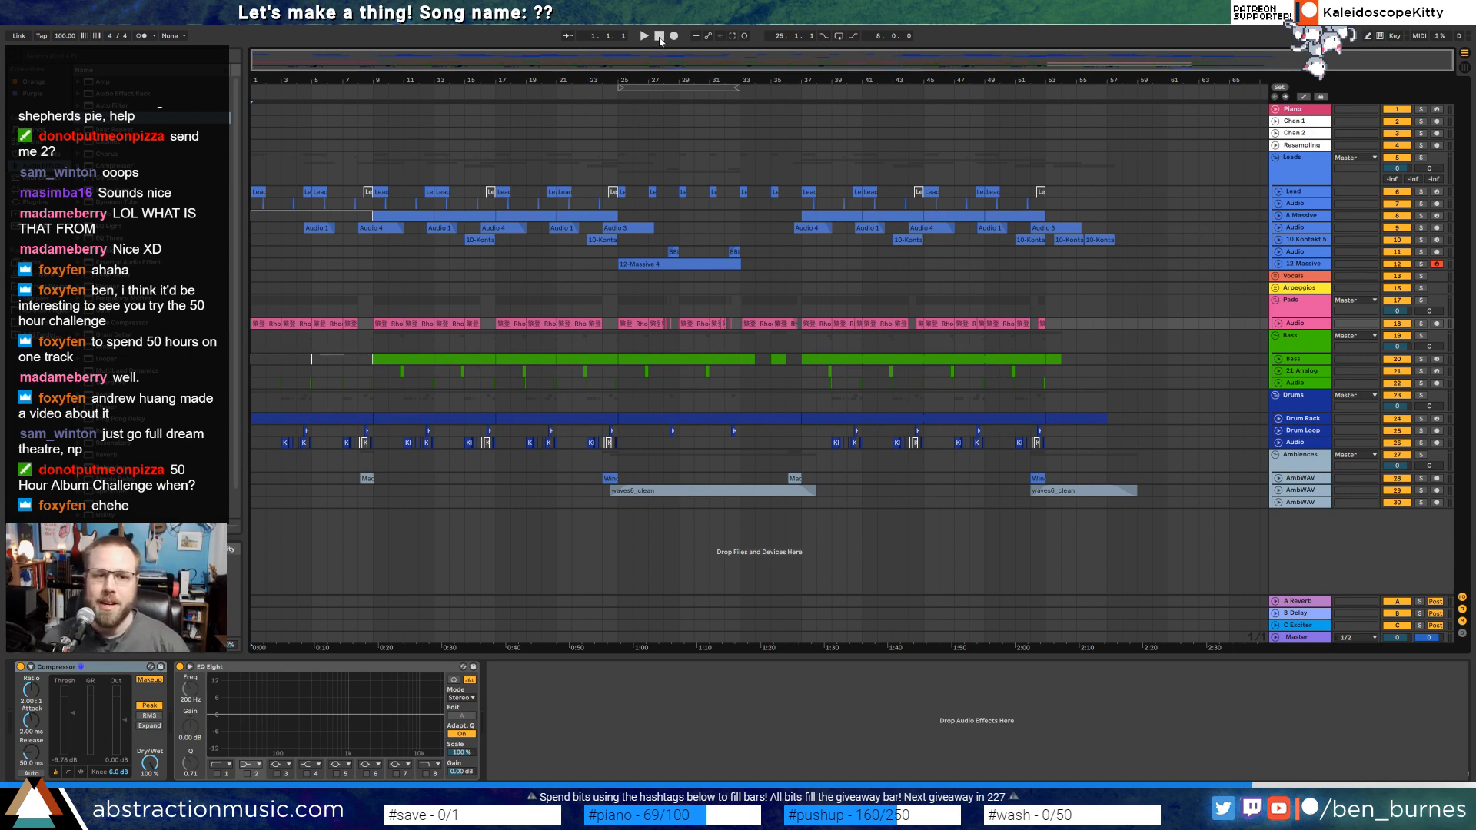
Delete the deactivated Bass and 8 Massive clips in bars 1 to 9.
click(340, 362)
shift+click(277, 360)
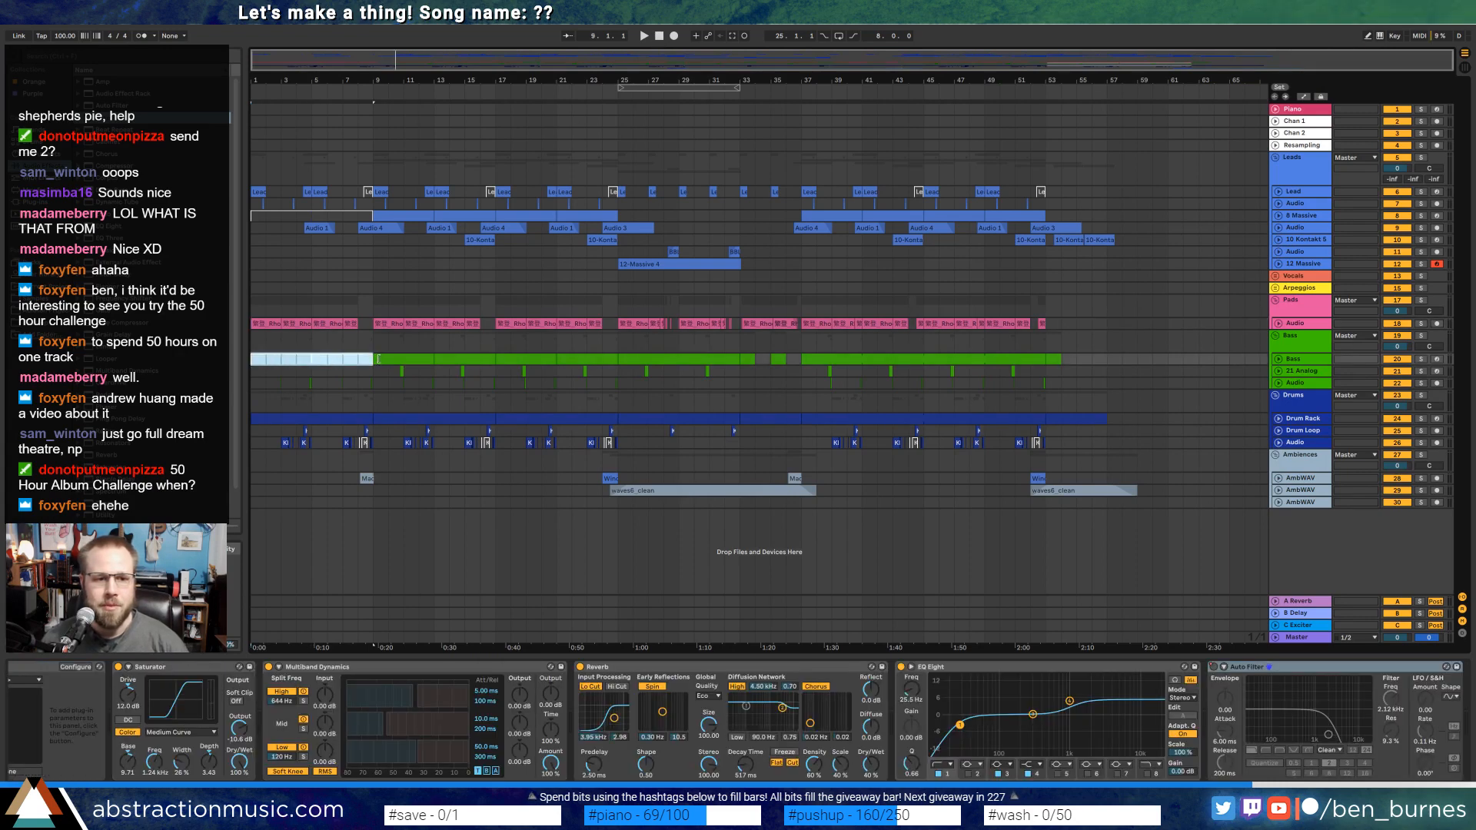
click(348, 214)
Delete the five deactivated Lead clips just before bars 9, 17, 25, 45 and 53, and return the playback position to the start.
click(368, 192)
click(490, 191)
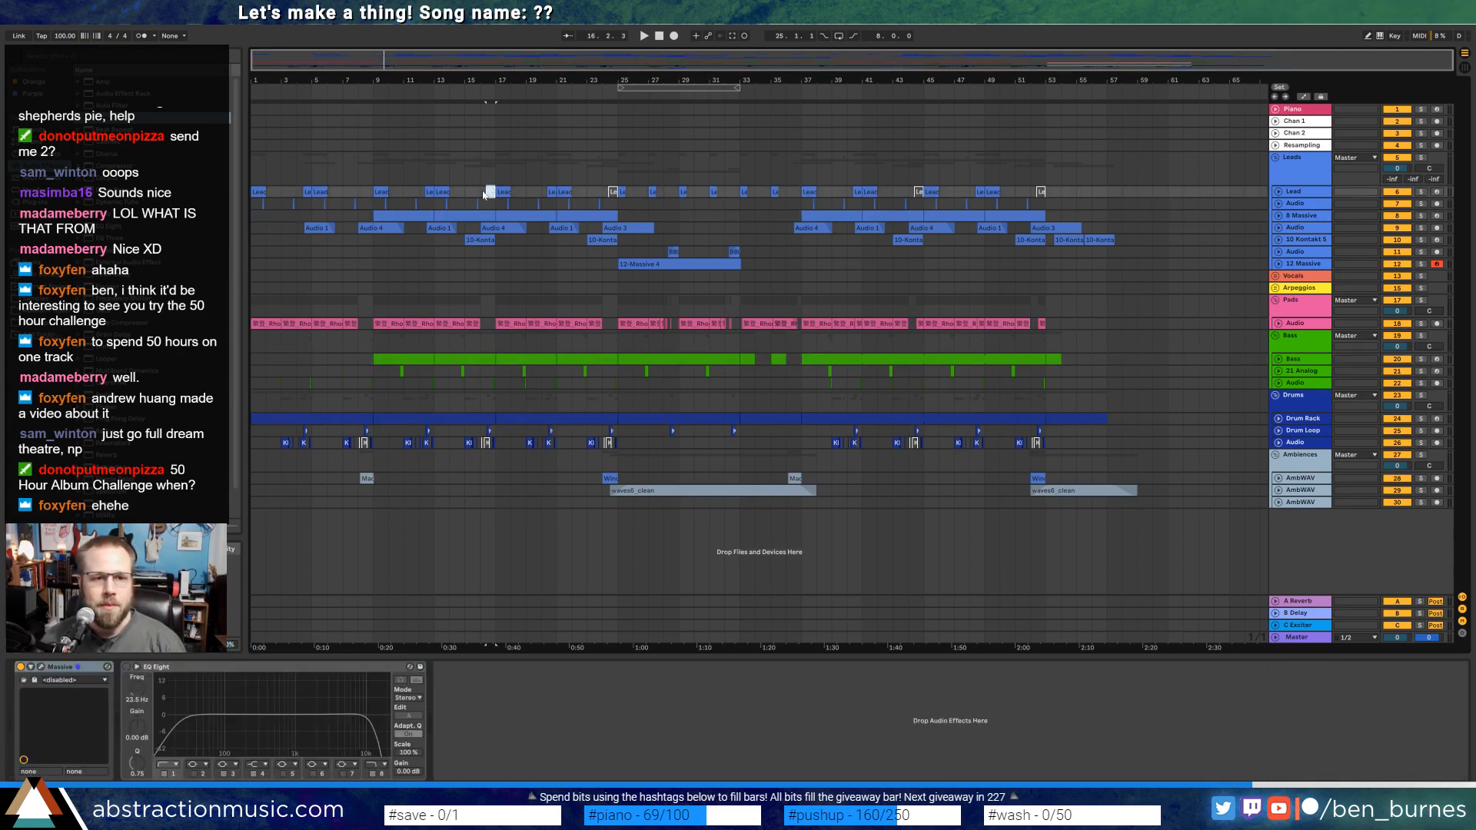
click(613, 191)
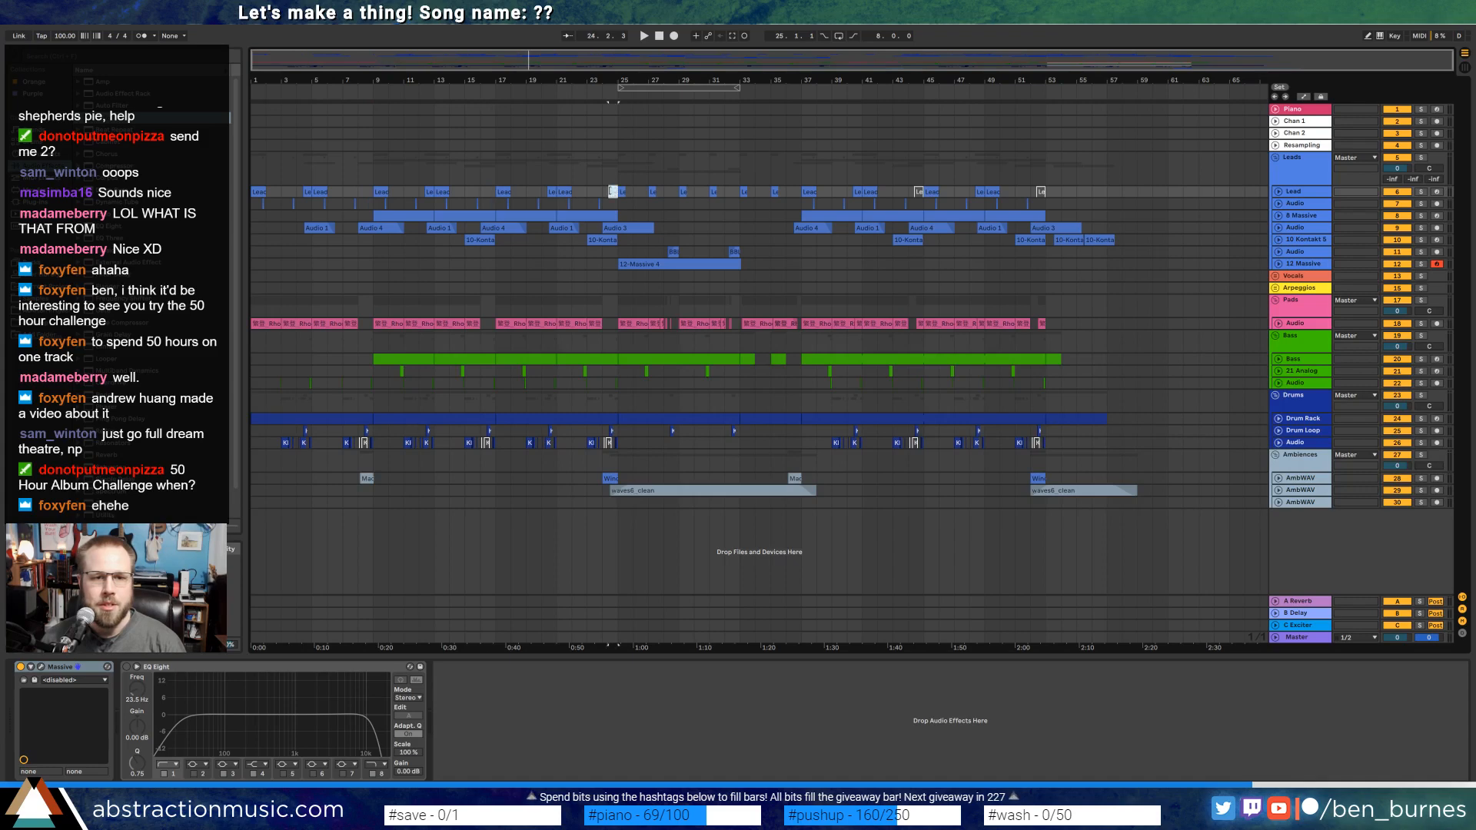
click(919, 192)
click(1041, 192)
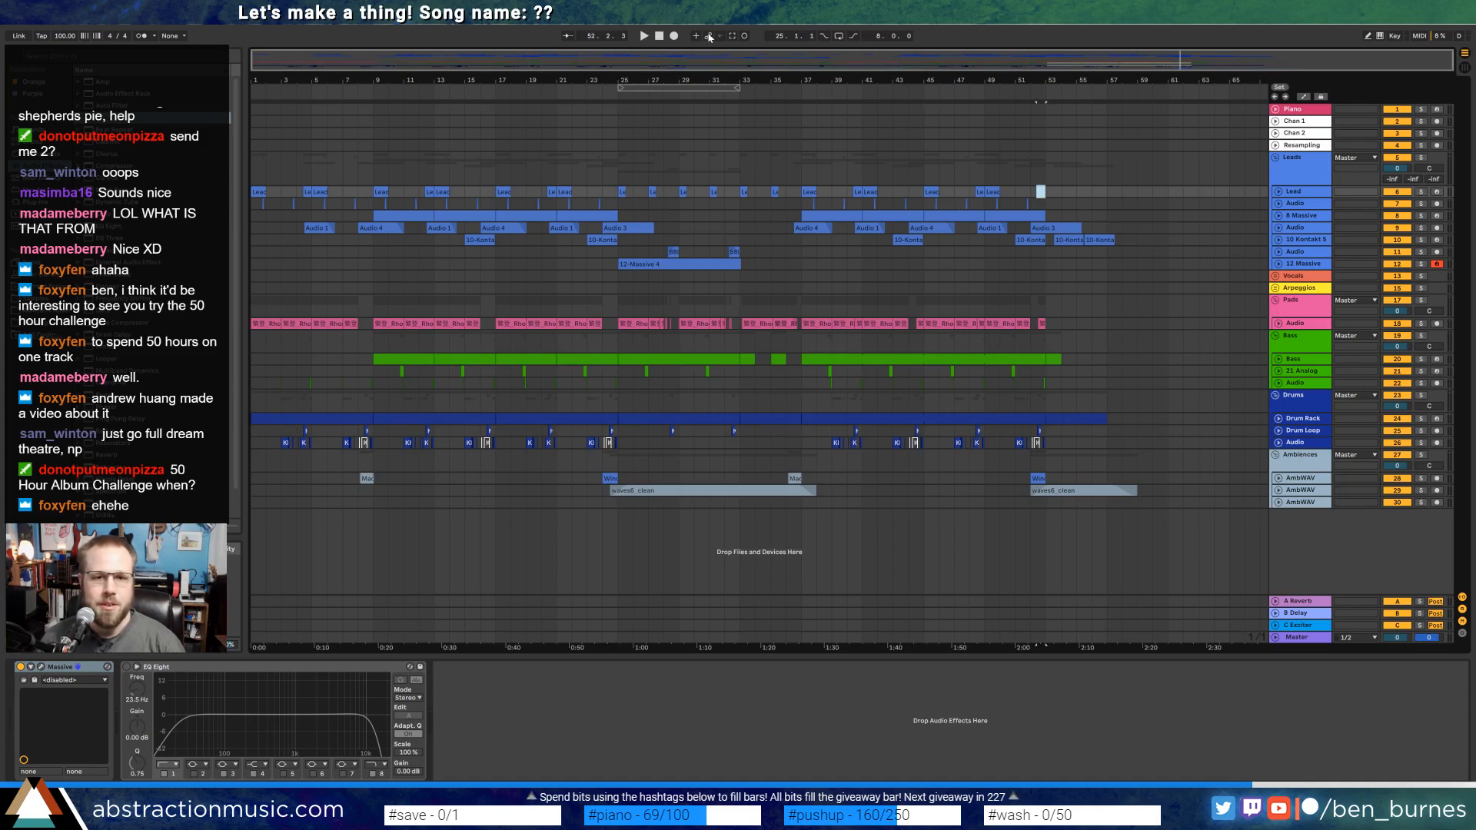
click(660, 37)
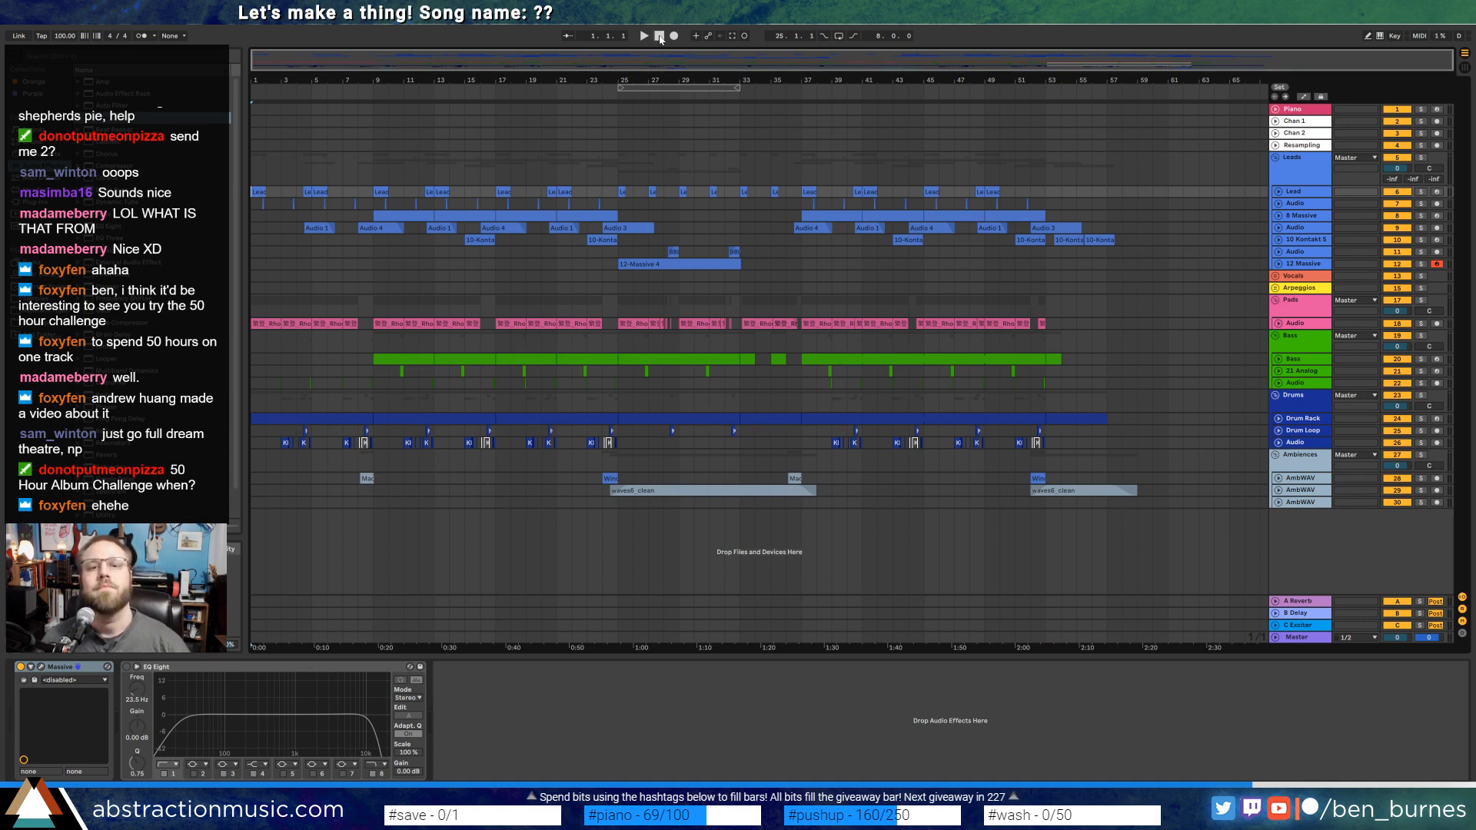
Select bars 1 to 59 and export the Master as a 16-bit, 44100 Hz WAV to the Desktop under the dated project name.
shift+click(1135, 197)
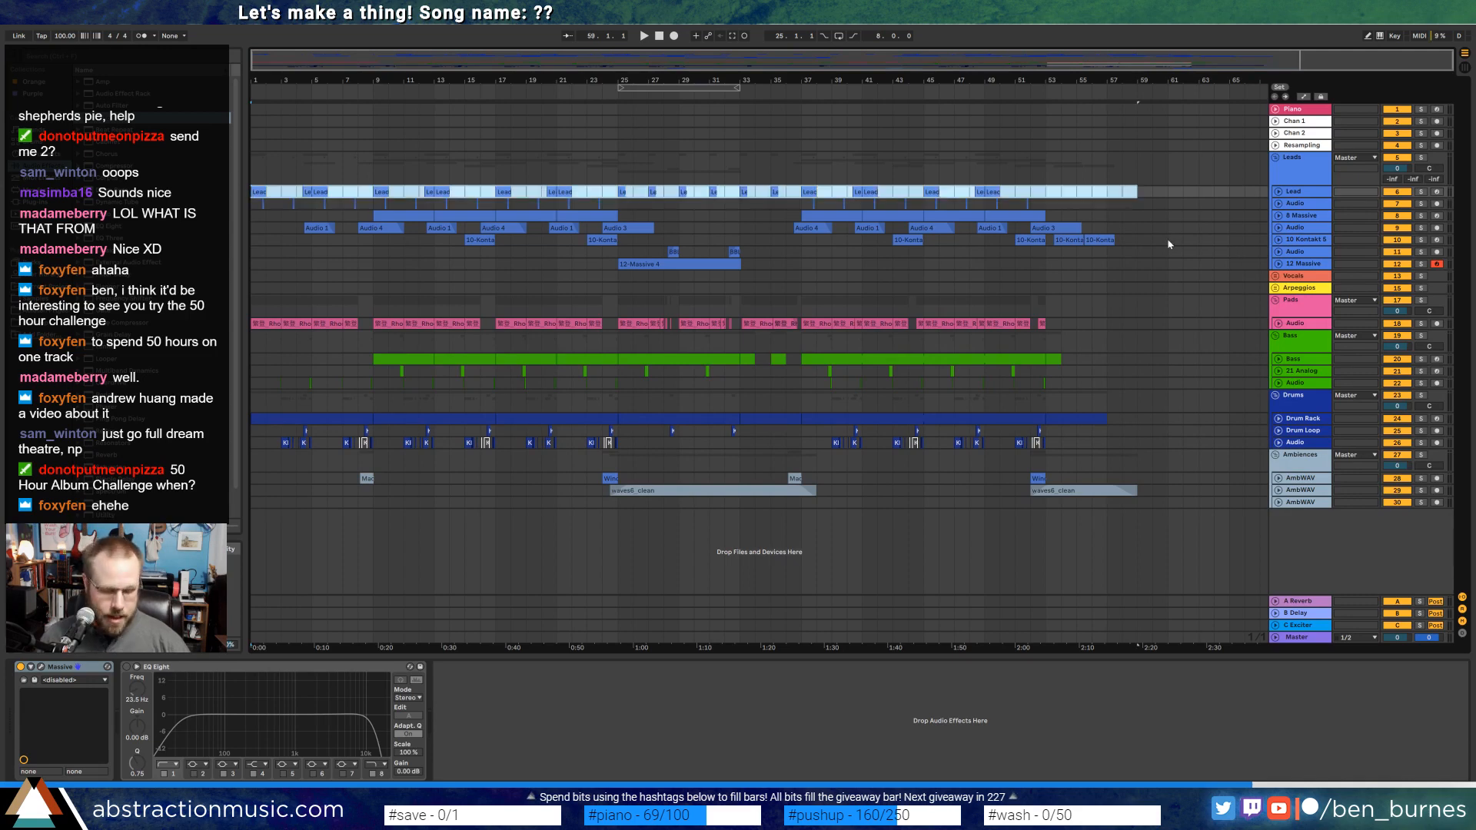
key(ctrl+shift+r)
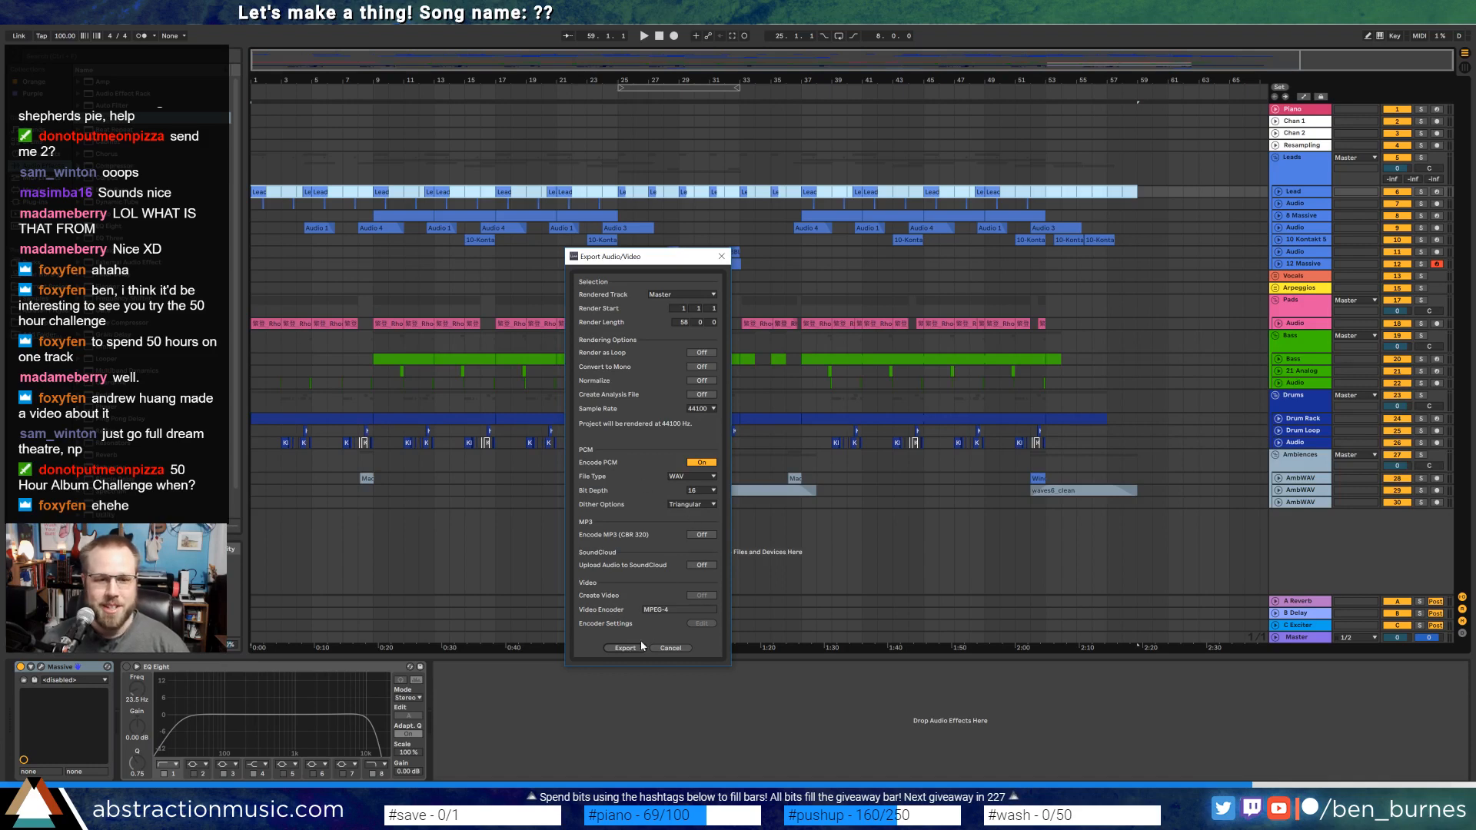
click(642, 645)
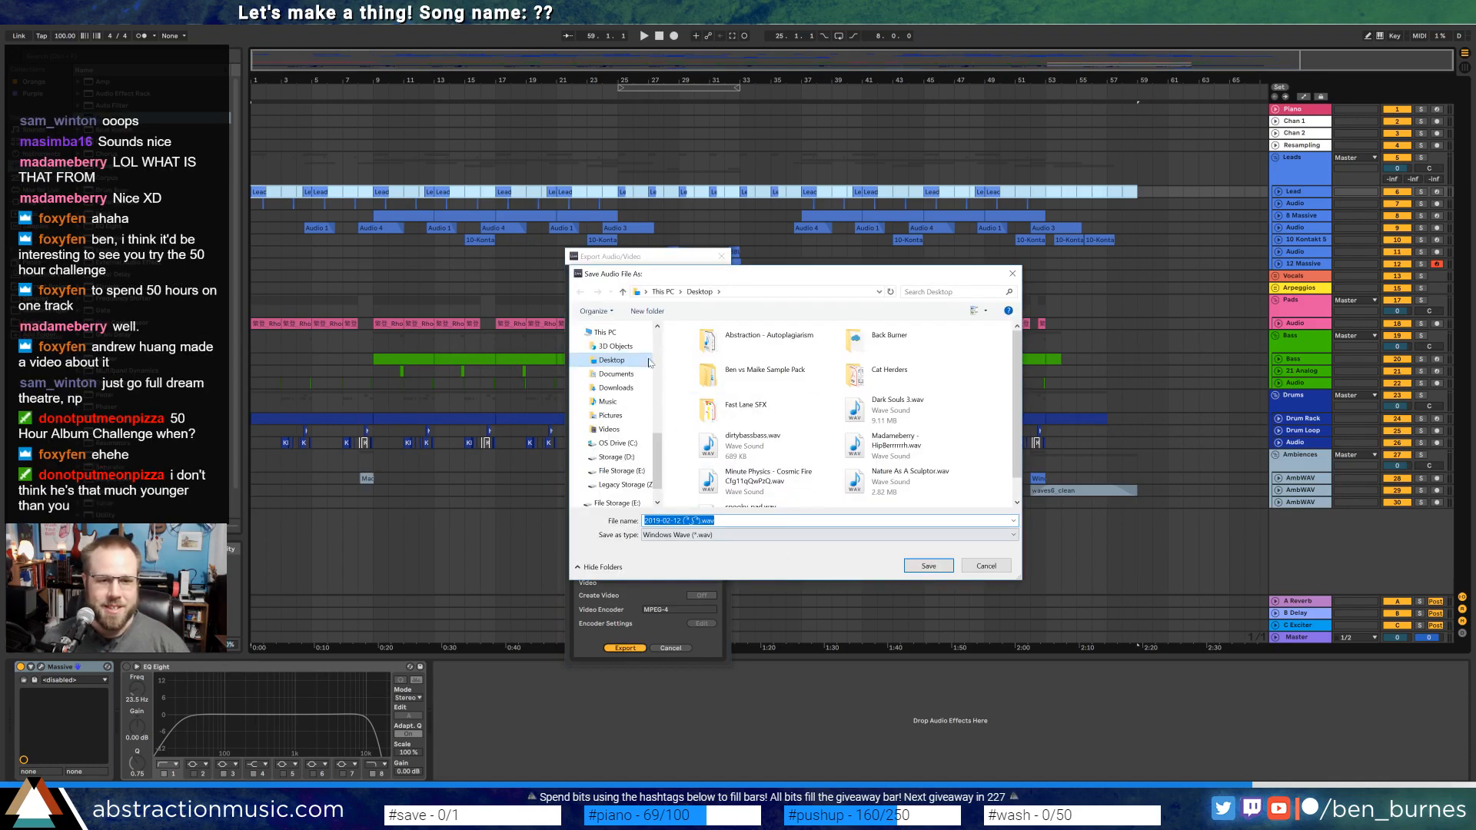
click(607, 362)
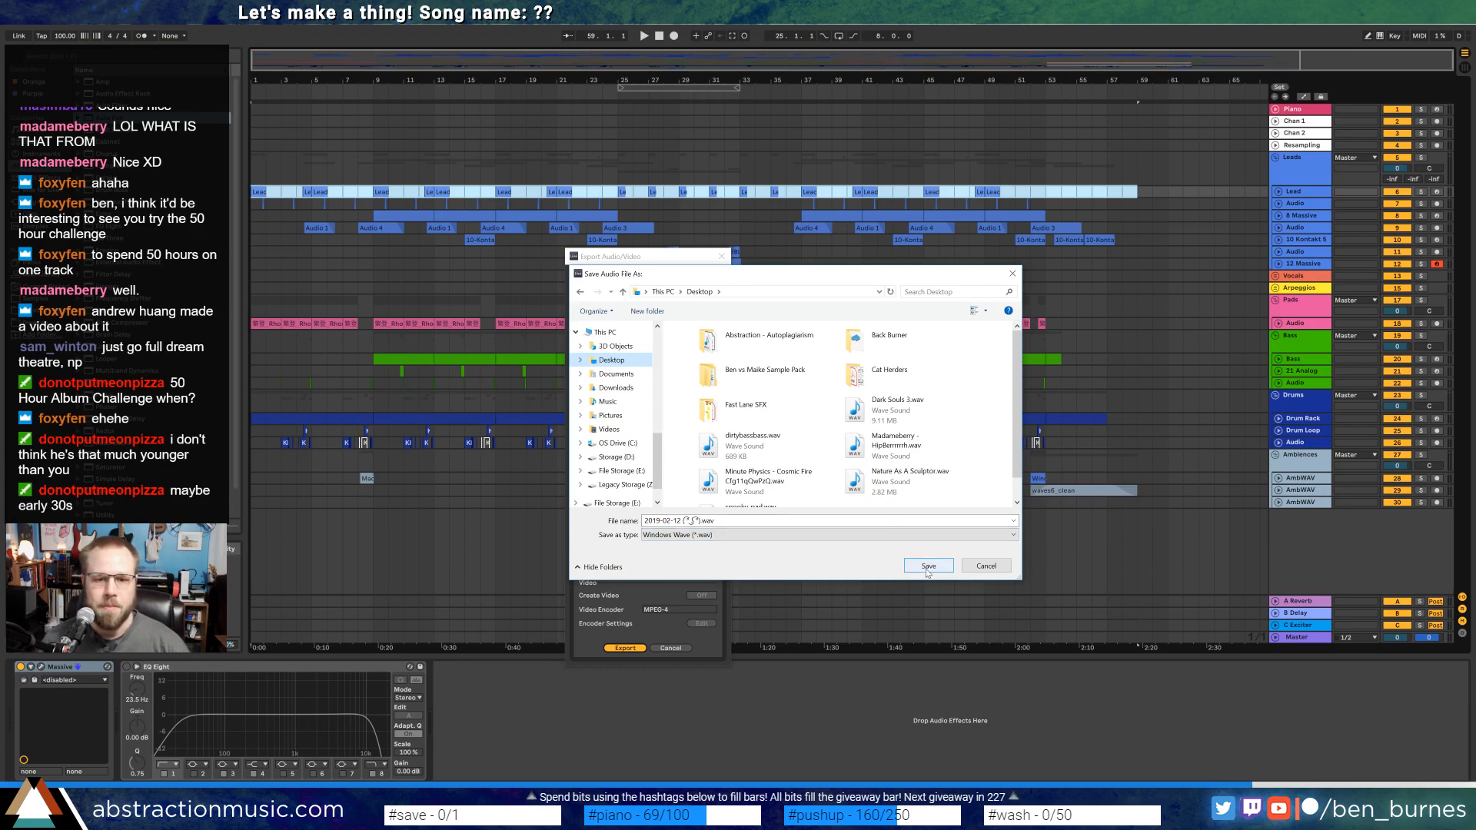
scroll(857, 492, down, 1)
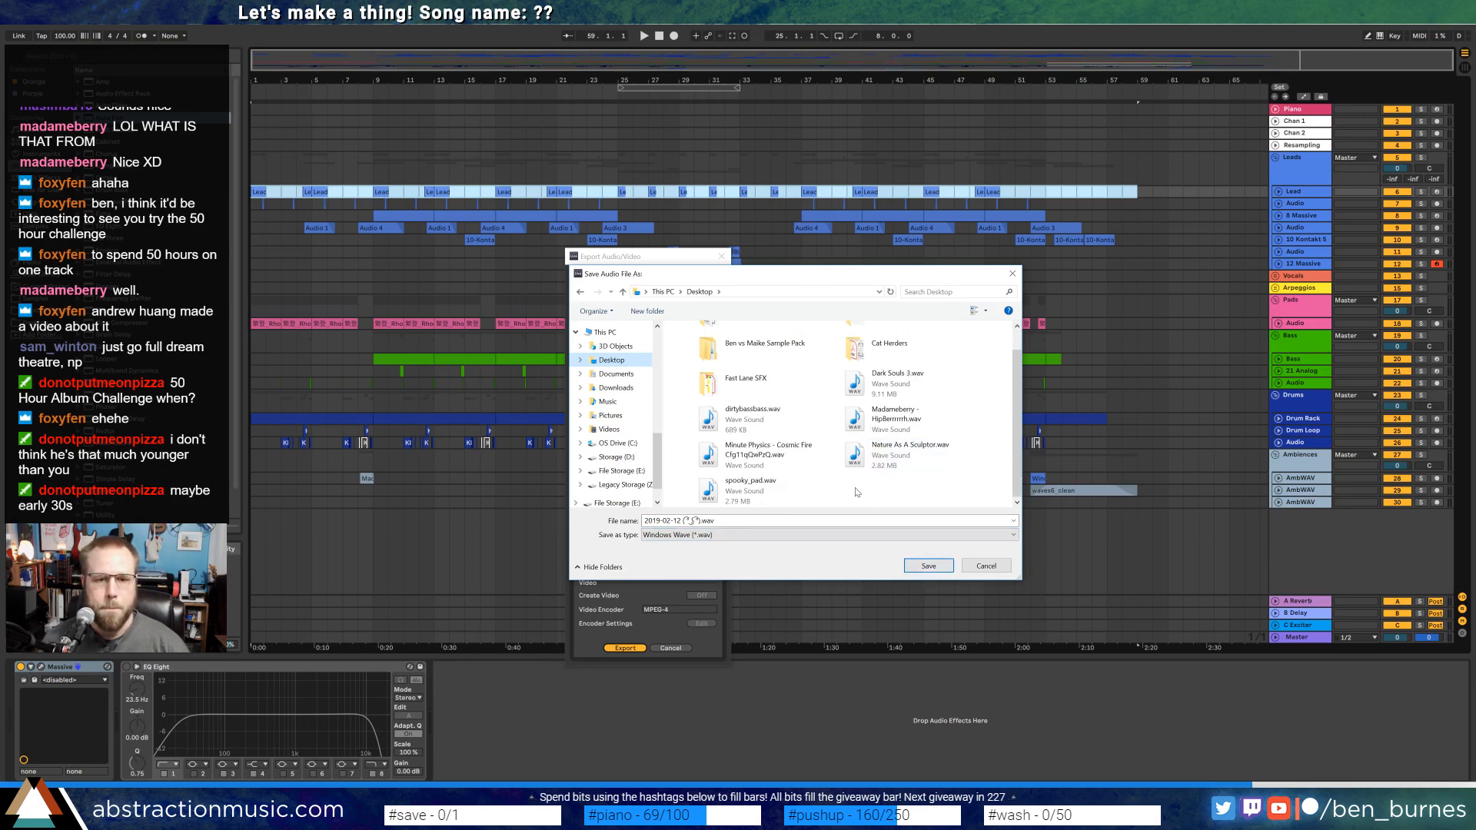
click(914, 570)
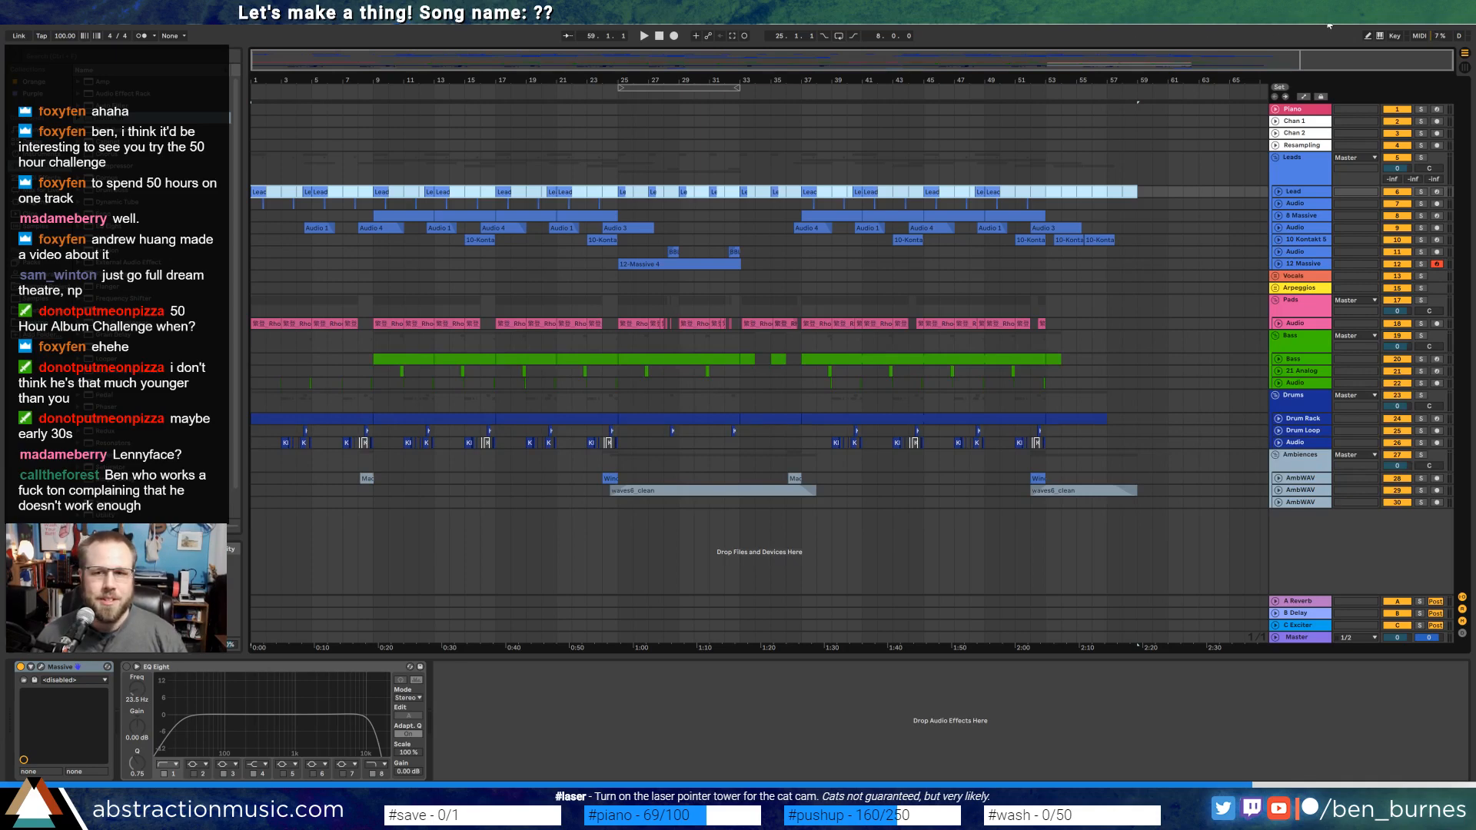
On the desktop, move the exported WAV into open space and select the bracketed face text in its file name.
click(1408, 8)
drag(18, 379, 536, 148)
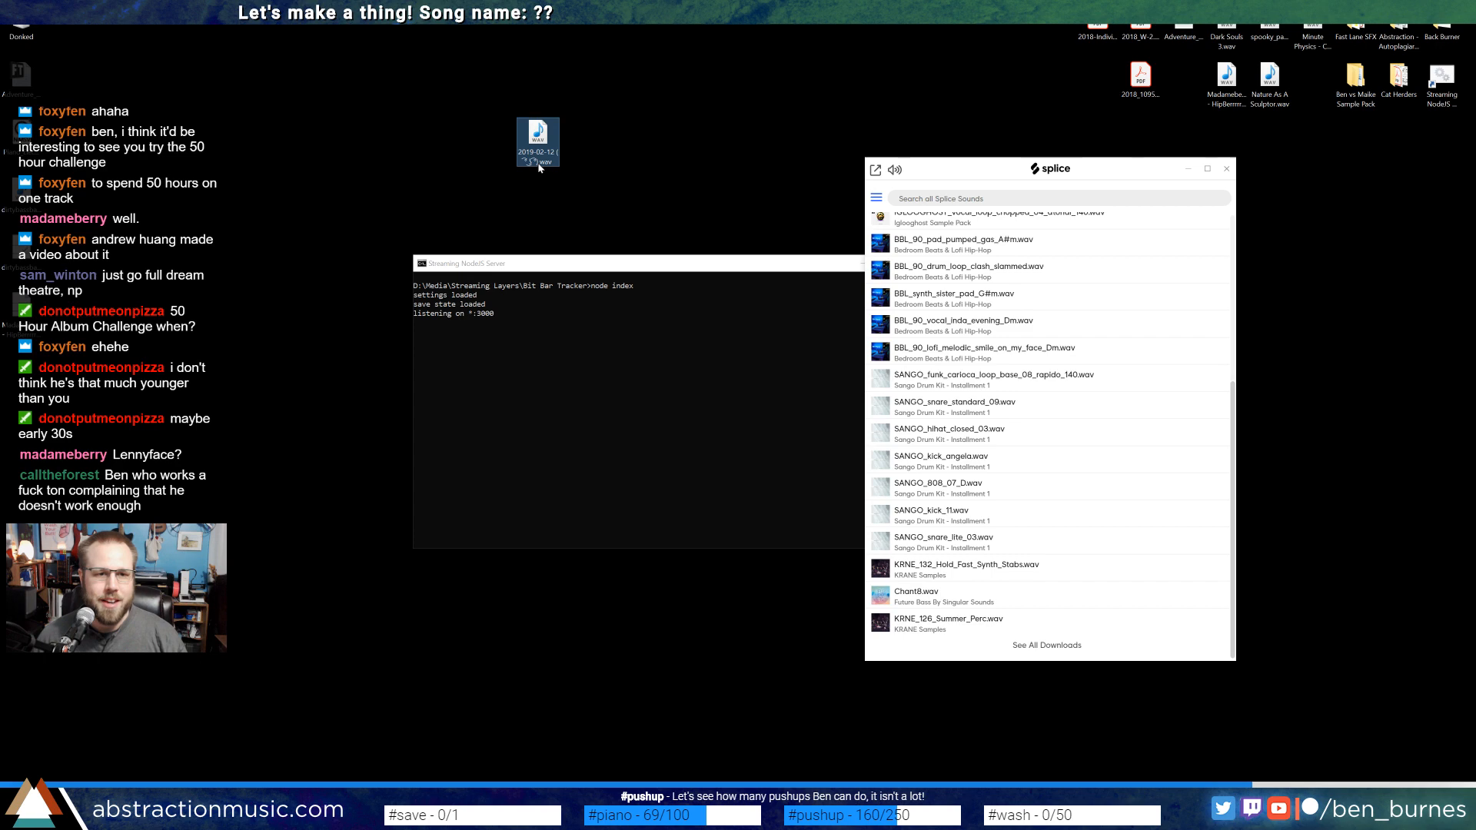
click(538, 163)
drag(539, 162, 556, 153)
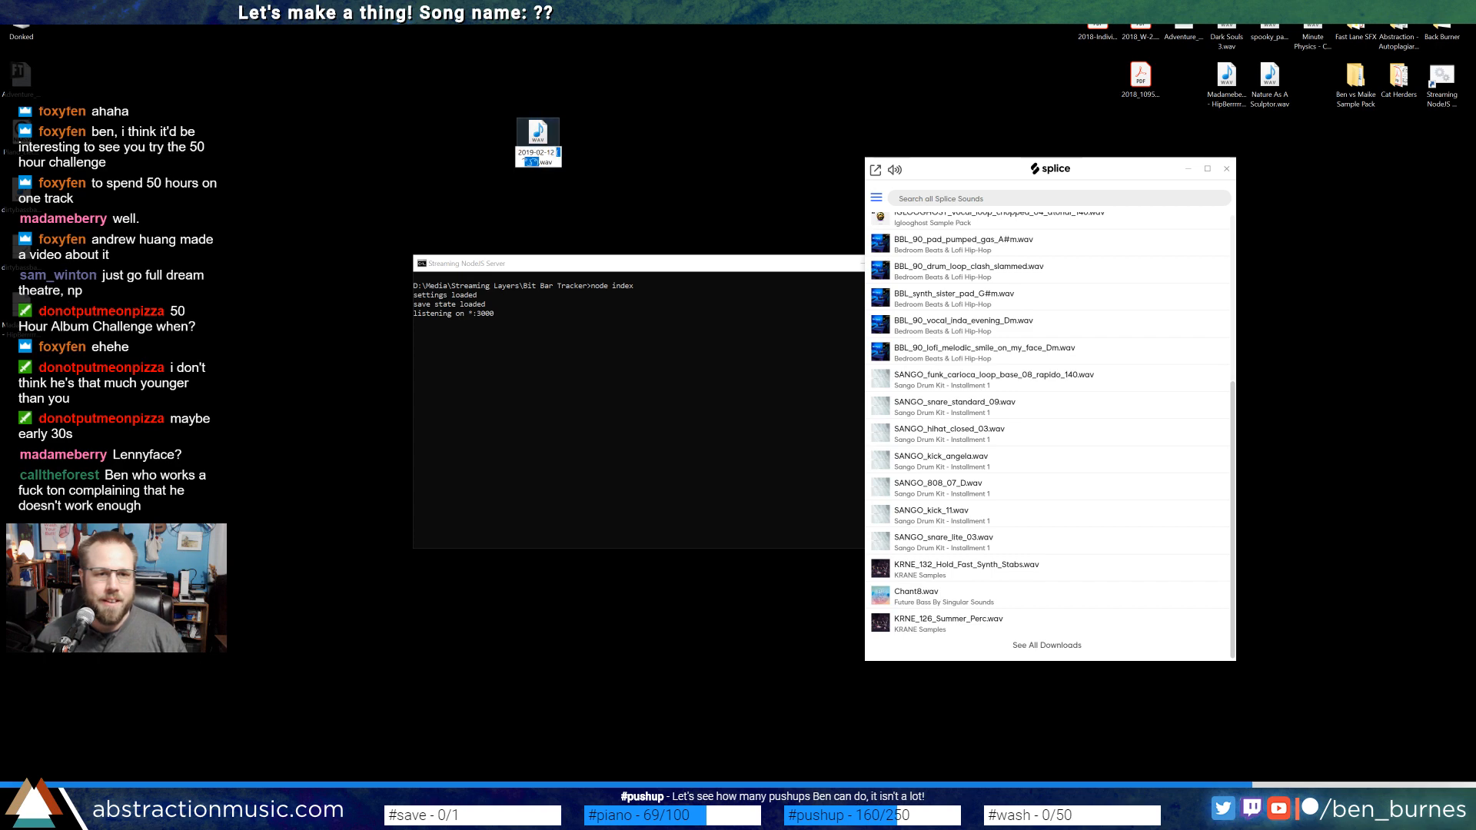
click(556, 153)
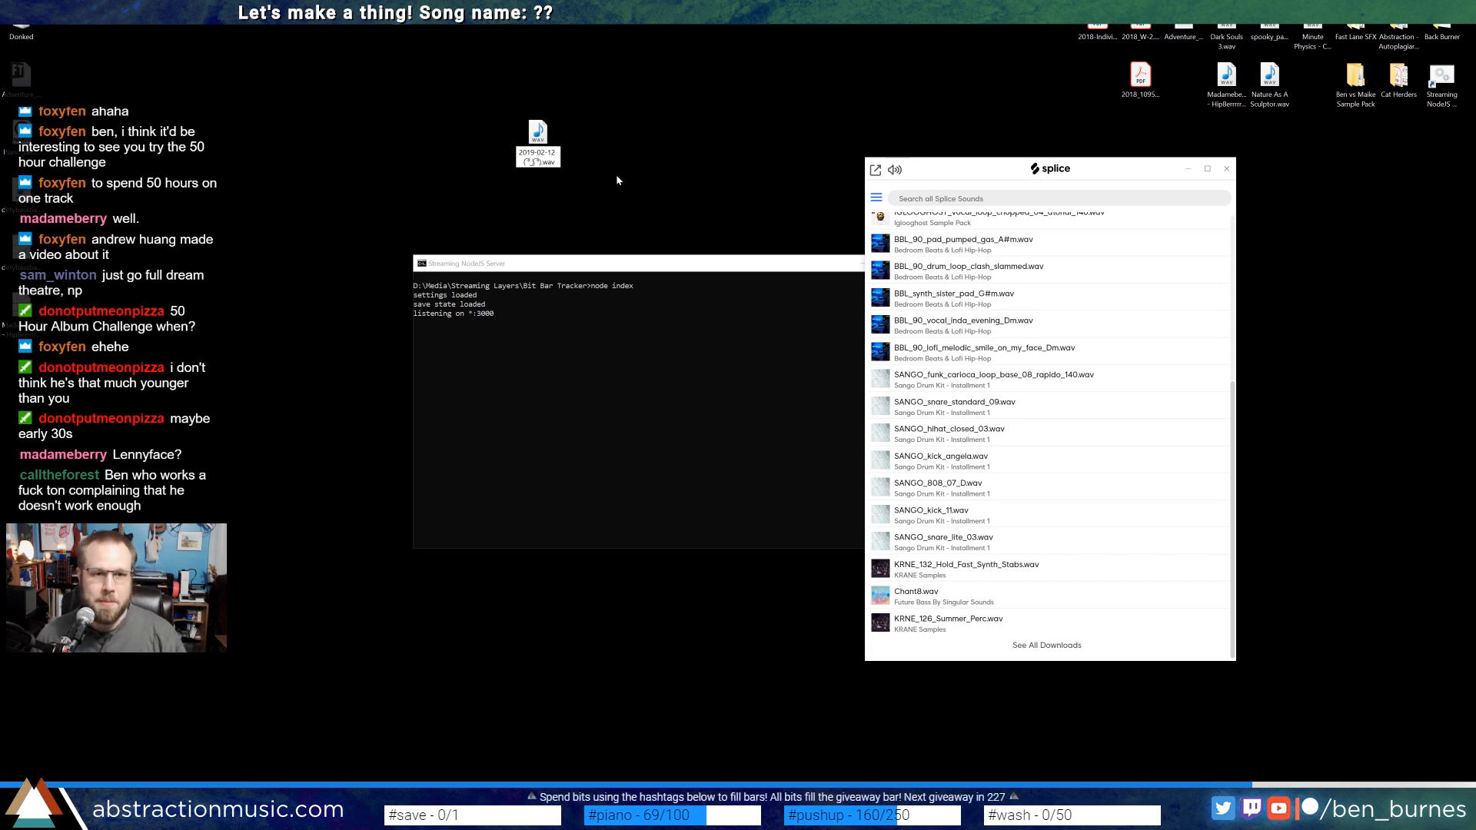
key(Return)
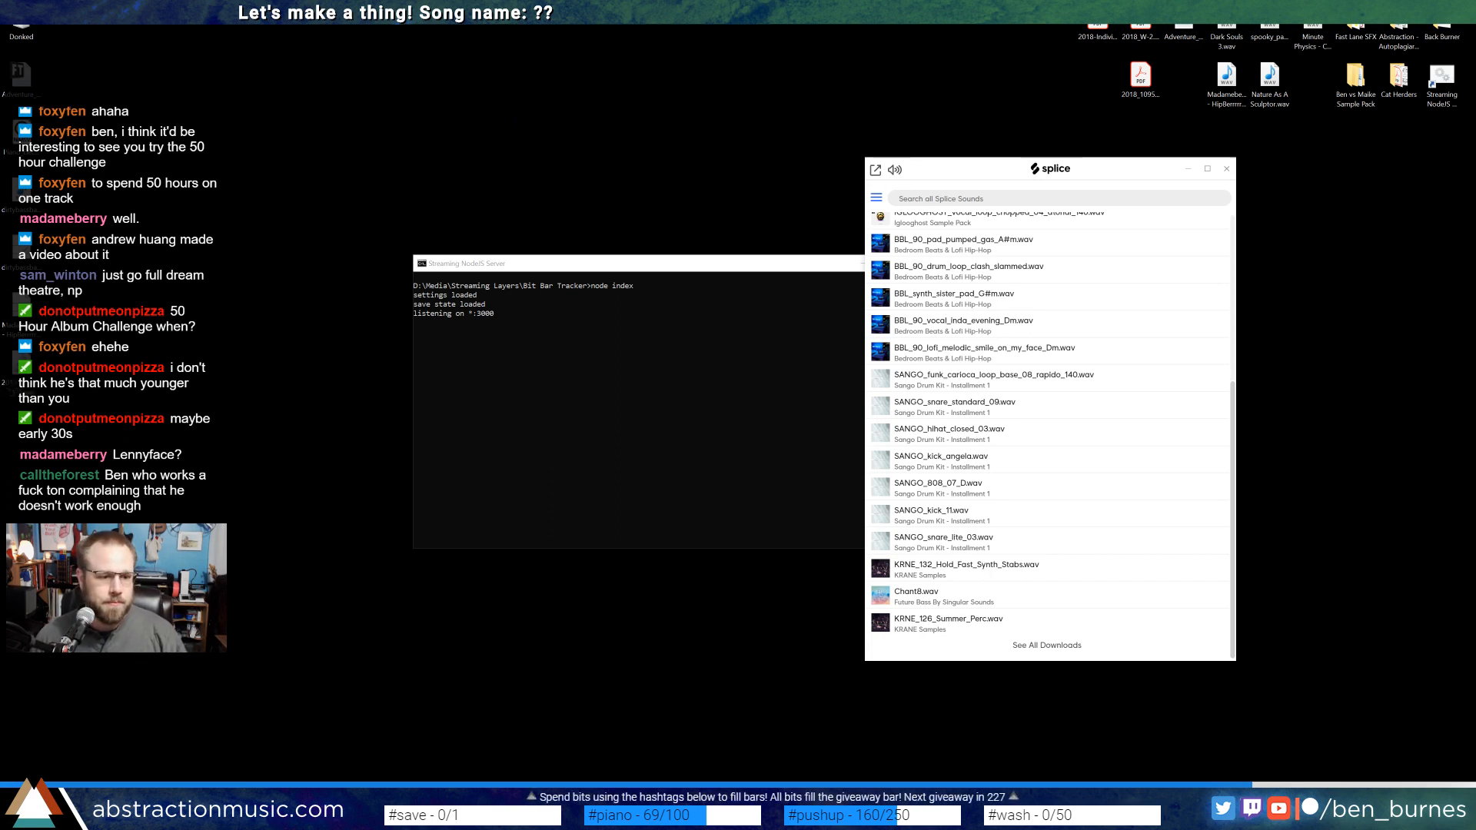
Back in Ableton Live, select bars 9 to 37 and export them as a WAV to the Desktop with Render as Loop on.
key(alt+Tab)
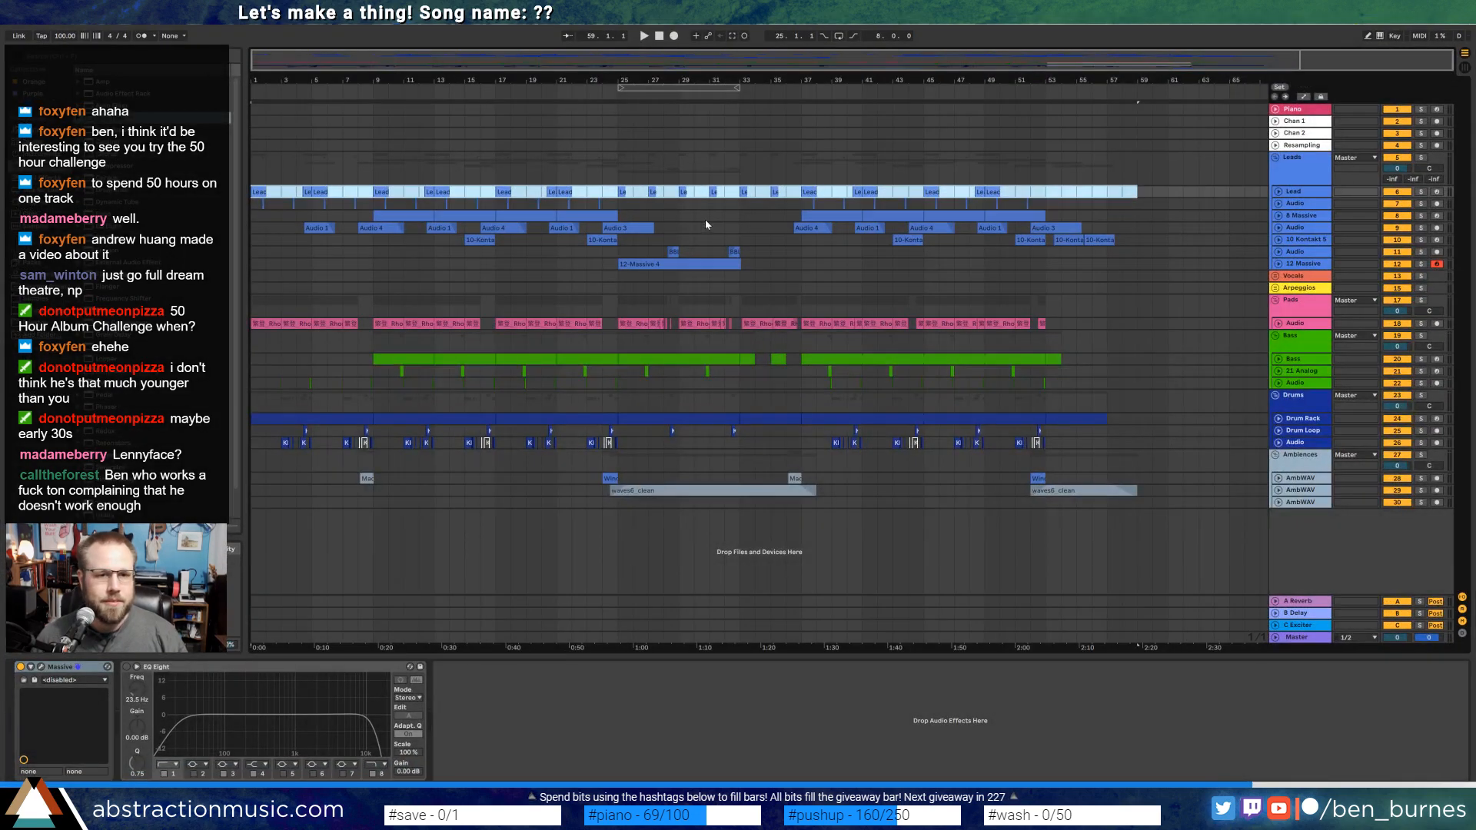
click(724, 227)
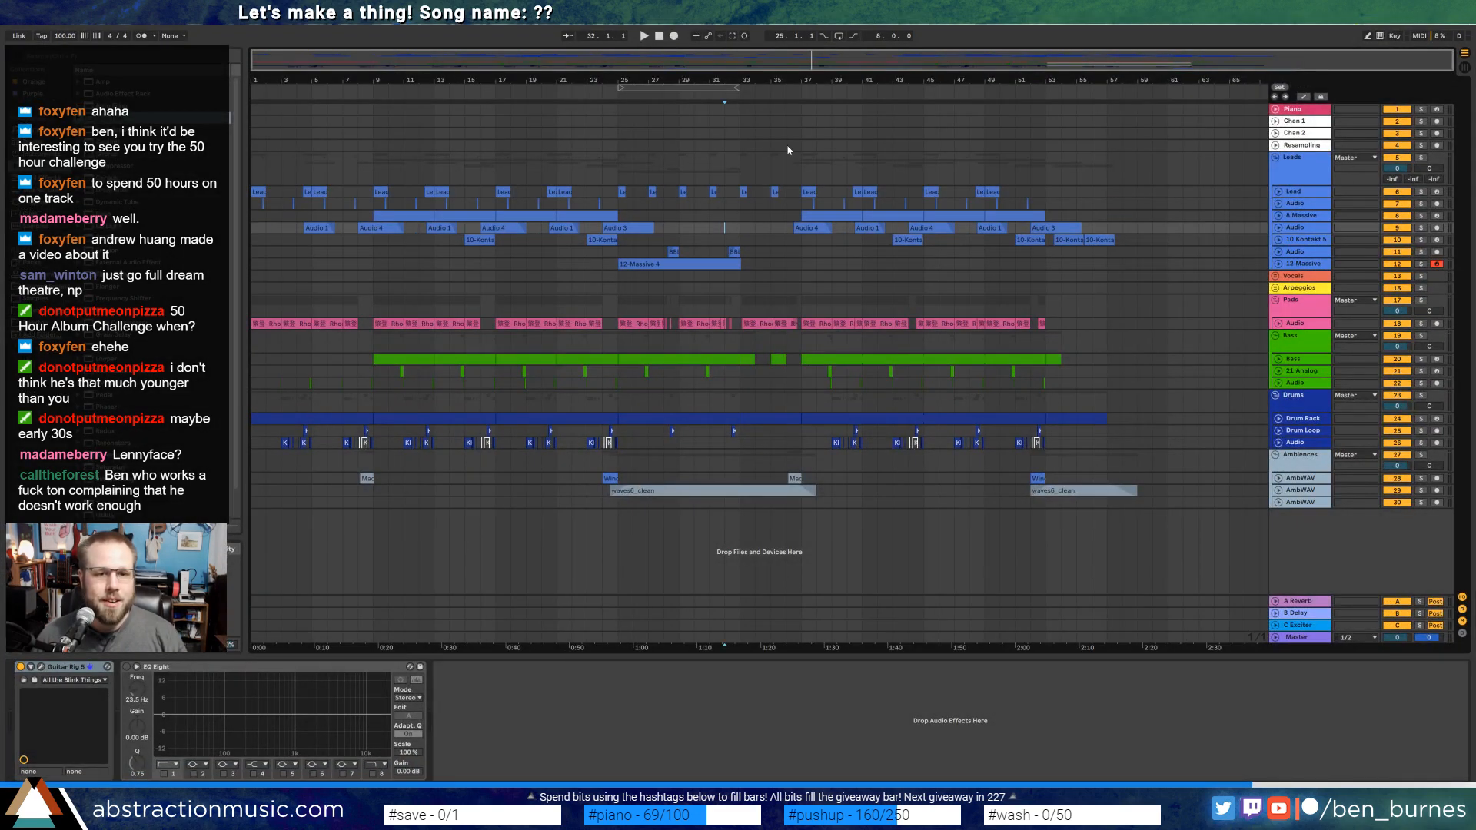
drag(800, 169, 377, 179)
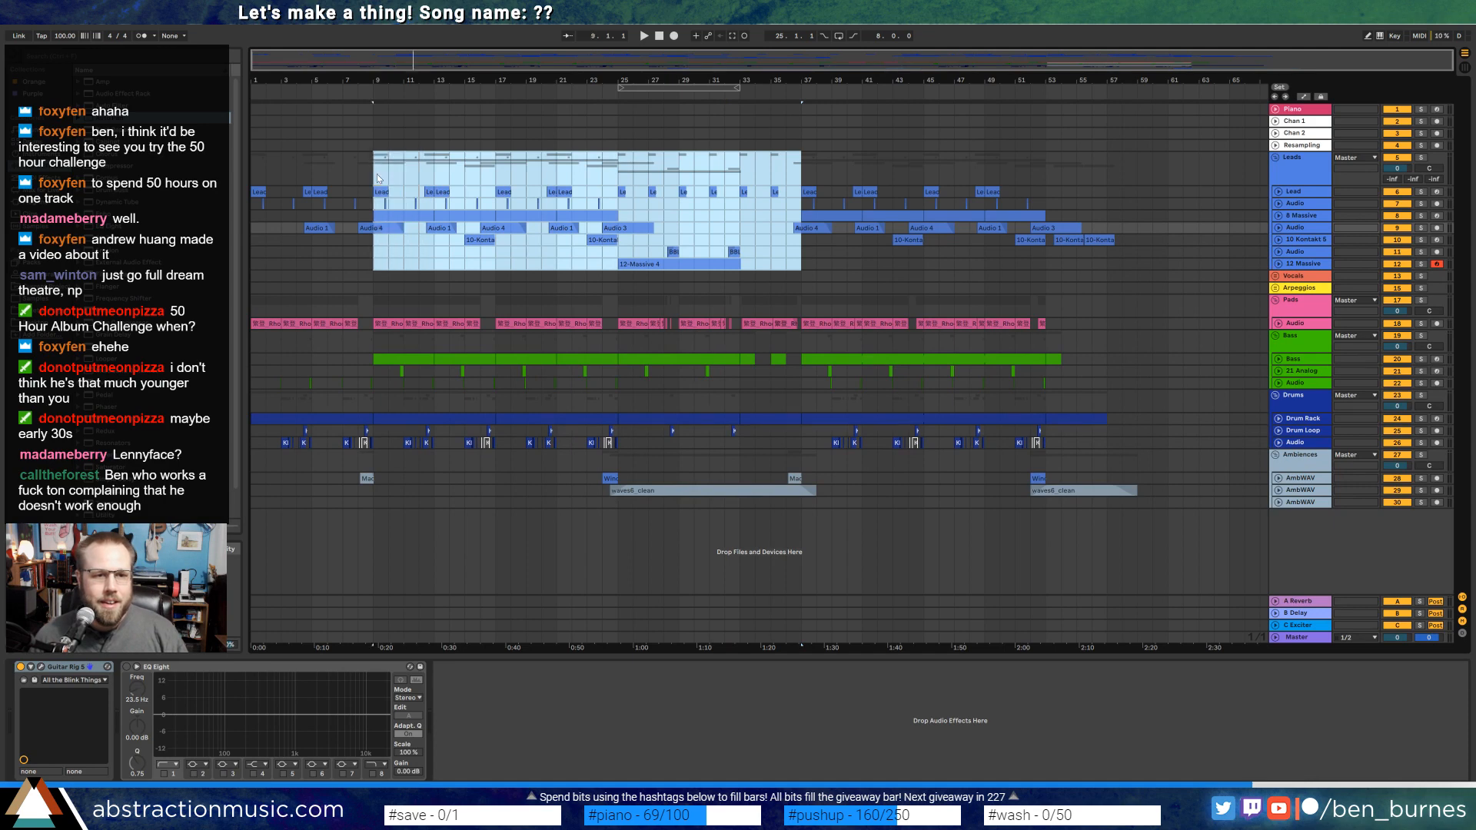
key(ctrl+shift+r)
click(701, 352)
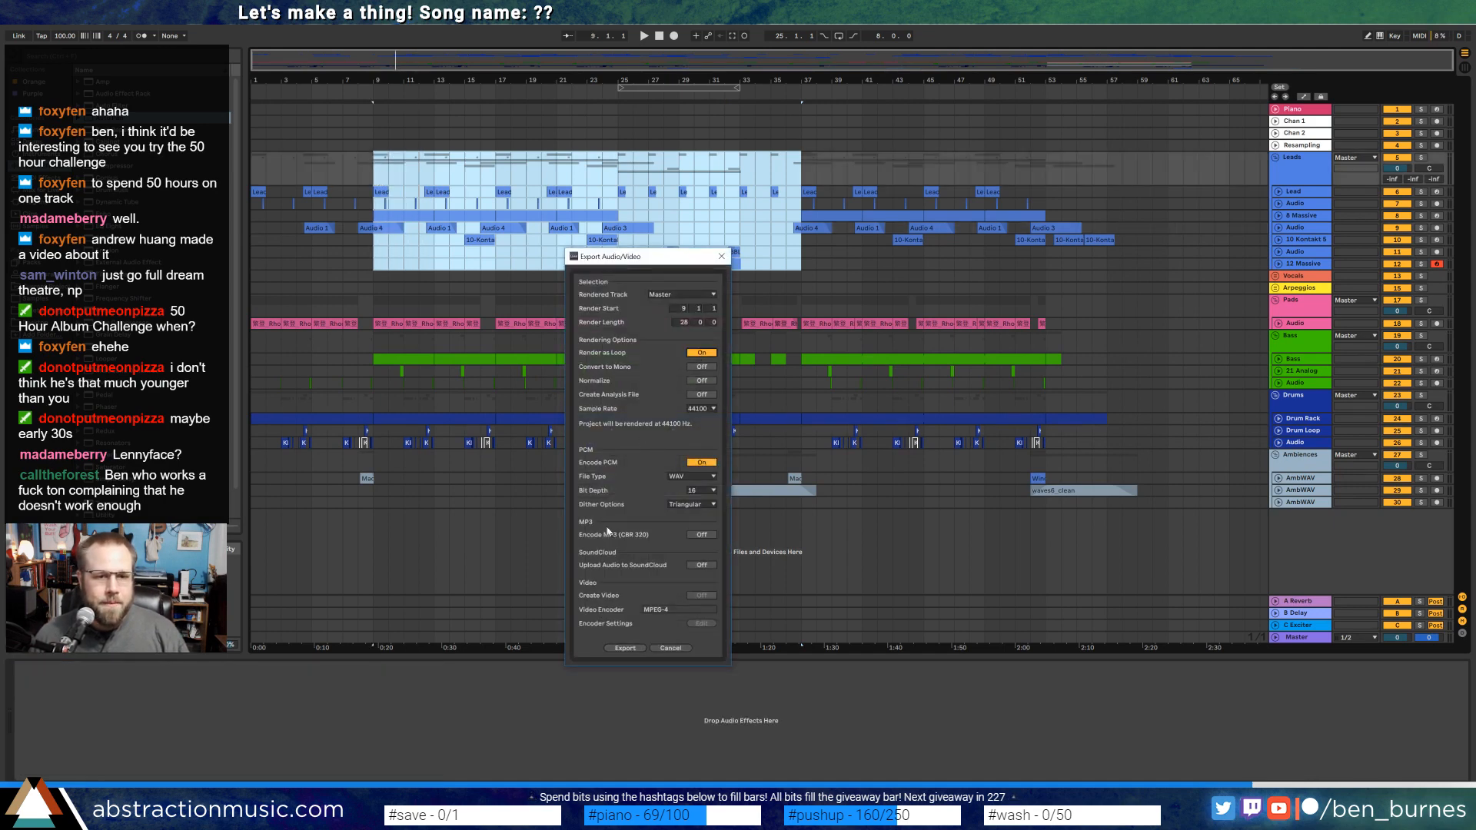
click(625, 648)
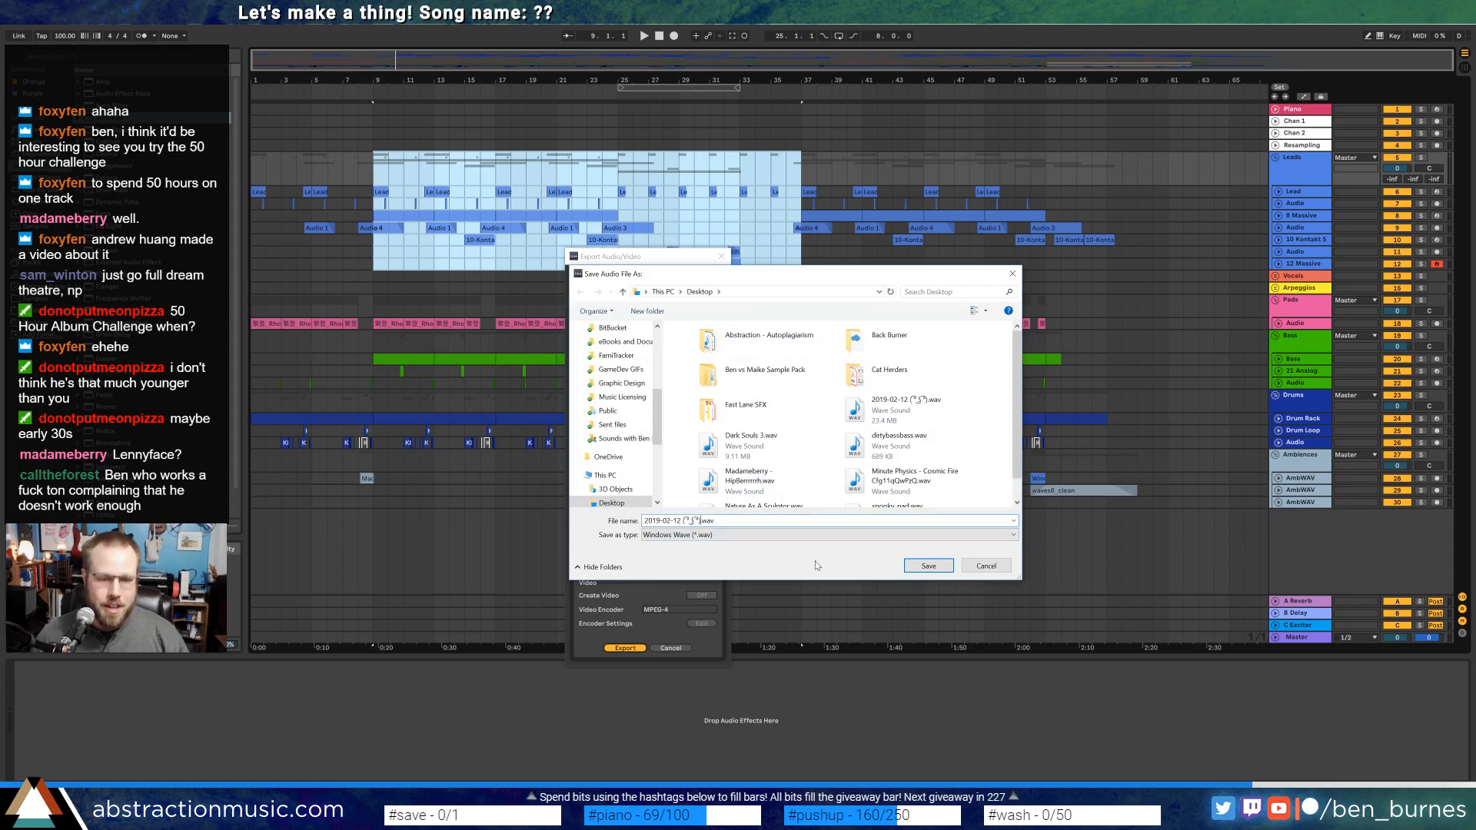
key(Return)
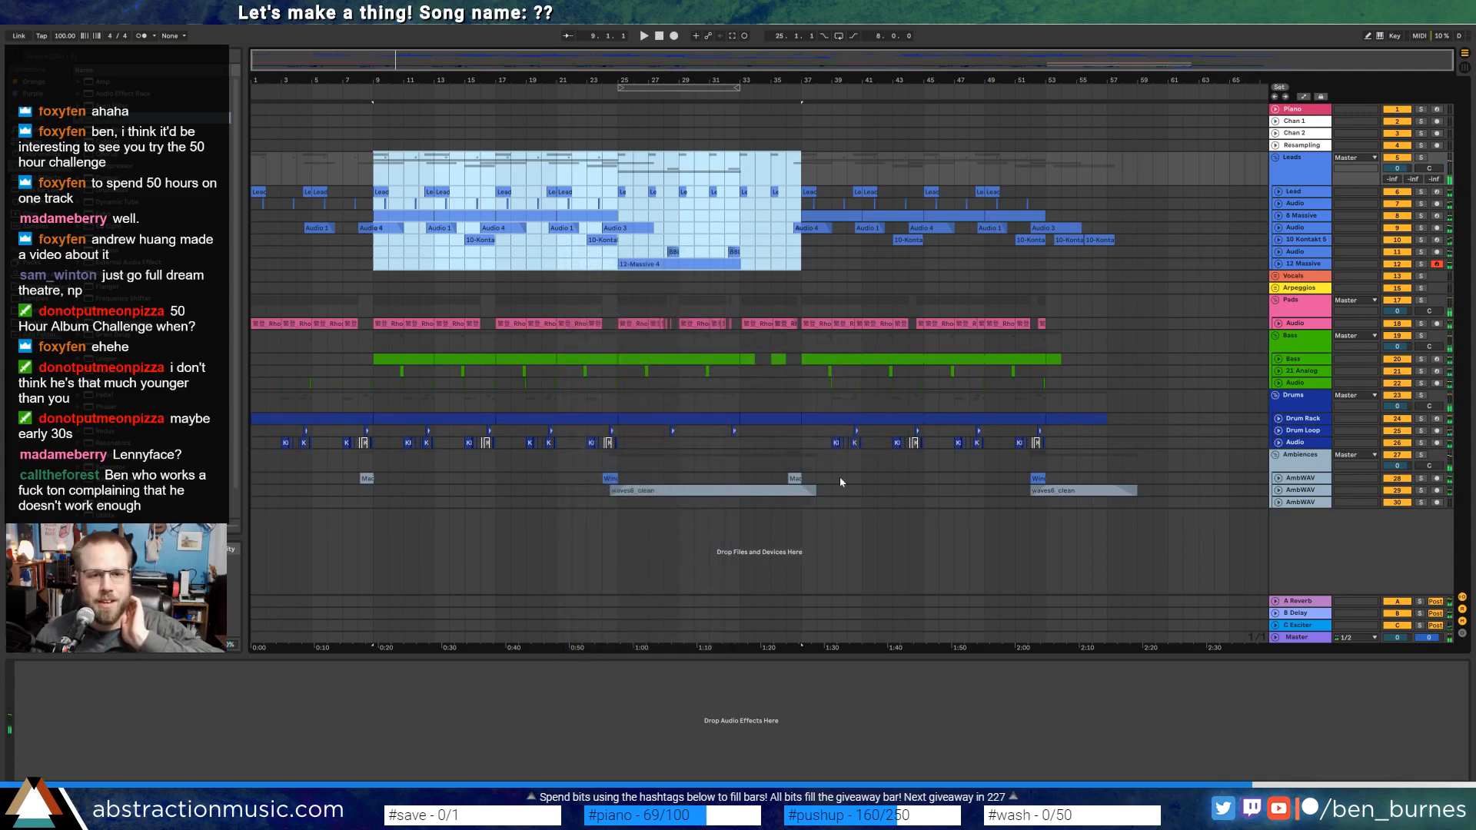
Clear the arrangement selection, check the desktop, and return to Ableton Live with the playback position at the start.
click(798, 258)
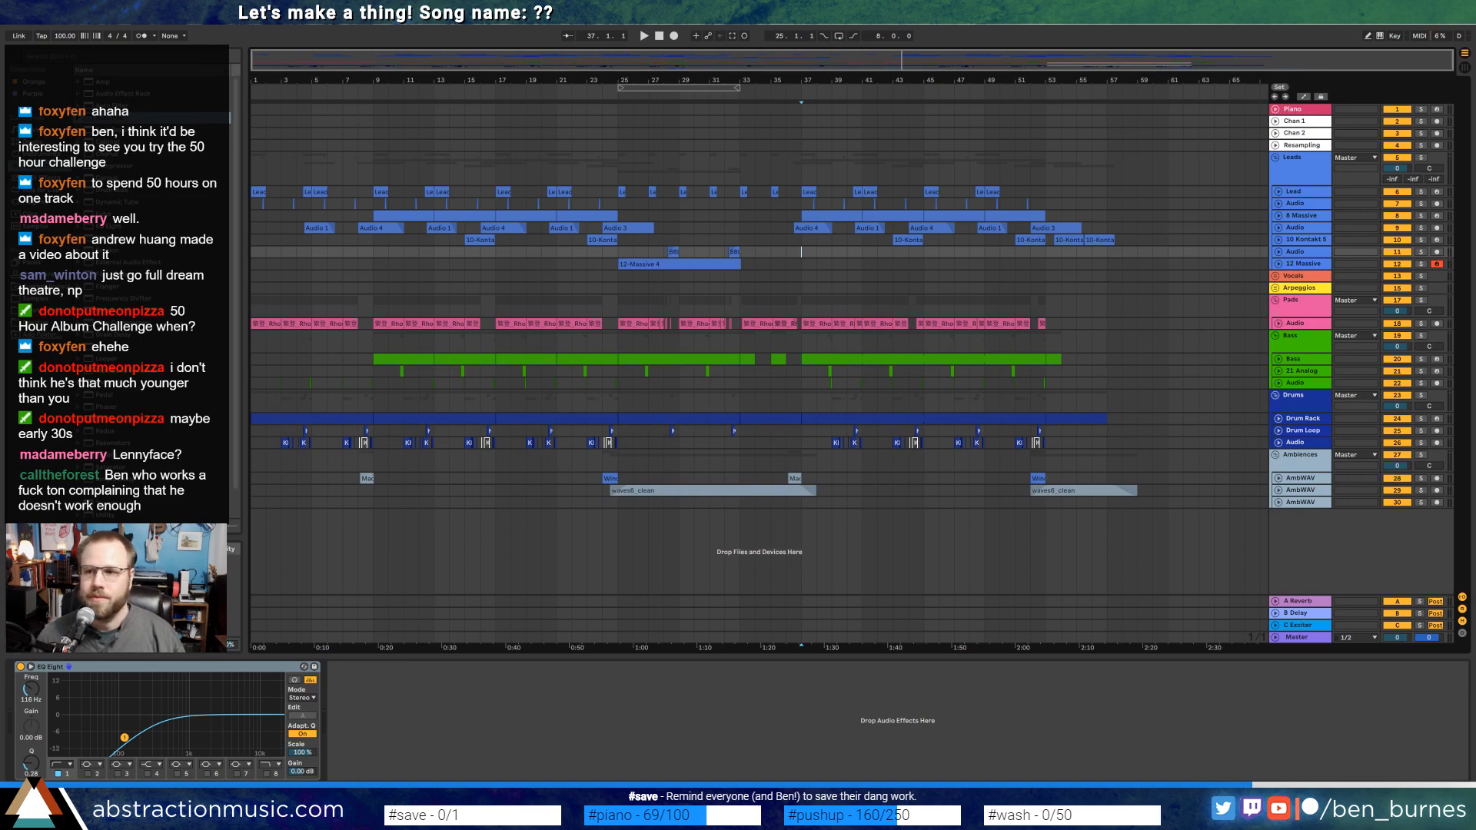
click(1410, 8)
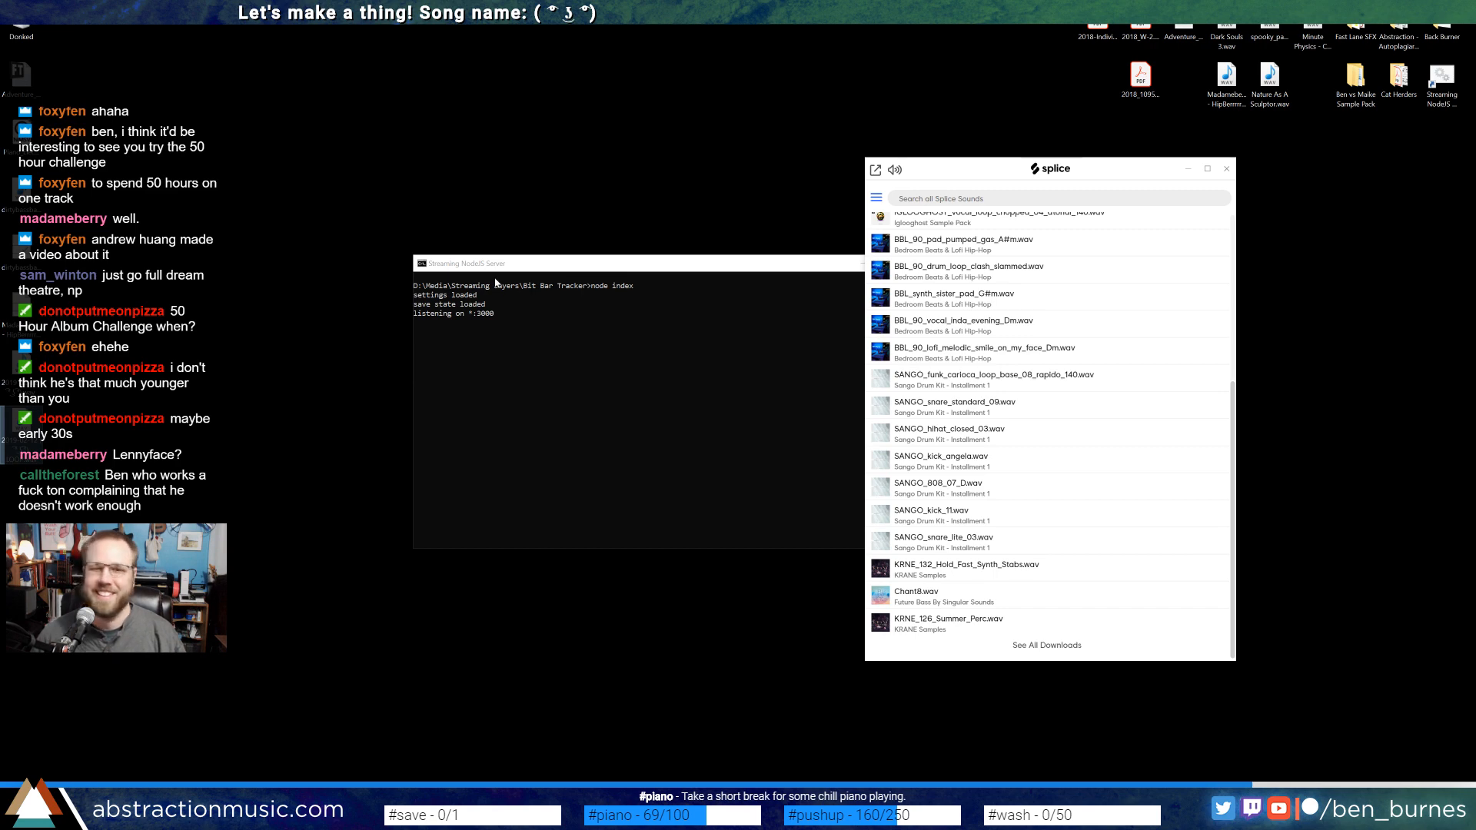
click(361, 815)
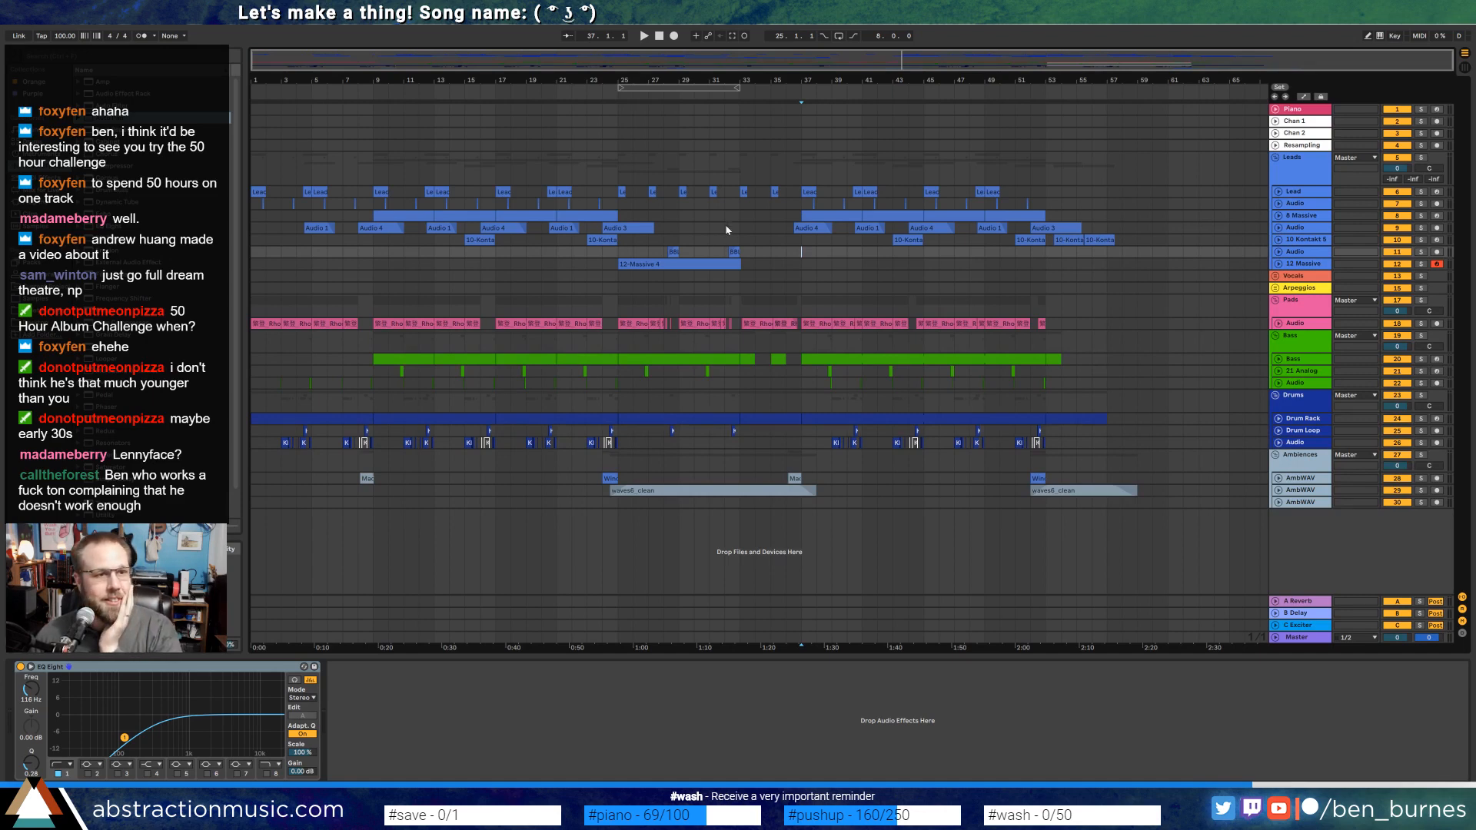
click(659, 36)
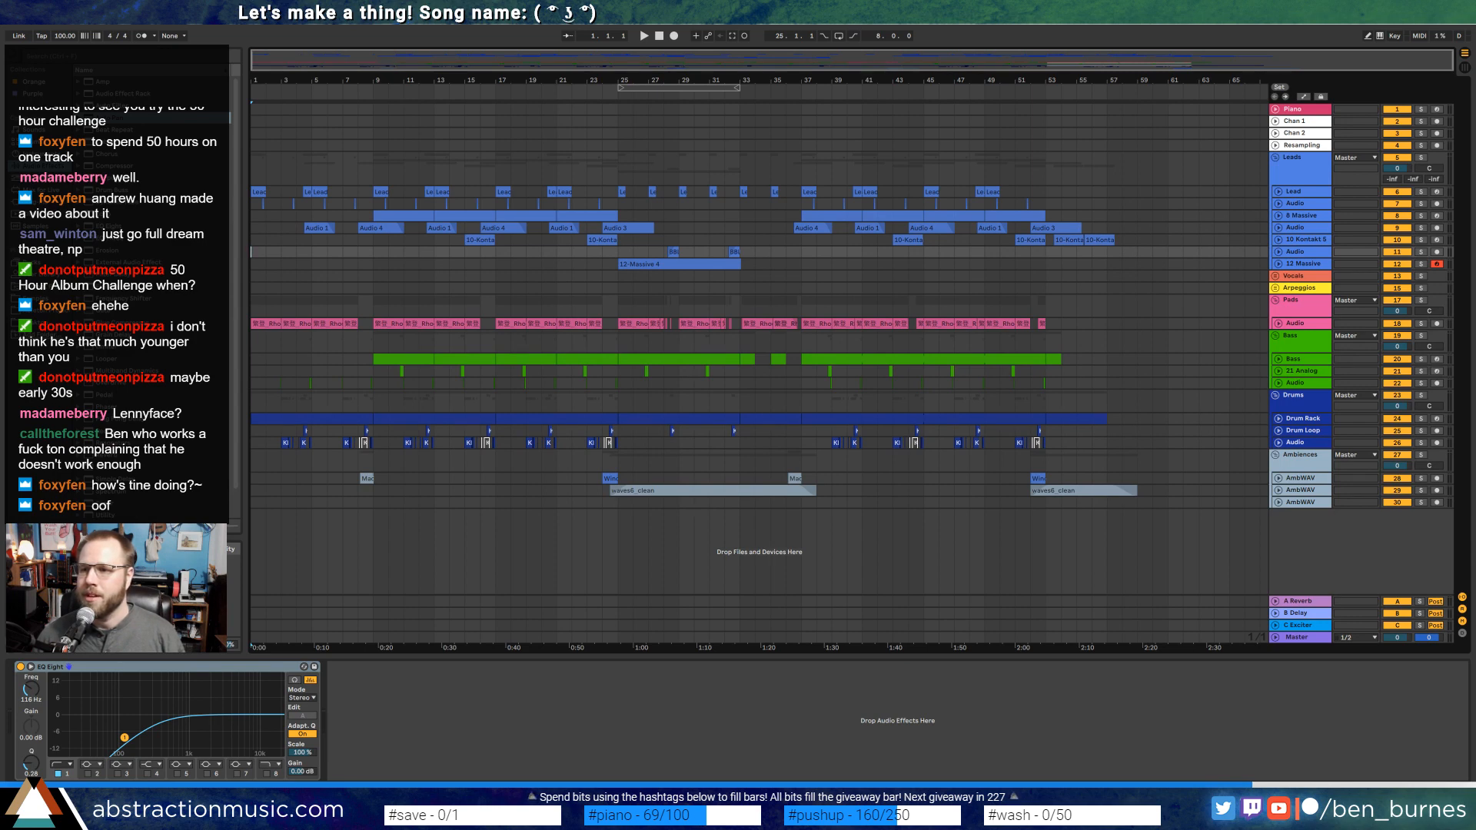
Bring the Twitch browser window in front of Ableton Live, enlarge it, and open the live stream "Electronic Rock on Tunesday!".
drag(1475, 308, 744, 184)
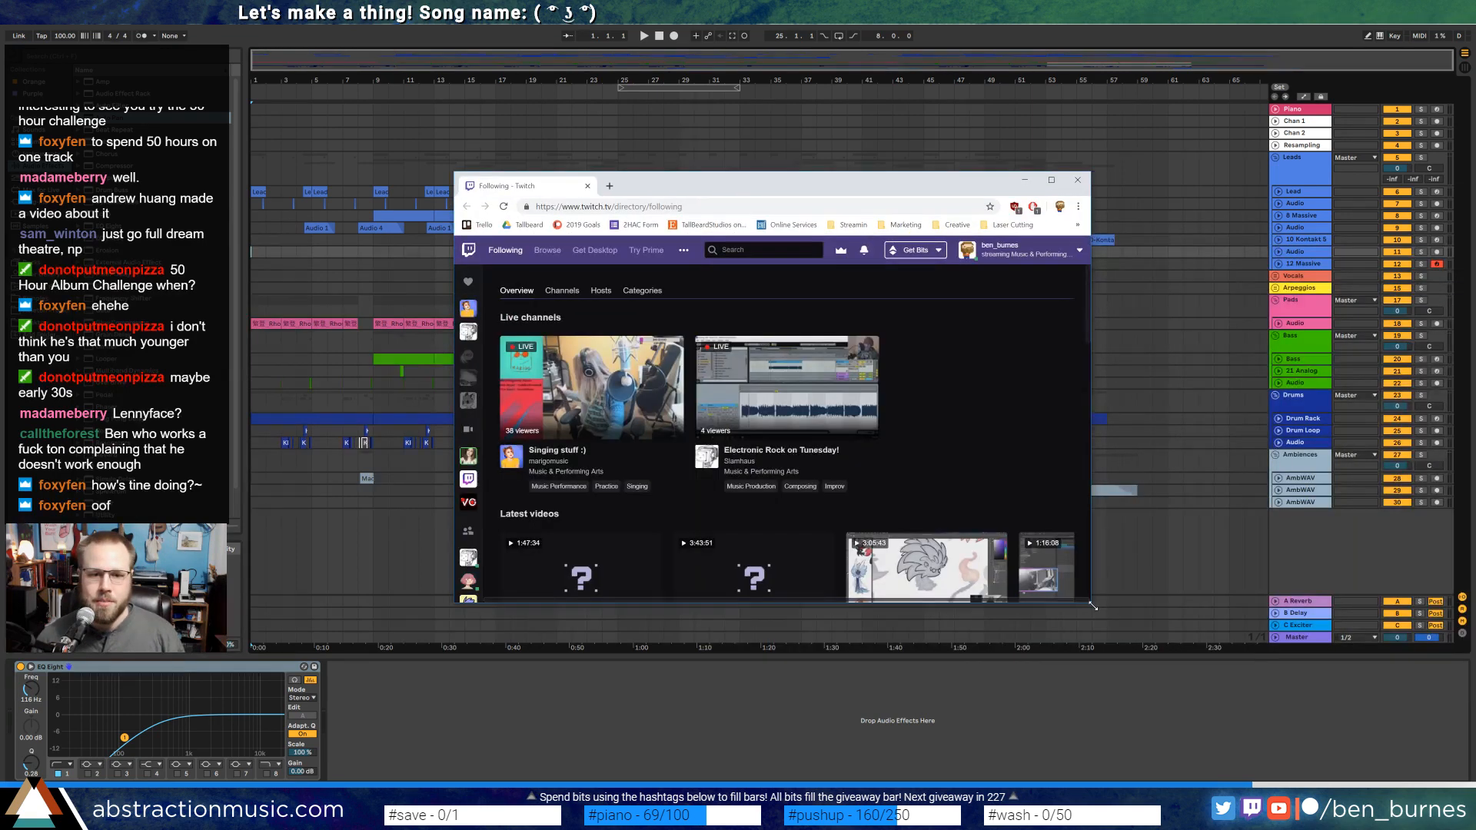
drag(1093, 606, 1327, 729)
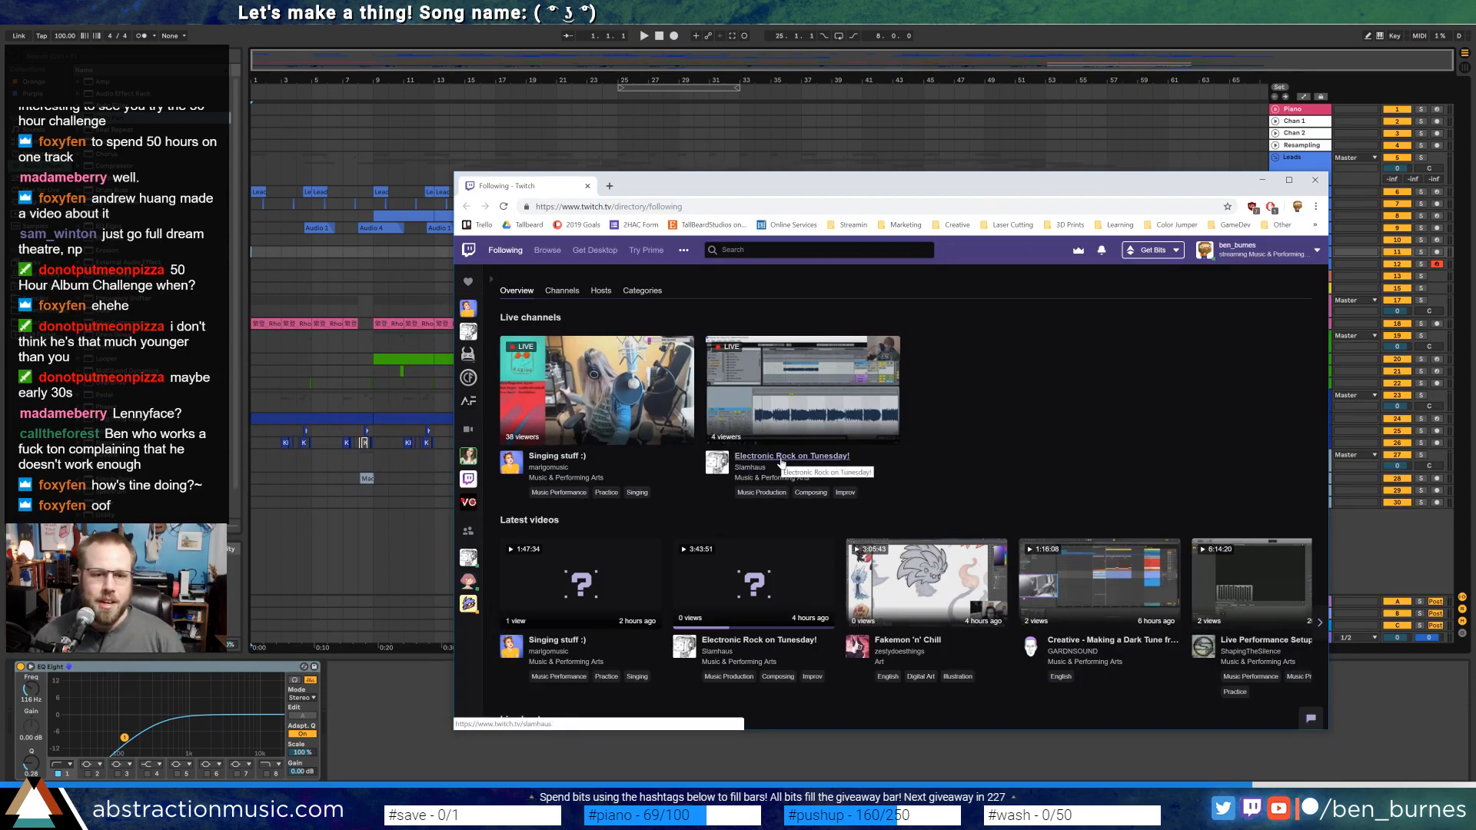
click(782, 460)
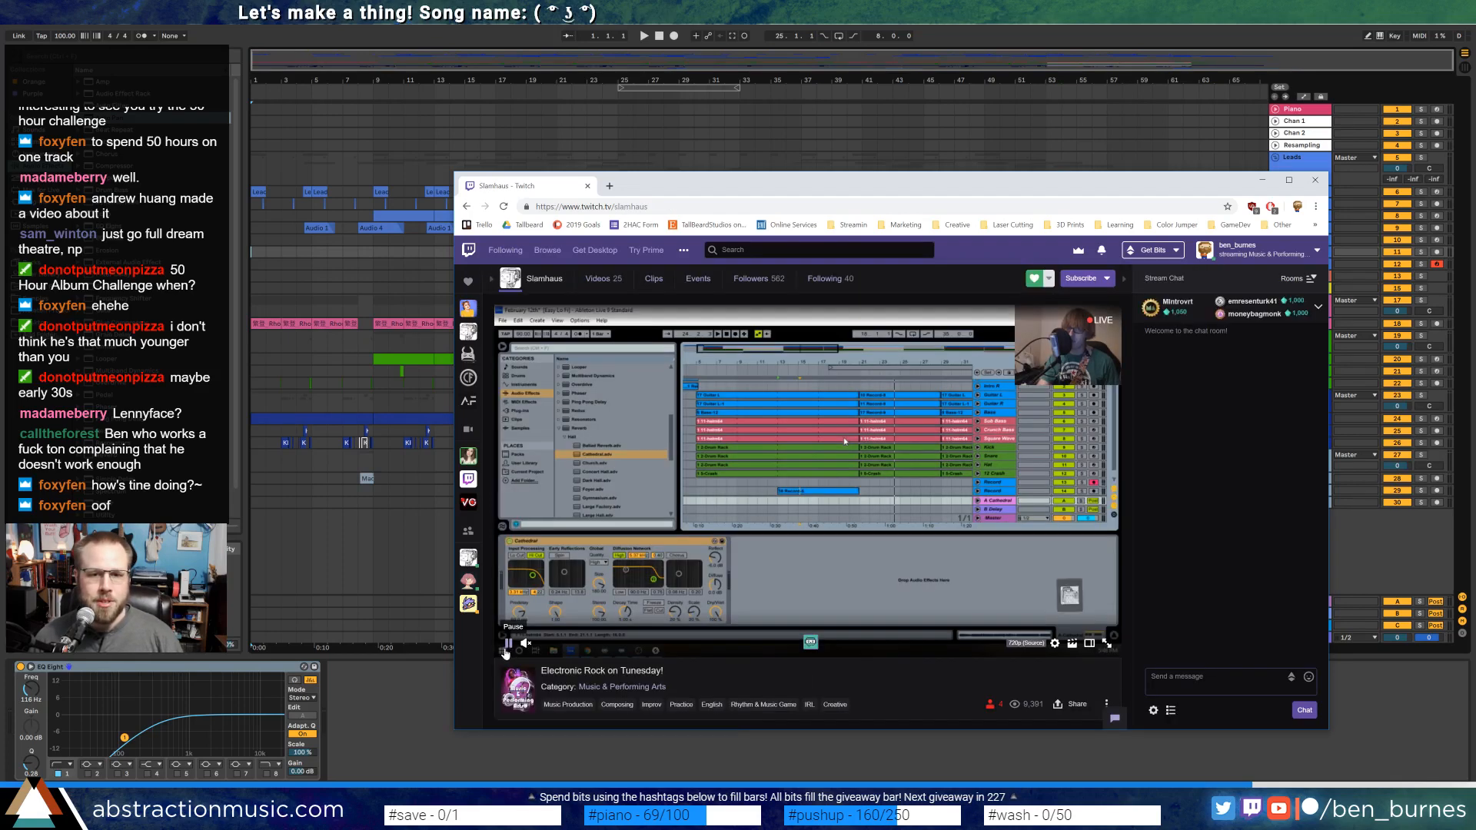
Select the channel name in the stream's web address and reposition the browser window over the arrangement.
click(641, 208)
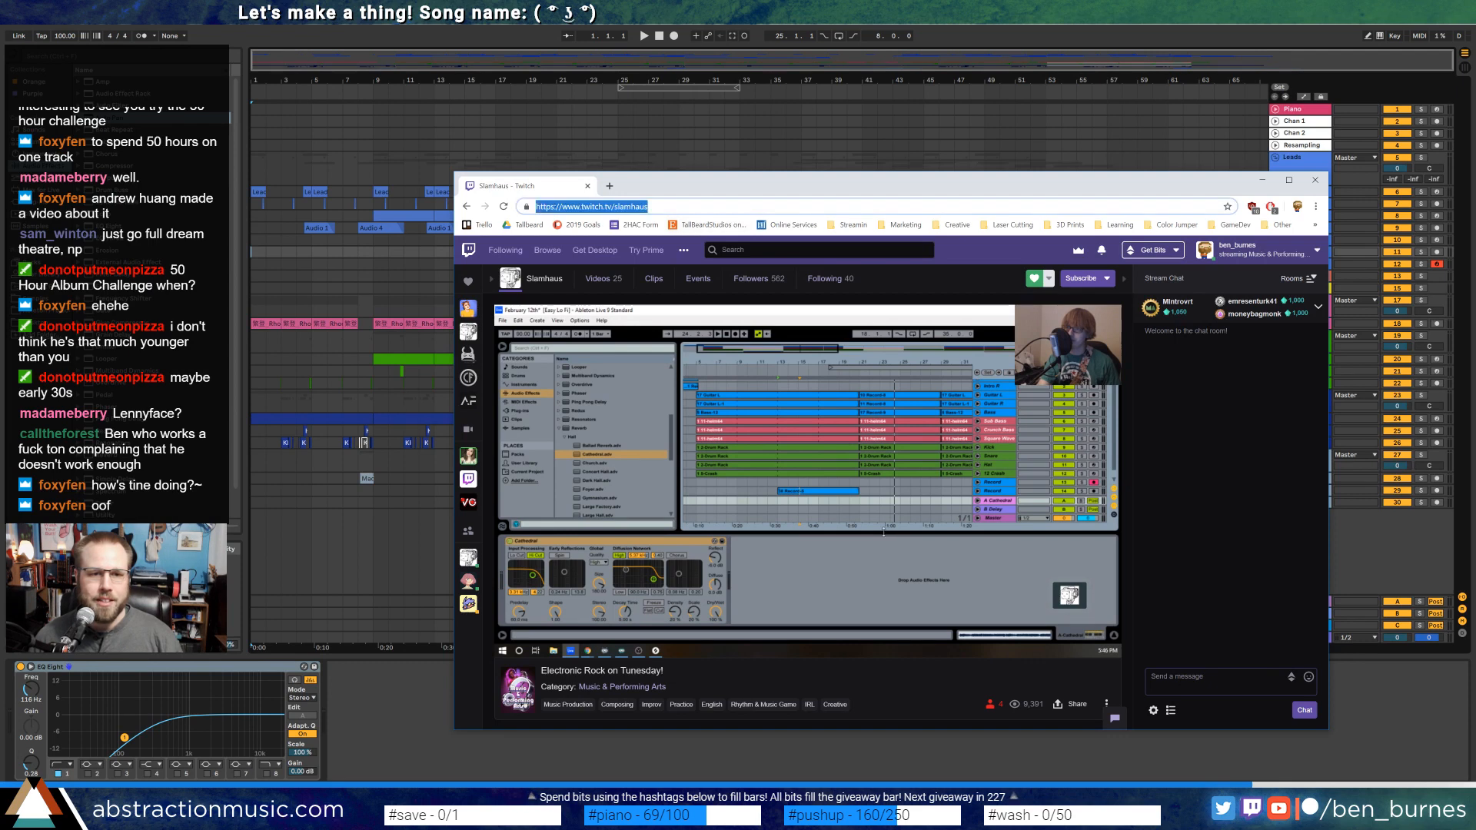
click(641, 207)
double_click(640, 207)
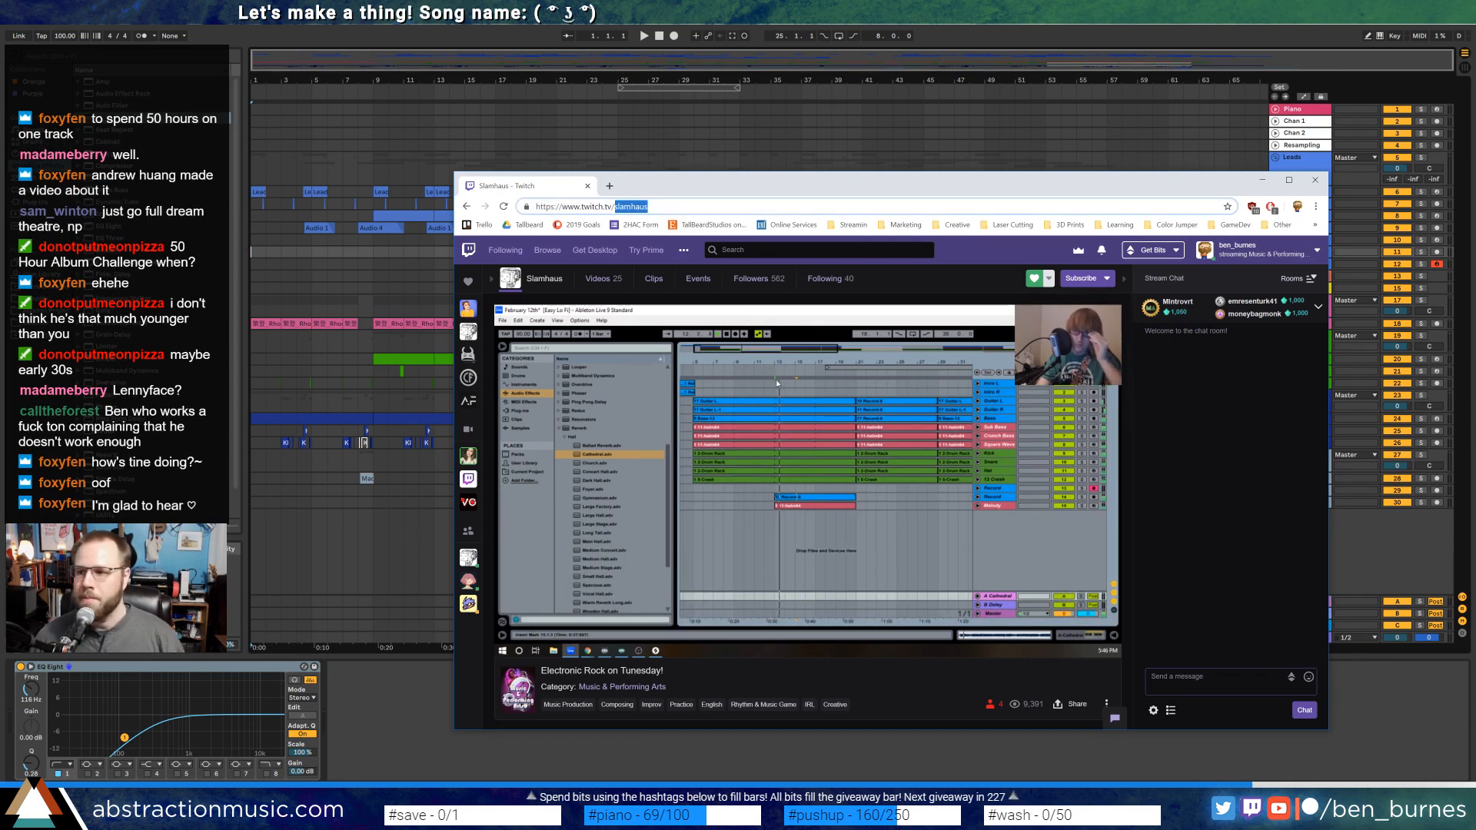
key(alt+Tab)
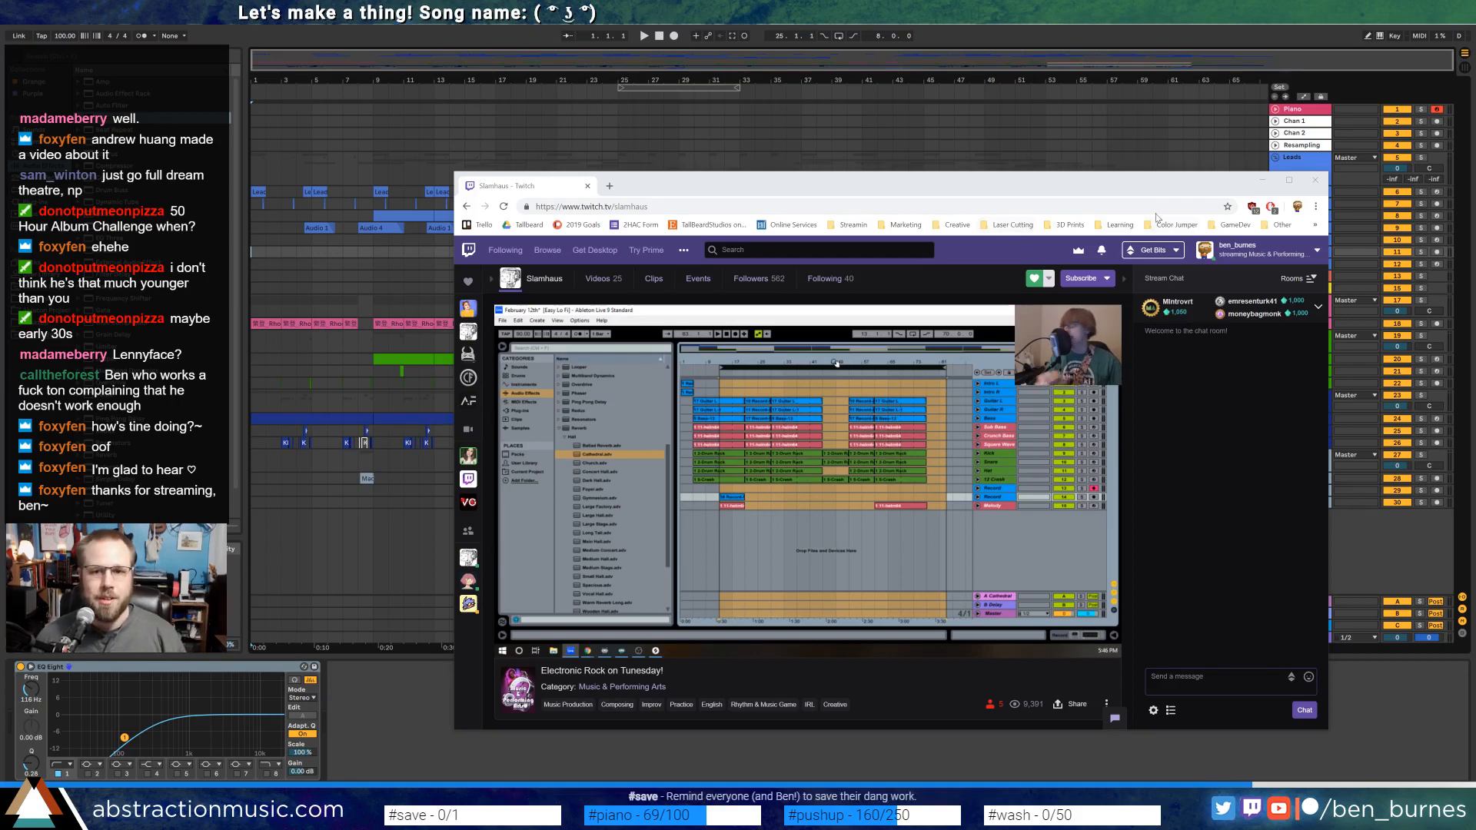
drag(1123, 191, 1065, 176)
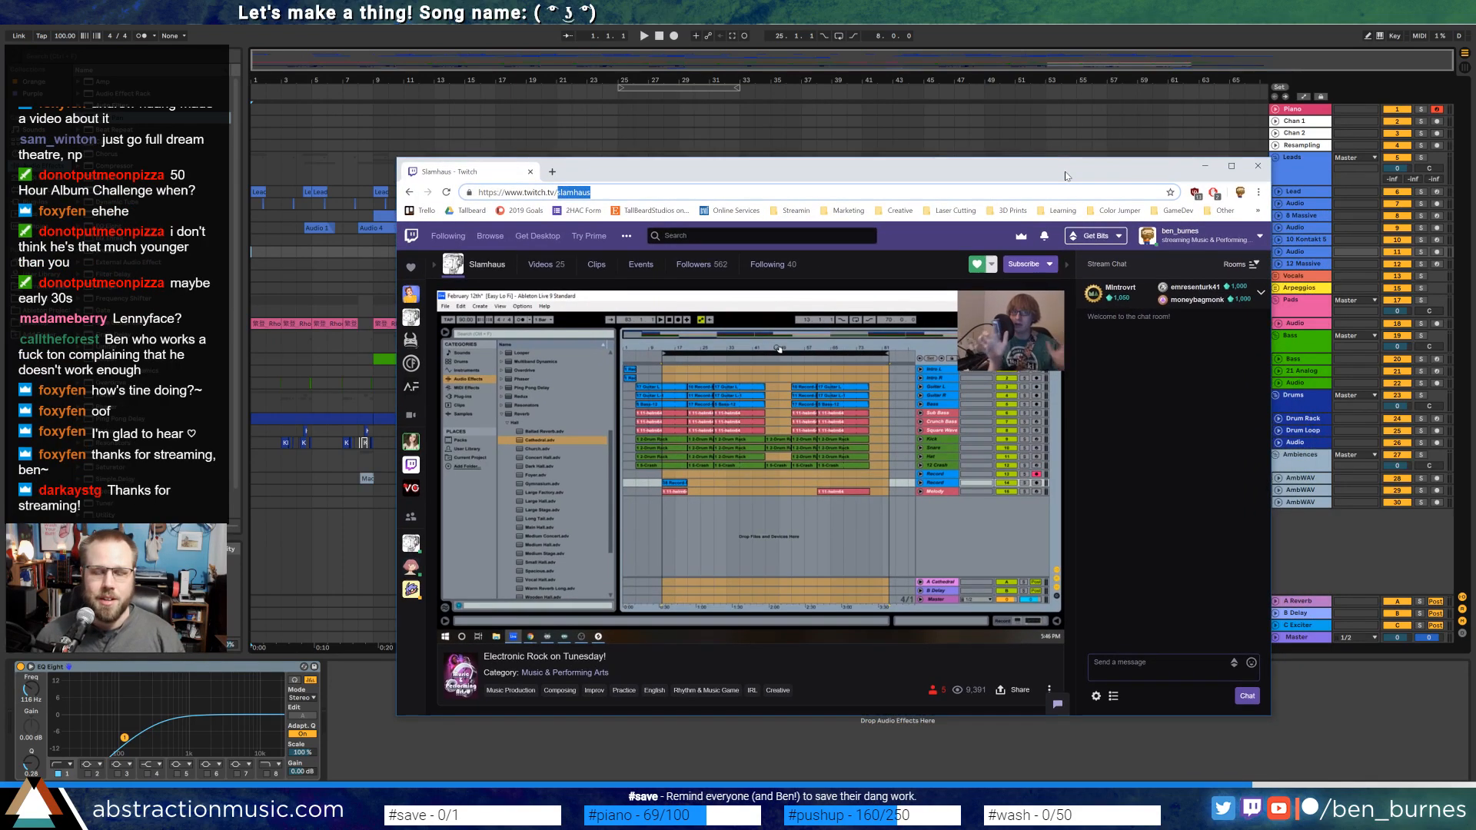